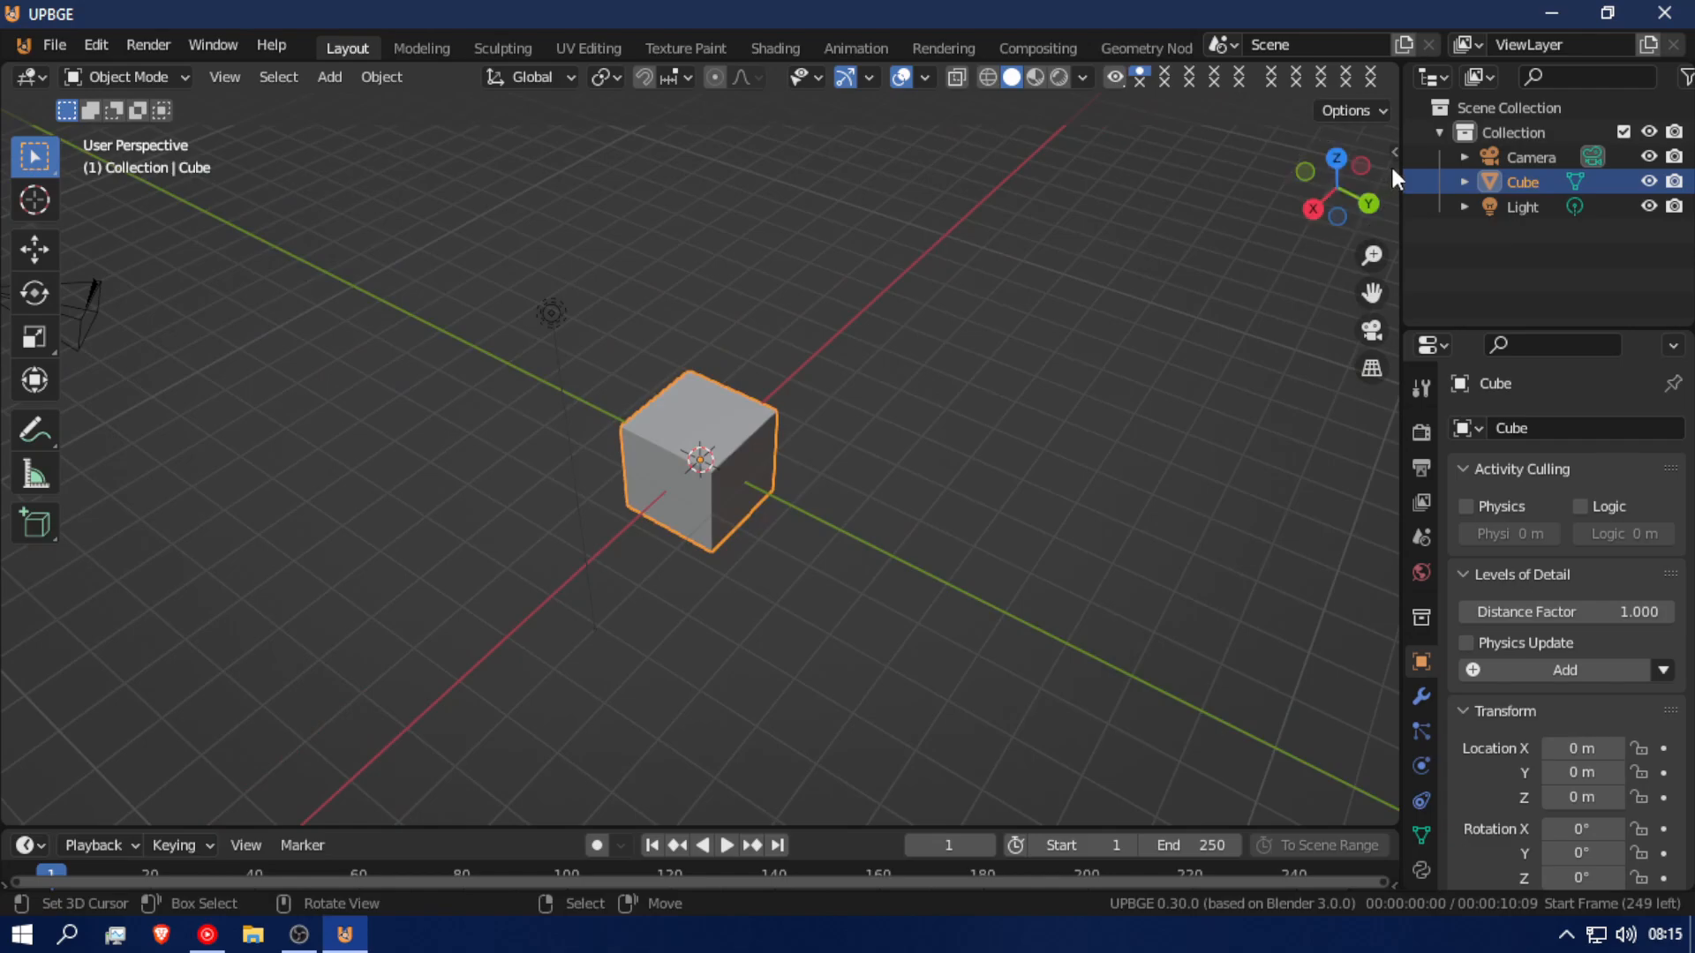
Step: Turn on Screencast Keys for the 3D viewport and expand its display settings, dismissing the security notification
{"action": "left_click", "coordinate": [1393, 155]}
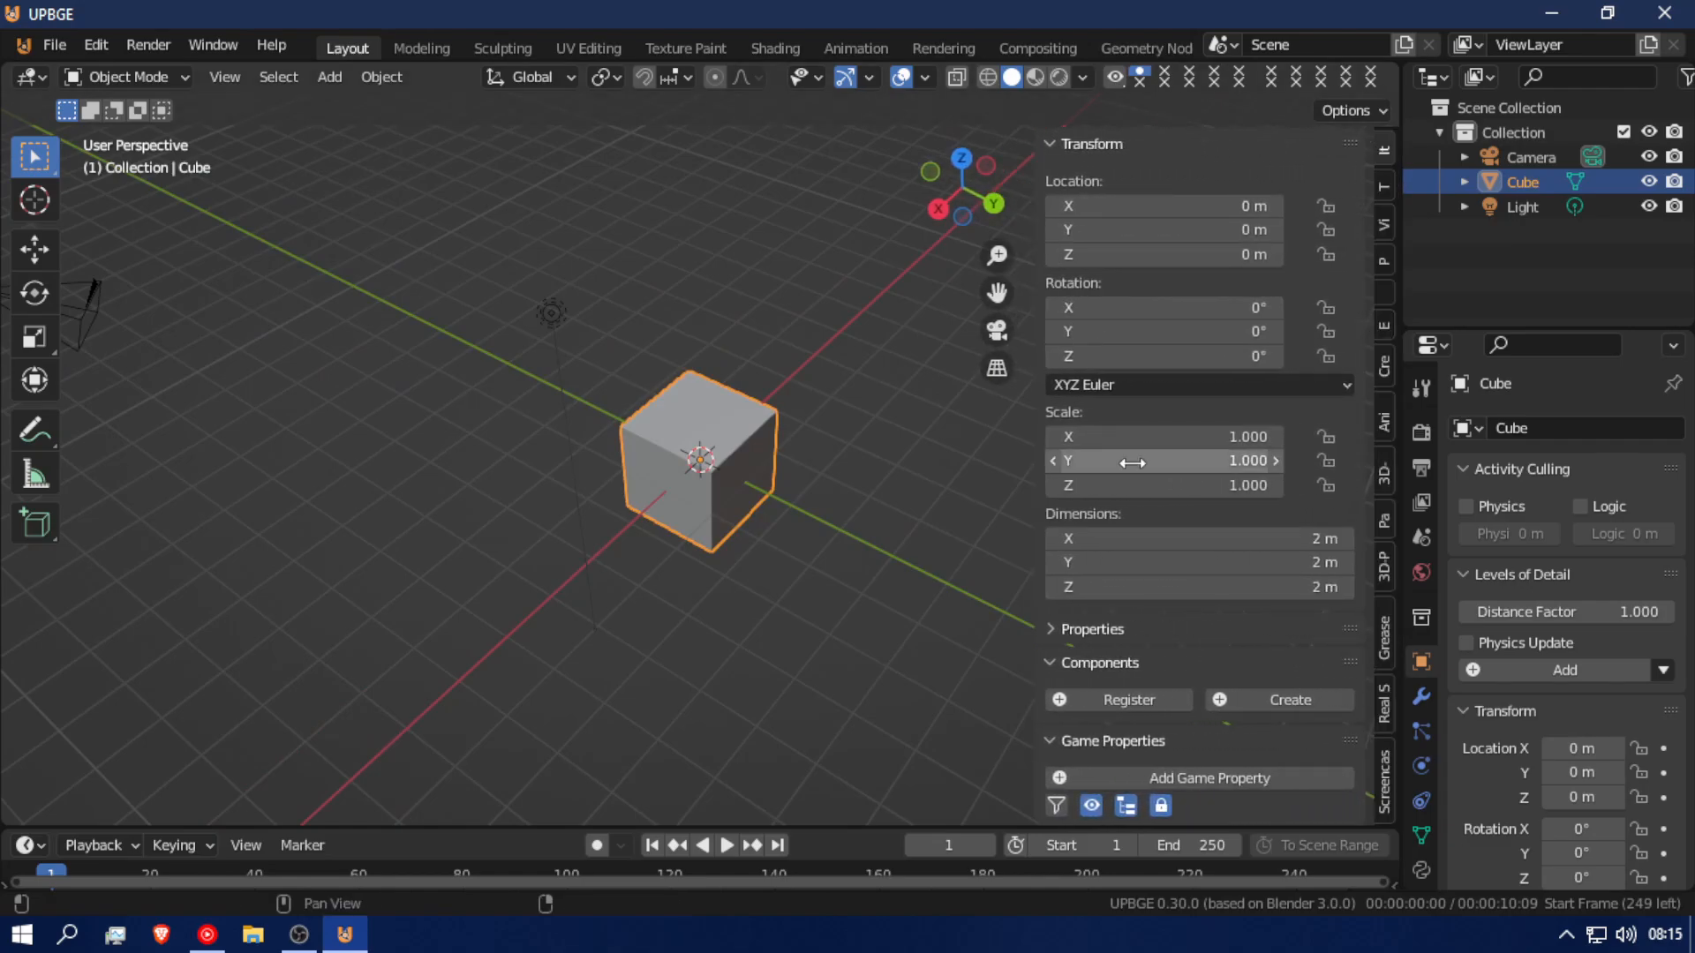
{"action": "scroll", "coordinate": [1161, 635], "scroll_direction": "down", "scroll_amount": 3}
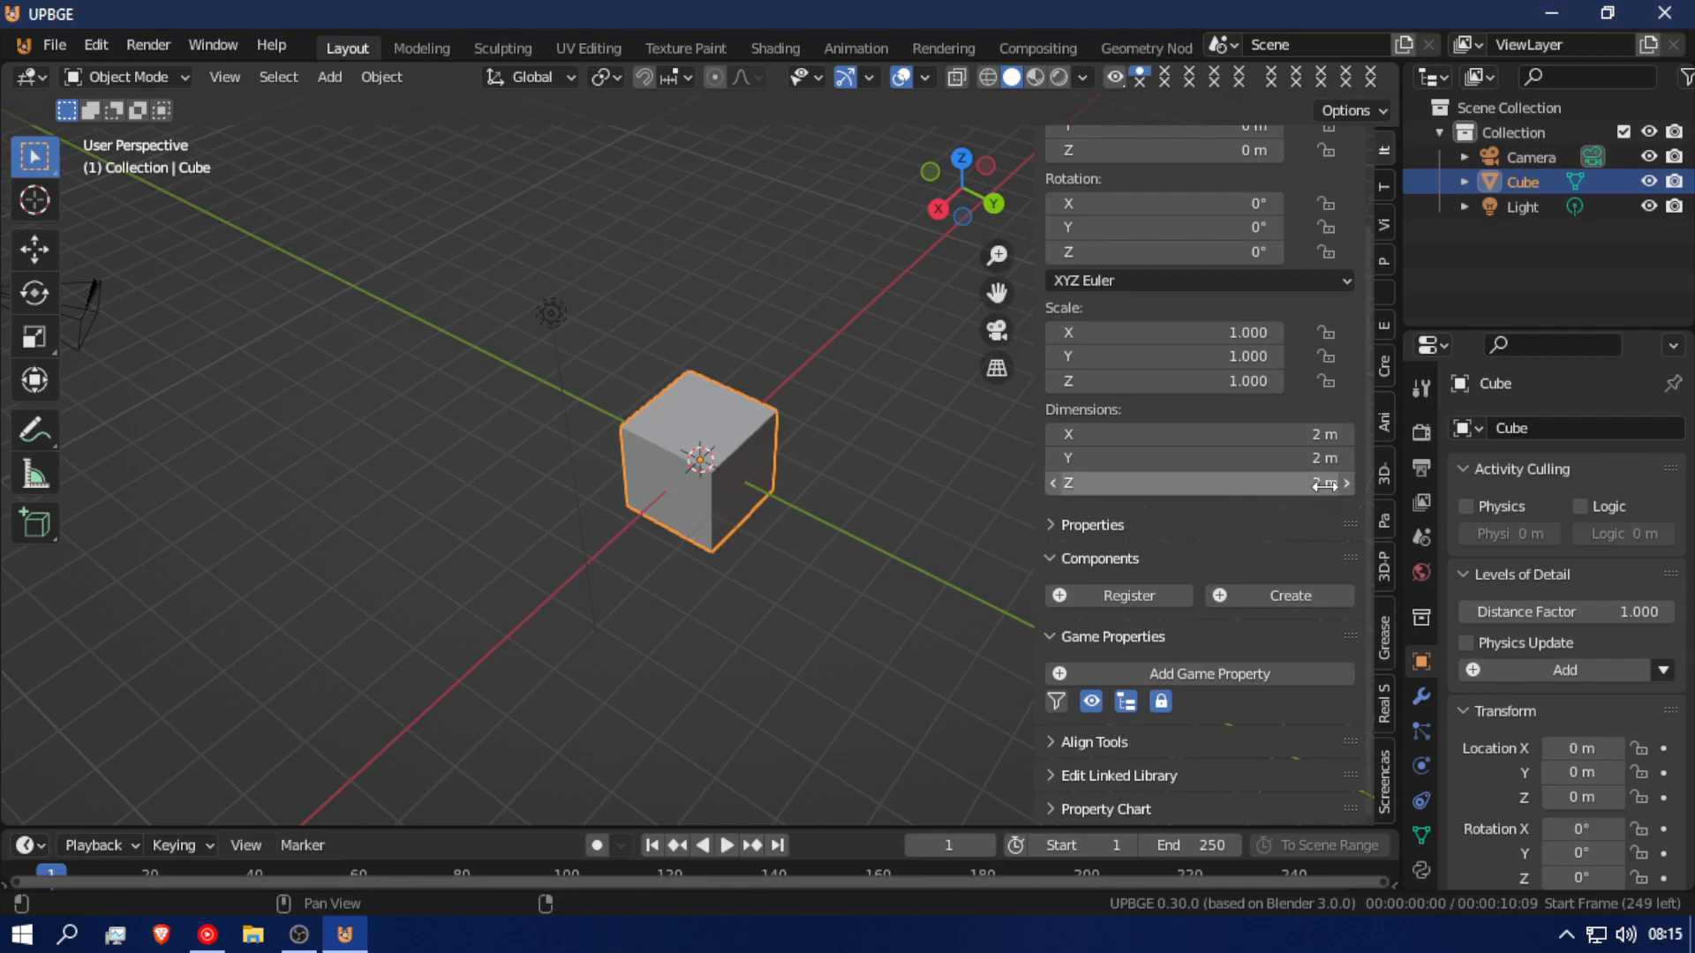
{"action": "left_click", "coordinate": [1383, 774]}
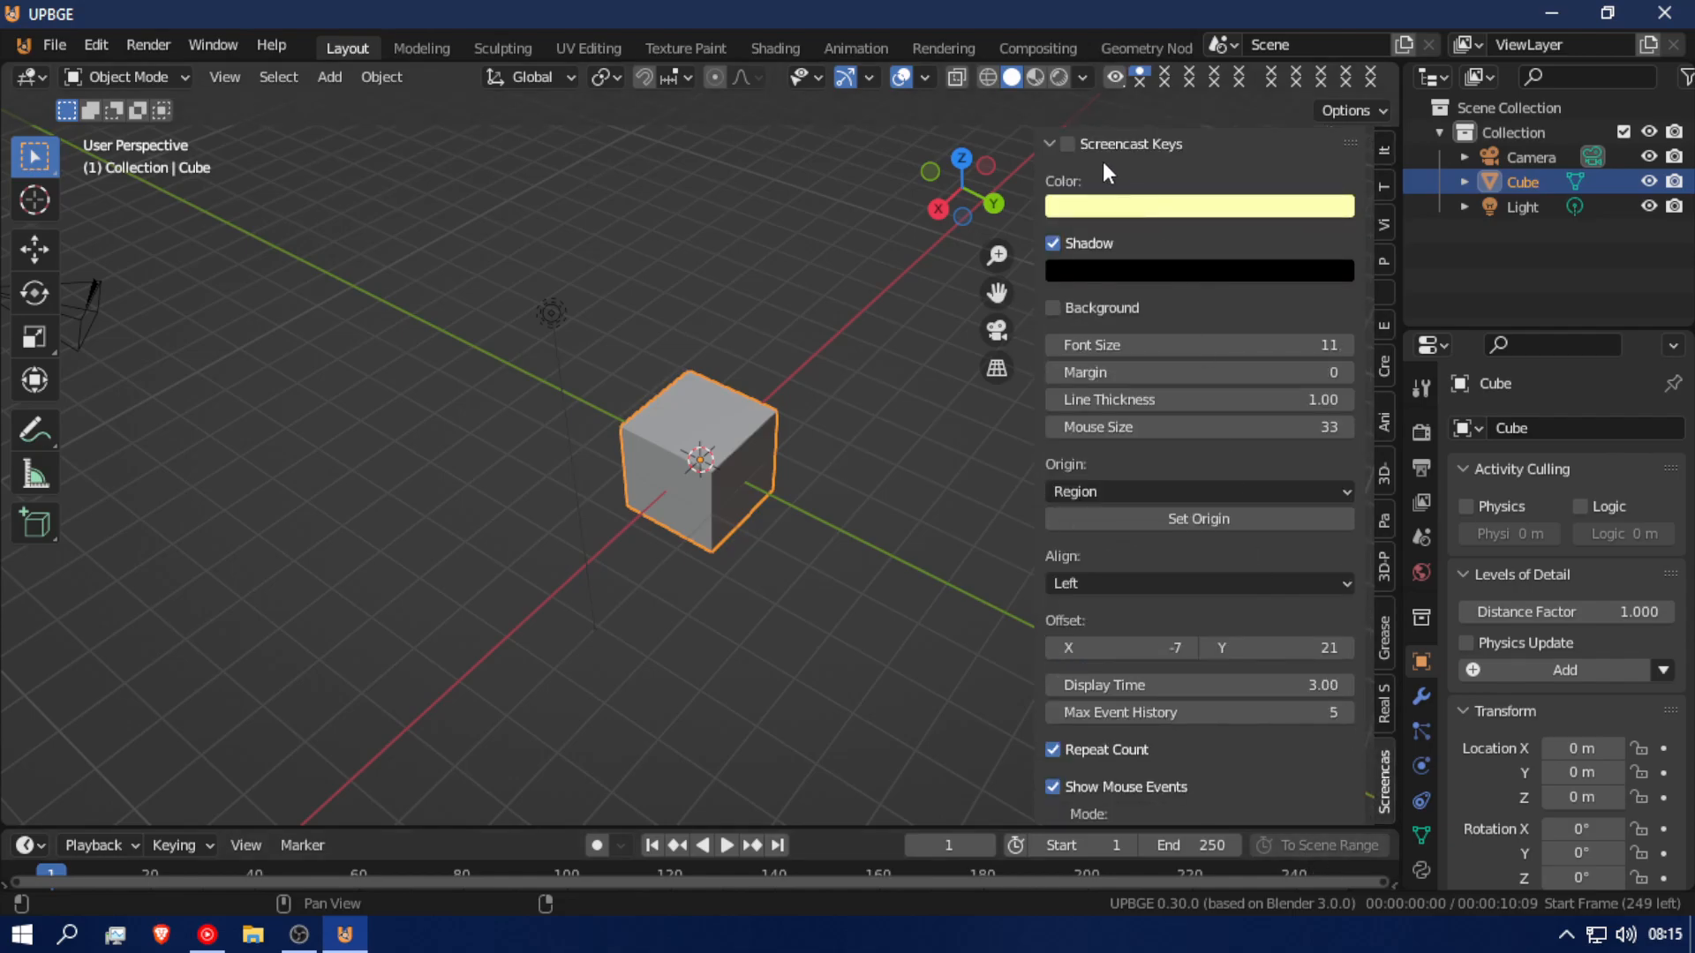
{"action": "left_click", "coordinate": [1057, 141]}
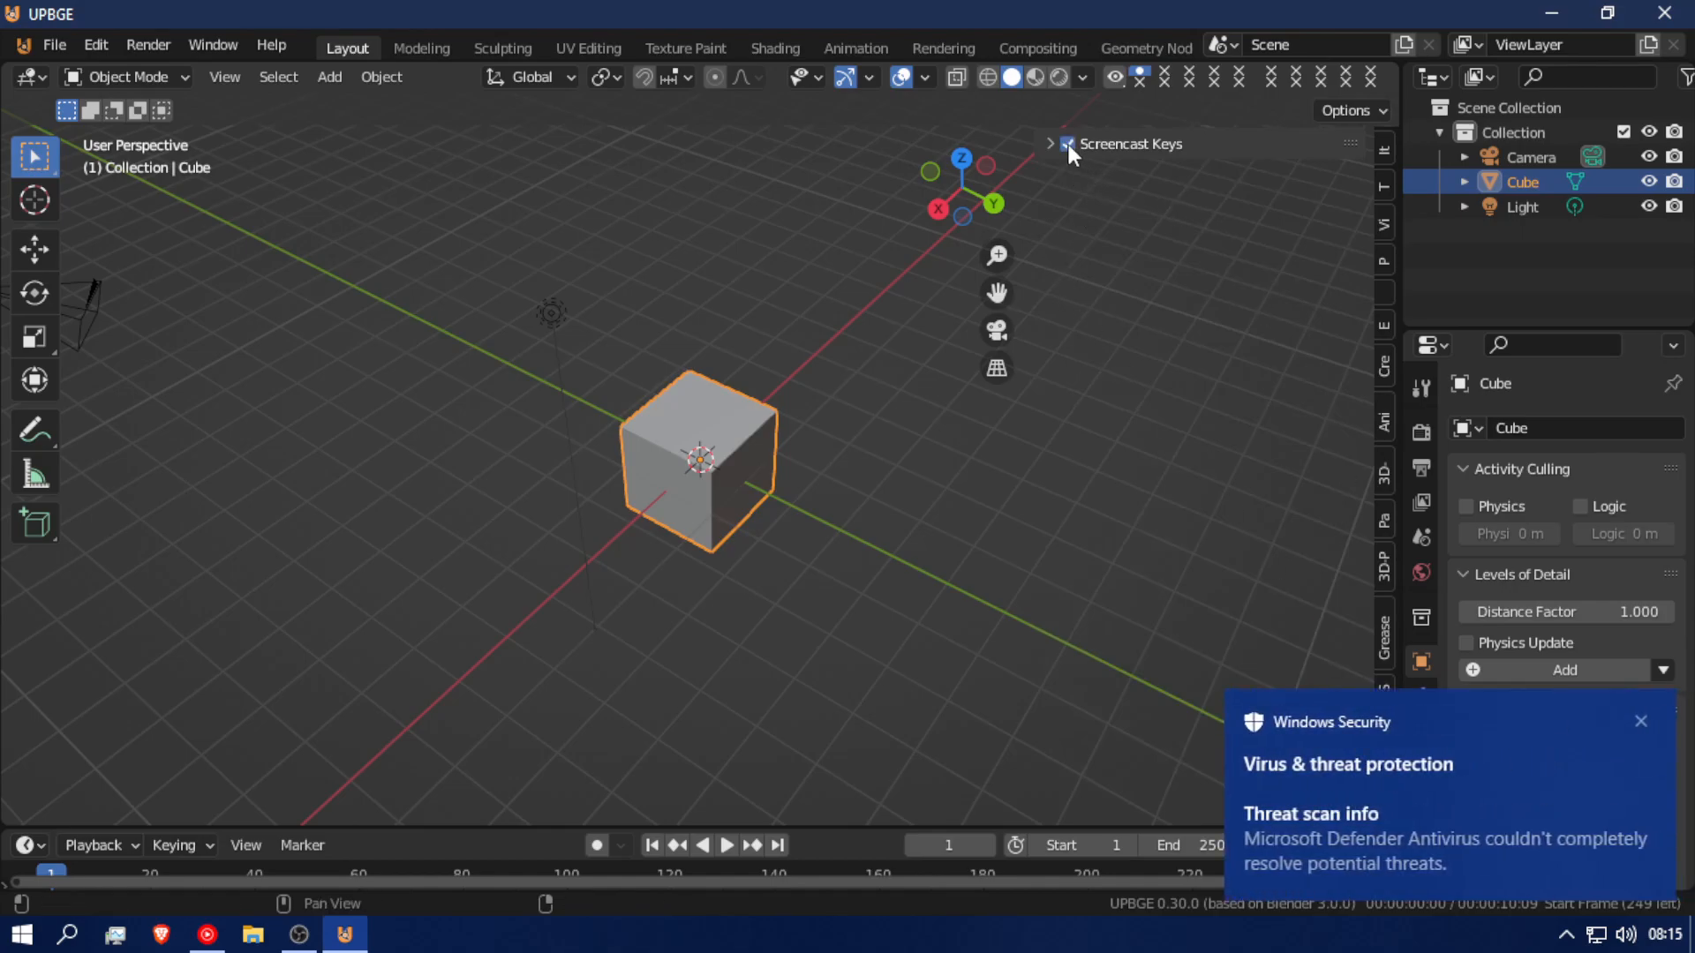
{"action": "left_click", "coordinate": [1642, 721]}
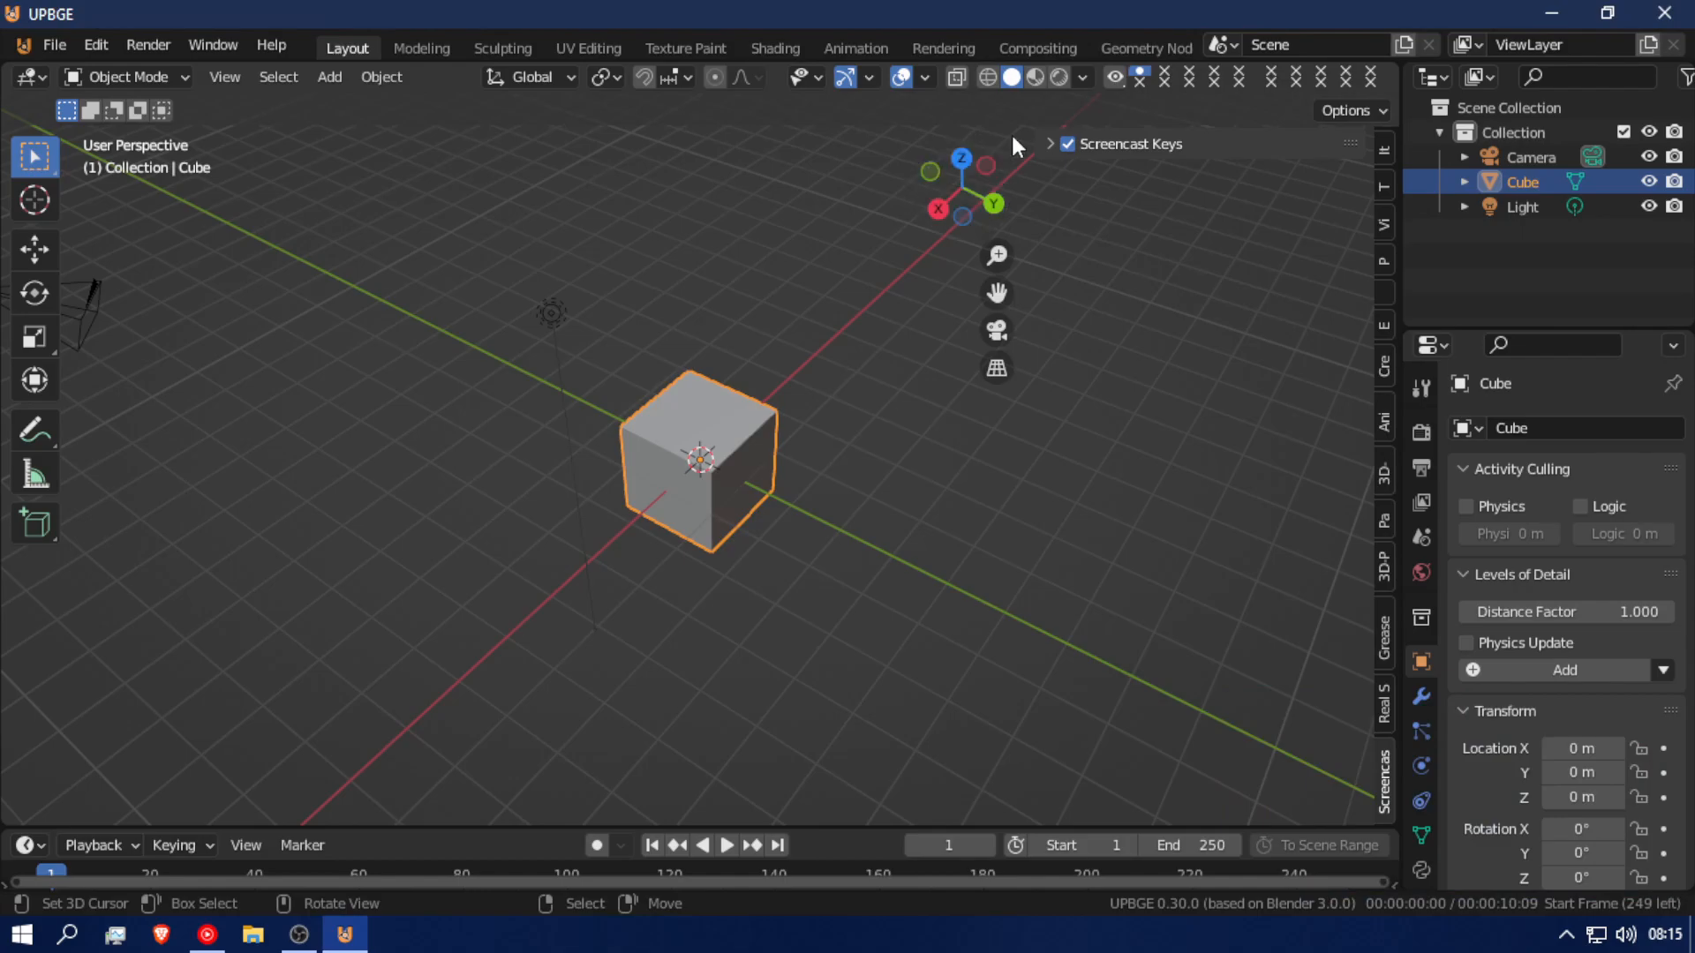
{"action": "left_click", "coordinate": [1049, 143]}
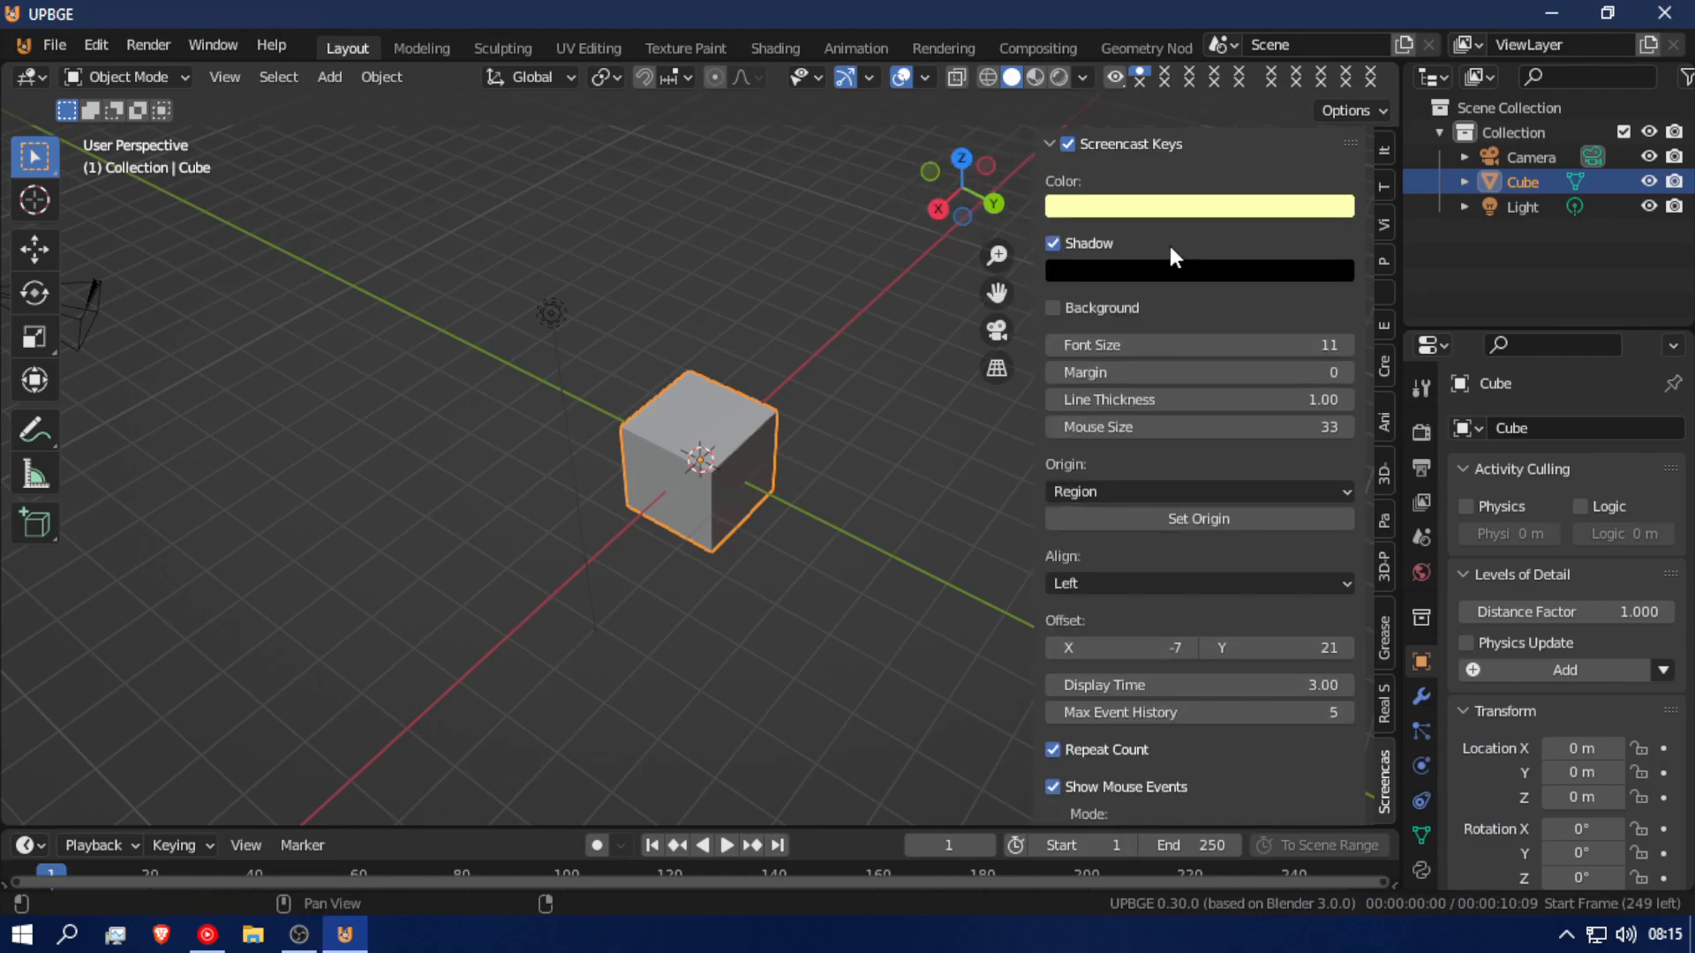
Step: Customize the Screencast Keys overlay with a cyan color, font size 17, mouse size 51 and offset X -64, Y 21
{"action": "left_click", "coordinate": [1170, 208]}
{"action": "left_click_drag", "start_coordinate": [1185, 234], "coordinate": [1167, 232]}
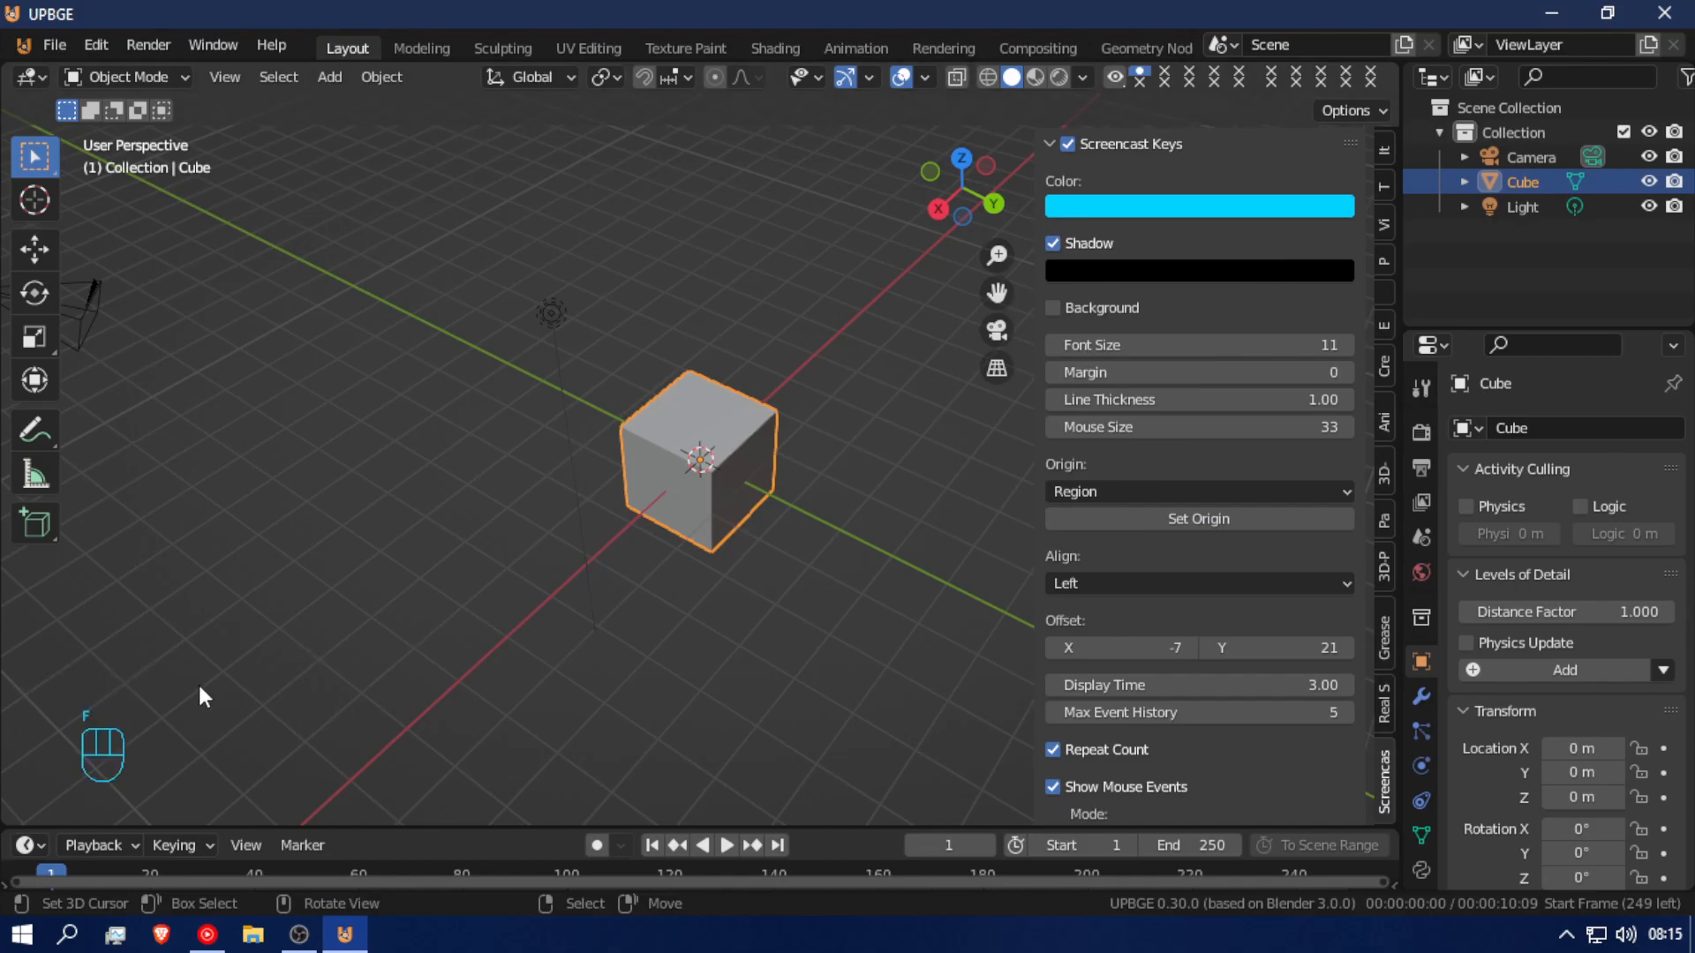
{"action": "left_click_drag", "start_coordinate": [1148, 344], "coordinate": [1181, 346]}
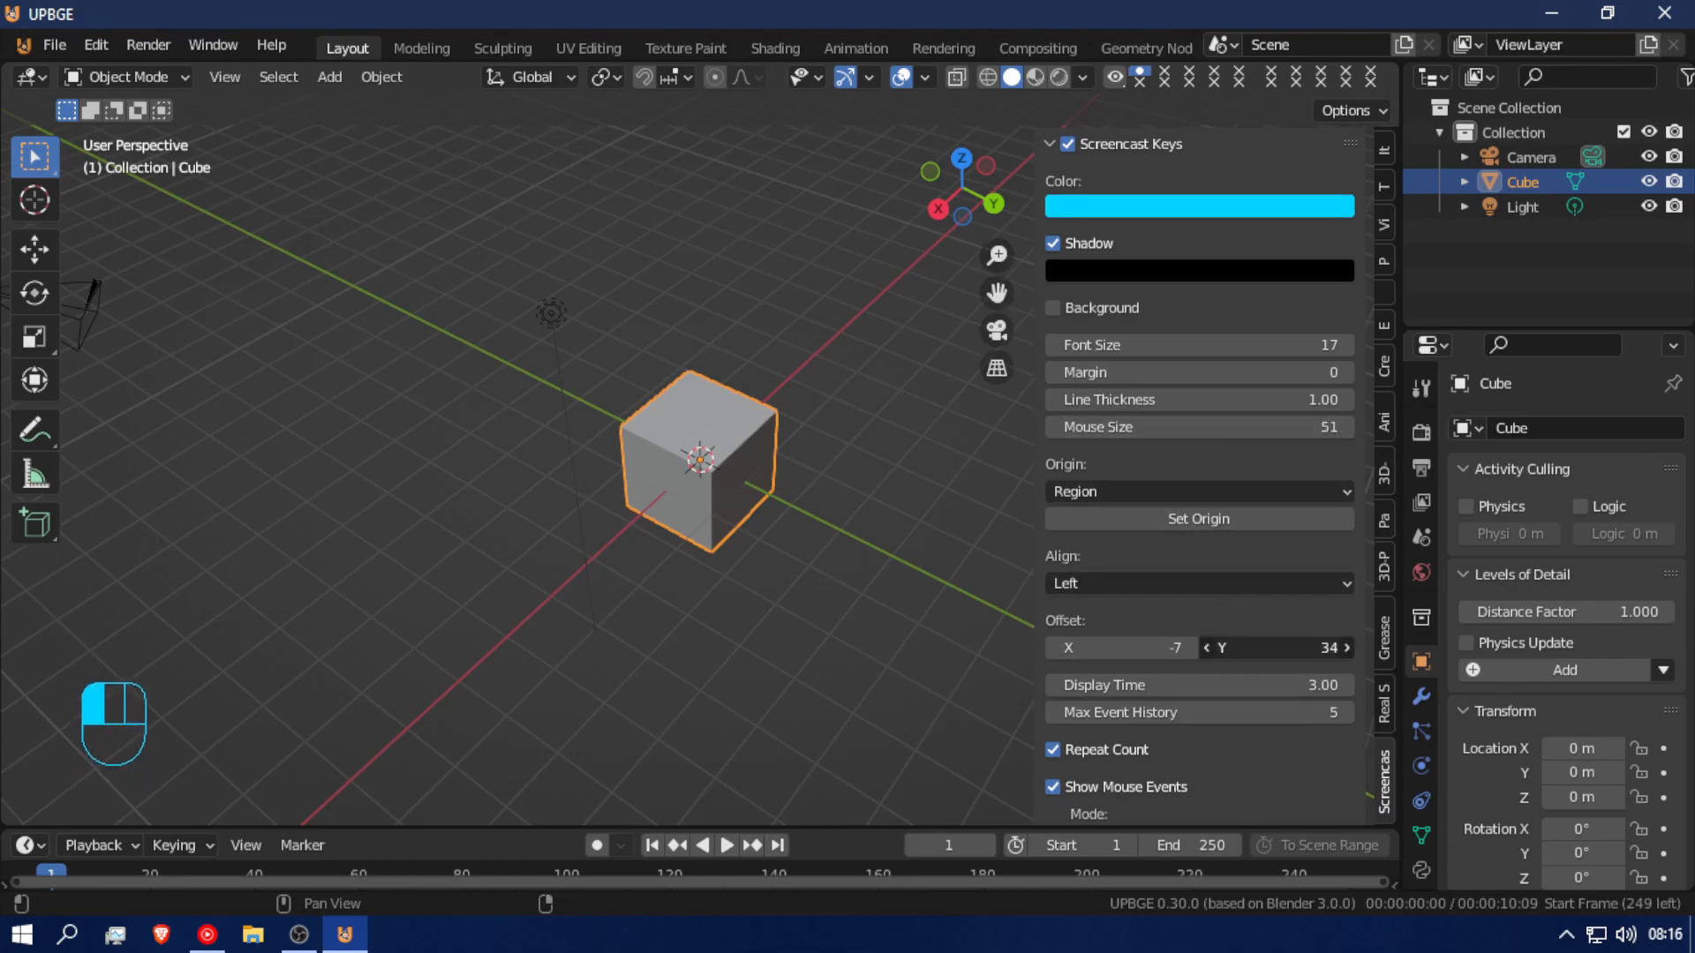
{"action": "left_click_drag", "start_coordinate": [1129, 647], "coordinate": [1165, 652]}
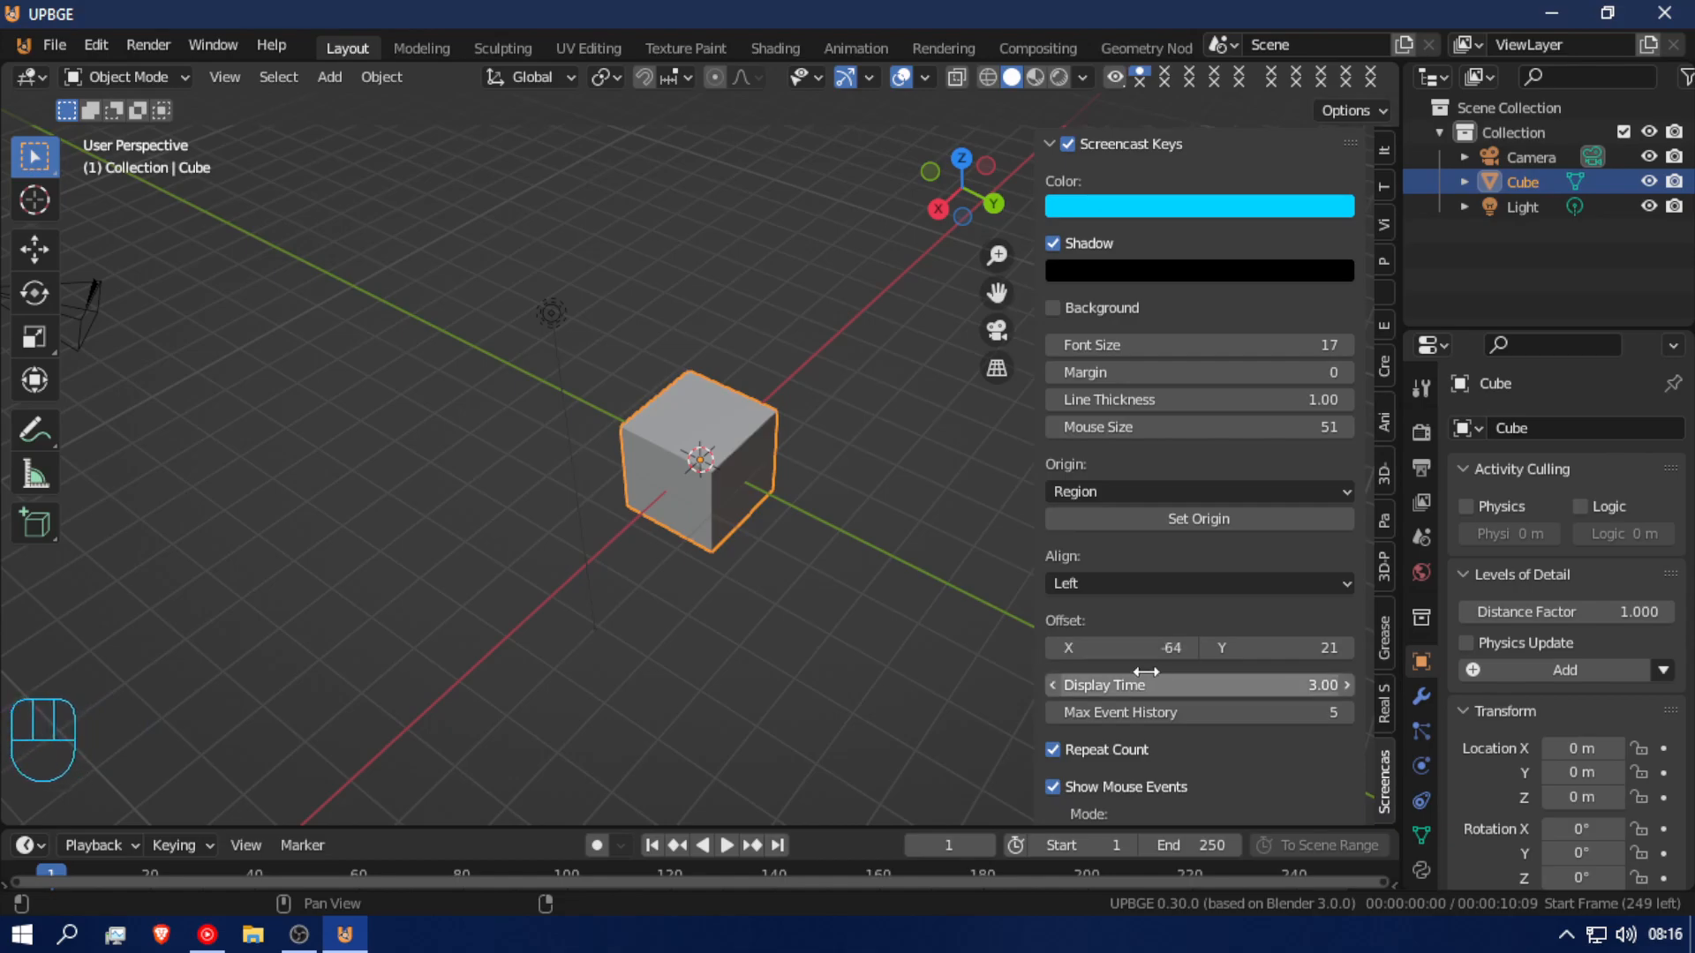
Step: Examine the default scene from several angles in material preview and rendered shading
{"action": "middle_click_drag", "start_coordinate": [188, 642], "coordinate": [576, 362]}
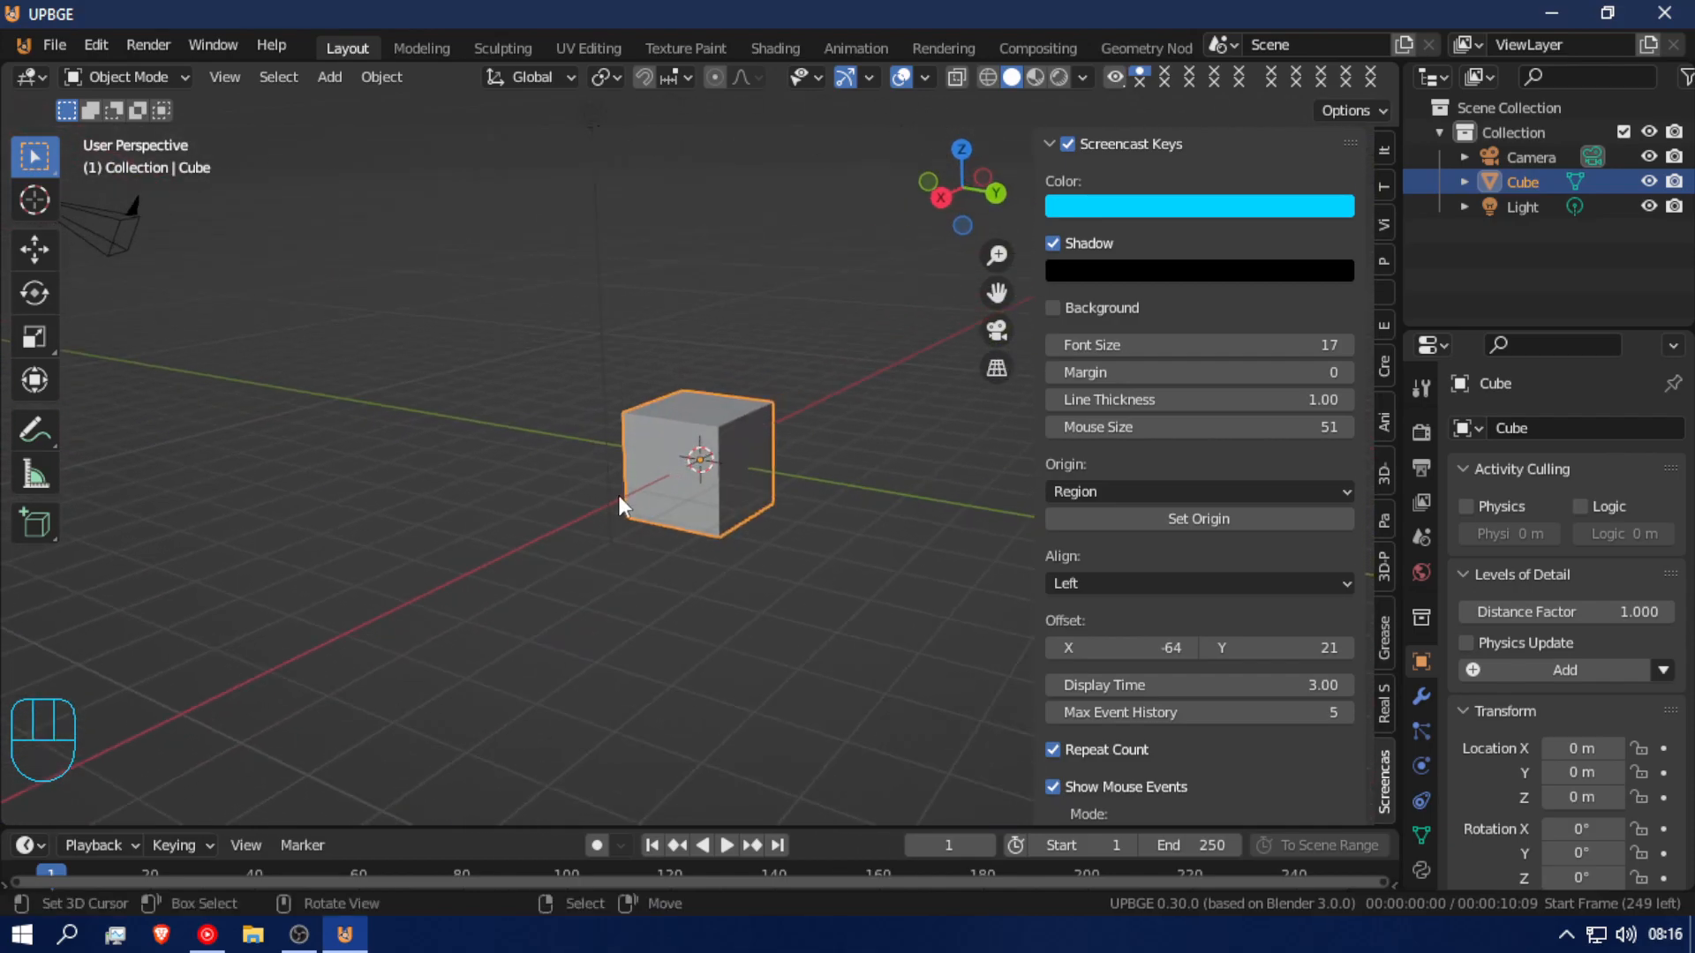
{"action": "scroll", "coordinate": [619, 499], "scroll_direction": "down", "scroll_amount": 4}
{"action": "middle_click_drag", "start_coordinate": [586, 508], "coordinate": [937, 494]}
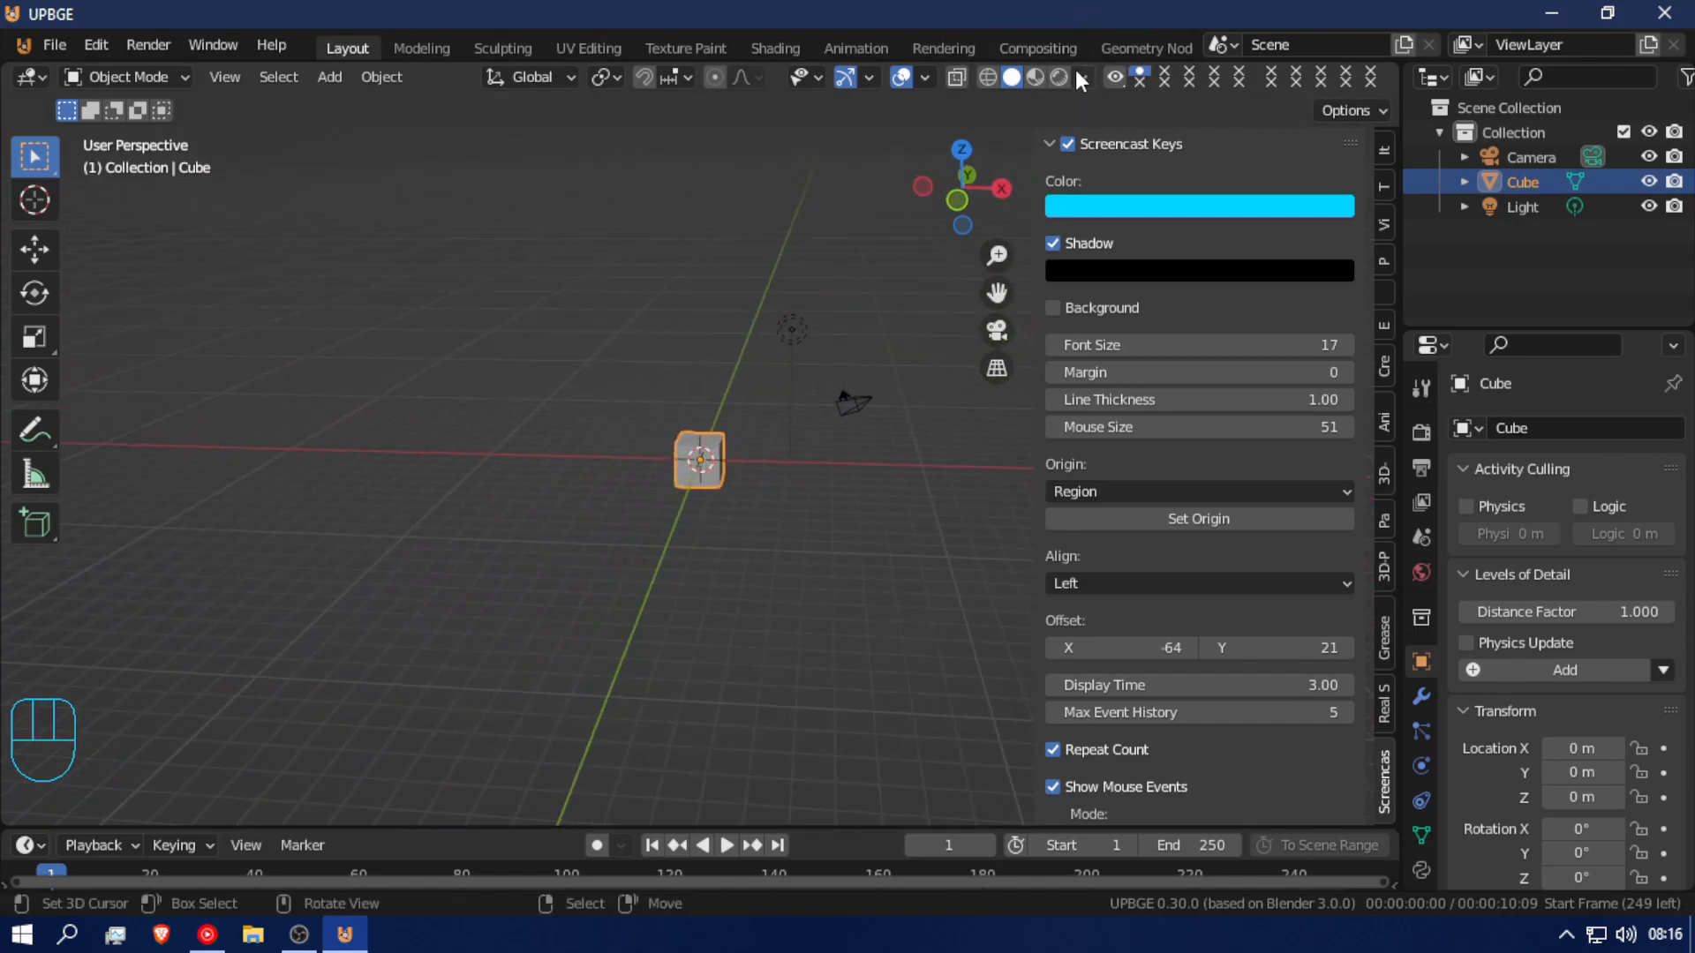
{"action": "left_click", "coordinate": [1034, 77]}
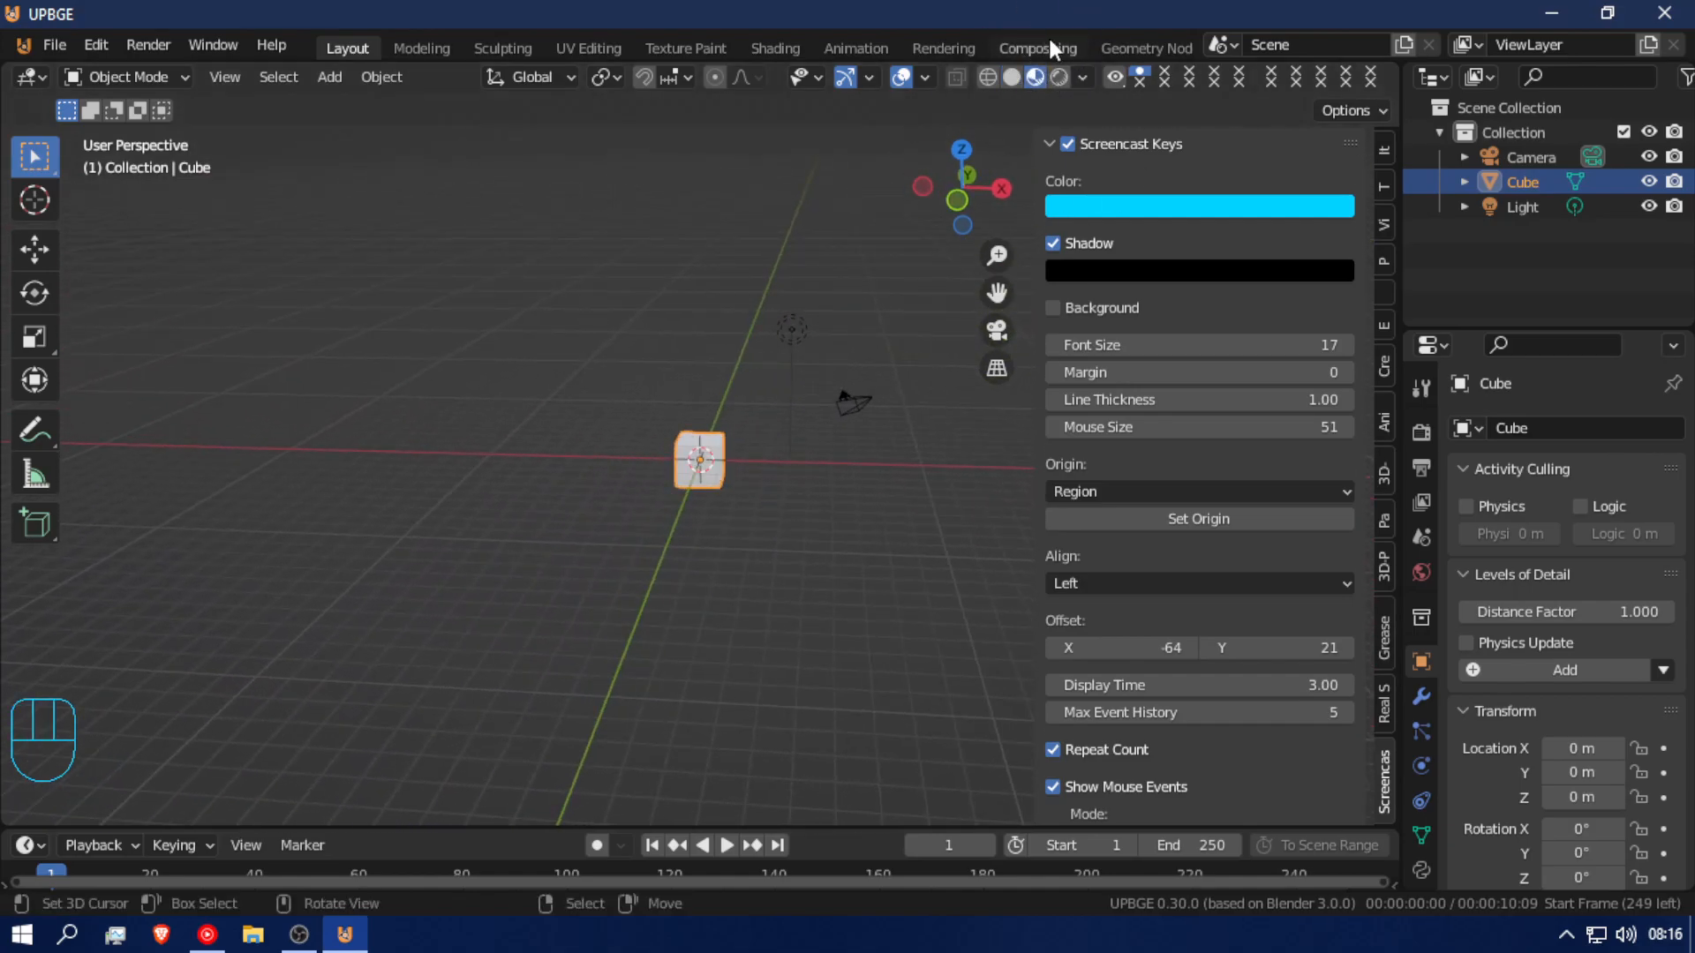
{"action": "middle_click_drag", "start_coordinate": [437, 532], "coordinate": [906, 454]}
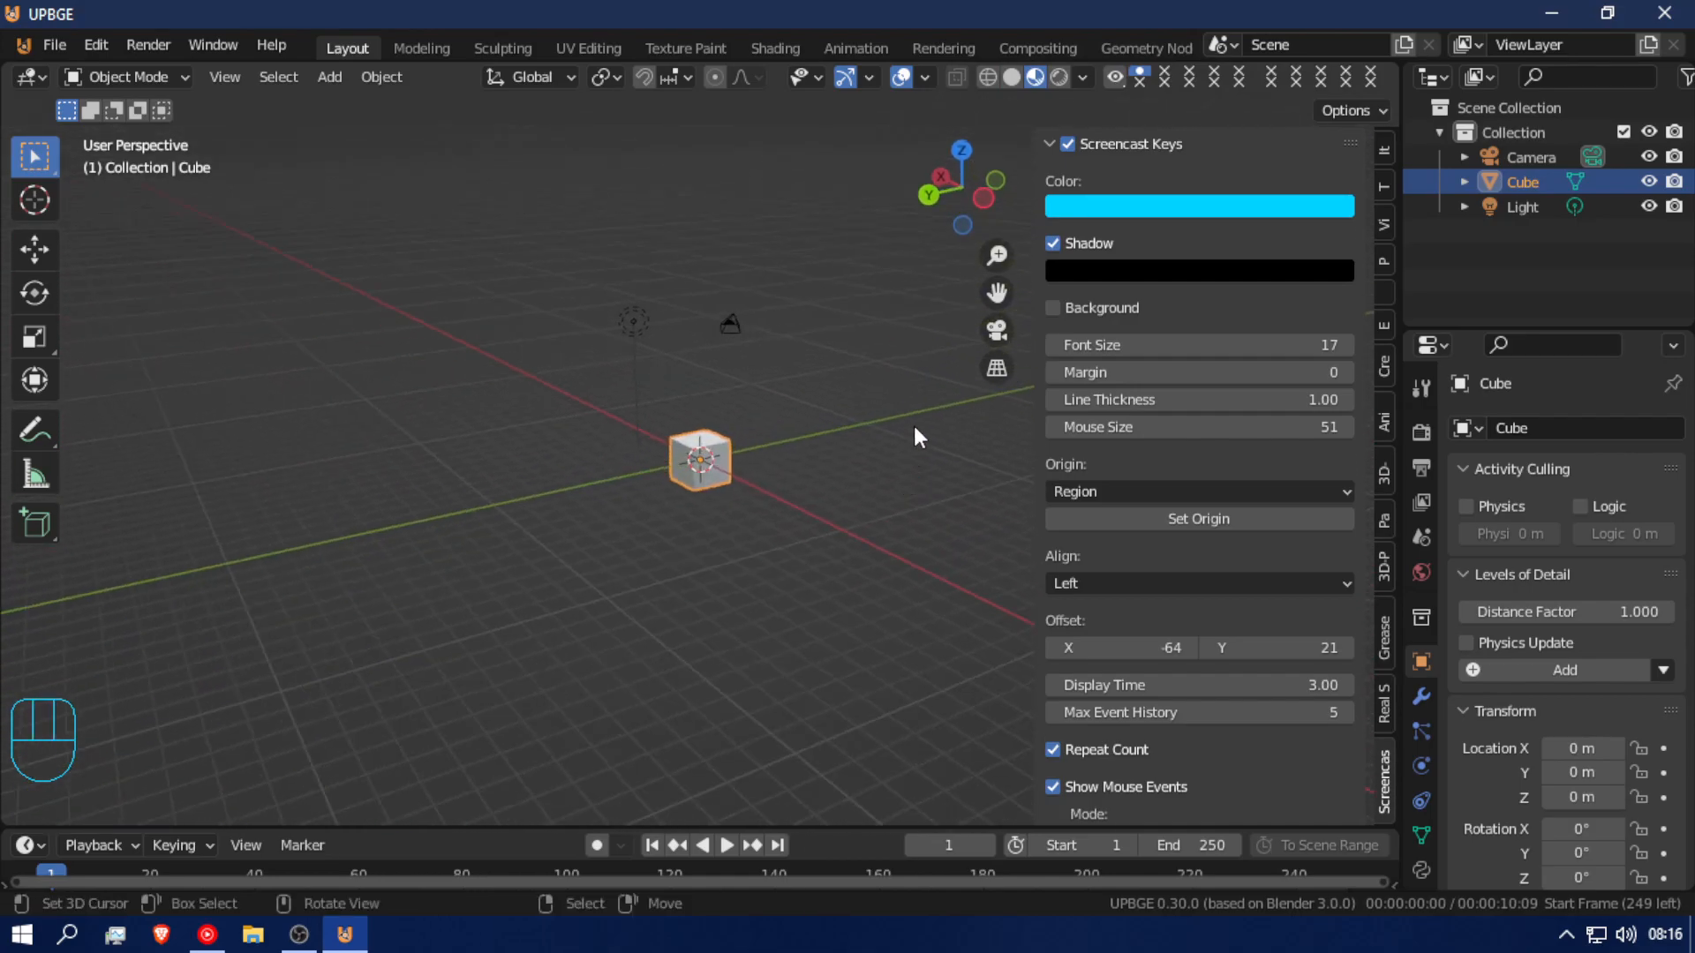
{"action": "left_click", "coordinate": [1056, 78]}
{"action": "mouse_move", "coordinate": [733, 422]}
{"action": "middle_mouse_down"}
{"action": "mouse_move", "coordinate": [672, 473]}
{"action": "mouse_move", "coordinate": [460, 469]}
{"action": "mouse_move", "coordinate": [516, 505]}
{"action": "middle_mouse_up"}
{"action": "scroll", "coordinate": [521, 512], "scroll_direction": "up", "scroll_amount": 5}
{"action": "scroll", "coordinate": [528, 521], "scroll_direction": "down", "scroll_amount": 3}
{"action": "scroll", "coordinate": [528, 517], "scroll_direction": "down", "scroll_amount": 4}
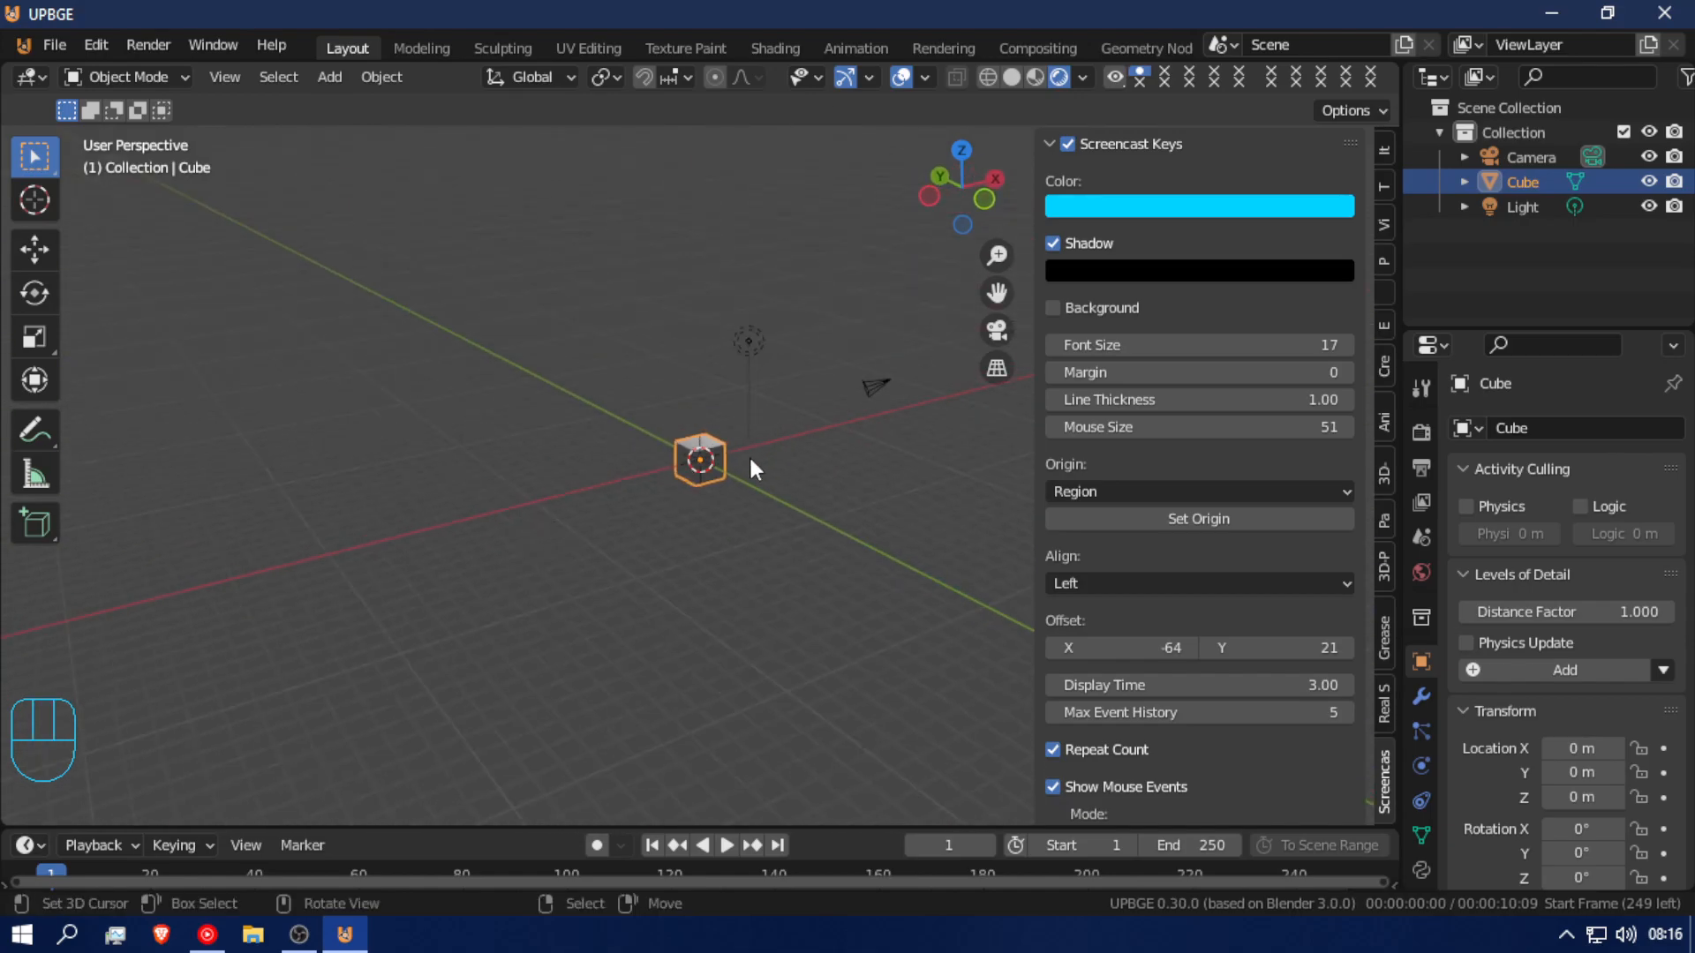
Step: Delete the light and the camera, keeping only the cube in the scene
{"action": "middle_click_drag", "start_coordinate": [895, 371], "coordinate": [782, 378]}
{"action": "left_click", "coordinate": [774, 354]}
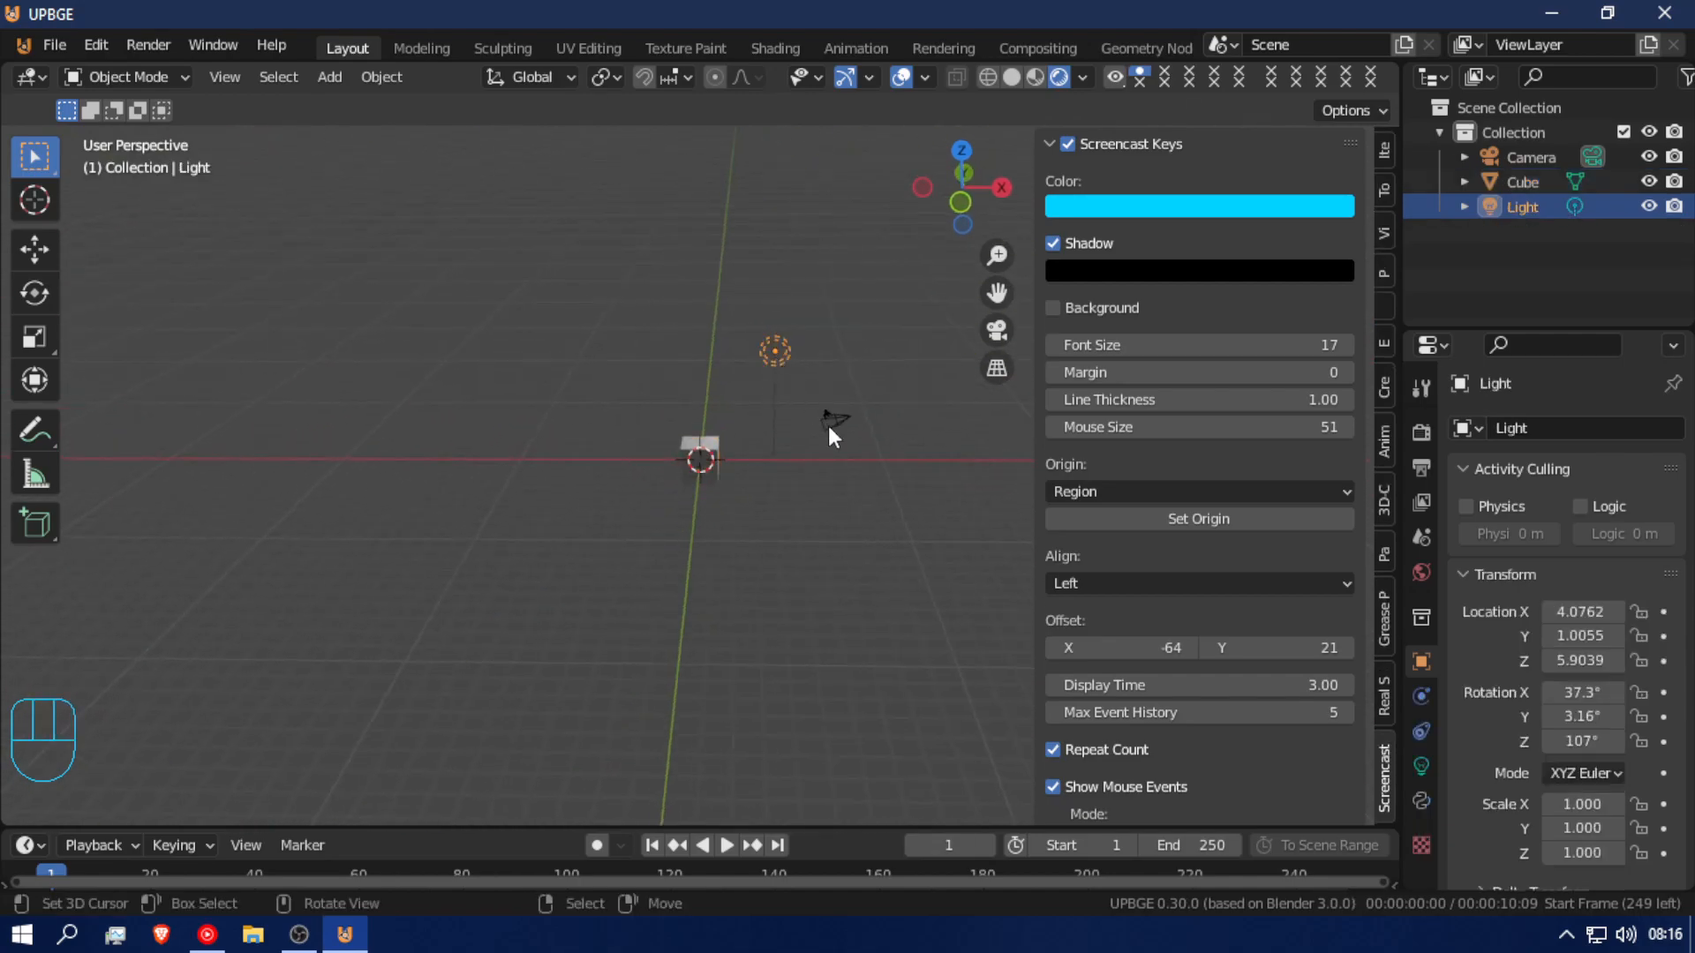
{"action": "left_click", "coordinate": [700, 456]}
{"action": "left_click", "coordinate": [829, 414]}
{"action": "left_click", "coordinate": [776, 348]}
{"action": "left_click", "coordinate": [834, 417], "text": "shift"}
{"action": "key", "text": "x"}
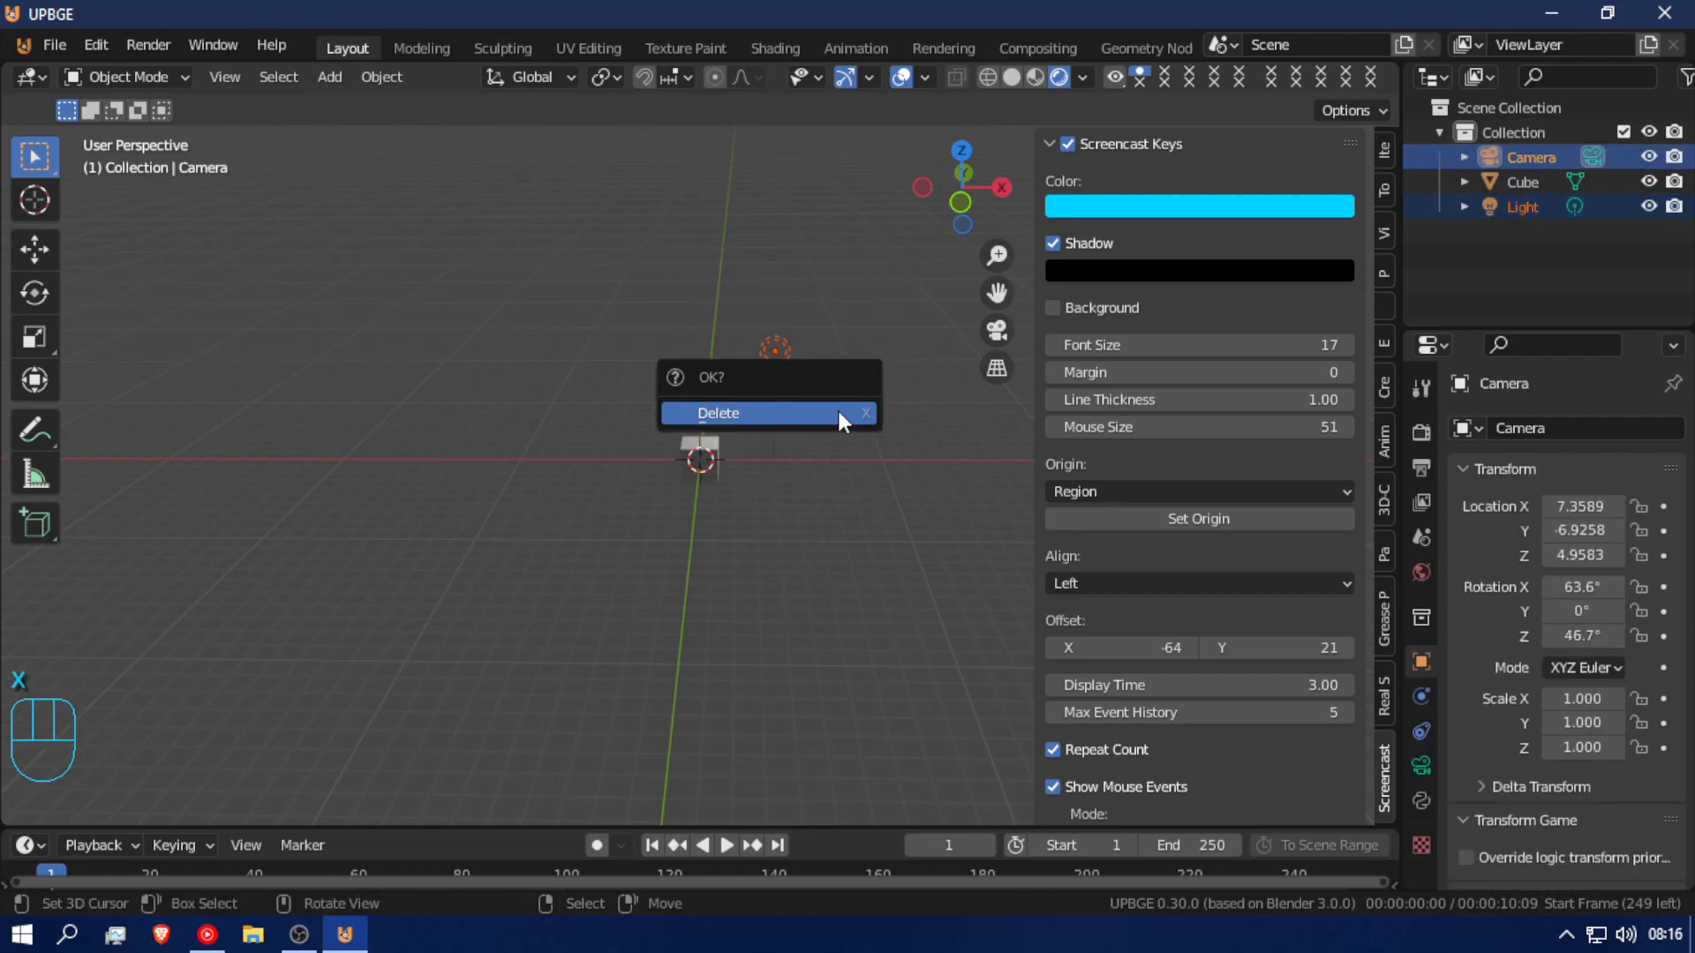
{"action": "left_click", "coordinate": [836, 413]}
Step: Switch the viewport back to solid shading with the cube in close view
{"action": "middle_click_drag", "start_coordinate": [753, 560], "coordinate": [380, 483]}
{"action": "left_click", "coordinate": [1012, 78]}
{"action": "mouse_move", "coordinate": [743, 575]}
{"action": "middle_mouse_down"}
{"action": "mouse_move", "coordinate": [465, 606]}
{"action": "mouse_move", "coordinate": [806, 578]}
{"action": "middle_mouse_up"}
{"action": "scroll", "coordinate": [807, 577], "scroll_direction": "up", "scroll_amount": 10}
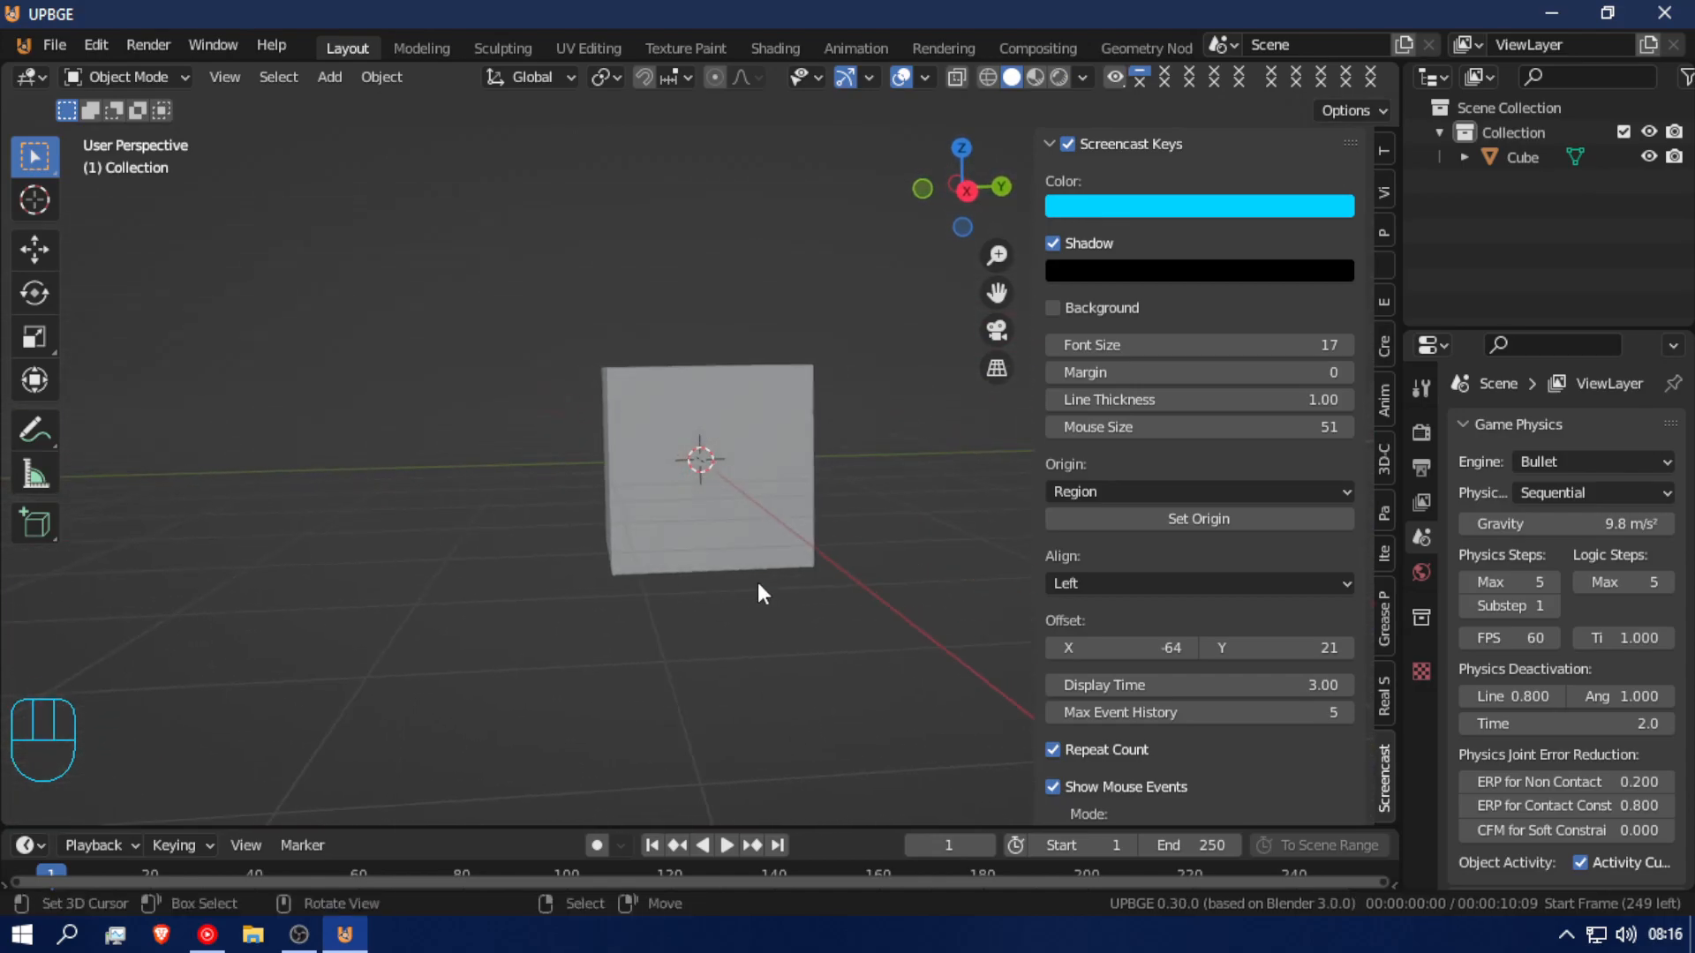
Step: Add a Subdivision Surface modifier to the cube
{"action": "left_click", "coordinate": [725, 413]}
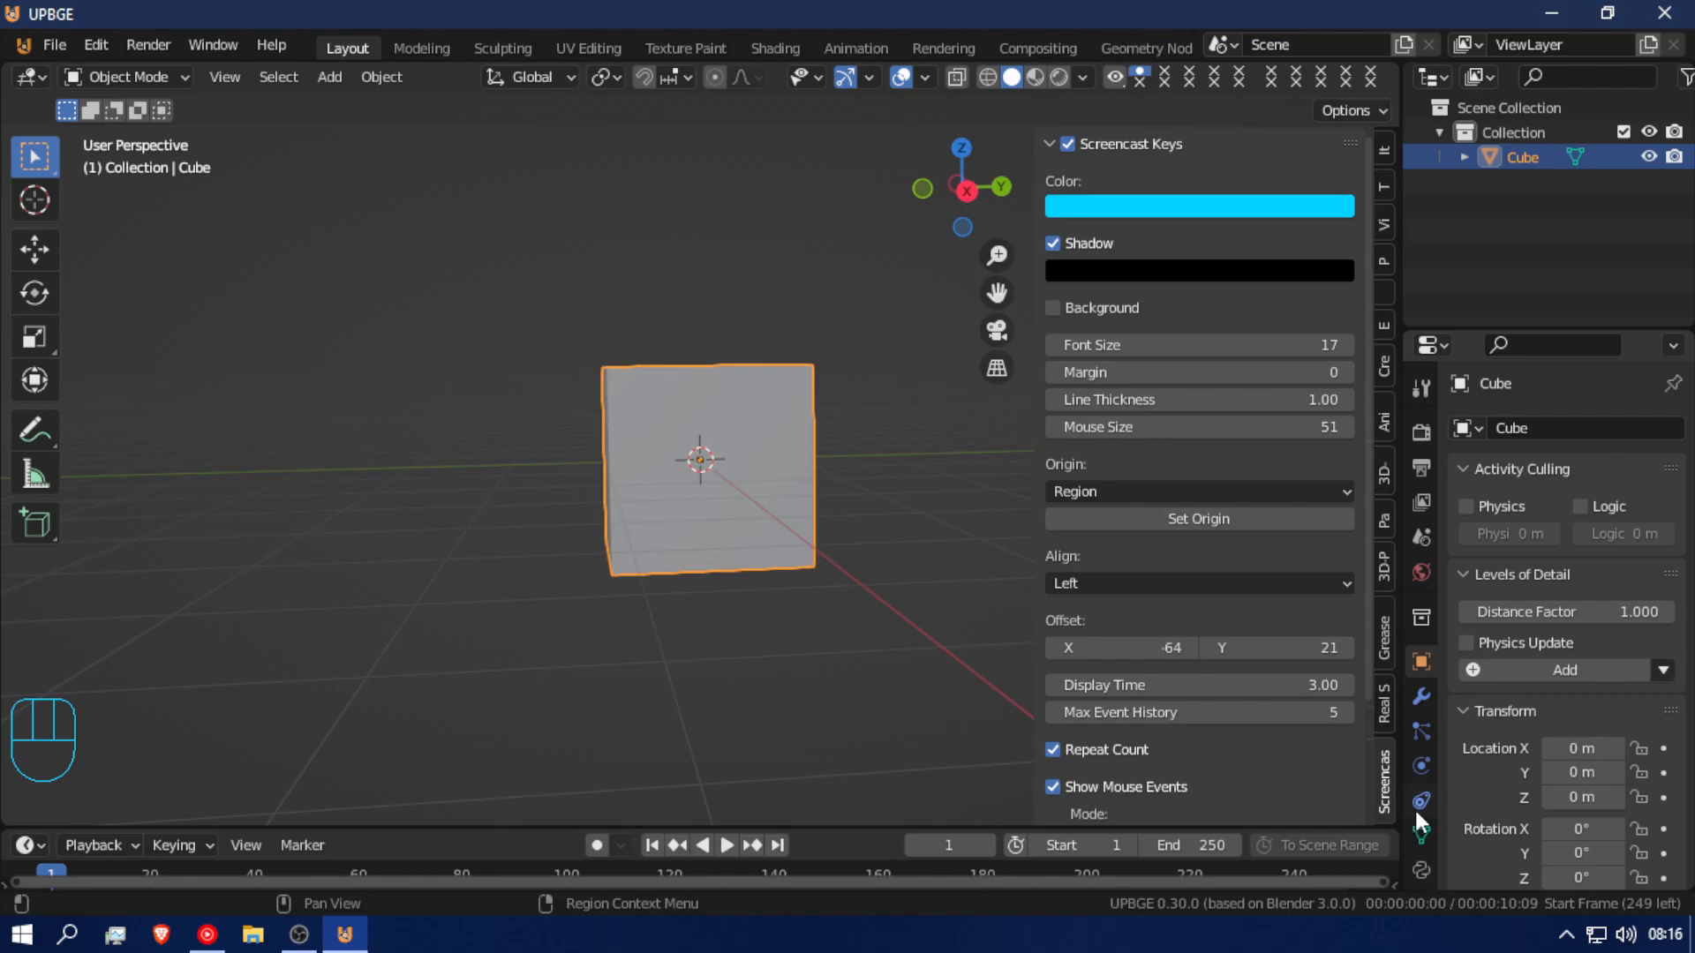
{"action": "left_click", "coordinate": [1421, 697]}
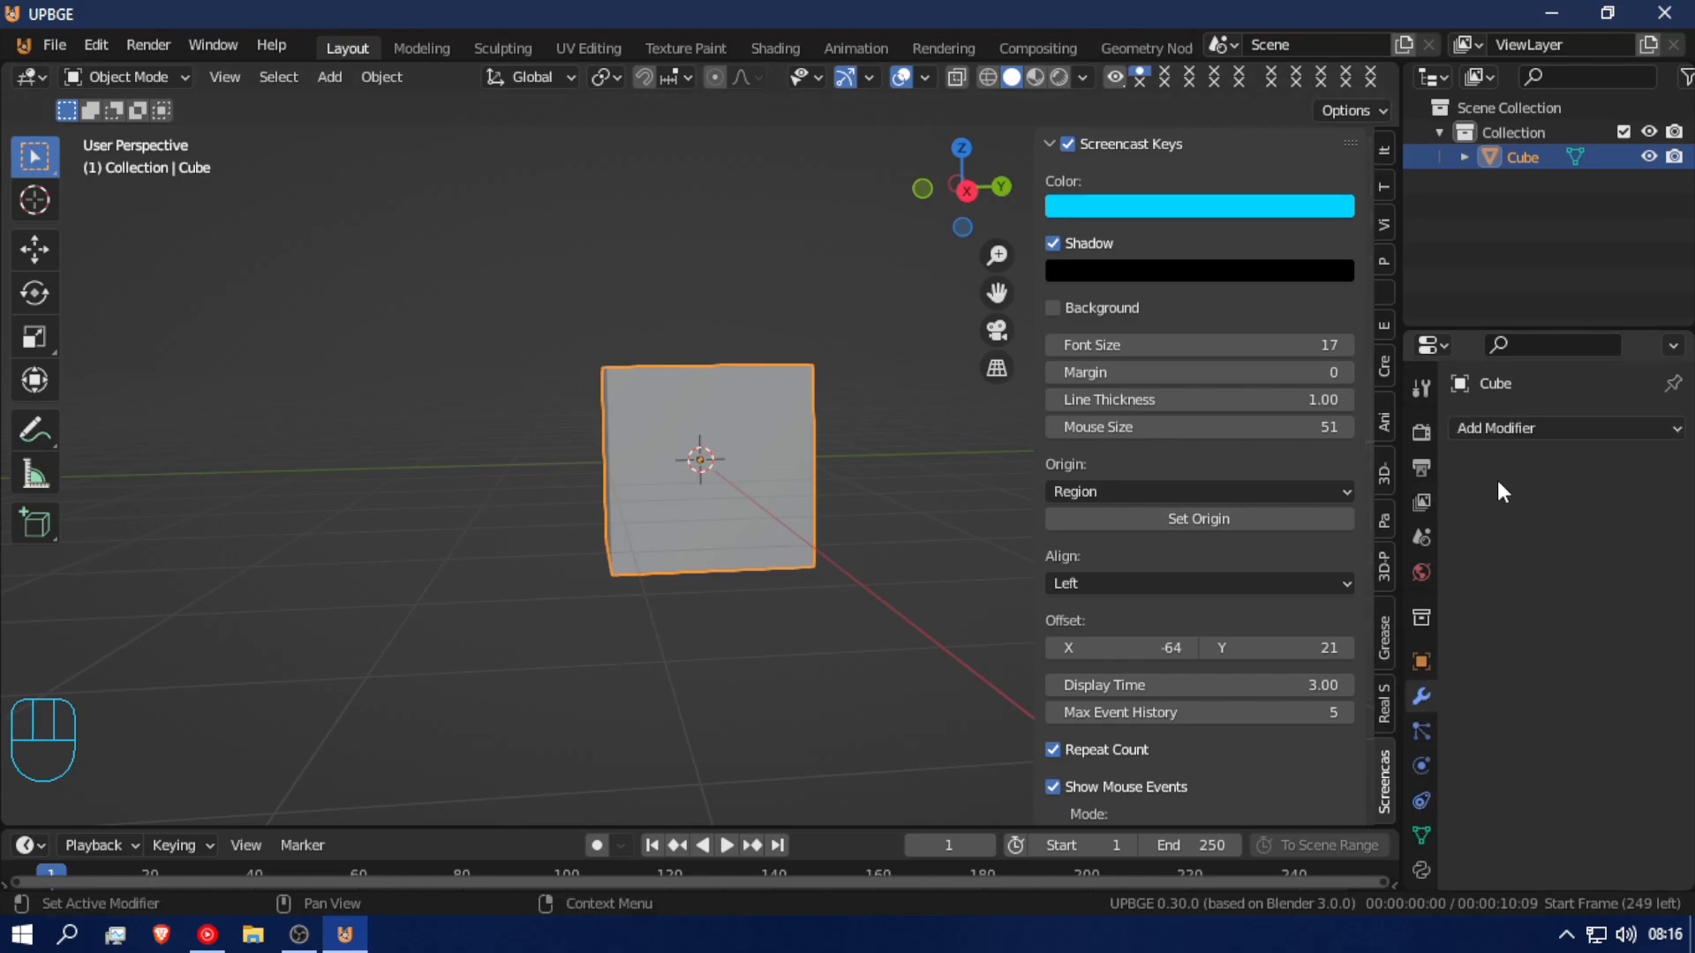
{"action": "left_click", "coordinate": [1525, 423]}
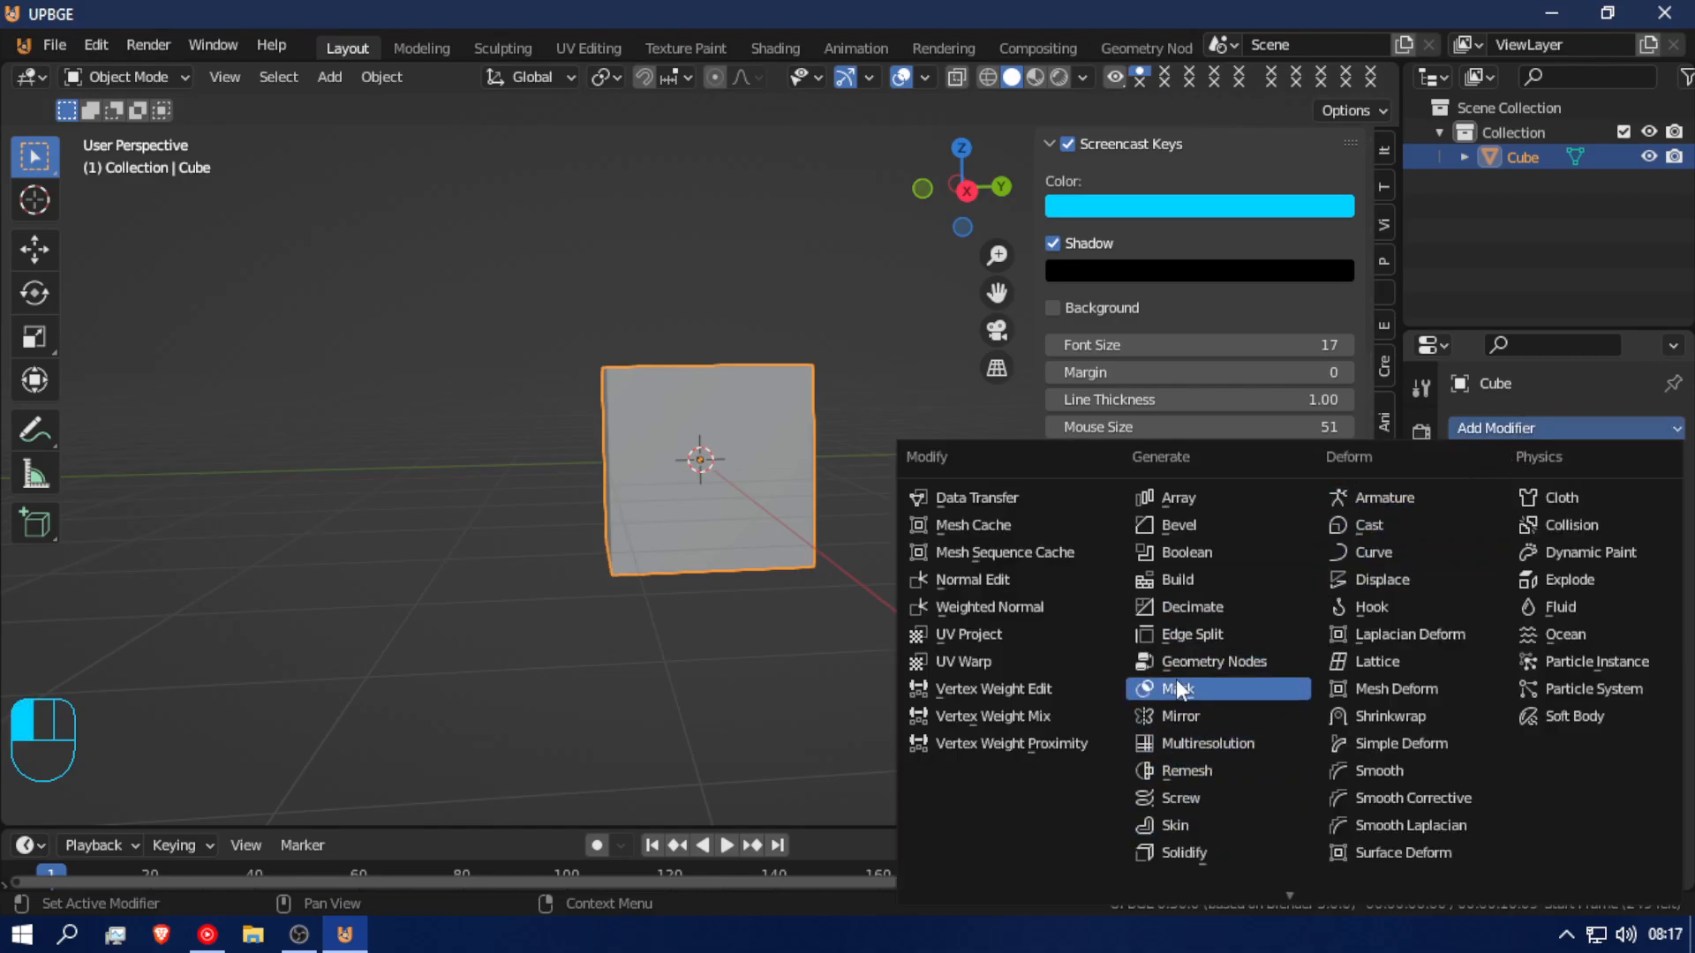
{"action": "scroll", "coordinate": [1142, 839], "scroll_direction": "down", "scroll_amount": 1}
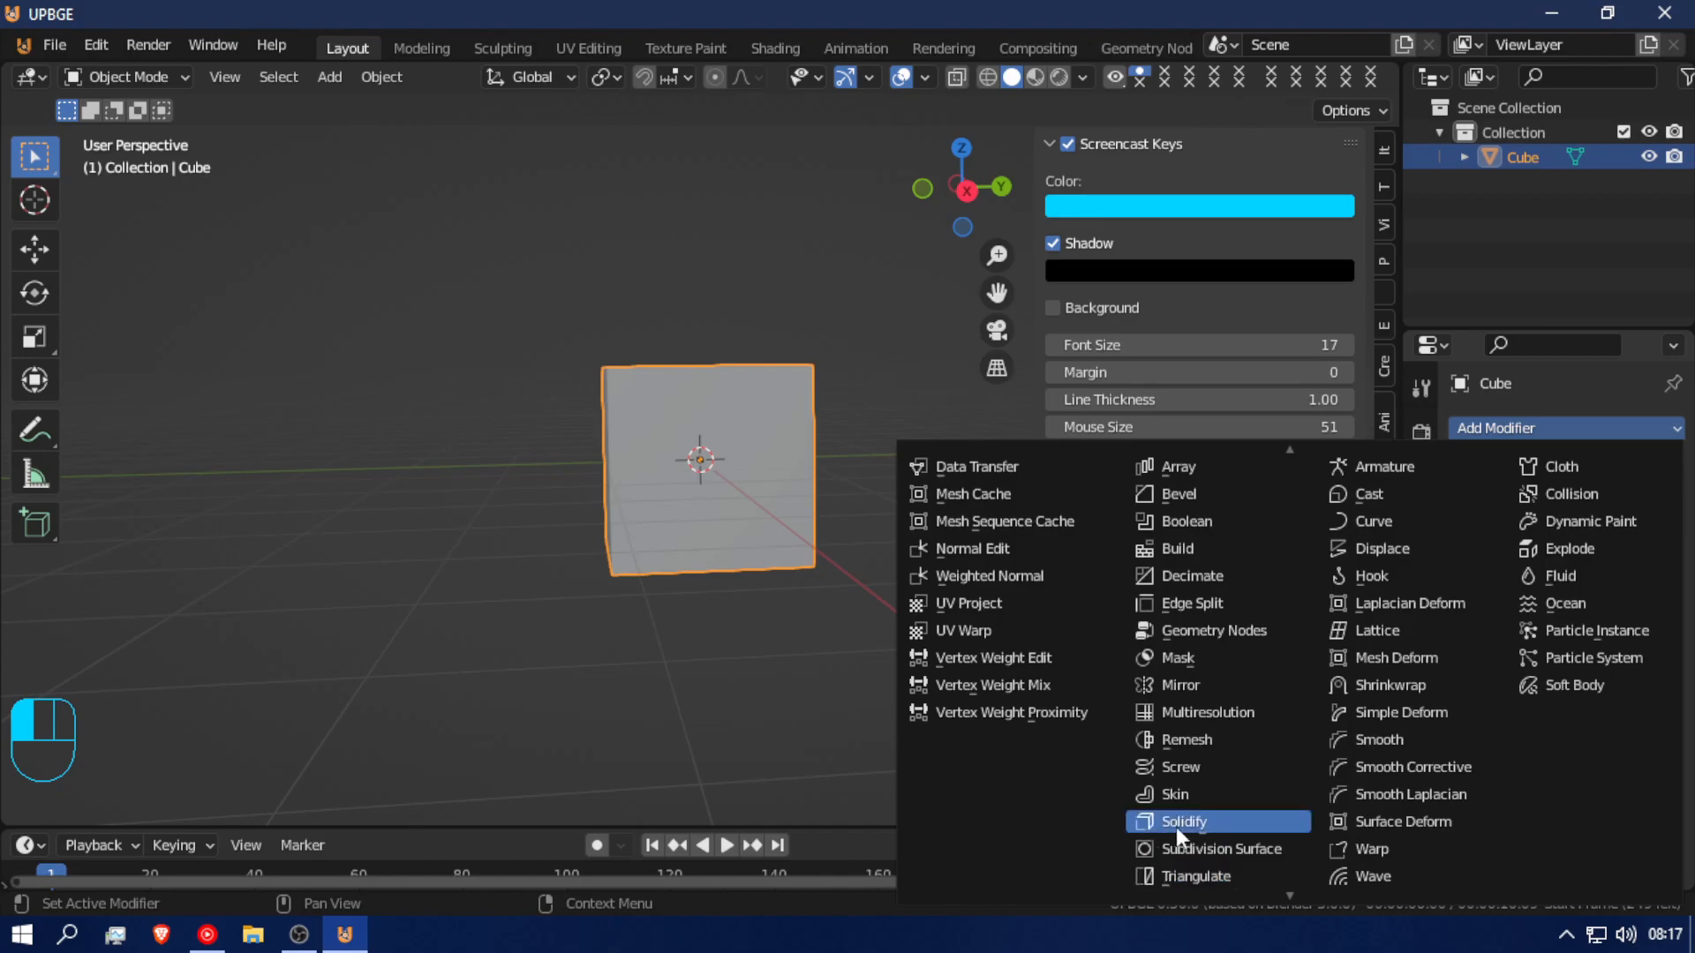
{"action": "left_click", "coordinate": [1199, 853]}
{"action": "mouse_move", "coordinate": [802, 400]}
{"action": "middle_mouse_down"}
{"action": "mouse_move", "coordinate": [486, 404]}
{"action": "mouse_move", "coordinate": [794, 422]}
{"action": "middle_mouse_up"}
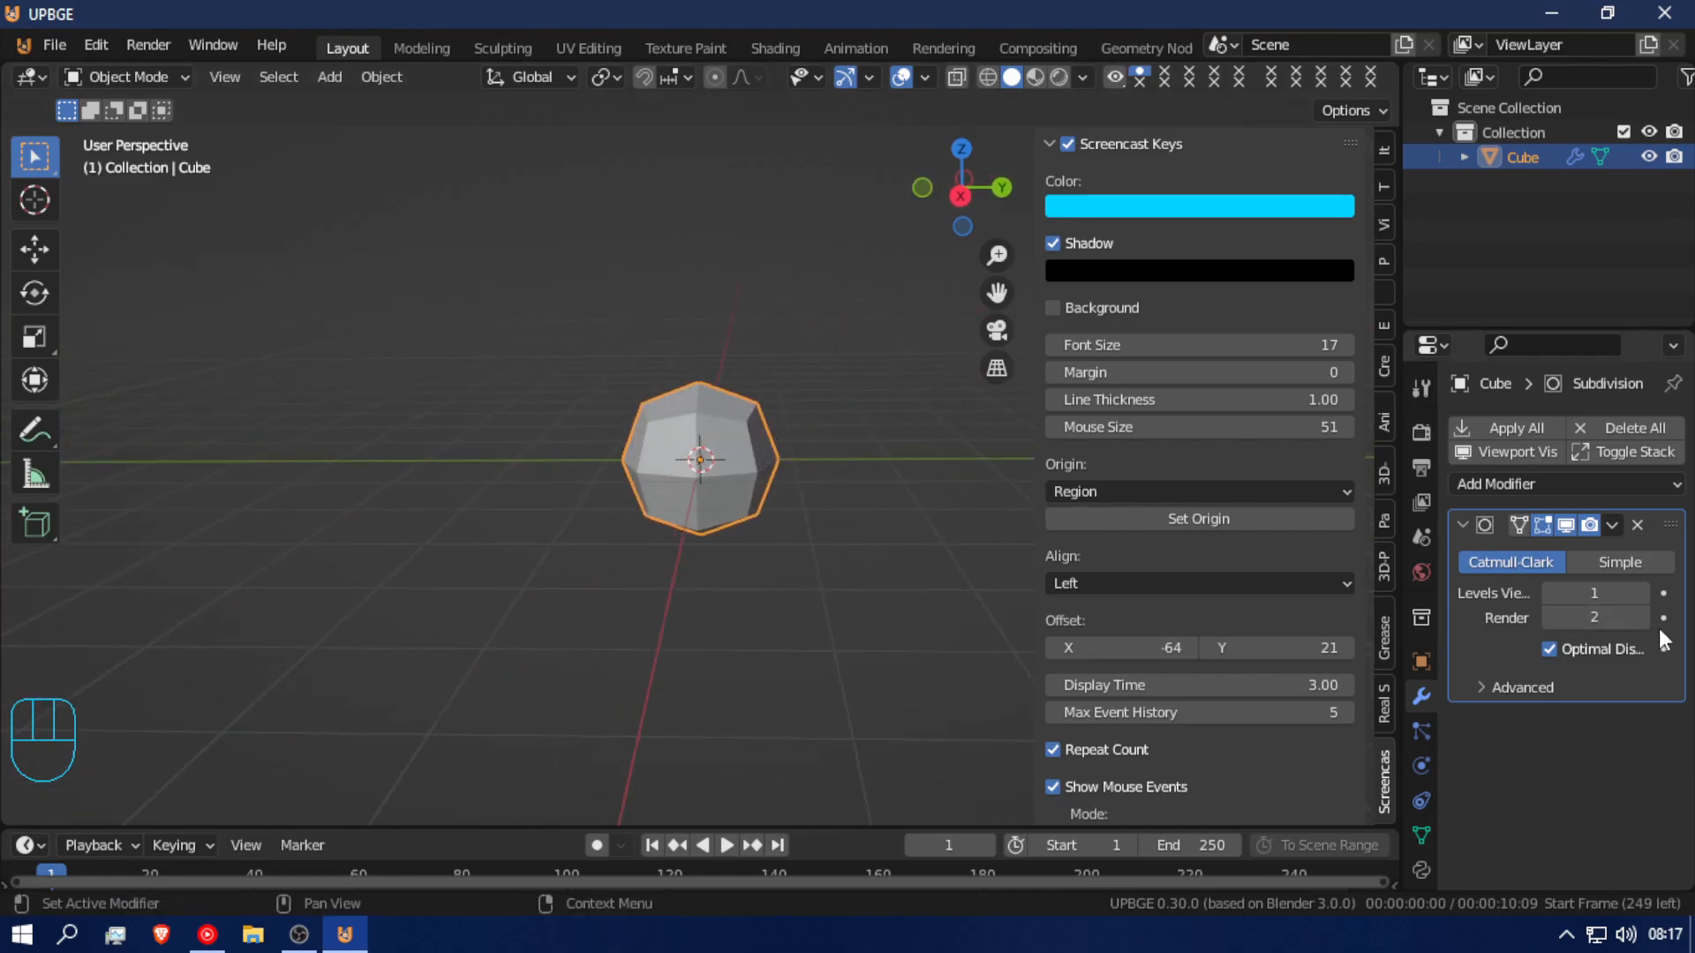
Step: Raise the Subdivision modifier's viewport levels to 5 to smooth the cube into a rounded shape
{"action": "left_click", "coordinate": [1644, 593]}
{"action": "middle_click_drag", "start_coordinate": [883, 548], "coordinate": [882, 512]}
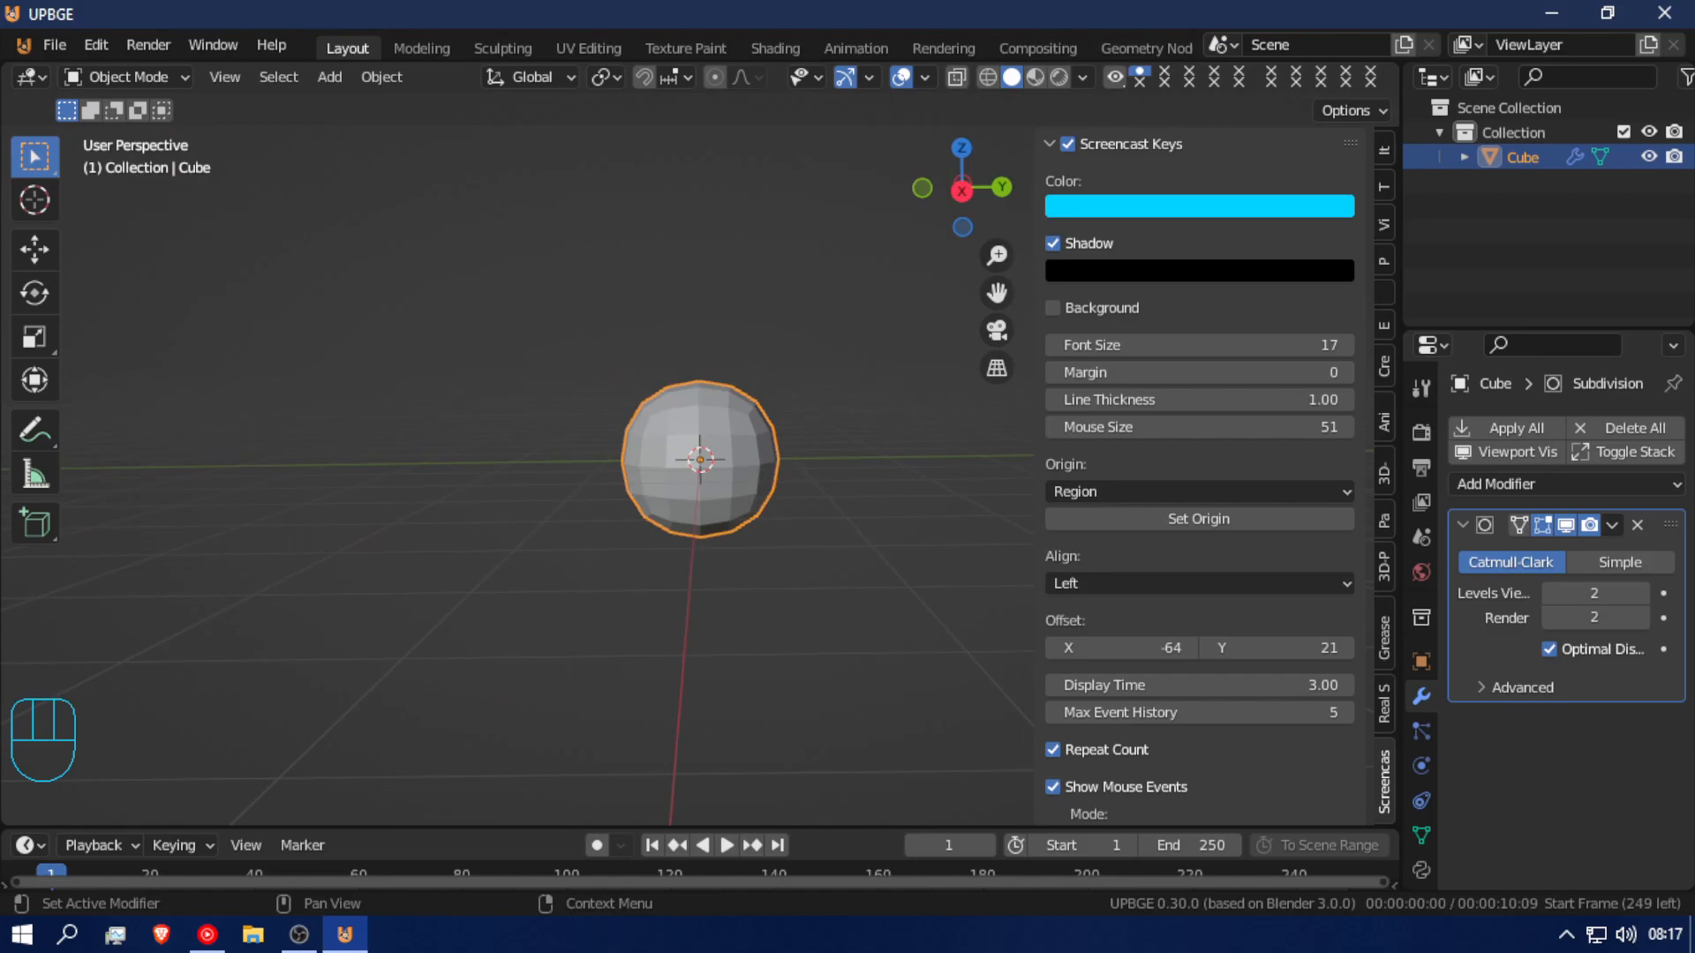
{"action": "left_click", "coordinate": [1630, 594]}
{"action": "left_click", "coordinate": [1640, 593]}
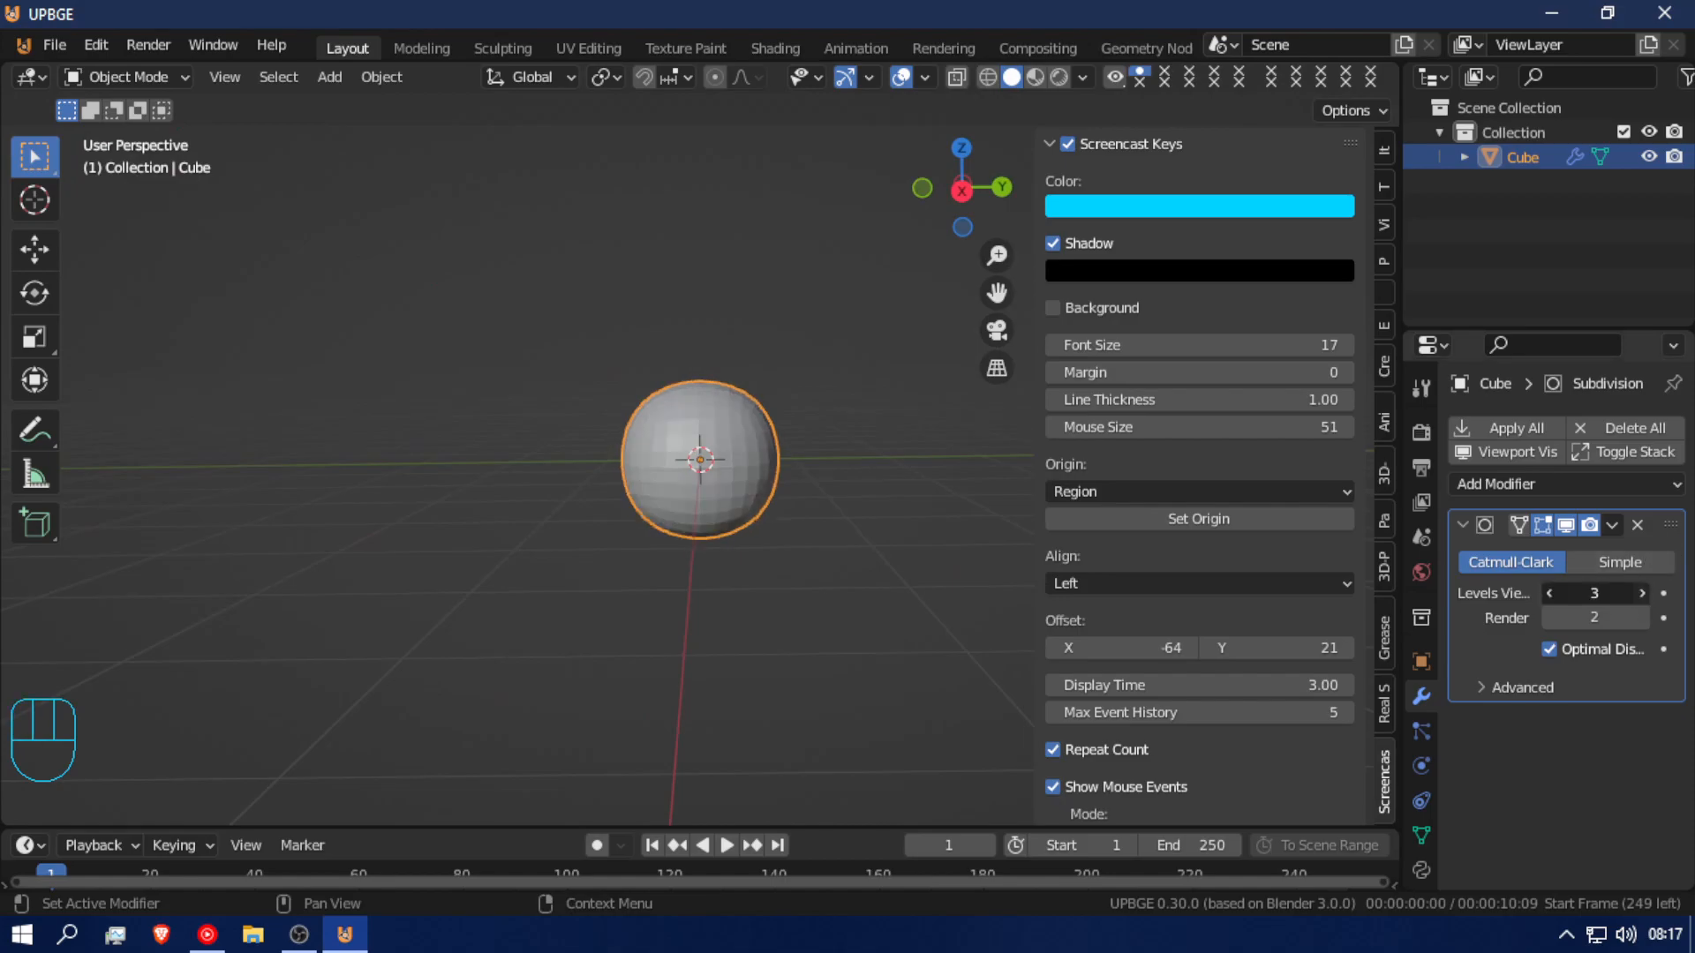
{"action": "middle_click_drag", "start_coordinate": [858, 464], "coordinate": [1148, 477]}
{"action": "scroll", "coordinate": [709, 444], "scroll_direction": "up", "scroll_amount": 6}
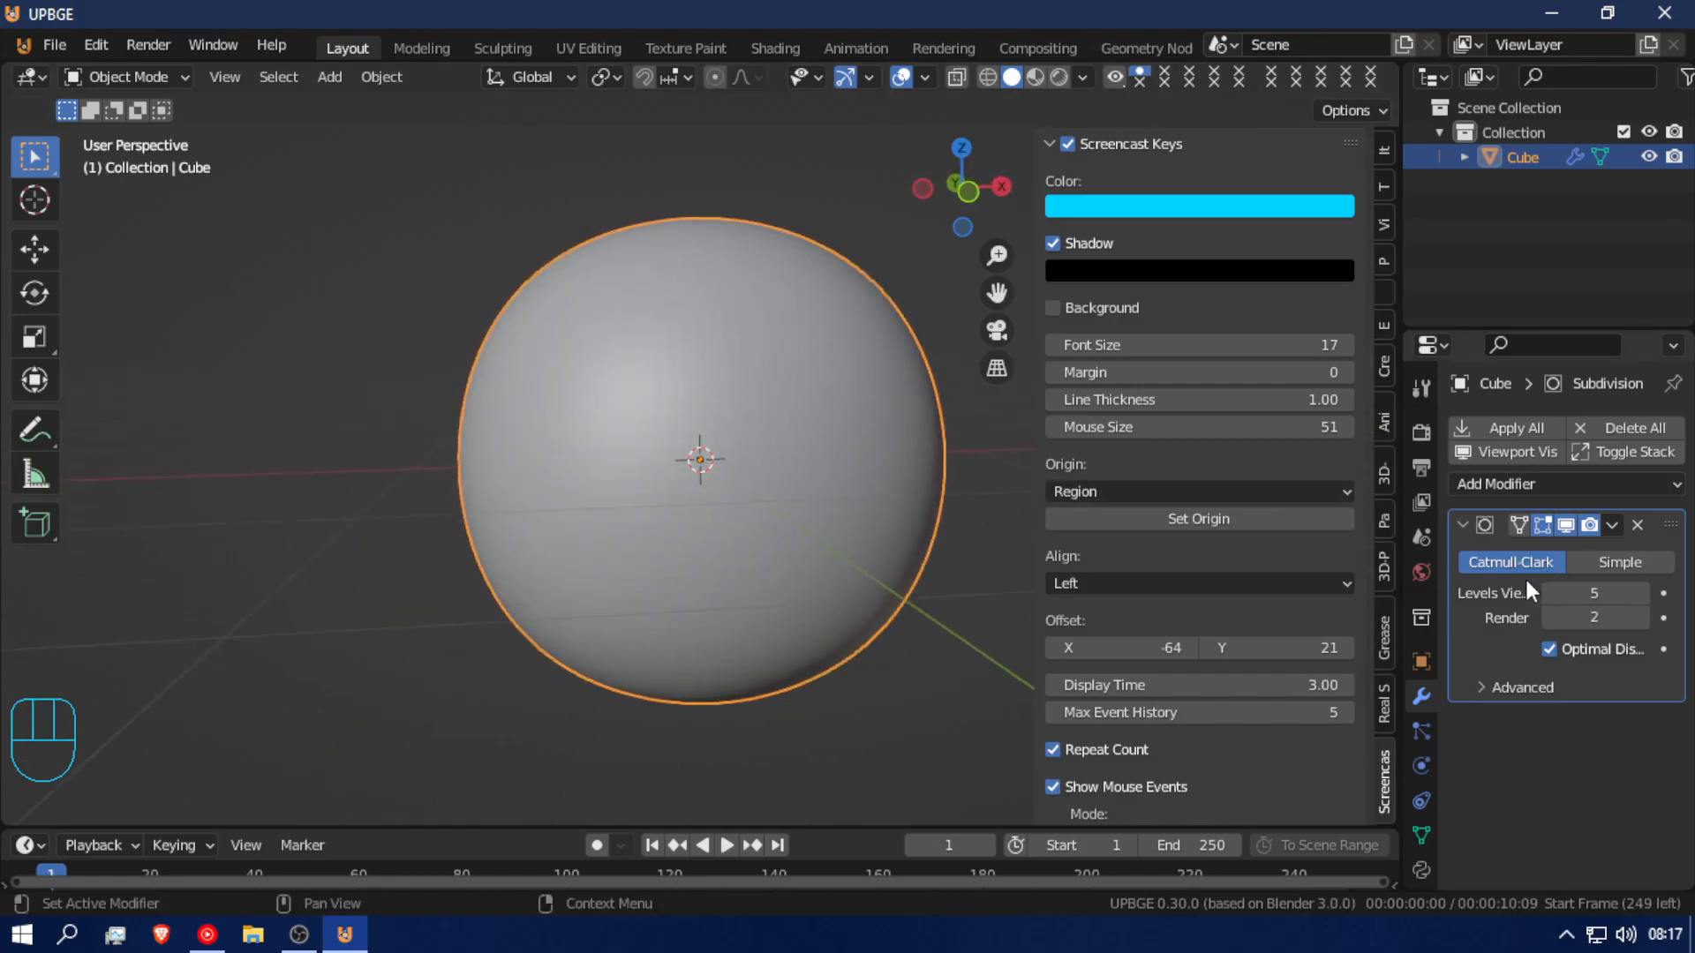
Step: Lower the Subdivision modifier's viewport levels to 0 and remove the modifier from the cube
{"action": "left_click", "coordinate": [1553, 591]}
{"action": "left_click", "coordinate": [1553, 591]}
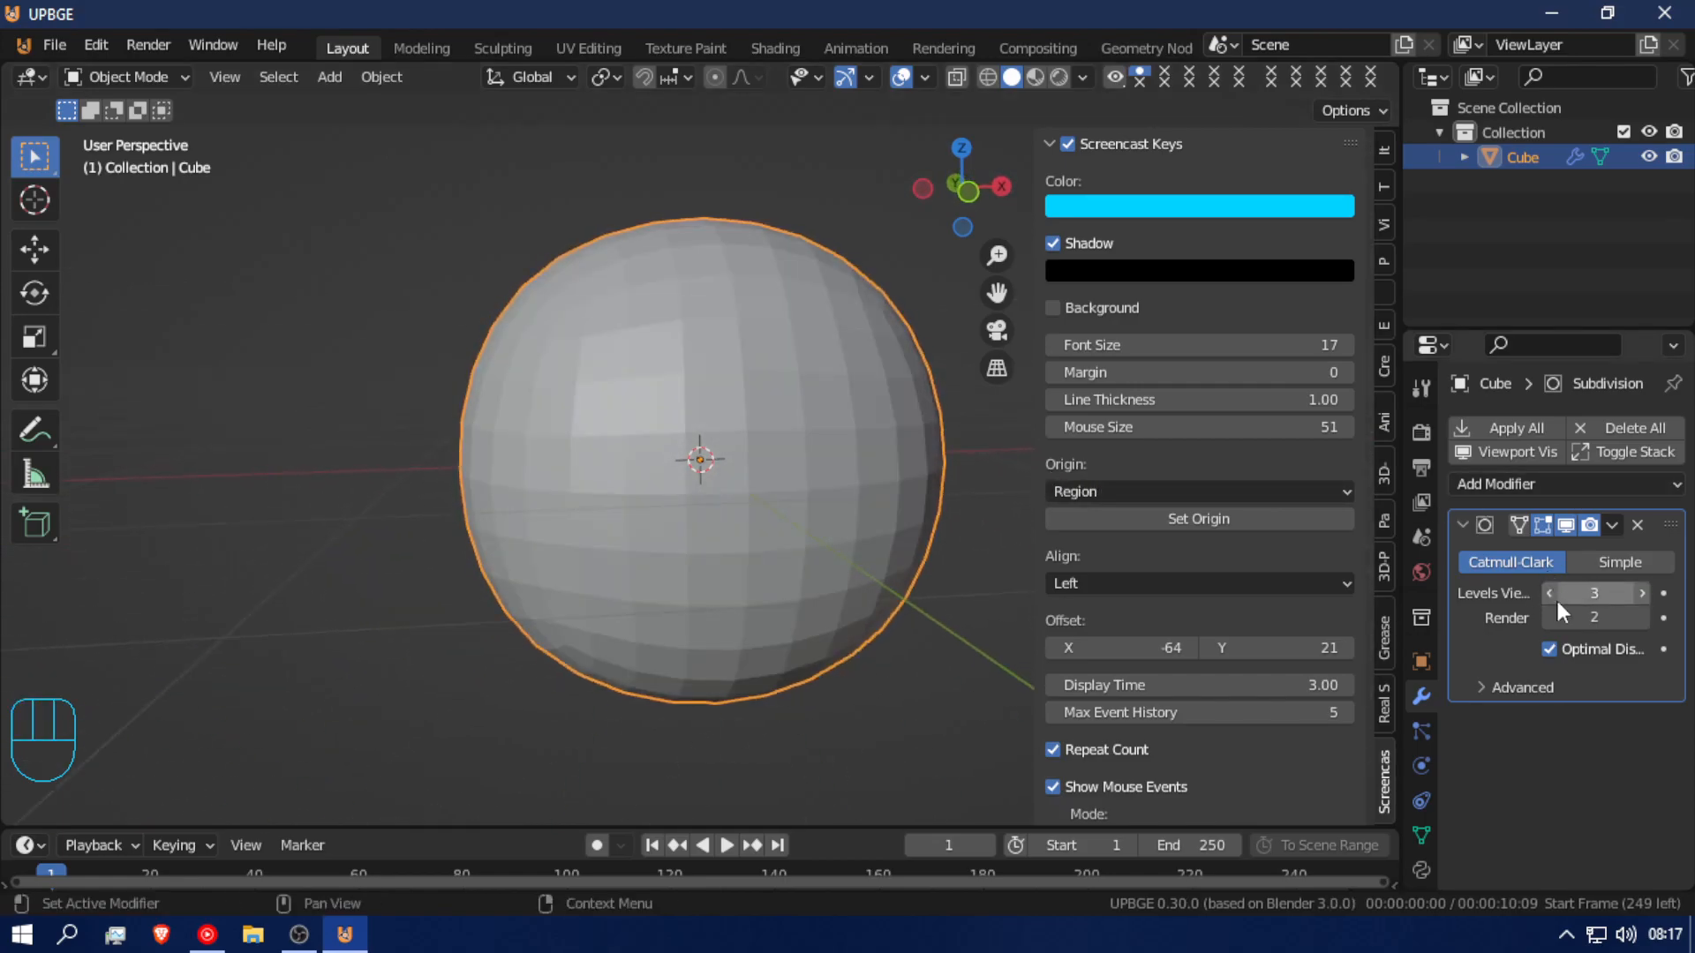
{"action": "left_click", "coordinate": [1546, 593]}
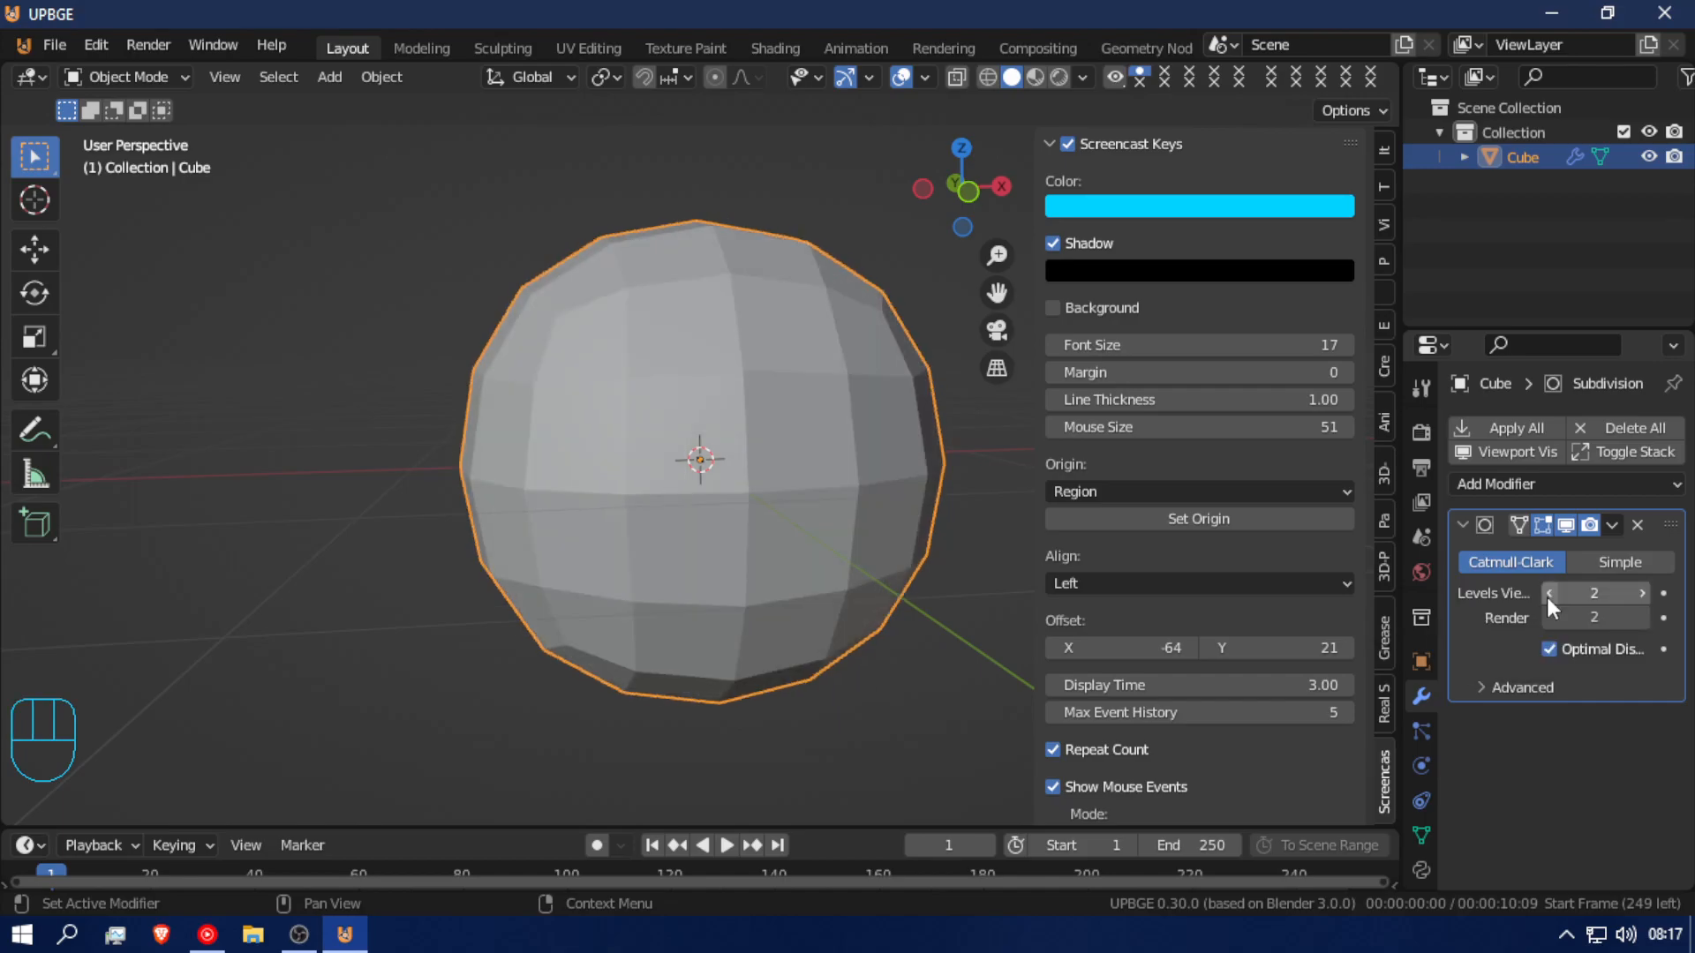
{"action": "left_click", "coordinate": [1546, 593]}
{"action": "left_click", "coordinate": [1546, 593]}
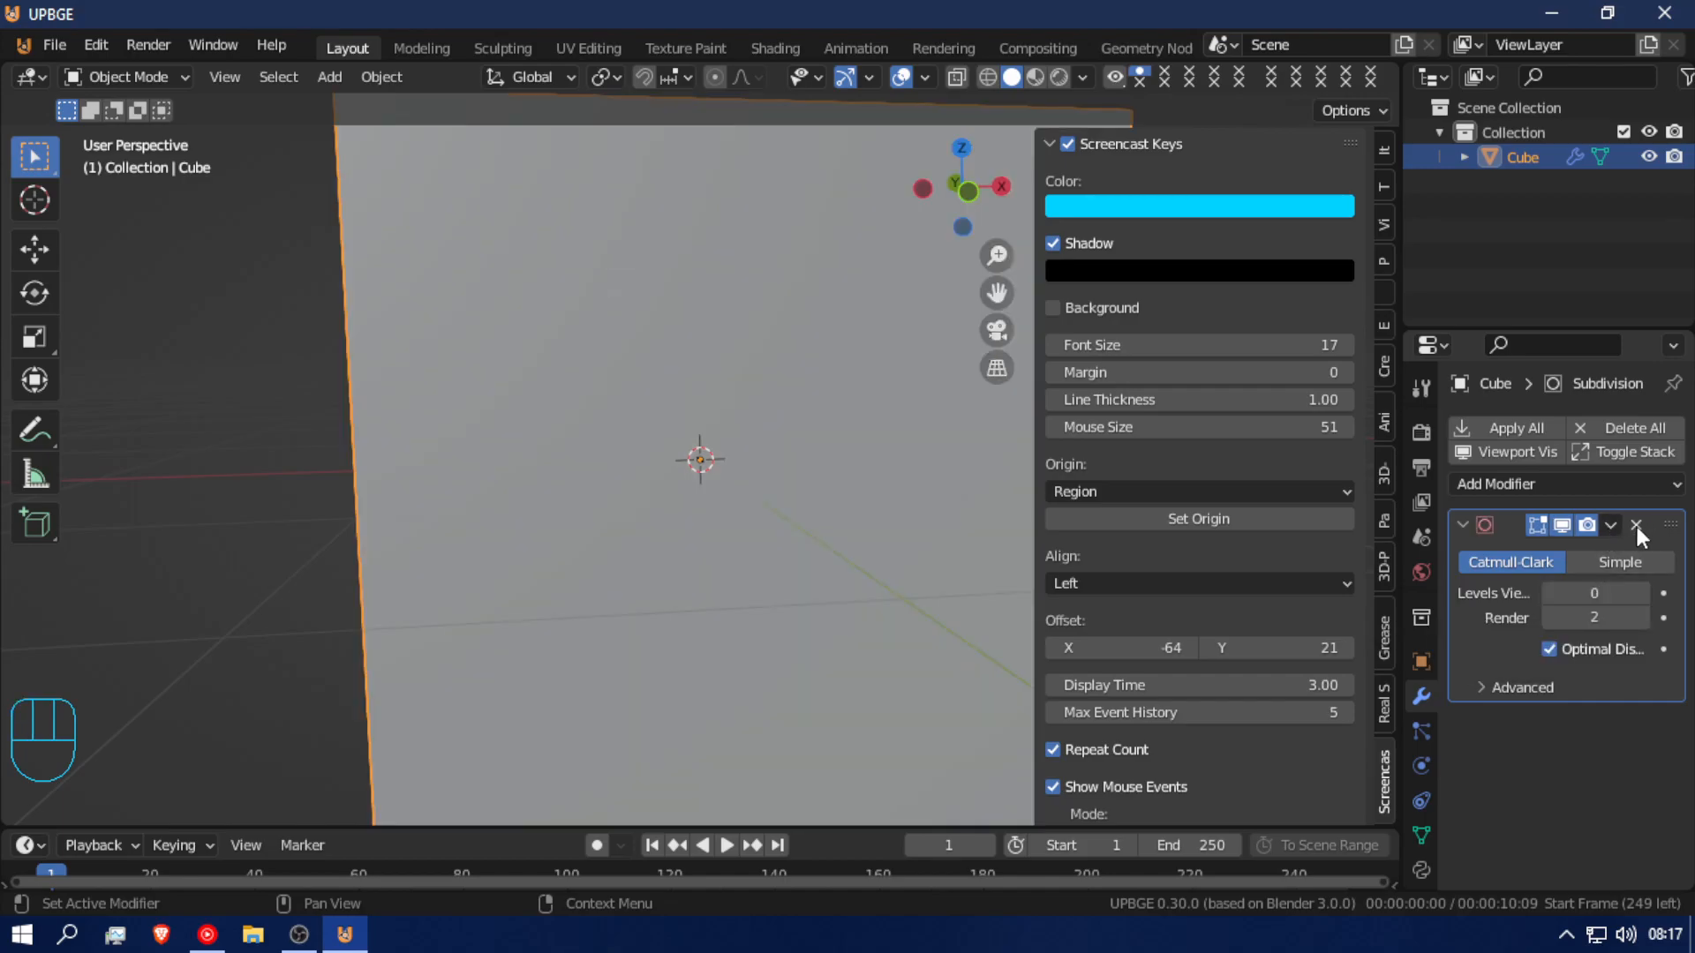
{"action": "left_click", "coordinate": [1635, 525]}
{"action": "scroll", "coordinate": [378, 516], "scroll_direction": "down", "scroll_amount": 7}
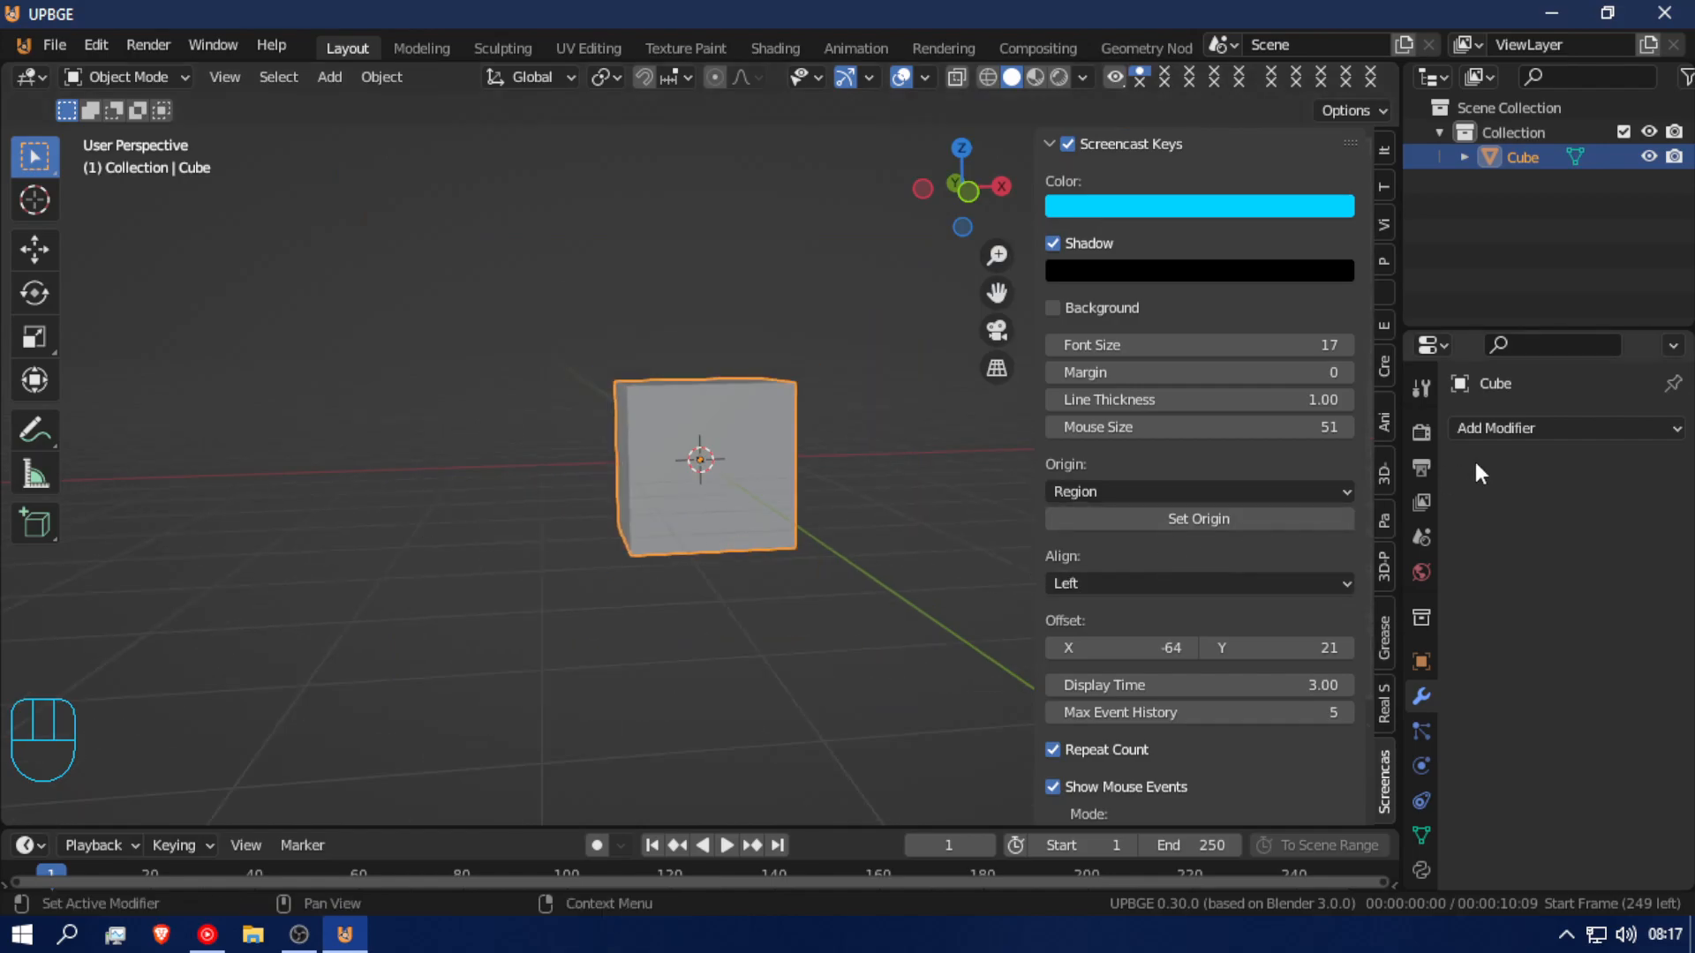
Step: Add an Array modifier to the cube and check the copies in wireframe before restoring solid shading
{"action": "left_click", "coordinate": [1500, 430]}
{"action": "left_click", "coordinate": [1192, 498]}
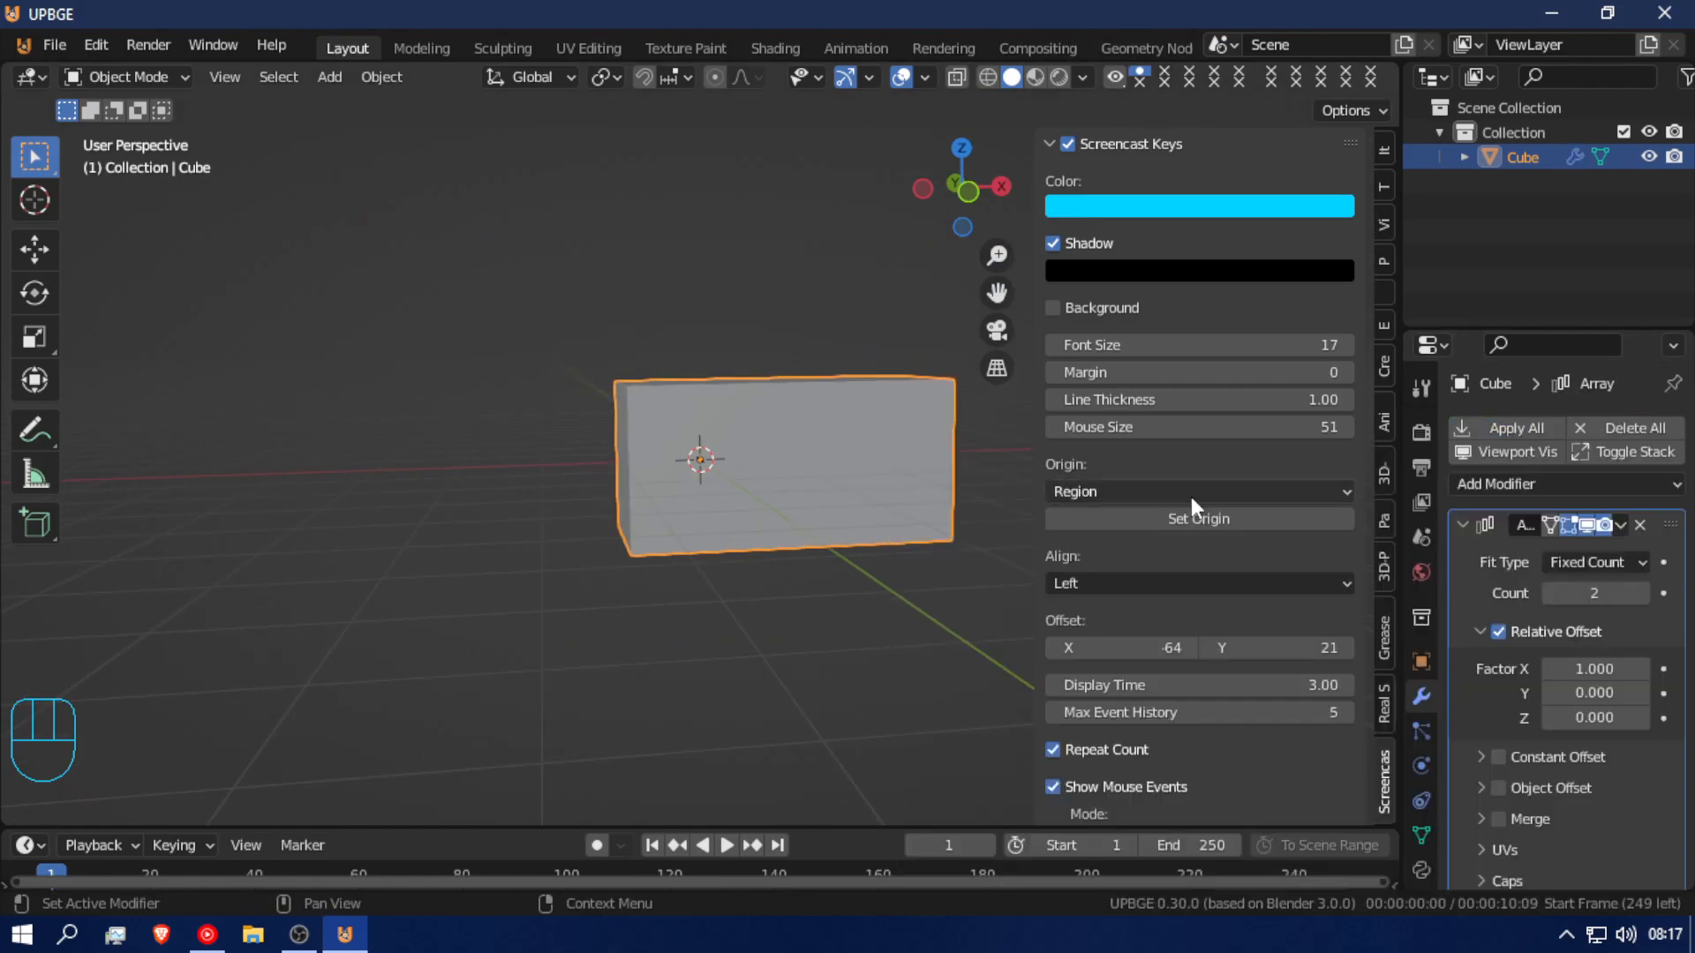
{"action": "middle_click_drag", "start_coordinate": [597, 455], "coordinate": [579, 515]}
{"action": "scroll", "coordinate": [909, 503], "scroll_direction": "up", "scroll_amount": 5}
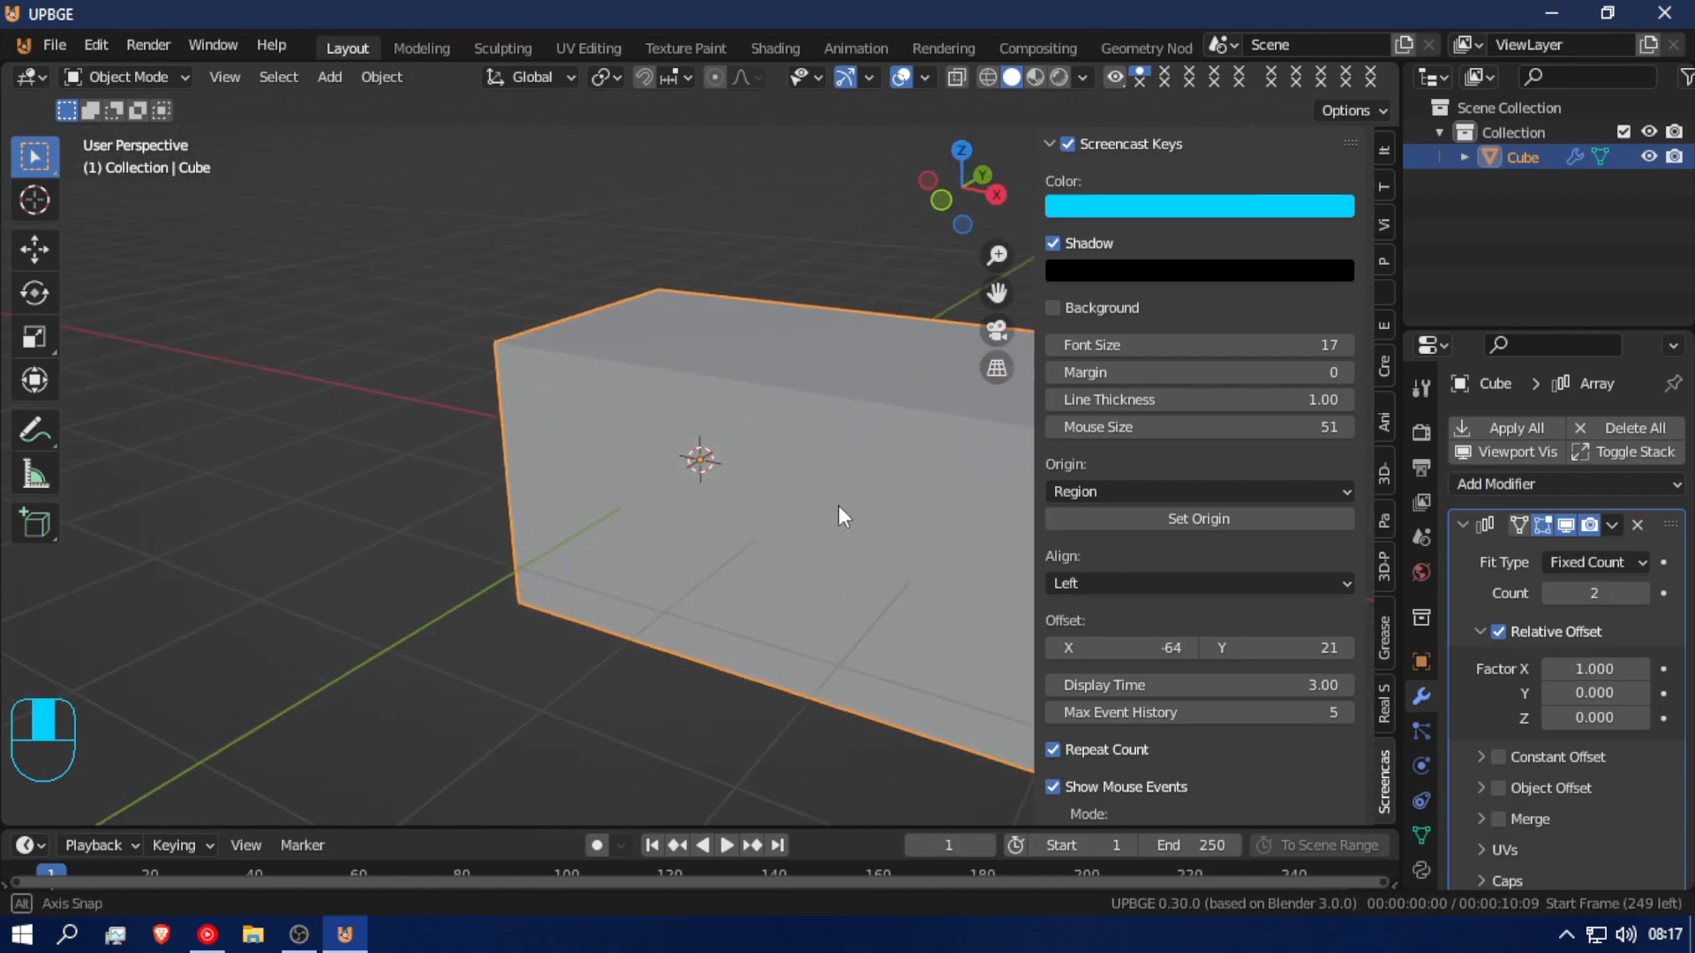
{"action": "scroll", "coordinate": [909, 517], "scroll_direction": "down", "scroll_amount": 5}
{"action": "key", "text": "z"}
{"action": "middle_click_drag", "start_coordinate": [909, 516], "coordinate": [653, 517]}
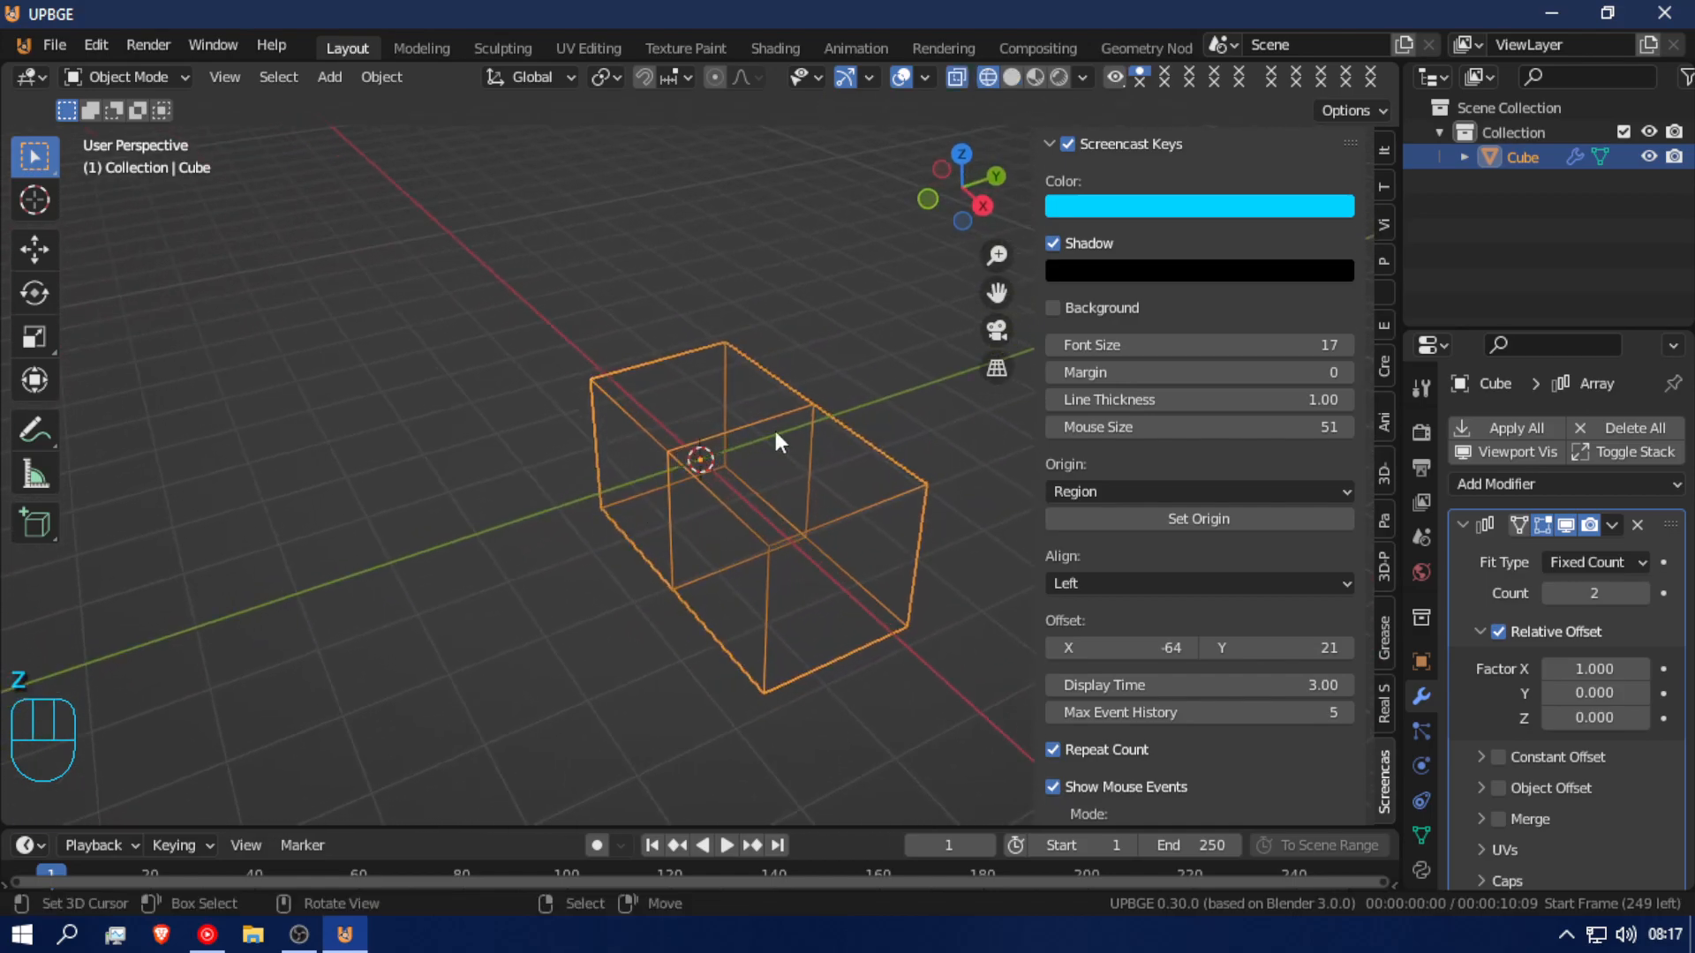
{"action": "key", "text": "z"}
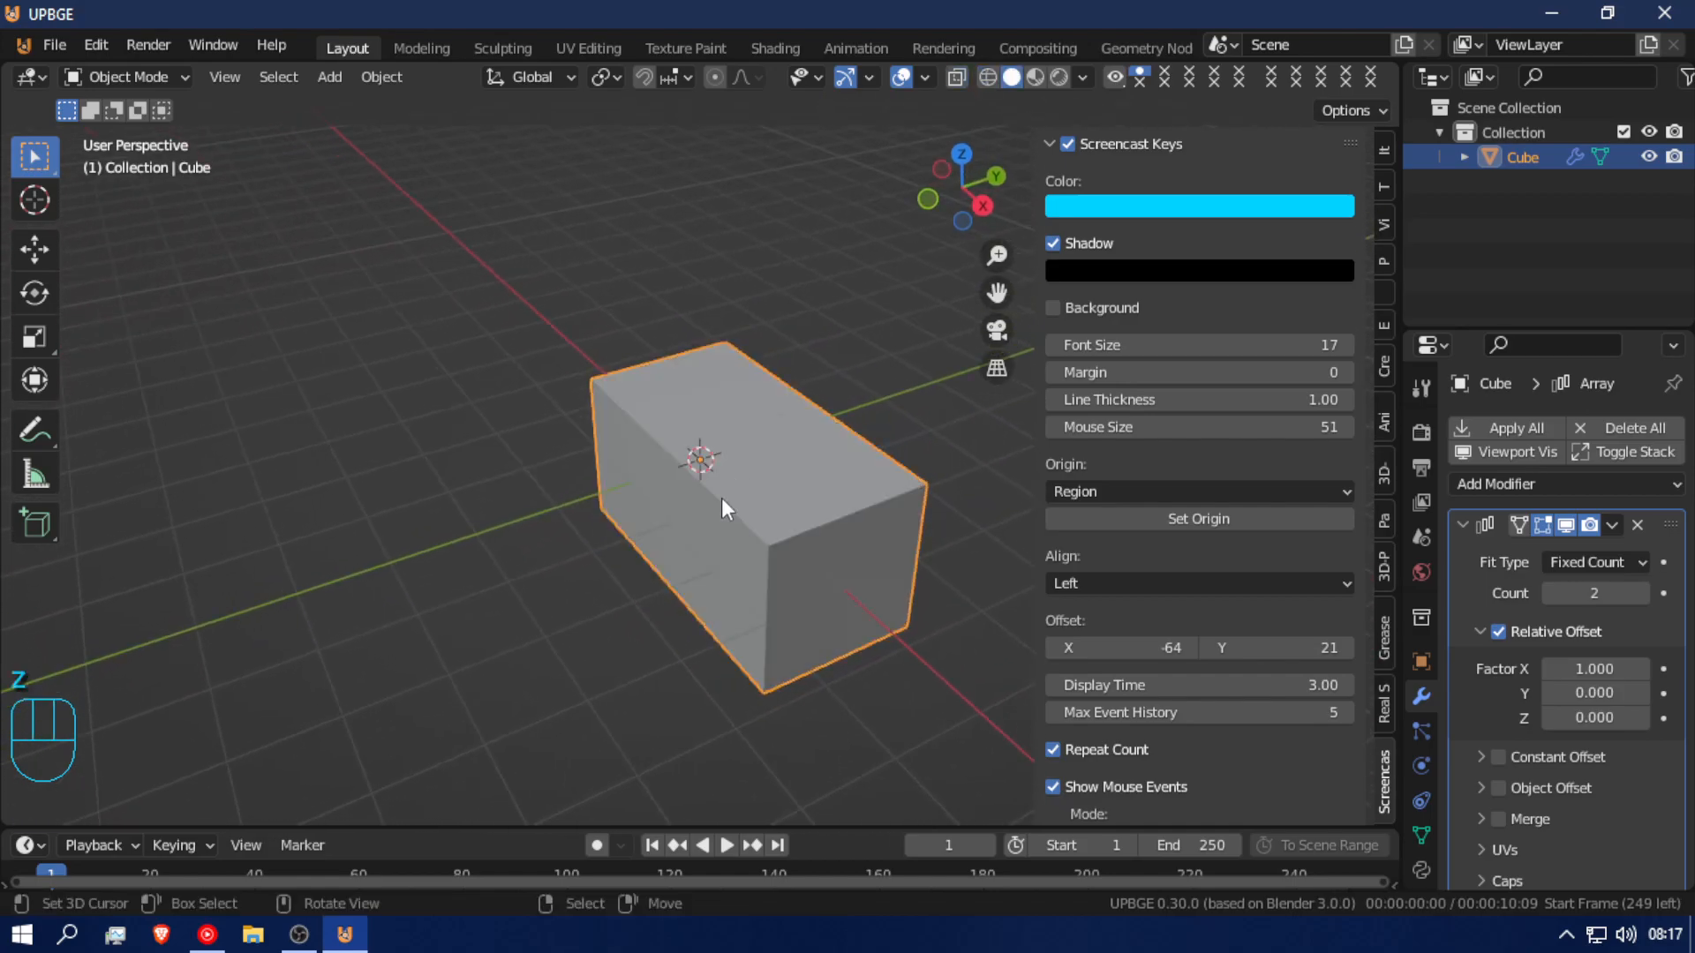
Step: Set the Array modifier's count to 9 to extend the row of cubes
{"action": "left_click", "coordinate": [1642, 593]}
{"action": "left_click", "coordinate": [1642, 593]}
{"action": "left_click", "coordinate": [1642, 593]}
{"action": "left_click", "coordinate": [1642, 593]}
{"action": "left_click", "coordinate": [1641, 593]}
{"action": "left_click", "coordinate": [1642, 593]}
{"action": "left_click", "coordinate": [1642, 593]}
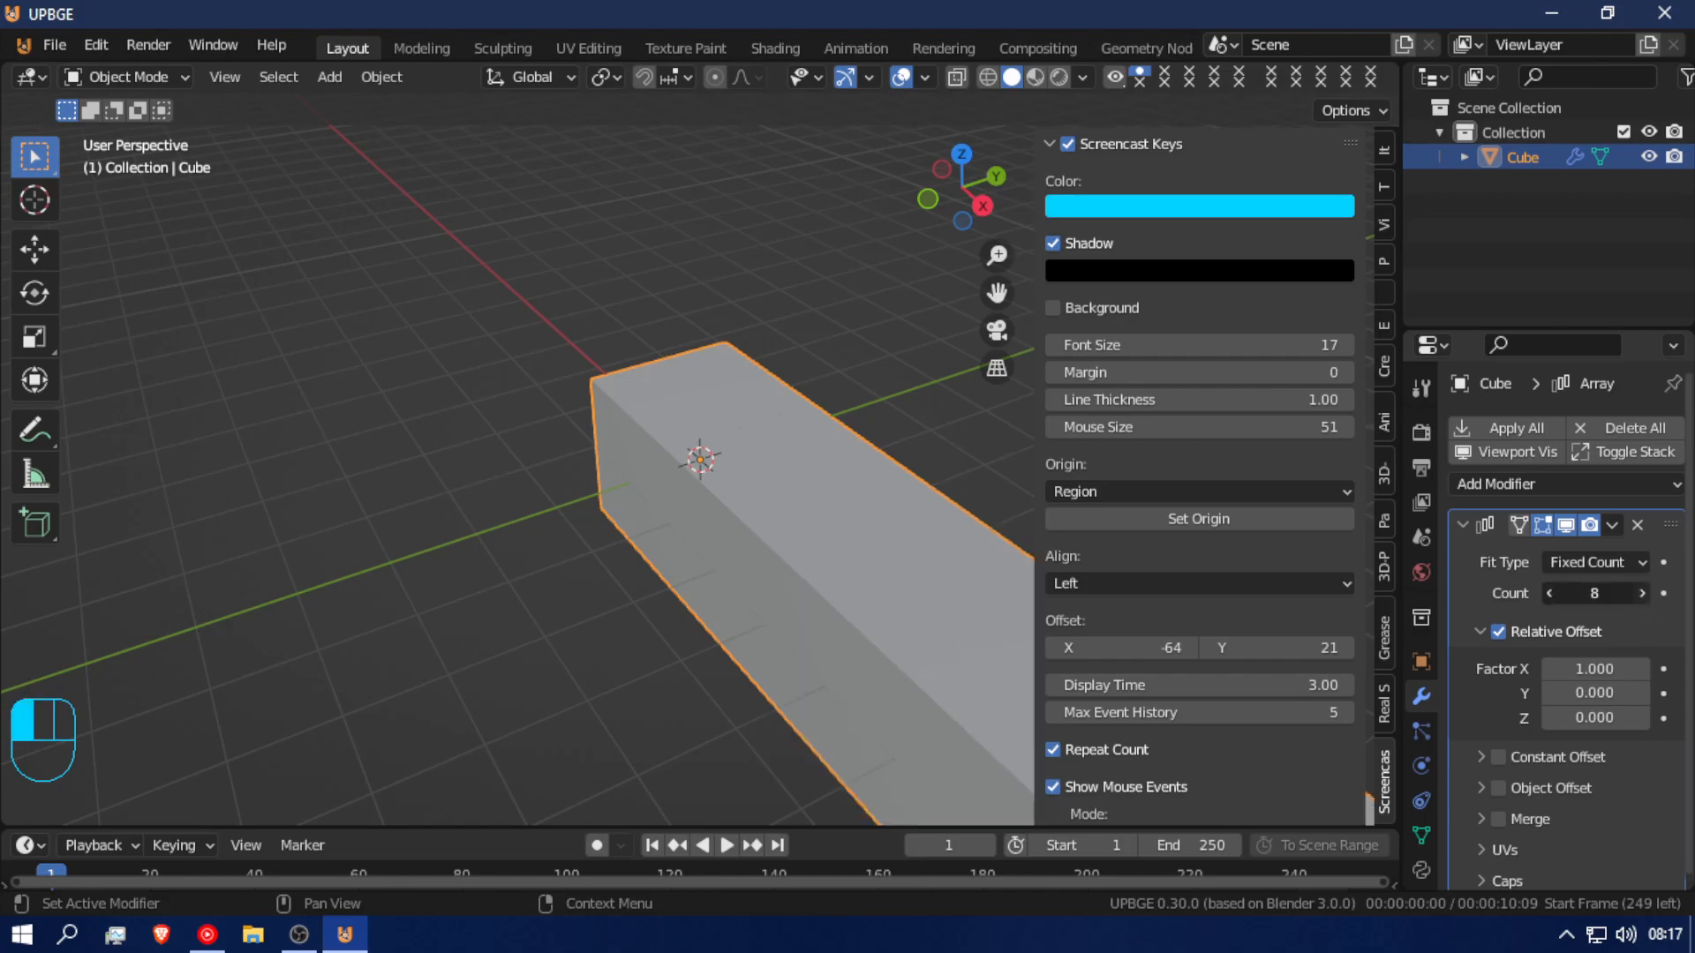
{"action": "scroll", "coordinate": [787, 660], "scroll_direction": "down", "scroll_amount": 8}
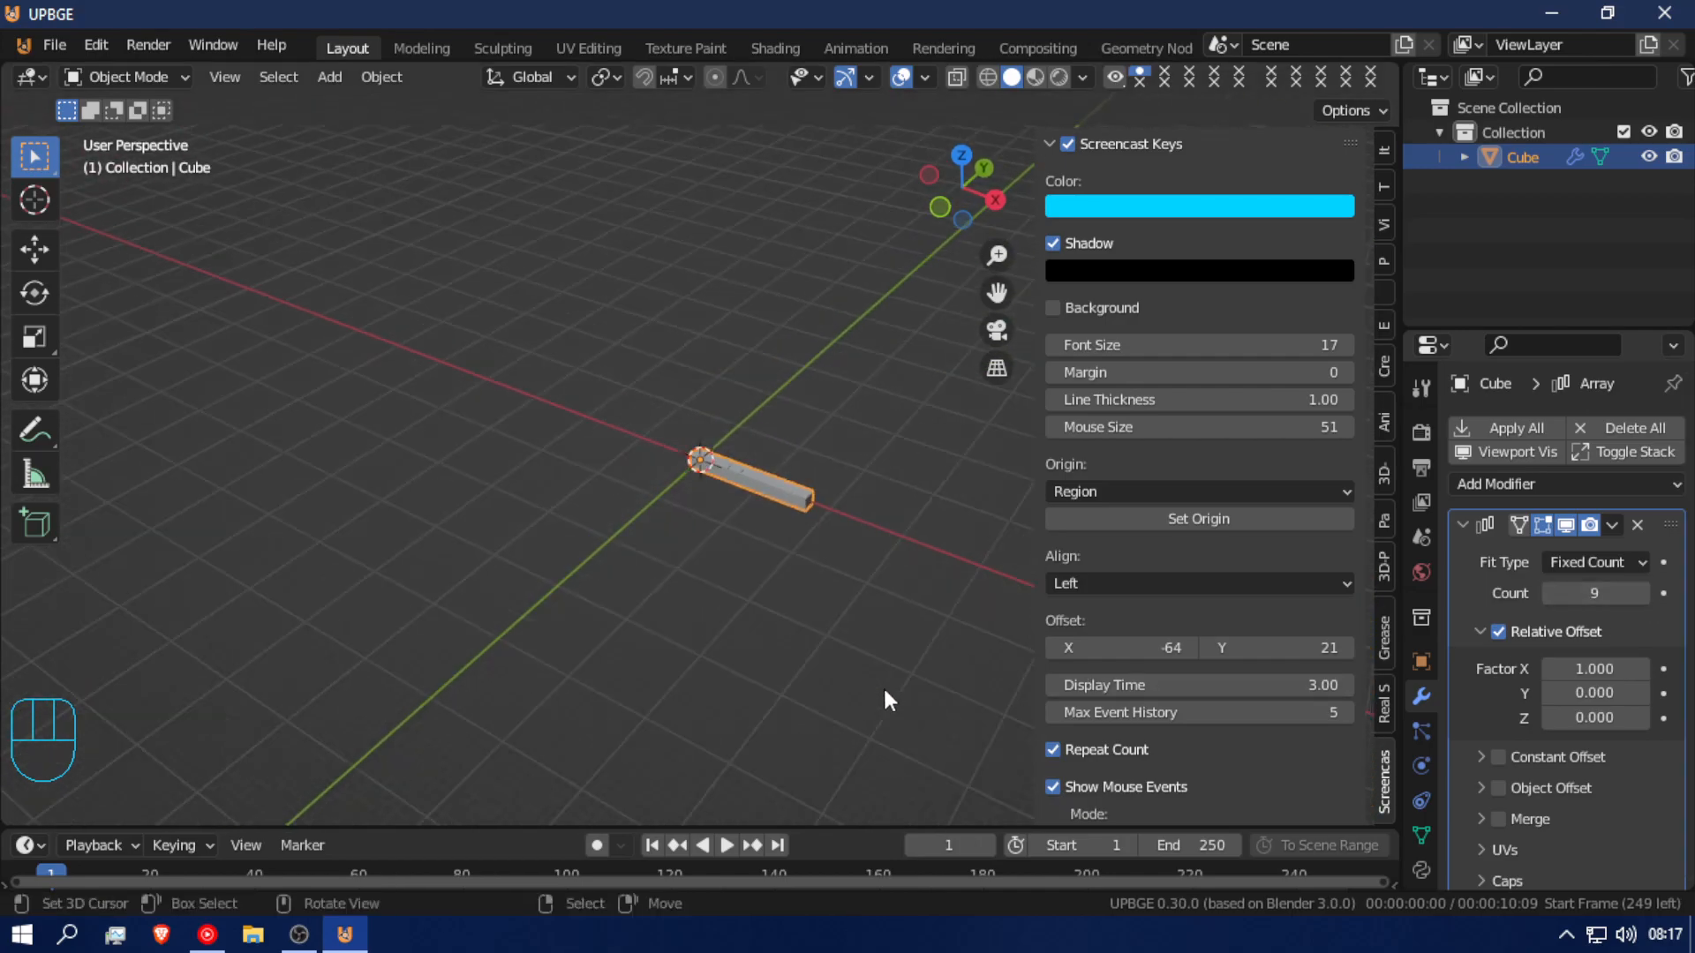
Step: Enable Constant Offset on the Array modifier and put the cube in Edit Mode with face selection
{"action": "left_click_drag", "start_coordinate": [1603, 596], "coordinate": [1553, 593]}
{"action": "left_click", "coordinate": [1499, 757]}
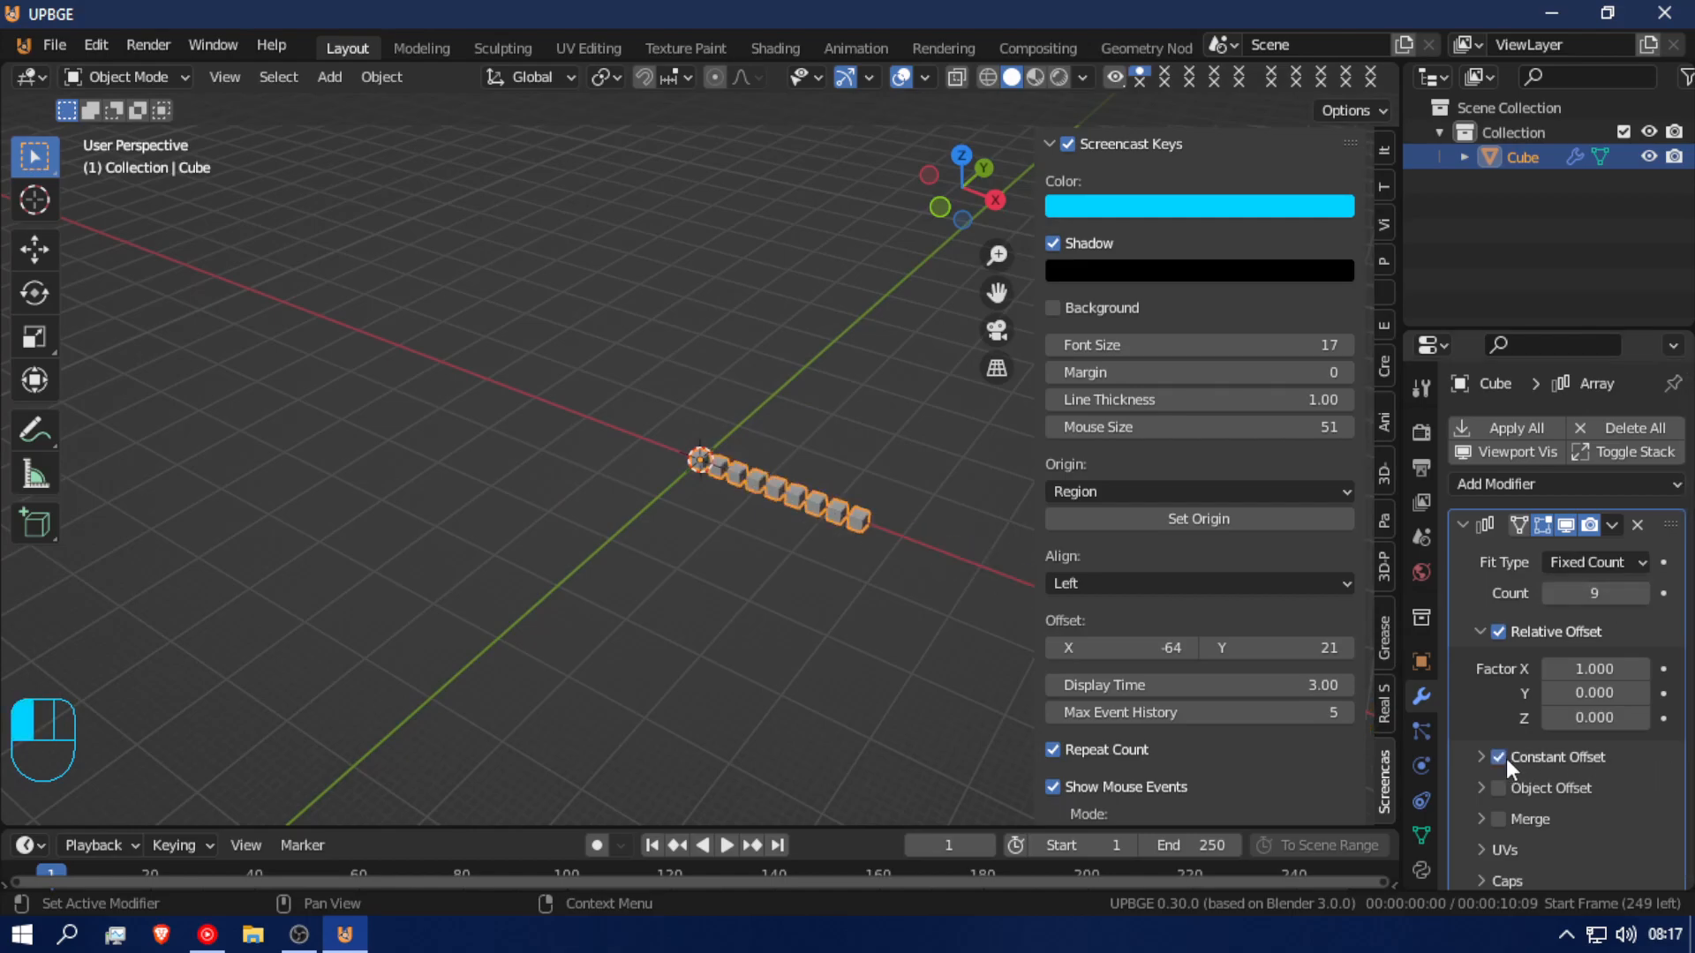
{"action": "middle_click_drag", "start_coordinate": [756, 482], "coordinate": [330, 296]}
{"action": "scroll", "coordinate": [831, 479], "scroll_direction": "up", "scroll_amount": 5}
{"action": "scroll", "coordinate": [777, 441], "scroll_direction": "up", "scroll_amount": 6}
{"action": "key", "text": "Tab"}
{"action": "left_click", "coordinate": [259, 78]}
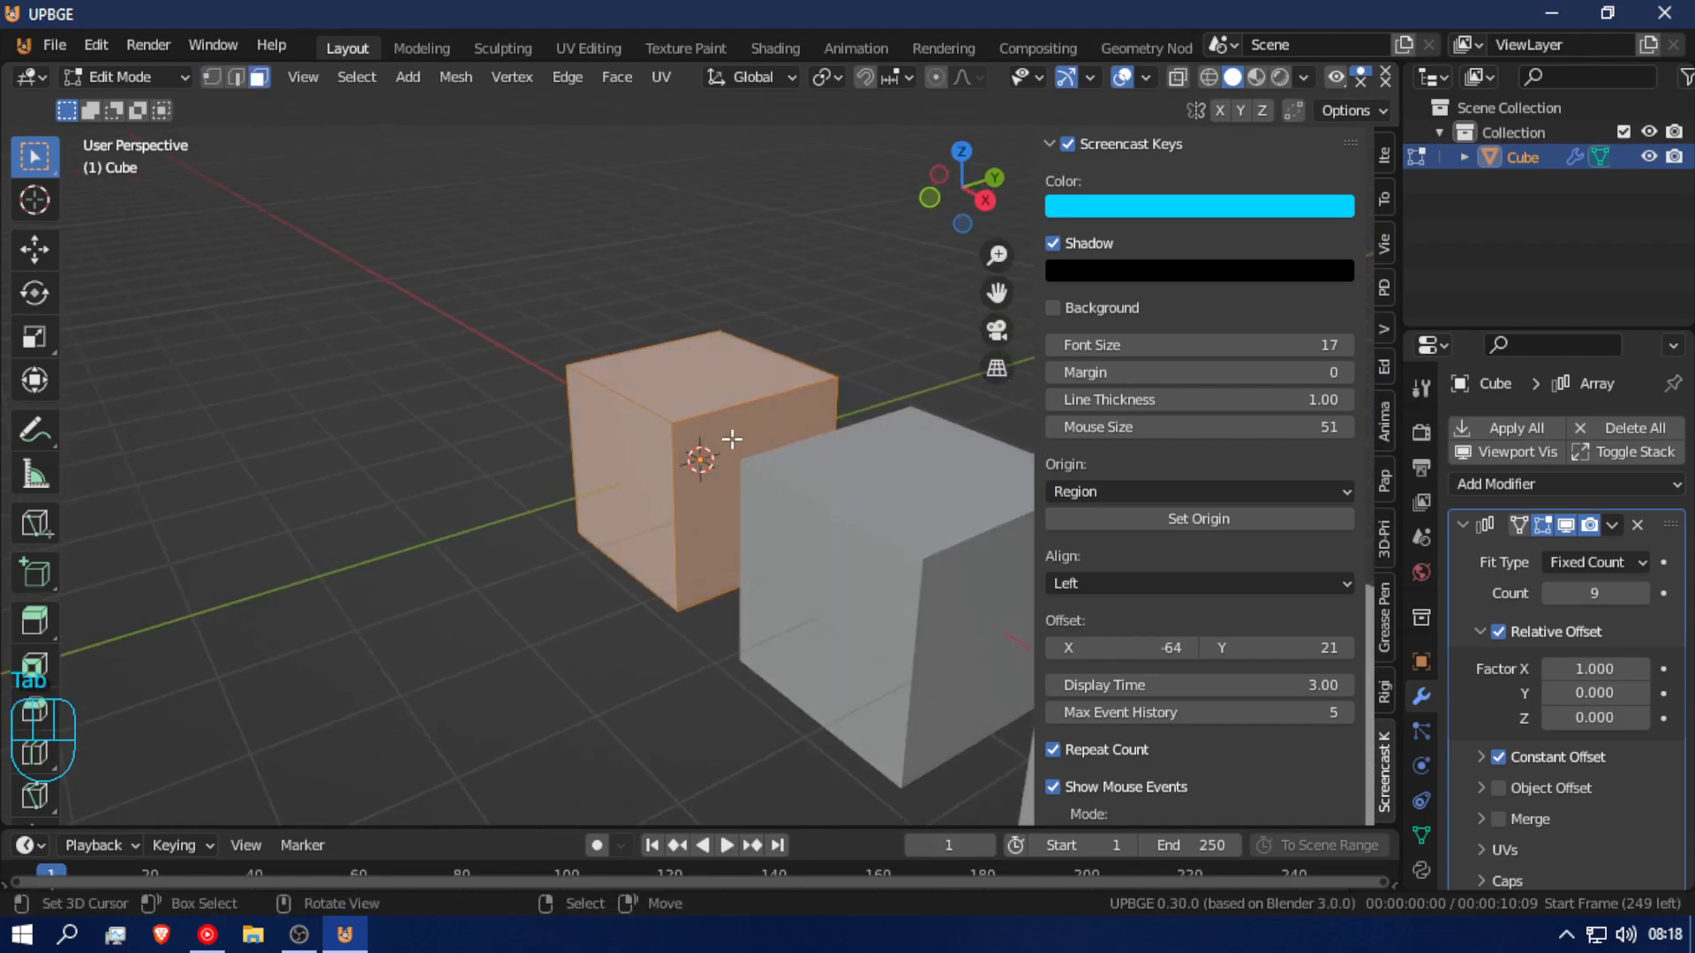
Step: Inset the first cube's side face that points toward the next copy
{"action": "left_click", "coordinate": [753, 459]}
{"action": "key", "text": "i"}
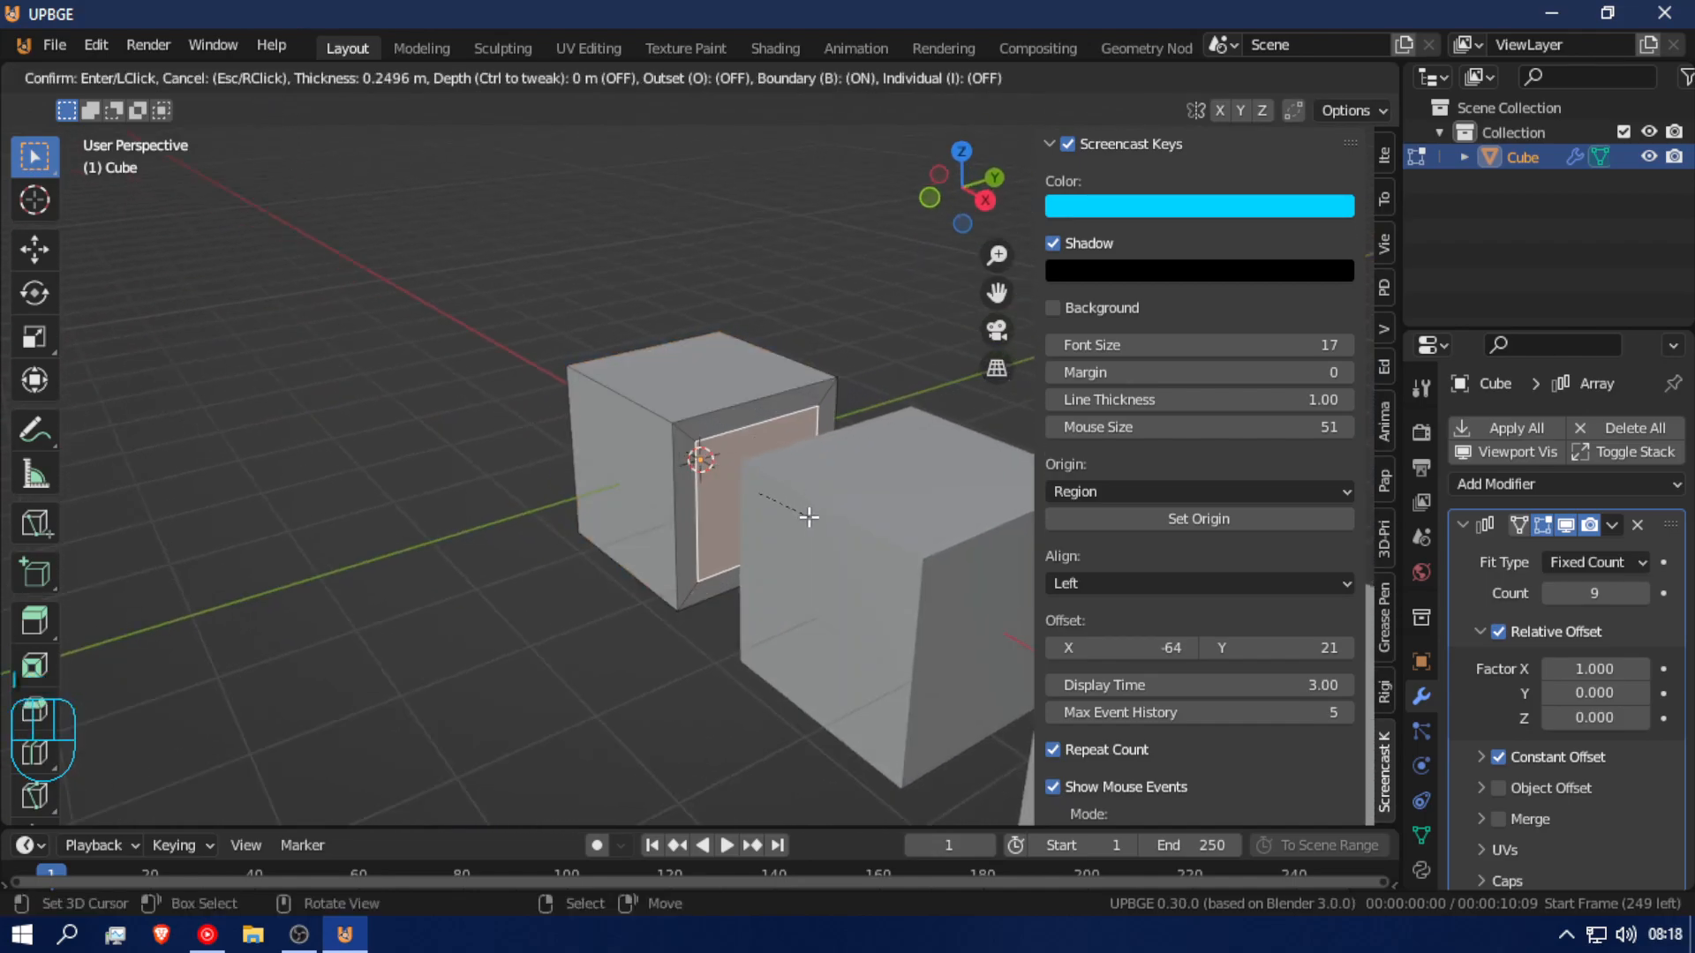
{"action": "left_click", "coordinate": [782, 515]}
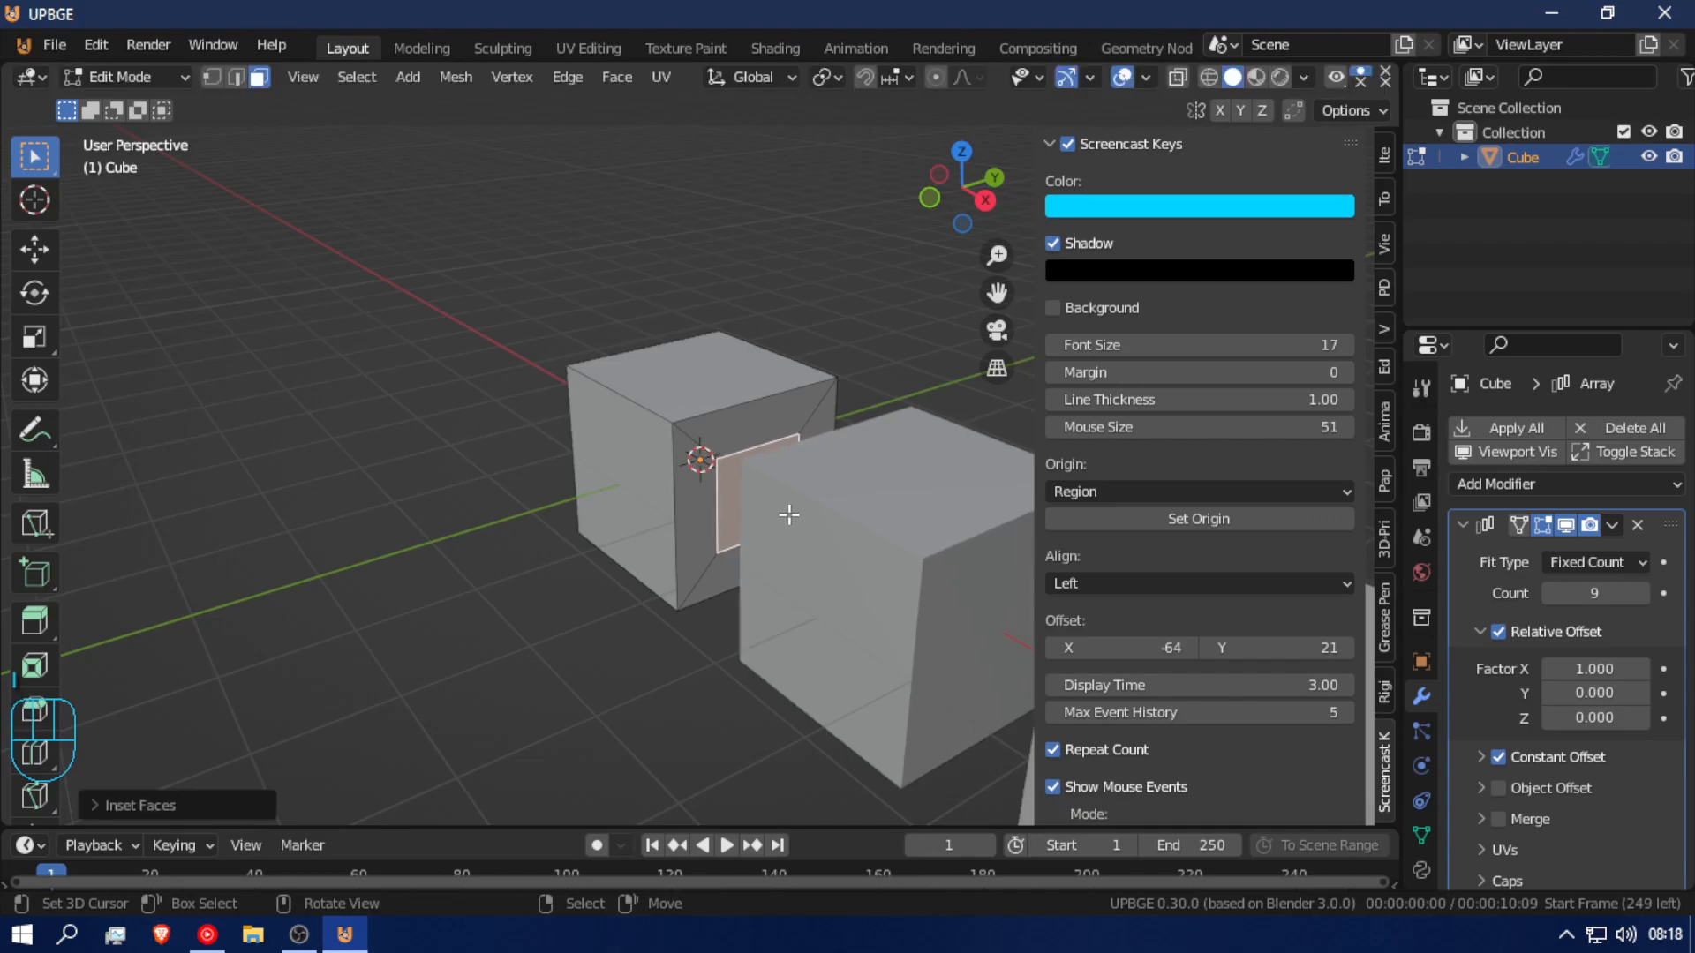
Step: Extrude the inset face toward the next copy and set the Array's relative offset Factor X to 0.640
{"action": "key", "text": "e"}
{"action": "middle_click_drag", "start_coordinate": [775, 569], "coordinate": [932, 555]}
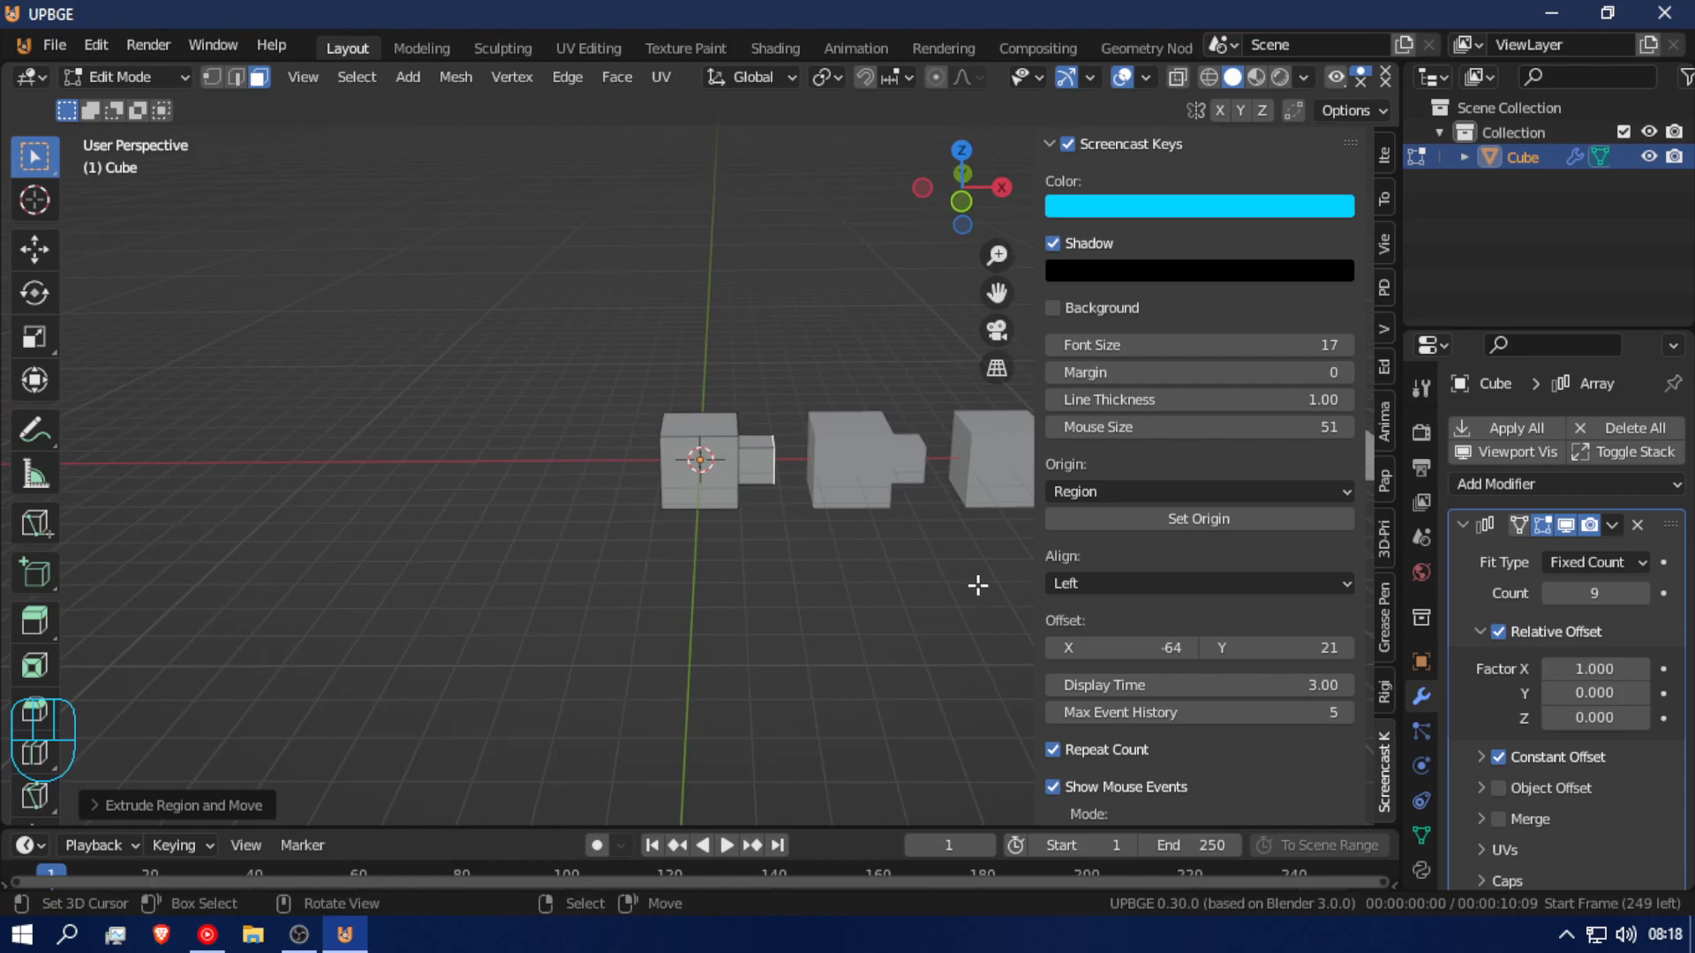
{"action": "mouse_move", "coordinate": [1594, 668]}
{"action": "left_mouse_down"}
{"action": "mouse_move", "coordinate": [1562, 668]}
{"action": "mouse_move", "coordinate": [1620, 668]}
{"action": "mouse_move", "coordinate": [1588, 668]}
{"action": "left_mouse_up"}
{"action": "middle_click_drag", "start_coordinate": [861, 510], "coordinate": [740, 506], "text": "shift"}
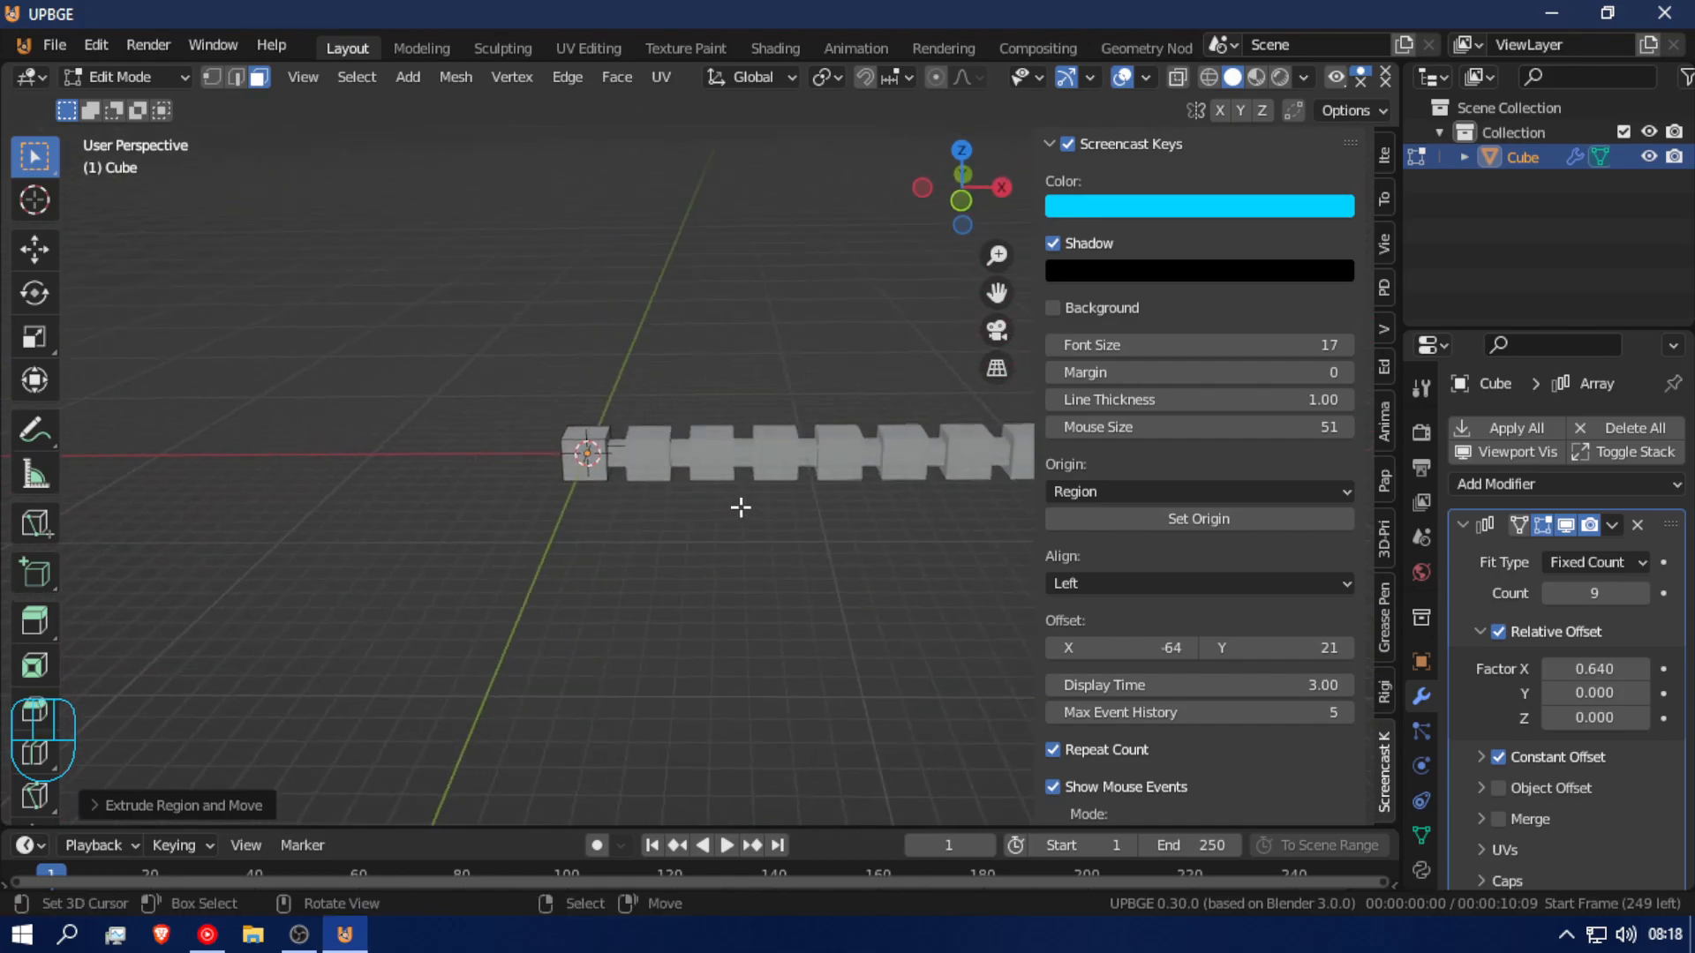
Step: Extrude the first cube's side face outward along the Y axis to form a long bar
{"action": "left_click", "coordinate": [556, 459]}
{"action": "middle_click_drag", "start_coordinate": [556, 459], "coordinate": [653, 469]}
{"action": "key", "text": "e"}
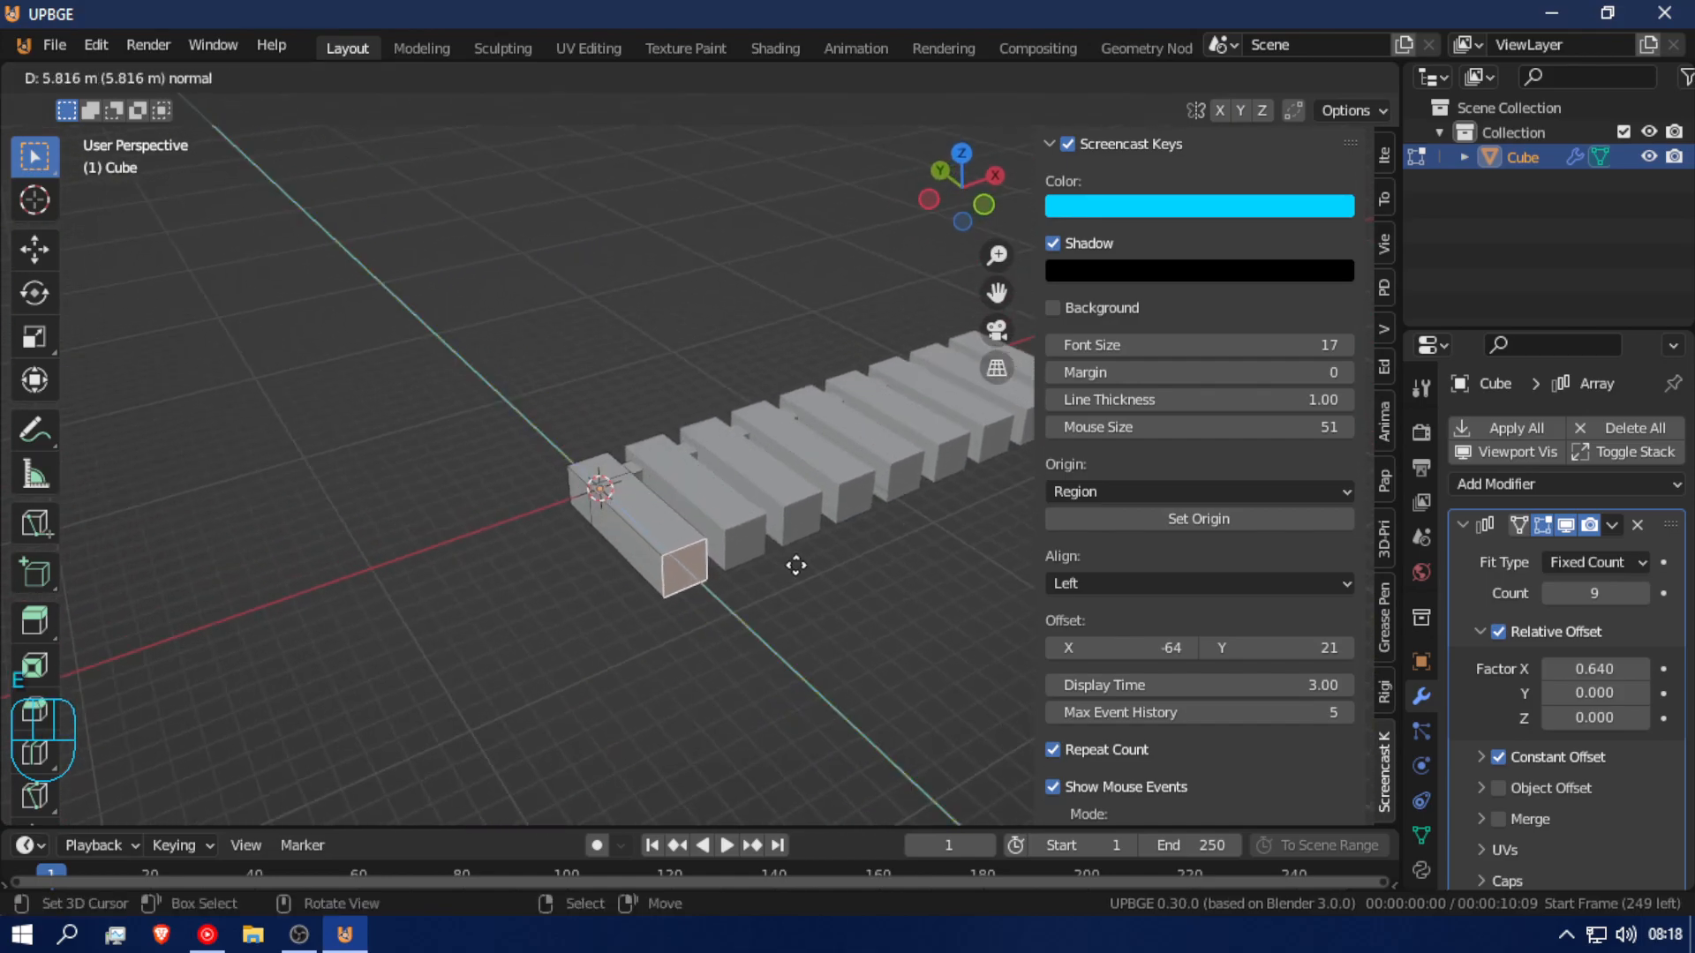
{"action": "right_click", "coordinate": [784, 563]}
Step: Try extruding the first cube's opposite side face outward along the Y axis, and undo that extrusion
{"action": "middle_click_drag", "start_coordinate": [742, 552], "coordinate": [775, 495]}
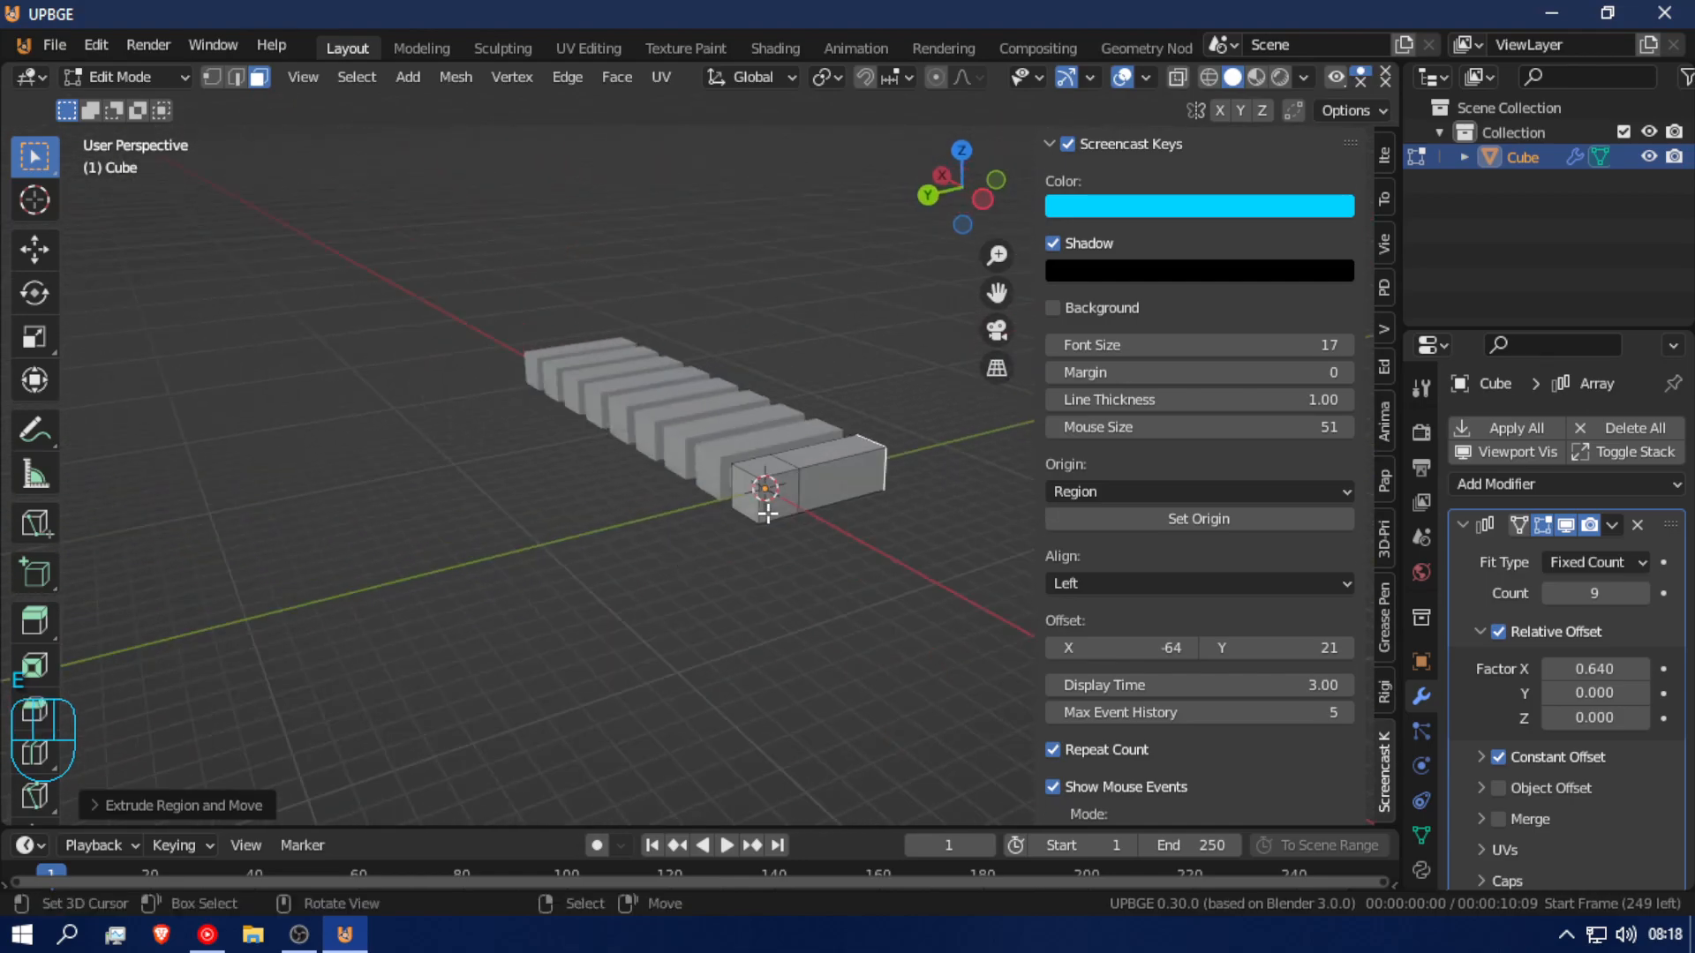
{"action": "key", "text": "e"}
{"action": "left_click", "coordinate": [634, 527]}
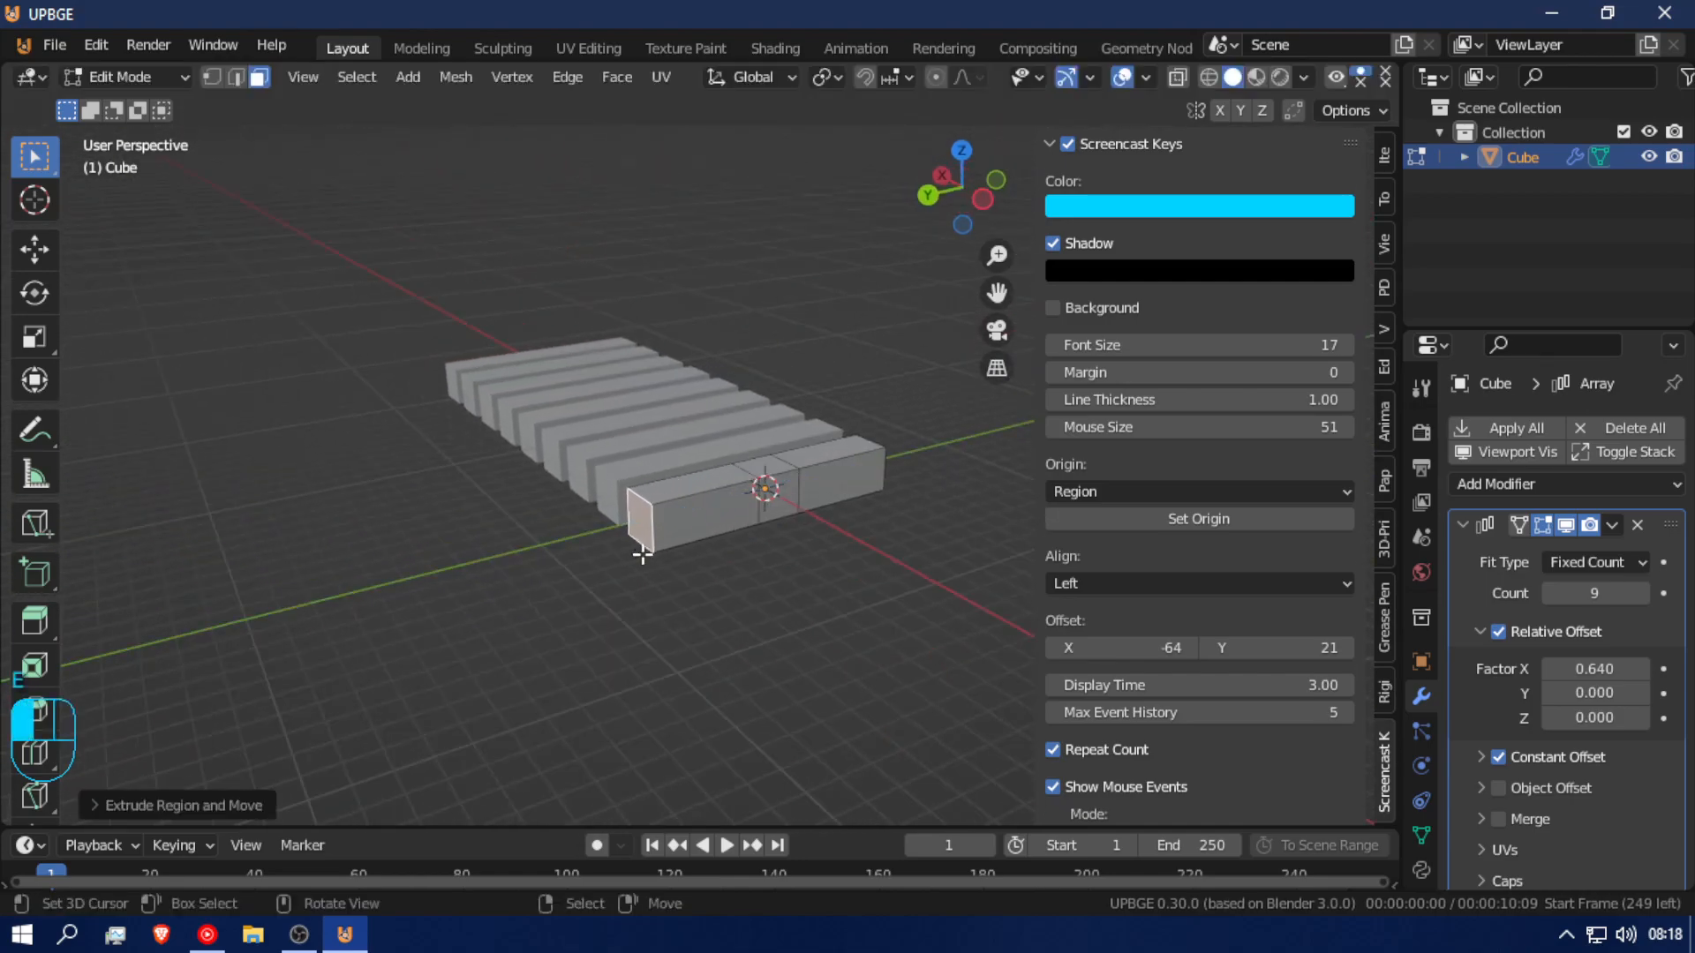
{"action": "middle_click_drag", "start_coordinate": [707, 530], "coordinate": [571, 564]}
{"action": "key", "text": "ctrl+z"}
{"action": "middle_click_drag", "start_coordinate": [609, 496], "coordinate": [636, 620]}
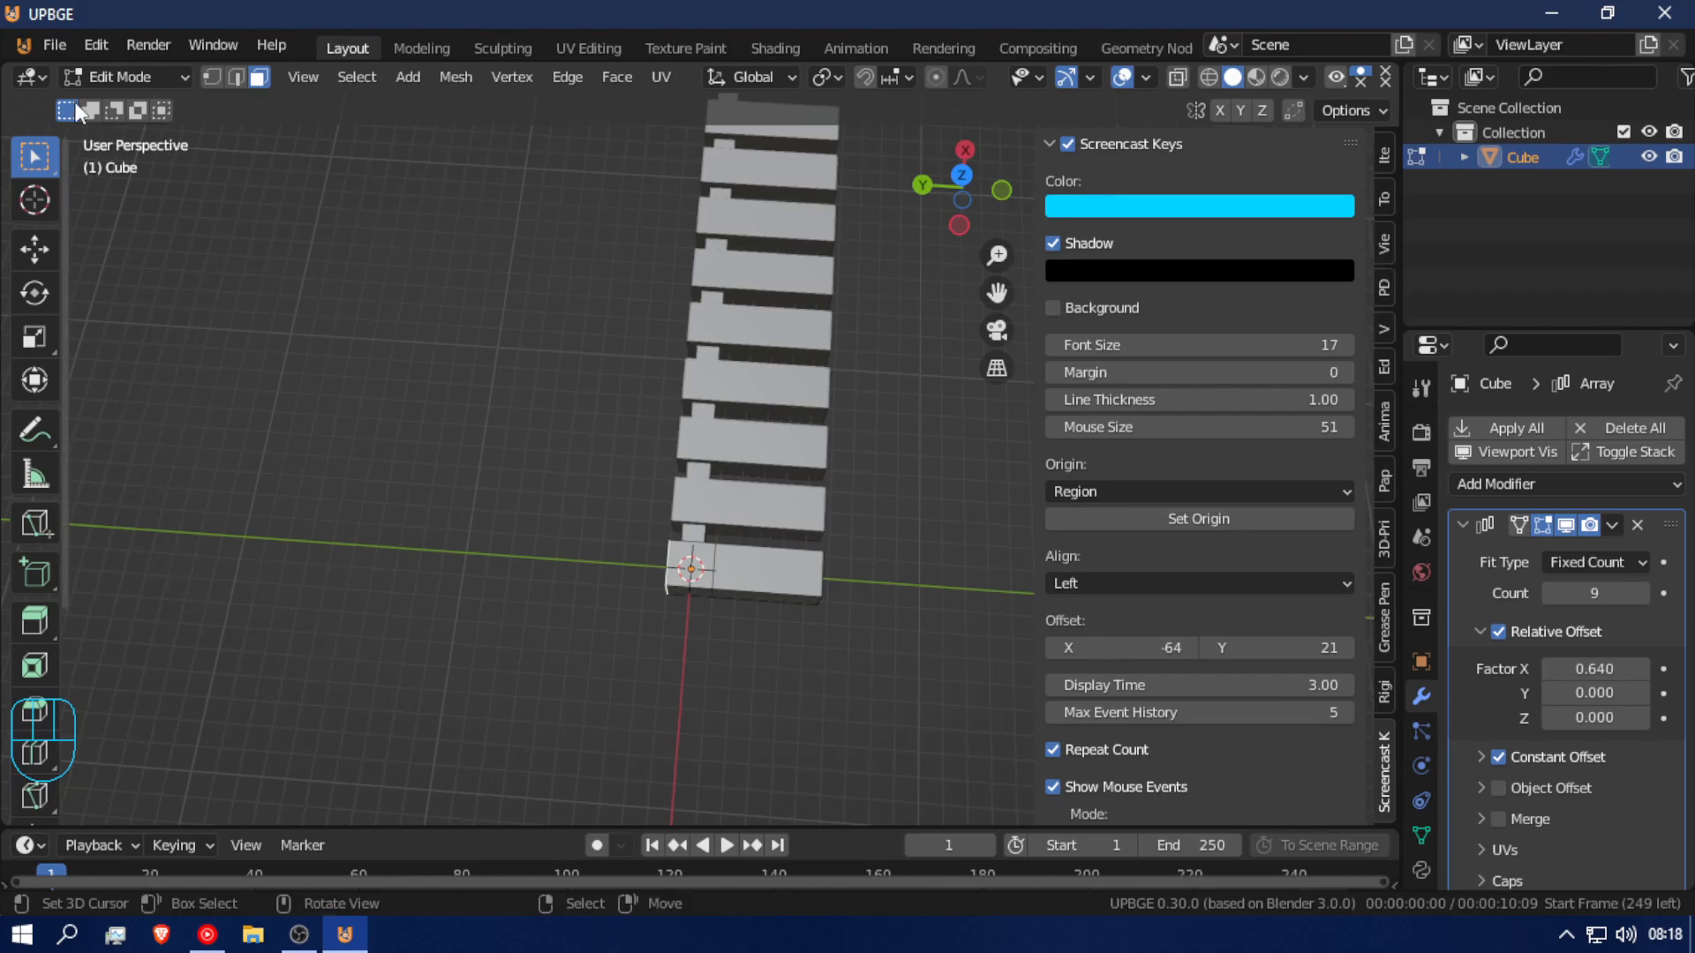
Step: Open the add-on preferences and search the add-ons for "auto"
{"action": "left_click", "coordinate": [94, 45]}
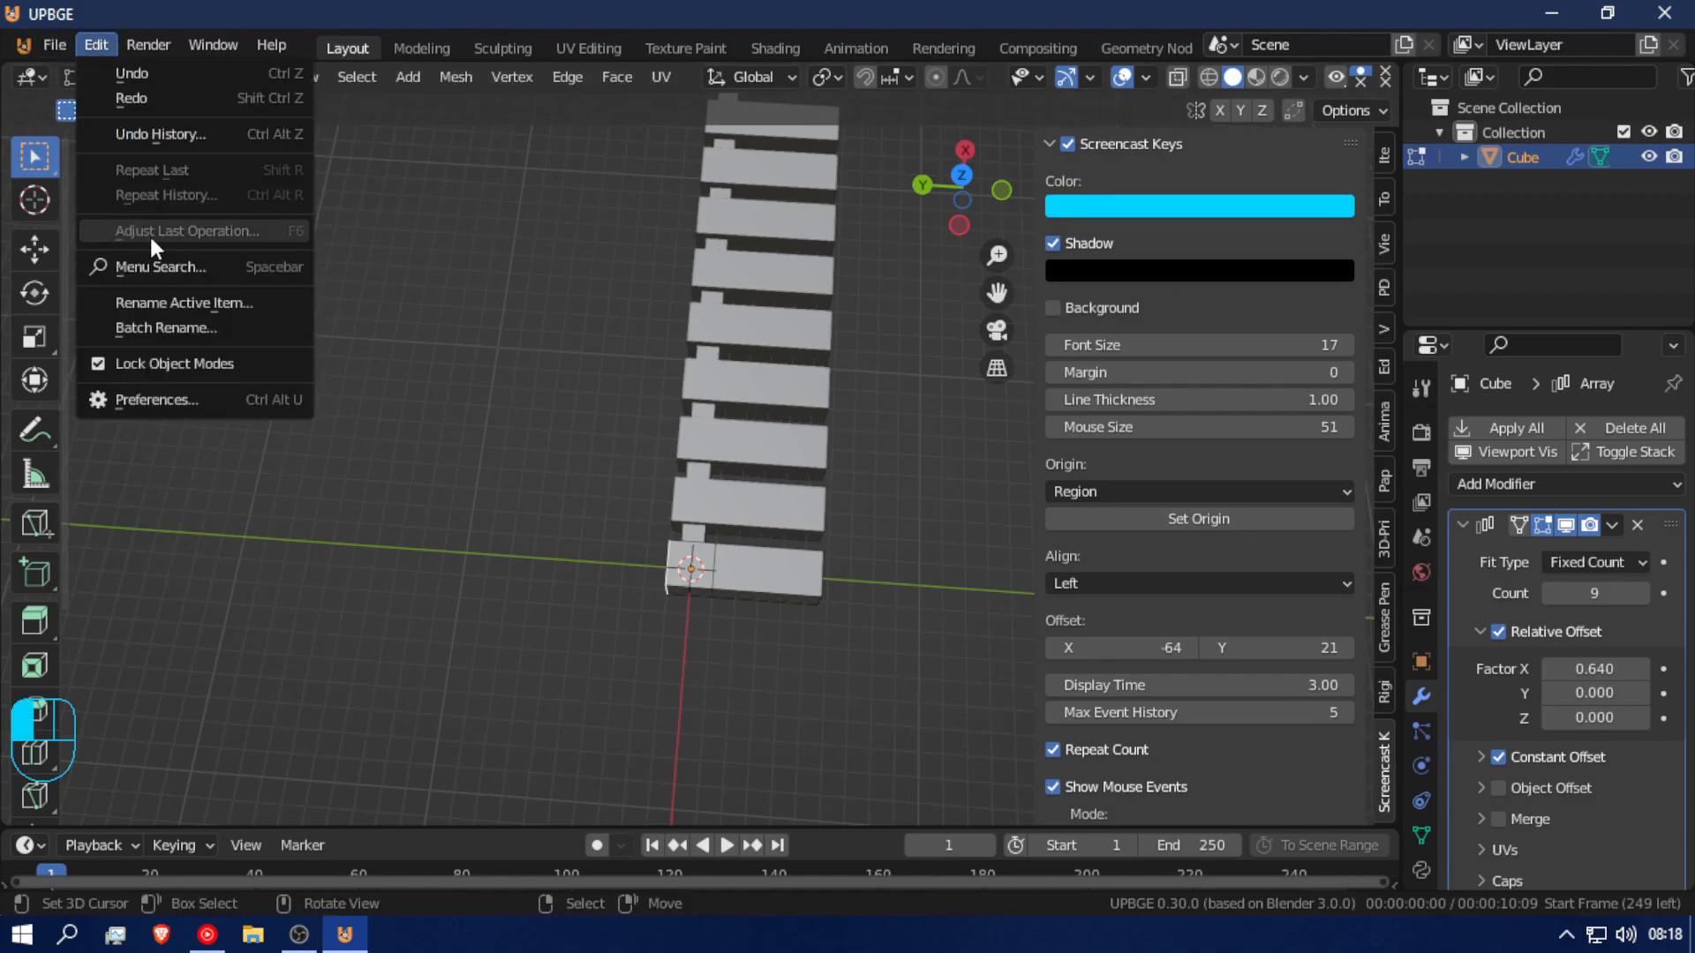
{"action": "left_click", "coordinate": [150, 395]}
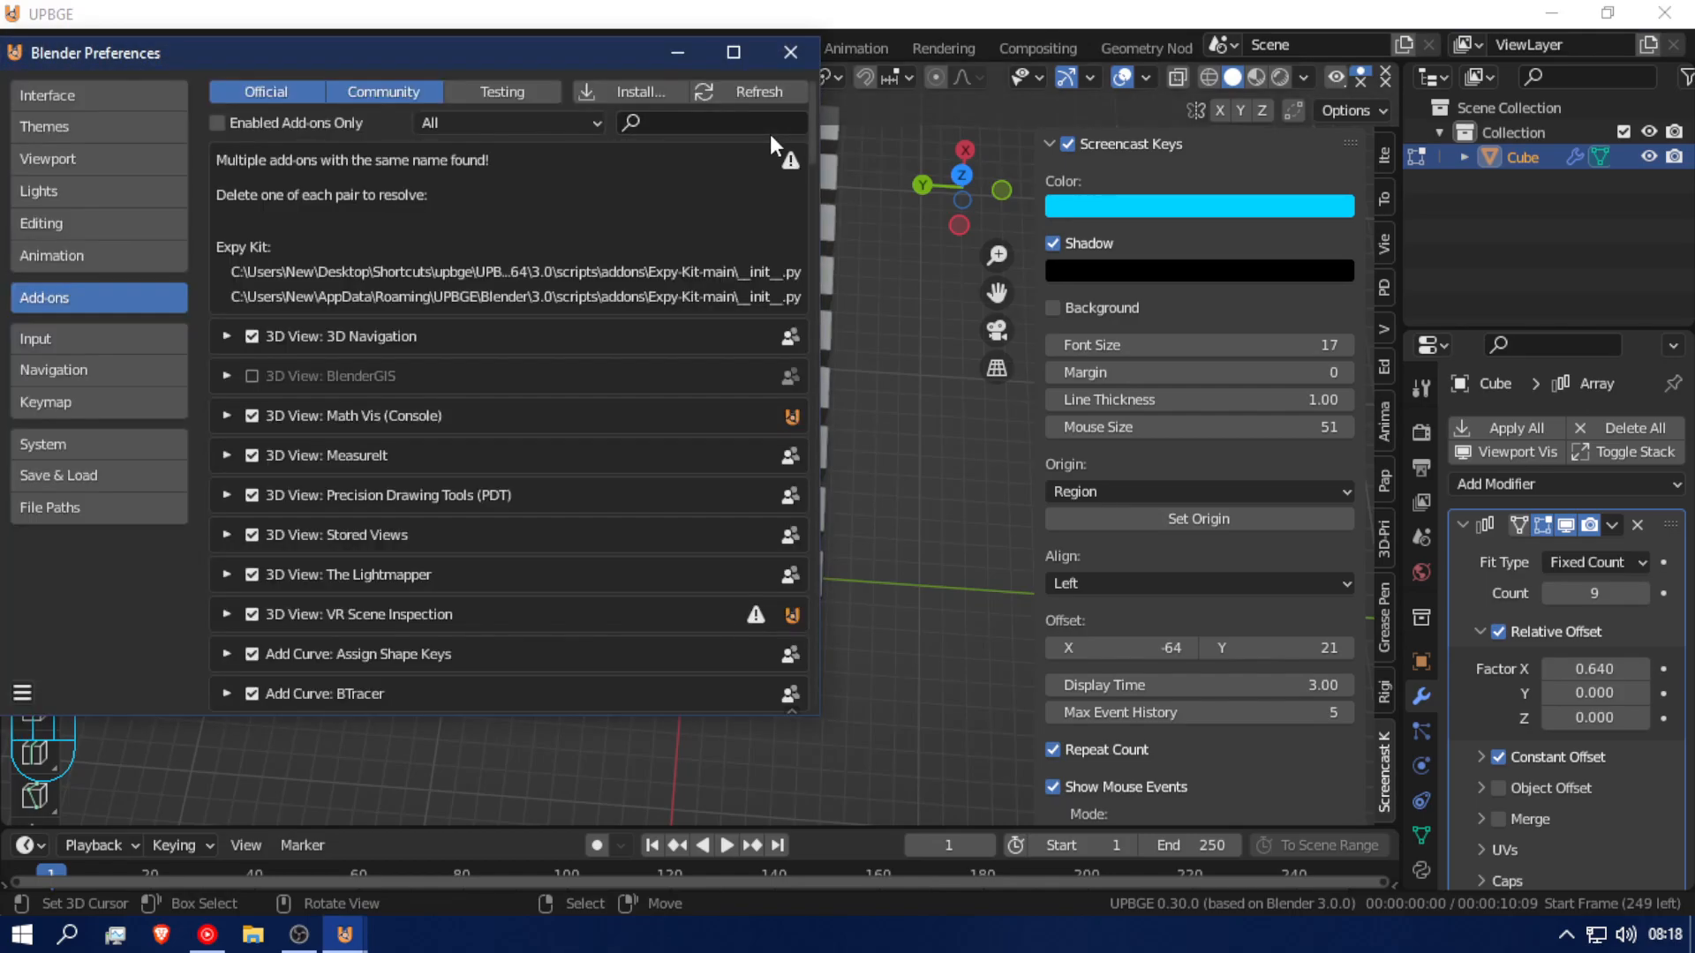
{"action": "left_click", "coordinate": [756, 125]}
{"action": "type", "text": "a"}
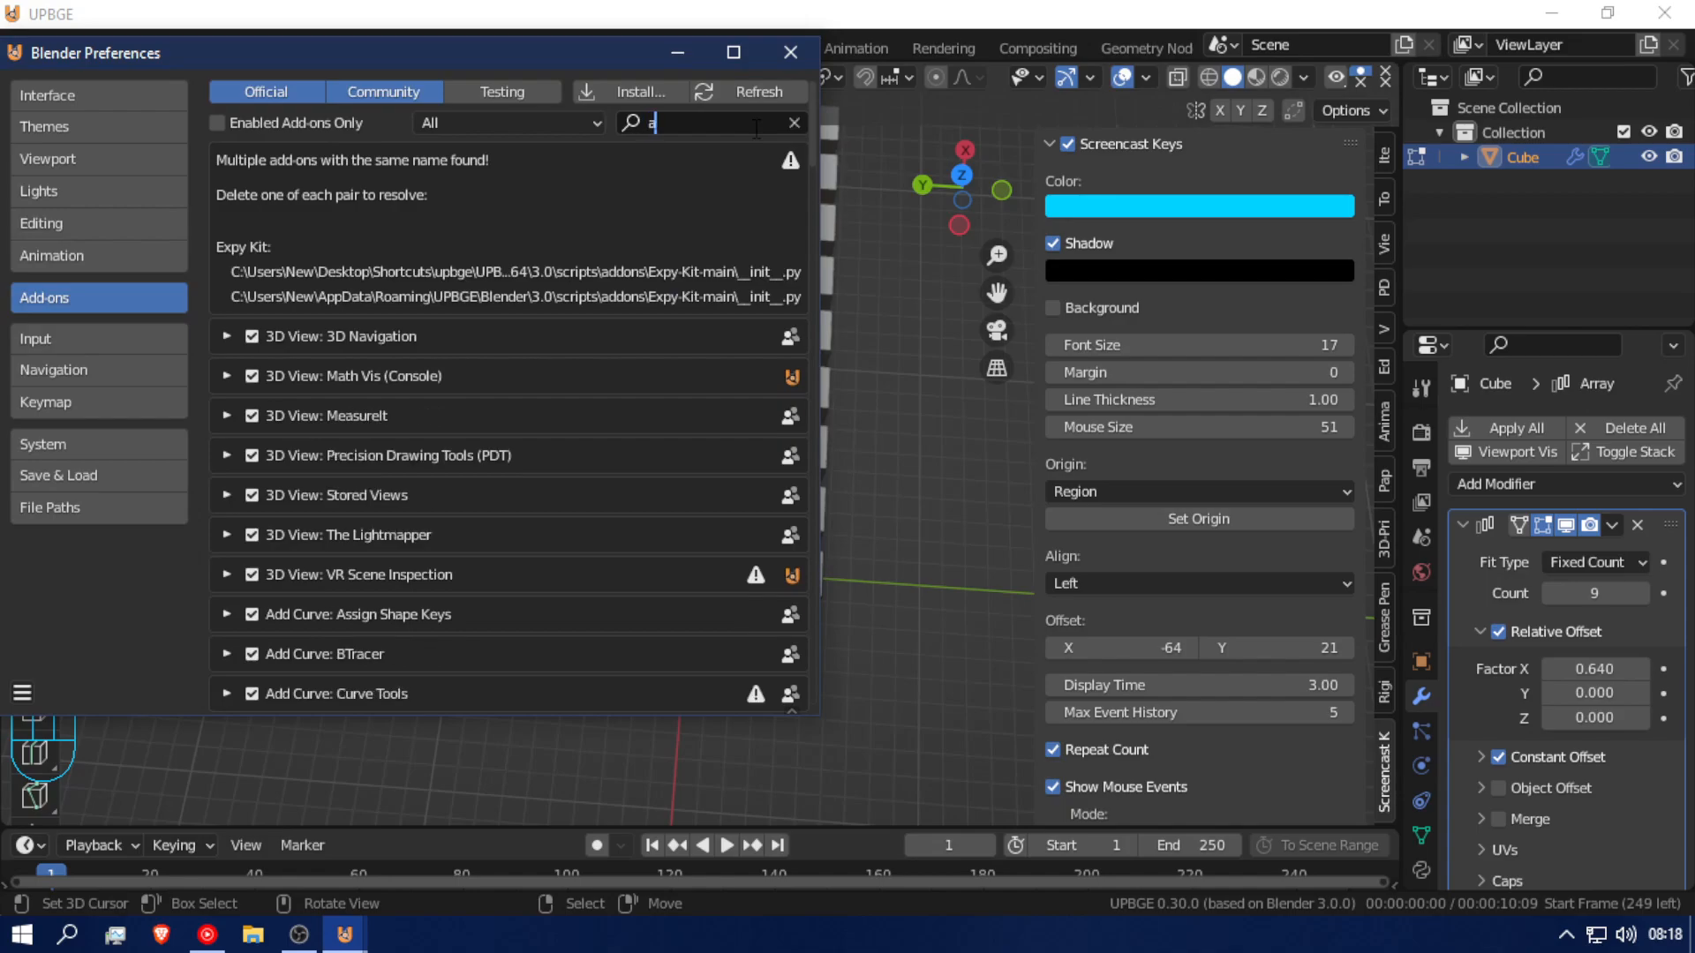
{"action": "type", "text": "uto"}
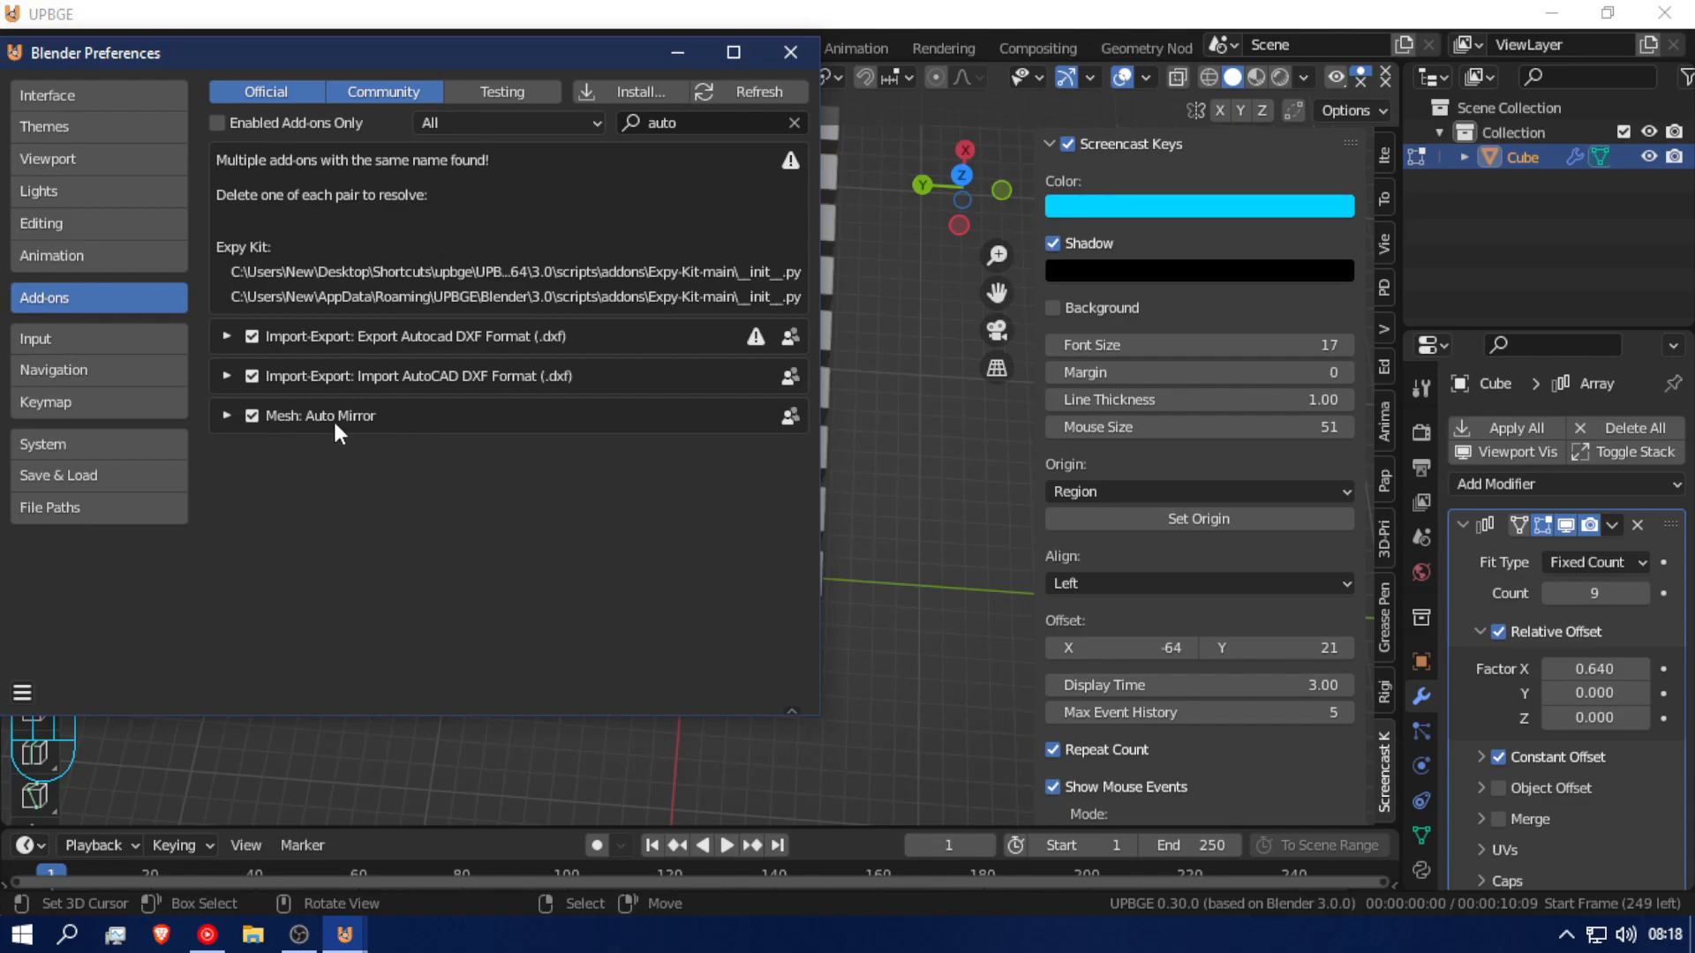
Step: Make sure the Mesh: Auto Mirror add-on is enabled, and save and close the preferences
{"action": "left_click", "coordinate": [252, 416]}
{"action": "left_click", "coordinate": [22, 694]}
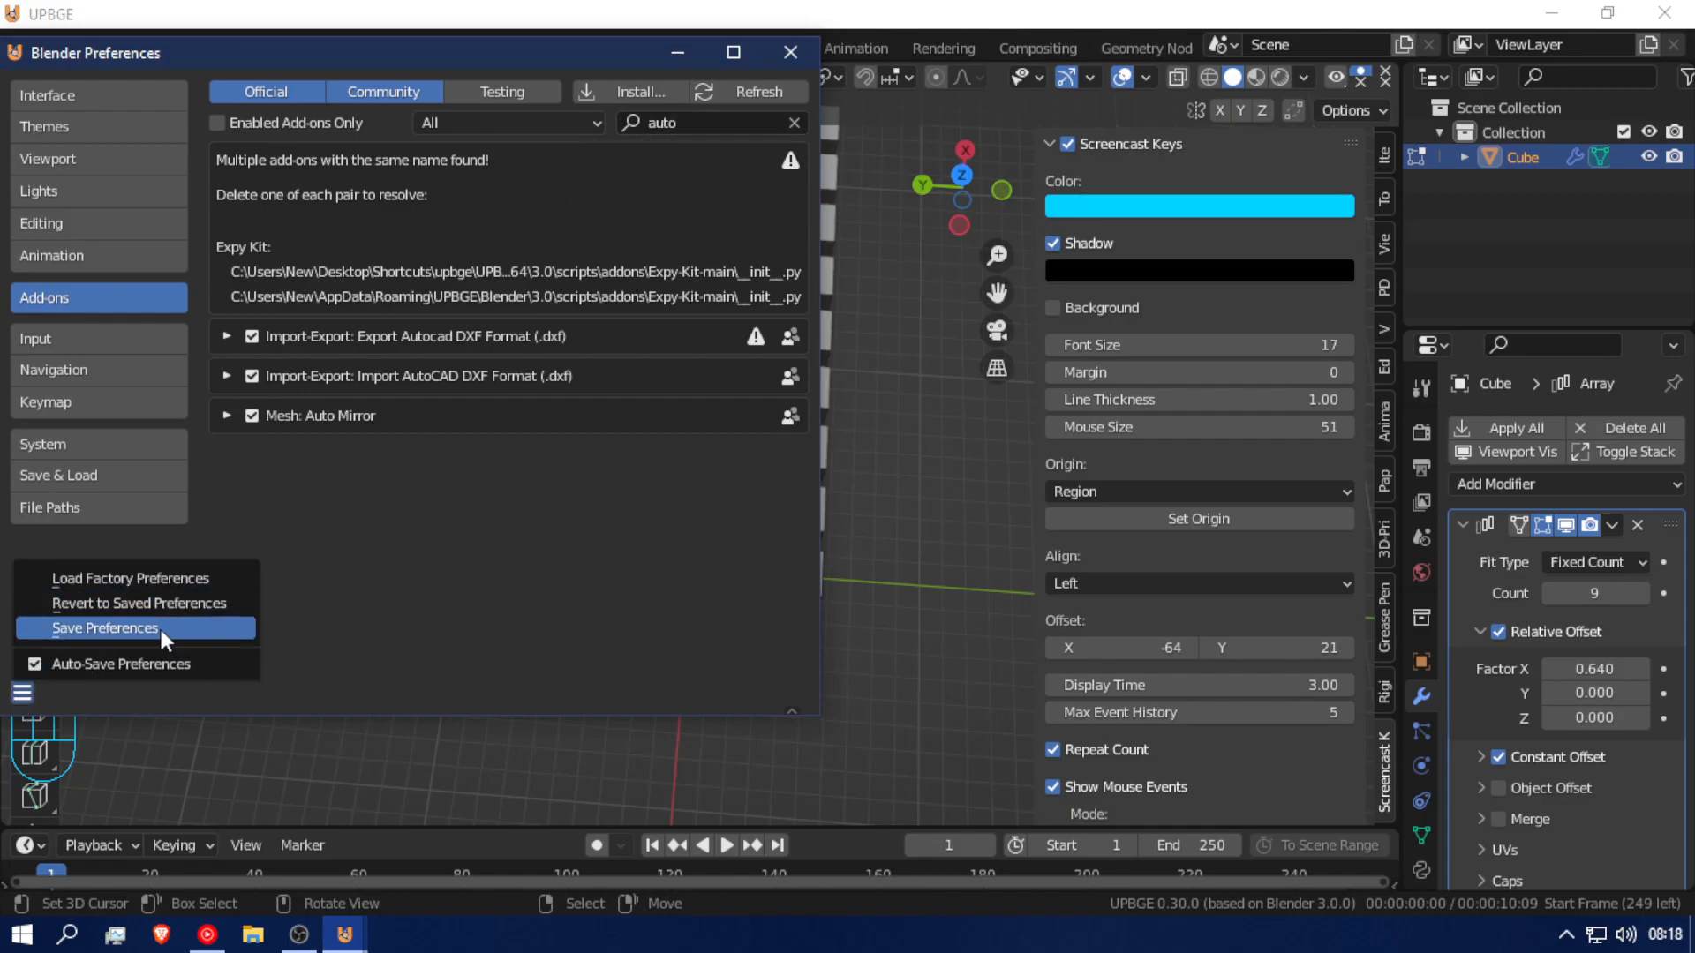
{"action": "left_click", "coordinate": [106, 628]}
{"action": "left_click", "coordinate": [790, 52]}
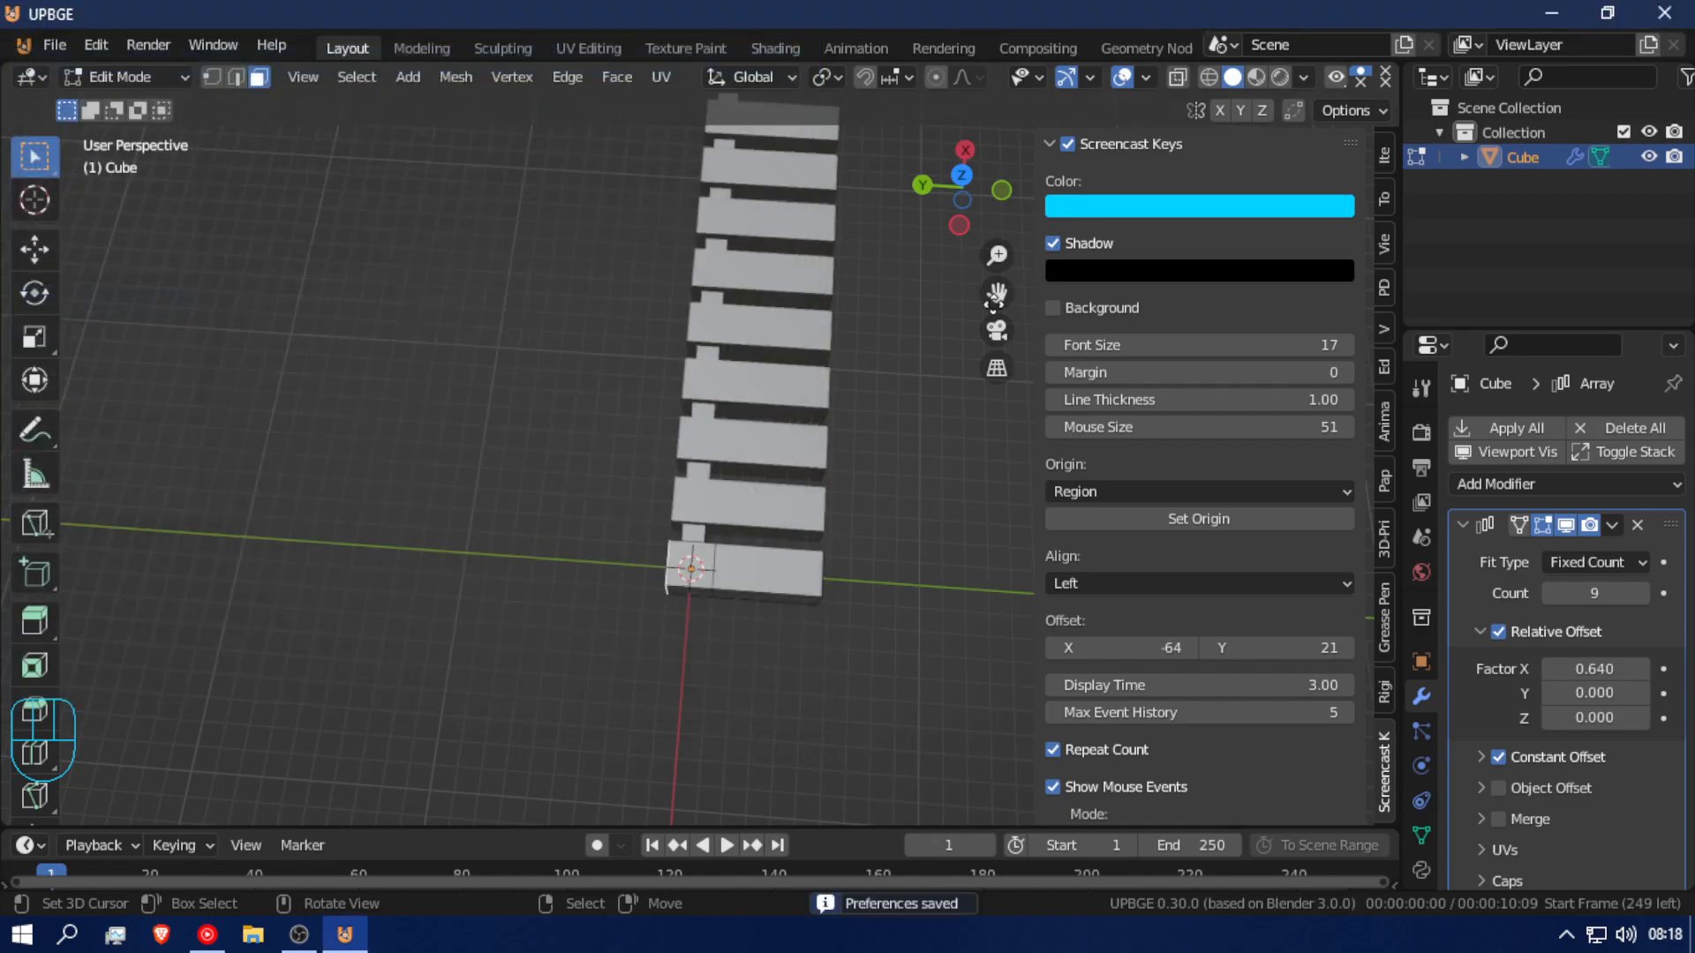
Step: Expand the Auto Mirror settings in the sidebar and try mirroring the model on the X axis, undoing the mesh change
{"action": "left_click", "coordinate": [1384, 365]}
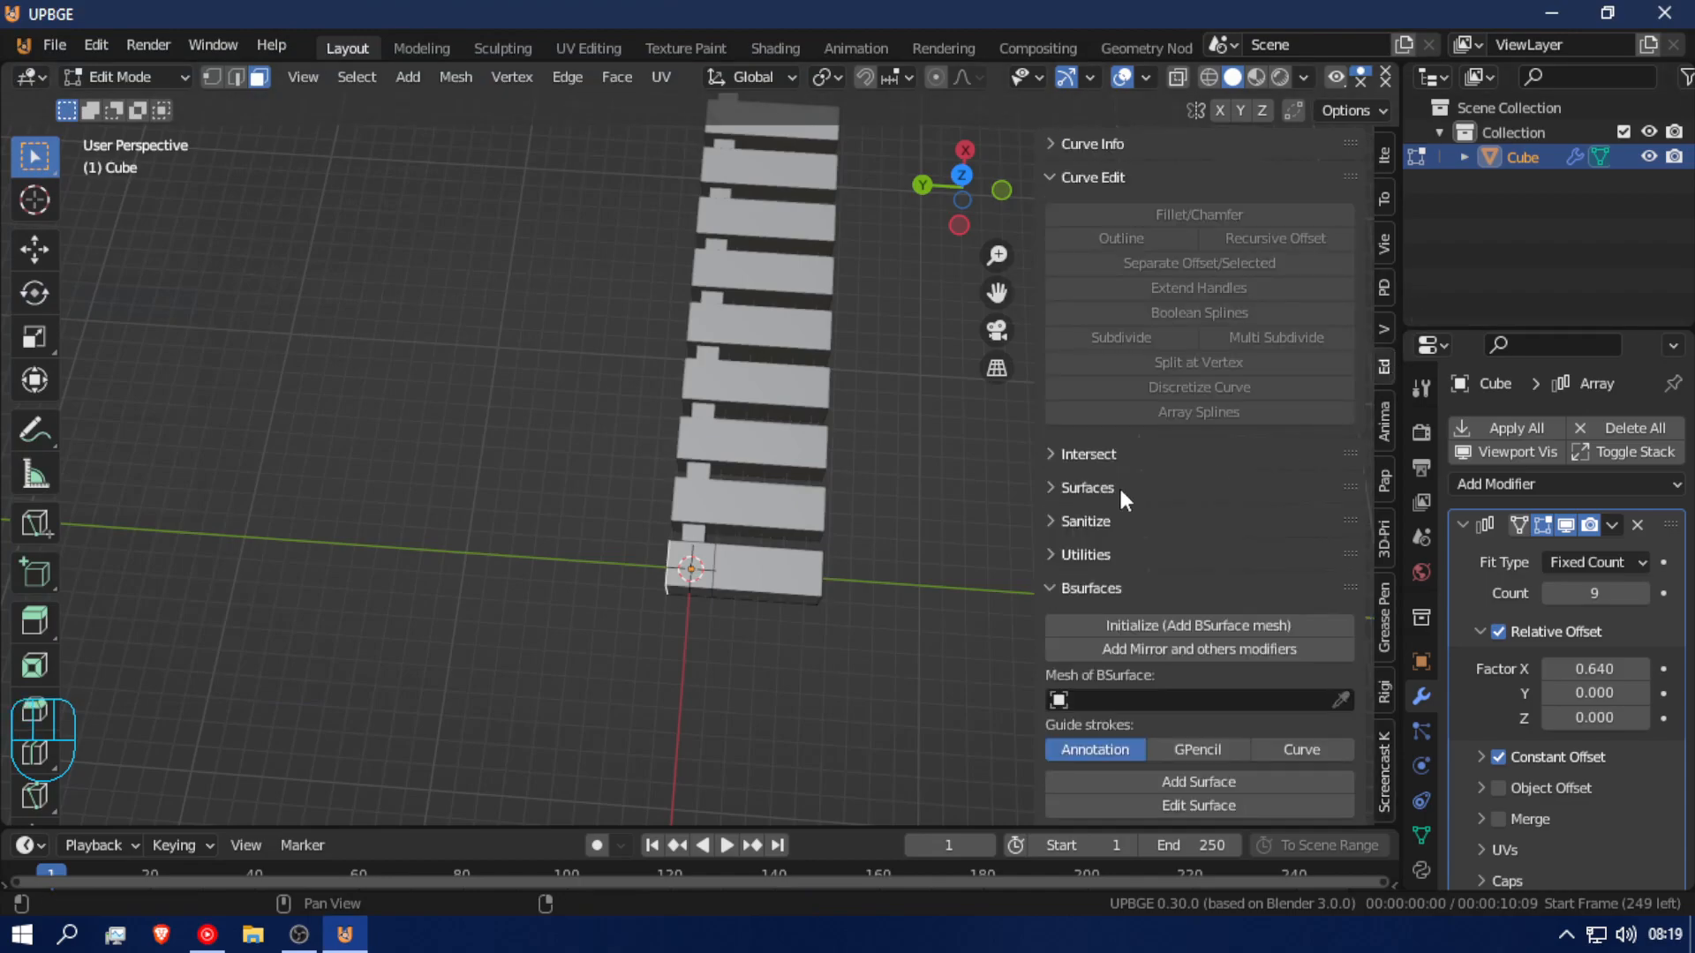
{"action": "scroll", "coordinate": [1173, 666], "scroll_direction": "down", "scroll_amount": 10}
{"action": "scroll", "coordinate": [1173, 666], "scroll_direction": "down", "scroll_amount": 3}
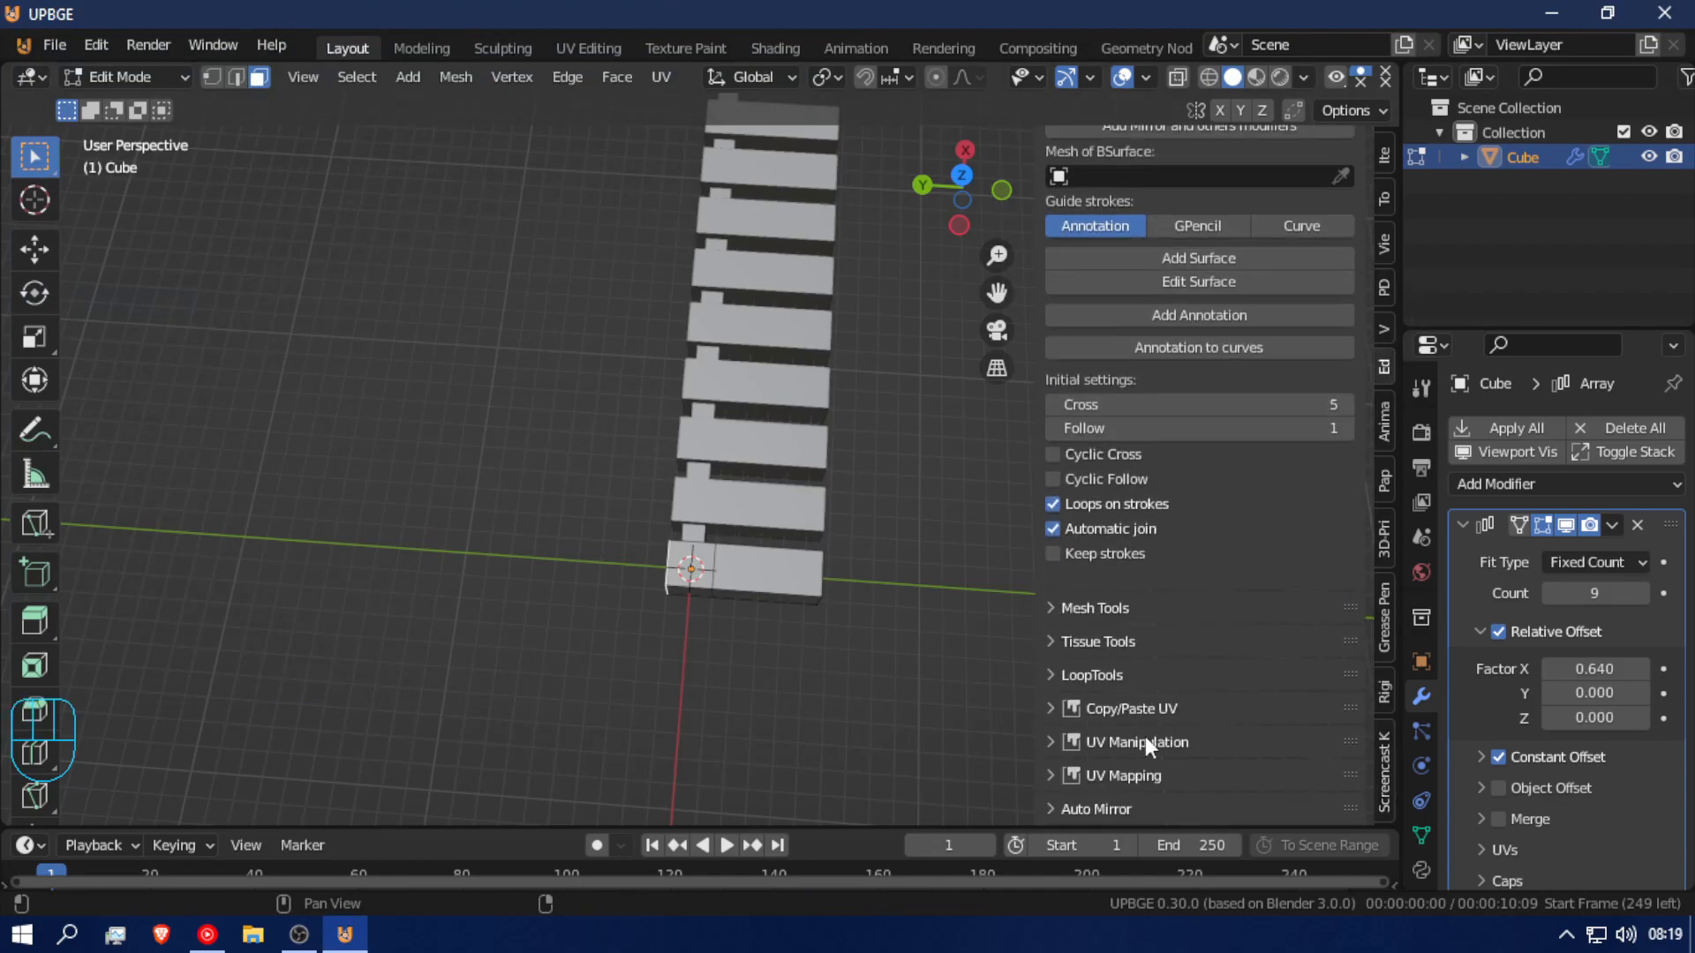
{"action": "left_click", "coordinate": [1054, 803]}
{"action": "scroll", "coordinate": [1053, 798], "scroll_direction": "down", "scroll_amount": 4}
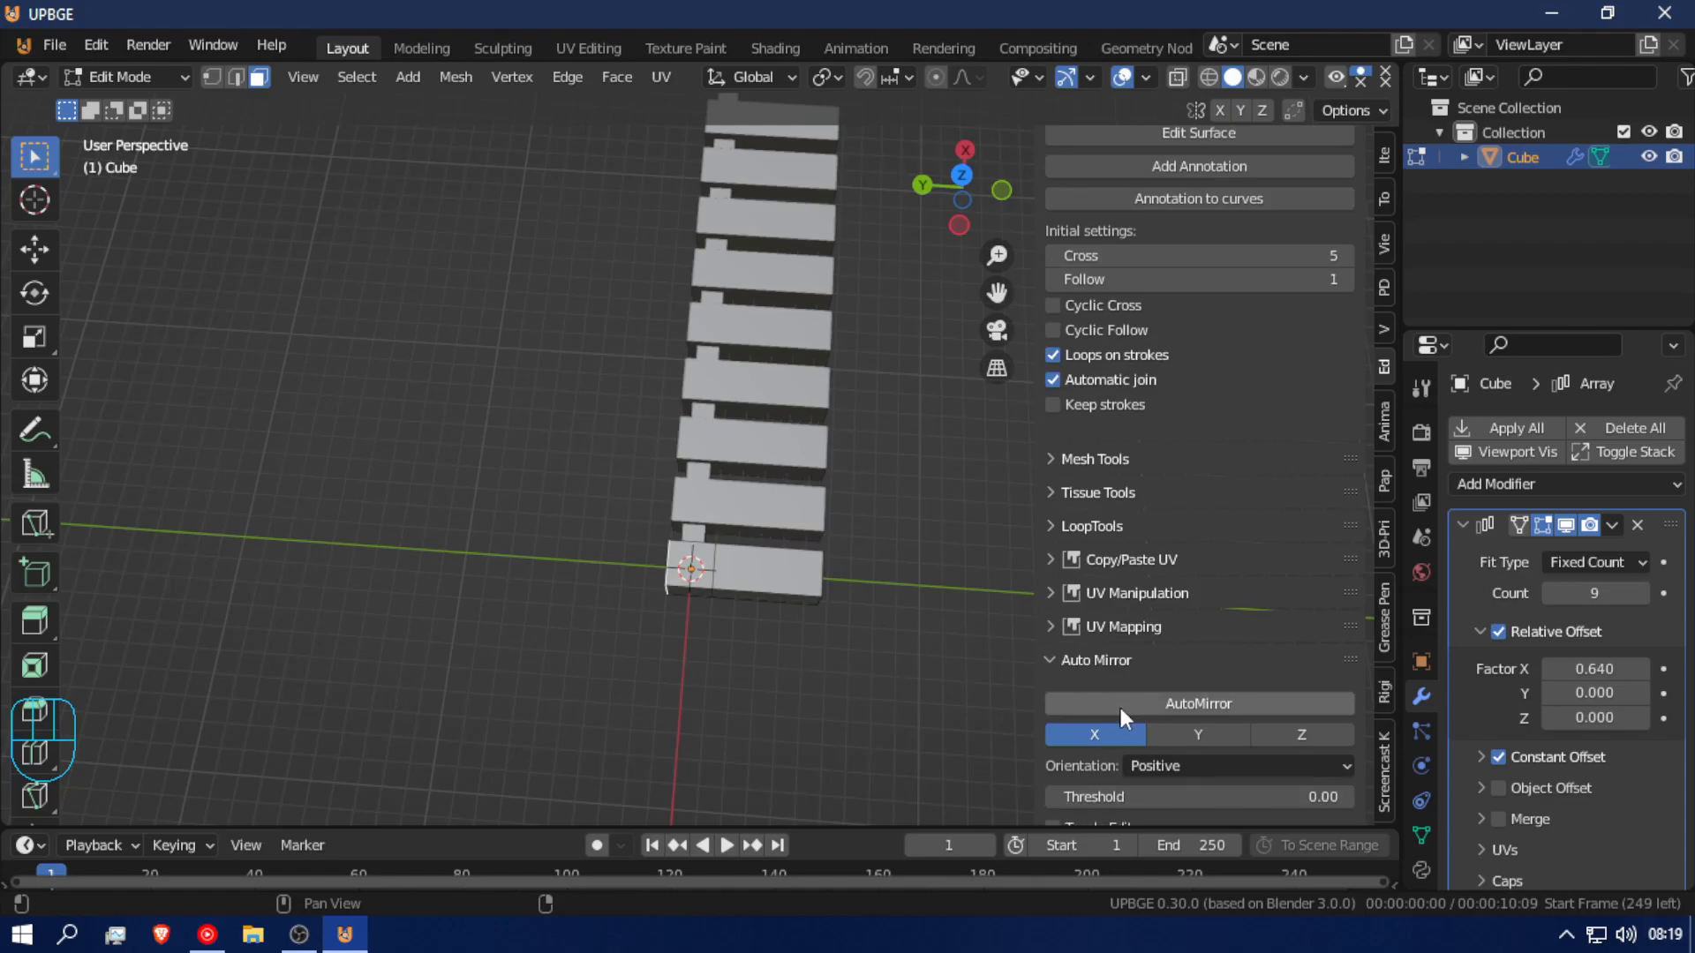
{"action": "left_click", "coordinate": [1199, 703]}
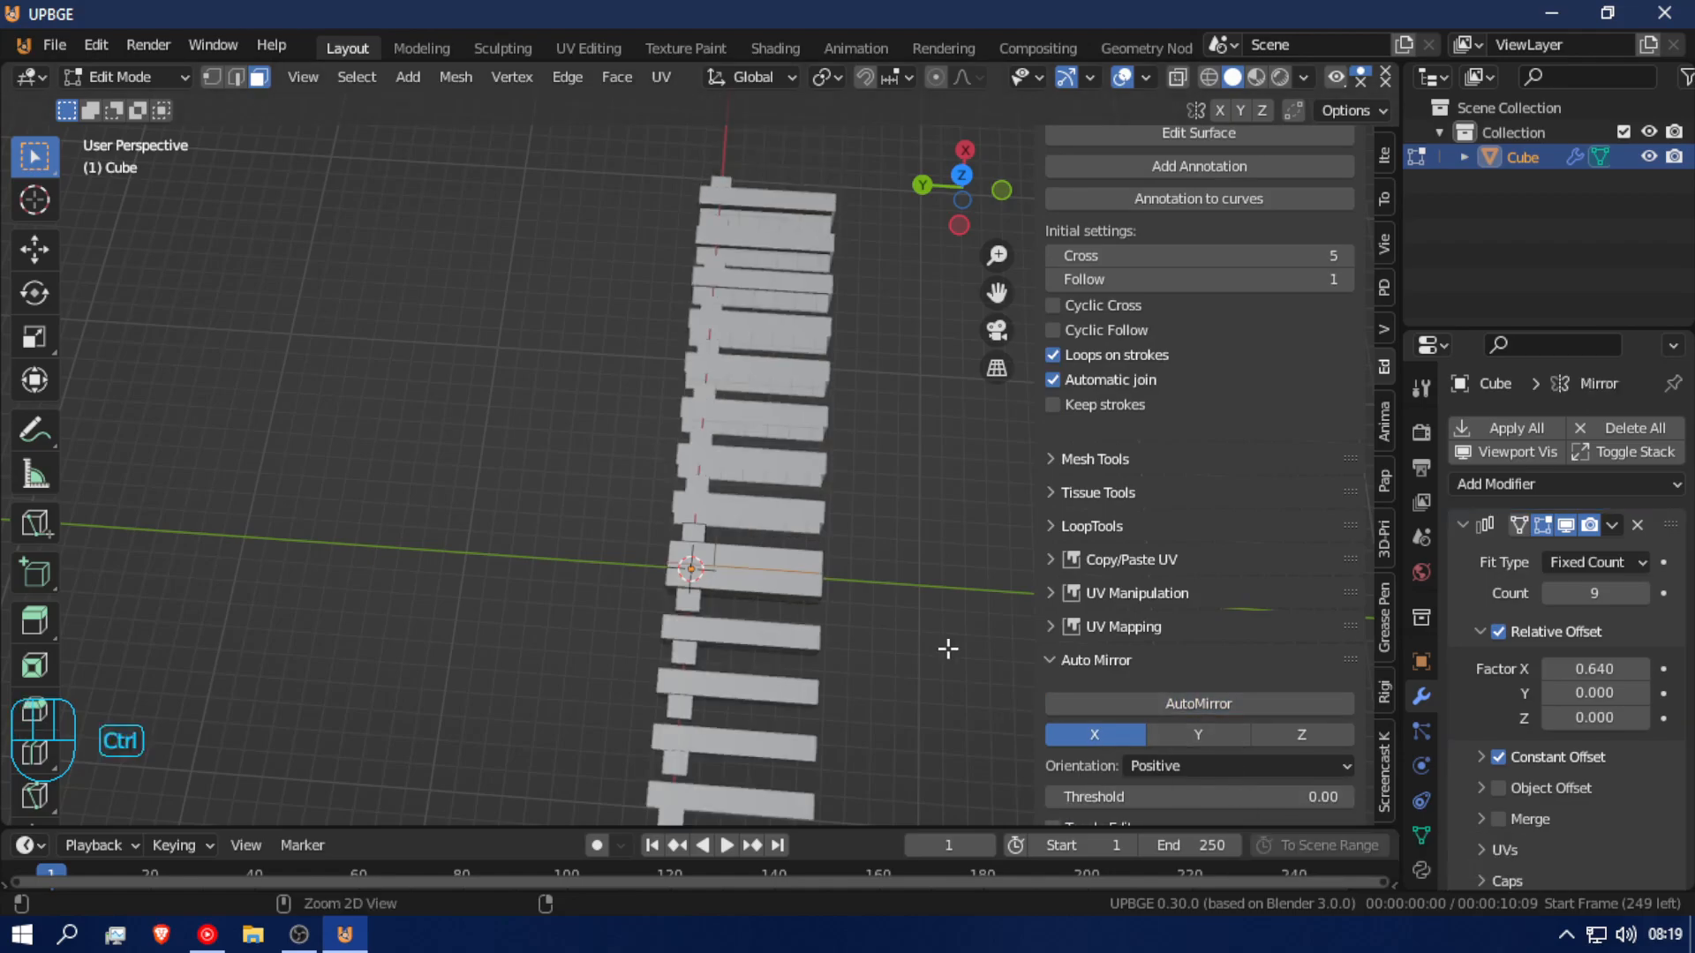
{"action": "key", "text": "ctrl+z"}
Step: Switch the Auto Mirror axis to Y, try mirroring the model, and undo the mesh change
{"action": "left_click", "coordinate": [1234, 730]}
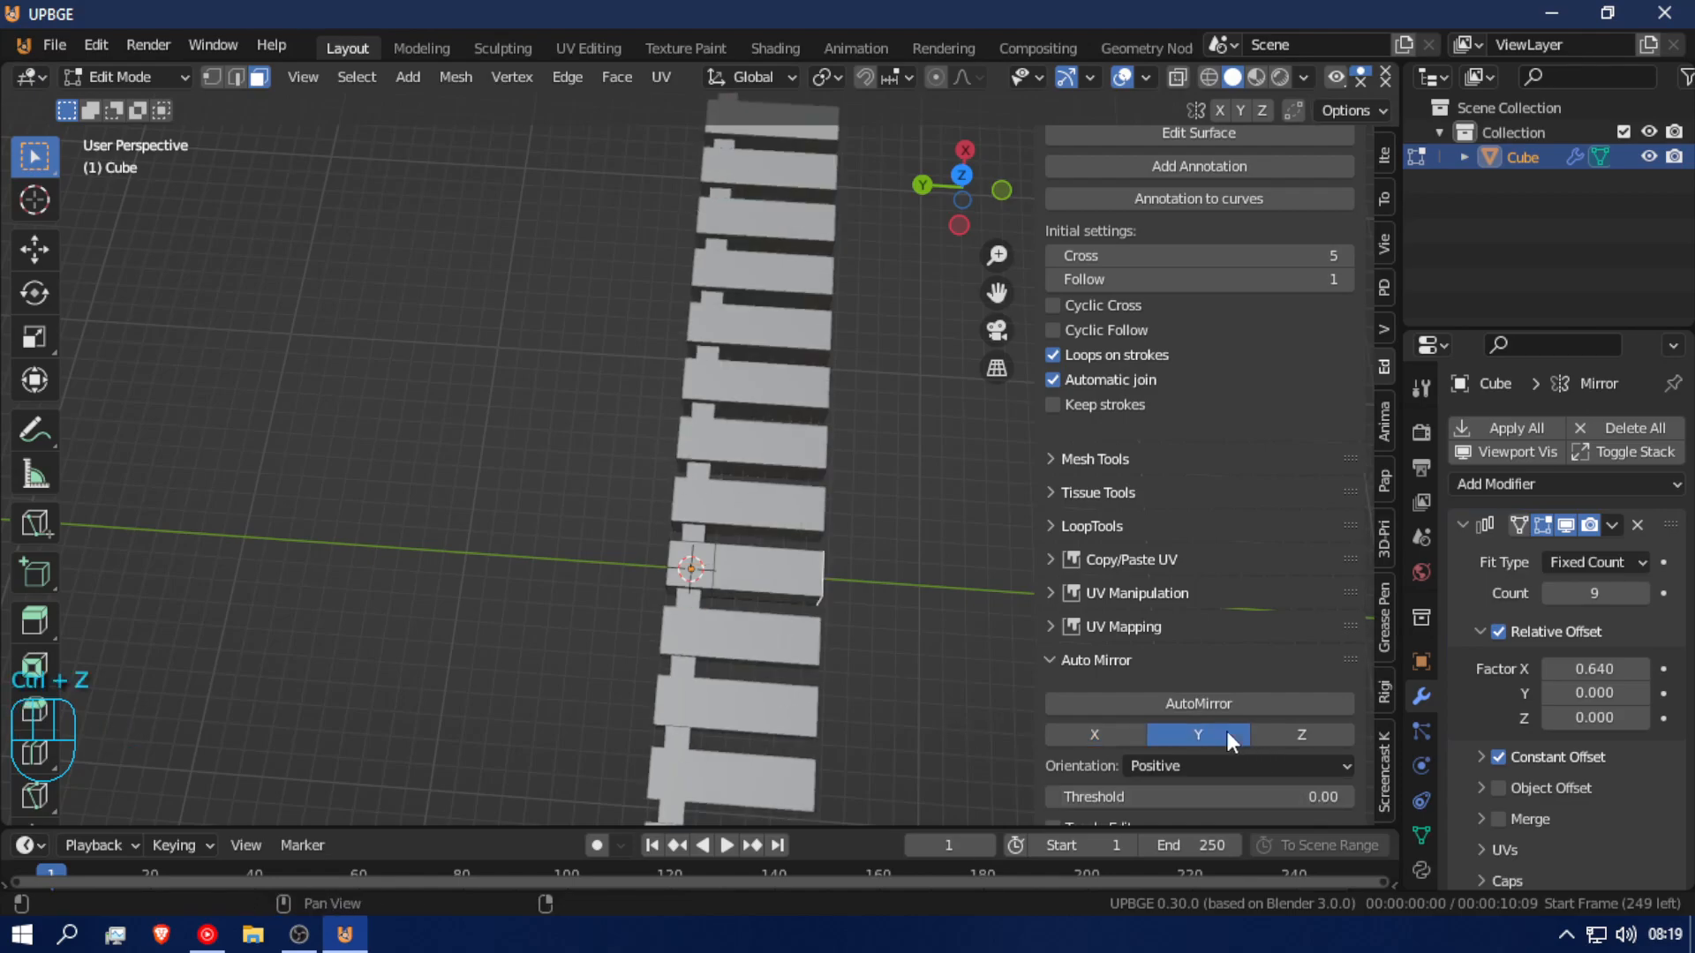
{"action": "left_click", "coordinate": [1211, 700]}
{"action": "key", "text": "ctrl"}
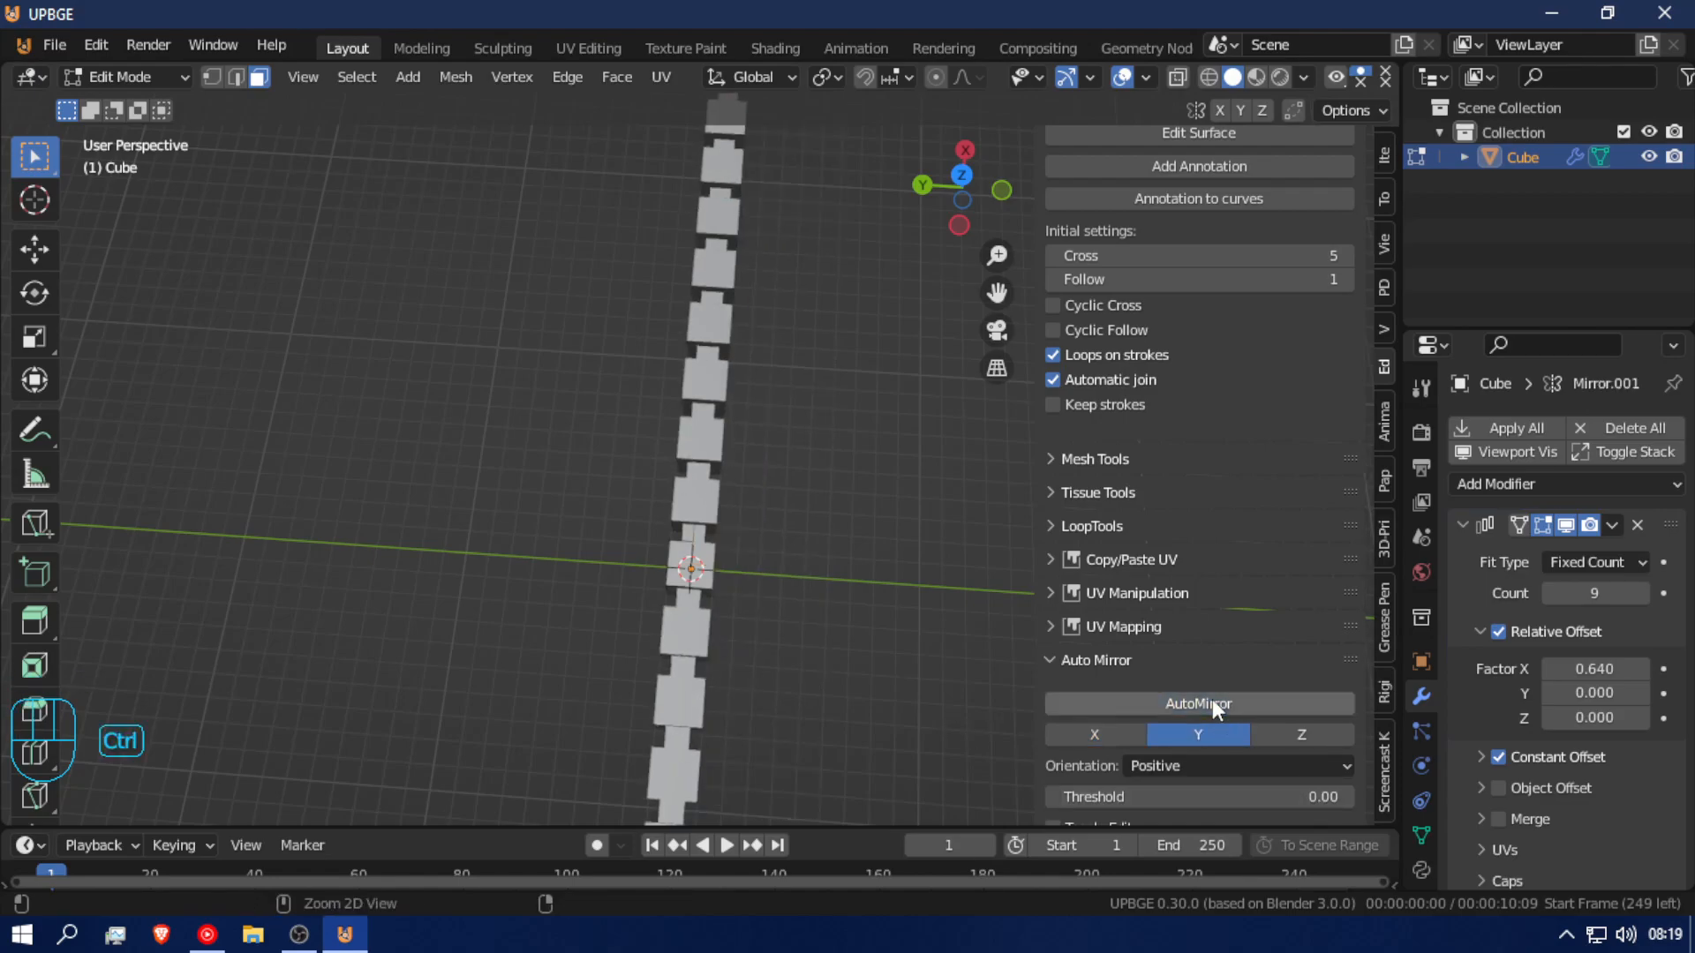
{"action": "key", "text": "ctrl+z"}
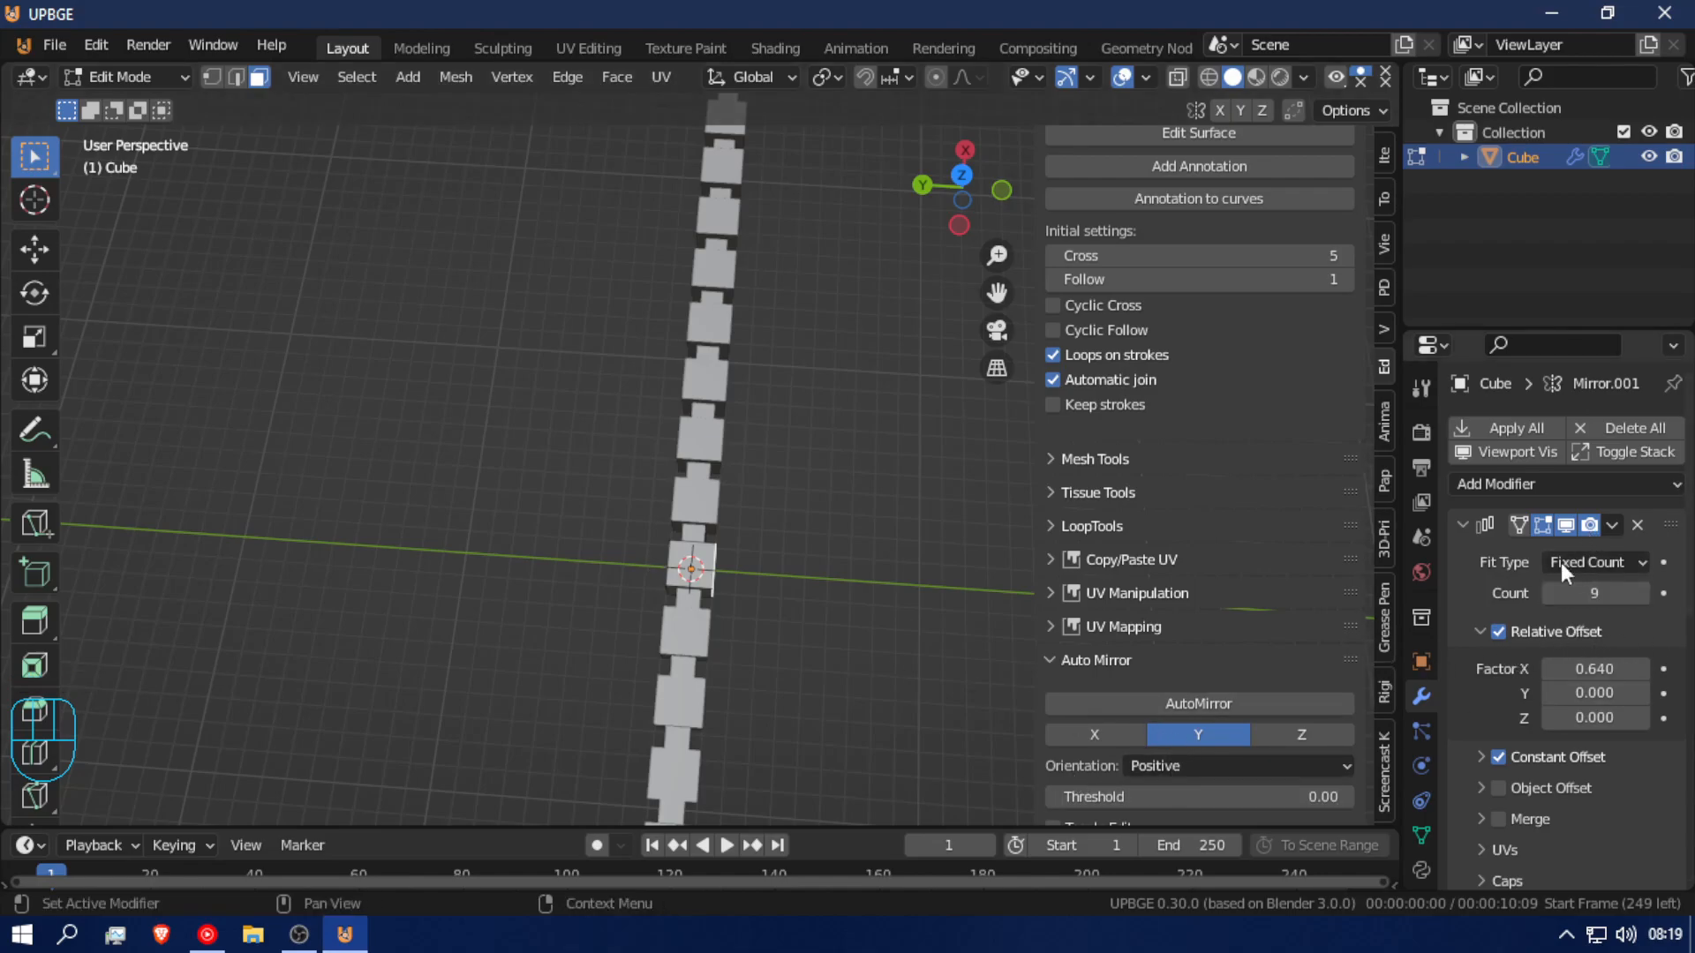
Step: Remove both Mirror modifiers below the Array modifier in the cube's modifier stack
{"action": "scroll", "coordinate": [1500, 697], "scroll_direction": "down", "scroll_amount": 4}
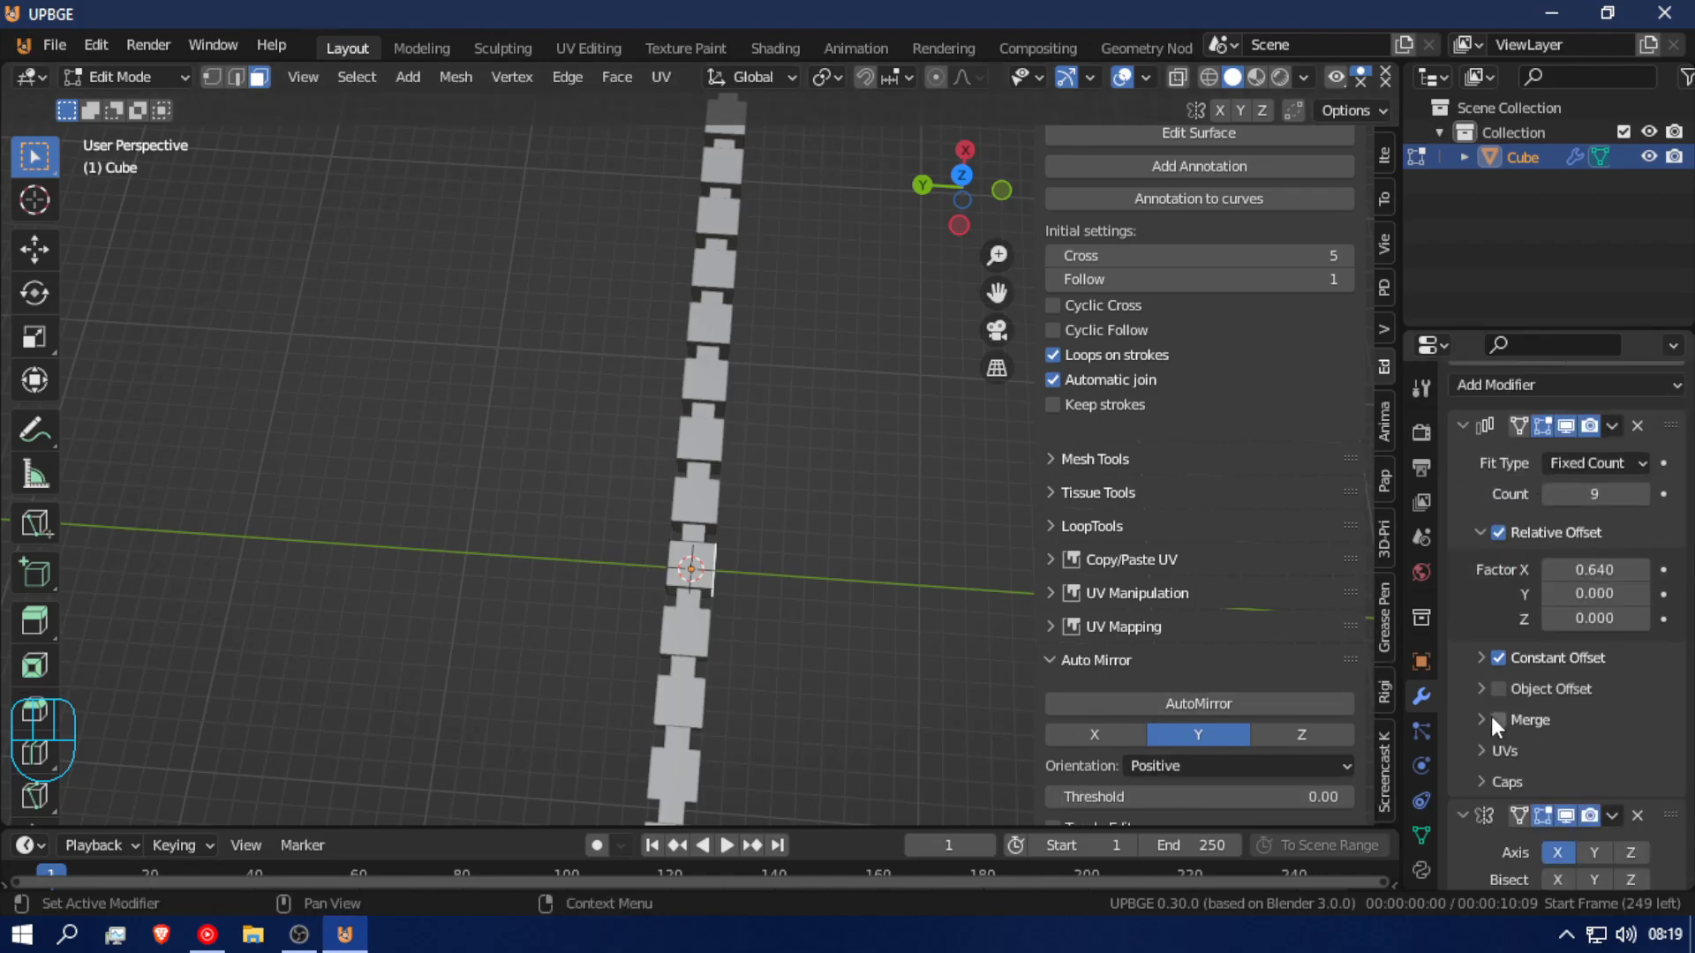
{"action": "left_click", "coordinate": [1640, 764]}
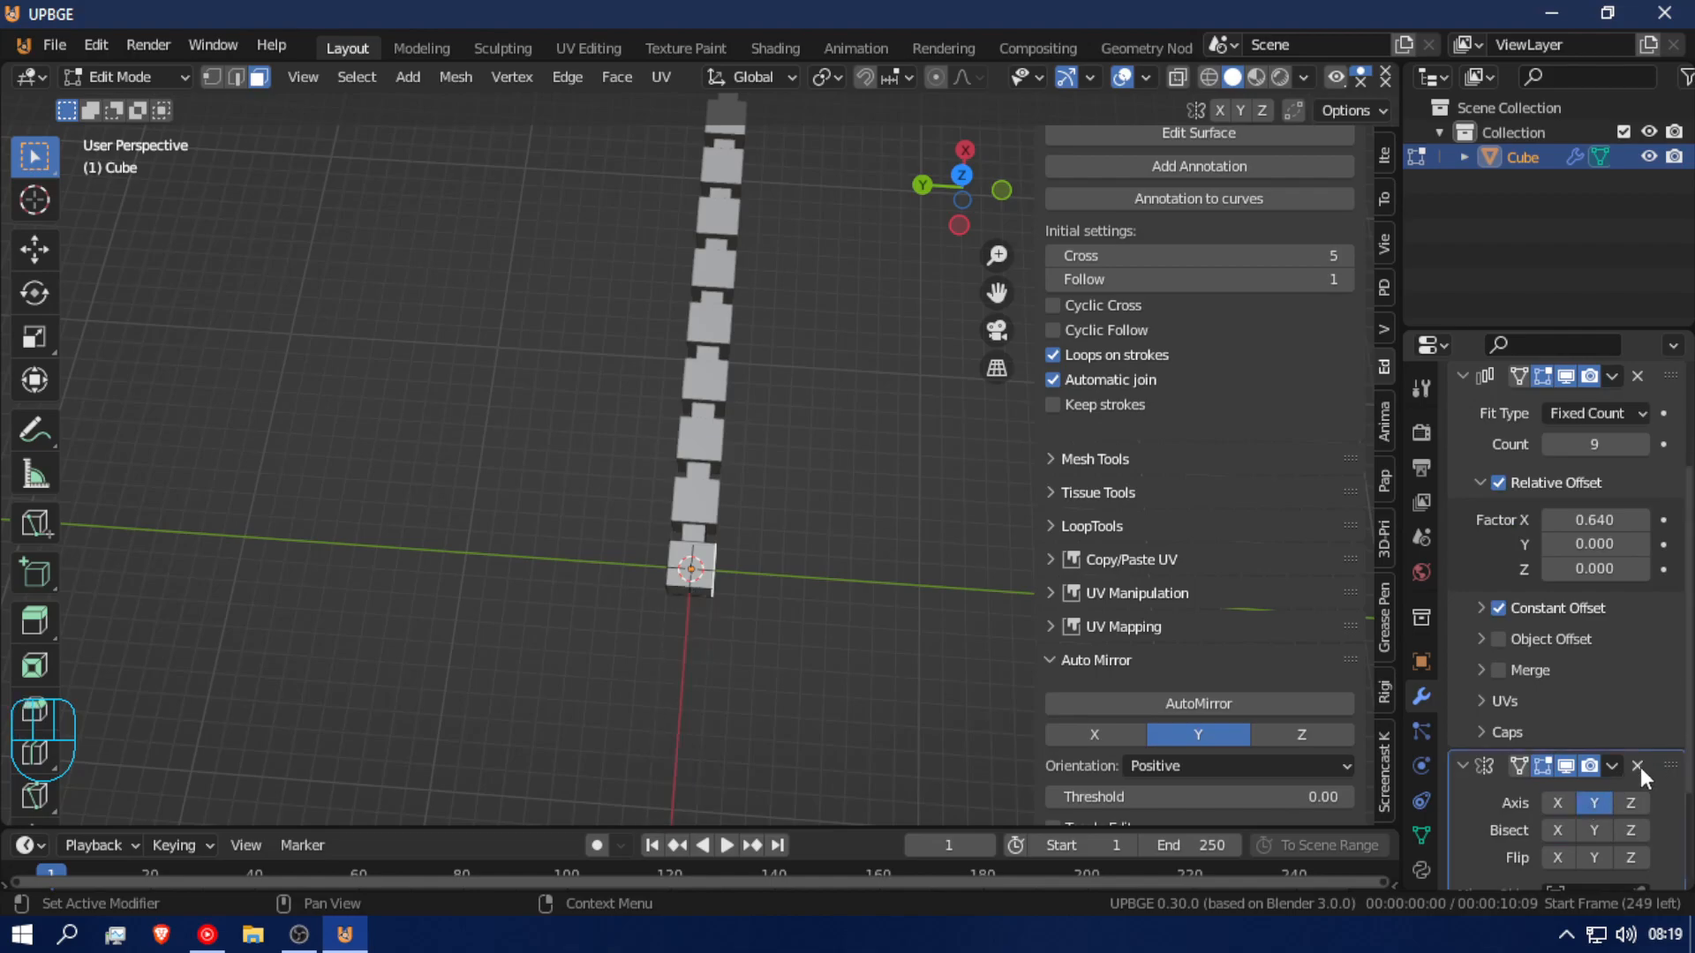
{"action": "left_click", "coordinate": [1639, 766]}
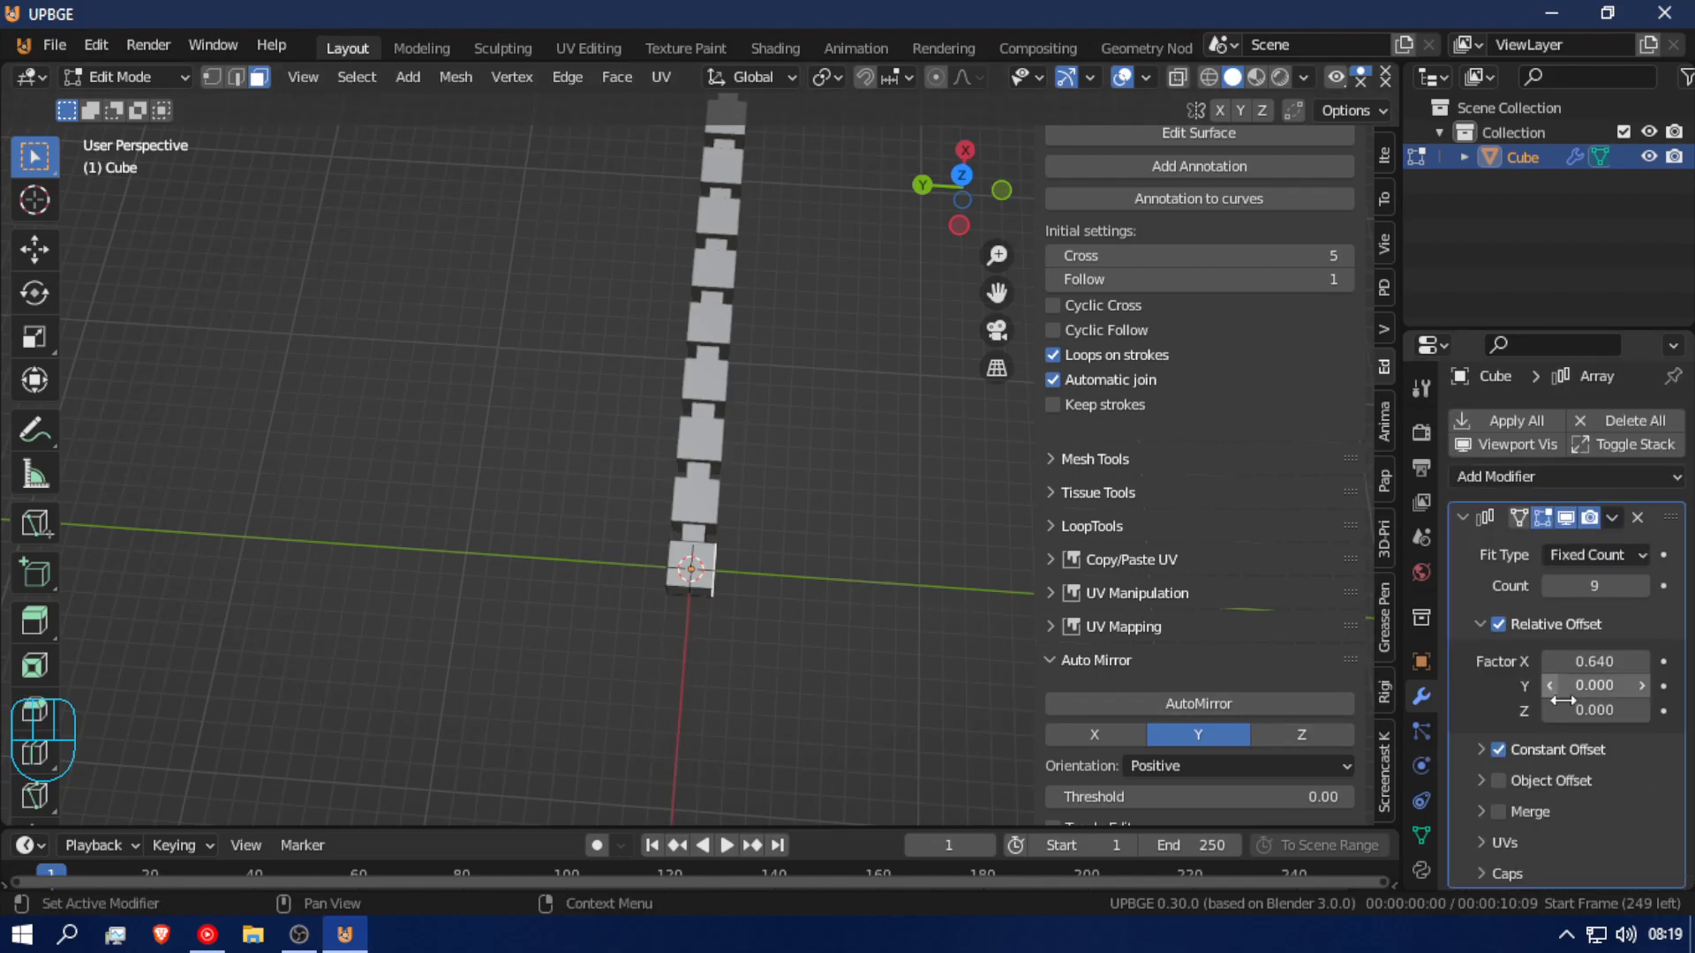
Step: Mirror the model on the Y axis with Auto Mirror's orientation set to Negative, and undo the mesh change
{"action": "left_click", "coordinate": [1236, 758]}
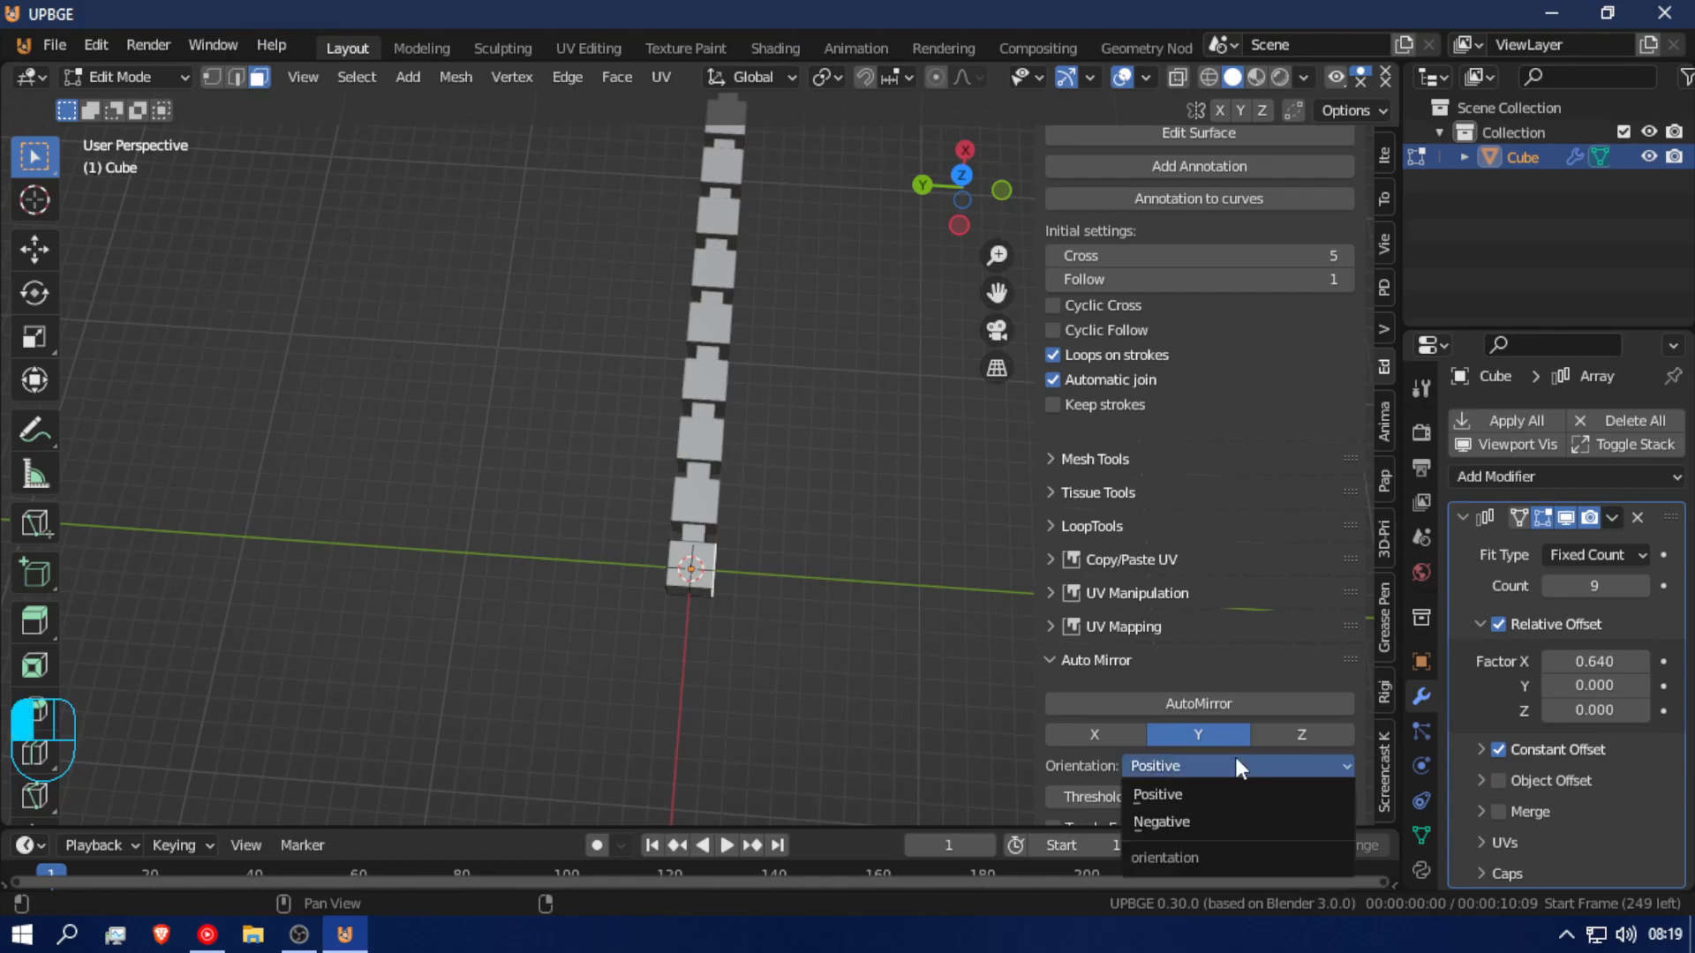
{"action": "left_click", "coordinate": [1234, 813]}
{"action": "left_click", "coordinate": [1209, 706]}
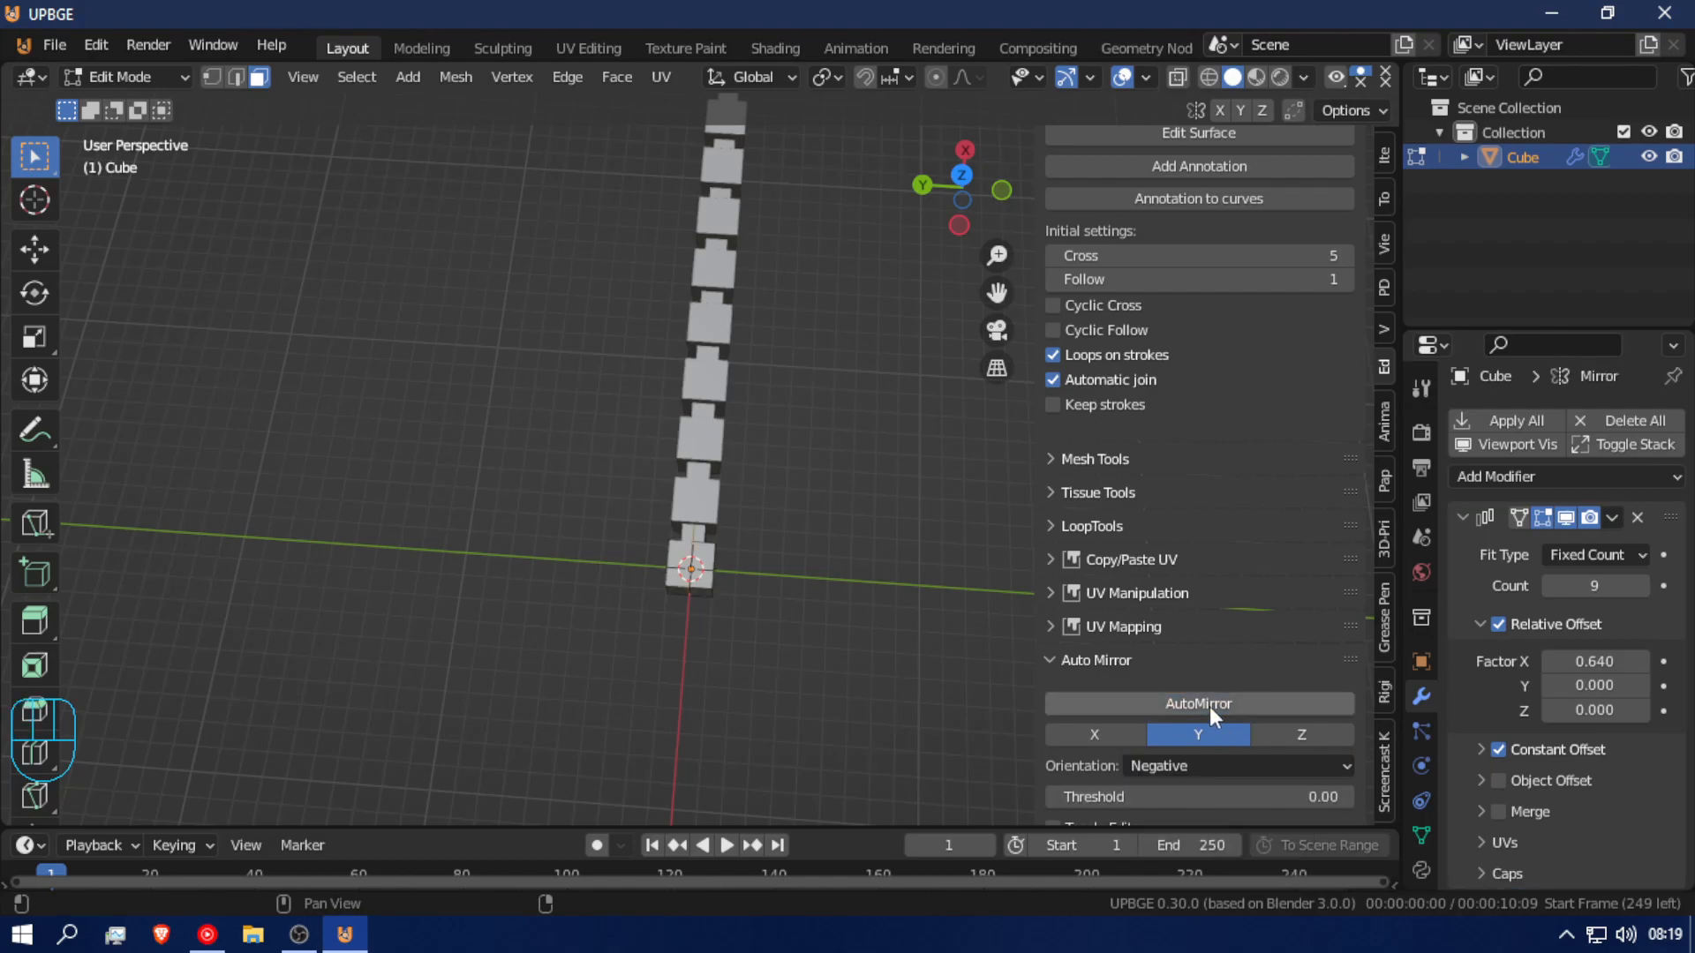
{"action": "key", "text": "ctrl"}
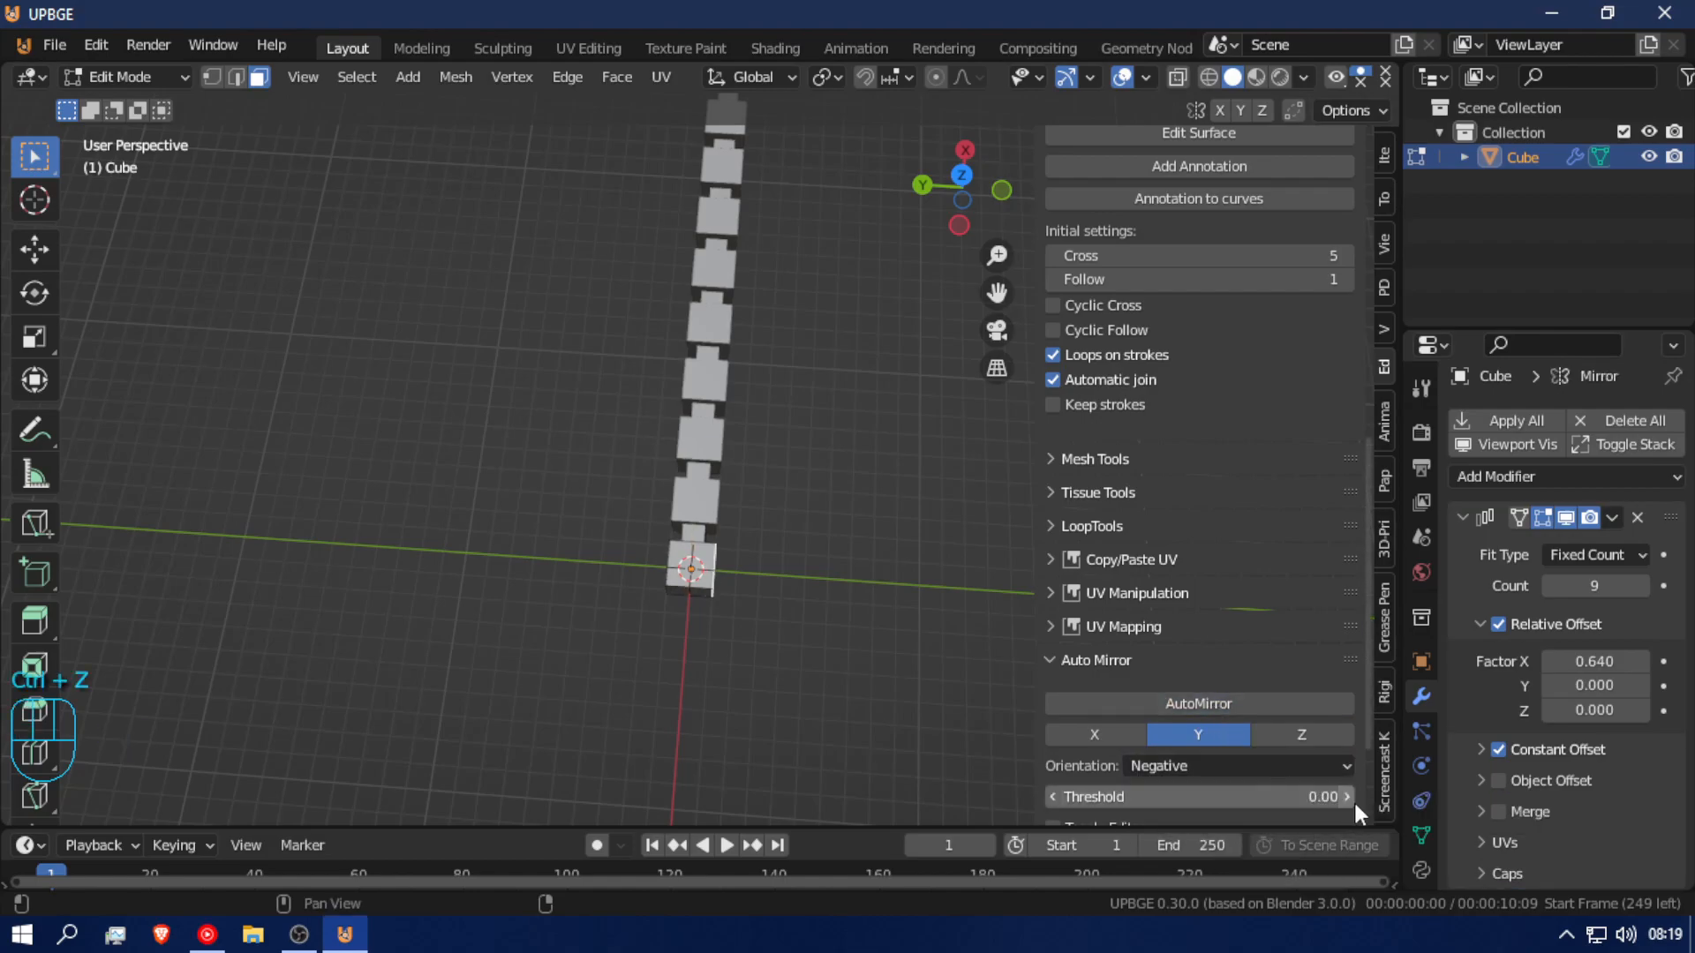
Step: Extrude the selected side face outward along the Y axis by about 5 m to form mirrored bars
{"action": "key", "text": "e"}
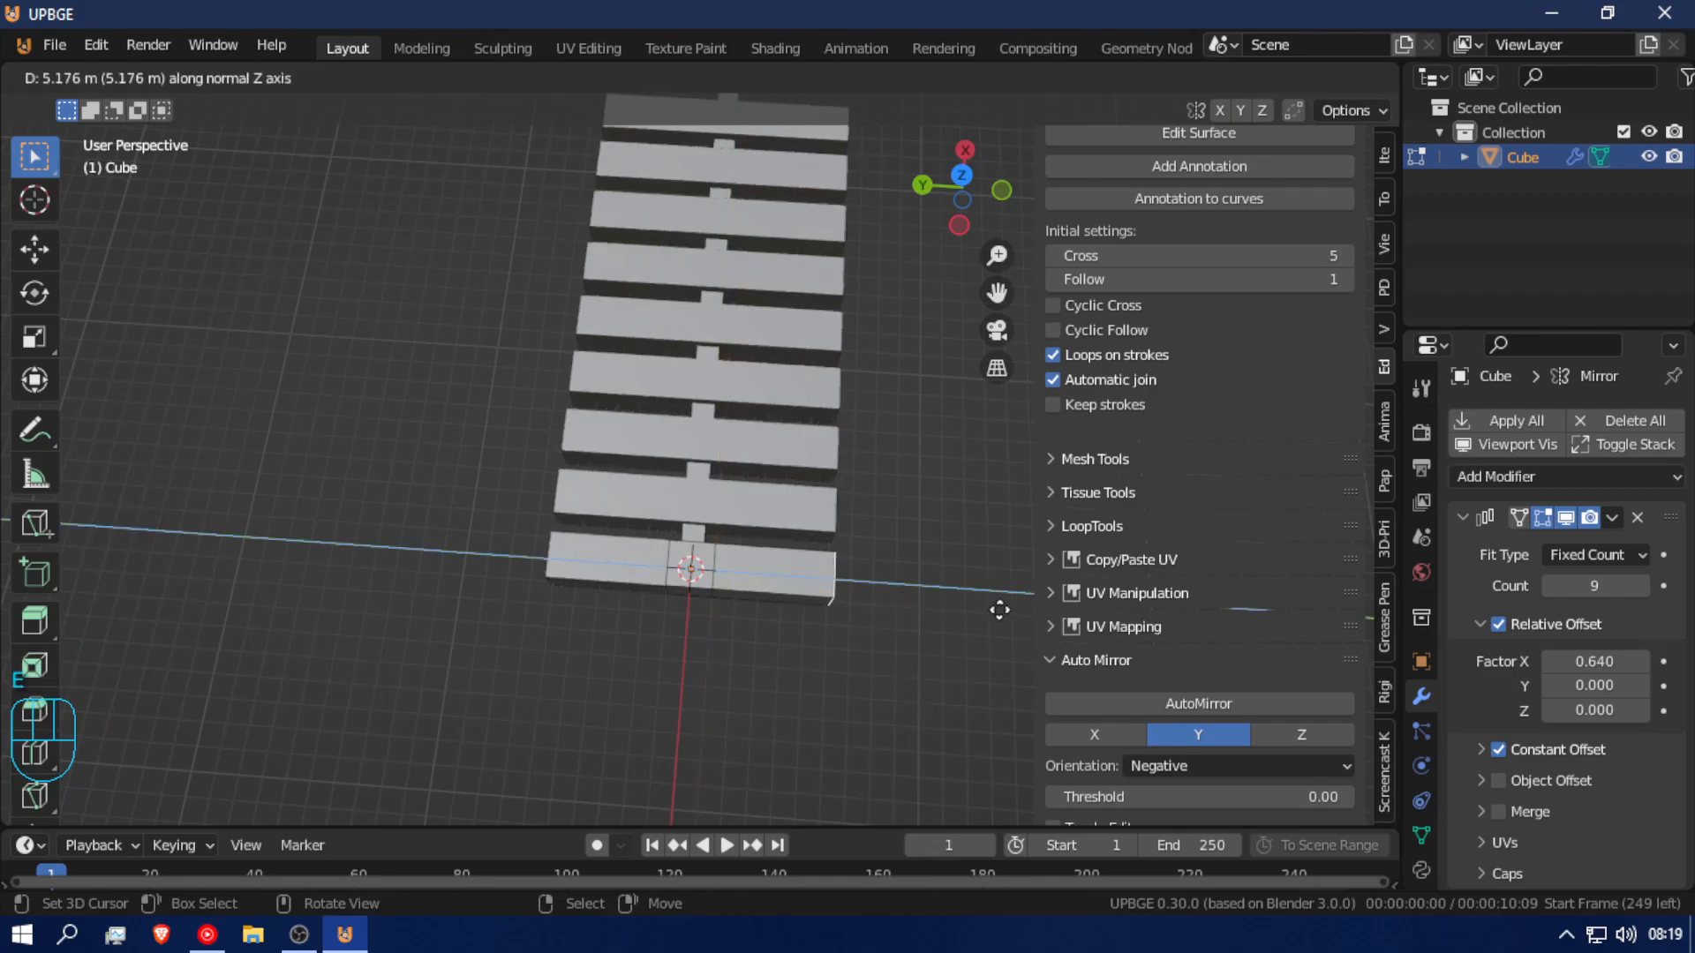
{"action": "left_click", "coordinate": [977, 607]}
{"action": "middle_click_drag", "start_coordinate": [566, 622], "coordinate": [581, 578]}
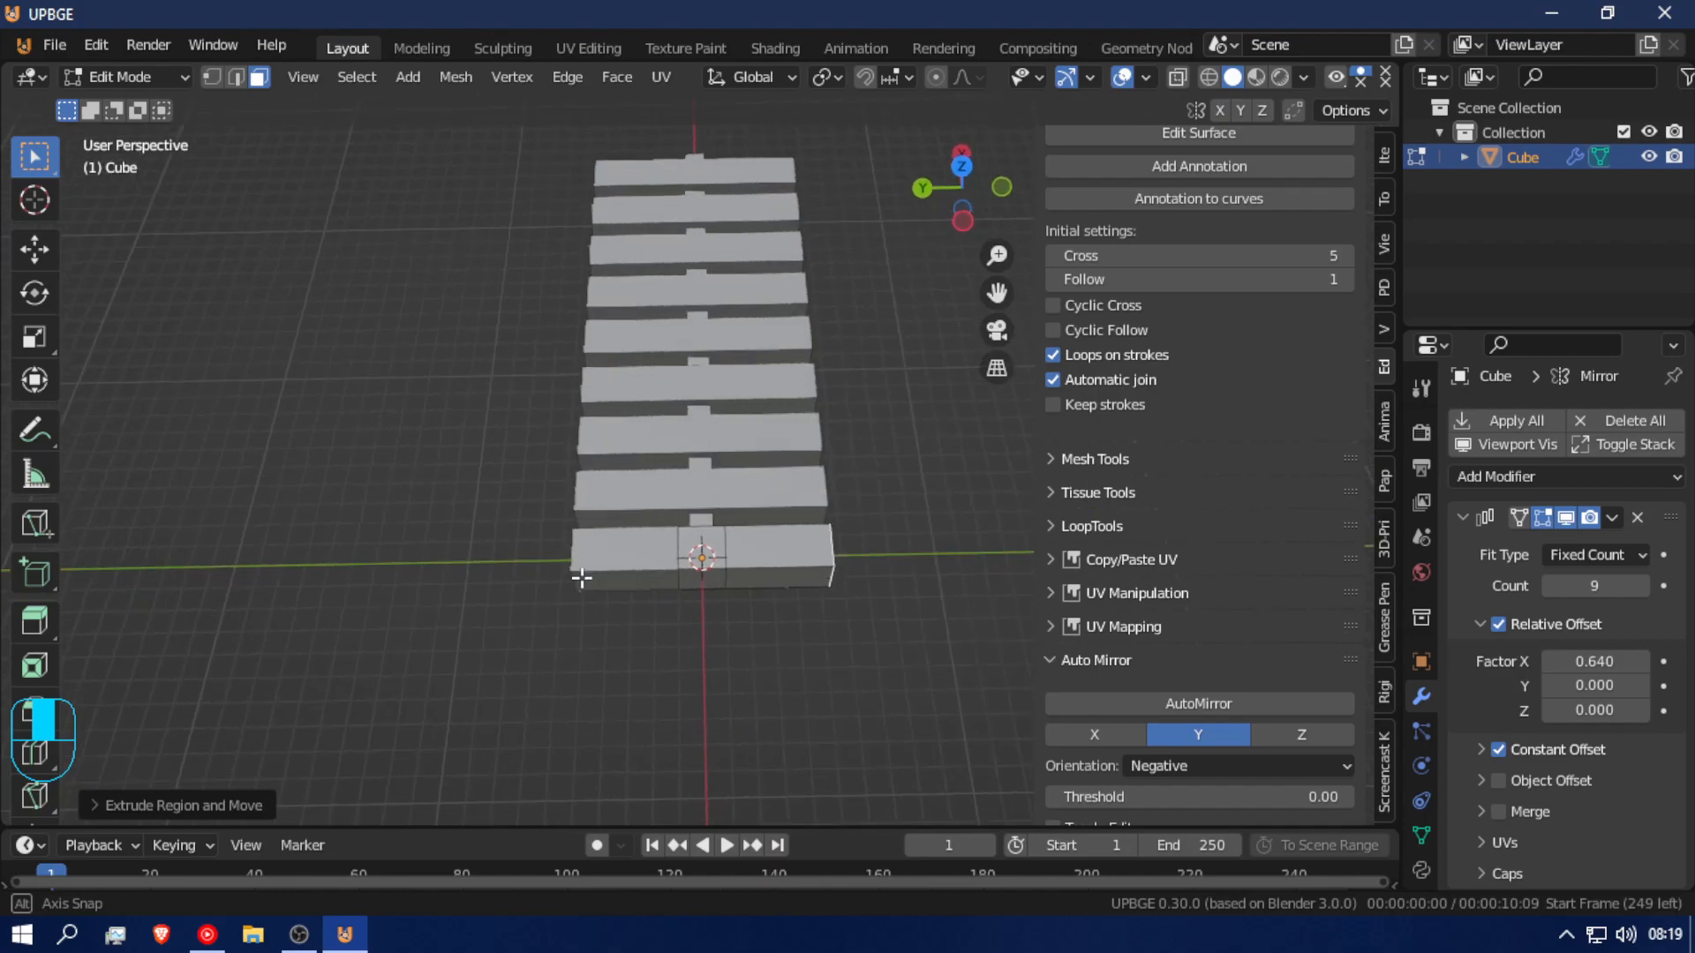
Step: Add a loop cut across the extruded bar of the first cube, dividing it into inner and outer segments
{"action": "key", "text": "ctrl+r"}
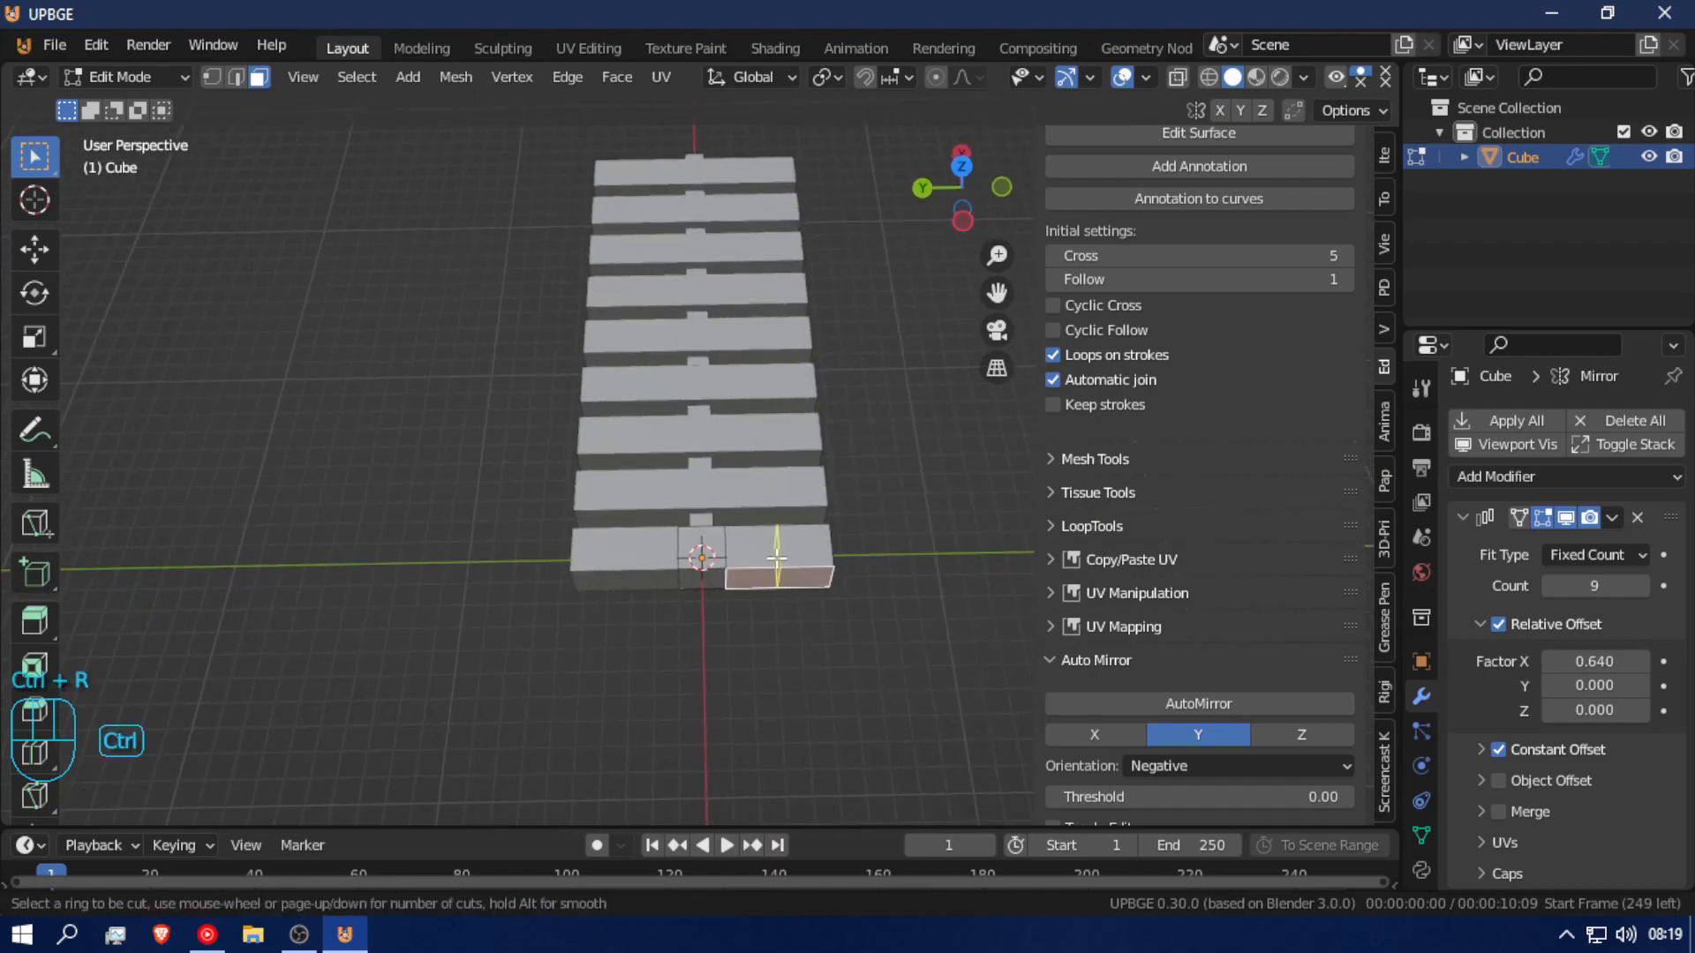
{"action": "left_click", "coordinate": [790, 587]}
{"action": "left_click", "coordinate": [765, 592]}
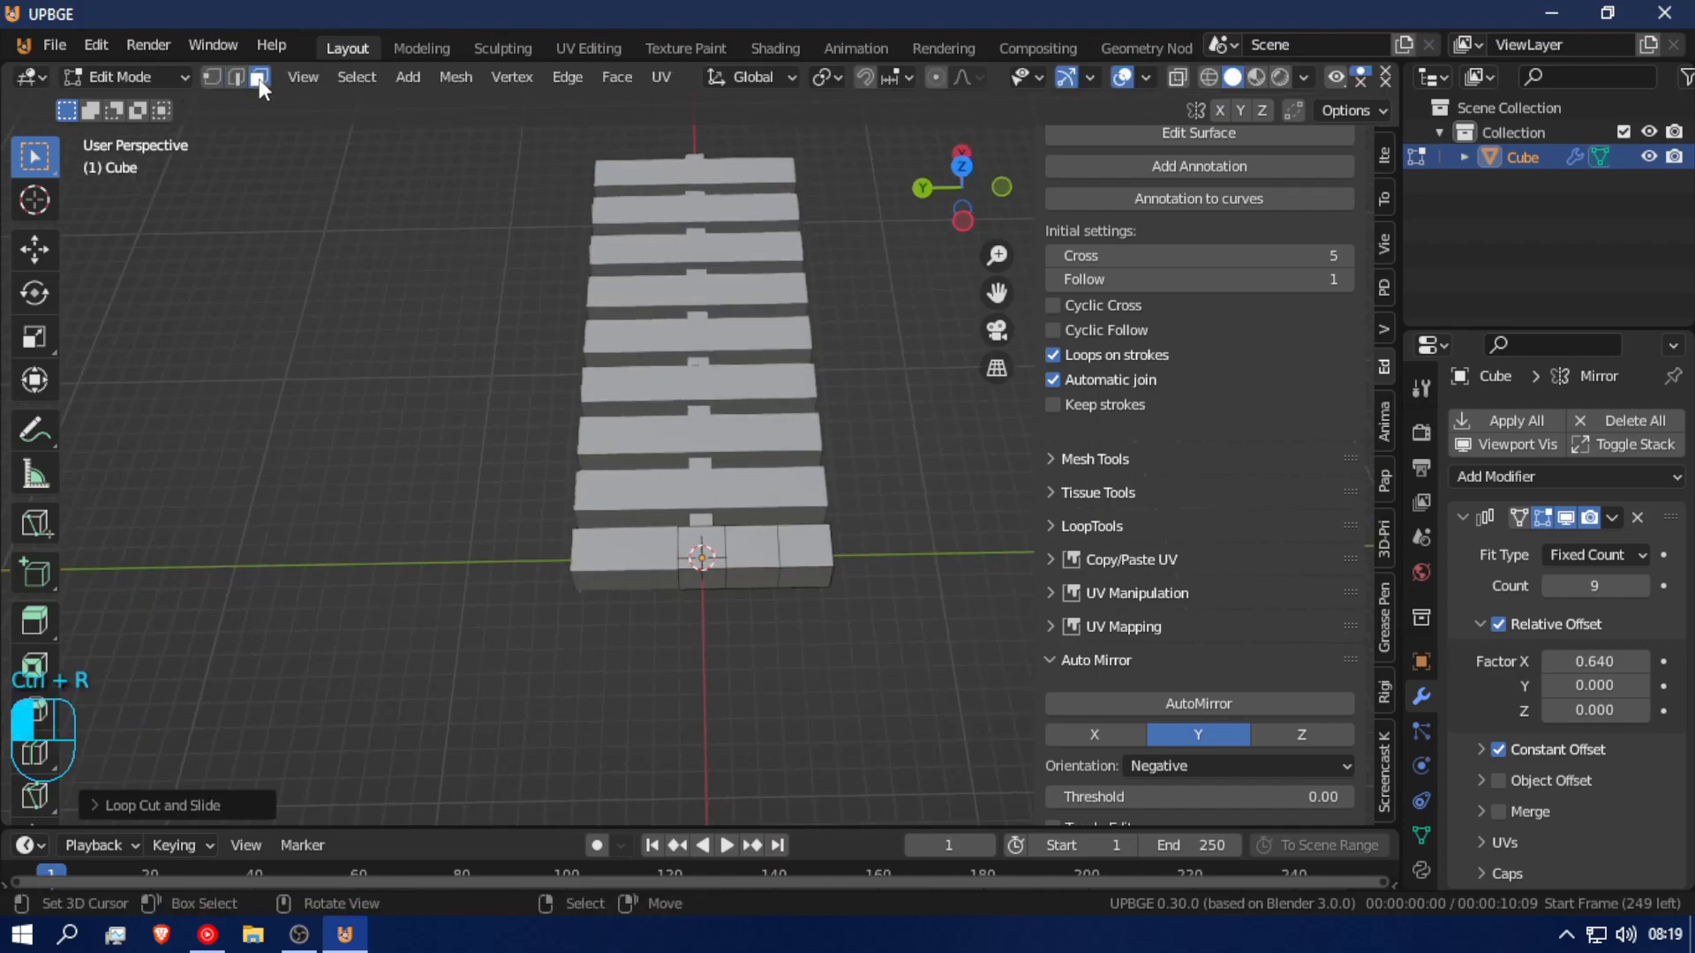
Step: Extrude the front face of the bar's outer segment away from the array copies to form the side rails
{"action": "left_click", "coordinate": [806, 578]}
{"action": "key", "text": "e"}
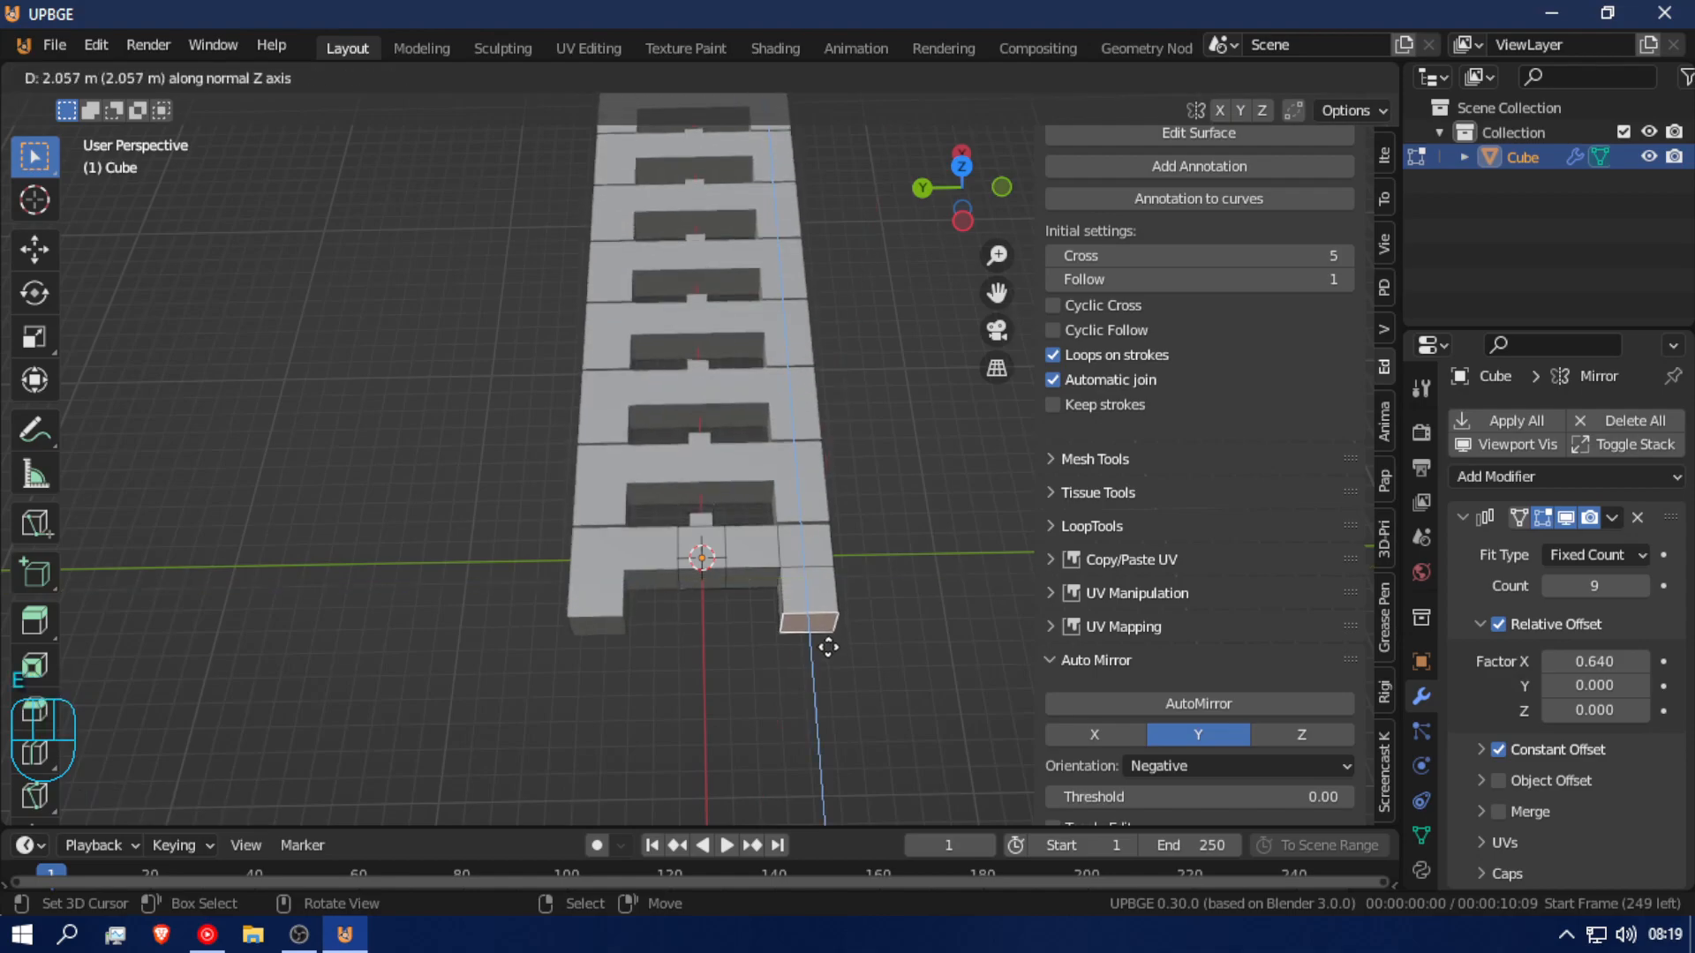
{"action": "left_click", "coordinate": [823, 667]}
{"action": "middle_click_drag", "start_coordinate": [707, 568], "coordinate": [623, 511]}
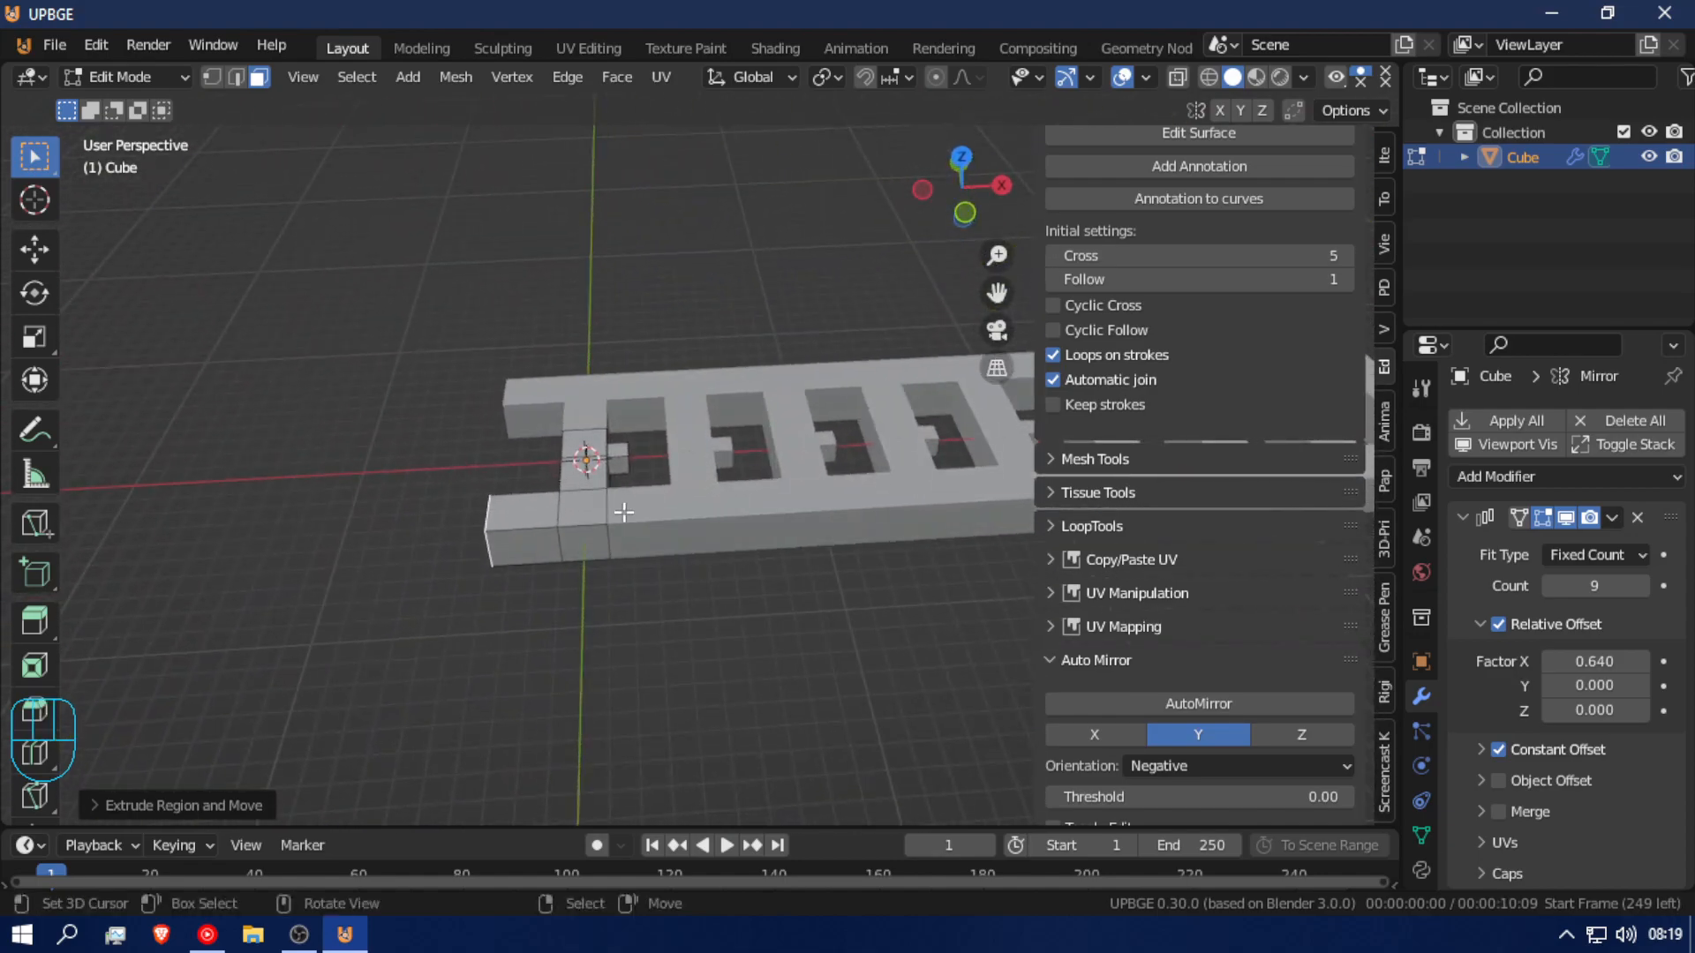
Step: Extrude the end face of the first cube's bar outward beyond the side rail in two successive segments
{"action": "left_click", "coordinate": [592, 549]}
{"action": "key", "text": "e"}
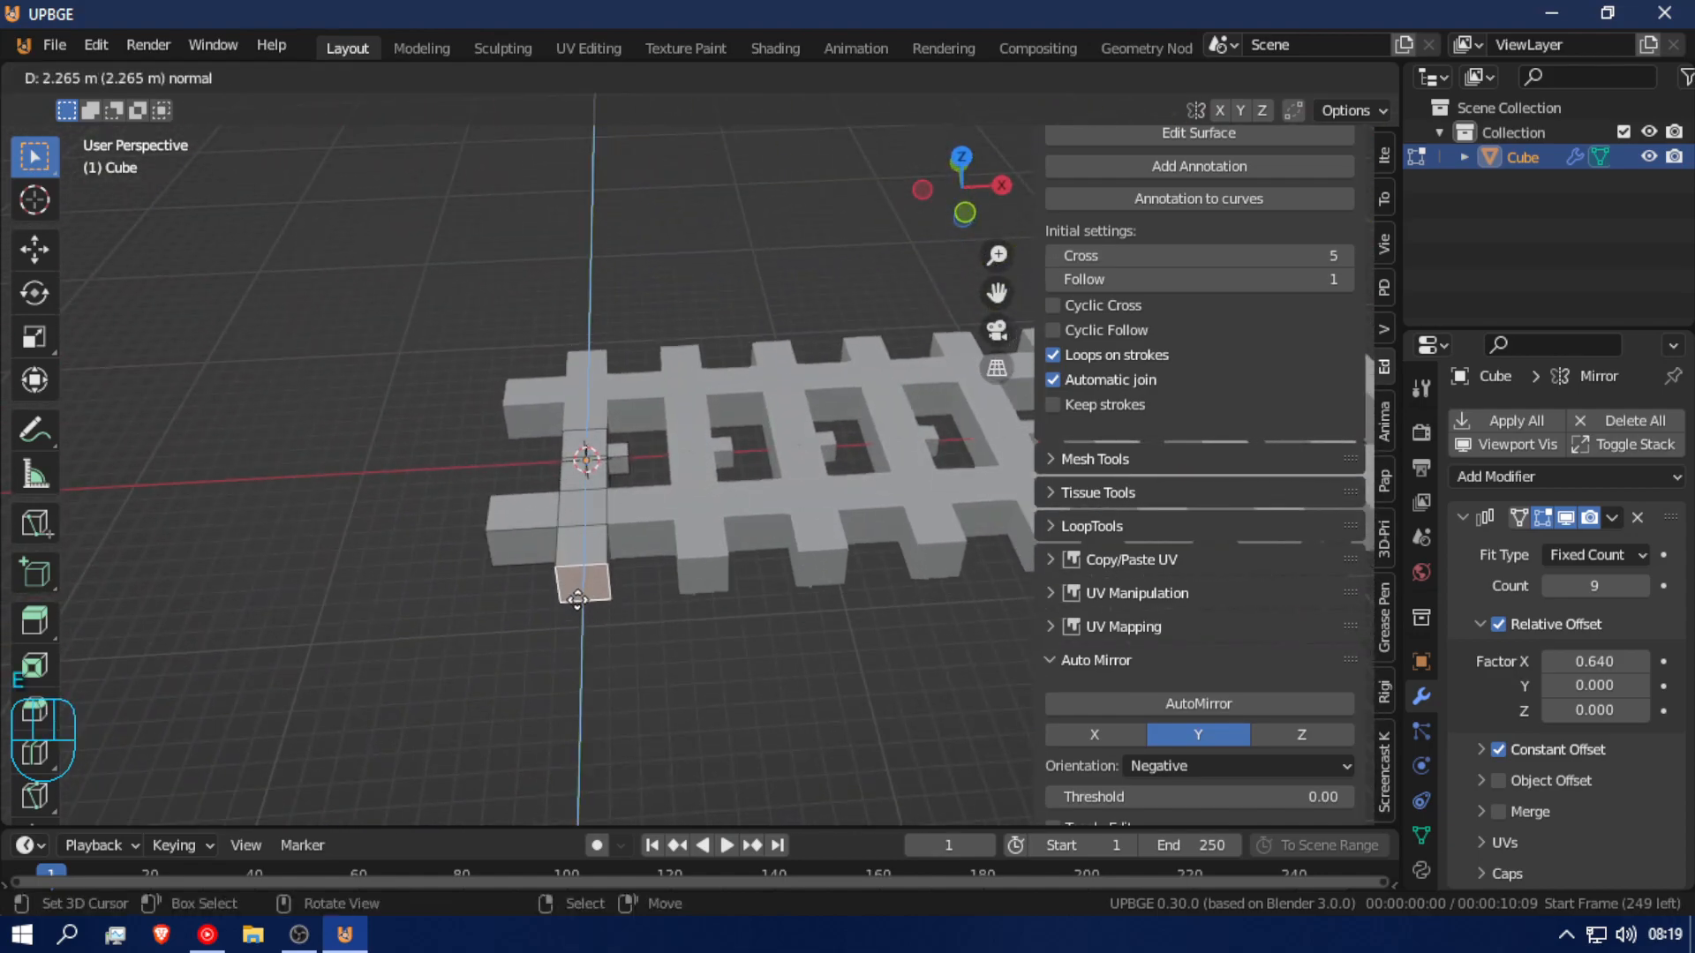
{"action": "left_click", "coordinate": [549, 569]}
{"action": "middle_click_drag", "start_coordinate": [548, 568], "coordinate": [673, 578]}
{"action": "key", "text": "e"}
{"action": "left_click", "coordinate": [688, 609]}
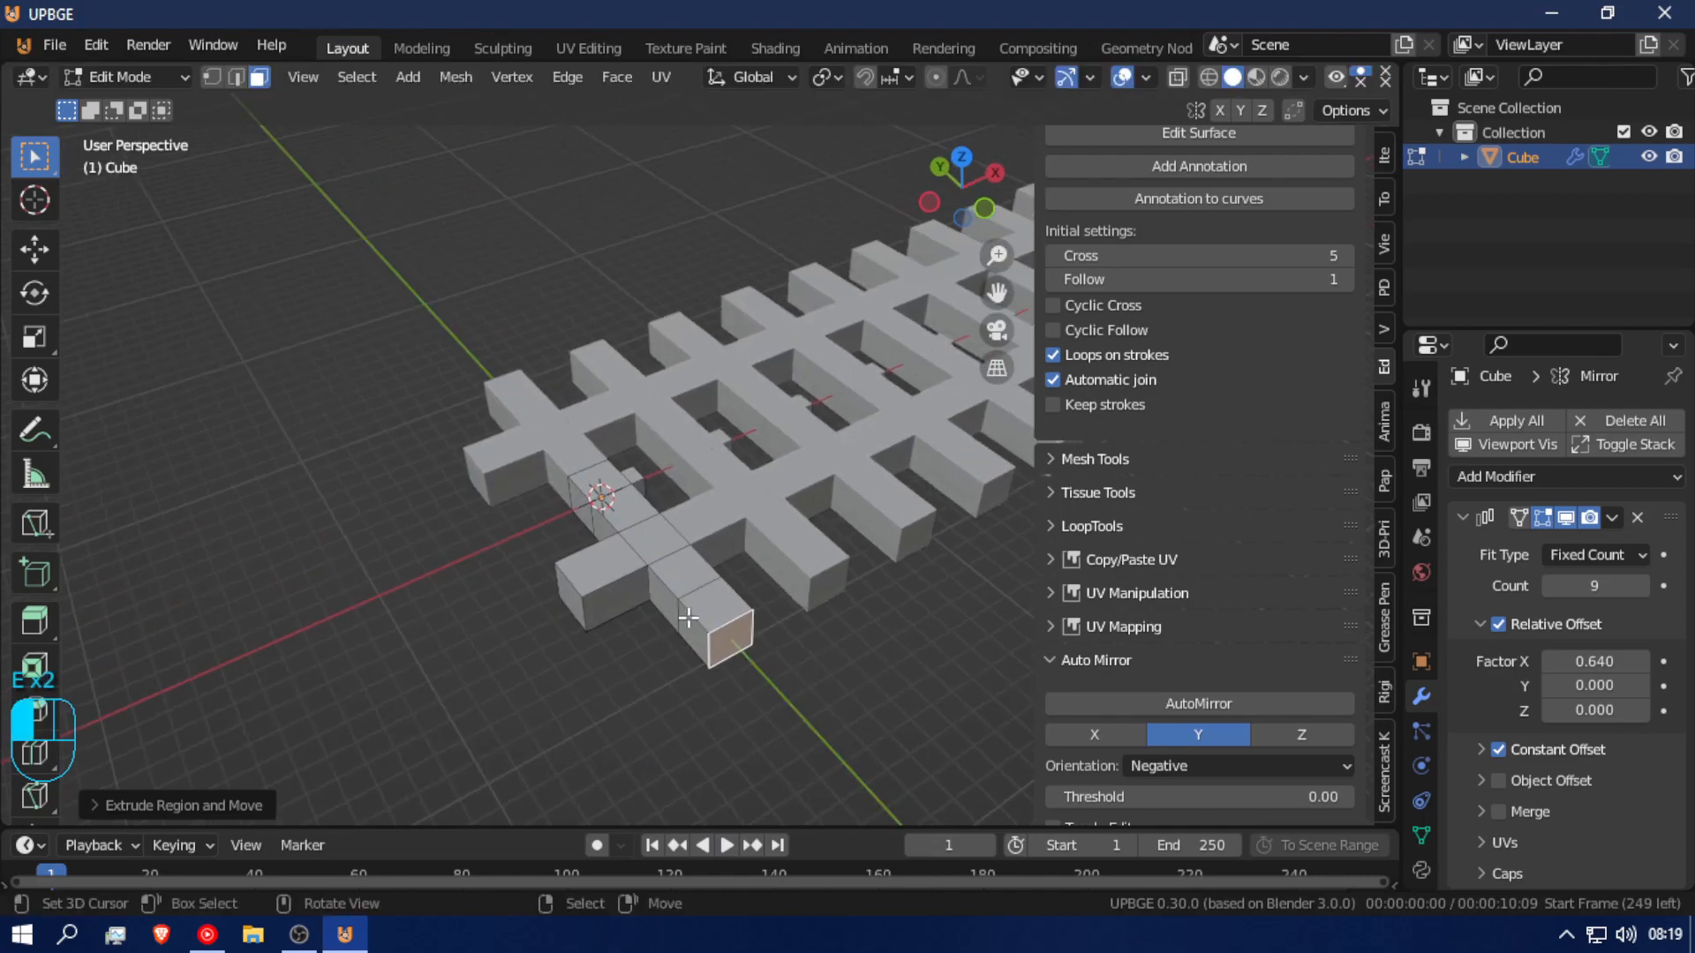
Step: Extrude the outermost bar segment's side face away from the array copies and lengthen the bar's end face outward
{"action": "right_click_drag", "start_coordinate": [688, 630], "coordinate": [668, 643]}
{"action": "key", "text": "e"}
{"action": "left_click", "coordinate": [640, 660]}
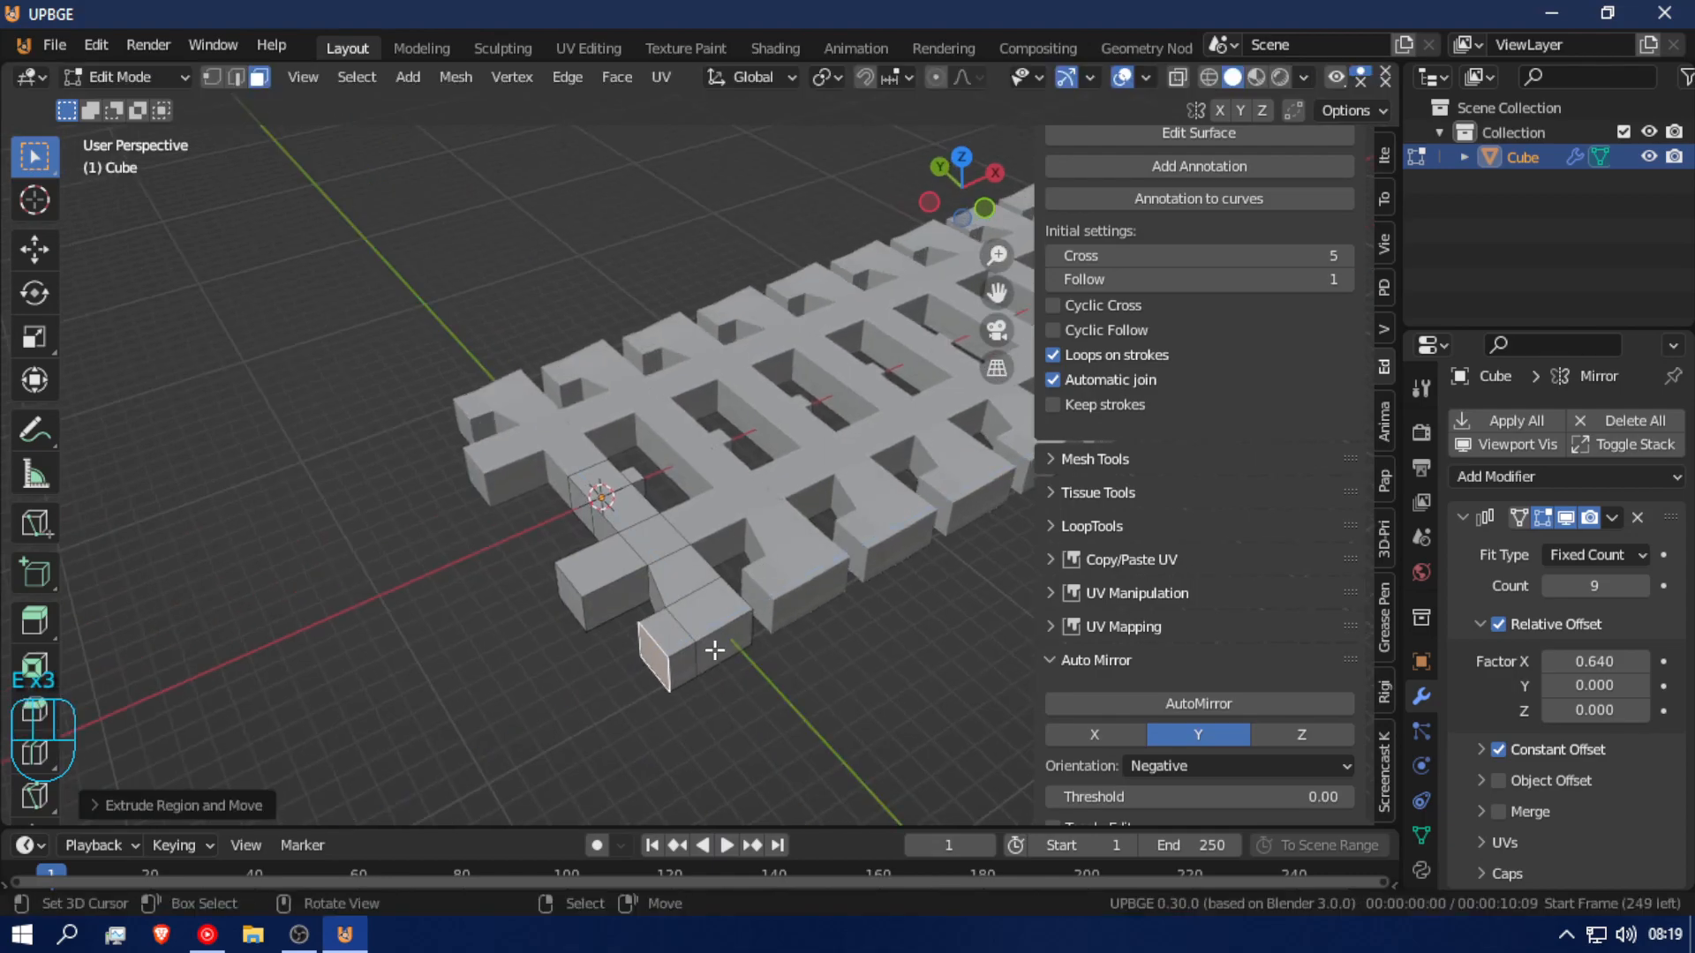
{"action": "key", "text": "e"}
{"action": "left_click", "coordinate": [750, 675]}
{"action": "middle_click_drag", "start_coordinate": [755, 671], "coordinate": [442, 553]}
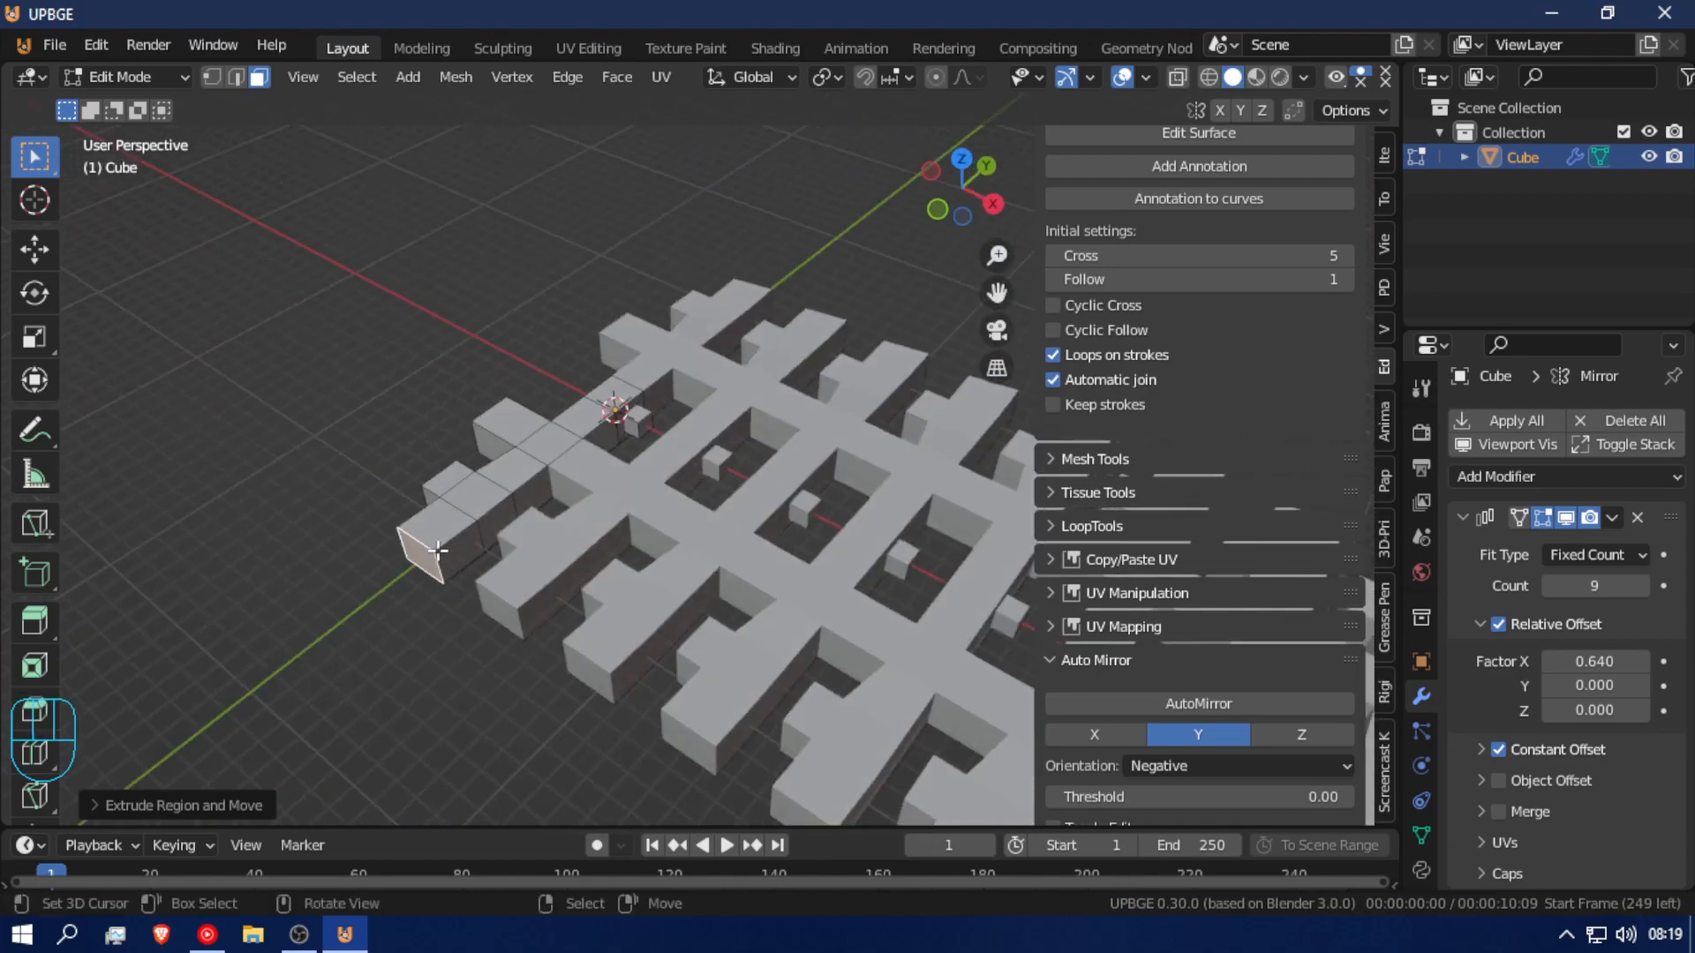
Step: Extrude the top face of the bar's outermost segment upward by about 5 m to form upright posts
{"action": "left_click", "coordinate": [441, 554]}
{"action": "key", "text": "e"}
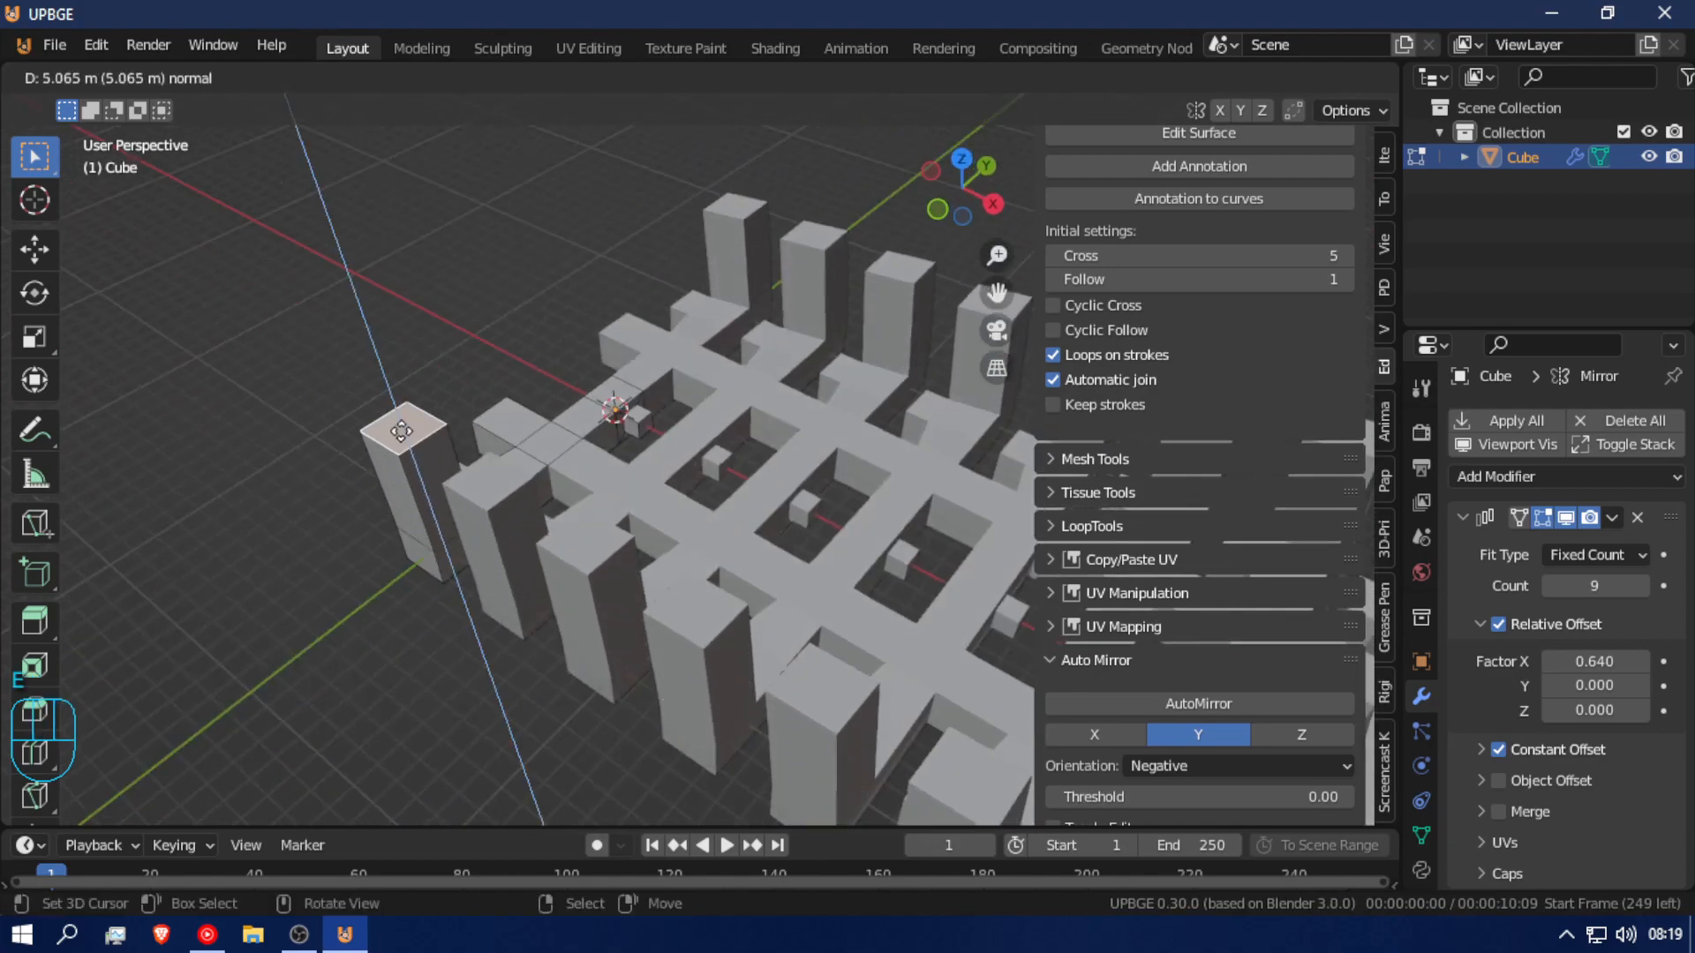
{"action": "left_click", "coordinate": [401, 432]}
Step: Extrude a cap segment on top of the post and extend its side face toward the array copies to form top rails
{"action": "key", "text": "e"}
{"action": "left_click", "coordinate": [396, 421]}
{"action": "key", "text": "e"}
{"action": "left_click", "coordinate": [434, 452]}
{"action": "middle_click_drag", "start_coordinate": [434, 452], "coordinate": [904, 471]}
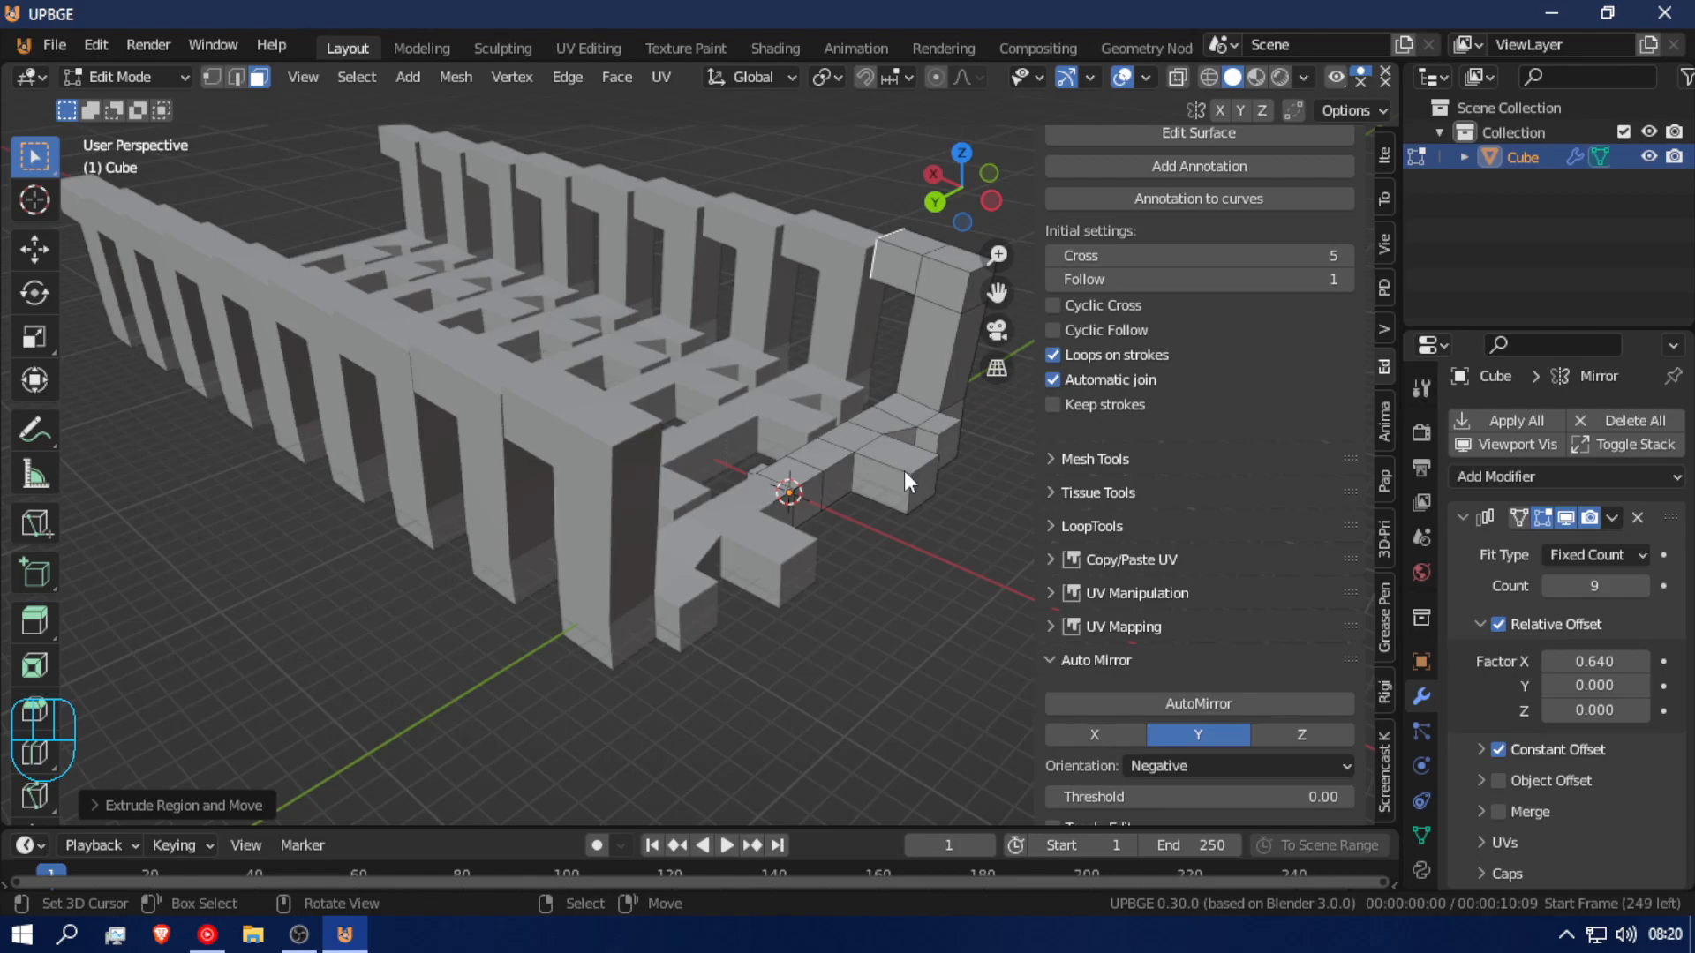
Step: Return to Object Mode and remove the Array and Mirror modifiers from the cube
{"action": "key", "text": "Tab"}
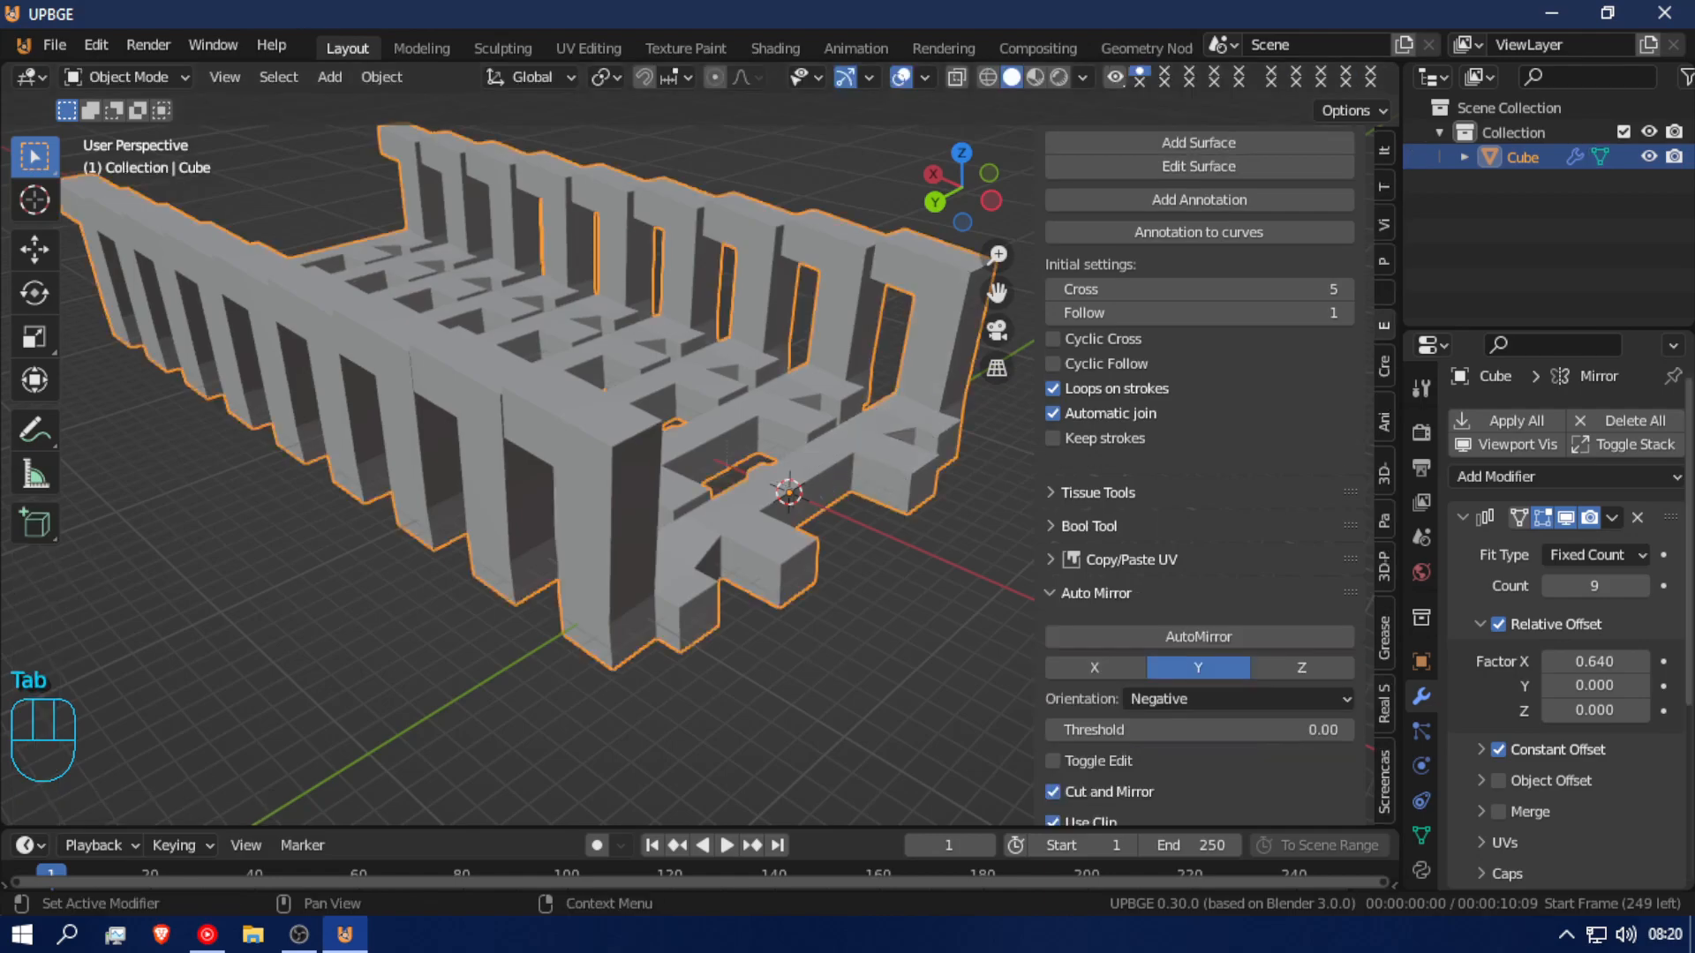
{"action": "left_click", "coordinate": [1635, 517]}
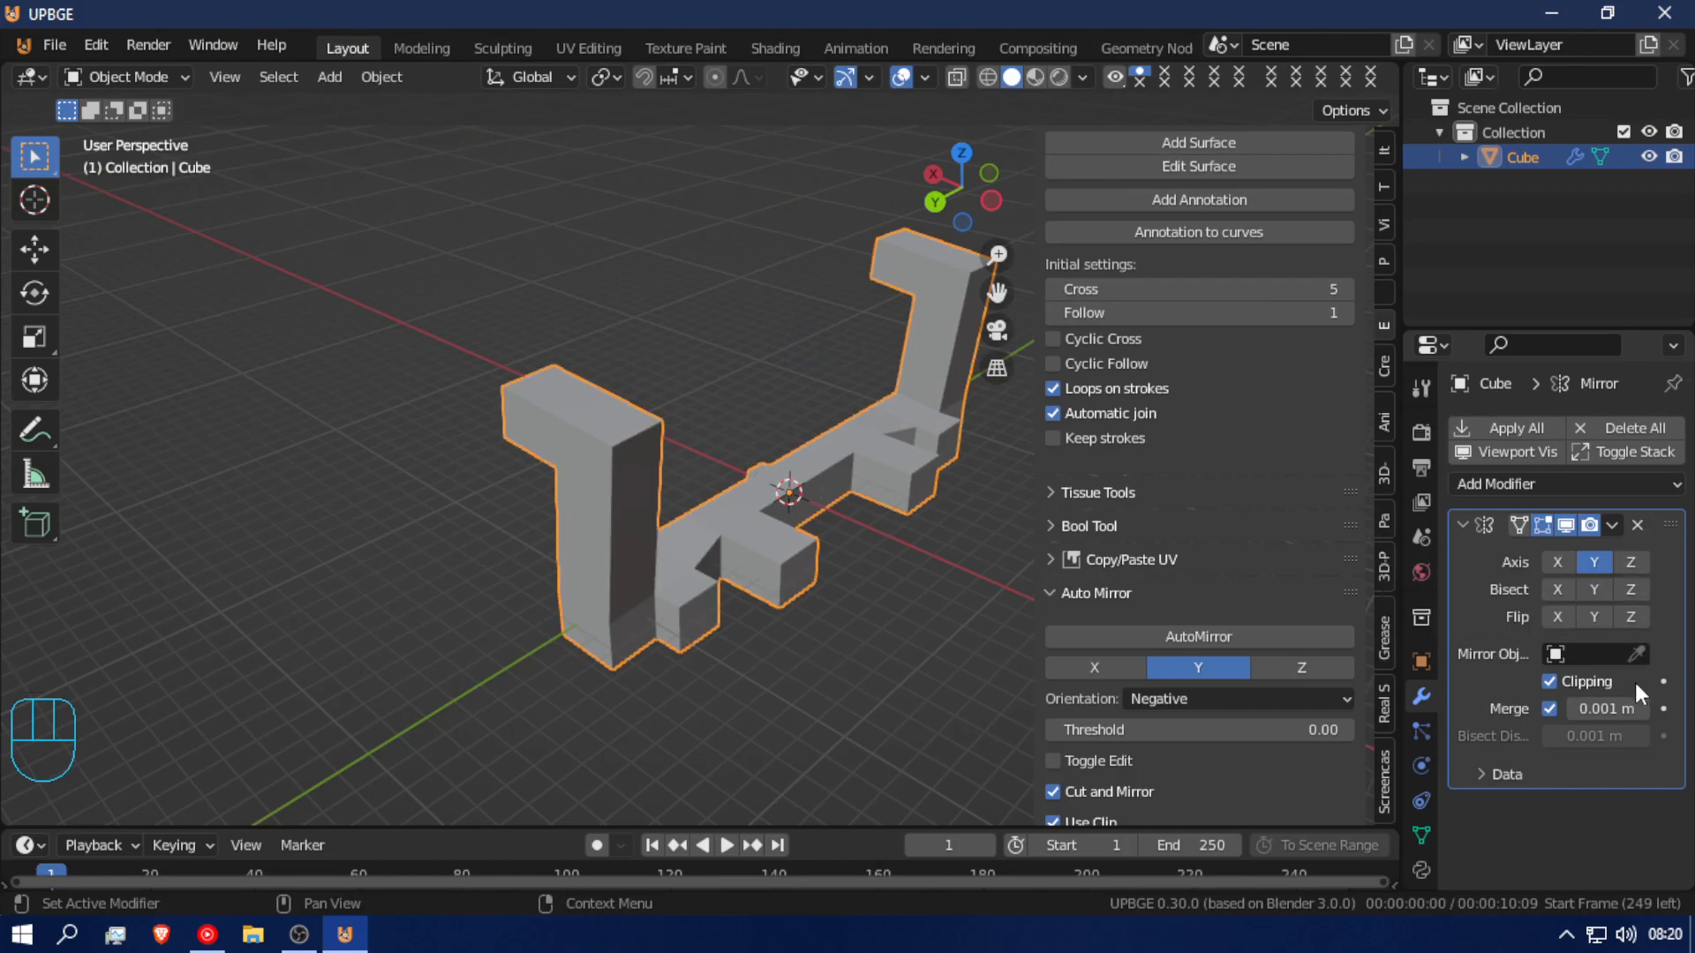
{"action": "left_click", "coordinate": [1637, 525]}
Step: In Edit Mode, delete the face loop of the bar segment directly beside the original cube
{"action": "middle_click_drag", "start_coordinate": [825, 490], "coordinate": [694, 497]}
{"action": "key", "text": "Tab"}
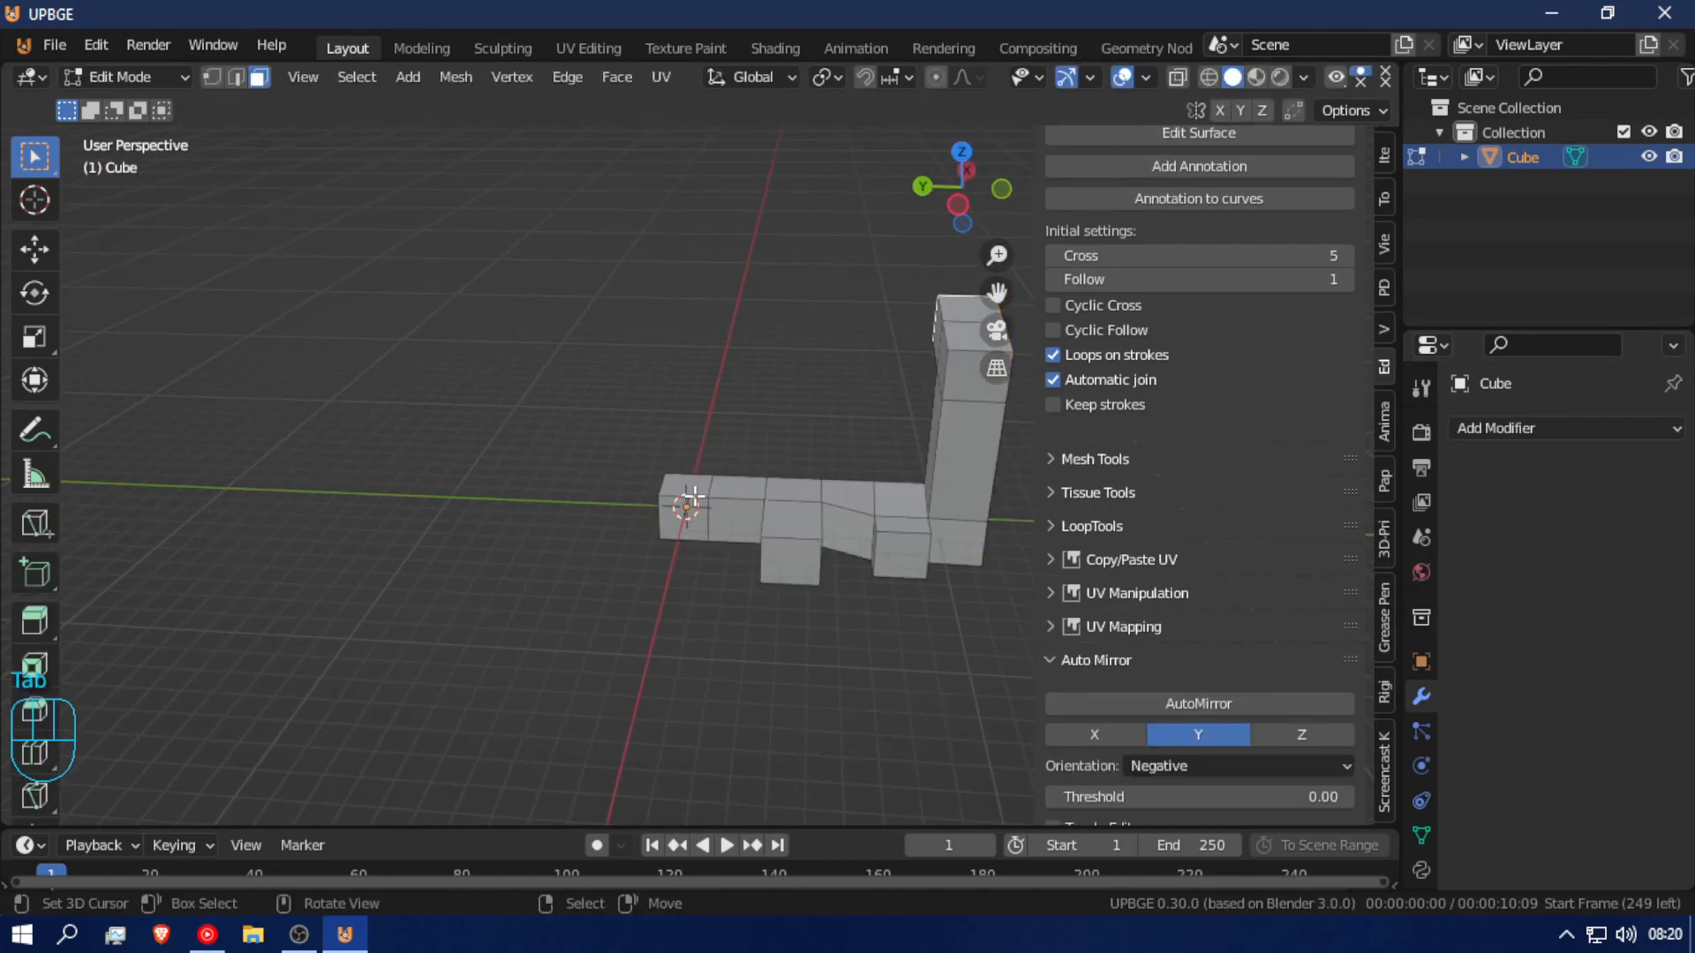
{"action": "left_click", "coordinate": [750, 504], "text": "alt"}
{"action": "key", "text": "x"}
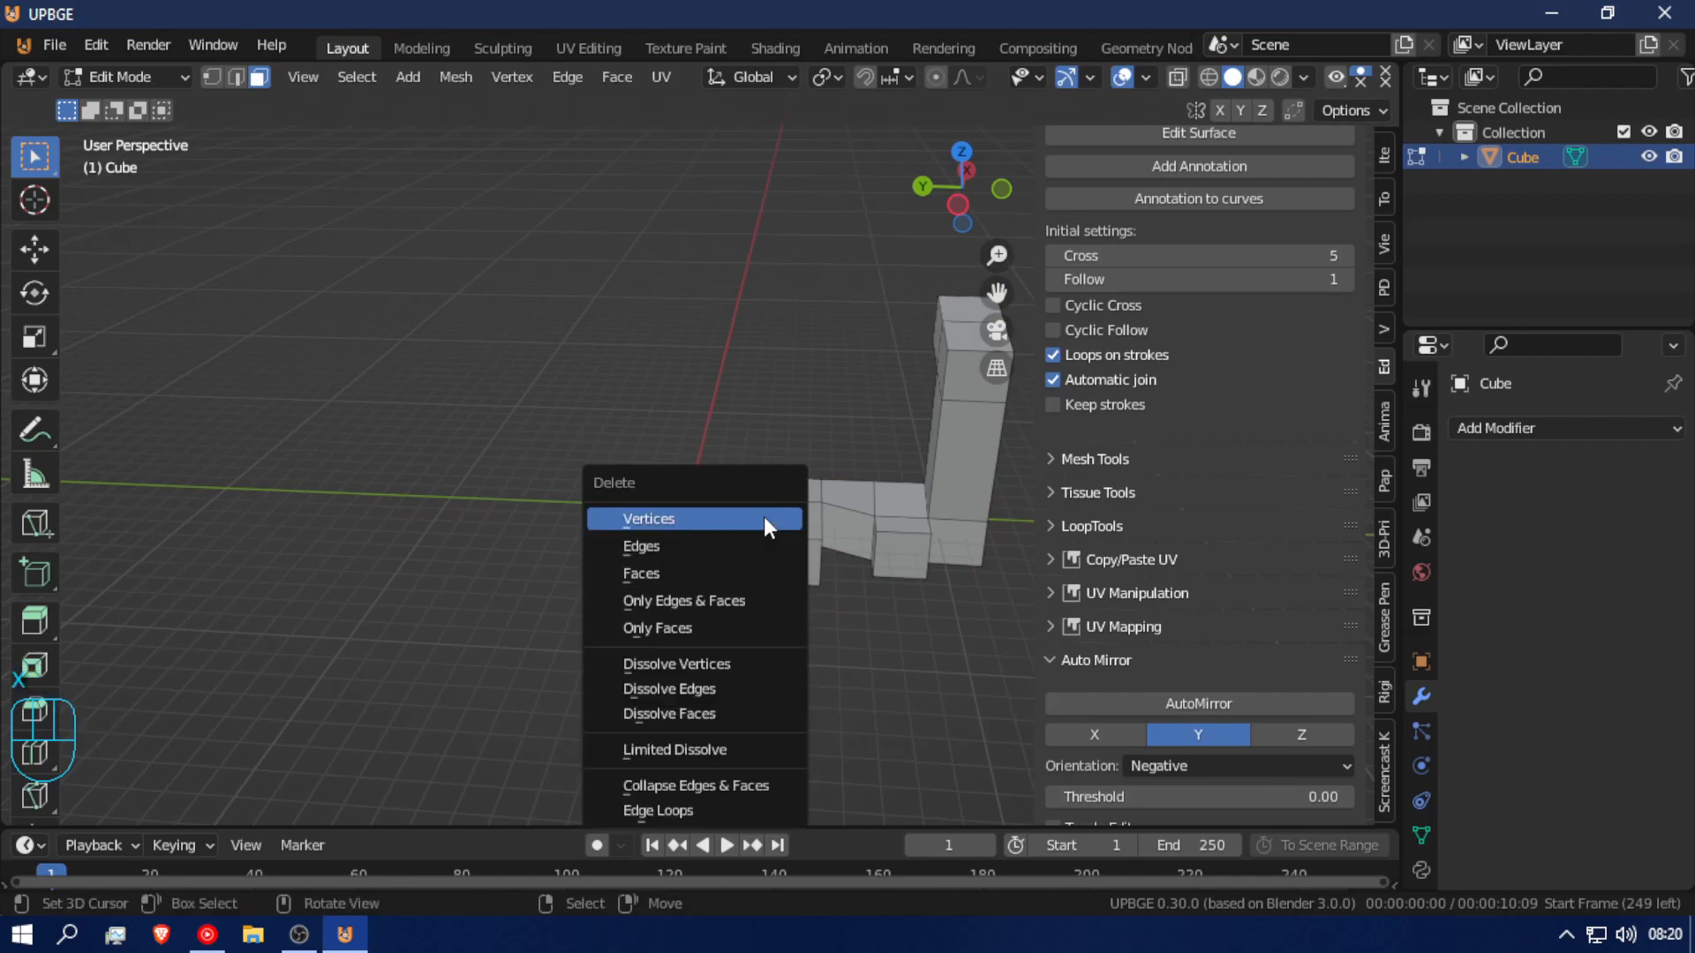
{"action": "left_click", "coordinate": [742, 574]}
Step: Select all geometry linked to the detached outer structure and delete its faces
{"action": "left_click", "coordinate": [835, 526]}
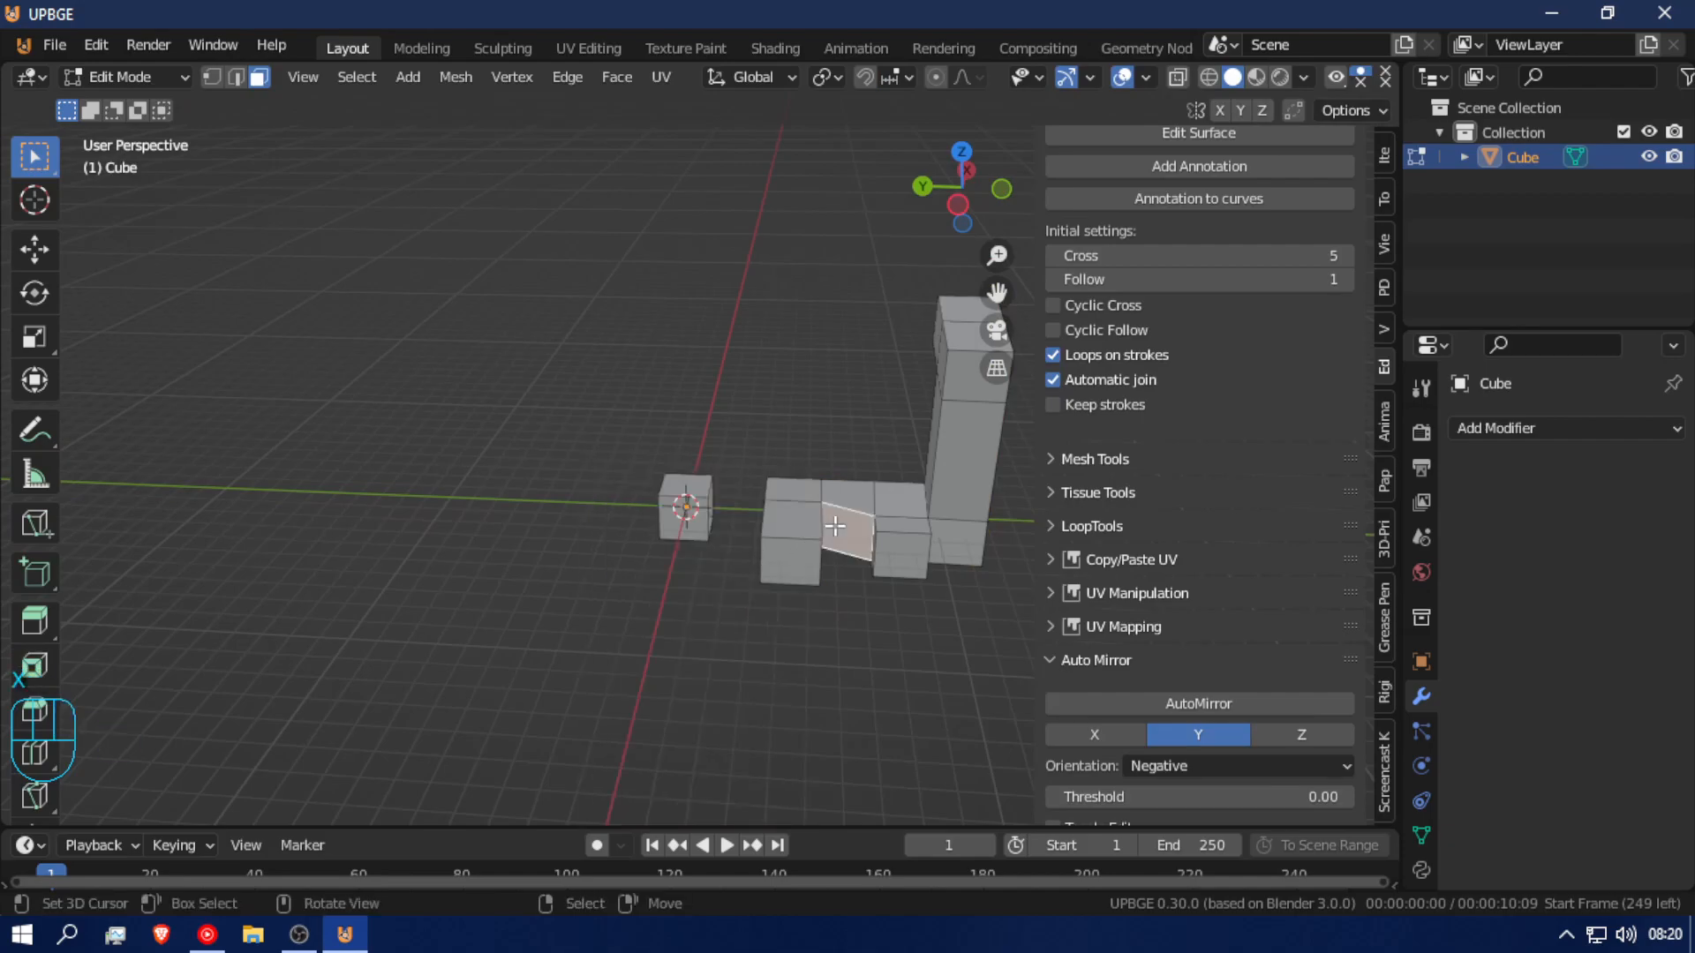
{"action": "key", "text": "ctrl+l"}
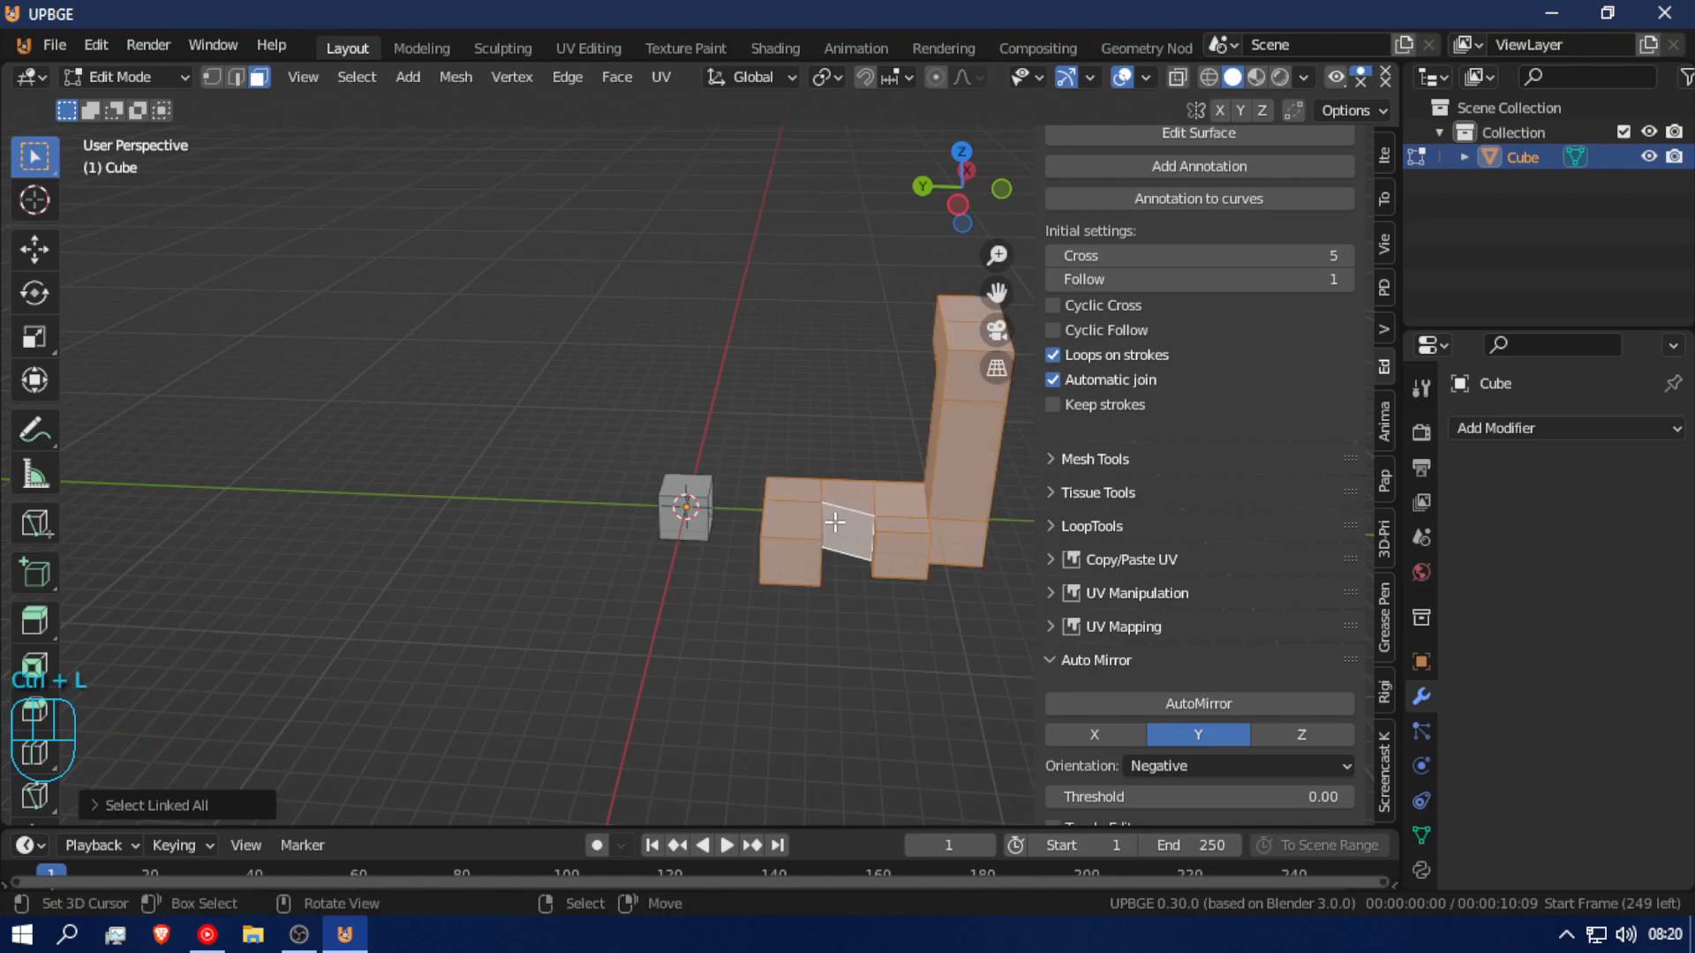
{"action": "left_click", "coordinate": [791, 515]}
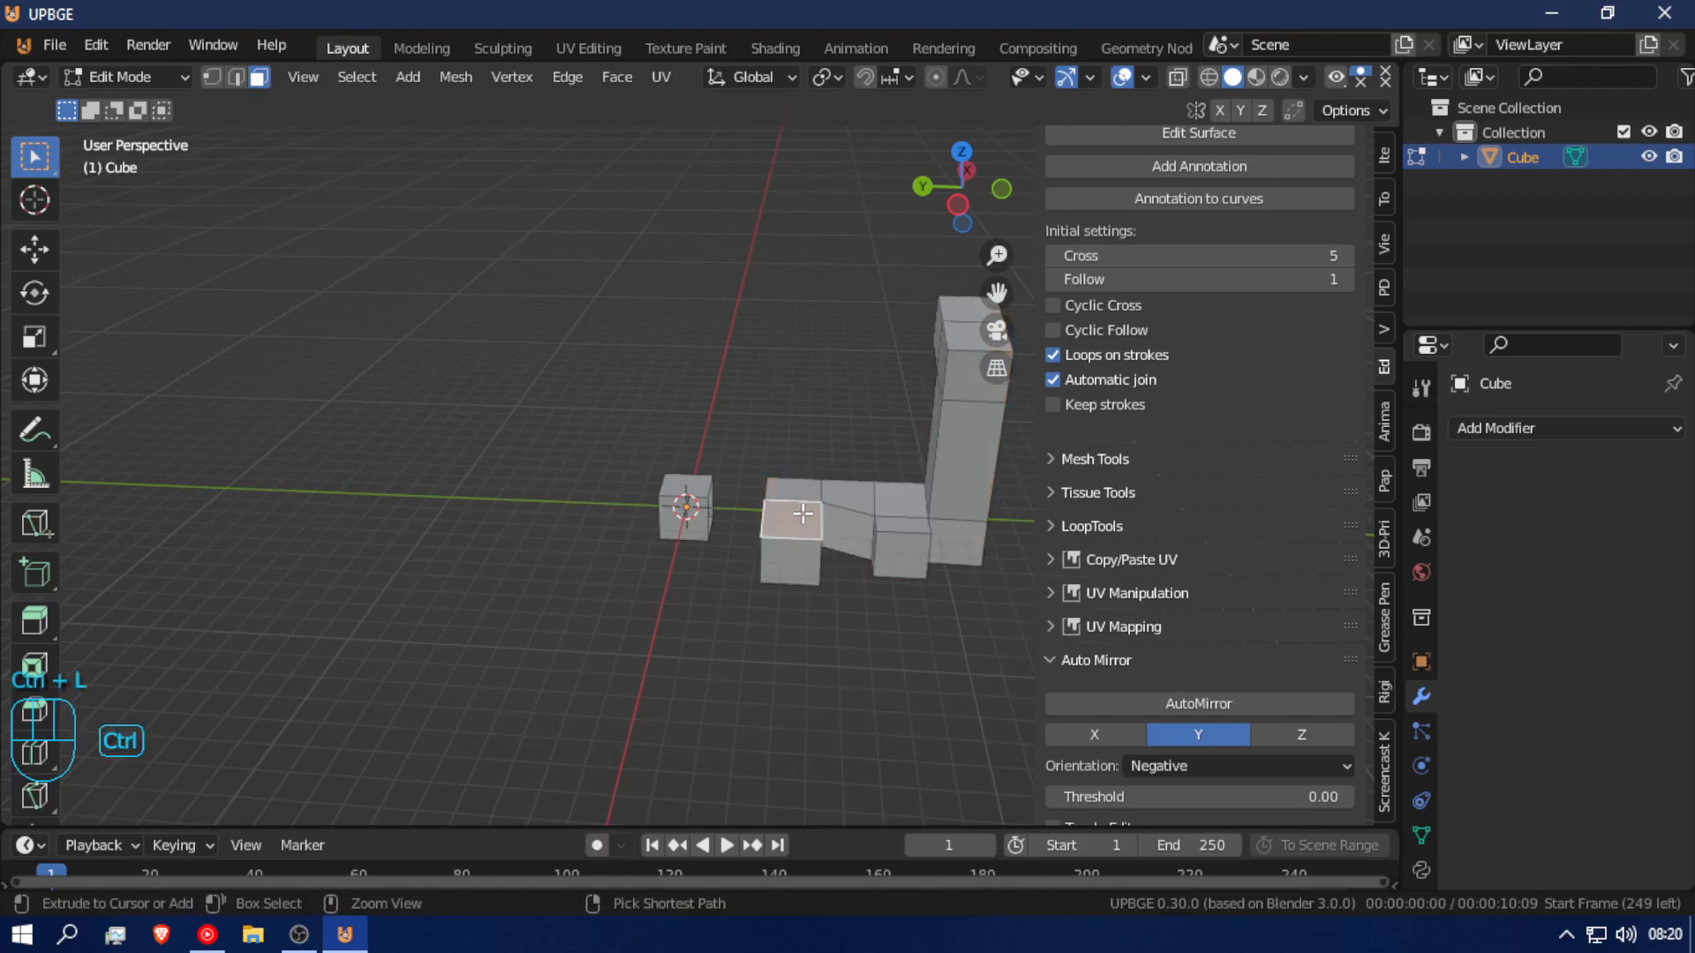
{"action": "key", "text": "ctrl+l"}
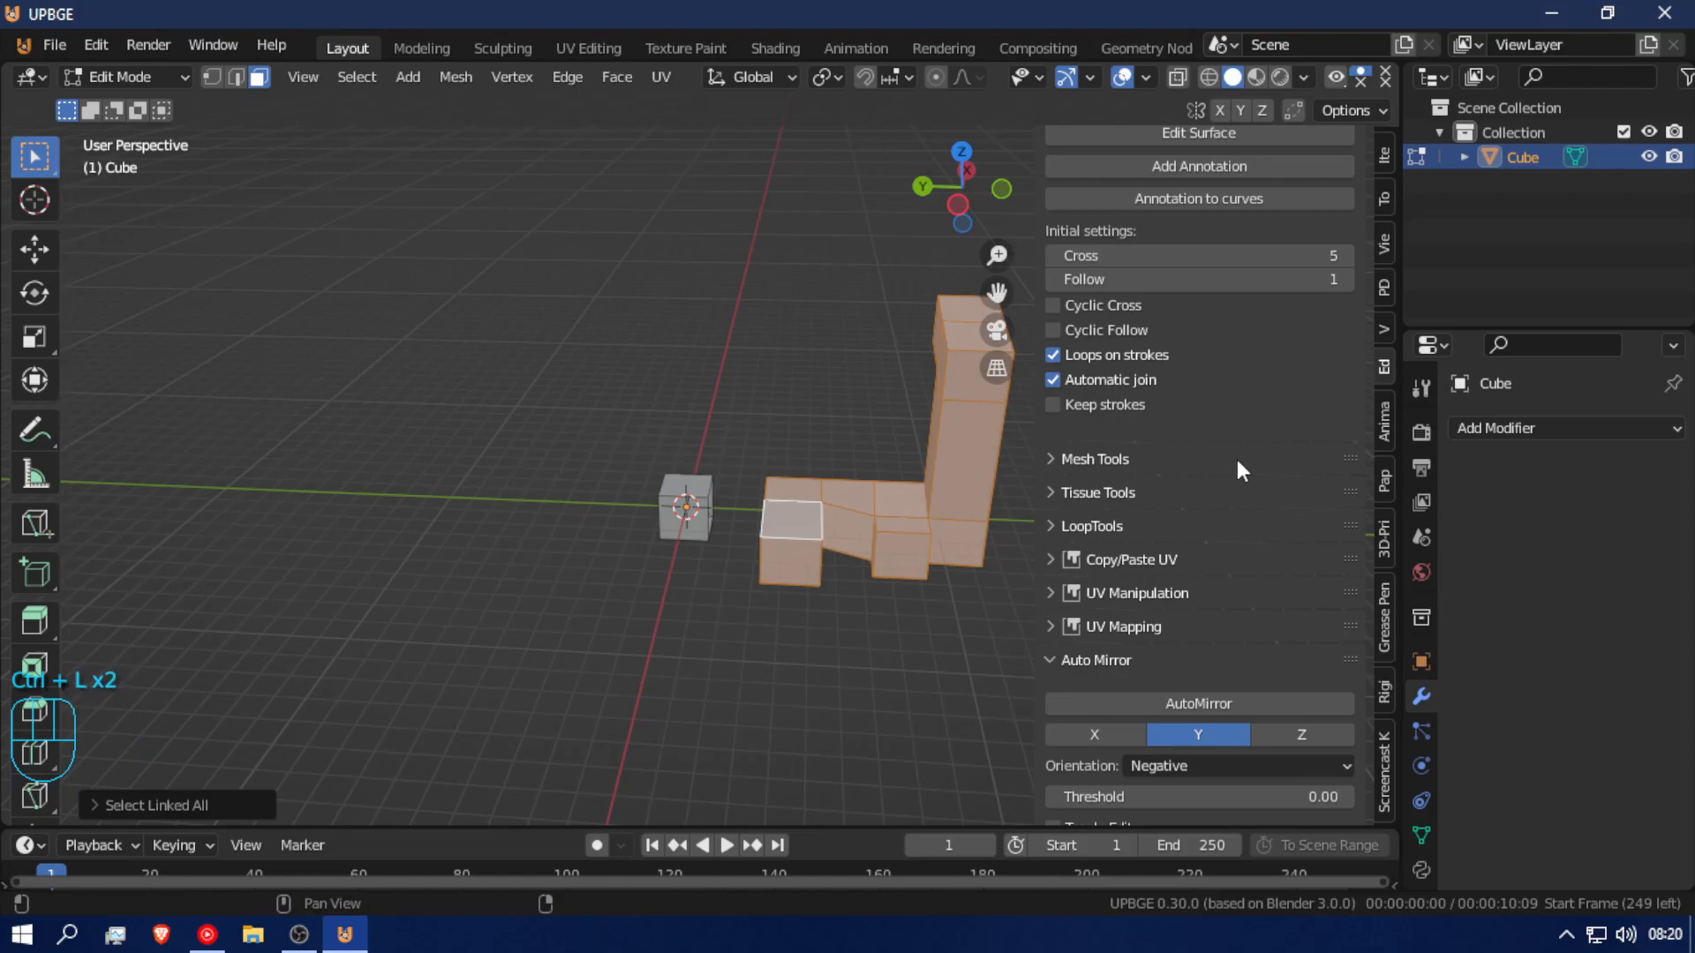
{"action": "key", "text": "x"}
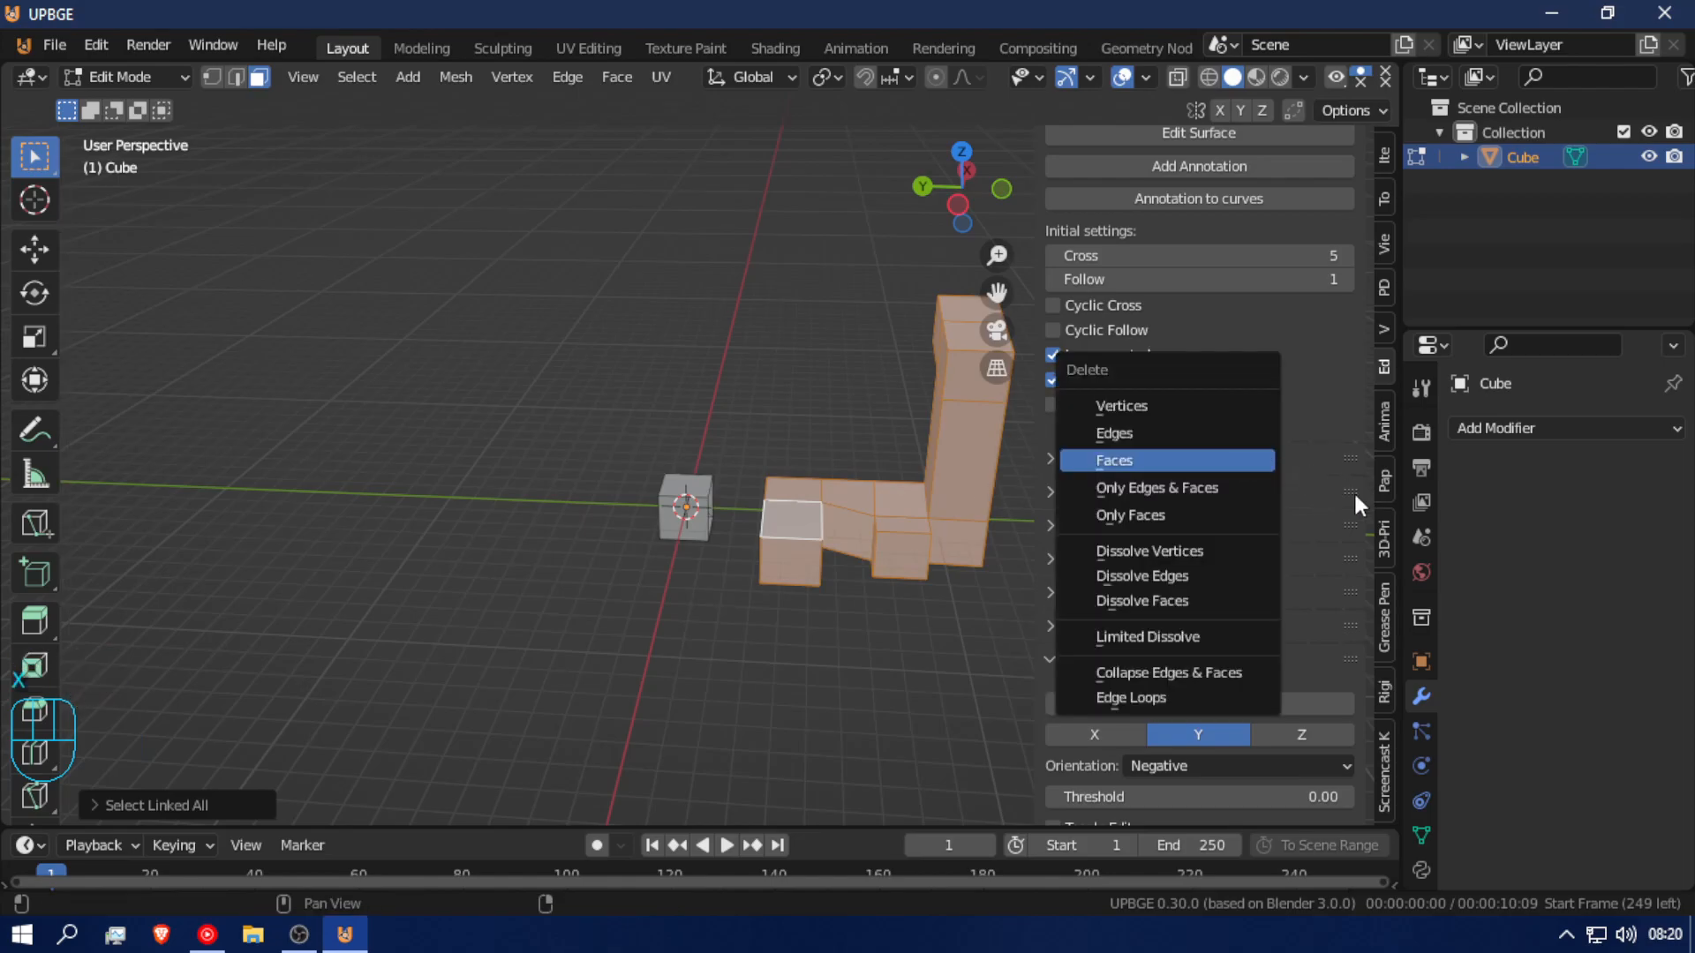
{"action": "left_click", "coordinate": [1225, 454]}
Step: With Auto Merge enabled, vertex-slide the small box's upper front outer corner onto its inner neighbour and test-move the merged vertex
{"action": "middle_click_drag", "start_coordinate": [1028, 477], "coordinate": [832, 459]}
{"action": "scroll", "coordinate": [833, 458], "scroll_direction": "up", "scroll_amount": 5}
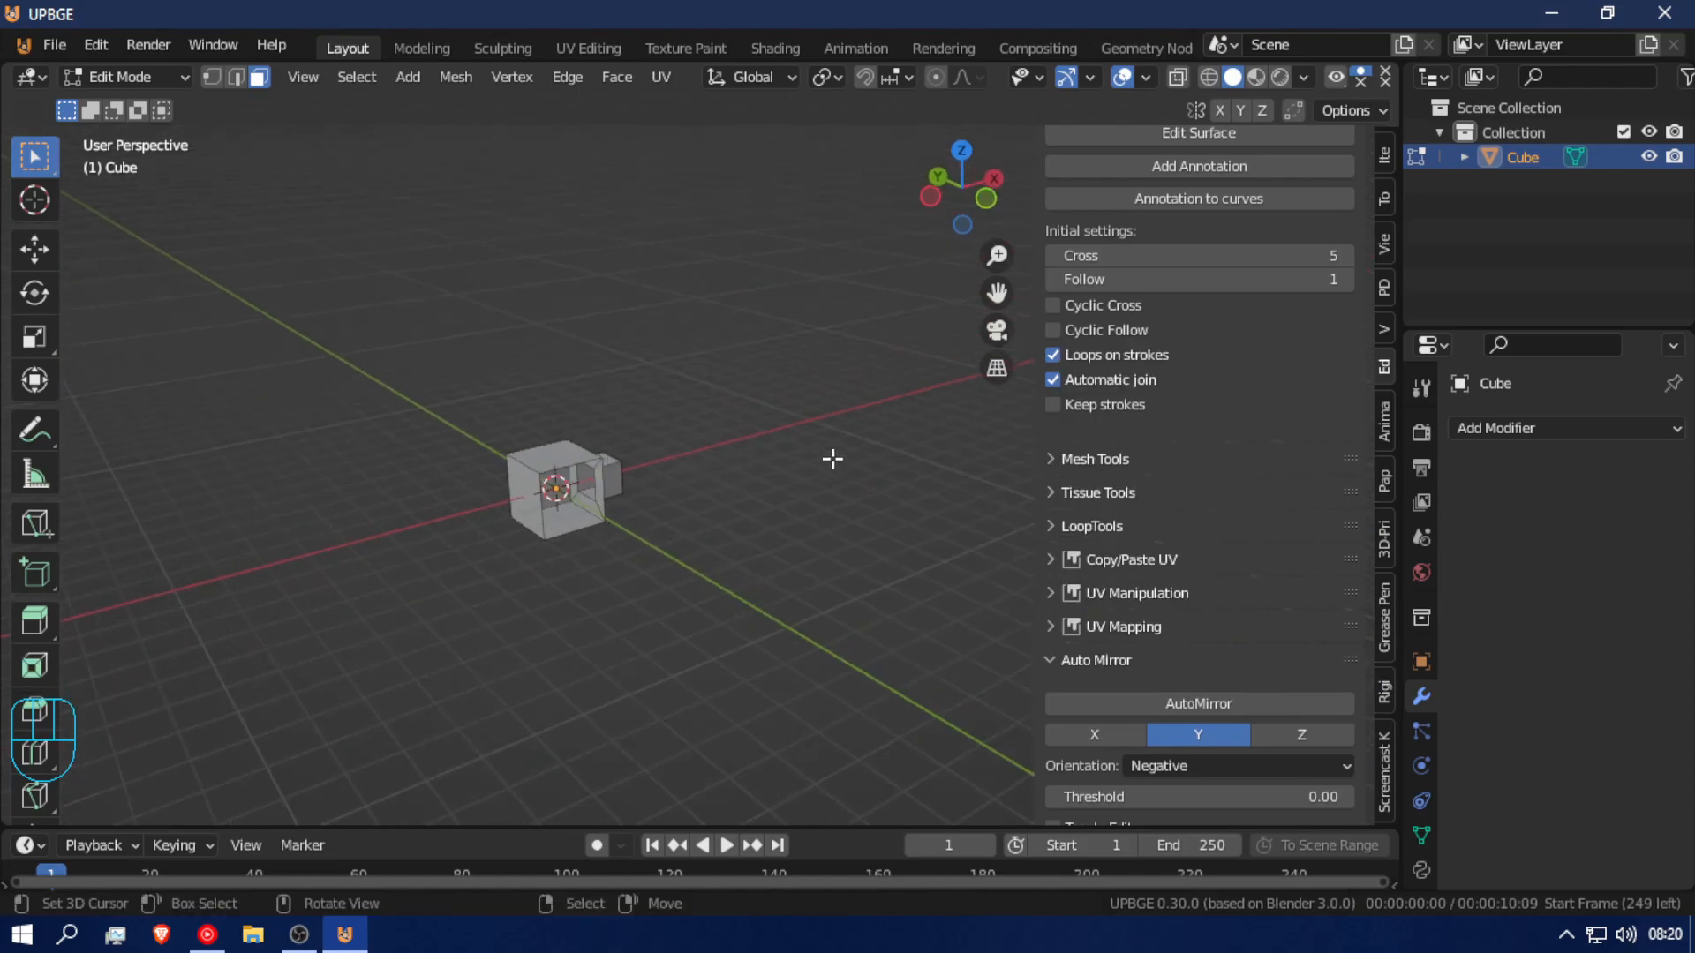
{"action": "middle_click_drag", "start_coordinate": [692, 524], "coordinate": [218, 408]}
{"action": "scroll", "coordinate": [507, 521], "scroll_direction": "up", "scroll_amount": 3}
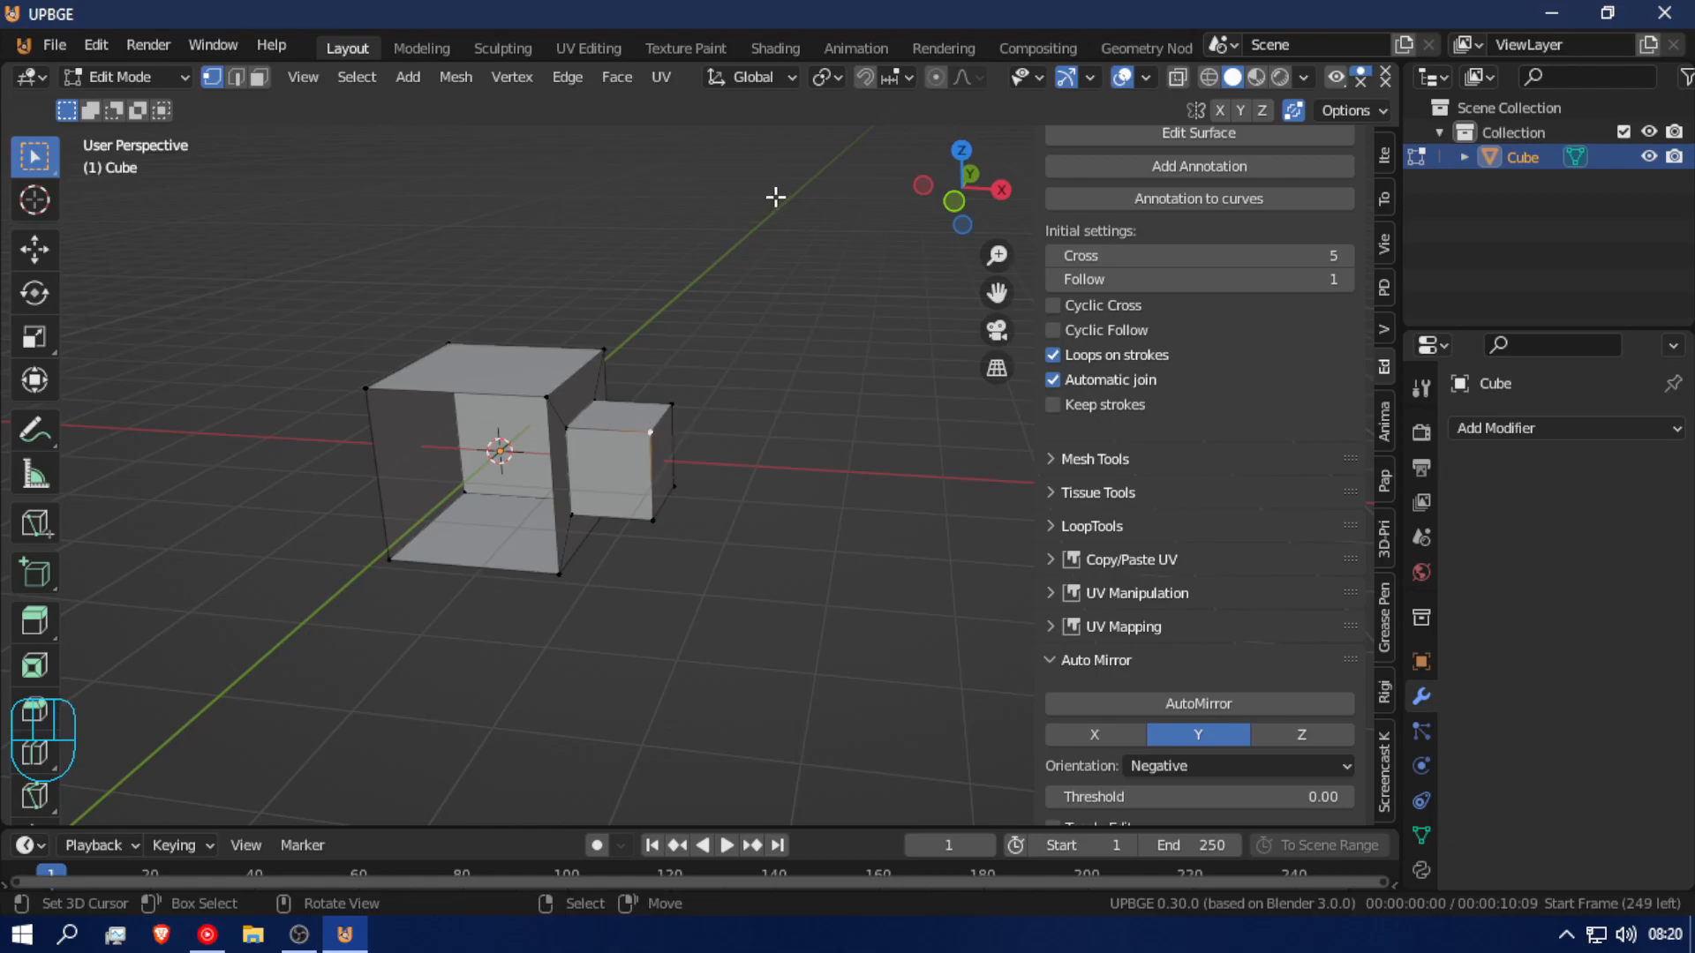
{"action": "key", "text": "g"}
{"action": "key", "text": "g"}
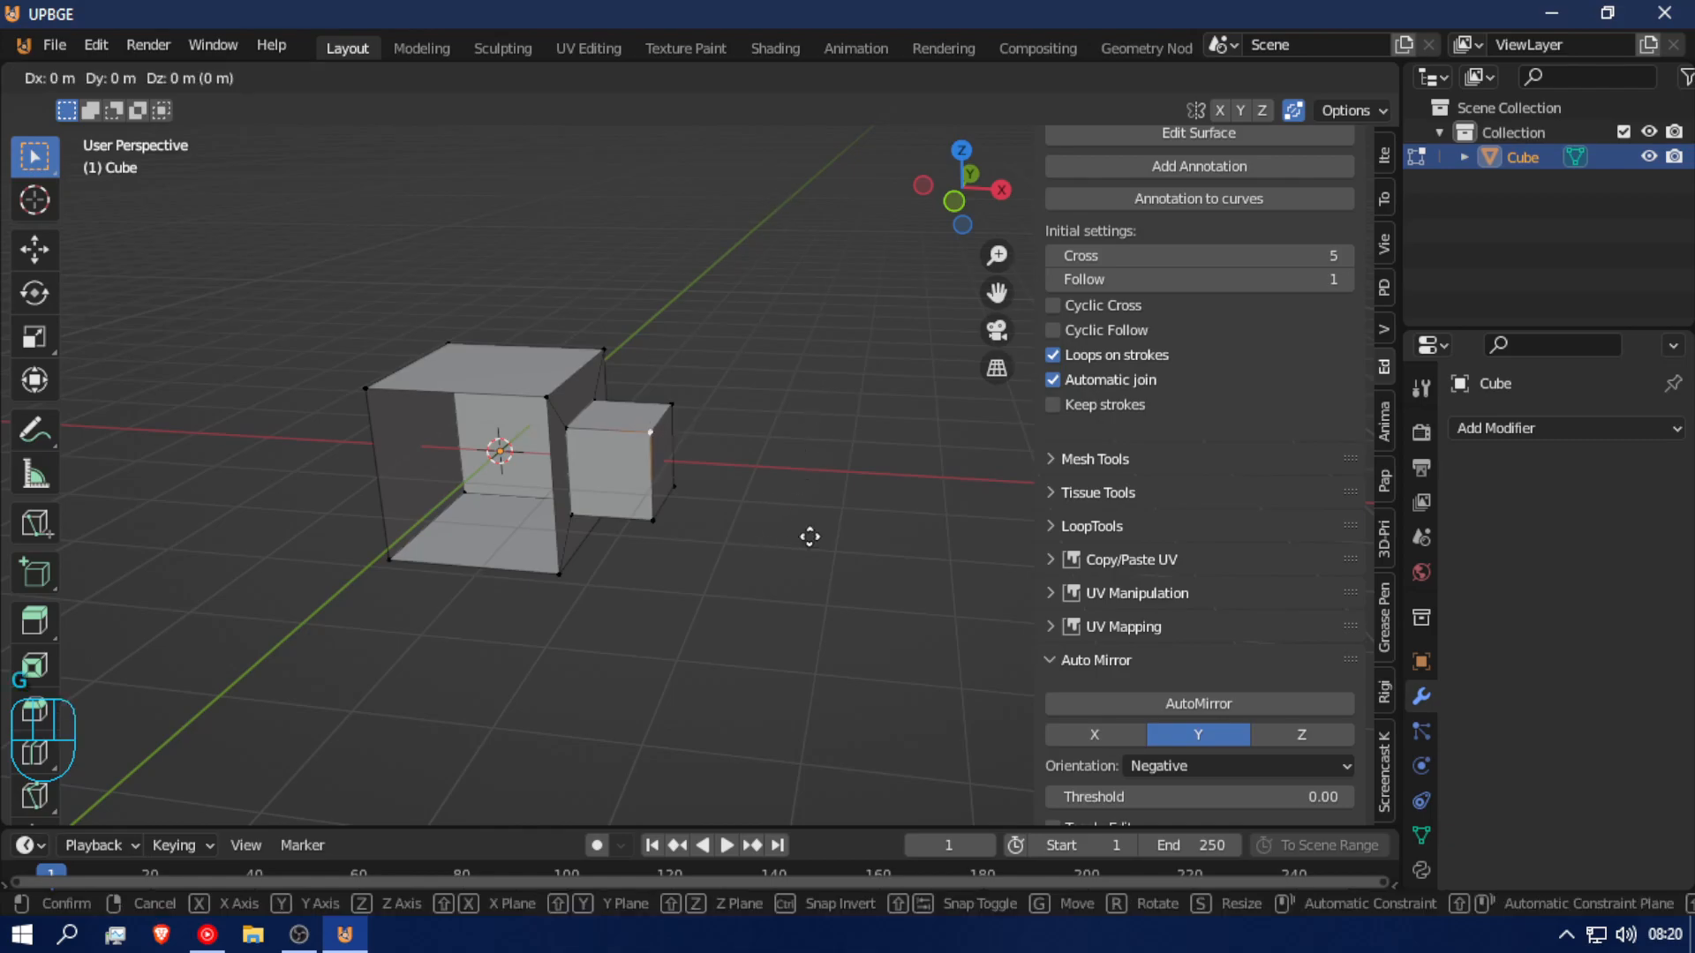
{"action": "left_click", "coordinate": [682, 537]}
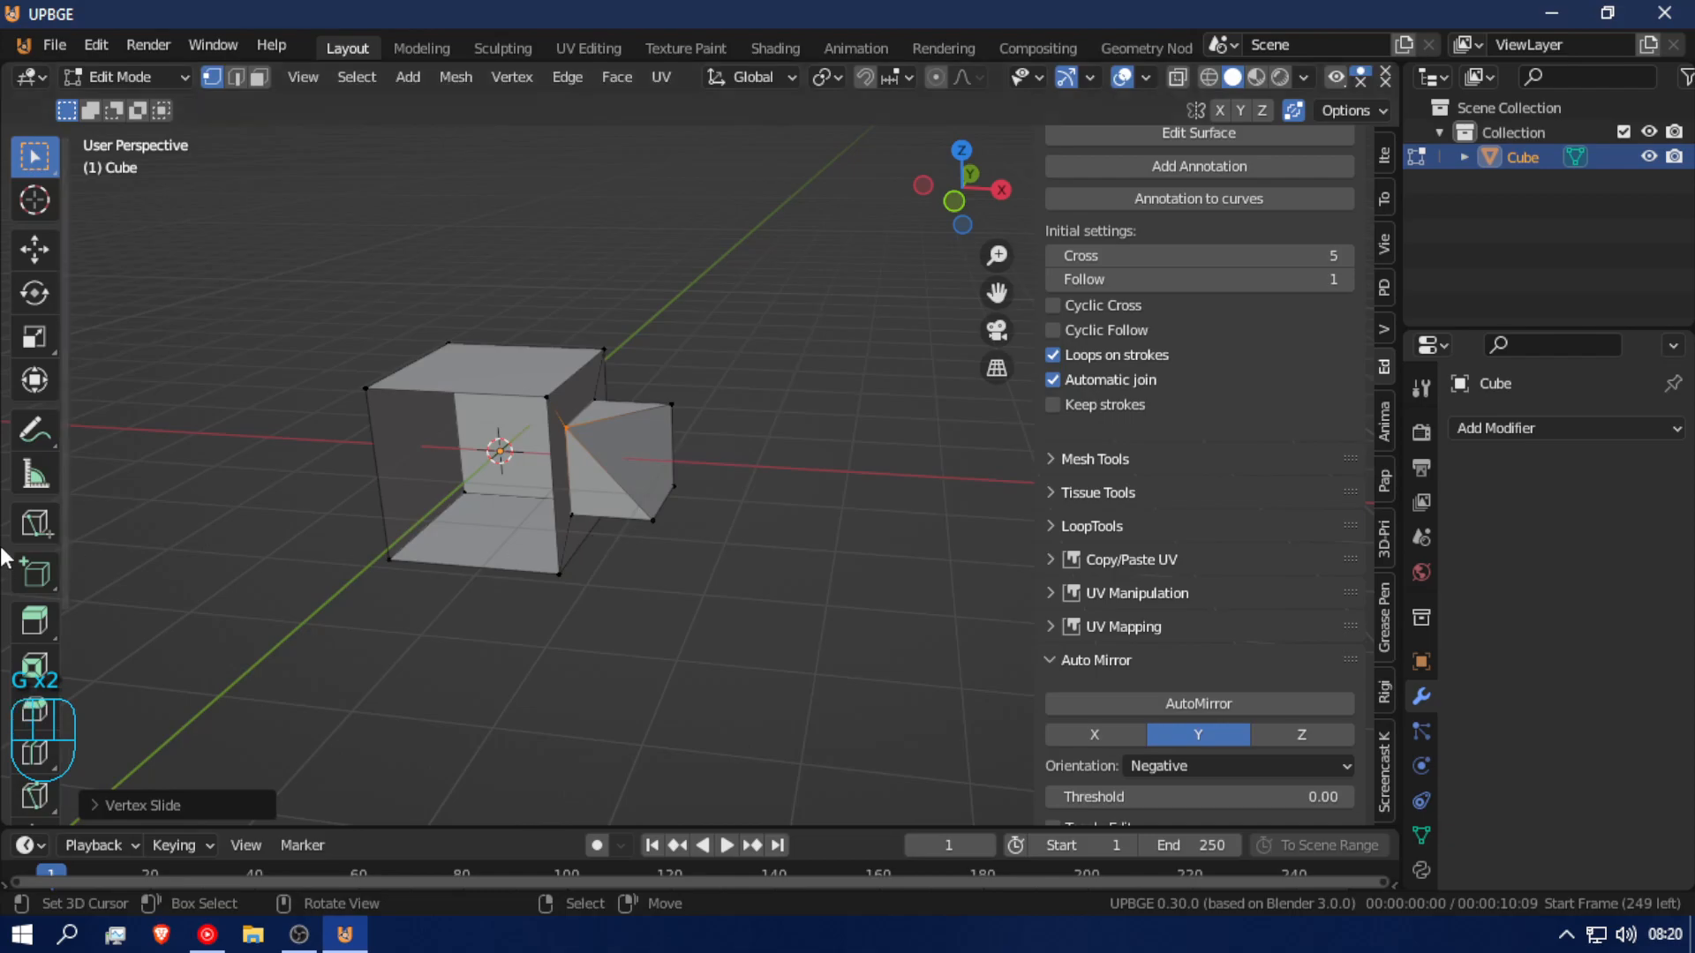
{"action": "key", "text": "g"}
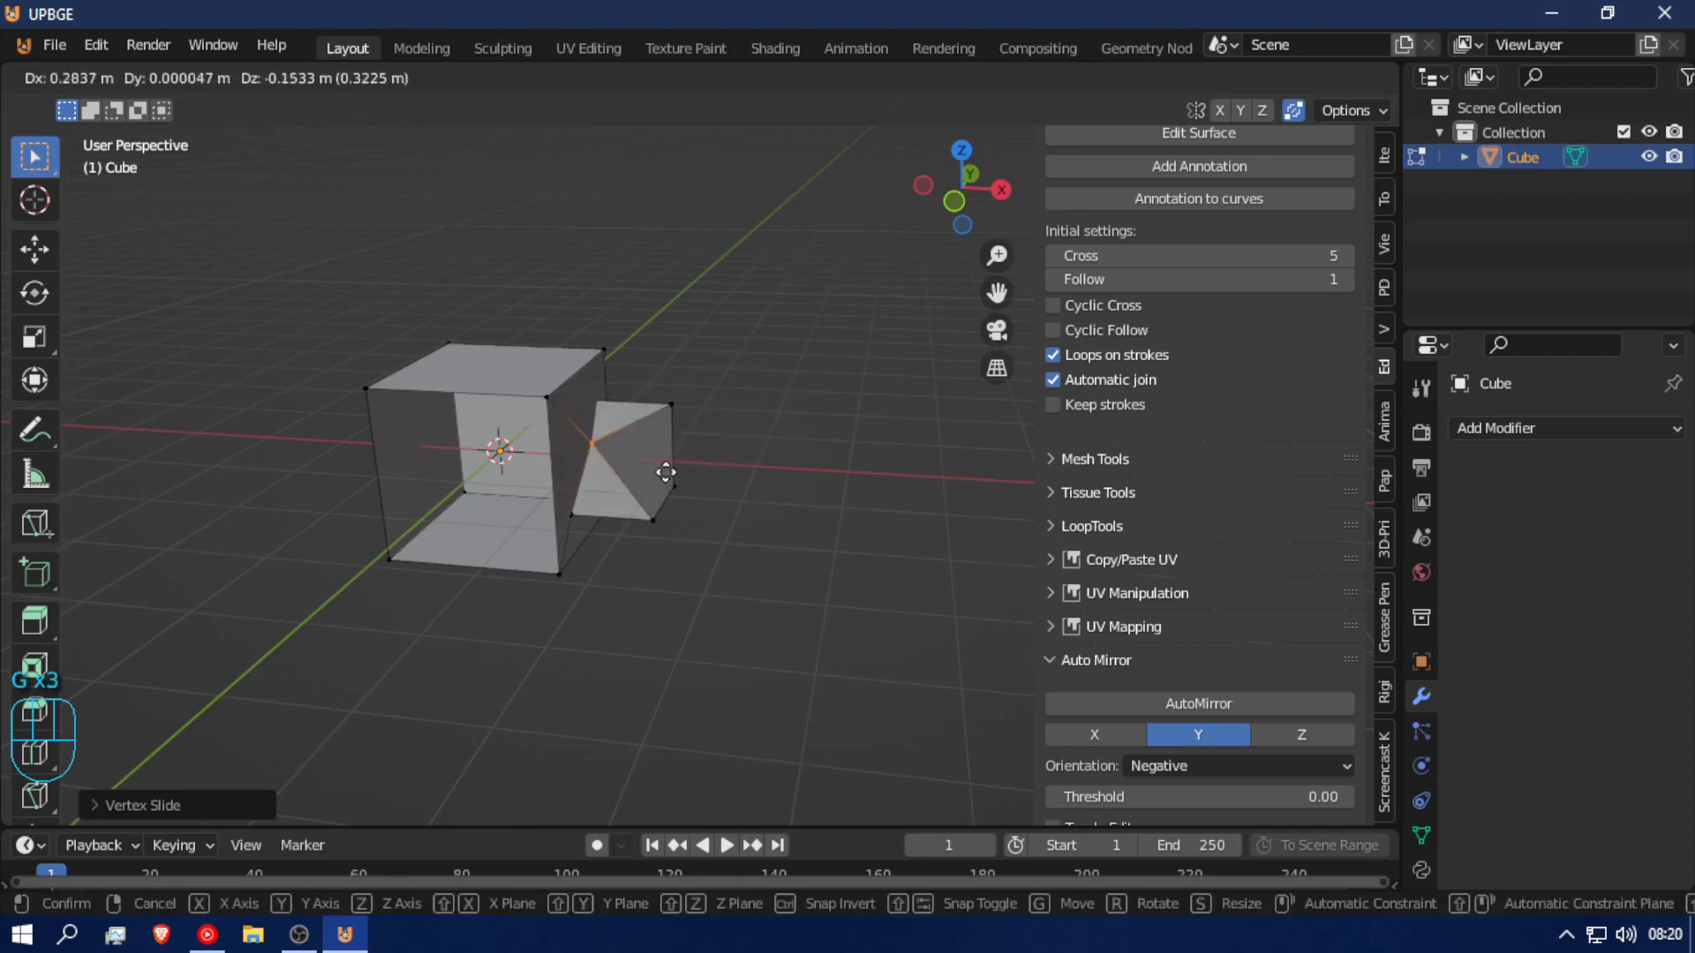
Step: Merge the small box's lower front outer vertex with its inner neighbour using At Last
{"action": "right_click", "coordinate": [652, 516]}
{"action": "right_click", "coordinate": [570, 515], "text": "shift"}
{"action": "key", "text": "m"}
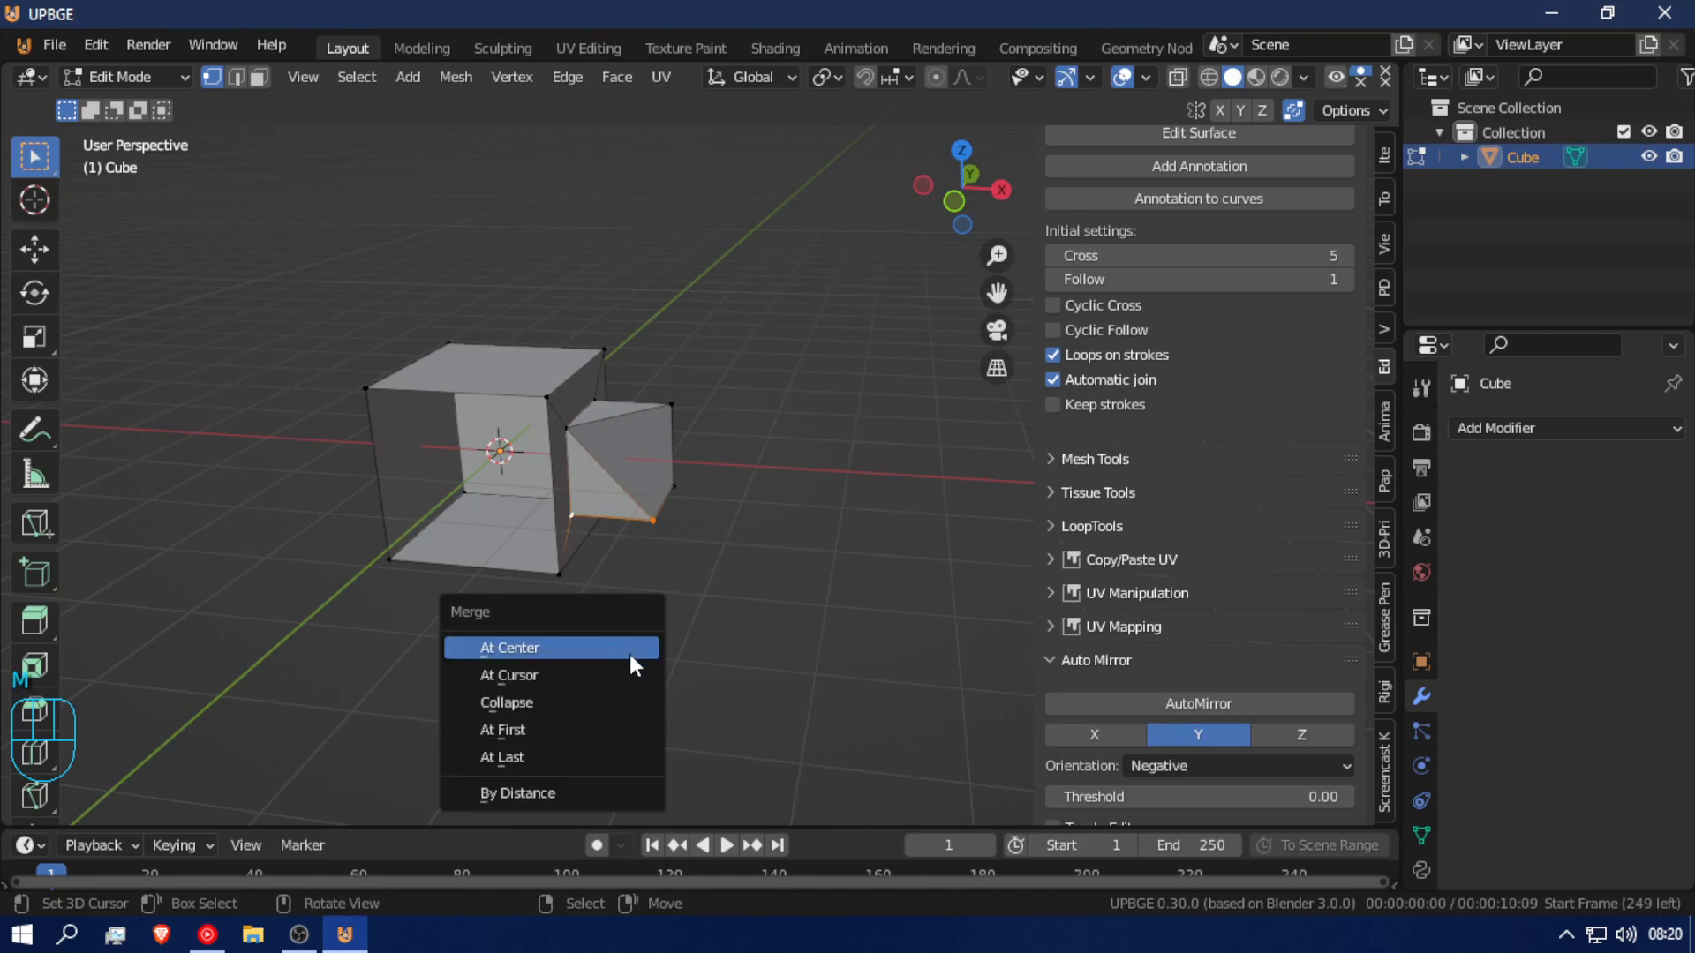
{"action": "key", "text": "Escape"}
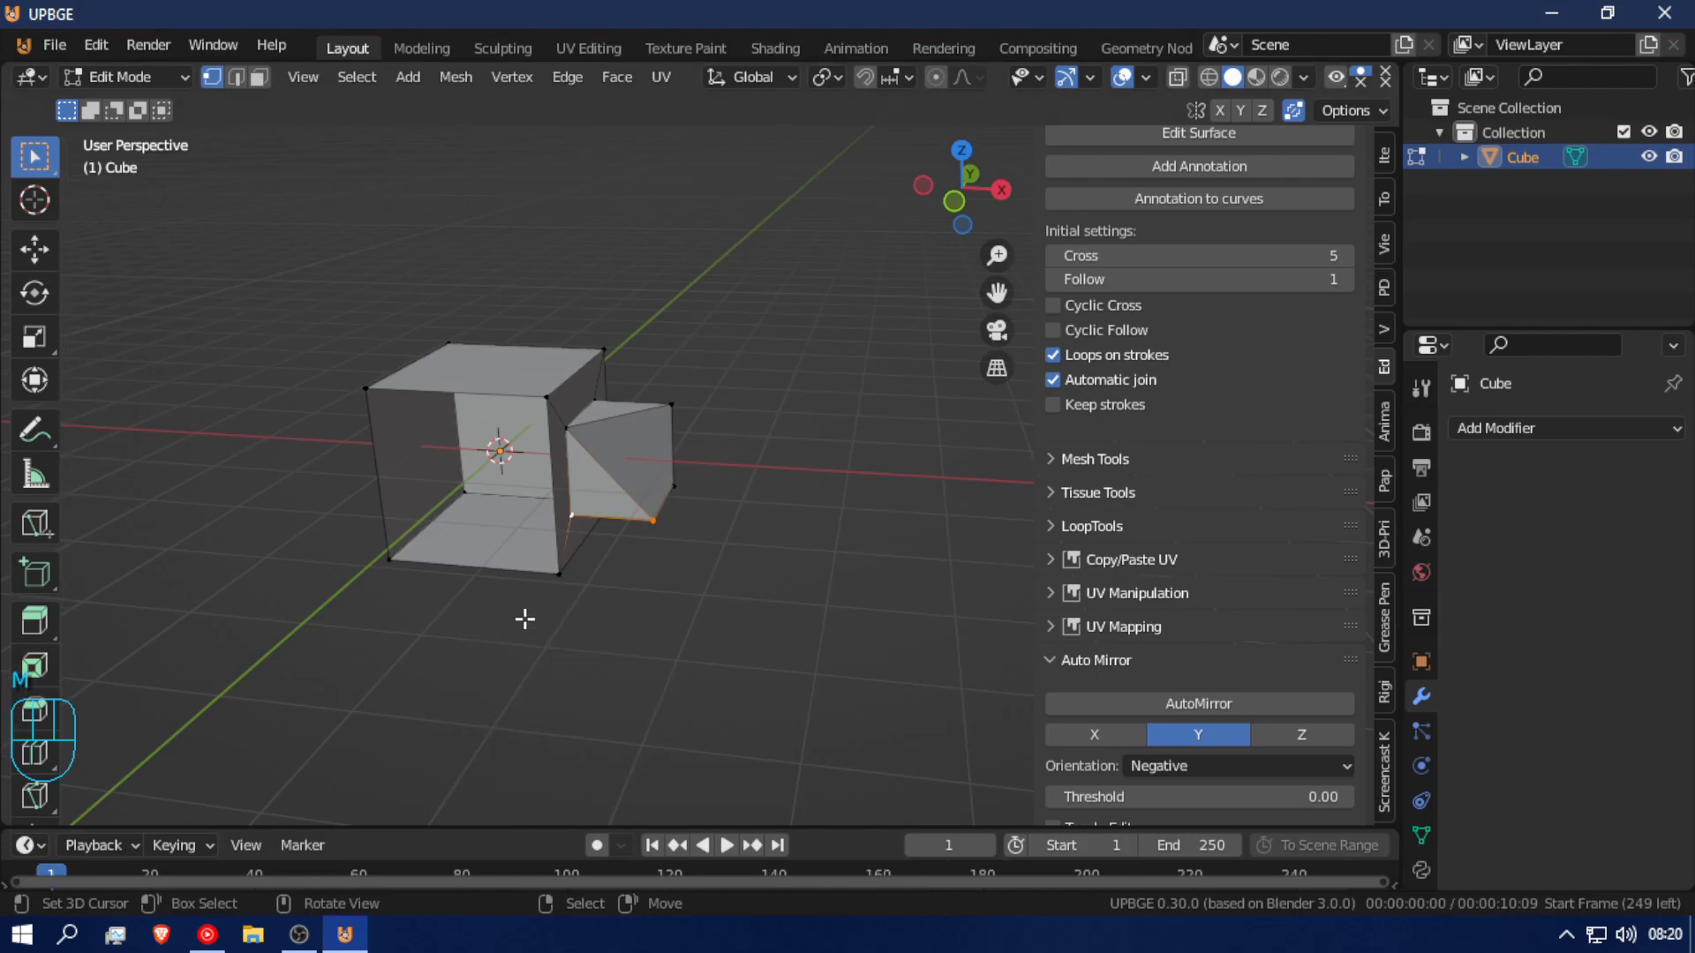
{"action": "key", "text": "m"}
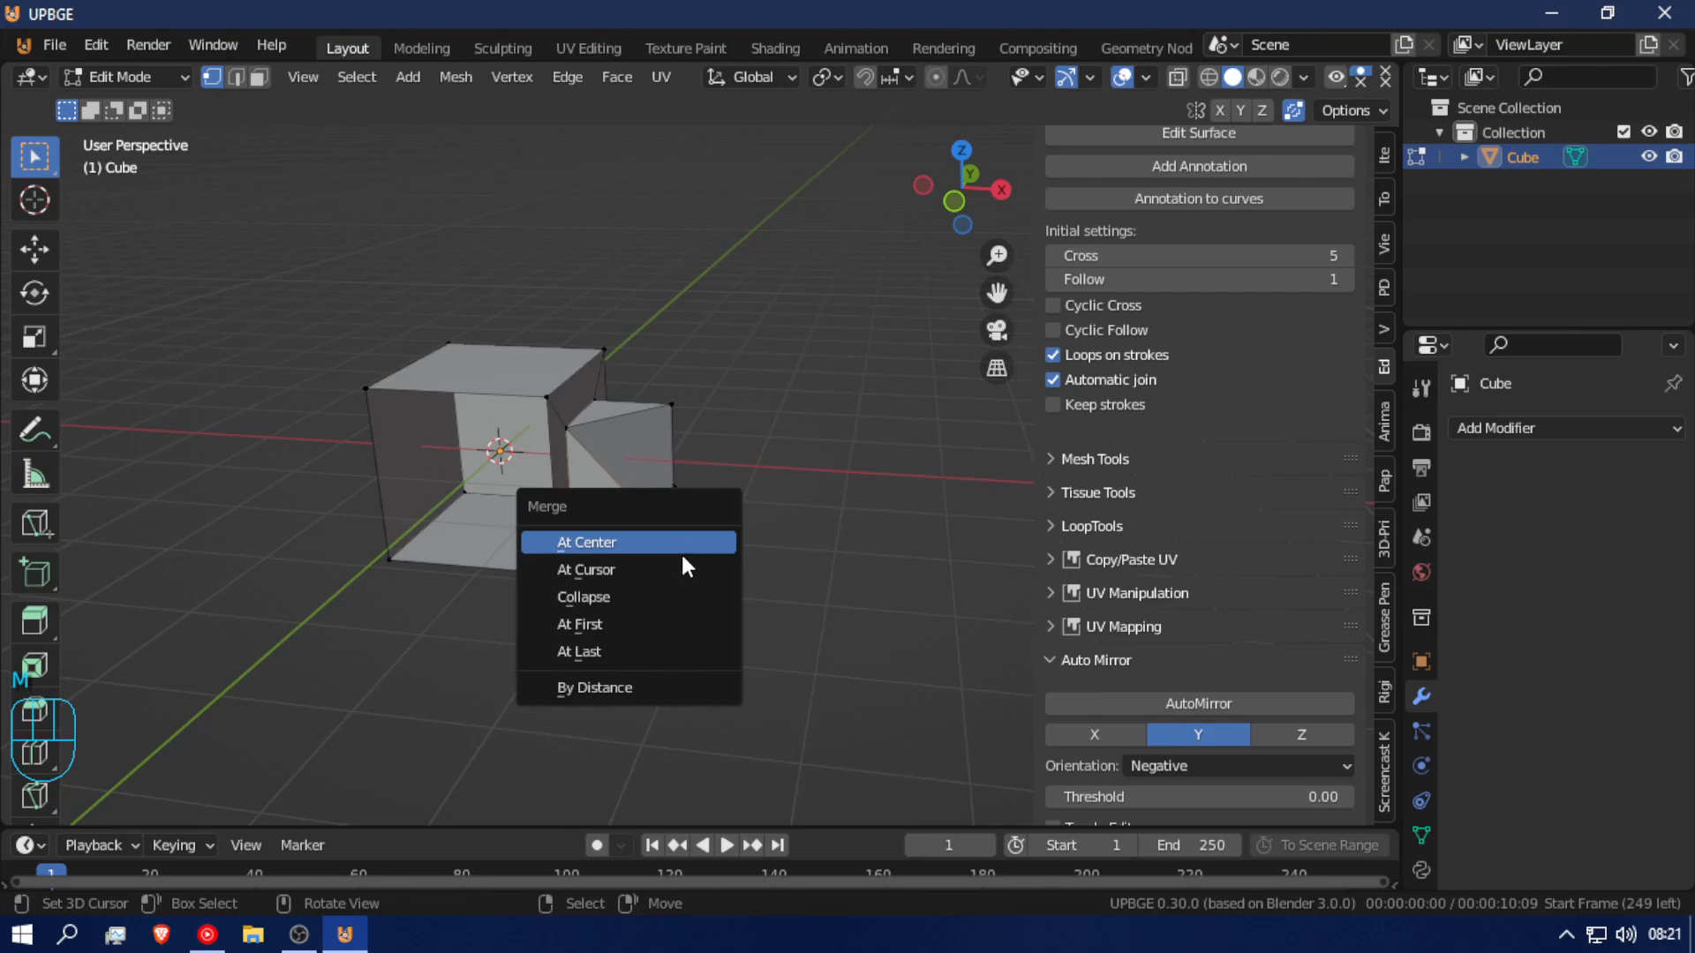
{"action": "left_click", "coordinate": [637, 651]}
Step: Vertex-slide the small box's two remaining outer corners onto their inner neighbours to flatten it against the cube
{"action": "left_click", "coordinate": [1639, 722]}
{"action": "middle_click_drag", "start_coordinate": [606, 500], "coordinate": [435, 604]}
{"action": "key", "text": "g"}
{"action": "key", "text": "g"}
{"action": "left_click", "coordinate": [642, 367]}
{"action": "key", "text": "g"}
{"action": "key", "text": "g"}
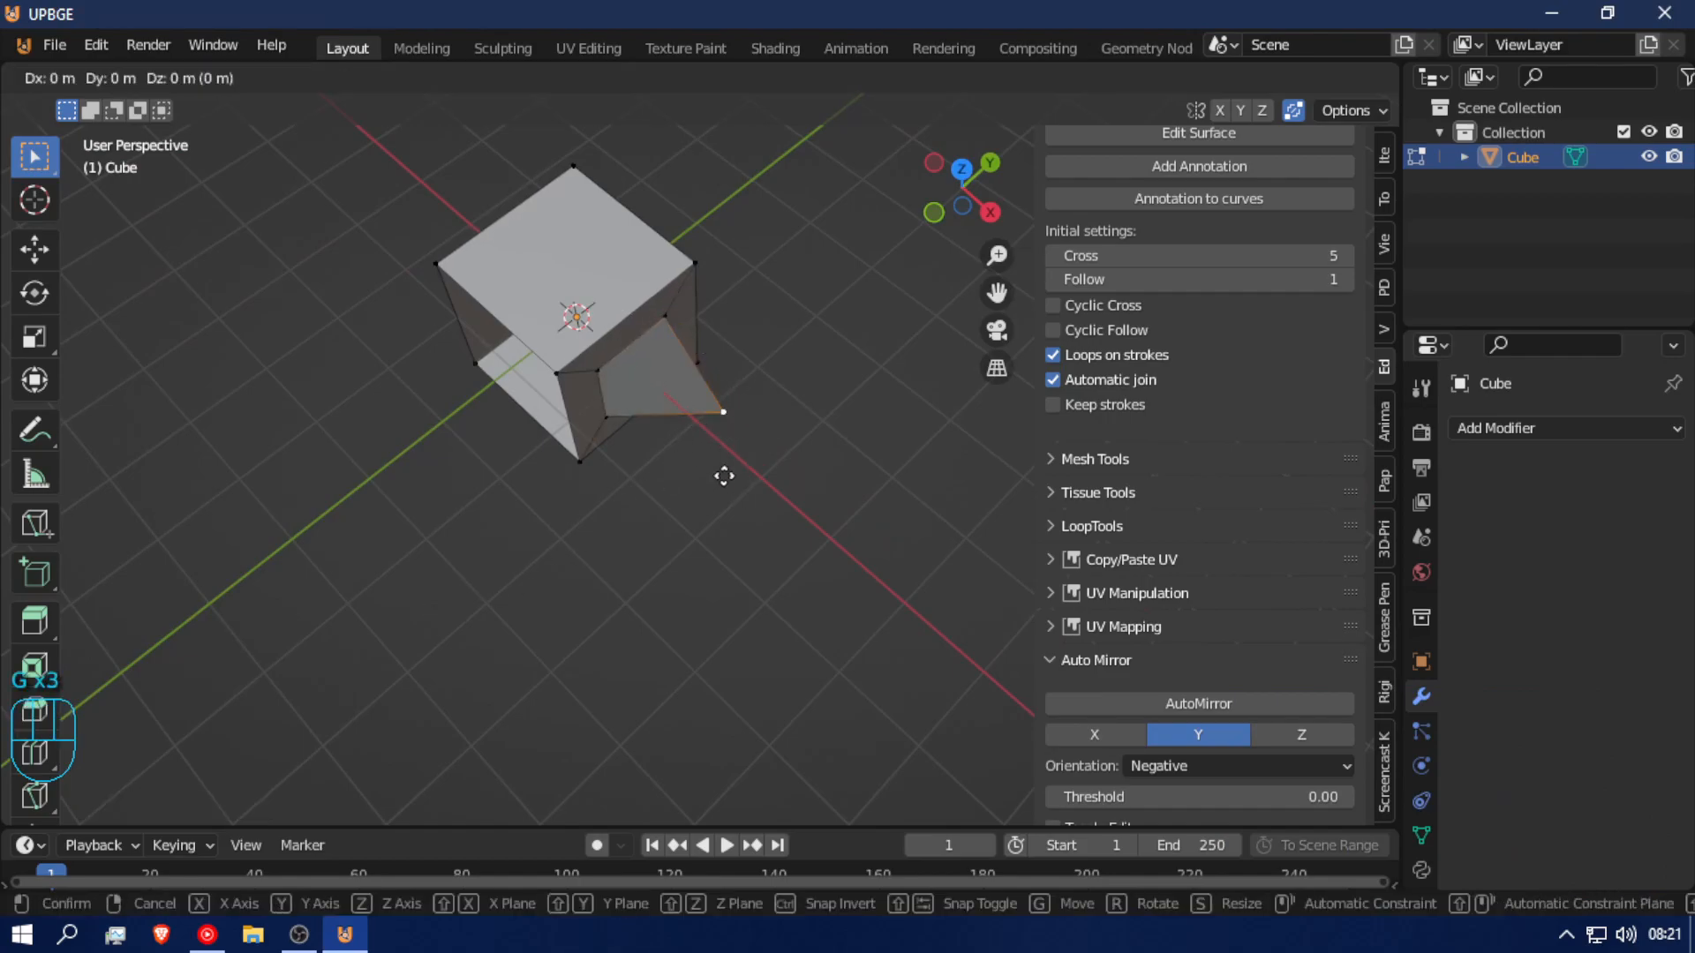
{"action": "left_click", "coordinate": [670, 381]}
Step: Slide the inset square's two upper vertices outward onto the upper corners of the cube's face
{"action": "middle_click_drag", "start_coordinate": [591, 375], "coordinate": [575, 311]}
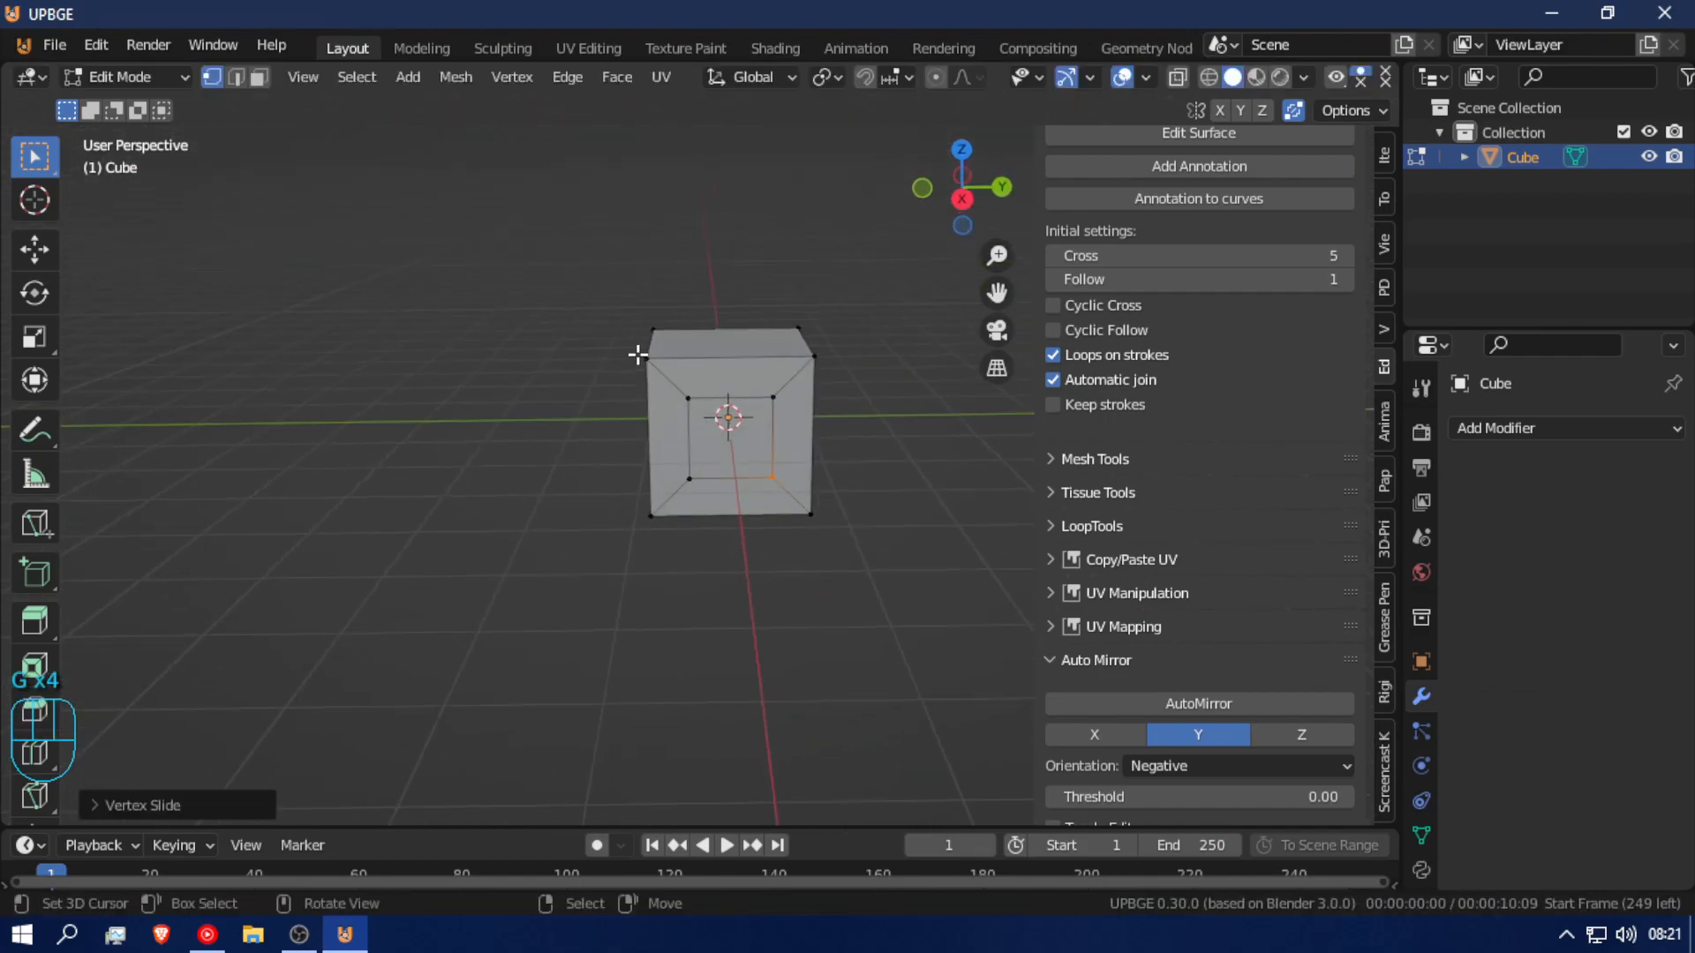
{"action": "key", "text": "g"}
{"action": "key", "text": "g"}
{"action": "left_click", "coordinate": [604, 263]}
{"action": "left_click", "coordinate": [773, 397]}
{"action": "key", "text": "g"}
{"action": "key", "text": "g"}
{"action": "left_click", "coordinate": [831, 405]}
Step: Slide the inset square's two lower vertices outward onto the lower corners of the cube's face
{"action": "key", "text": "g"}
{"action": "key", "text": "g"}
{"action": "left_click", "coordinate": [849, 581]}
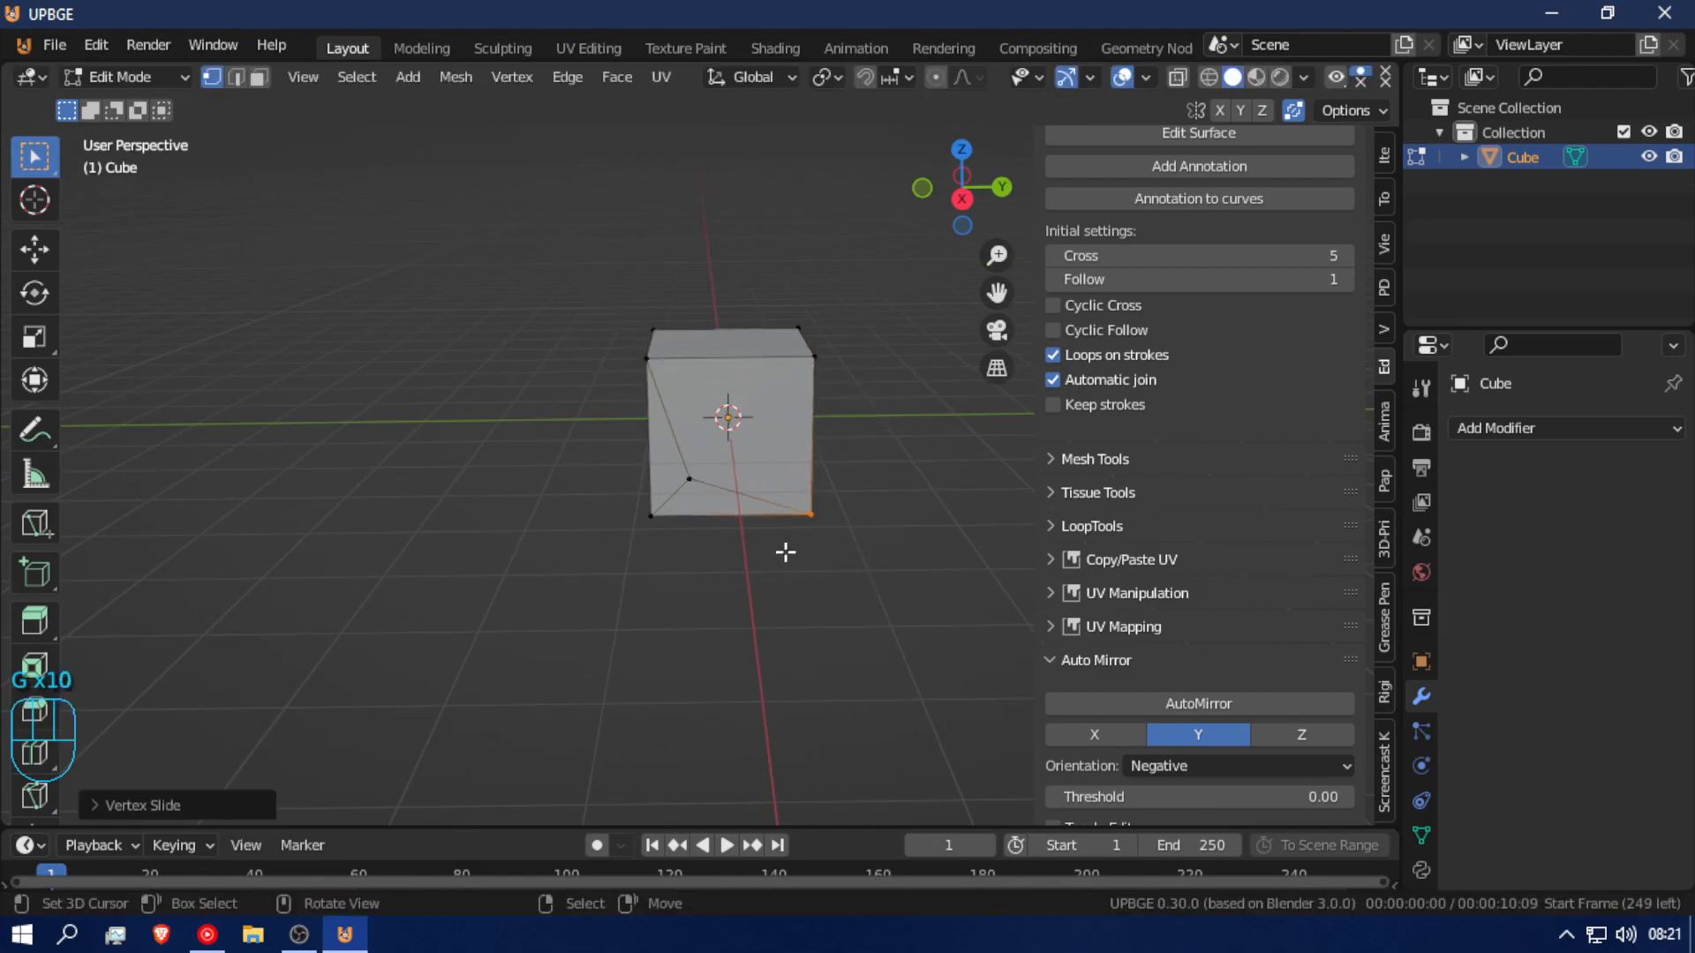
{"action": "key", "text": "g"}
{"action": "key", "text": "g"}
{"action": "left_click", "coordinate": [673, 484]}
Step: Try filling the cube's open side with a face and moving its corner vertices freely, and undo the last moves
{"action": "middle_click_drag", "start_coordinate": [487, 416], "coordinate": [341, 420]}
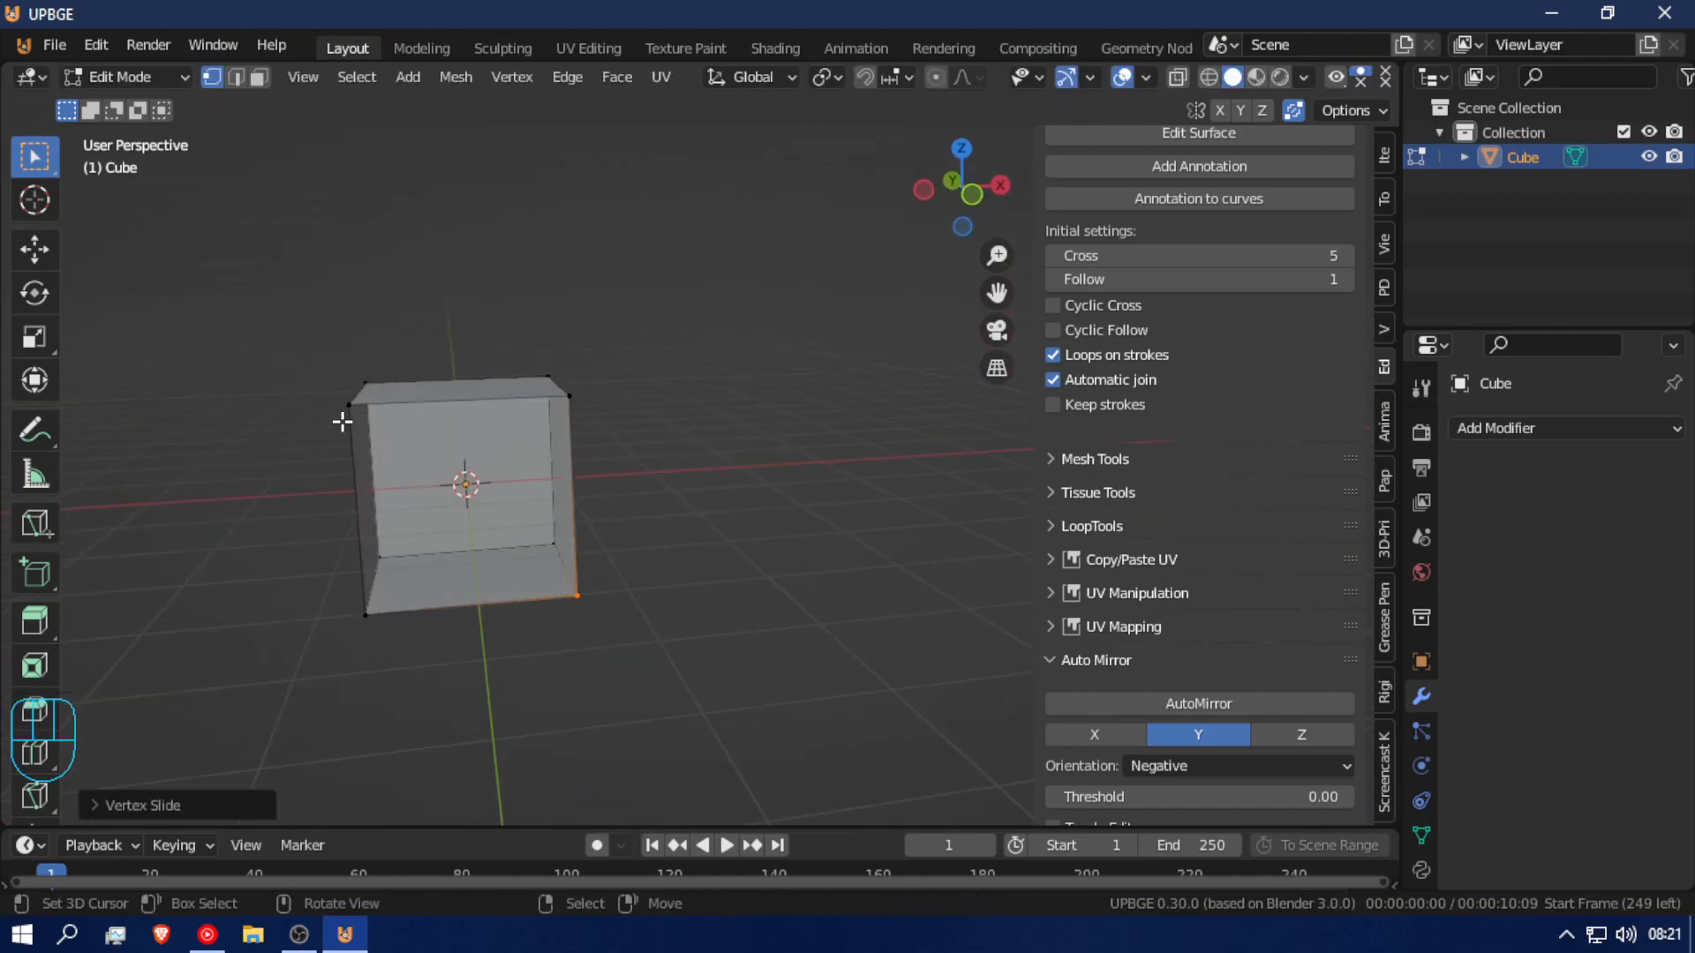
{"action": "left_click", "coordinate": [349, 406]}
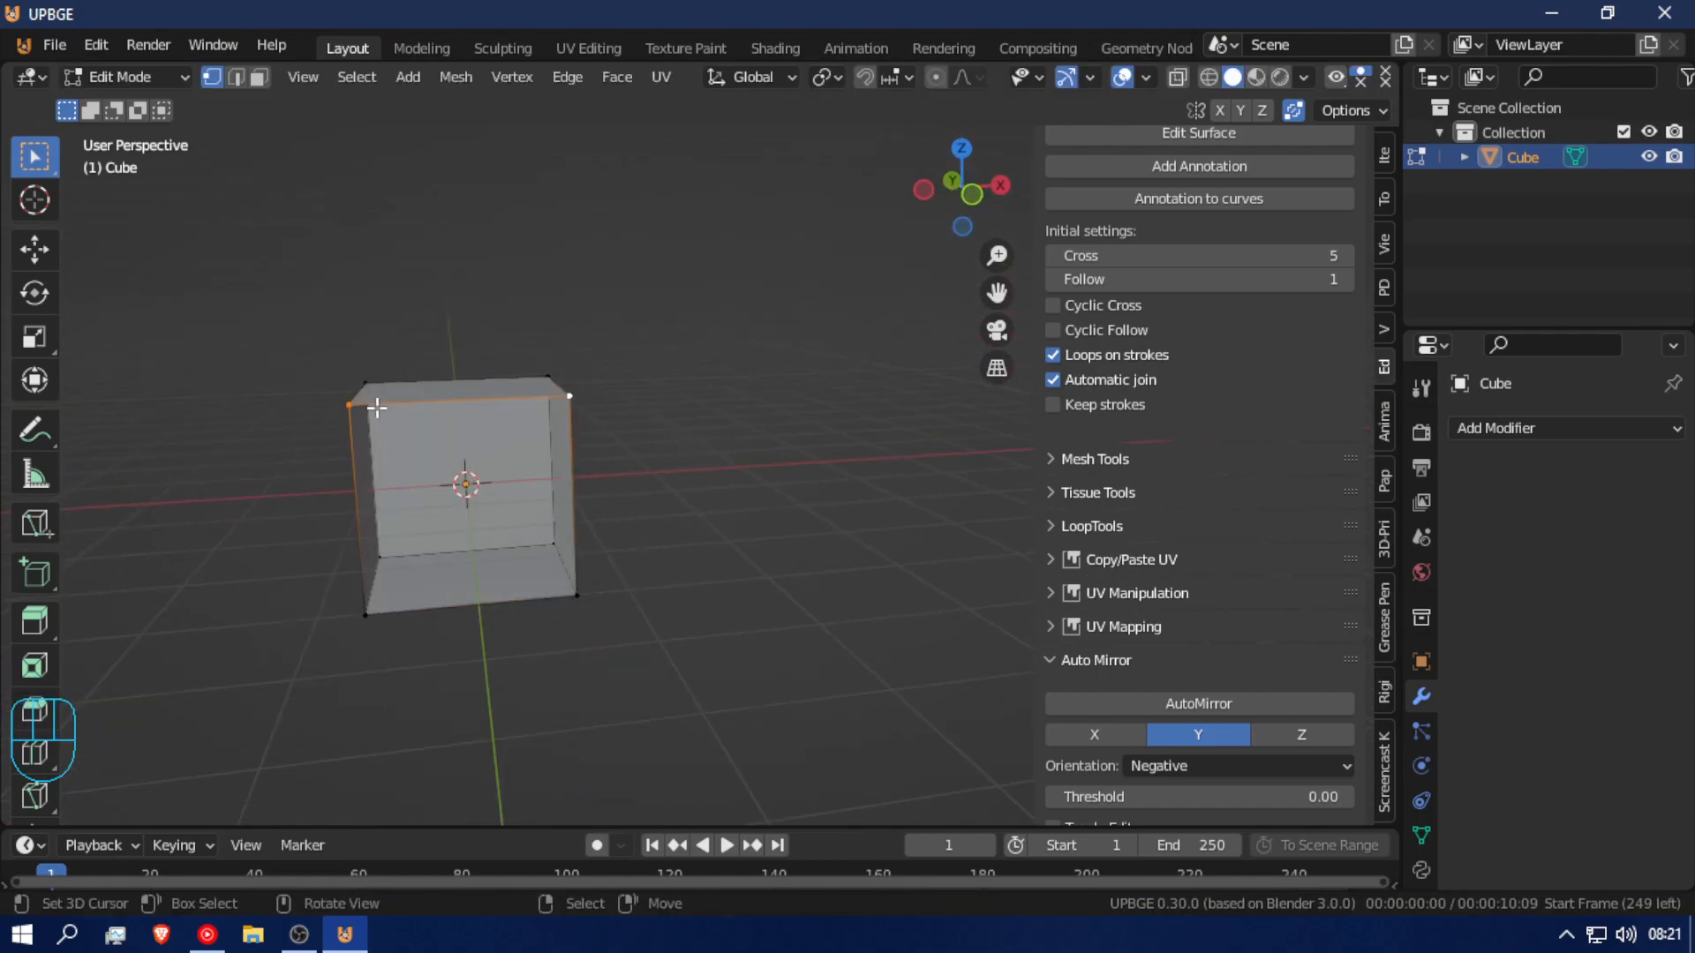
{"action": "key", "text": "g"}
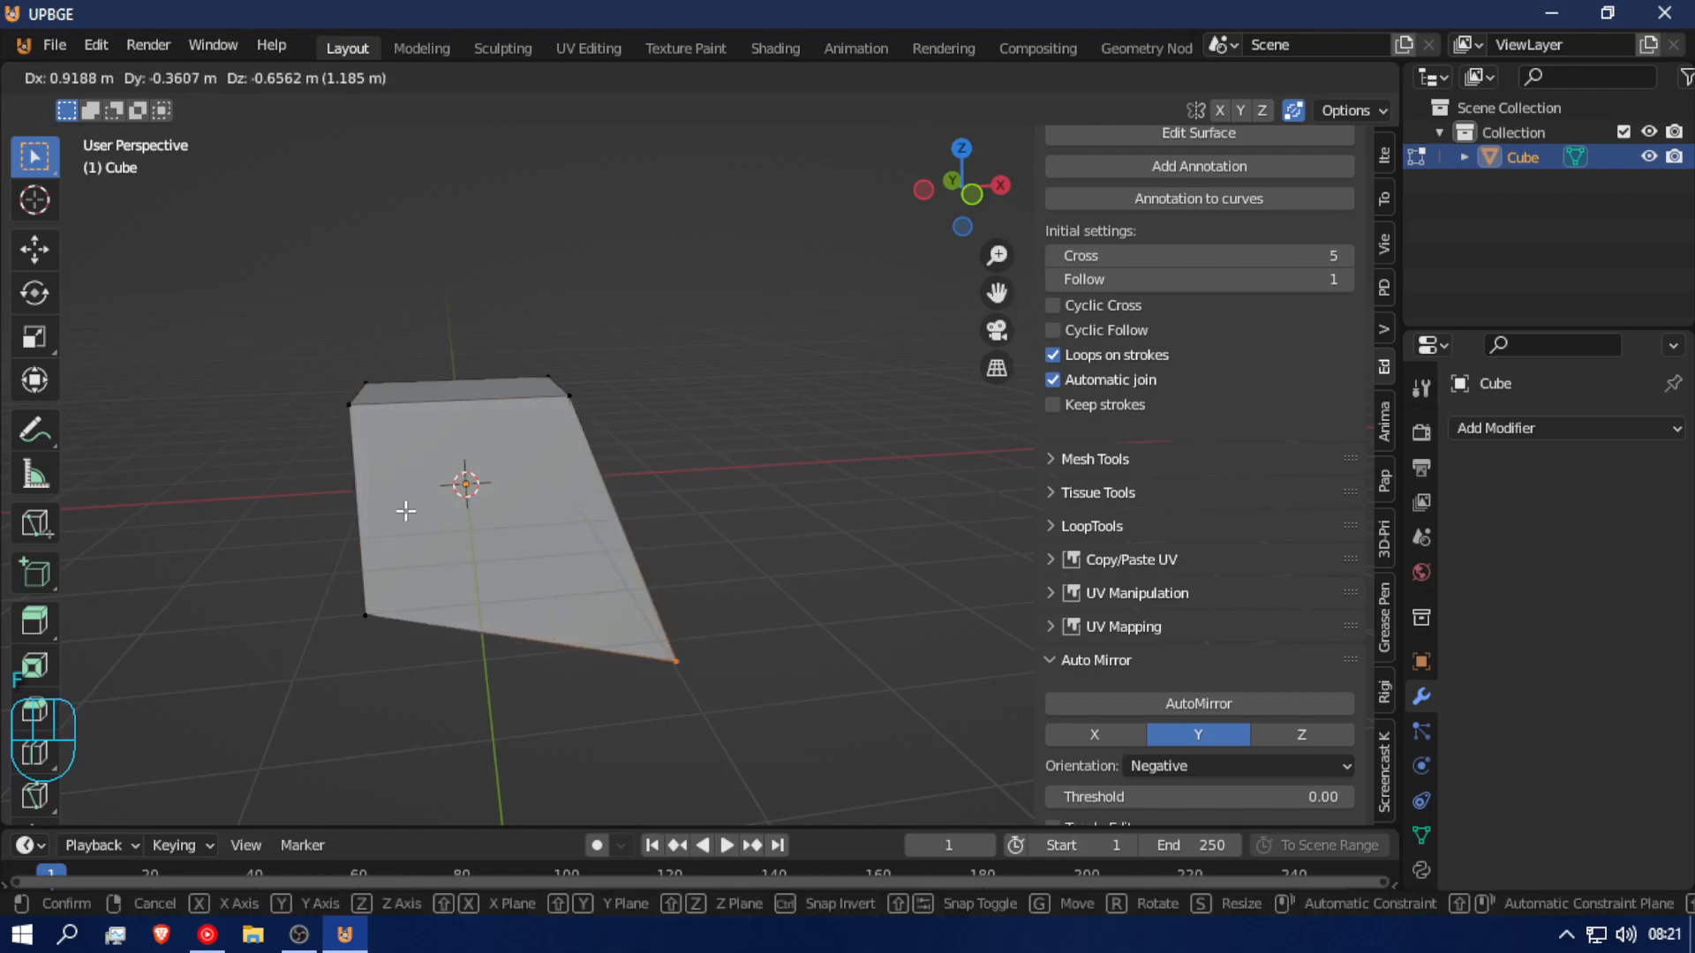
{"action": "left_click", "coordinate": [634, 604]}
{"action": "middle_click_drag", "start_coordinate": [635, 603], "coordinate": [730, 654]}
{"action": "key", "text": "g"}
{"action": "left_click", "coordinate": [522, 579]}
{"action": "key", "text": "g"}
{"action": "left_click", "coordinate": [485, 481]}
{"action": "key", "text": "ctrl+z"}
{"action": "key", "text": "ctrl+z"}
Step: Fill the cube's open side from its selected edge vertices and undo the fill
{"action": "middle_click_drag", "start_coordinate": [495, 477], "coordinate": [583, 382]}
{"action": "key", "text": "f"}
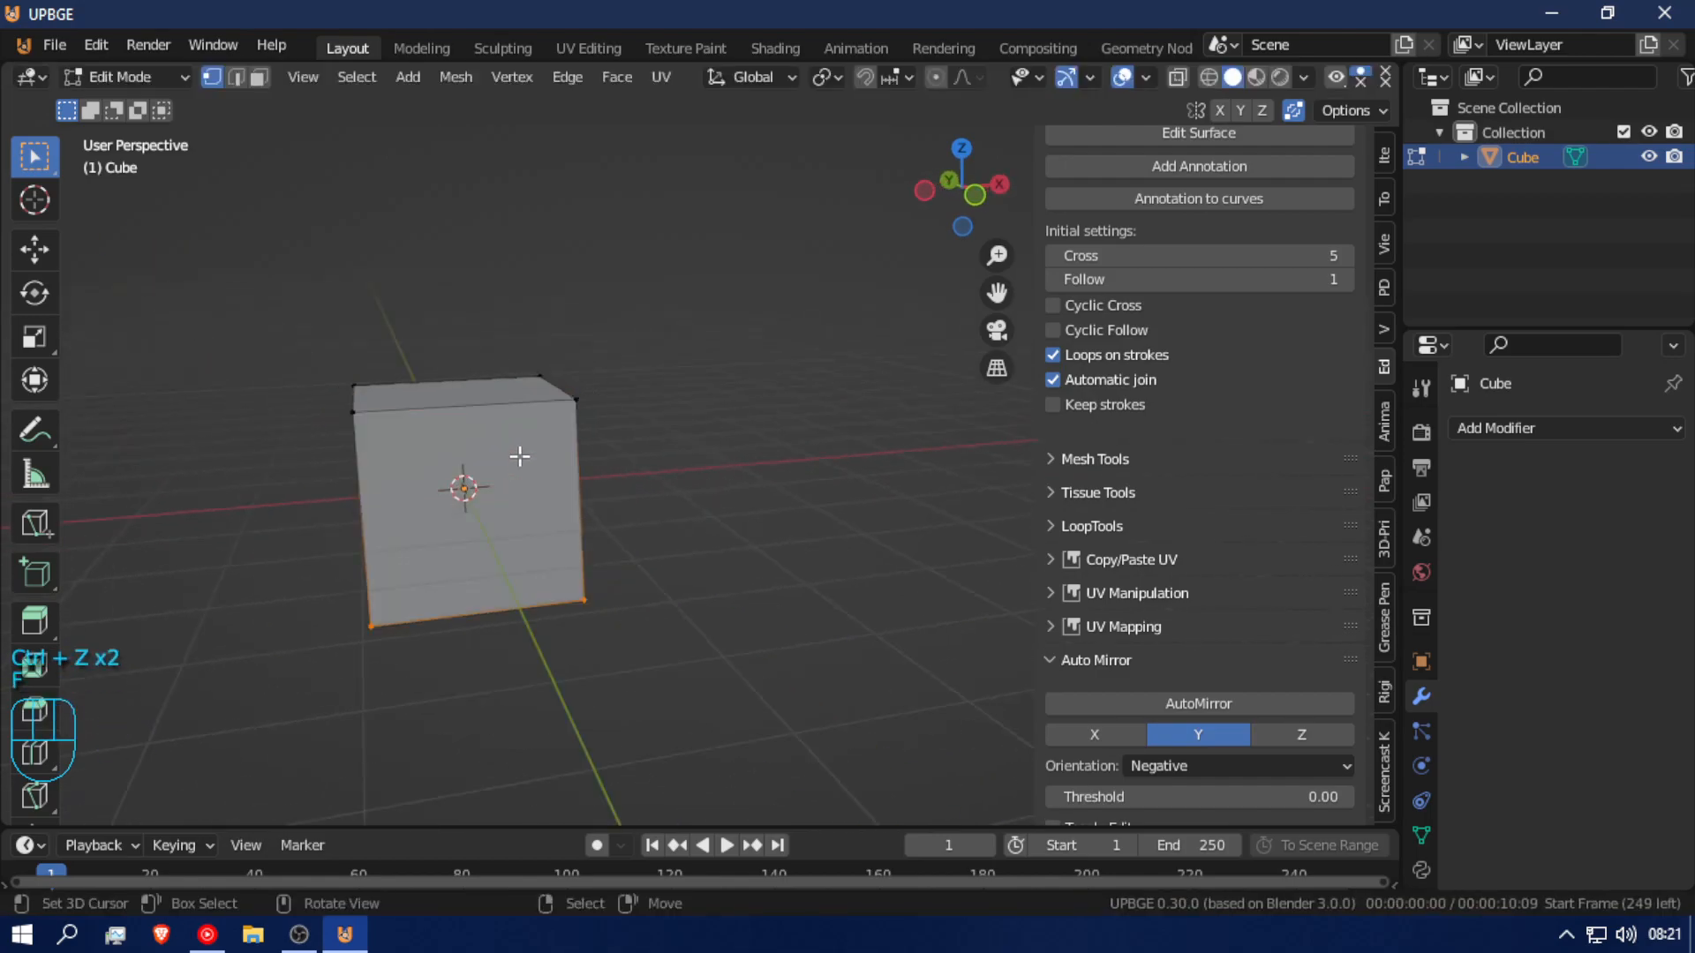
{"action": "middle_click_drag", "start_coordinate": [519, 588], "coordinate": [601, 485]}
{"action": "key", "text": "ctrl+z"}
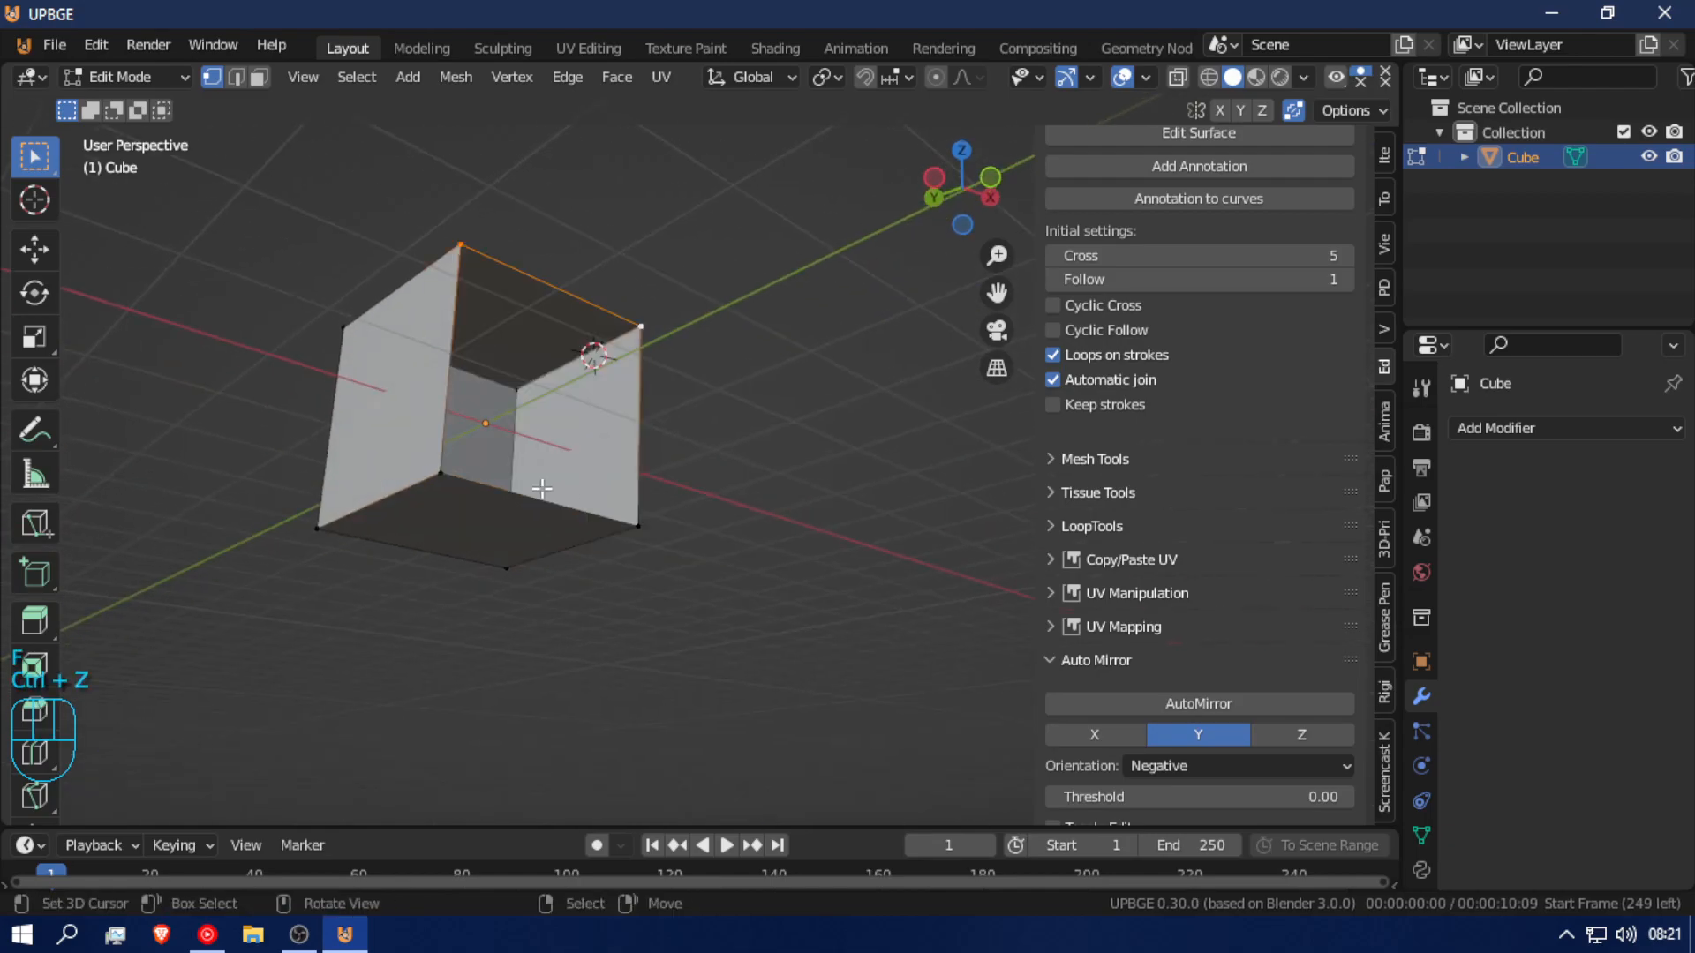
Step: Try moving a corner vertex of the open side and filling the opening with a face, and undo the fill
{"action": "left_click", "coordinate": [469, 228], "text": "shift"}
{"action": "key", "text": "g"}
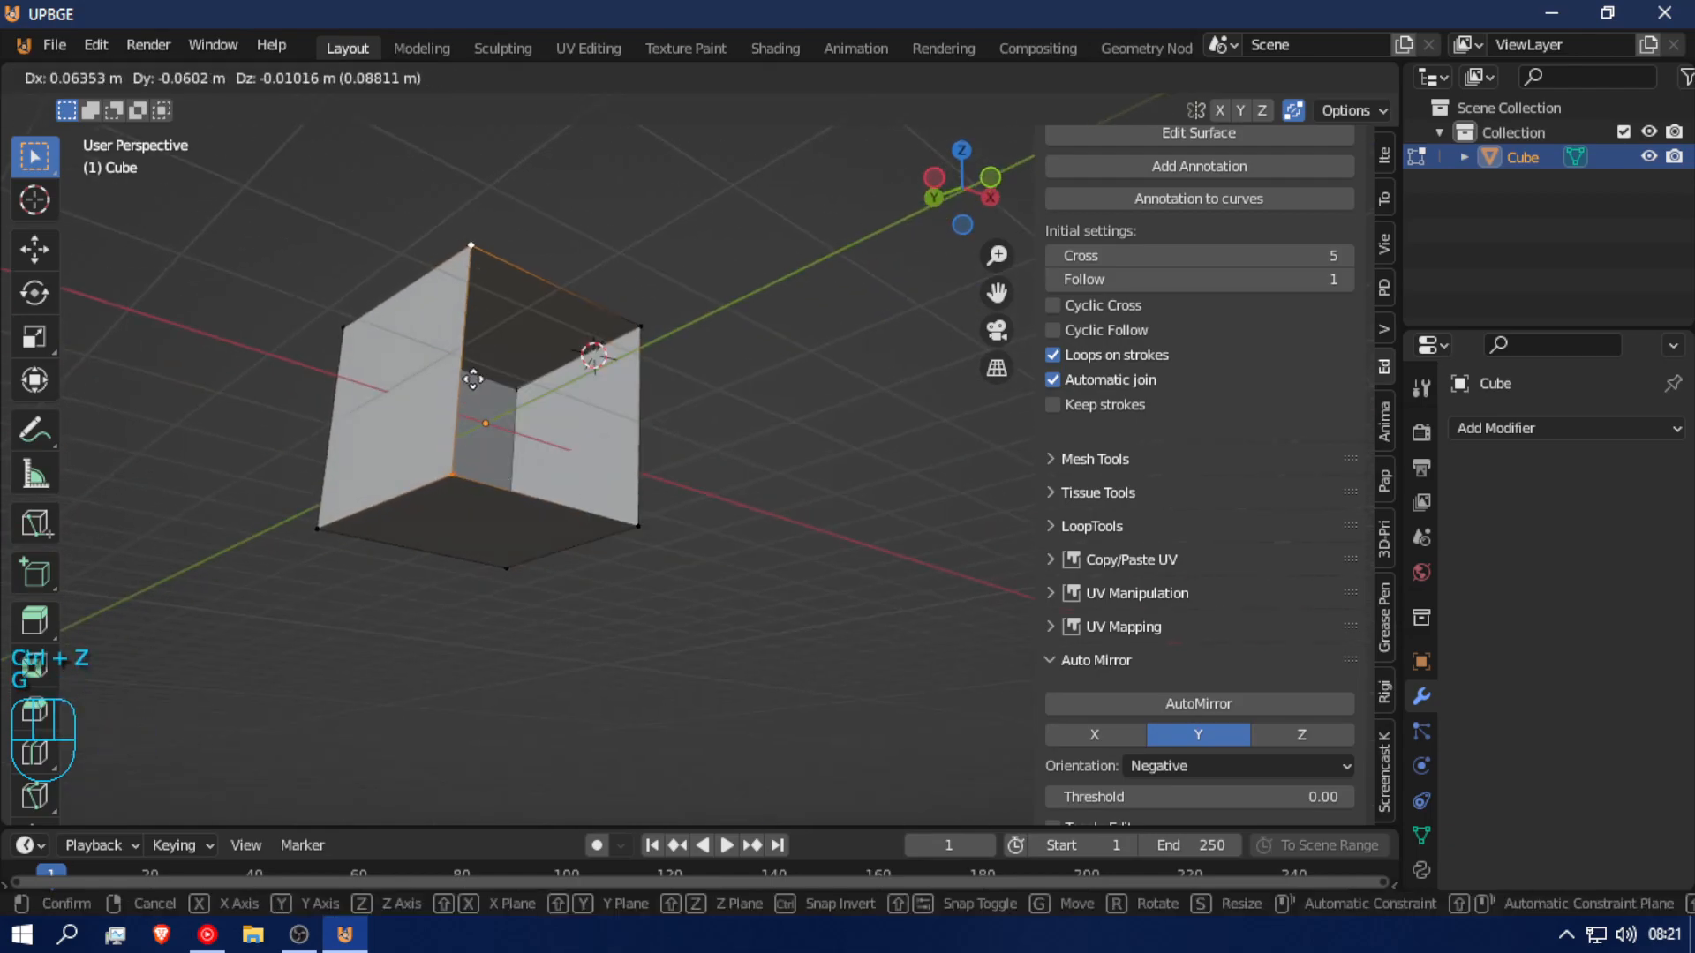
{"action": "right_click", "coordinate": [590, 344]}
{"action": "key", "text": "f"}
{"action": "middle_click_drag", "start_coordinate": [719, 444], "coordinate": [556, 480]}
{"action": "key", "text": "ctrl+z"}
Step: Try freely moving corner vertices around the cube's open side without snapping, and undo the changes
{"action": "right_click", "coordinate": [540, 594]}
{"action": "key", "text": "g"}
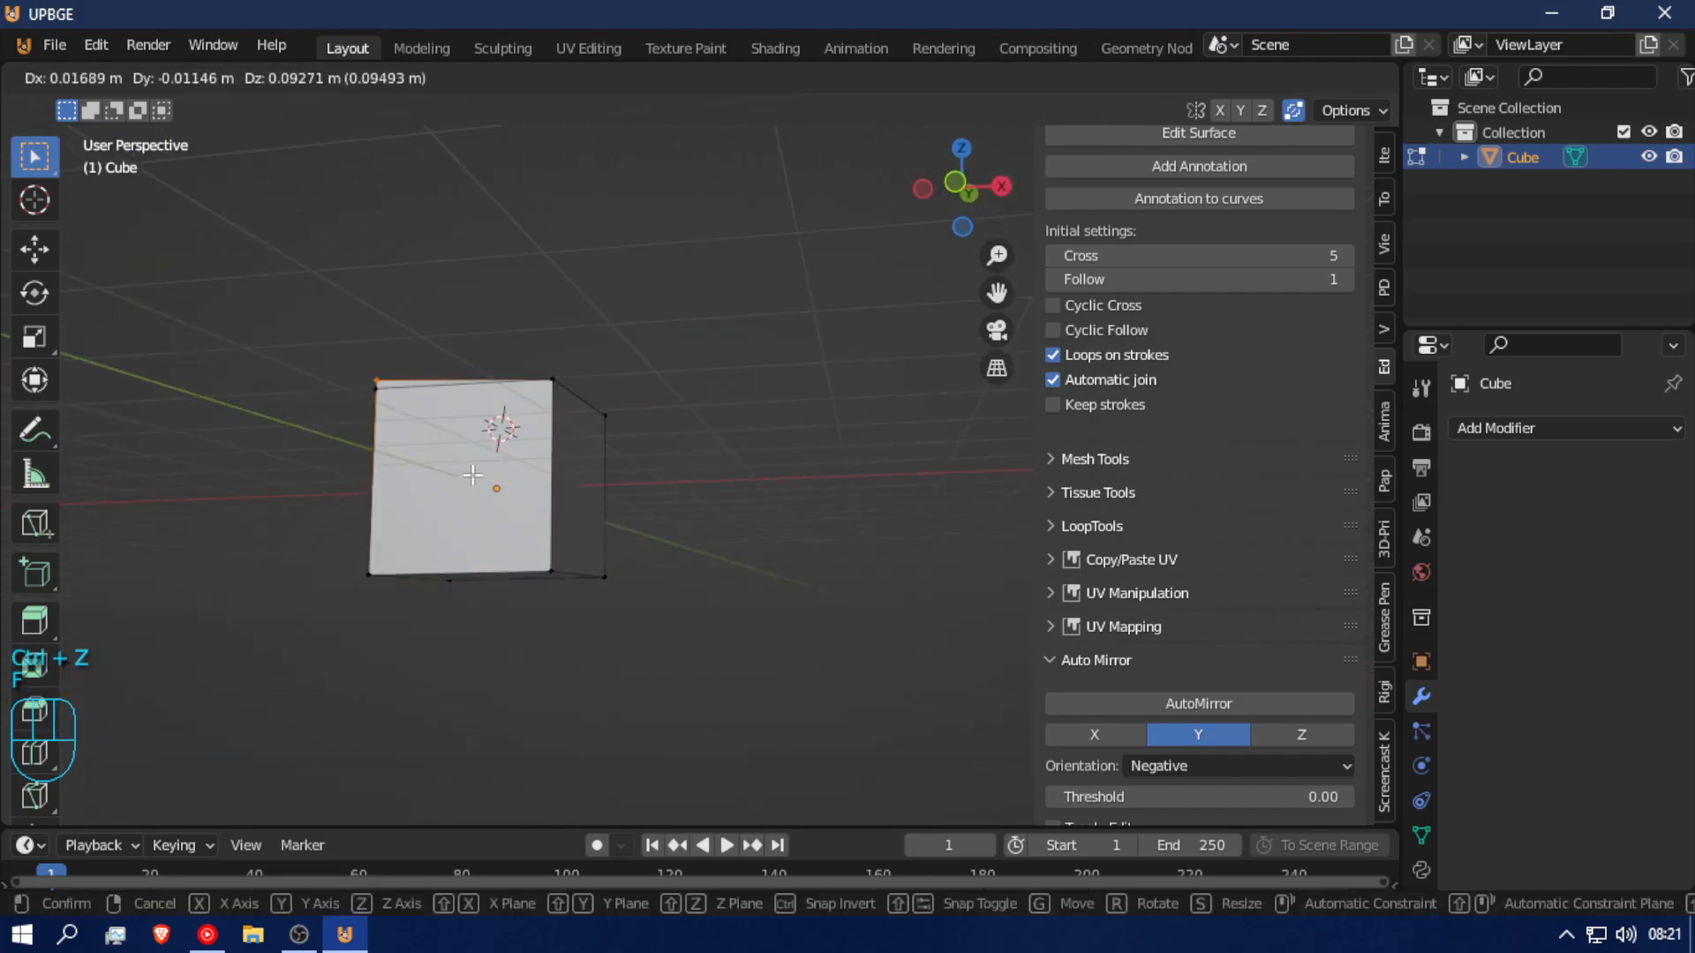
{"action": "left_click", "coordinate": [425, 441], "text": "ctrl"}
{"action": "key", "text": "ctrl+z"}
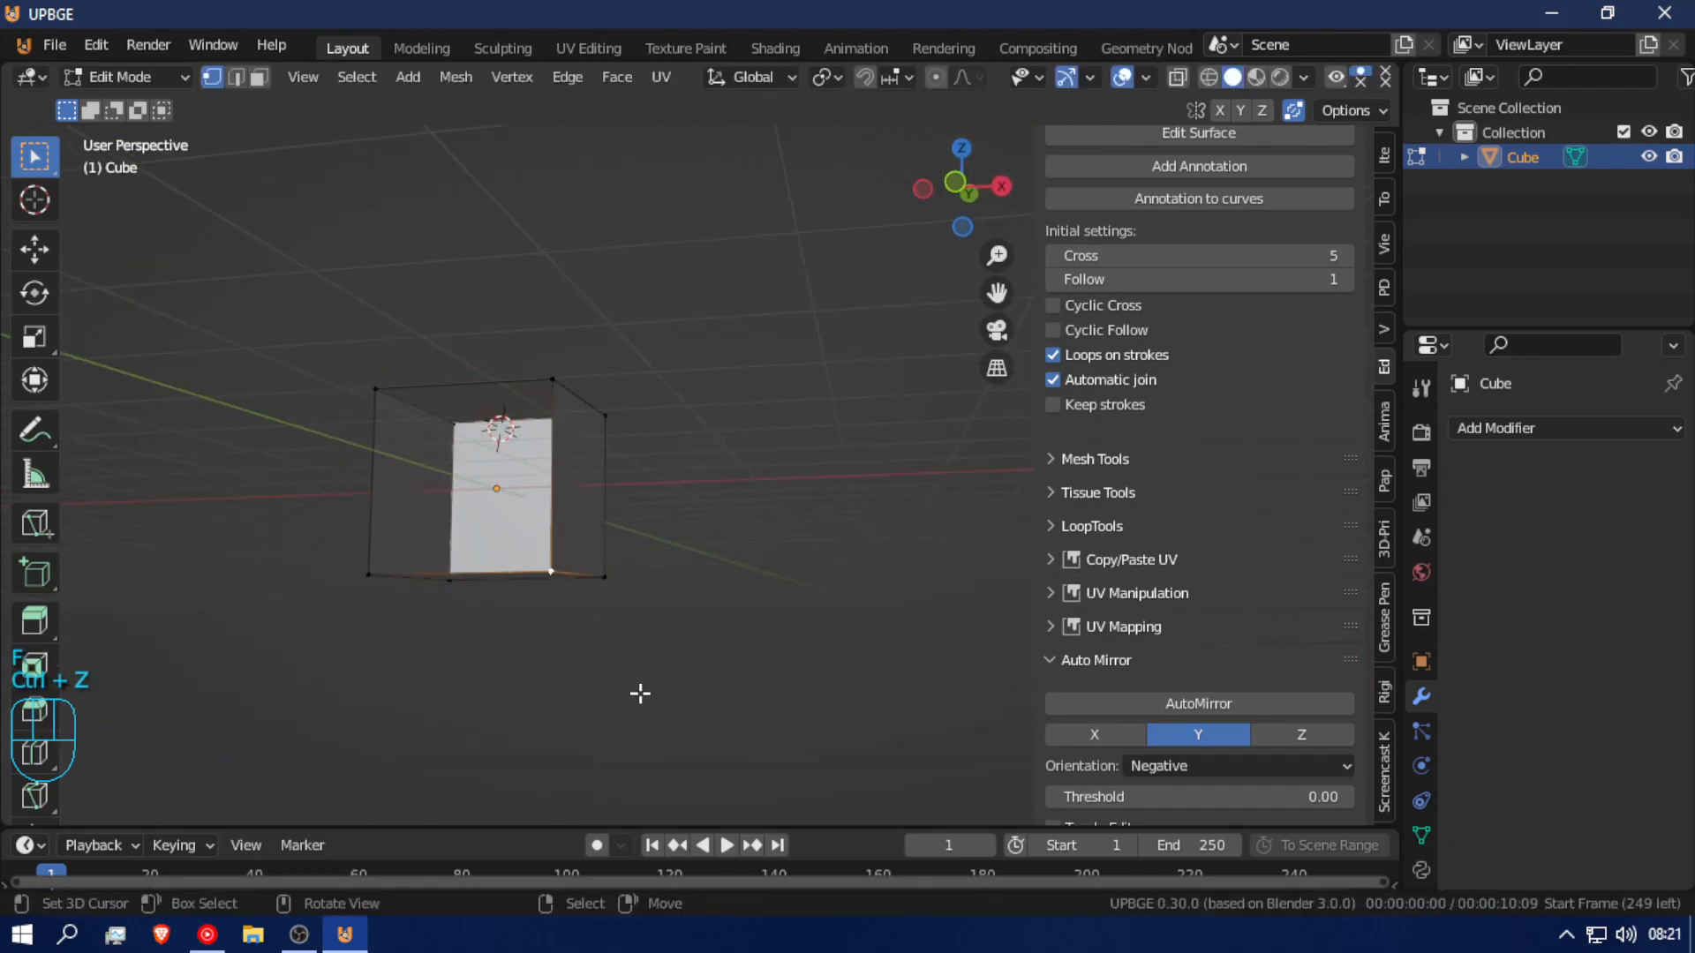
{"action": "key", "text": "g"}
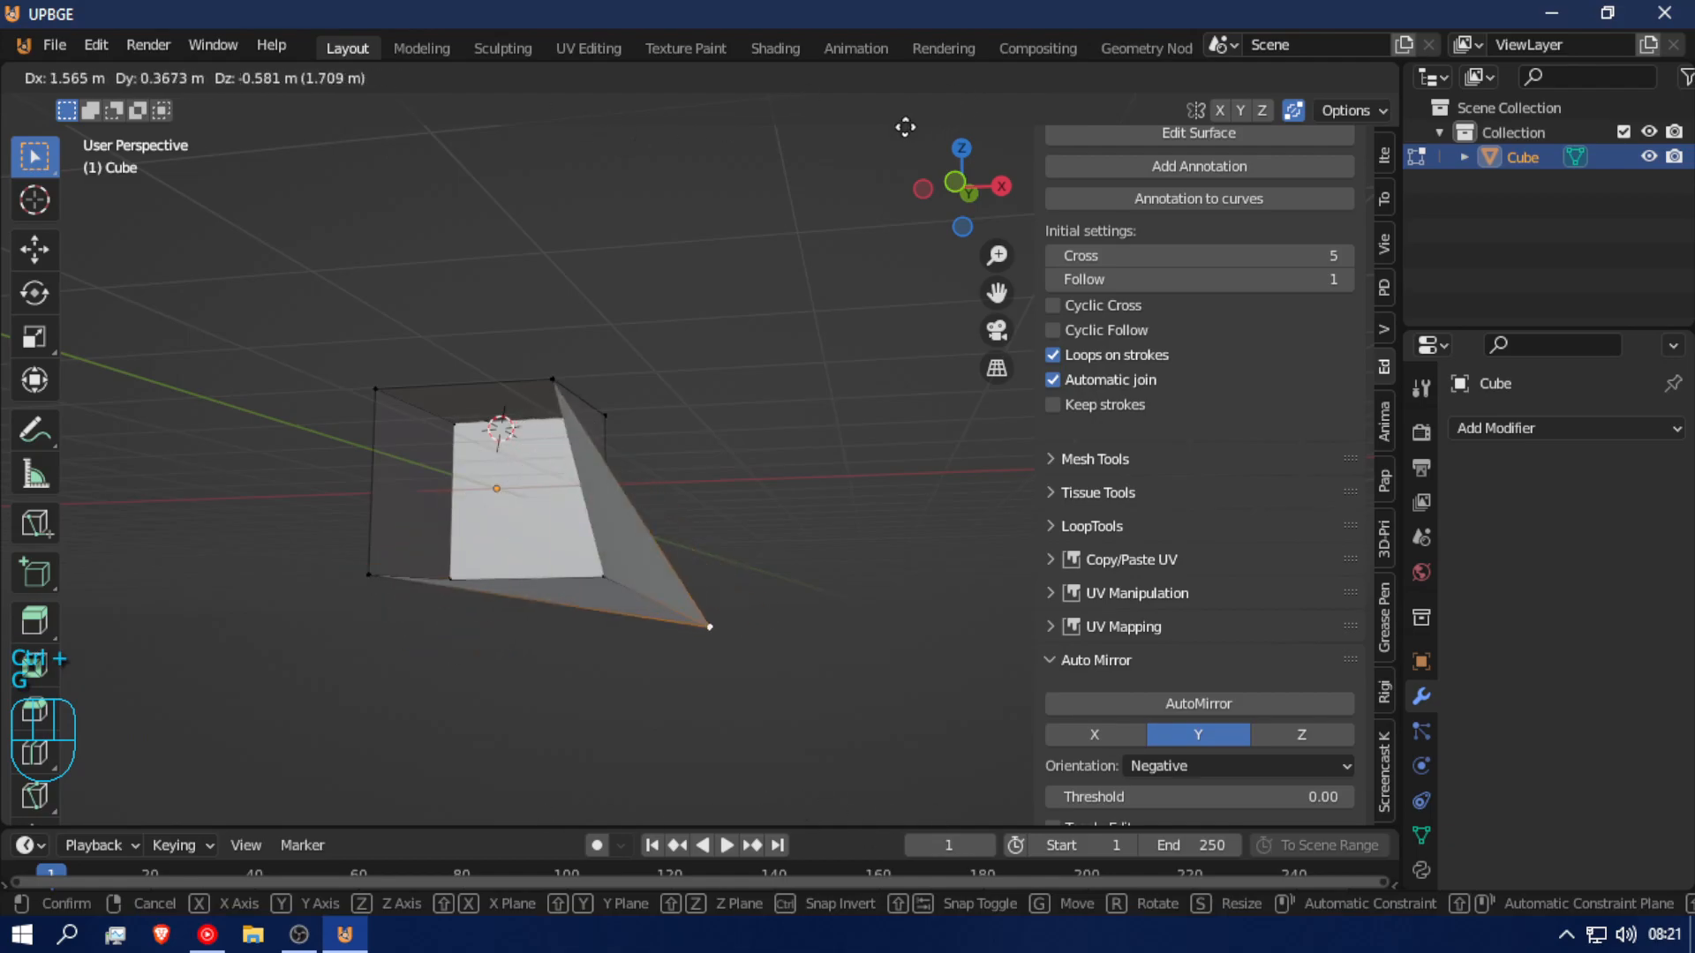
{"action": "right_click", "coordinate": [524, 567]}
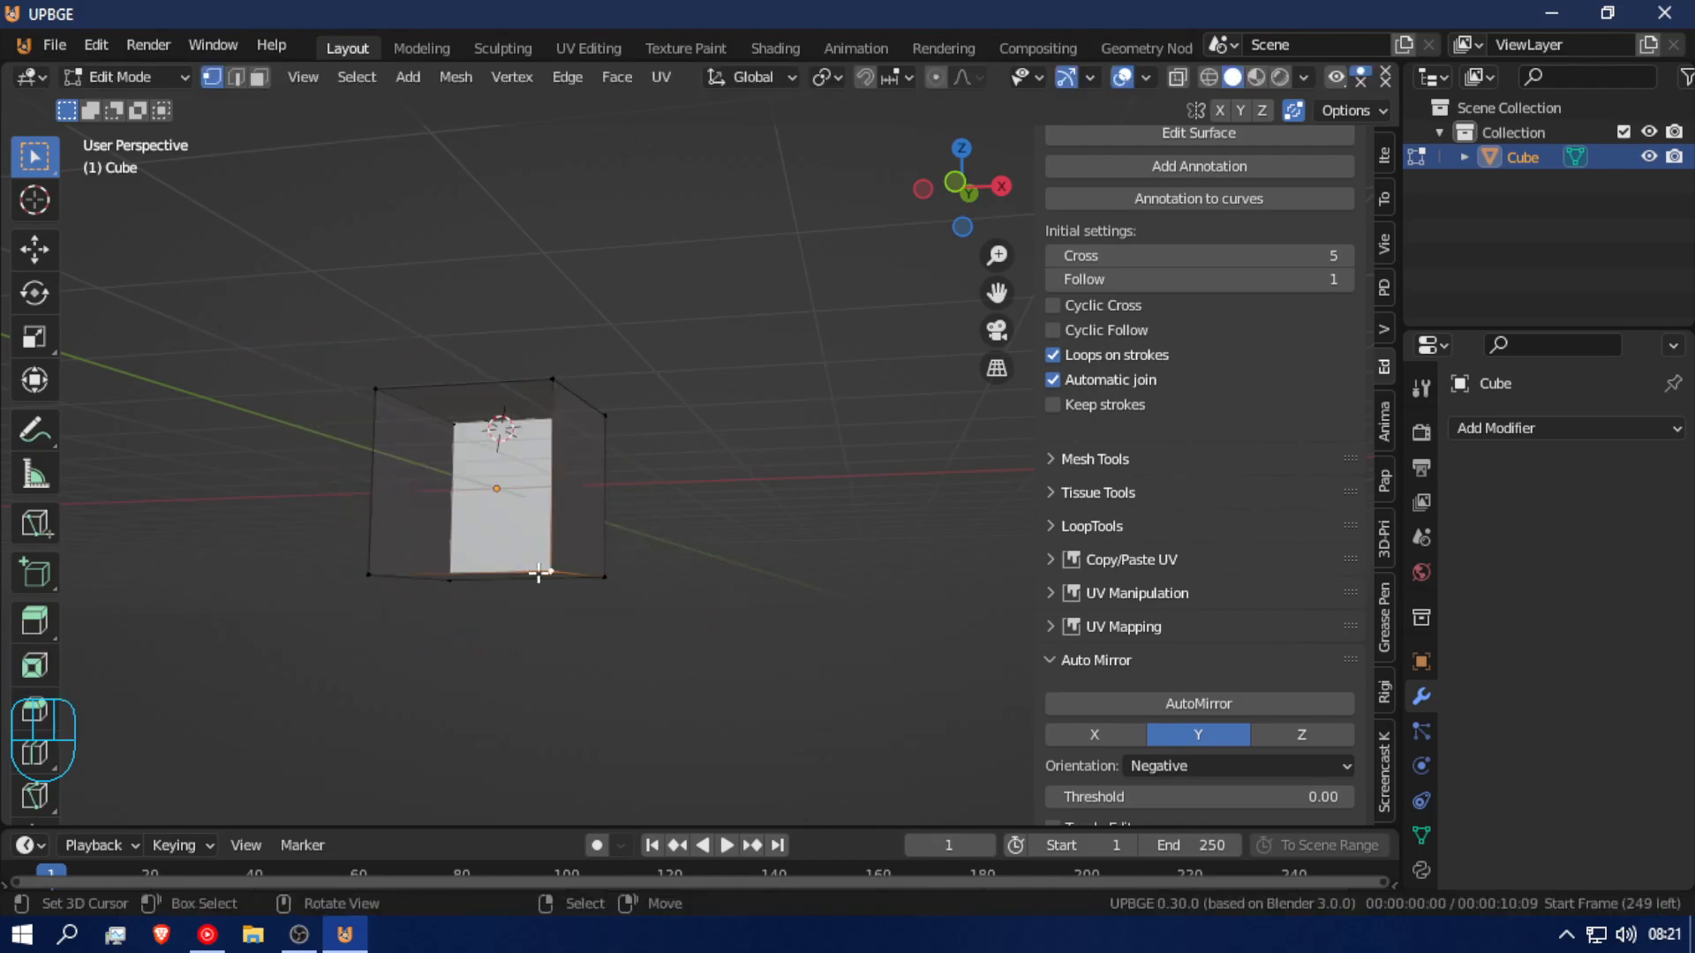
{"action": "key", "text": "ctrl+z"}
Step: Set the snap target to Vertex and move the open side's corner vertices with snapping onto the cube's corners
{"action": "left_click", "coordinate": [890, 78]}
{"action": "left_click", "coordinate": [867, 176]}
{"action": "key", "text": "g"}
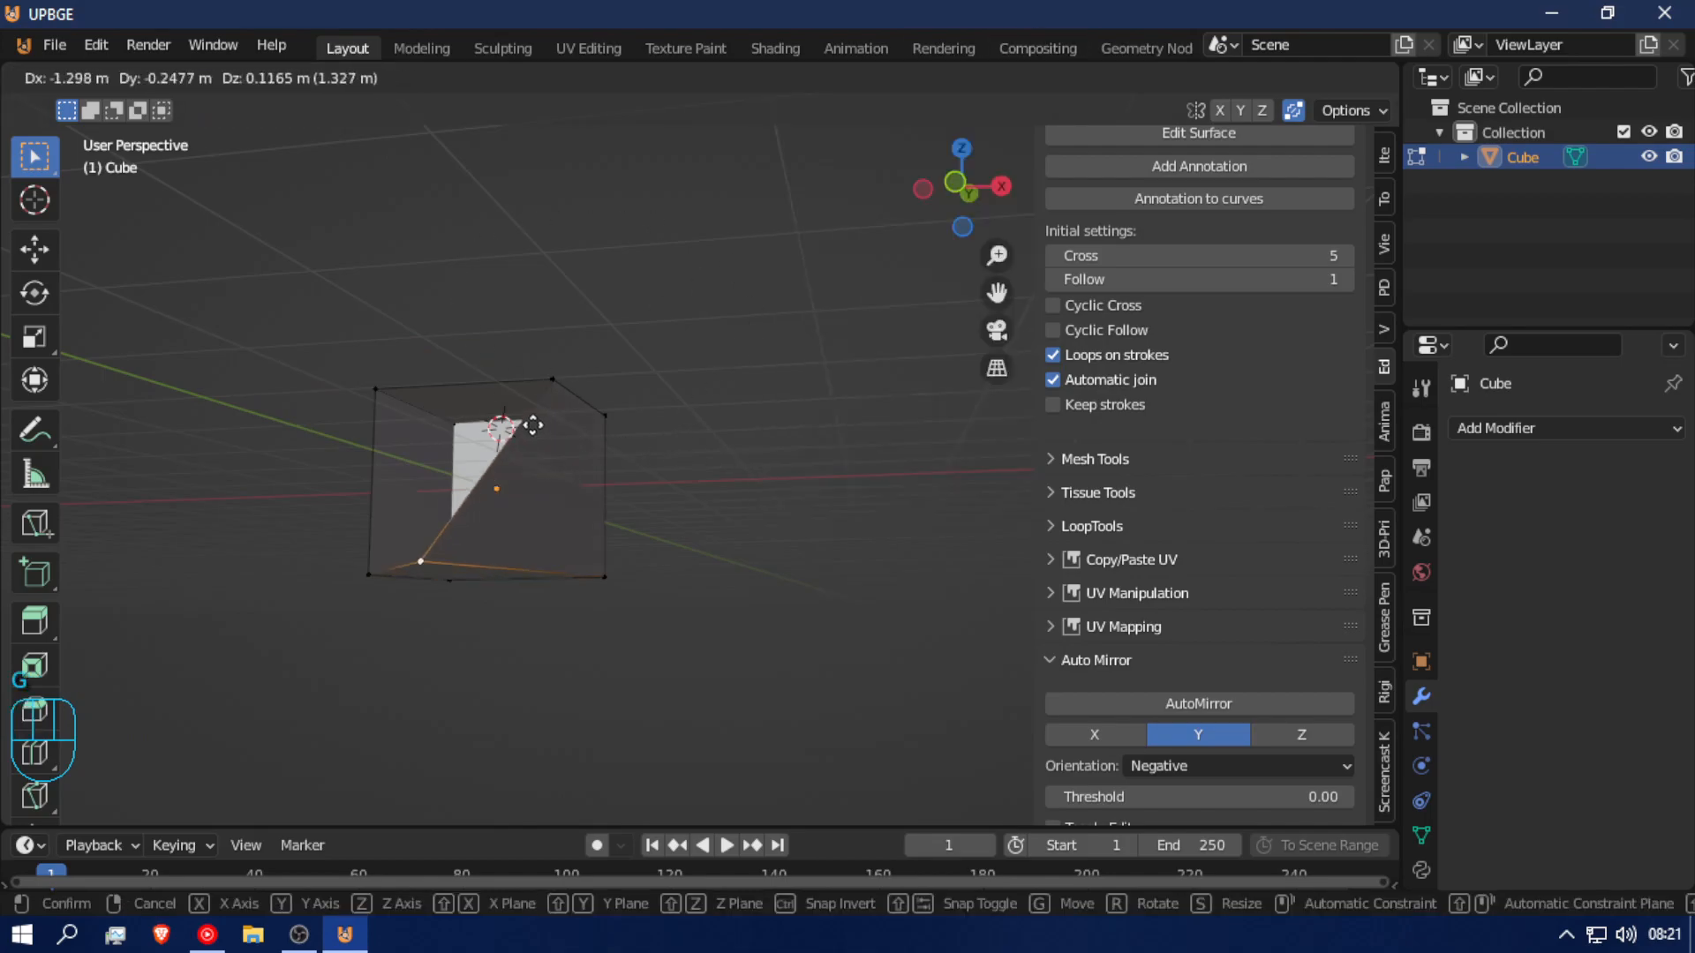
{"action": "left_click", "coordinate": [741, 528]}
{"action": "key", "text": "g"}
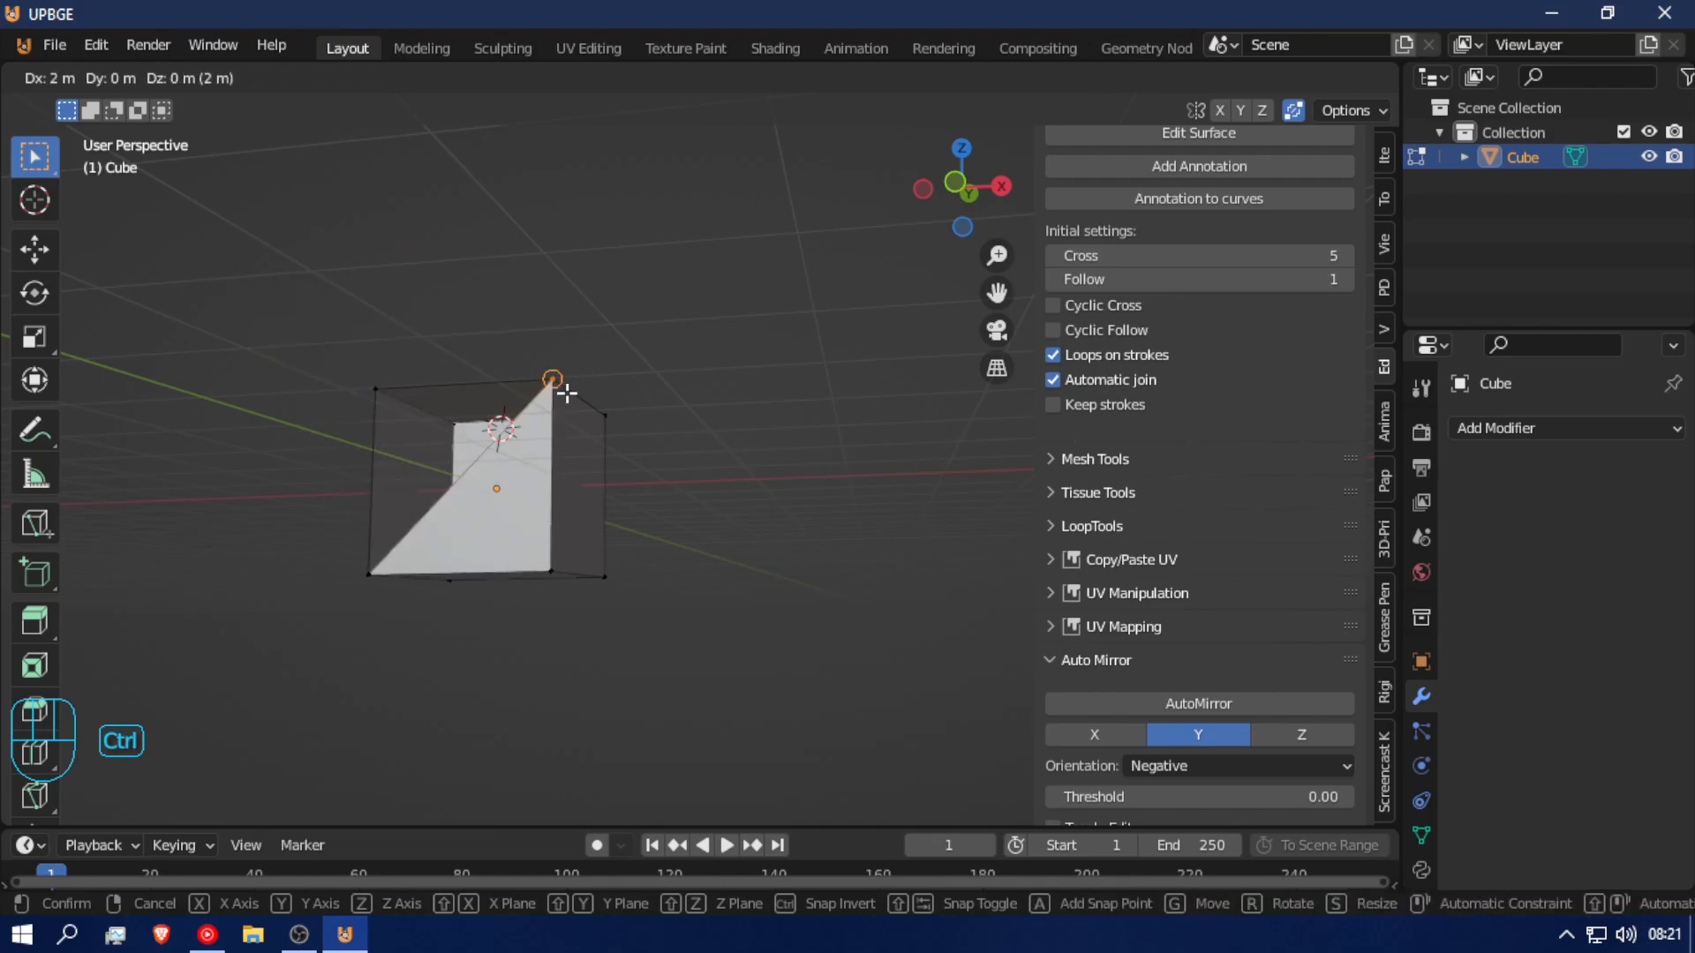
{"action": "left_click", "coordinate": [370, 388]}
Step: Check the closed cube from other sides with a cancelled trial vertex move, and switch to Object Mode
{"action": "middle_click_drag", "start_coordinate": [403, 501], "coordinate": [512, 530]}
{"action": "key", "text": "g"}
{"action": "key", "text": "g"}
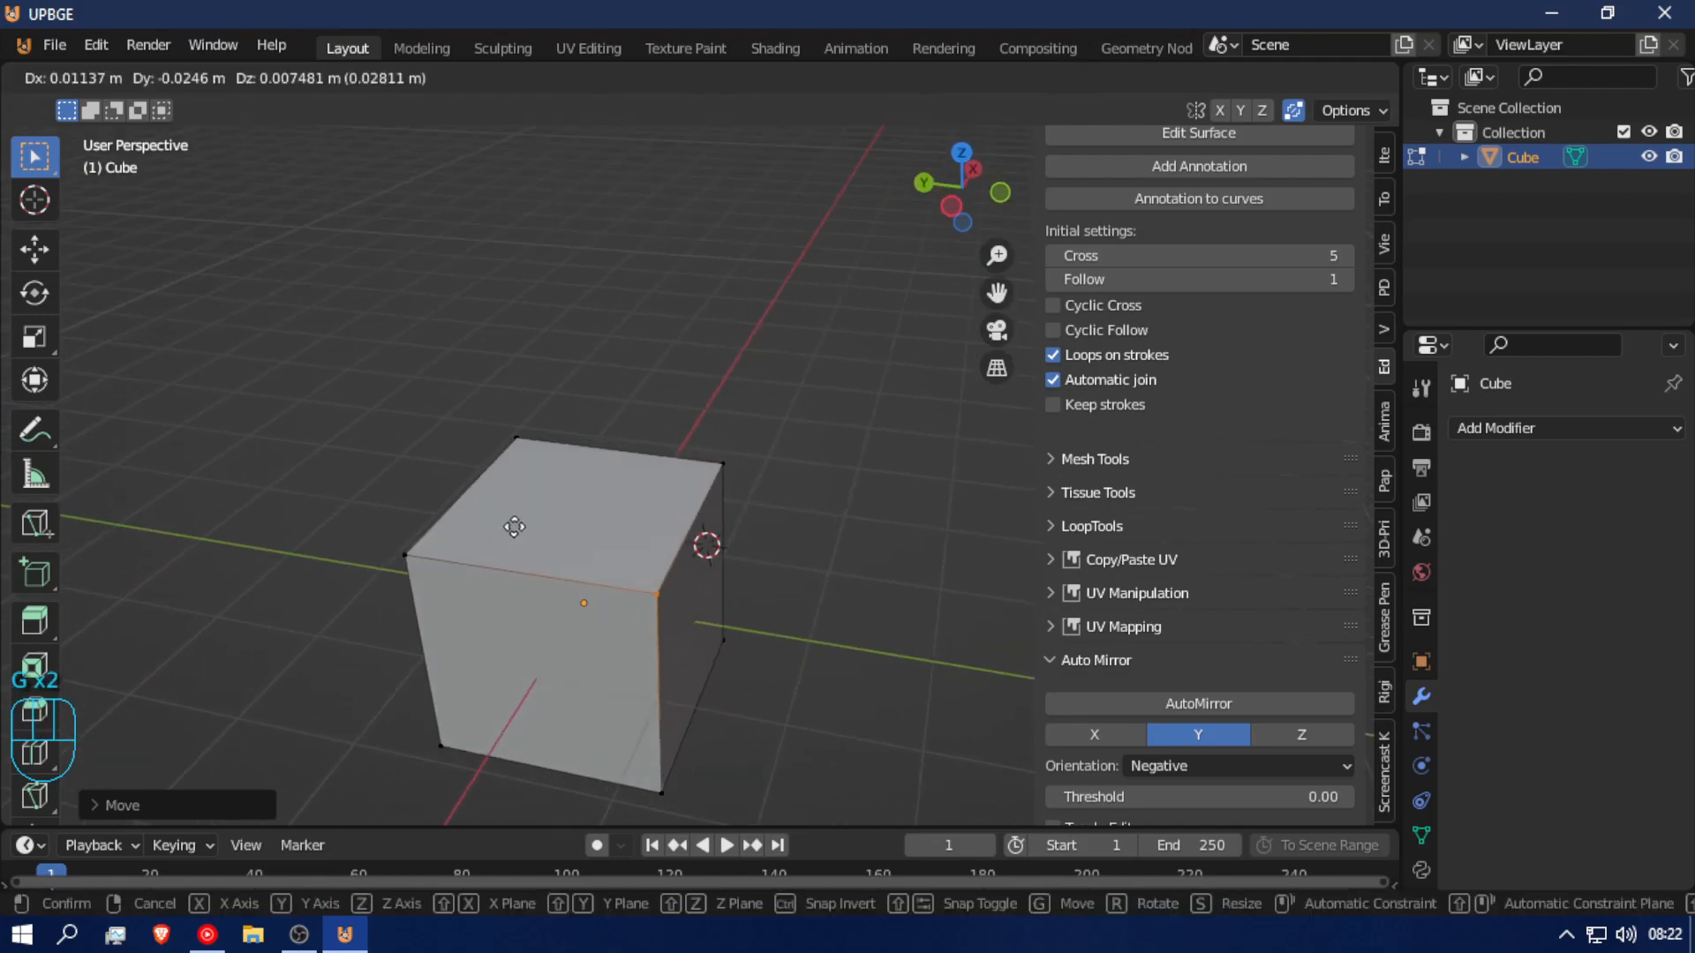
{"action": "right_click", "coordinate": [637, 504]}
{"action": "middle_click_drag", "start_coordinate": [639, 503], "coordinate": [510, 475]}
{"action": "key", "text": "Tab"}
{"action": "scroll", "coordinate": [507, 475], "scroll_direction": "down", "scroll_amount": 4}
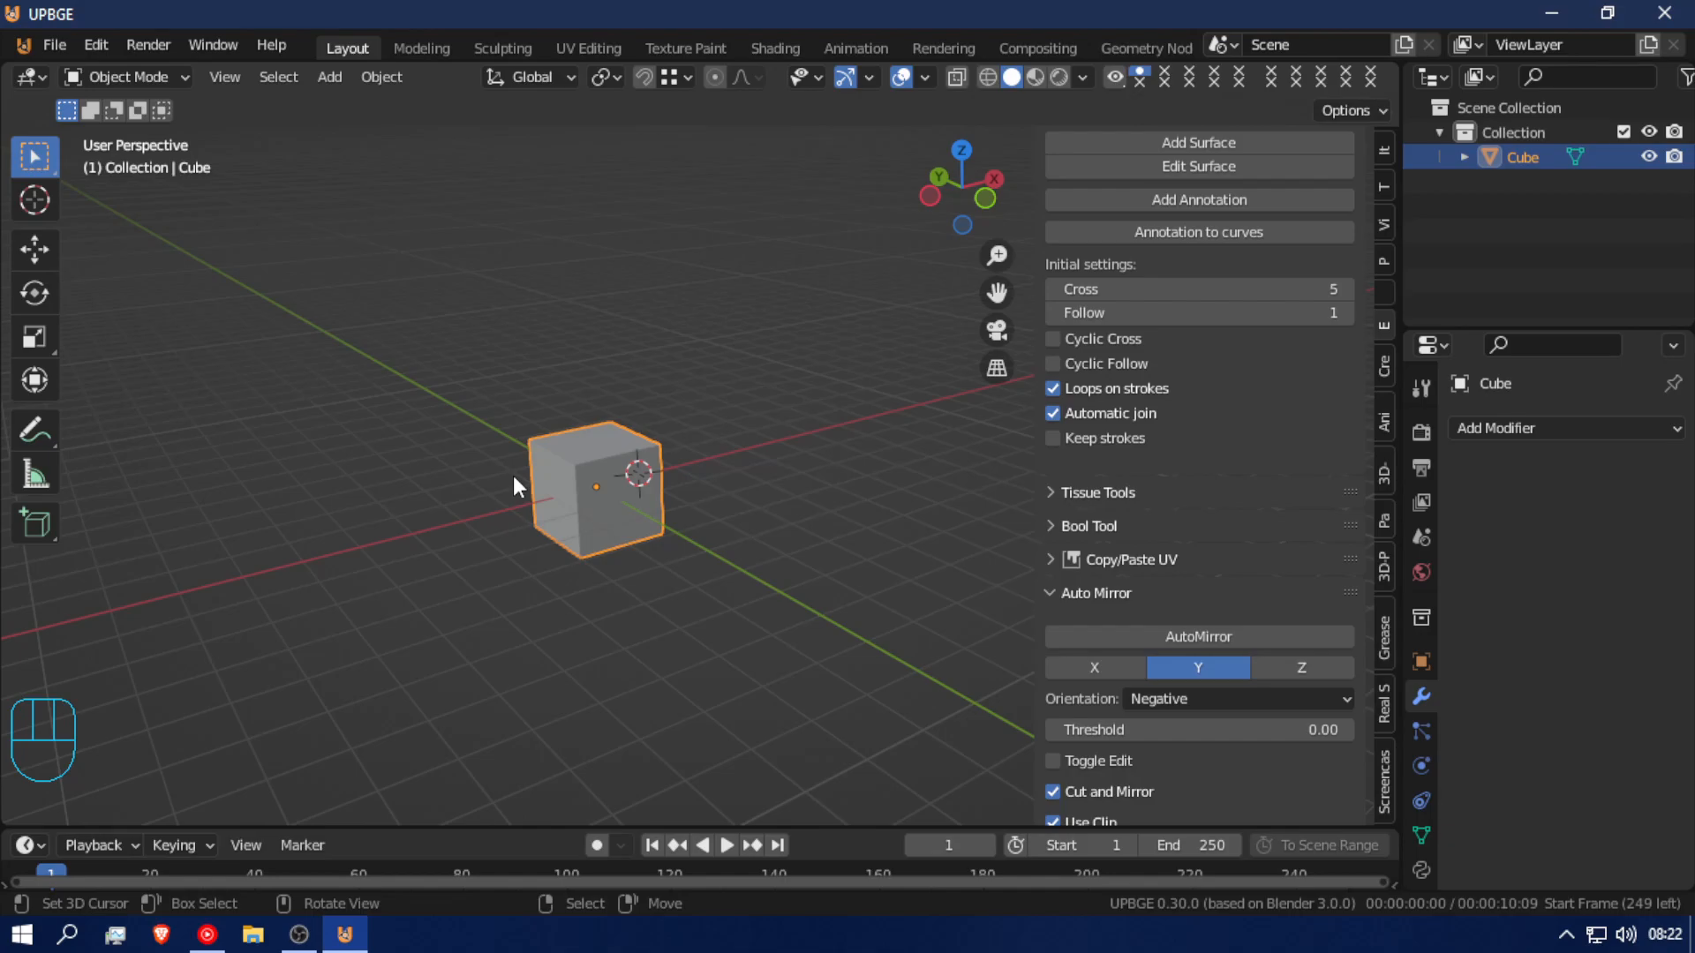
Step: Move the whole cube mesh away from its origin in Edit Mode, and return to Object Mode
{"action": "middle_click_drag", "start_coordinate": [639, 658], "coordinate": [652, 545]}
{"action": "key", "text": "Tab"}
{"action": "key", "text": "a"}
{"action": "key", "text": "a"}
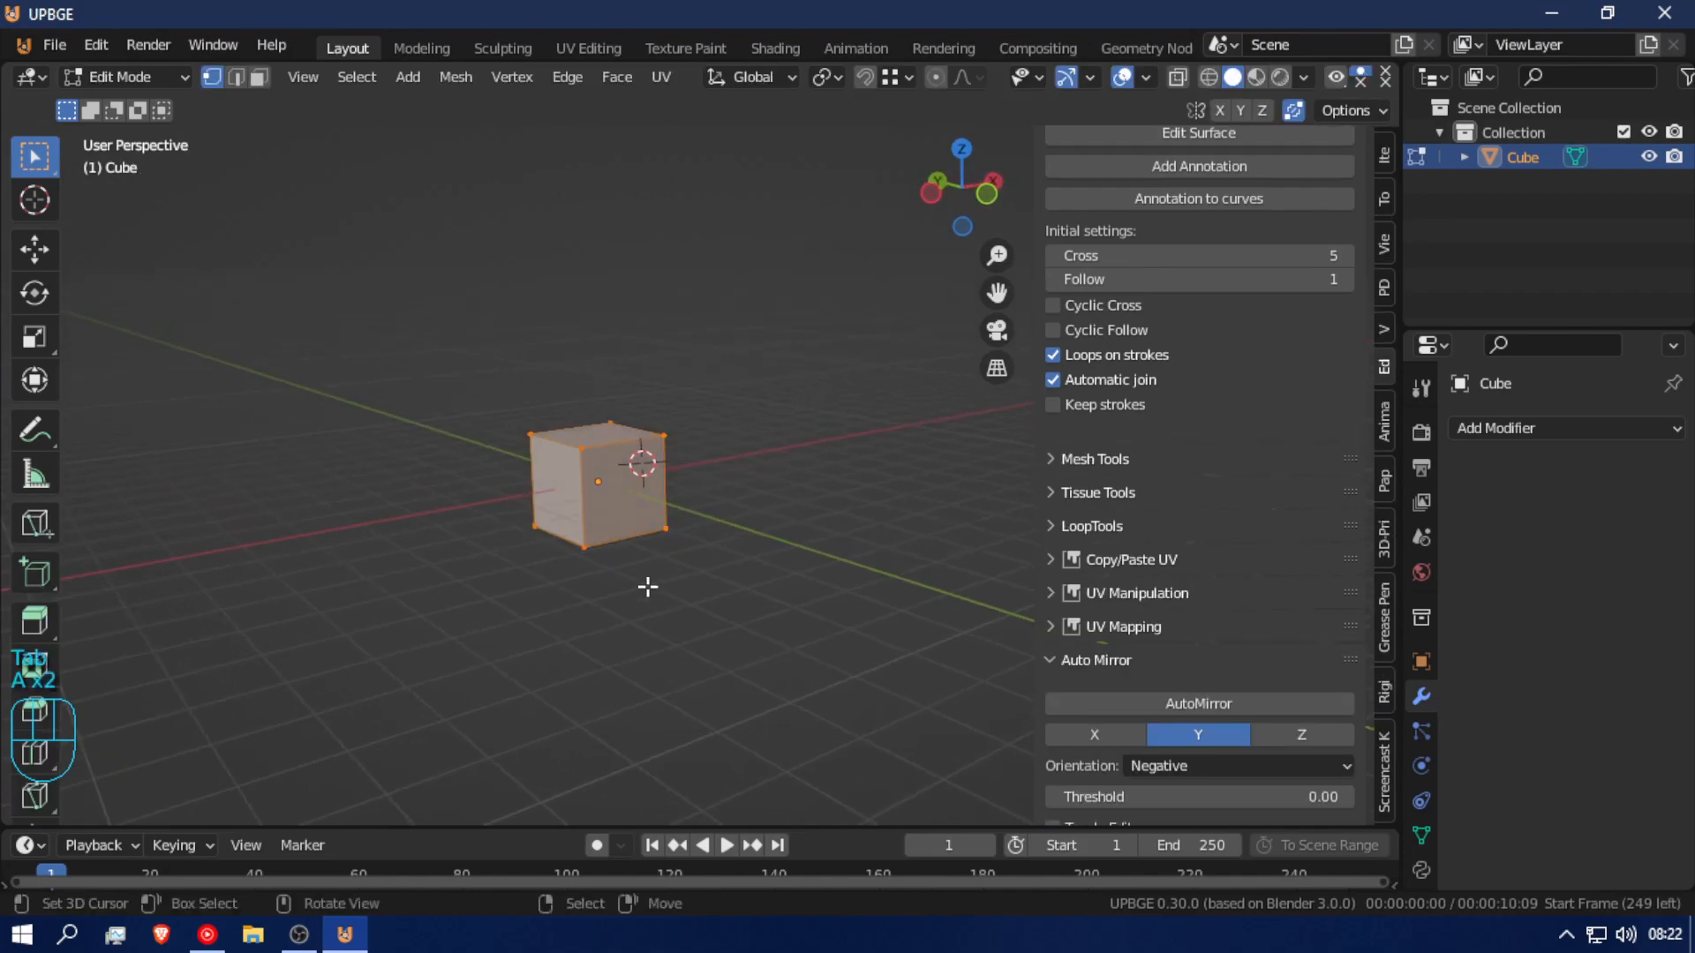
{"action": "key", "text": "g"}
{"action": "left_click", "coordinate": [877, 361]}
{"action": "key", "text": "g"}
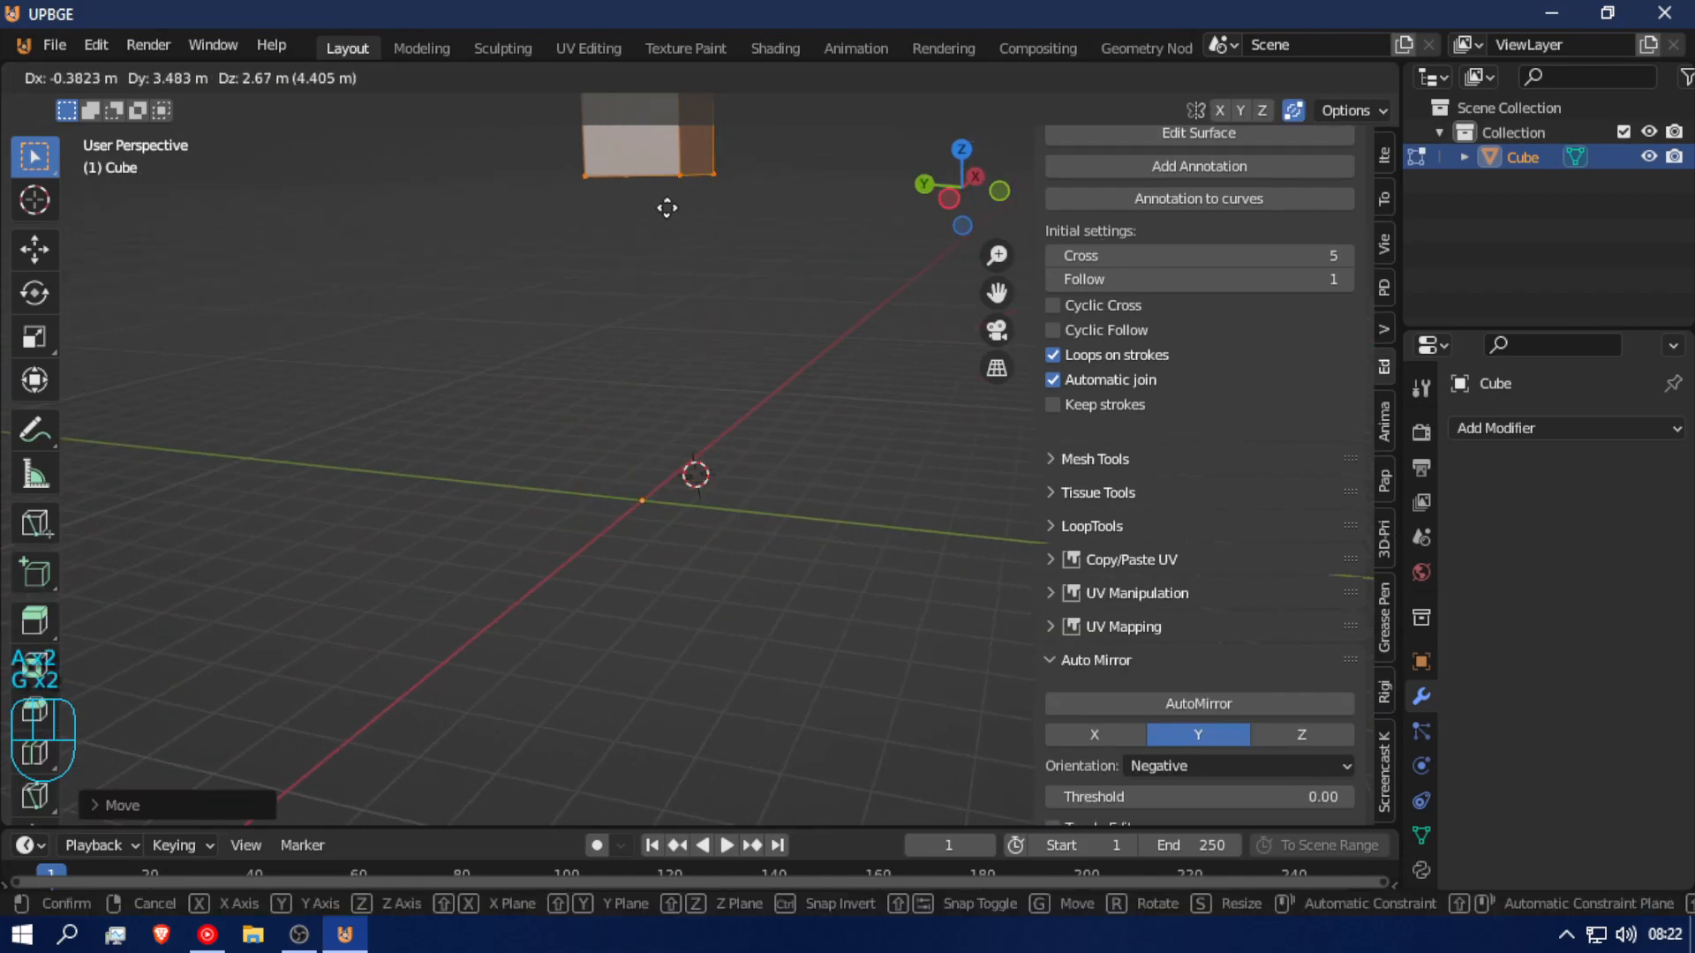
{"action": "left_click", "coordinate": [574, 178]}
{"action": "middle_click_drag", "start_coordinate": [701, 211], "coordinate": [617, 241]}
{"action": "key", "text": "g"}
{"action": "left_click", "coordinate": [453, 276]}
{"action": "key", "text": "Tab"}
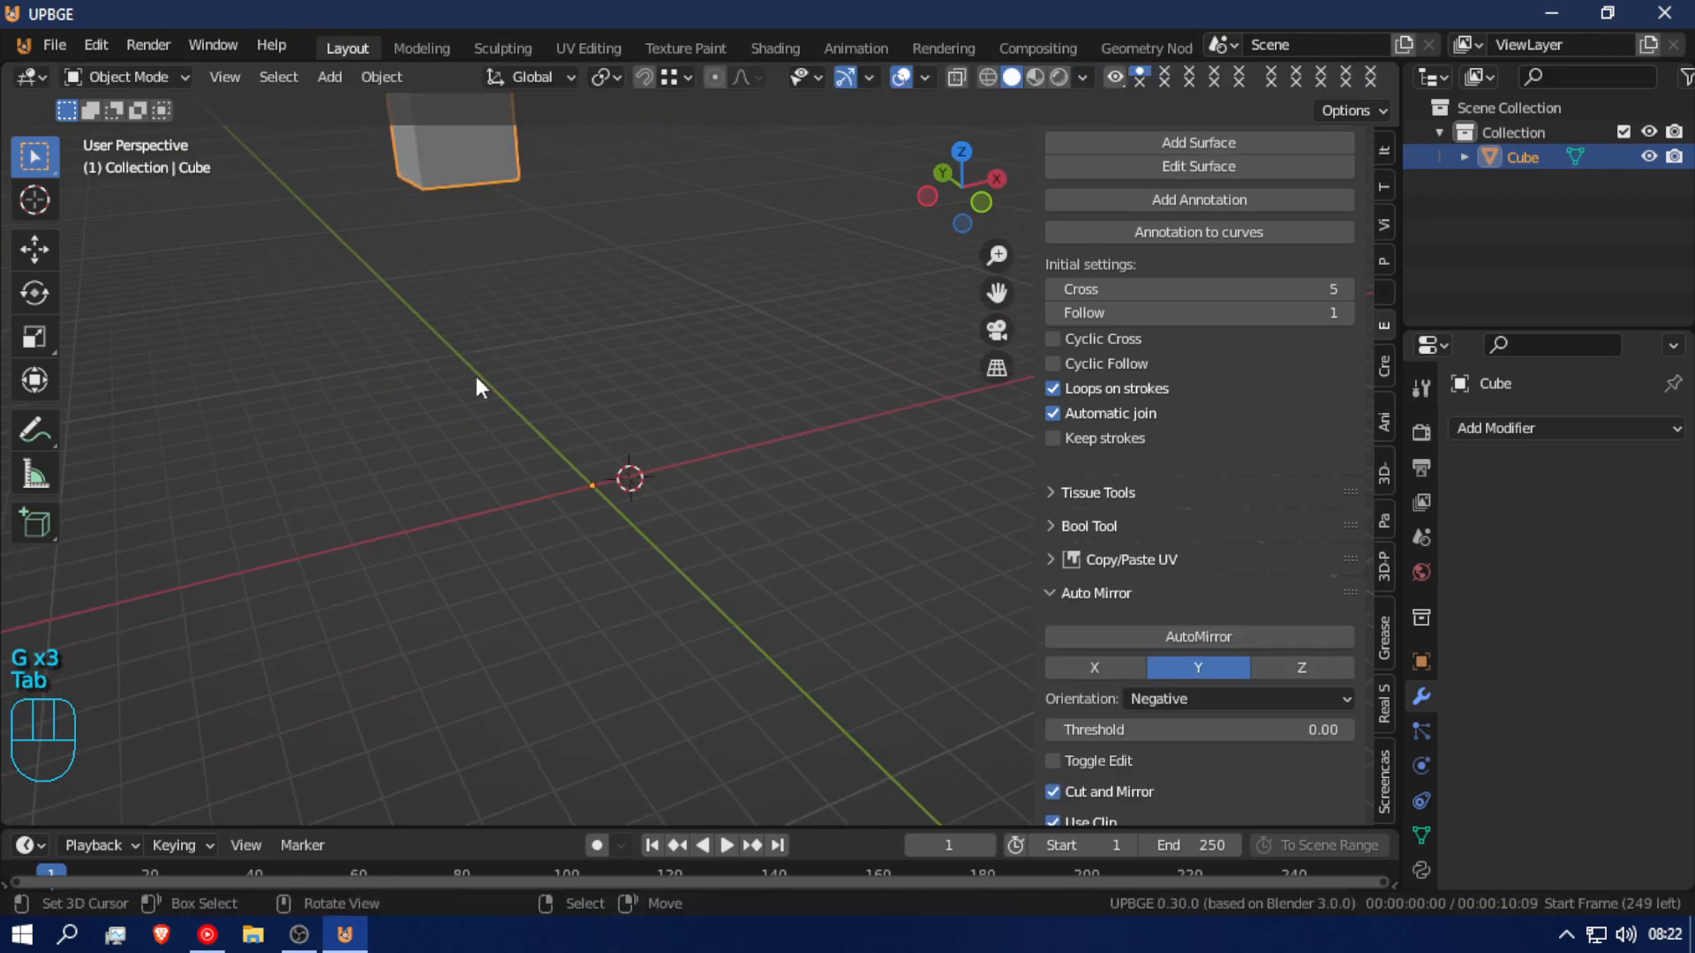
Step: Move the cube object about 8.74 m along the global X axis
{"action": "key", "text": "g"}
{"action": "right_click", "coordinate": [473, 363]}
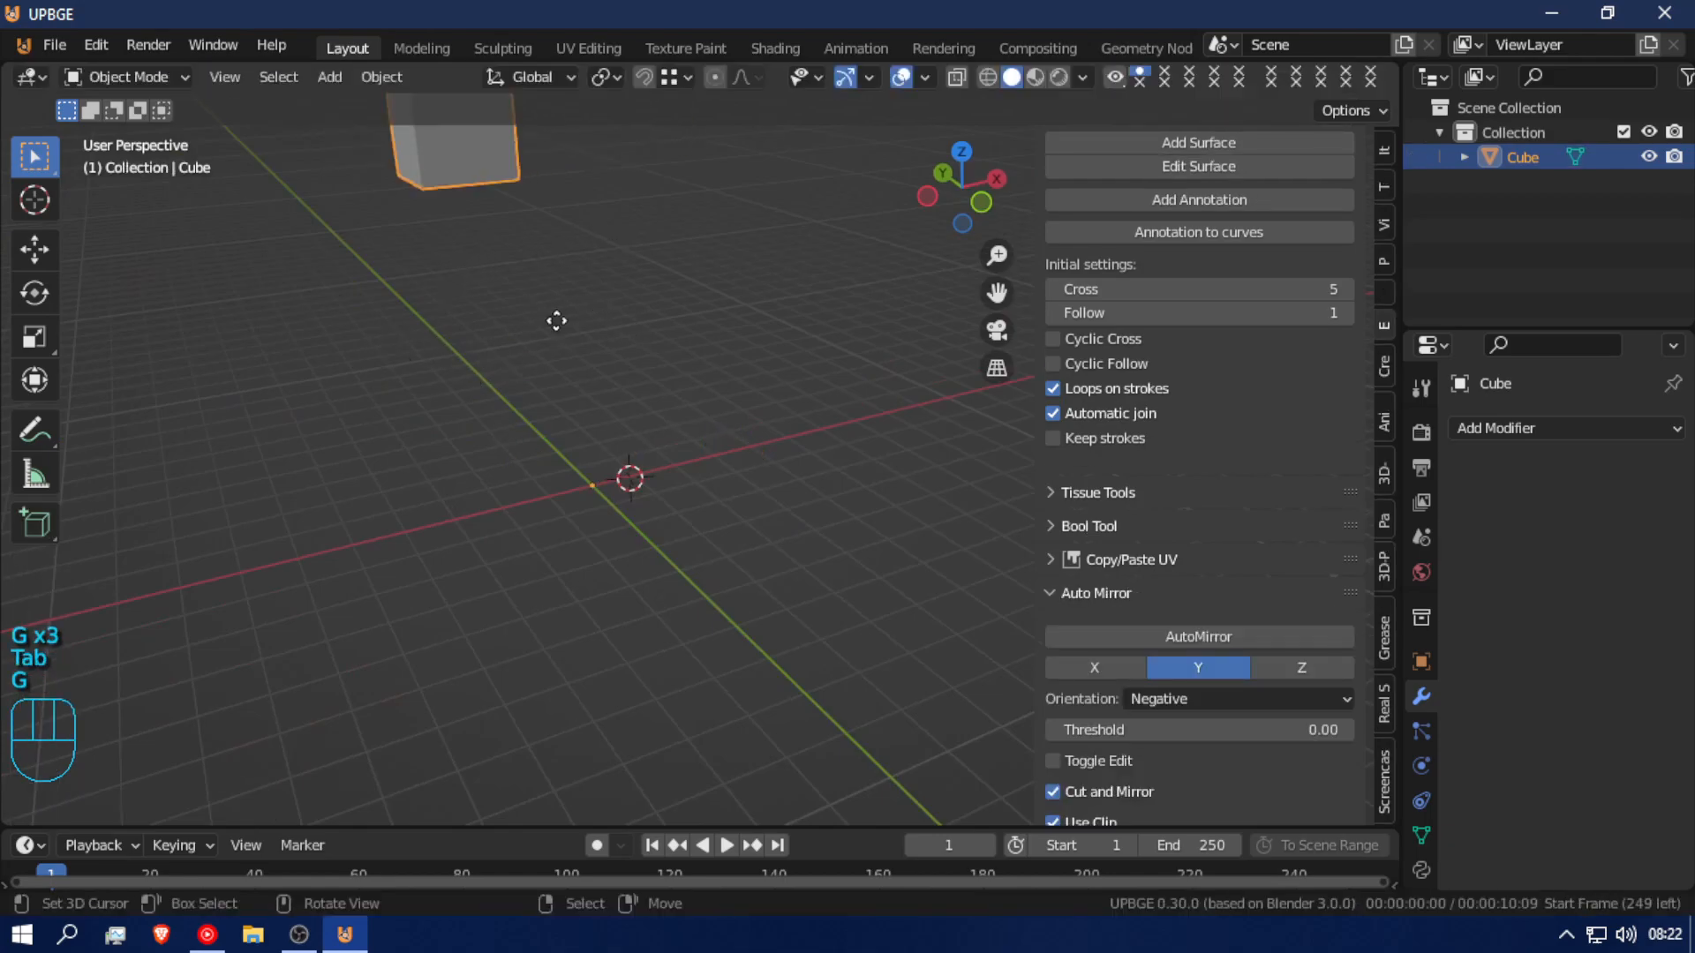
{"action": "key", "text": "g"}
{"action": "middle_click_drag", "start_coordinate": [529, 374], "coordinate": [887, 333]}
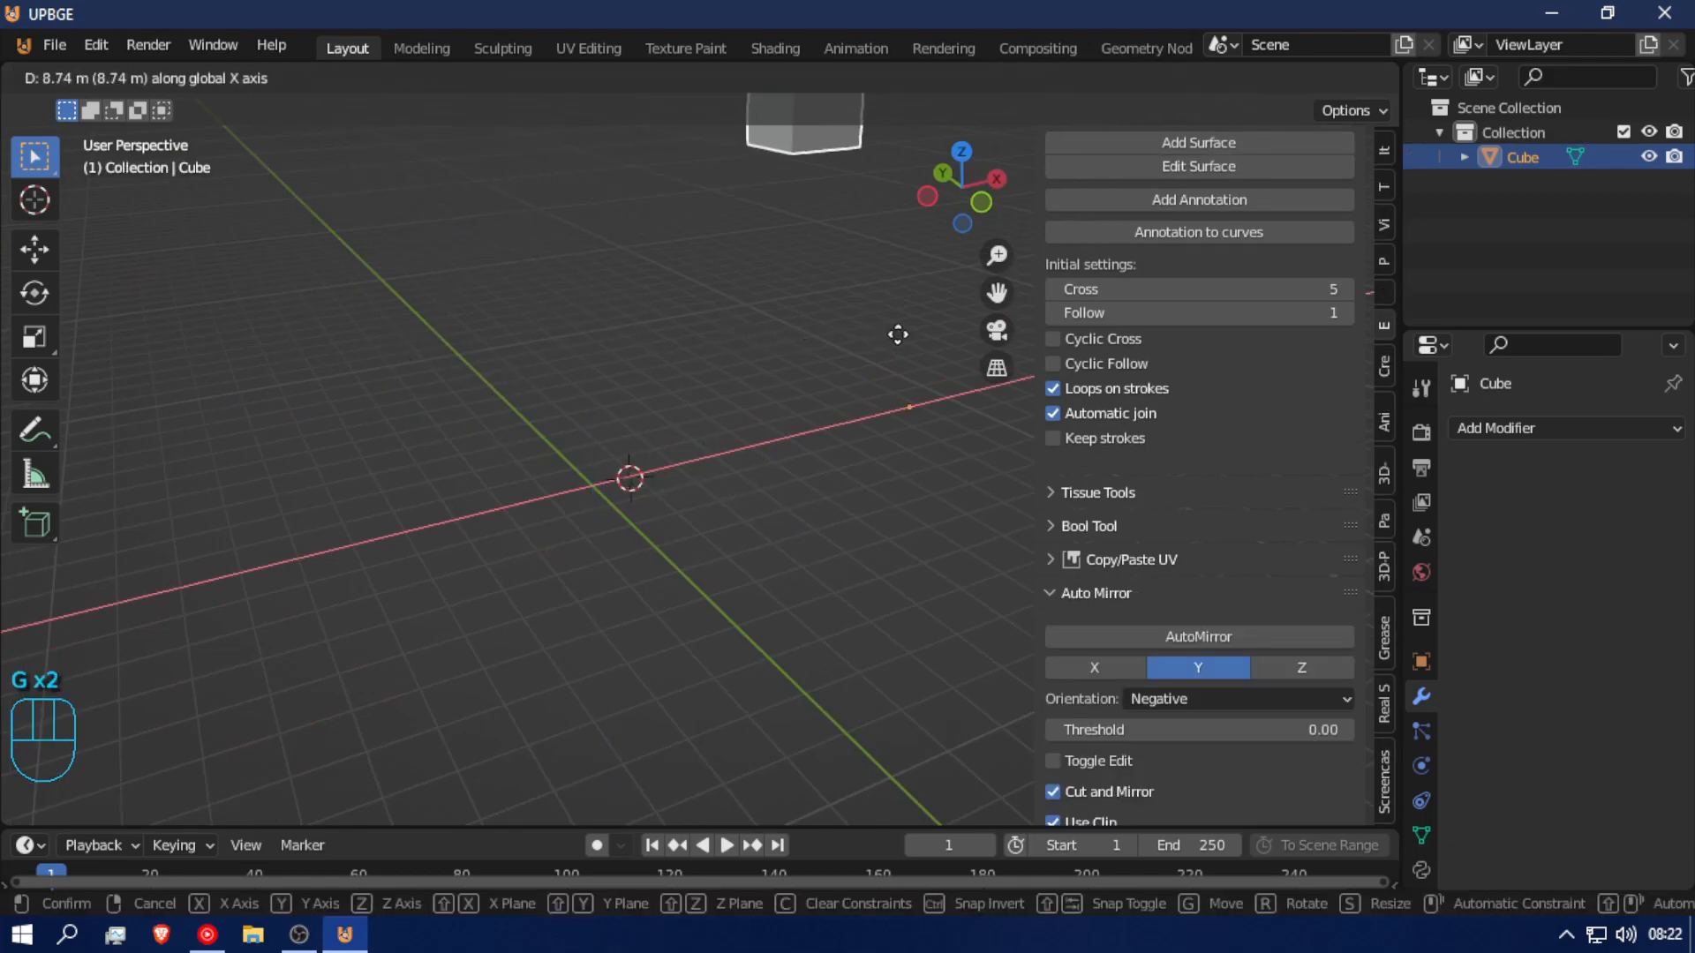
{"action": "left_click", "coordinate": [897, 334]}
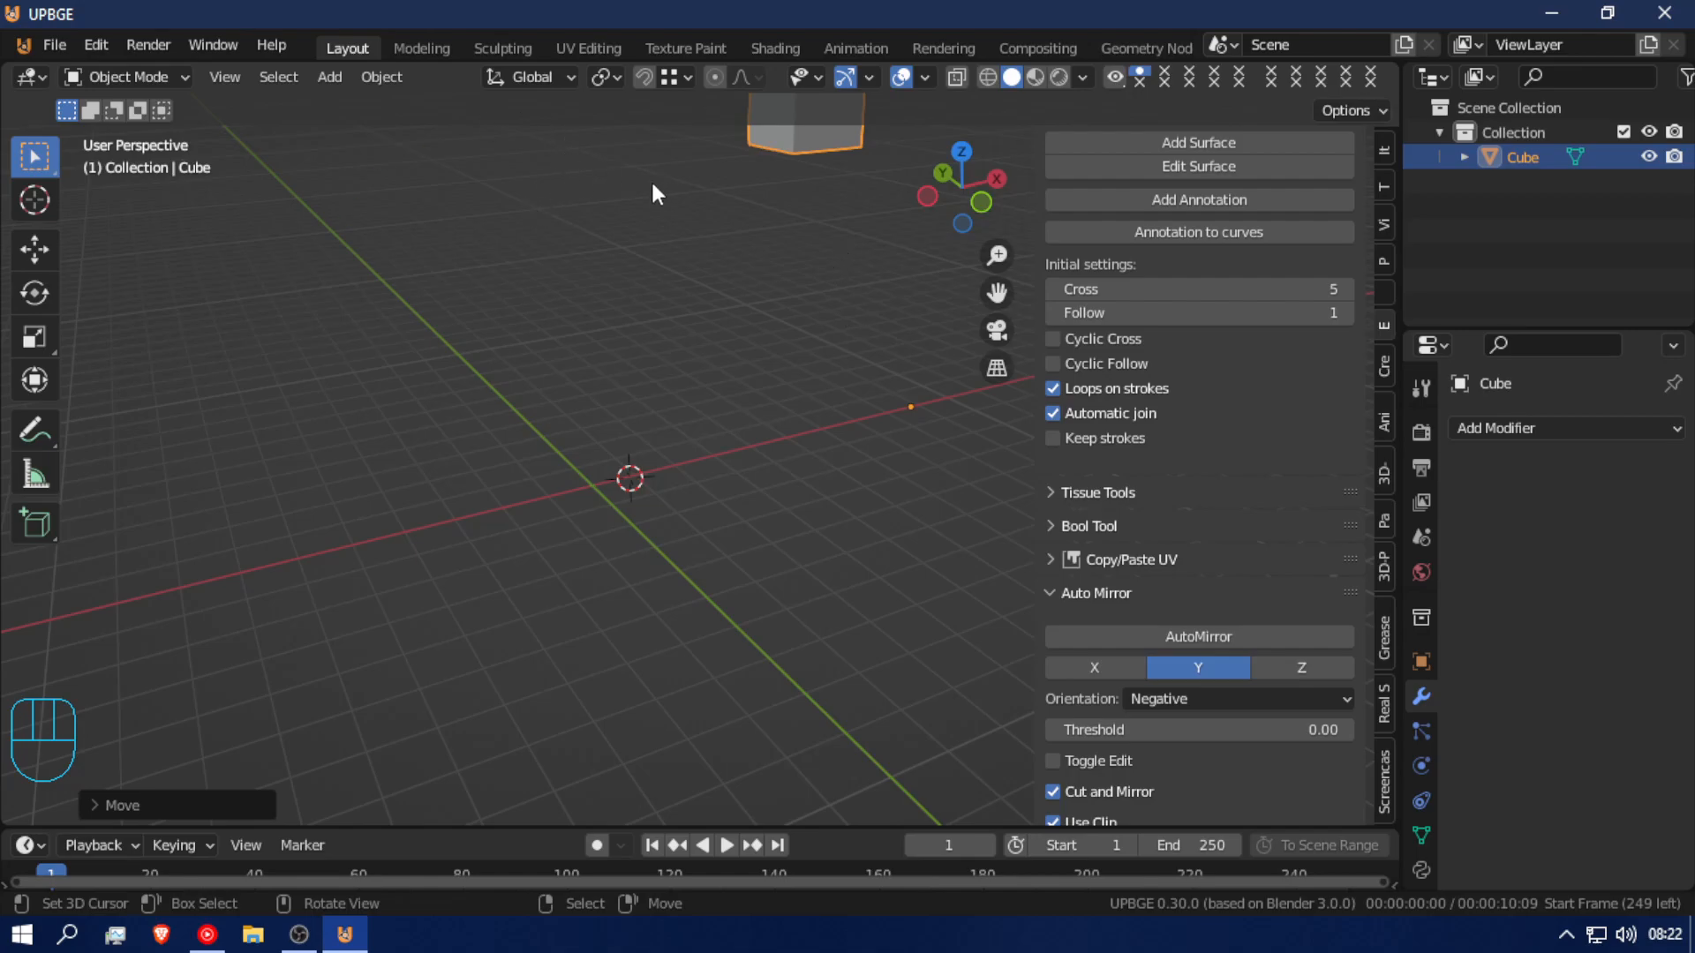
Step: Reset the 3D cursor to the world origin and clear the cube object's location
{"action": "key", "text": "shift+c"}
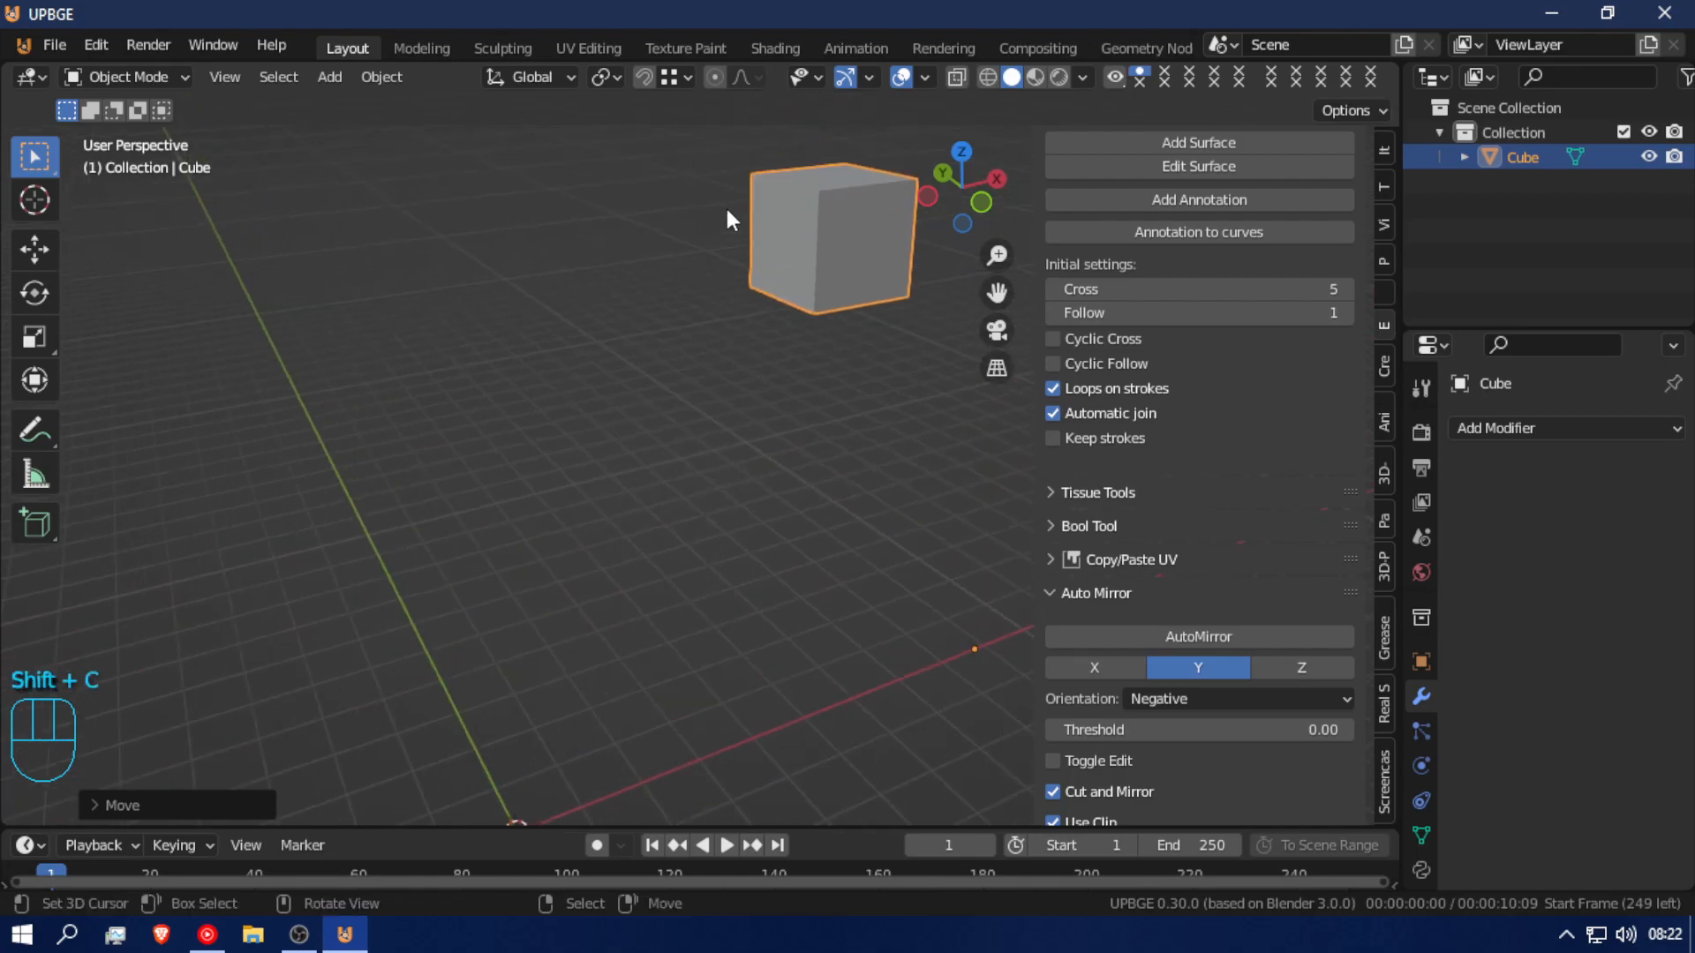
{"action": "scroll", "coordinate": [624, 492], "scroll_direction": "down", "scroll_amount": 5}
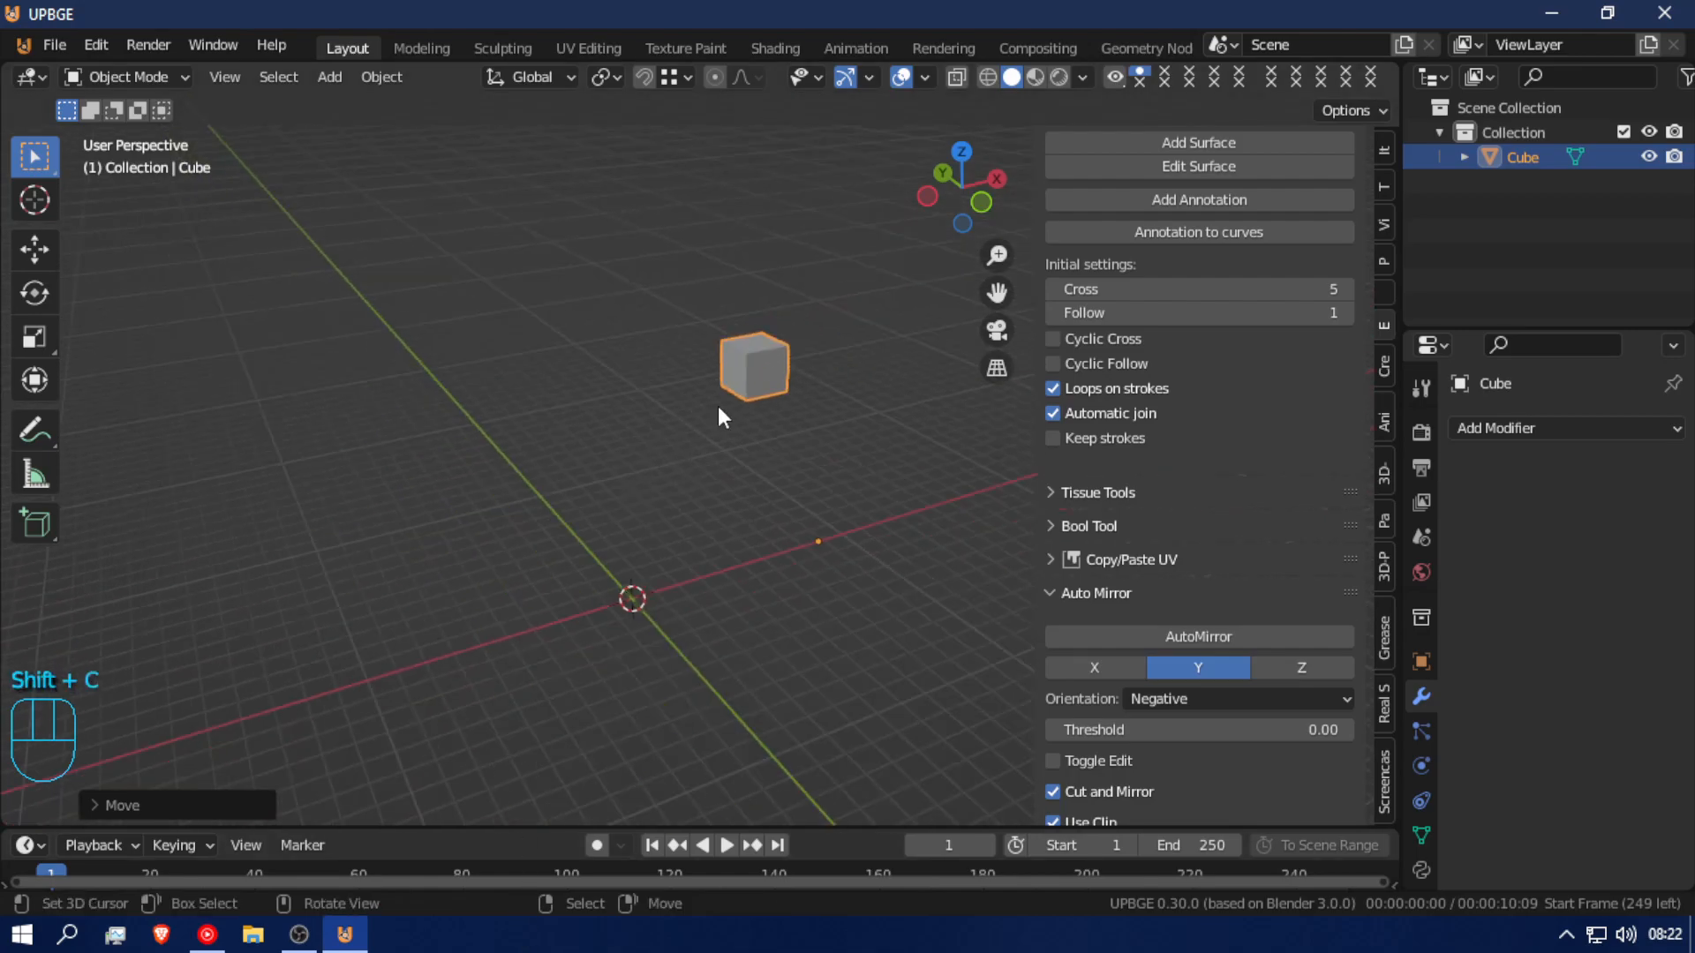
{"action": "key", "text": "alt+g"}
{"action": "middle_click_drag", "start_coordinate": [575, 537], "coordinate": [627, 380]}
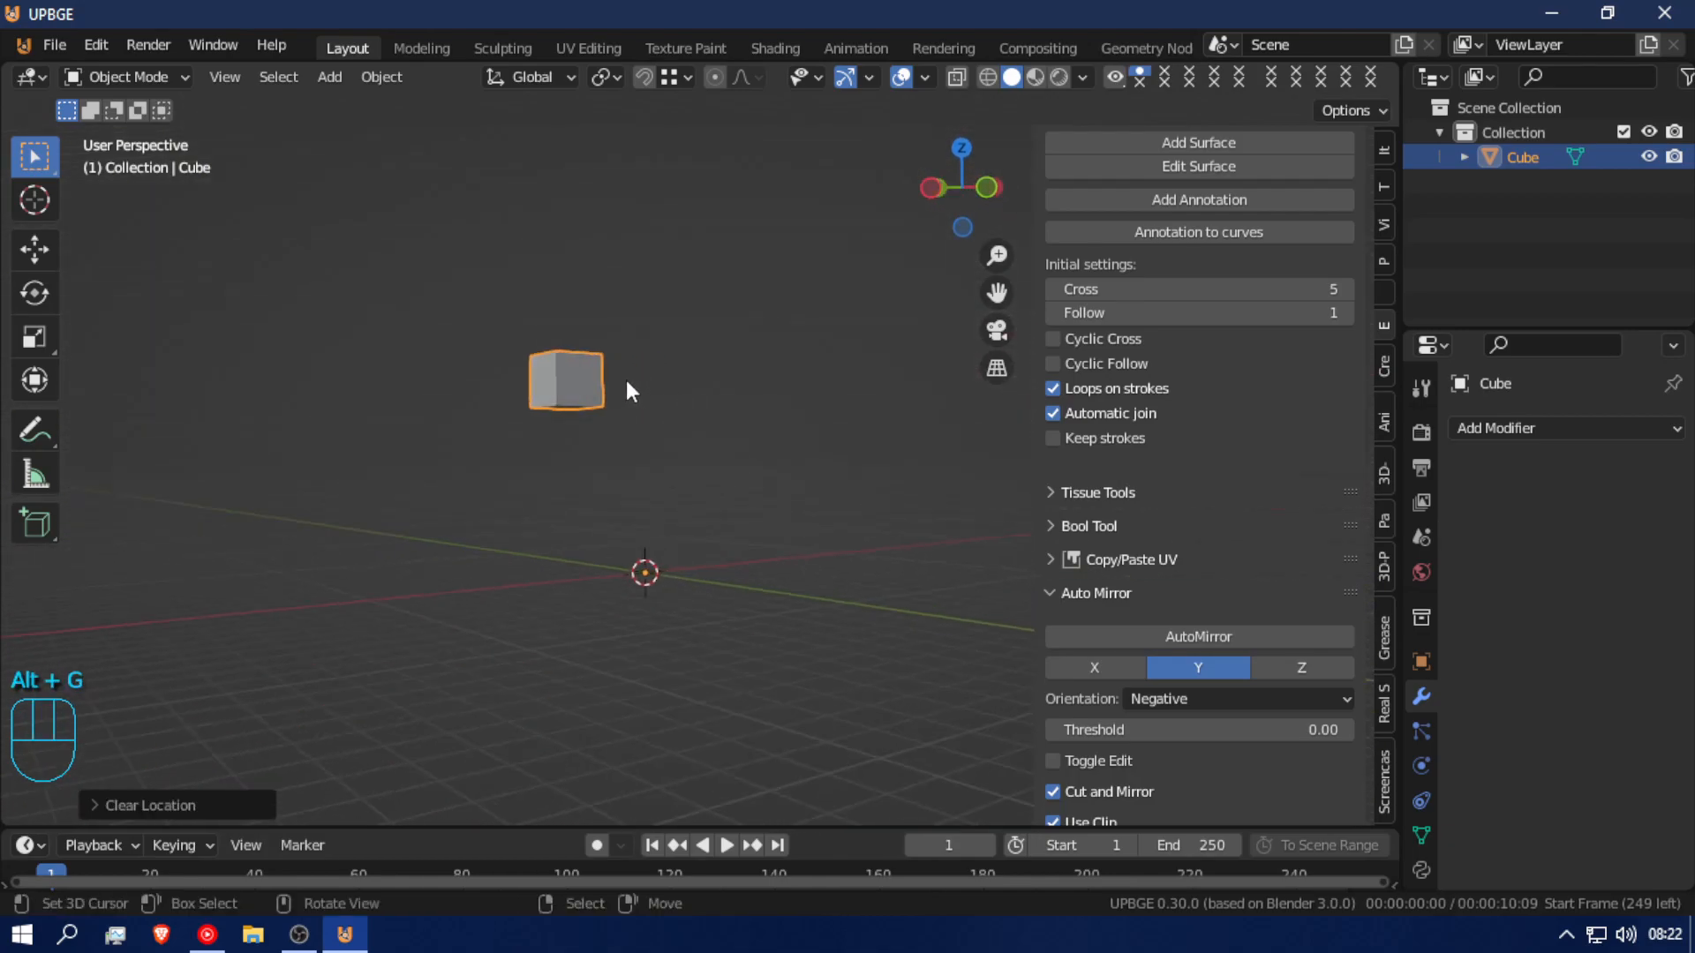
Step: Set the cube's origin to its geometry and clear its location to centre it on the world origin
{"action": "key", "text": "w"}
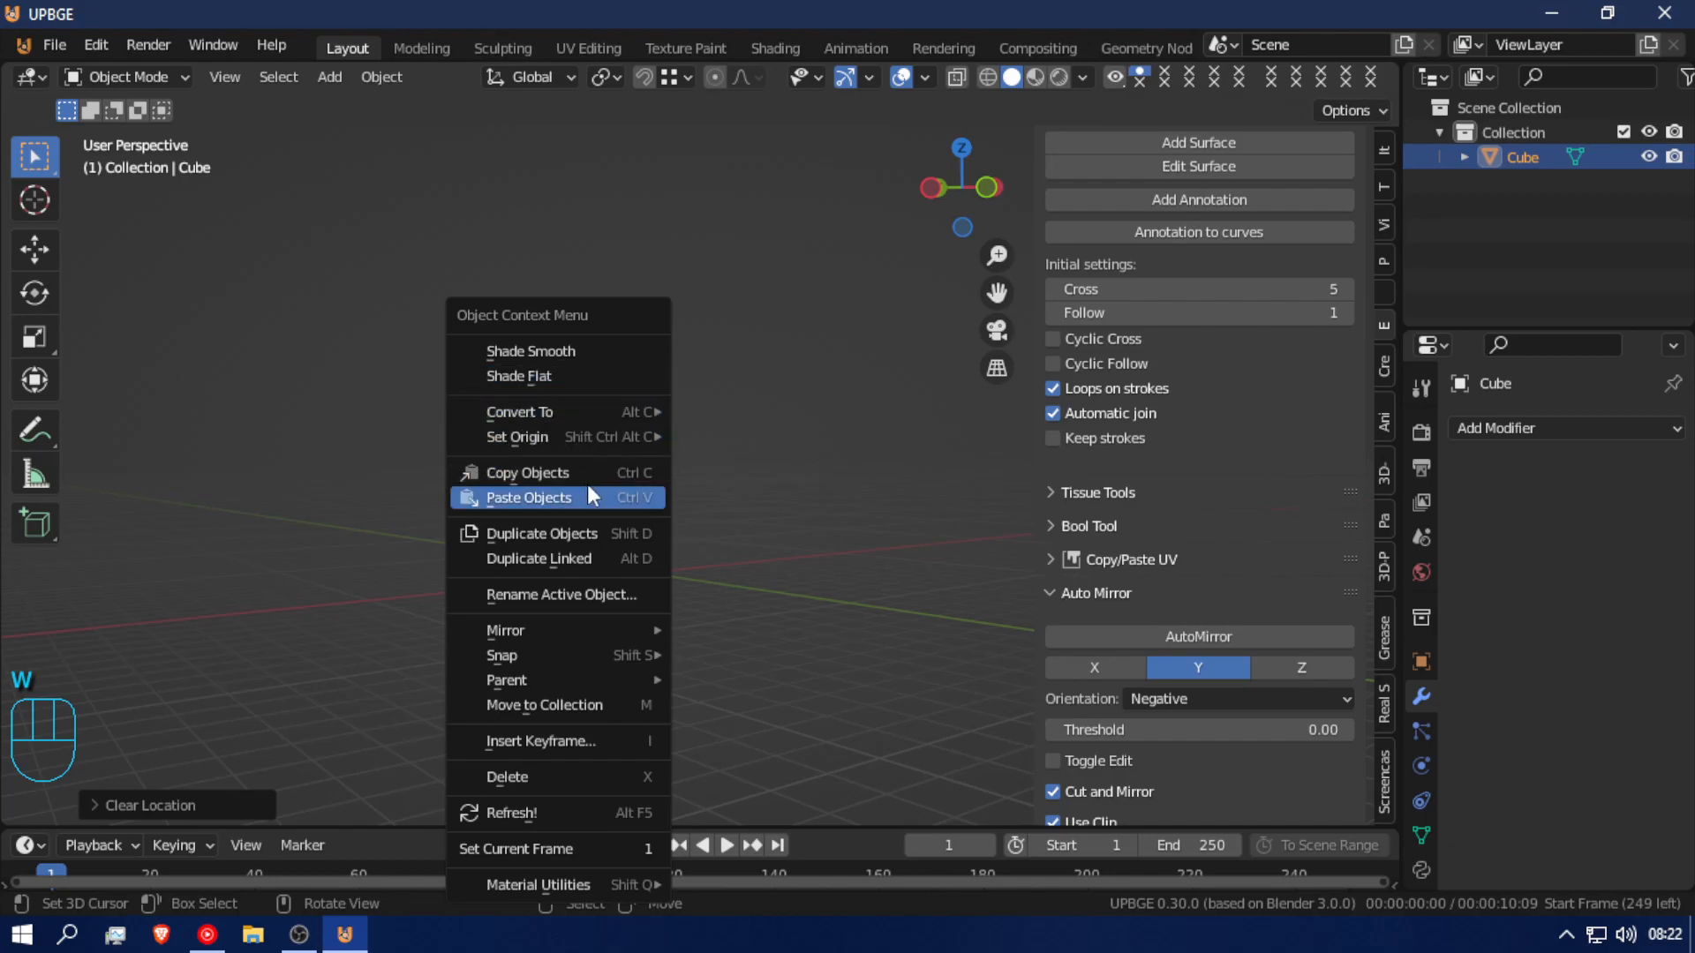
{"action": "mouse_move", "coordinate": [627, 440]}
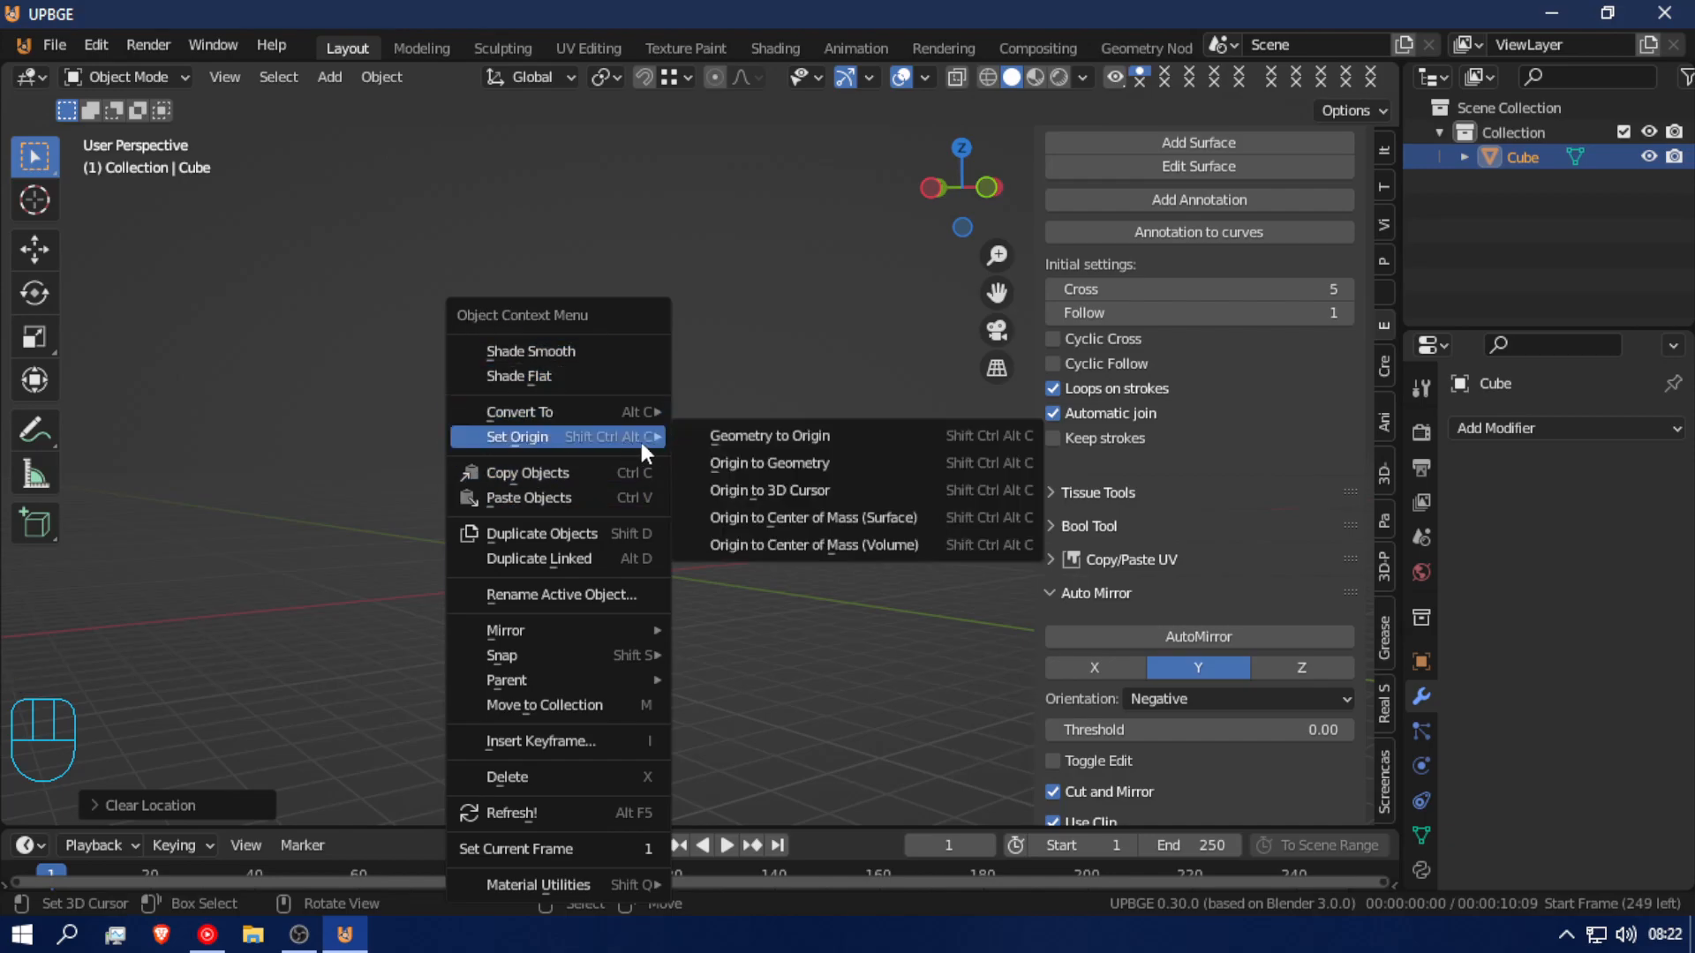
{"action": "left_click", "coordinate": [888, 462]}
{"action": "middle_click_drag", "start_coordinate": [914, 479], "coordinate": [711, 486]}
{"action": "key", "text": "alt+g"}
{"action": "mouse_move", "coordinate": [555, 706]}
{"action": "middle_mouse_down"}
{"action": "mouse_move", "coordinate": [764, 722]}
{"action": "mouse_move", "coordinate": [545, 722]}
{"action": "middle_mouse_up"}
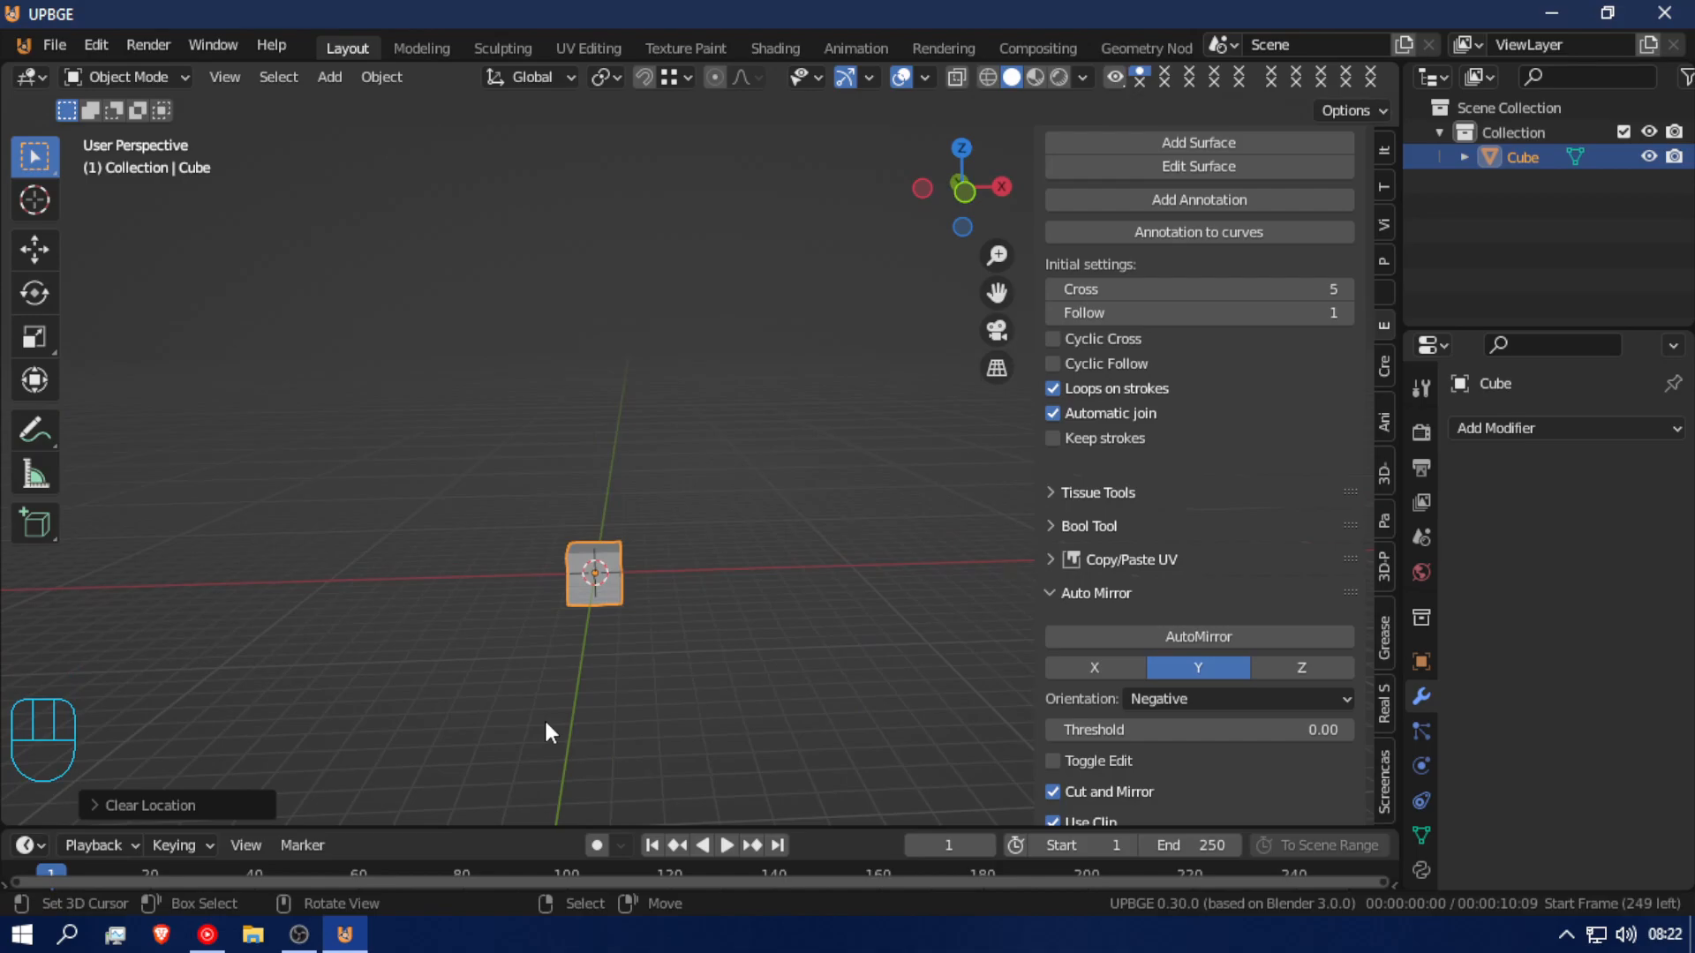
Step: Try scaling the whole cube mesh along the global Z axis in Edit Mode, and cancel the scaling
{"action": "middle_click_drag", "start_coordinate": [538, 668], "coordinate": [489, 587]}
{"action": "key", "text": "Tab"}
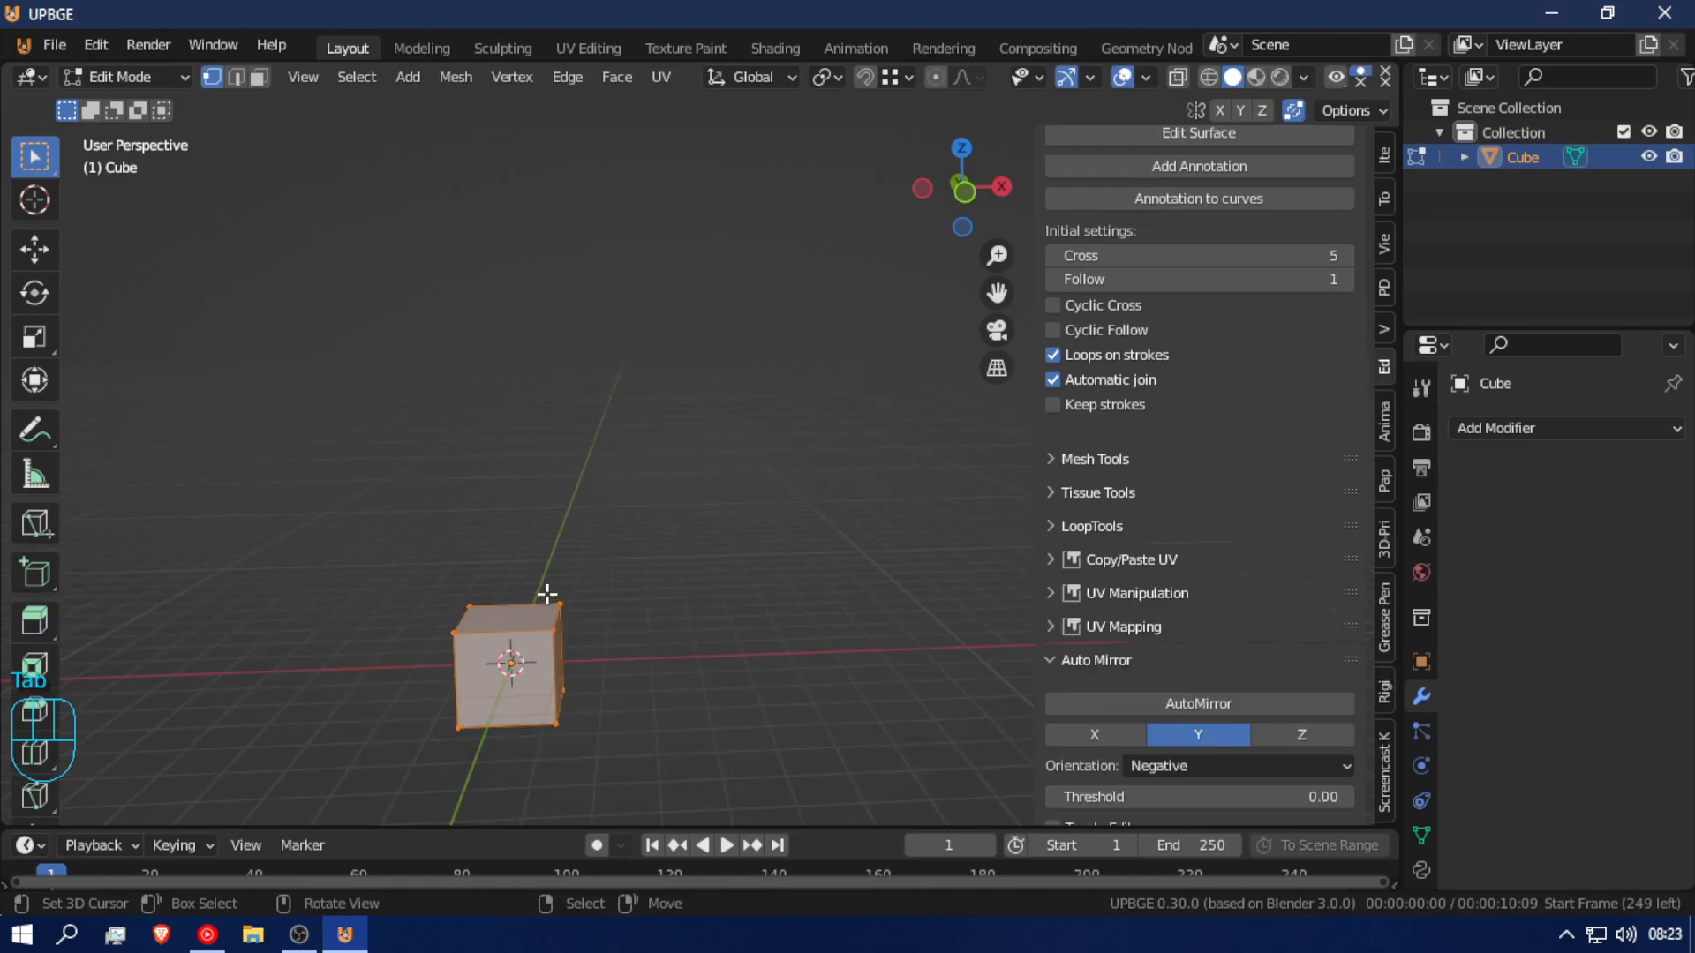
{"action": "key", "text": "s"}
{"action": "key", "text": "z"}
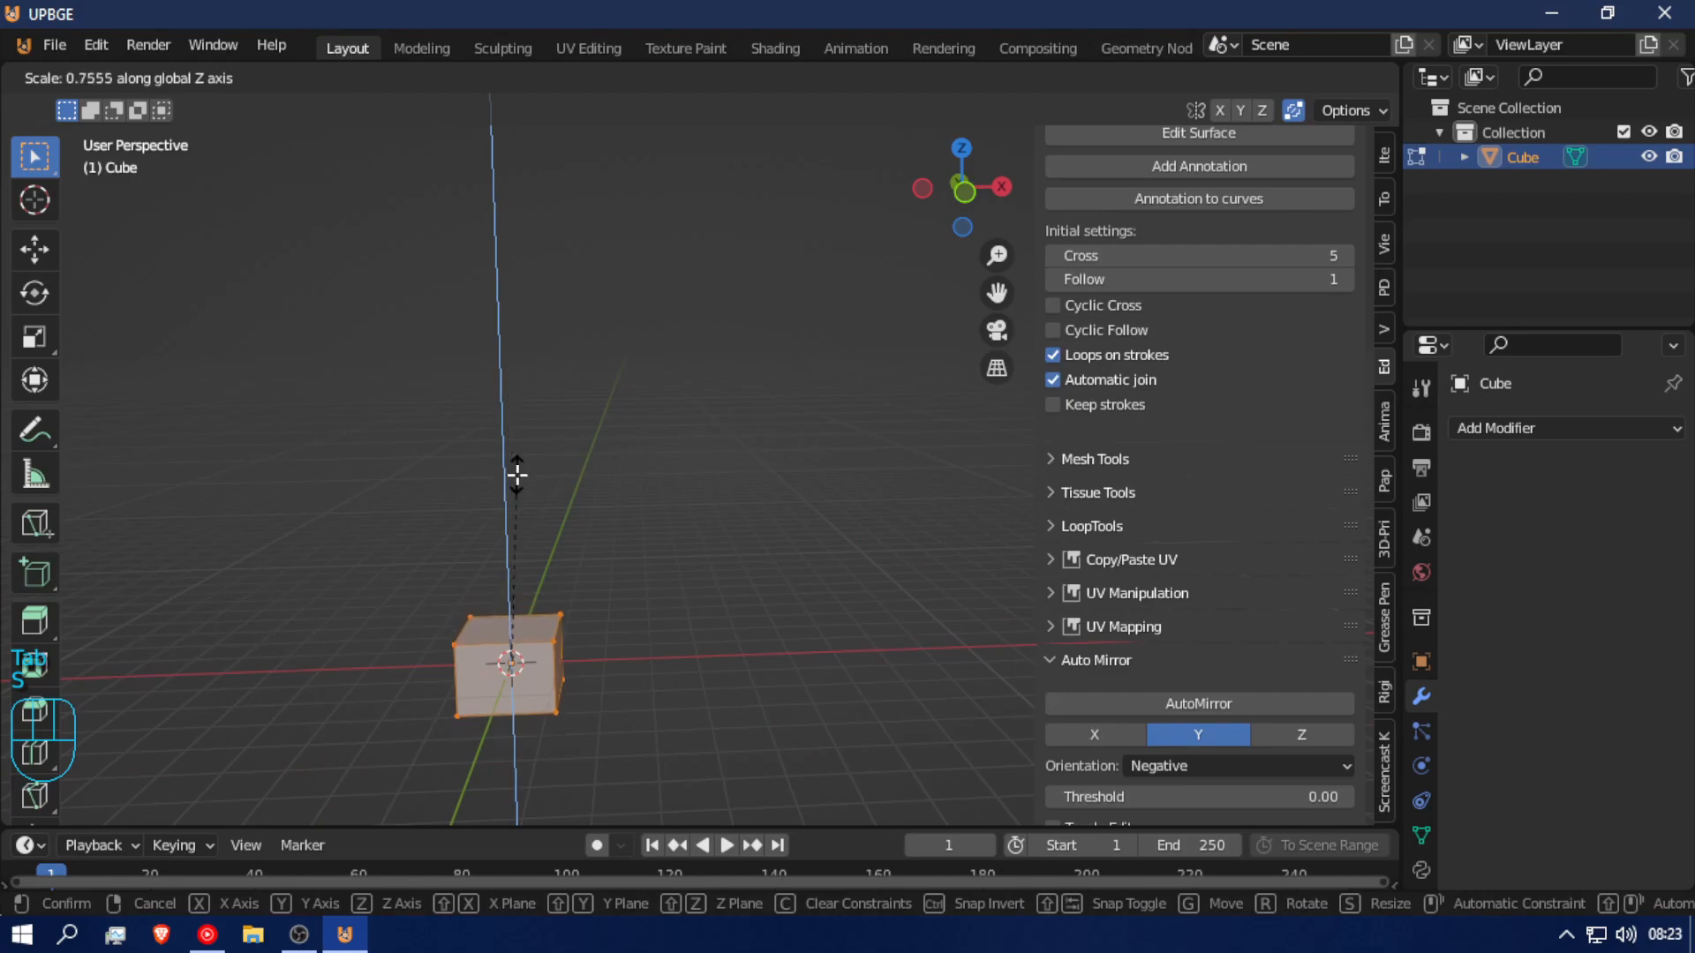
{"action": "right_click", "coordinate": [519, 485]}
Step: Toggle the cube repeatedly between Object Mode and Edit Mode, ending in Edit Mode
{"action": "key", "text": "Tab"}
{"action": "key", "text": "Tab"}
{"action": "key", "text": "Tab"}
{"action": "key", "text": "Tab"}
{"action": "key", "text": "Tab"}
{"action": "key", "text": "Tab"}
{"action": "key", "text": "Tab"}
{"action": "key", "text": "Tab"}
{"action": "key", "text": "Tab"}
{"action": "key", "text": "Tab"}
{"action": "key", "text": "Tab"}
{"action": "key", "text": "Tab"}
{"action": "key", "text": "Tab"}
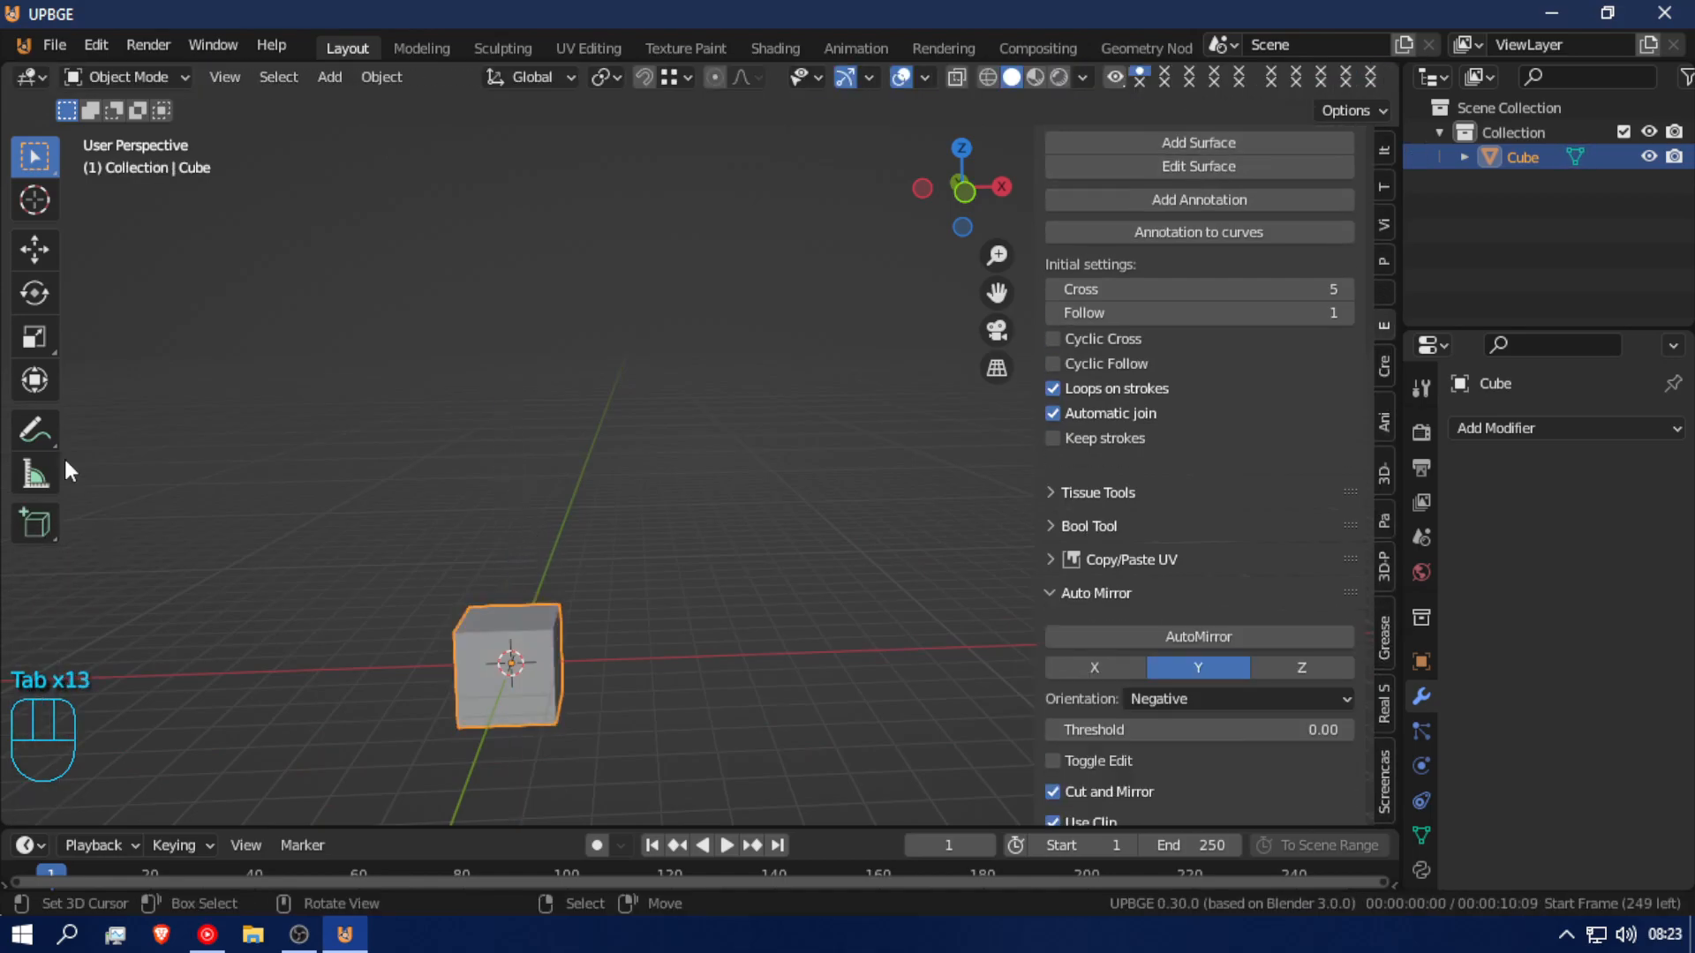
{"action": "left_click", "coordinate": [150, 71]}
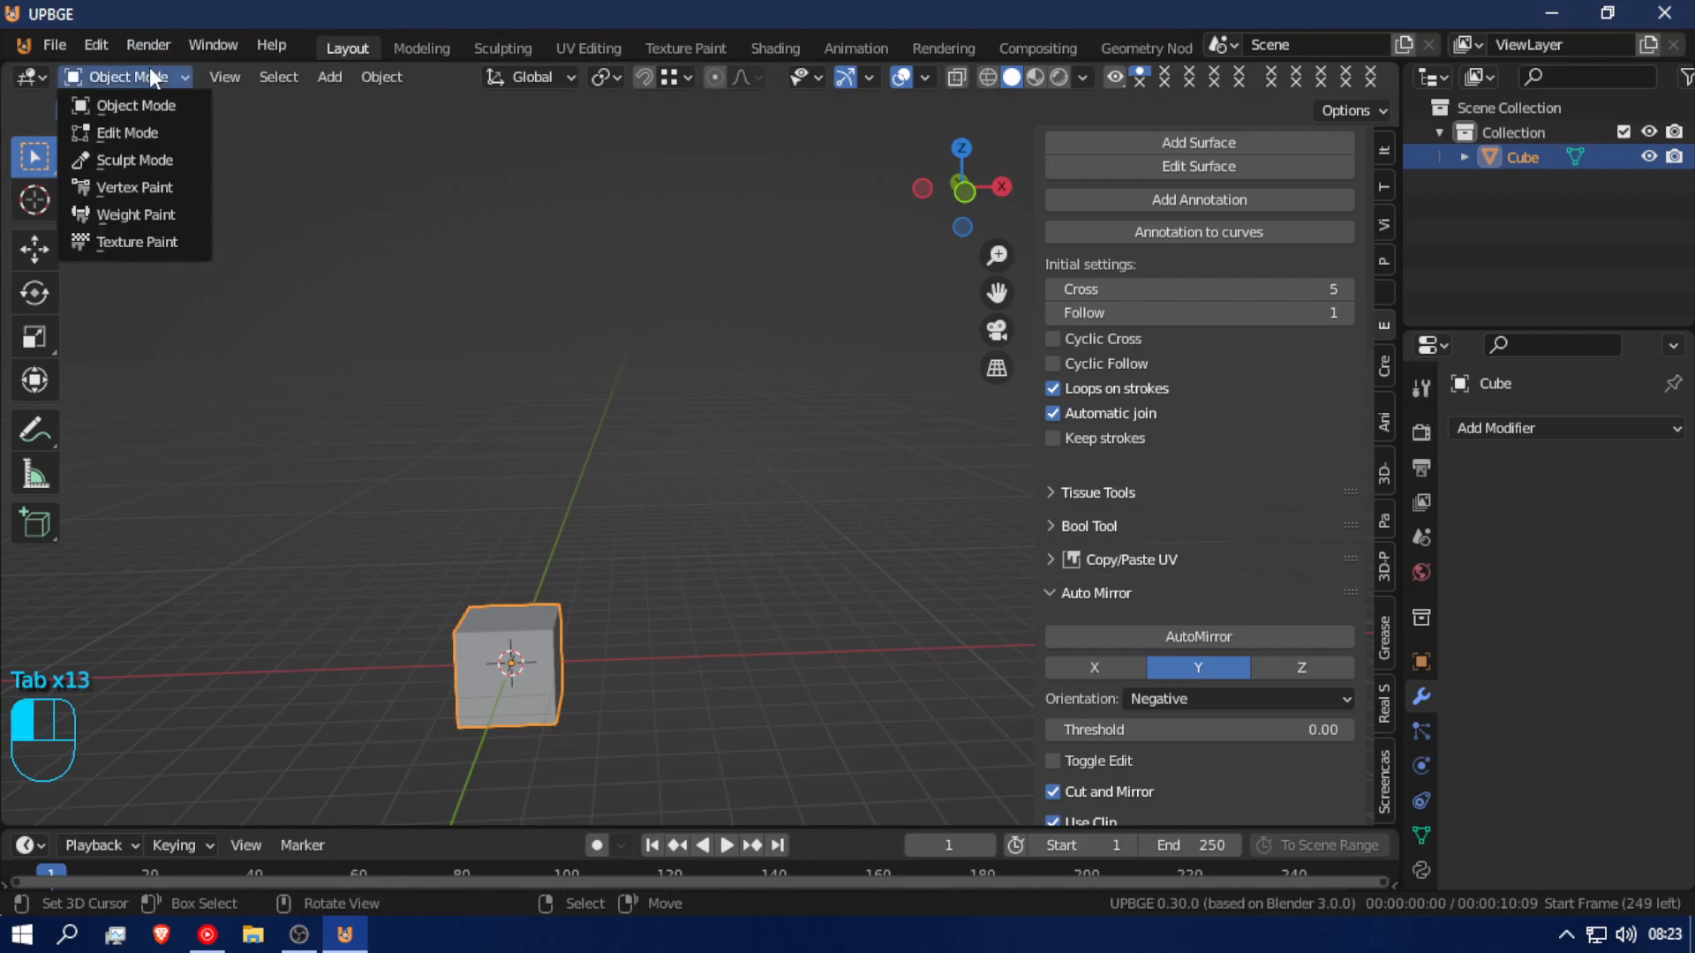
{"action": "left_click", "coordinate": [133, 129]}
{"action": "key", "text": "Tab"}
{"action": "key", "text": "Tab"}
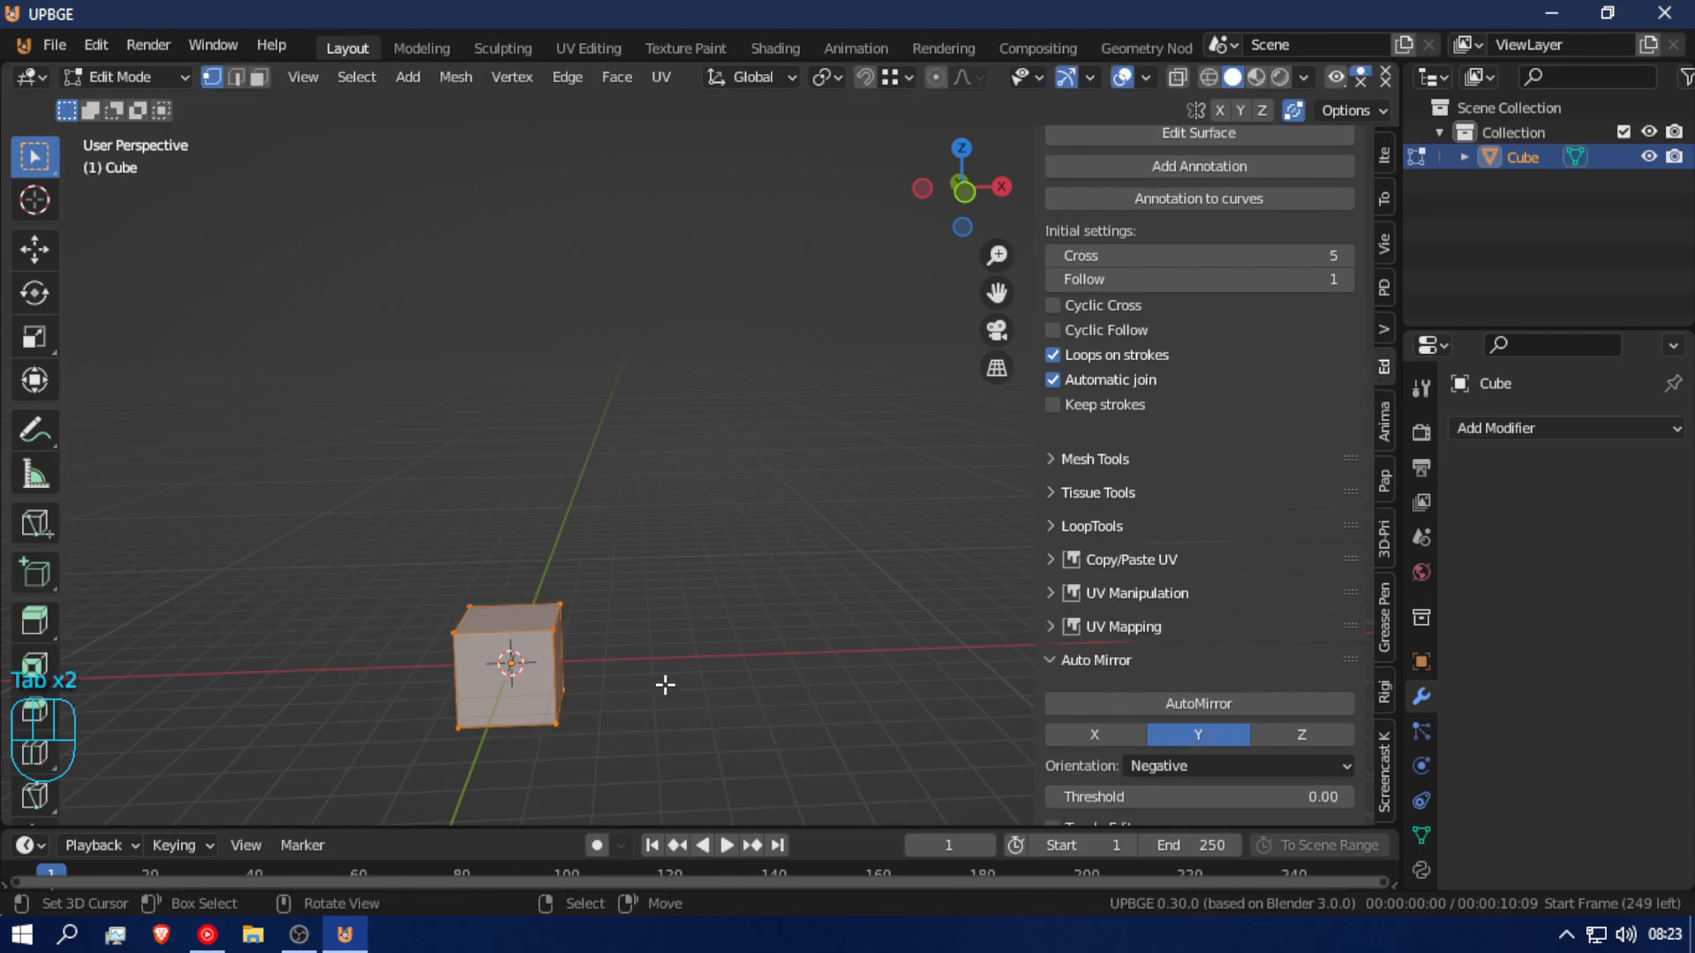
Step: Set the snap target to Increment and raise the whole mesh along Z until its base rests on the grid floor
{"action": "middle_click_drag", "start_coordinate": [474, 578], "coordinate": [706, 565]}
{"action": "left_click", "coordinate": [904, 76]}
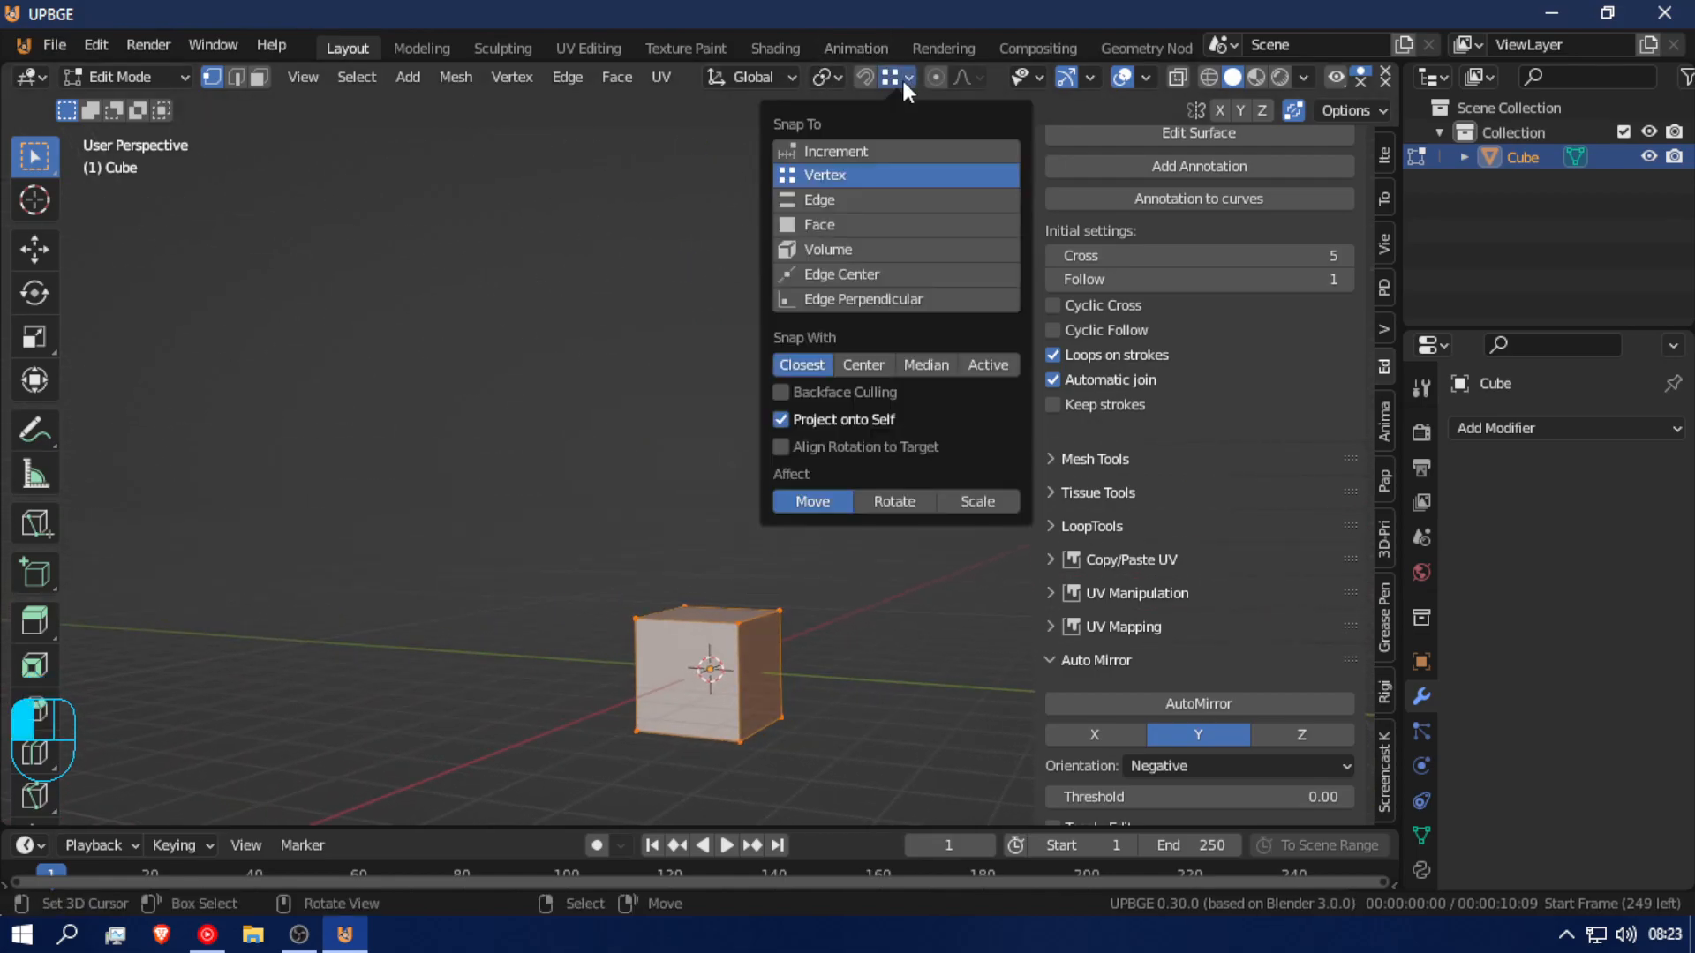
{"action": "left_click", "coordinate": [833, 154]}
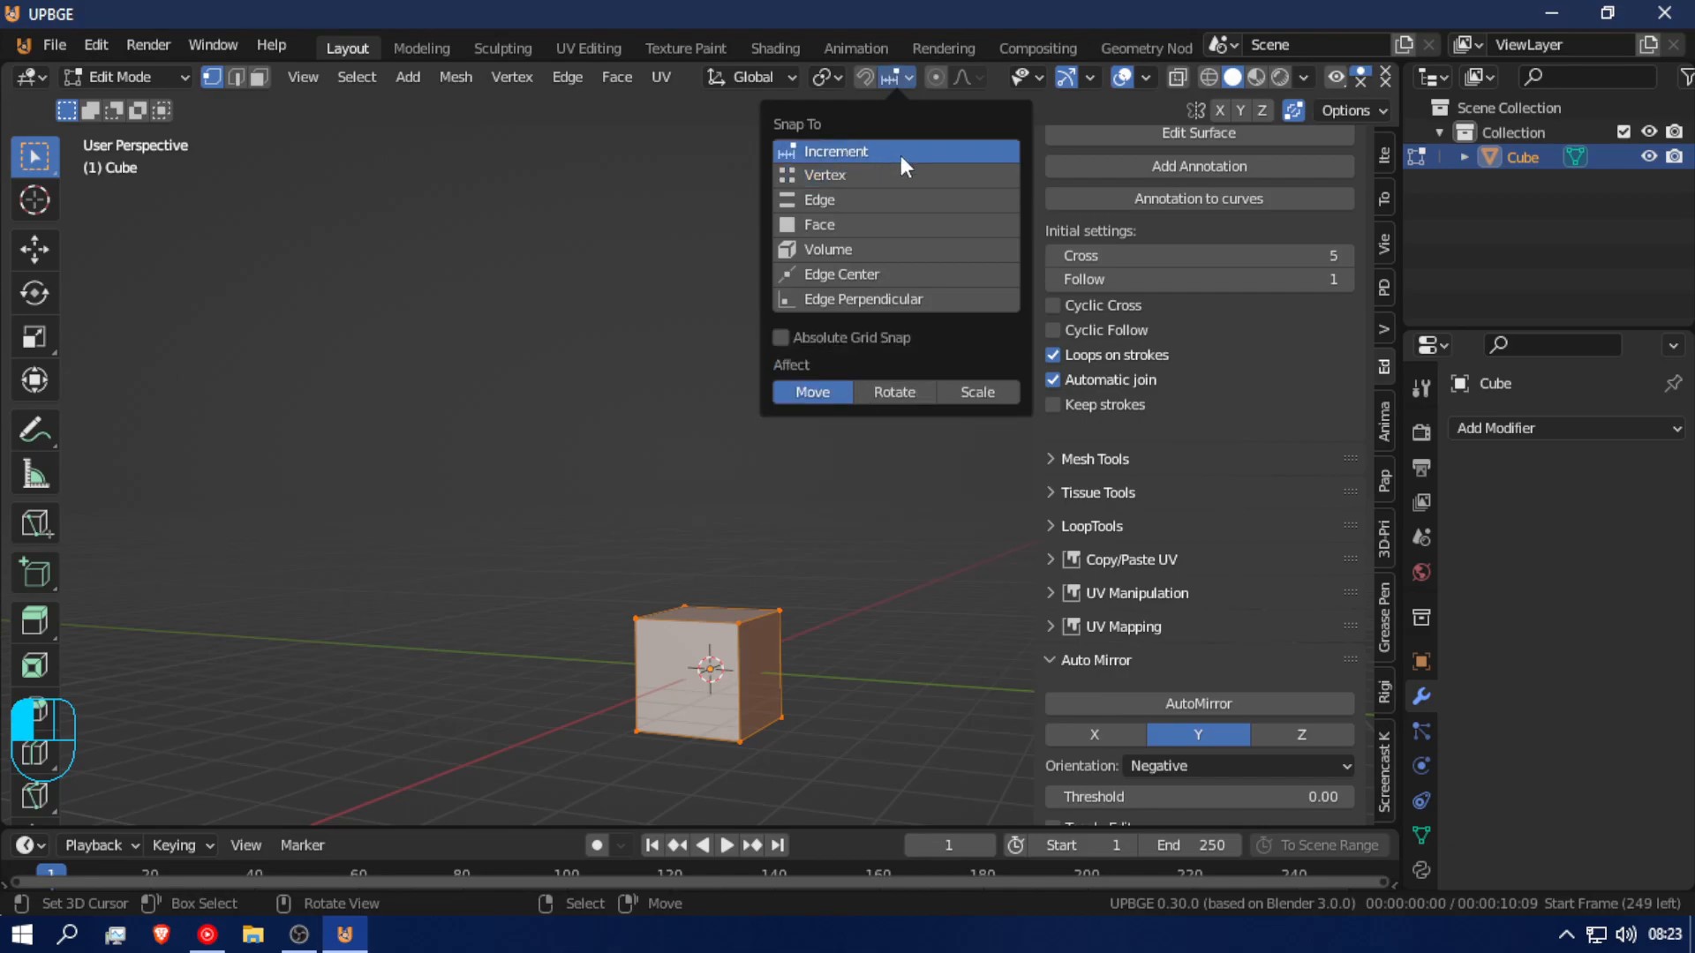
{"action": "key", "text": "g"}
{"action": "key", "text": "z"}
{"action": "key", "text": "ctrl"}
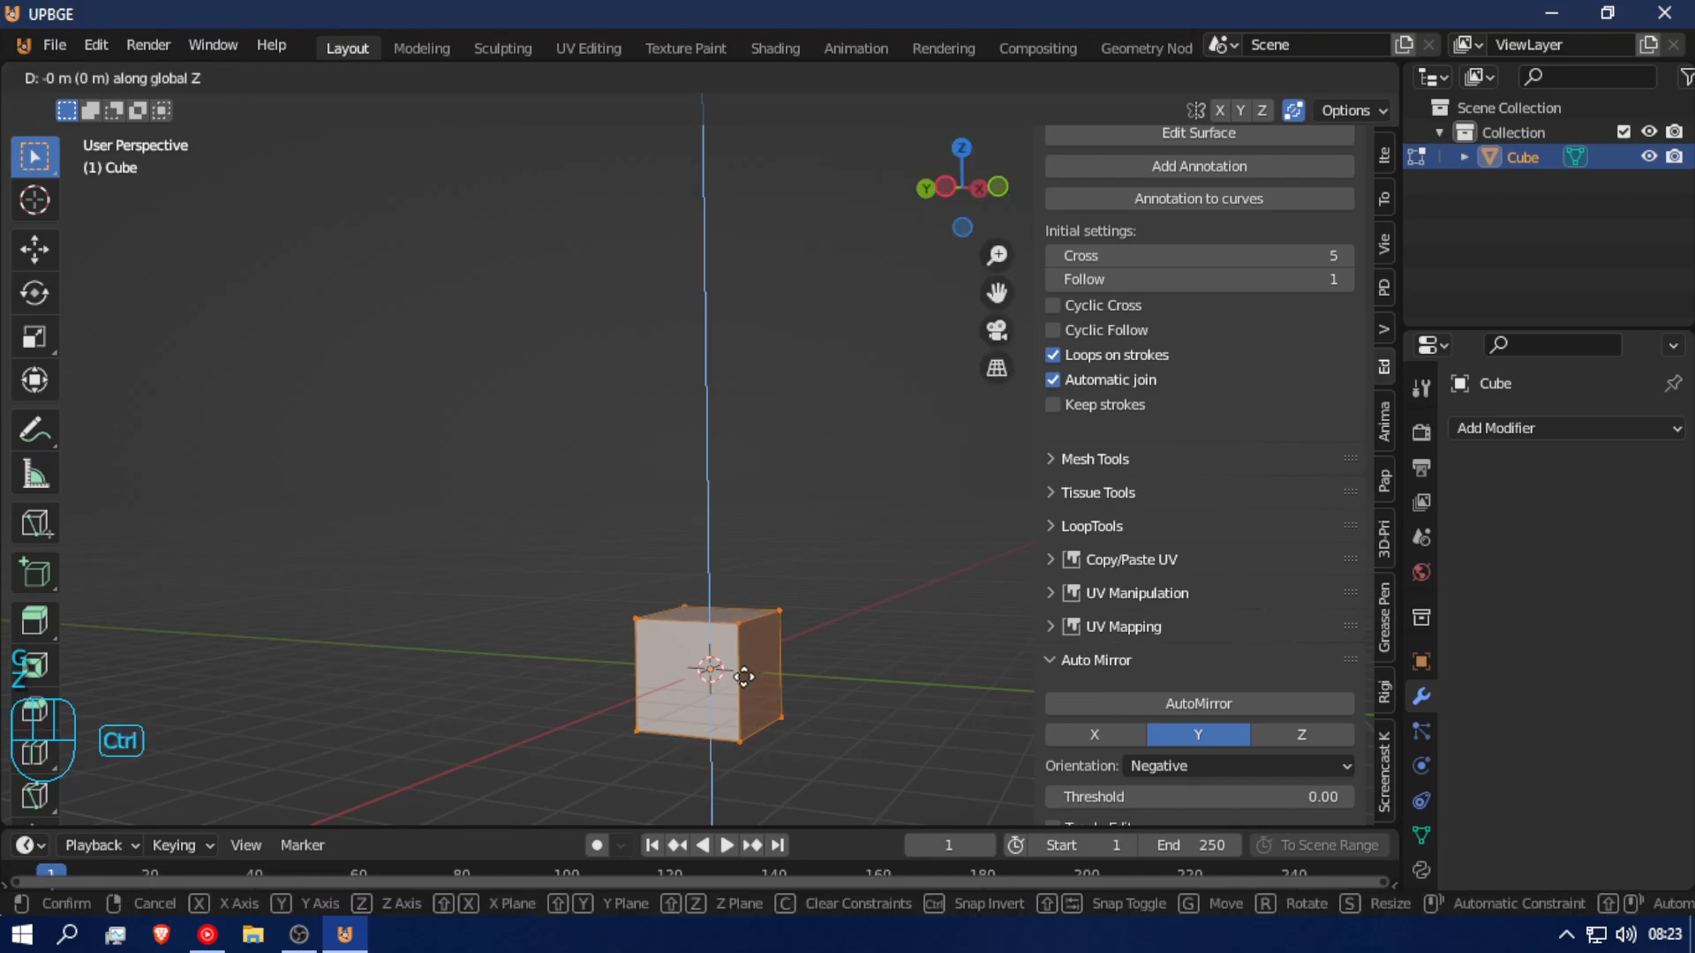
{"action": "left_click", "coordinate": [750, 626]}
Step: Lower the cube's top vertices about 1.69 m along Z to form a flat base plate
{"action": "middle_click_drag", "start_coordinate": [761, 632], "coordinate": [580, 606]}
{"action": "left_click", "coordinate": [603, 633]}
{"action": "left_click", "coordinate": [622, 584], "text": "shift"}
{"action": "key", "text": "g"}
{"action": "key", "text": "z"}
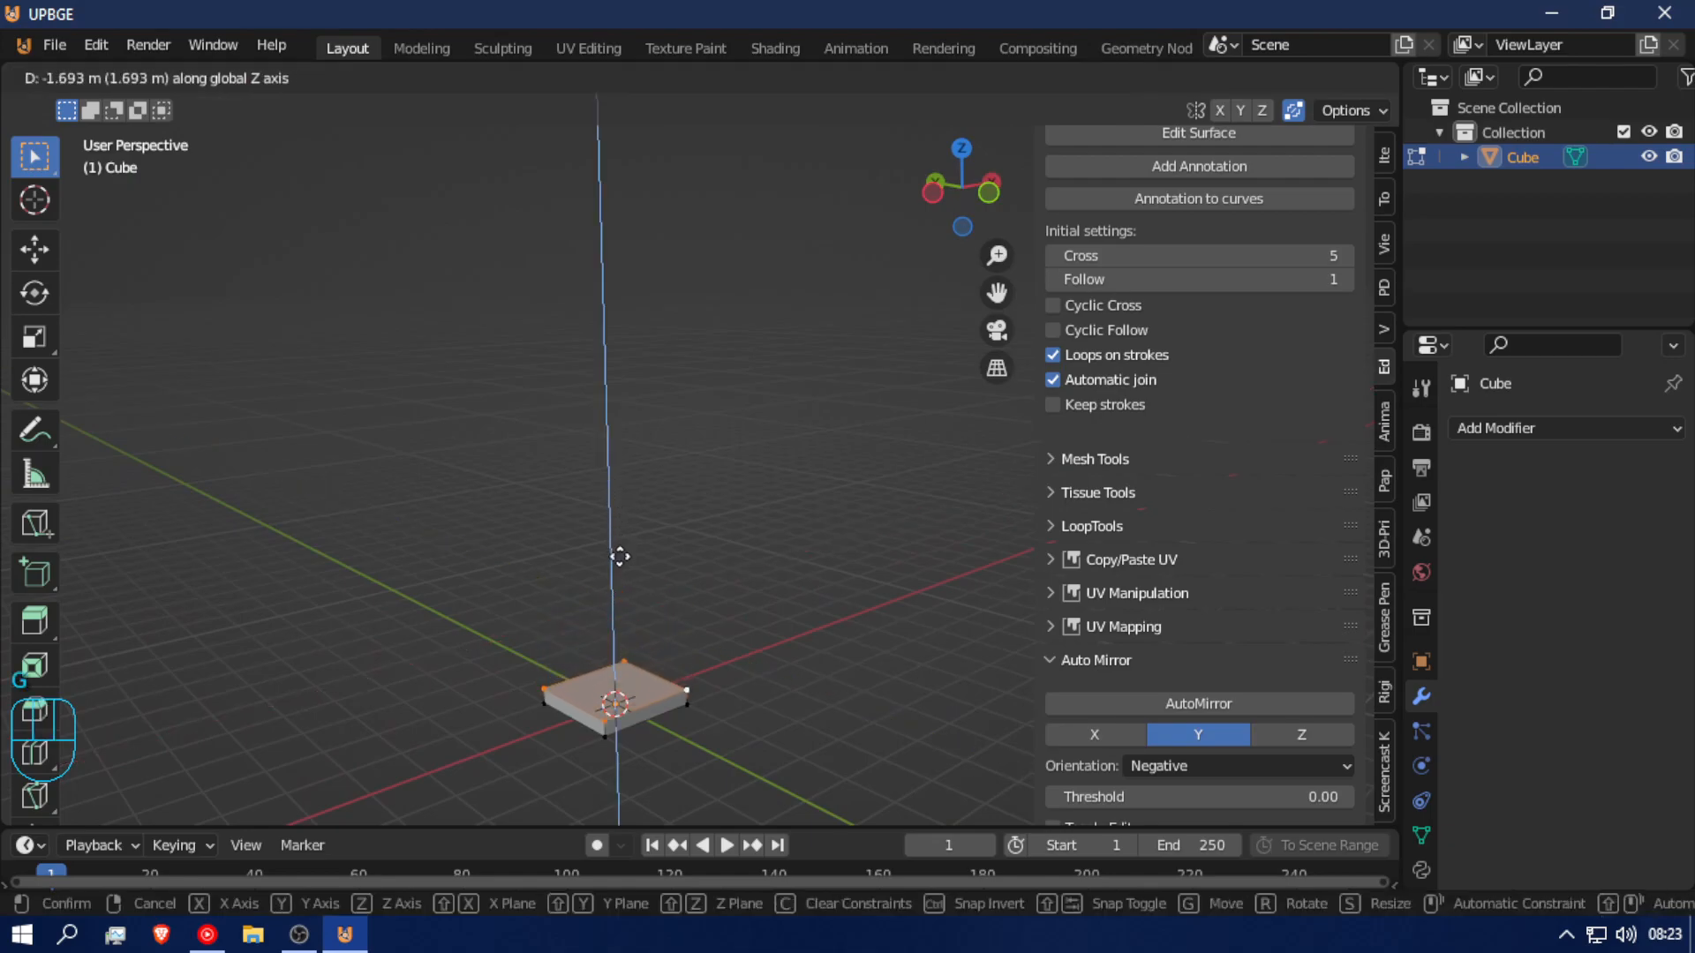
{"action": "left_click", "coordinate": [621, 557]}
{"action": "middle_click_drag", "start_coordinate": [620, 557], "coordinate": [568, 550]}
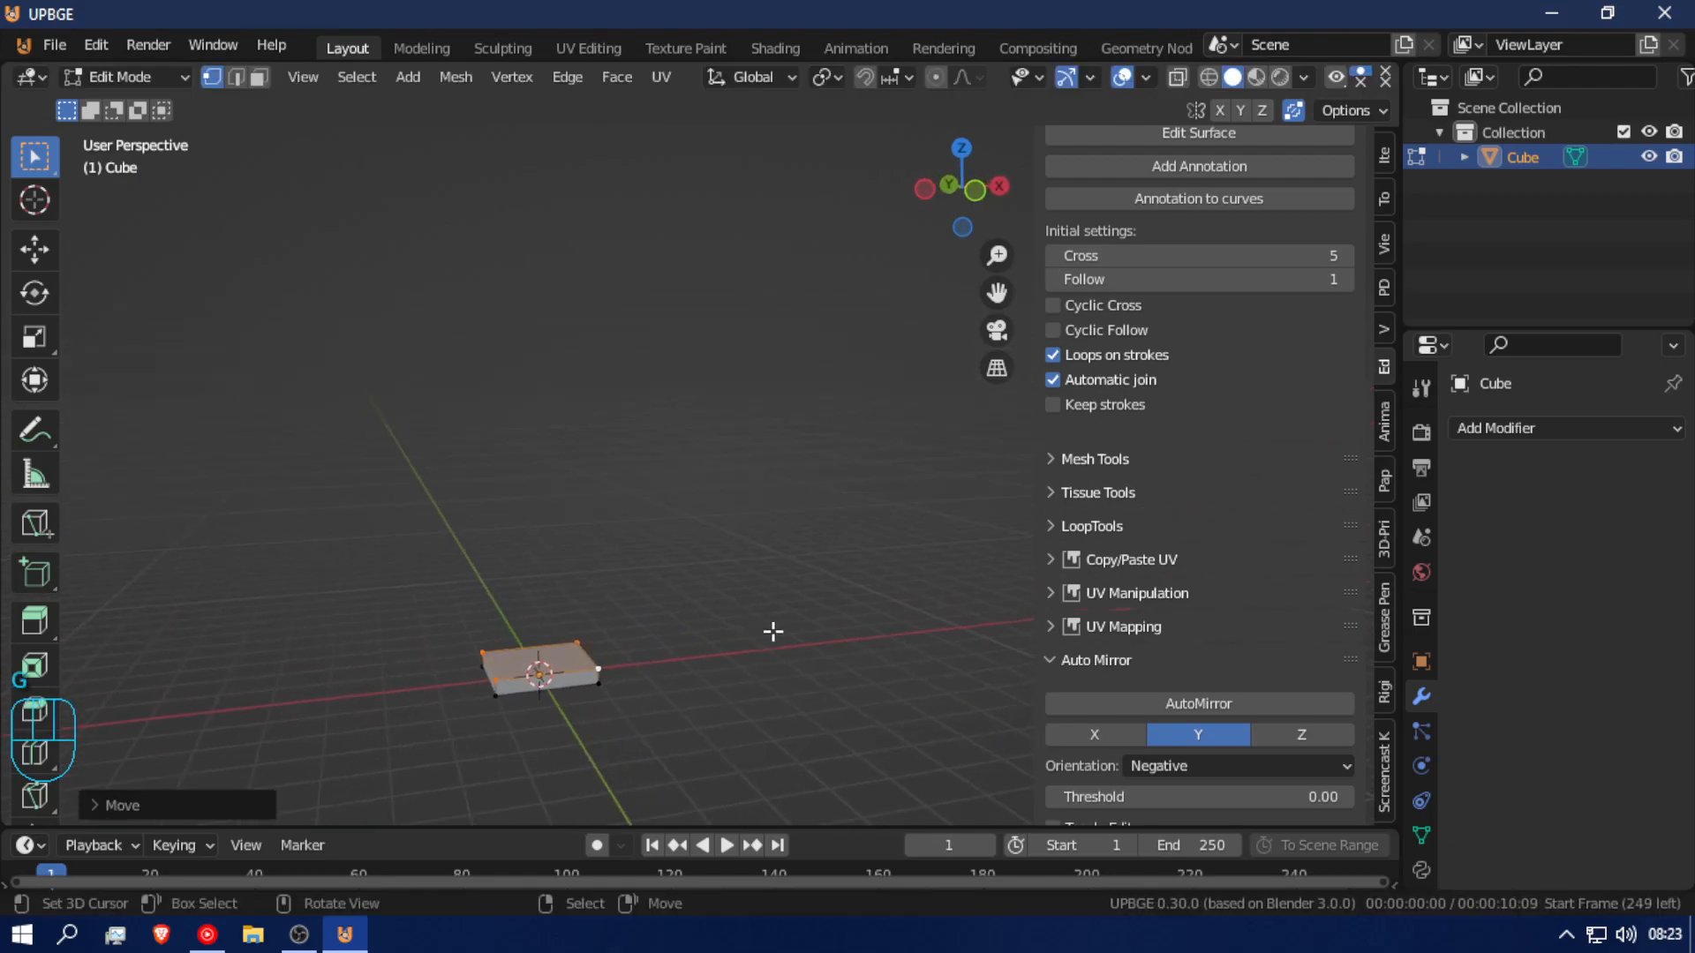
Step: Inset the base plate's top face about 0.76 m and extrude the inner face upward into a tall post
{"action": "key", "text": "i"}
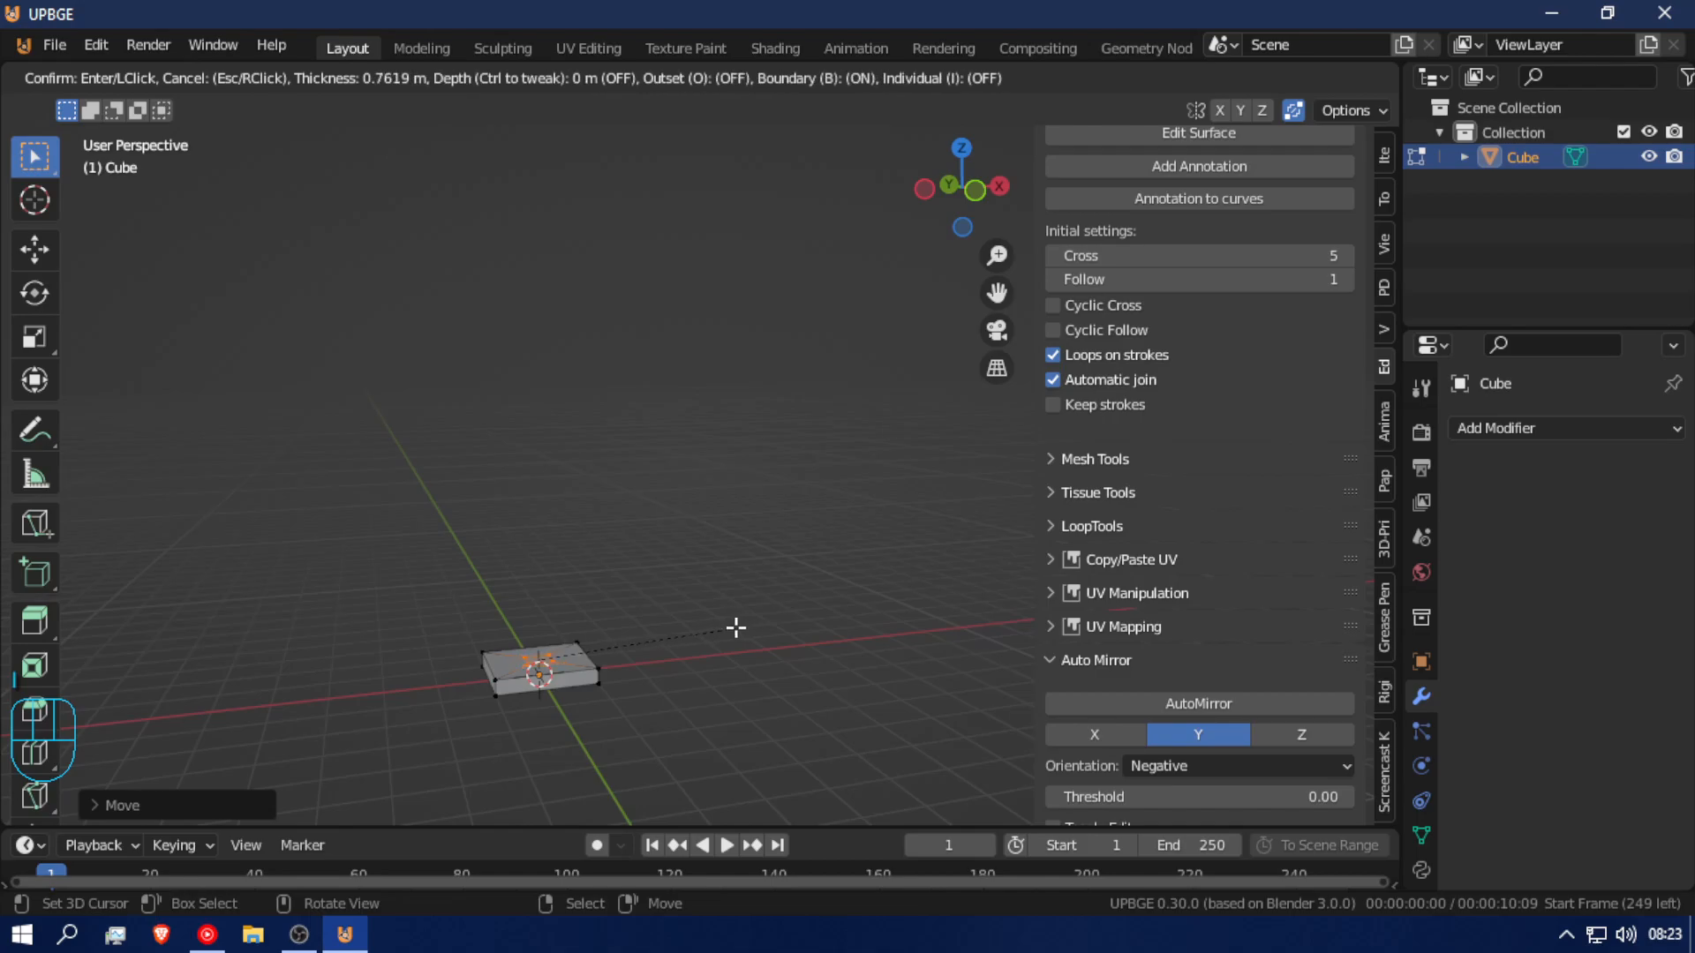
{"action": "left_click", "coordinate": [736, 628]}
{"action": "middle_click_drag", "start_coordinate": [734, 628], "coordinate": [704, 610]}
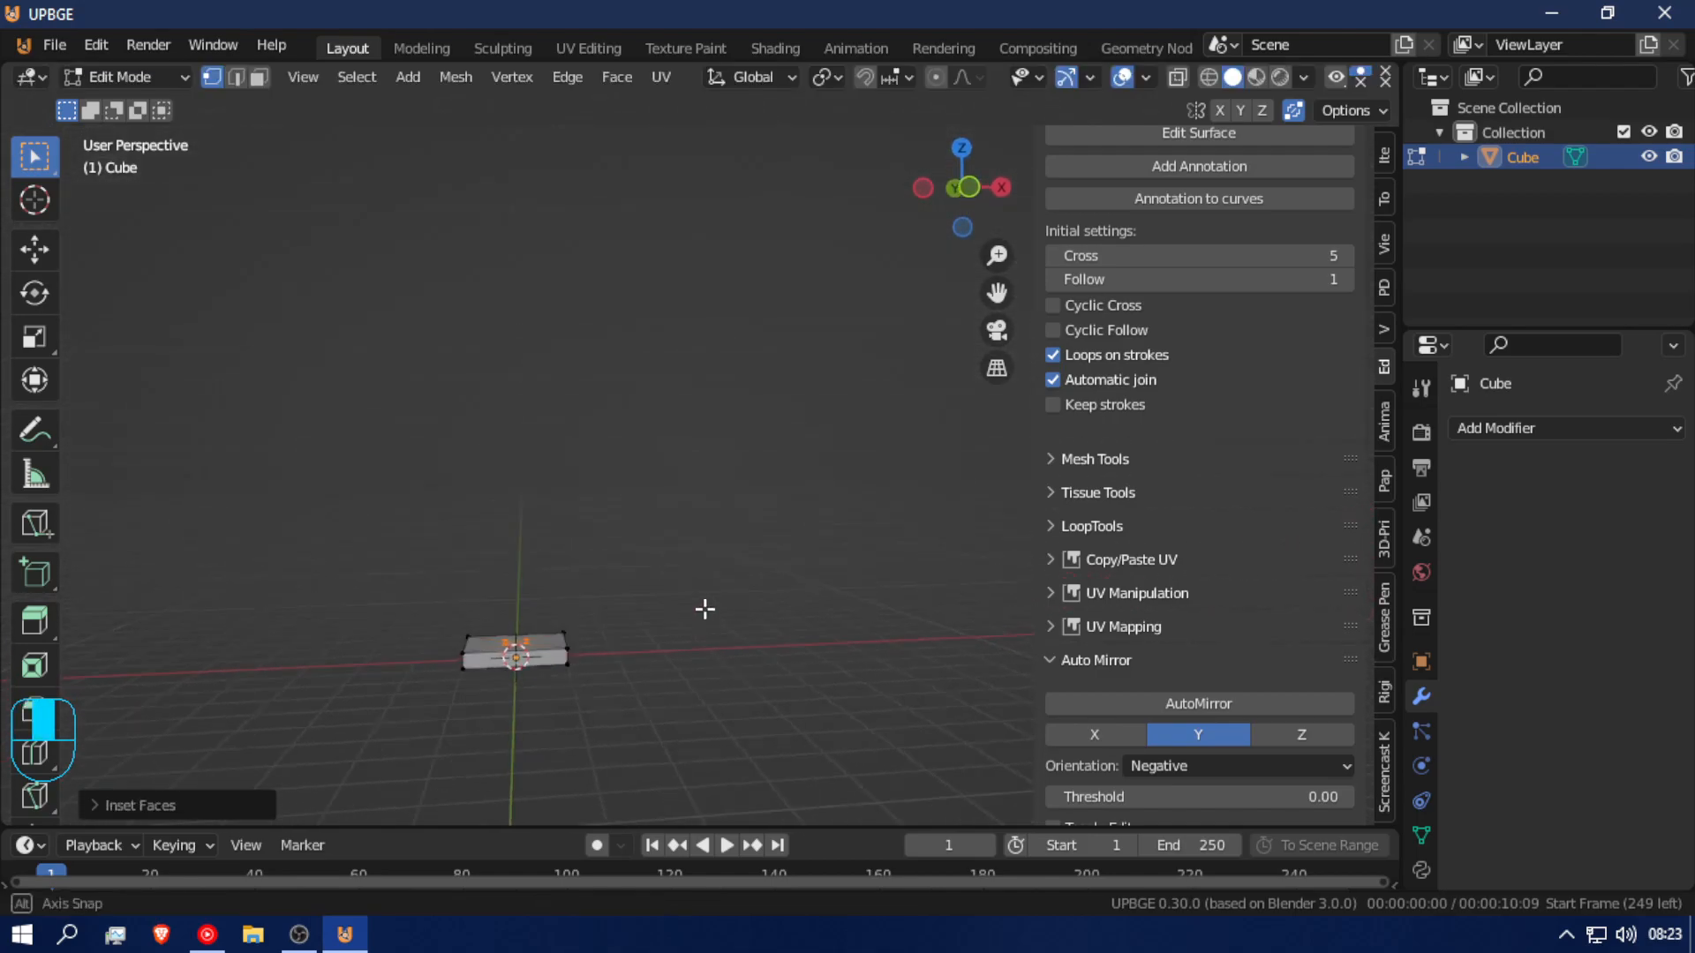
{"action": "key", "text": "e"}
{"action": "left_click", "coordinate": [700, 265]}
Step: Extrude the post's top face a short distance further upward to form an end segment
{"action": "middle_click_drag", "start_coordinate": [612, 423], "coordinate": [697, 526]}
{"action": "key", "text": "e"}
{"action": "left_click", "coordinate": [694, 480]}
Step: Try extruding one side face of the post's end segment outward about 3.8 m, and undo the extrusion
{"action": "left_click", "coordinate": [619, 416]}
{"action": "left_click", "coordinate": [607, 424], "text": "shift"}
{"action": "left_click", "coordinate": [612, 442], "text": "shift"}
{"action": "middle_click_drag", "start_coordinate": [617, 408], "coordinate": [671, 380]}
{"action": "key", "text": "e"}
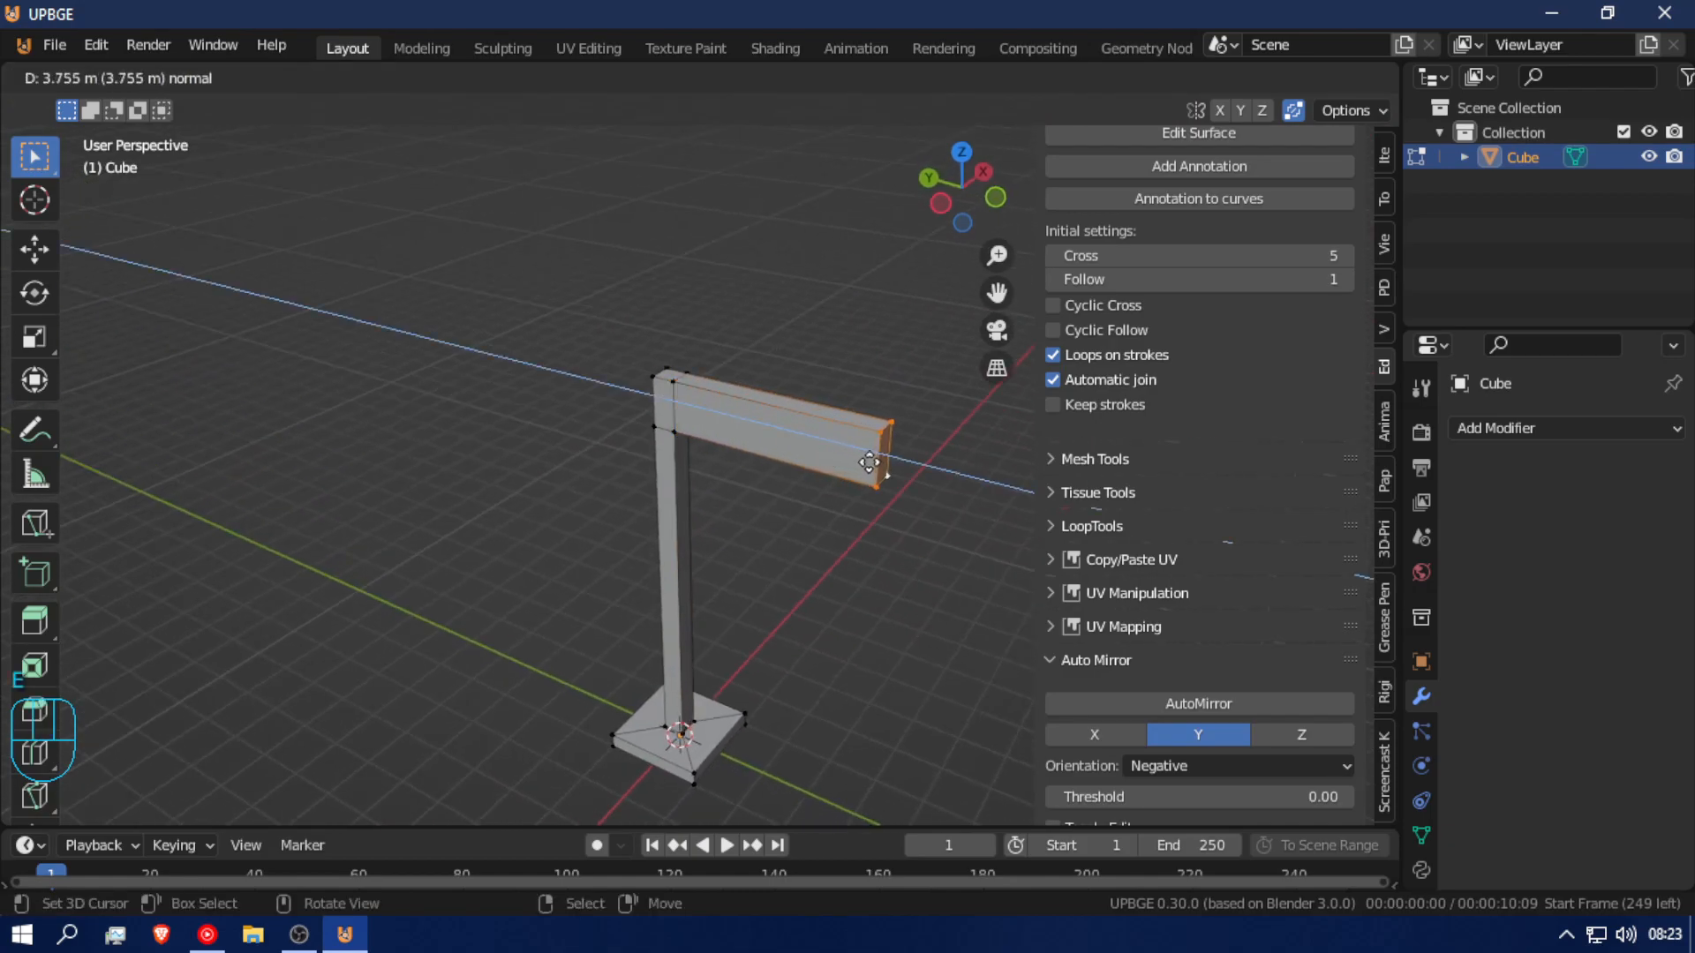
{"action": "left_click", "coordinate": [887, 476]}
{"action": "key", "text": "ctrl+z"}
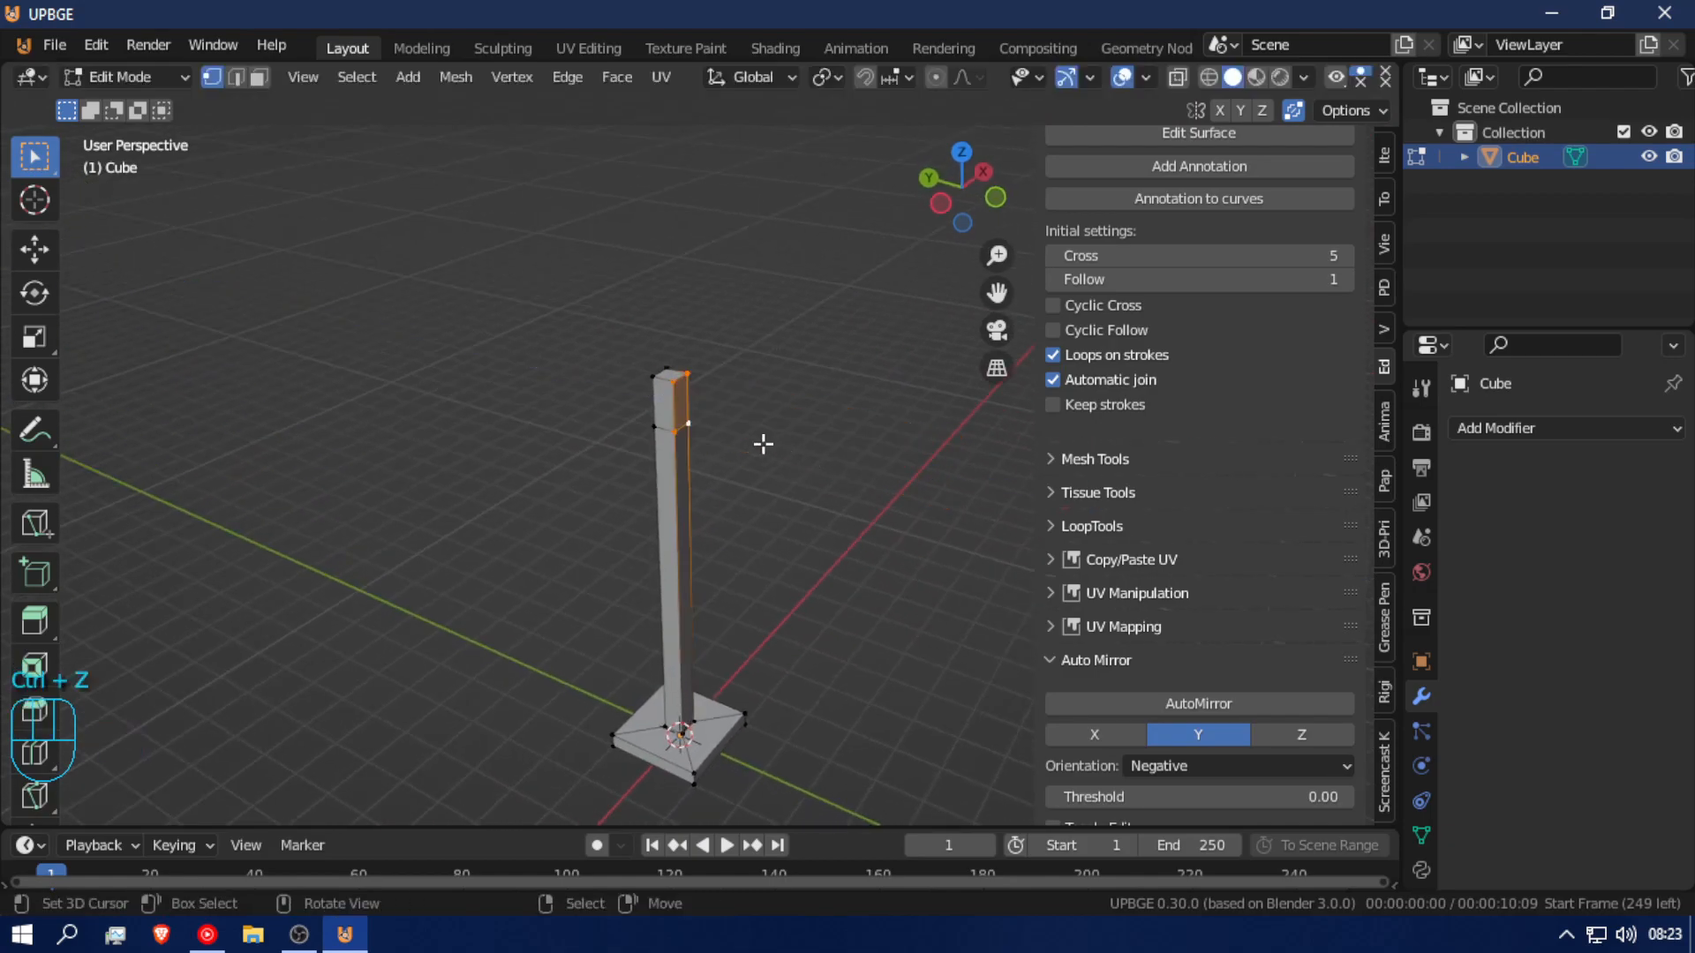
Step: Select the edge loop just below the post's top segment and slide it upward along the post
{"action": "right_click", "coordinate": [675, 432], "text": "alt"}
{"action": "right_click", "coordinate": [662, 431], "text": "alt"}
{"action": "right_click", "coordinate": [676, 428]}
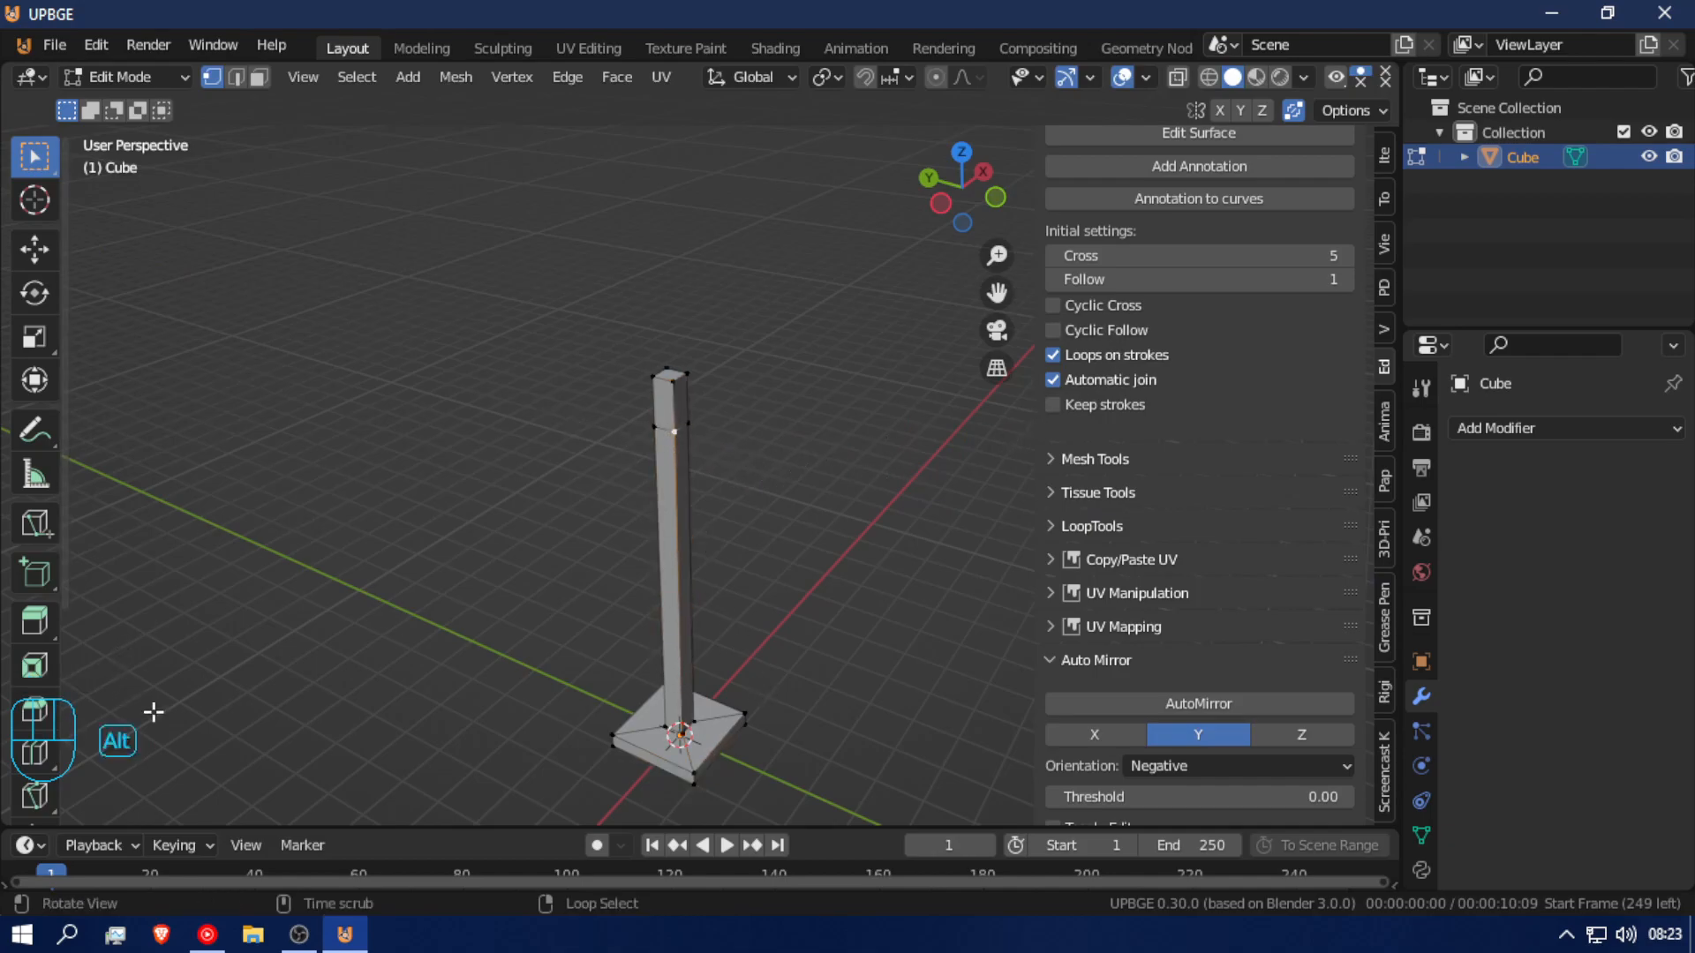
{"action": "right_click", "coordinate": [683, 431], "text": "alt"}
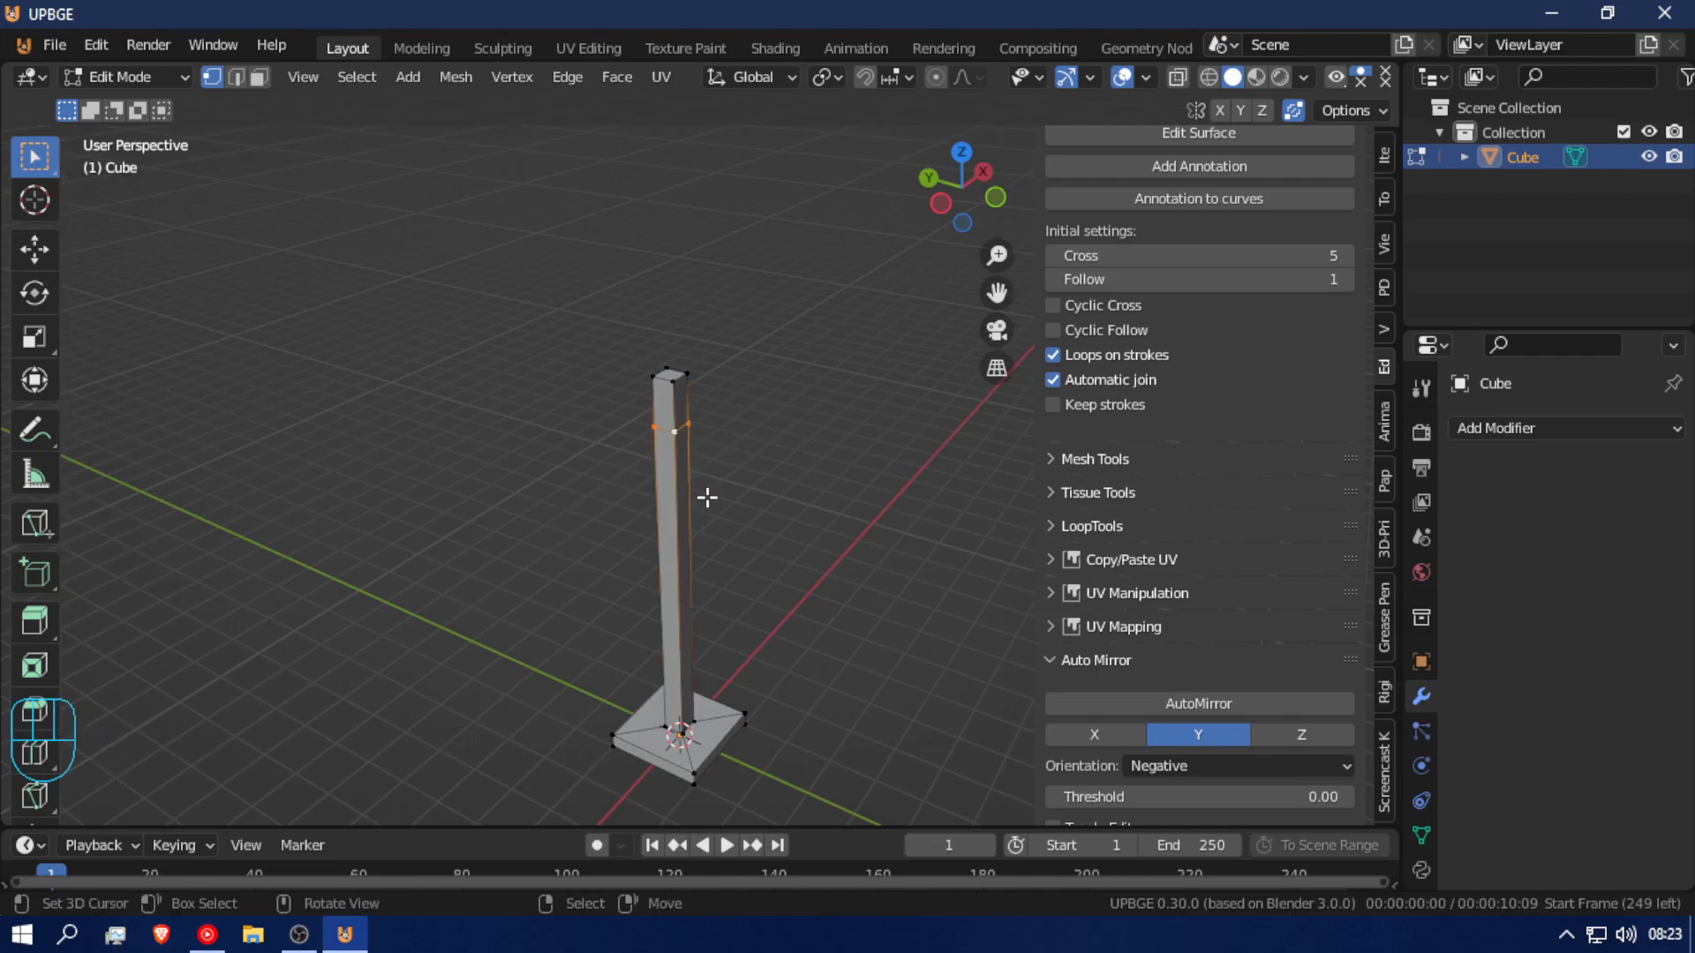
{"action": "middle_click_drag", "start_coordinate": [707, 498], "coordinate": [647, 438]}
{"action": "right_click", "coordinate": [669, 451], "text": "alt"}
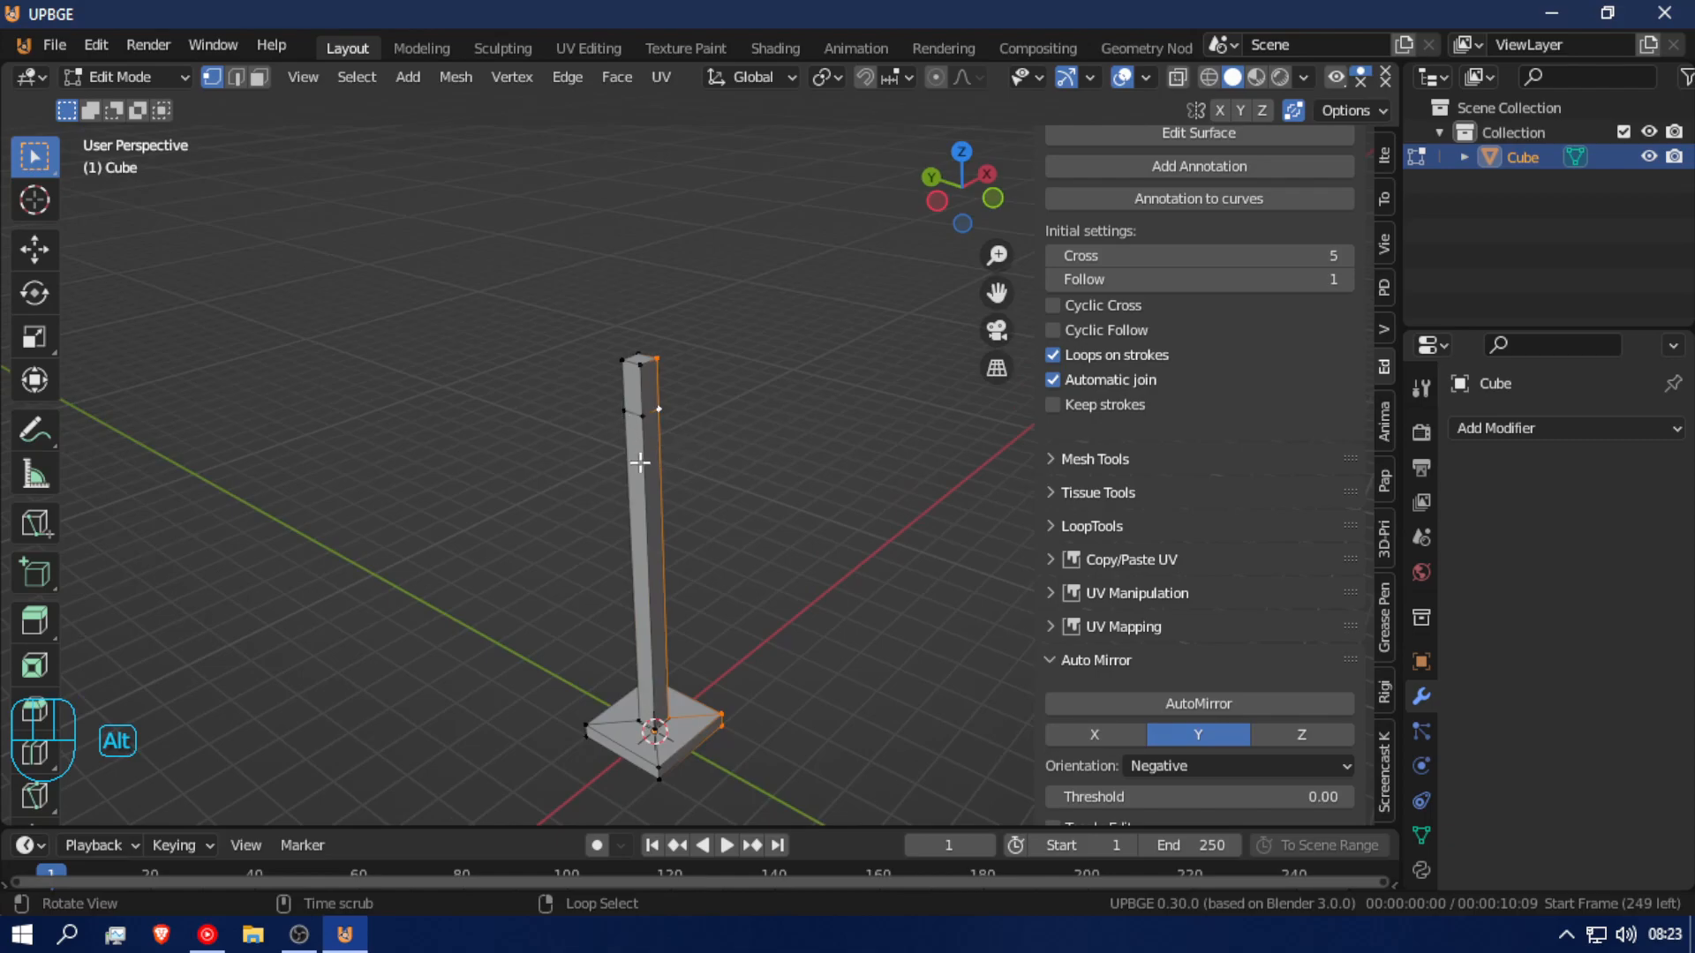
{"action": "right_click", "coordinate": [640, 509], "text": "alt"}
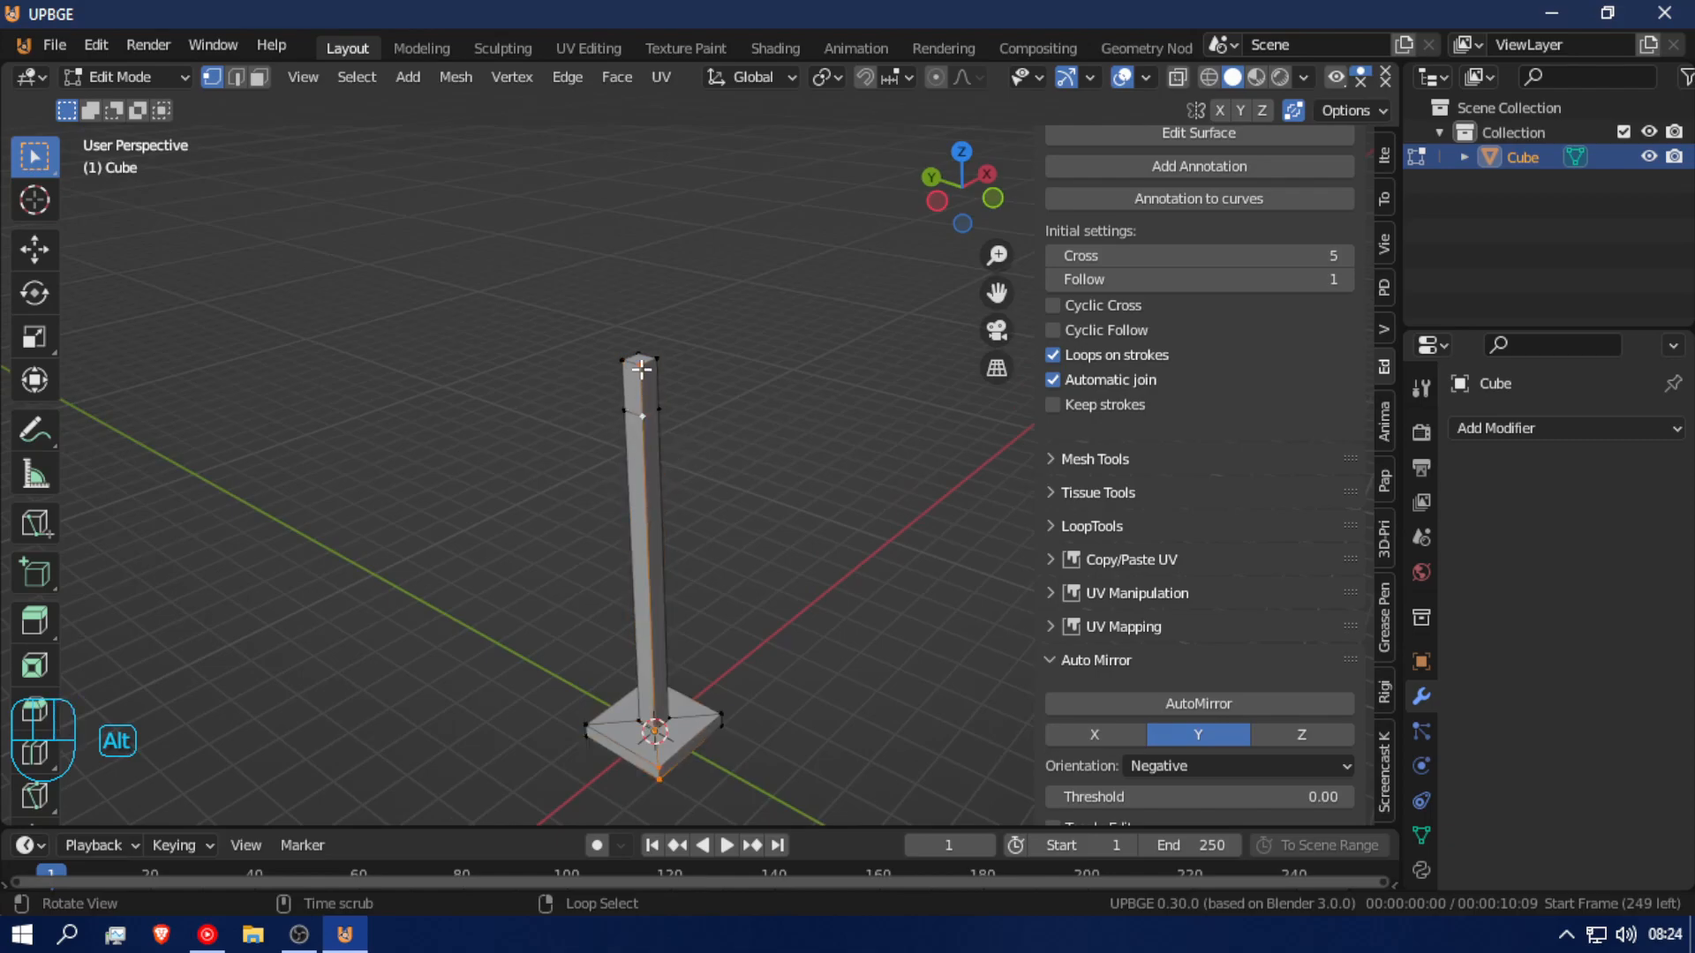
{"action": "right_click", "coordinate": [649, 362], "text": "alt"}
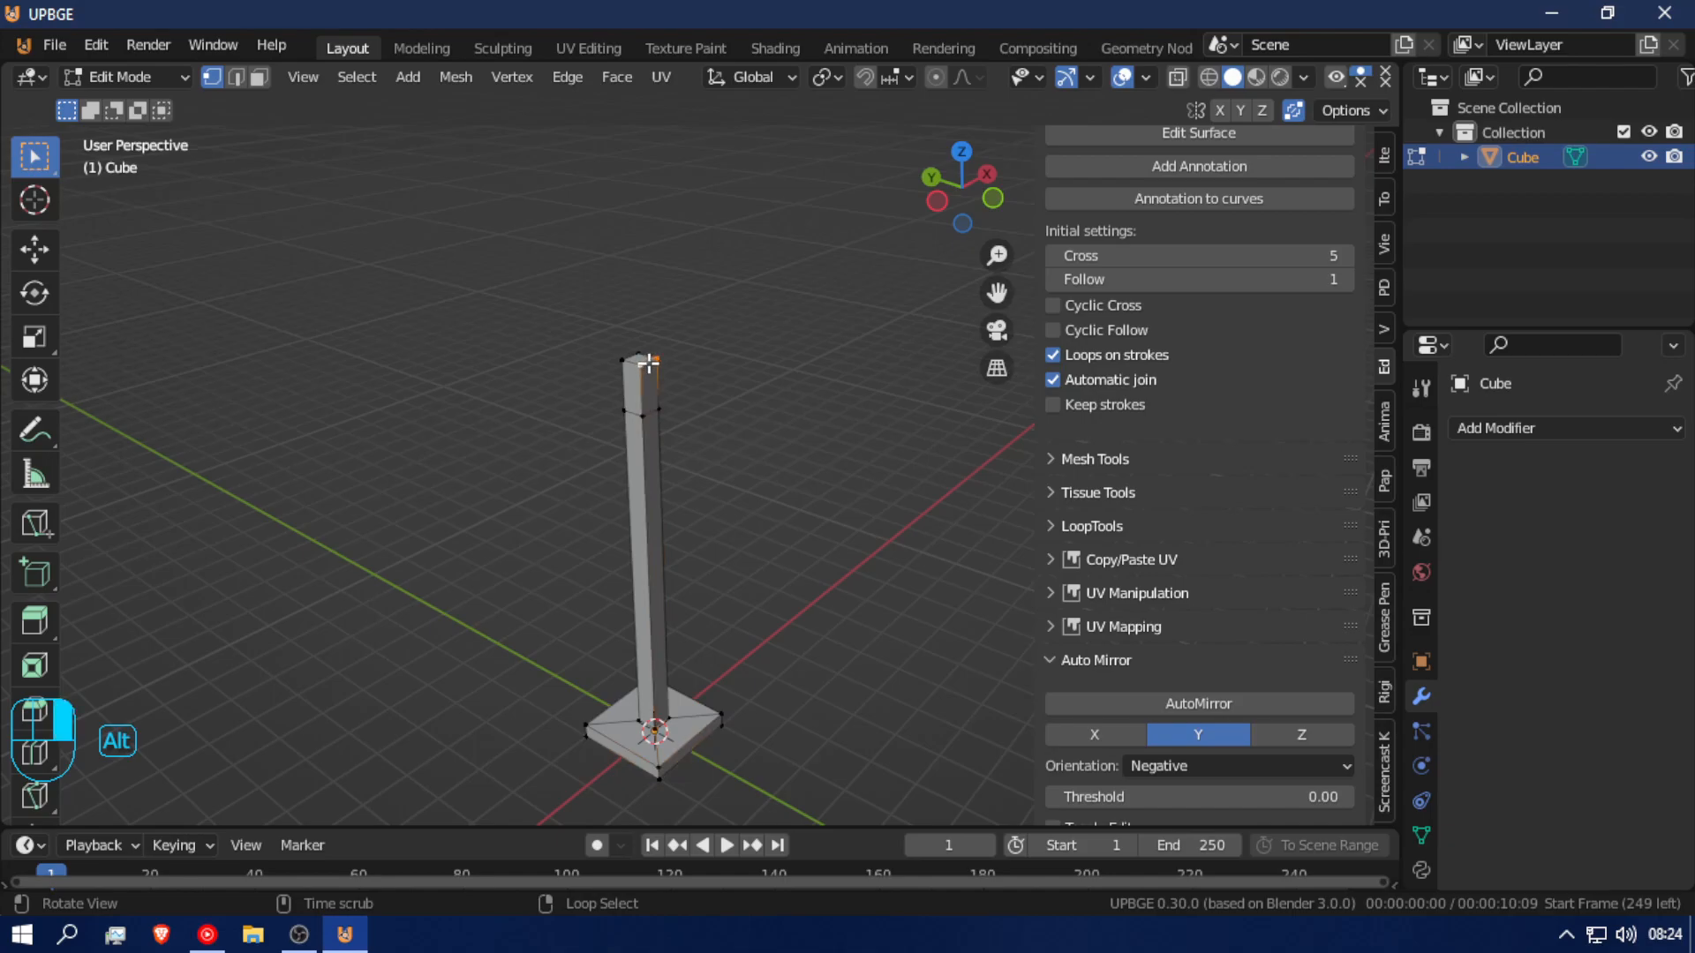
{"action": "right_click", "coordinate": [652, 415], "text": "alt"}
{"action": "middle_click_drag", "start_coordinate": [508, 680], "coordinate": [609, 609]}
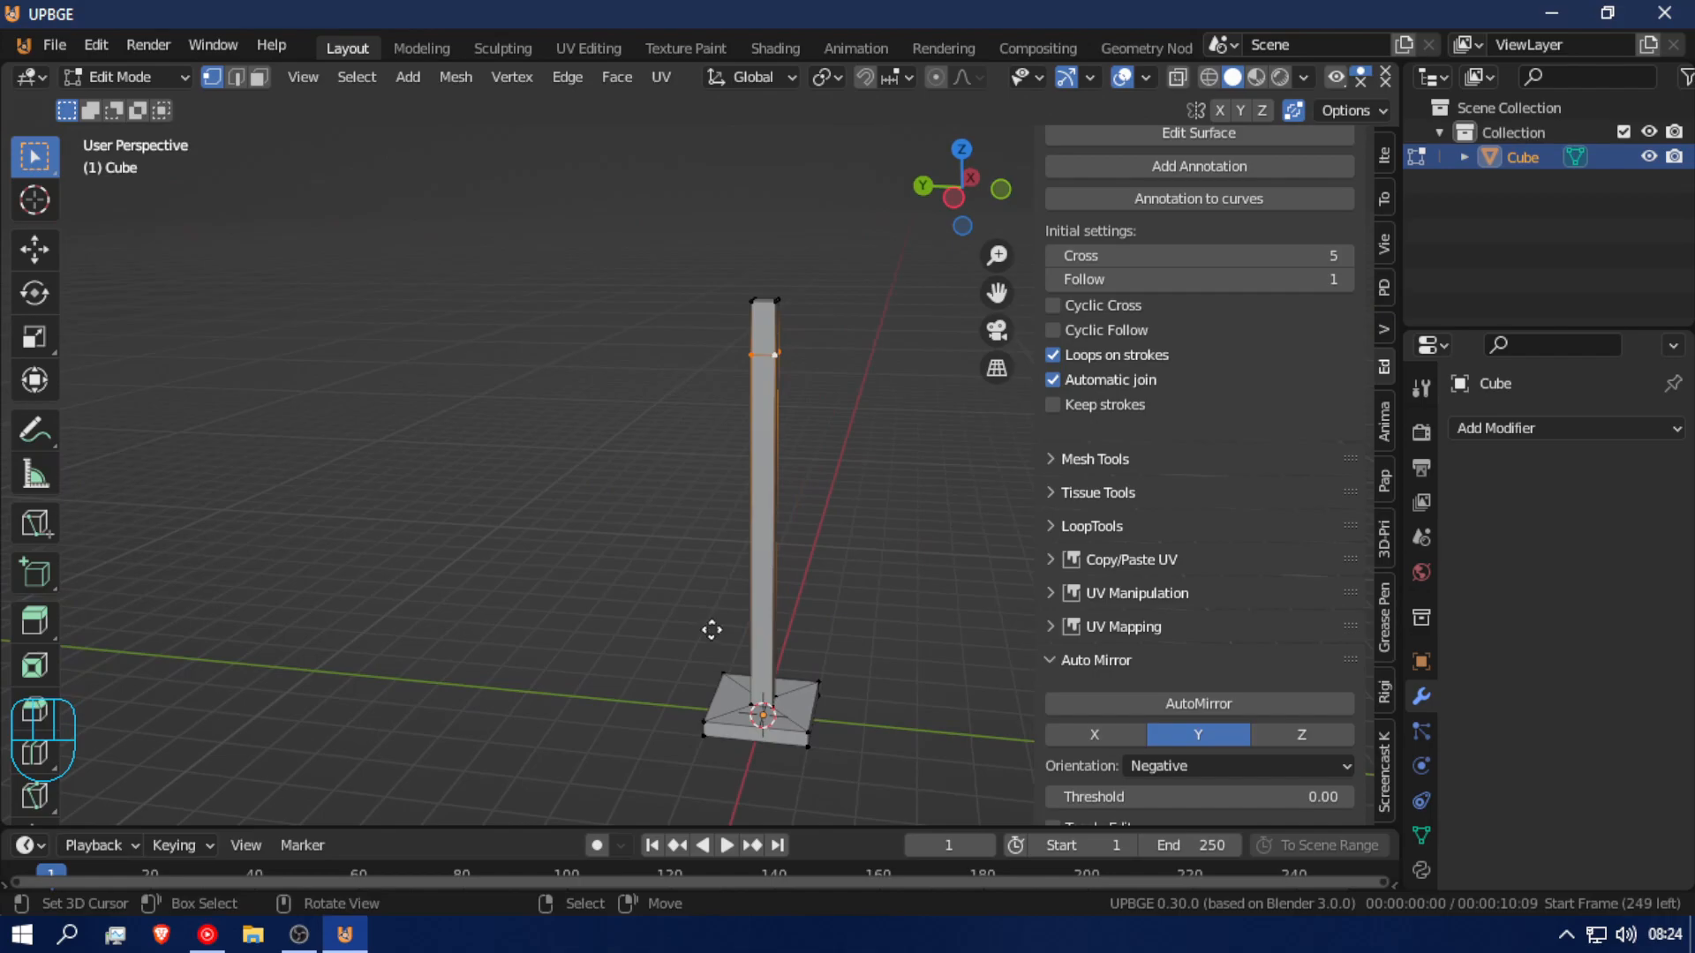
{"action": "key", "text": "g"}
{"action": "key", "text": "g"}
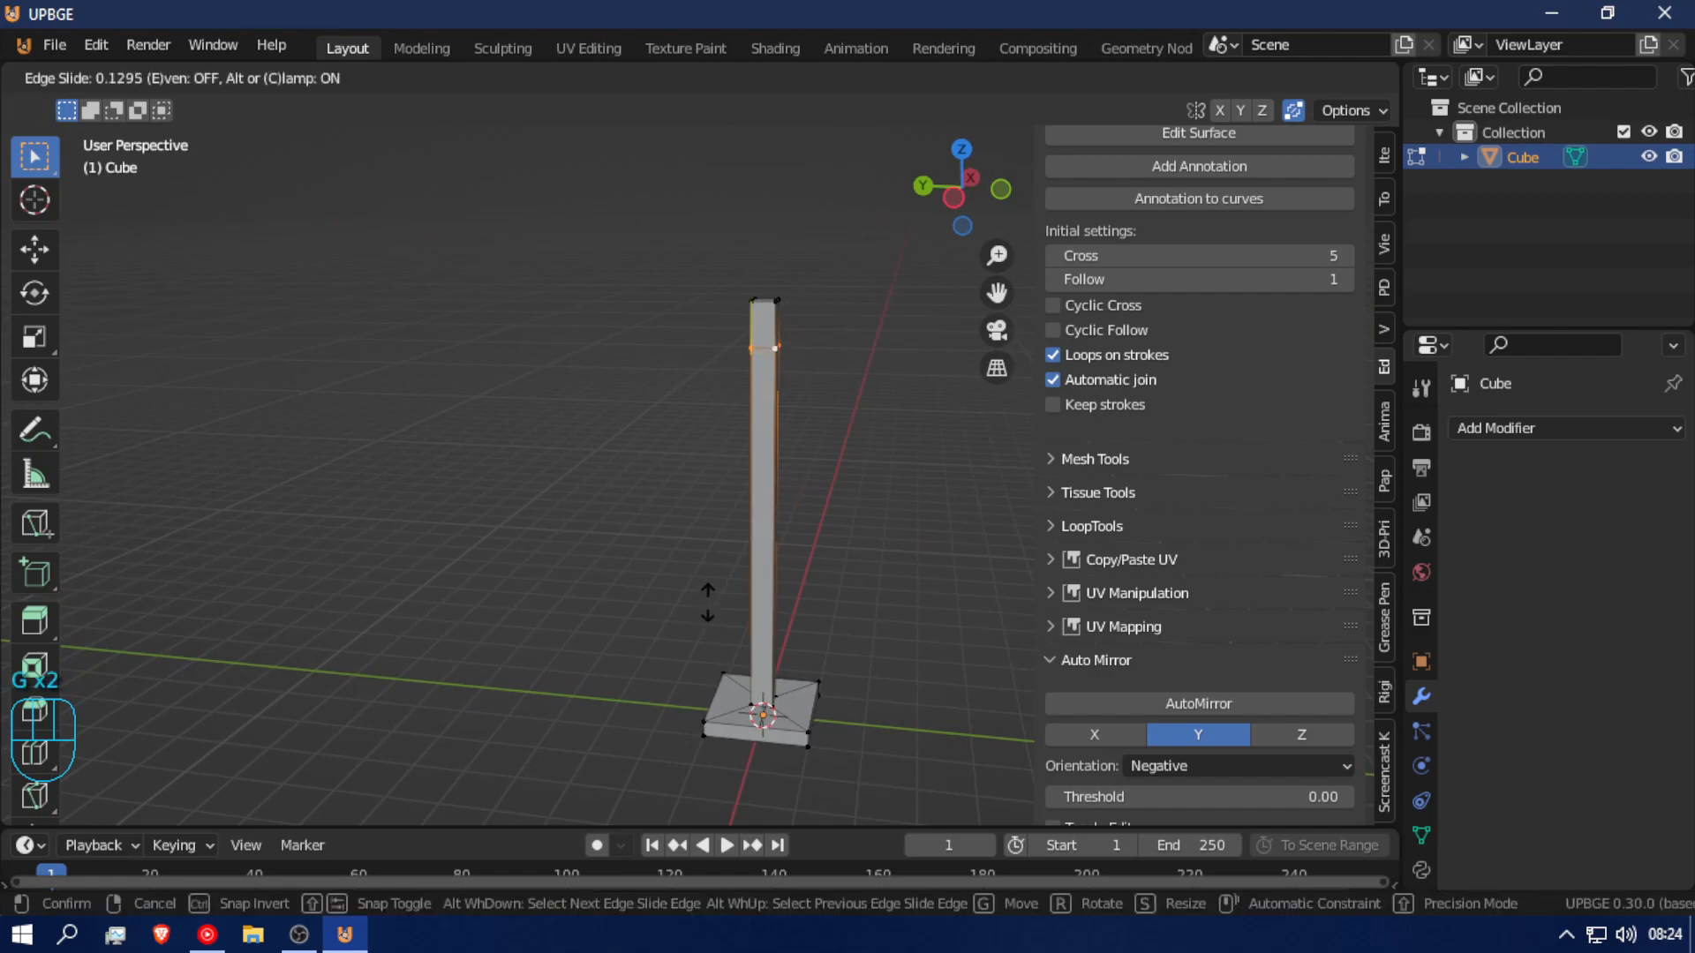
{"action": "left_click", "coordinate": [705, 585]}
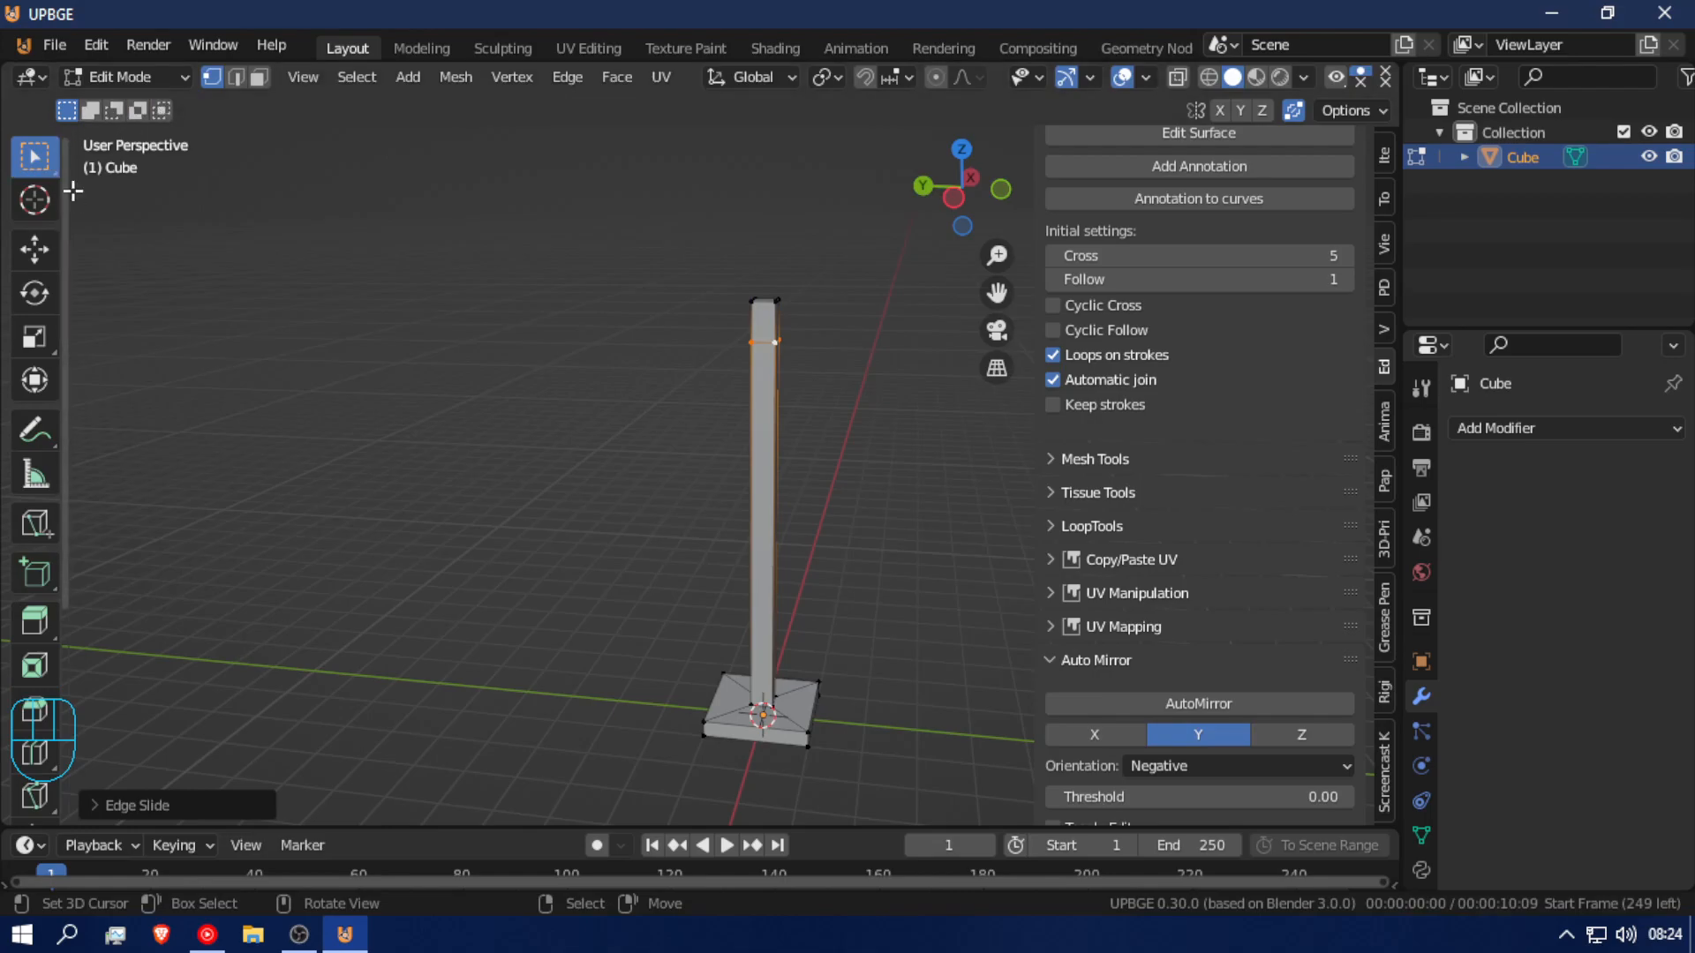
Step: Collapse the viewport toolbar and slide the selected edge loop slightly further up the post
{"action": "left_click_drag", "start_coordinate": [62, 195], "coordinate": [6, 294]}
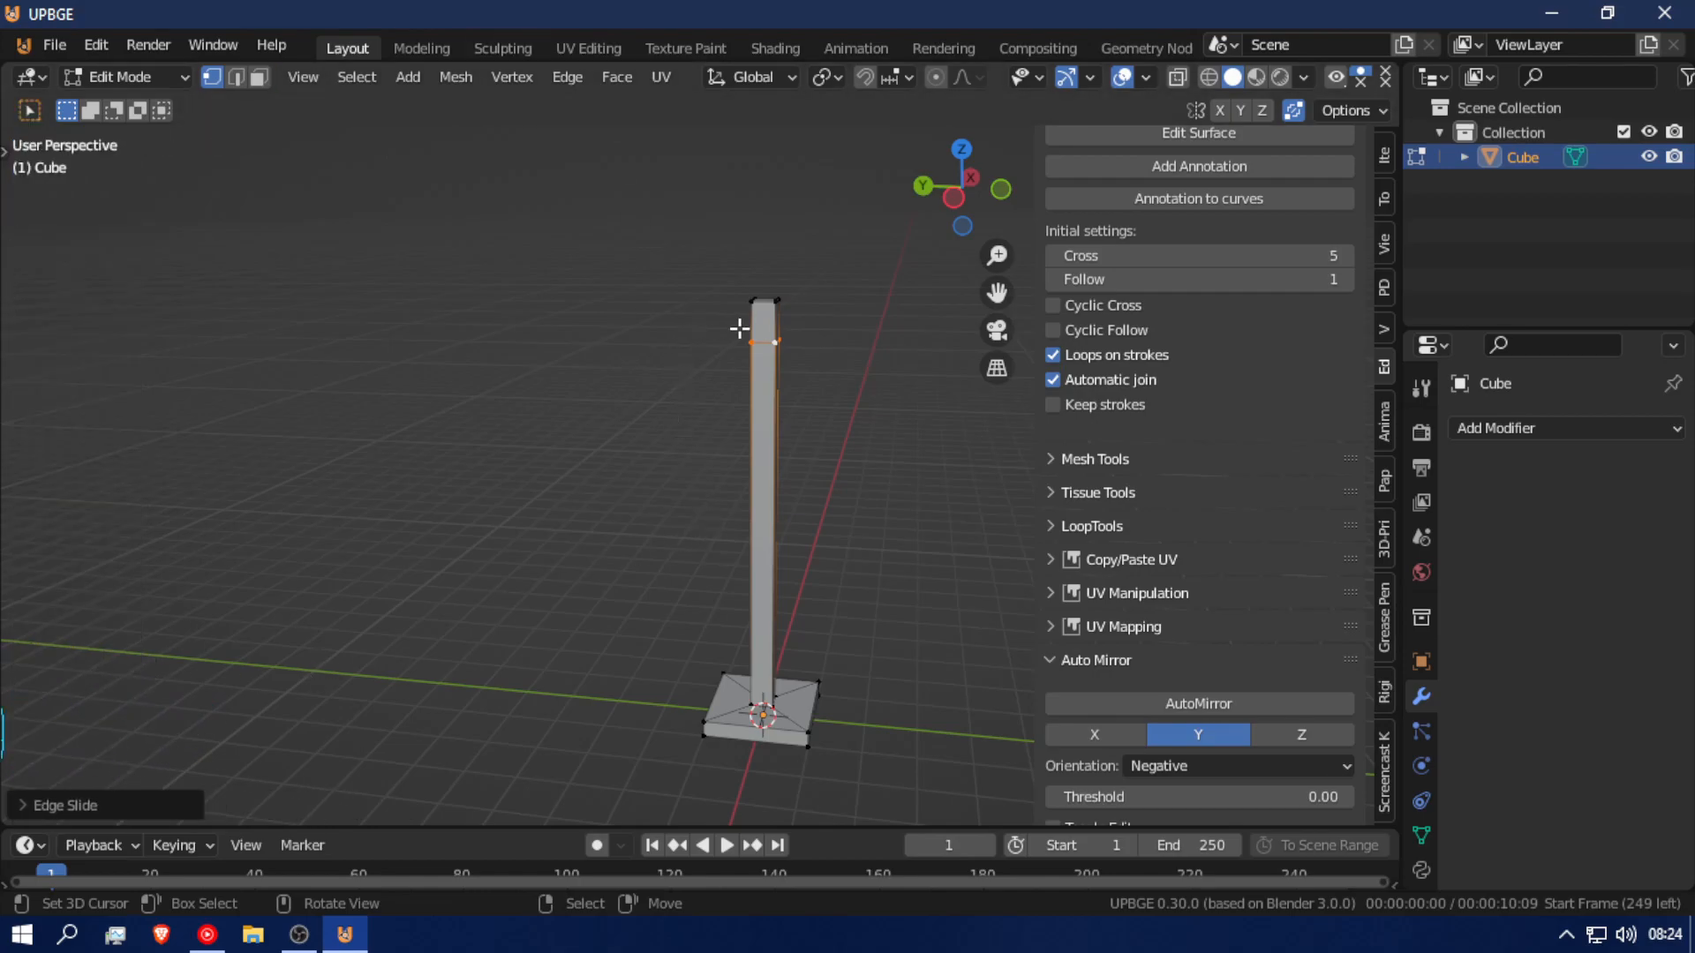
{"action": "key", "text": "g"}
{"action": "key", "text": "g"}
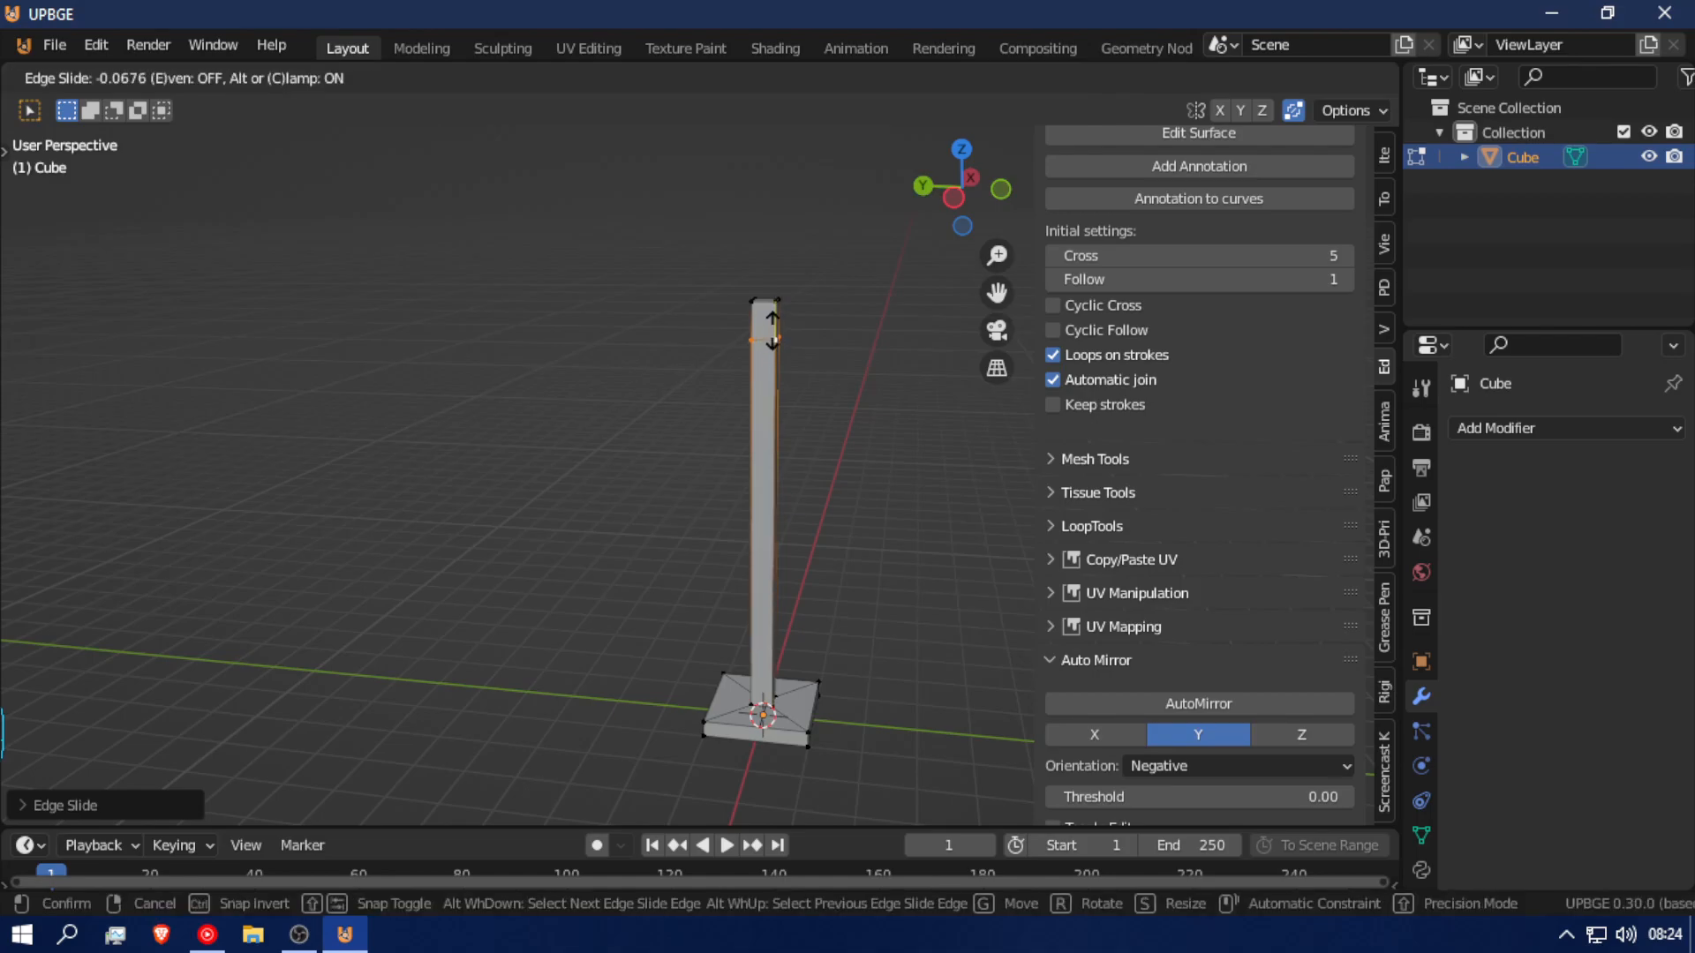
{"action": "left_click", "coordinate": [773, 331]}
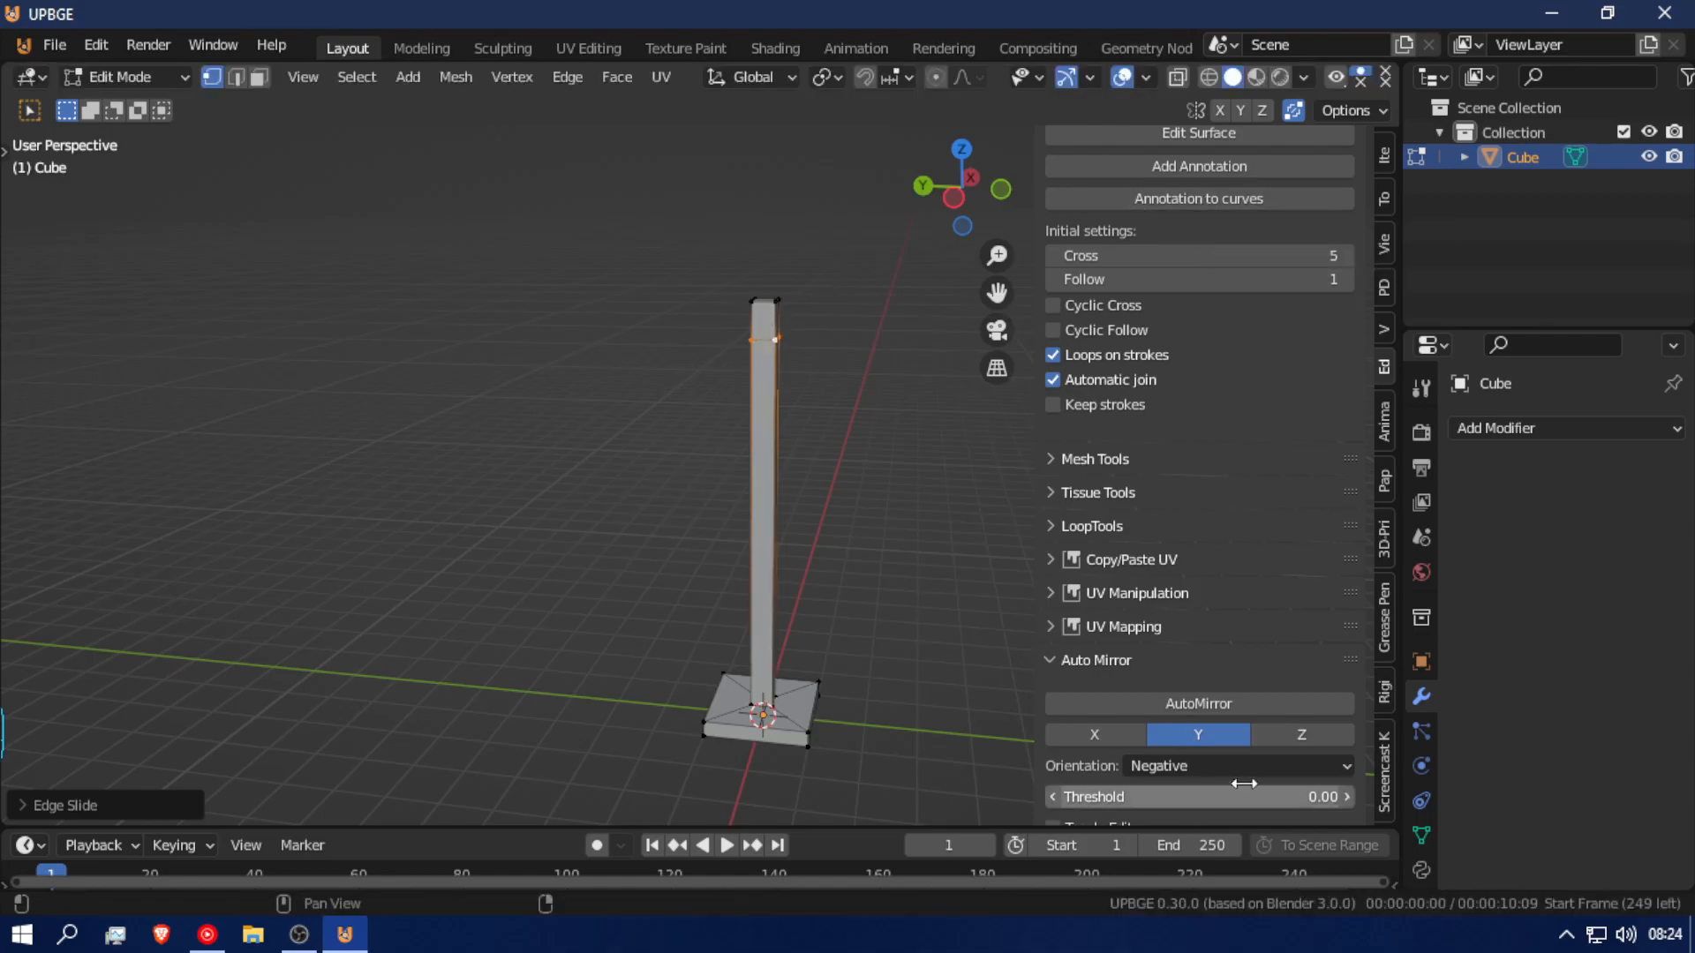
Step: Set the Screencast Keys X offset to 11 and its origin to the sidebar region, and return to the Edit tools
{"action": "left_click", "coordinate": [1383, 794]}
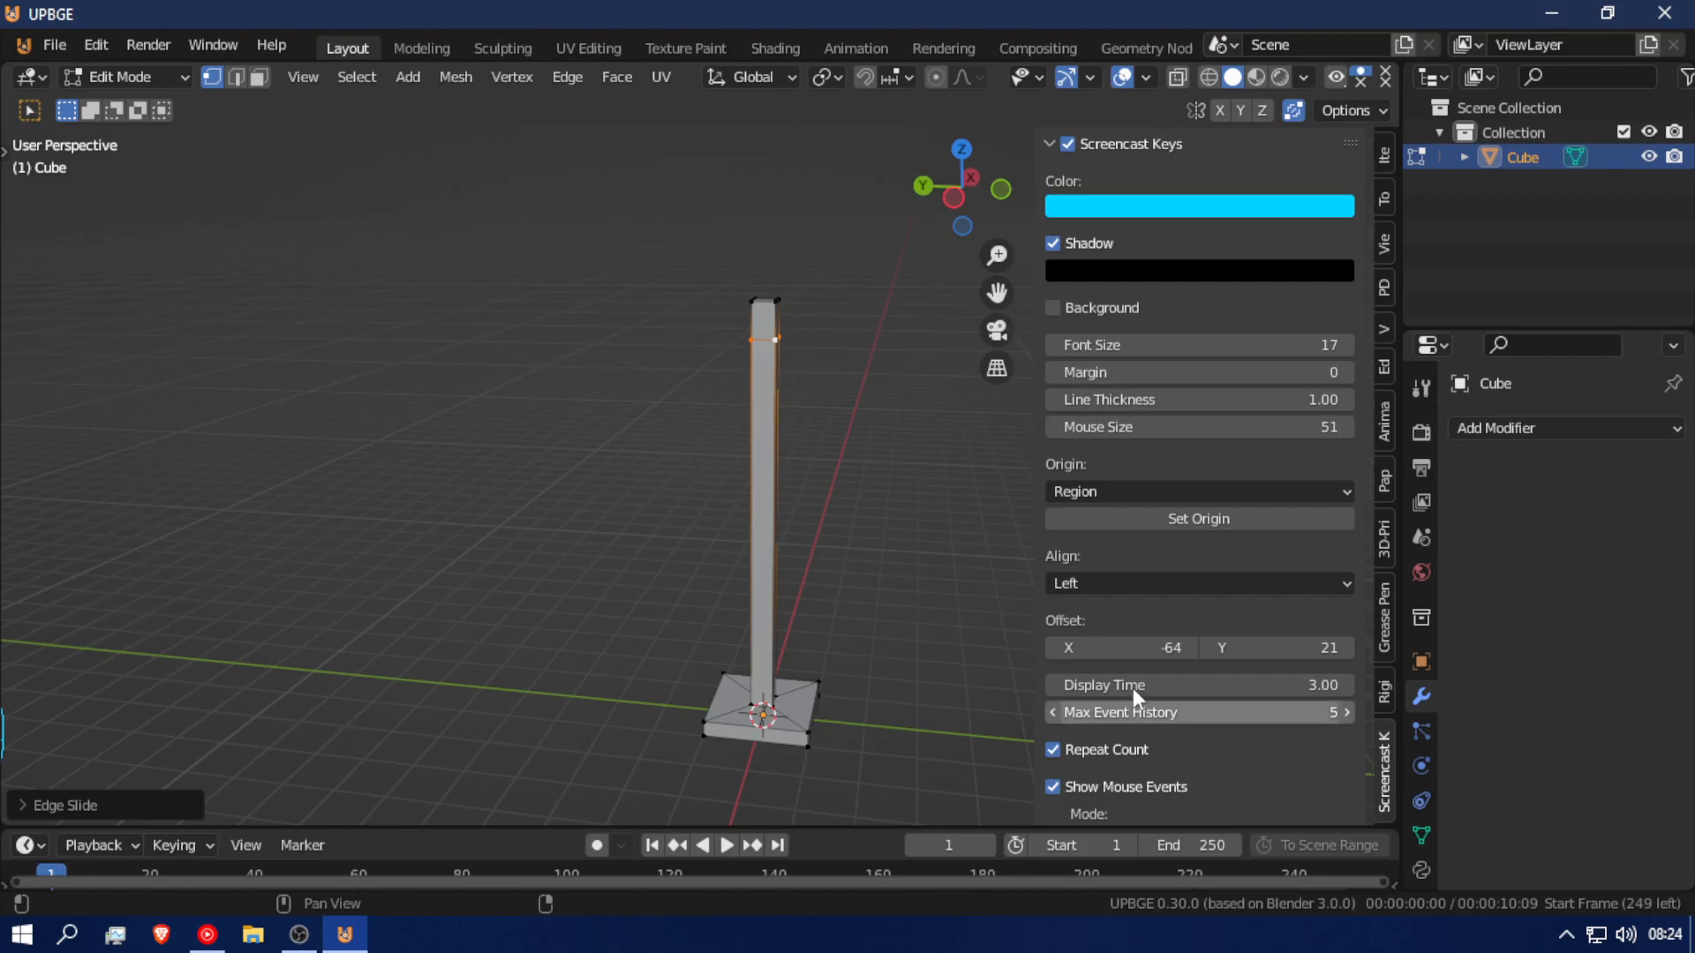
{"action": "left_click_drag", "start_coordinate": [1174, 647], "coordinate": [1227, 647]}
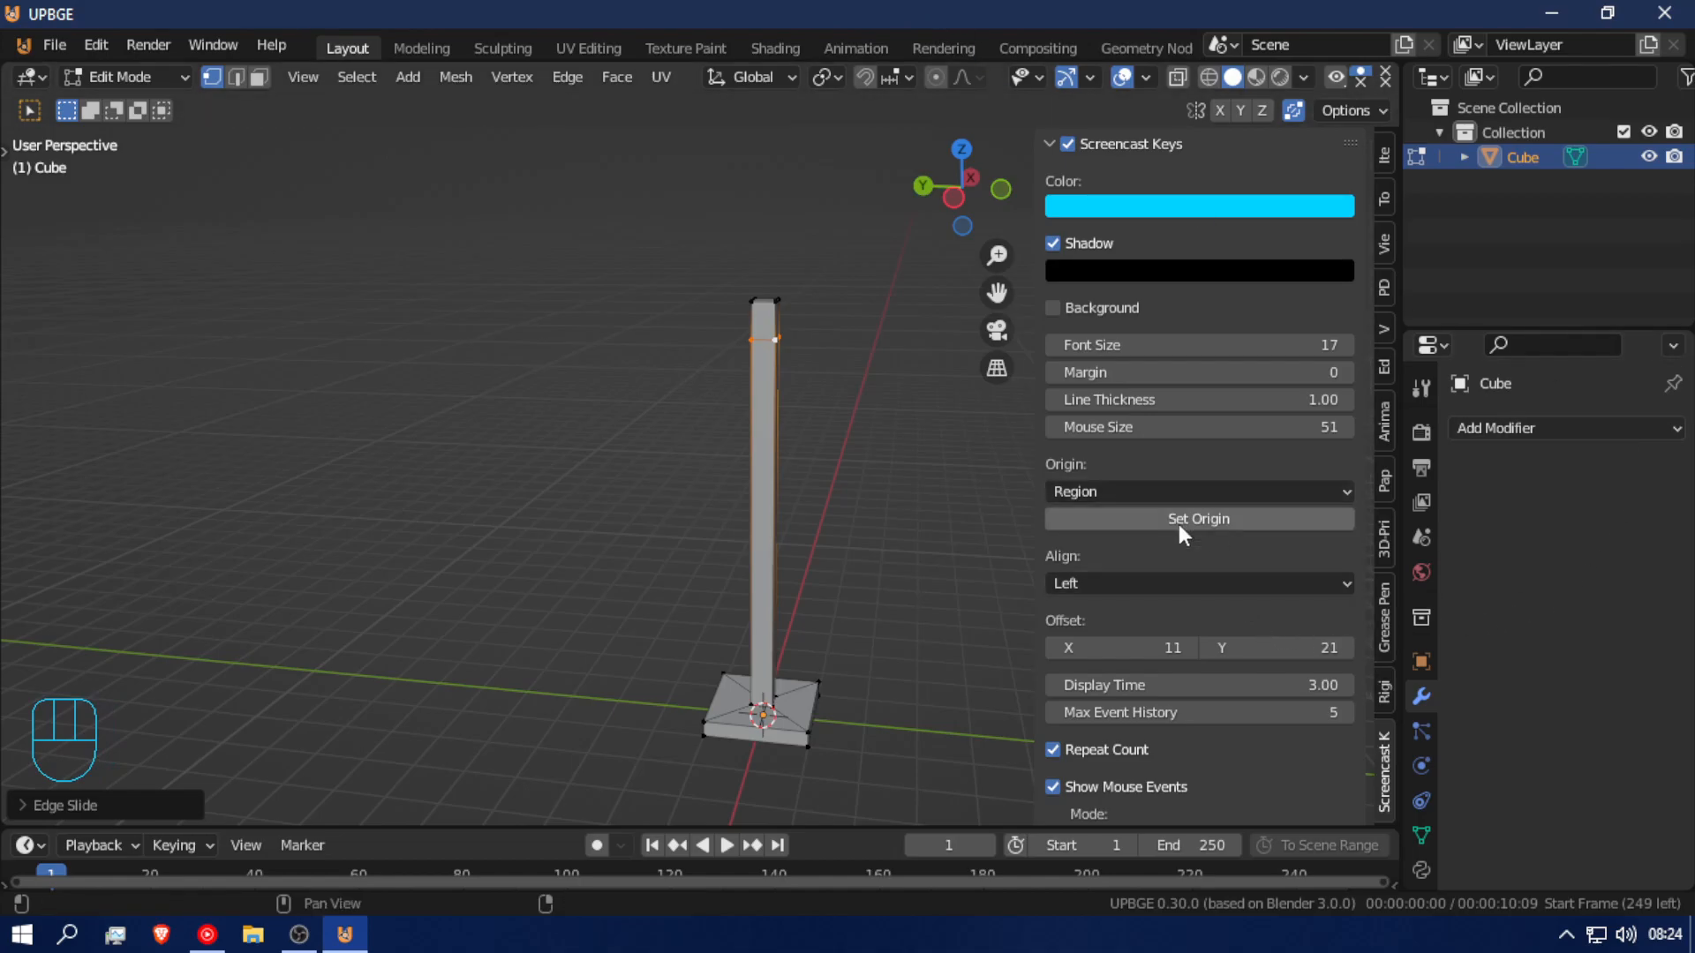
{"action": "left_click", "coordinate": [1227, 522]}
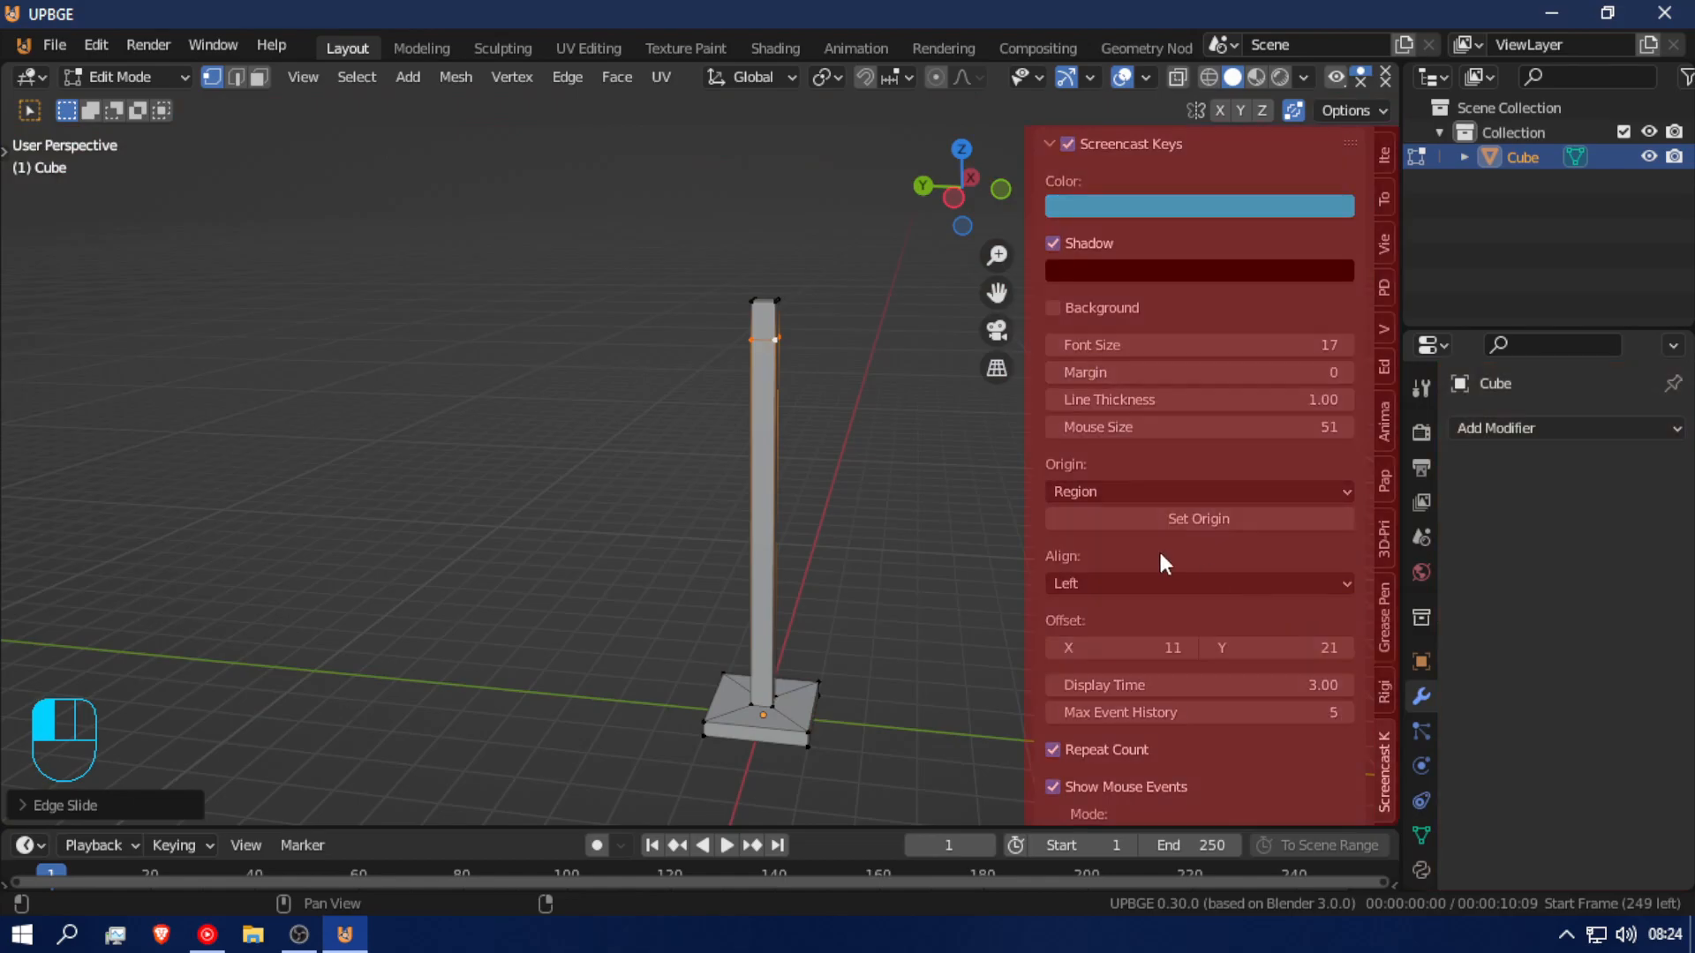
{"action": "left_click", "coordinate": [1161, 559]}
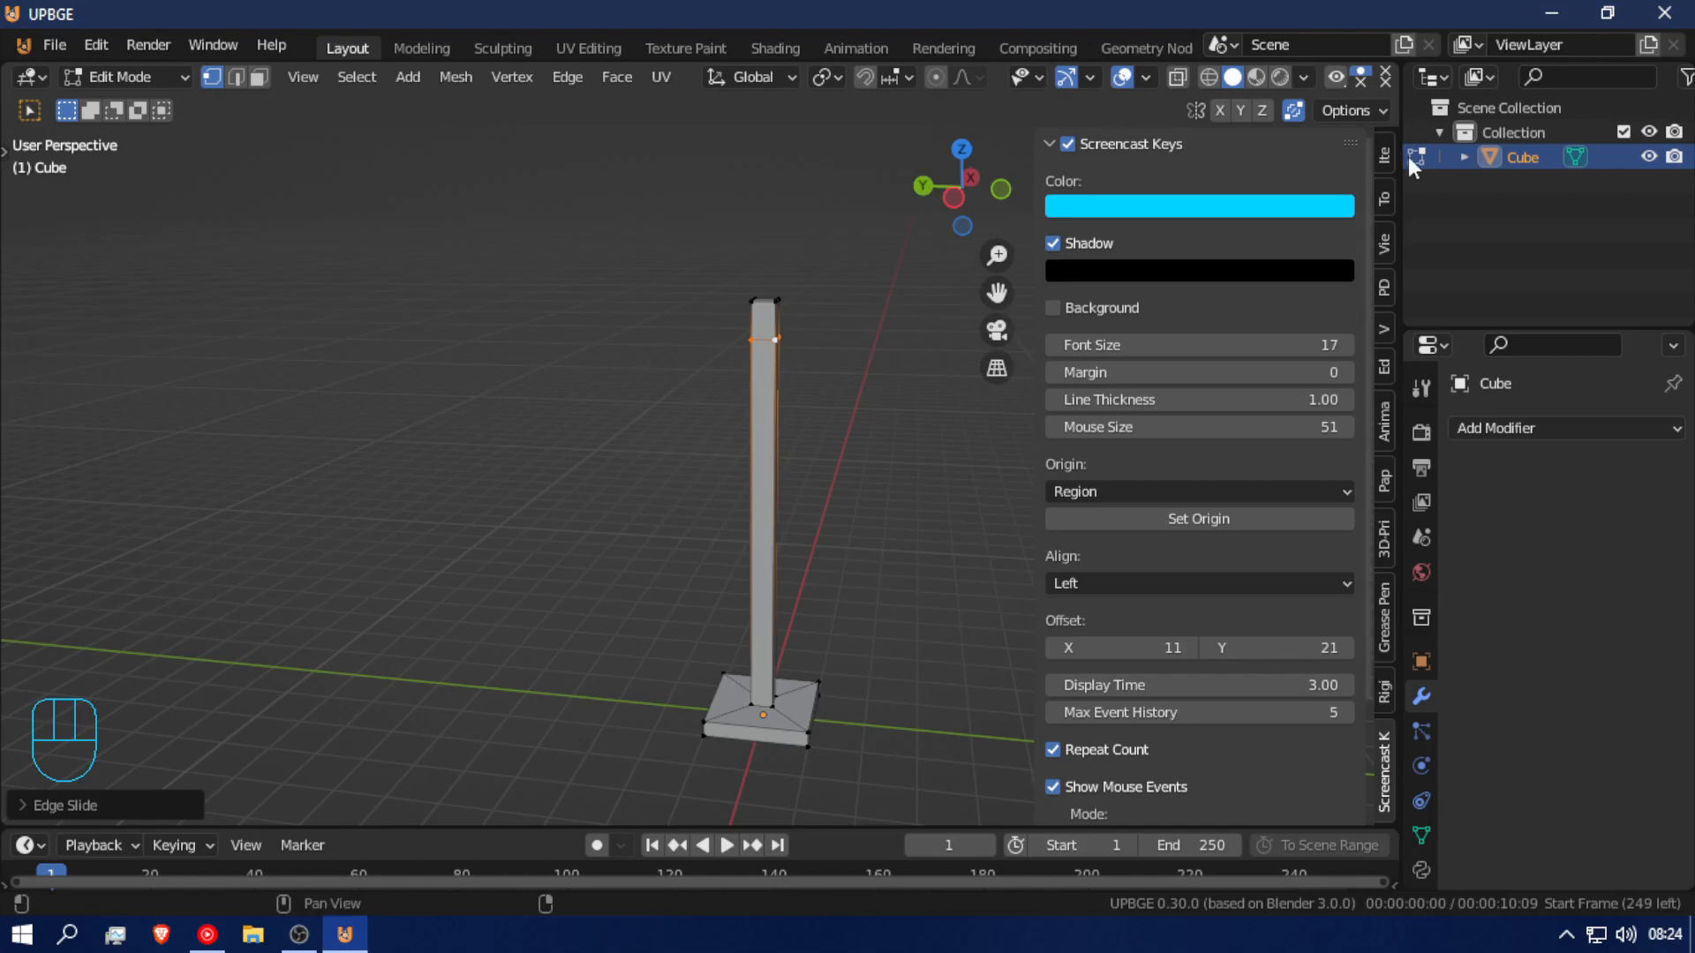
{"action": "left_click", "coordinate": [1383, 367]}
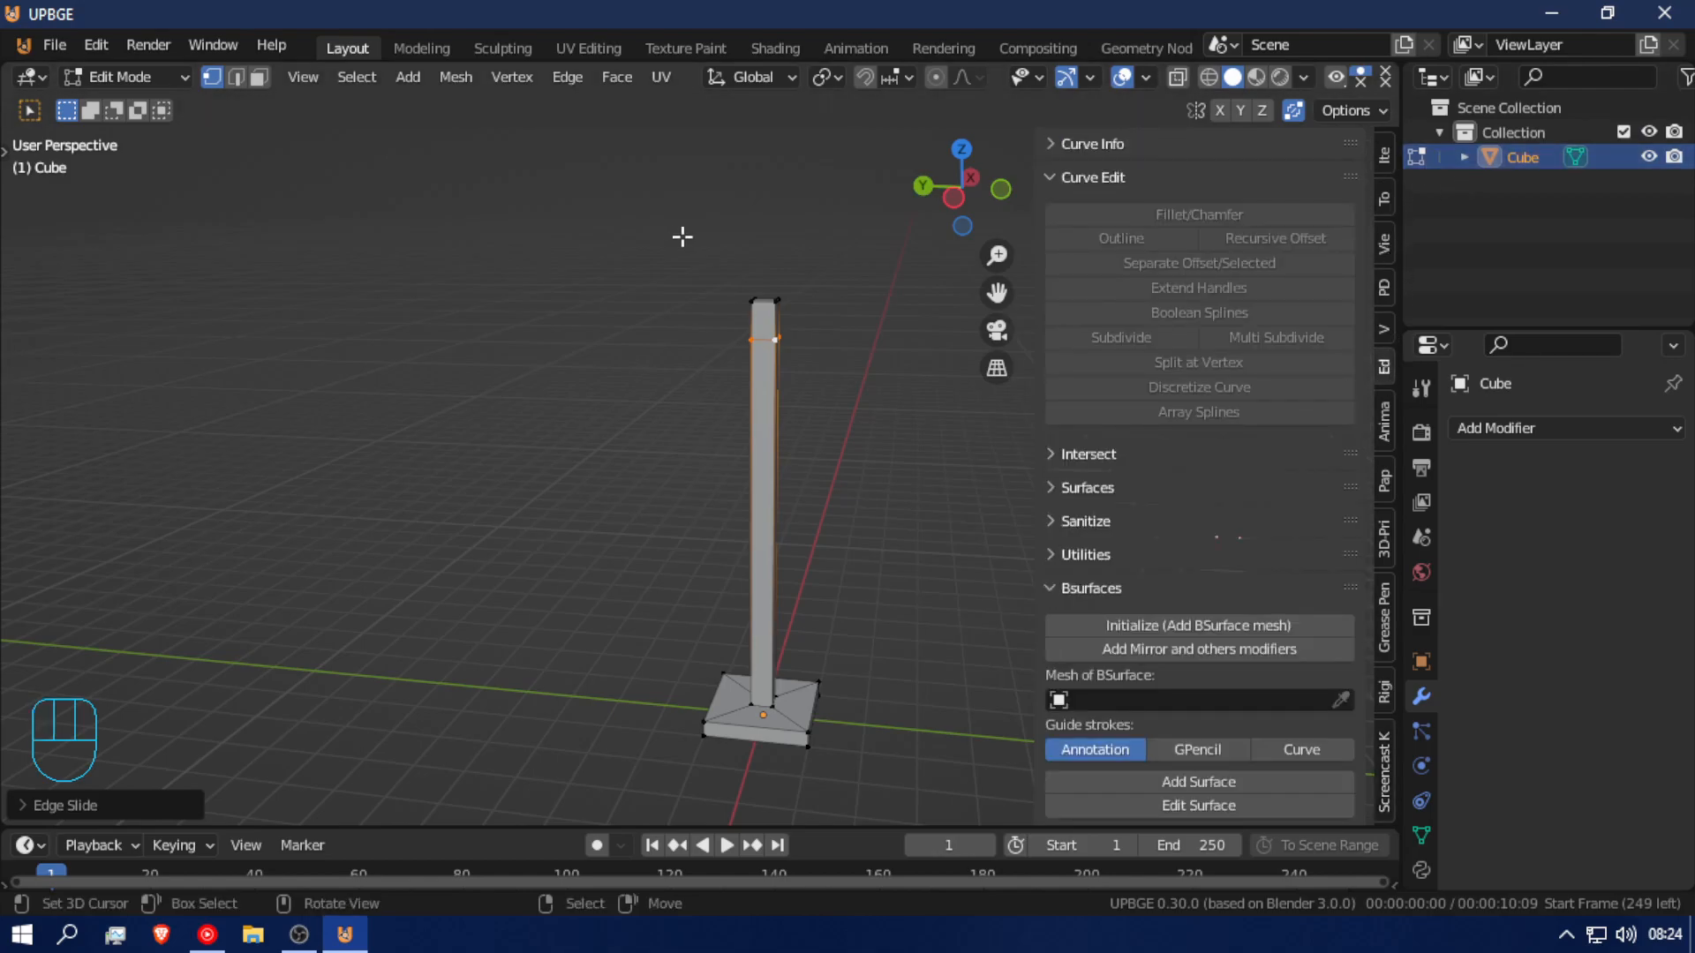
Step: Edge-slide the selected loop once more toward the post's top to shorten the end segment
{"action": "key", "text": "g"}
{"action": "key", "text": "g"}
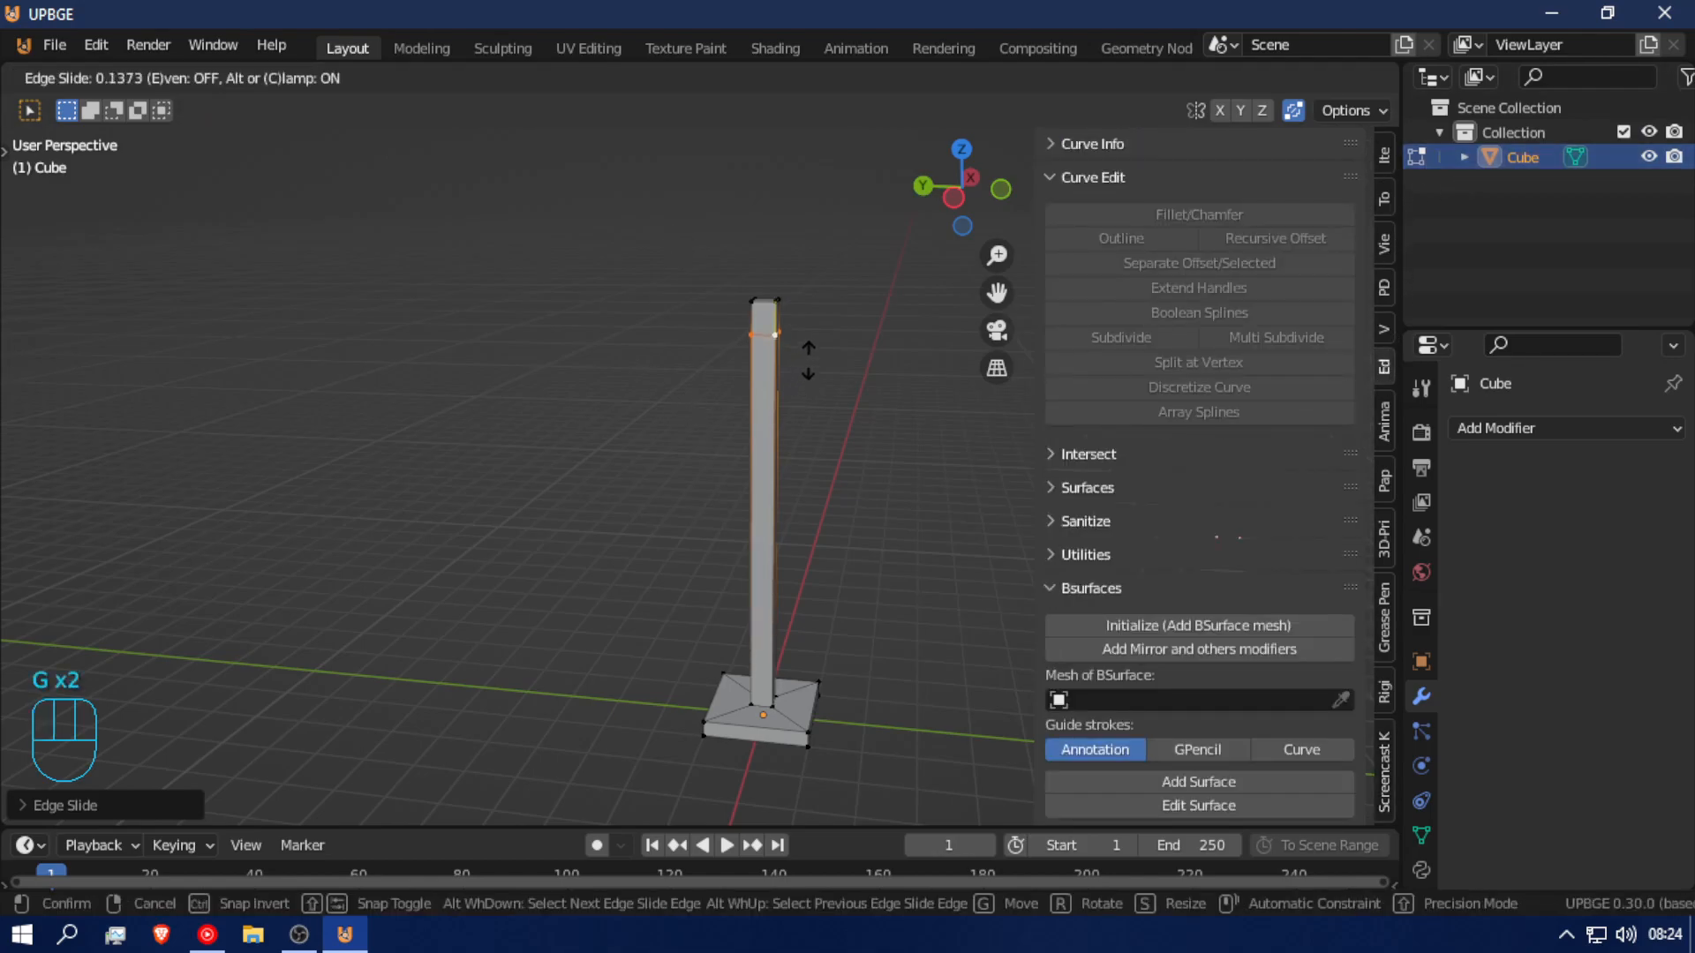
{"action": "left_click", "coordinate": [817, 332]}
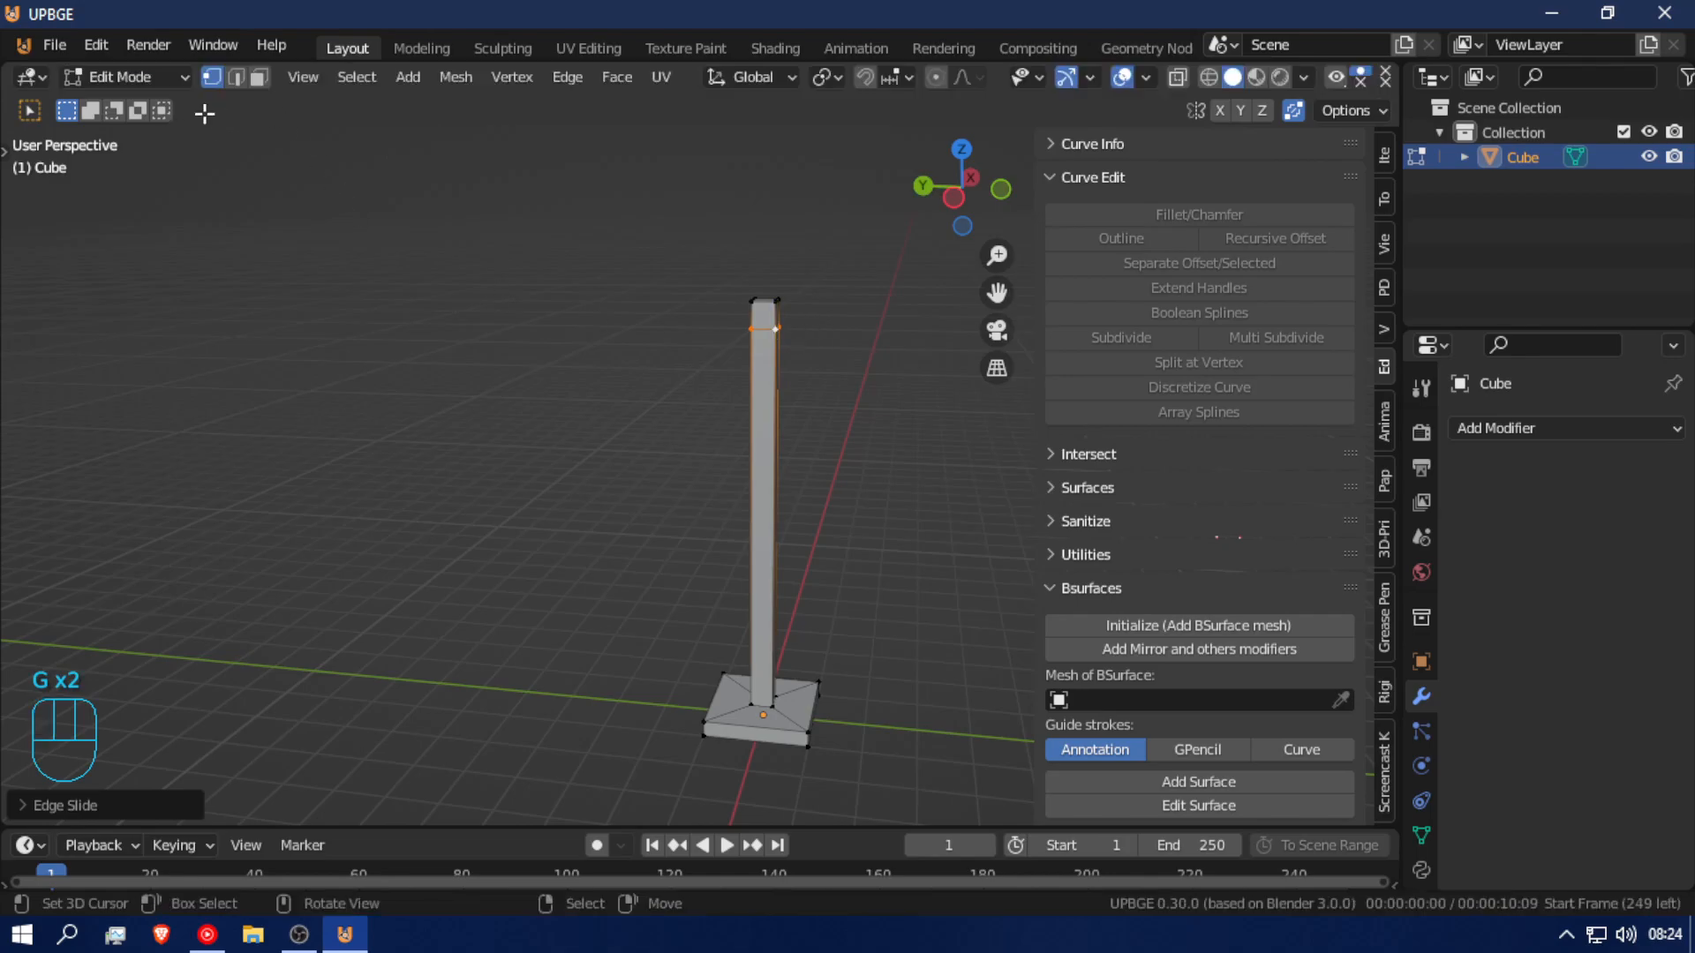
Step: Switch to face selection and extrude a side face of the post's top segment outward into a horizontal arm
{"action": "left_click", "coordinate": [261, 77]}
{"action": "middle_click_drag", "start_coordinate": [578, 207], "coordinate": [828, 283]}
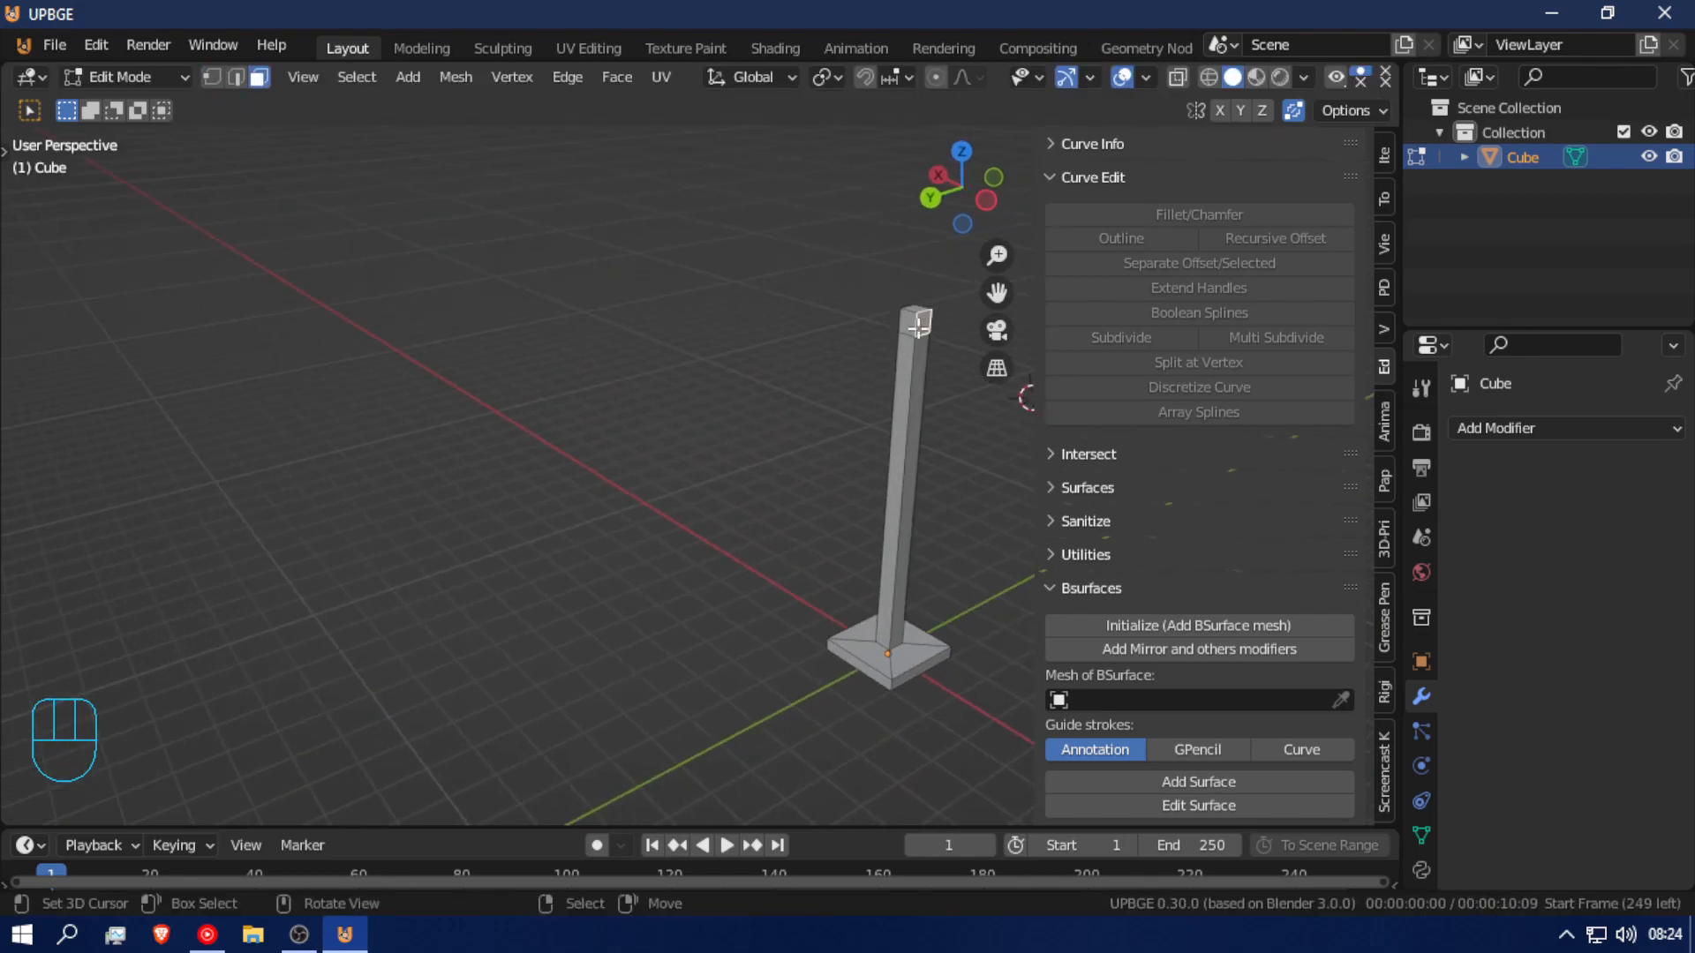
{"action": "key", "text": "e"}
{"action": "left_click", "coordinate": [896, 445]}
{"action": "key", "text": "shift+f"}
{"action": "left_click", "coordinate": [719, 462]}
Step: Extrude the arm's end face again and move it along X to form a short end segment
{"action": "key", "text": "e"}
{"action": "left_click", "coordinate": [734, 461]}
{"action": "key", "text": "g"}
{"action": "key", "text": "x"}
{"action": "left_click", "coordinate": [787, 416]}
Step: Extrude the two opposite side faces of the arm's end segment in place with no offset
{"action": "middle_click_drag", "start_coordinate": [786, 416], "coordinate": [562, 272]}
{"action": "key", "text": "e"}
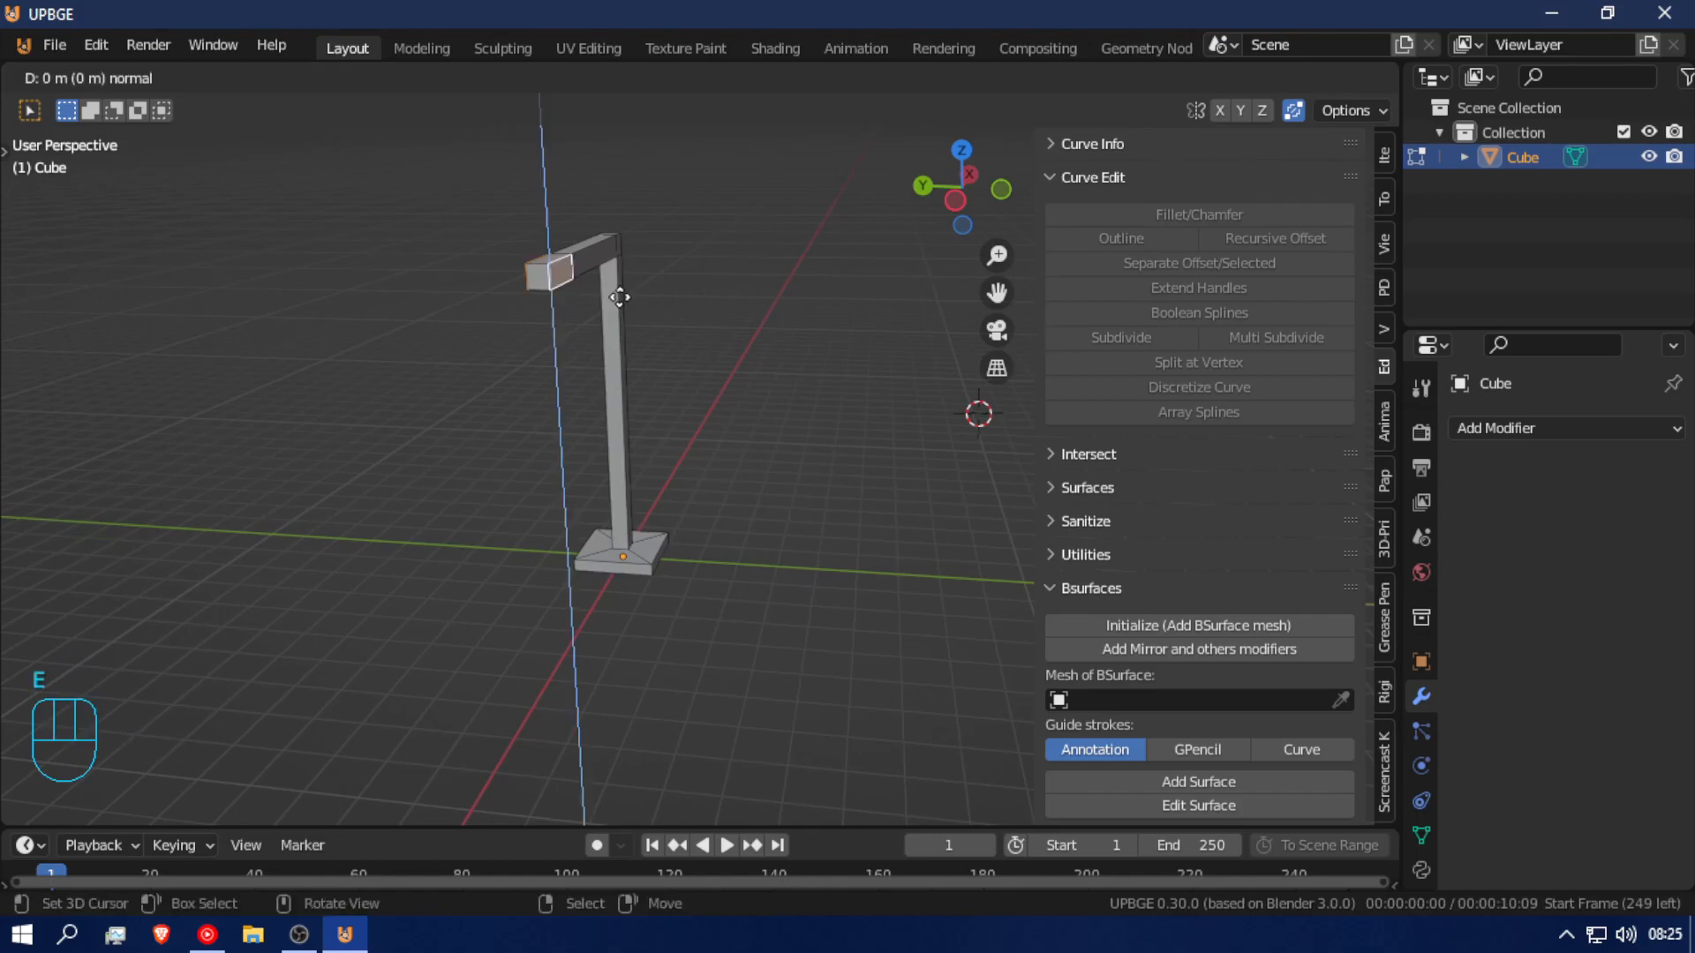
{"action": "right_click", "coordinate": [618, 289]}
{"action": "key", "text": "s"}
{"action": "middle_click", "coordinate": [657, 305]}
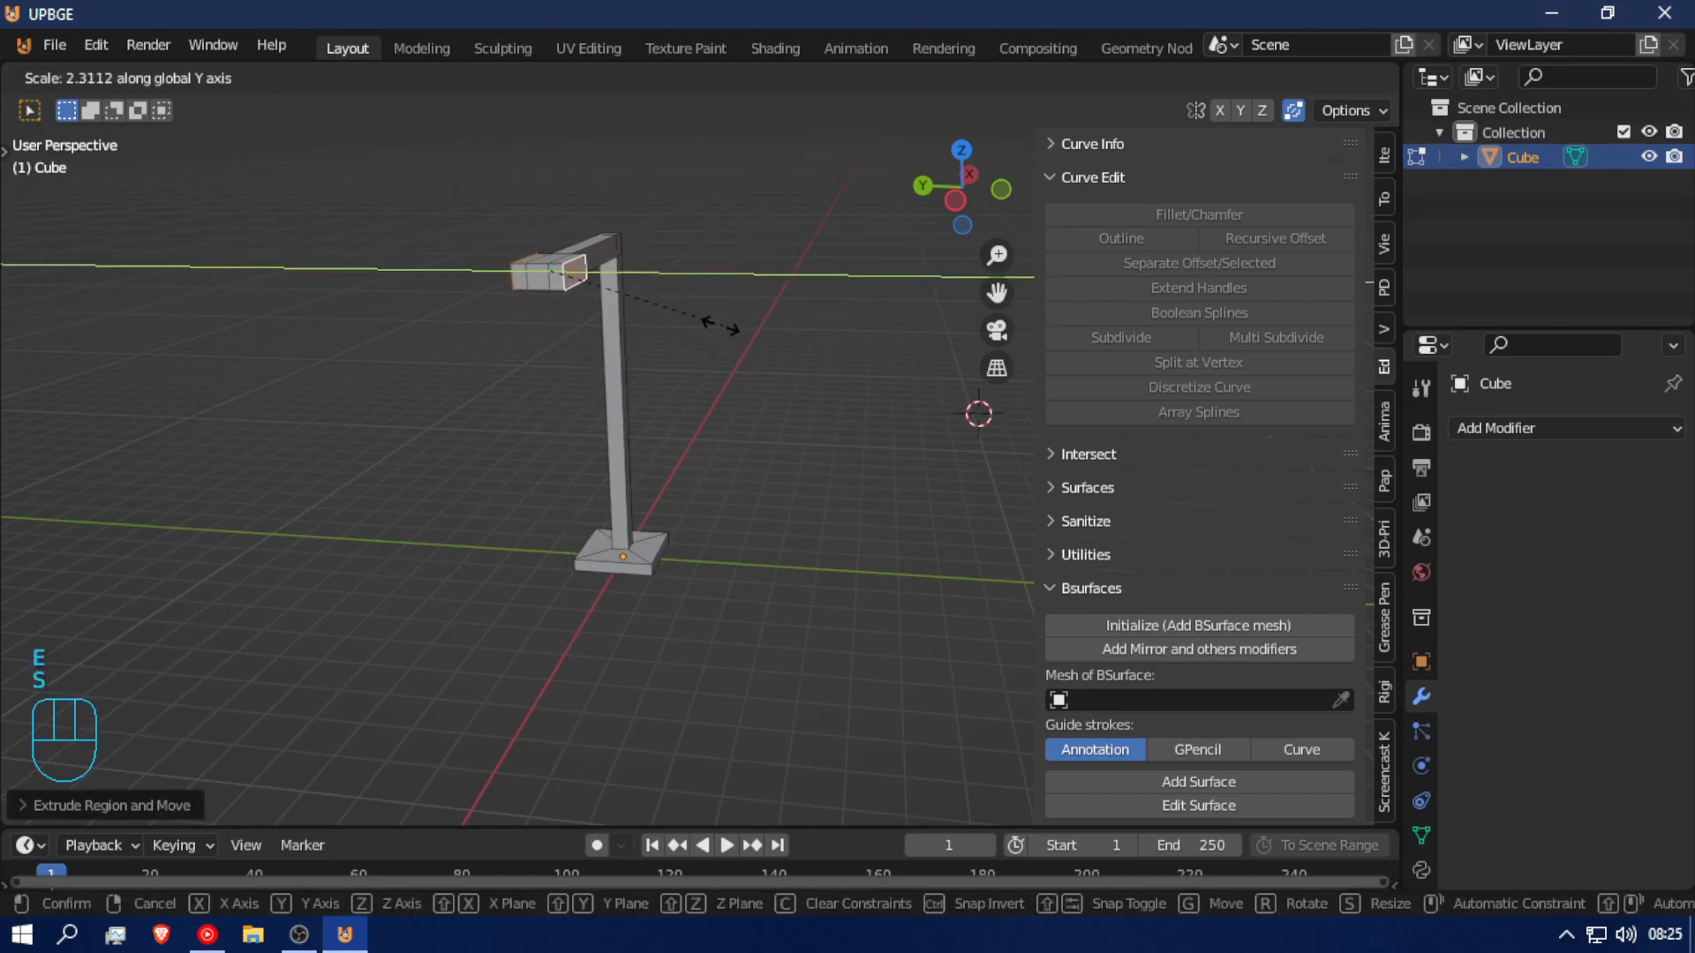
{"action": "middle_click_drag", "start_coordinate": [684, 346], "coordinate": [641, 116]}
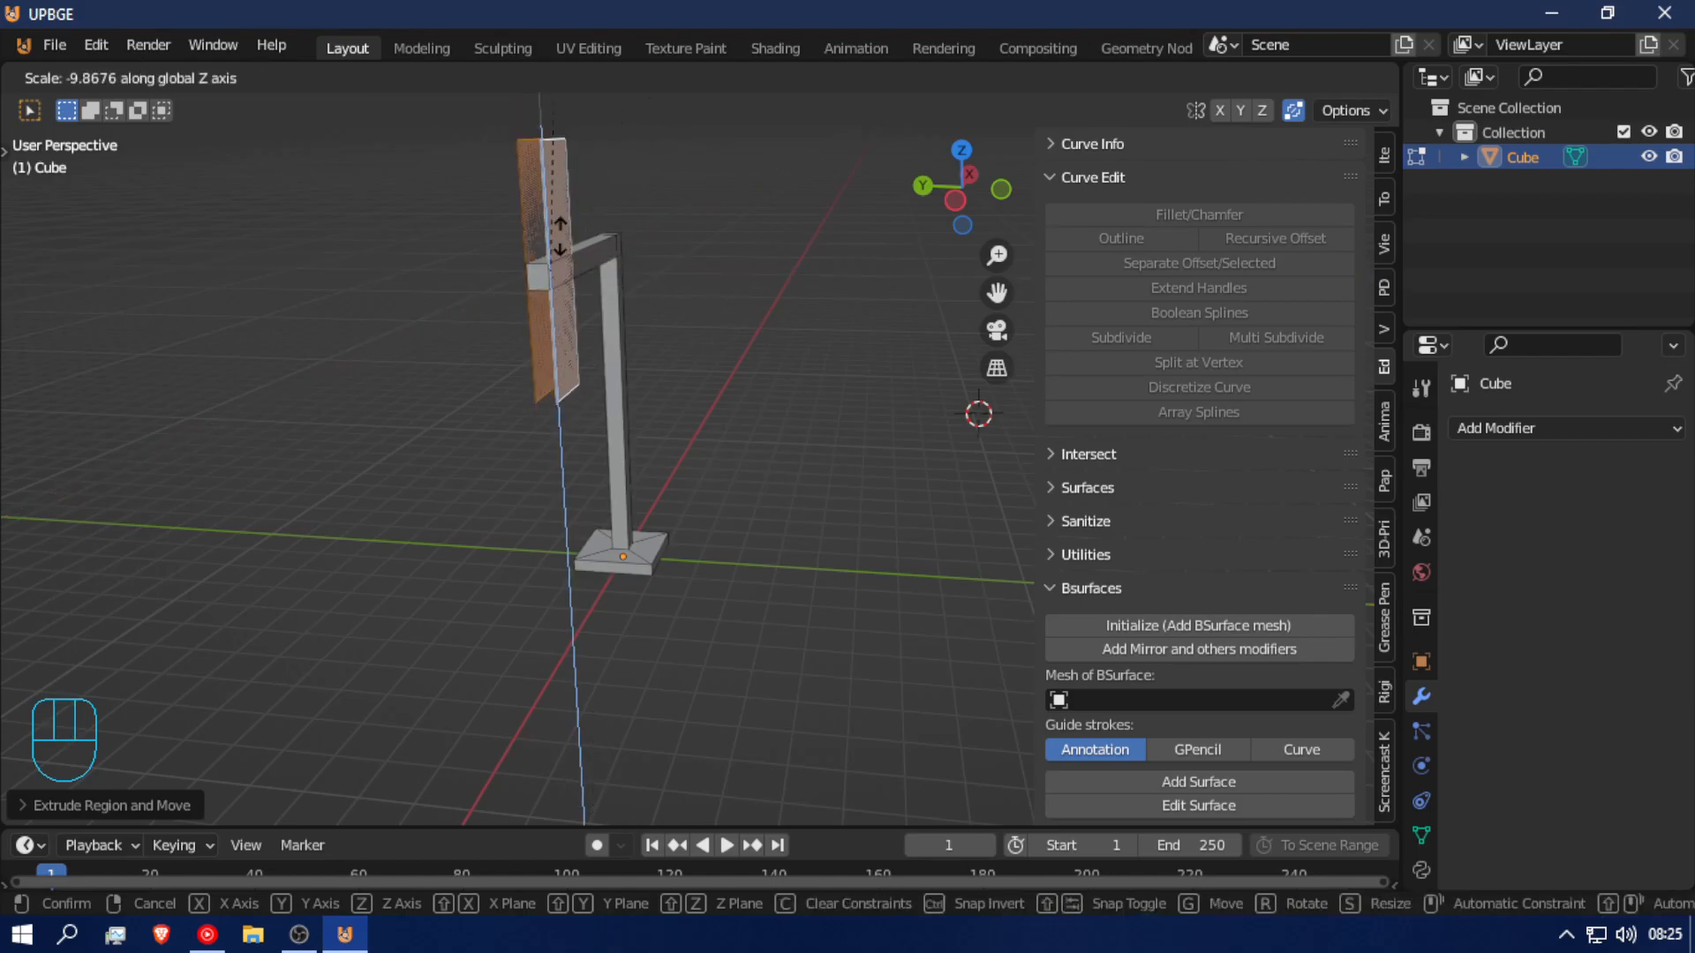
{"action": "middle_click_drag", "start_coordinate": [506, 256], "coordinate": [560, 338]}
{"action": "right_click", "coordinate": [665, 245]}
{"action": "key", "text": "g"}
{"action": "key", "text": "x"}
{"action": "right_click", "coordinate": [624, 336]}
{"action": "key", "text": "s"}
{"action": "key", "text": "x"}
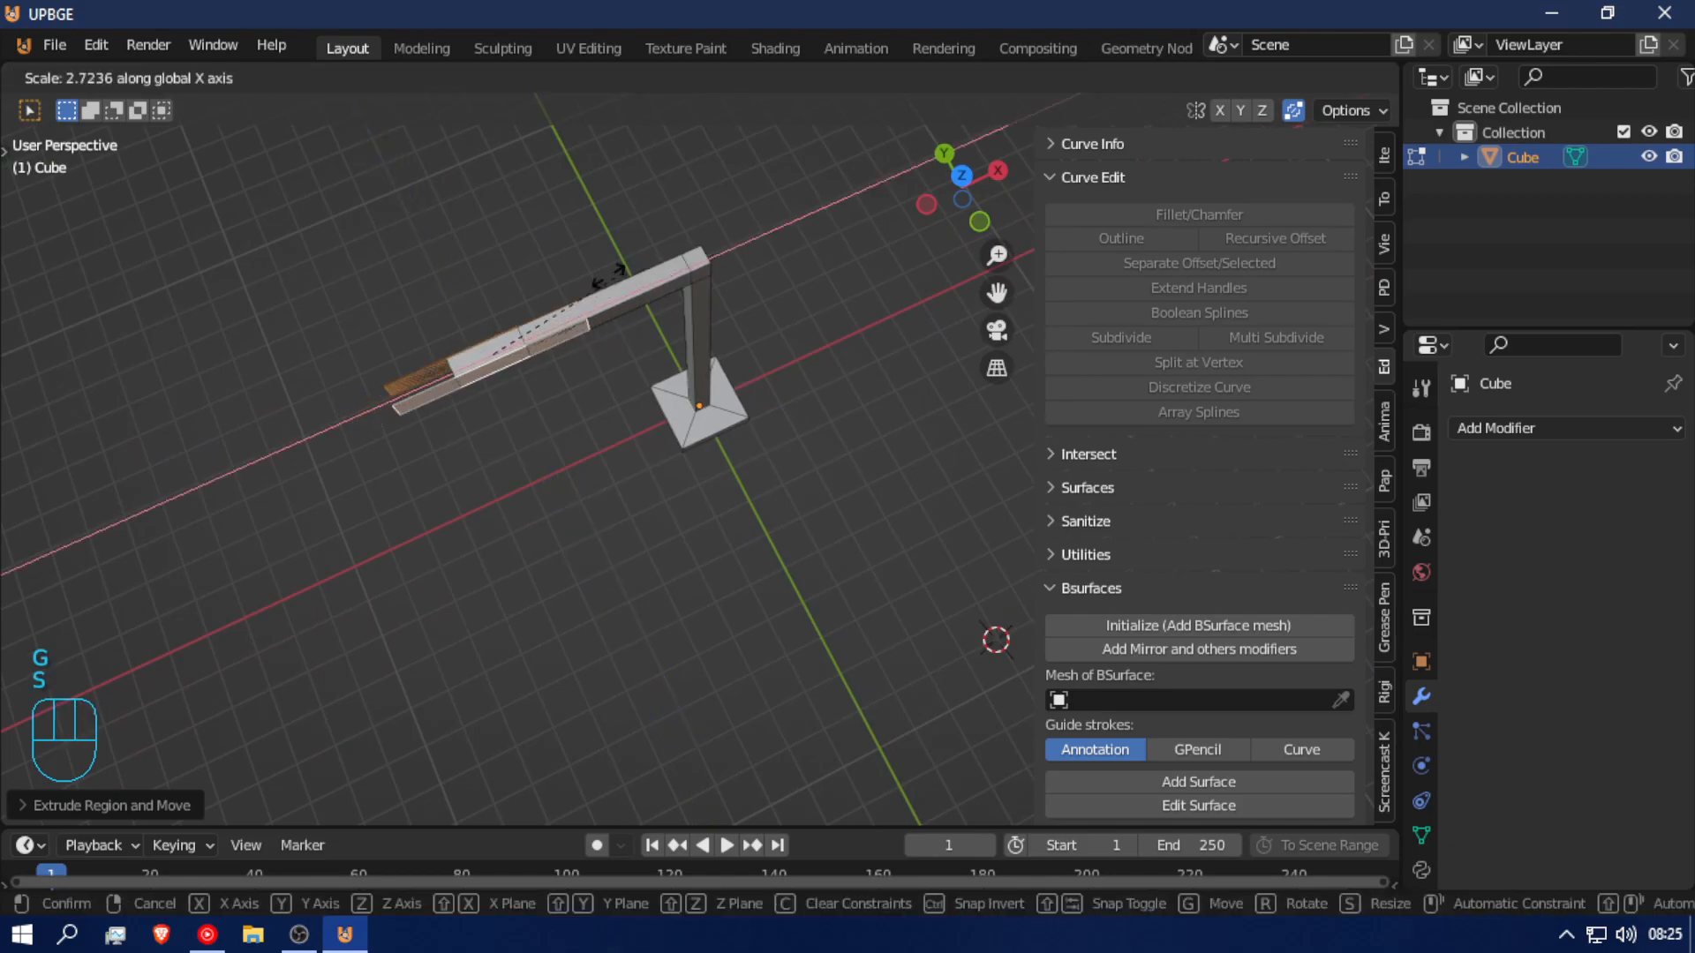
{"action": "right_click", "coordinate": [641, 307]}
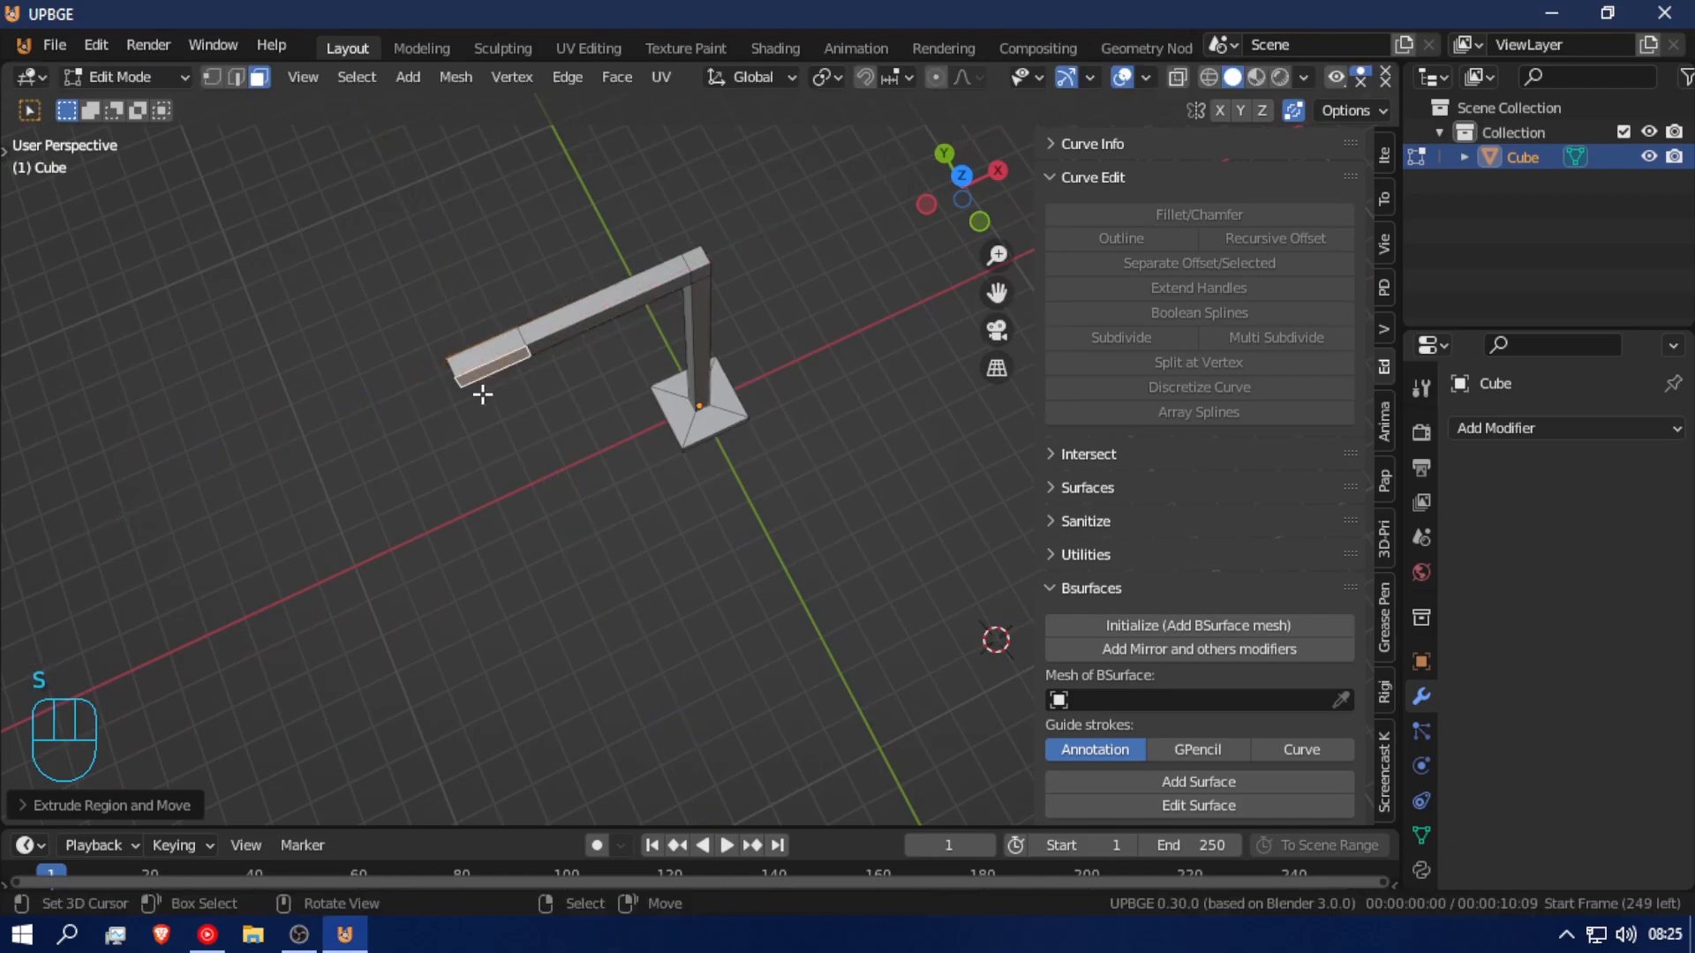
Step: Scale the extruded side faces apart along the Y axis to widen the arm's end segment into a head
{"action": "key", "text": "s"}
{"action": "key", "text": "y"}
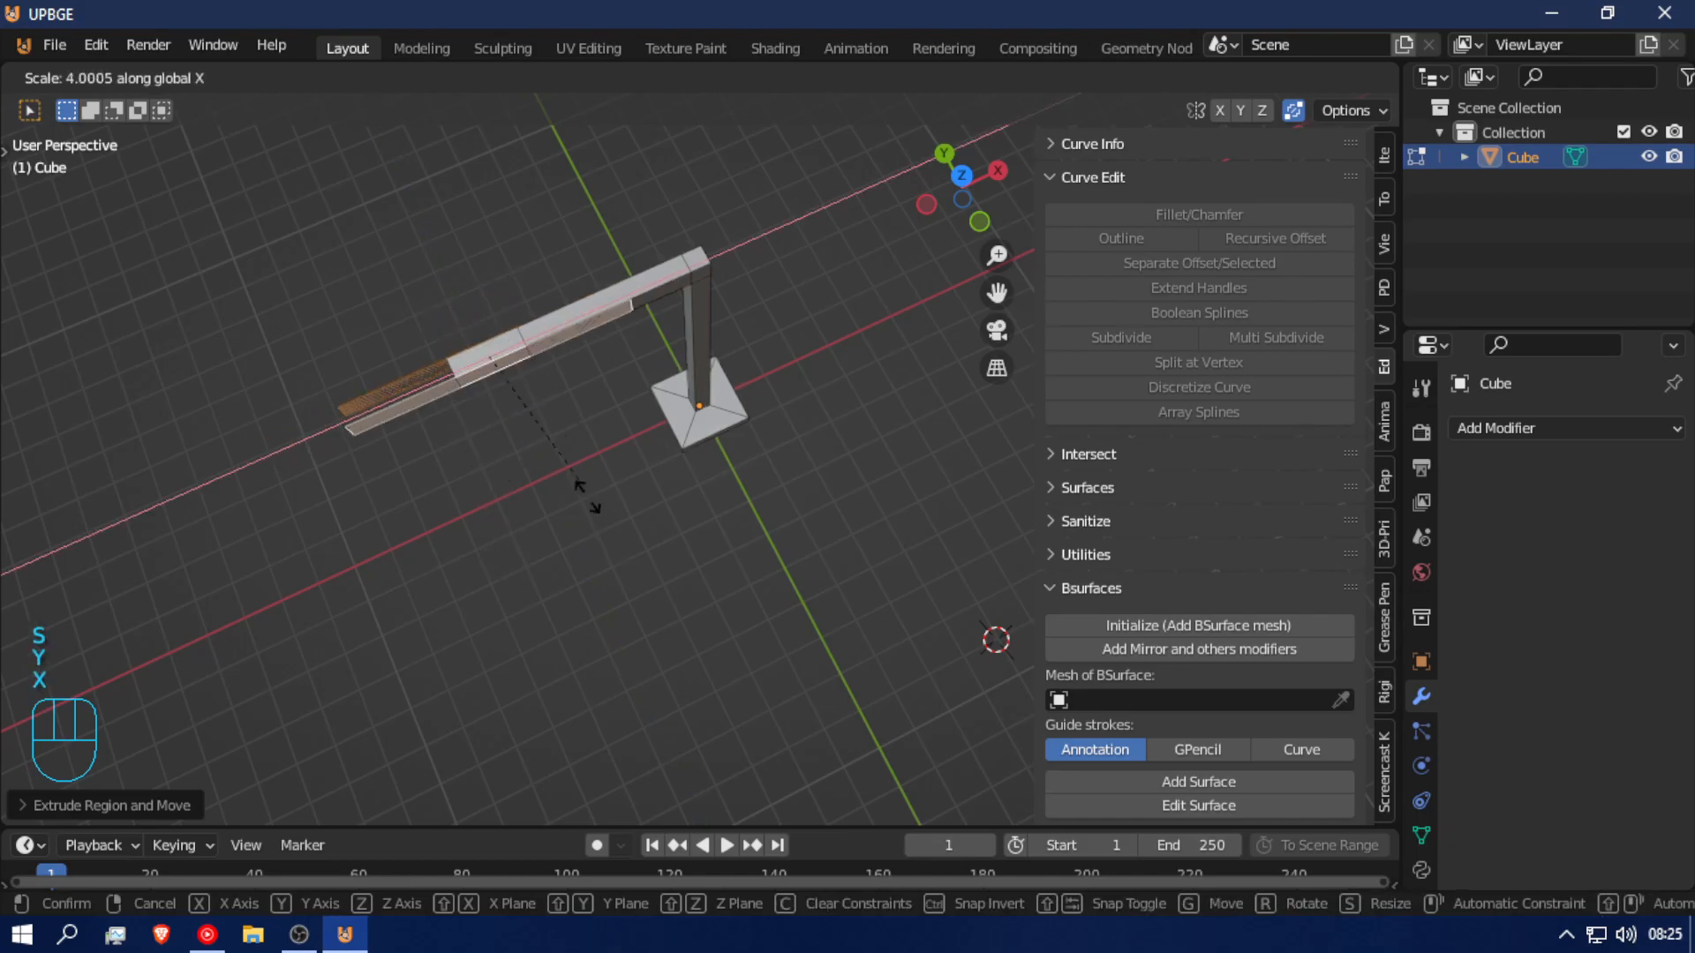
{"action": "key", "text": "z"}
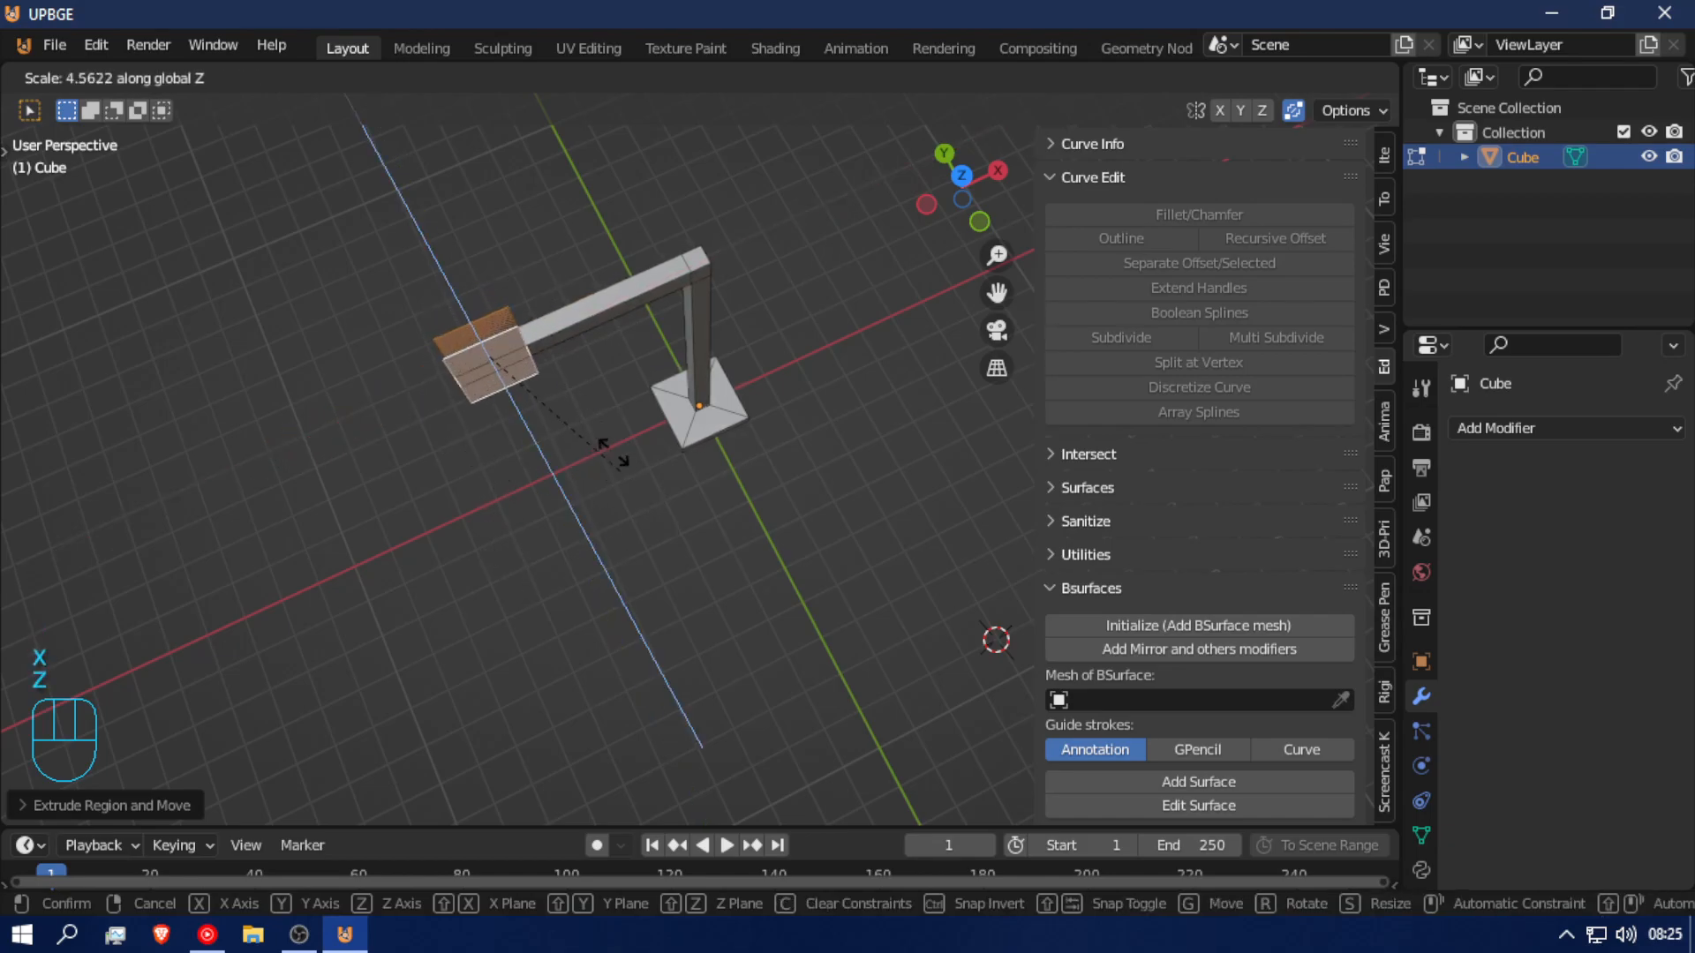
{"action": "key", "text": "y"}
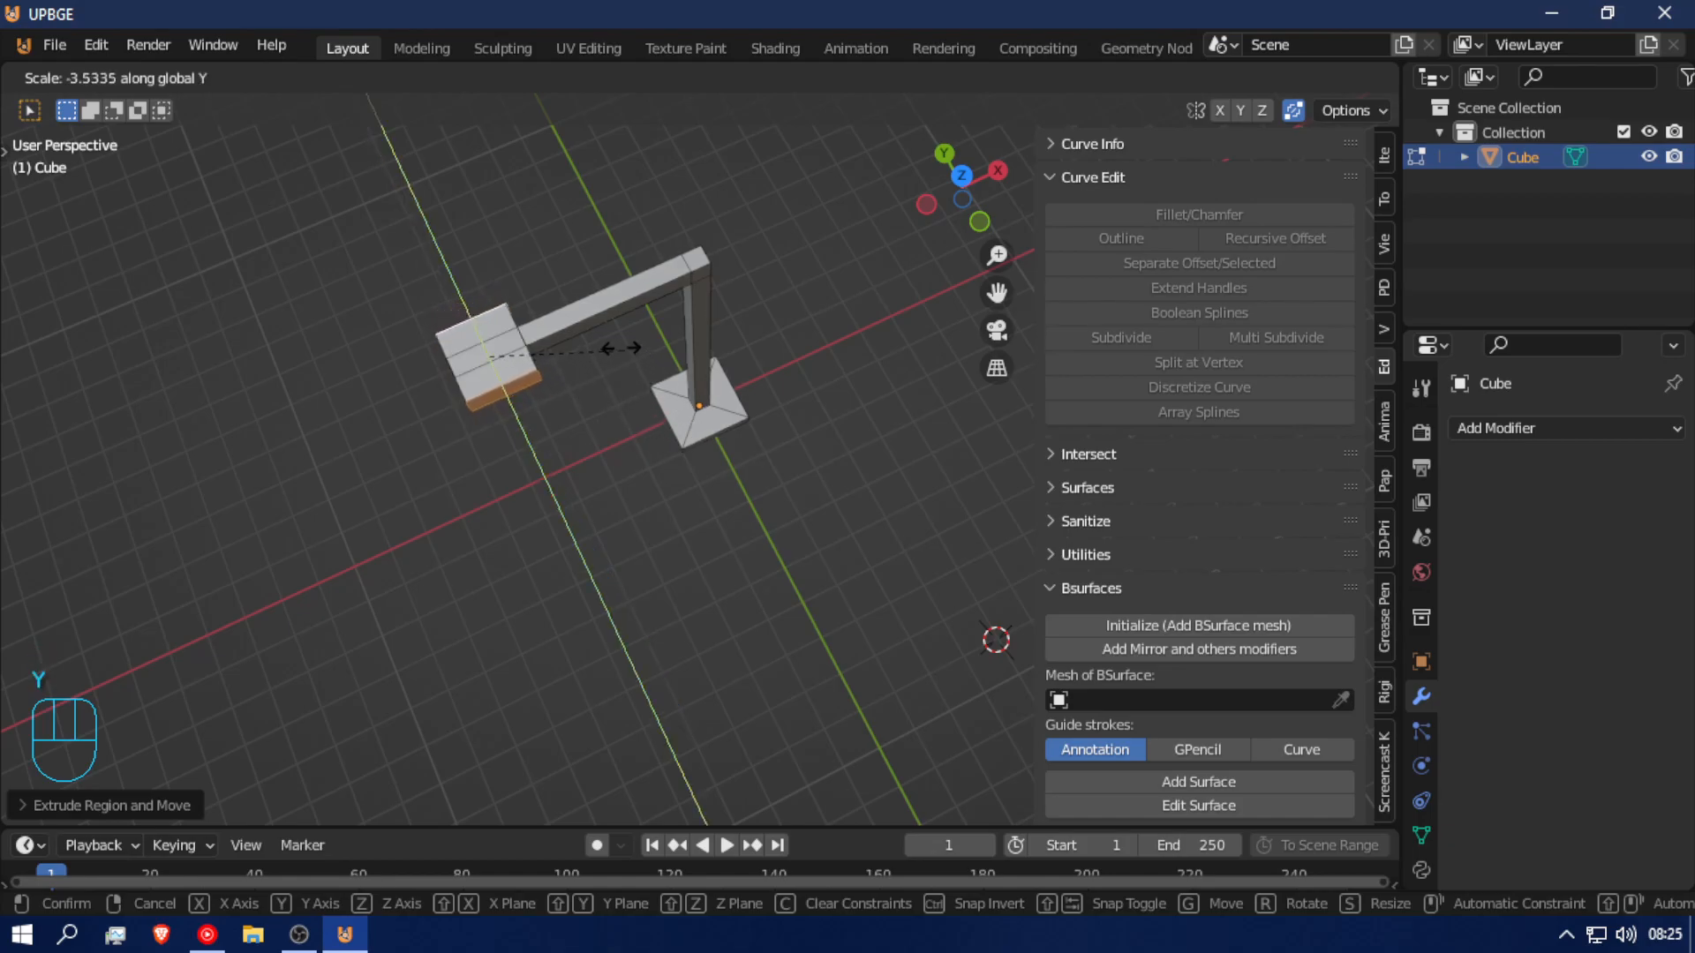
{"action": "left_click", "coordinate": [547, 313]}
Step: Delete the two outer face strips on the underside of the arm's widened head
{"action": "middle_click_drag", "start_coordinate": [541, 473], "coordinate": [817, 477]}
{"action": "scroll", "coordinate": [565, 168], "scroll_direction": "up", "scroll_amount": 6}
{"action": "left_click", "coordinate": [518, 280]}
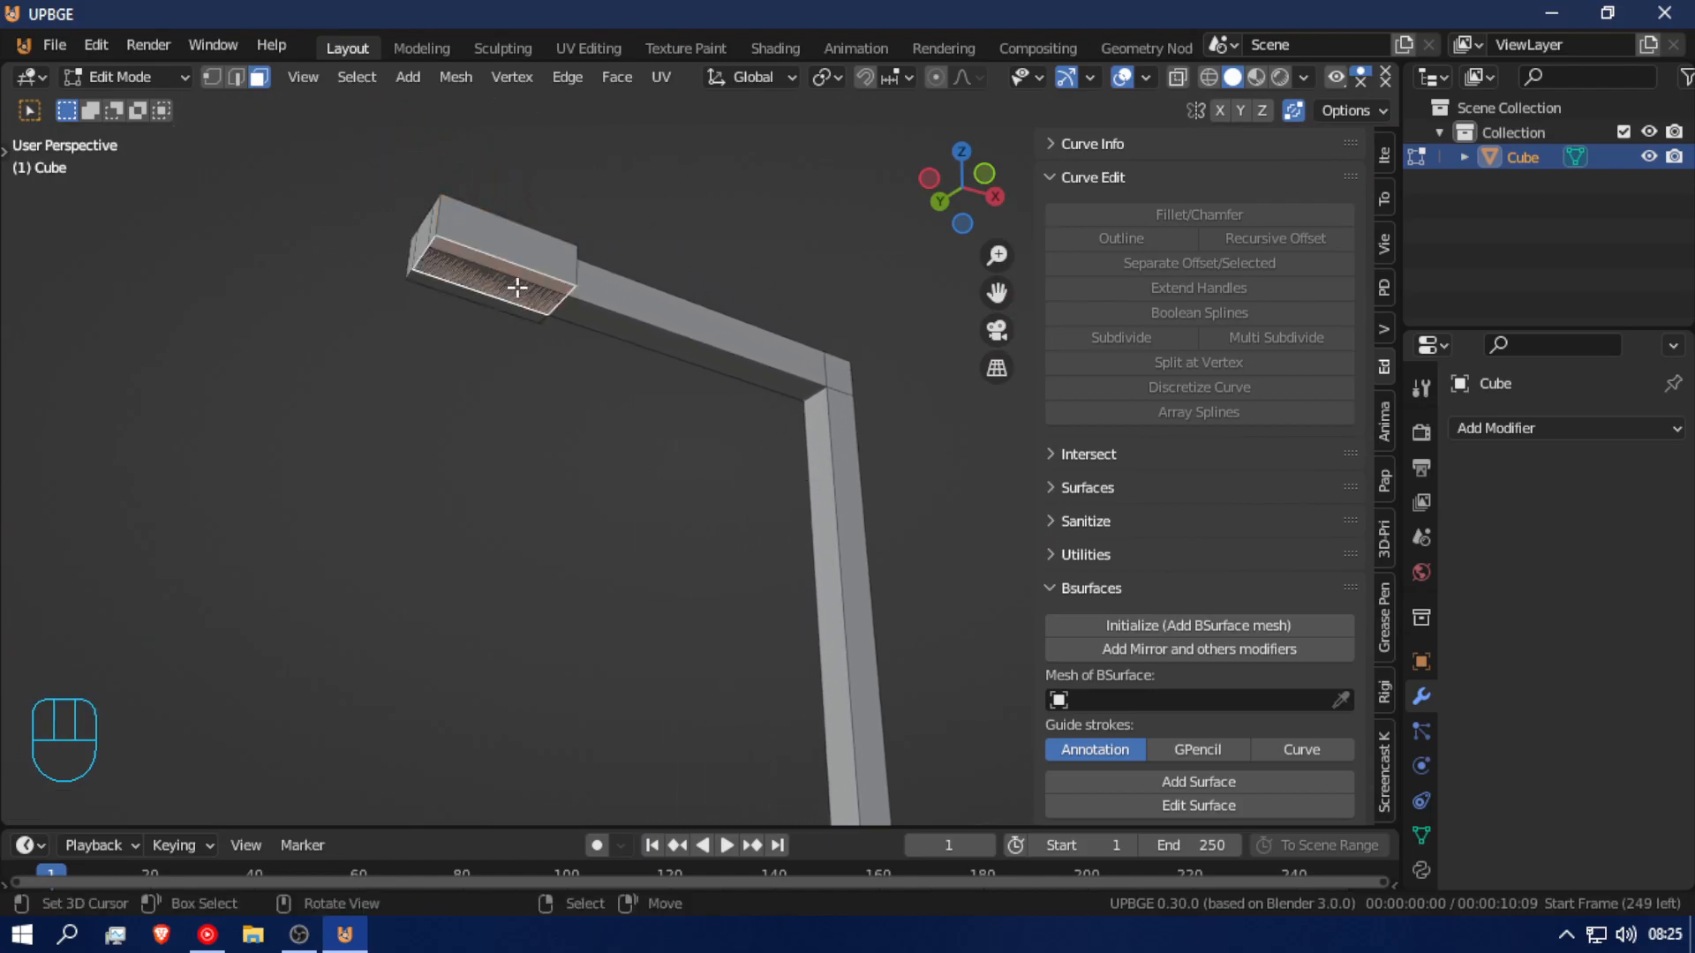
{"action": "middle_click_drag", "start_coordinate": [498, 301], "coordinate": [893, 504]}
{"action": "key", "text": "x"}
{"action": "left_click", "coordinate": [892, 504]}
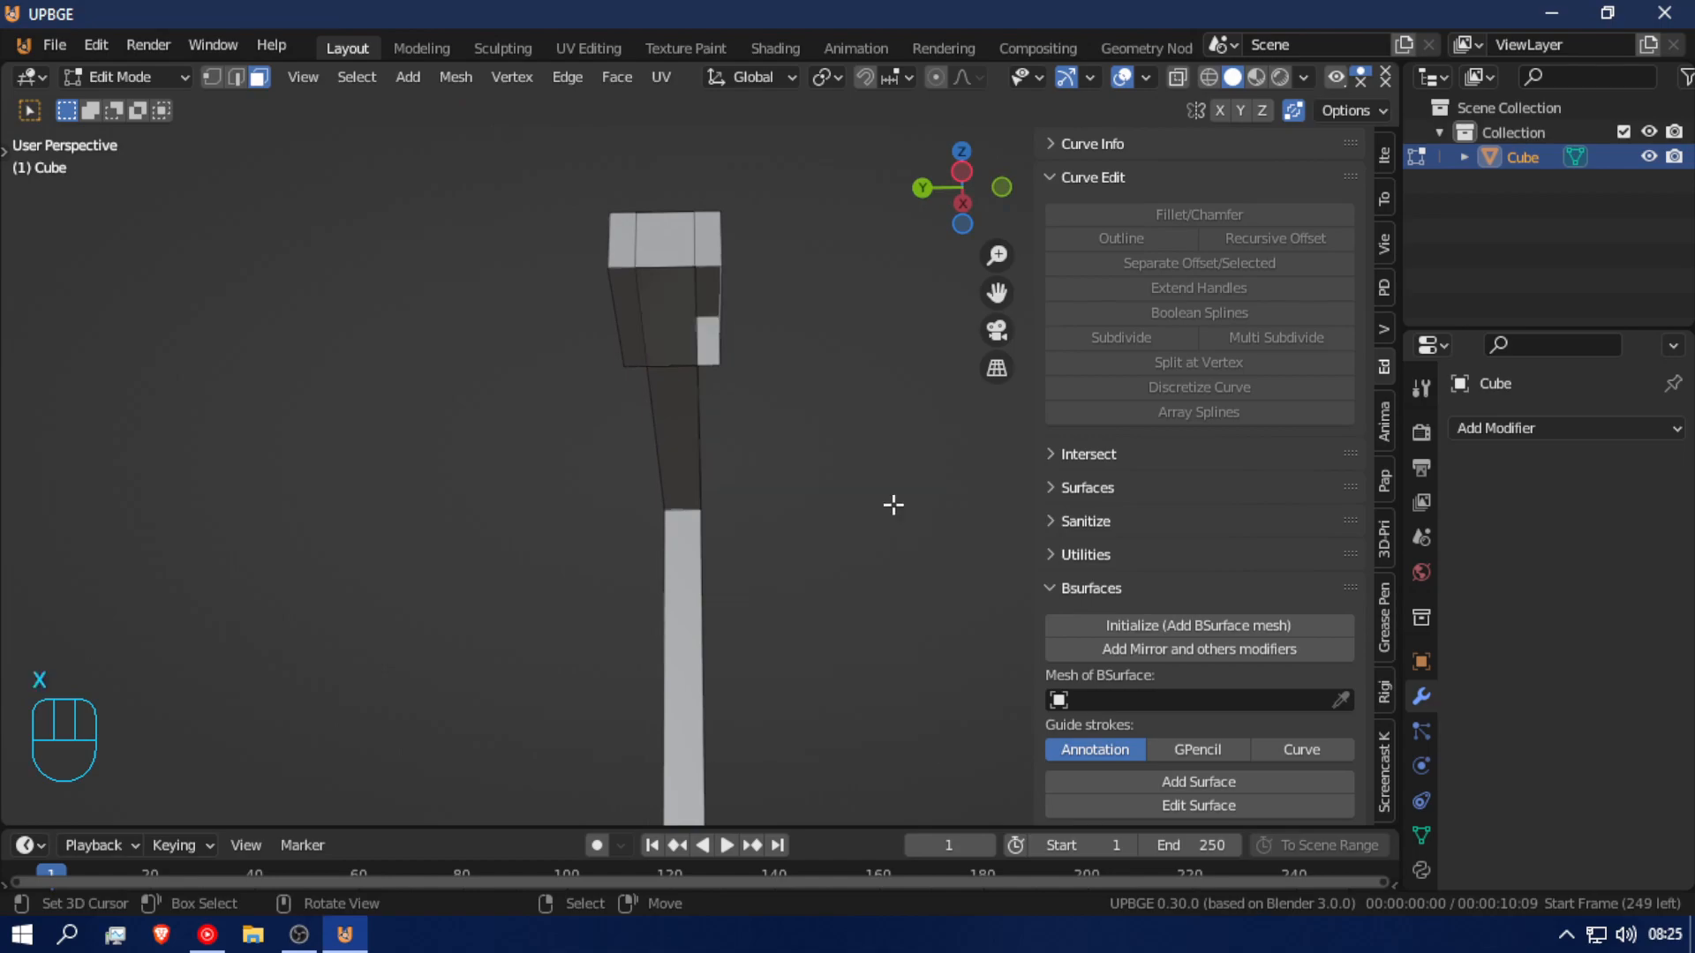
{"action": "left_click", "coordinate": [661, 314]}
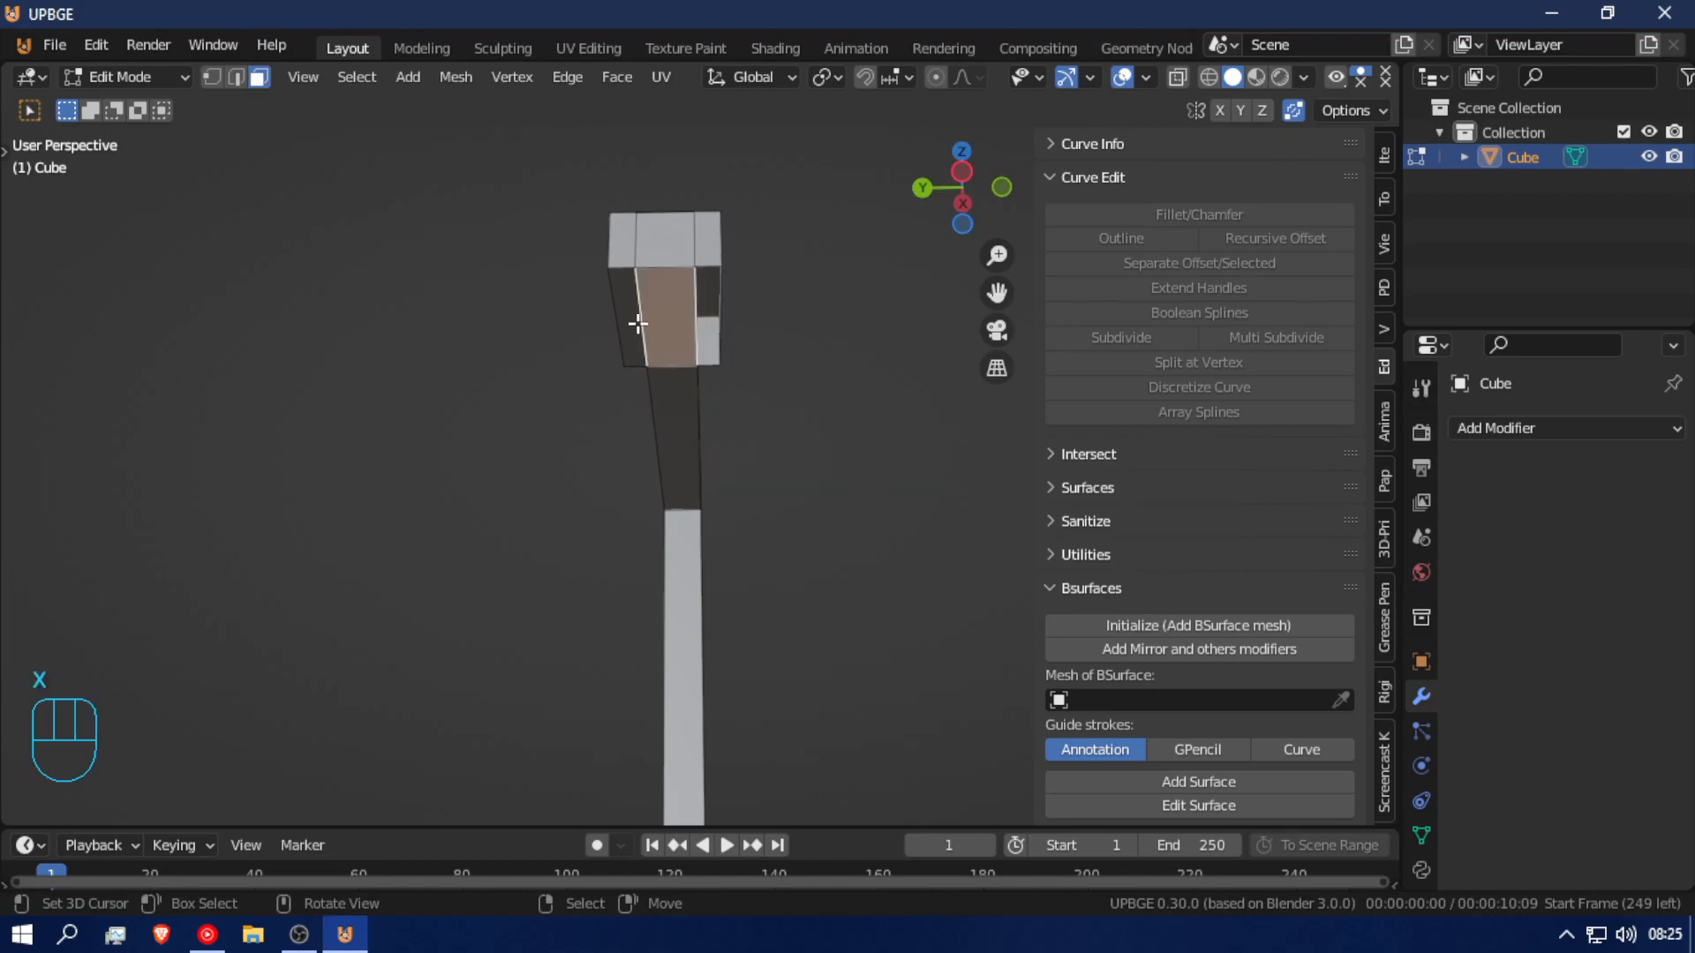
{"action": "right_click", "coordinate": [651, 326]}
{"action": "key", "text": "x"}
{"action": "left_click", "coordinate": [713, 338]}
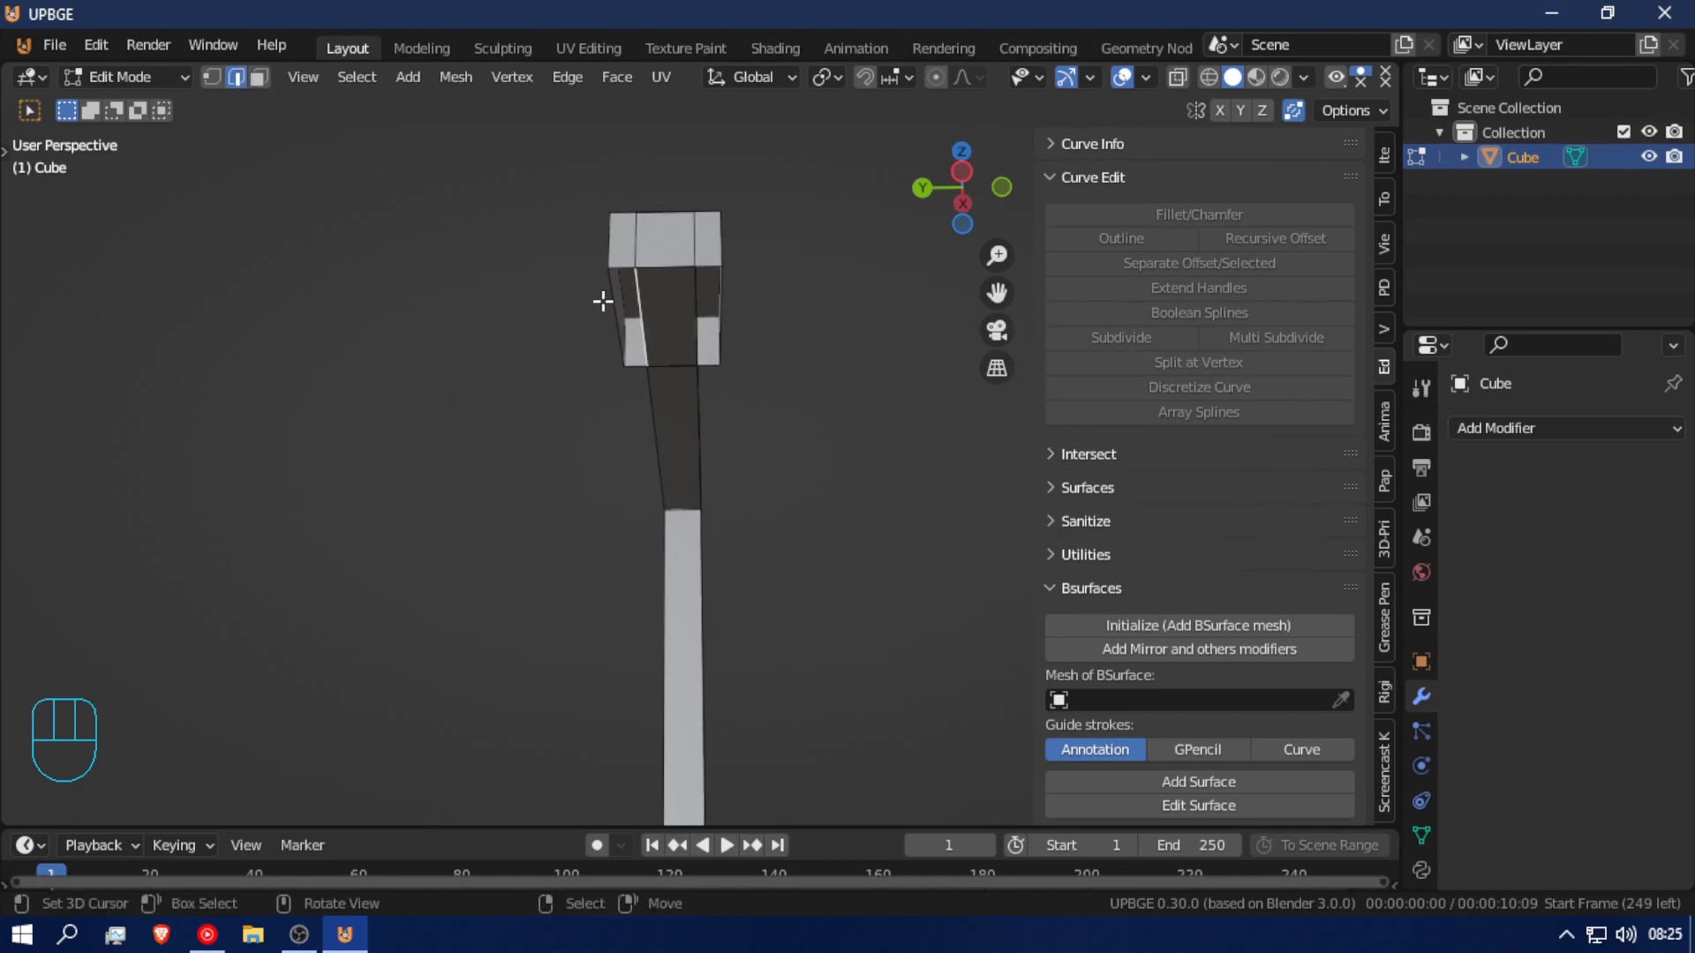
Step: Fill the missing underside strip on one side of the head from its edge, undoing and repeating the fill
{"action": "key", "text": "ctrl+z"}
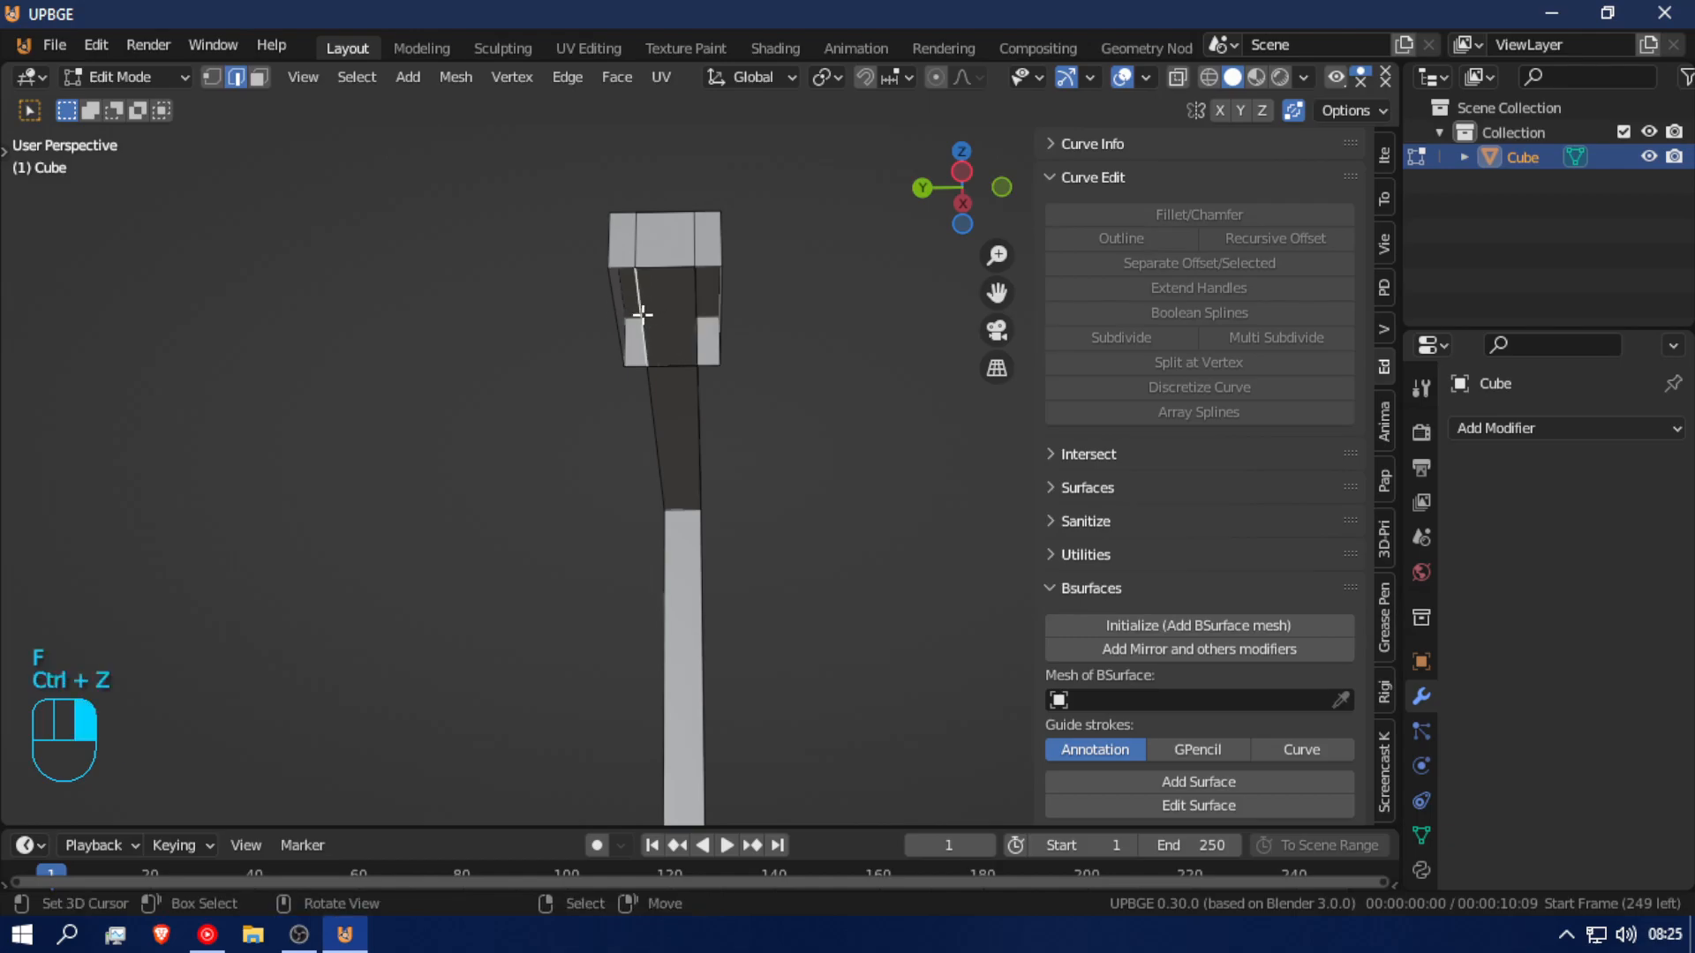
{"action": "key", "text": "f"}
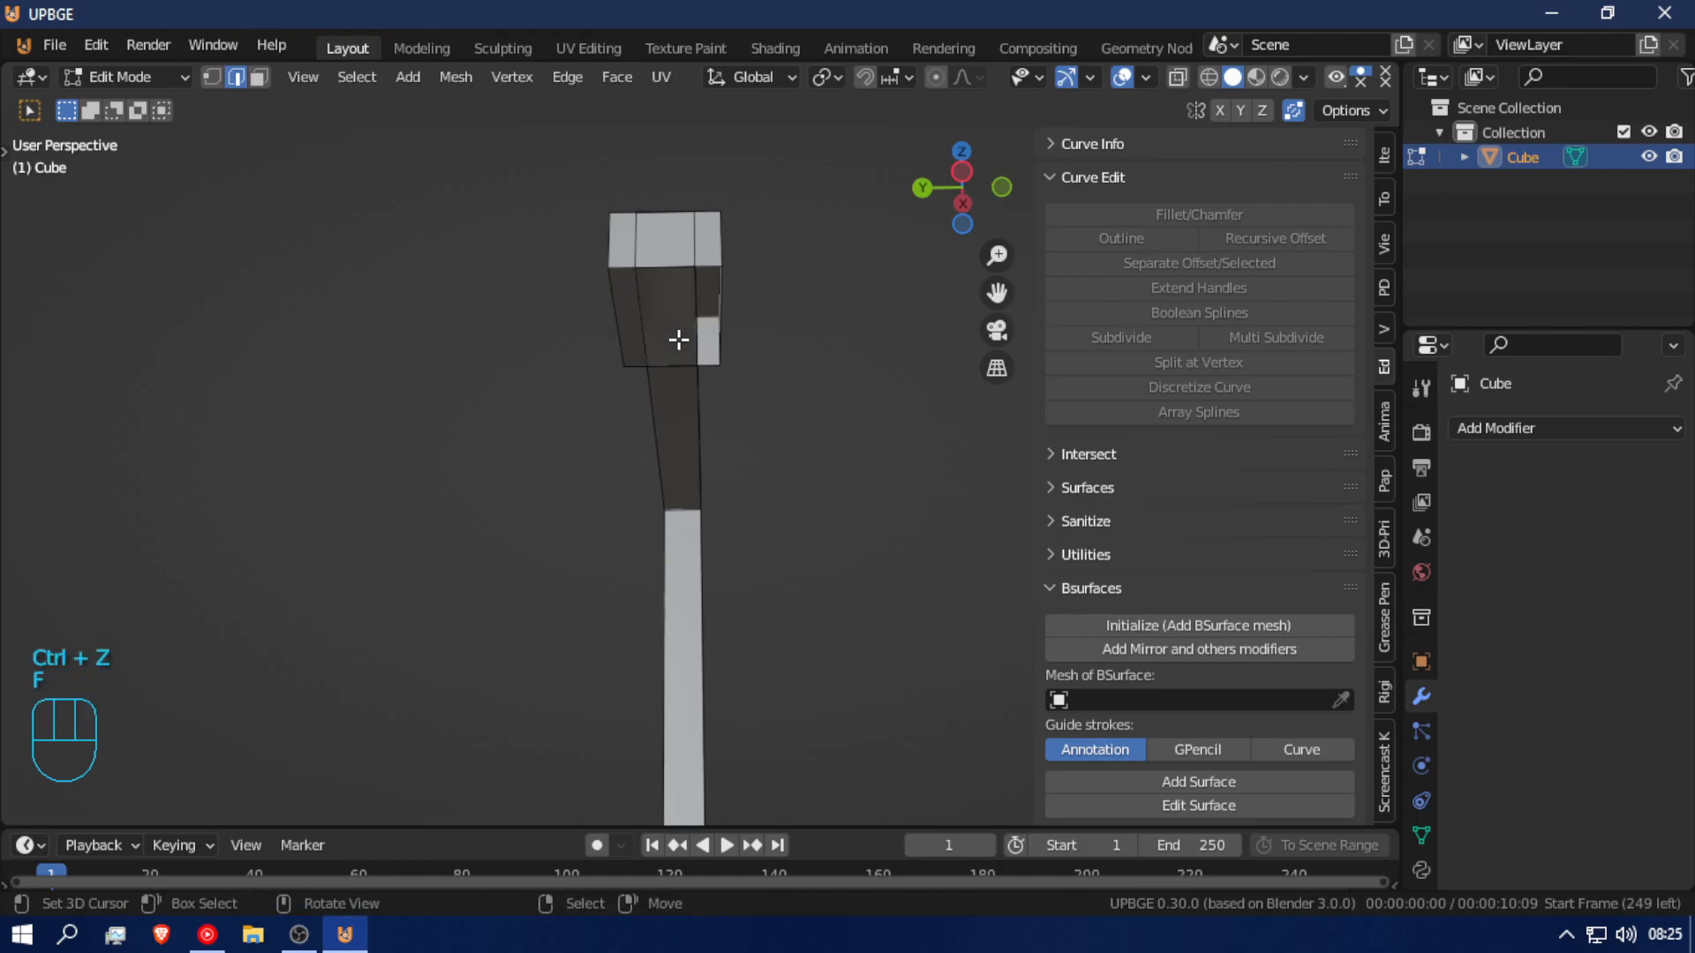
{"action": "key", "text": "ctrl+z"}
{"action": "key", "text": "f"}
{"action": "key", "text": "ctrl+z"}
Step: Select both long edges of the remaining gap on the head's underside and fill a face between them
{"action": "right_click", "coordinate": [694, 340]}
{"action": "right_click", "coordinate": [719, 333], "text": "shift"}
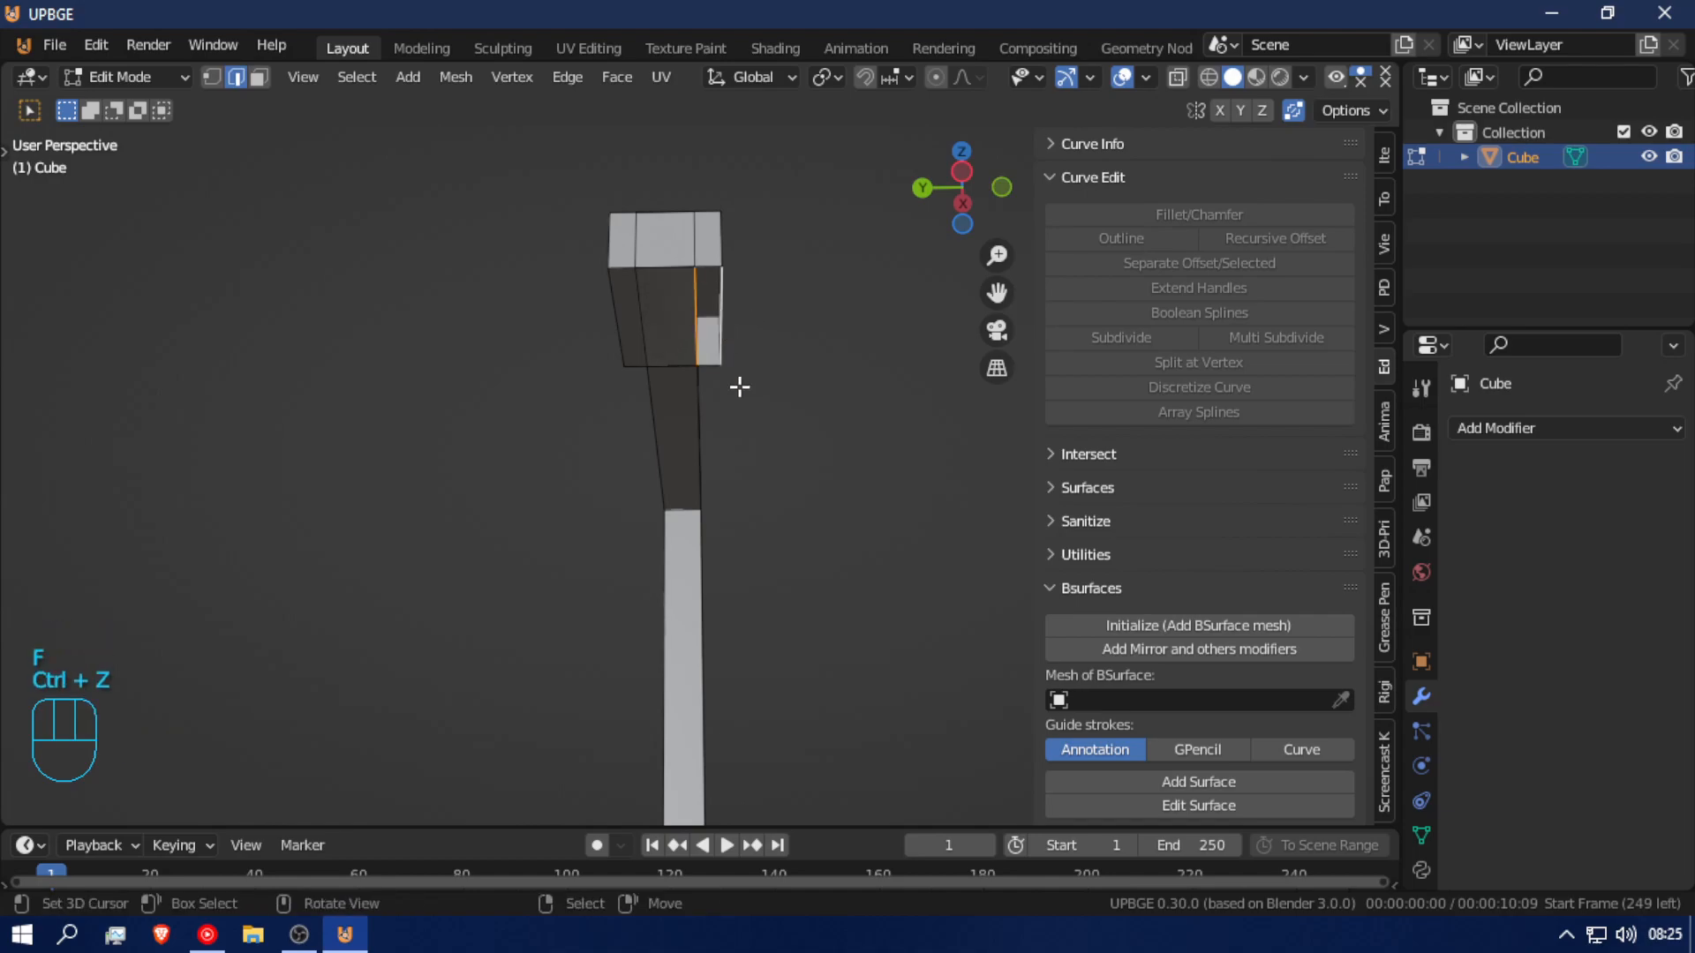
{"action": "key", "text": "f"}
{"action": "right_click", "coordinate": [617, 322]}
{"action": "right_click", "coordinate": [641, 360], "text": "shift"}
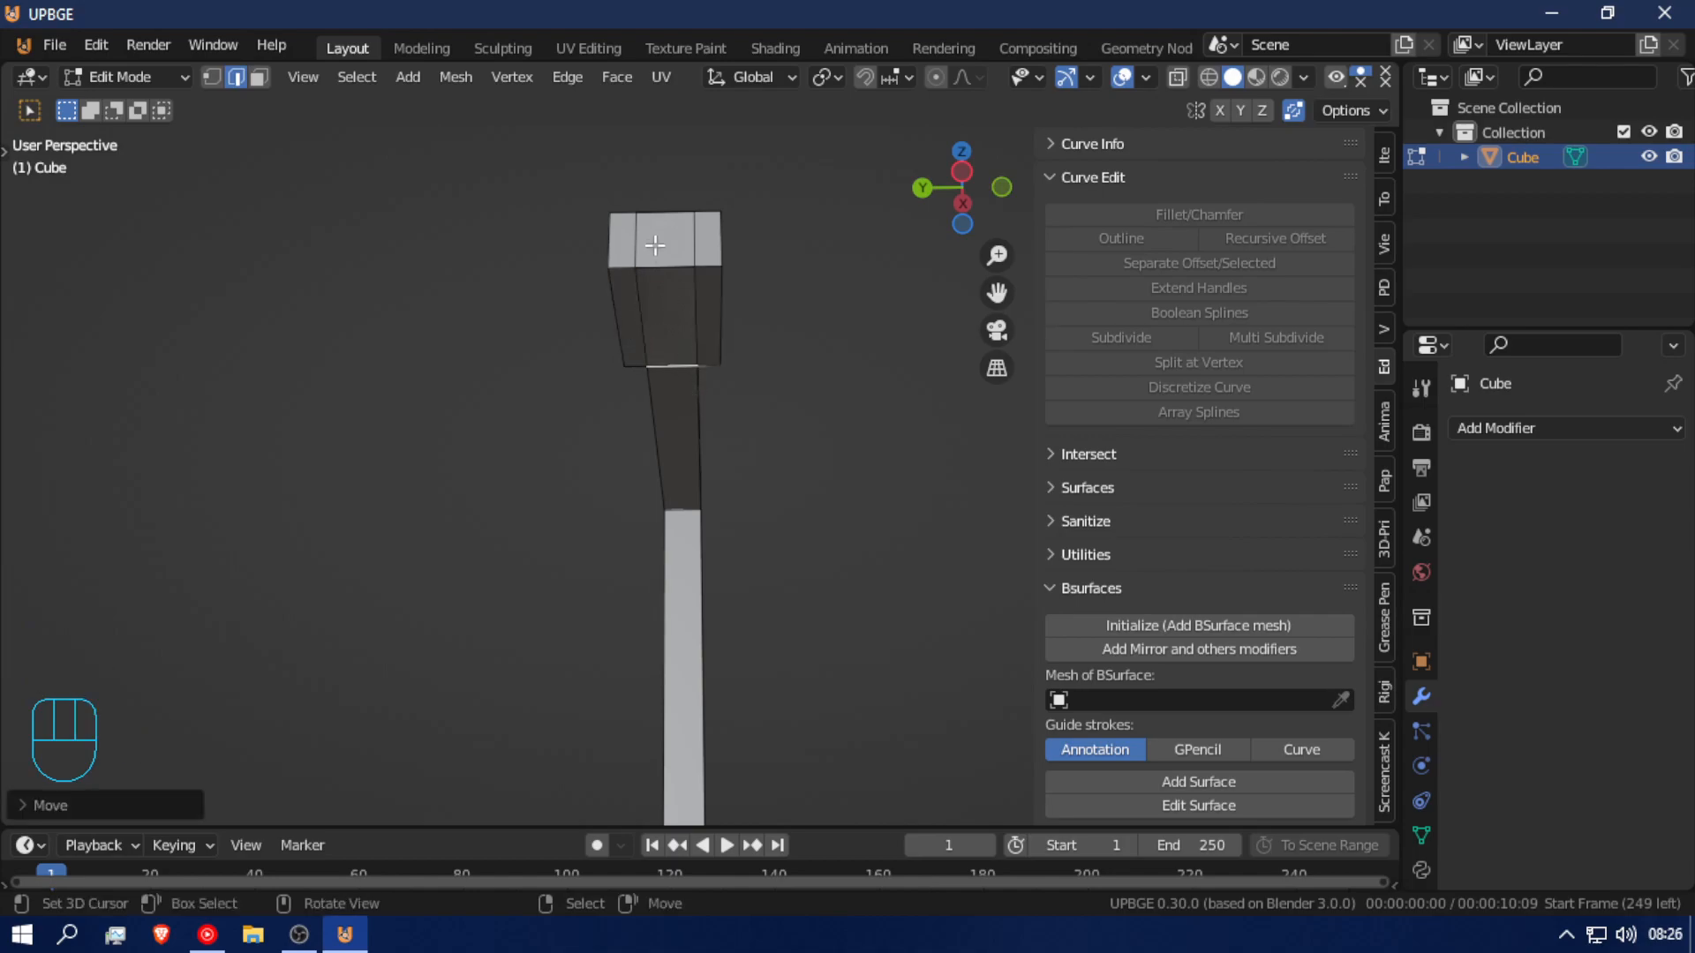
{"action": "key", "text": "g"}
{"action": "right_click", "coordinate": [699, 353]}
{"action": "key", "text": "g"}
{"action": "left_click", "coordinate": [699, 353]}
{"action": "left_click", "coordinate": [212, 77]}
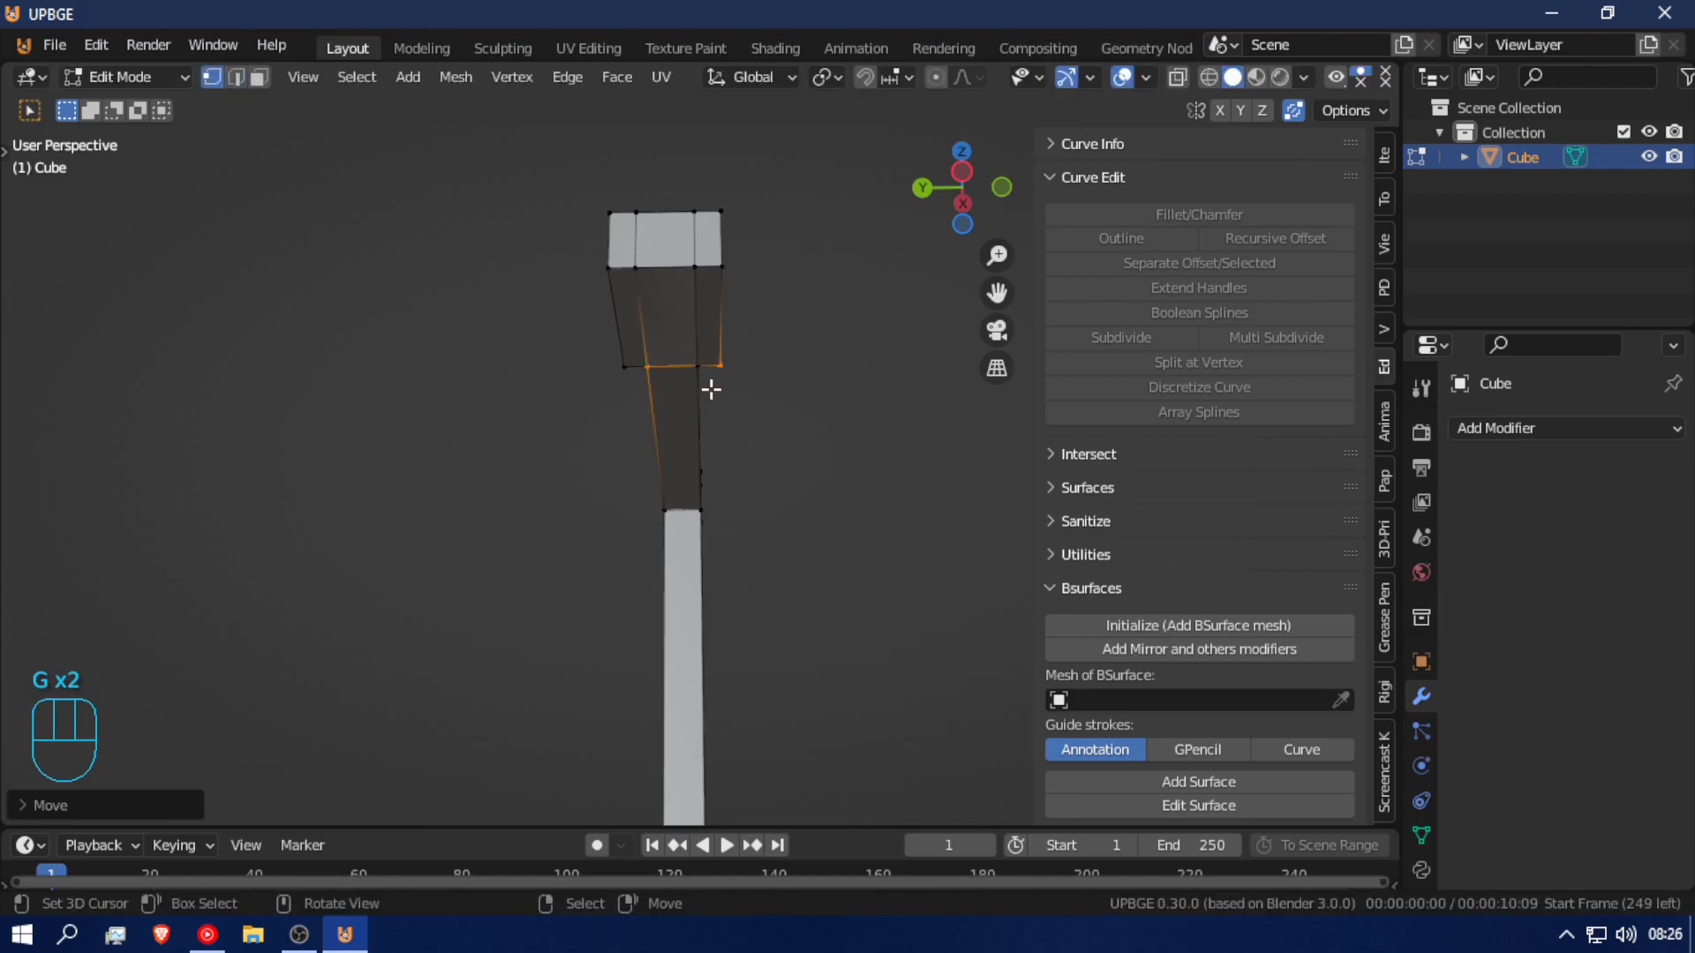
{"action": "left_click", "coordinate": [696, 365]}
{"action": "key", "text": "g"}
{"action": "right_click", "coordinate": [675, 439]}
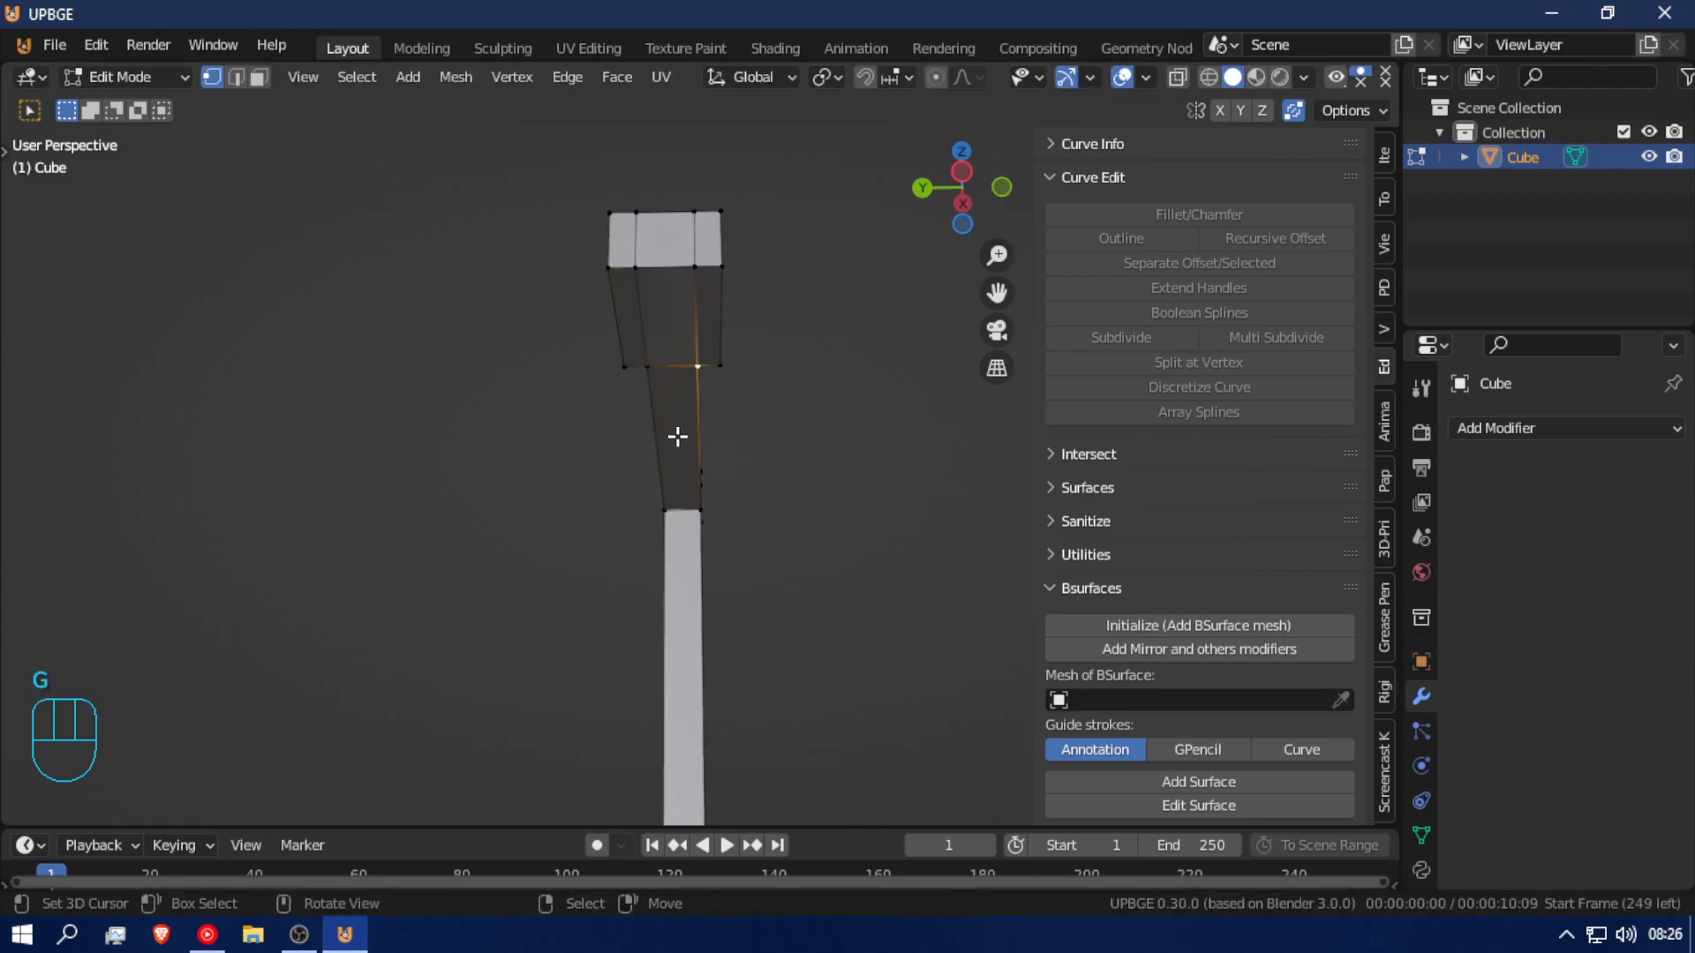
{"action": "key", "text": "g"}
{"action": "key", "text": "g"}
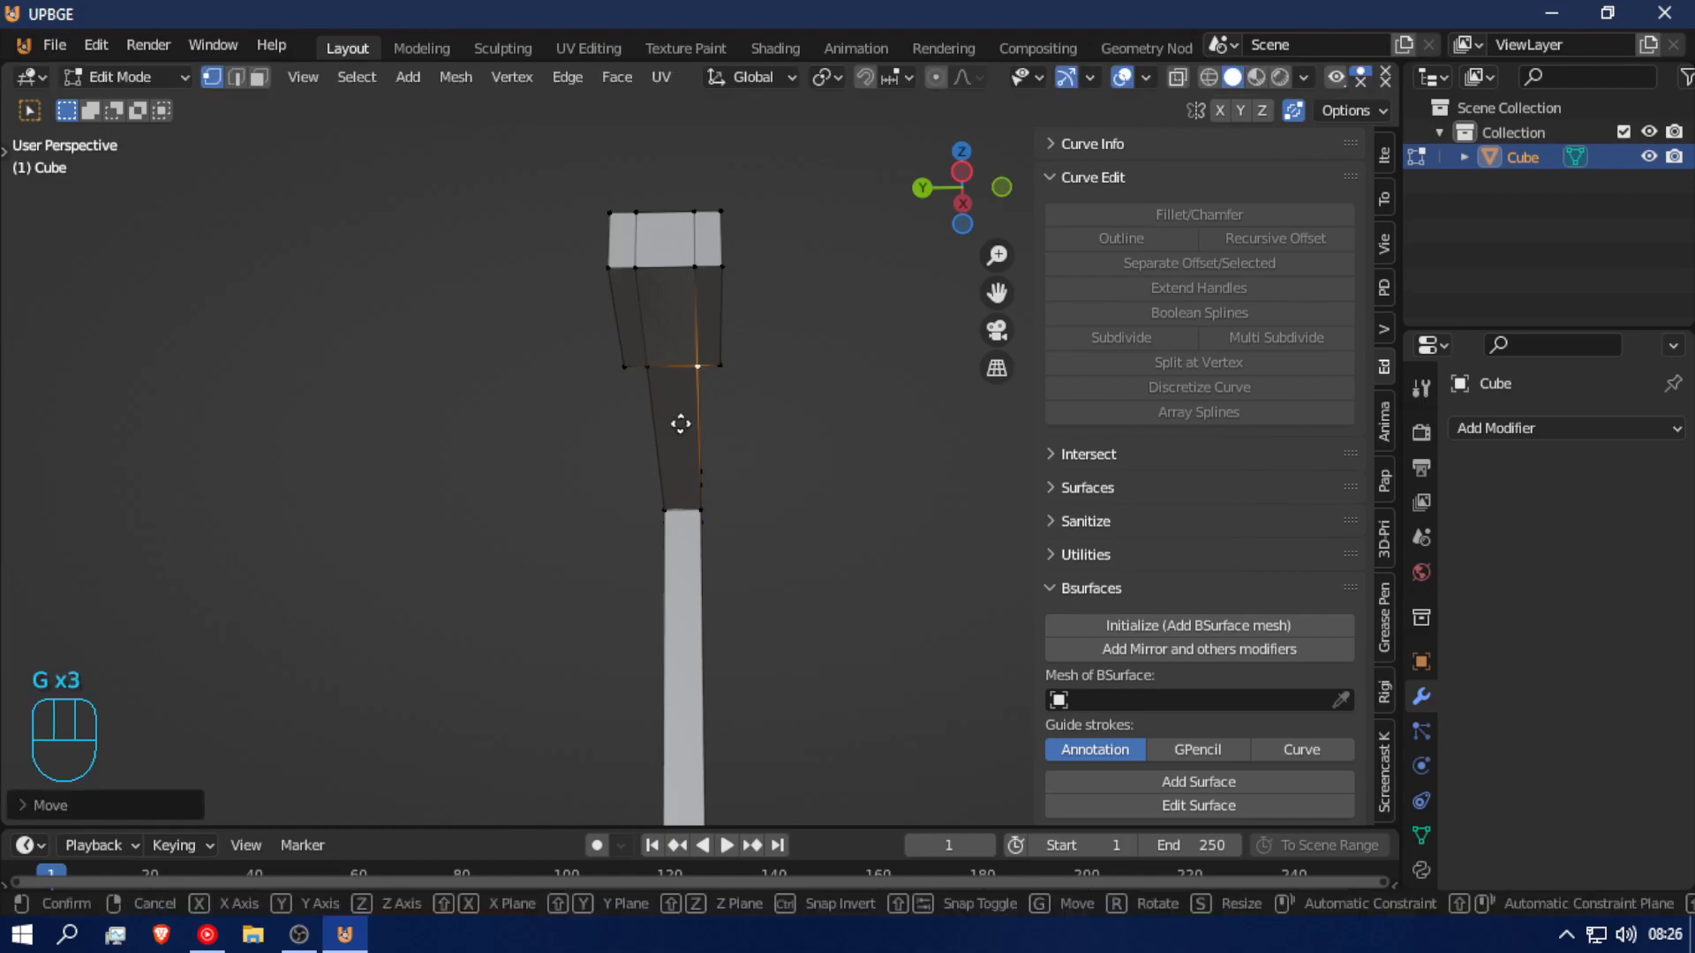
Step: Try moving the lower vertex where the arm meets the head, and undo the move
{"action": "middle_click_drag", "start_coordinate": [680, 424], "coordinate": [261, 424]}
{"action": "key", "text": "g"}
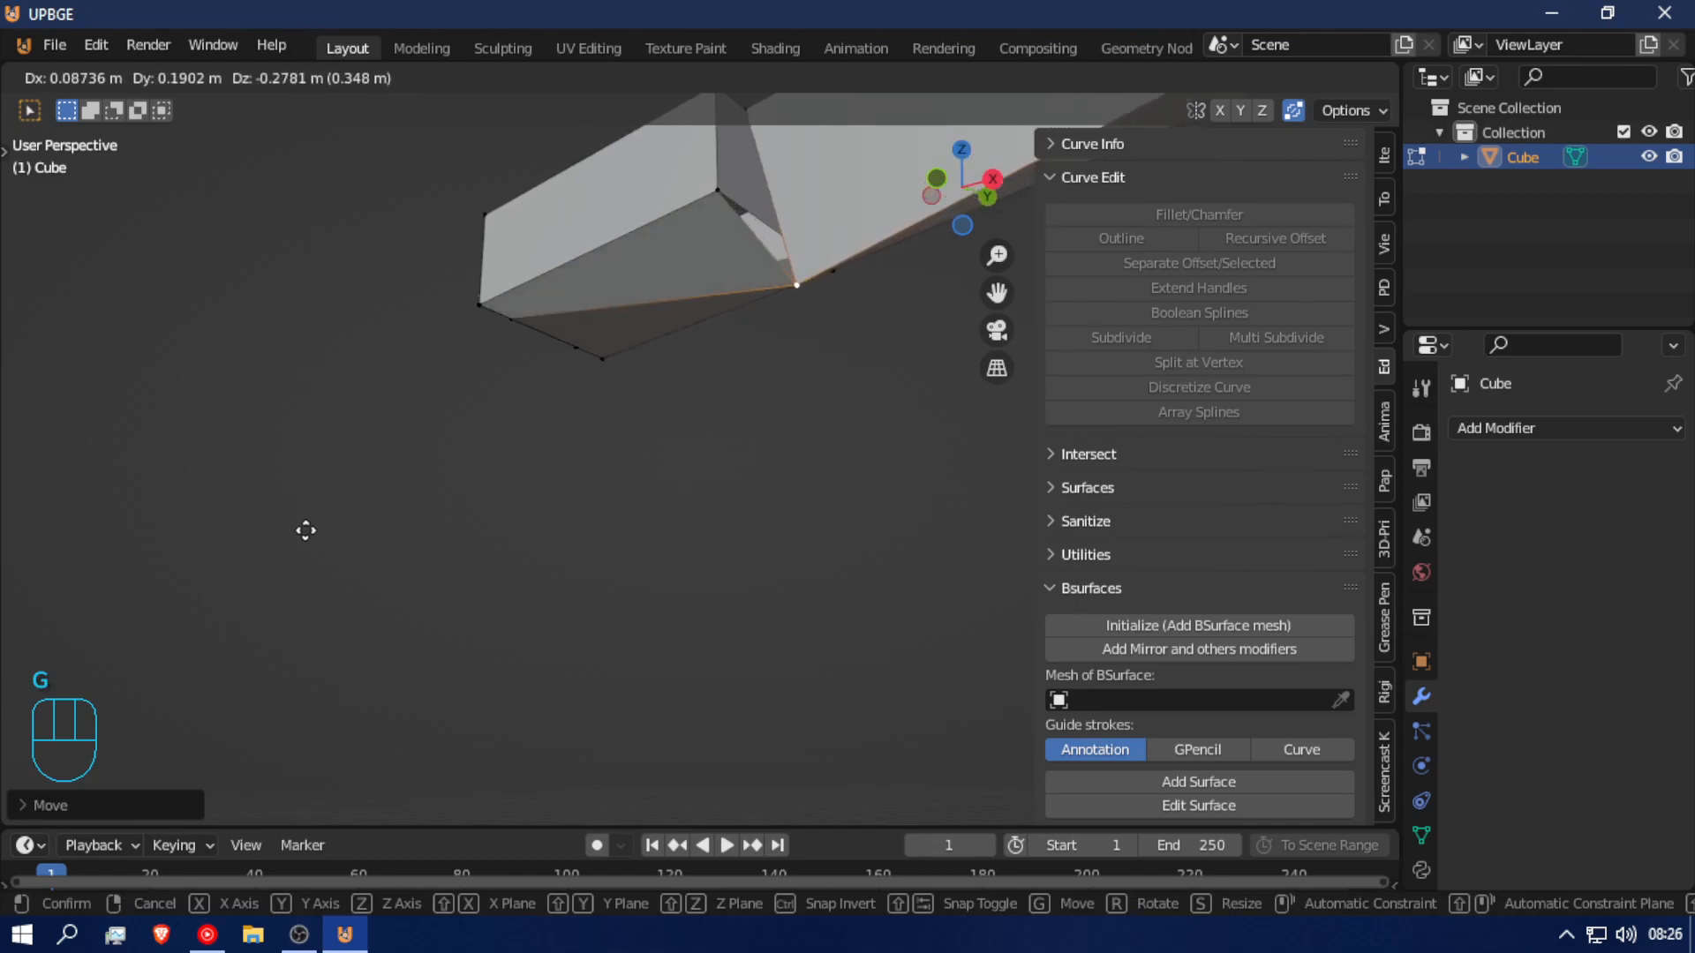
{"action": "left_click", "coordinate": [331, 445]}
{"action": "mouse_move", "coordinate": [747, 262]}
{"action": "middle_mouse_down"}
{"action": "mouse_move", "coordinate": [750, 416]}
{"action": "mouse_move", "coordinate": [713, 322]}
{"action": "mouse_move", "coordinate": [760, 325]}
{"action": "mouse_move", "coordinate": [753, 291]}
{"action": "middle_mouse_up"}
{"action": "key", "text": "ctrl+z"}
{"action": "key", "text": "ctrl+r"}
{"action": "right_click", "coordinate": [773, 303]}
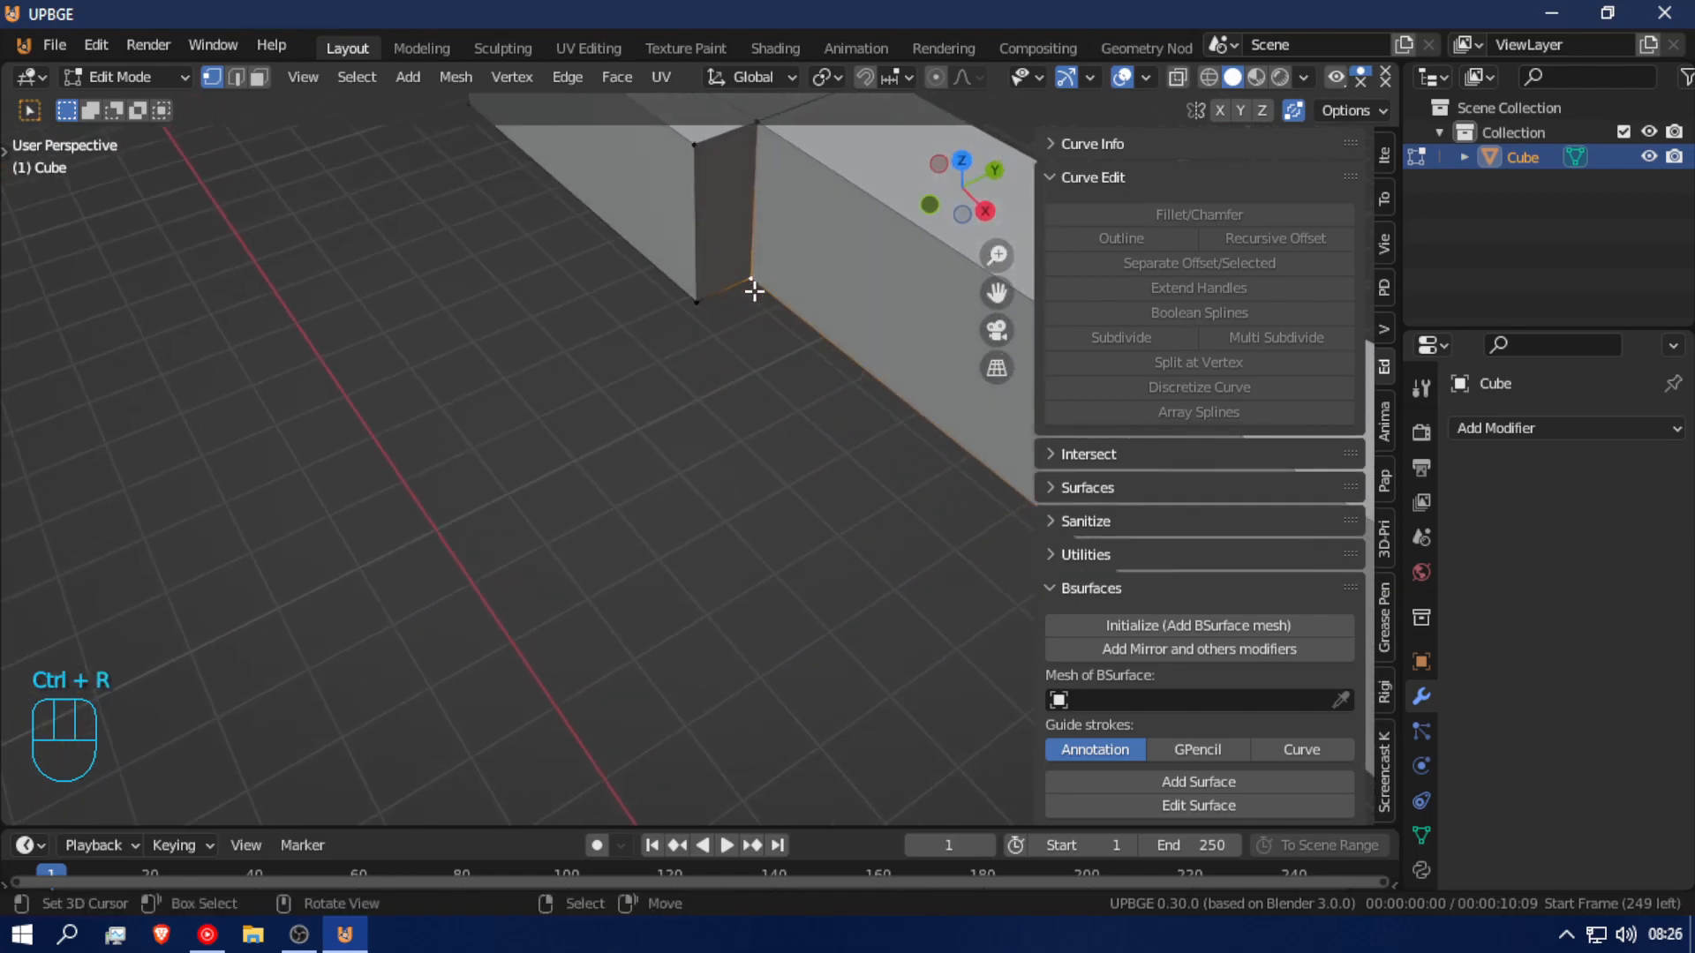
Step: Hide the vertical edge where the arm's side meets the back of the head
{"action": "left_click", "coordinate": [235, 77]}
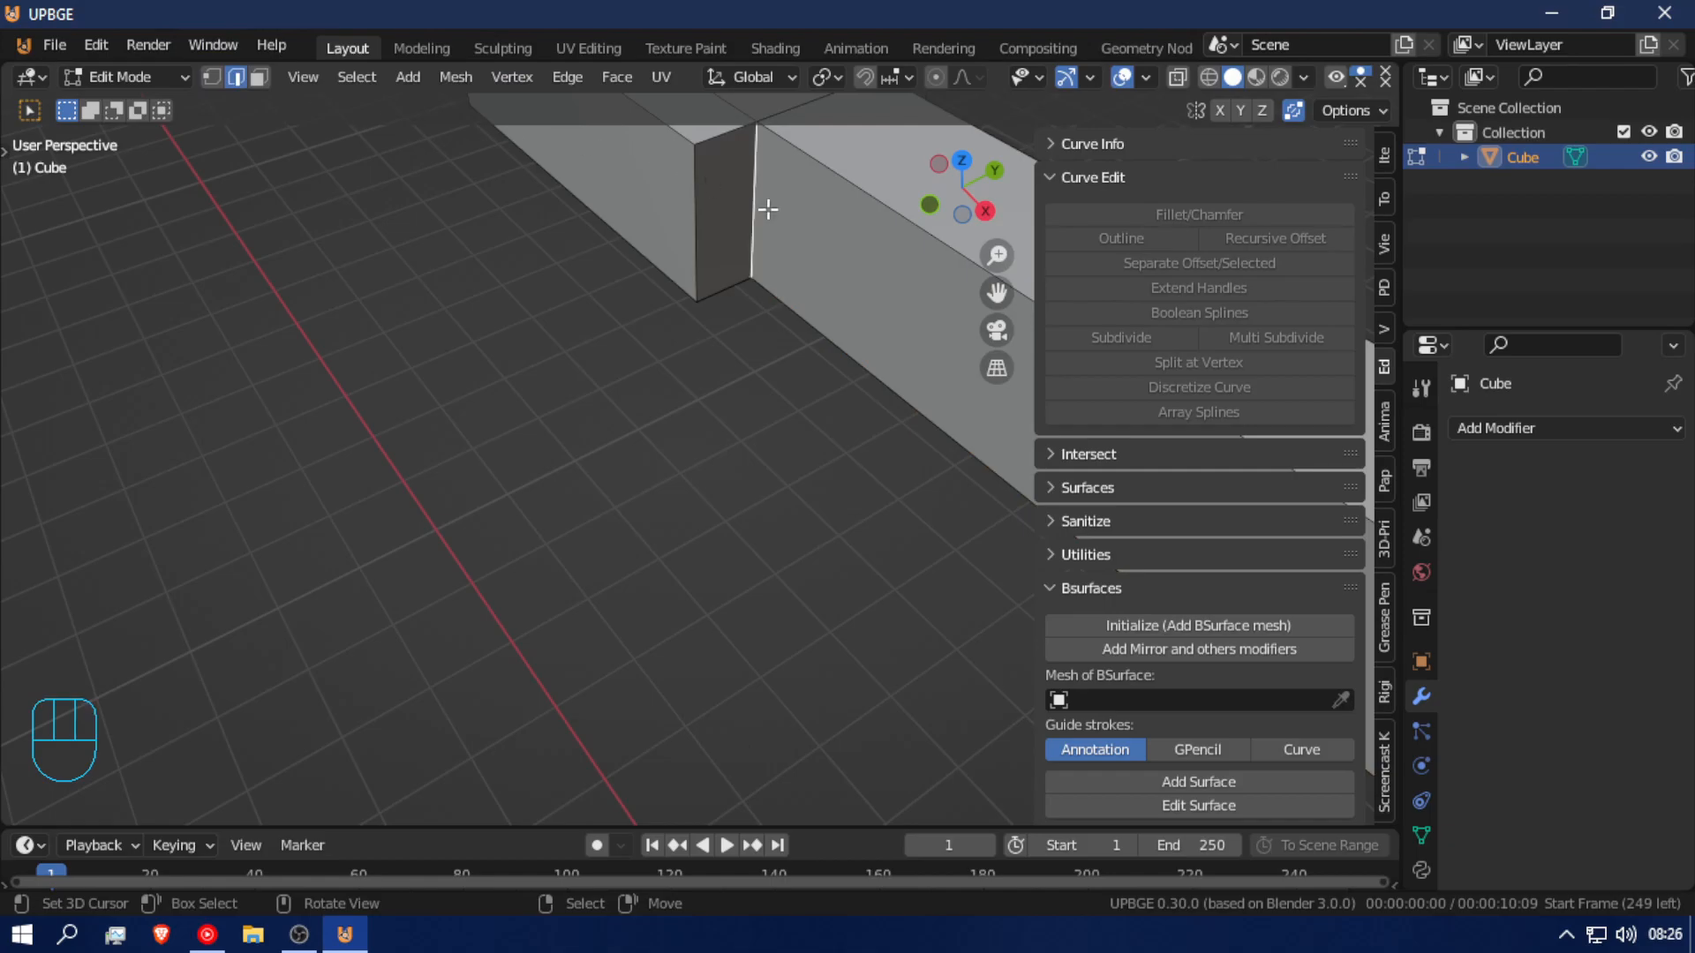
{"action": "key", "text": "h"}
{"action": "scroll", "coordinate": [772, 221], "scroll_direction": "down", "scroll_amount": 3}
{"action": "middle_click_drag", "start_coordinate": [776, 227], "coordinate": [697, 136]}
{"action": "mouse_move", "coordinate": [715, 293]}
{"action": "middle_mouse_down"}
{"action": "mouse_move", "coordinate": [798, 295]}
{"action": "mouse_move", "coordinate": [753, 303]}
{"action": "mouse_move", "coordinate": [689, 279]}
{"action": "middle_mouse_up"}
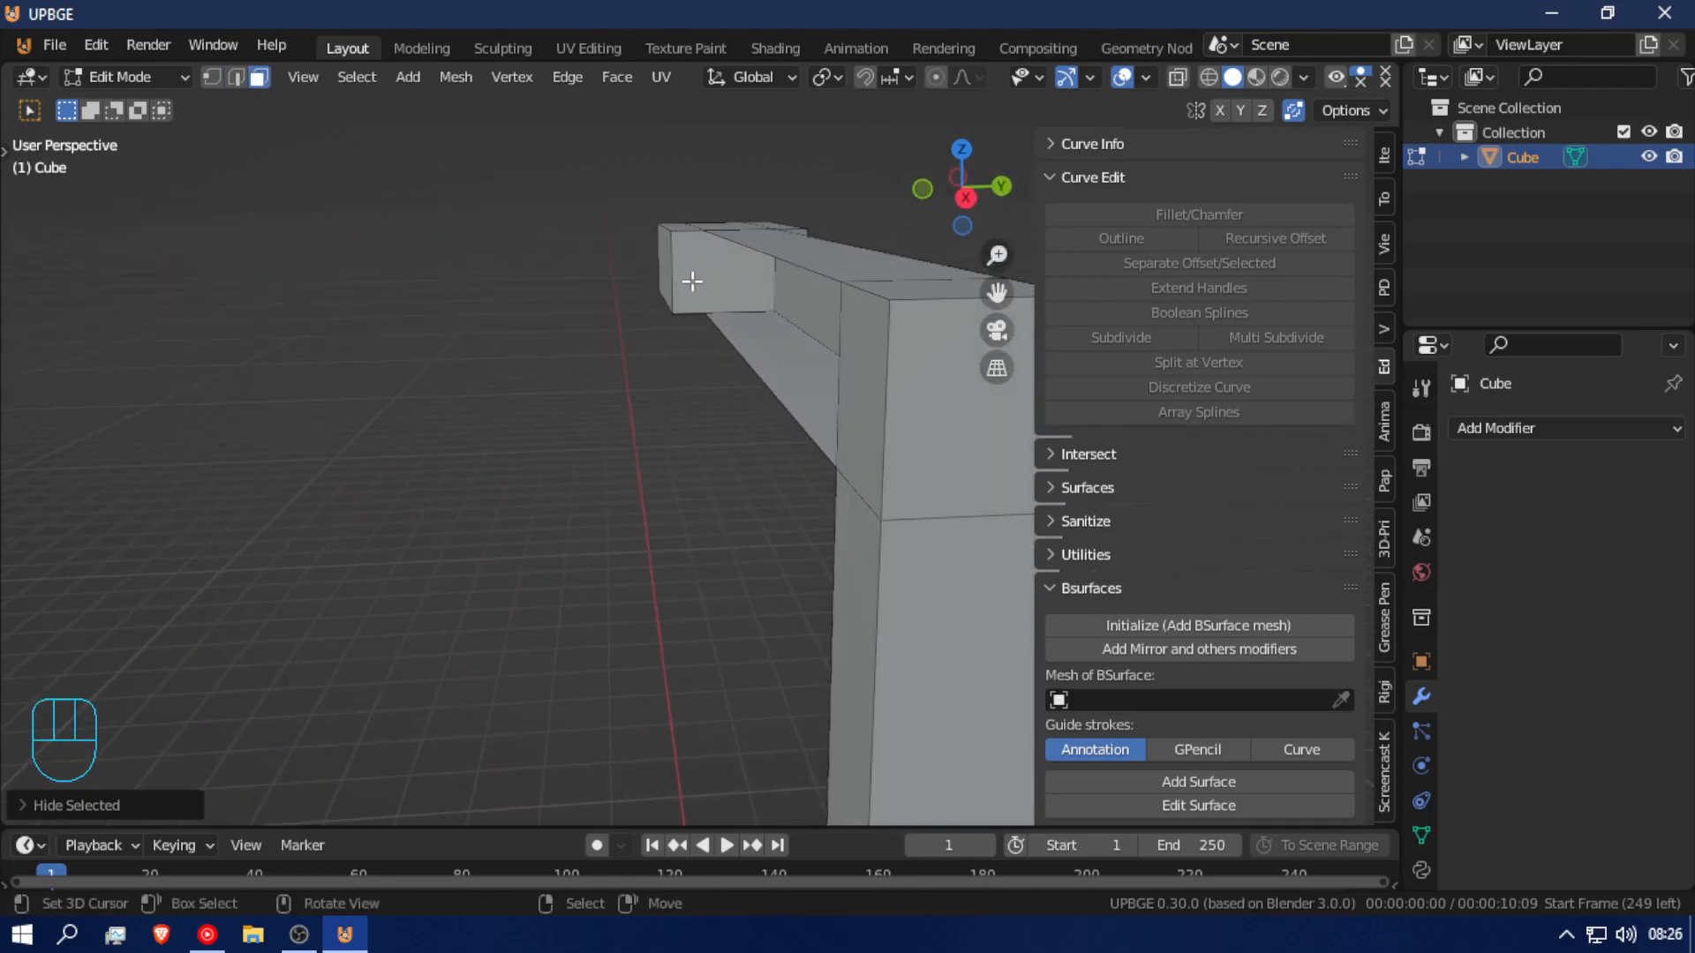
Step: Delete the visible face on the back of the head beside the arm and reveal the hidden geometry
{"action": "left_click", "coordinate": [689, 281]}
{"action": "key", "text": "x"}
{"action": "left_click", "coordinate": [706, 279]}
{"action": "middle_click_drag", "start_coordinate": [706, 279], "coordinate": [730, 360]}
{"action": "key", "text": "alt+h"}
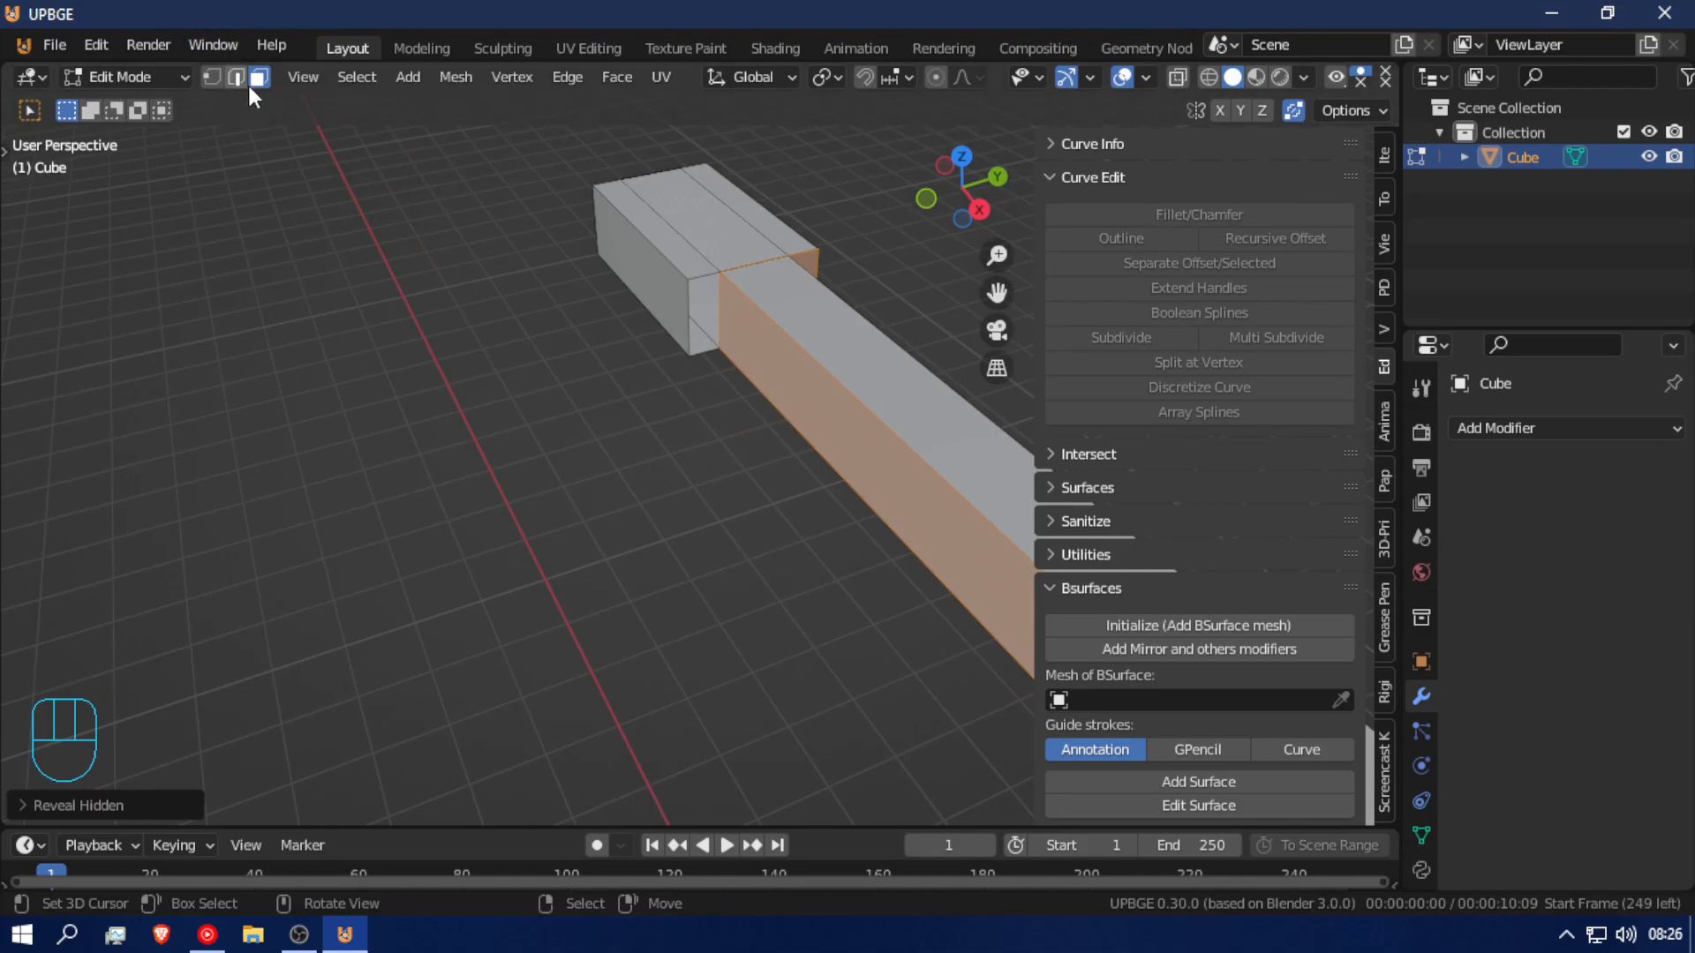
Step: Fill the opening on the back of the head beside the arm from its two vertical edges
{"action": "left_click", "coordinate": [696, 327]}
{"action": "left_click", "coordinate": [719, 324], "text": "shift"}
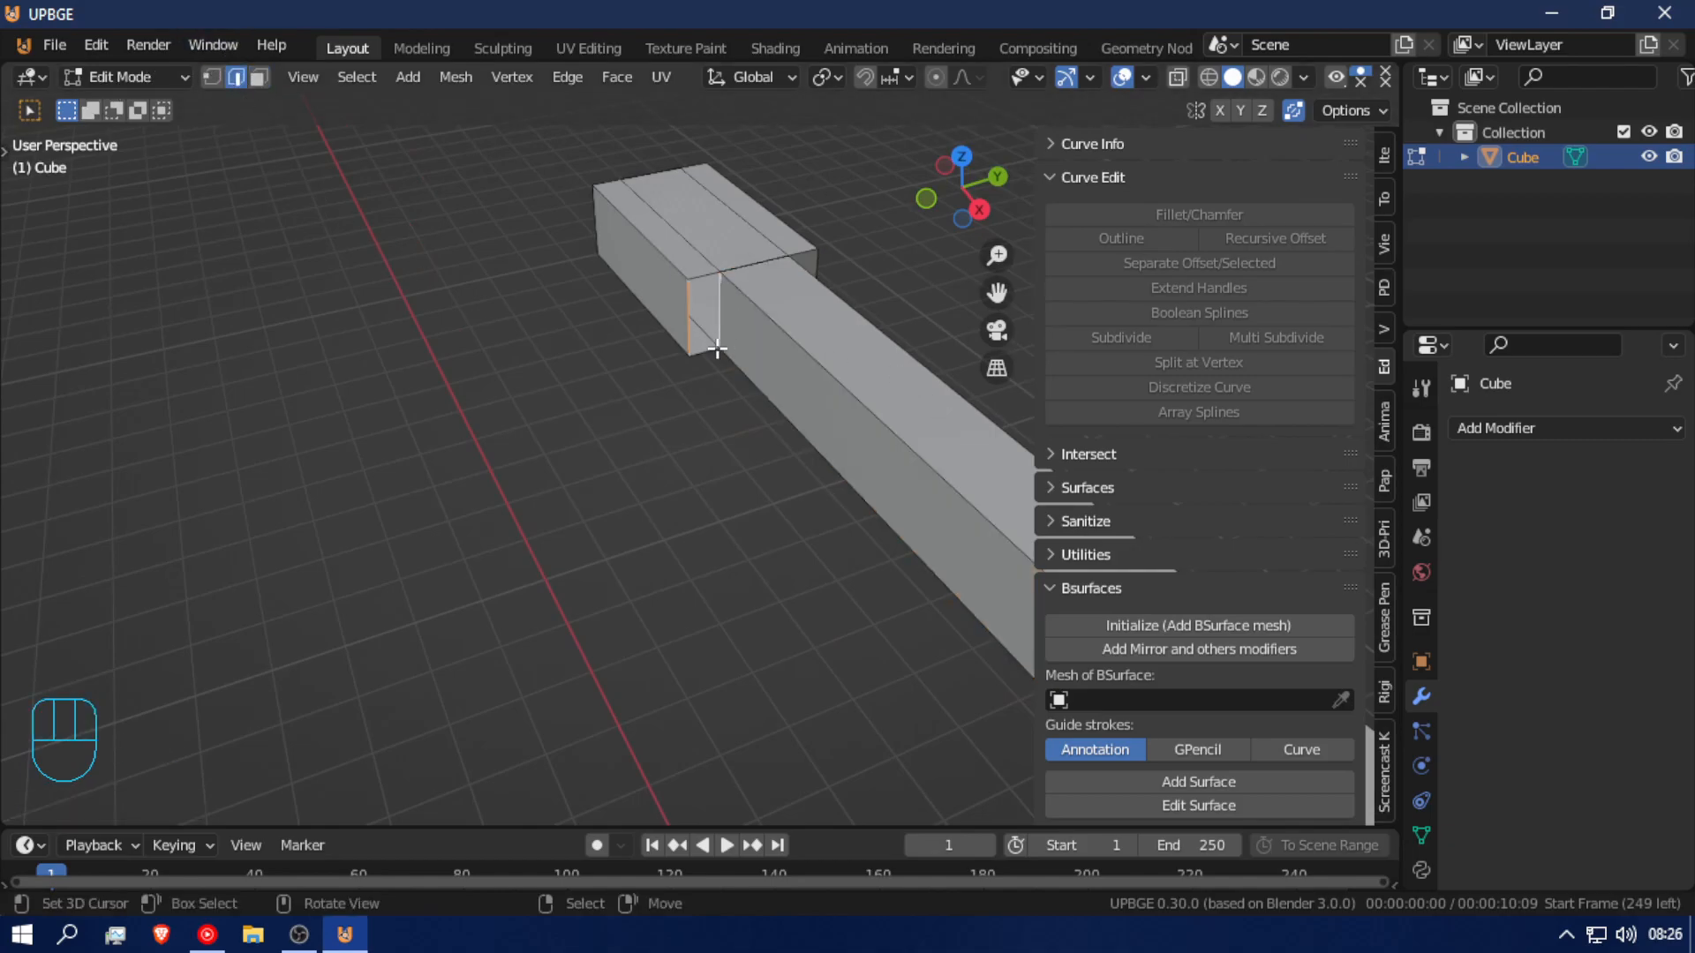
{"action": "key", "text": "f"}
{"action": "middle_click_drag", "start_coordinate": [632, 405], "coordinate": [719, 293]}
{"action": "left_click", "coordinate": [221, 77]}
{"action": "key", "text": "a"}
{"action": "key", "text": "a"}
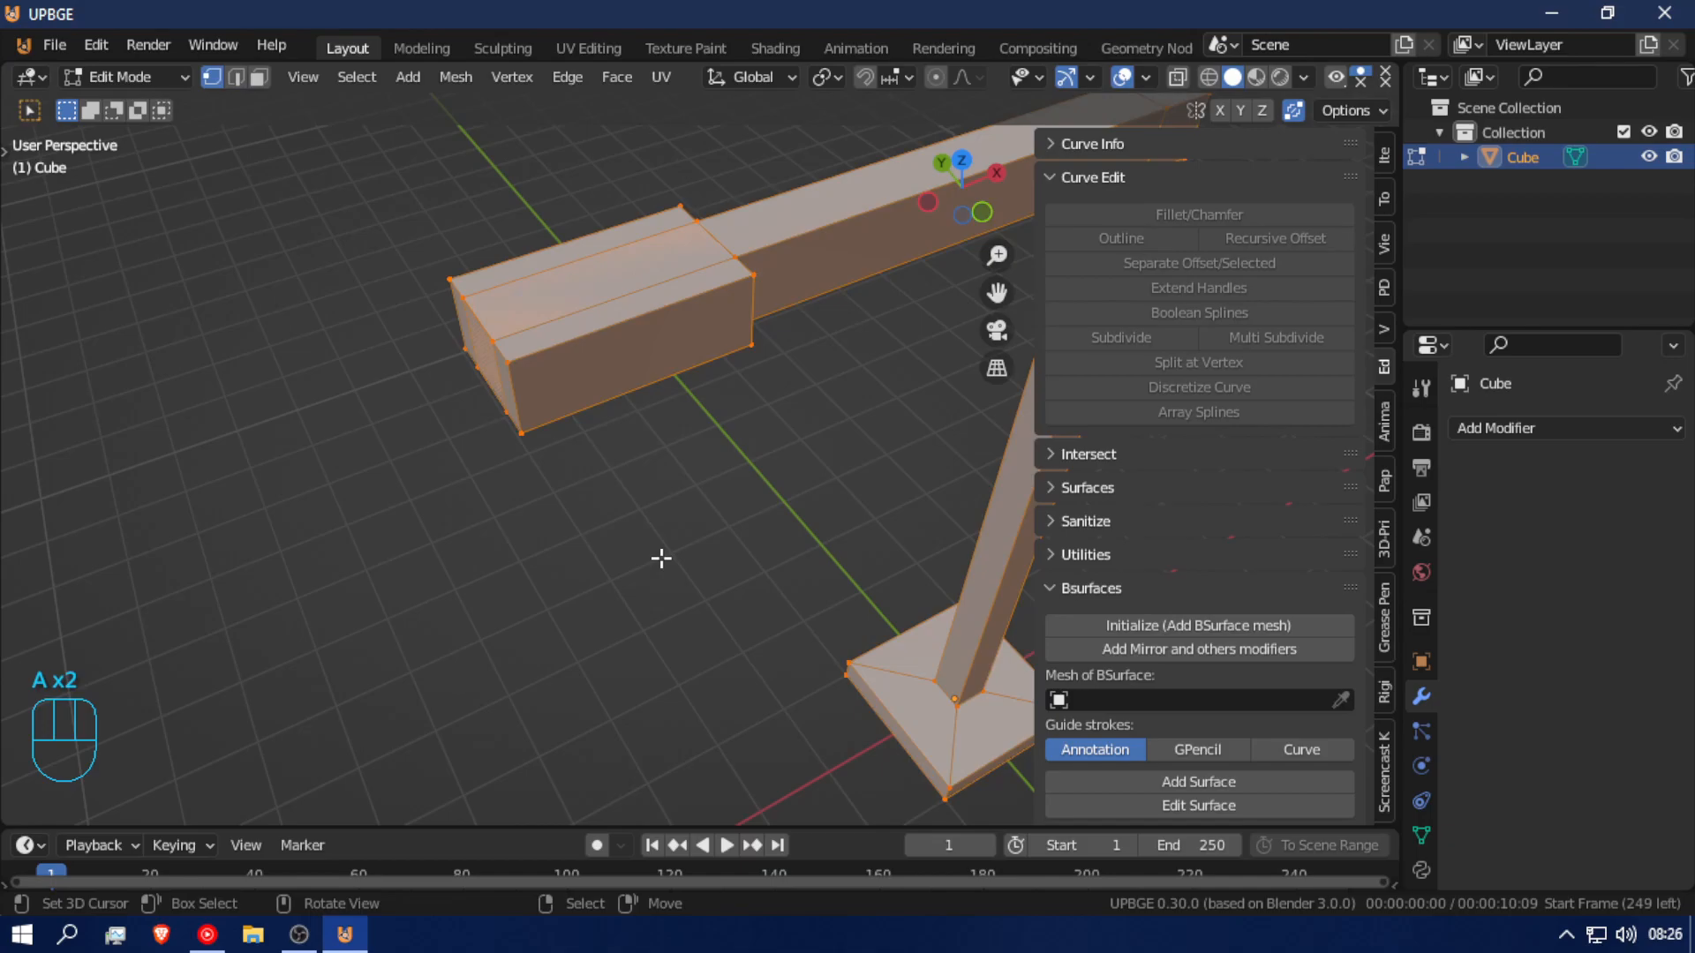
{"action": "key", "text": "g"}
{"action": "middle_click_drag", "start_coordinate": [522, 437], "coordinate": [680, 405]}
{"action": "middle_click_drag", "start_coordinate": [594, 374], "coordinate": [636, 363]}
Step: Delete the two outer faces on the head's free end
{"action": "left_click", "coordinate": [259, 77]}
{"action": "right_click", "coordinate": [745, 462]}
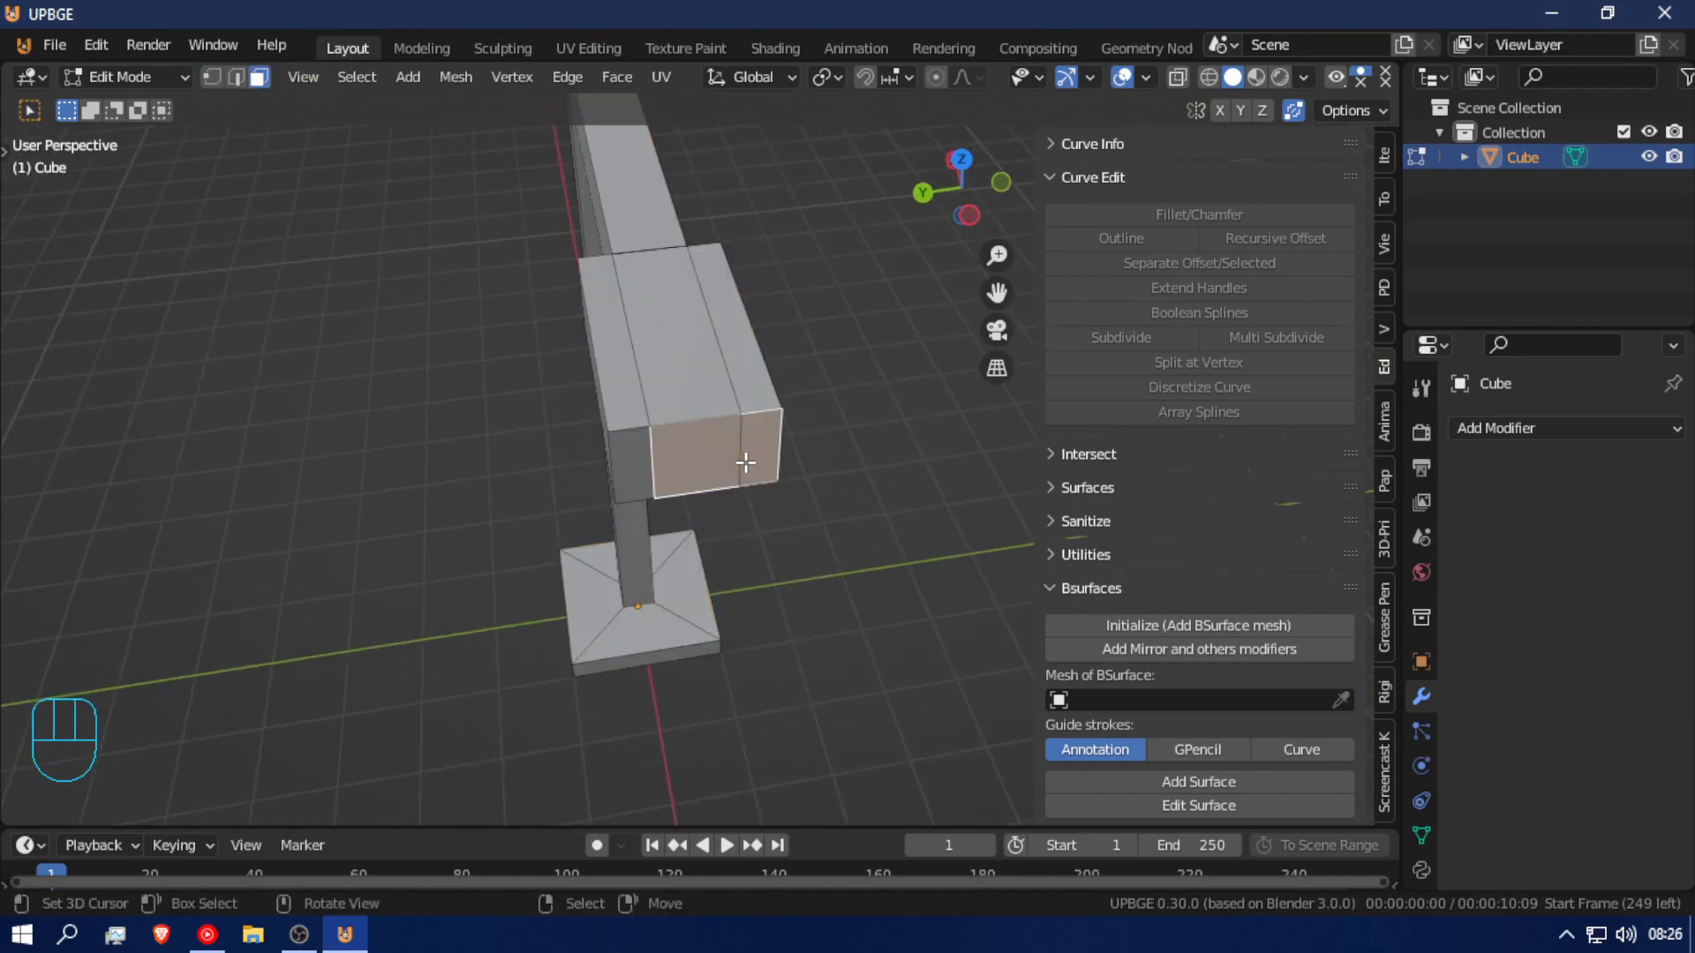
{"action": "right_click", "coordinate": [638, 465], "text": "shift"}
{"action": "key", "text": "x"}
{"action": "left_click", "coordinate": [642, 468]}
{"action": "middle_click_drag", "start_coordinate": [641, 467], "coordinate": [745, 409]}
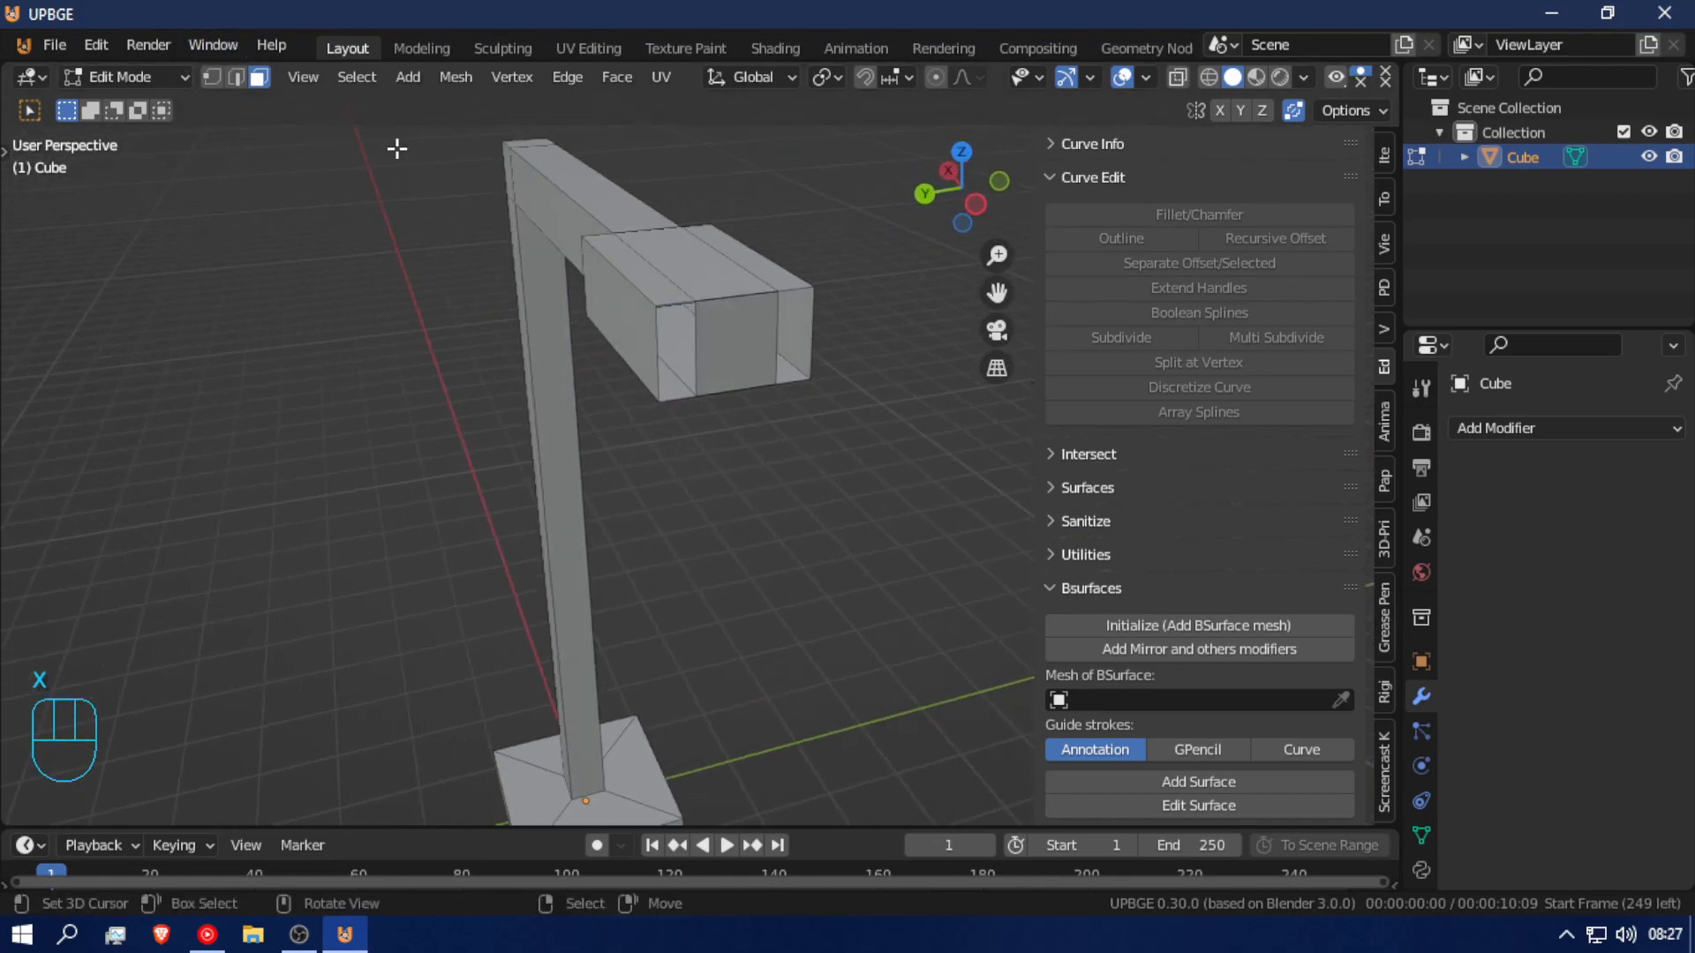
Step: Test-move the middle face on the head's free end and delete it
{"action": "right_click", "coordinate": [732, 340]}
{"action": "key", "text": "g"}
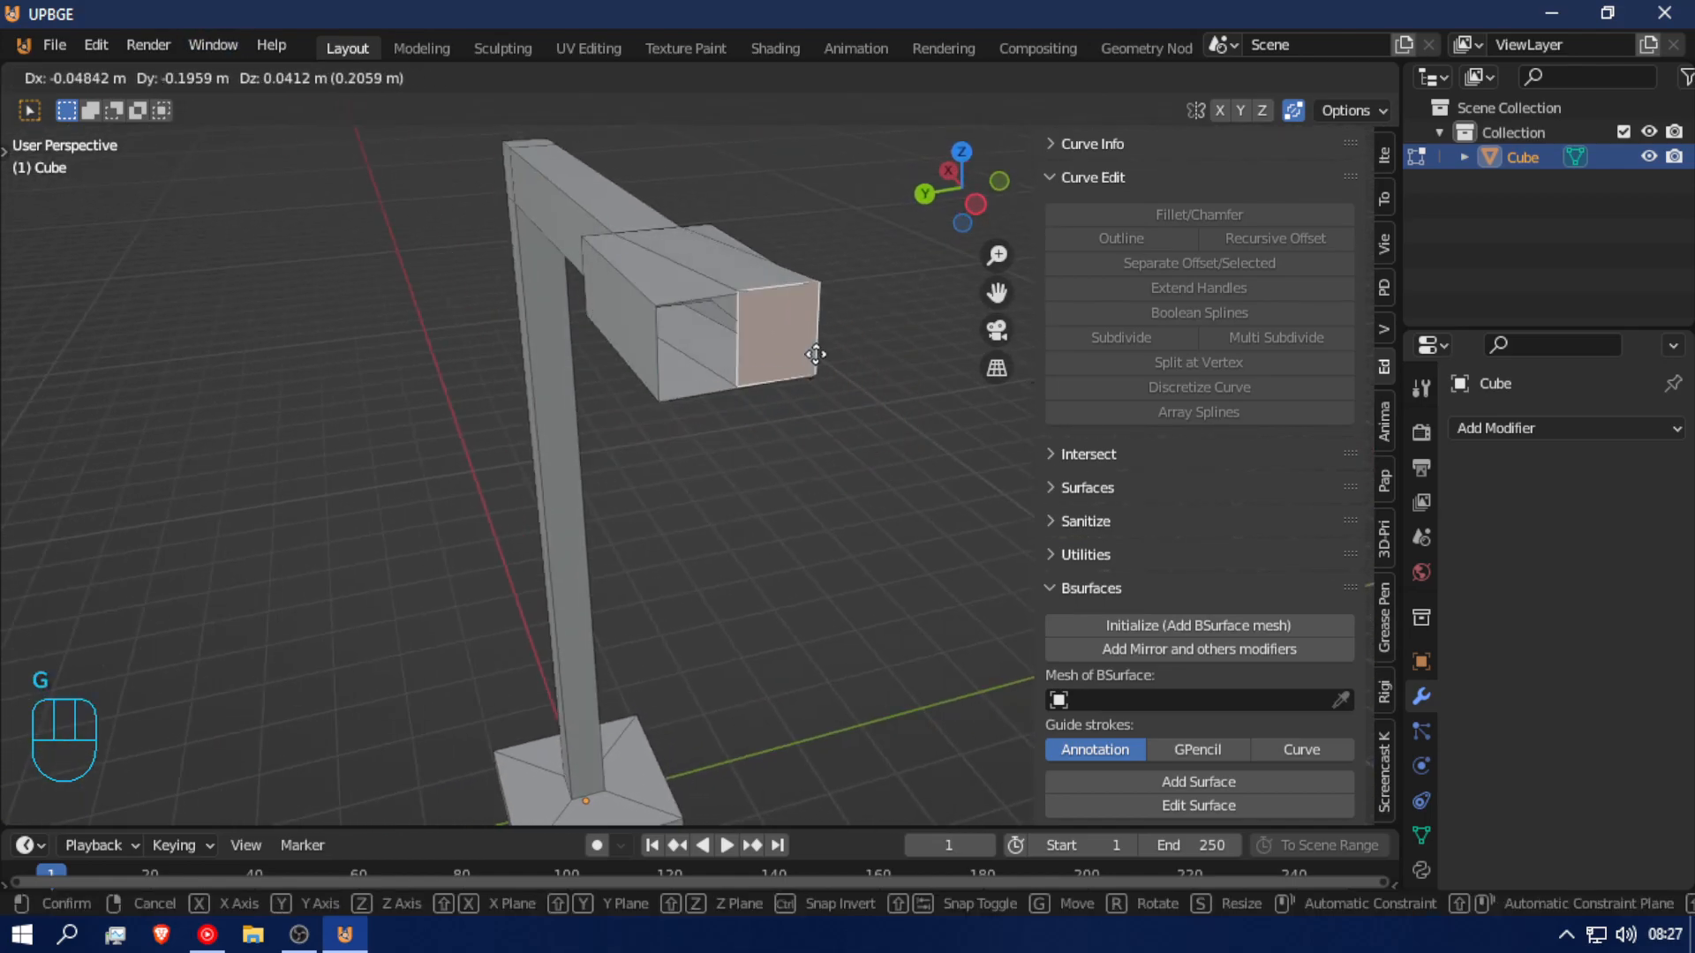
{"action": "left_click", "coordinate": [768, 404]}
{"action": "key", "text": "x"}
{"action": "left_click", "coordinate": [766, 402]}
{"action": "middle_click_drag", "start_coordinate": [786, 401], "coordinate": [617, 238]}
Step: Test-move the outer face strip on the top of the head and delete it
{"action": "right_click", "coordinate": [617, 238]}
{"action": "key", "text": "g"}
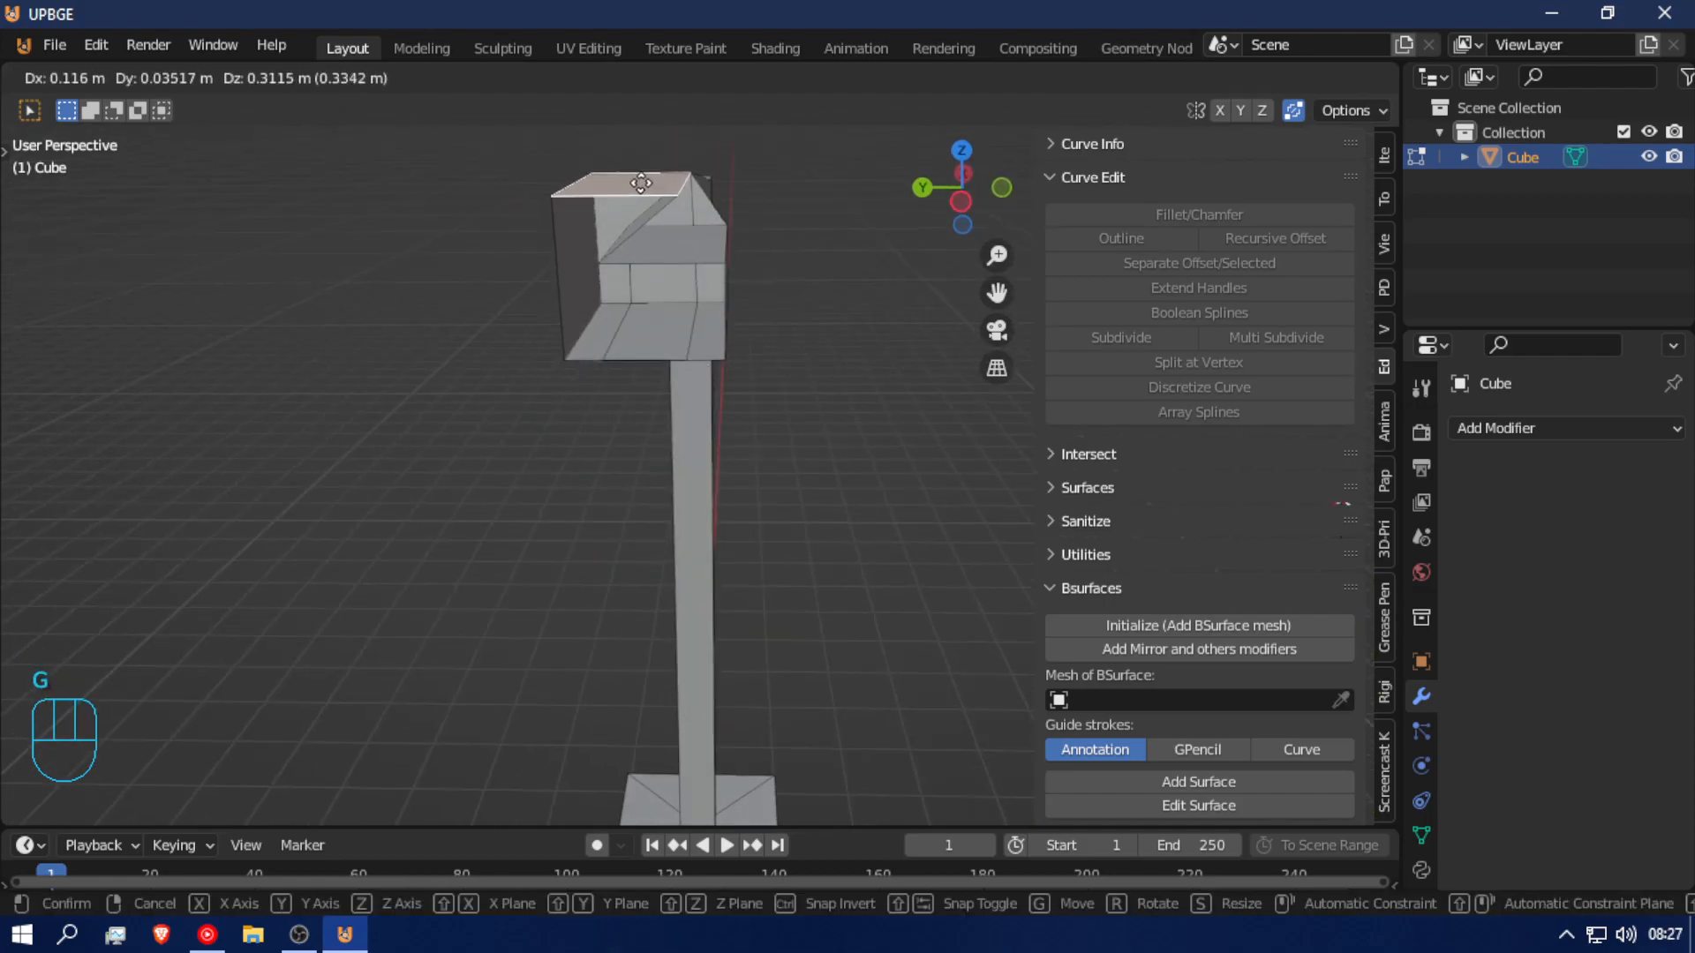
{"action": "left_click", "coordinate": [631, 225]}
{"action": "key", "text": "x"}
{"action": "left_click", "coordinate": [635, 221]}
{"action": "middle_click_drag", "start_coordinate": [635, 220], "coordinate": [711, 294]}
Step: Delete the outer face strip on the head's underside and test-move the opposite underside strip
{"action": "right_click", "coordinate": [715, 382]}
{"action": "key", "text": "g"}
{"action": "right_click", "coordinate": [723, 453]}
{"action": "key", "text": "x"}
{"action": "left_click", "coordinate": [722, 443]}
{"action": "middle_click_drag", "start_coordinate": [723, 460], "coordinate": [718, 326]}
{"action": "right_click", "coordinate": [718, 322]}
{"action": "key", "text": "g"}
{"action": "right_click", "coordinate": [722, 375]}
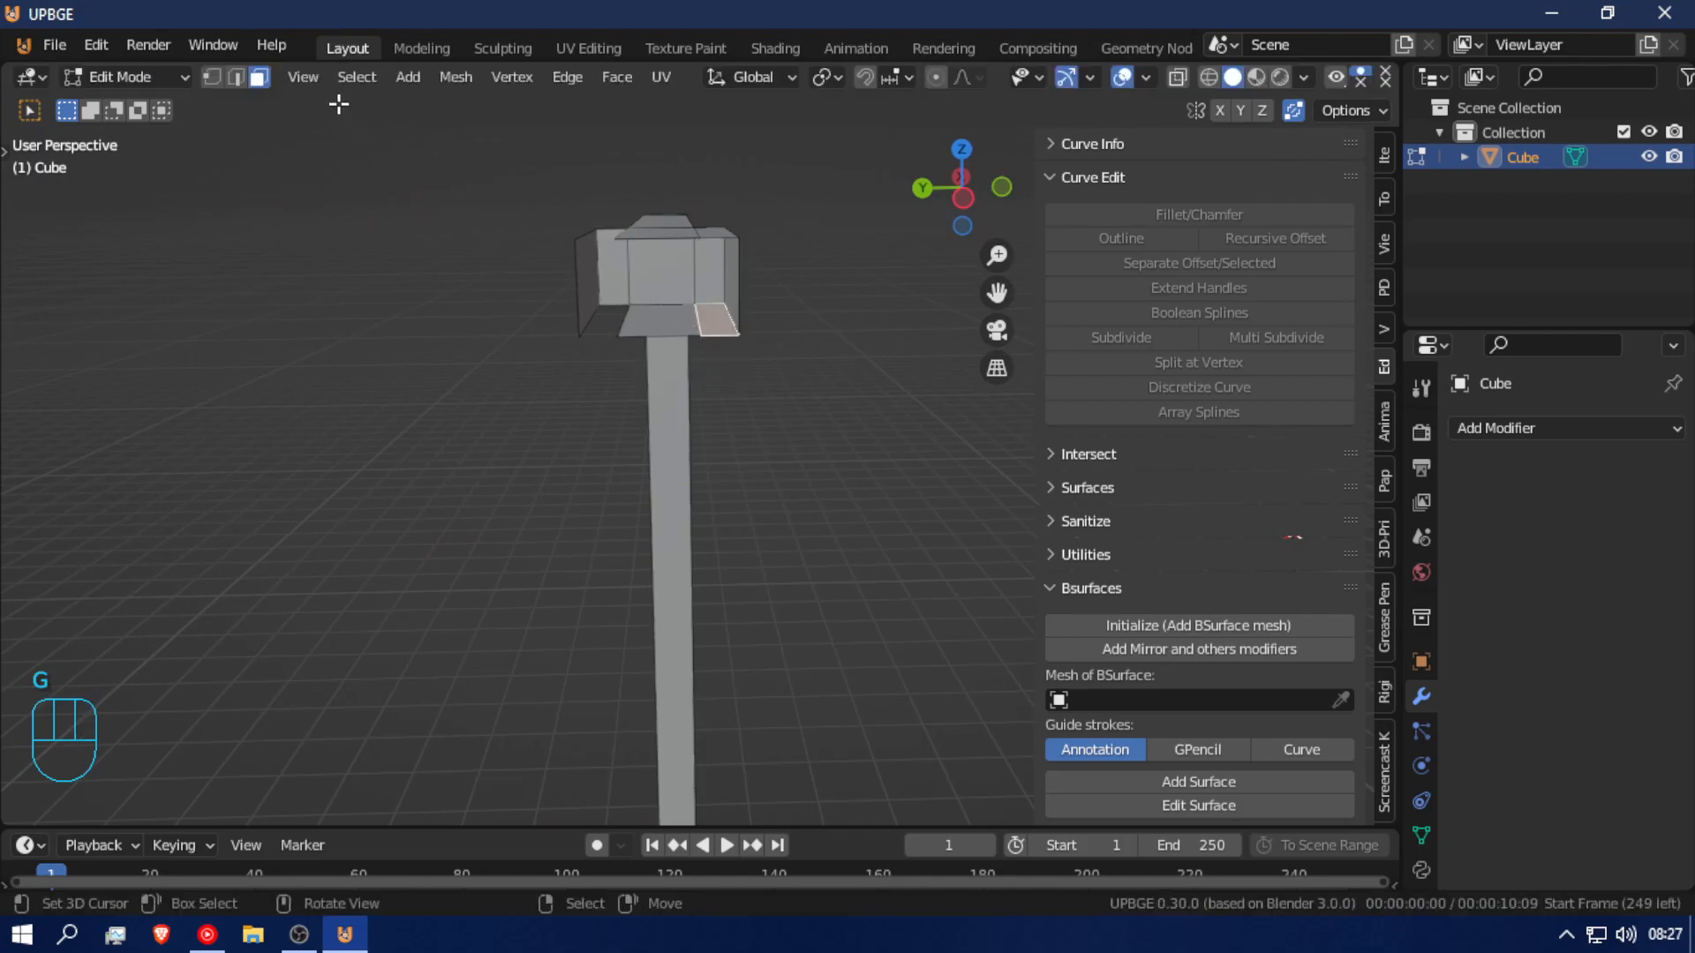
Step: Fill the missing top strip of the head and try moving the top vertex at its open end
{"action": "middle_click_drag", "start_coordinate": [291, 150], "coordinate": [618, 406]}
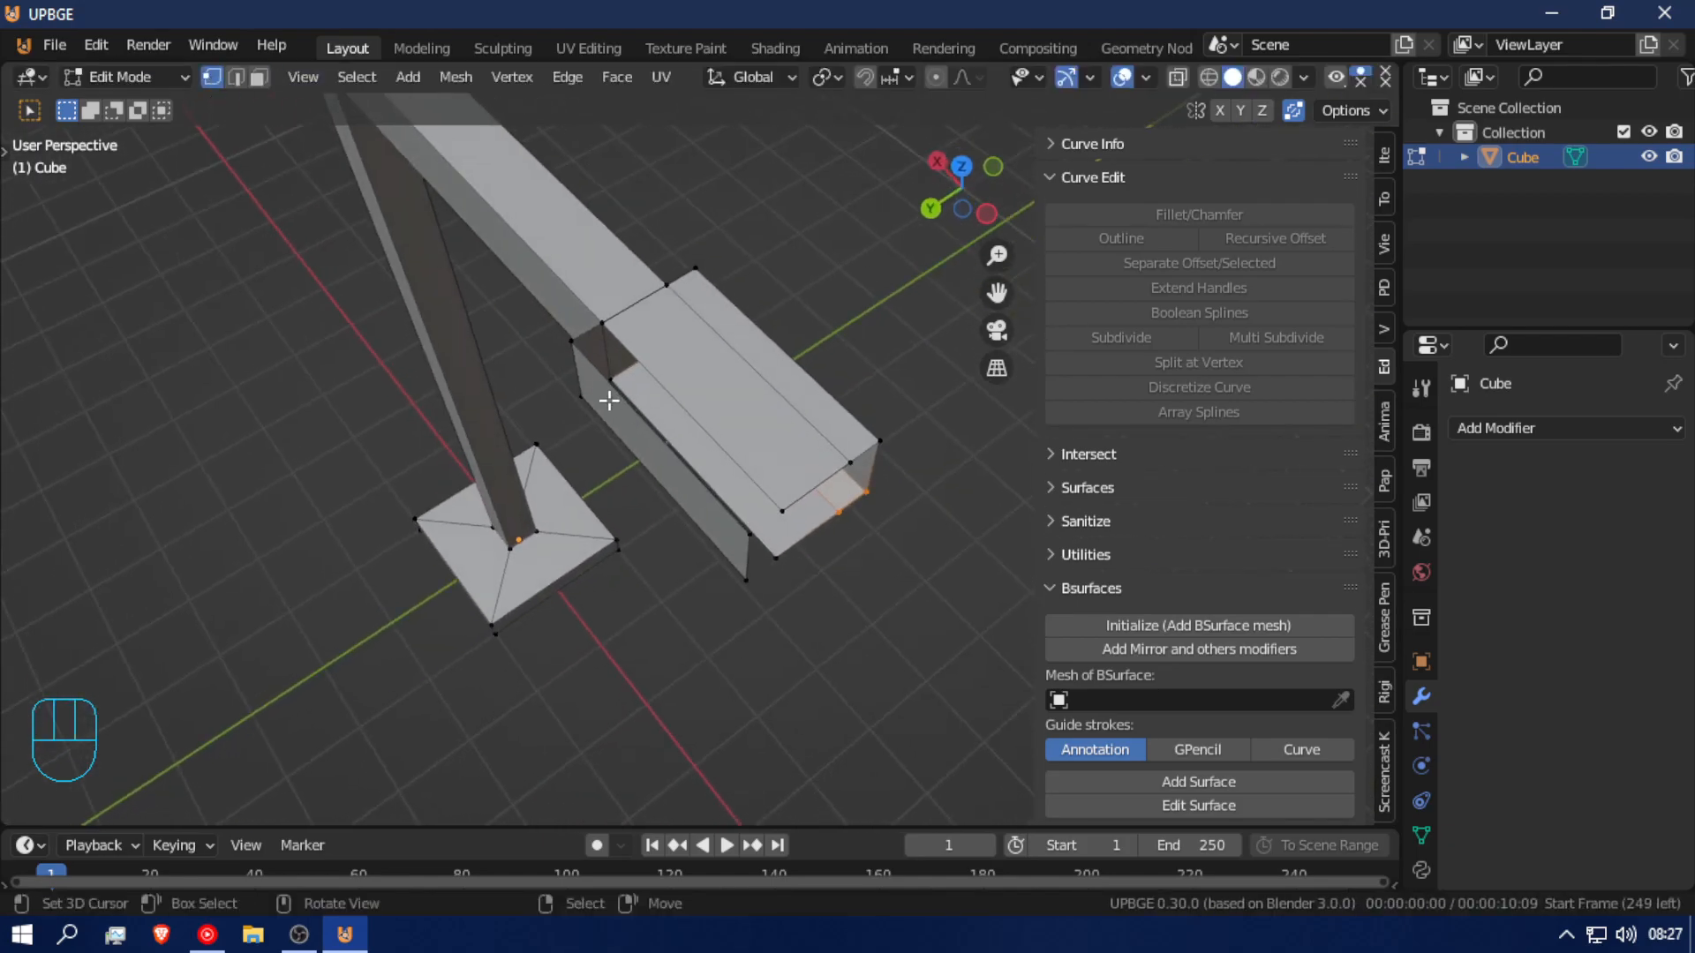
{"action": "key", "text": "f"}
{"action": "key", "text": "g"}
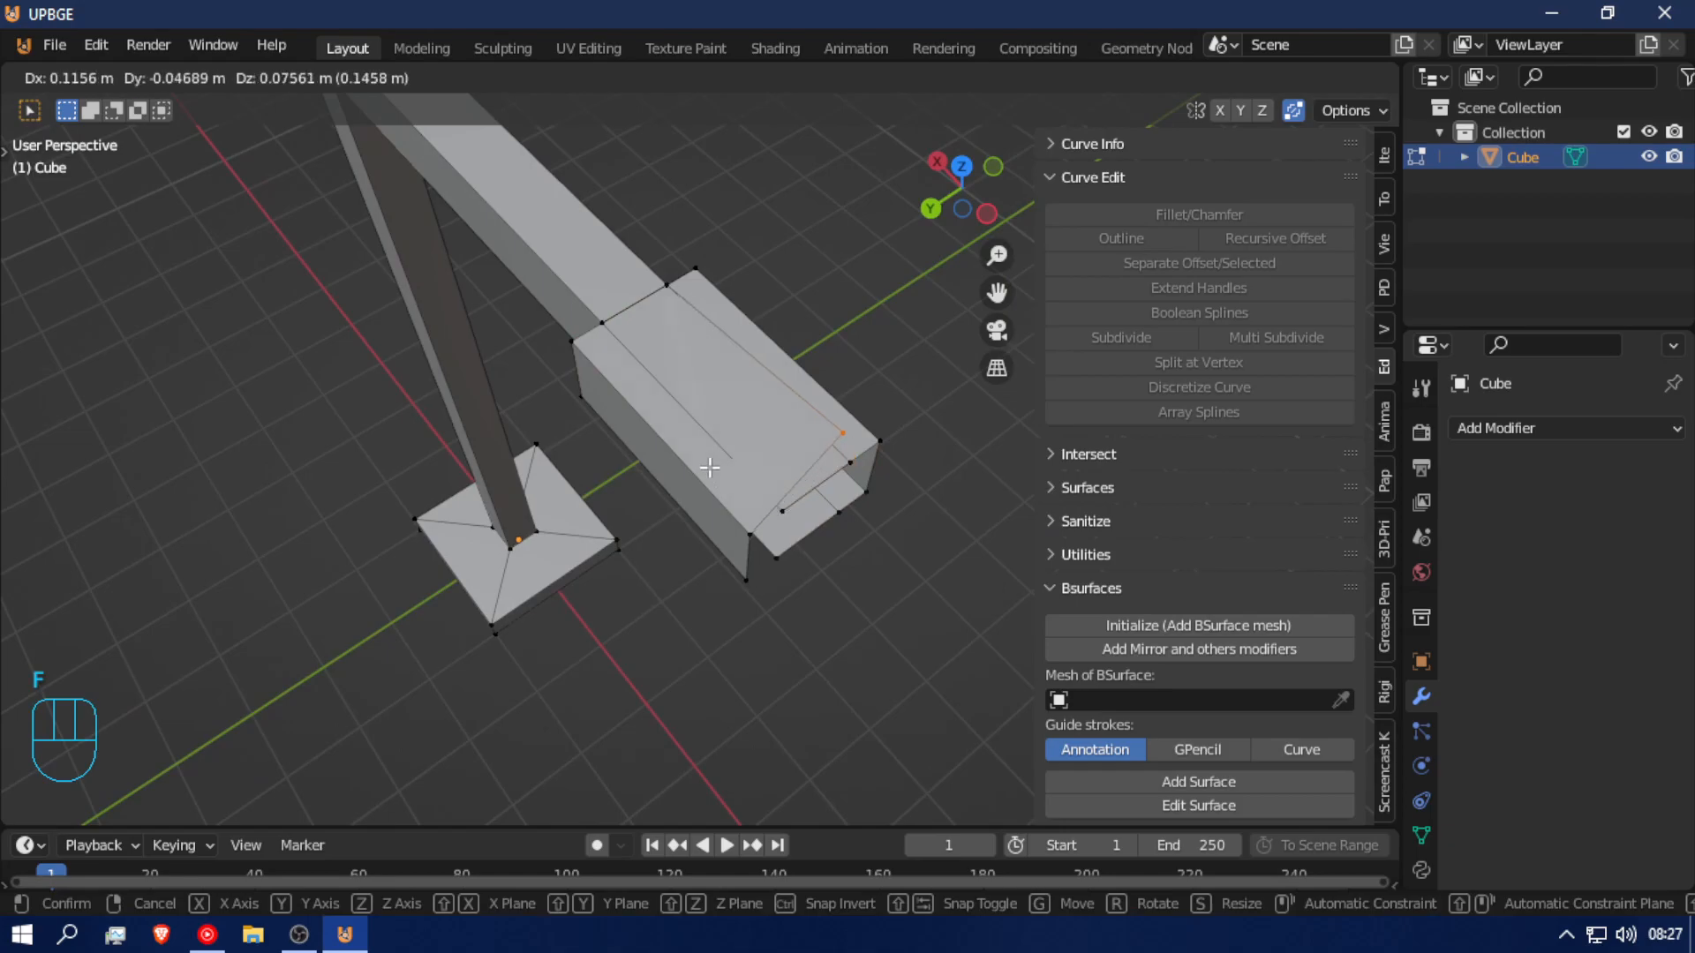
{"action": "key", "text": "ctrl"}
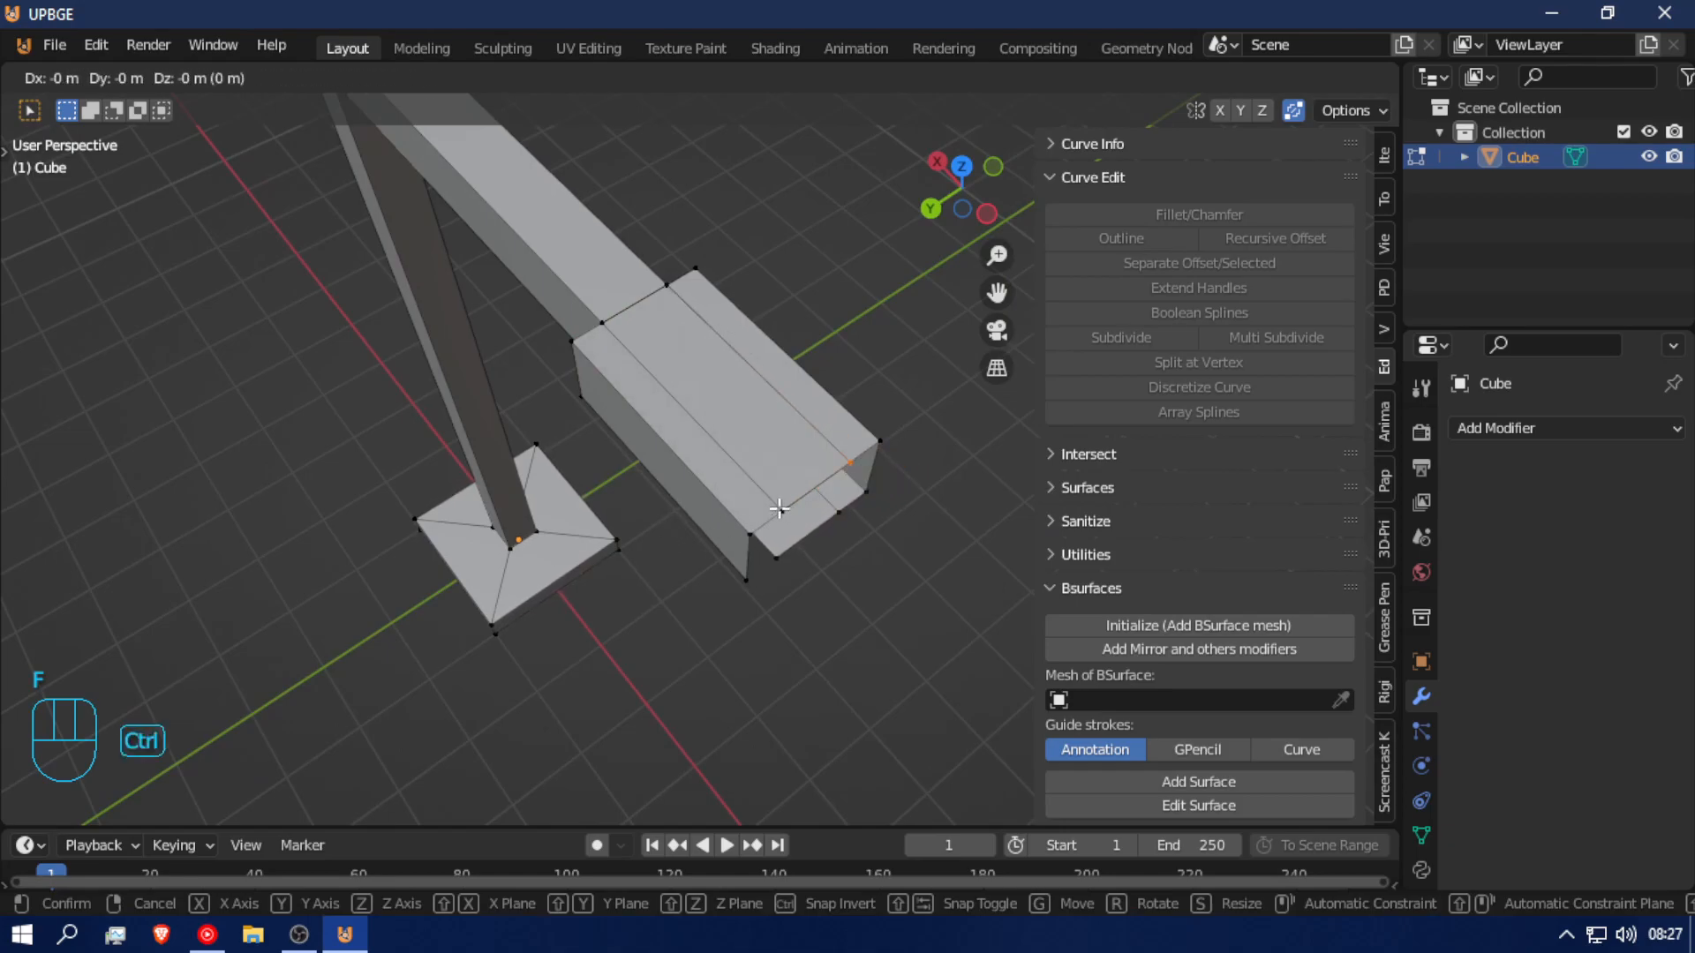
{"action": "right_click", "coordinate": [718, 498]}
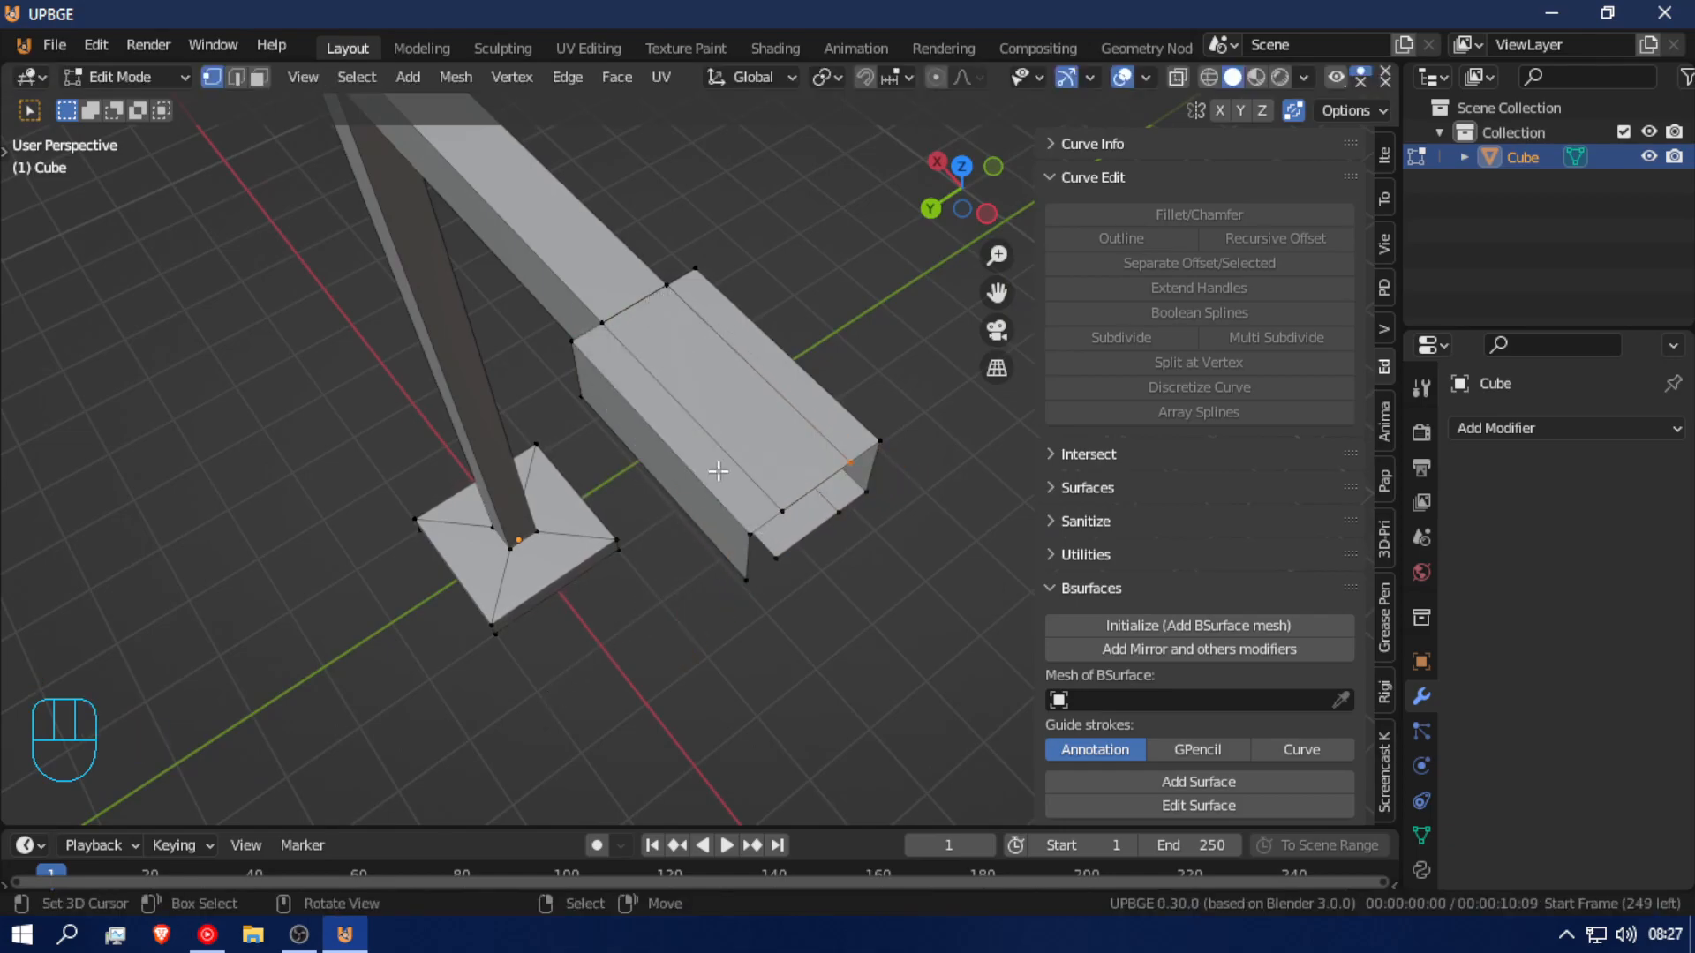
Step: Set the snapping target to Vertex
{"action": "left_click", "coordinate": [772, 77]}
{"action": "left_click_drag", "start_coordinate": [681, 219], "coordinate": [690, 146]}
{"action": "left_click", "coordinate": [826, 77]}
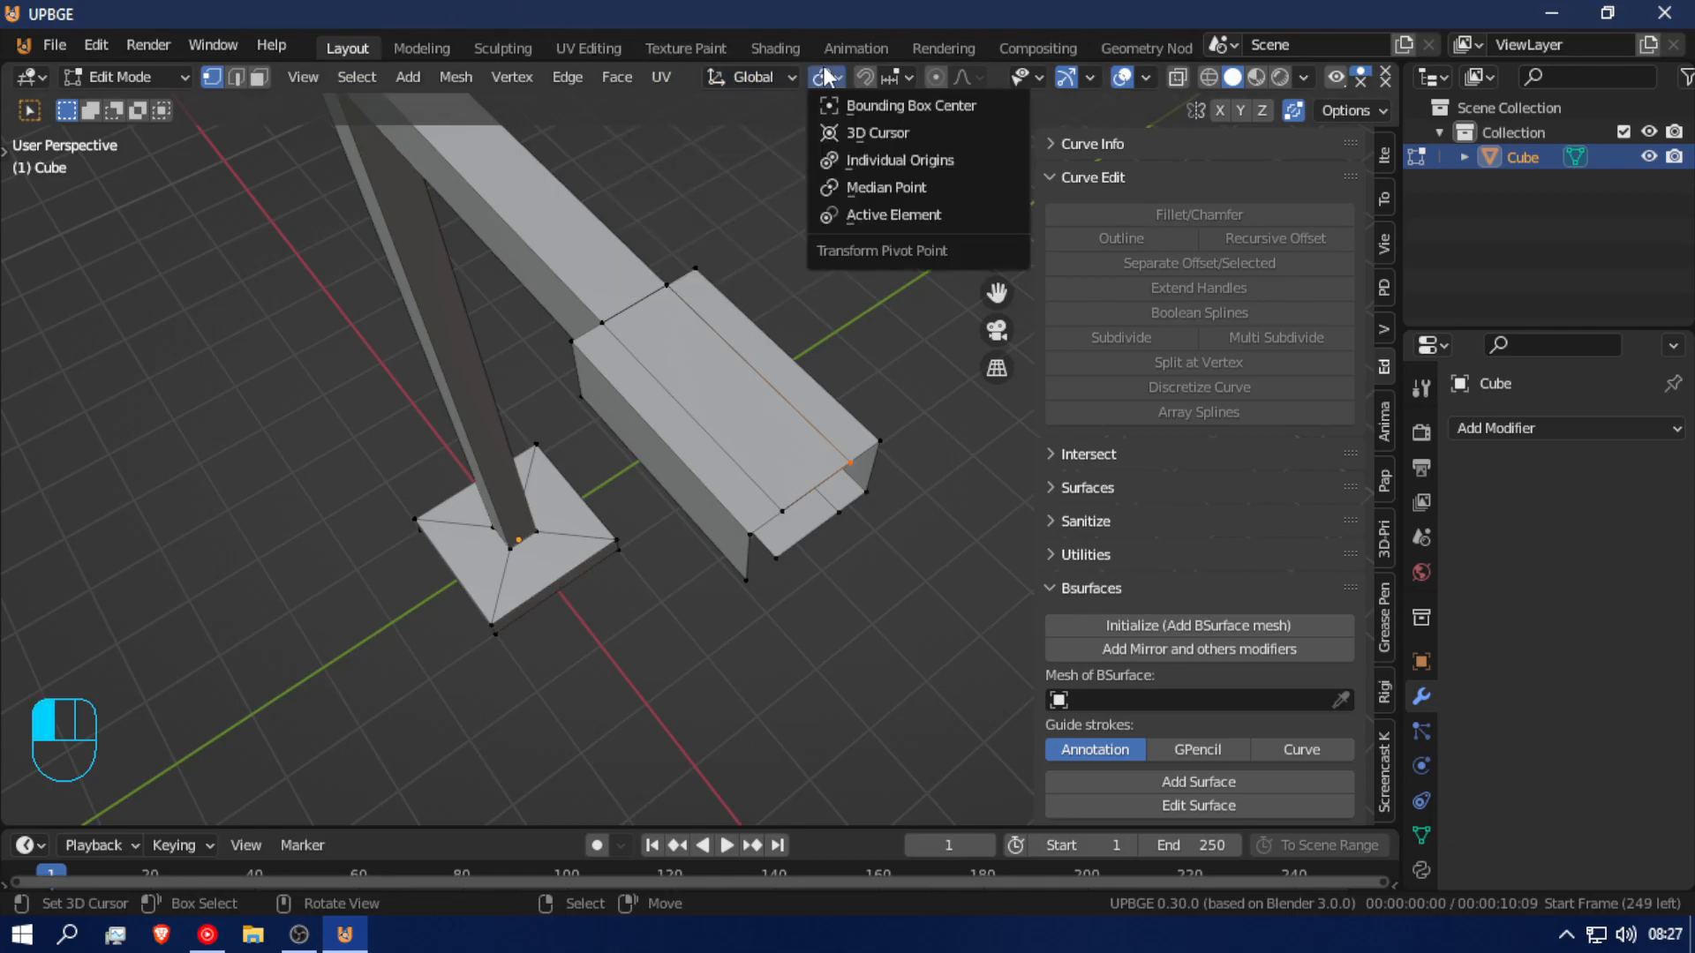
{"action": "left_click_drag", "start_coordinate": [827, 77], "coordinate": [524, 102]}
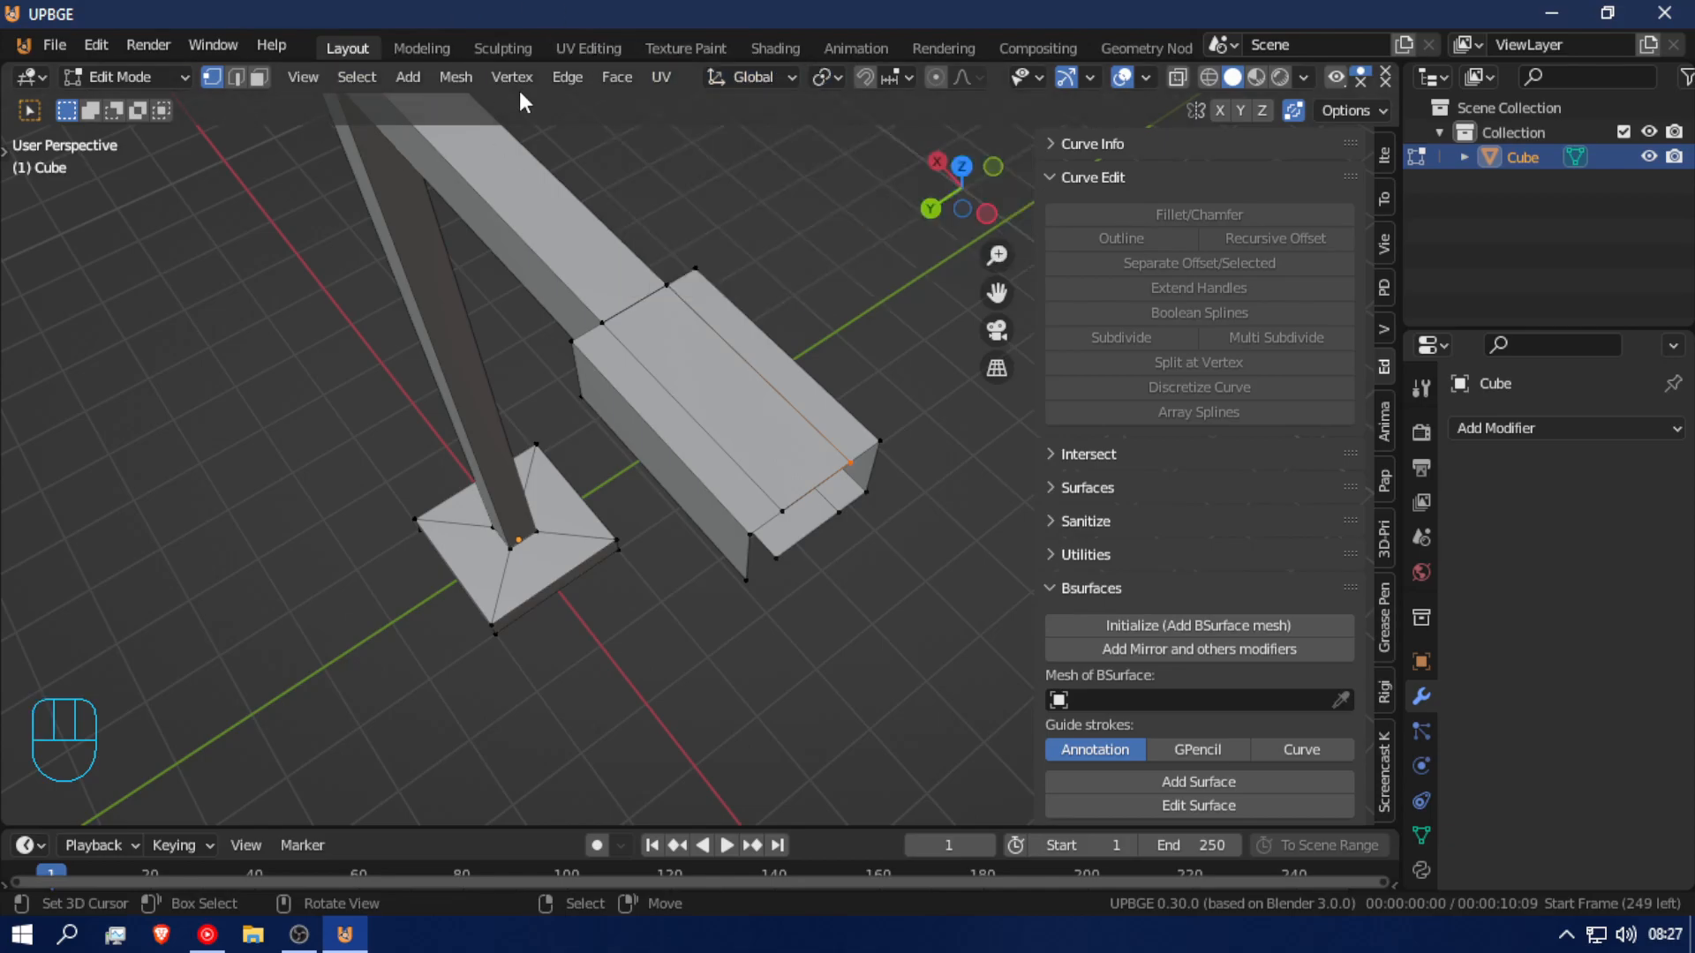
{"action": "left_click", "coordinate": [899, 75]}
{"action": "left_click", "coordinate": [845, 175]}
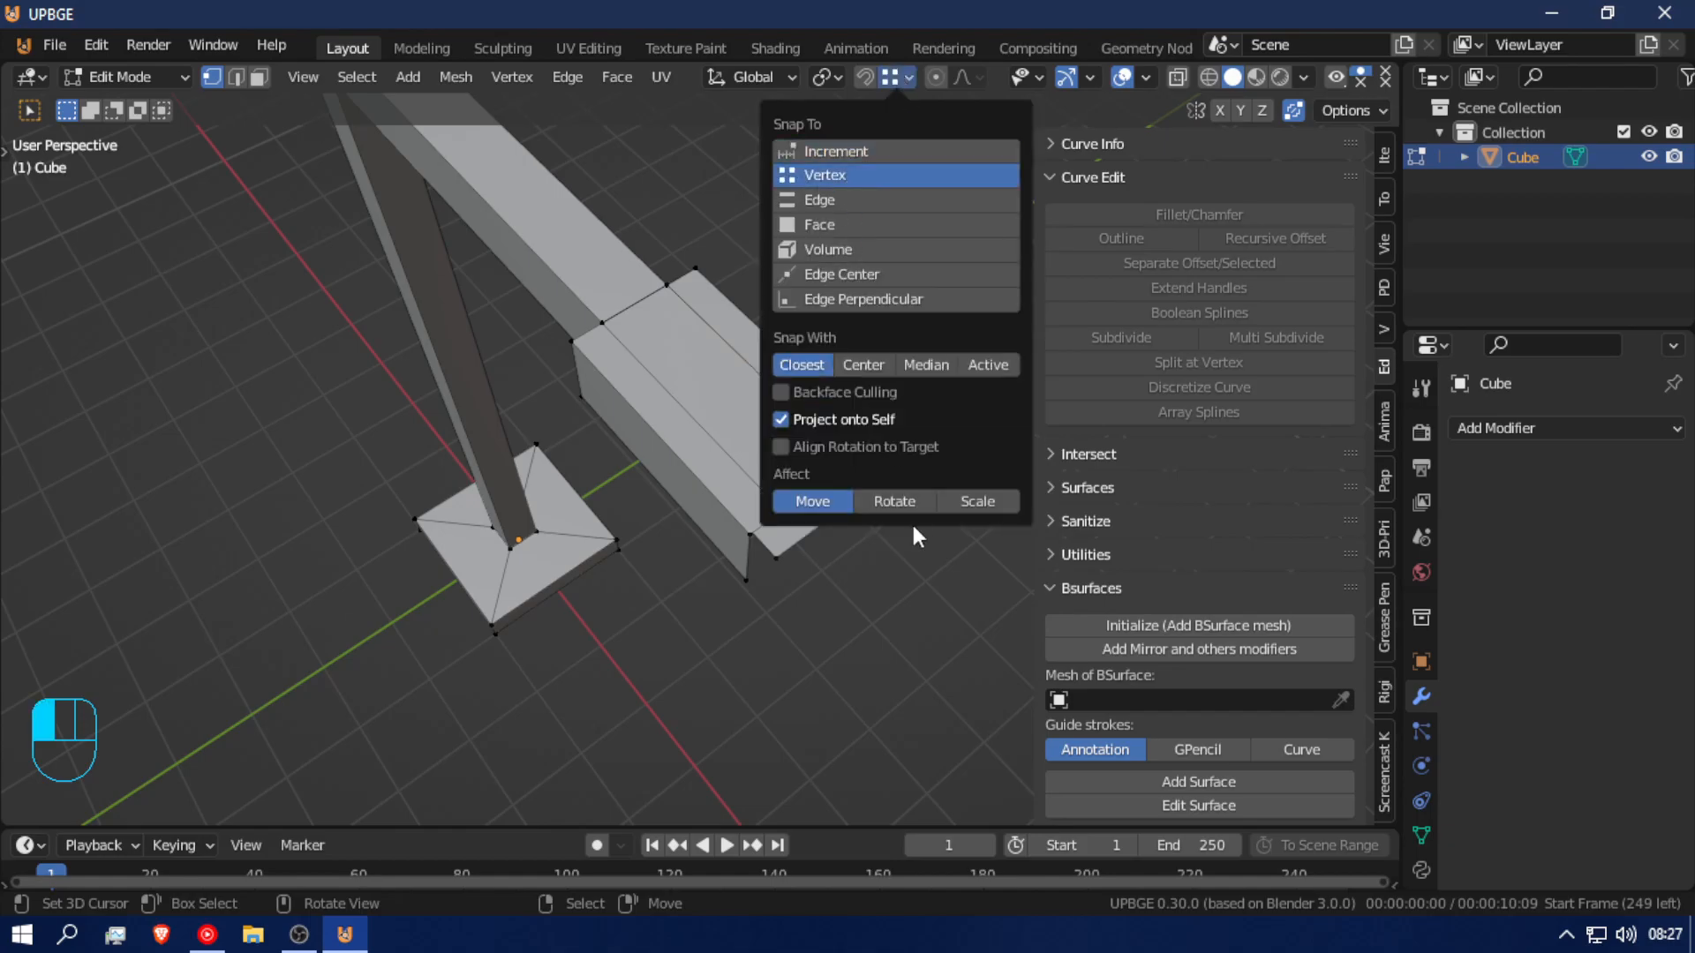
Step: Try snapping the top vertex at the head's open end onto its neighbour, then undo the move and the strip fill
{"action": "key", "text": "g"}
{"action": "left_click", "coordinate": [780, 512], "text": "ctrl"}
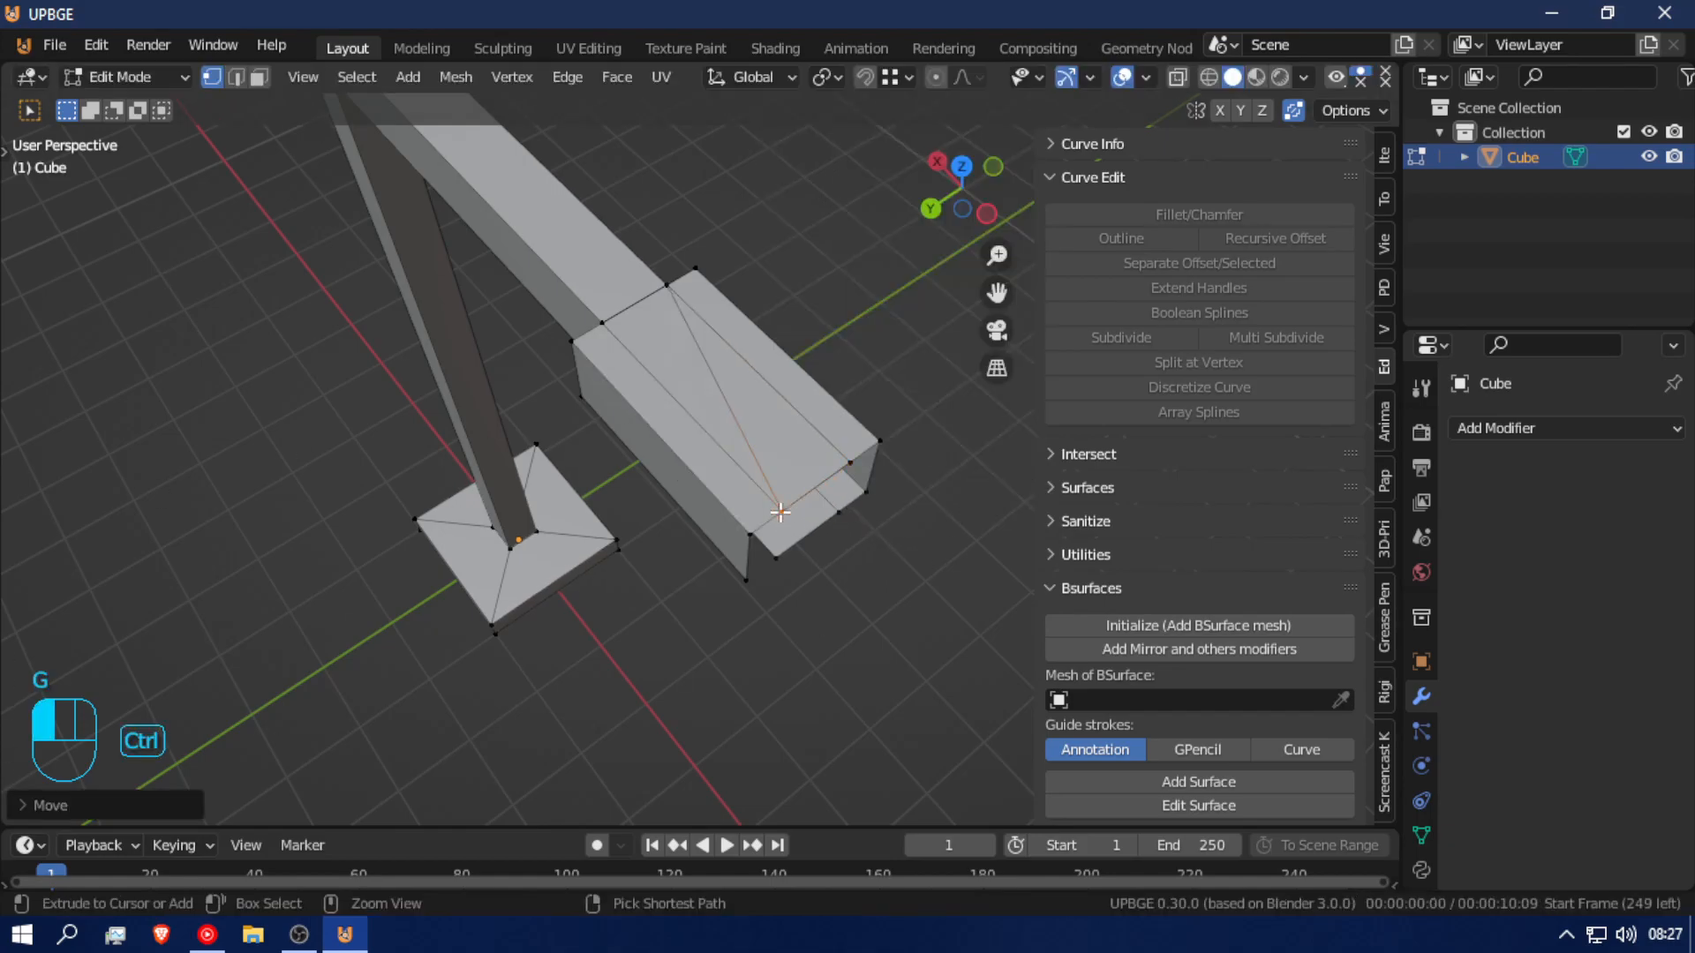
{"action": "key", "text": "ctrl+z"}
{"action": "key", "text": "ctrl+z"}
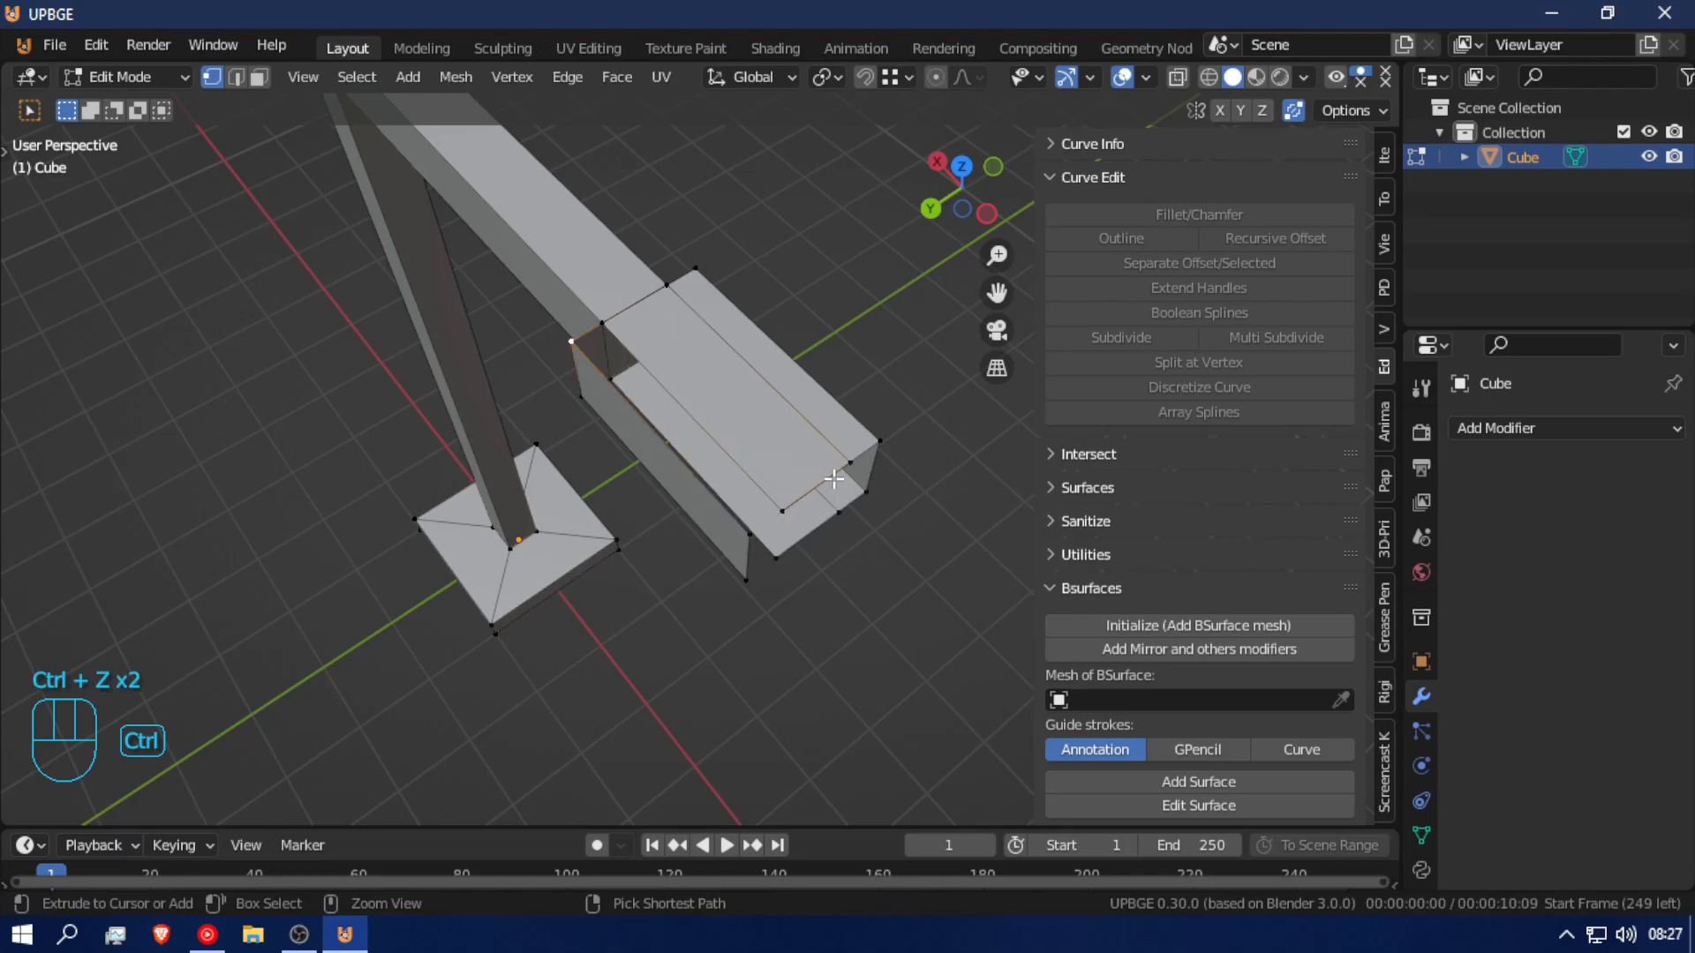
{"action": "key", "text": "g"}
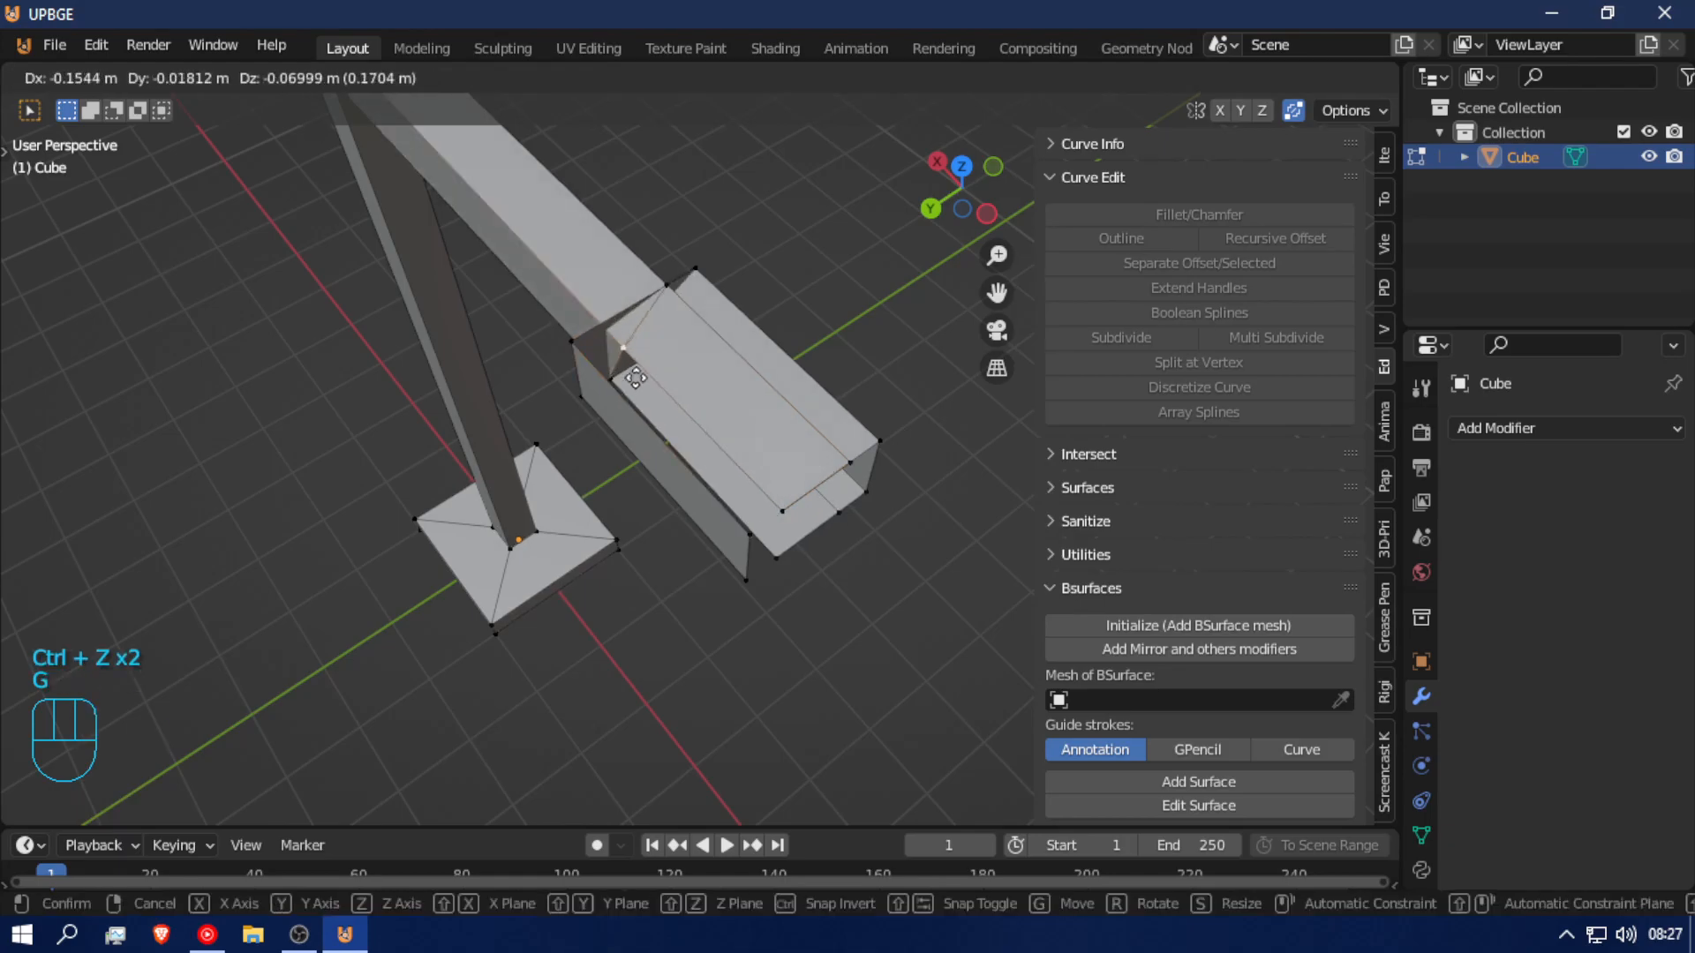
{"action": "left_click", "coordinate": [624, 356]}
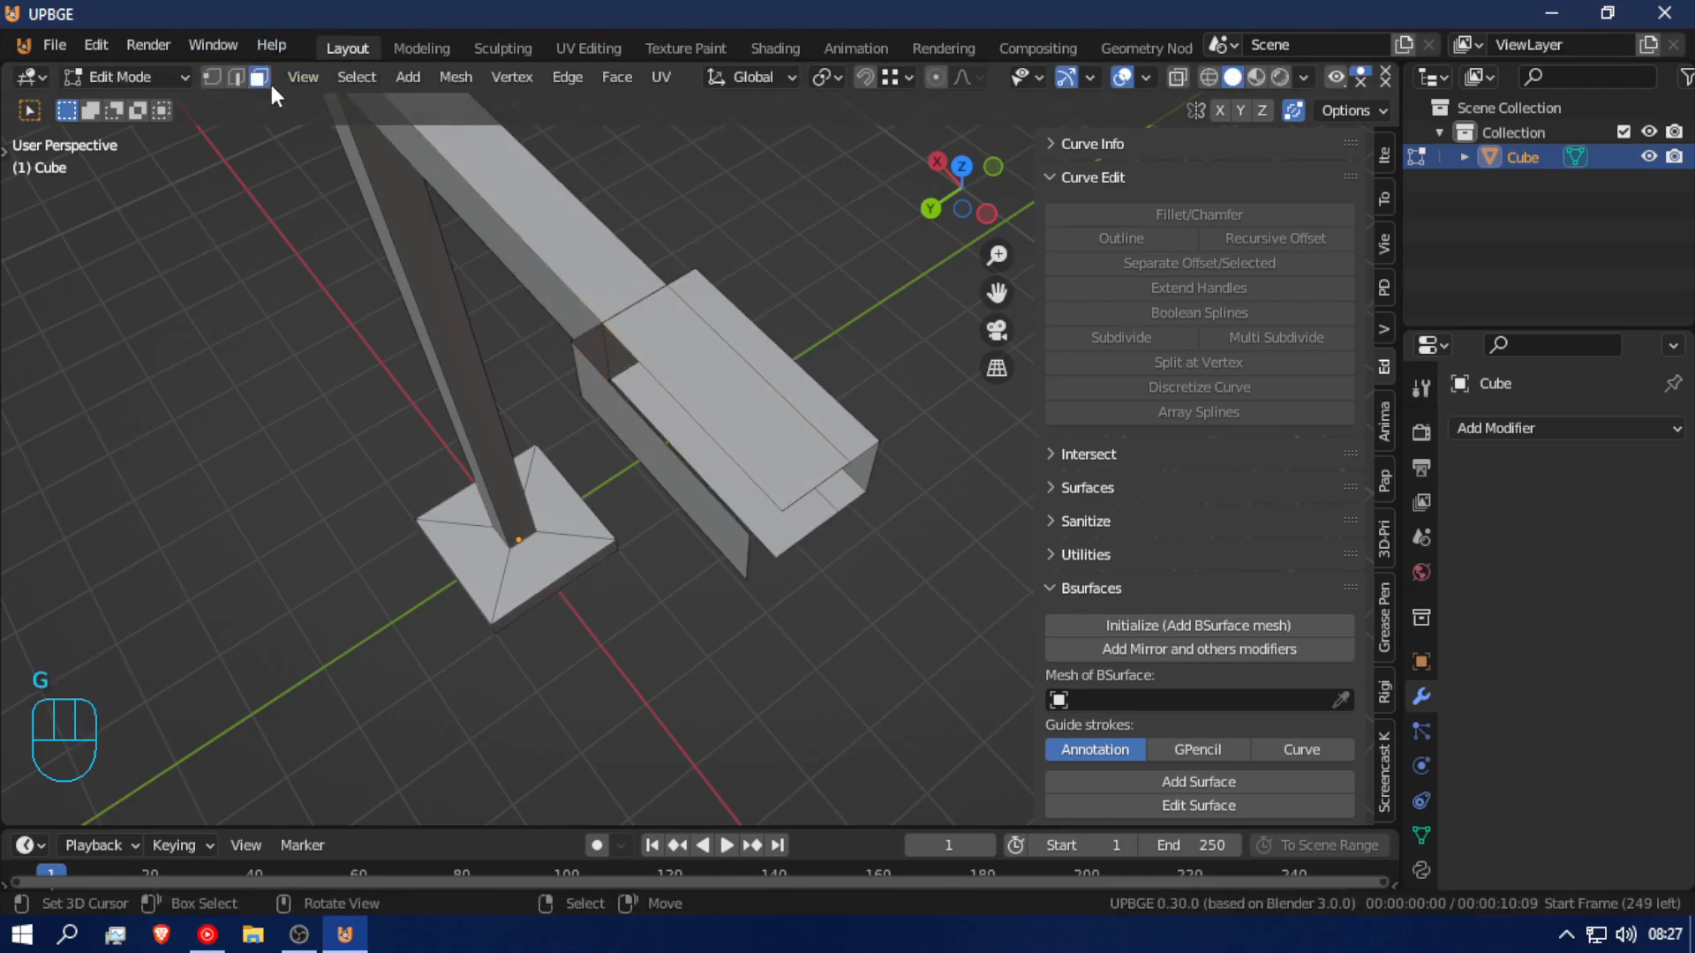
Step: Delete the two remaining top faces of the head
{"action": "key", "text": "x"}
{"action": "left_click", "coordinate": [713, 352]}
{"action": "key", "text": "x"}
{"action": "left_click", "coordinate": [714, 352]}
{"action": "right_click", "coordinate": [706, 425]}
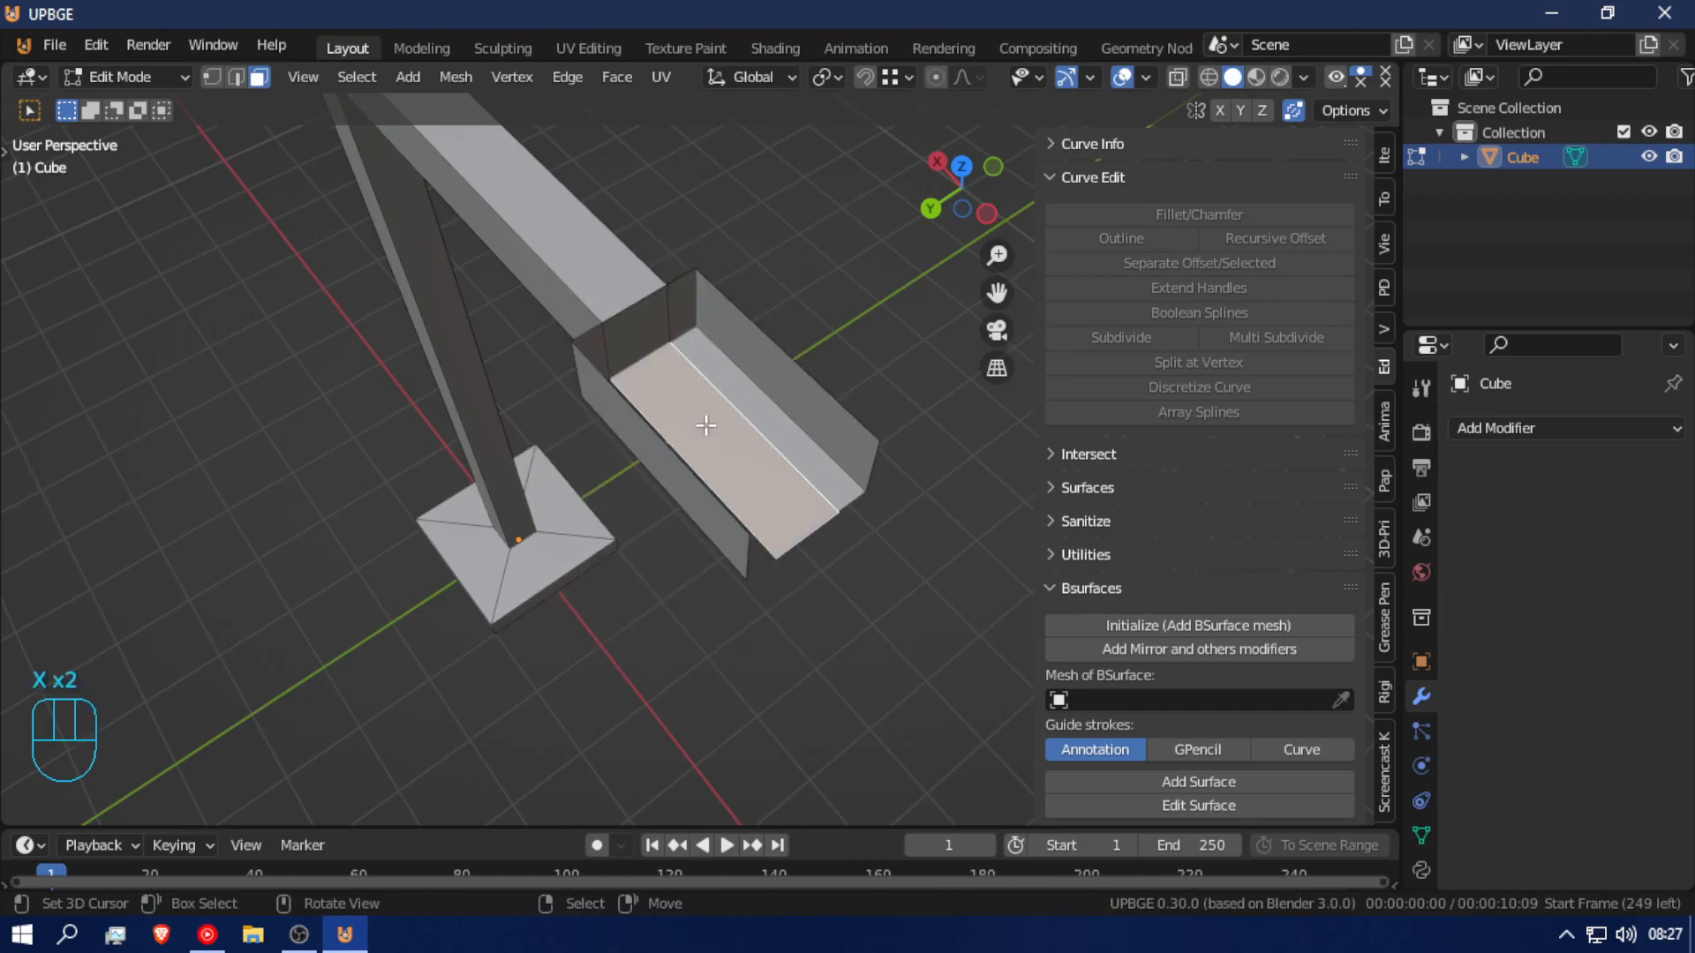
{"action": "left_click_drag", "start_coordinate": [748, 402], "coordinate": [750, 401]}
Step: Try extruding the two top vertices of the head's back wall along the X axis, and undo the extrusions
{"action": "left_click", "coordinate": [220, 77]}
{"action": "left_click", "coordinate": [618, 348], "text": "shift"}
{"action": "key", "text": "e"}
{"action": "key", "text": "x"}
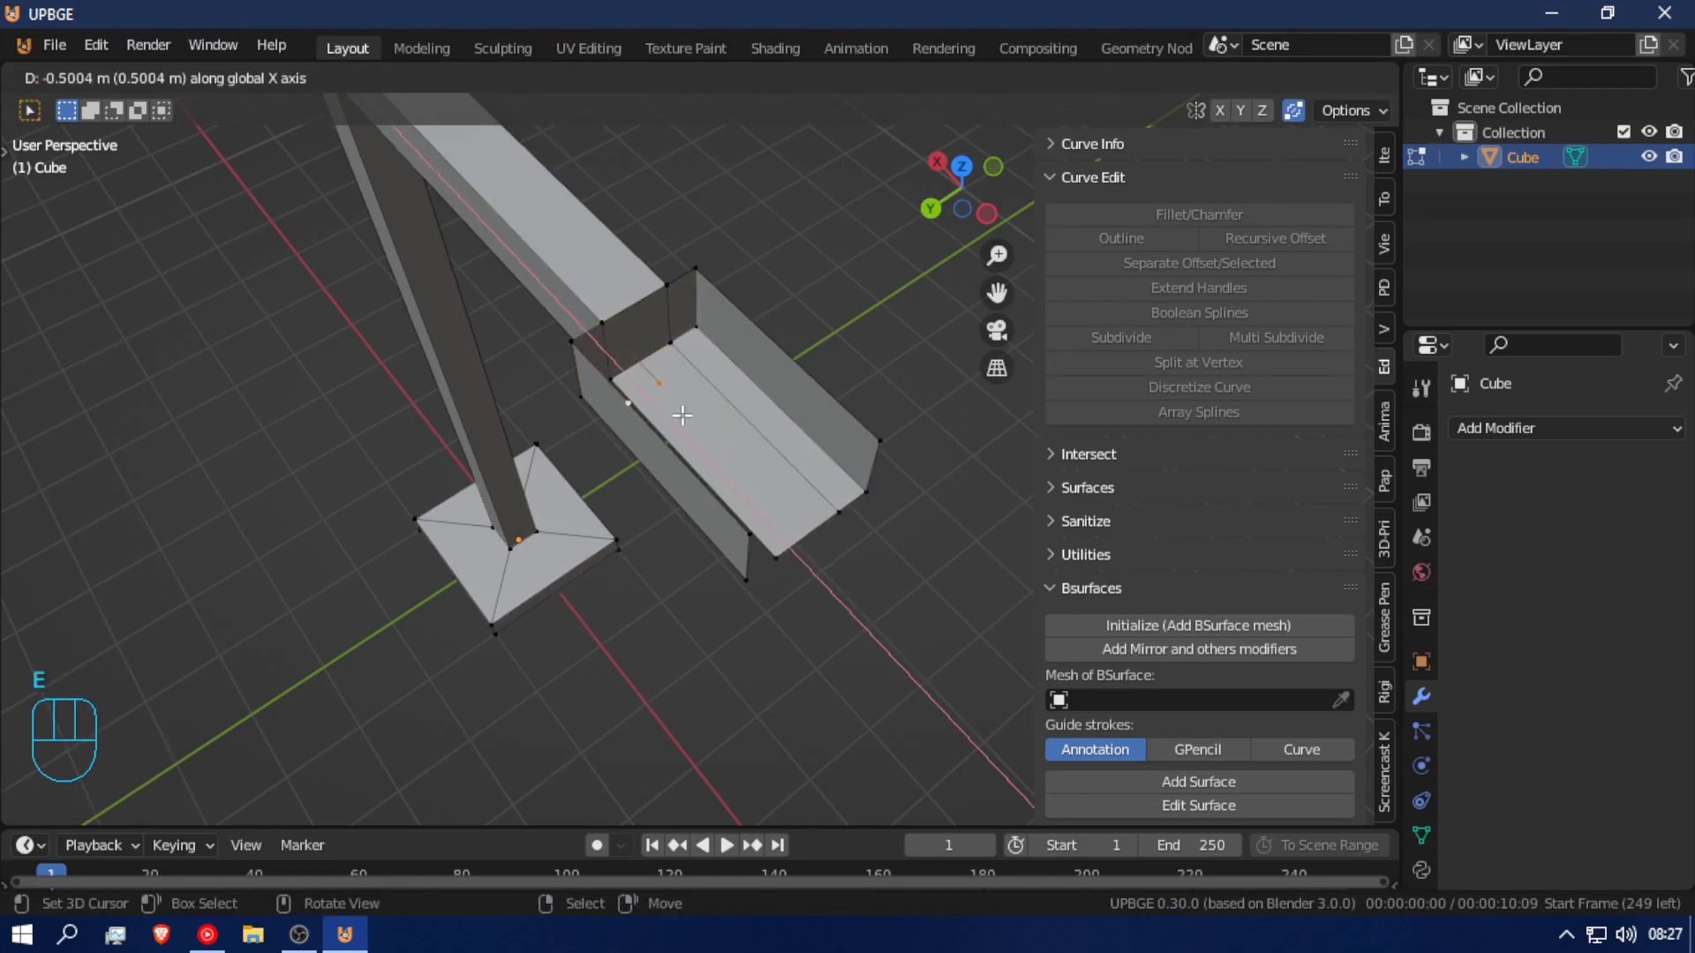
{"action": "right_click", "coordinate": [681, 415]}
{"action": "key", "text": "ctrl+z"}
{"action": "key", "text": "e"}
{"action": "right_click", "coordinate": [609, 352]}
{"action": "key", "text": "ctrl+z"}
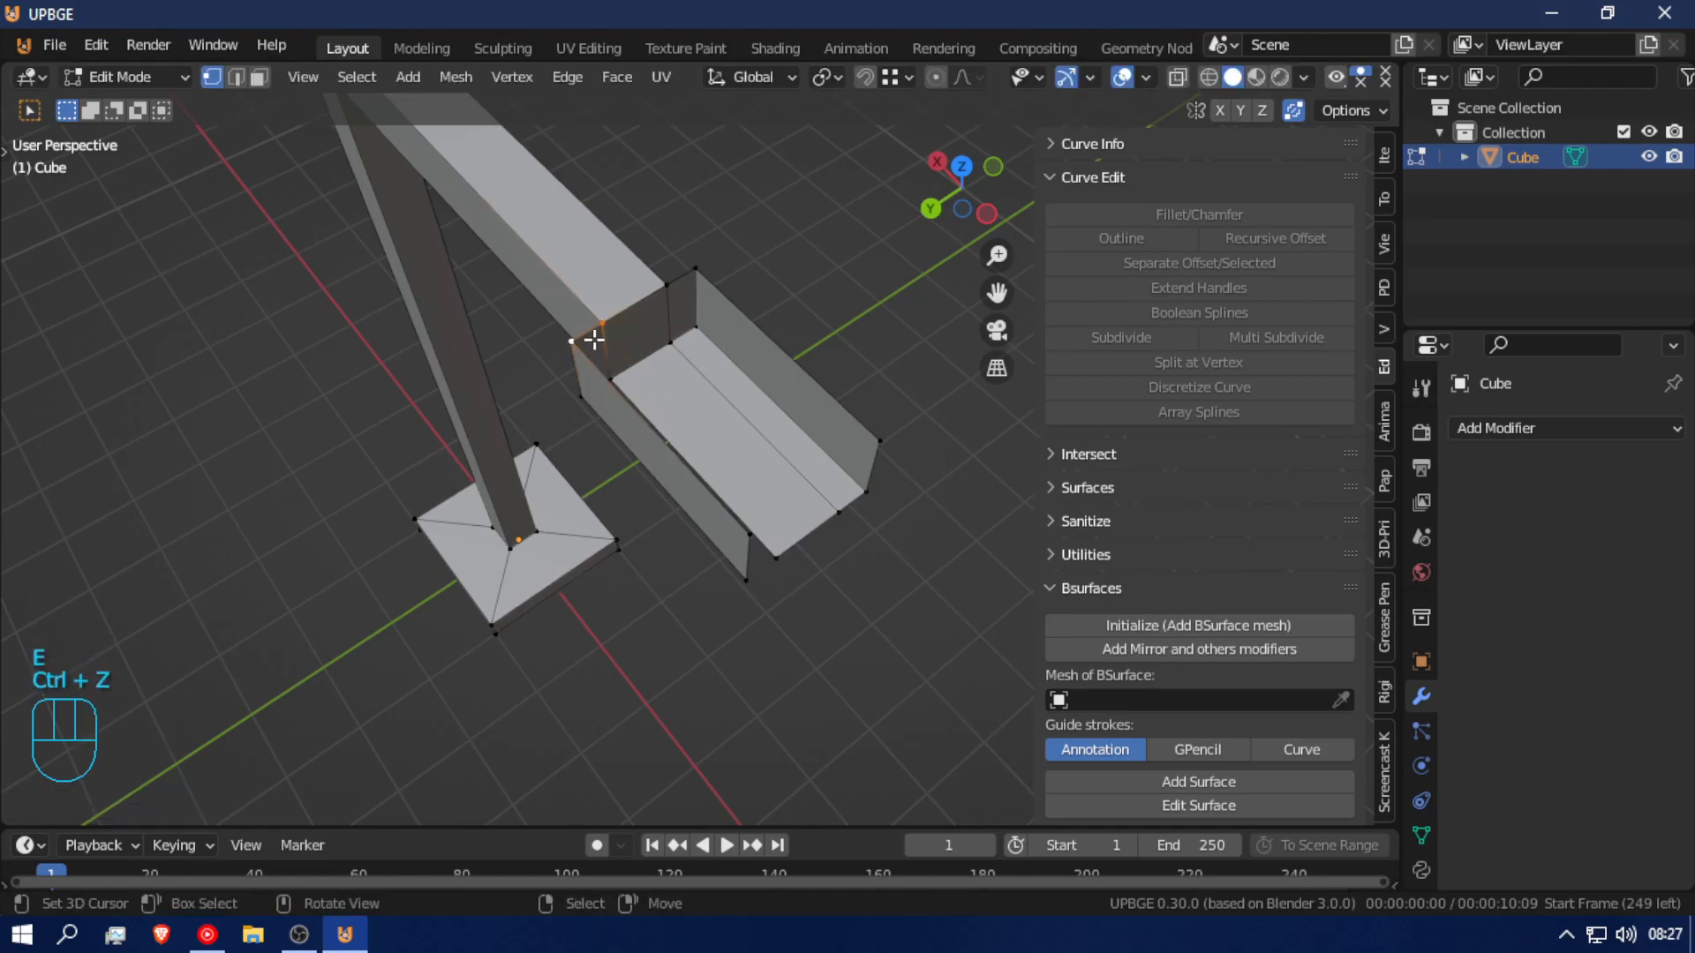
Step: Delete the long top edge spanning the head's back wall from its outer corner
{"action": "key", "text": "g"}
{"action": "left_click", "coordinate": [593, 341]}
{"action": "left_click", "coordinate": [236, 78]}
{"action": "left_click", "coordinate": [607, 356]}
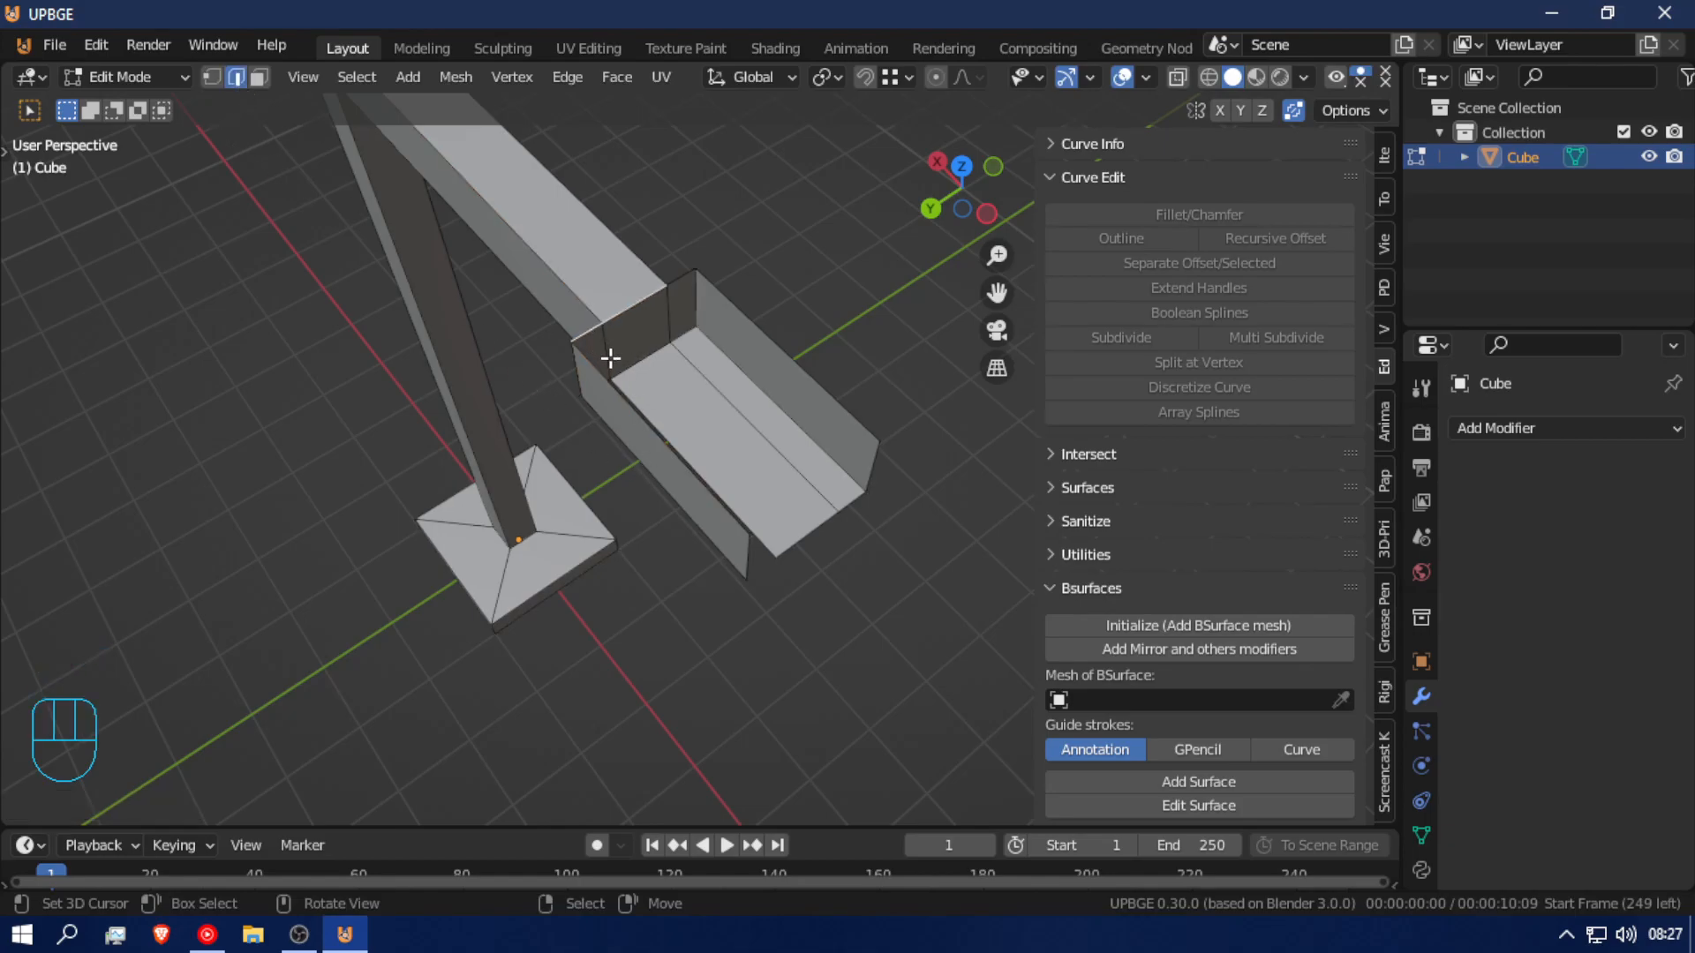
{"action": "key", "text": "x"}
{"action": "left_click", "coordinate": [586, 328]}
Step: Fill the missing face on the back of the head beside the arm from its two vertical edges
{"action": "middle_click_drag", "start_coordinate": [685, 529], "coordinate": [620, 320]}
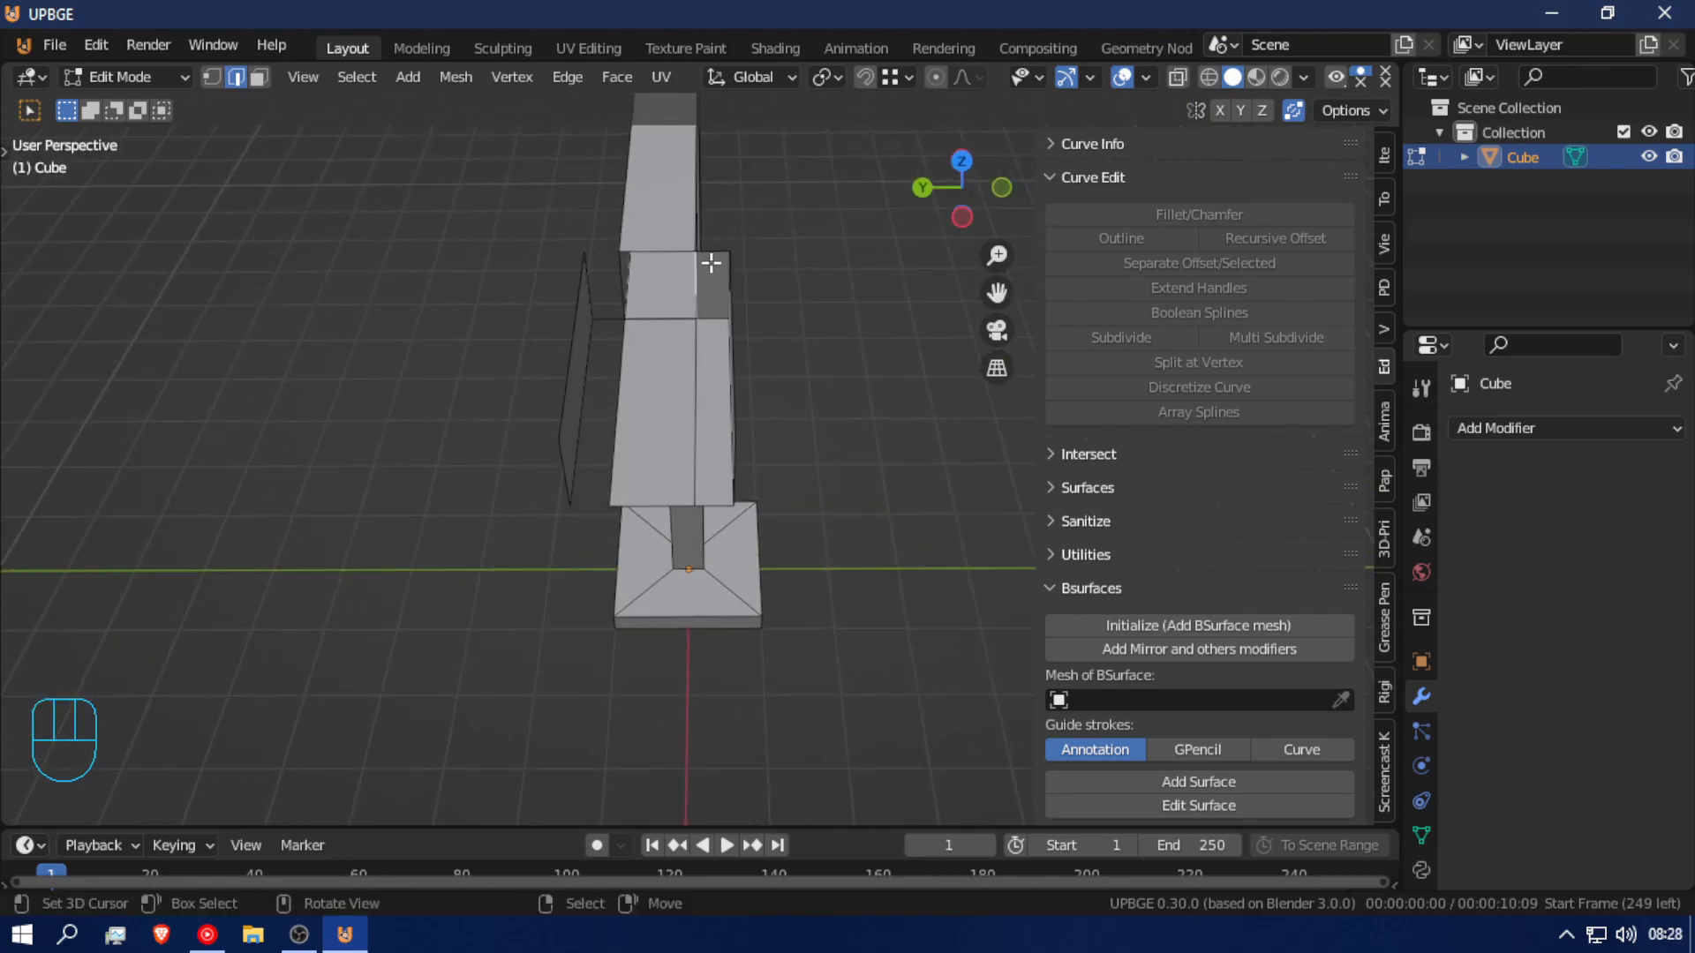
{"action": "key", "text": "g"}
{"action": "right_click", "coordinate": [739, 390]}
{"action": "key", "text": "g"}
{"action": "right_click", "coordinate": [690, 325]}
{"action": "middle_click_drag", "start_coordinate": [691, 325], "coordinate": [606, 287]}
{"action": "left_click", "coordinate": [628, 288], "text": "shift"}
{"action": "key", "text": "f"}
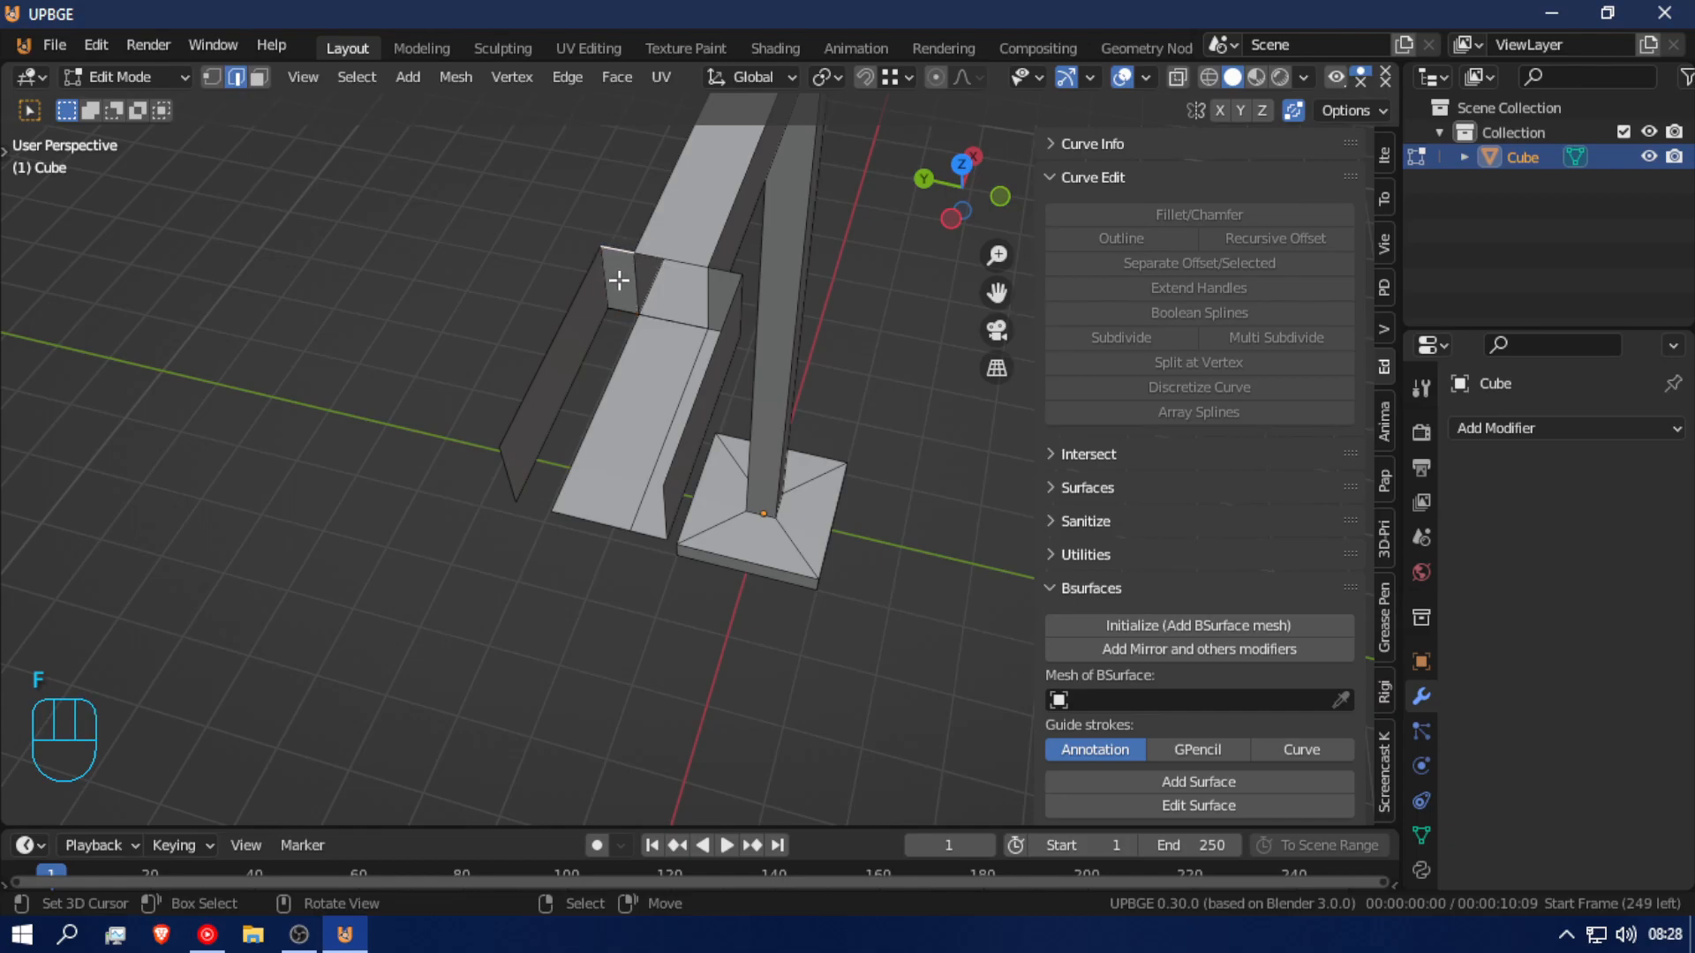
Step: Rebuild the head's top by extruding the three top edges of its back wall about 1.44 m along X toward the front
{"action": "key", "text": "e"}
{"action": "left_click", "coordinate": [512, 454]}
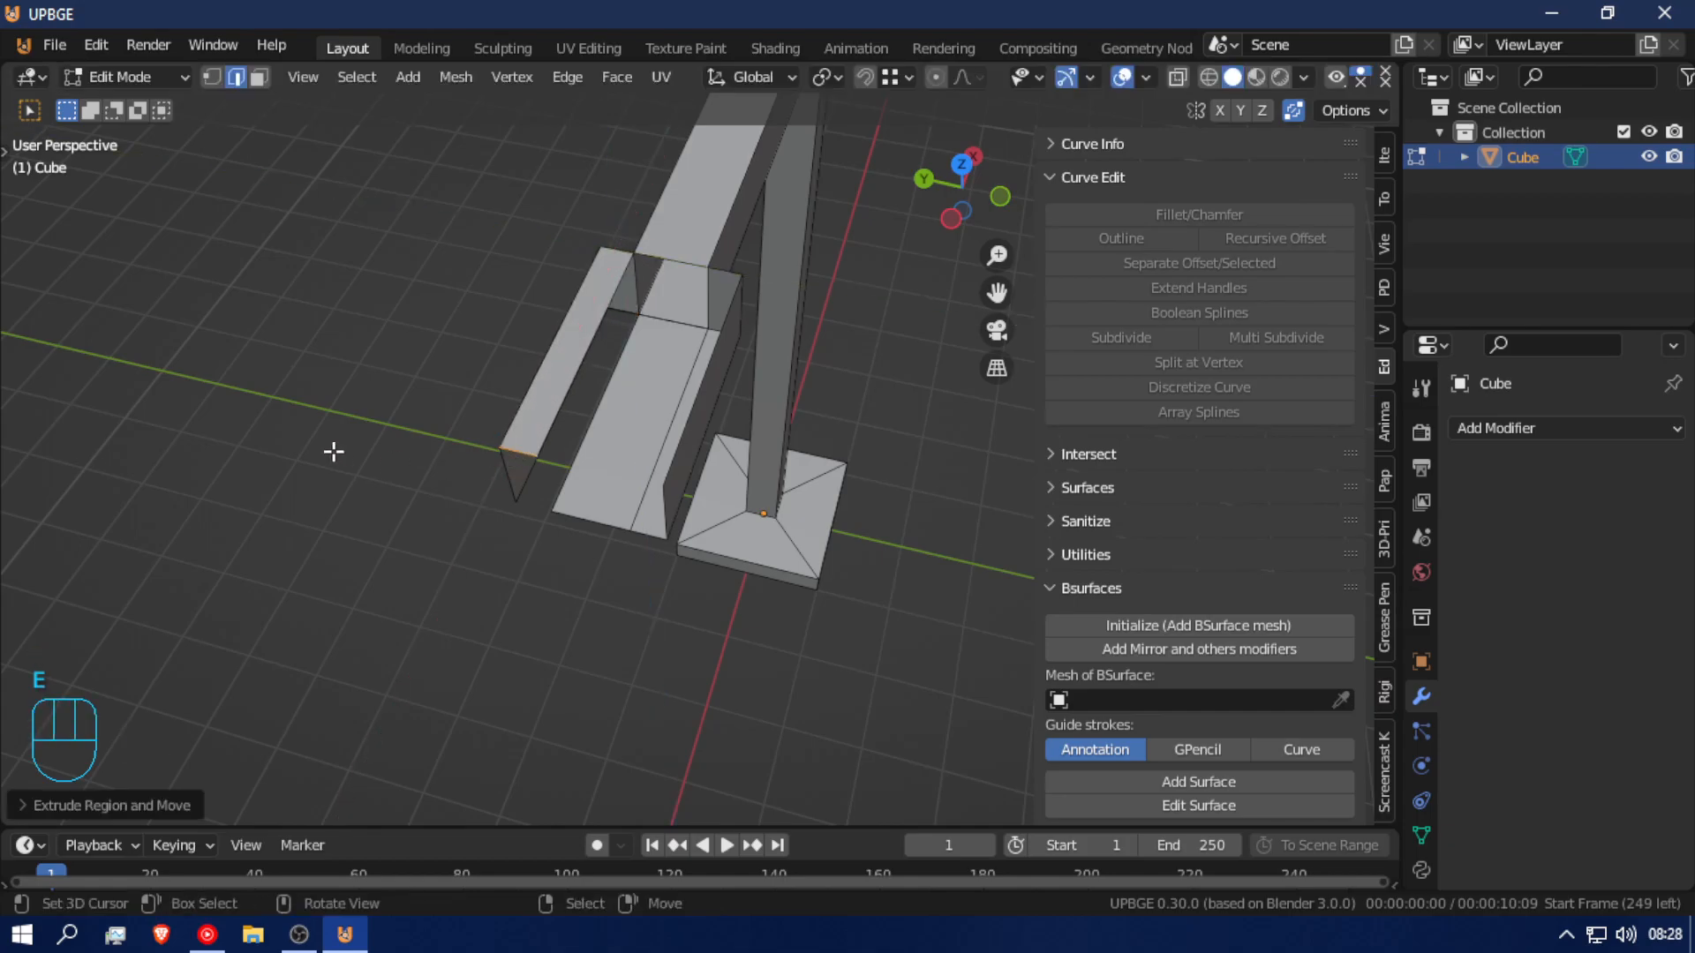
{"action": "key", "text": "e"}
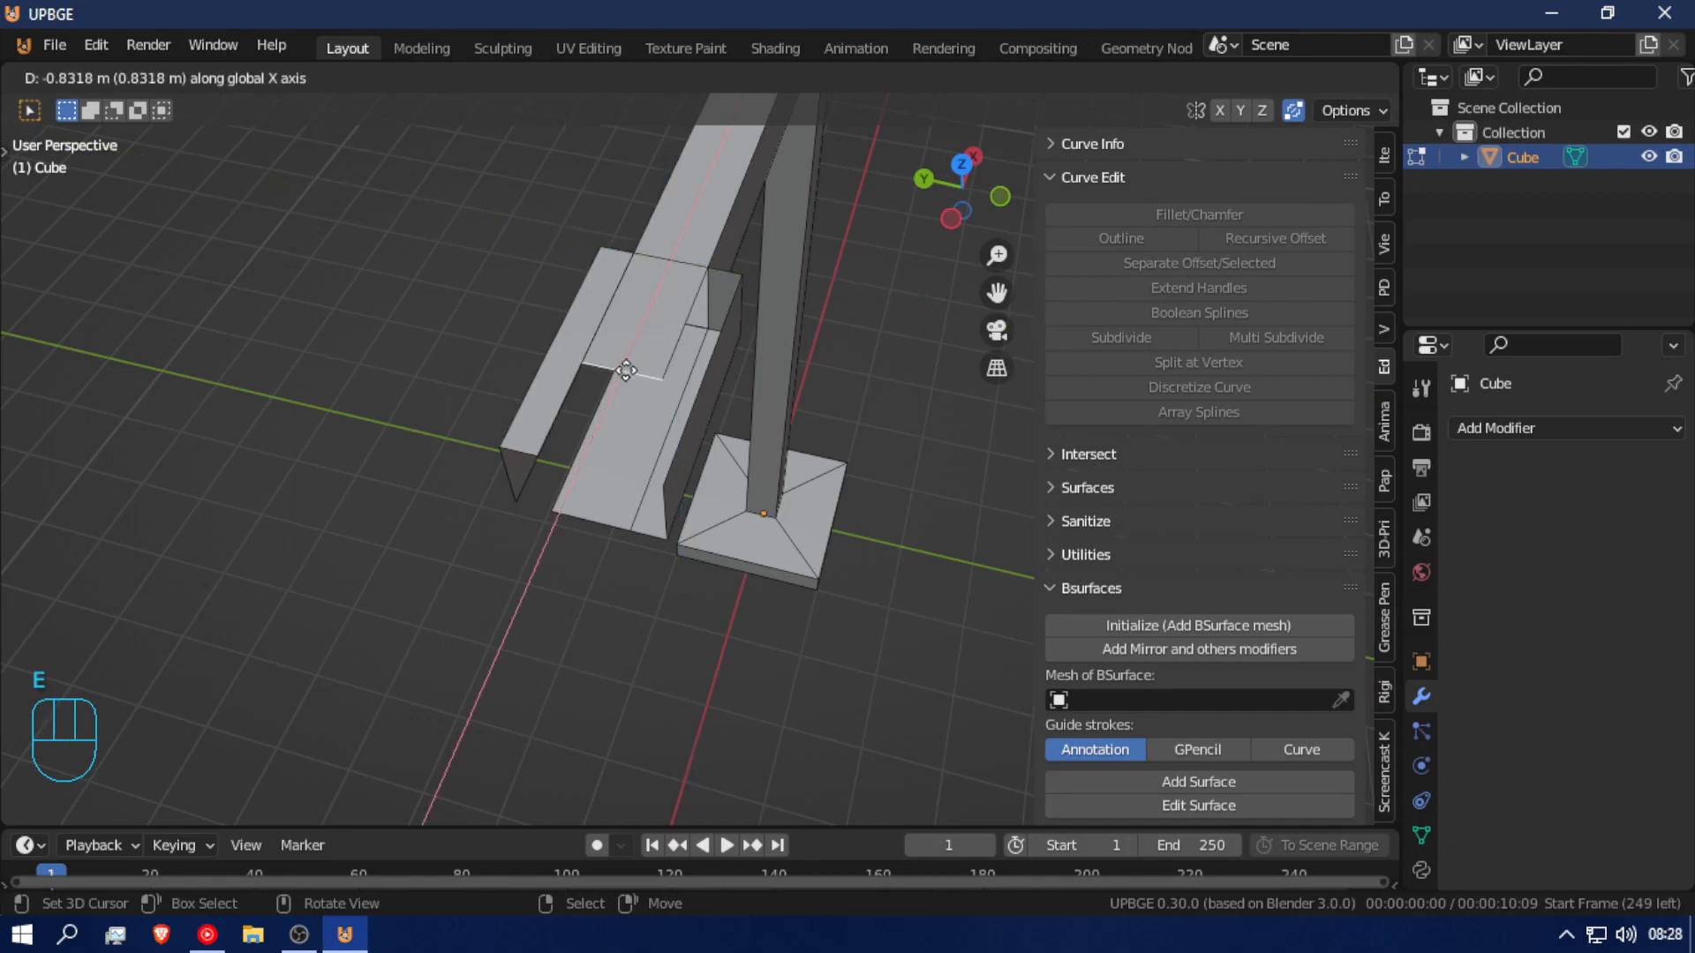
{"action": "left_click", "coordinate": [553, 454]}
{"action": "left_click", "coordinate": [731, 270]}
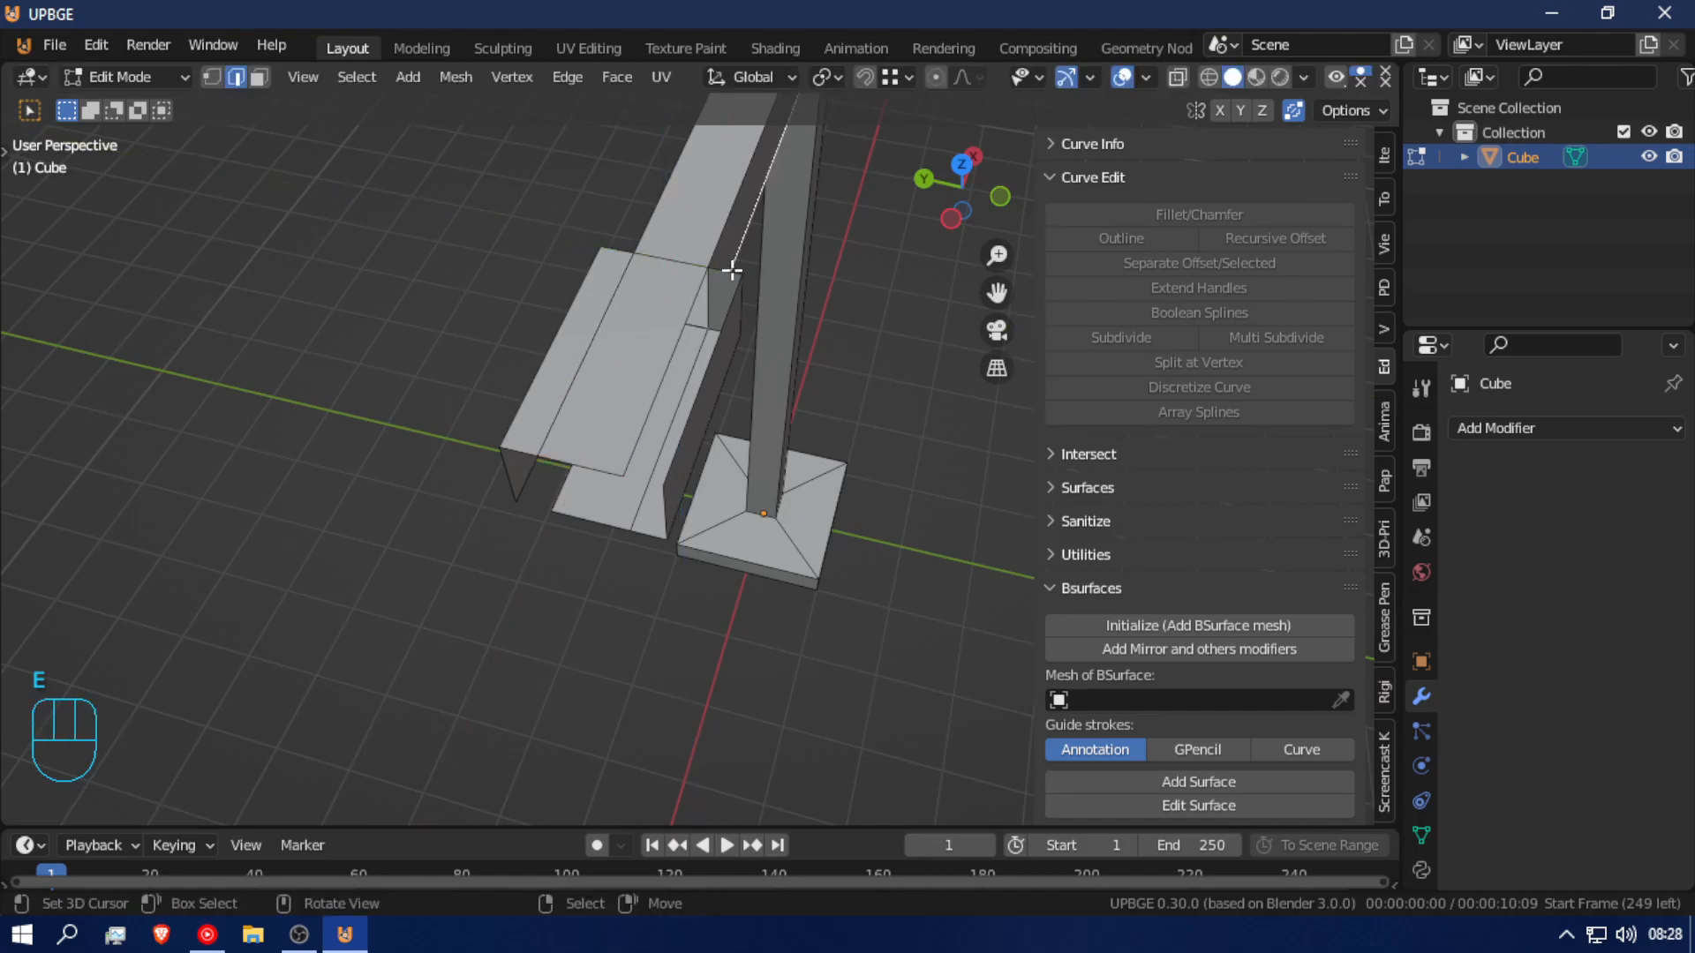
{"action": "key", "text": "e"}
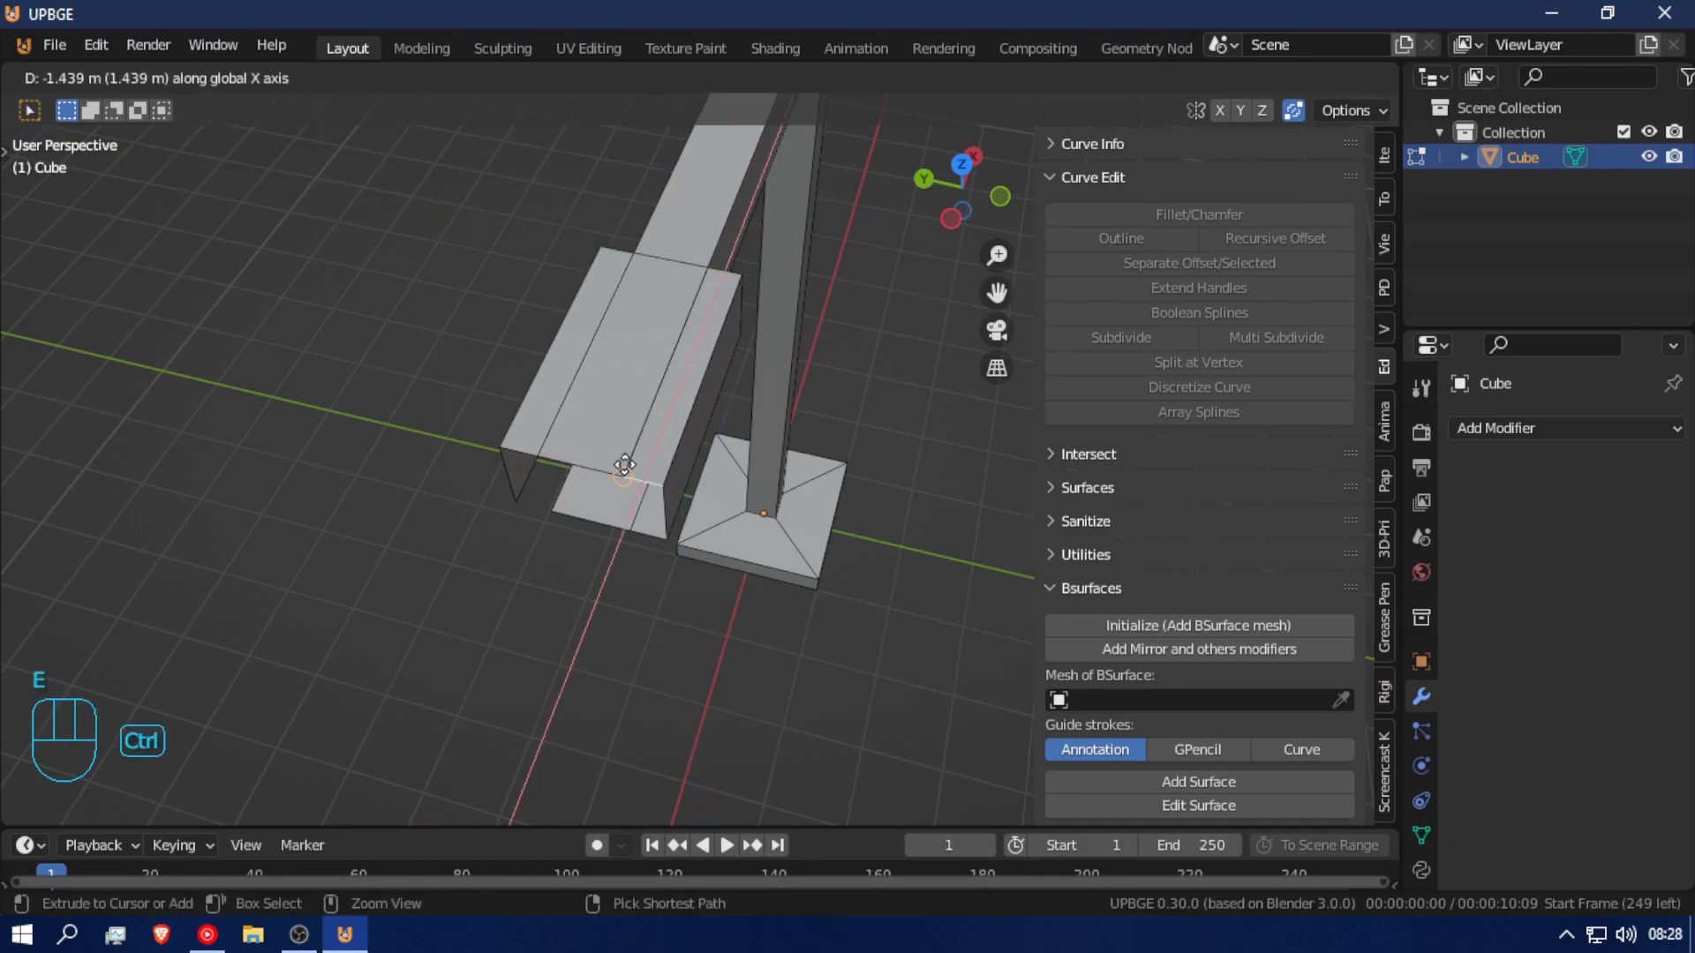
{"action": "left_click", "coordinate": [623, 463]}
Step: Delete the face inside the head where the arm joins its back wall
{"action": "middle_click_drag", "start_coordinate": [511, 469], "coordinate": [613, 318]}
{"action": "key", "text": "x"}
{"action": "left_click", "coordinate": [614, 325]}
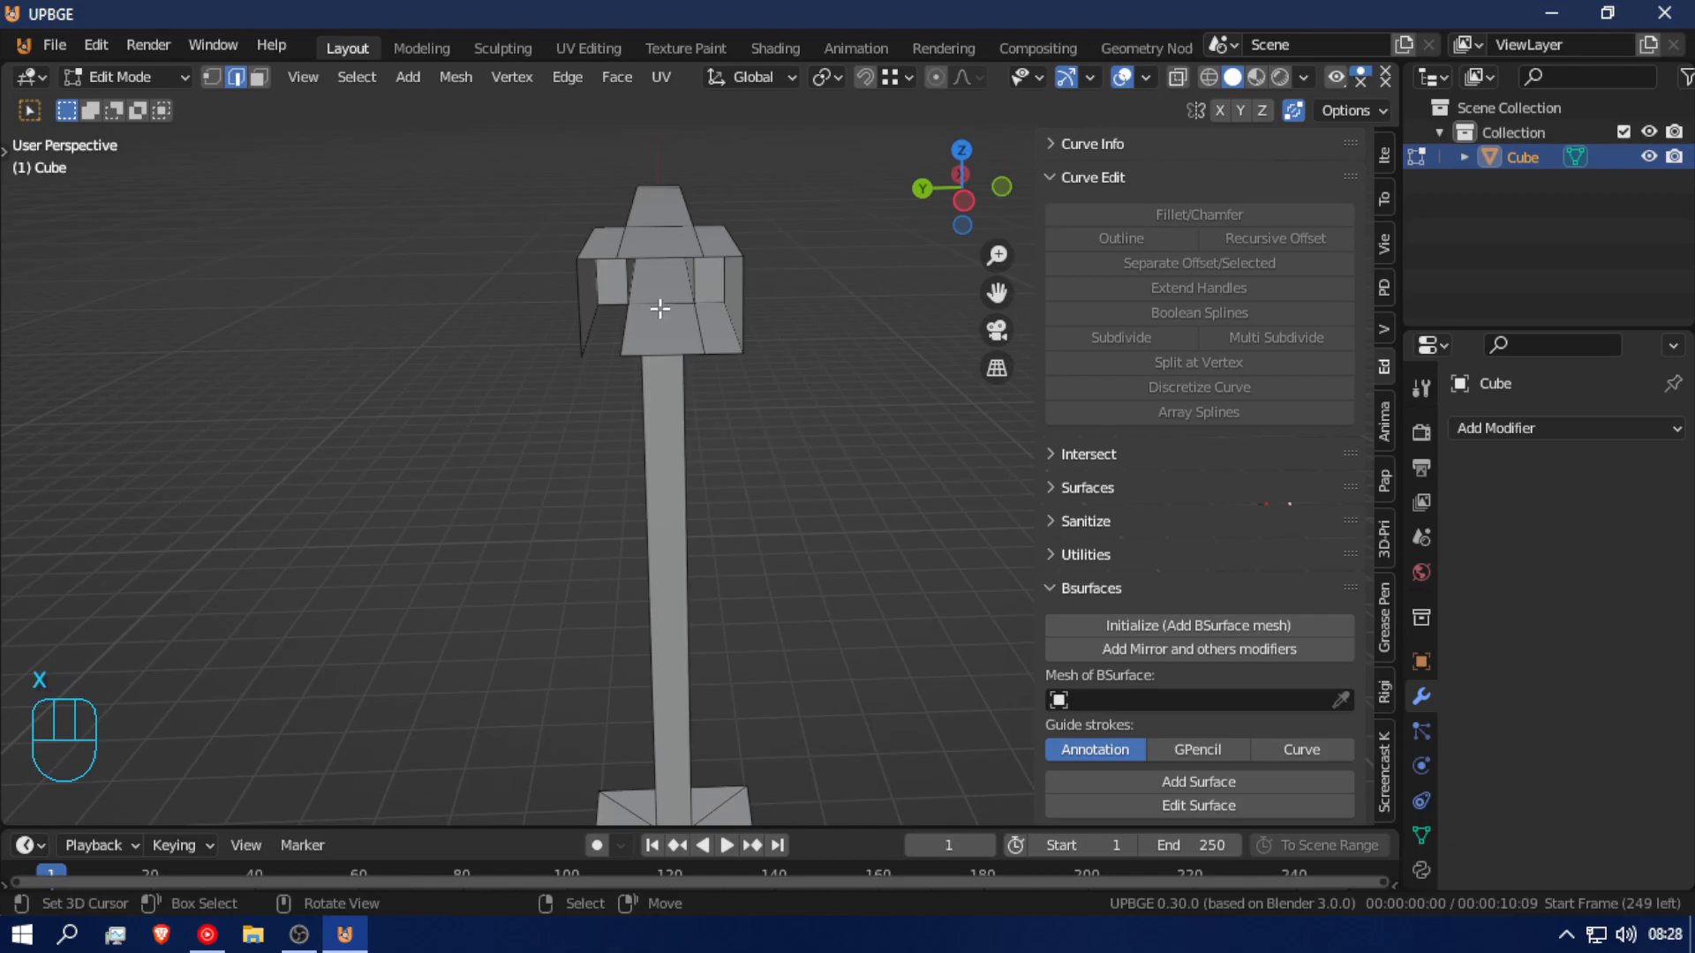
{"action": "key", "text": "g"}
{"action": "right_click", "coordinate": [634, 323]}
{"action": "key", "text": "g"}
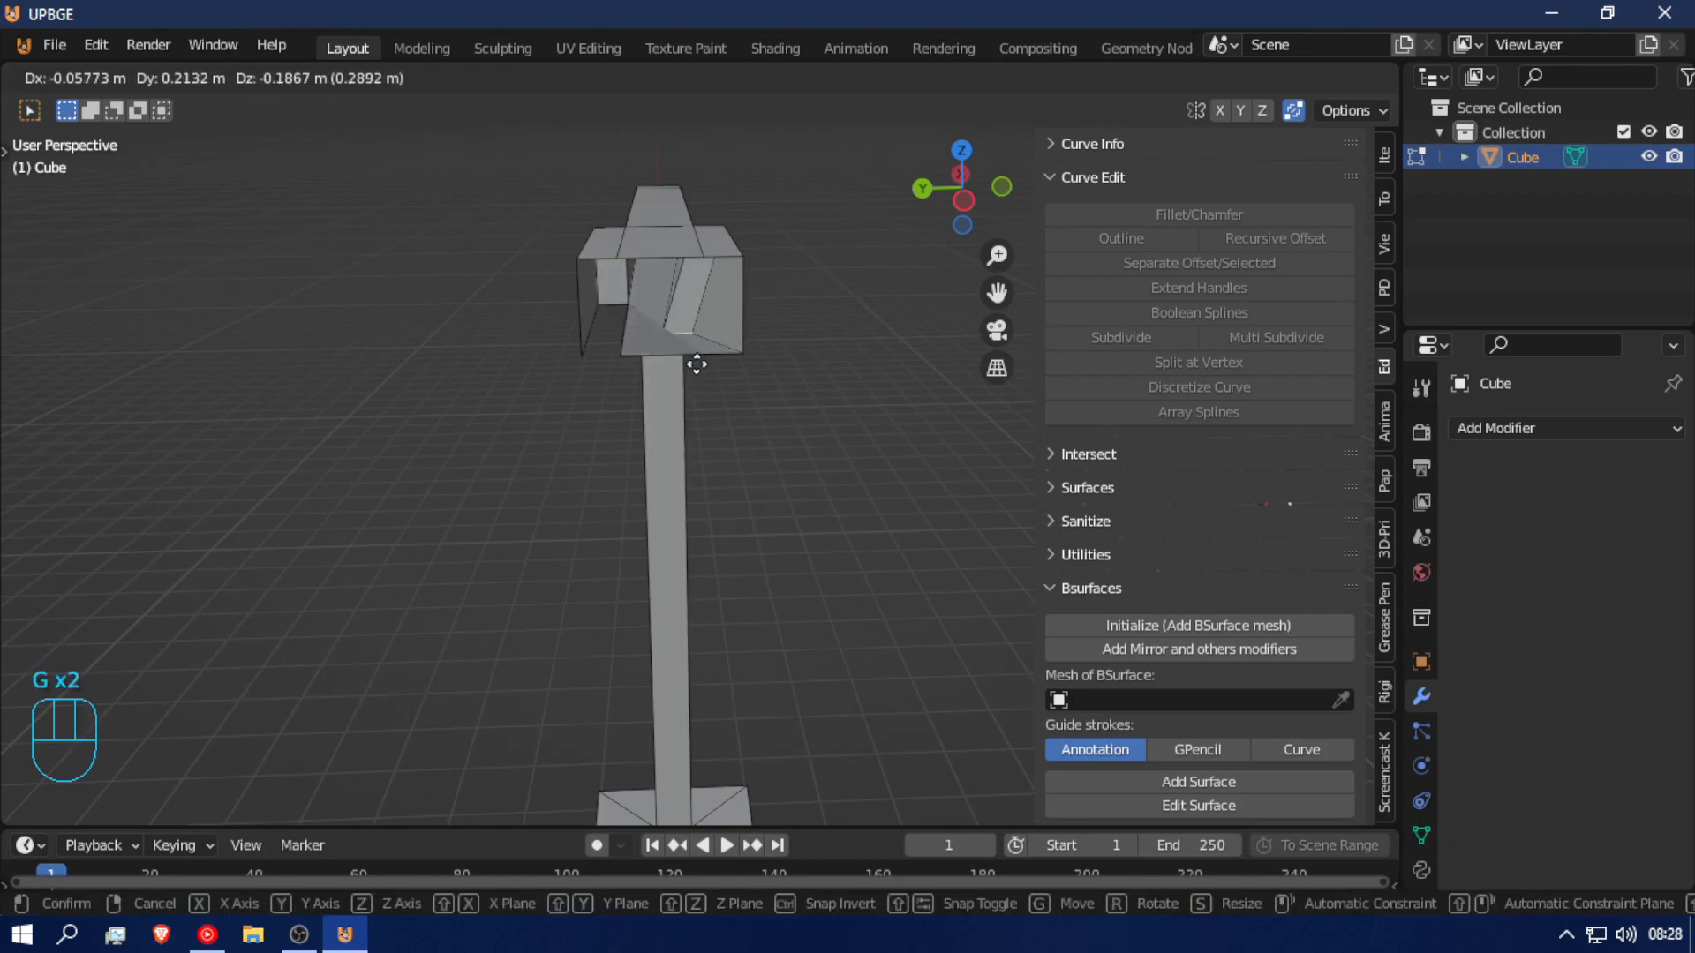
{"action": "right_click", "coordinate": [694, 343]}
{"action": "middle_click_drag", "start_coordinate": [692, 300], "coordinate": [204, 171]}
{"action": "key", "text": "g"}
{"action": "right_click", "coordinate": [727, 265]}
{"action": "key", "text": "g"}
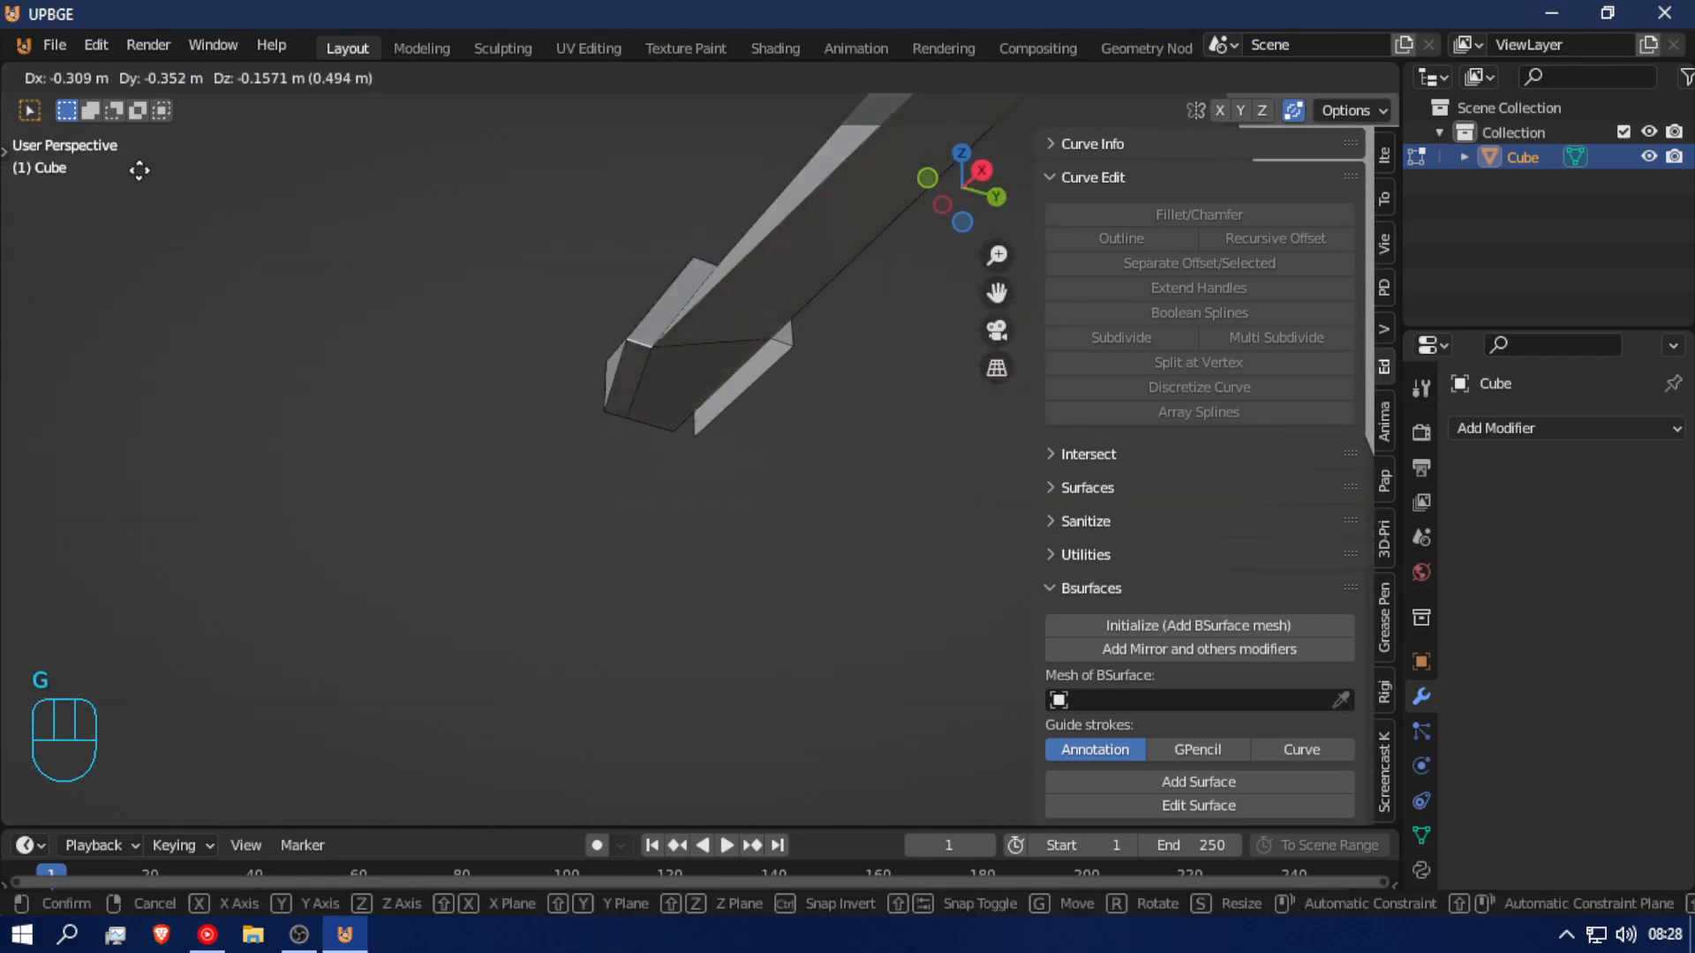
{"action": "right_click", "coordinate": [232, 109]}
Step: Fill the missing strip of the head's underside by extruding the back wall's lower edge forward to the front
{"action": "middle_click_drag", "start_coordinate": [231, 108], "coordinate": [571, 296]}
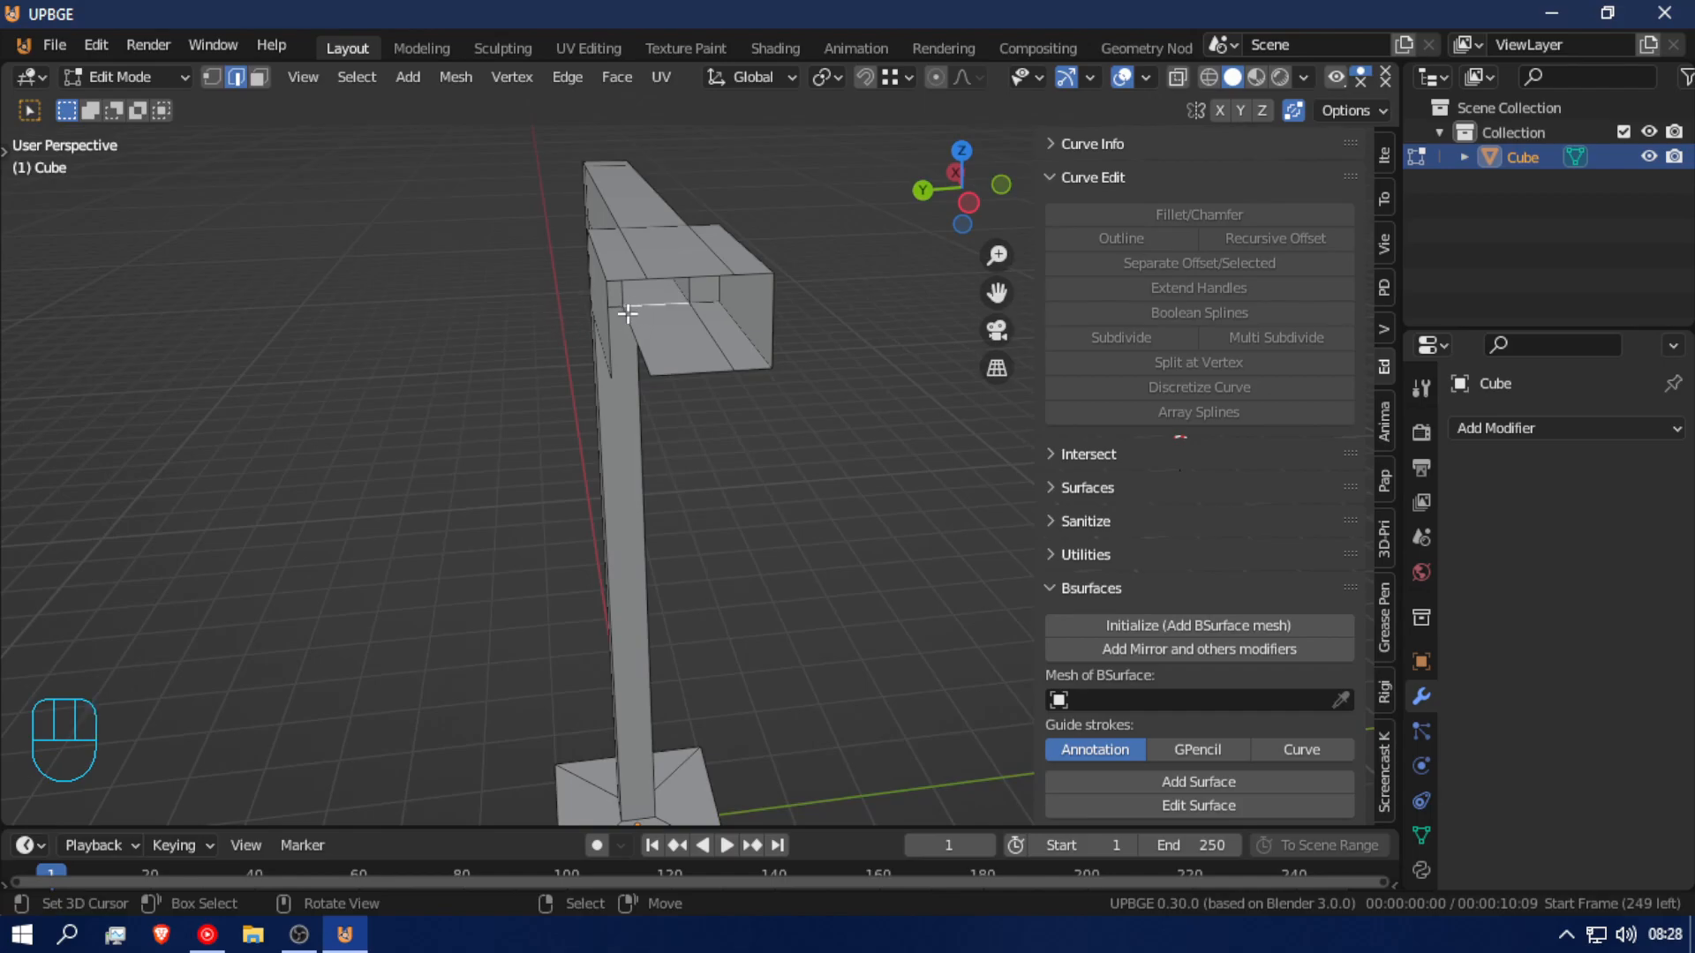
{"action": "key", "text": "e"}
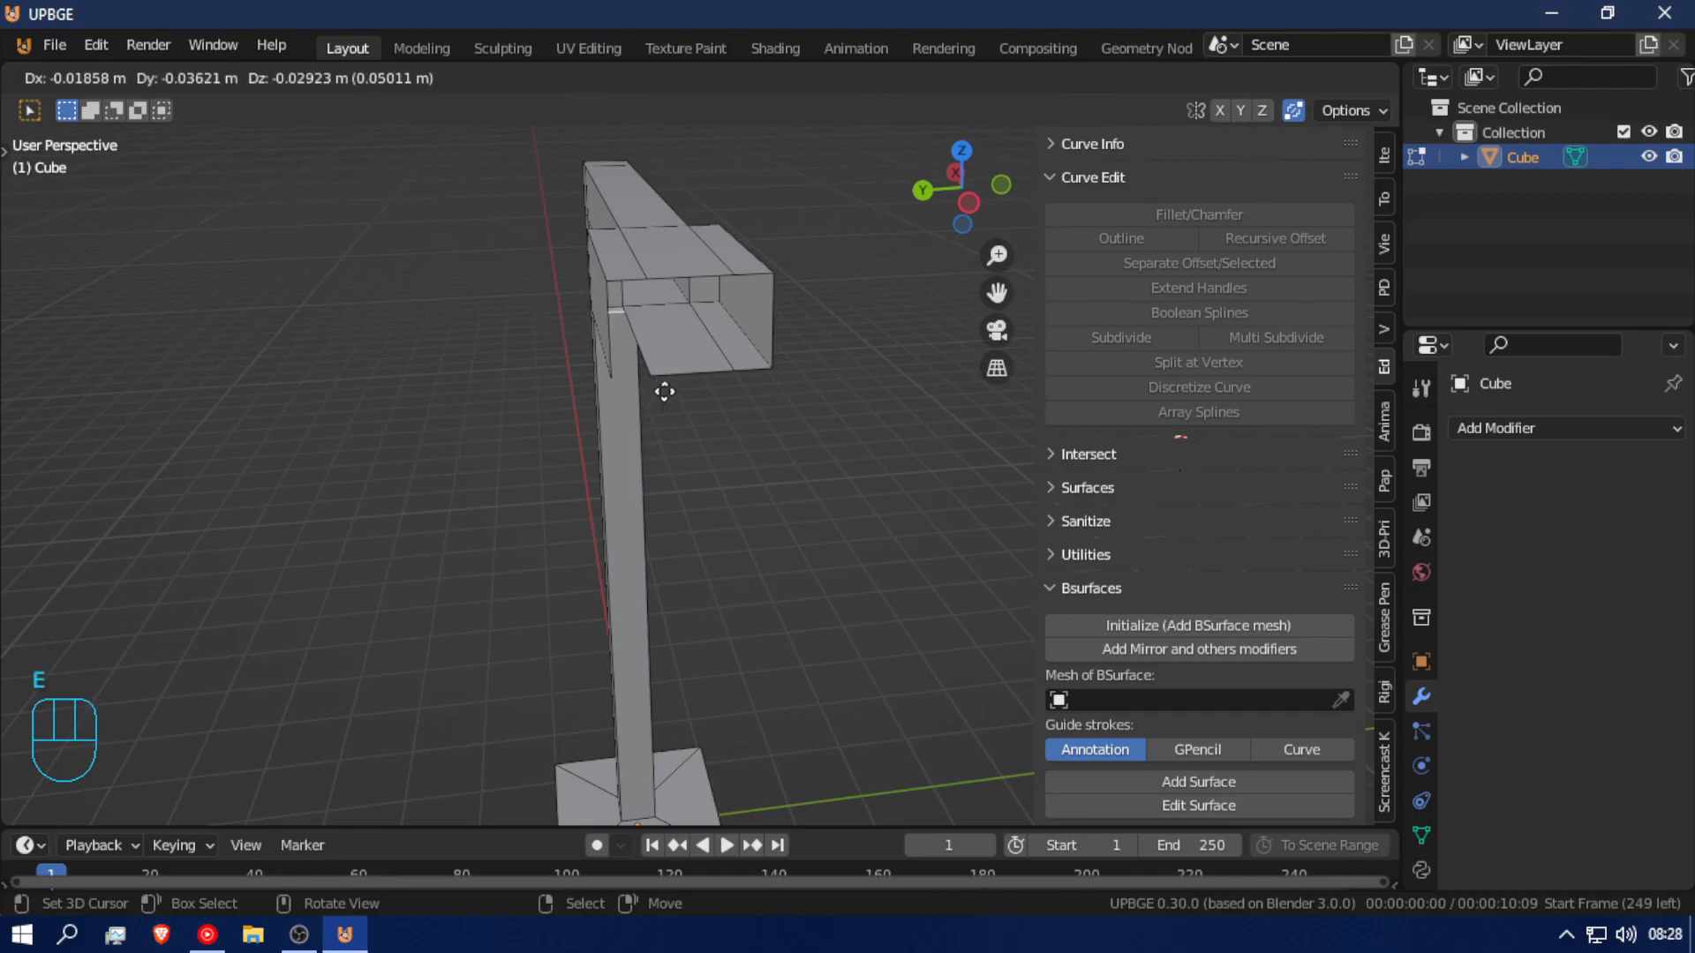
{"action": "left_click", "coordinate": [653, 372]}
Step: Close the head's open front by extruding its three upper front edges about 0.49 m down along Z
{"action": "middle_click_drag", "start_coordinate": [652, 292], "coordinate": [750, 291]}
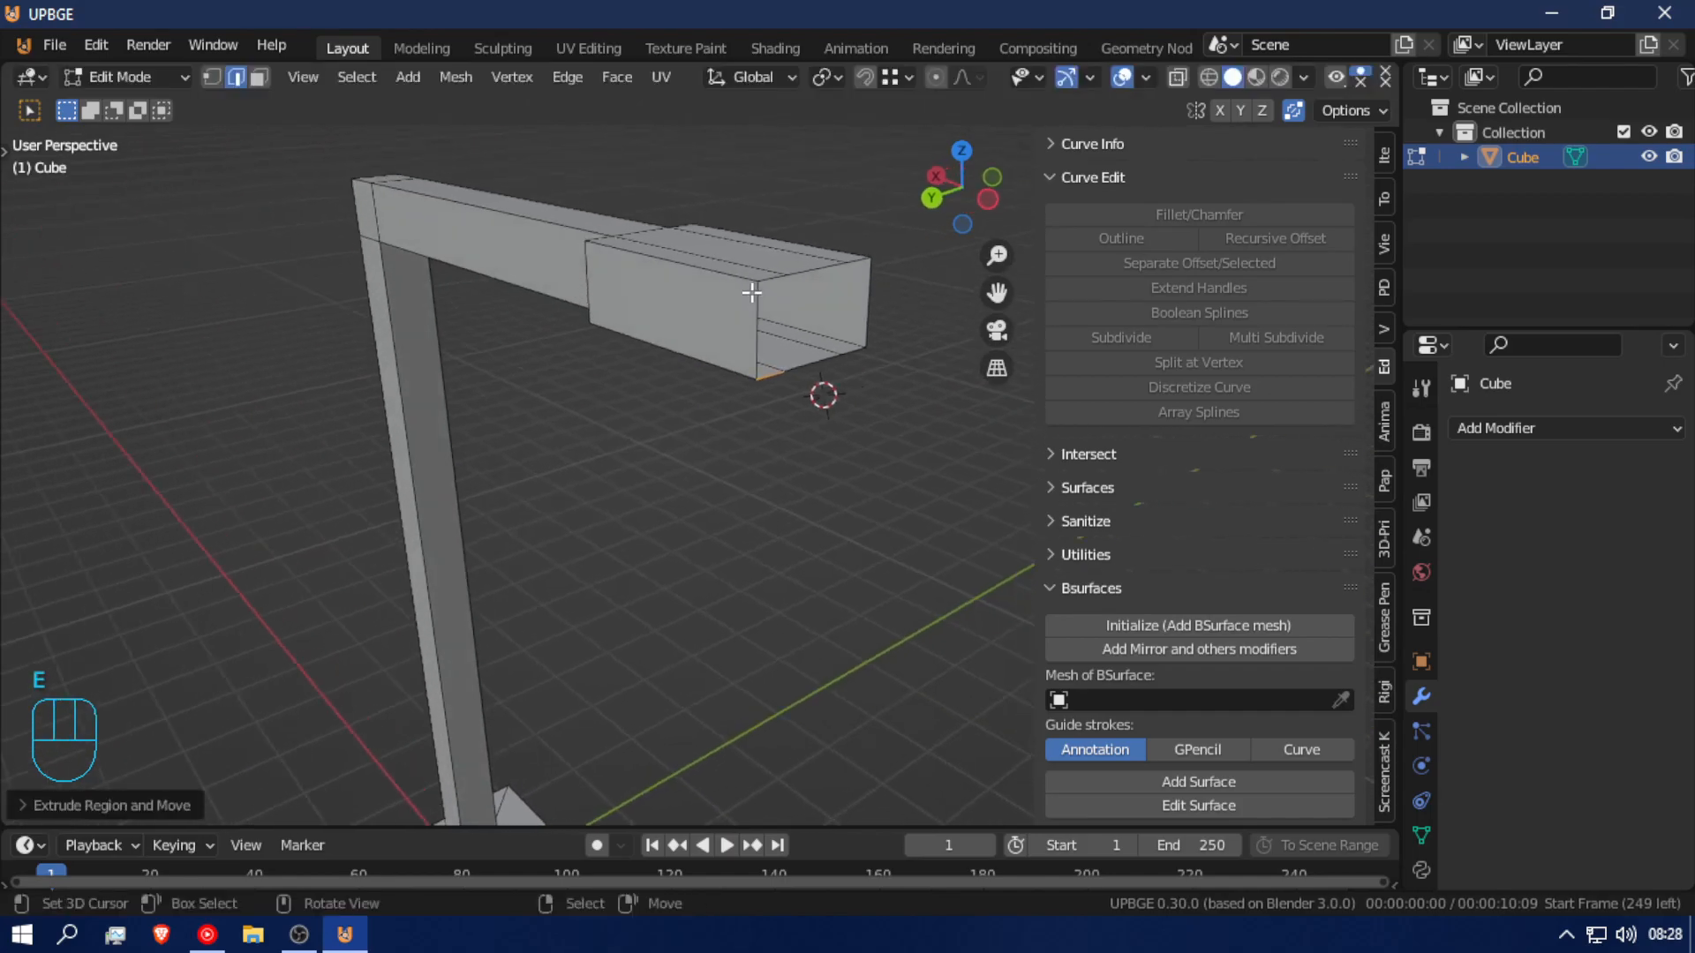
{"action": "right_click", "coordinate": [771, 283]}
{"action": "key", "text": "e"}
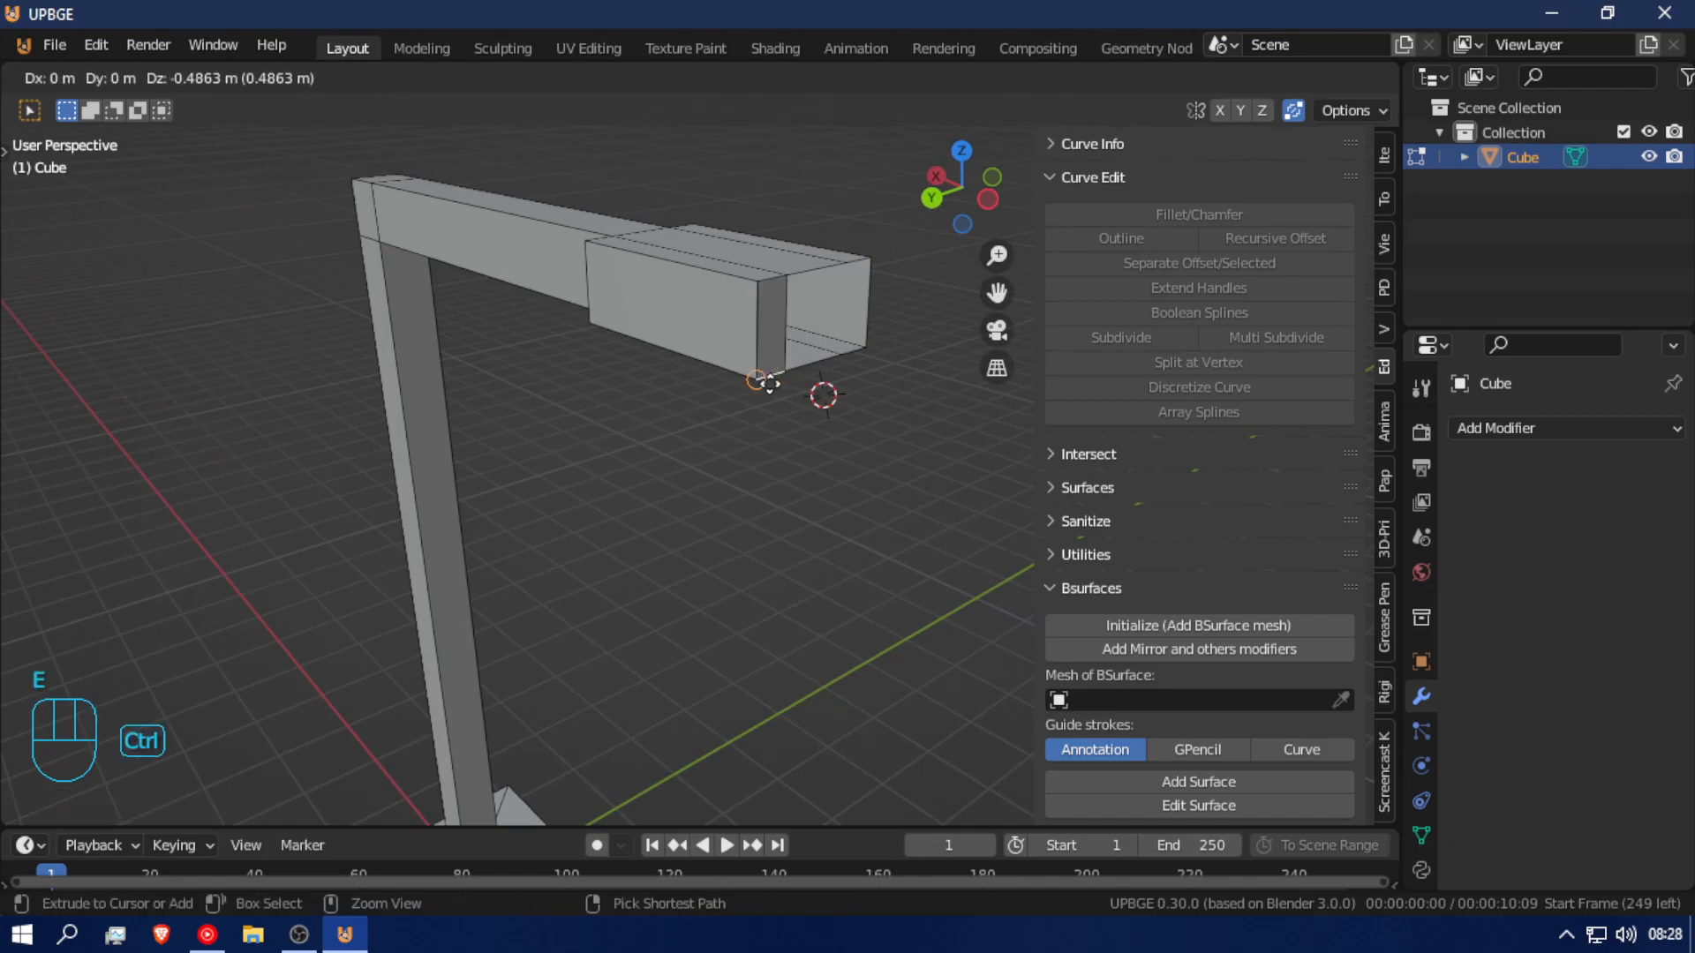
{"action": "right_click", "coordinate": [770, 382]}
{"action": "middle_click_drag", "start_coordinate": [770, 382], "coordinate": [733, 290]}
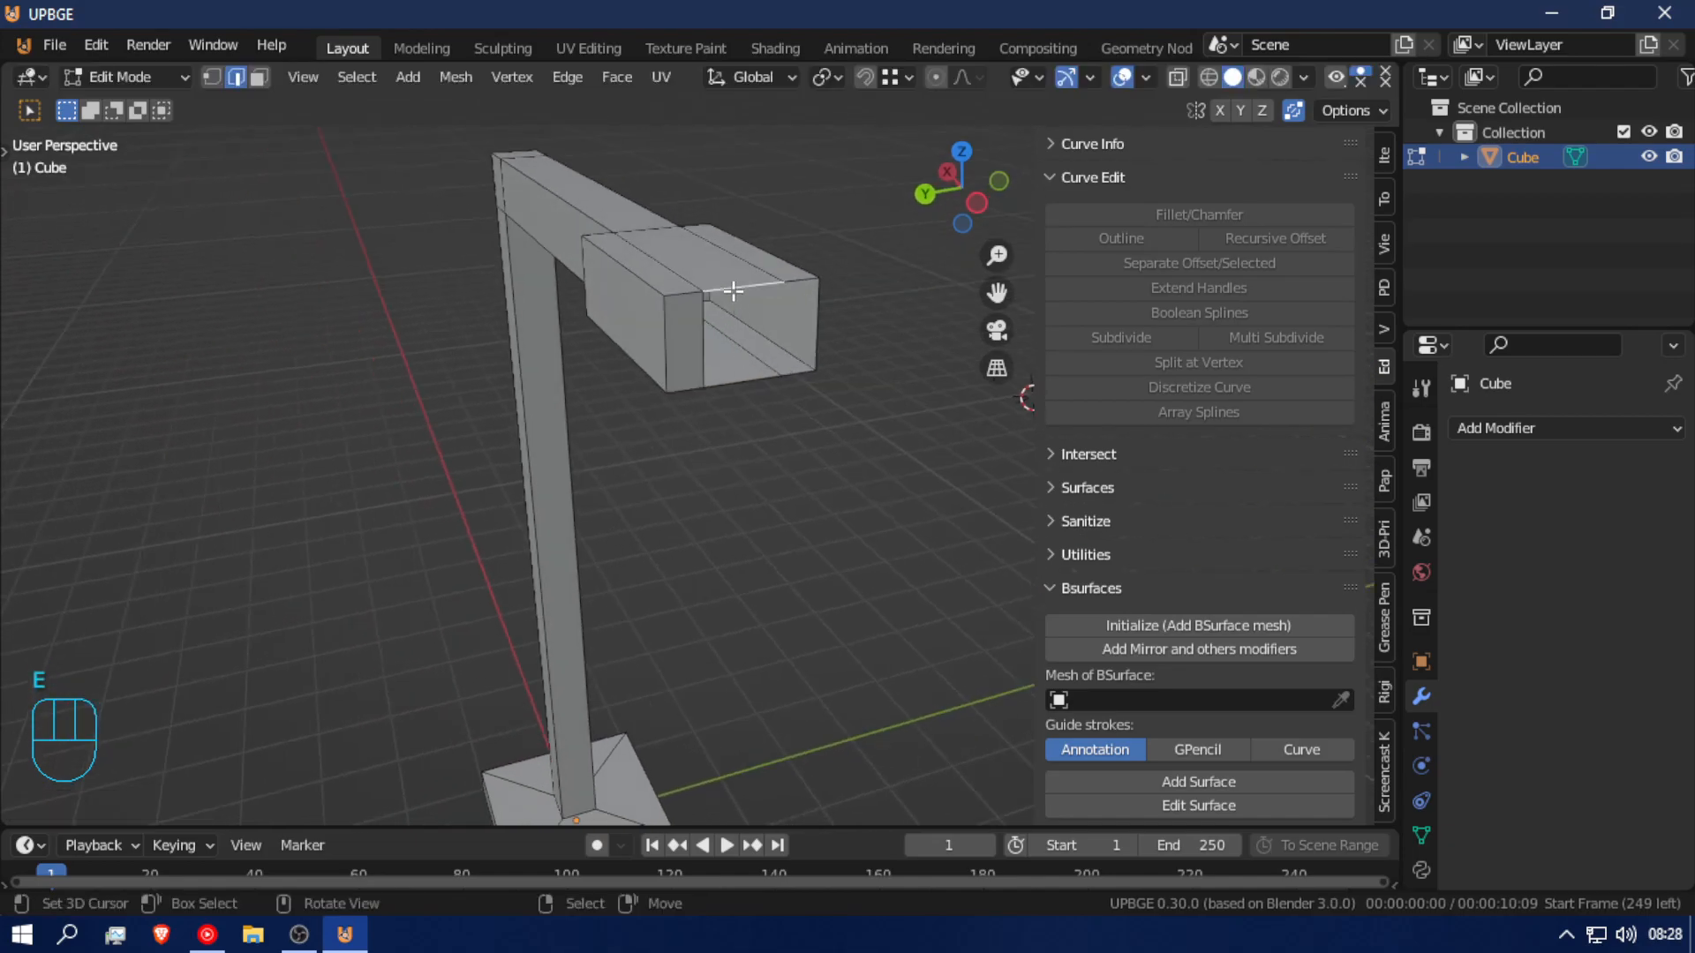
{"action": "key", "text": "e"}
{"action": "left_click", "coordinate": [722, 380]}
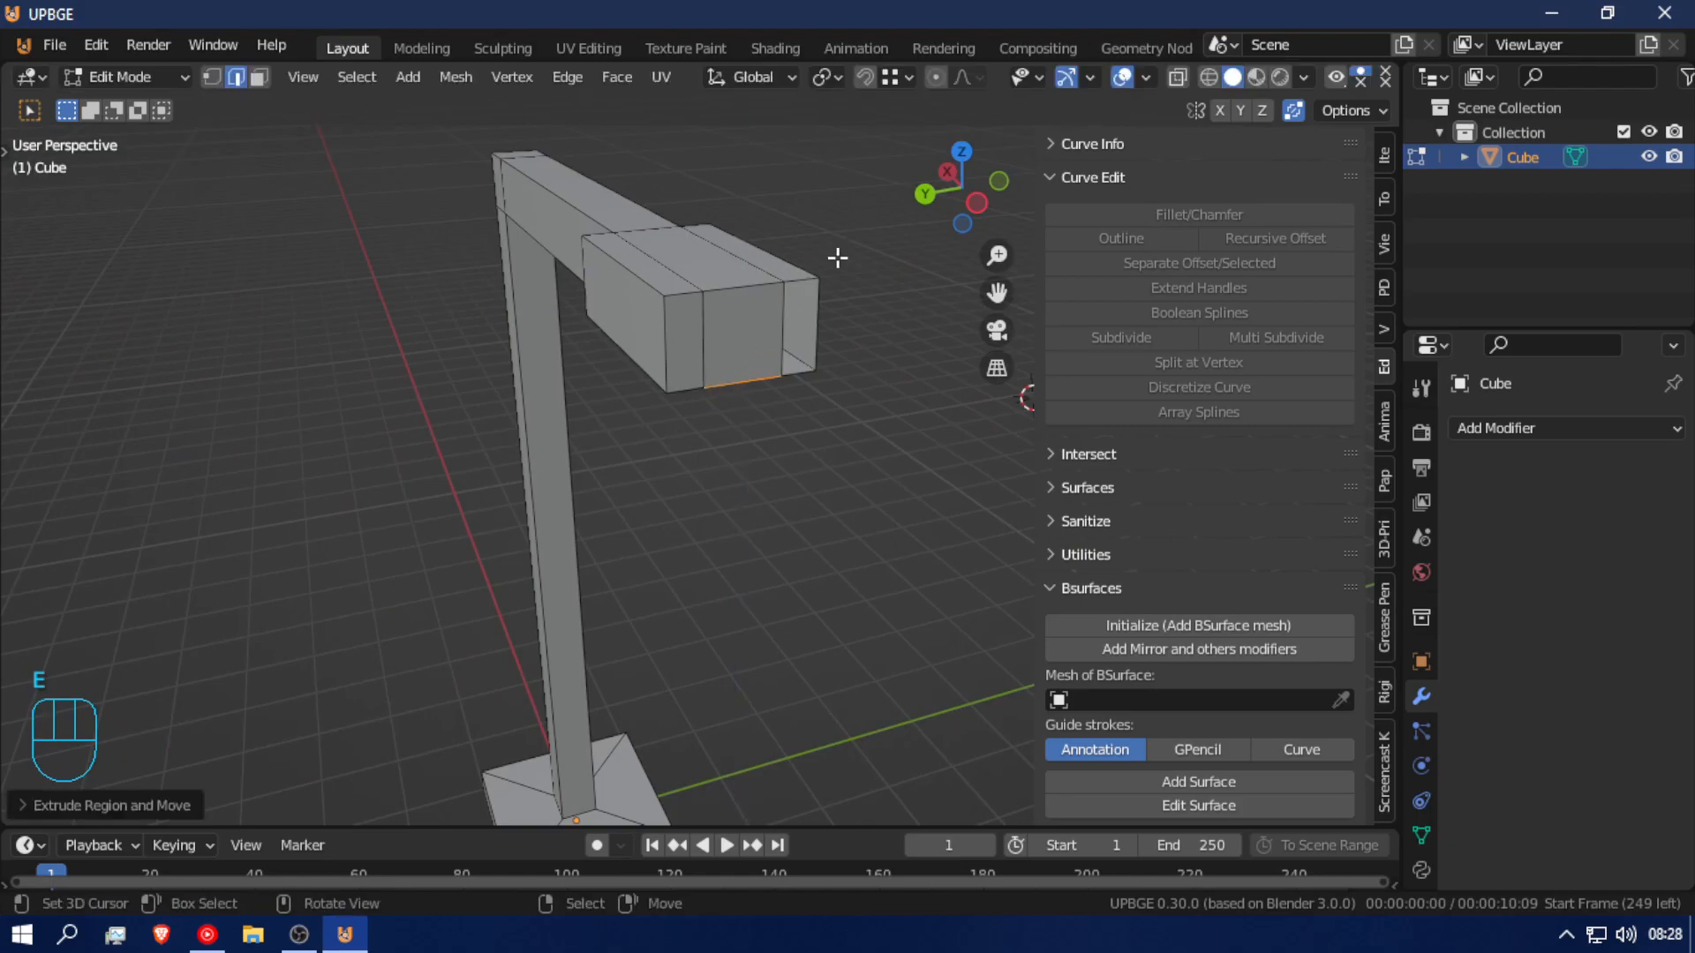
{"action": "right_click", "coordinate": [805, 272]}
Step: Select the three underside faces of the head and inset them together
{"action": "middle_click_drag", "start_coordinate": [831, 473], "coordinate": [458, 146]}
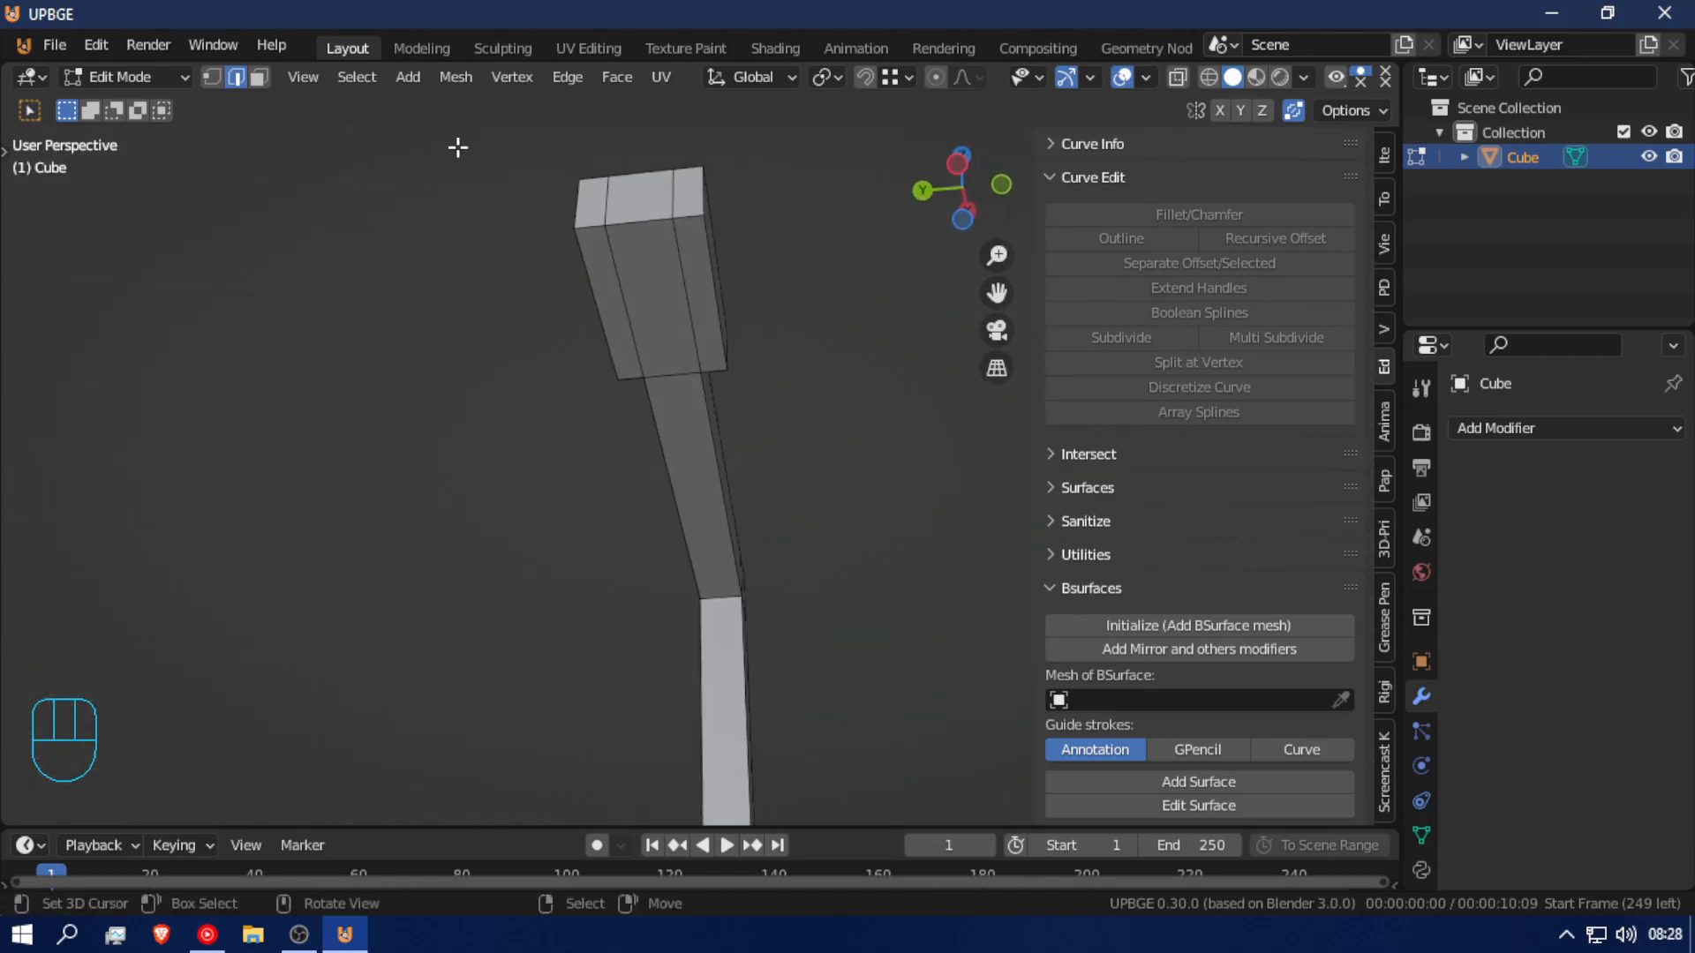
{"action": "right_click", "coordinate": [585, 259], "text": "shift"}
{"action": "right_click", "coordinate": [717, 294], "text": "ctrl"}
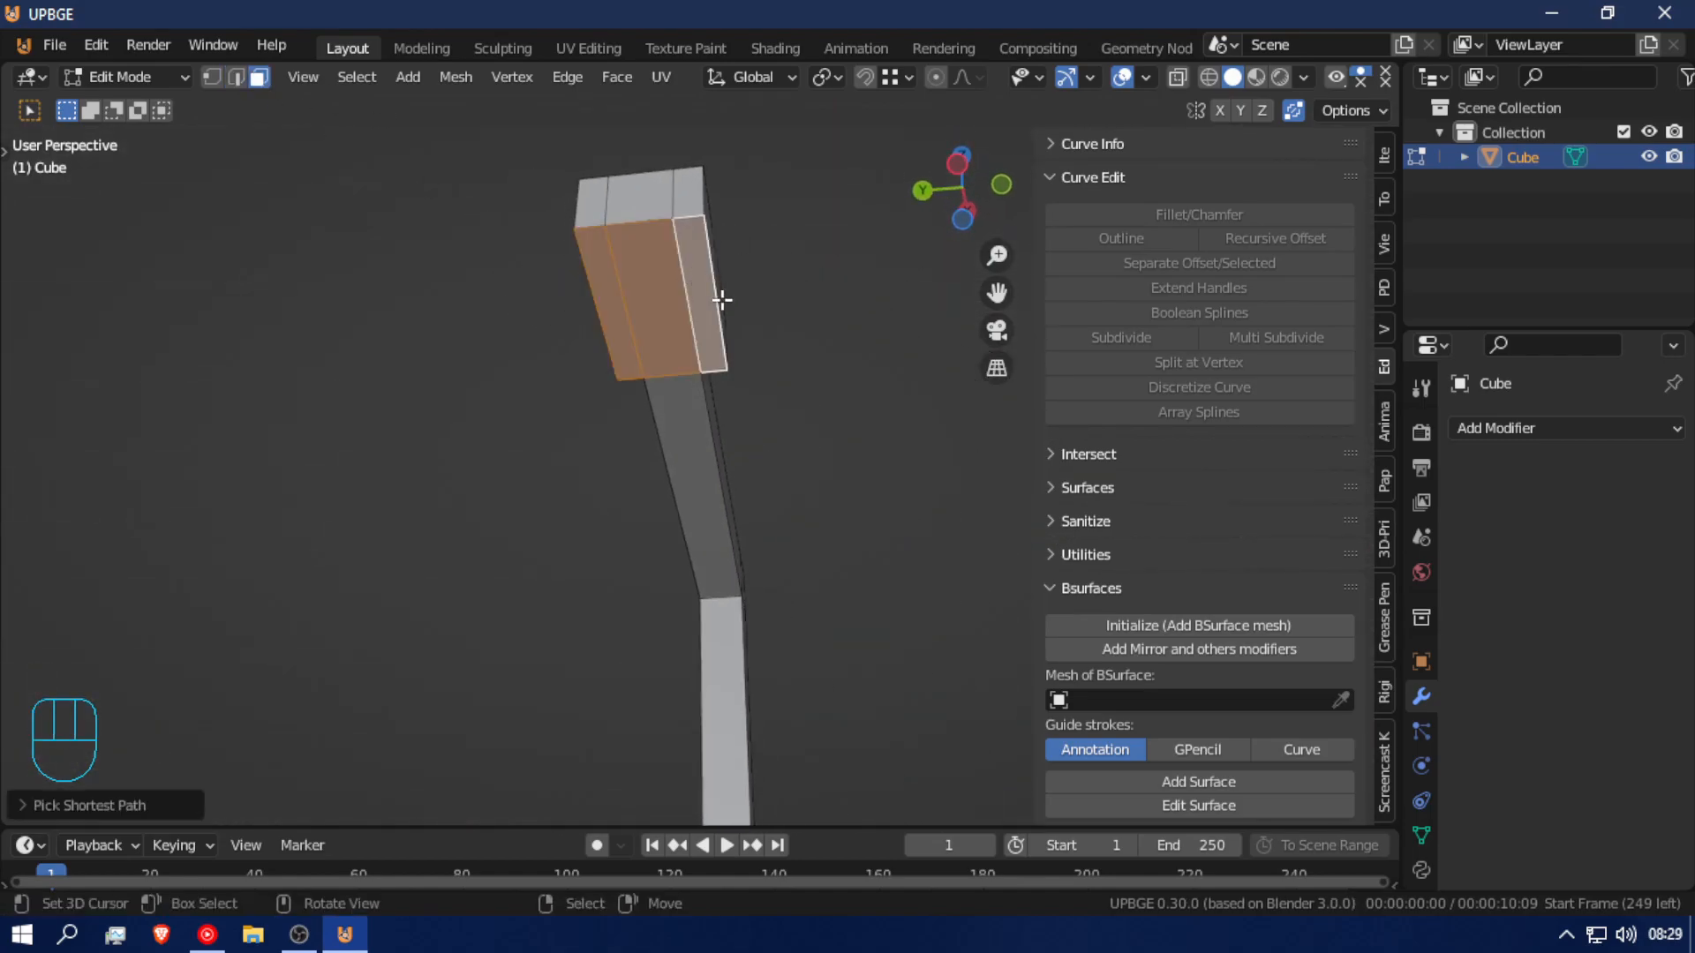
{"action": "key", "text": "i"}
{"action": "left_click", "coordinate": [697, 290]}
Step: Try recessing the inset underside faces about 0.16 m and deleting them, and undo both operations
{"action": "key", "text": "e"}
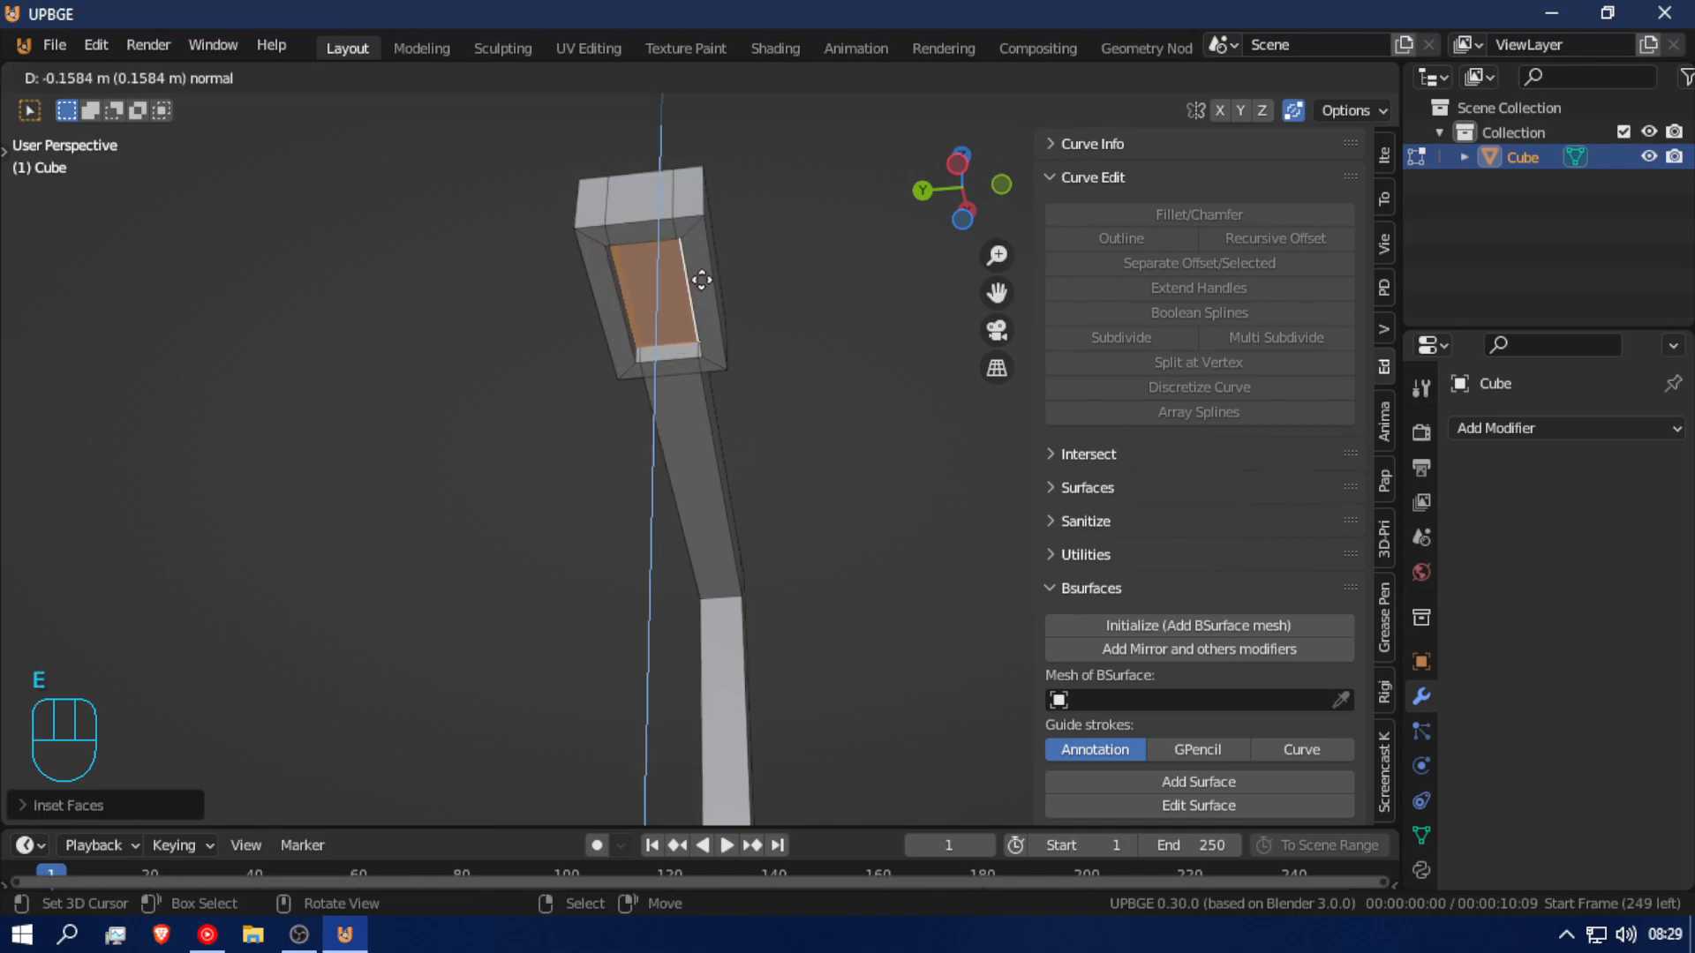
{"action": "left_click", "coordinate": [702, 279]}
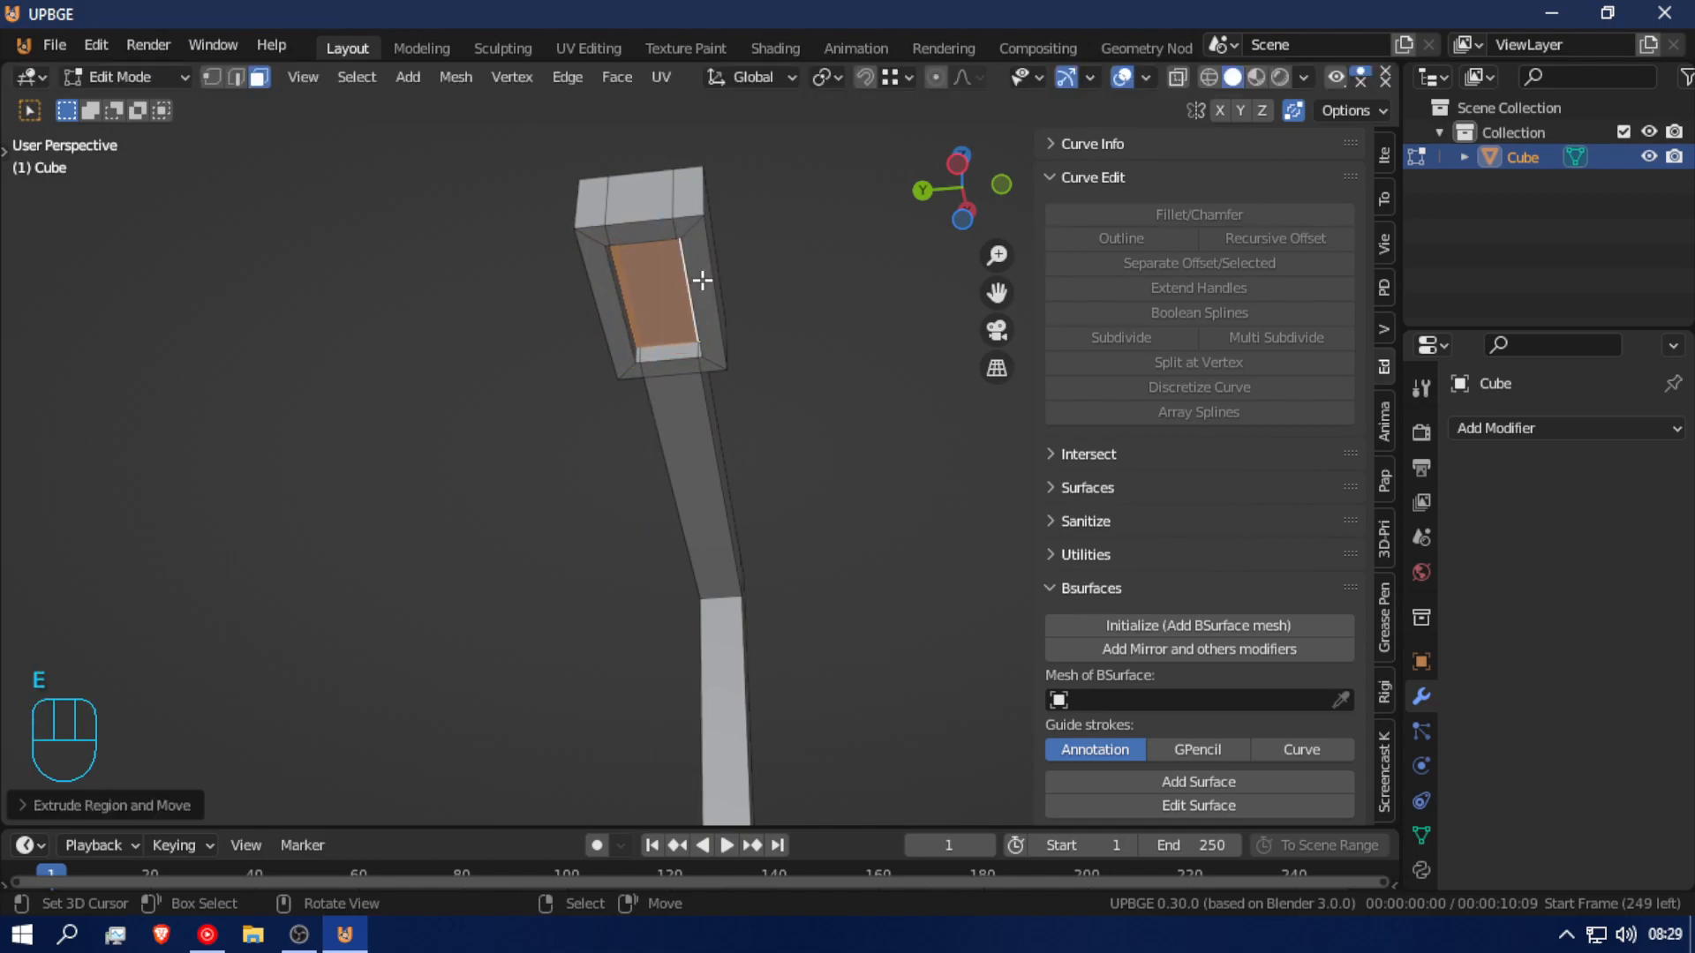
{"action": "key", "text": "x"}
{"action": "left_click", "coordinate": [774, 354]}
{"action": "mouse_move", "coordinate": [715, 270]}
{"action": "middle_mouse_down"}
{"action": "mouse_move", "coordinate": [725, 208]}
{"action": "mouse_move", "coordinate": [537, 264]}
{"action": "mouse_move", "coordinate": [586, 291]}
{"action": "mouse_move", "coordinate": [665, 277]}
{"action": "mouse_move", "coordinate": [740, 289]}
{"action": "mouse_move", "coordinate": [689, 329]}
{"action": "mouse_move", "coordinate": [805, 366]}
{"action": "mouse_move", "coordinate": [768, 385]}
{"action": "mouse_move", "coordinate": [724, 364]}
{"action": "mouse_move", "coordinate": [692, 288]}
{"action": "middle_mouse_up"}
{"action": "key", "text": "ctrl+z"}
{"action": "key", "text": "ctrl+z"}
Step: Delete the inset faces on the head's underside to open a hole into the head
{"action": "key", "text": "x"}
{"action": "left_click", "coordinate": [766, 383]}
{"action": "key", "text": "ctrl+z"}
{"action": "key", "text": "x"}
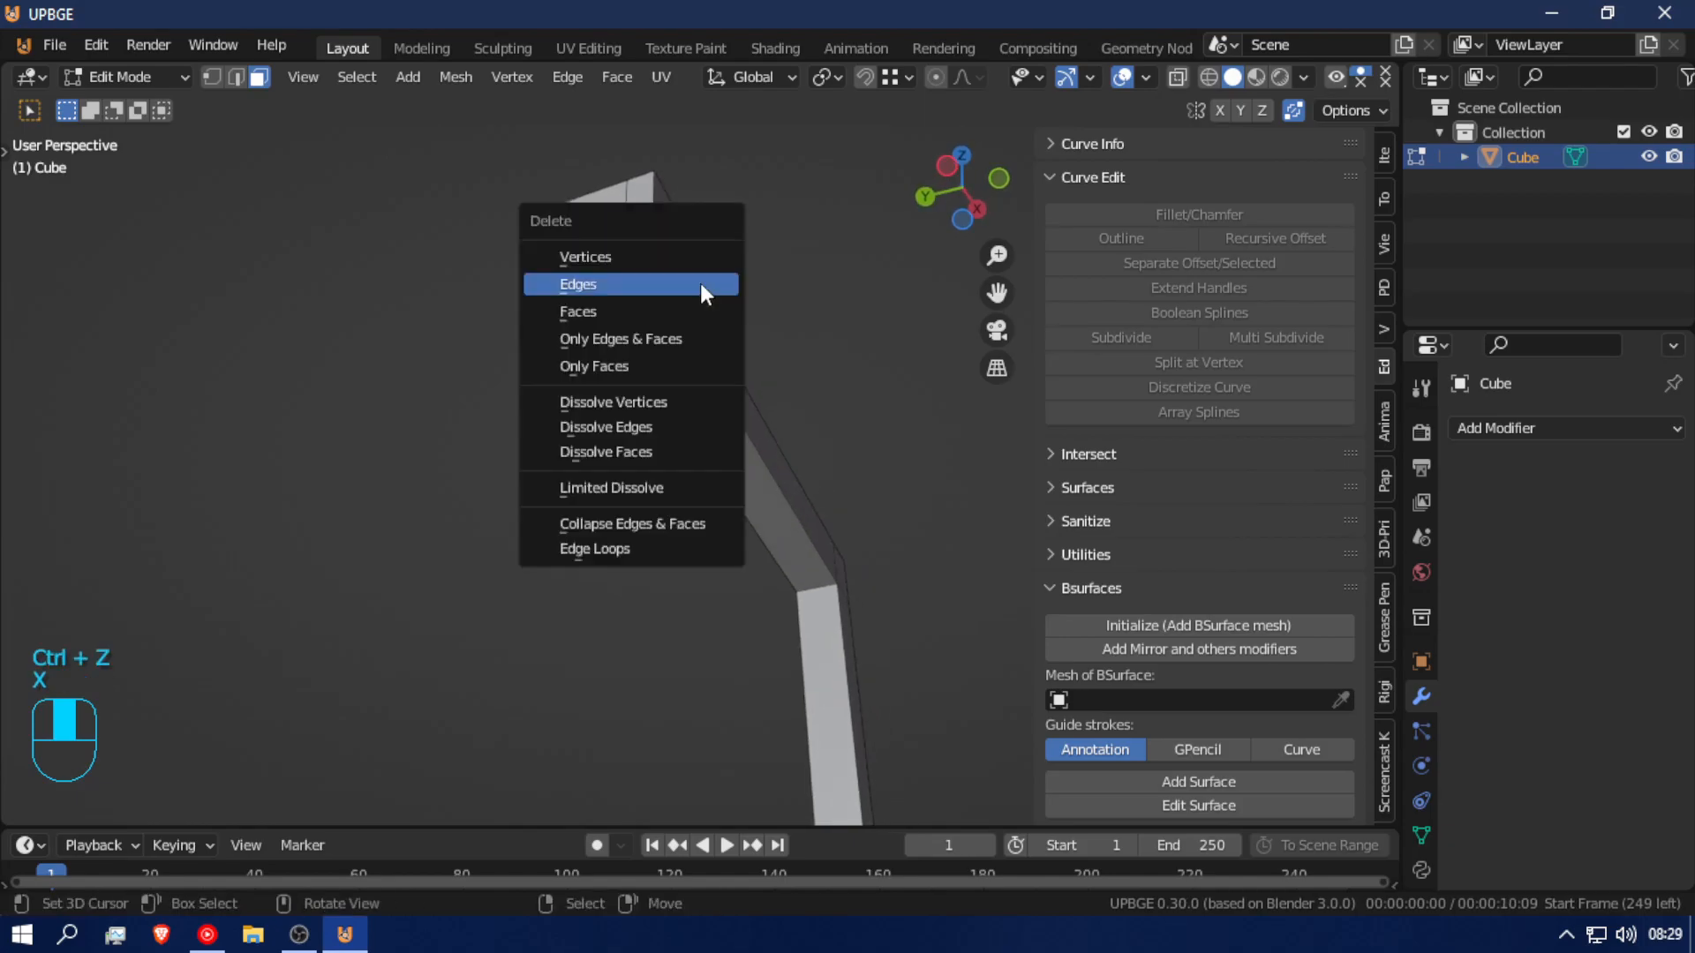
{"action": "left_click", "coordinate": [640, 338]}
Step: Select the edge loop around the underside opening and extrude it upward along Z into the head
{"action": "mouse_move", "coordinate": [654, 291]}
{"action": "middle_mouse_down"}
{"action": "mouse_move", "coordinate": [704, 280]}
{"action": "mouse_move", "coordinate": [617, 272]}
{"action": "mouse_move", "coordinate": [673, 297]}
{"action": "middle_mouse_up"}
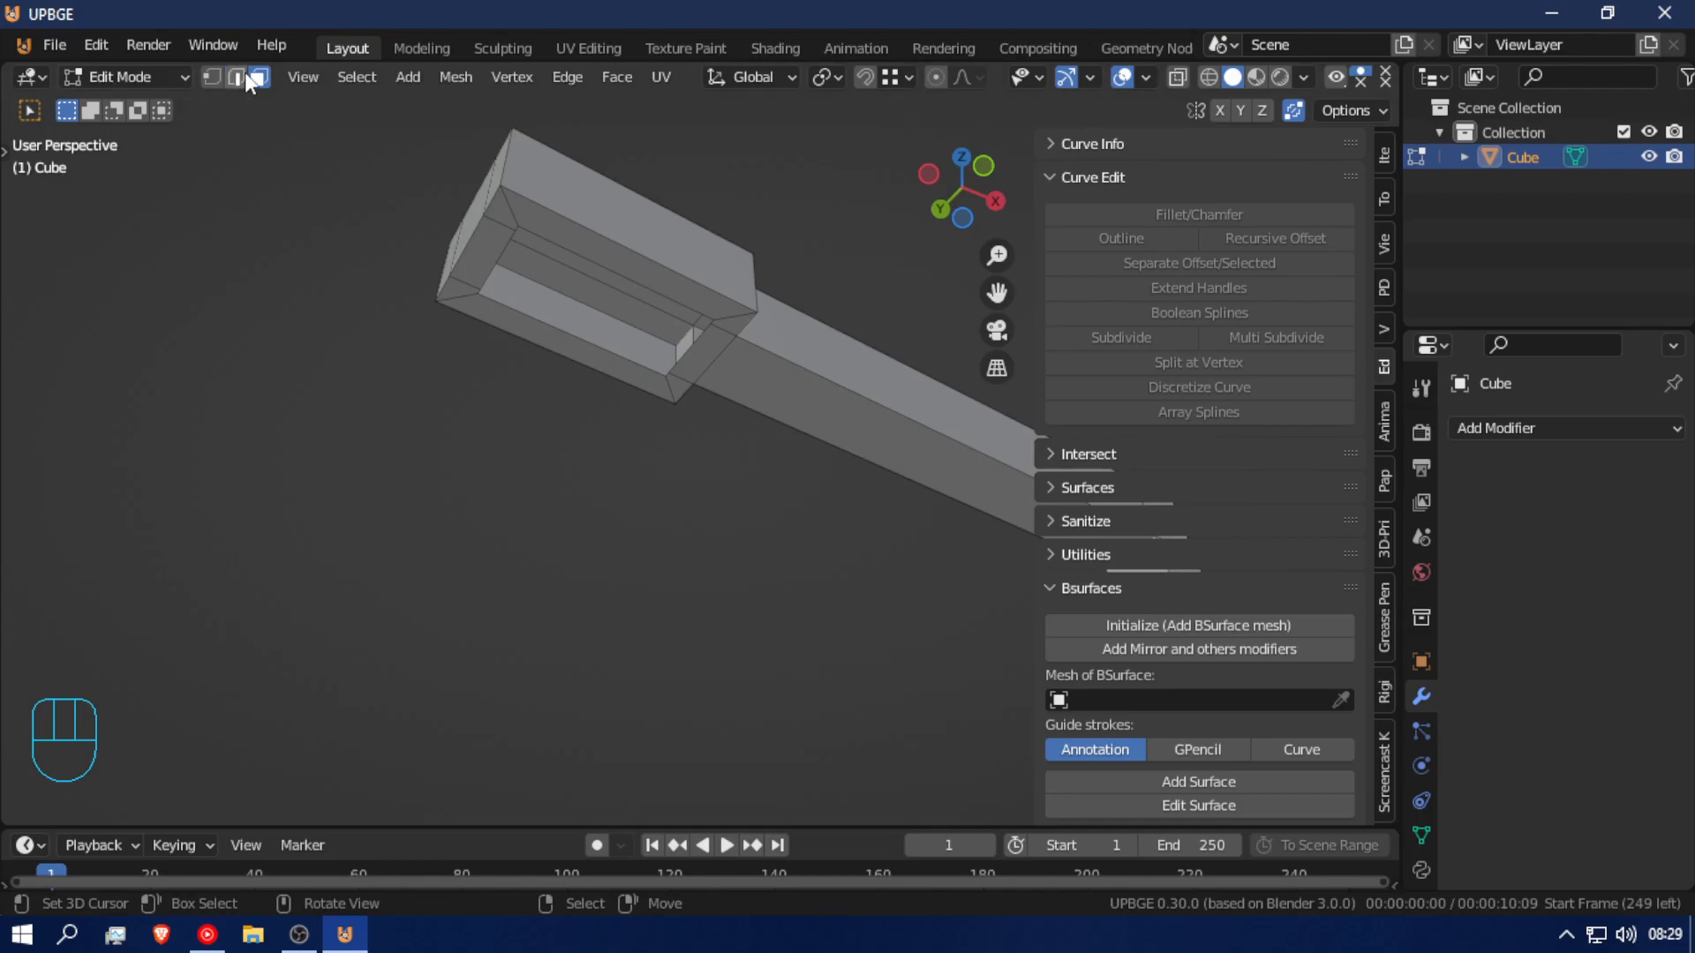
{"action": "key", "text": "alt"}
{"action": "middle_click_drag", "start_coordinate": [534, 313], "coordinate": [746, 356]}
{"action": "key", "text": "e"}
{"action": "key", "text": "z"}
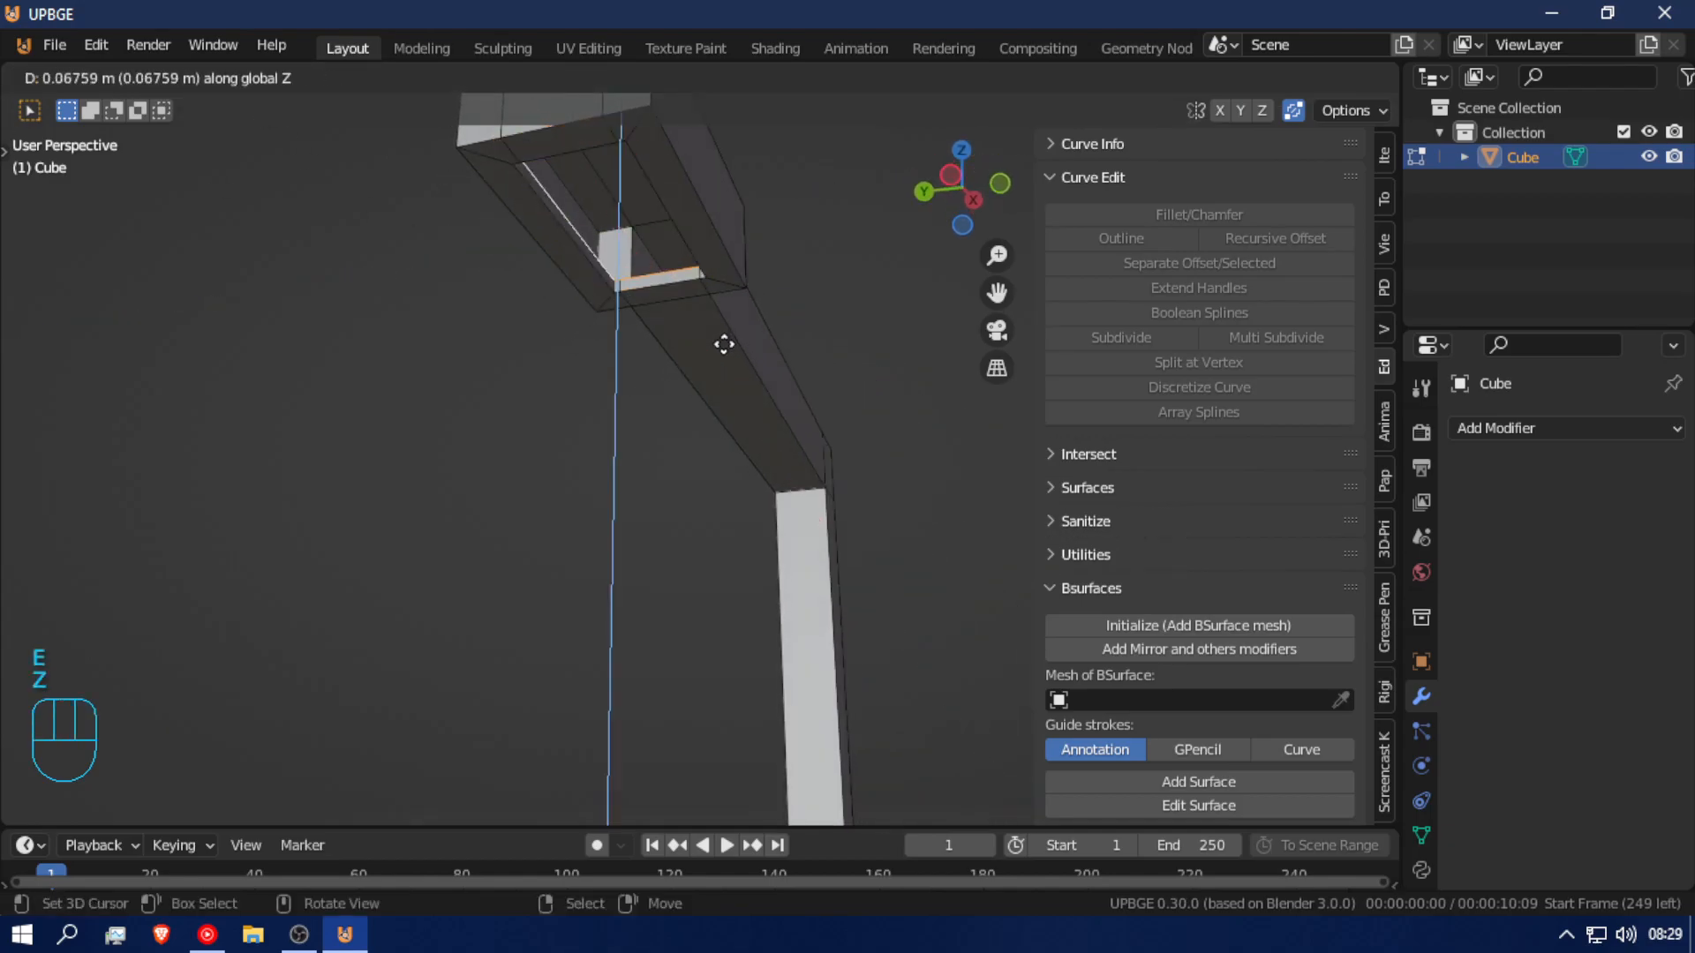
{"action": "left_click", "coordinate": [741, 308]}
Step: Close the top of the recess by applying Grid Fill to its selected edge loop
{"action": "middle_click_drag", "start_coordinate": [665, 295], "coordinate": [742, 303]}
{"action": "key", "text": "space"}
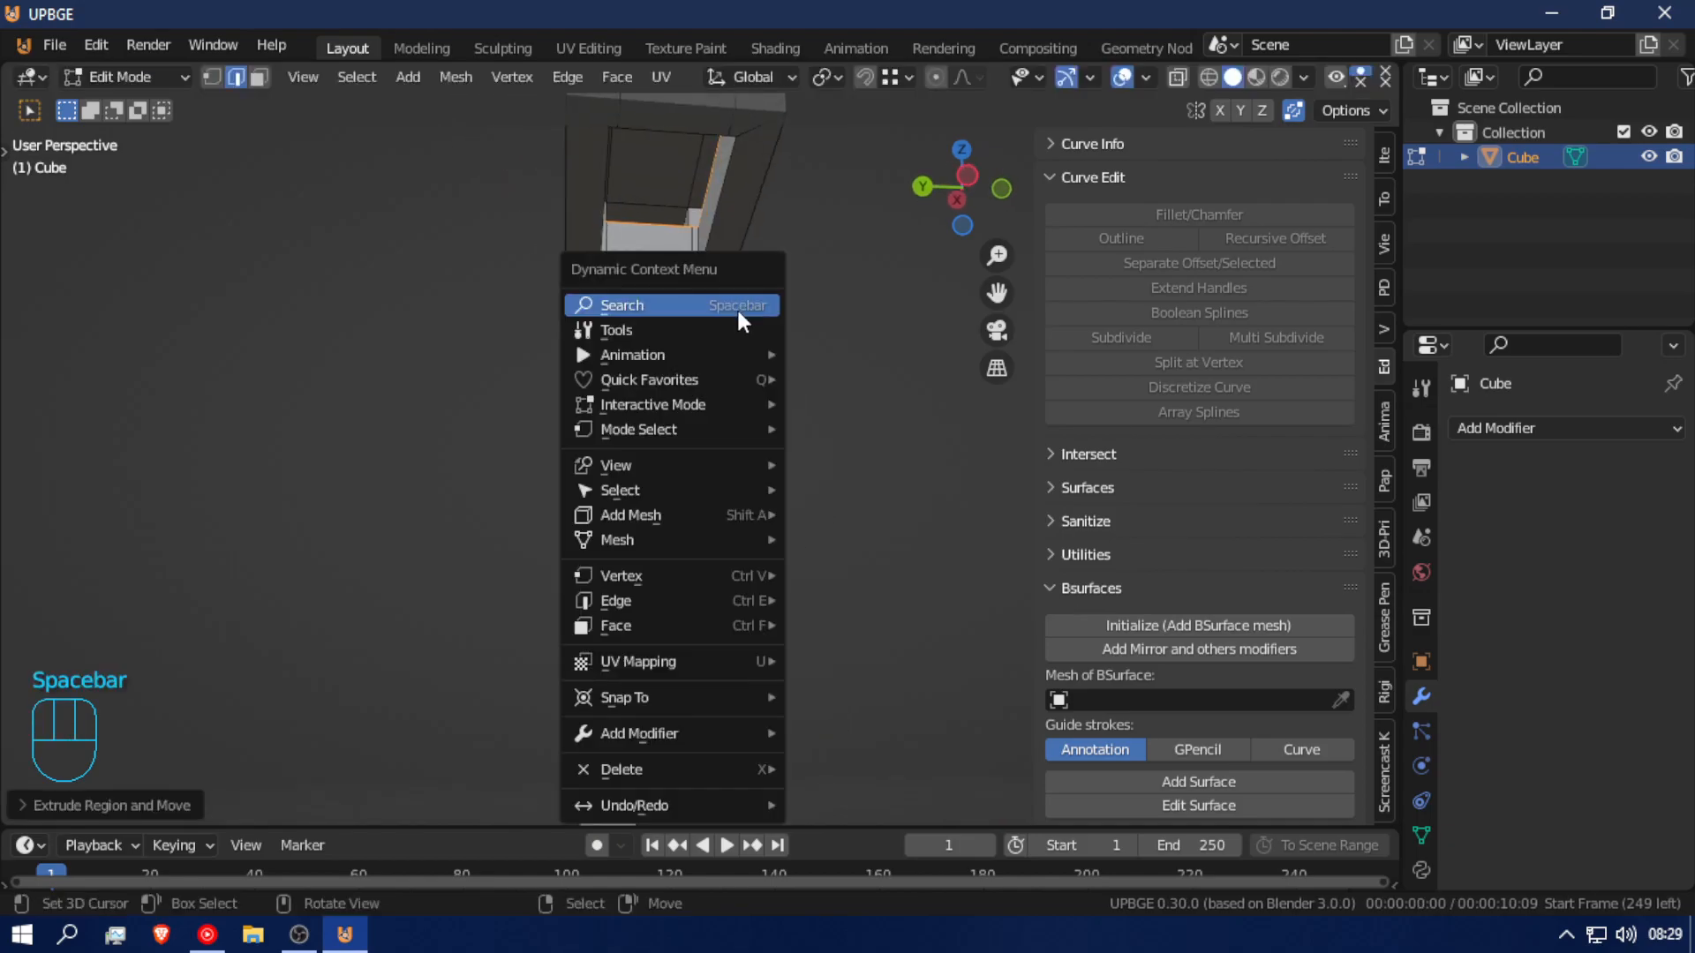
{"action": "left_click", "coordinate": [715, 302]}
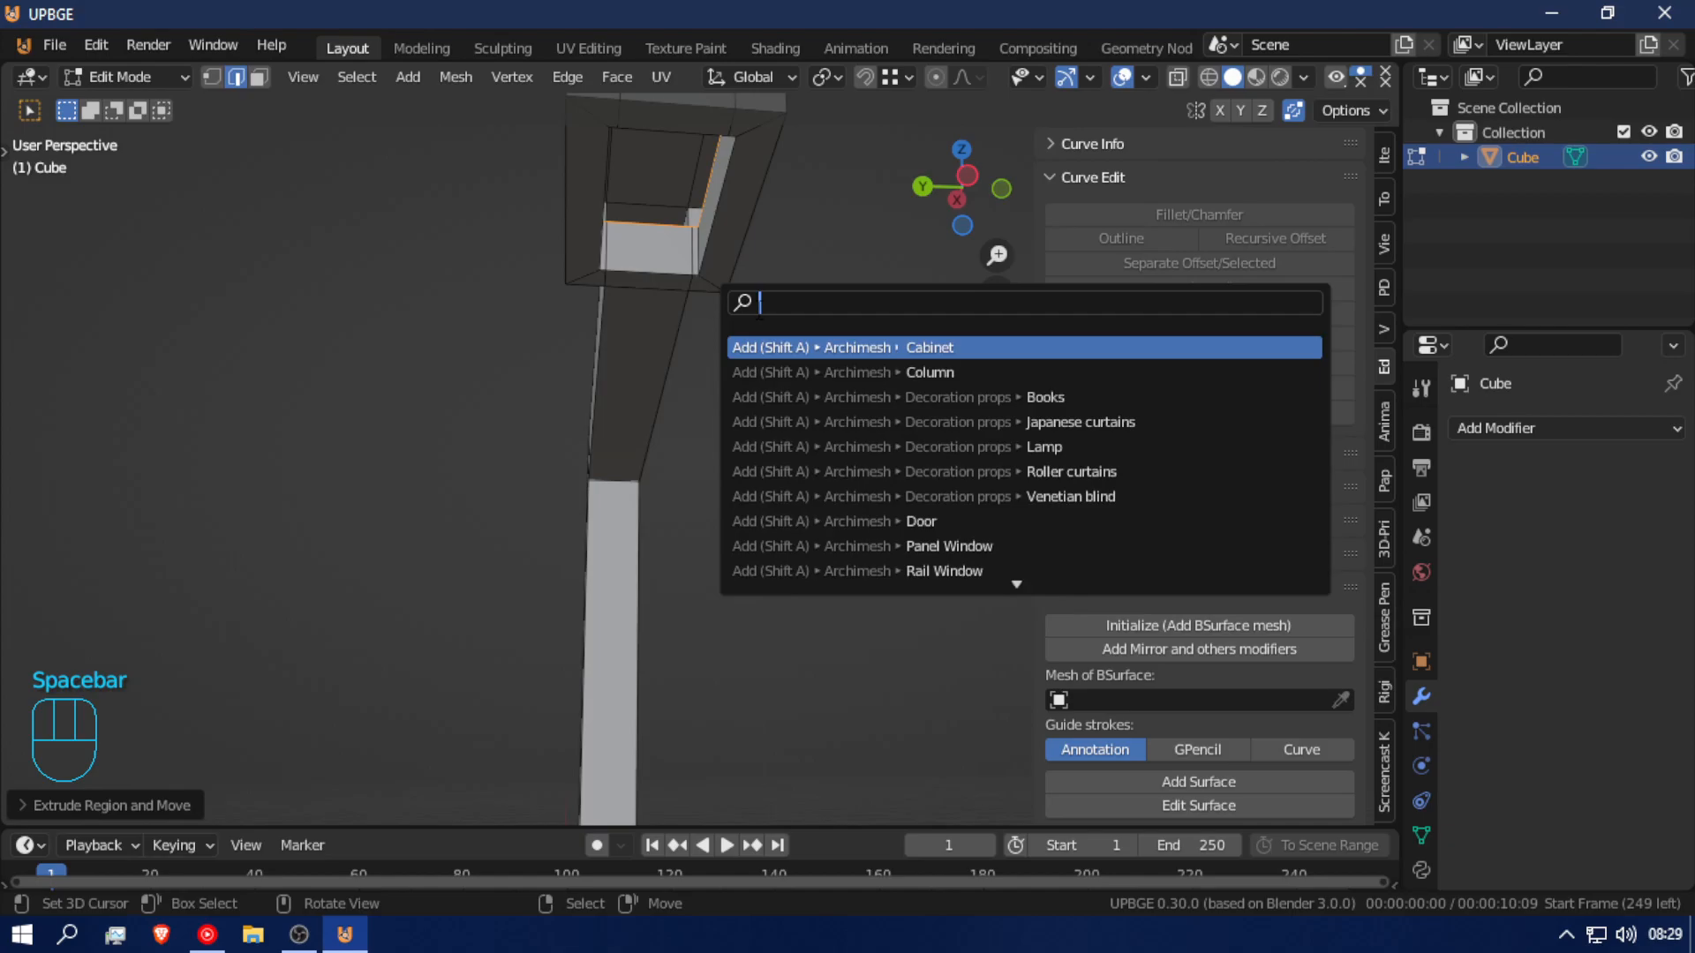
{"action": "type", "text": "grig"}
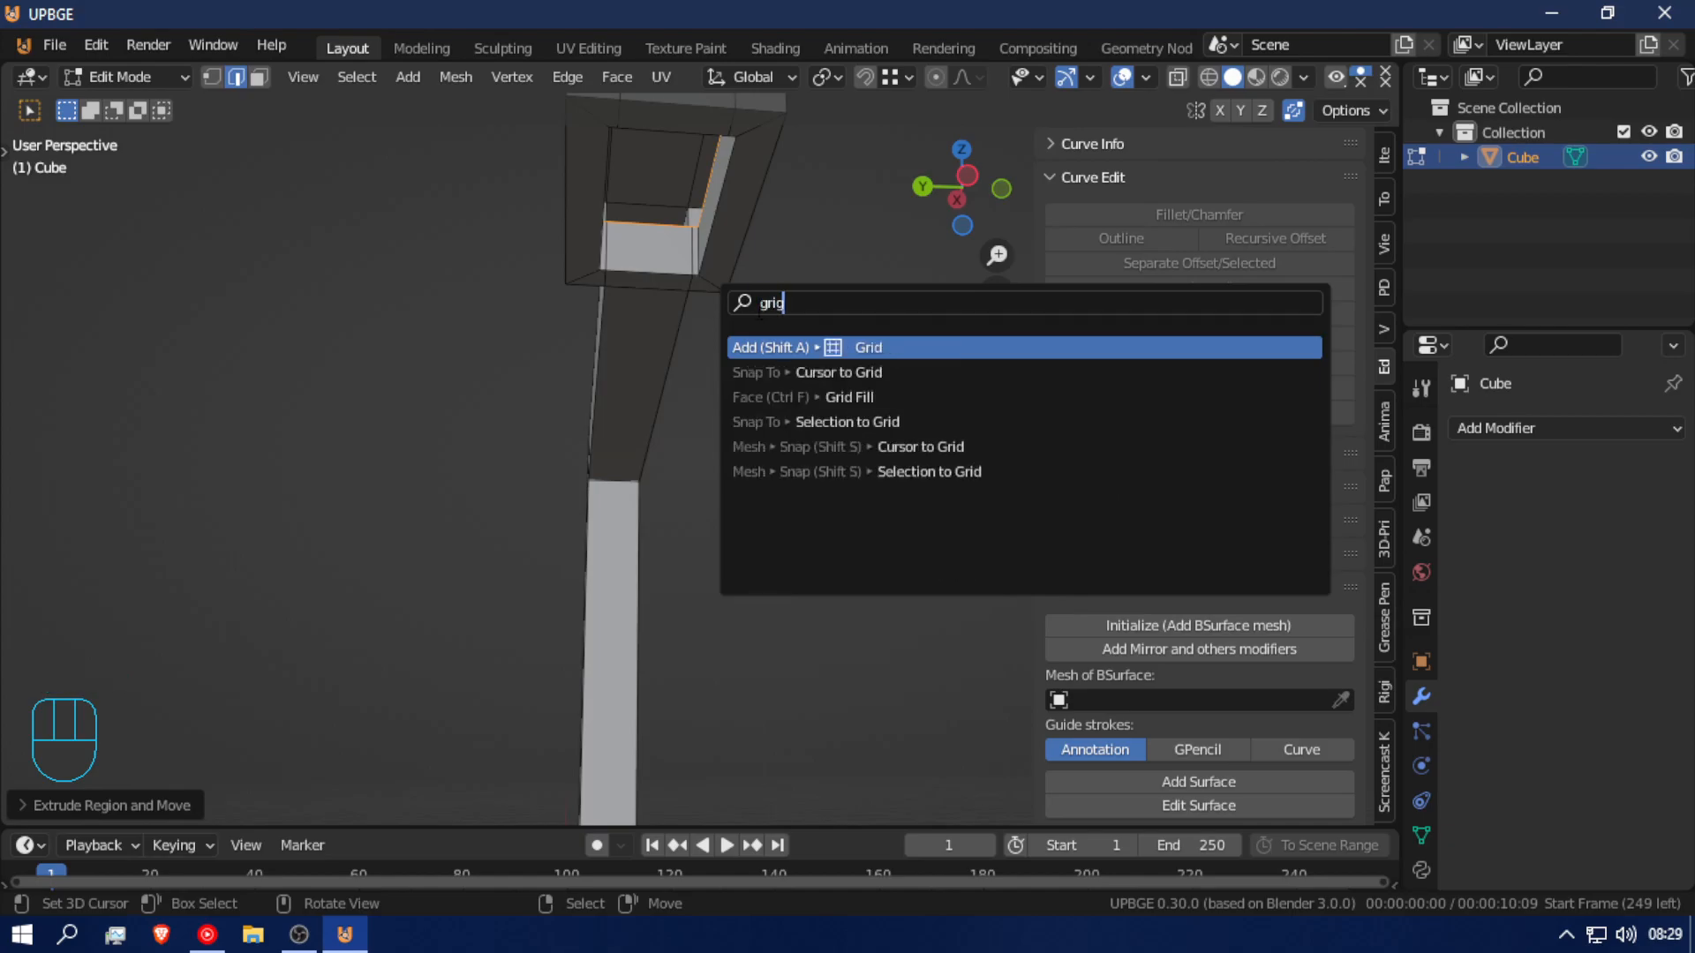
{"action": "key", "text": "BackSpace"}
{"action": "type", "text": "s"}
{"action": "type", "text": "d"}
{"action": "key", "text": "Down"}
{"action": "key", "text": "Down"}
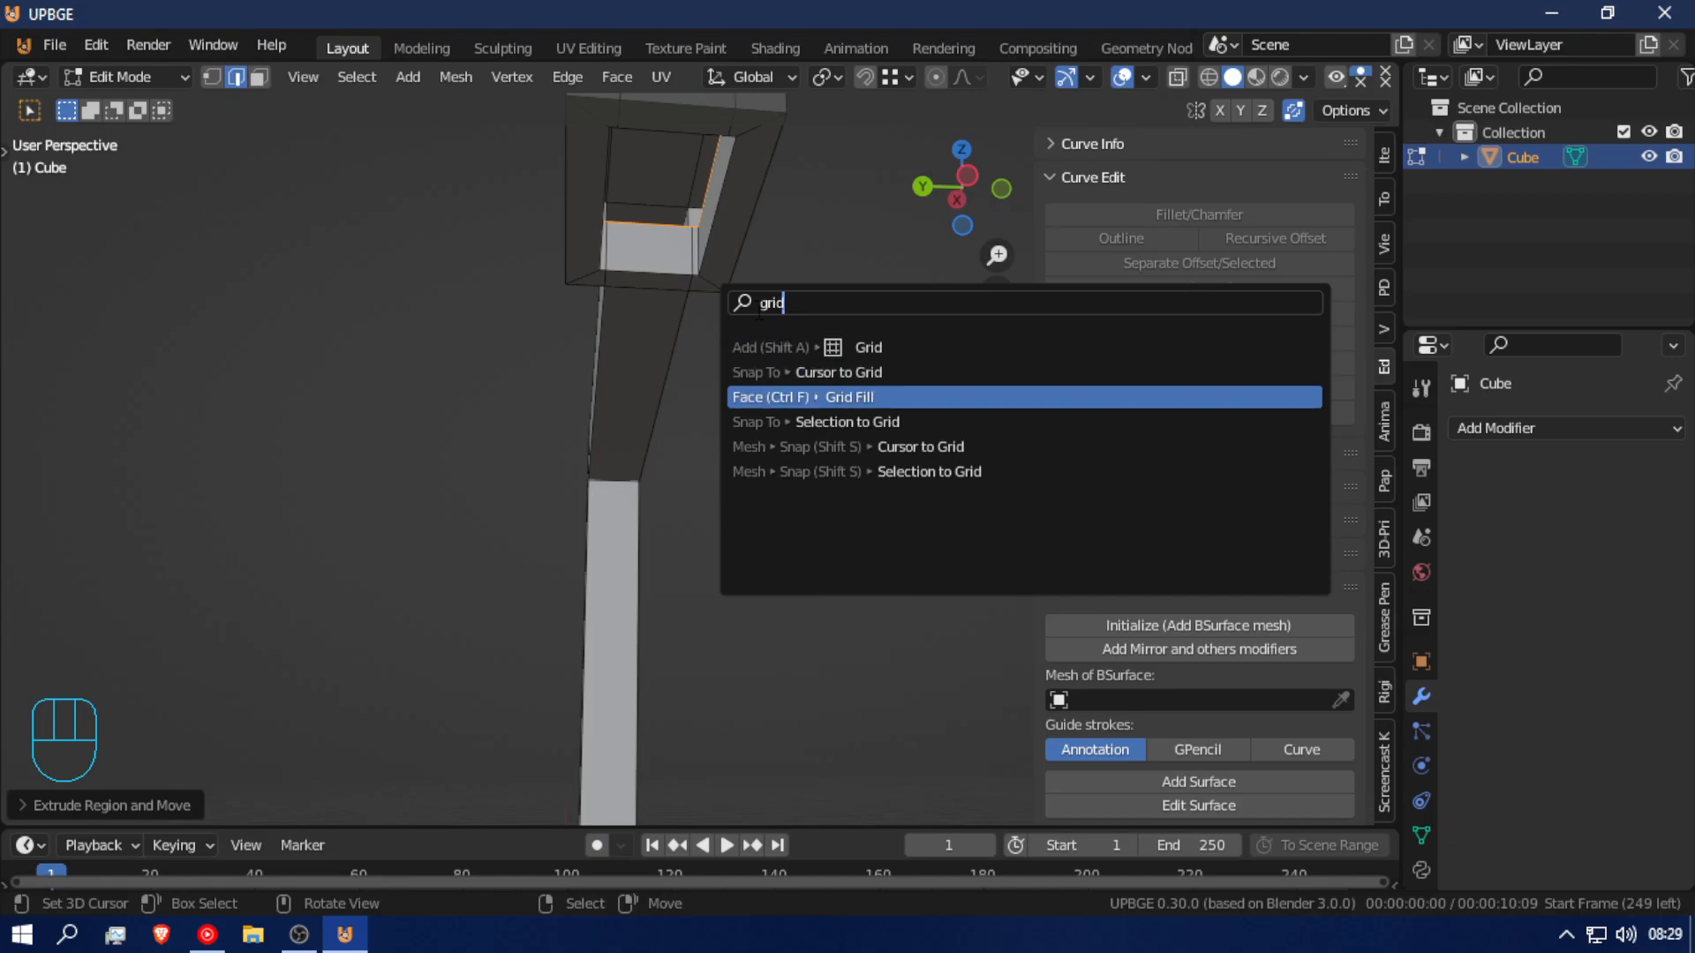
{"action": "key", "text": "Return"}
Step: Inset the face inside the recess by about 0.03 m and extrude it downward as the light element
{"action": "middle_click_drag", "start_coordinate": [936, 459], "coordinate": [602, 362]}
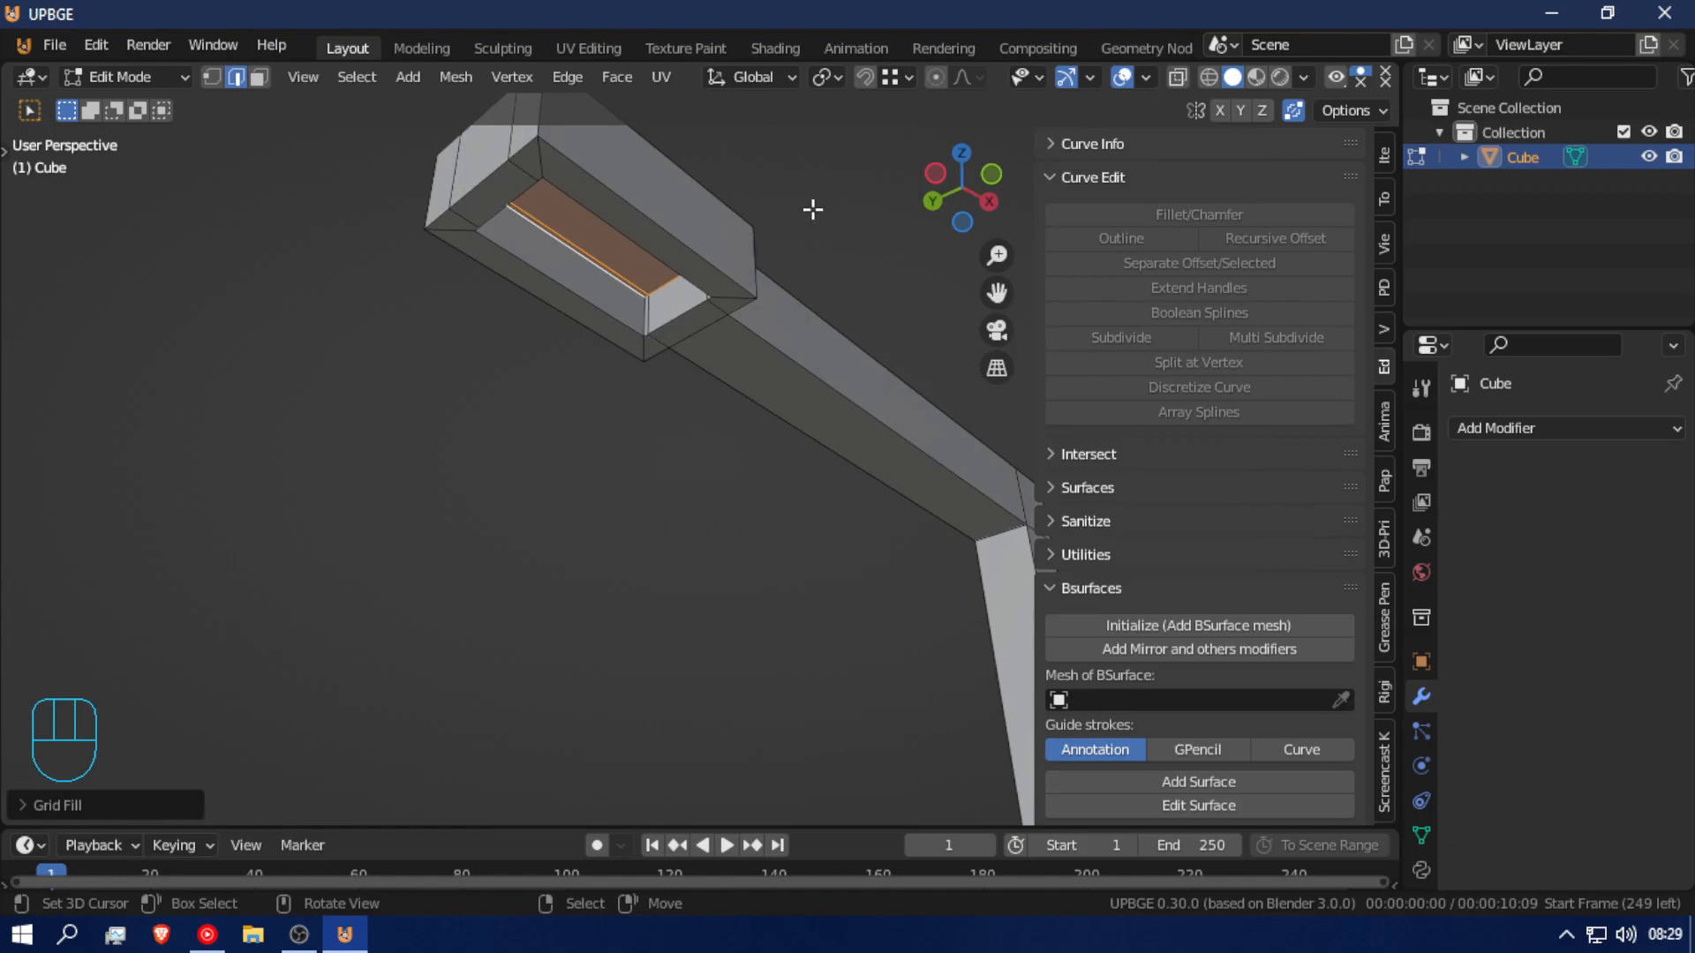
{"action": "middle_click_drag", "start_coordinate": [629, 170], "coordinate": [706, 212]}
{"action": "right_click", "coordinate": [678, 273]}
{"action": "middle_click_drag", "start_coordinate": [678, 273], "coordinate": [771, 310]}
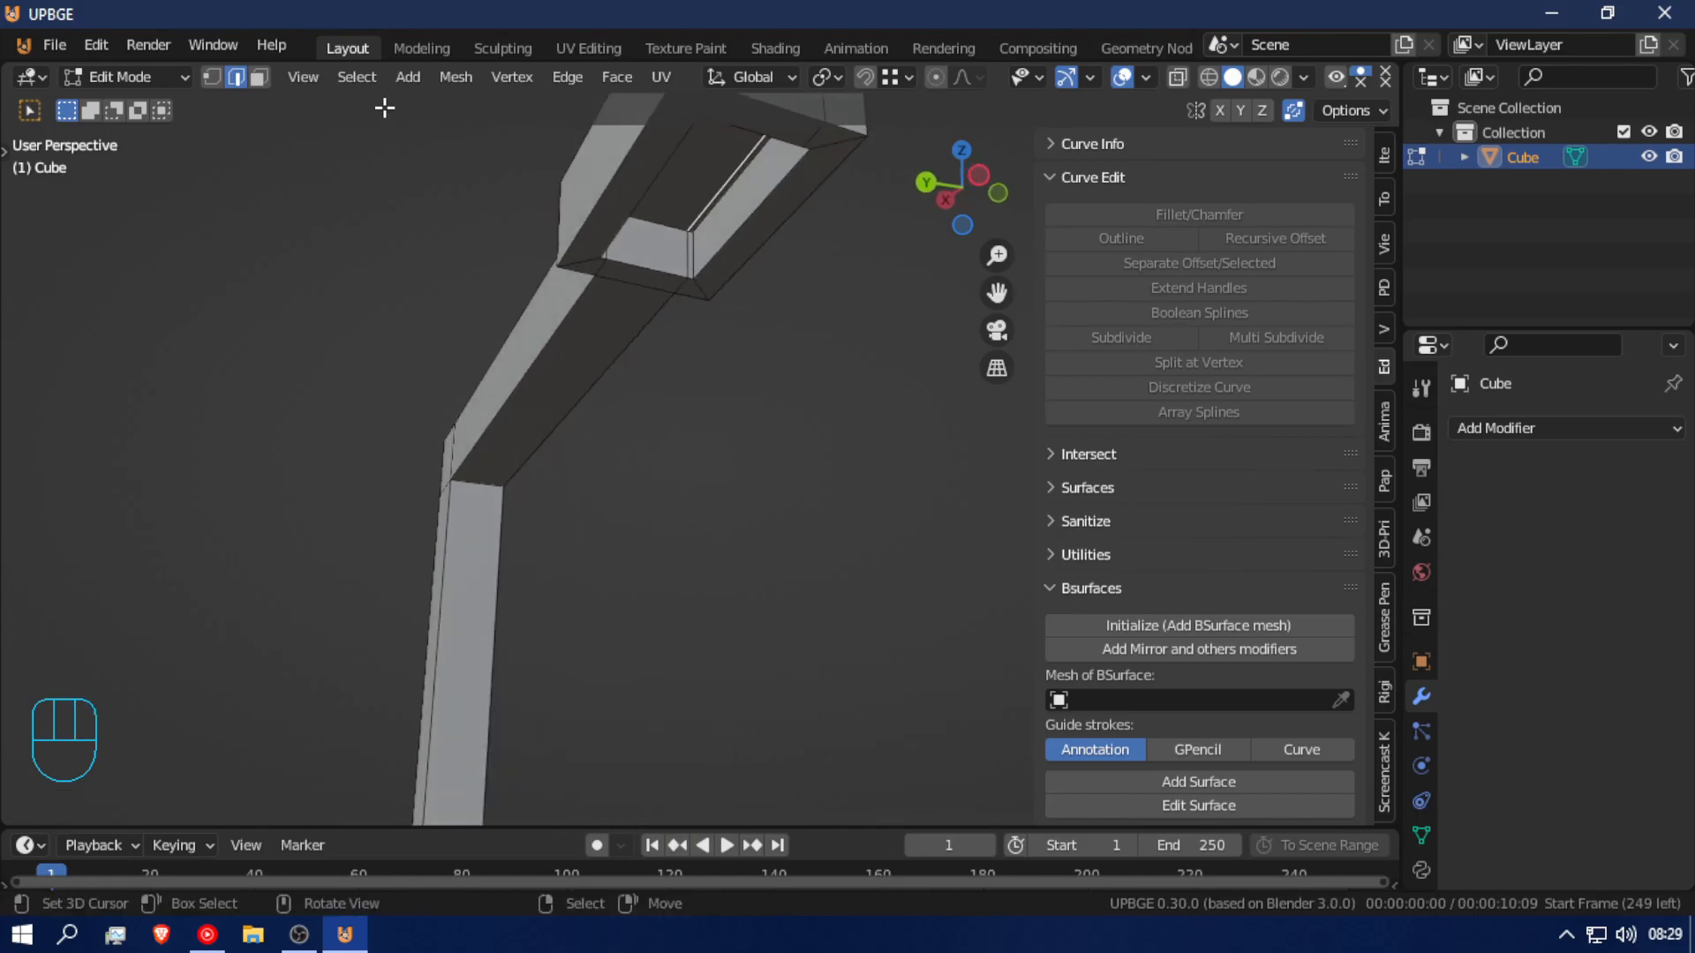
{"action": "left_click", "coordinate": [712, 157]}
{"action": "key", "text": "i"}
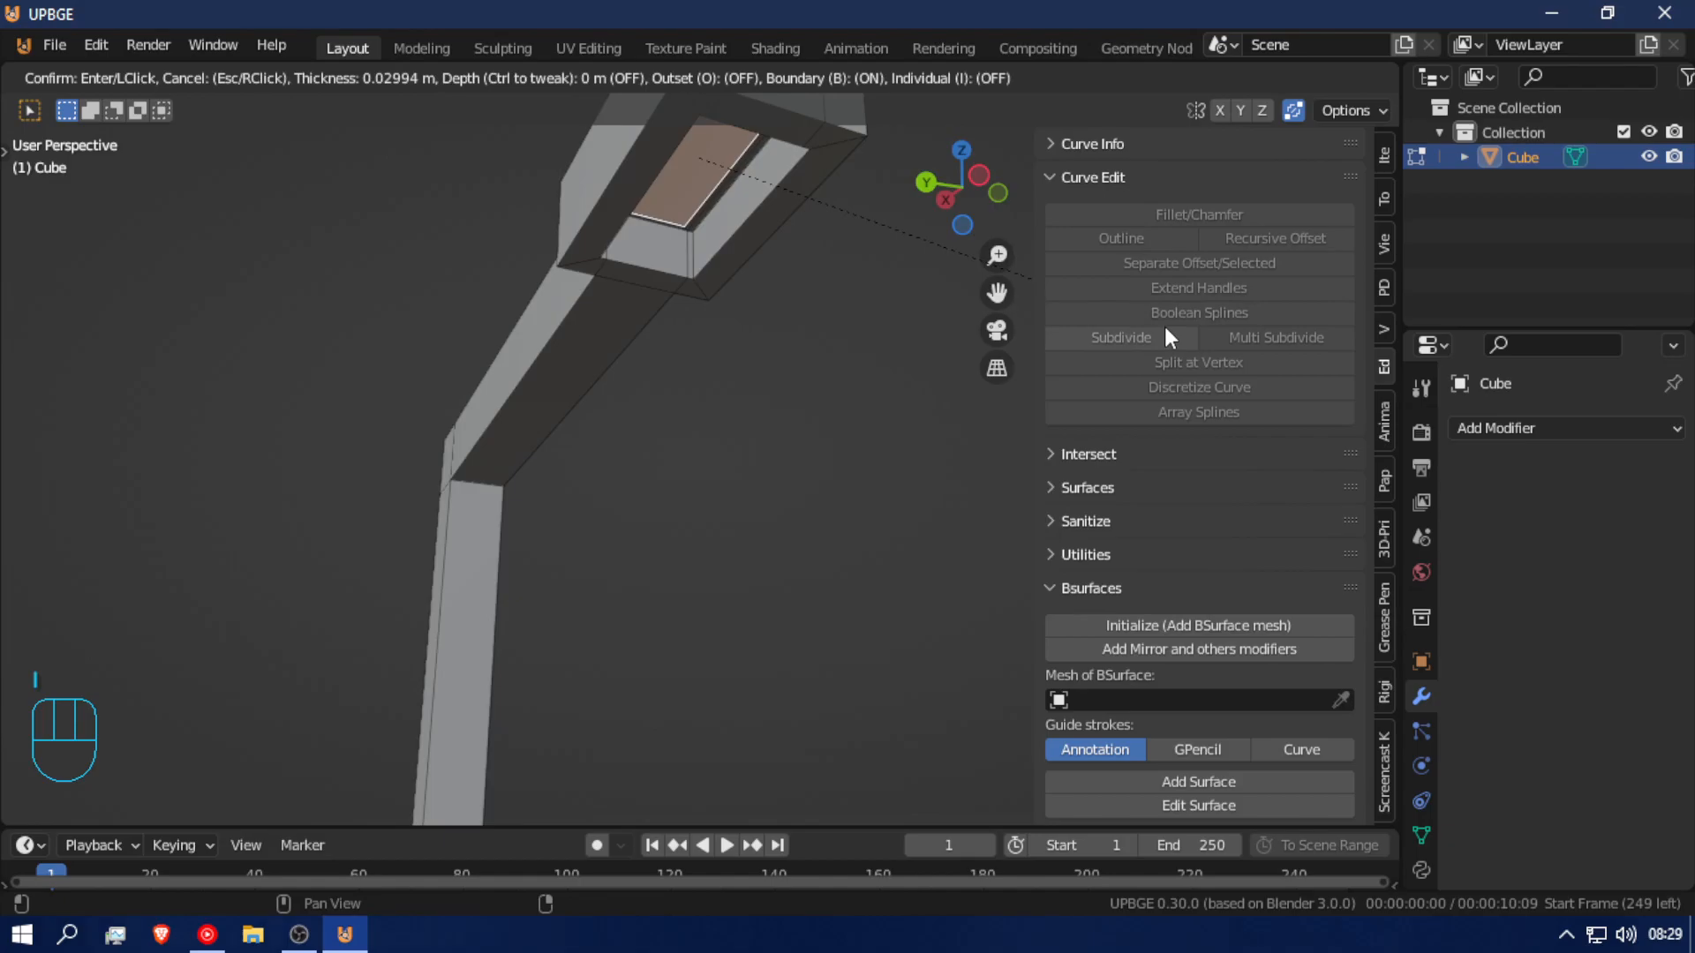
{"action": "left_click", "coordinate": [1156, 324]}
{"action": "key", "text": "e"}
{"action": "left_click", "coordinate": [1149, 350]}
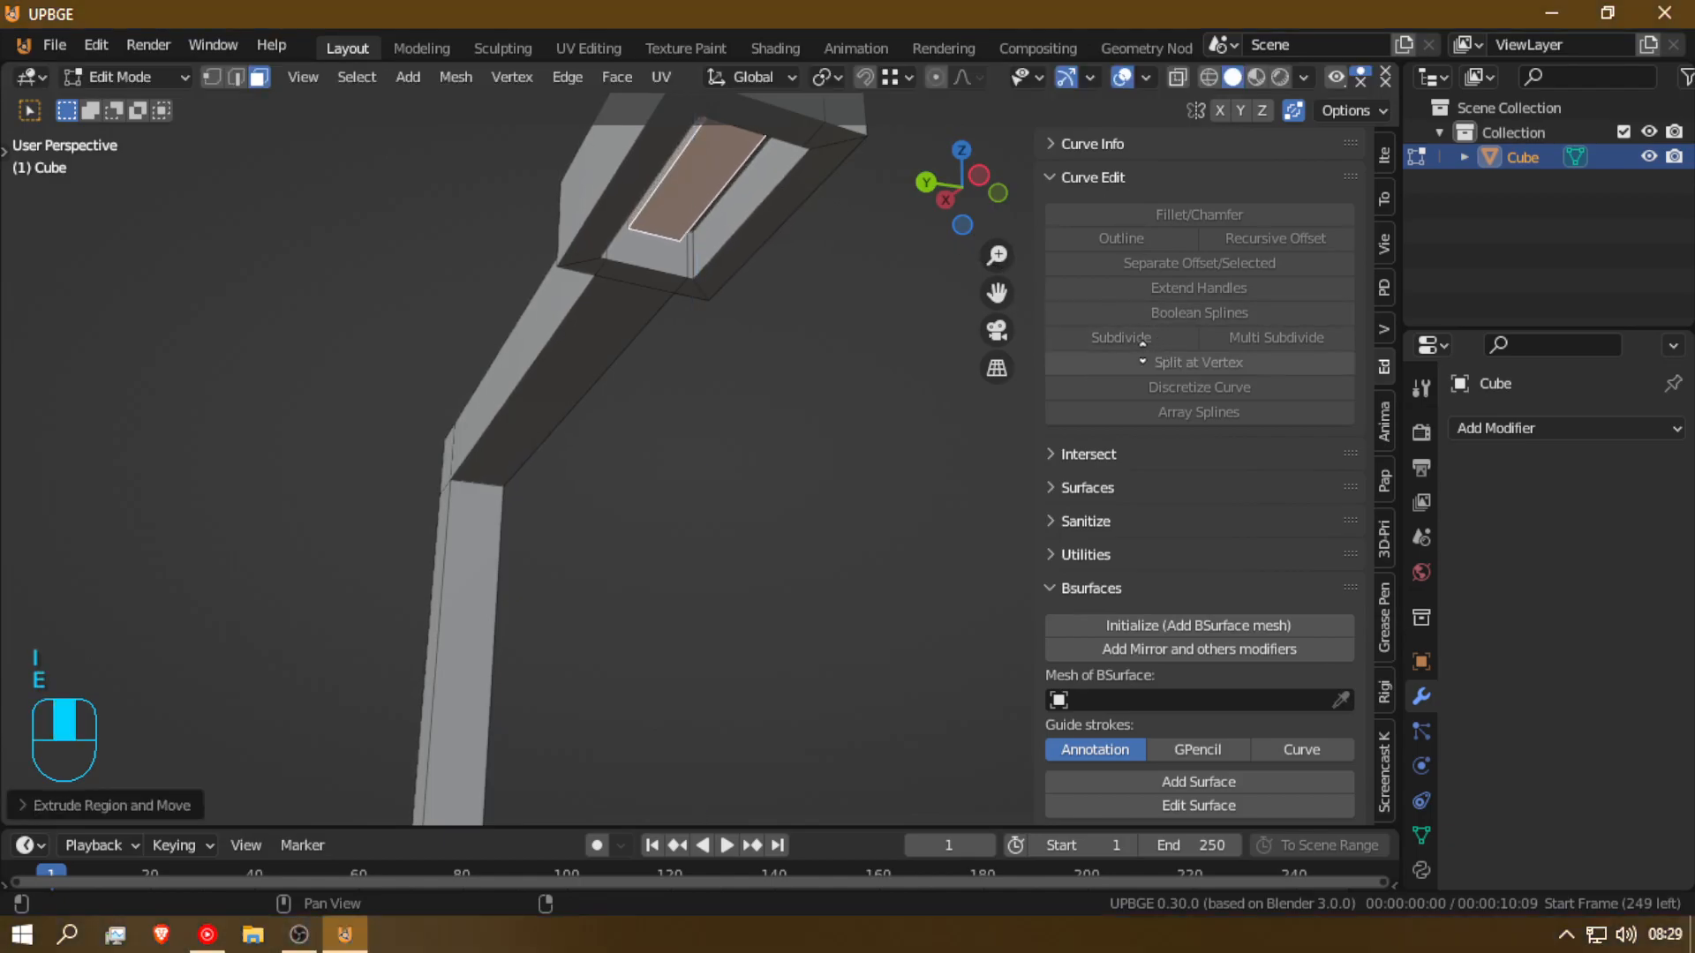
Step: Scale the light element's lower face to about 0.69 along the Y axis
{"action": "middle_click_drag", "start_coordinate": [885, 397], "coordinate": [915, 333]}
{"action": "key", "text": "s"}
{"action": "key", "text": "y"}
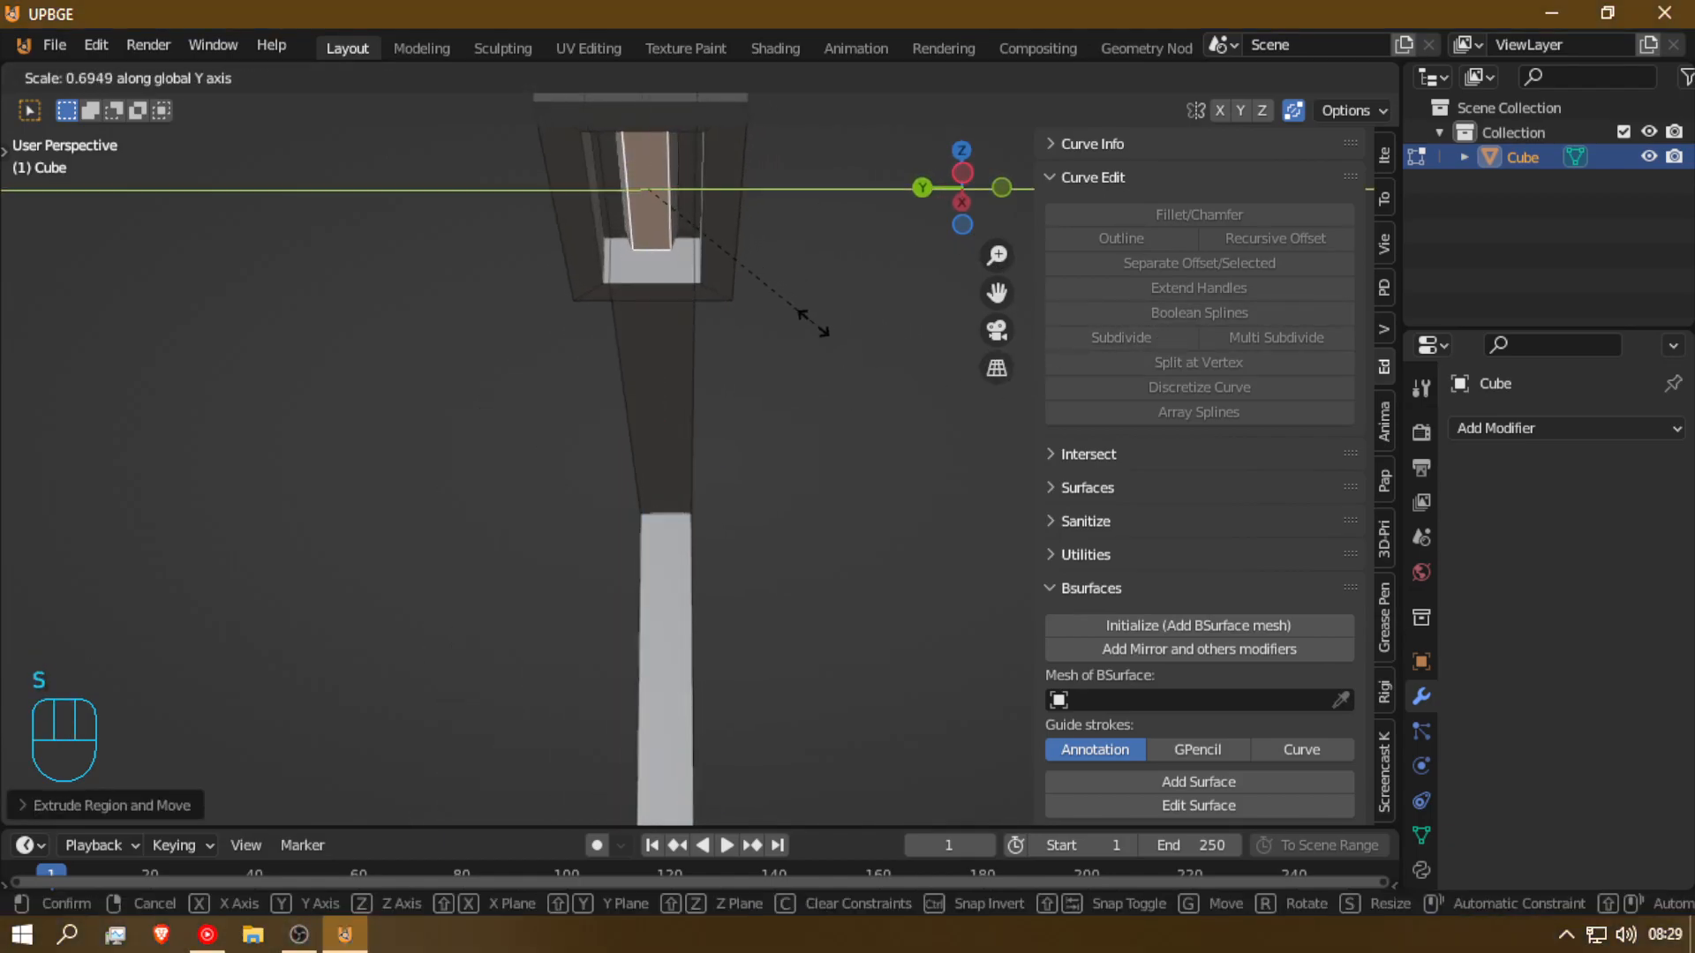
{"action": "left_click", "coordinate": [810, 325]}
Step: Select the three top faces of the lamp head and extrude them slightly upward
{"action": "middle_click_drag", "start_coordinate": [773, 336], "coordinate": [867, 480]}
{"action": "scroll", "coordinate": [600, 373], "scroll_direction": "down", "scroll_amount": 4}
{"action": "key", "text": "Tab"}
{"action": "key", "text": "Tab"}
{"action": "right_click", "coordinate": [770, 325]}
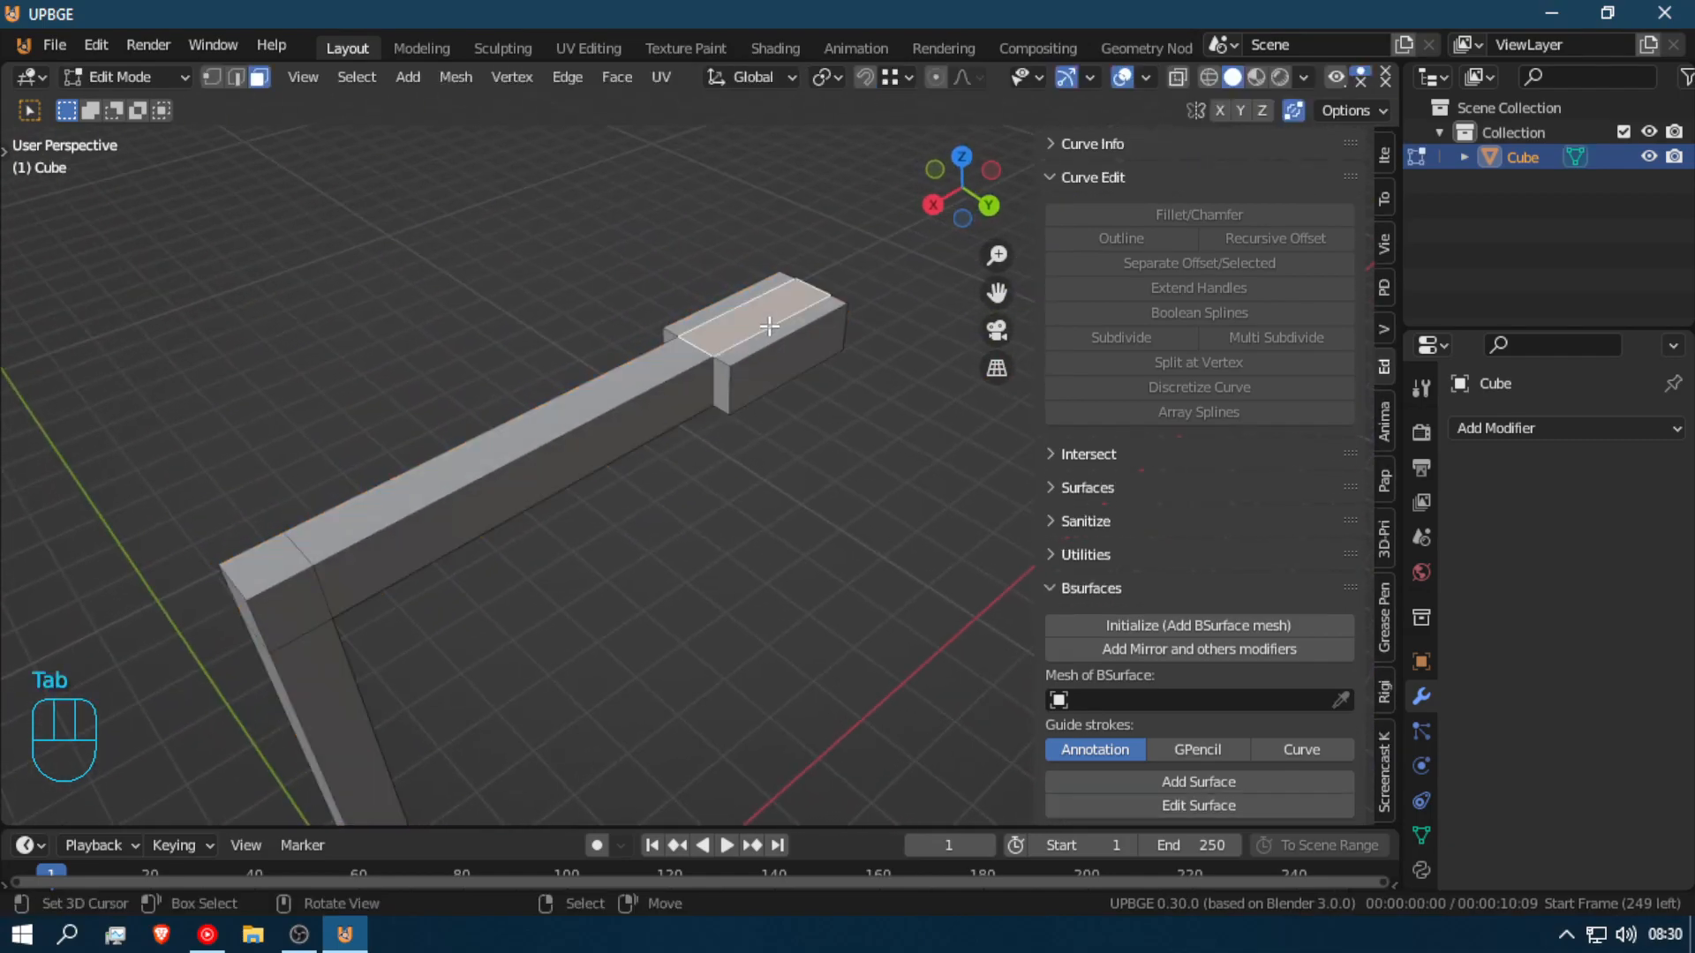
{"action": "right_click", "coordinate": [773, 332], "text": "shift"}
{"action": "right_click", "coordinate": [746, 306], "text": "shift"}
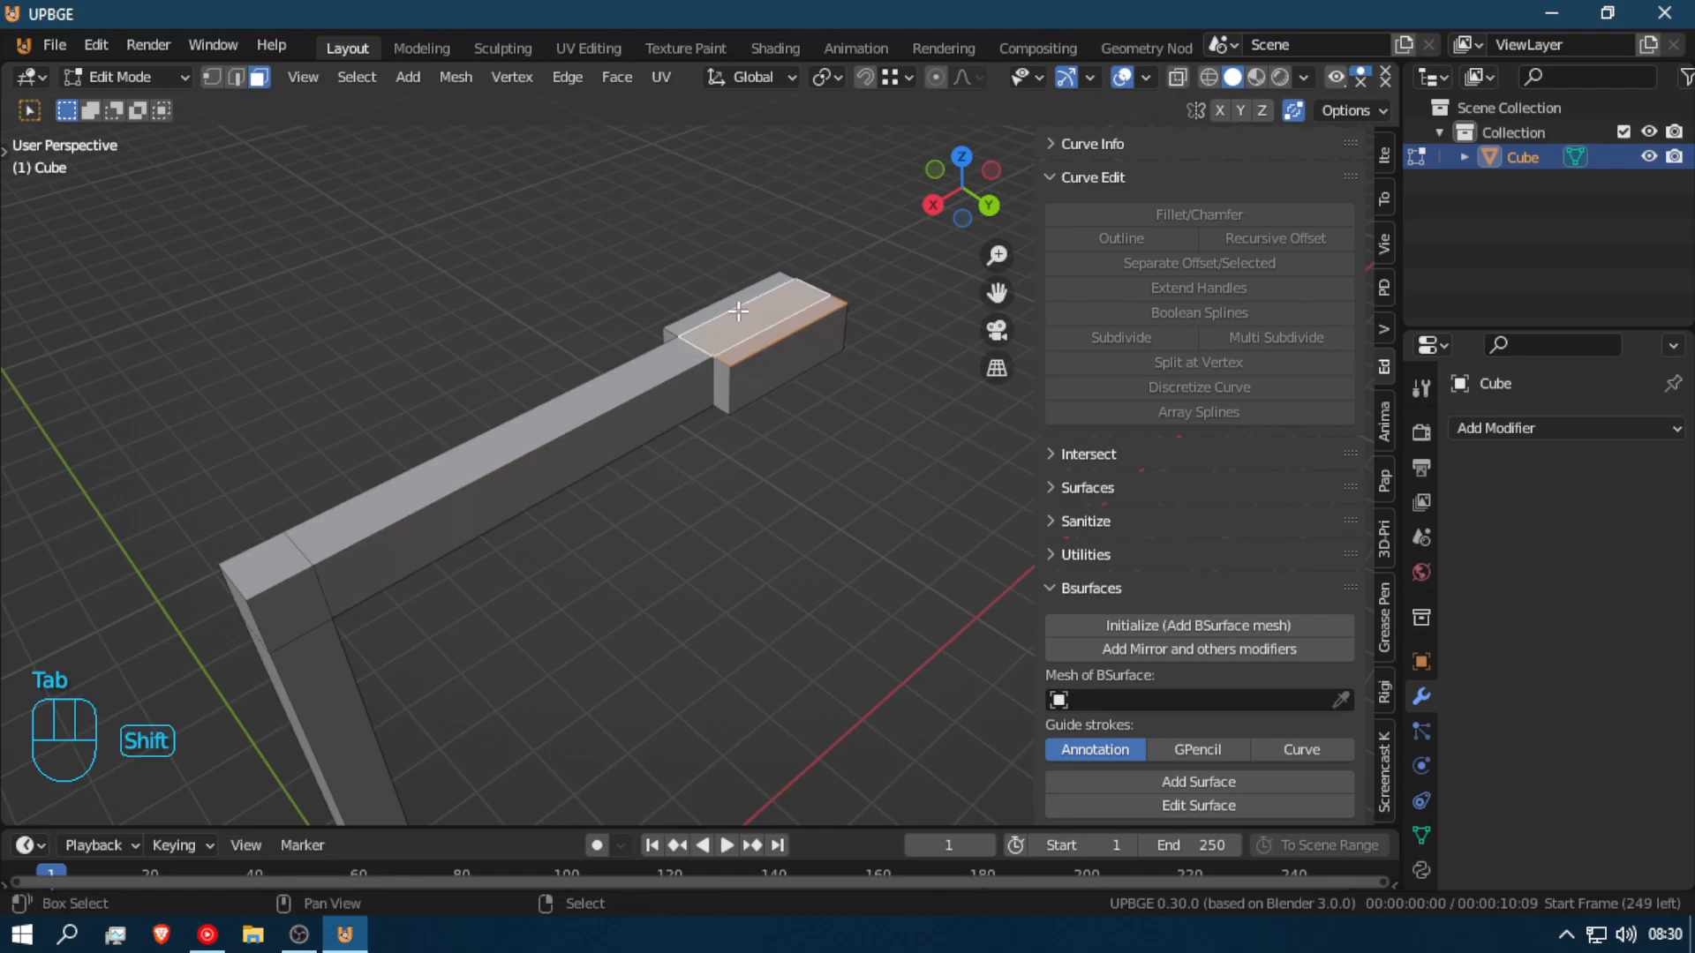
{"action": "right_click", "coordinate": [738, 300], "text": "shift"}
{"action": "key", "text": "e"}
{"action": "left_click", "coordinate": [728, 290]}
Step: Select the ring of rim faces around the head's underside opening and extrude it downward
{"action": "middle_click_drag", "start_coordinate": [728, 290], "coordinate": [684, 330]}
{"action": "right_click", "coordinate": [680, 300], "text": "alt"}
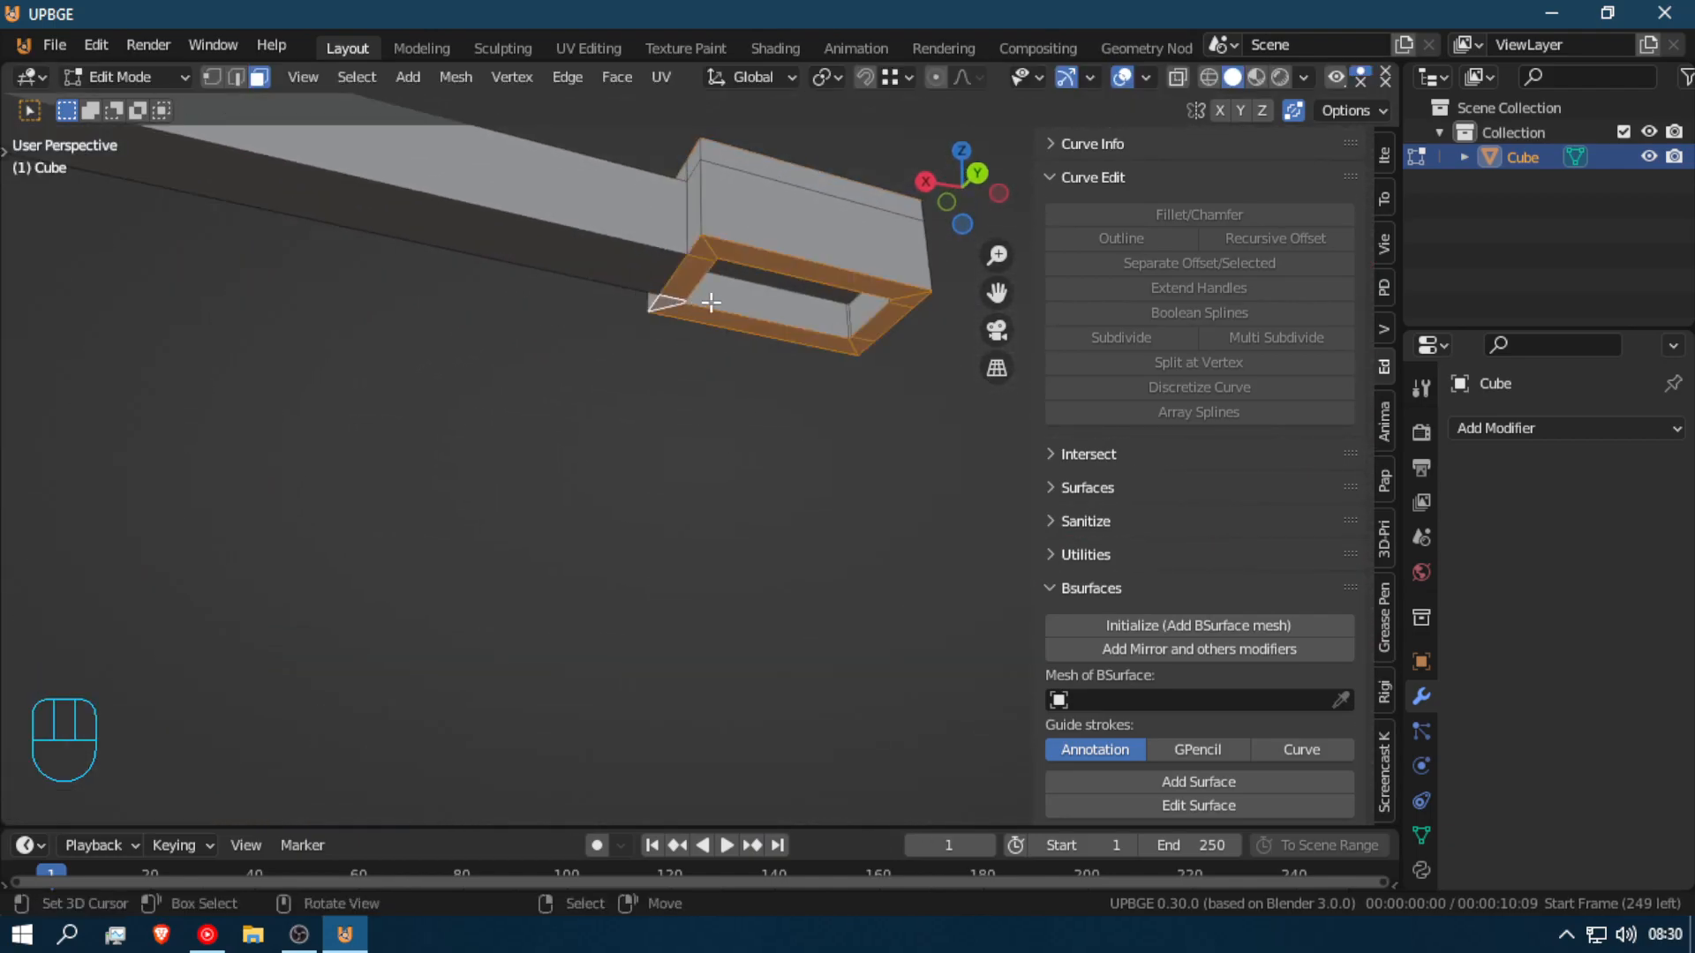
{"action": "key", "text": "e"}
{"action": "left_click", "coordinate": [685, 351]}
Step: Edge-slide the vertex loop at the post's foot so the post meets the base higher up
{"action": "key", "text": "shift+f"}
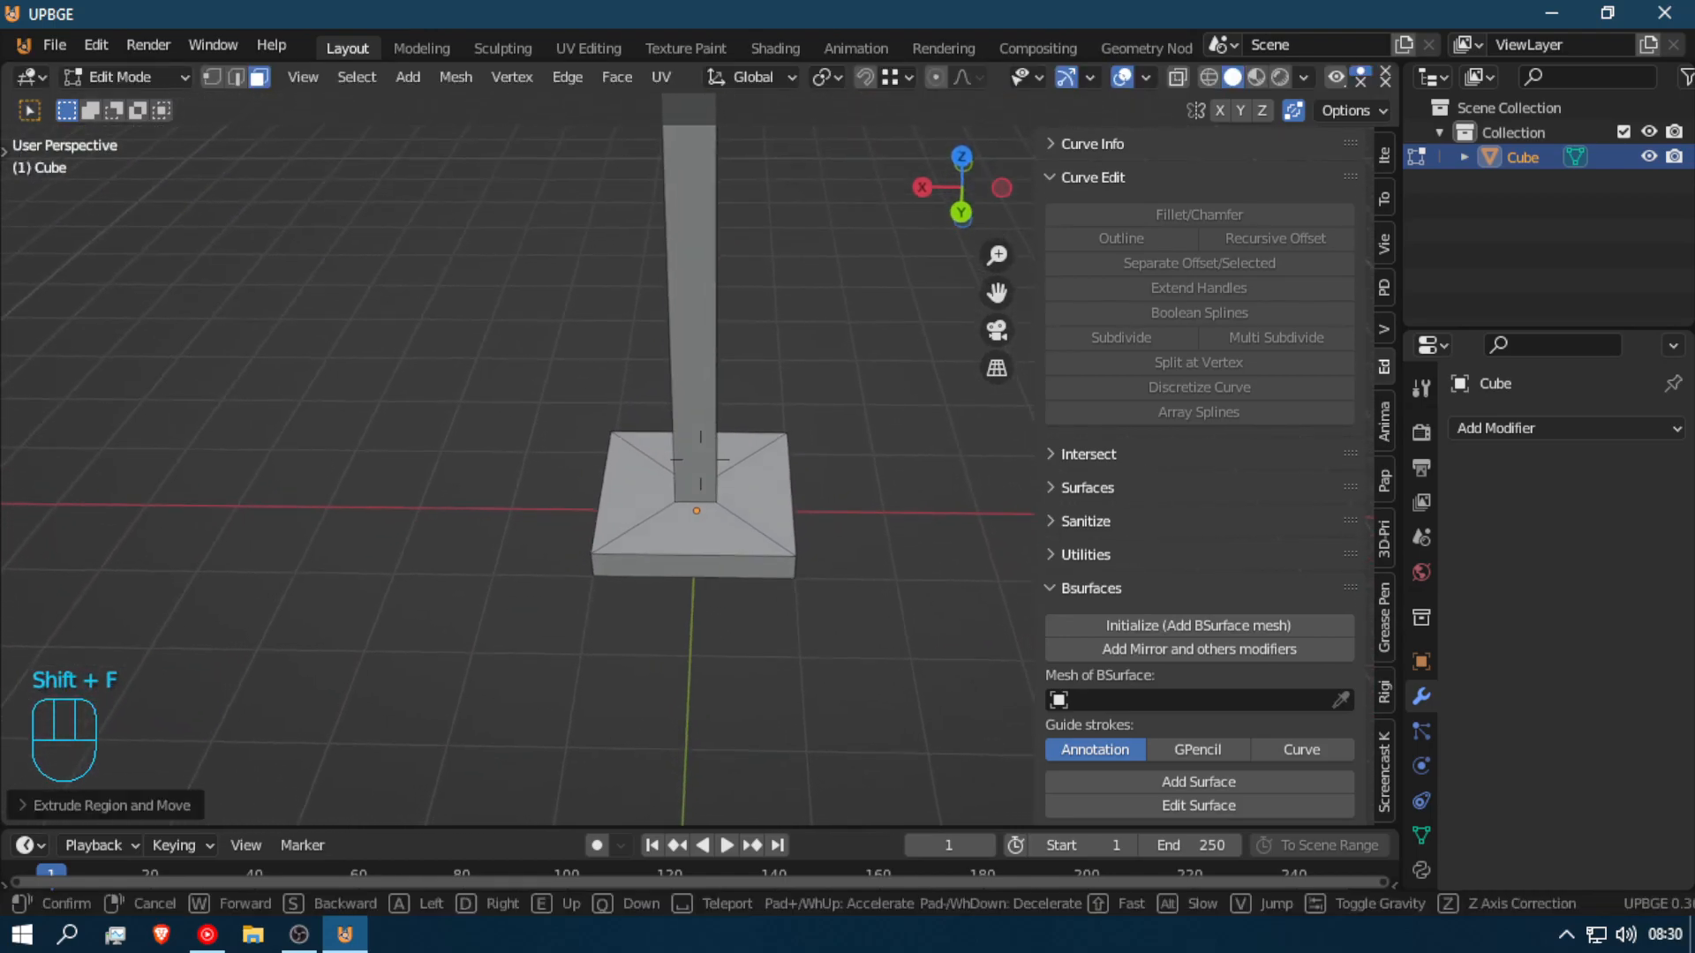
{"action": "left_click", "coordinate": [706, 496]}
{"action": "left_click", "coordinate": [212, 77]}
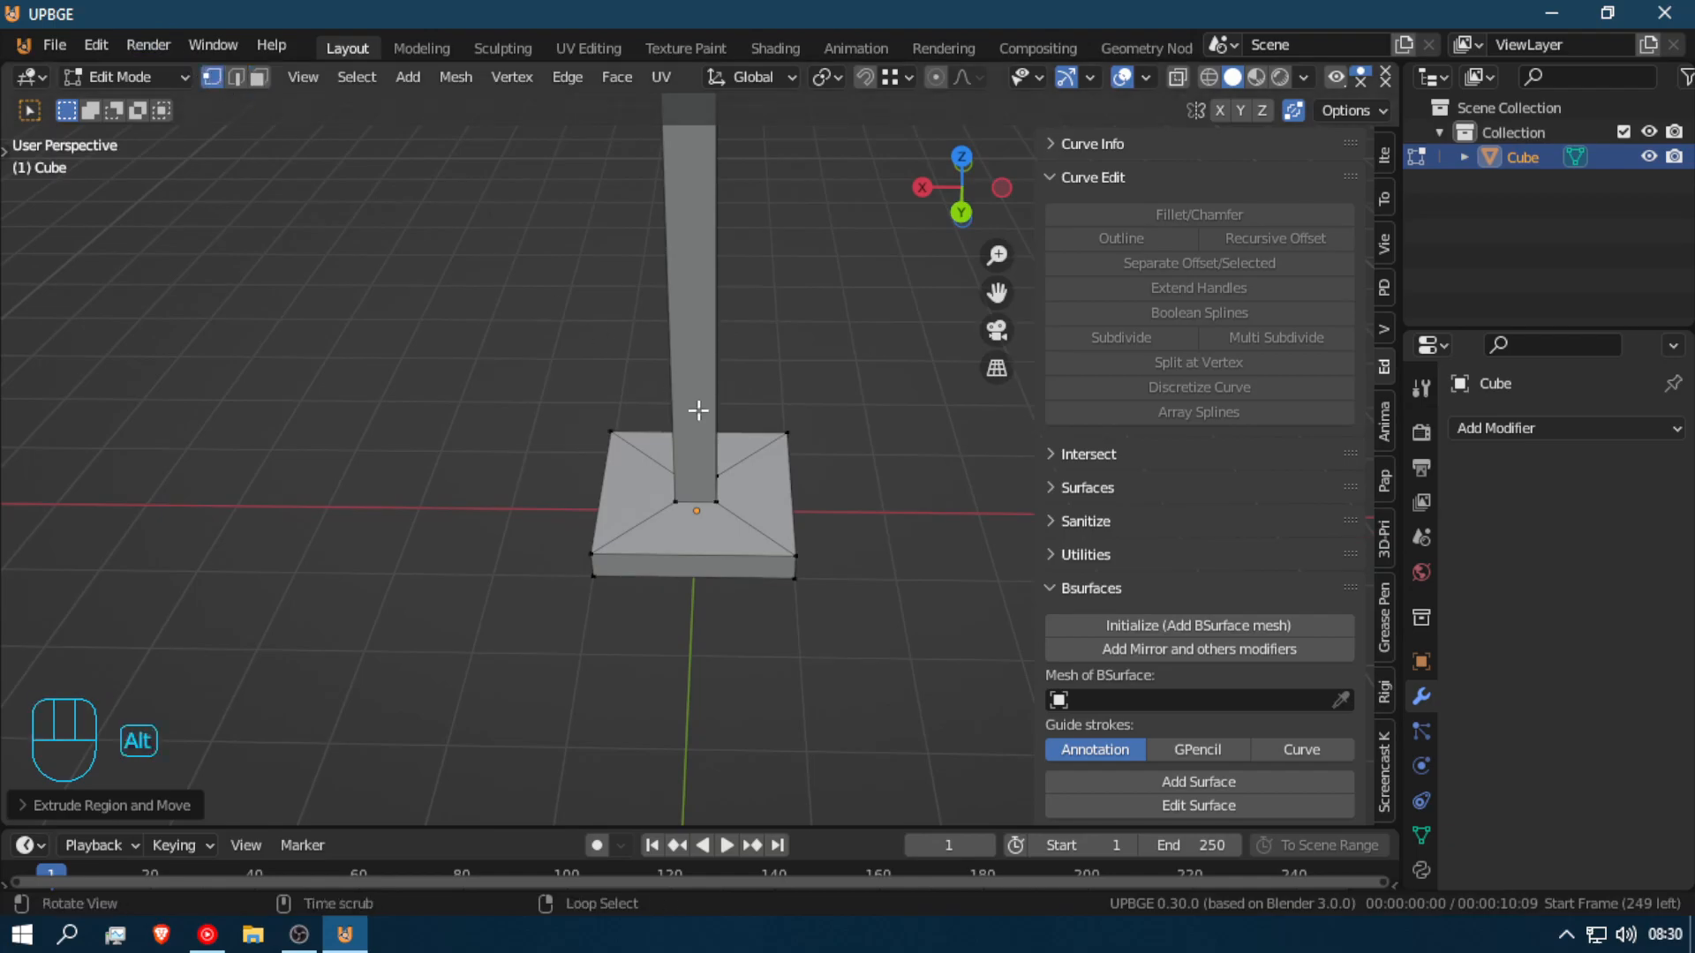
{"action": "left_click", "coordinate": [689, 488], "text": "alt"}
{"action": "key", "text": "g"}
{"action": "key", "text": "g"}
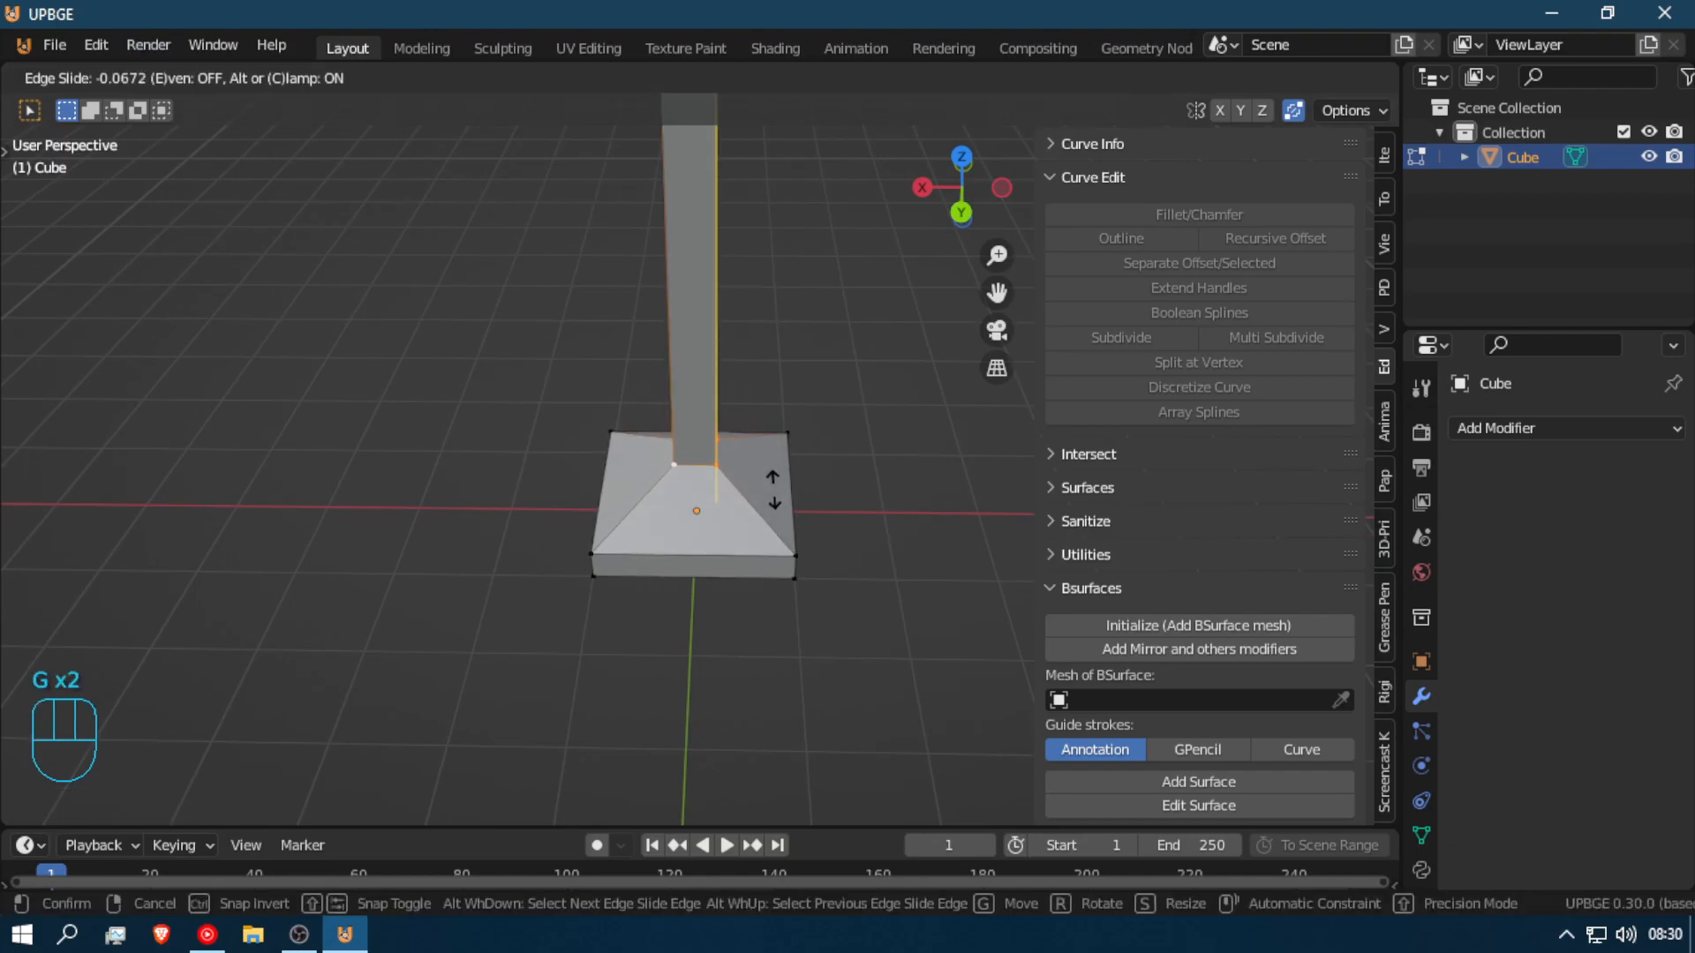
{"action": "left_click", "coordinate": [772, 506]}
{"action": "middle_click_drag", "start_coordinate": [738, 499], "coordinate": [342, 634]}
{"action": "scroll", "coordinate": [663, 484], "scroll_direction": "up", "scroll_amount": 5}
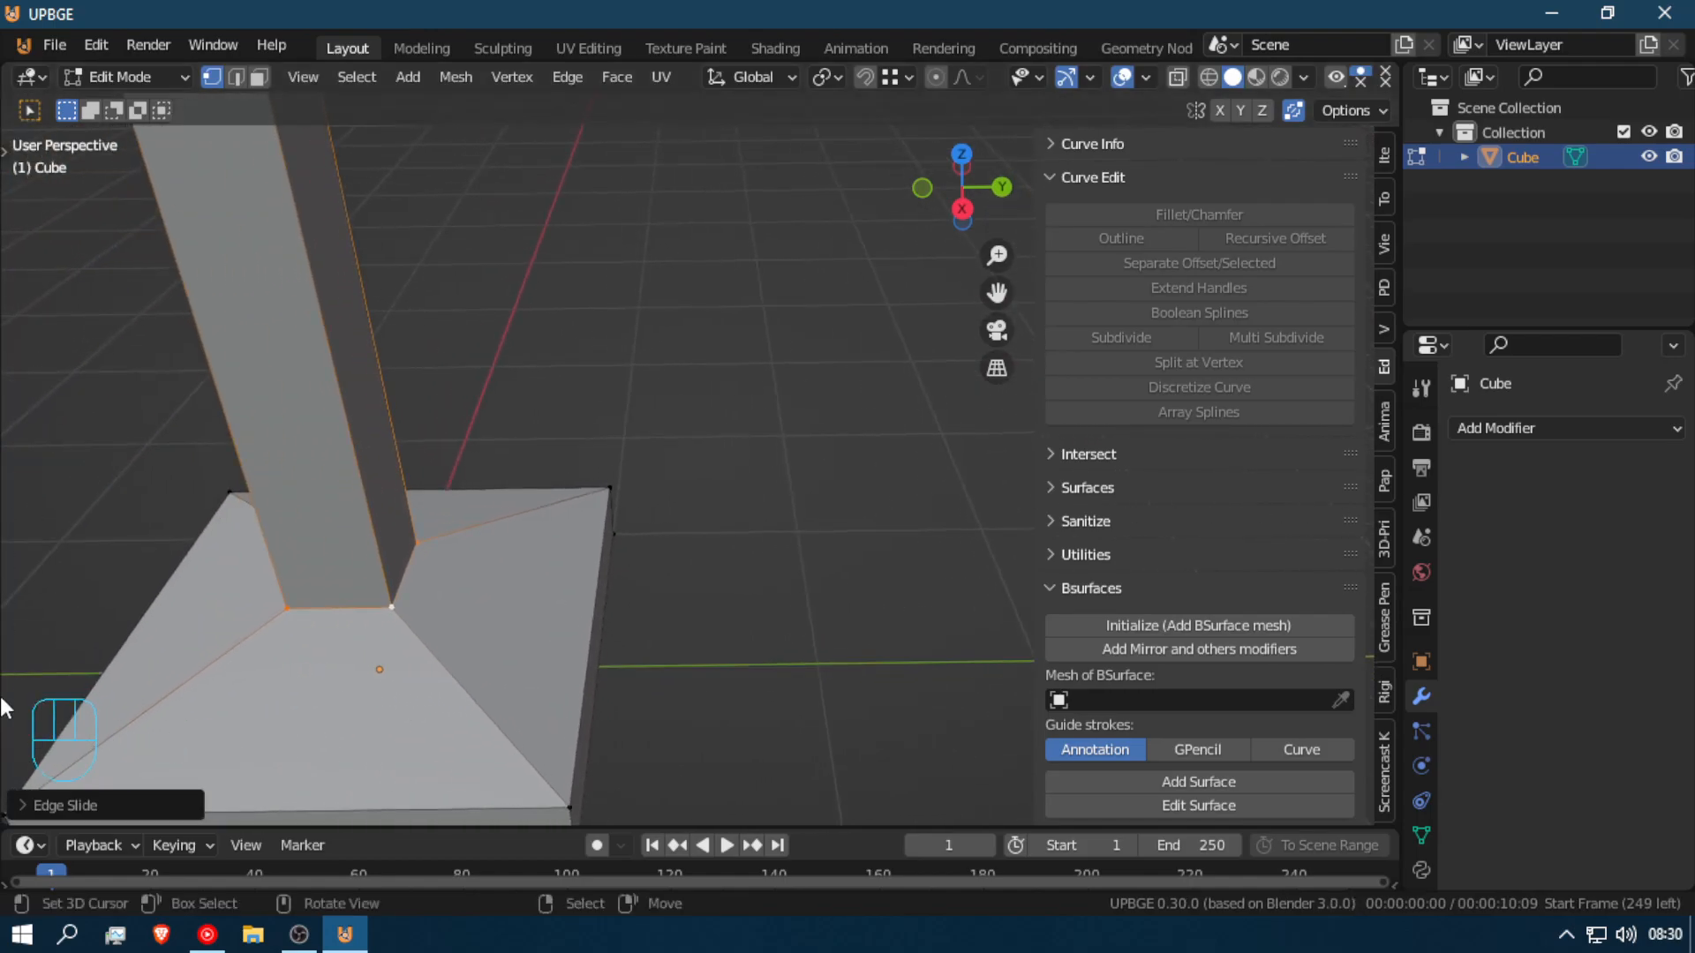
Step: Return to Object Mode and add a cylinder mesh as a separate object
{"action": "key", "text": "Tab"}
{"action": "middle_click_drag", "start_coordinate": [452, 610], "coordinate": [1006, 437]}
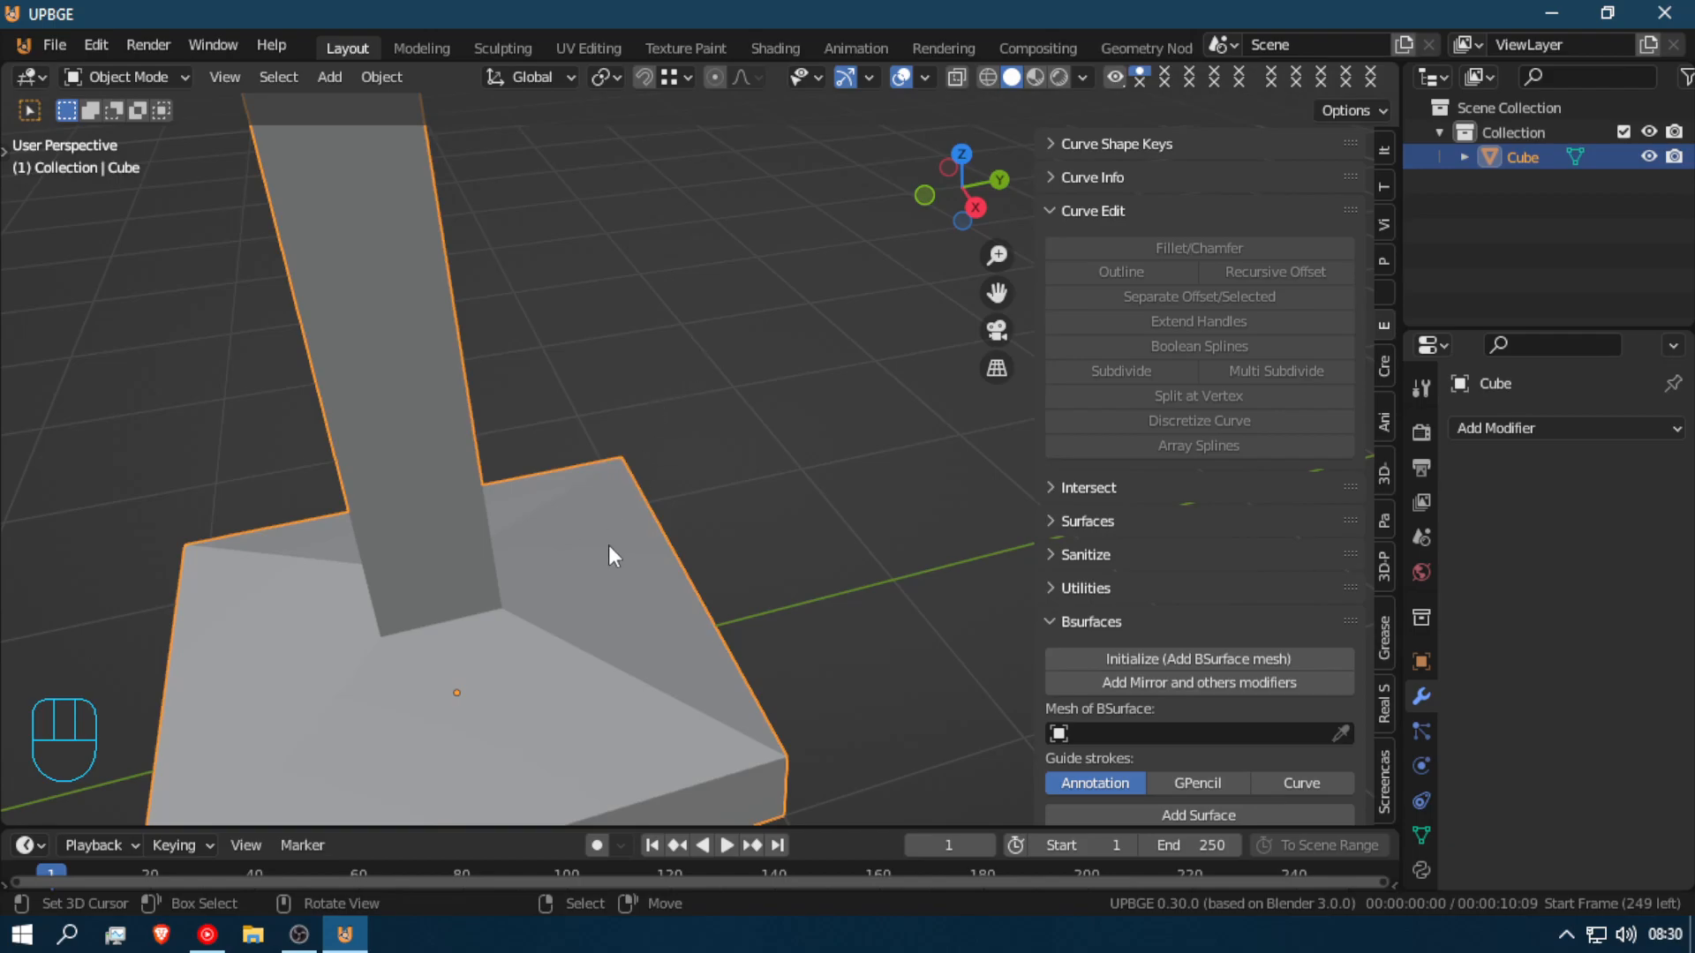
{"action": "key", "text": "shift+a"}
{"action": "mouse_move", "coordinate": [549, 411]}
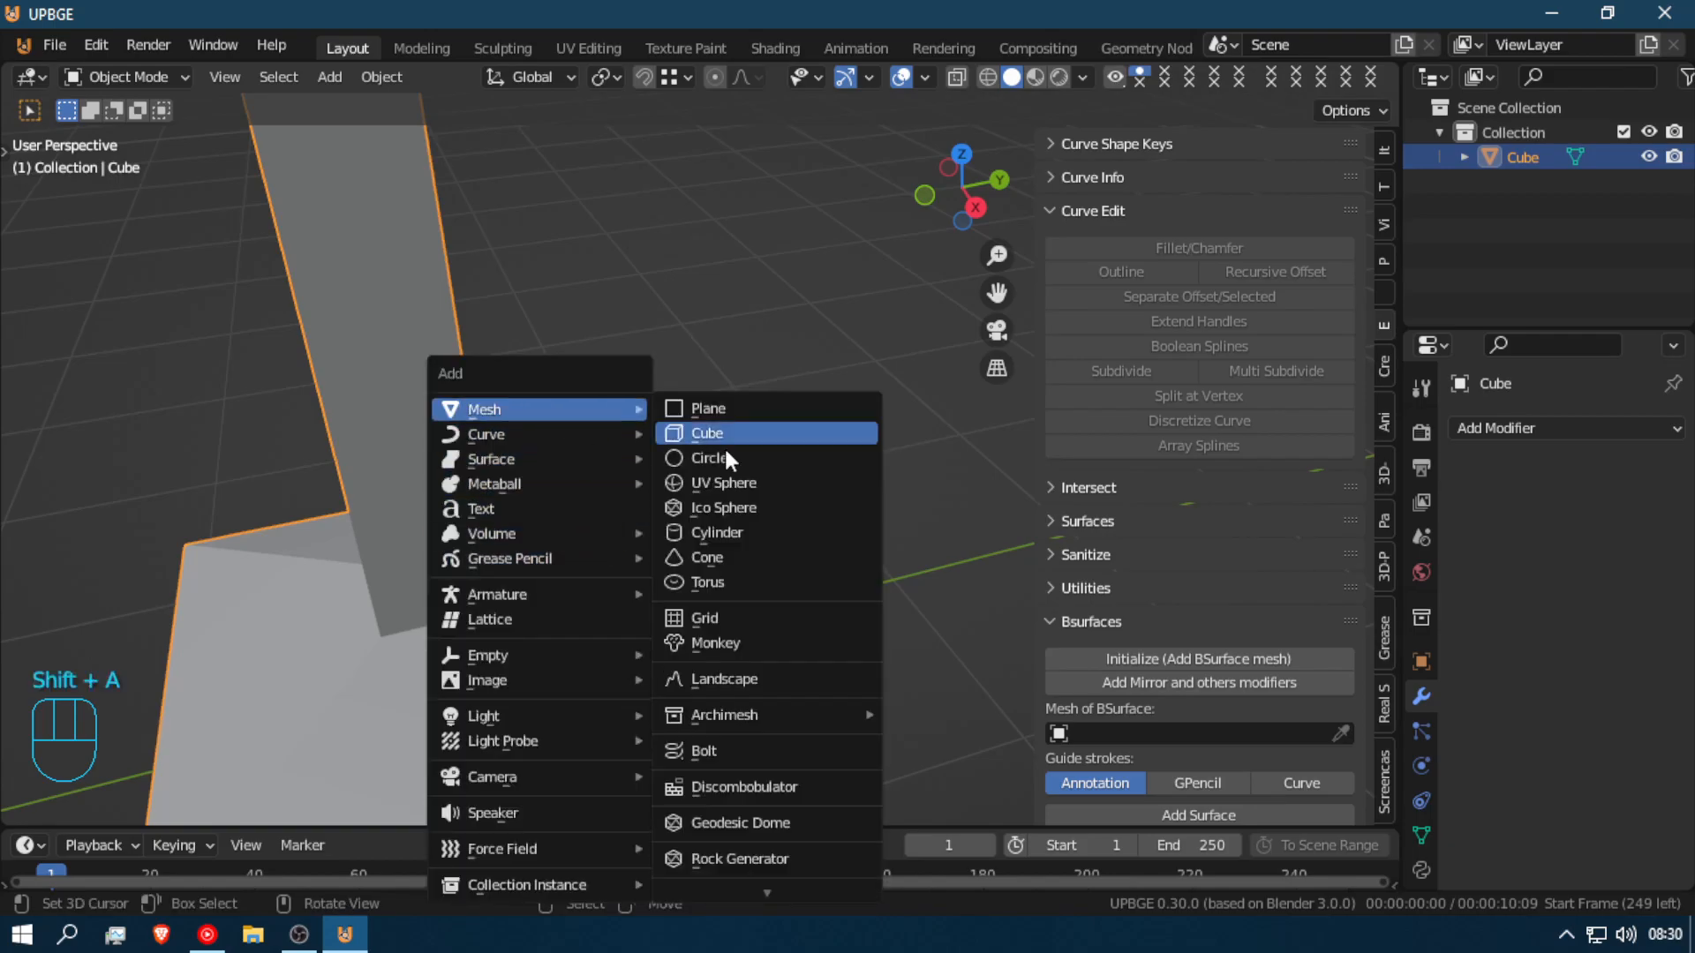
{"action": "left_click", "coordinate": [802, 526]}
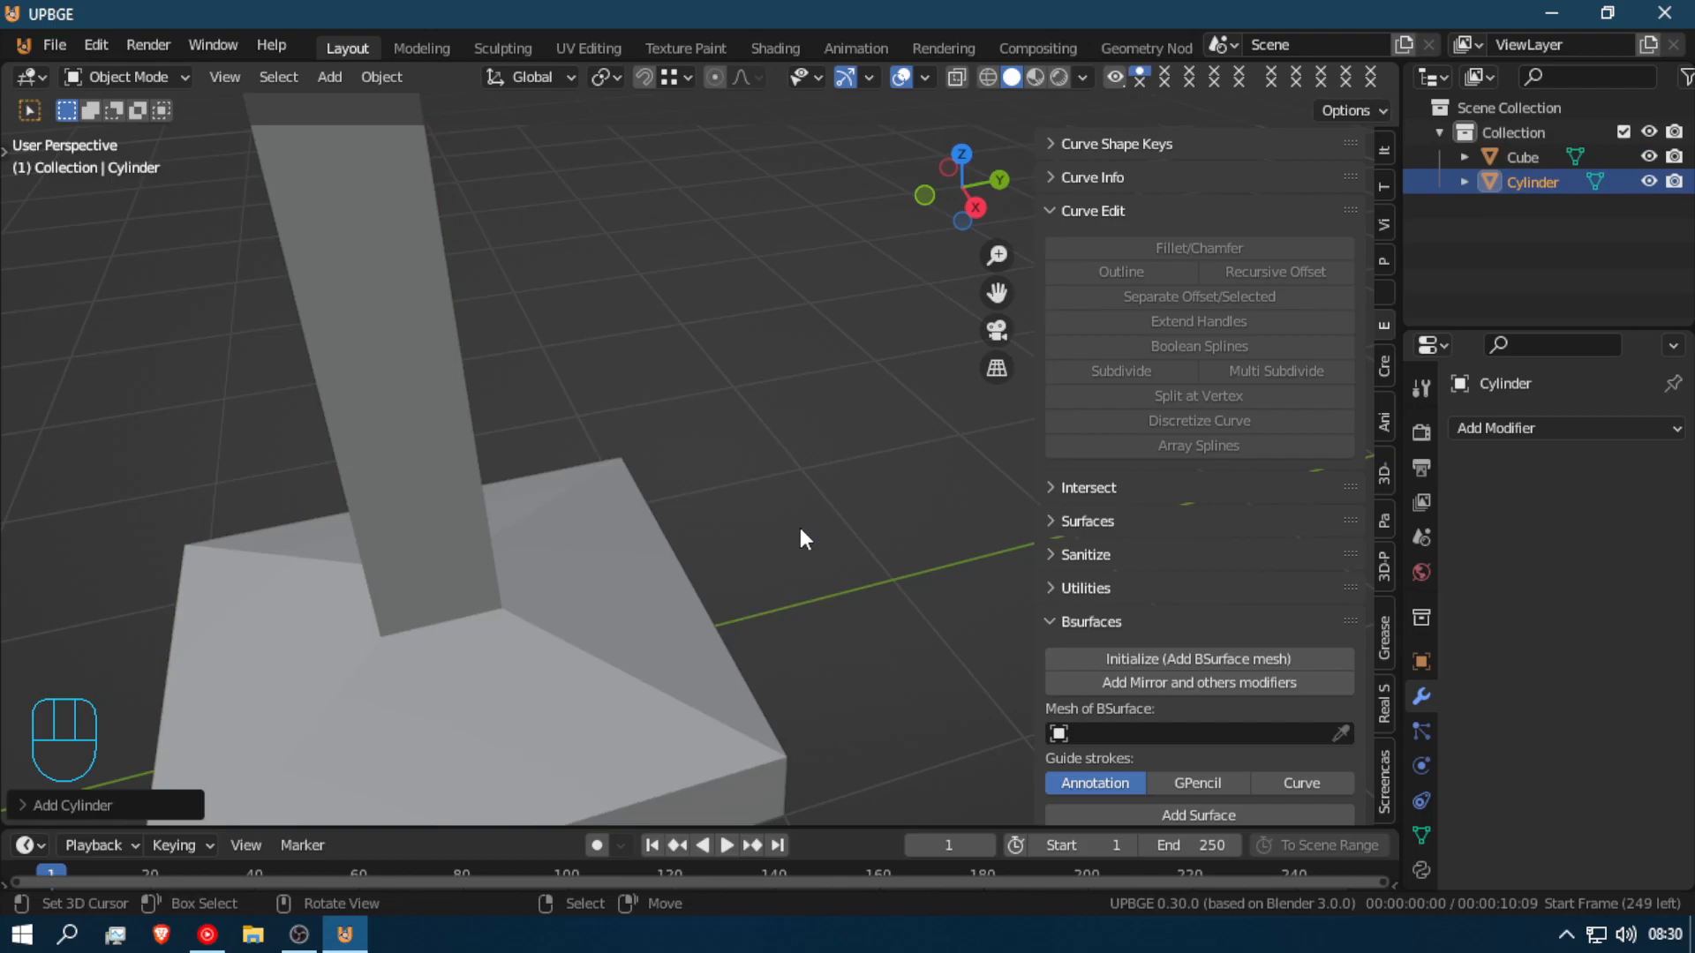
{"action": "scroll", "coordinate": [795, 543], "scroll_direction": "down", "scroll_amount": 5}
{"action": "scroll", "coordinate": [787, 543], "scroll_direction": "down", "scroll_amount": 3}
{"action": "scroll", "coordinate": [406, 530], "scroll_direction": "up", "scroll_amount": 5}
{"action": "middle_click_drag", "start_coordinate": [401, 544], "coordinate": [1063, 441], "text": "shift"}
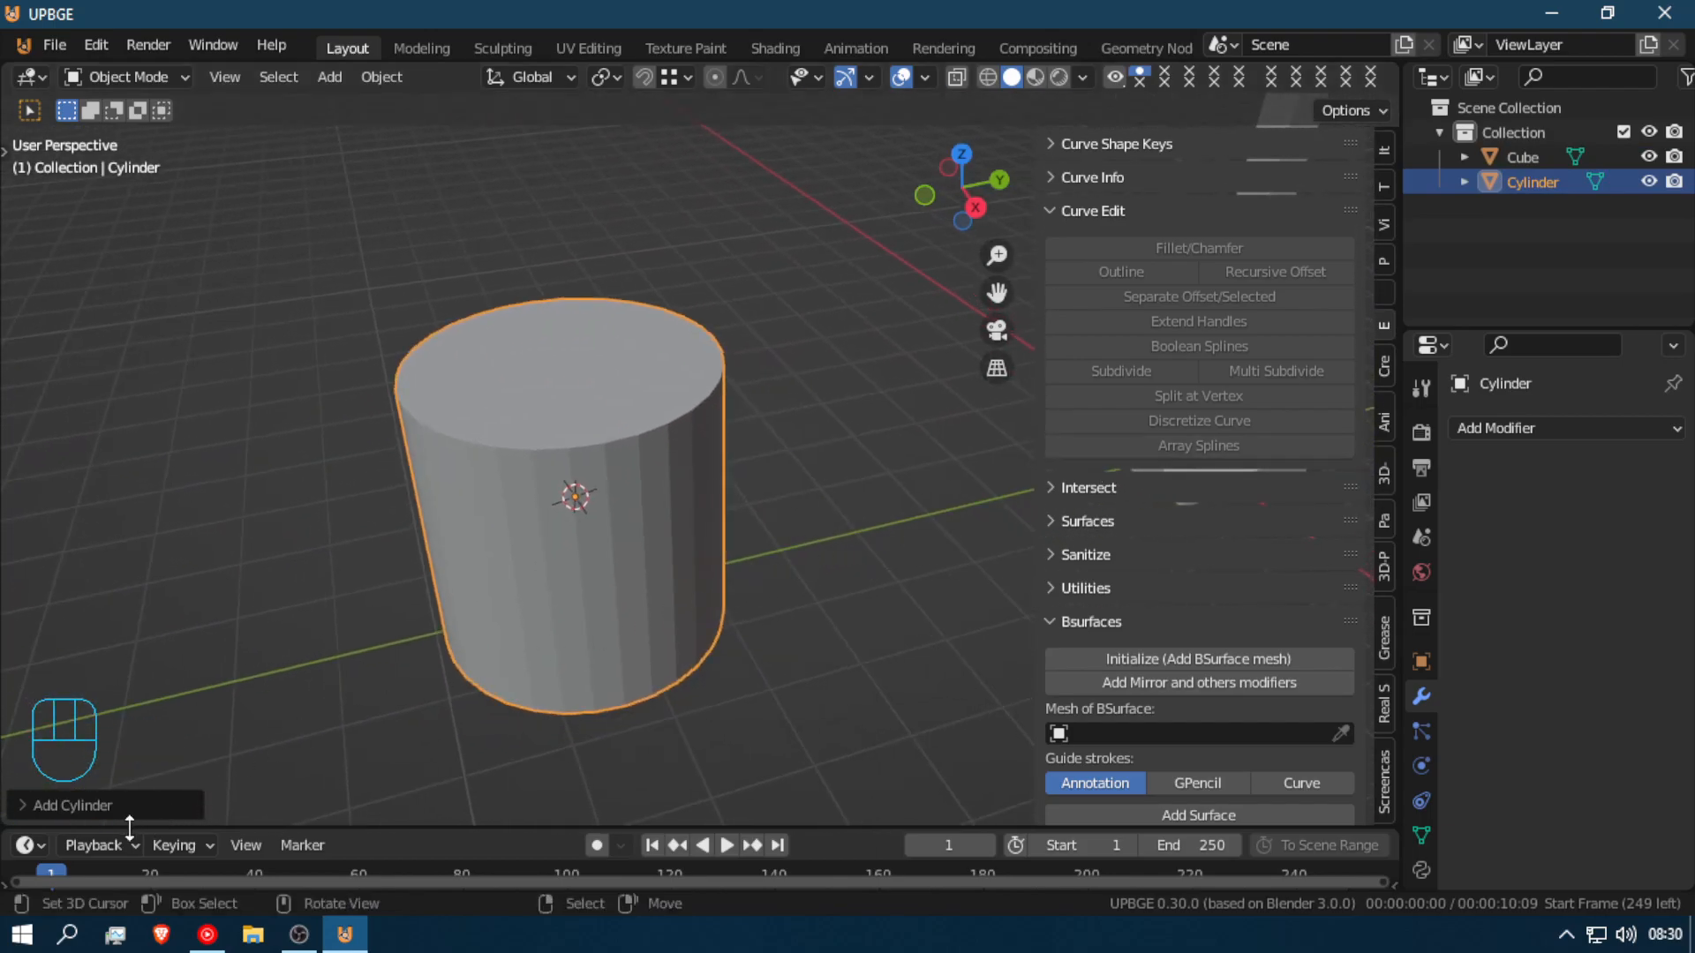
Step: Set the new cylinder's vertex count to 6 to make it hexagonal
{"action": "left_click", "coordinate": [12, 805]}
{"action": "left_click_drag", "start_coordinate": [245, 507], "coordinate": [204, 507]}
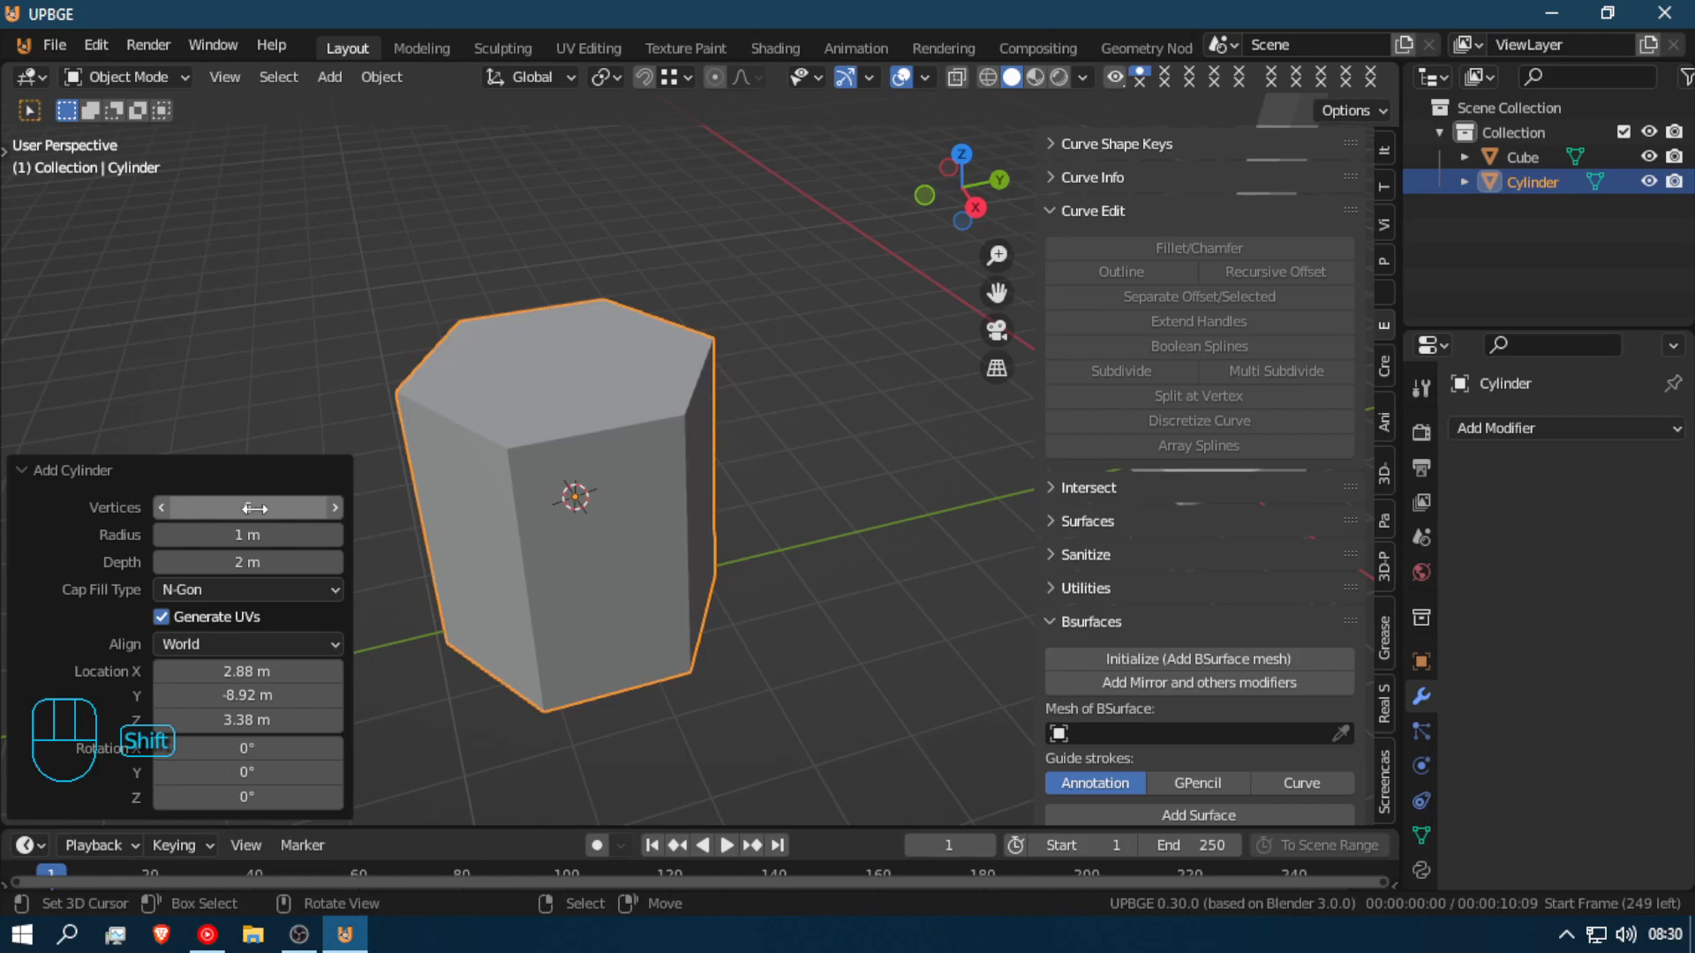
{"action": "left_click", "coordinate": [161, 507]}
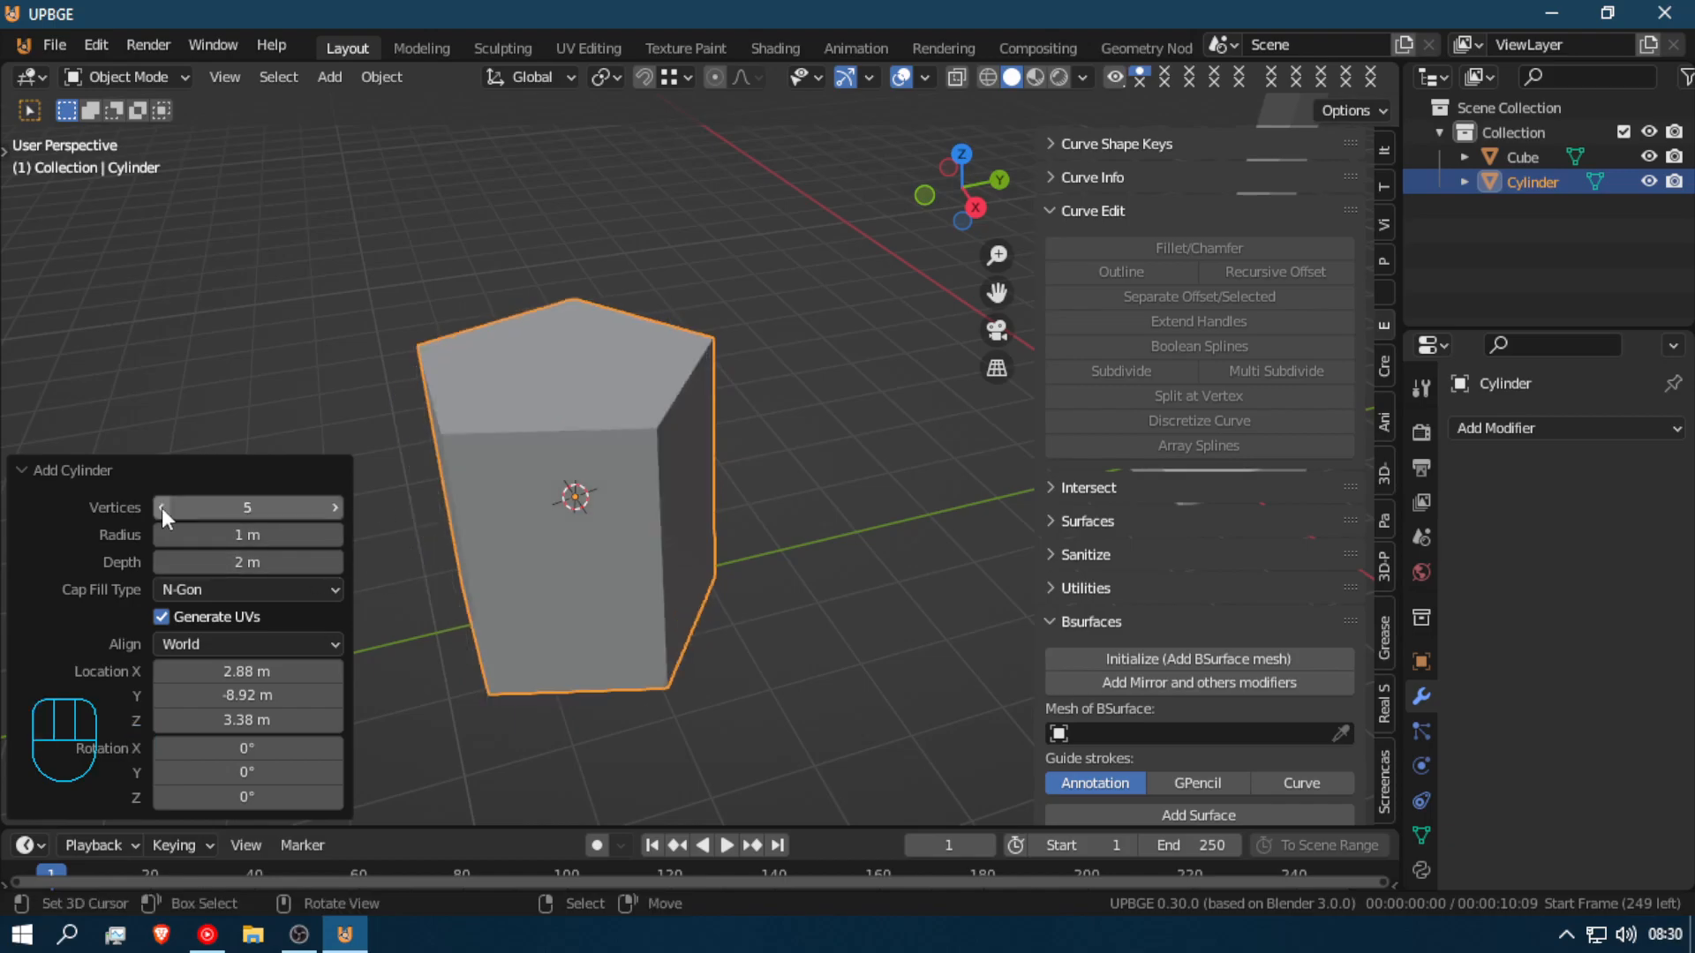
{"action": "left_click", "coordinate": [334, 512]}
{"action": "left_click", "coordinate": [335, 512]}
{"action": "left_click", "coordinate": [335, 510]}
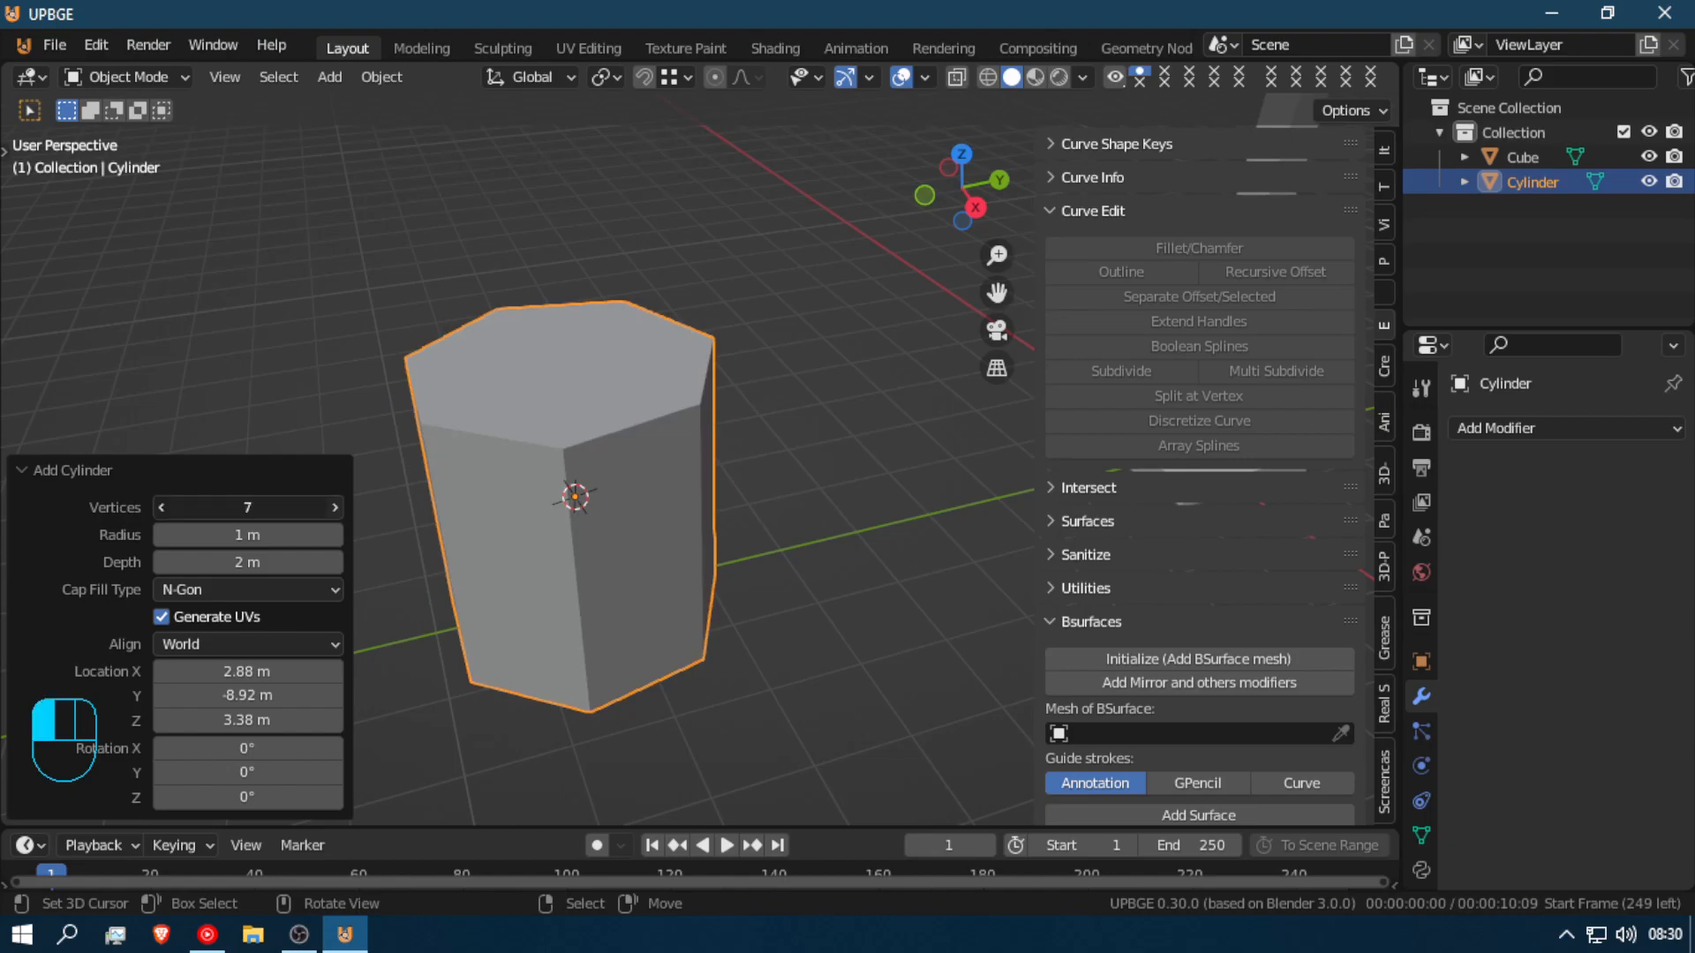
{"action": "left_click", "coordinate": [334, 510]}
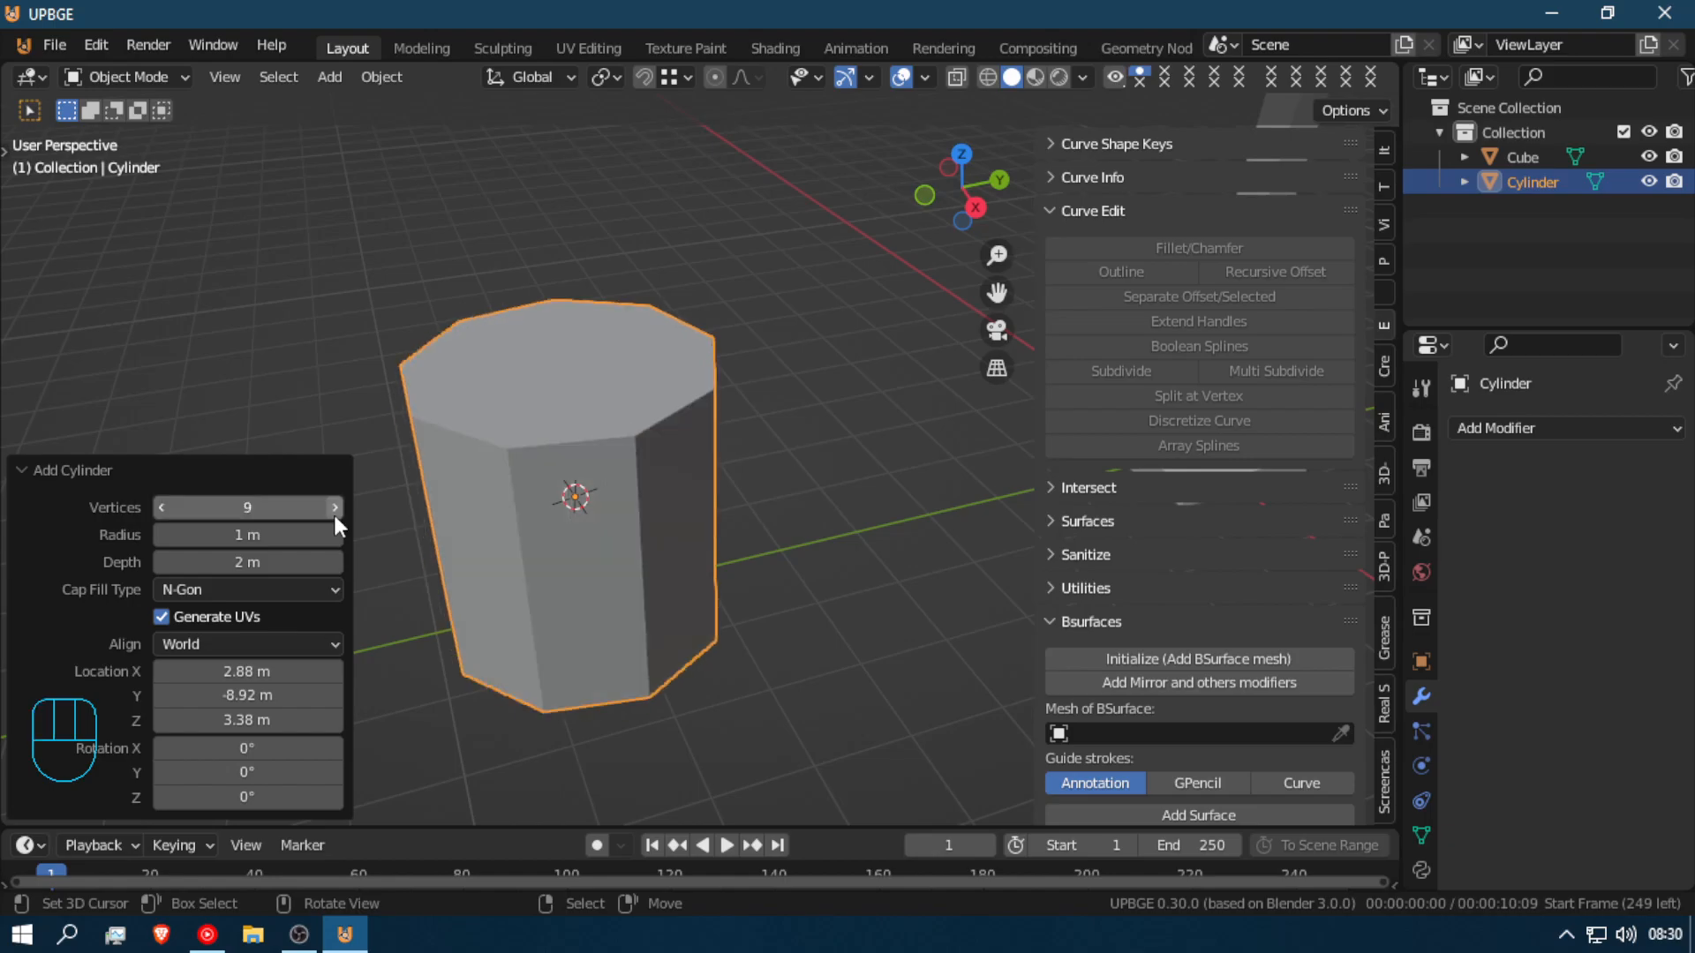
{"action": "middle_click_drag", "start_coordinate": [583, 463], "coordinate": [561, 505]}
{"action": "key", "text": "KP_7"}
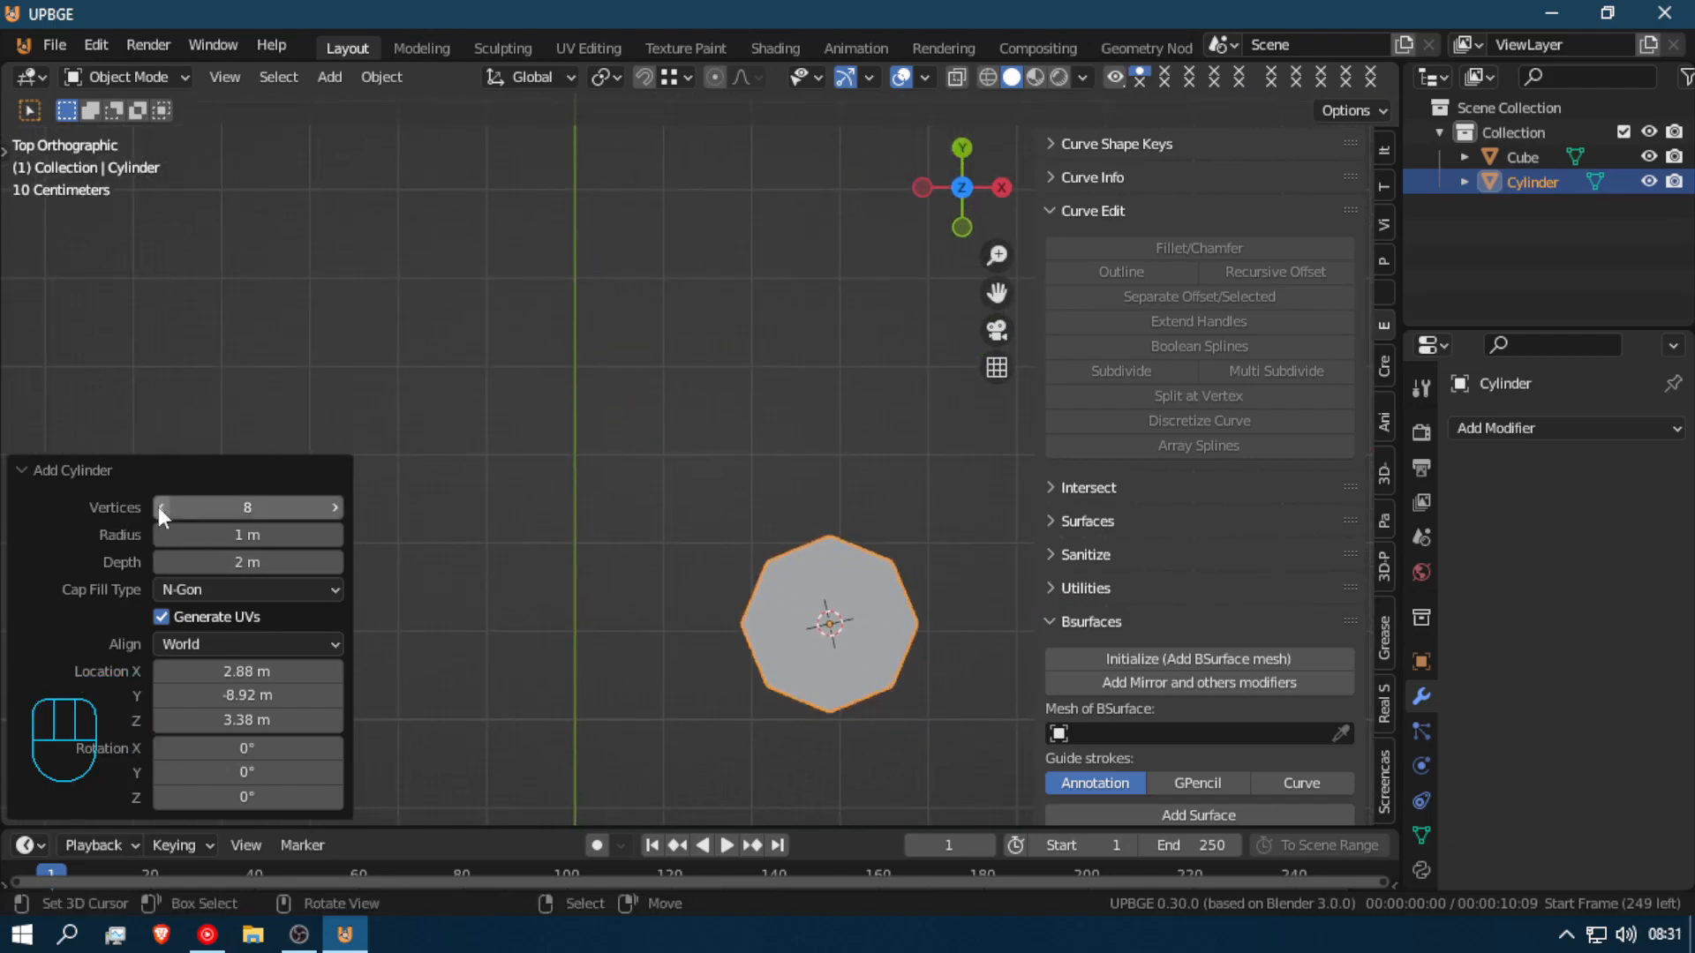
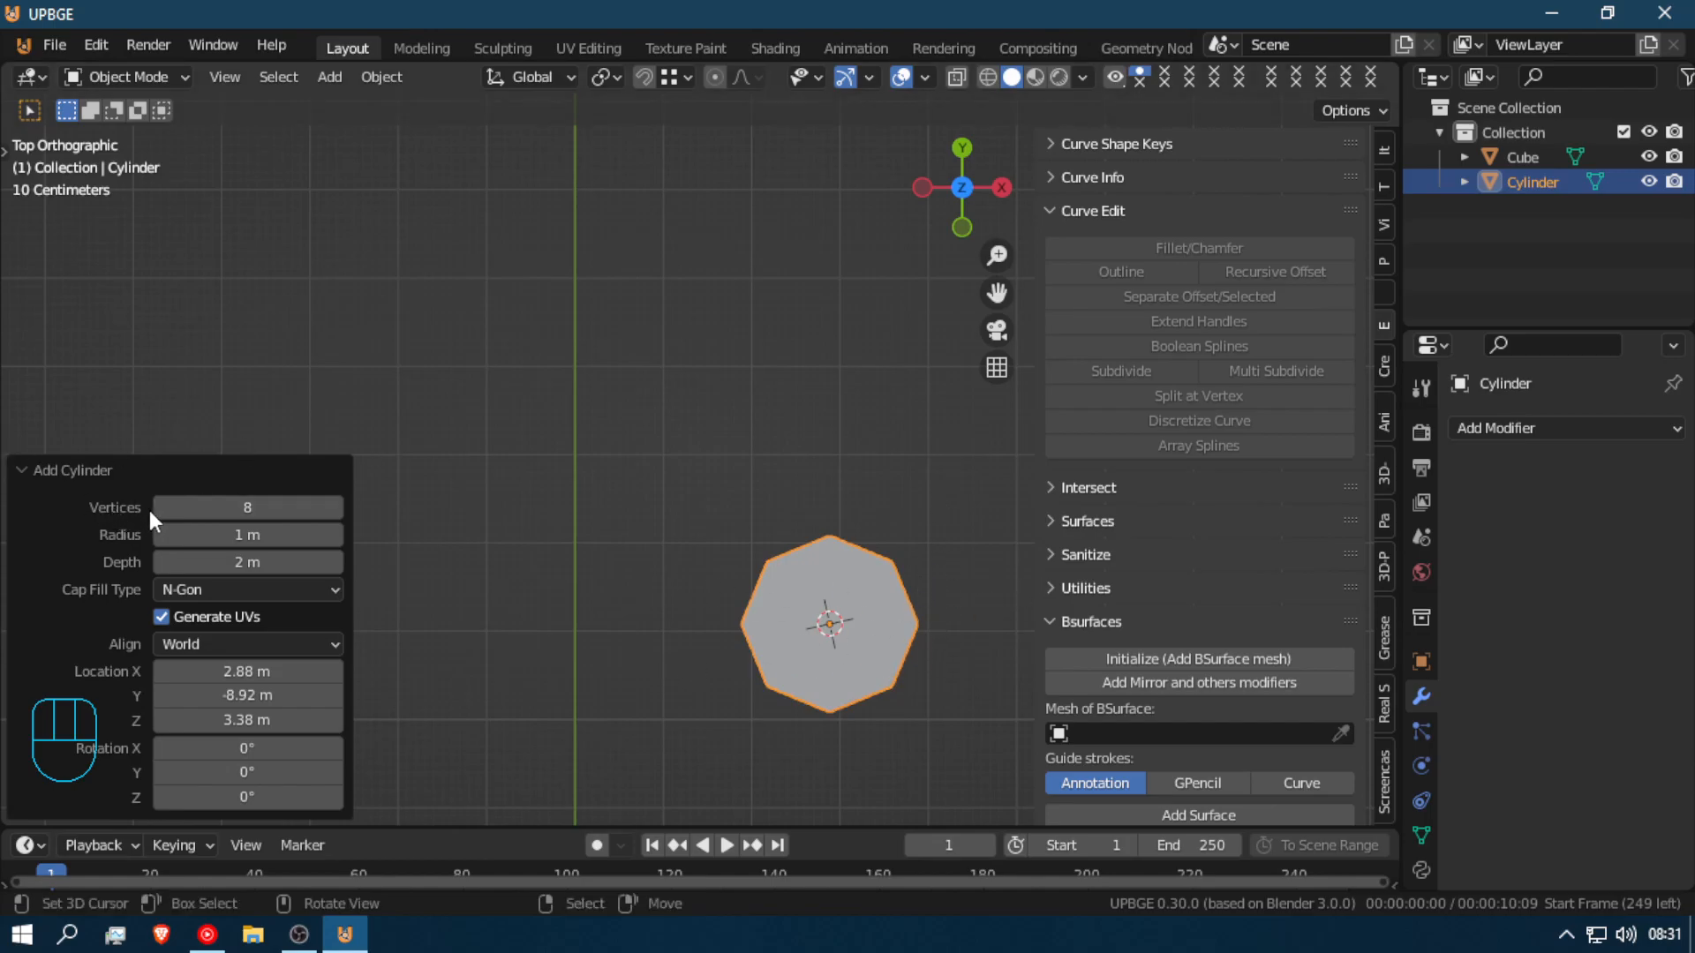
{"action": "left_click_drag", "start_coordinate": [155, 511], "coordinate": [132, 510]}
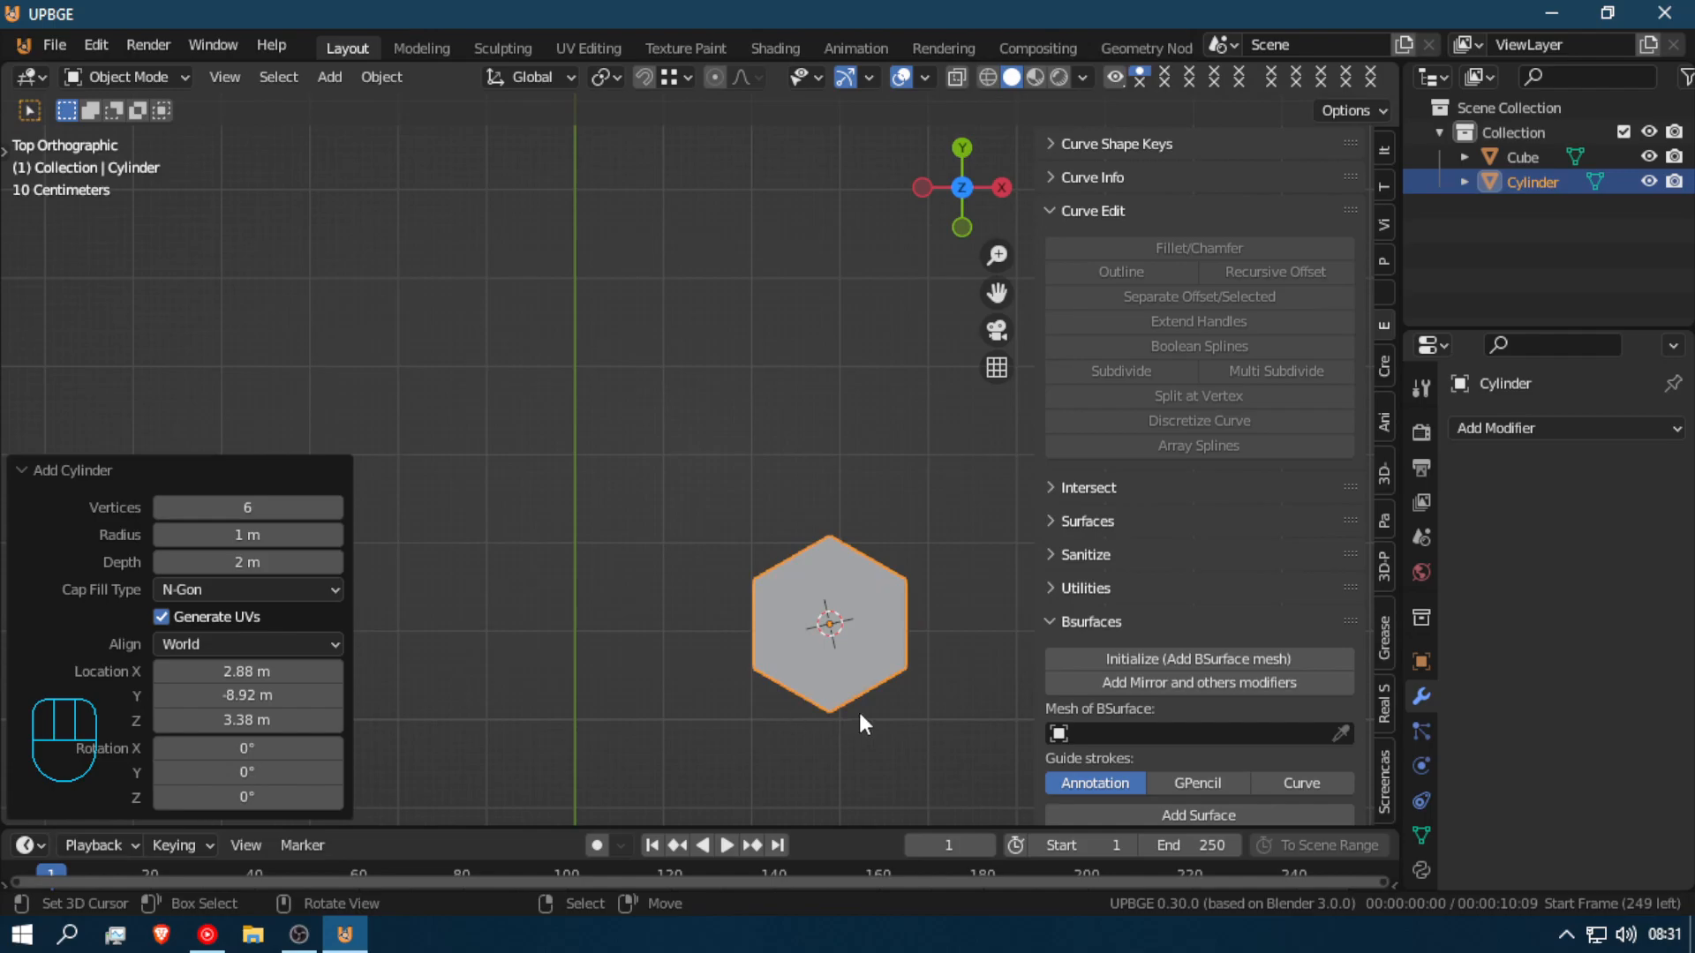
Step: Flatten the hexagonal cylinder by scaling it to about 0.195 along the Z axis
{"action": "middle_click_drag", "start_coordinate": [846, 676], "coordinate": [829, 453]}
{"action": "scroll", "coordinate": [851, 571], "scroll_direction": "down", "scroll_amount": 5}
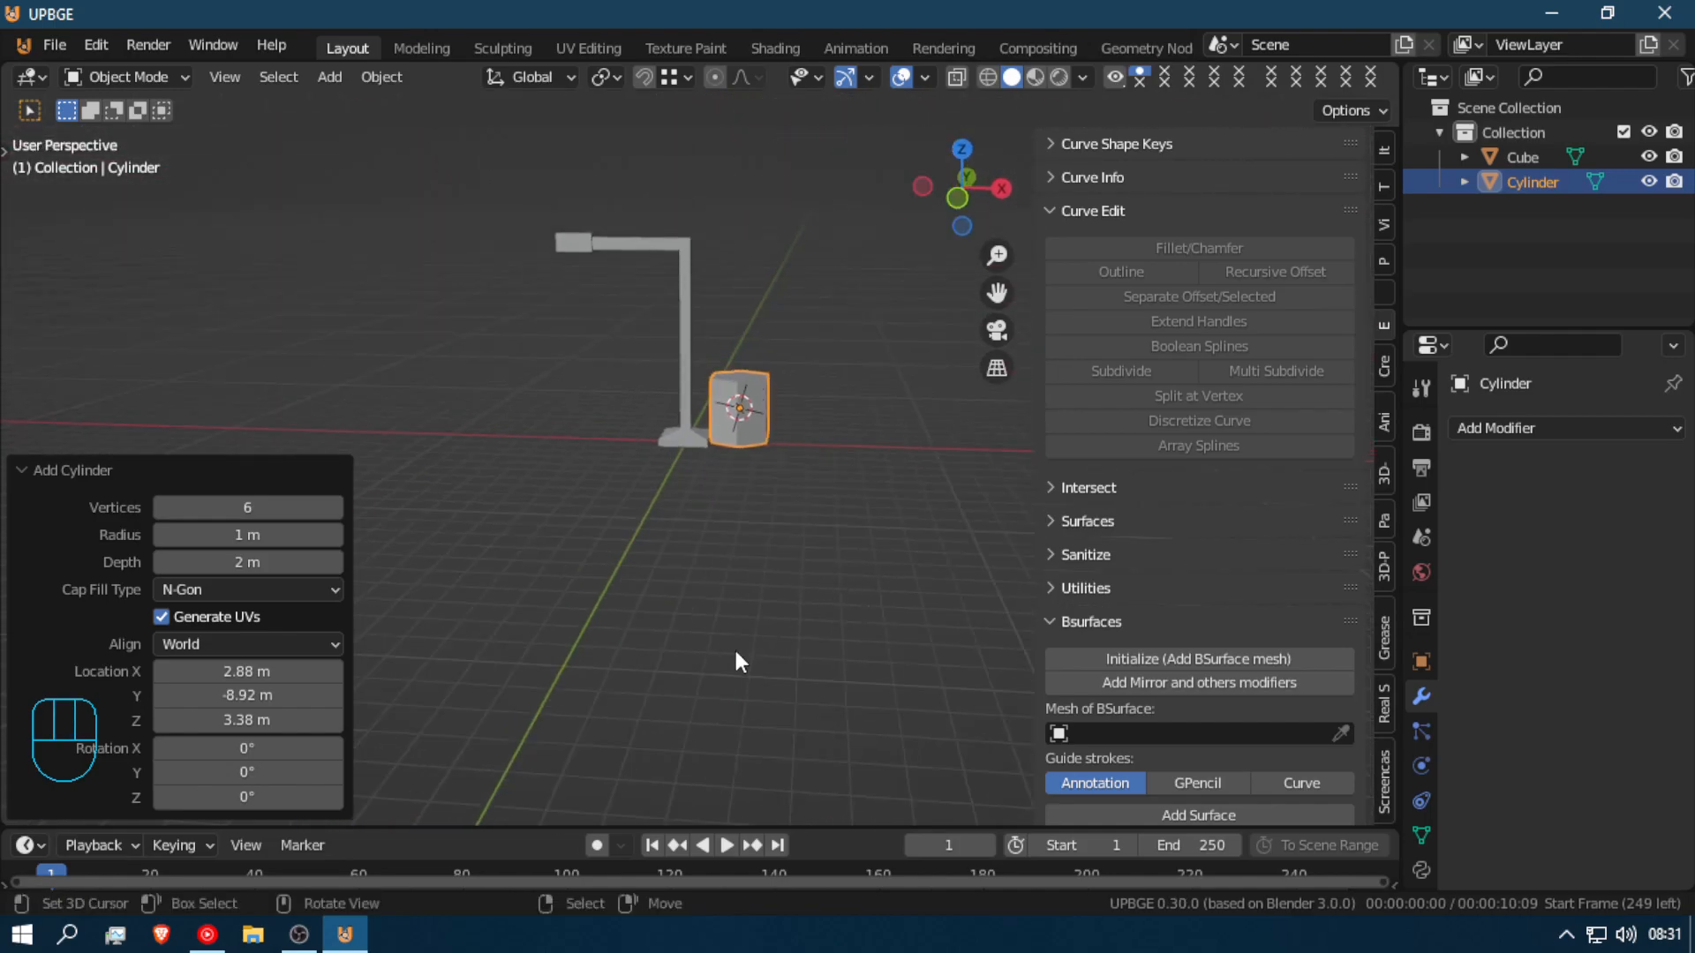
{"action": "scroll", "coordinate": [774, 692], "scroll_direction": "up", "scroll_amount": 3}
{"action": "middle_click_drag", "start_coordinate": [770, 708], "coordinate": [612, 634]}
{"action": "middle_click_drag", "start_coordinate": [430, 294], "coordinate": [793, 399]}
{"action": "key", "text": "s"}
{"action": "key", "text": "z"}
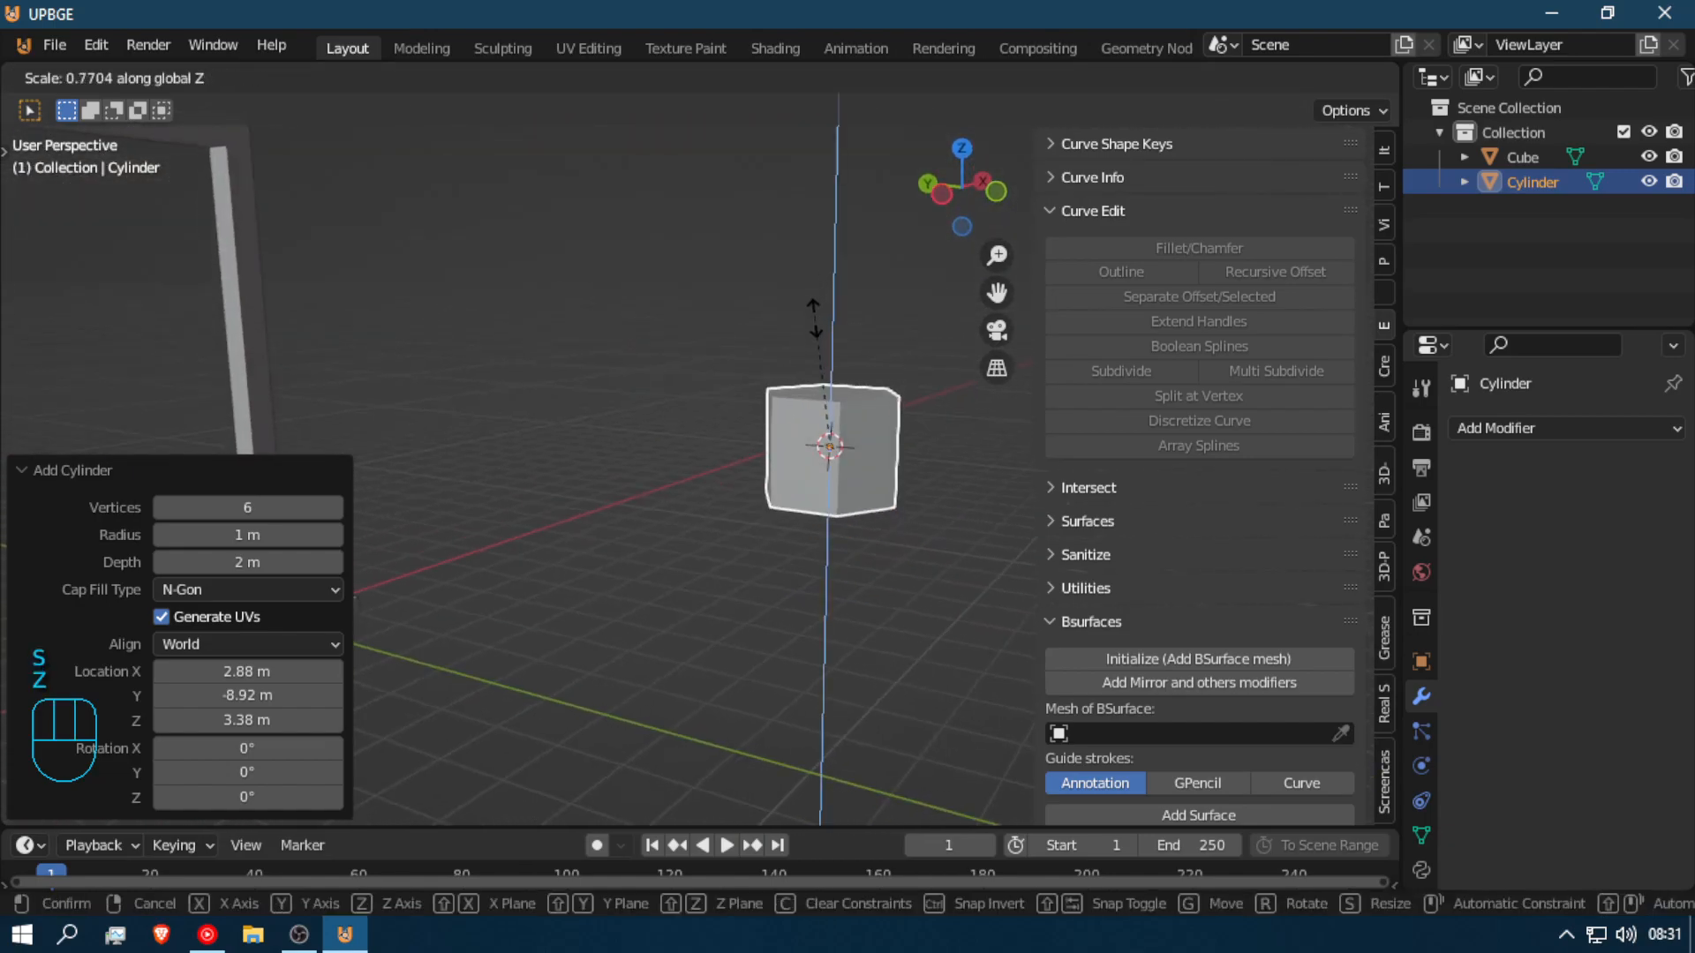
{"action": "left_click", "coordinate": [837, 415]}
{"action": "middle_click_drag", "start_coordinate": [837, 415], "coordinate": [508, 326]}
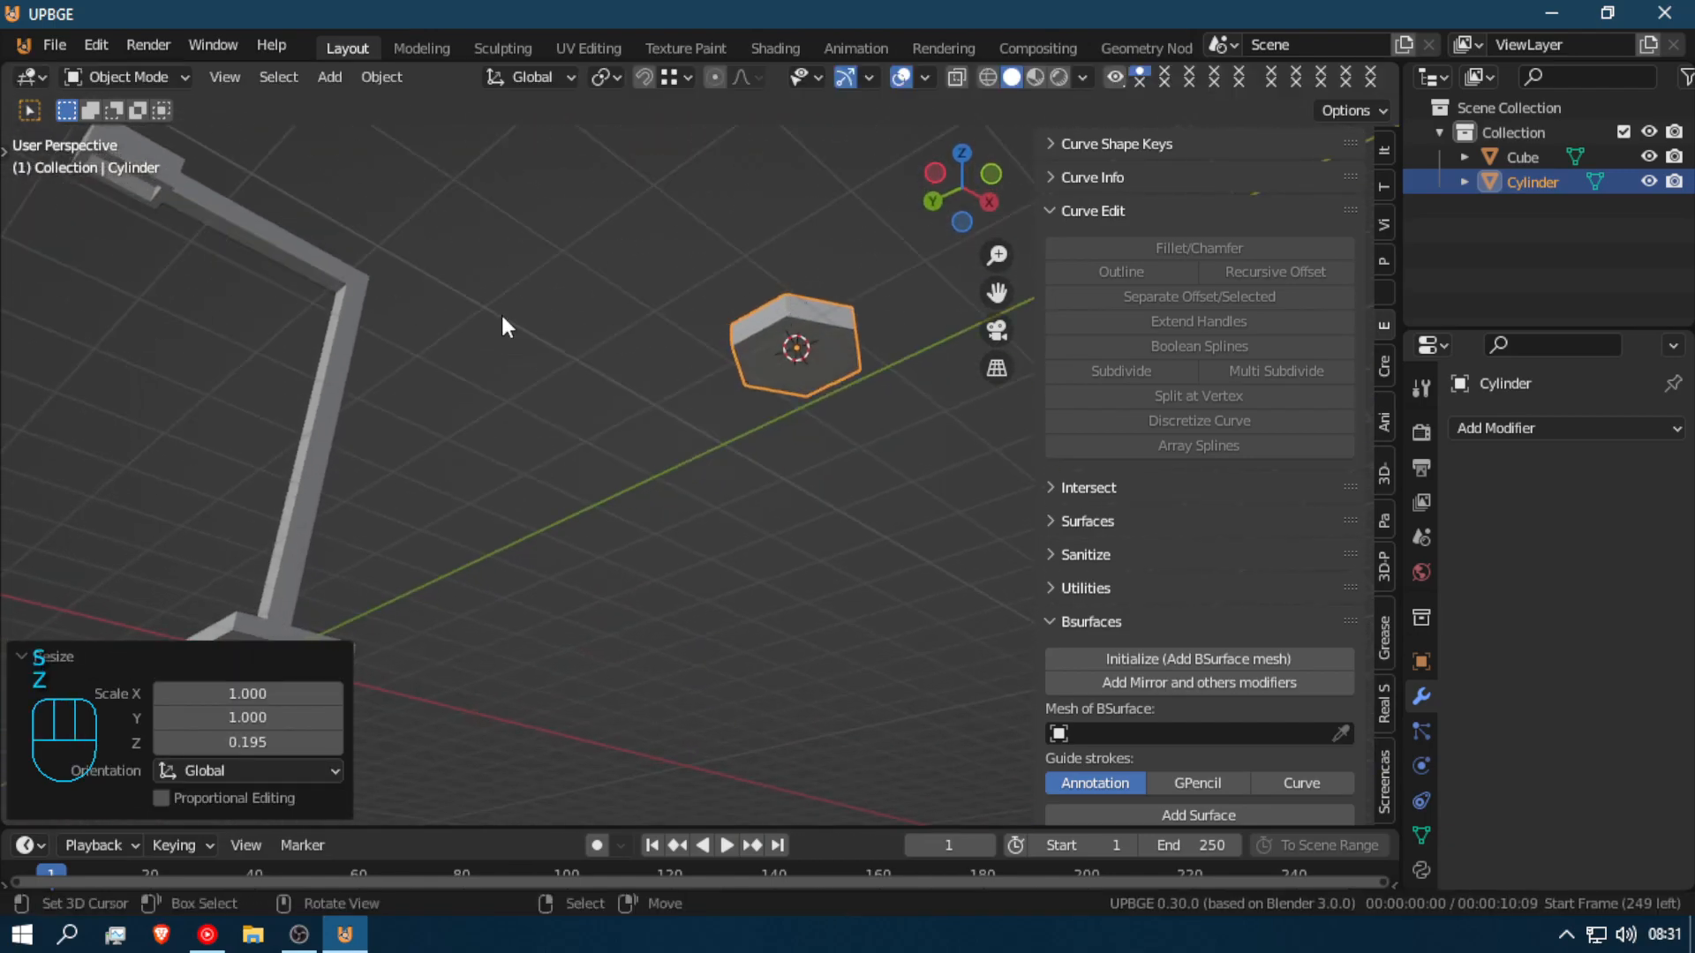
Step: Apply the scale of the flattened hexagonal cylinder
{"action": "left_click", "coordinate": [781, 343]}
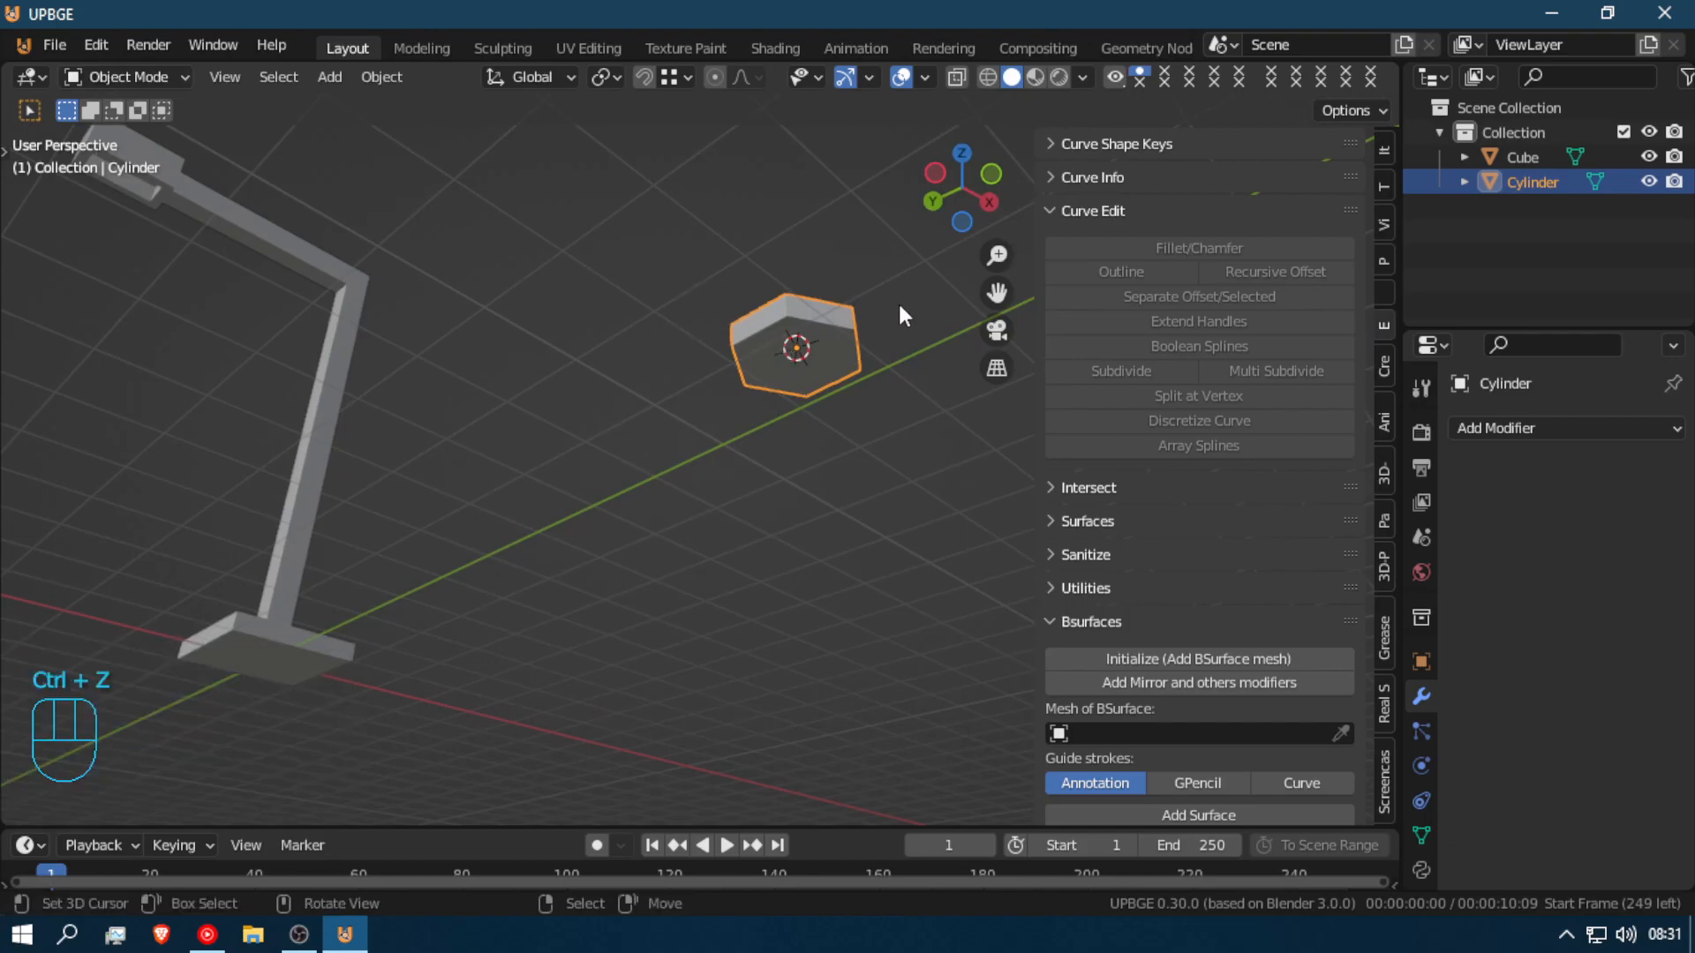
{"action": "key", "text": "ctrl+a"}
{"action": "left_click", "coordinate": [795, 352]}
{"action": "middle_click_drag", "start_coordinate": [701, 357], "coordinate": [807, 406]}
Step: Enlarge the hexagonal cylinder to about 4.72 times its size and clear its scale again
{"action": "key", "text": "alt+s"}
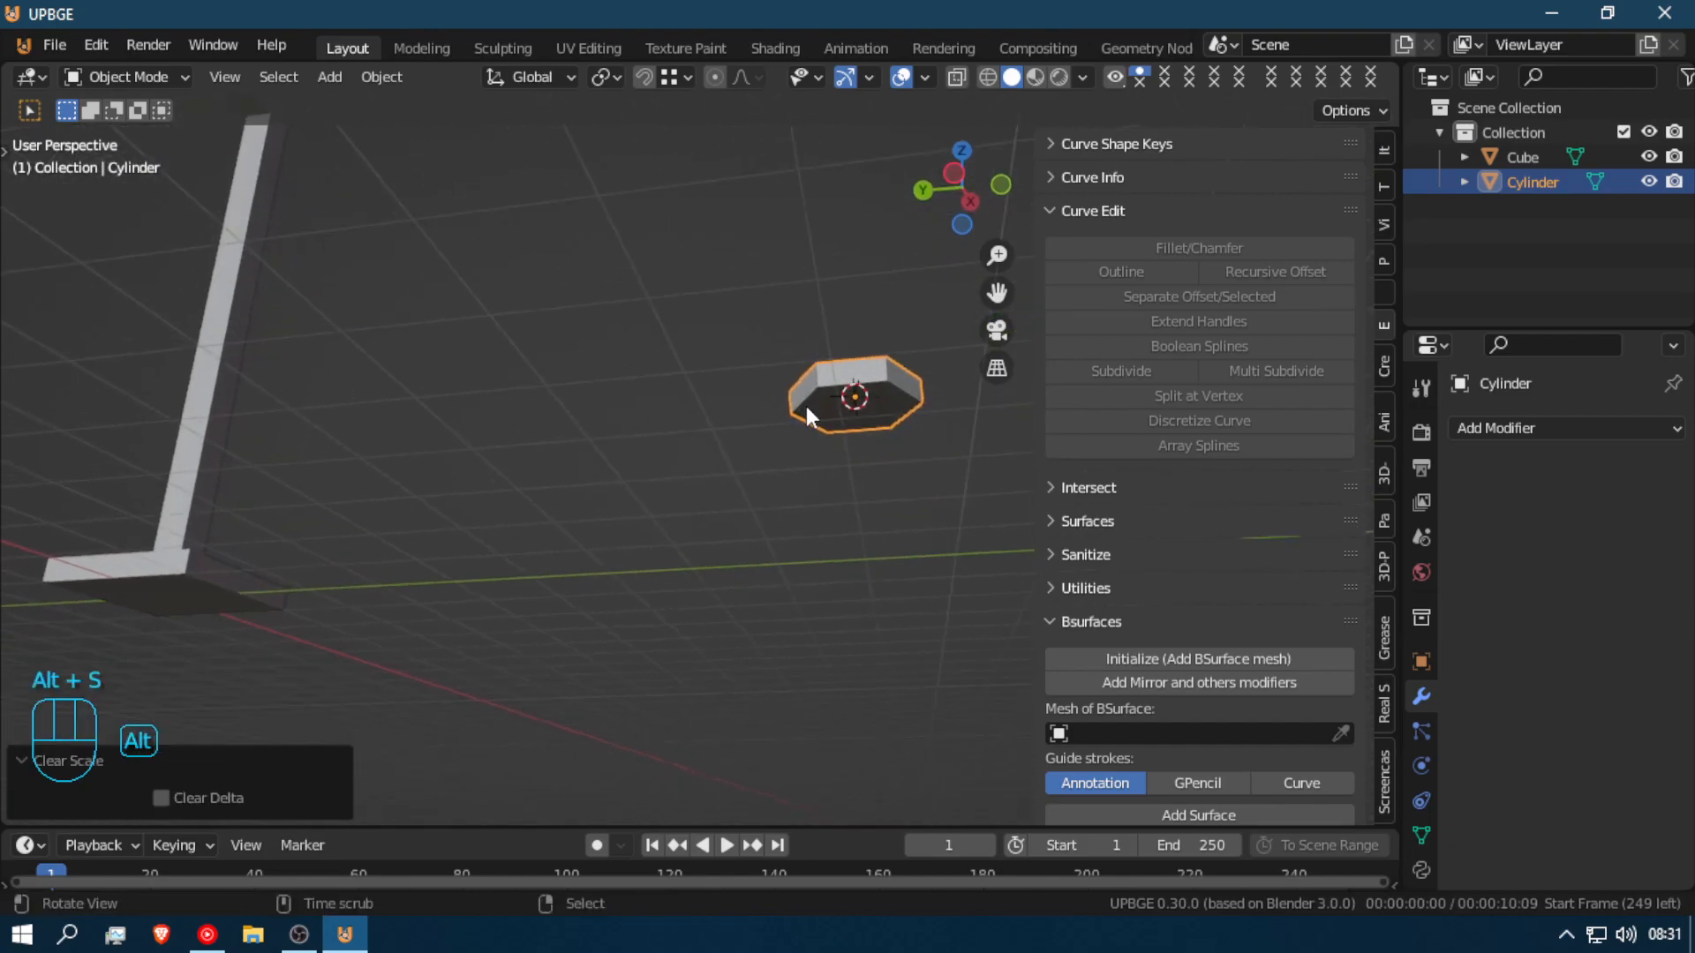
{"action": "key", "text": "s"}
{"action": "left_click", "coordinate": [980, 574]}
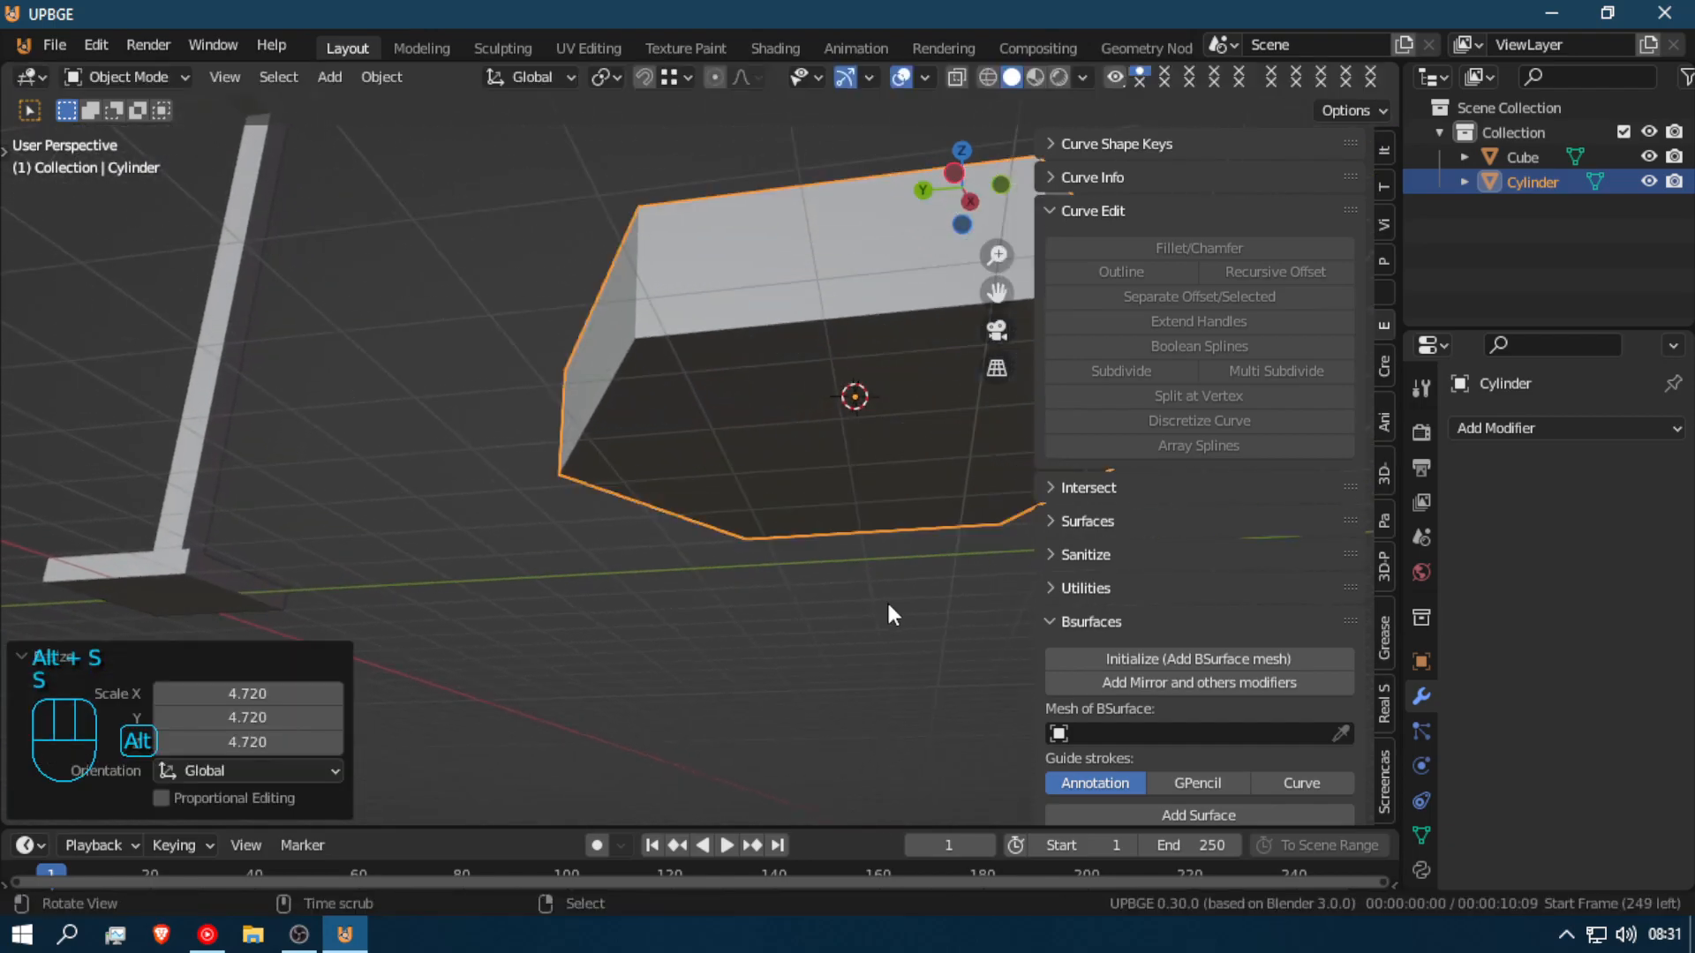
{"action": "key", "text": "alt+s"}
Step: In Edit Mode, inset the hexagon's underside face by about 0.553 m and extrude it about 0.268 m downward as a bolt shaft
{"action": "key", "text": "Tab"}
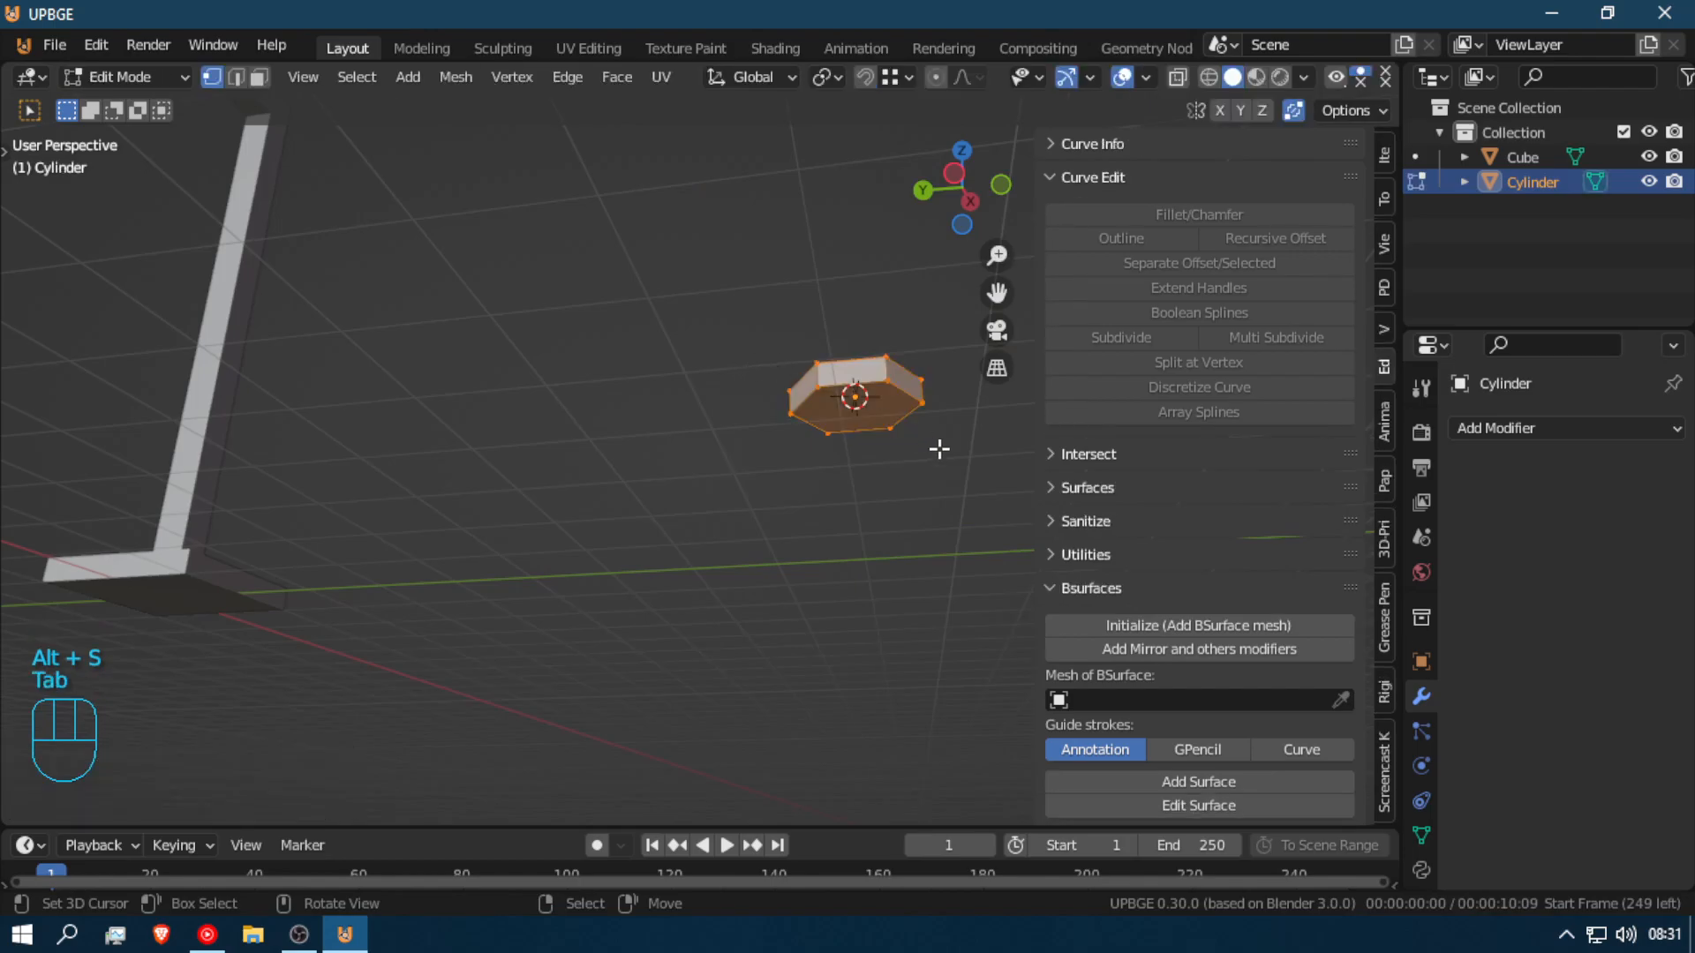
{"action": "left_click", "coordinate": [258, 77]}
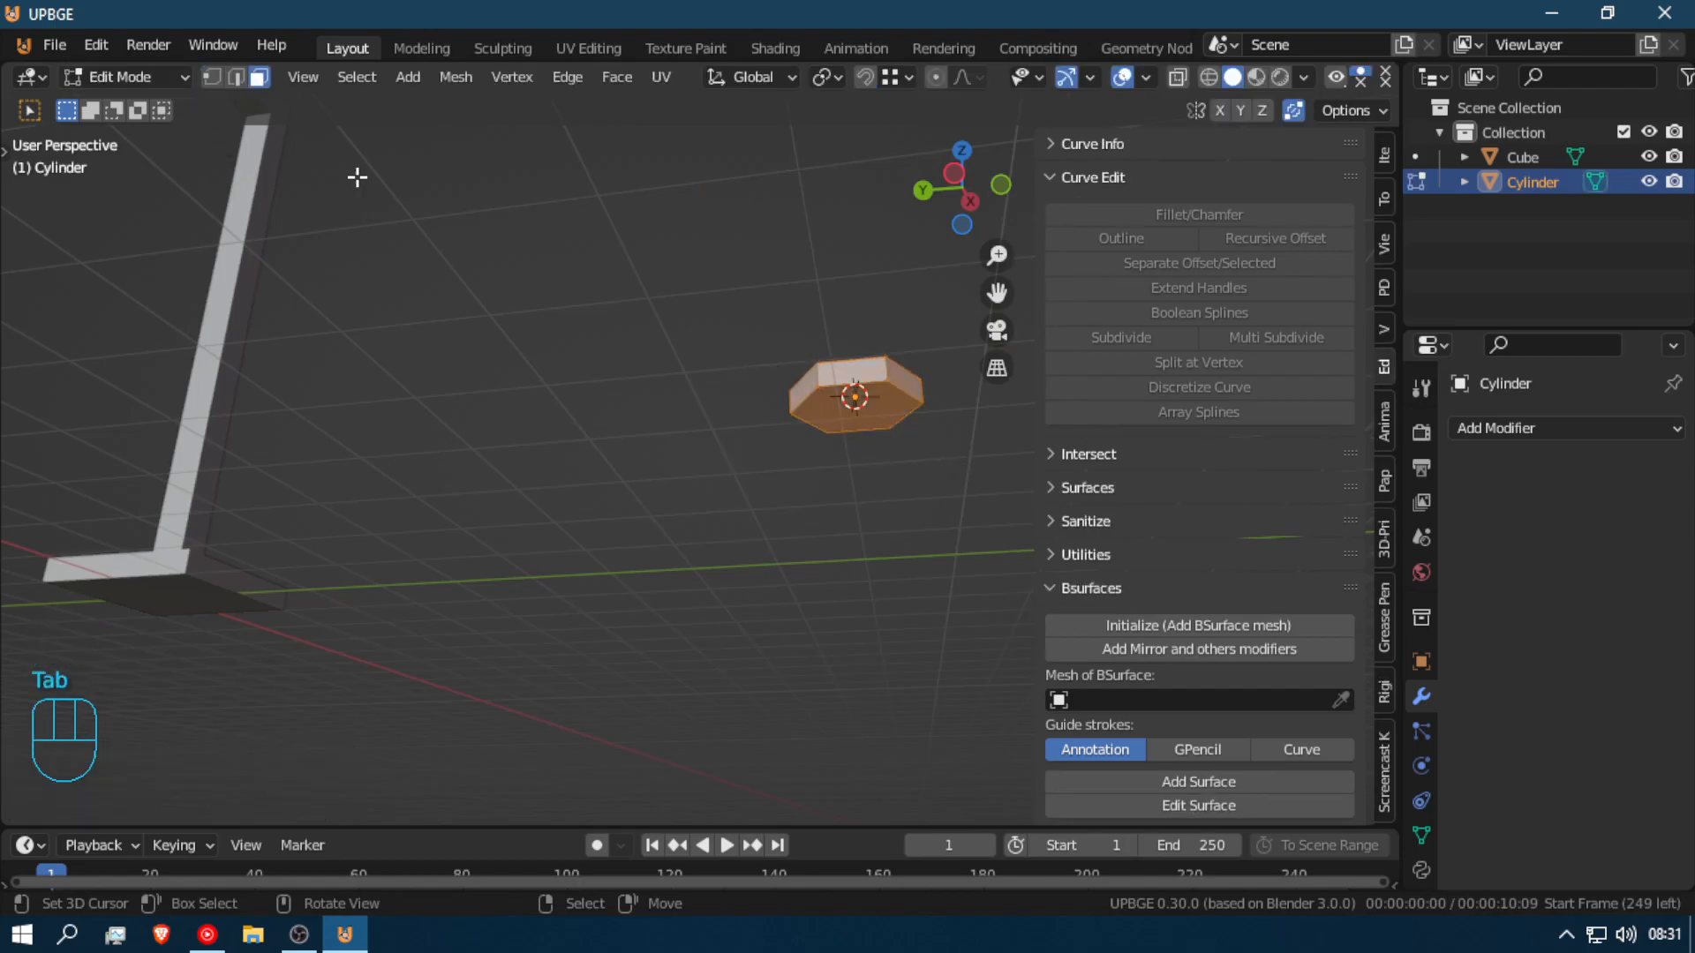
{"action": "left_click", "coordinate": [844, 427]}
{"action": "key", "text": "i"}
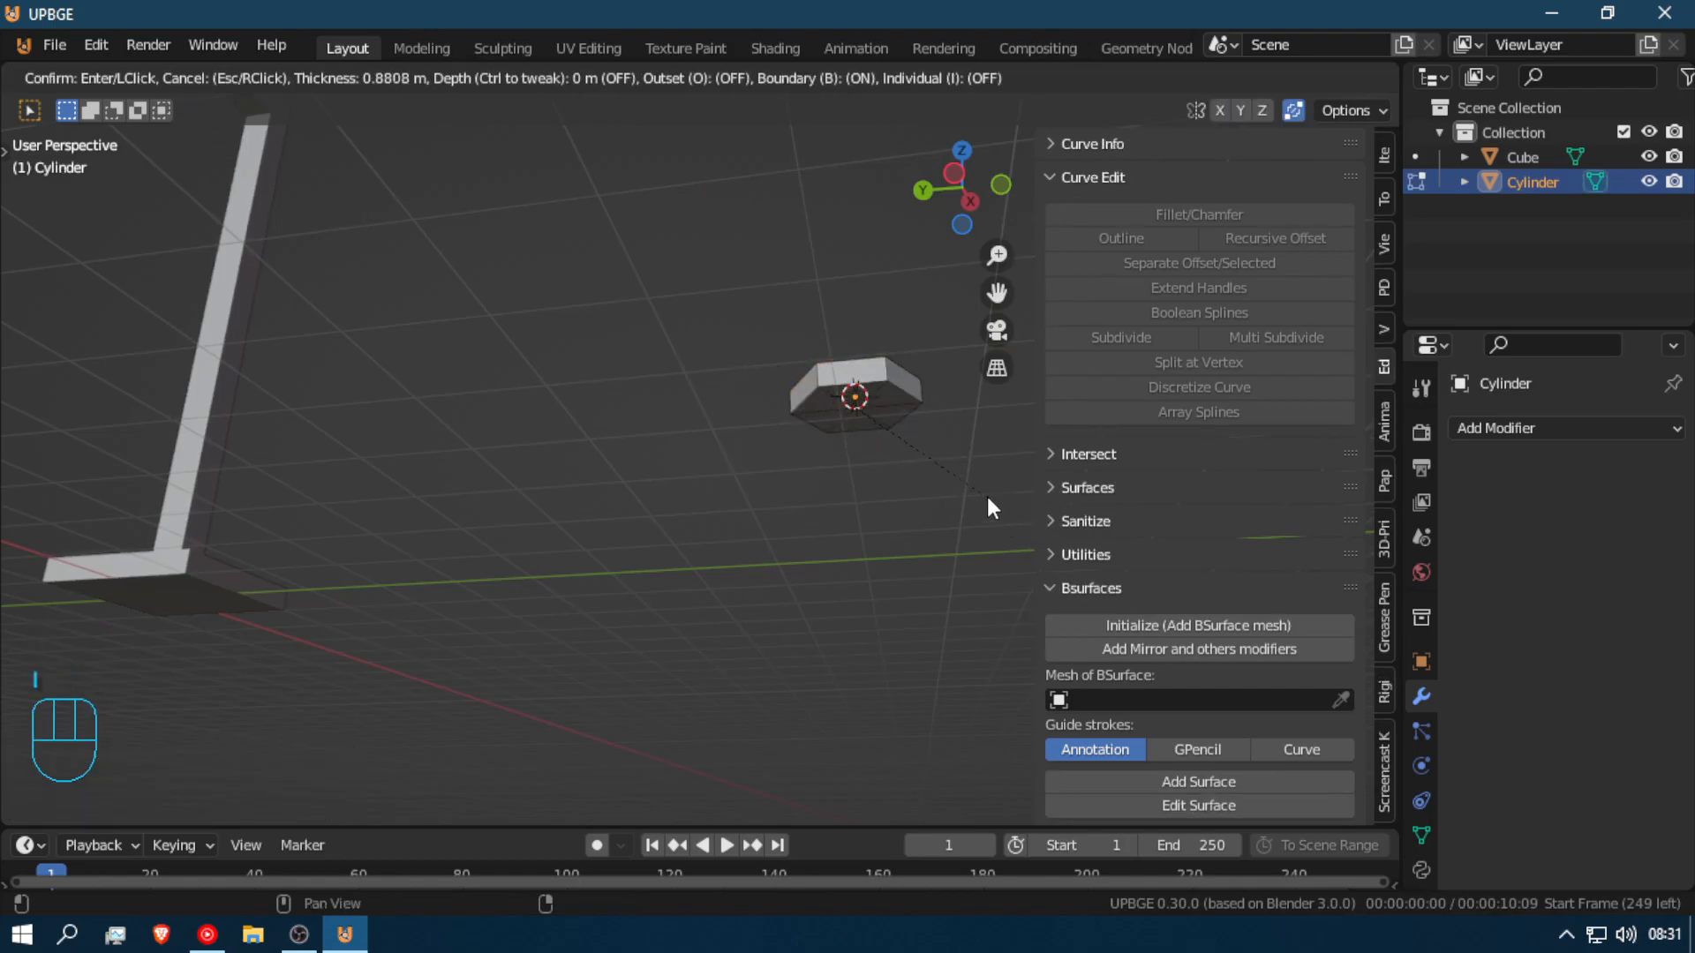
{"action": "left_click", "coordinate": [1006, 514]}
{"action": "key", "text": "e"}
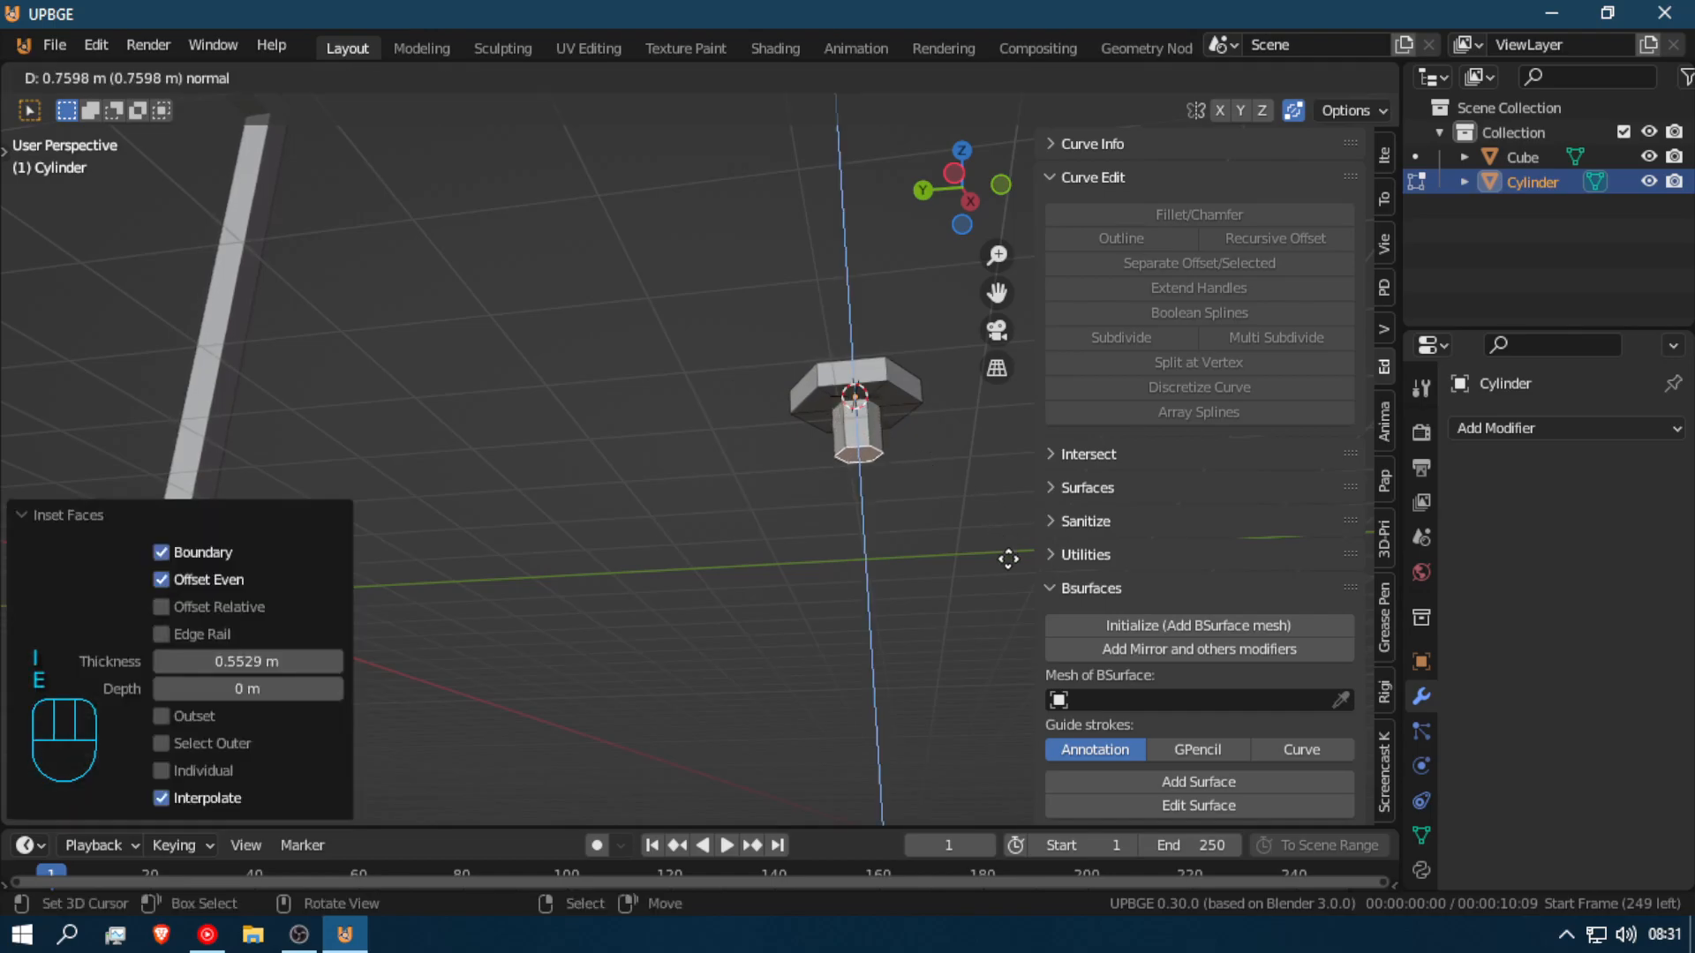
{"action": "left_click", "coordinate": [1003, 530]}
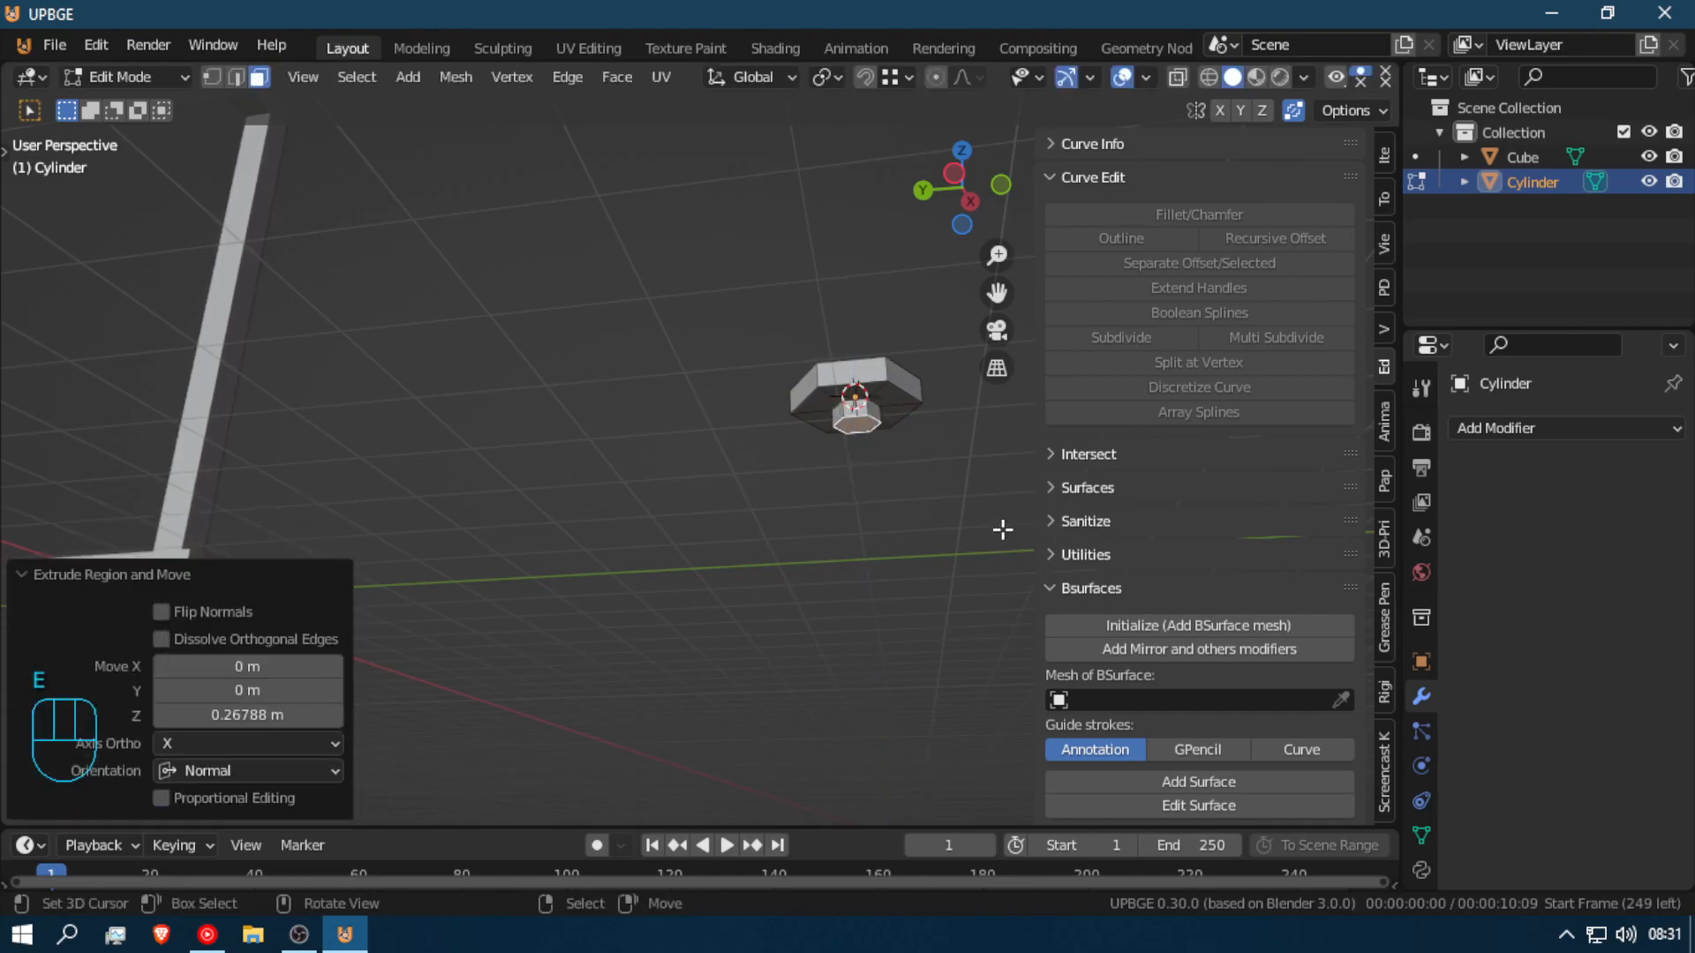
Step: Rotate the shaft's end face about -42.4° around Z, extrude it further and rotate it about -52.3° around Z
{"action": "key", "text": "r"}
{"action": "key", "text": "z"}
{"action": "left_click", "coordinate": [979, 410]}
{"action": "key", "text": "e"}
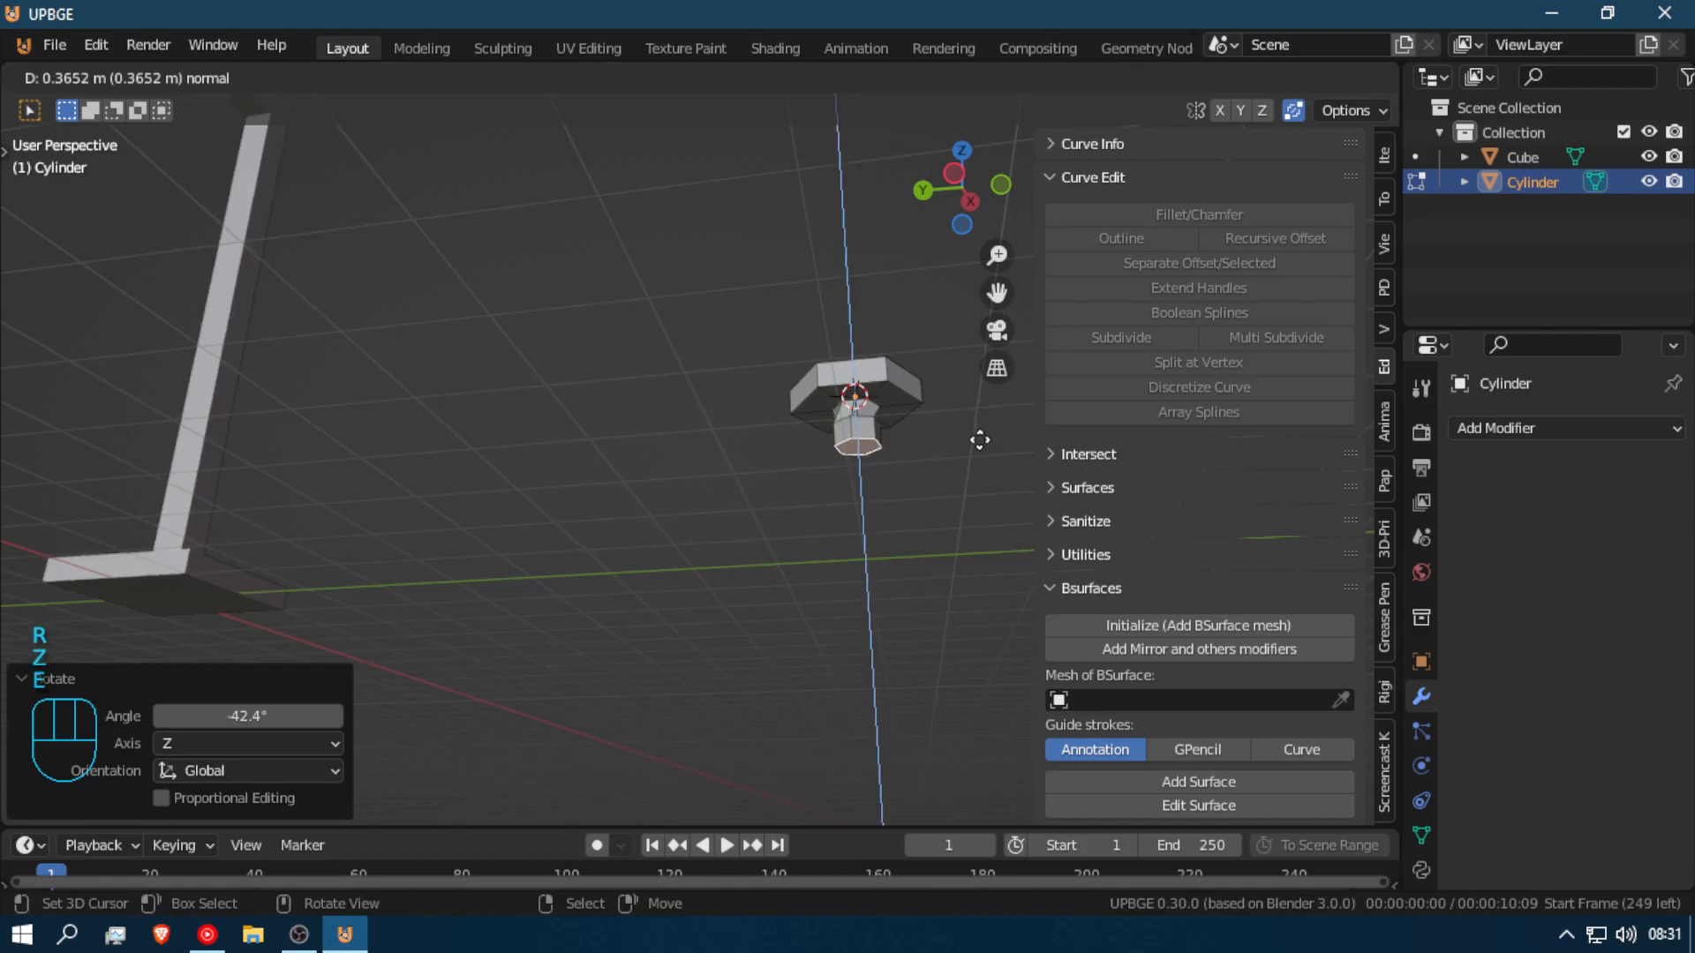
{"action": "left_click", "coordinate": [980, 431]}
{"action": "key", "text": "r"}
{"action": "key", "text": "z"}
{"action": "left_click", "coordinate": [891, 417]}
Step: Extrude the shaft's end face about 0.141 m and rotate it about -56° around Z
{"action": "key", "text": "e"}
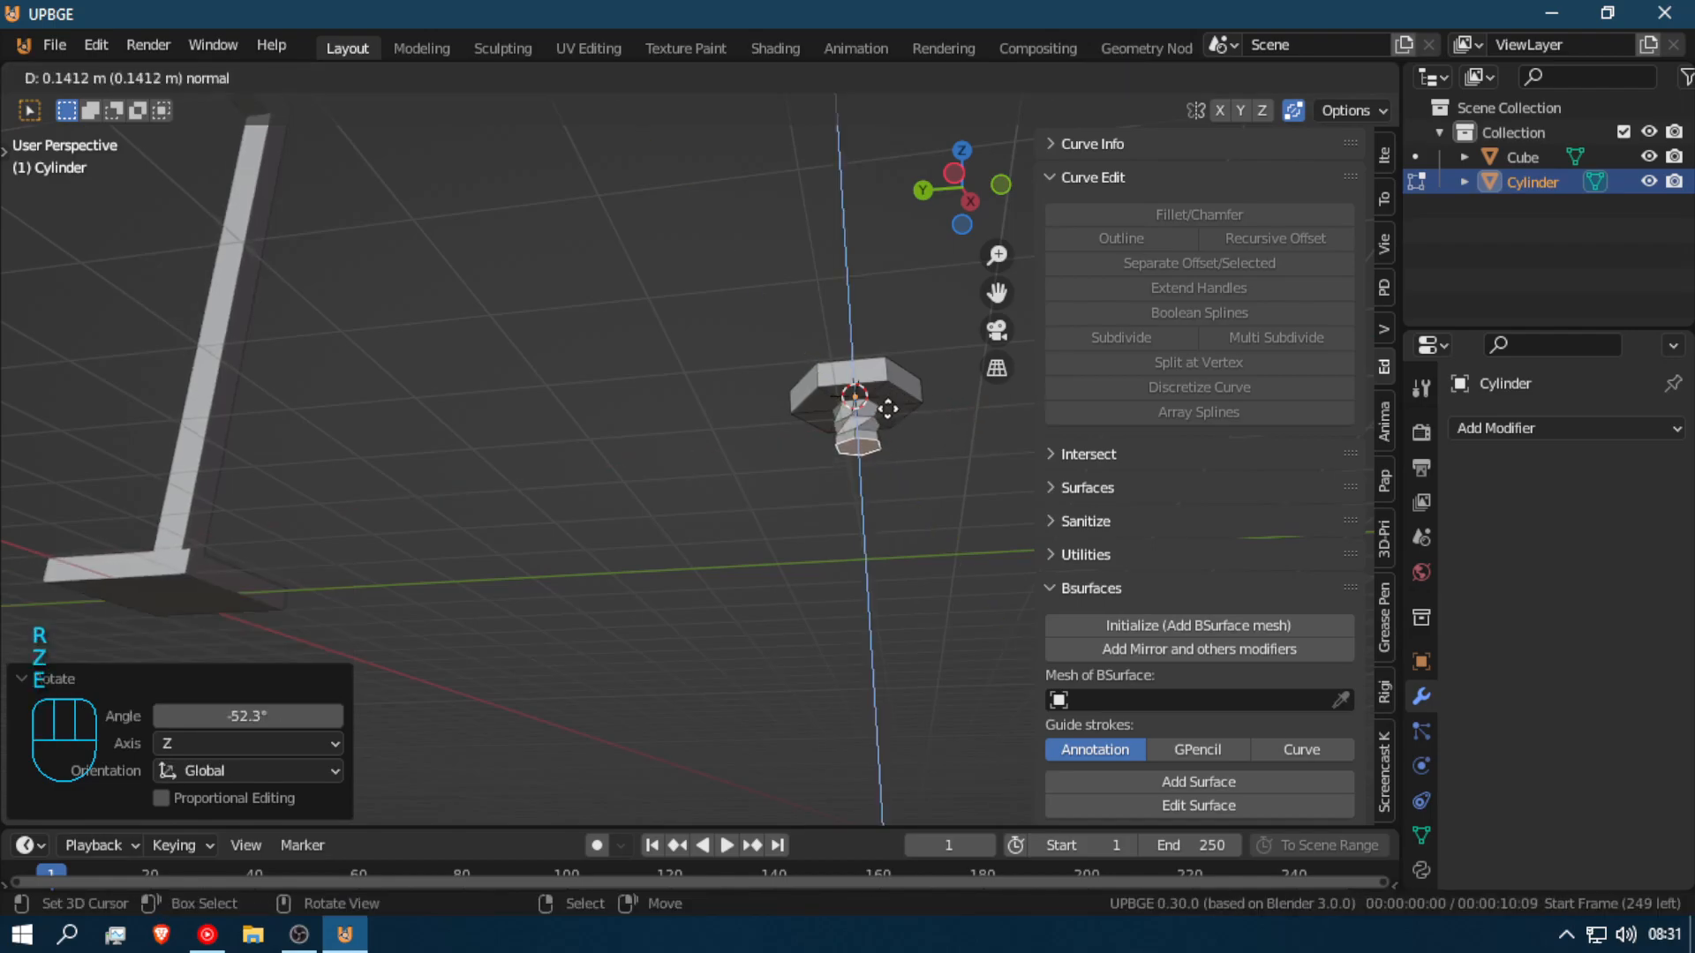
{"action": "left_click", "coordinate": [887, 411]}
{"action": "key", "text": "r"}
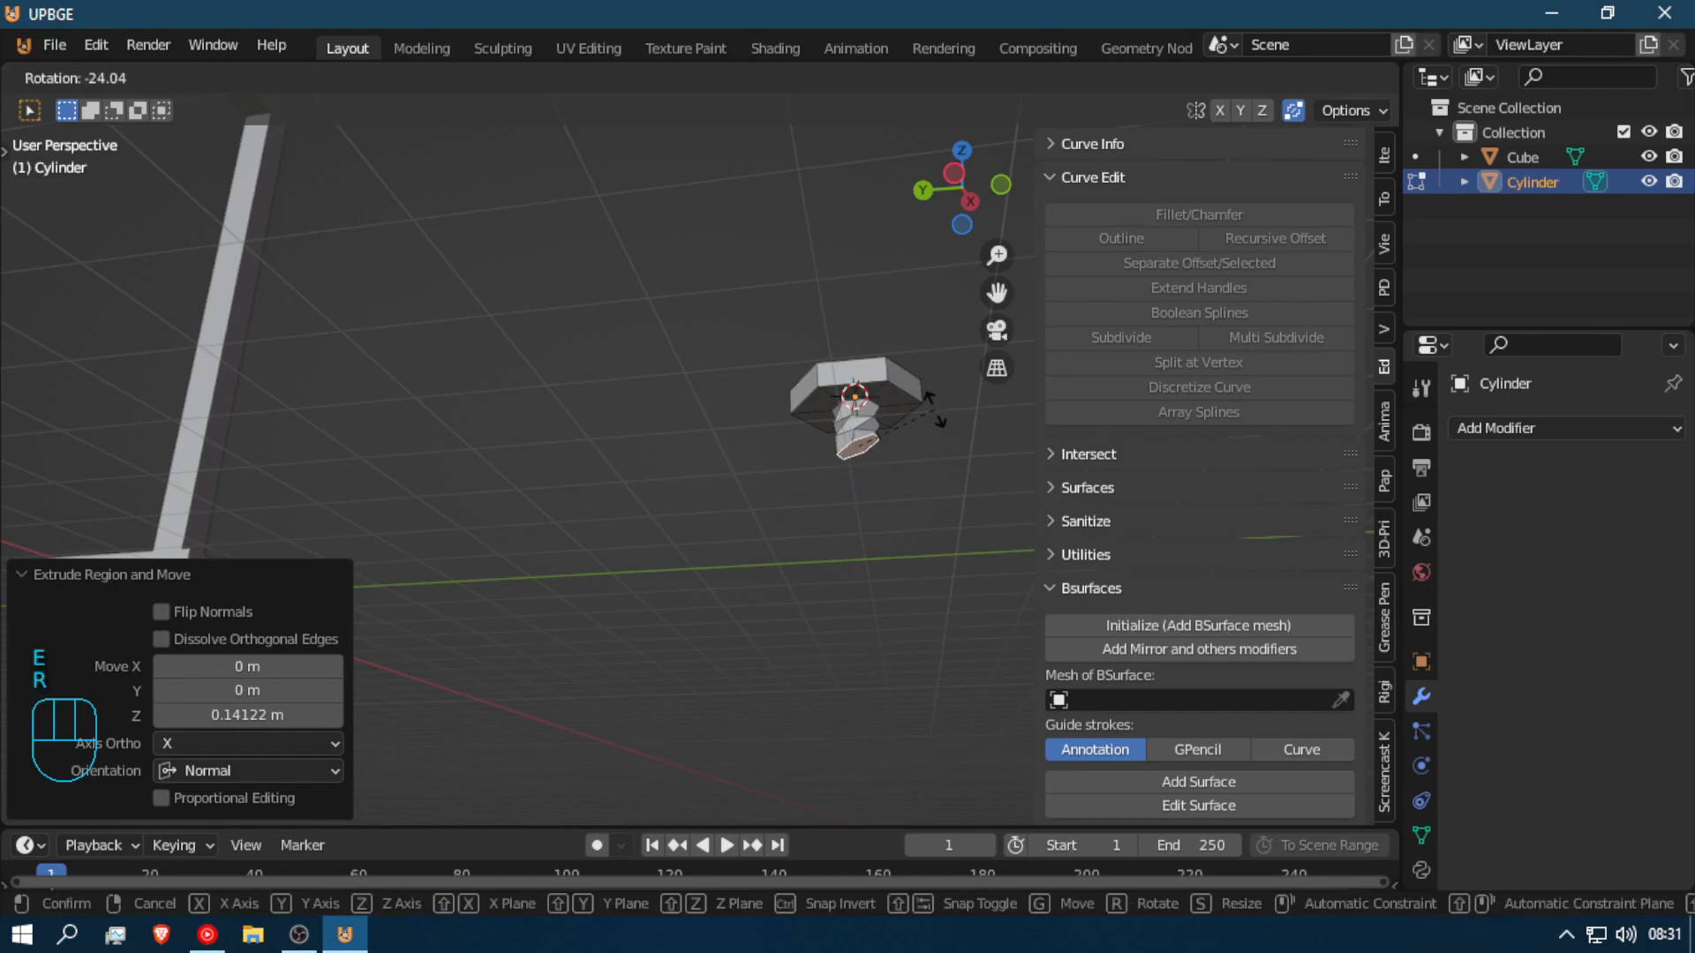
{"action": "key", "text": "z"}
{"action": "left_click", "coordinate": [888, 408]}
{"action": "middle_click_drag", "start_coordinate": [886, 412], "coordinate": [783, 476]}
{"action": "scroll", "coordinate": [786, 475], "scroll_direction": "up", "scroll_amount": 4}
{"action": "middle_click_drag", "start_coordinate": [866, 430], "coordinate": [742, 441], "text": "shift"}
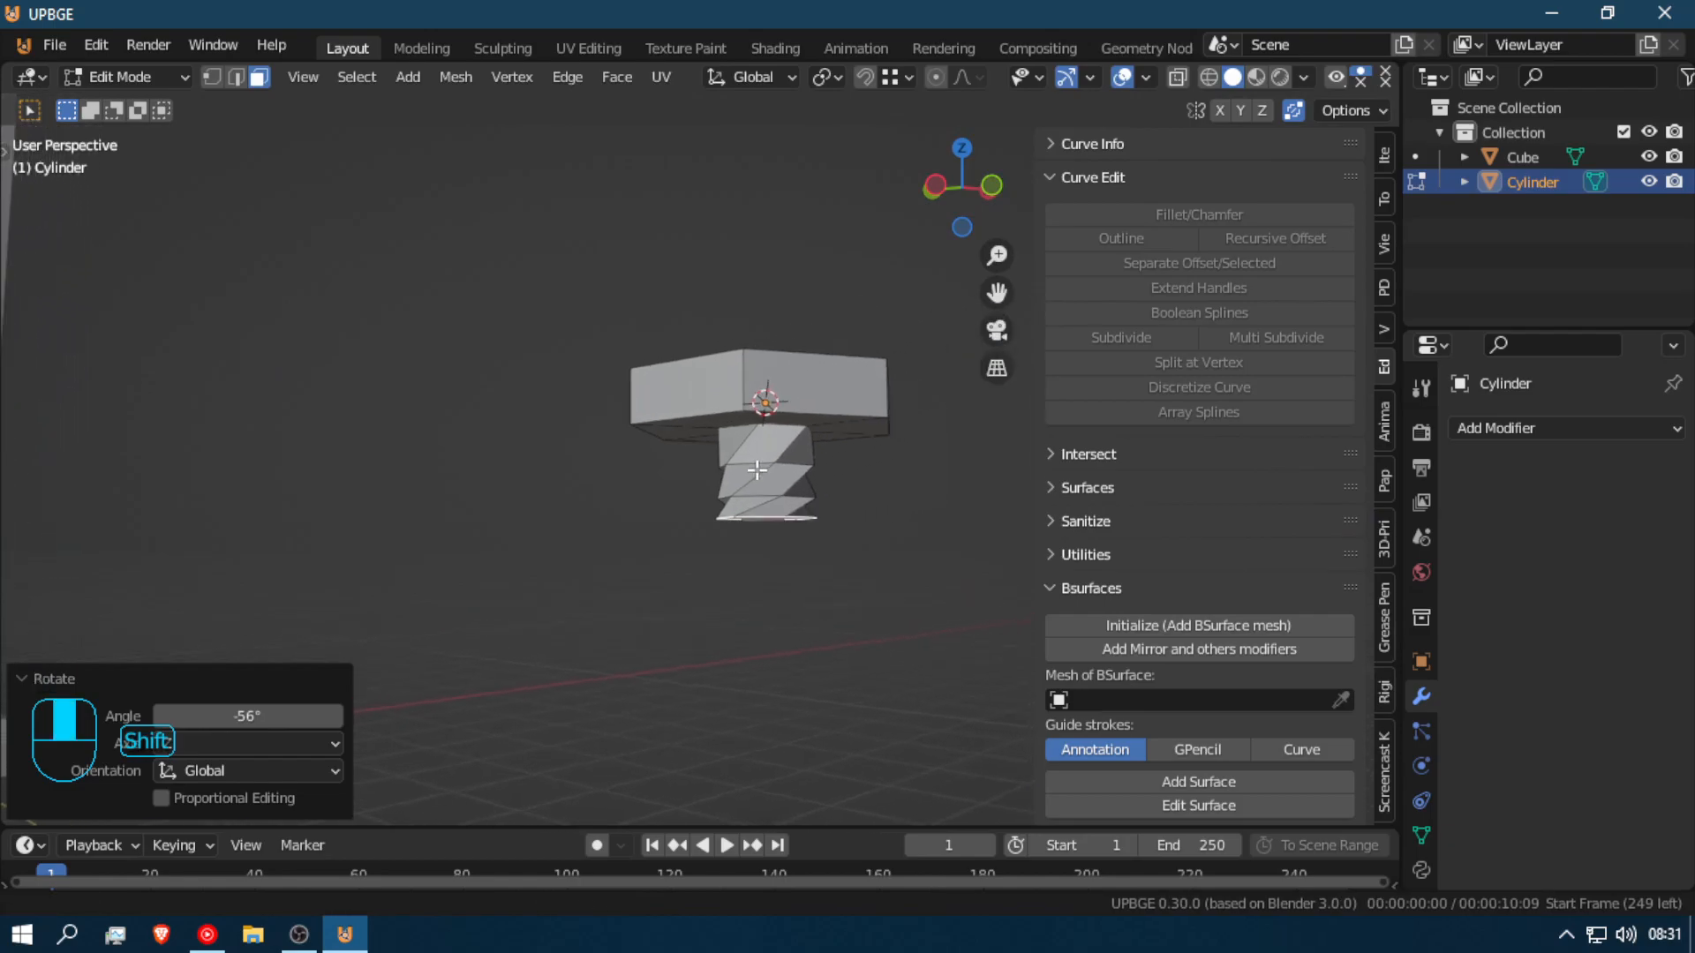
{"action": "scroll", "coordinate": [706, 468], "scroll_direction": "up", "scroll_amount": 5}
Step: Undo the twisted shaft segments back to the first straight extrusion
{"action": "key", "text": "ctrl+z"}
{"action": "key", "text": "ctrl+z"}
{"action": "key", "text": "ctrl+z"}
{"action": "key", "text": "ctrl+z"}
{"action": "key", "text": "ctrl+z"}
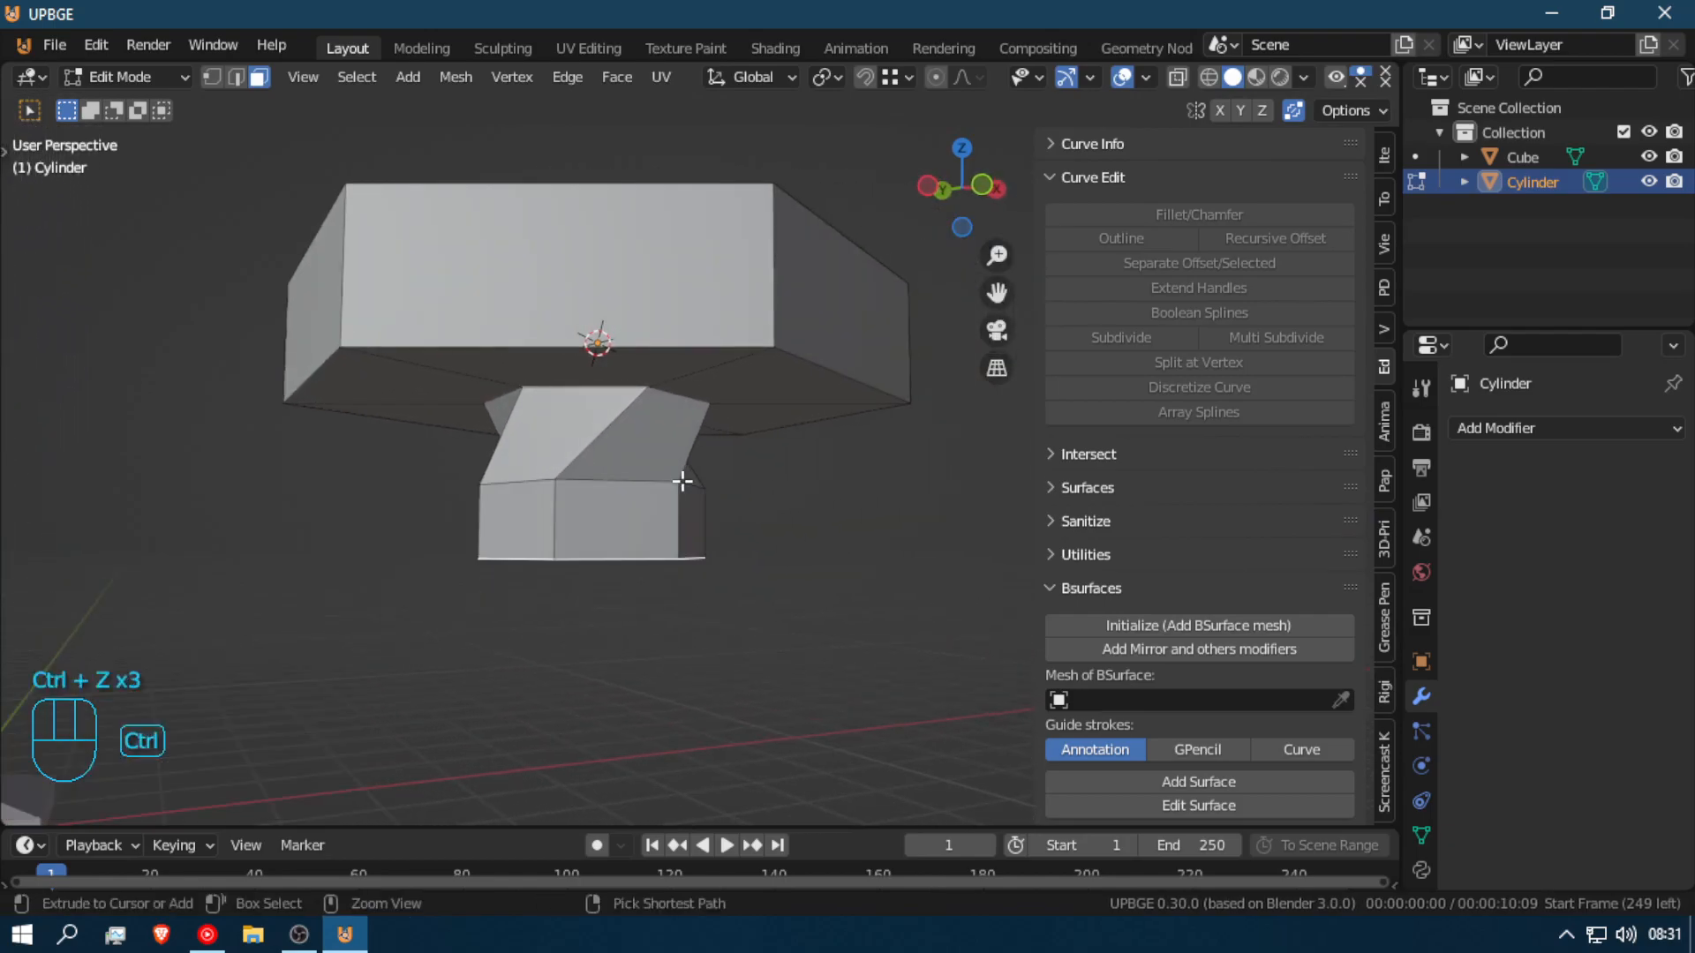
Step: Move the shaft's end face down along Z to lengthen the shaft, and return to Object Mode
{"action": "key", "text": "g"}
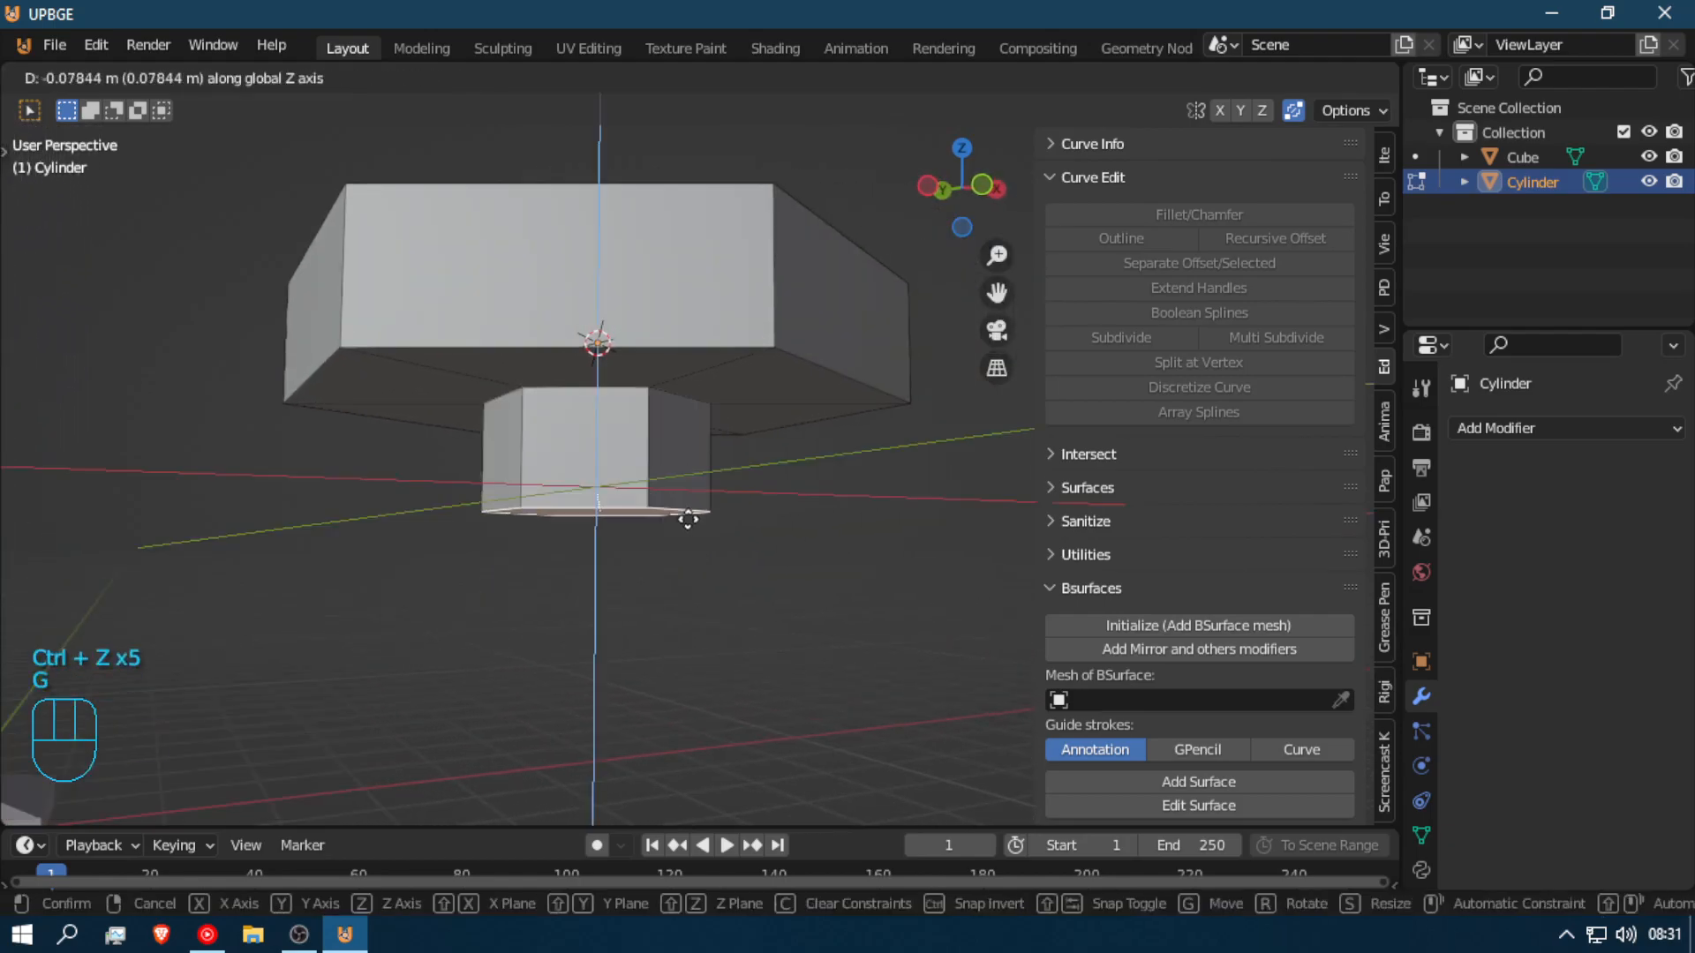
{"action": "left_click", "coordinate": [692, 627]}
{"action": "key", "text": "Tab"}
Step: Move the bolt about 9.83 m along the Y axis to the lamp post and lower it along Z toward the base
{"action": "scroll", "coordinate": [712, 505], "scroll_direction": "down", "scroll_amount": 5}
{"action": "middle_click_drag", "start_coordinate": [712, 509], "coordinate": [860, 603]}
{"action": "key", "text": "g"}
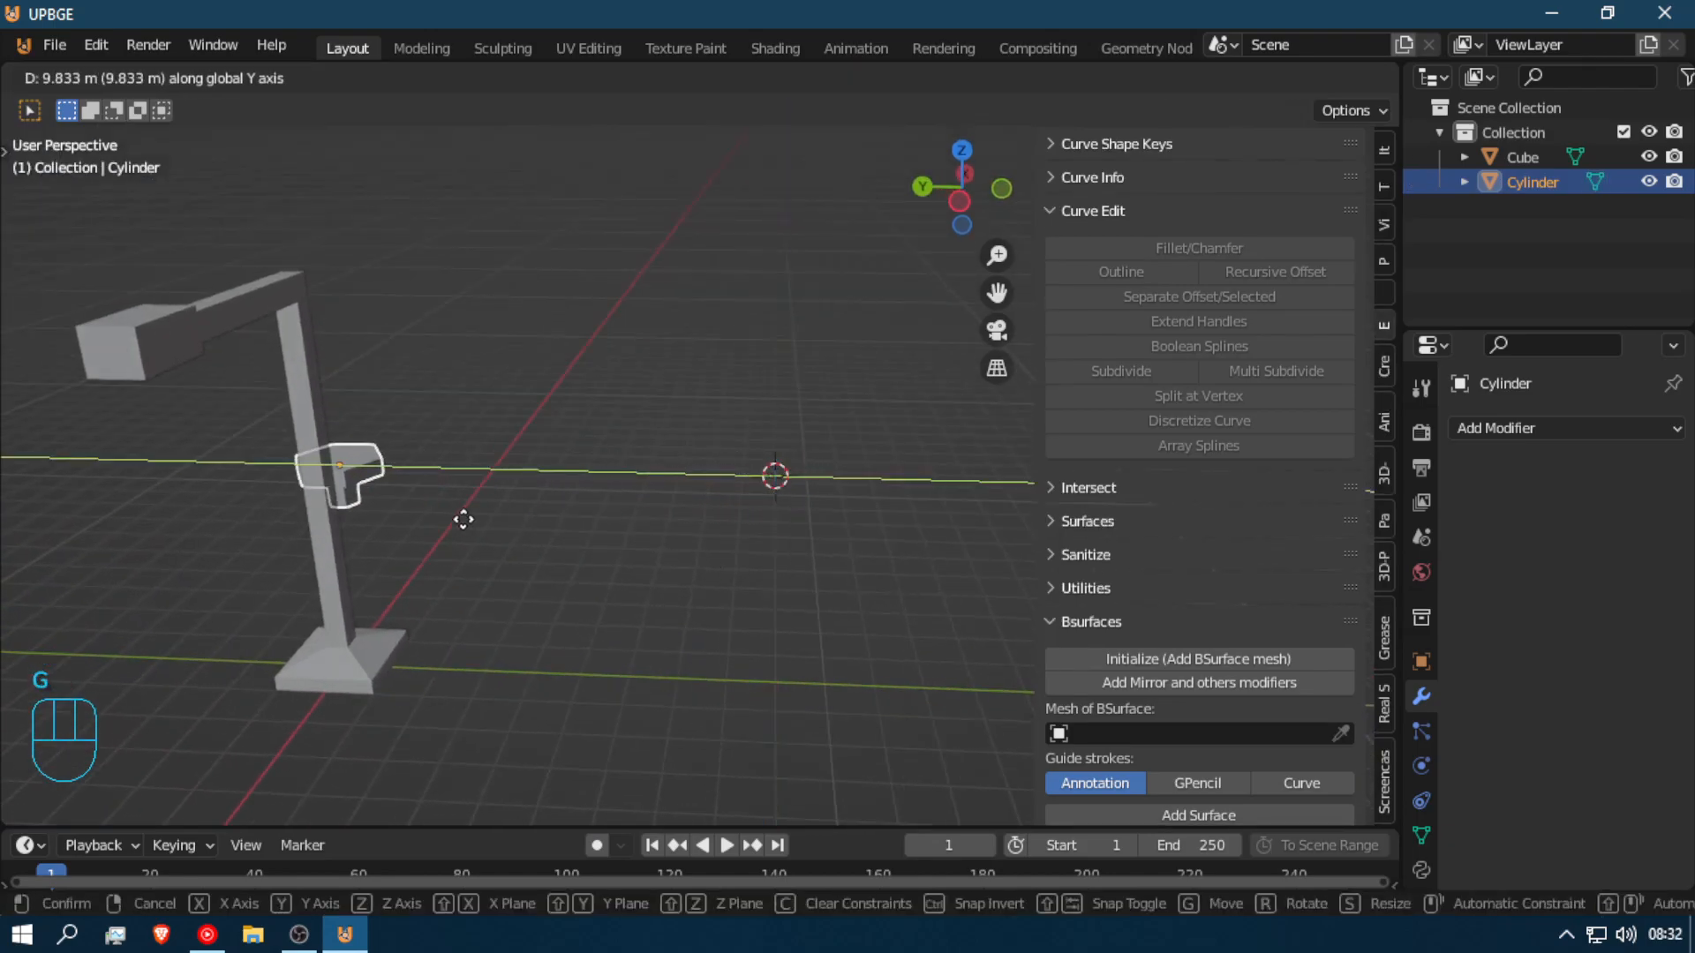
{"action": "left_click", "coordinate": [462, 519]}
{"action": "key", "text": "g"}
{"action": "key", "text": "z"}
{"action": "left_click", "coordinate": [521, 676]}
Step: Raise the bolt about 1.31 m along the Z axis beside the post's base
{"action": "middle_click_drag", "start_coordinate": [584, 688], "coordinate": [341, 685]}
{"action": "key", "text": "x"}
{"action": "key", "text": "z"}
{"action": "left_click", "coordinate": [322, 605]}
{"action": "middle_click_drag", "start_coordinate": [321, 605], "coordinate": [758, 526]}
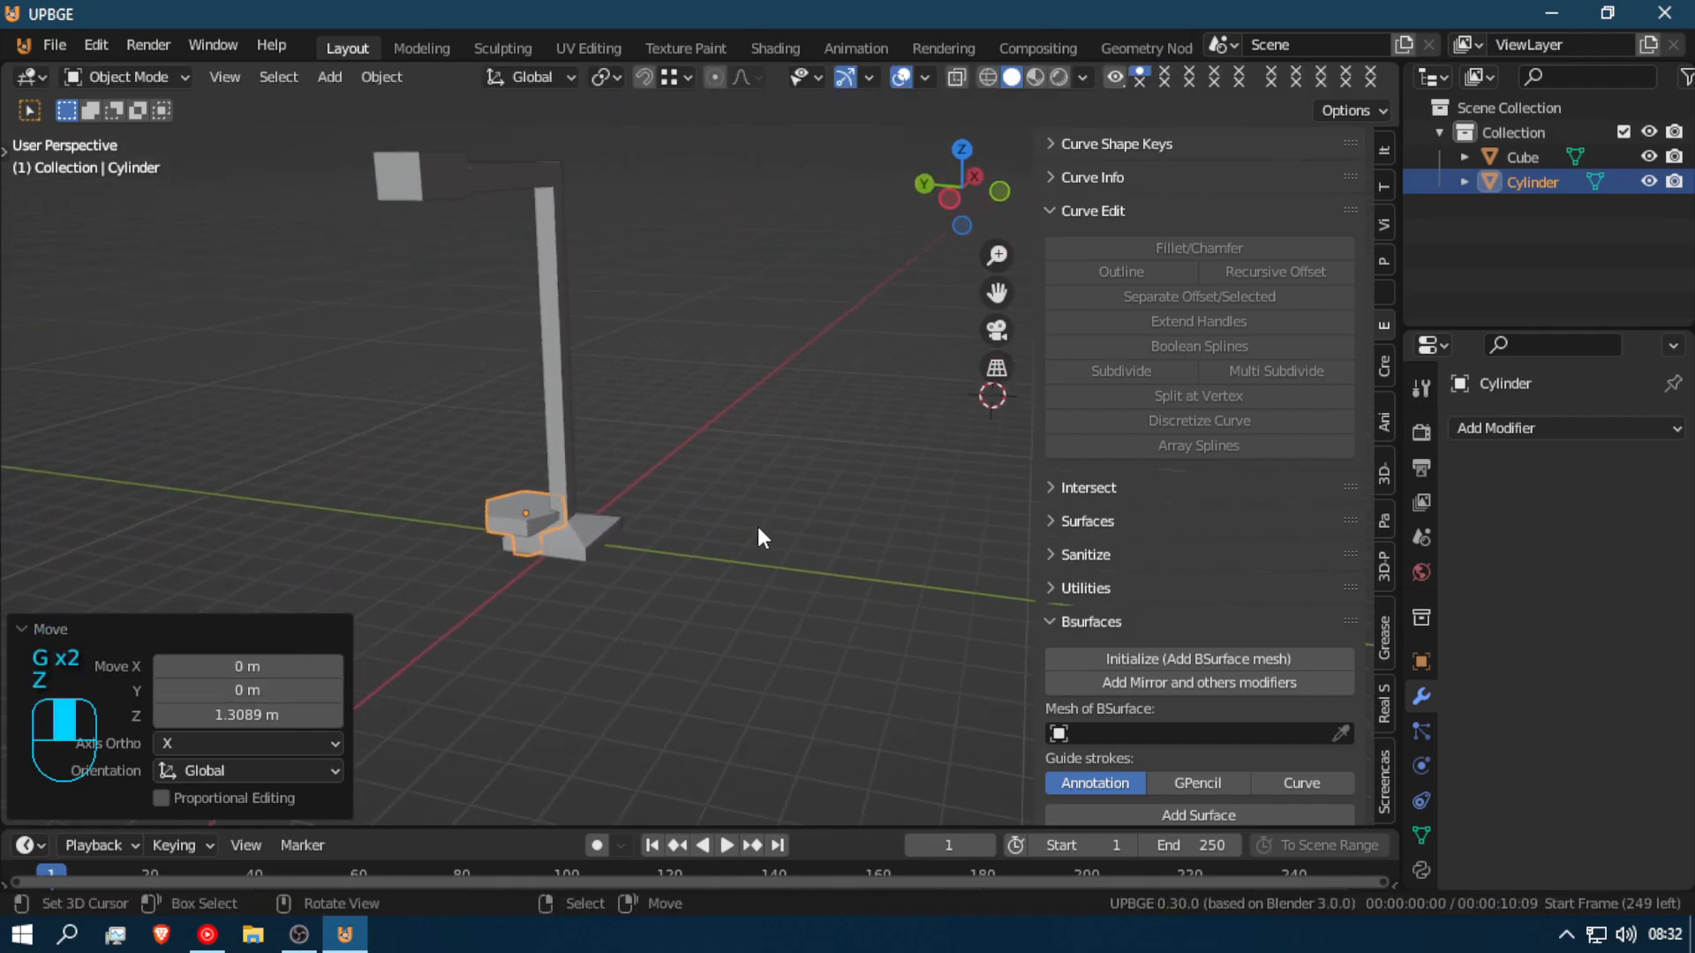
Step: Scale the bolt down uniformly to a small size suited to the lamp's base plate
{"action": "key", "text": "s"}
{"action": "left_click", "coordinate": [533, 510]}
{"action": "middle_click_drag", "start_coordinate": [532, 510], "coordinate": [875, 473]}
{"action": "scroll", "coordinate": [698, 519], "scroll_direction": "up", "scroll_amount": 3}
Step: Move the small bolt along Y toward the base plate and adjust its height along Z, finishing with about 0.44 m upward
{"action": "key", "text": "g"}
{"action": "key", "text": "y"}
{"action": "left_click", "coordinate": [571, 412]}
{"action": "key", "text": "g"}
{"action": "key", "text": "z"}
{"action": "left_click", "coordinate": [571, 457]}
{"action": "key", "text": "g"}
{"action": "key", "text": "z"}
{"action": "left_click", "coordinate": [711, 379]}
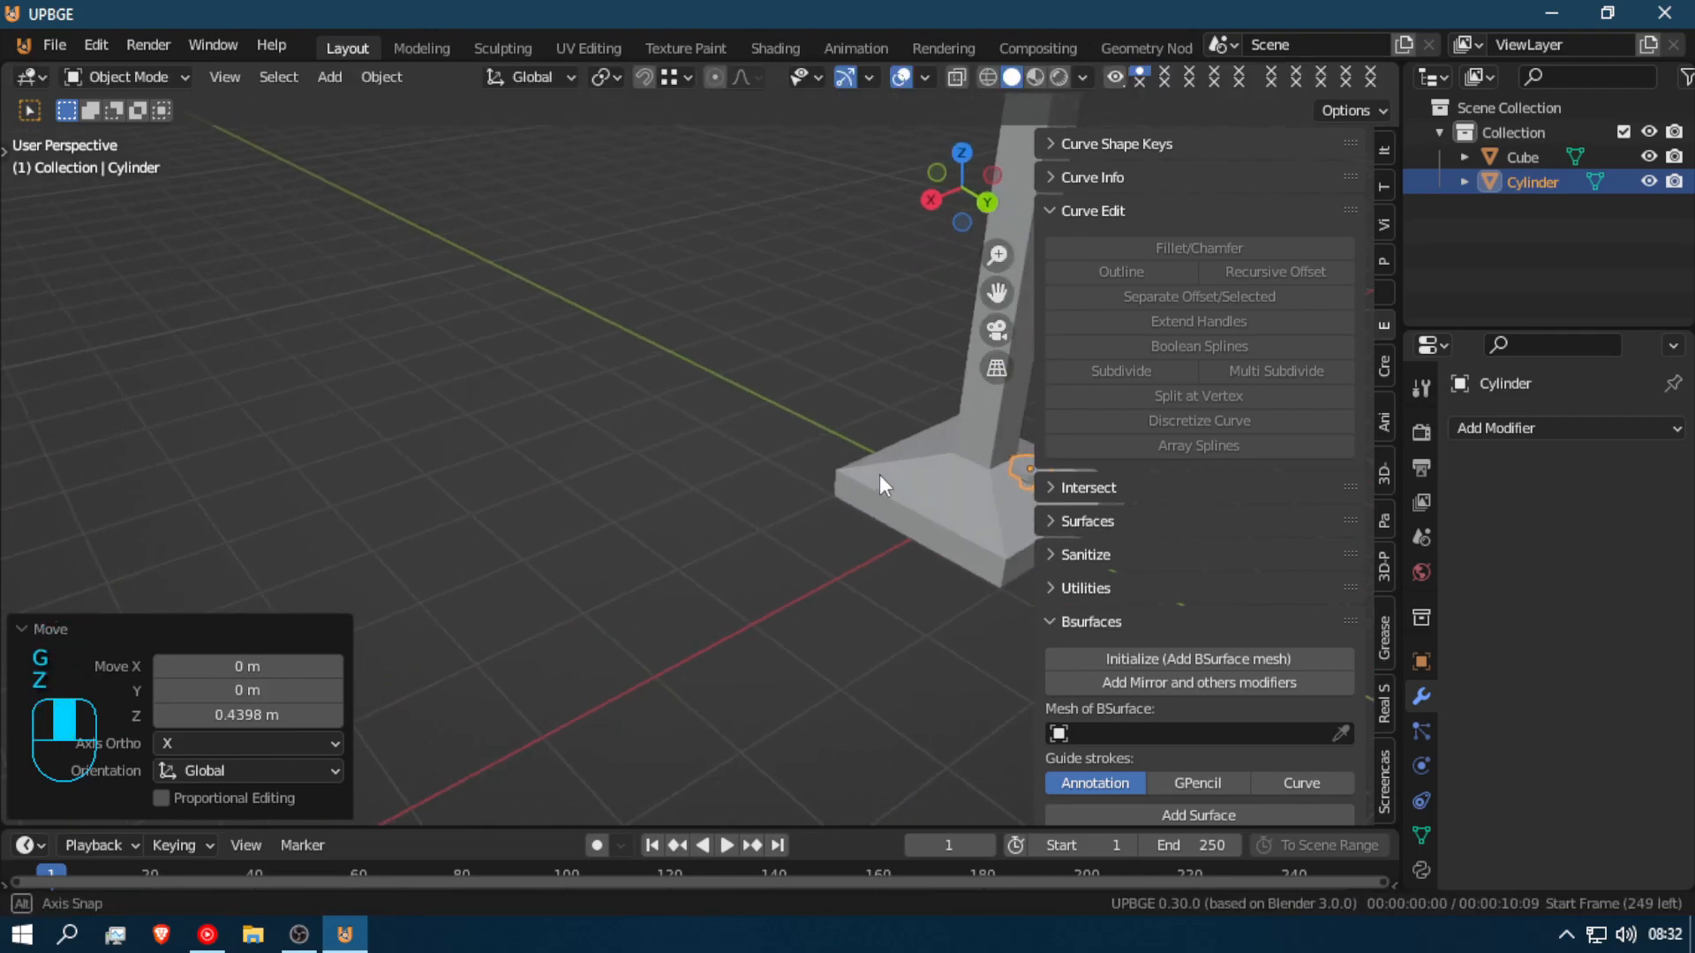
Step: Move the bolt about 0.32 m along the Y axis on the lamp's base
{"action": "key", "text": "shift+f"}
{"action": "key", "text": "w"}
{"action": "left_click", "coordinate": [700, 459]}
{"action": "key", "text": "g"}
{"action": "key", "text": "y"}
{"action": "left_click", "coordinate": [874, 488]}
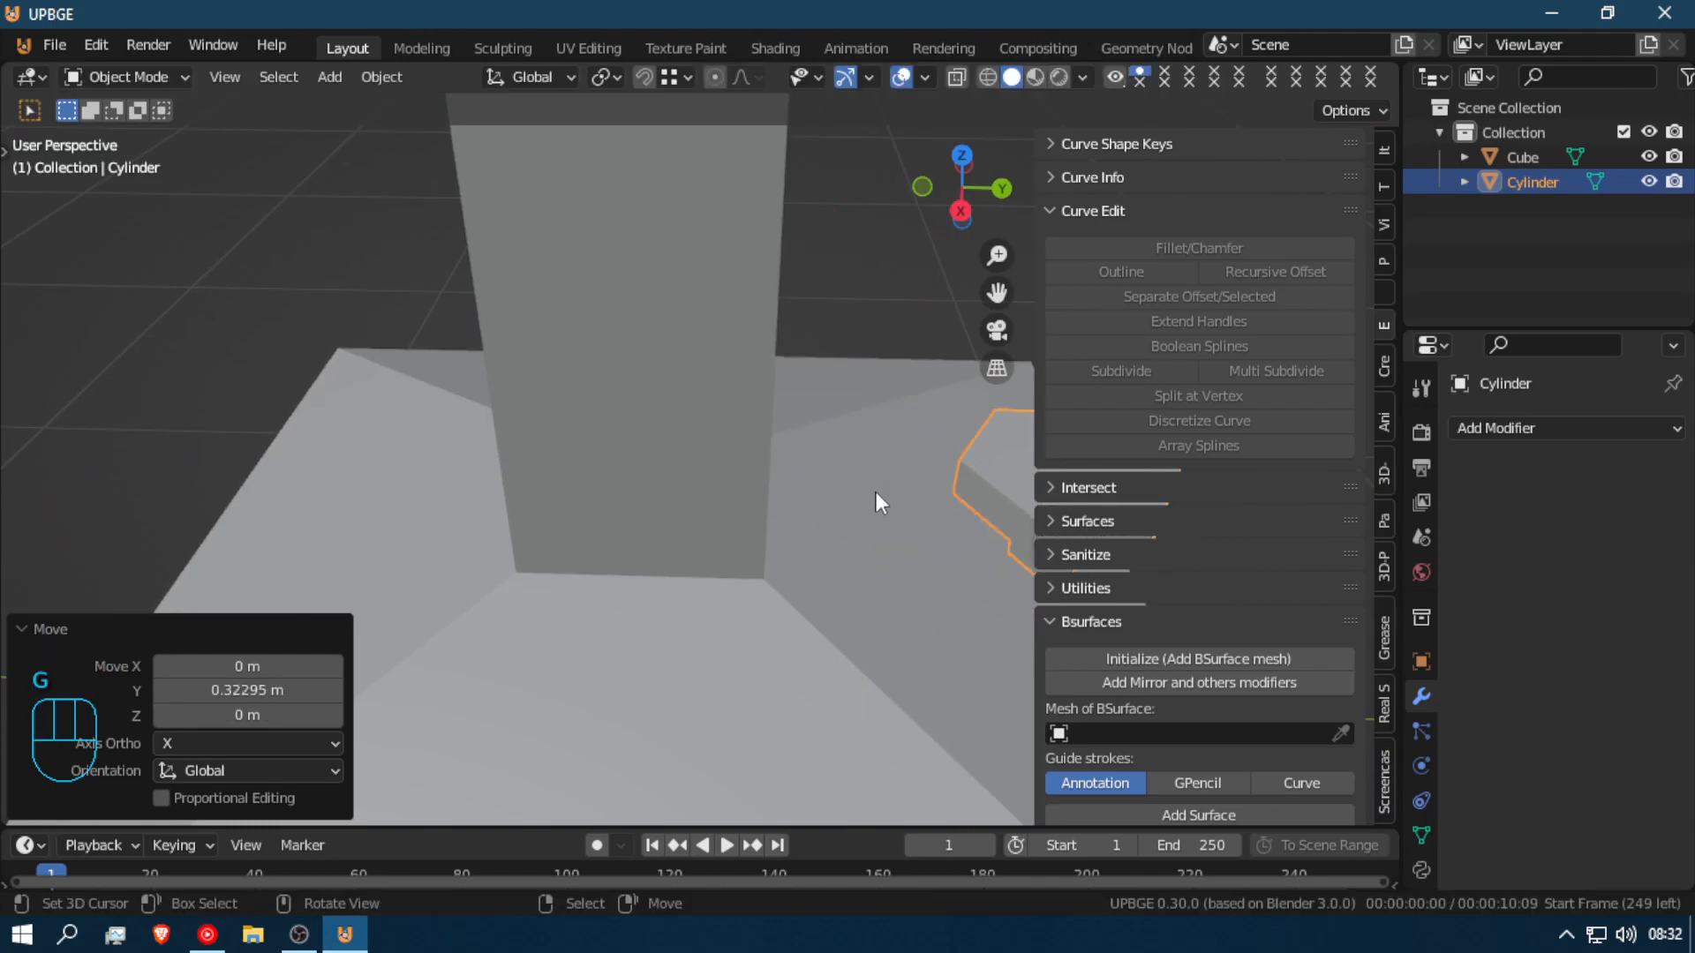
Step: Lower the bolt about 0.08 m along the Z axis into the sloped base
{"action": "key", "text": "shift+f"}
{"action": "left_click", "coordinate": [700, 459]}
{"action": "key", "text": "g"}
{"action": "key", "text": "z"}
{"action": "left_click", "coordinate": [700, 509]}
{"action": "mouse_move", "coordinate": [701, 509]}
{"action": "middle_mouse_down"}
{"action": "mouse_move", "coordinate": [652, 517]}
{"action": "mouse_move", "coordinate": [700, 505]}
{"action": "middle_mouse_up"}
{"action": "key", "text": "shift+f"}
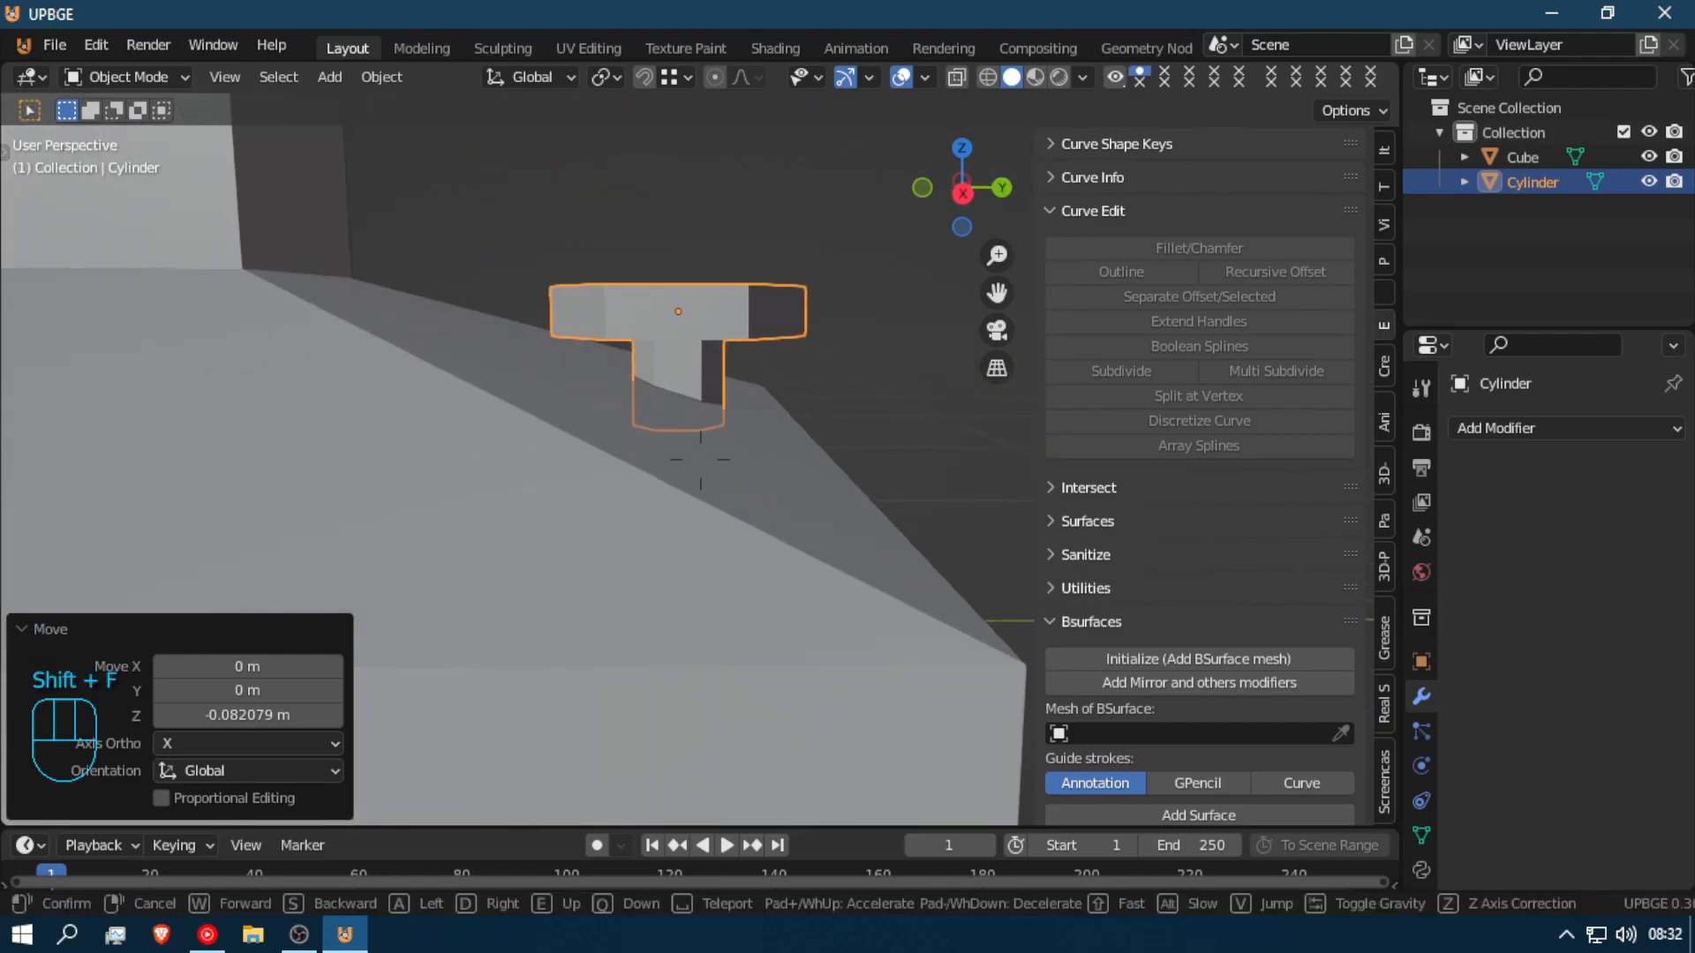
{"action": "left_click", "coordinate": [700, 459]}
Step: Lower the lamp mesh's geometry where the post meets the sloped base along Z to flatten the base plate's top
{"action": "key", "text": "Tab"}
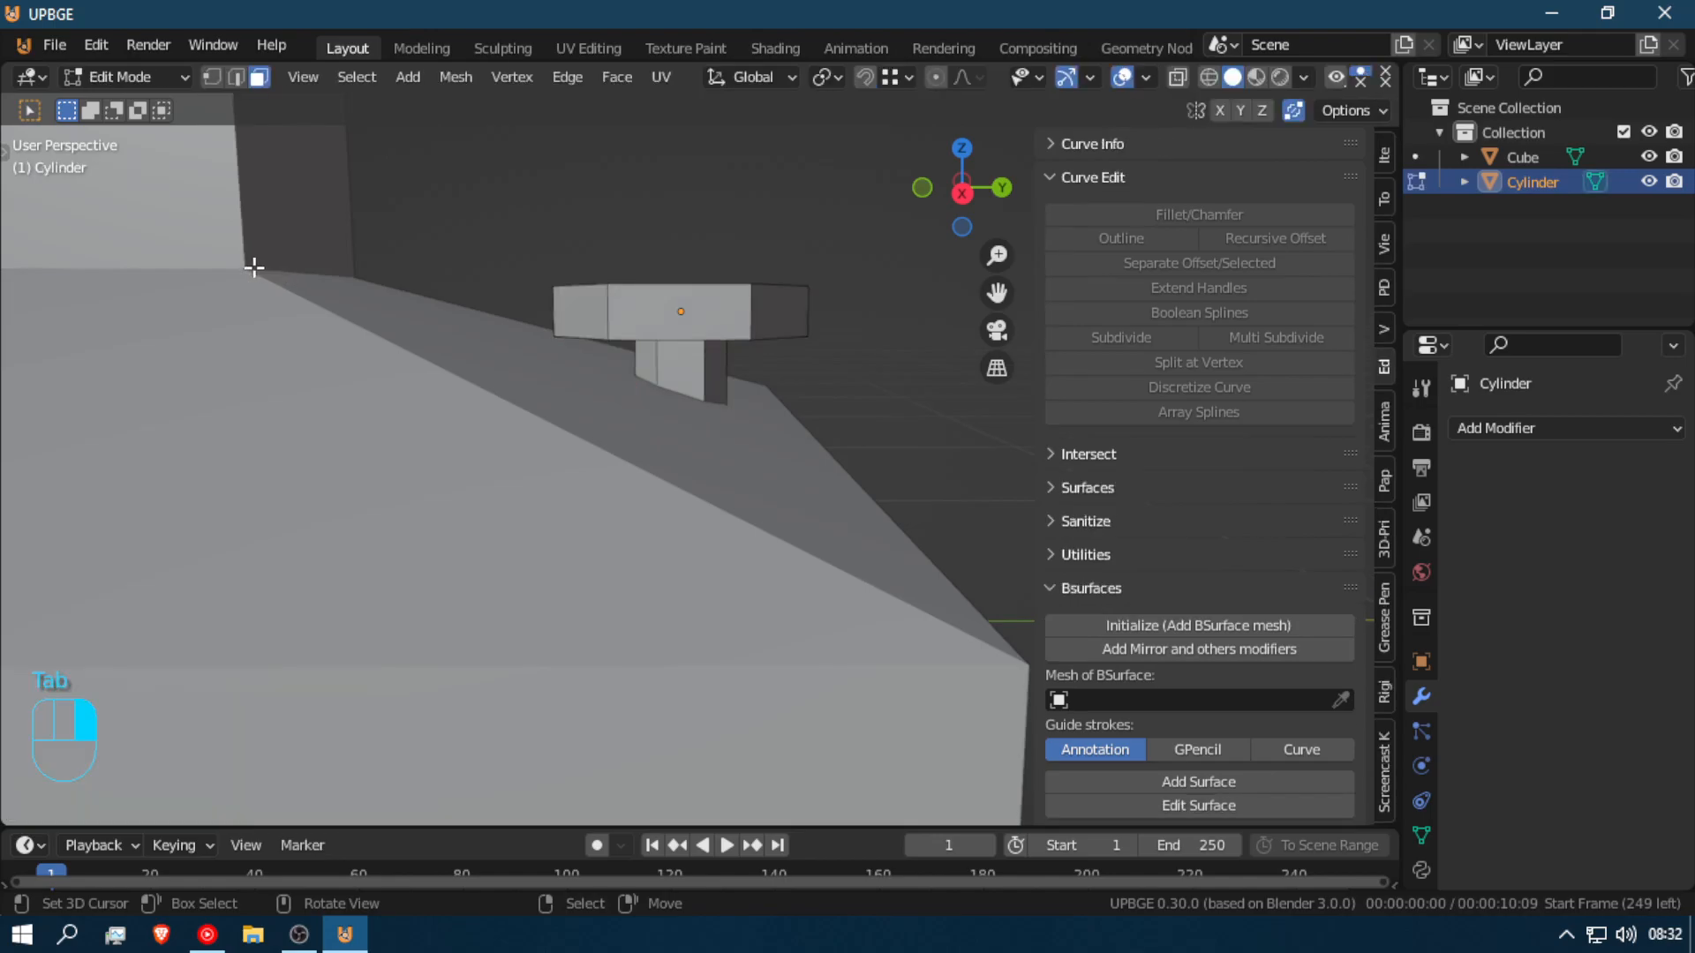
{"action": "key", "text": "Tab"}
{"action": "left_click", "coordinate": [230, 238]}
{"action": "key", "text": "Tab"}
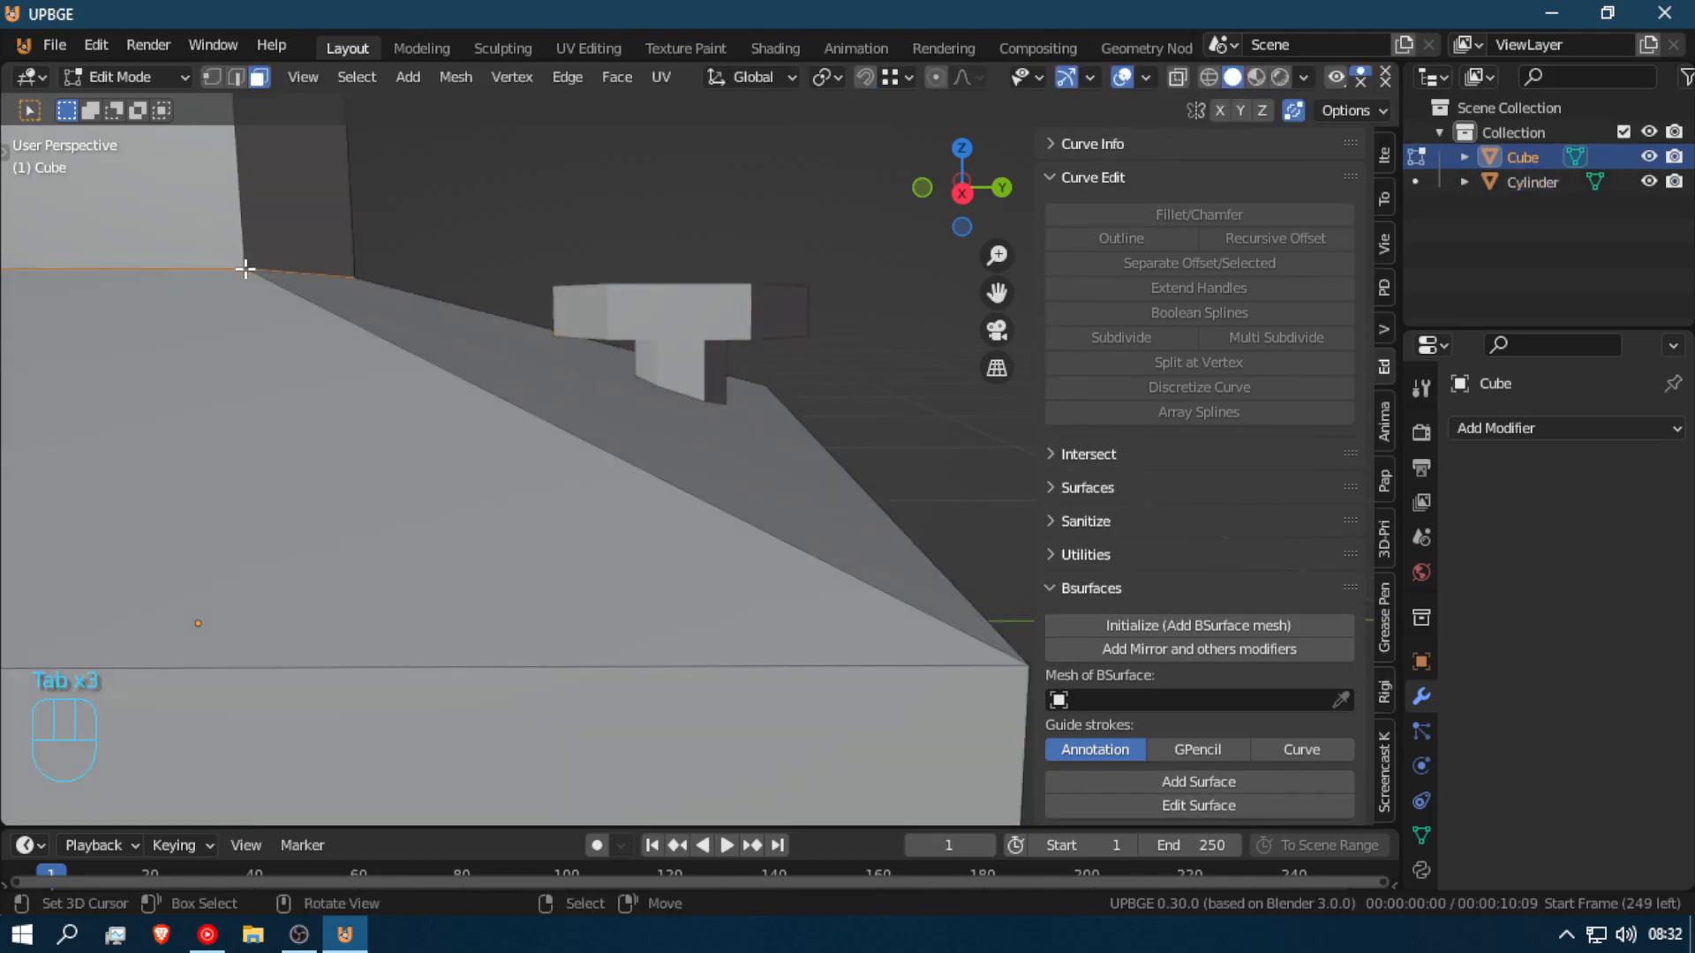
{"action": "key", "text": "g"}
{"action": "key", "text": "z"}
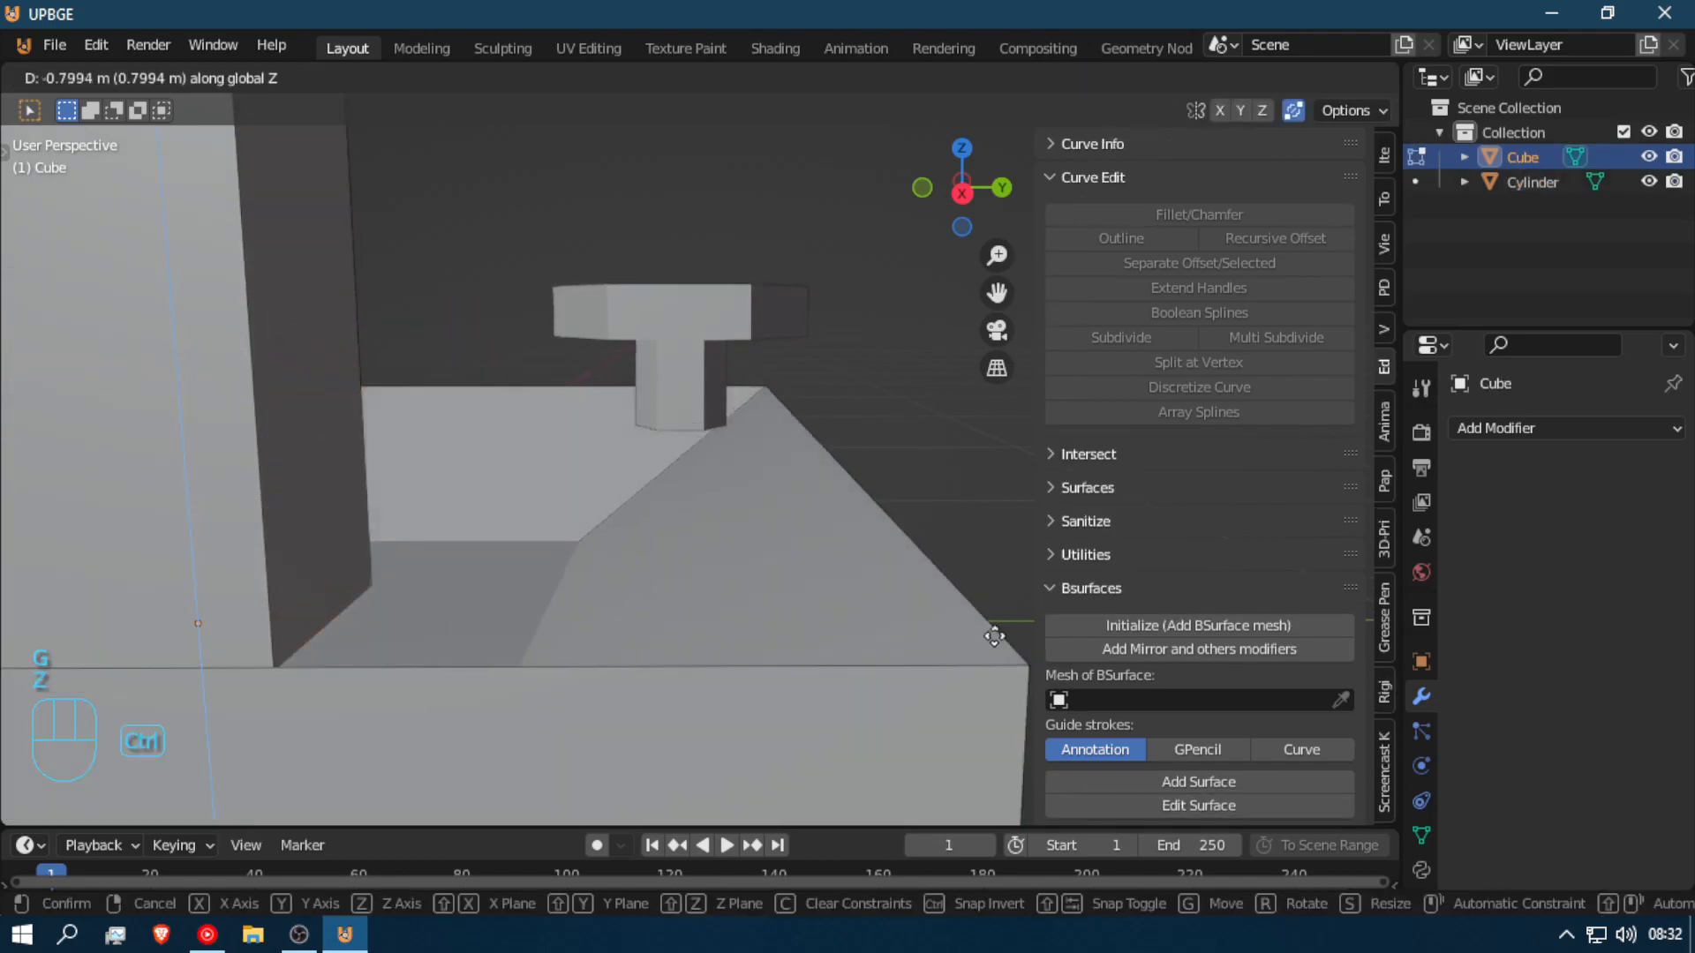
{"action": "left_click", "coordinate": [1015, 657]}
{"action": "key", "text": "Tab"}
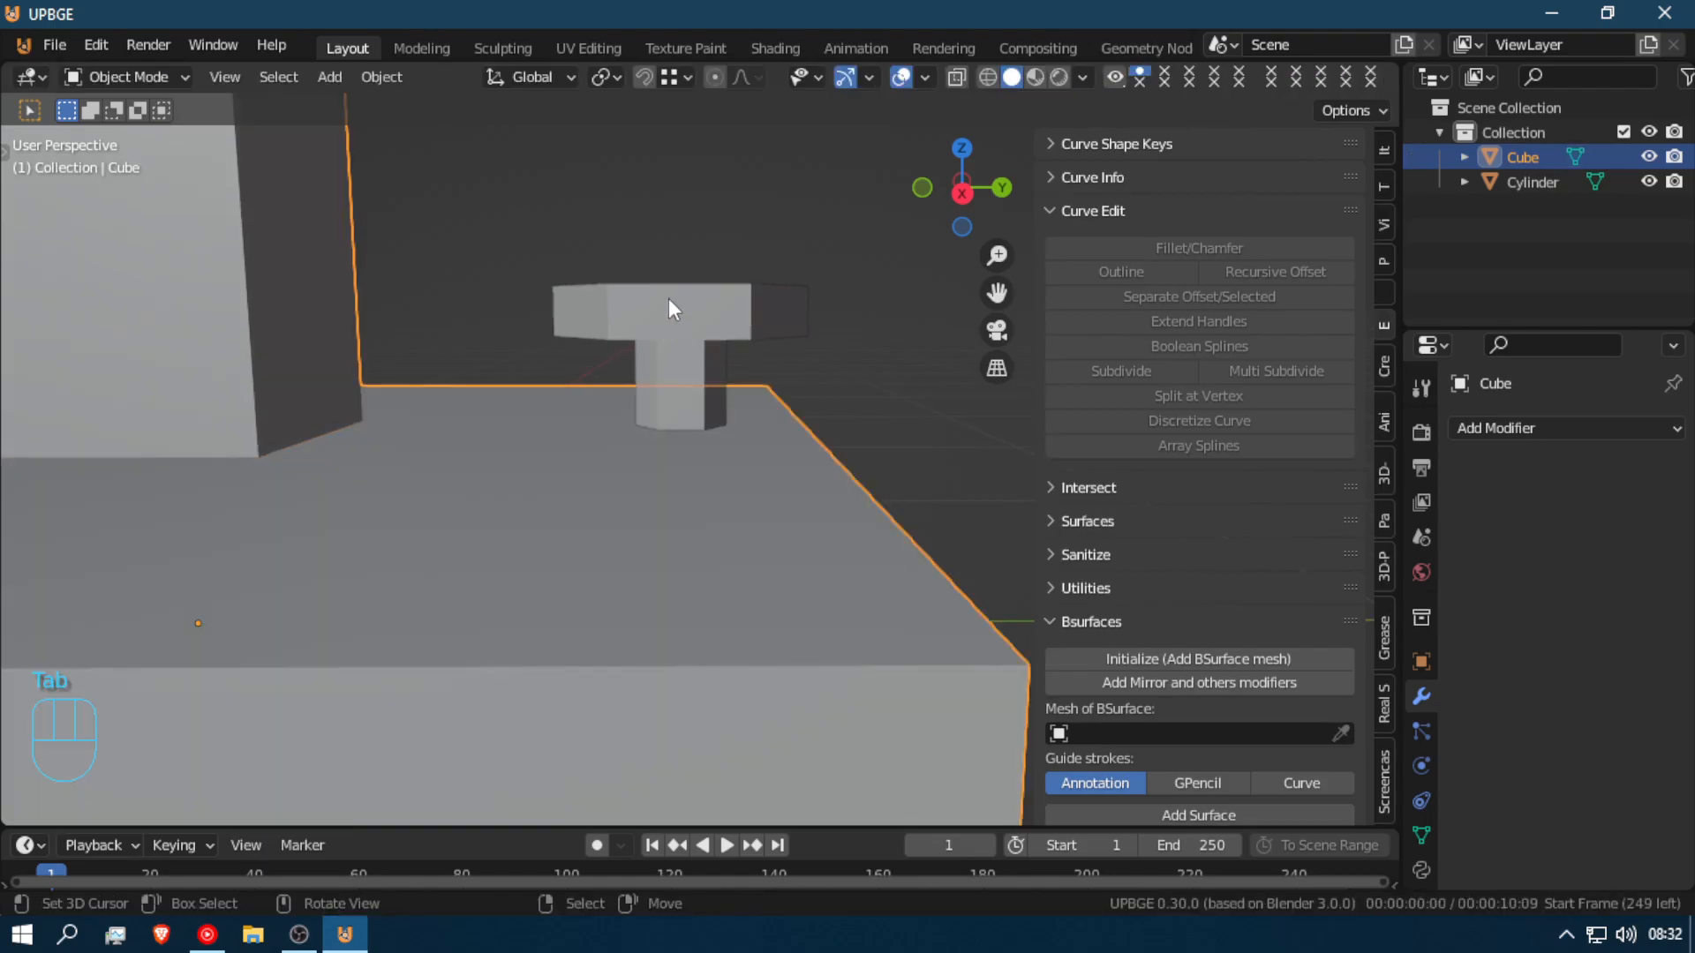
Step: Lower the bolt about 0.16 m along Z so its shank sinks into the flattened base plate
{"action": "left_click", "coordinate": [669, 311]}
{"action": "key", "text": "g"}
{"action": "key", "text": "z"}
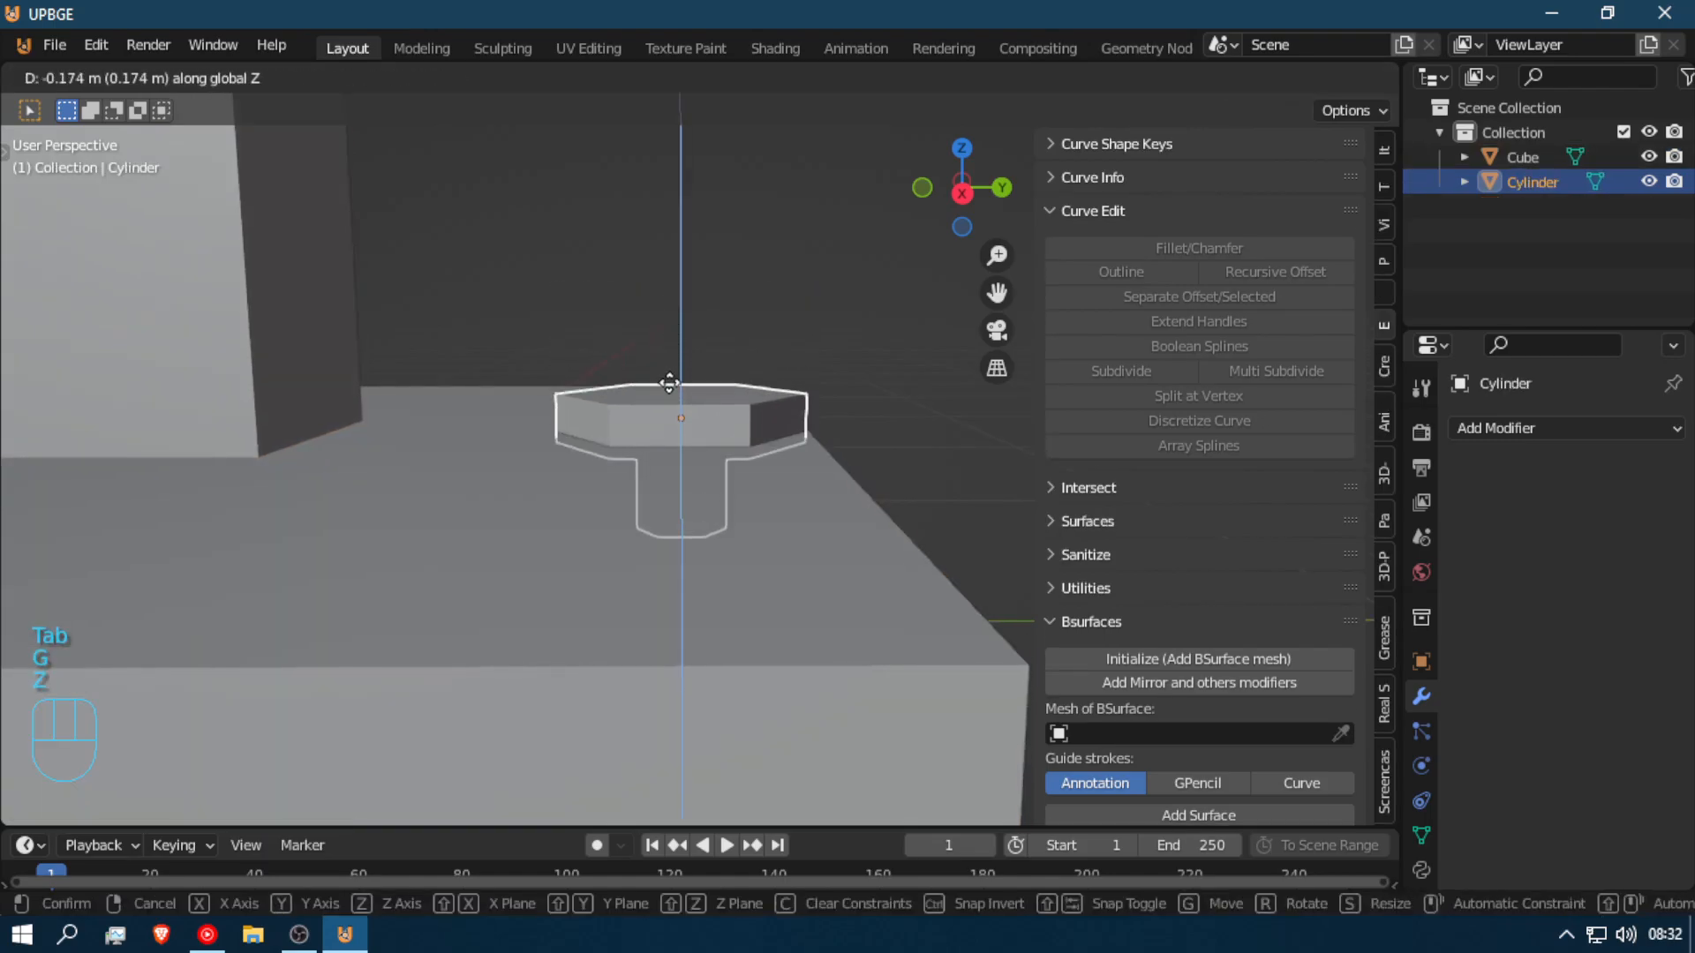
{"action": "left_click", "coordinate": [676, 381]}
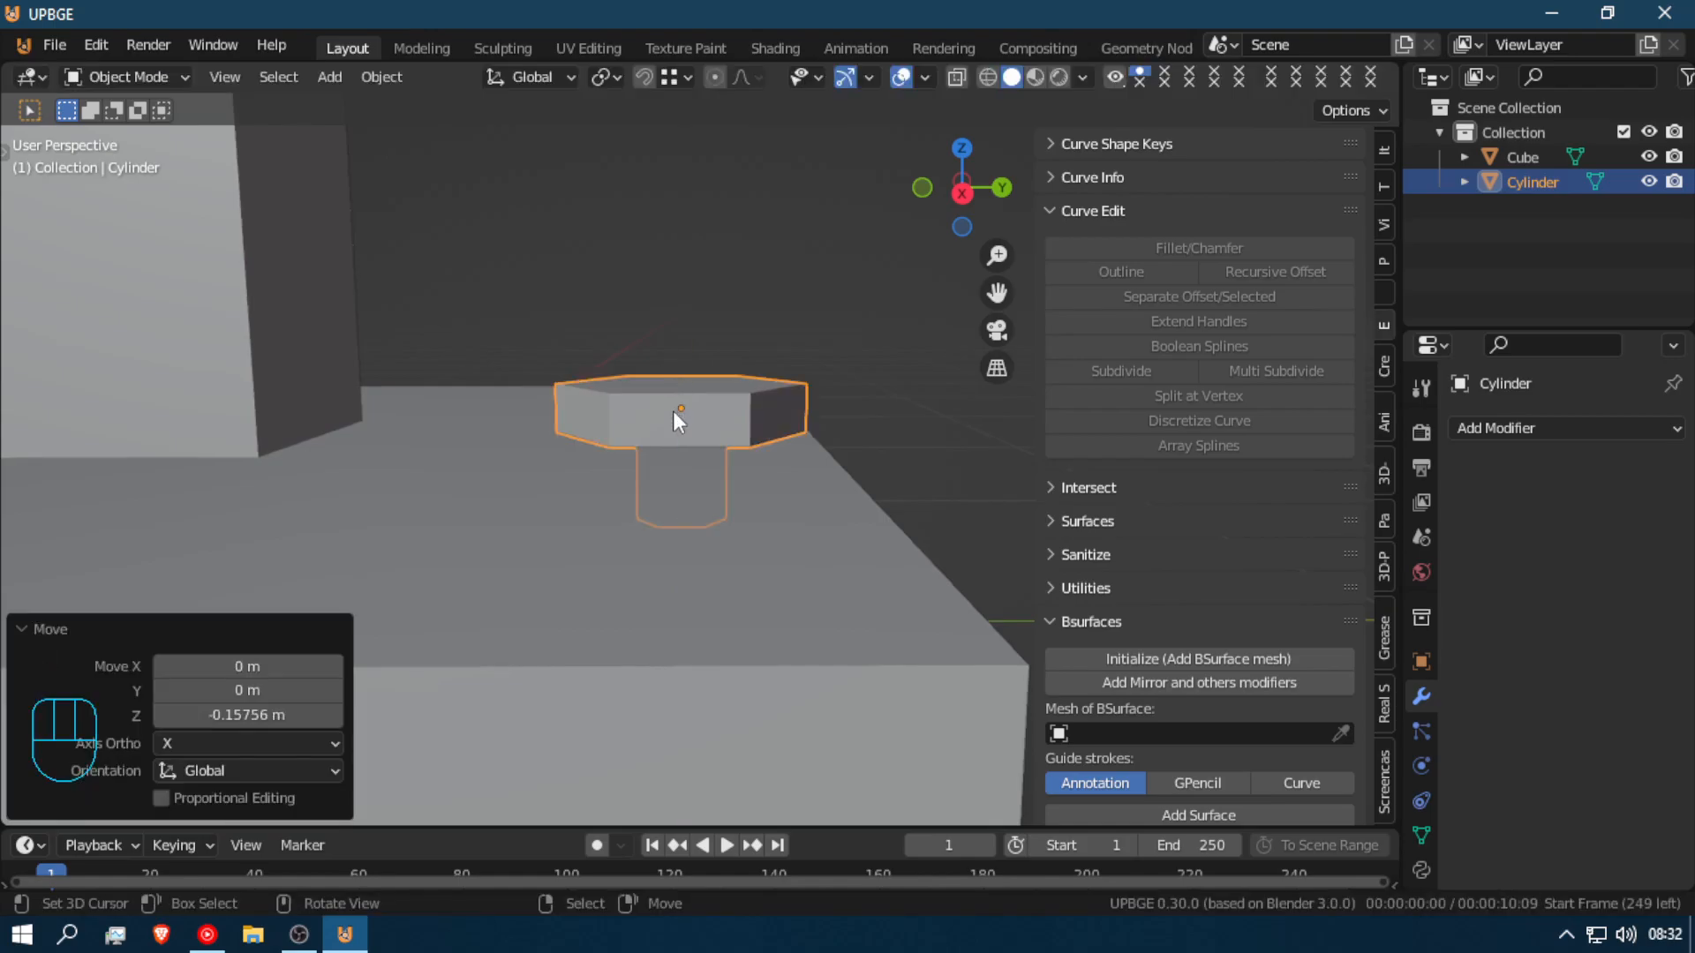
Step: Raise the bolt about 0.026 m along the Z axis above the base plate
{"action": "middle_click_drag", "start_coordinate": [672, 410], "coordinate": [645, 413]}
{"action": "key", "text": "shift+f"}
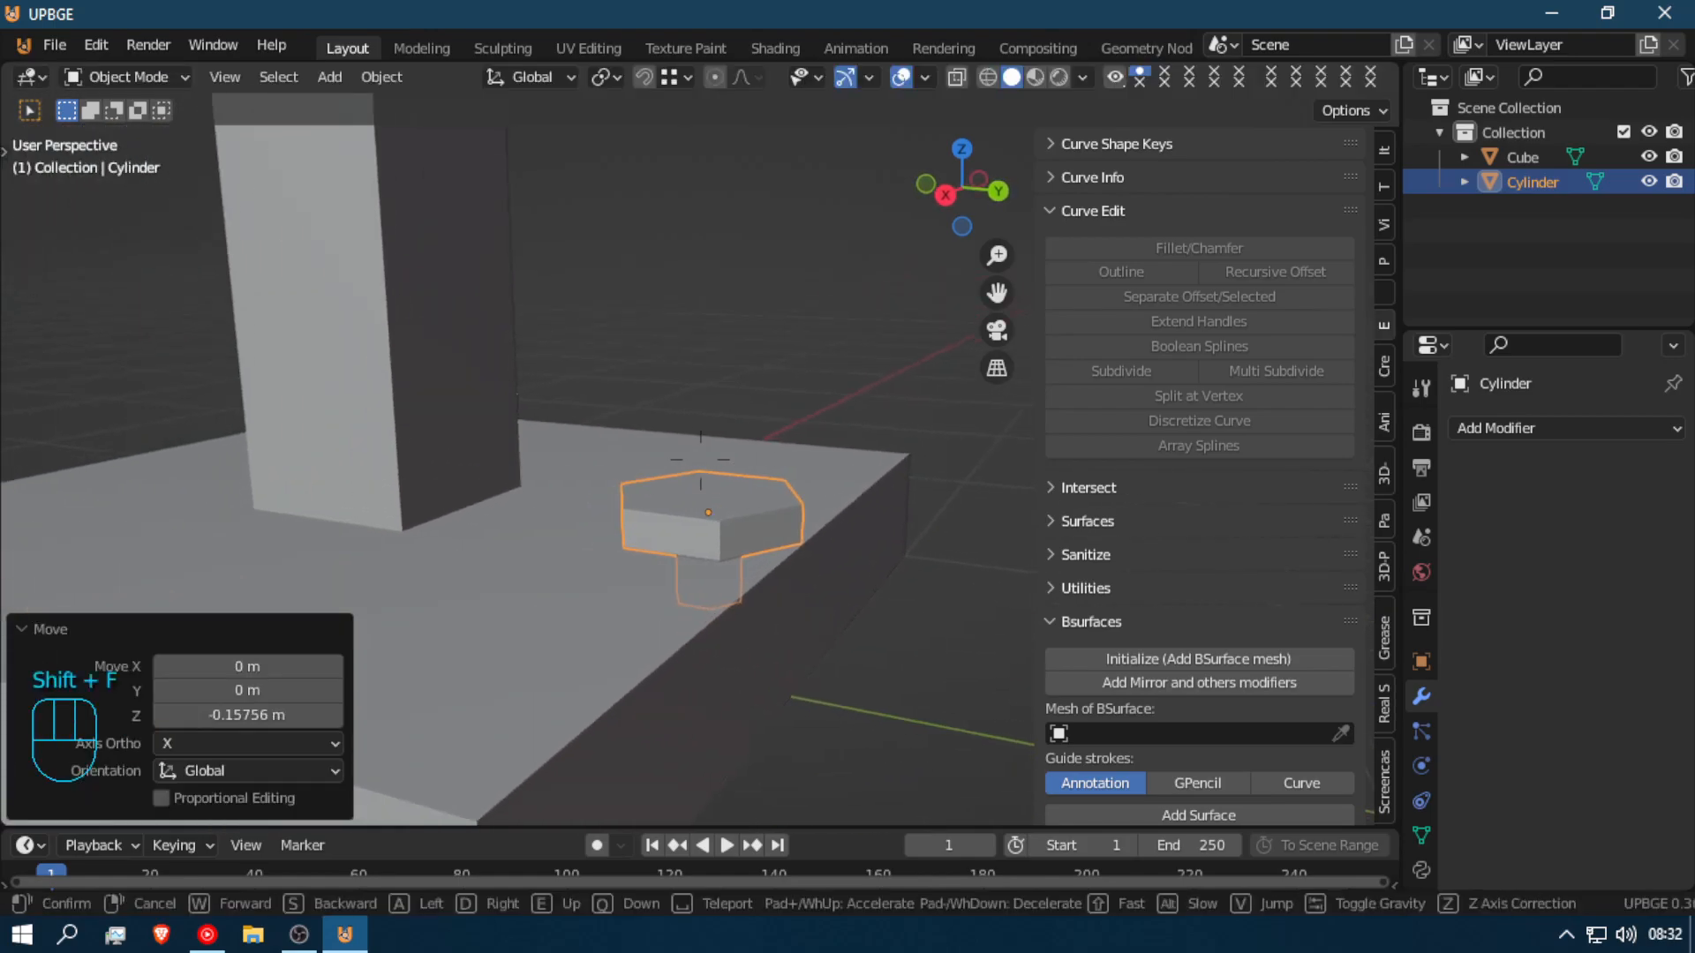
{"action": "key", "text": "q"}
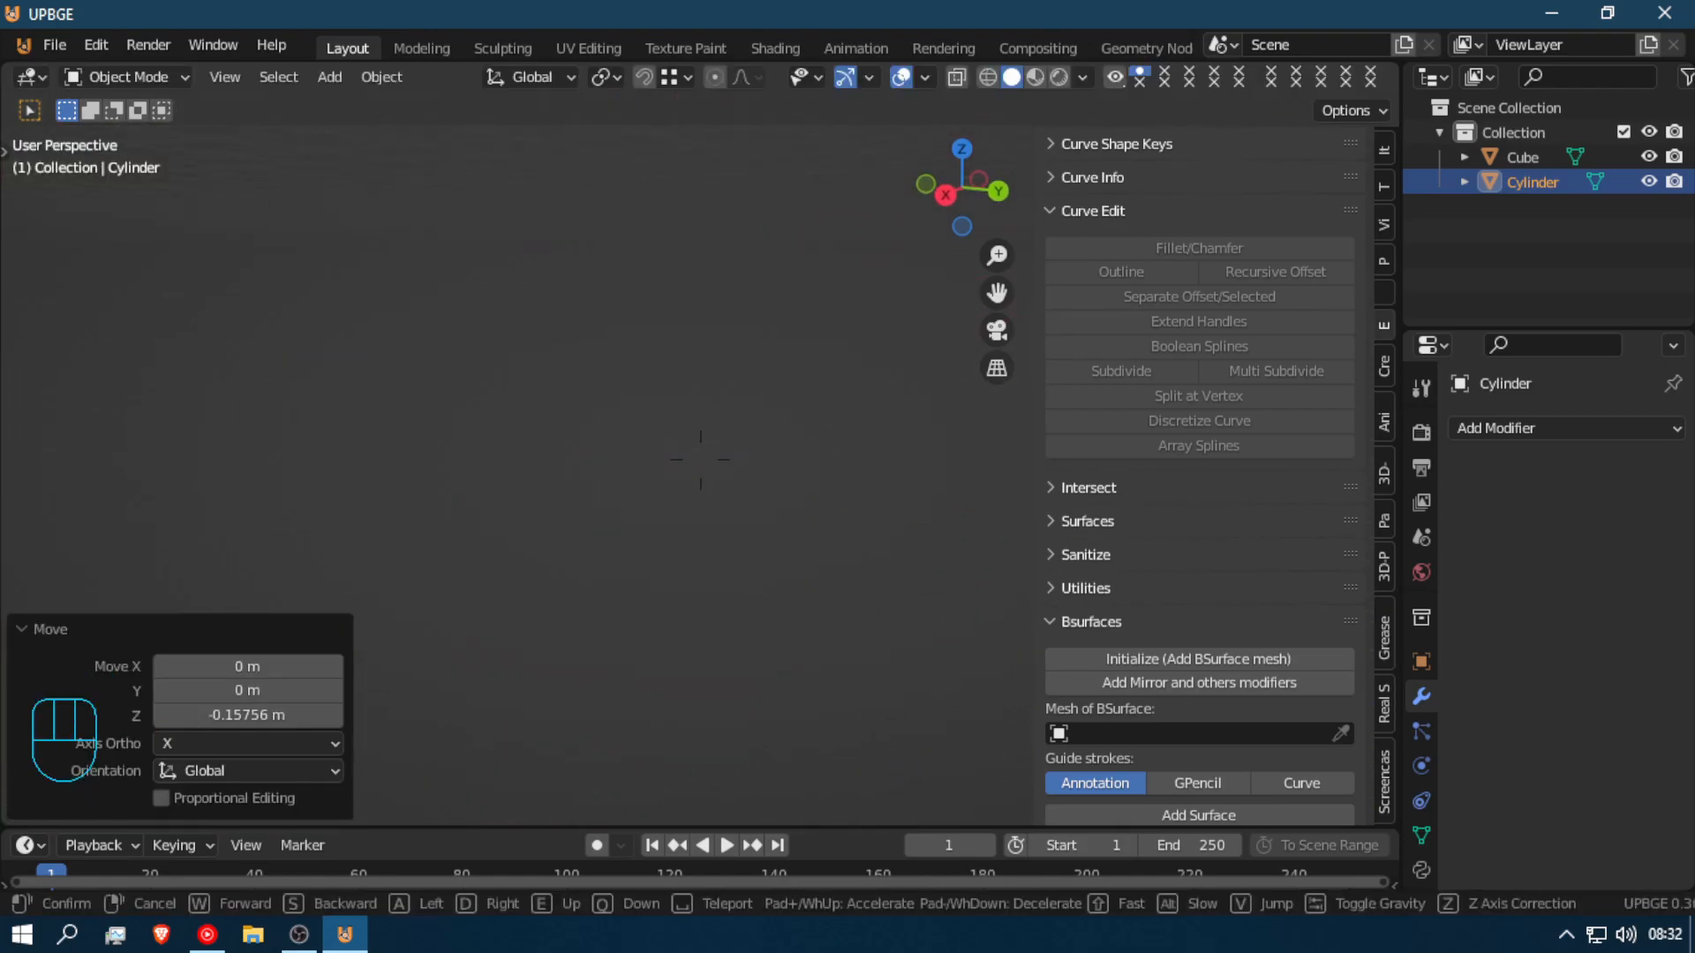
{"action": "right_click", "coordinate": [700, 459]}
{"action": "scroll", "coordinate": [699, 458], "scroll_direction": "up", "scroll_amount": 2}
{"action": "scroll", "coordinate": [699, 458], "scroll_direction": "down", "scroll_amount": 3}
{"action": "middle_click_drag", "start_coordinate": [535, 470], "coordinate": [769, 490], "text": "shift"}
{"action": "middle_click_drag", "start_coordinate": [620, 573], "coordinate": [644, 567]}
{"action": "key", "text": "Tab"}
{"action": "key", "text": "Tab"}
{"action": "key", "text": "g"}
{"action": "key", "text": "z"}
{"action": "left_click", "coordinate": [828, 511]}
Step: Clear the bolt's location and move it along the Y axis out from the lamp post
{"action": "middle_click_drag", "start_coordinate": [828, 511], "coordinate": [791, 507]}
{"action": "key", "text": "shift+f"}
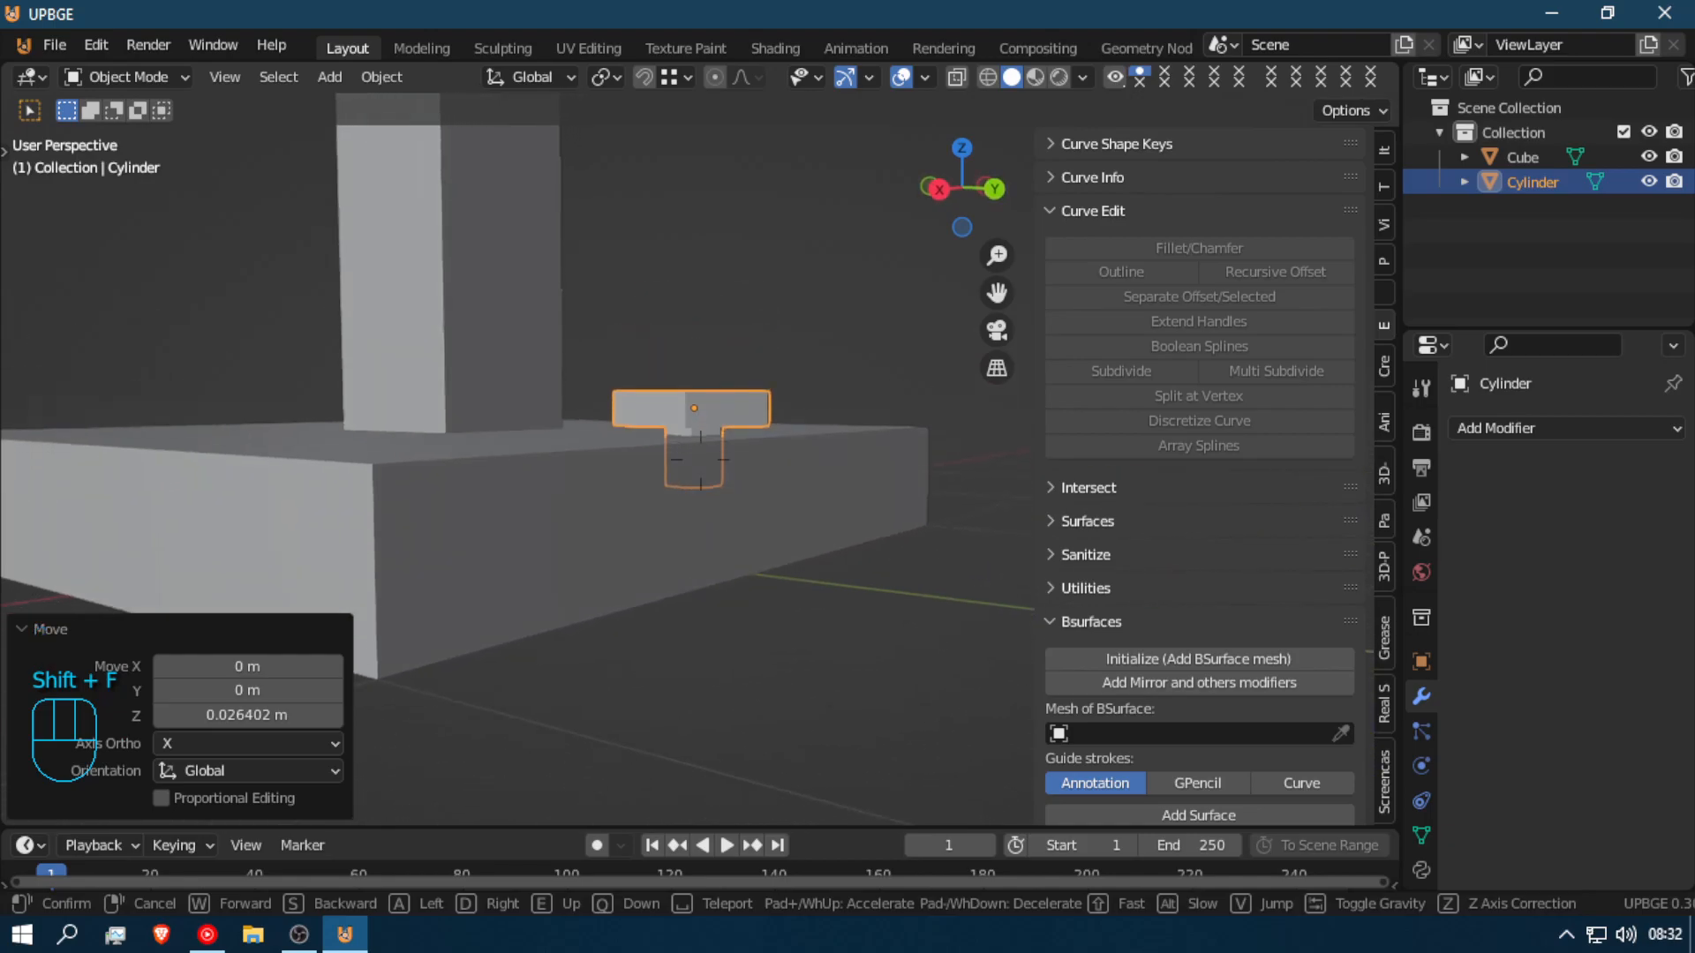
{"action": "key", "text": "e"}
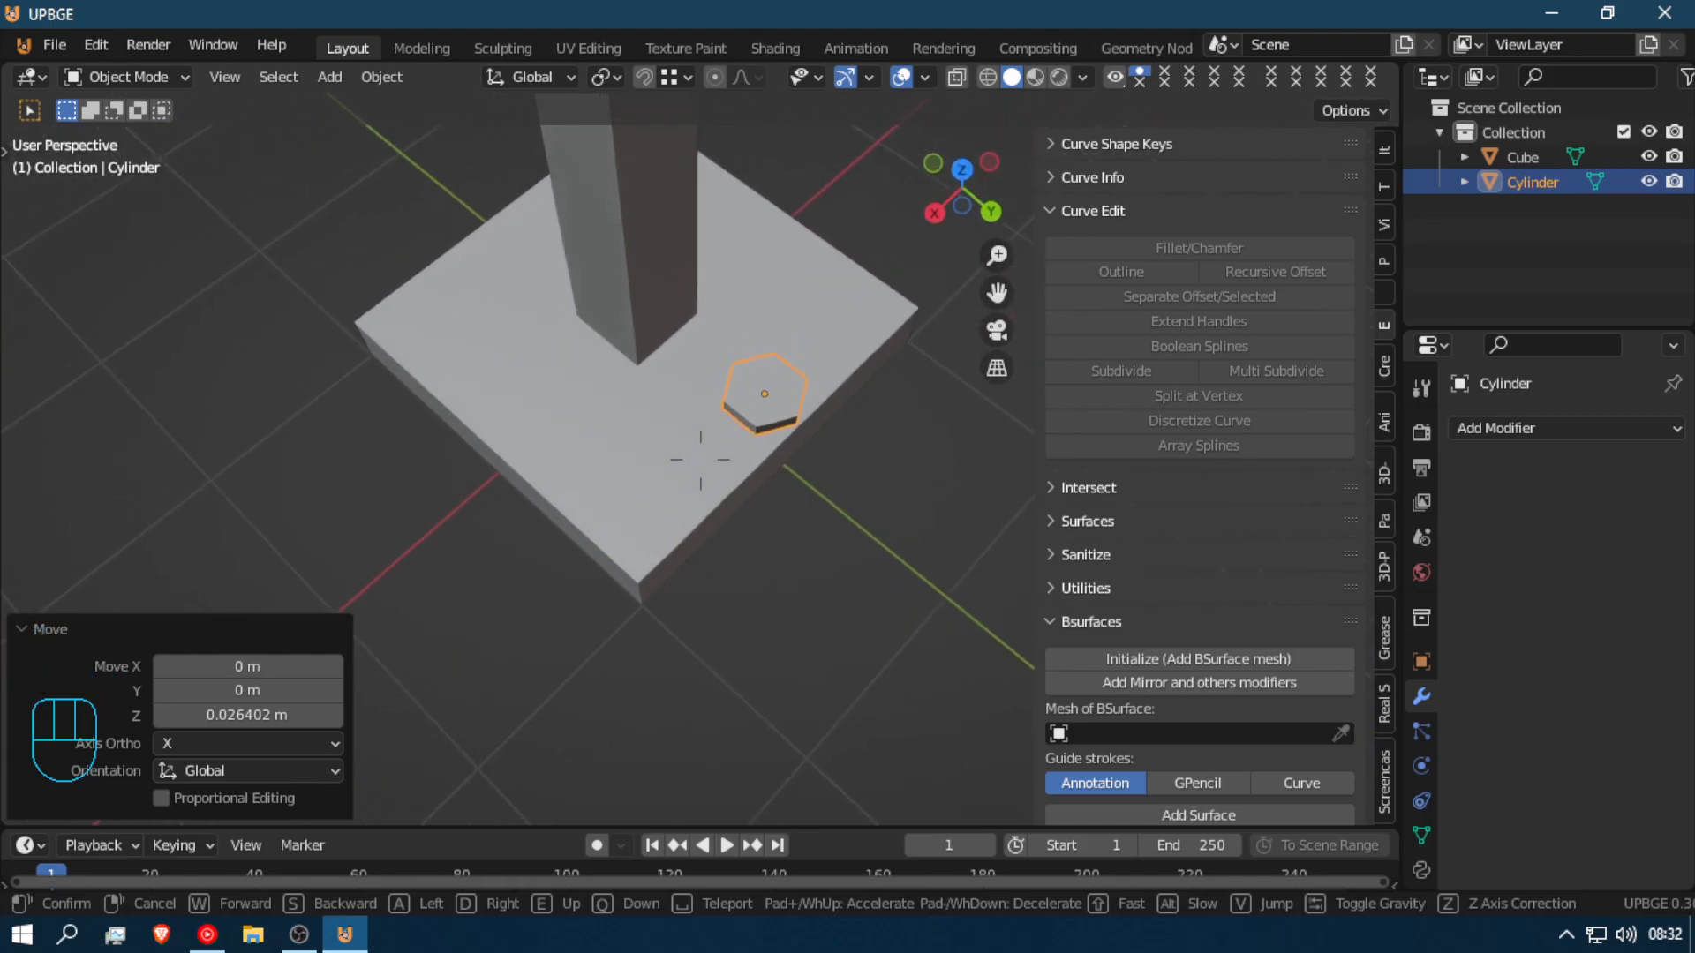
{"action": "left_click", "coordinate": [701, 460]}
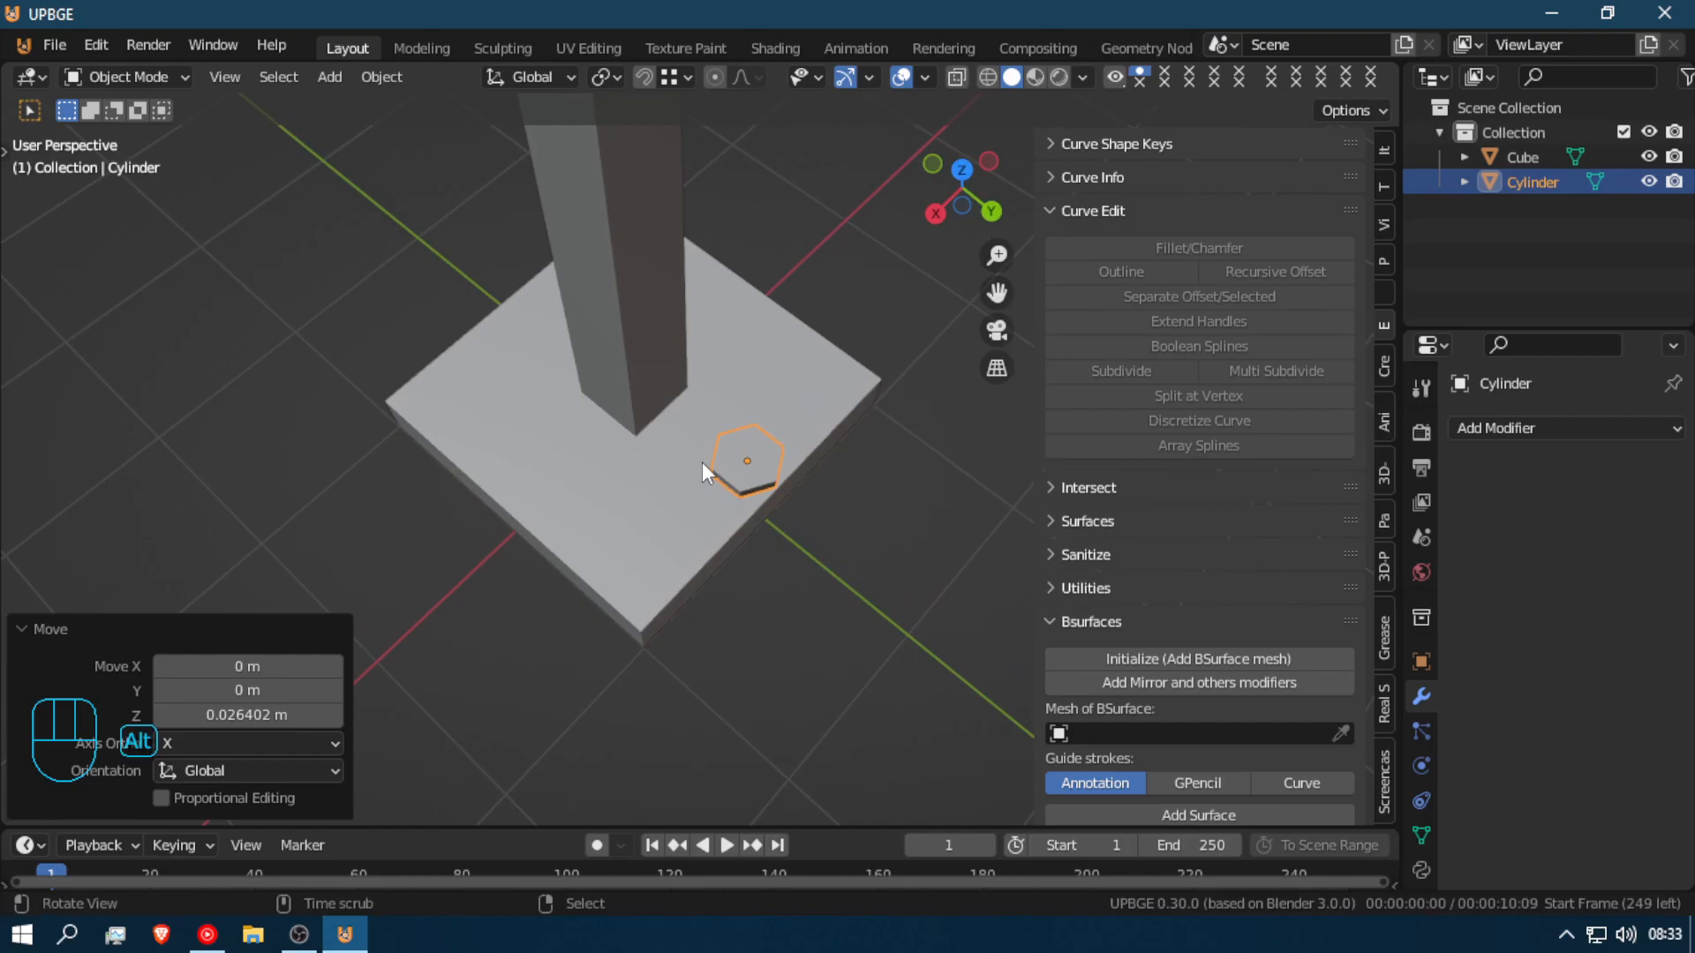
{"action": "key", "text": "alt+g"}
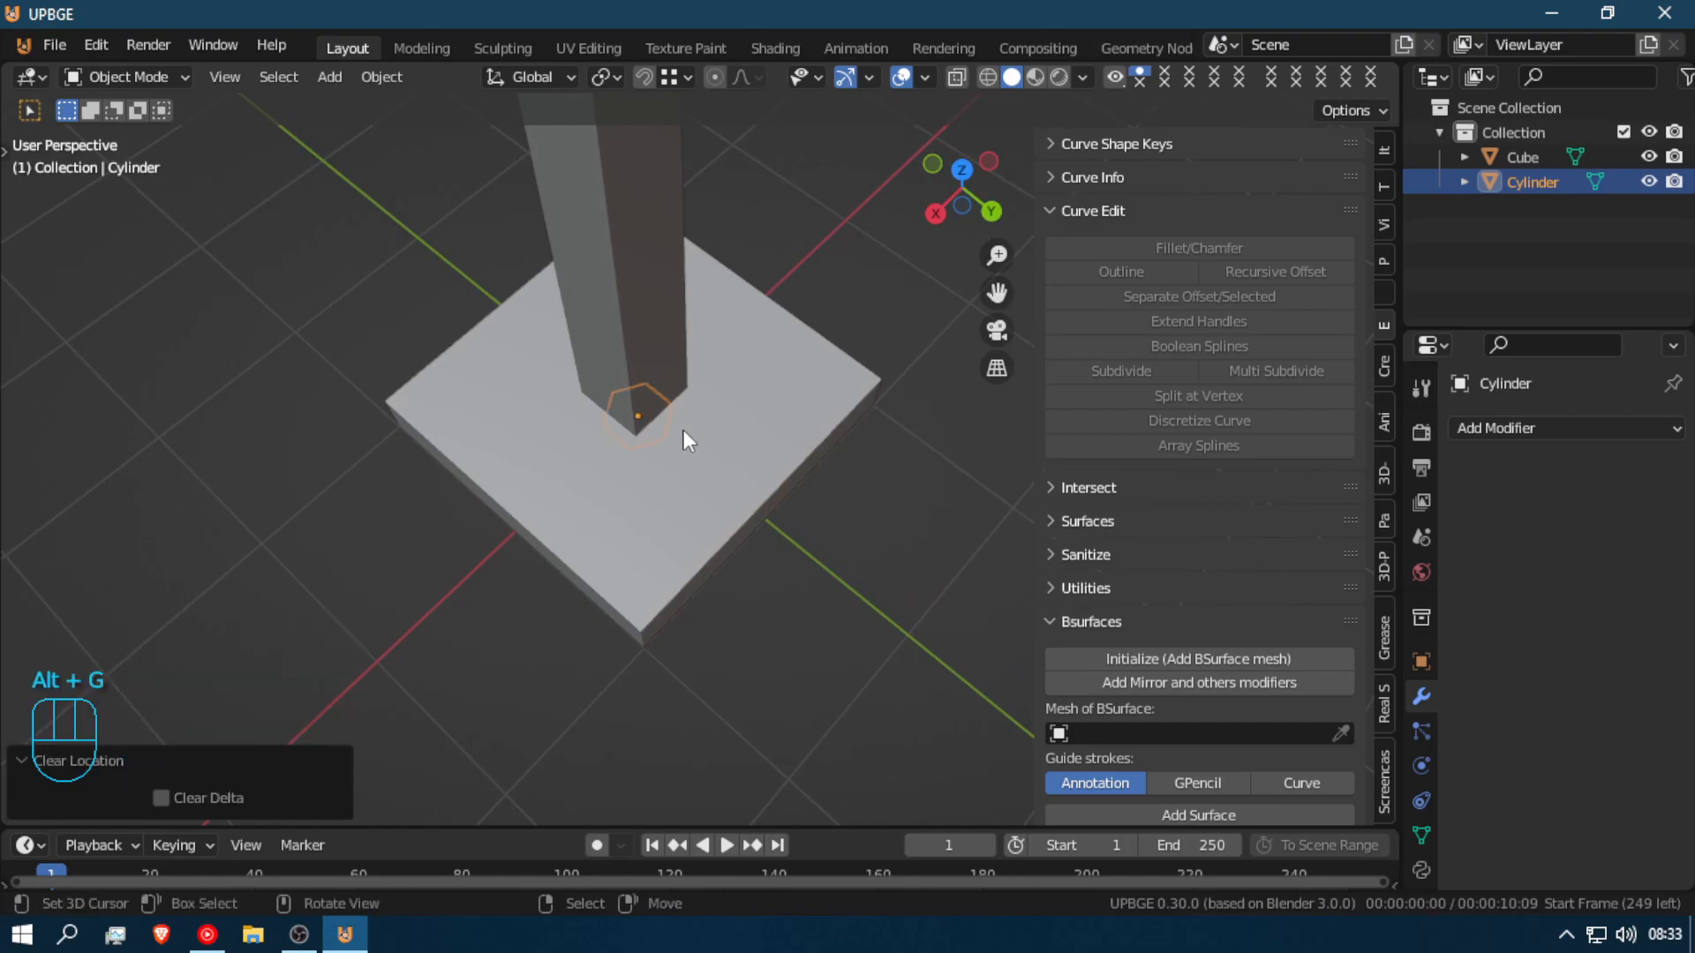
{"action": "key", "text": "g"}
{"action": "key", "text": "y"}
{"action": "left_click", "coordinate": [752, 507]}
Step: Raise the bolt about 0.36 m along Z and lower it about 0.007 m to seat its head on the plate
{"action": "key", "text": "g"}
{"action": "key", "text": "z"}
{"action": "left_click", "coordinate": [732, 481]}
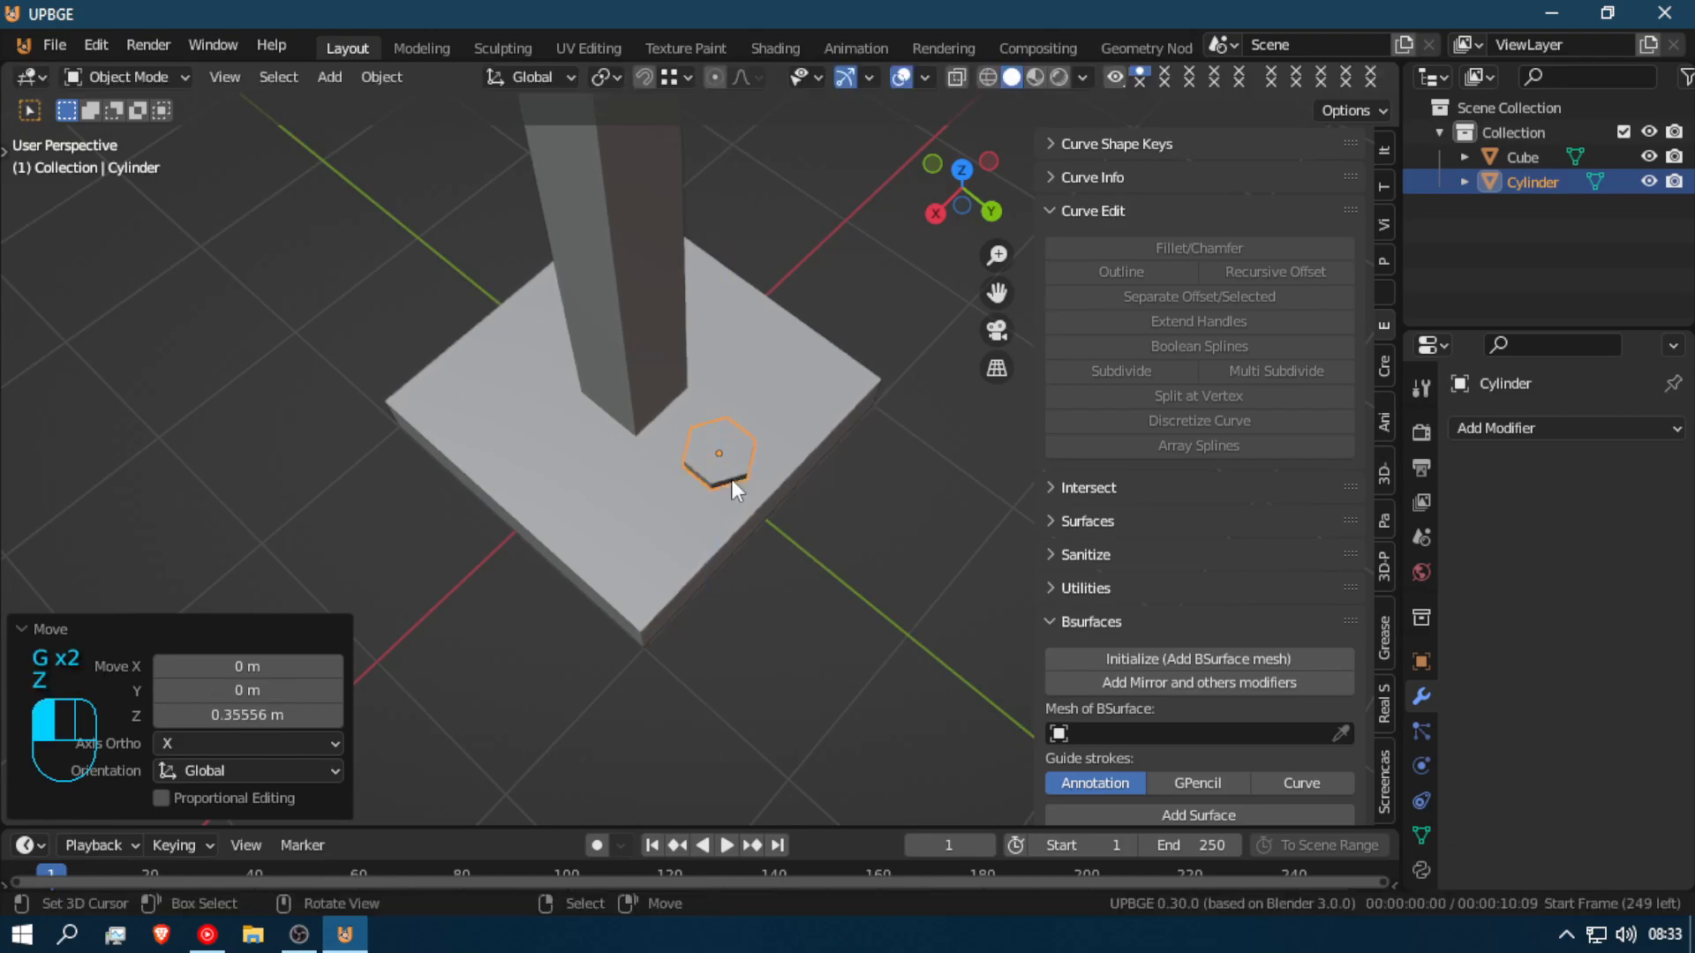
{"action": "middle_click_drag", "start_coordinate": [733, 480], "coordinate": [749, 476]}
{"action": "key", "text": "shift+f"}
{"action": "key", "text": "w"}
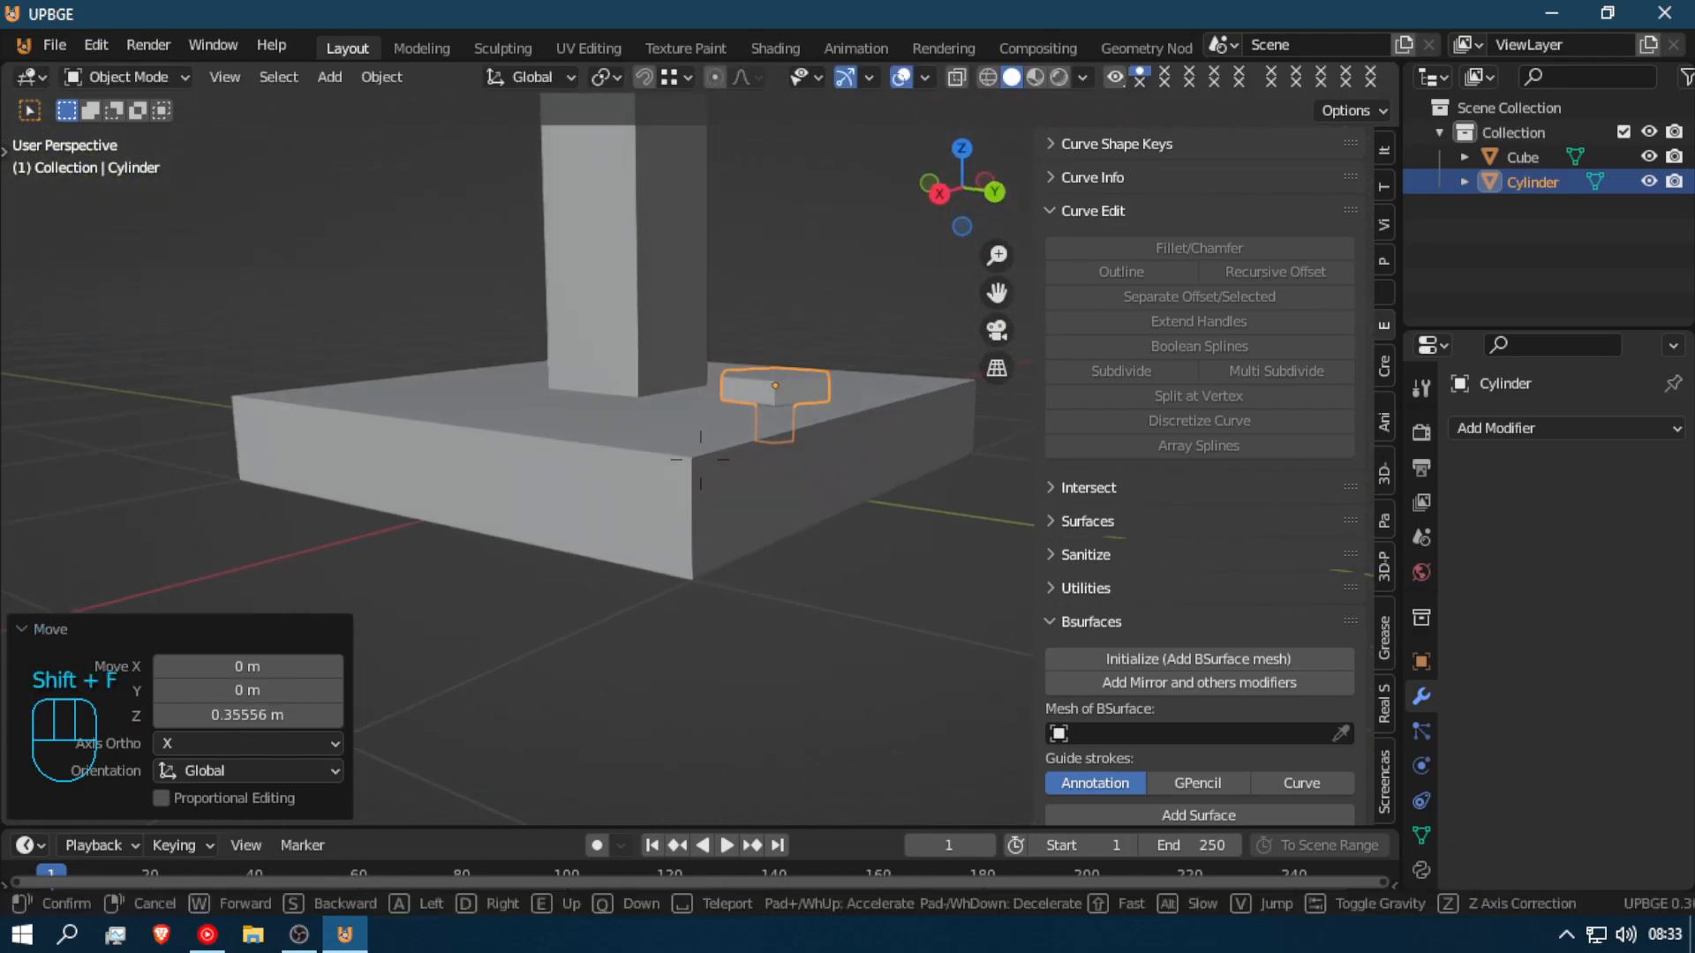
{"action": "left_click", "coordinate": [700, 459]}
{"action": "key", "text": "g"}
{"action": "key", "text": "z"}
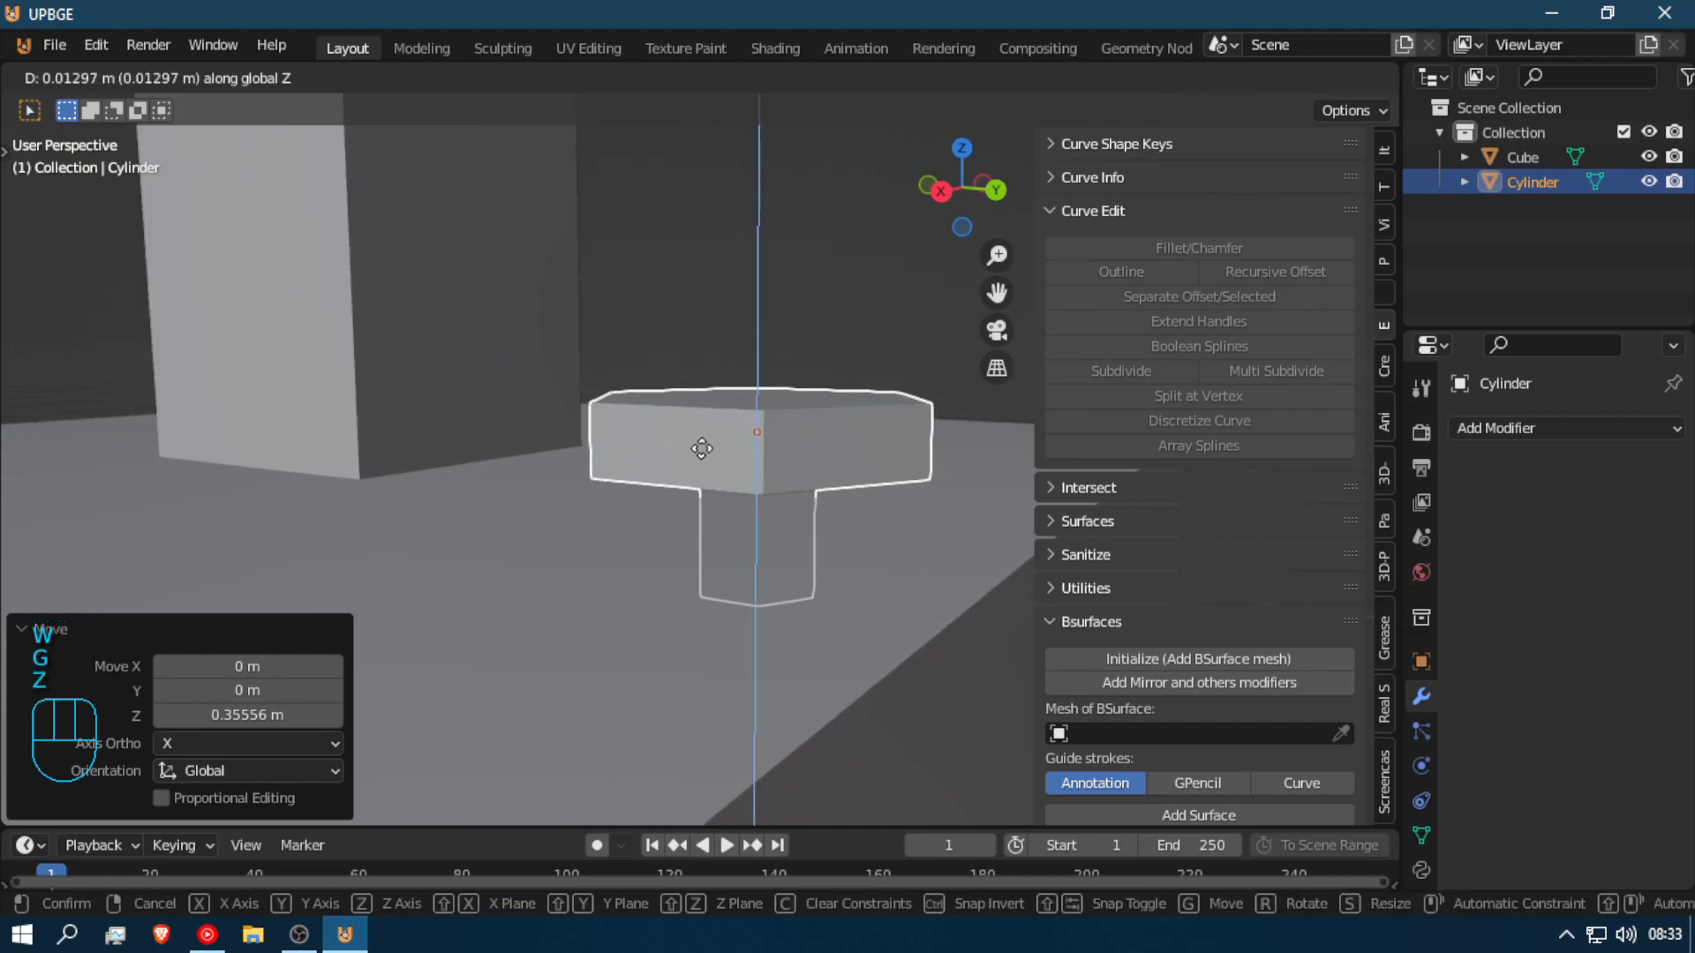
{"action": "left_click", "coordinate": [700, 461]}
Step: Scale the bolt uniformly to about 0.495 and move it about 0.22 m along Y toward the plate's edge
{"action": "key", "text": "shift+f"}
{"action": "key", "text": "w"}
{"action": "key", "text": "s"}
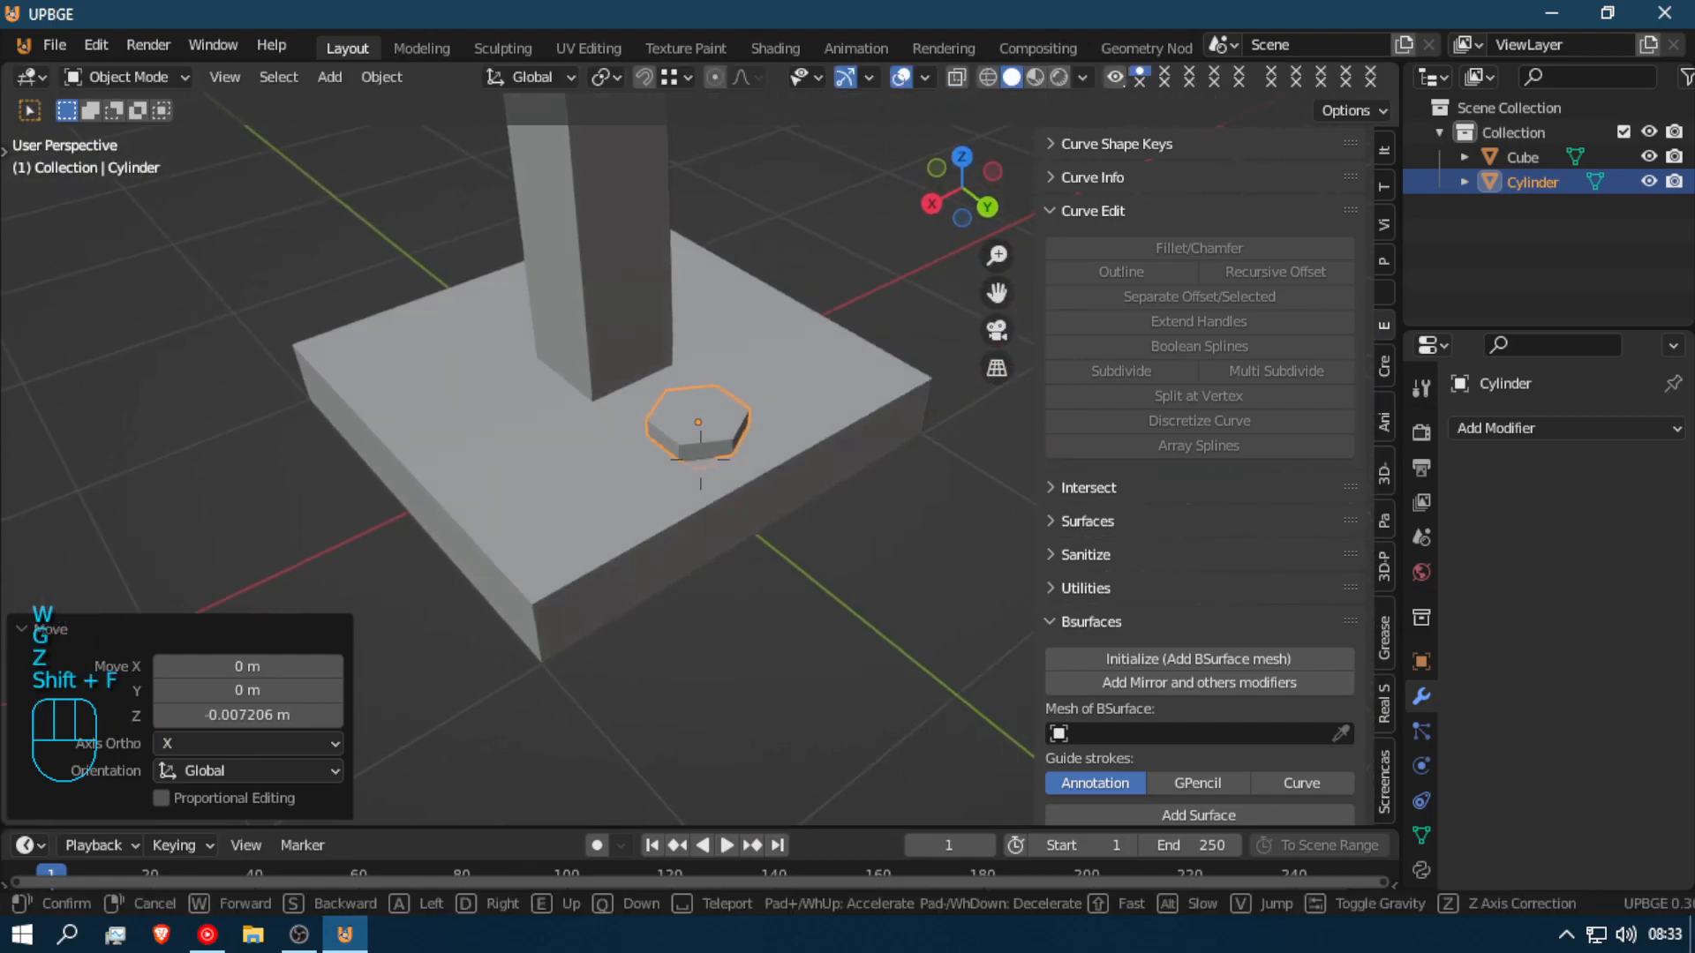
{"action": "left_click", "coordinate": [701, 461]}
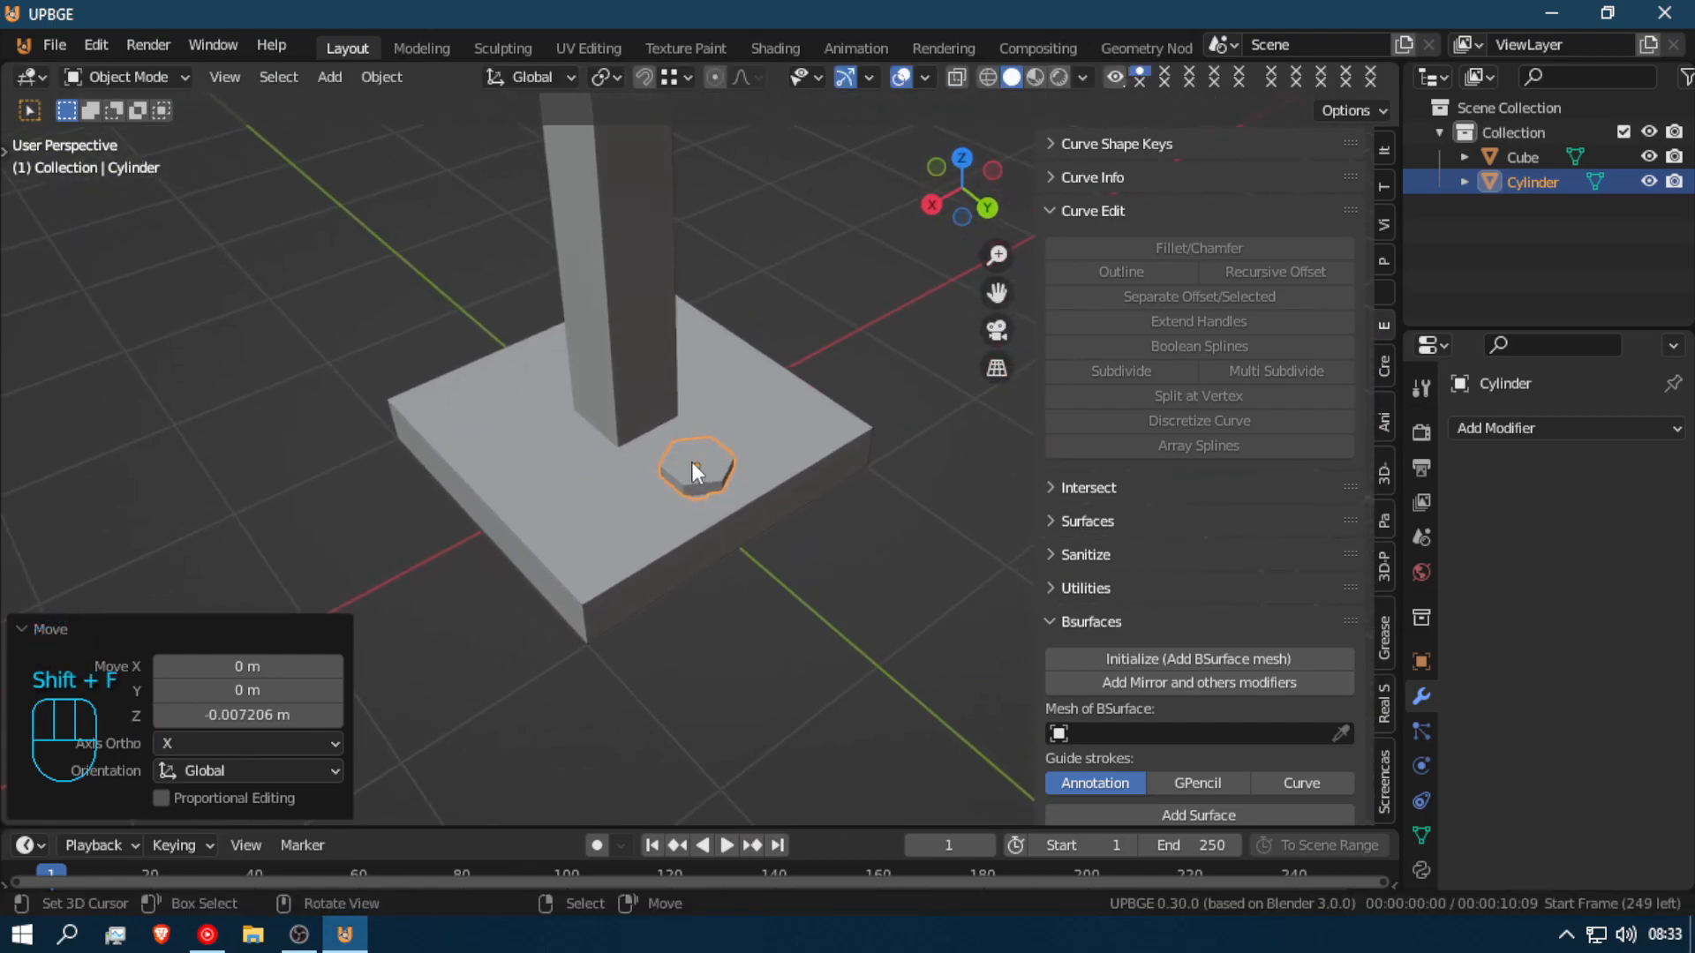
{"action": "key", "text": "s"}
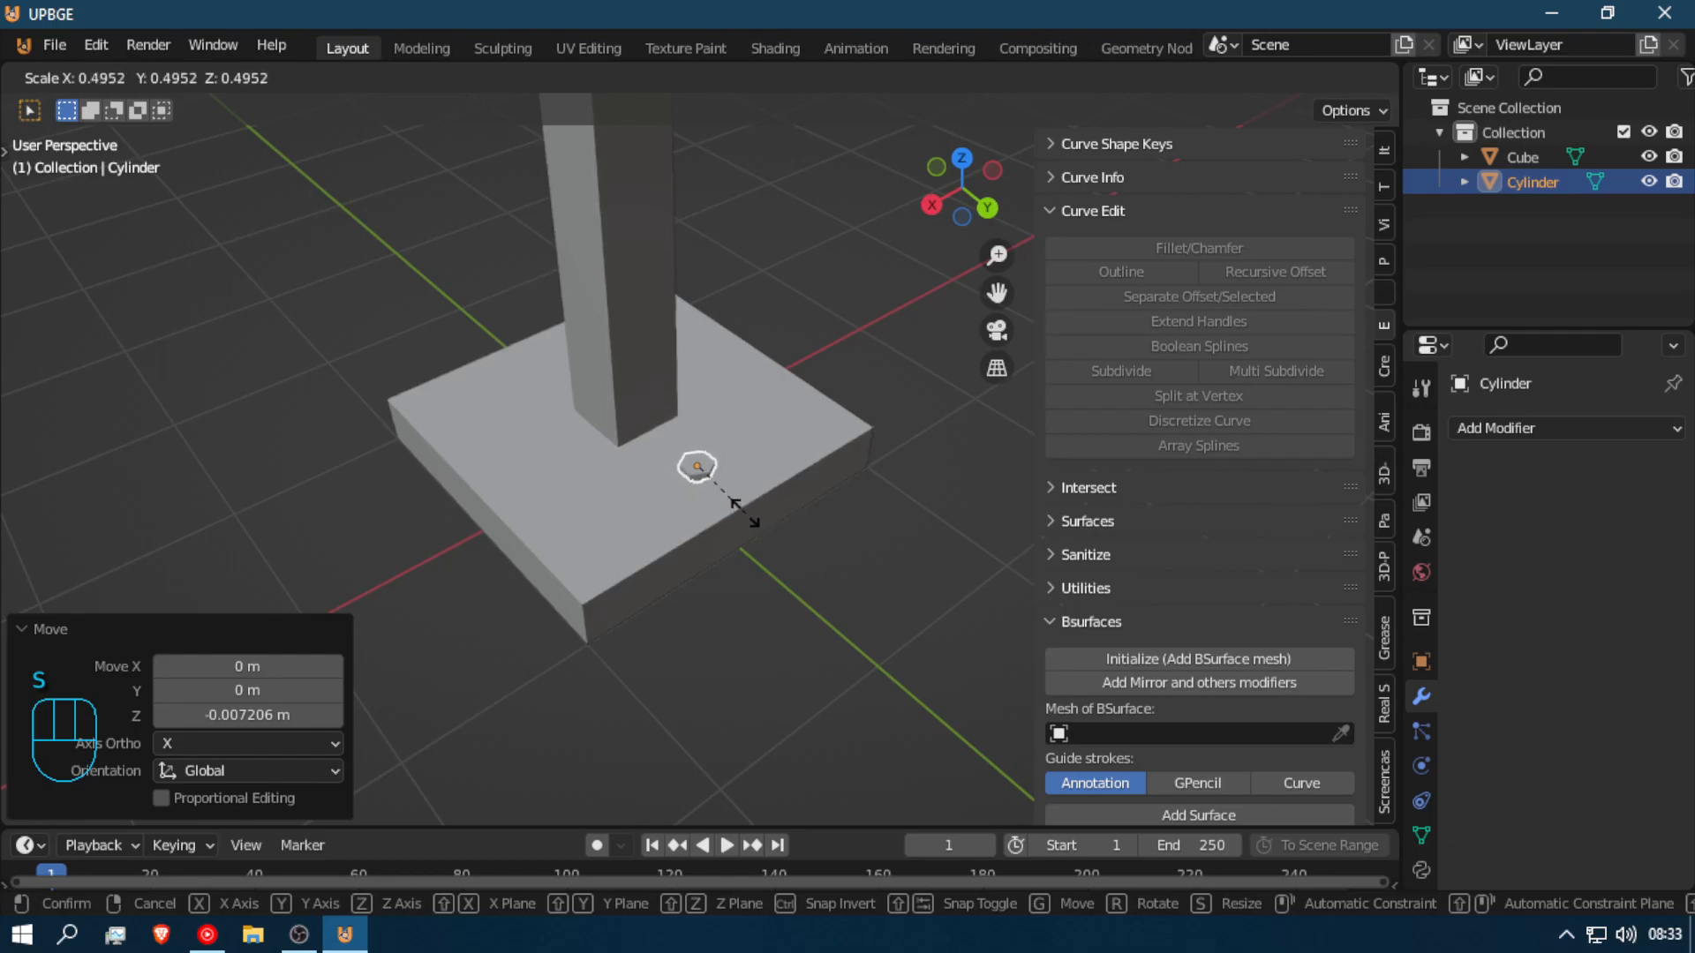
{"action": "left_click", "coordinate": [745, 512]}
{"action": "key", "text": "g"}
{"action": "key", "text": "y"}
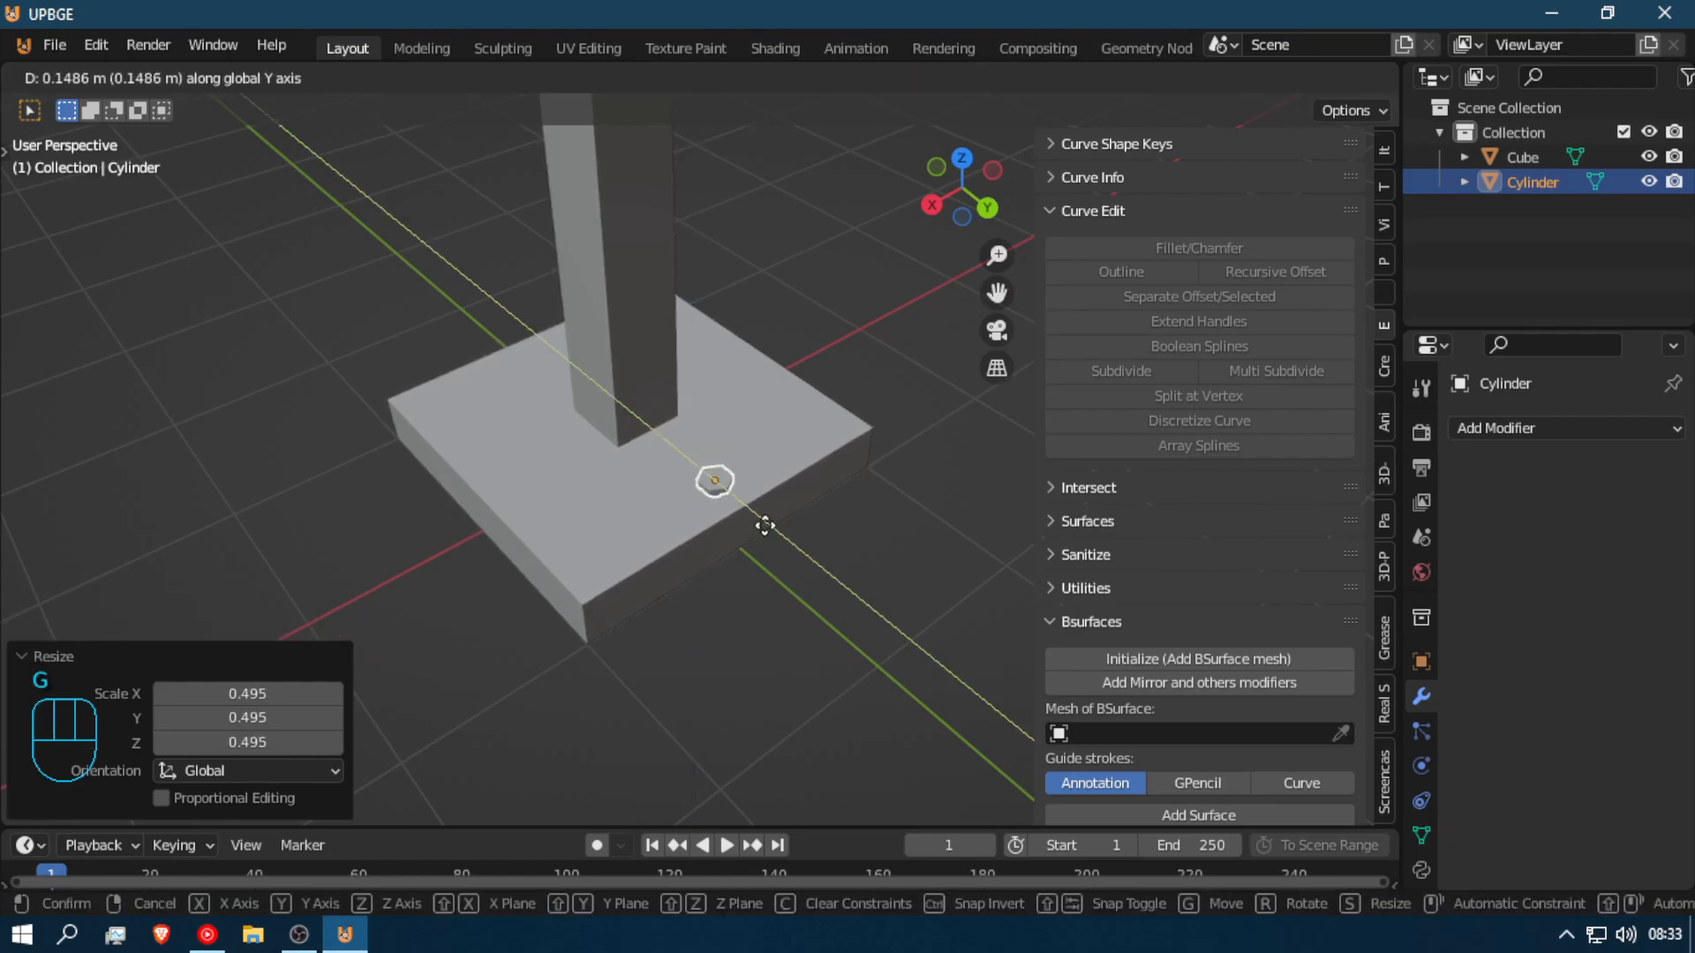
{"action": "left_click", "coordinate": [772, 536]}
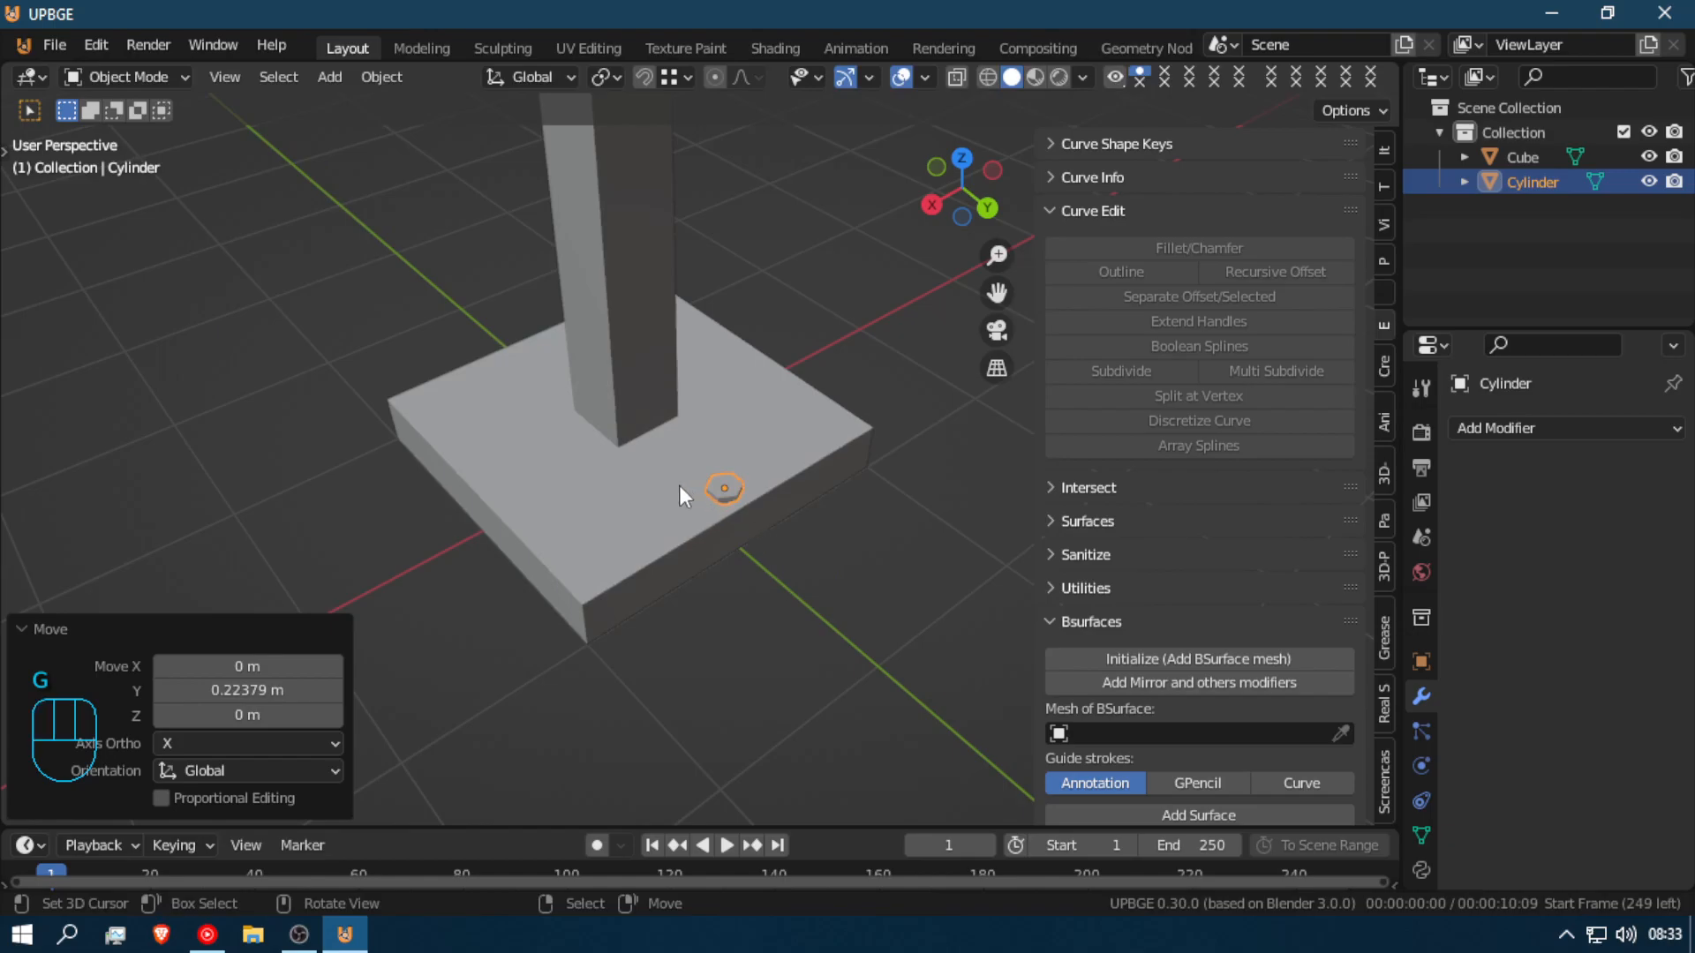
Step: Make five unlinked duplicates of the bolt and scatter them beside the base plate
{"action": "key", "text": "shift+f"}
{"action": "key", "text": "a"}
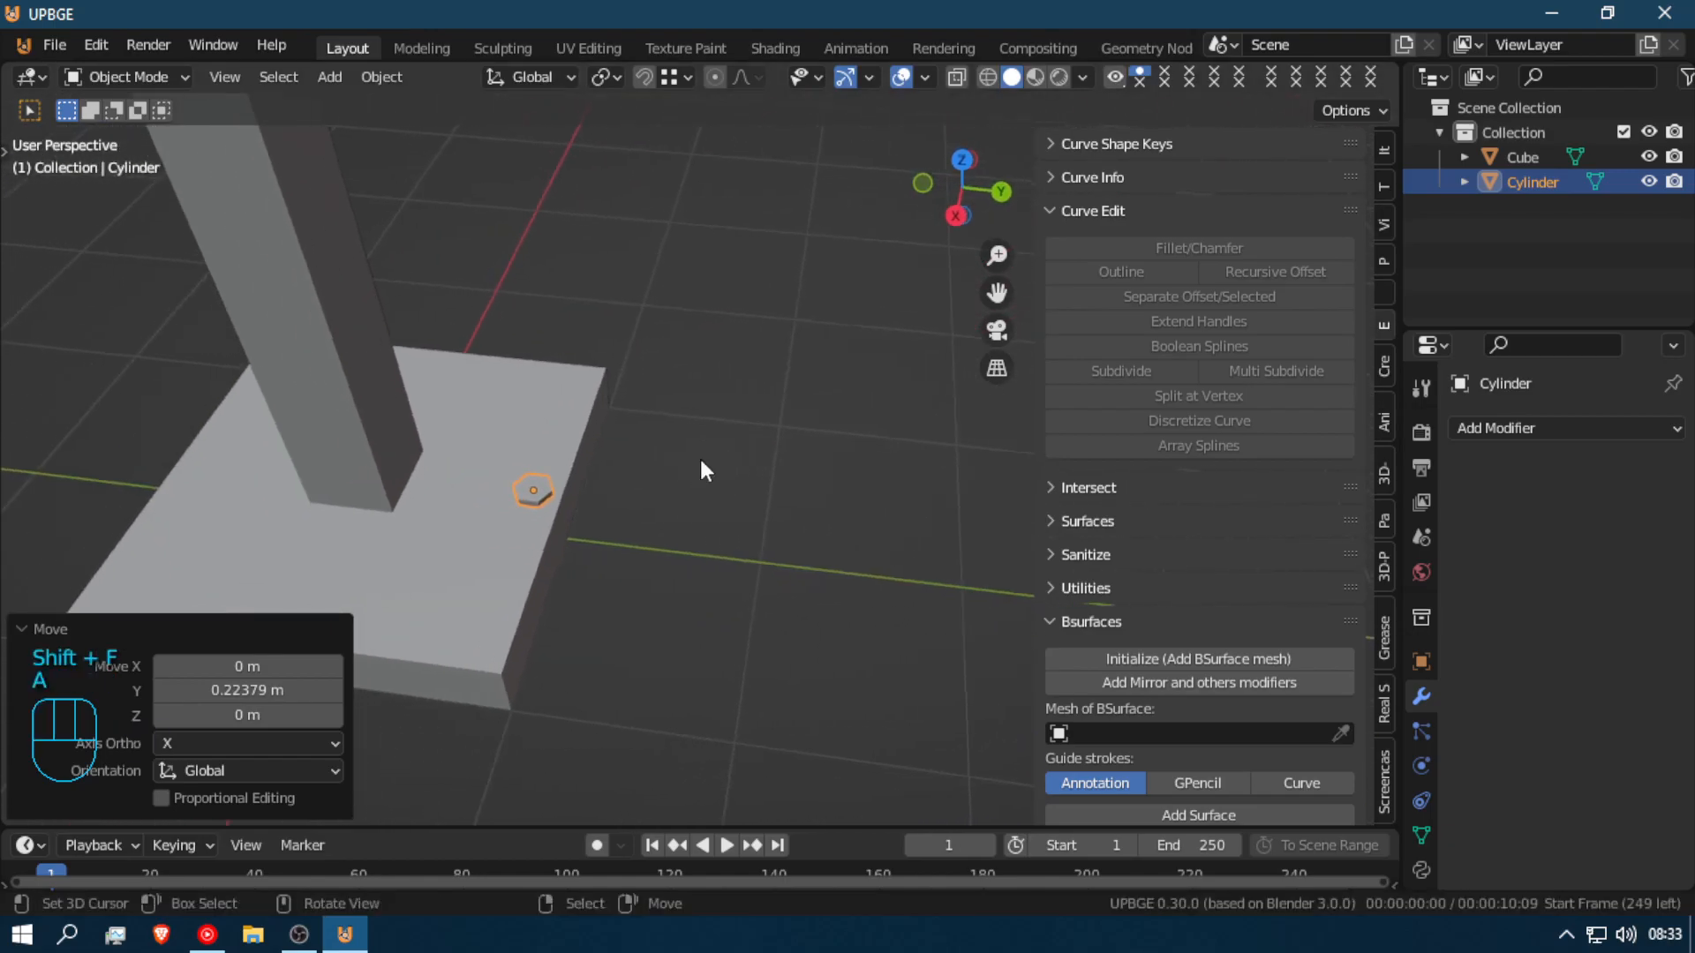
{"action": "key", "text": "shift+d"}
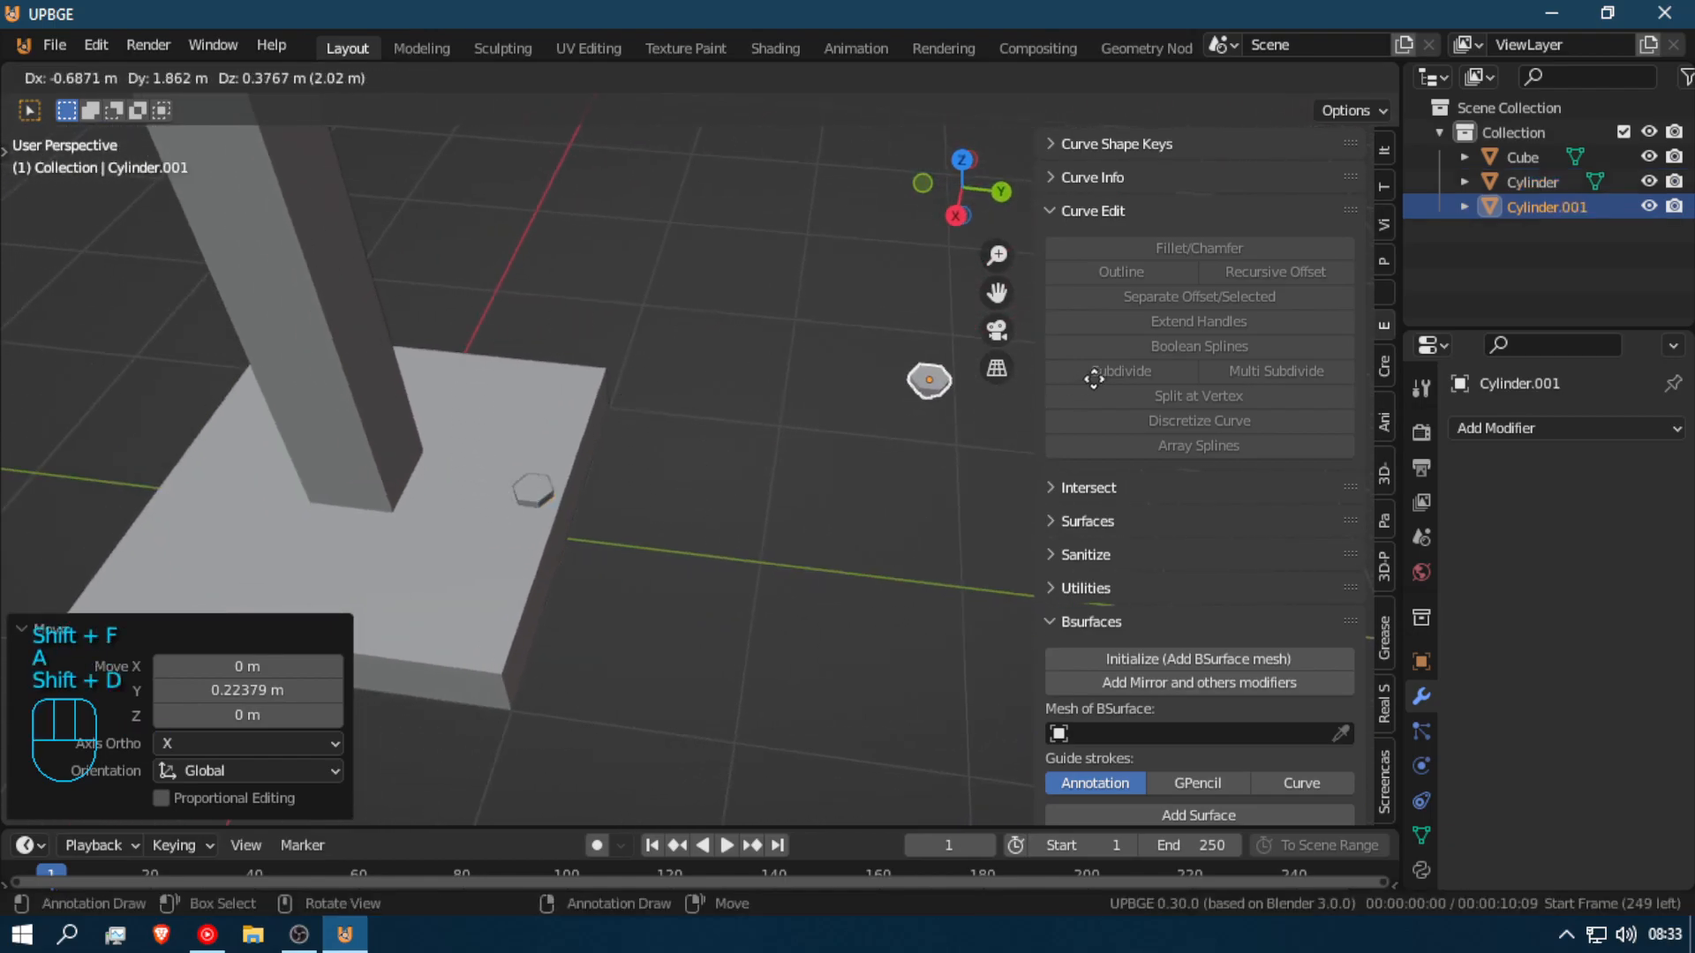
{"action": "left_click", "coordinate": [863, 404]}
{"action": "key", "text": "shift+d"}
{"action": "left_click", "coordinate": [803, 352]}
{"action": "key", "text": "shift+d"}
{"action": "left_click", "coordinate": [675, 287]}
{"action": "key", "text": "shift+d"}
{"action": "left_click", "coordinate": [653, 380]}
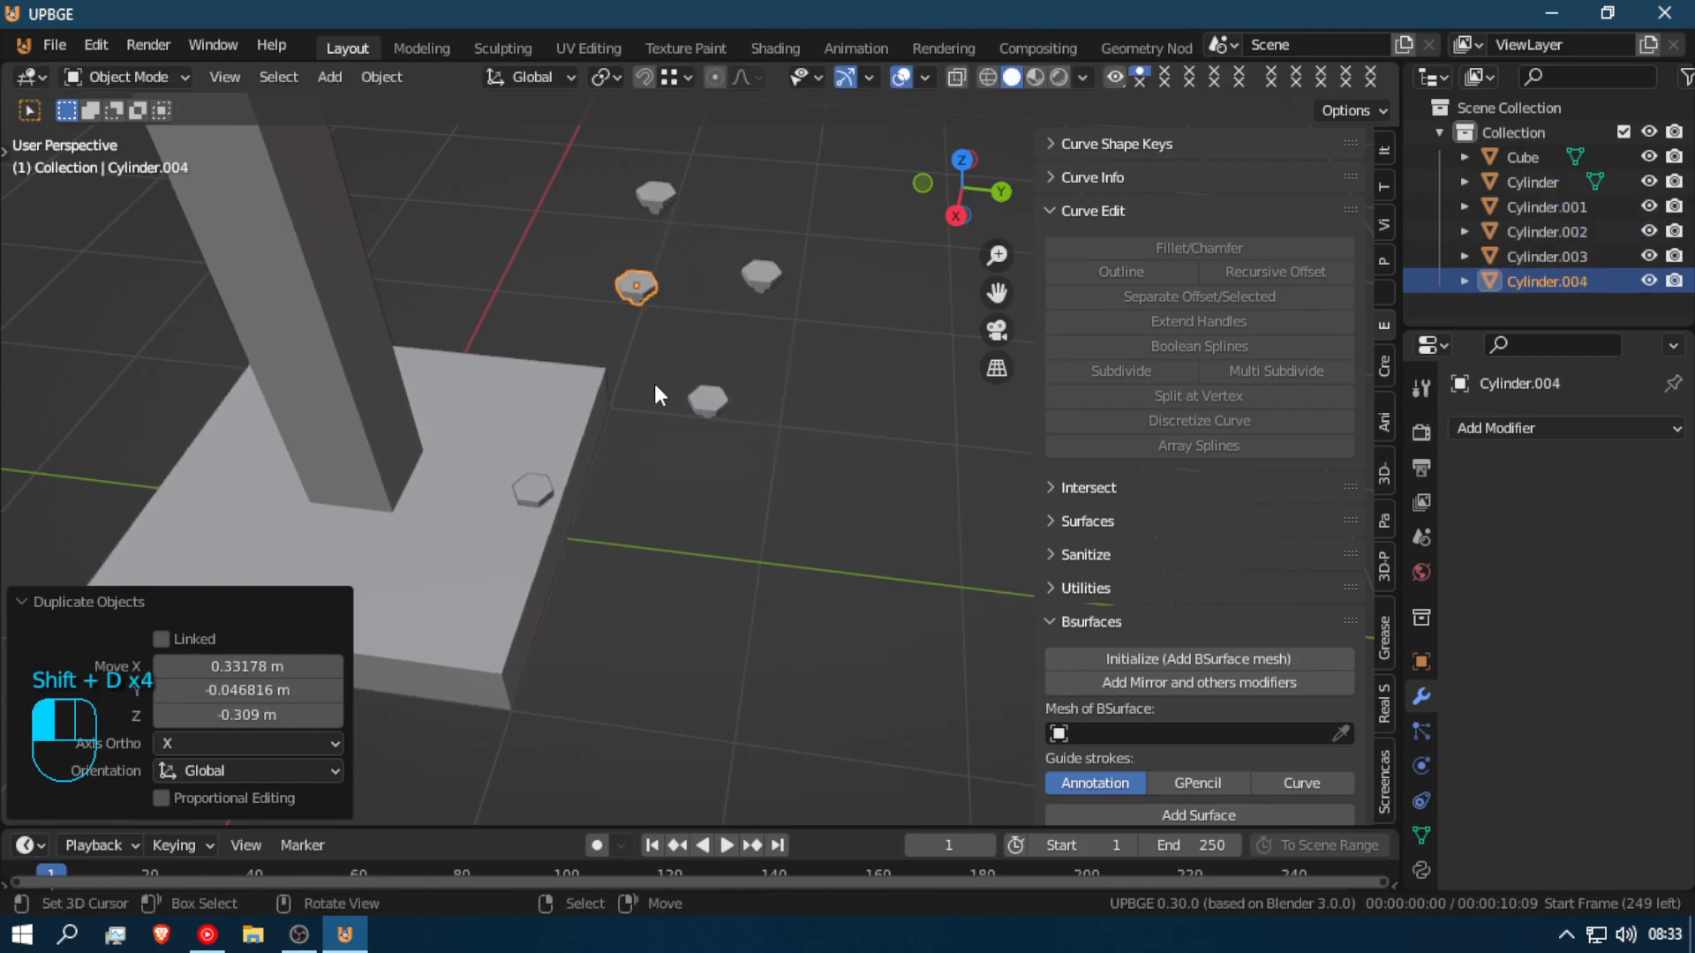
{"action": "key", "text": "shift+d"}
{"action": "left_click", "coordinate": [691, 355]}
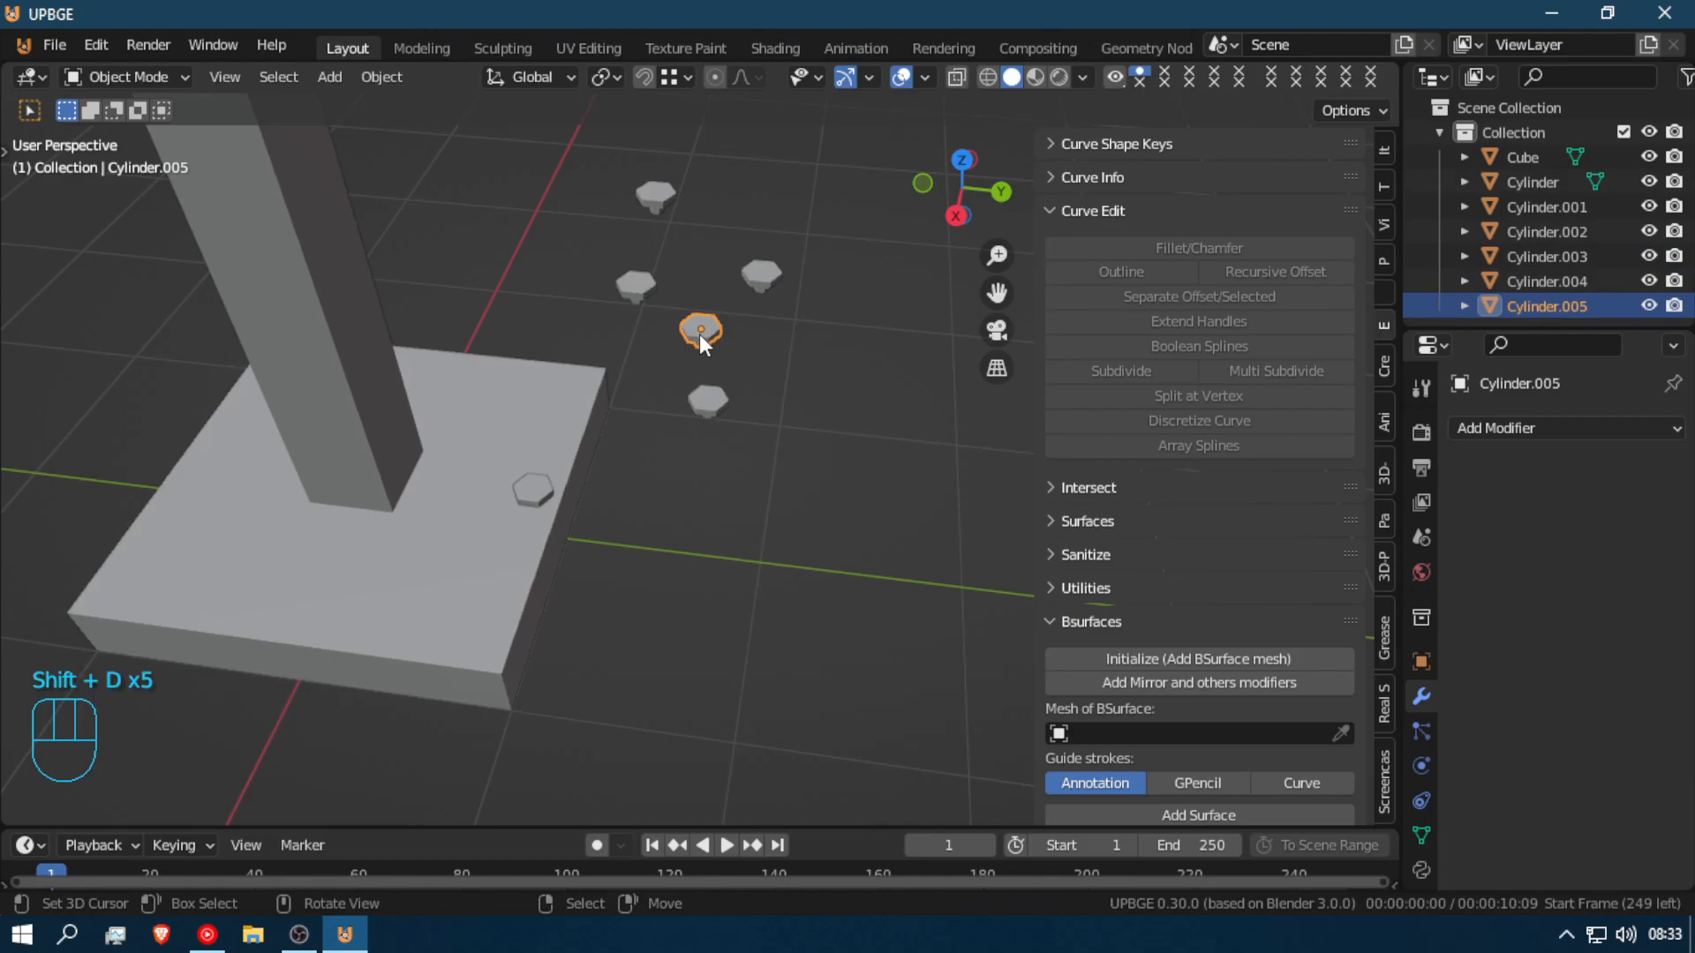
Step: Open two of the bolt copies together for mesh editing and try moving one copy's geometry
{"action": "key", "text": "Tab"}
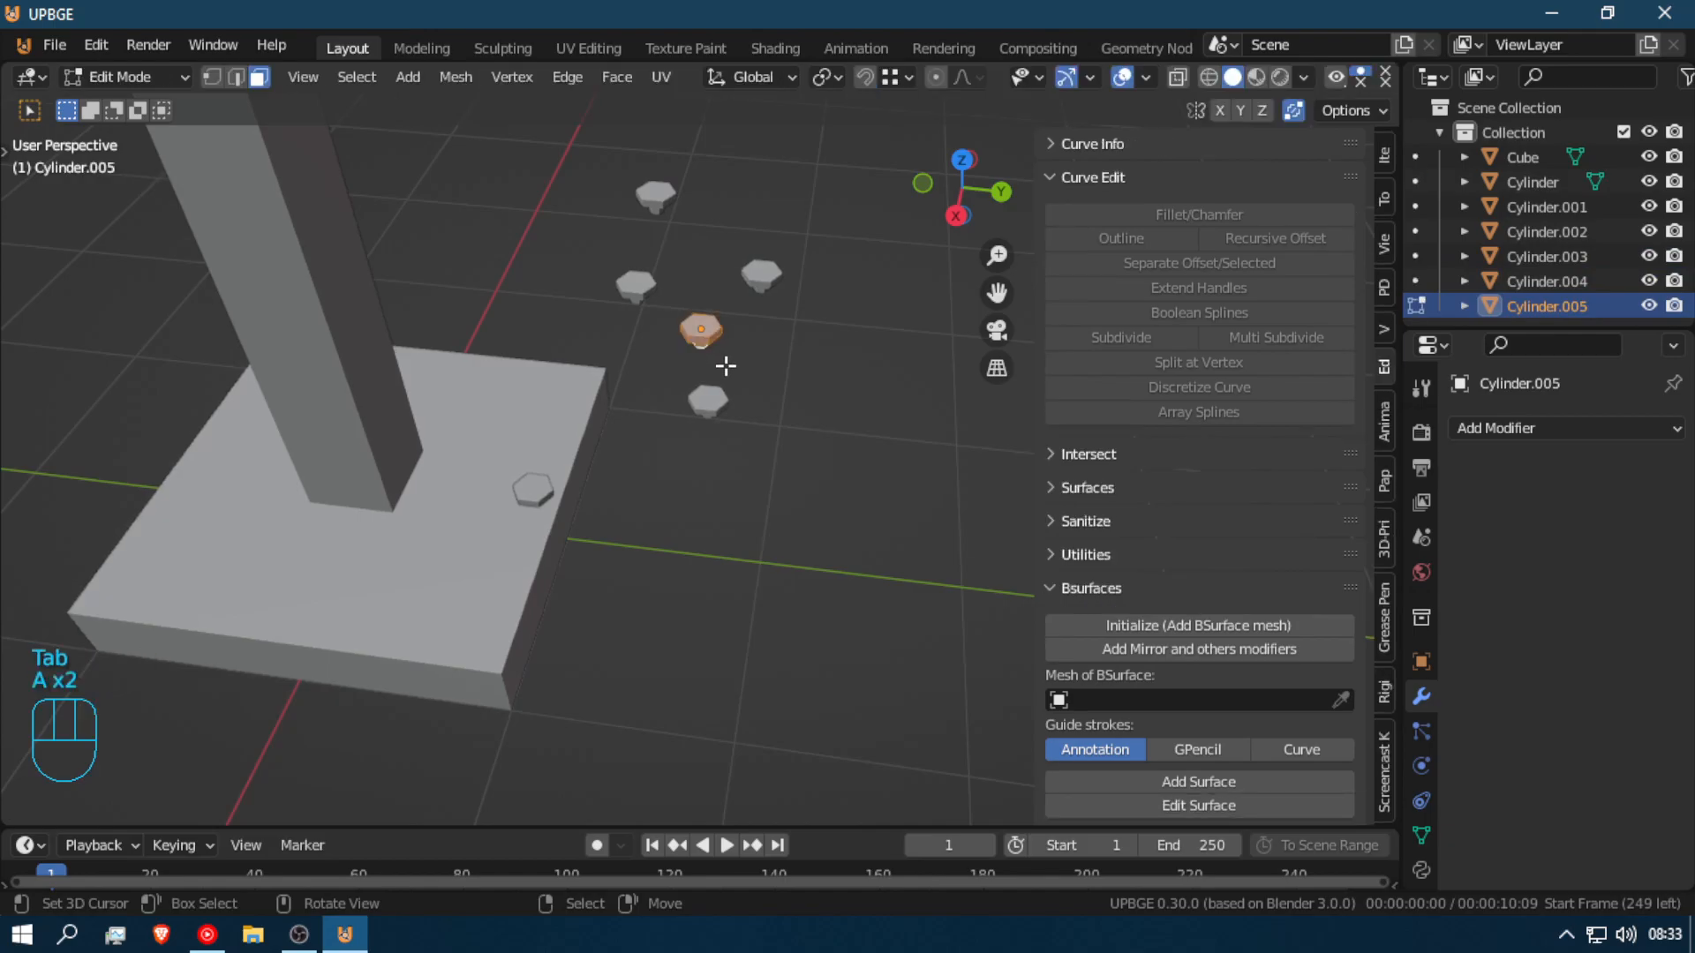
{"action": "key", "text": "Tab"}
{"action": "left_click", "coordinate": [714, 405], "text": "shift"}
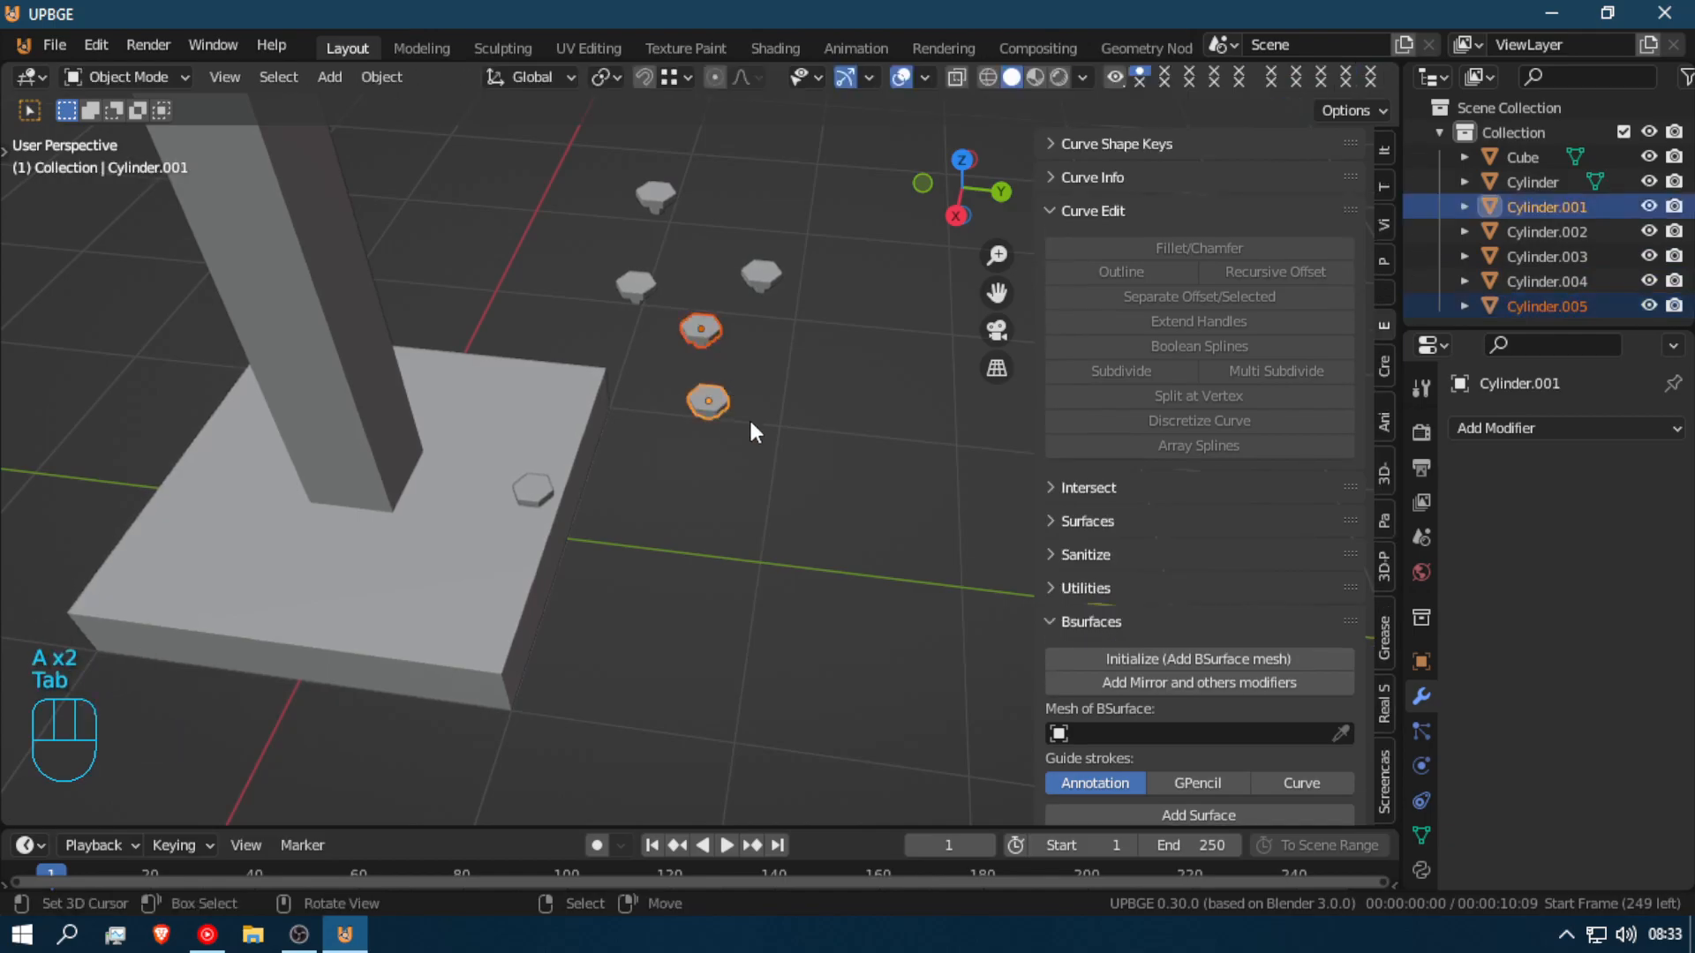
{"action": "key", "text": "Tab"}
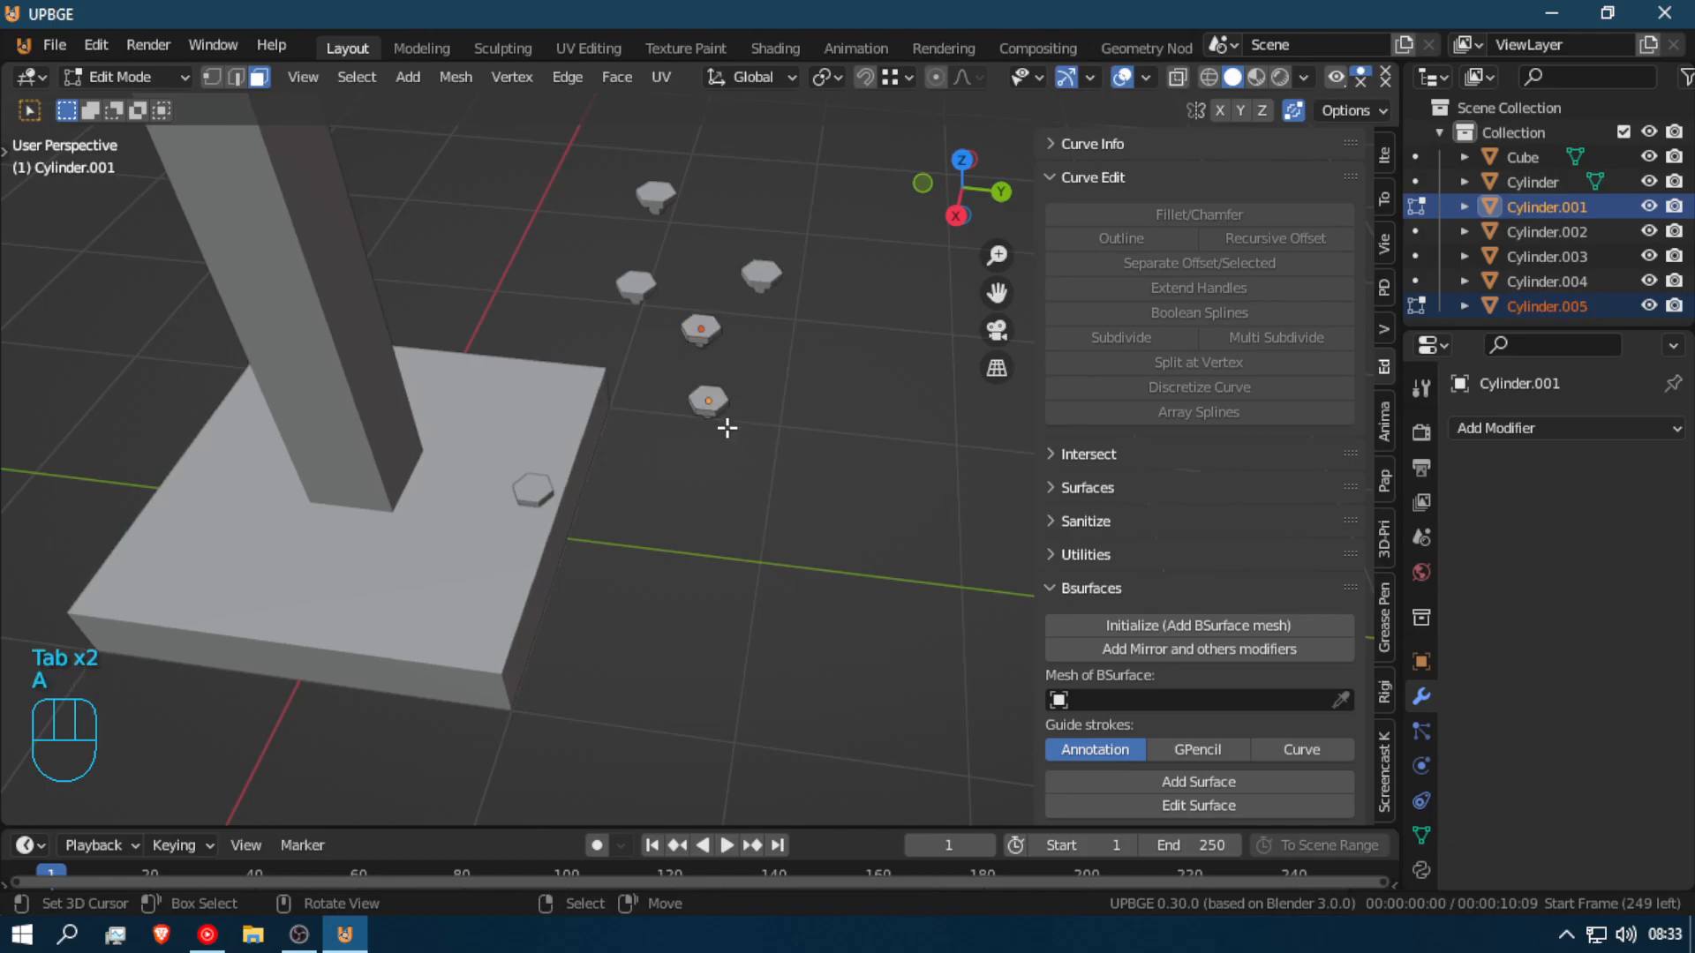
{"action": "key", "text": "g"}
{"action": "right_click", "coordinate": [698, 316]}
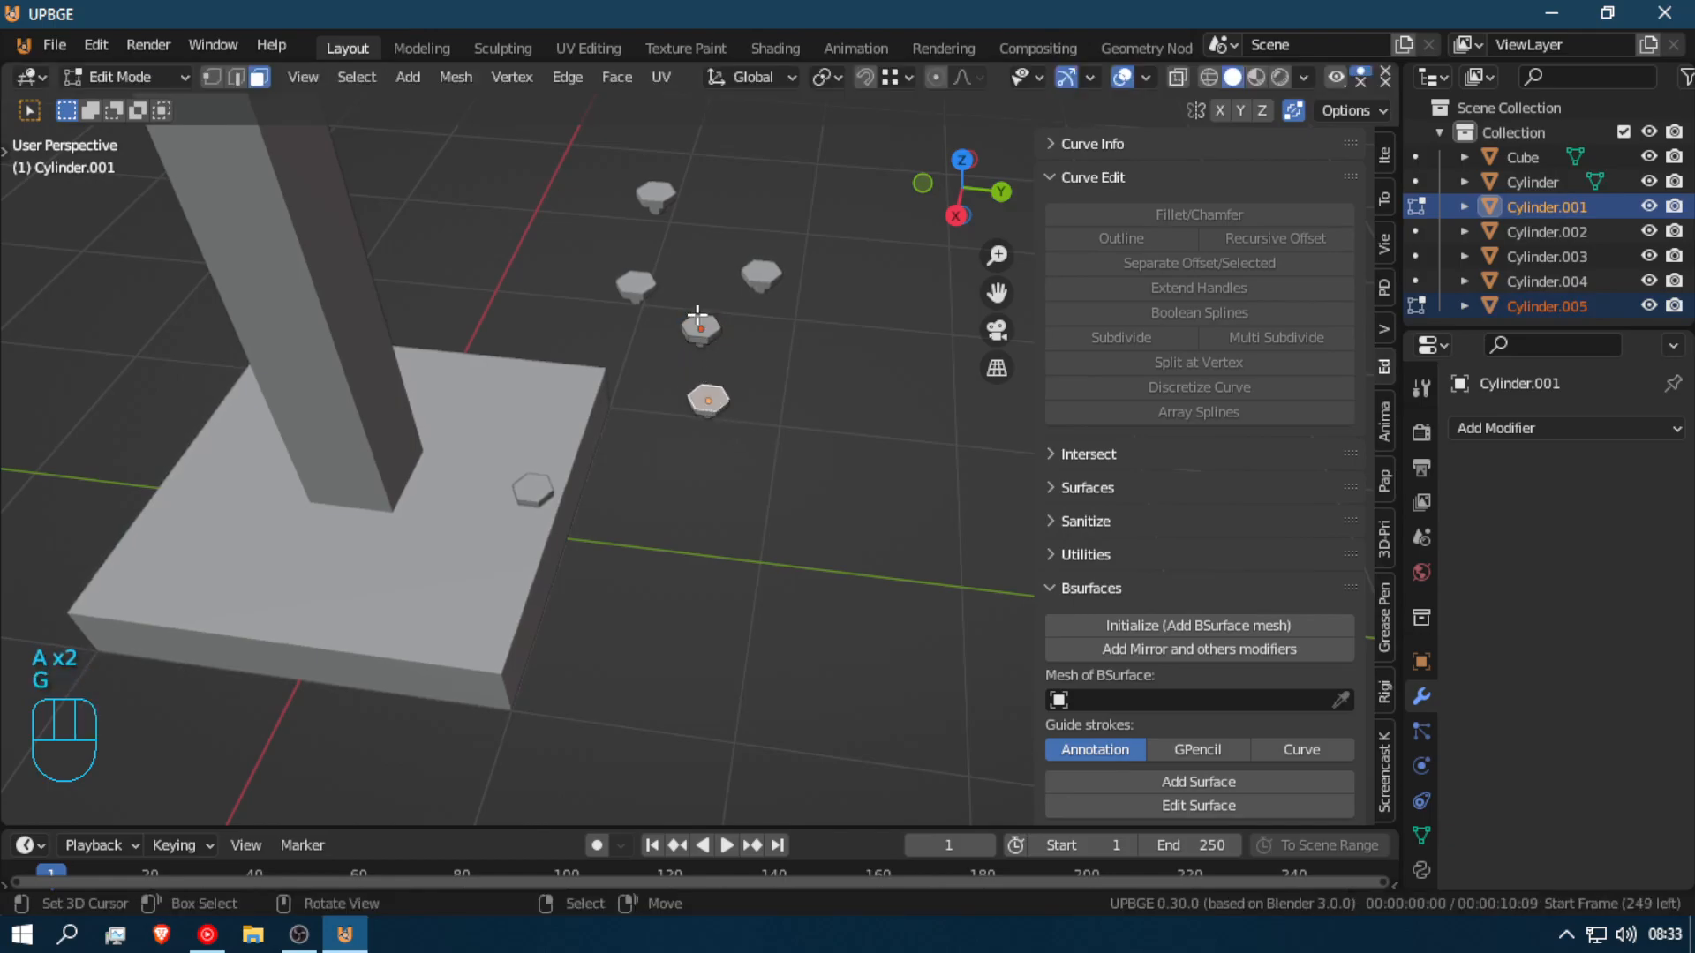
{"action": "key", "text": "Tab"}
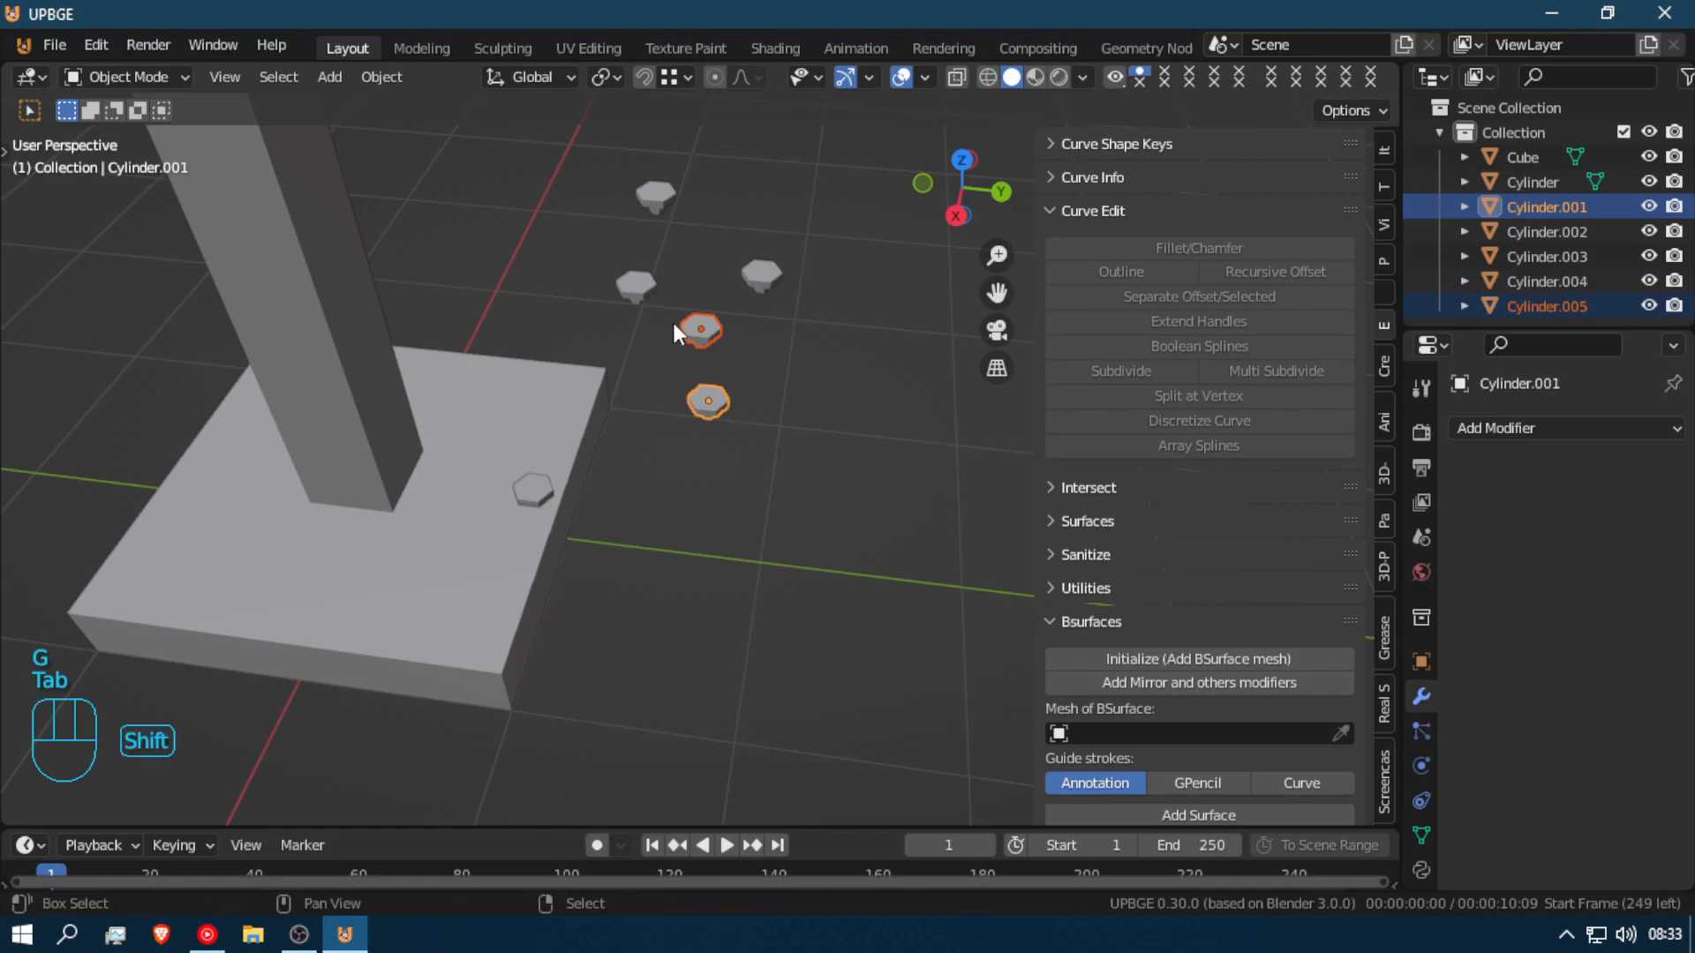
Step: Delete all five bolt copies beside the base plate
{"action": "left_click", "coordinate": [651, 287], "text": "shift"}
{"action": "left_click", "coordinate": [658, 196], "text": "shift"}
{"action": "left_click", "coordinate": [759, 275], "text": "shift"}
{"action": "key", "text": "x"}
{"action": "key", "text": "x"}
{"action": "left_click", "coordinate": [685, 314]}
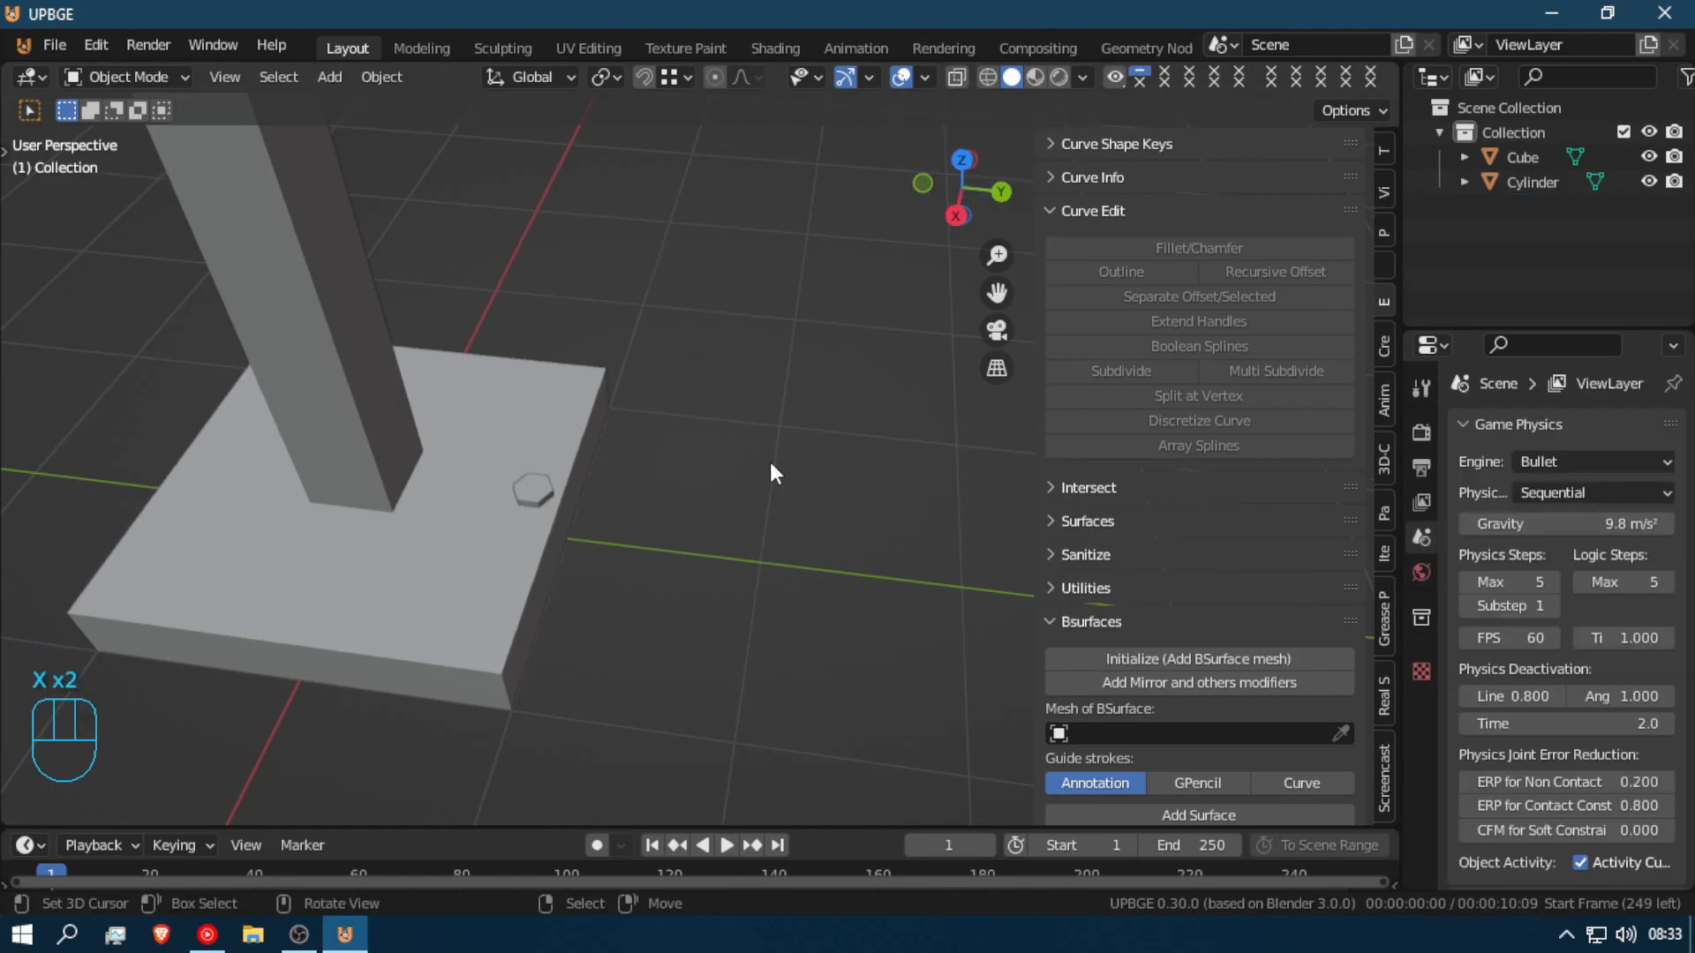
Step: Create a linked duplicate of the plate's bolt, offset about -0.23 m in X, 0.99 m in Y and 0.08 m in Z
{"action": "left_click", "coordinate": [536, 490]}
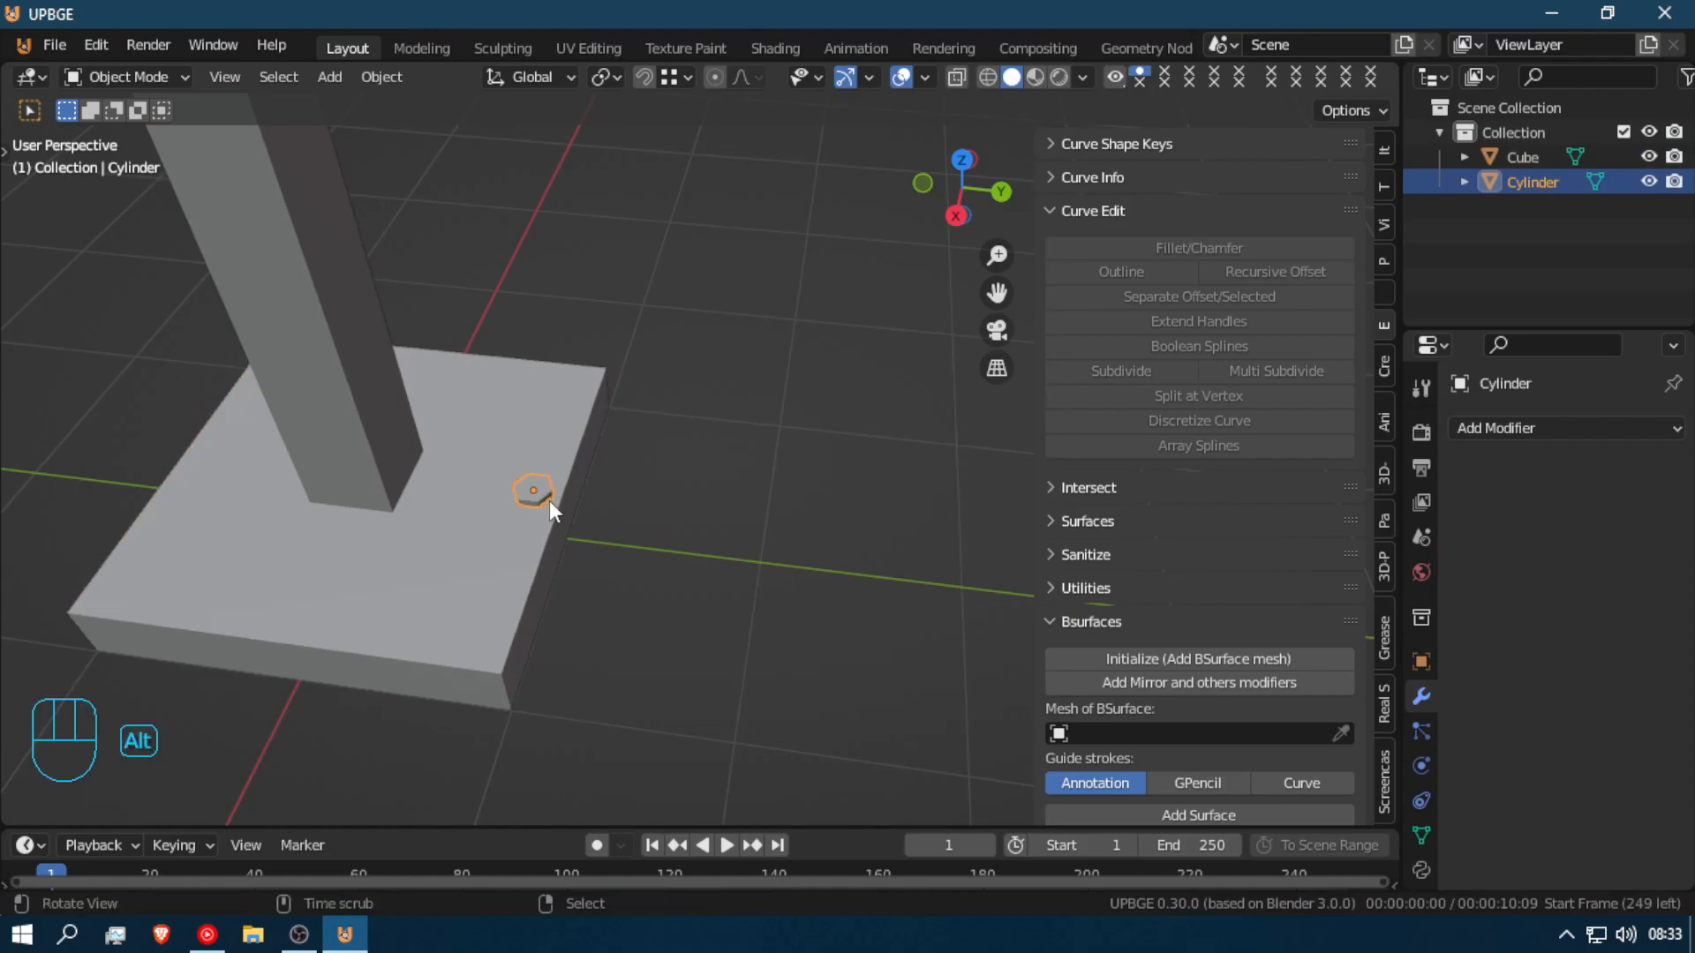
{"action": "key", "text": "alt+d"}
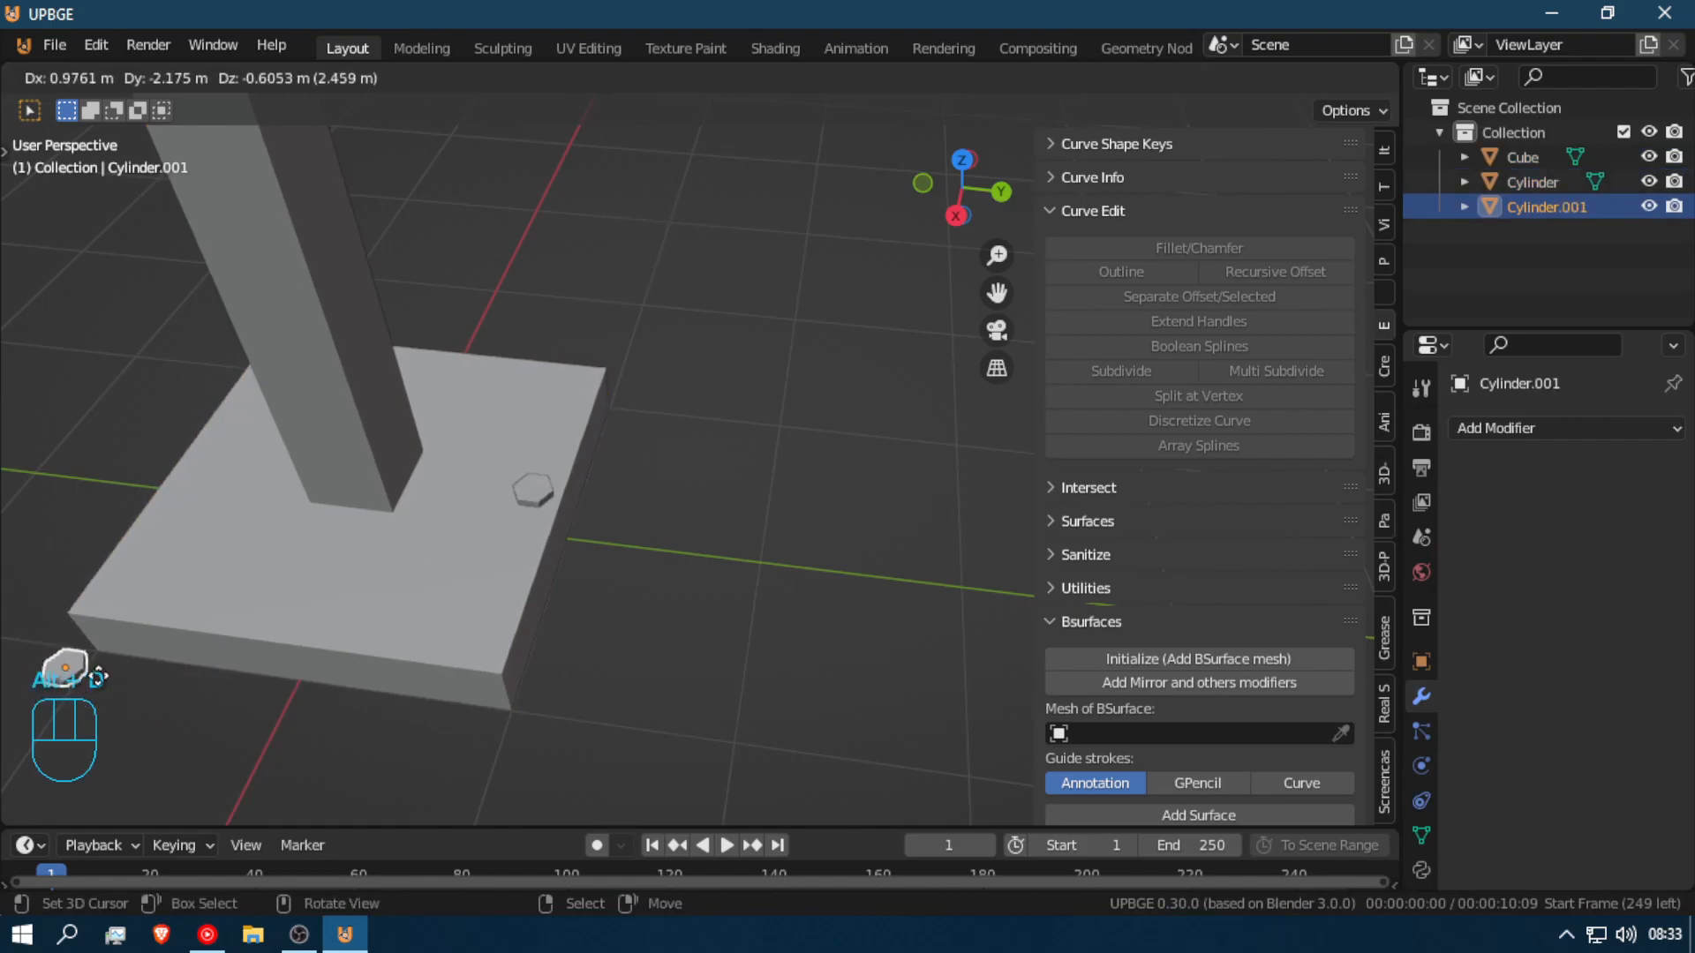
{"action": "left_click", "coordinate": [757, 481]}
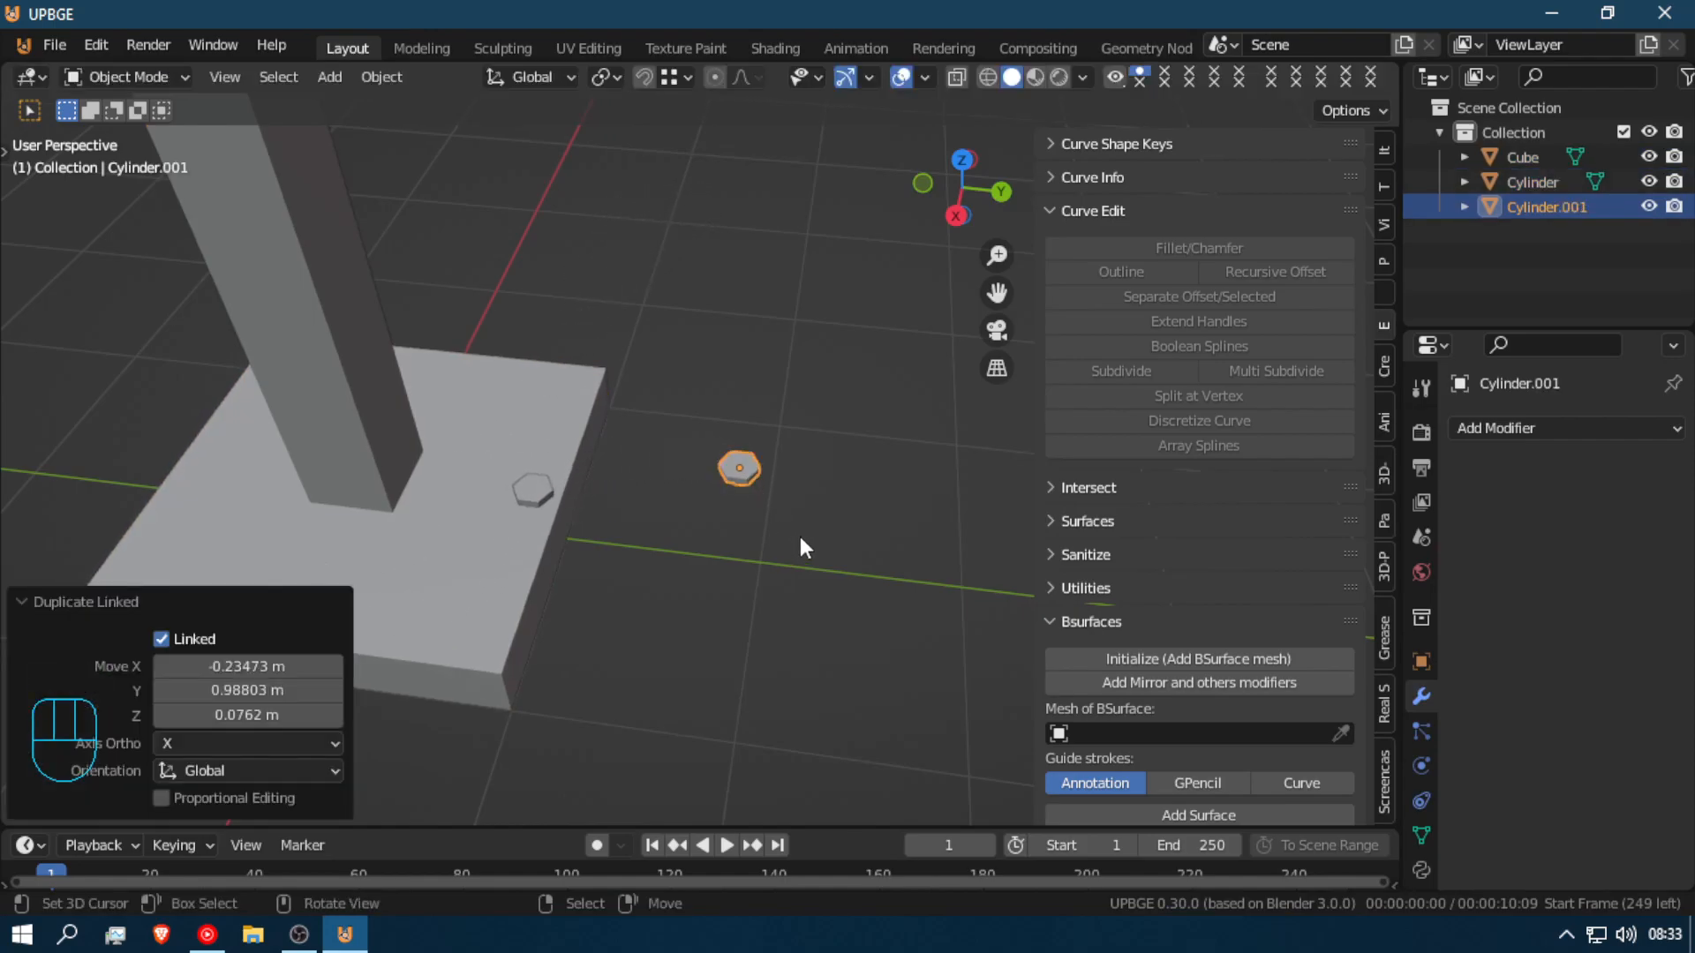
Step: Open the original bolt on the plate for mesh editing and try moving its shared geometry
{"action": "left_click", "coordinate": [530, 490]}
{"action": "key", "text": "Tab"}
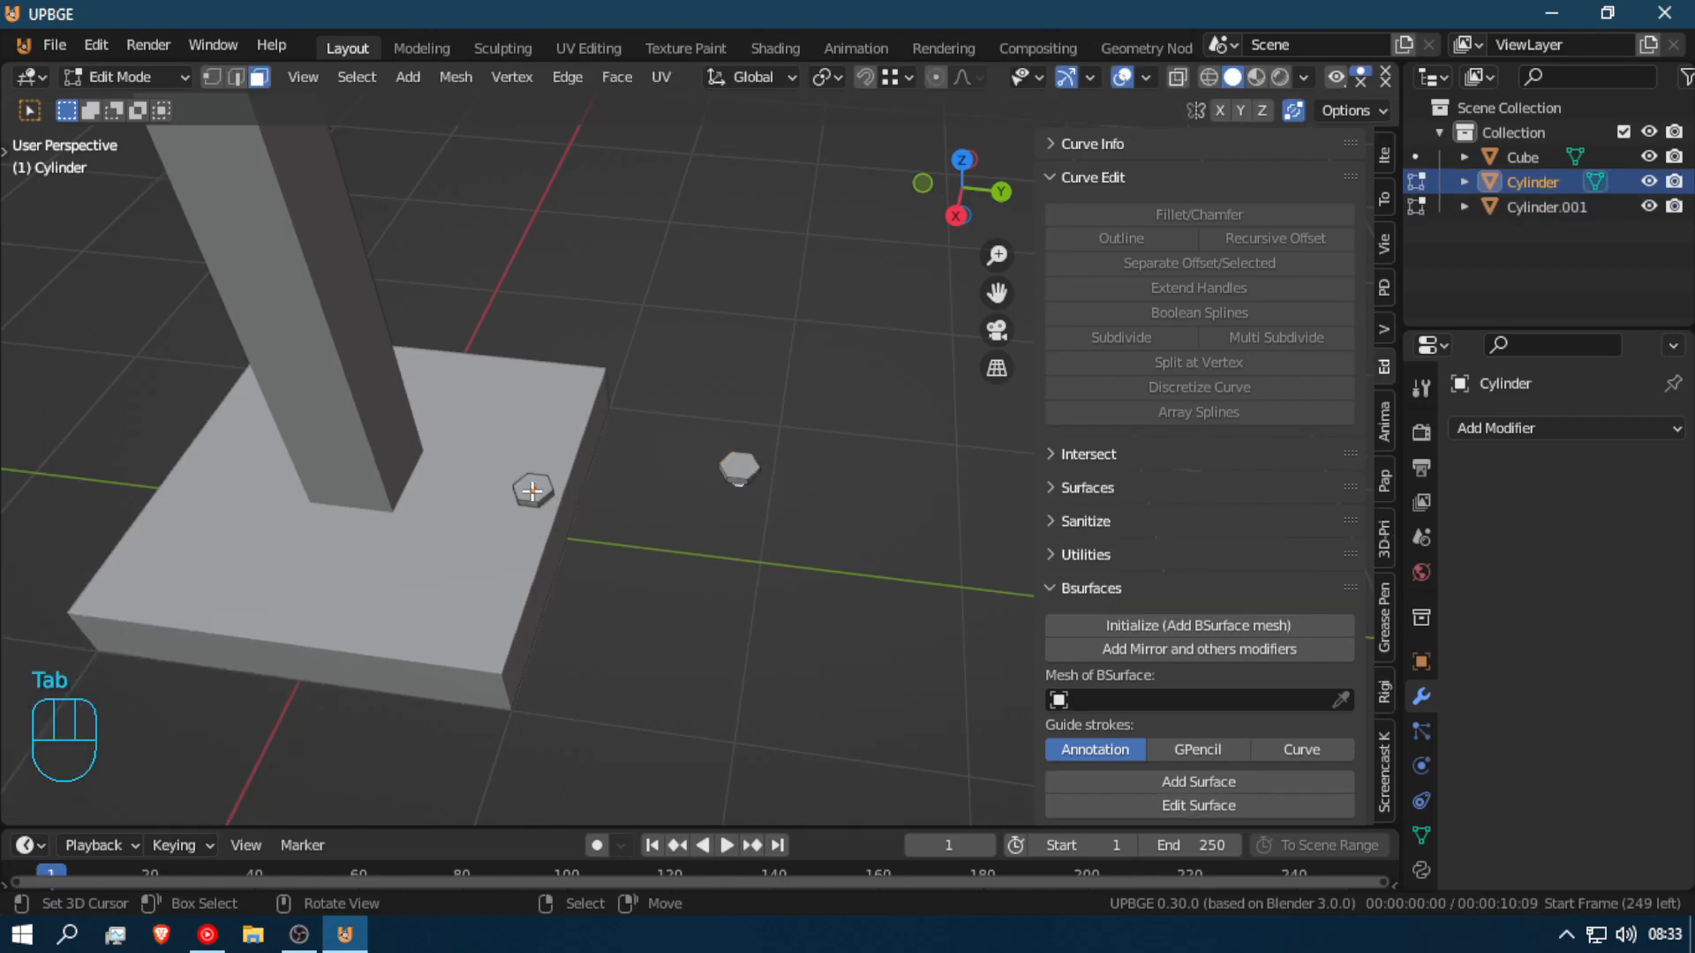
{"action": "key", "text": "g"}
{"action": "right_click", "coordinate": [534, 475]}
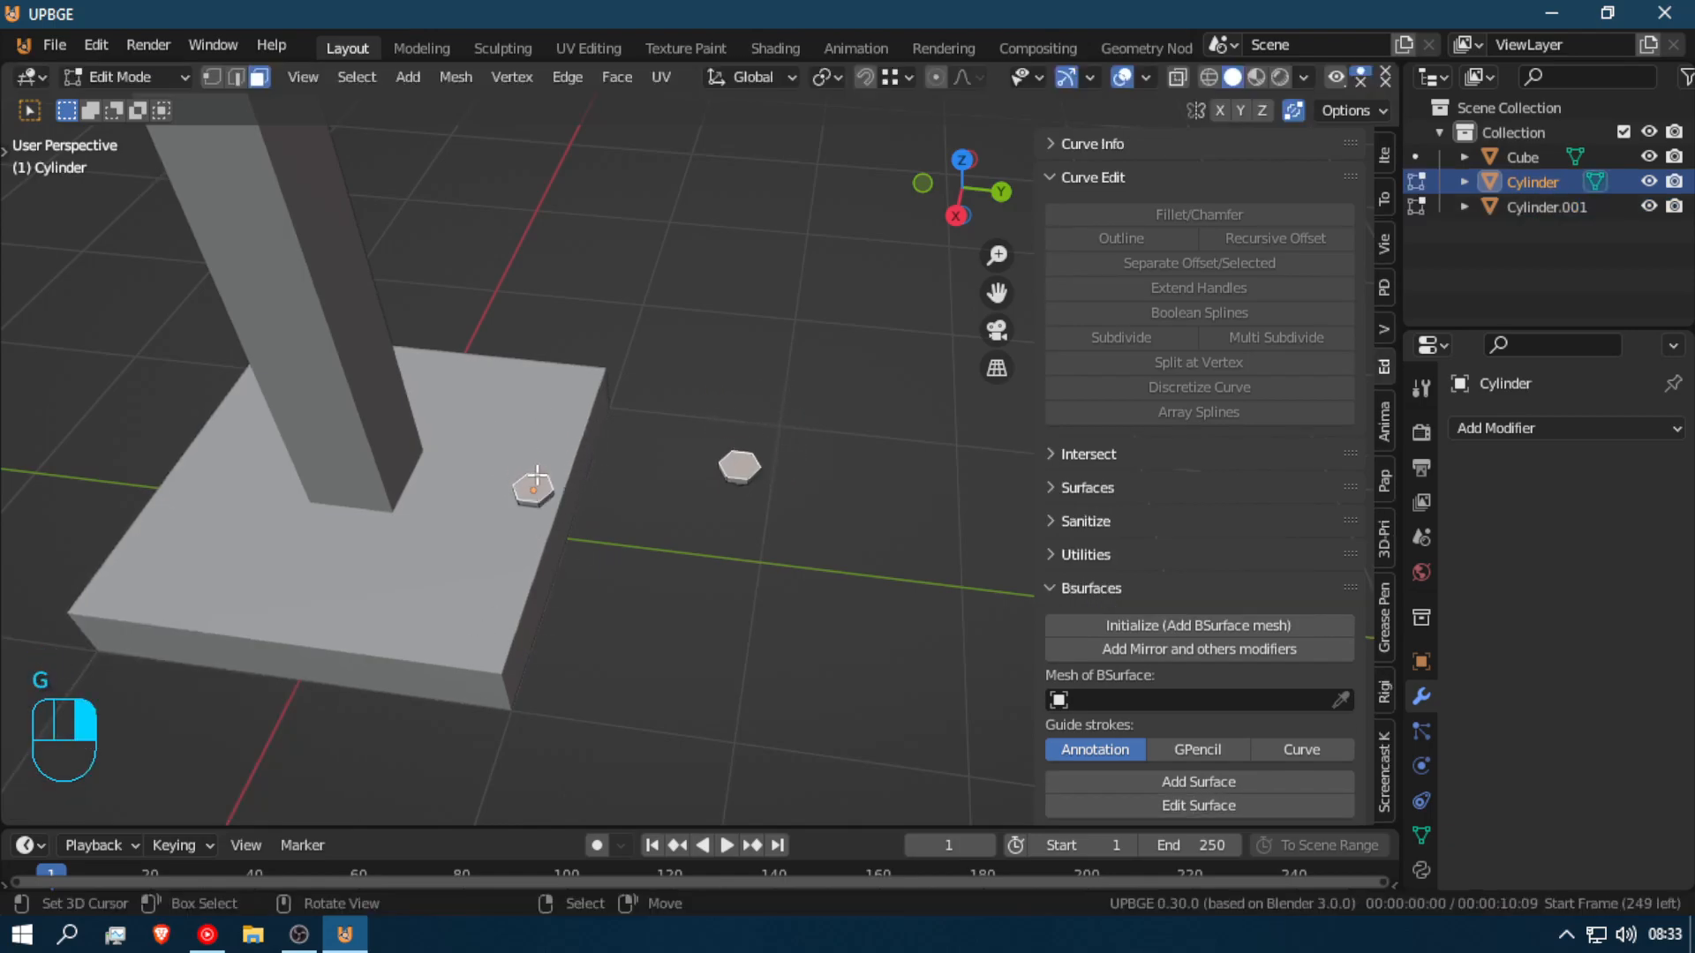
{"action": "key", "text": "Tab"}
Step: Delete the linked bolt copy beside the base plate
{"action": "left_click", "coordinate": [740, 468]}
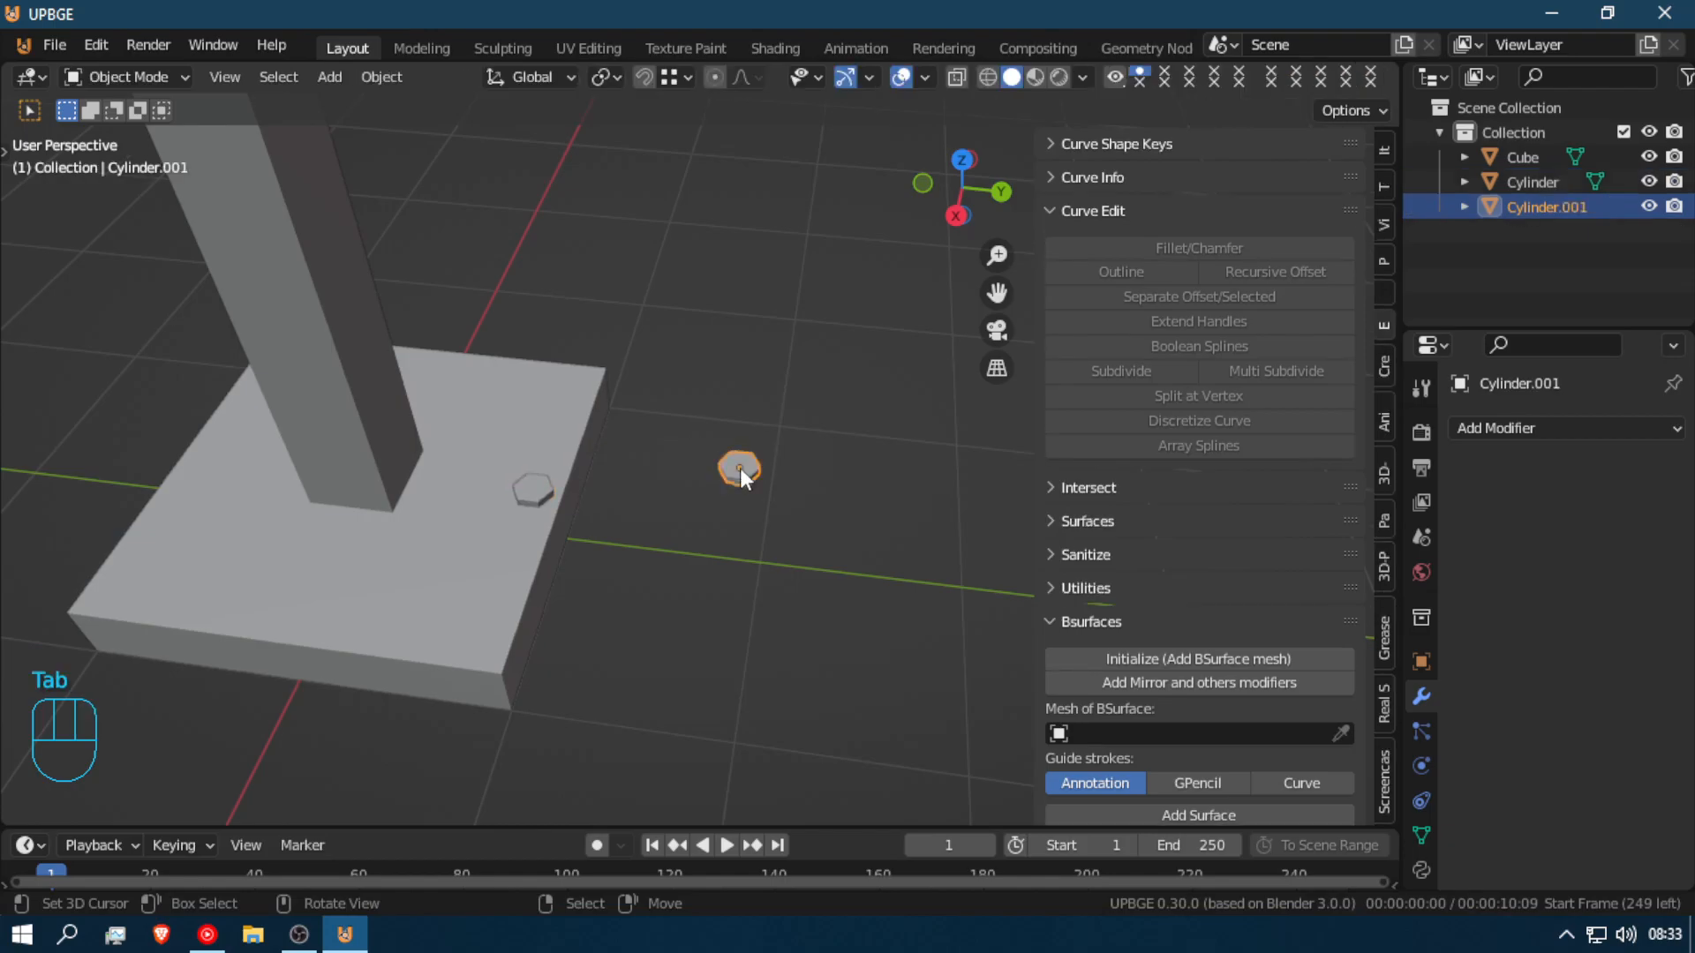
{"action": "key", "text": "x"}
{"action": "left_click", "coordinate": [671, 476]}
Step: Create a linked duplicate of the plate's bolt and move it about -0.48 m along Y
{"action": "left_click", "coordinate": [534, 491]}
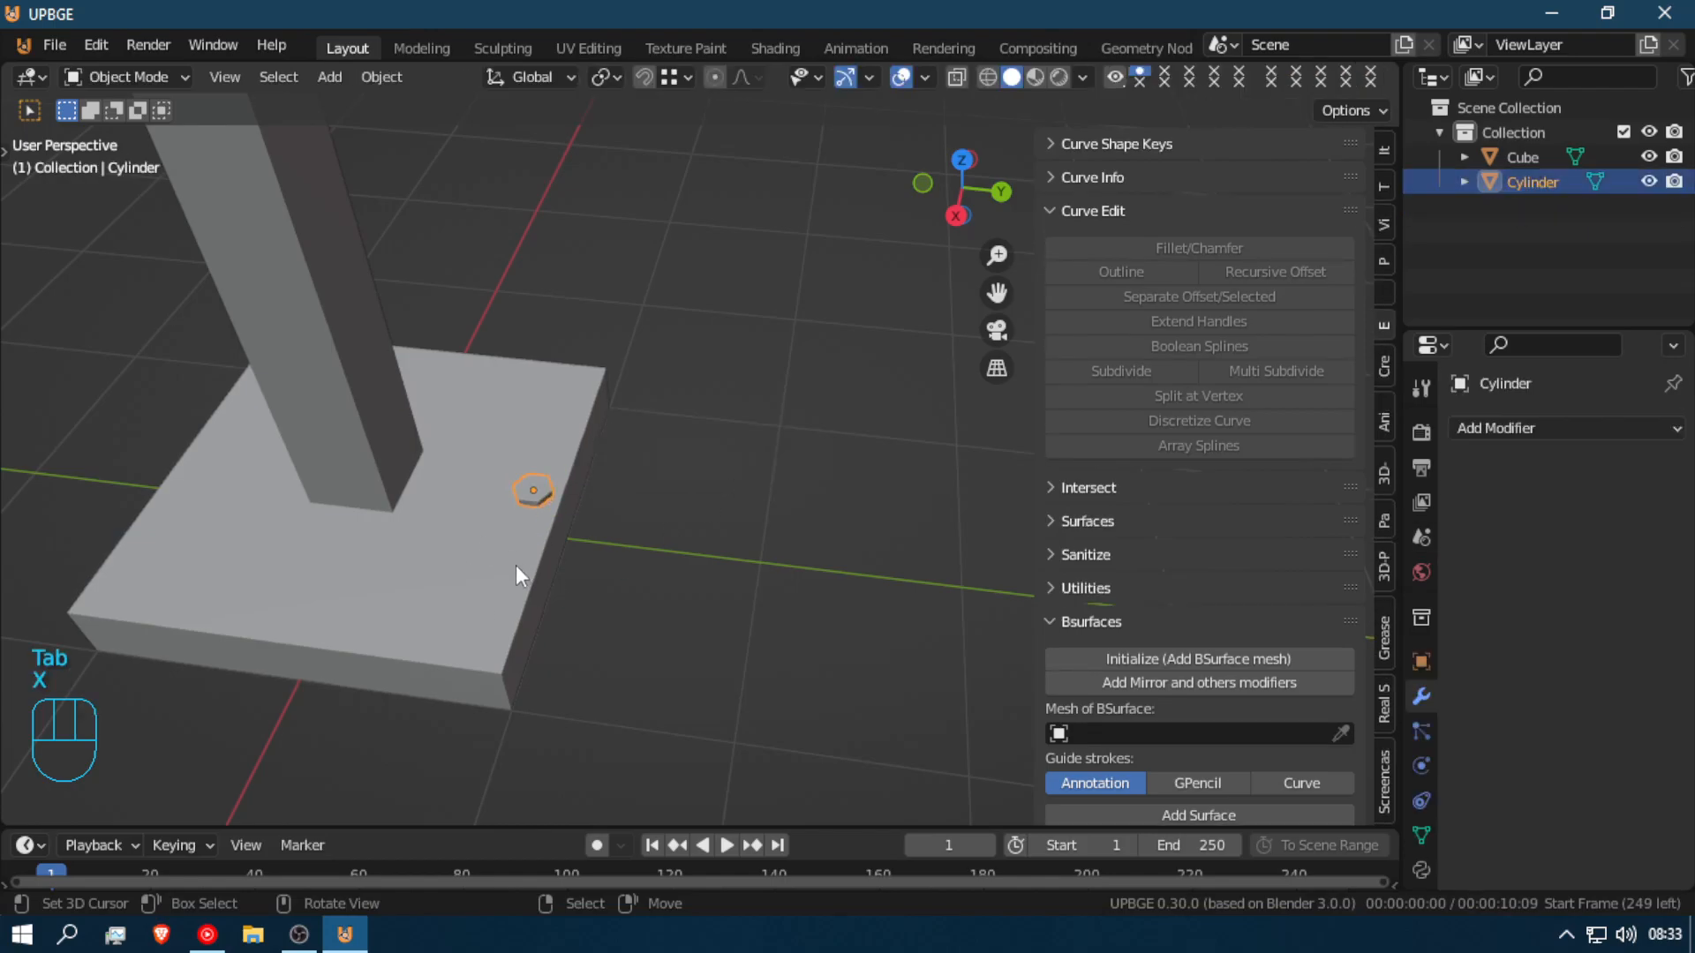
{"action": "key", "text": "alt+d"}
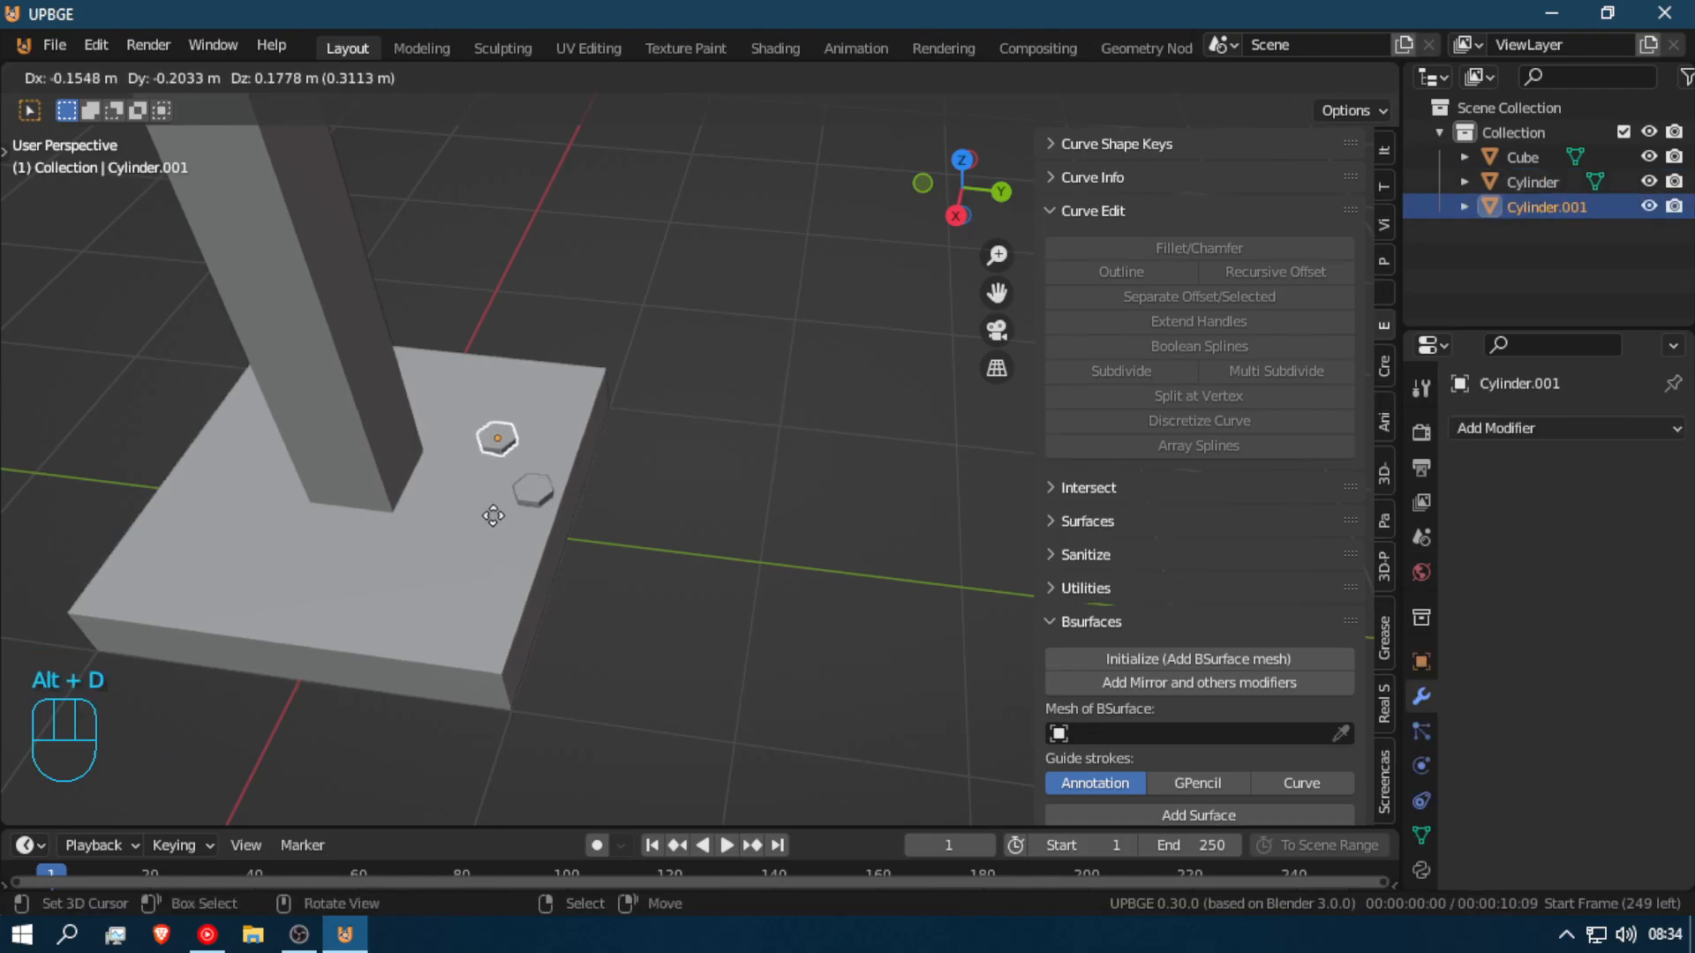
{"action": "right_click", "coordinate": [547, 545]}
{"action": "key", "text": "g"}
{"action": "key", "text": "y"}
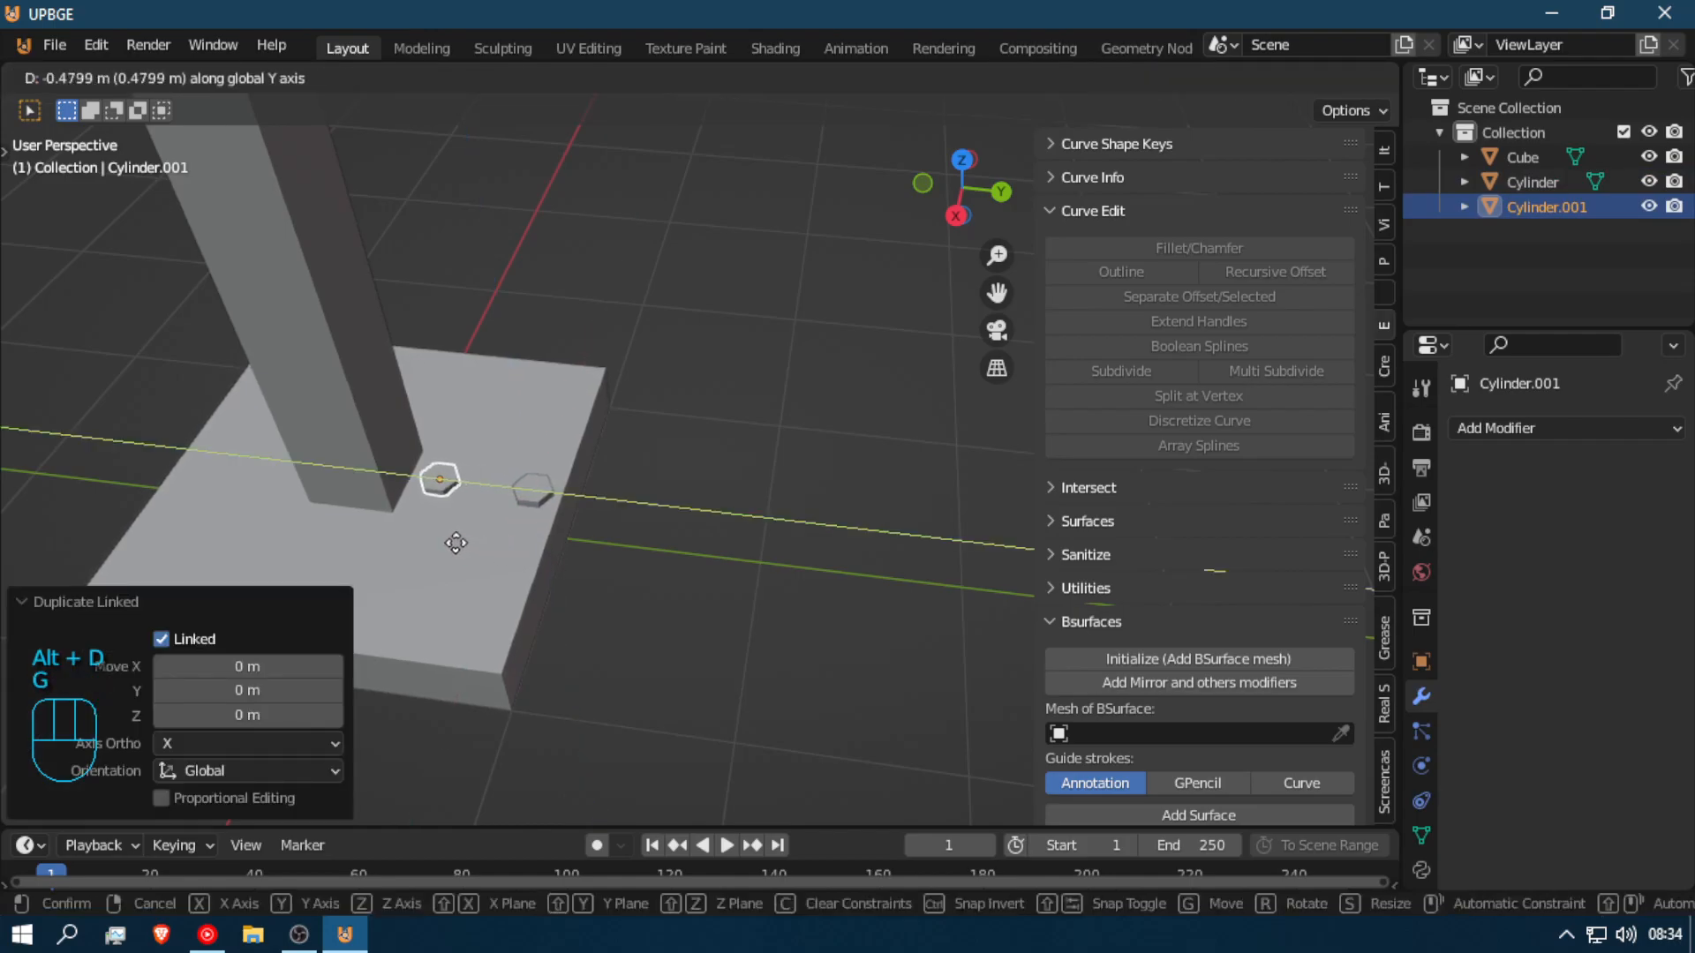
{"action": "left_click", "coordinate": [455, 543]}
Step: Create linked duplicates of both bolts on the plate and move them about 0.84 m along X
{"action": "key", "text": "shift+f"}
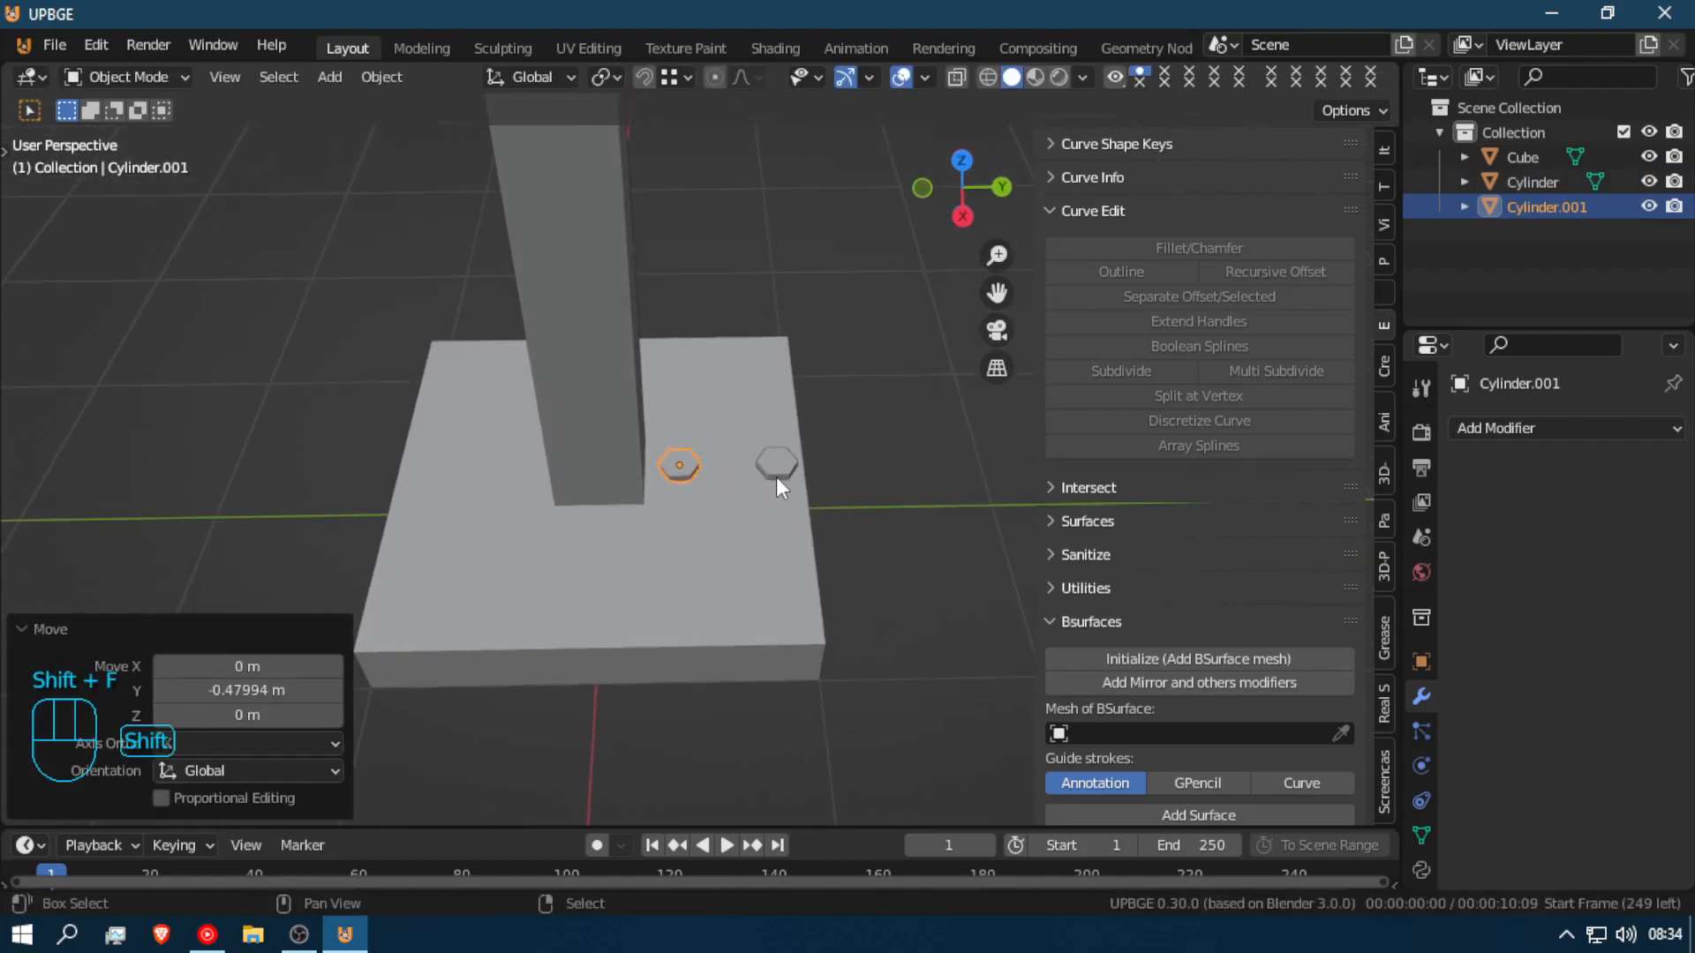
{"action": "left_click", "coordinate": [776, 476], "text": "shift"}
{"action": "left_click", "coordinate": [708, 522]}
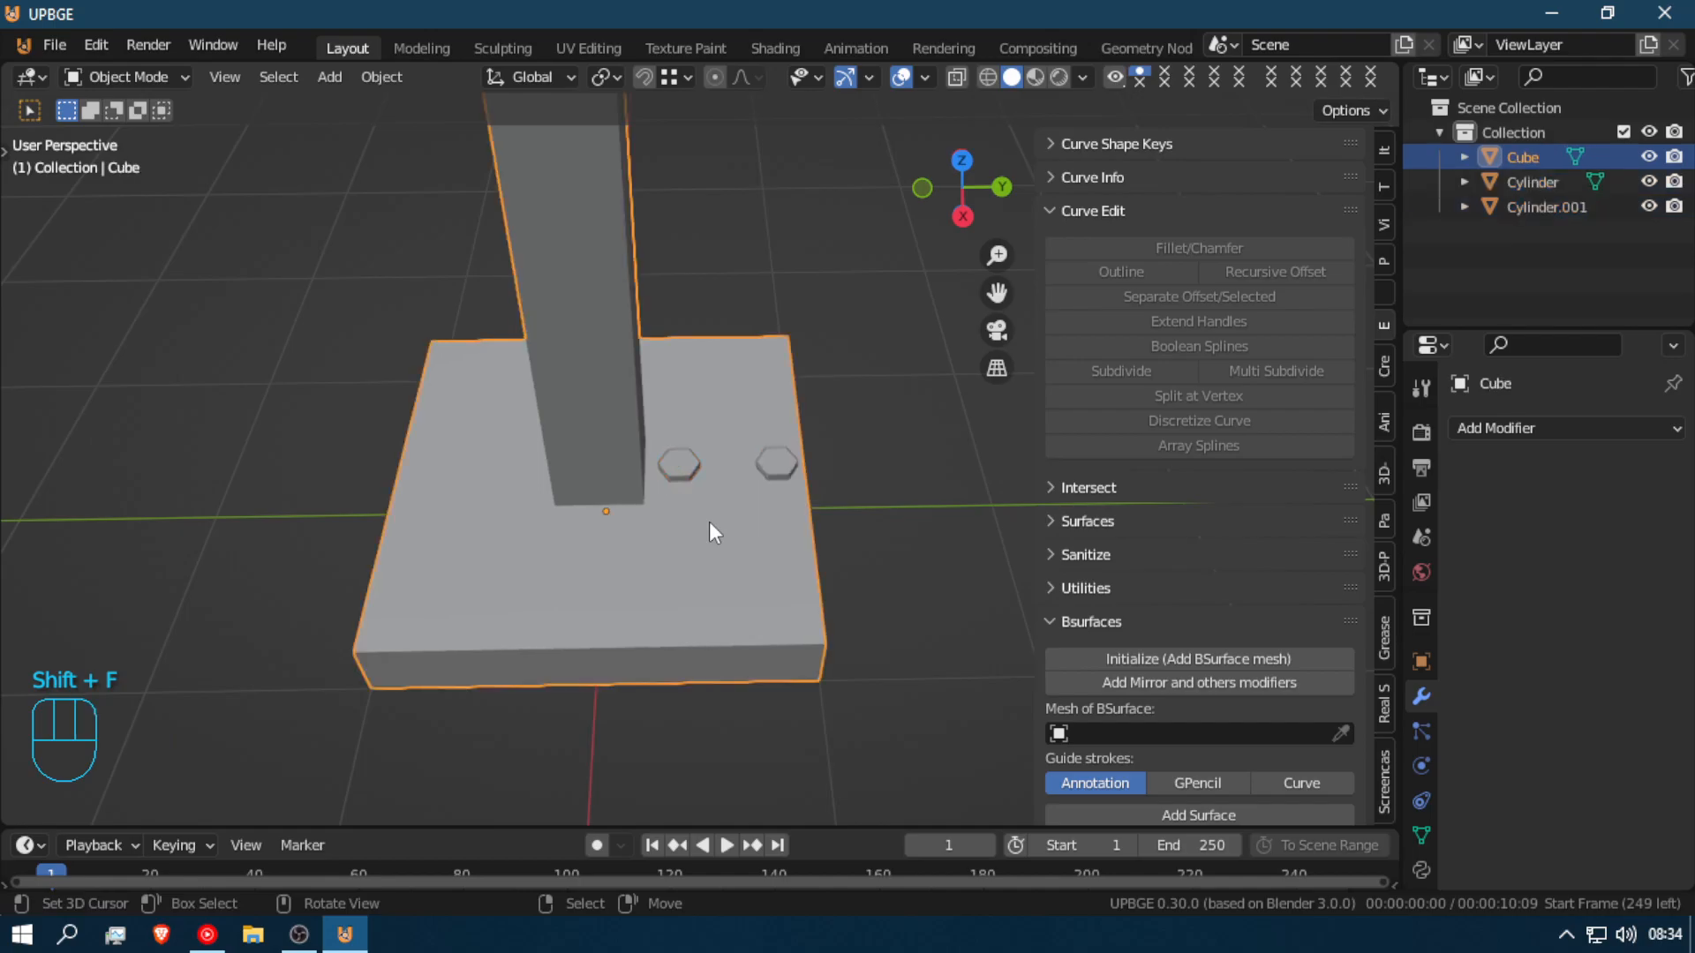
{"action": "left_click", "coordinate": [692, 468]}
{"action": "left_click", "coordinate": [775, 468], "text": "shift"}
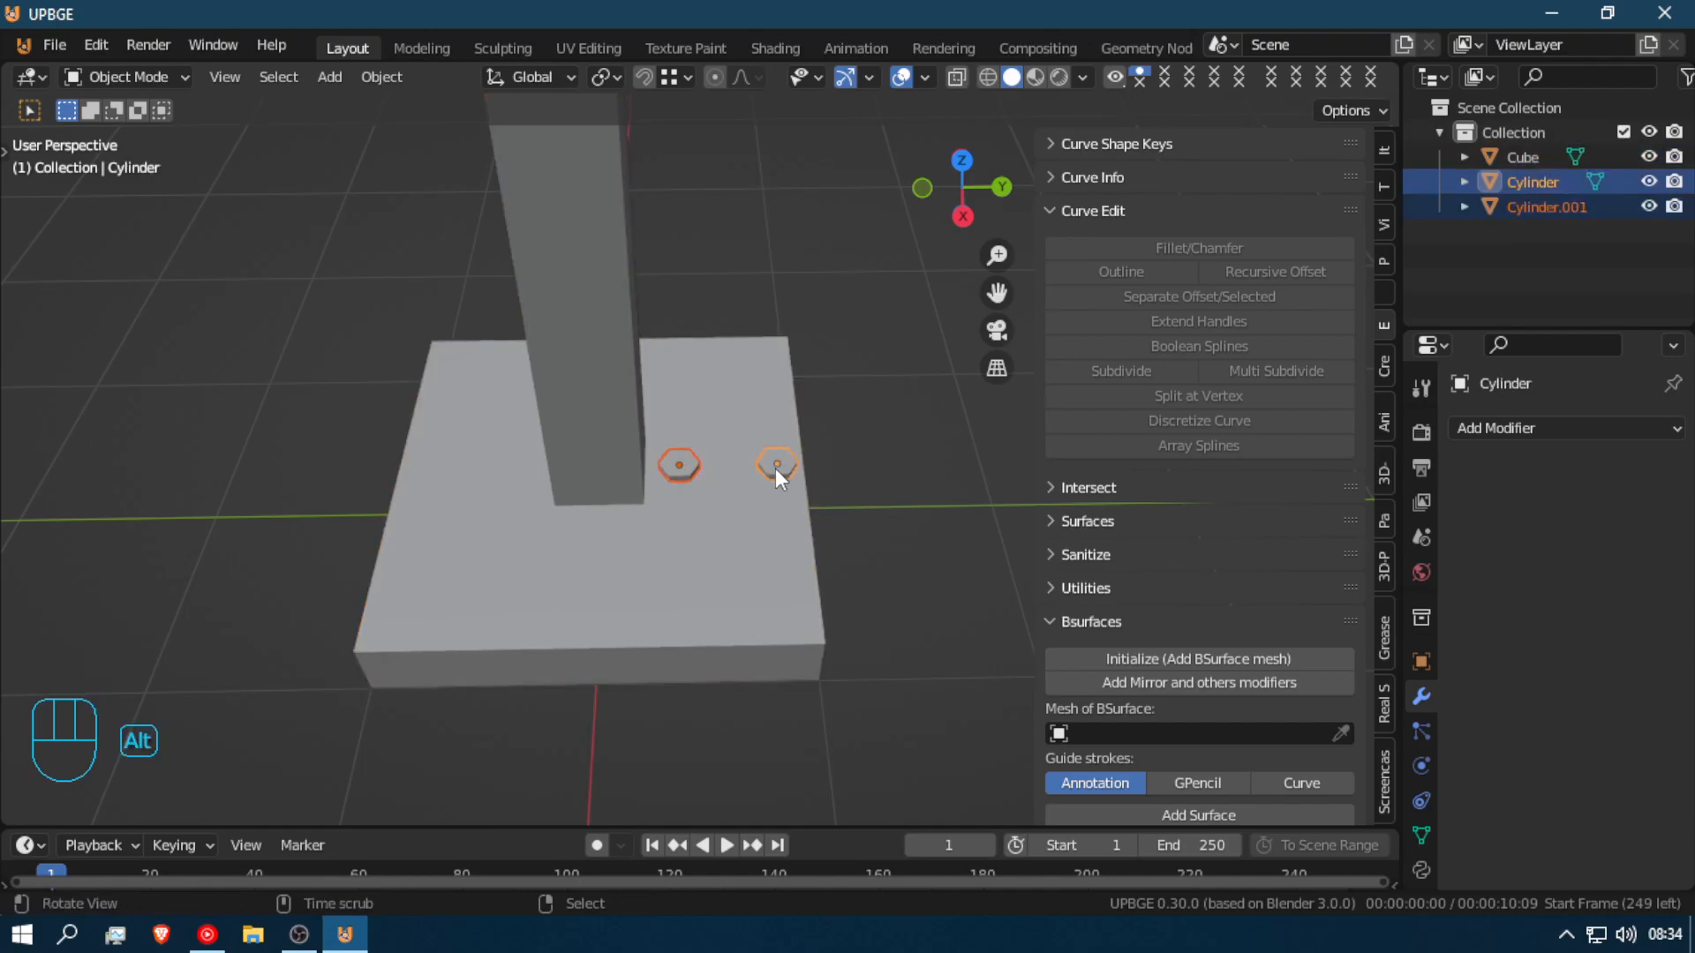
{"action": "key", "text": "alt+d"}
{"action": "right_click", "coordinate": [768, 472]}
{"action": "key", "text": "g"}
{"action": "key", "text": "x"}
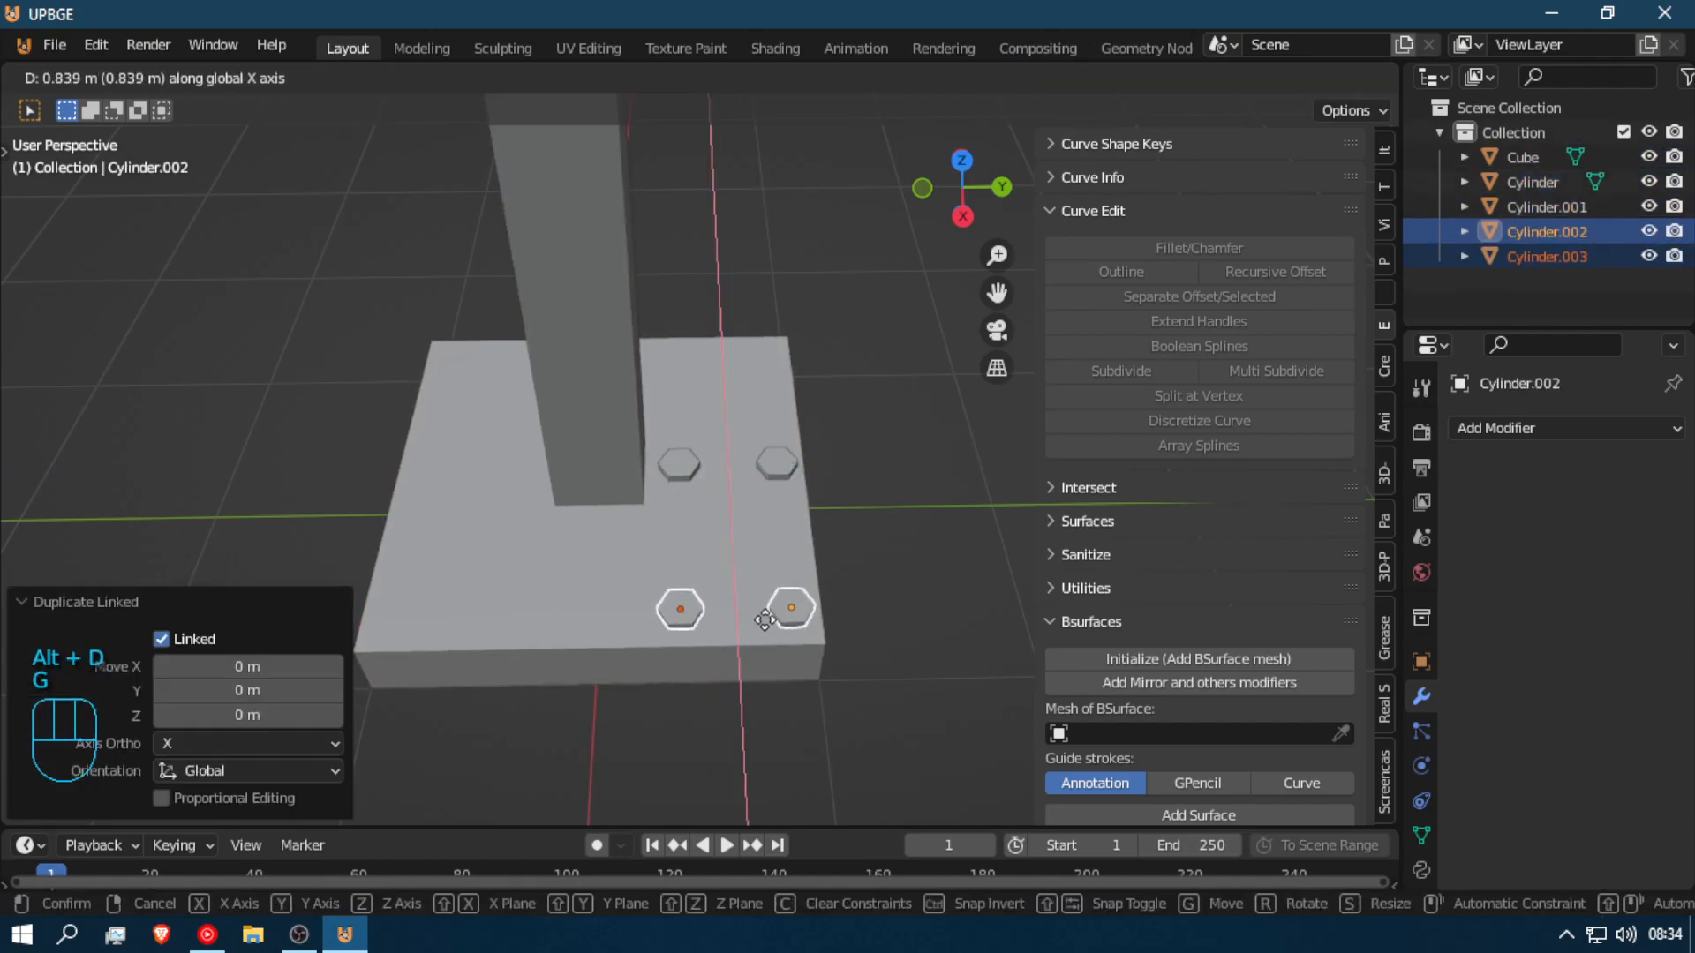
{"action": "left_click", "coordinate": [757, 618]}
Step: Create linked duplicates of the newest bolt pair and move them about -1.61 m along X to the plate's opposite edge
{"action": "key", "text": "alt+d"}
{"action": "right_click", "coordinate": [742, 517]}
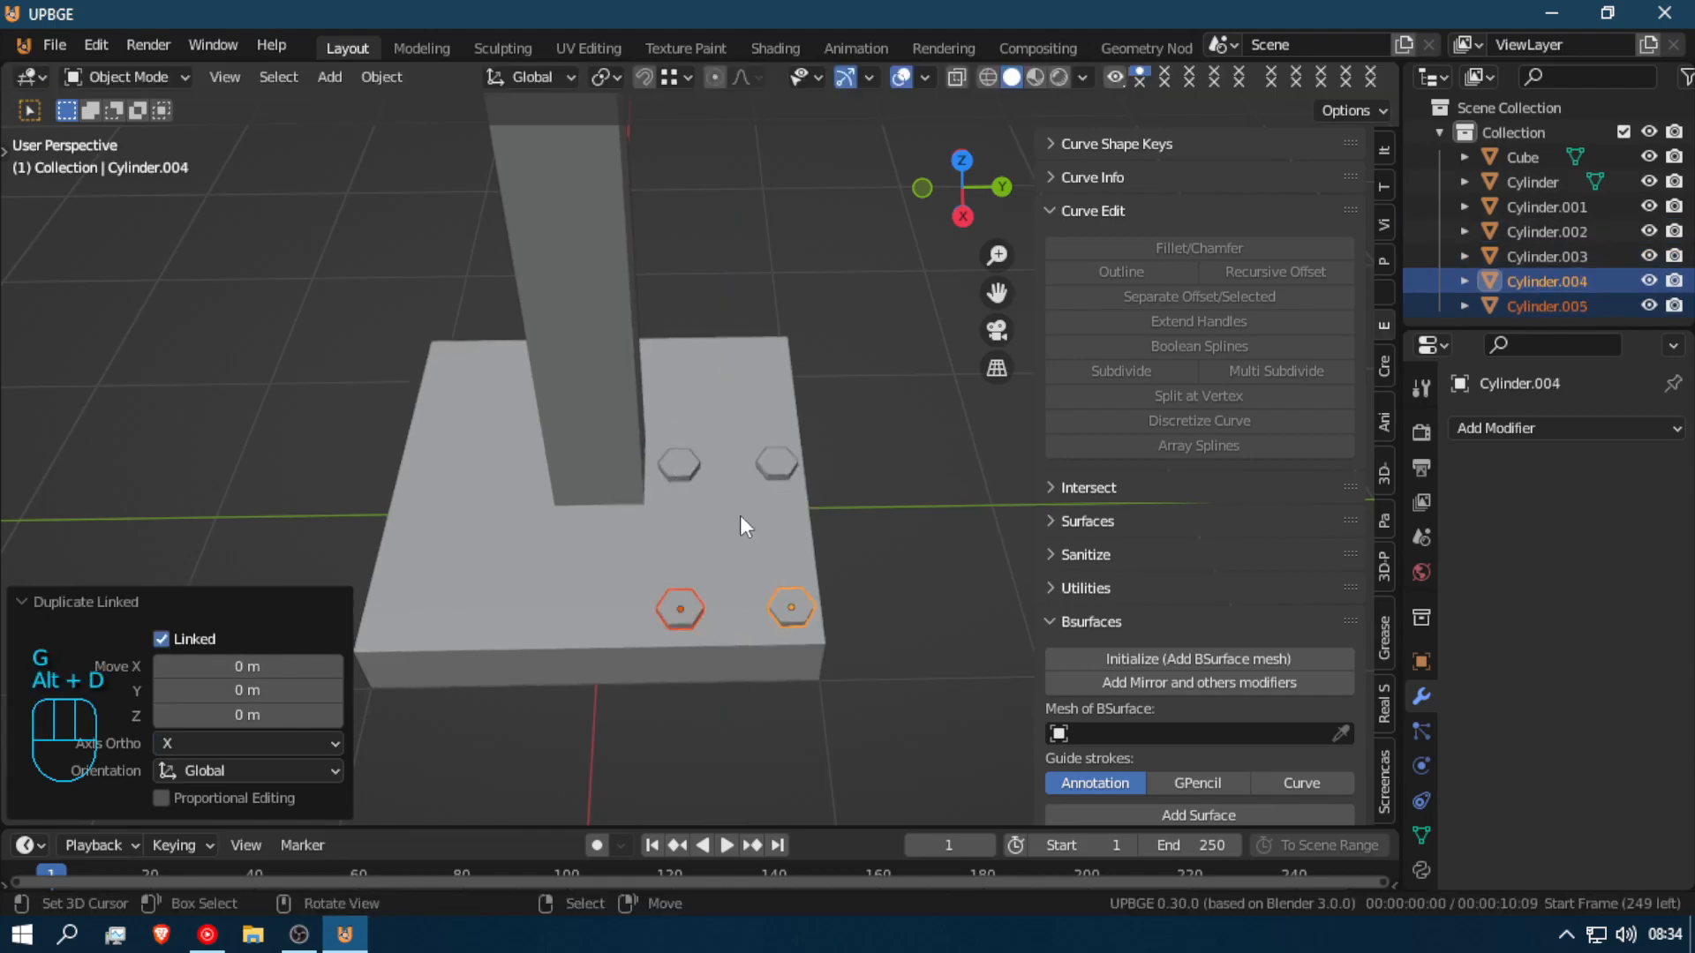
{"action": "key", "text": "g"}
{"action": "key", "text": "x"}
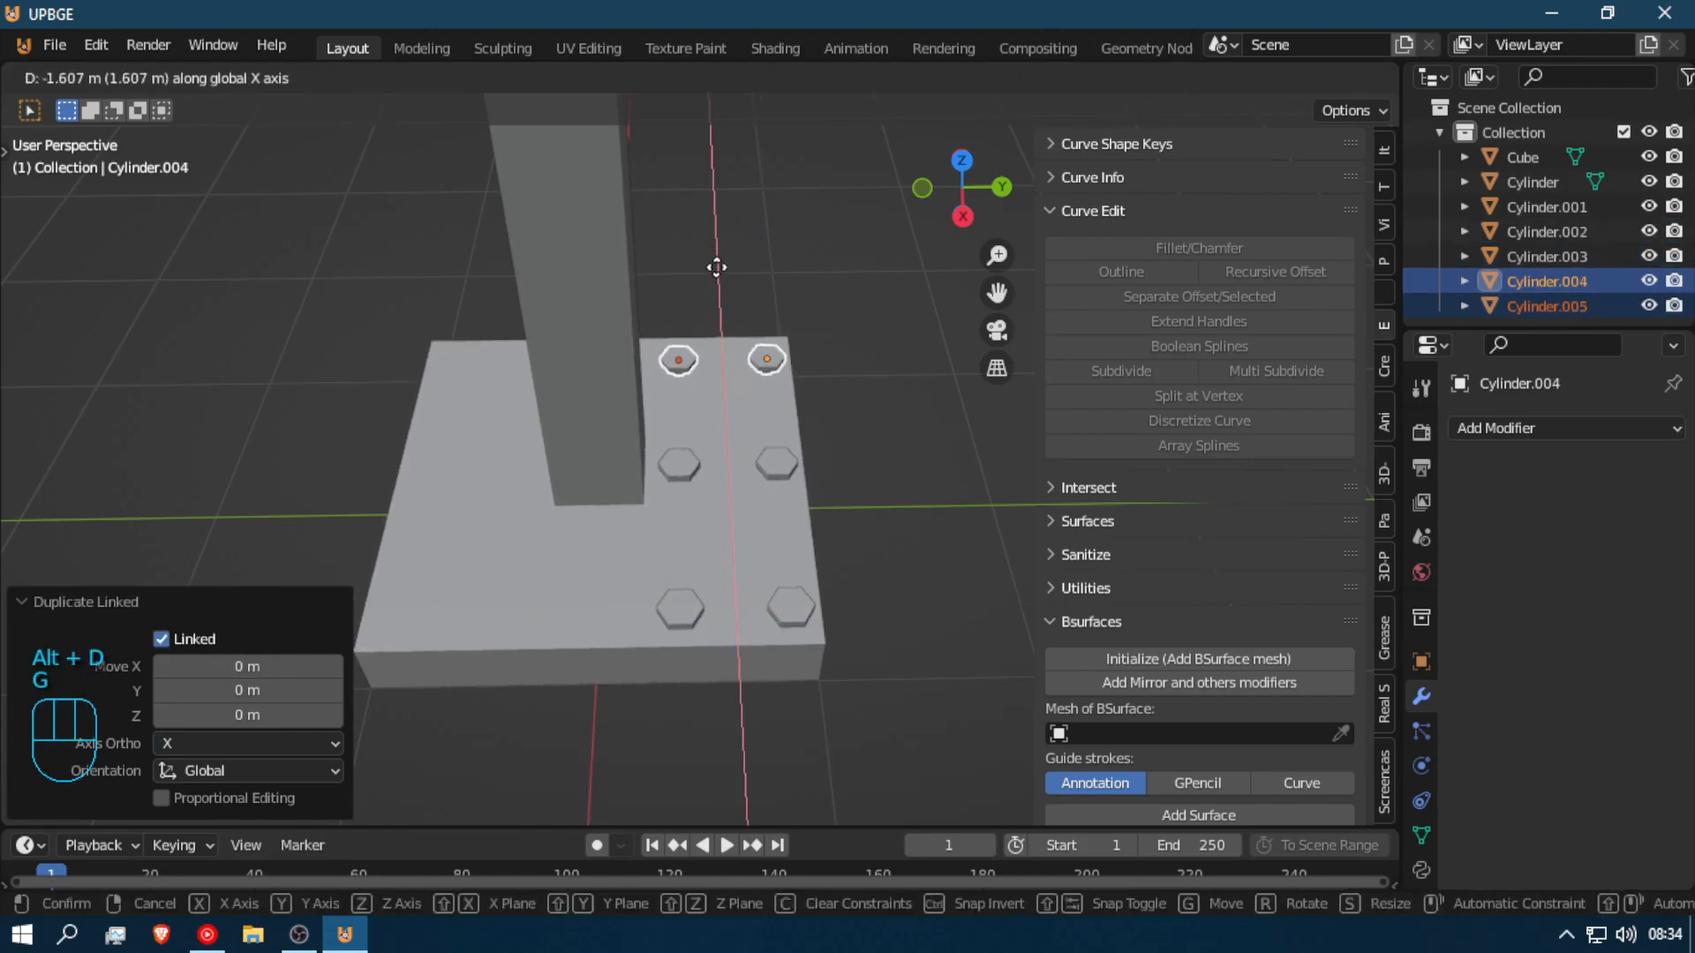
{"action": "left_click", "coordinate": [716, 266]}
Step: Create linked duplicates of all six bolts and move them about -1.24 m along Y to the other side of the post
{"action": "left_click", "coordinate": [681, 468], "text": "shift"}
{"action": "left_click", "coordinate": [768, 466], "text": "shift"}
{"action": "left_click", "coordinate": [777, 611], "text": "shift"}
{"action": "left_click", "coordinate": [676, 611], "text": "shift"}
{"action": "key", "text": "alt+d"}
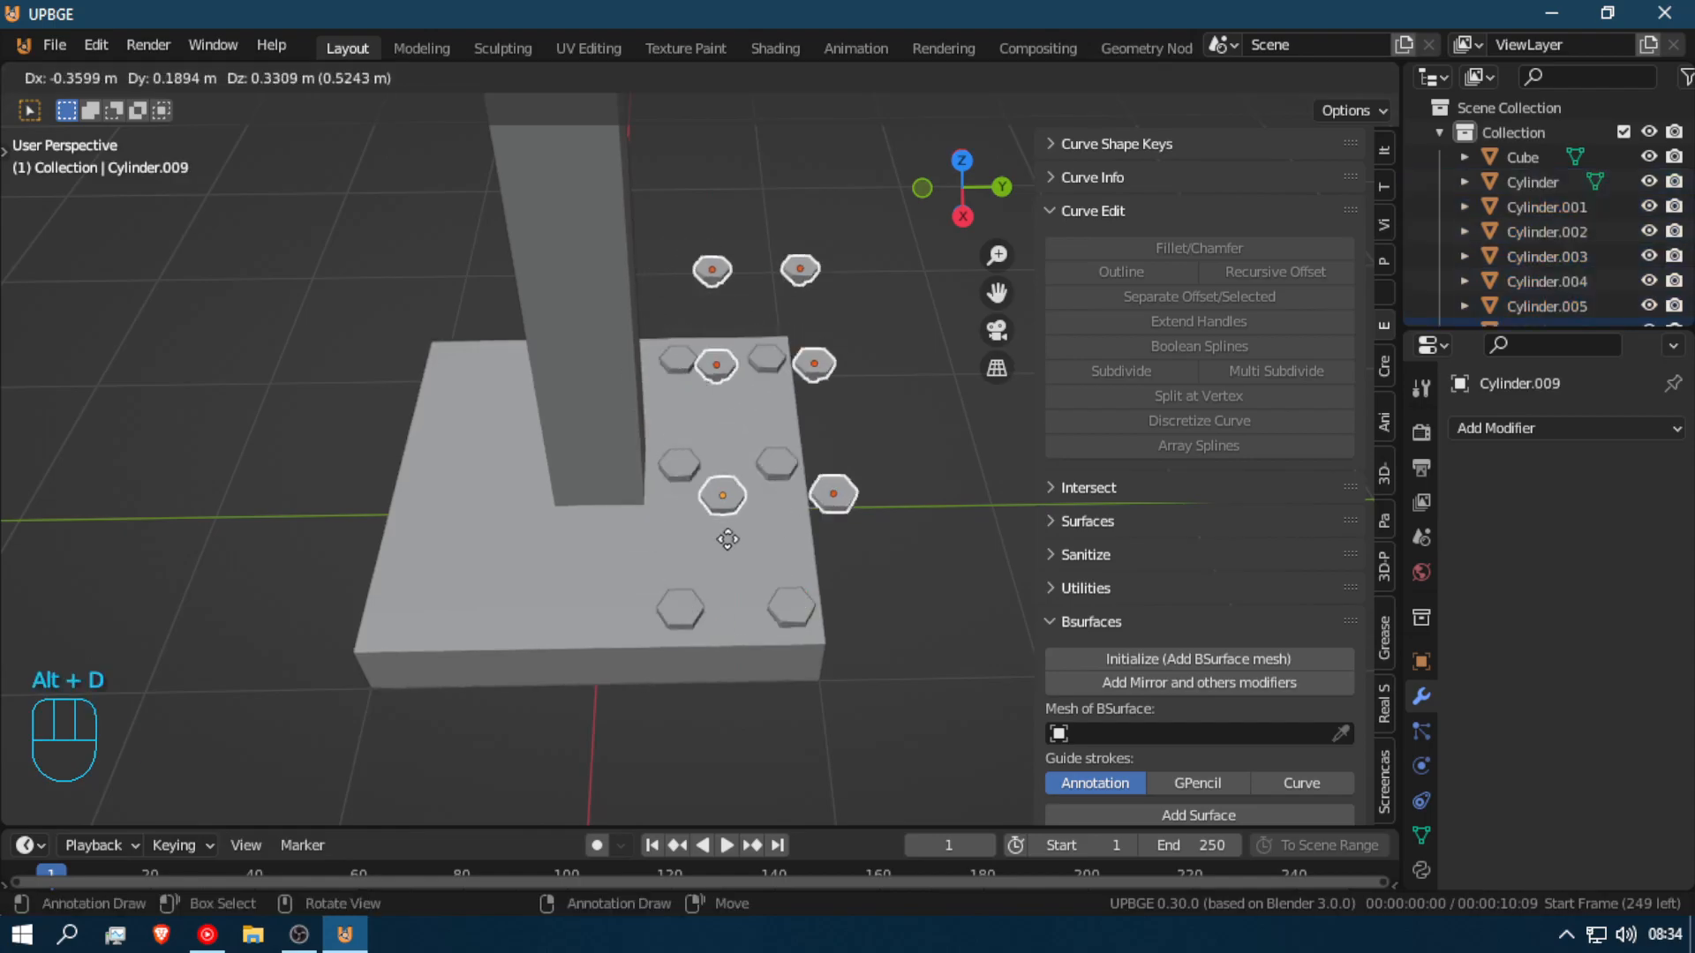
{"action": "right_click", "coordinate": [724, 528]}
{"action": "key", "text": "g"}
{"action": "key", "text": "y"}
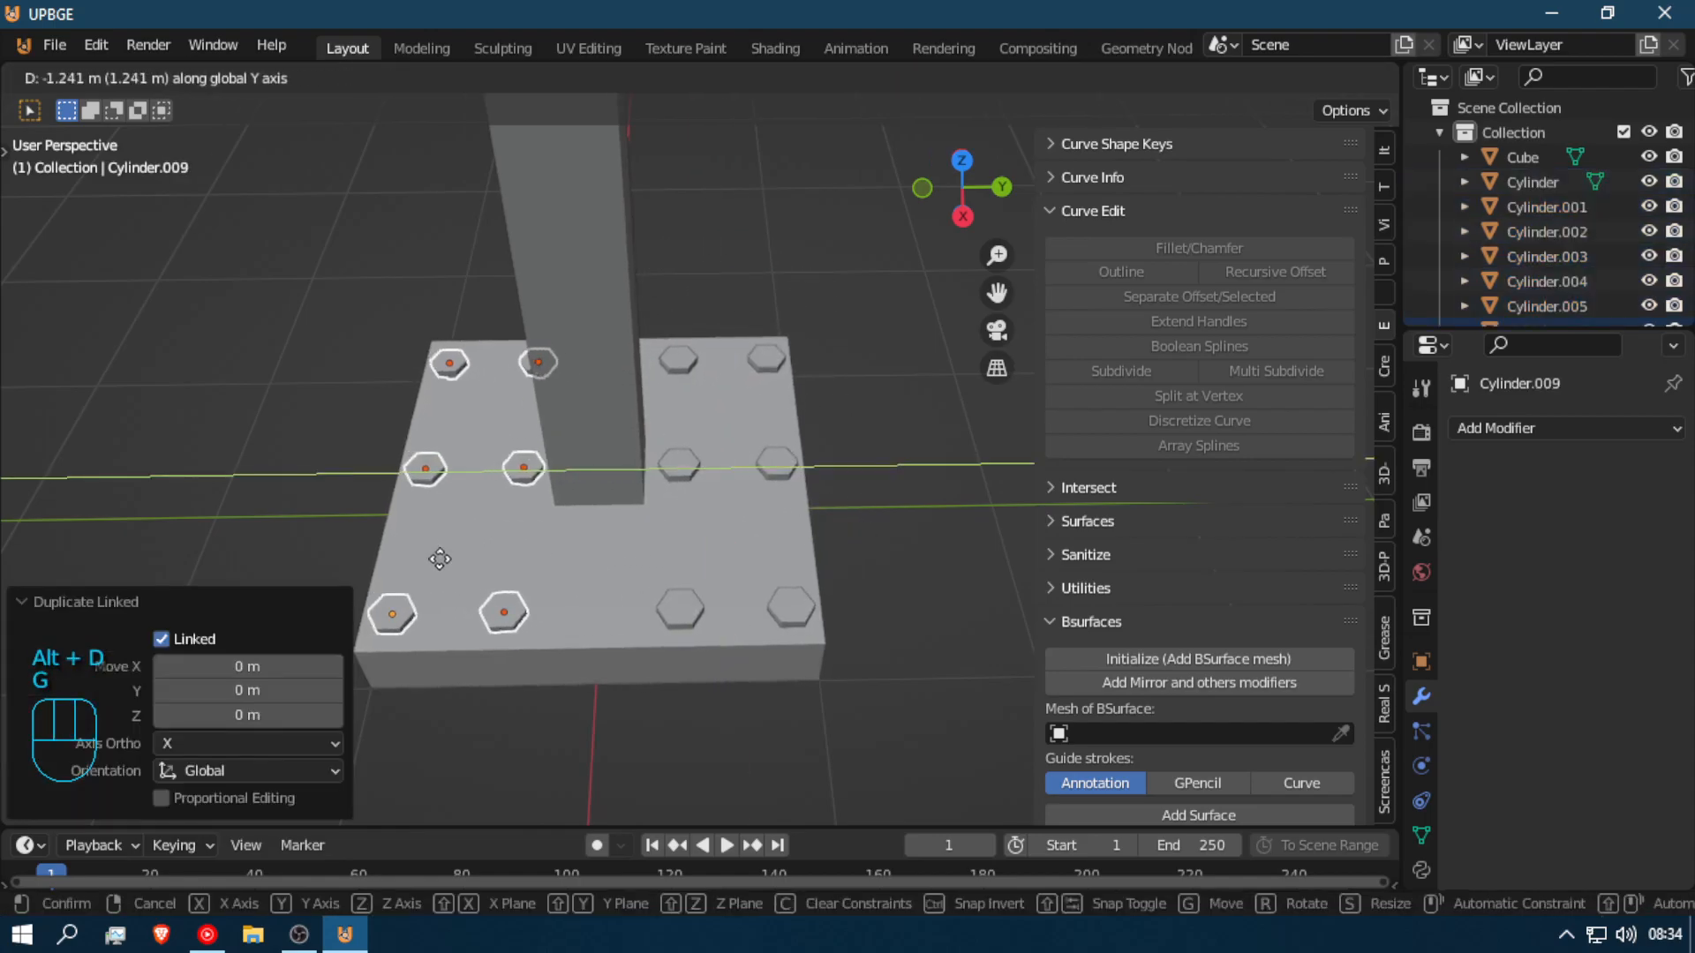
{"action": "left_click", "coordinate": [440, 559]}
Step: Make linked duplicates of an inner bolt from each end row and move them along Y to the middle of their rows
{"action": "left_click", "coordinate": [510, 614]}
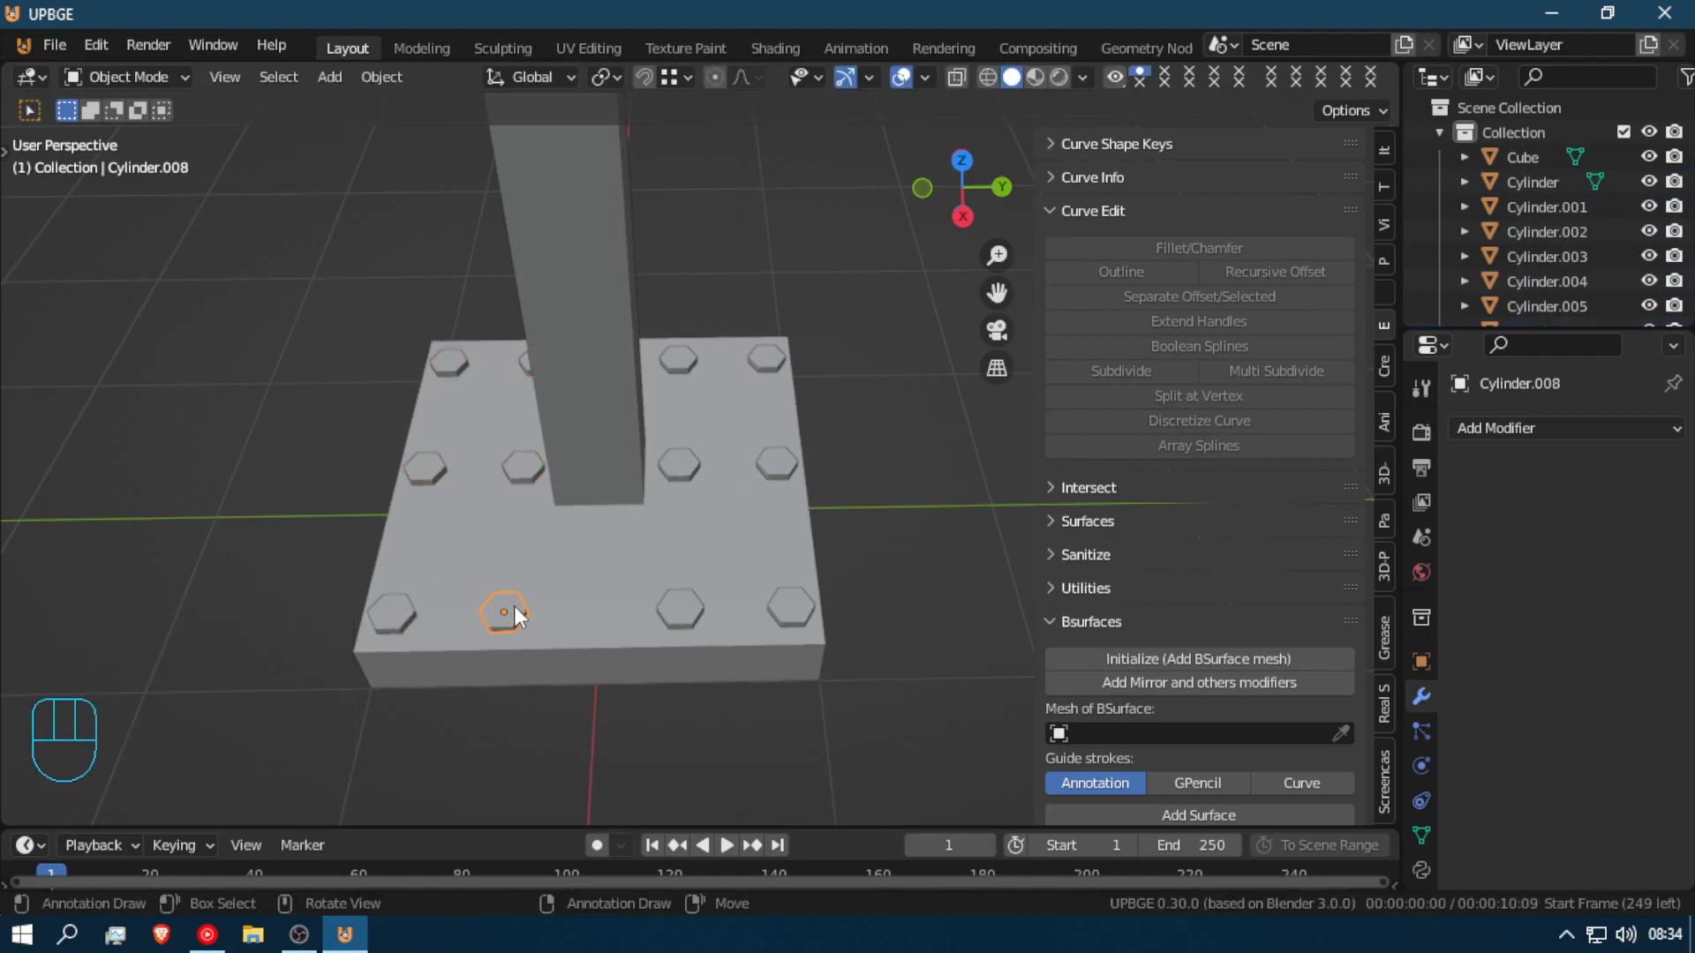
{"action": "left_click", "coordinate": [523, 371], "text": "shift"}
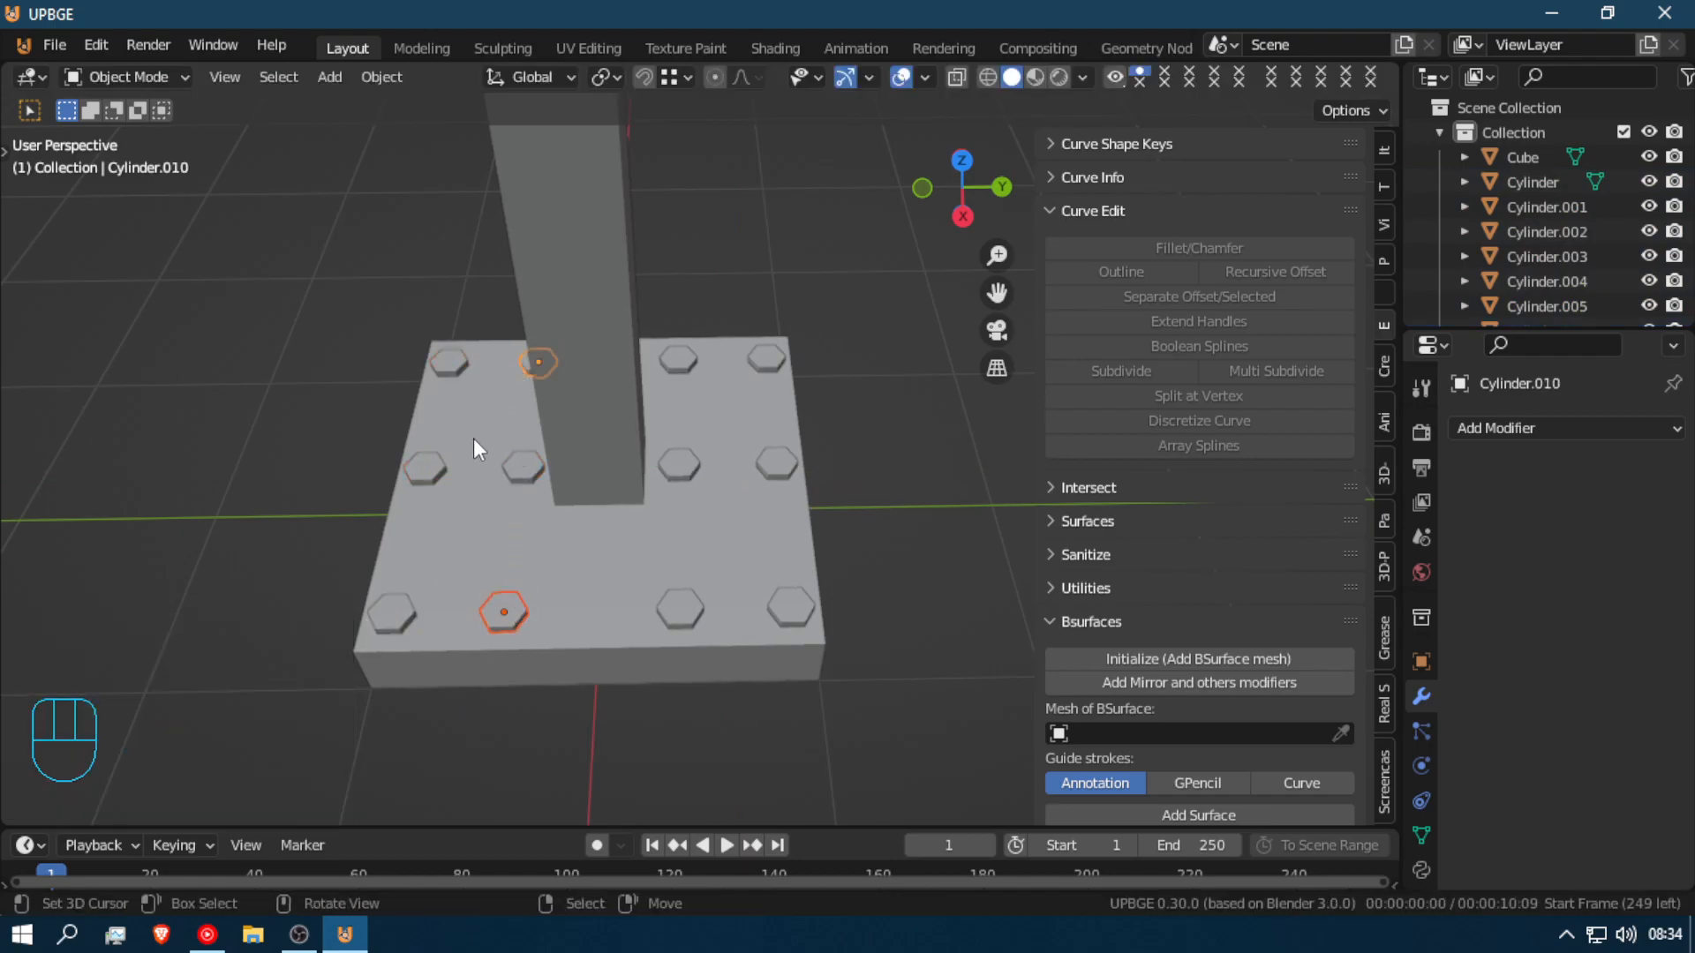
{"action": "key", "text": "alt+d"}
{"action": "key", "text": "y"}
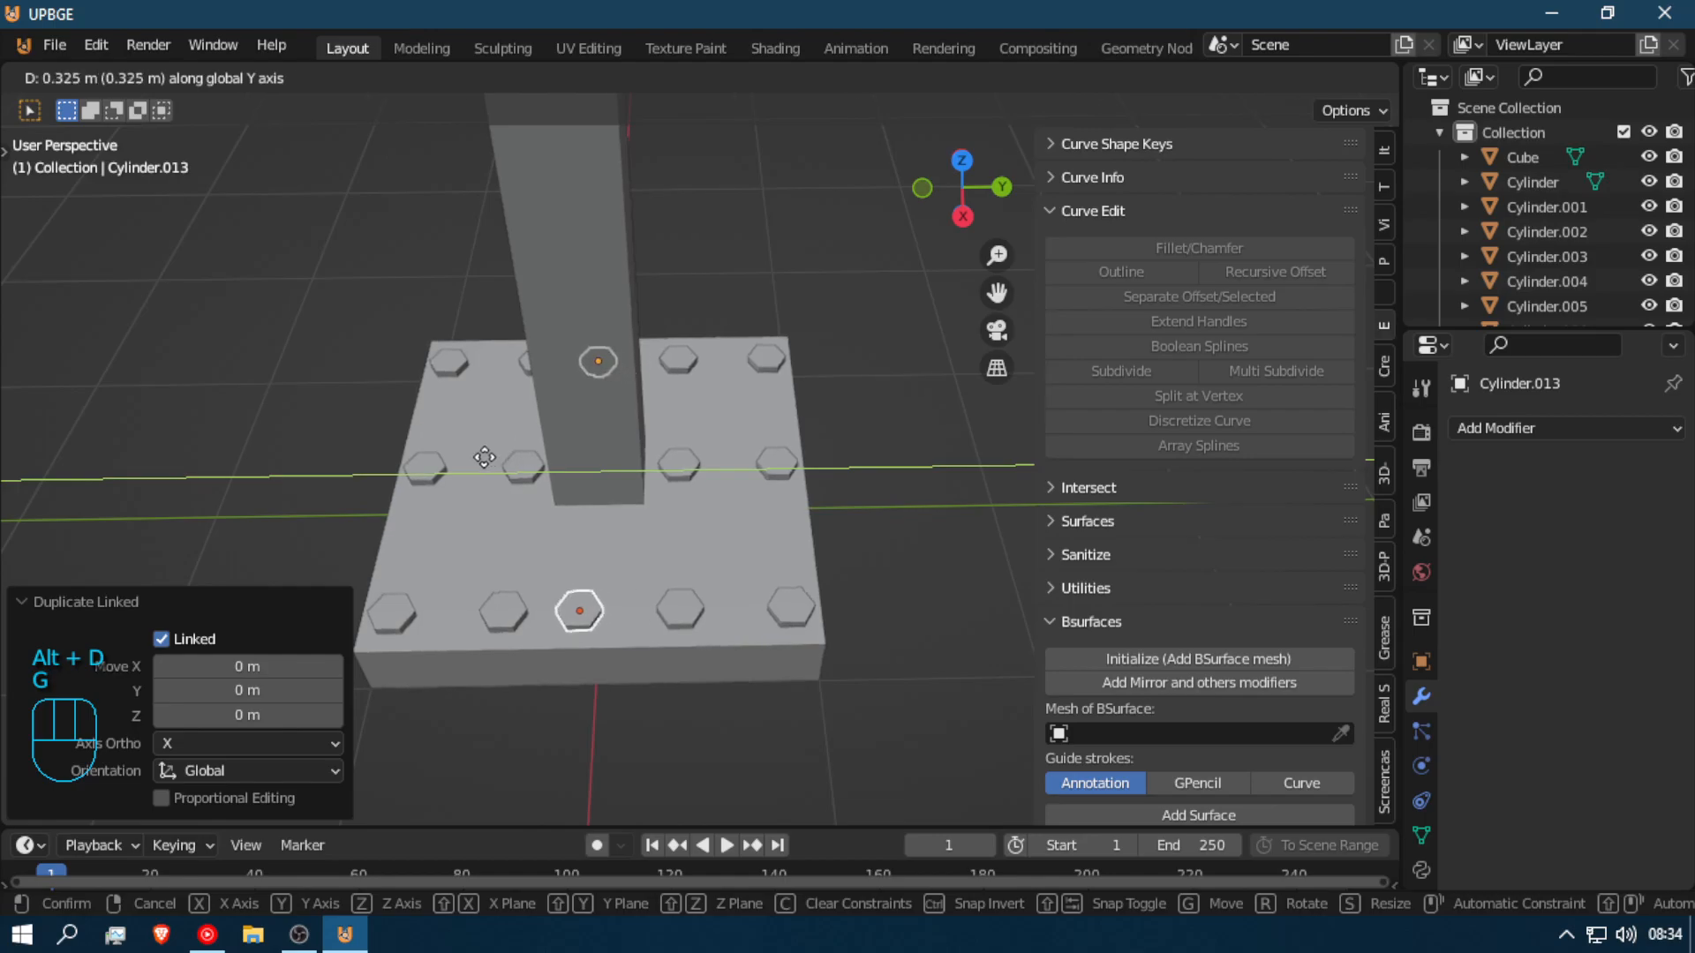
{"action": "left_click", "coordinate": [536, 568]}
Step: Inset the top face of one linked bolt's mesh and extrude the inset face upward about 0.05 m
{"action": "key", "text": "Tab"}
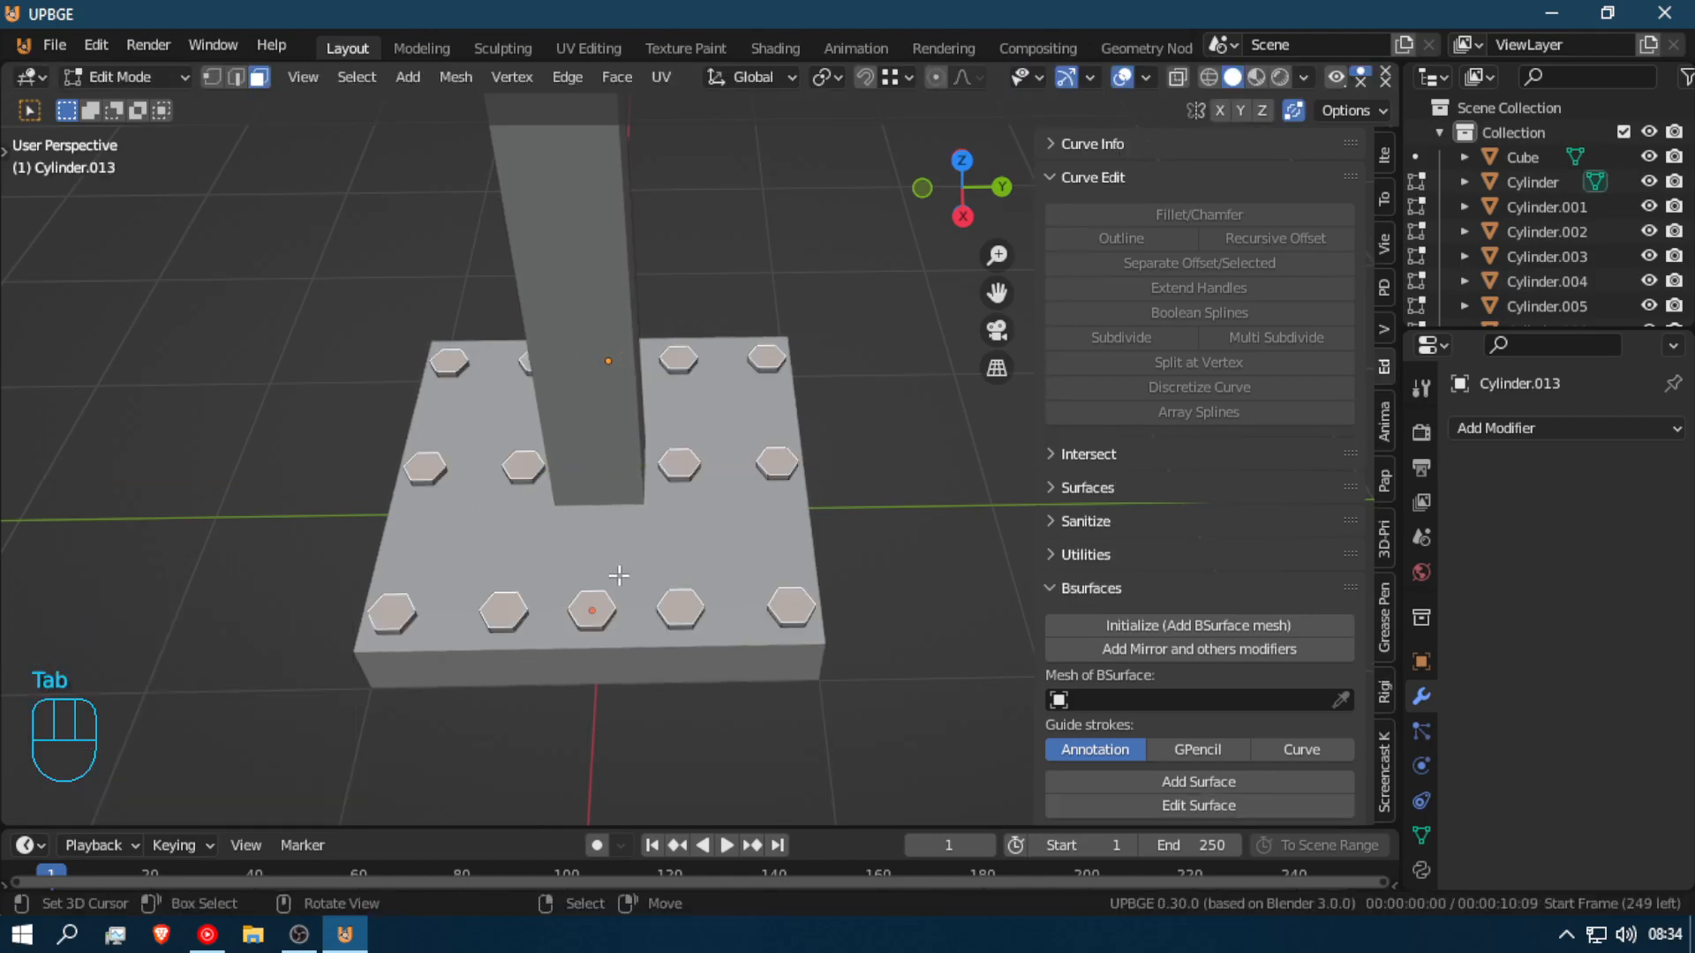
{"action": "key", "text": "shift+f"}
{"action": "key", "text": "Tab"}
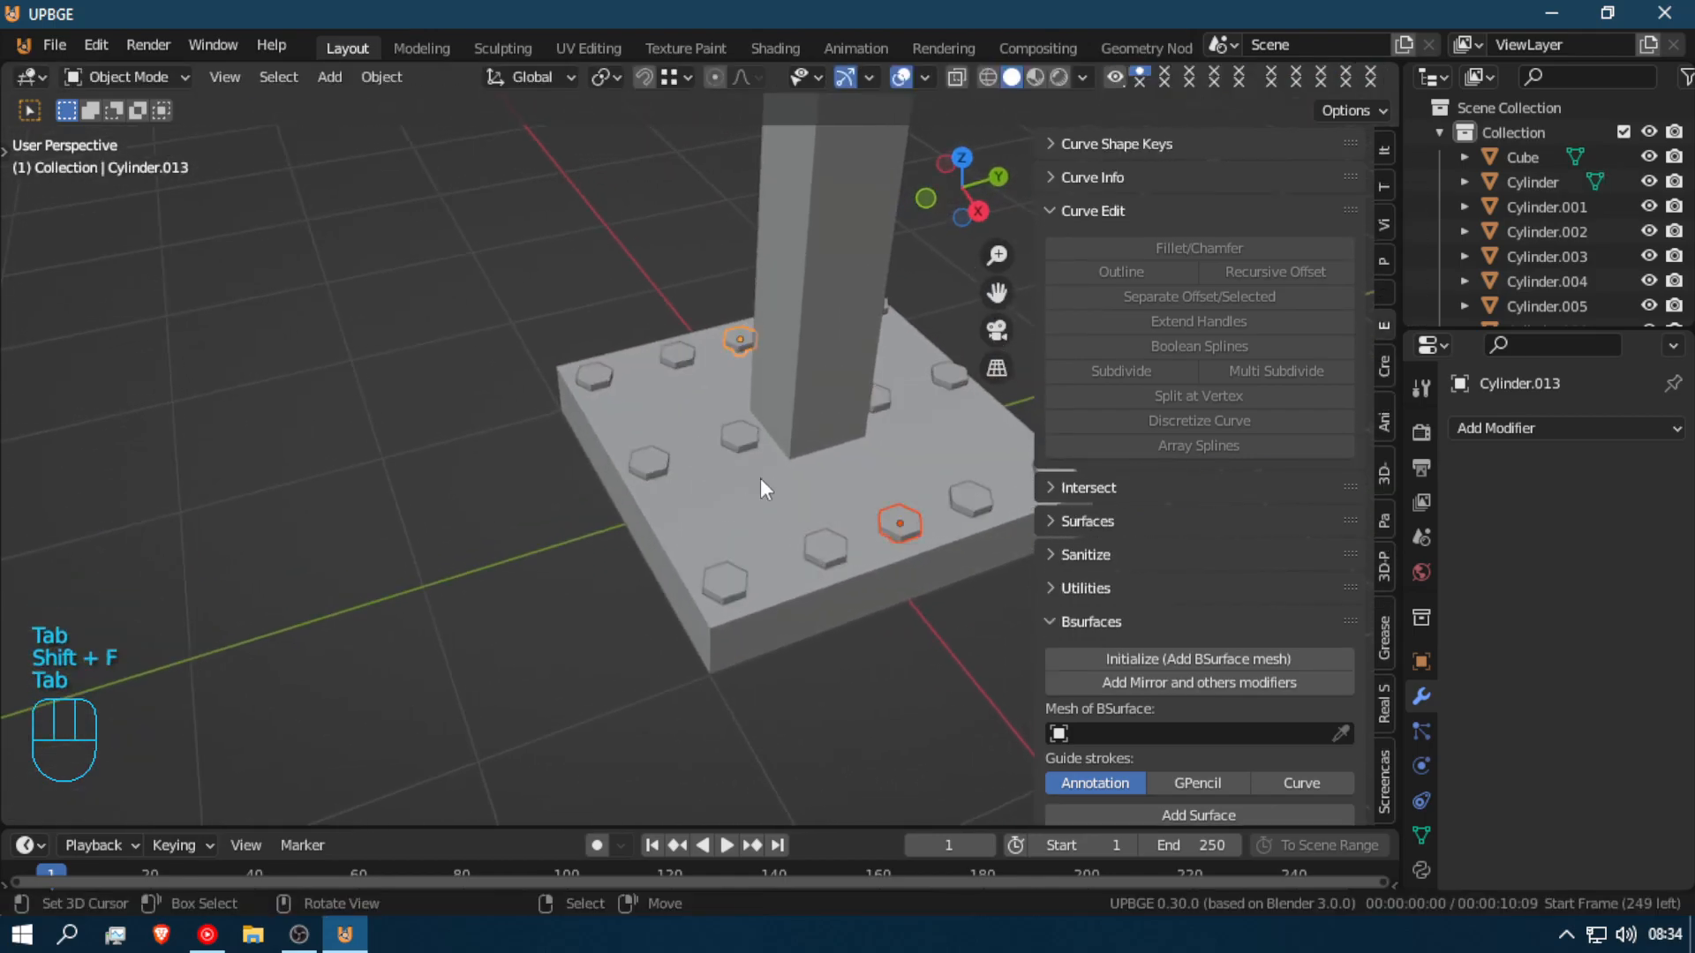
{"action": "left_click", "coordinate": [900, 522]}
{"action": "key", "text": "Tab"}
{"action": "key", "text": "Tab"}
{"action": "key", "text": "Tab"}
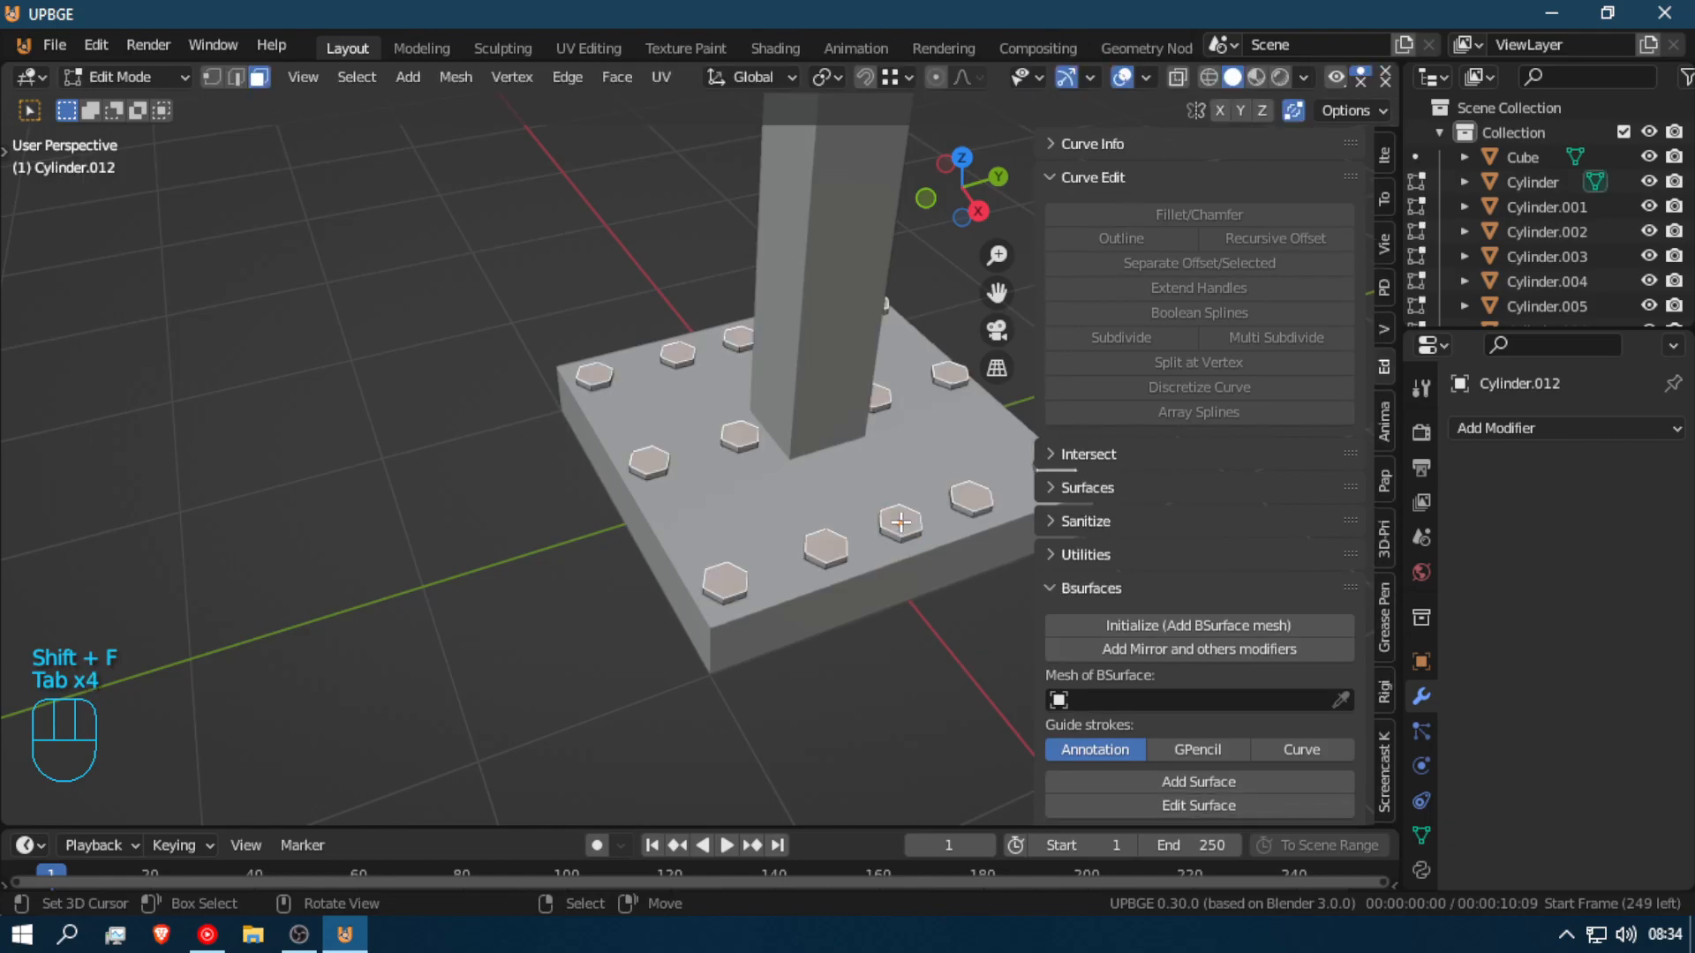
{"action": "key", "text": "i"}
{"action": "left_click", "coordinate": [922, 574]}
{"action": "key", "text": "e"}
{"action": "left_click", "coordinate": [920, 565]}
Step: Extrude the bolt's top face about 0.09 m further and scale it down to taper the tip
{"action": "key", "text": "e"}
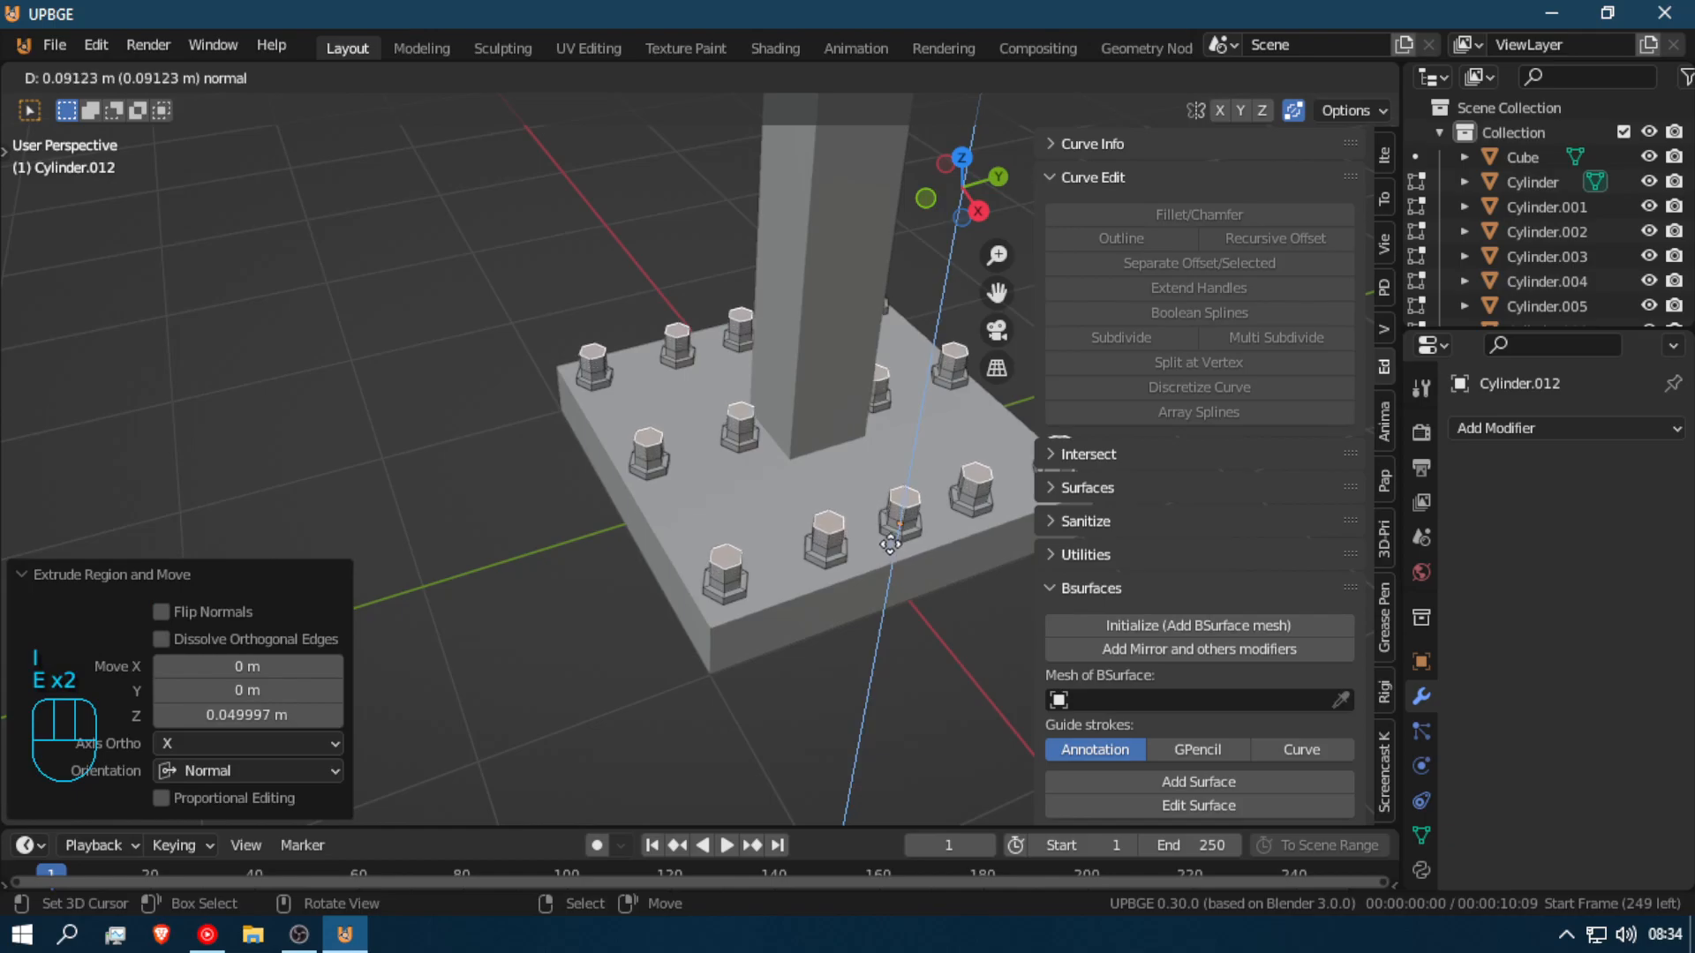
{"action": "left_click", "coordinate": [905, 543]}
{"action": "key", "text": "s"}
{"action": "left_click", "coordinate": [873, 530]}
{"action": "key", "text": "Tab"}
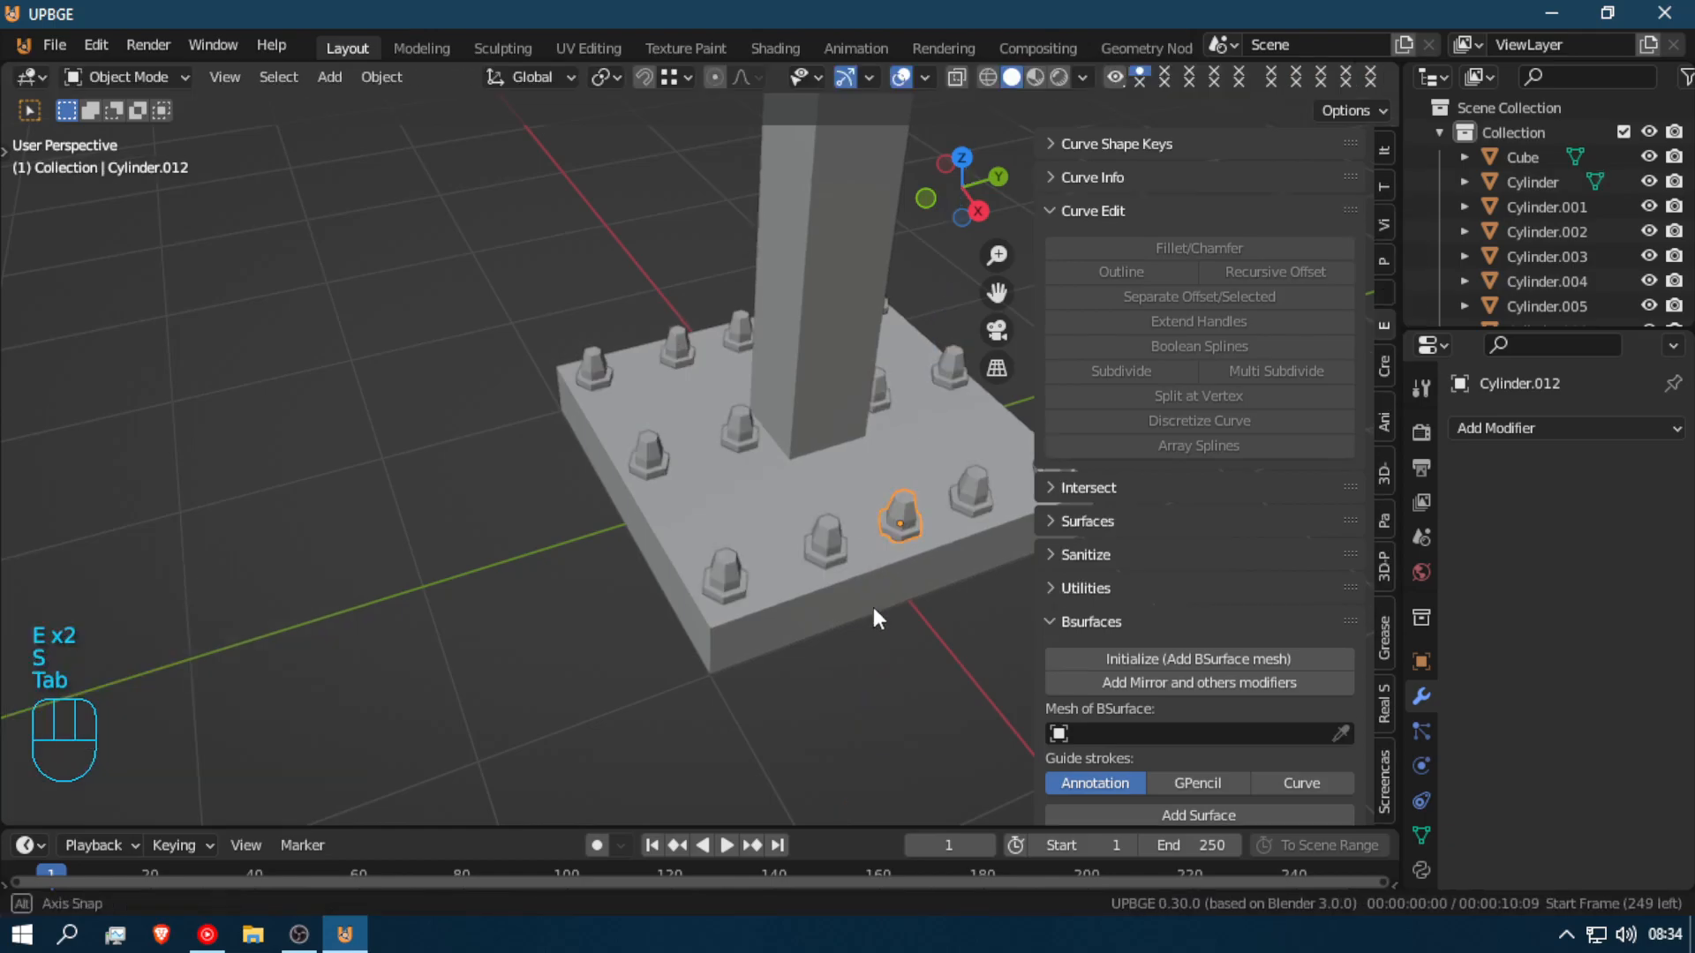
Step: Add one centred horizontal loop cut around the sides of the lamp's base plate
{"action": "key", "text": "shift+f"}
{"action": "key", "text": "w"}
{"action": "key", "text": "d"}
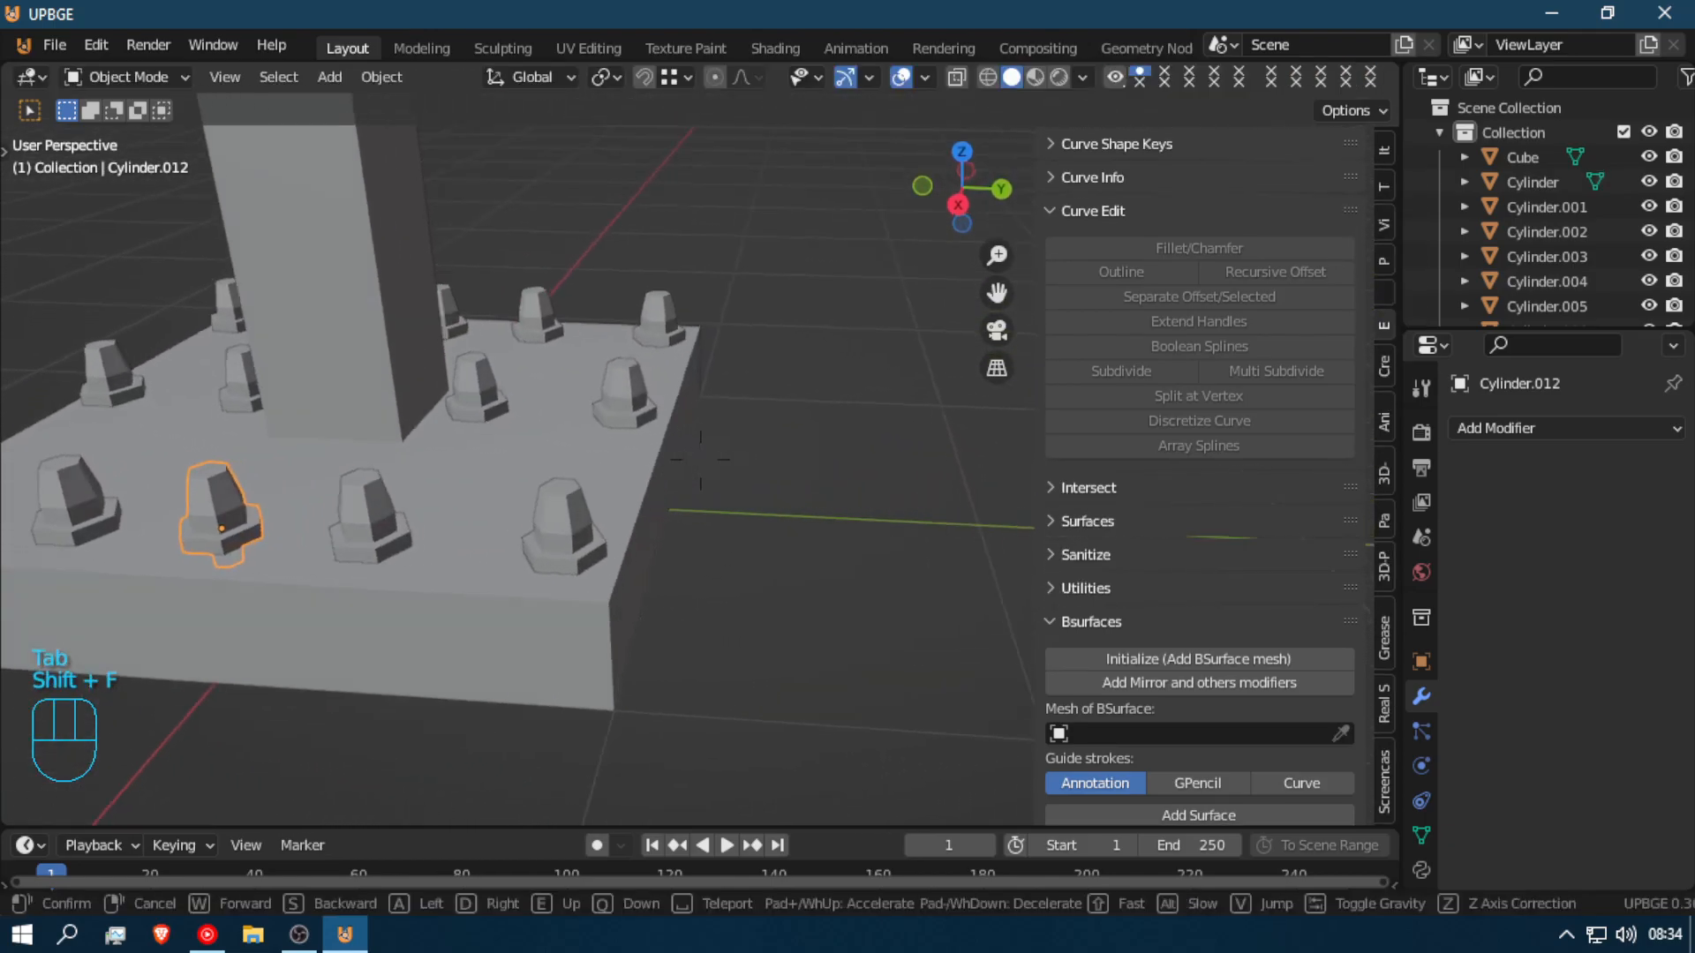
{"action": "left_click", "coordinate": [701, 459]}
{"action": "key", "text": "Tab"}
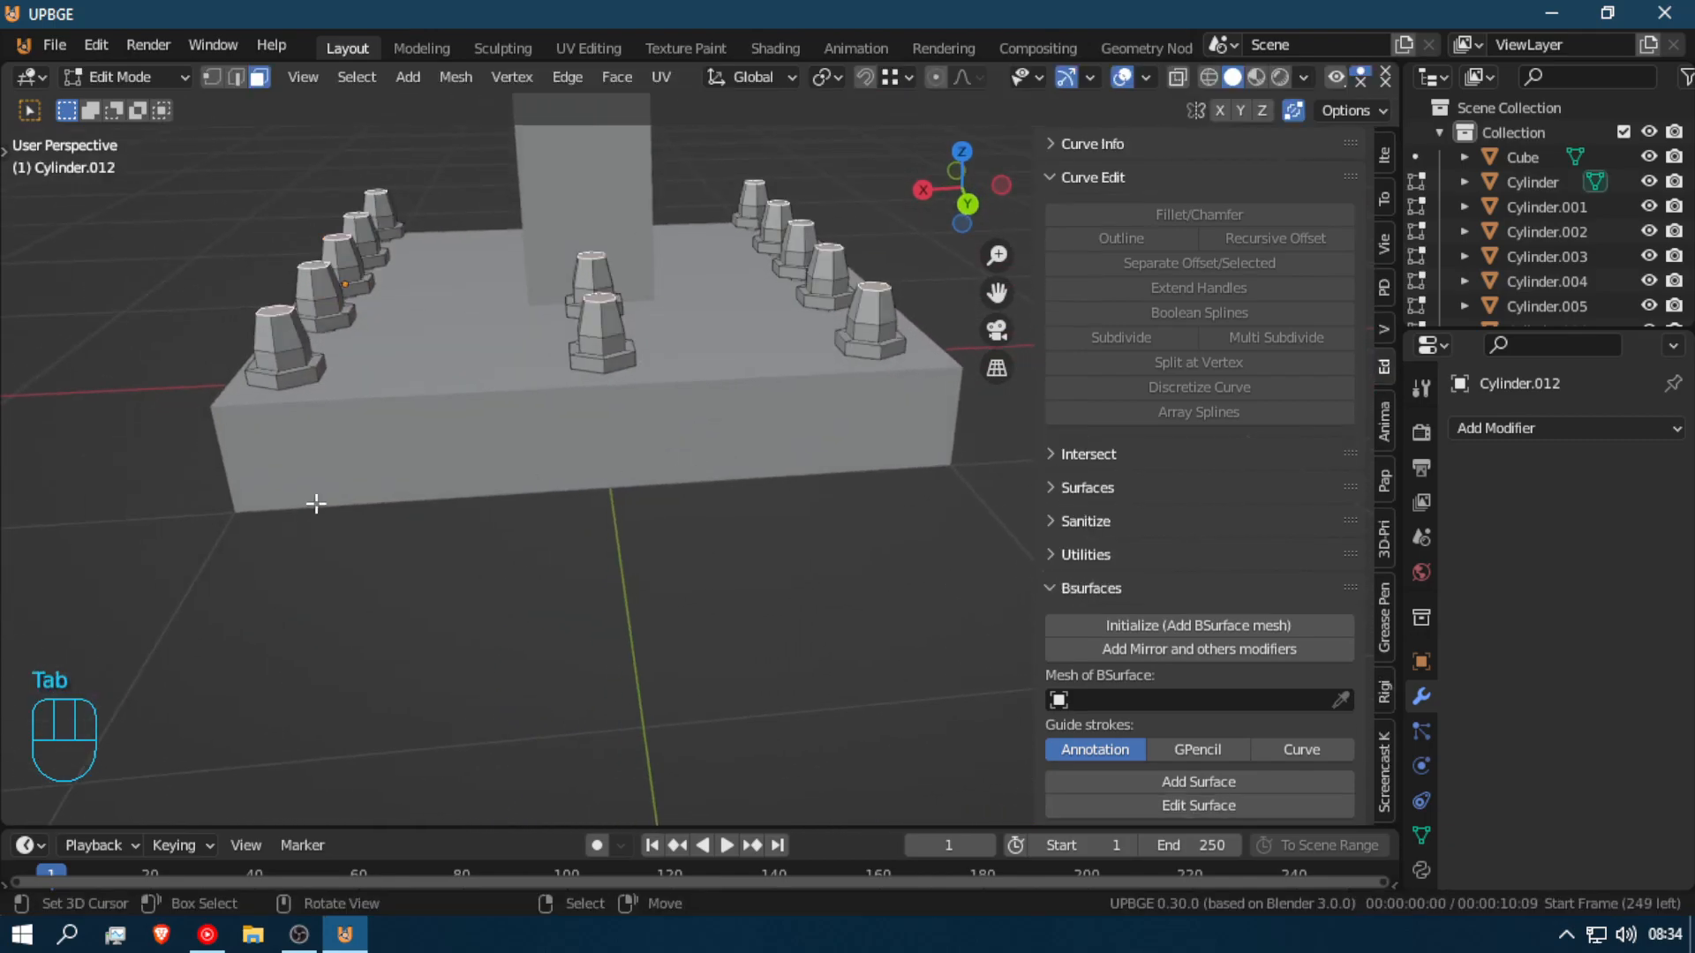
{"action": "key", "text": "Tab"}
{"action": "right_click", "coordinate": [397, 462]}
{"action": "key", "text": "Tab"}
{"action": "key", "text": "ctrl+r"}
{"action": "double_click", "coordinate": [234, 457]}
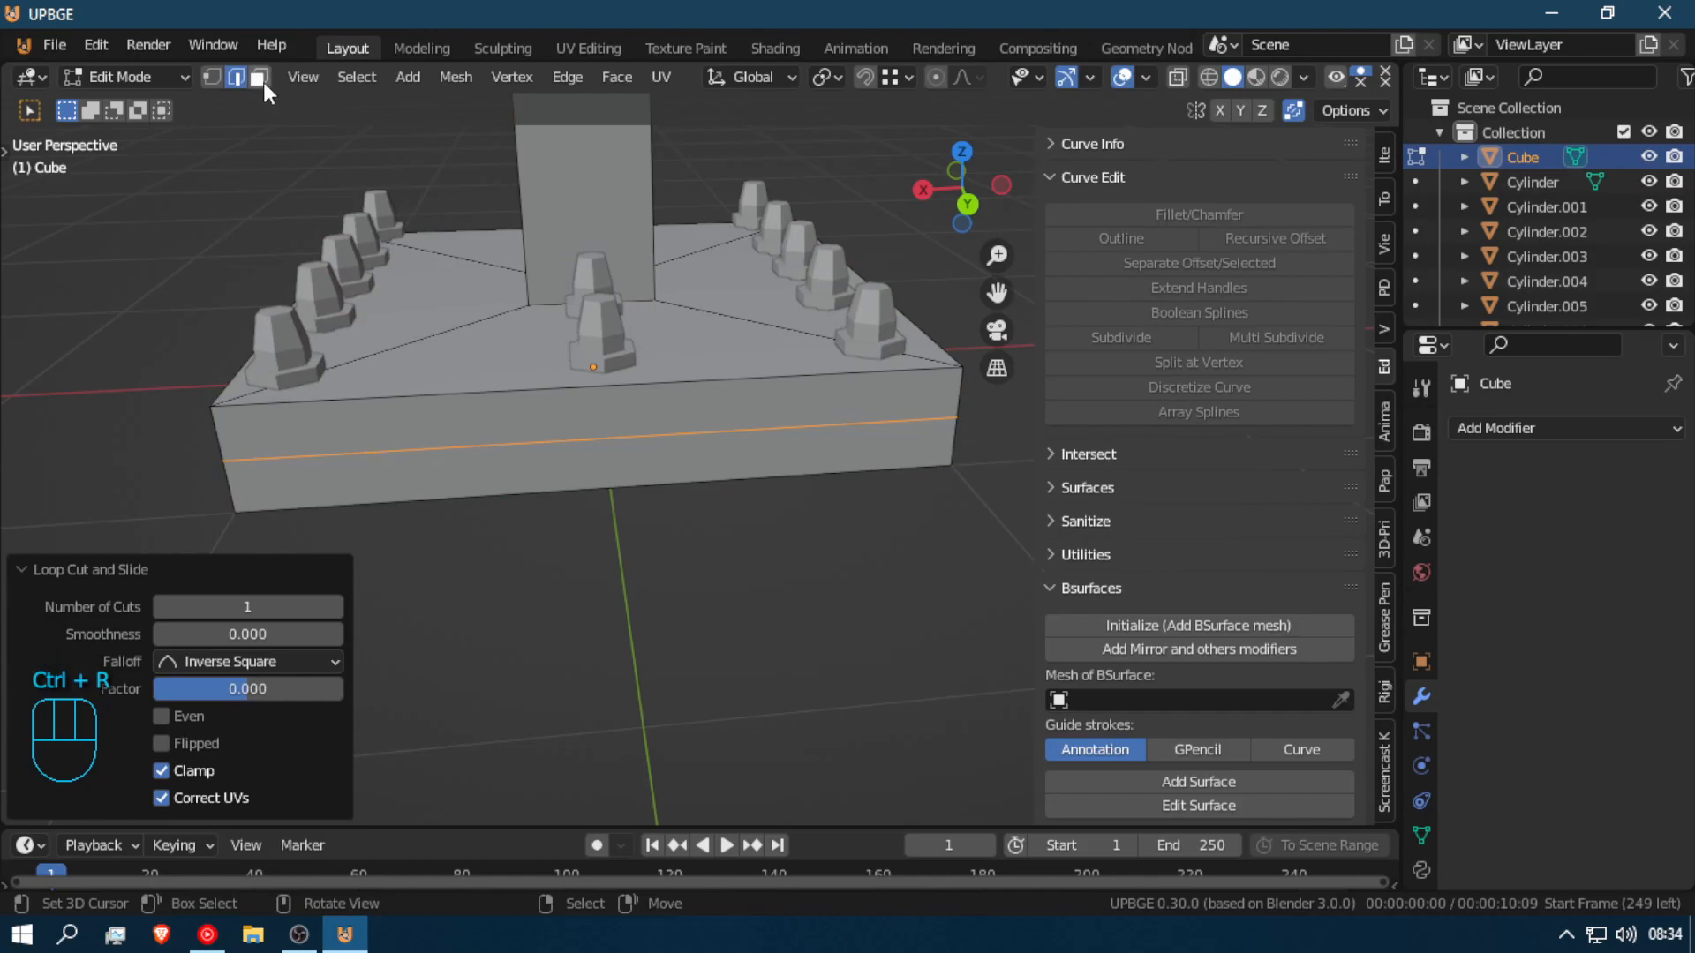
Step: Extrude the ring of side faces below the loop cut outward along their normals to form a wider lower step
{"action": "left_click", "coordinate": [258, 78]}
{"action": "left_click", "coordinate": [231, 487], "text": "alt"}
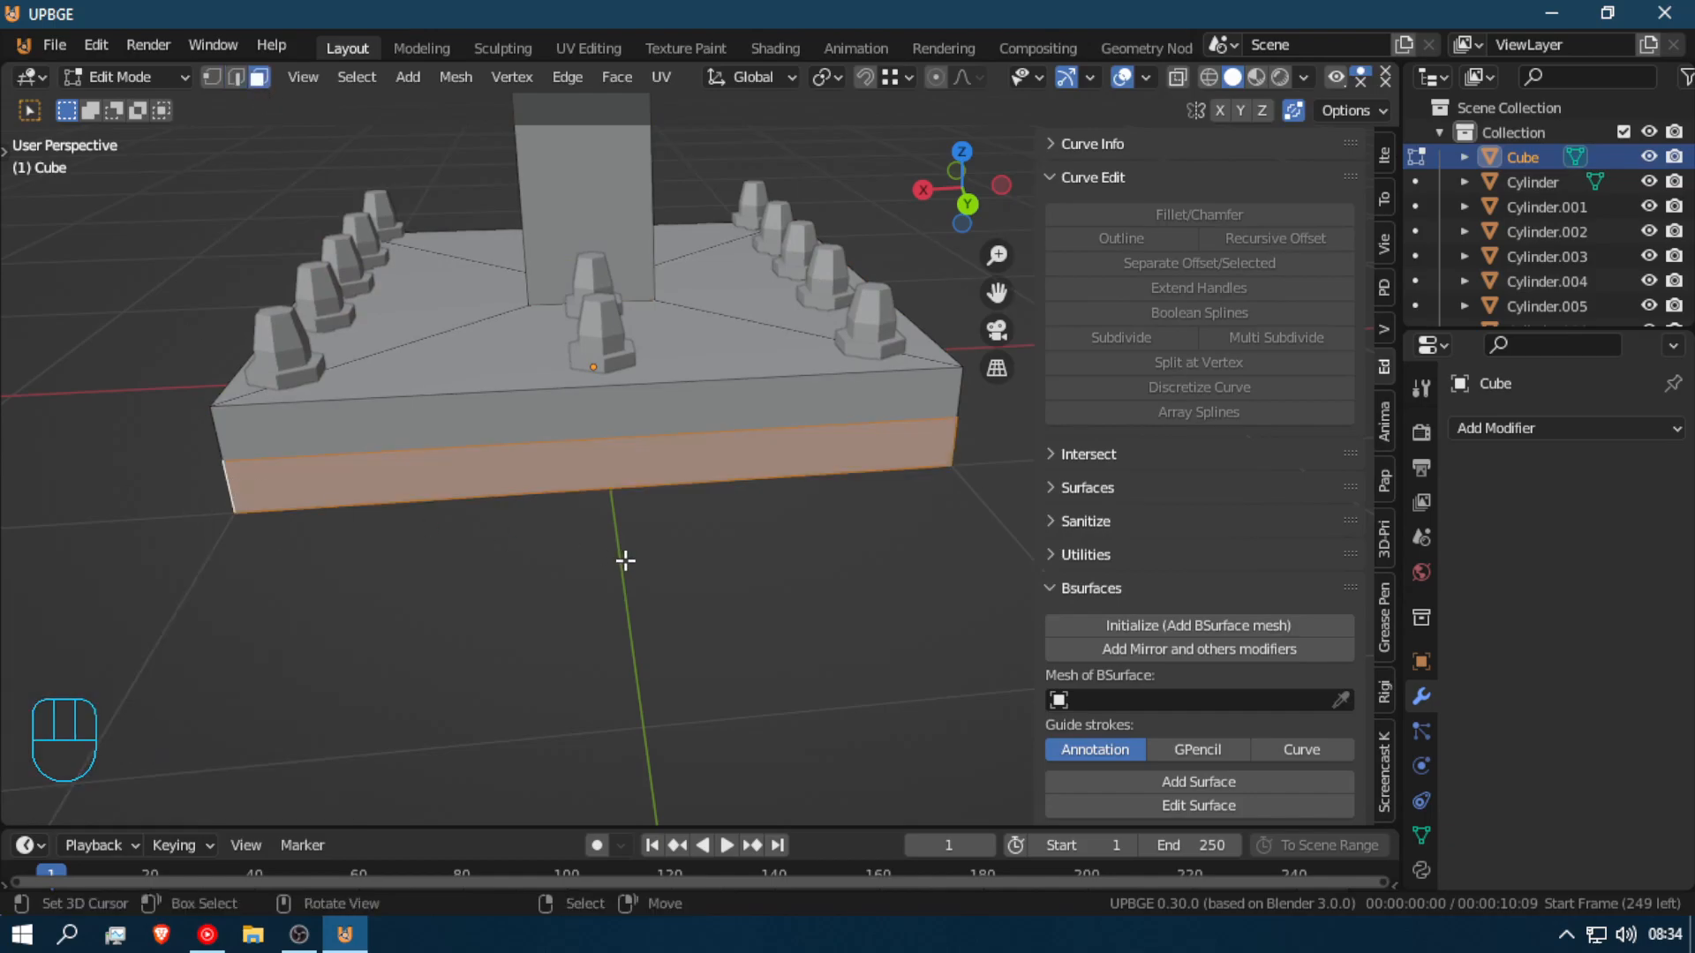
{"action": "key", "text": "alt+e"}
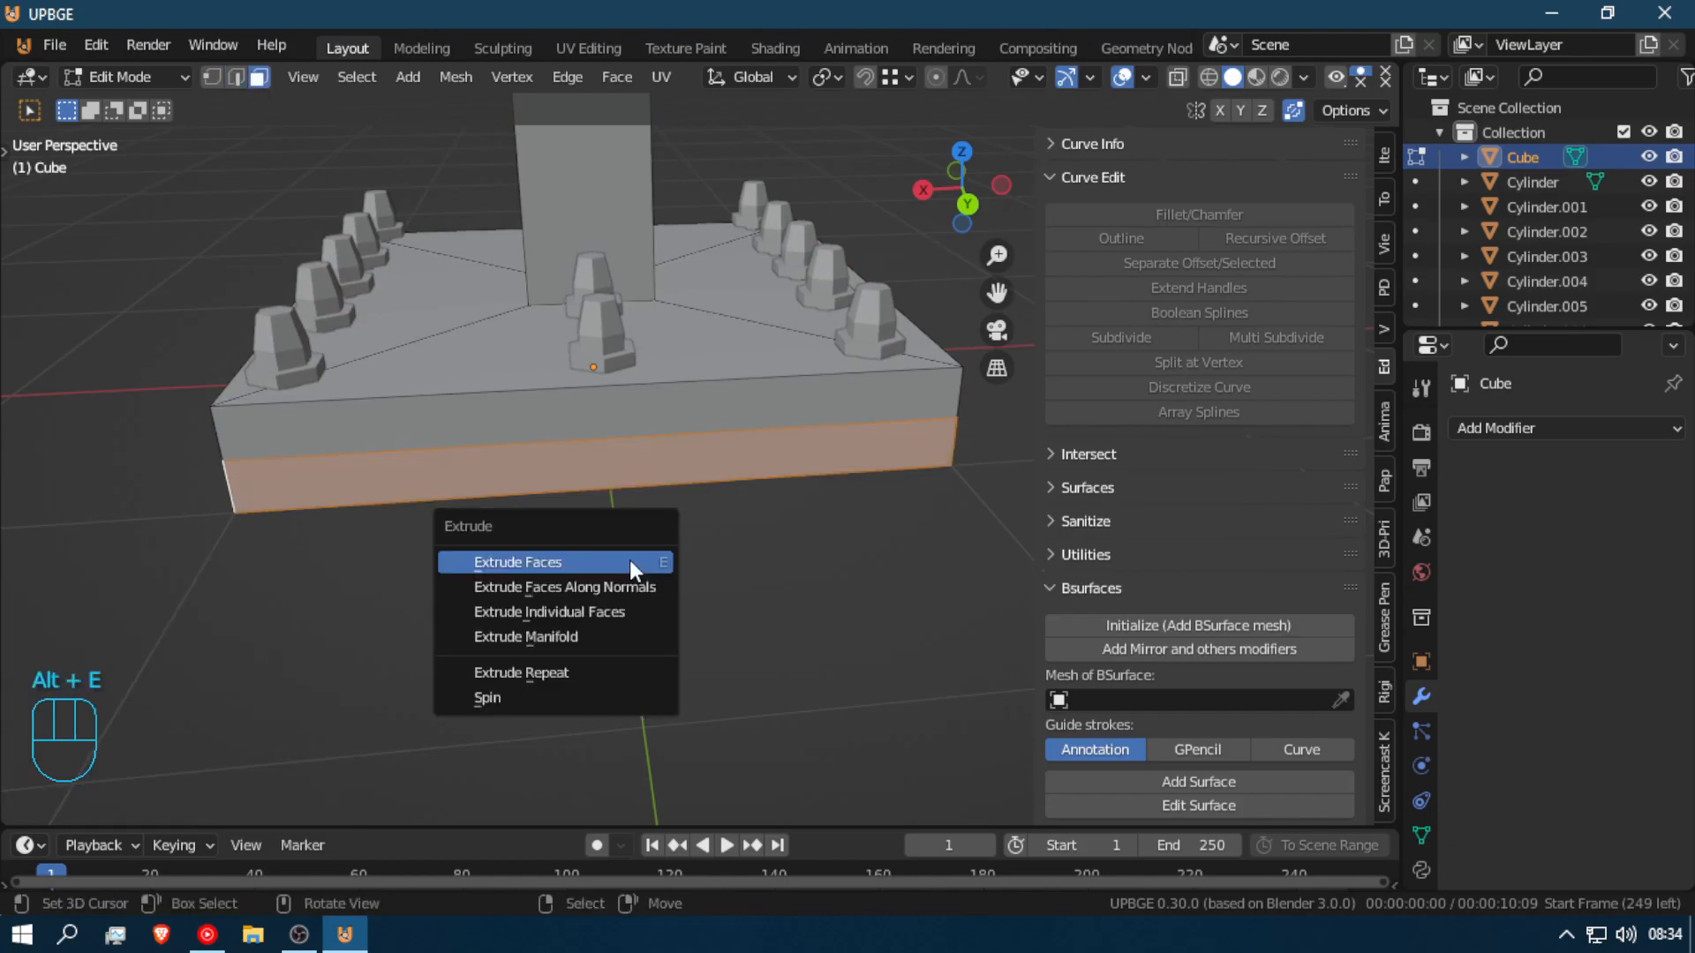
{"action": "left_click", "coordinate": [578, 588]}
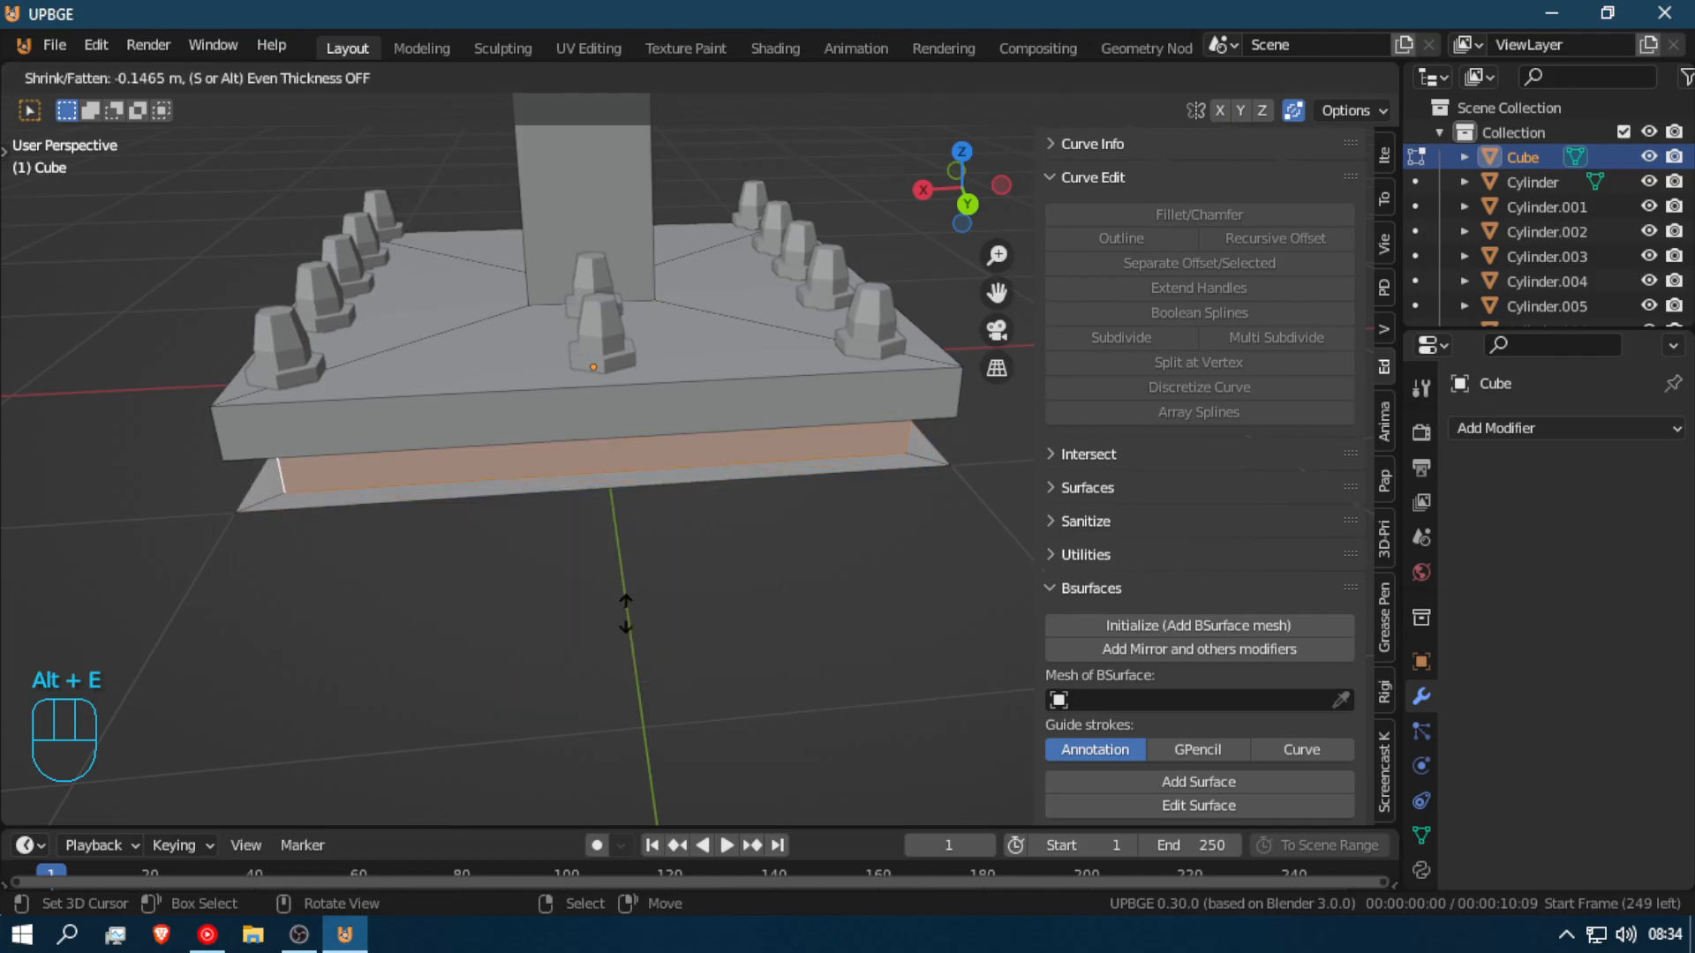
{"action": "left_click", "coordinate": [569, 523]}
{"action": "key", "text": "Tab"}
{"action": "key", "text": "shift+f"}
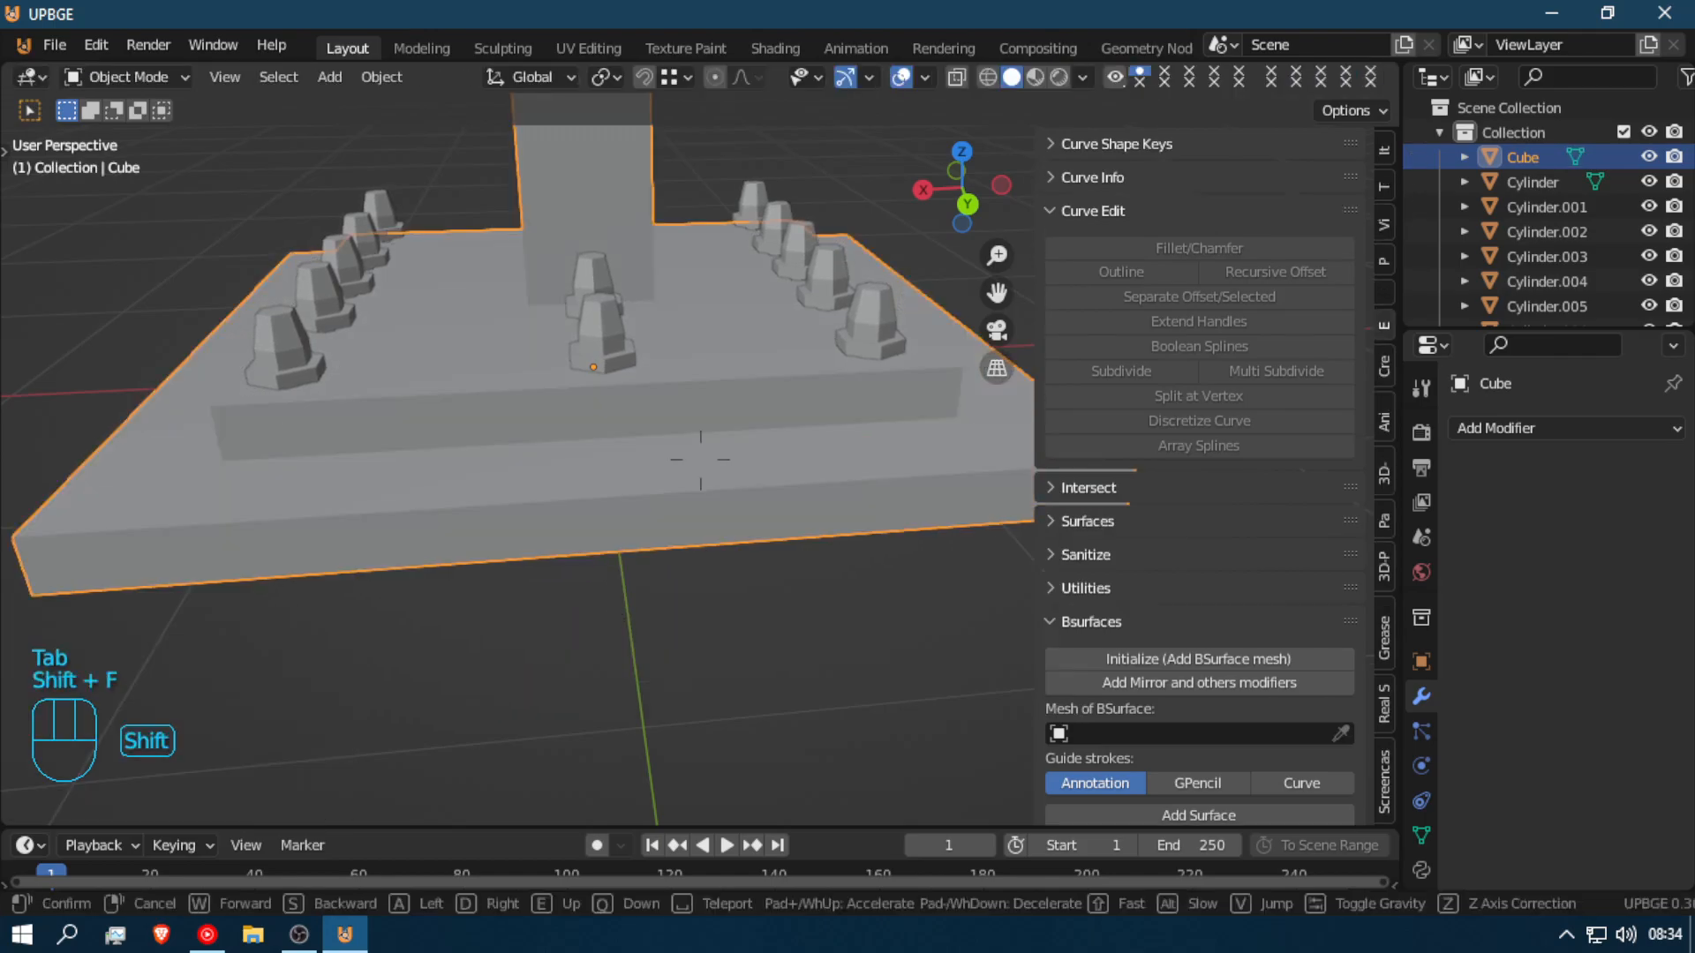
{"action": "scroll", "coordinate": [700, 459], "scroll_direction": "down", "scroll_amount": 3}
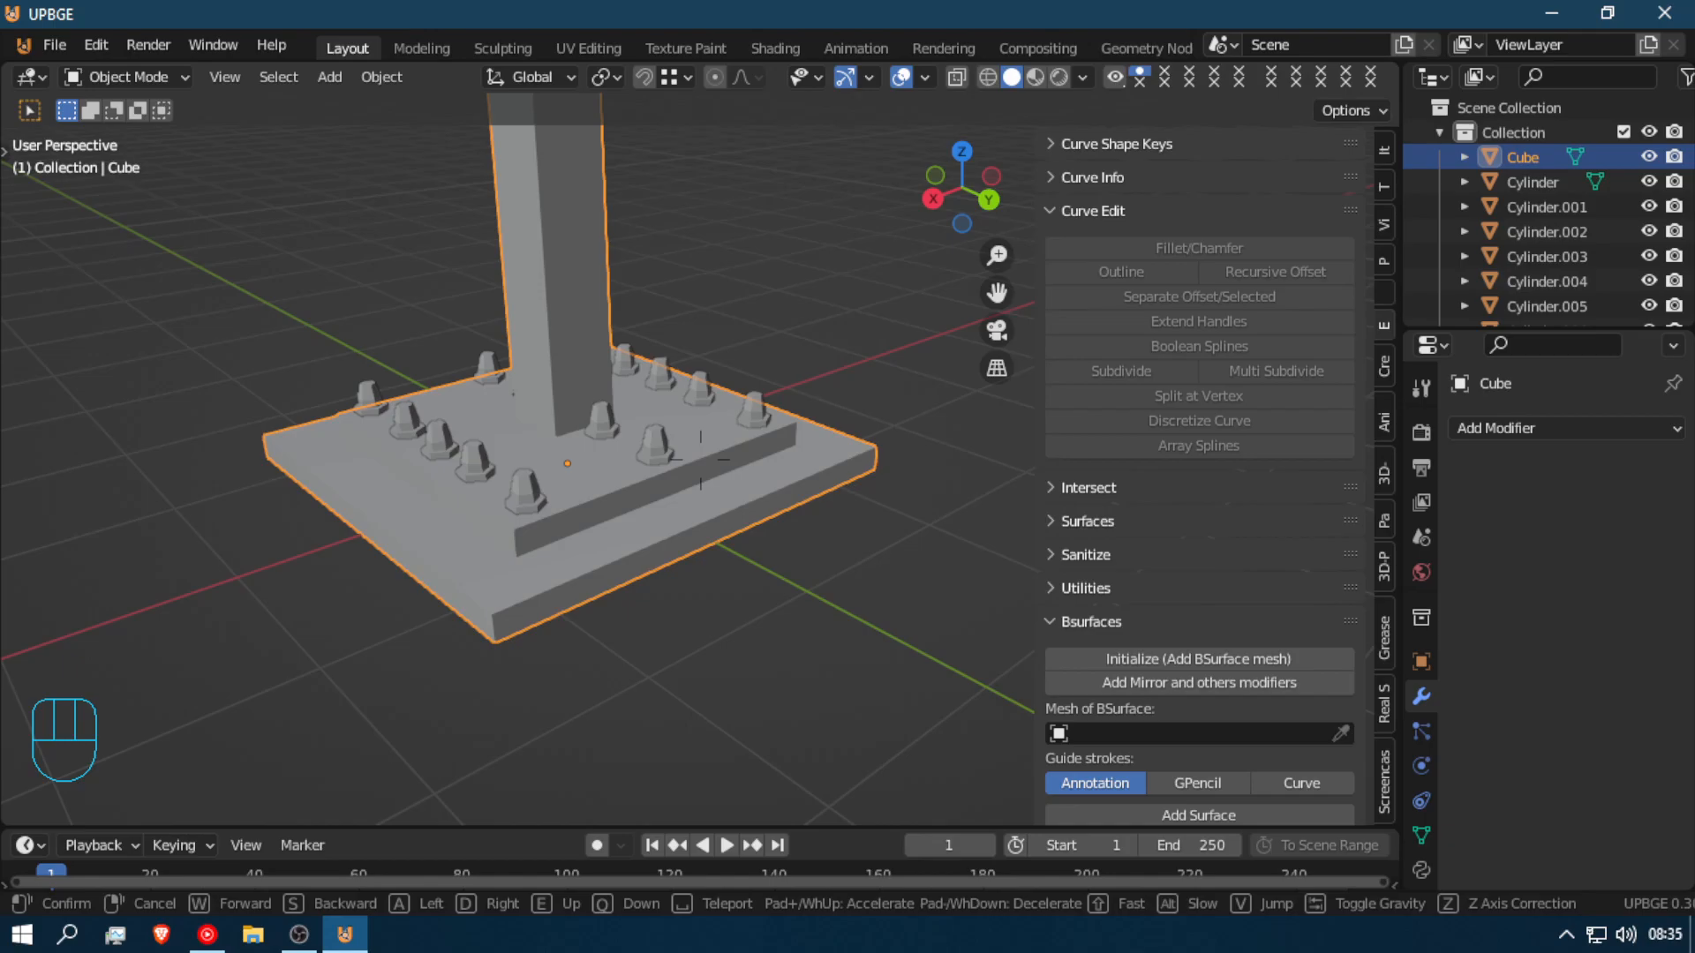
{"action": "left_click", "coordinate": [701, 460]}
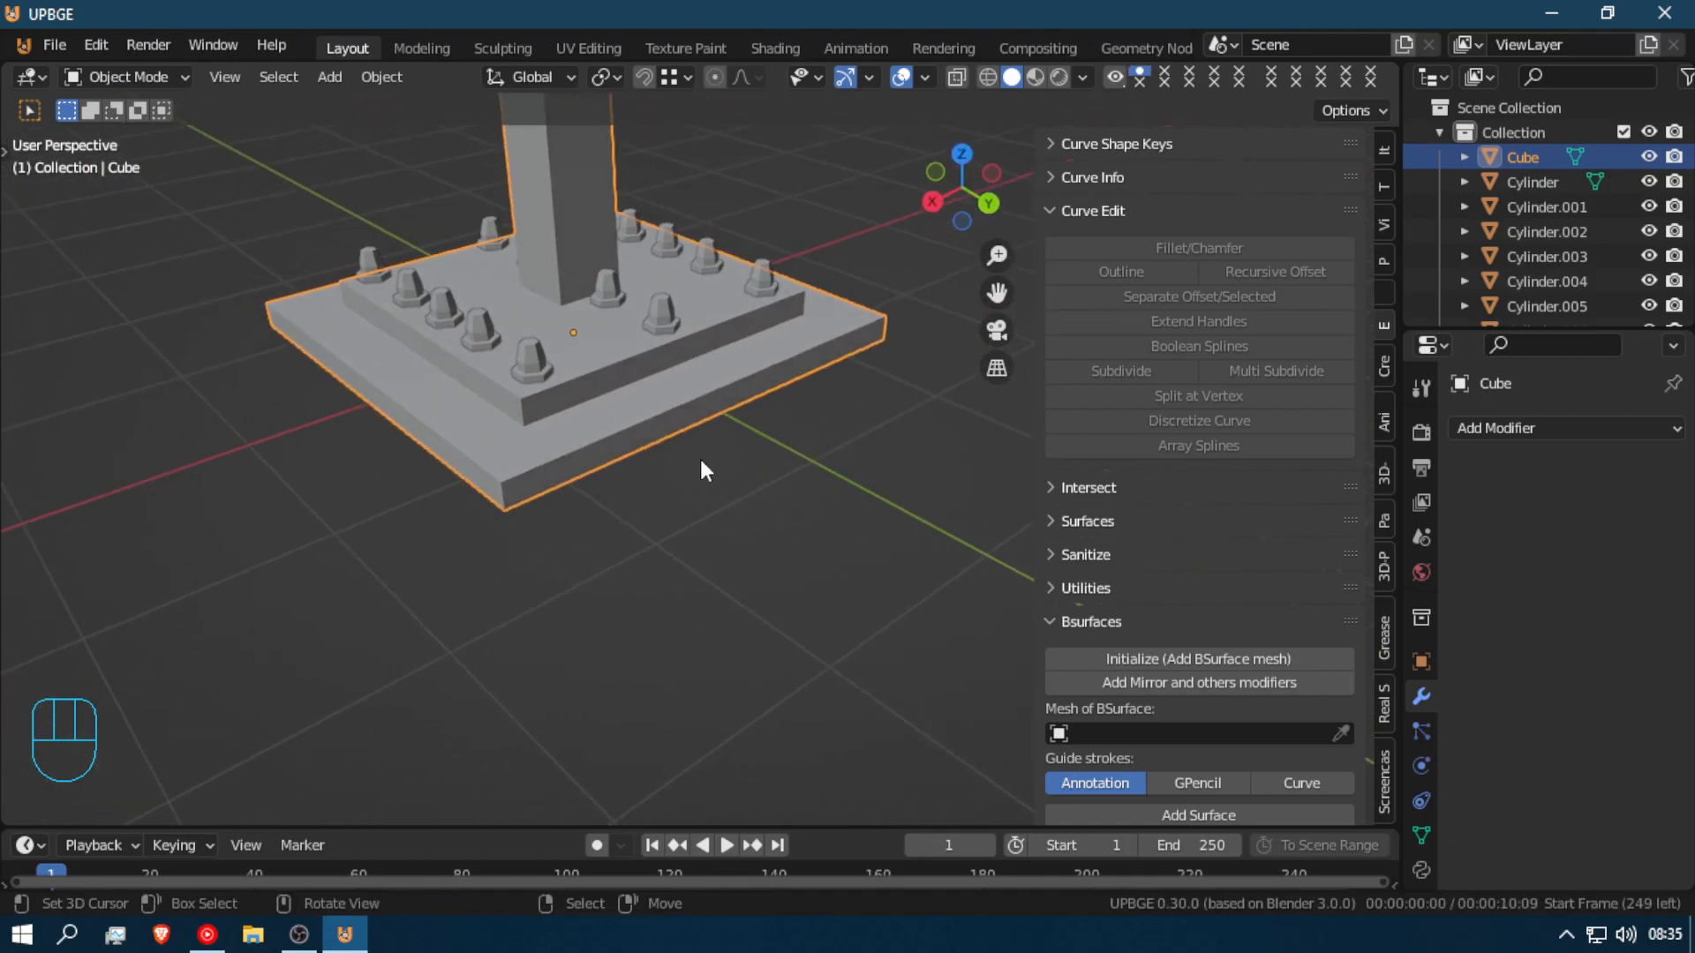
Step: Try a taller timeline area, reduce it to about its header's height, and flip the 3D viewport's header to the bottom
{"action": "left_click_drag", "start_coordinate": [554, 828], "coordinate": [553, 720]}
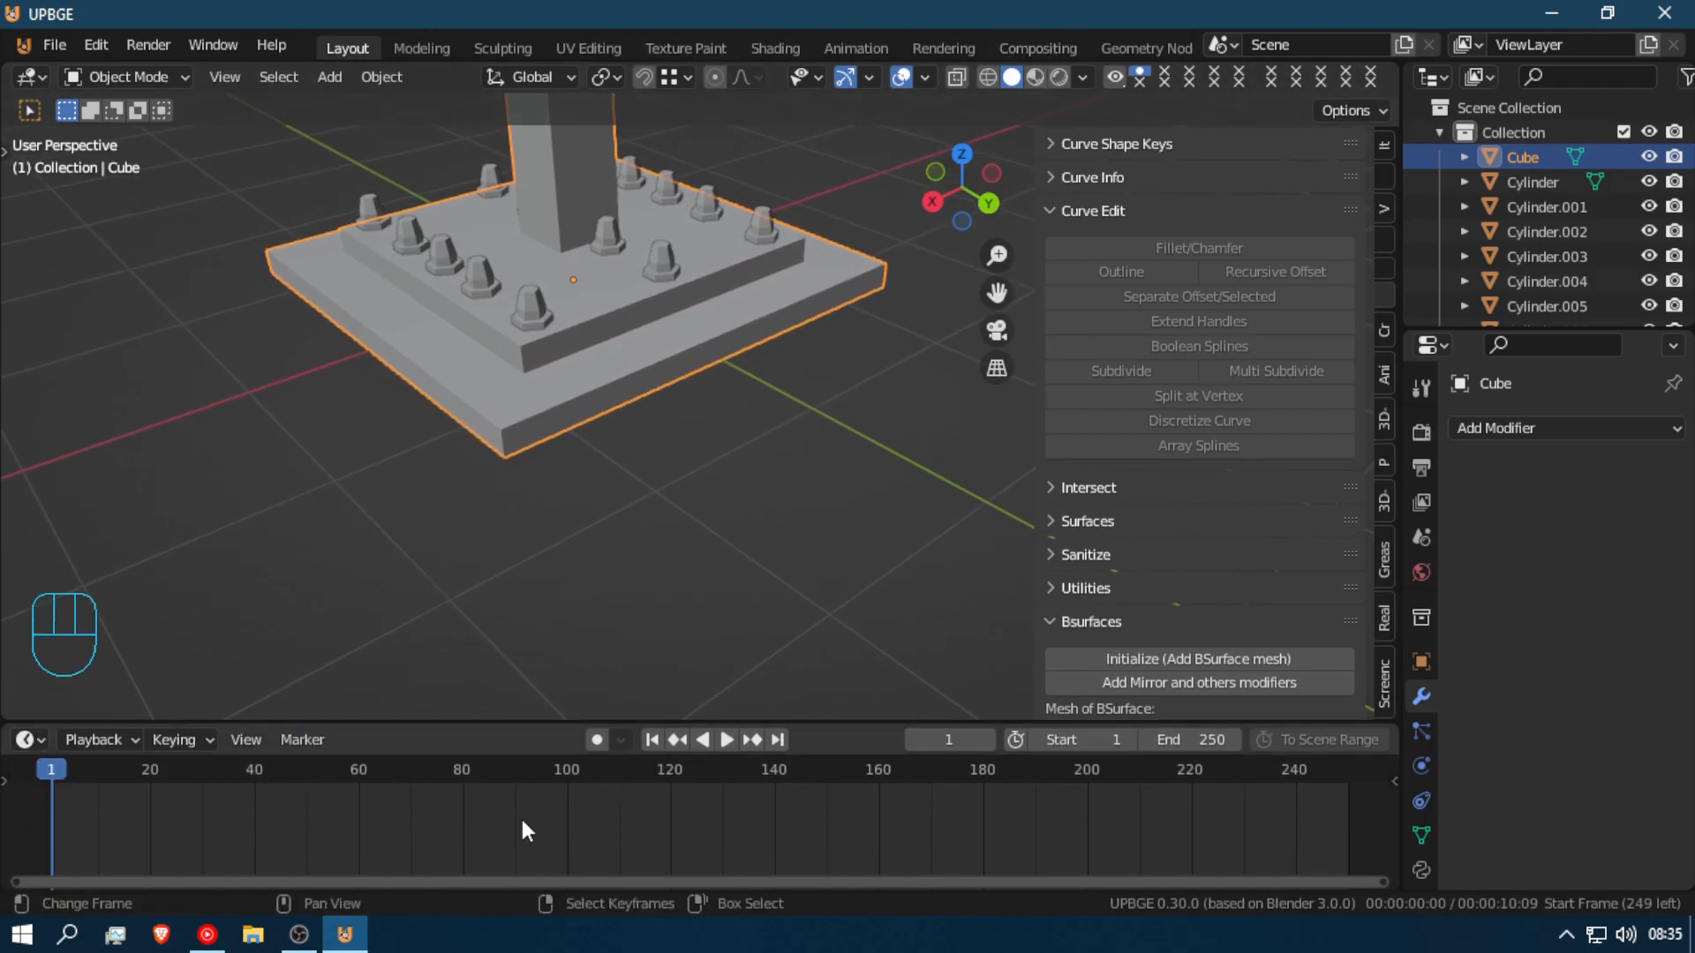
{"action": "left_click_drag", "start_coordinate": [814, 719], "coordinate": [812, 838]}
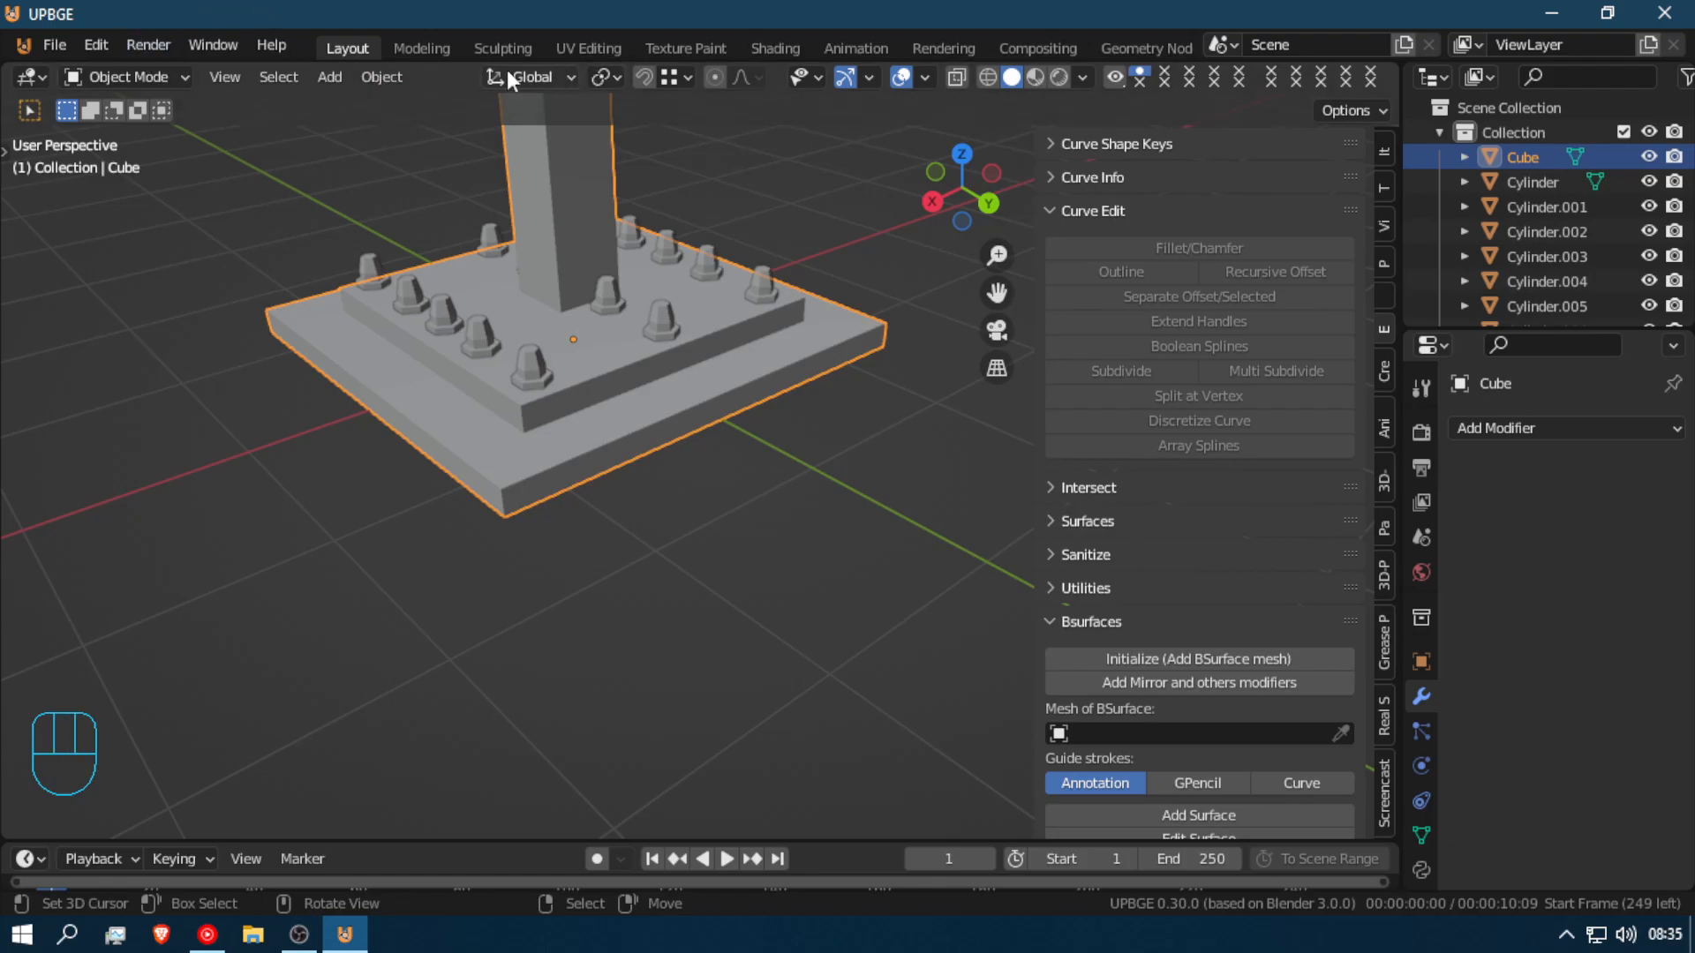
{"action": "right_click", "coordinate": [435, 73]}
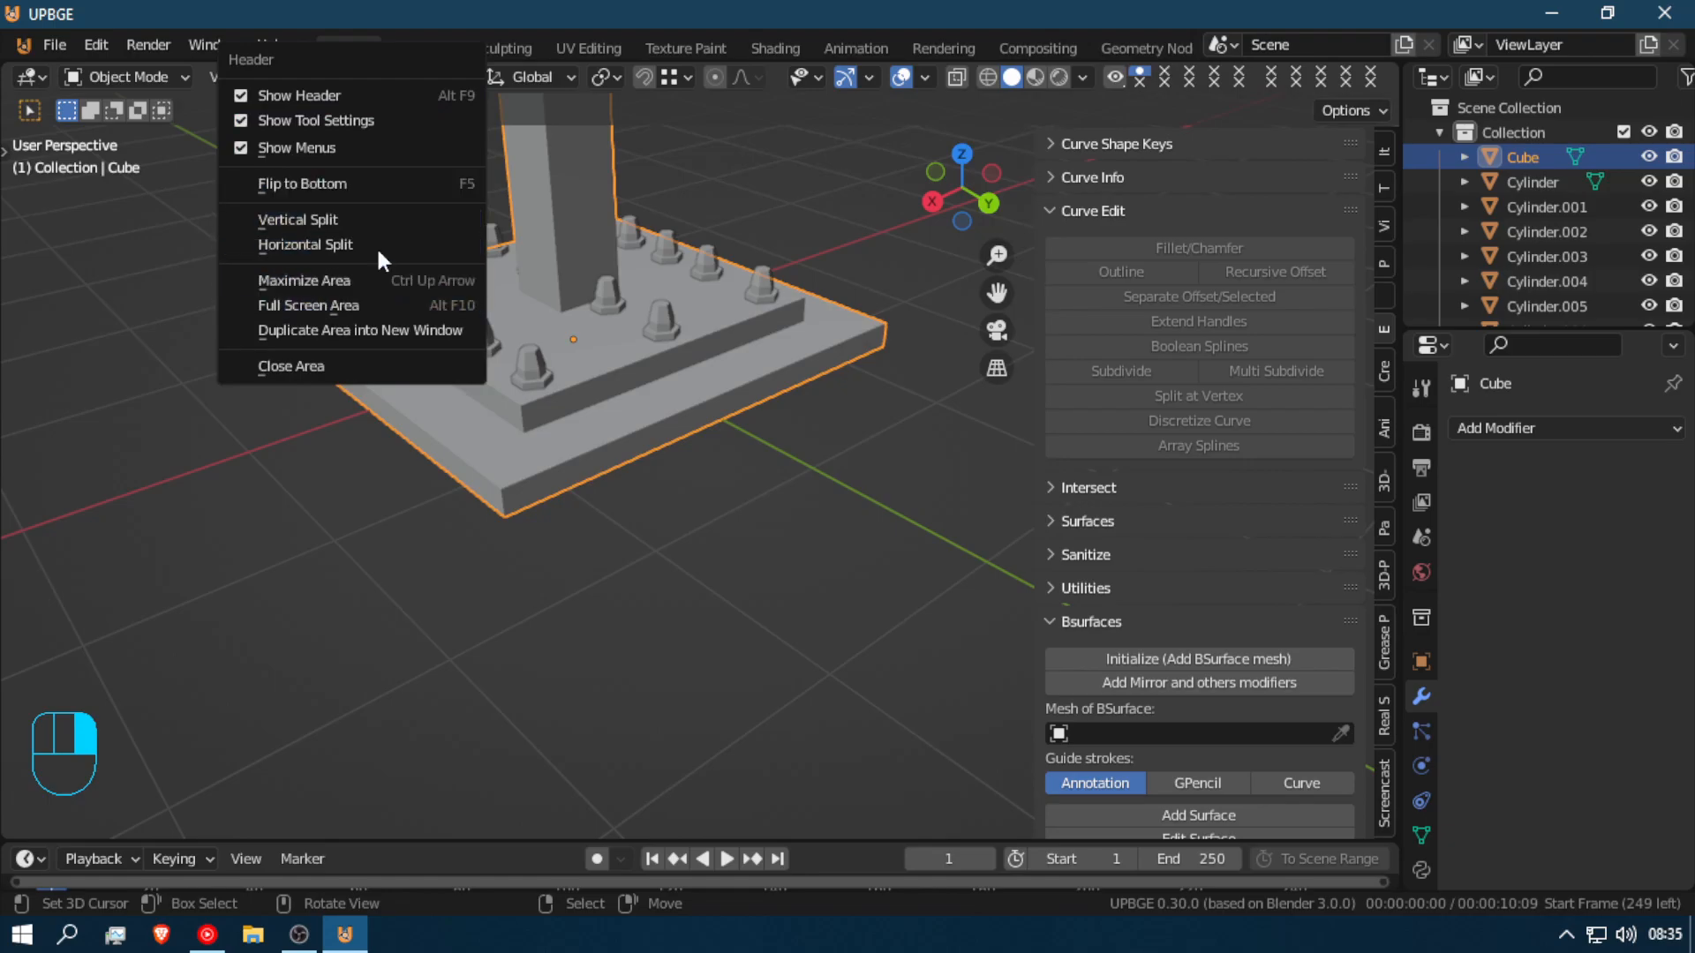
{"action": "left_click", "coordinate": [385, 183]}
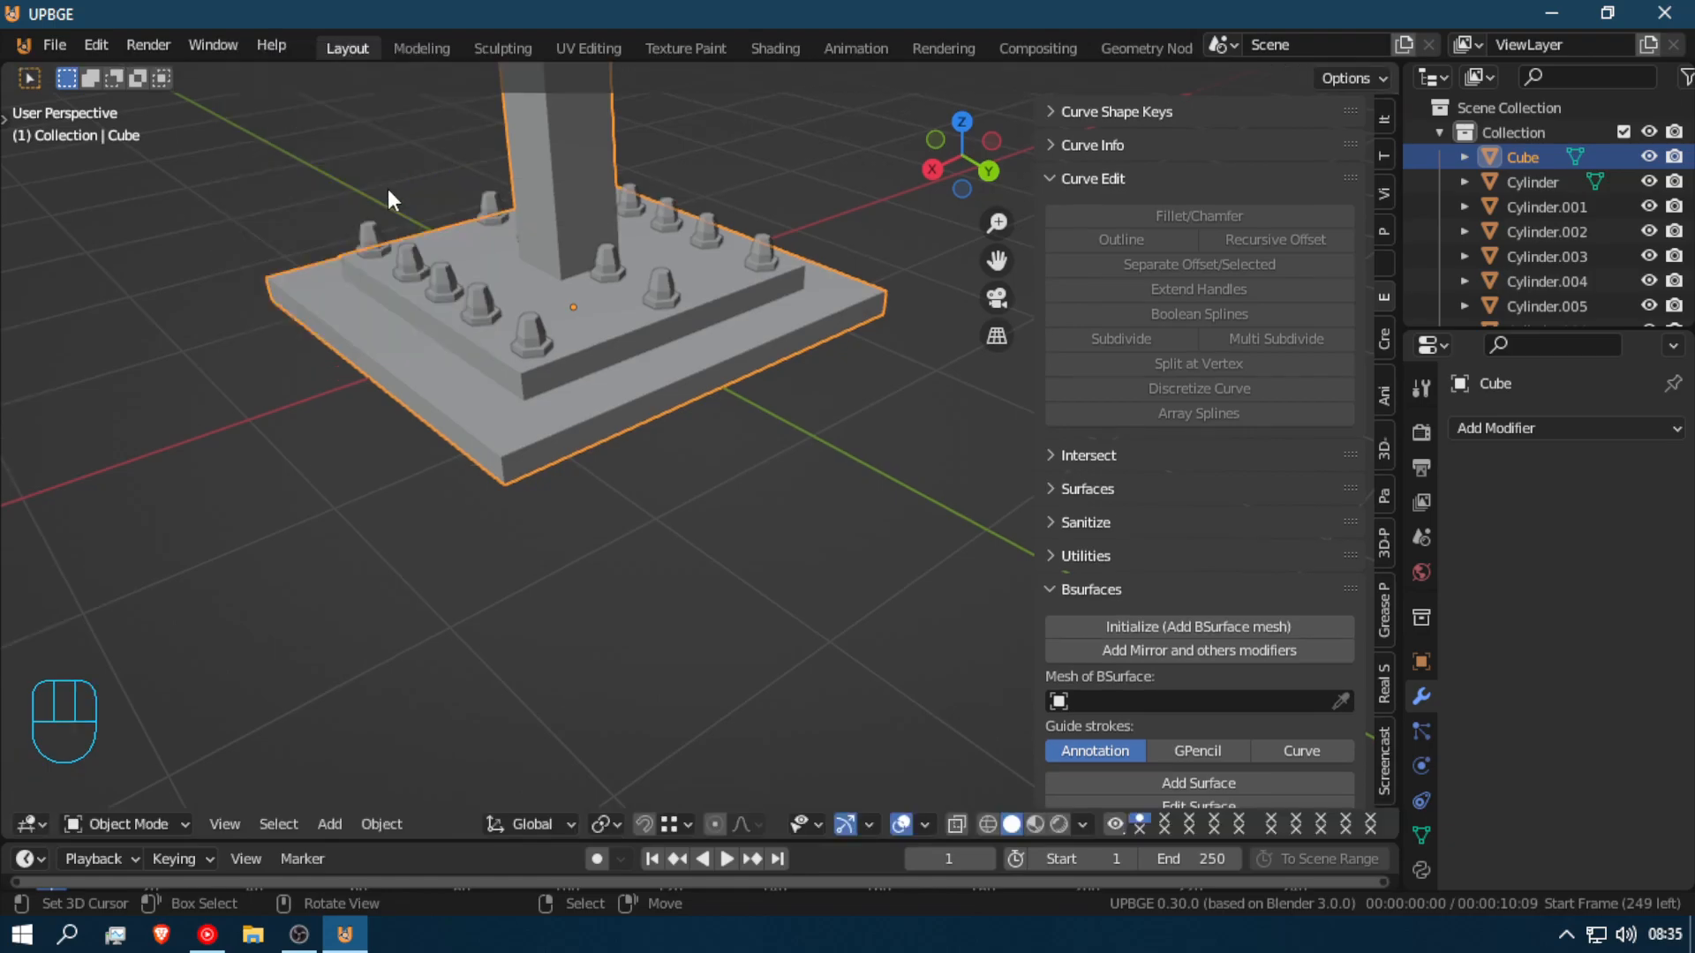
Step: Flip the 3D viewport's header back to the top of its area
{"action": "right_click", "coordinate": [404, 819]}
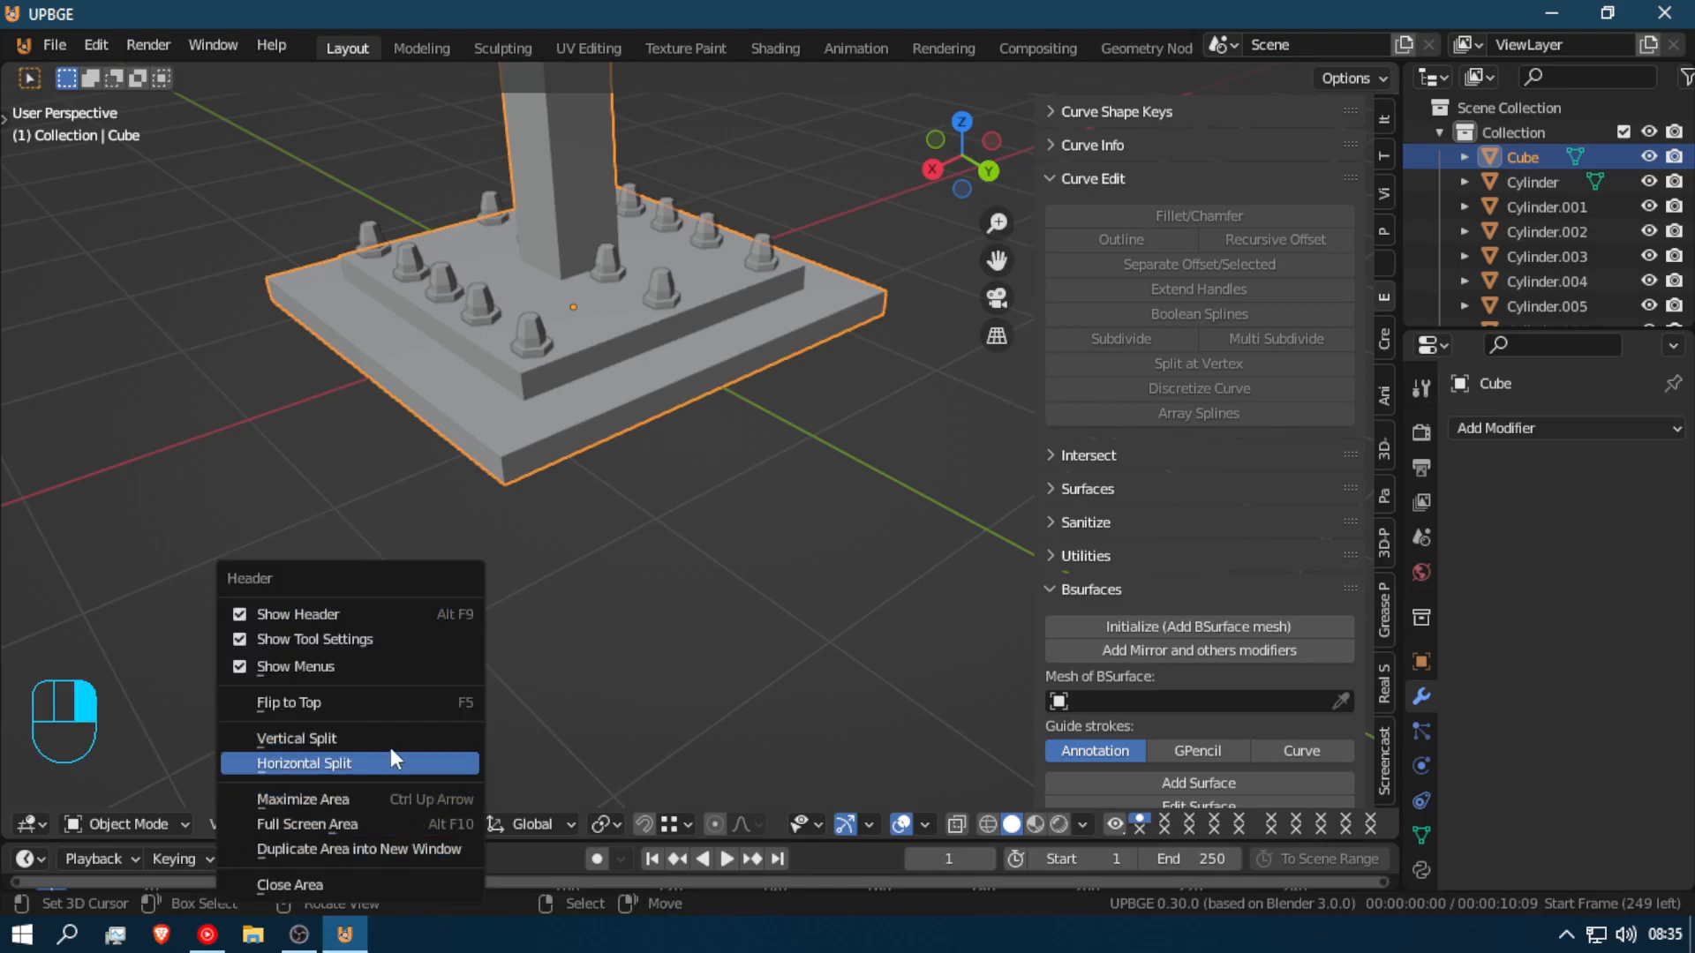
{"action": "left_click", "coordinate": [384, 703]}
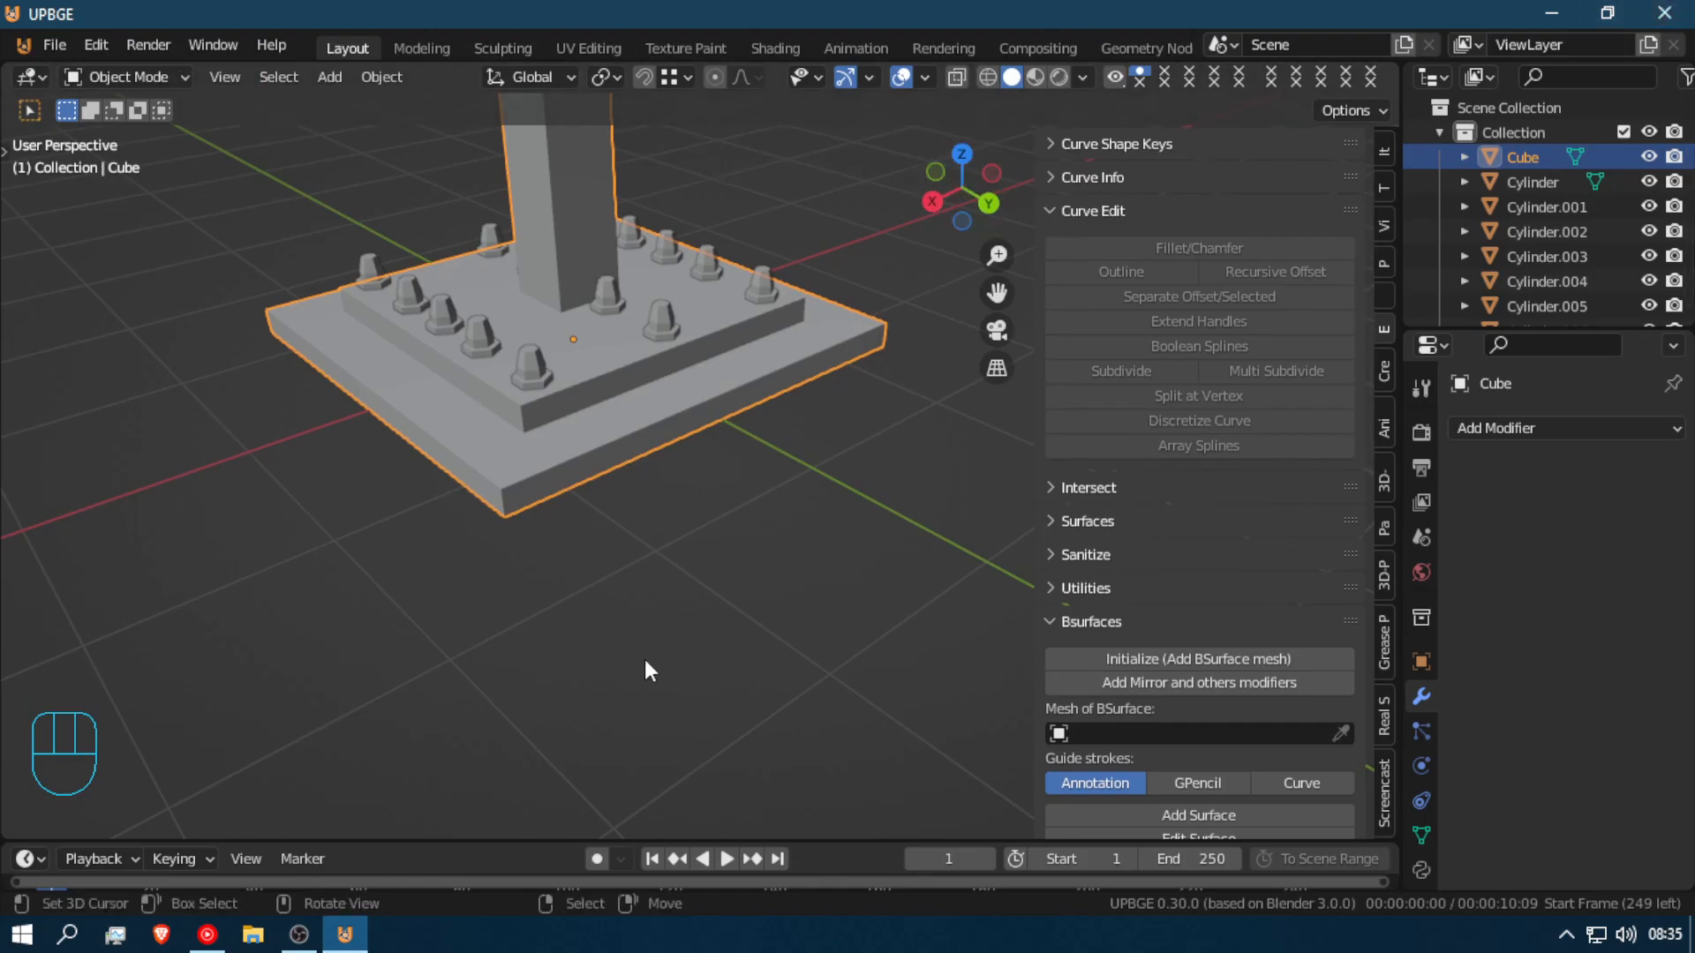
Step: Delete the street lamp and all remaining bolts, and return the 3D cursor to the world origin
{"action": "scroll", "coordinate": [415, 487], "scroll_direction": "down", "scroll_amount": 5}
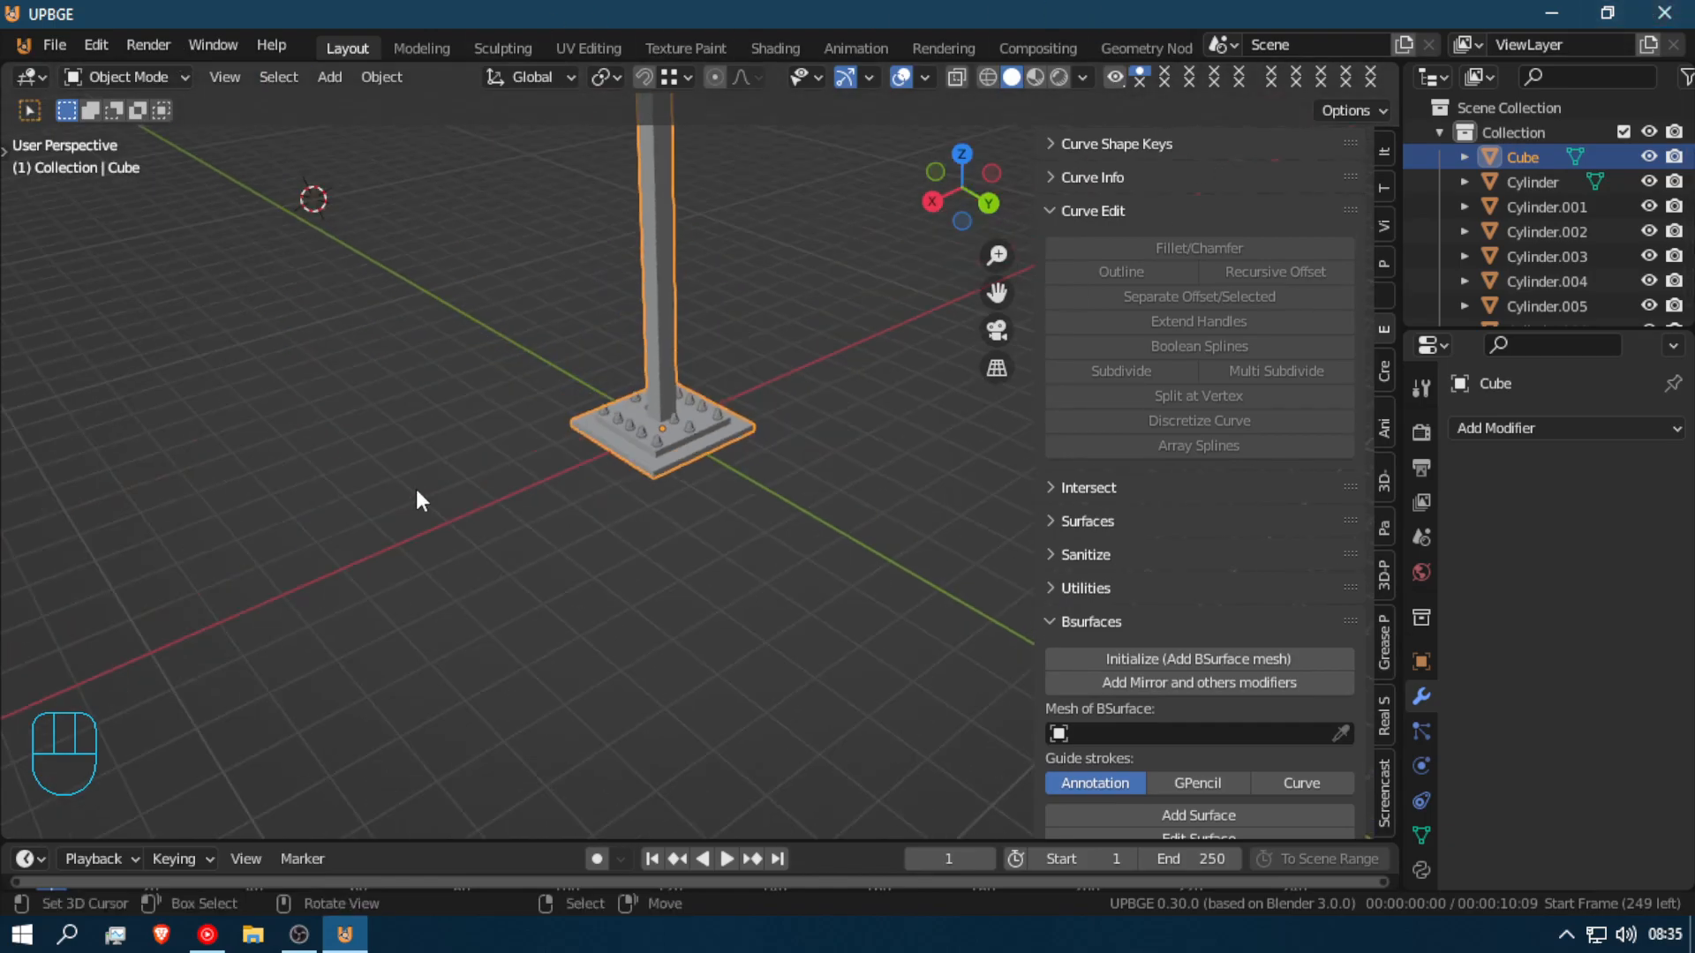
{"action": "scroll", "coordinate": [433, 497], "scroll_direction": "down", "scroll_amount": 4}
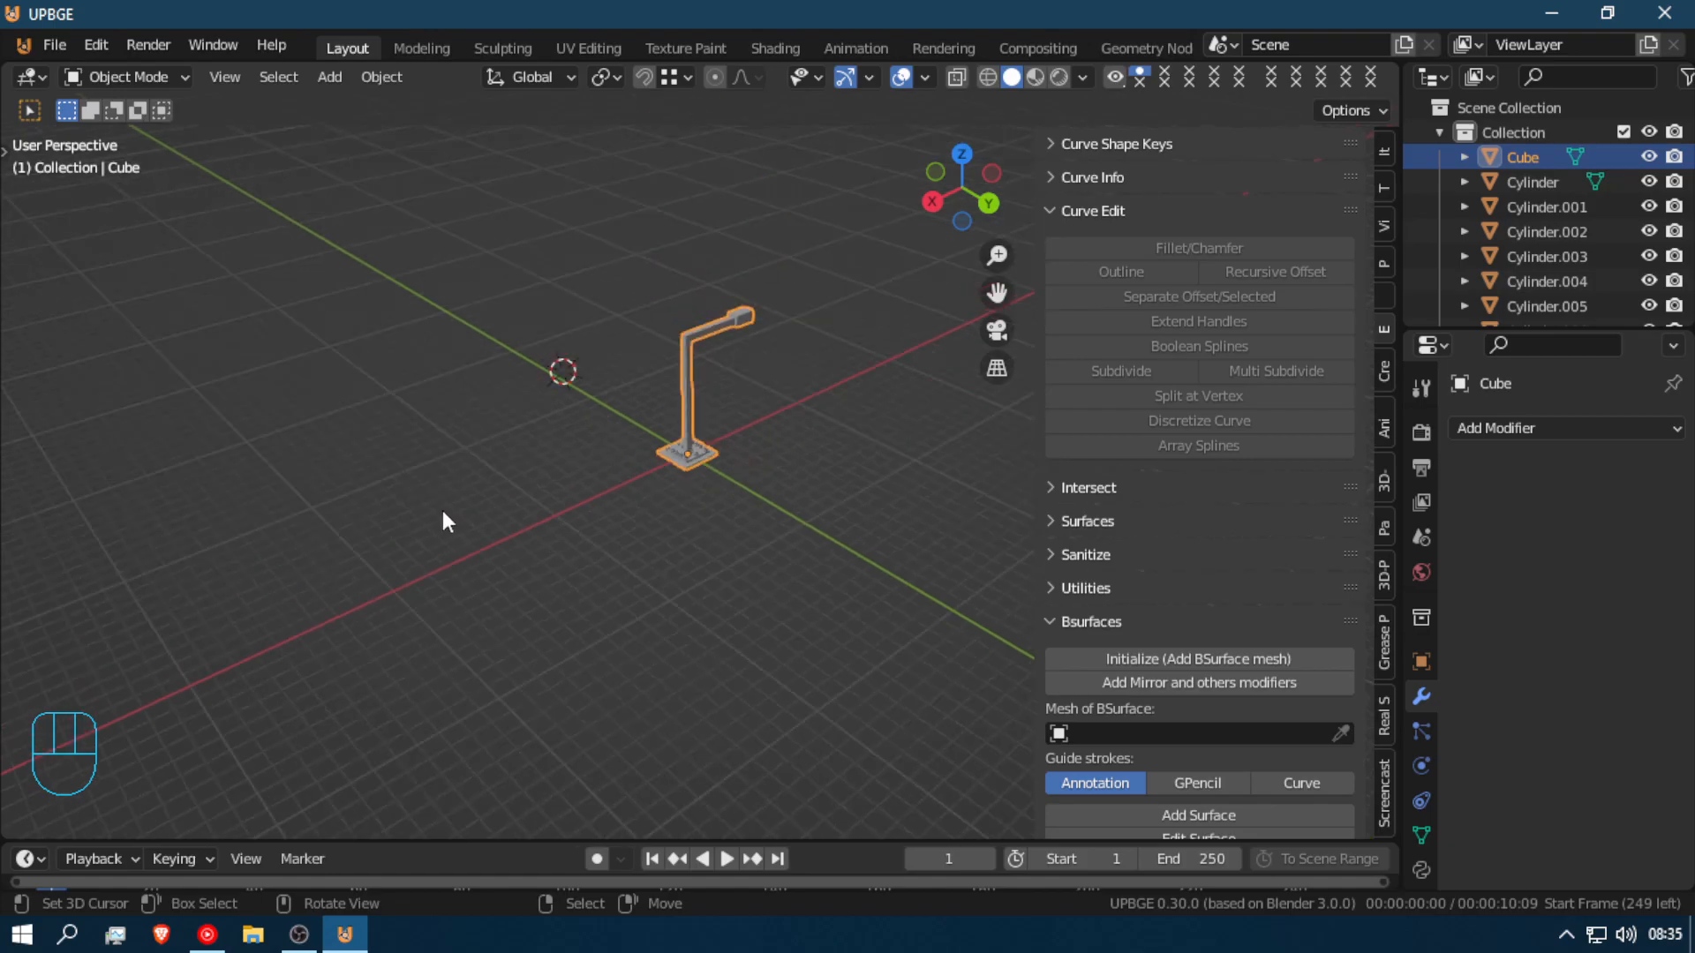
{"action": "key", "text": "x"}
{"action": "left_click", "coordinate": [707, 399]}
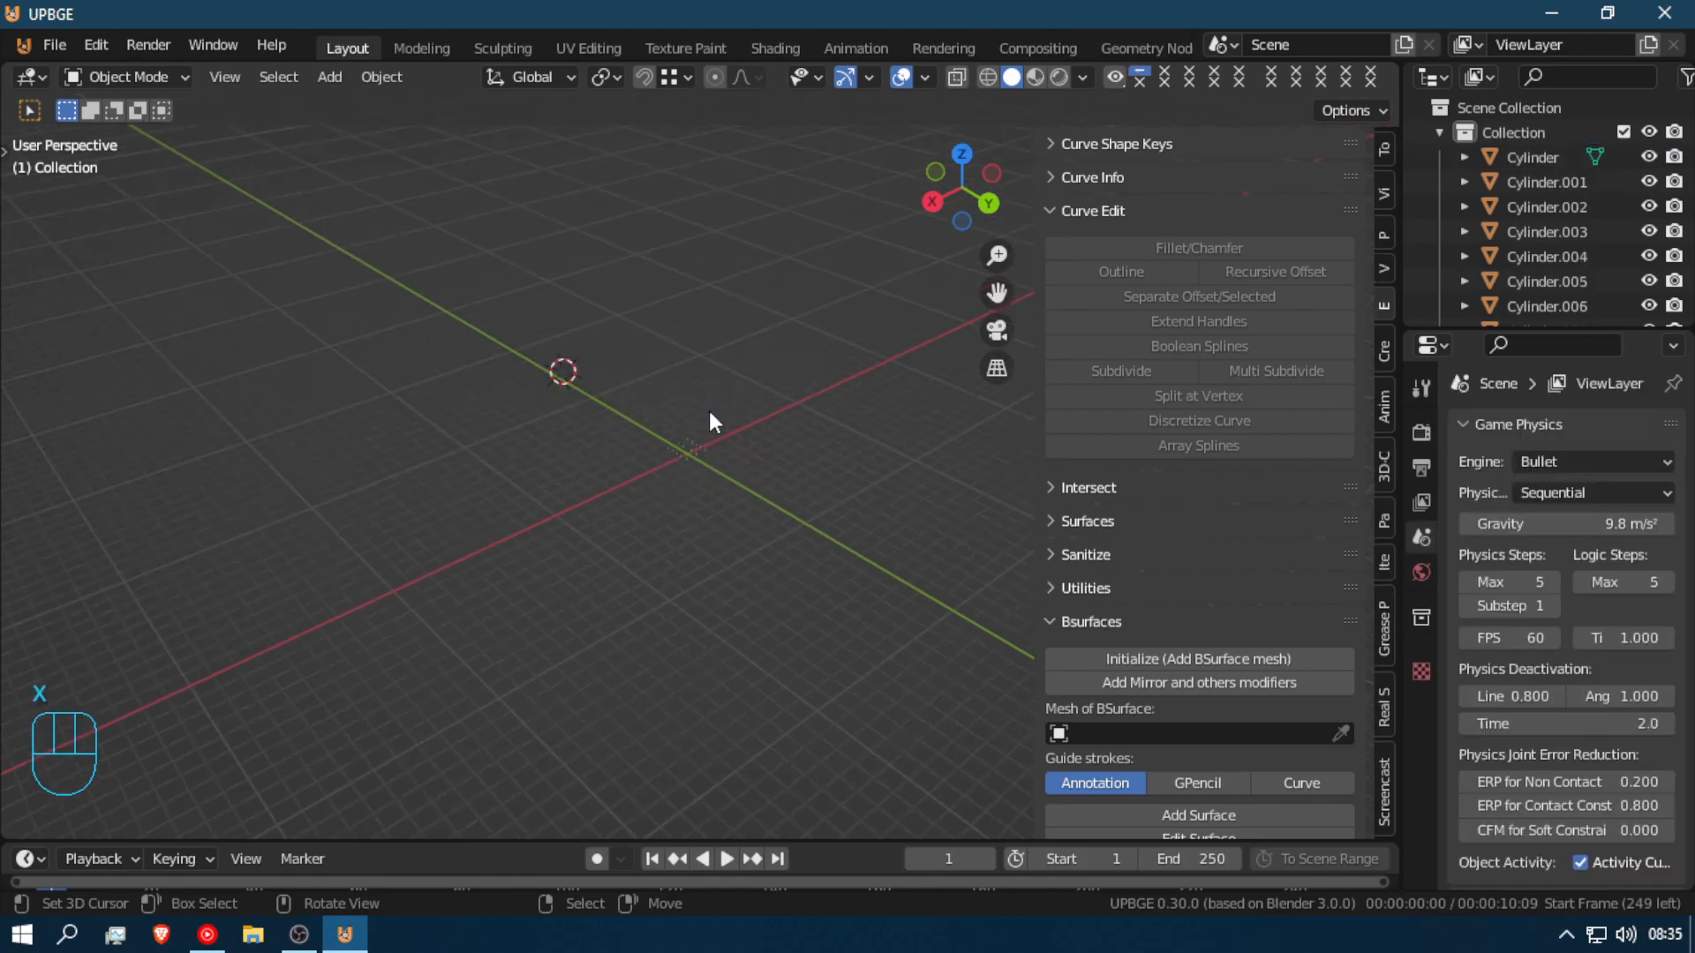
{"action": "left_click", "coordinate": [700, 457]}
{"action": "scroll", "coordinate": [702, 454], "scroll_direction": "up", "scroll_amount": 6}
{"action": "key", "text": "a"}
{"action": "key", "text": "a"}
{"action": "key", "text": "x"}
{"action": "left_click", "coordinate": [701, 454]}
{"action": "middle_click_drag", "start_coordinate": [699, 453], "coordinate": [490, 464]}
{"action": "key", "text": "shift+c"}
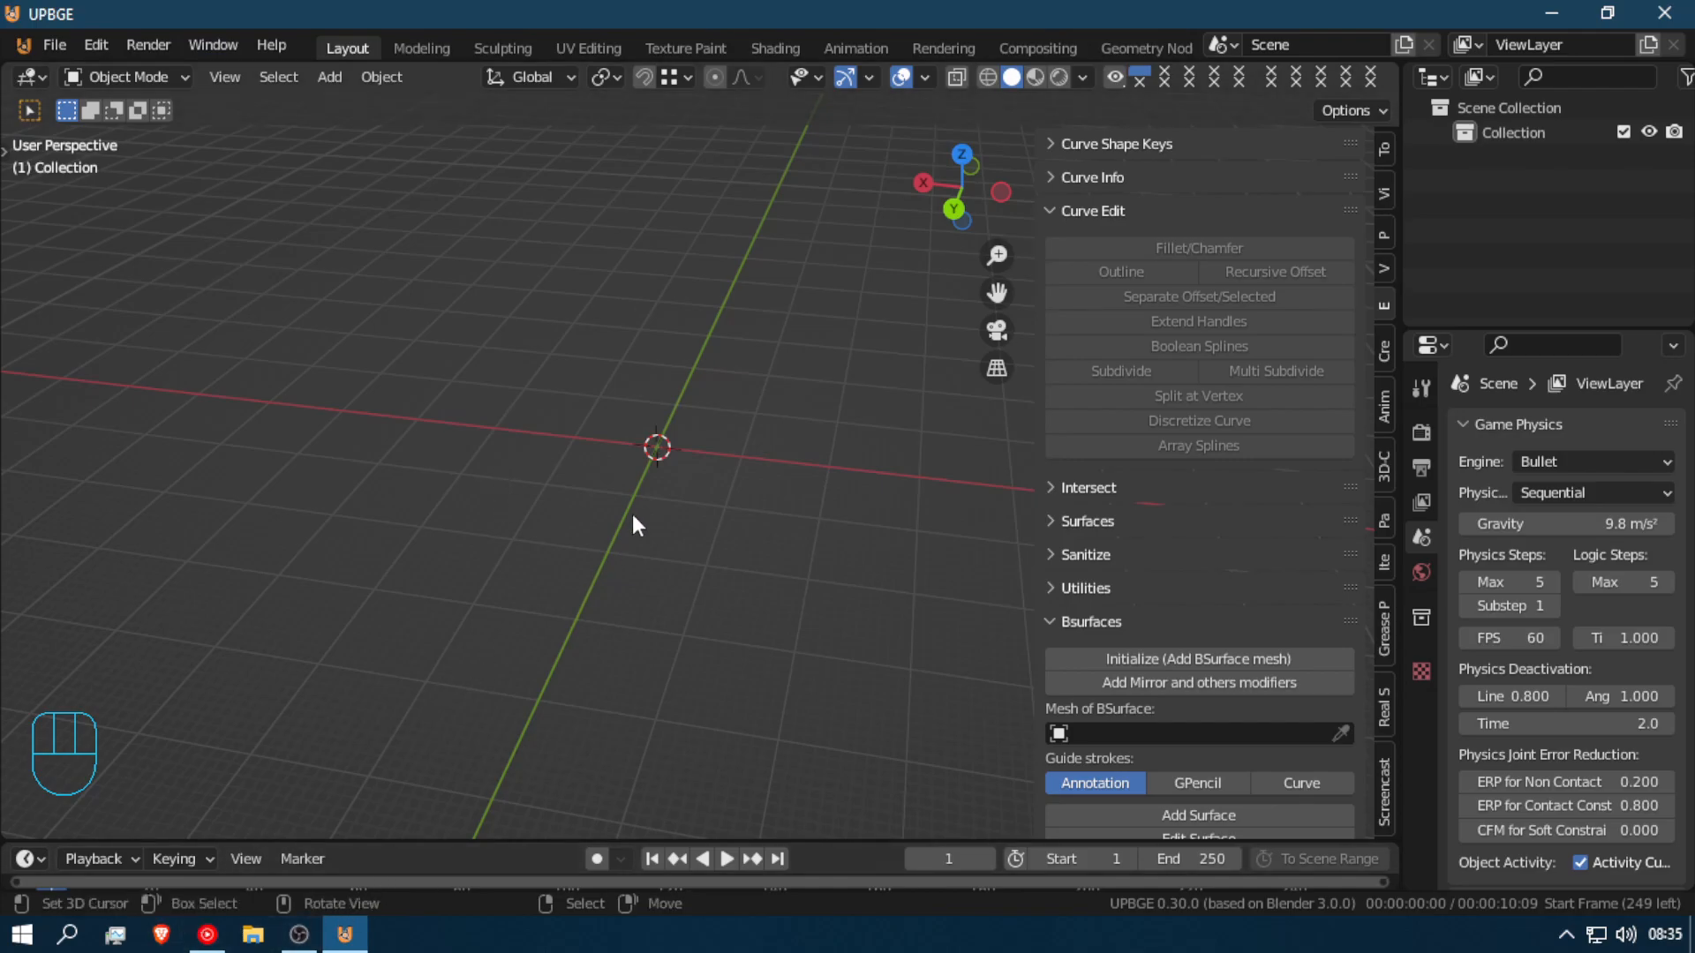
Step: Start an Images as Planes import and show the Pictures folder's contents as thumbnails
{"action": "key", "text": "shift+a"}
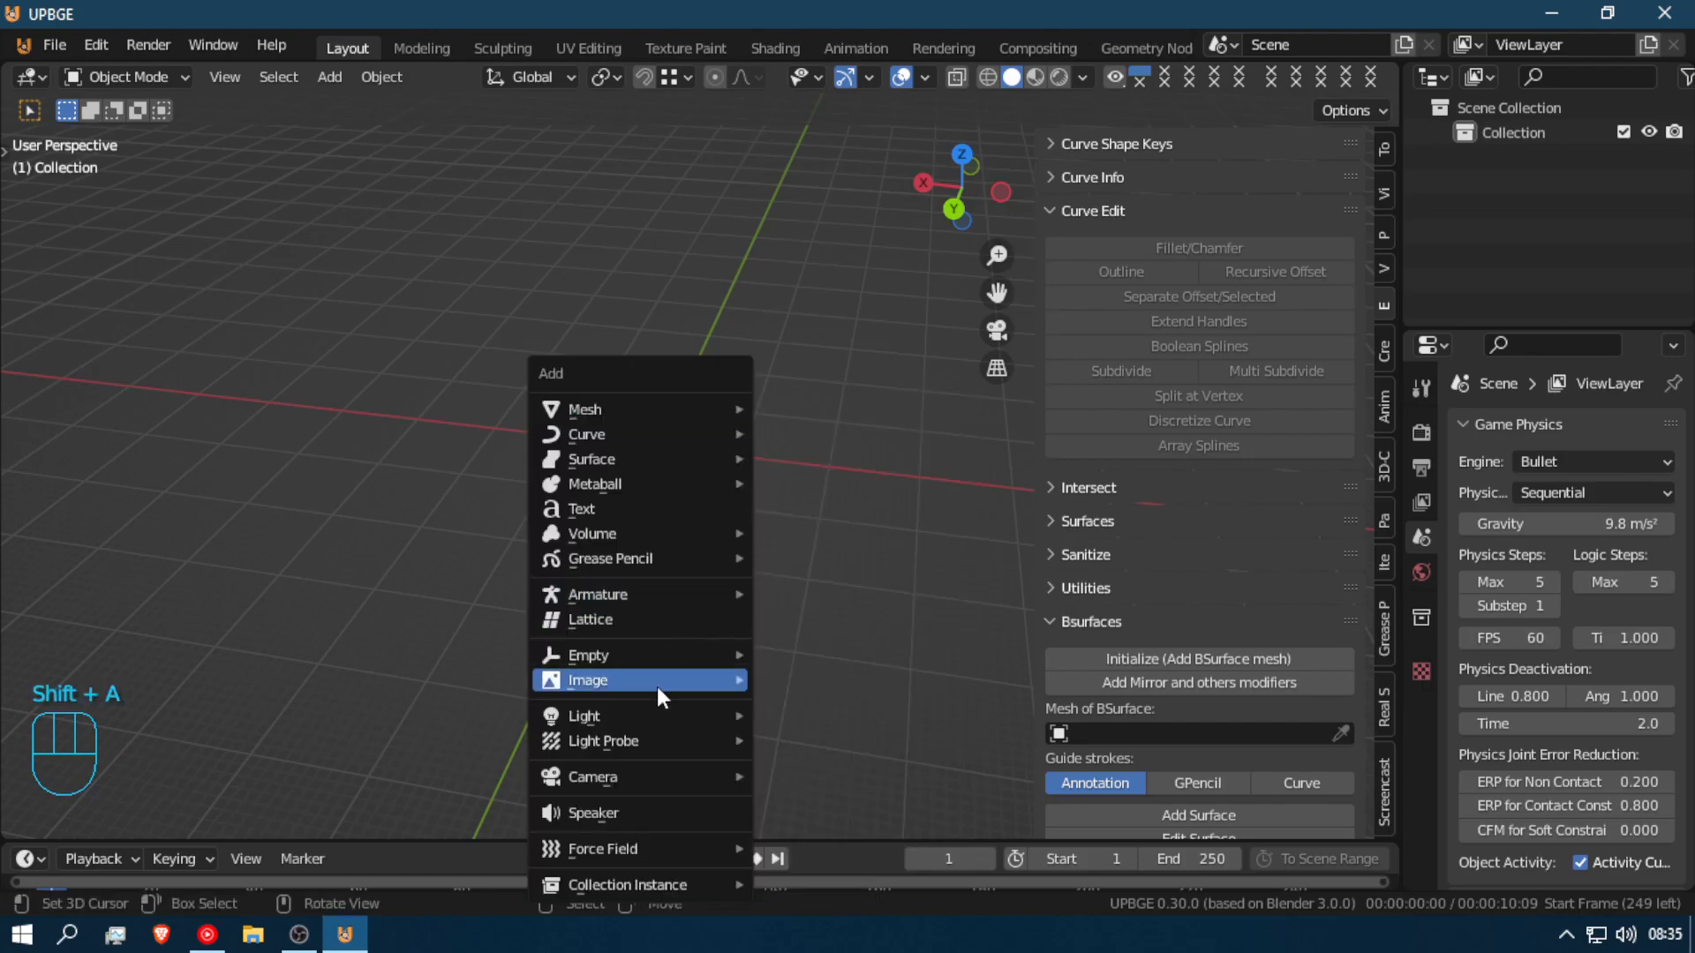
{"action": "mouse_move", "coordinate": [631, 655]}
{"action": "mouse_move", "coordinate": [628, 685]}
{"action": "left_click", "coordinate": [922, 725]}
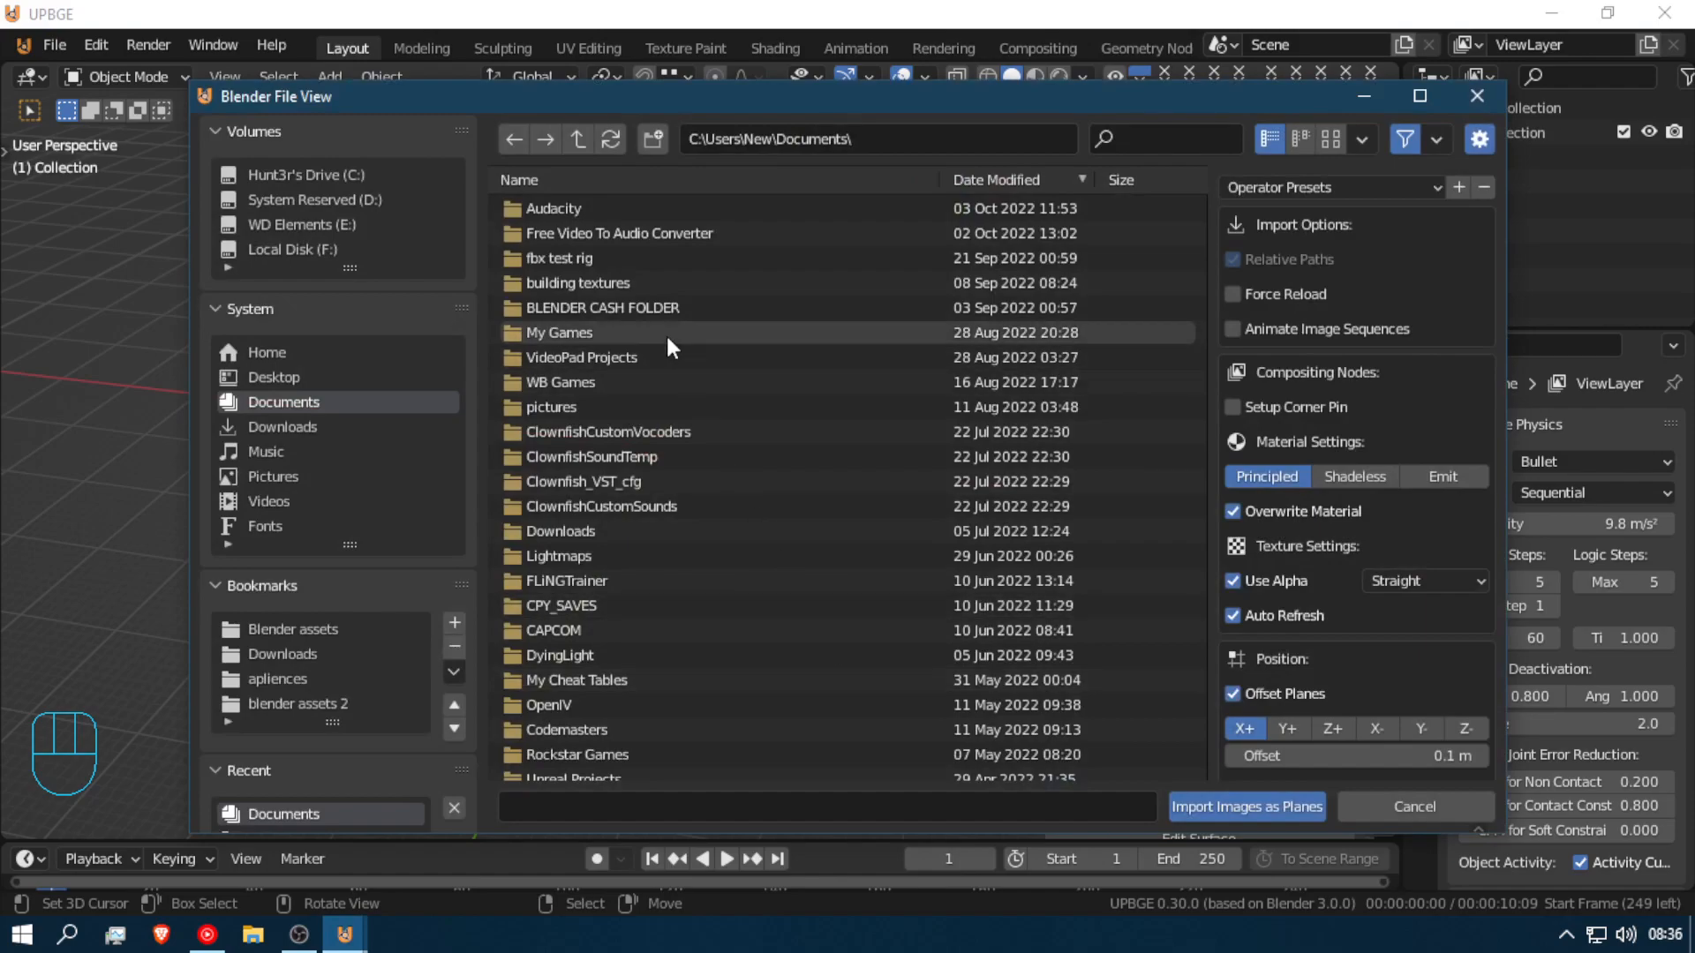
{"action": "left_click", "coordinate": [282, 479]}
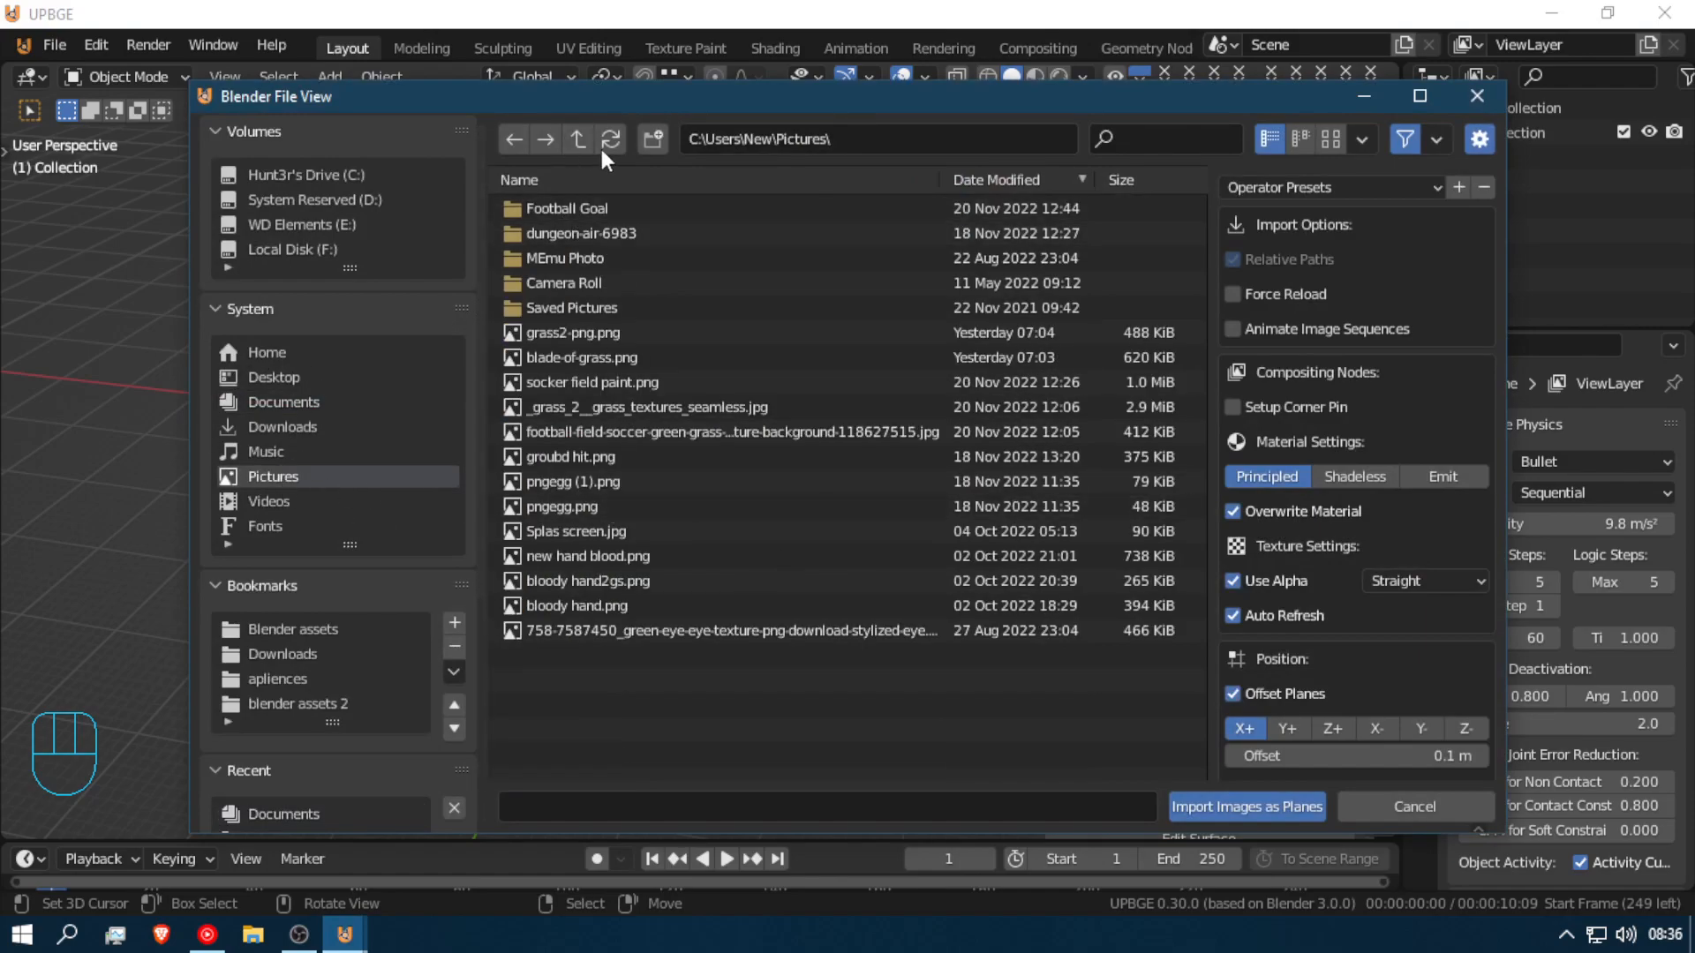
{"action": "left_click", "coordinate": [1328, 141]}
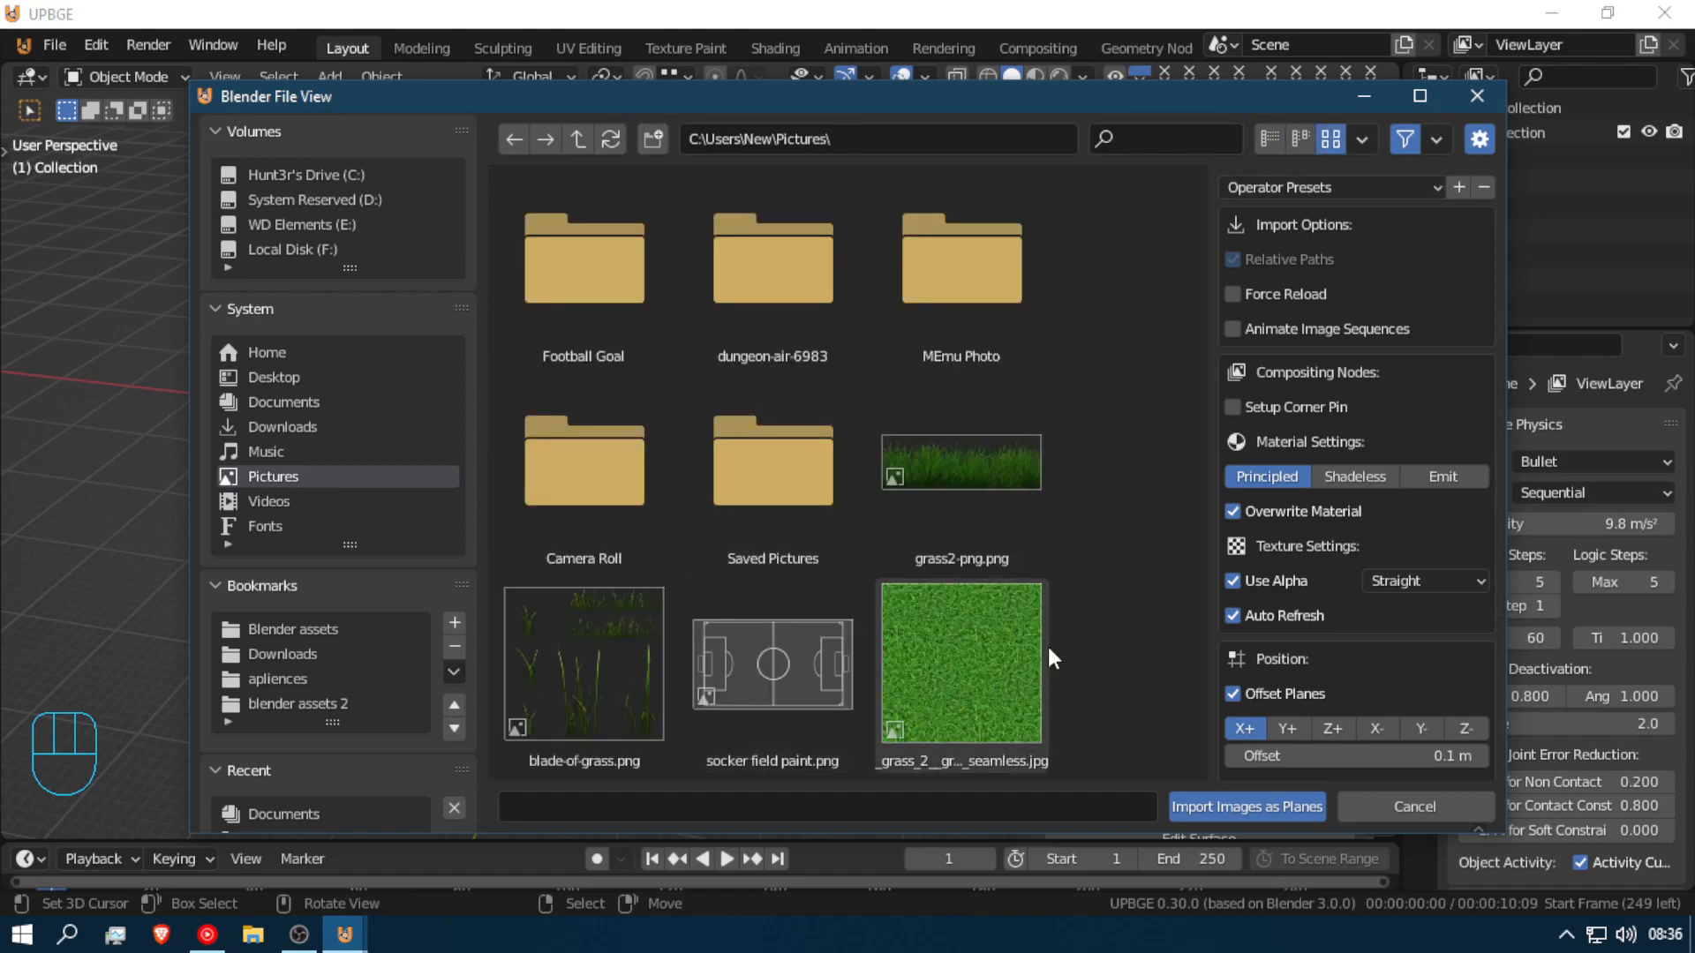
Step: Import blade-of-grass.png as an image plane with the default import options
{"action": "scroll", "coordinate": [634, 615], "scroll_direction": "down", "scroll_amount": 2}
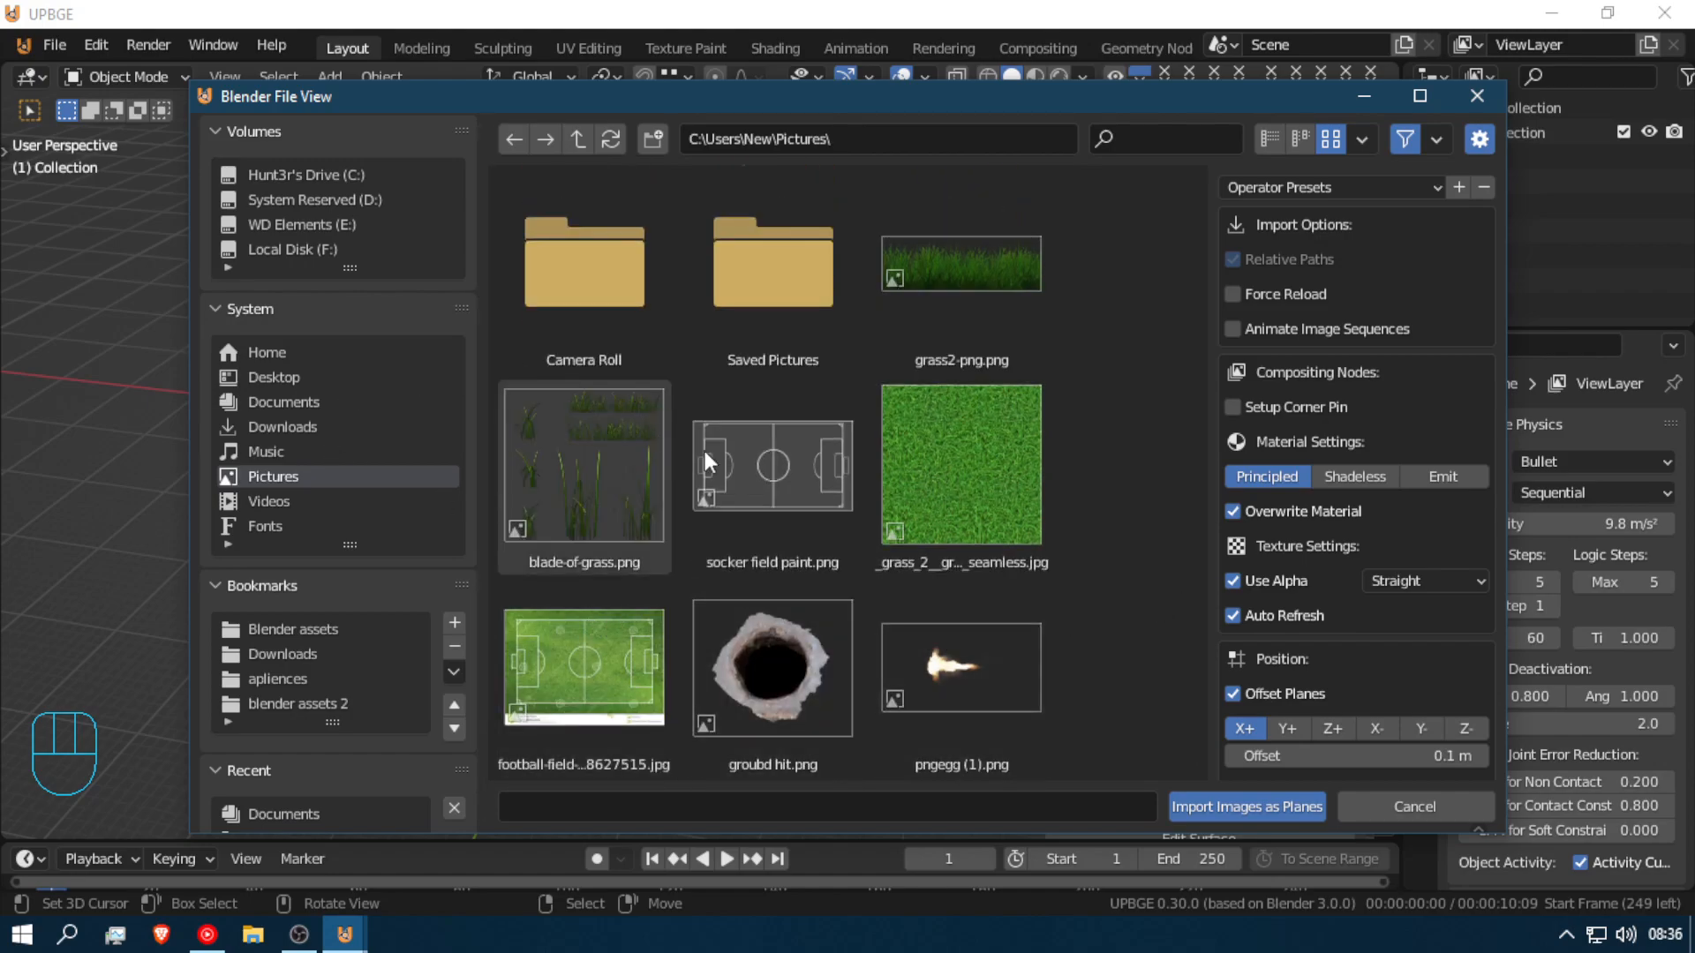
{"action": "scroll", "coordinate": [1002, 393], "scroll_direction": "up", "scroll_amount": 1}
{"action": "scroll", "coordinate": [867, 516], "scroll_direction": "down", "scroll_amount": 3}
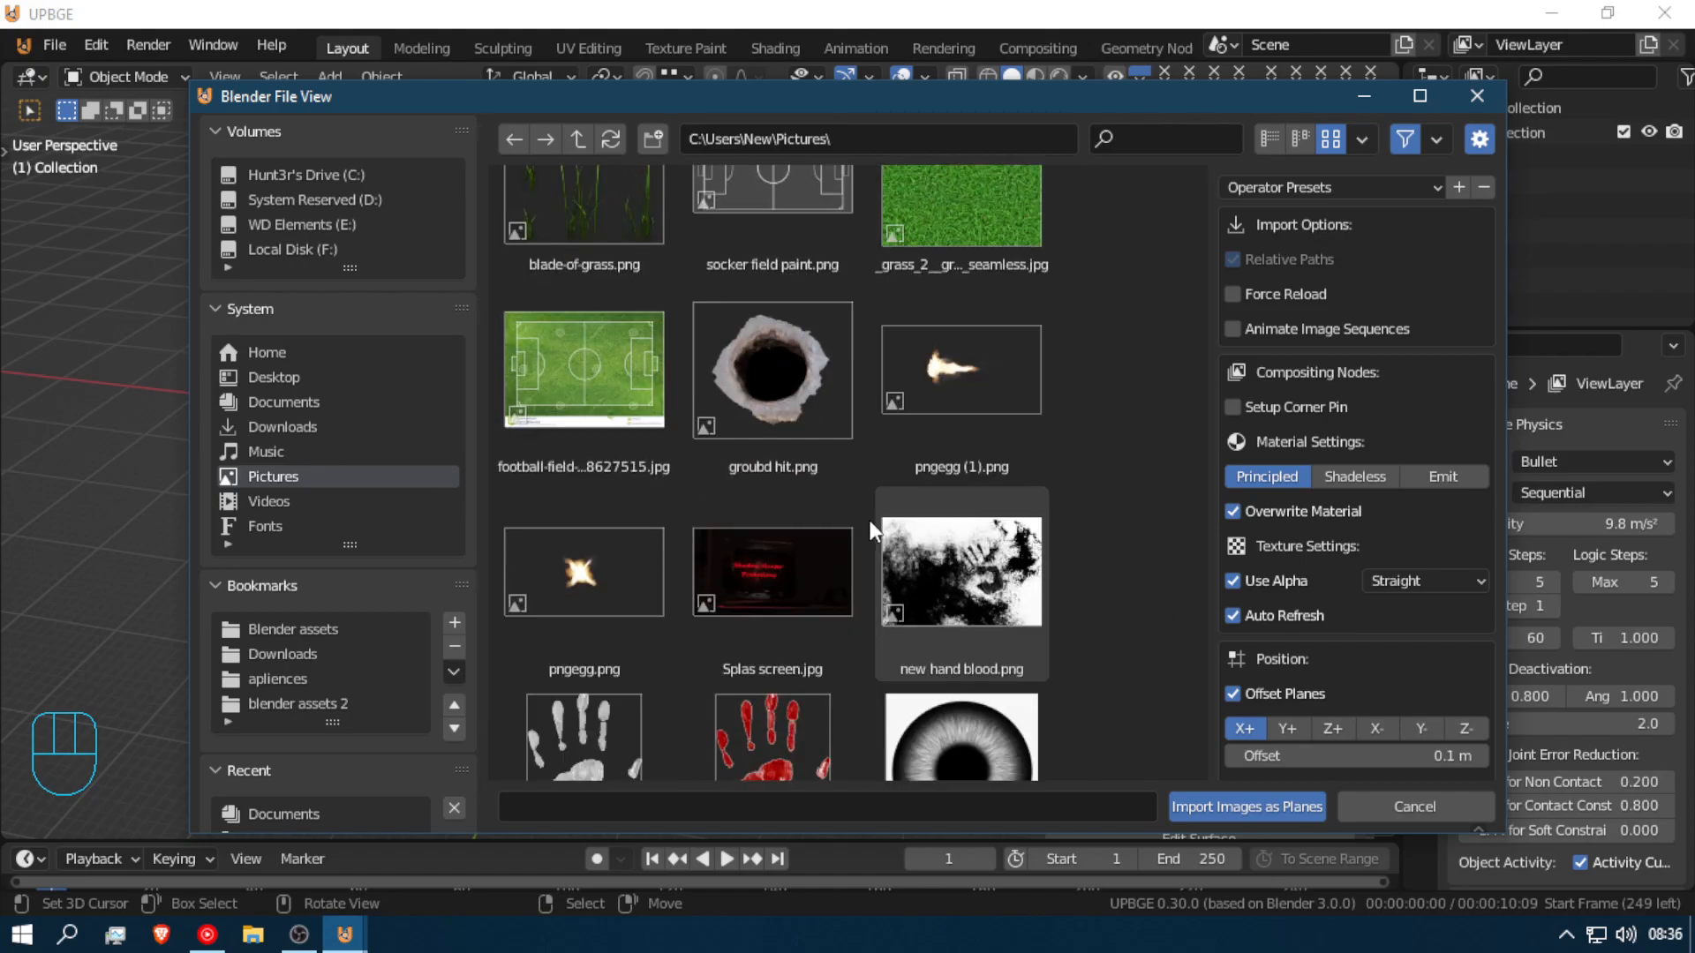
{"action": "scroll", "coordinate": [867, 516], "scroll_direction": "up", "scroll_amount": 2}
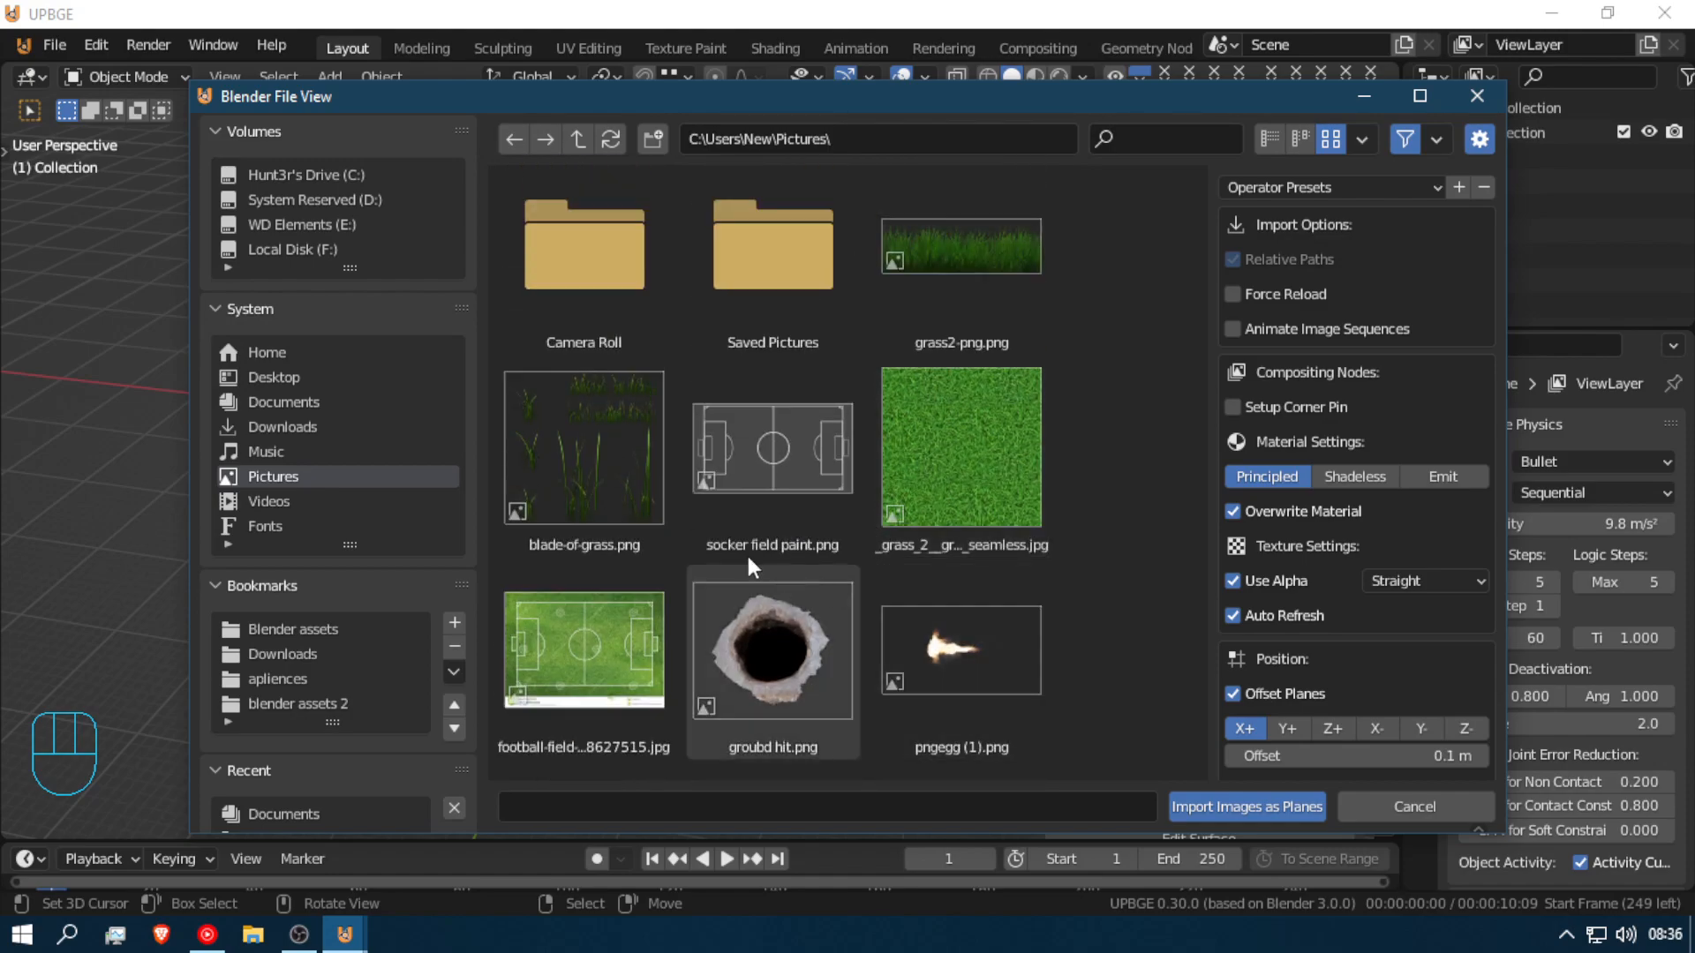
{"action": "left_click", "coordinate": [644, 449]}
{"action": "double_click", "coordinate": [606, 470]}
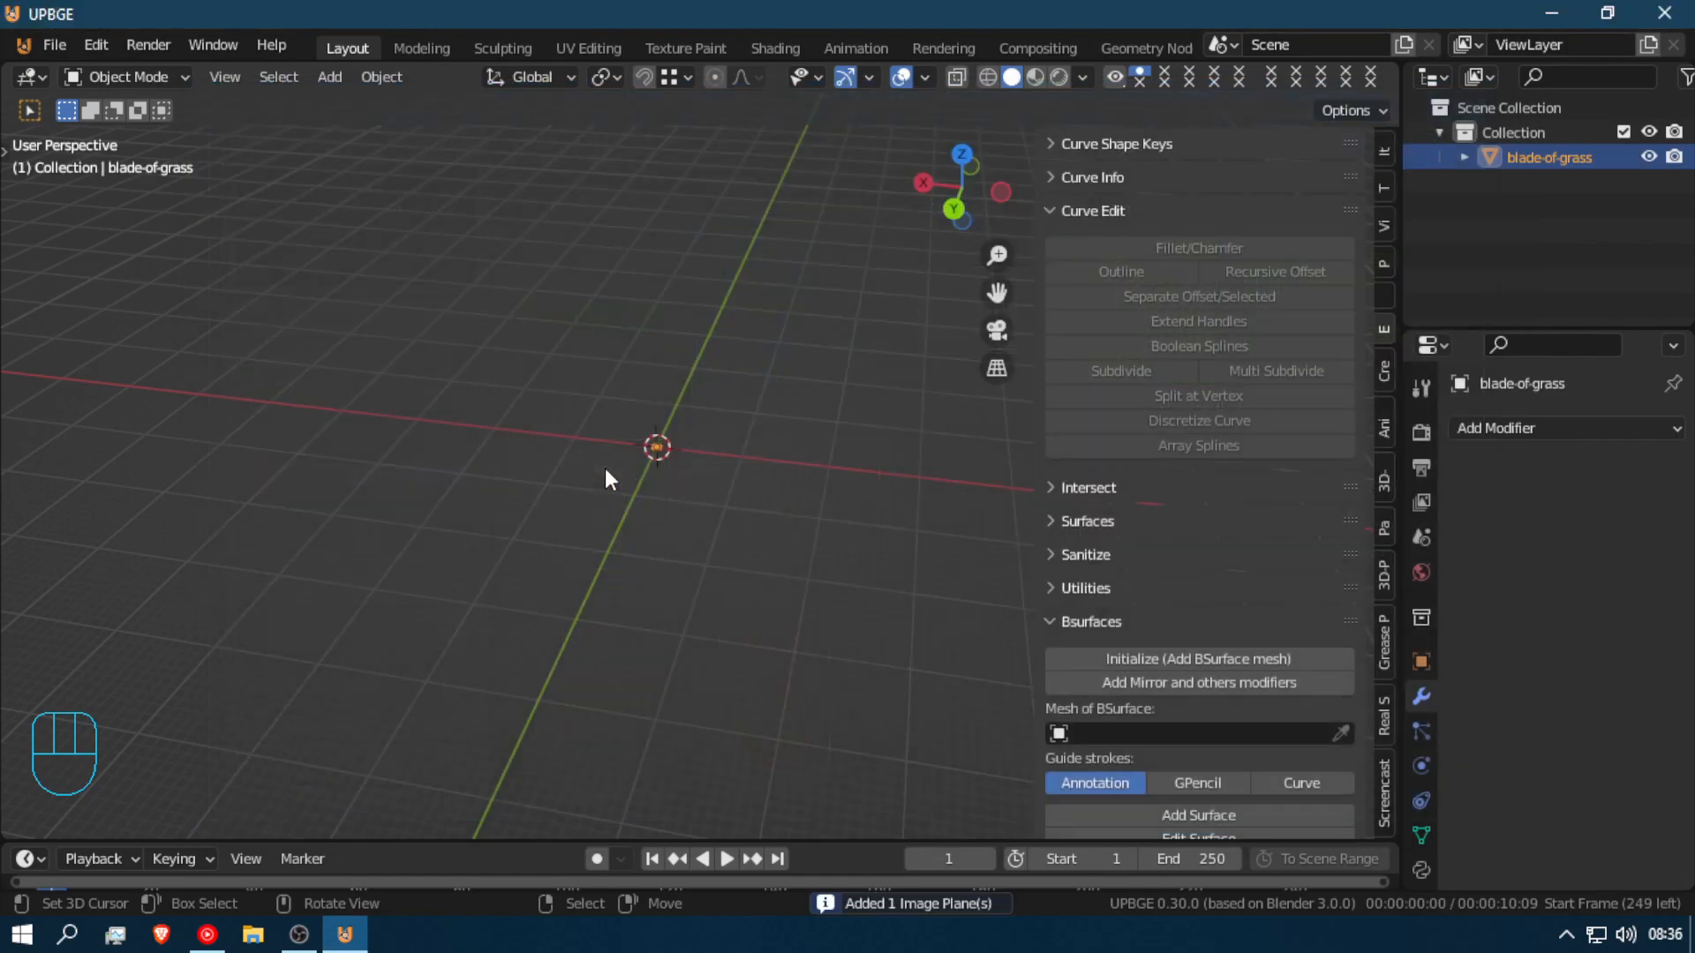
Step: Switch the 3D viewport to rendered shading and examine the grass texture on the plane up close
{"action": "scroll", "coordinate": [784, 570], "scroll_direction": "up", "scroll_amount": 4}
{"action": "middle_click_drag", "start_coordinate": [630, 397], "coordinate": [727, 520]}
{"action": "scroll", "coordinate": [727, 542], "scroll_direction": "up", "scroll_amount": 5}
{"action": "middle_click_drag", "start_coordinate": [648, 653], "coordinate": [724, 353], "text": "shift"}
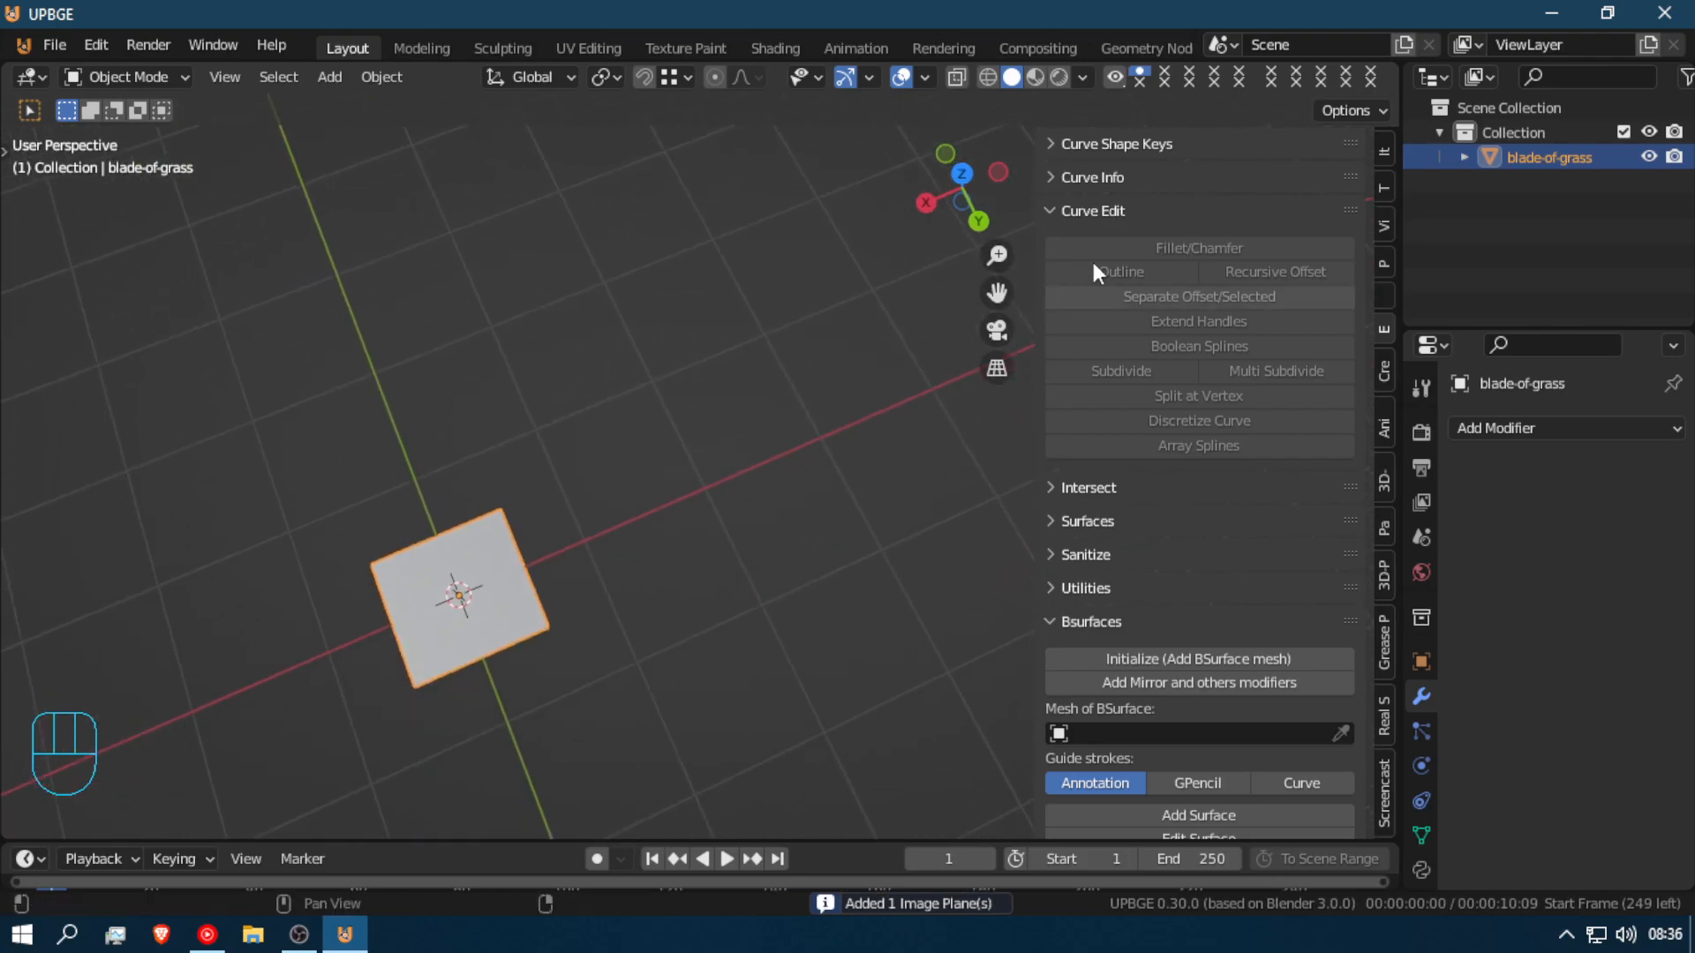
{"action": "left_click", "coordinate": [1061, 77]}
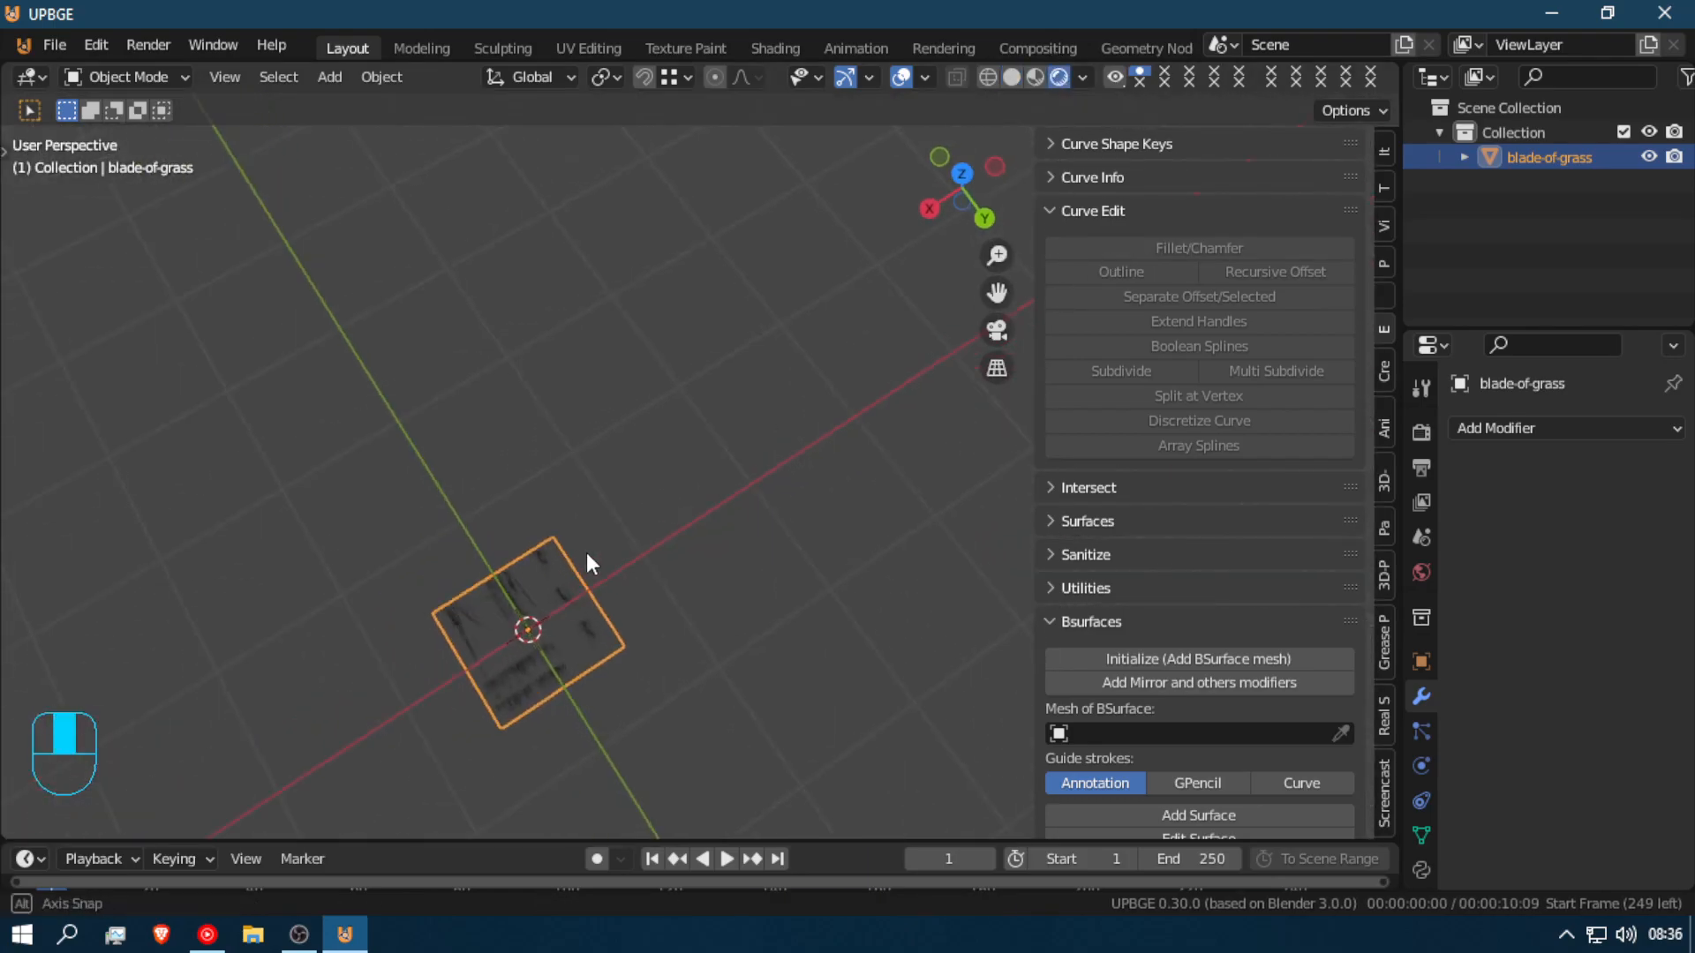
{"action": "key", "text": "shift+f"}
{"action": "middle_click_drag", "start_coordinate": [700, 465], "coordinate": [706, 494]}
{"action": "scroll", "coordinate": [700, 465], "scroll_direction": "up", "scroll_amount": 3}
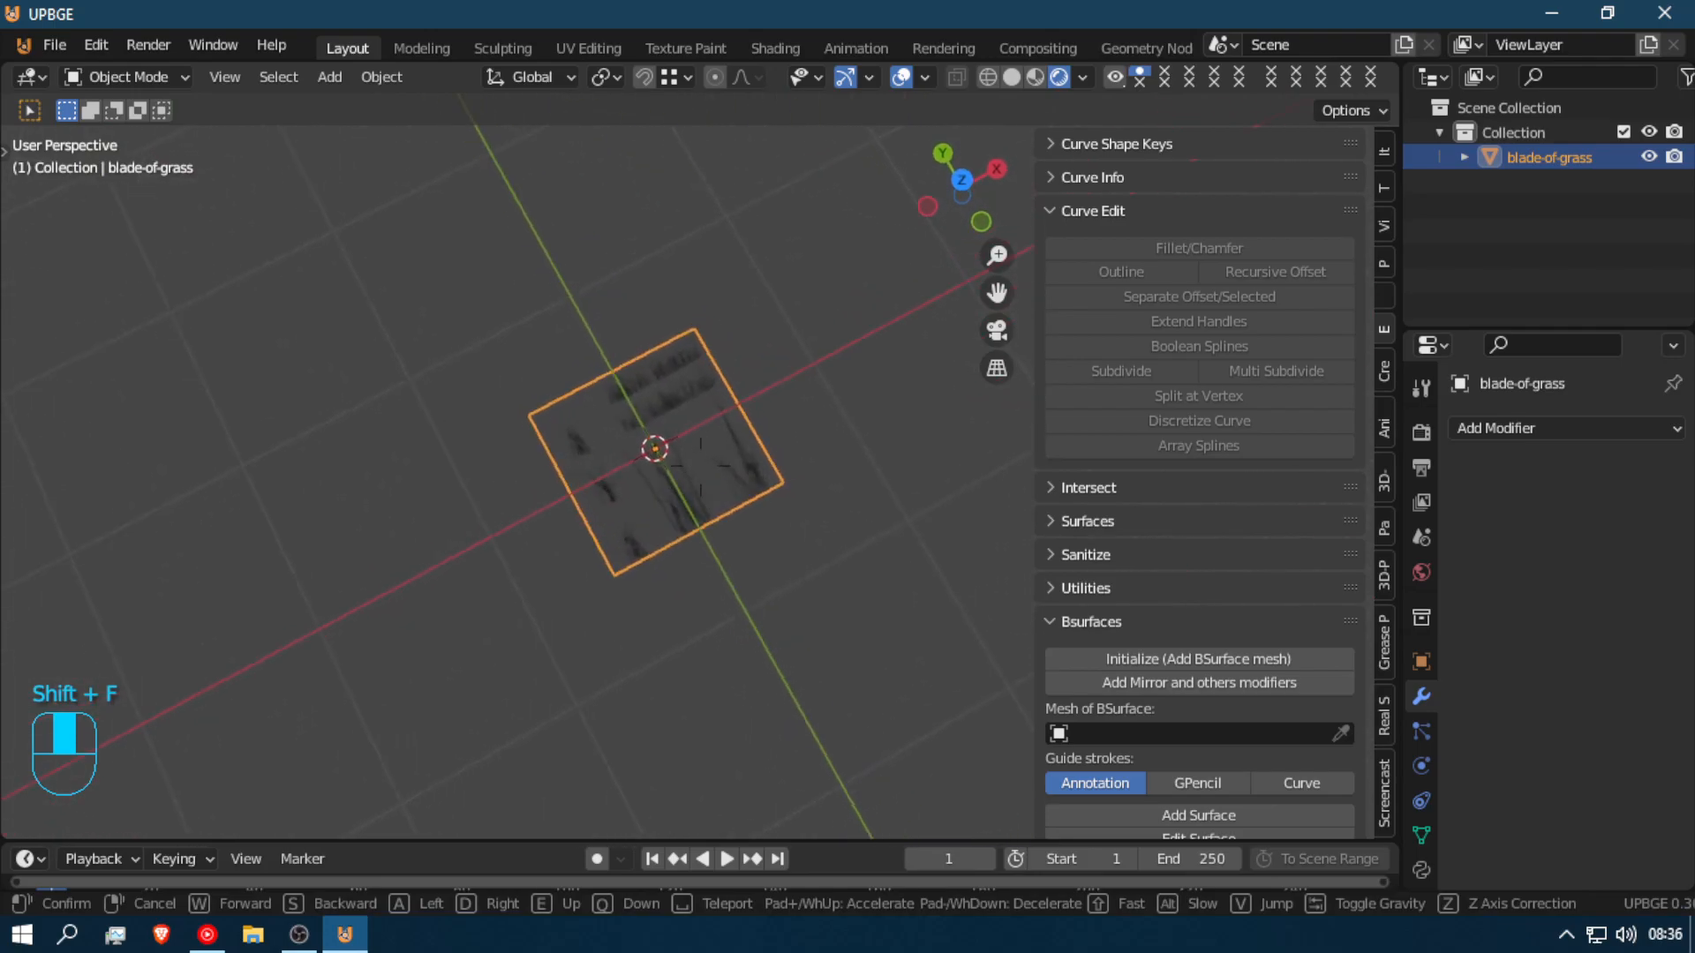
{"action": "left_click", "coordinate": [699, 476]}
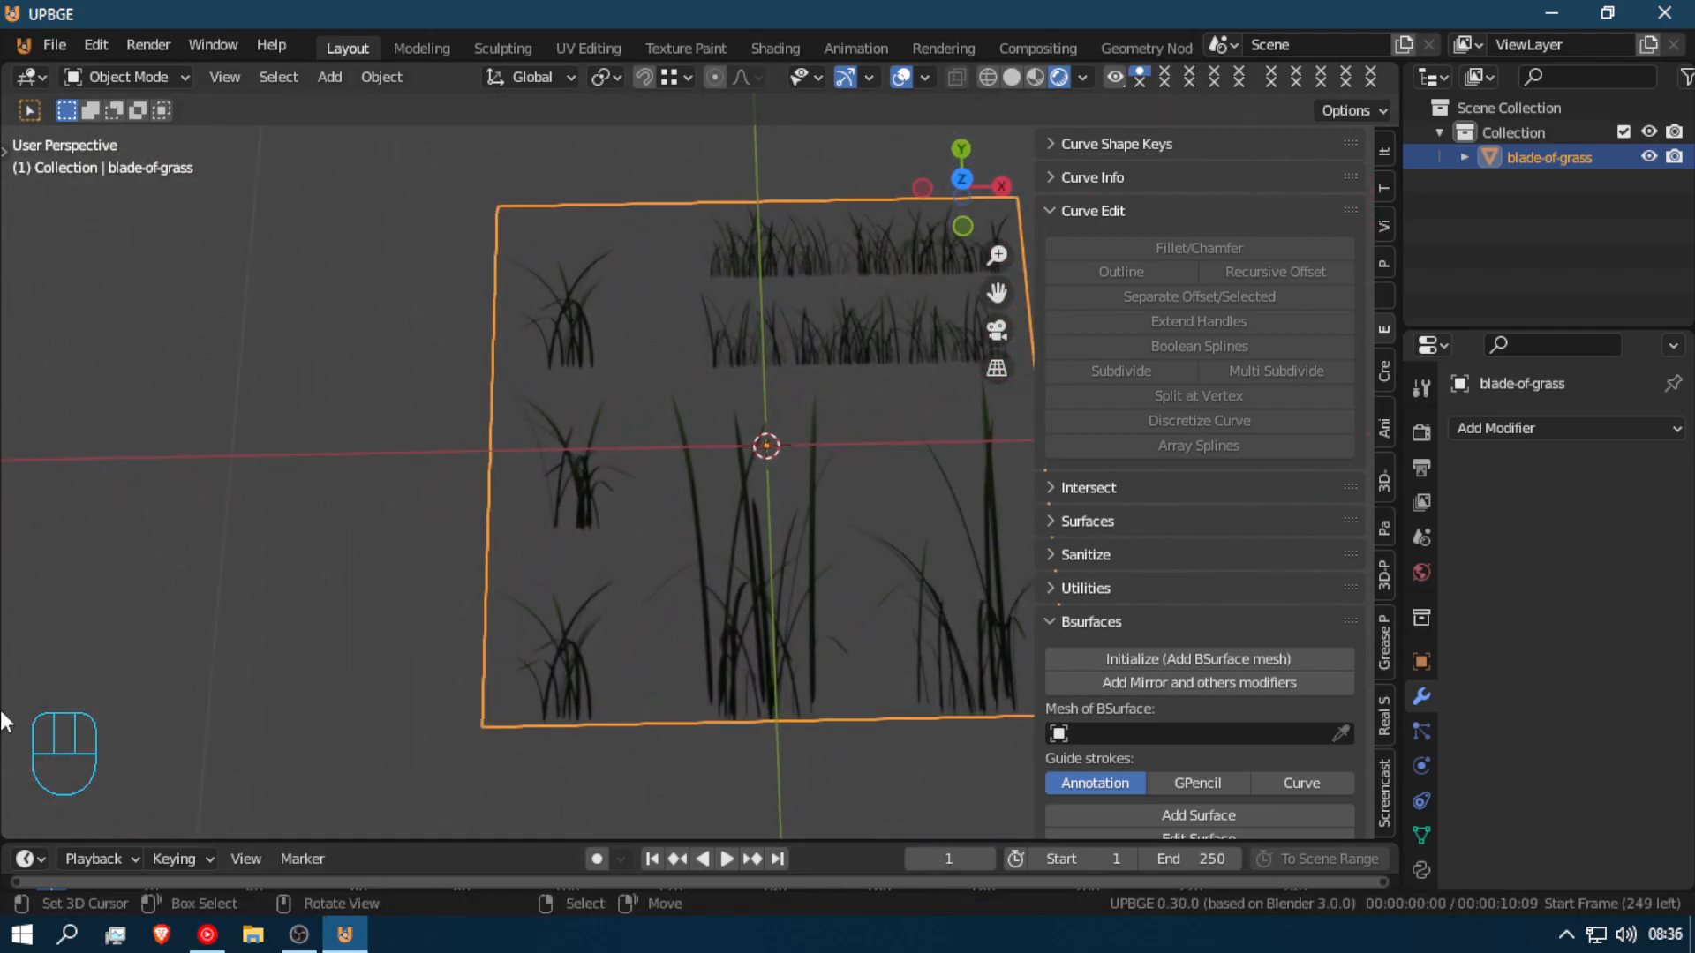
Step: Duplicate the grass plane and move the copy about -1.12 m along X
{"action": "scroll", "coordinate": [685, 376], "scroll_direction": "down", "scroll_amount": 10}
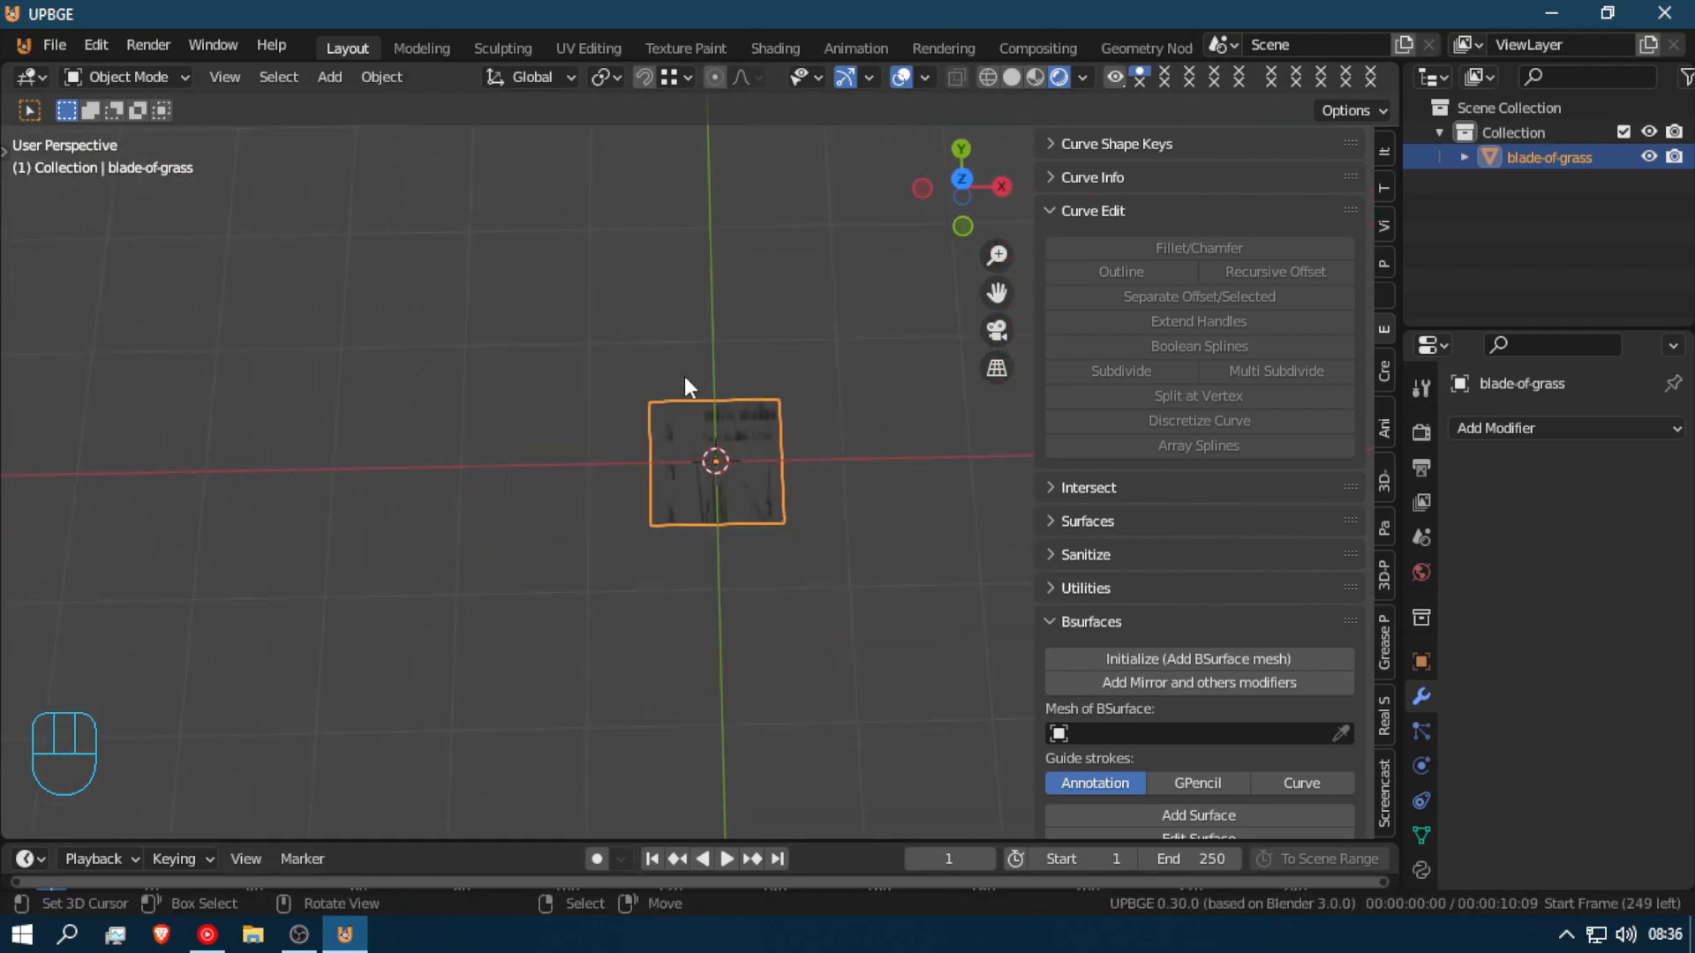
{"action": "scroll", "coordinate": [674, 405], "scroll_direction": "up", "scroll_amount": 6}
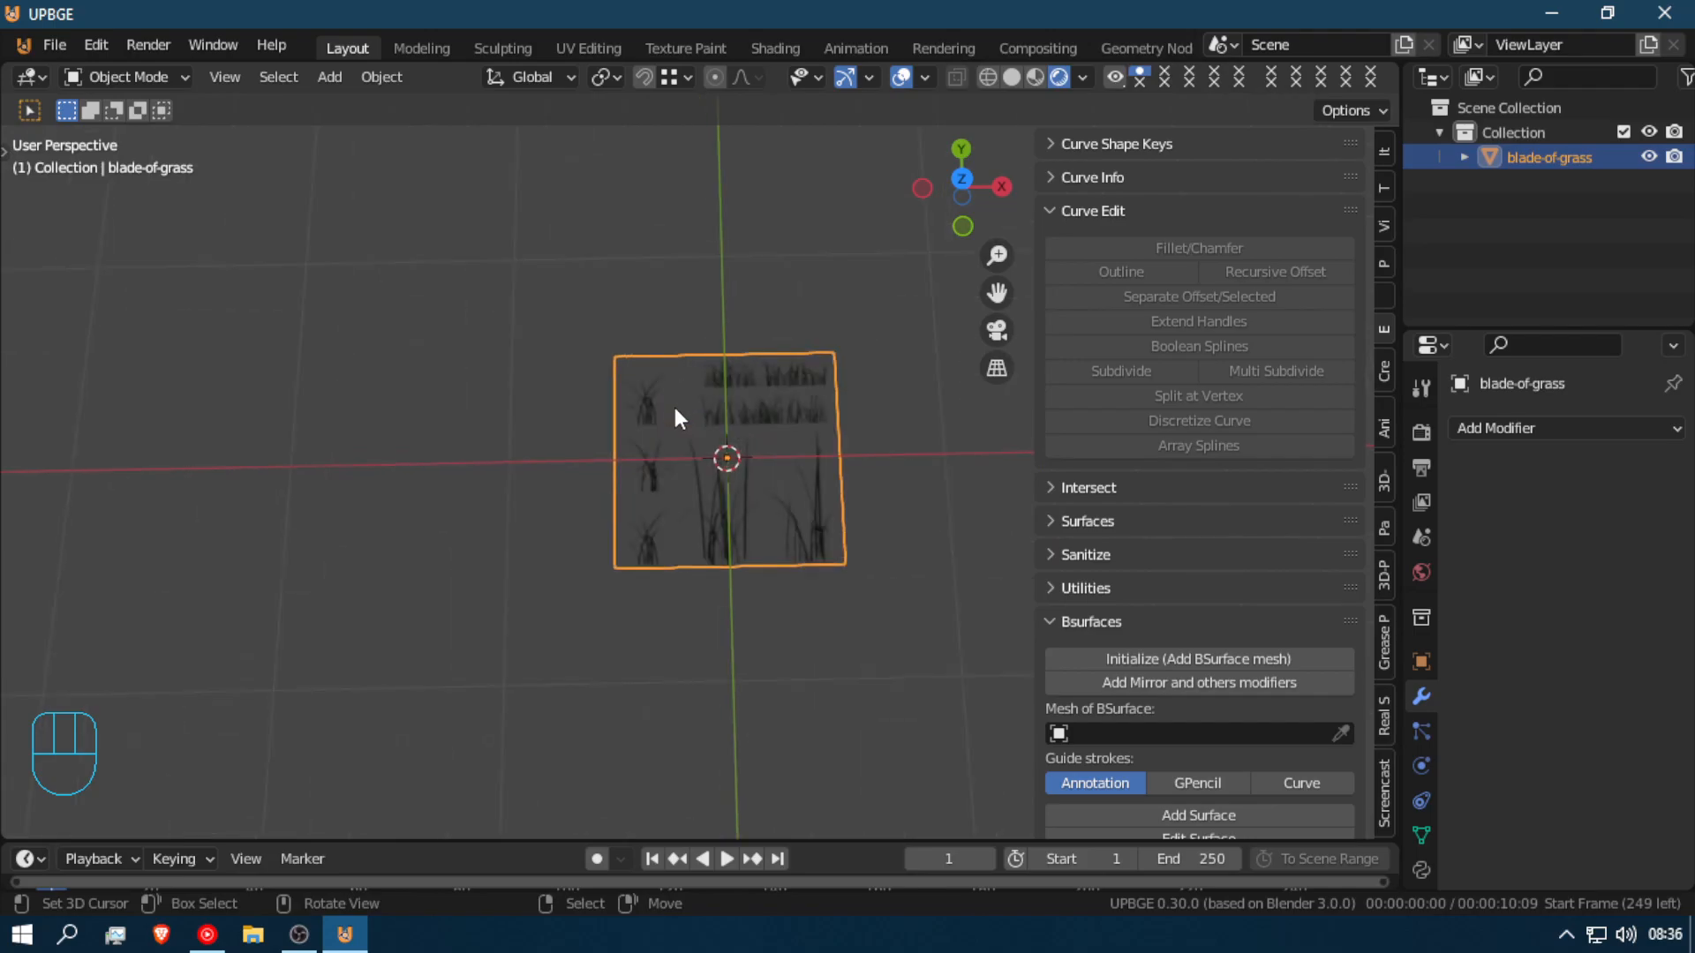
{"action": "key", "text": "shift+d"}
{"action": "right_click", "coordinate": [635, 420]}
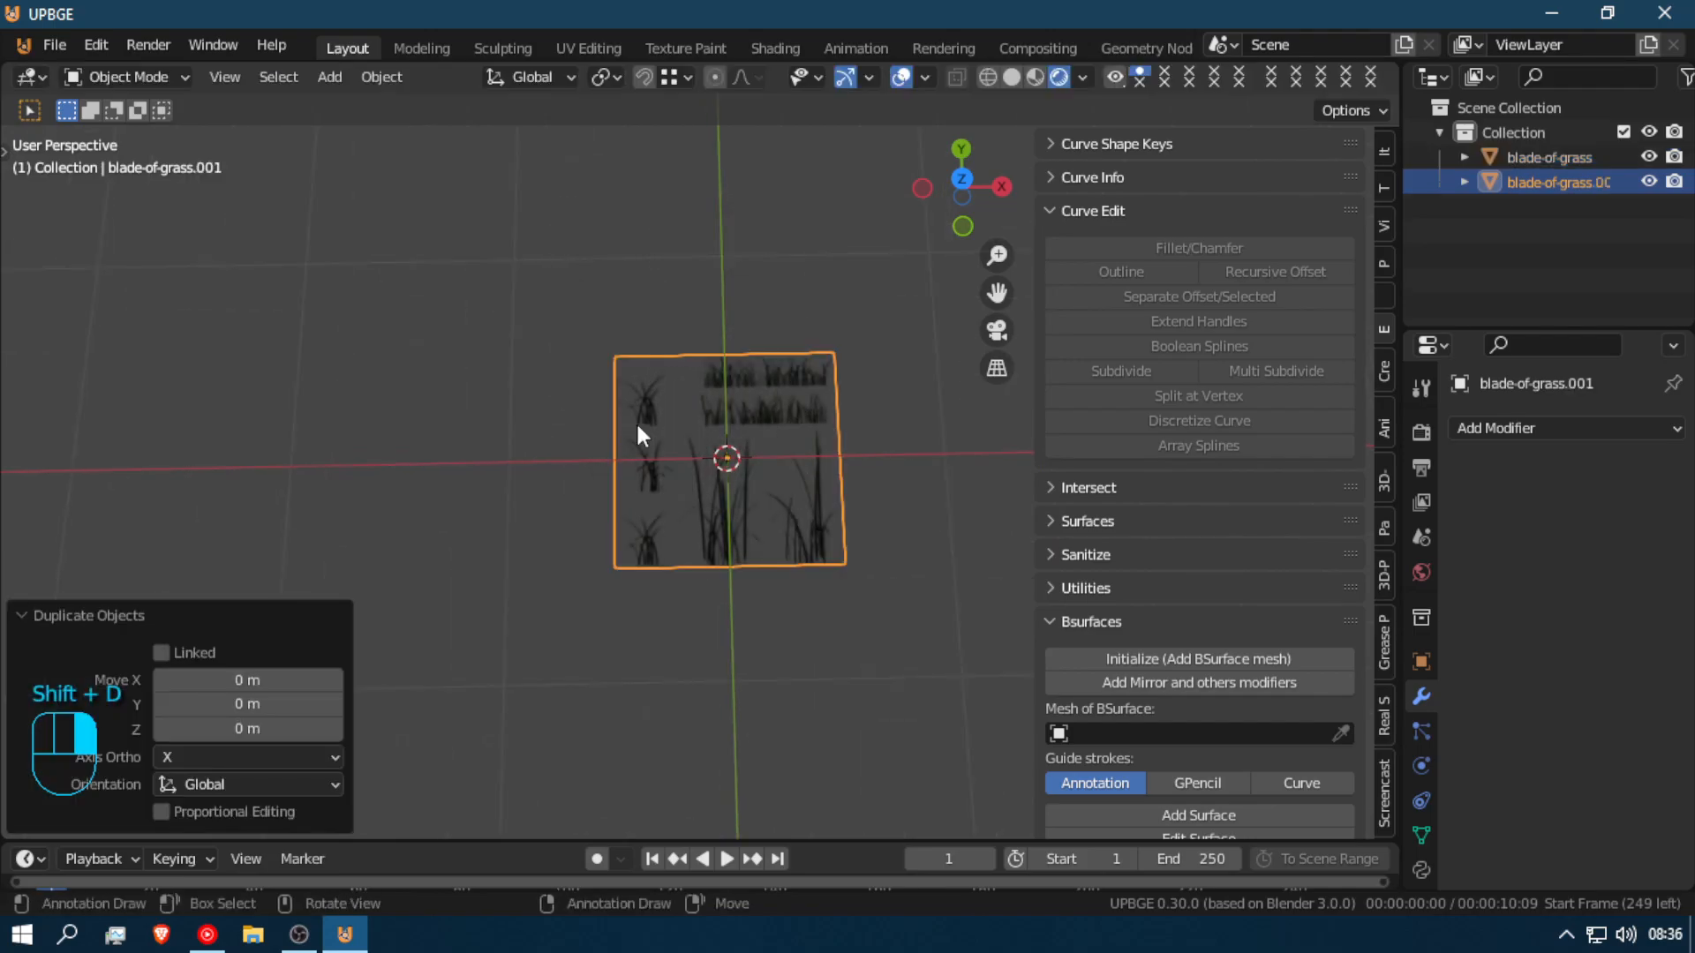
{"action": "key", "text": "g"}
{"action": "key", "text": "x"}
{"action": "left_click", "coordinate": [391, 439]}
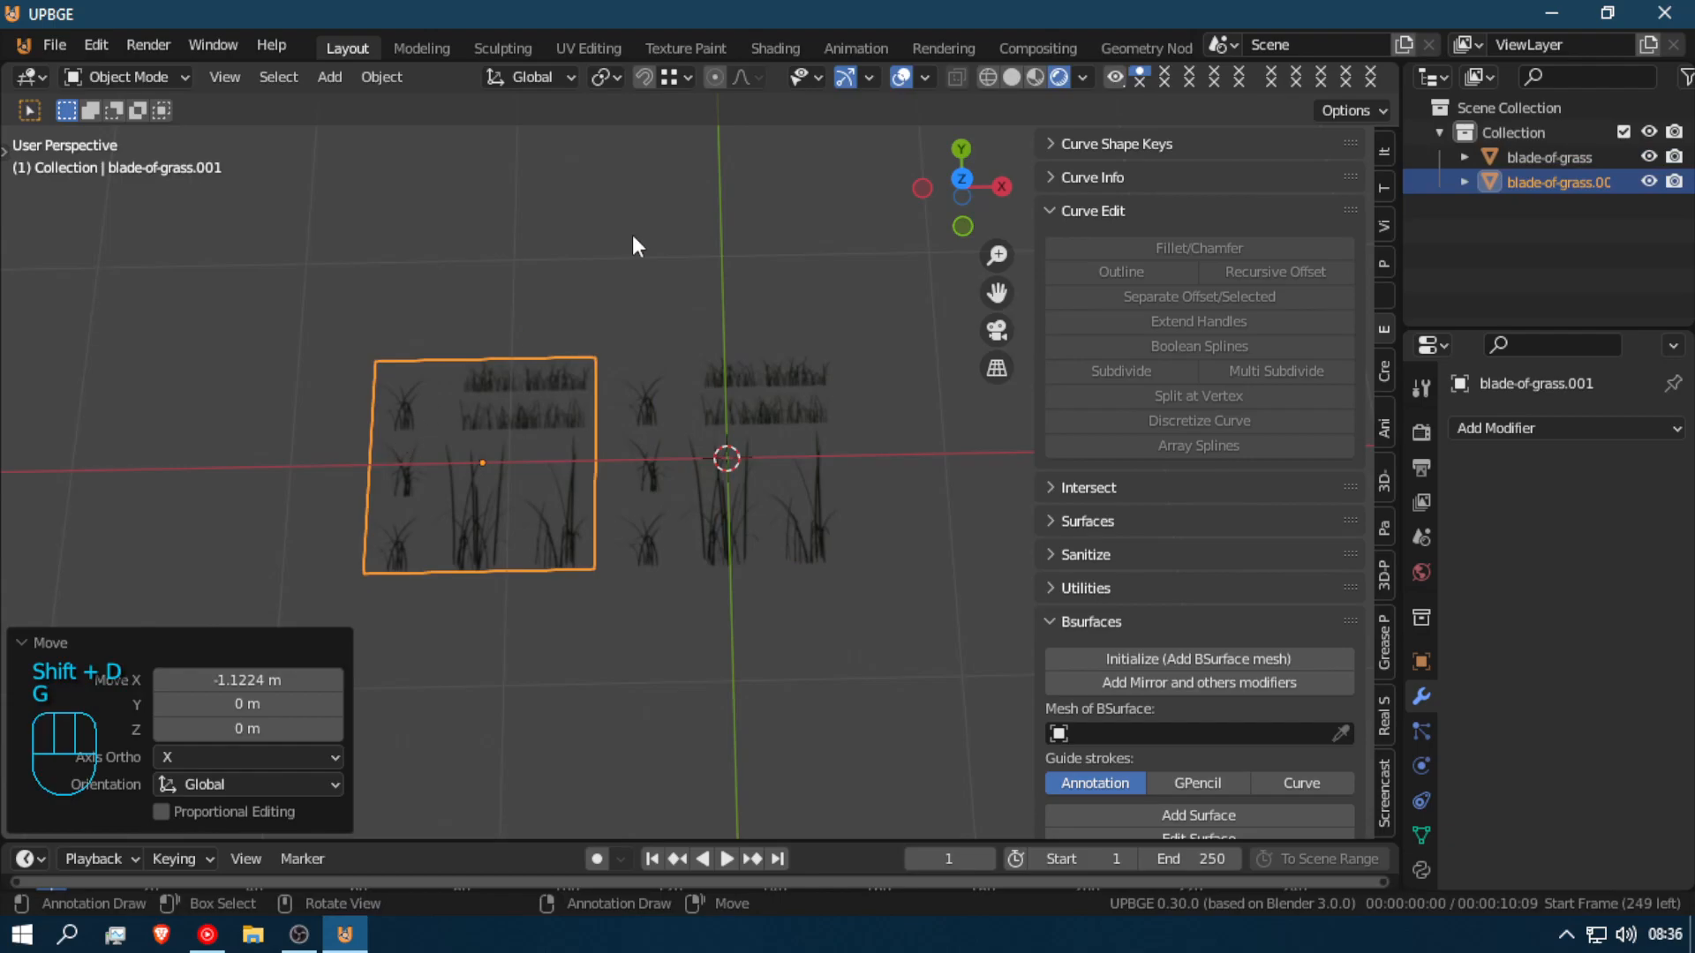
Step: Enter Edit Mode on the original grass plane and split the 3D viewport vertically, making the new area a UV Editor
{"action": "left_click", "coordinate": [807, 533]}
{"action": "key", "text": "Tab"}
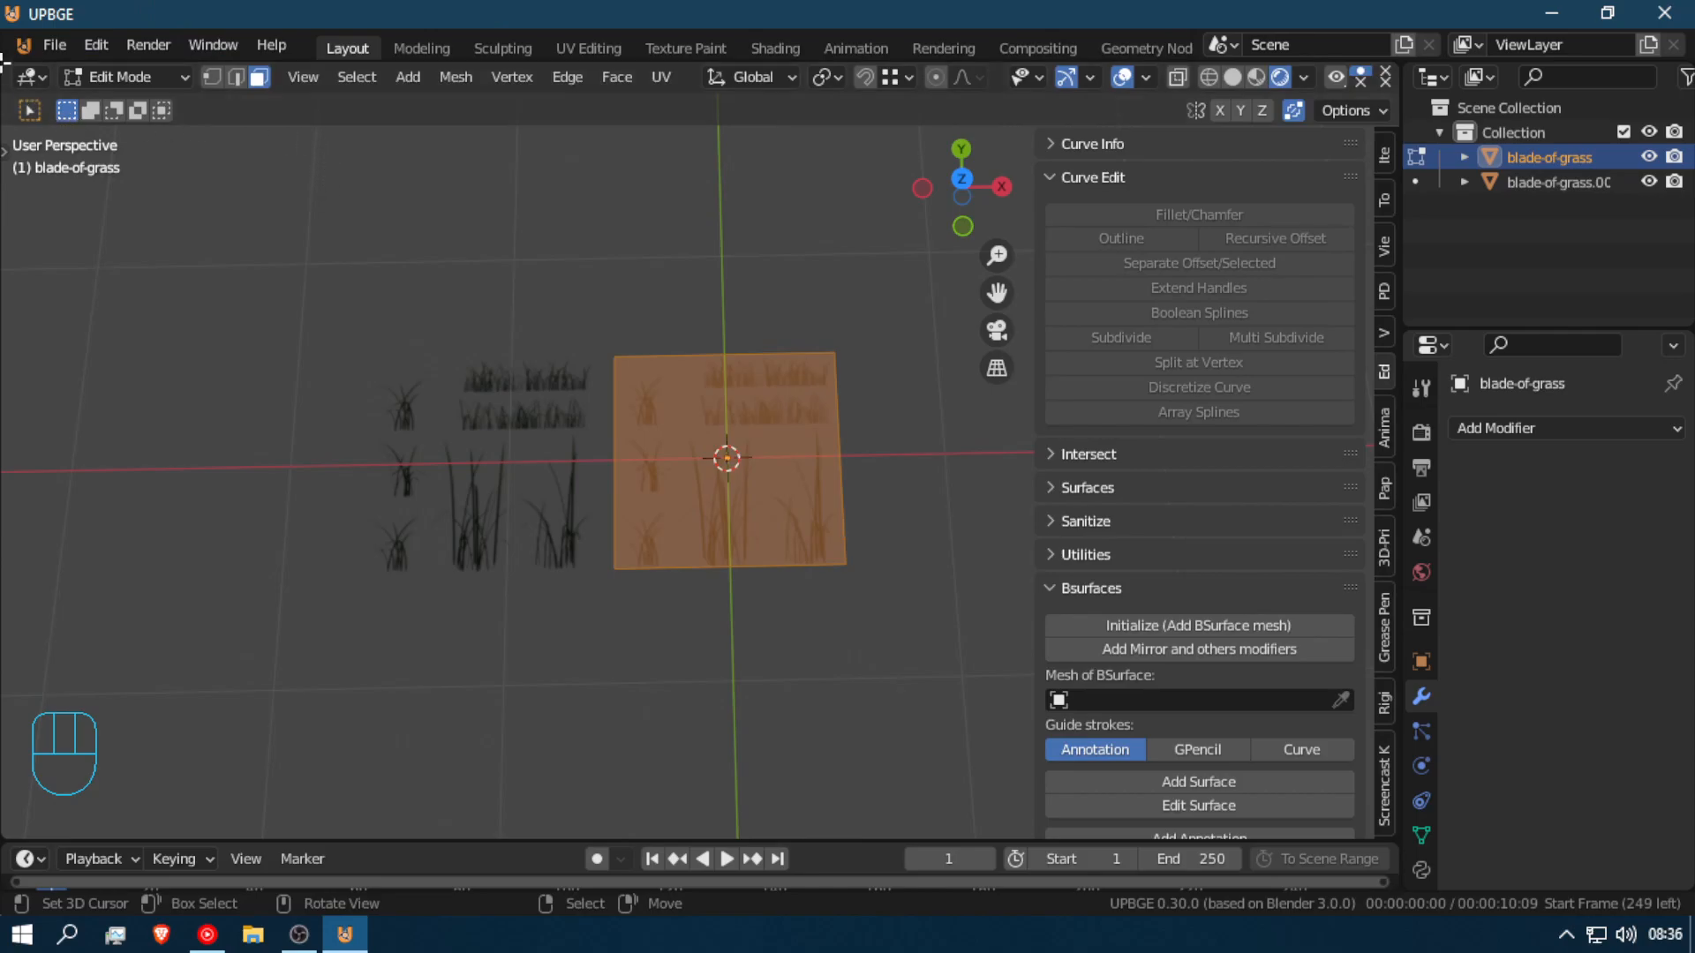
{"action": "left_click_drag", "start_coordinate": [5, 60], "coordinate": [163, 96]}
{"action": "left_click_drag", "start_coordinate": [245, 145], "coordinate": [6, 151]}
{"action": "left_click_drag", "start_coordinate": [41, 81], "coordinate": [432, 141]}
{"action": "left_click", "coordinate": [34, 72]}
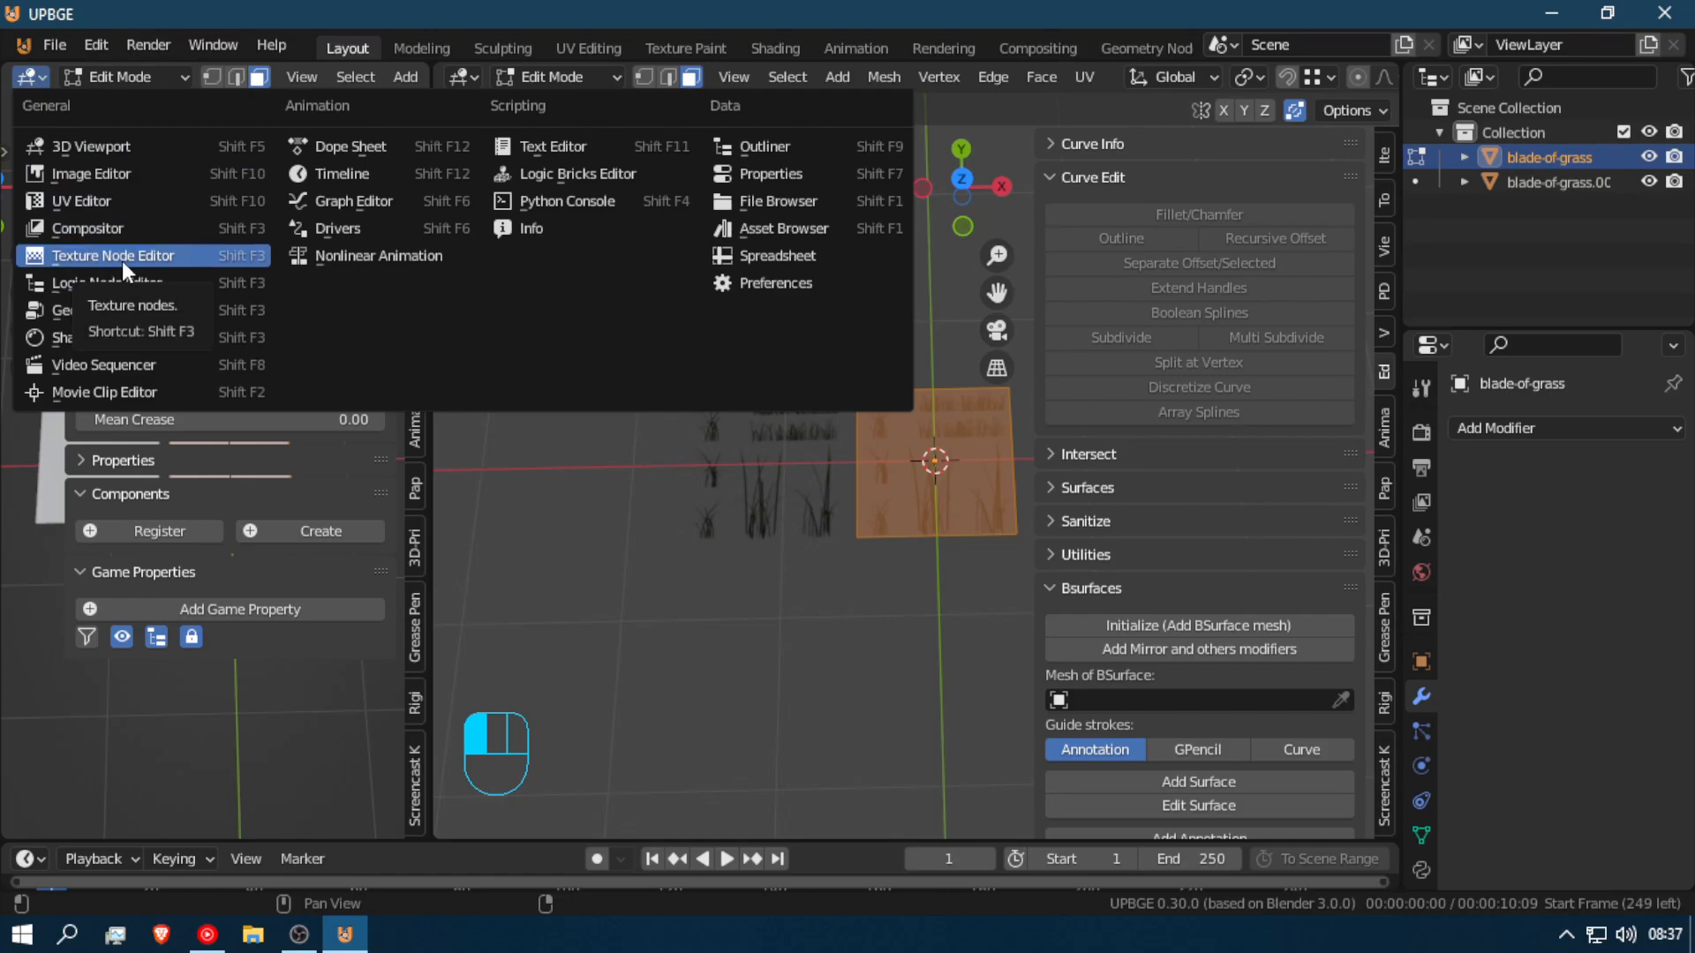
{"action": "left_click", "coordinate": [156, 208]}
Step: Select the plane's entire UV face and scale it down uniformly to less than a quarter of its size
{"action": "scroll", "coordinate": [243, 247], "scroll_direction": "down", "scroll_amount": 5}
{"action": "scroll", "coordinate": [219, 510], "scroll_direction": "up", "scroll_amount": 3}
{"action": "key", "text": "a"}
{"action": "key", "text": "a"}
{"action": "key", "text": "a"}
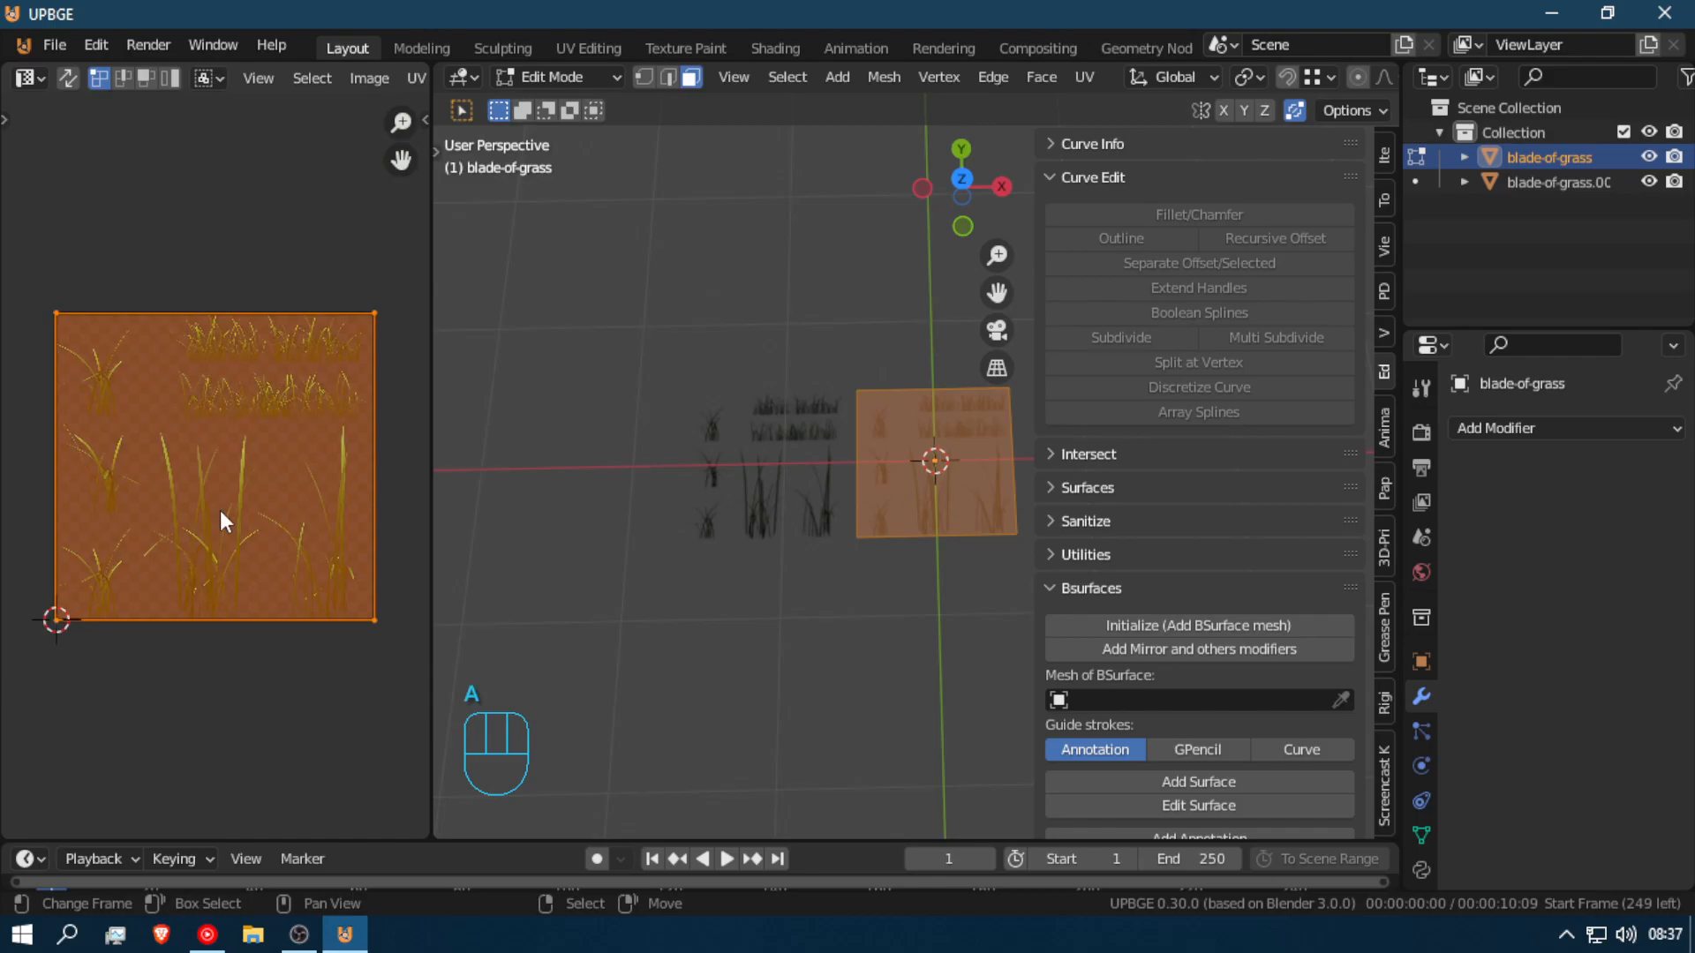
{"action": "key", "text": "s"}
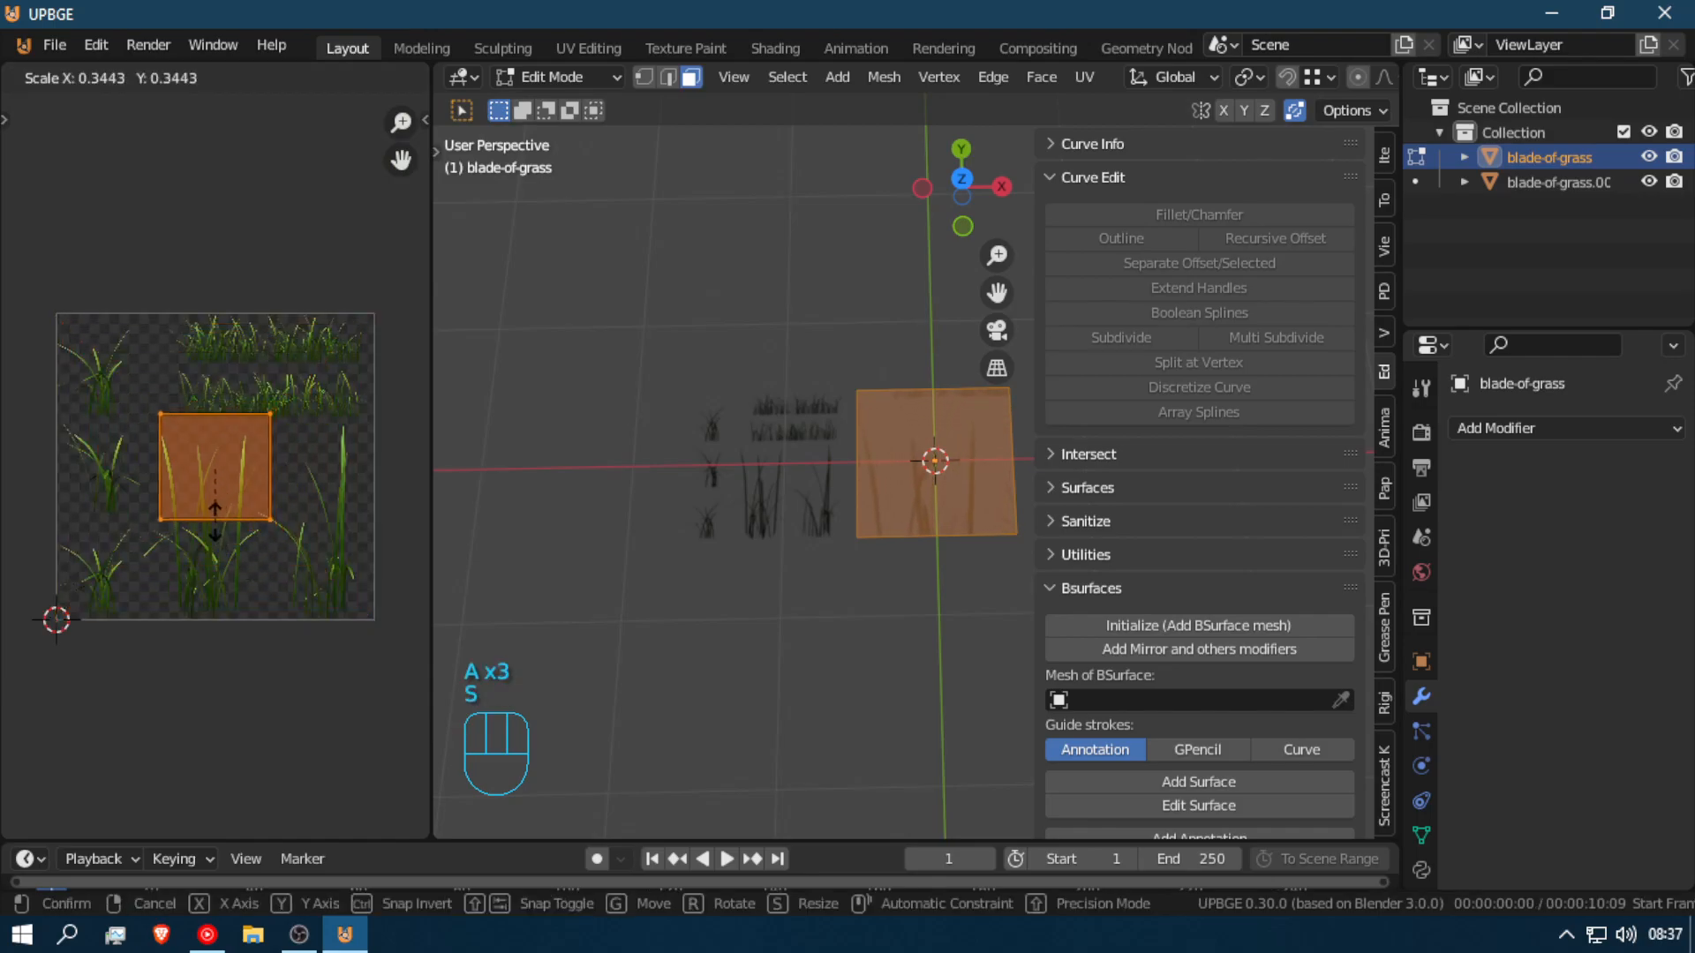
{"action": "left_click", "coordinate": [218, 502]}
Step: Move the UV face about -0.03 in X and -0.39 in Y onto the base of the tall middle grass clump
{"action": "scroll", "coordinate": [218, 499], "scroll_direction": "up", "scroll_amount": 4}
{"action": "scroll", "coordinate": [222, 490], "scroll_direction": "down", "scroll_amount": 3}
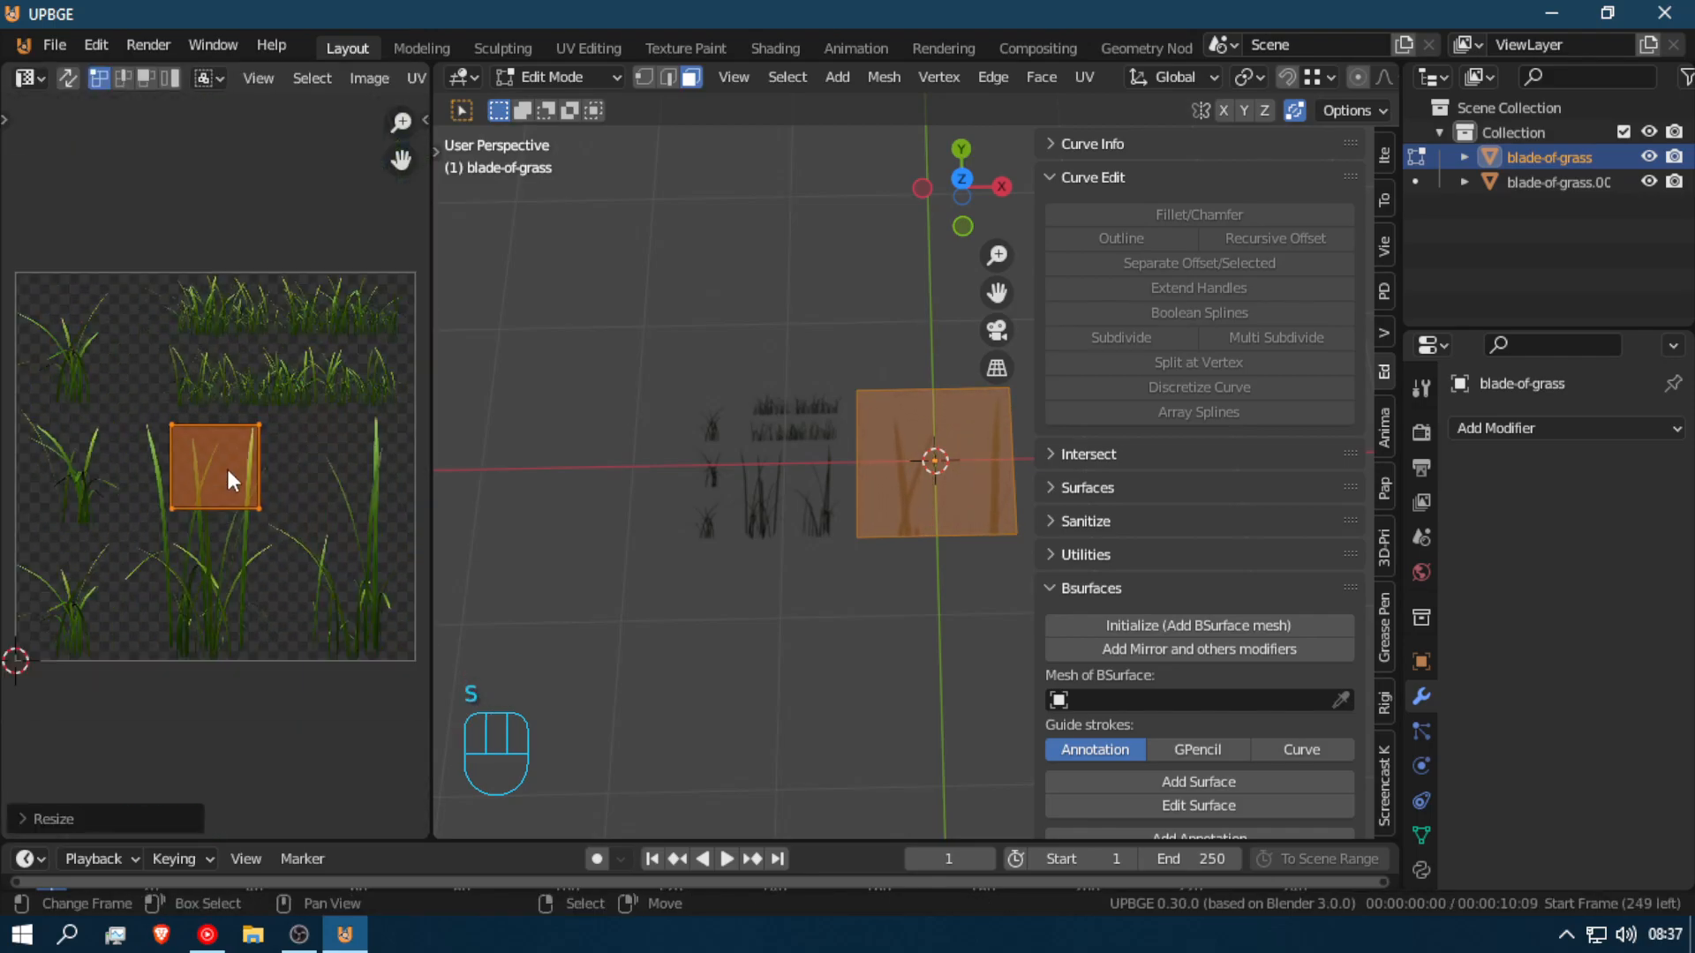
{"action": "scroll", "coordinate": [231, 461], "scroll_direction": "up", "scroll_amount": 2}
{"action": "middle_click_drag", "start_coordinate": [238, 459], "coordinate": [226, 403], "text": "shift"}
{"action": "key", "text": "g"}
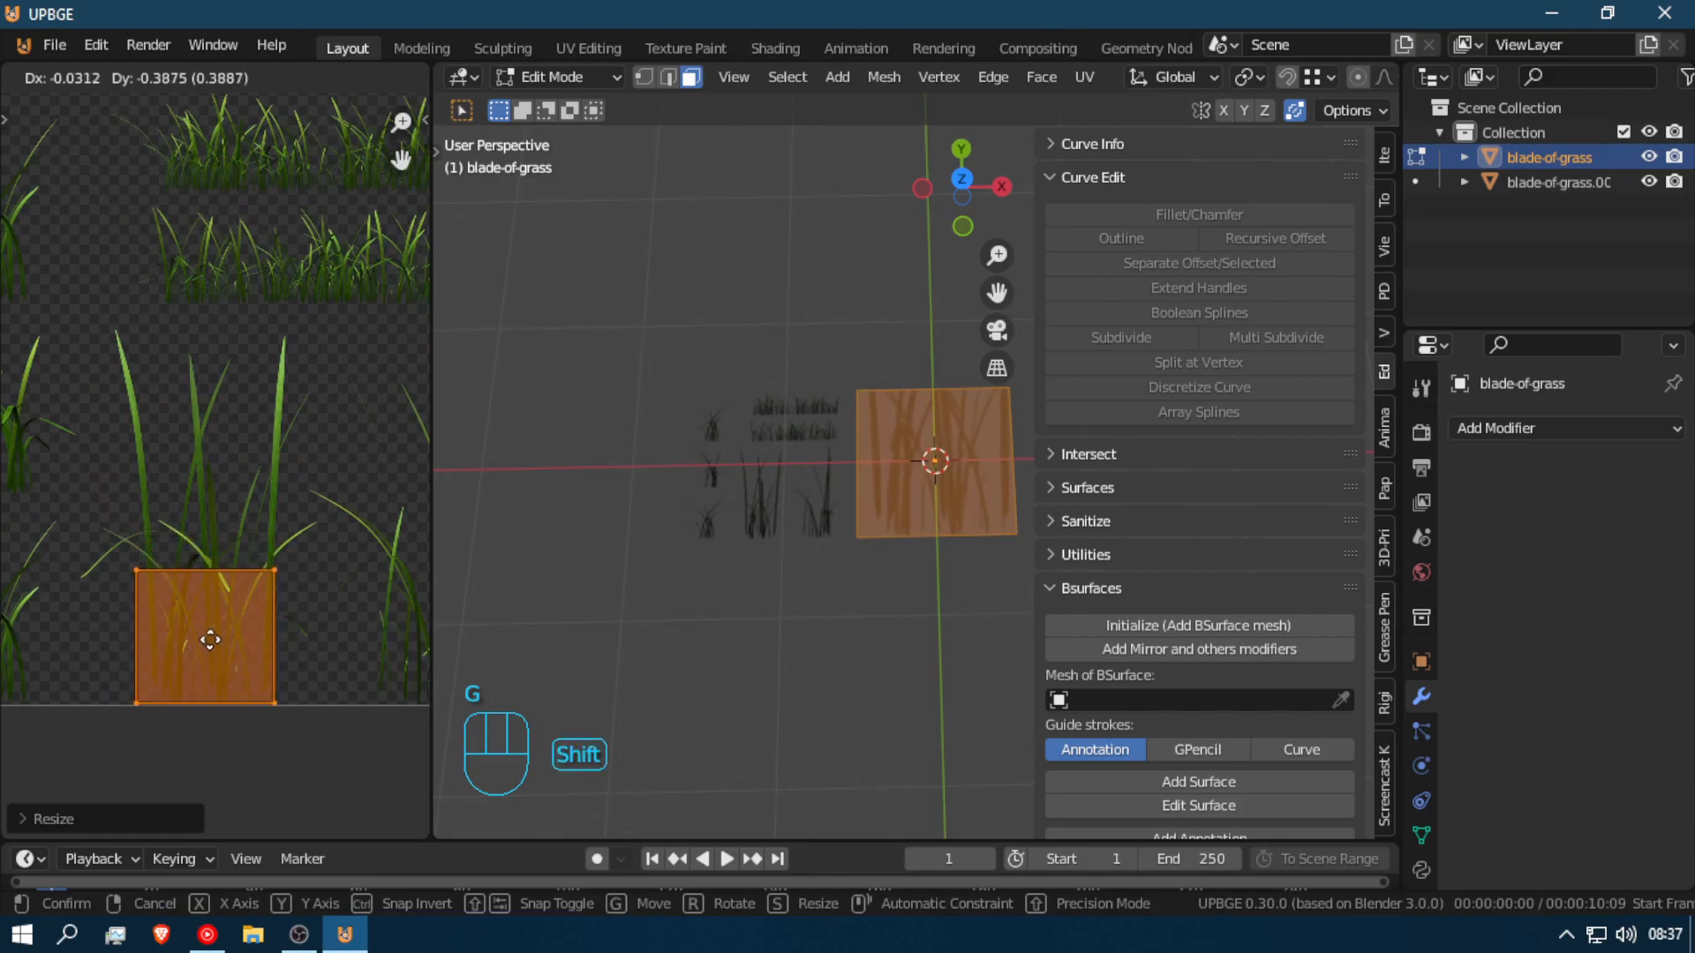
{"action": "left_click", "coordinate": [209, 640]}
Step: Move the UV face's two upper vertices up along Y until they clear the tips of the tall middle grass clump
{"action": "middle_click_drag", "start_coordinate": [761, 492], "coordinate": [794, 559], "text": "shift"}
{"action": "key", "text": "shift+f"}
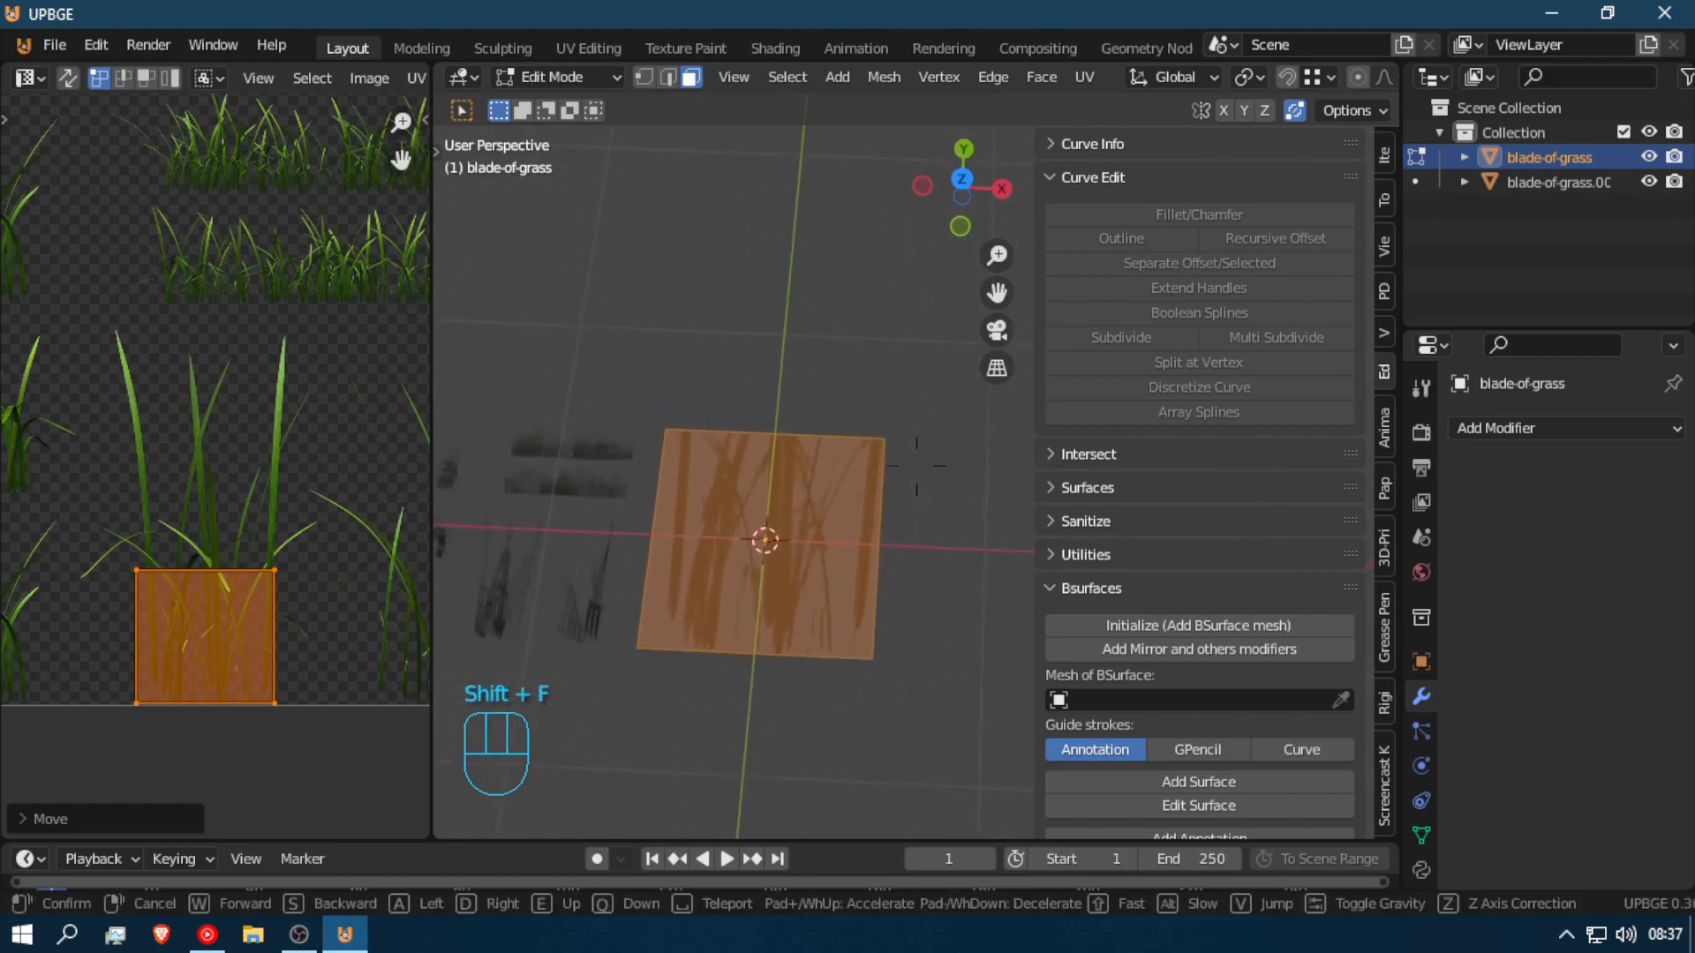
{"action": "key", "text": "w"}
{"action": "left_click", "coordinate": [916, 465]}
{"action": "left_click", "coordinate": [281, 567]}
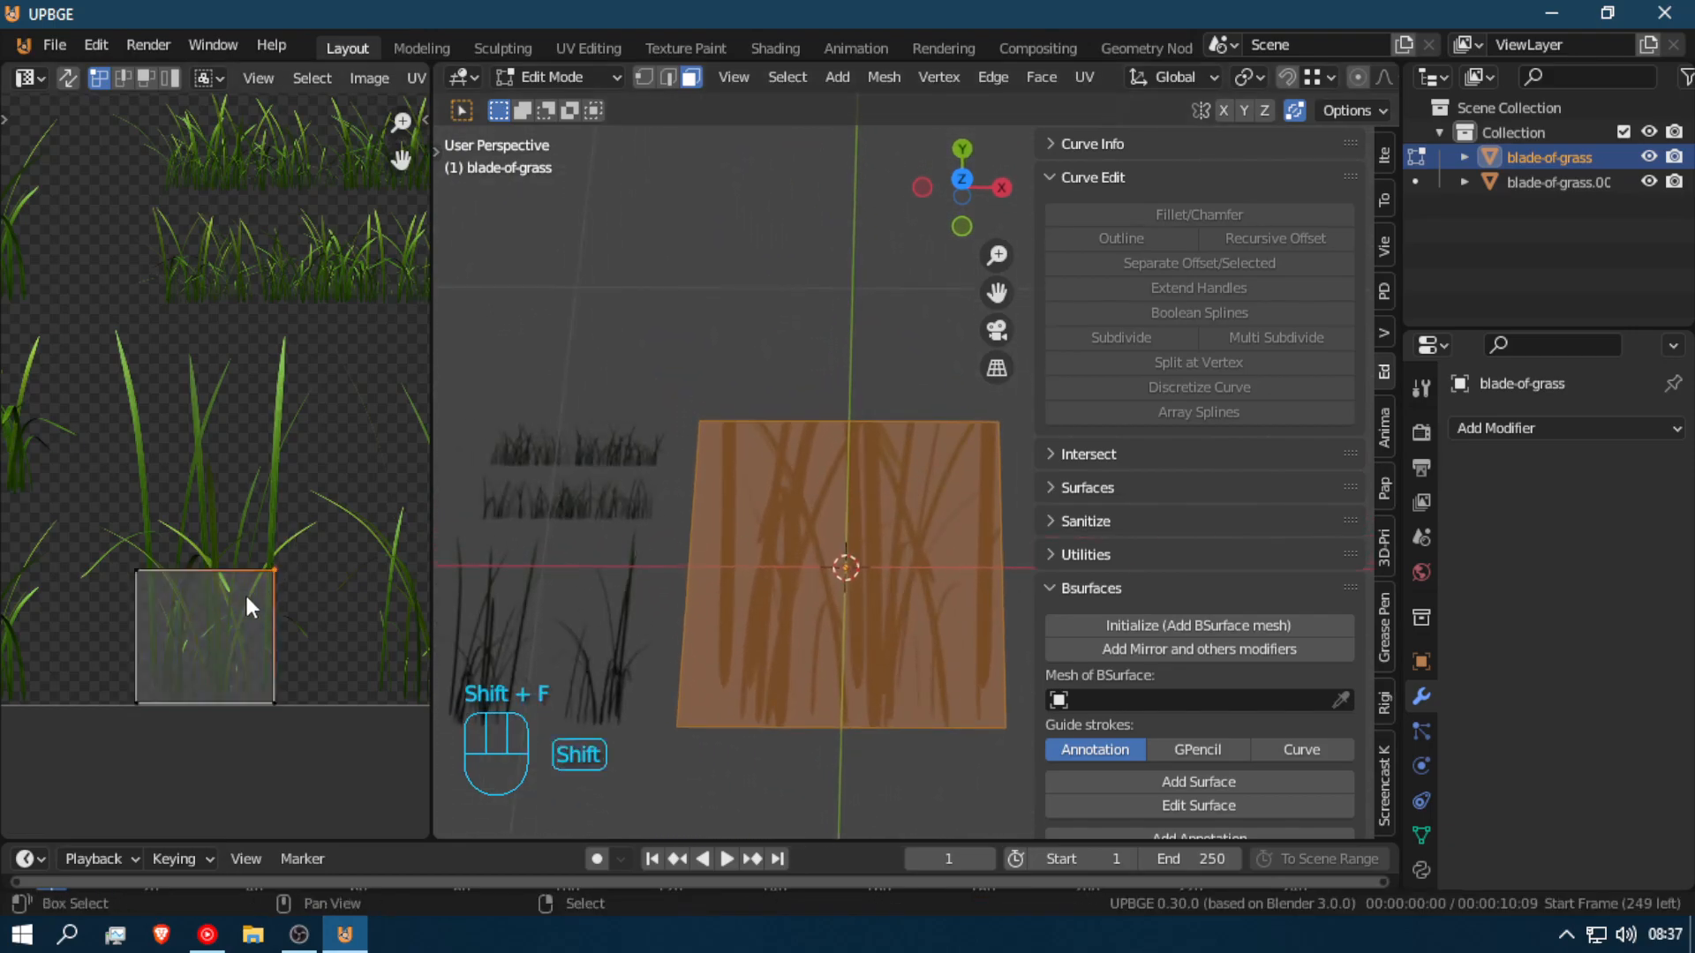
{"action": "key", "text": "g"}
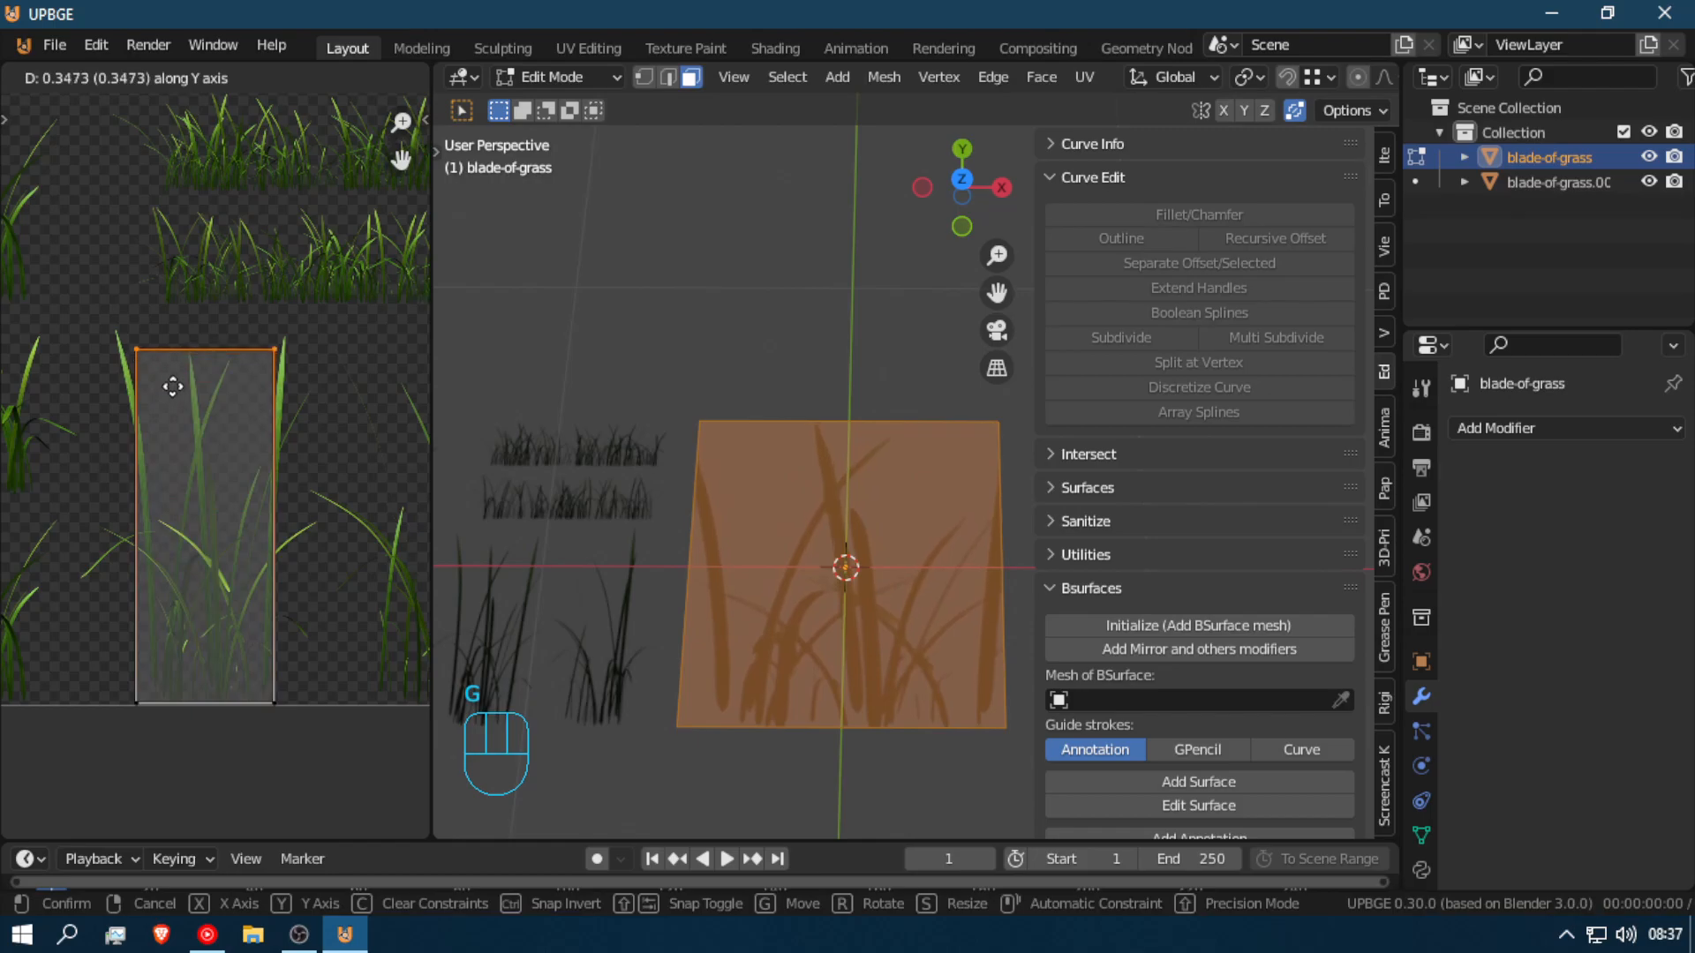
{"action": "left_click", "coordinate": [176, 372]}
Step: Move the UV face's upper right and upper left vertices outward along X to enclose the outer grass blades
{"action": "left_click", "coordinate": [276, 335]}
{"action": "key", "text": "g"}
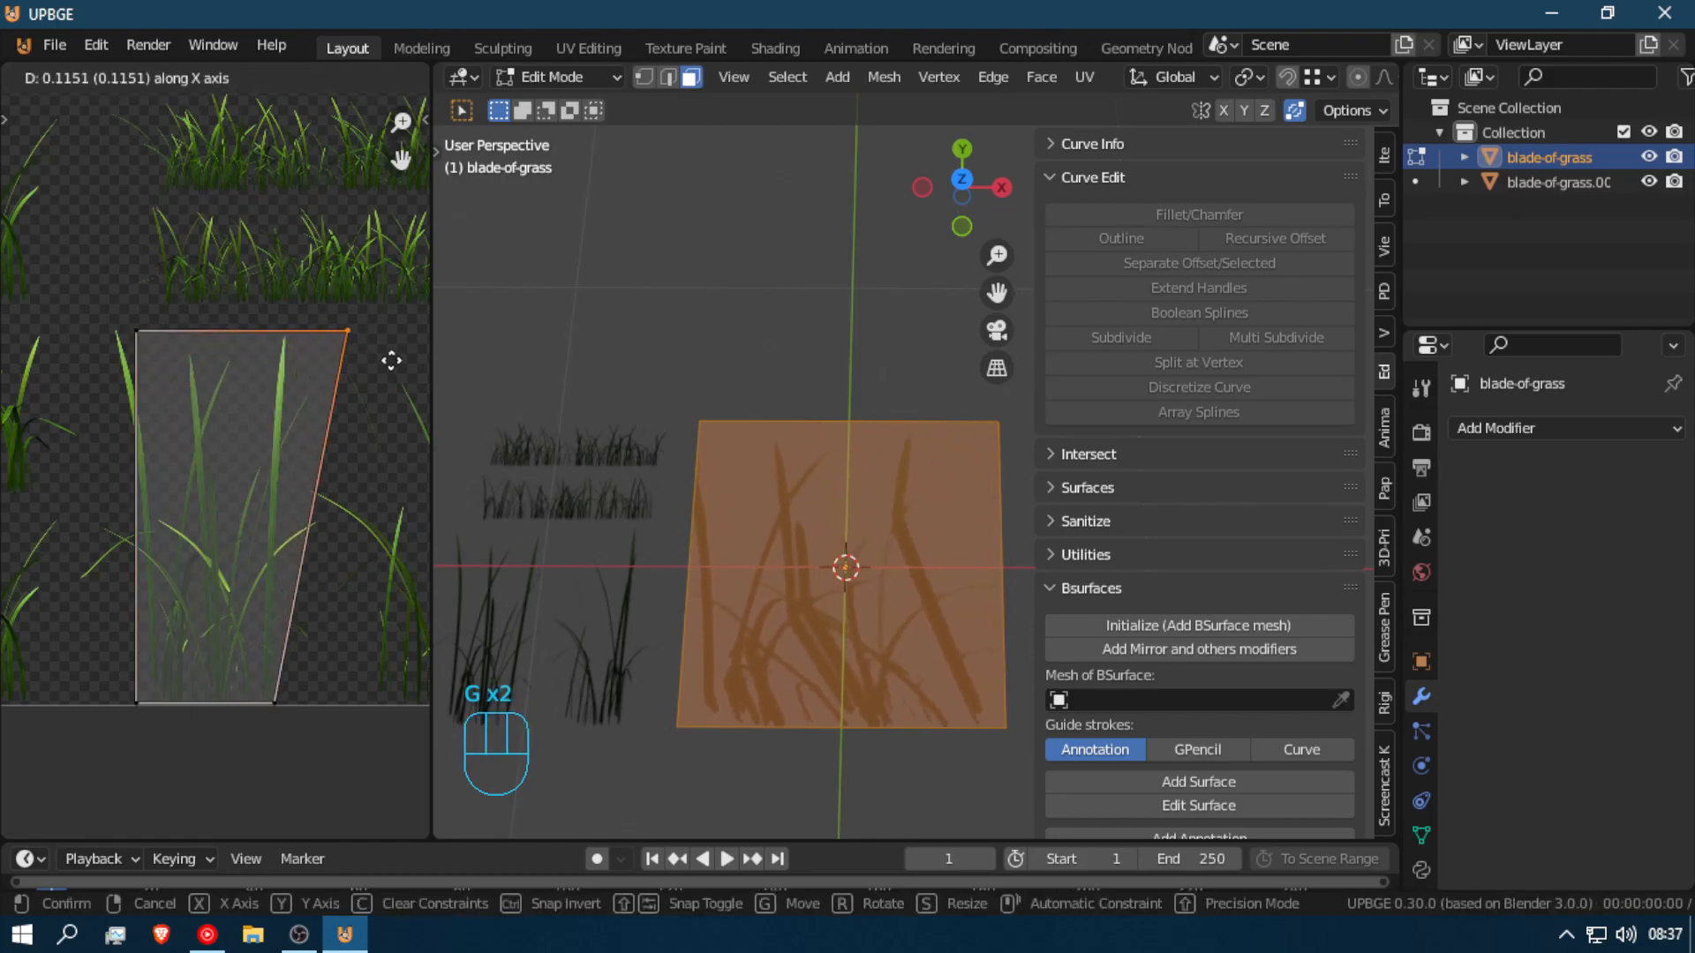
{"action": "left_click", "coordinate": [359, 368]}
{"action": "left_click", "coordinate": [136, 333]}
{"action": "key", "text": "g"}
{"action": "left_click", "coordinate": [89, 332]}
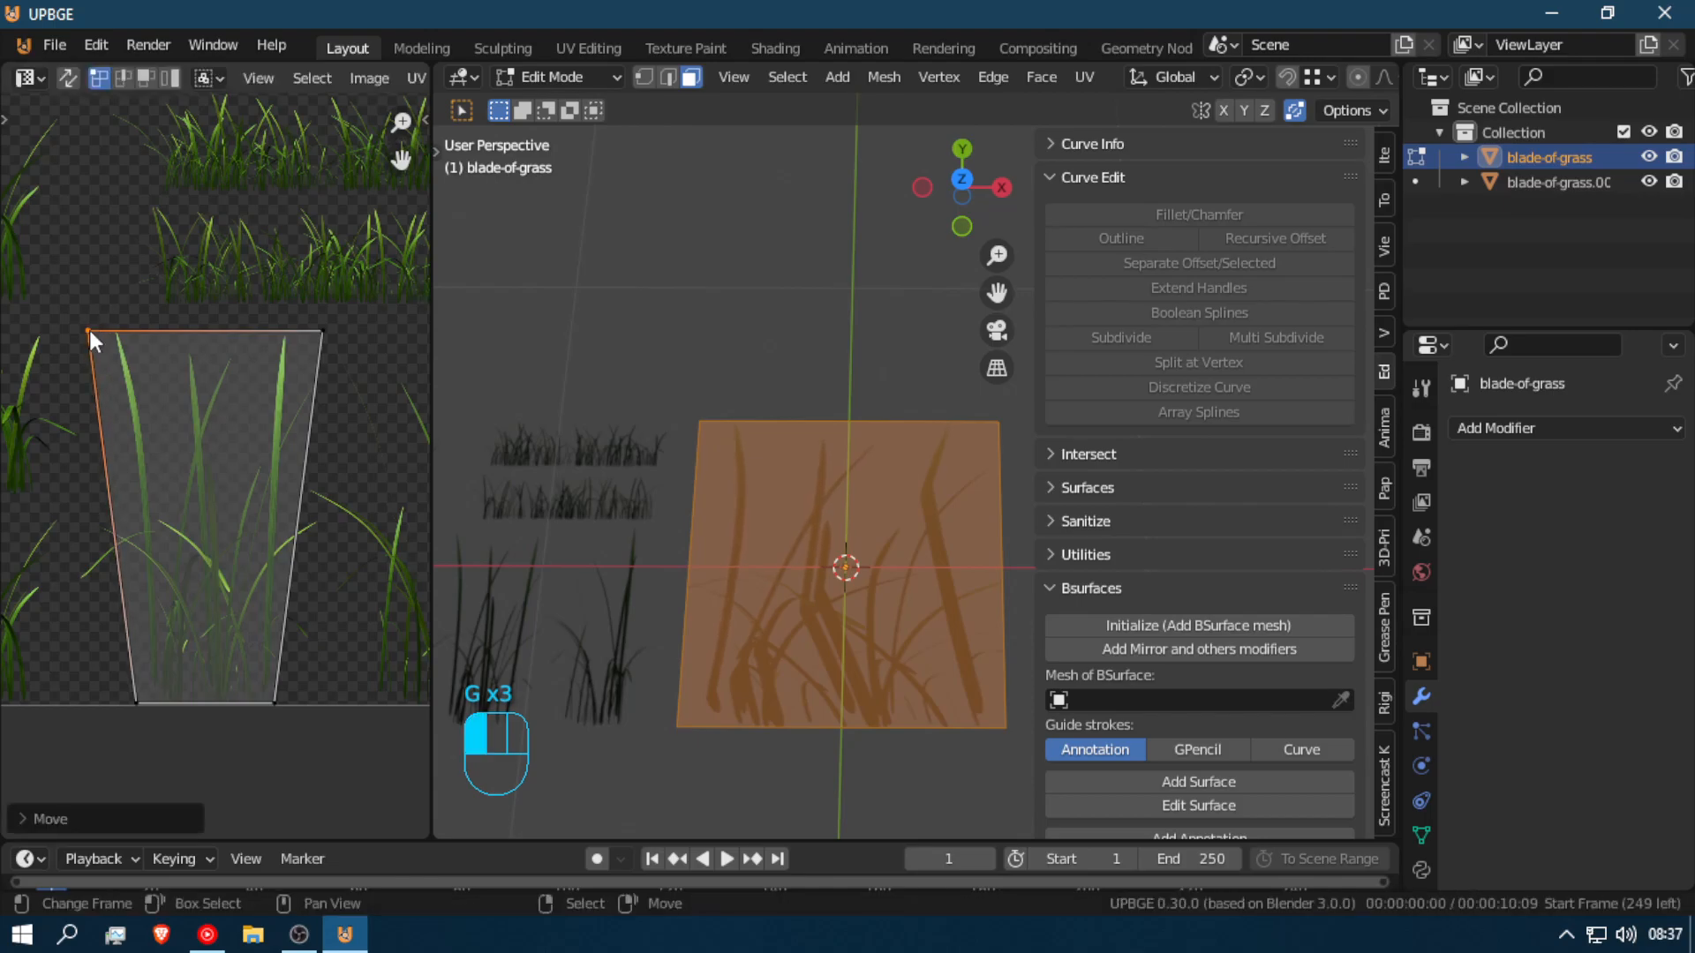
Step: Add one centered horizontal loop cut across the grass plane and select all its geometry to show the UVs
{"action": "key", "text": "ctrl+r"}
{"action": "left_click", "coordinate": [690, 554]}
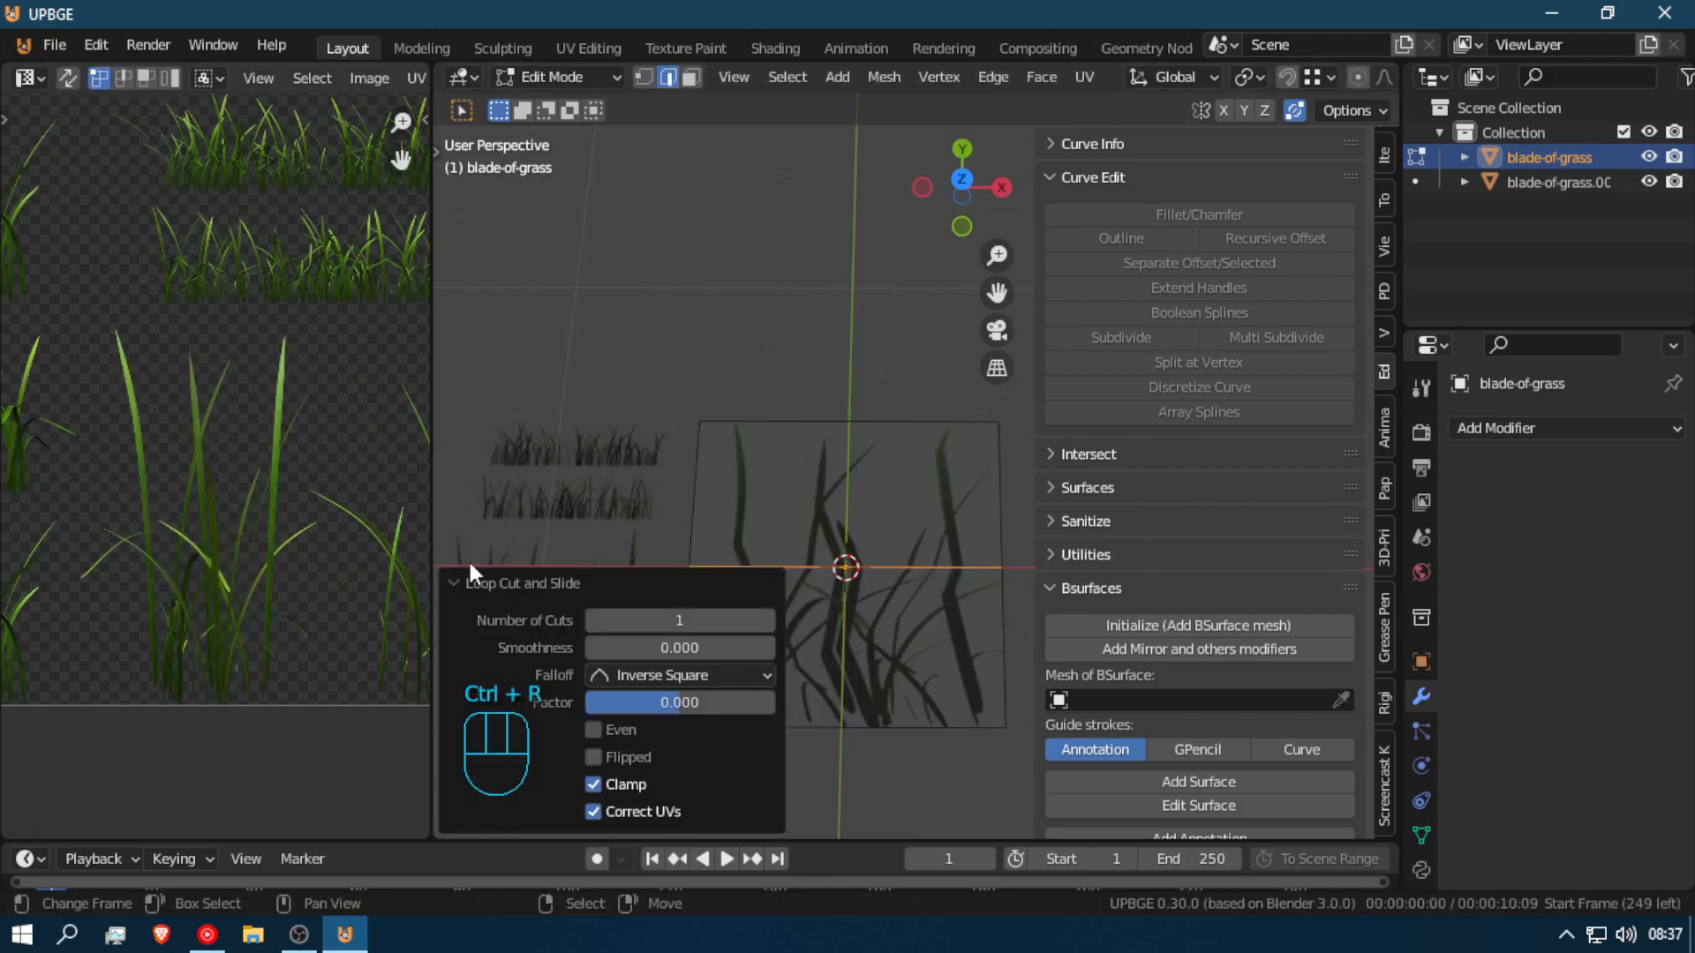
{"action": "key", "text": "a"}
{"action": "key", "text": "a"}
Step: Move the middle row's left UV vertex outward along X until it encloses the tip of the outer left grass blade
{"action": "left_click", "coordinate": [132, 521]}
{"action": "key", "text": "g"}
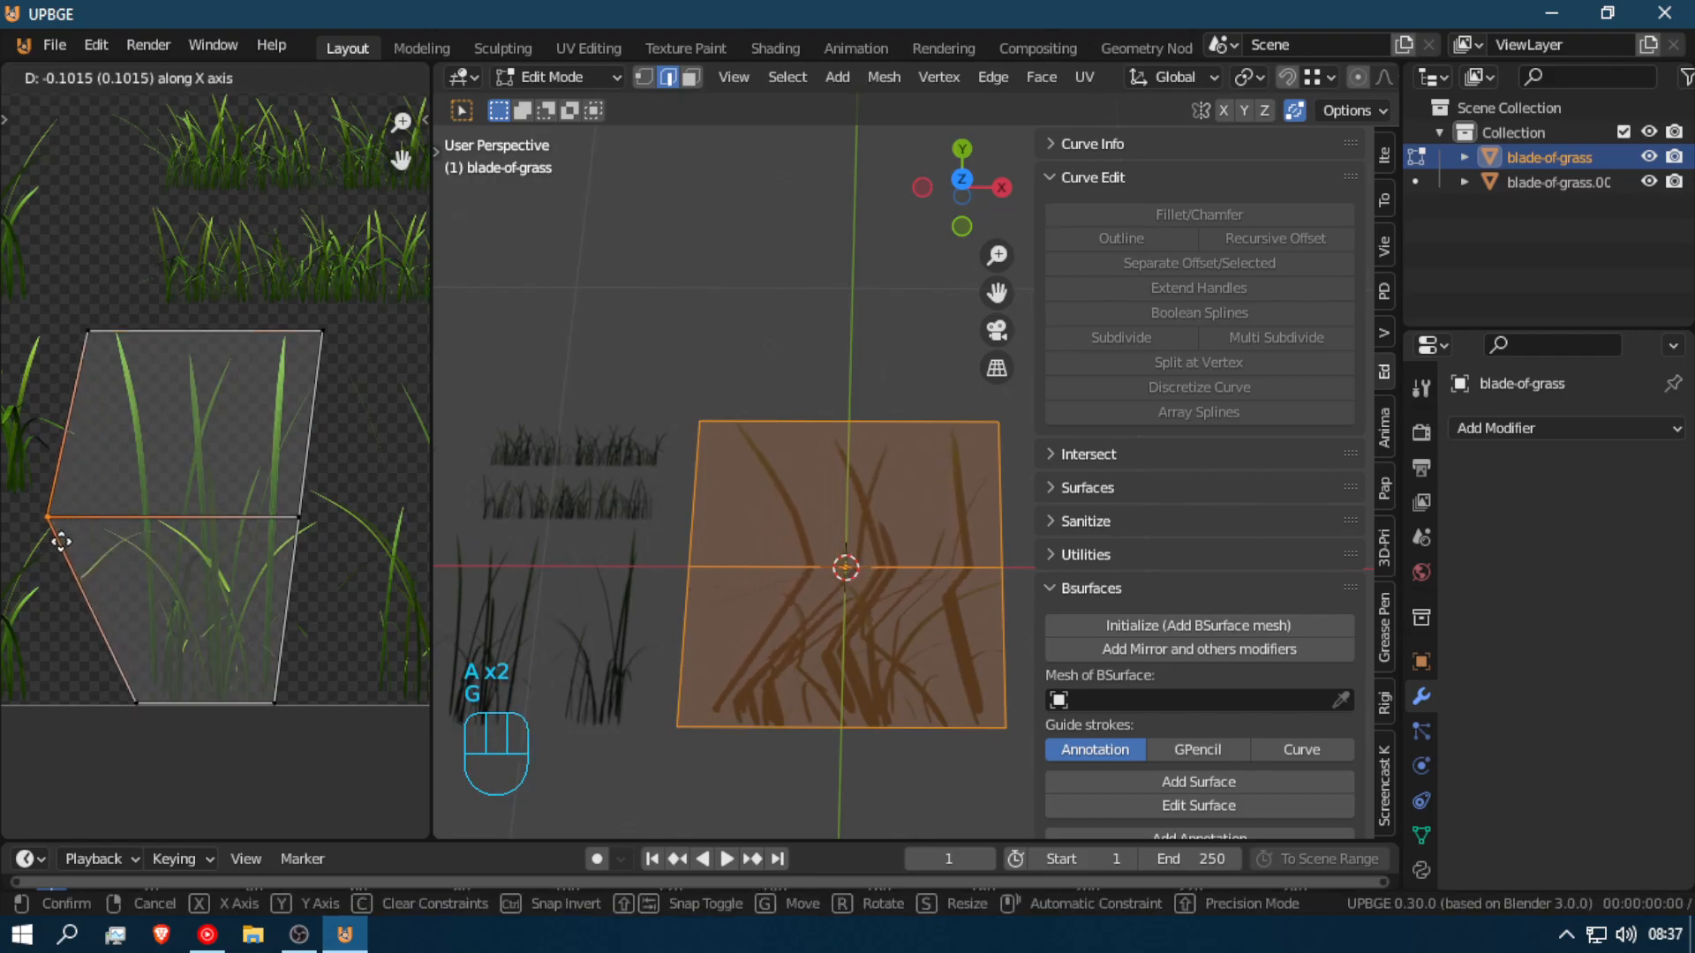
{"action": "left_click", "coordinate": [72, 549]}
{"action": "middle_click_drag", "start_coordinate": [72, 549], "coordinate": [240, 541], "text": "shift"}
{"action": "scroll", "coordinate": [331, 535], "scroll_direction": "up", "scroll_amount": 4}
{"action": "key", "text": "g"}
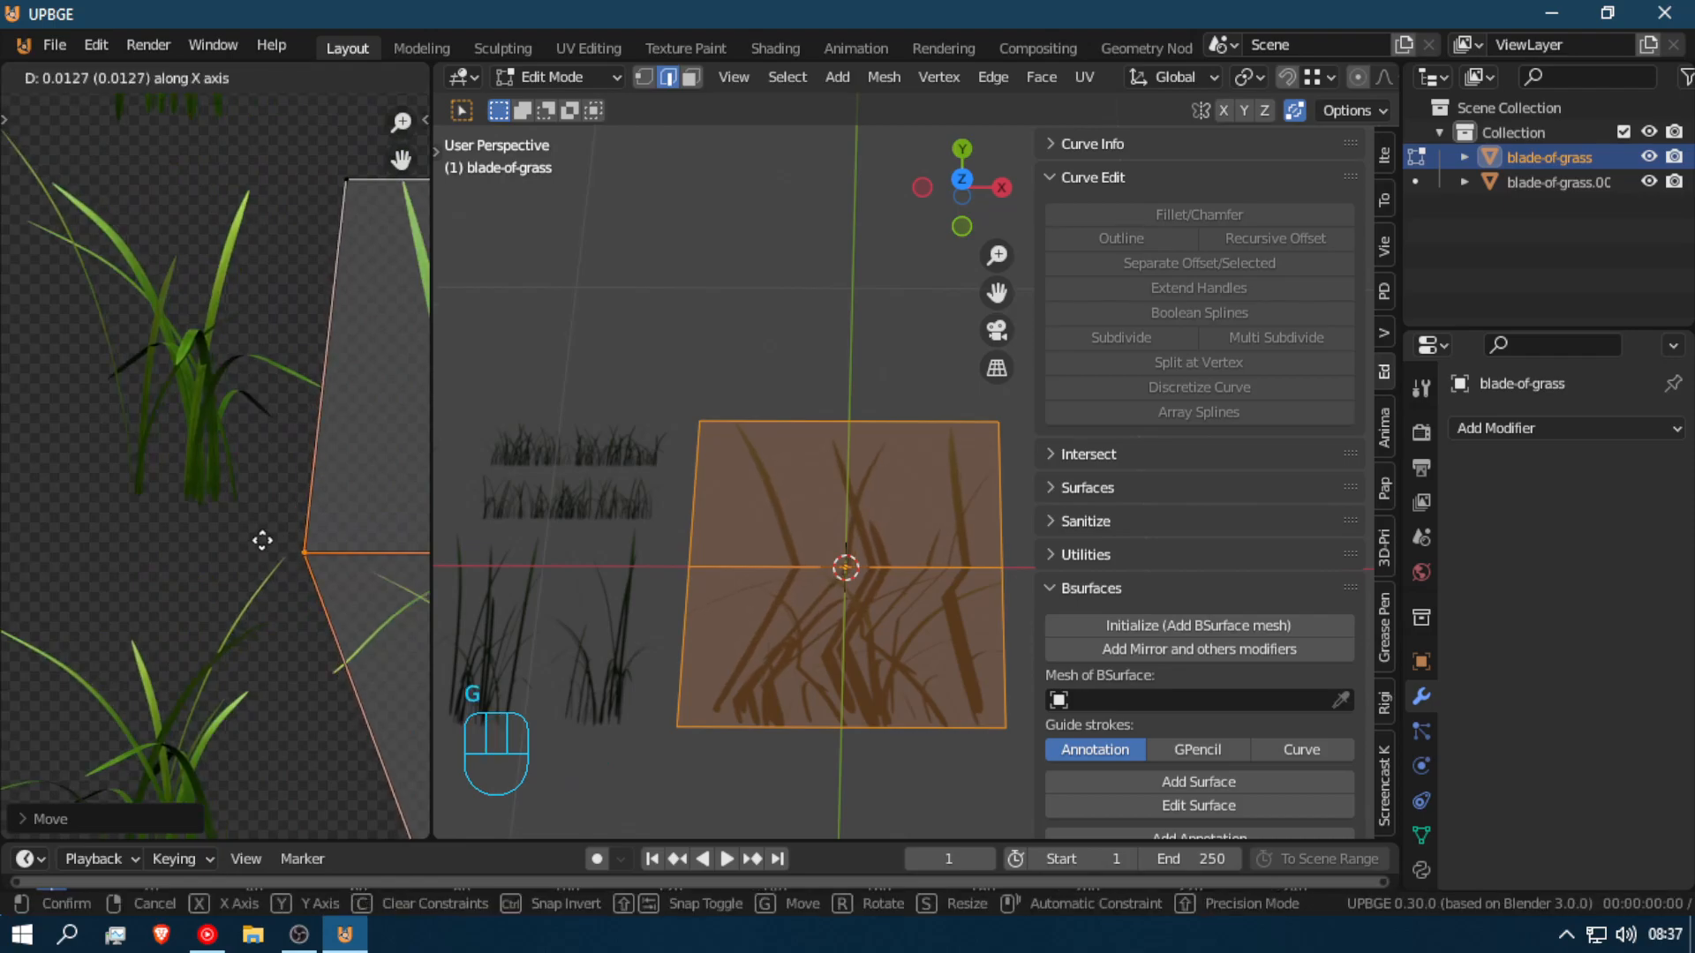
{"action": "left_click", "coordinate": [271, 631]}
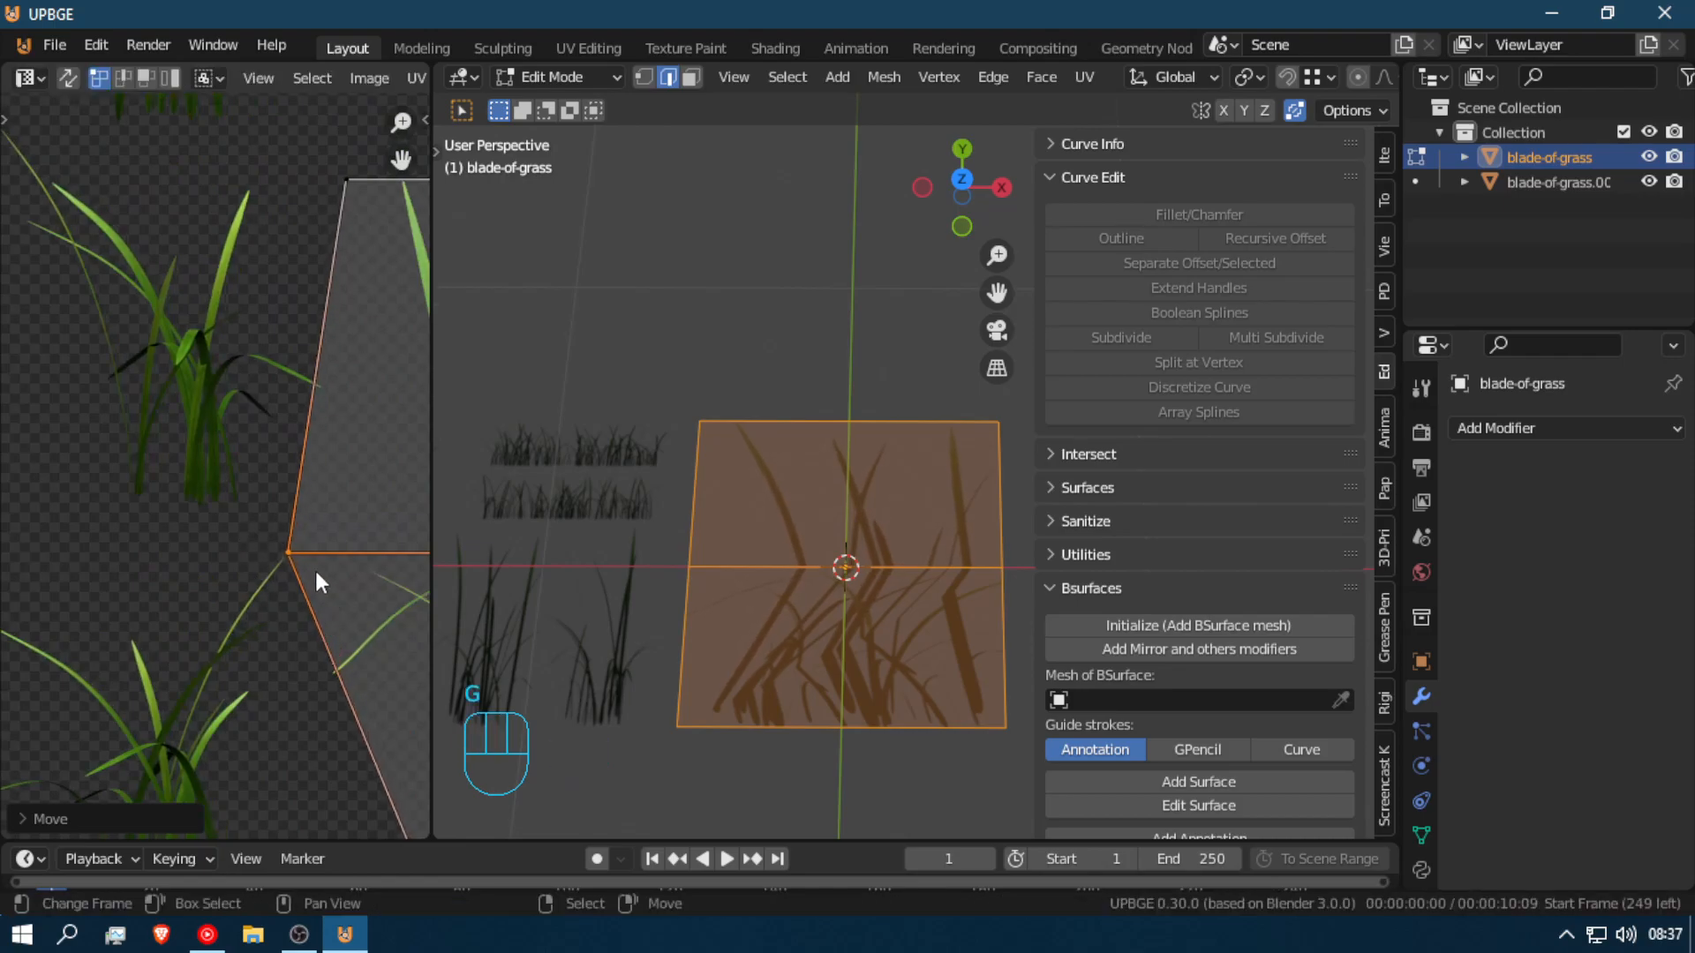
{"action": "key", "text": "g"}
{"action": "left_click", "coordinate": [353, 600]}
{"action": "key", "text": "g"}
{"action": "left_click", "coordinate": [356, 603]}
Step: Move the middle row's right UV vertex outward and slightly down to enclose the outer right grass blade
{"action": "middle_click_drag", "start_coordinate": [269, 584], "coordinate": [2, 557], "text": "shift"}
{"action": "scroll", "coordinate": [396, 559], "scroll_direction": "down", "scroll_amount": 3}
{"action": "right_click", "coordinate": [328, 495]}
{"action": "key", "text": "g"}
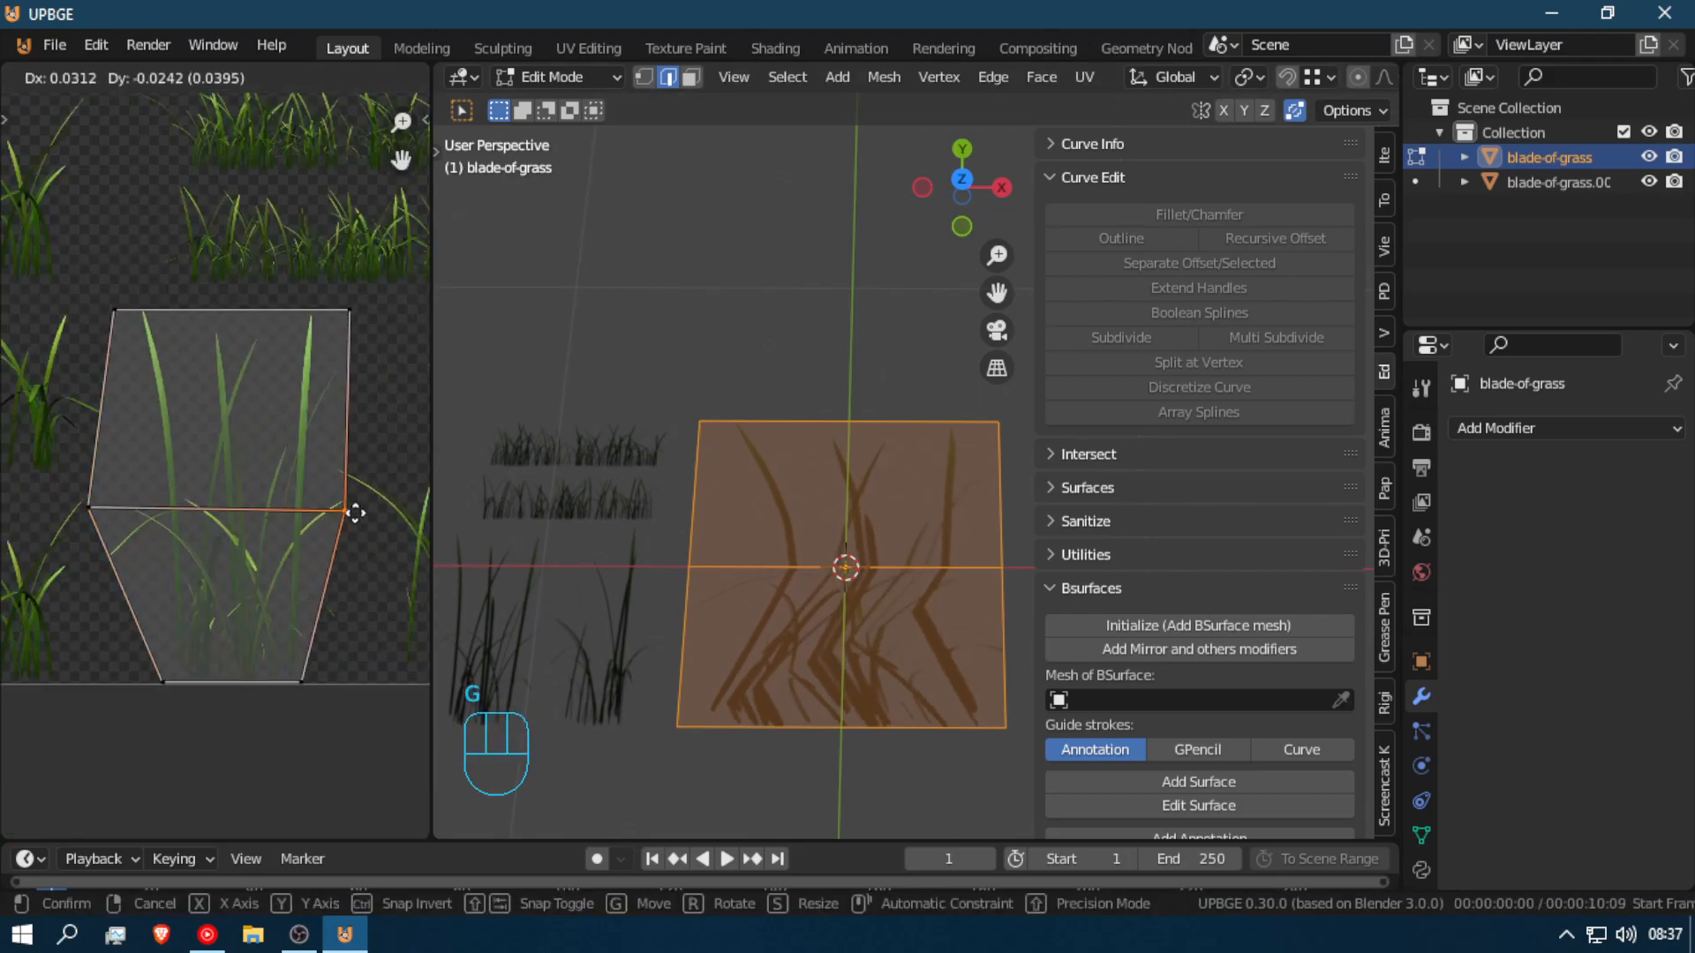
{"action": "left_click", "coordinate": [353, 517]}
Step: Add one centered horizontal loop cut across the plane's upper half and move its right UV vertex inward, close to the tall right blade
{"action": "key", "text": "ctrl+r"}
{"action": "double_click", "coordinate": [658, 510]}
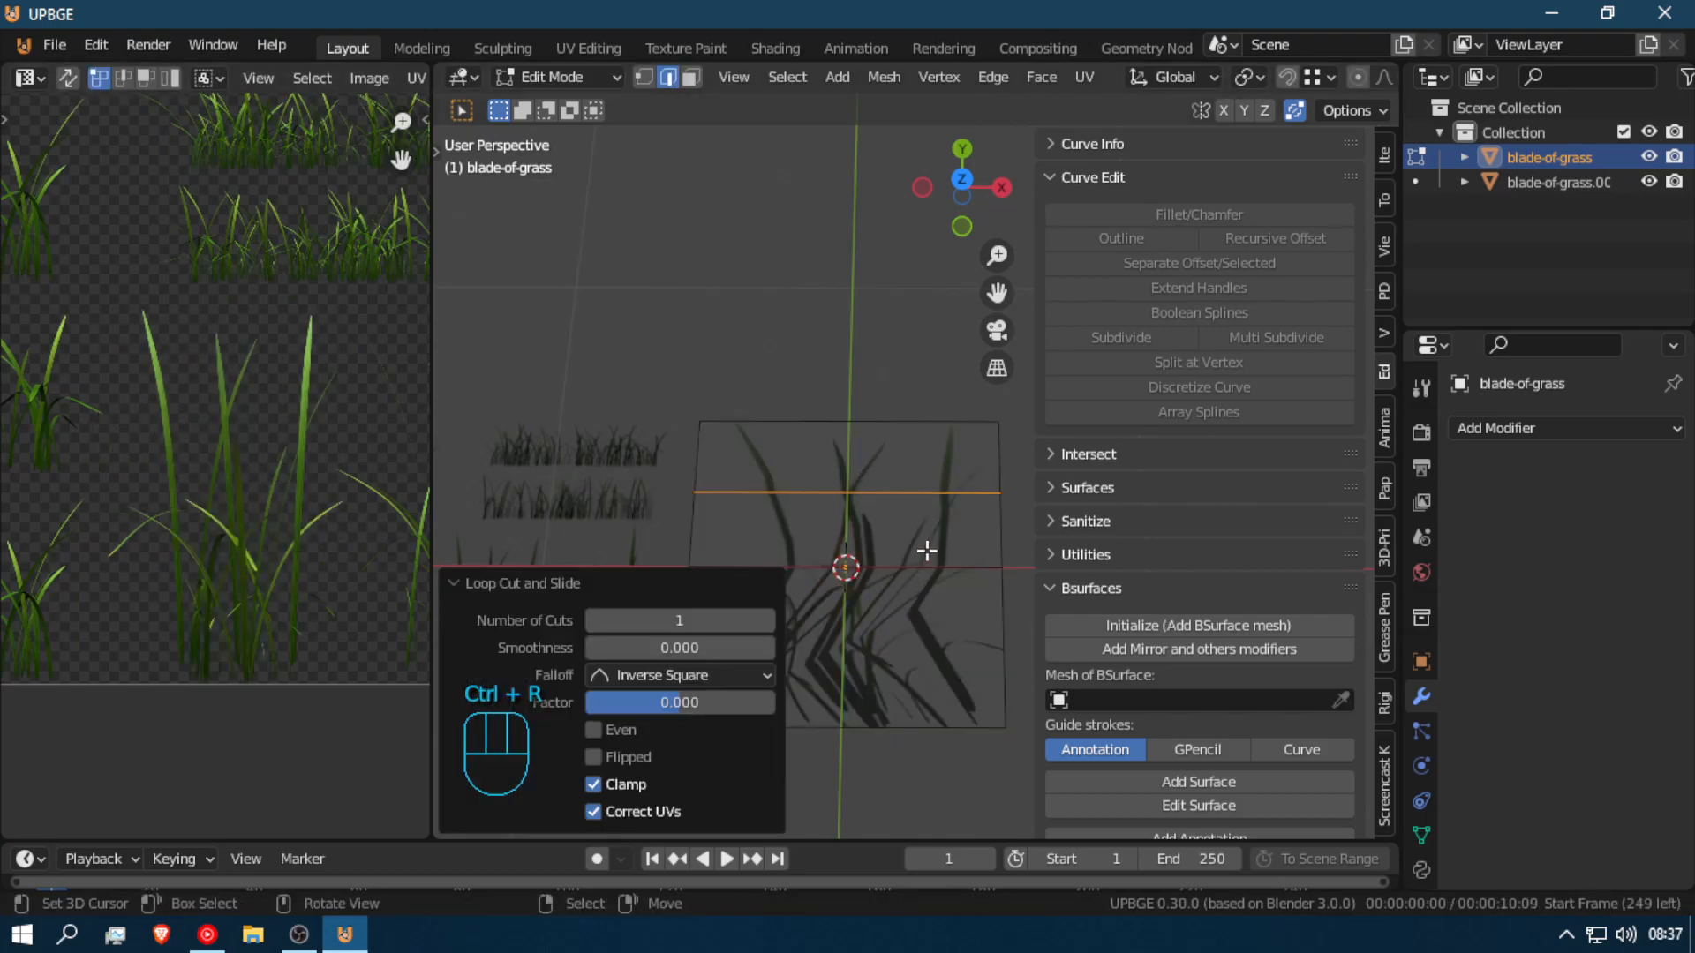
{"action": "key", "text": "a"}
{"action": "key", "text": "a"}
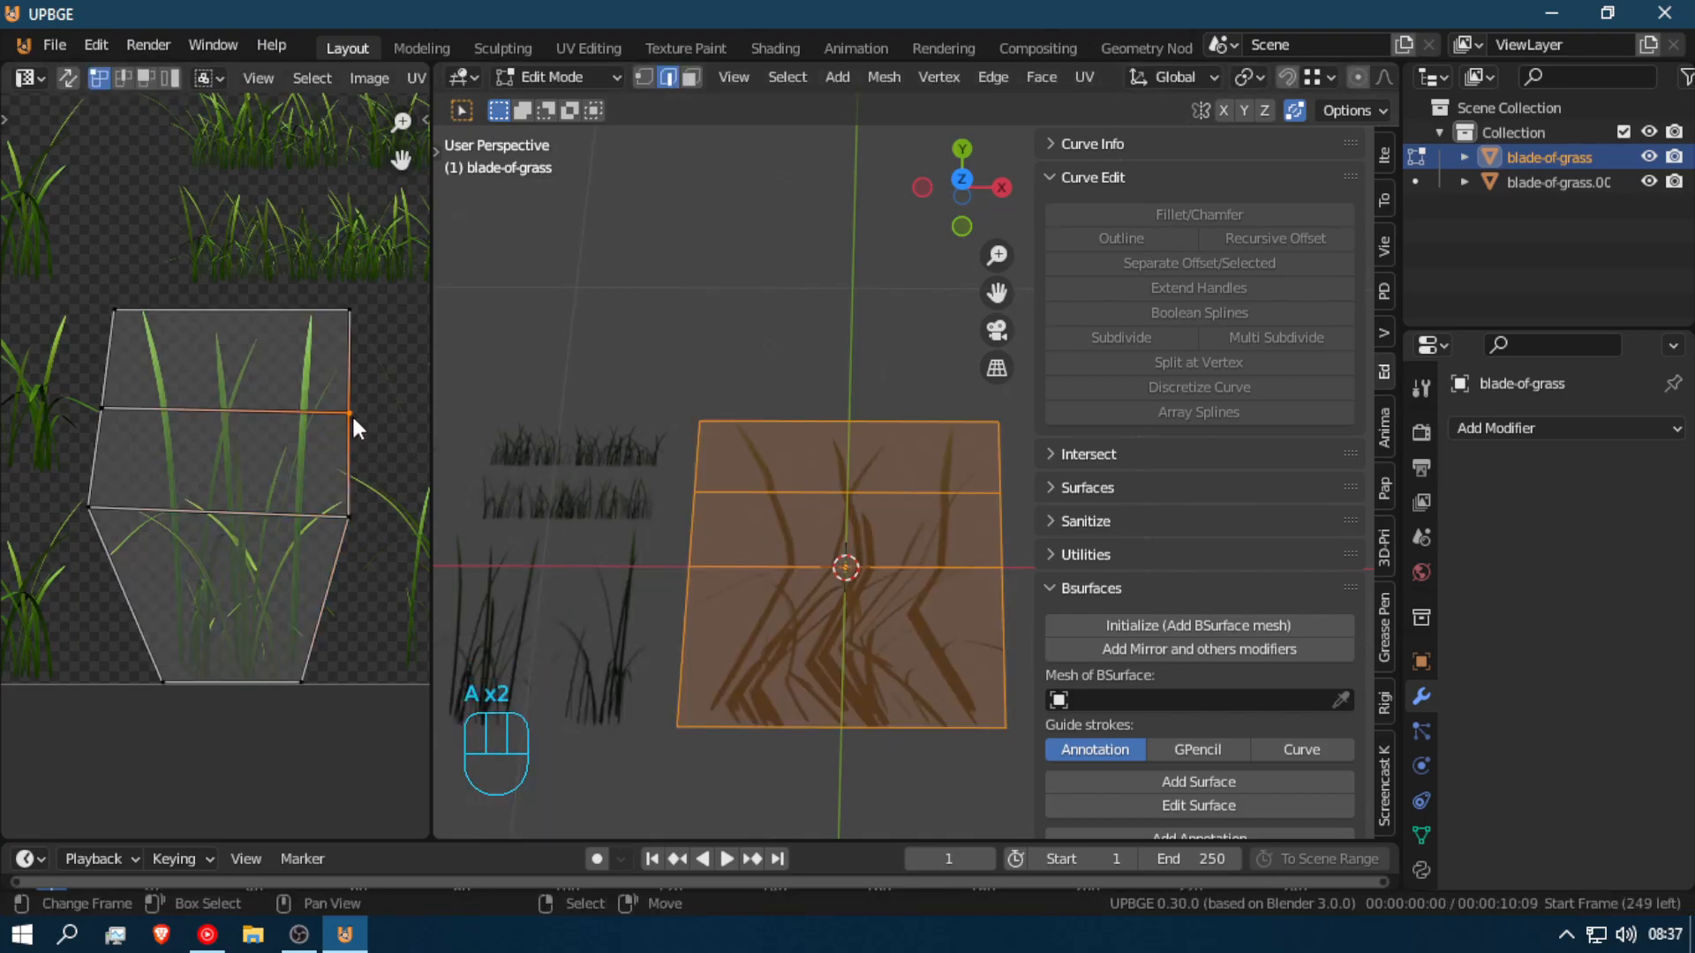
{"action": "key", "text": "g"}
{"action": "left_click", "coordinate": [321, 410]}
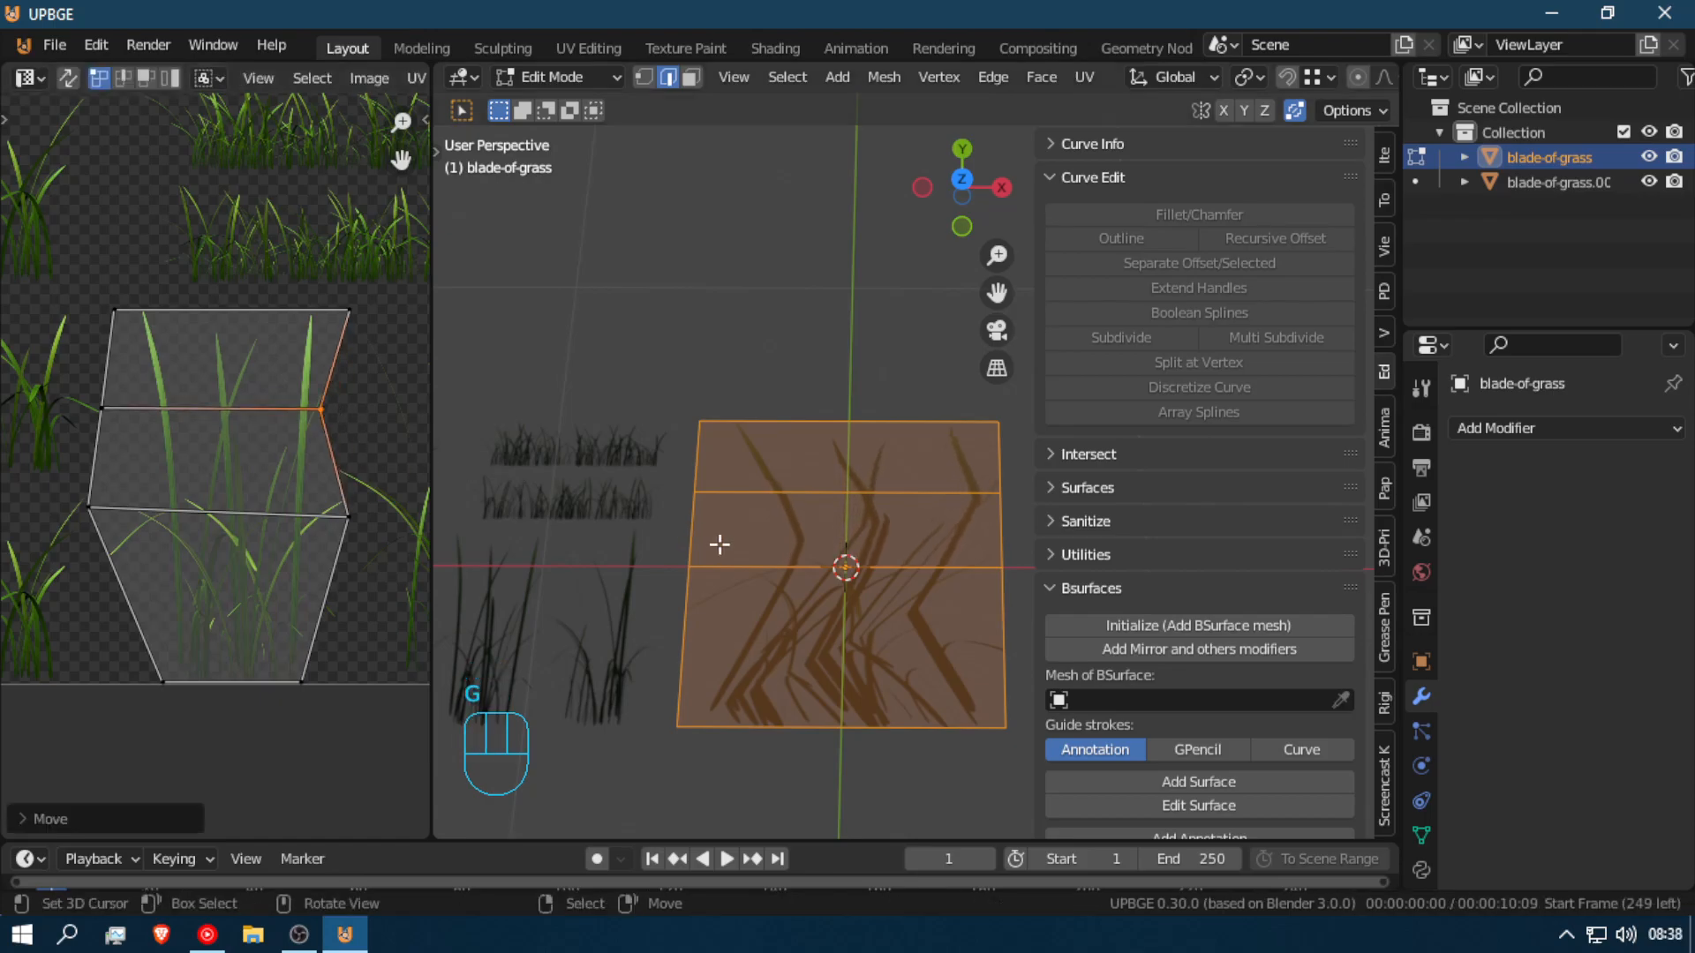
Step: Check the plane in Object Mode, then move the upper right UV corner inward about -0.04 in X, above the vertex below it
{"action": "key", "text": "Tab"}
{"action": "key", "text": "shift+f"}
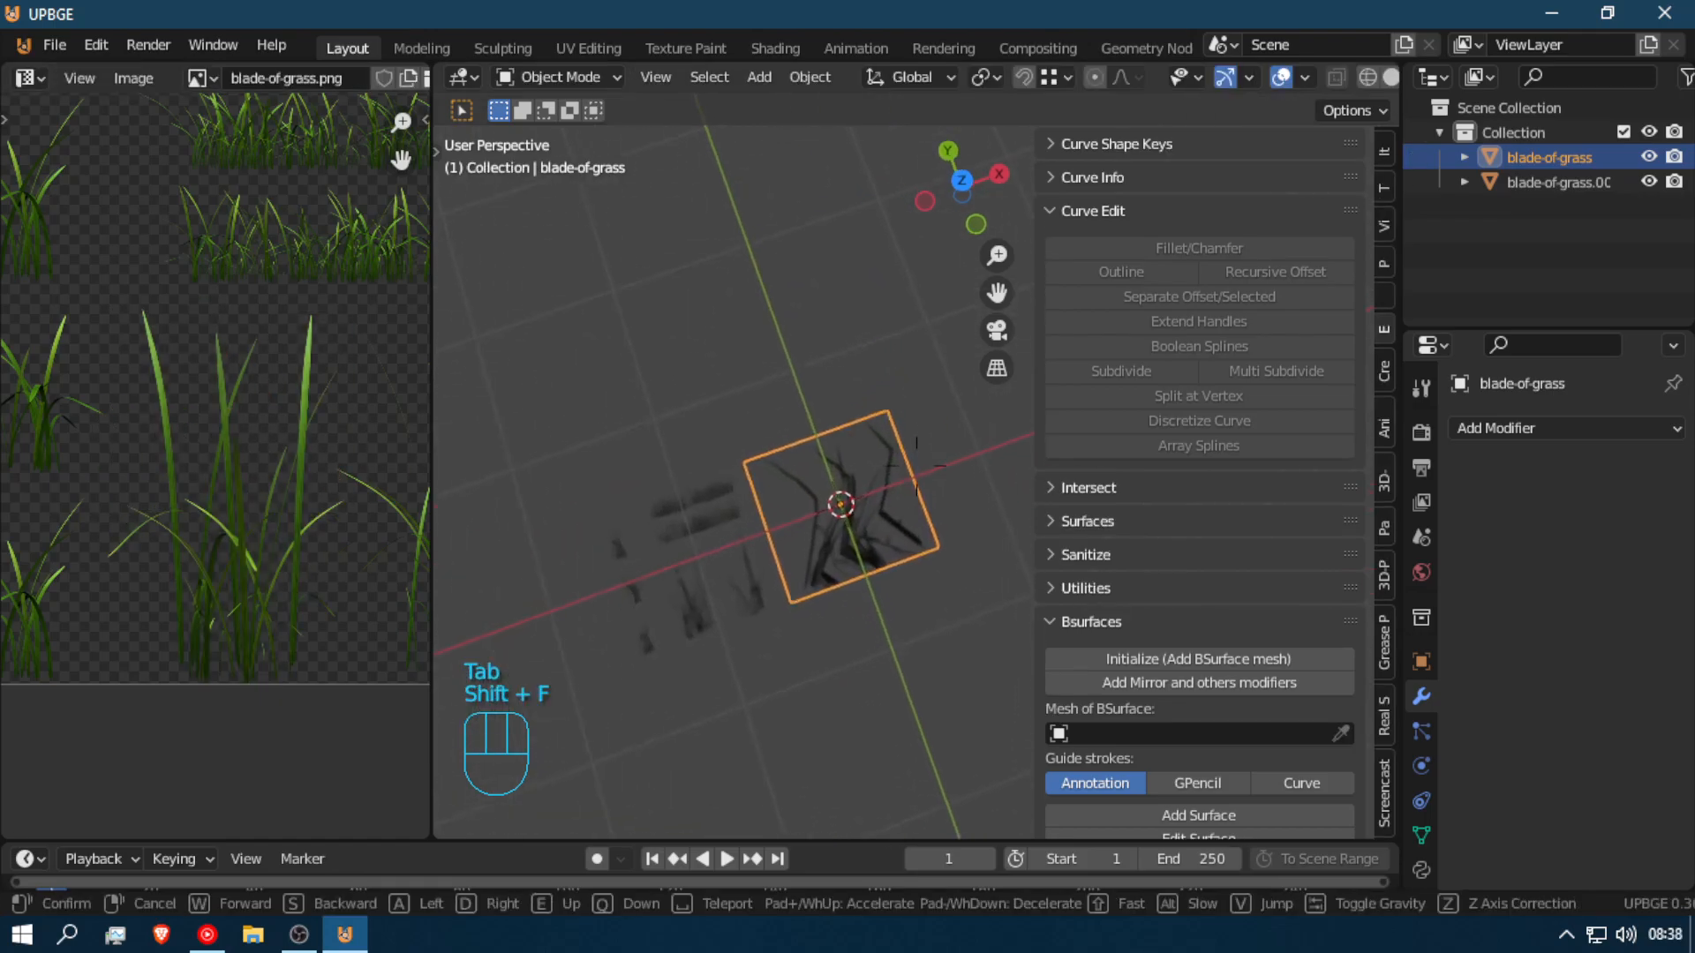
{"action": "left_click", "coordinate": [839, 552]}
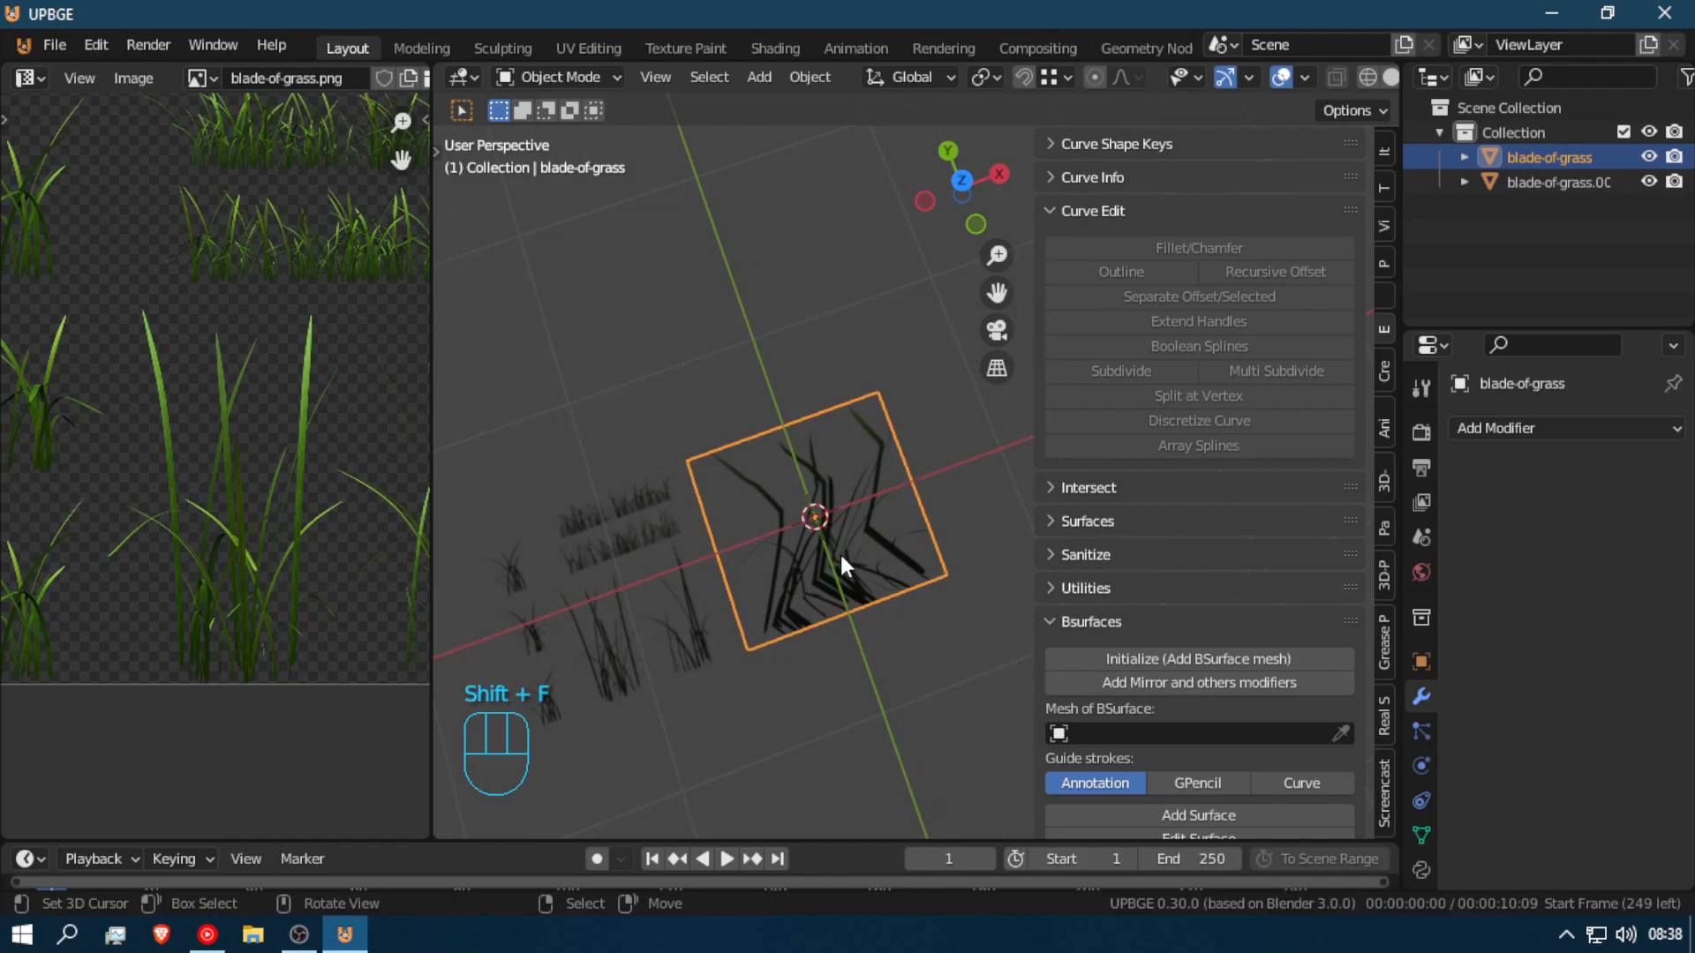
{"action": "key", "text": "Tab"}
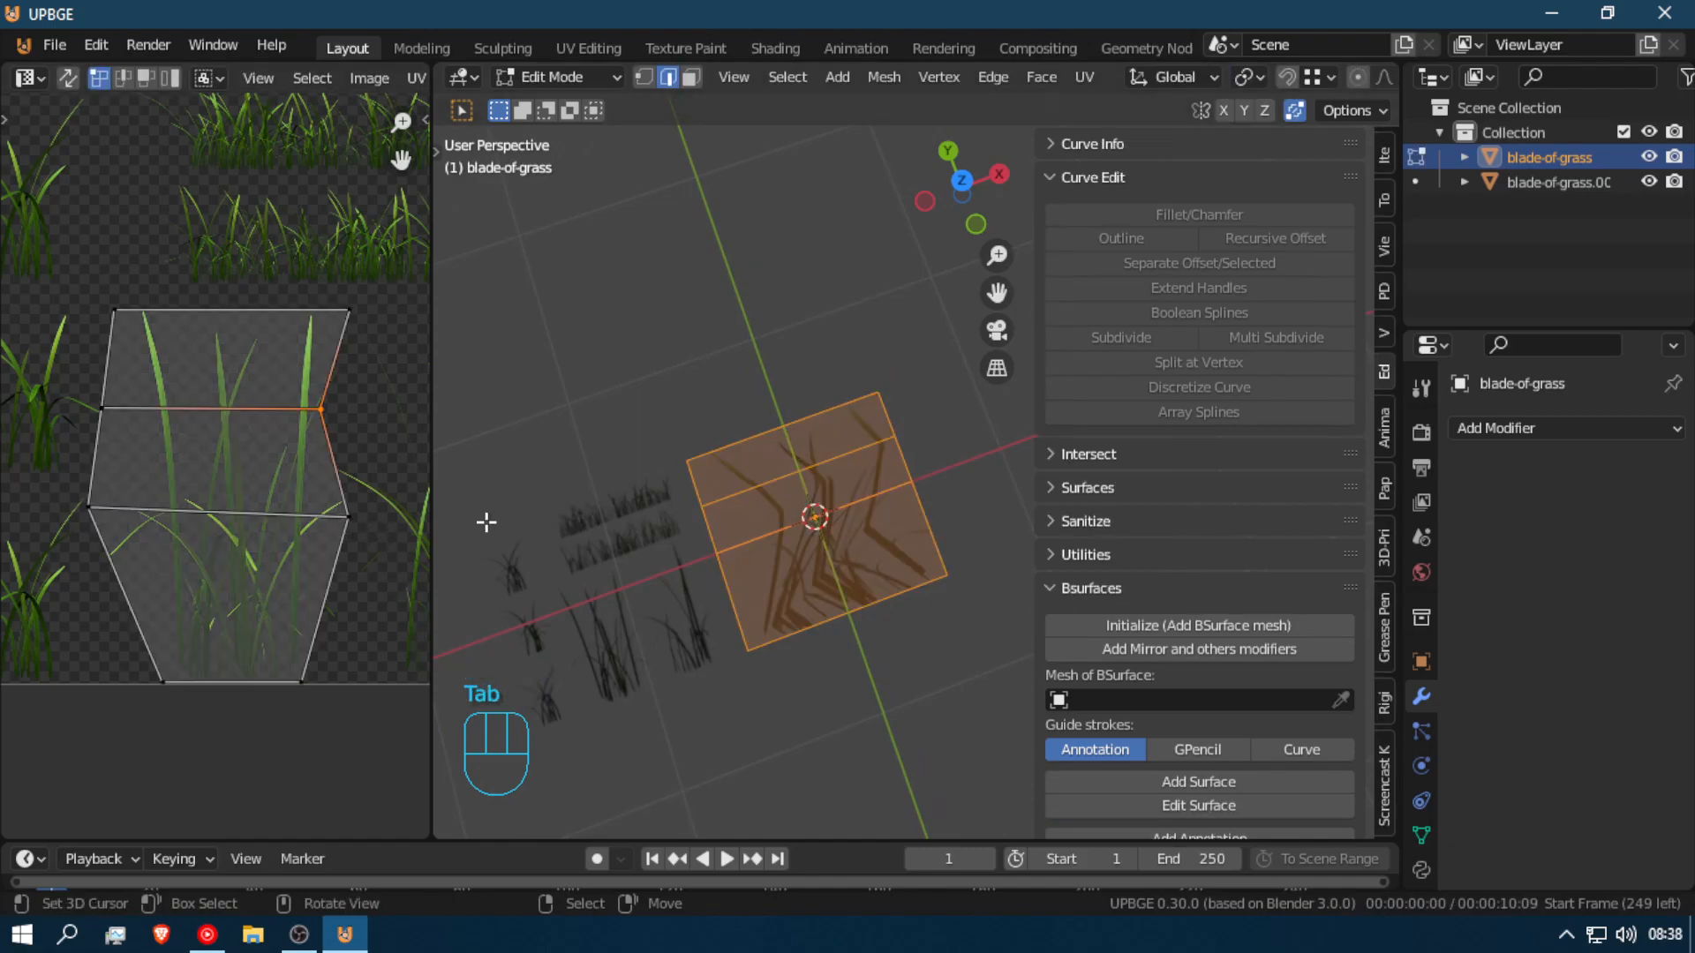
{"action": "left_click", "coordinate": [350, 308]}
{"action": "key", "text": "g"}
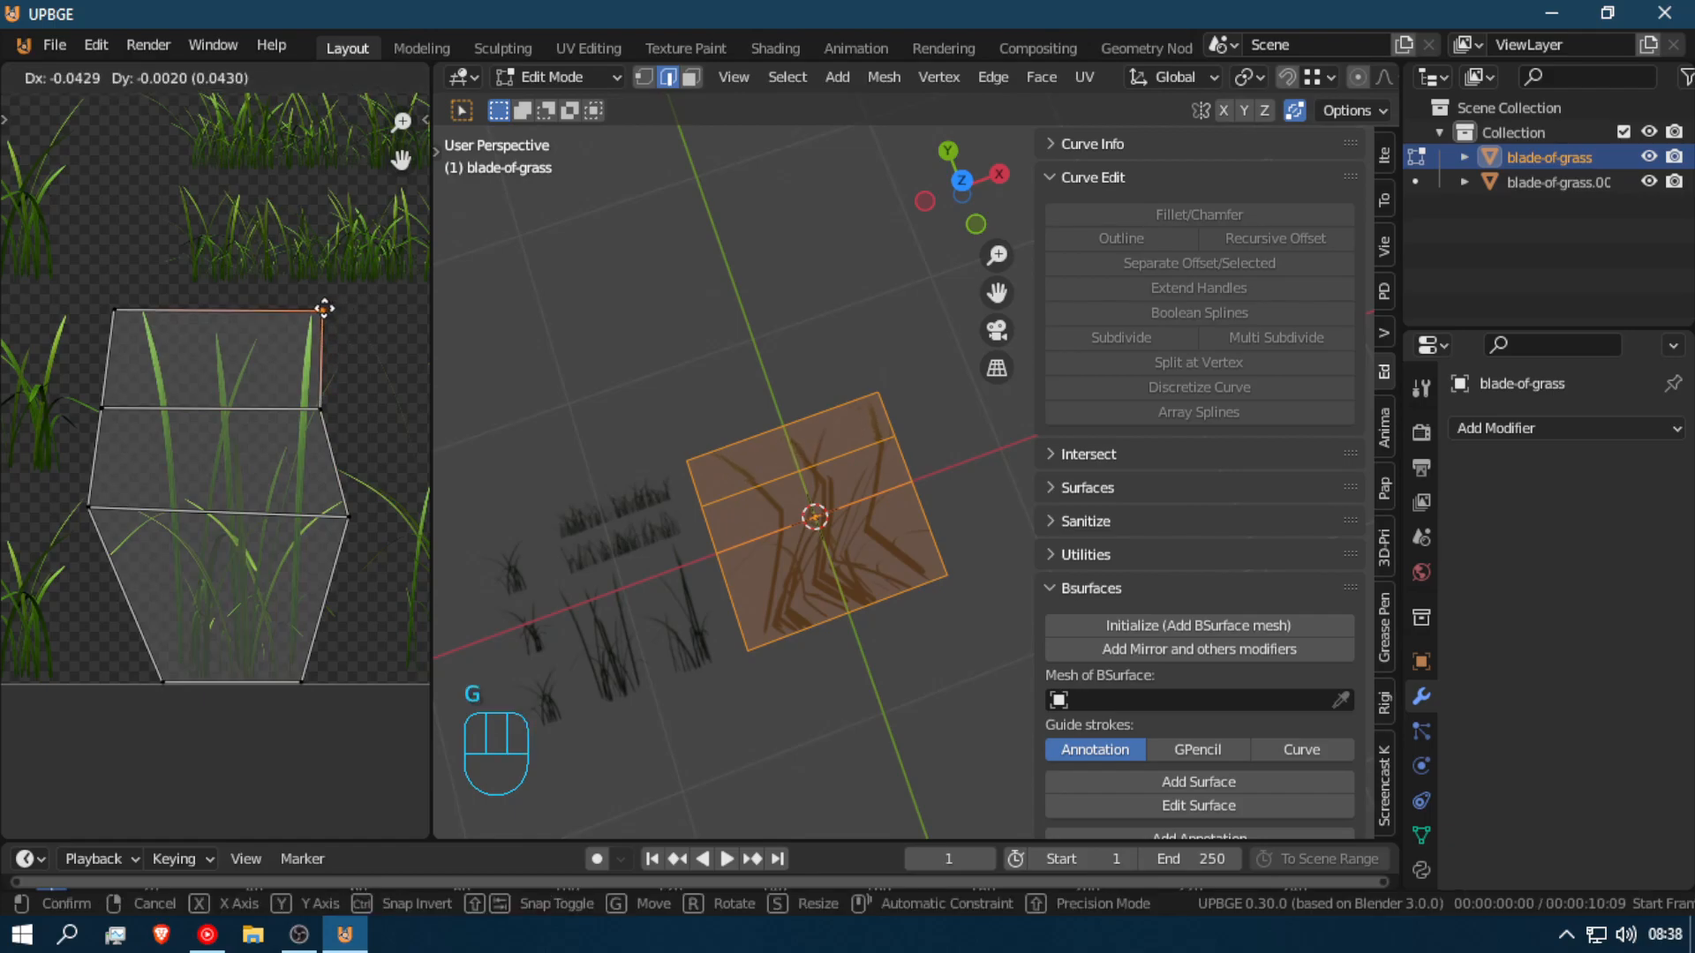
{"action": "left_click", "coordinate": [324, 308]}
Step: Move the lower right and lower left UV corners outward along X until they sit roughly below the middle row's end vertices
{"action": "left_click", "coordinate": [311, 681]}
{"action": "key", "text": "g"}
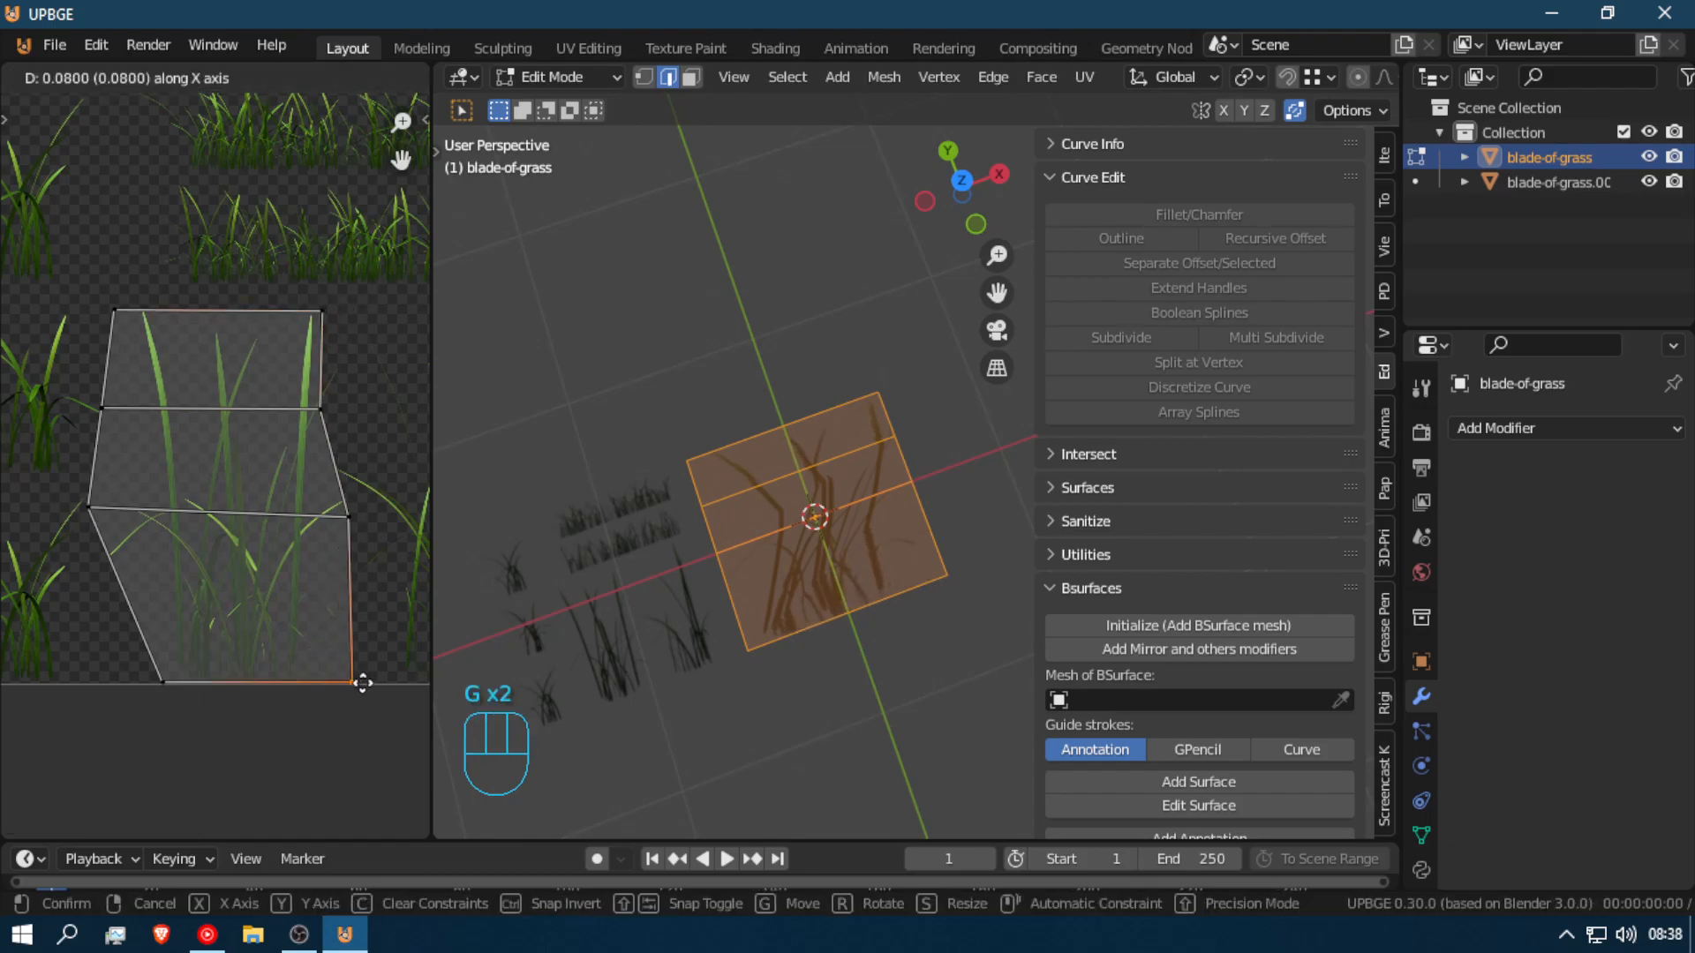
{"action": "left_click", "coordinate": [349, 682]}
{"action": "left_click", "coordinate": [167, 687]}
{"action": "key", "text": "g"}
{"action": "key", "text": "x"}
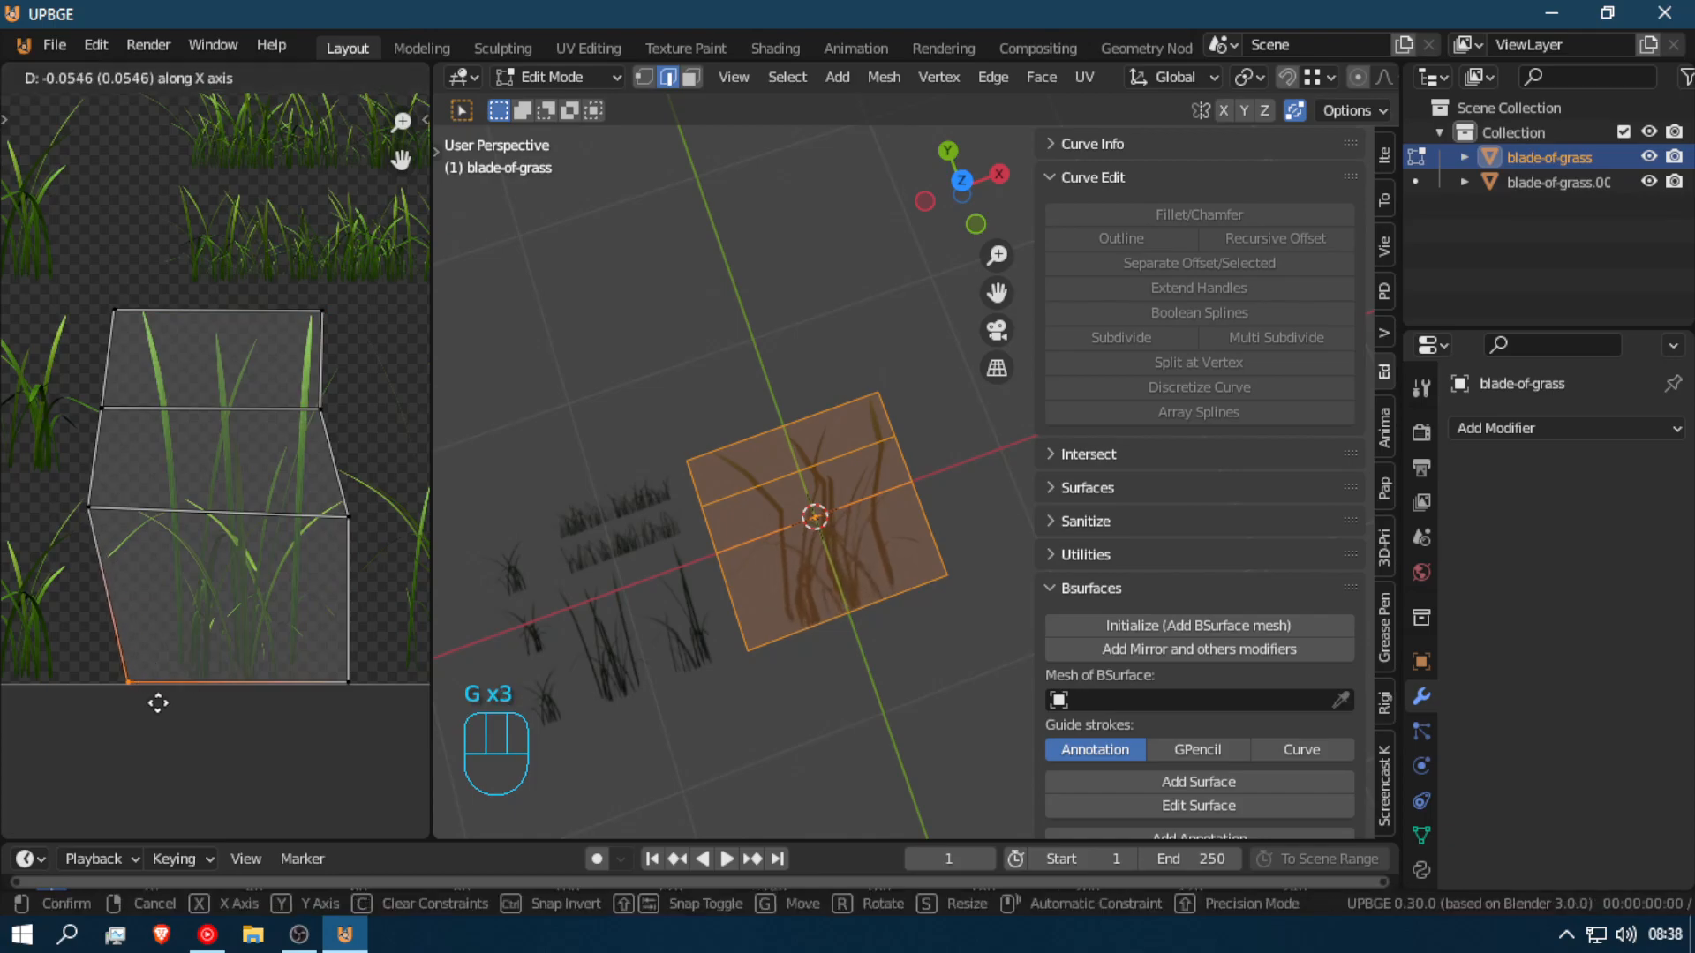
{"action": "left_click", "coordinate": [113, 699]}
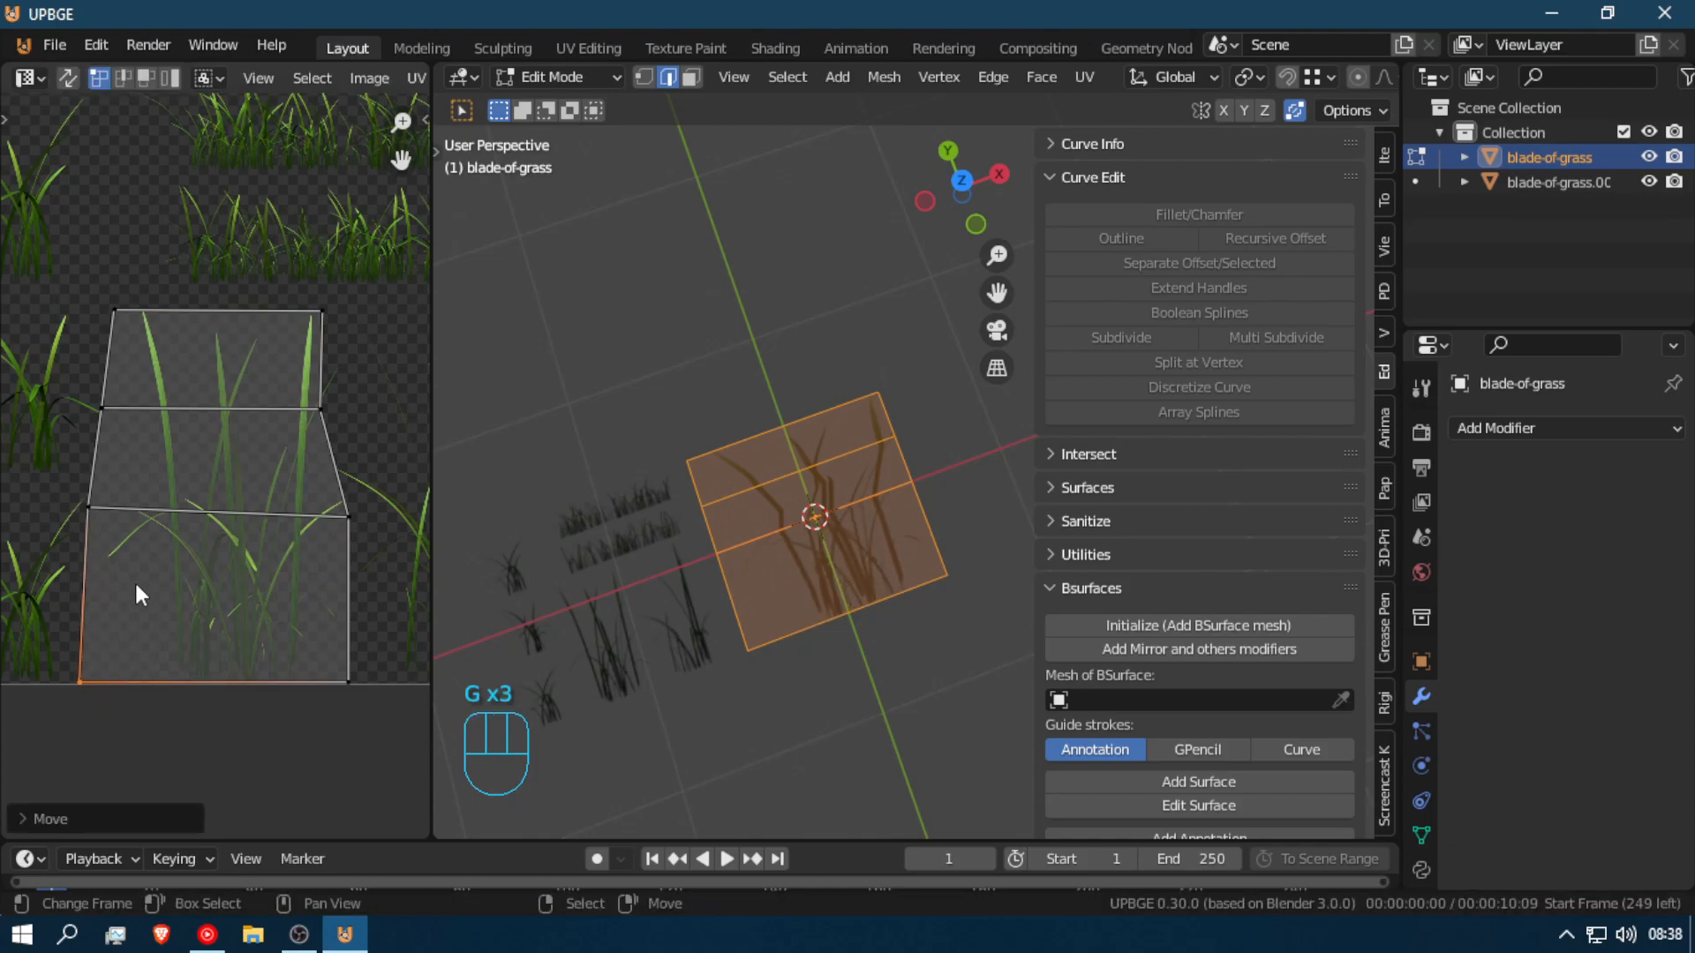
{"action": "left_click", "coordinate": [94, 495]}
{"action": "key", "text": "g"}
{"action": "key", "text": "x"}
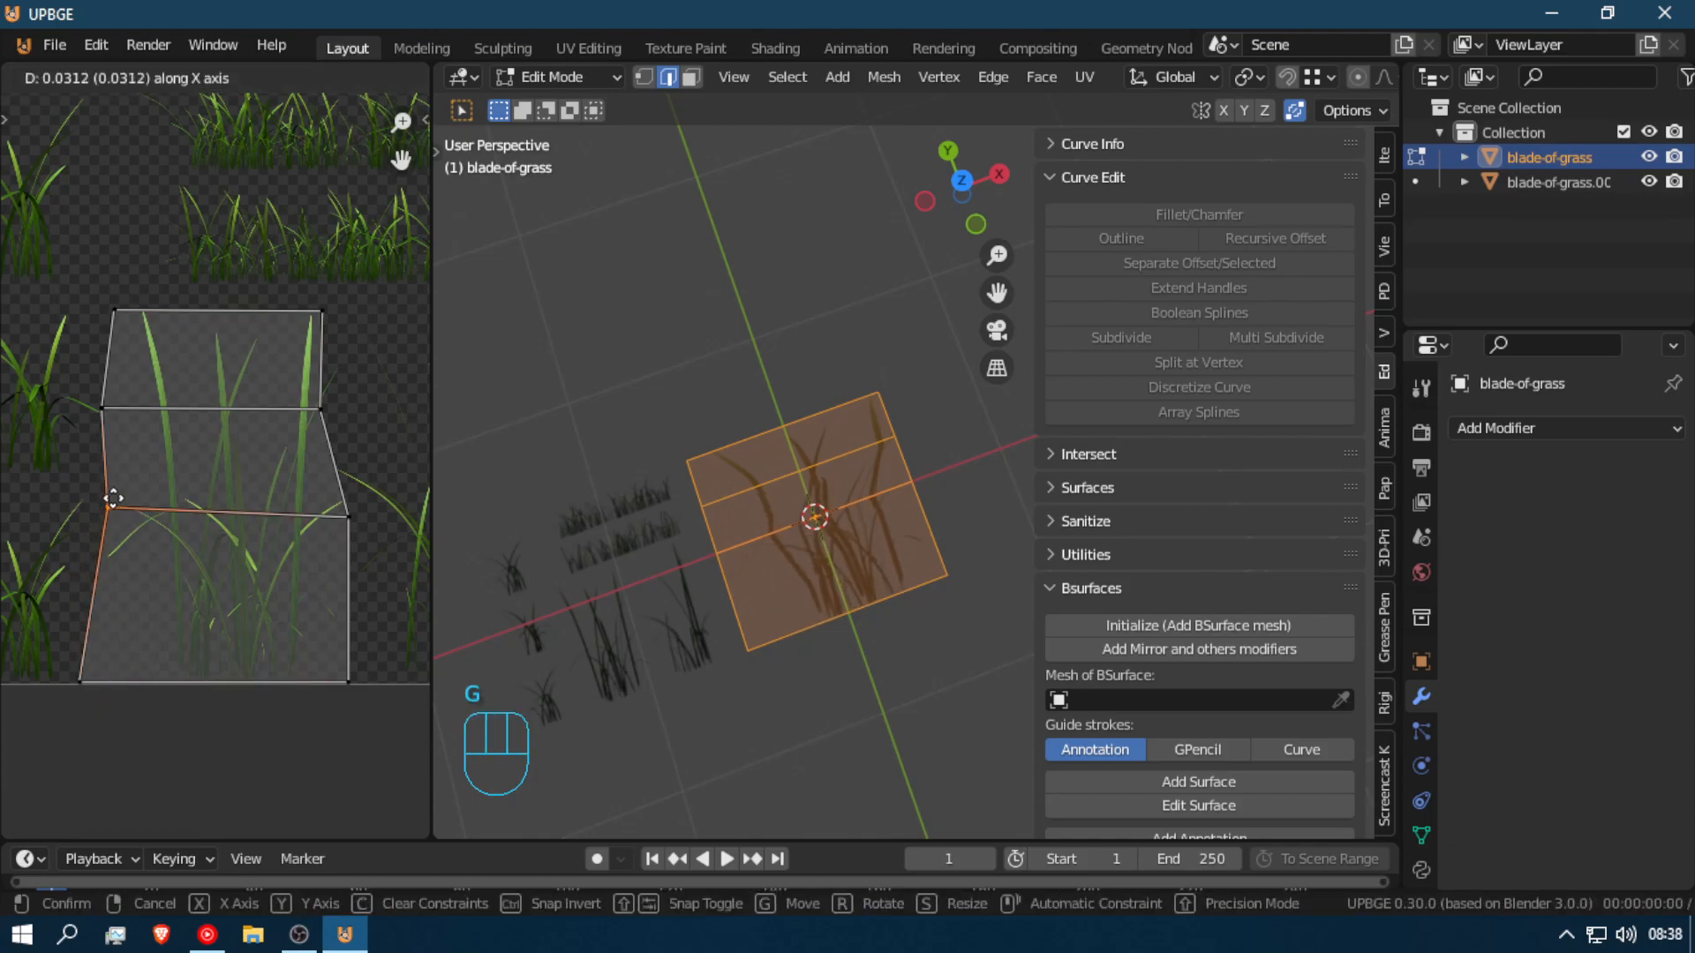
{"action": "left_click", "coordinate": [111, 464]}
Step: Move the left UV vertex of the upper loop cut slightly outward along X
{"action": "left_click", "coordinate": [106, 406]}
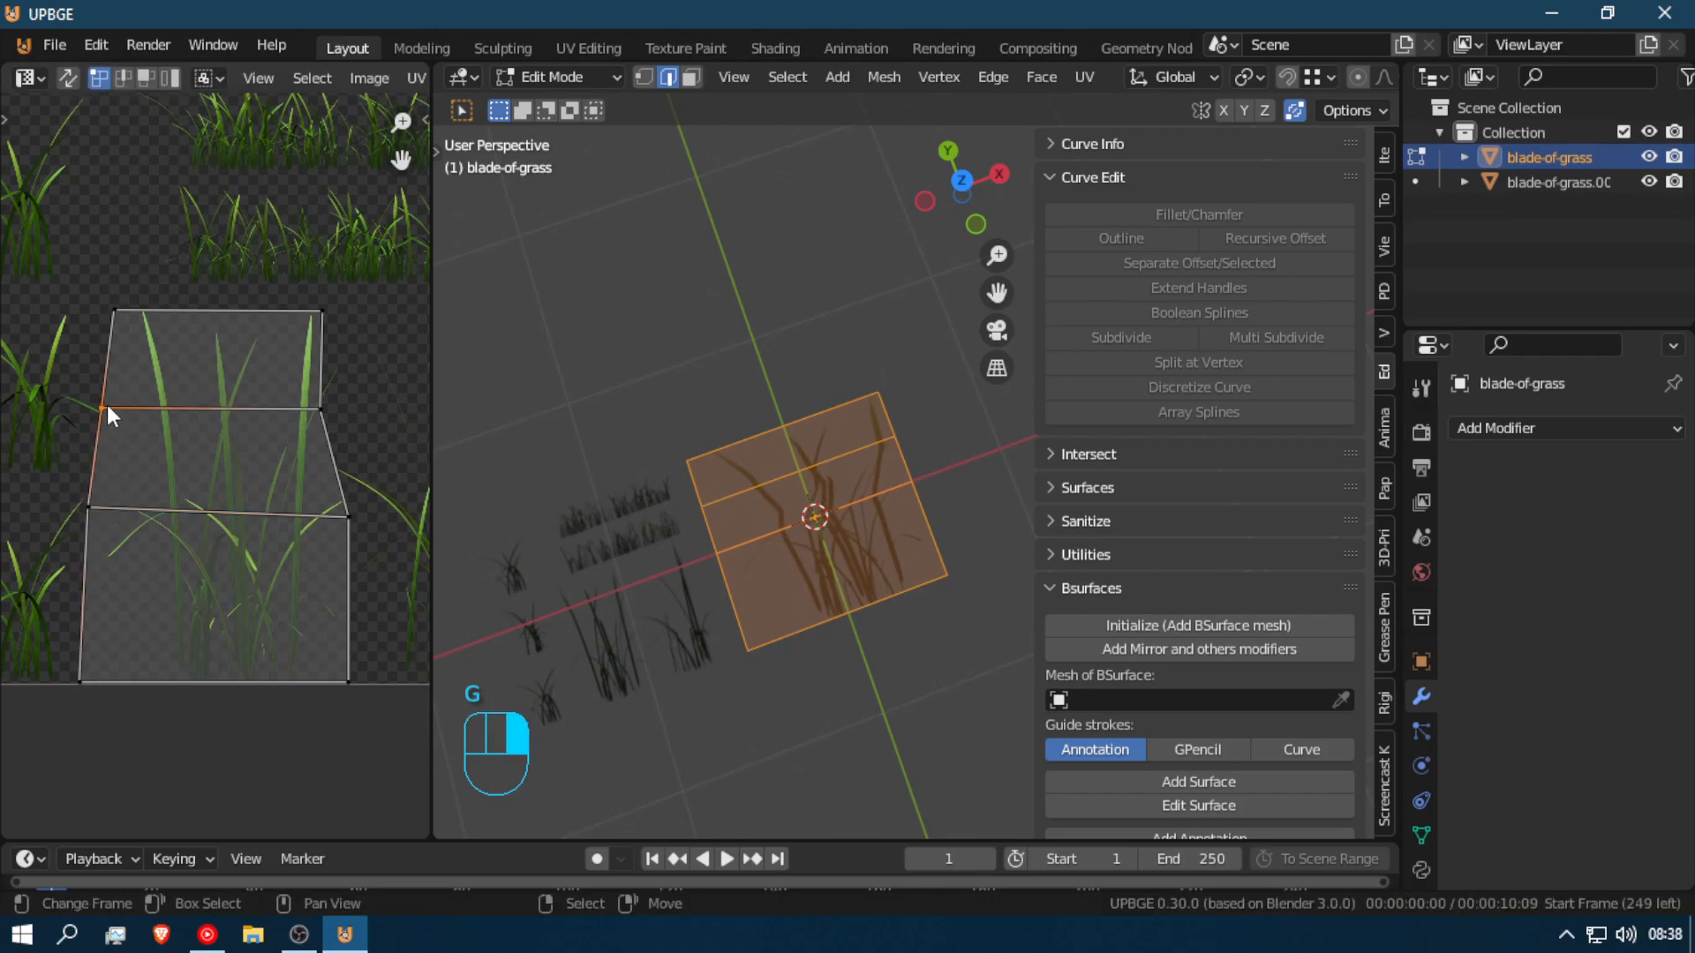
{"action": "key", "text": "g"}
{"action": "key", "text": "x"}
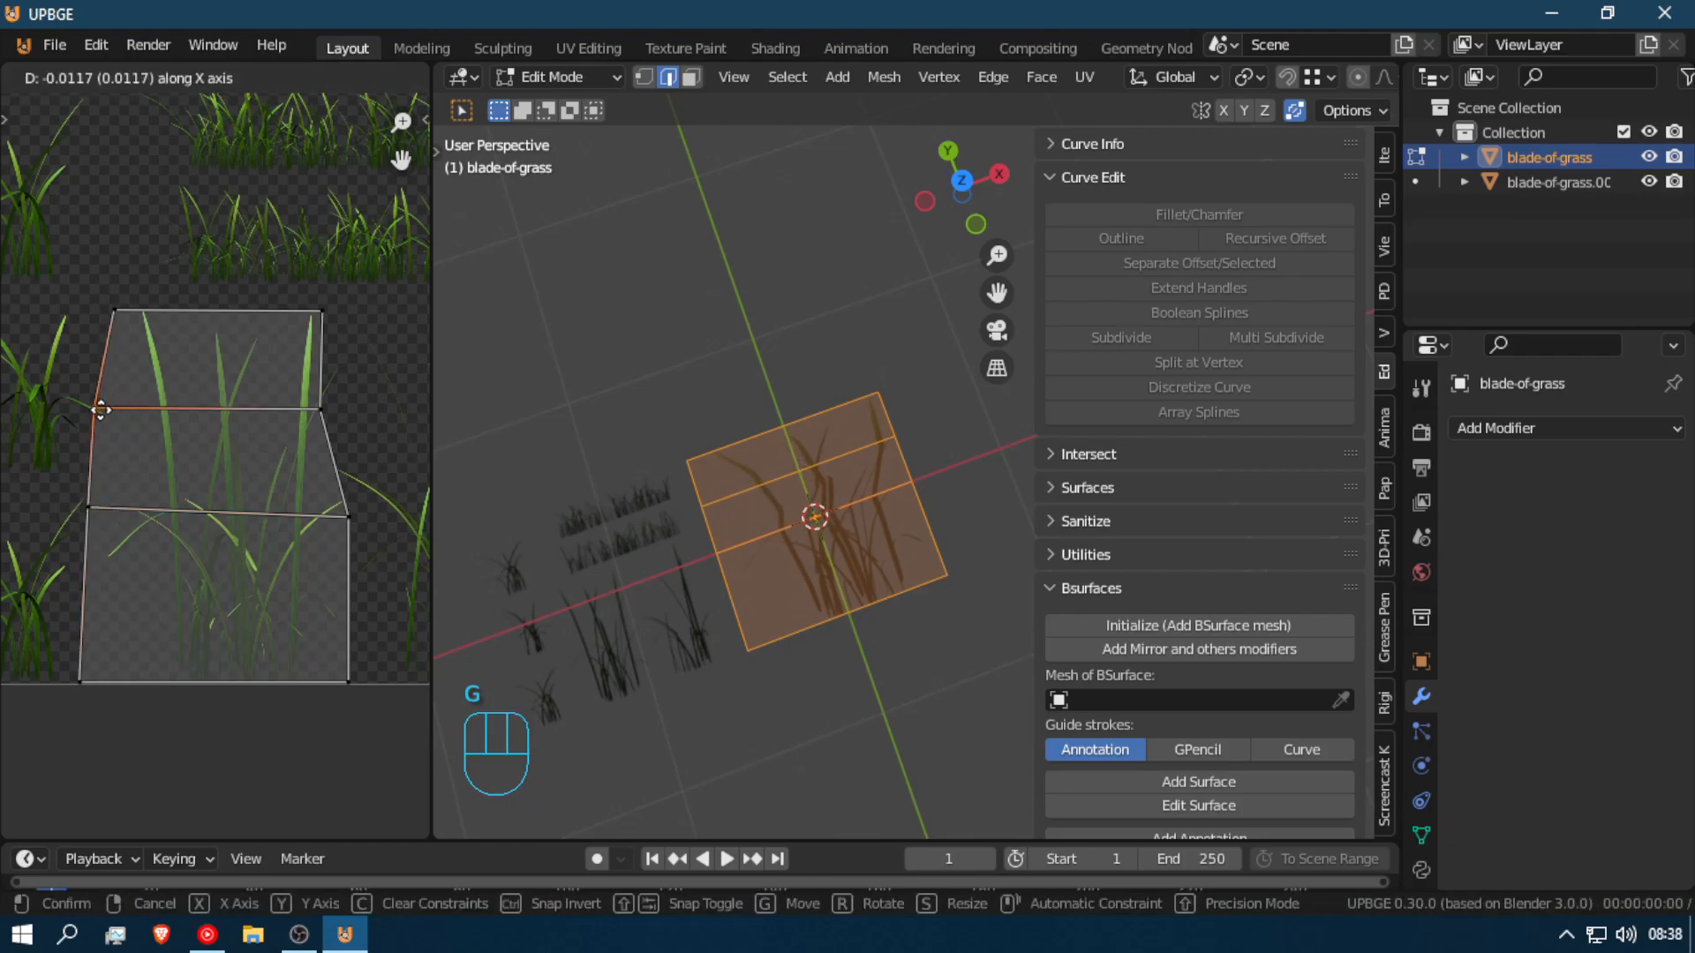
{"action": "left_click", "coordinate": [106, 410]}
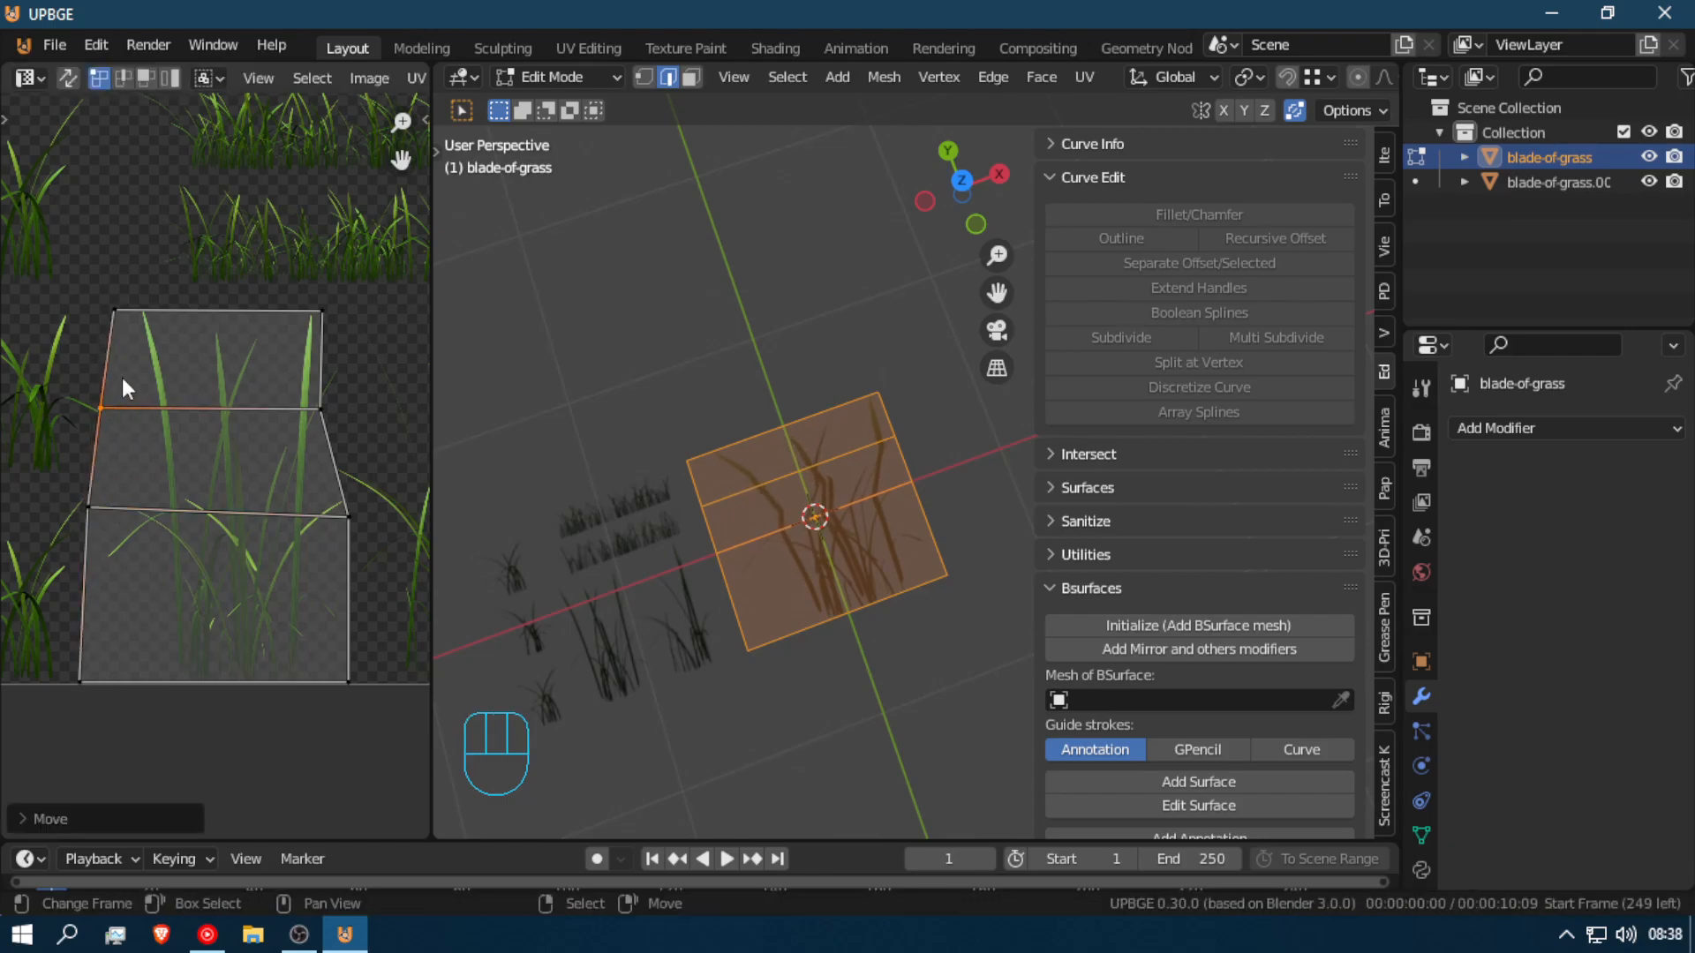
Step: Move the top two corners of the grass UV island up along Y by about 0.02
{"action": "left_click", "coordinate": [122, 307]}
{"action": "left_click", "coordinate": [338, 314], "text": "shift"}
{"action": "key", "text": "g"}
{"action": "key", "text": "y"}
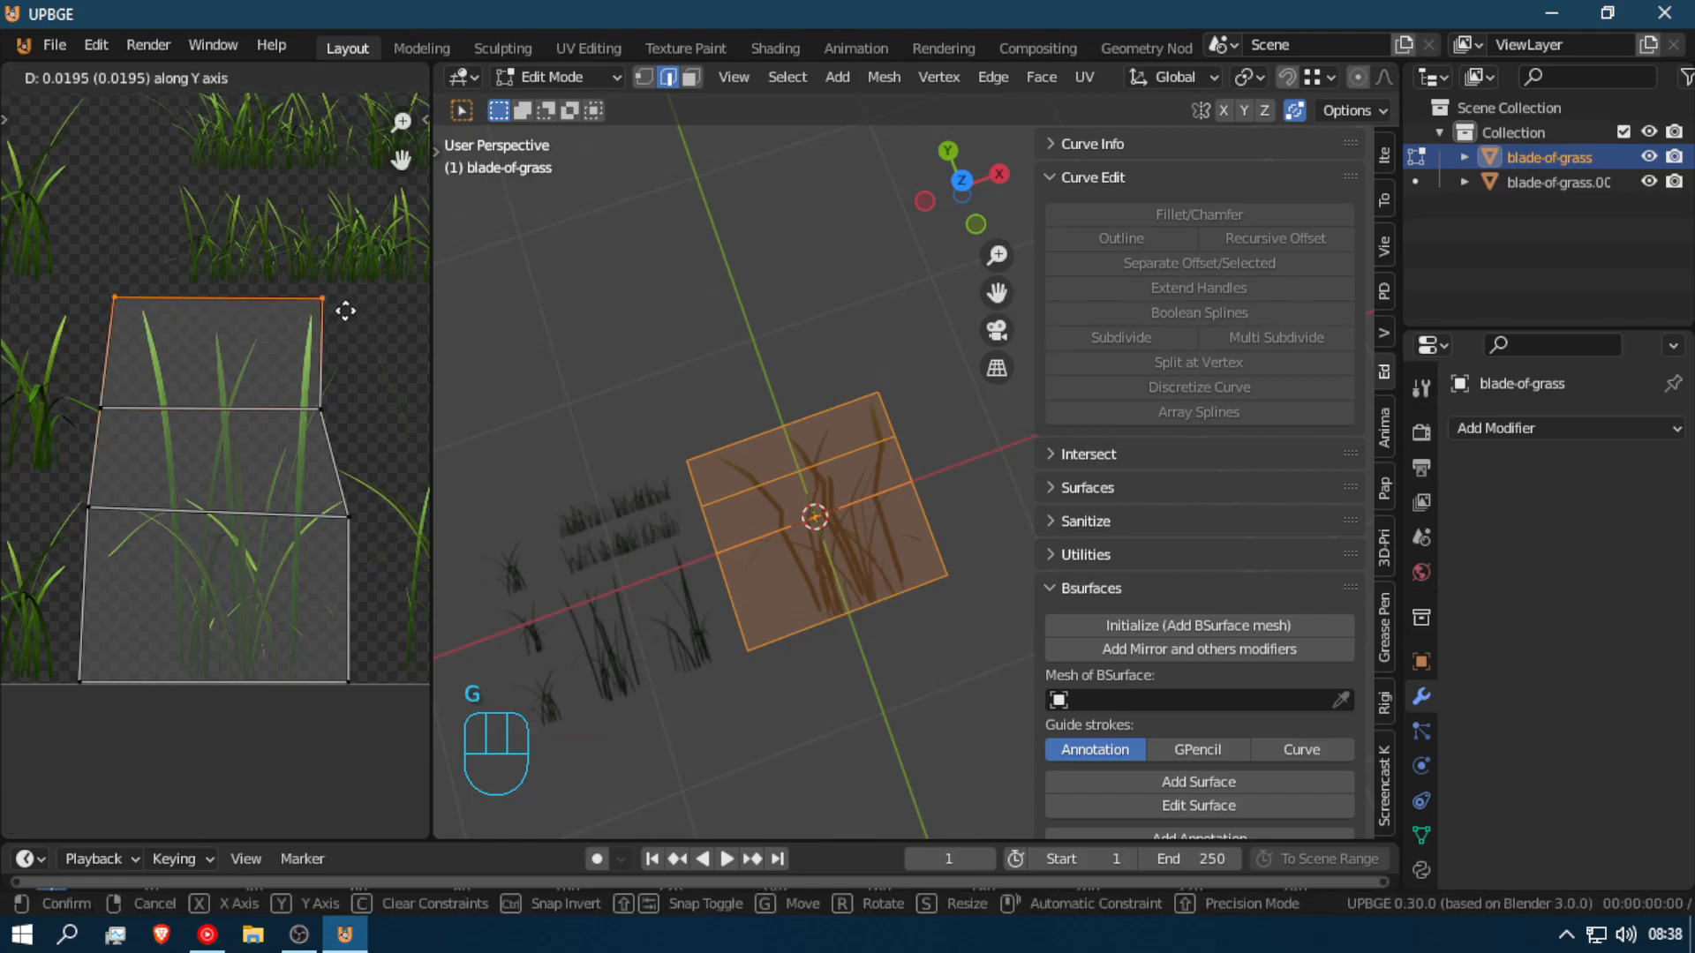
{"action": "left_click", "coordinate": [345, 311]}
Step: Add a lengthwise loop cut down the middle of the grass plane and select the whole mesh
{"action": "key", "text": "ctrl+r"}
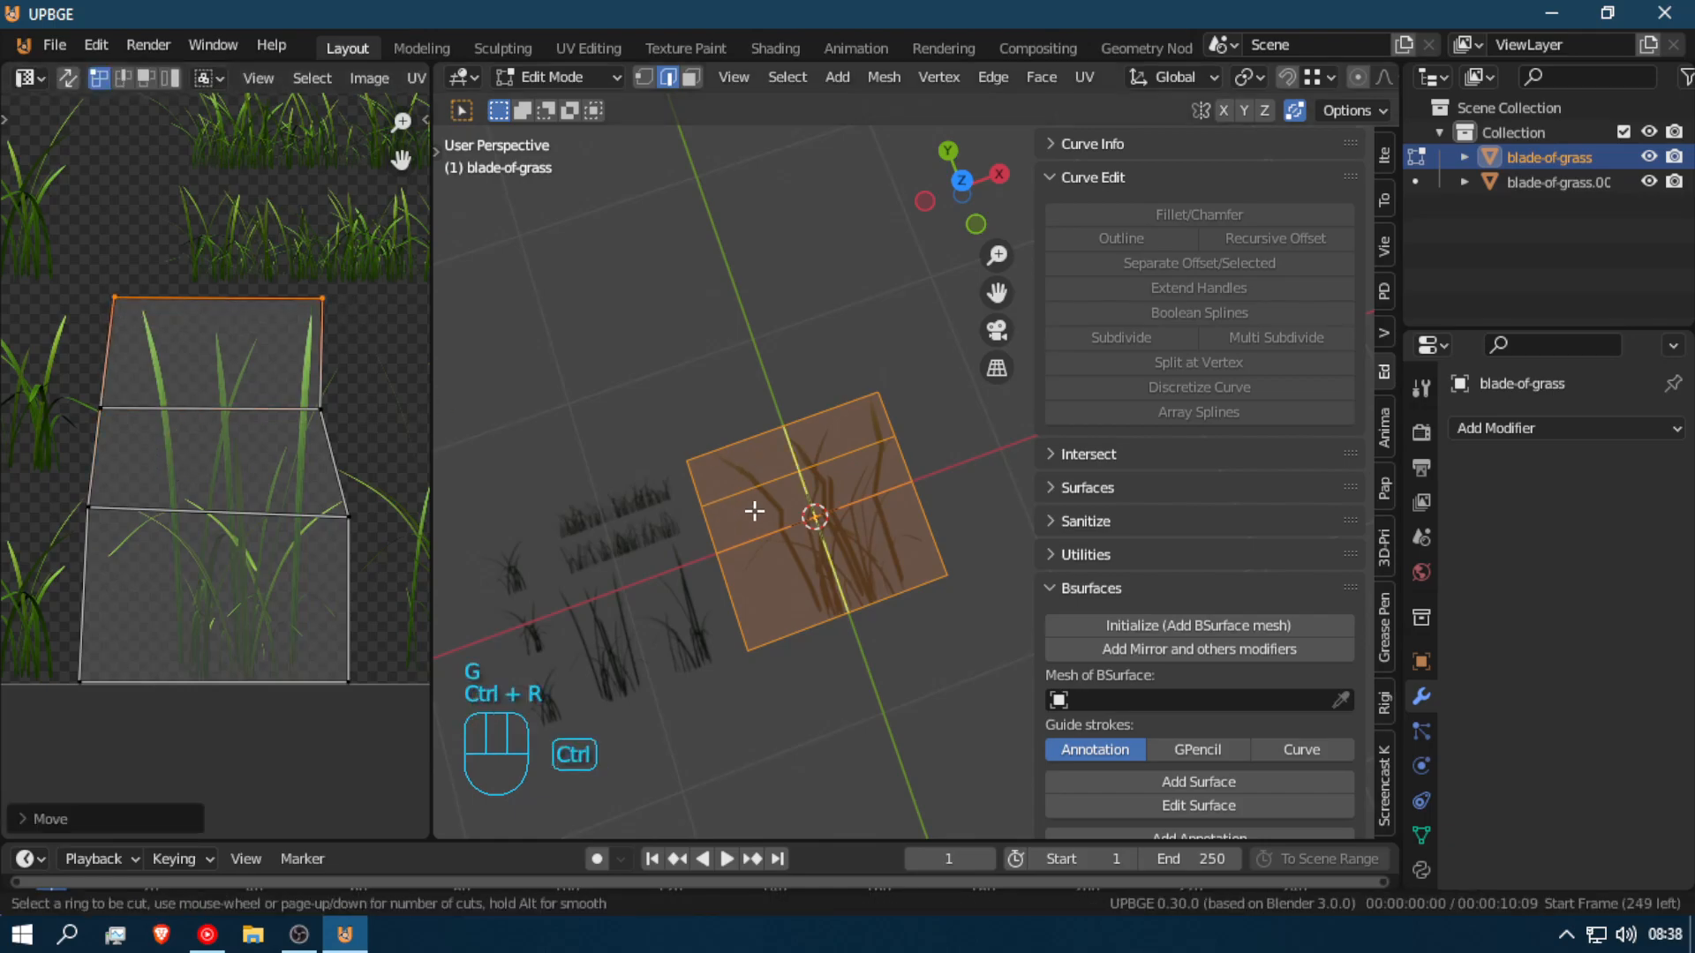
{"action": "left_click", "coordinate": [757, 510]}
{"action": "key", "text": "a"}
{"action": "key", "text": "a"}
Step: Shift the upper middle UV vertex on the new centre cut slightly to the right along X
{"action": "left_click", "coordinate": [238, 406]}
{"action": "key", "text": "g"}
{"action": "key", "text": "x"}
{"action": "key", "text": "shift"}
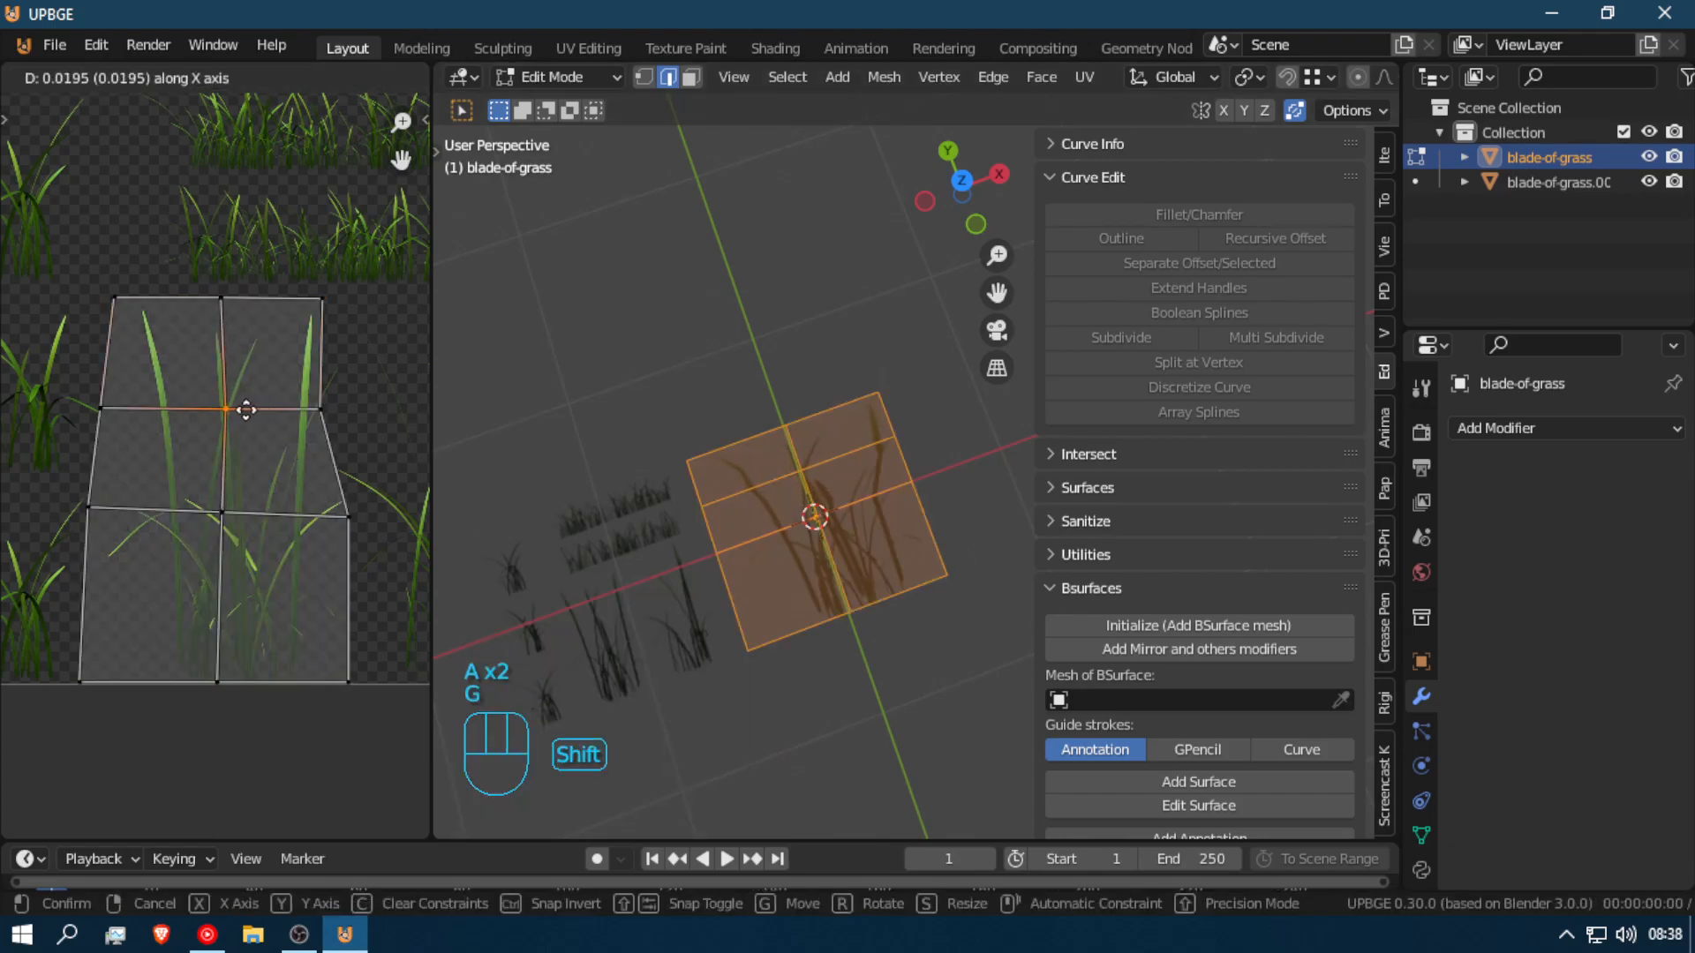
{"action": "left_click", "coordinate": [252, 414]}
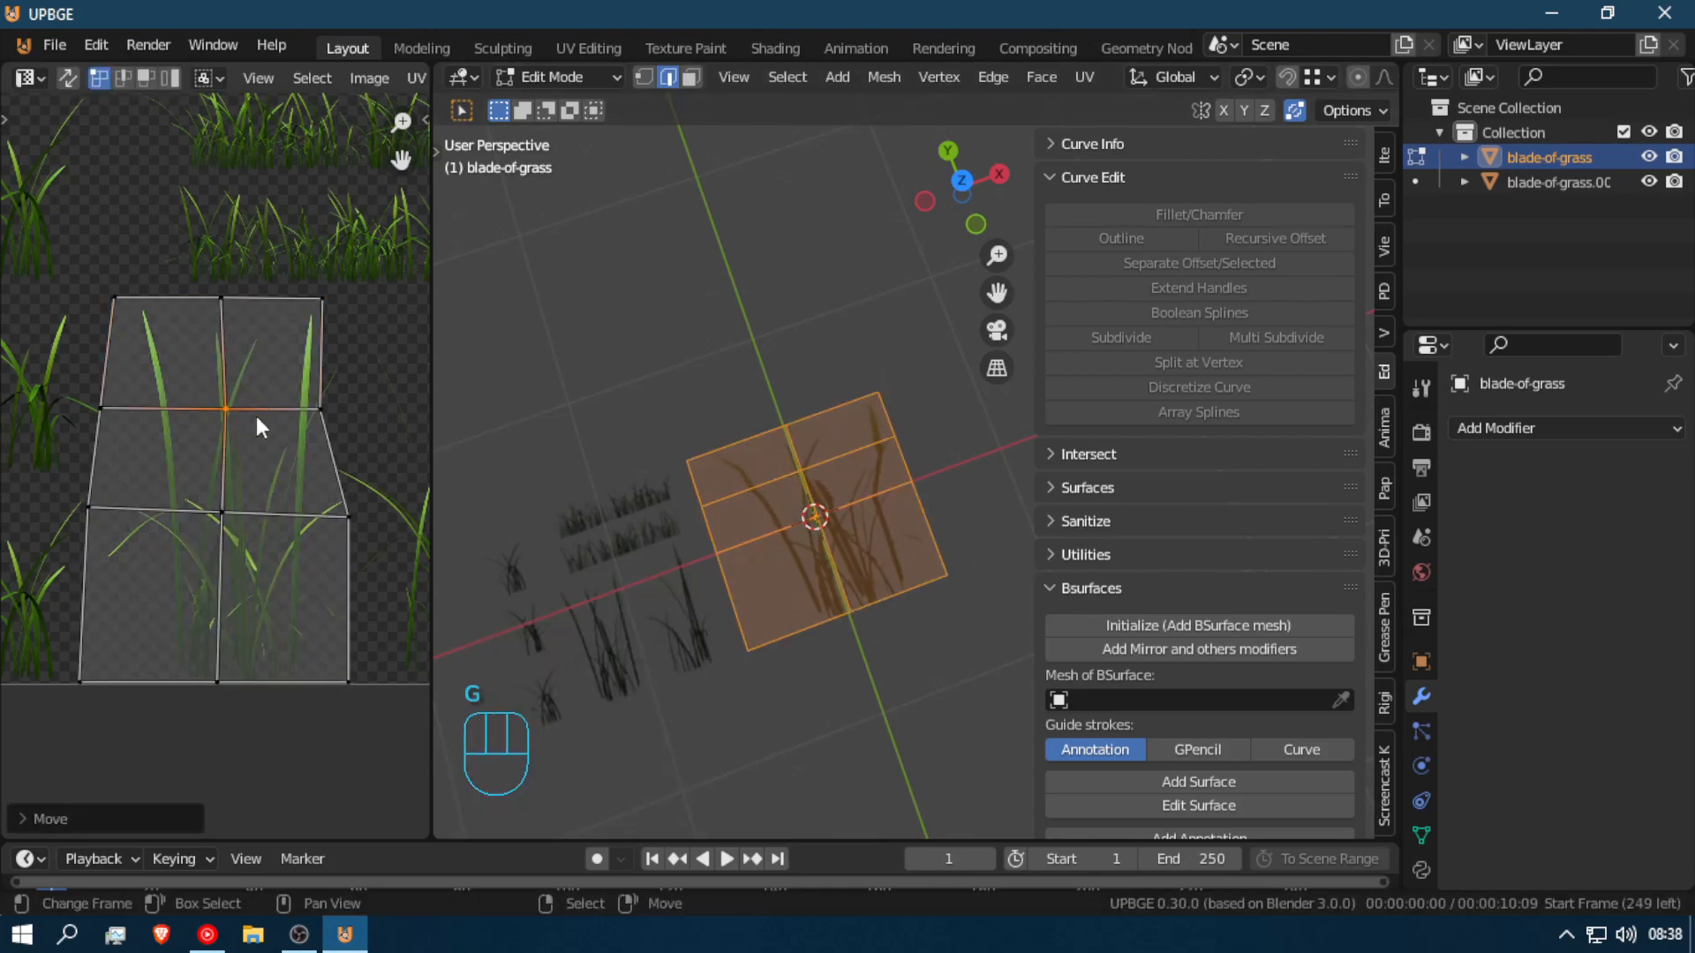
Step: Move the UV vertex where the middle horizontal cut meets the right border inward along X by about 0.04
{"action": "left_click", "coordinate": [354, 517]}
{"action": "key", "text": "g"}
{"action": "key", "text": "x"}
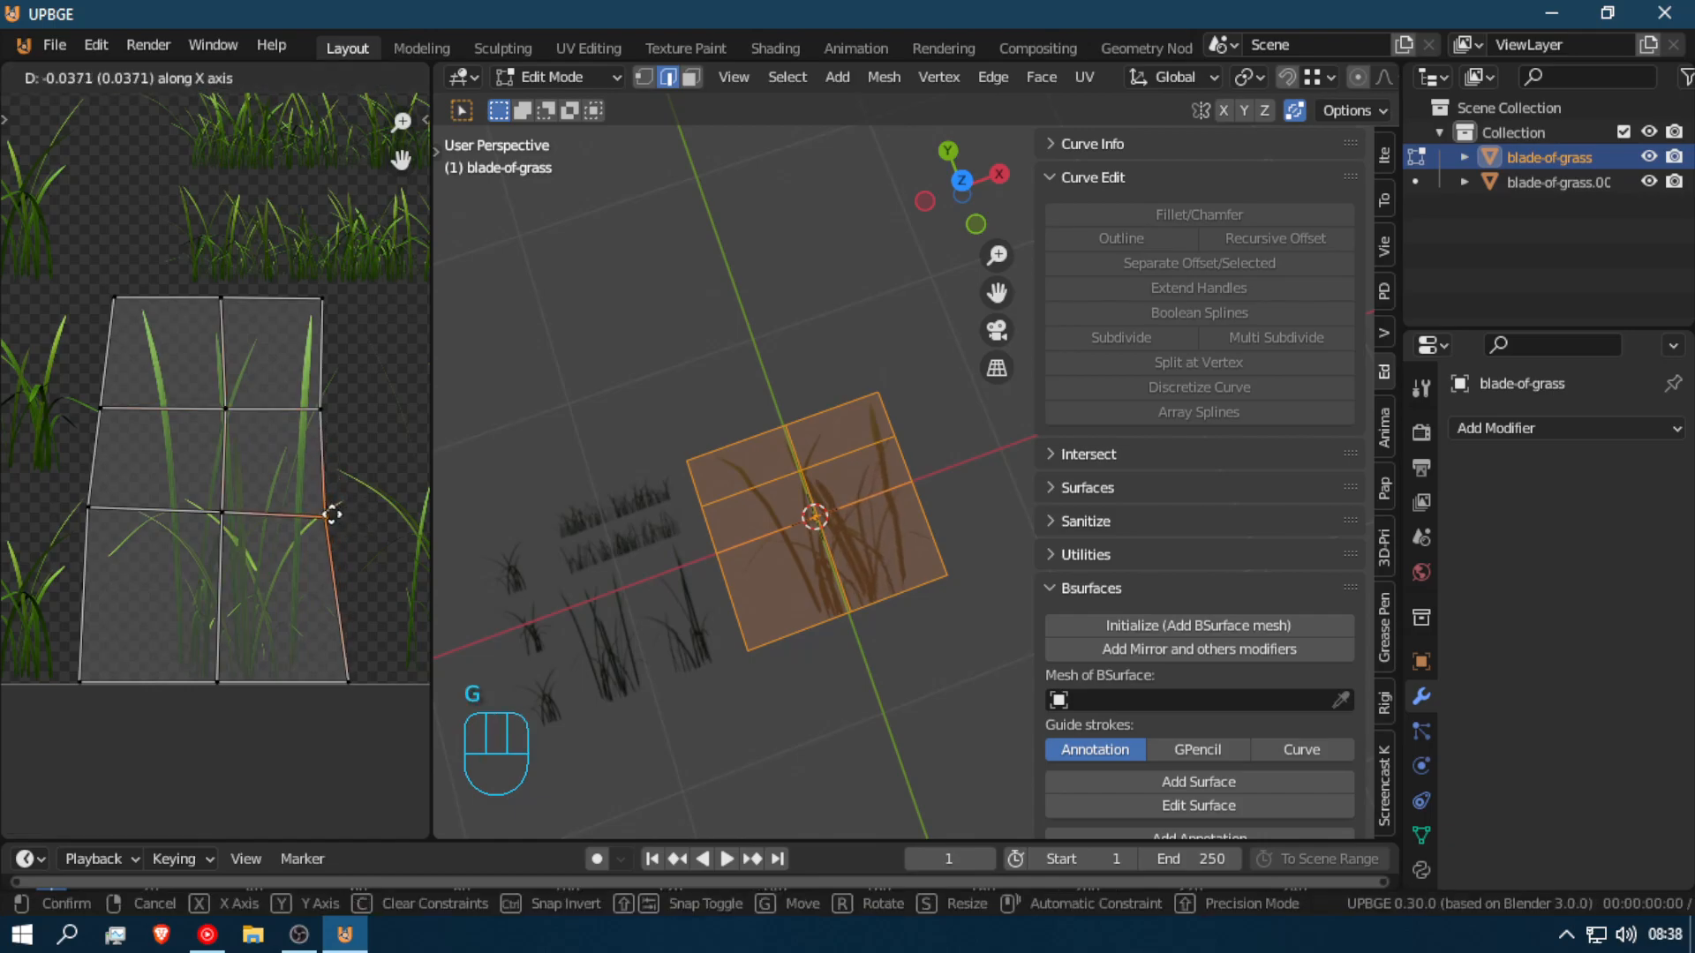
{"action": "left_click", "coordinate": [330, 538]}
{"action": "key", "text": "Tab"}
{"action": "key", "text": "Tab"}
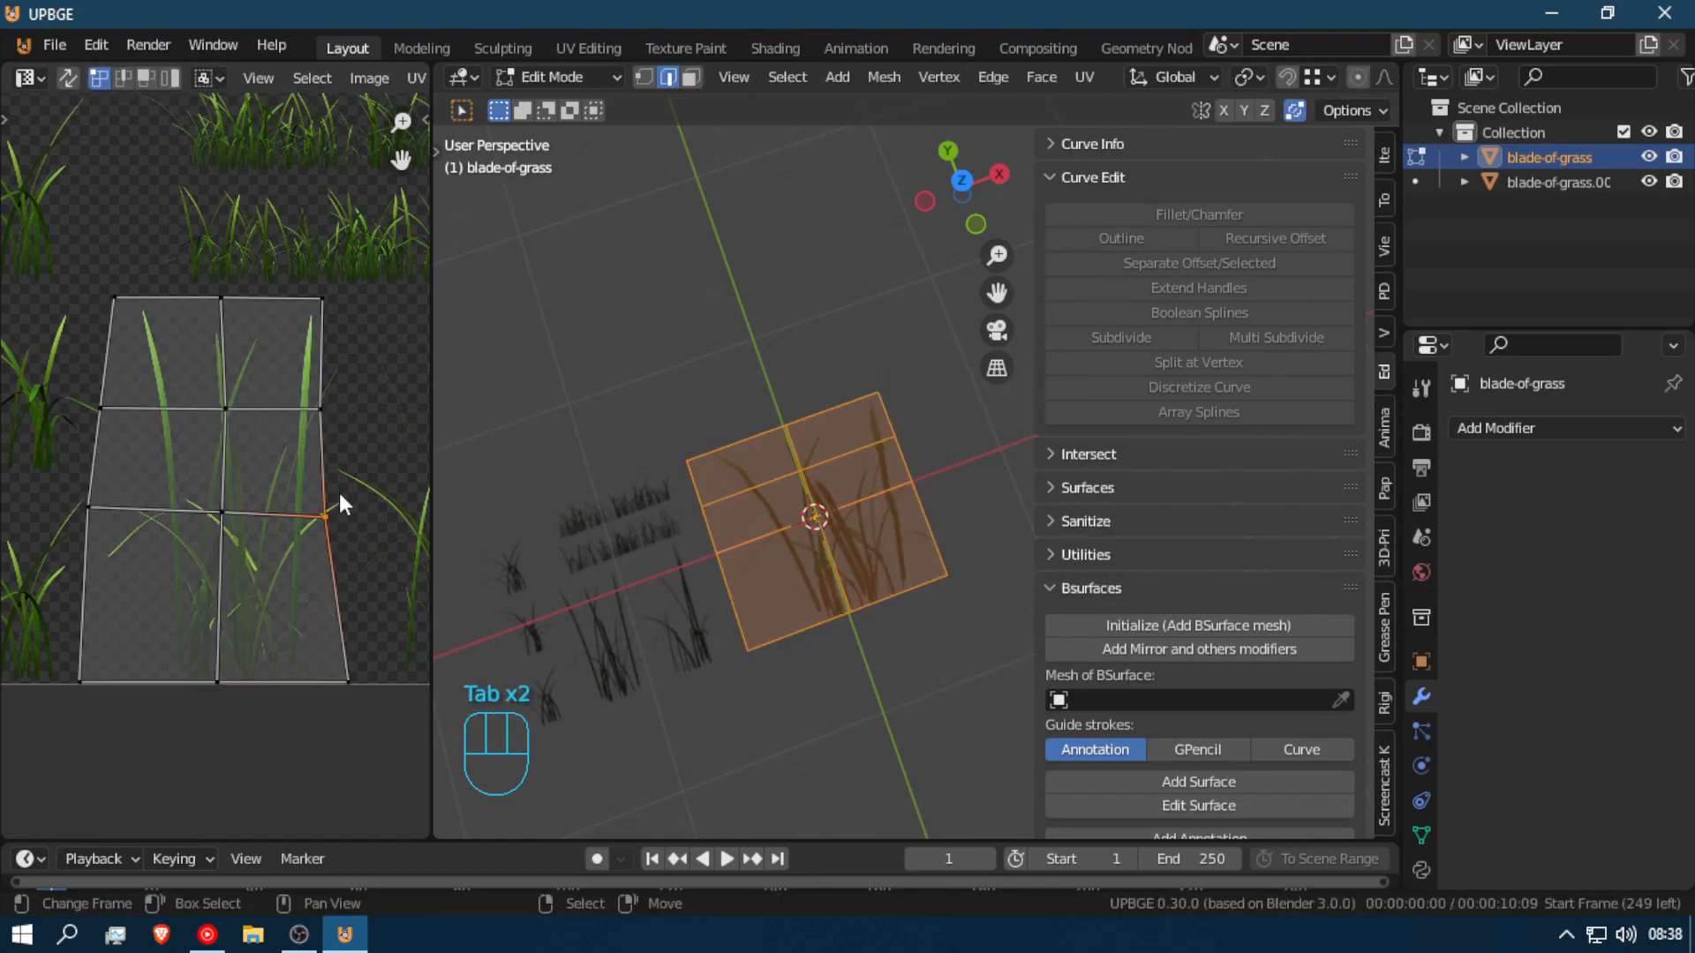
Step: Add a horizontal loop cut across the plane's bottom section and select the entire mesh to show its UVs
{"action": "scroll", "coordinate": [370, 565], "scroll_direction": "up", "scroll_amount": 2}
{"action": "key", "text": "ctrl+r"}
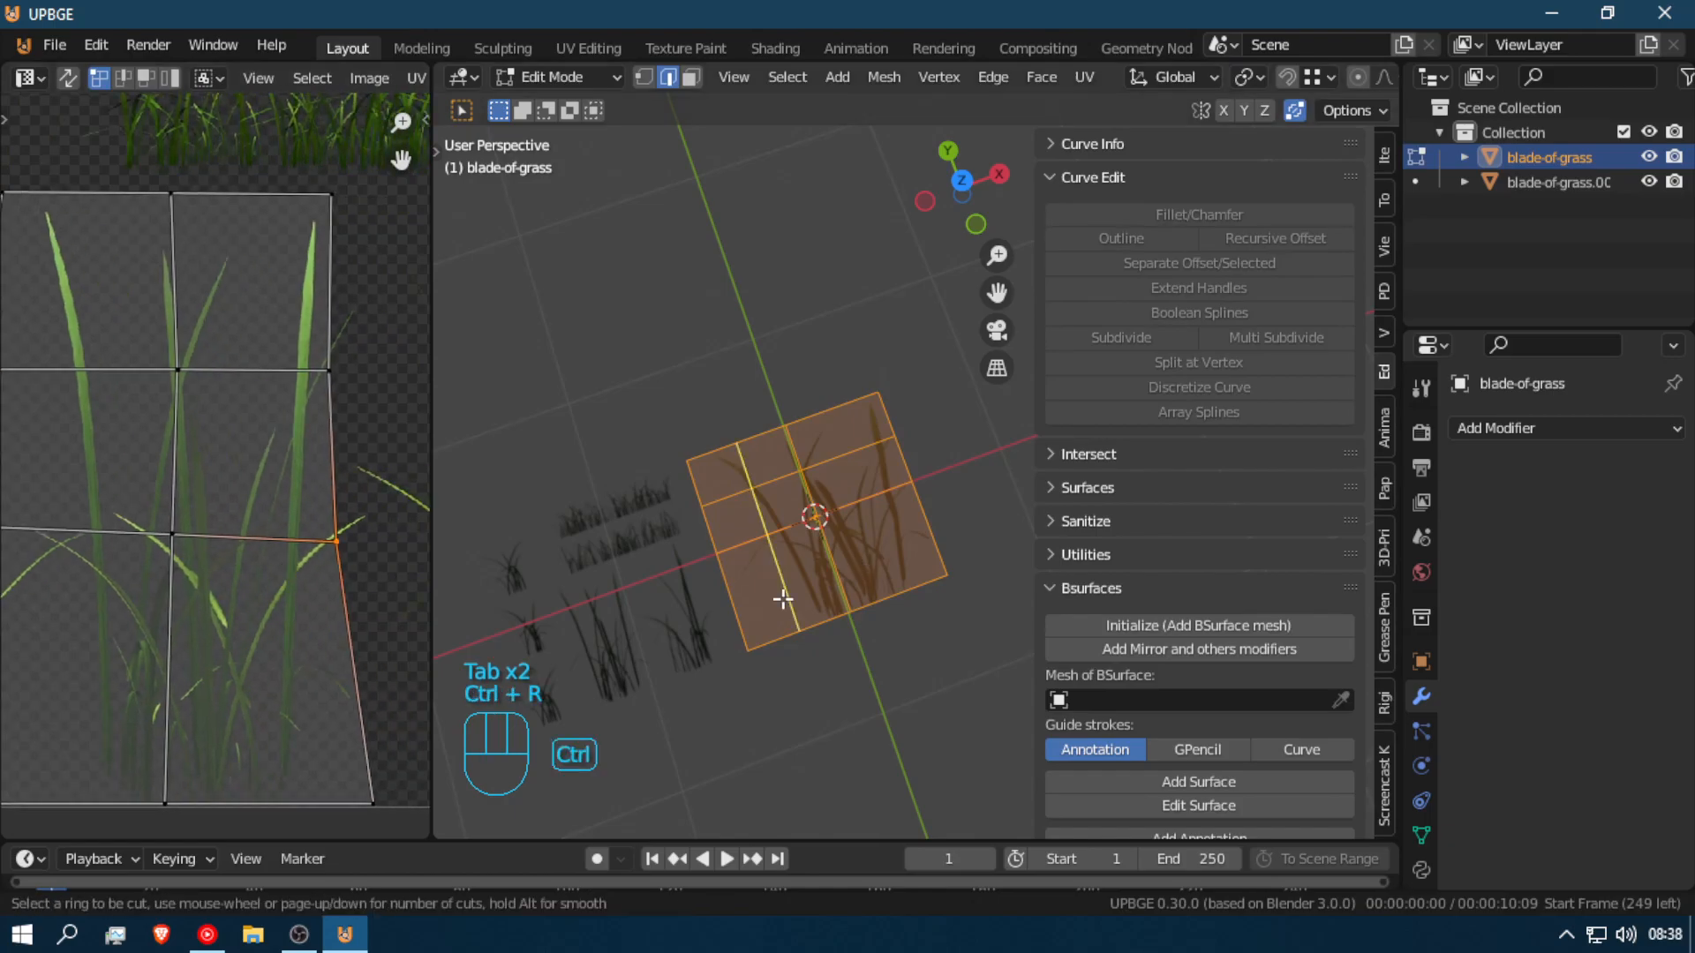
{"action": "left_click", "coordinate": [856, 586]}
{"action": "key", "text": "Tab"}
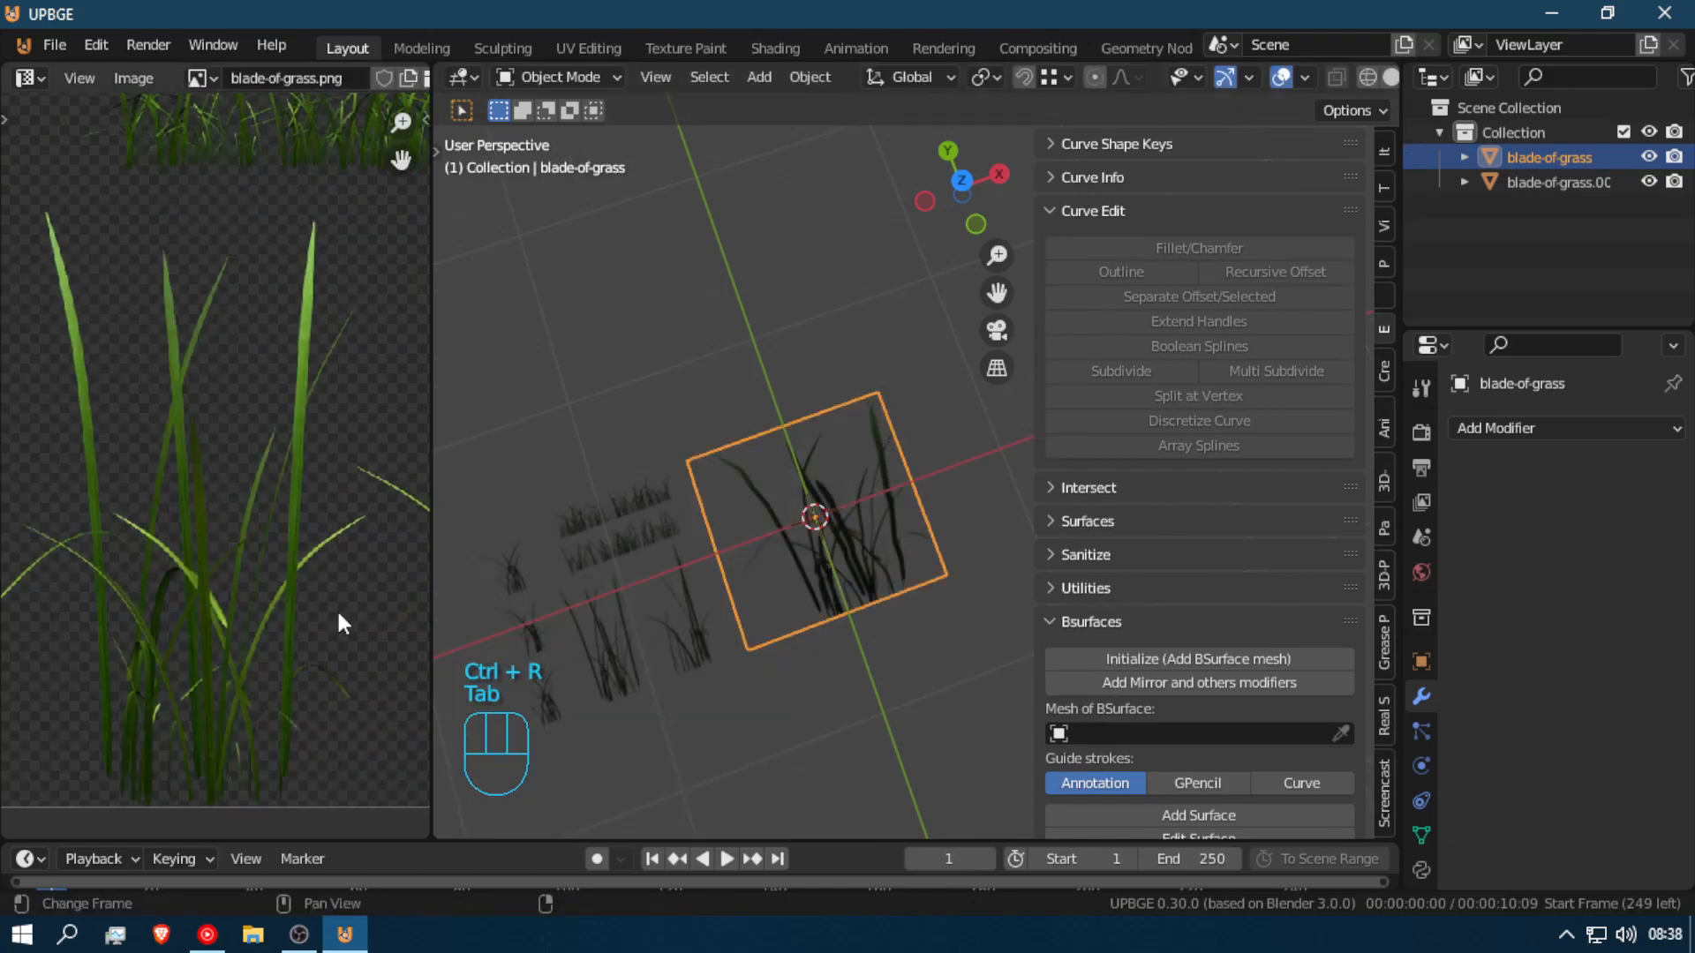
{"action": "left_click", "coordinate": [1078, 556]}
{"action": "key", "text": "a"}
{"action": "key", "text": "a"}
{"action": "key", "text": "Tab"}
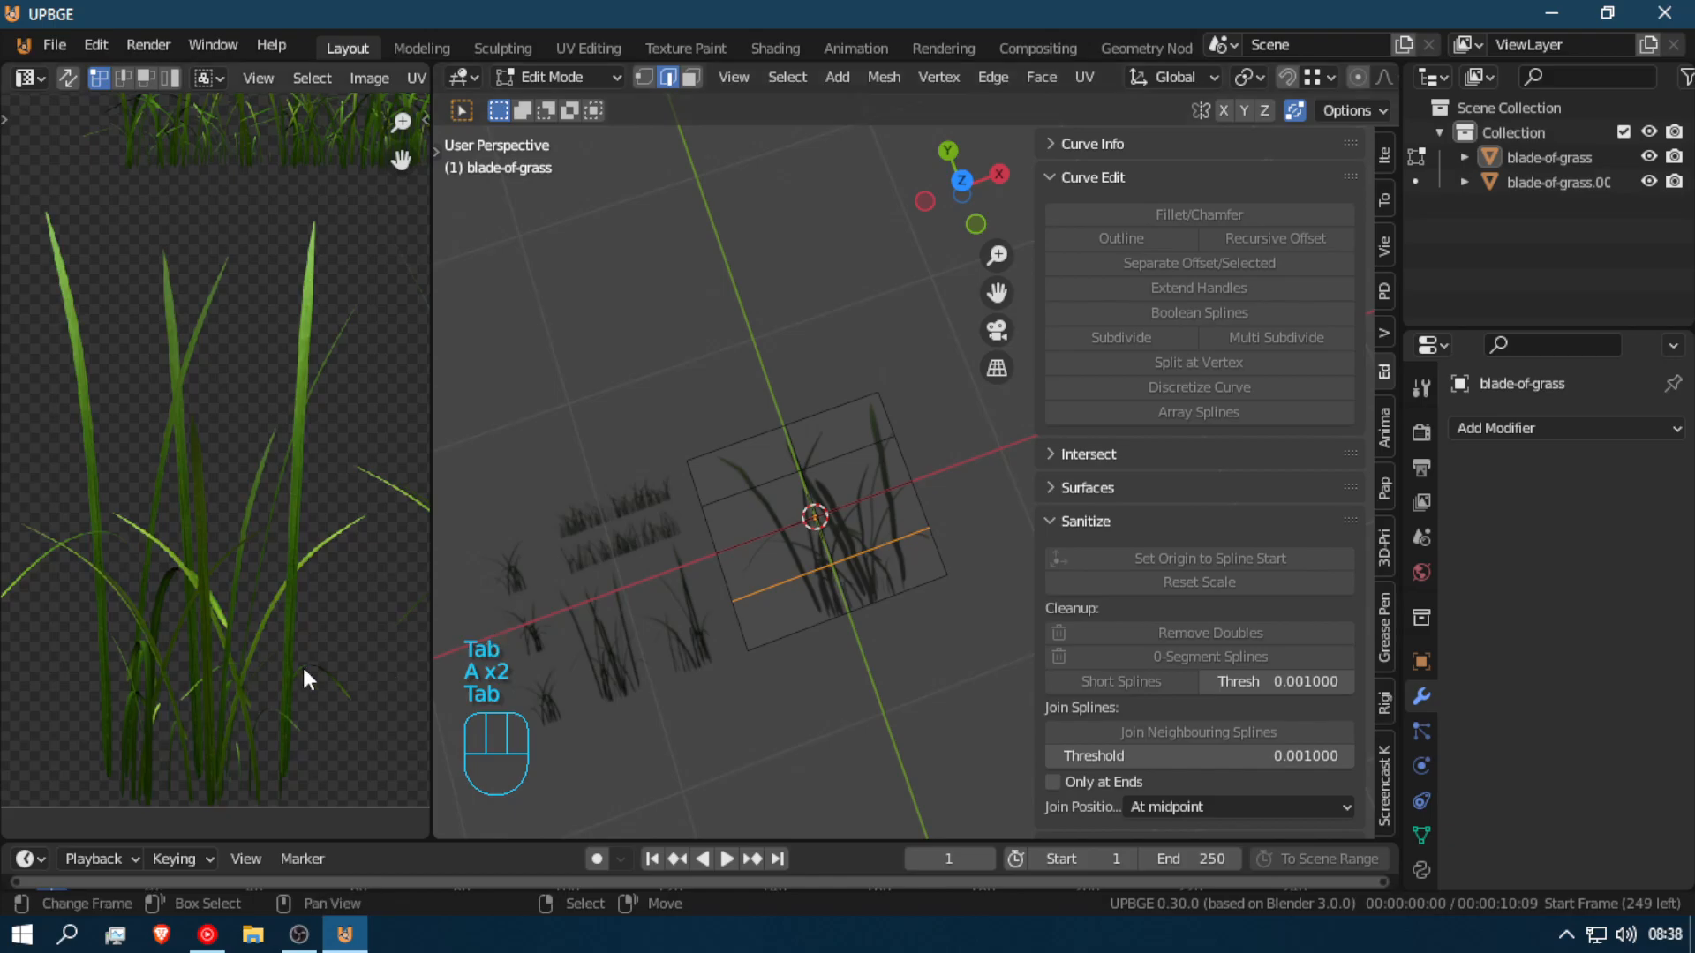
{"action": "key", "text": "a"}
{"action": "key", "text": "a"}
Step: Nudge the lowest cut's right-border UV vertex along X and move the border vertex above it outward around the curved blade
{"action": "left_click", "coordinate": [336, 678]}
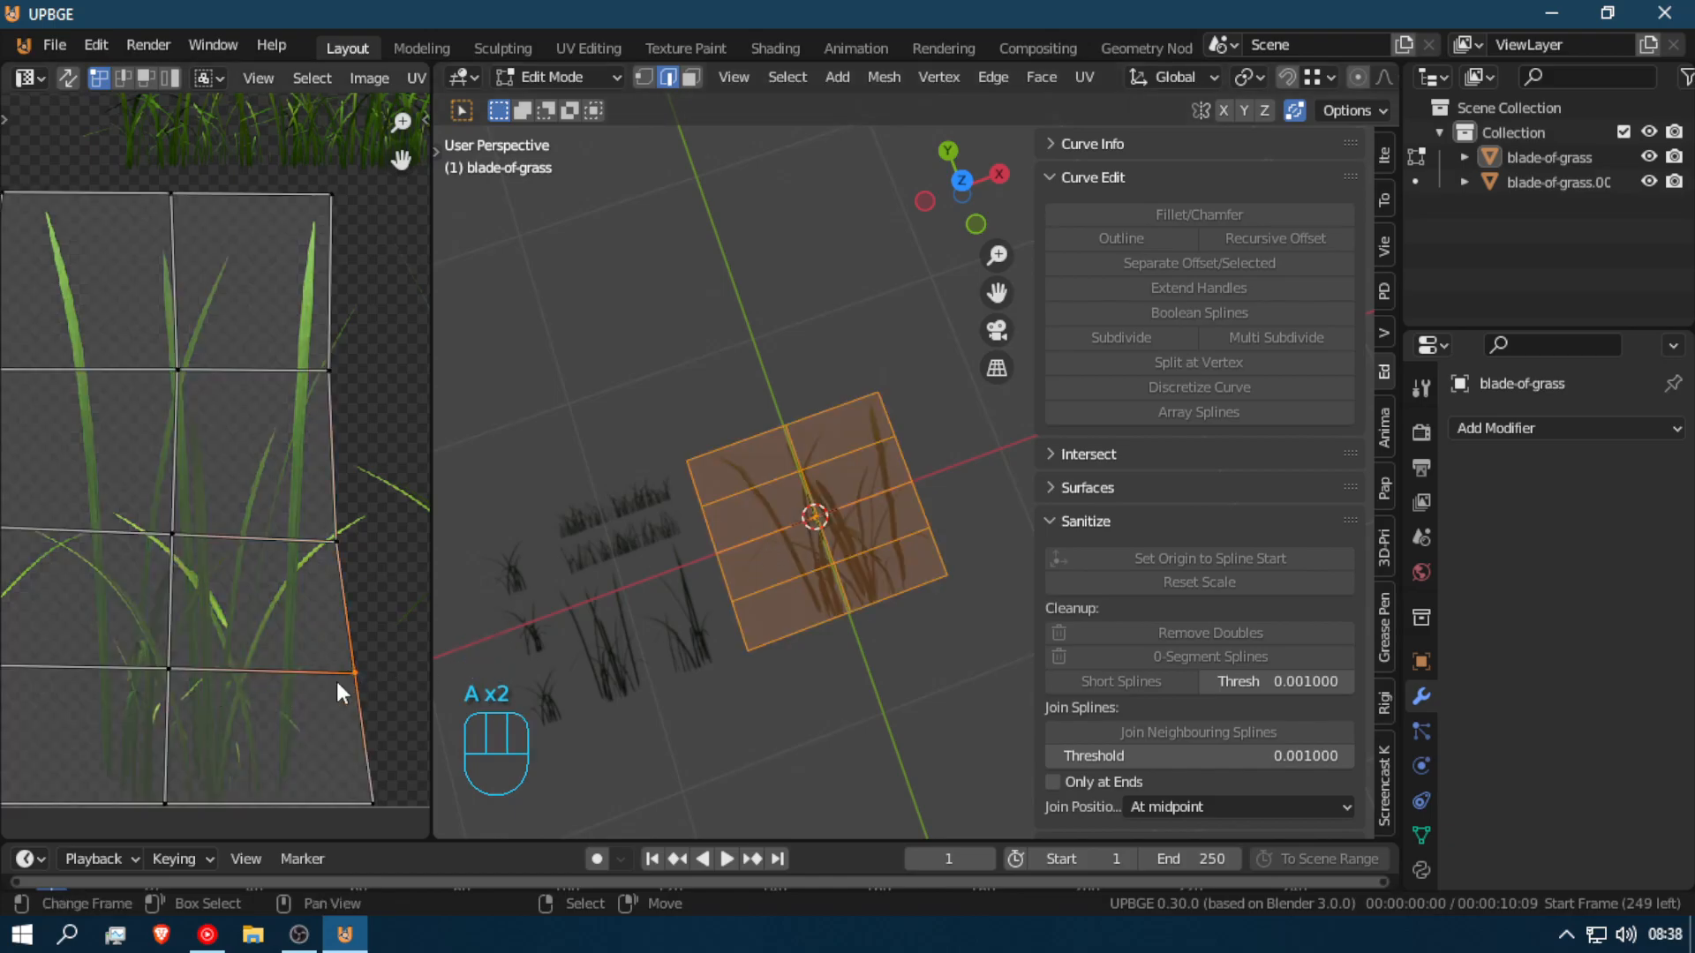
{"action": "key", "text": "g"}
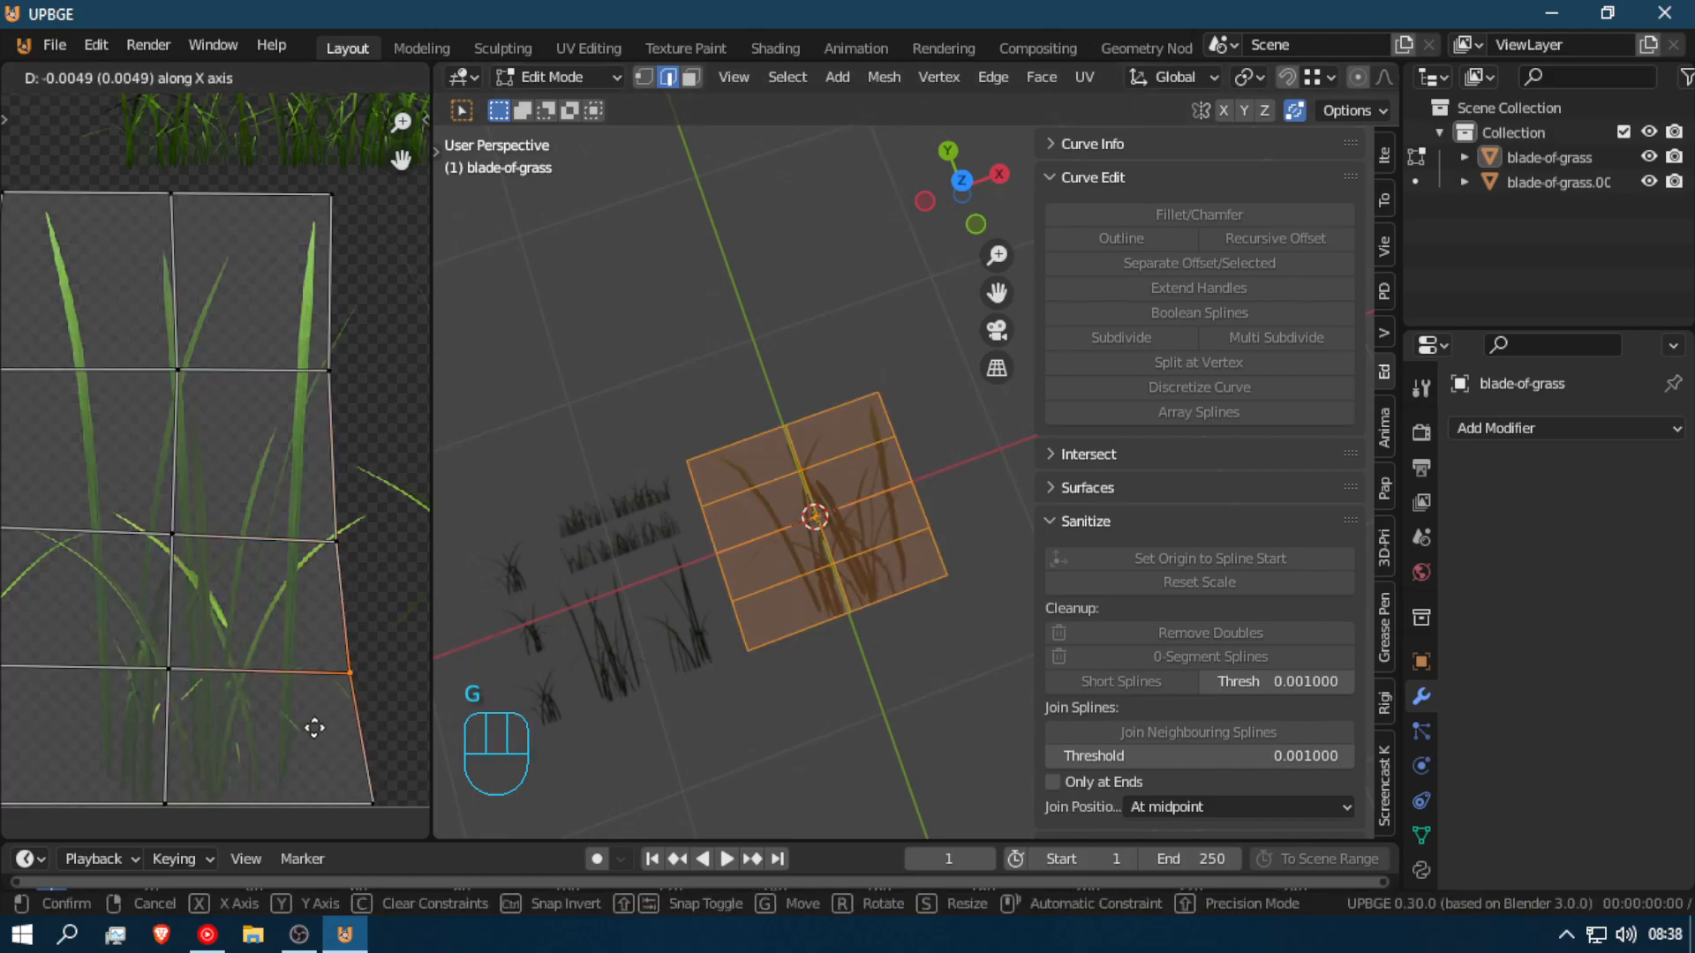
{"action": "left_click", "coordinate": [323, 720]}
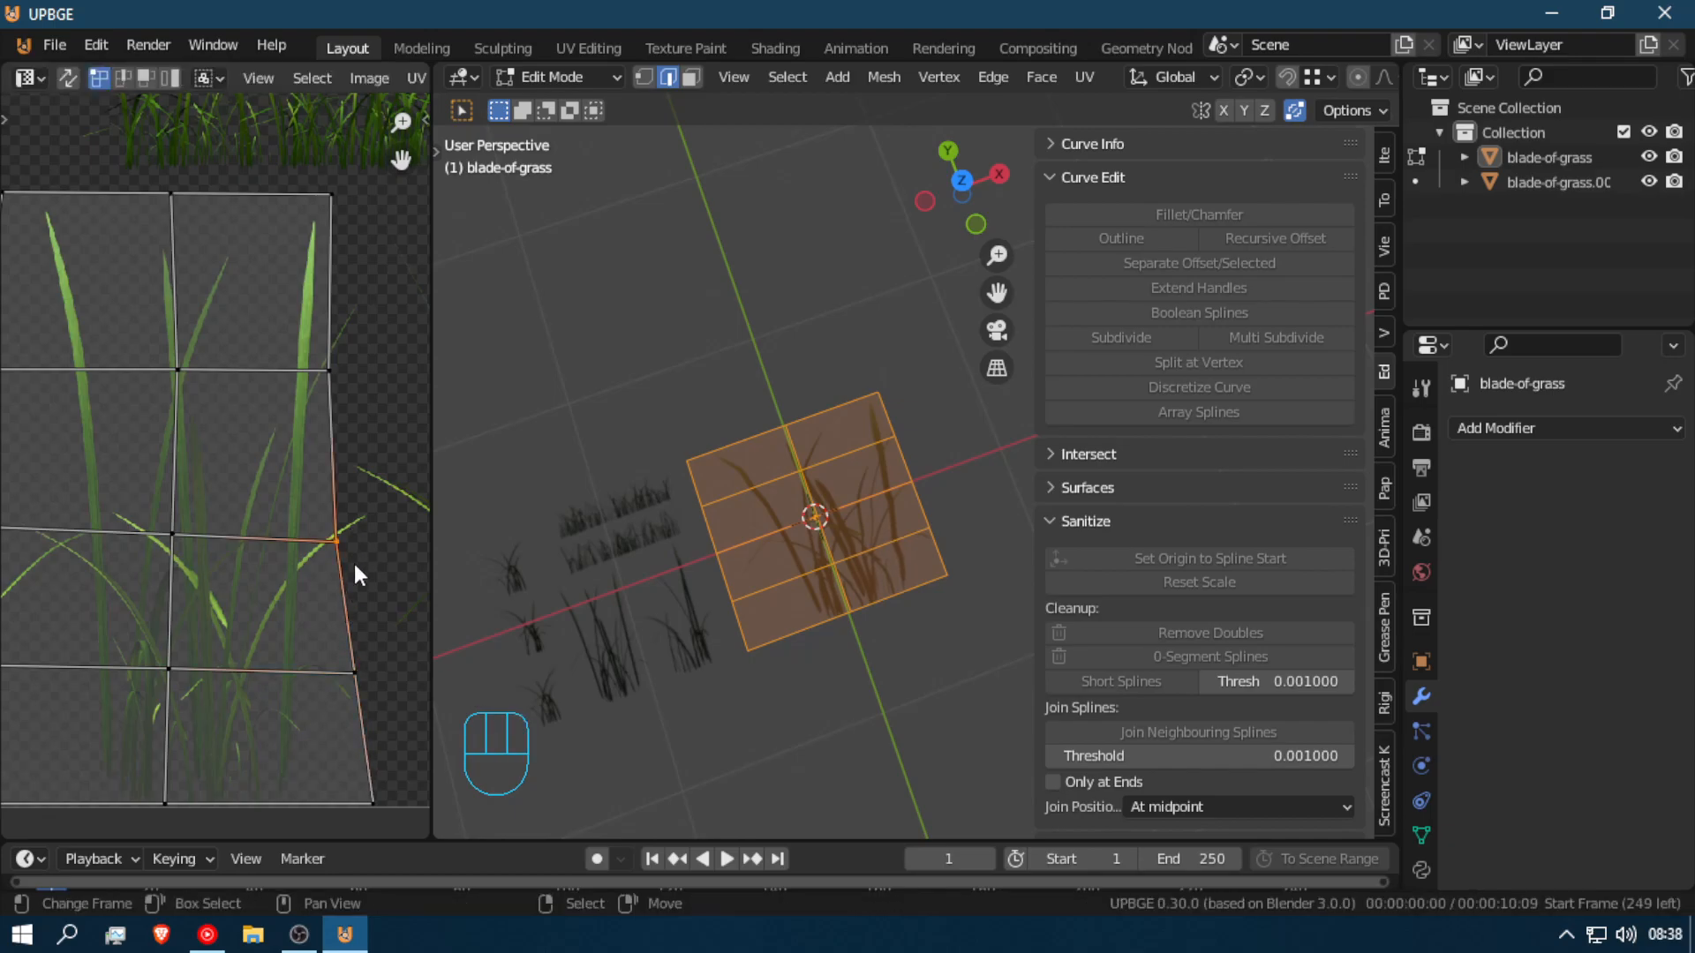
{"action": "key", "text": "g"}
{"action": "left_click", "coordinate": [395, 564]}
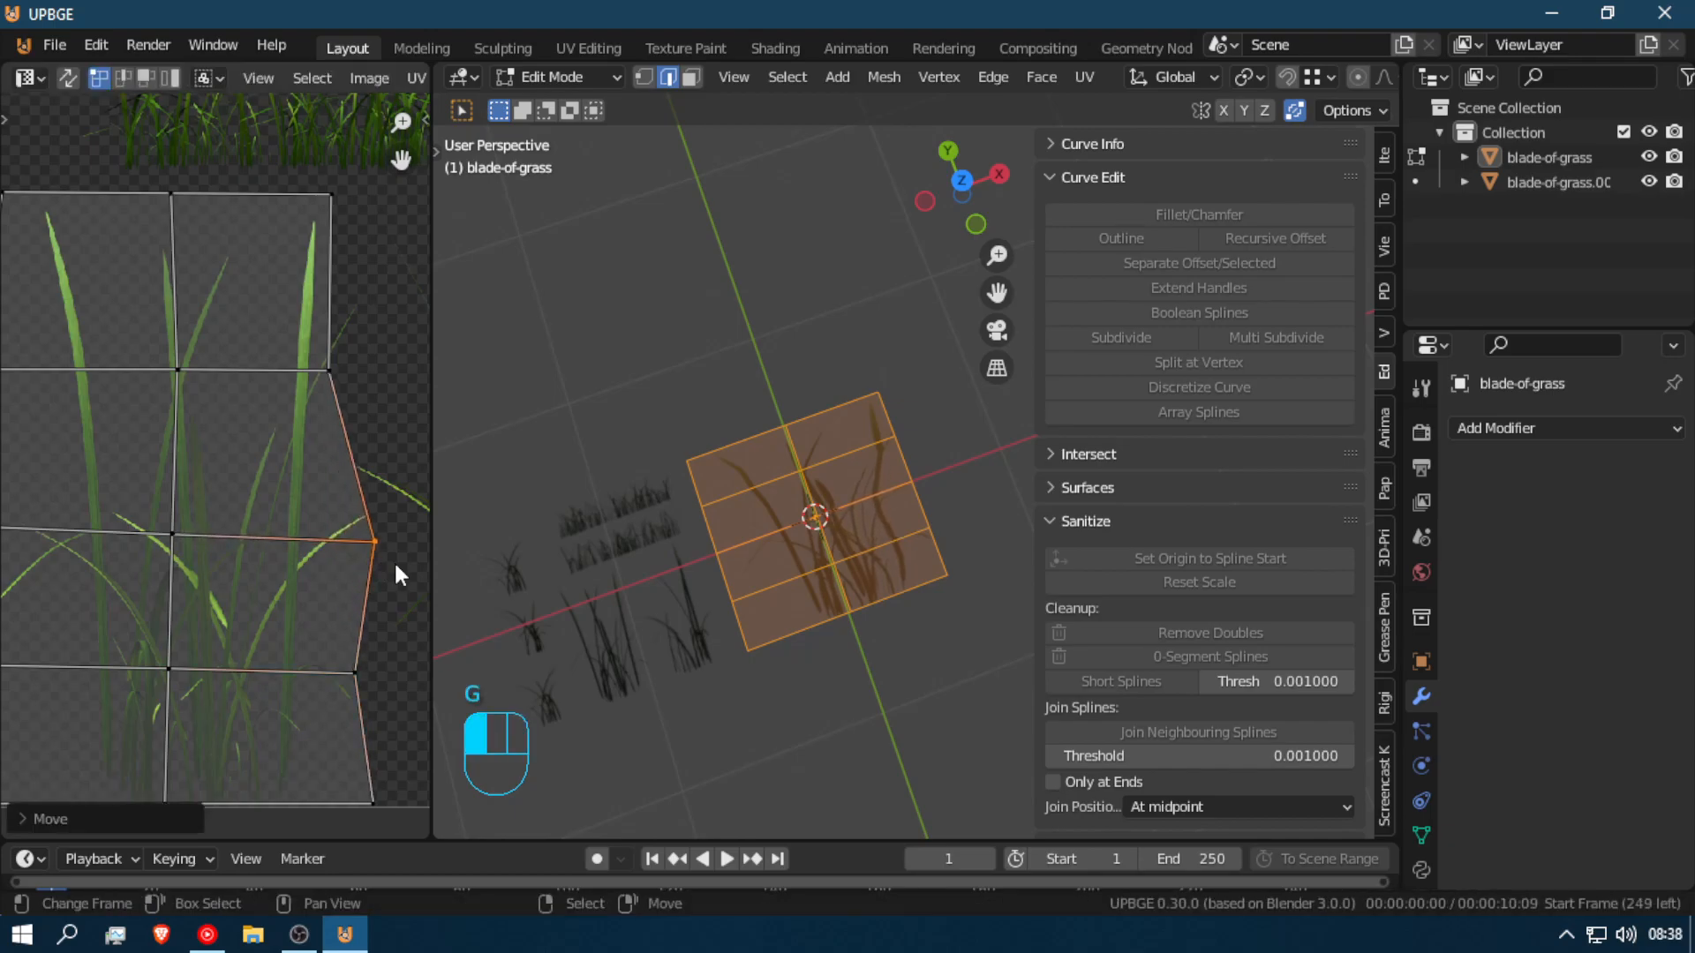
Step: Move the upper right-border UV vertex and the top-right corner outward to widen the space around the tall right blade
{"action": "left_click", "coordinate": [346, 369]}
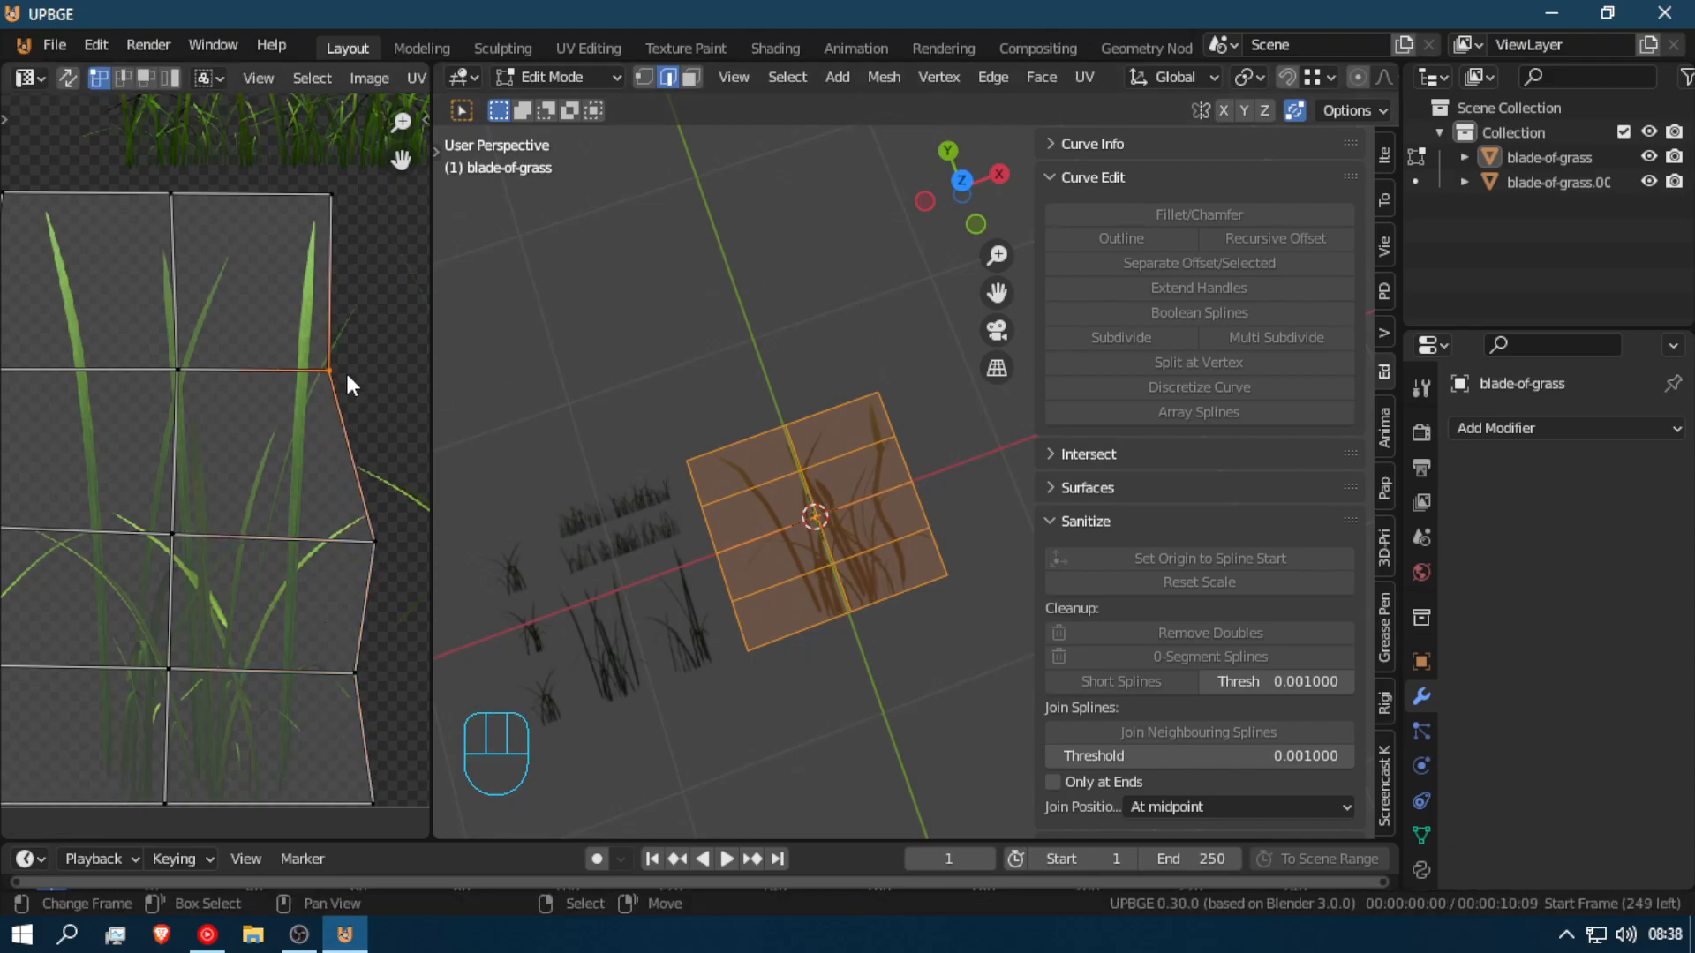
{"action": "key", "text": "g"}
{"action": "left_click", "coordinate": [400, 353]}
{"action": "left_click", "coordinate": [335, 180]}
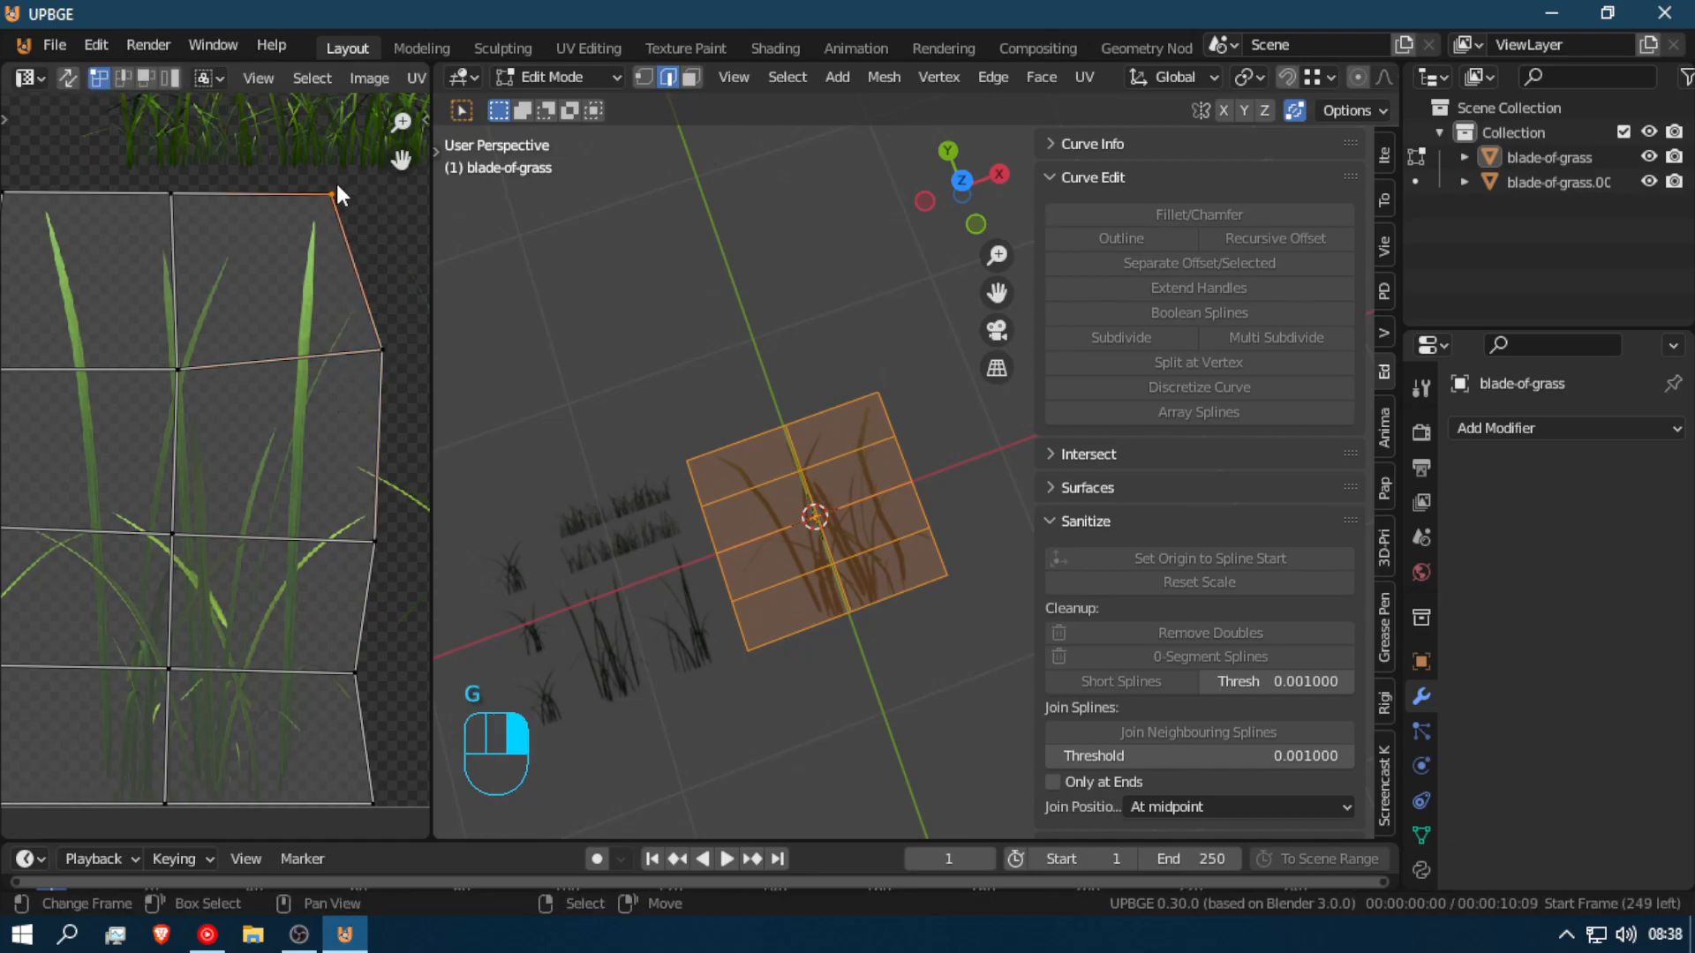
{"action": "key", "text": "g"}
{"action": "left_click", "coordinate": [405, 215]}
Step: Shift the UV island's top middle vertex sideways and bring it back in line with the vertices below it
{"action": "scroll", "coordinate": [303, 272], "scroll_direction": "down", "scroll_amount": 2}
{"action": "middle_click_drag", "start_coordinate": [263, 282], "coordinate": [403, 301], "text": "shift"}
{"action": "right_click", "coordinate": [336, 312]}
{"action": "key", "text": "g"}
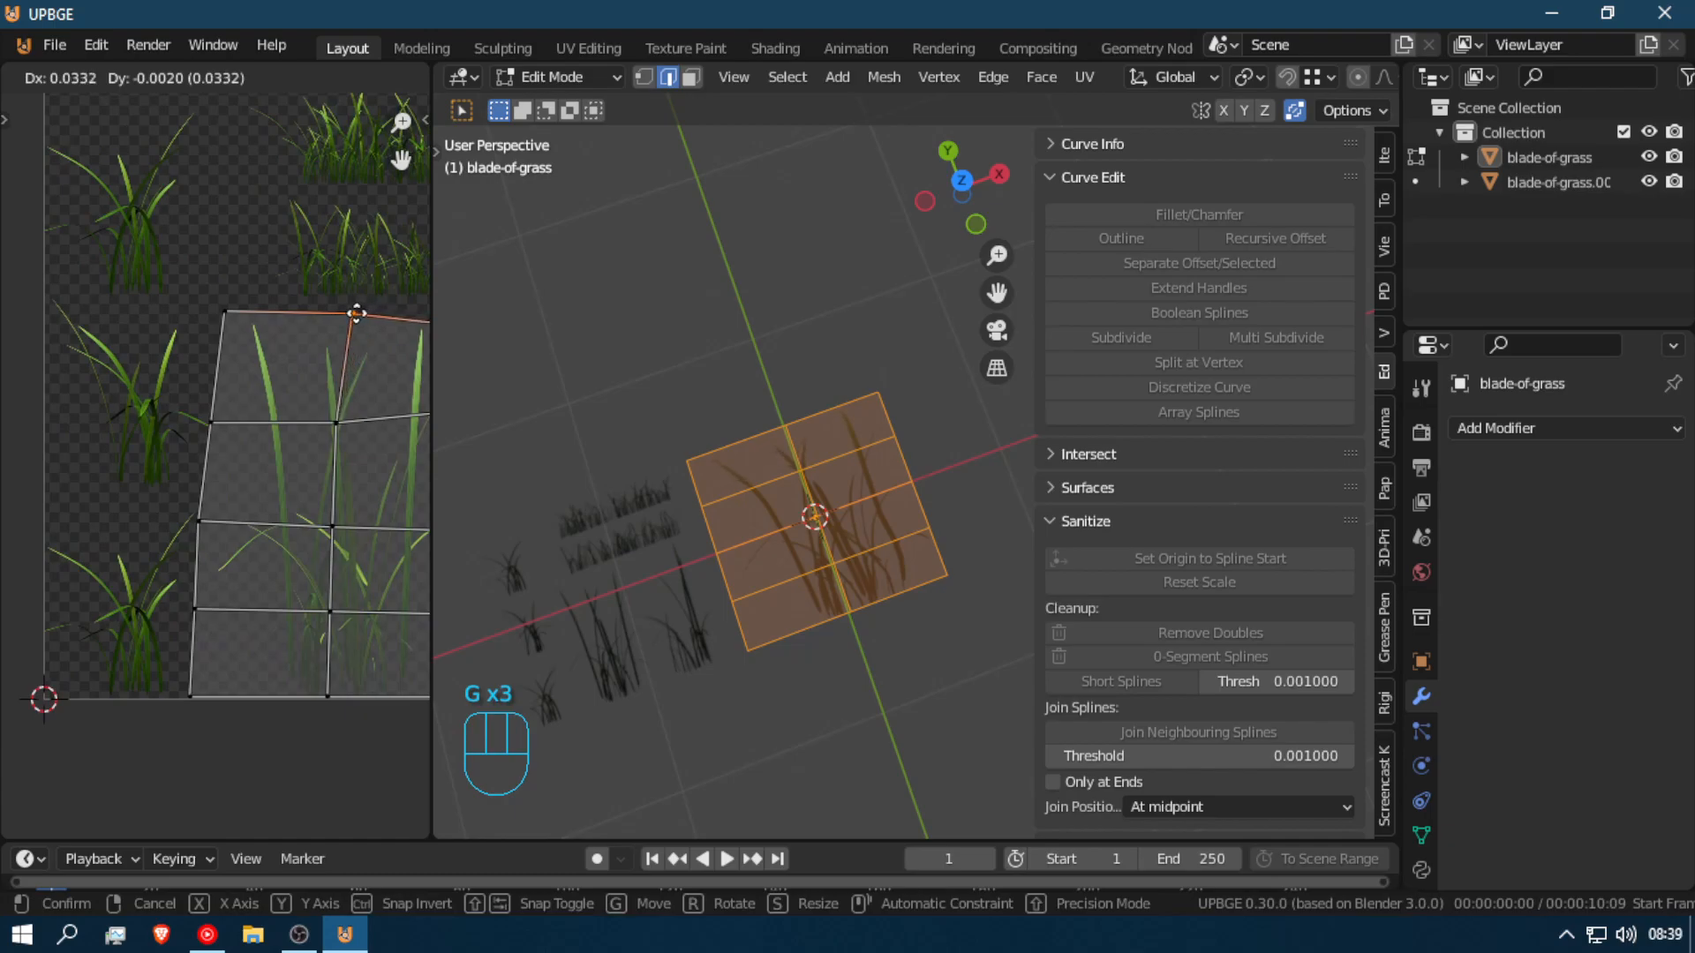
{"action": "left_click", "coordinate": [353, 313]}
{"action": "key", "text": "g"}
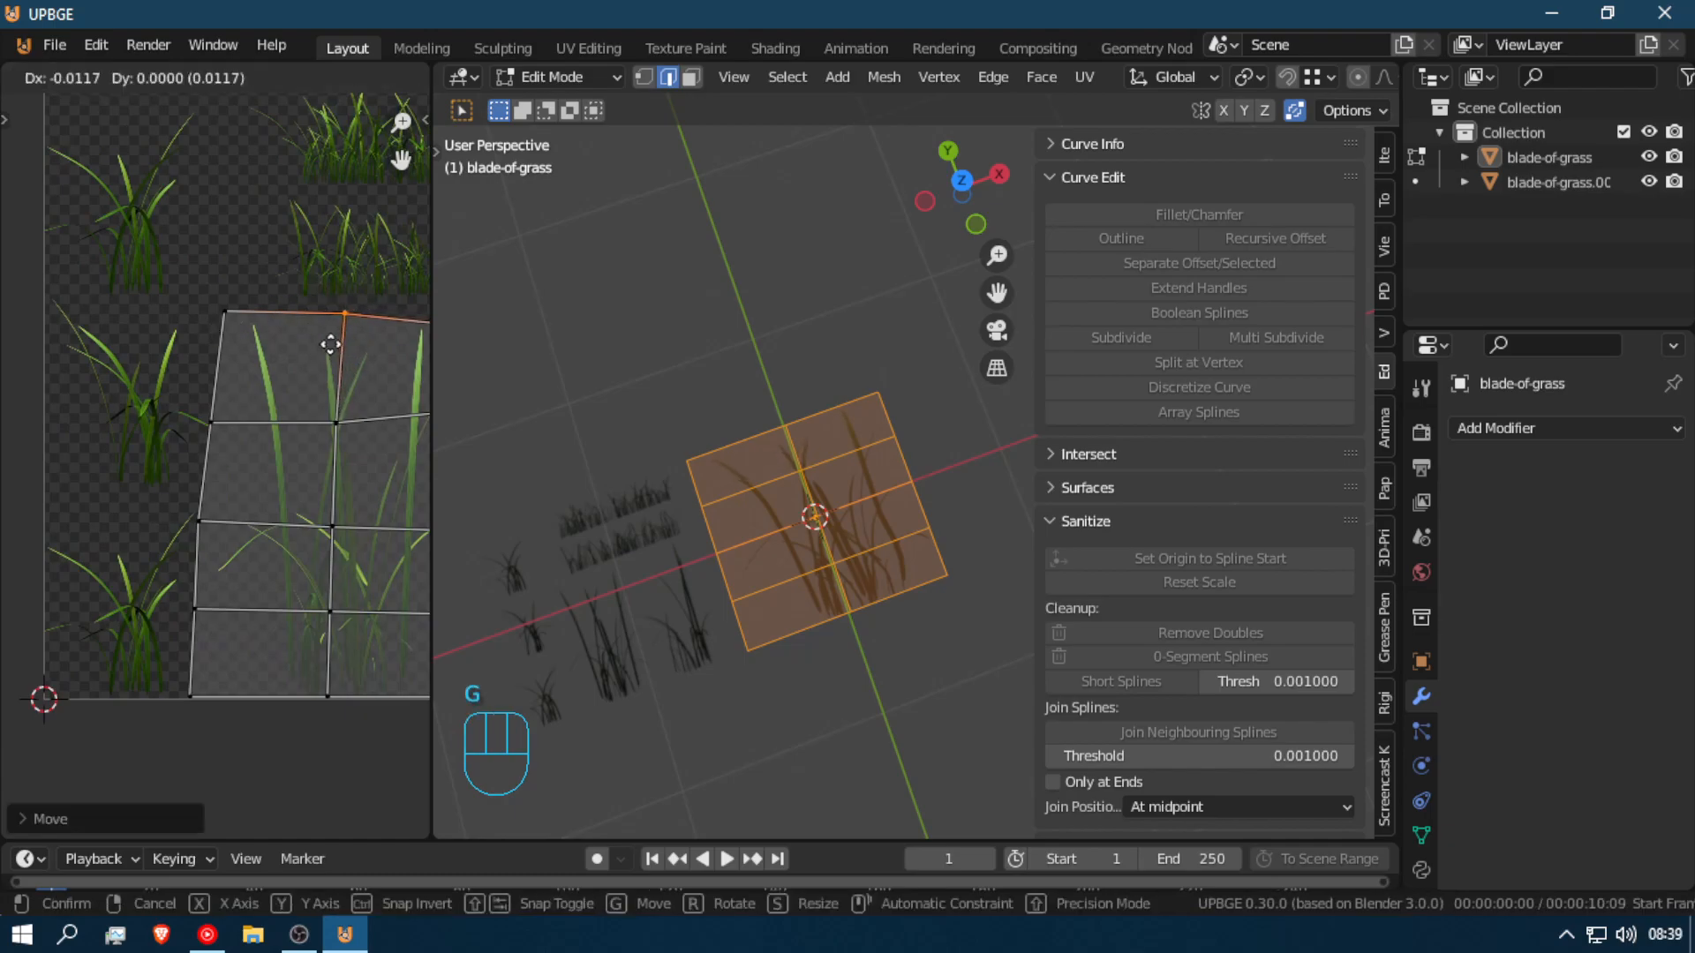
{"action": "left_click", "coordinate": [321, 345]}
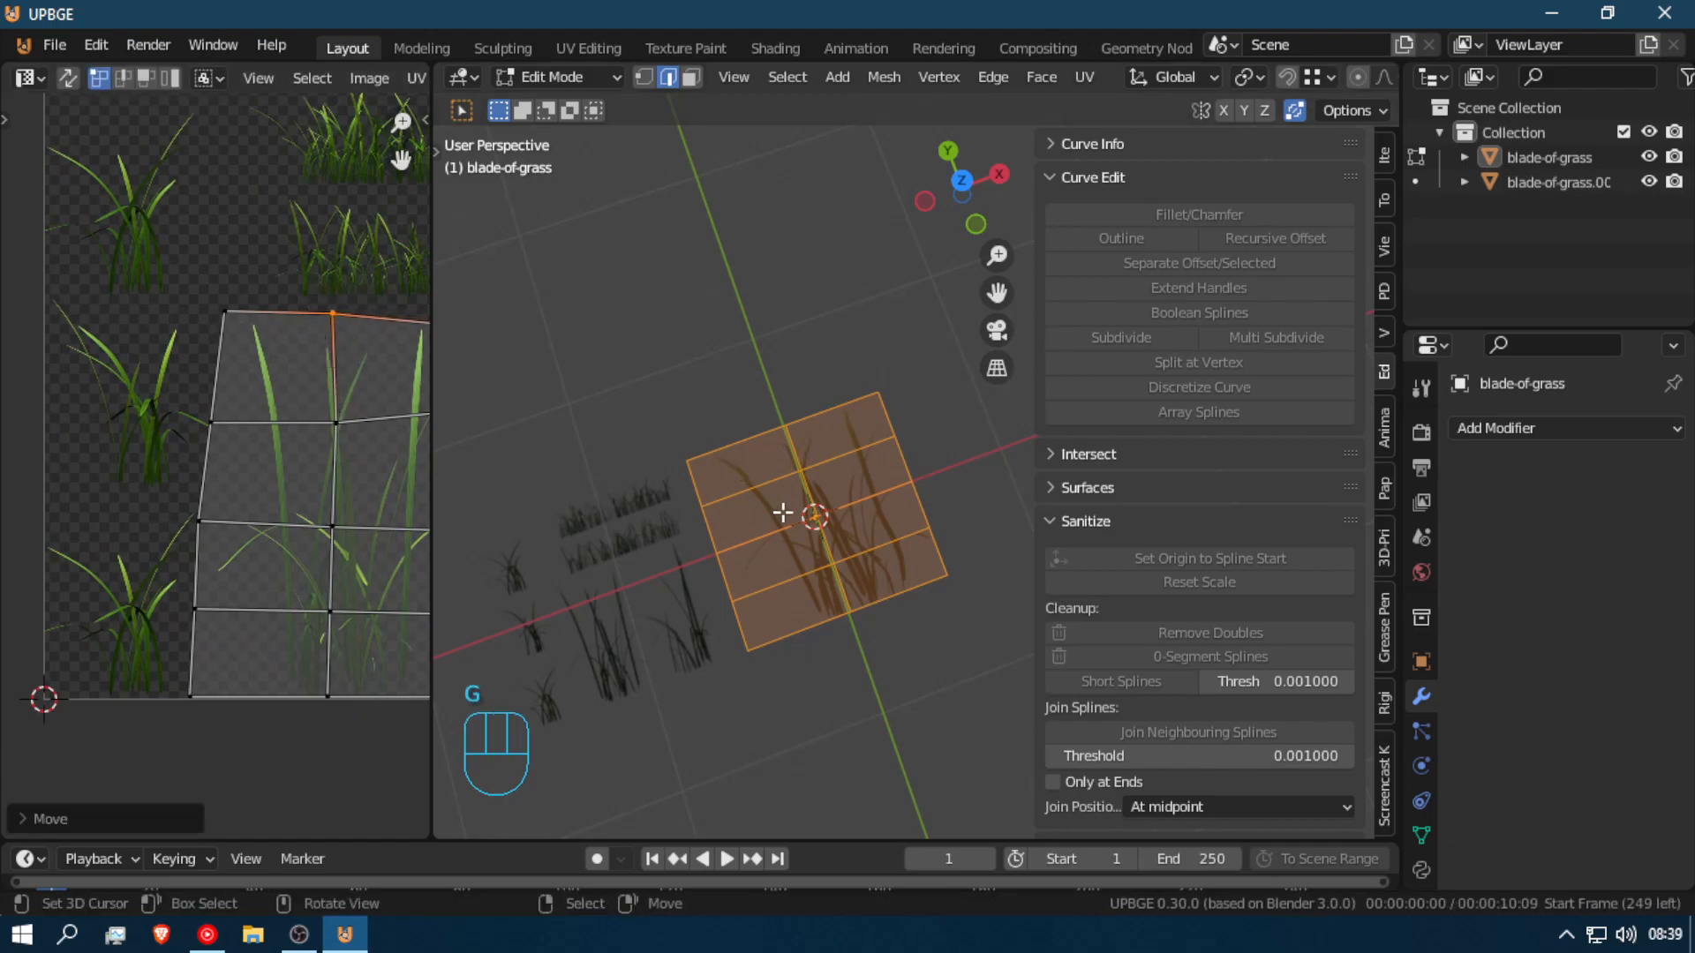
Step: Return to Object Mode, select the large grass plane and rotate it 90° around the global X axis
{"action": "key", "text": "Tab"}
{"action": "scroll", "coordinate": [809, 505], "scroll_direction": "up", "scroll_amount": 3}
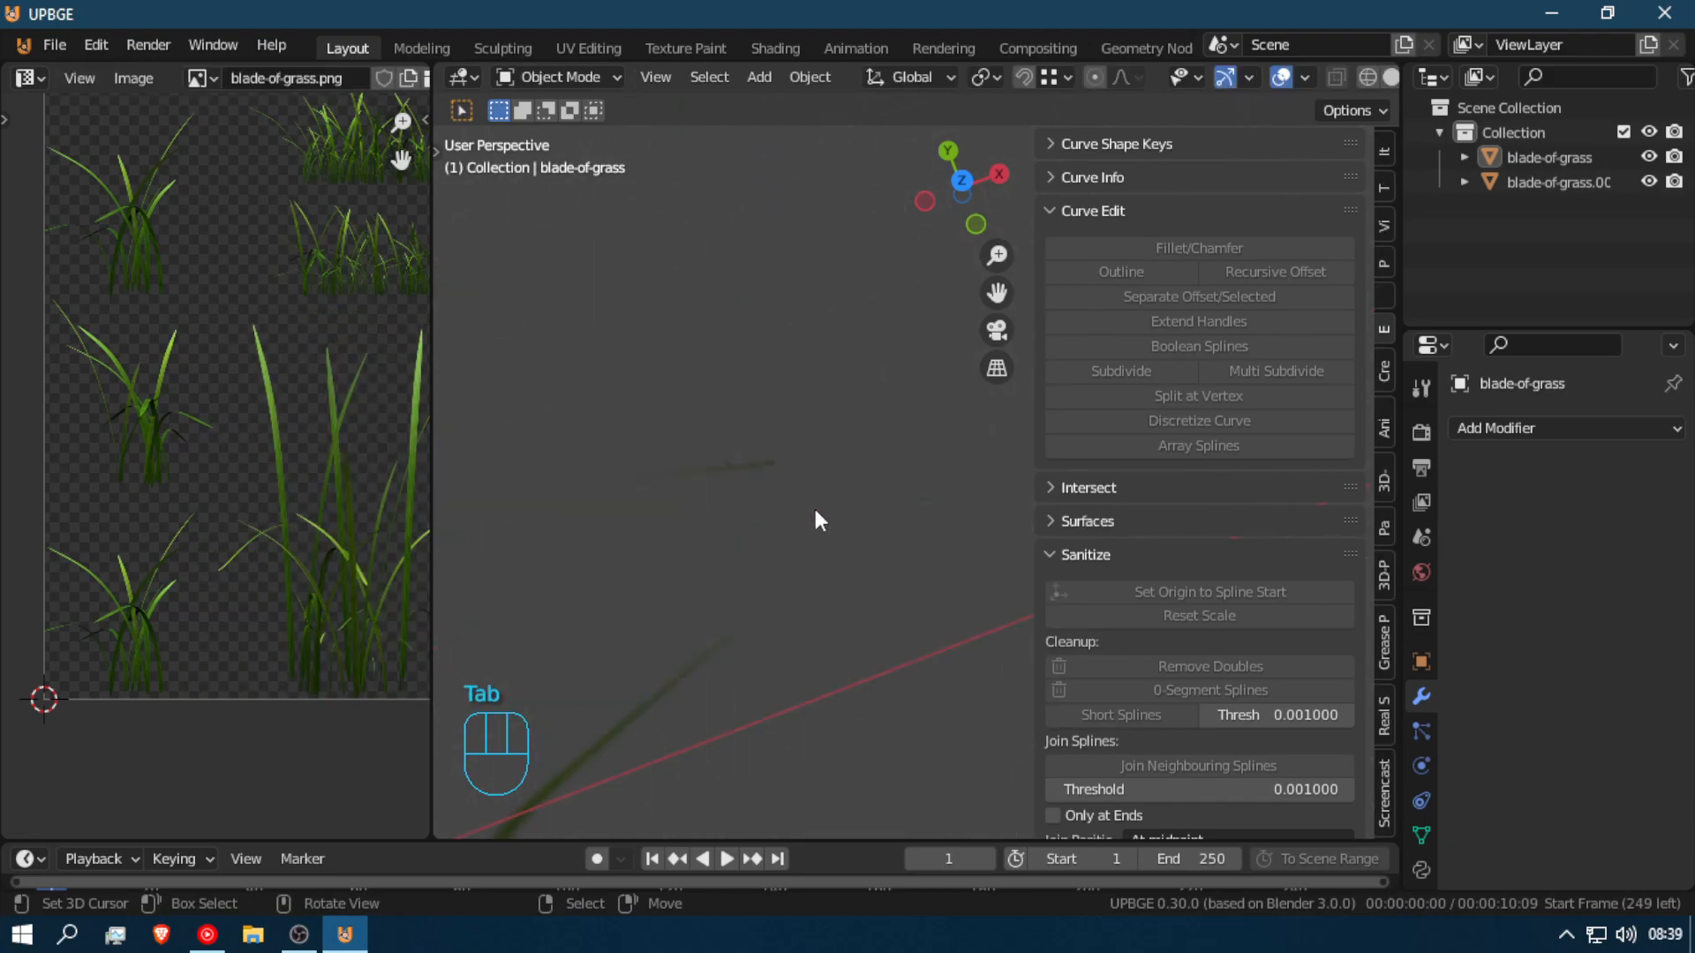
{"action": "left_click", "coordinate": [848, 573]}
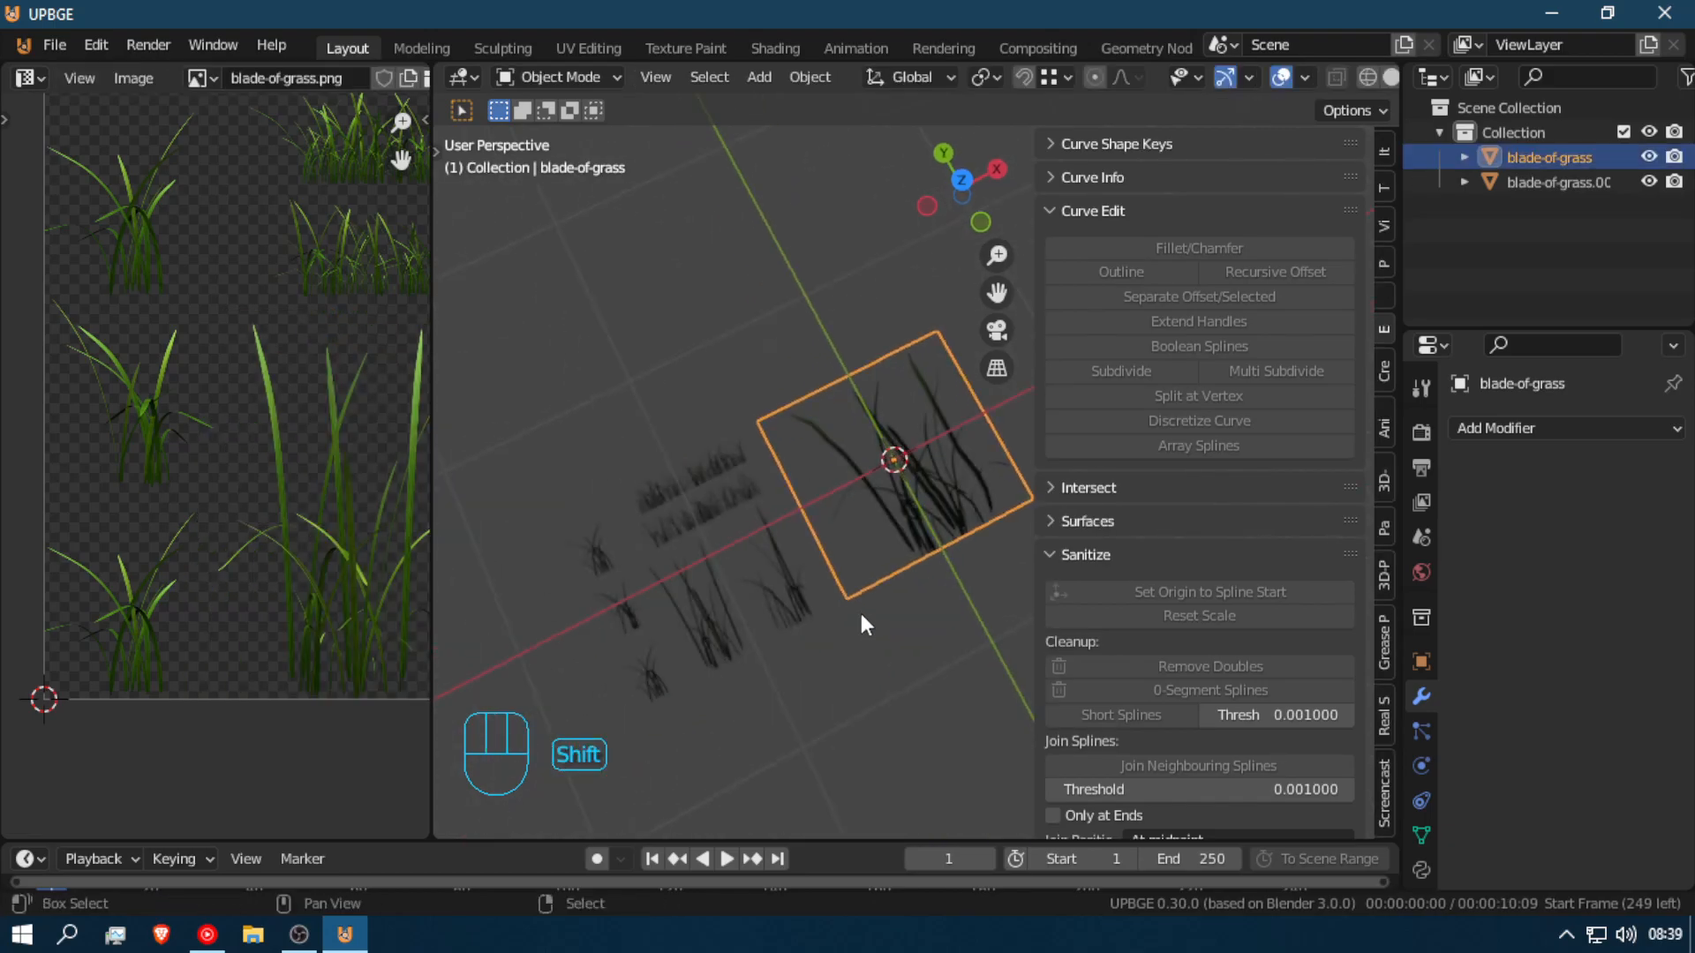
{"action": "key", "text": "shift+f"}
{"action": "left_click", "coordinate": [916, 465]}
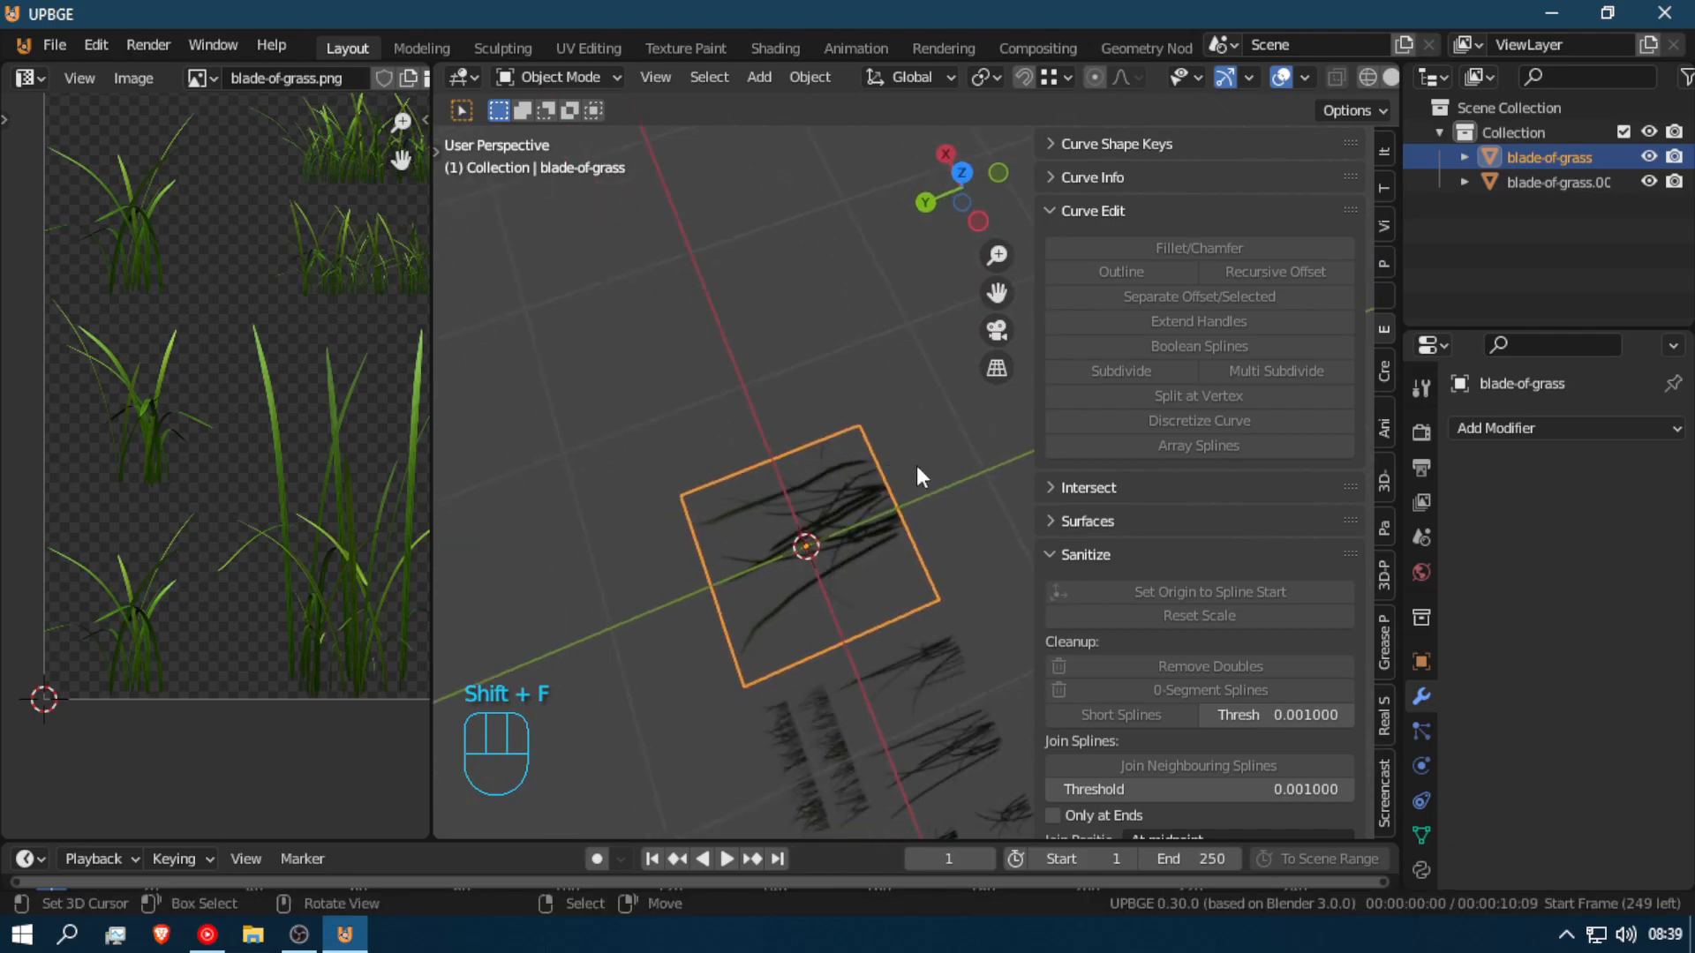
{"action": "type", "text": "rx90"}
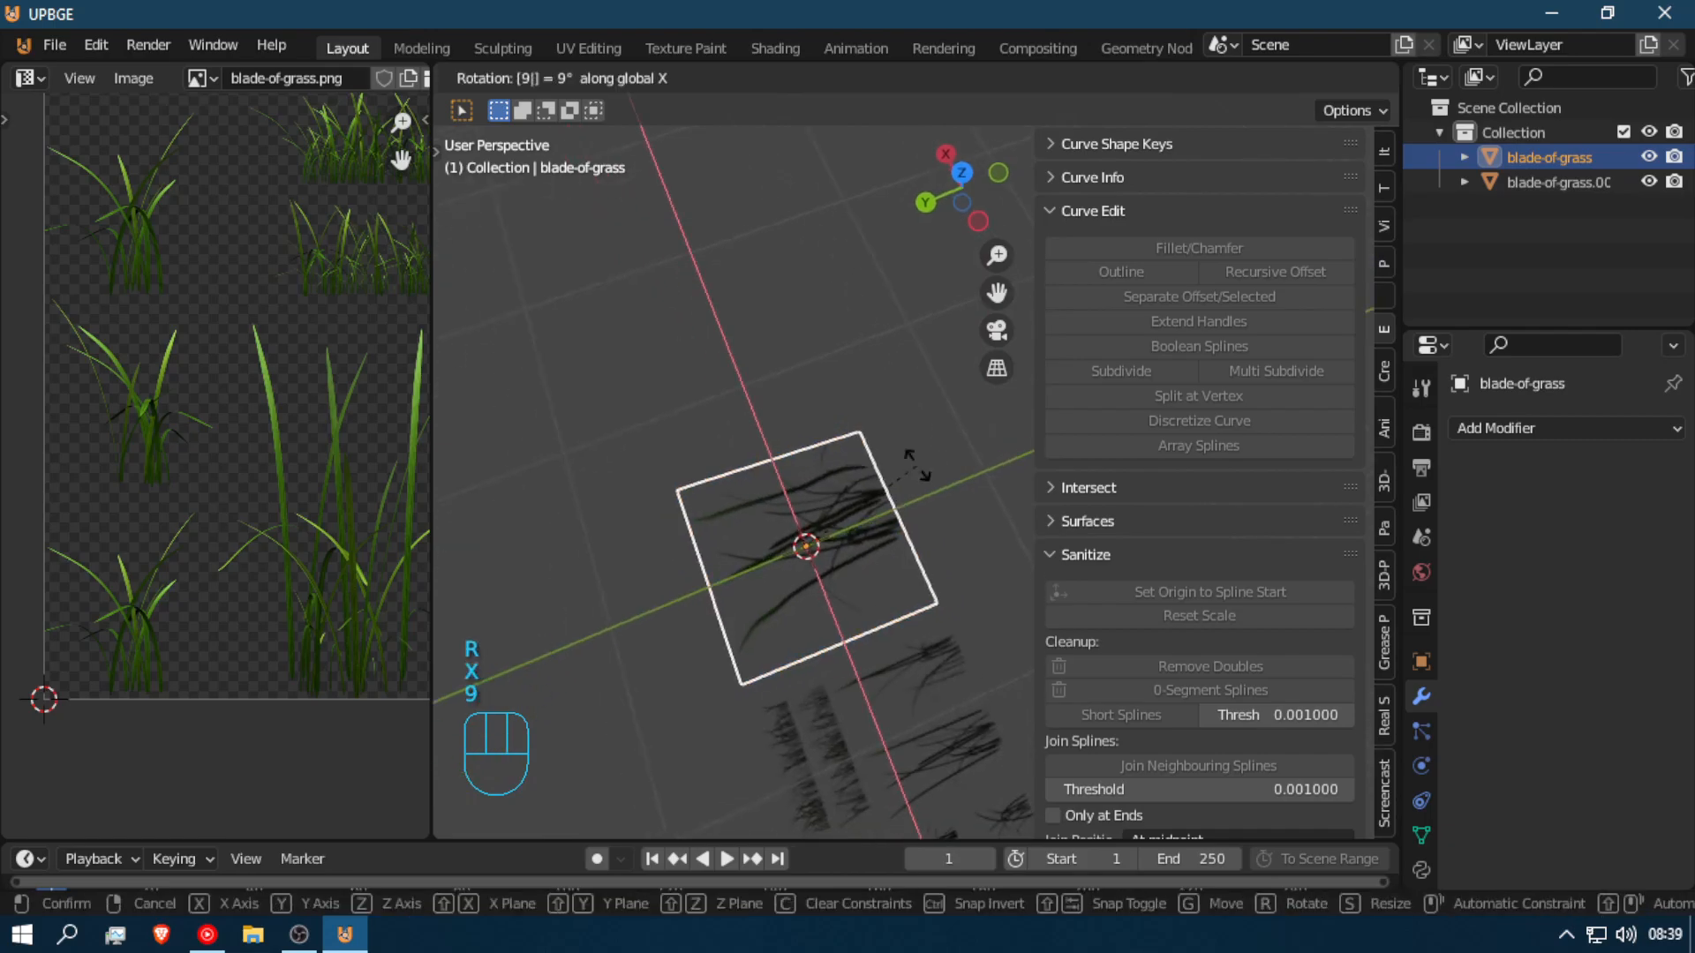
{"action": "left_click", "coordinate": [917, 464]}
Step: Apply the rotation of the upright grass plane
{"action": "middle_click_drag", "start_coordinate": [916, 465], "coordinate": [818, 449]}
{"action": "key", "text": "shift+f"}
{"action": "left_click", "coordinate": [916, 464]}
{"action": "key", "text": "shift+f"}
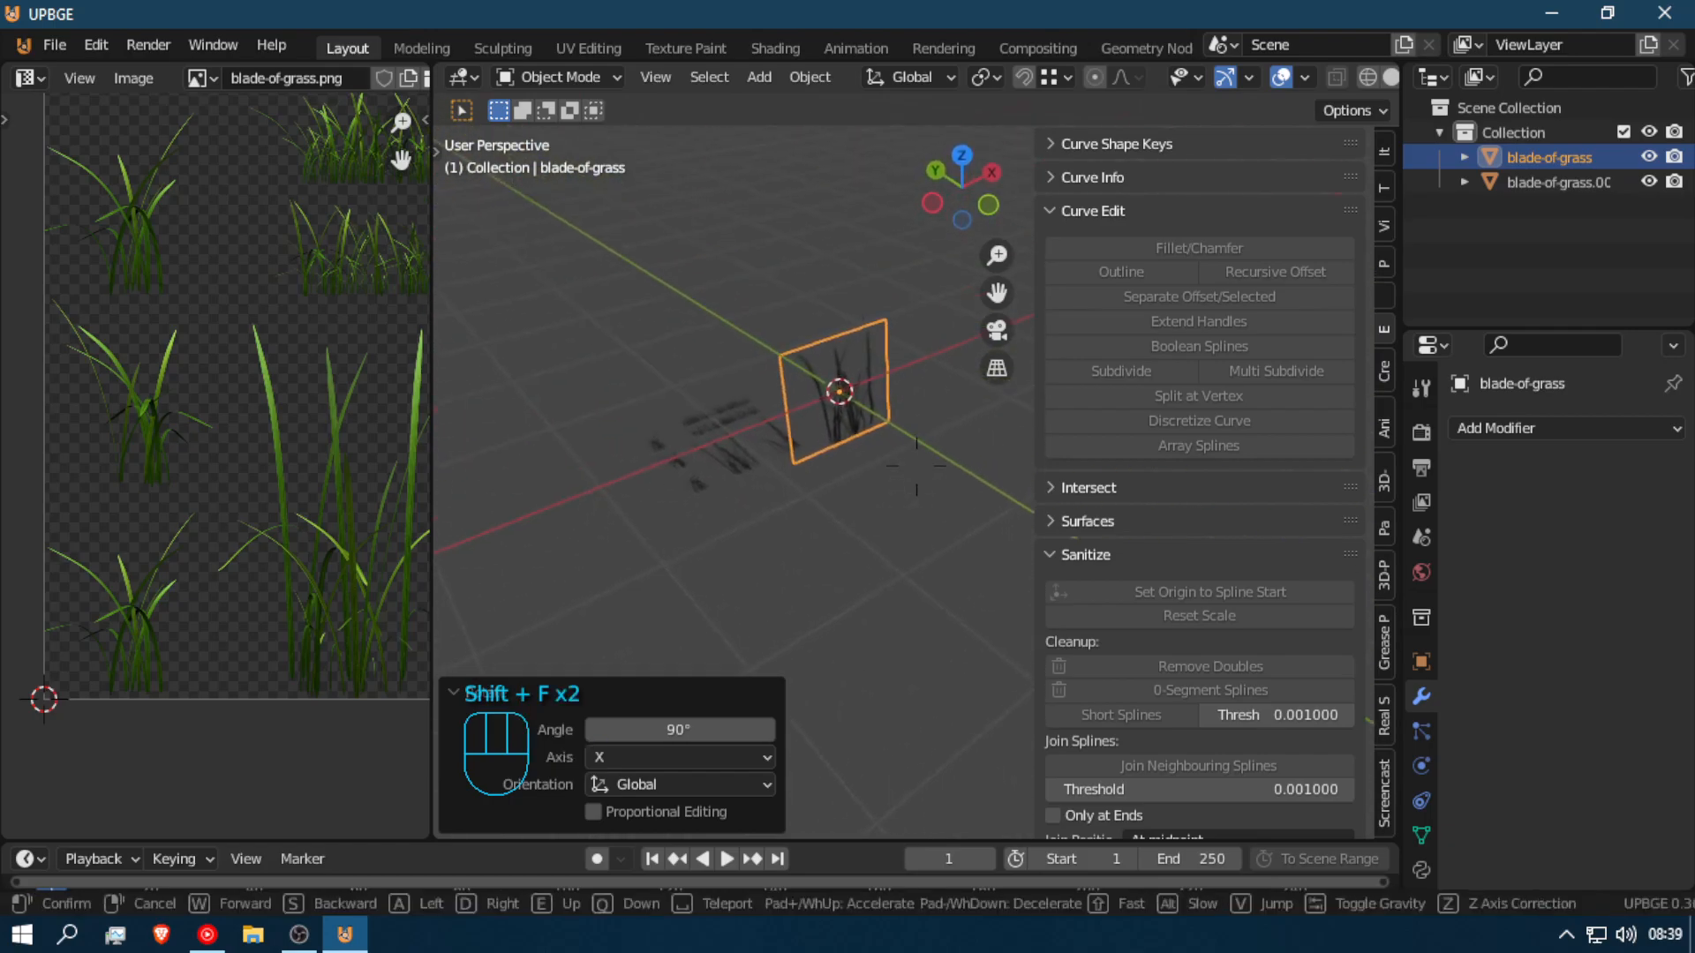
{"action": "left_click", "coordinate": [916, 464]}
{"action": "key", "text": "ctrl+a"}
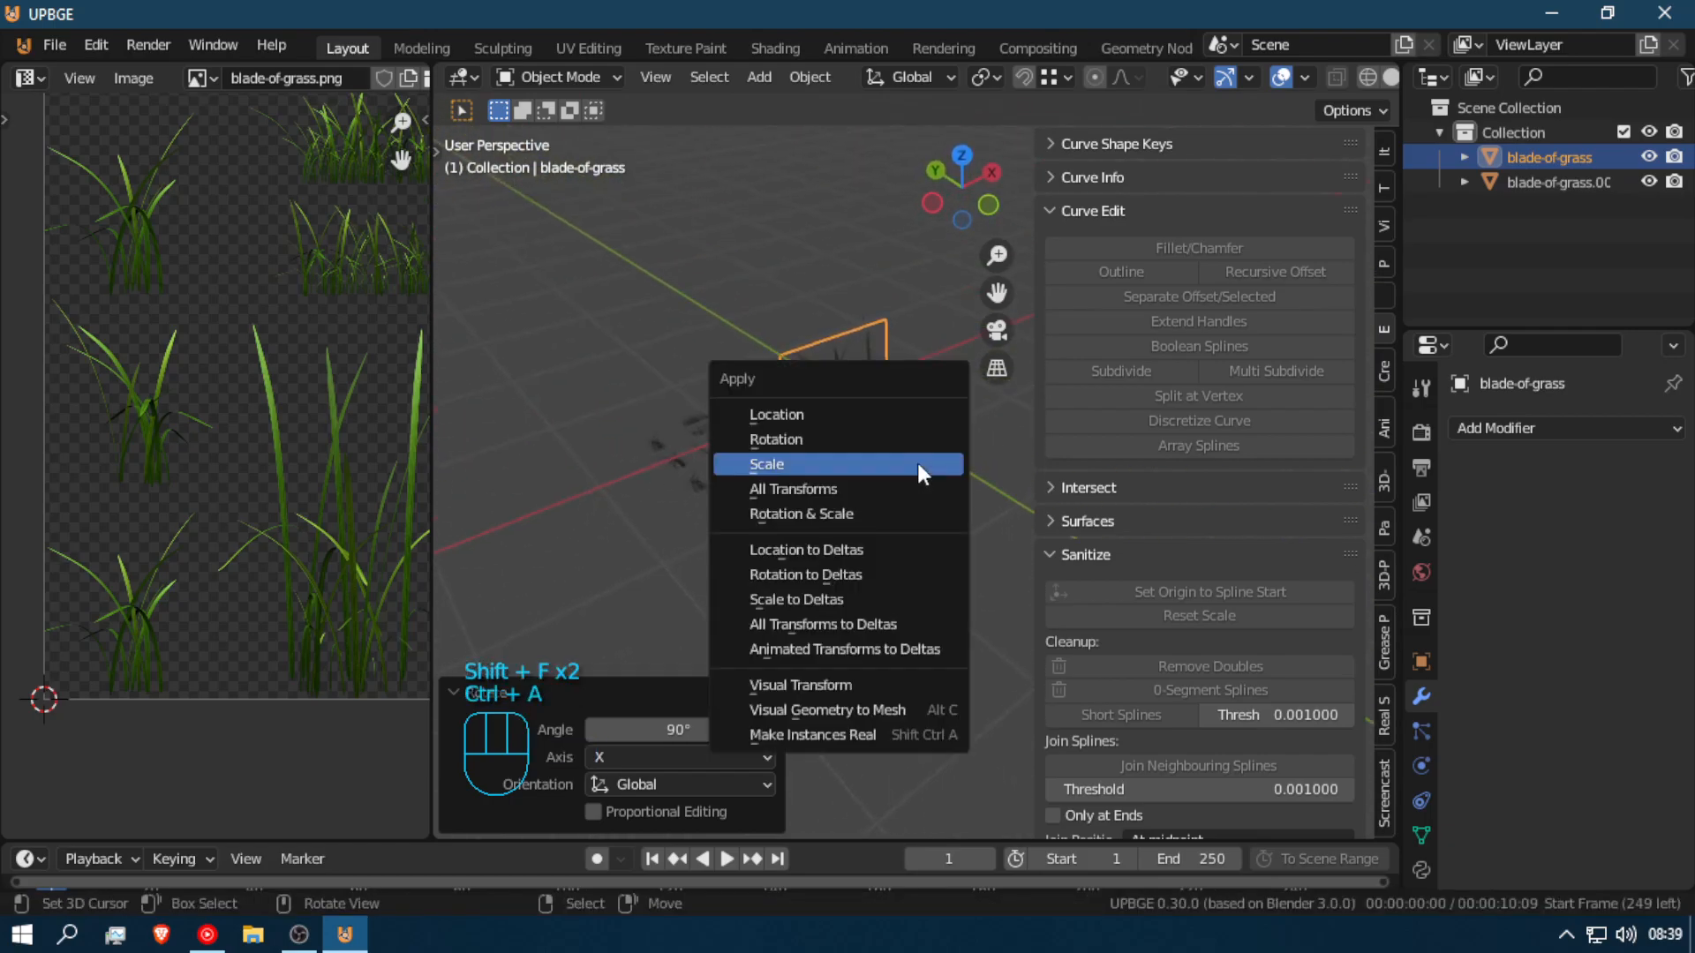
{"action": "left_click", "coordinate": [902, 444]}
{"action": "key", "text": "shift+f"}
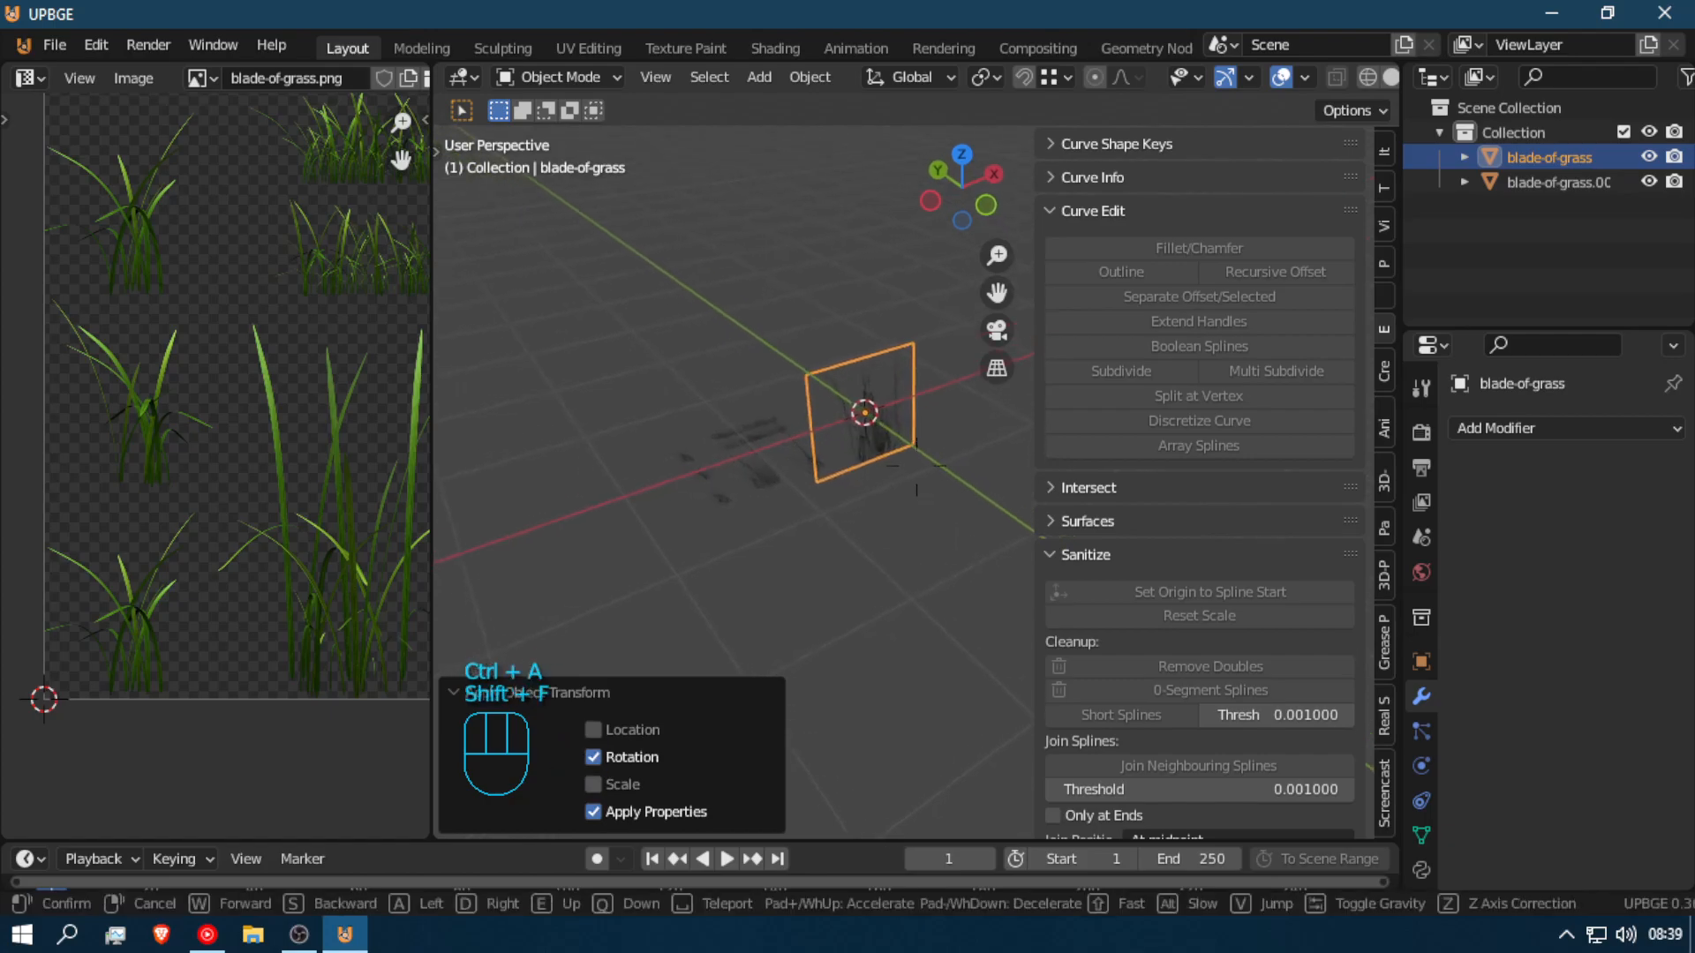
{"action": "key", "text": "w"}
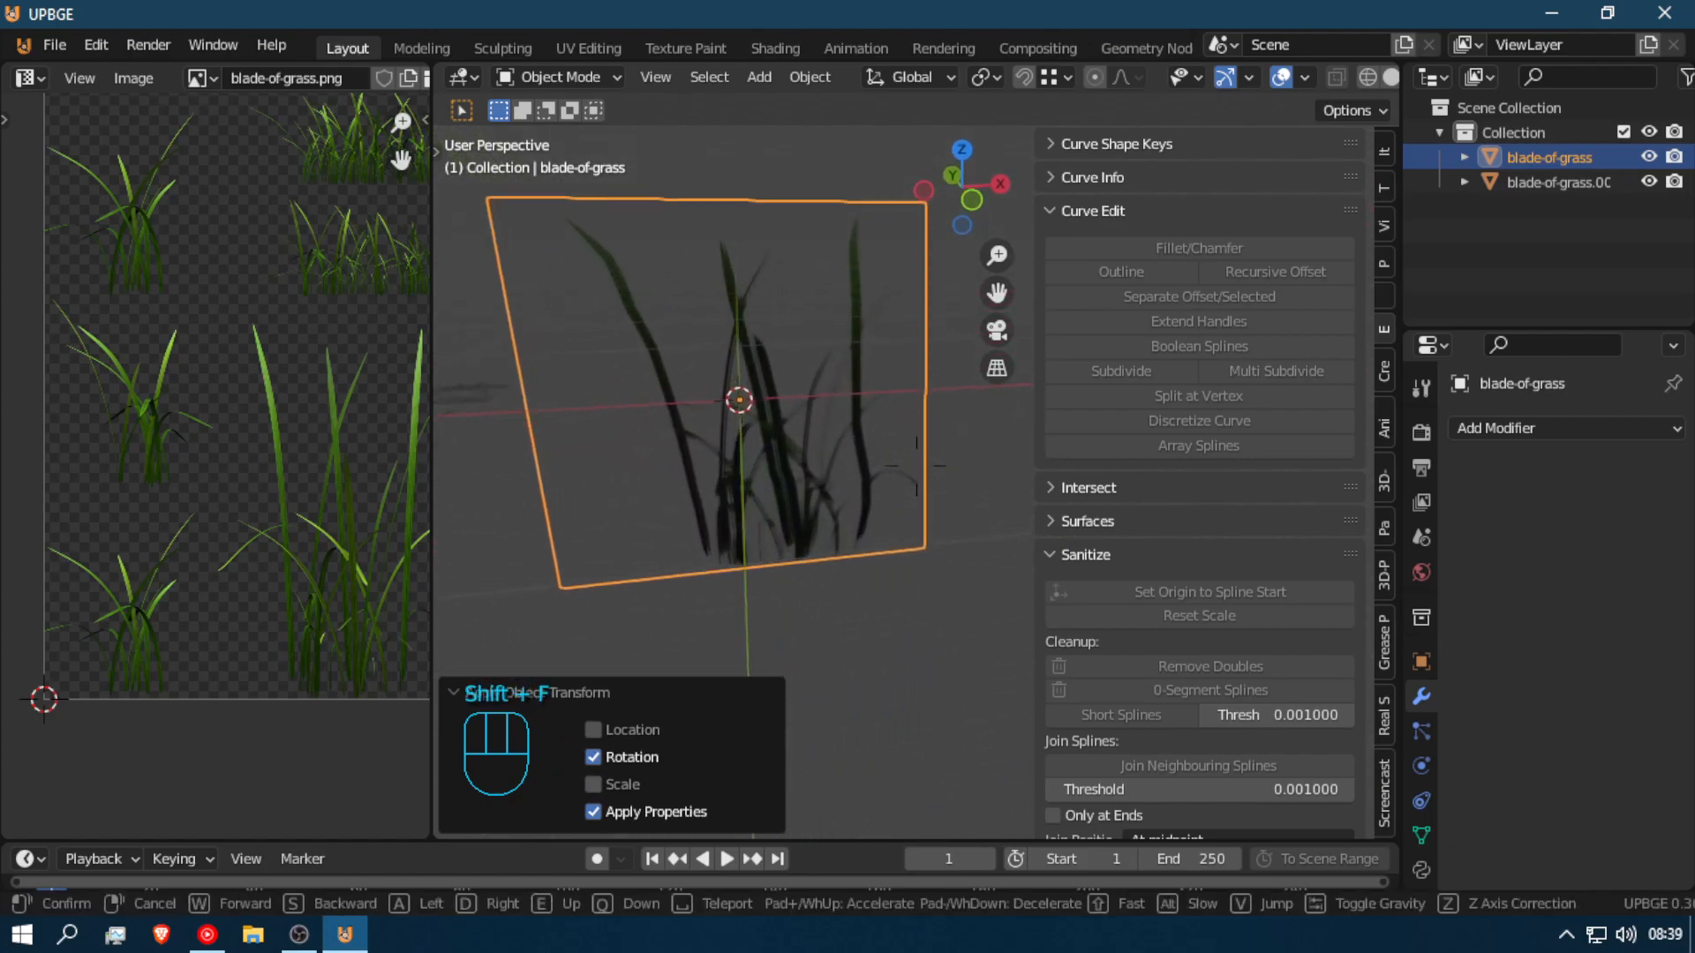
{"action": "key", "text": "s"}
{"action": "key", "text": "s"}
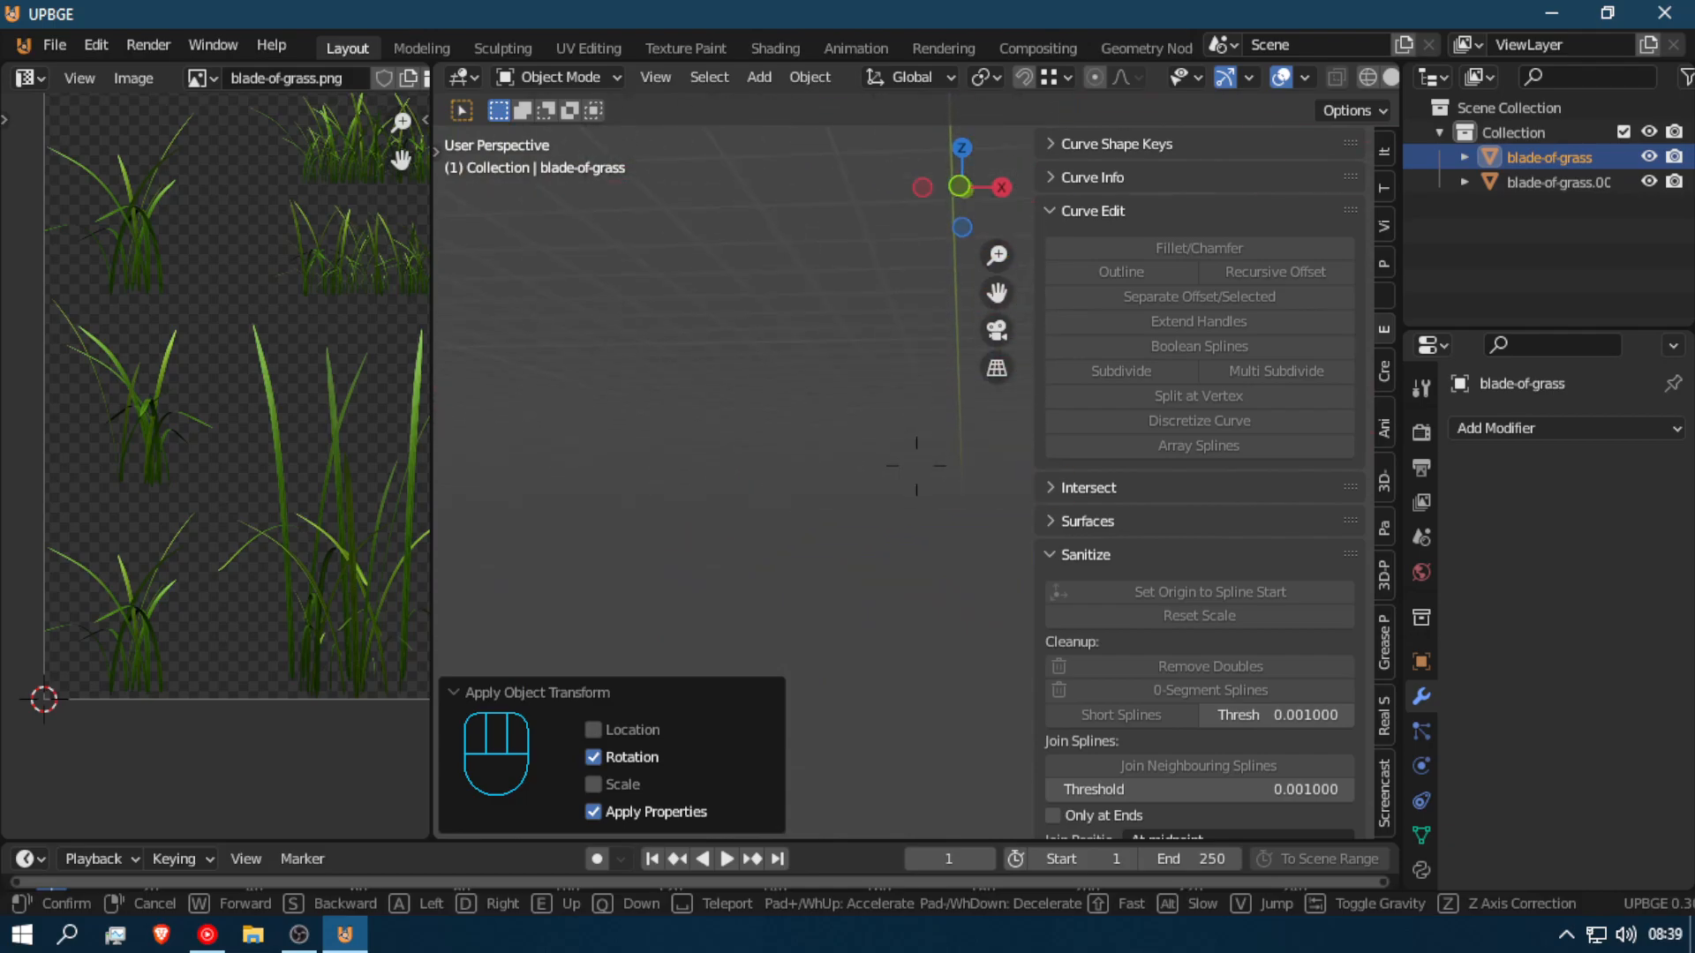
{"action": "key", "text": "Escape"}
Step: Try to move the grass plane along Z and set the snapping mode to Increment
{"action": "key", "text": "g"}
{"action": "key", "text": "z"}
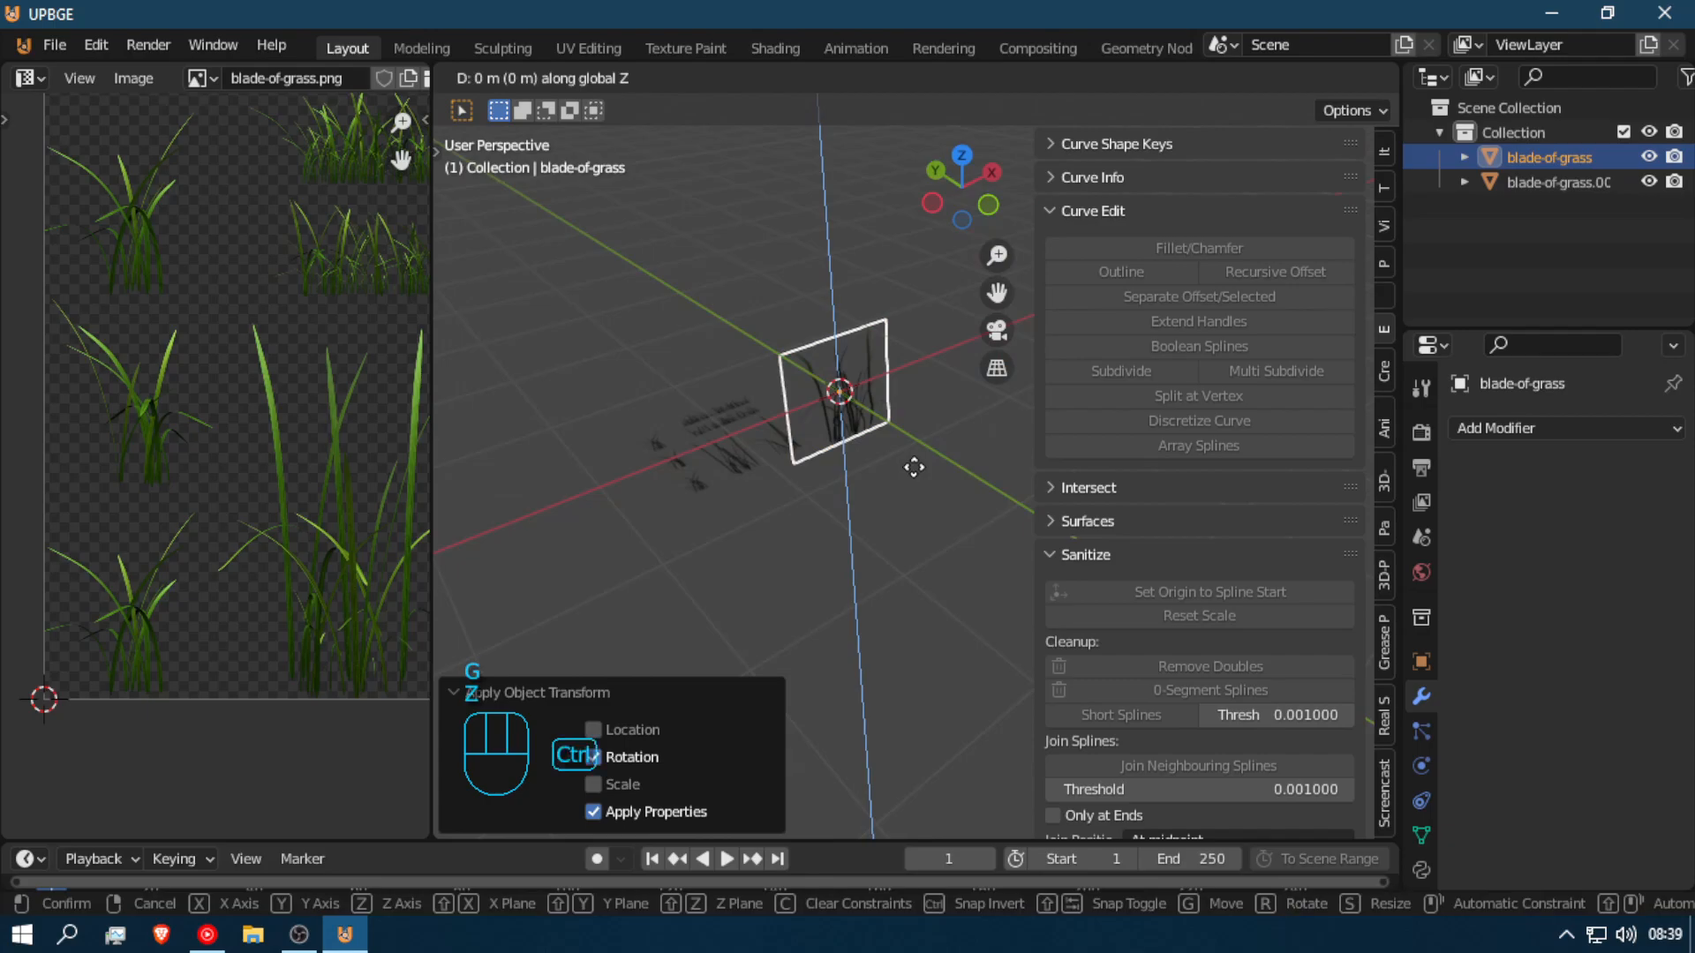
{"action": "left_click", "coordinate": [913, 466]}
{"action": "left_click", "coordinate": [1066, 76]}
{"action": "left_click", "coordinate": [1033, 152]}
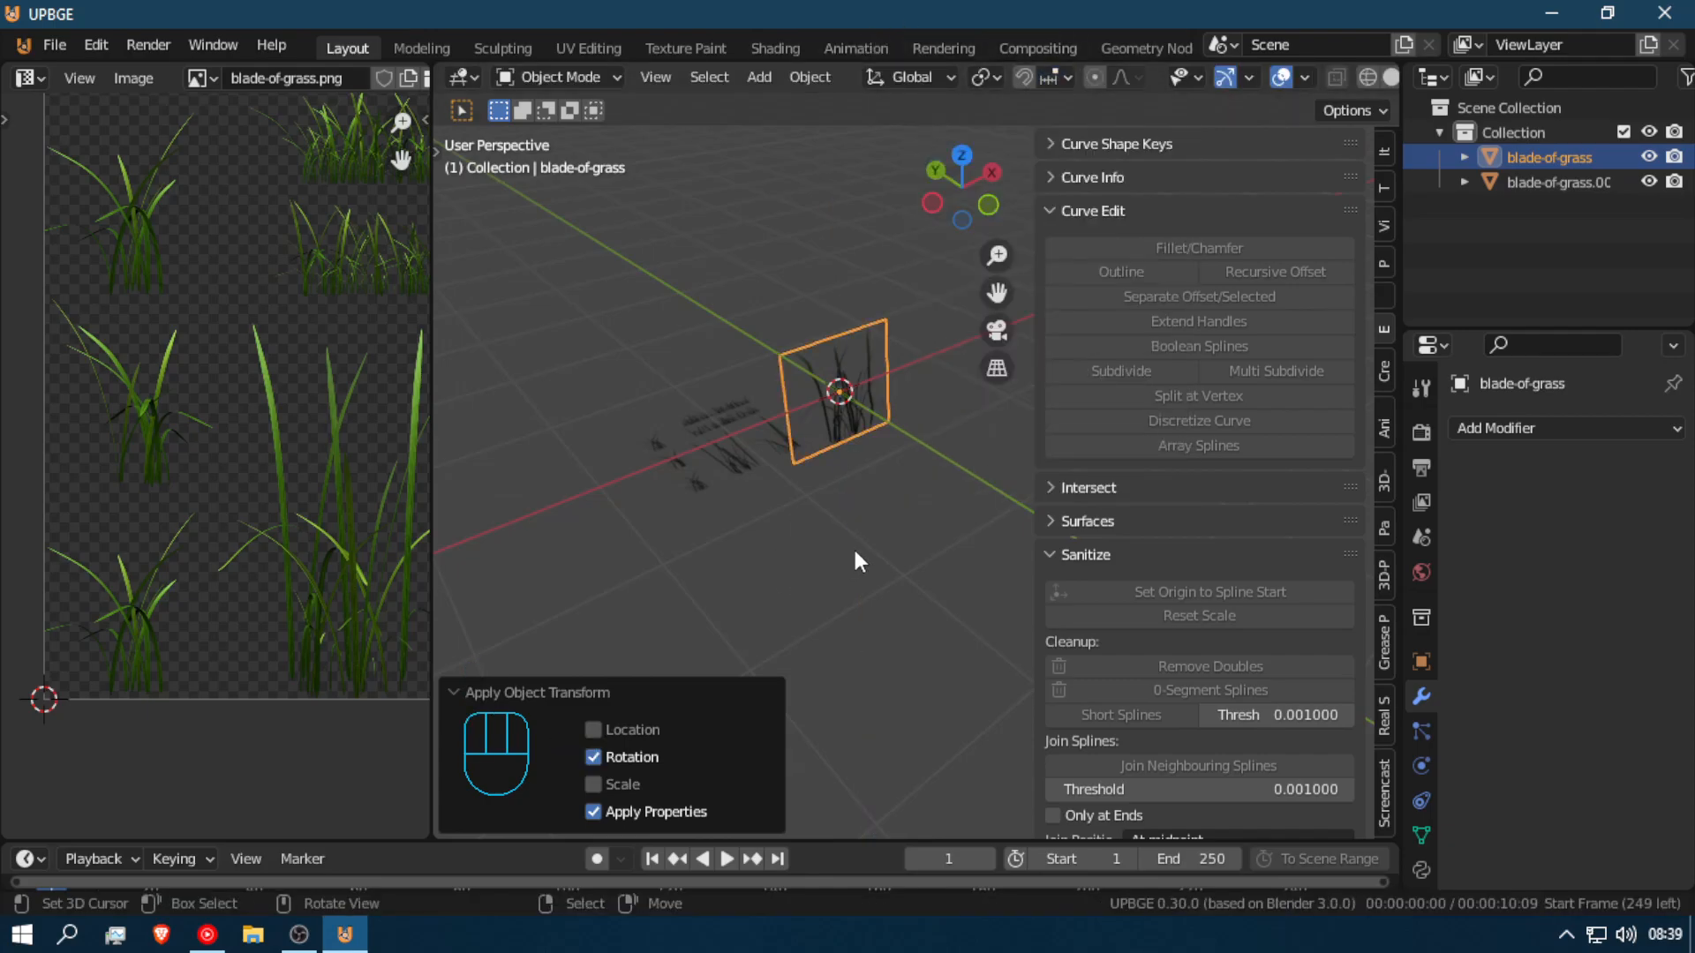
Step: In Edit Mode, raise all of the grass plane's geometry 0.5 m along Z with snapping
{"action": "key", "text": "Tab"}
{"action": "key", "text": "g"}
{"action": "key", "text": "z"}
{"action": "key", "text": "ctrl"}
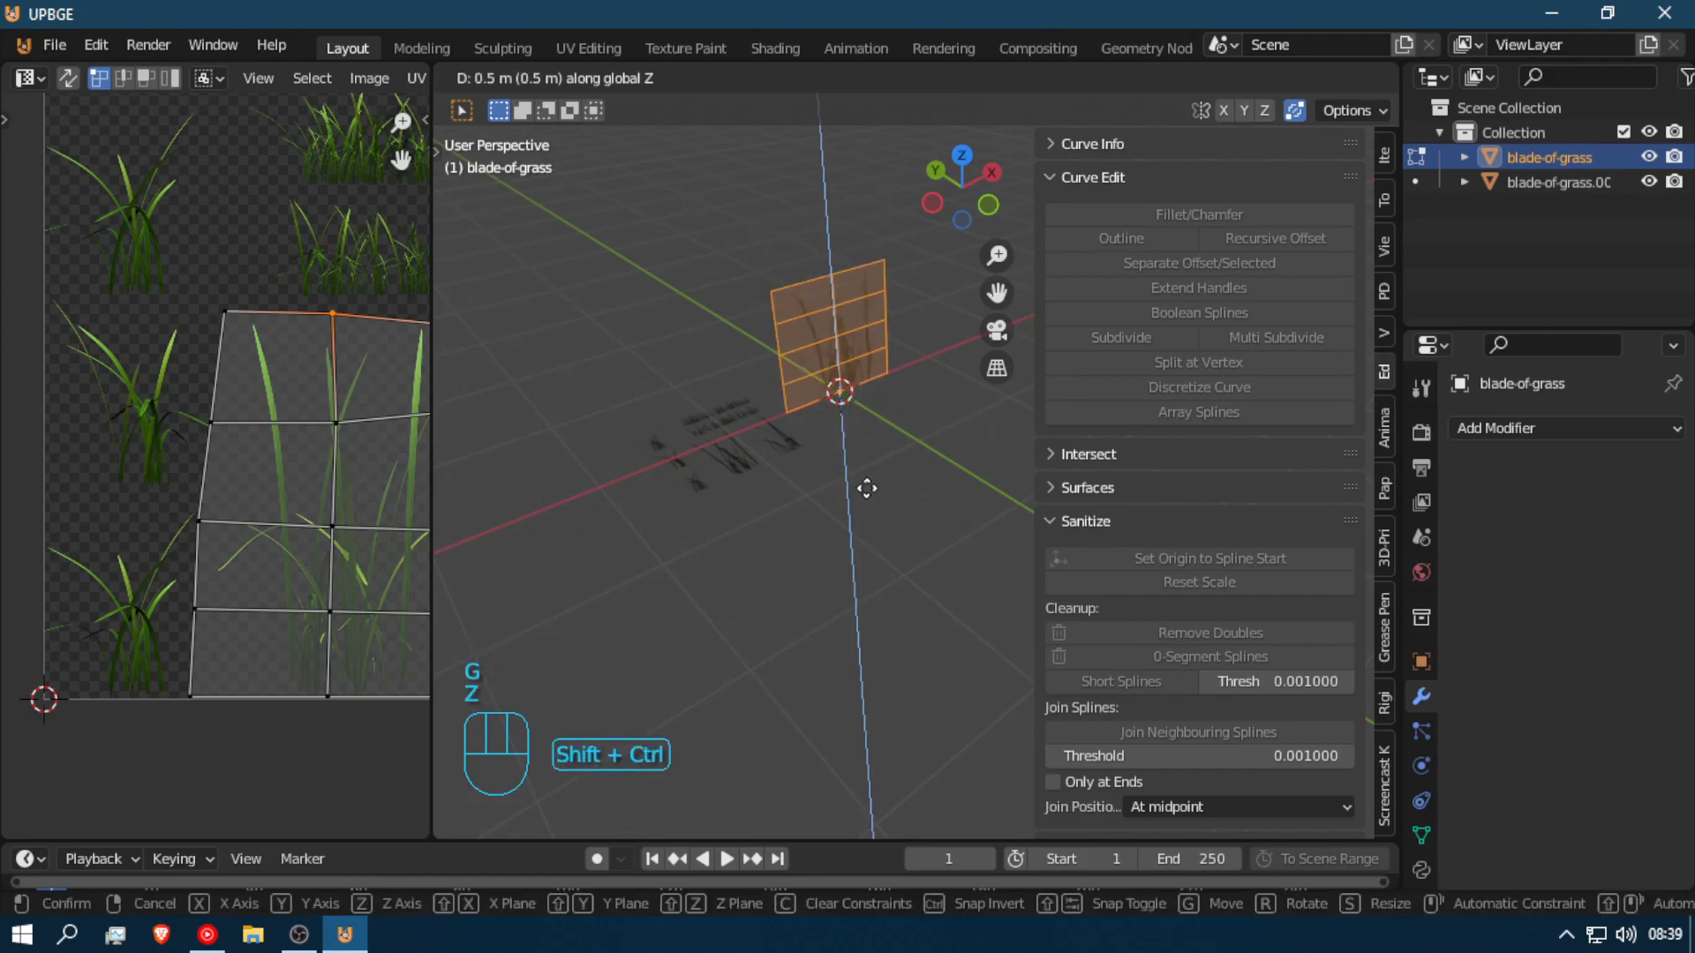
{"action": "left_click", "coordinate": [863, 482], "text": "ctrl+shift"}
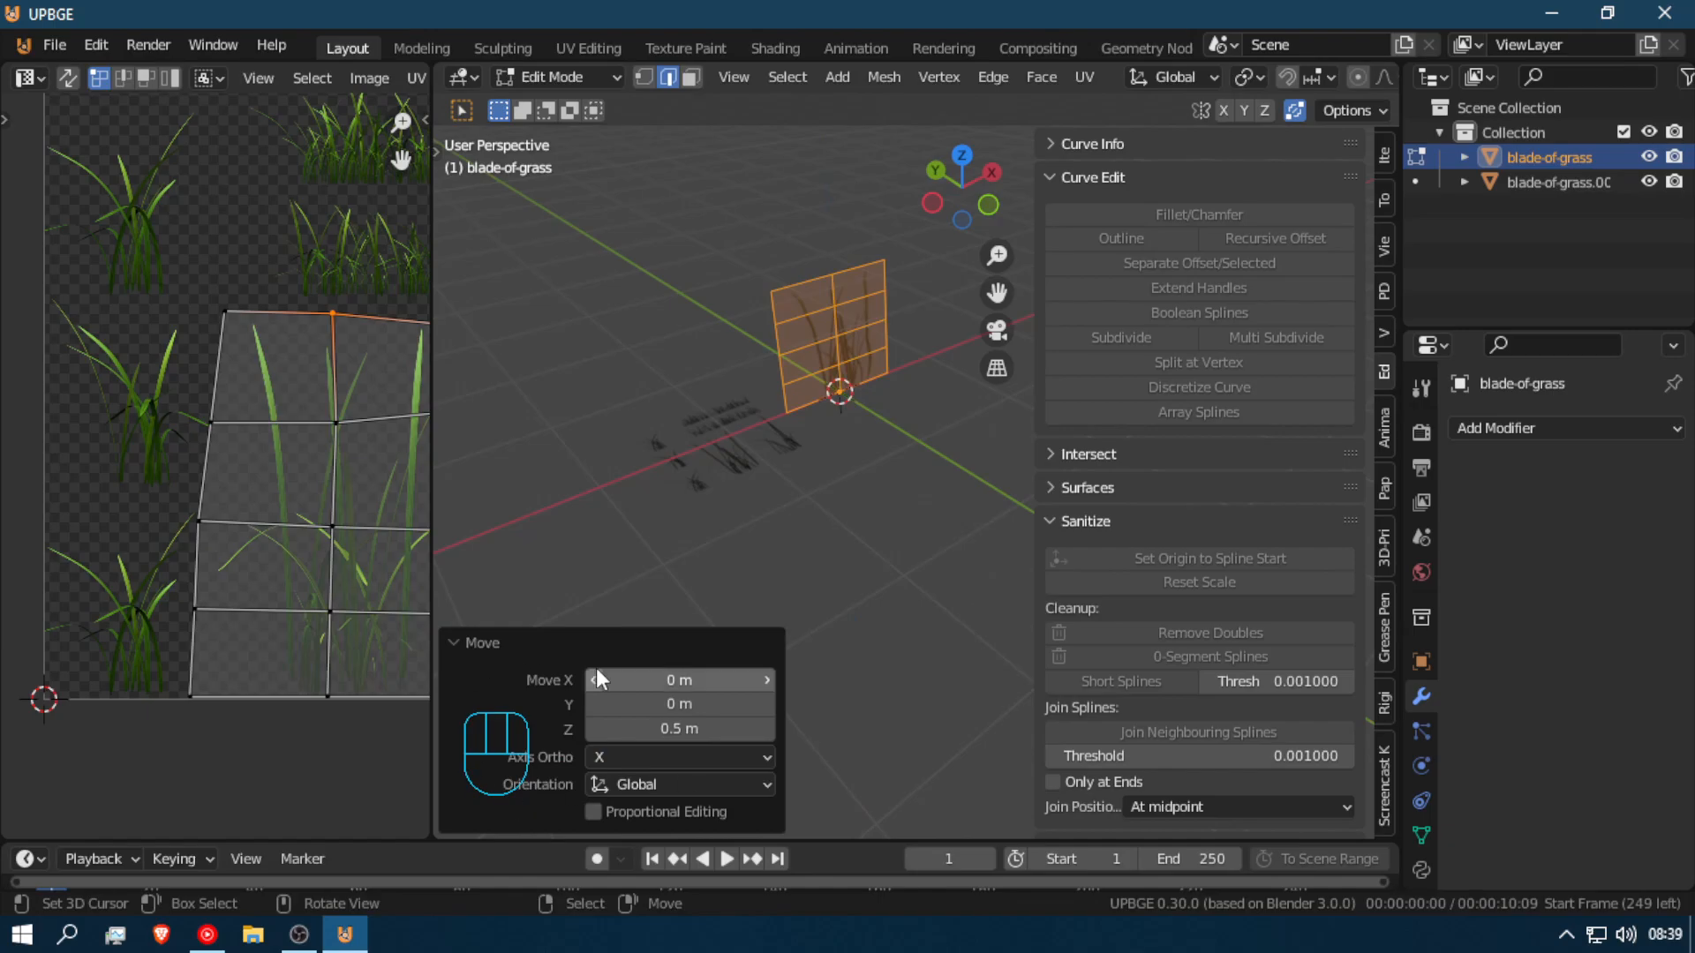
{"action": "left_click", "coordinate": [453, 643]}
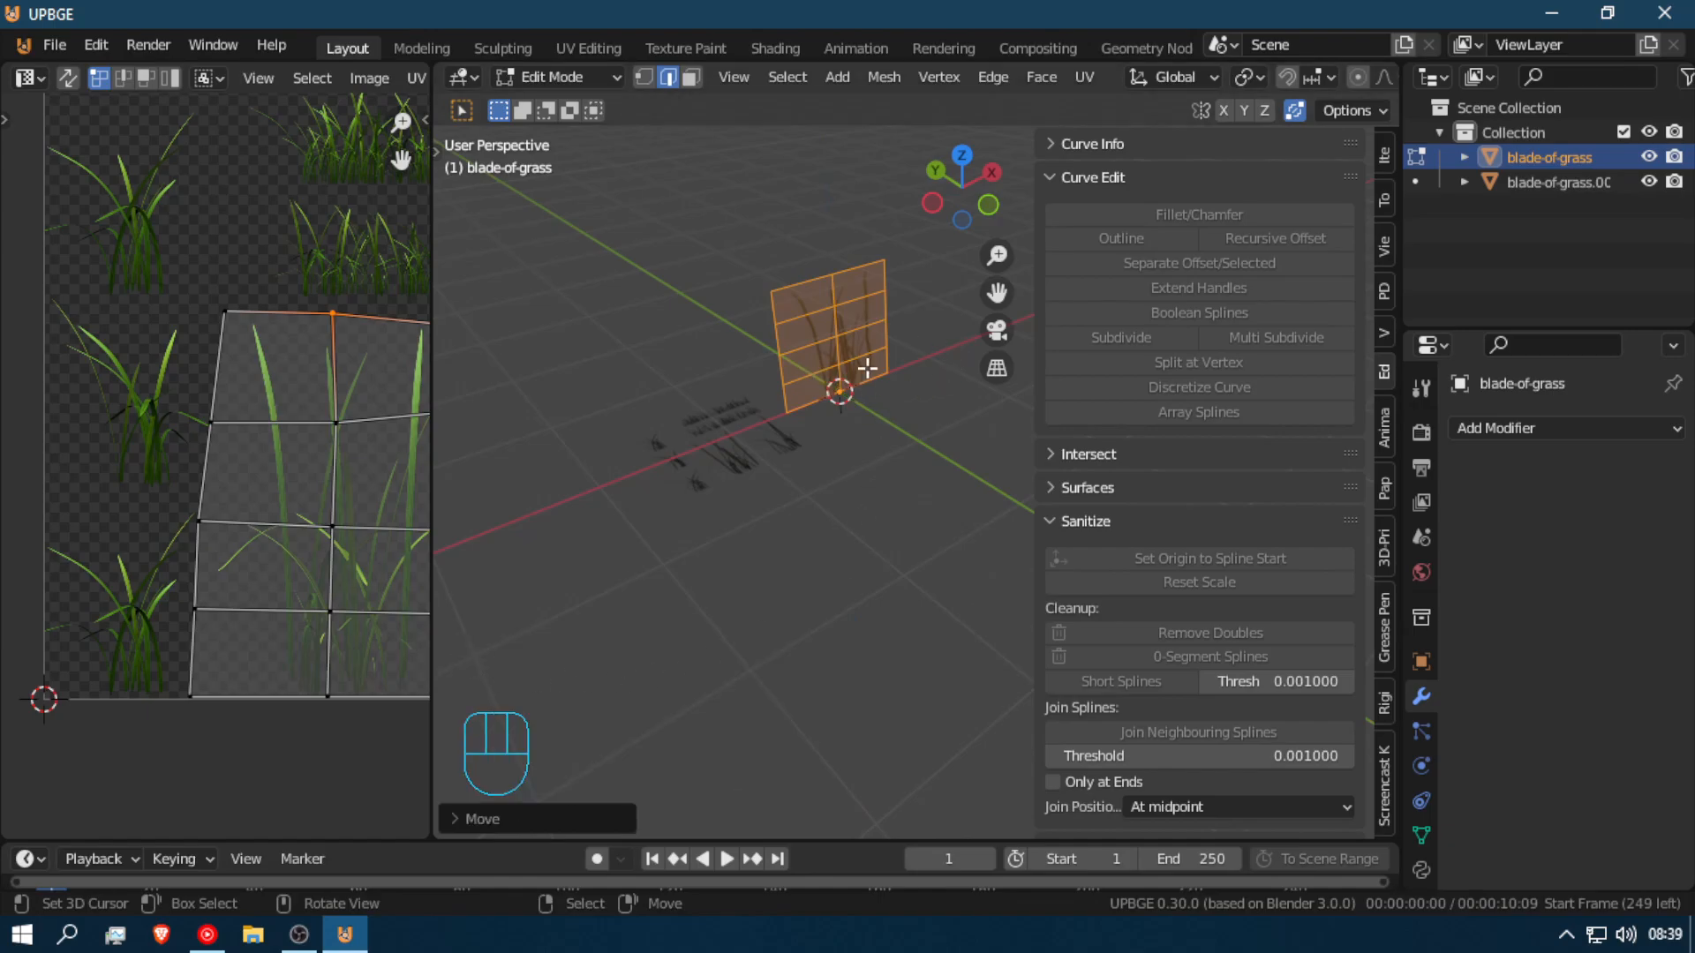
Step: Turn off the viewport's X-ray display and undo the last upward move of the mesh
{"action": "key", "text": "alt"}
{"action": "key", "text": "alt+z"}
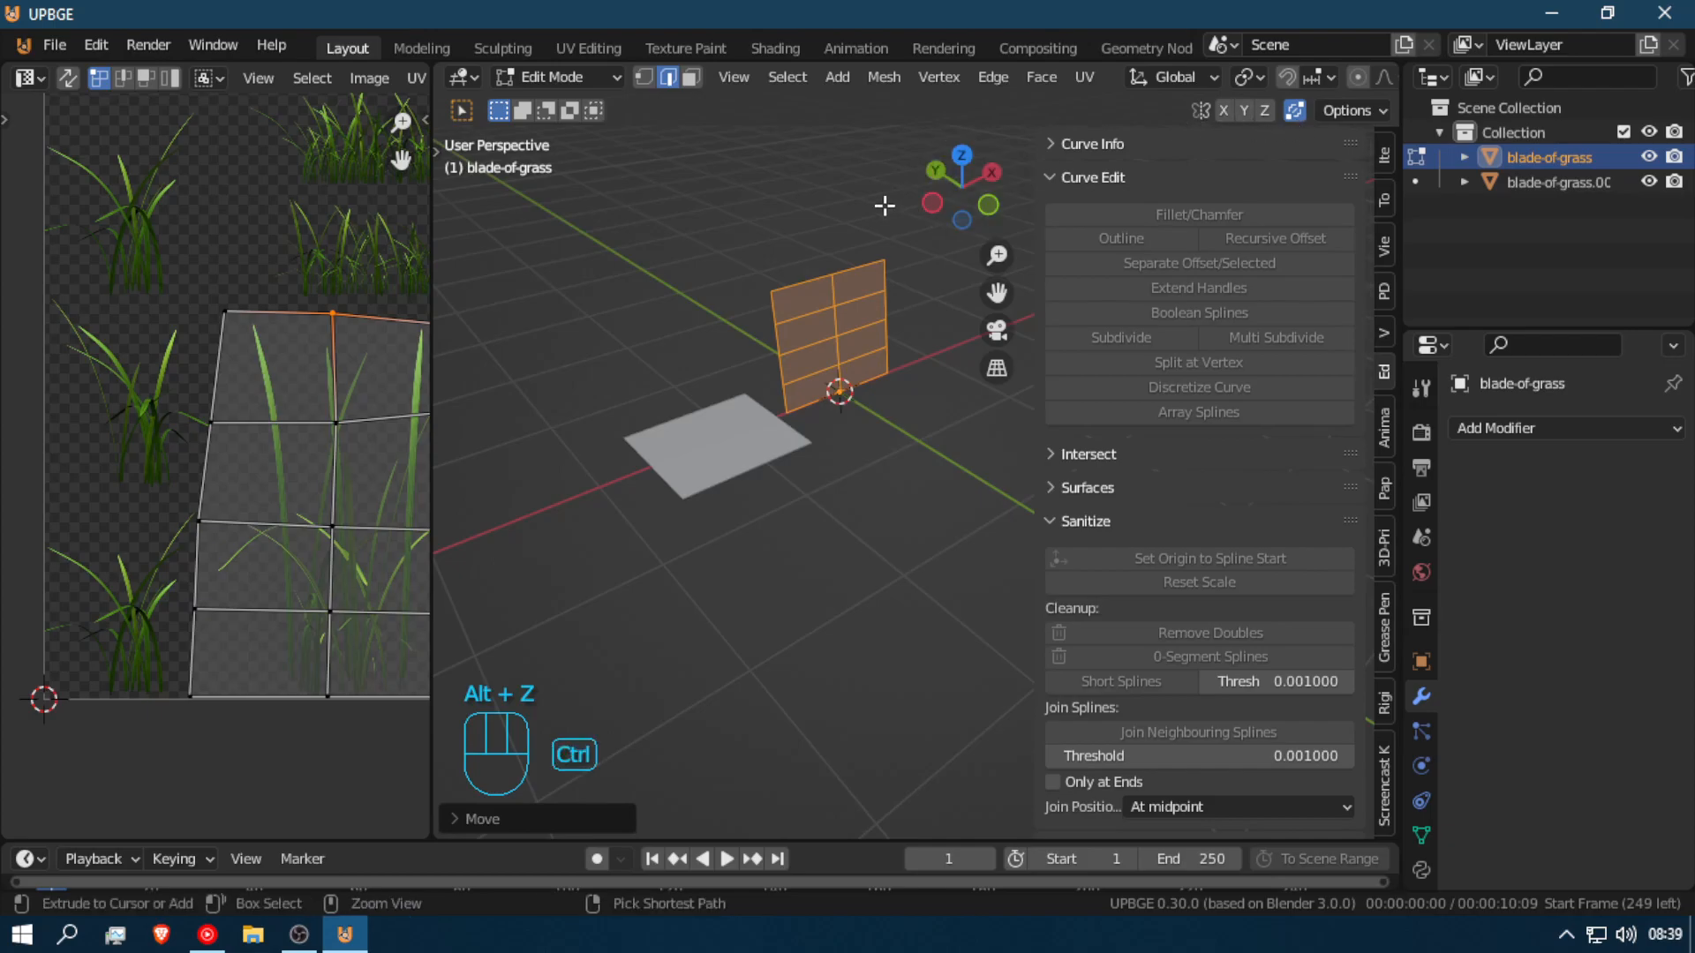
{"action": "key", "text": "ctrl+z"}
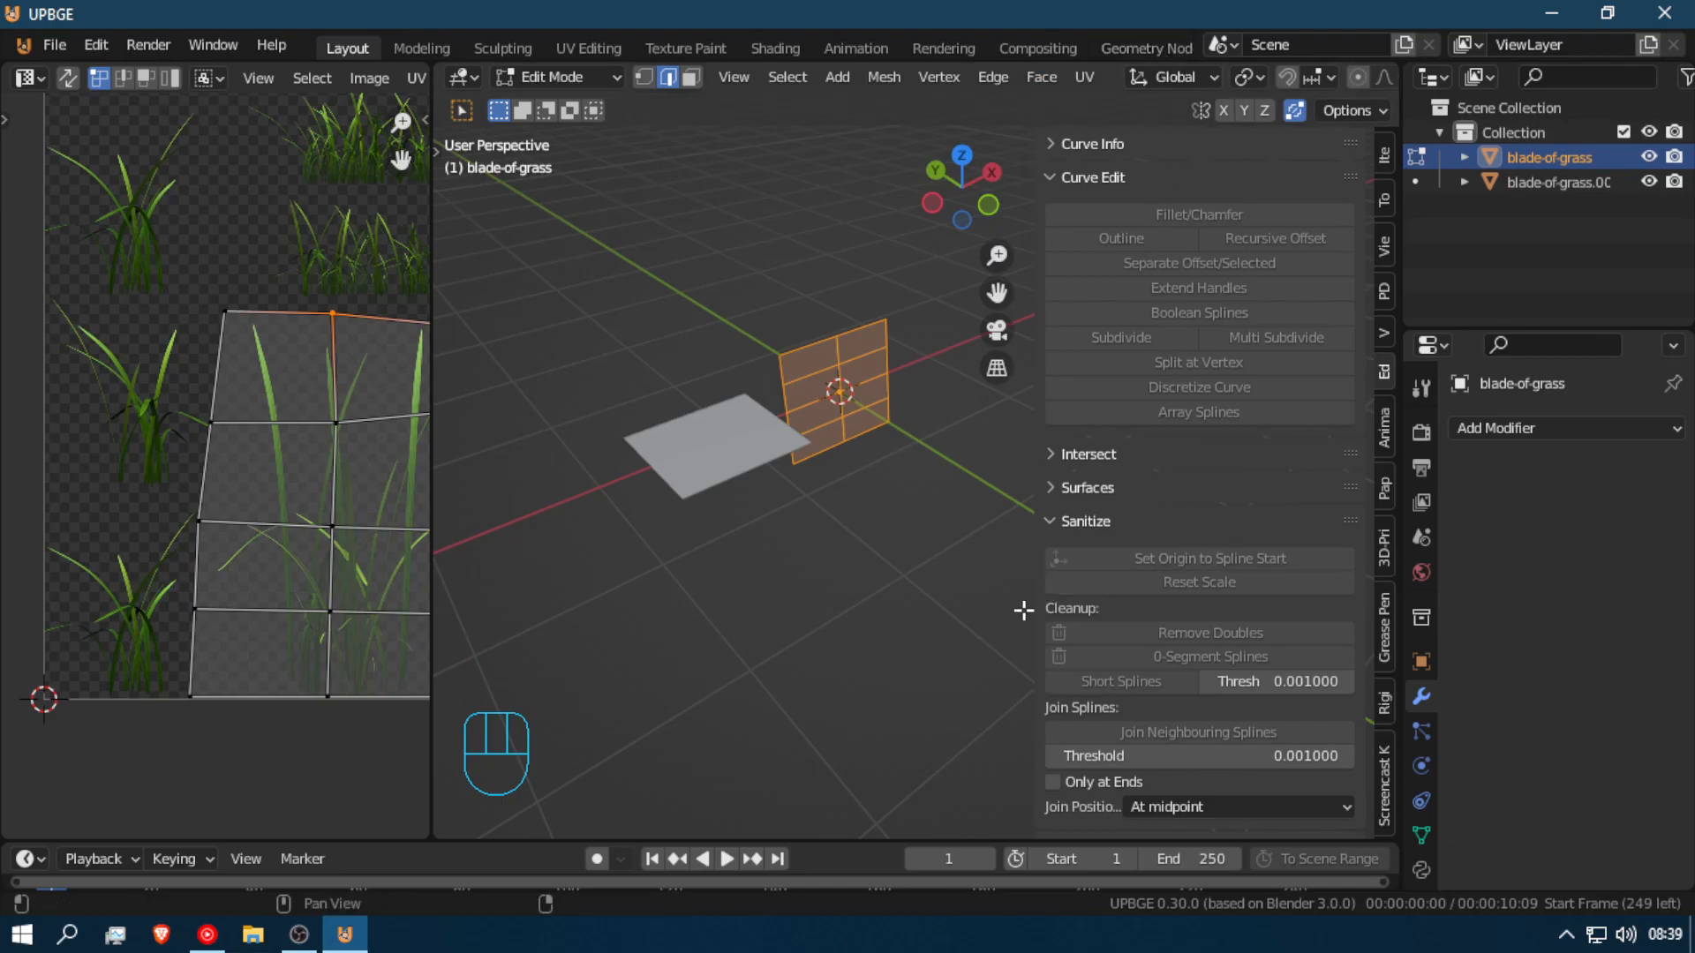
{"action": "scroll", "coordinate": [1094, 70], "scroll_direction": "down", "scroll_amount": 8}
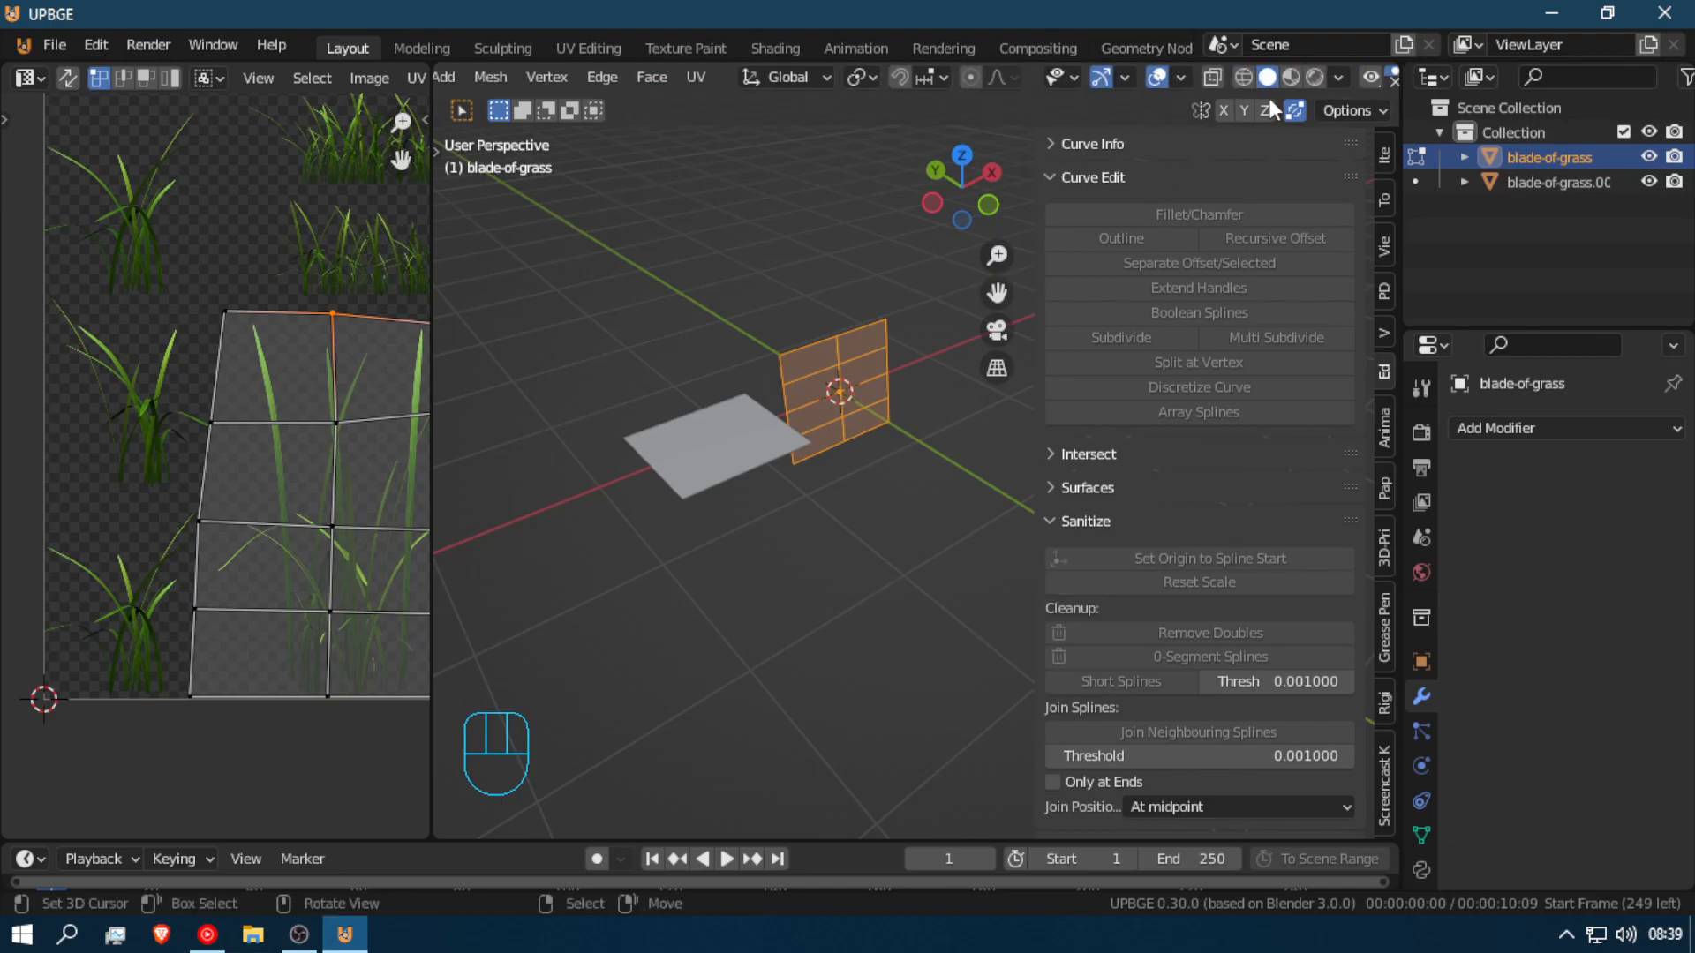
Step: Show the viewport in Material Preview and raise the grass plane's geometry along Z with snapping until its bottom edge meets the origin
{"action": "left_click", "coordinate": [1290, 76]}
{"action": "scroll", "coordinate": [852, 436], "scroll_direction": "up", "scroll_amount": 5}
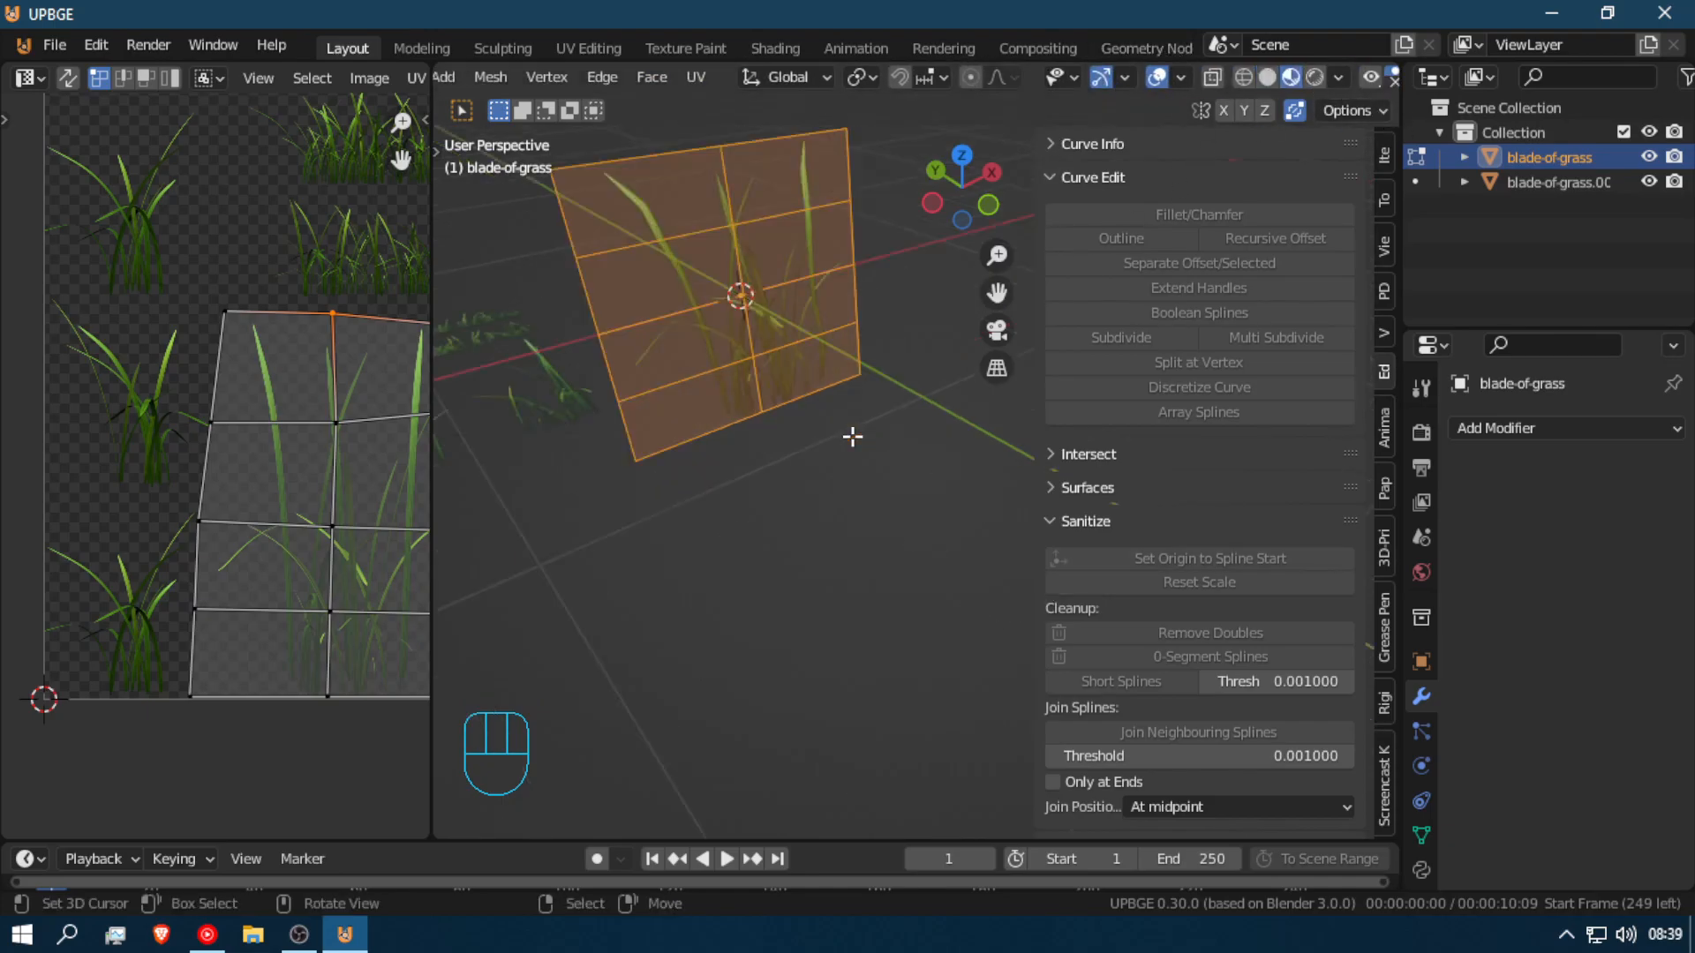
{"action": "key", "text": "shift+f"}
{"action": "key", "text": "g"}
{"action": "key", "text": "z"}
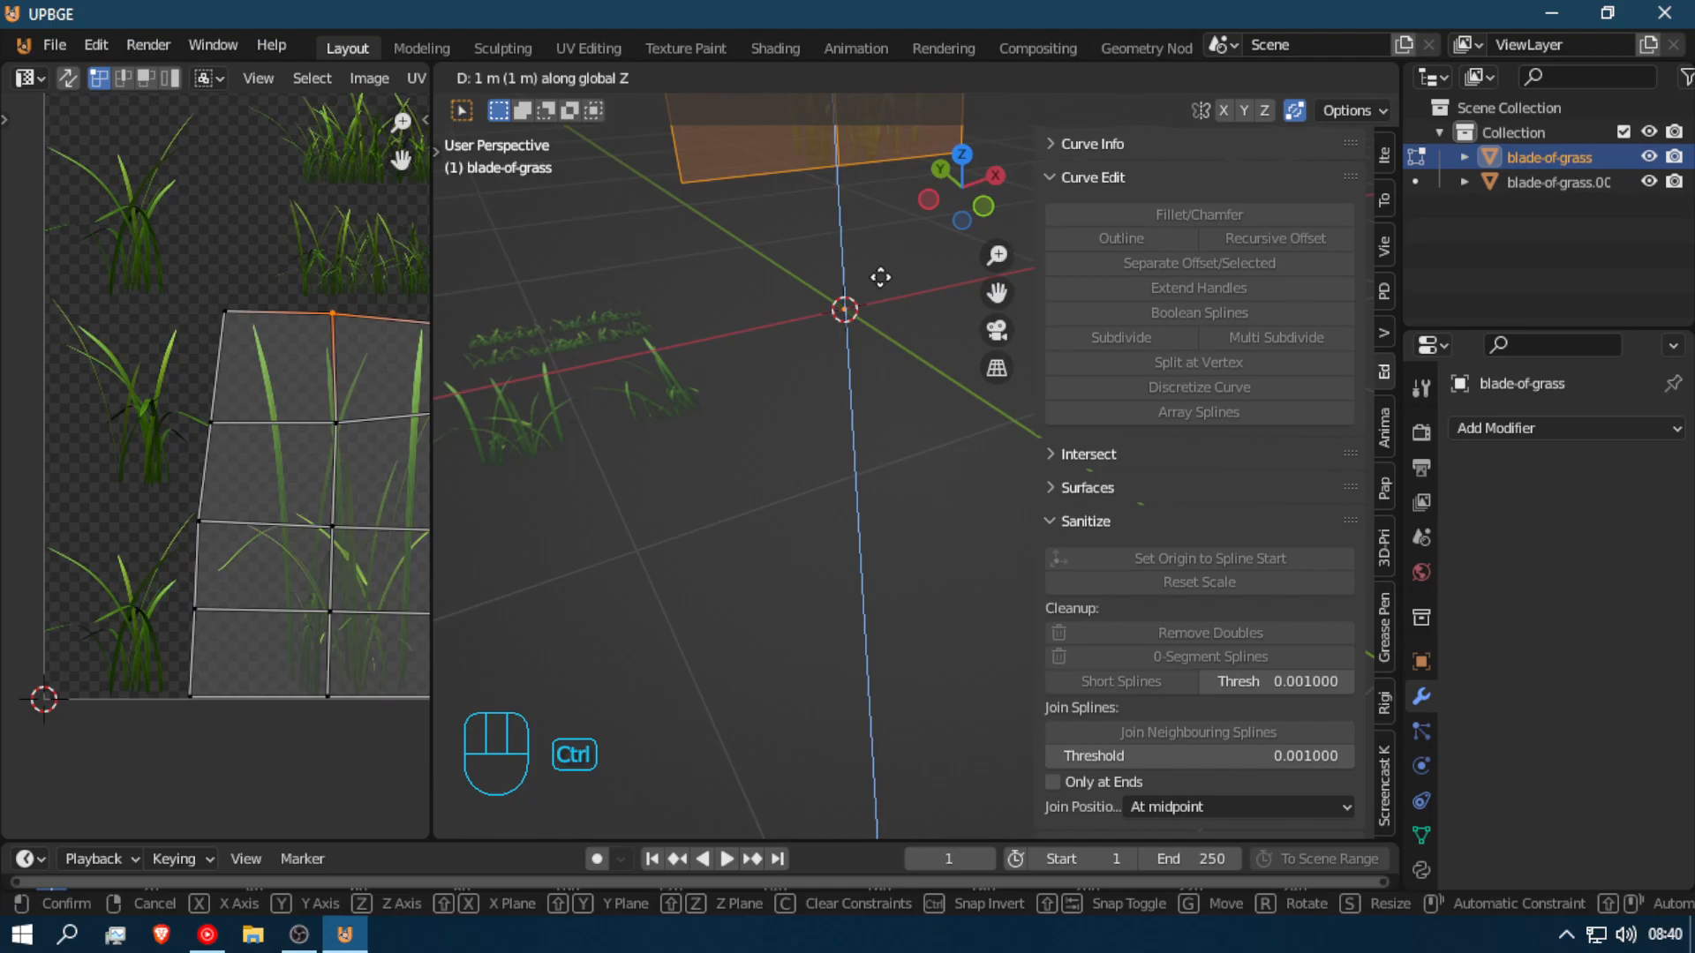
{"action": "key", "text": "shift"}
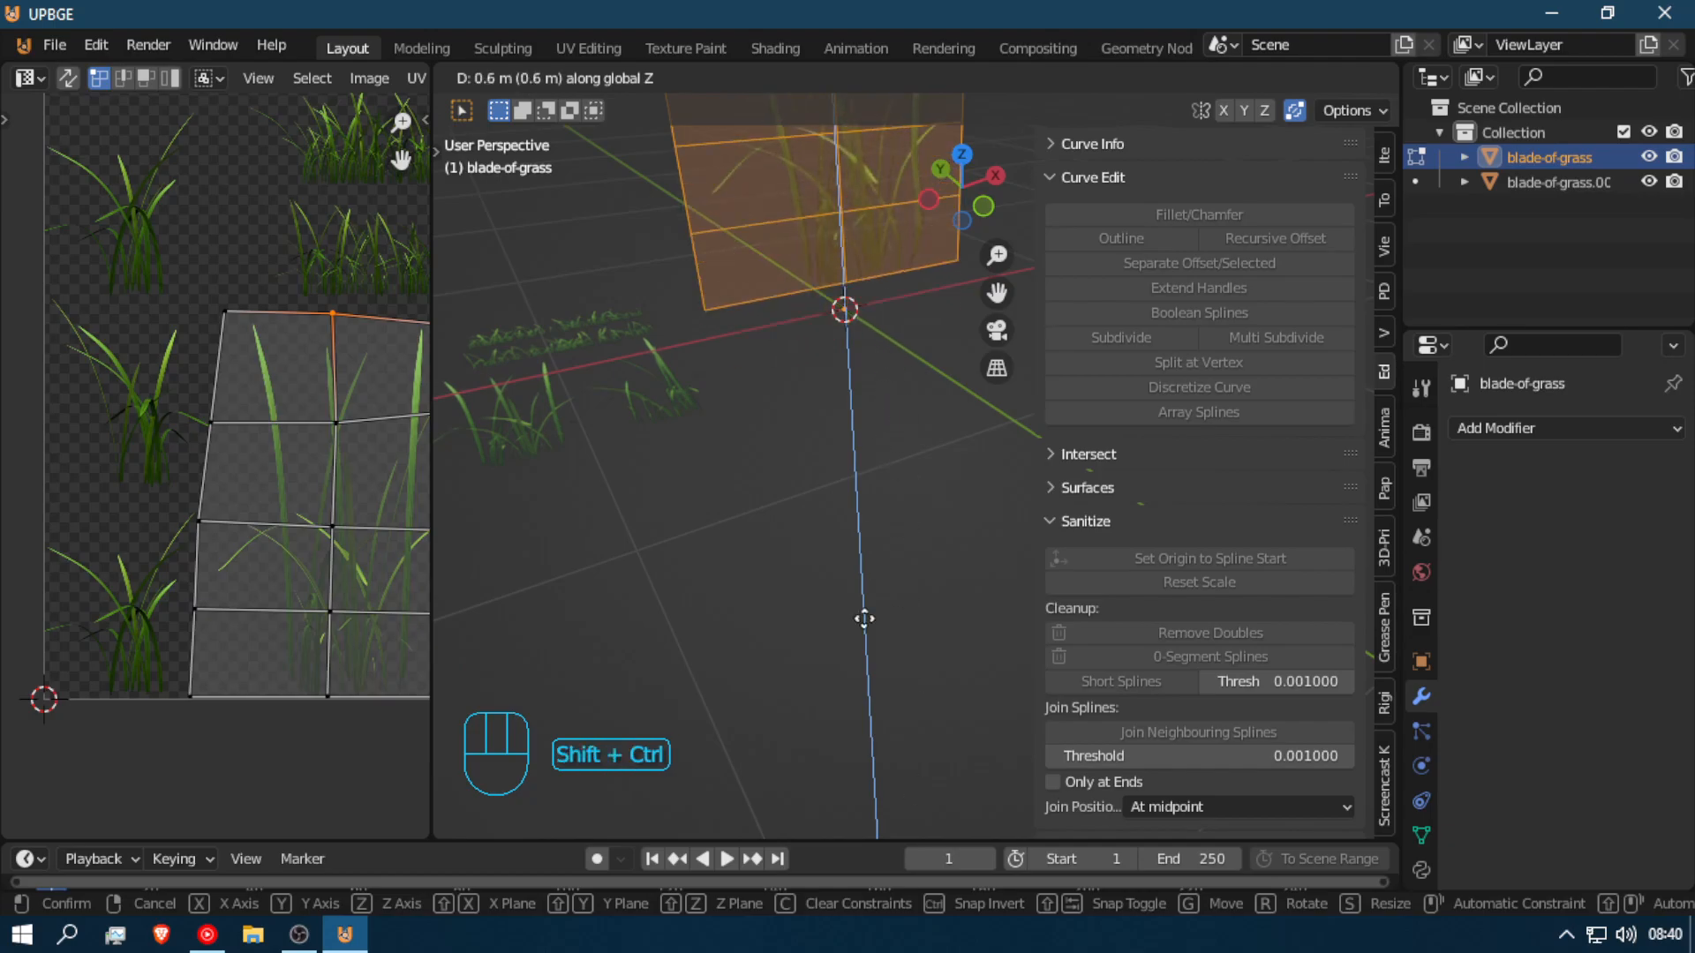
{"action": "left_click", "coordinate": [868, 770]}
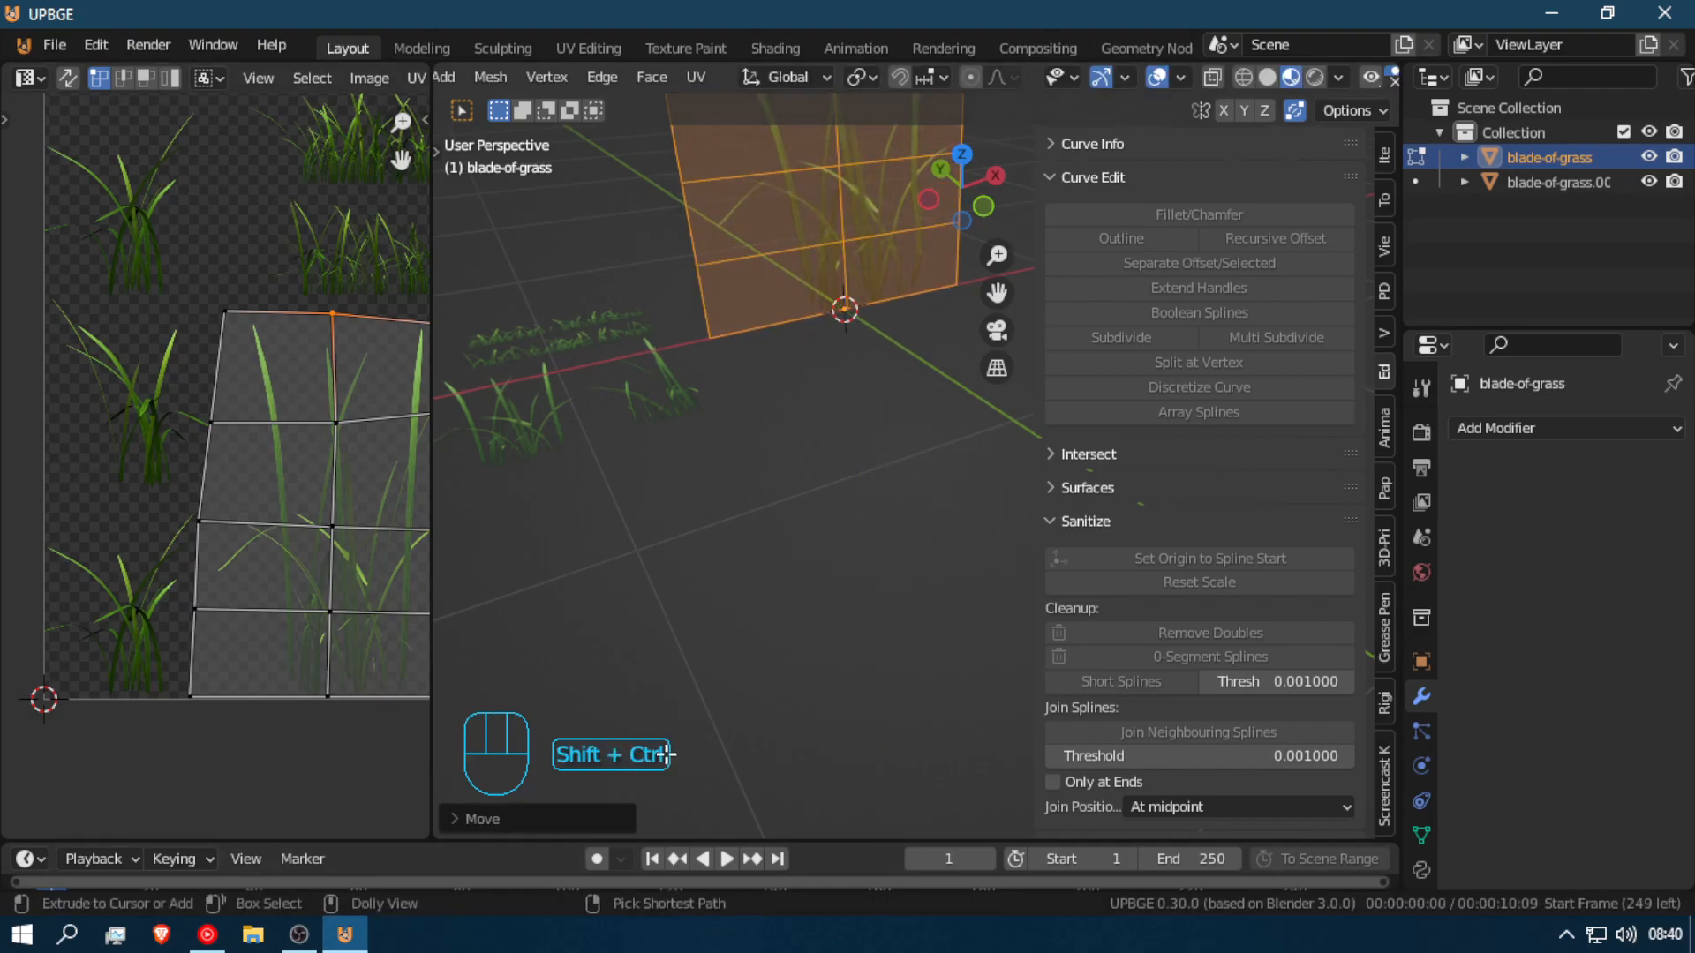
Step: Leave Edit Mode and examine the textured grass card standing on the ground from several angles
{"action": "scroll", "coordinate": [685, 336], "scroll_direction": "down", "scroll_amount": 5}
{"action": "key", "text": "shift+f"}
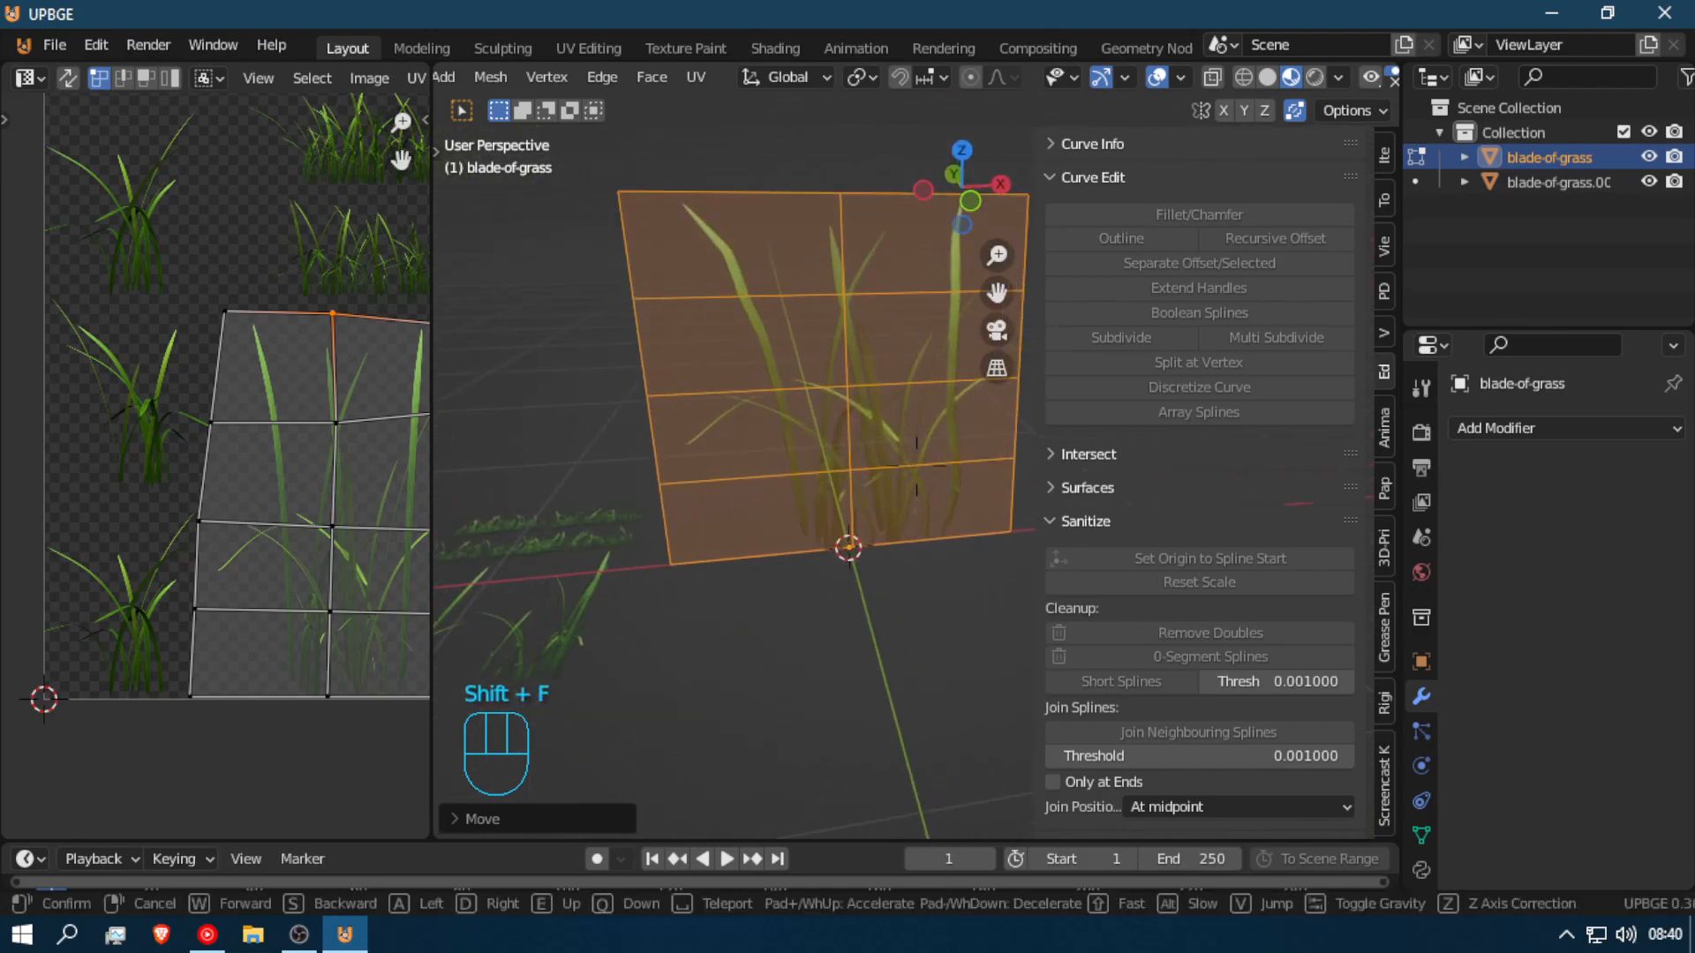
{"action": "left_click", "coordinate": [916, 467]}
{"action": "key", "text": "Tab"}
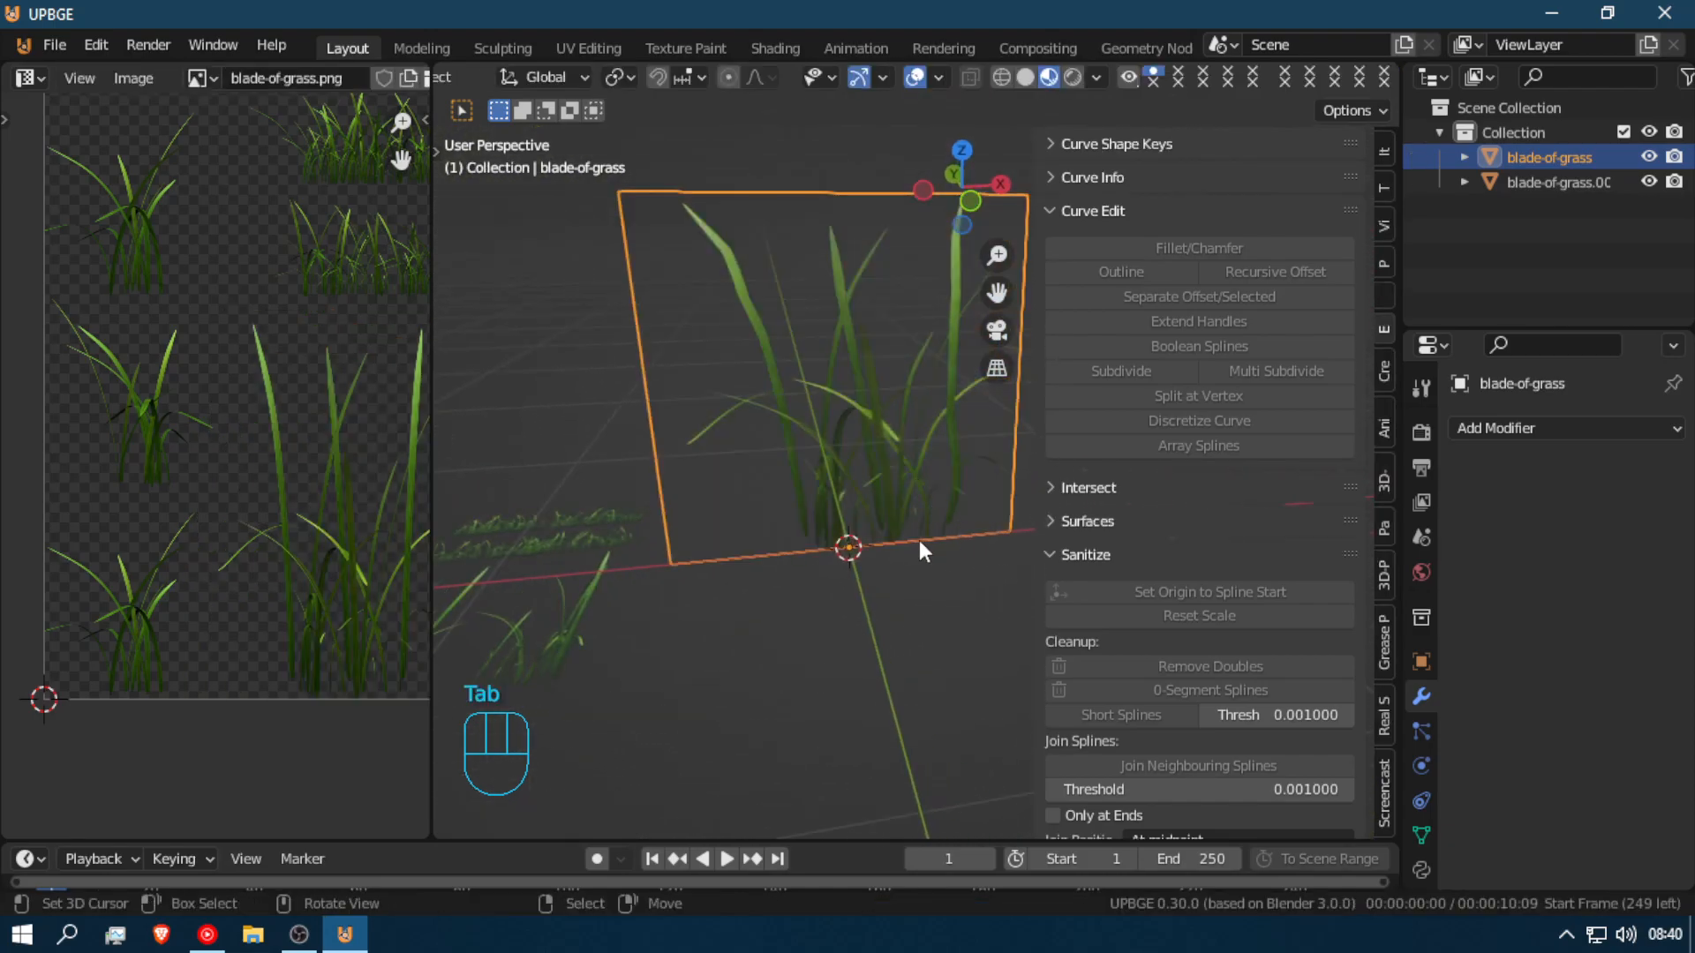
{"action": "key", "text": "shift+f"}
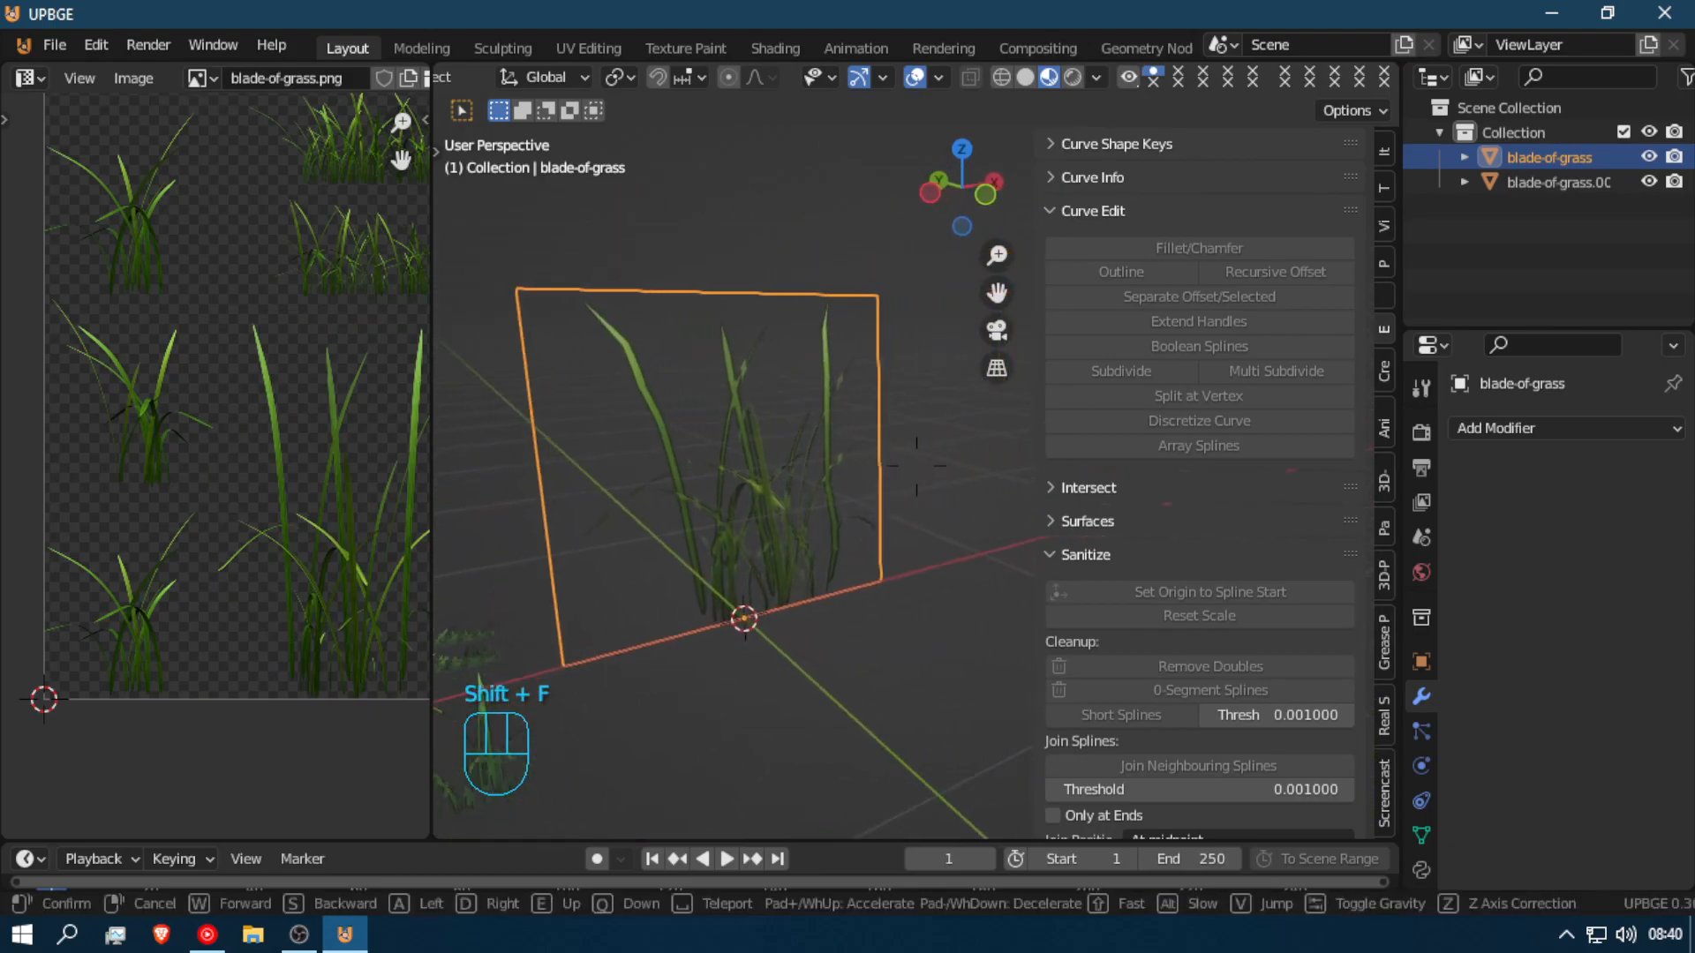
{"action": "left_click", "coordinate": [916, 468]}
Step: In Edit Mode, duplicate all of the grass card's geometry and rotate the copy 90° about the global Z axis
{"action": "key", "text": "Tab"}
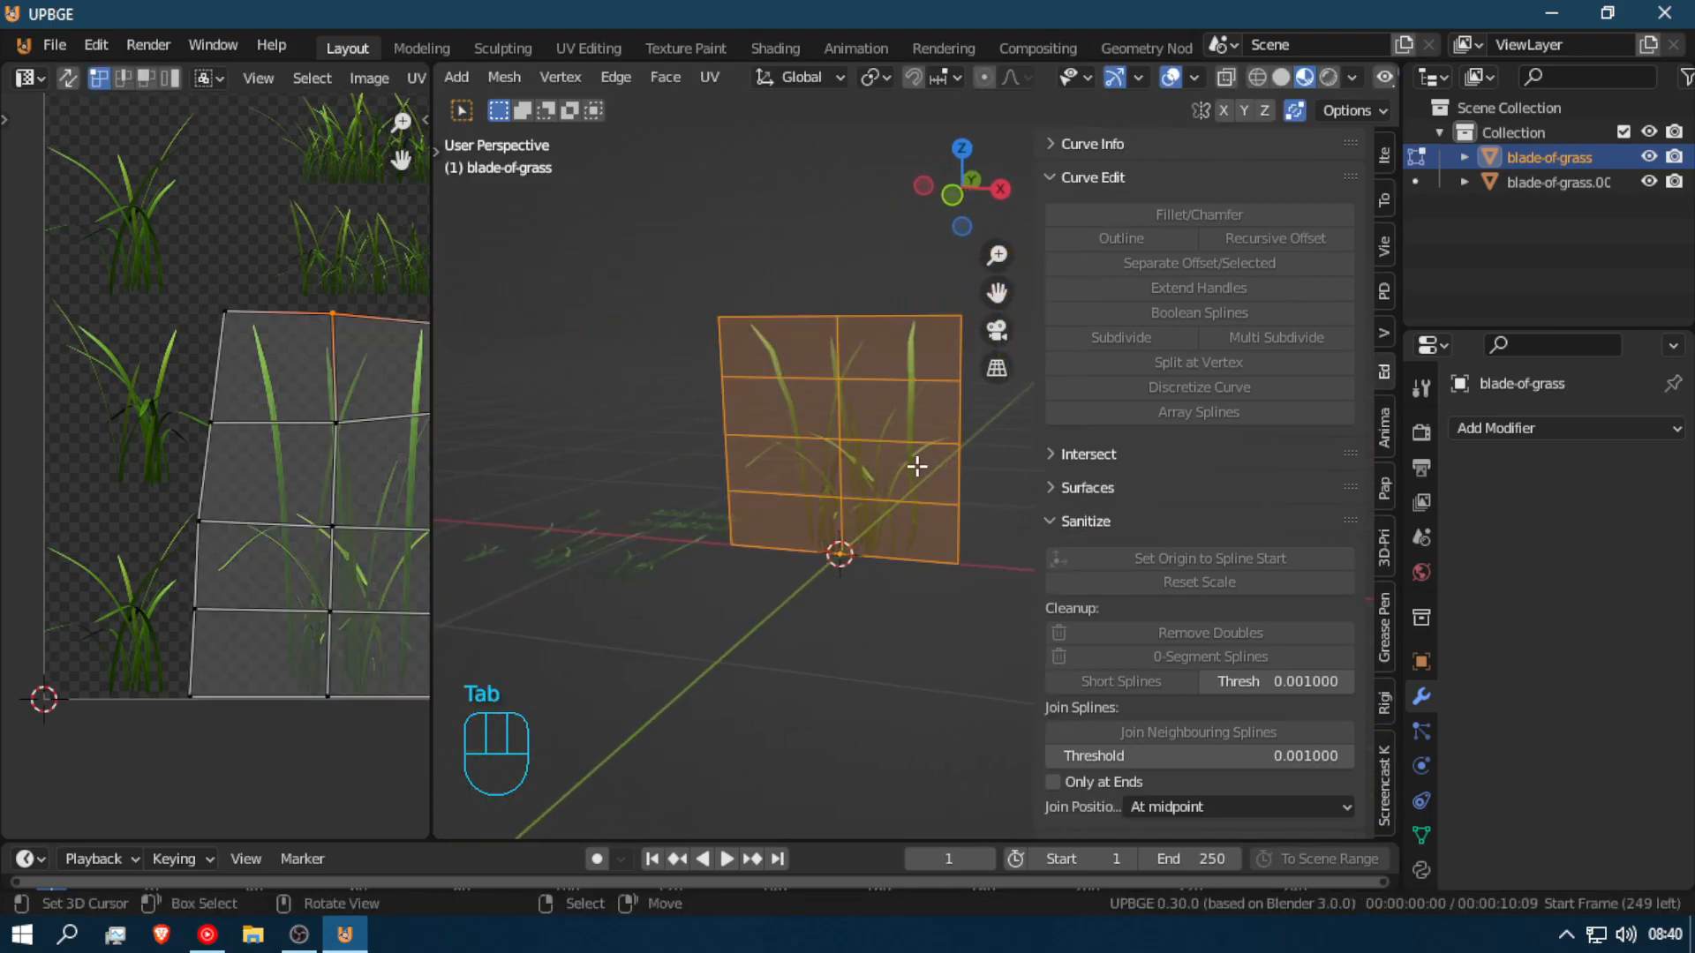
{"action": "key", "text": "a"}
{"action": "key", "text": "a"}
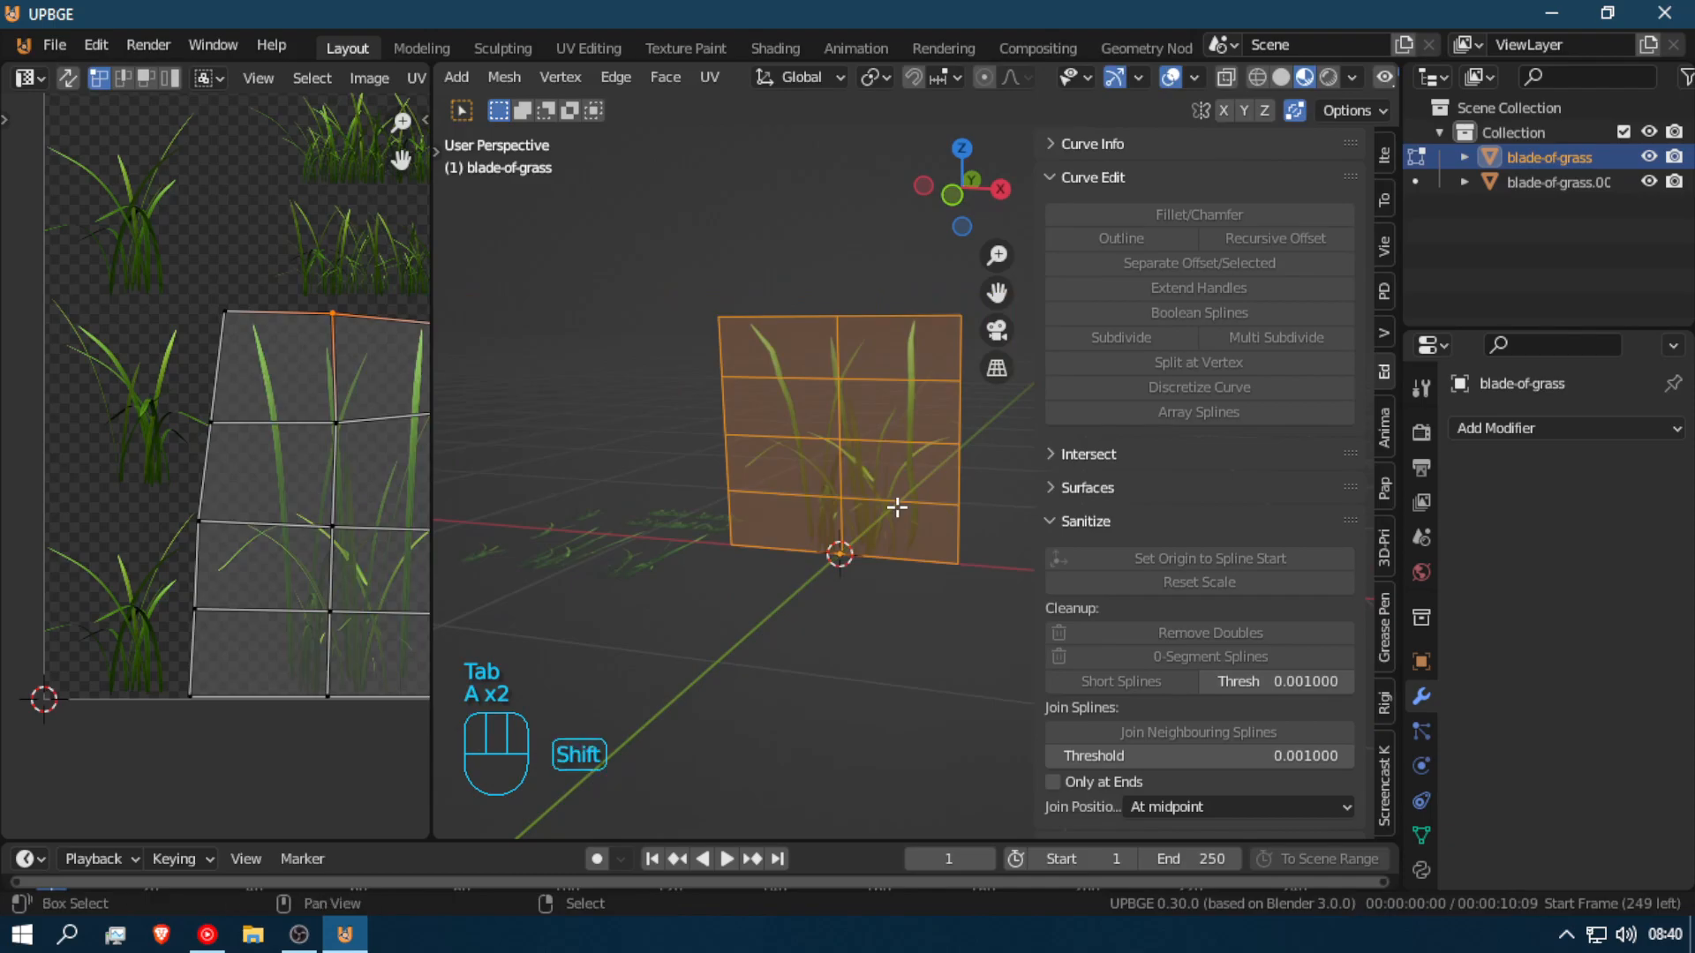
{"action": "key", "text": "shift+d"}
{"action": "key", "text": "r"}
{"action": "key", "text": "z"}
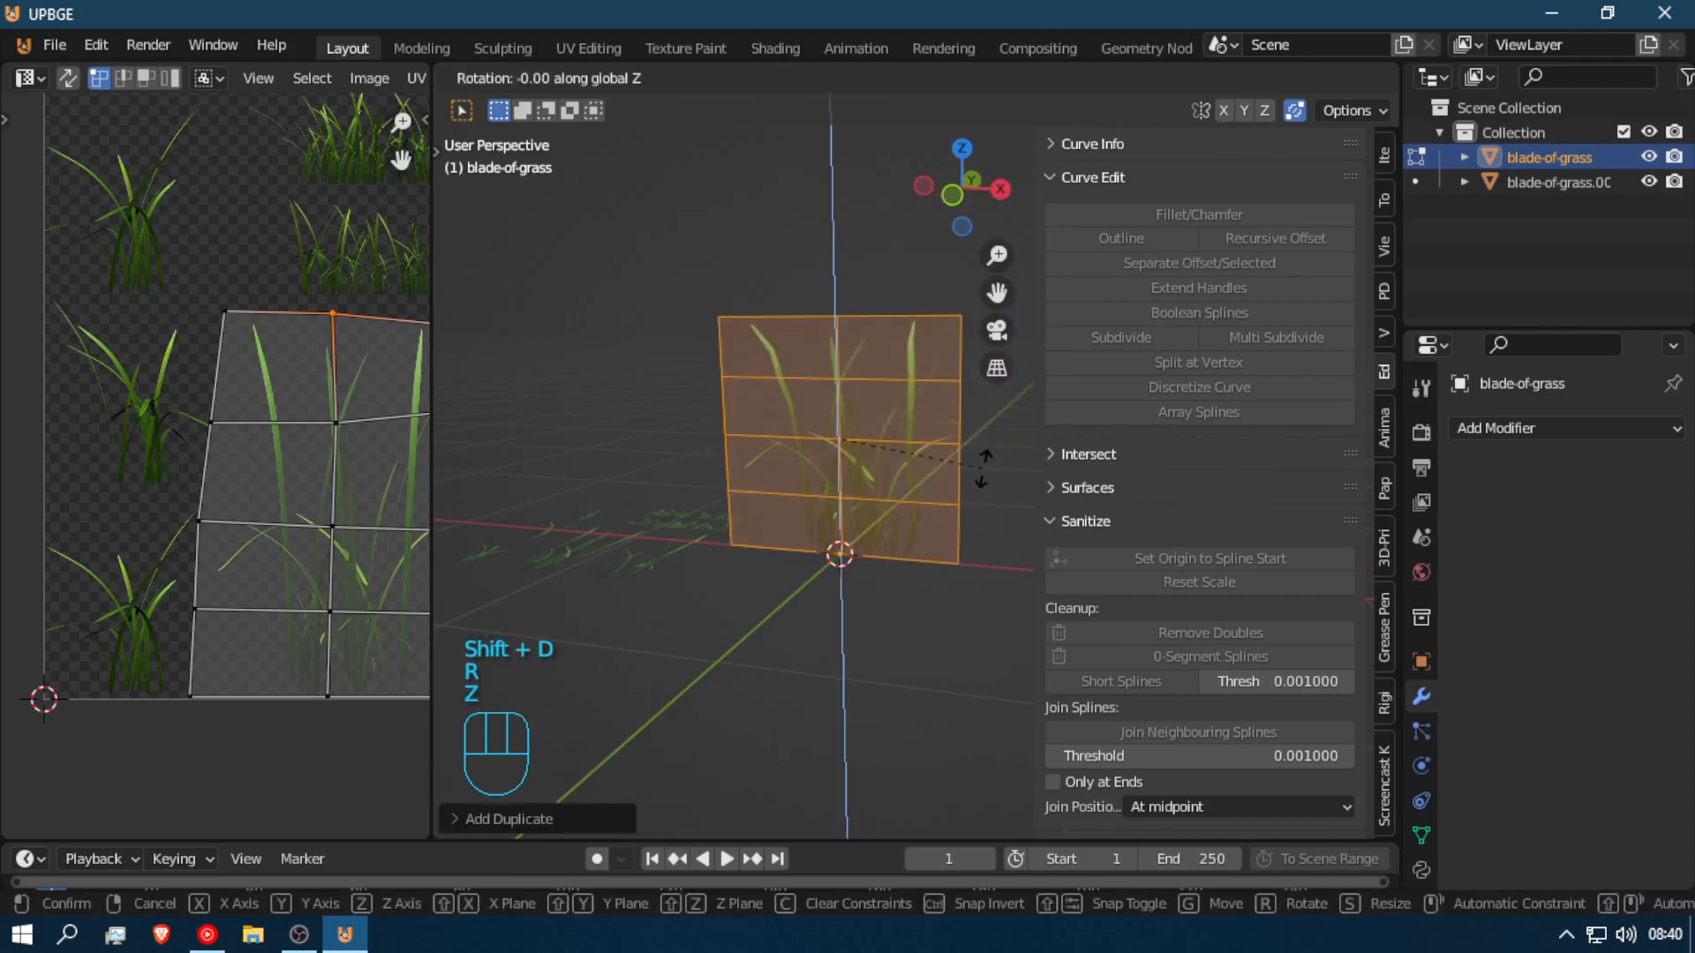
{"action": "key", "text": "0"}
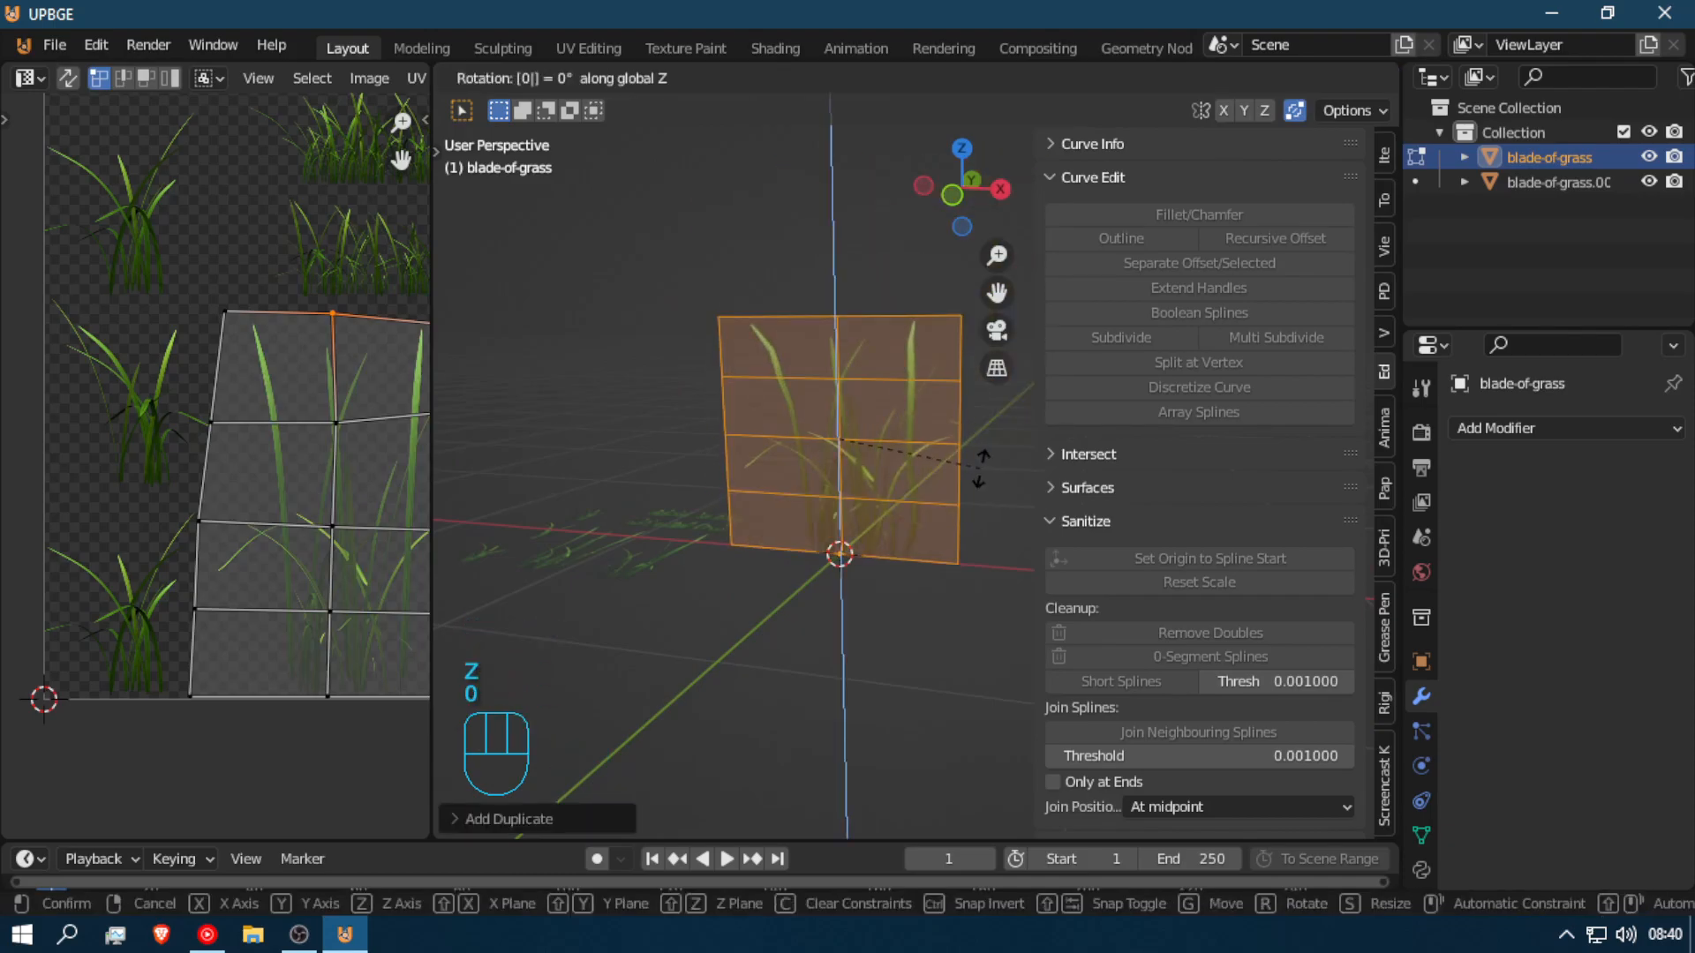
{"action": "key", "text": "BackSpace"}
{"action": "key", "text": "9"}
{"action": "key", "text": "0"}
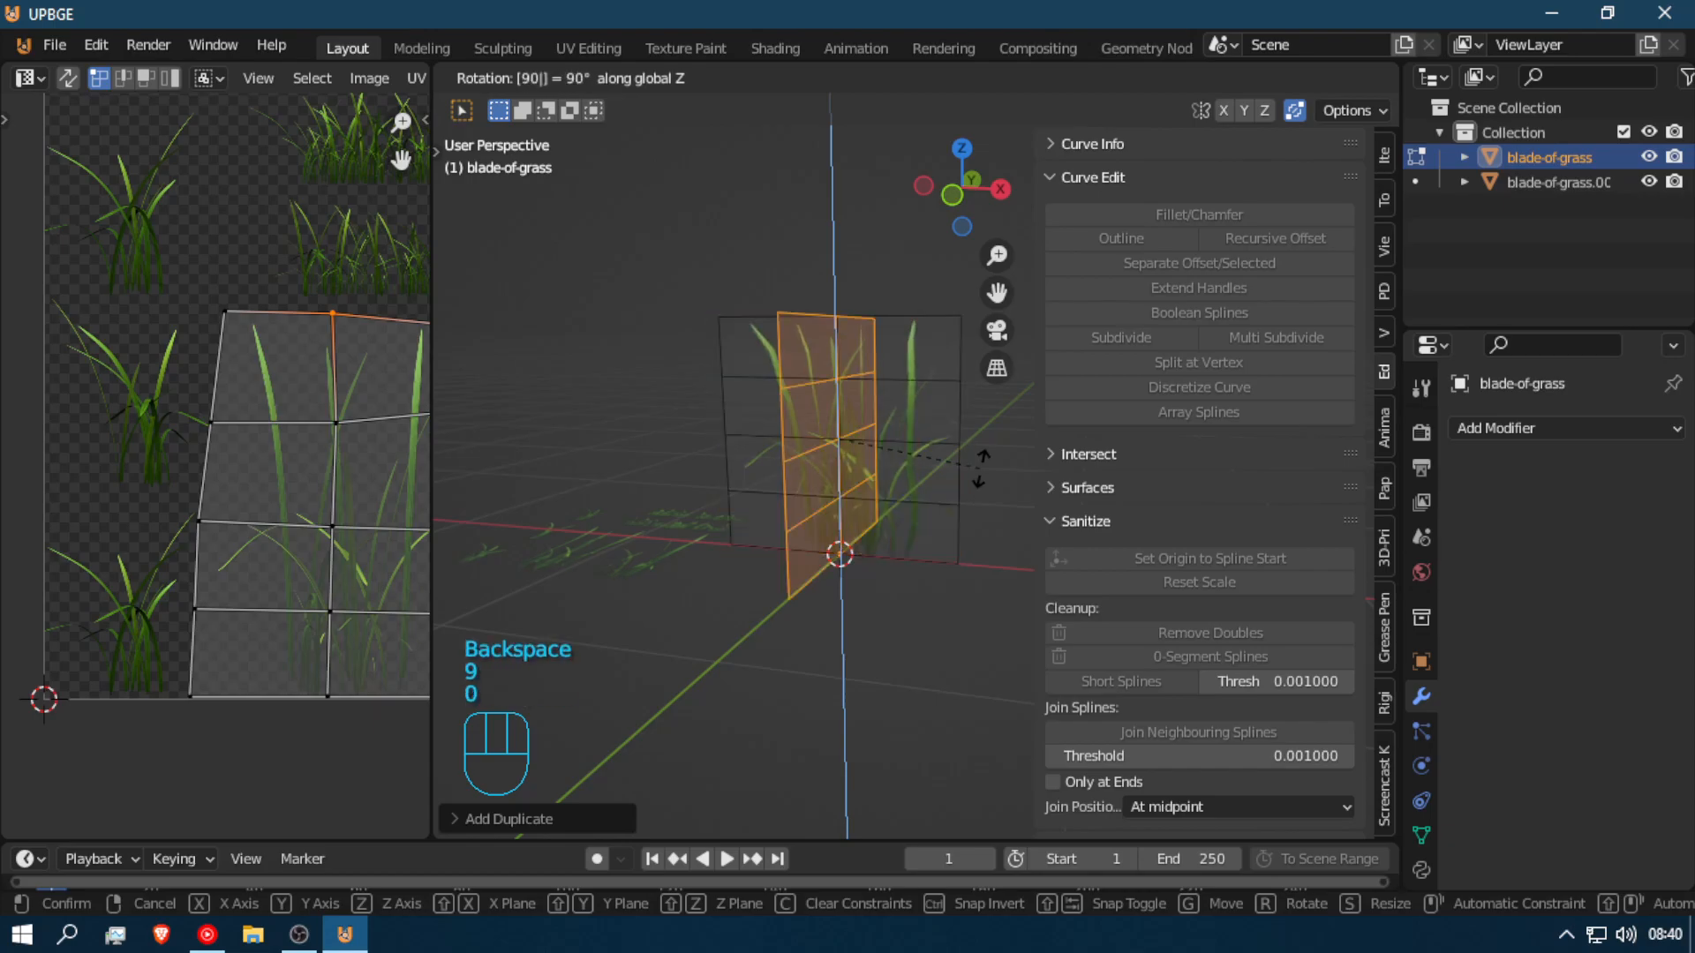
{"action": "left_click", "coordinate": [887, 461]}
Step: Select all geometry of both crossed grass planes
{"action": "key", "text": "shift+f"}
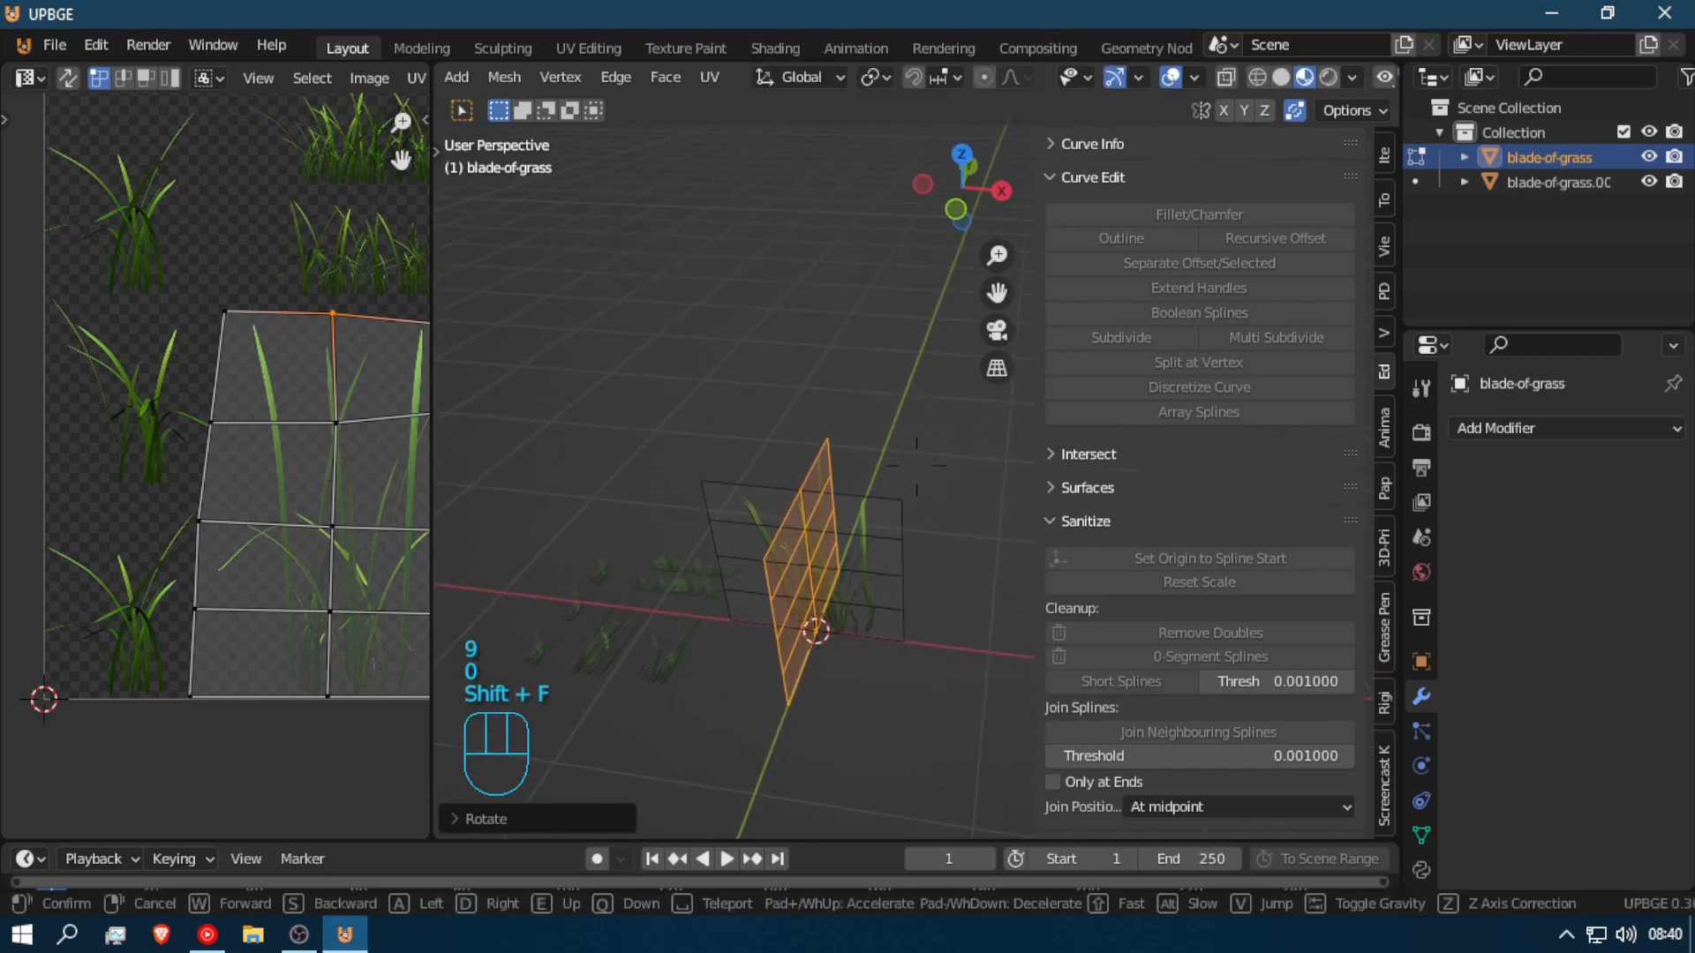
{"action": "left_click", "coordinate": [917, 468]}
{"action": "key", "text": "a"}
{"action": "key", "text": "a"}
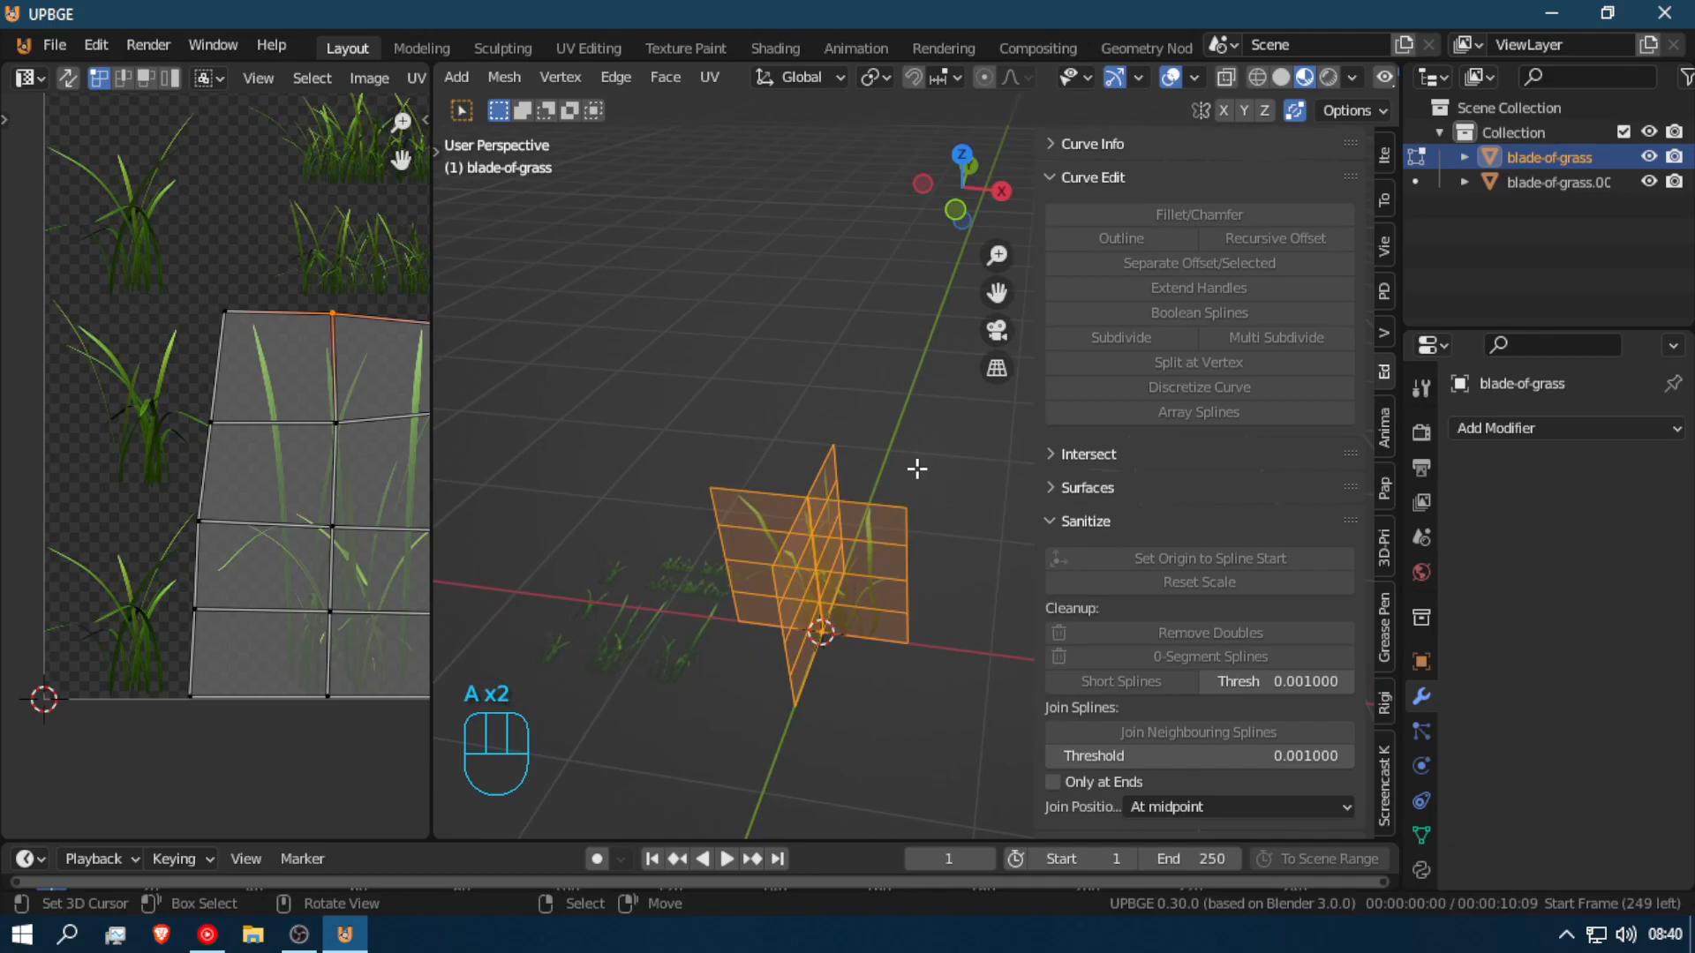
{"action": "key", "text": "r"}
{"action": "type", "text": "z"}
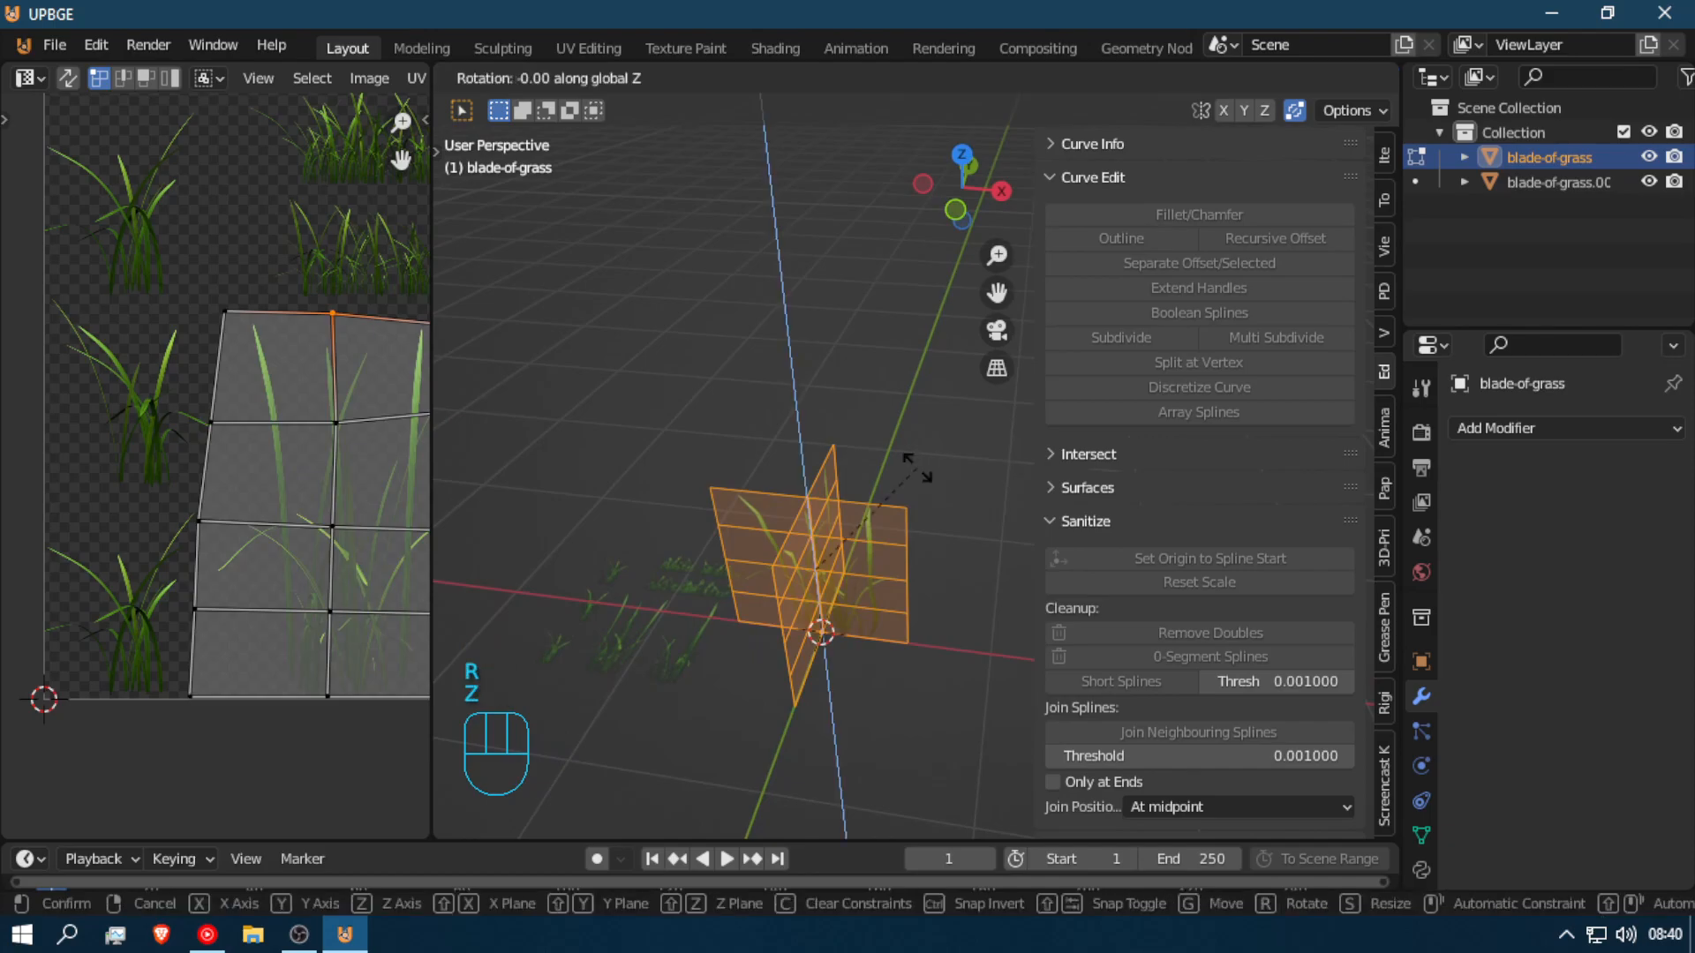
{"action": "type", "text": "90"}
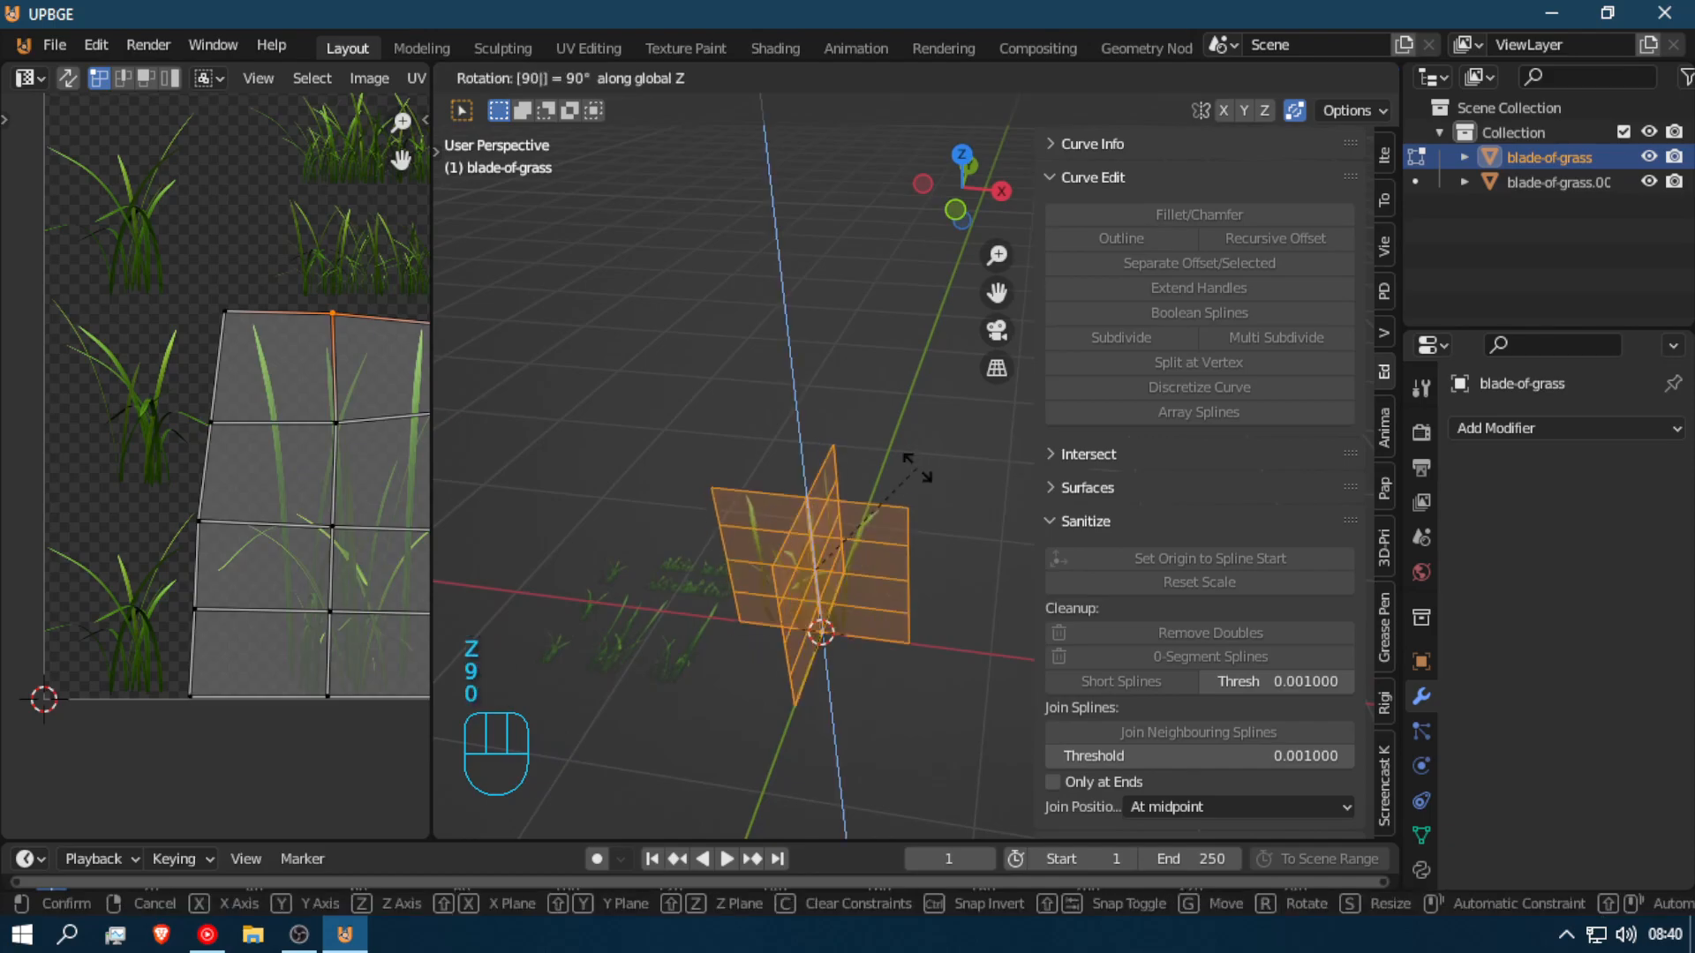
{"action": "right_click", "coordinate": [918, 468]}
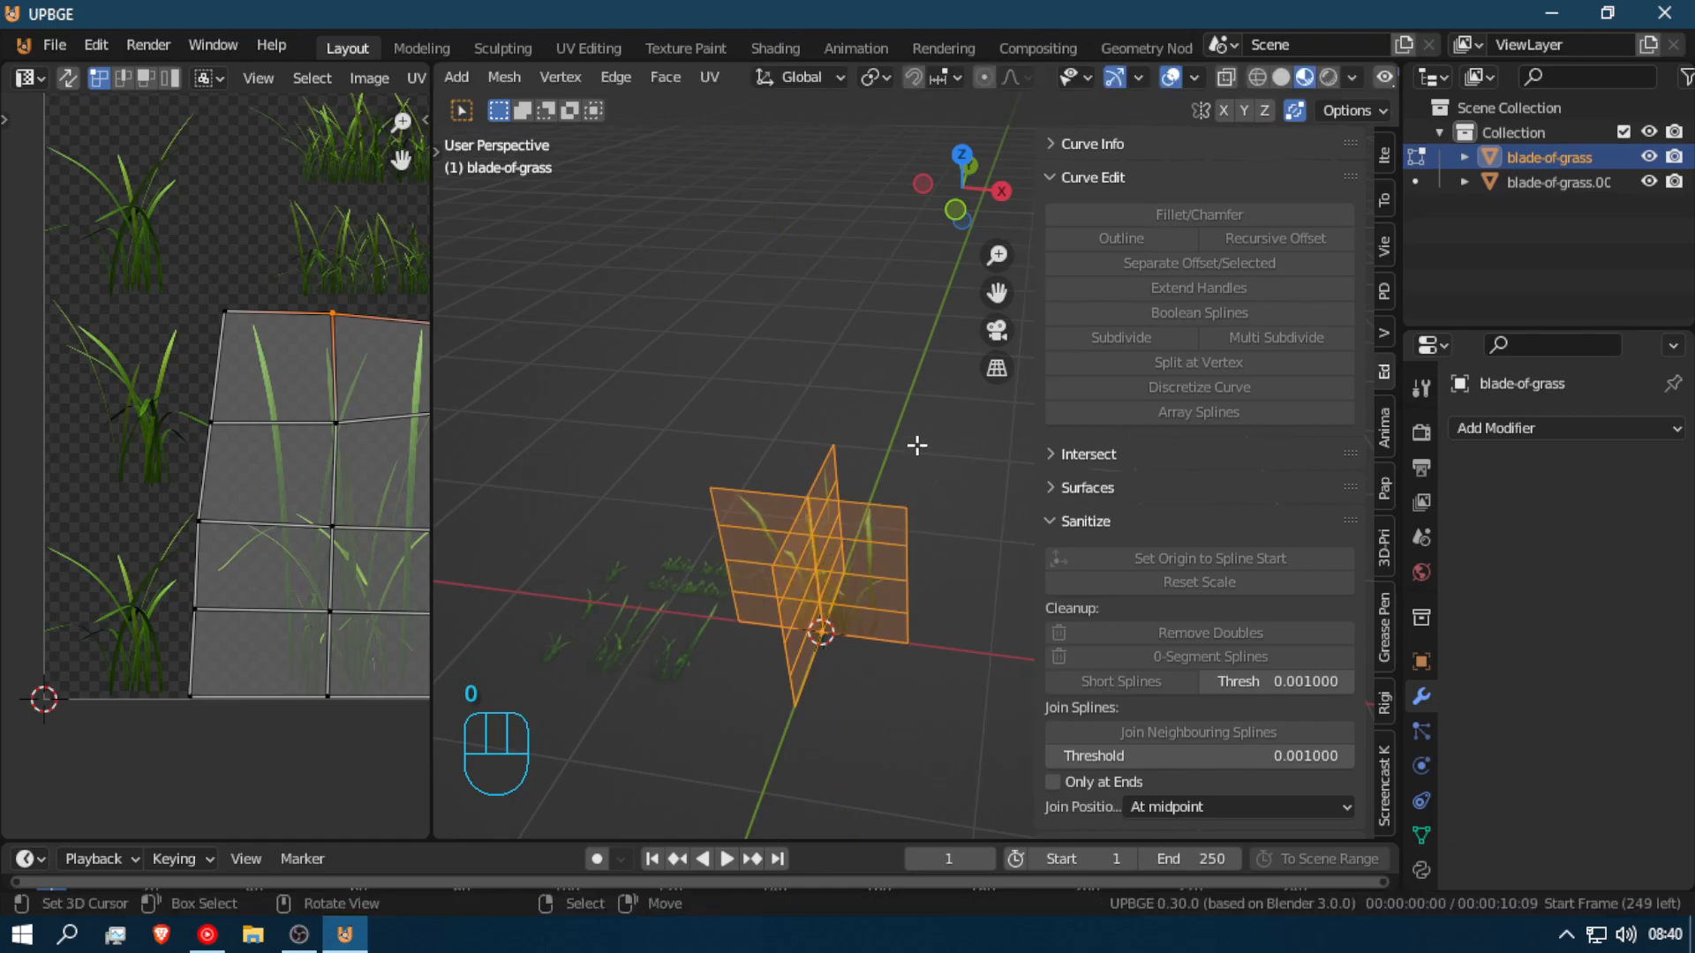
Step: Rotate both crossed grass planes 45° about the global Z axis
{"action": "key", "text": "shift+f"}
{"action": "scroll", "coordinate": [917, 466], "scroll_direction": "up", "scroll_amount": 3}
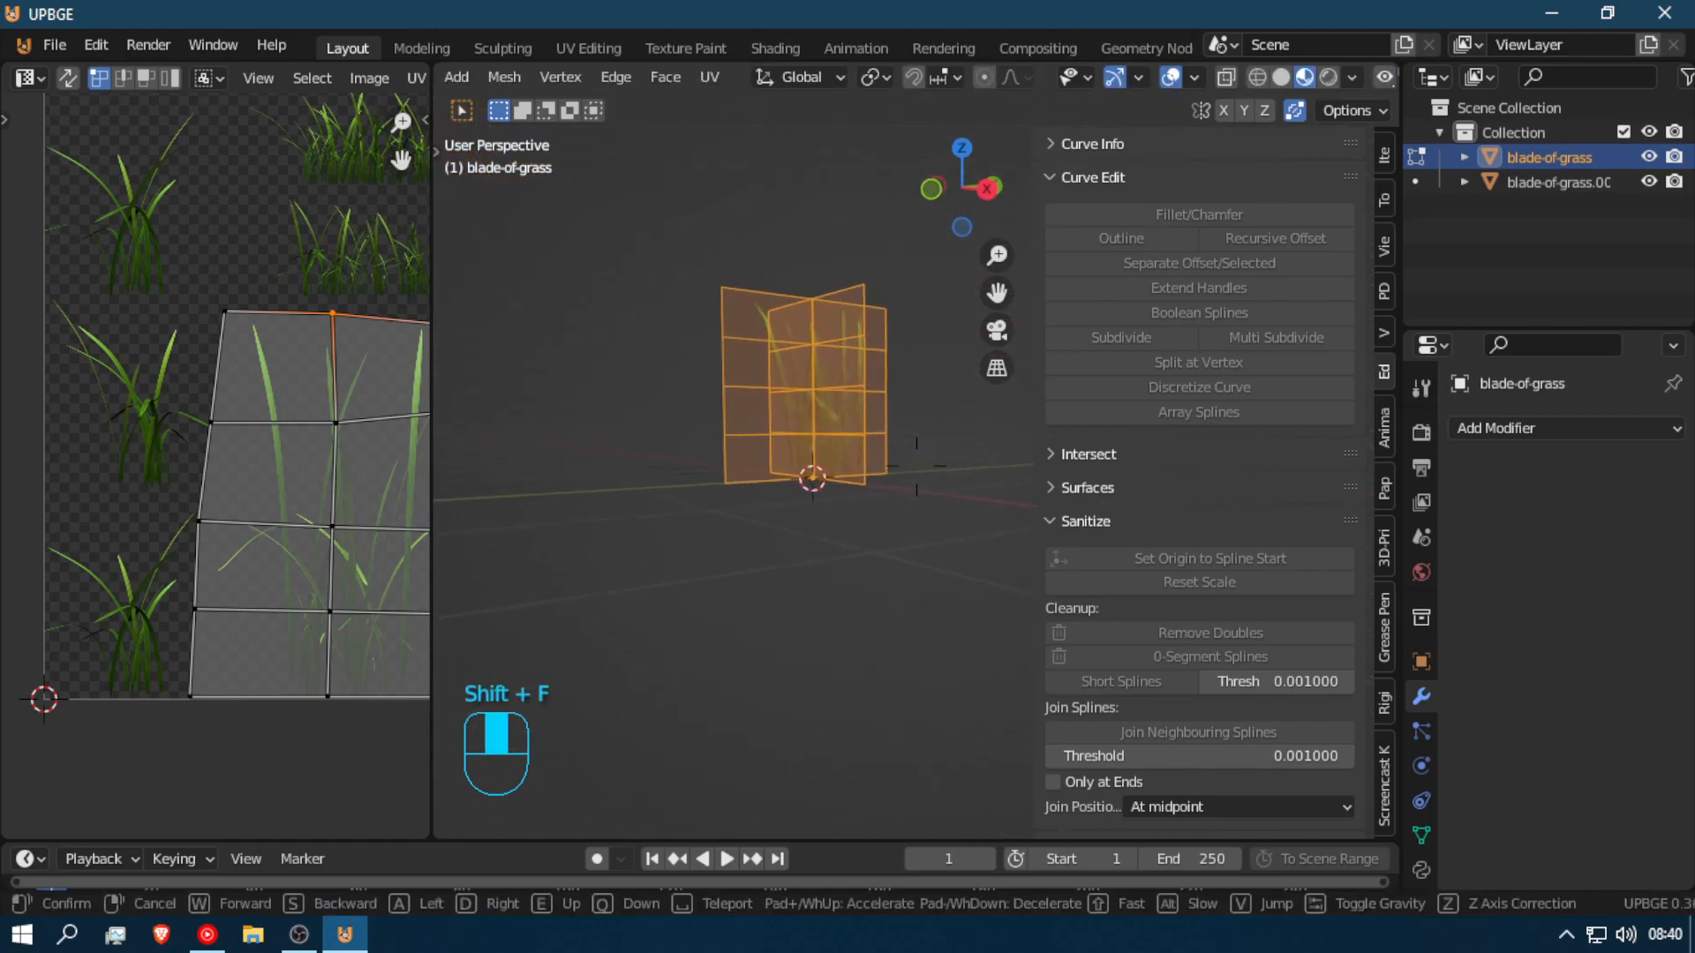
{"action": "left_click", "coordinate": [917, 466]}
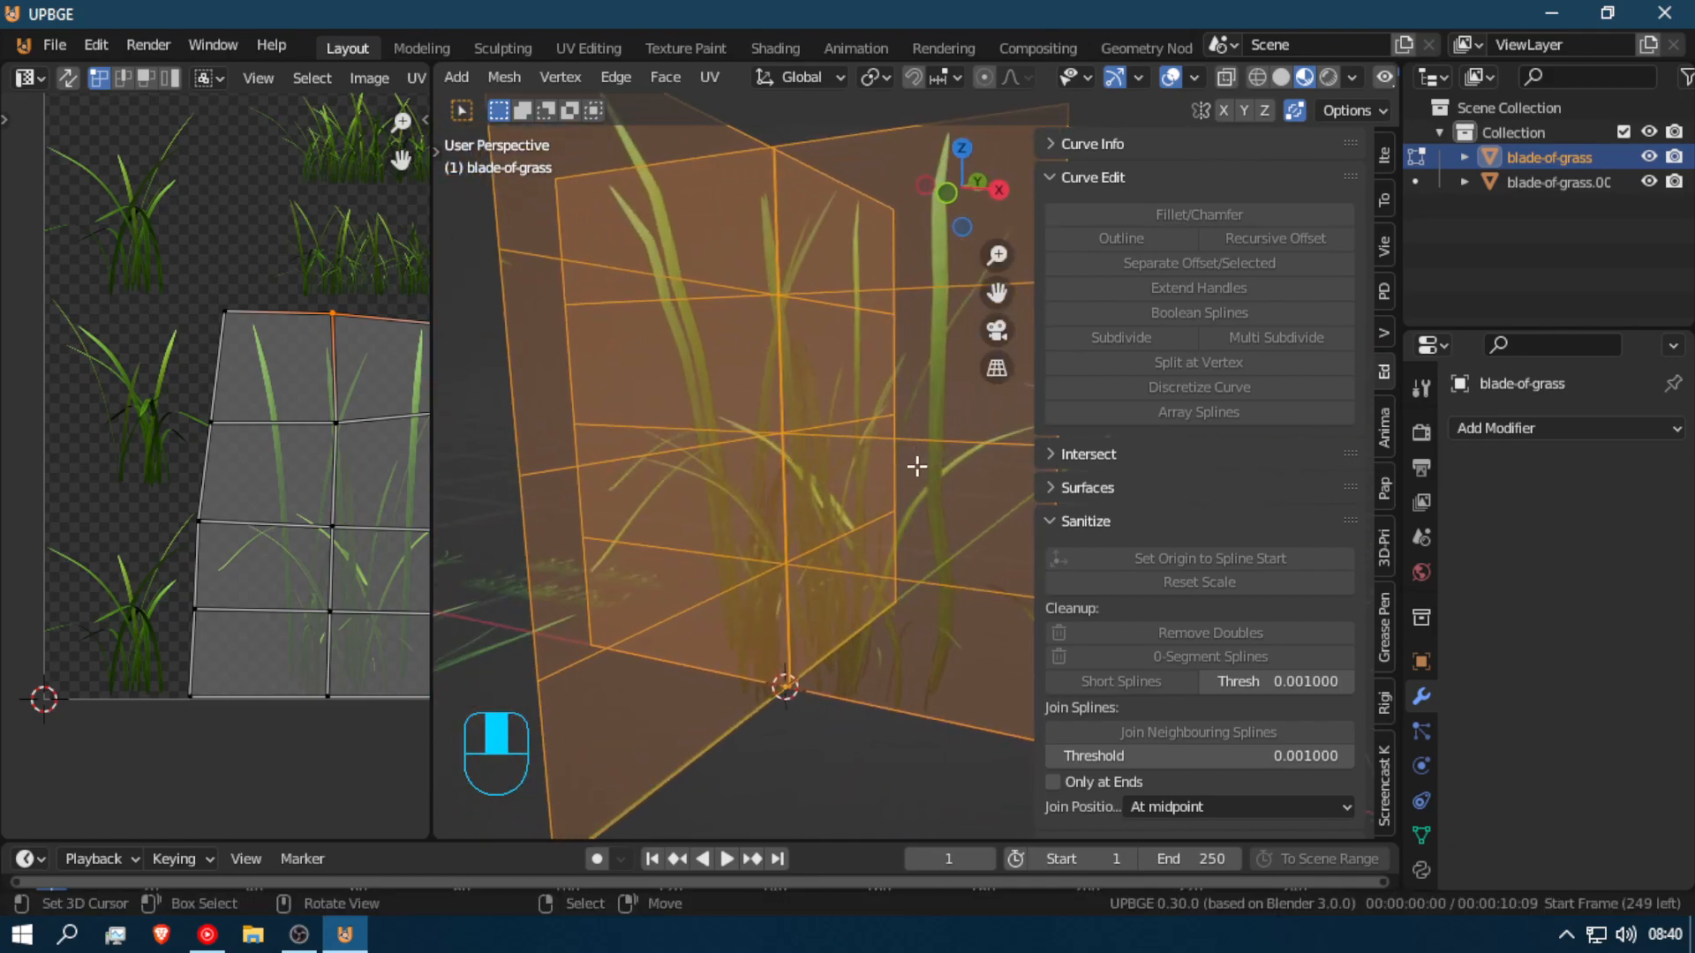
{"action": "key", "text": "r"}
{"action": "key", "text": "z"}
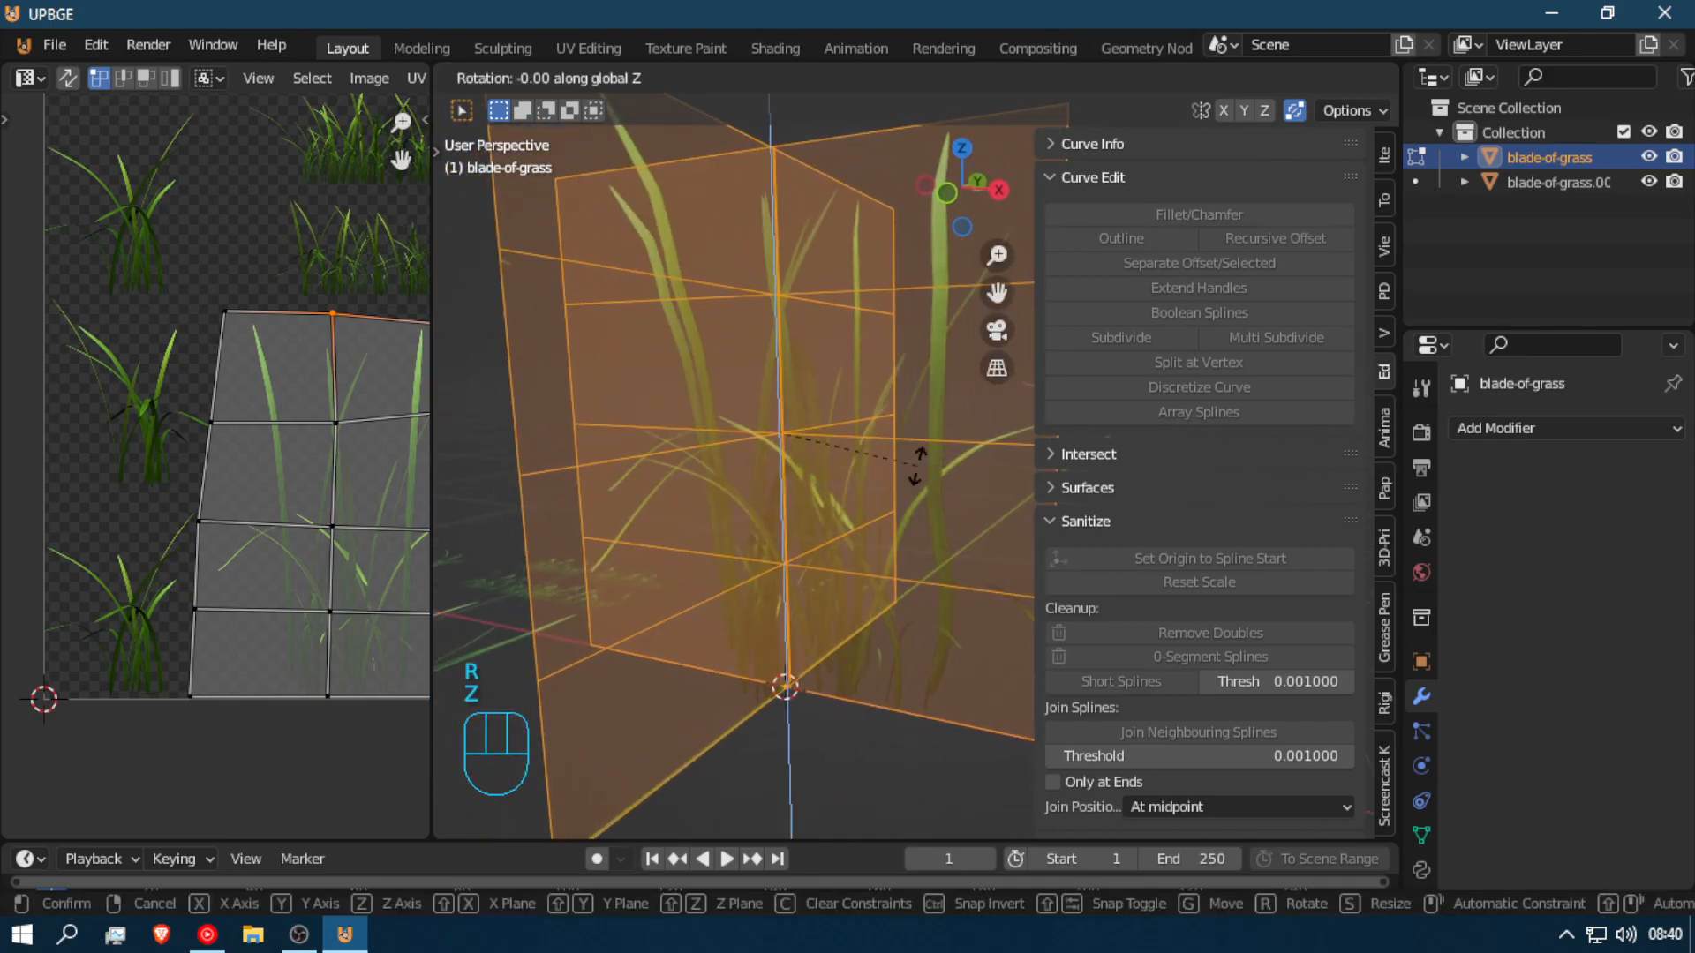
{"action": "key", "text": "4"}
{"action": "key", "text": "5"}
{"action": "left_click", "coordinate": [916, 465]}
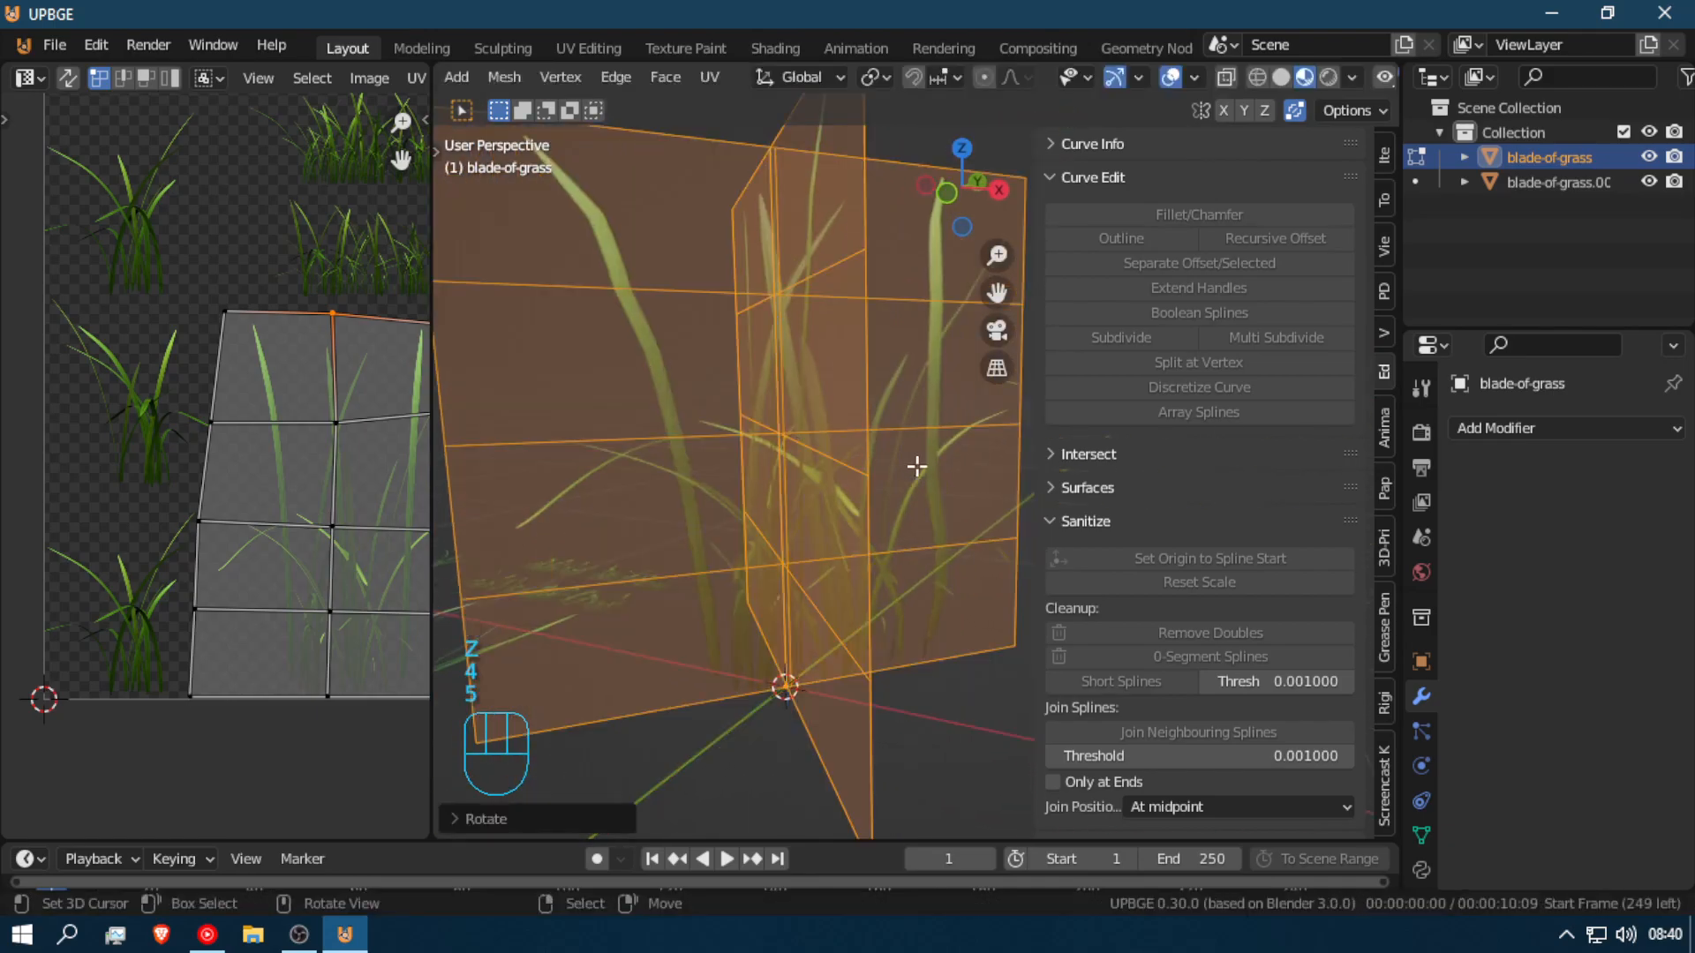
Step: Check the crossed grass in Object Mode, return to Edit Mode and undo the 45° rotation
{"action": "key", "text": "Tab"}
{"action": "key", "text": "shift+f"}
{"action": "scroll", "coordinate": [916, 465], "scroll_direction": "down", "scroll_amount": 4}
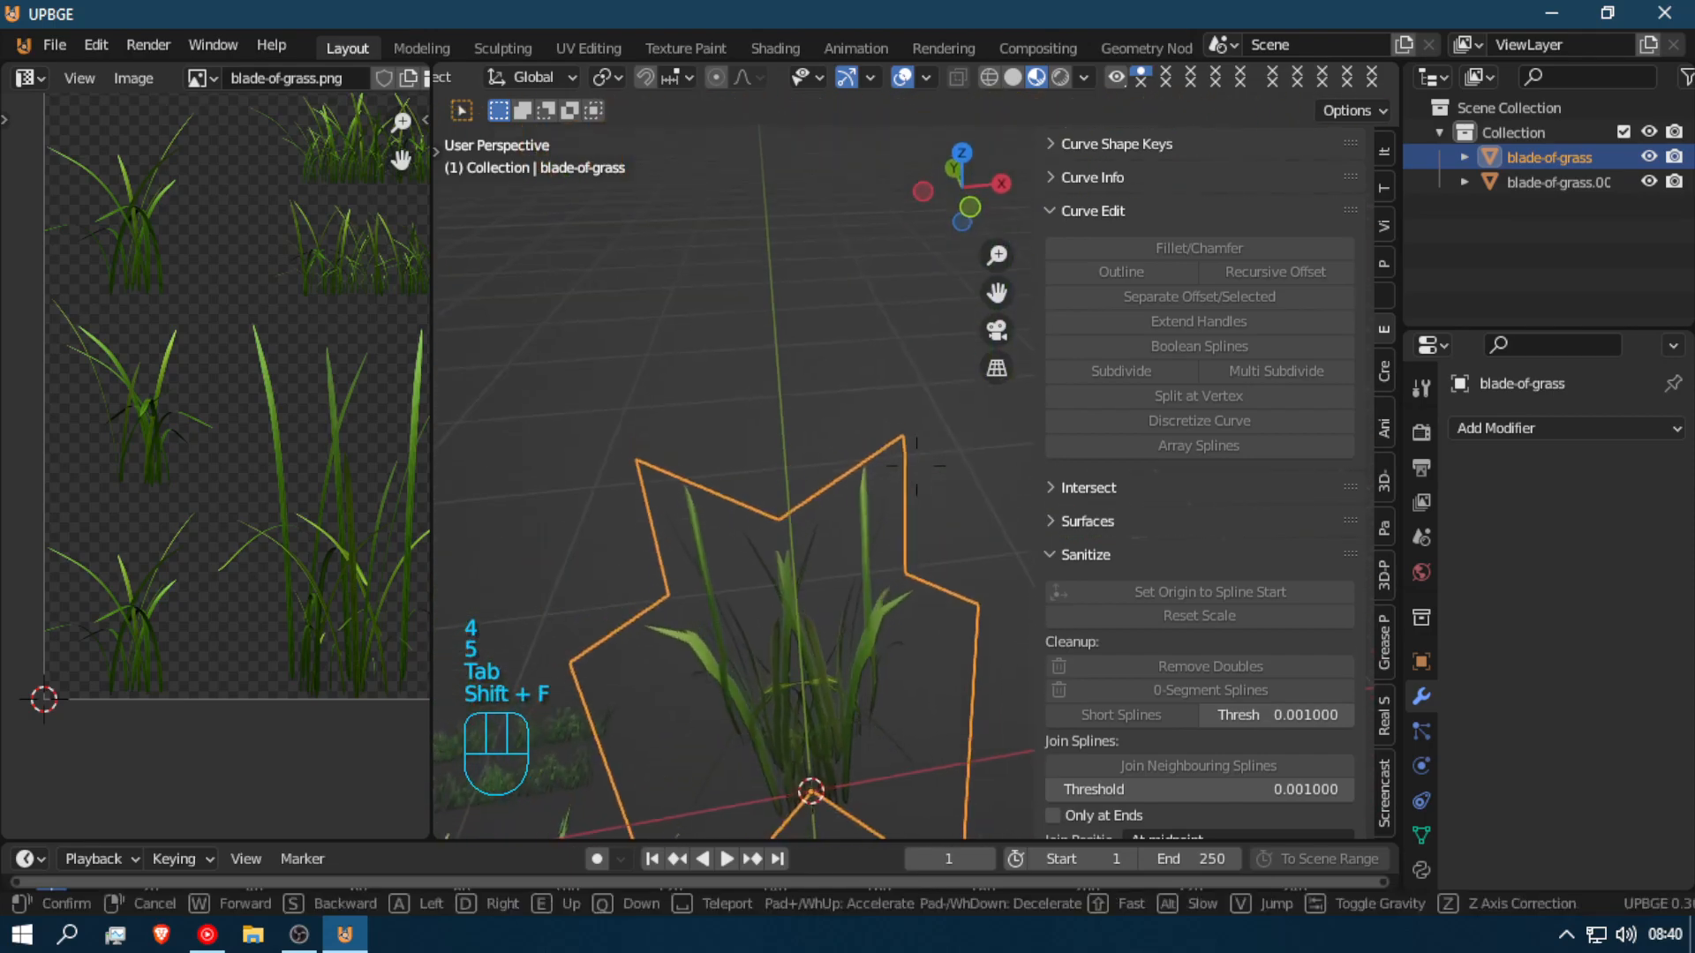
{"action": "left_click", "coordinate": [916, 464]}
{"action": "key", "text": "Tab"}
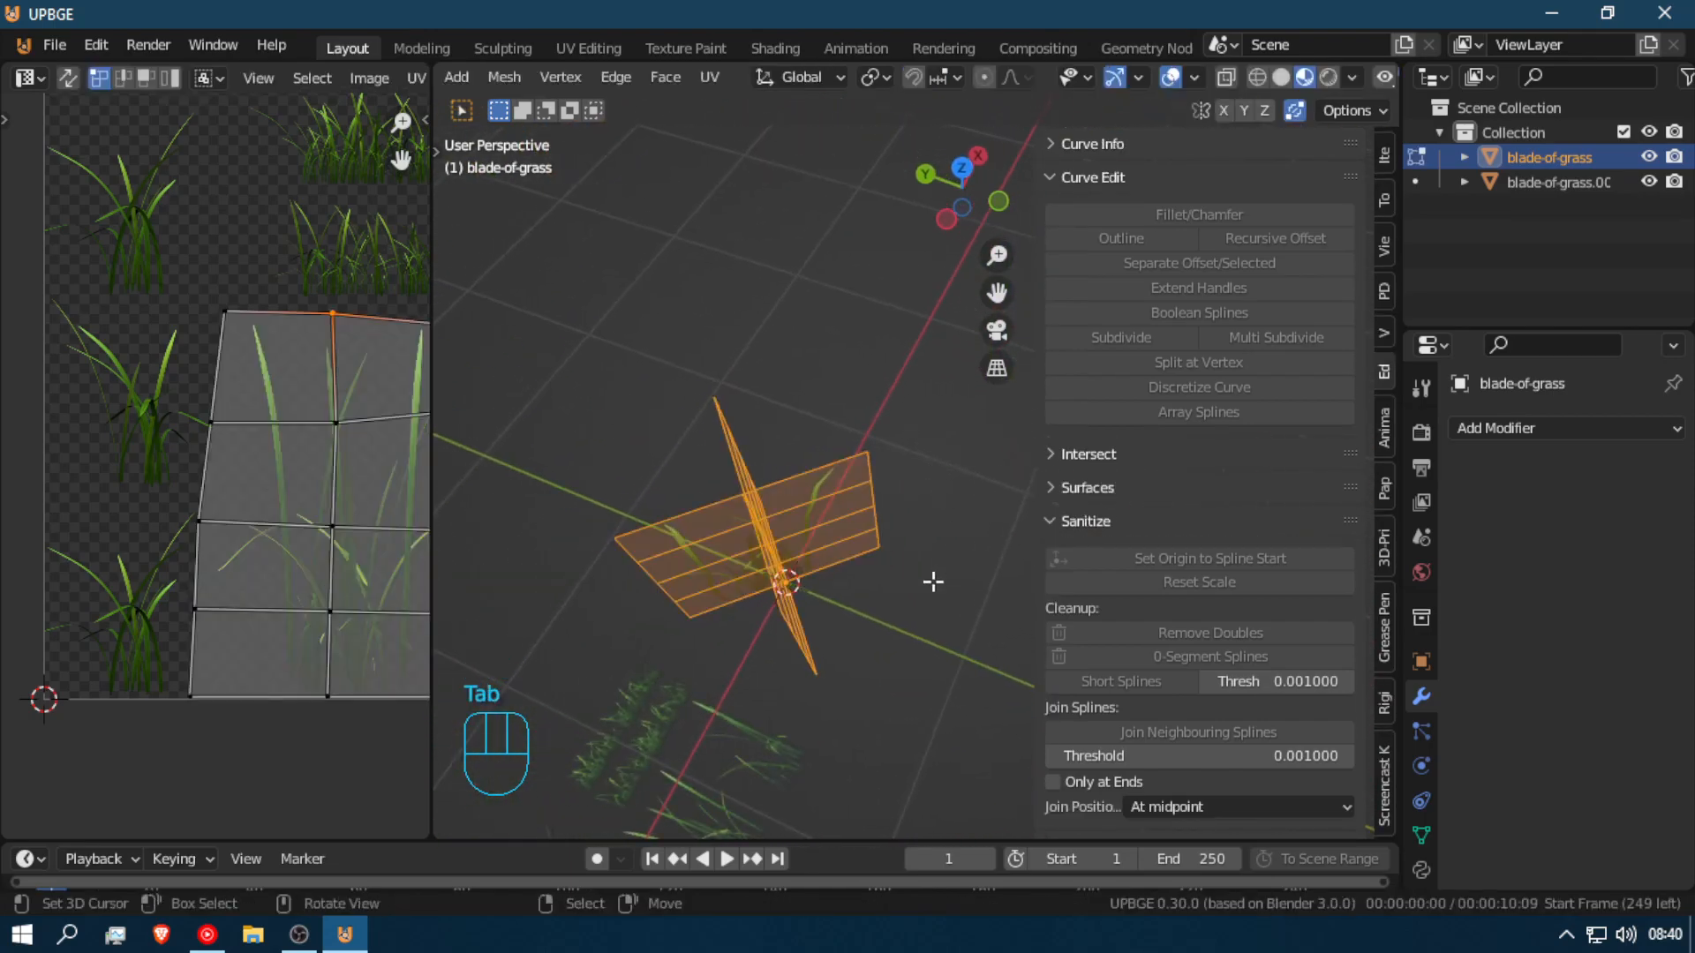
{"action": "key", "text": "ctrl+z"}
{"action": "key", "text": "ctrl+z"}
{"action": "key", "text": "ctrl+z"}
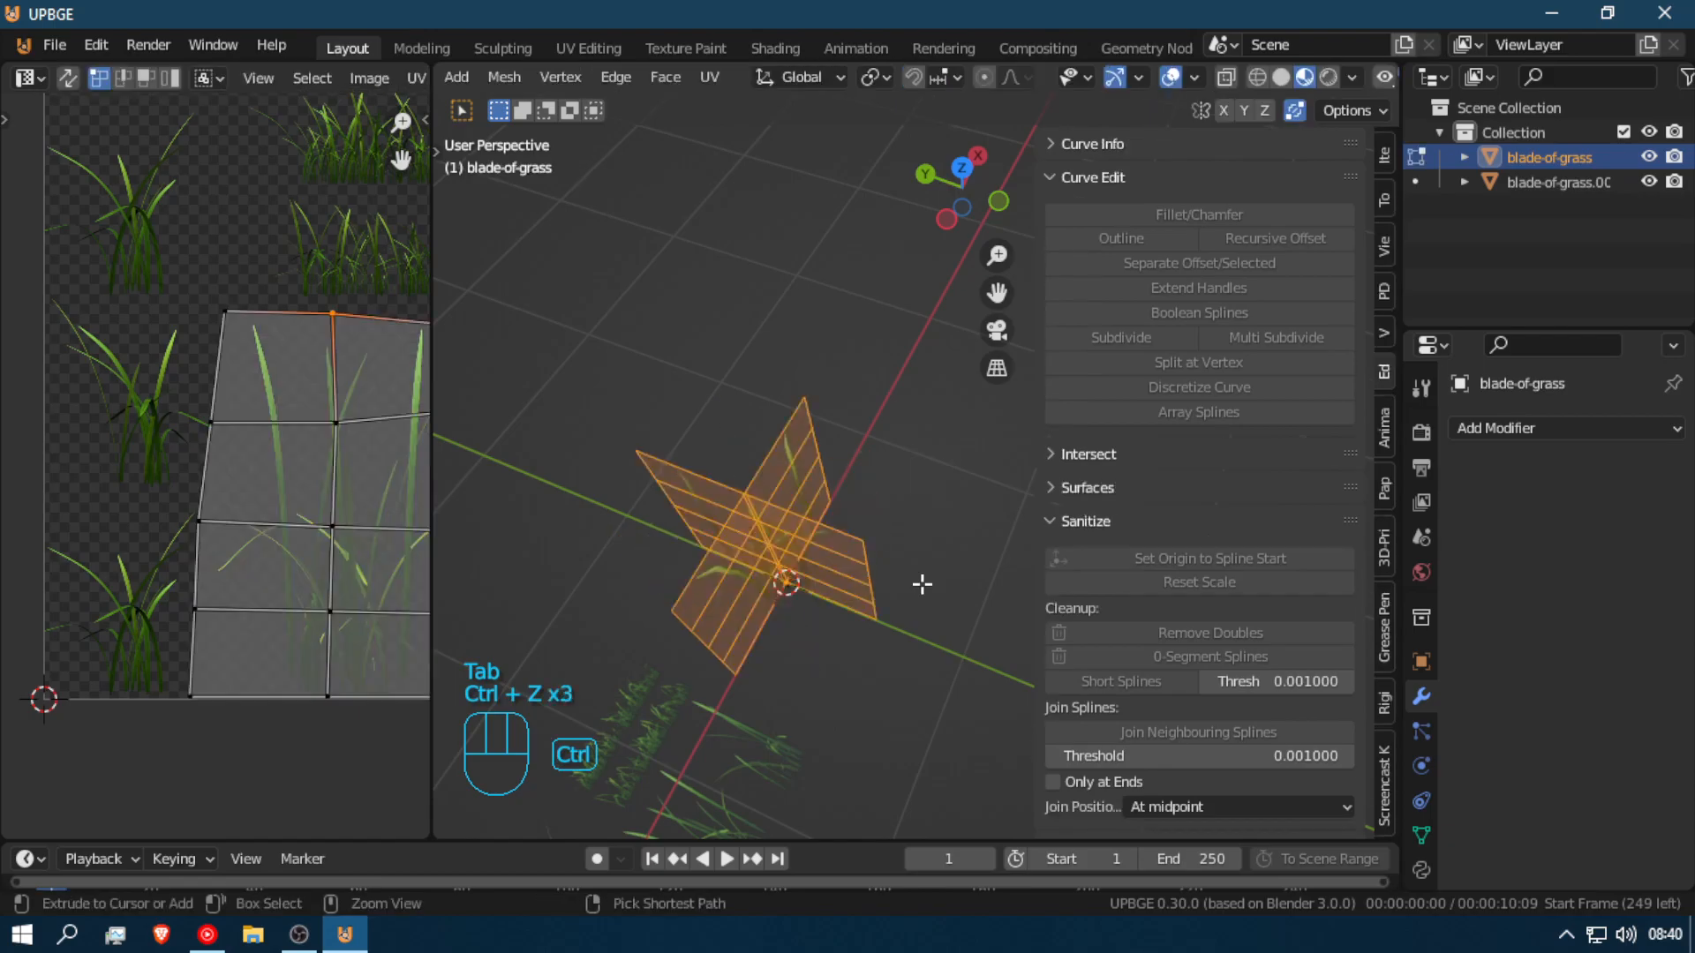
Step: Duplicate the crossed planes in place, rotate the copy 45° about the global Z axis and leave Edit Mode
{"action": "key", "text": "shift+d"}
{"action": "right_click", "coordinate": [751, 585]}
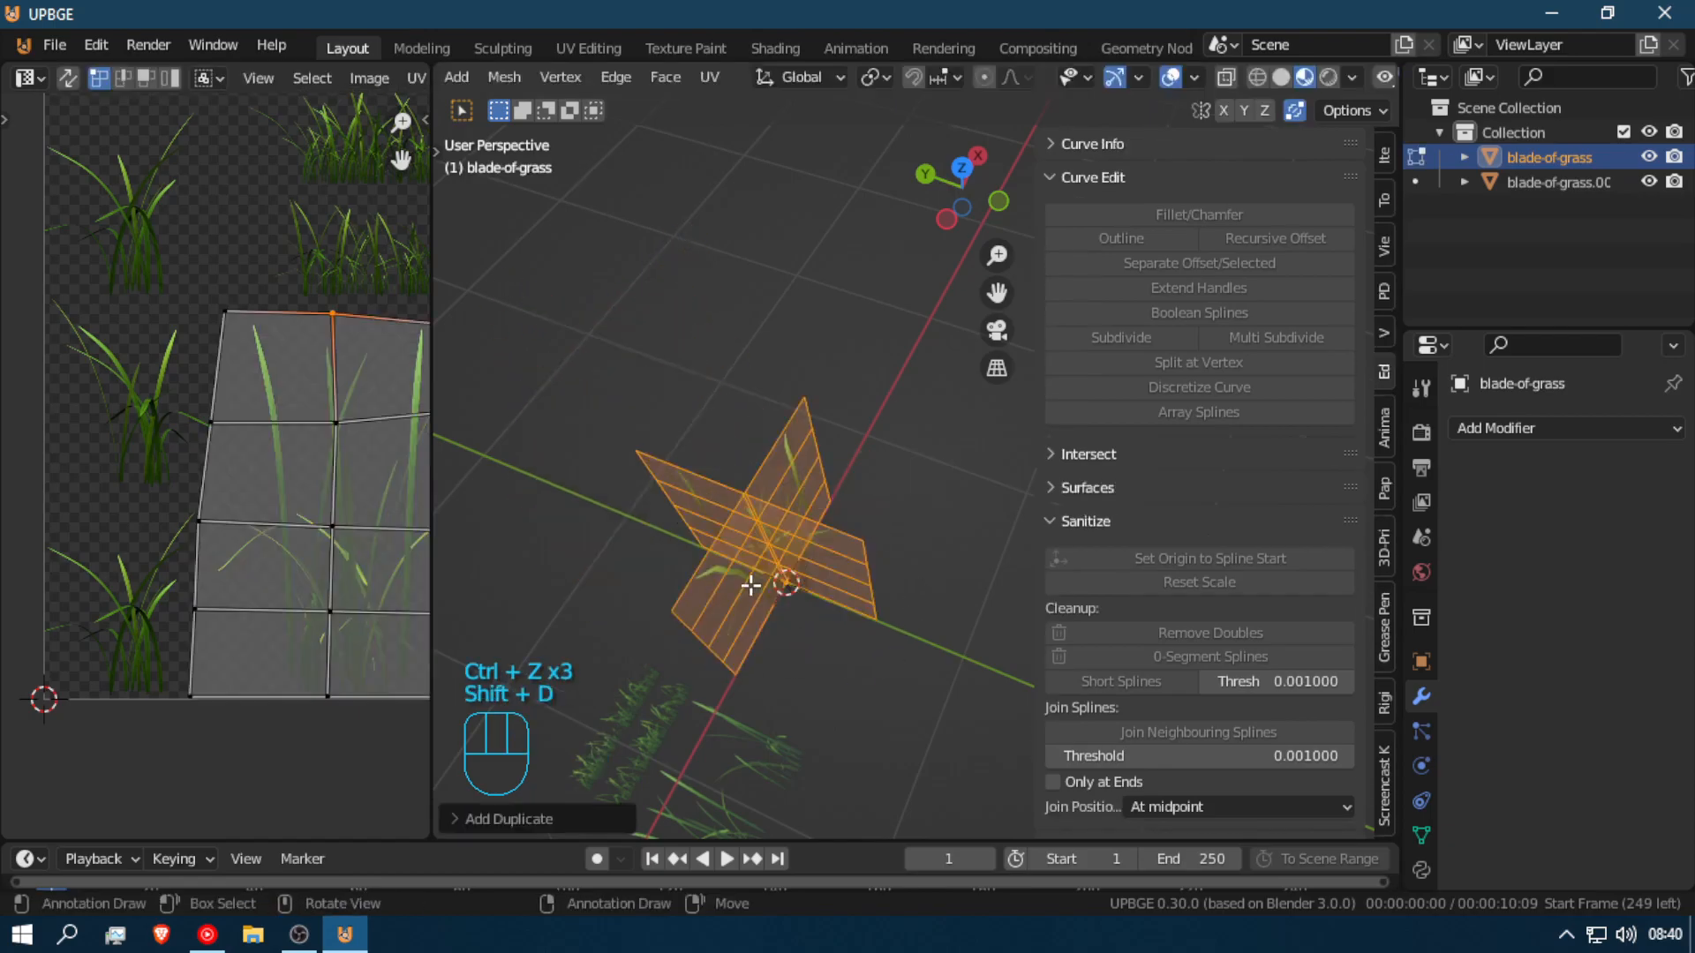
{"action": "key", "text": "r"}
{"action": "key", "text": "z"}
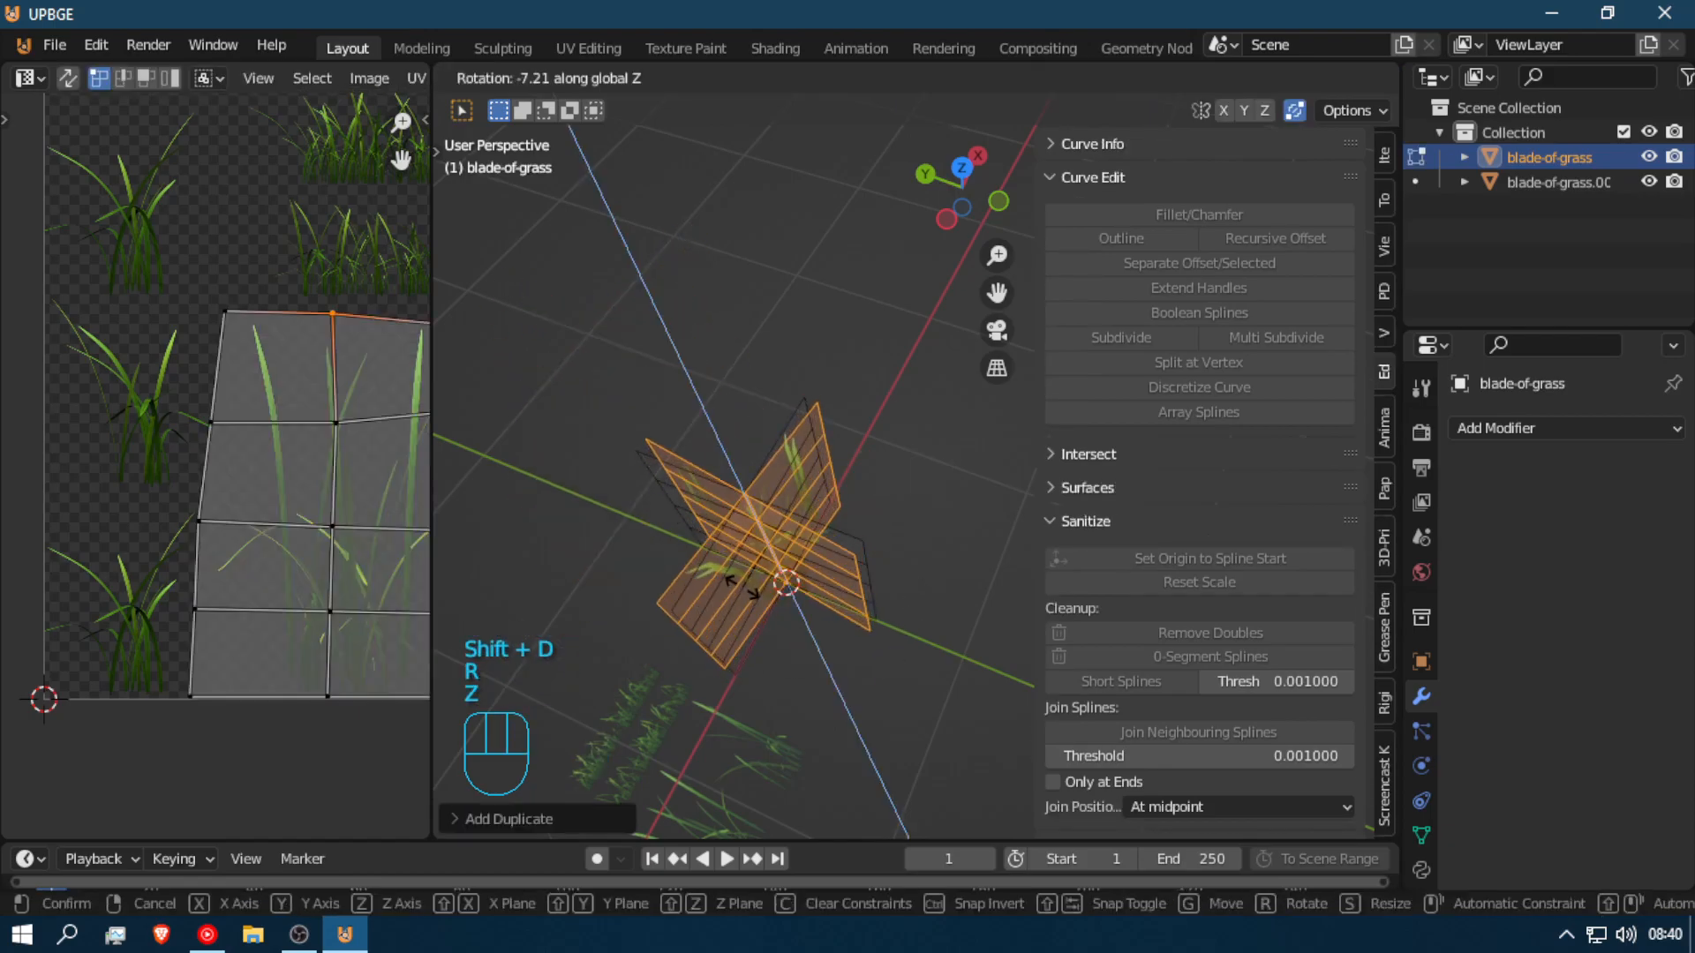
{"action": "type", "text": "45"}
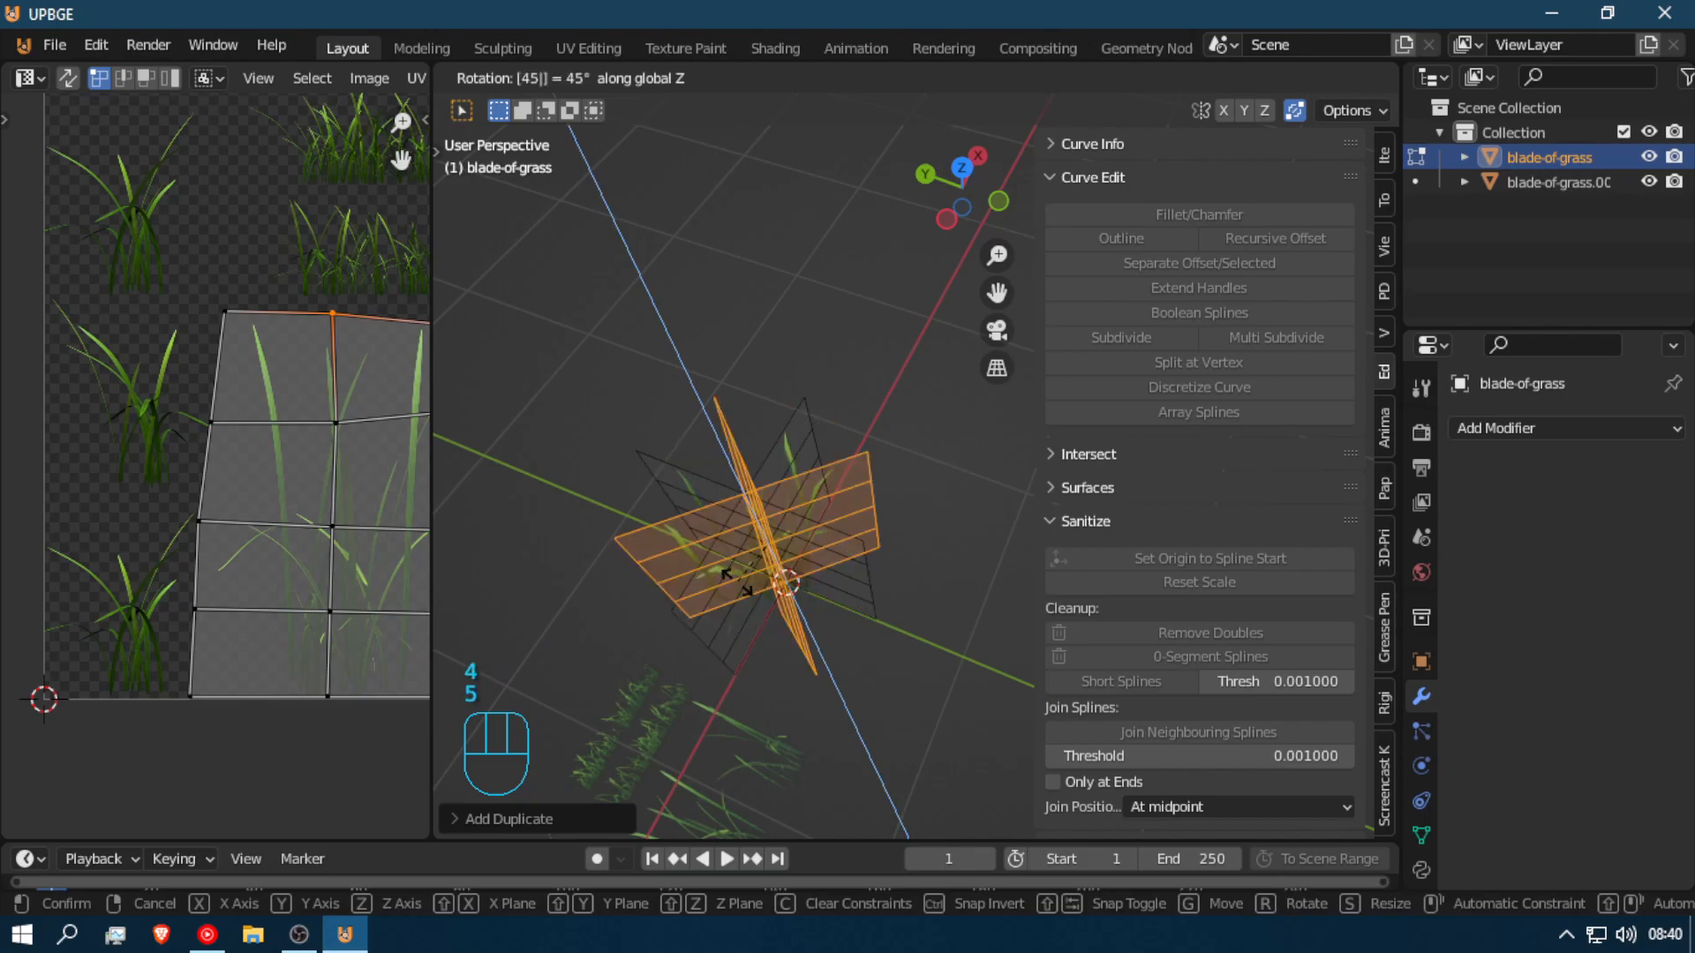
{"action": "left_click", "coordinate": [737, 580]}
{"action": "key", "text": "Tab"}
Step: Move the grass clump object aside from the origin, away from the flat texture plane
{"action": "key", "text": "shift+f"}
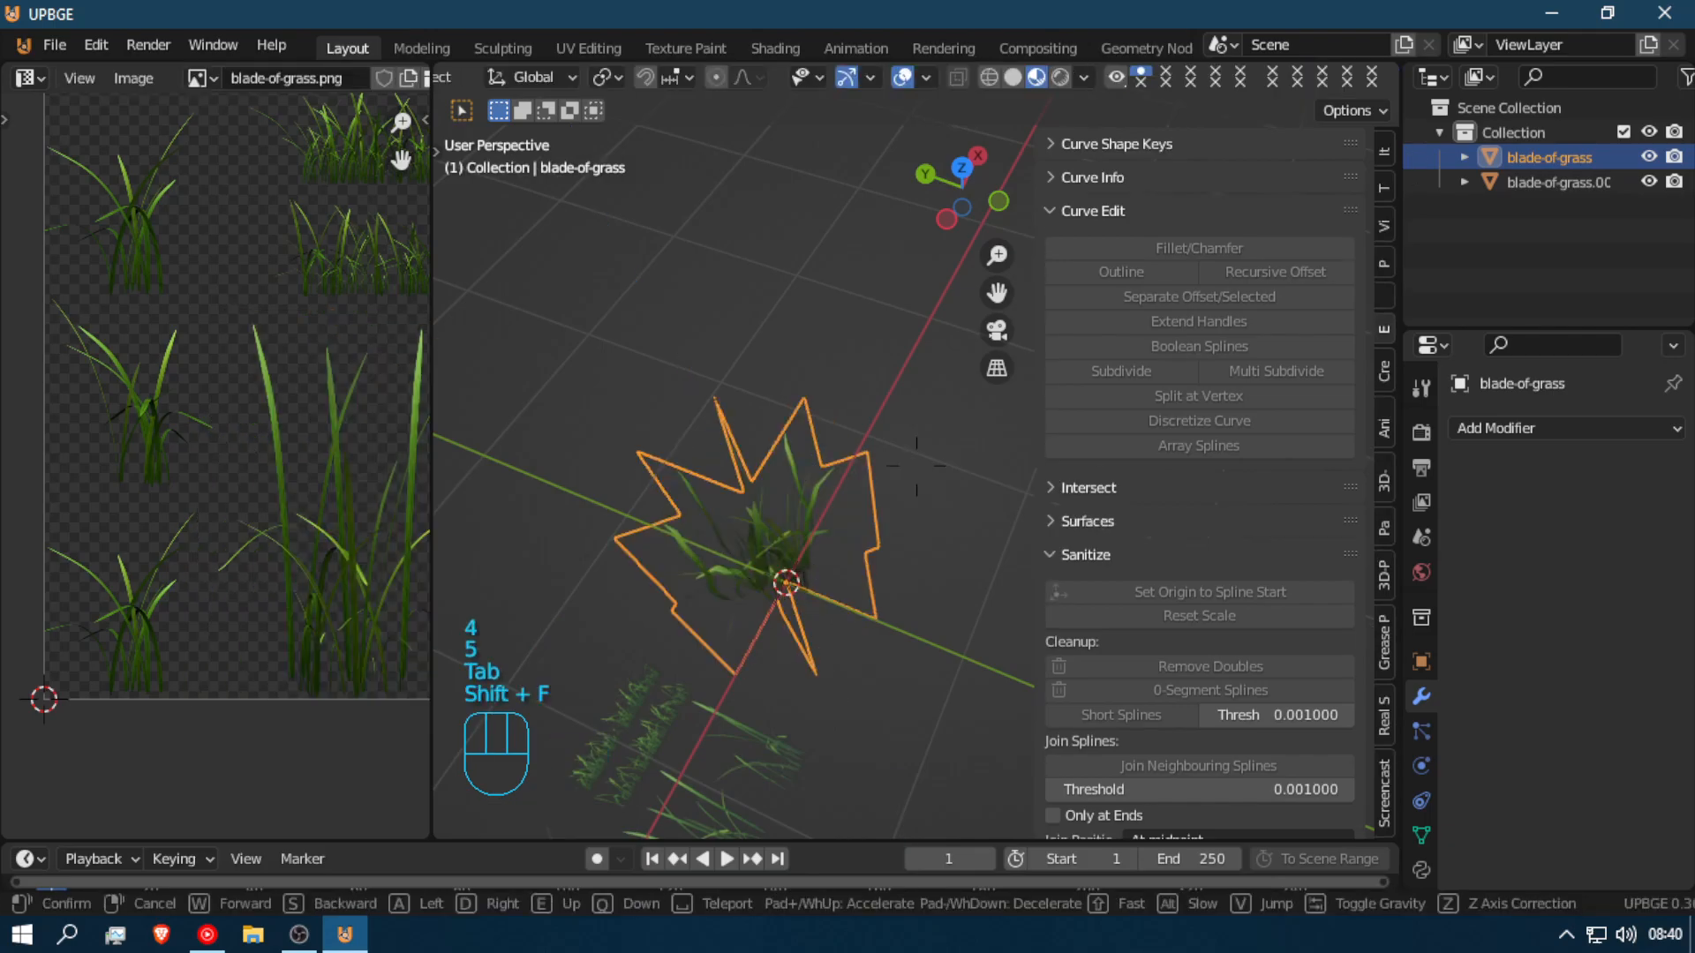
{"action": "key", "text": "w"}
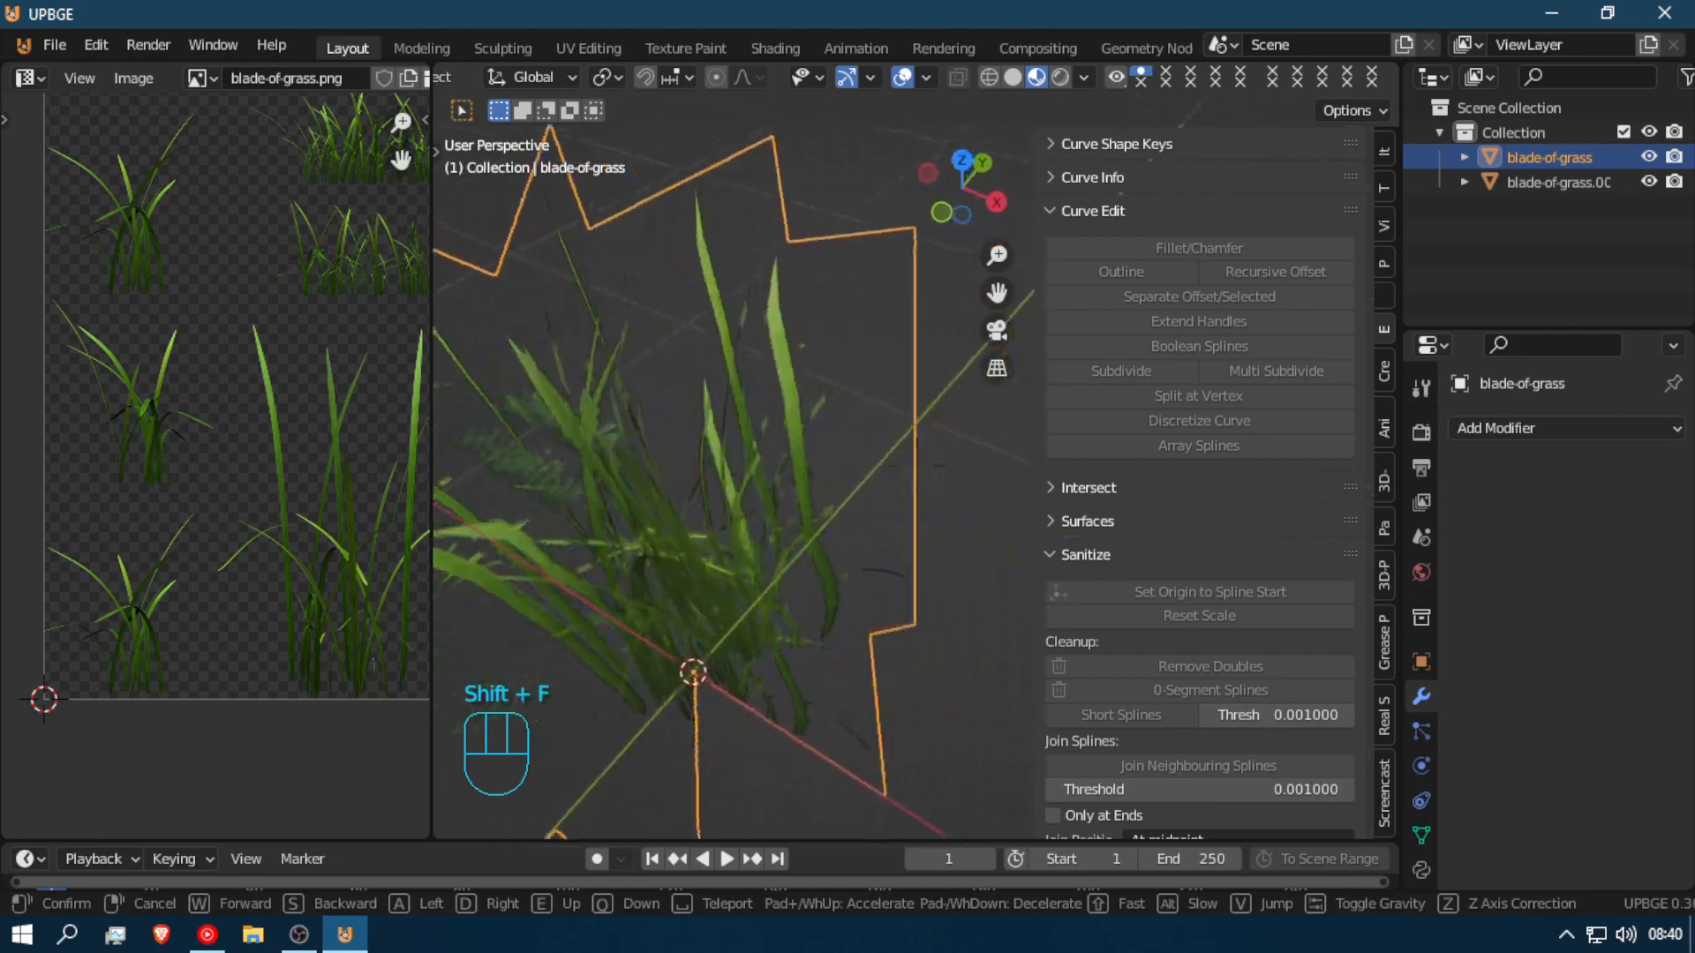
{"action": "key", "text": "q"}
{"action": "key", "text": "w"}
{"action": "key", "text": "s"}
{"action": "key", "text": "shift"}
{"action": "left_click", "coordinate": [903, 465]}
{"action": "key", "text": "g"}
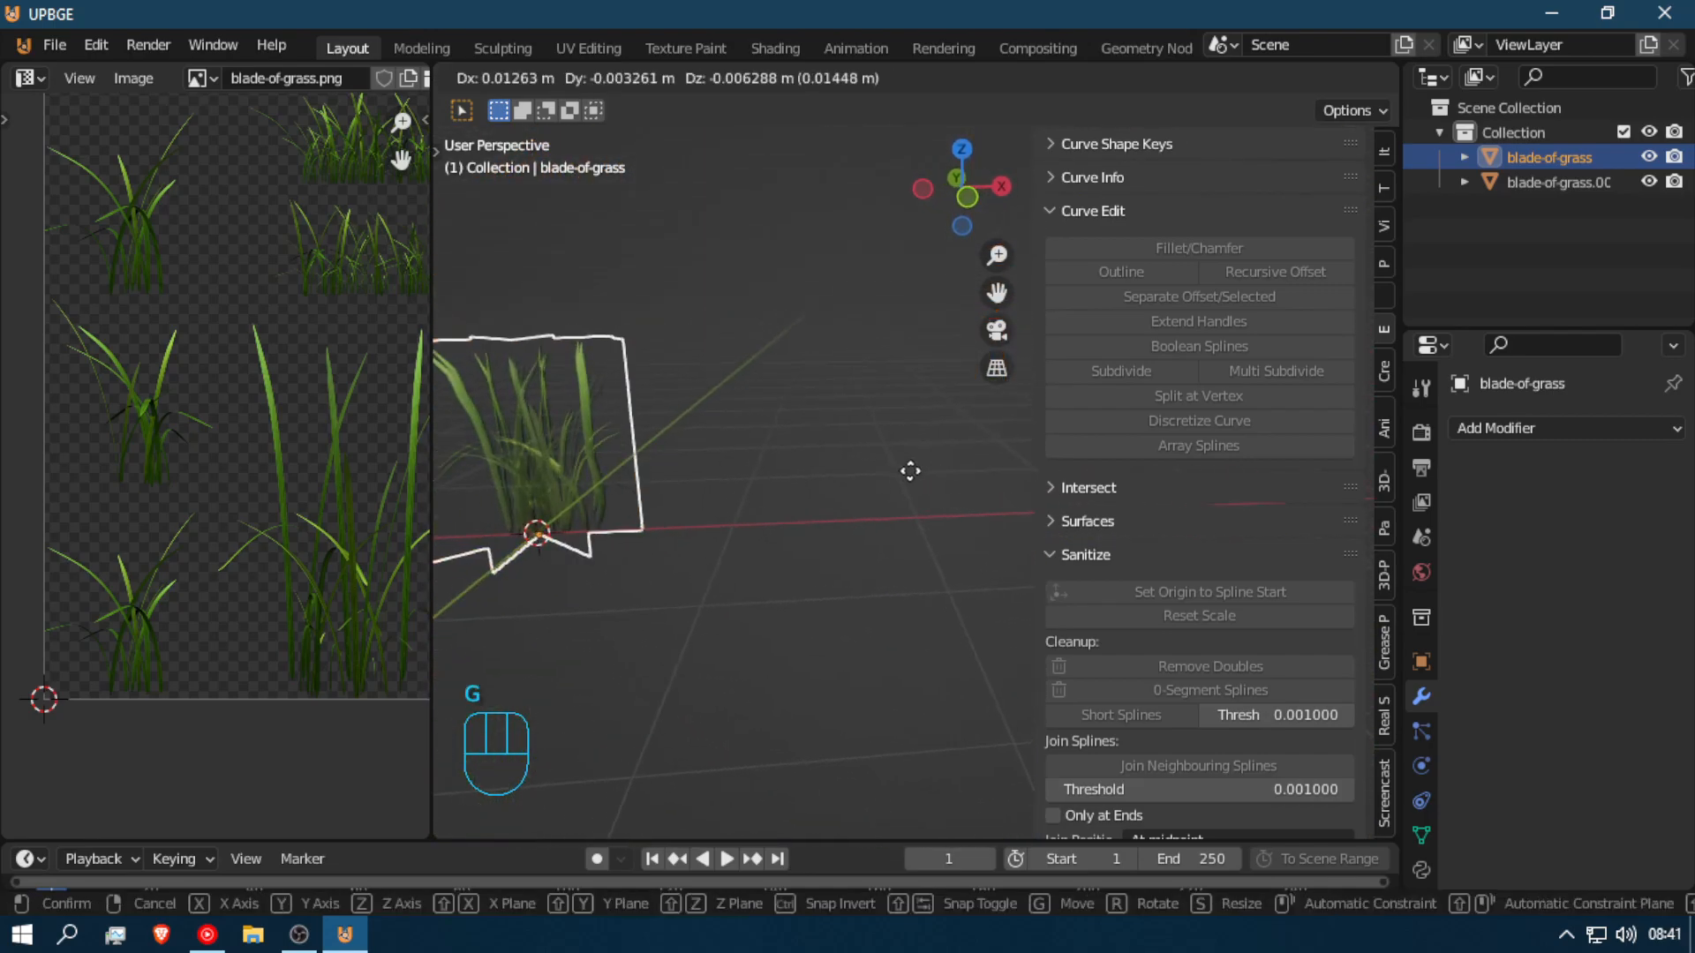
{"action": "left_click", "coordinate": [990, 366]}
Step: Examine the other grass patterns on the flat texture plane up close
{"action": "key", "text": "shift+f"}
{"action": "key", "text": "w"}
{"action": "key", "text": "s"}
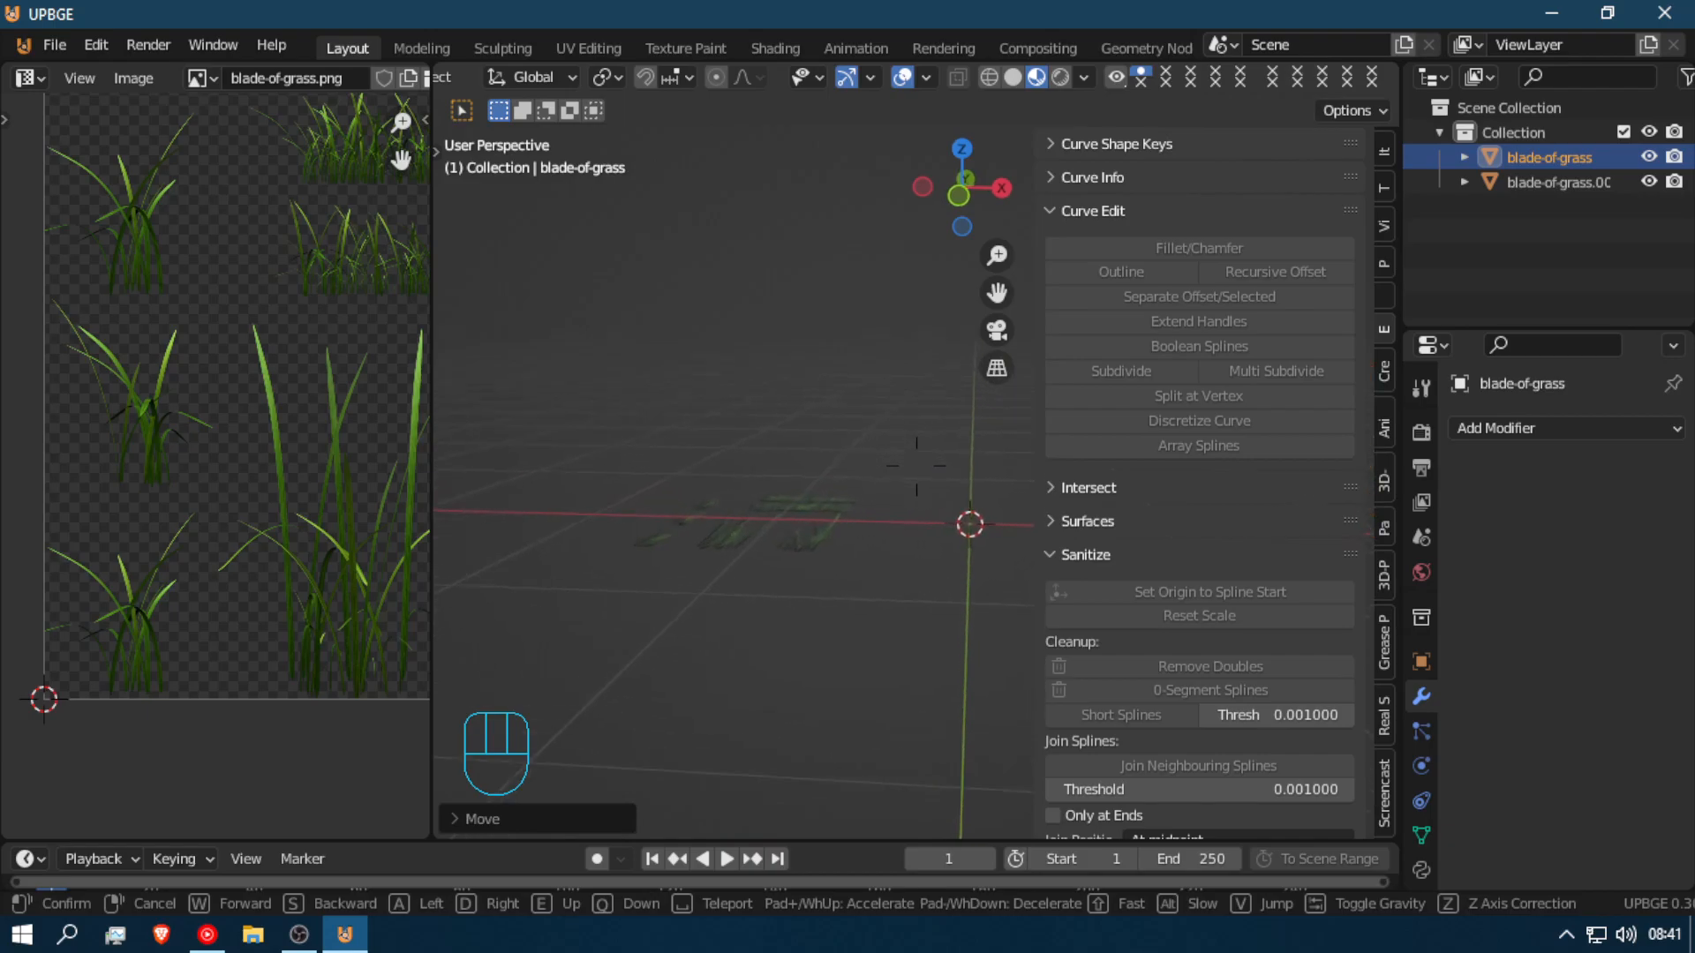
{"action": "key", "text": "w"}
{"action": "key", "text": "w"}
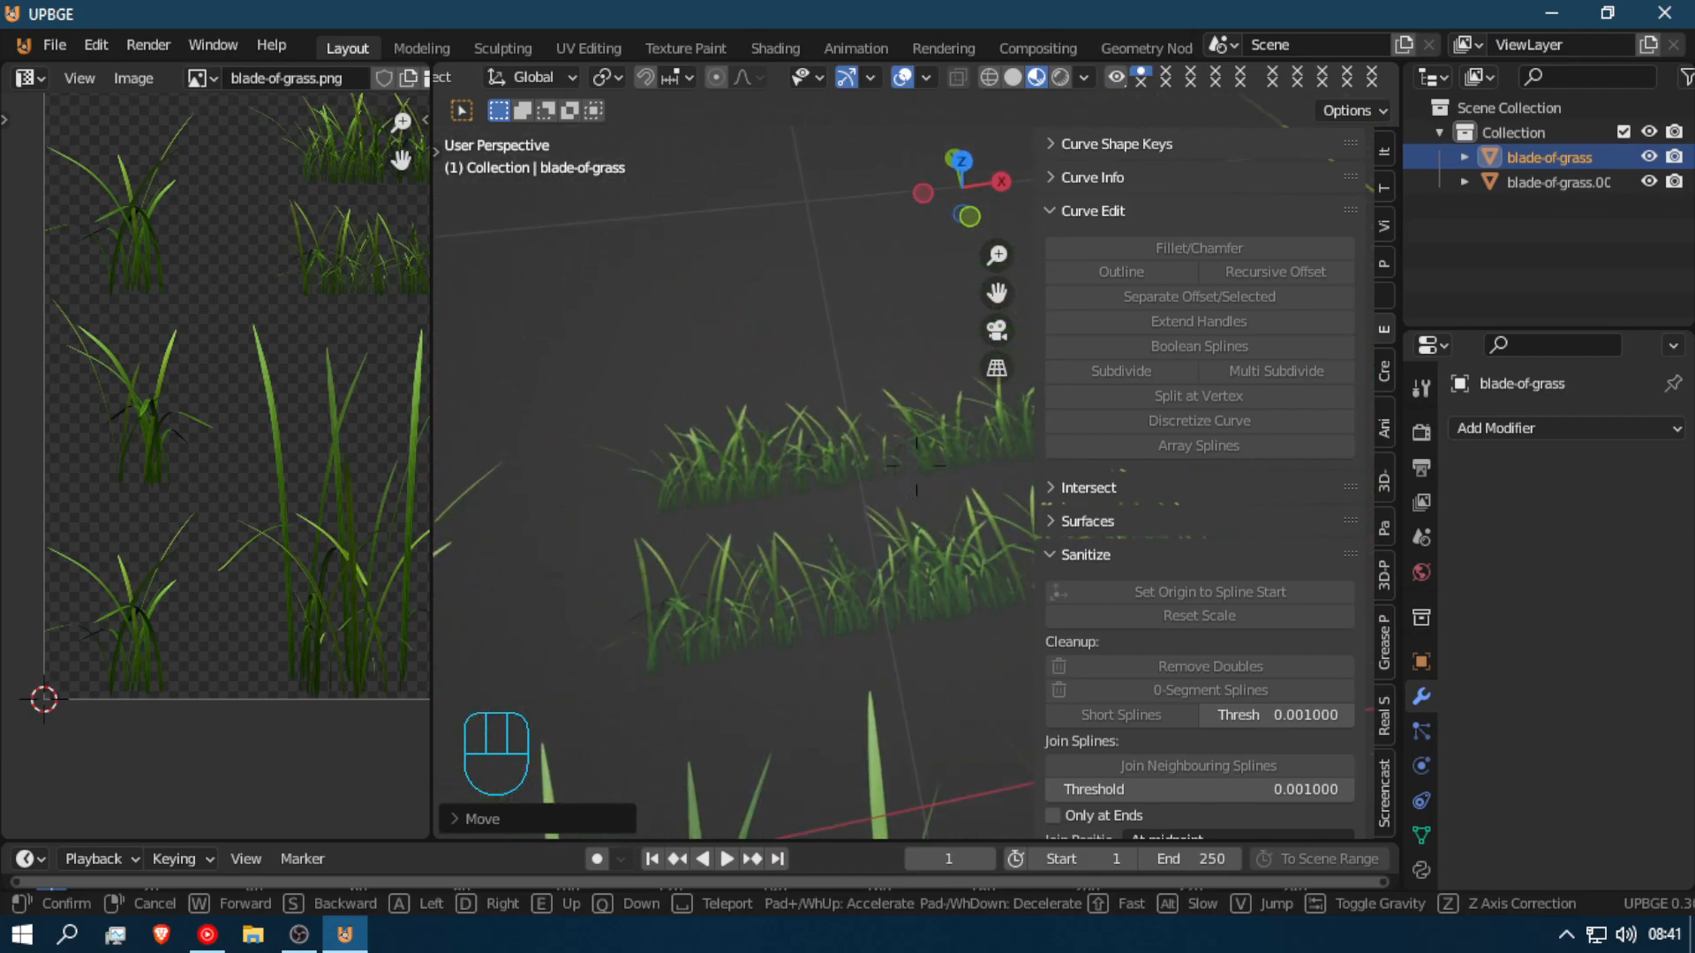
{"action": "key", "text": "w"}
{"action": "key", "text": "w"}
{"action": "left_click", "coordinate": [916, 466]}
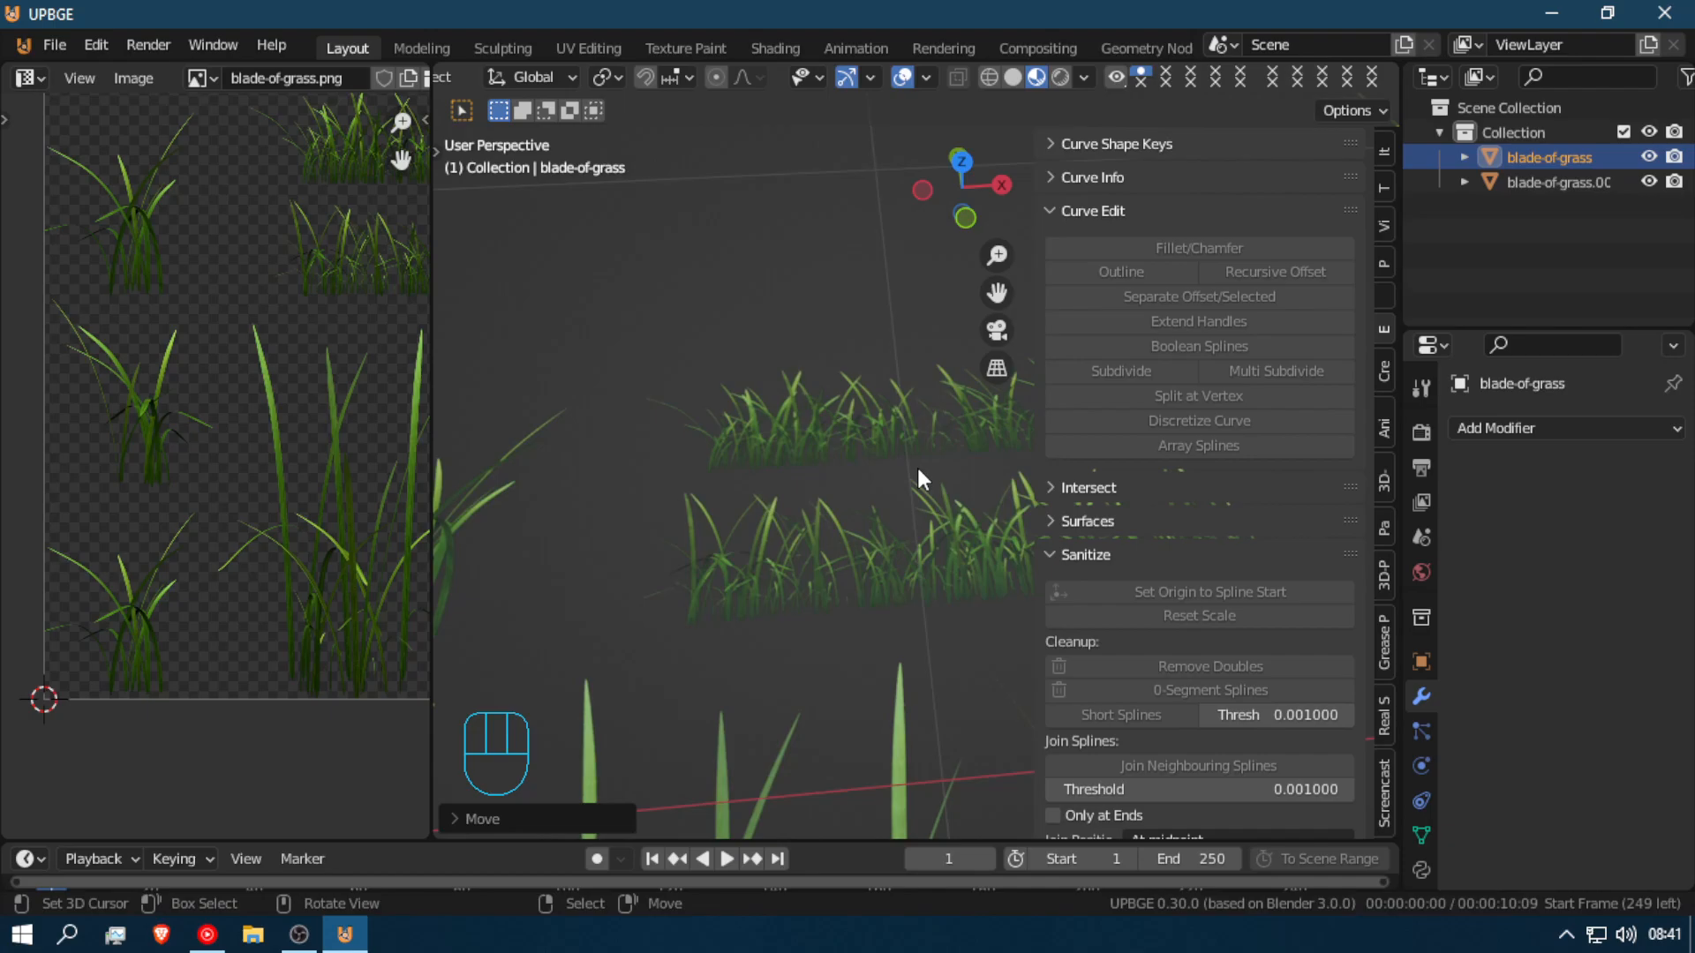
Step: Select the flat grass texture plane and remove the blade-of-grass material from its material slots
{"action": "scroll", "coordinate": [917, 464], "scroll_direction": "down", "scroll_amount": 10}
{"action": "left_click", "coordinate": [849, 480]}
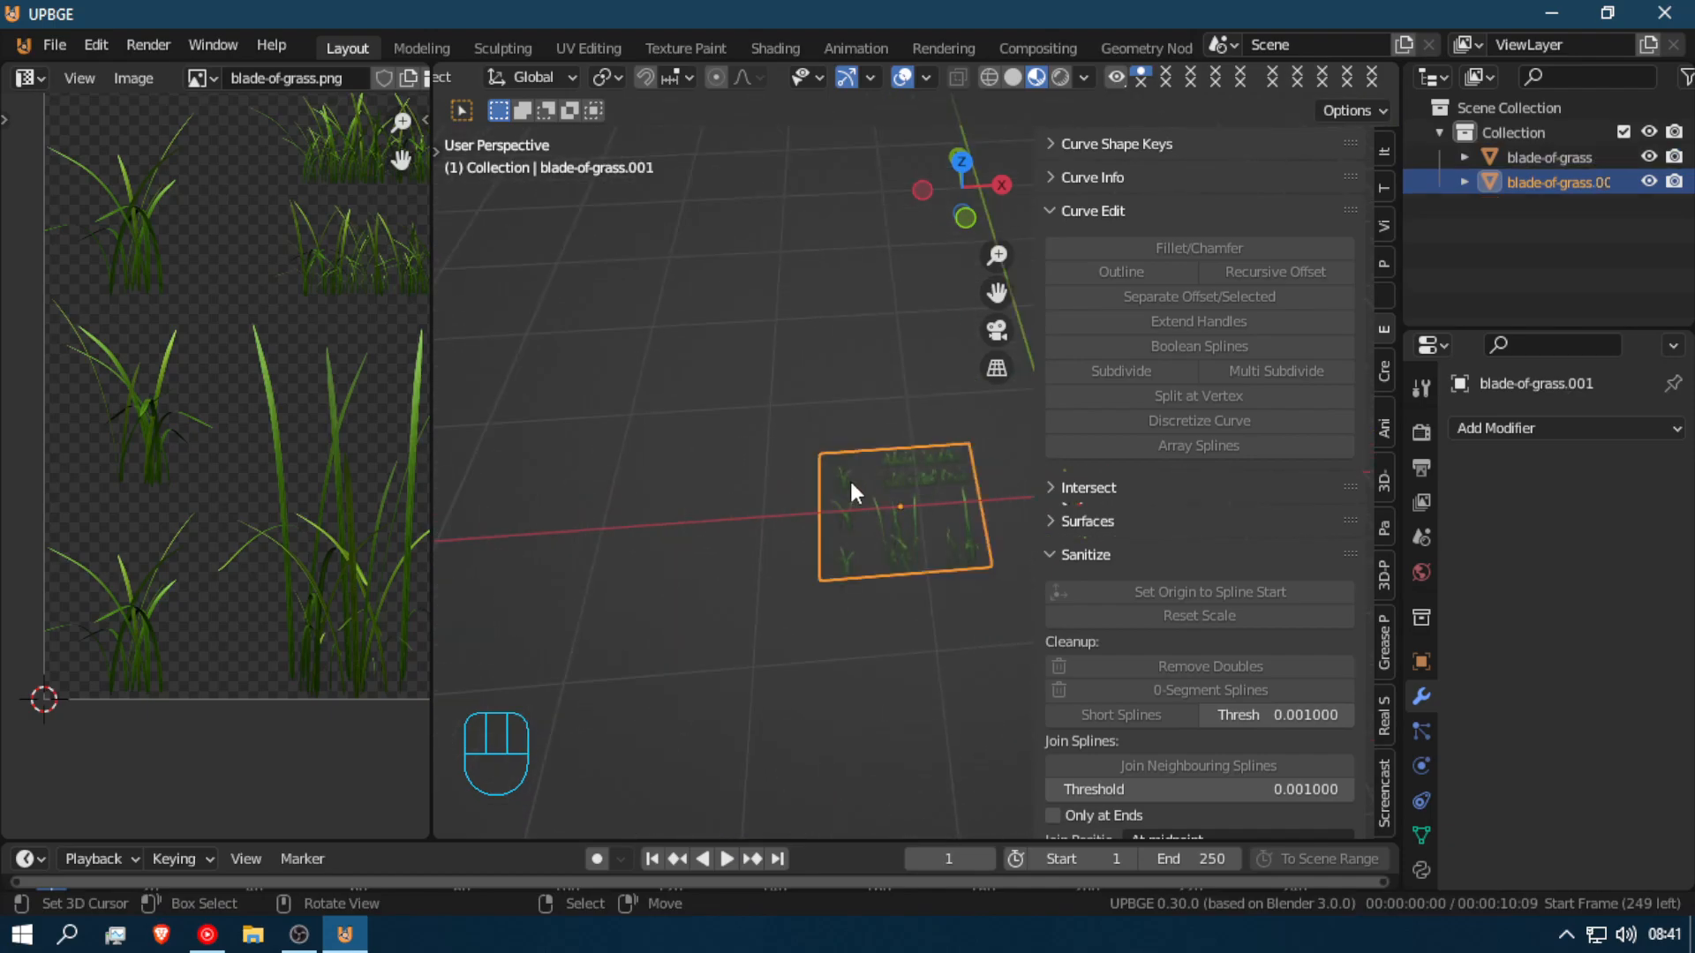
{"action": "scroll", "coordinate": [1410, 761], "scroll_direction": "down", "scroll_amount": 3}
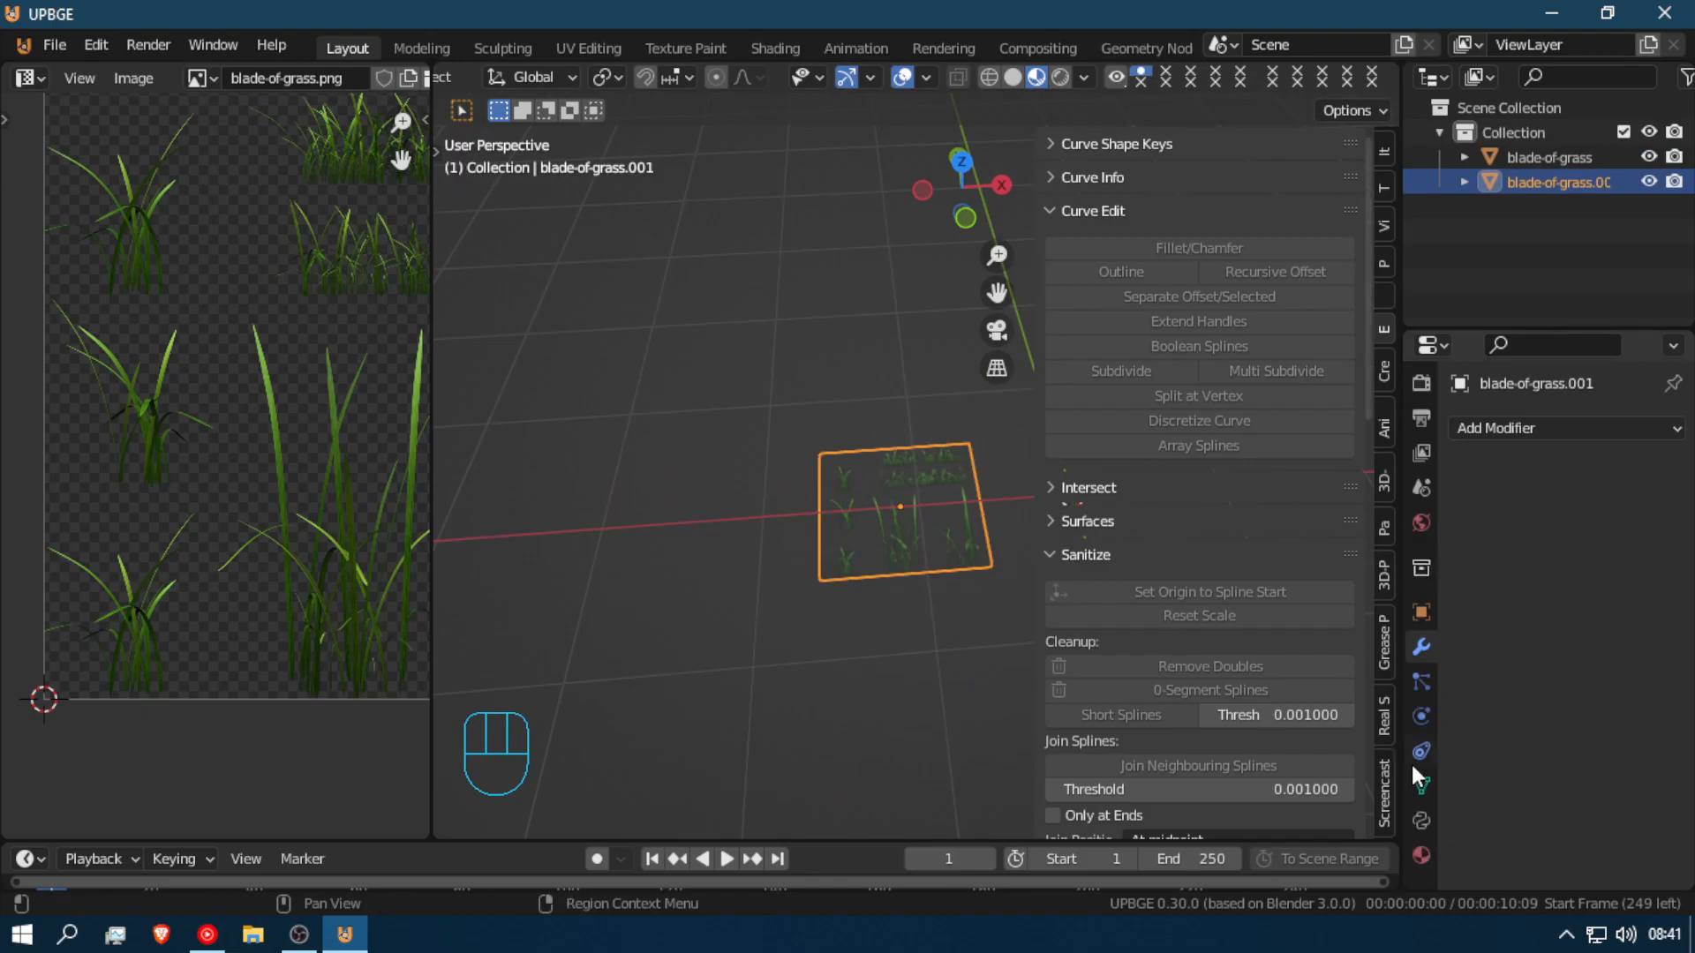
{"action": "left_click", "coordinate": [1423, 776]}
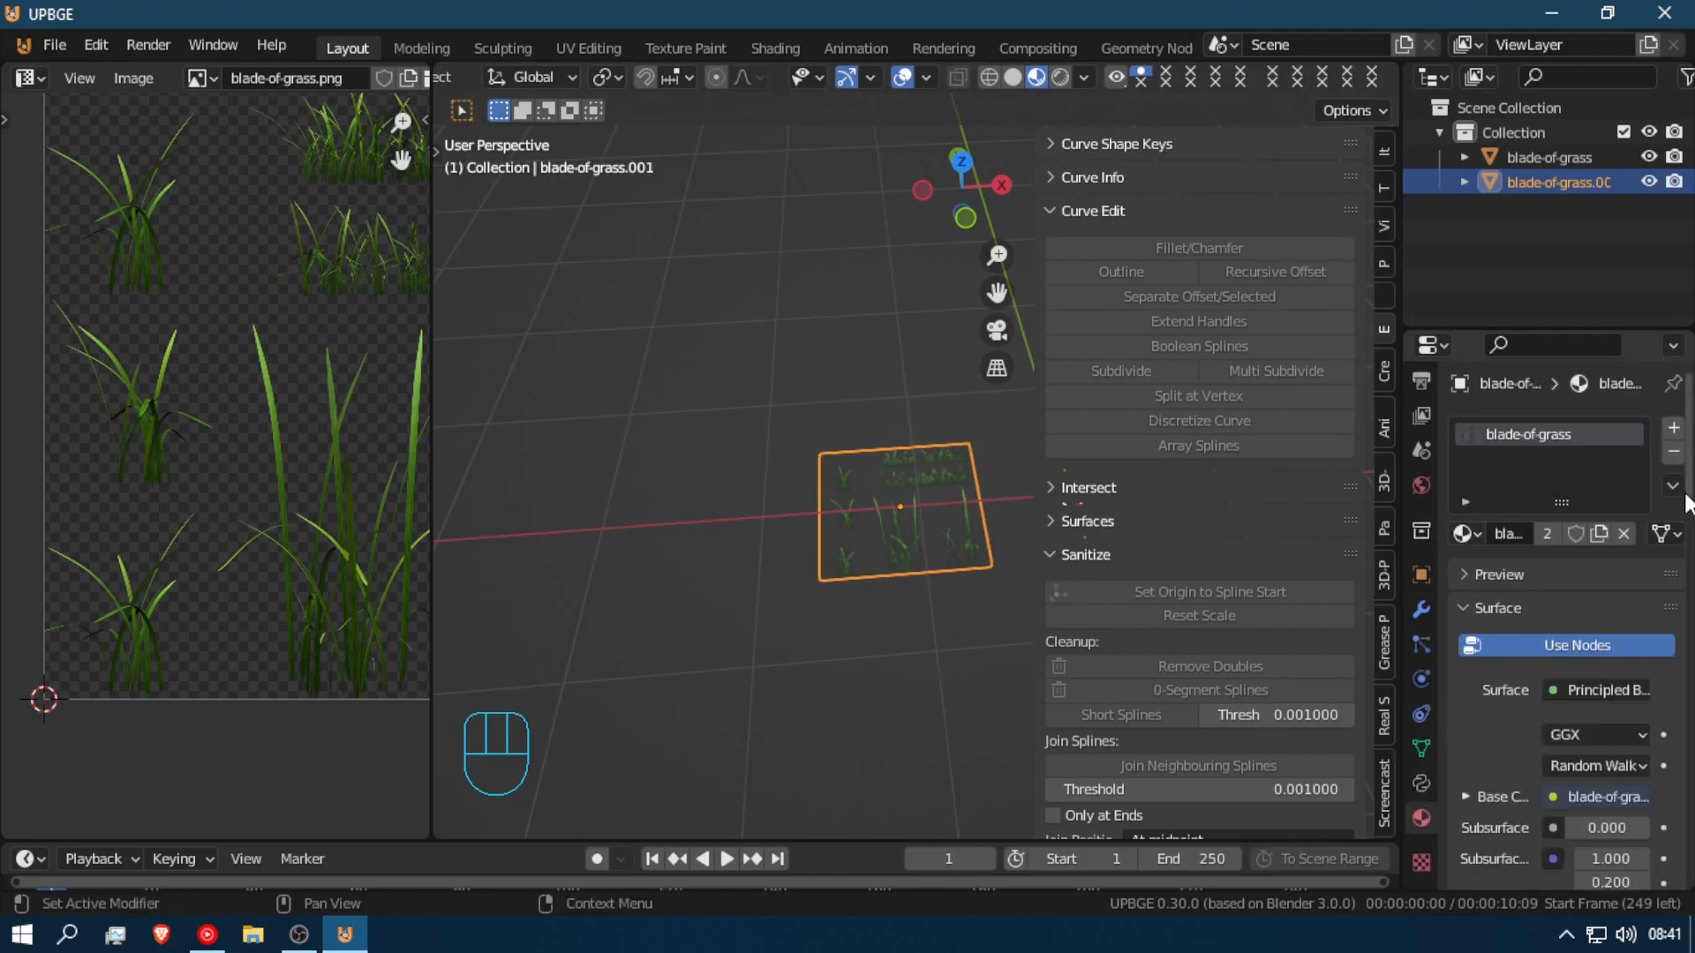
{"action": "left_click", "coordinate": [1673, 452]}
Step: Create a new material on the flat plane and name it "grass 2"
{"action": "key", "text": "shift+f"}
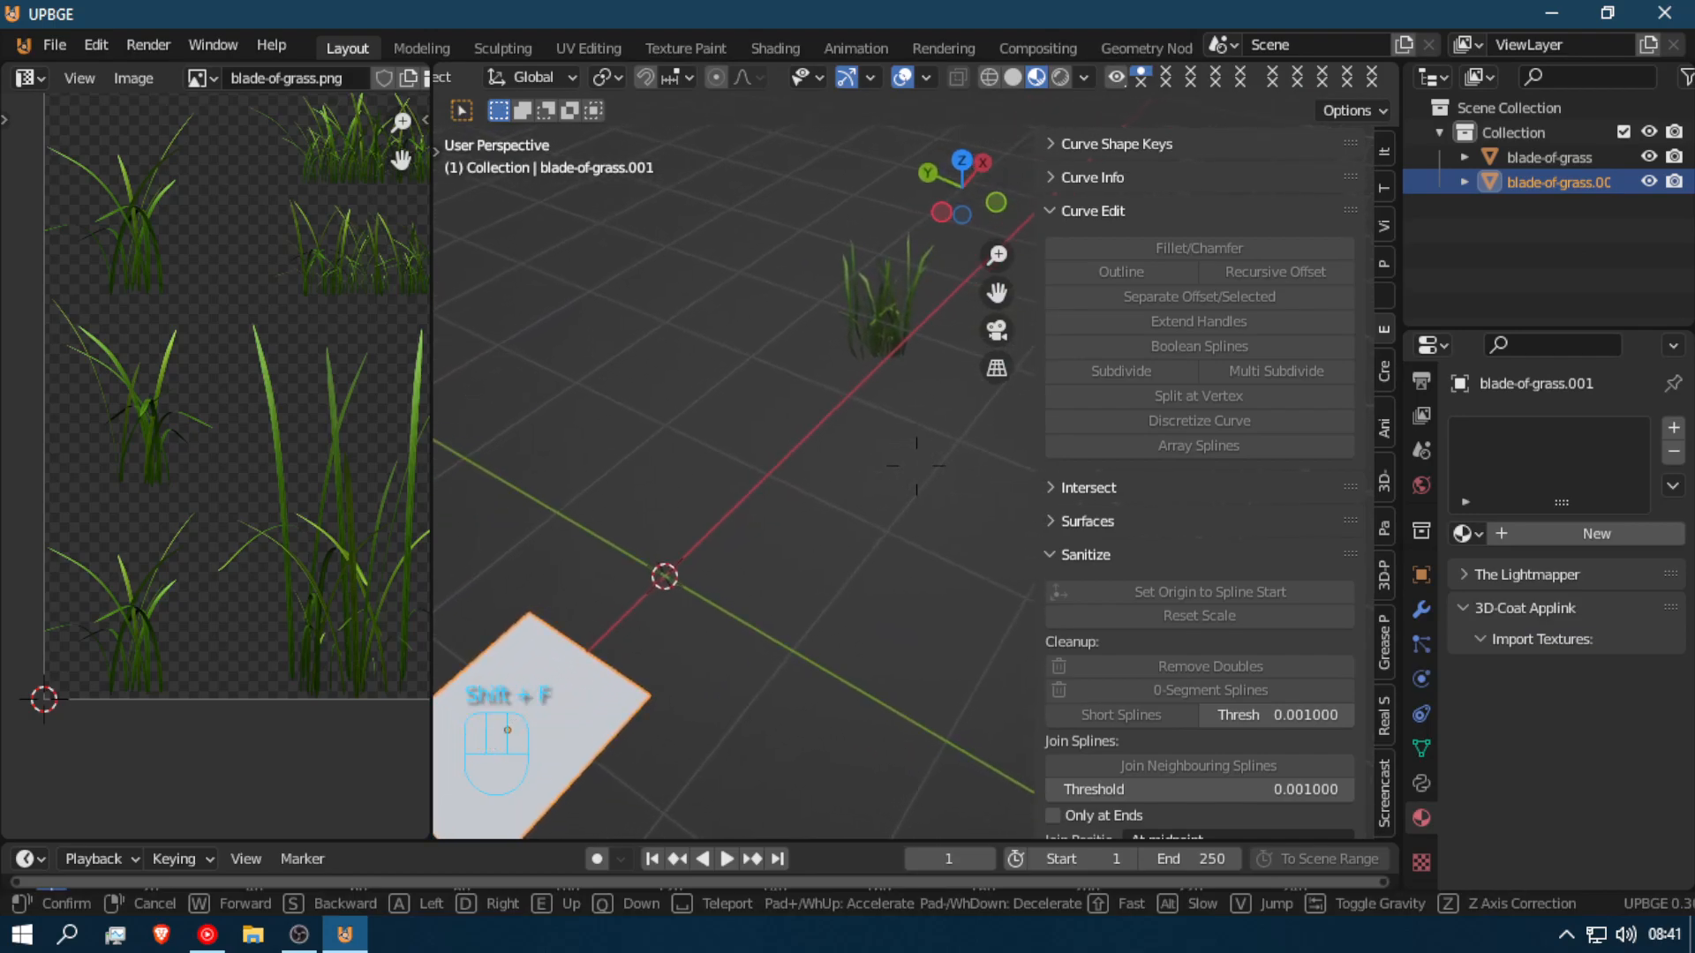
{"action": "left_click", "coordinate": [916, 466]}
{"action": "left_click", "coordinate": [1607, 539]}
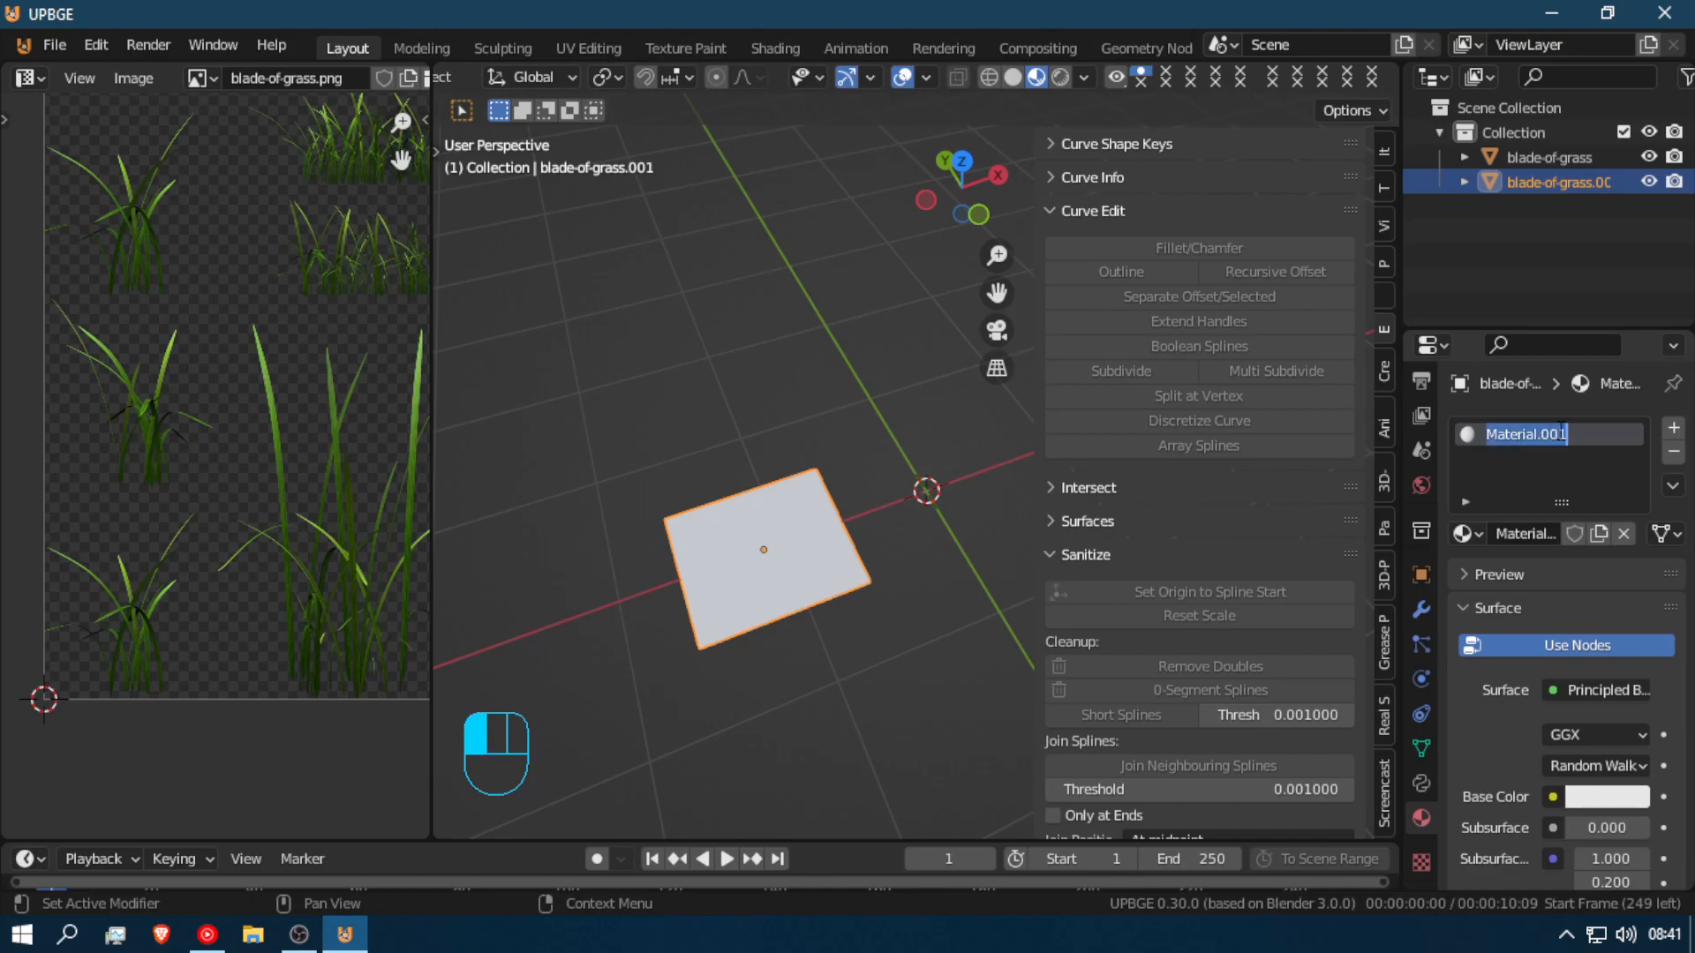
{"action": "type", "text": "gras"}
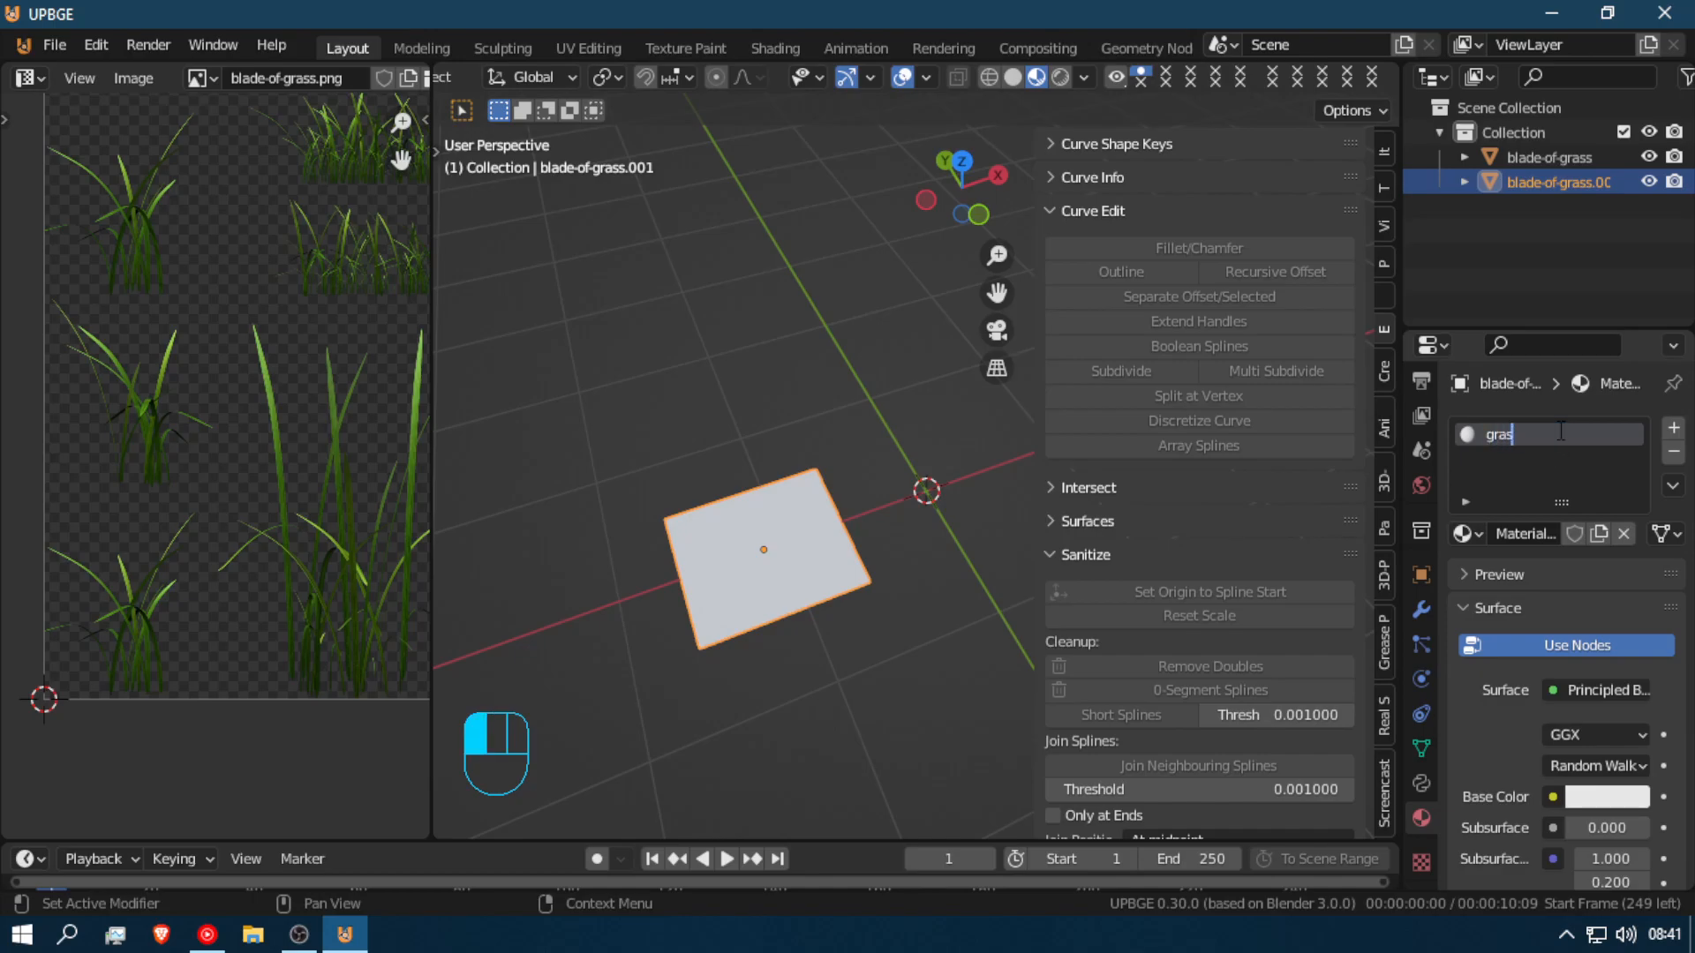
{"action": "type", "text": "s 2"}
{"action": "key", "text": "Return"}
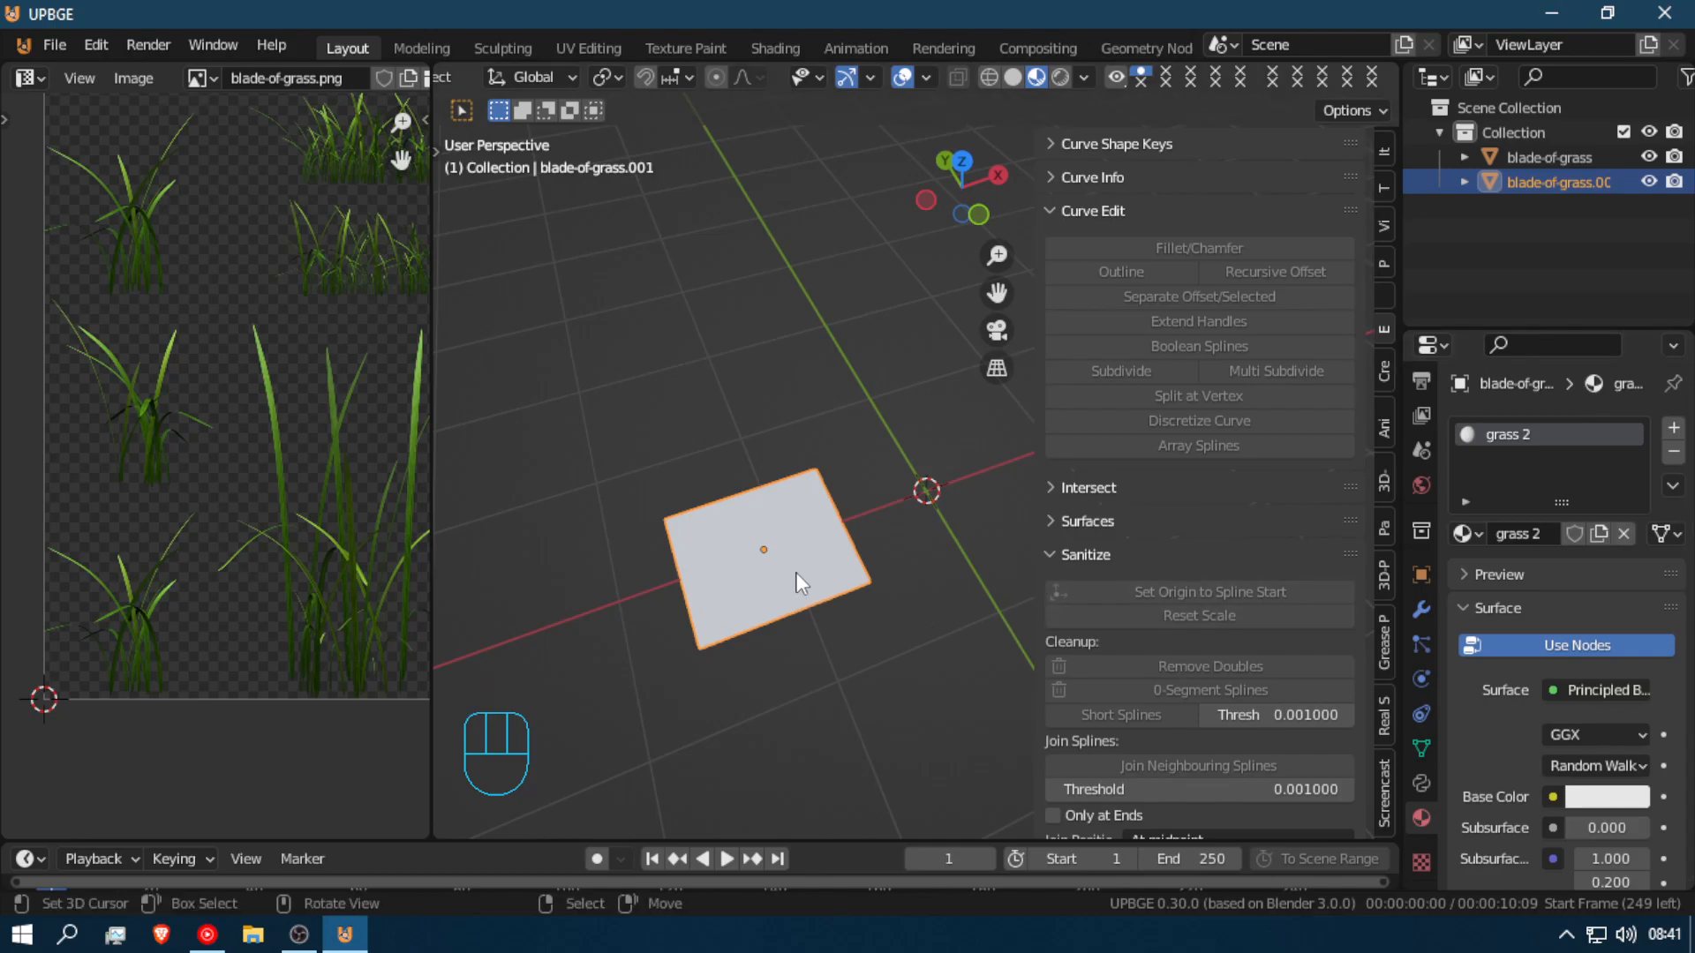
Step: Rotate the plane 90° about the global X axis so it stands upright
{"action": "type", "text": "rx"}
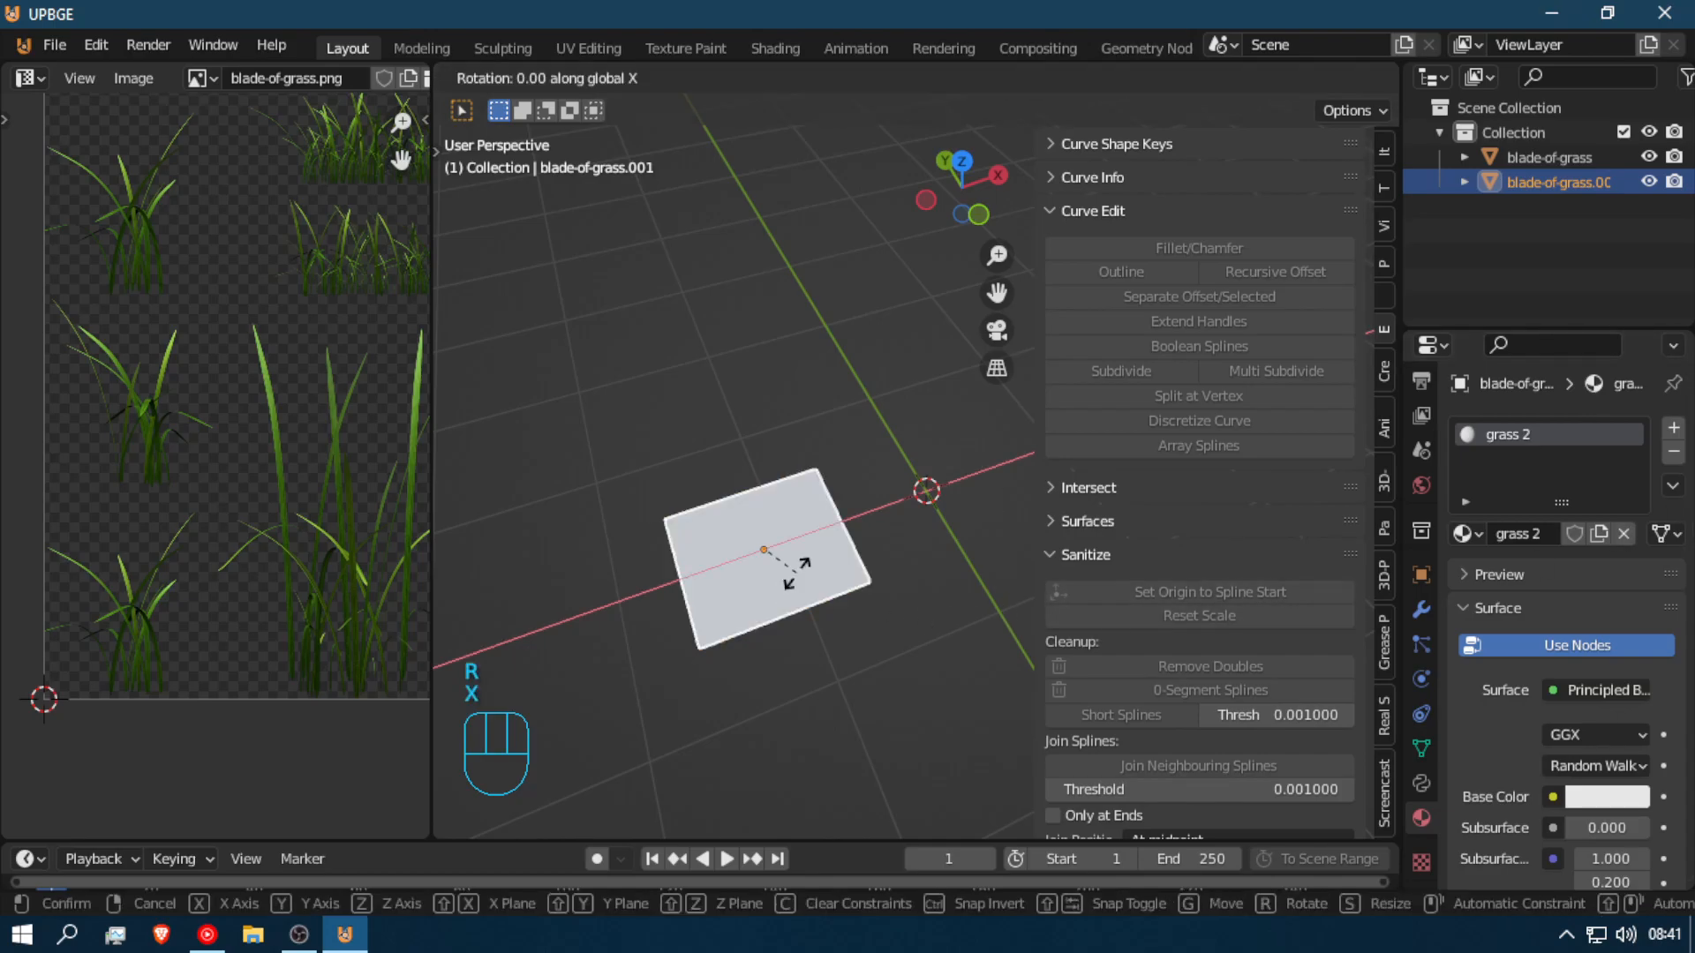
{"action": "type", "text": "90"}
{"action": "key", "text": "Return"}
{"action": "middle_click_drag", "start_coordinate": [796, 574], "coordinate": [788, 559], "text": "shift"}
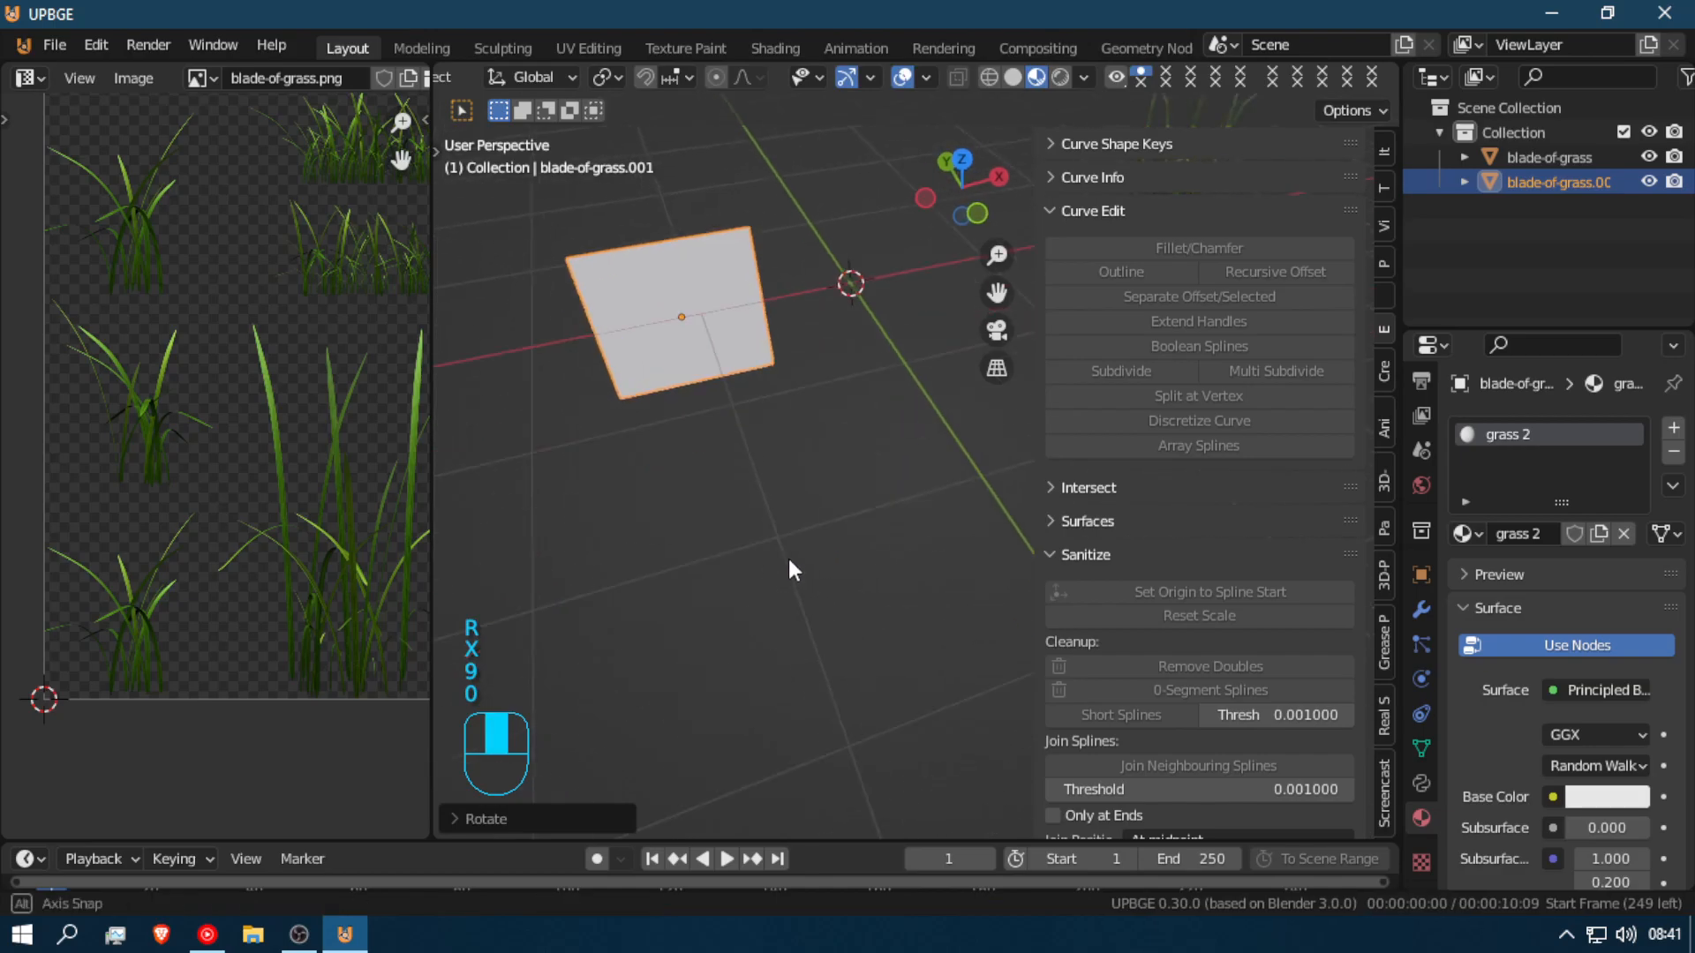
Step: Move the upright plane up along the global Z axis so its lower edge rests on the ground
{"action": "key", "text": "g"}
{"action": "key", "text": "z"}
{"action": "key", "text": "ctrl"}
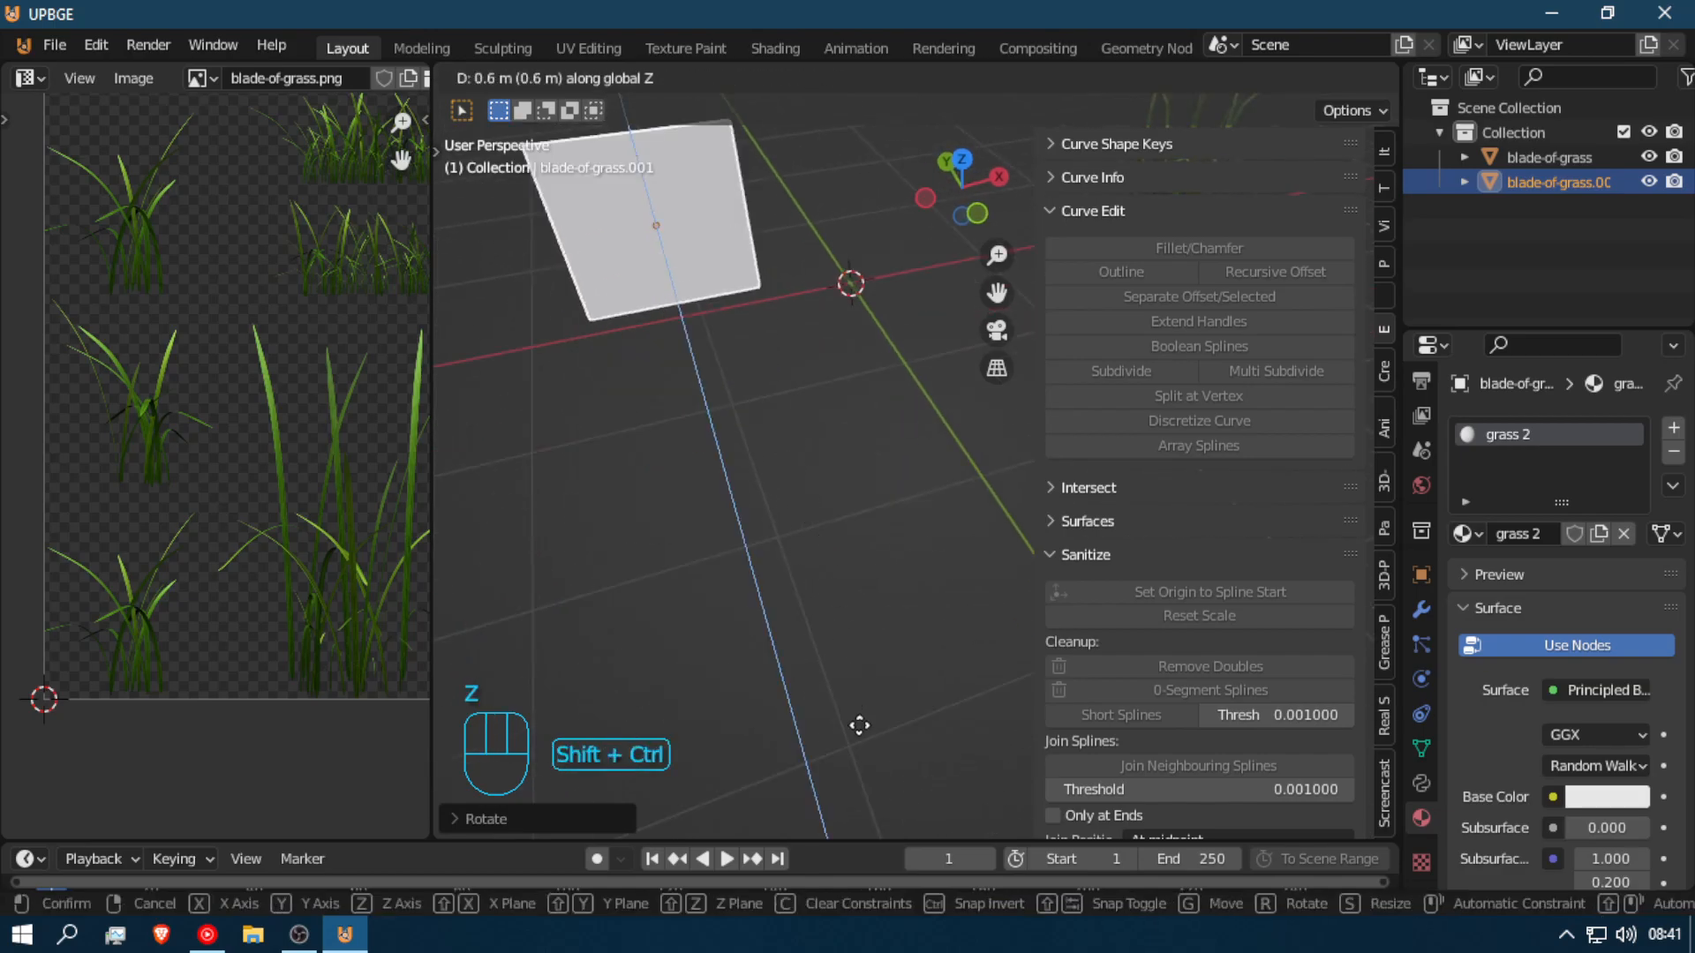
{"action": "left_click", "coordinate": [877, 93], "text": "ctrl+shift"}
Step: Raise the plane's mesh 0.5 m along global Z in Edit Mode to put its origin at the base, and clear the object's location
{"action": "key", "text": "shift+f"}
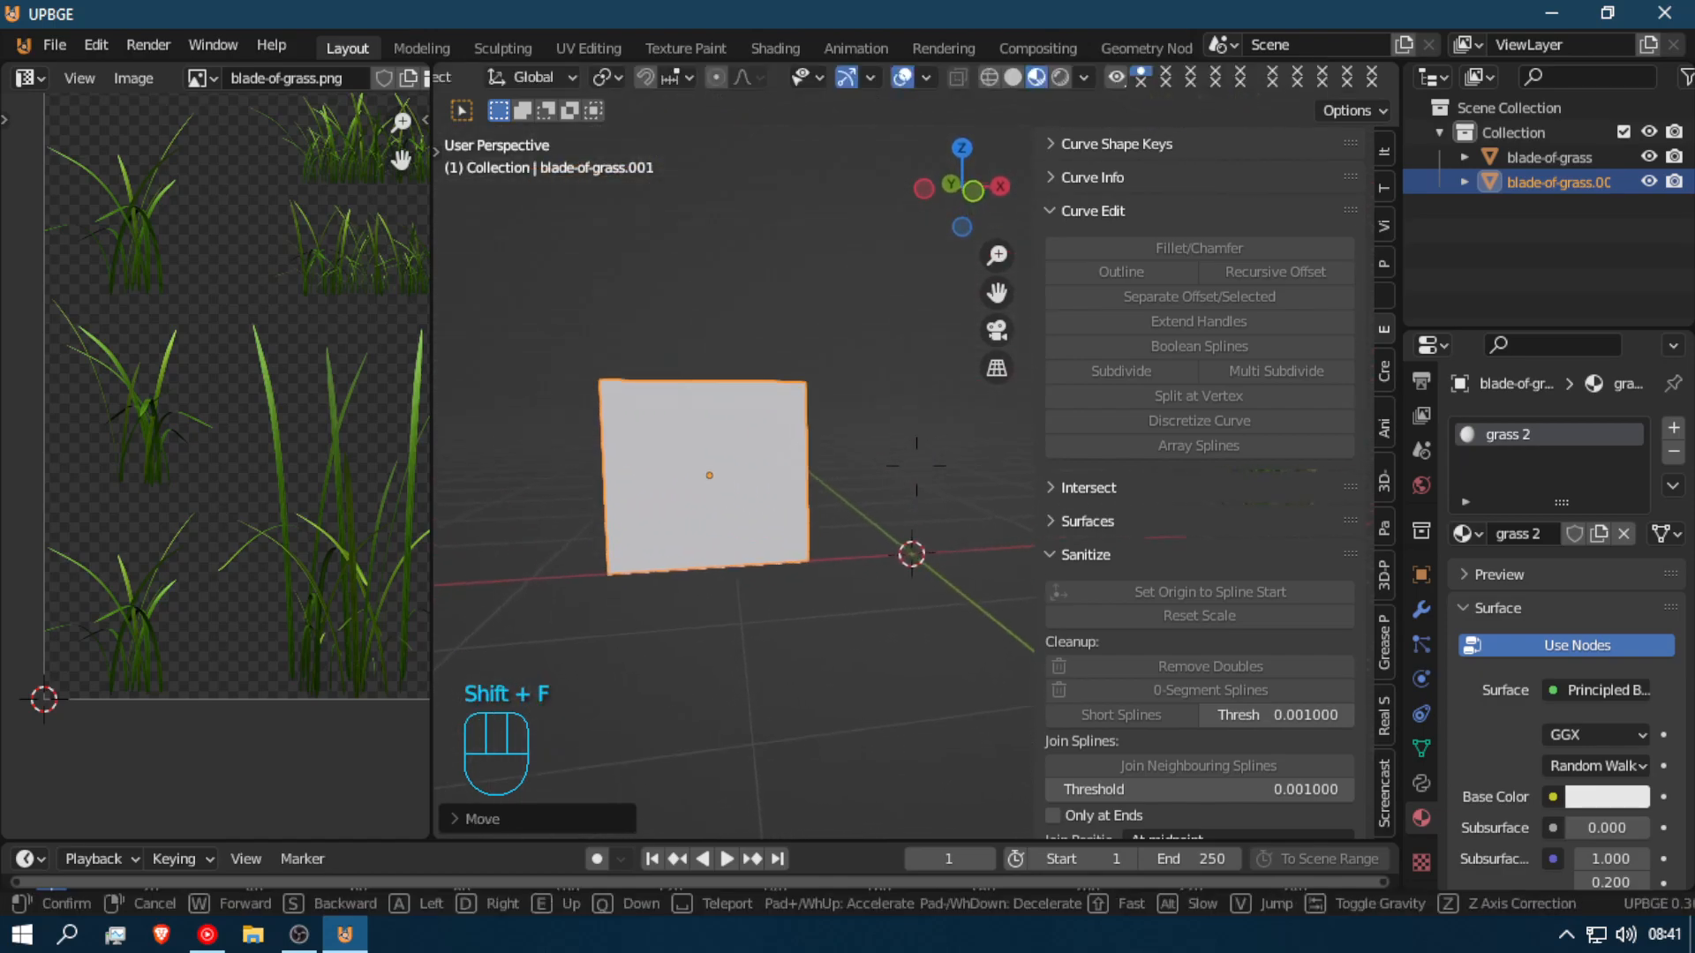
{"action": "left_click", "coordinate": [916, 465]}
{"action": "key", "text": "Tab"}
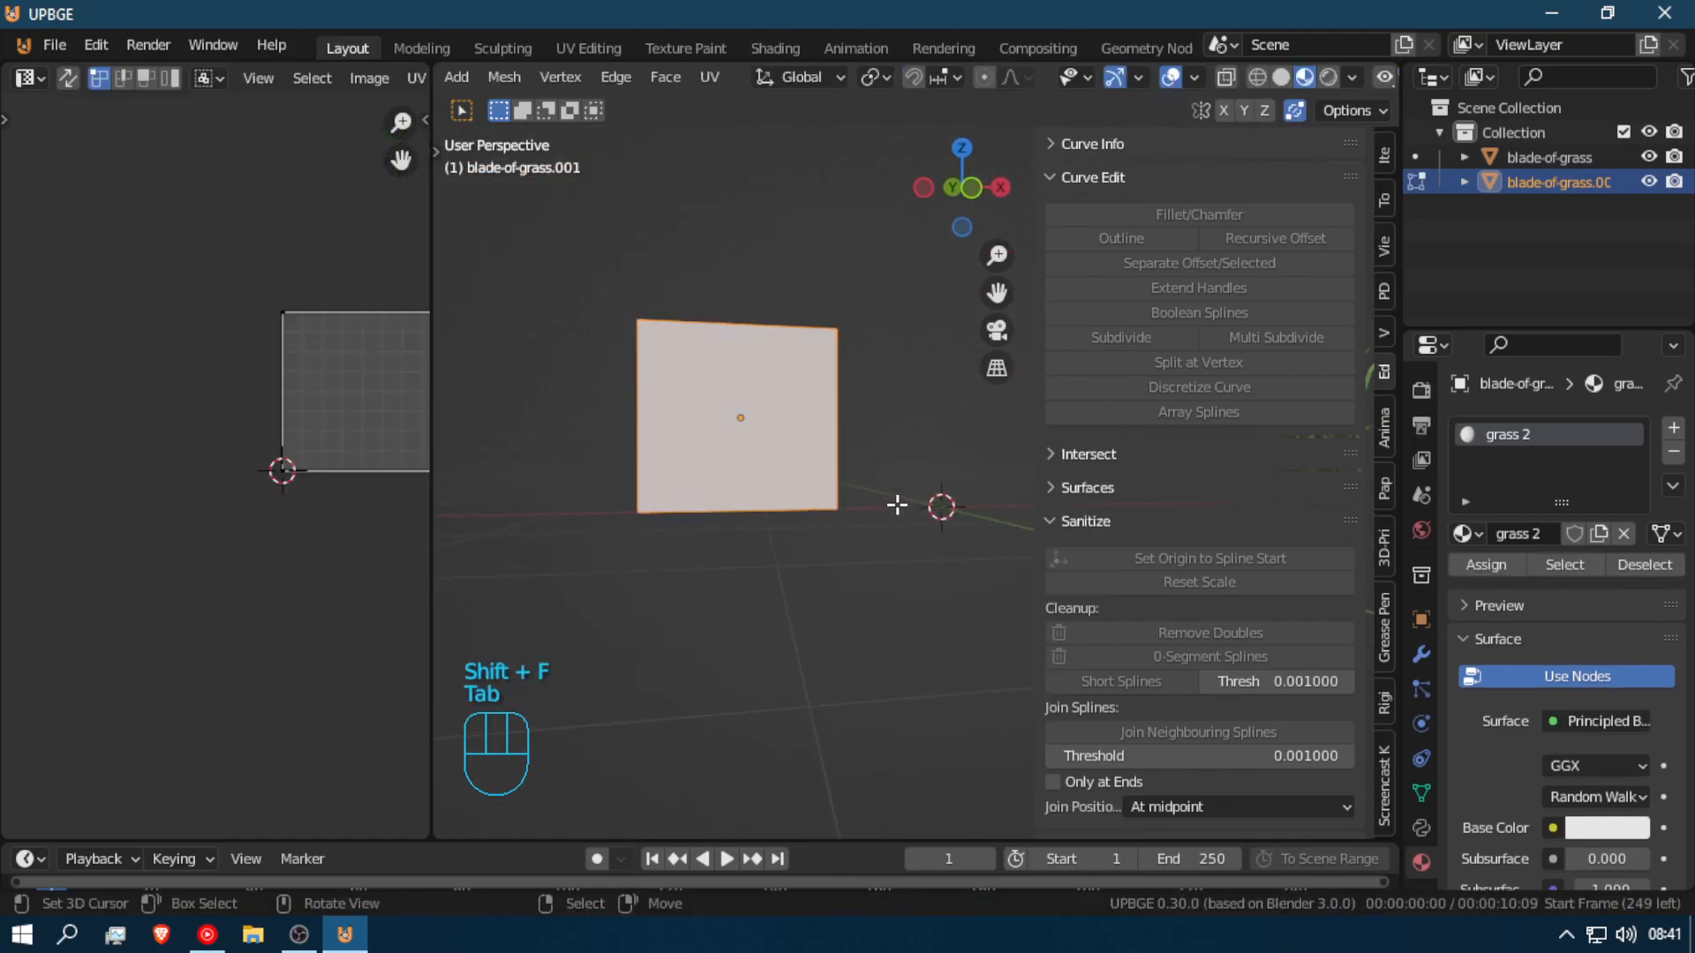
{"action": "key", "text": "g"}
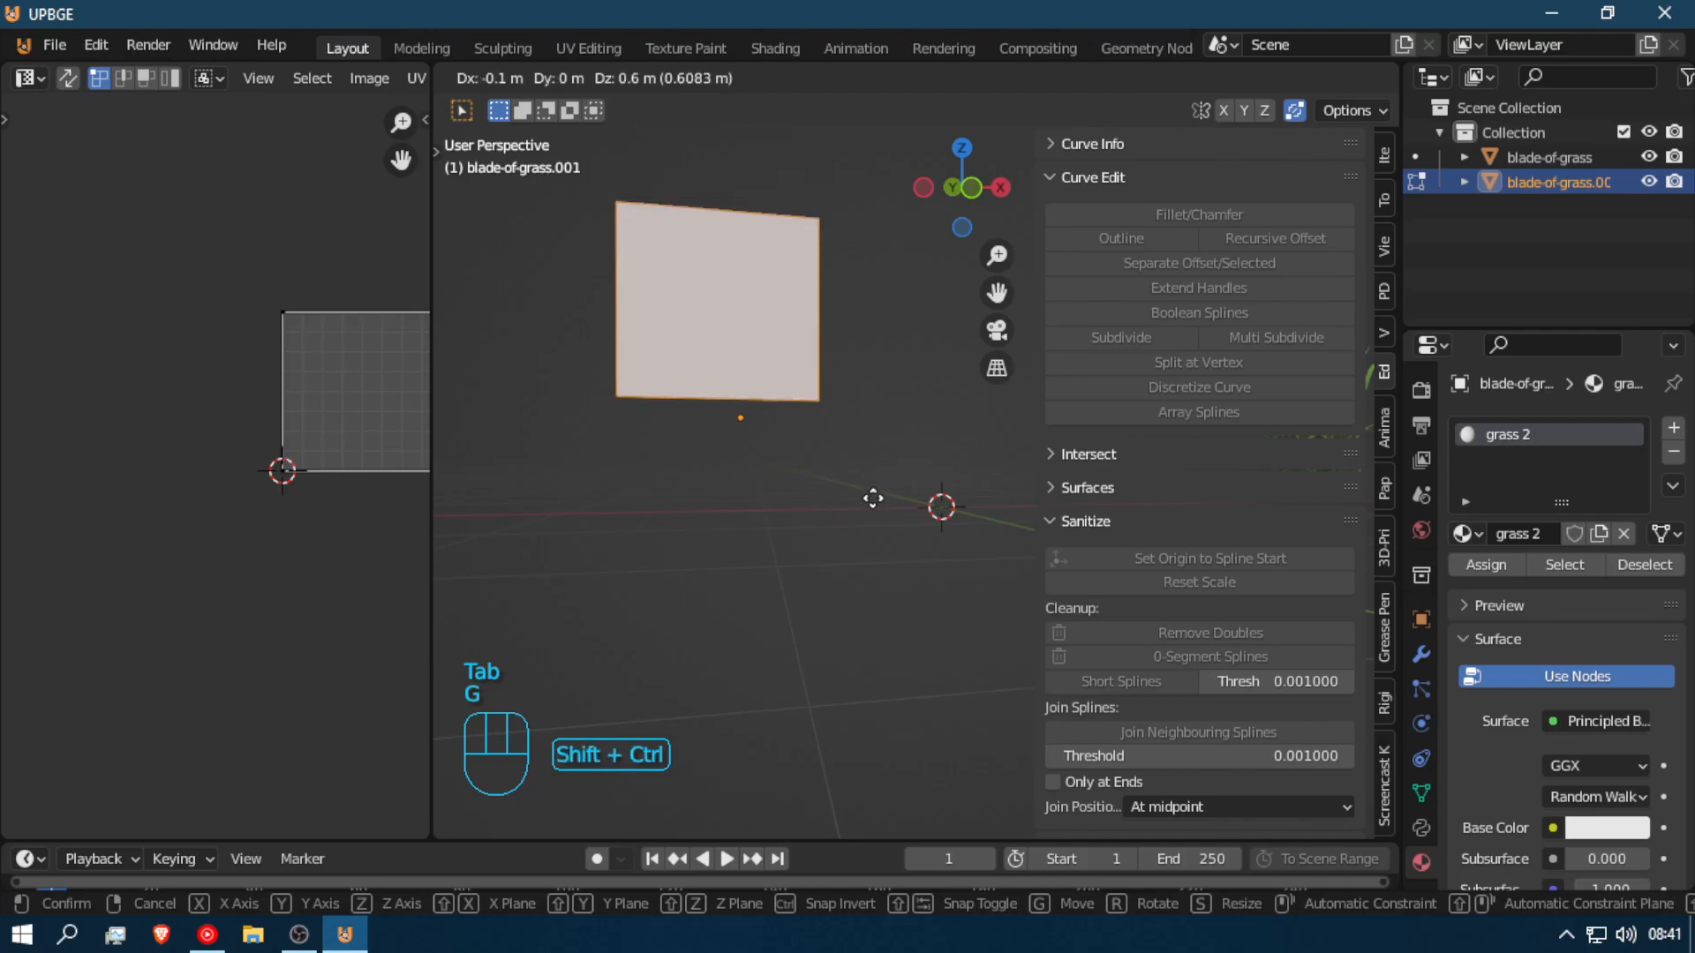
{"action": "key", "text": "z"}
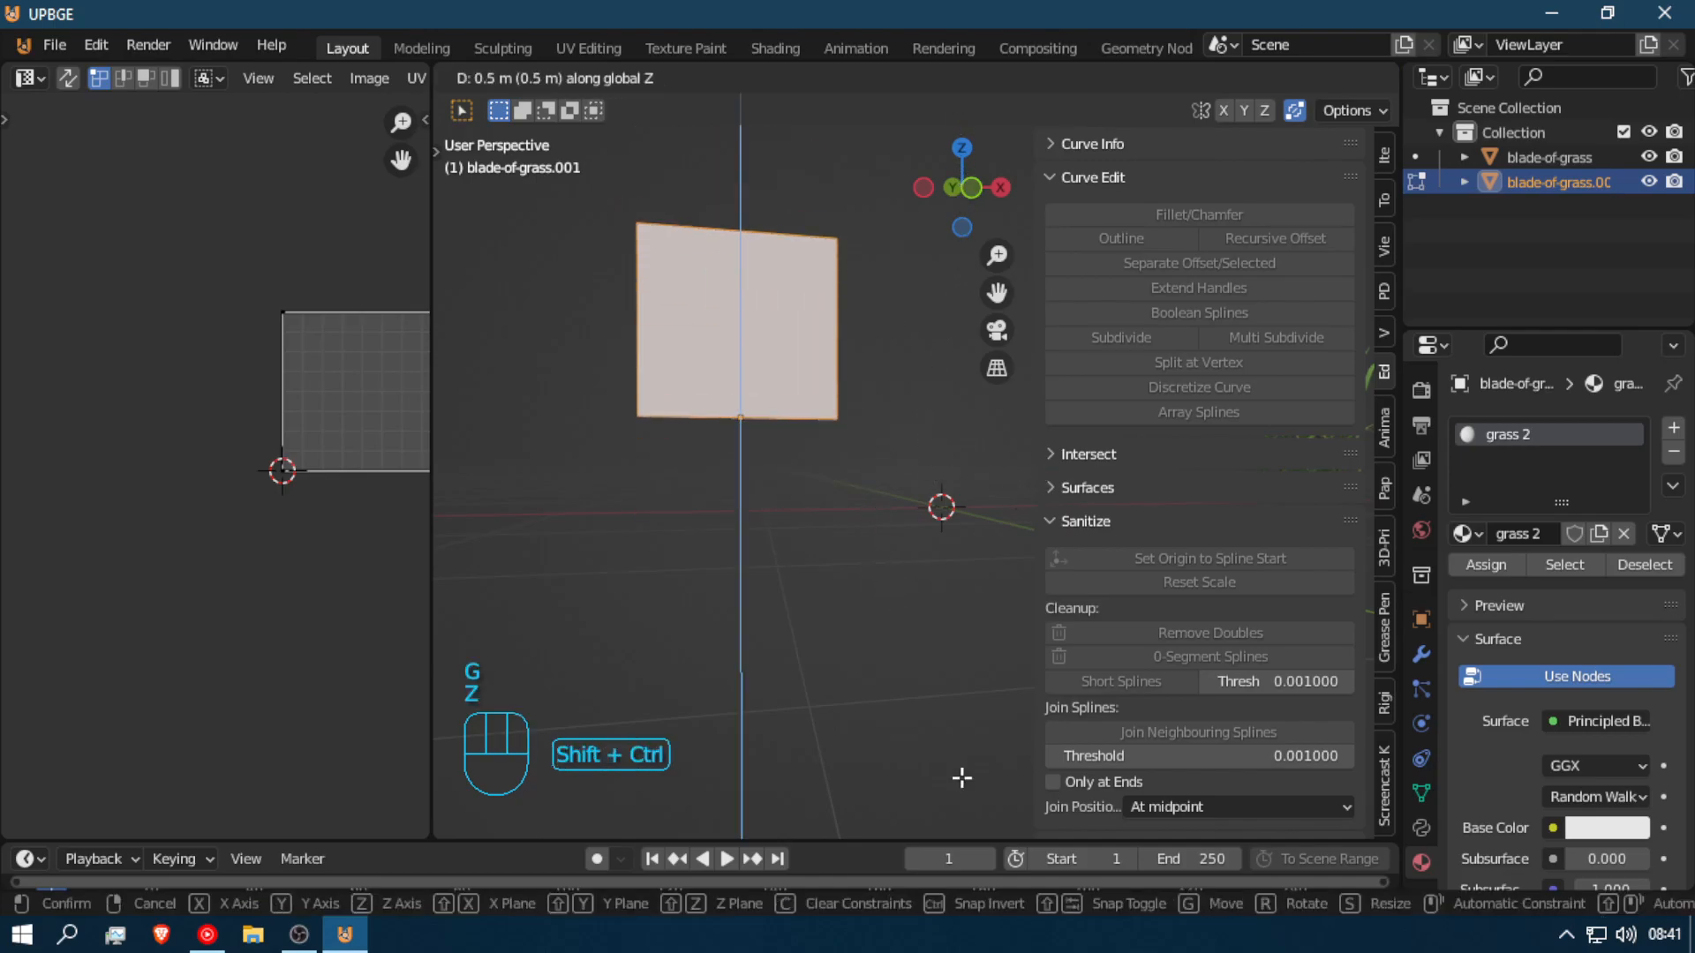
{"action": "left_click", "coordinate": [961, 776]}
{"action": "key", "text": "Tab"}
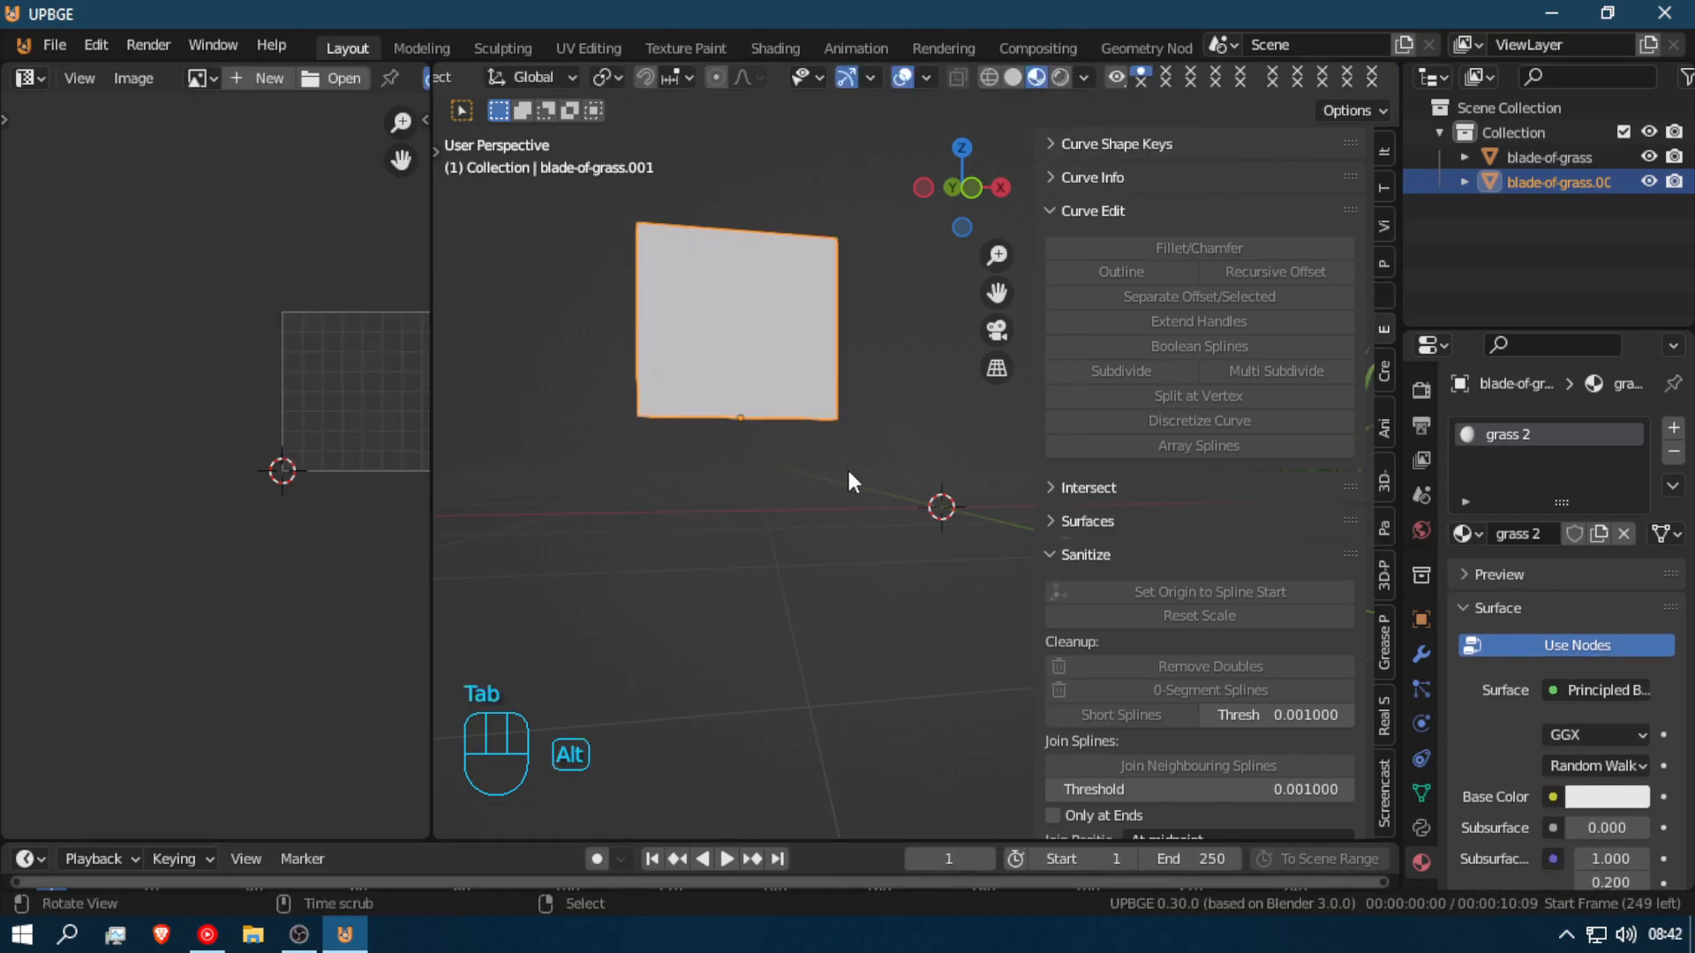
{"action": "key", "text": "alt+g"}
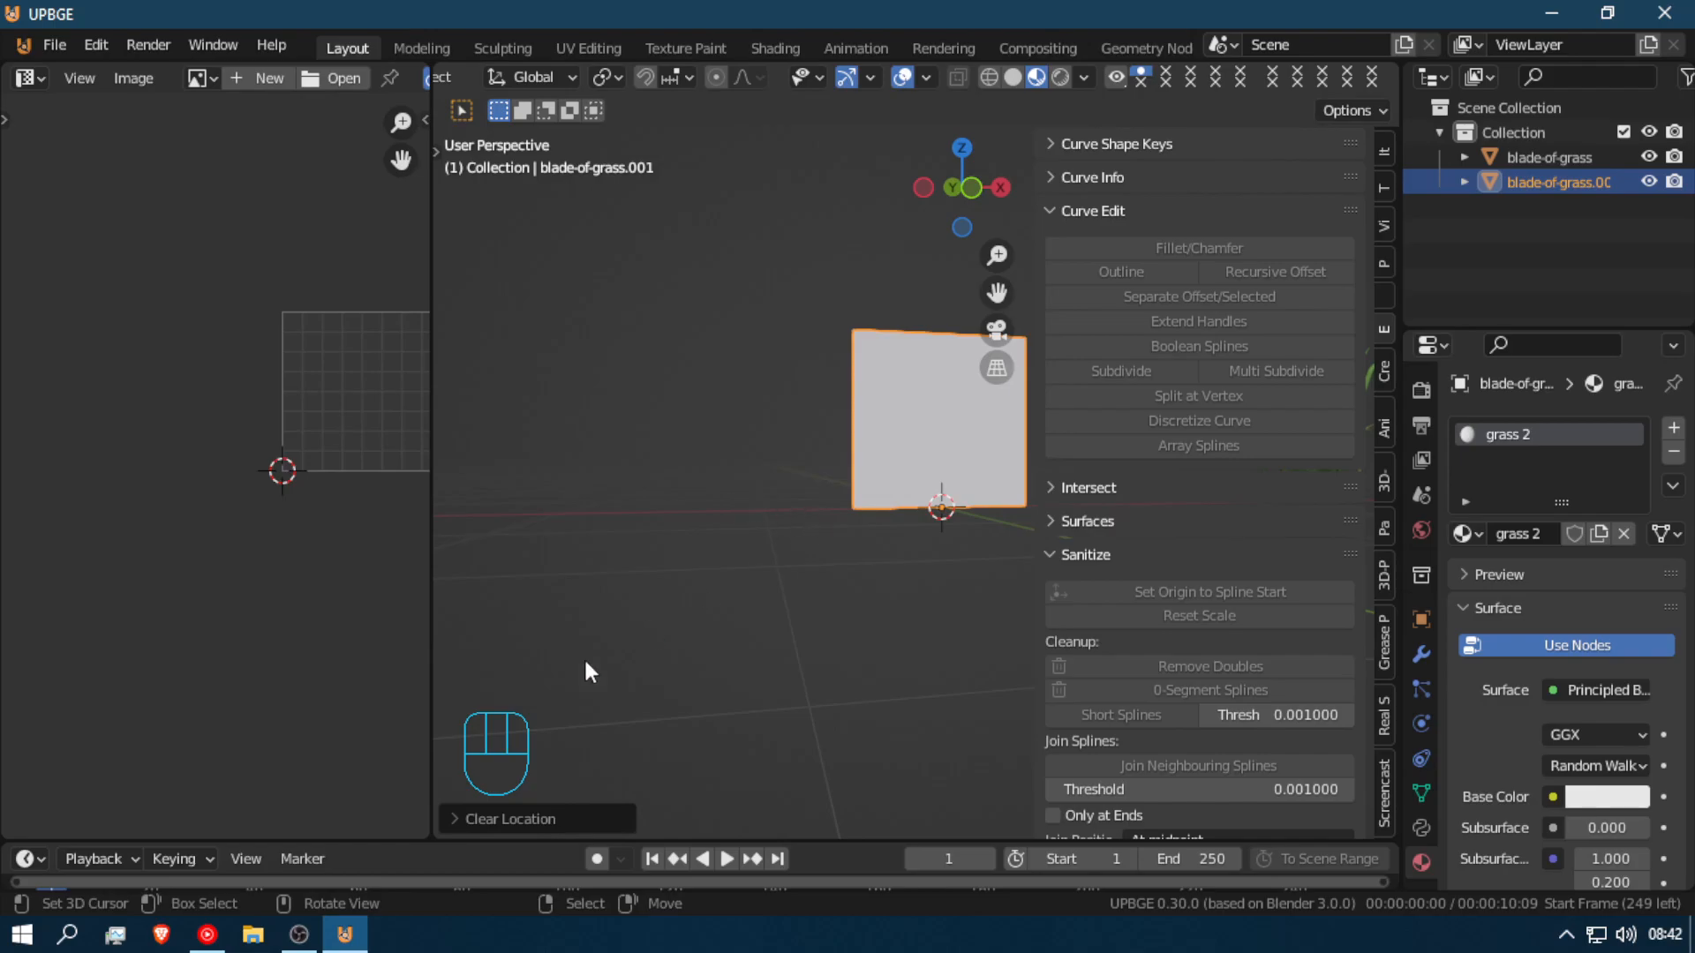
Step: Assign an Image Texture to the grass 2 material's Subsurface Color and try to load an image from the Pictures folder
{"action": "scroll", "coordinate": [1615, 798], "scroll_direction": "down", "scroll_amount": 3}
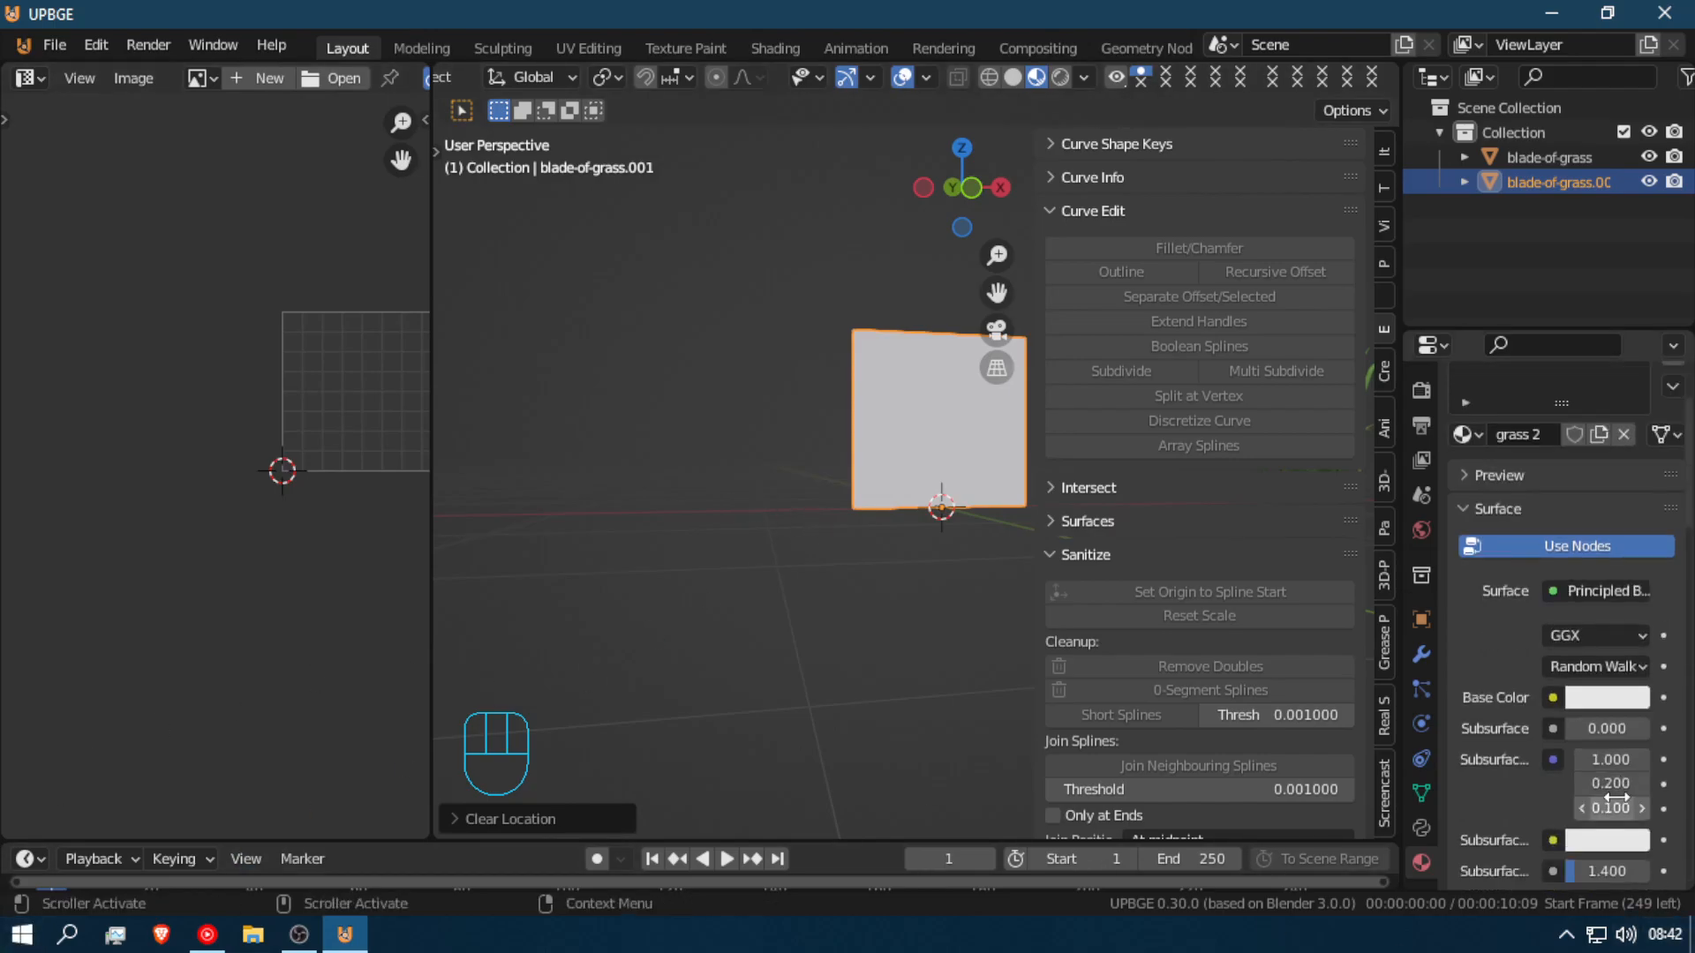
{"action": "scroll", "coordinate": [1615, 799], "scroll_direction": "down", "scroll_amount": 3}
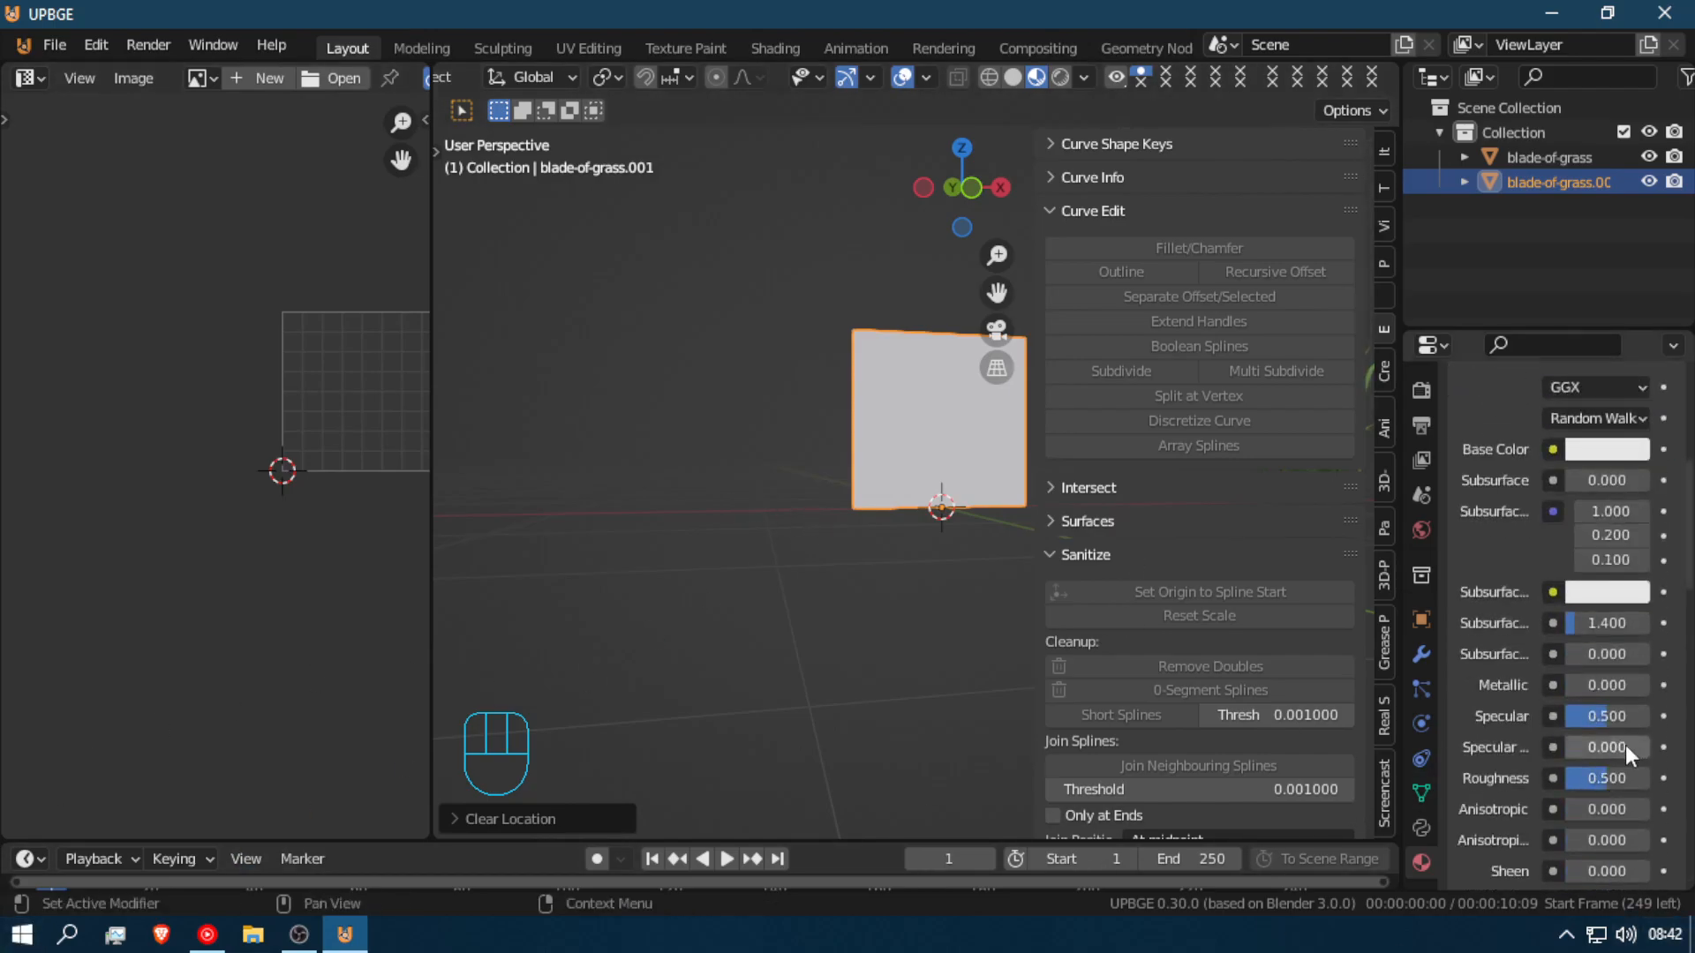
{"action": "scroll", "coordinate": [1558, 686], "scroll_direction": "down", "scroll_amount": 5}
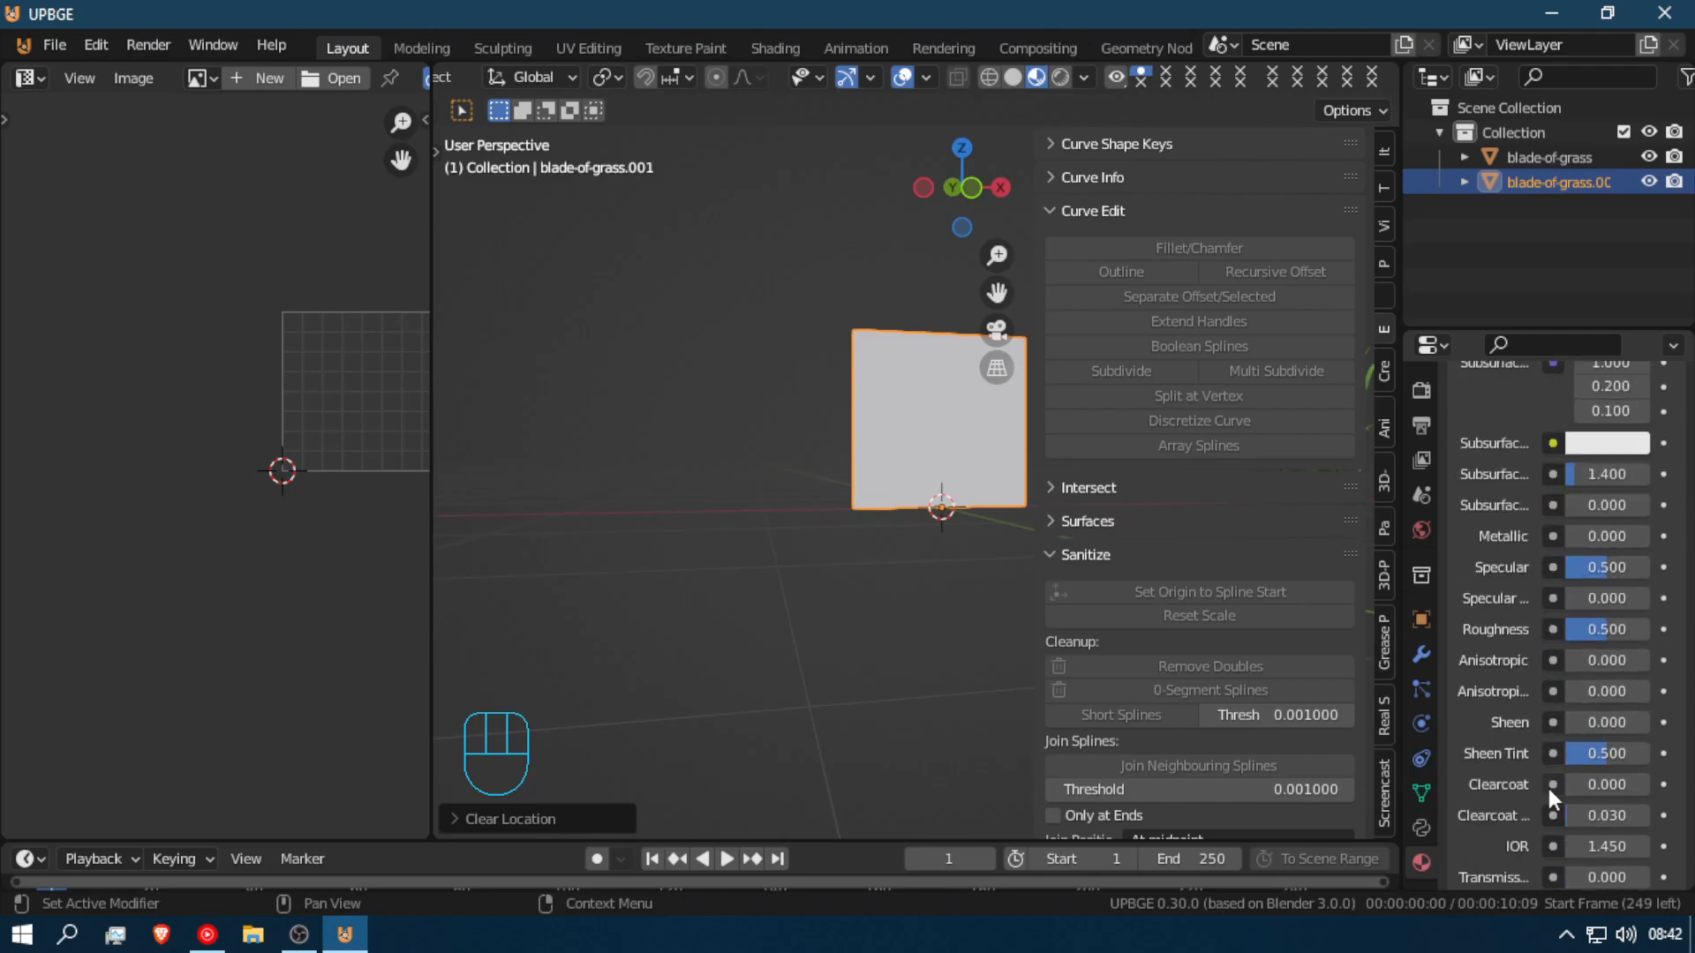
{"action": "scroll", "coordinate": [1555, 786], "scroll_direction": "up", "scroll_amount": 2}
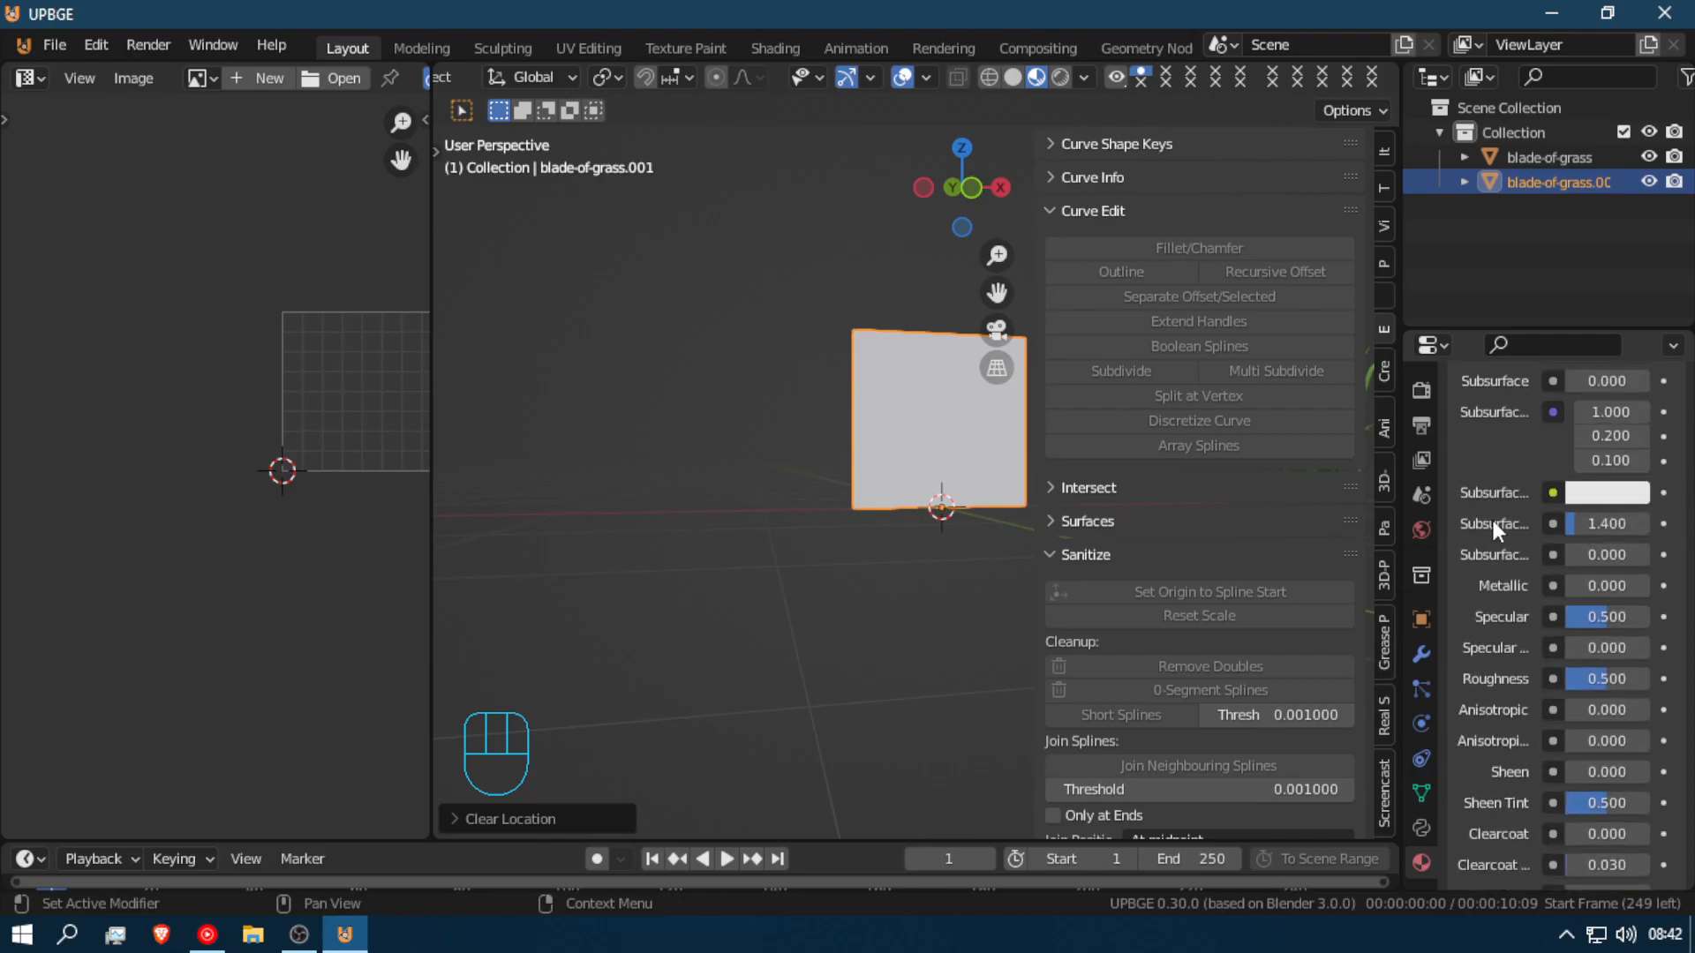
{"action": "left_click", "coordinate": [1552, 493]}
{"action": "left_click", "coordinate": [1116, 657]}
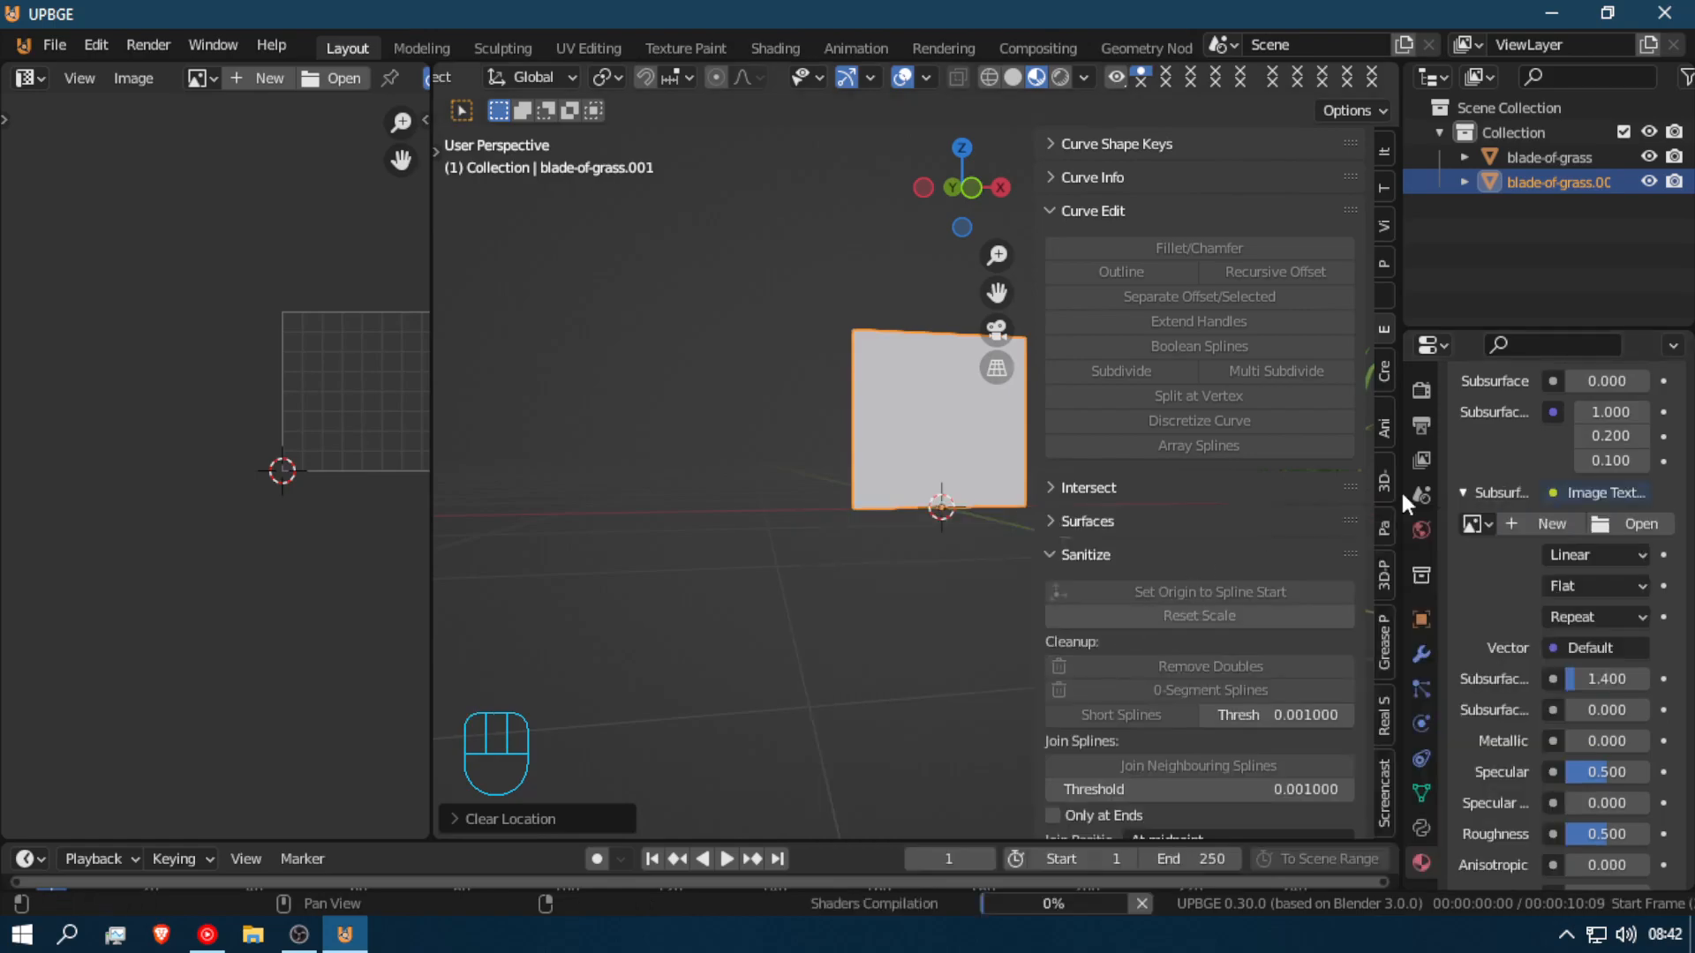
{"action": "left_click", "coordinate": [1635, 524]}
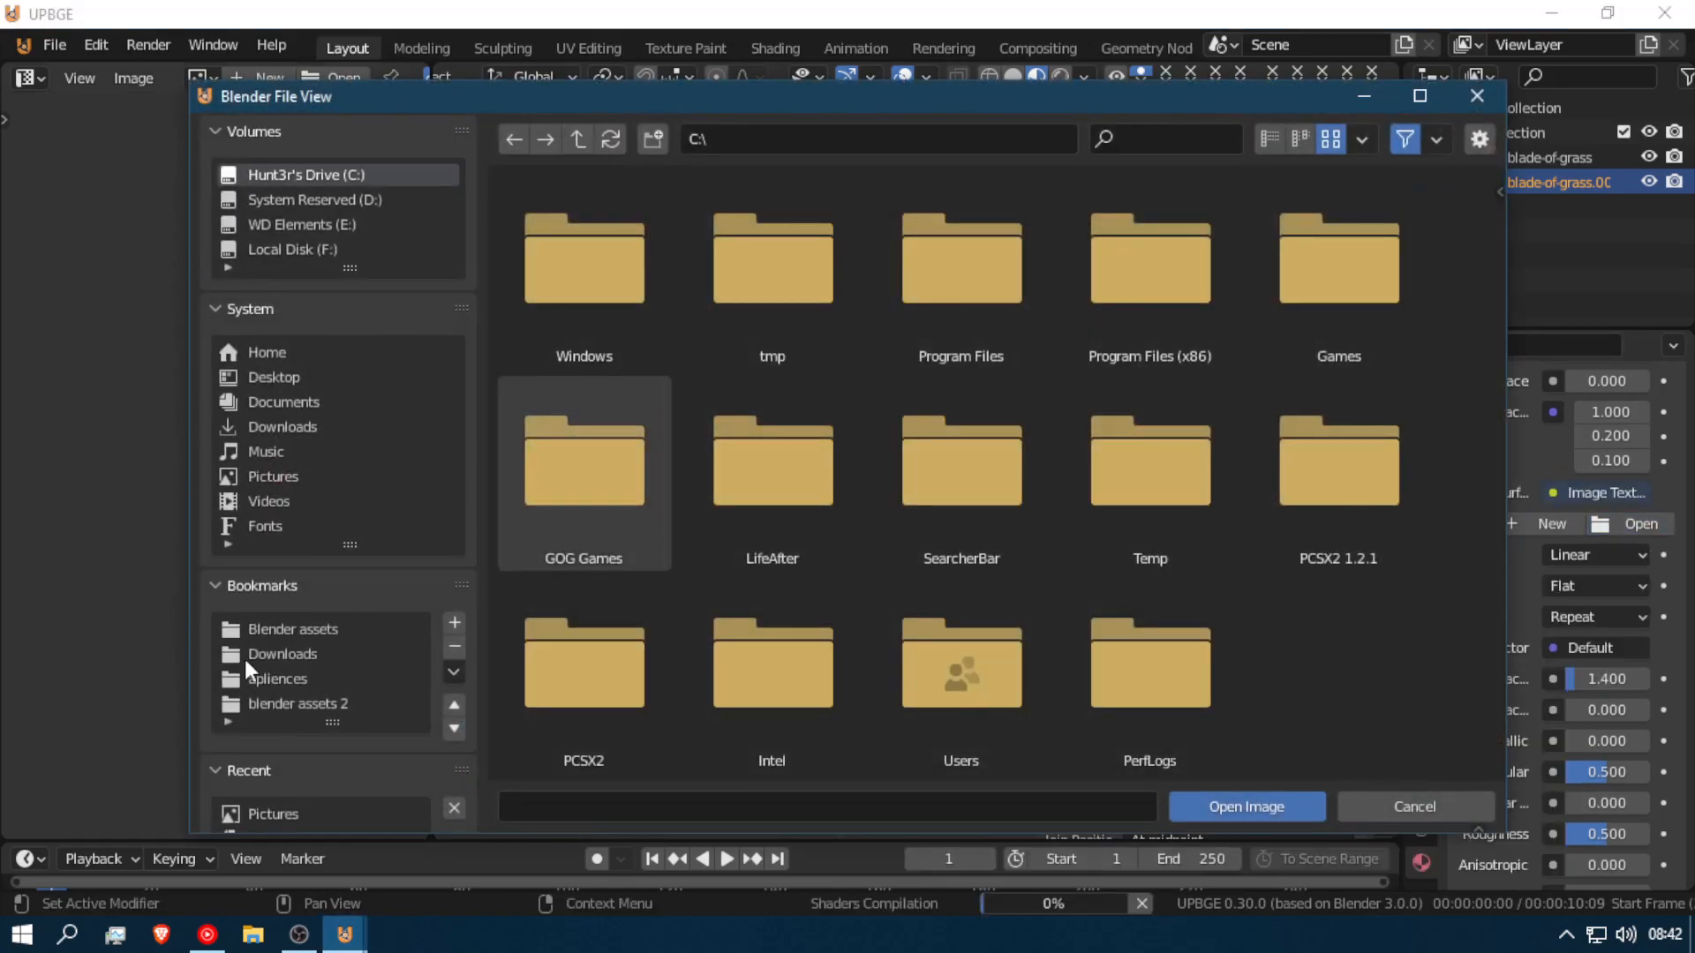
{"action": "double_click", "coordinate": [282, 814]}
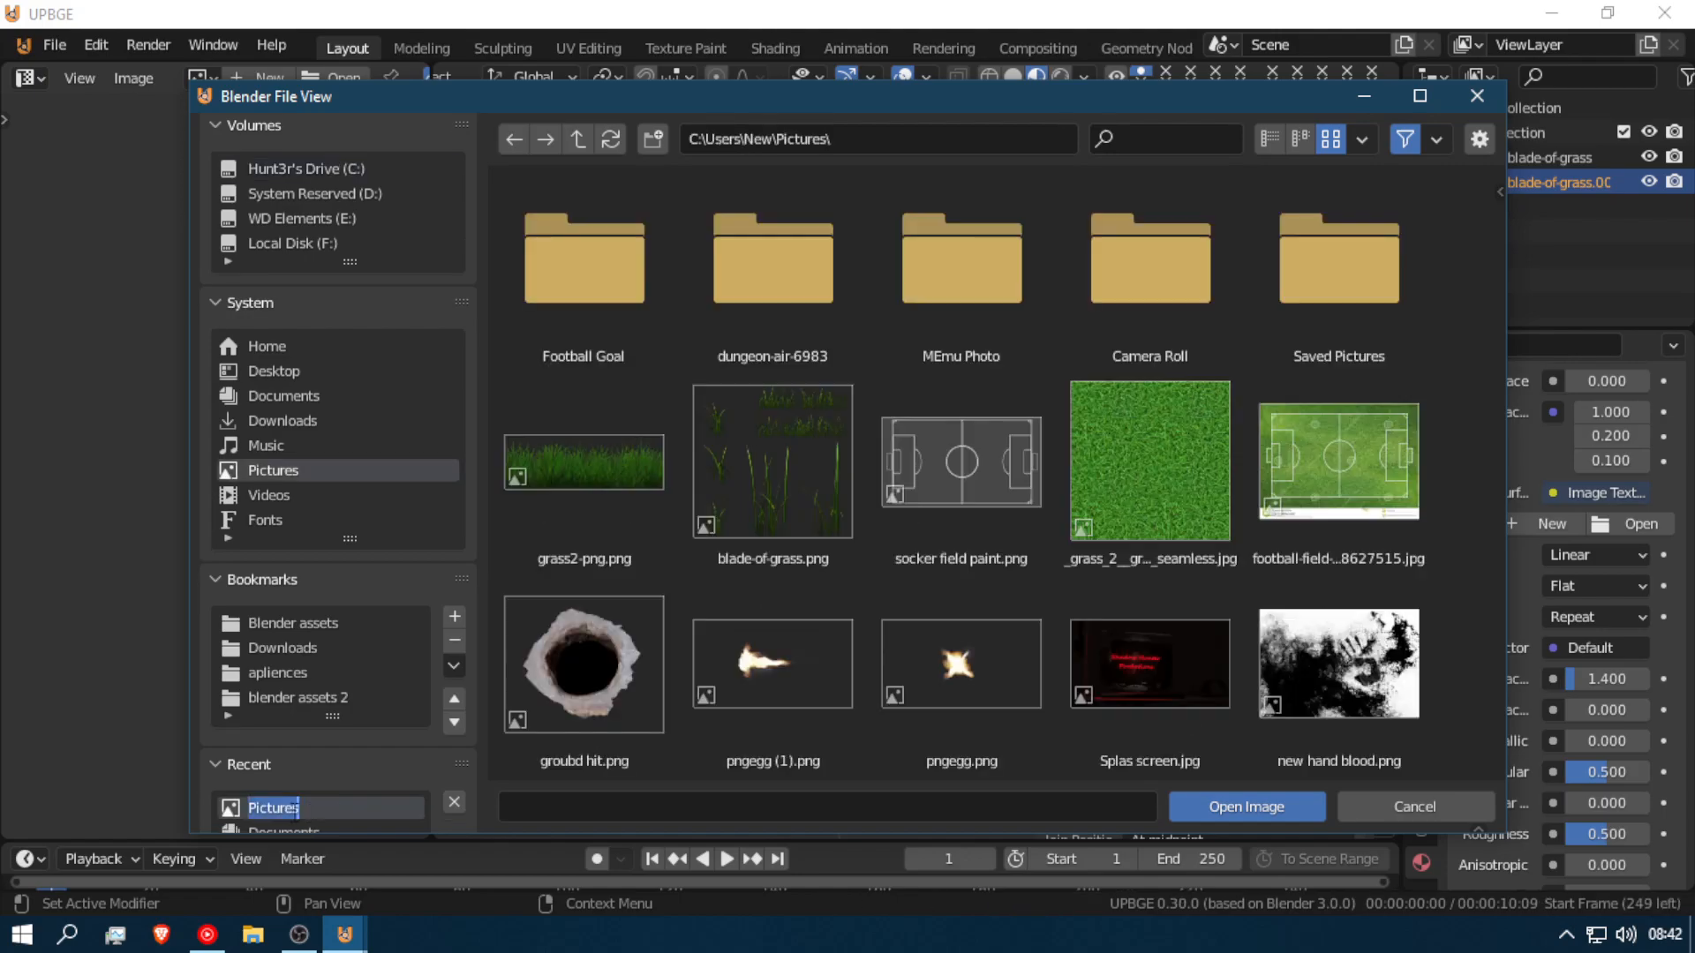
{"action": "key", "text": "Escape"}
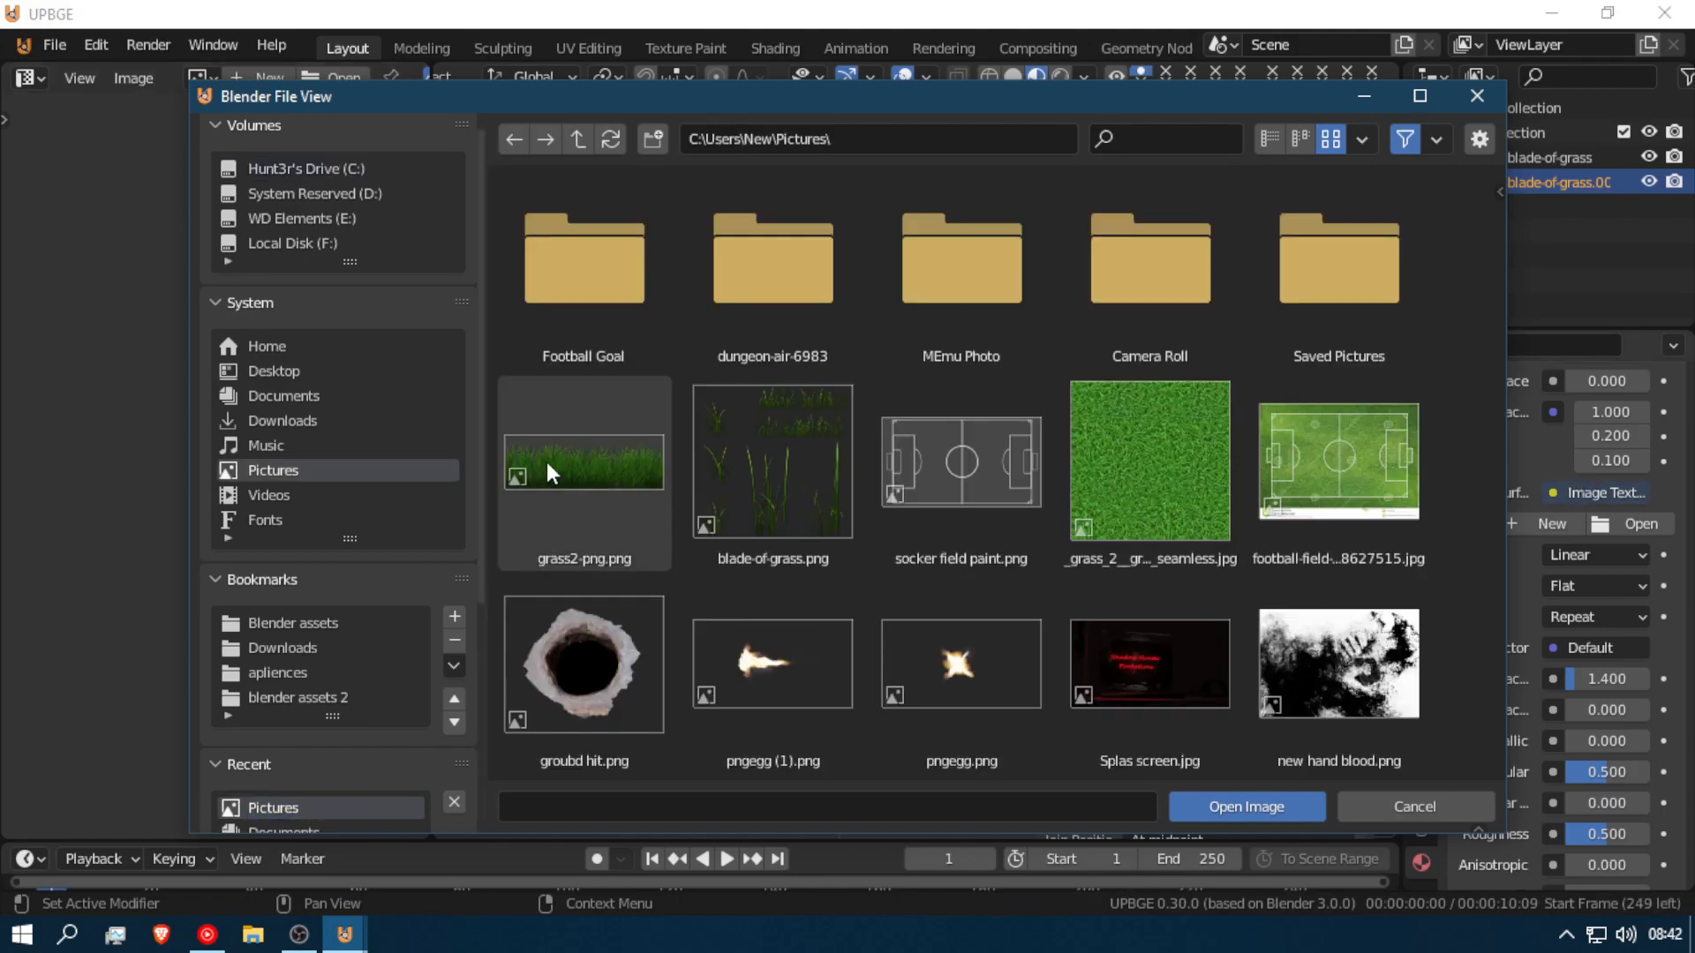
{"action": "left_click", "coordinate": [1246, 806]}
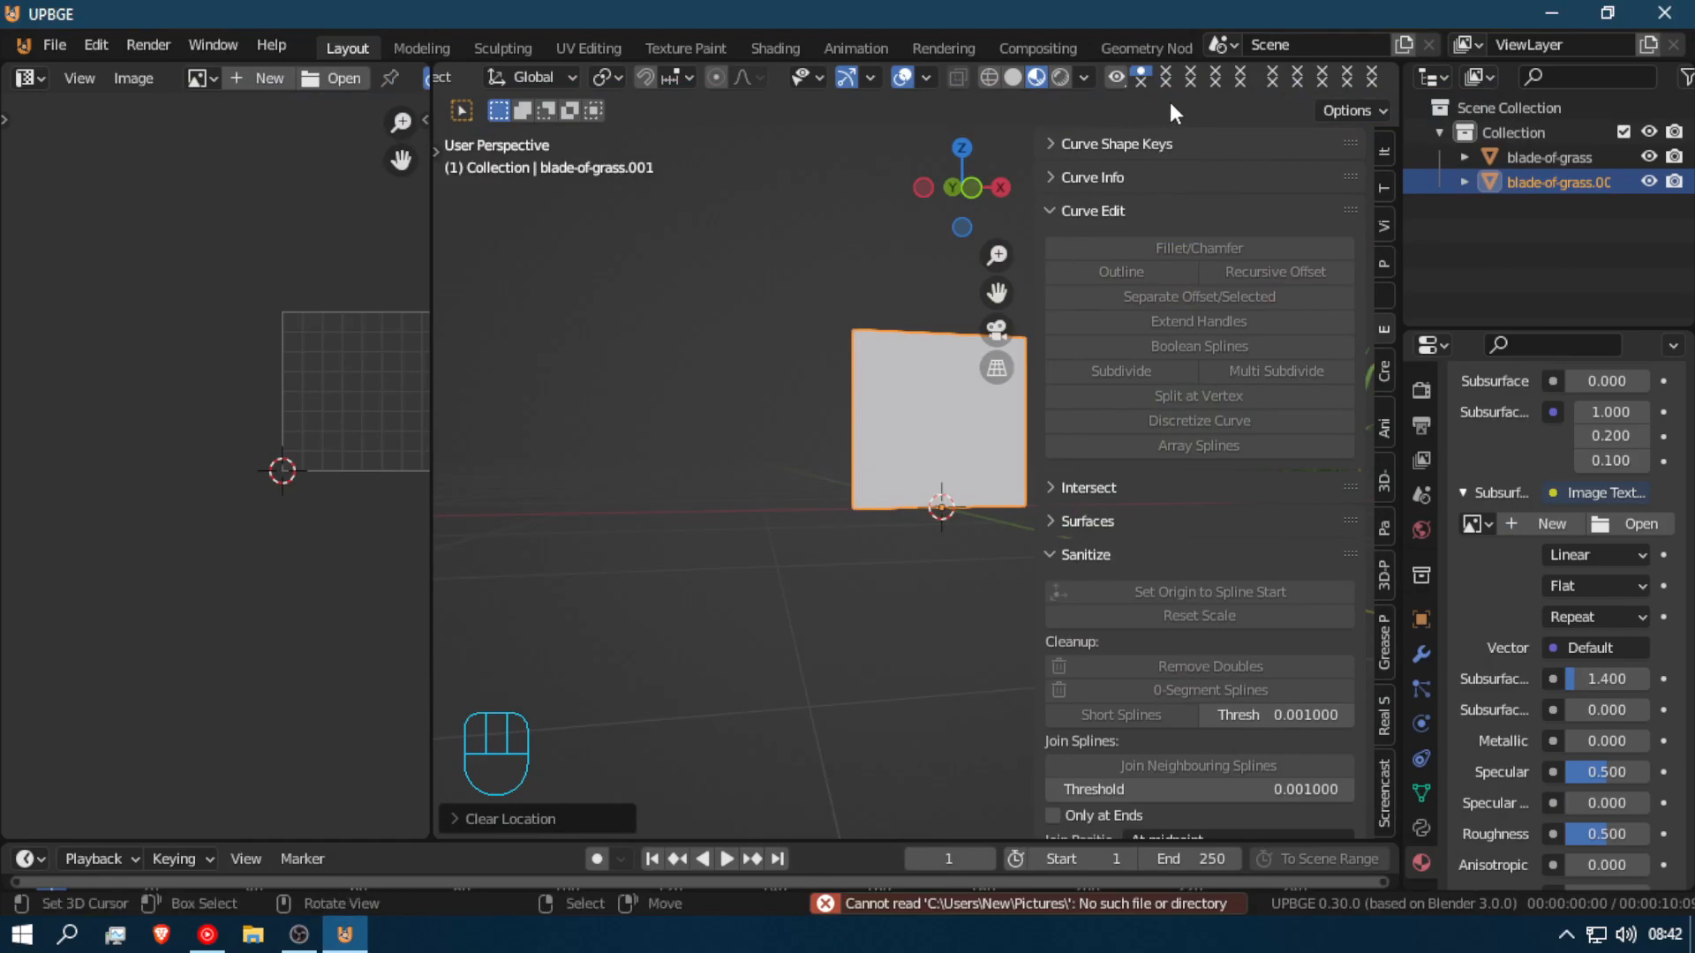
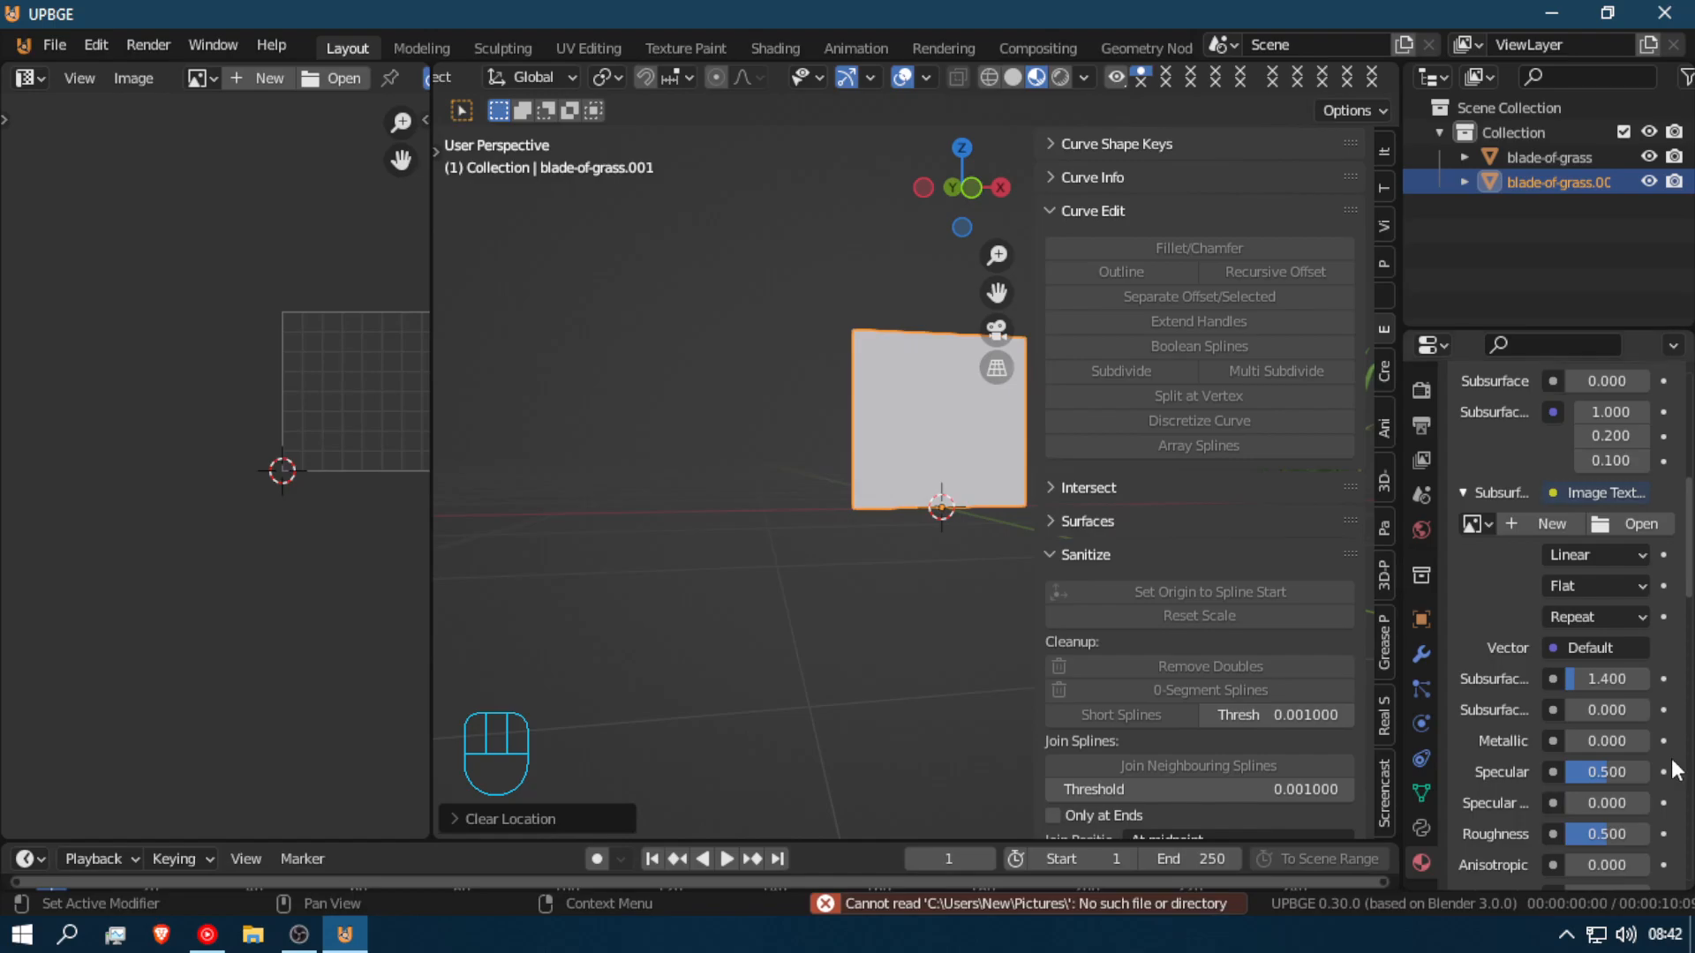
Step: Delete the untextured plane and replace it by importing grass2-png.png from the Pictures folder as an image plane
{"action": "key", "text": "x"}
{"action": "left_click", "coordinate": [801, 439]}
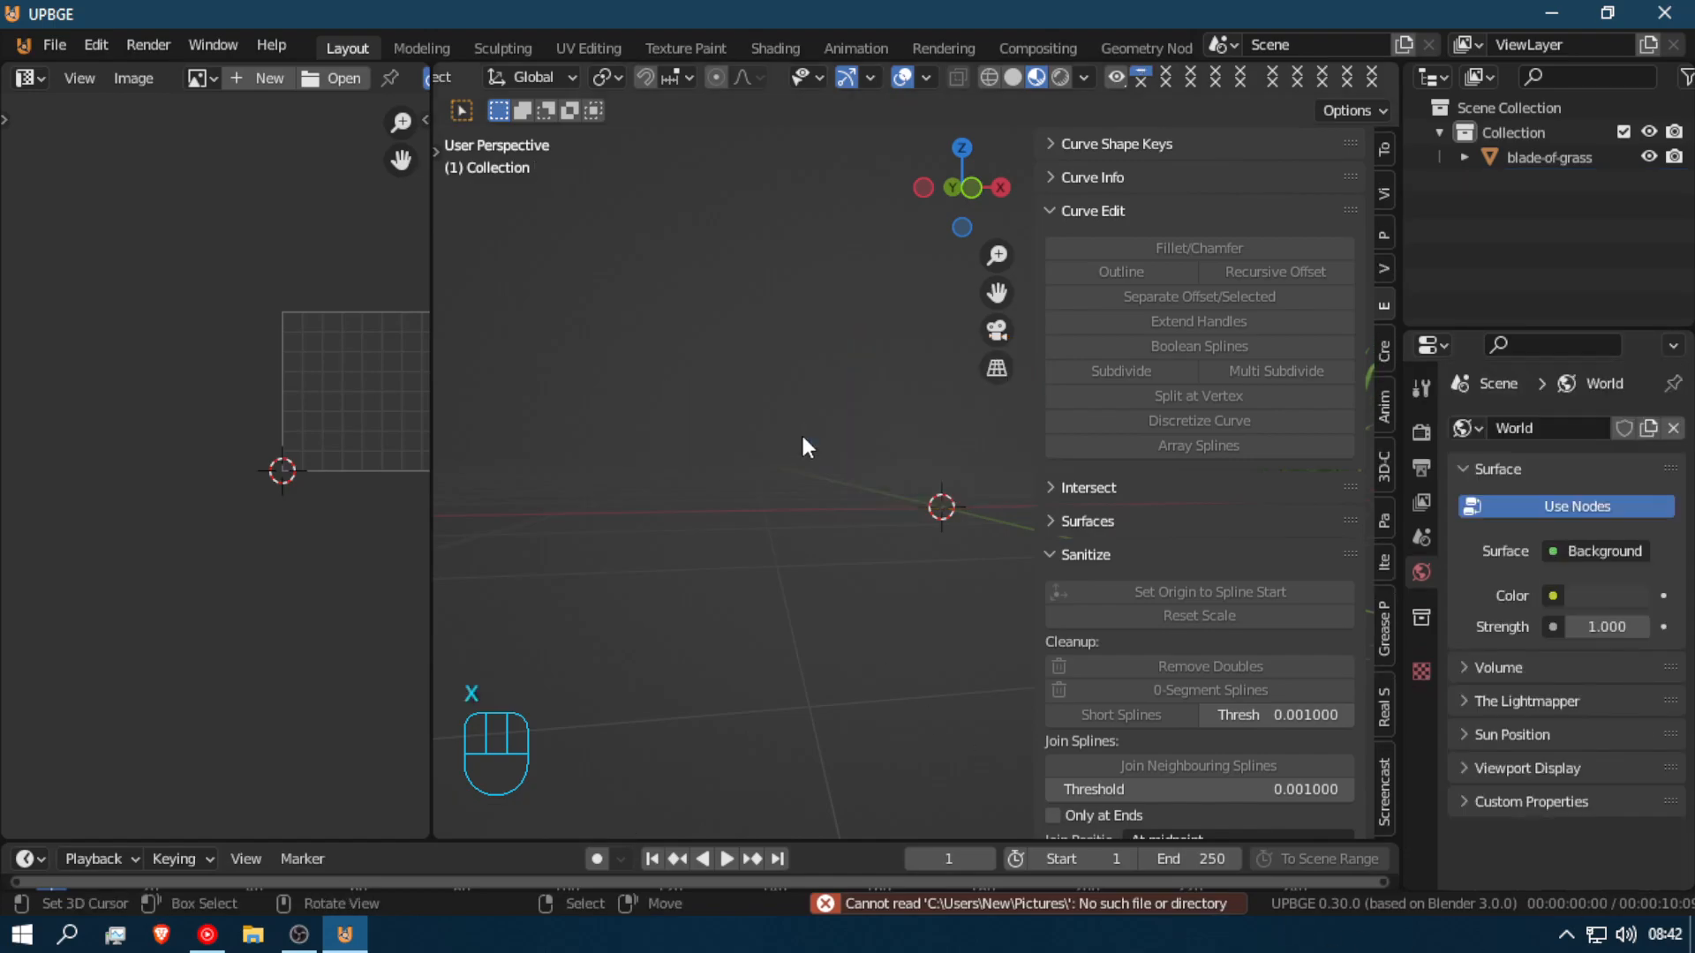
{"action": "key", "text": "shift+a"}
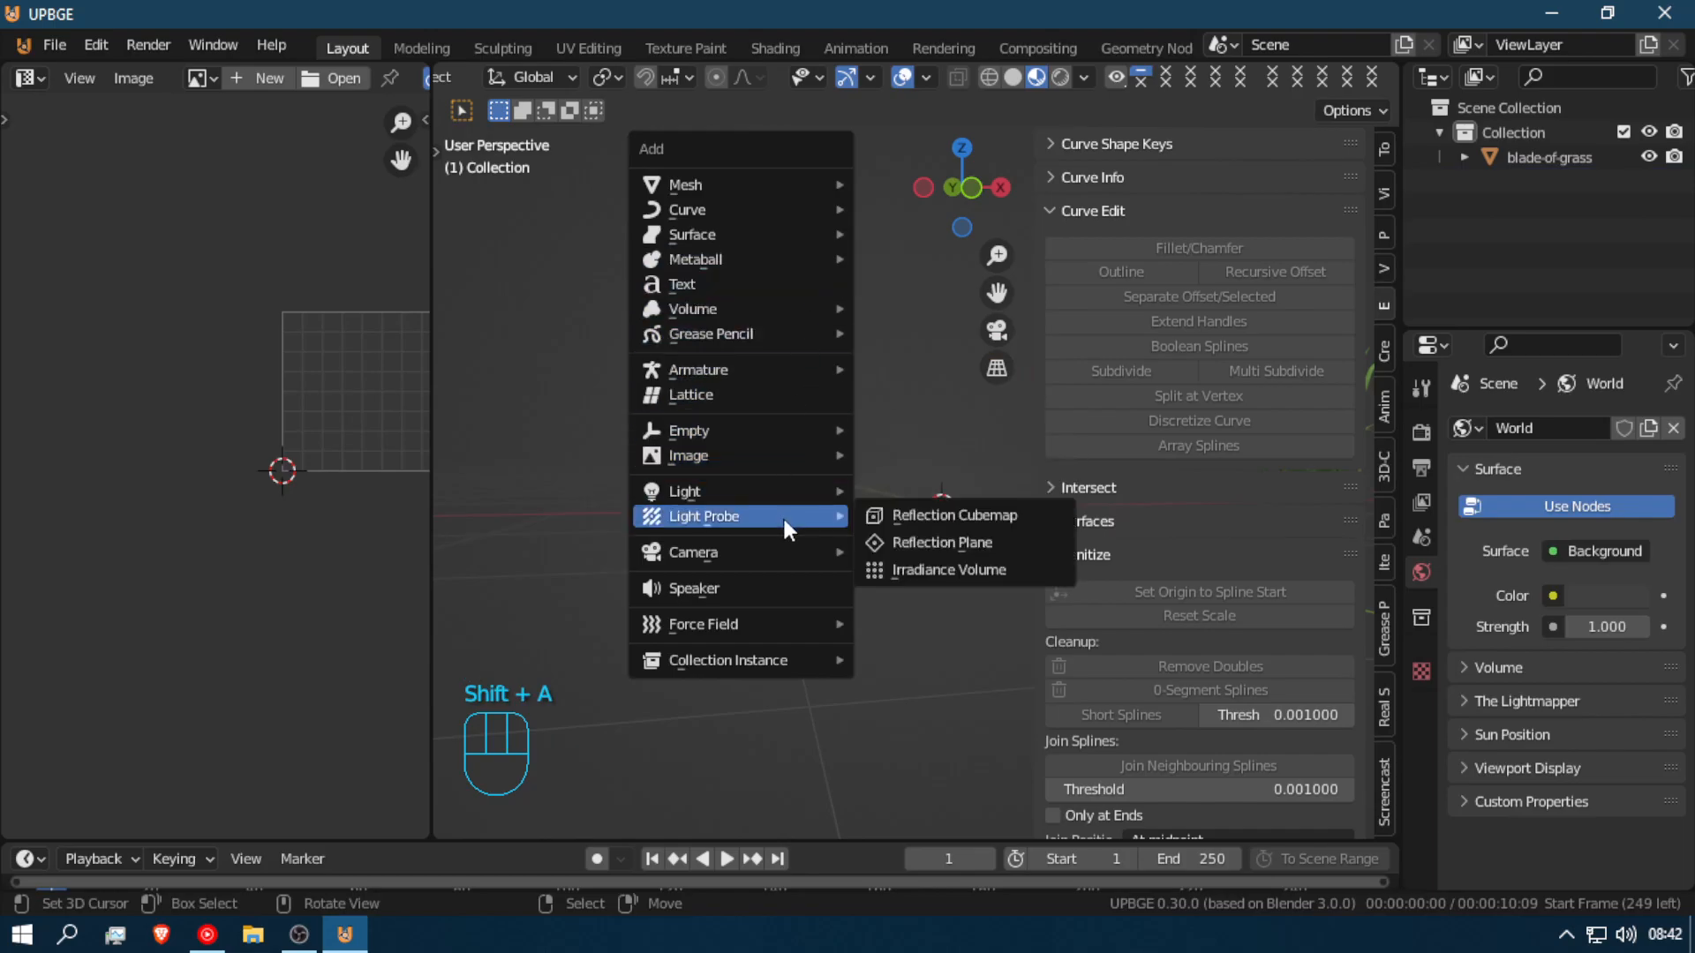
{"action": "mouse_move", "coordinate": [834, 378]}
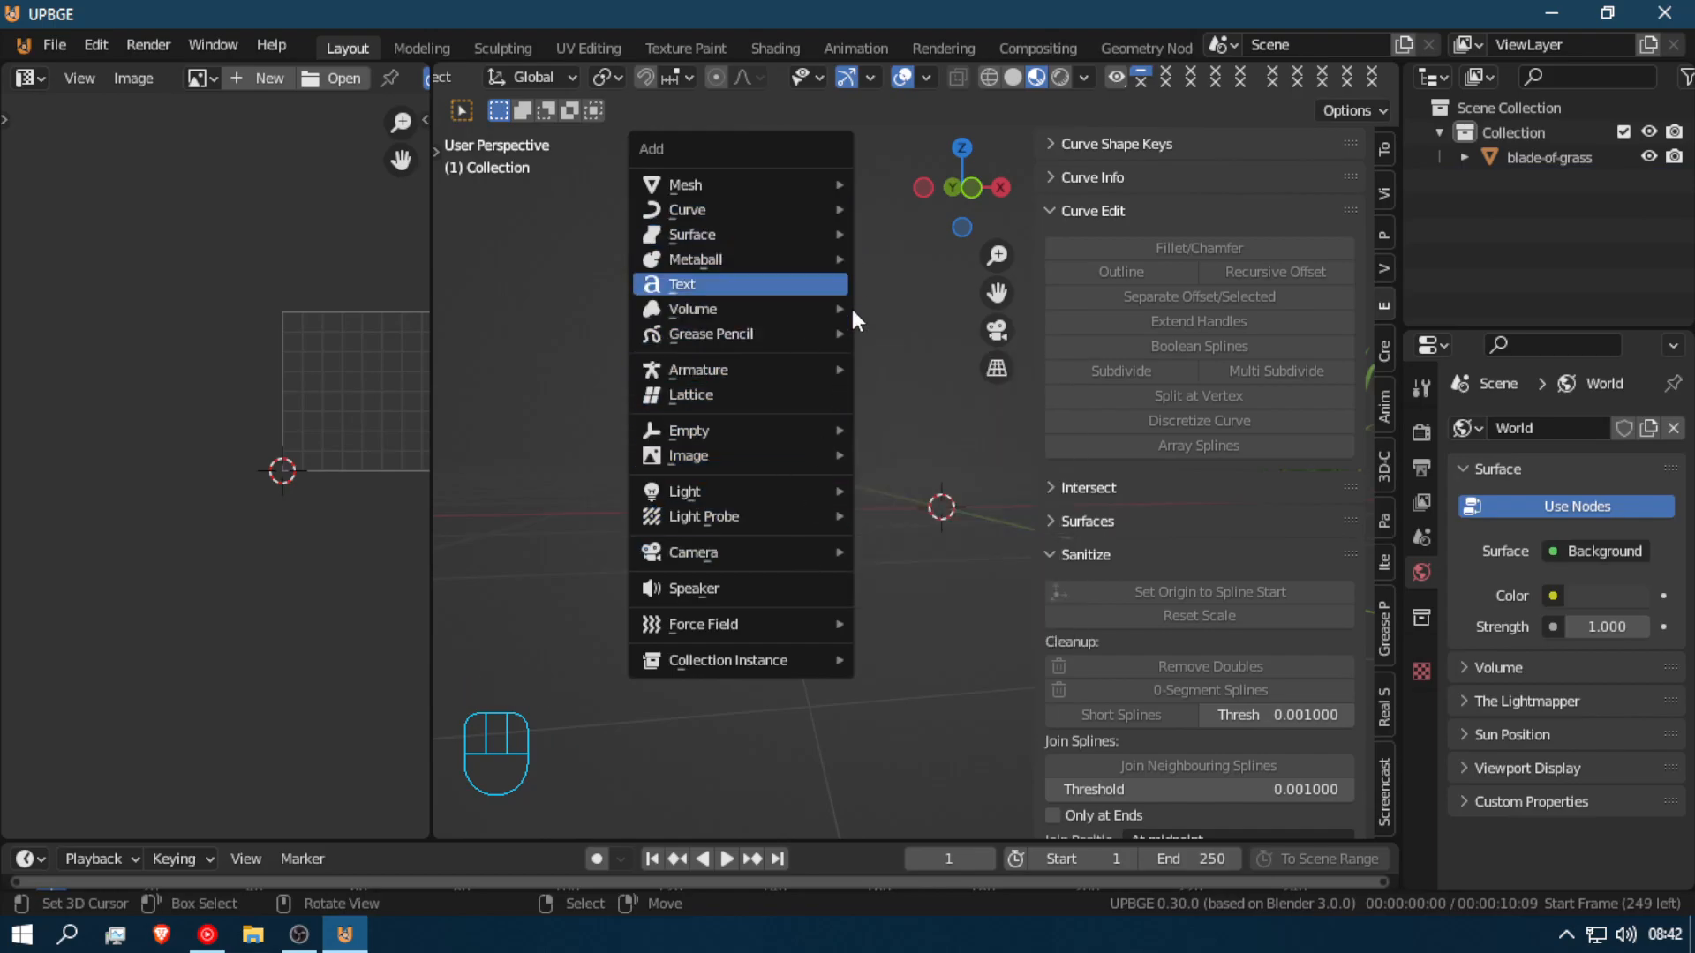
{"action": "mouse_move", "coordinate": [840, 476]}
{"action": "left_click", "coordinate": [950, 510]}
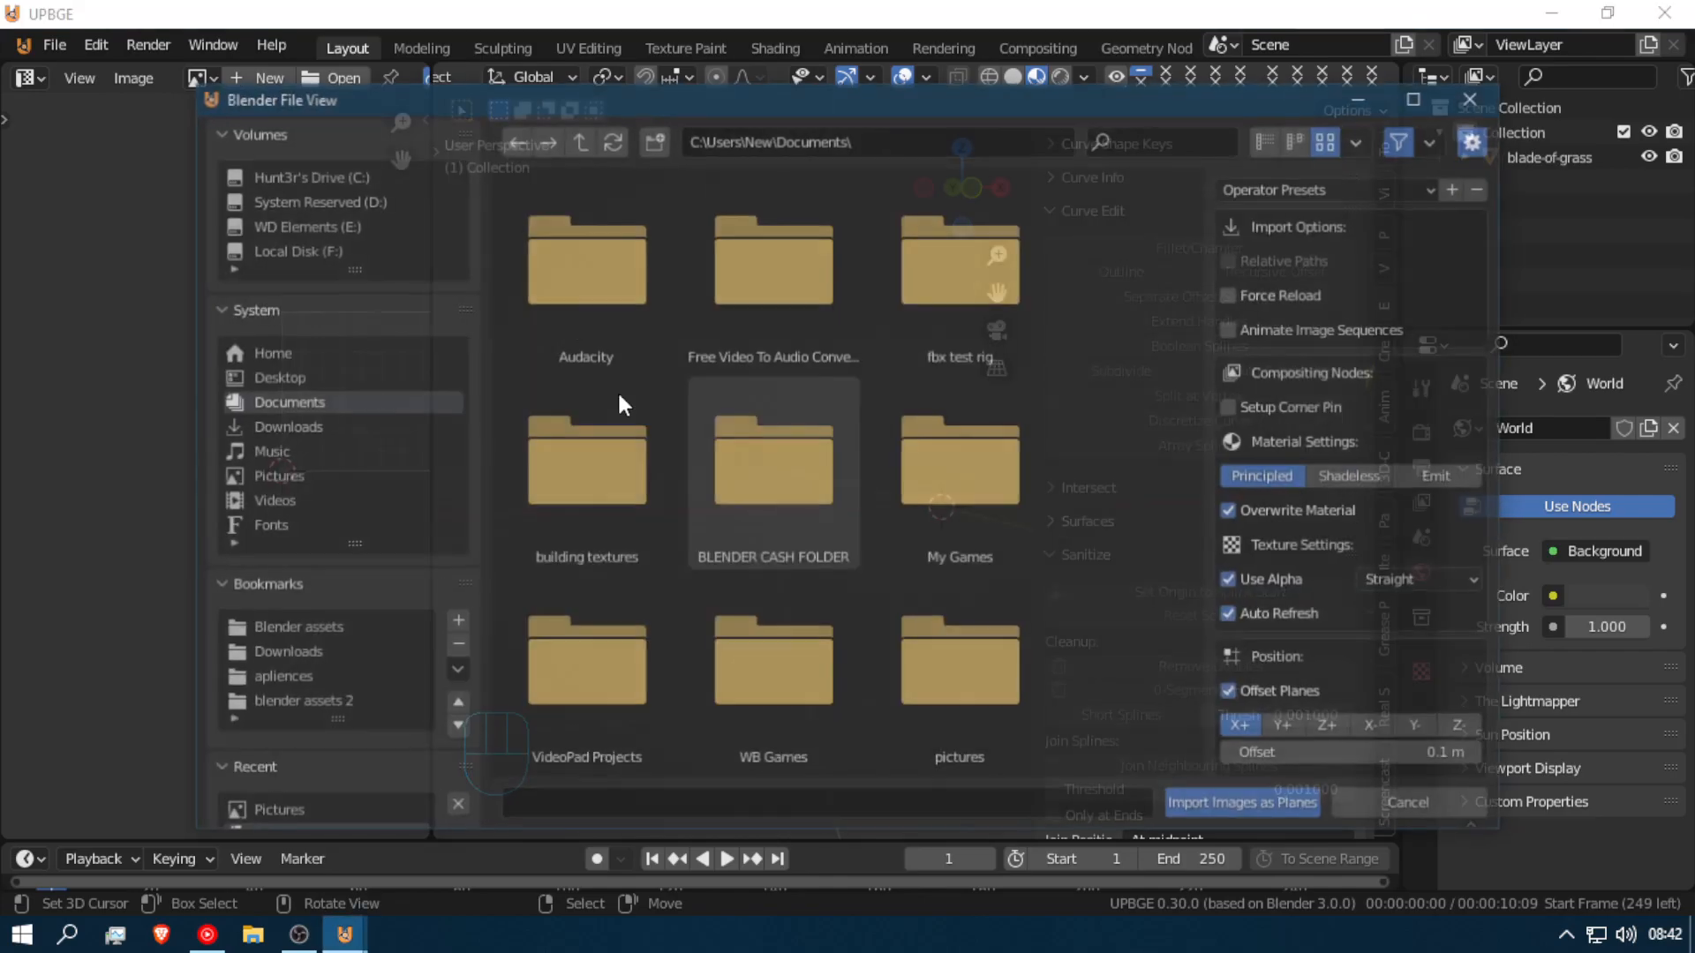
{"action": "scroll", "coordinate": [288, 718], "scroll_direction": "down", "scroll_amount": 6}
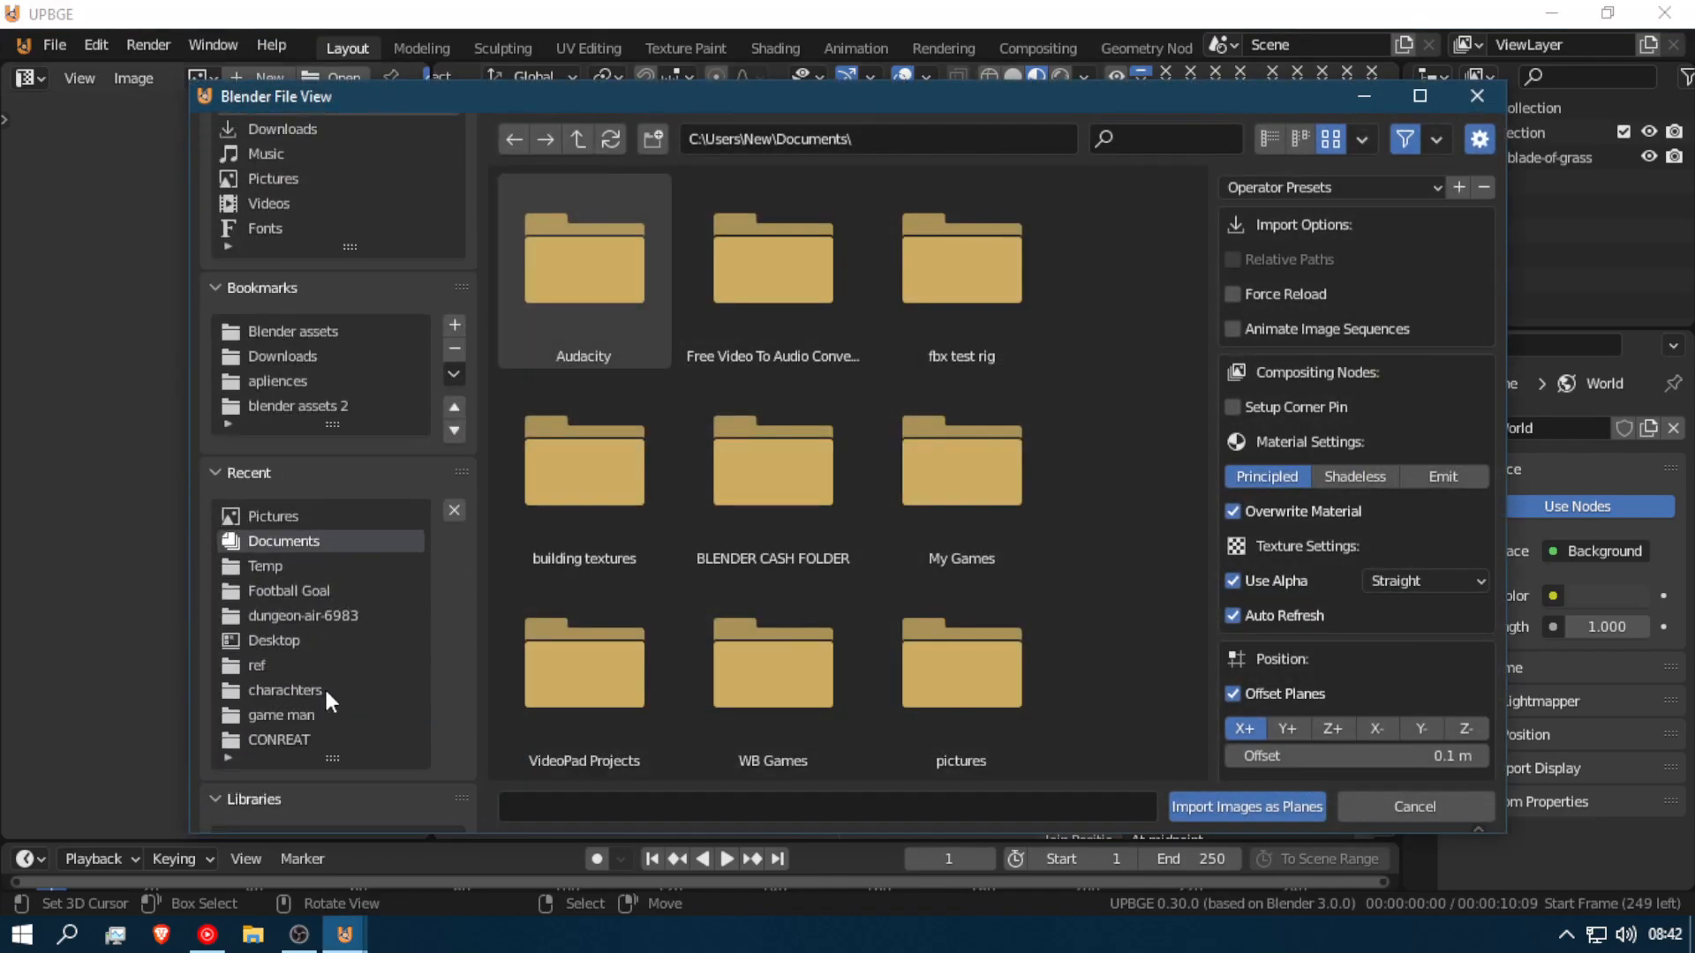
{"action": "left_click", "coordinate": [309, 516]}
{"action": "double_click", "coordinate": [1024, 462]}
Step: Move the grass2-png mesh along the global Y axis in Edit Mode so its lower edge sits on the object origin
{"action": "middle_click_drag", "start_coordinate": [1027, 541], "coordinate": [812, 617]}
{"action": "key", "text": "shift+f"}
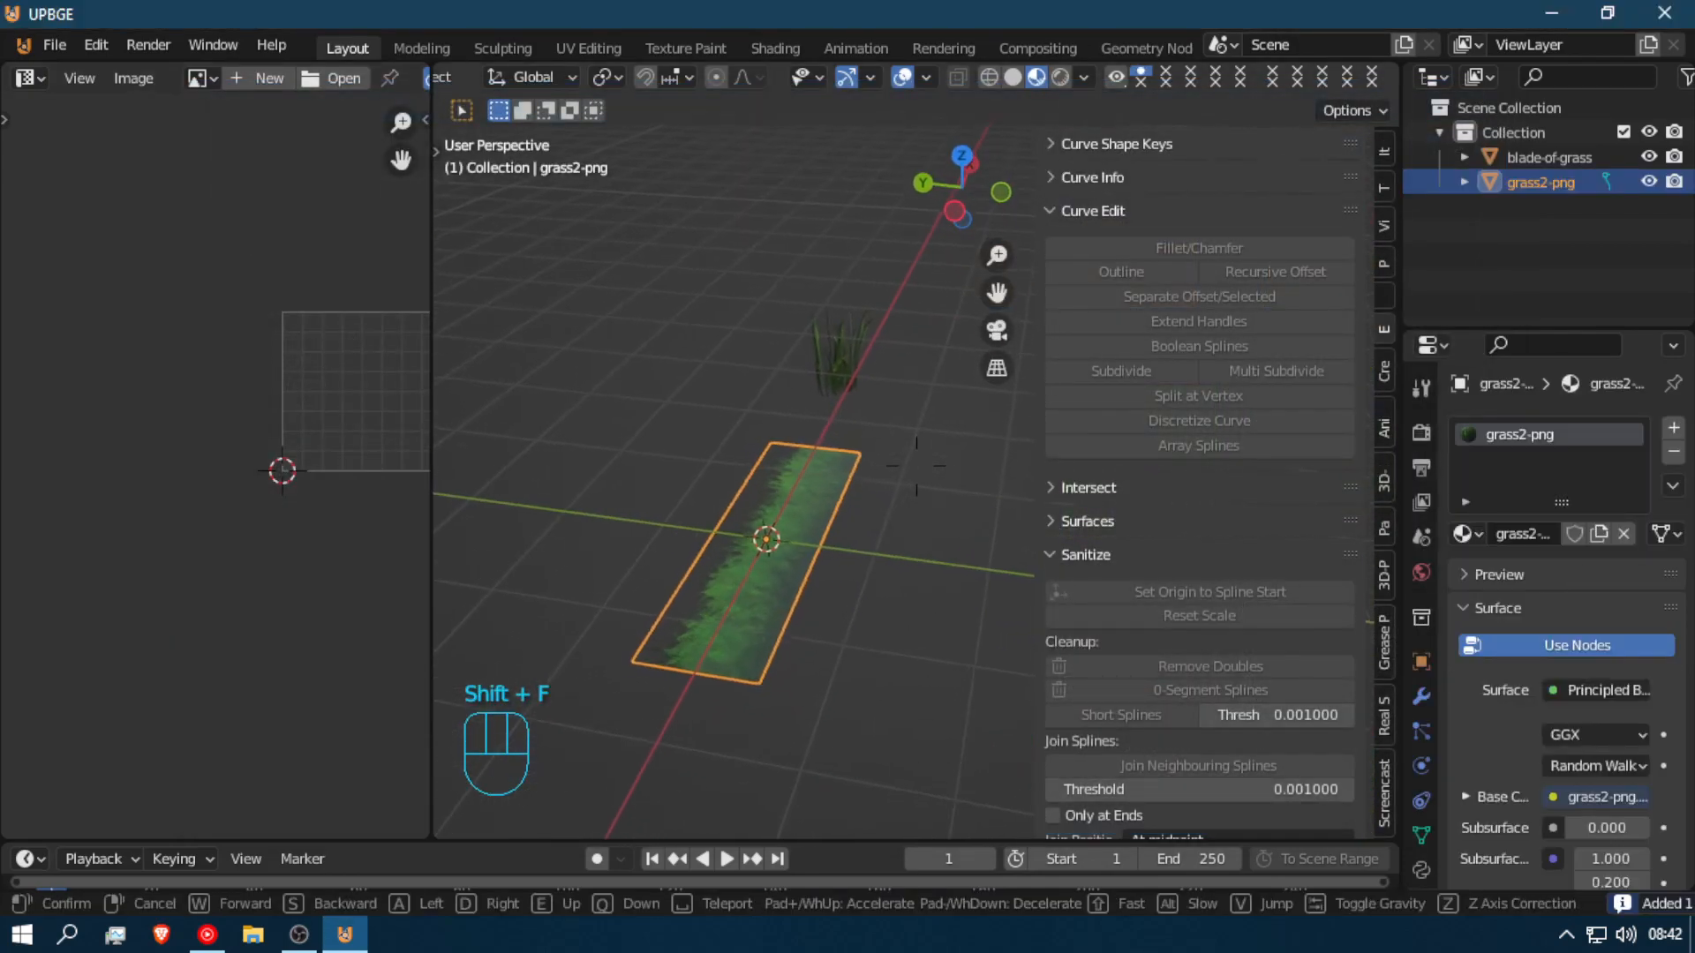
{"action": "key", "text": "w"}
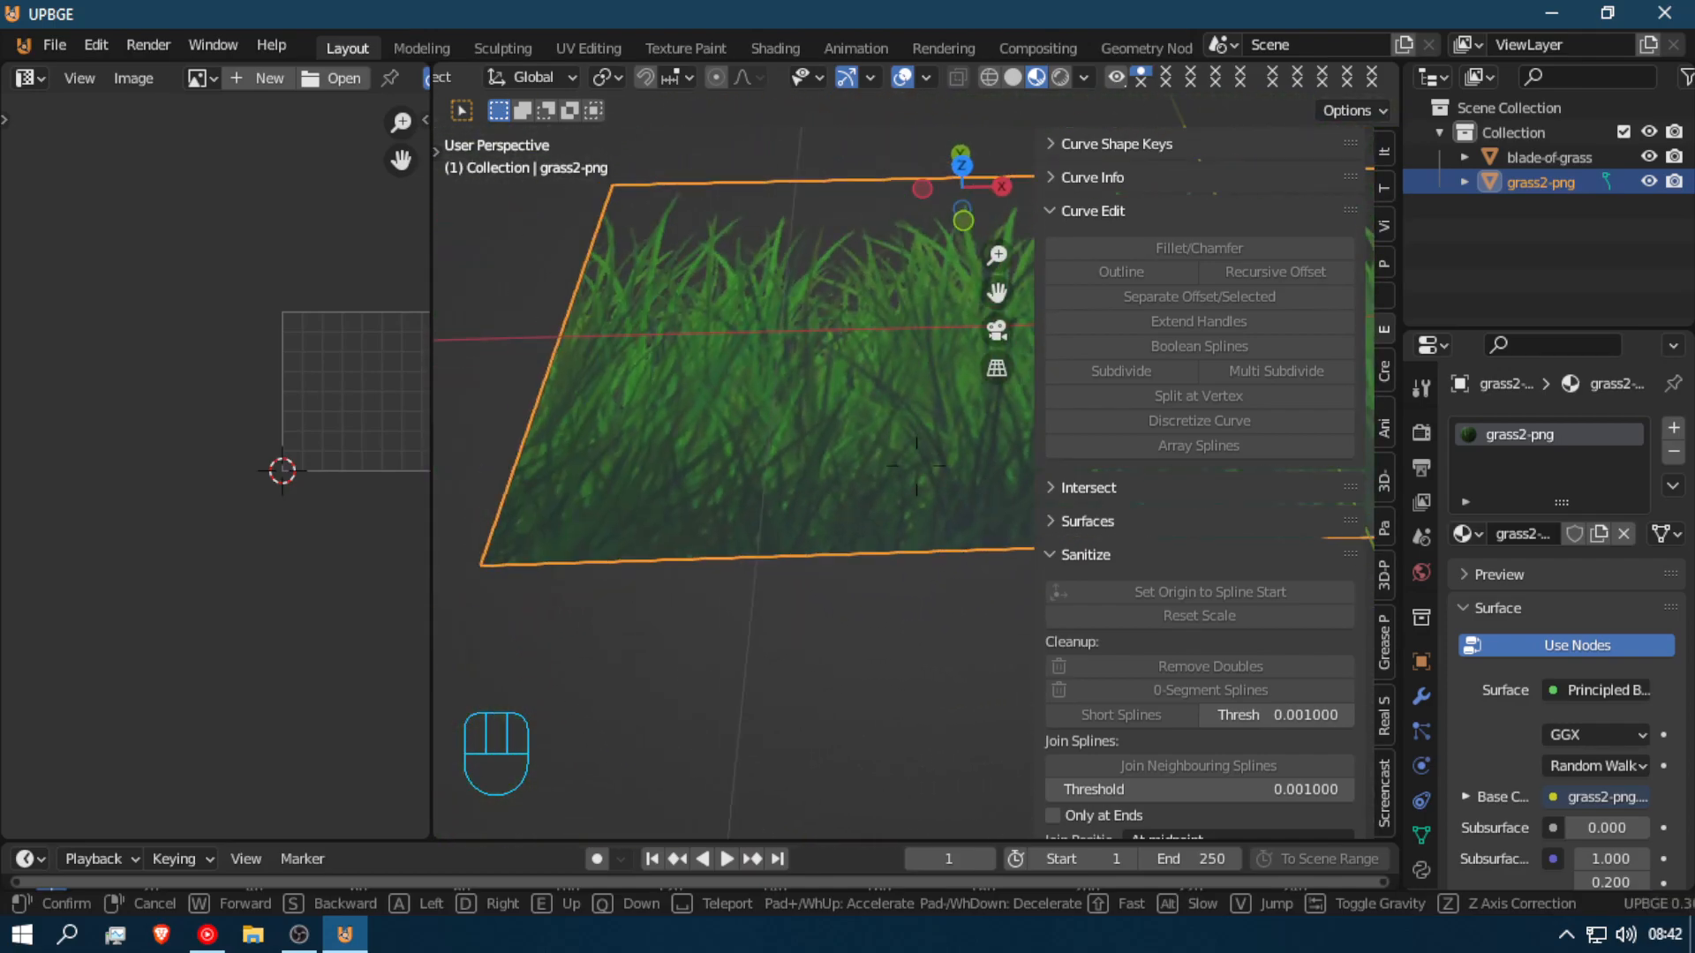
{"action": "left_click", "coordinate": [941, 521]}
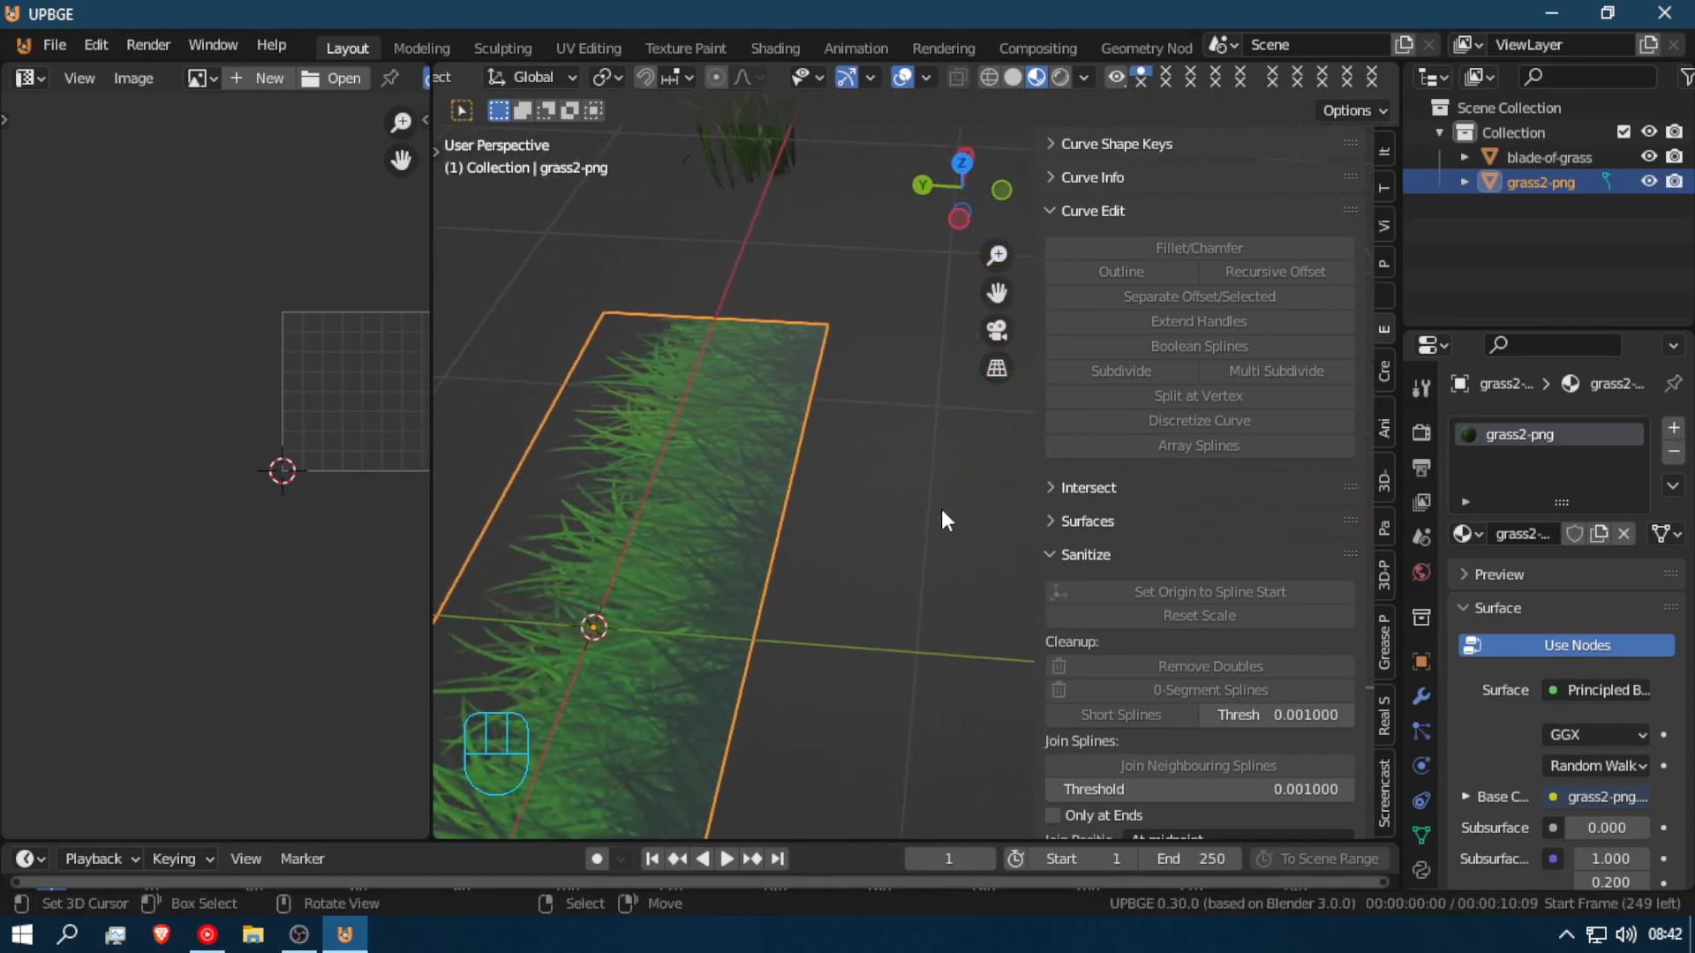
{"action": "key", "text": "Tab"}
{"action": "key", "text": "g"}
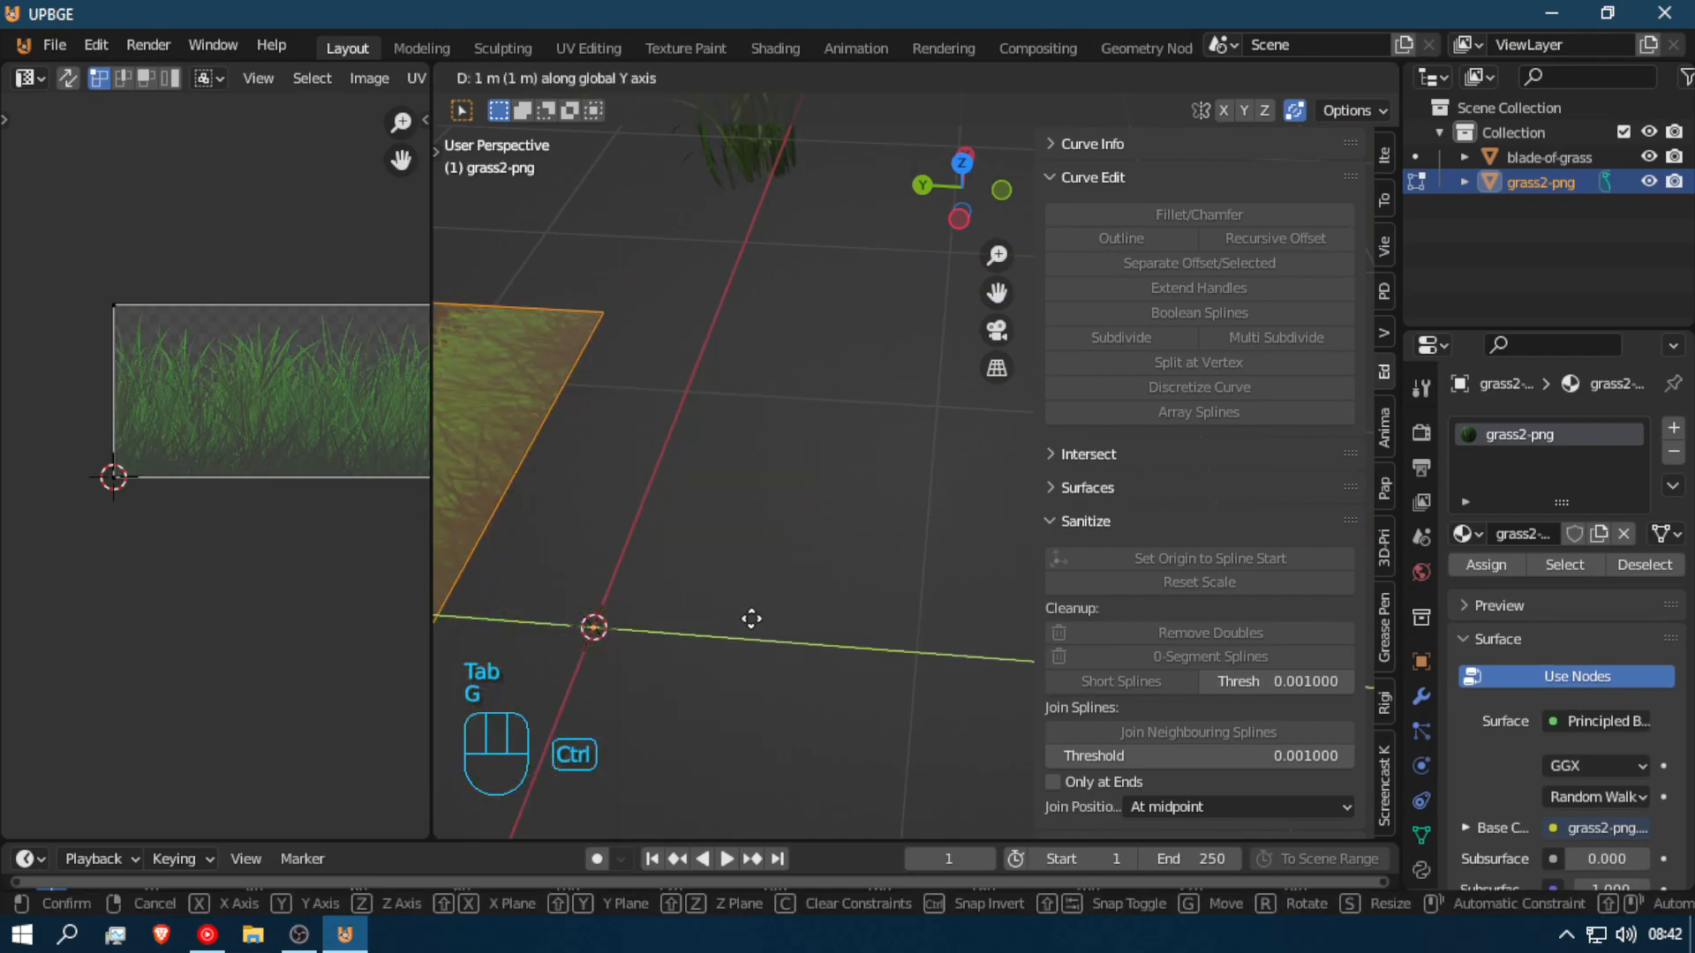
{"action": "left_click", "coordinate": [1029, 700], "text": "ctrl+shift"}
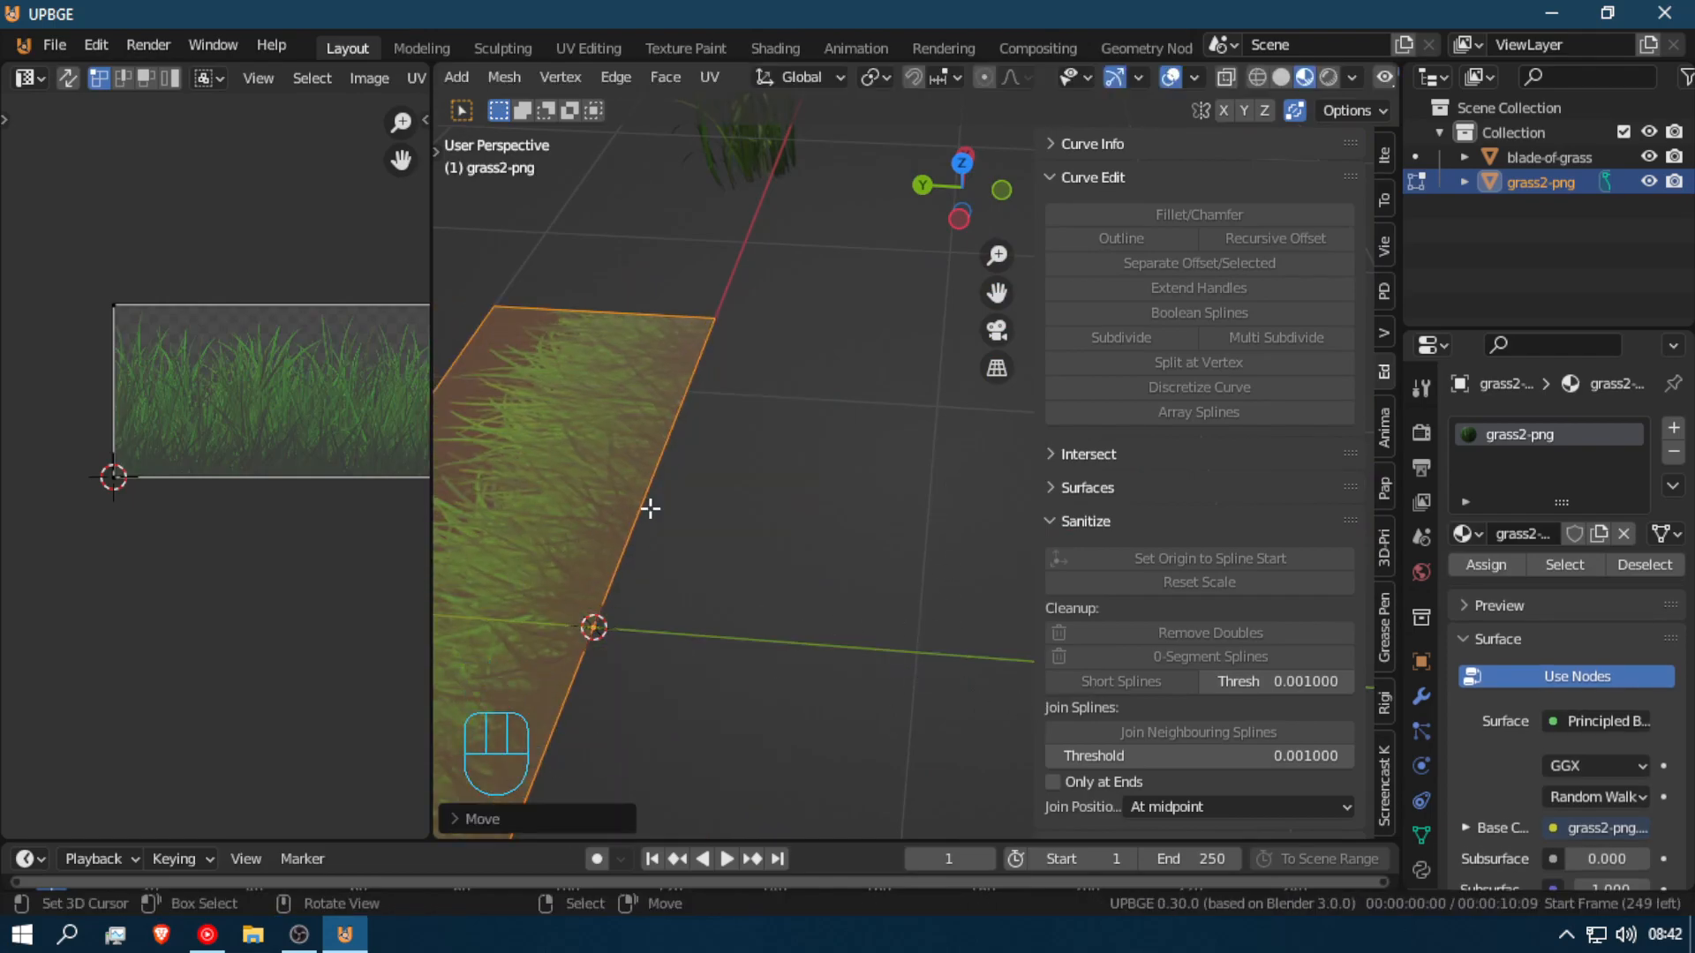
Step: Rotate the grass2-png object 90 degrees about the global X axis to stand it upright
{"action": "key", "text": "Tab"}
{"action": "key", "text": "r"}
{"action": "key", "text": "x"}
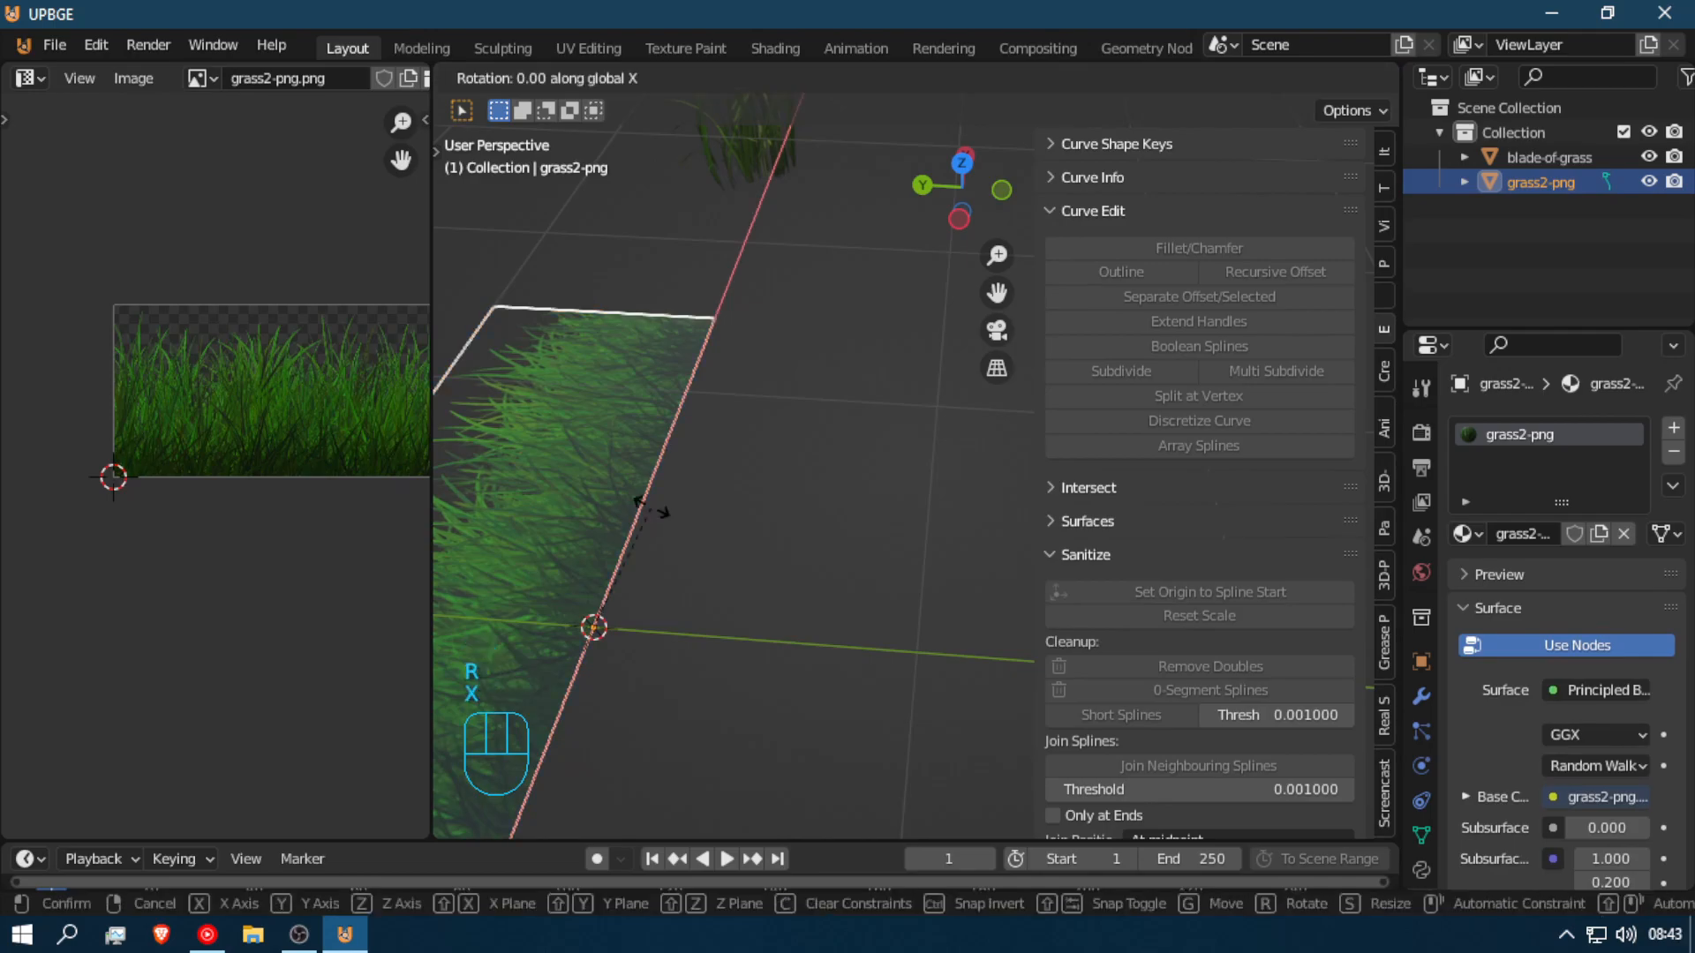
{"action": "key", "text": "9"}
{"action": "key", "text": "0"}
{"action": "left_click", "coordinate": [754, 504]}
Step: Duplicate the upright plane within its mesh and offset the copy about -0.08 m along the global Y axis
{"action": "key", "text": "shift+f"}
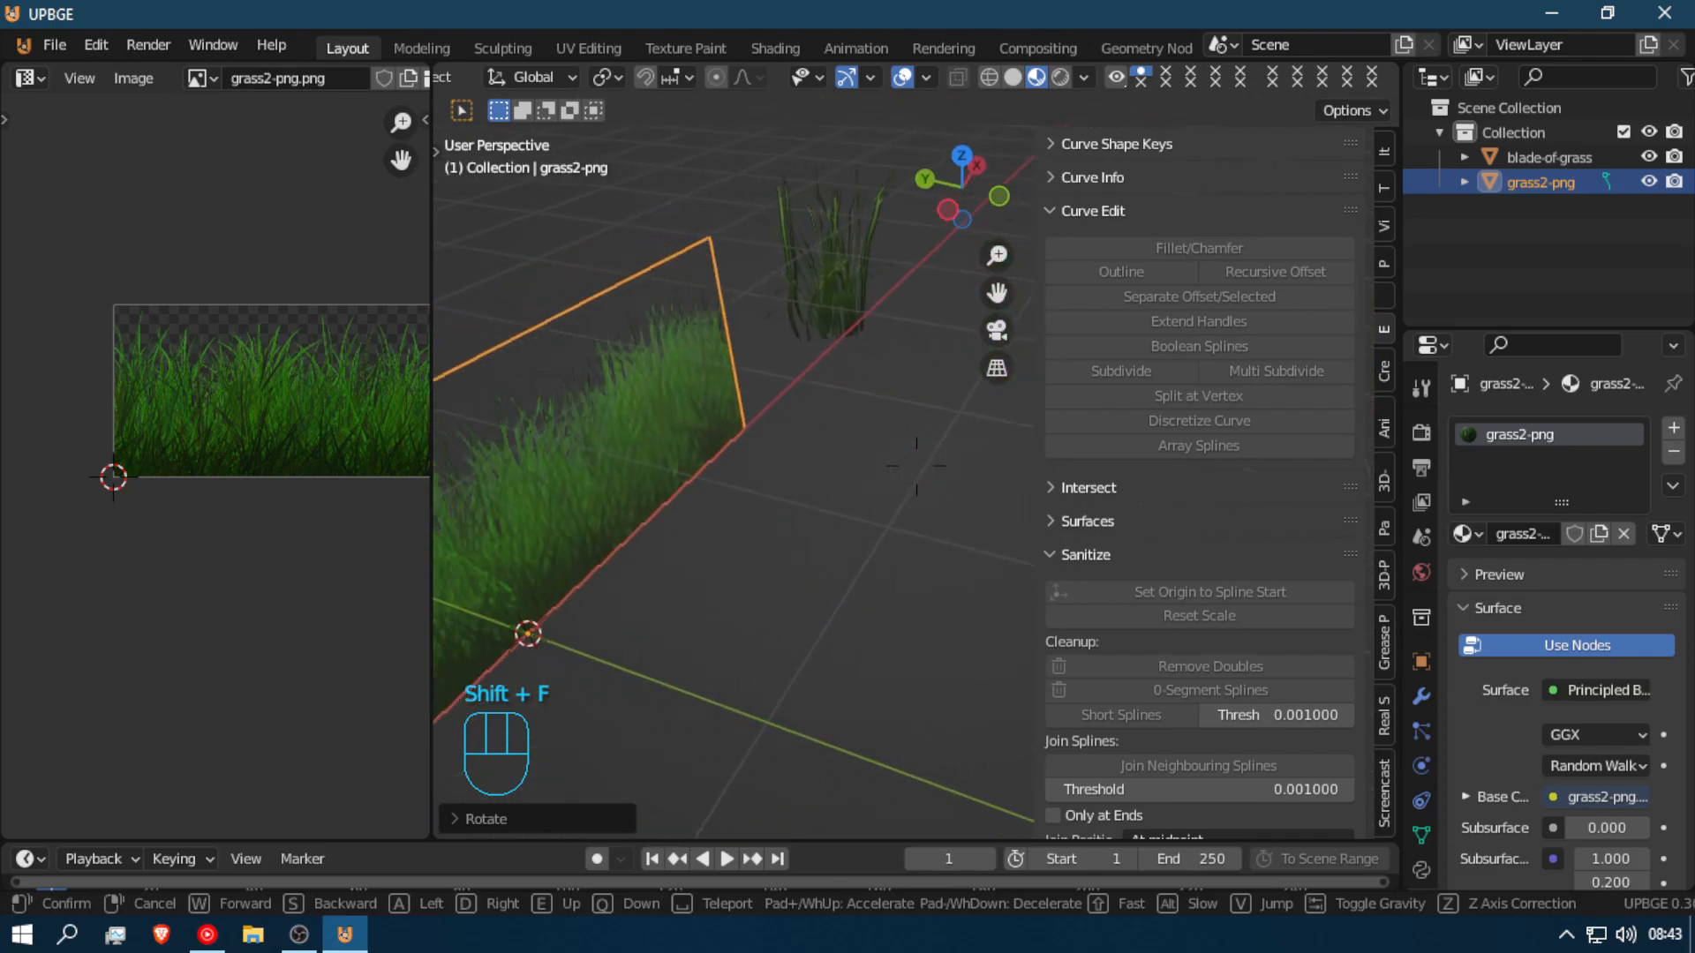
{"action": "left_click", "coordinate": [919, 481]}
{"action": "key", "text": "Tab"}
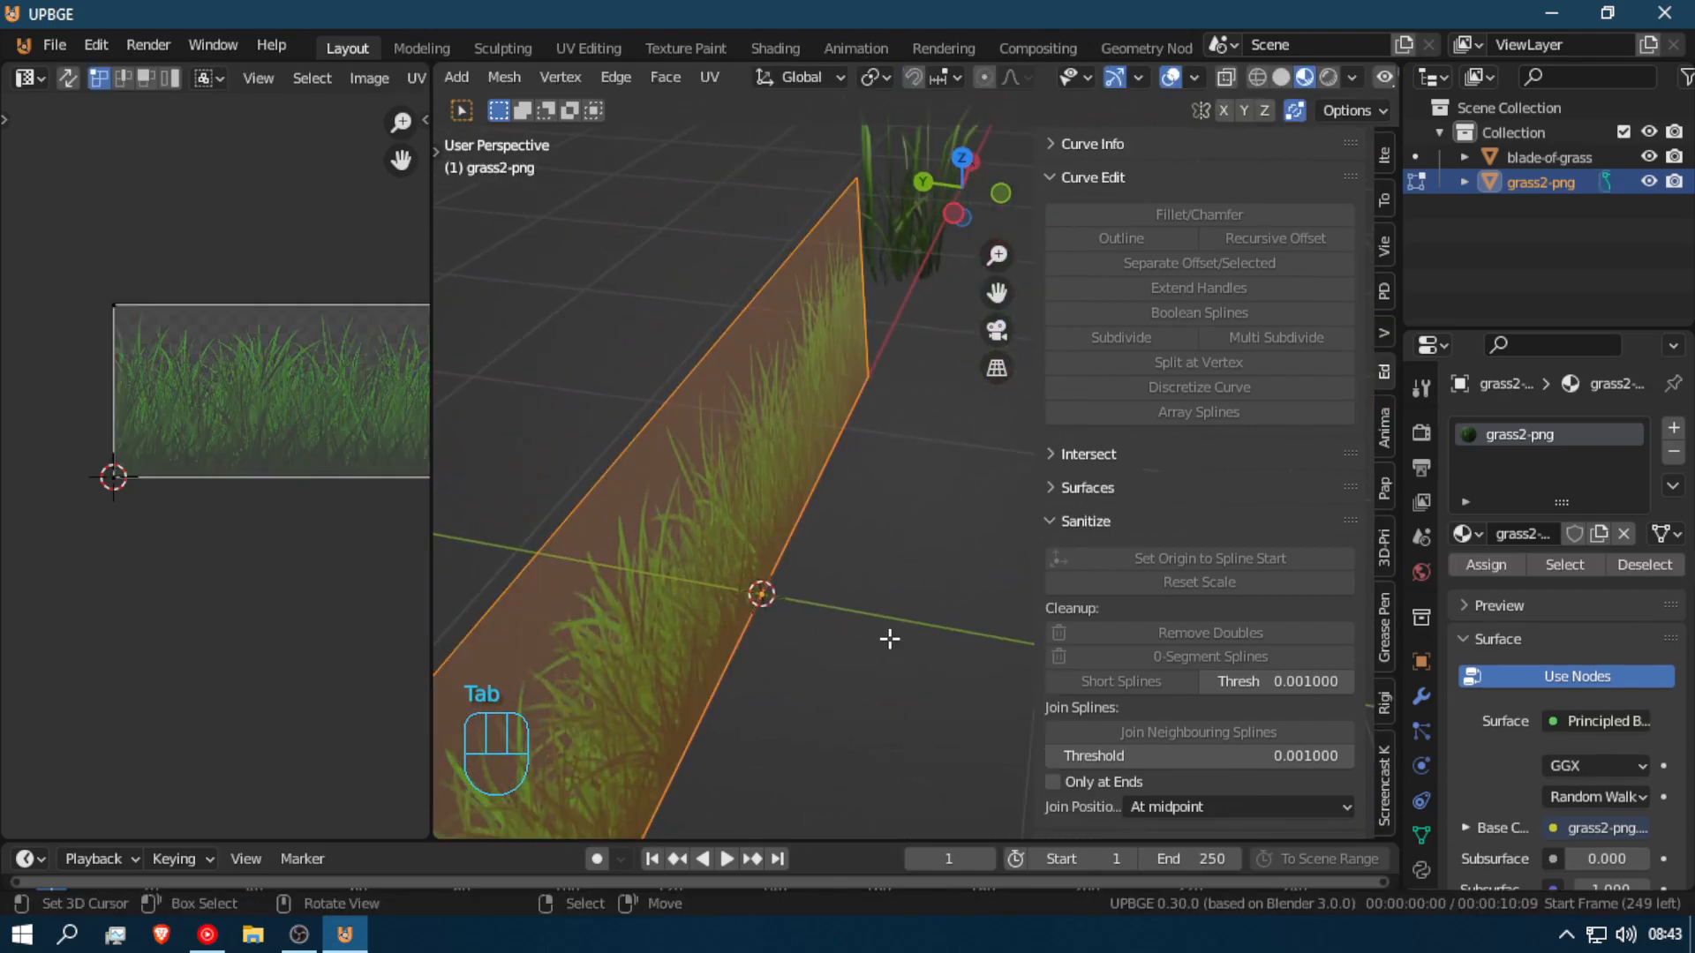
{"action": "key", "text": "shift+d"}
{"action": "key", "text": "g"}
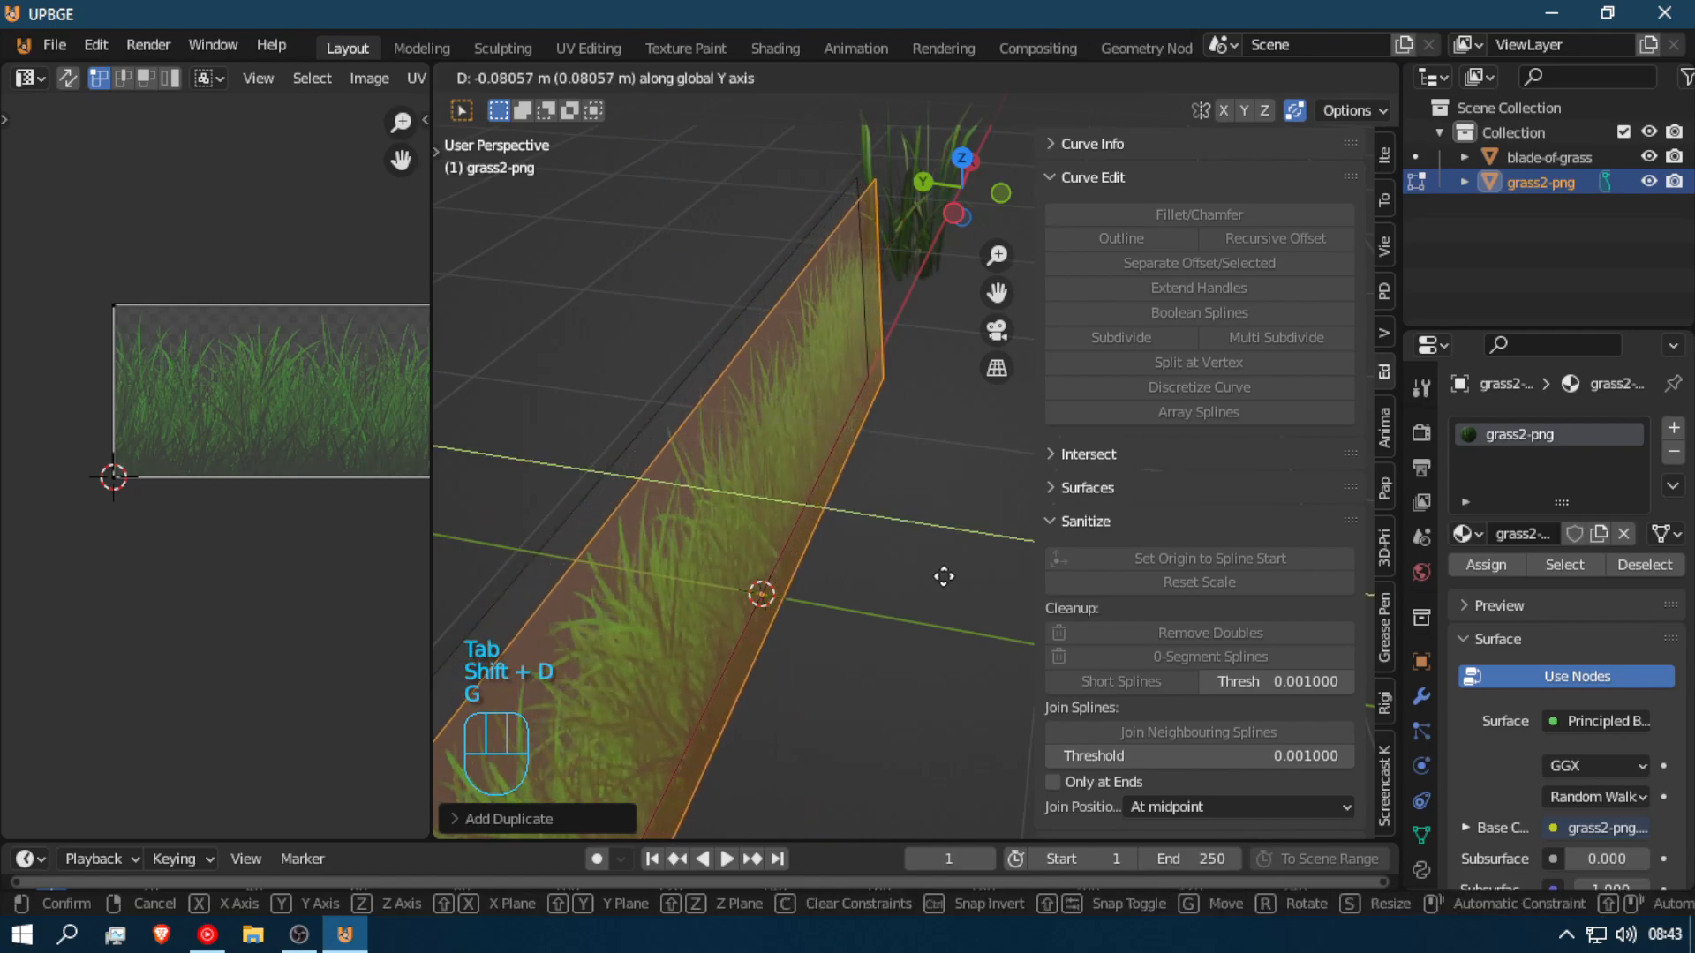
{"action": "left_click", "coordinate": [945, 576]}
Step: Scale the duplicated plane slightly shorter along the global X axis
{"action": "key", "text": "s"}
{"action": "left_click", "coordinate": [942, 525]}
{"action": "key", "text": "shift+f"}
{"action": "left_click", "coordinate": [916, 466]}
{"action": "key", "text": "s"}
{"action": "middle_click_drag", "start_coordinate": [750, 490], "coordinate": [774, 498]}
{"action": "right_click", "coordinate": [790, 511]}
{"action": "key", "text": "s"}
{"action": "middle_click_drag", "start_coordinate": [620, 548], "coordinate": [638, 547]}
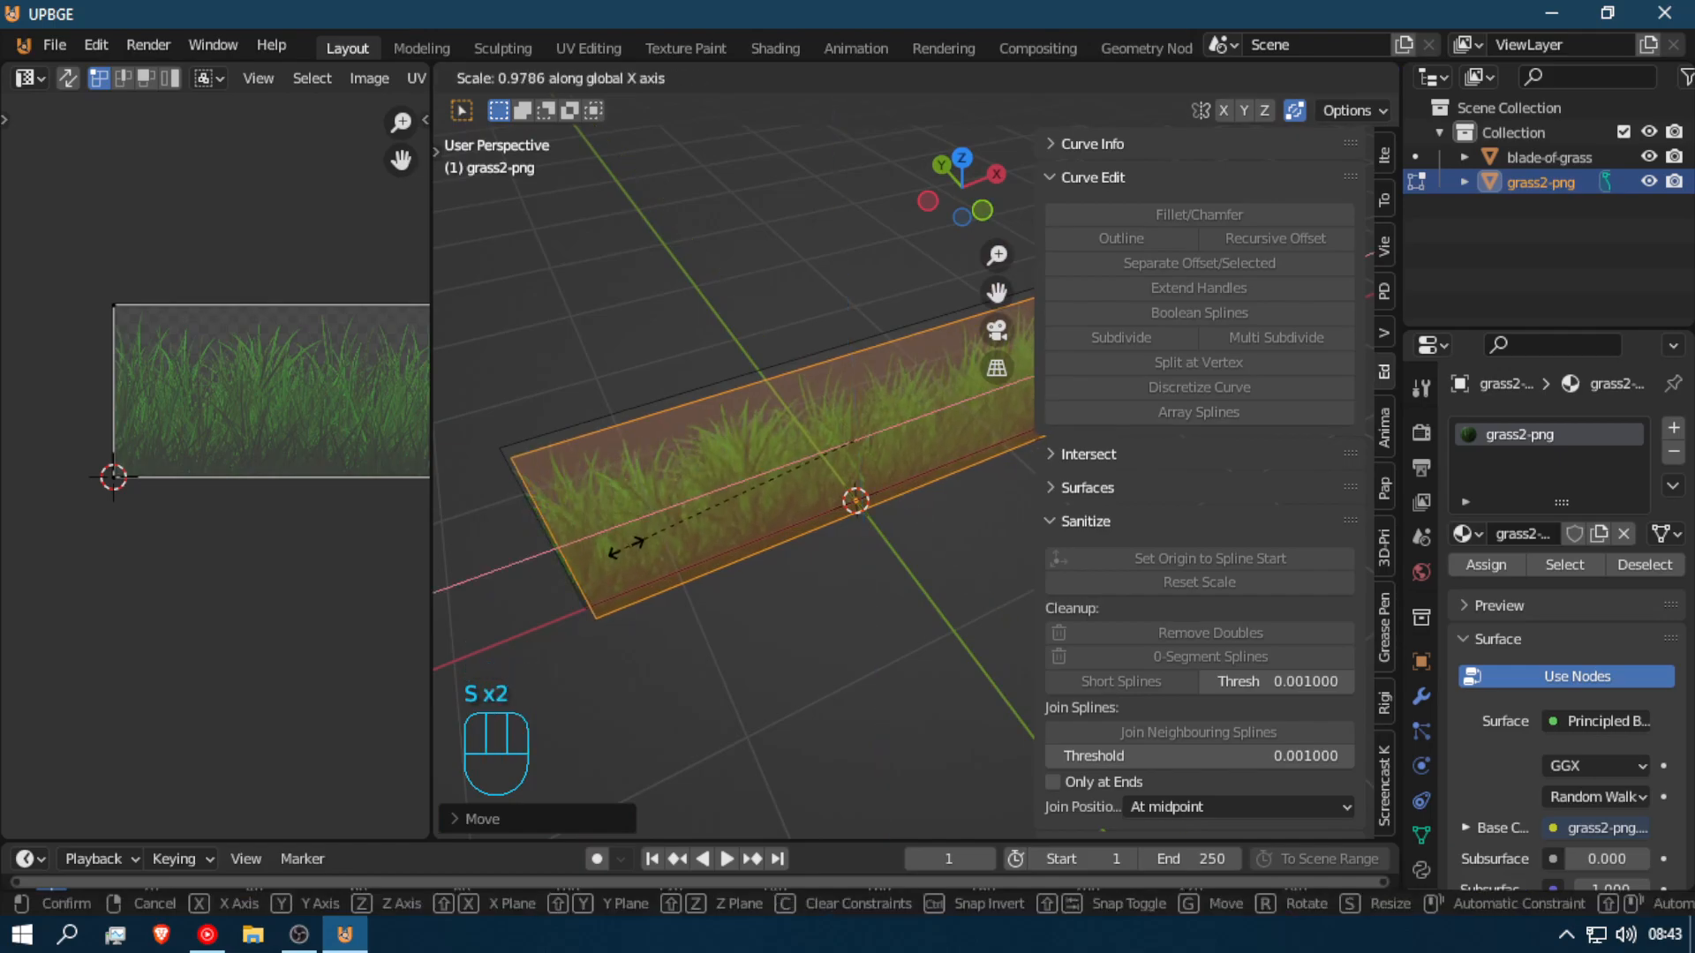
{"action": "left_click", "coordinate": [659, 547]}
Step: Duplicate the plane again, offset it along global Y to the opposite side of the original, and shorten it slightly
{"action": "key", "text": "shift+d"}
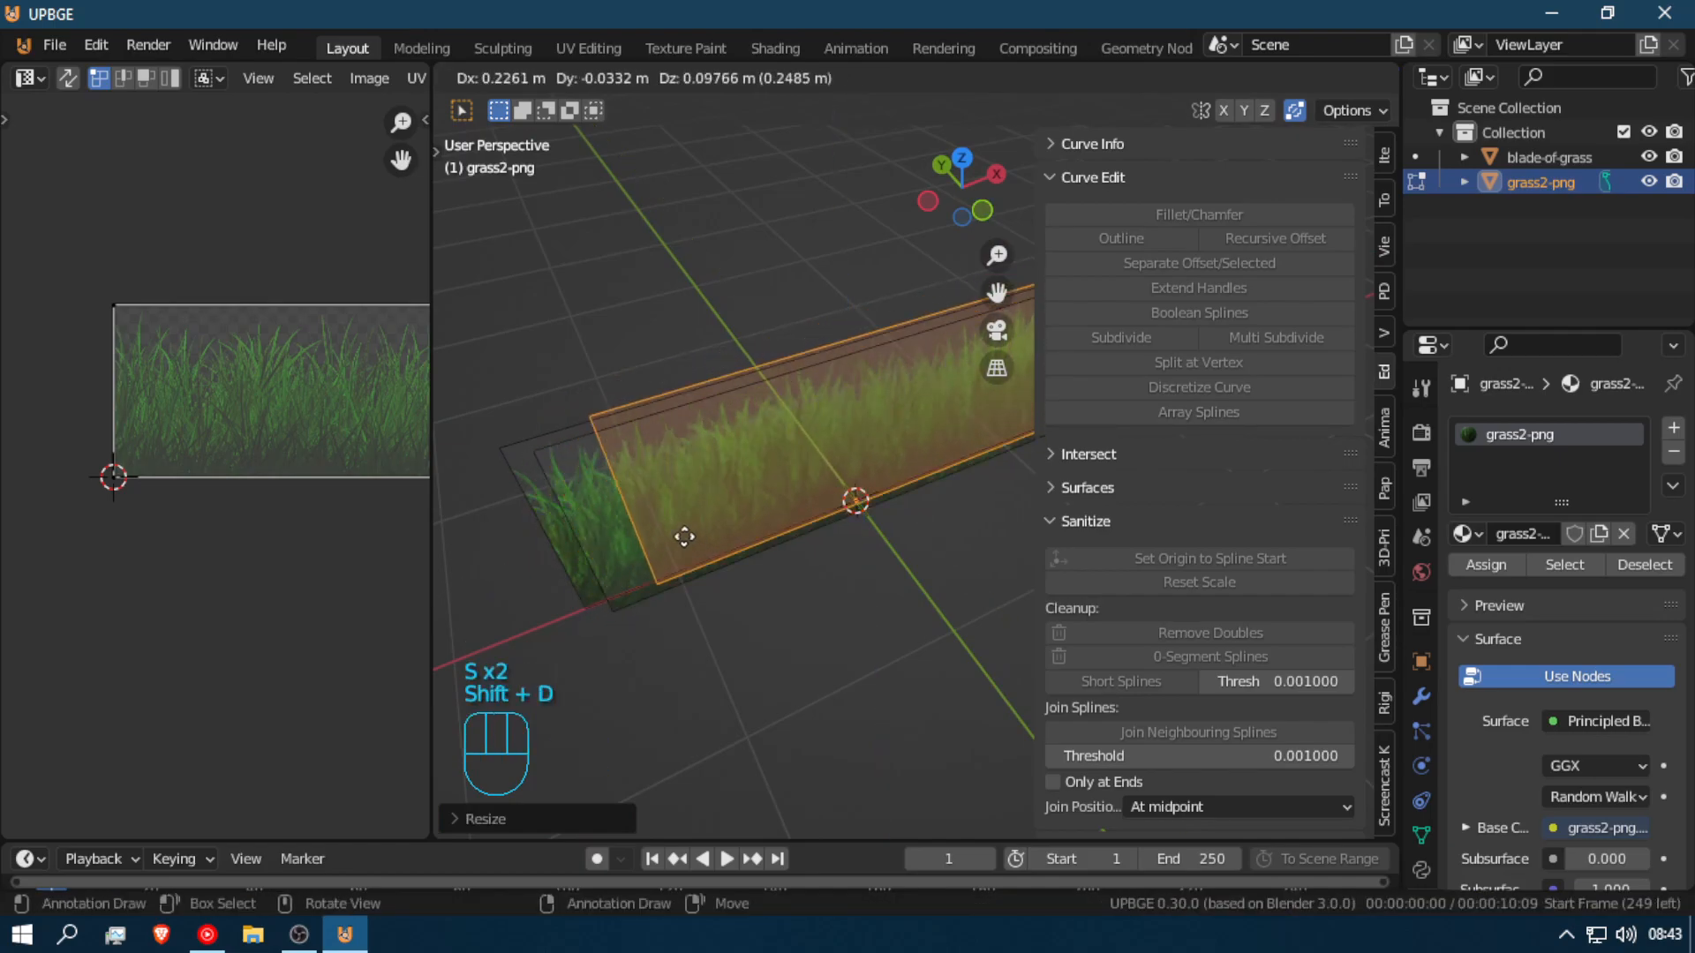
{"action": "key", "text": "g"}
{"action": "middle_click_drag", "start_coordinate": [682, 552], "coordinate": [658, 545]}
{"action": "left_click", "coordinate": [659, 545]}
{"action": "key", "text": "shift+f"}
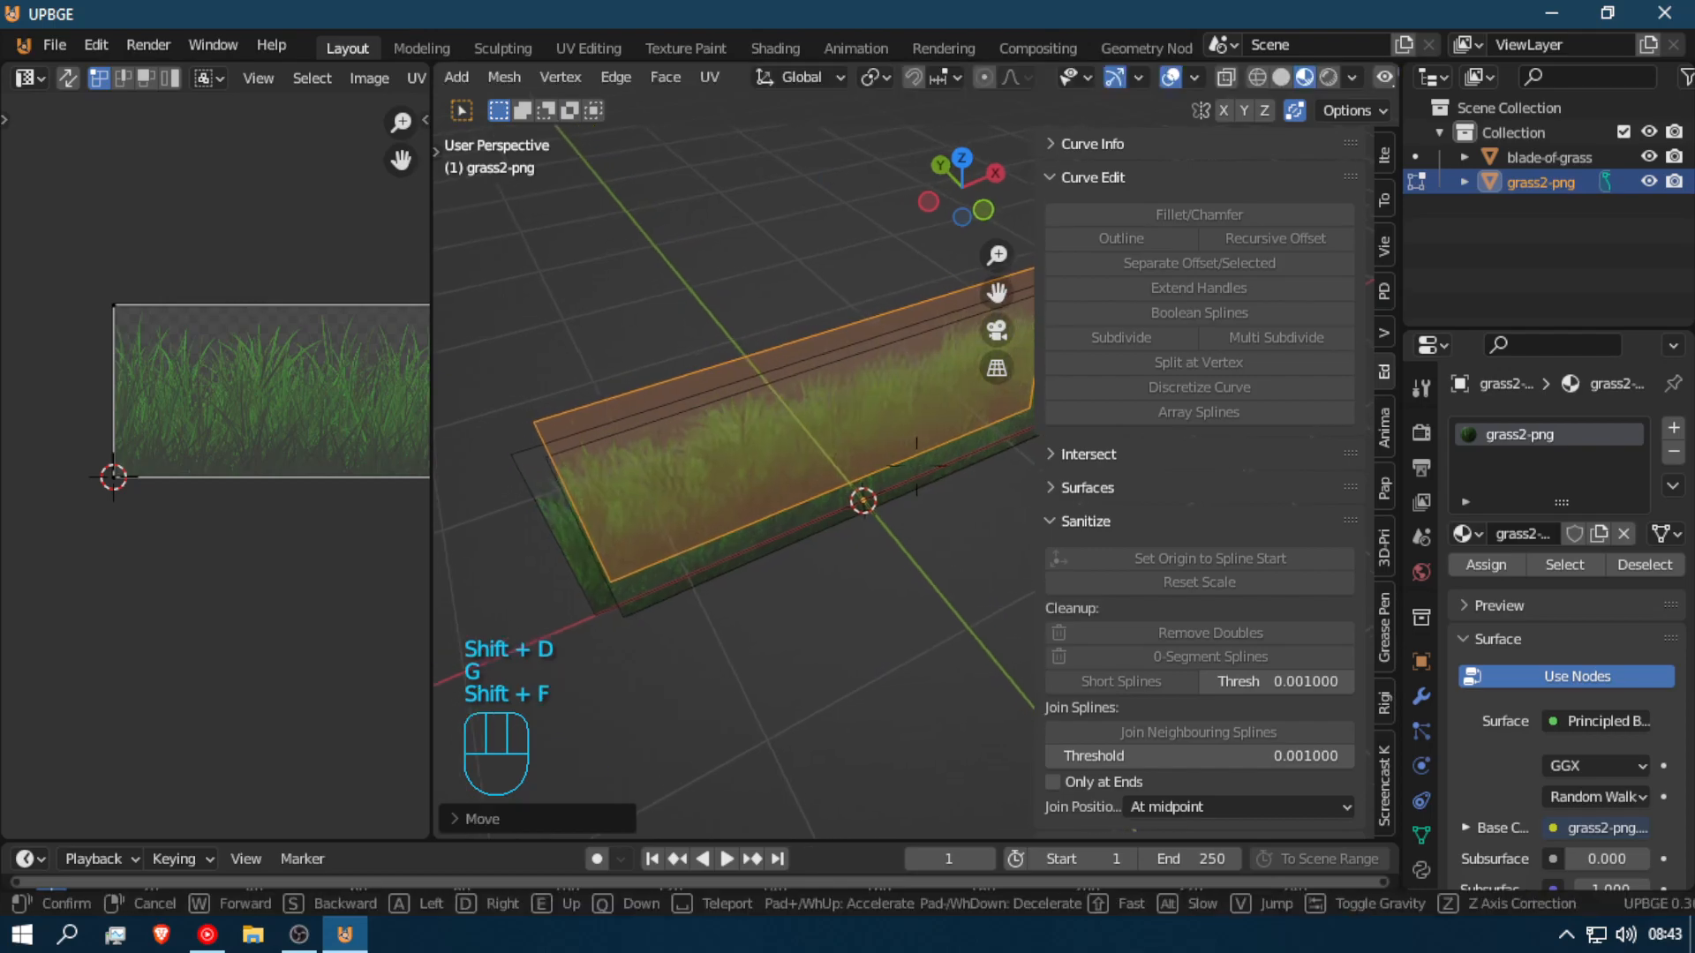
{"action": "left_click", "coordinate": [917, 466]}
{"action": "key", "text": "g"}
{"action": "left_click", "coordinate": [932, 466]}
{"action": "key", "text": "s"}
{"action": "left_click", "coordinate": [904, 680]}
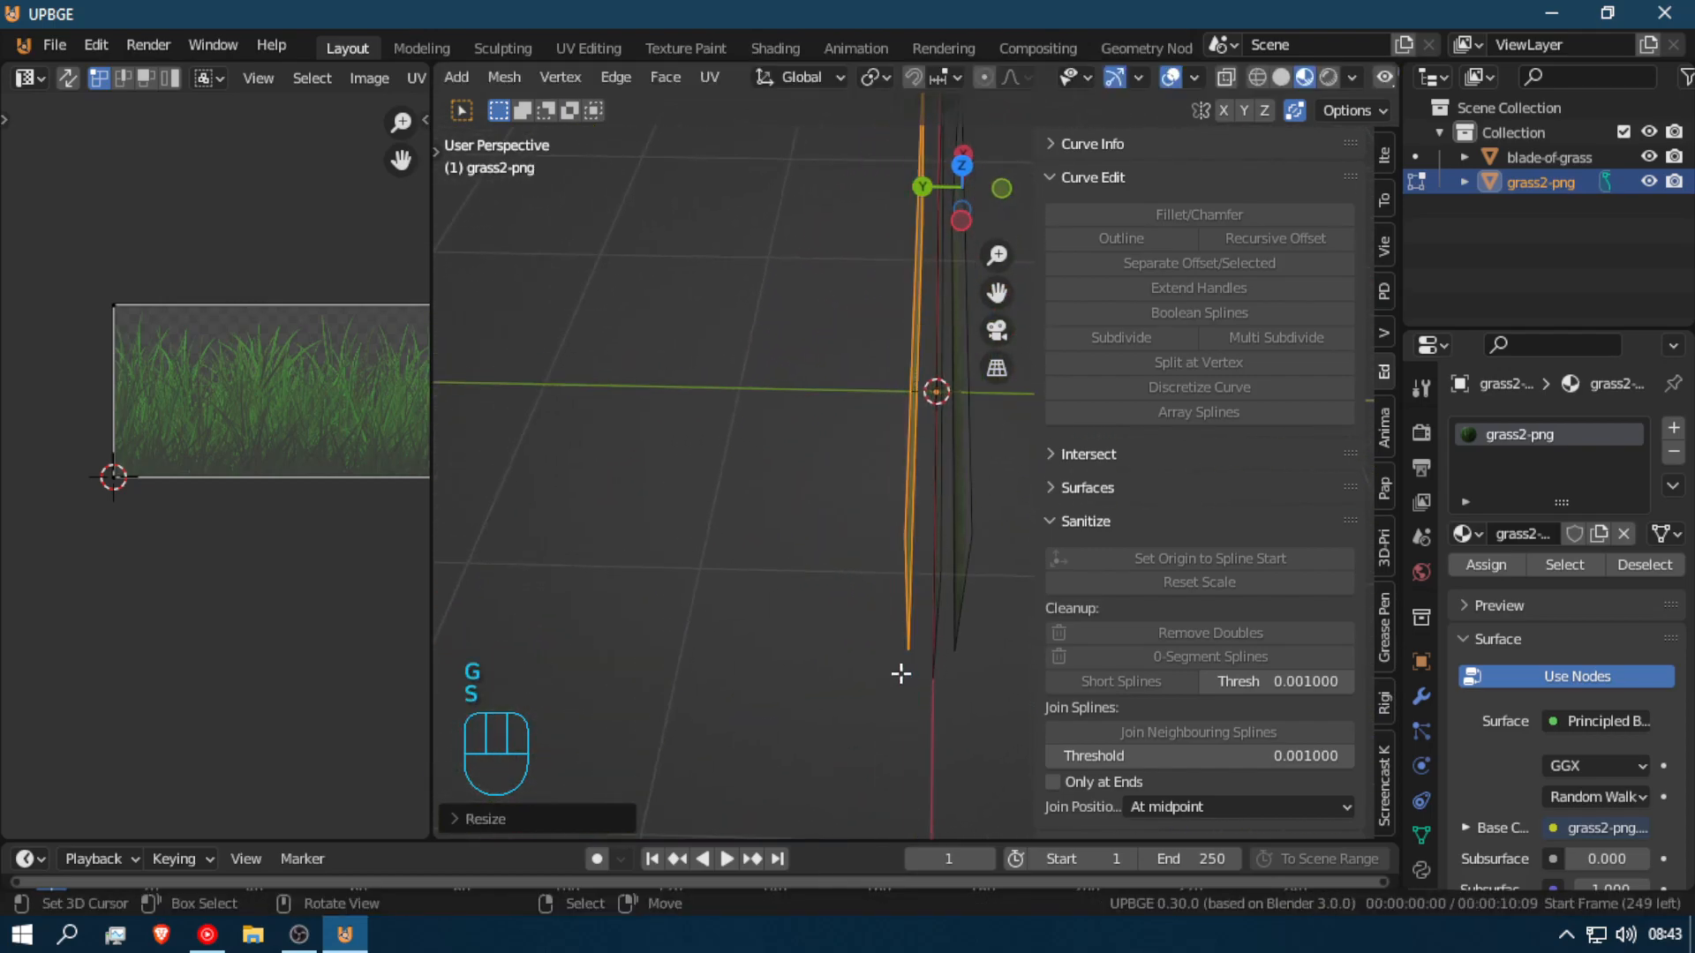
Step: Scale the second duplicate plane down along the Z axis and lower it along Z toward the ground
{"action": "key", "text": "shift+f"}
{"action": "left_click", "coordinate": [915, 462]}
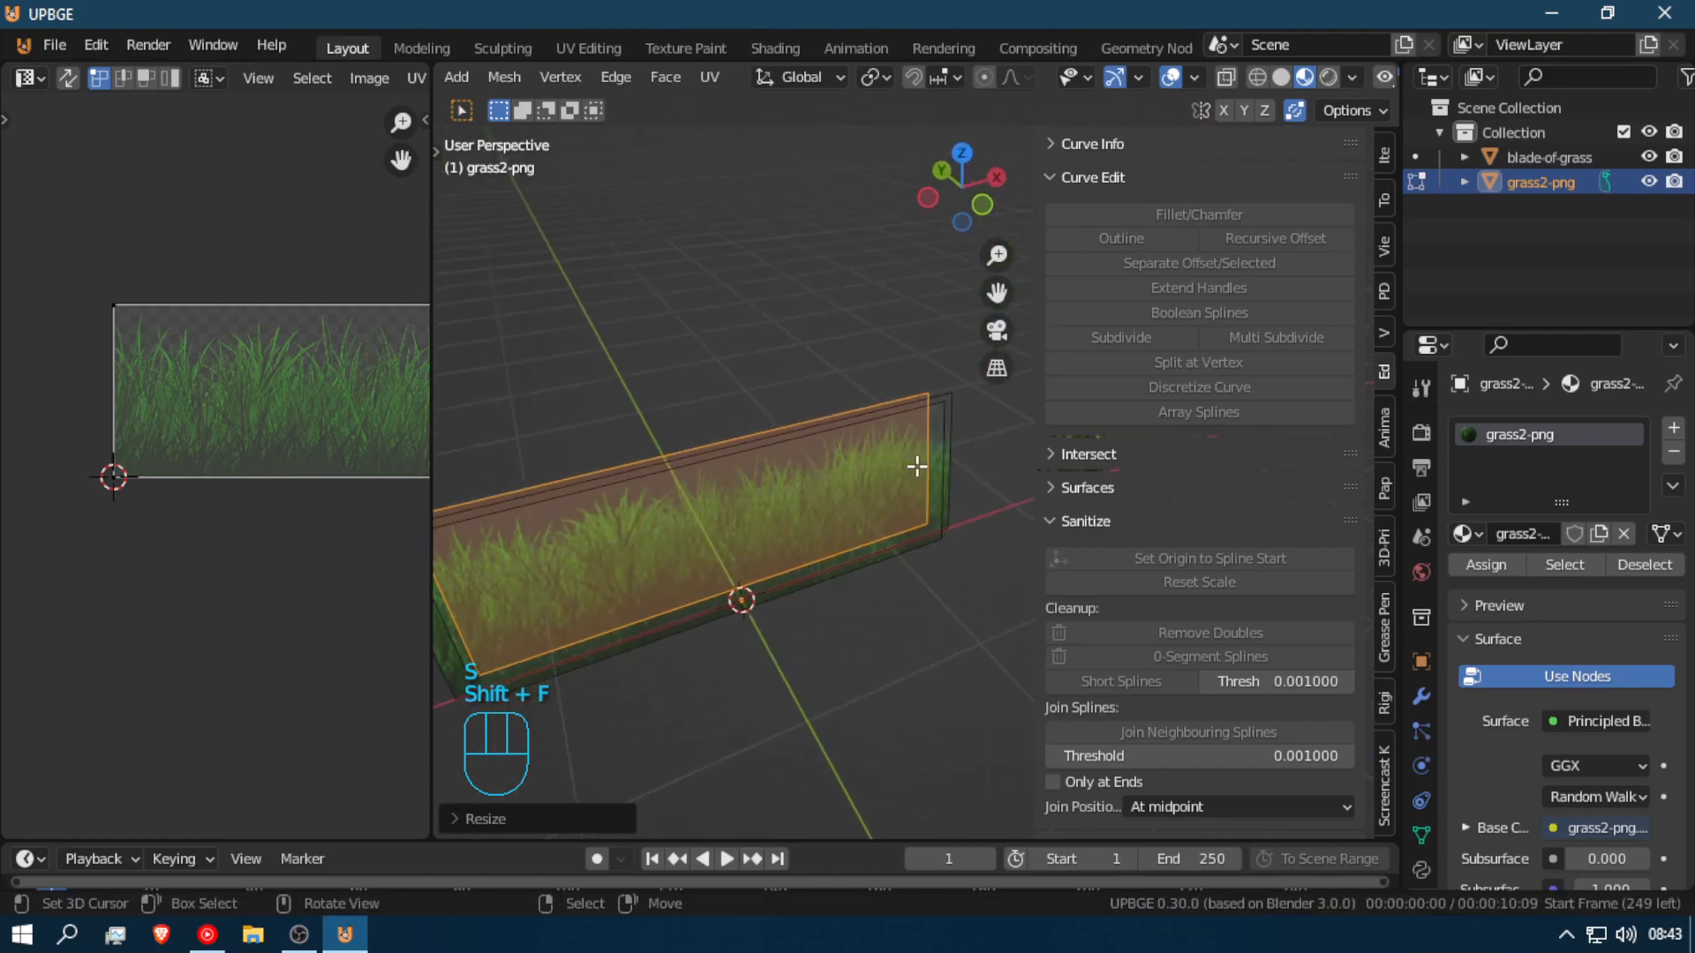
{"action": "key", "text": "s"}
{"action": "key", "text": "z"}
{"action": "left_click", "coordinate": [879, 511]}
{"action": "key", "text": "g"}
{"action": "key", "text": "z"}
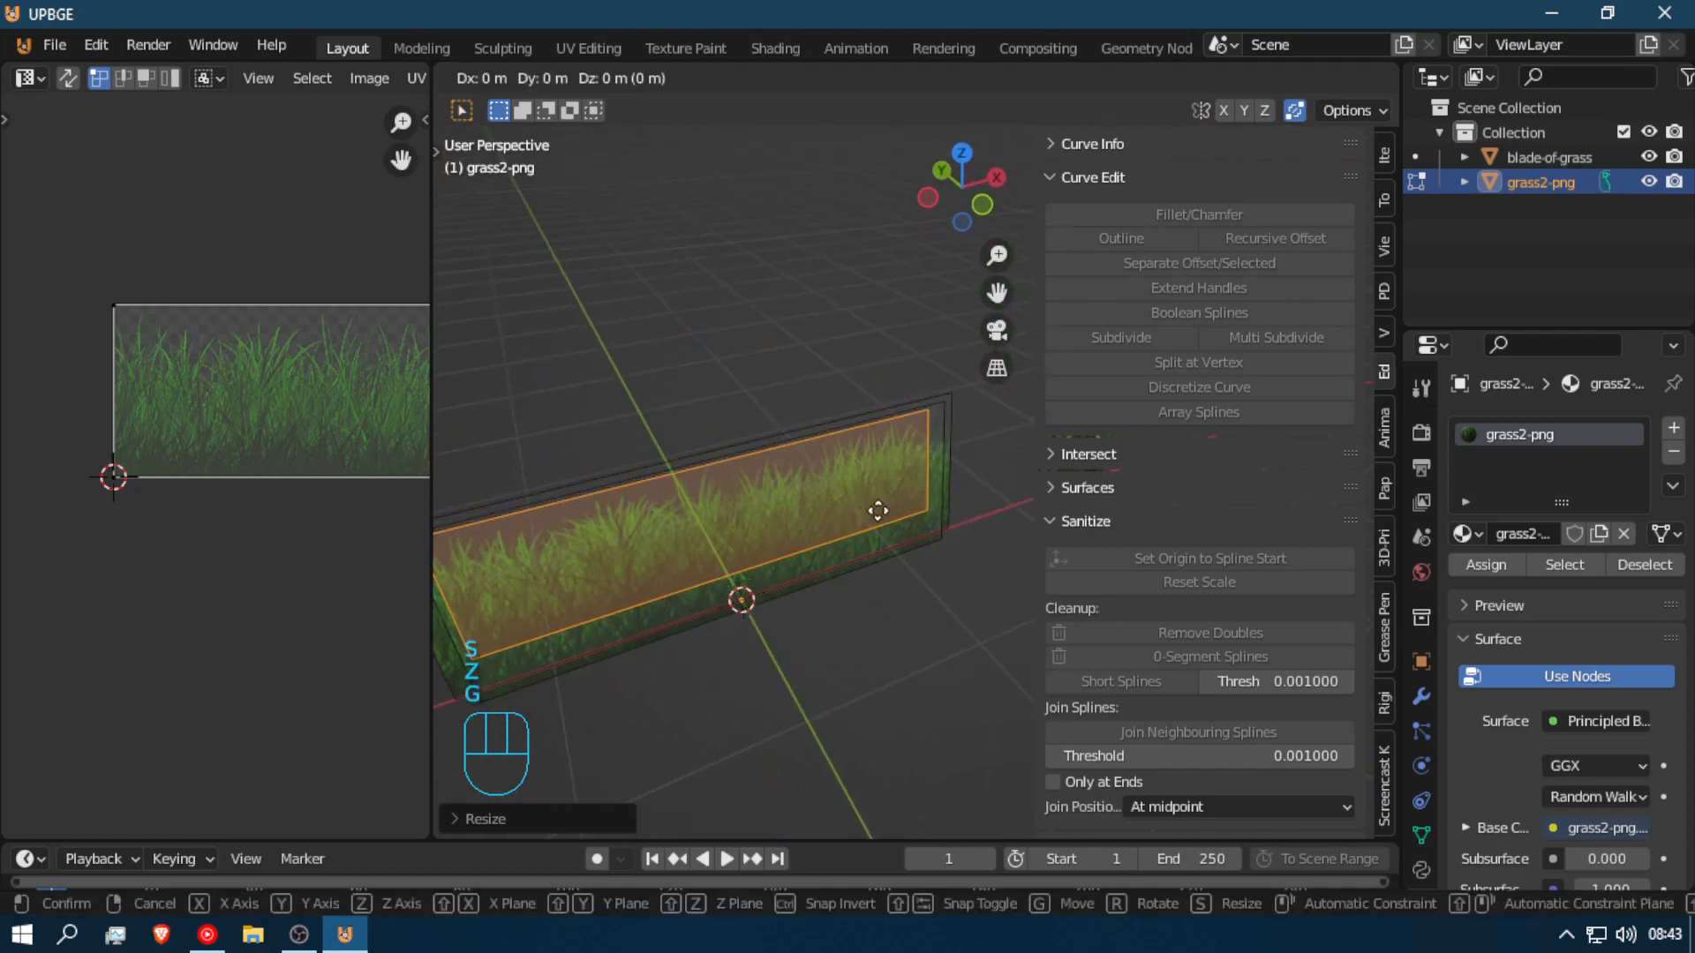
{"action": "left_click", "coordinate": [884, 541]}
{"action": "key", "text": "shift+f"}
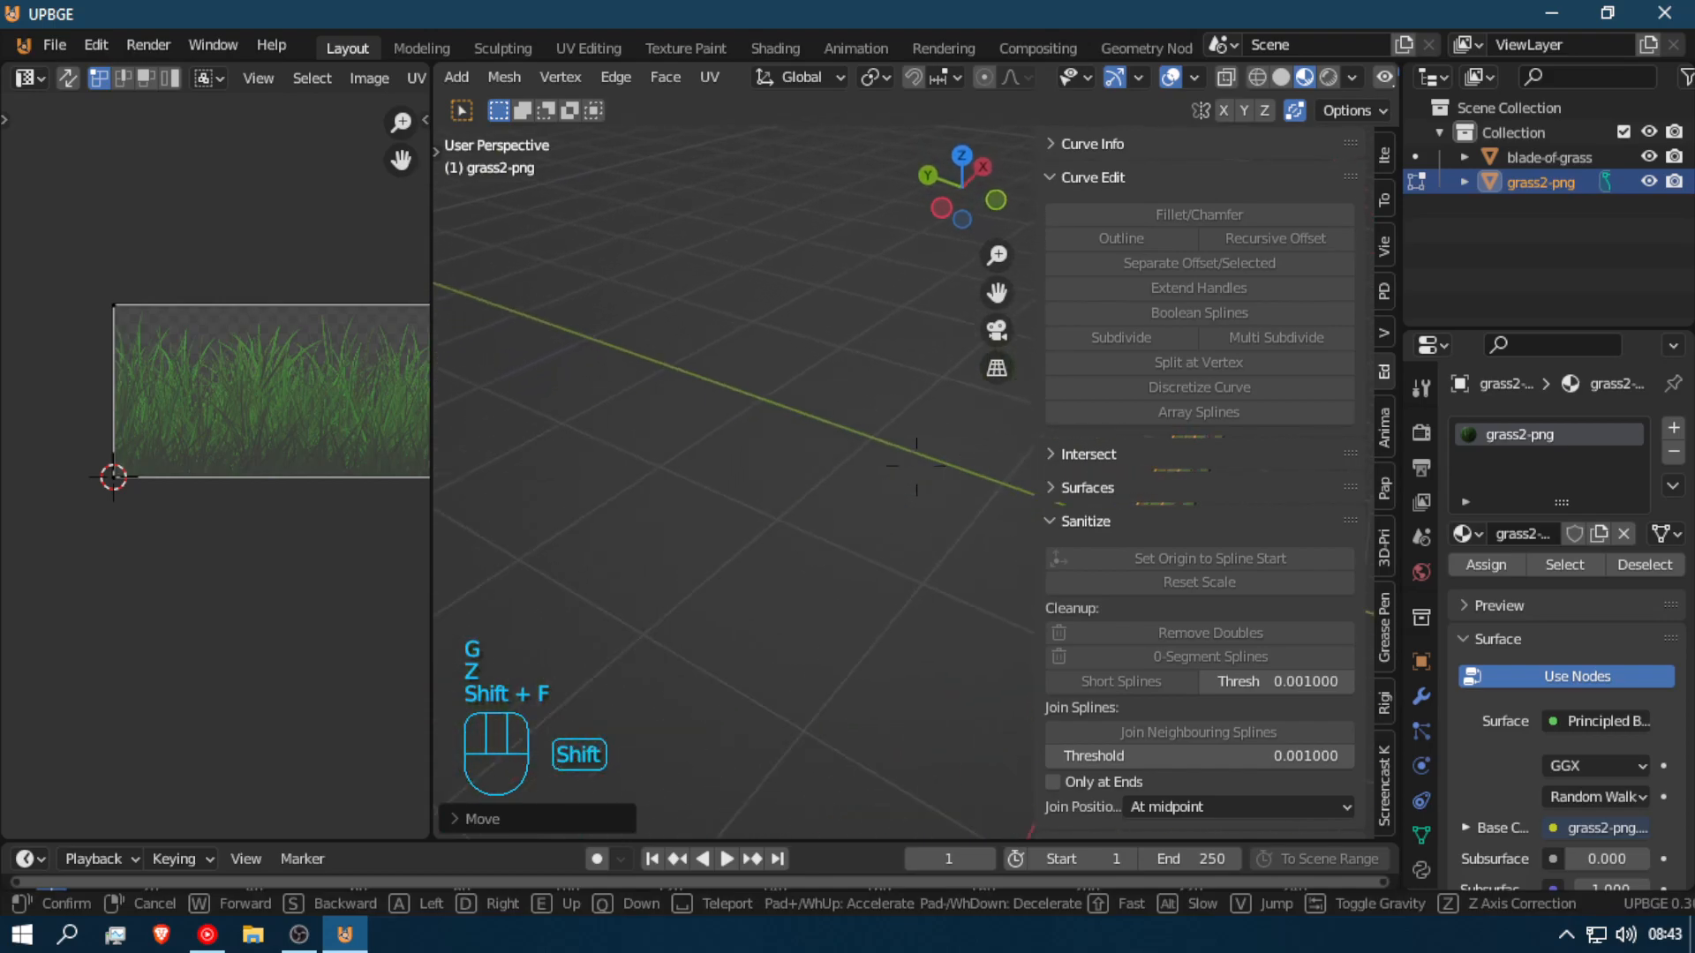
{"action": "key", "text": "w"}
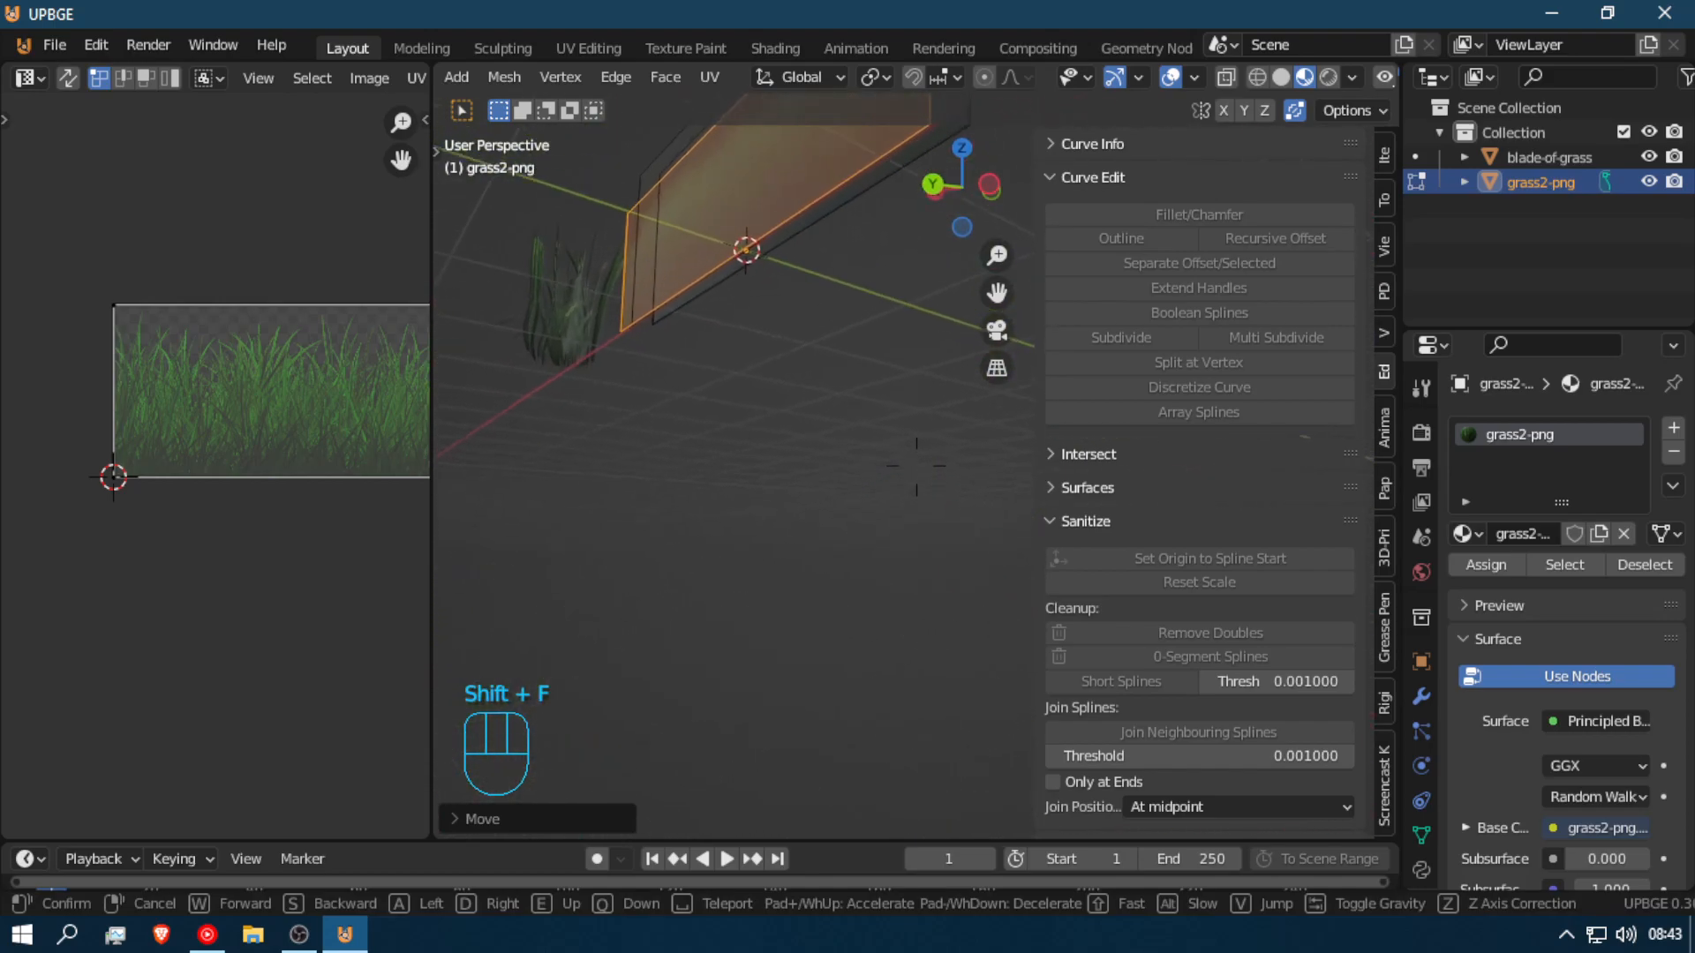
{"action": "left_click", "coordinate": [911, 482]}
{"action": "key", "text": "g"}
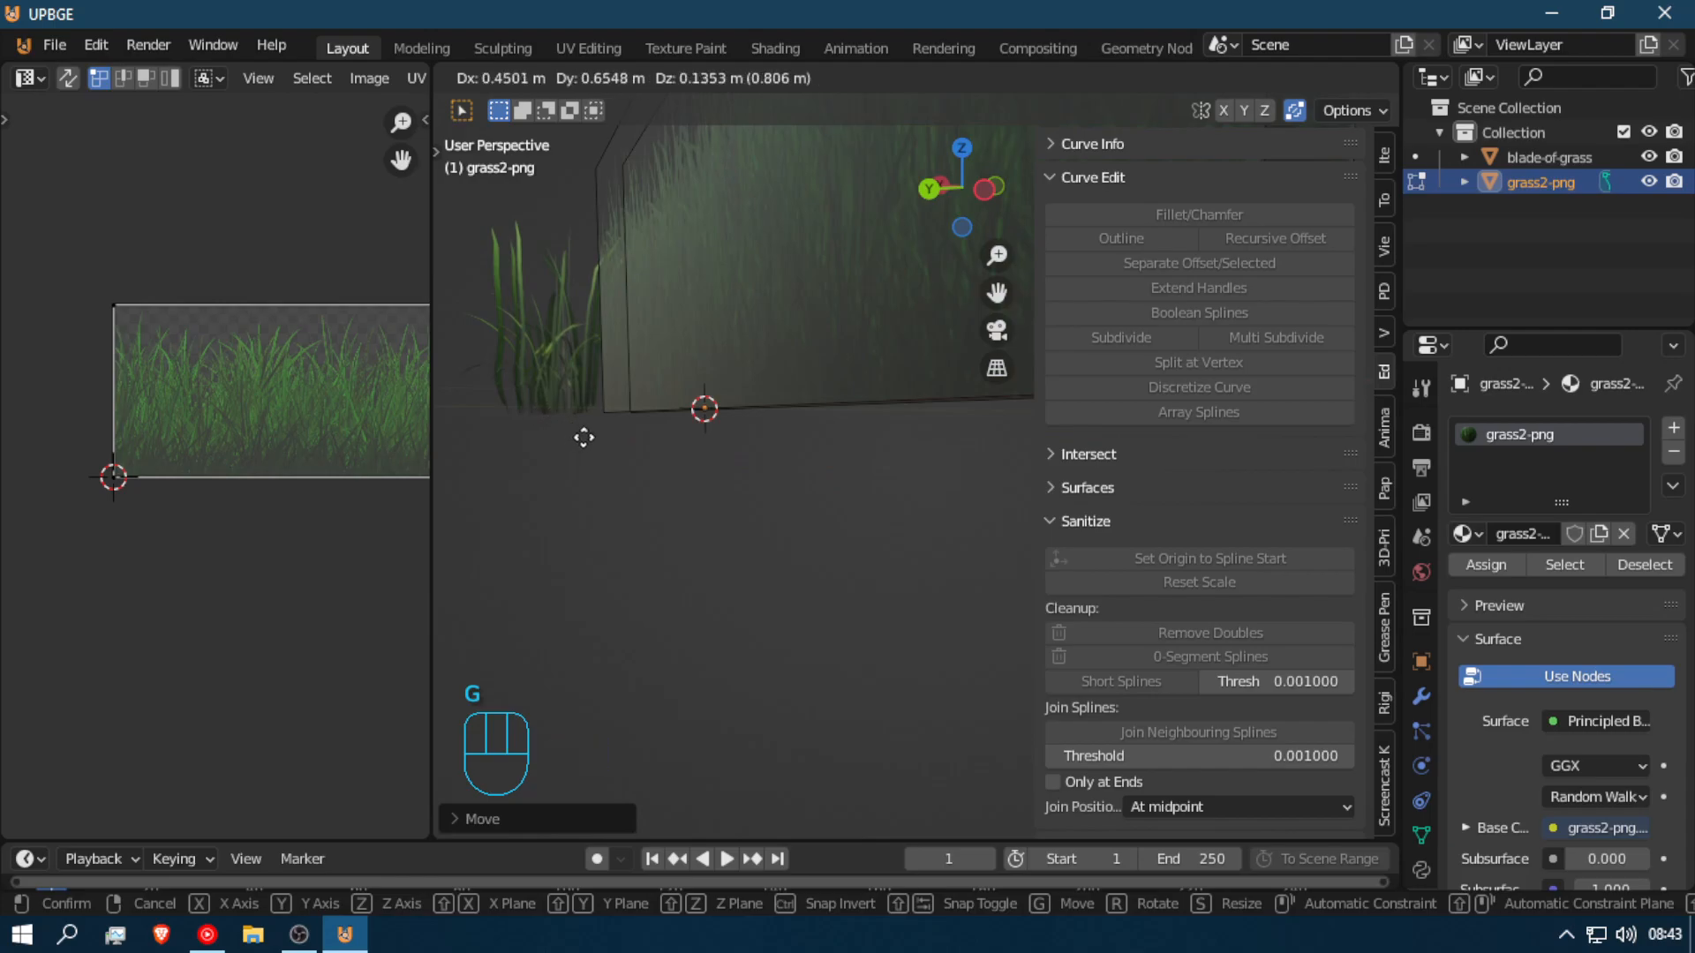
{"action": "key", "text": "z"}
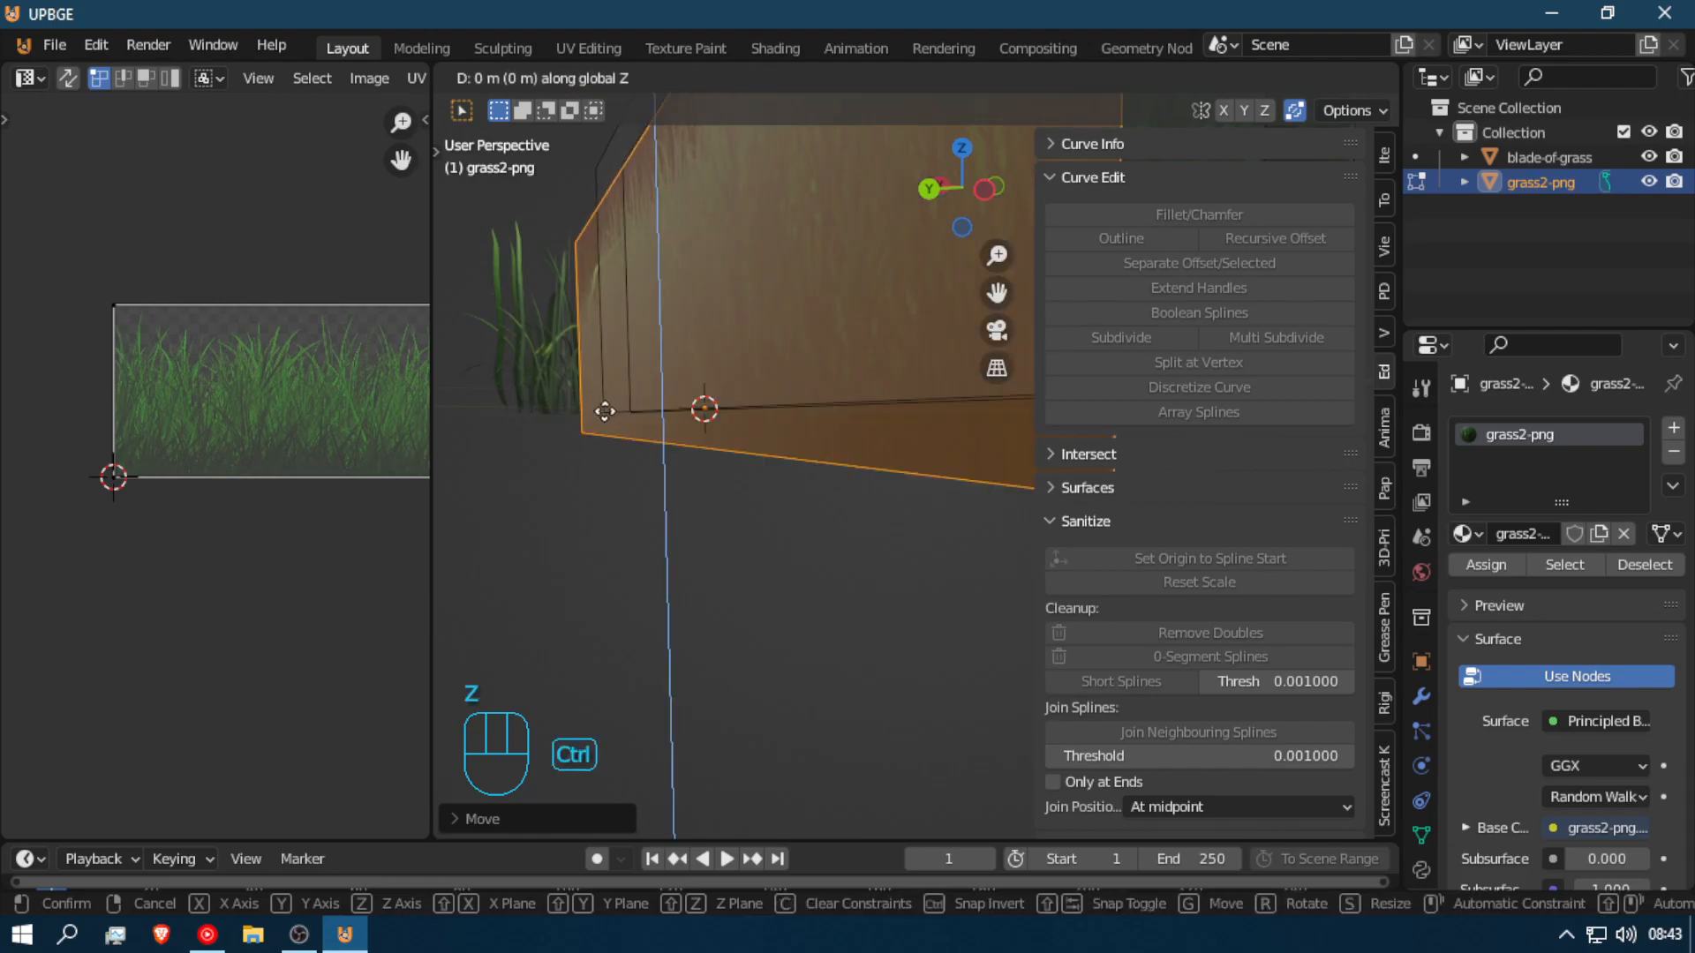
{"action": "right_click", "coordinate": [592, 408]}
{"action": "key", "text": "shift+f"}
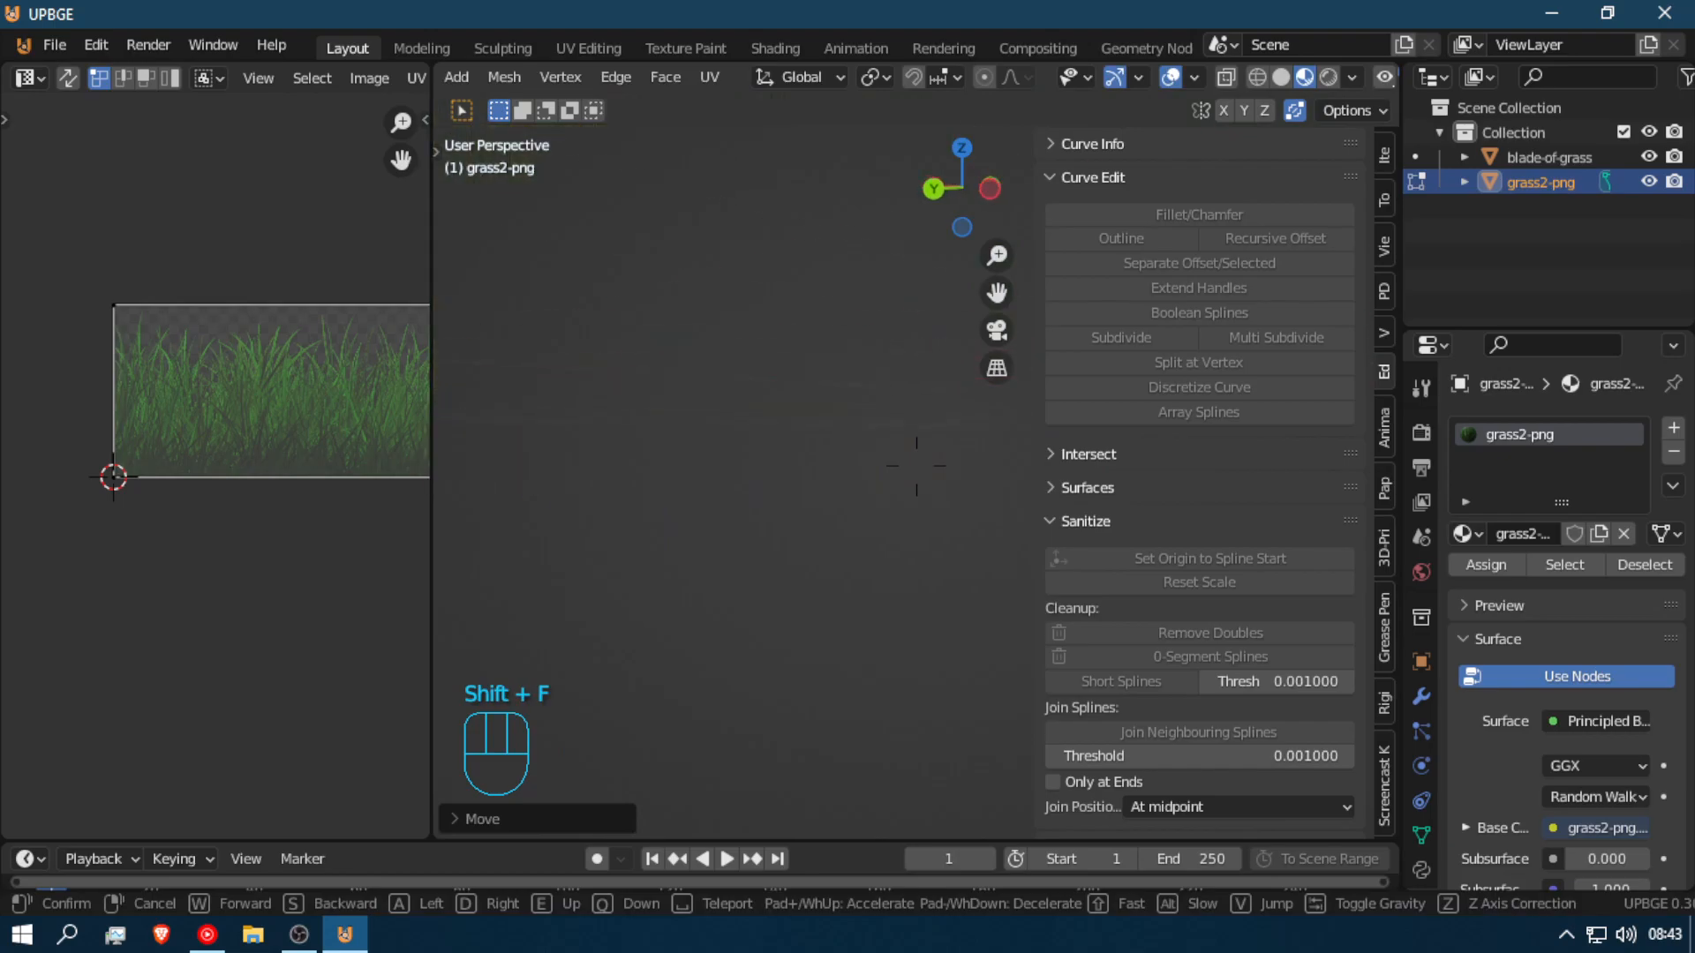
{"action": "left_click", "coordinate": [917, 466]}
{"action": "key", "text": "g"}
{"action": "key", "text": "z"}
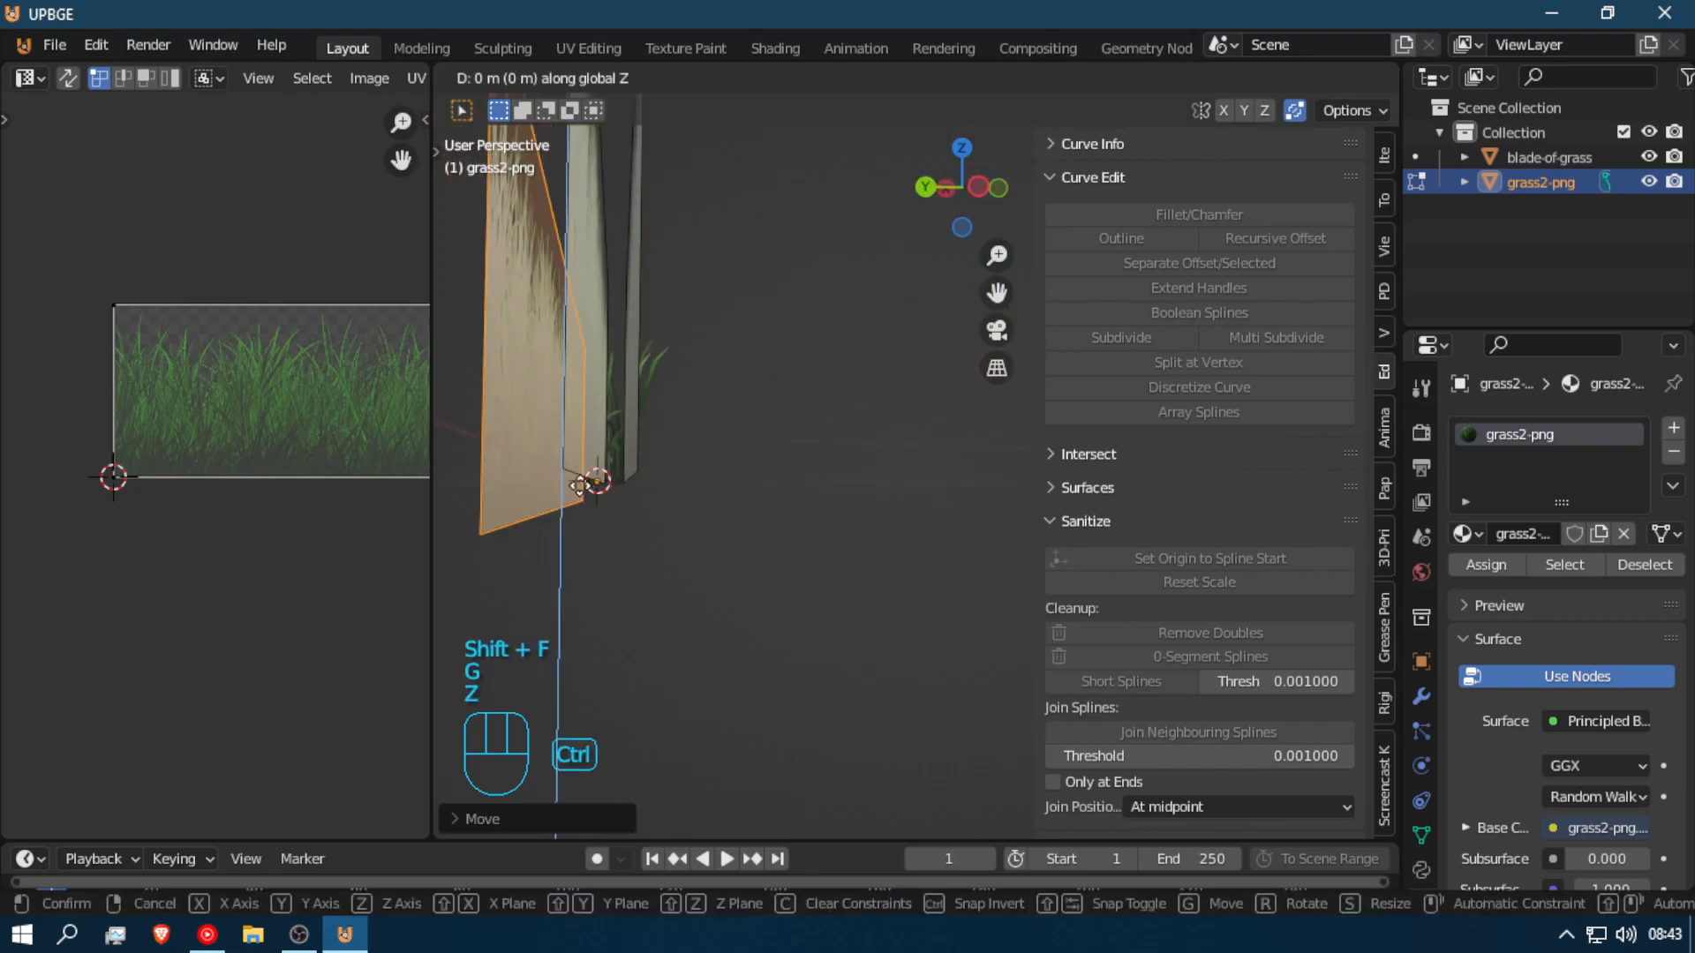
{"action": "right_click", "coordinate": [674, 465]}
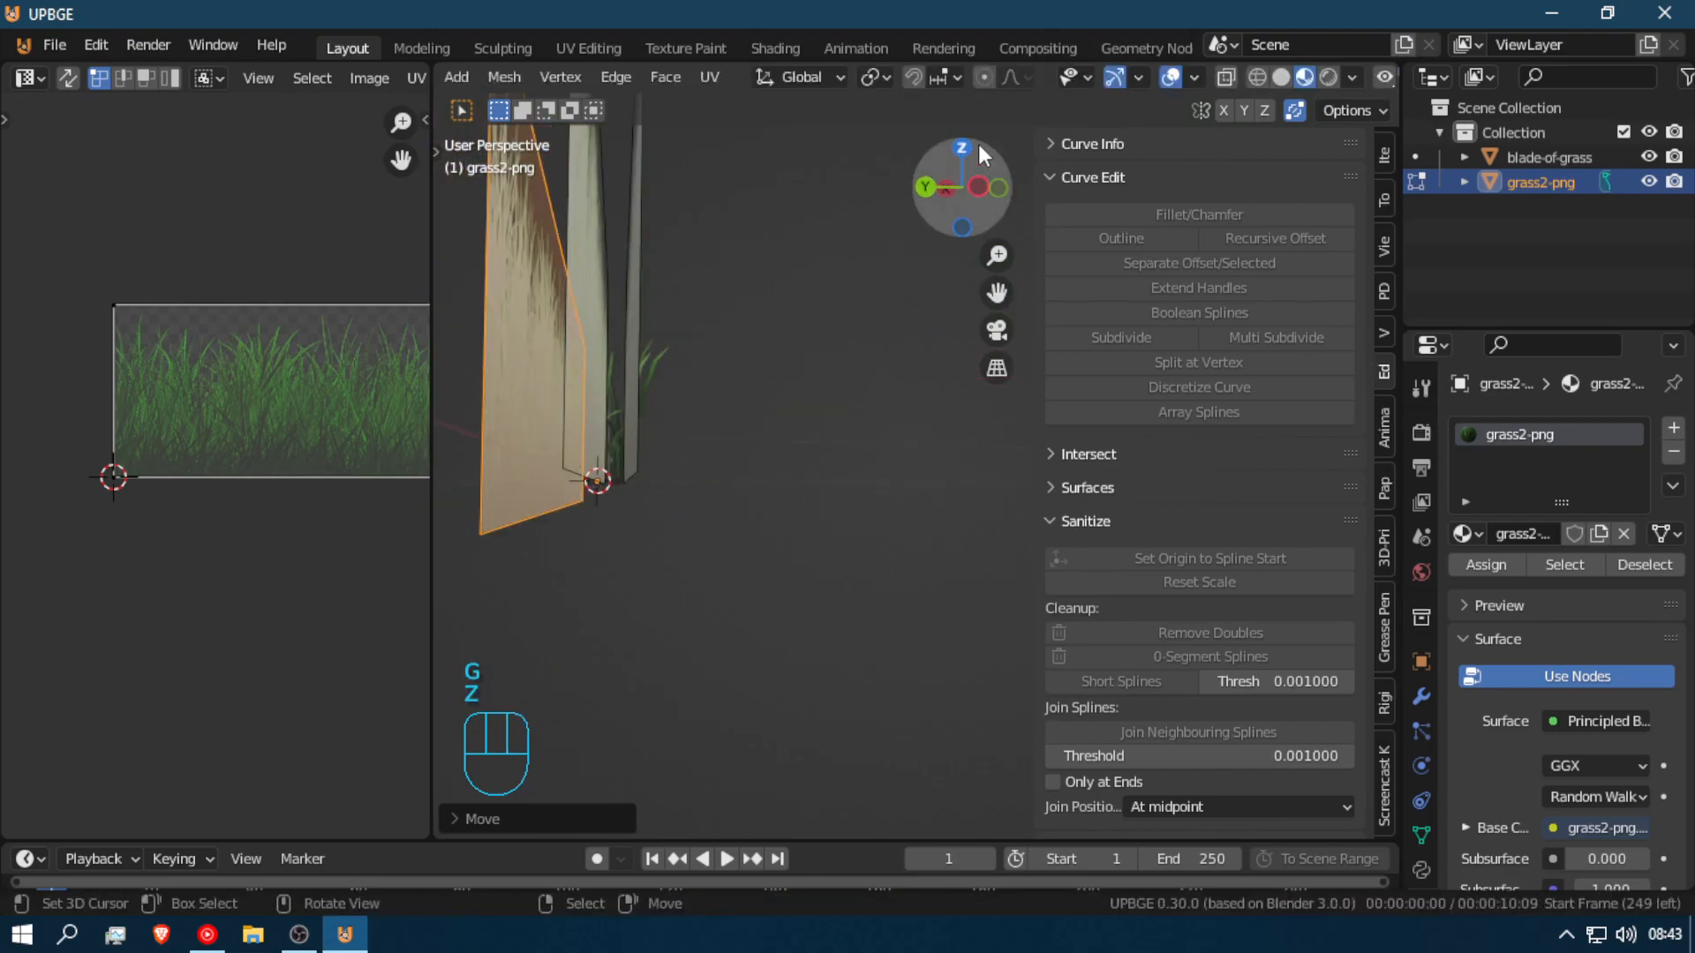
Step: Change the snap target and raise the second duplicate along global Z, snapping its lower edge level with the other planes' bases
{"action": "left_click", "coordinate": [937, 86]}
{"action": "left_click", "coordinate": [876, 178]}
{"action": "key", "text": "g"}
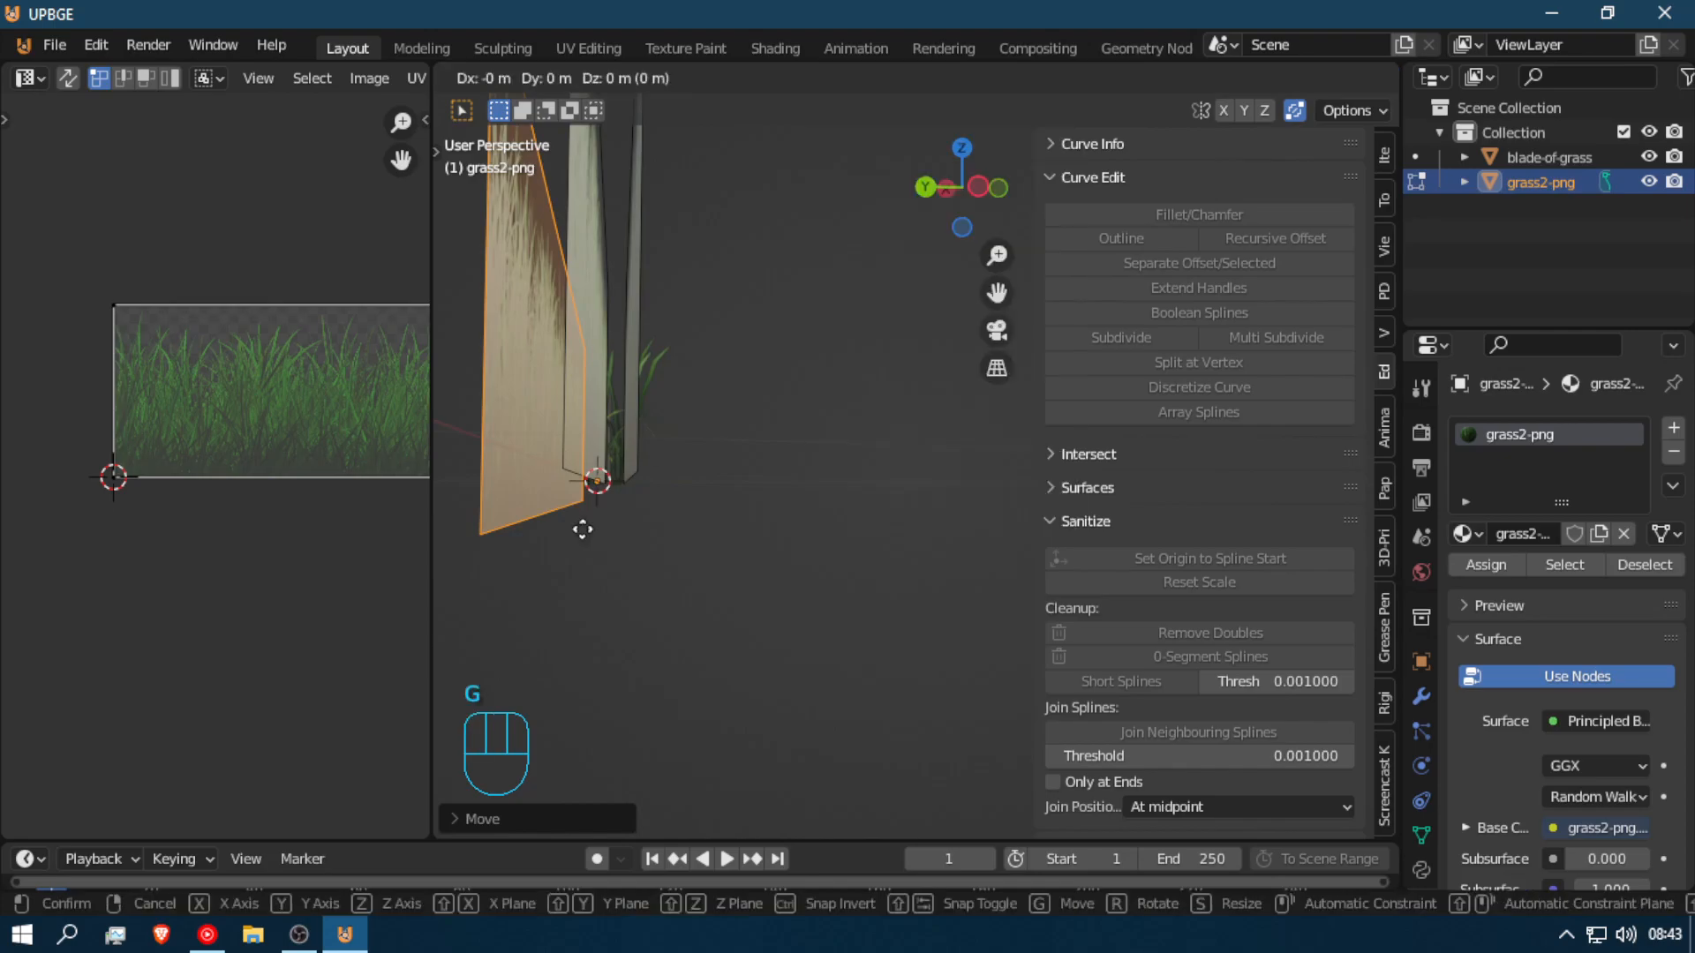
{"action": "right_click", "coordinate": [621, 527]}
{"action": "key", "text": "g"}
{"action": "key", "text": "z"}
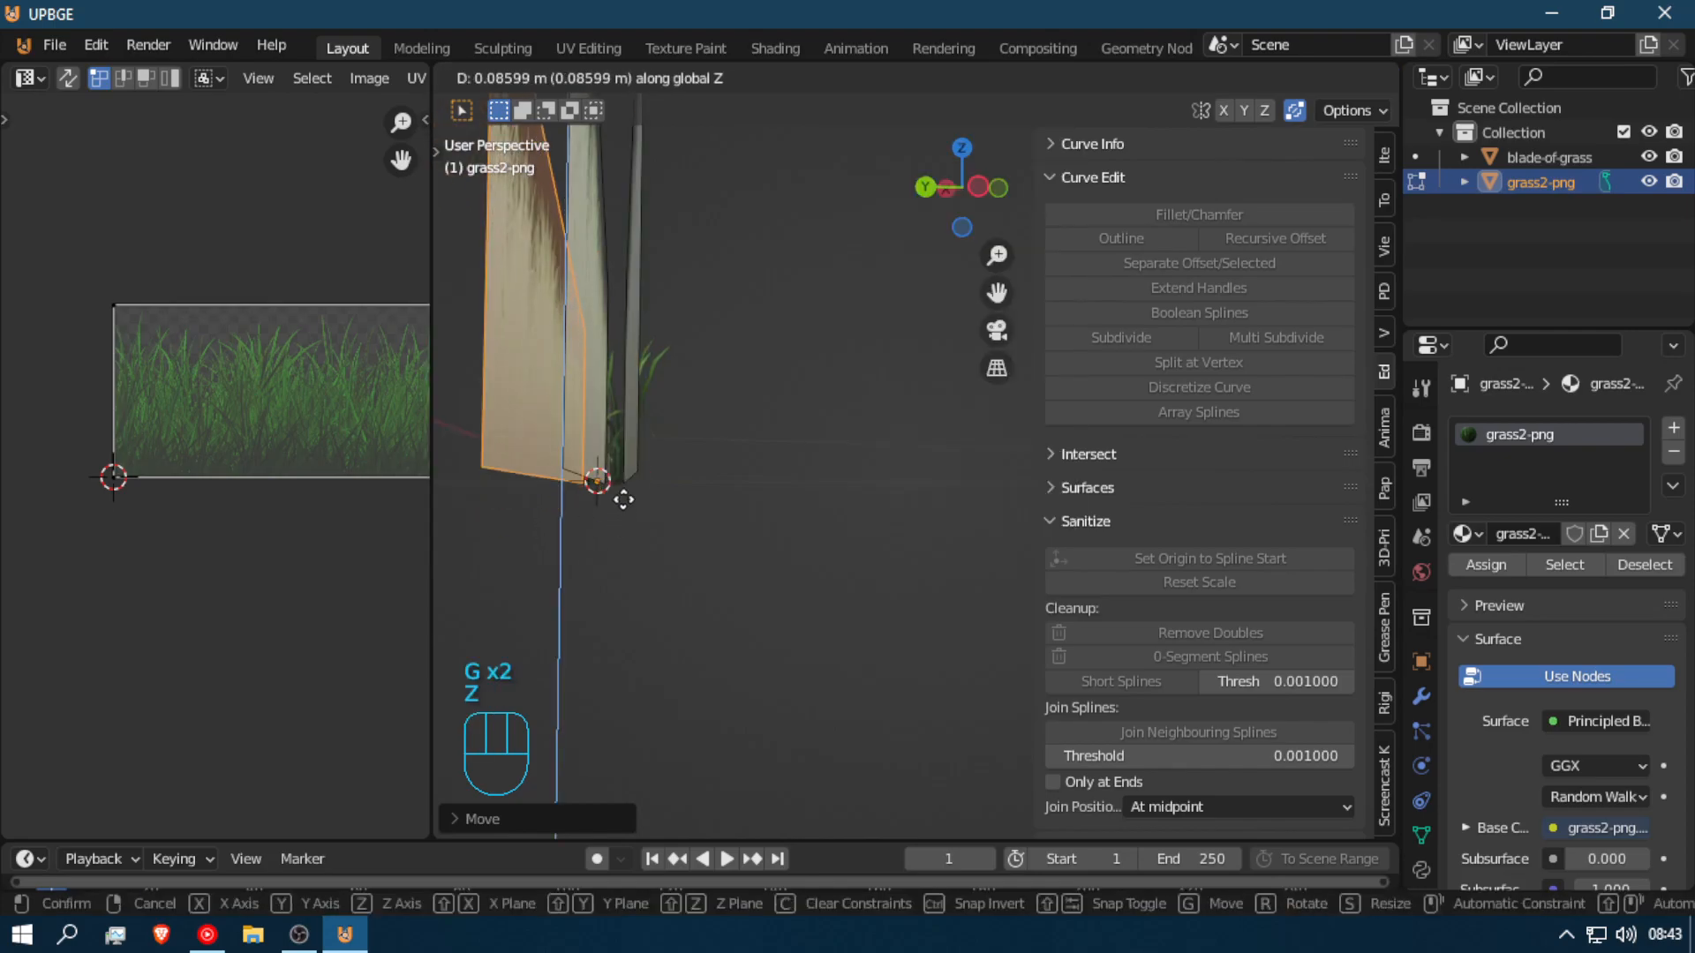
{"action": "left_click", "coordinate": [587, 564], "text": "ctrl"}
{"action": "key", "text": "Tab"}
Step: Scale the grass2-png object down along the global Z axis and apply its scale
{"action": "key", "text": "shift+f"}
{"action": "key", "text": "d"}
{"action": "key", "text": "e"}
{"action": "key", "text": "a"}
{"action": "key", "text": "d"}
{"action": "key", "text": "d"}
{"action": "key", "text": "w"}
{"action": "key", "text": "a"}
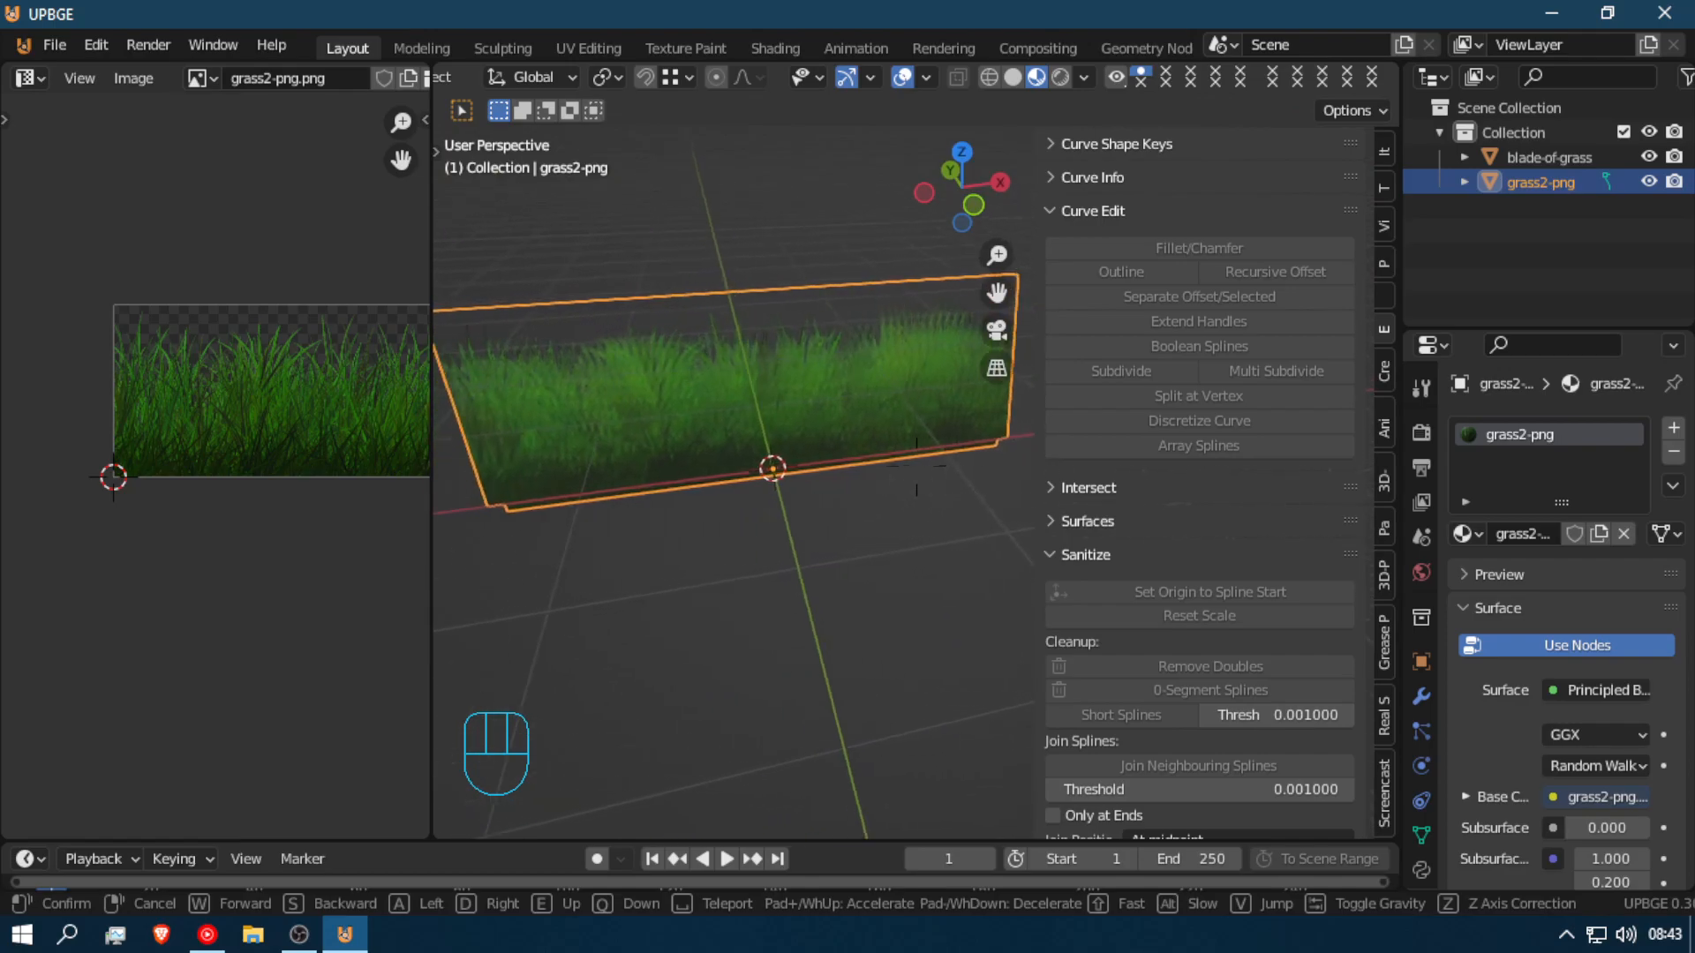
{"action": "left_click", "coordinate": [917, 465]}
{"action": "key", "text": "s"}
{"action": "key", "text": "z"}
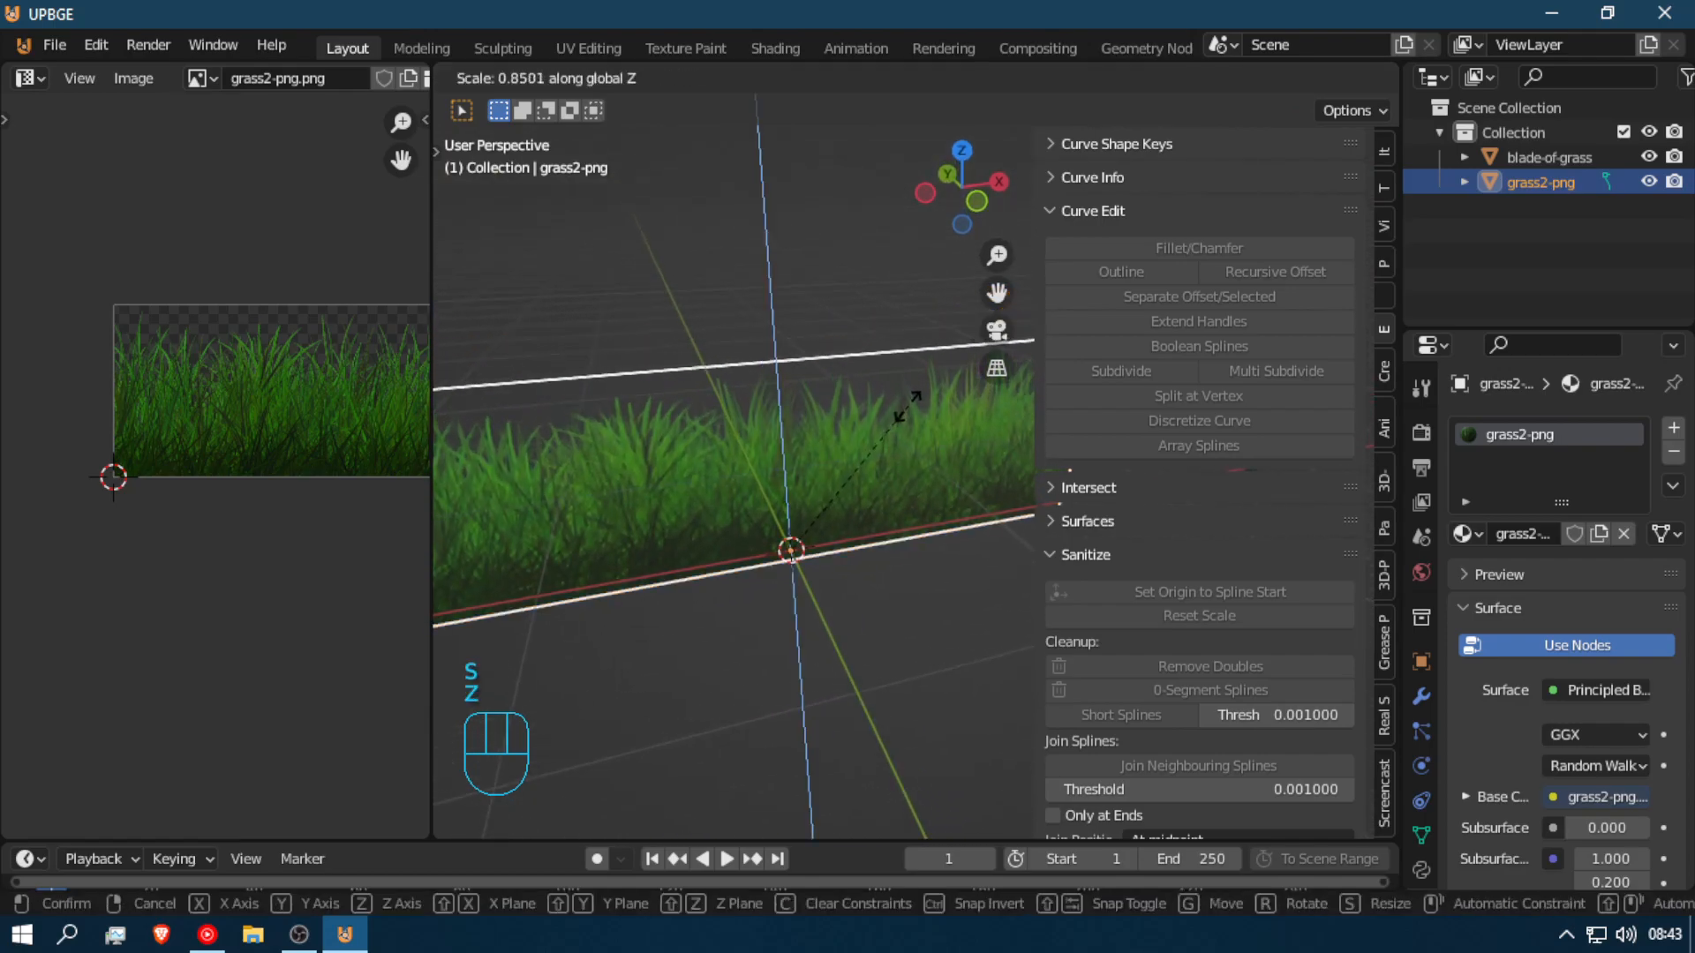
{"action": "left_click", "coordinate": [909, 448]}
{"action": "key", "text": "ctrl+a"}
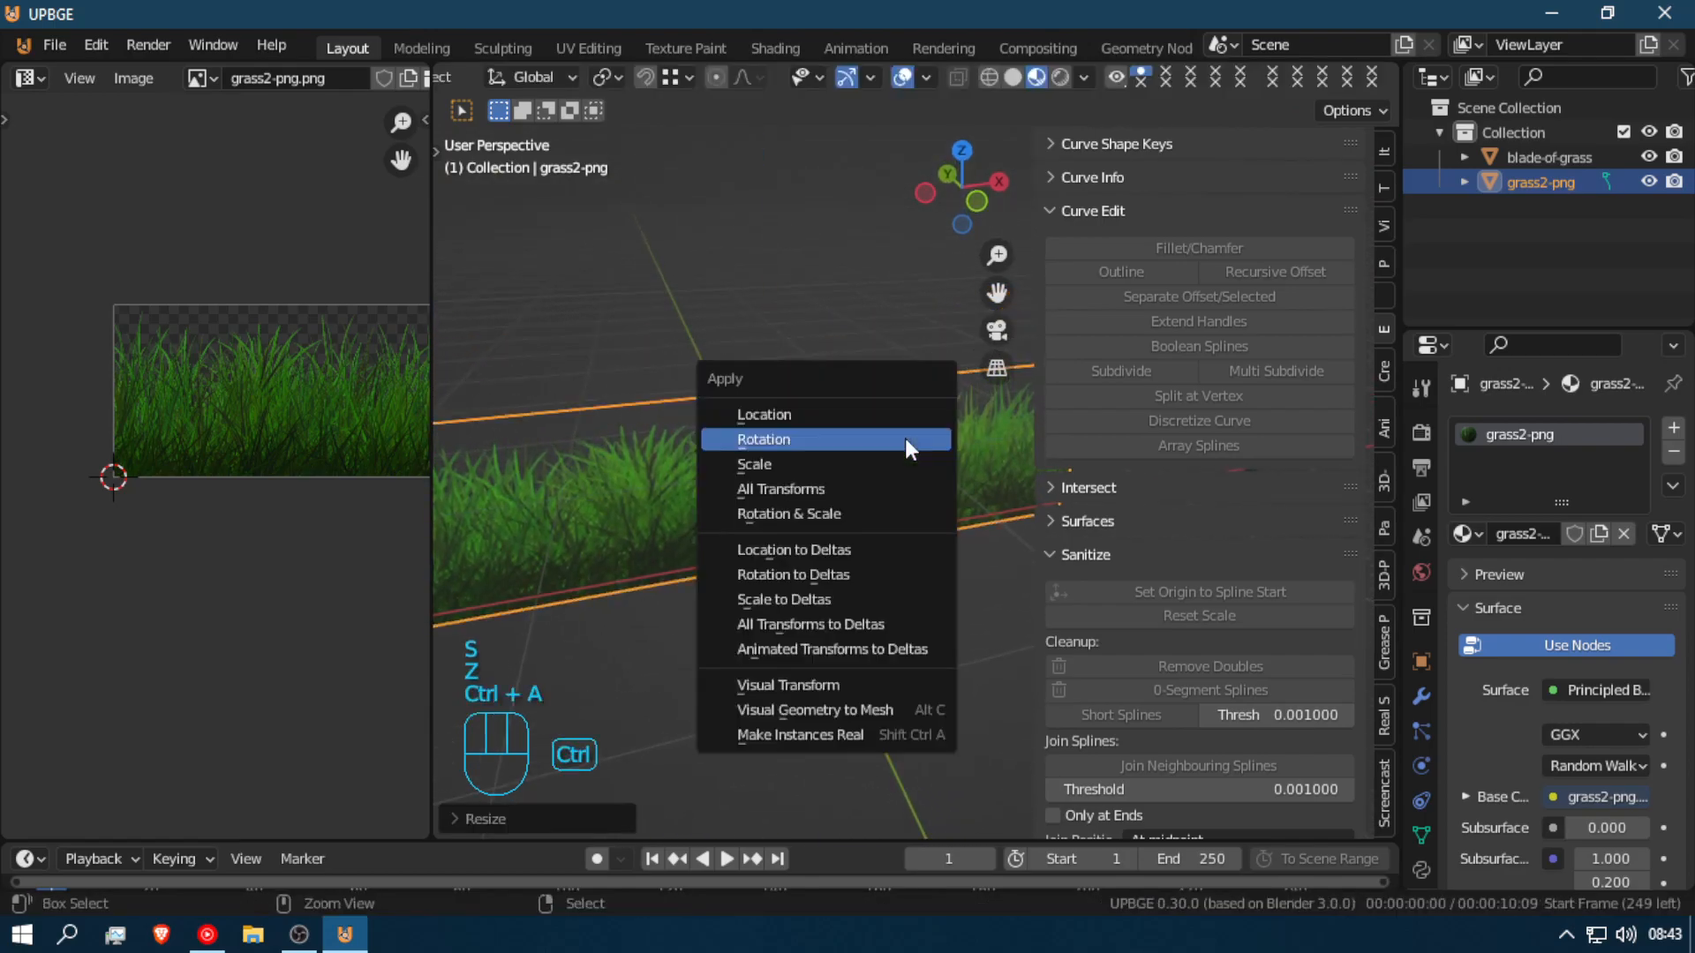
{"action": "left_click", "coordinate": [882, 464]}
Step: Duplicate the blade-of-grass object and move the copy onto the near end of the grass2-png strip
{"action": "key", "text": "shift+f"}
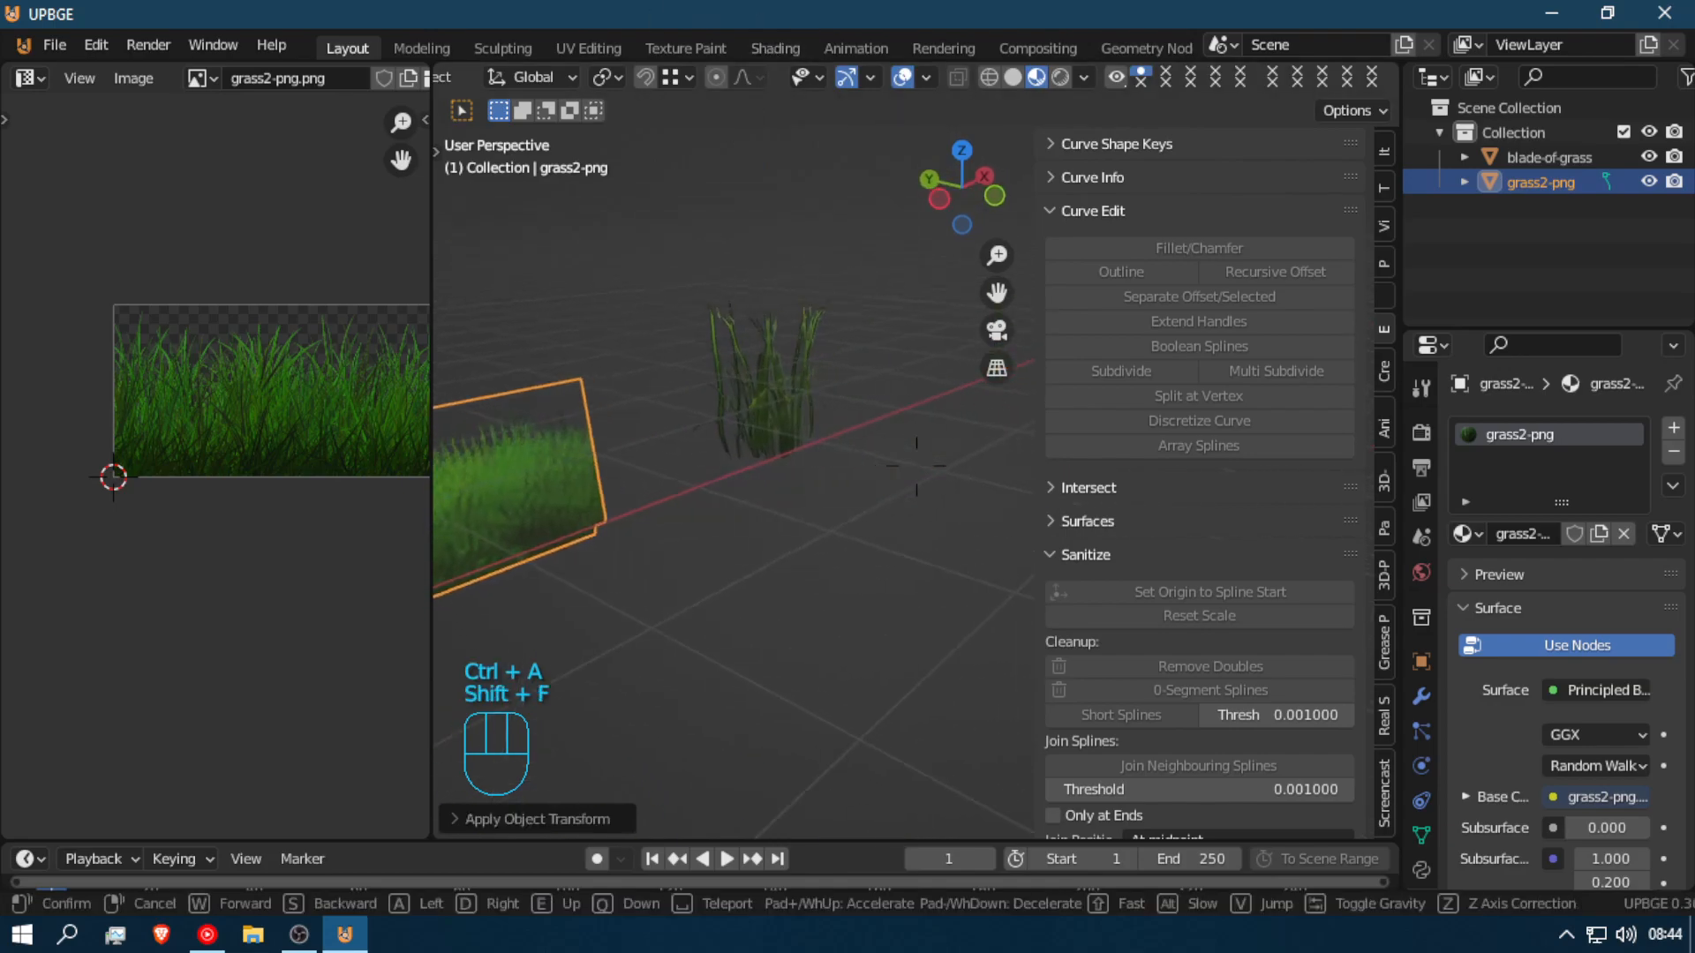
{"action": "left_click", "coordinate": [916, 465]}
{"action": "left_click", "coordinate": [757, 353]}
{"action": "key", "text": "shift+f"}
{"action": "key", "text": "s"}
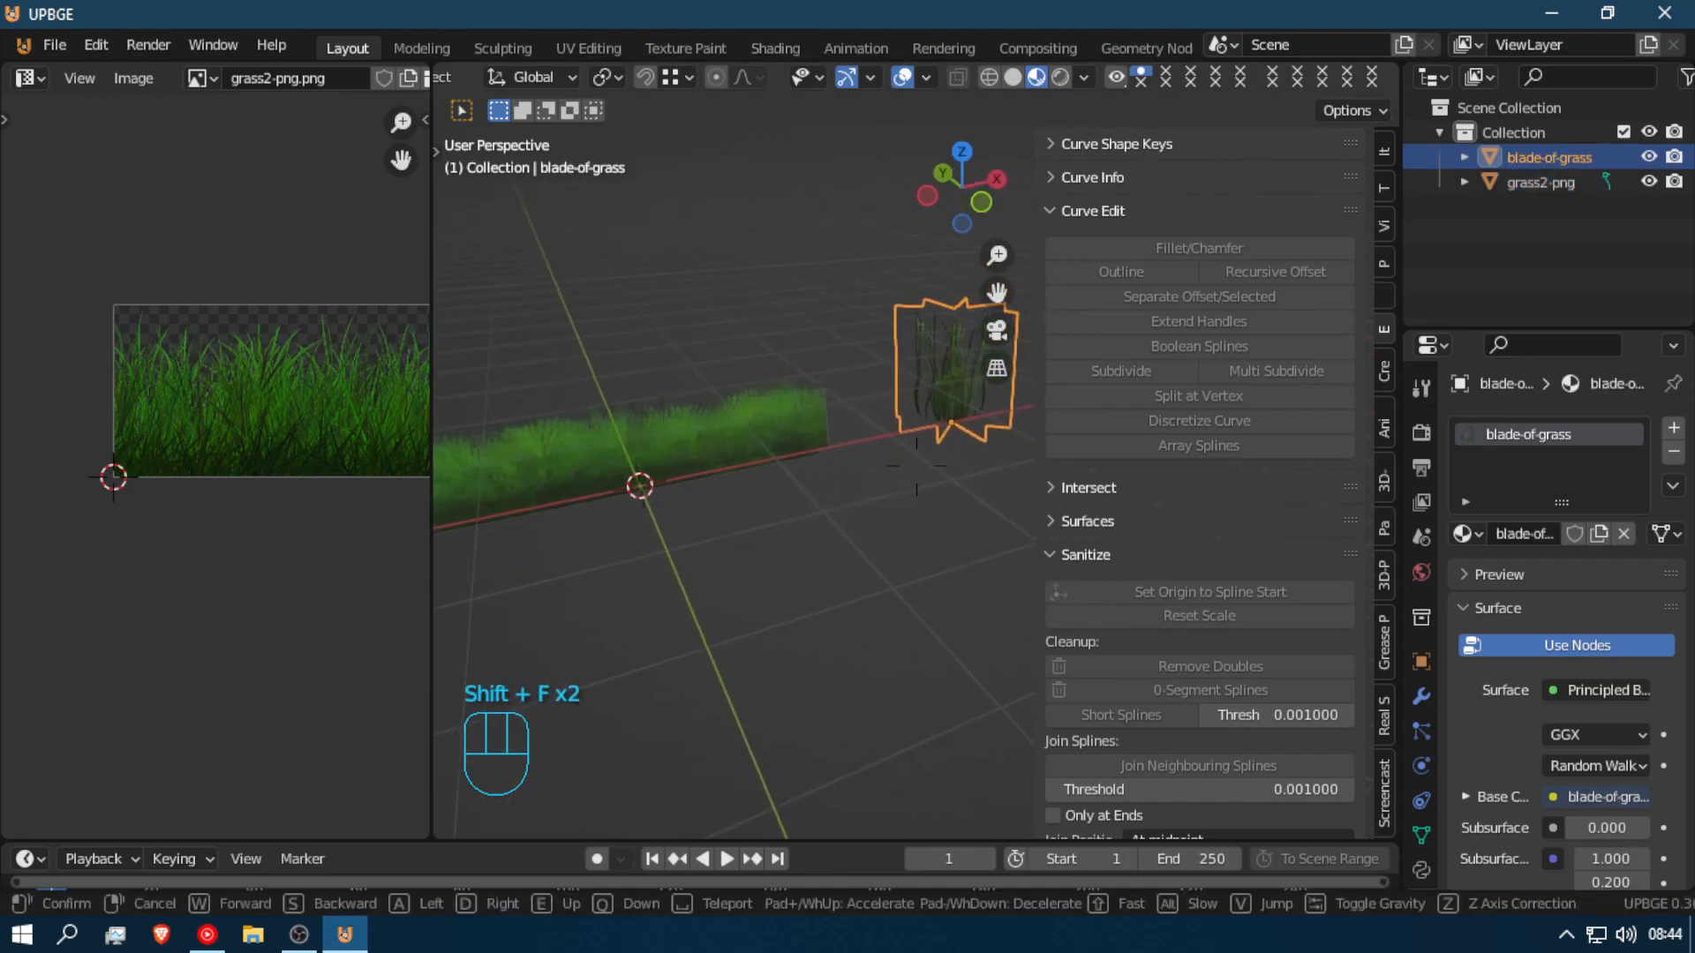
{"action": "left_click", "coordinate": [925, 453]}
{"action": "key", "text": "shift+d"}
{"action": "right_click", "coordinate": [911, 383]}
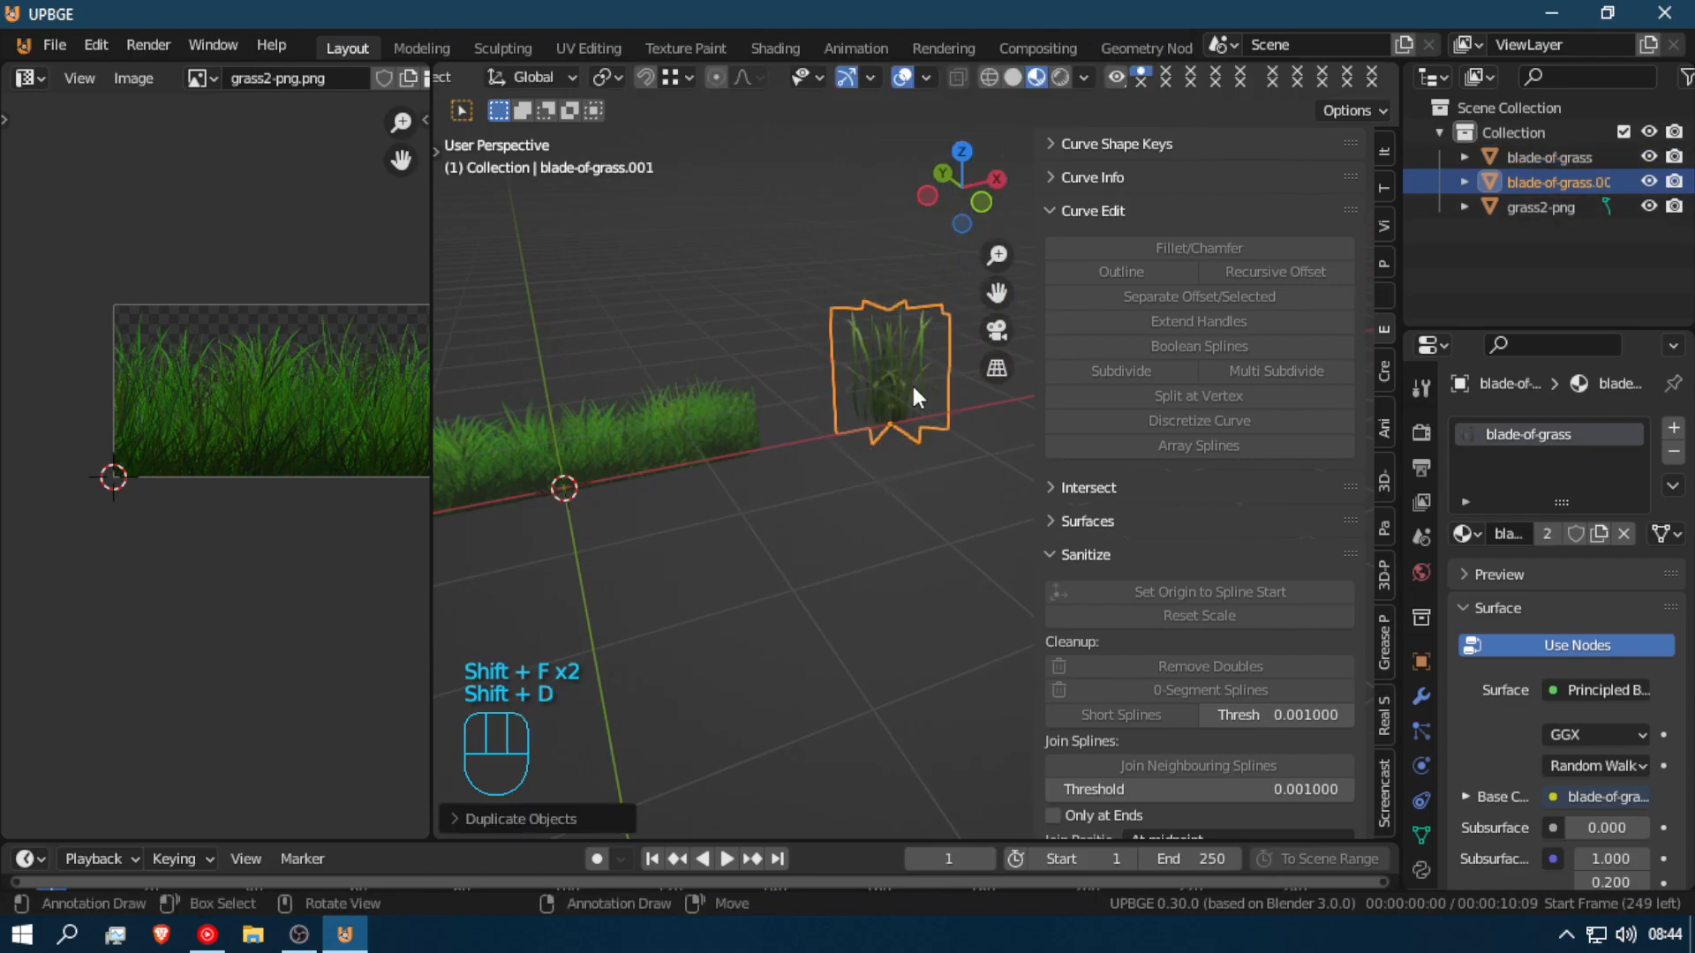
{"action": "key", "text": "g"}
{"action": "left_click", "coordinate": [733, 412]}
Step: Rescale the duplicated blade-of-grass clump along the global Z axis
{"action": "key", "text": "shift+f"}
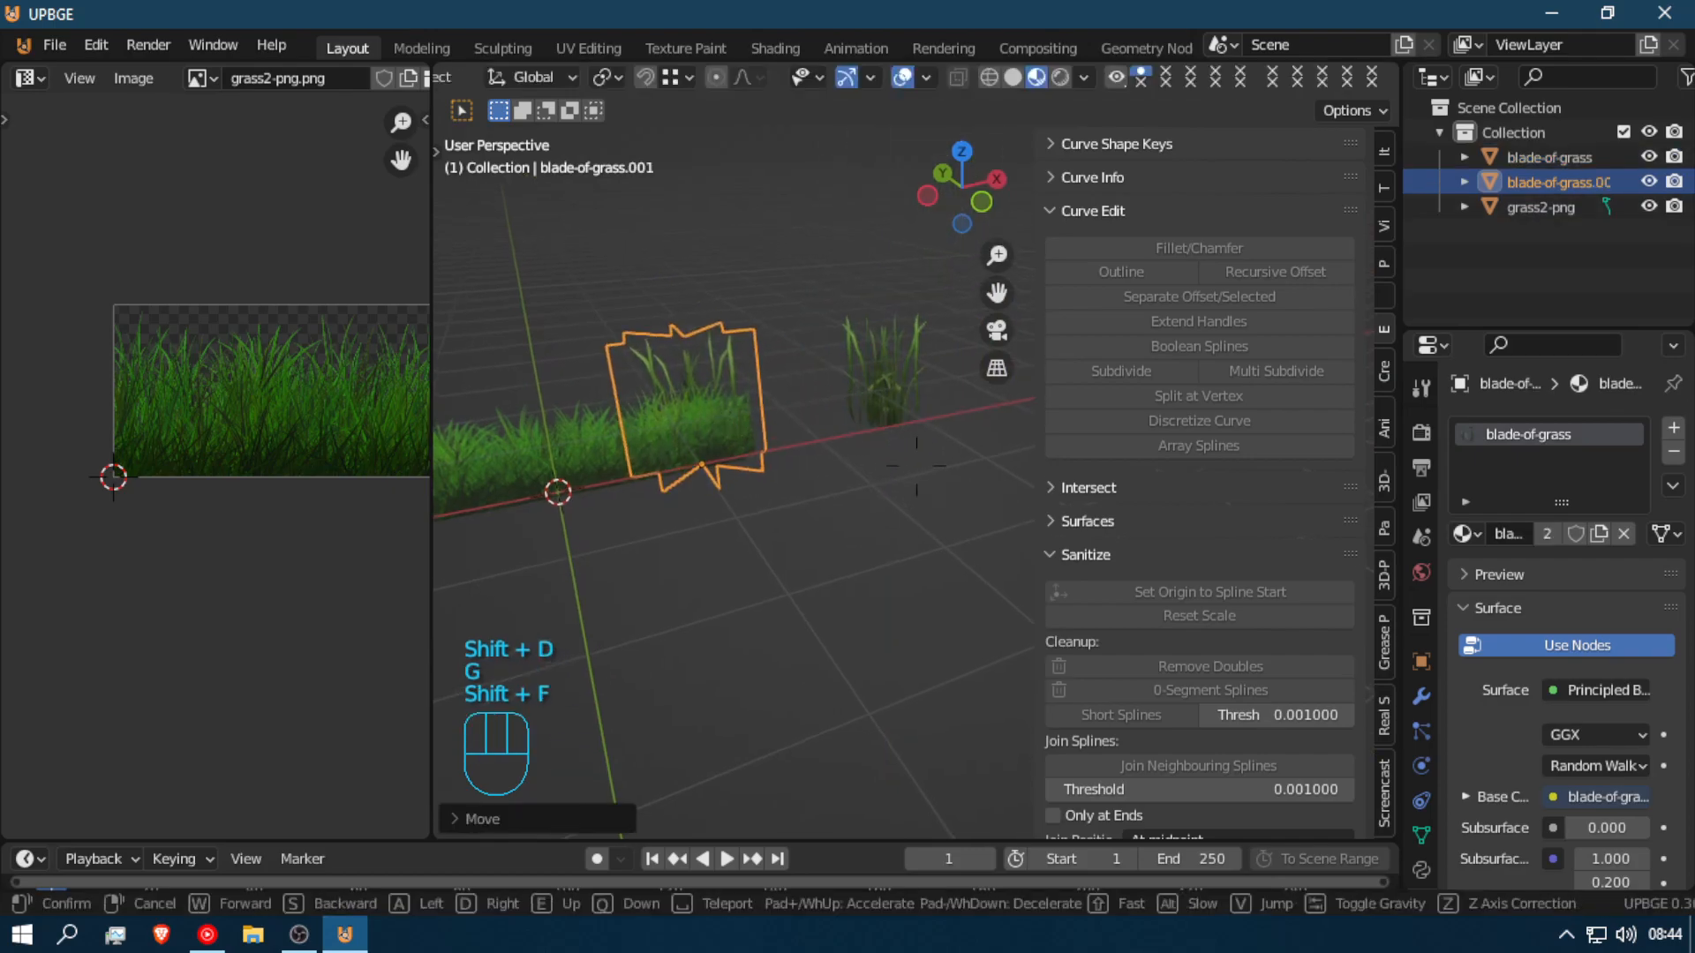
{"action": "key", "text": "shift"}
{"action": "key", "text": "w"}
{"action": "left_click", "coordinate": [916, 465]}
{"action": "key", "text": "s"}
{"action": "key", "text": "z"}
{"action": "left_click", "coordinate": [904, 357]}
Step: Switch the viewport to Rendered shading to preview the combined grass objects
{"action": "right_click", "coordinate": [904, 357]}
{"action": "mouse_move", "coordinate": [907, 368]}
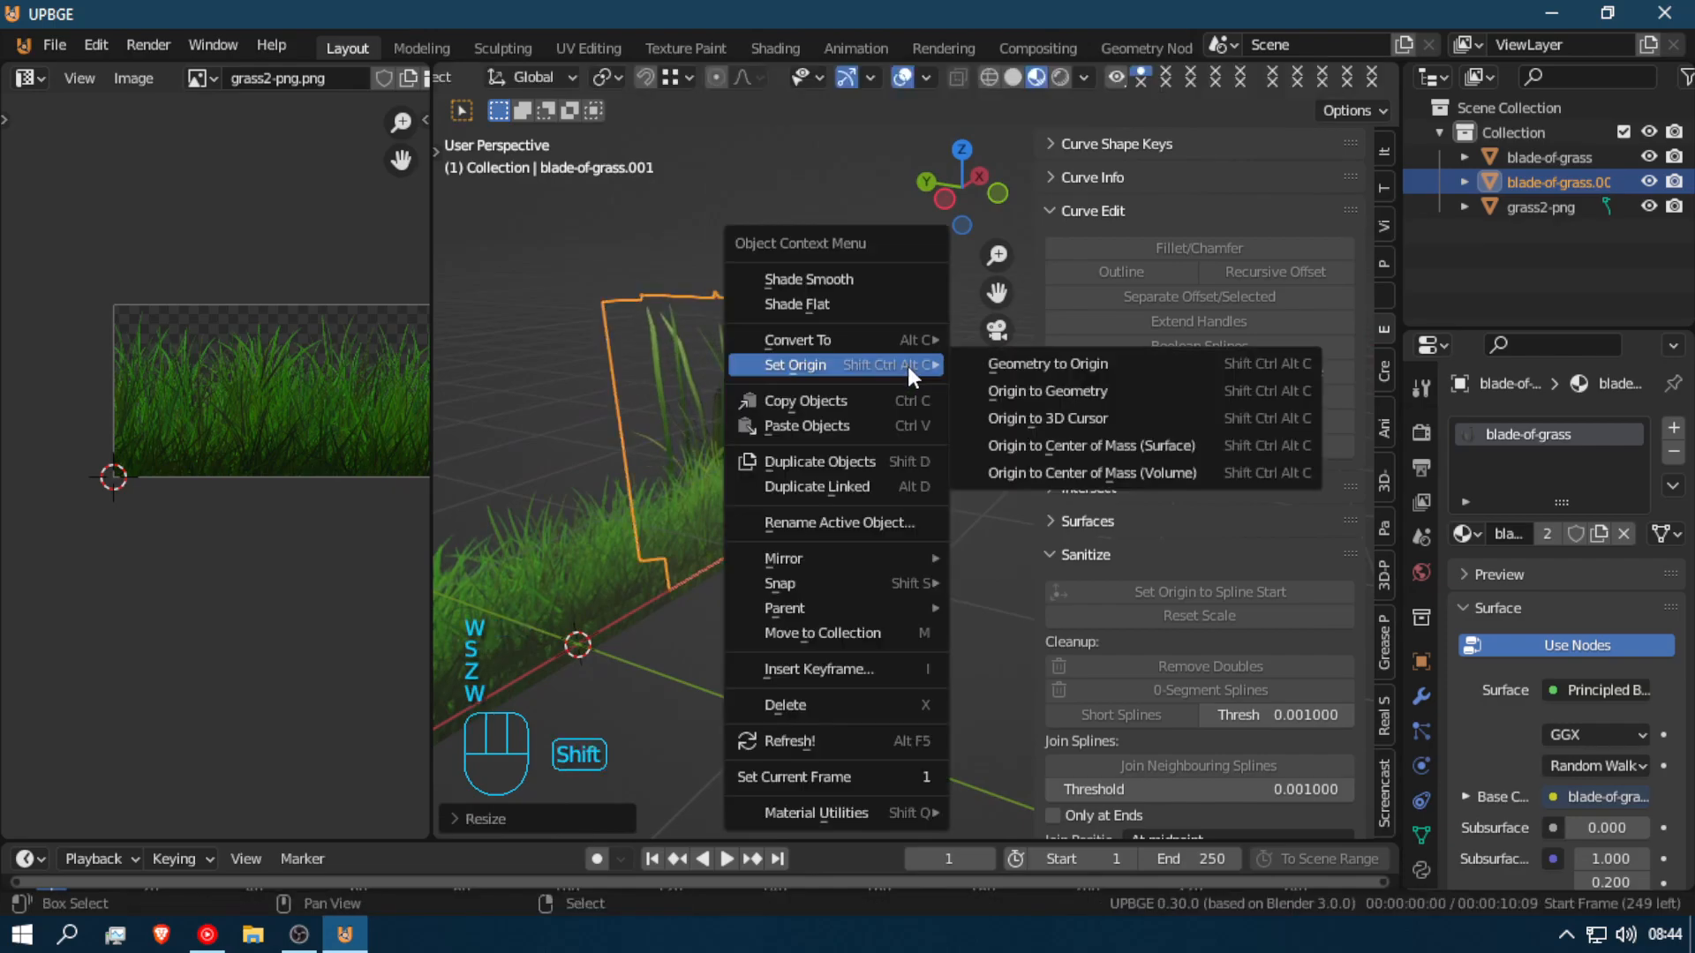
{"action": "key", "text": "w"}
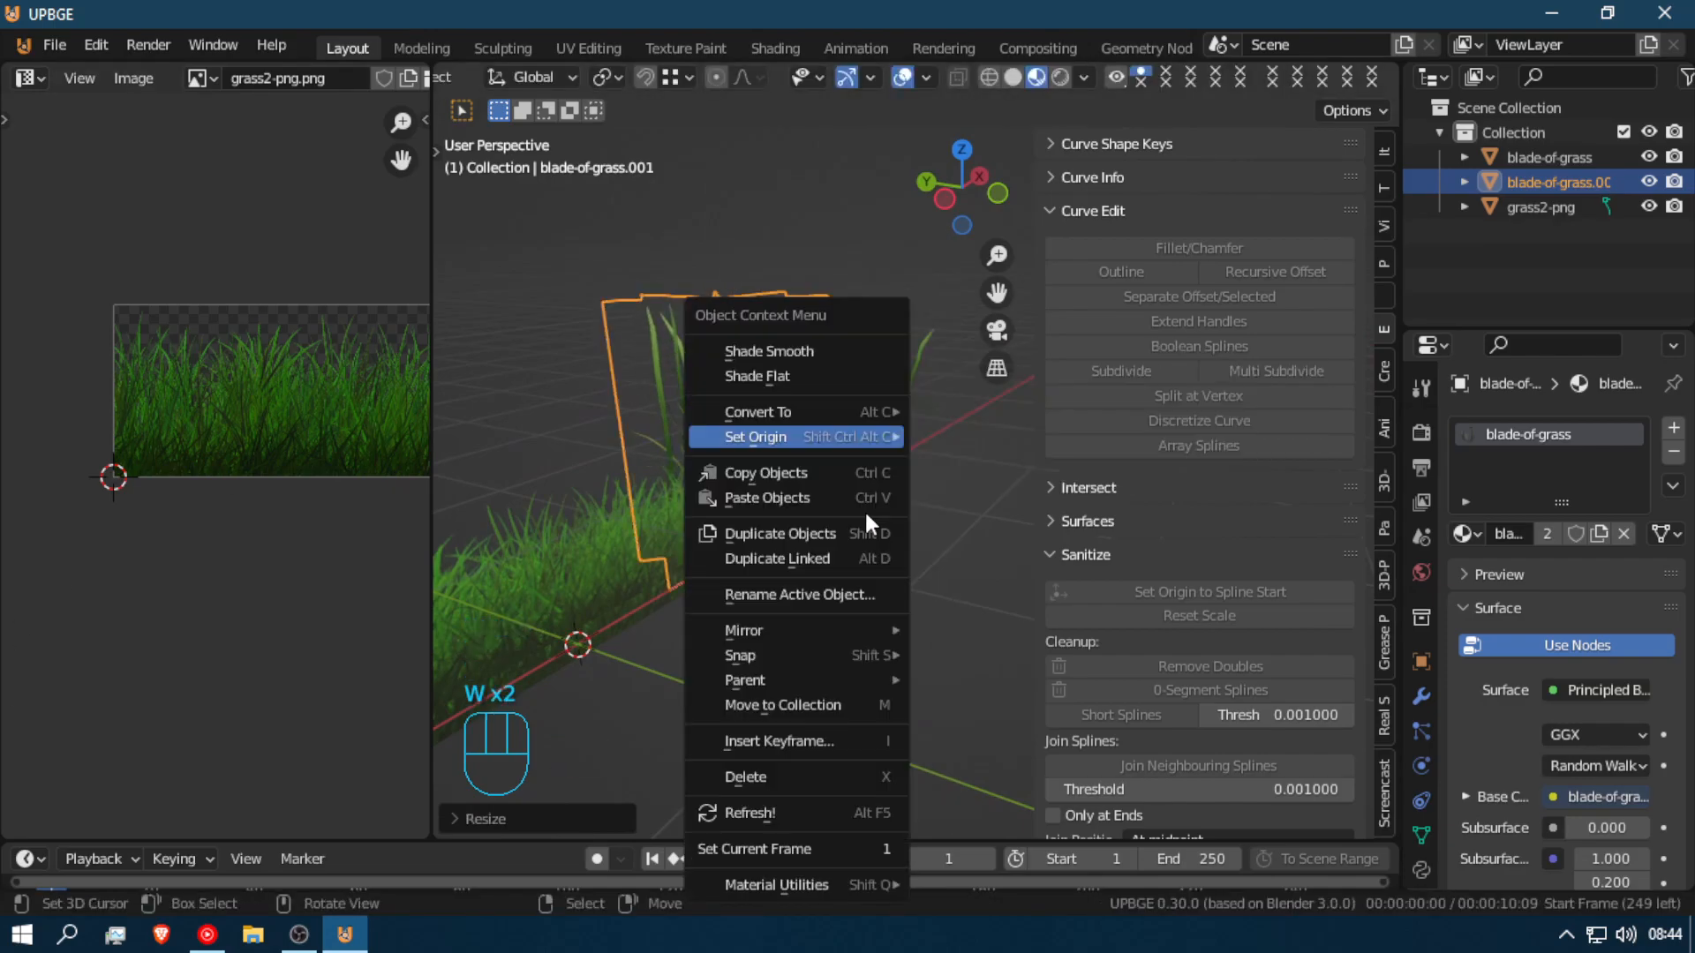
{"action": "key", "text": "shift+z"}
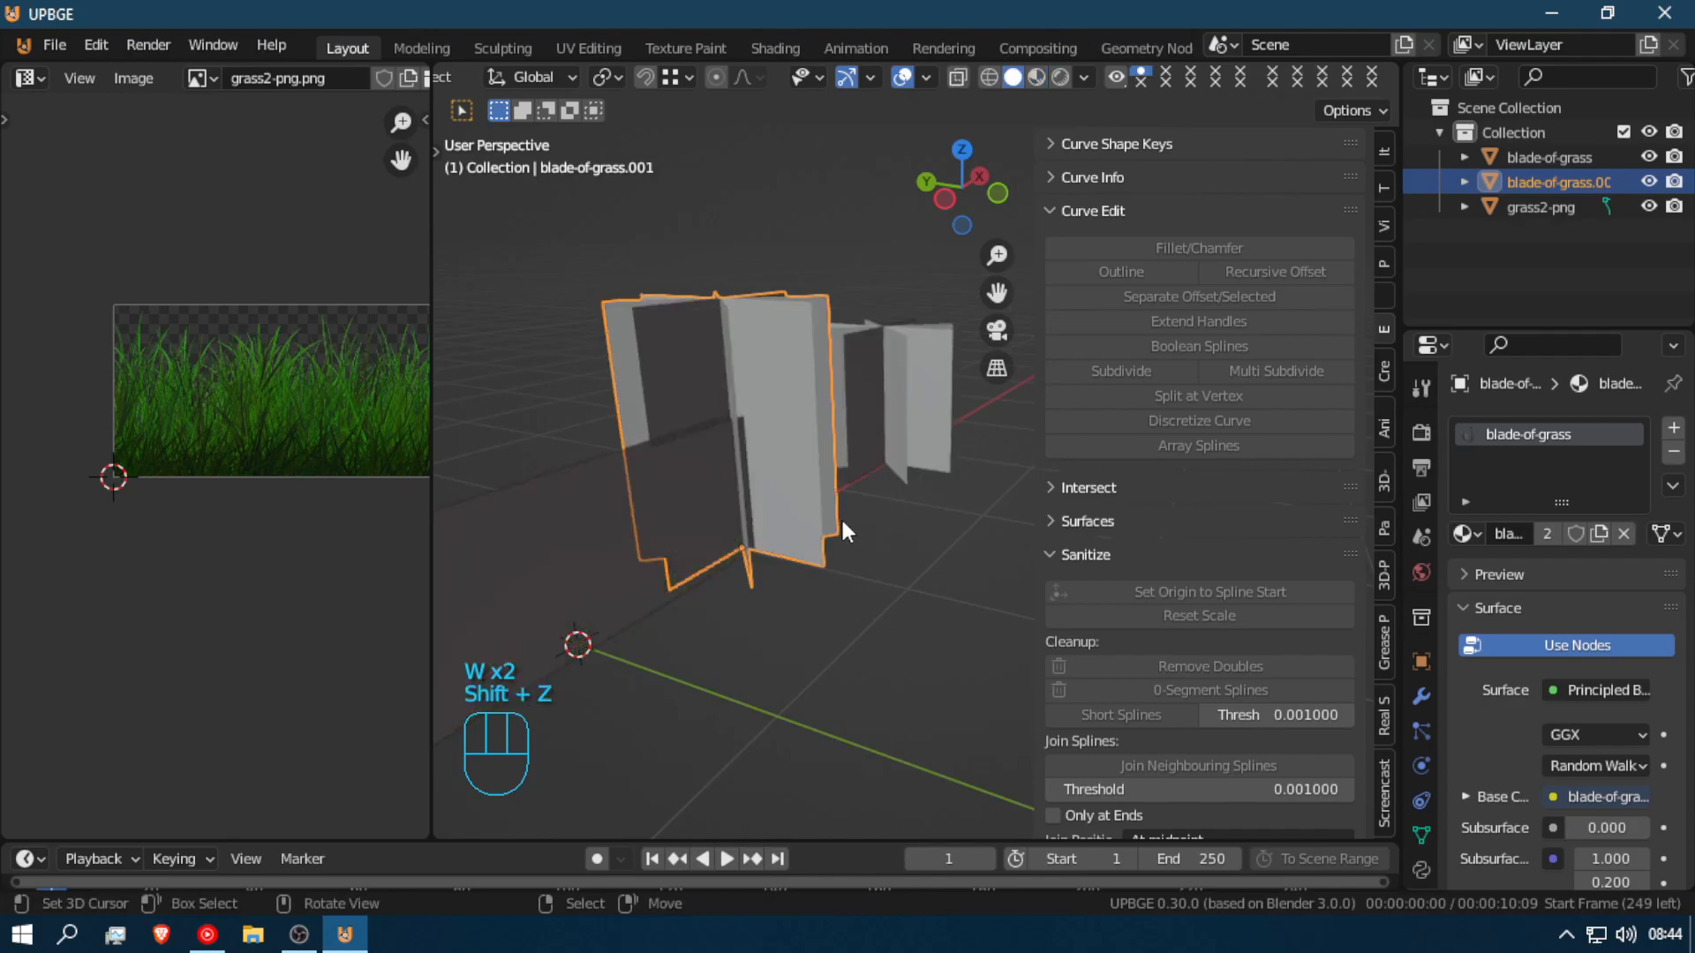
{"action": "left_click", "coordinate": [1060, 78]}
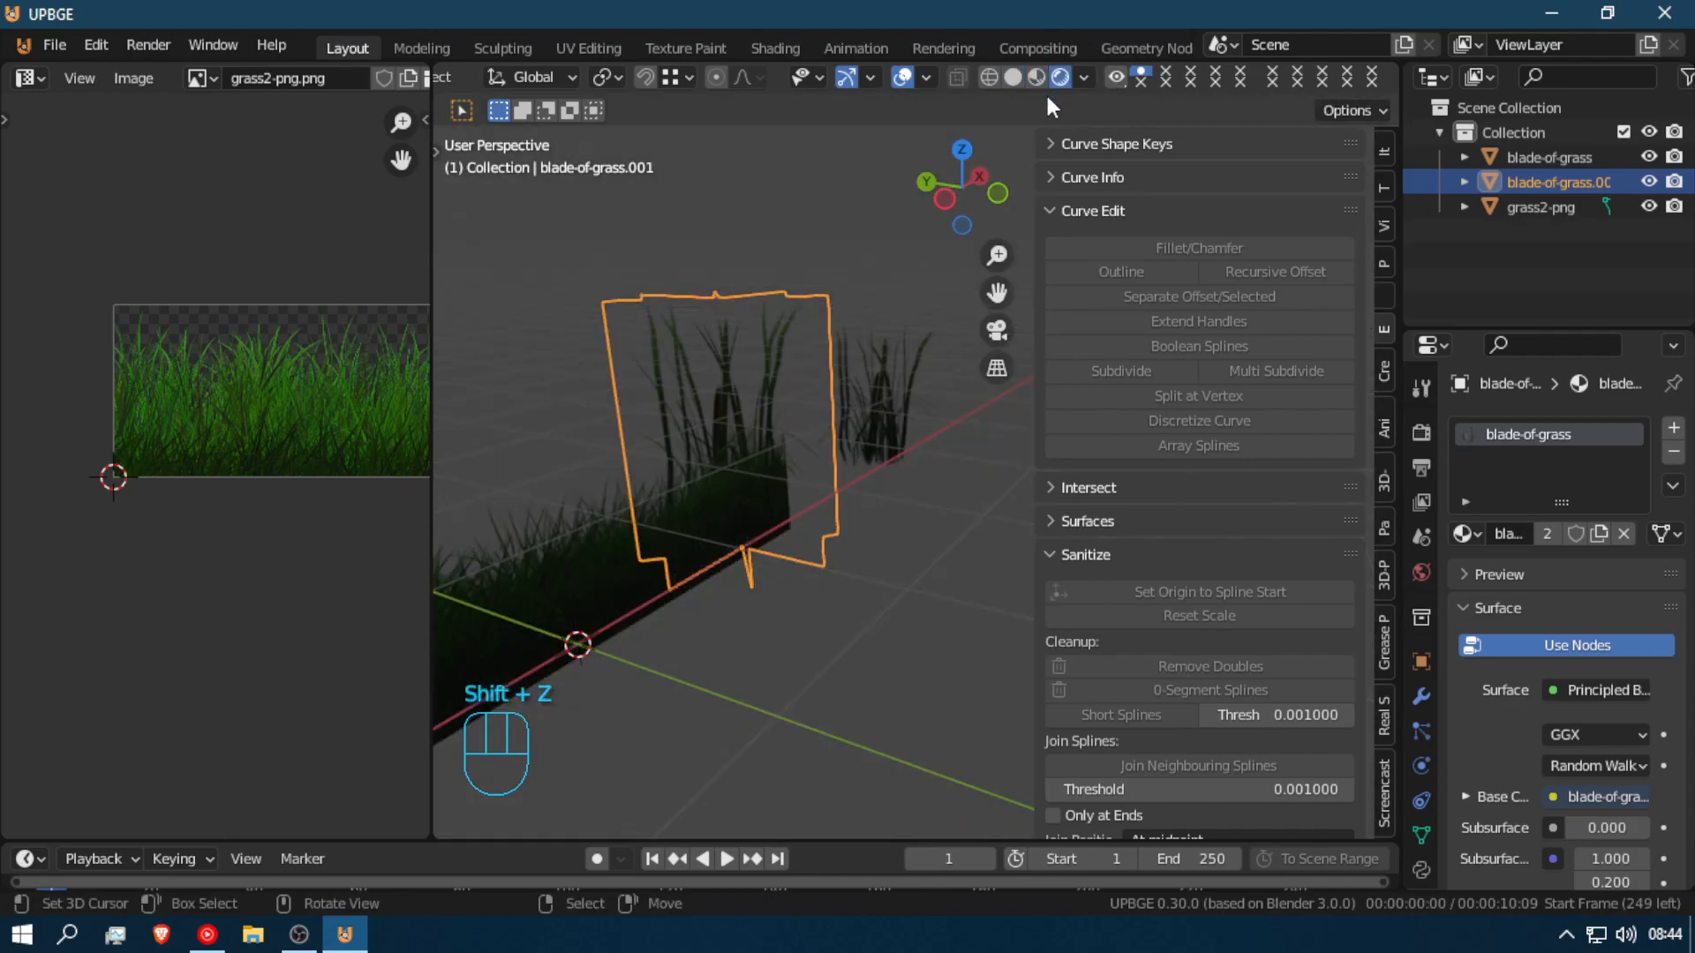
Step: Narrow the duplicated blade-of-grass clump in X and Y, and shorten it along the global Z axis
{"action": "key", "text": "s"}
{"action": "key", "text": "shift+z"}
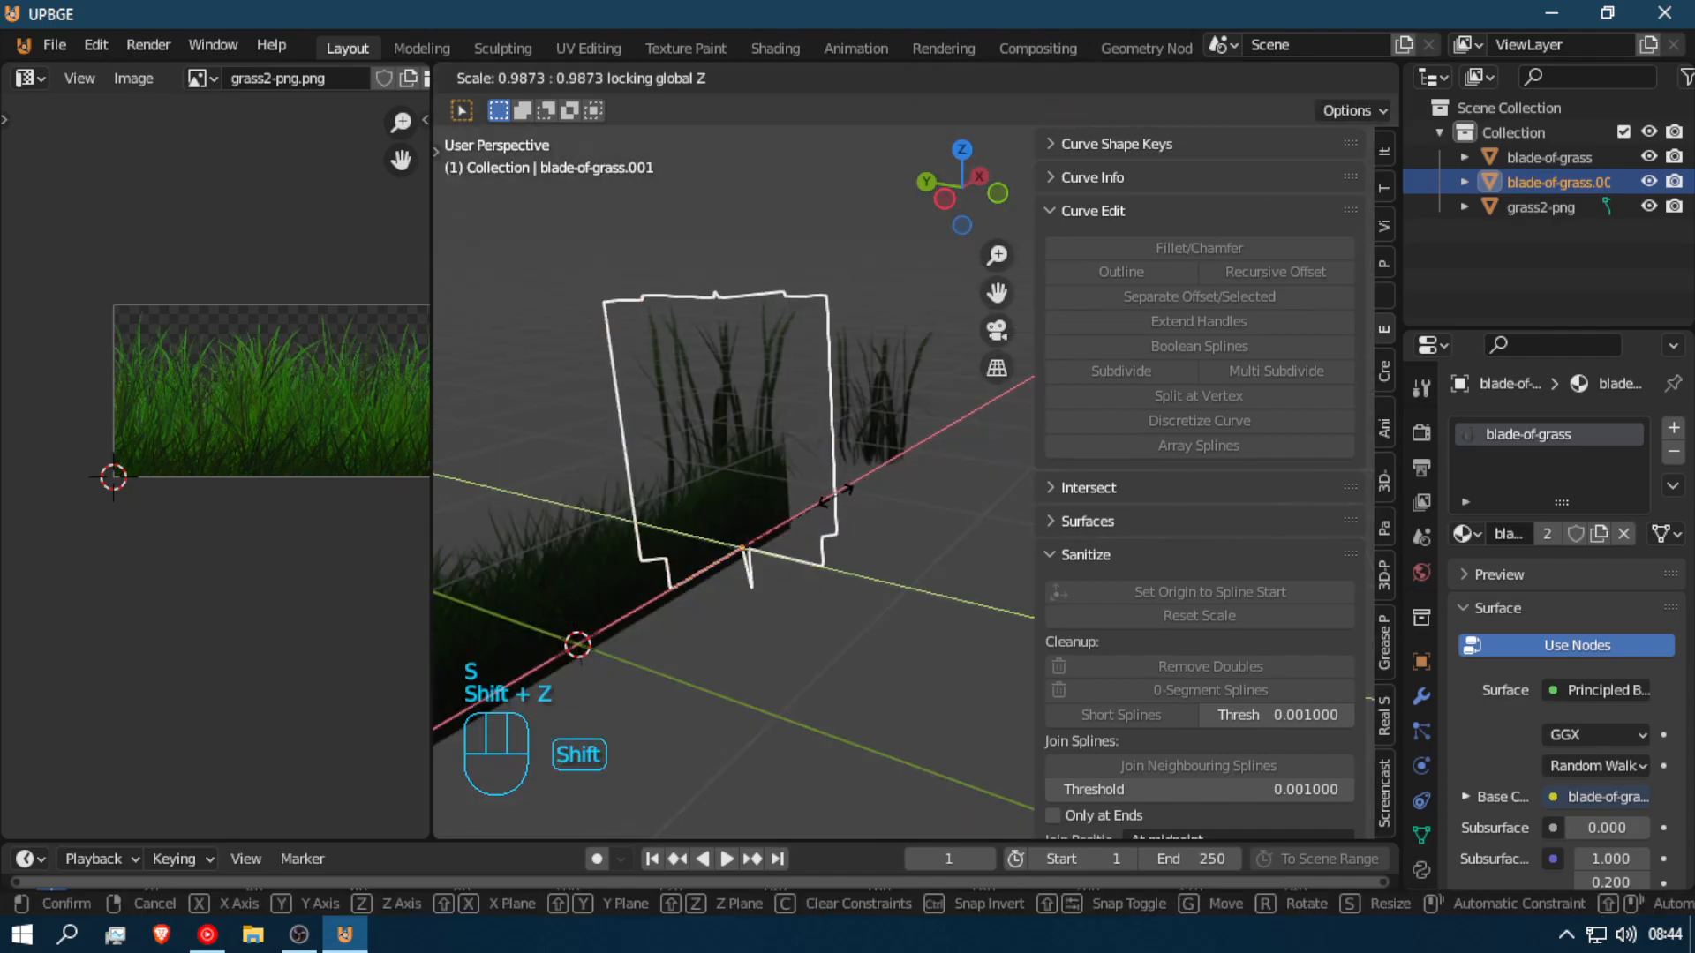
{"action": "left_click", "coordinate": [752, 483]}
{"action": "key", "text": "s"}
{"action": "key", "text": "z"}
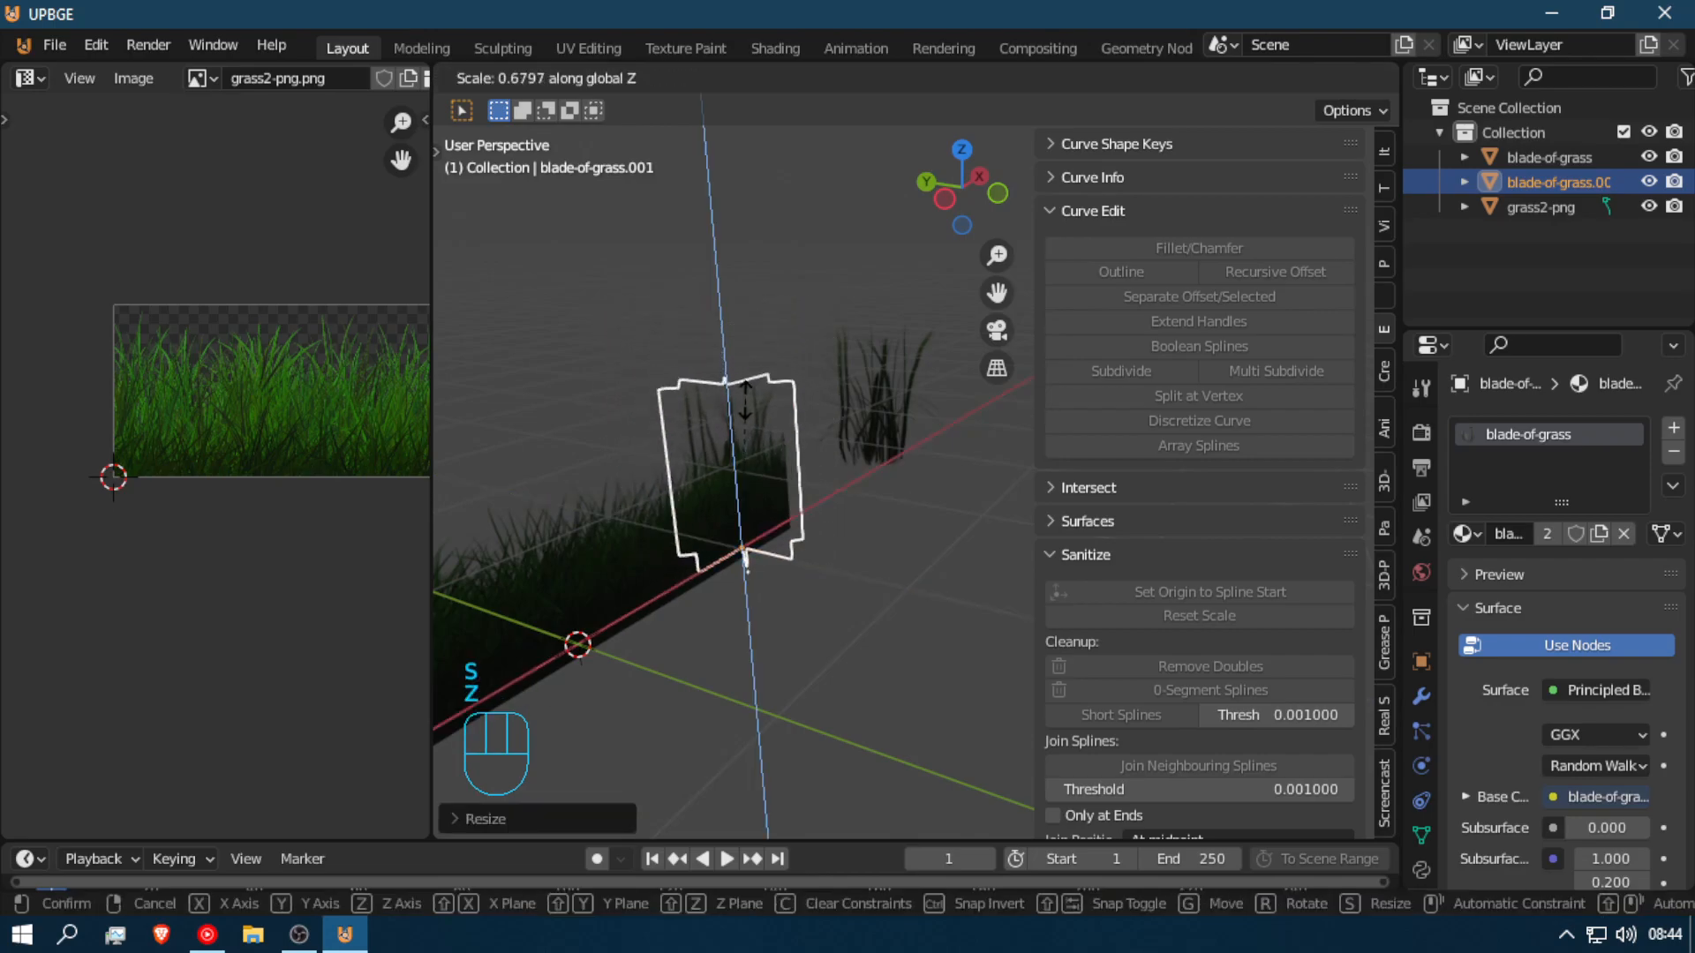
{"action": "left_click", "coordinate": [744, 388]}
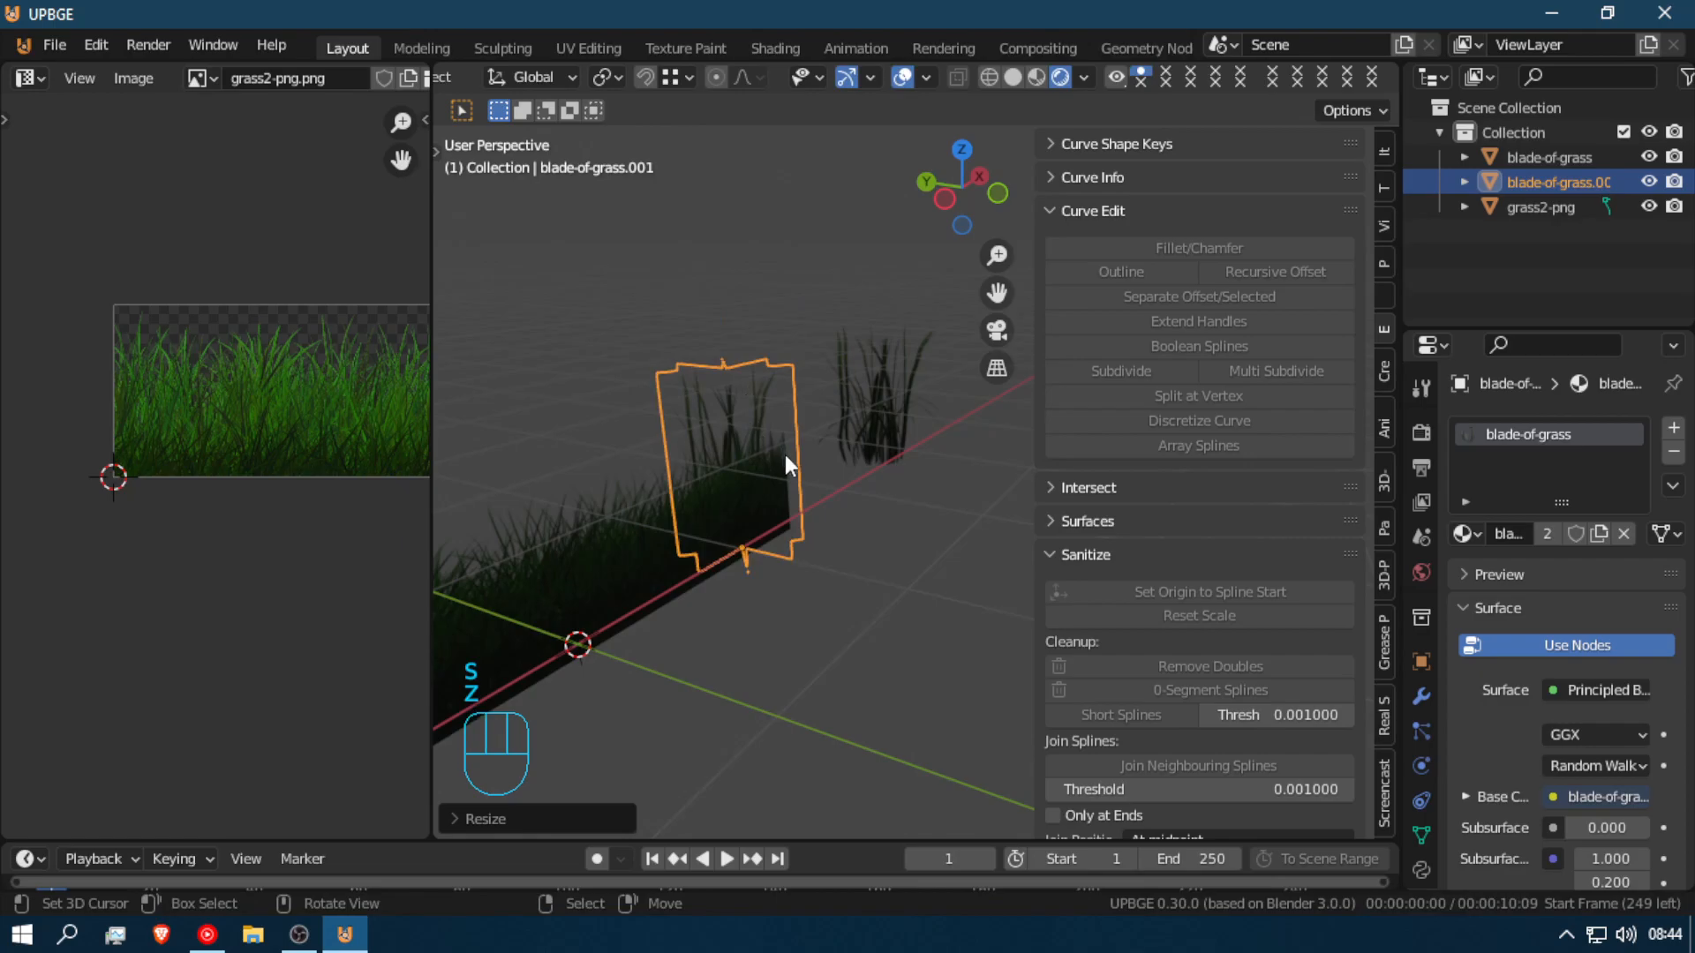
Step: Rotate the clump at the strip's end slightly around the global Z axis
{"action": "key", "text": "r"}
{"action": "key", "text": "z"}
{"action": "left_click", "coordinate": [773, 353]}
{"action": "key", "text": "shift+f"}
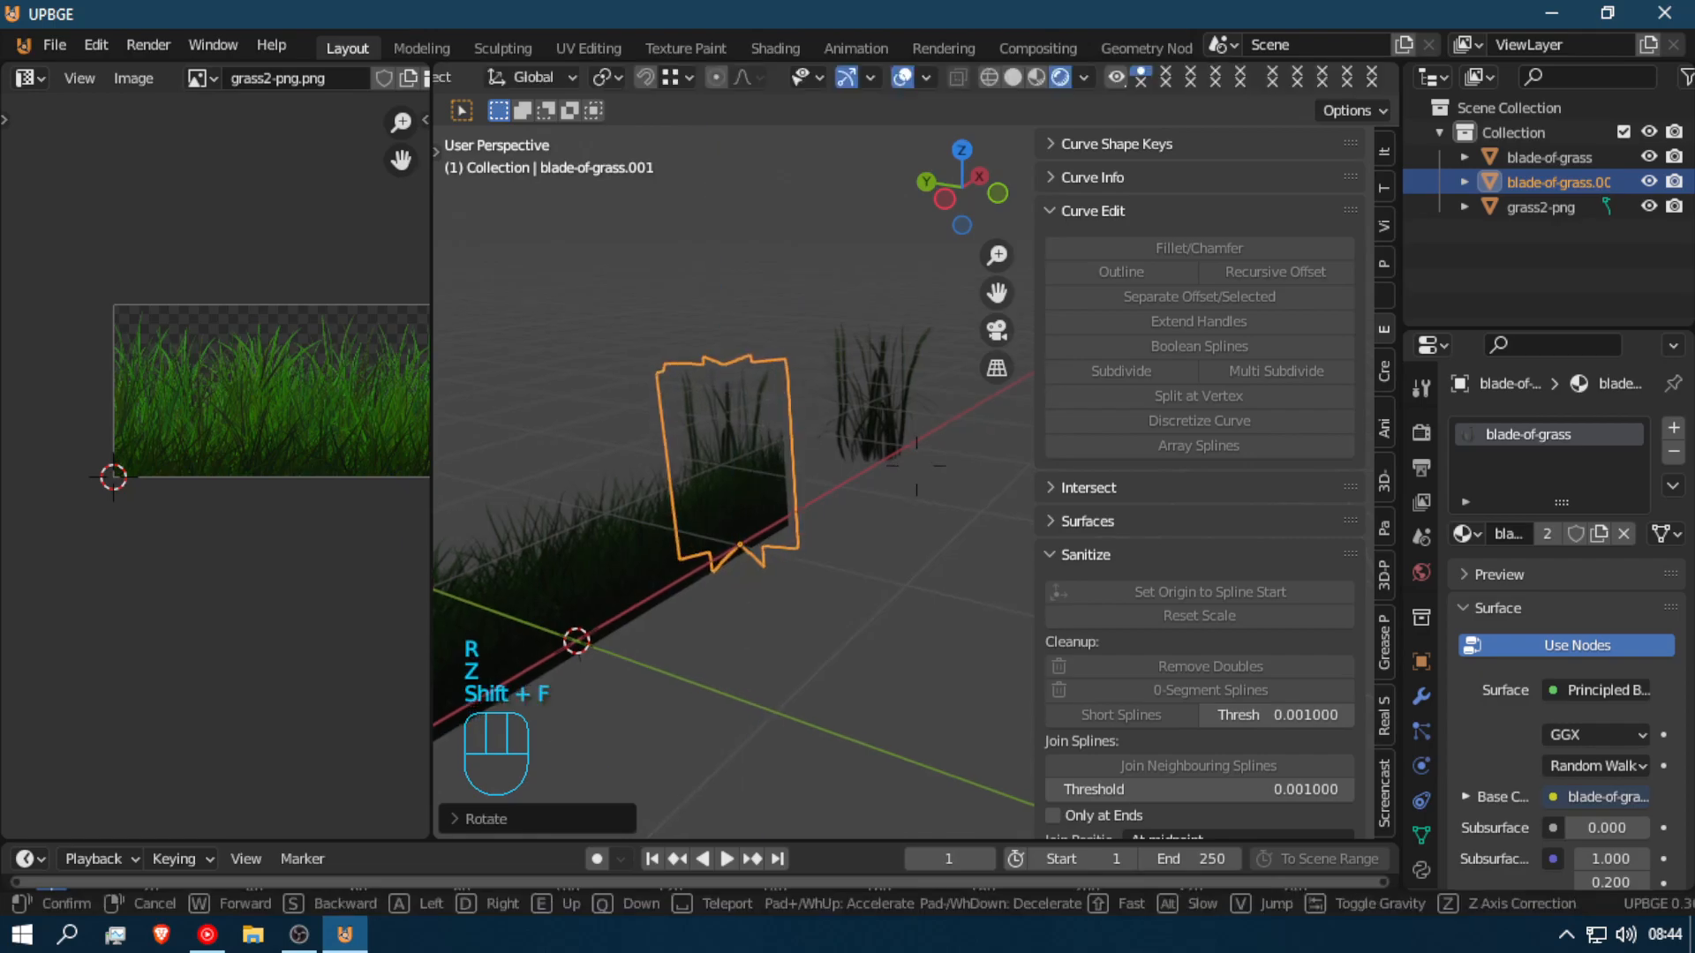
{"action": "left_click", "coordinate": [916, 468]}
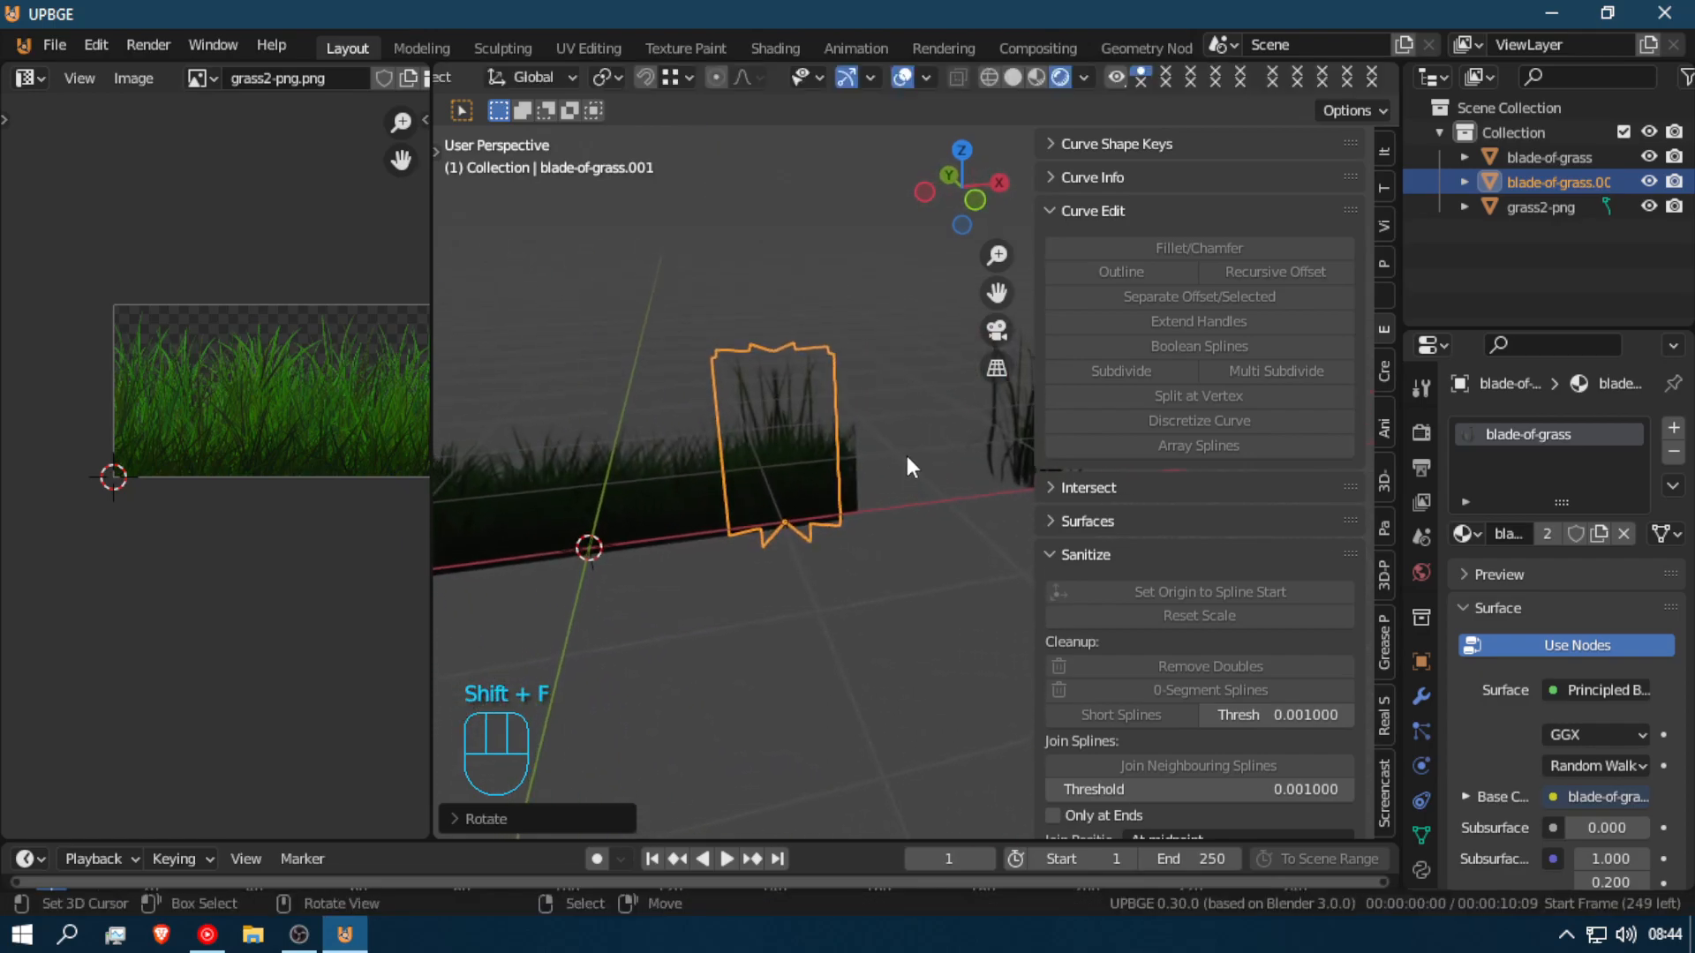
Step: Duplicate the clump about 0.97 m along negative X to the strip's middle, scaling the copy about 0.8 in X and Y and 1.06 in Z
{"action": "key", "text": "shift+d"}
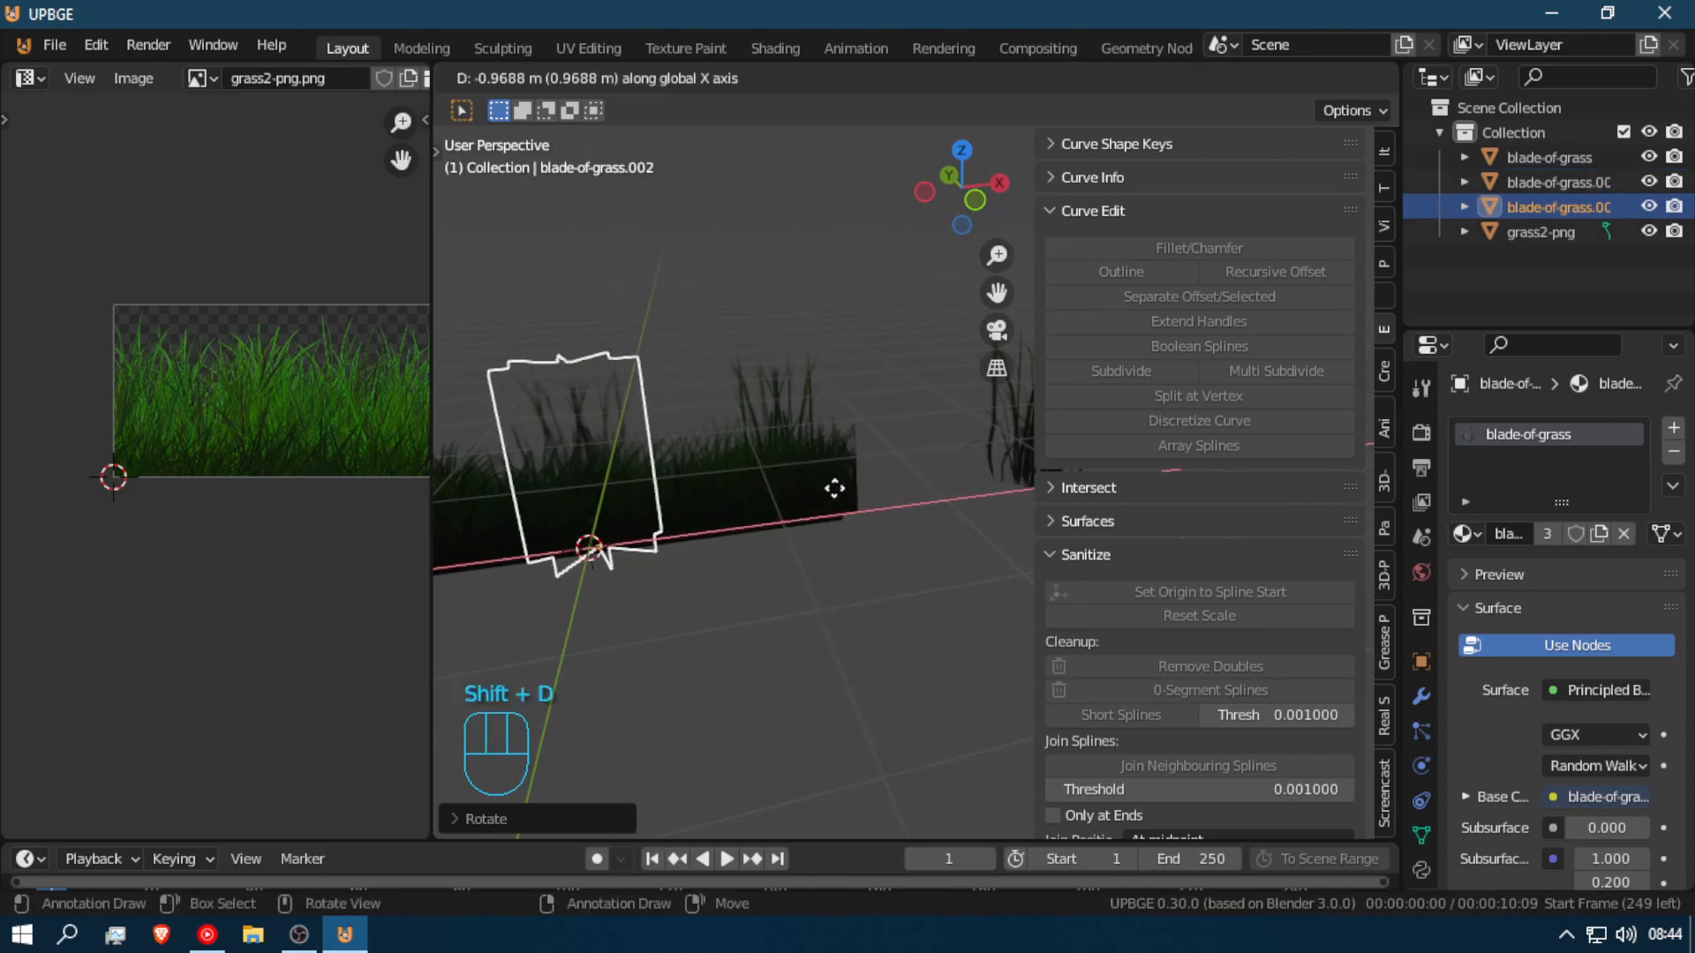
{"action": "key", "text": "s"}
{"action": "key", "text": "shift+z"}
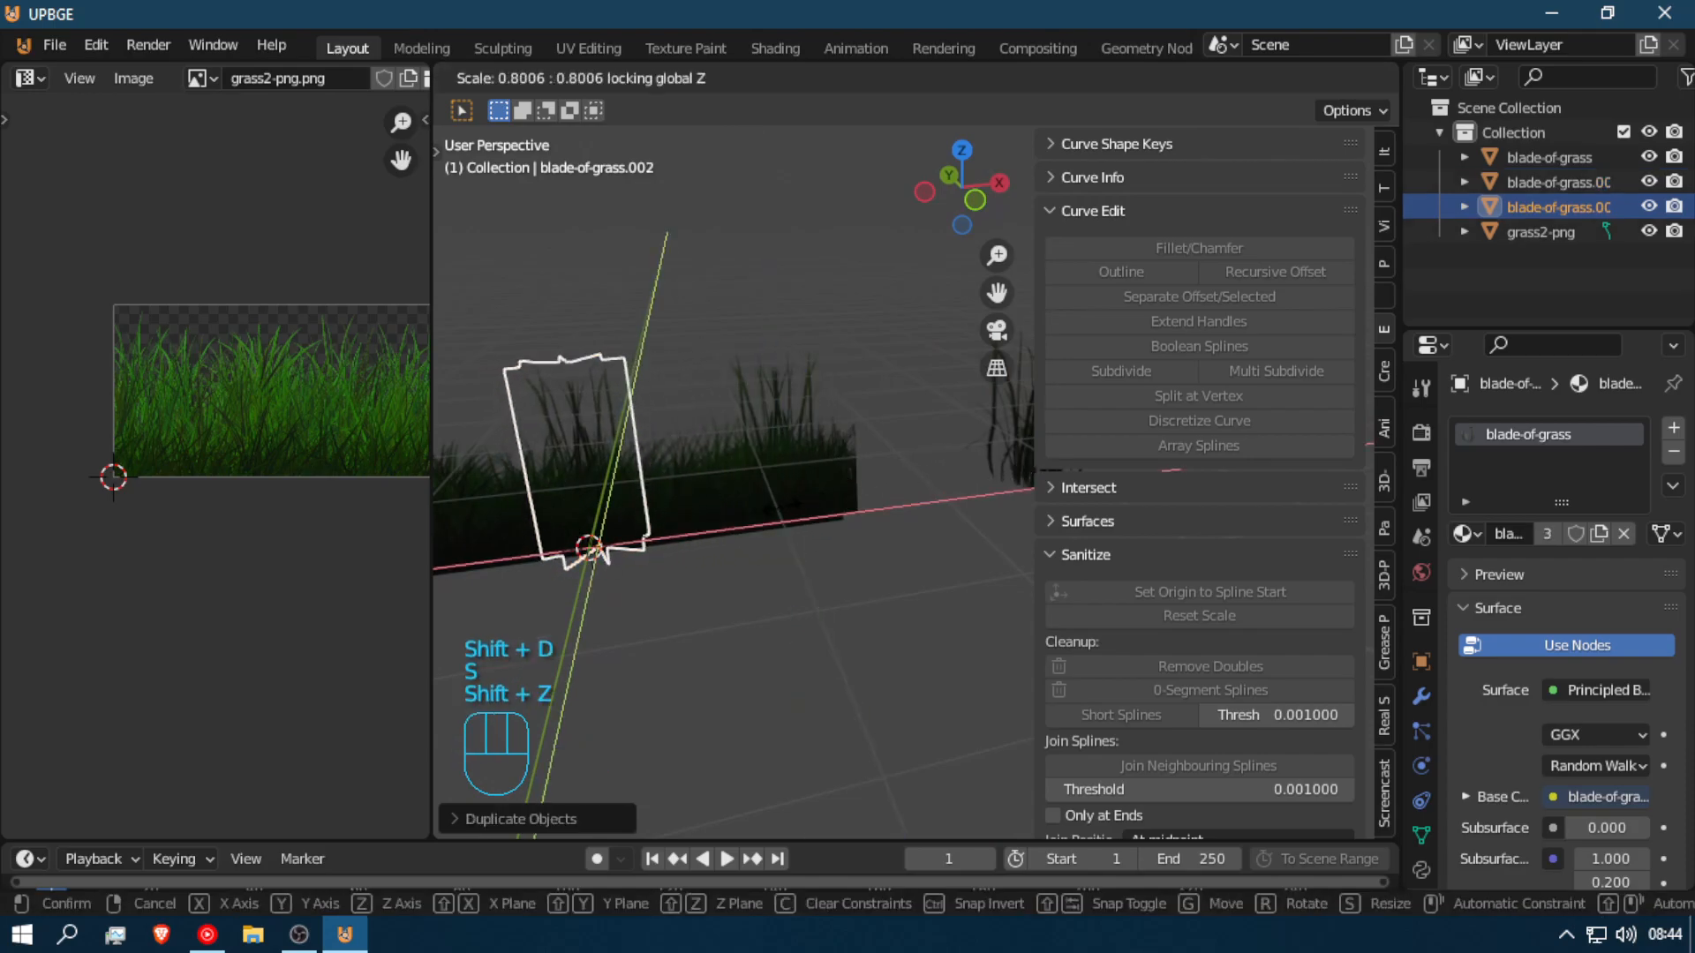
{"action": "left_click", "coordinate": [780, 501]}
{"action": "key", "text": "s"}
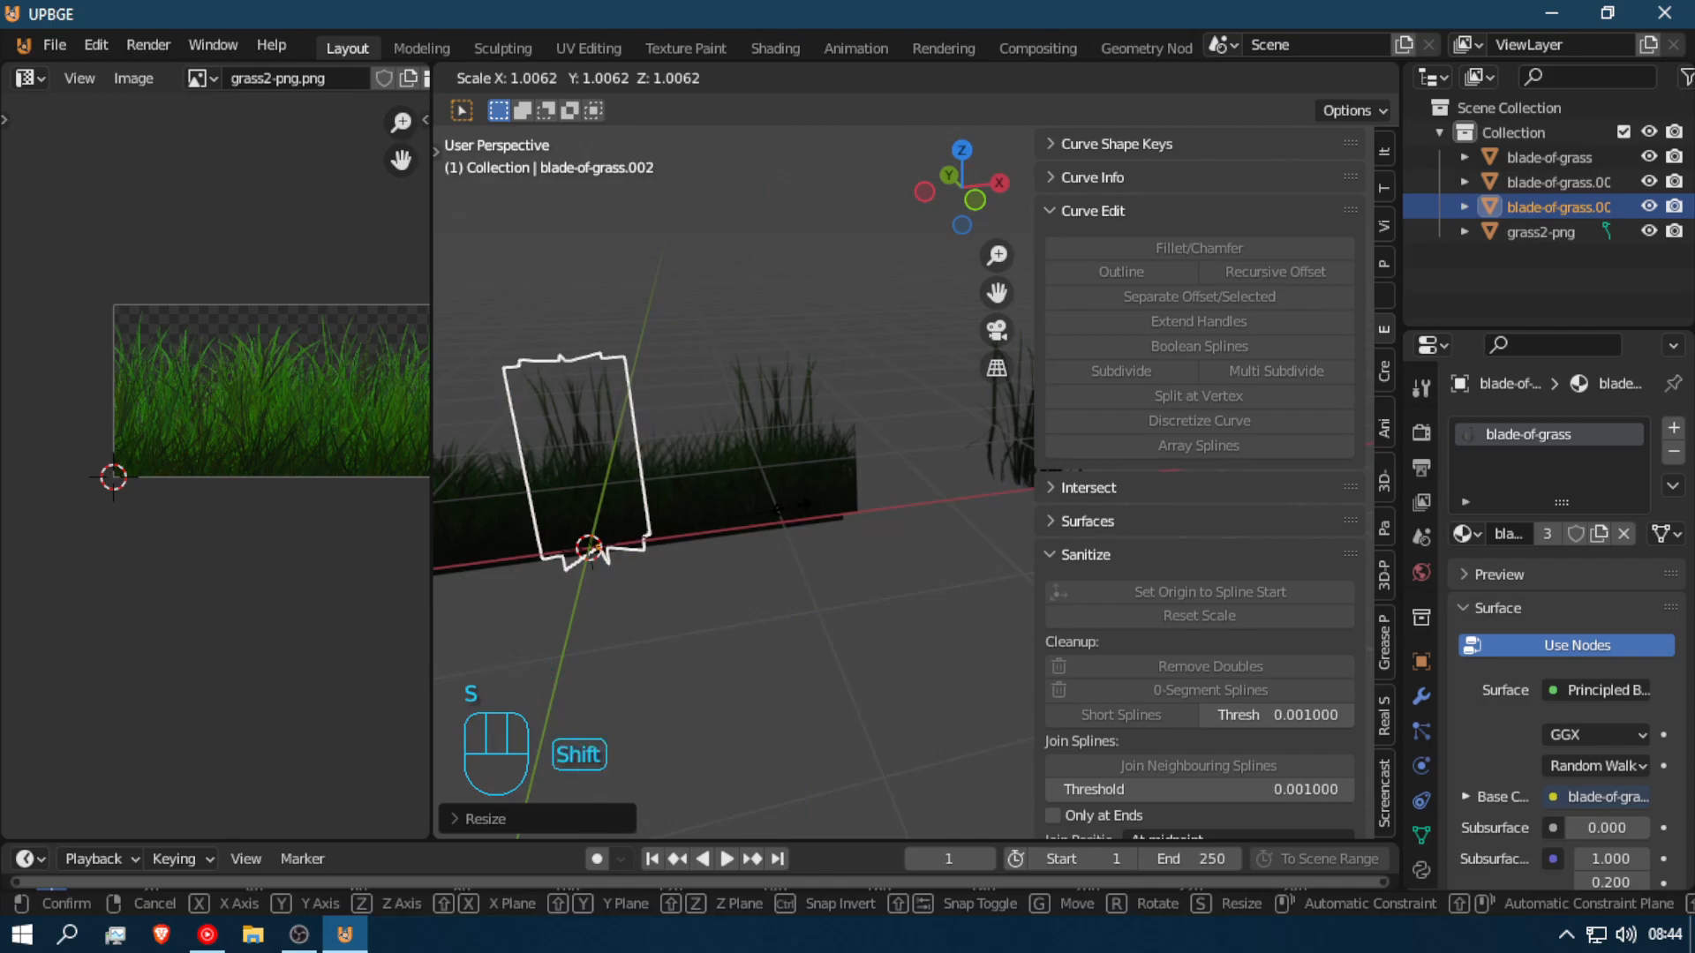
{"action": "key", "text": "z"}
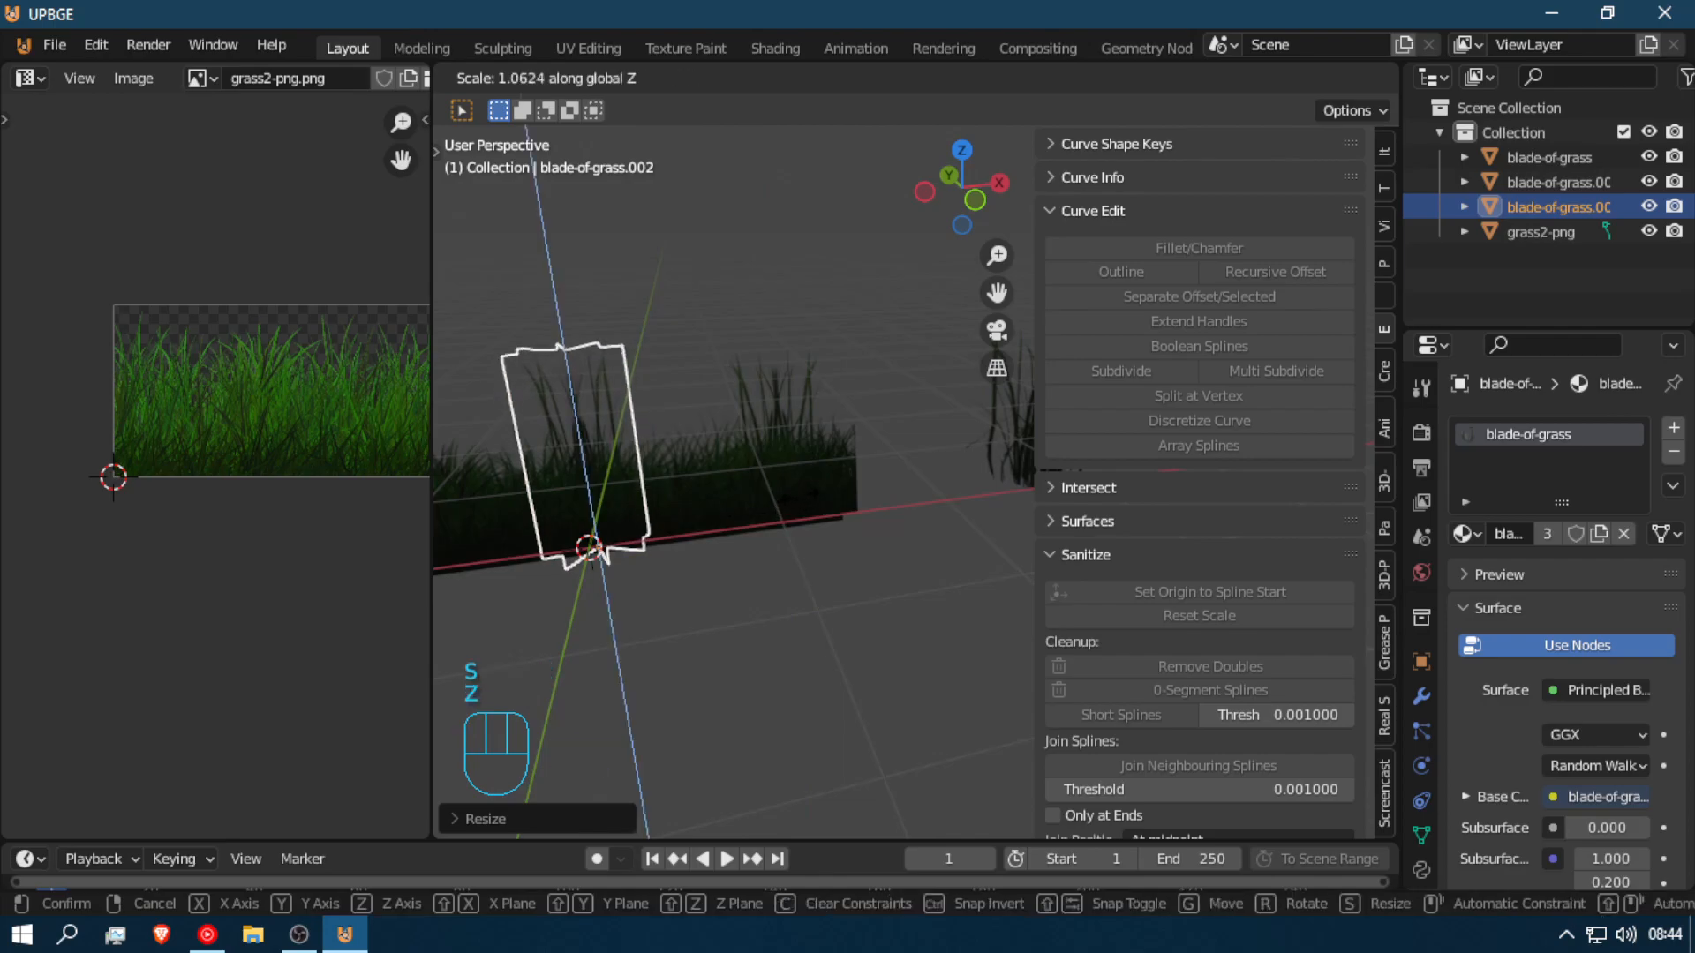
{"action": "left_click", "coordinate": [803, 482]}
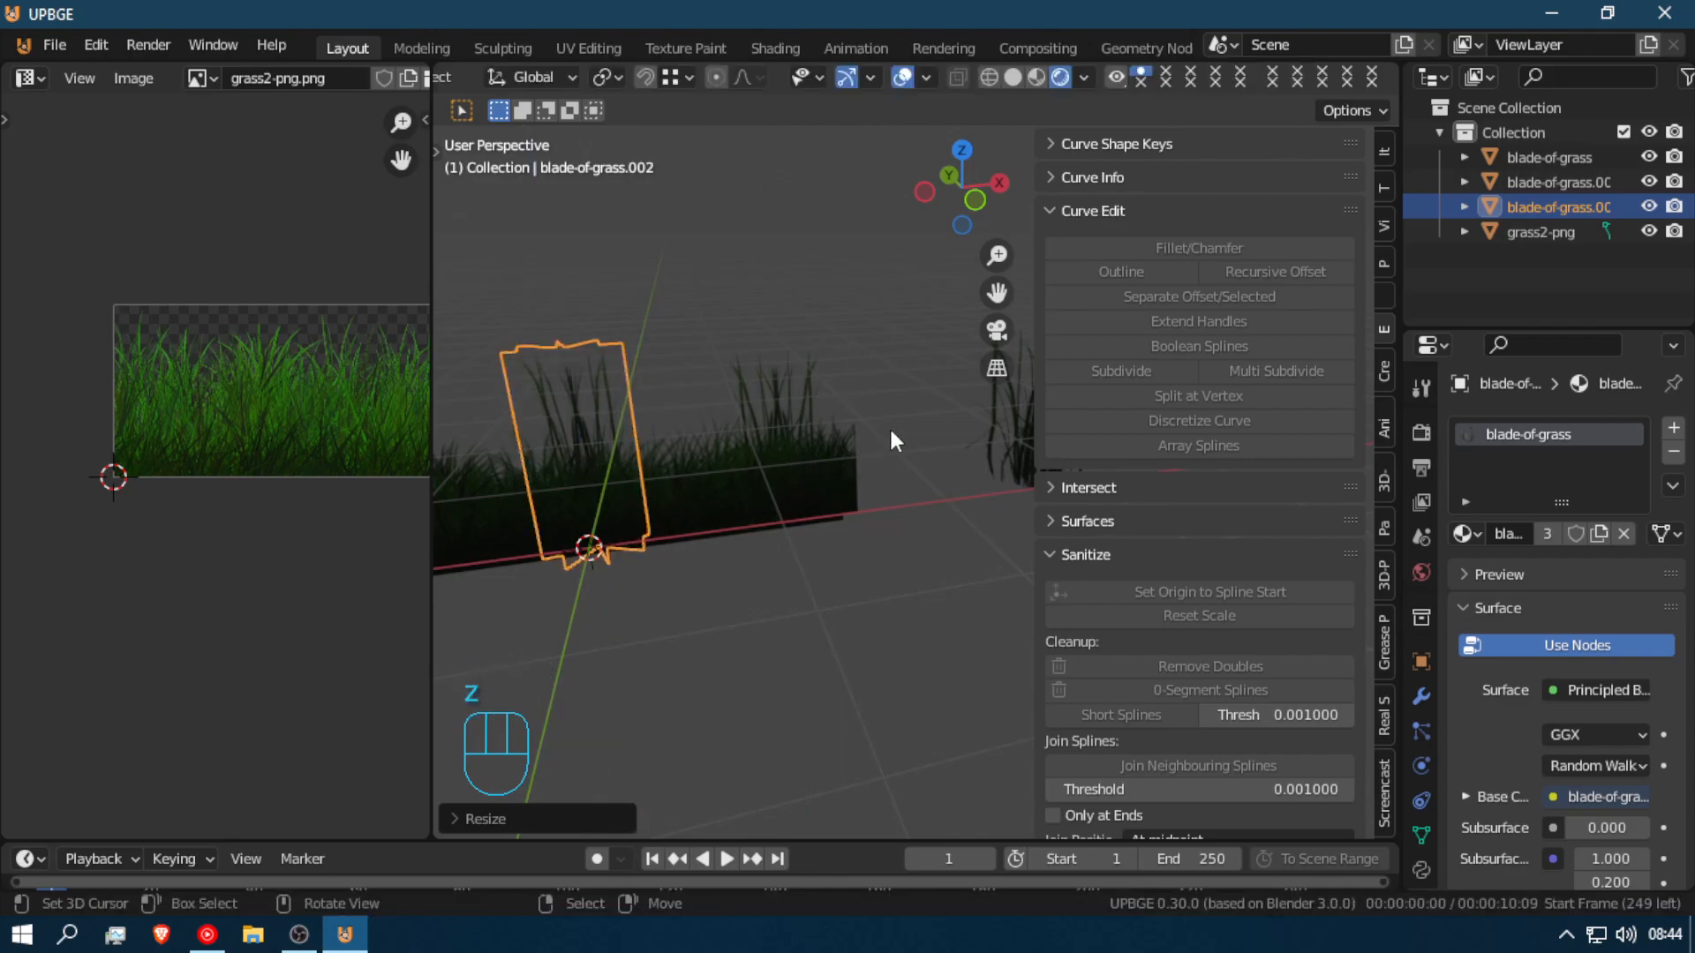
Step: Duplicate the middle clump and move the copy about 1.37 m along negative X to the strip's opposite end
{"action": "key", "text": "shift+f"}
{"action": "left_click", "coordinate": [922, 461]}
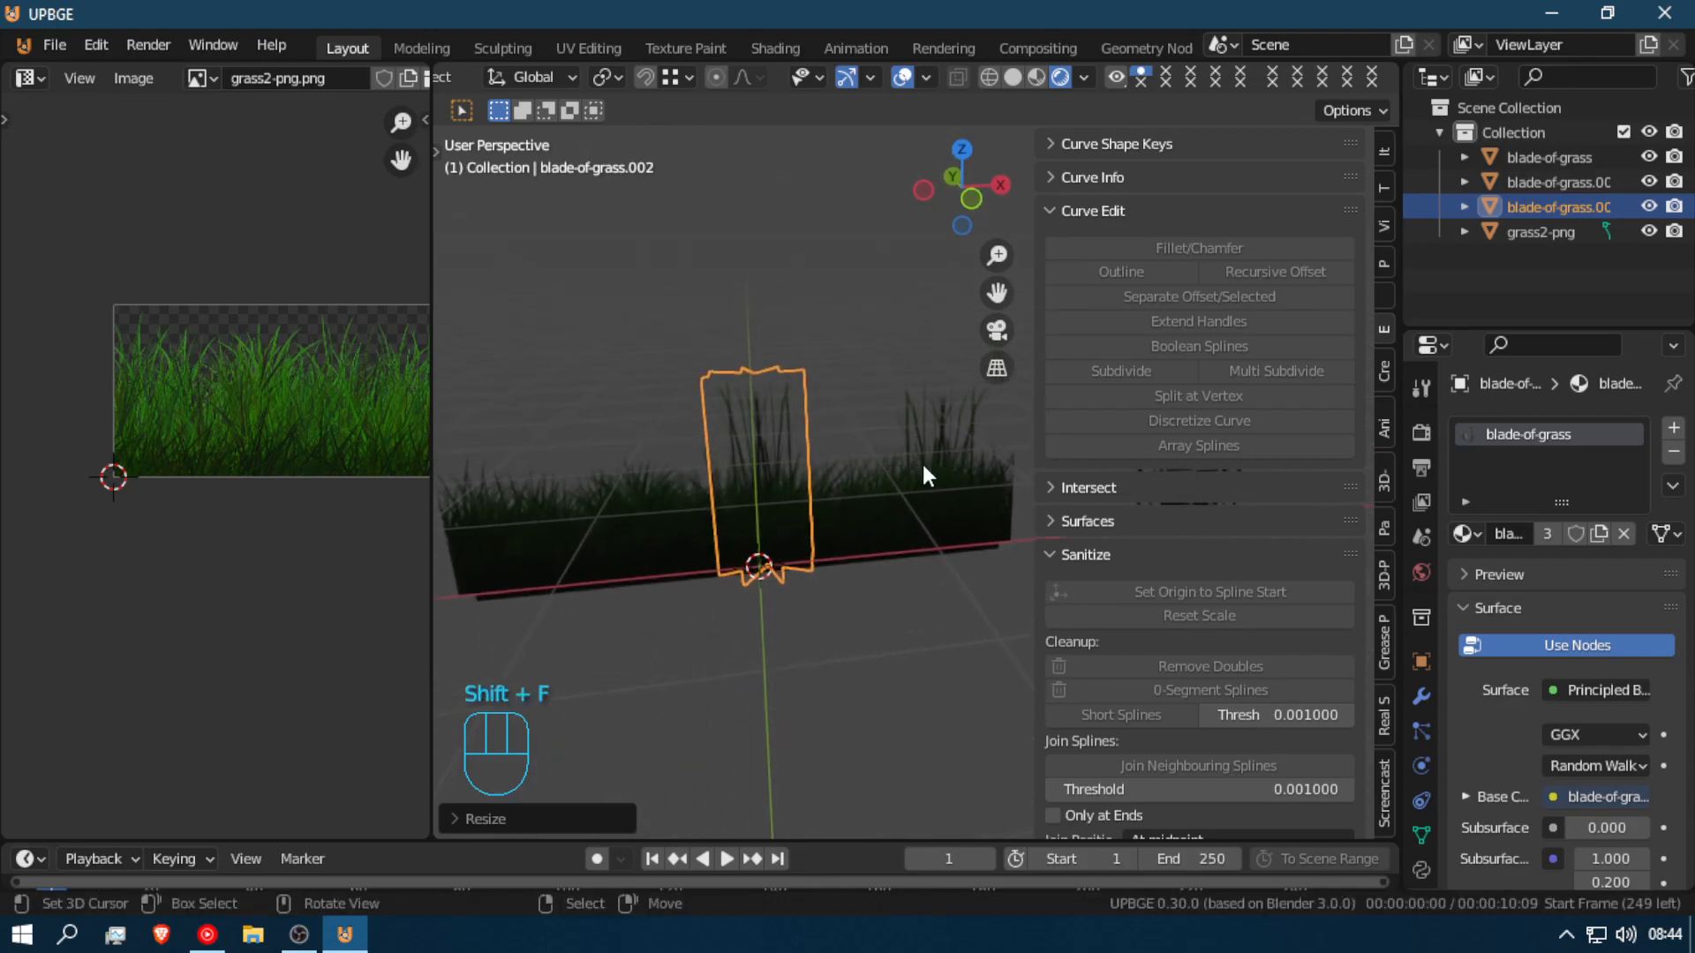
{"action": "key", "text": "shift+d"}
{"action": "right_click", "coordinate": [839, 389]}
{"action": "key", "text": "g"}
{"action": "key", "text": "x"}
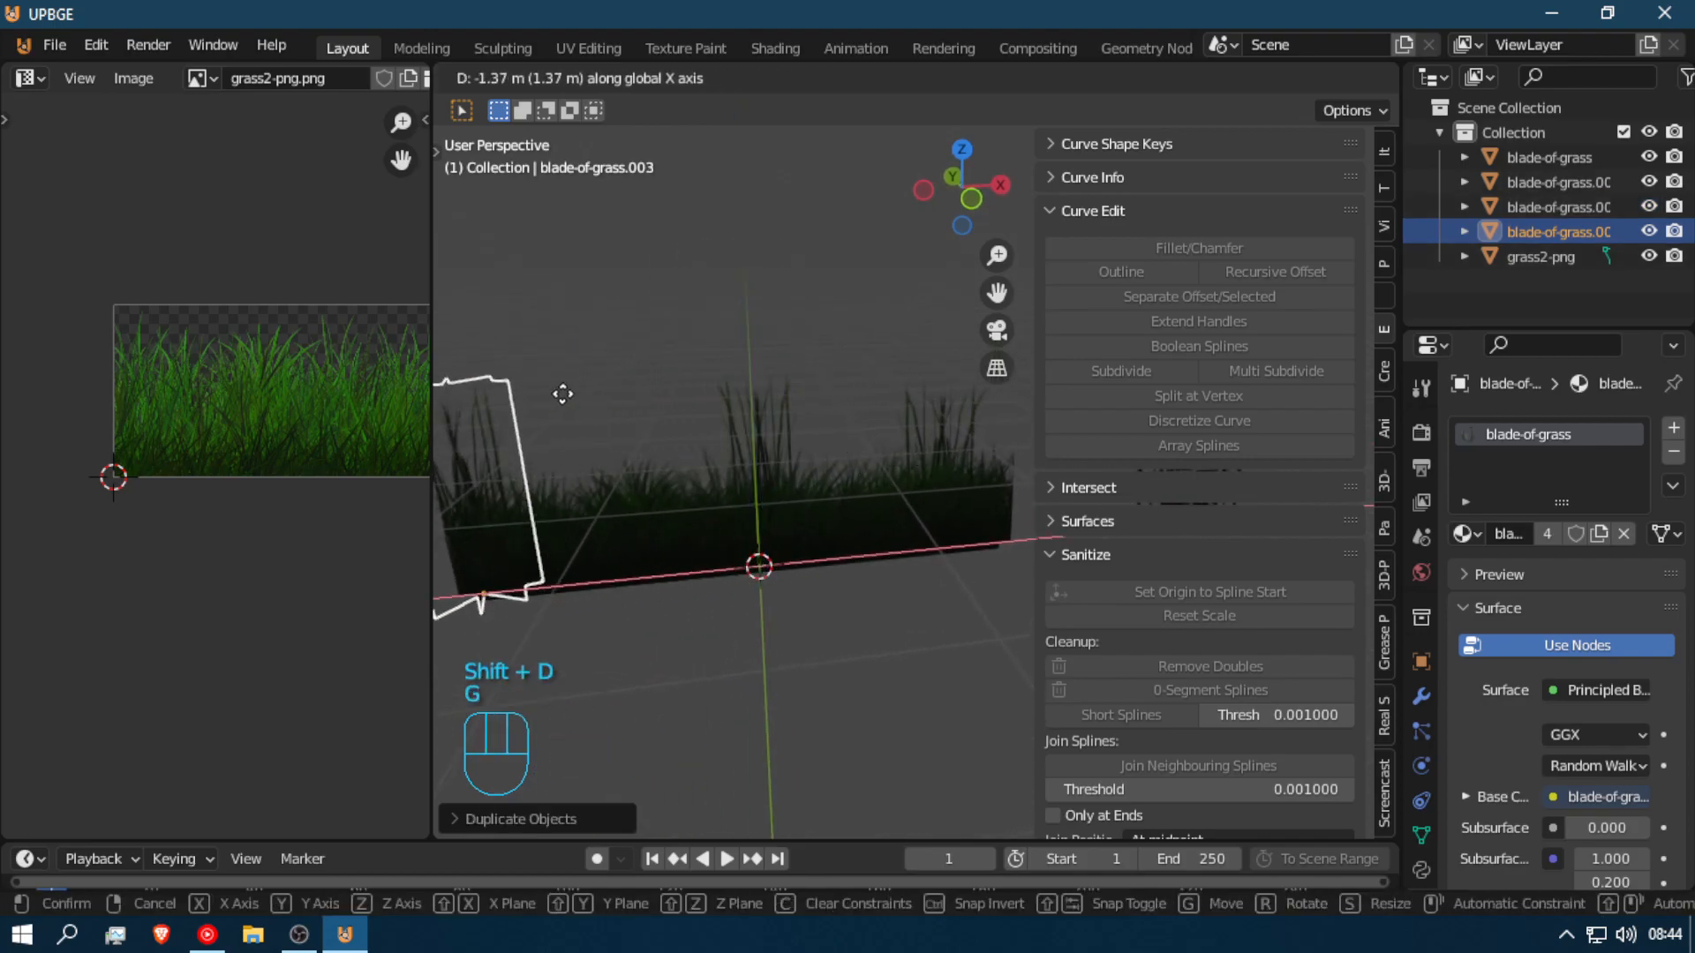
{"action": "left_click", "coordinate": [565, 394]}
Step: Move the clump at the strip's positive X end about 0.24 m outward along the X axis
{"action": "key", "text": "shift+f"}
{"action": "left_click", "coordinate": [917, 490]}
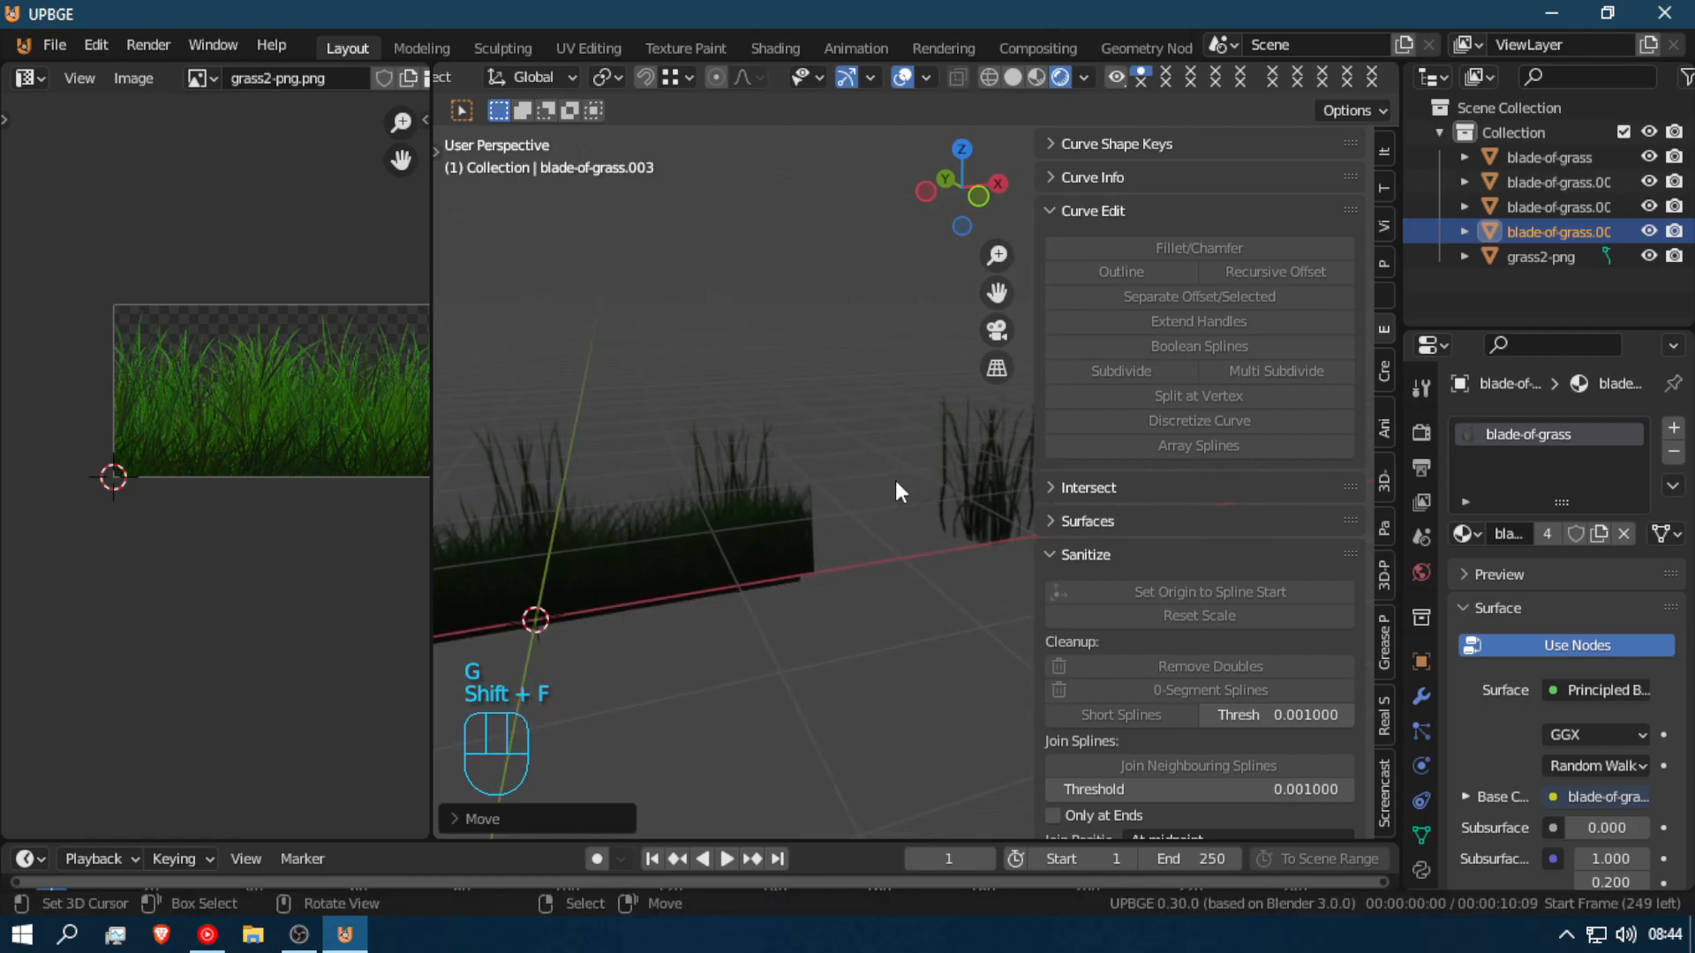
{"action": "left_click", "coordinate": [757, 457]}
{"action": "key", "text": "g"}
{"action": "key", "text": "x"}
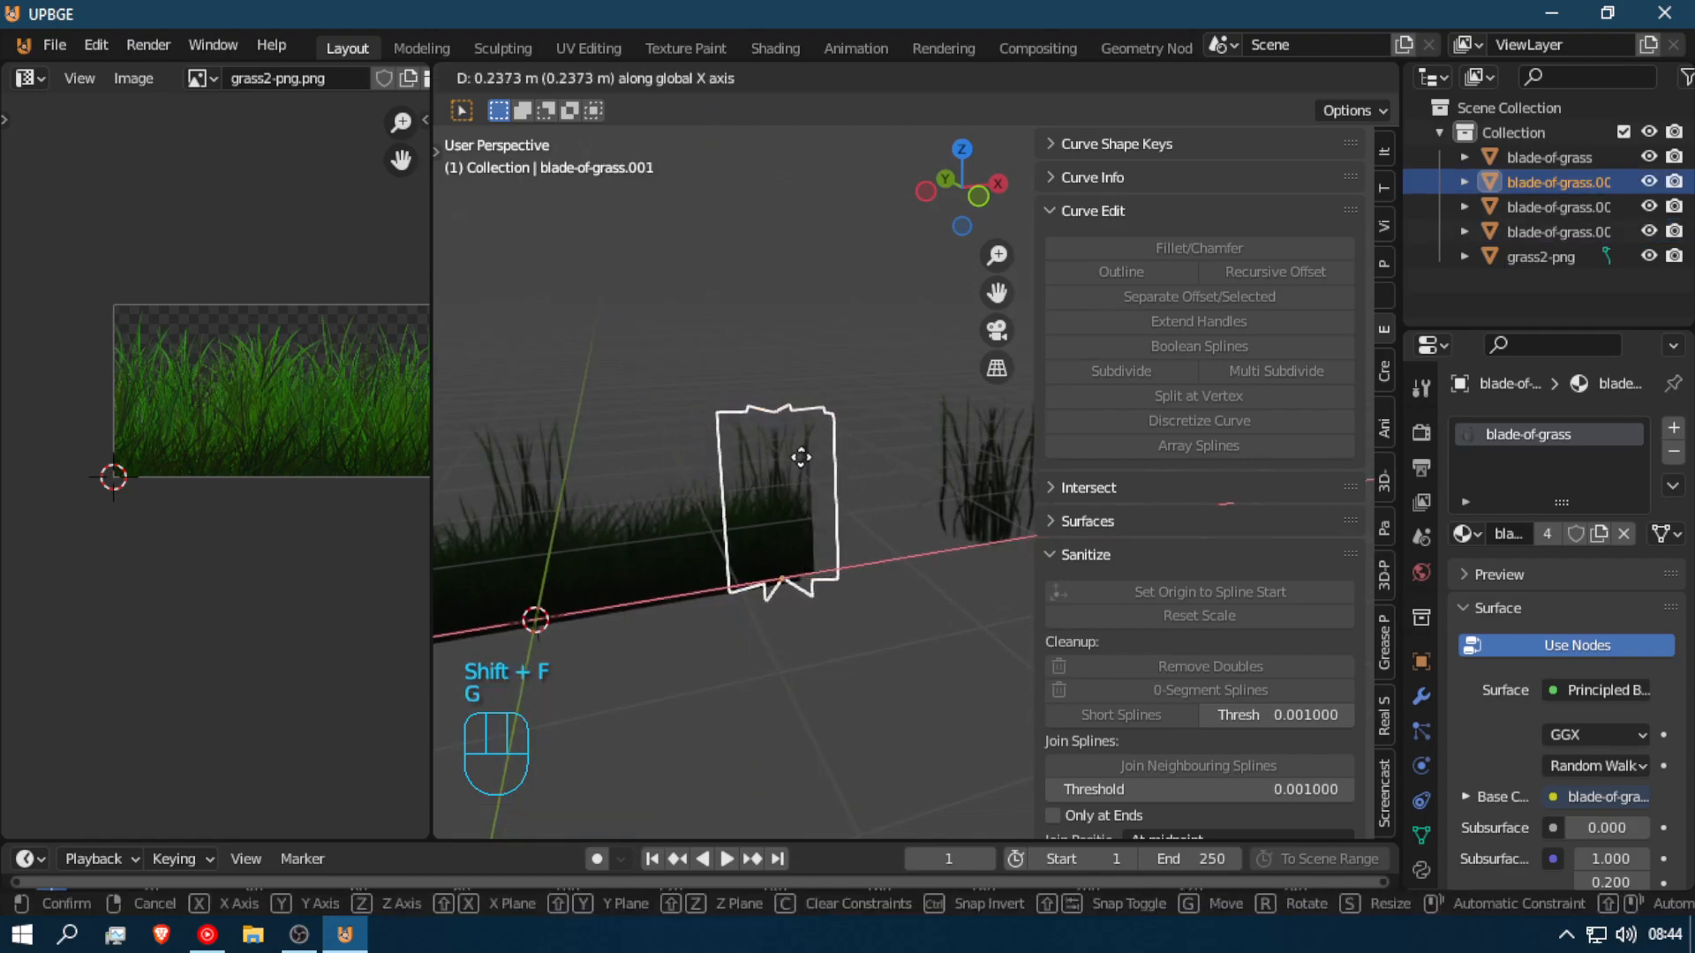
{"action": "left_click", "coordinate": [800, 456]}
Step: Scale the strip's middle grass clump down along the global Z axis
{"action": "left_click", "coordinate": [563, 474]}
{"action": "key", "text": "s"}
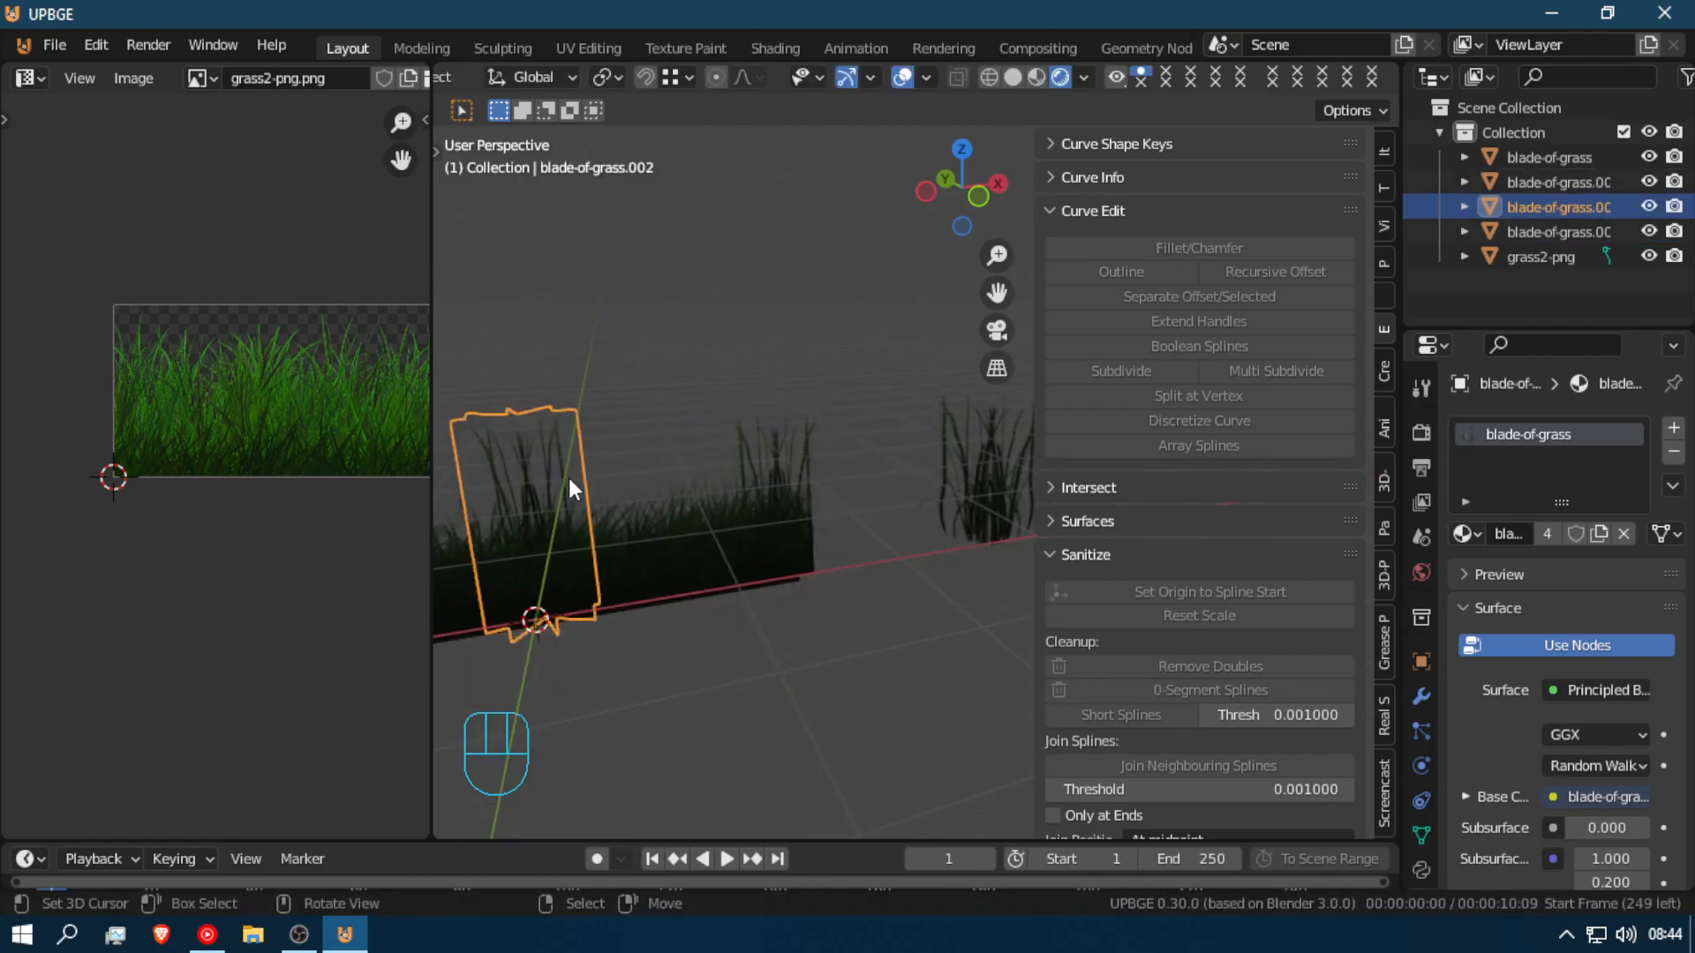
{"action": "key", "text": "z"}
{"action": "left_click", "coordinate": [538, 388]}
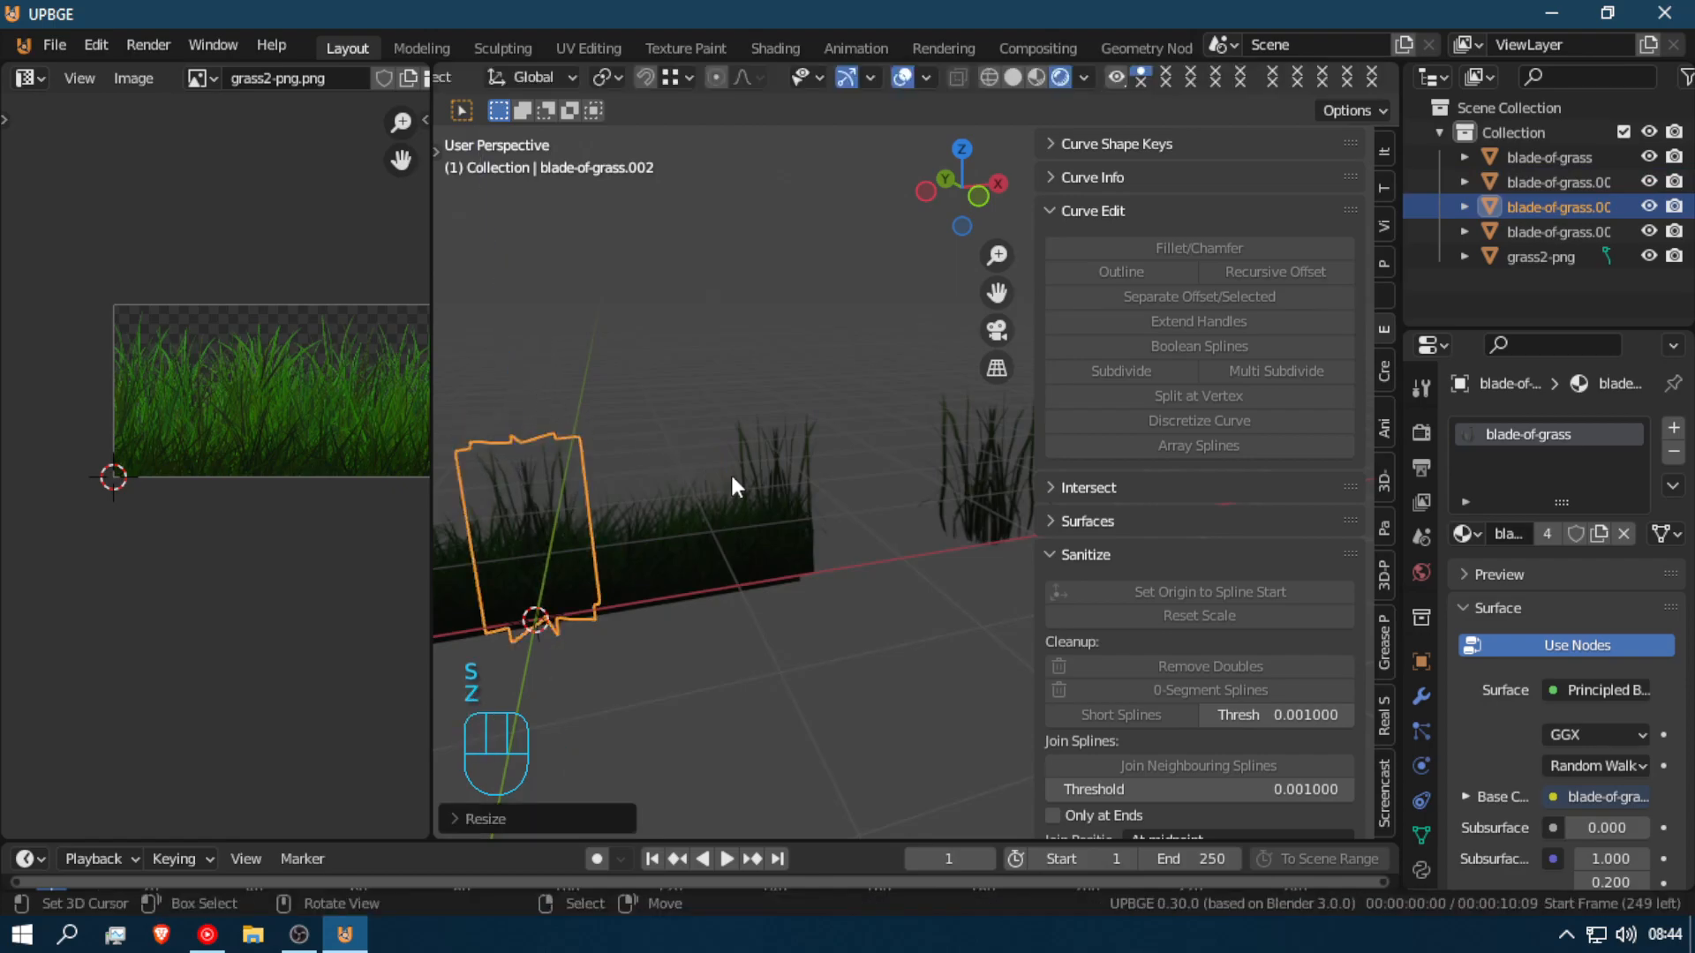
Step: Select the three duplicated clumps with the grass2-png strip as the active object and join them into one mesh
{"action": "key", "text": "shift+f"}
{"action": "left_click", "coordinate": [916, 464]}
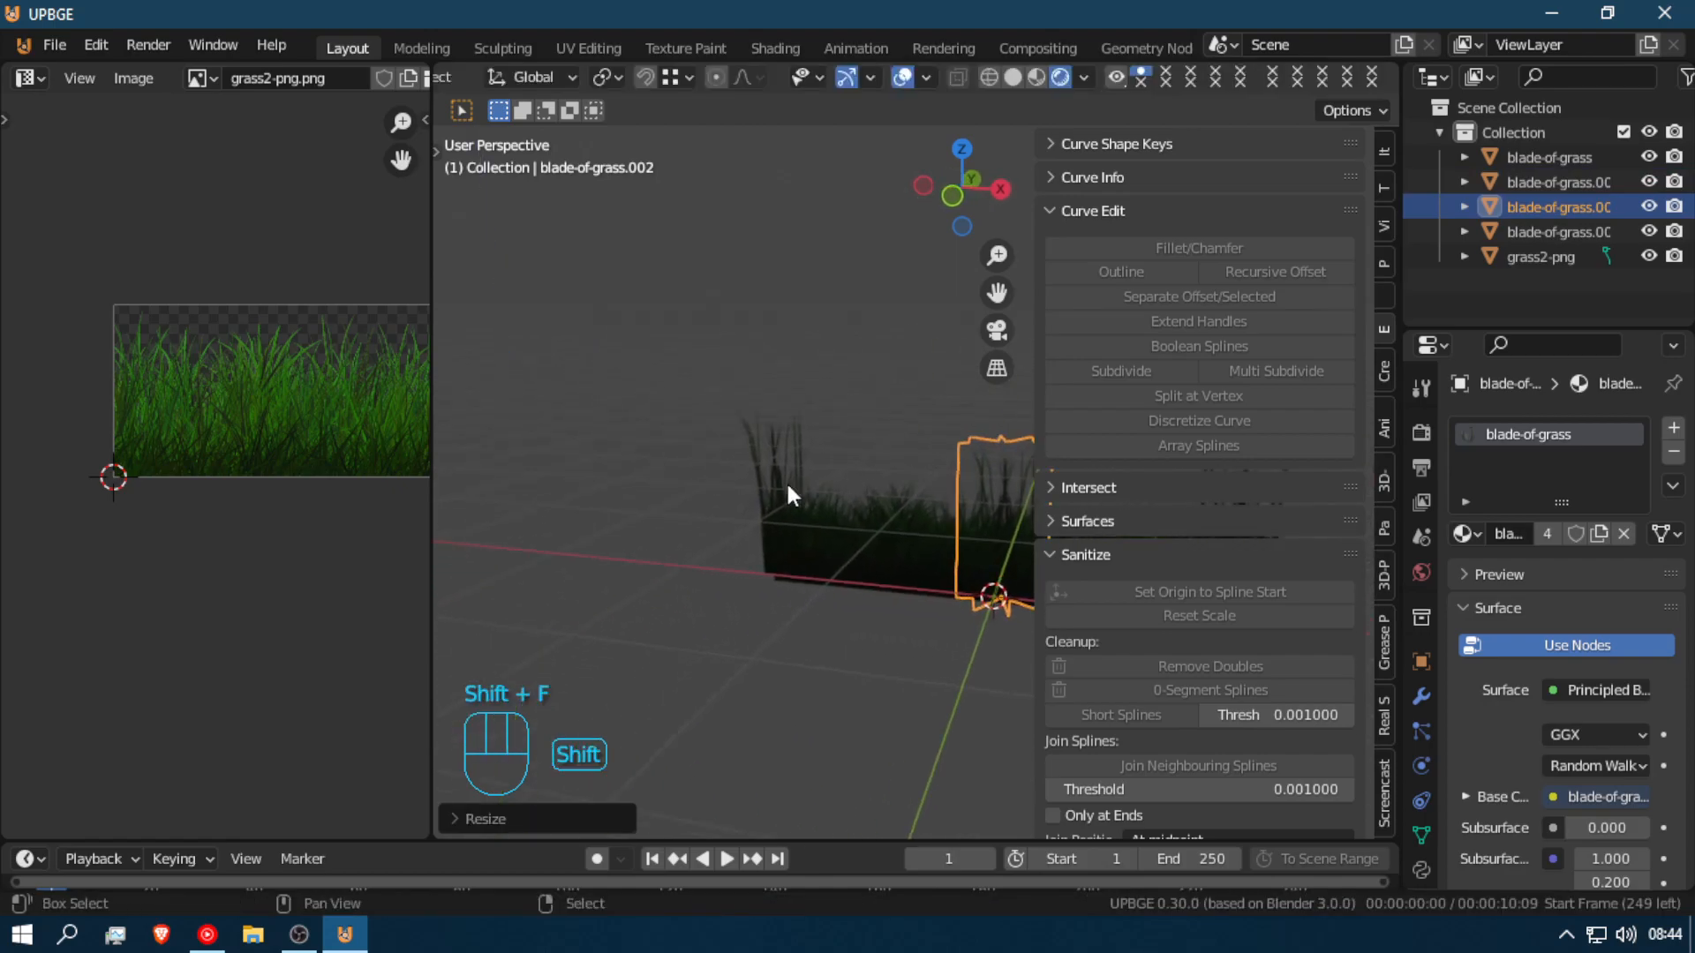
{"action": "left_click", "coordinate": [787, 487], "text": "shift"}
{"action": "key", "text": "shift+f"}
{"action": "left_click", "coordinate": [916, 464]}
{"action": "left_click", "coordinate": [905, 466], "text": "shift"}
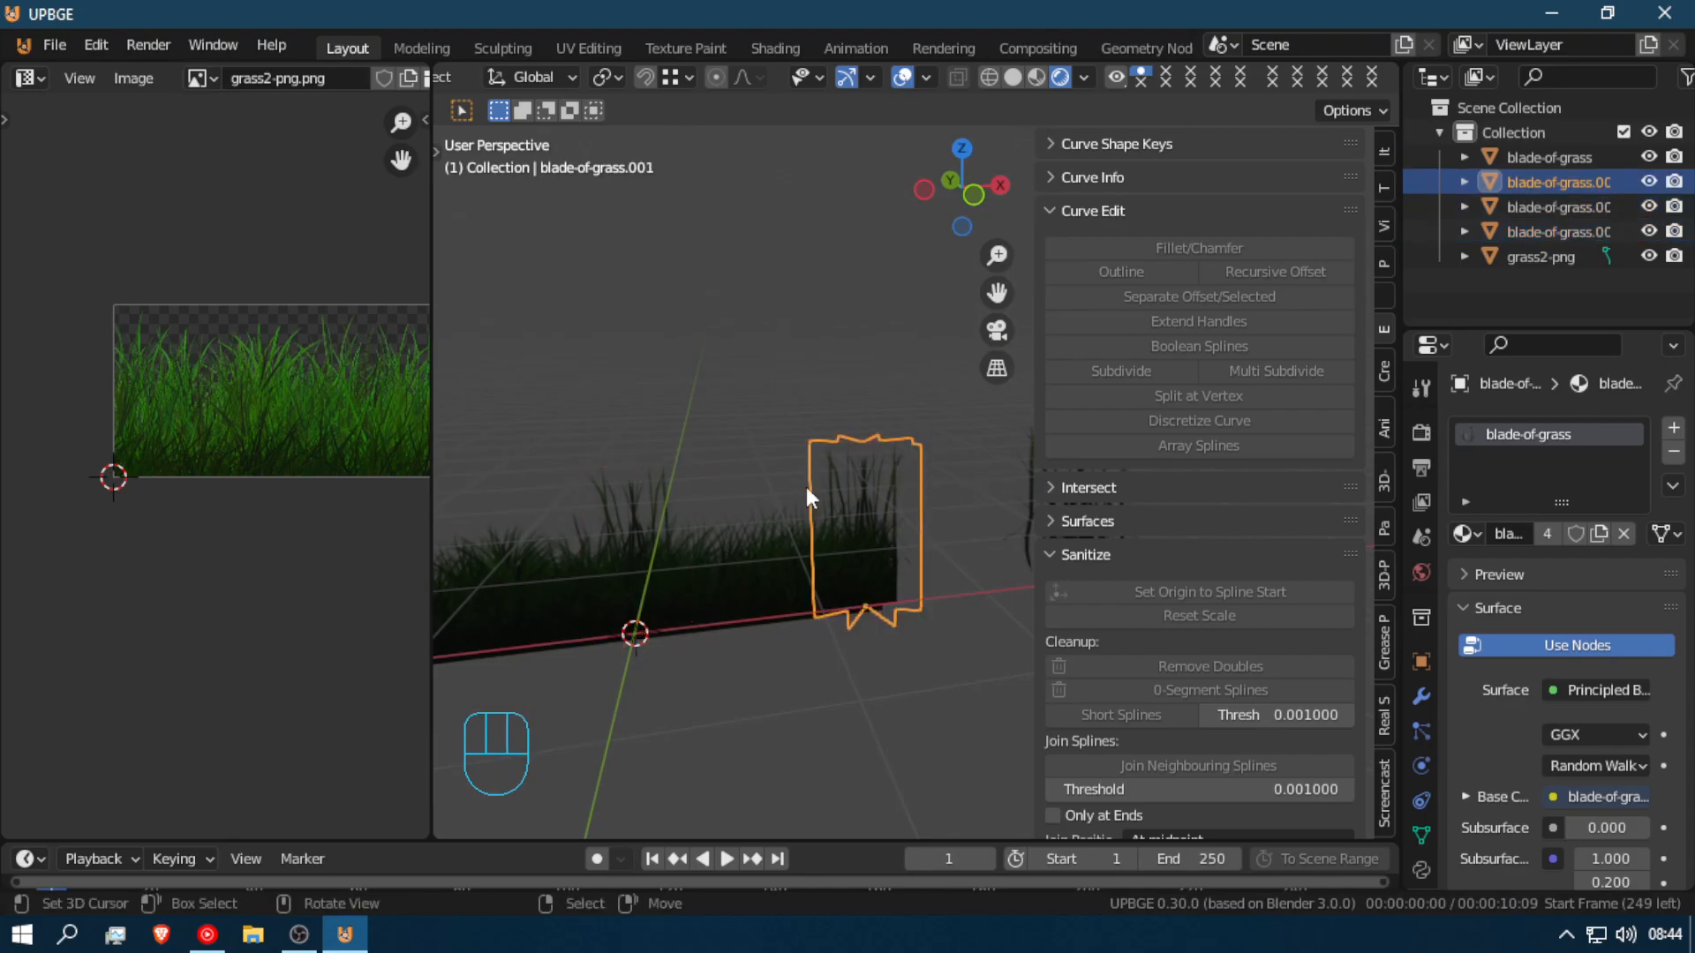
{"action": "left_click", "coordinate": [634, 496], "text": "shift"}
{"action": "key", "text": "shift+f"}
{"action": "left_click", "coordinate": [916, 464]}
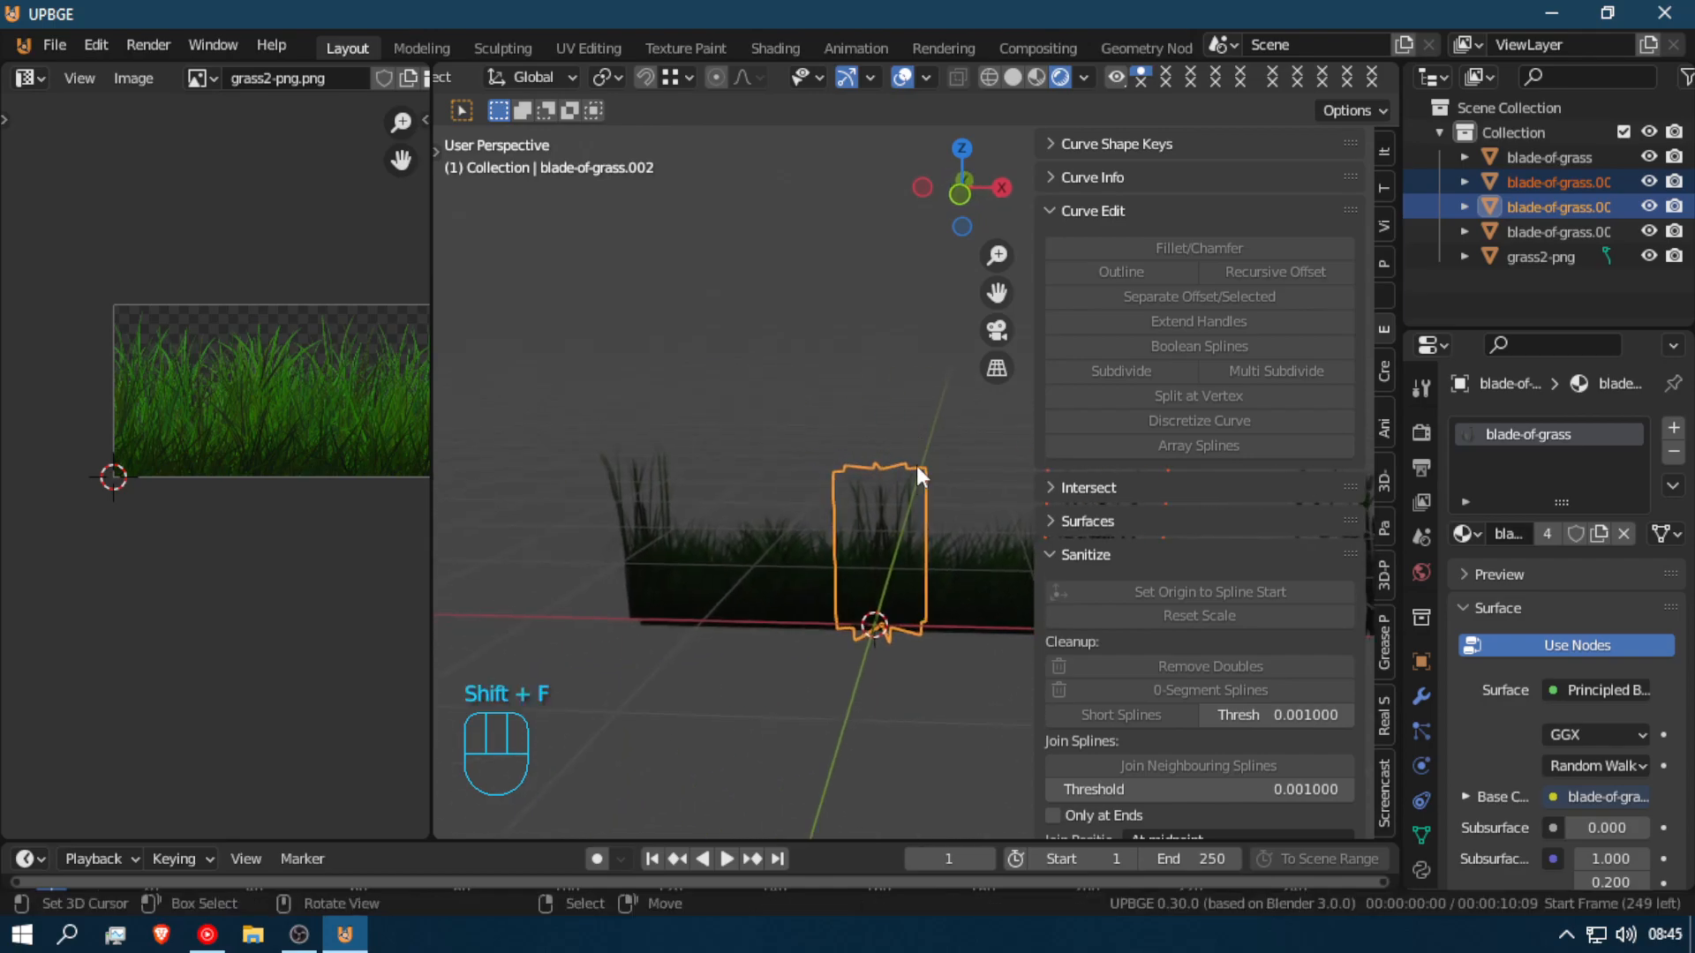
{"action": "left_click", "coordinate": [648, 478], "text": "shift"}
{"action": "left_click", "coordinate": [743, 560], "text": "shift"}
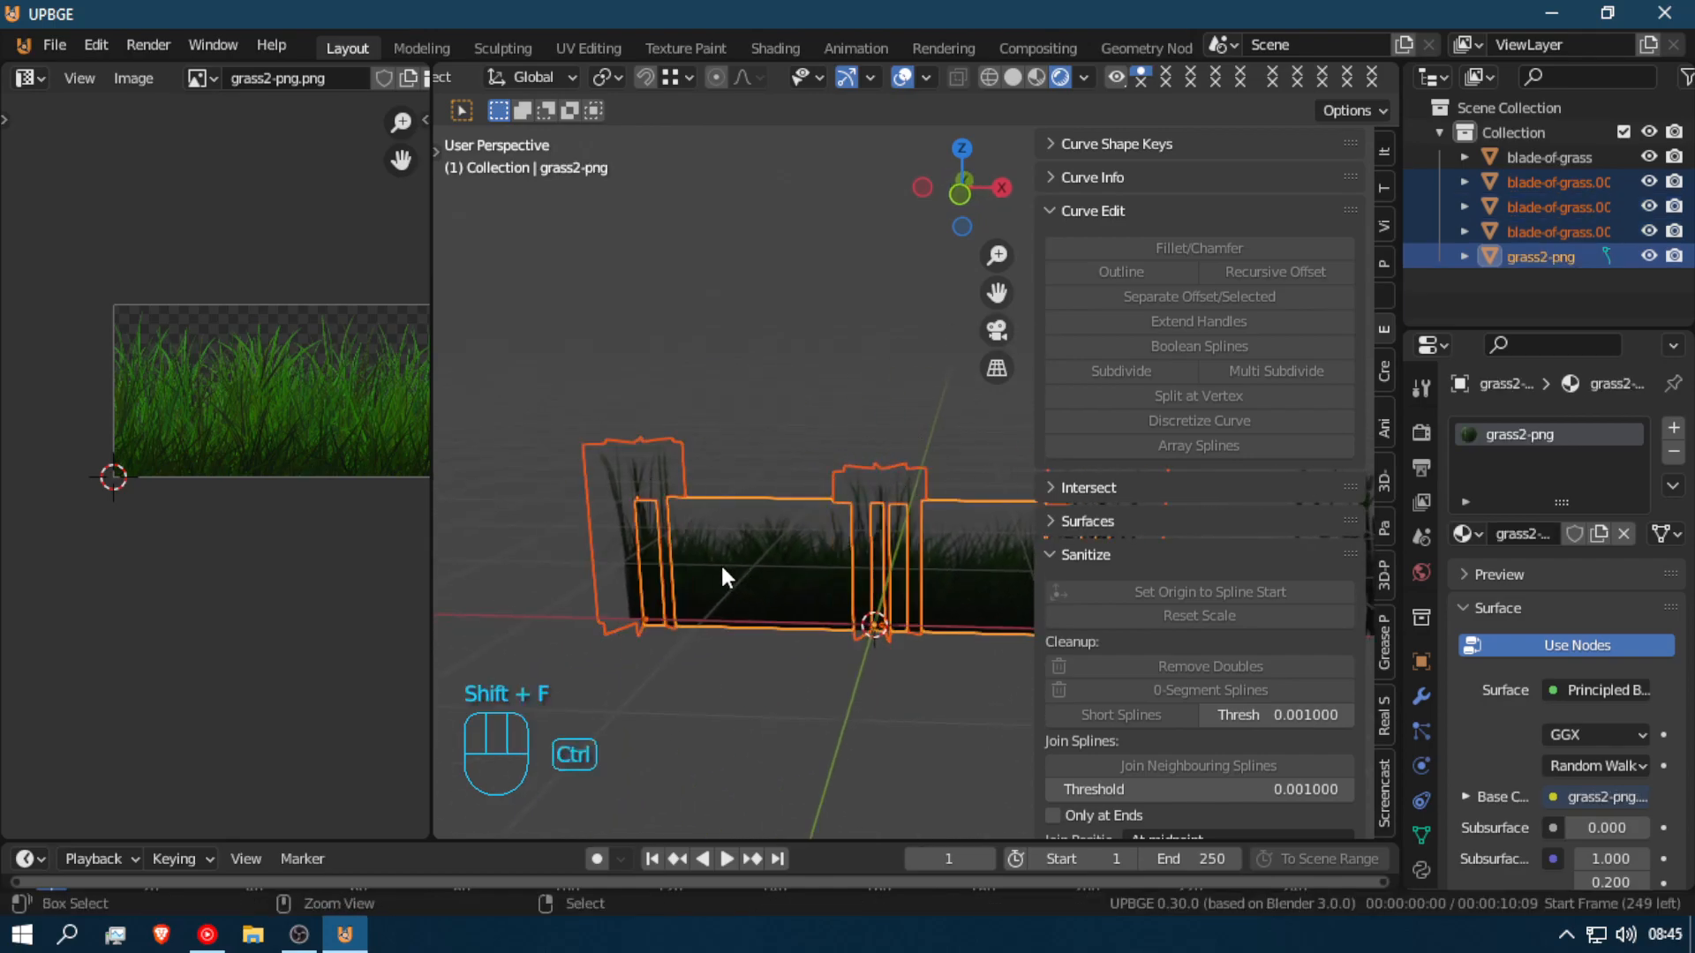
{"action": "key", "text": "ctrl+j"}
Step: Examine the joined grass2-png object from its end, its side and above
{"action": "key", "text": "shift+f"}
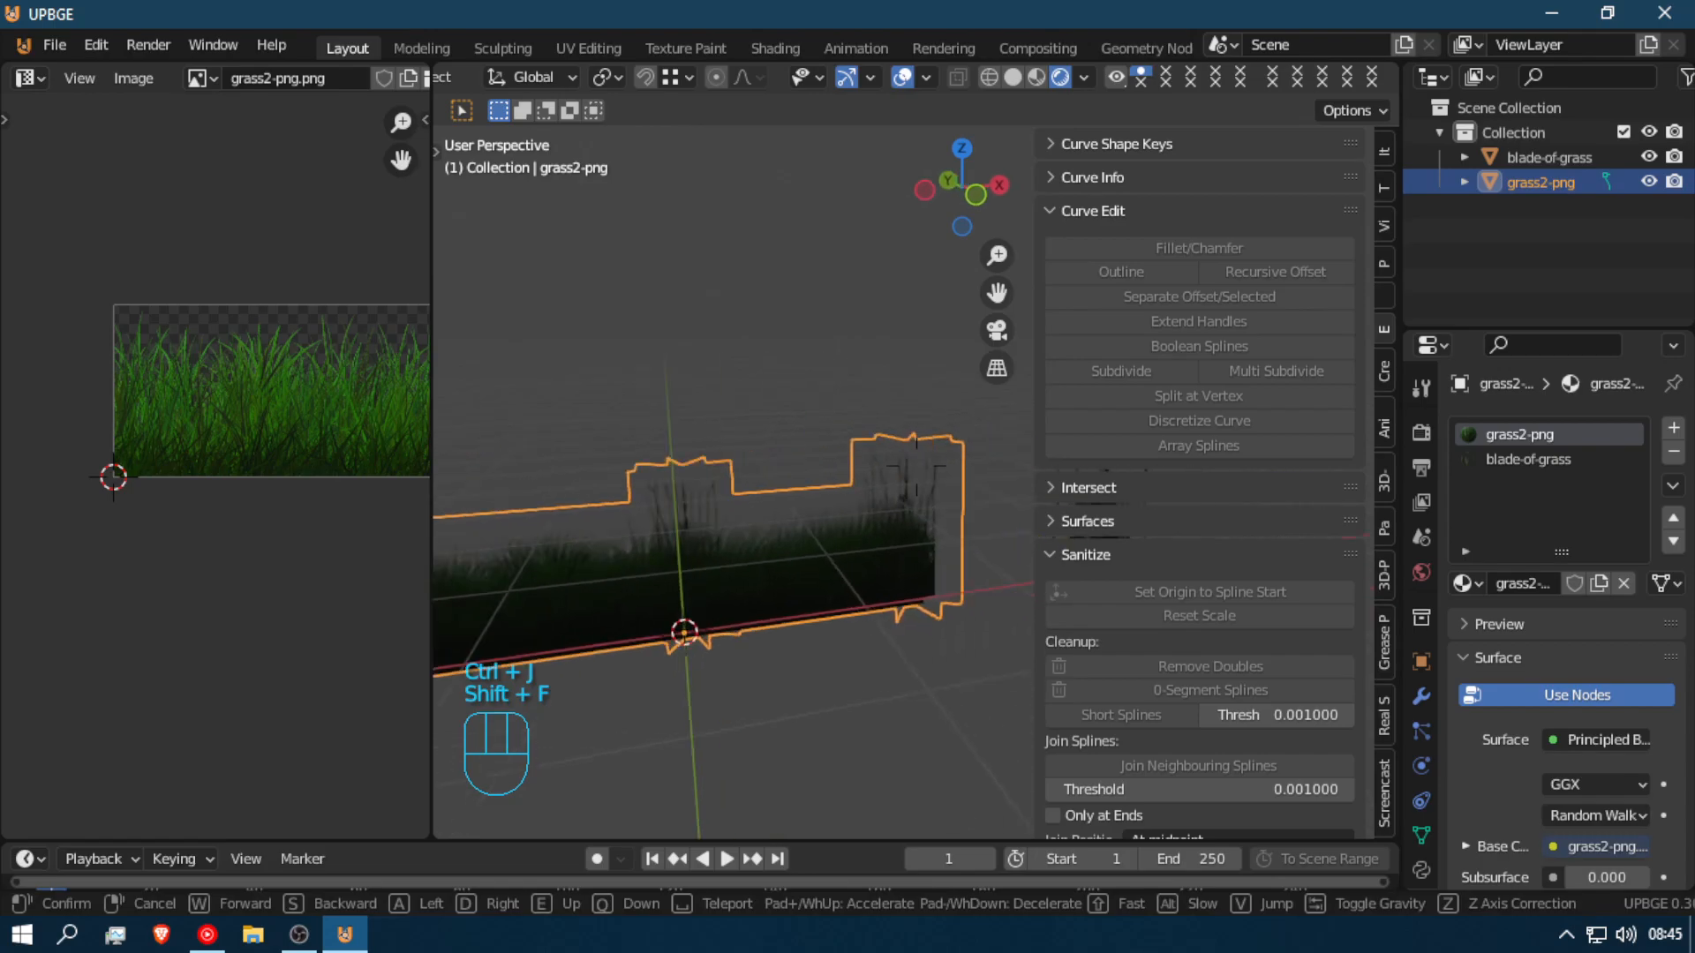
{"action": "left_click", "coordinate": [916, 464]}
{"action": "key", "text": "shift+f"}
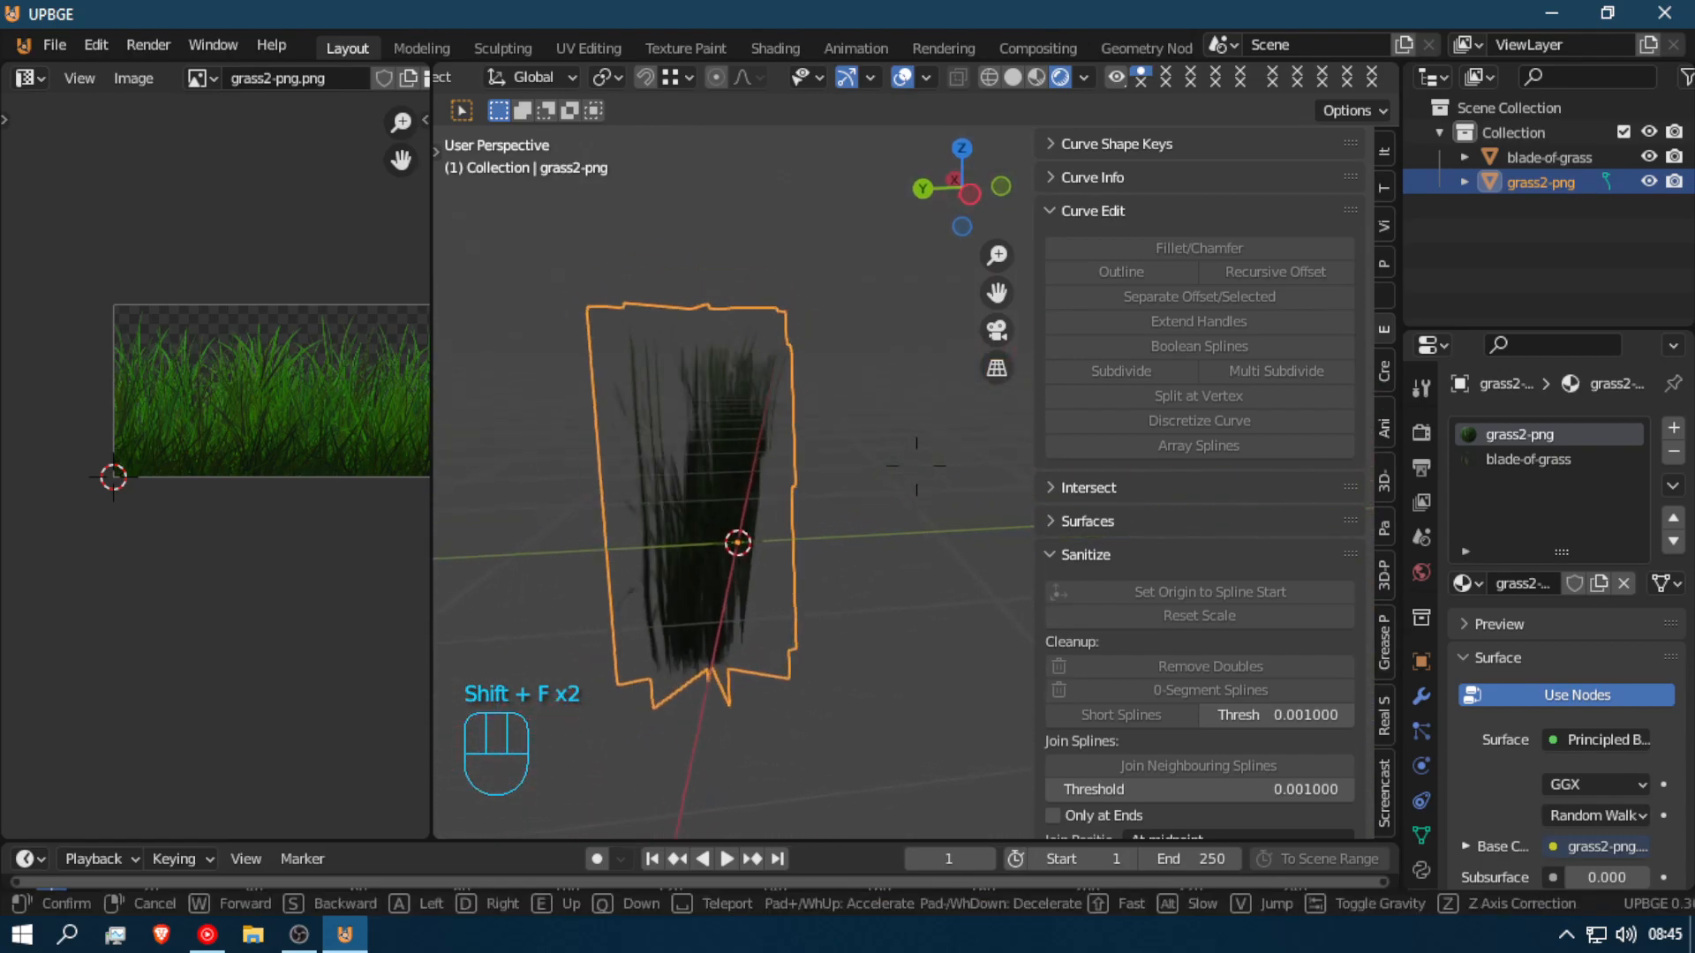
{"action": "scroll", "coordinate": [916, 464], "scroll_direction": "up", "scroll_amount": 2}
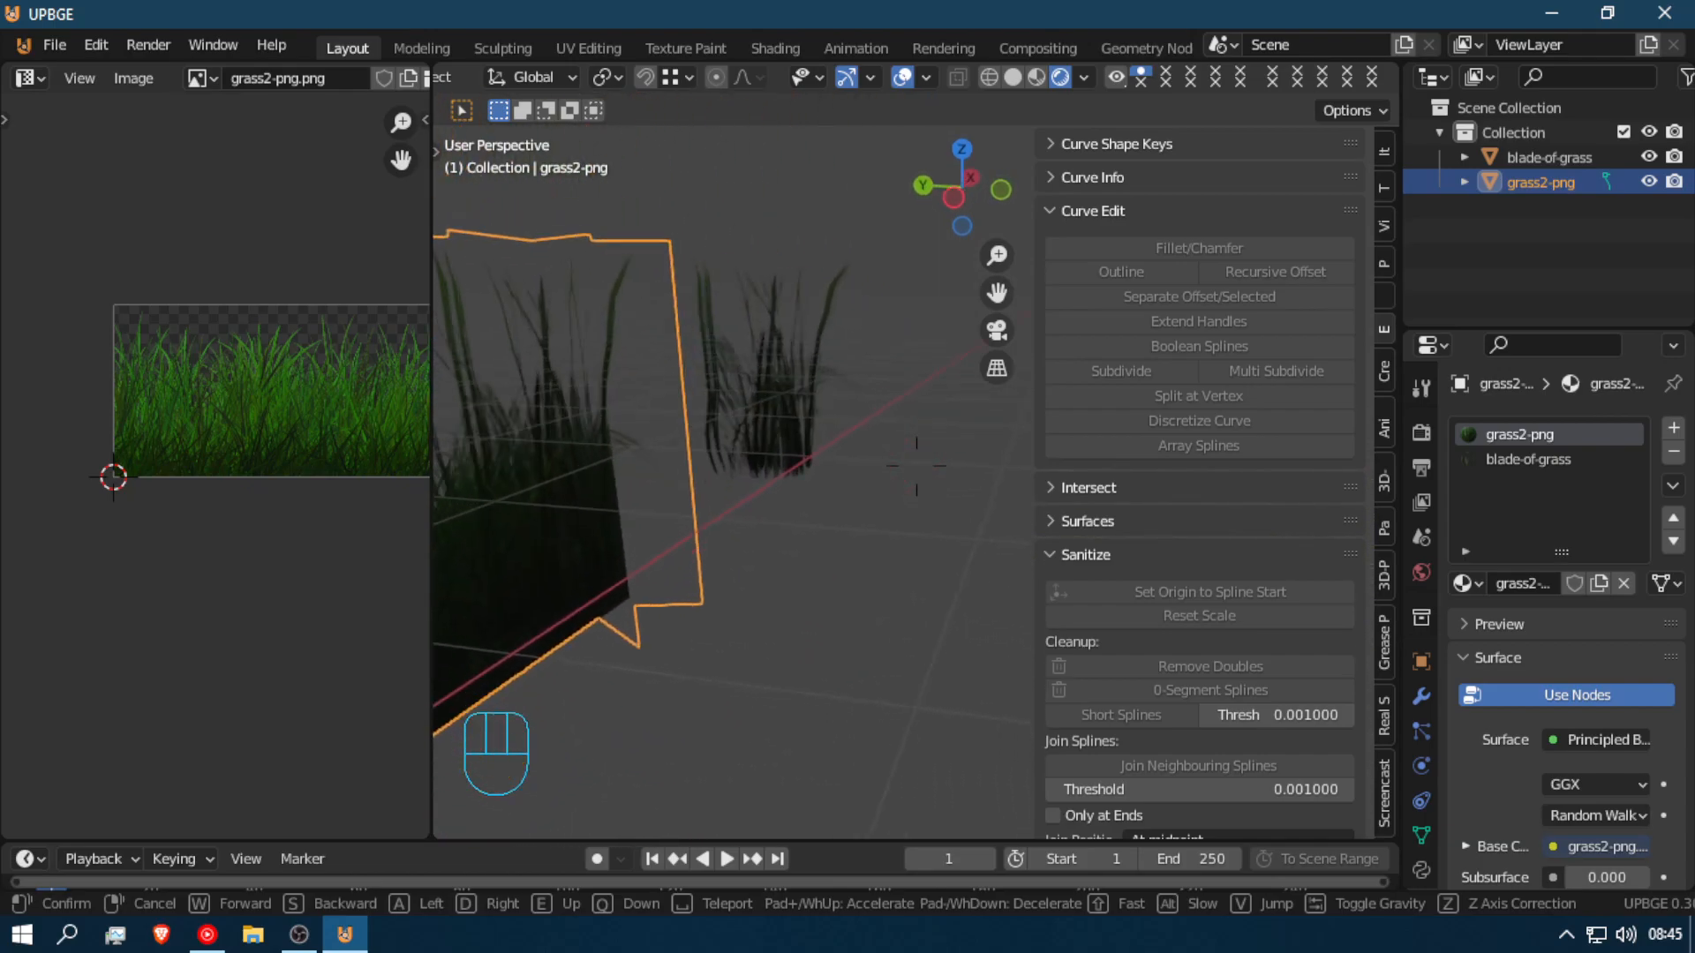
{"action": "key", "text": "shift"}
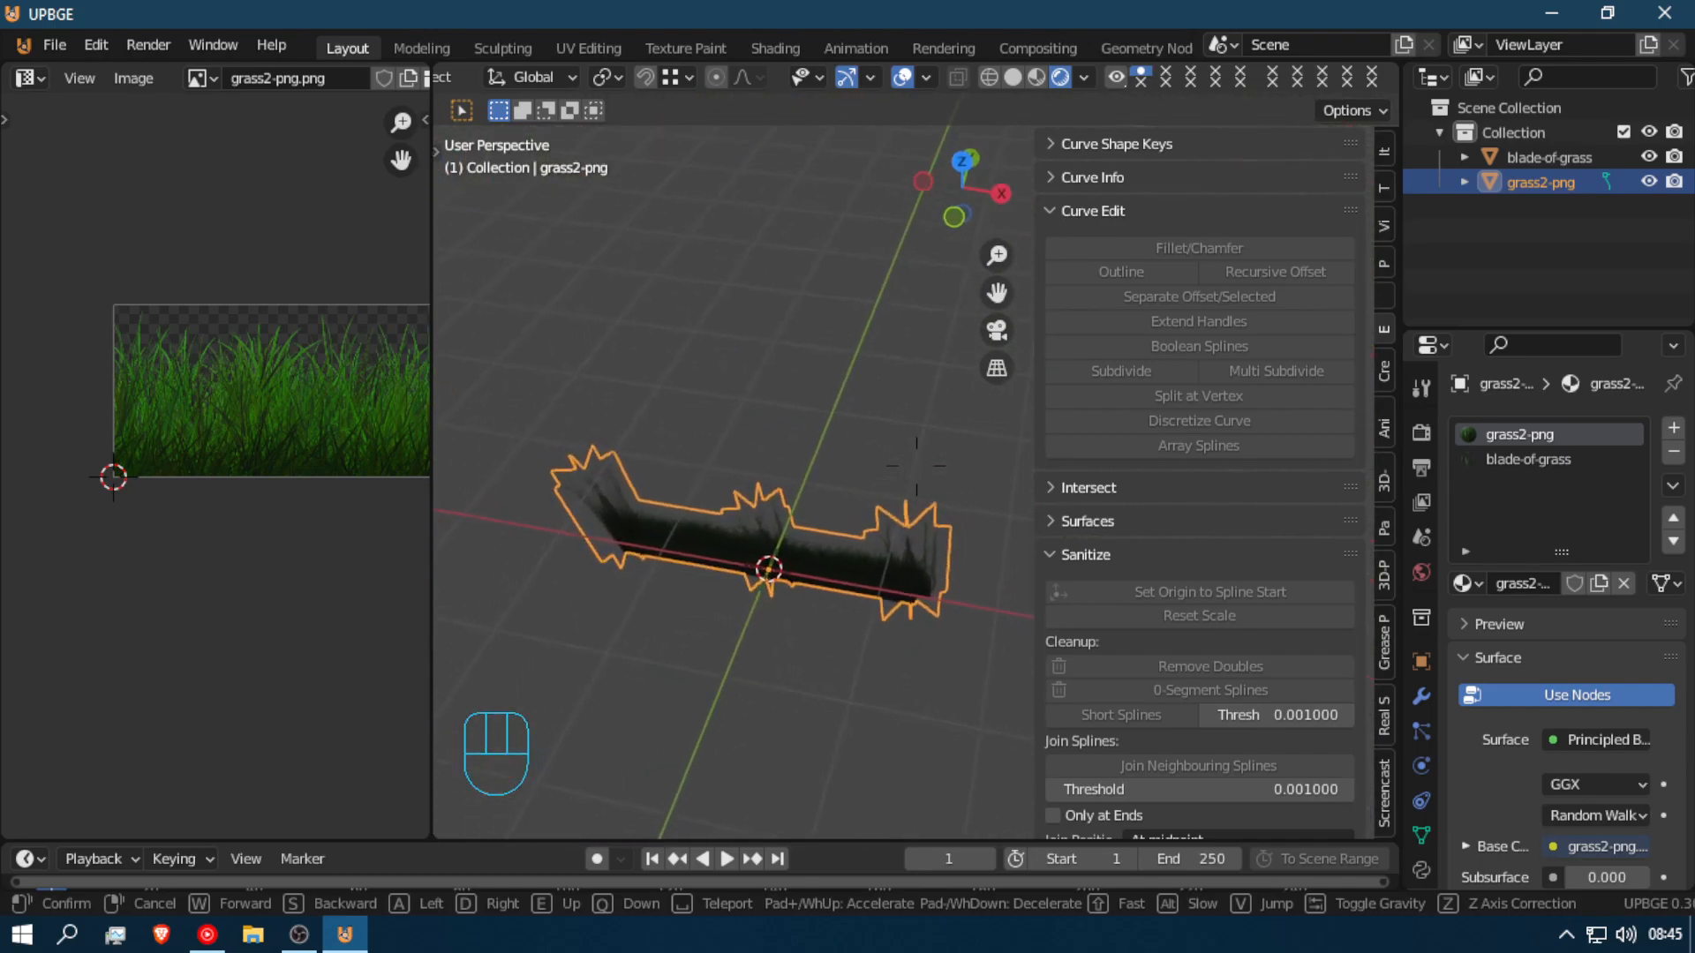
{"action": "left_click", "coordinate": [942, 567]}
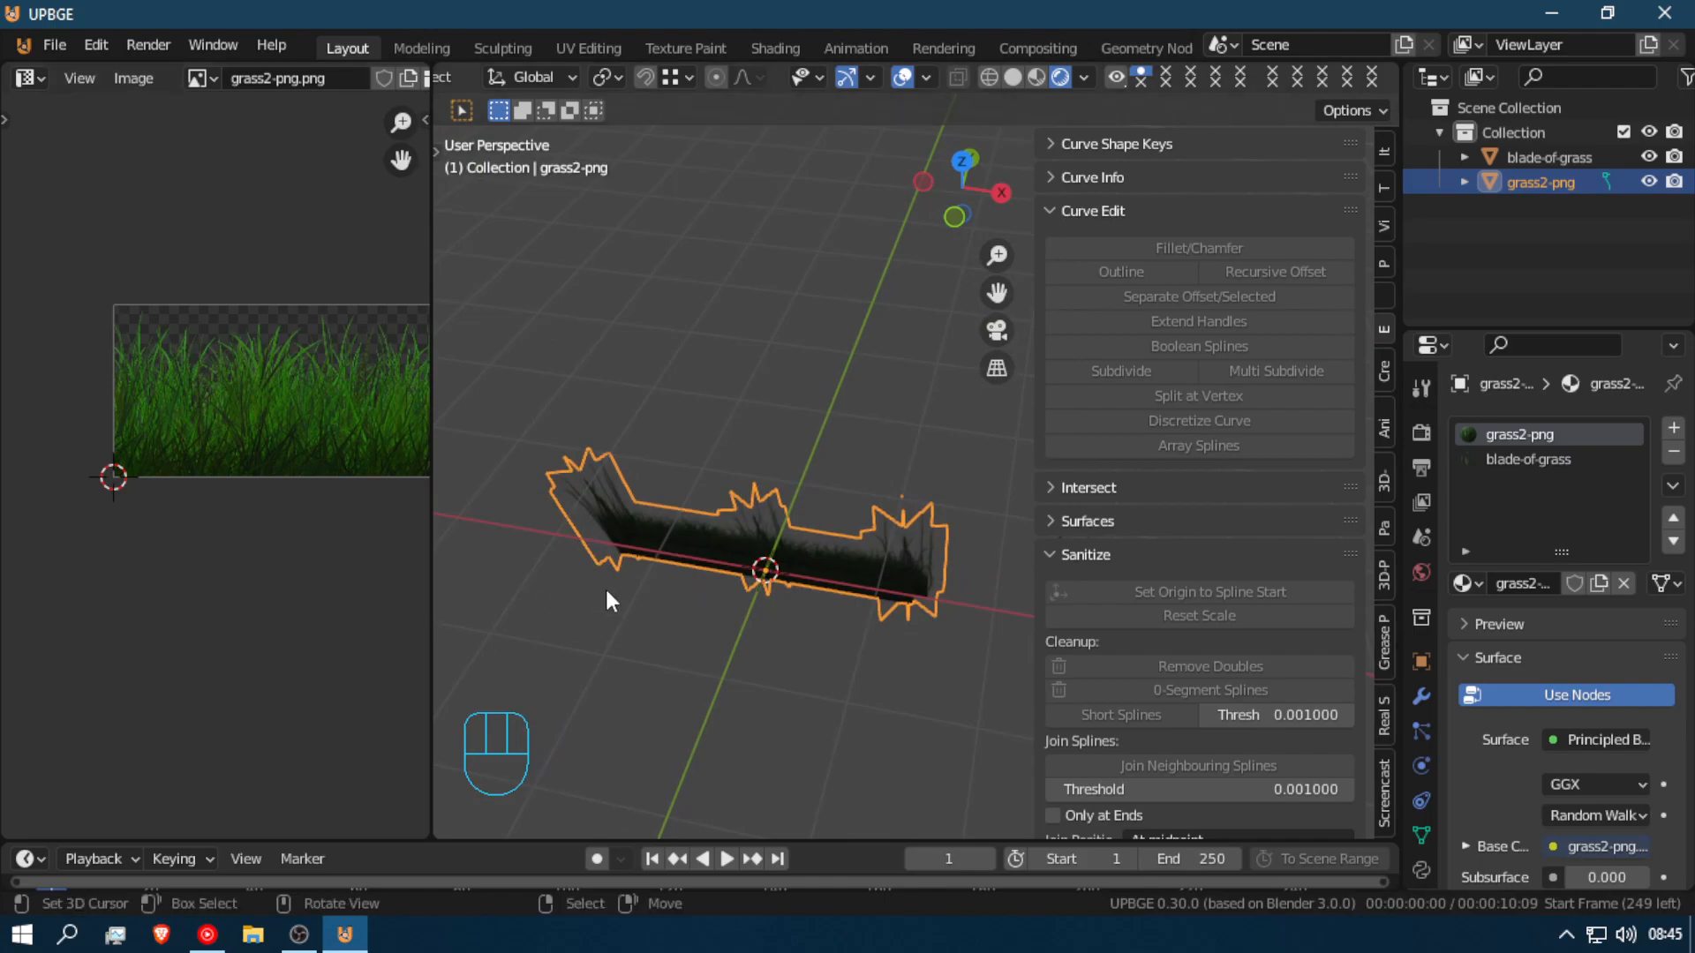
Step: Add sets of evenly spaced vertical loop cuts across the long layers of the joined grass strip
{"action": "key", "text": "Tab"}
{"action": "key", "text": "ctrl+r"}
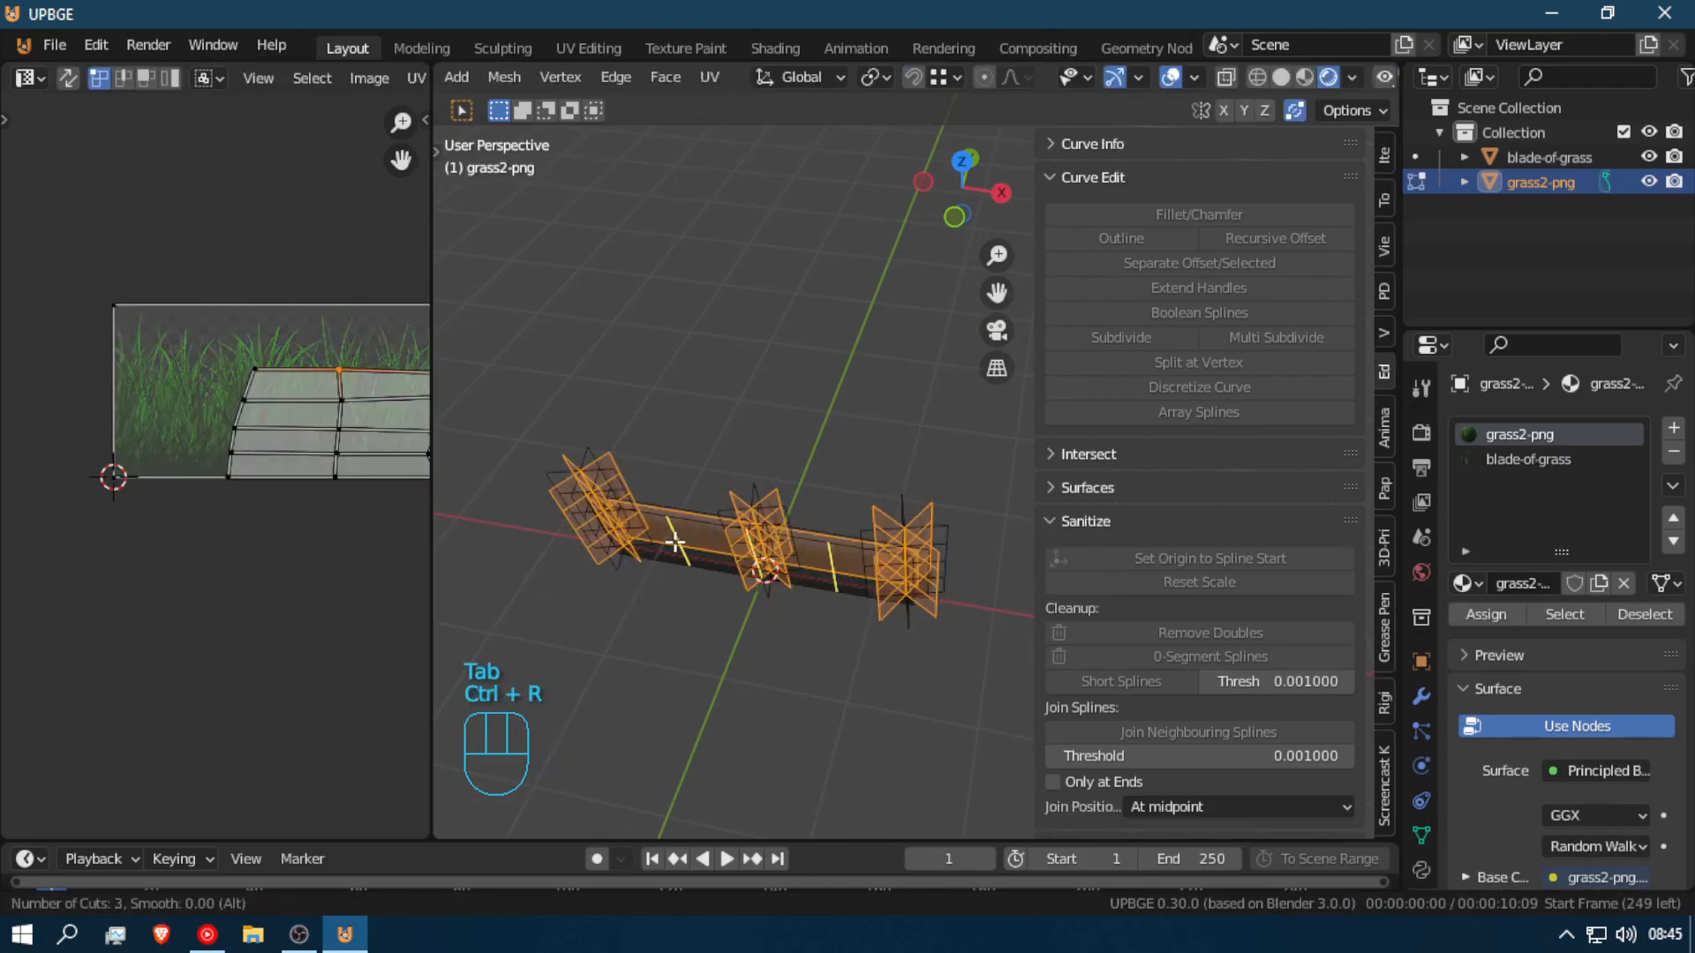
{"action": "left_click", "coordinate": [722, 508]}
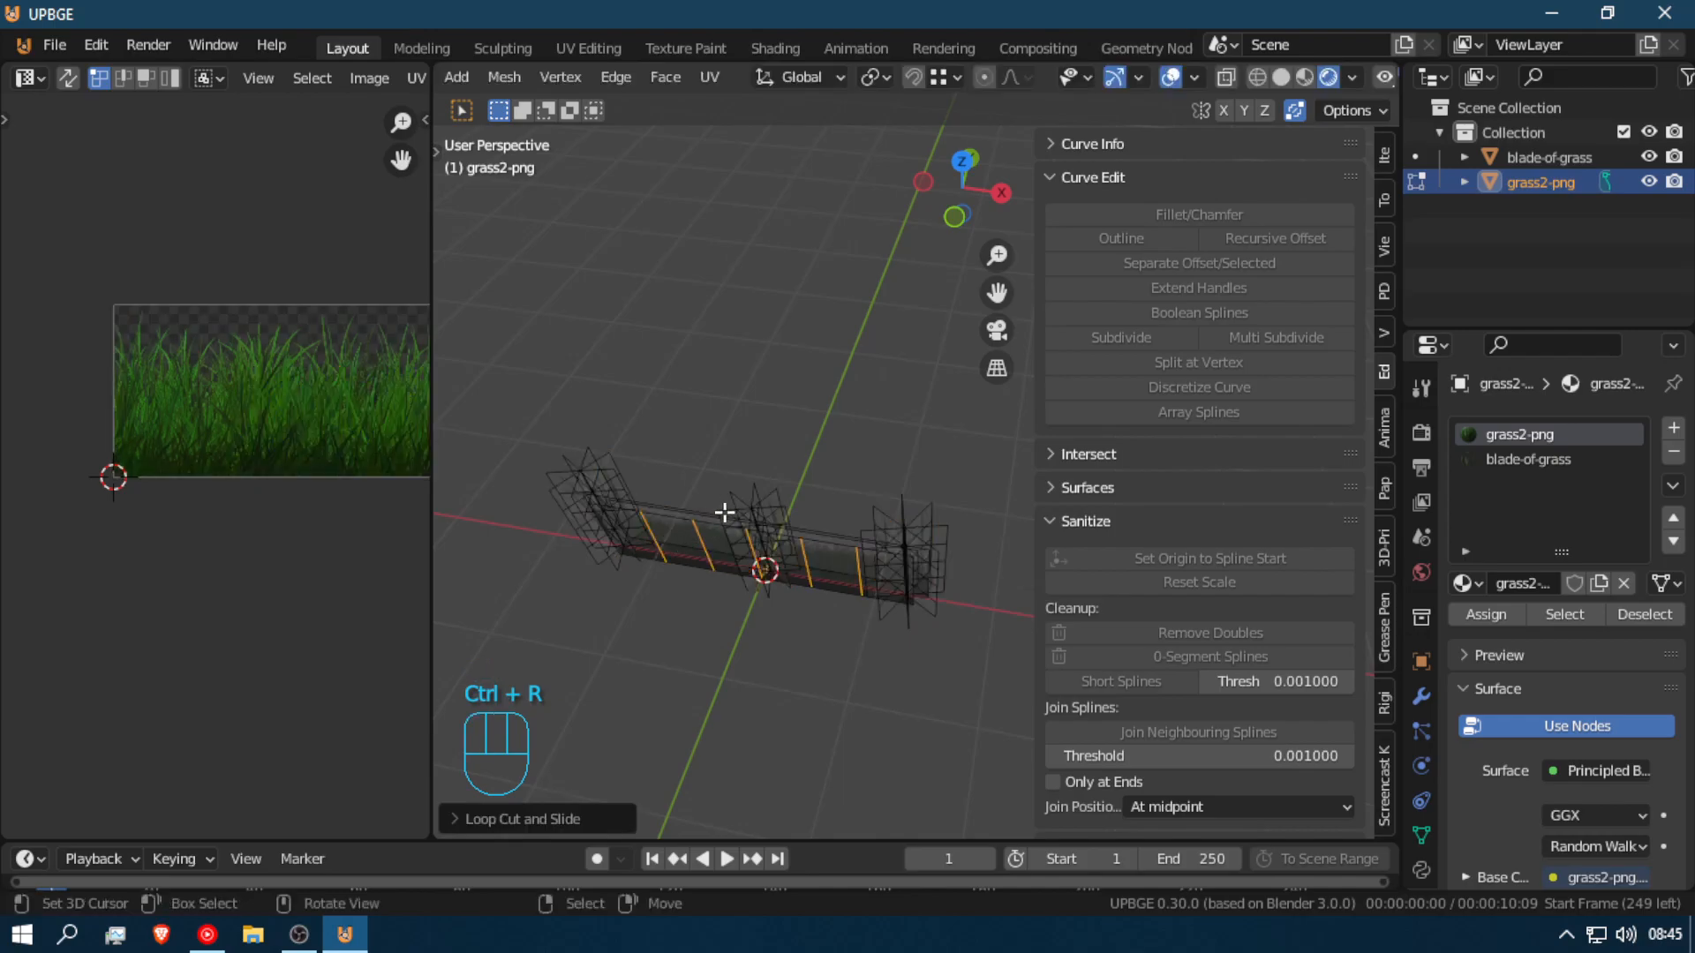
{"action": "key", "text": "ctrl+r"}
{"action": "left_click", "coordinate": [707, 512]}
{"action": "key", "text": "ctrl+r"}
{"action": "left_click", "coordinate": [708, 505]}
{"action": "left_click", "coordinate": [709, 505]}
Step: Add another set of loop cuts to the grass strip from its other side and return to Object Mode
{"action": "key", "text": "shift+f"}
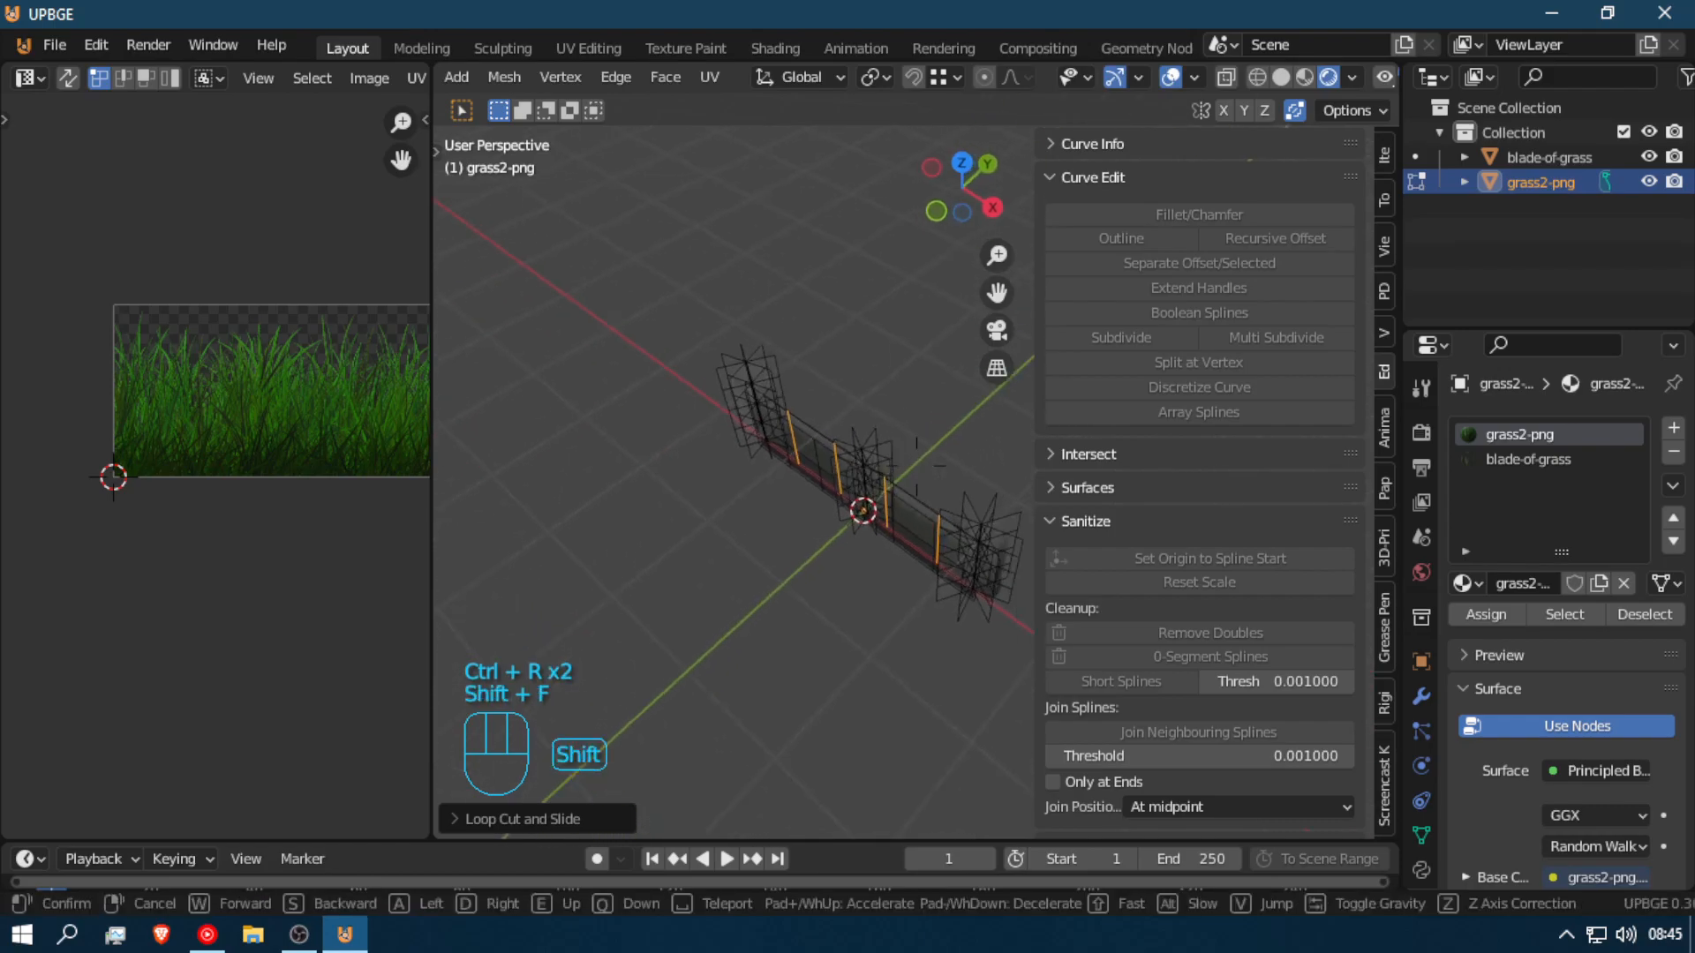
{"action": "left_click", "coordinate": [768, 432]}
{"action": "key", "text": "ctrl+r"}
{"action": "scroll", "coordinate": [688, 425], "scroll_direction": "up", "scroll_amount": 1}
{"action": "left_click", "coordinate": [685, 424]}
{"action": "left_click", "coordinate": [685, 424]}
{"action": "key", "text": "Tab"}
Step: Select the grass2-png and blade-of-grass objects and move them together along the positive X axis away from the origin
{"action": "key", "text": "shift+f"}
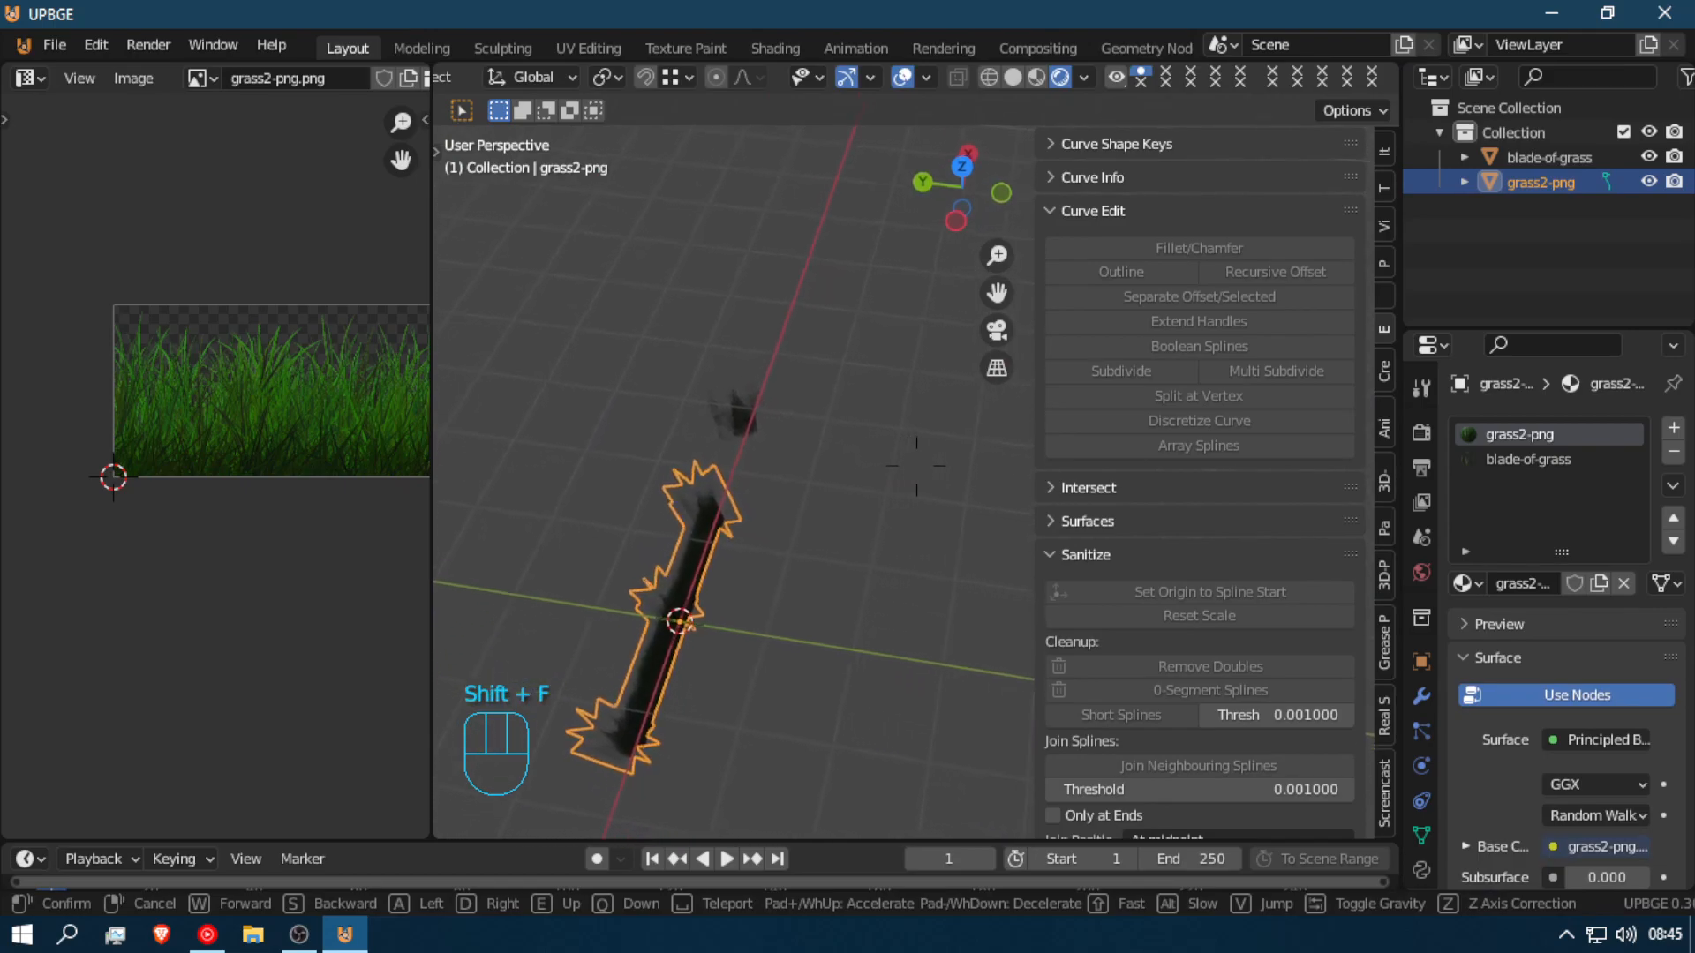
{"action": "left_click", "coordinate": [918, 467]}
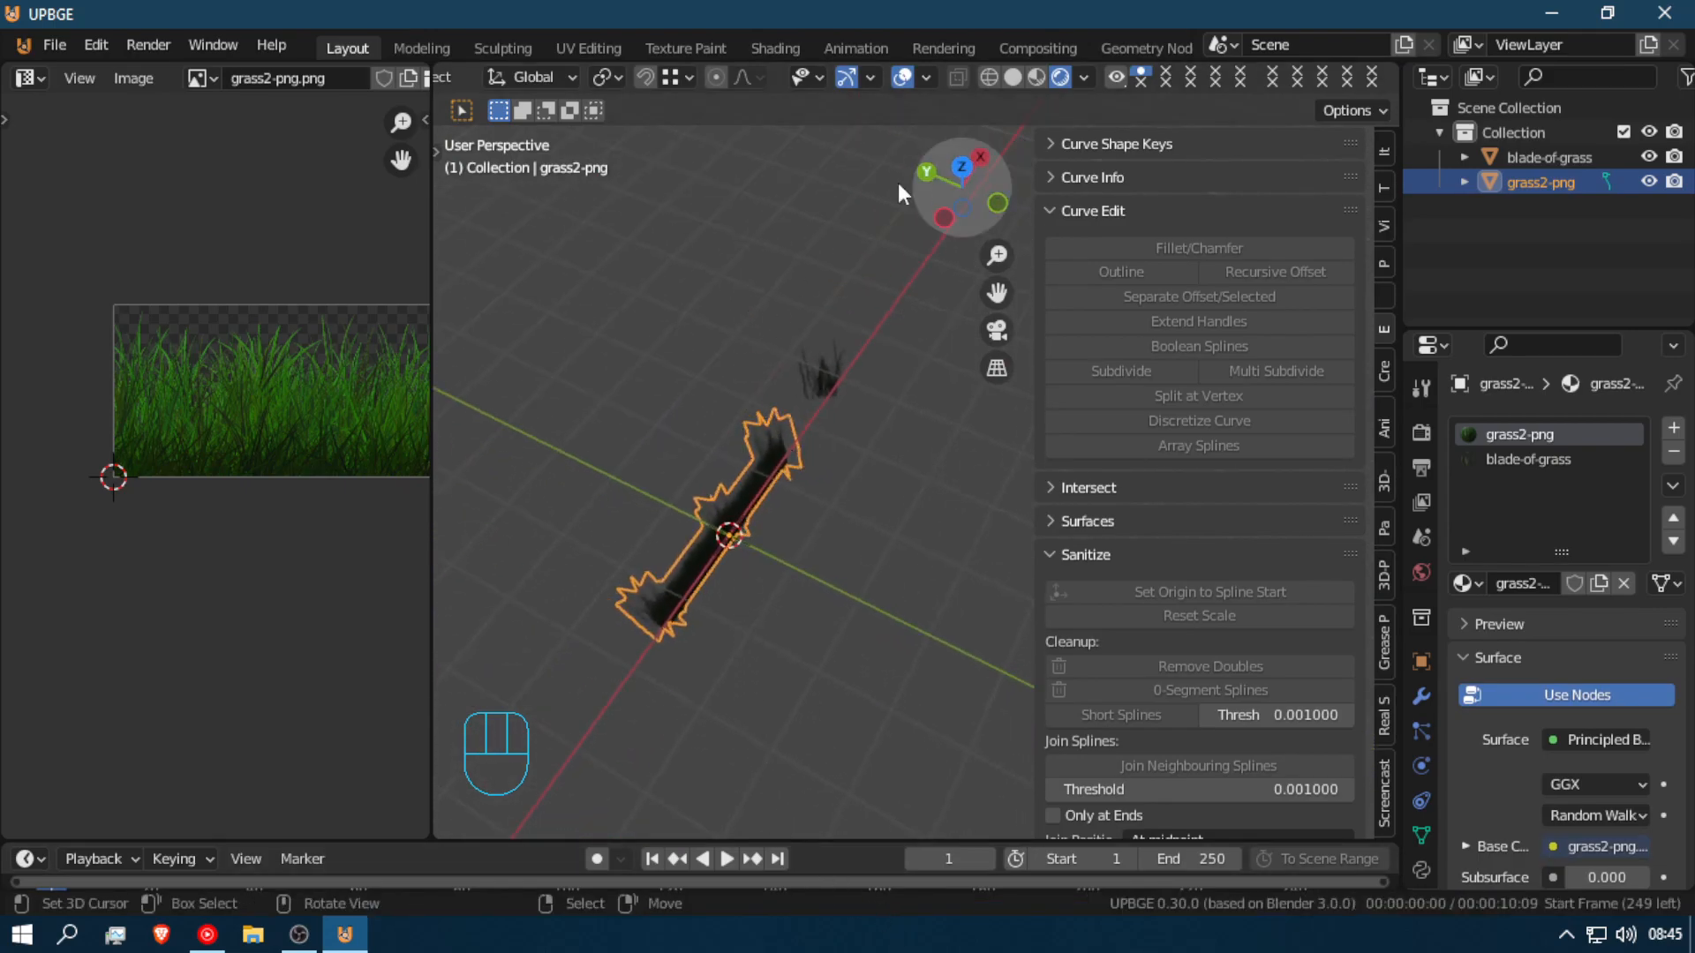
{"action": "scroll", "coordinate": [667, 256], "scroll_direction": "down", "scroll_amount": 6}
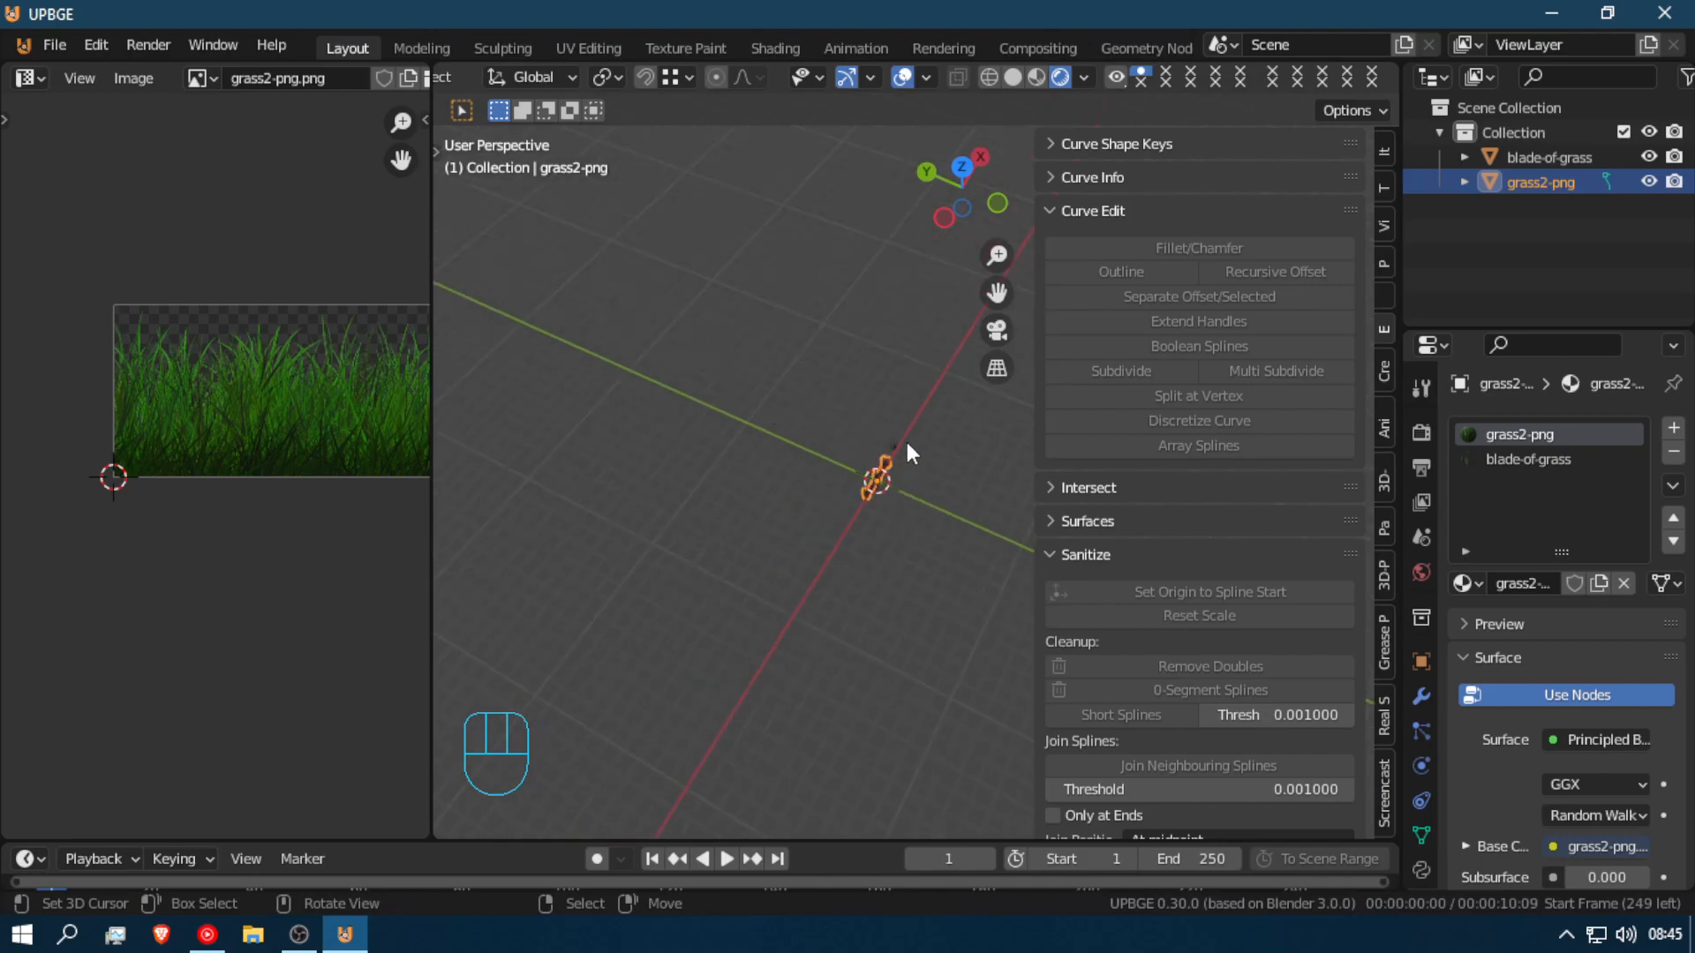
{"action": "left_click", "coordinate": [888, 459], "text": "shift"}
{"action": "key", "text": "g"}
{"action": "key", "text": "x"}
{"action": "left_click", "coordinate": [967, 468]}
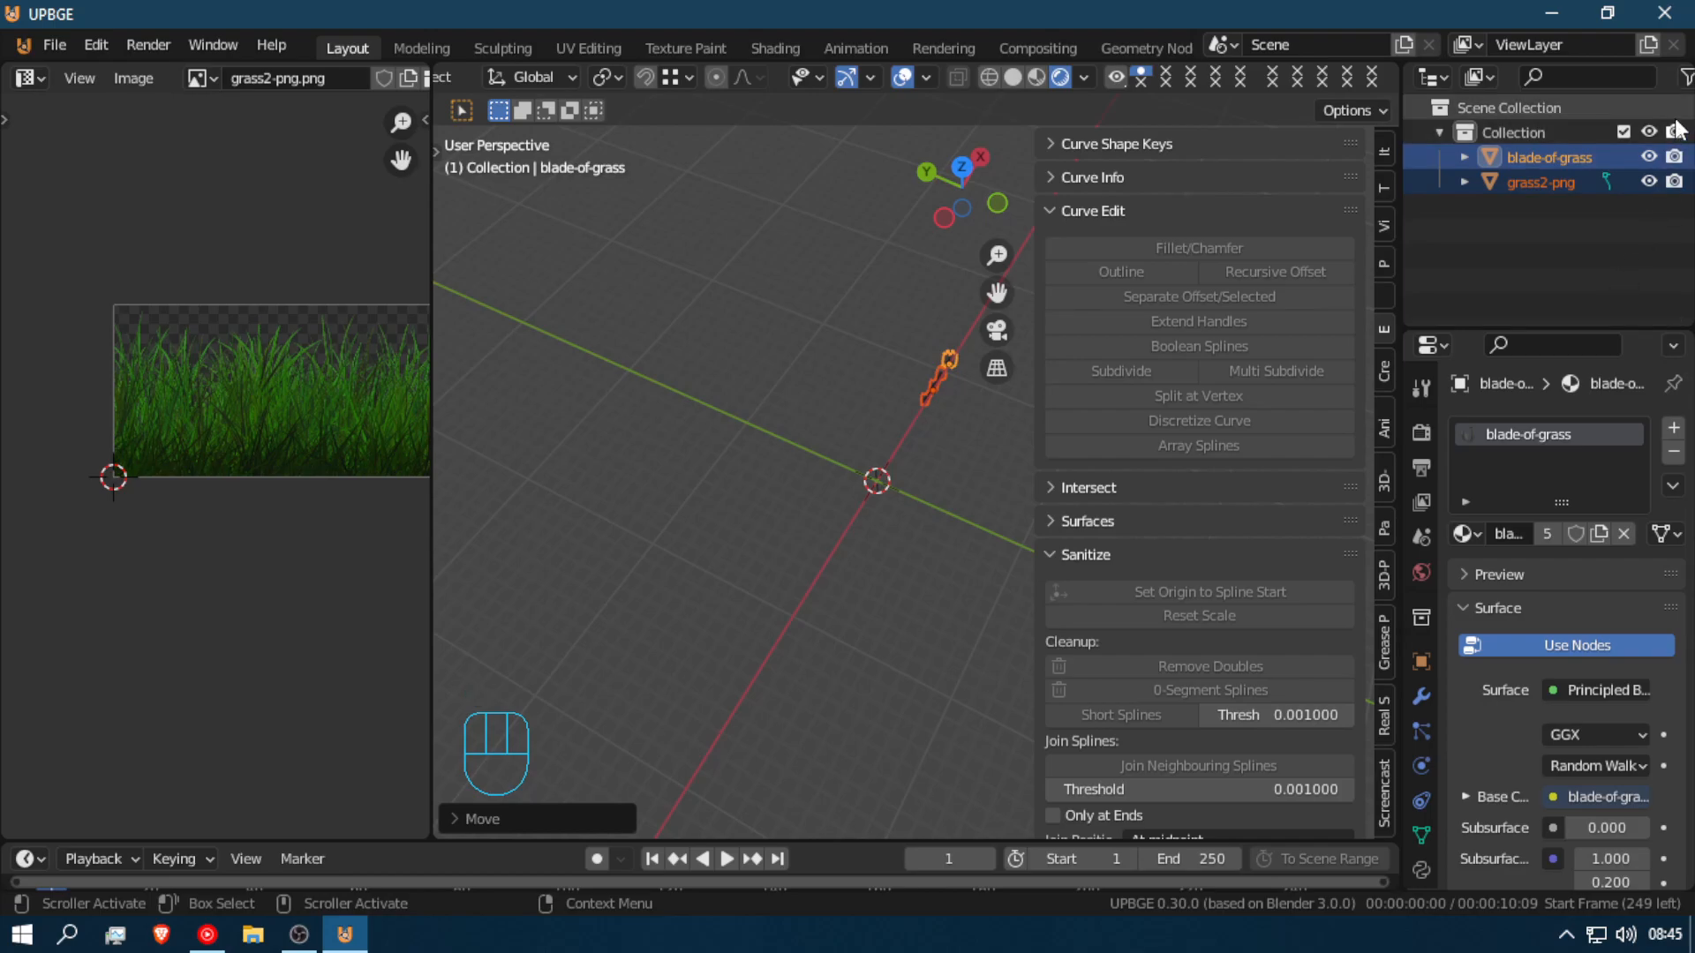
Step: Select both grass objects in the scene hierarchy and create a new collection
{"action": "right_click", "coordinate": [1586, 146]}
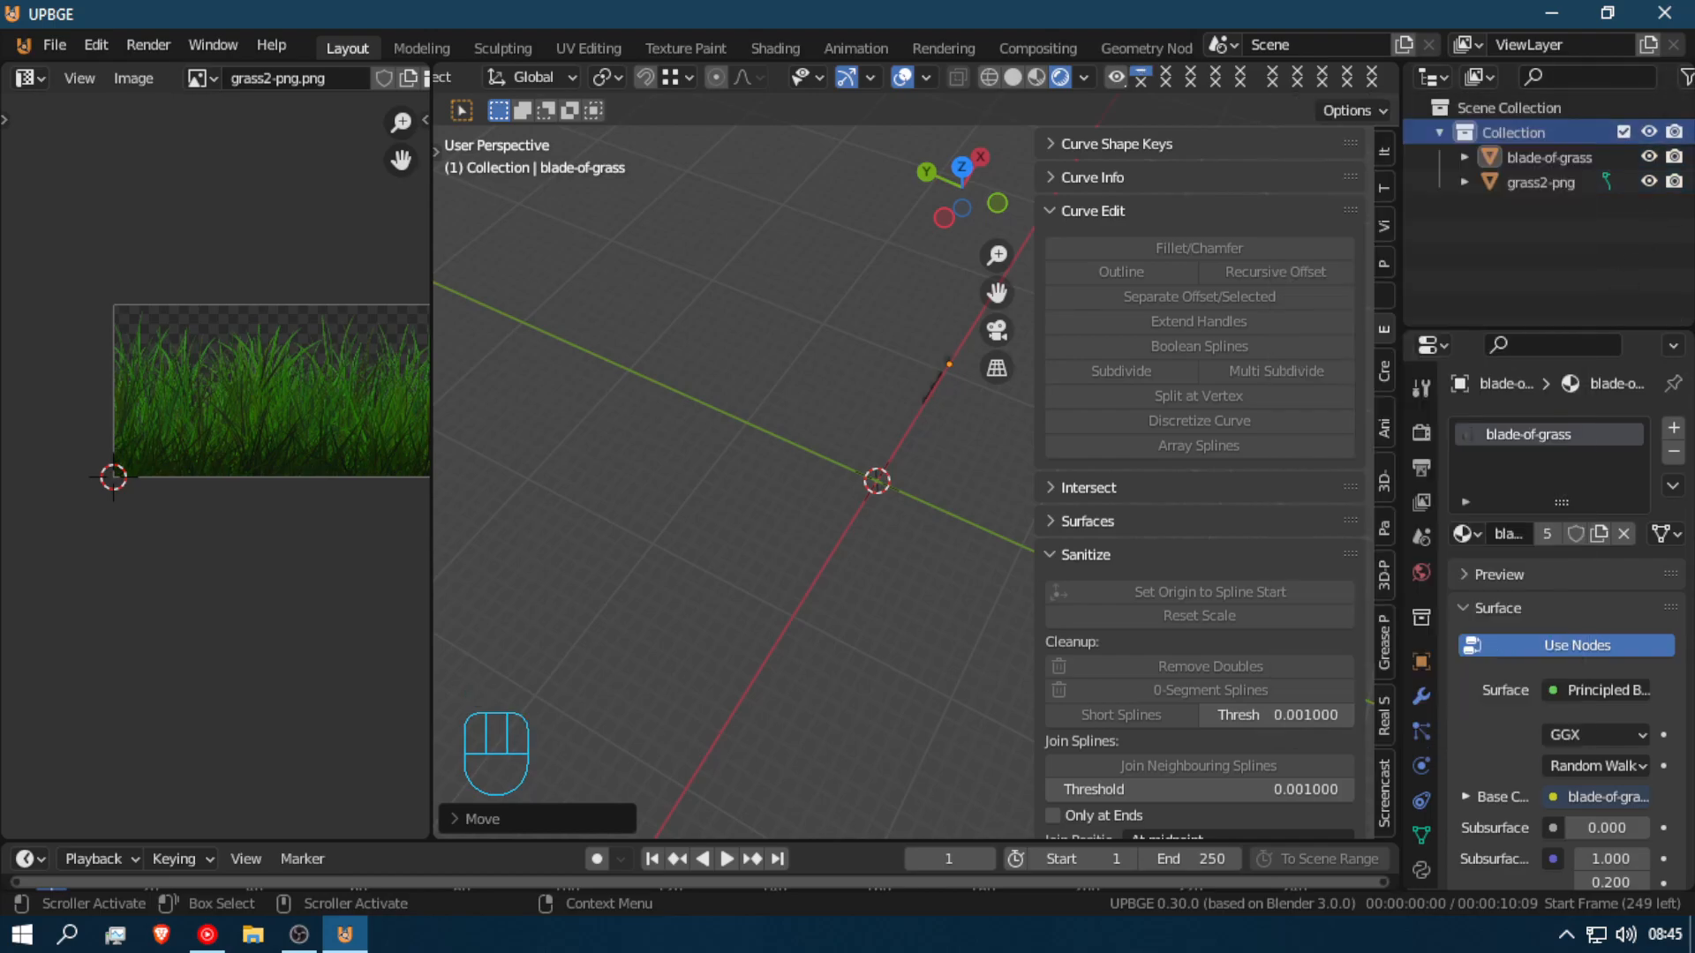
{"action": "left_click_drag", "start_coordinate": [1615, 236], "coordinate": [1518, 152]}
{"action": "right_click", "coordinate": [1518, 152]}
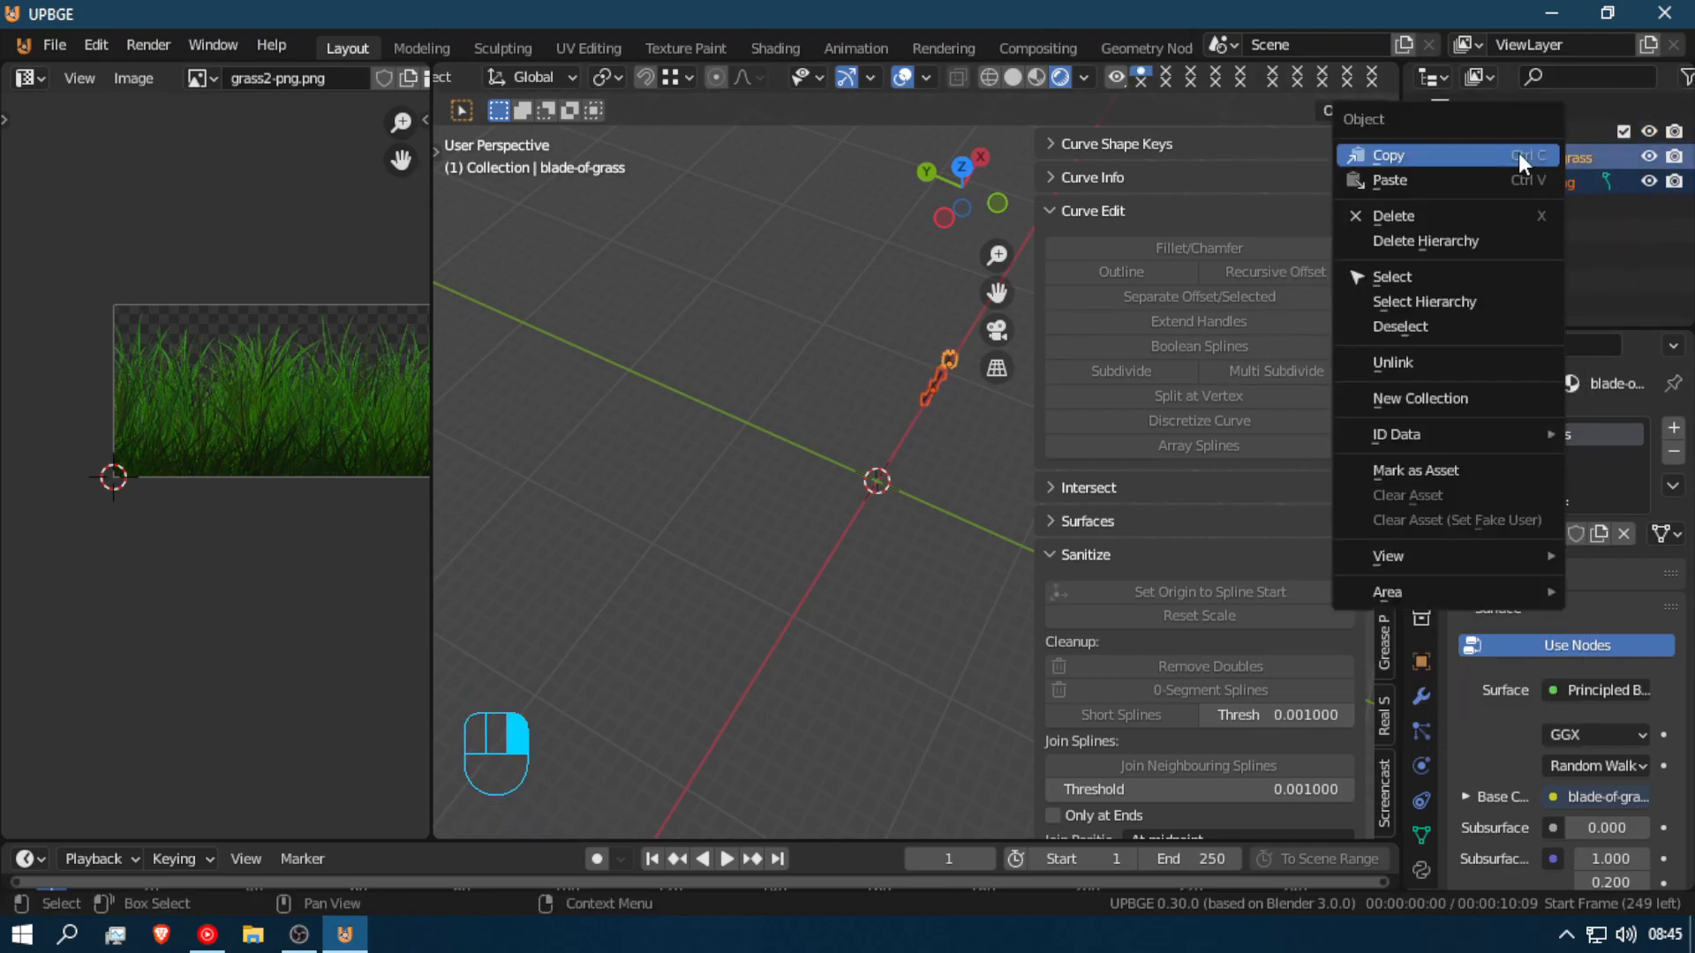
{"action": "left_click", "coordinate": [1479, 394]}
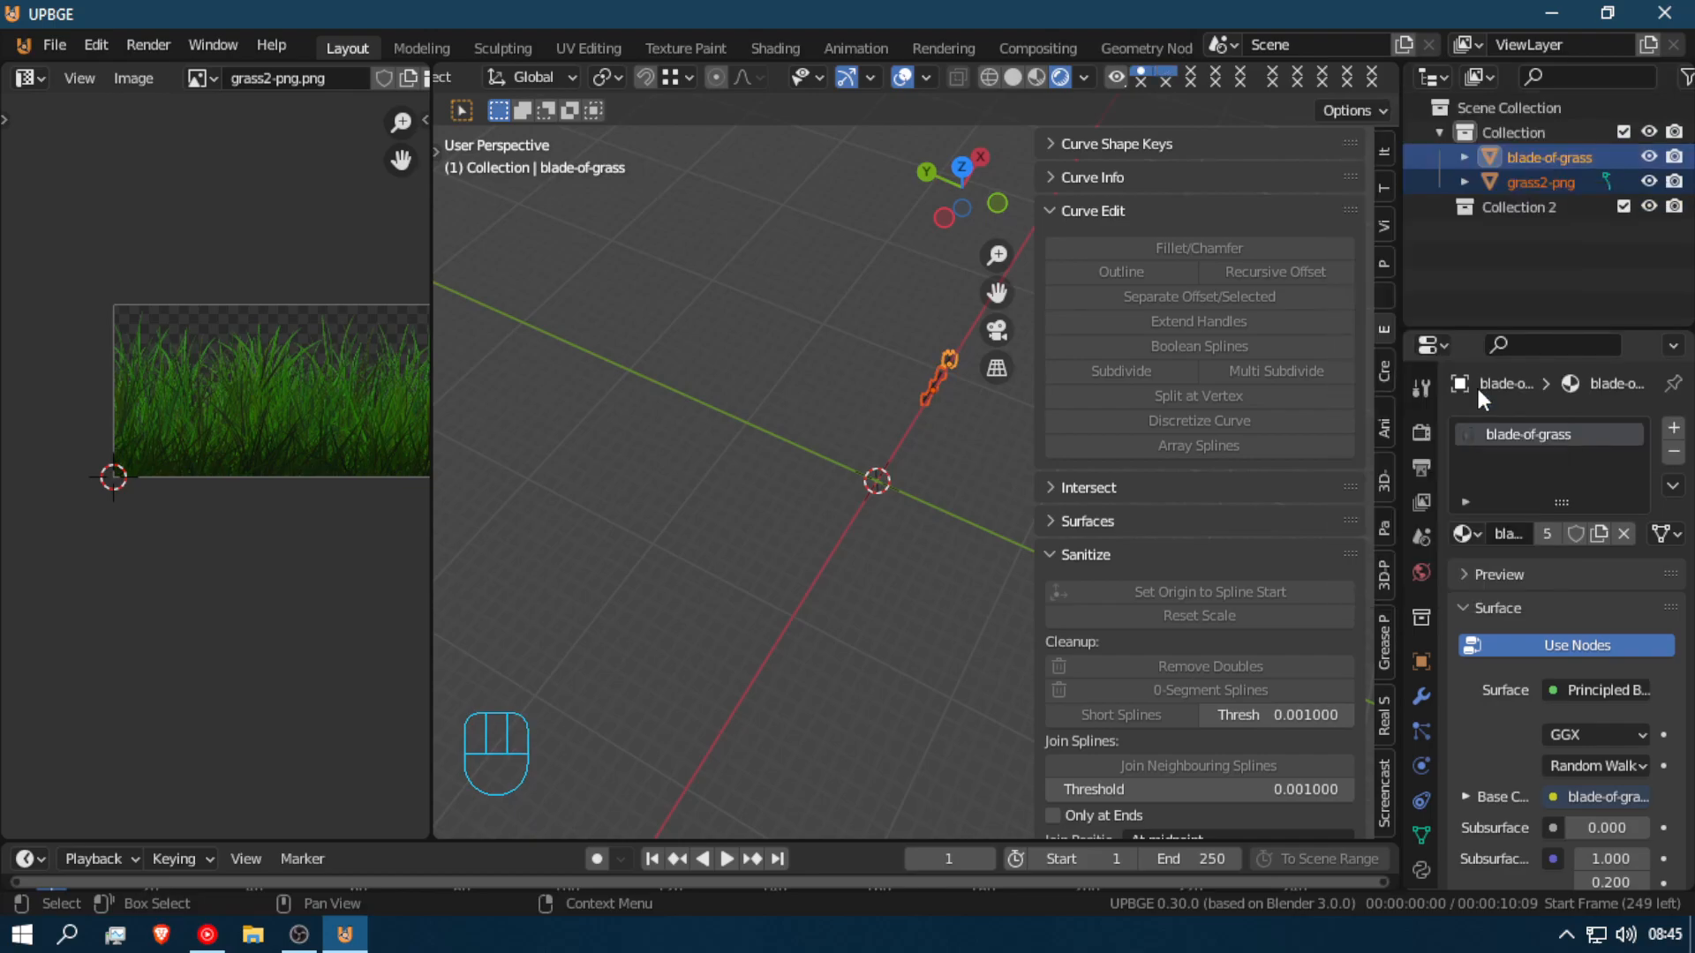
Step: Rename the new Collection 2 as Grass
{"action": "double_click", "coordinate": [1518, 209]}
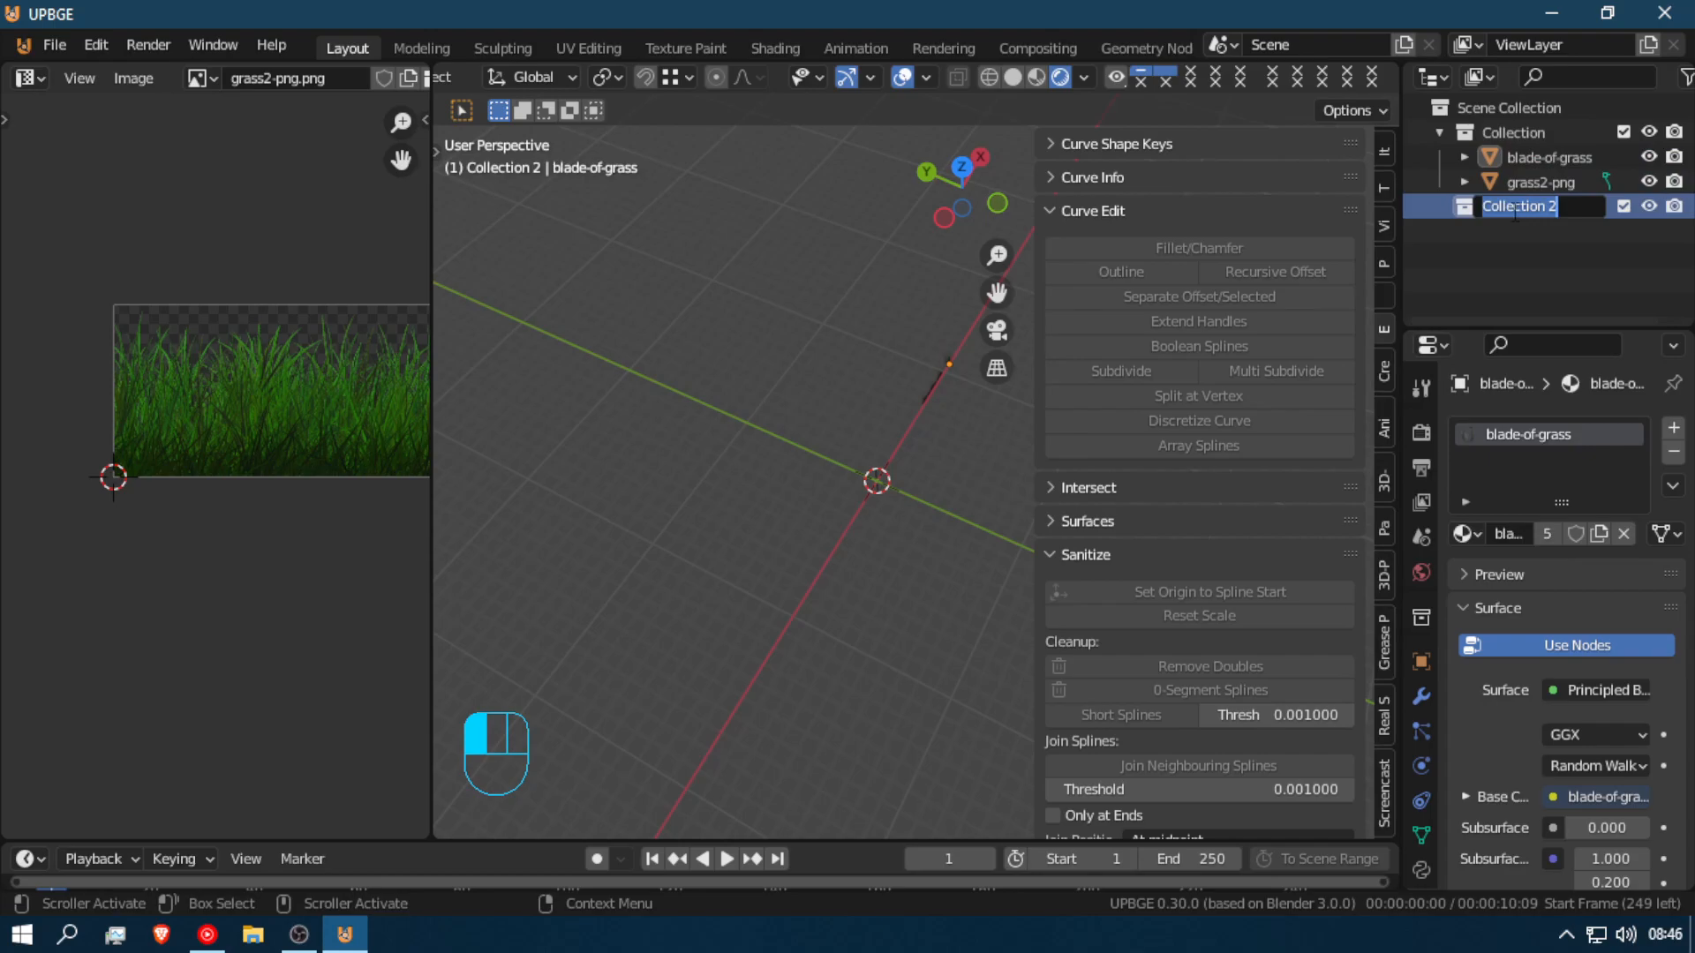
{"action": "key", "text": "shift"}
{"action": "type", "text": "Gra"}
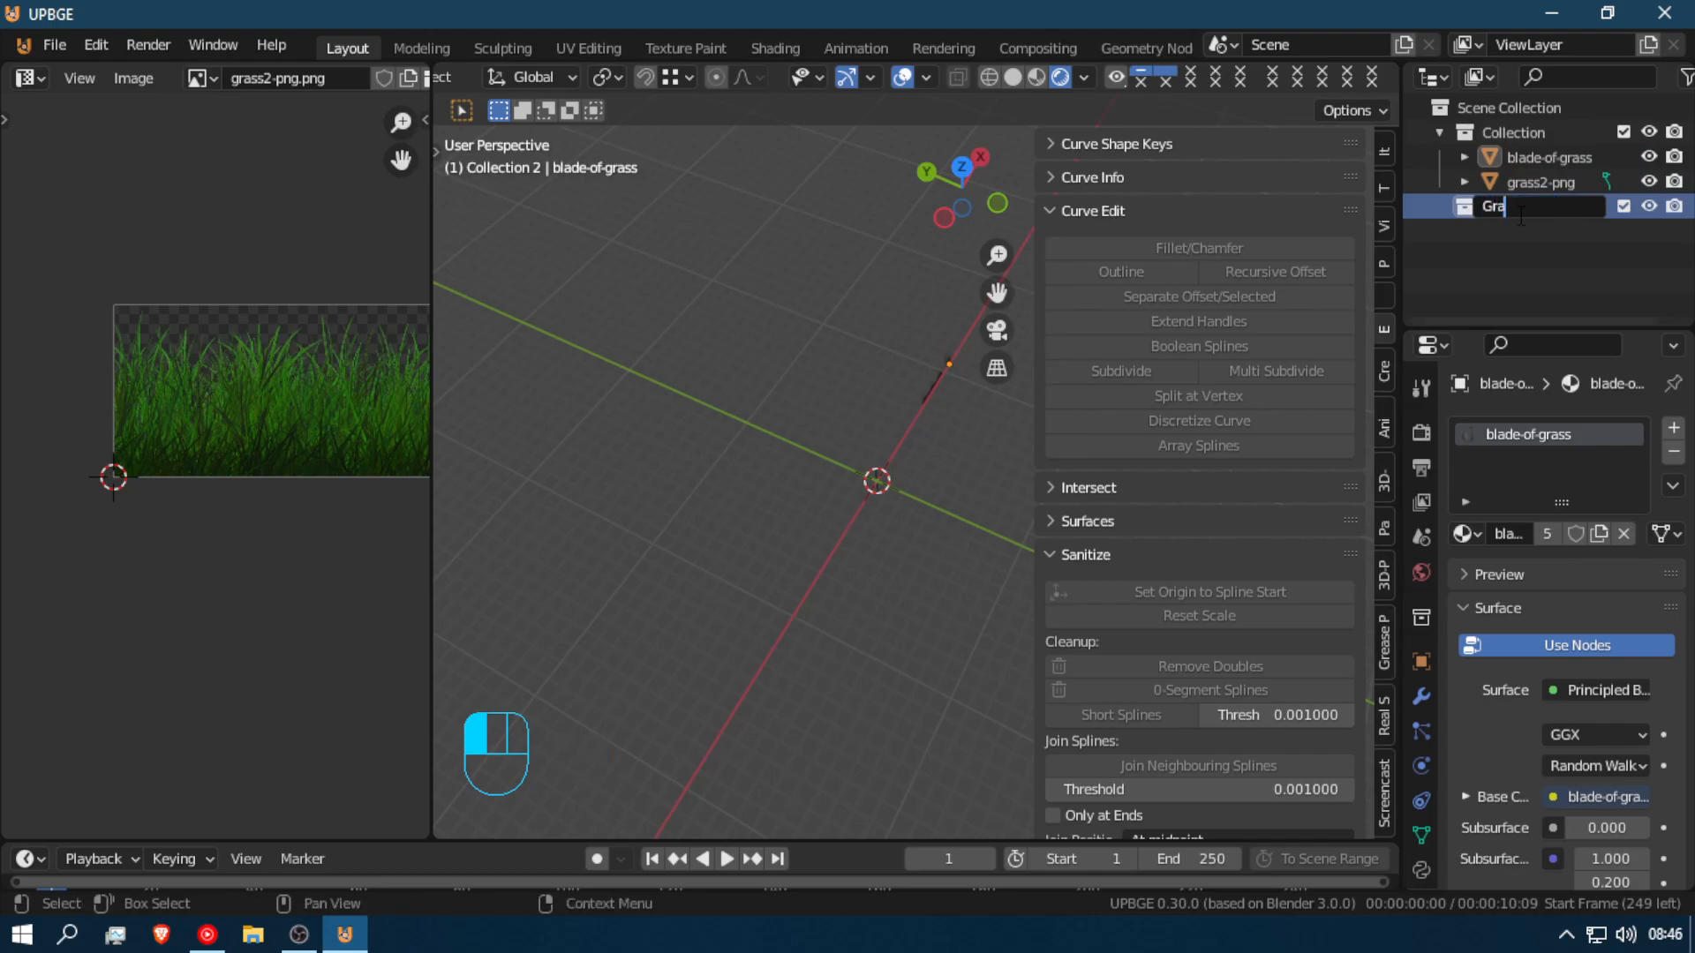
{"action": "type", "text": "ss"}
{"action": "key", "text": "Return"}
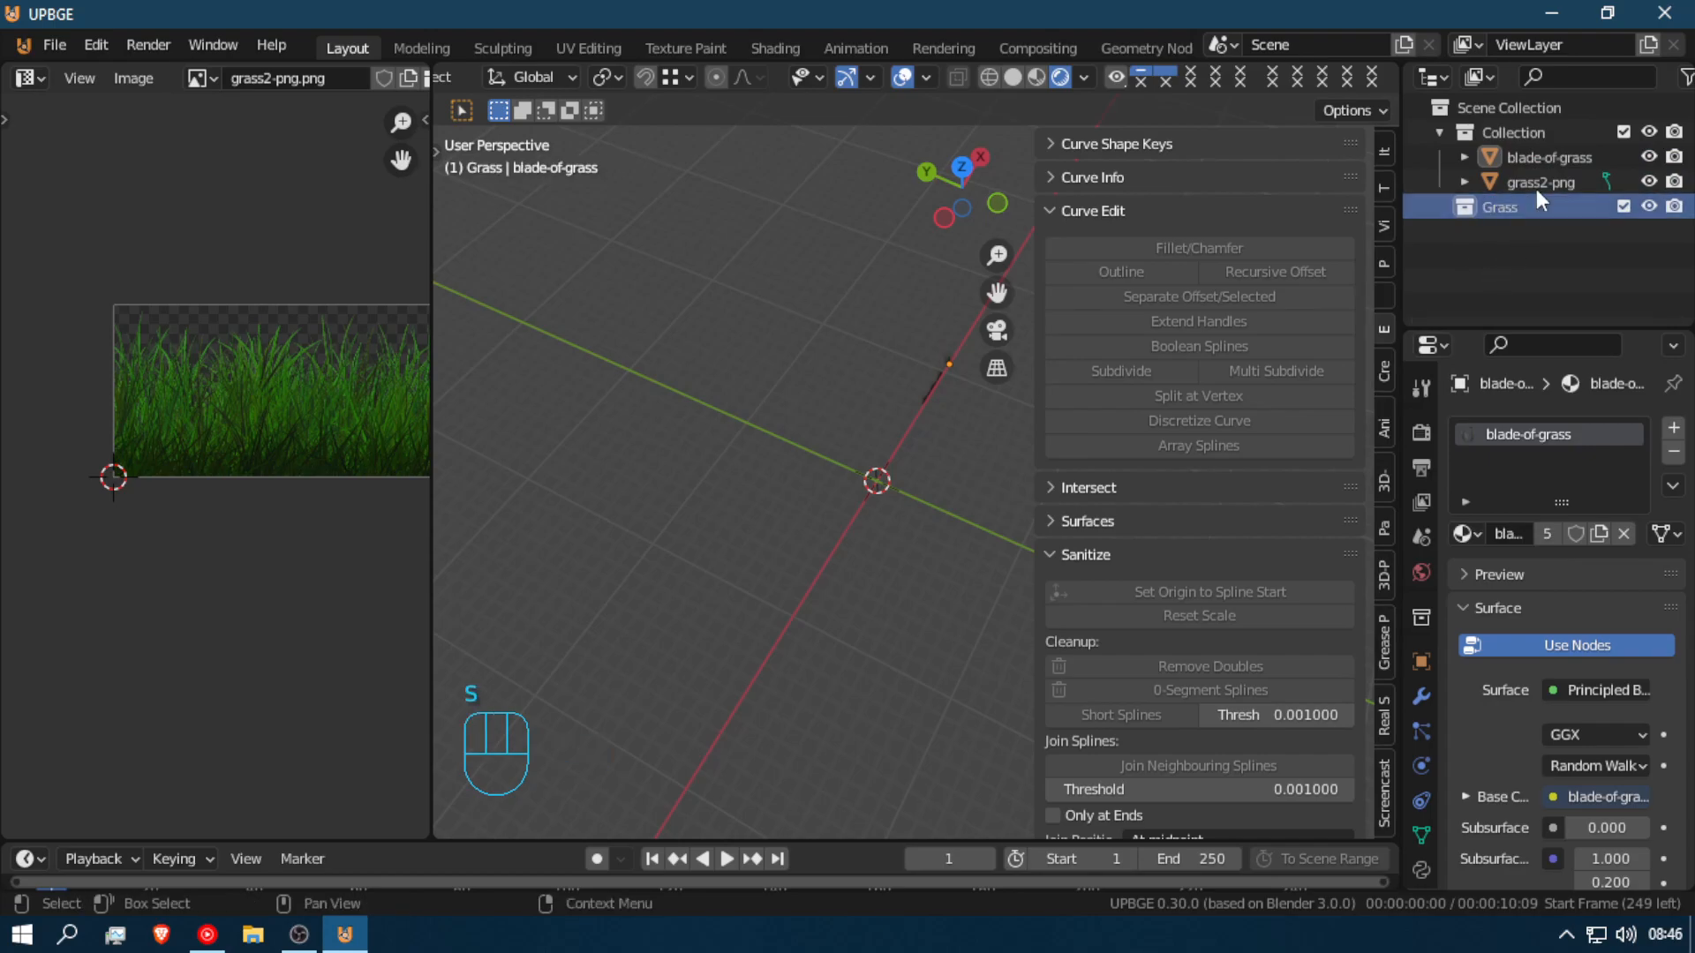
Step: Select the grass2-png and blade-of-grass objects and move them into the Grass collection
{"action": "left_click", "coordinate": [1543, 180]}
{"action": "left_click", "coordinate": [1555, 156], "text": "shift"}
{"action": "key", "text": "g"}
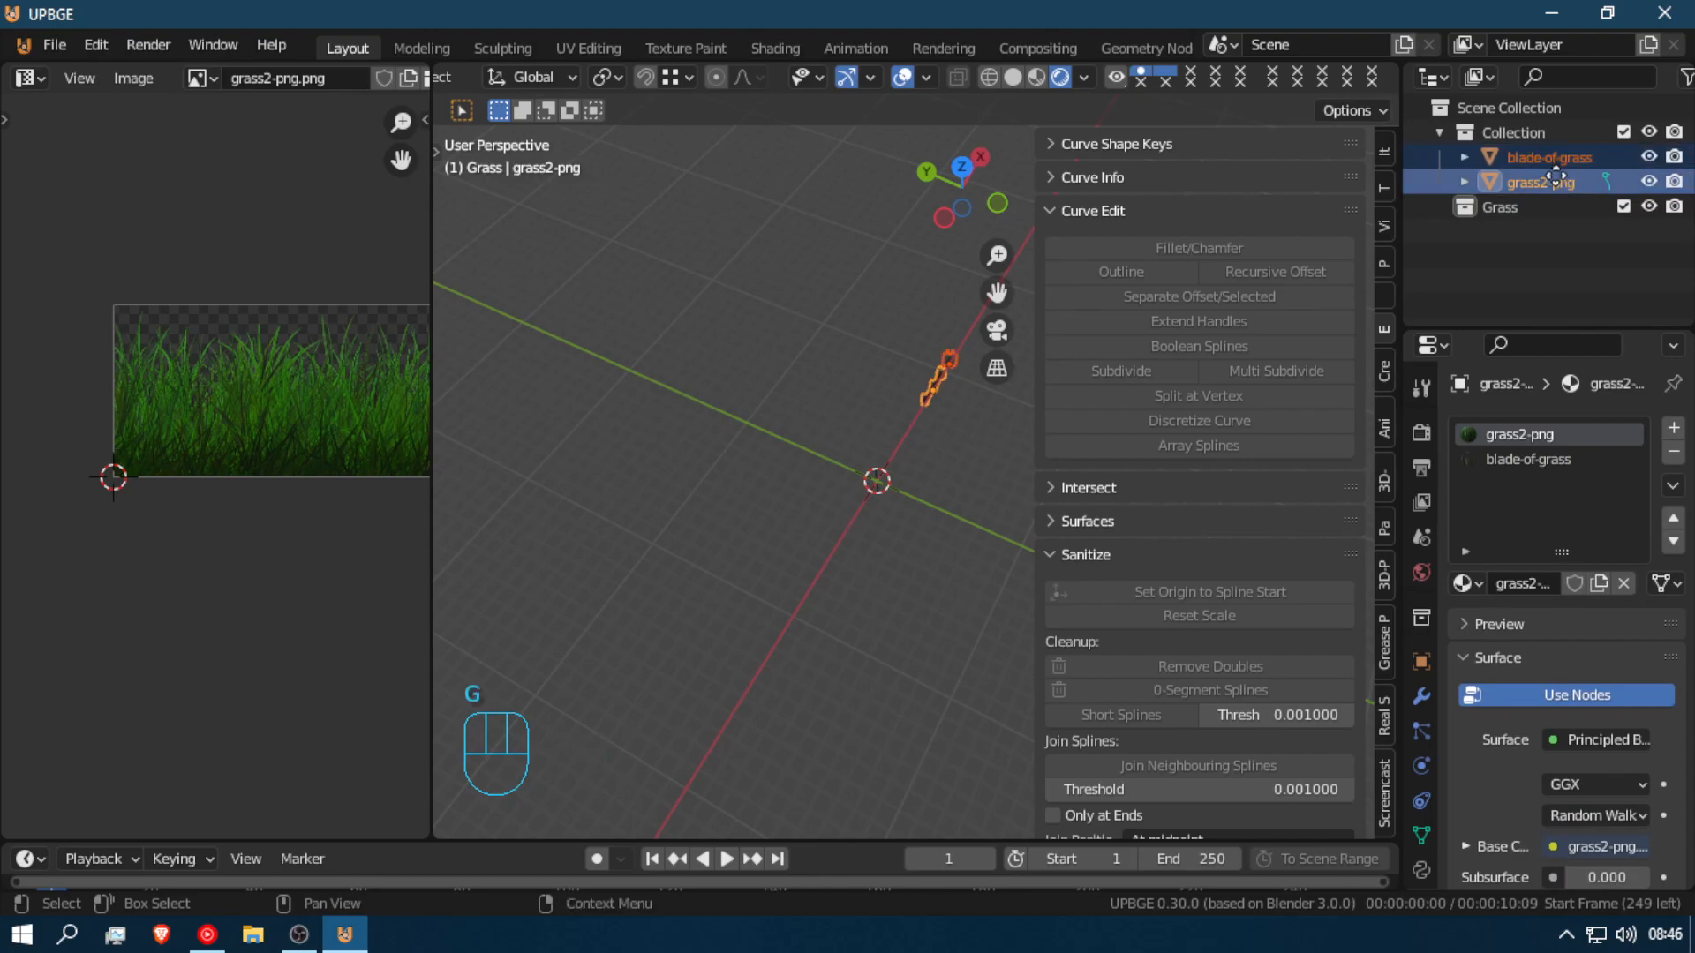
{"action": "left_click_drag", "start_coordinate": [1542, 186], "coordinate": [1514, 207]}
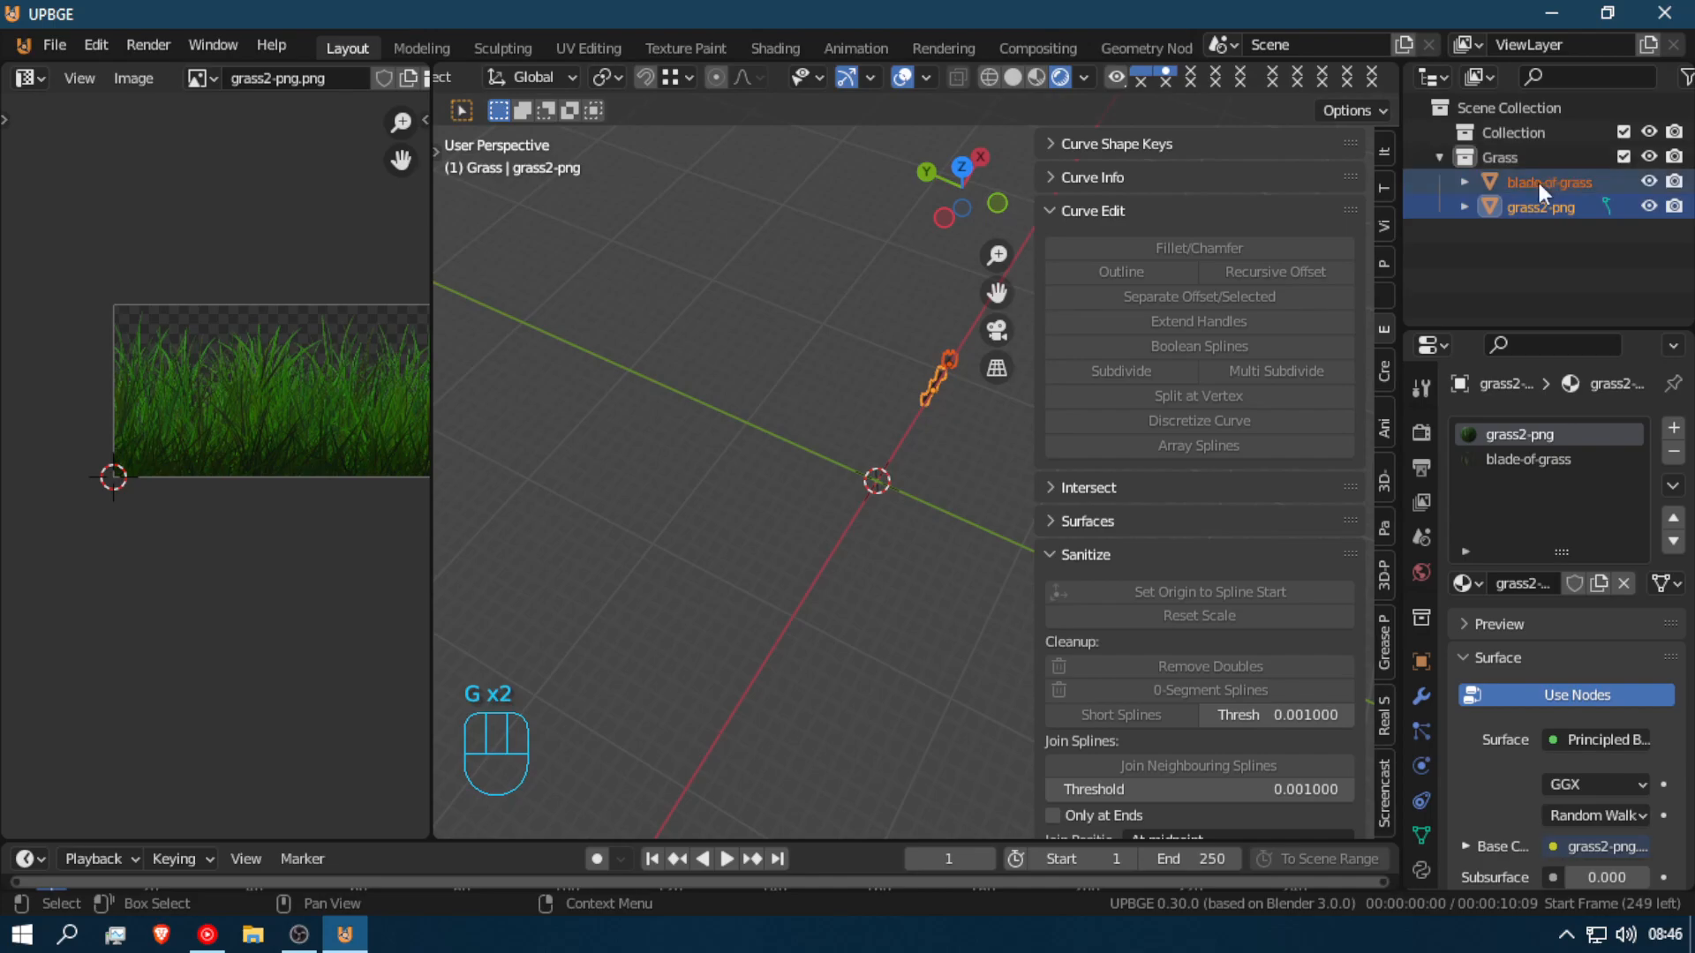
Step: Mark the blade-of-grass and grass2-png objects as assets, one after the other, and collapse the Grass collection
{"action": "left_click", "coordinate": [1505, 181]}
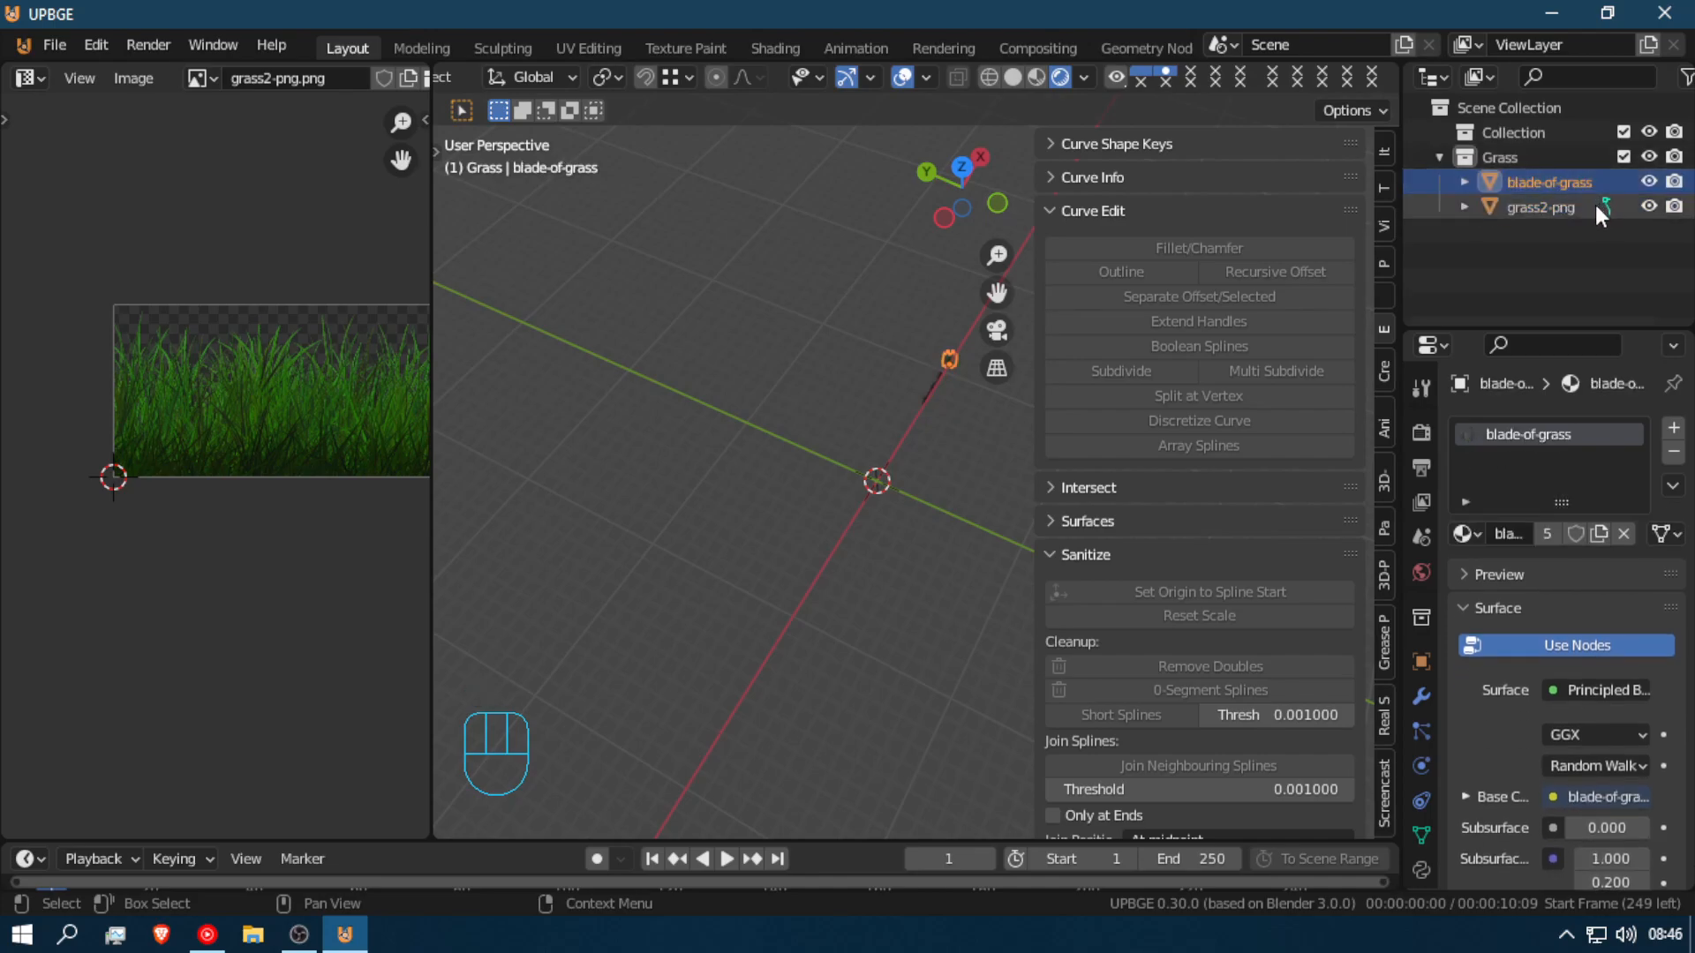
{"action": "right_click", "coordinate": [1554, 180]}
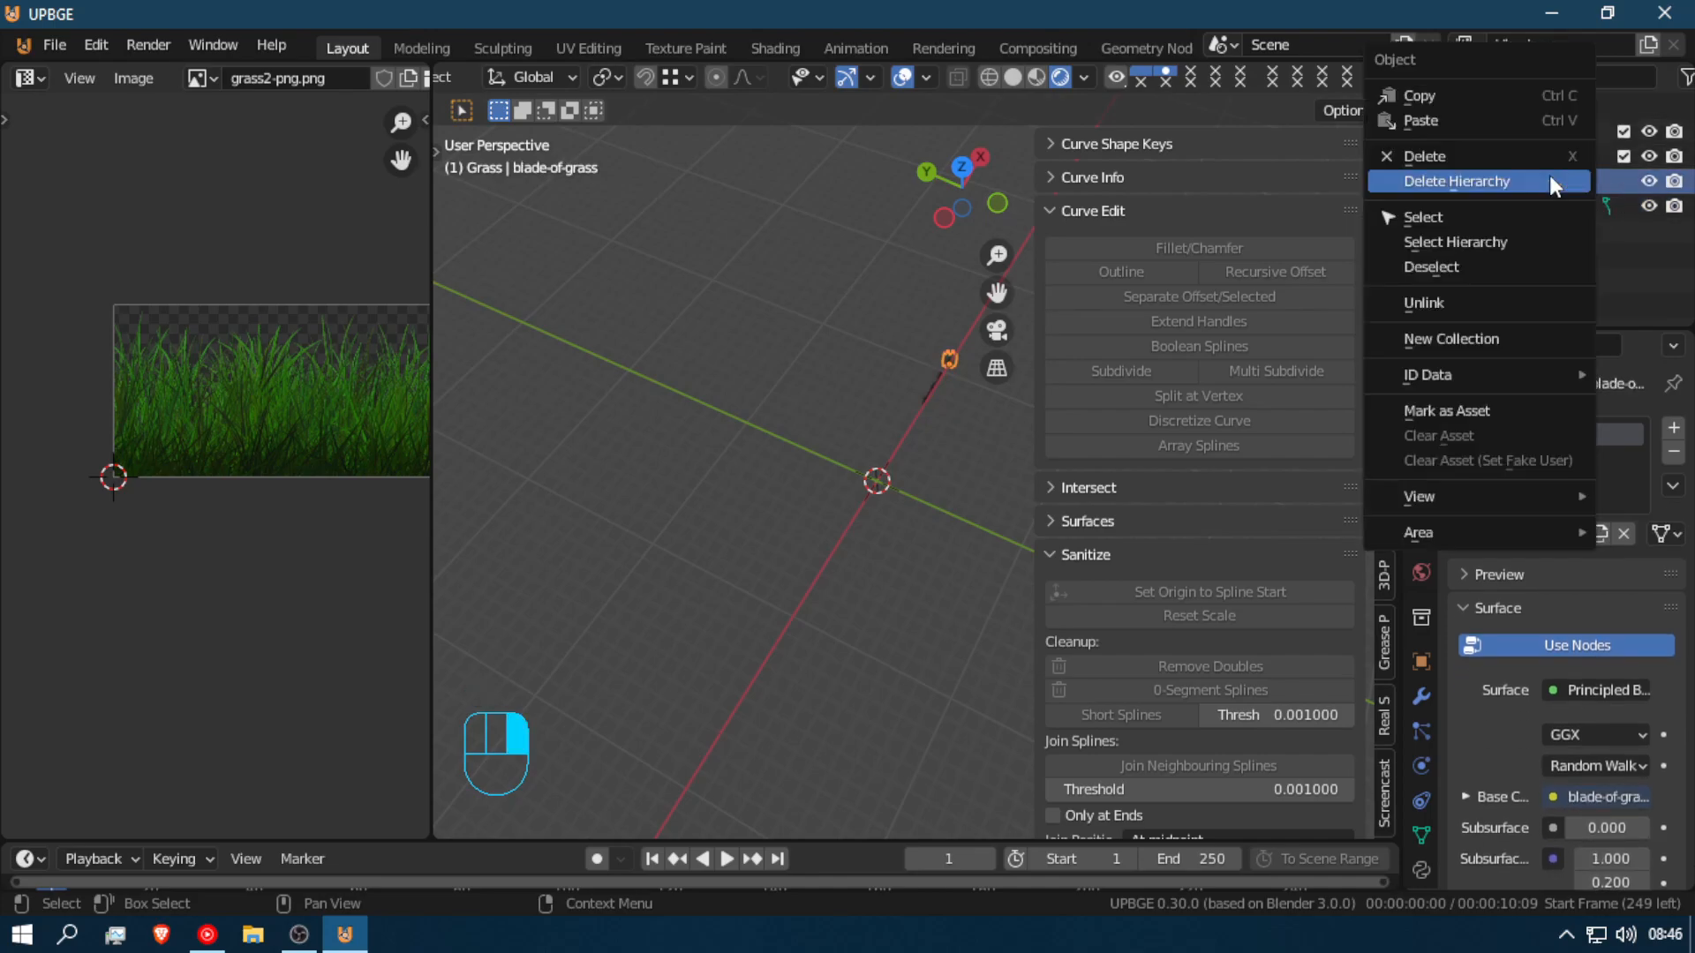
{"action": "left_click", "coordinate": [1470, 410]}
{"action": "left_click", "coordinate": [1534, 208]}
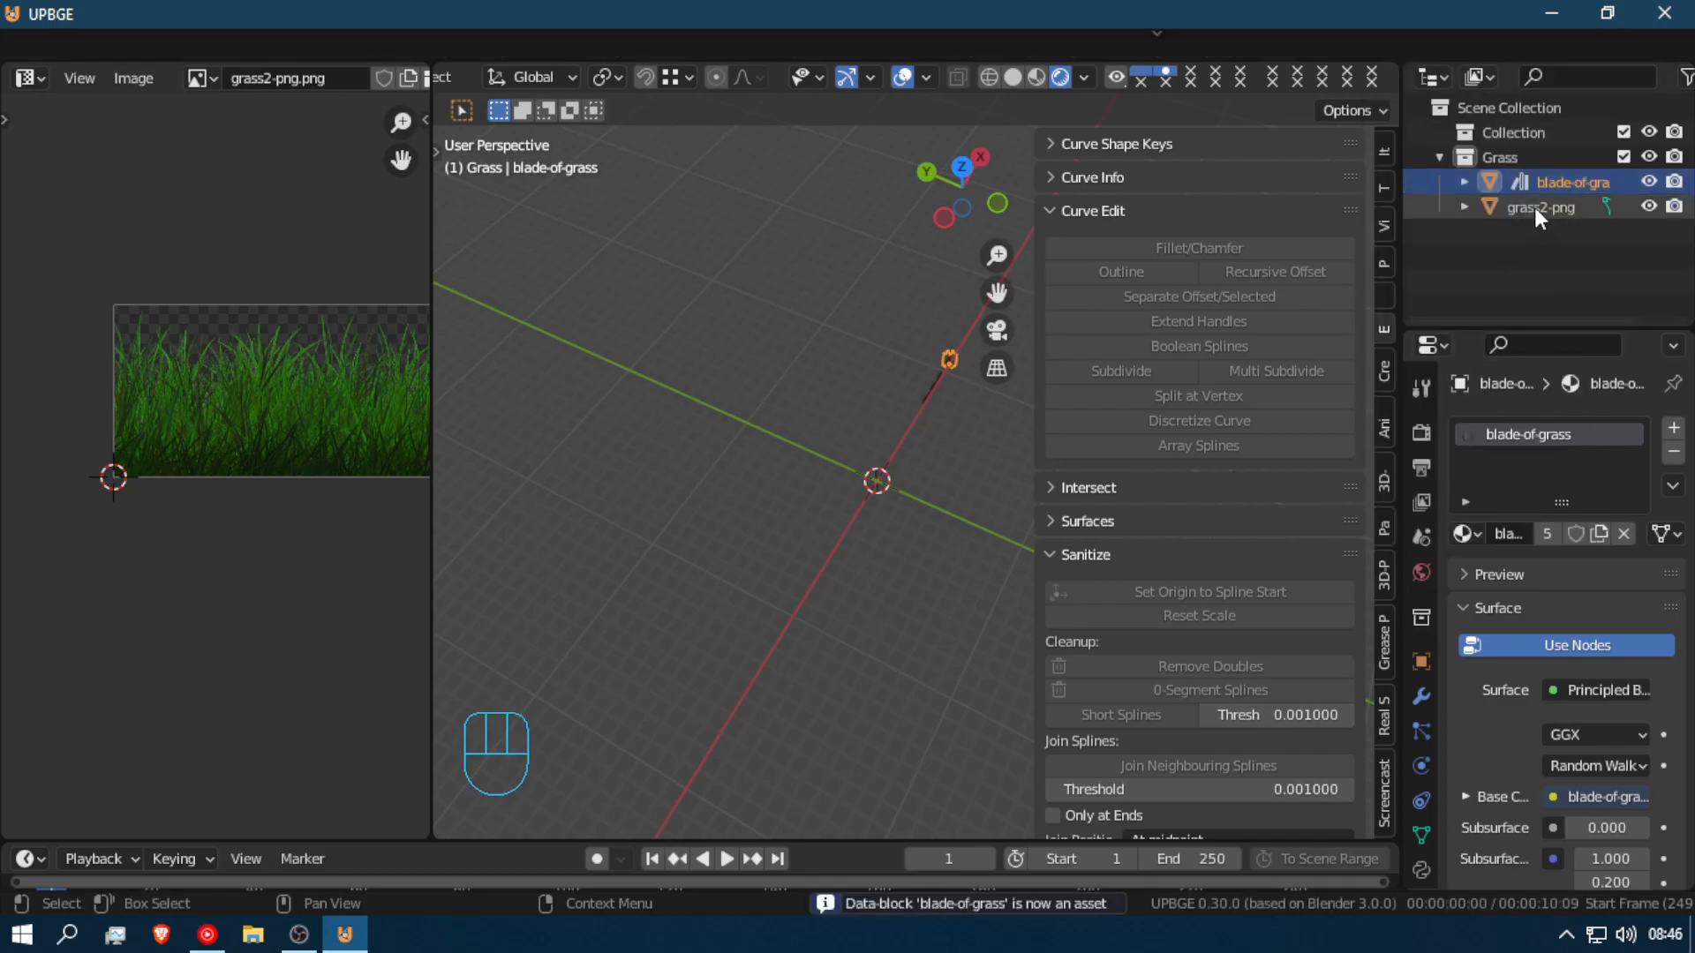
{"action": "right_click", "coordinate": [1532, 209]}
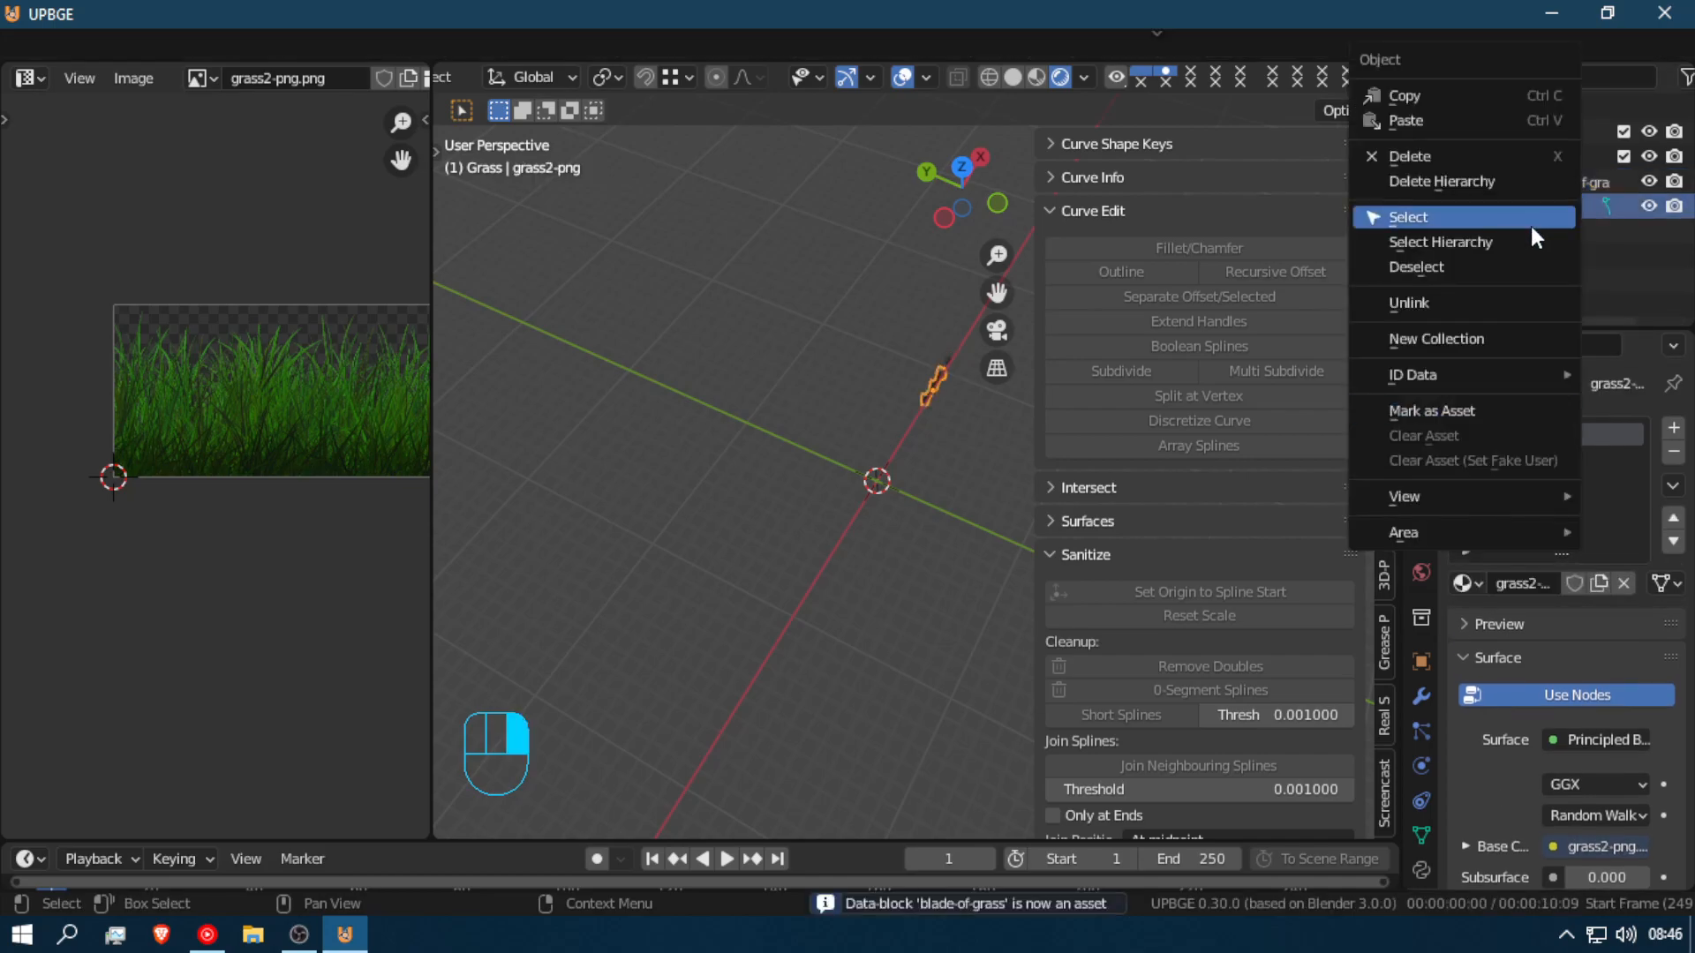
{"action": "left_click", "coordinate": [1476, 408]}
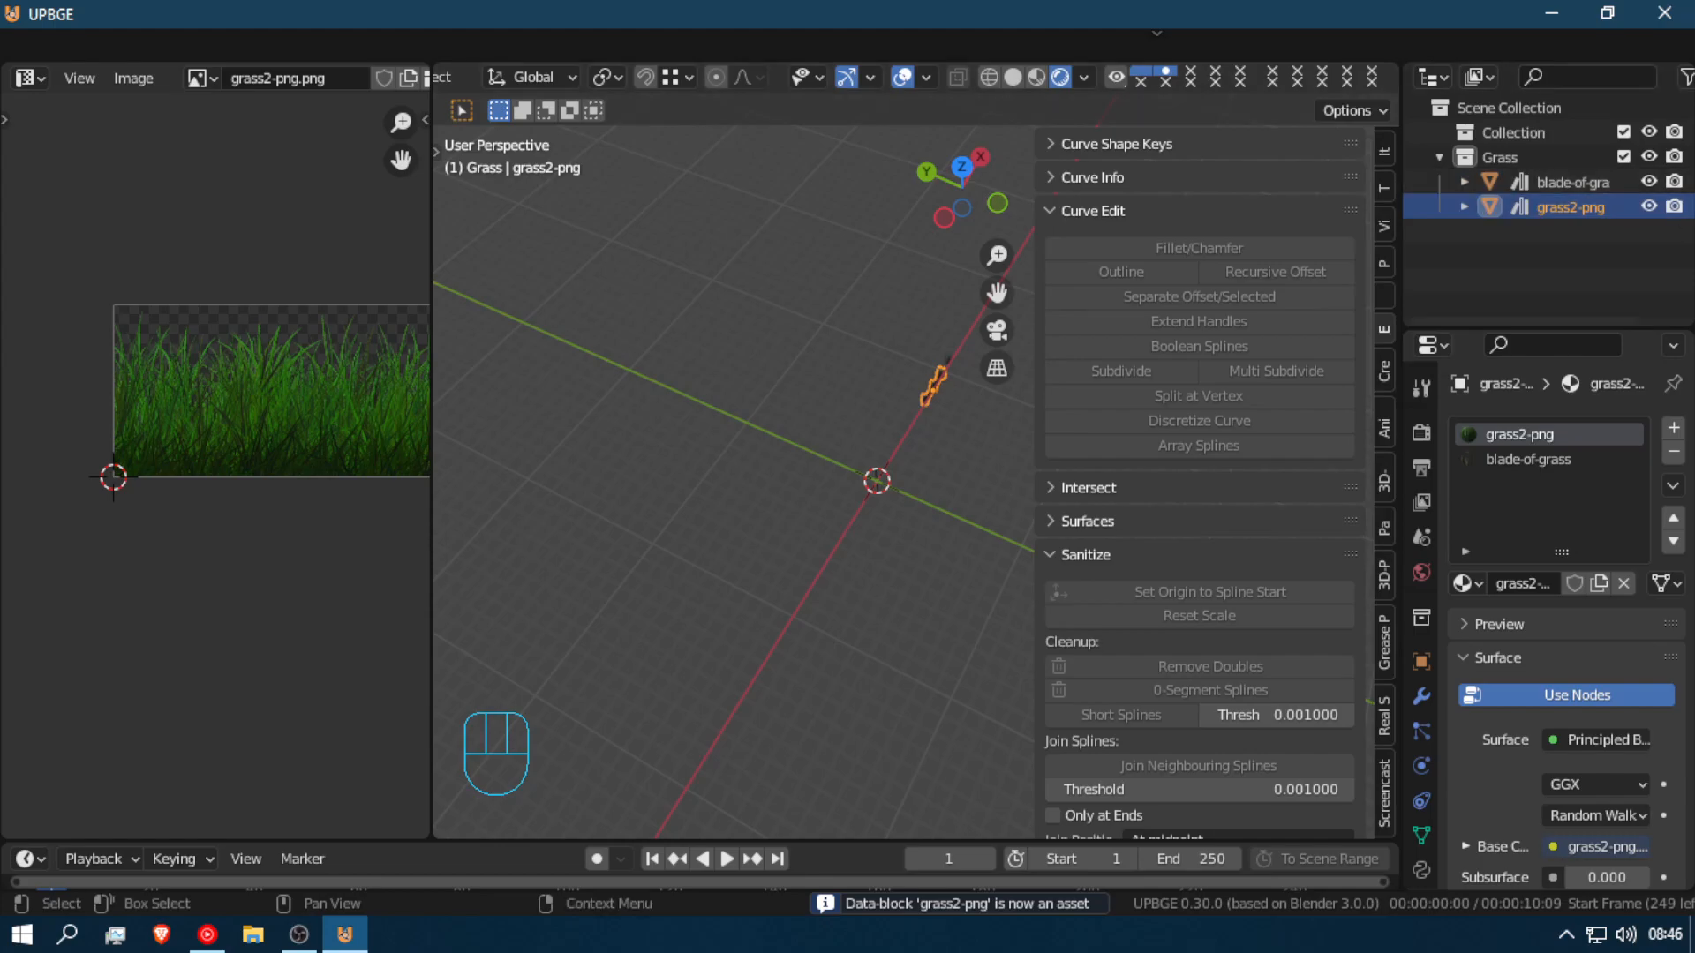
{"action": "left_click", "coordinate": [1439, 157]}
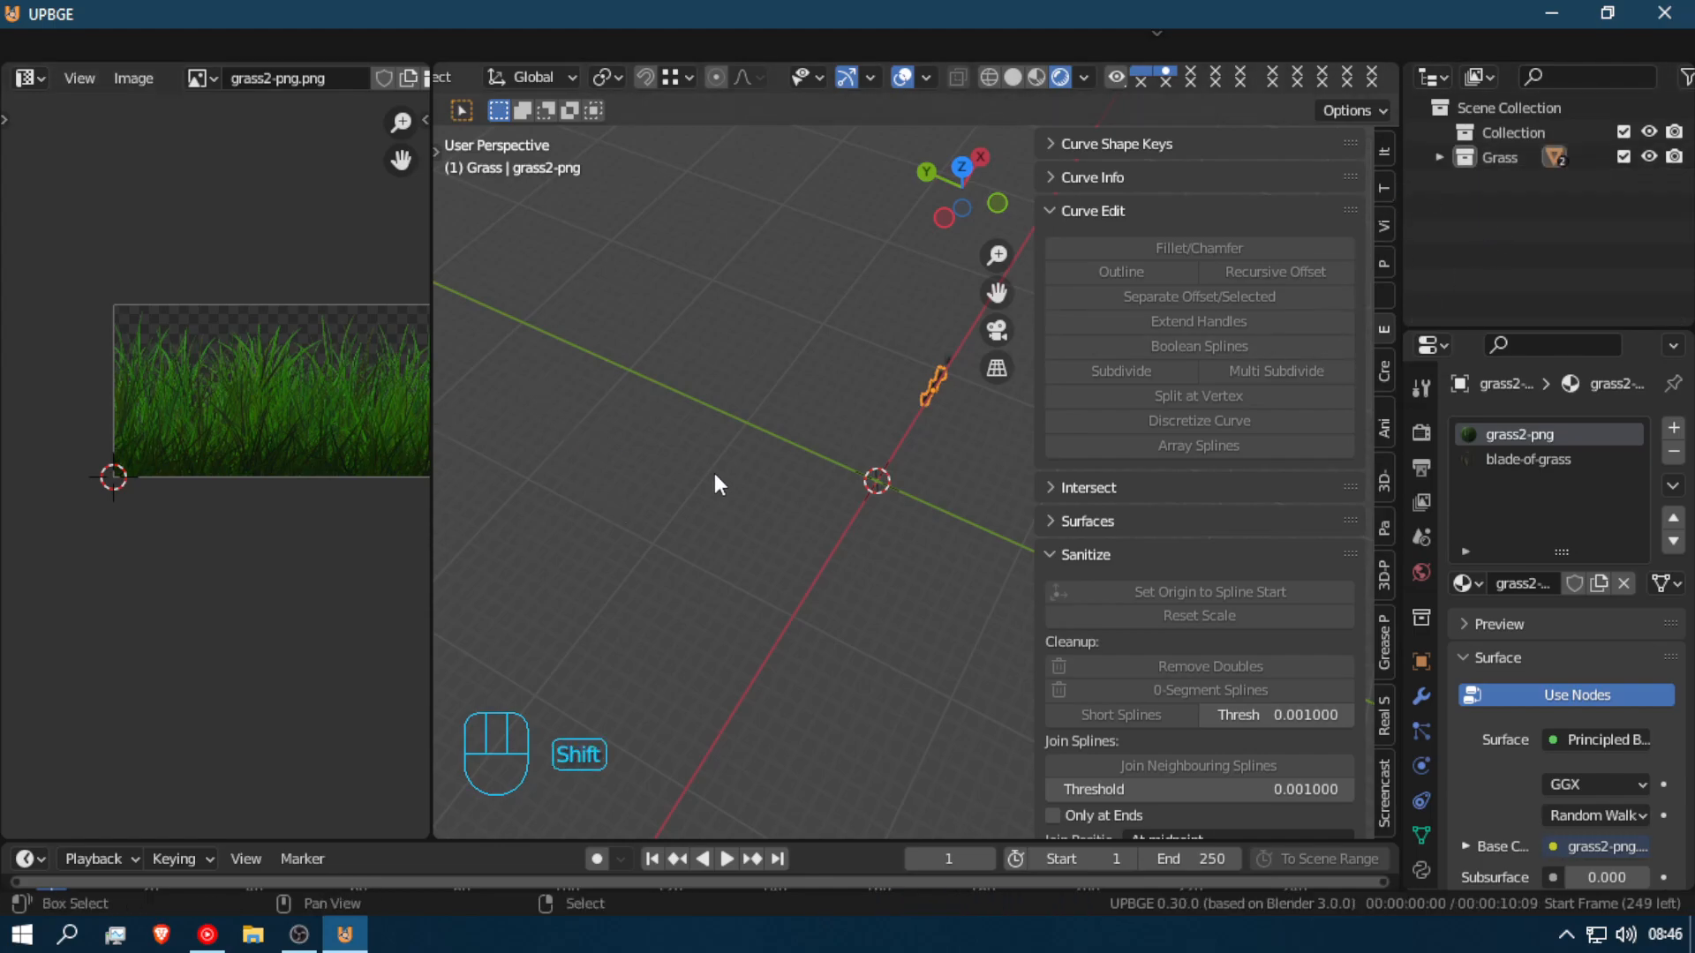
Step: Add a mesh plane at the world origin and look at it from the top view
{"action": "key", "text": "shift+a"}
{"action": "mouse_move", "coordinate": [597, 212]}
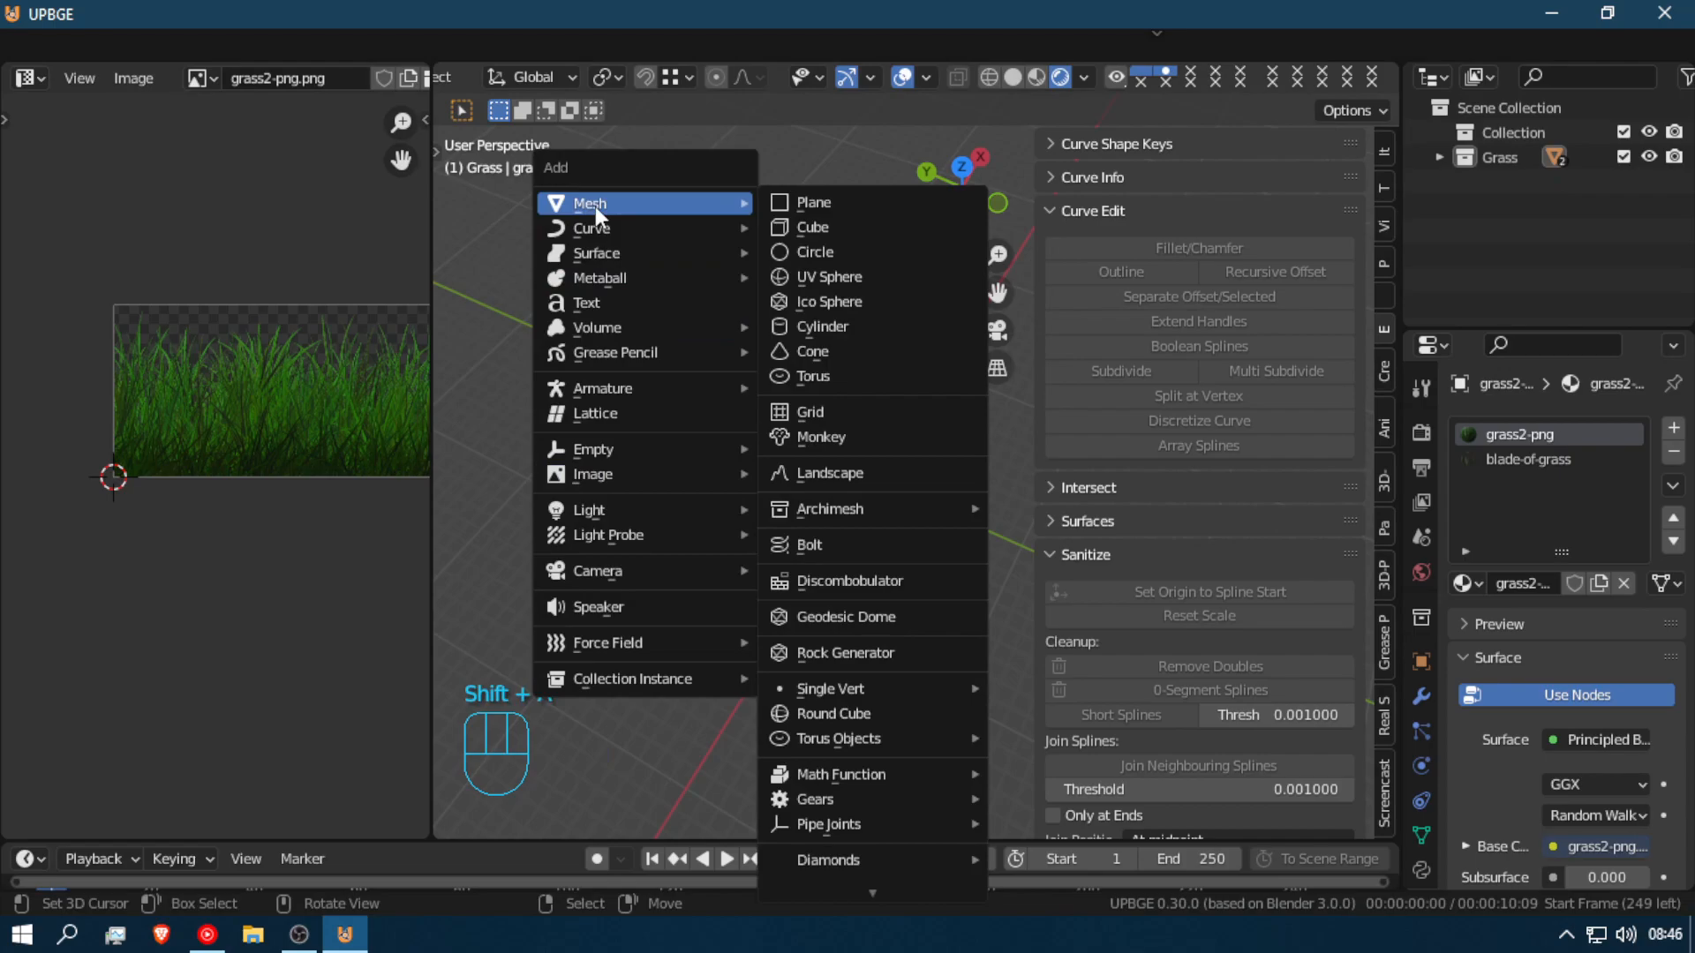
{"action": "left_click", "coordinate": [828, 207]}
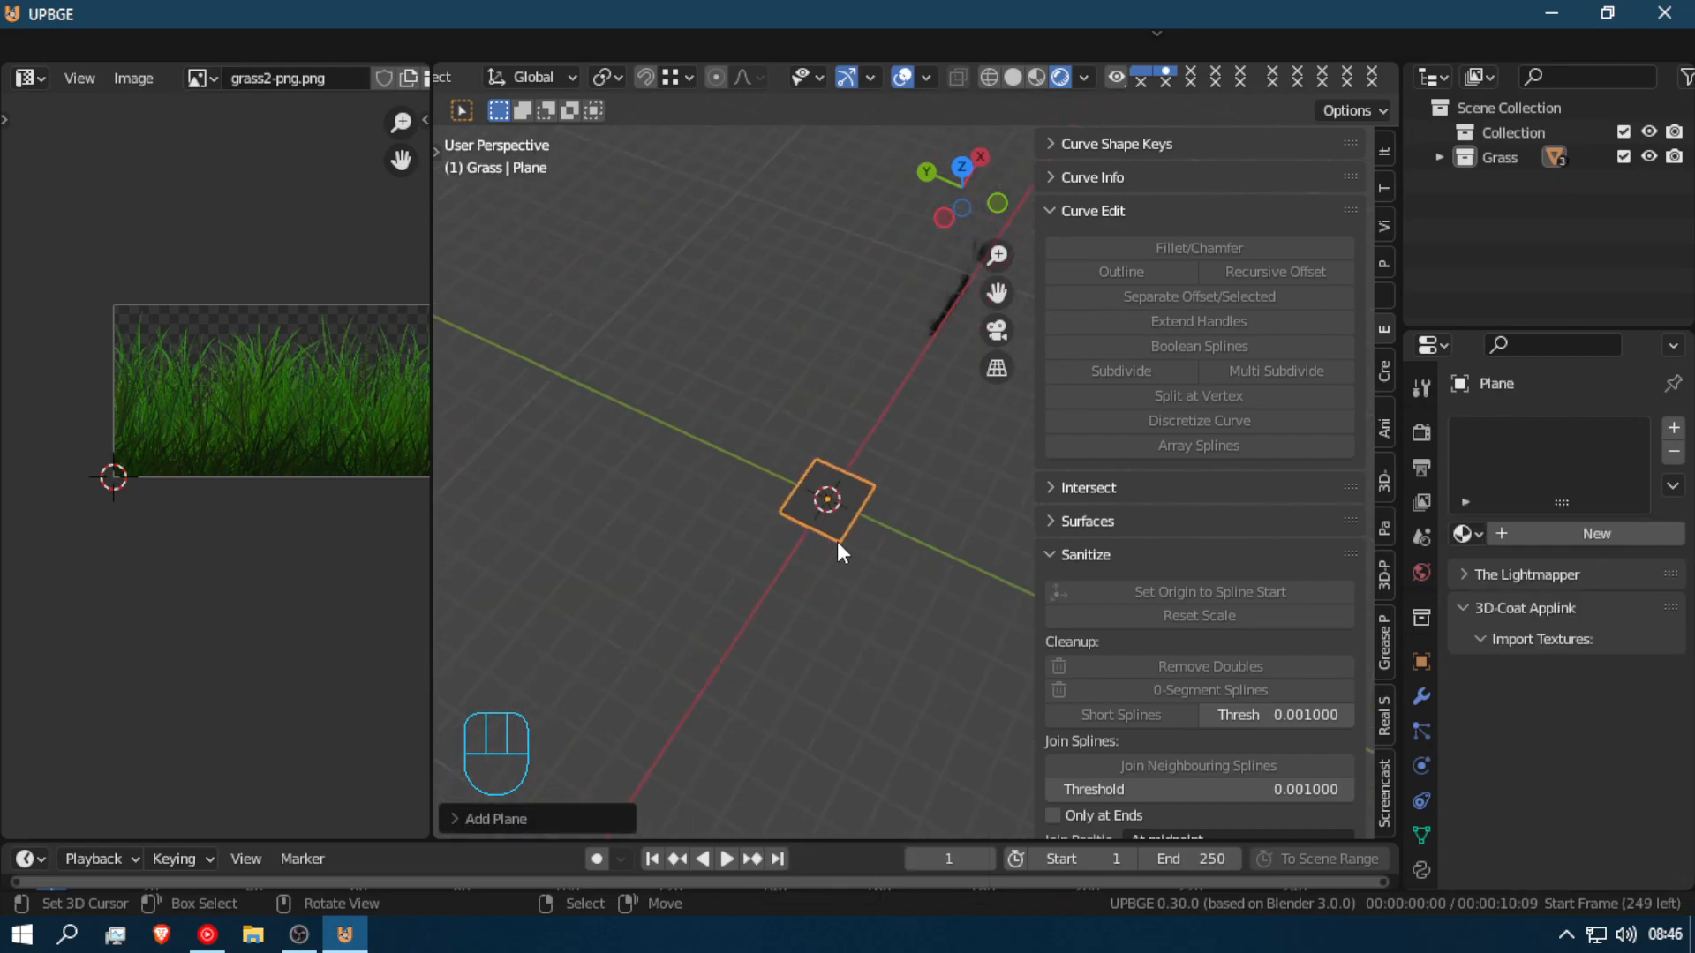
{"action": "key", "text": "shift+f"}
{"action": "left_click", "coordinate": [916, 465]}
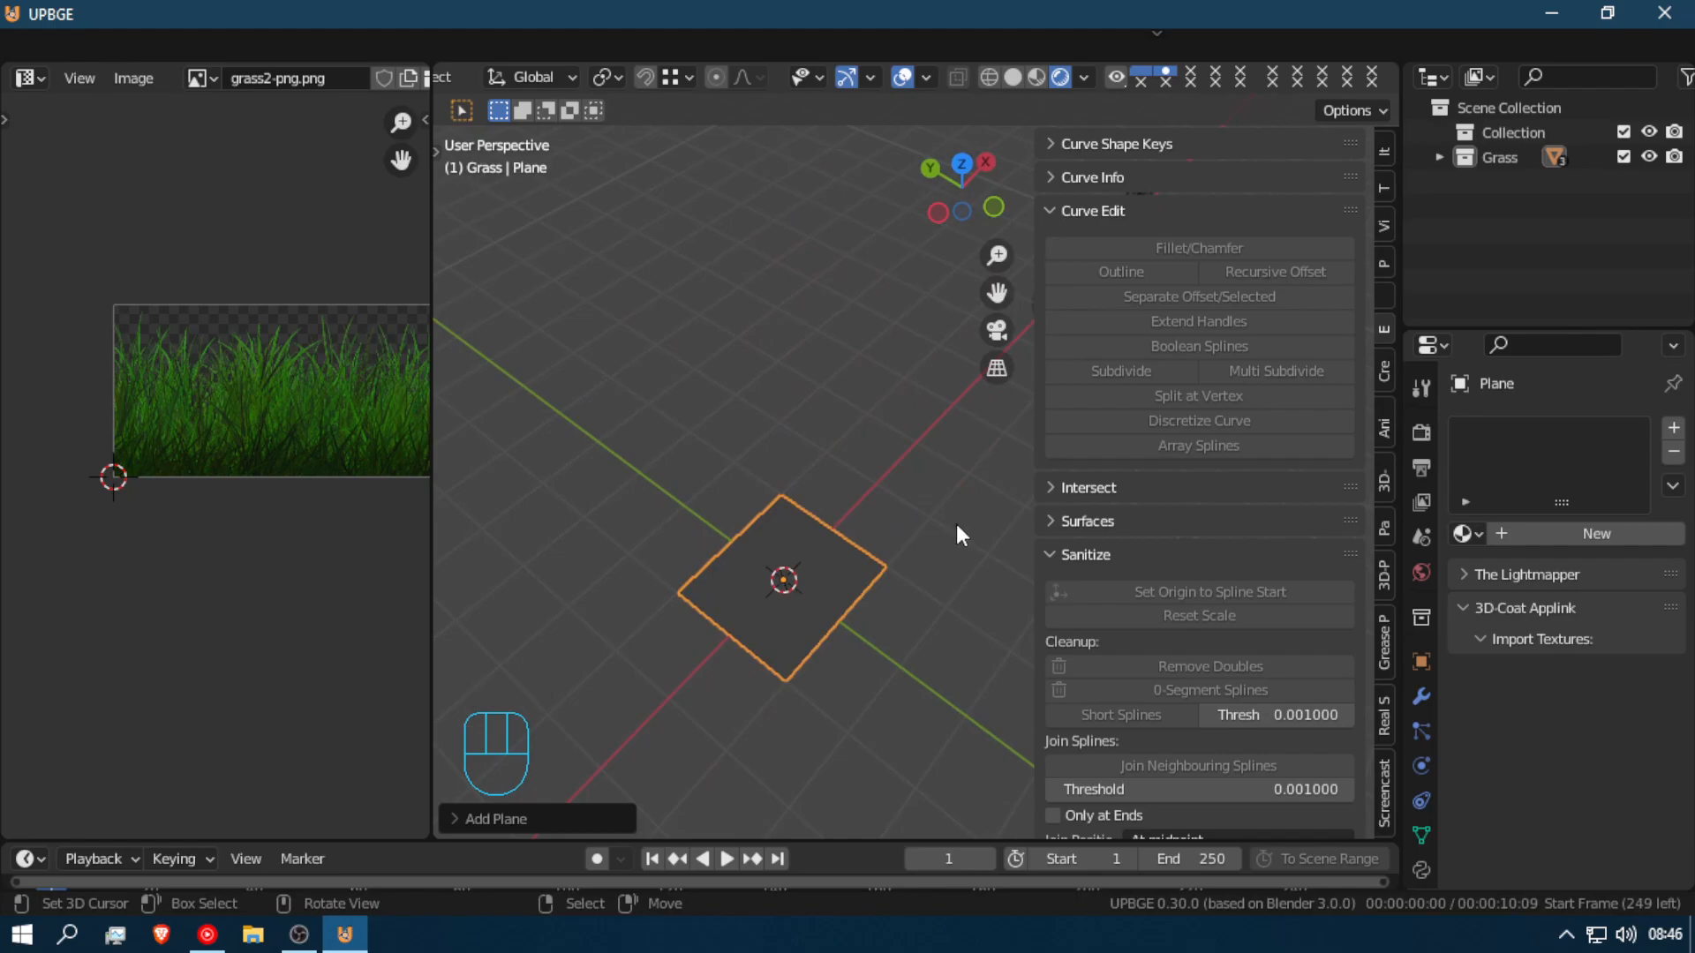
{"action": "scroll", "coordinate": [955, 523], "scroll_direction": "down", "scroll_amount": 5}
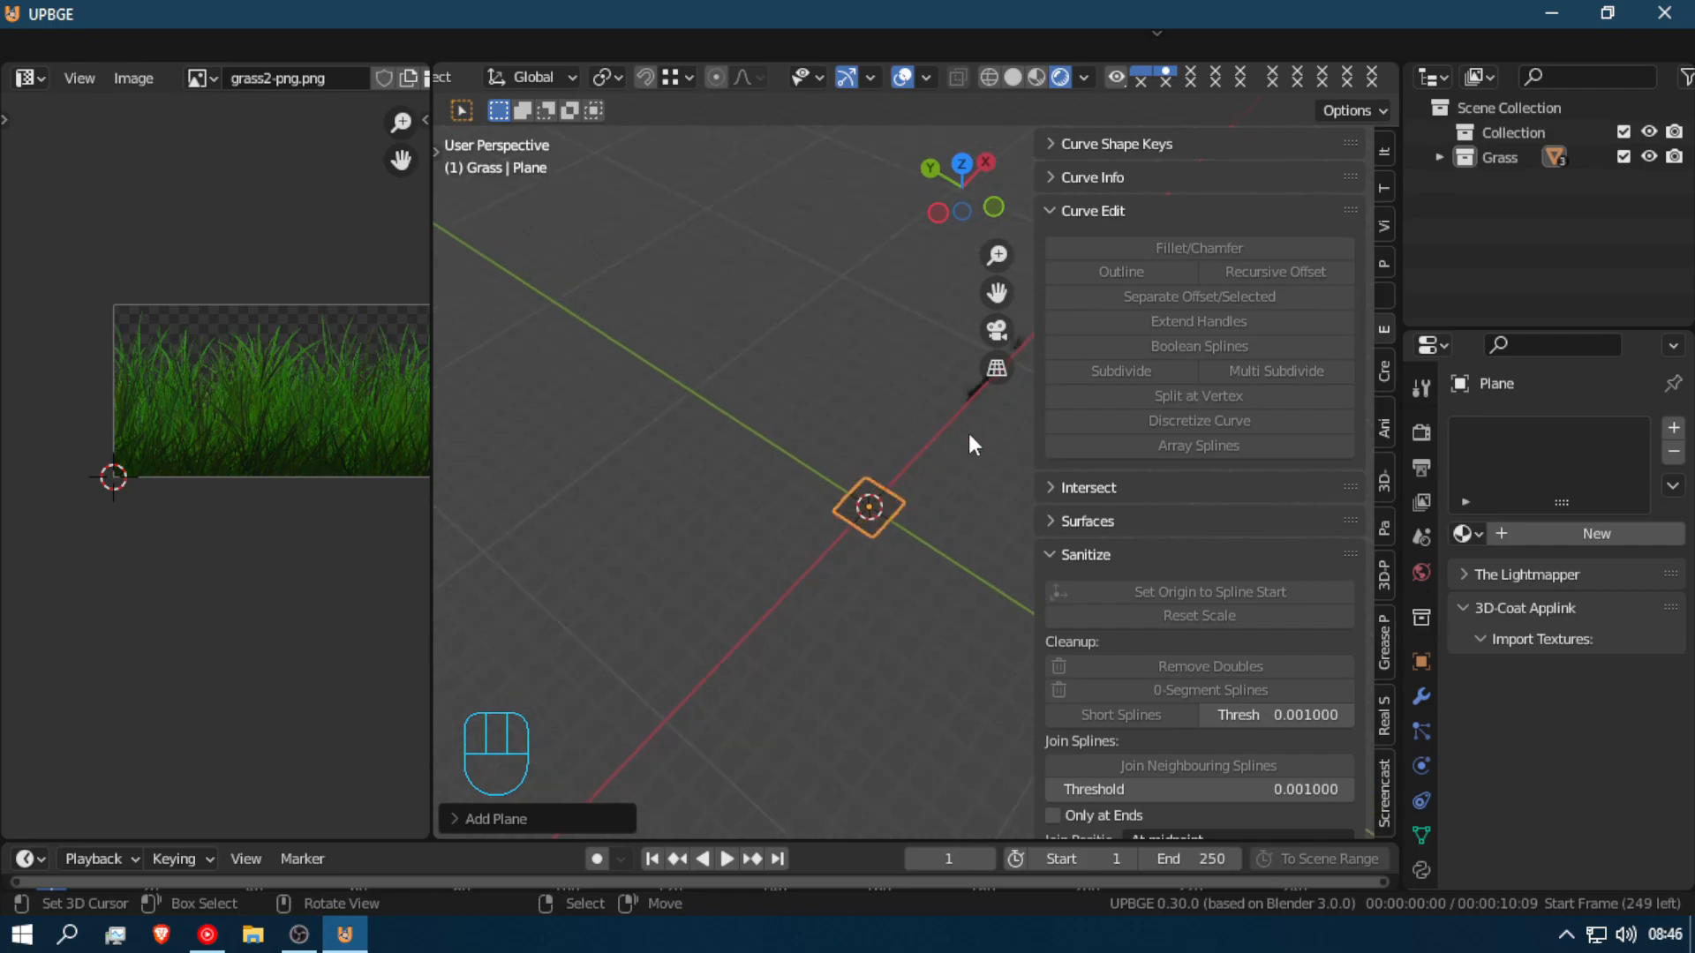
{"action": "key", "text": "KP_7"}
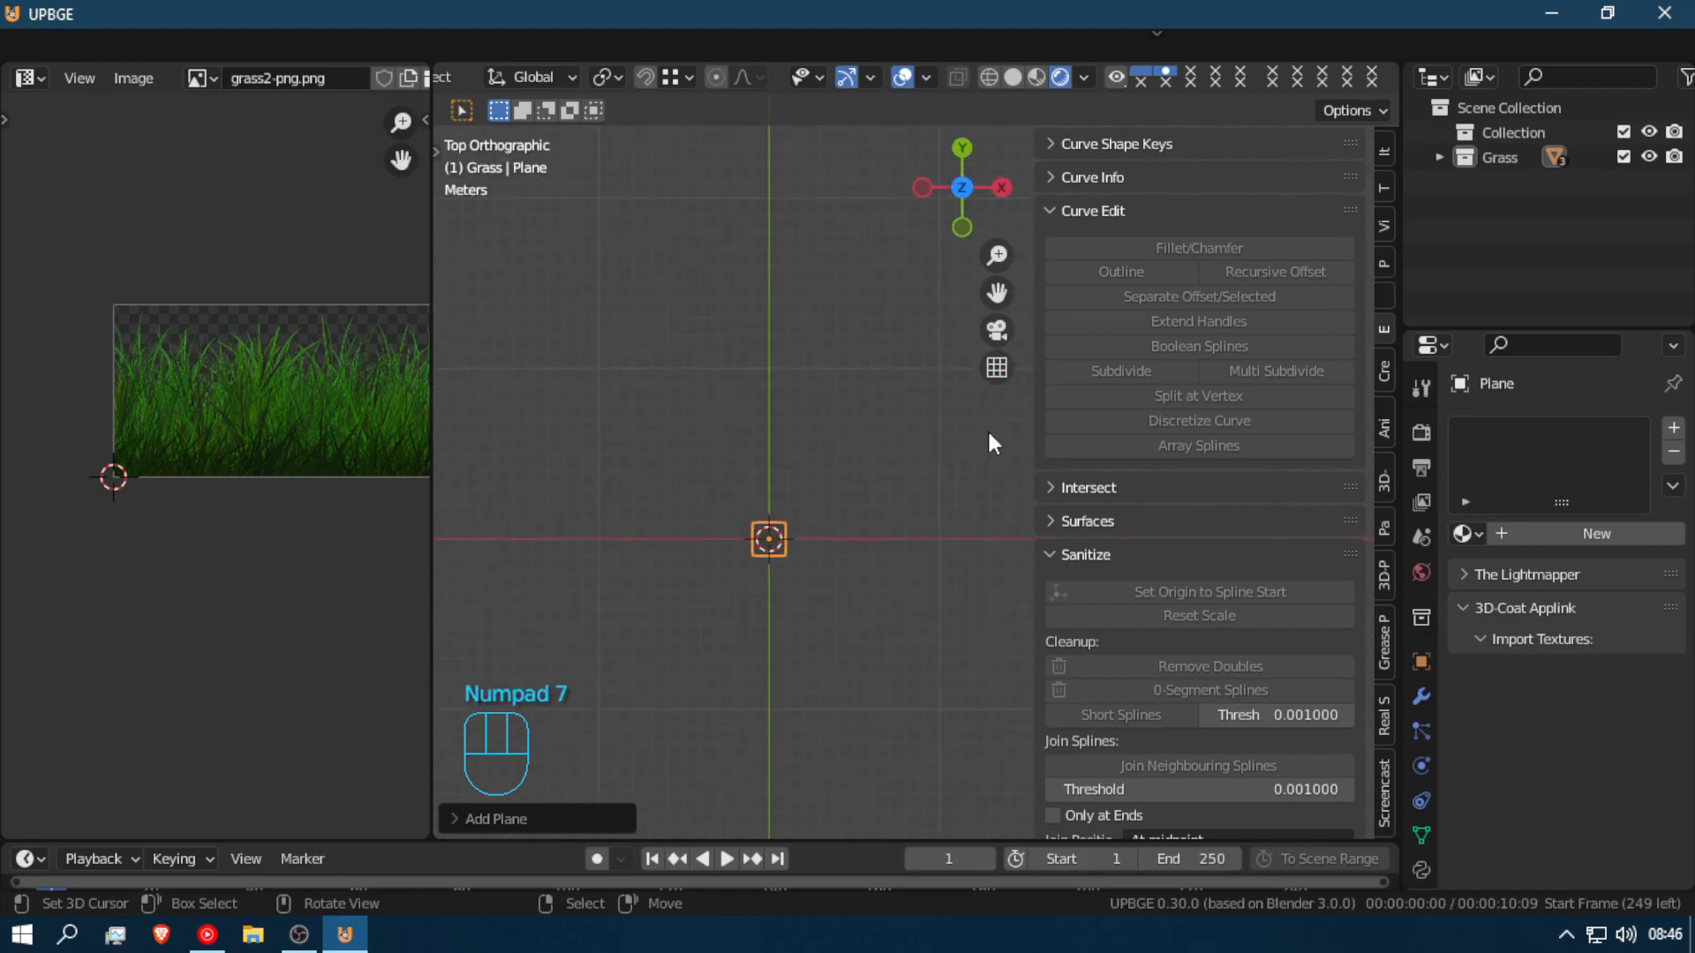
Step: Switch to the Brave browser and search the web for "gravel road textures"
{"action": "left_click", "coordinate": [151, 946]}
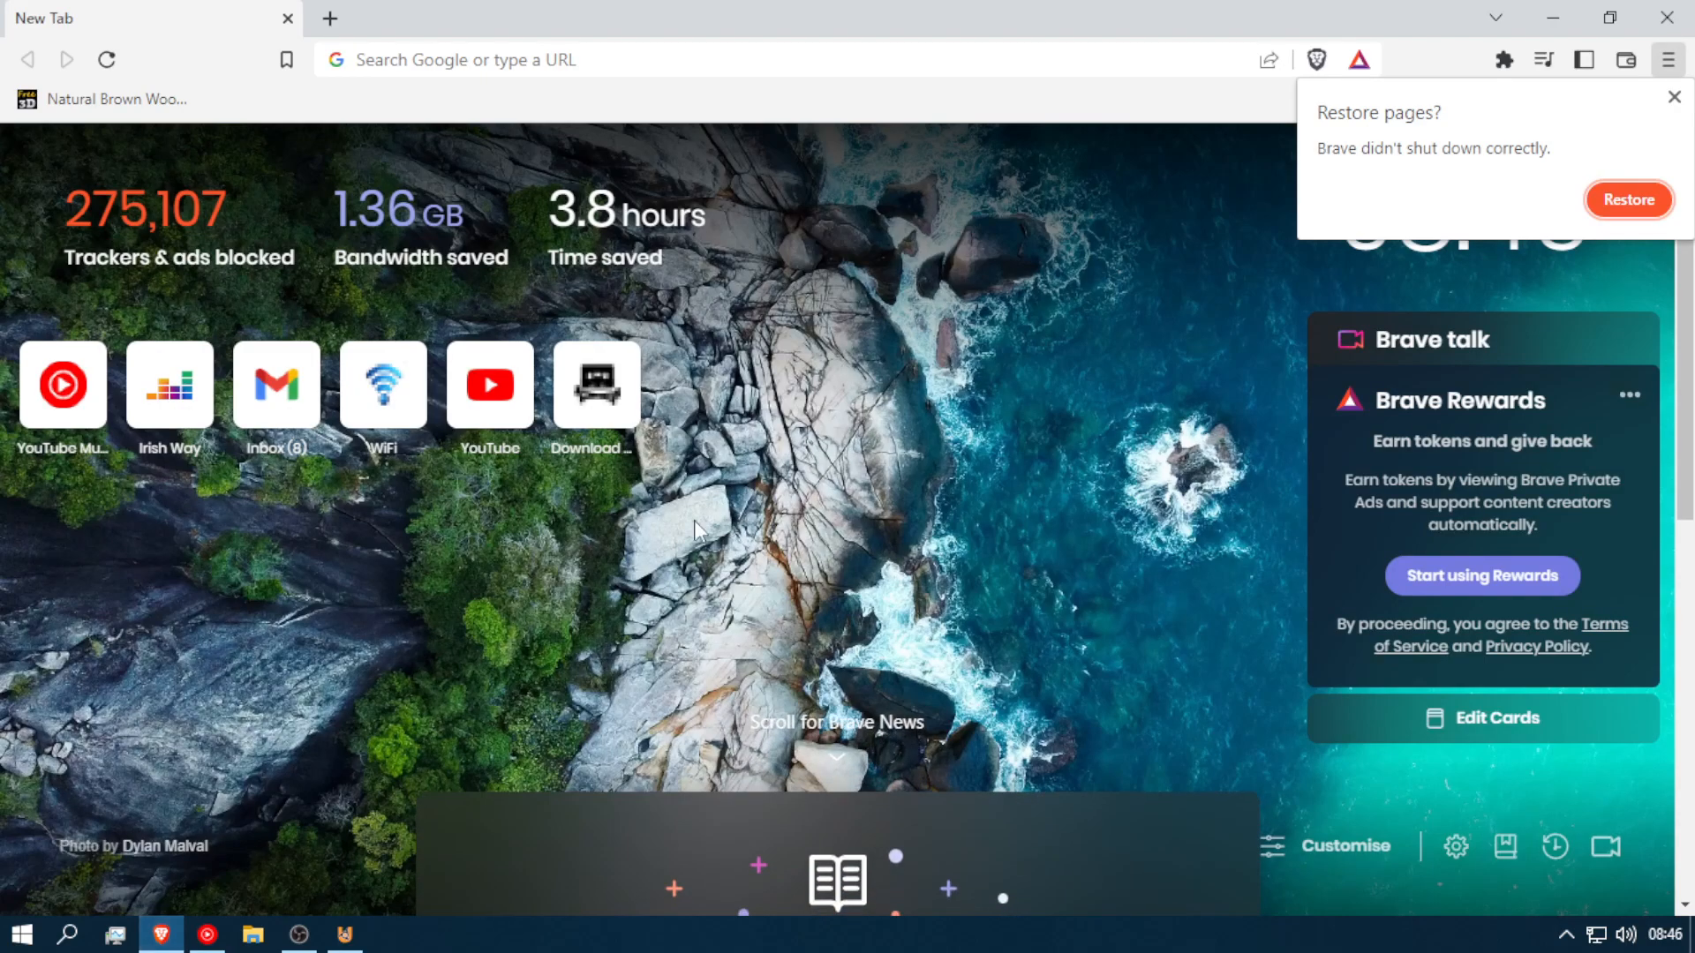
{"action": "left_click", "coordinate": [601, 63]}
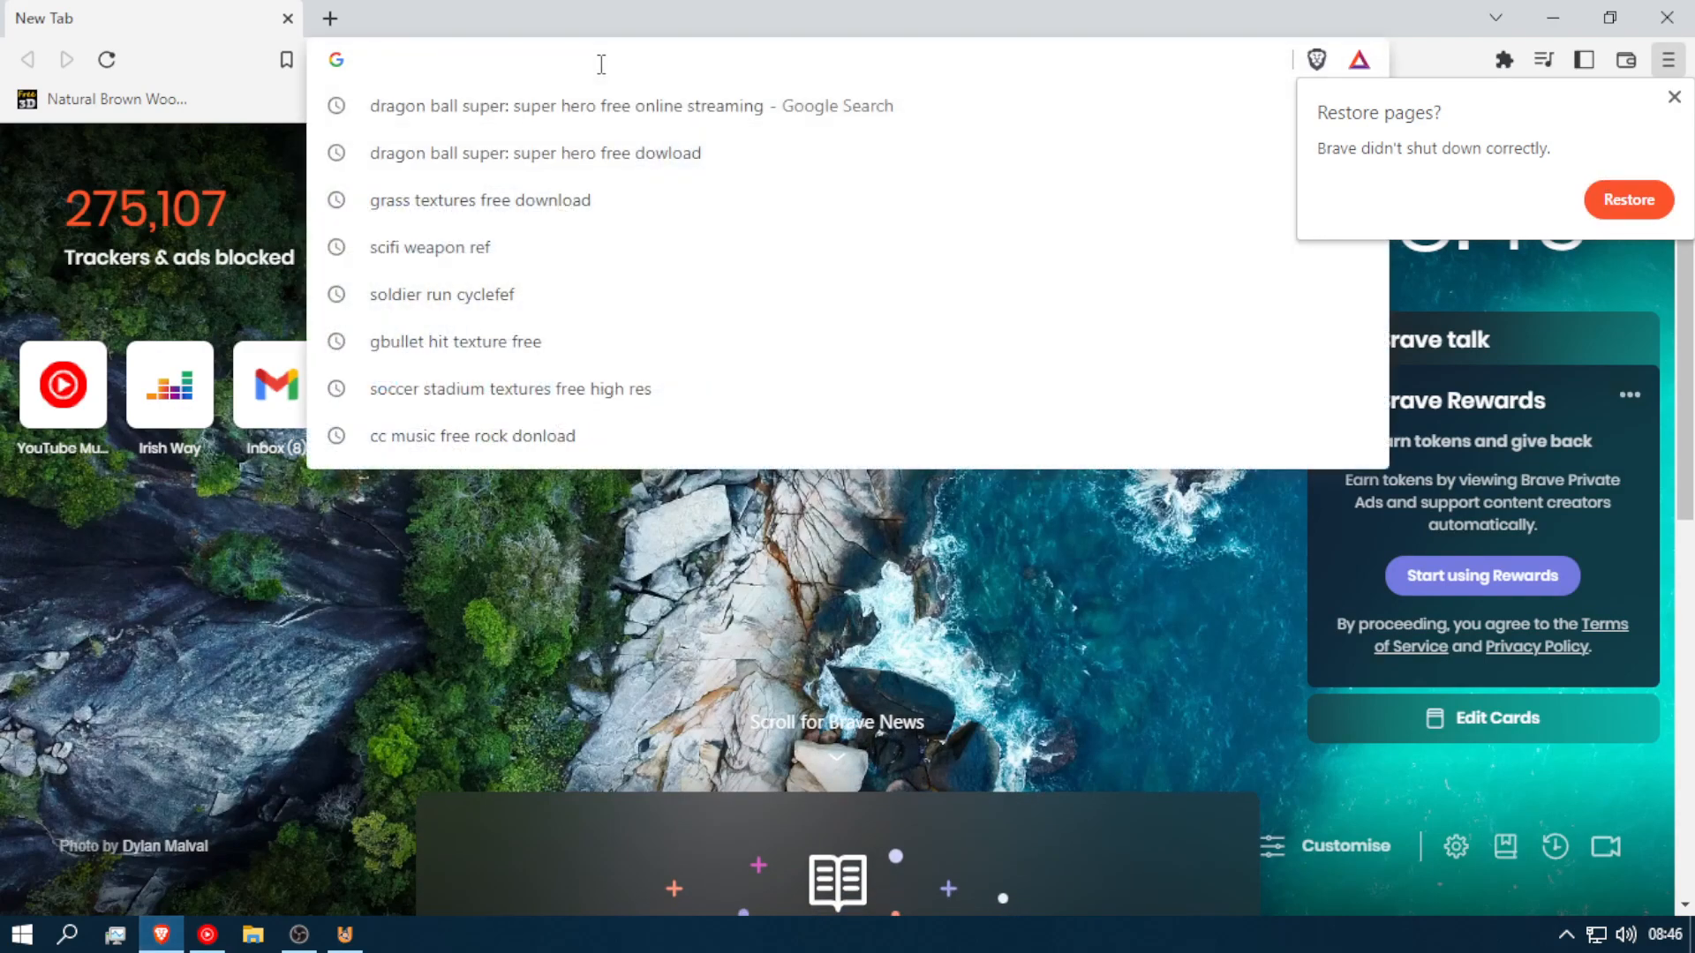
{"action": "type", "text": "r"}
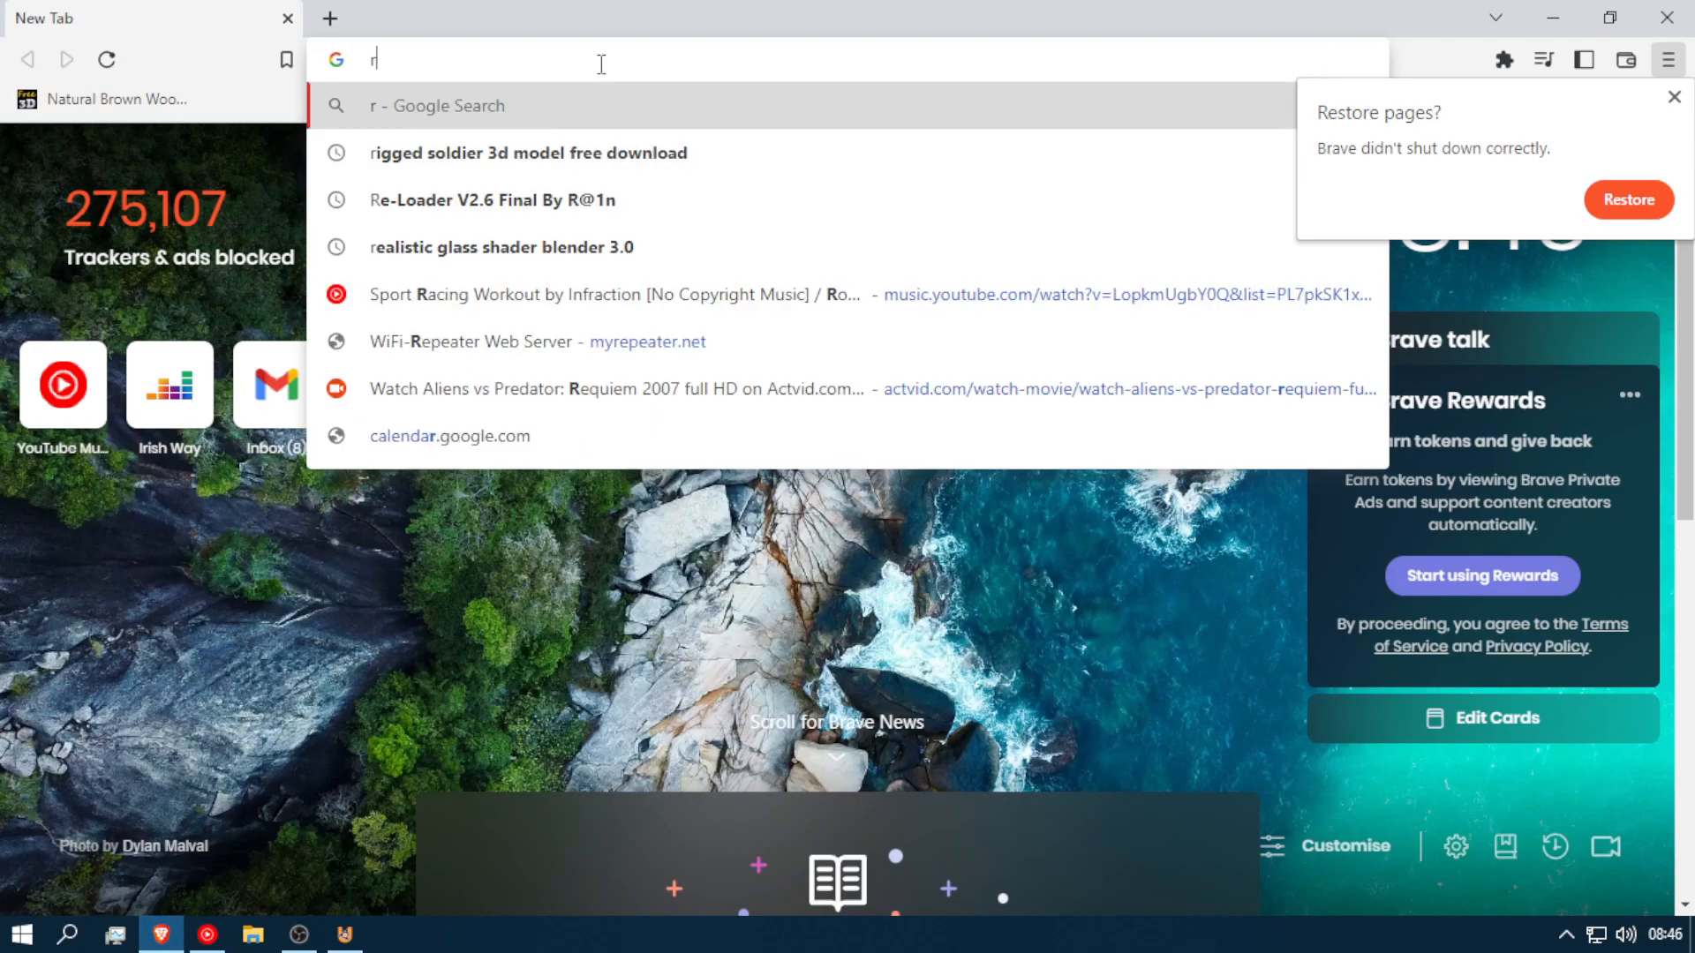
{"action": "key", "text": "BackSpace"}
{"action": "type", "text": "grave"}
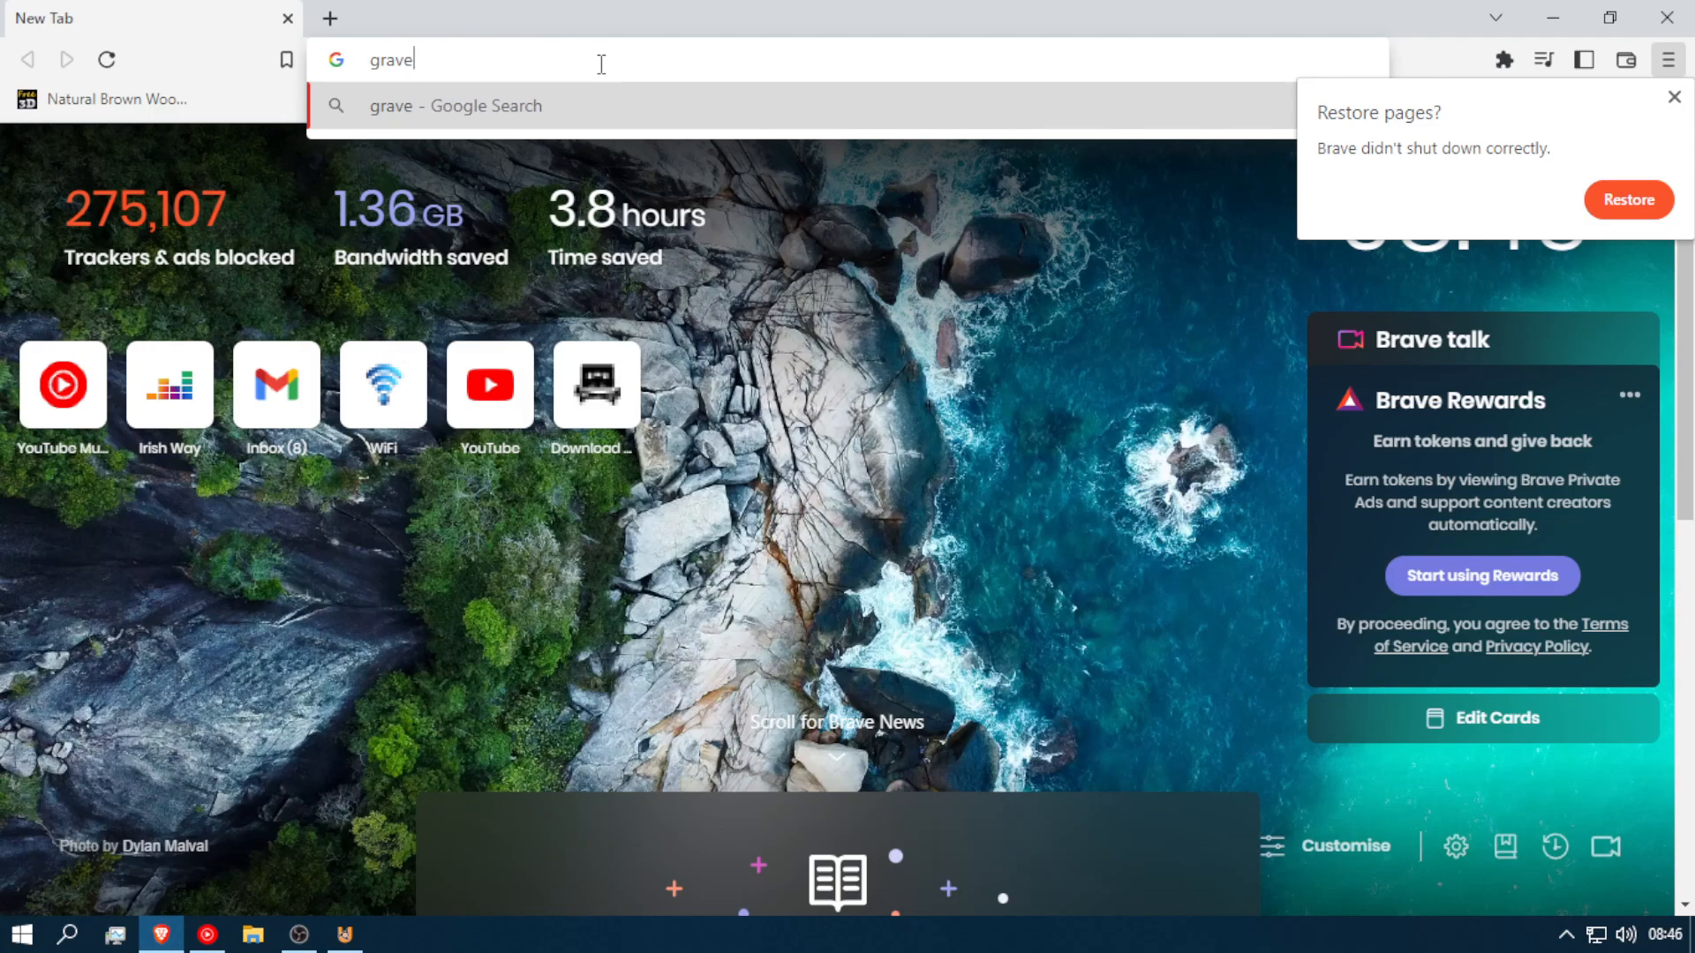
{"action": "type", "text": "l road textures"}
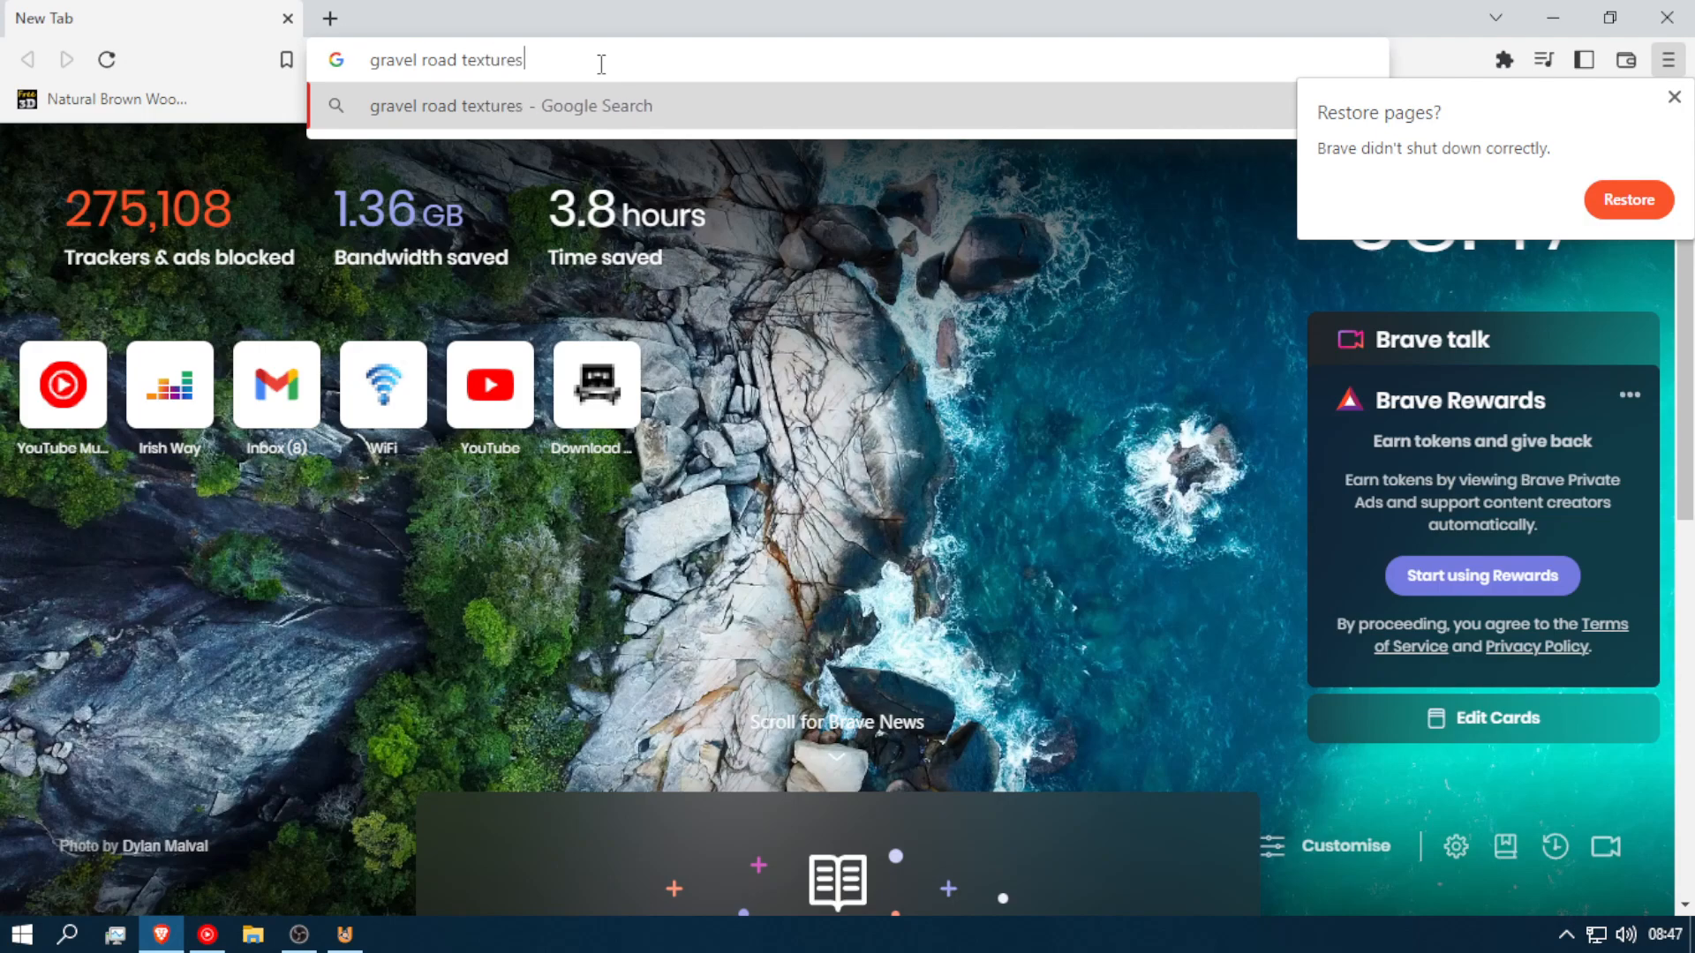
{"action": "key", "text": "Return"}
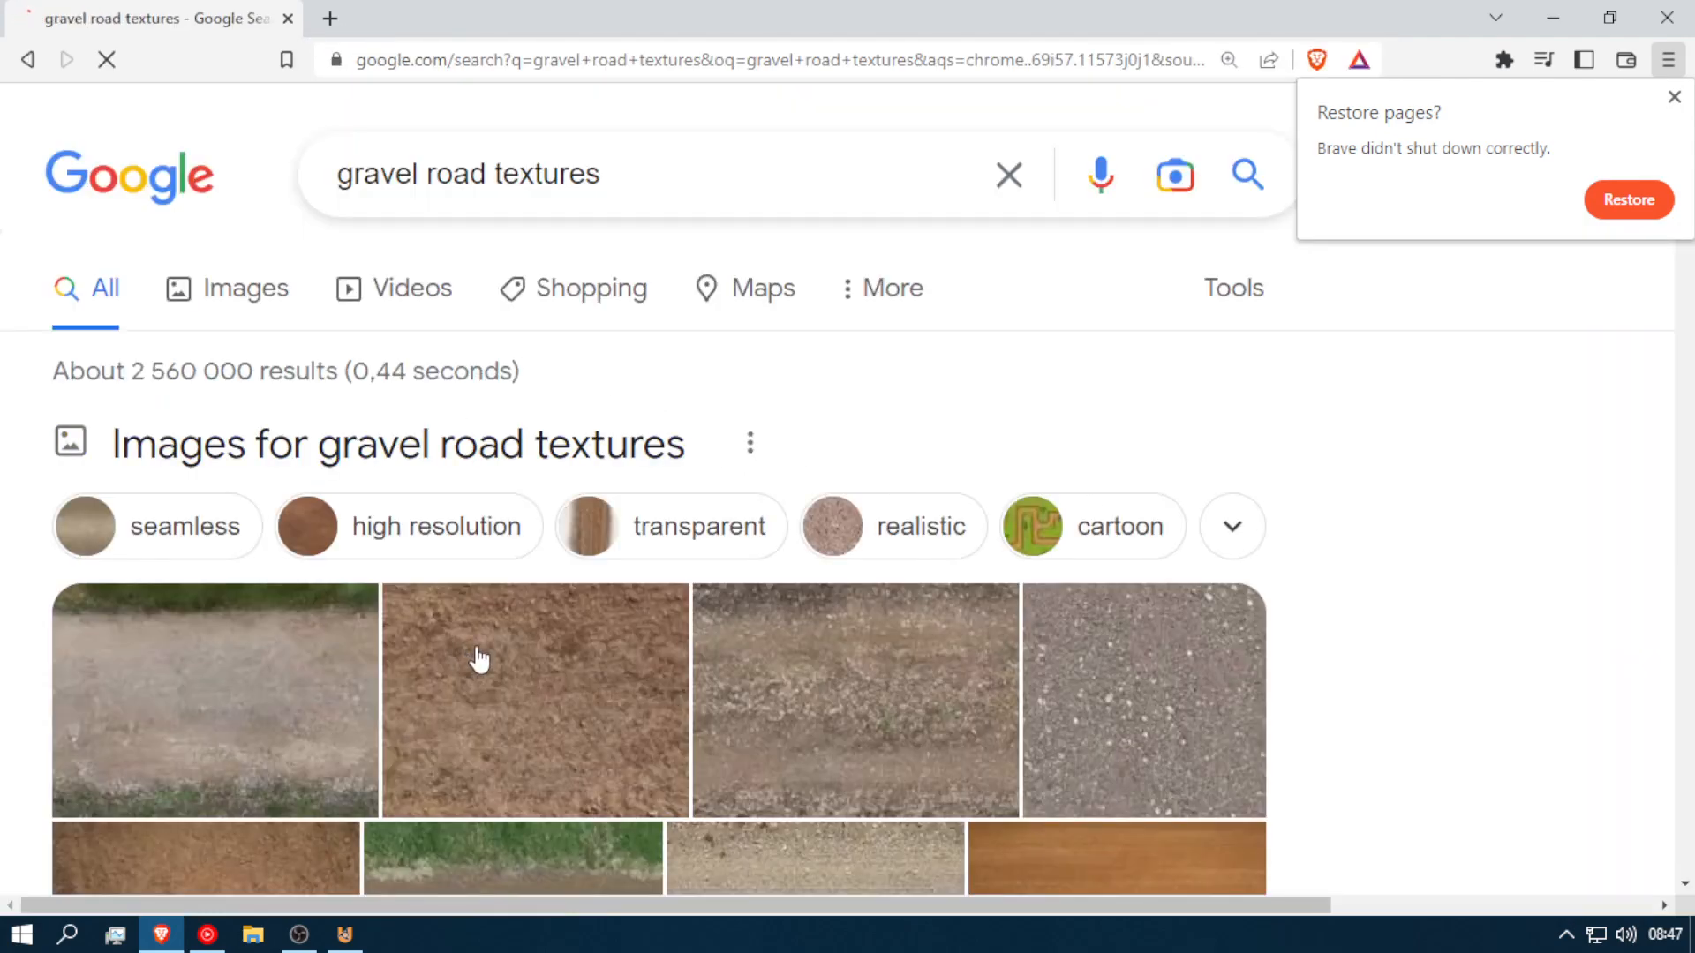
Step: Look over the image results and refine the search to "gravel road textures hd"
{"action": "scroll", "coordinate": [471, 661], "scroll_direction": "down", "scroll_amount": 4}
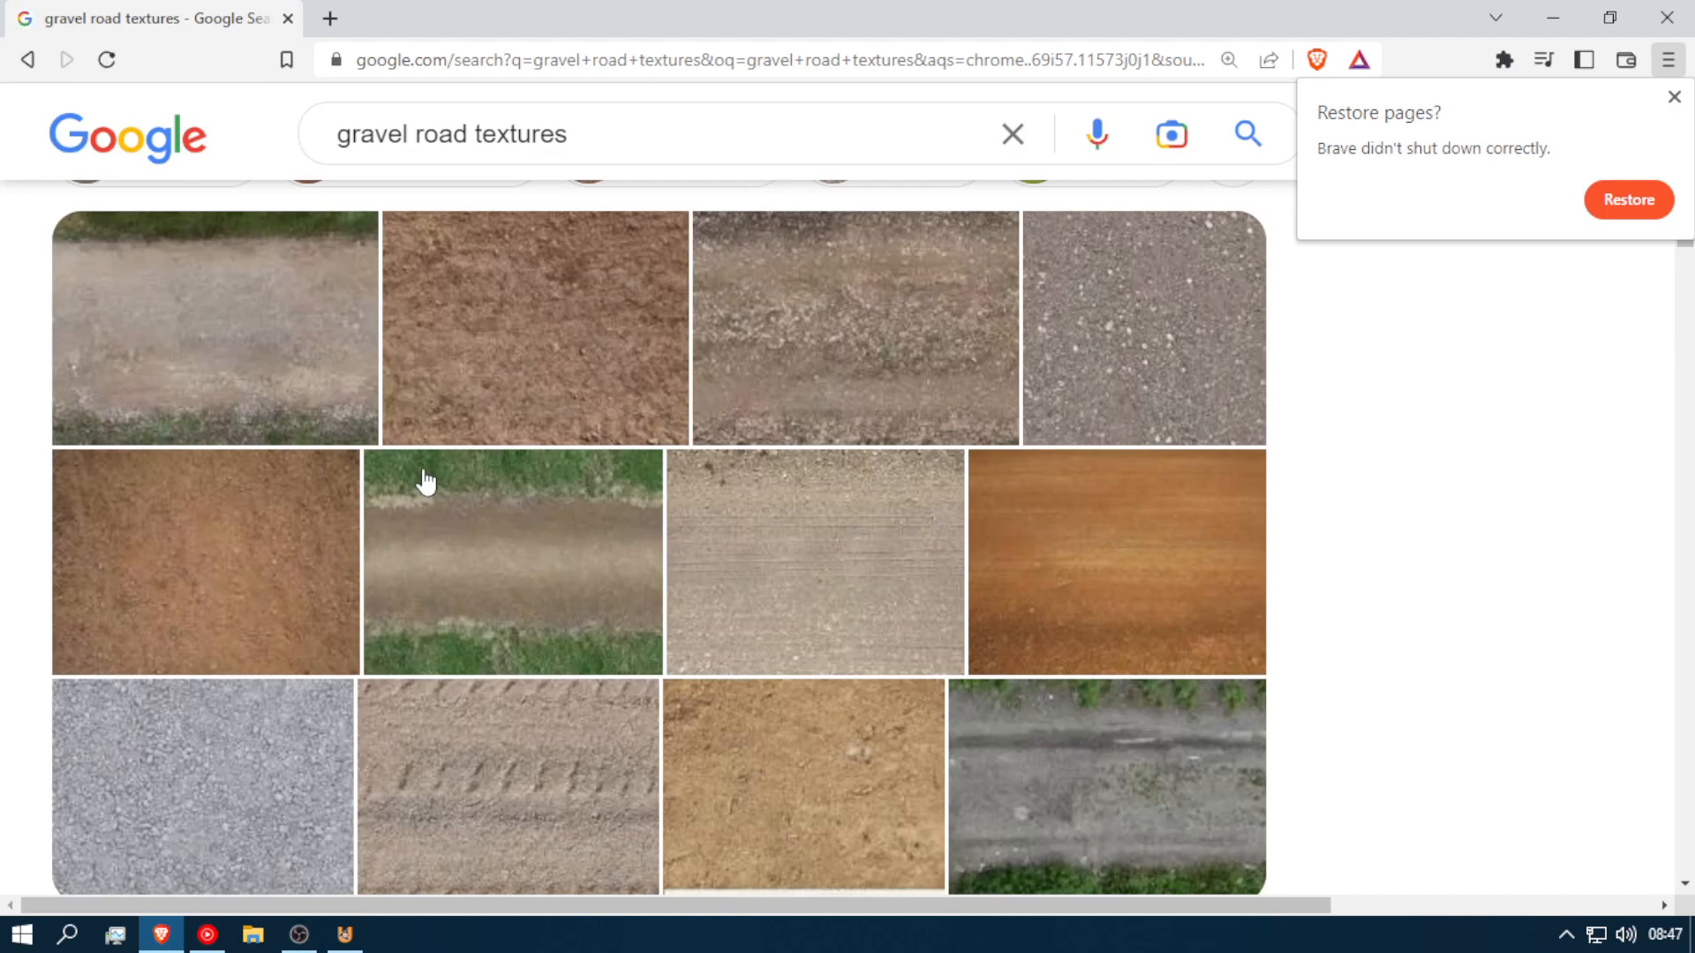
{"action": "scroll", "coordinate": [426, 481], "scroll_direction": "up", "scroll_amount": 4}
{"action": "left_click", "coordinate": [749, 182]}
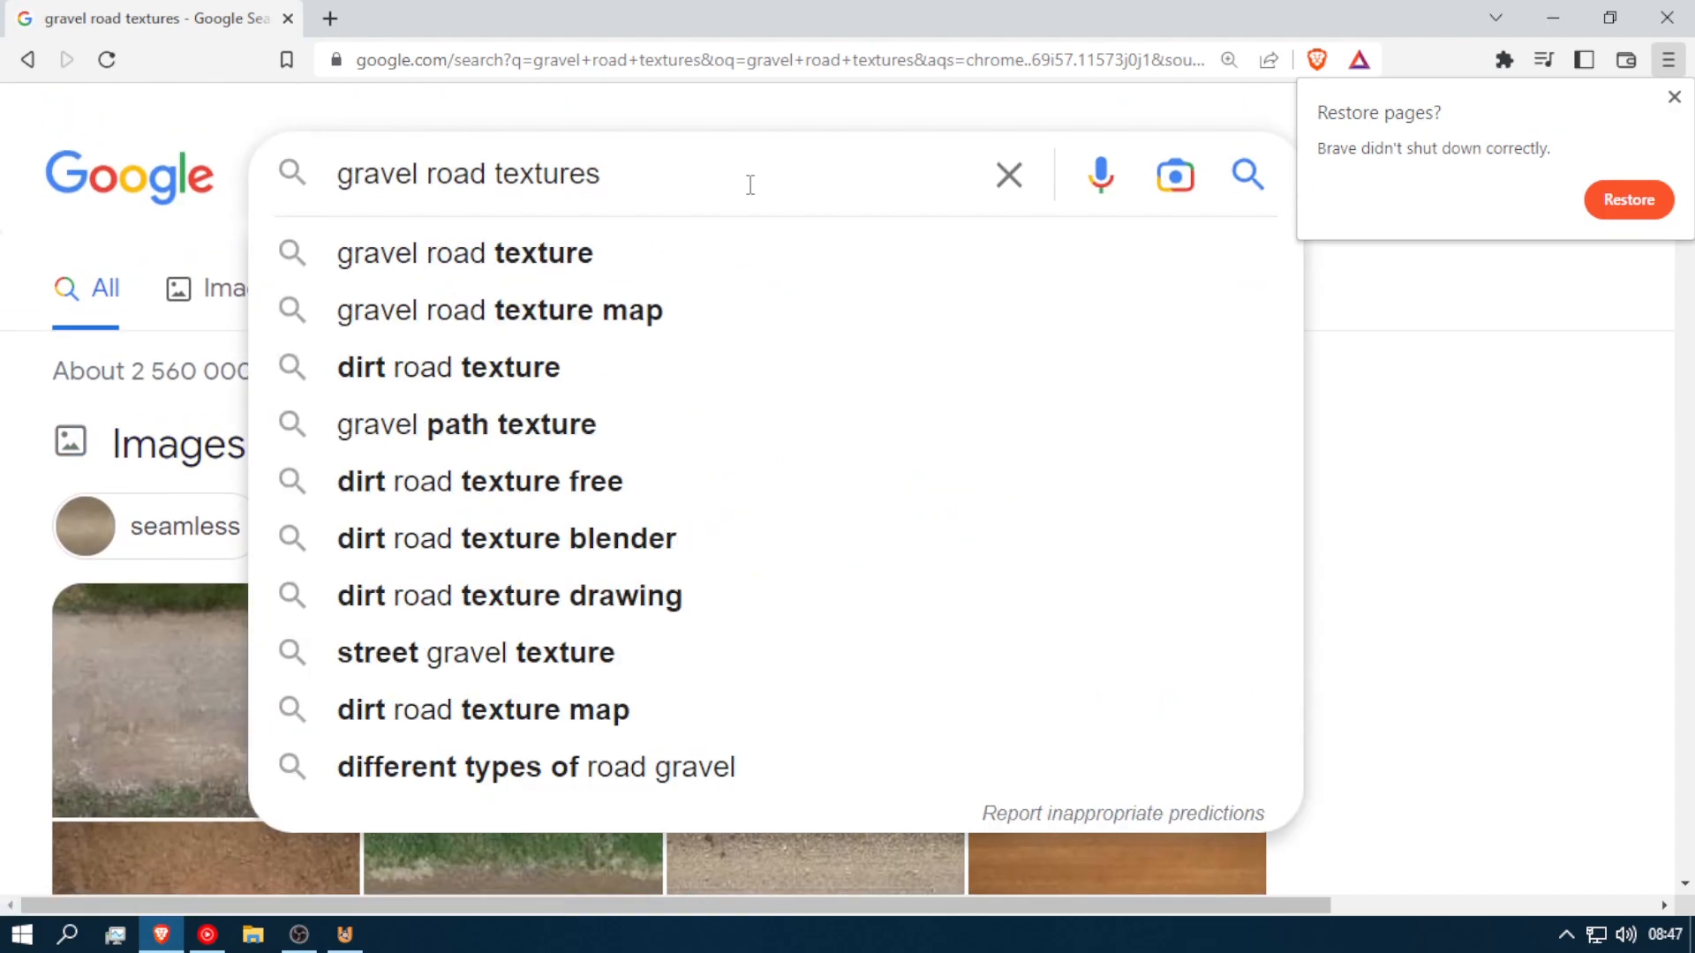
{"action": "type", "text": "hd"}
{"action": "key", "text": "Return"}
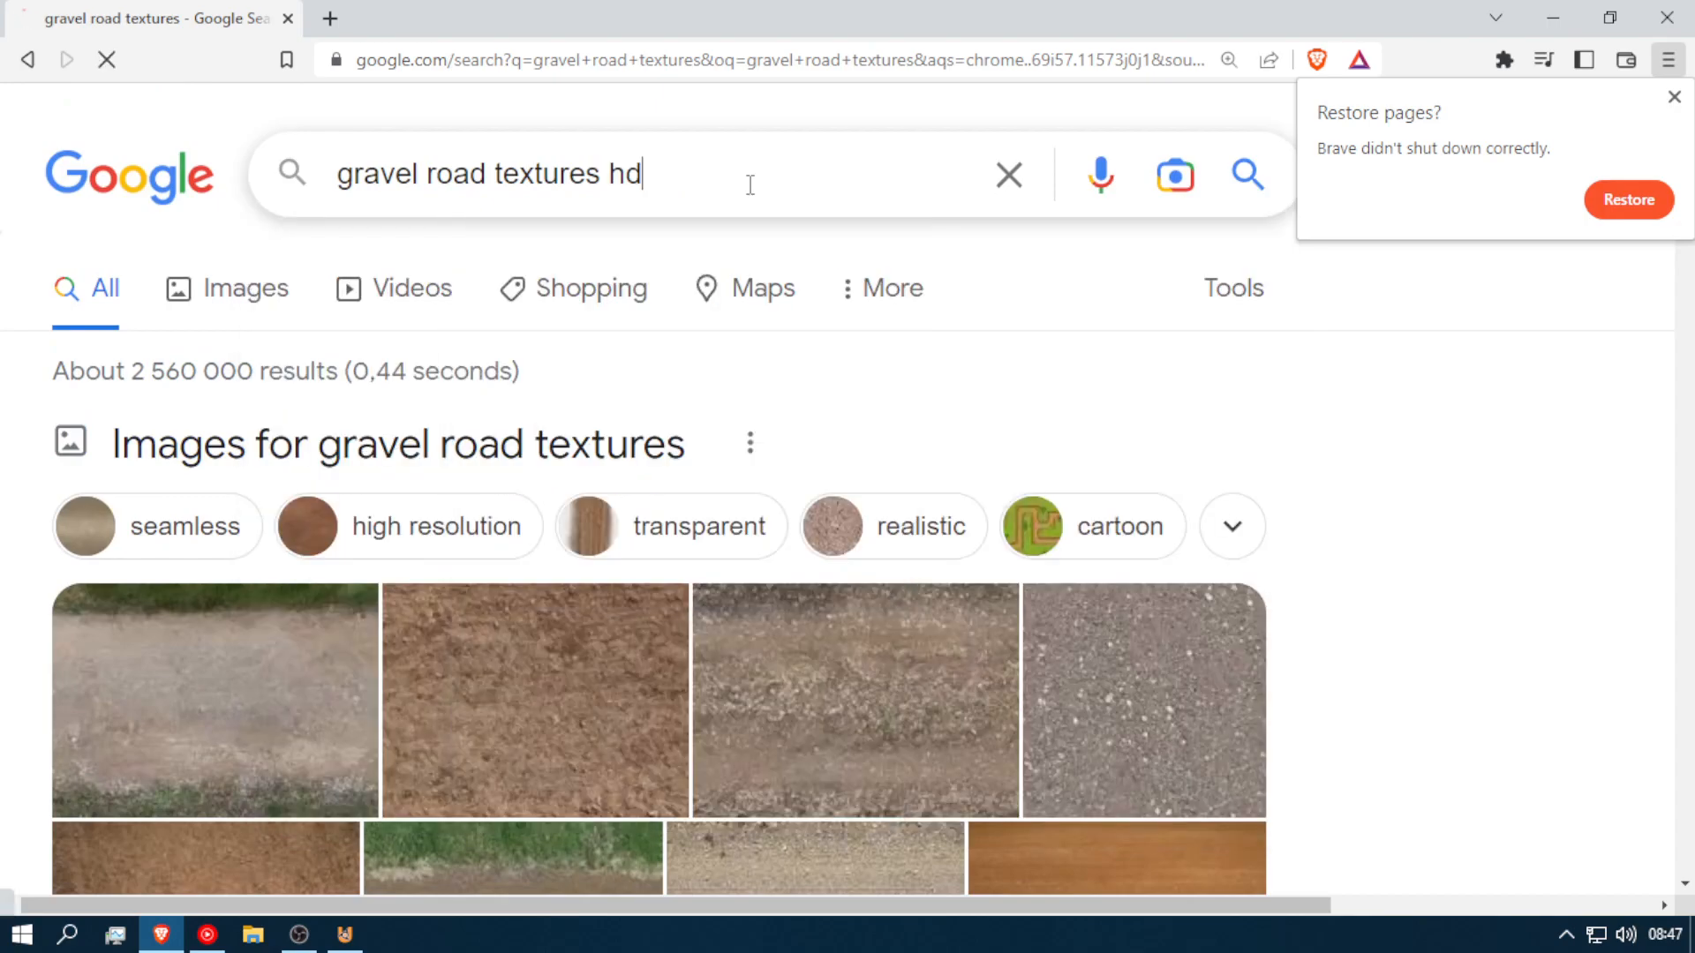
Step: Look through the refined search results and open the Dirt Roads page on textures.com
{"action": "scroll", "coordinate": [598, 612], "scroll_direction": "down", "scroll_amount": 8}
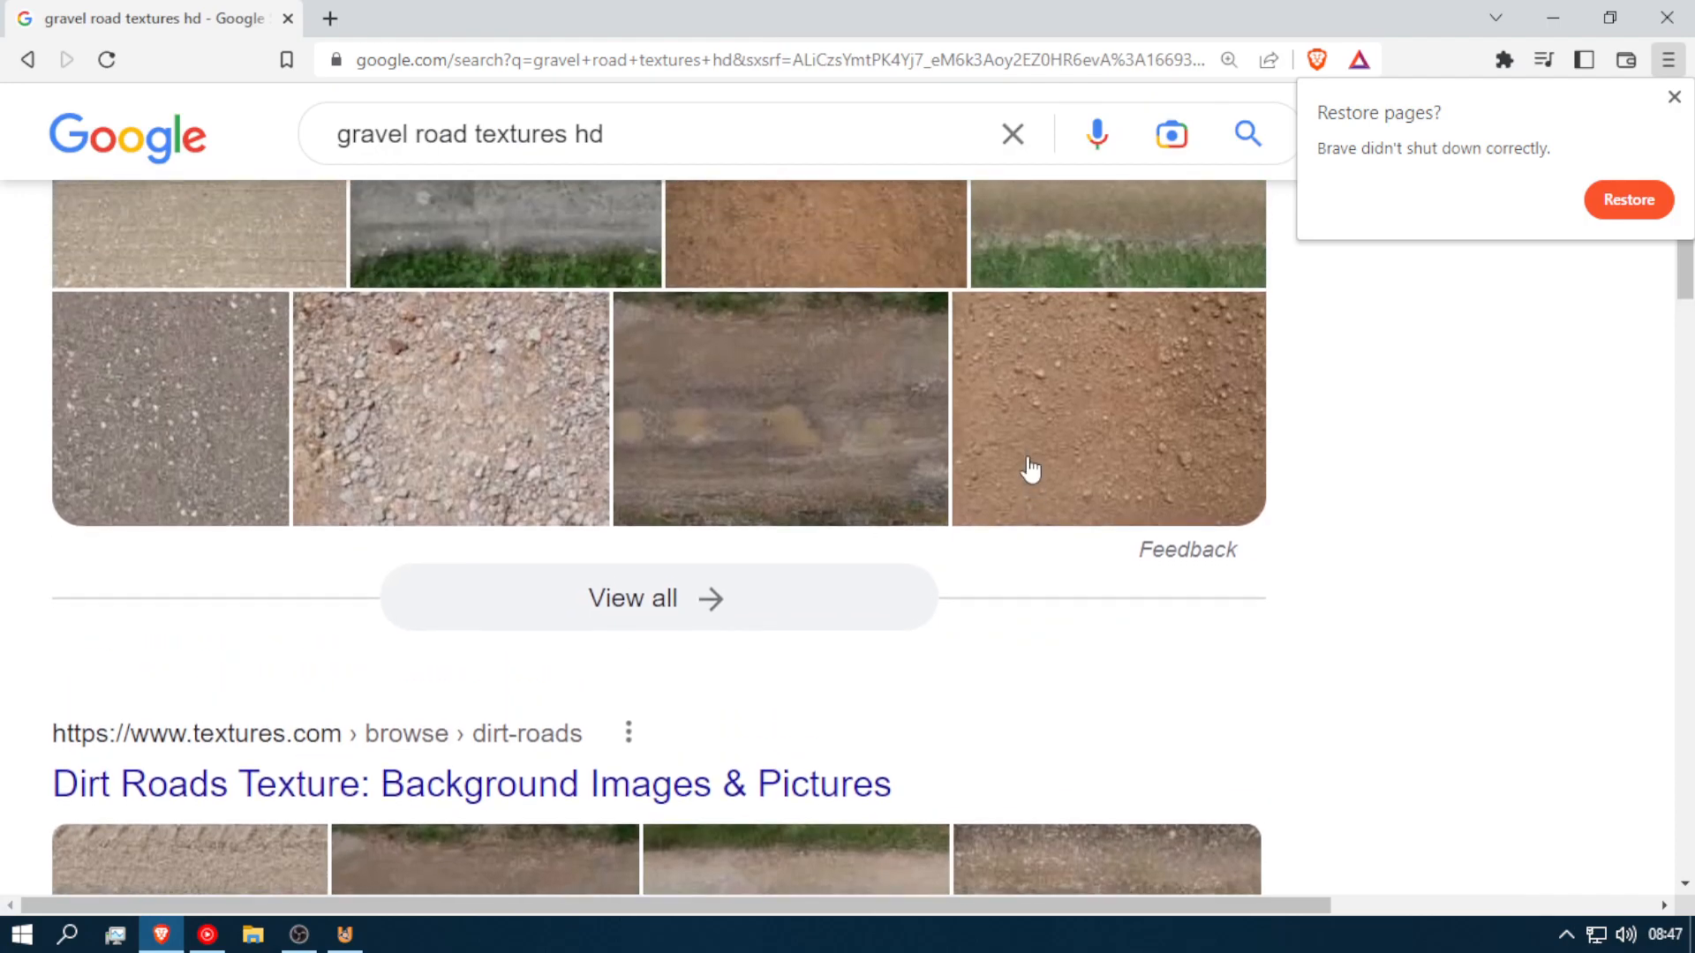
{"action": "scroll", "coordinate": [1006, 483], "scroll_direction": "down", "scroll_amount": 3}
{"action": "scroll", "coordinate": [883, 530], "scroll_direction": "up", "scroll_amount": 4}
{"action": "scroll", "coordinate": [674, 590], "scroll_direction": "down", "scroll_amount": 6}
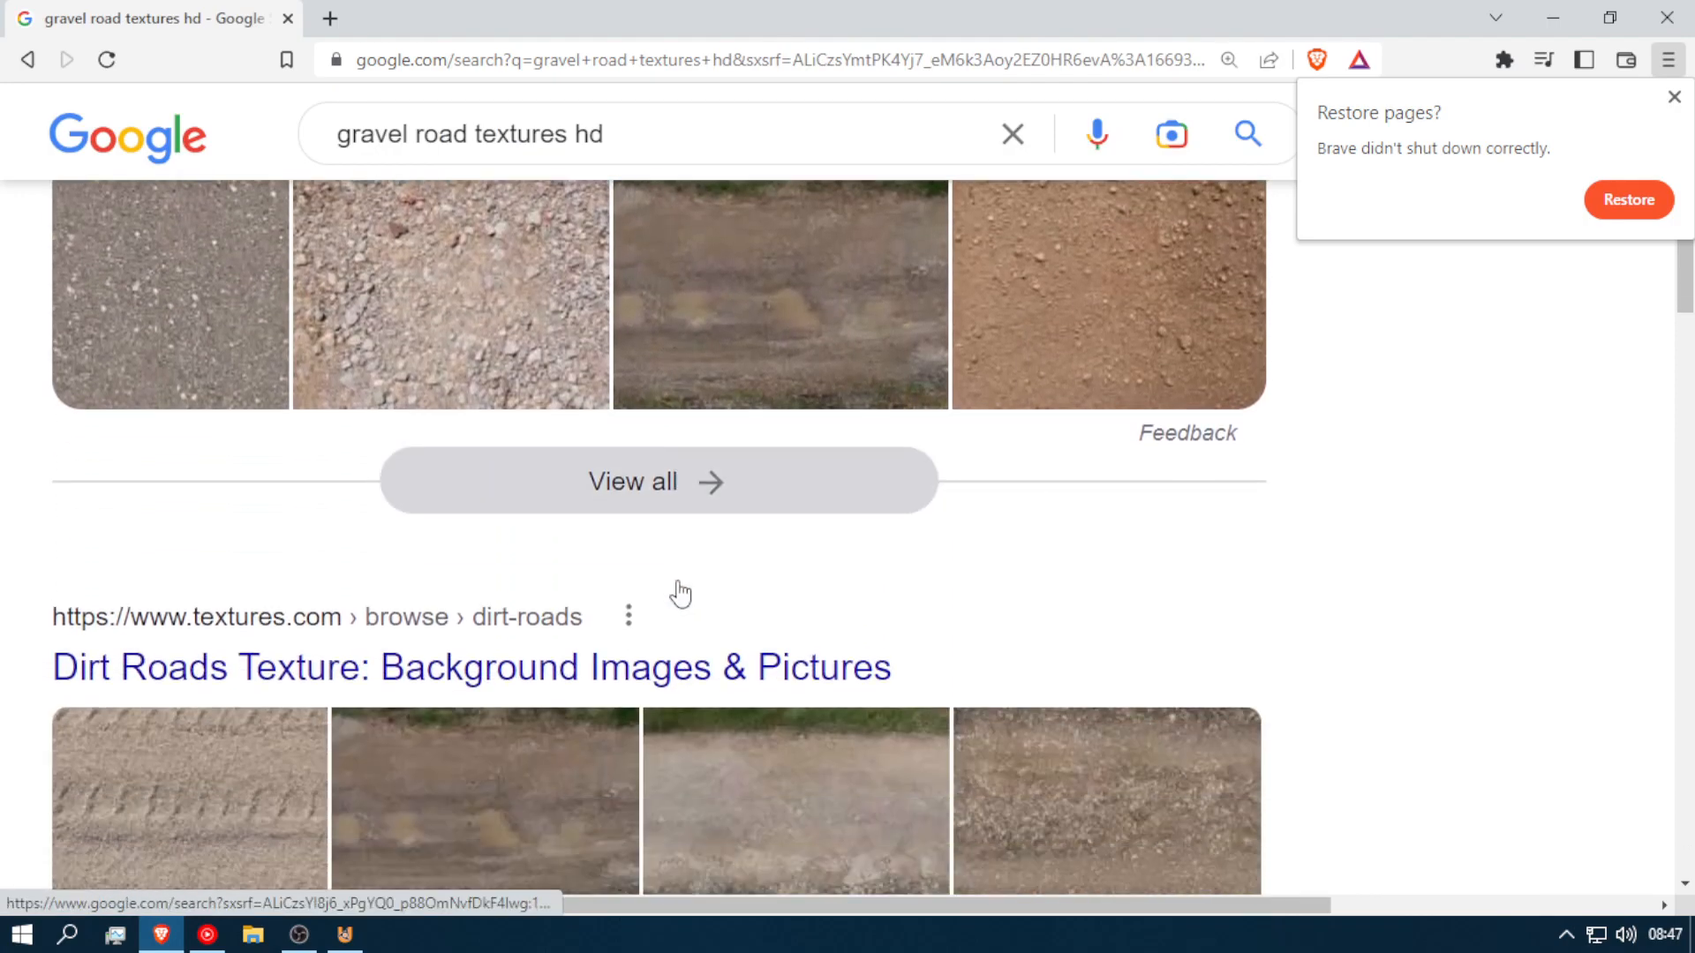
{"action": "scroll", "coordinate": [309, 597], "scroll_direction": "down", "scroll_amount": 2}
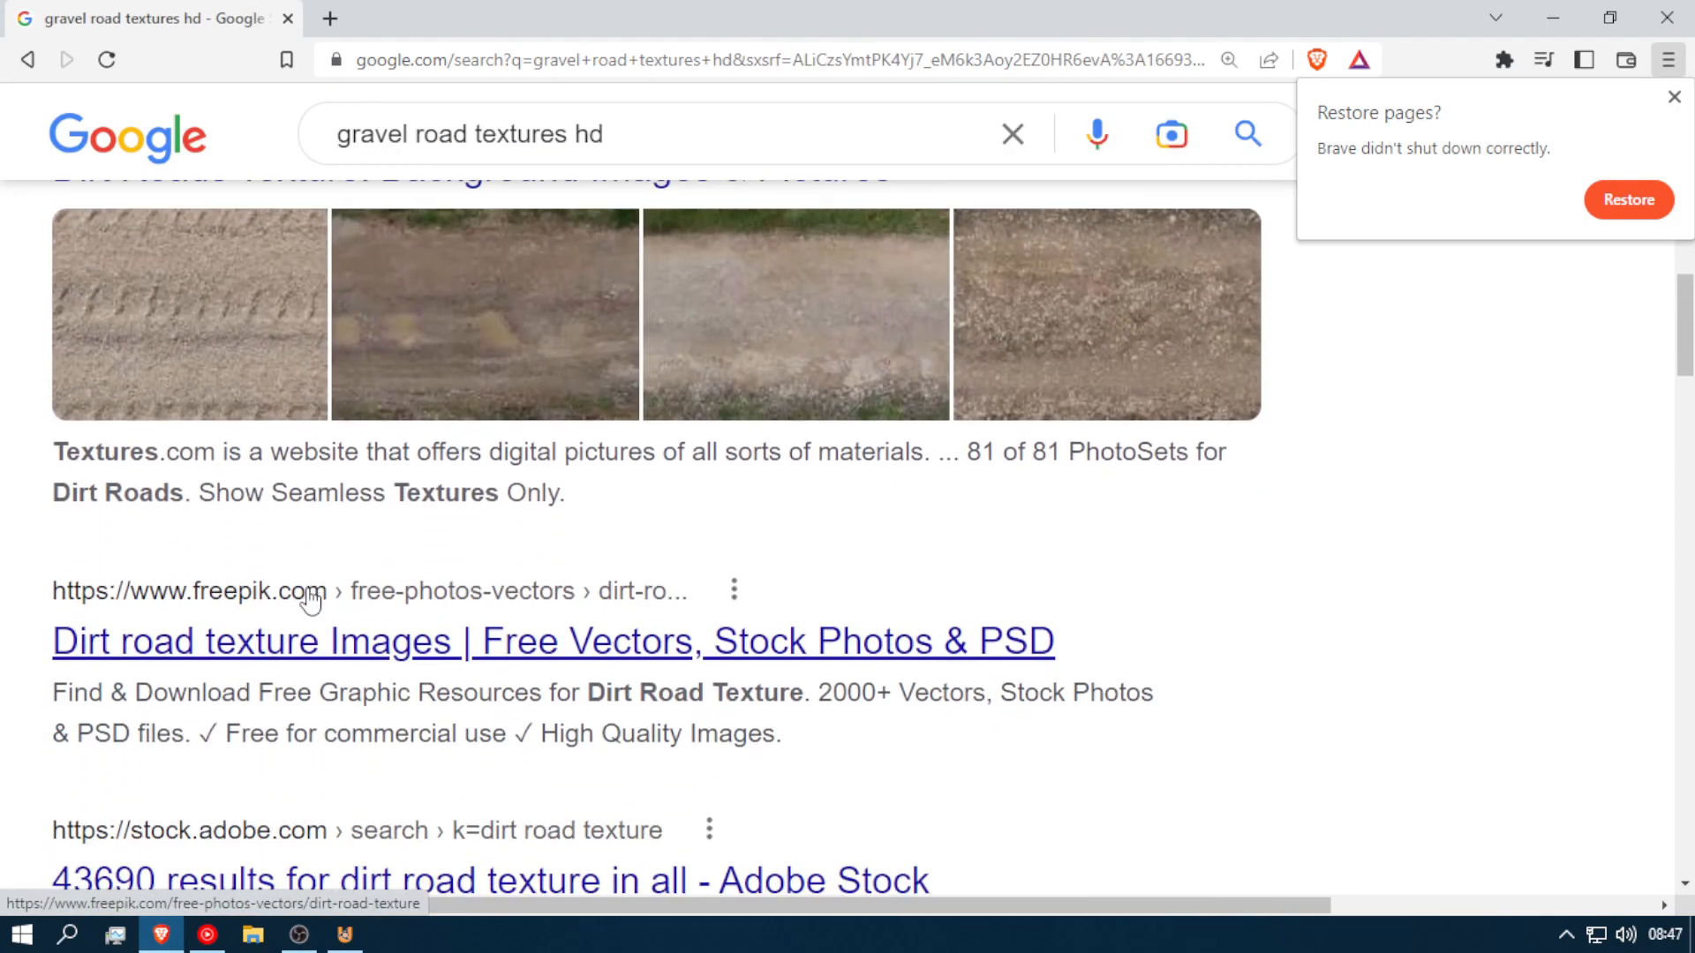
{"action": "scroll", "coordinate": [308, 621], "scroll_direction": "up", "scroll_amount": 4}
{"action": "left_click", "coordinate": [422, 542]}
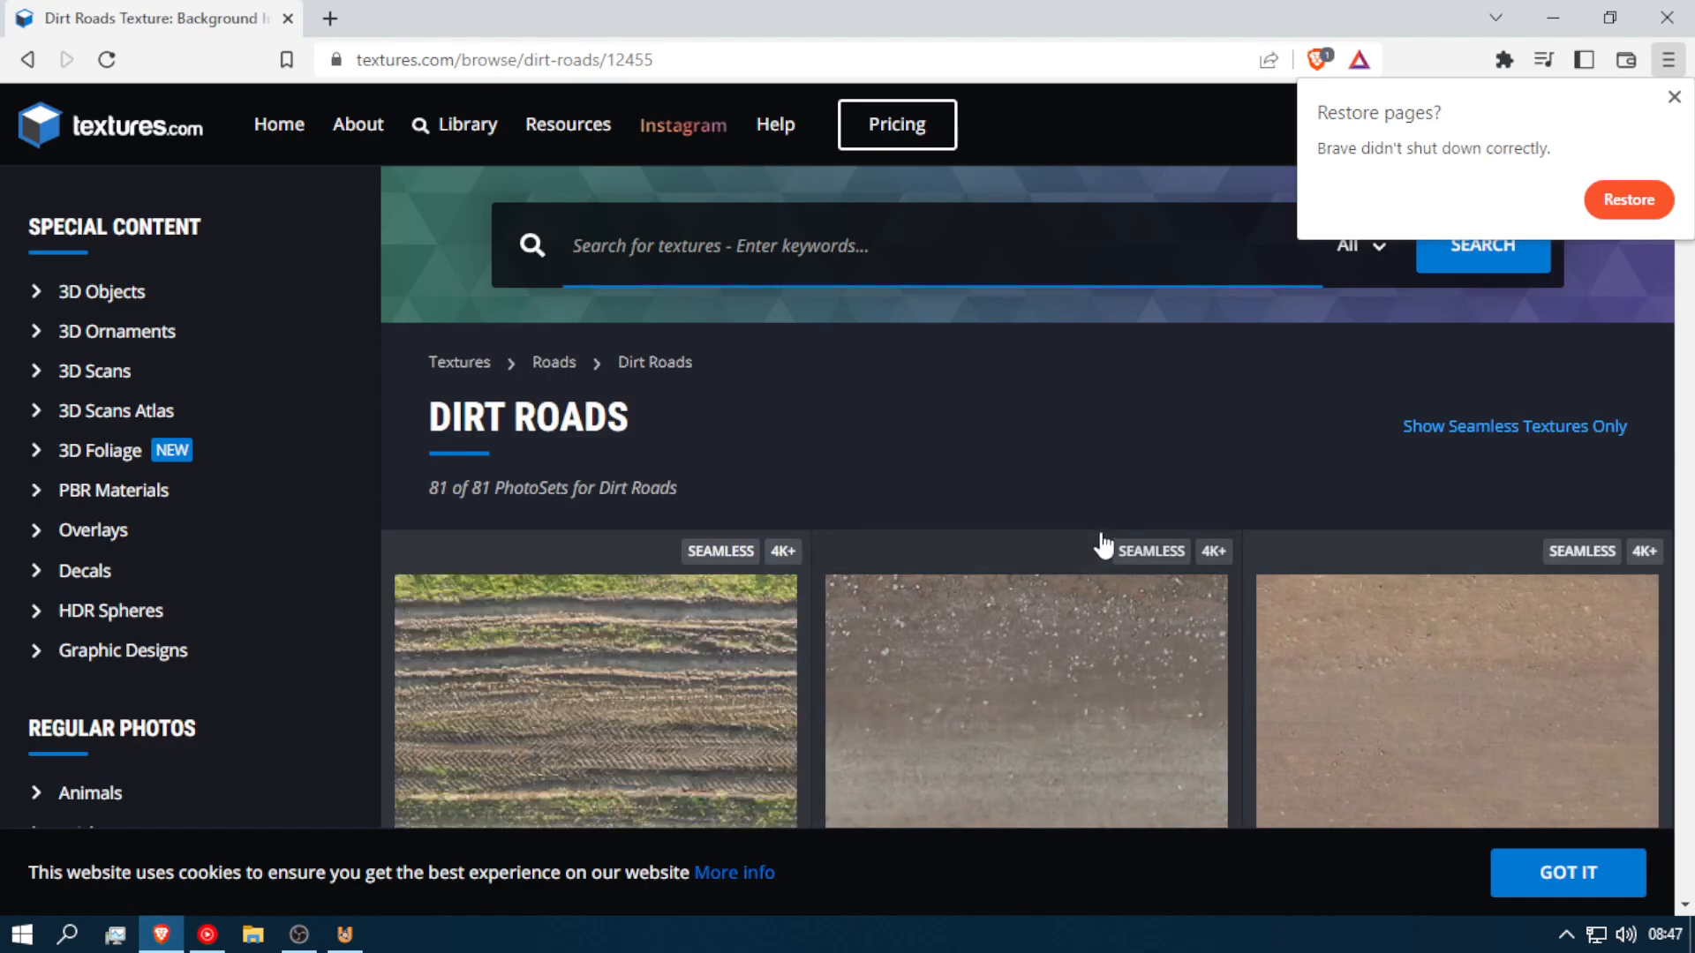
Step: Browse the dirt road textures, check the download options of RoadsDirt0080, and return to the texture list
{"action": "scroll", "coordinate": [1112, 529], "scroll_direction": "down", "scroll_amount": 3}
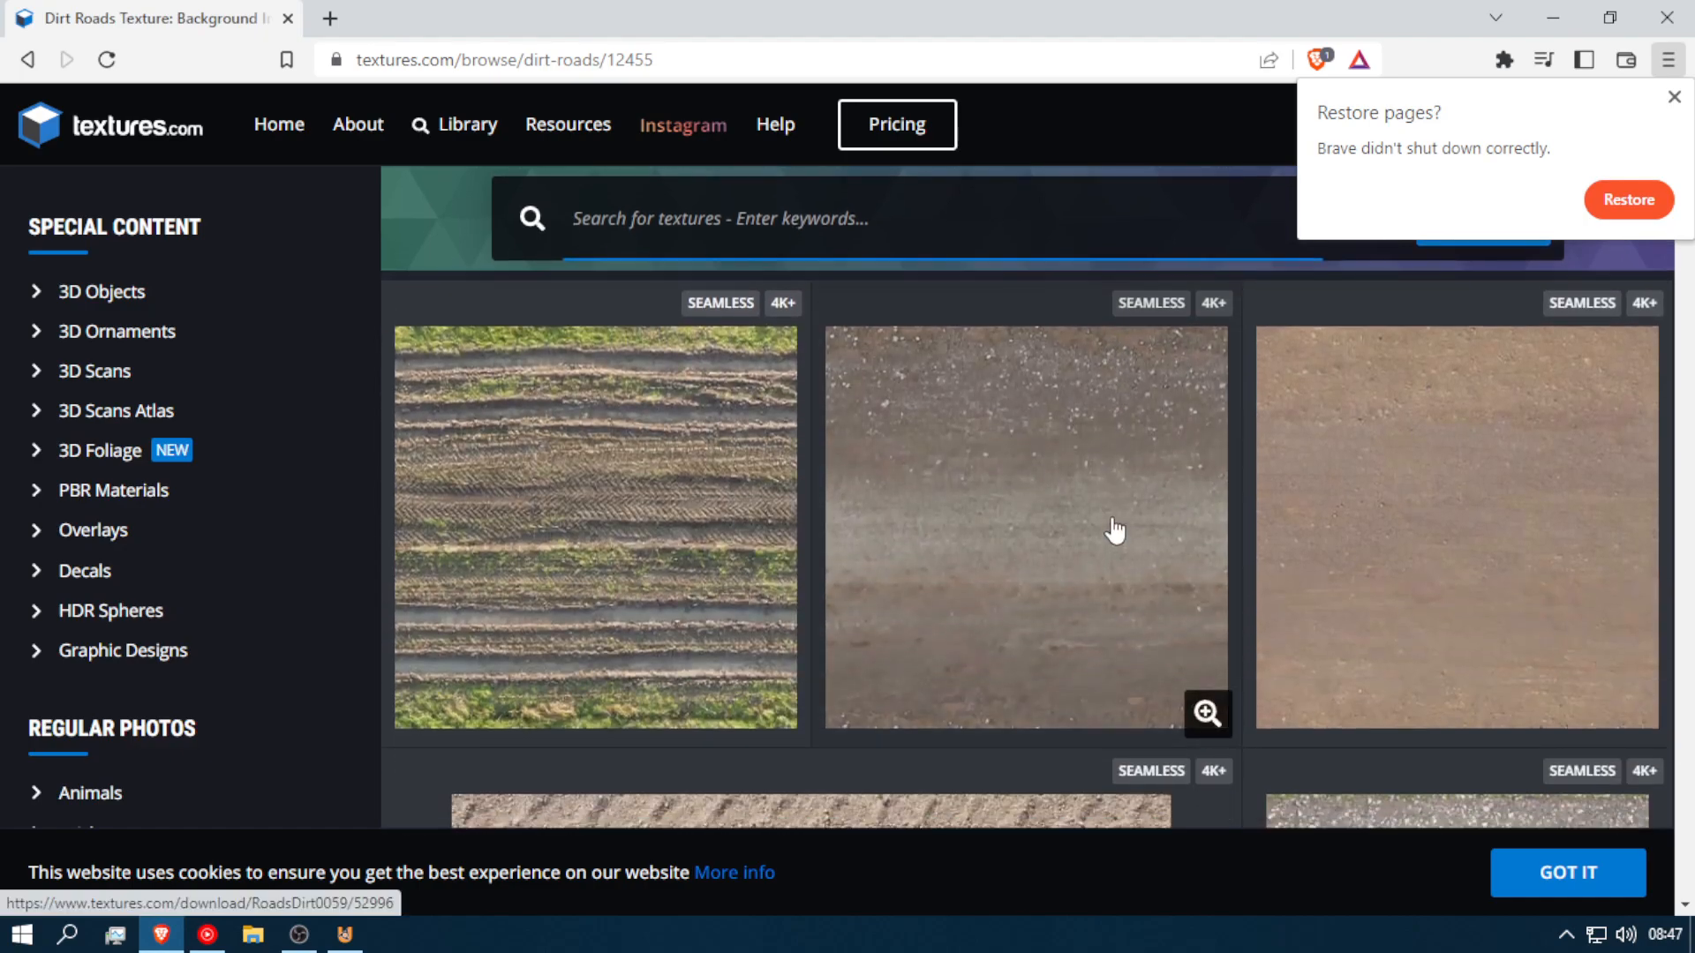
{"action": "scroll", "coordinate": [1104, 531], "scroll_direction": "down", "scroll_amount": 6}
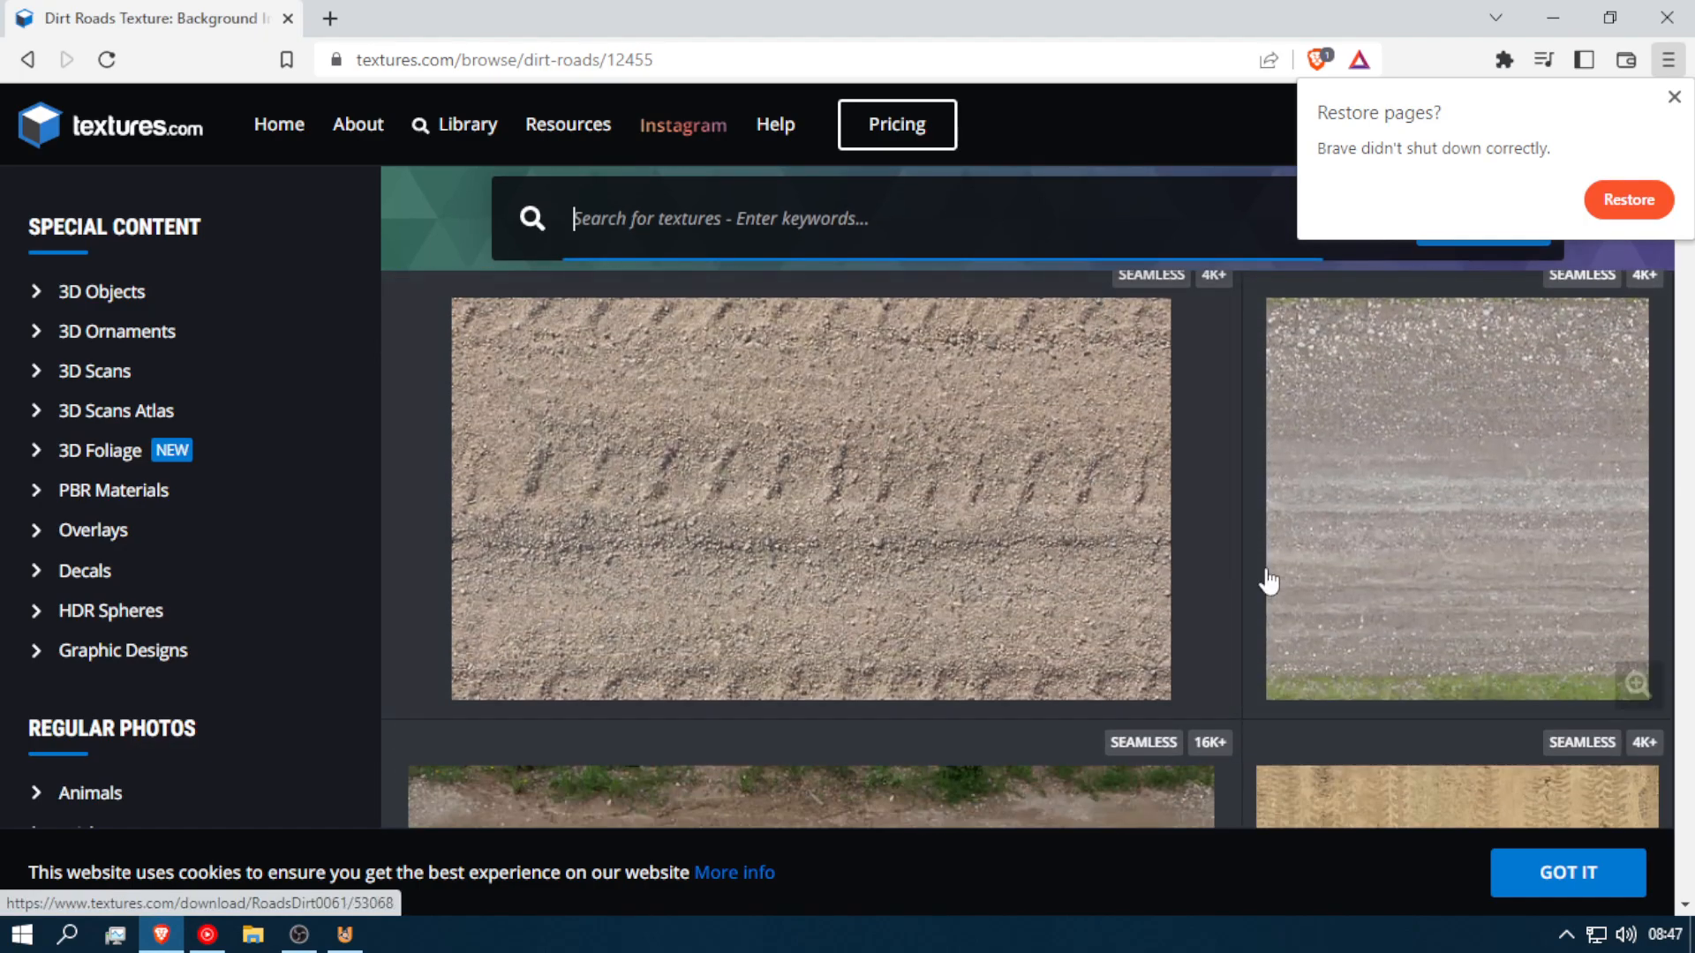
{"action": "scroll", "coordinate": [1283, 579], "scroll_direction": "down", "scroll_amount": 3}
{"action": "scroll", "coordinate": [1103, 602], "scroll_direction": "down", "scroll_amount": 2}
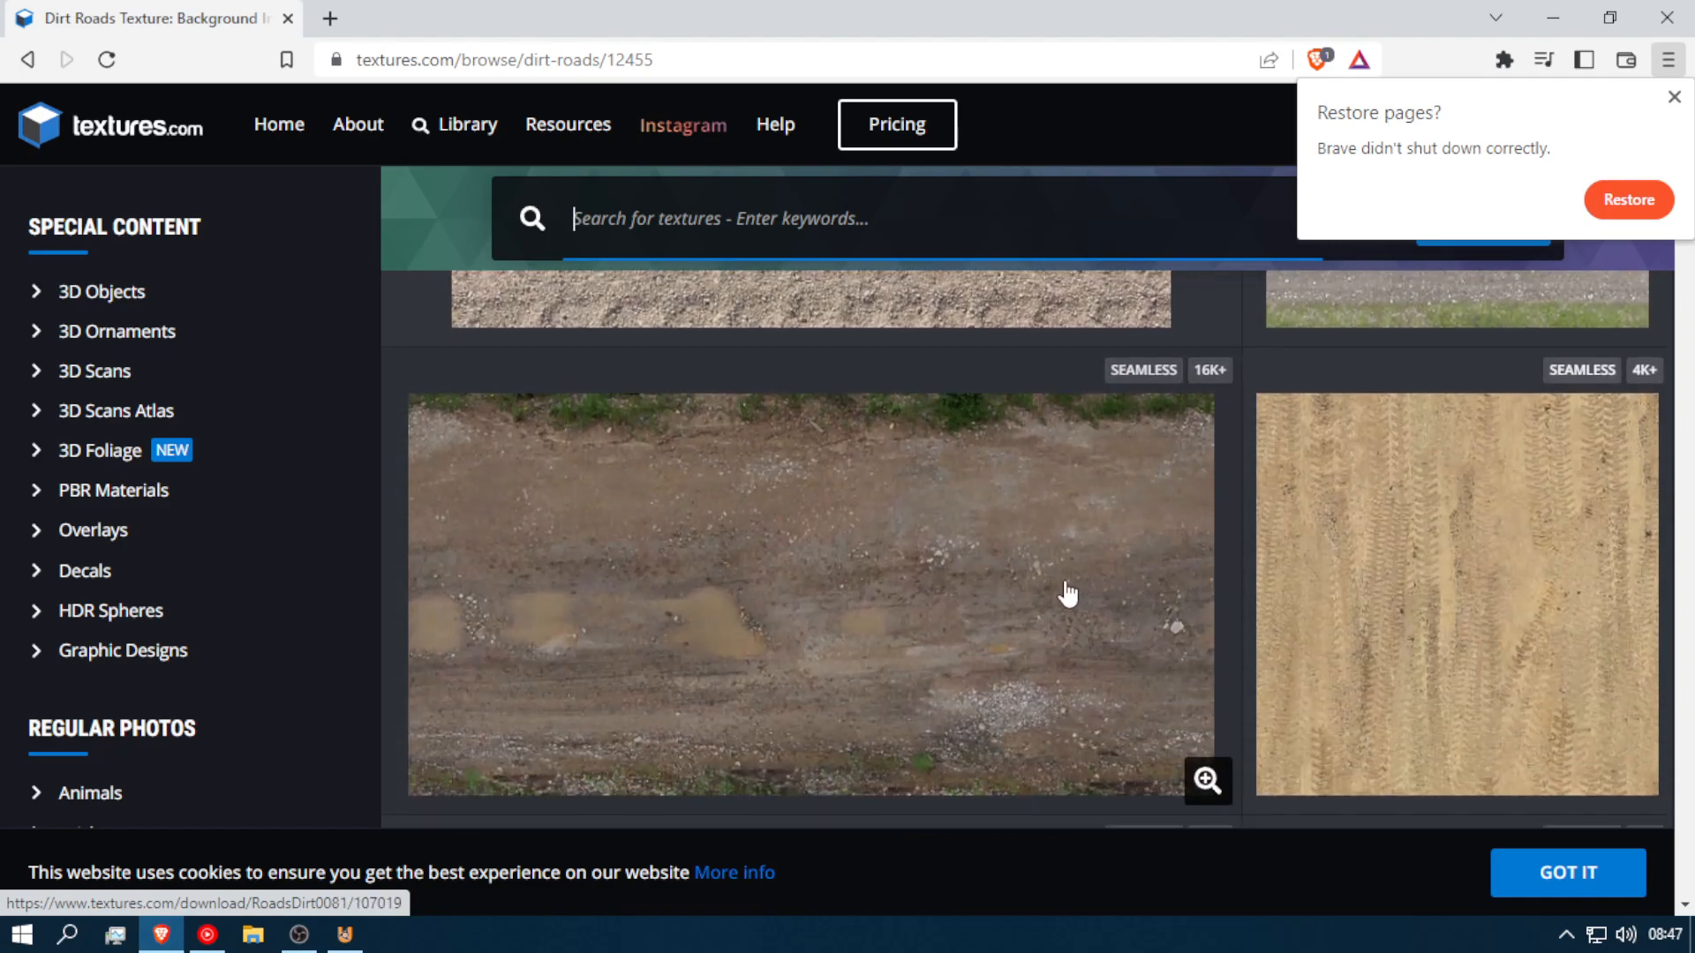
{"action": "scroll", "coordinate": [1400, 548], "scroll_direction": "down", "scroll_amount": 6}
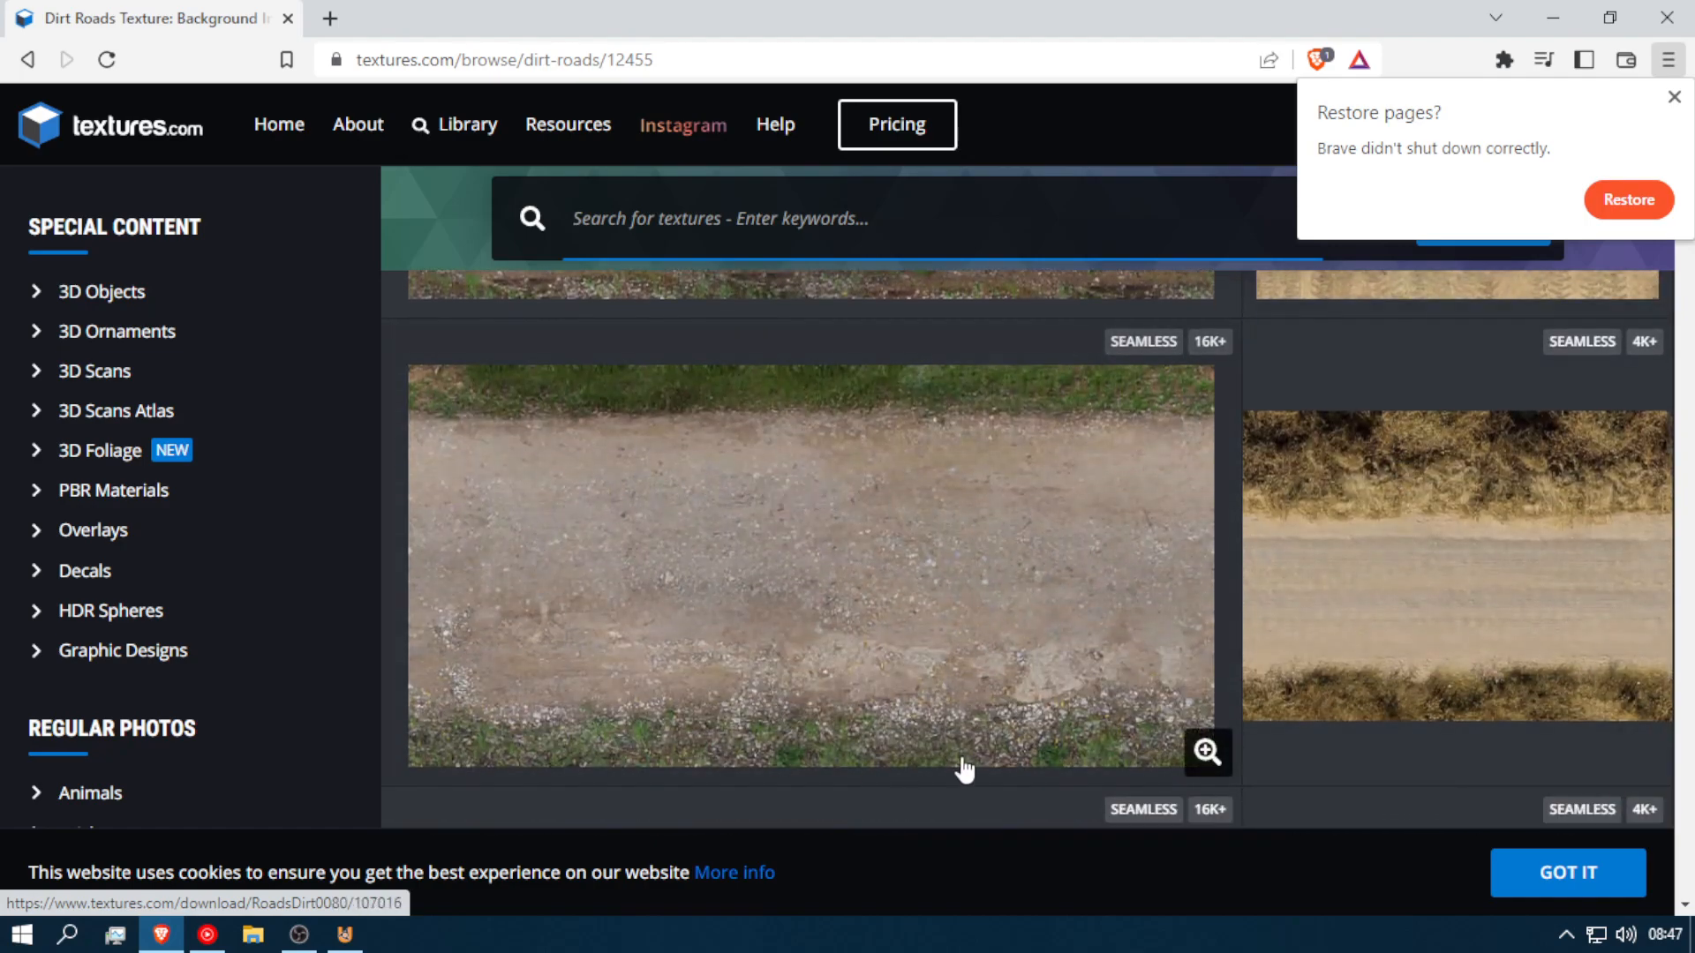
{"action": "left_click", "coordinate": [902, 526]}
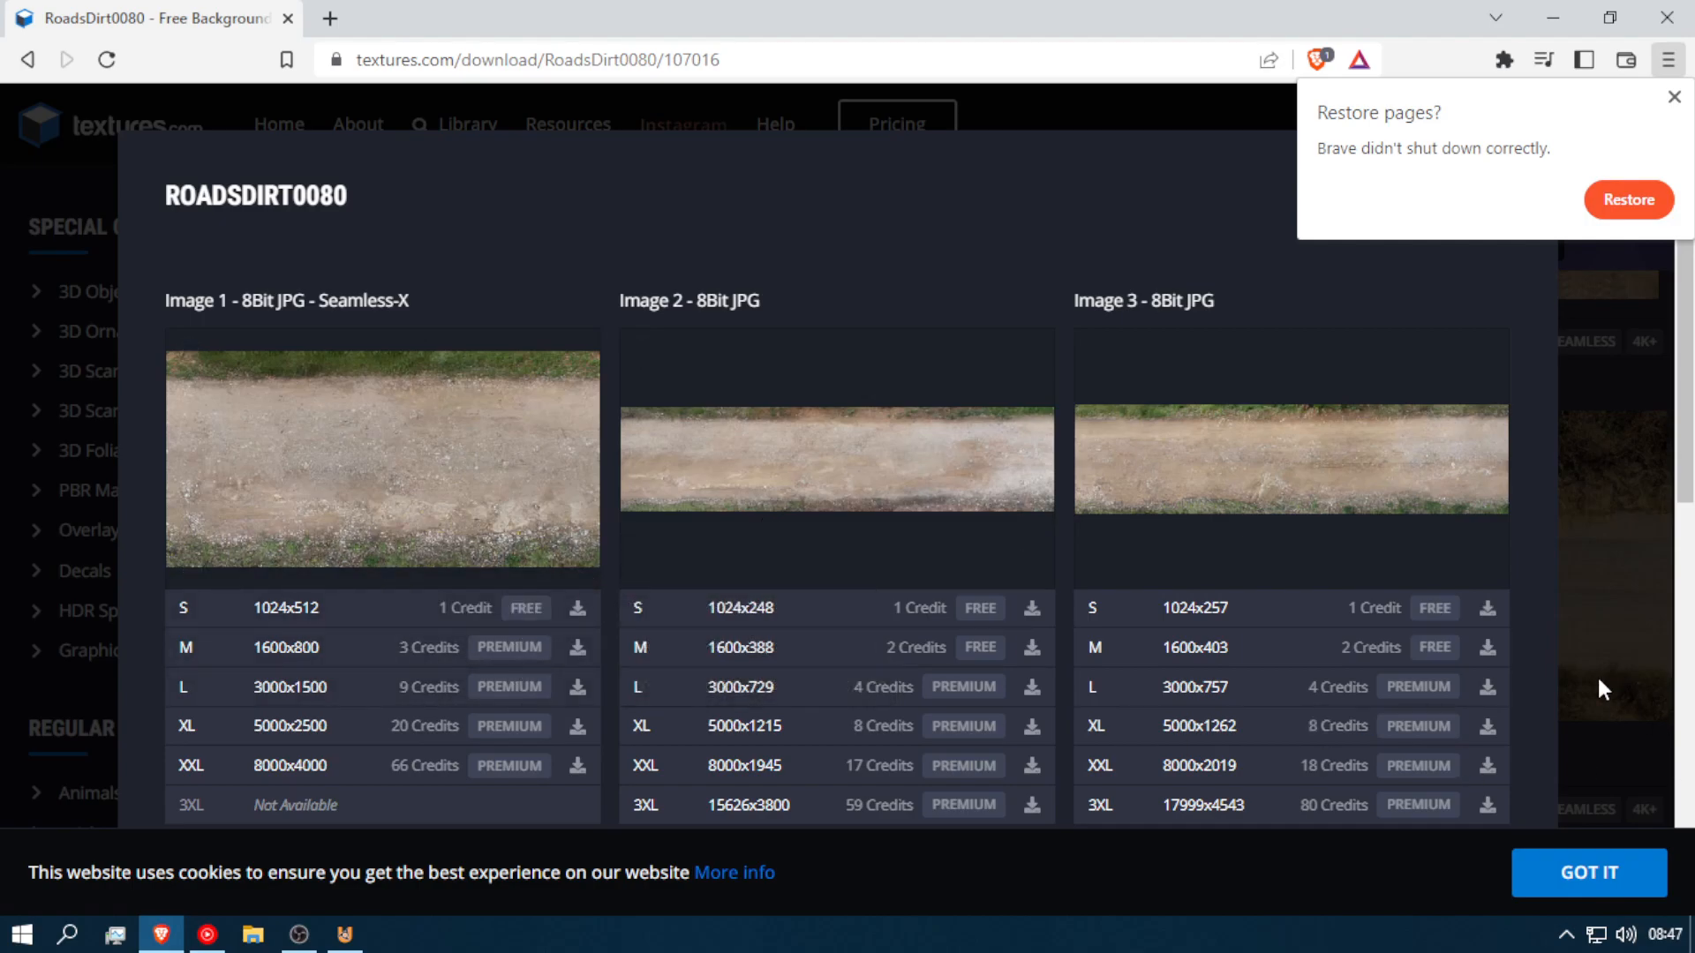
{"action": "key", "text": "alt+Left"}
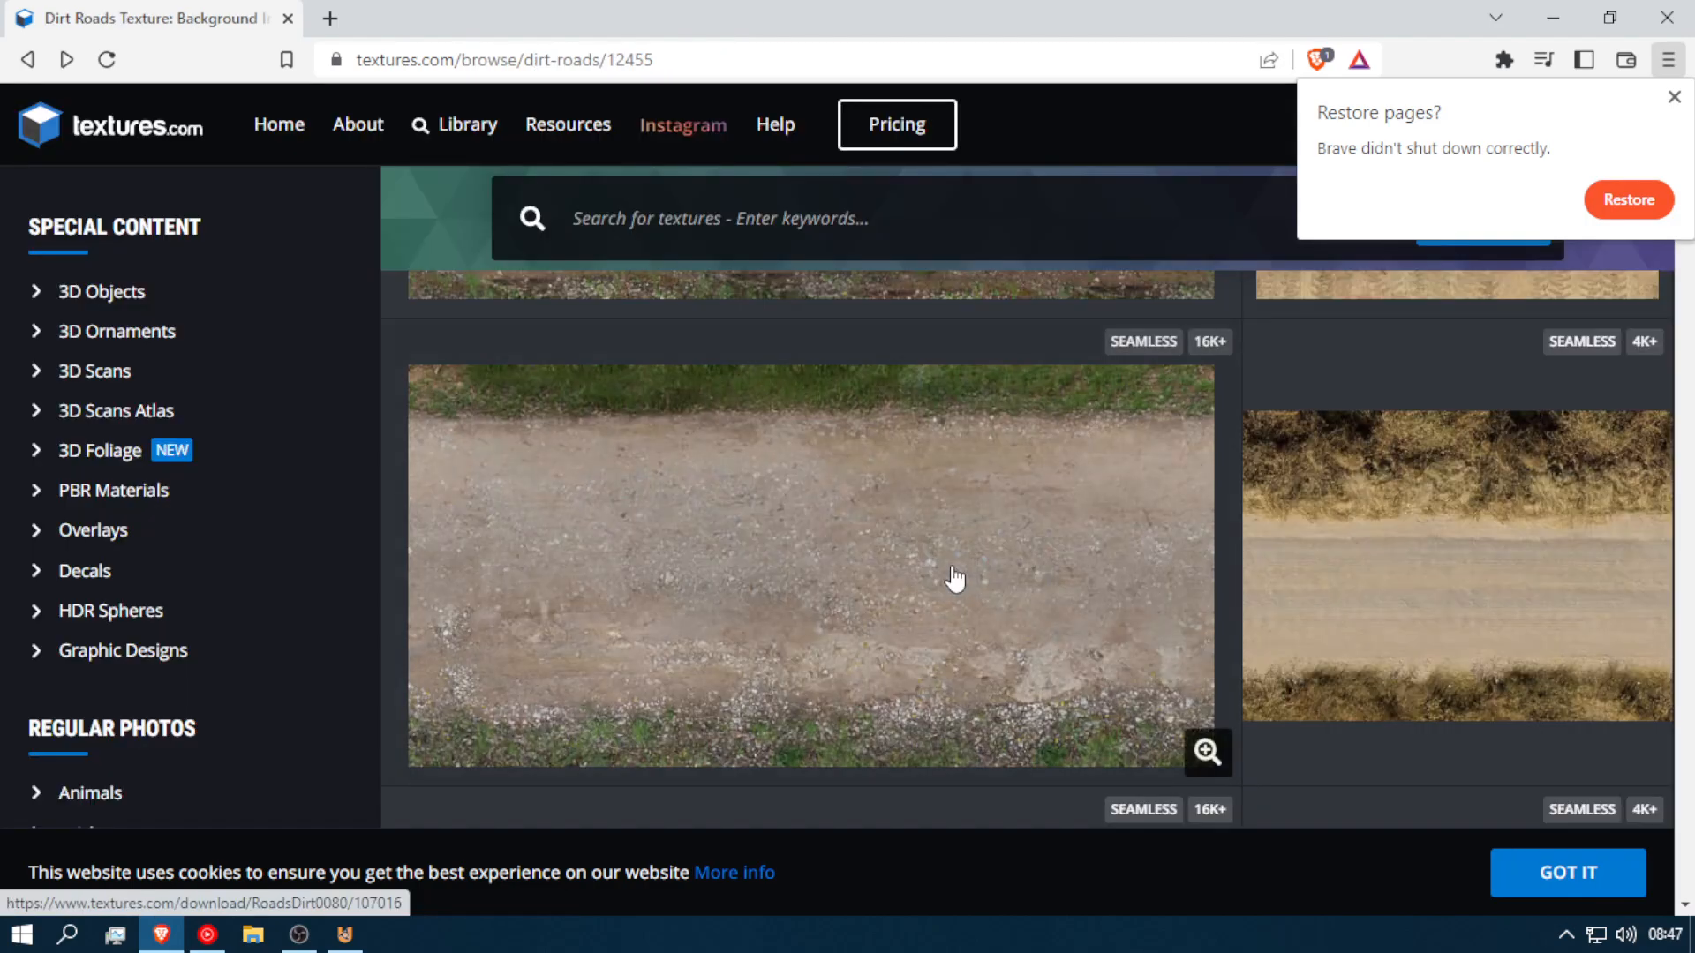
Step: Return to the Google results, show all images for "gravel road textures hd", and preview the grass-edged Textures.com dirt road
{"action": "key", "text": "alt+Left"}
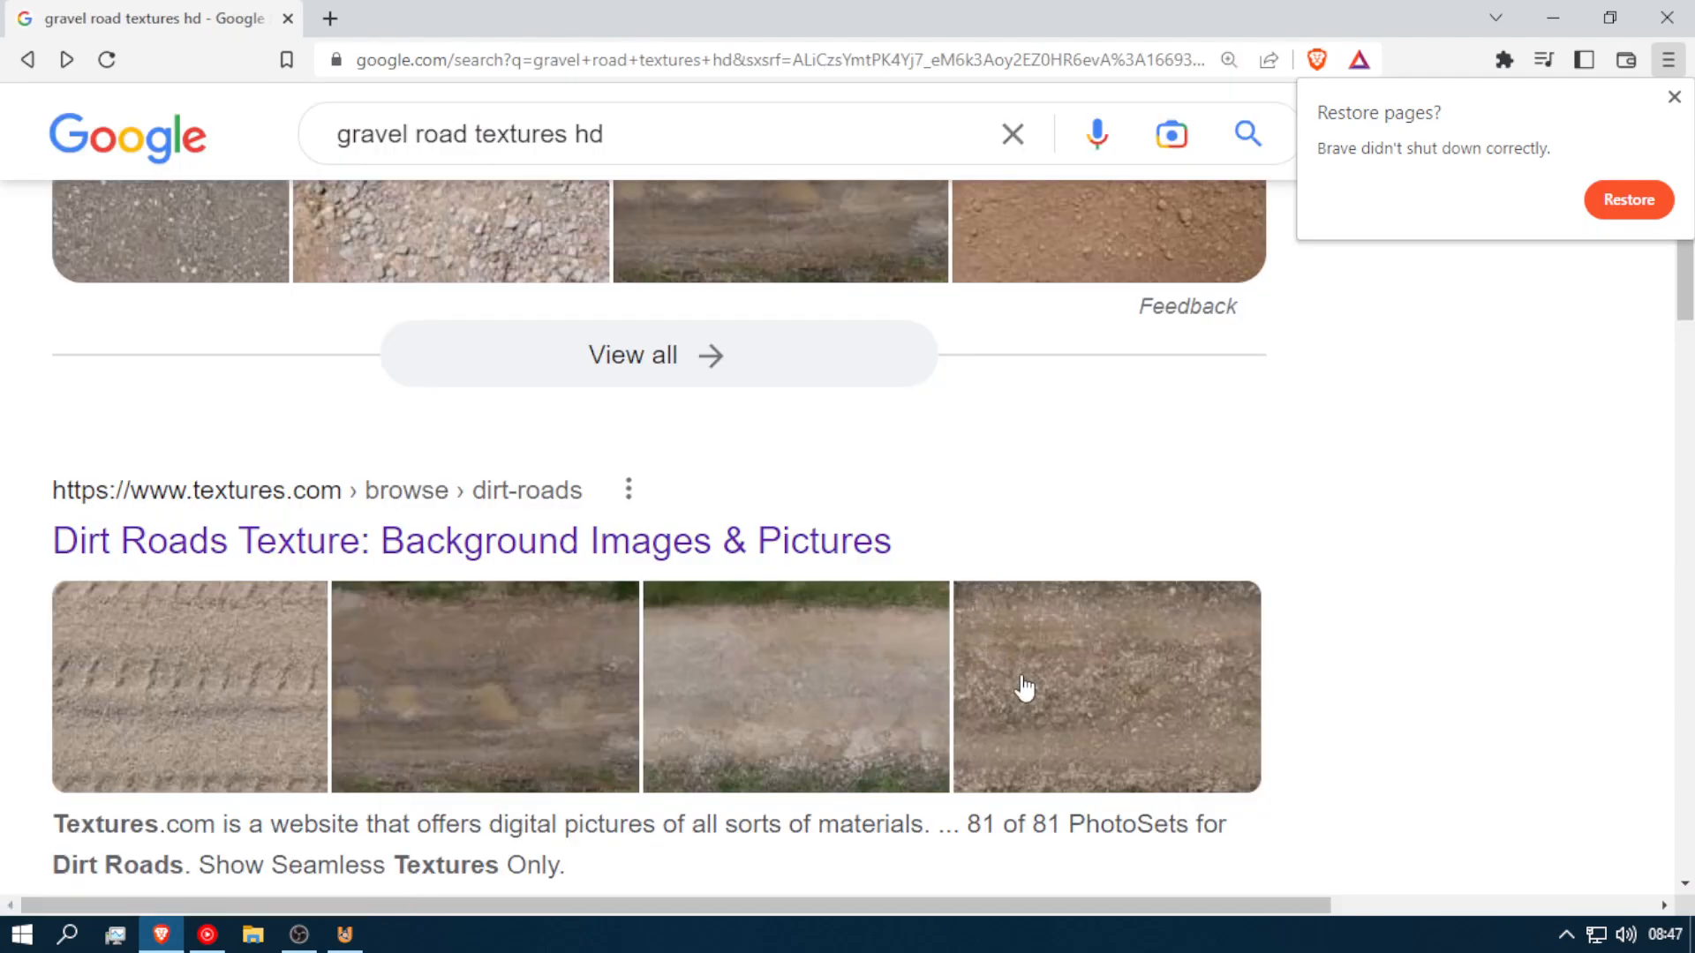
{"action": "scroll", "coordinate": [1026, 689], "scroll_direction": "down", "scroll_amount": 3}
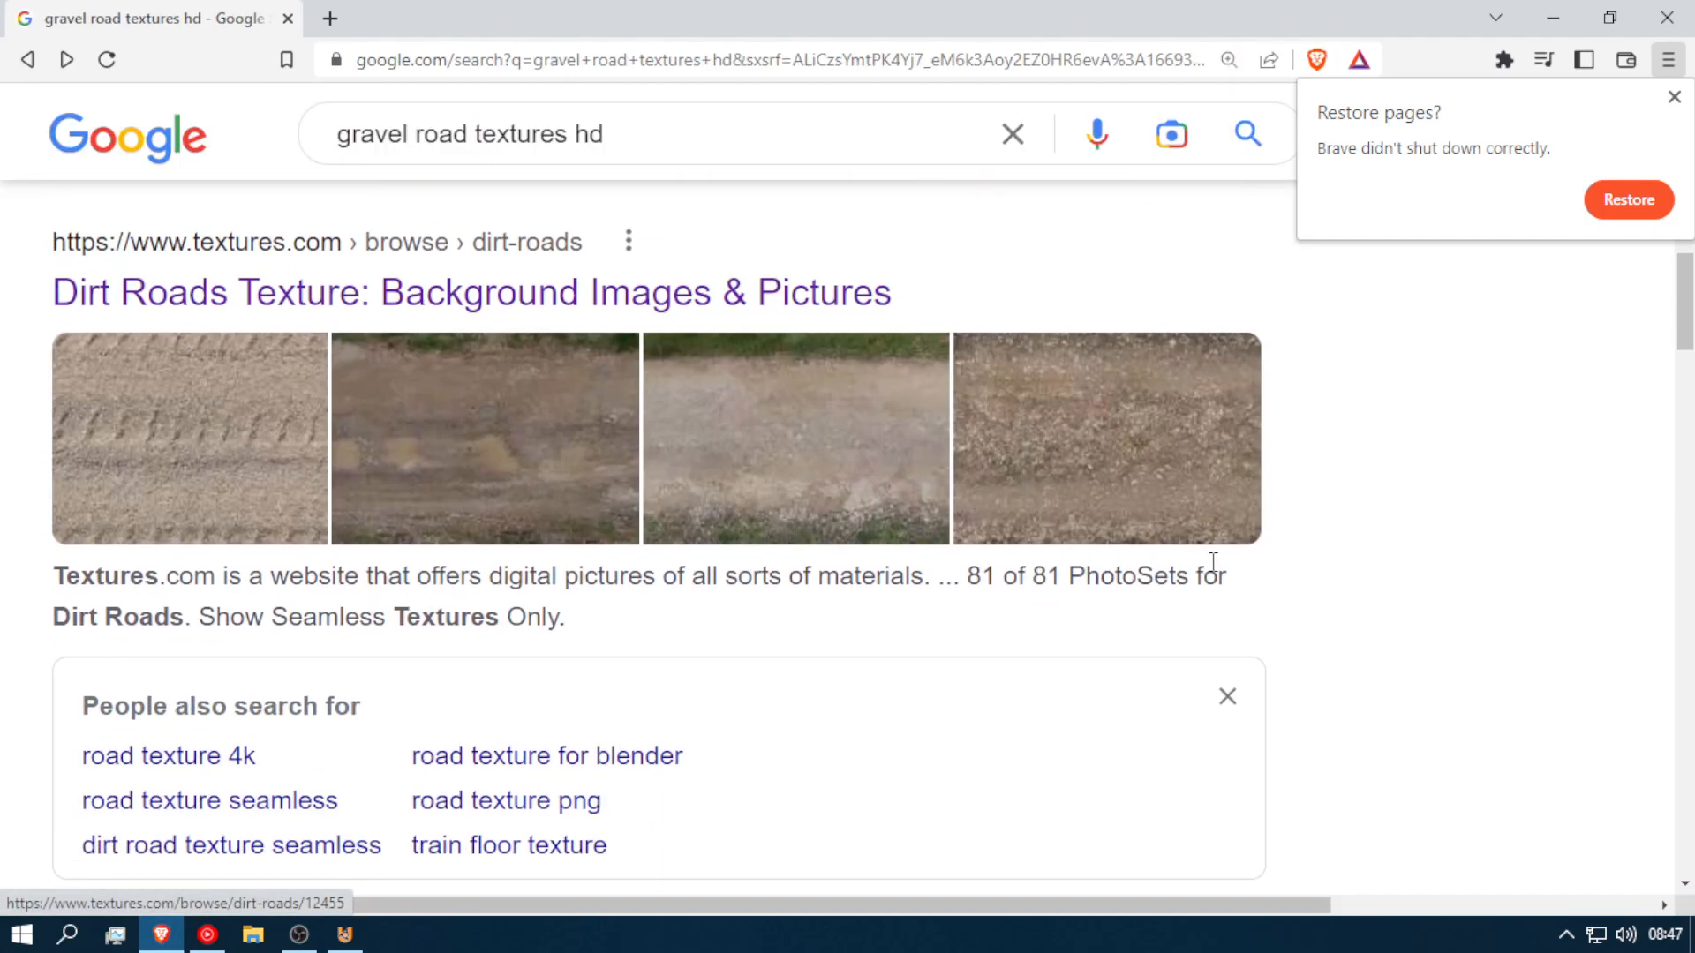
{"action": "scroll", "coordinate": [1128, 351], "scroll_direction": "up", "scroll_amount": 7}
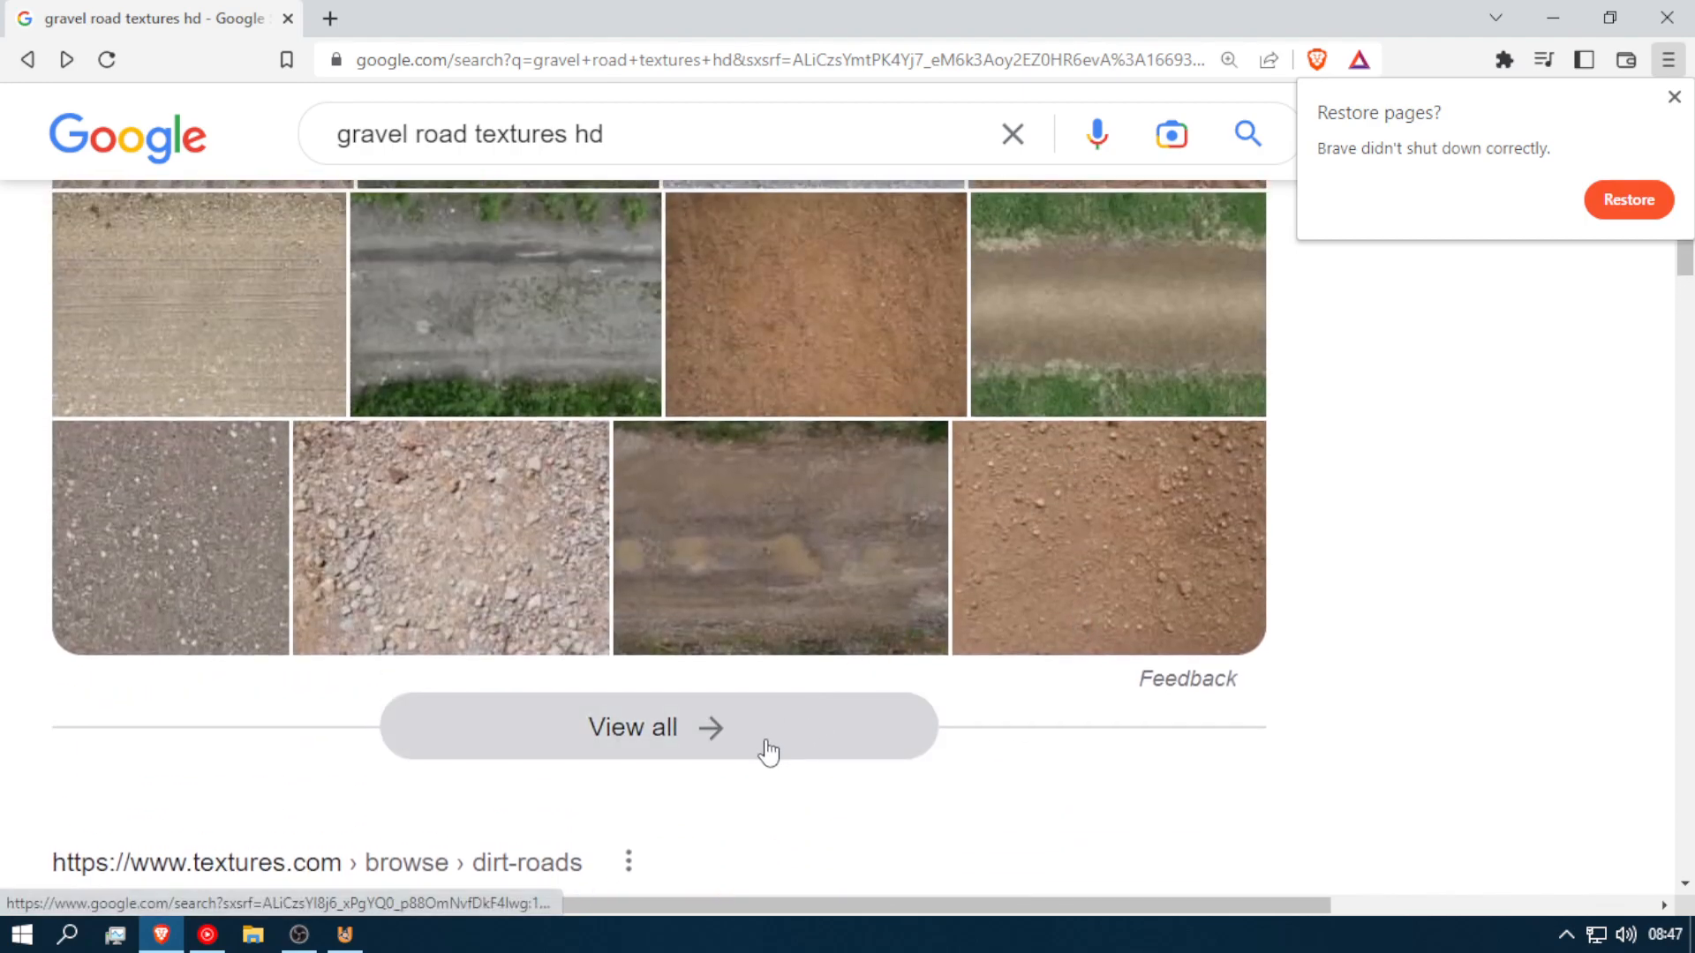
{"action": "left_click", "coordinate": [768, 751]}
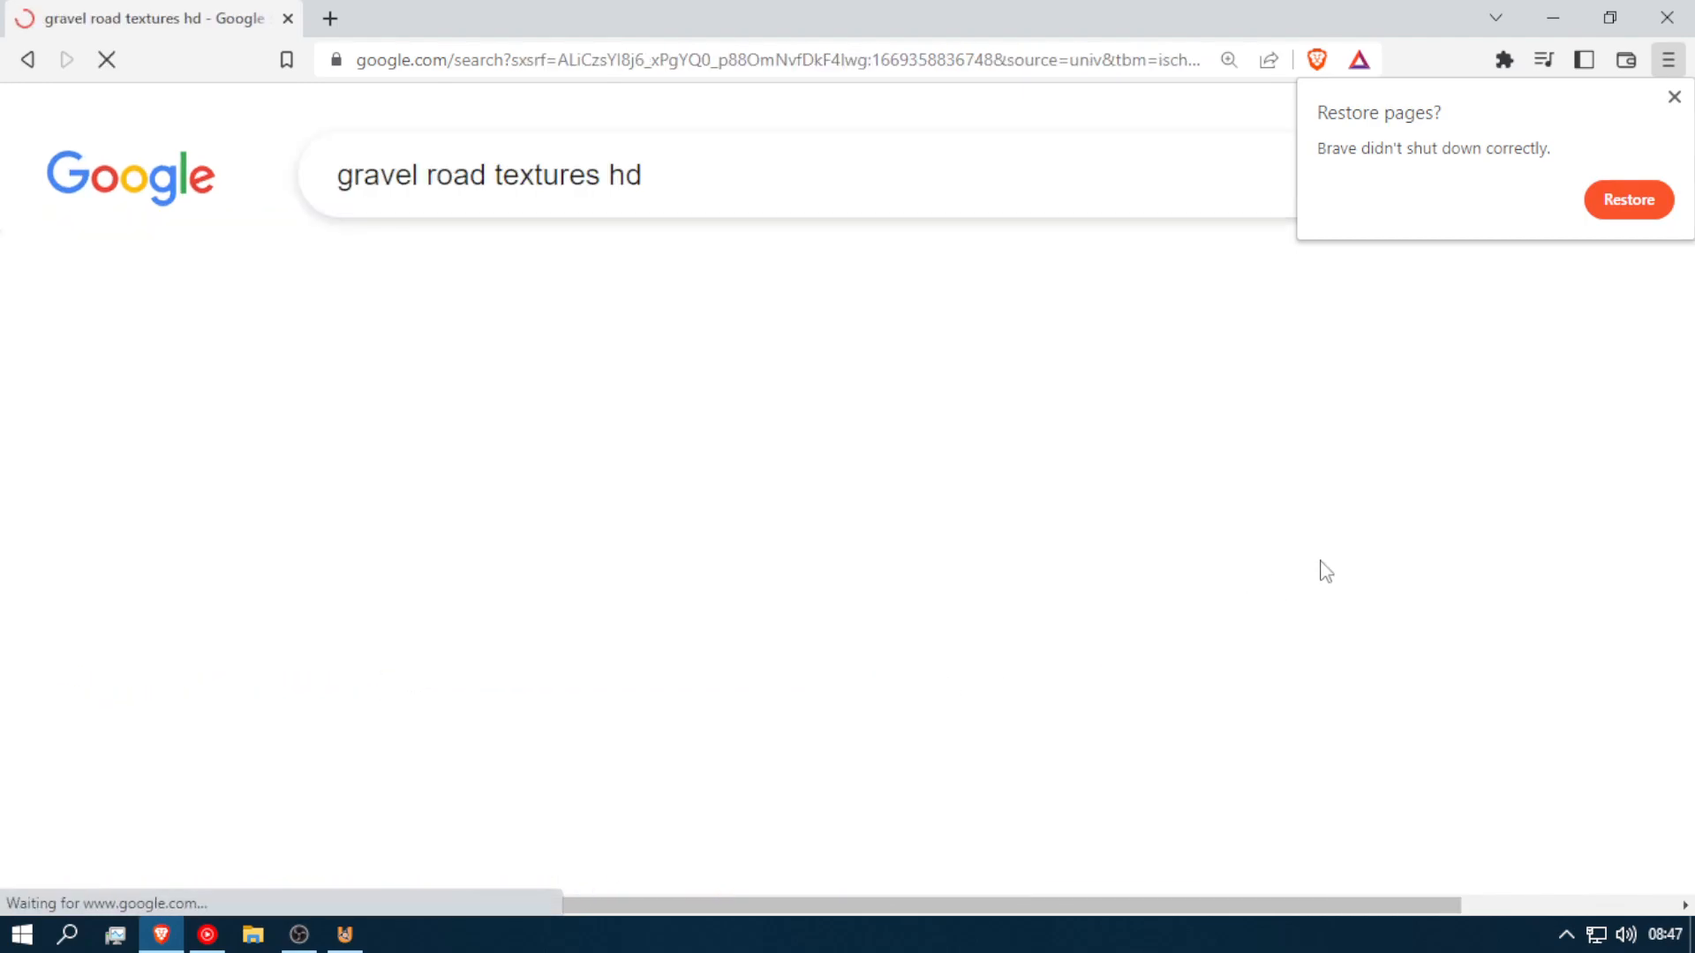
{"action": "scroll", "coordinate": [1323, 573], "scroll_direction": "down", "scroll_amount": 2}
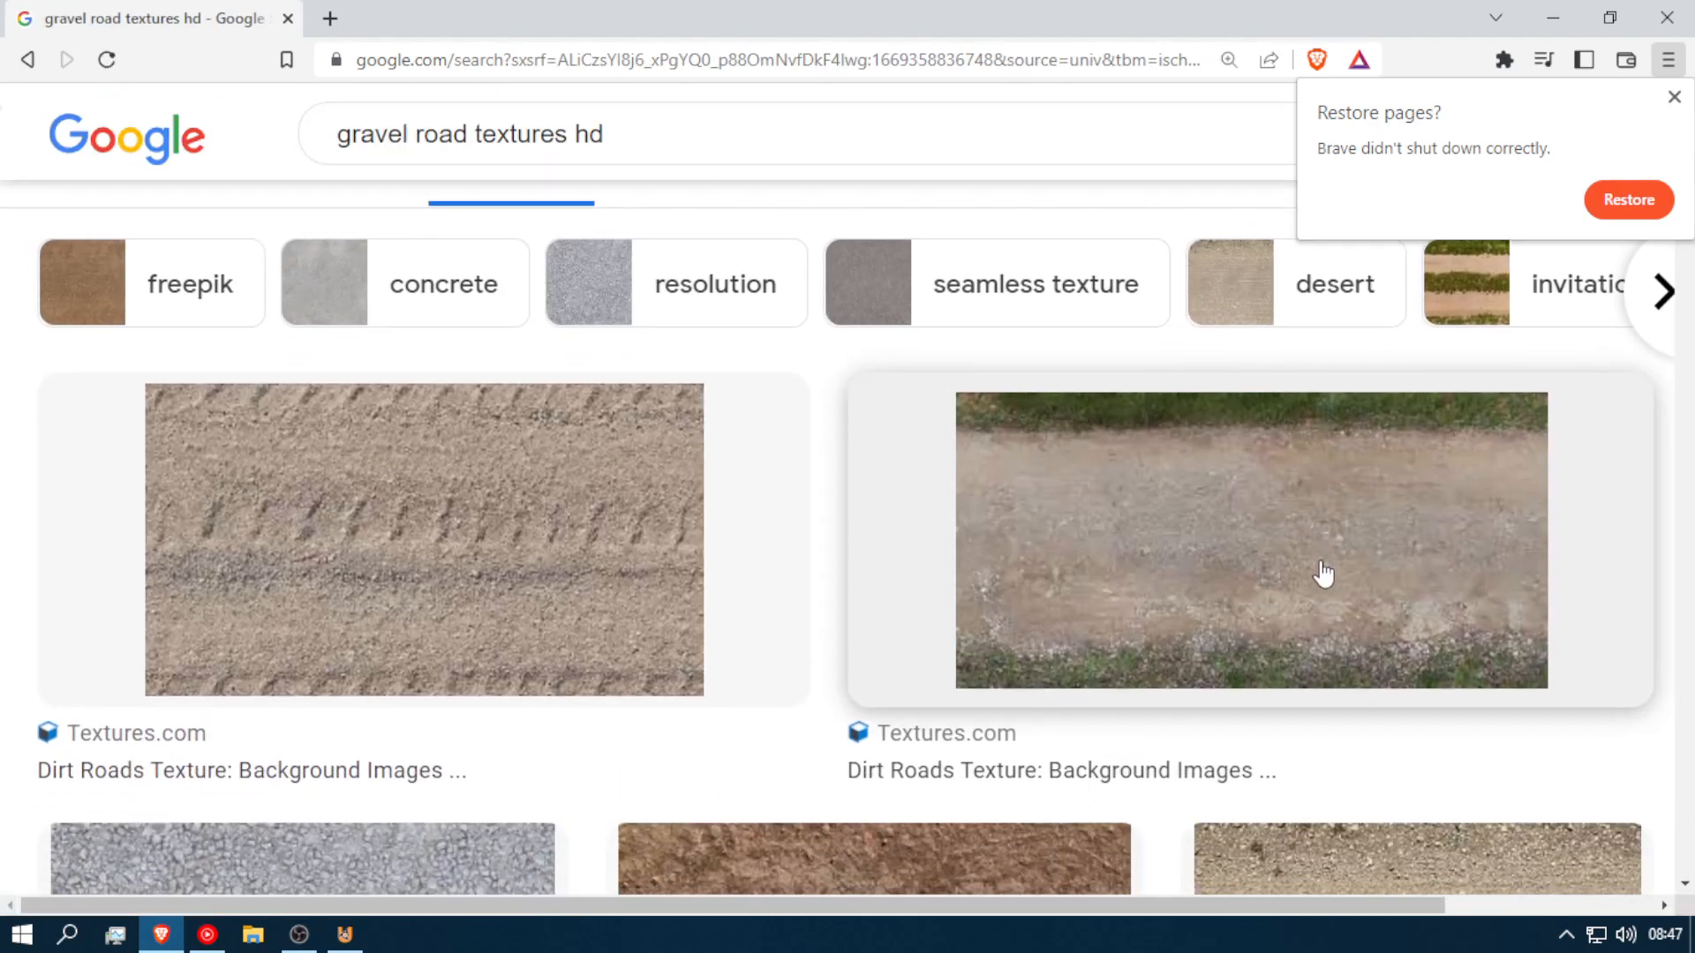
{"action": "left_click", "coordinate": [1323, 574]}
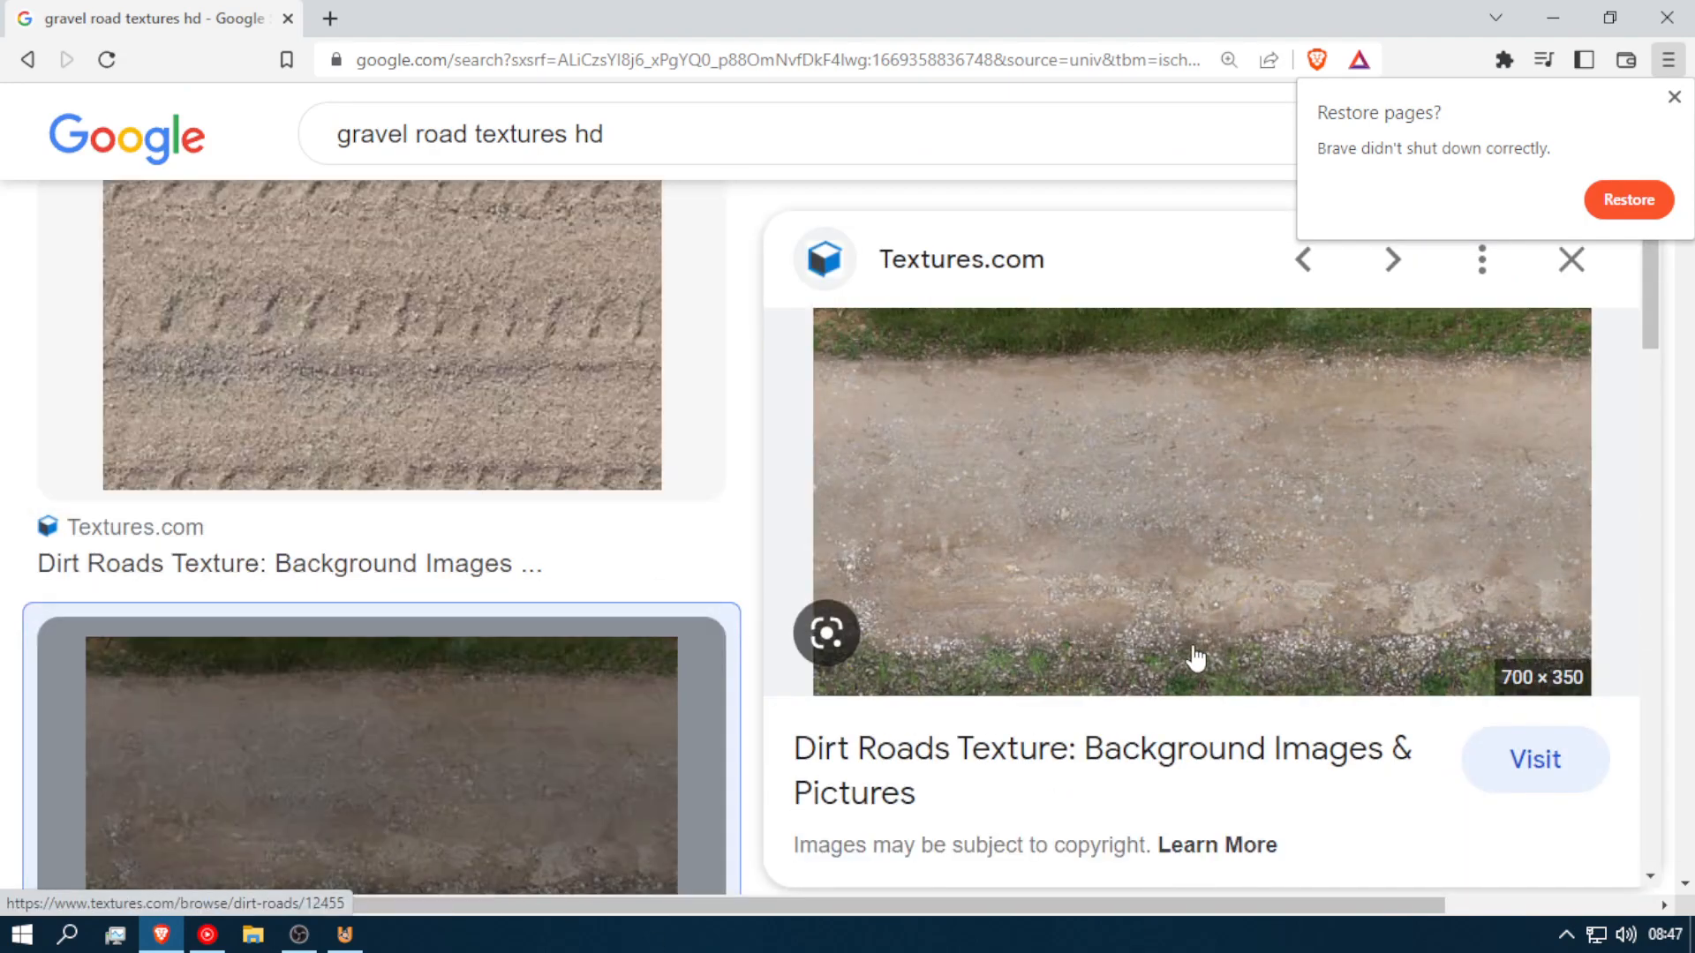
Step: Visit the previewed image's Dirt Roads page on Textures.com, look over its textures, and close the page
{"action": "left_click", "coordinate": [1507, 757]}
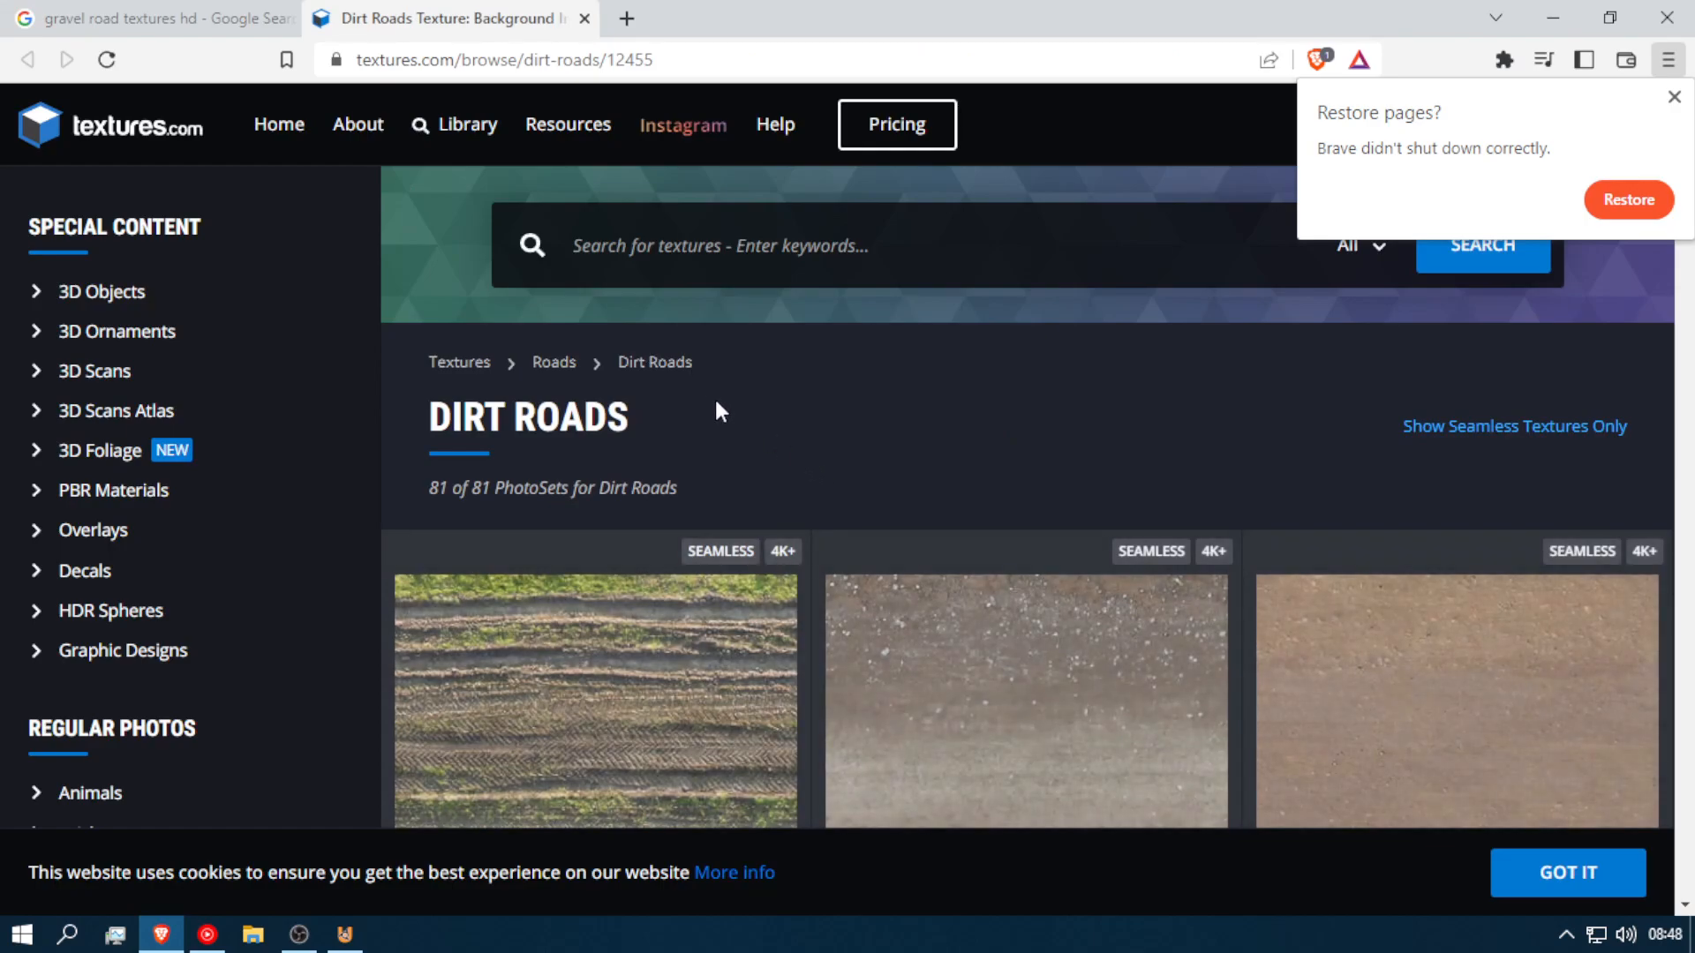
{"action": "scroll", "coordinate": [1604, 823], "scroll_direction": "down", "scroll_amount": 9}
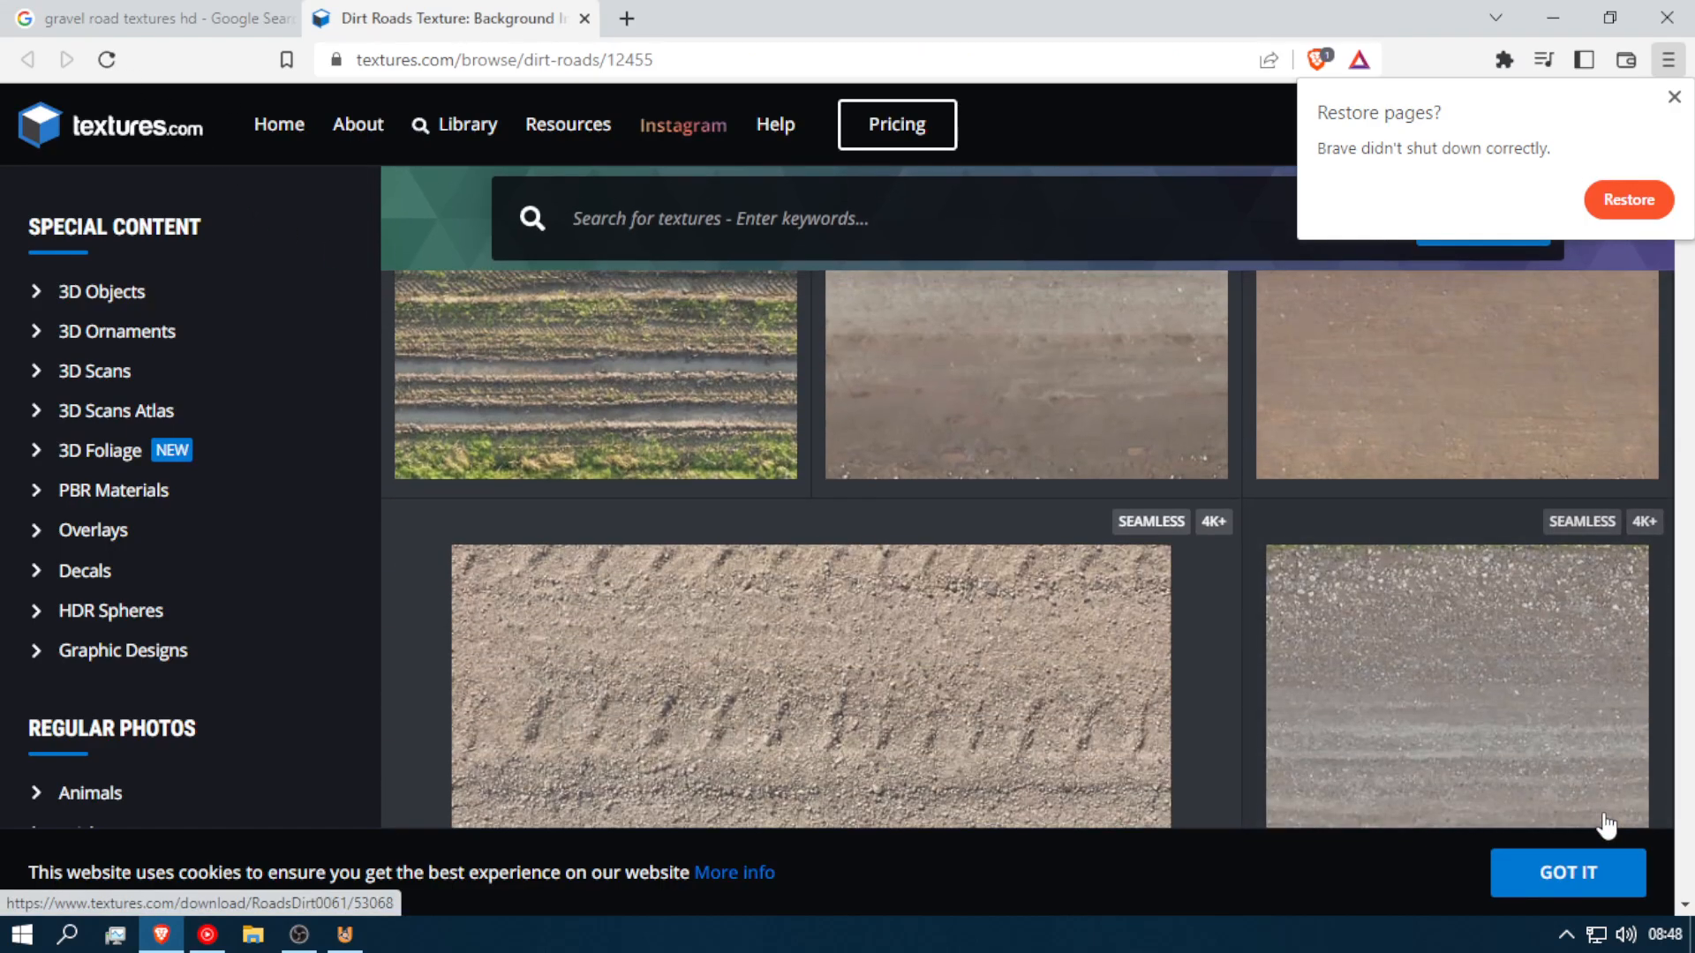
{"action": "scroll", "coordinate": [1604, 824], "scroll_direction": "up", "scroll_amount": 5}
{"action": "scroll", "coordinate": [1604, 817], "scroll_direction": "up", "scroll_amount": 3}
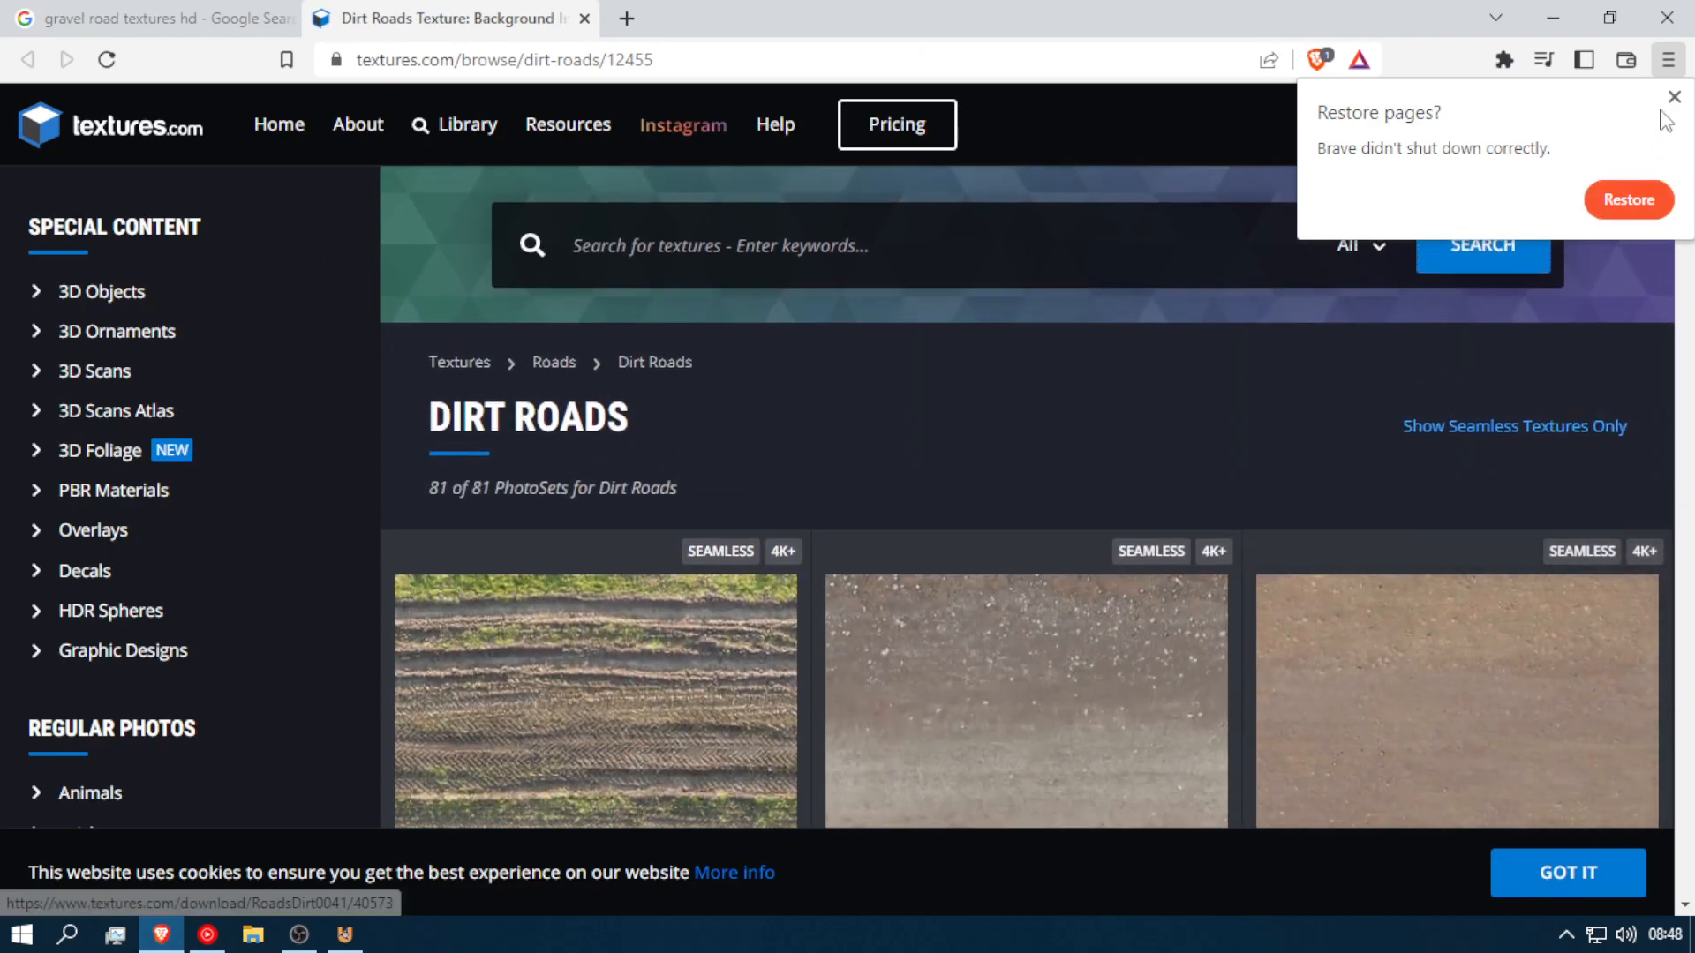
{"action": "left_click", "coordinate": [585, 17]}
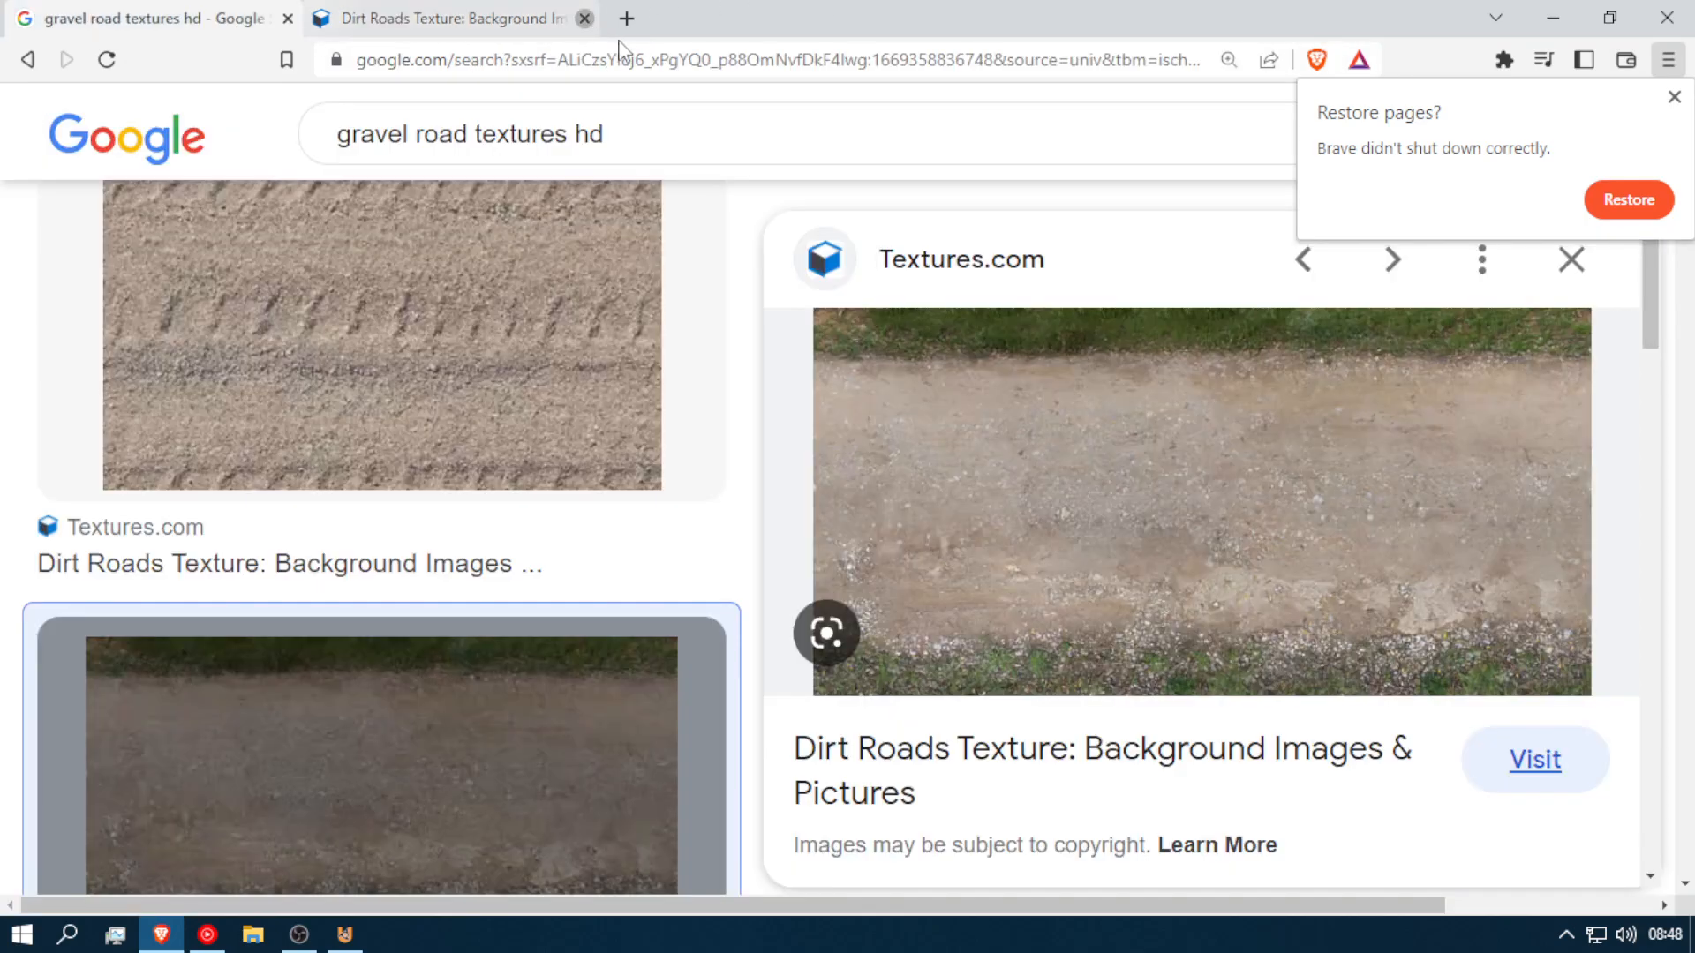
Step: Look through the related images and main results, and preview the FreeCreatives dirt road image before closing its preview
{"action": "scroll", "coordinate": [1573, 757], "scroll_direction": "down", "scroll_amount": 5}
{"action": "scroll", "coordinate": [1345, 711], "scroll_direction": "down", "scroll_amount": 5}
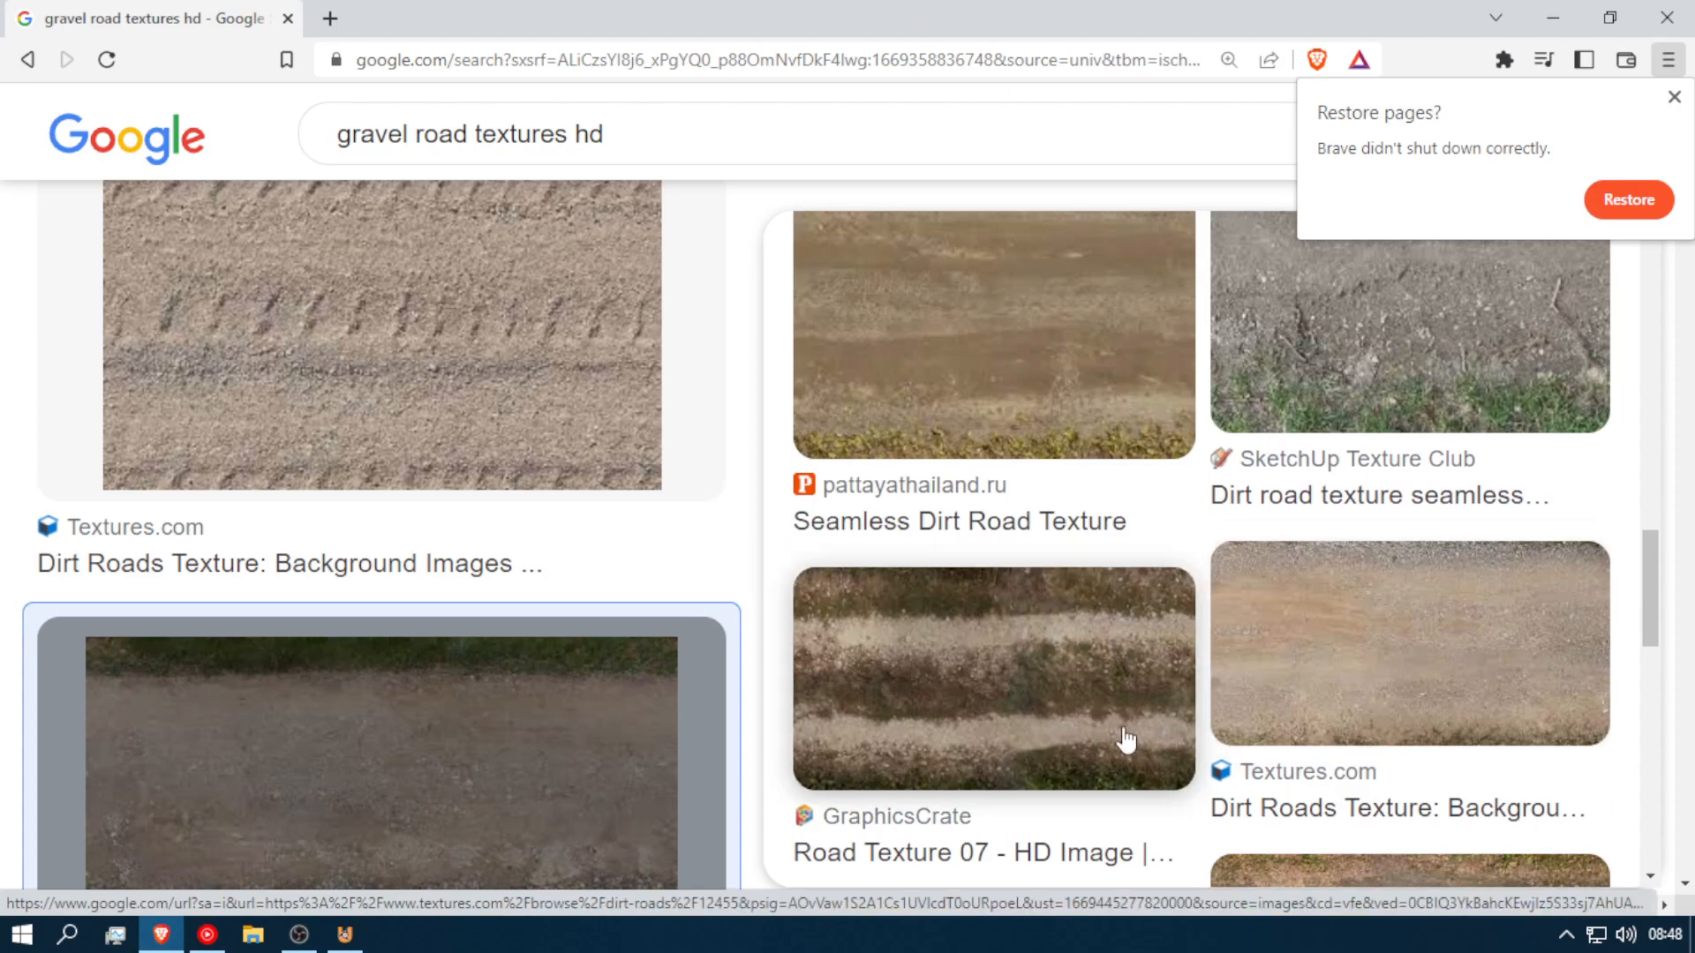
{"action": "scroll", "coordinate": [1095, 719], "scroll_direction": "down", "scroll_amount": 3}
{"action": "scroll", "coordinate": [597, 621], "scroll_direction": "down", "scroll_amount": 10}
{"action": "scroll", "coordinate": [600, 617], "scroll_direction": "down", "scroll_amount": 12}
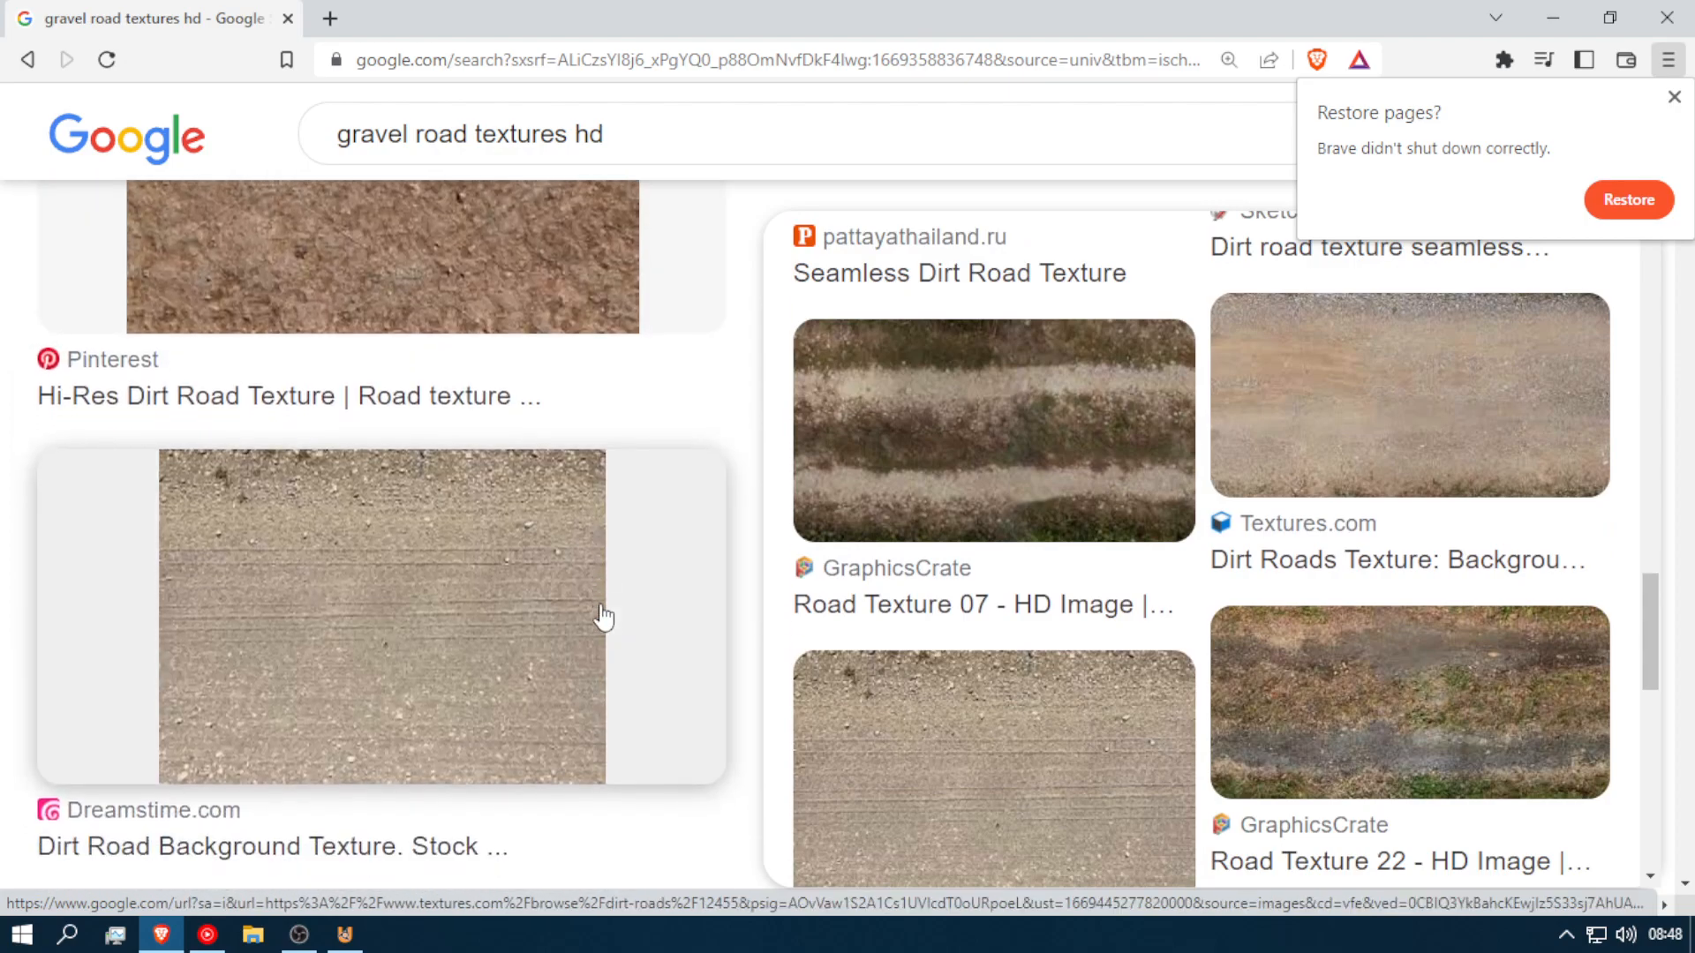
{"action": "scroll", "coordinate": [428, 655], "scroll_direction": "down", "scroll_amount": 4}
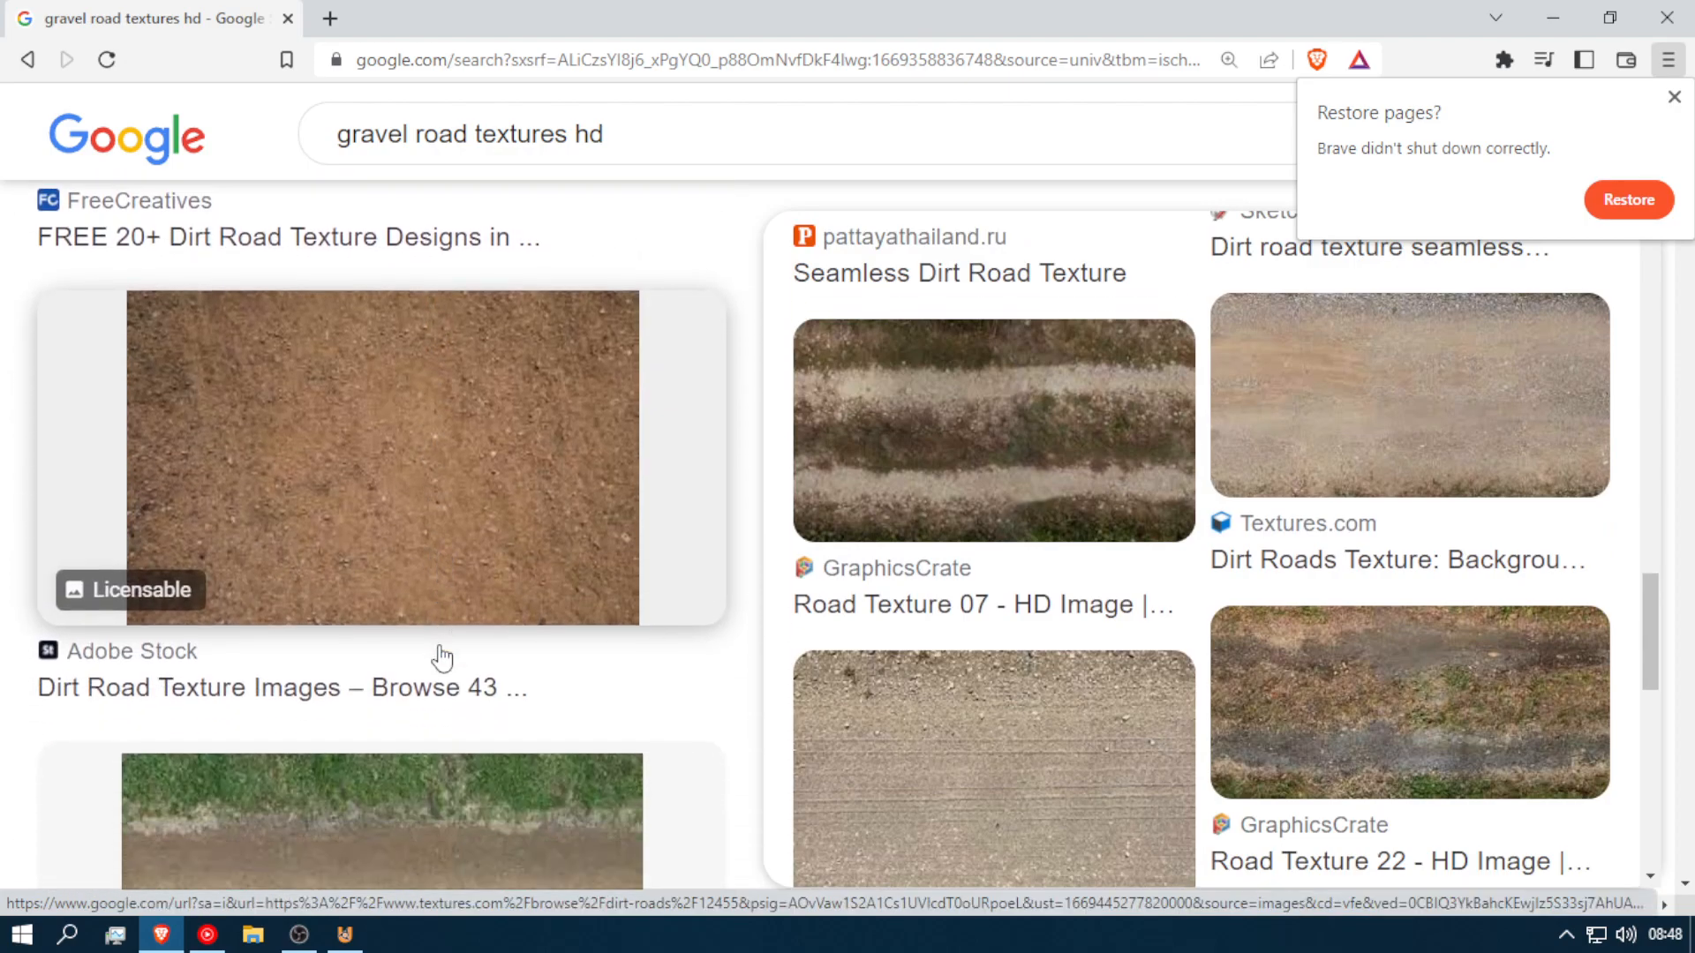
{"action": "scroll", "coordinate": [440, 659], "scroll_direction": "up", "scroll_amount": 2}
{"action": "scroll", "coordinate": [442, 659], "scroll_direction": "up", "scroll_amount": 2}
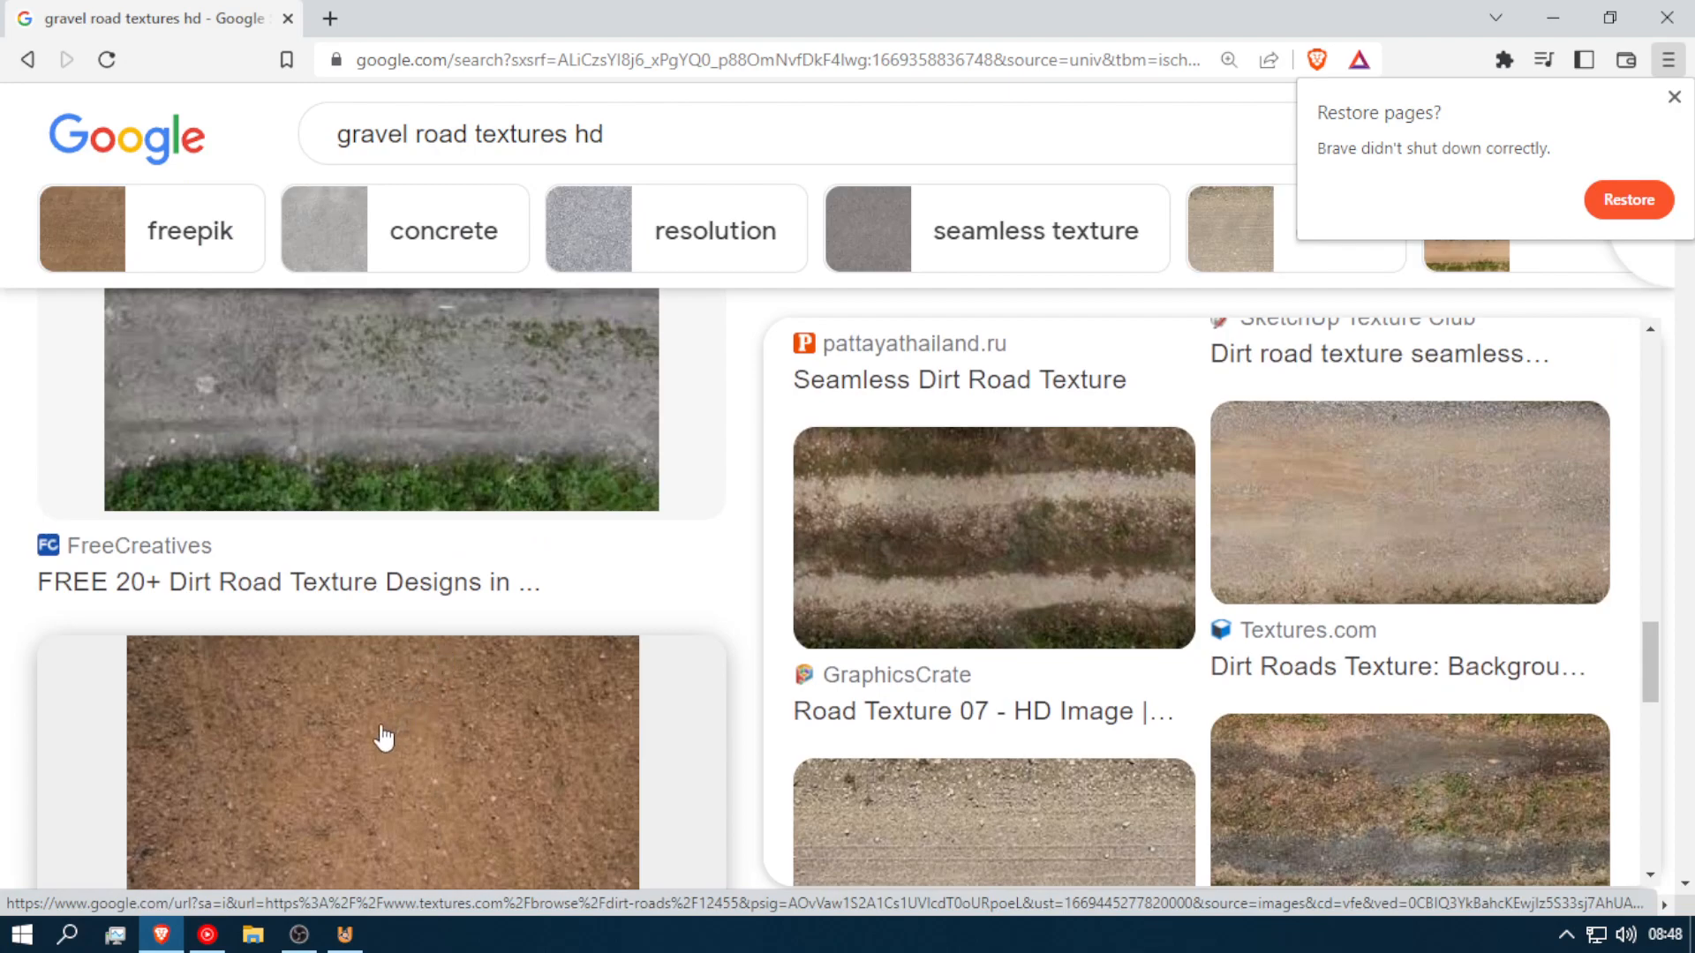
{"action": "scroll", "coordinate": [386, 733], "scroll_direction": "up", "scroll_amount": 2}
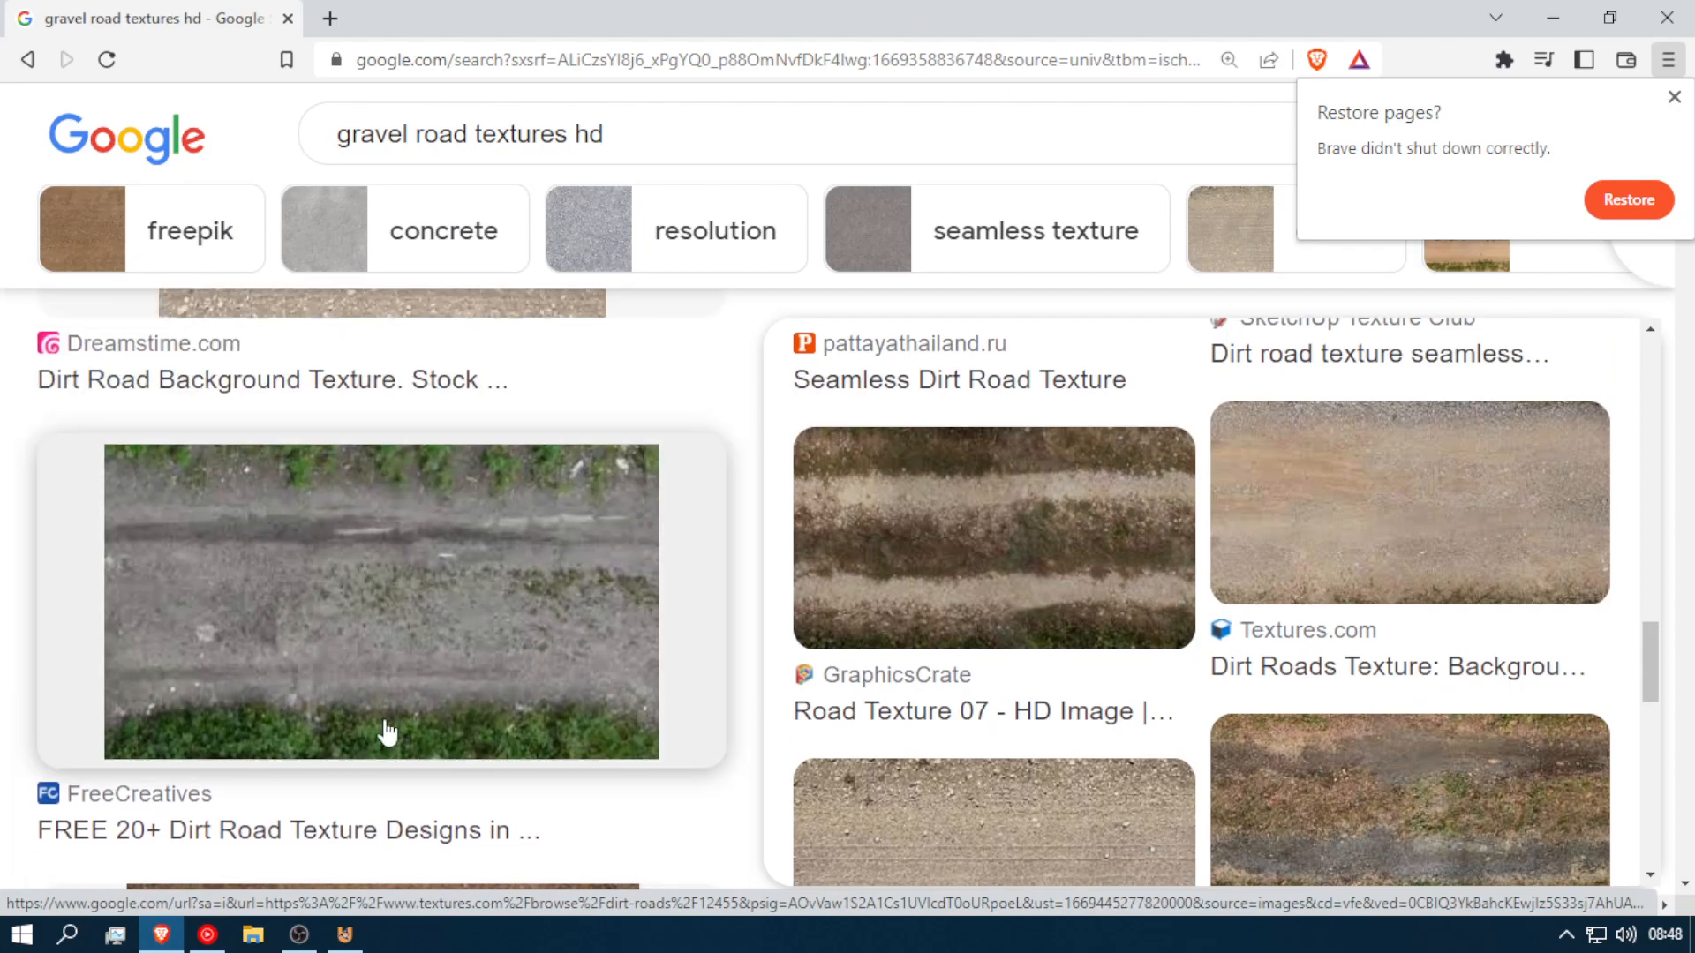
{"action": "left_click", "coordinate": [410, 669]}
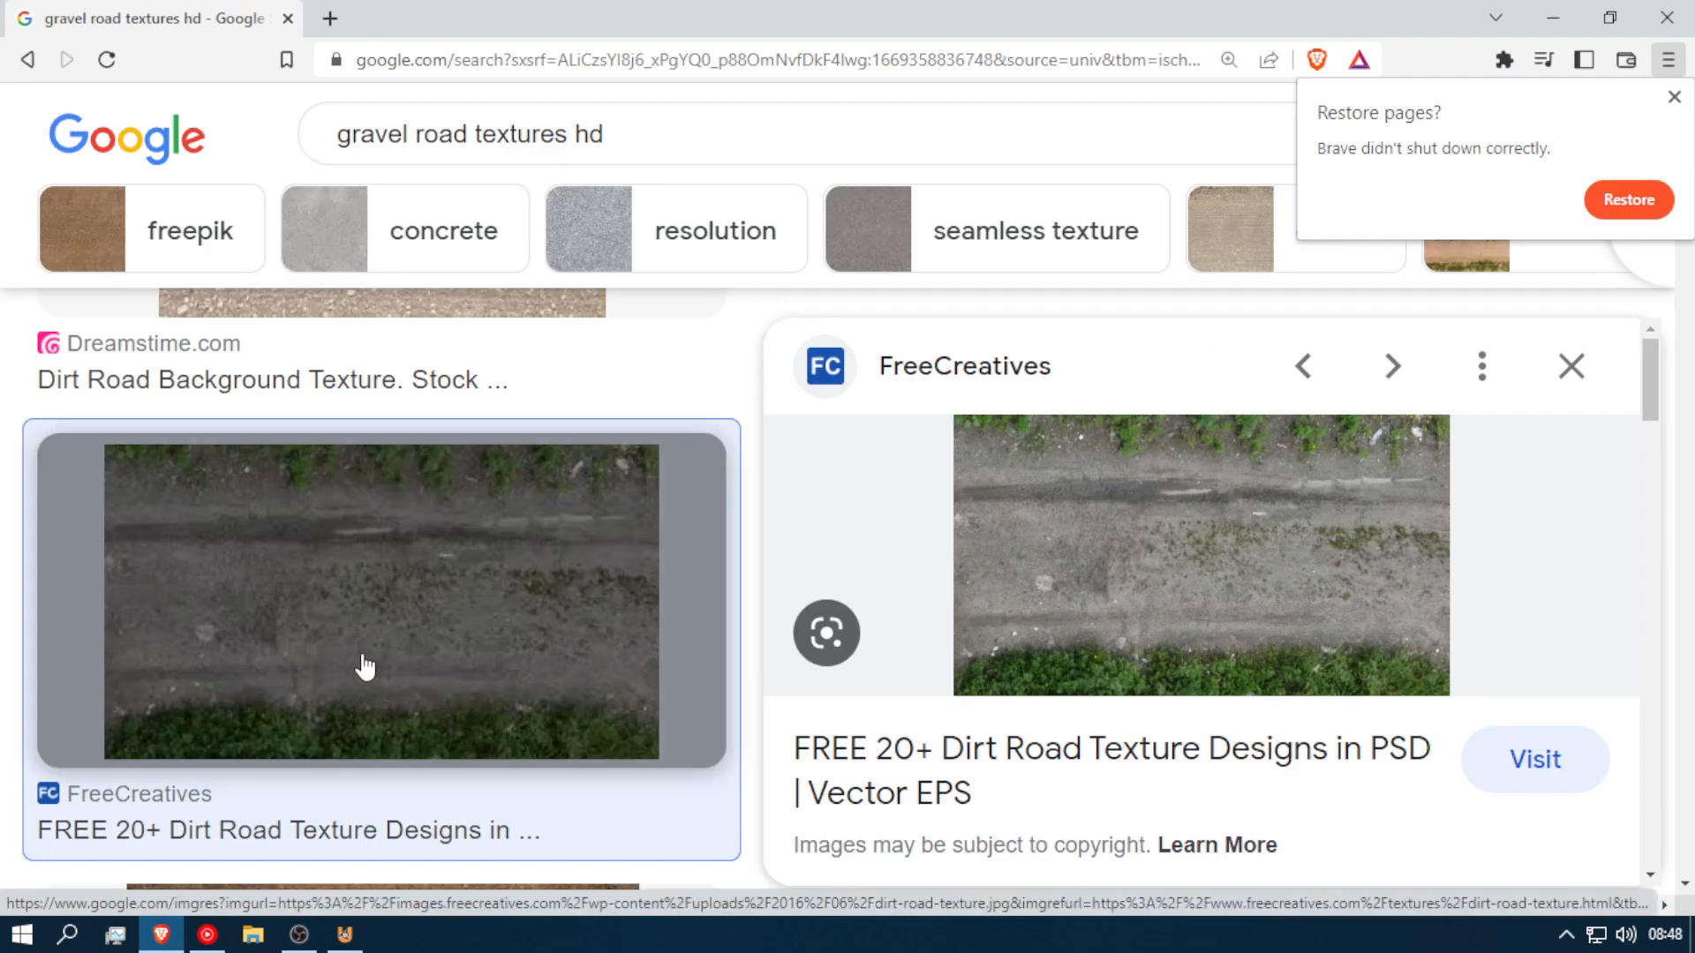
{"action": "left_click", "coordinate": [362, 671]}
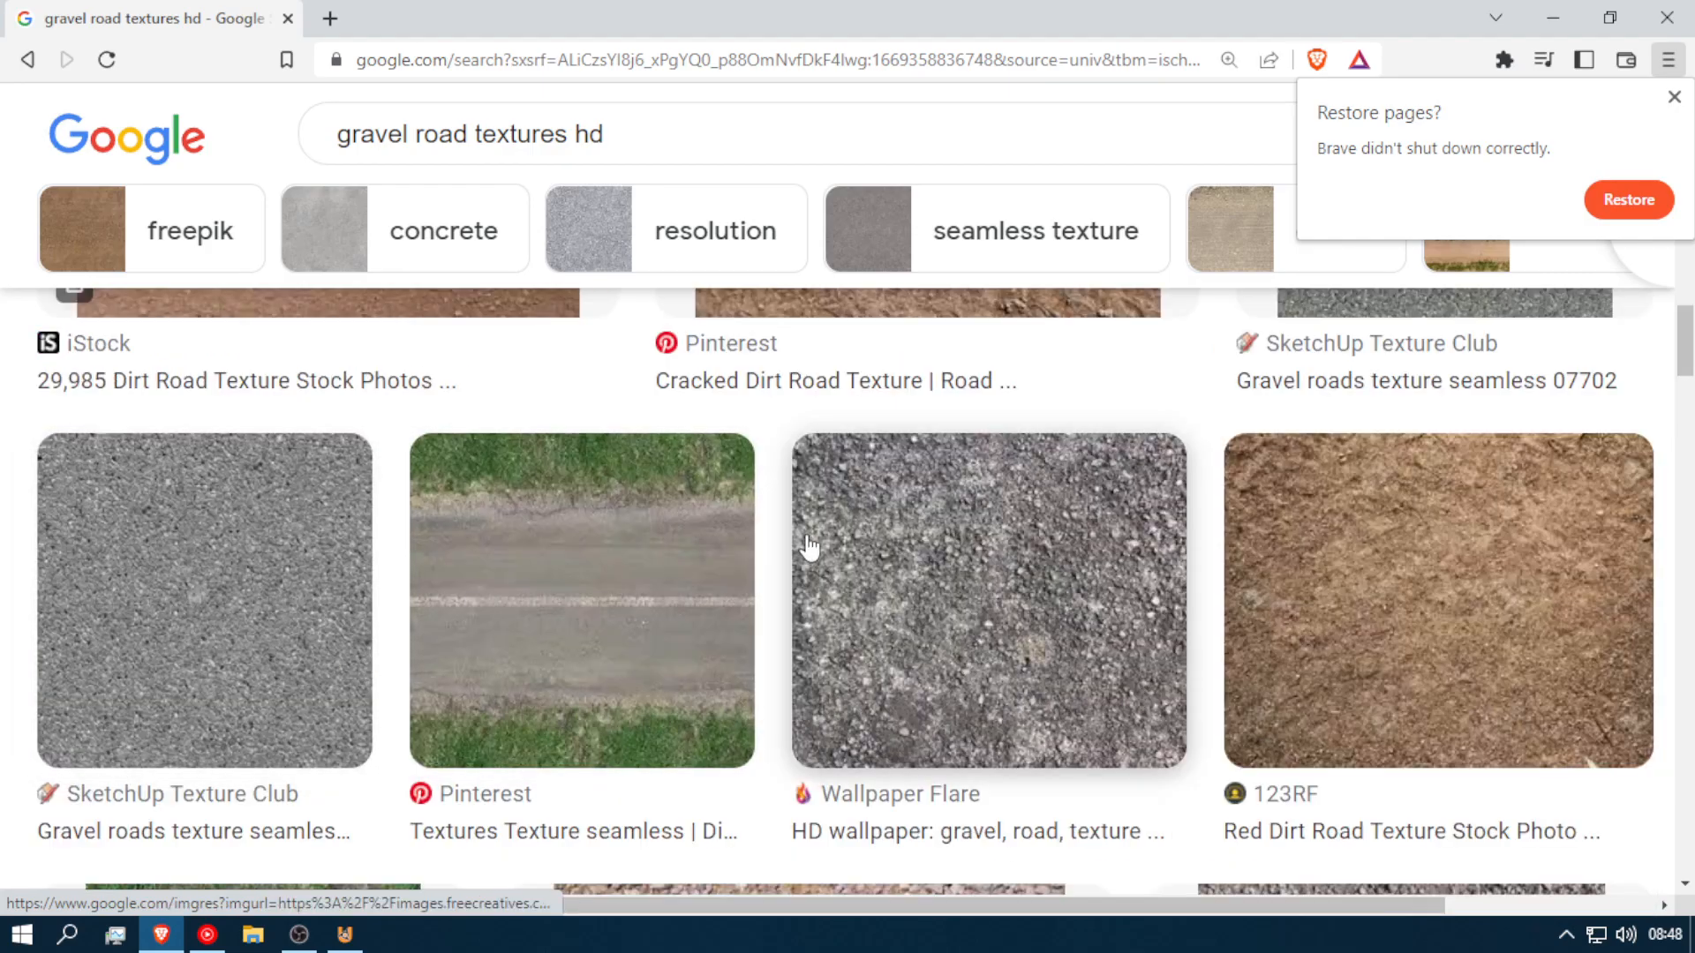
Step: Look further through the image results for a gravel or dirt road texture with grass along its edges
{"action": "scroll", "coordinate": [806, 541], "scroll_direction": "down", "scroll_amount": 8}
{"action": "scroll", "coordinate": [809, 548], "scroll_direction": "down", "scroll_amount": 10}
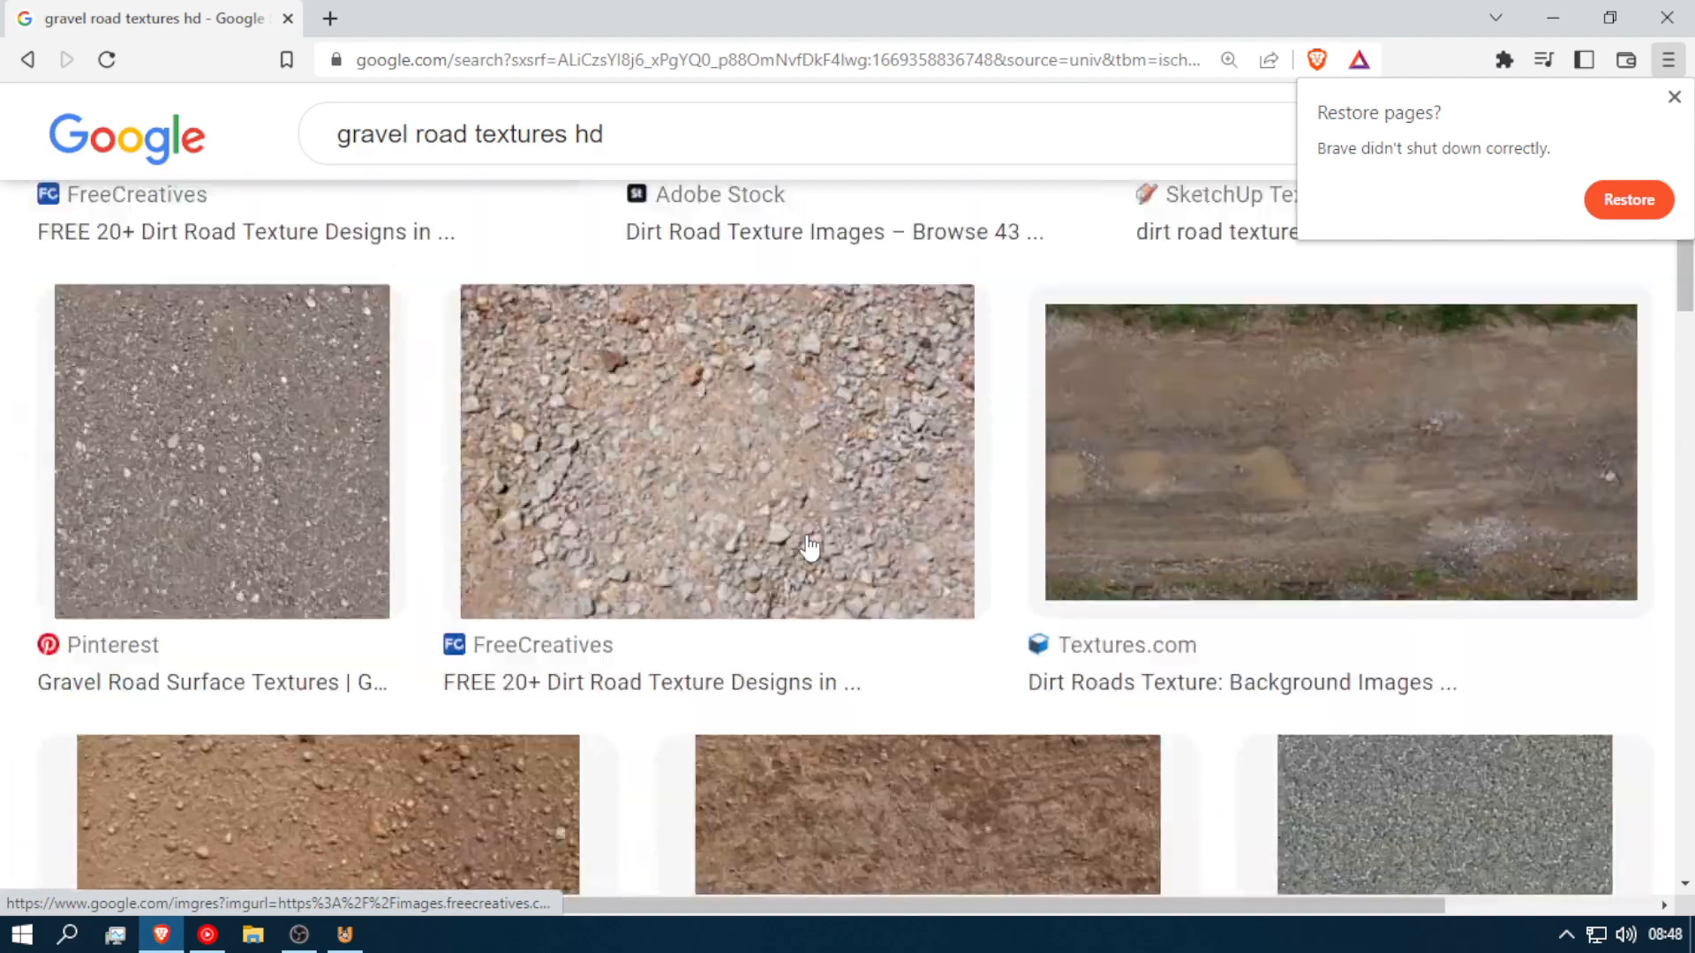
{"action": "scroll", "coordinate": [809, 548], "scroll_direction": "up", "scroll_amount": 3}
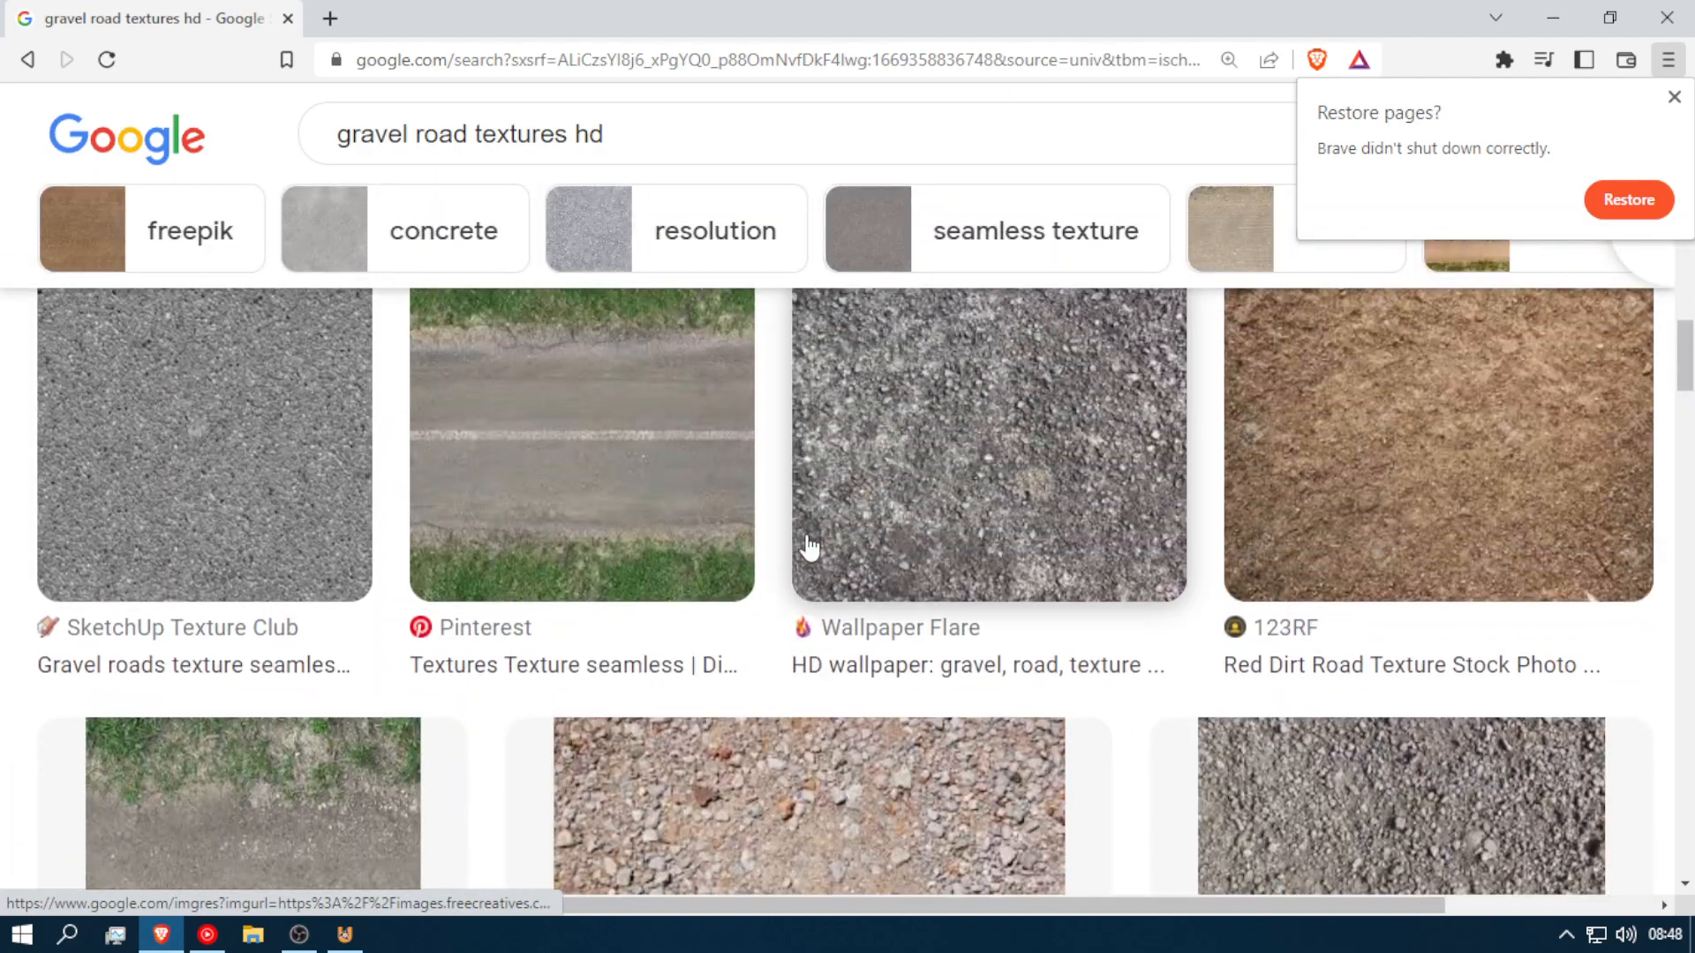
{"action": "scroll", "coordinate": [805, 549], "scroll_direction": "down", "scroll_amount": 4}
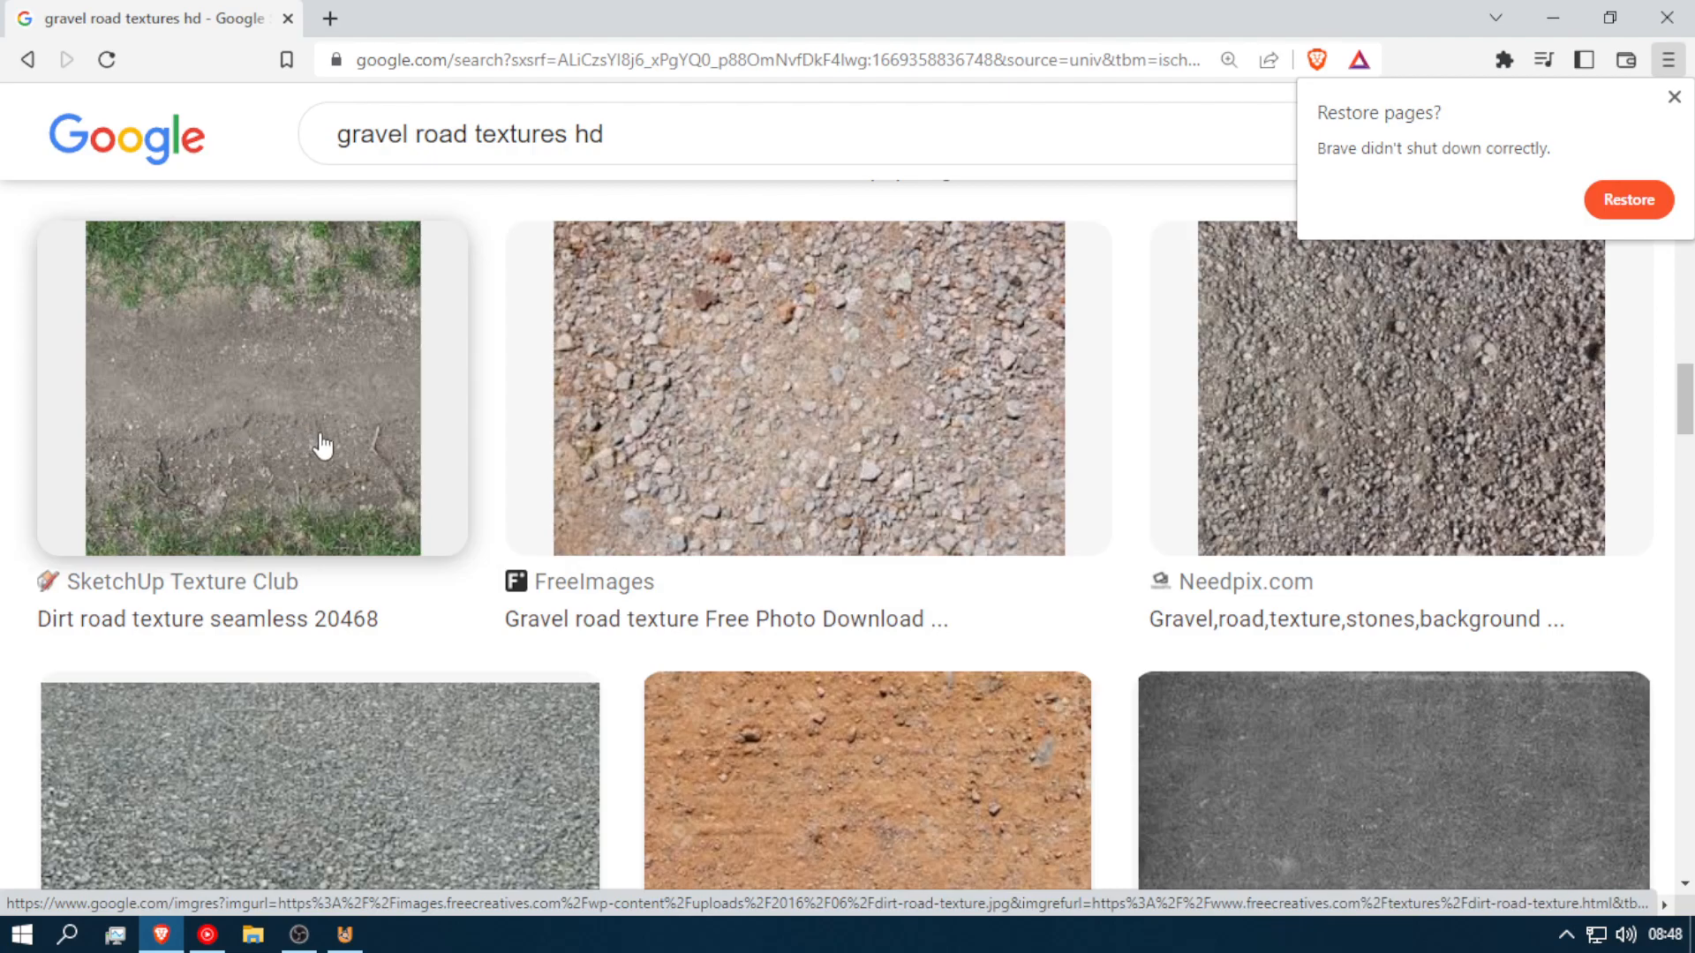
{"action": "scroll", "coordinate": [303, 654], "scroll_direction": "down", "scroll_amount": 15}
{"action": "scroll", "coordinate": [304, 657], "scroll_direction": "up", "scroll_amount": 4}
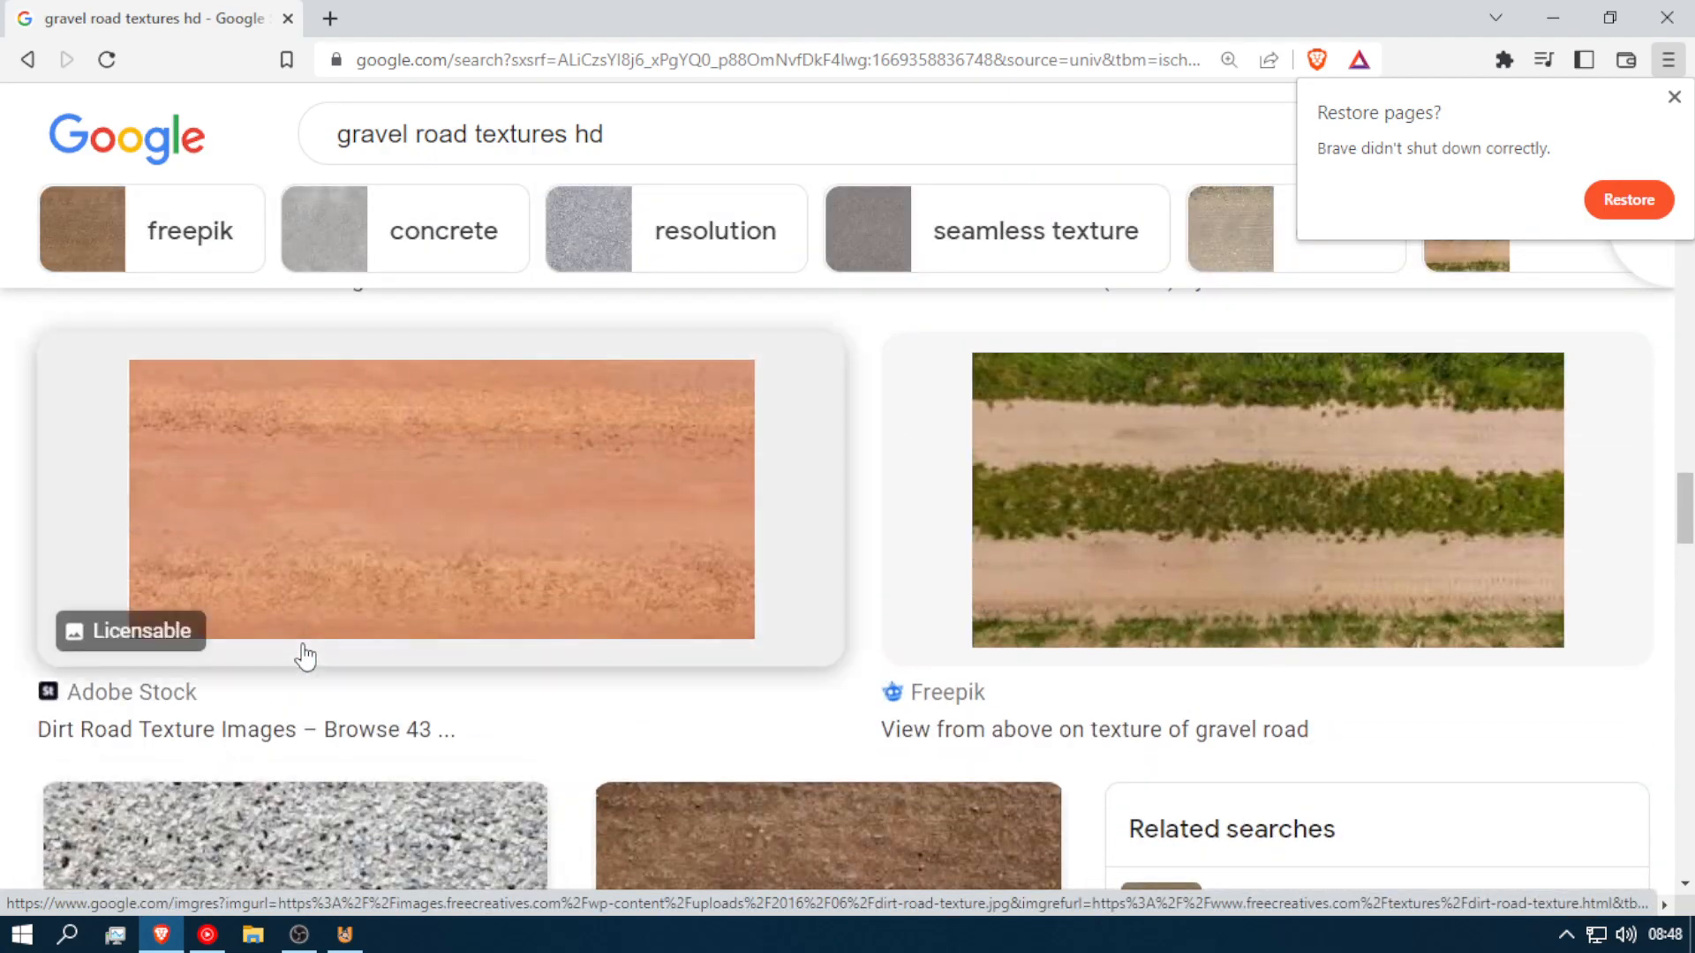
{"action": "scroll", "coordinate": [305, 657], "scroll_direction": "down", "scroll_amount": 10}
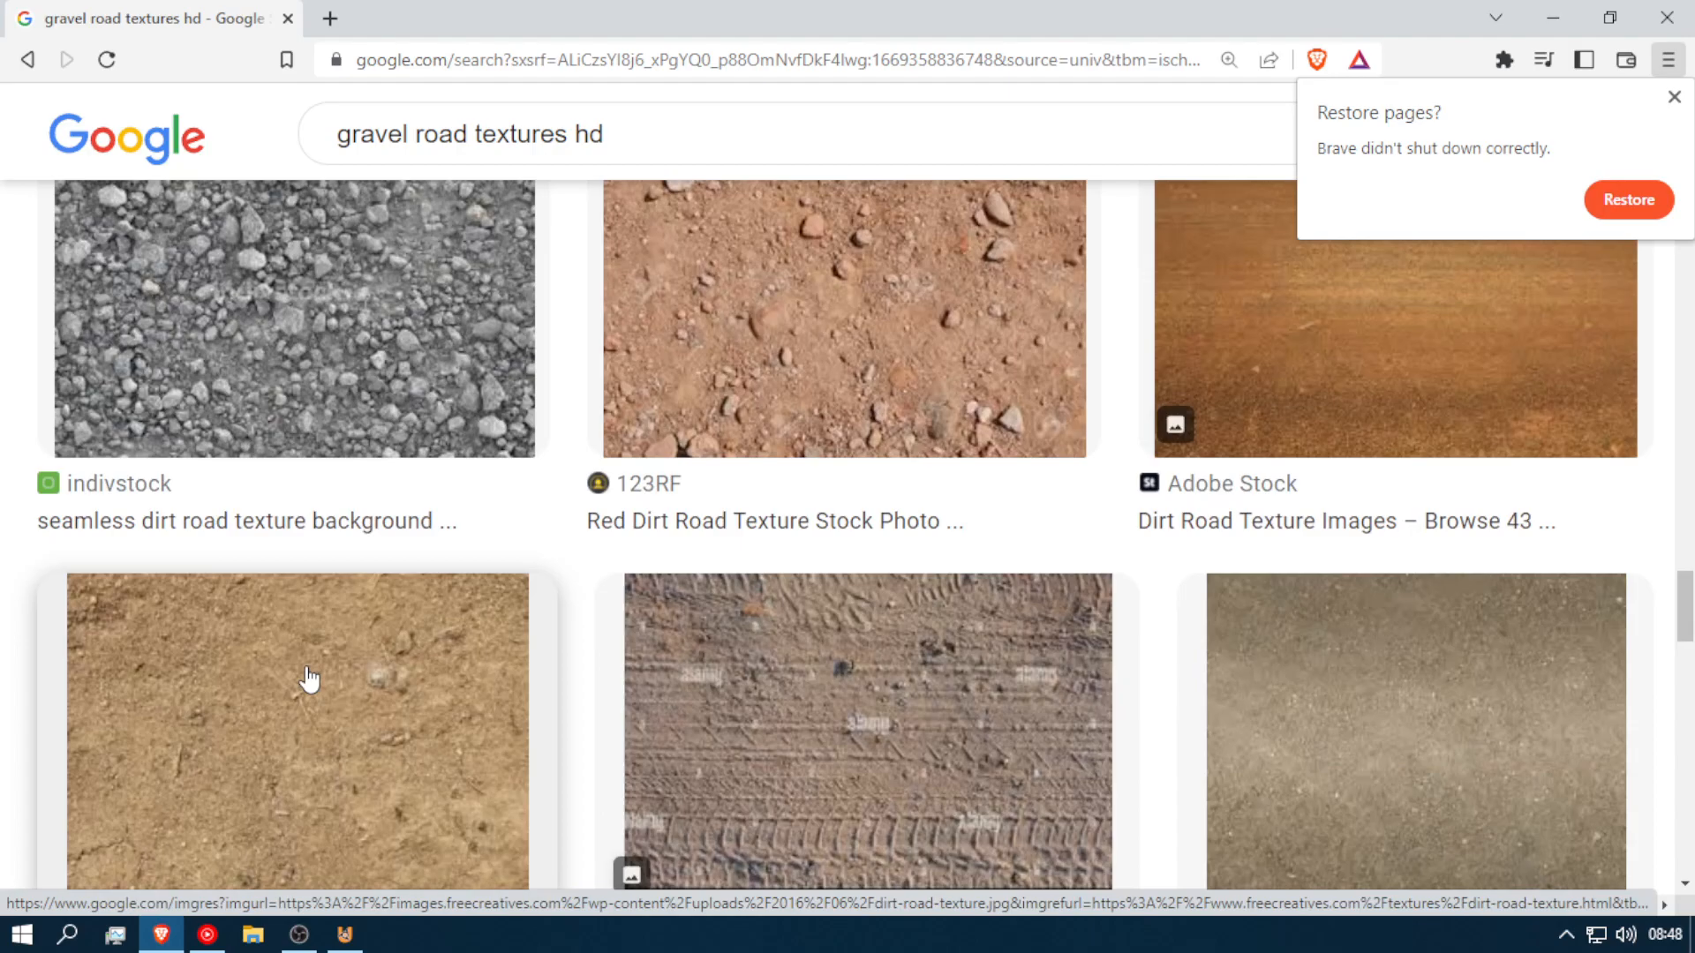
{"action": "scroll", "coordinate": [309, 679], "scroll_direction": "down", "scroll_amount": 10}
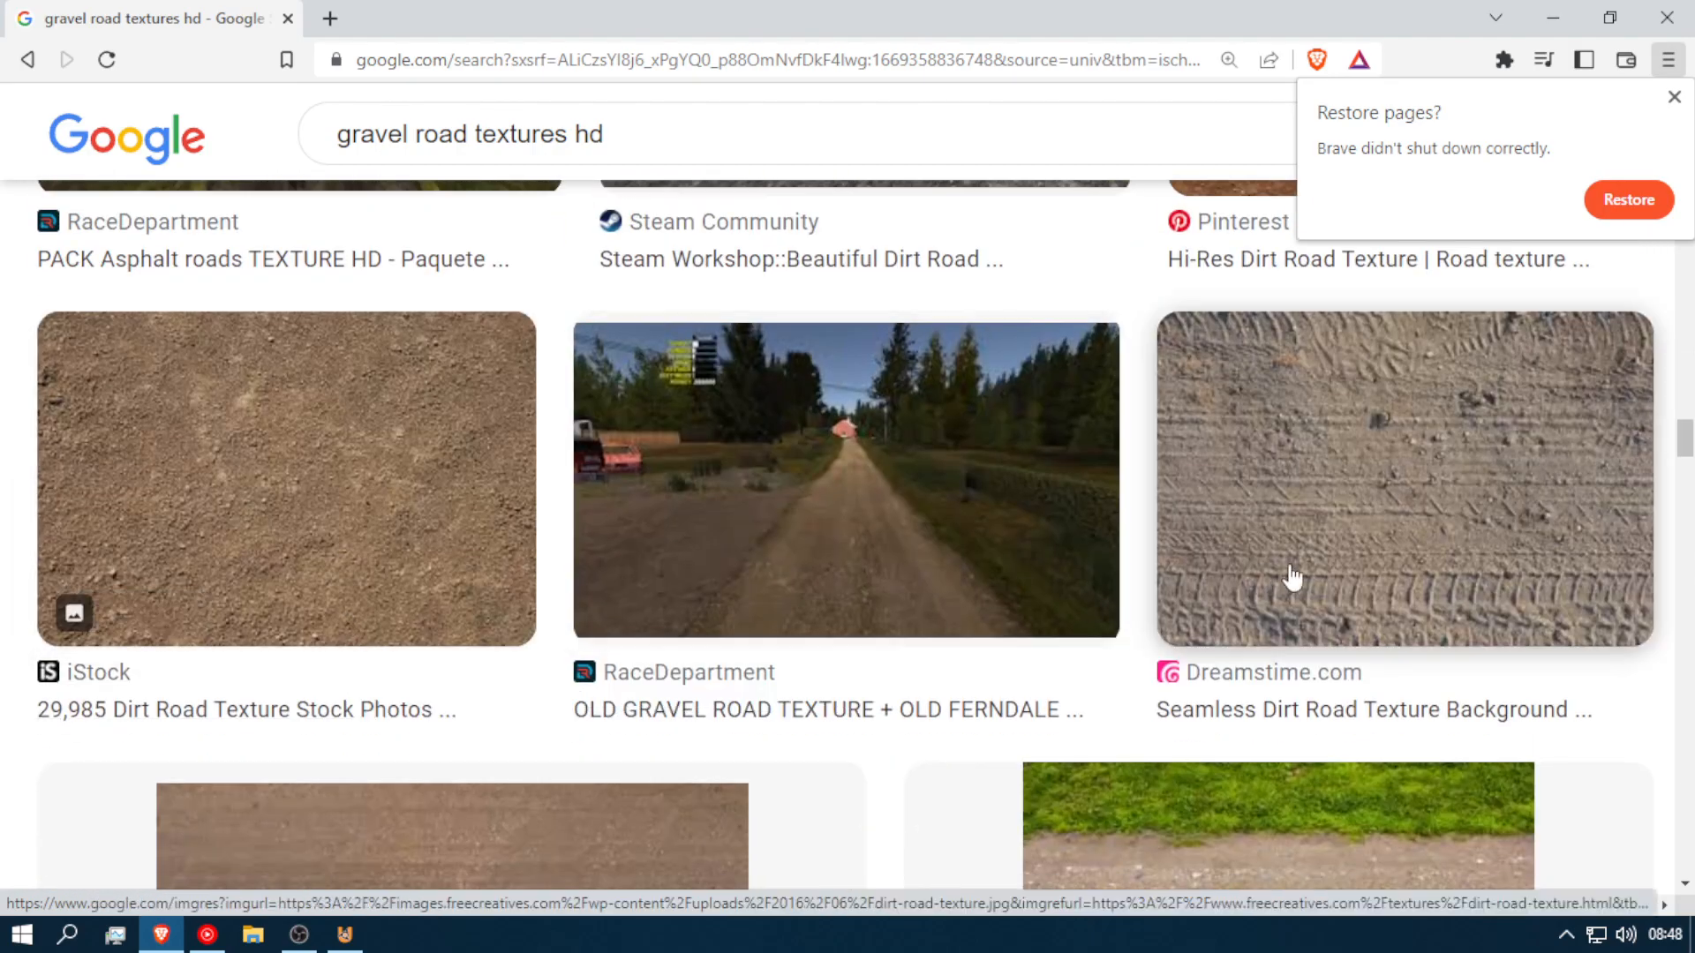
{"action": "scroll", "coordinate": [1306, 635], "scroll_direction": "down", "scroll_amount": 4}
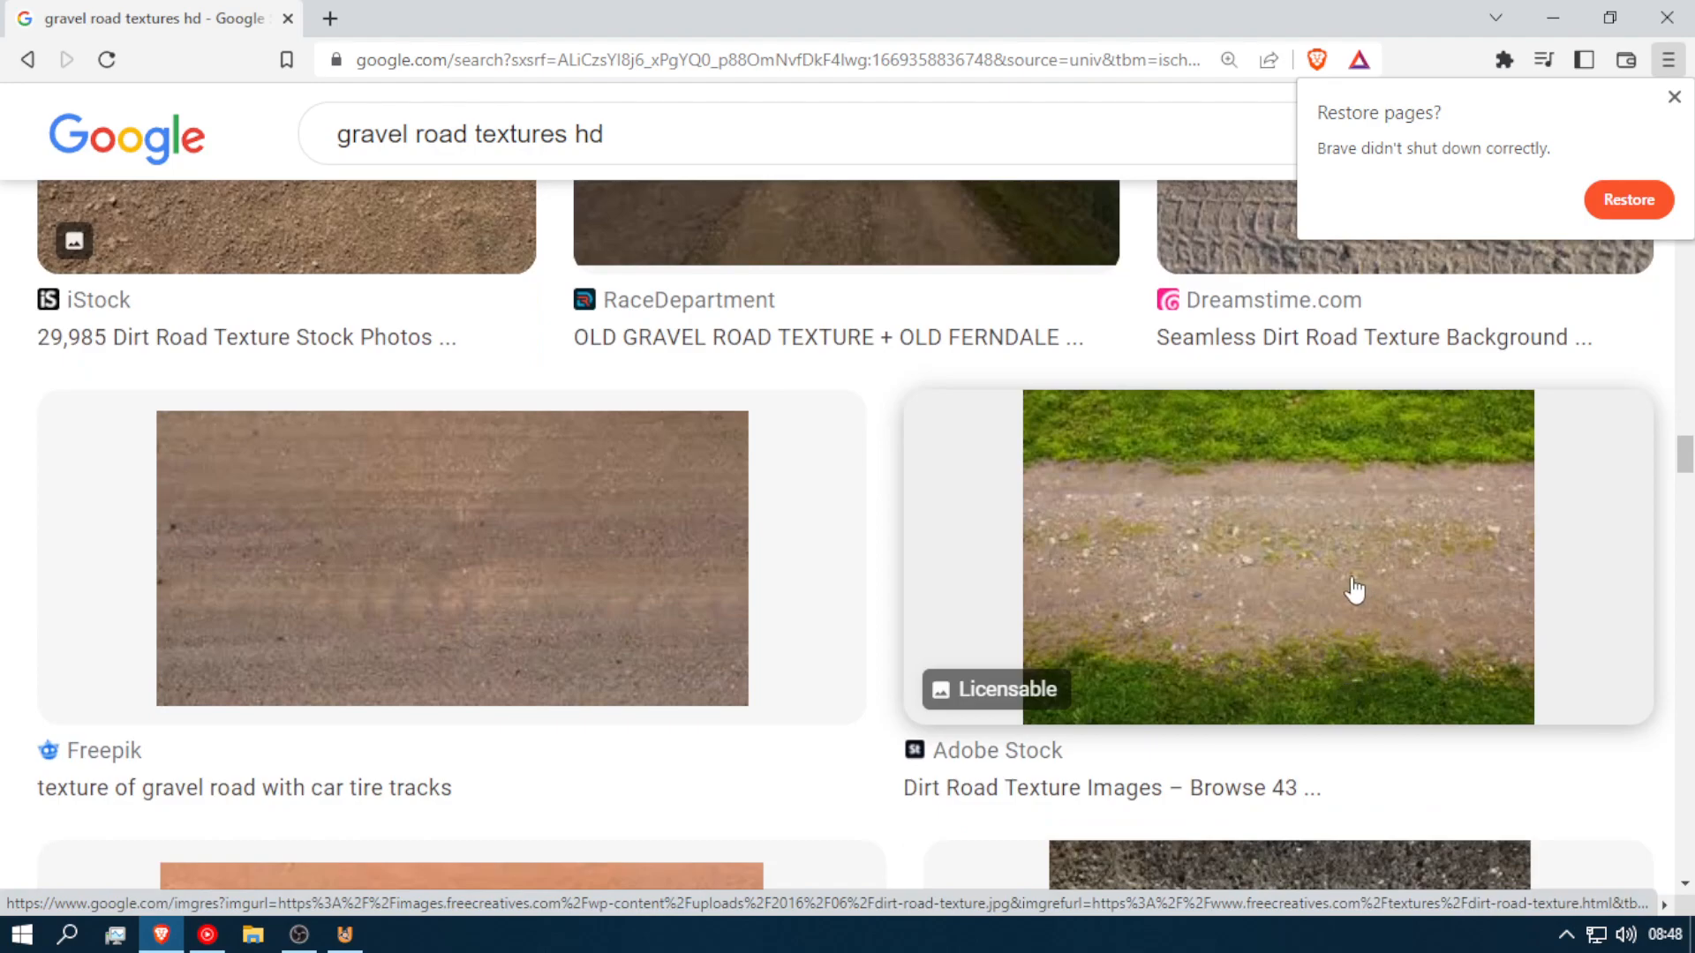
Step: Preview the grass-edged Adobe Stock dirt road image and check its download options on the source site
{"action": "left_click", "coordinate": [1354, 590]}
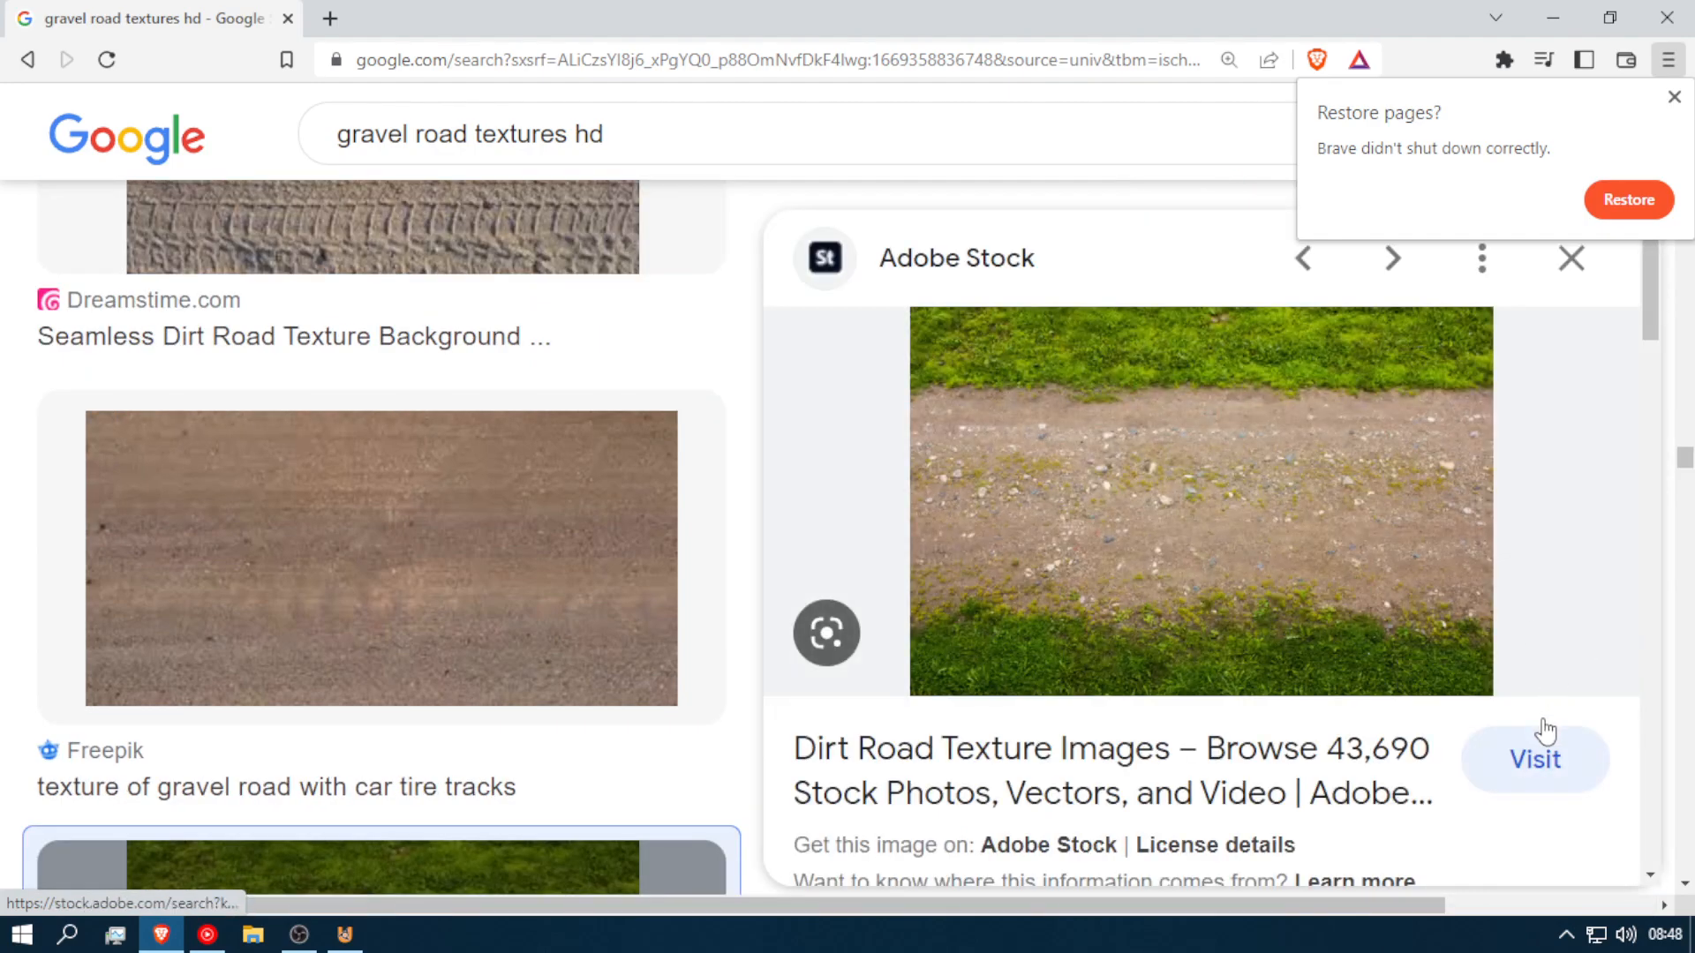
{"action": "left_click", "coordinate": [1534, 759]}
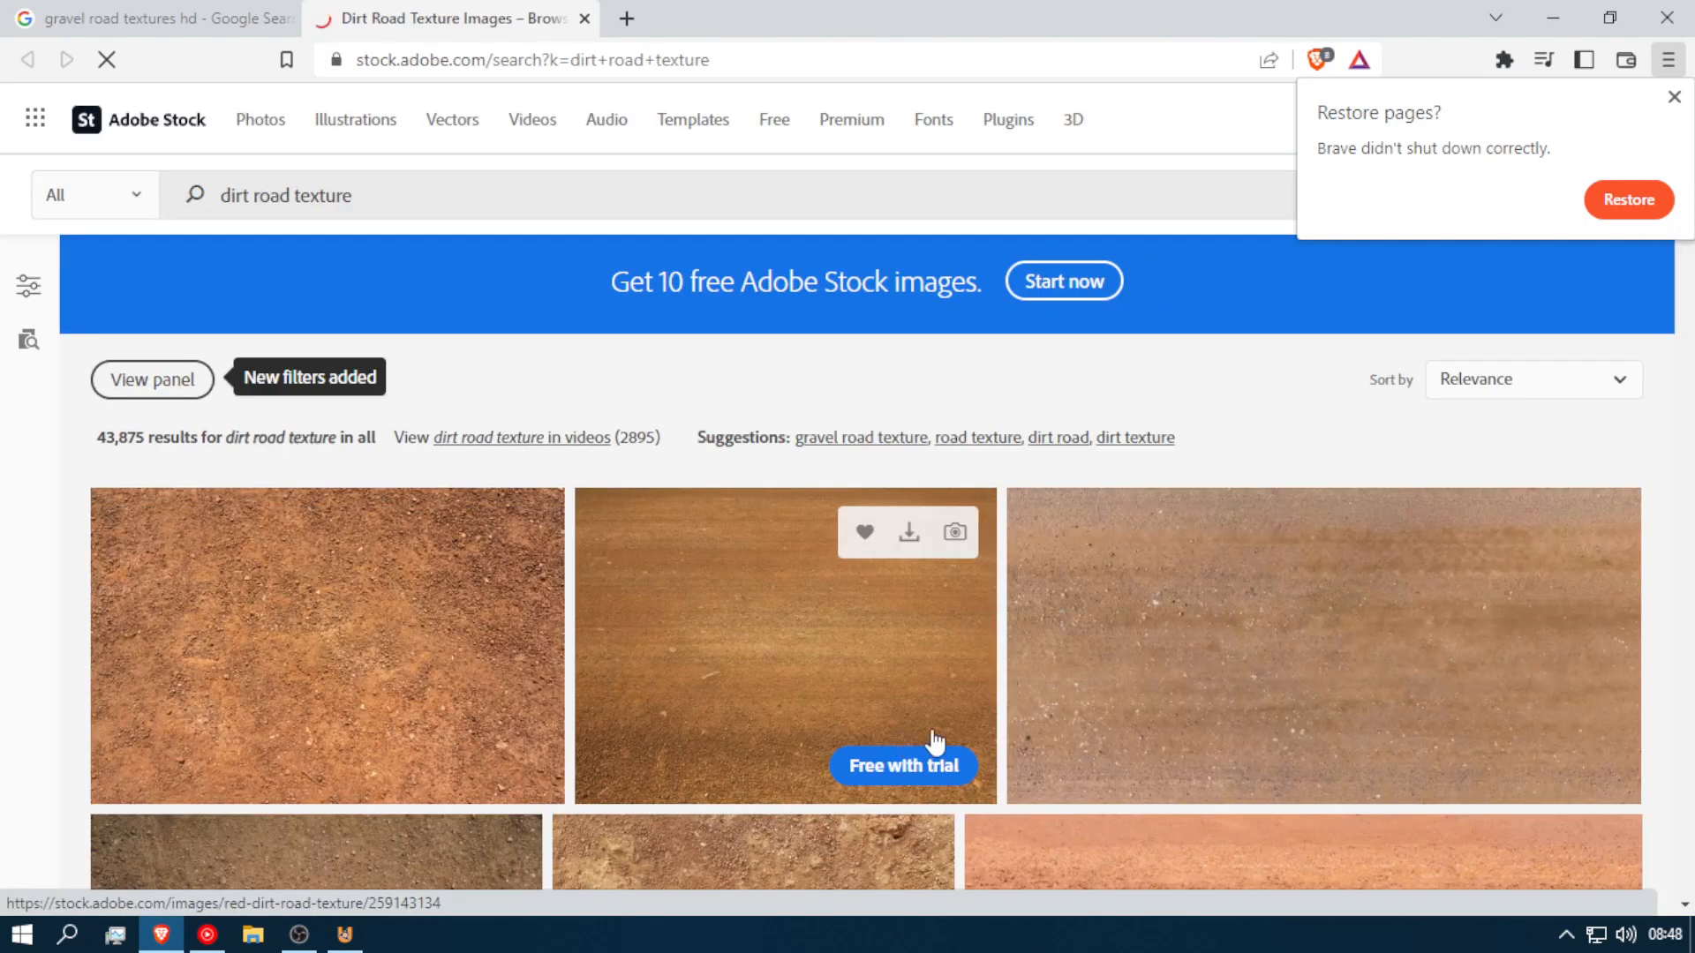
{"action": "scroll", "coordinate": [1180, 700], "scroll_direction": "down", "scroll_amount": 10}
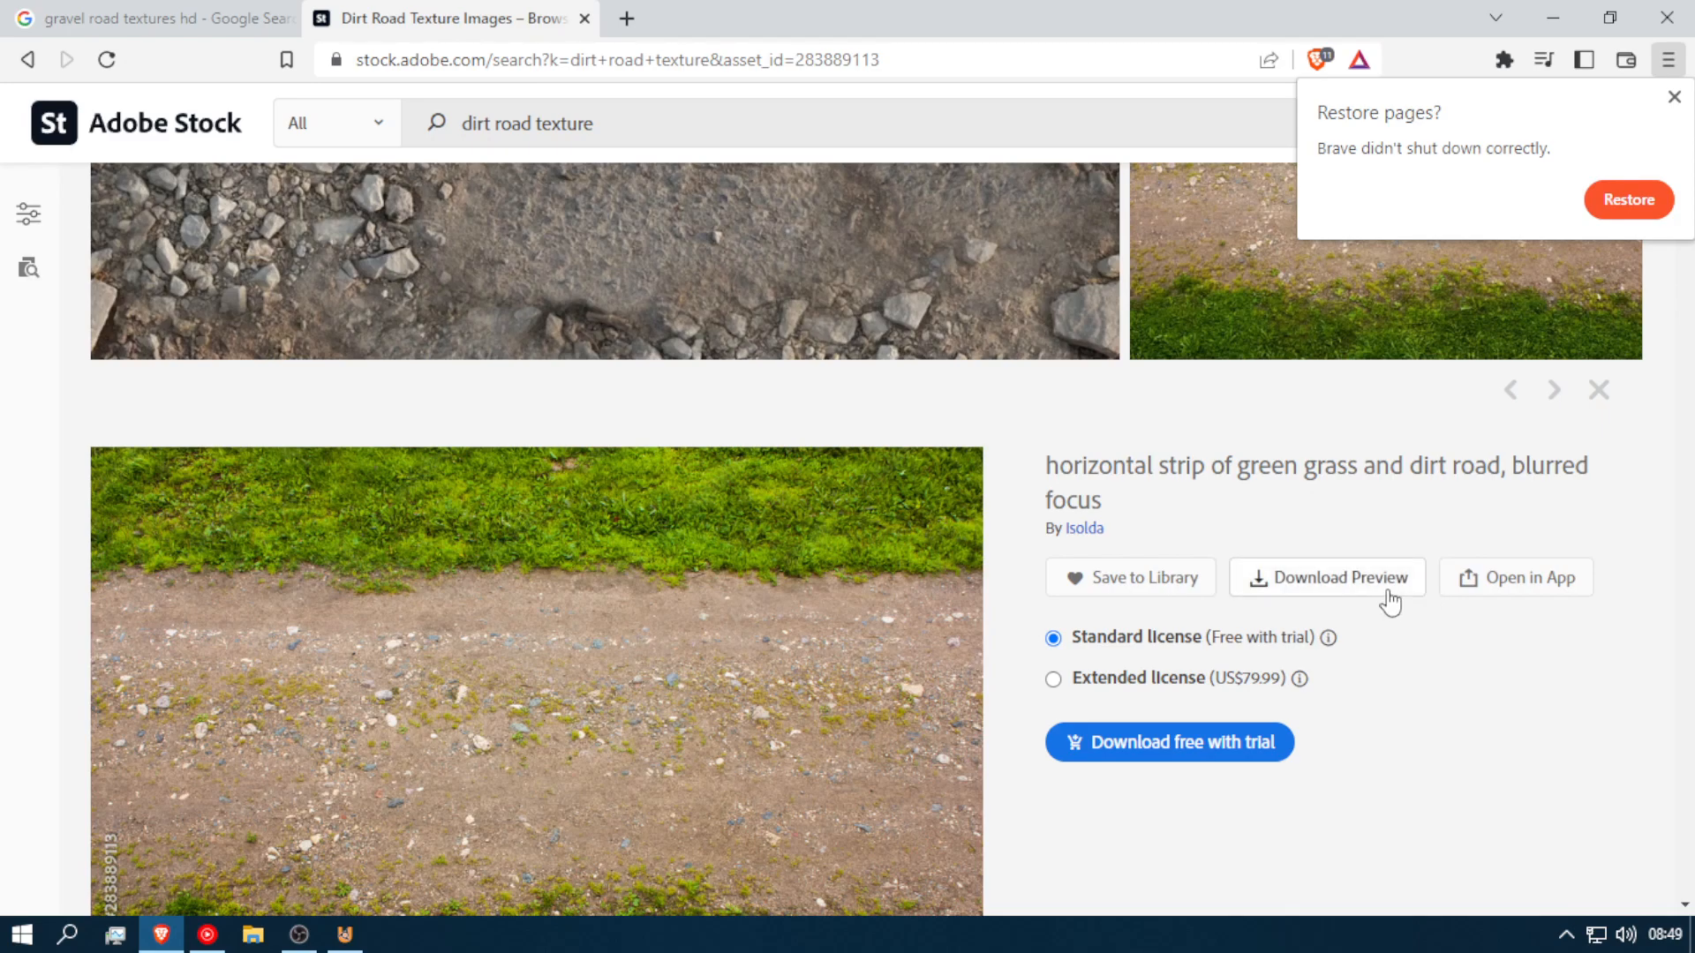
Step: Dismiss the Restore pages prompt and close the Adobe Stock page to return to the image results
{"action": "key", "text": "alt+Left"}
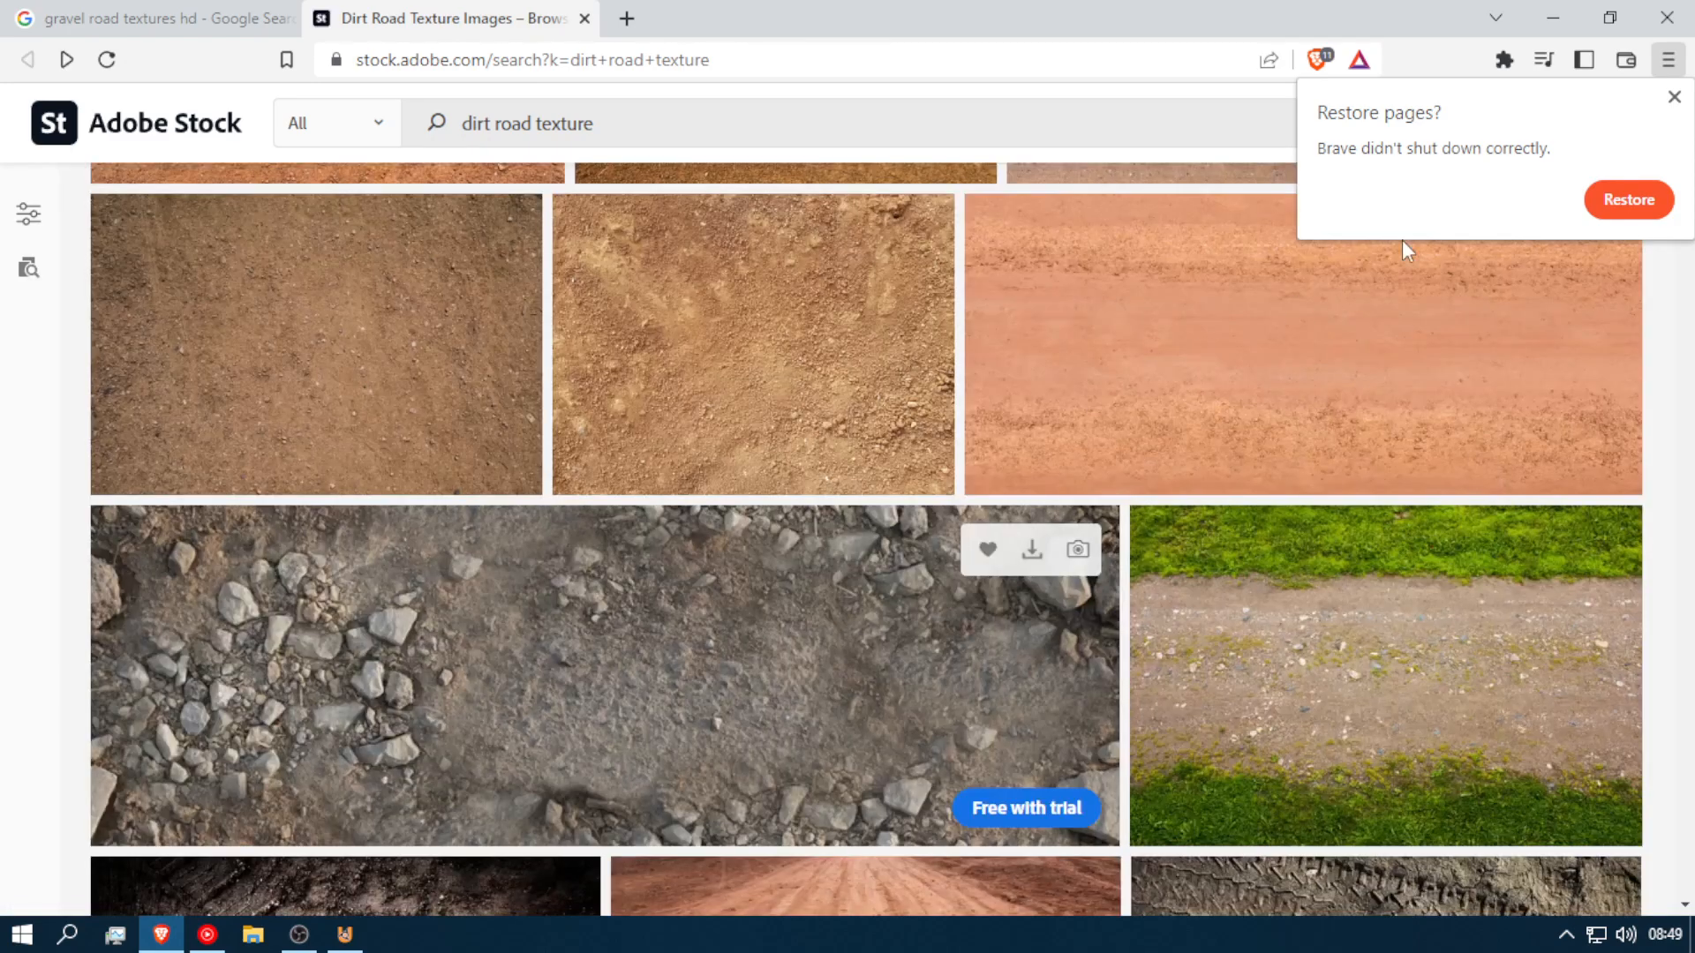
{"action": "scroll", "coordinate": [1054, 617], "scroll_direction": "up", "scroll_amount": 7}
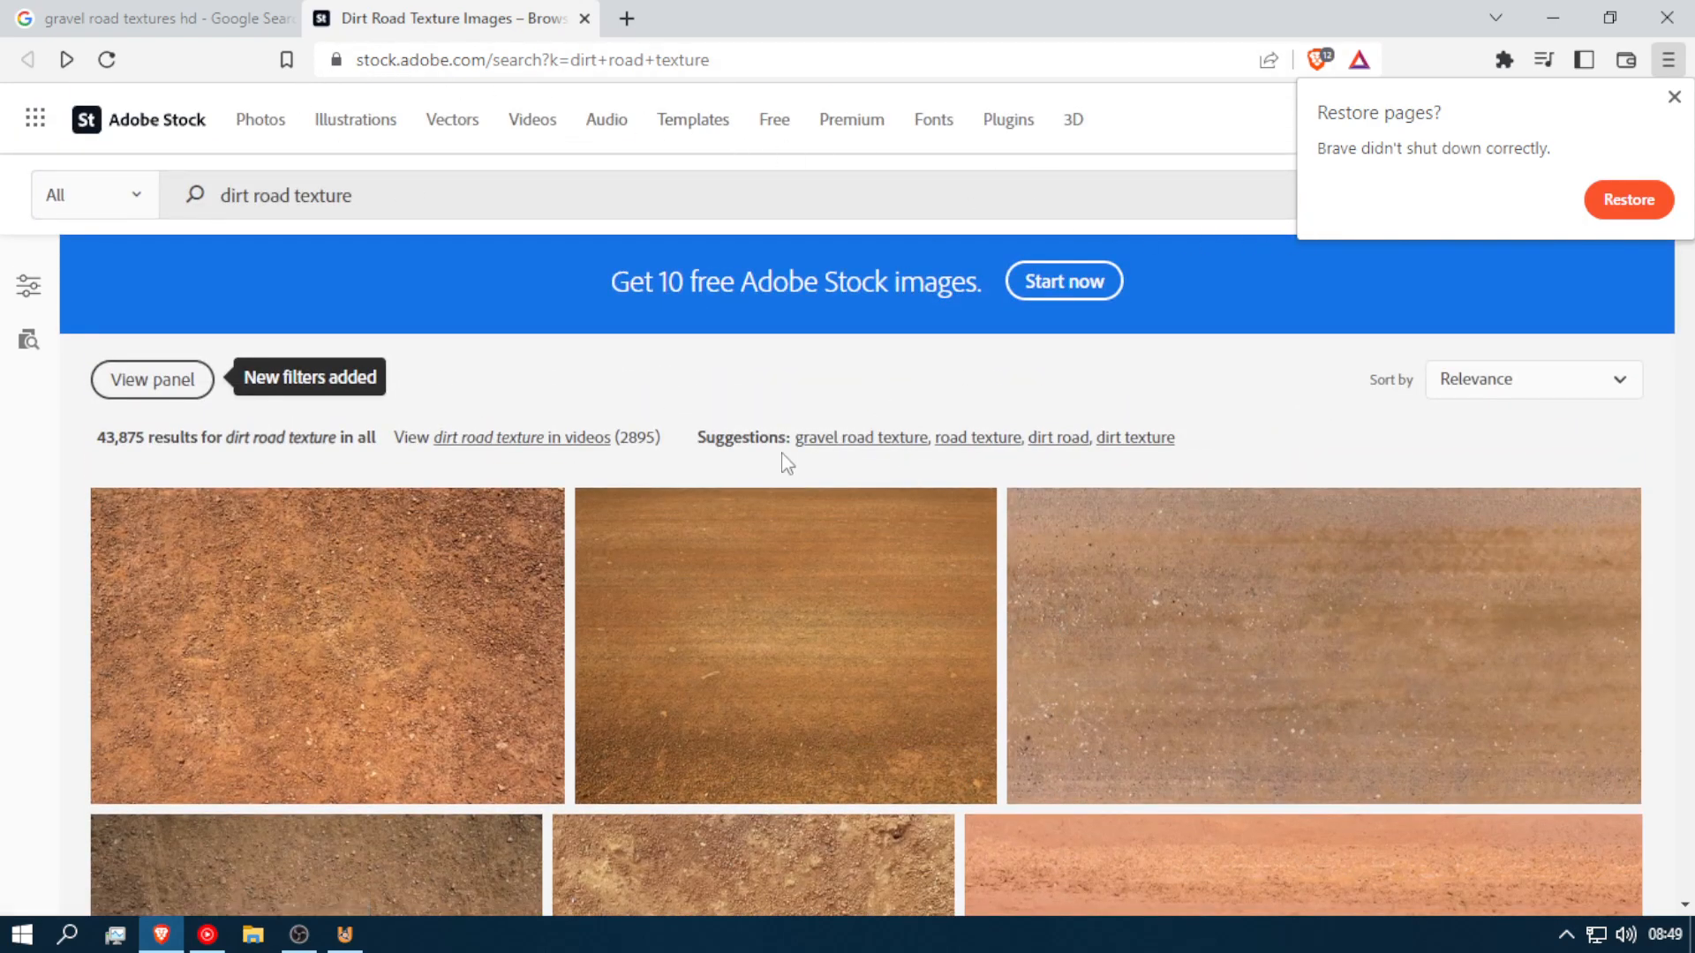
{"action": "left_click", "coordinate": [1673, 97]}
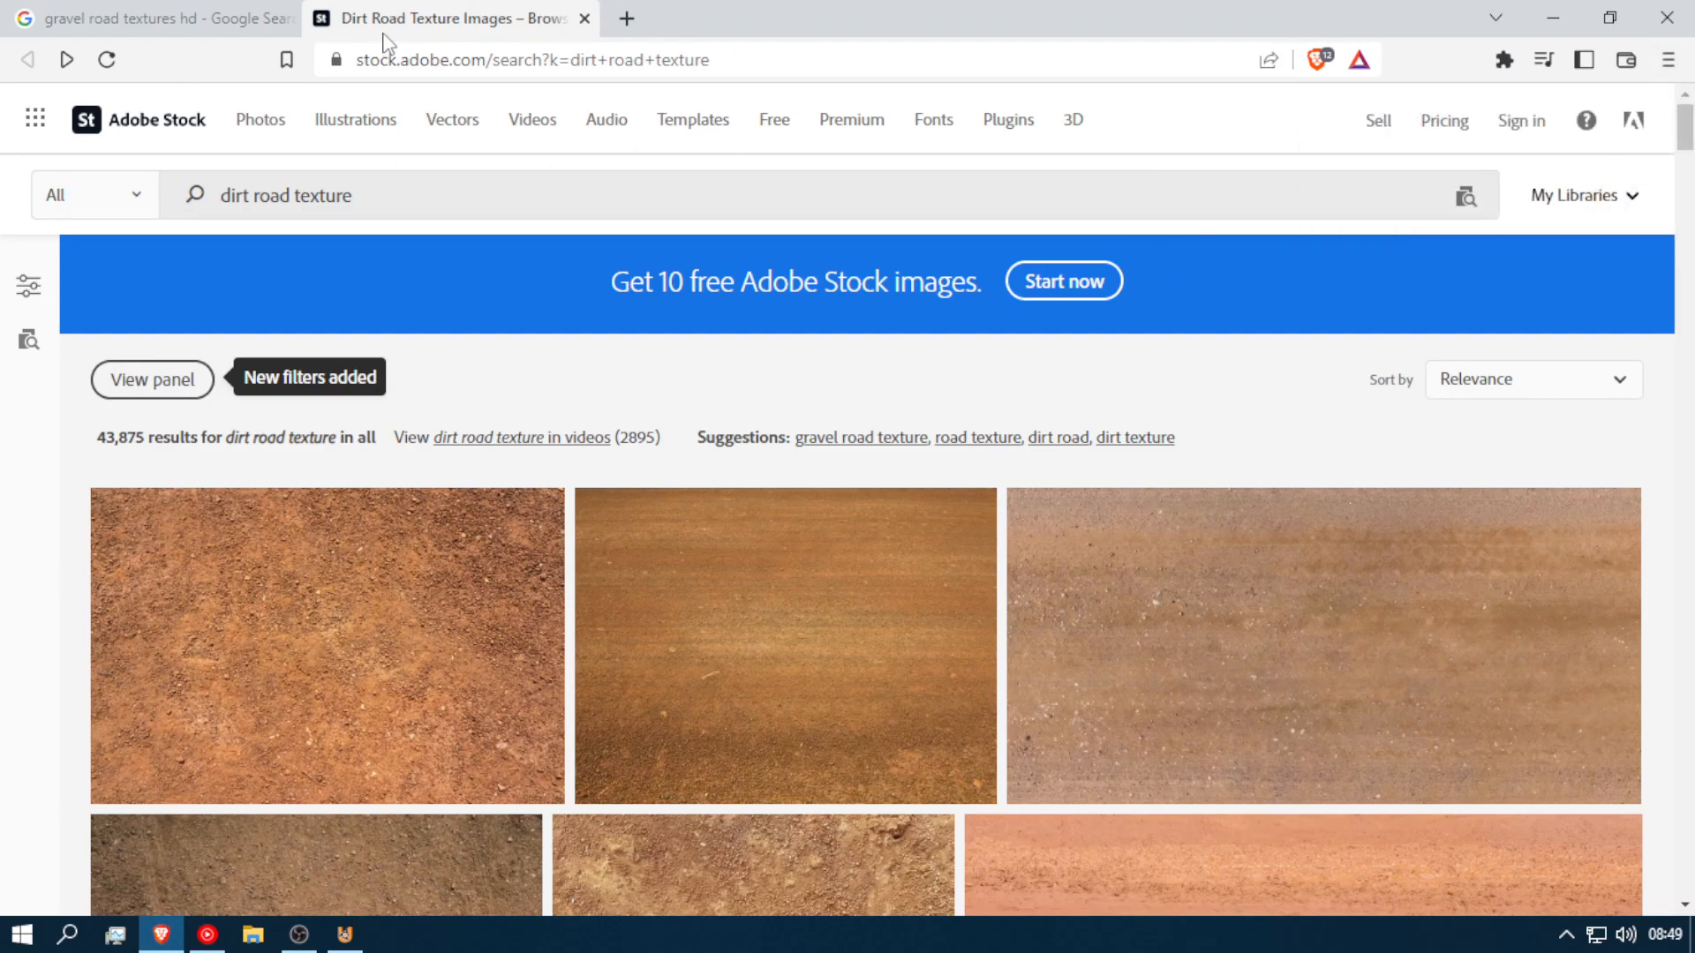
{"action": "left_click", "coordinate": [584, 18]}
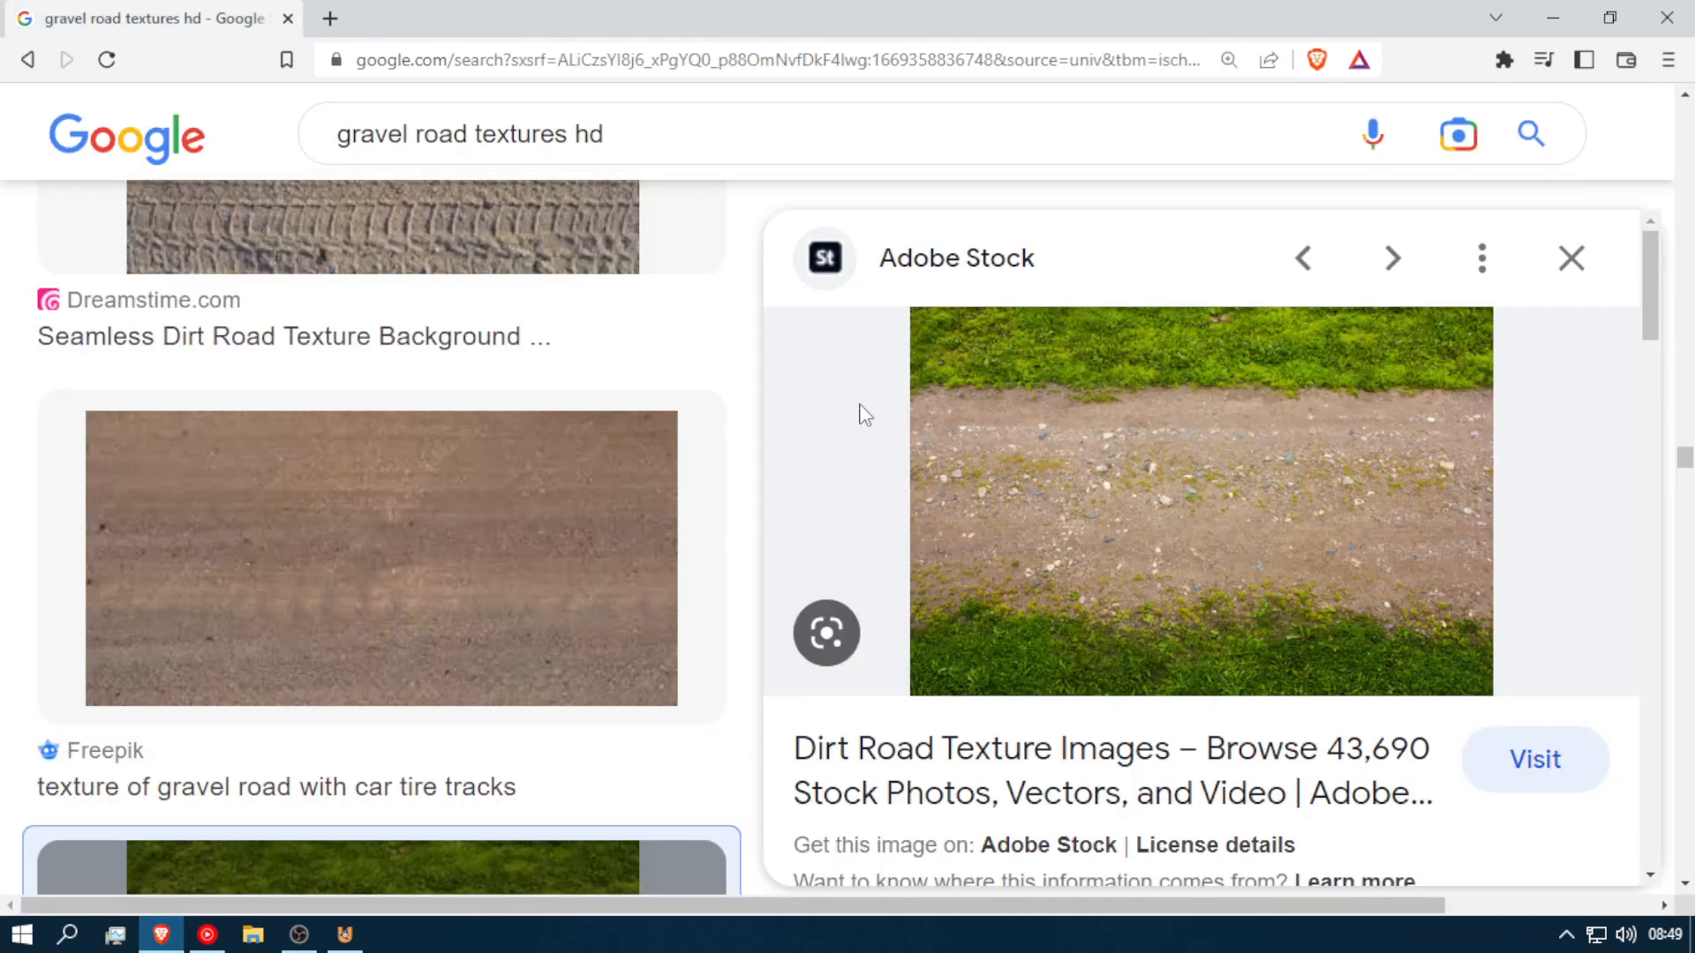
Step: Look through the images related to the Adobe Stock result and preview the GraphicsCrate road texture with a central grass strip
{"action": "scroll", "coordinate": [863, 415], "scroll_direction": "down", "scroll_amount": 4}
{"action": "scroll", "coordinate": [863, 422], "scroll_direction": "down", "scroll_amount": 8}
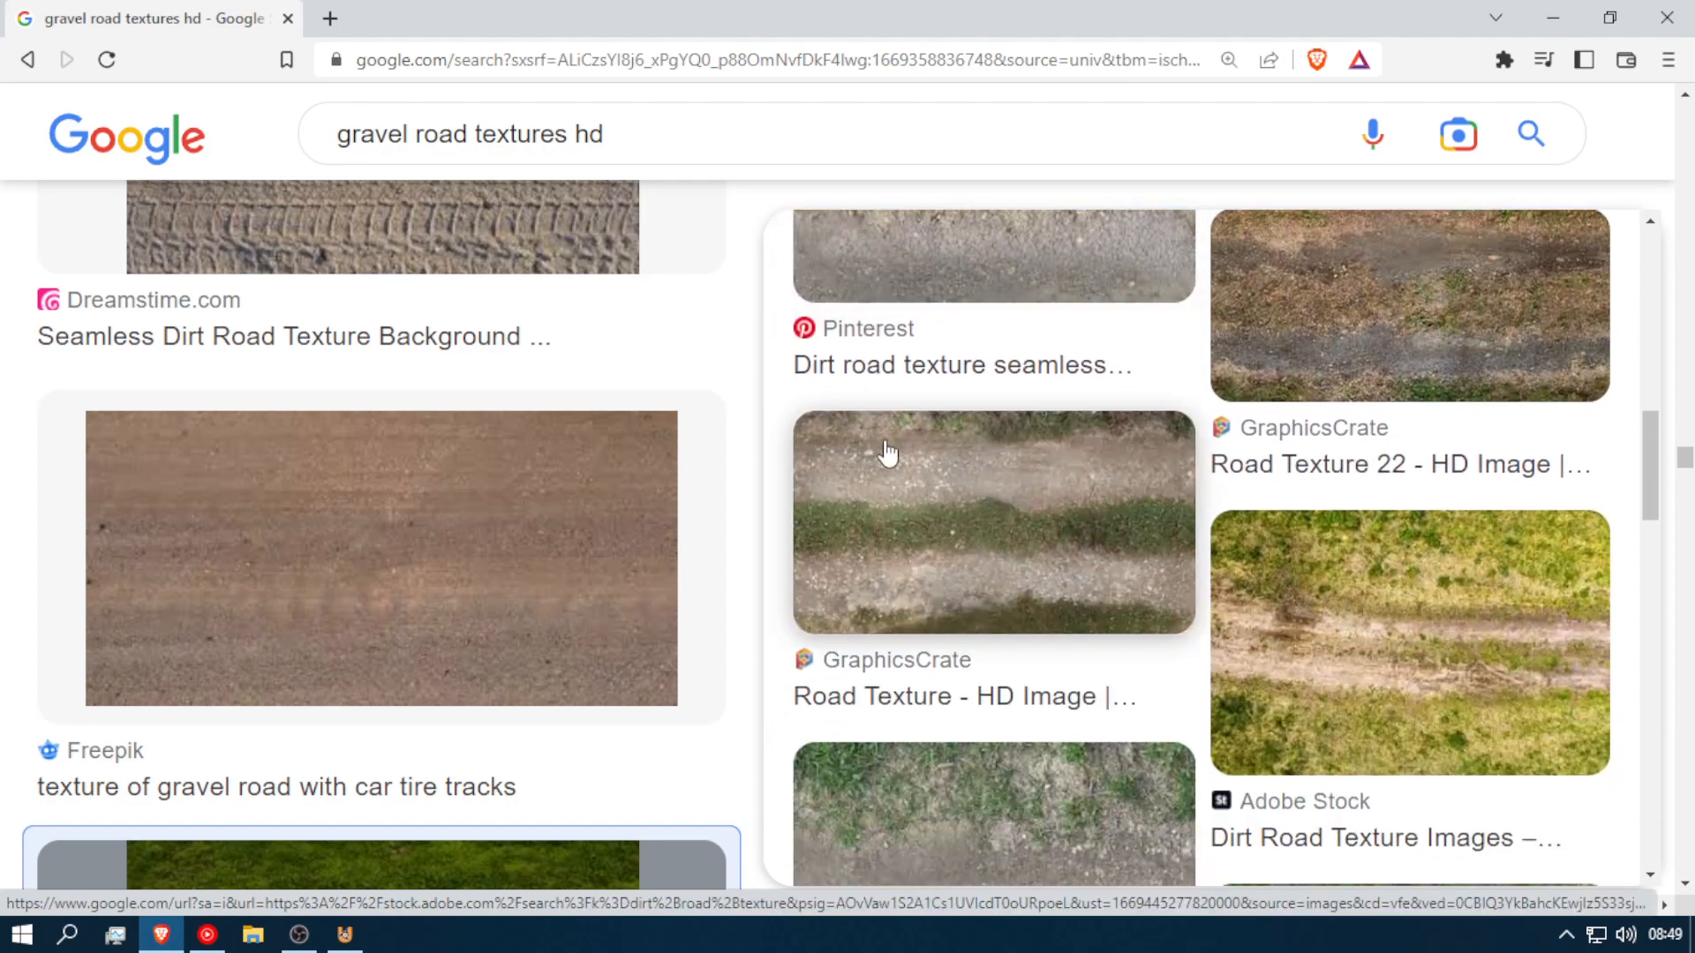
{"action": "right_click", "coordinate": [1027, 510]}
{"action": "key", "text": "Escape"}
{"action": "left_click", "coordinate": [956, 598]}
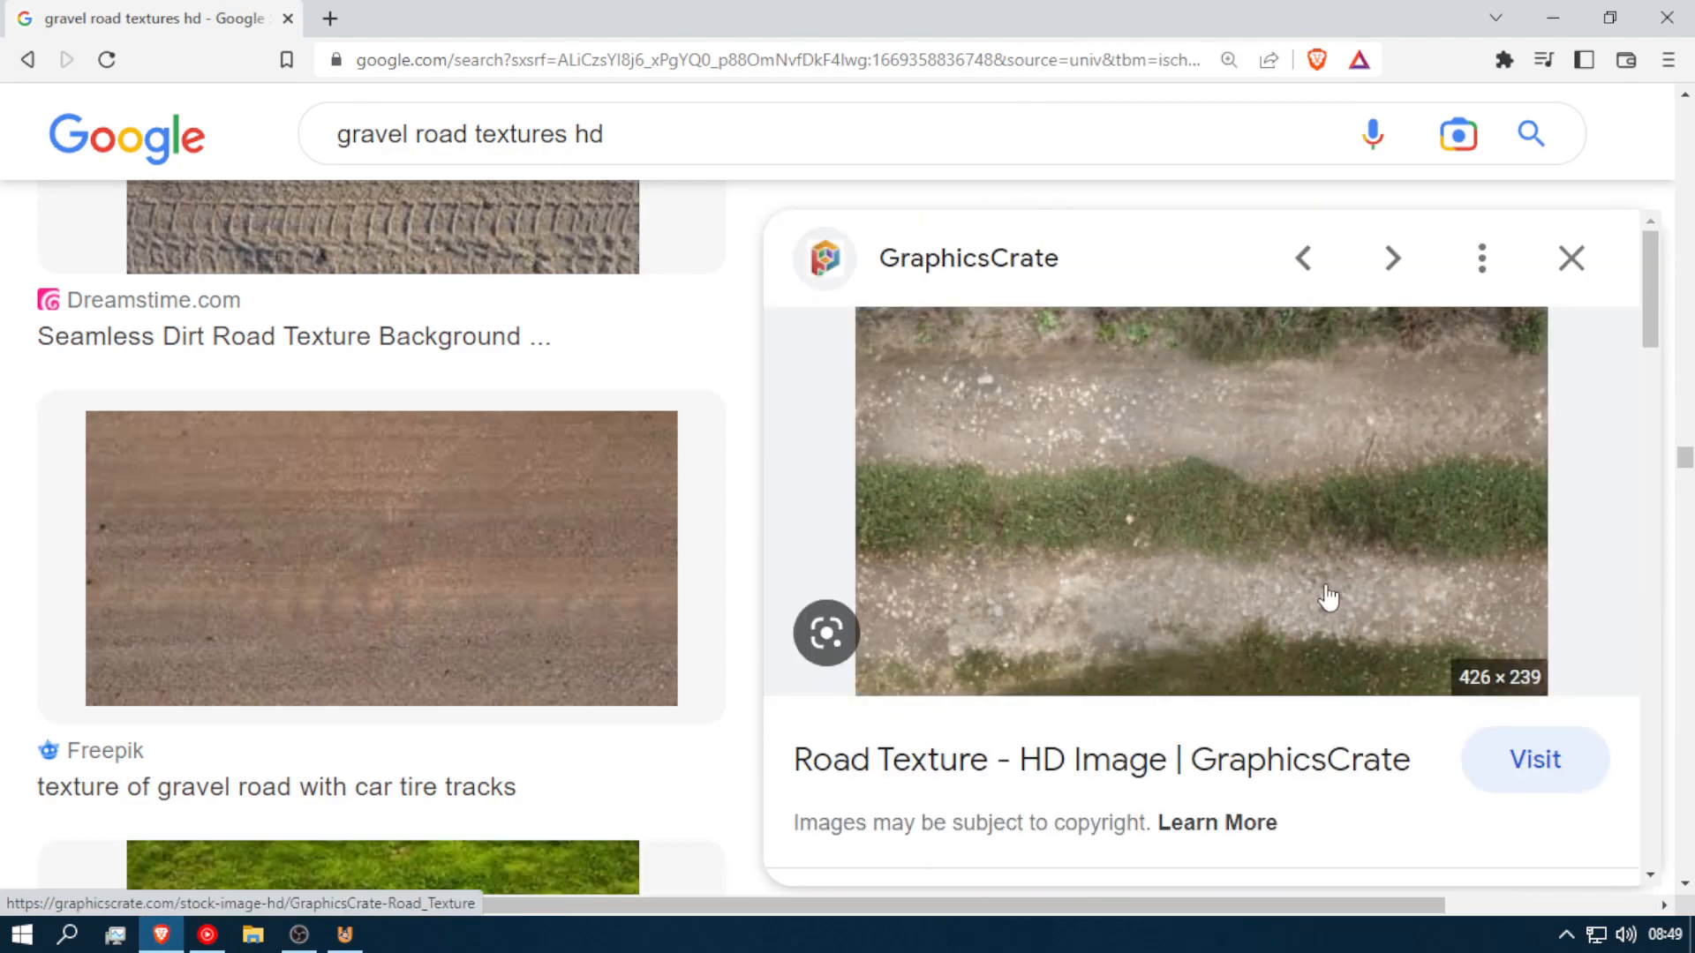
Step: Look further through the main image results for a dirt or gravel road texture with grass edges
{"action": "scroll", "coordinate": [653, 759], "scroll_direction": "down", "scroll_amount": 10}
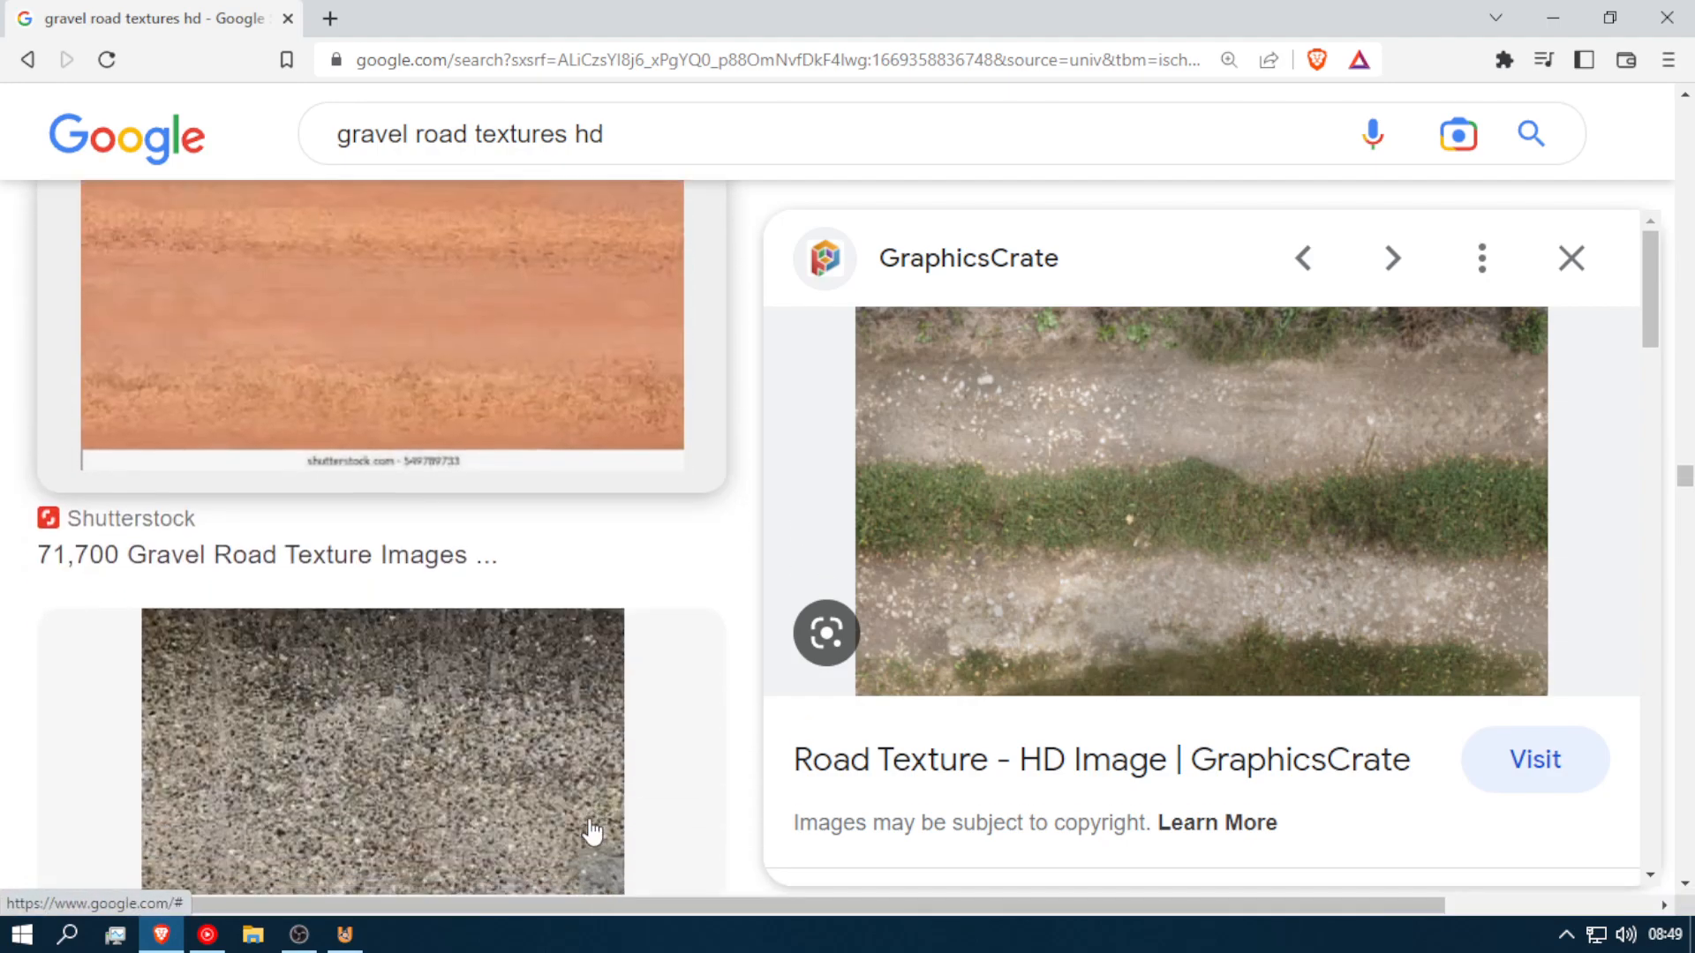
{"action": "scroll", "coordinate": [592, 832], "scroll_direction": "down", "scroll_amount": 10}
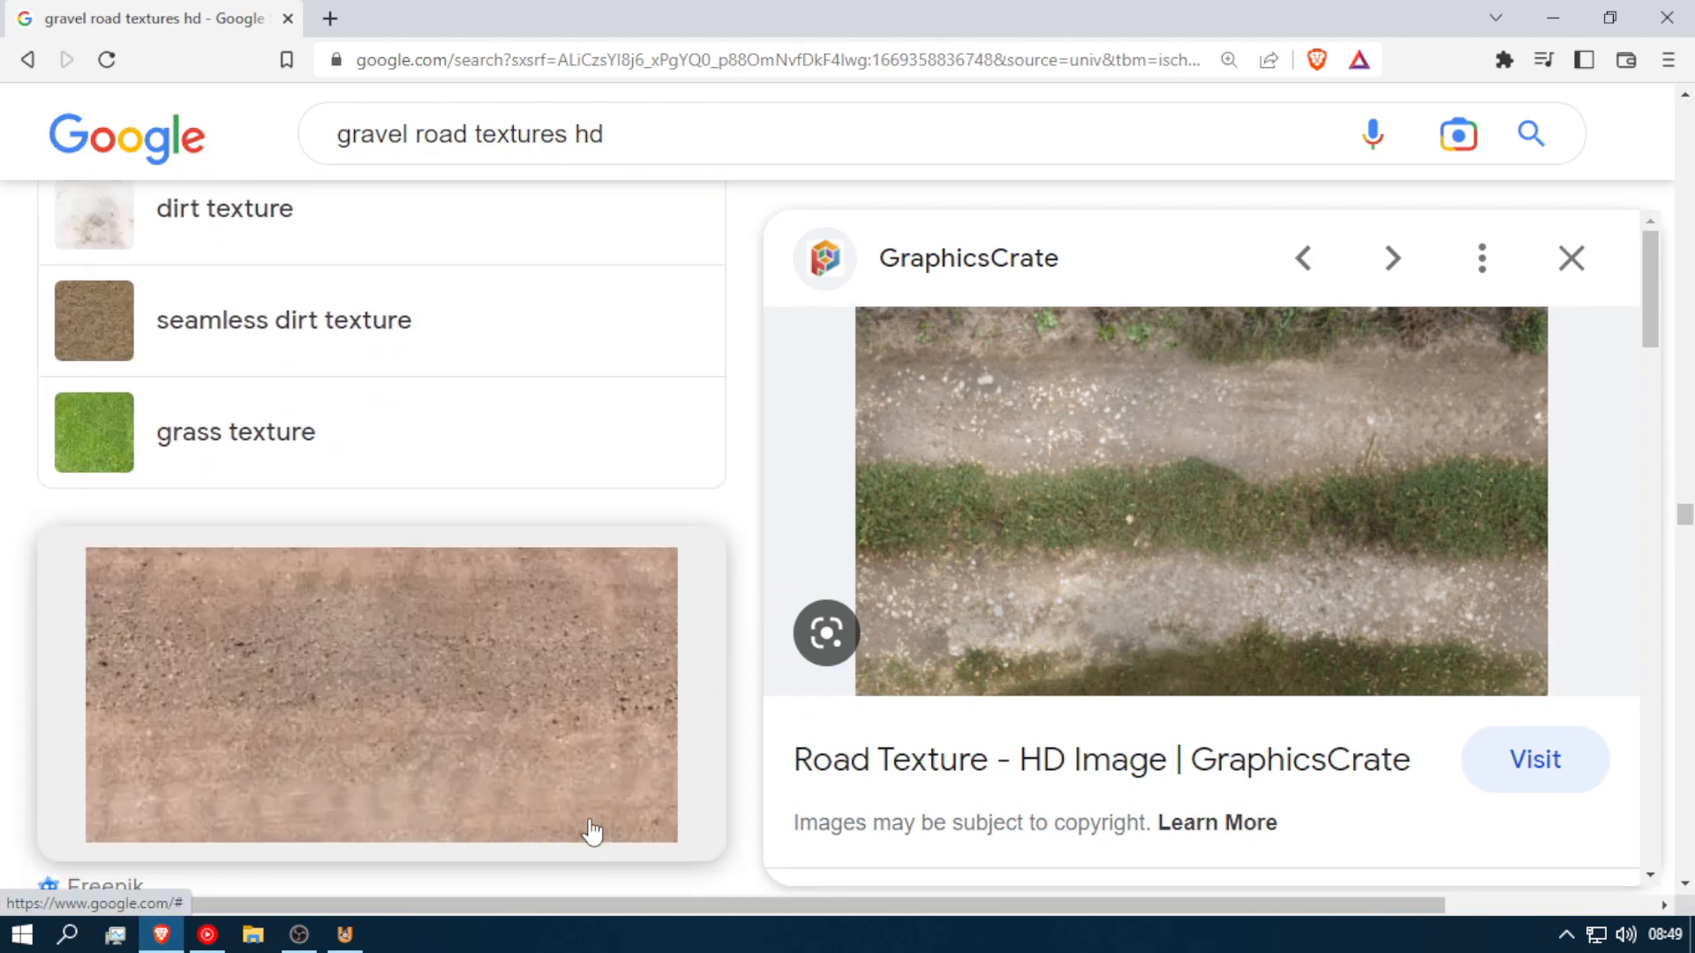
{"action": "scroll", "coordinate": [592, 831], "scroll_direction": "down", "scroll_amount": 8}
{"action": "scroll", "coordinate": [592, 832], "scroll_direction": "up", "scroll_amount": 4}
{"action": "scroll", "coordinate": [590, 824], "scroll_direction": "down", "scroll_amount": 10}
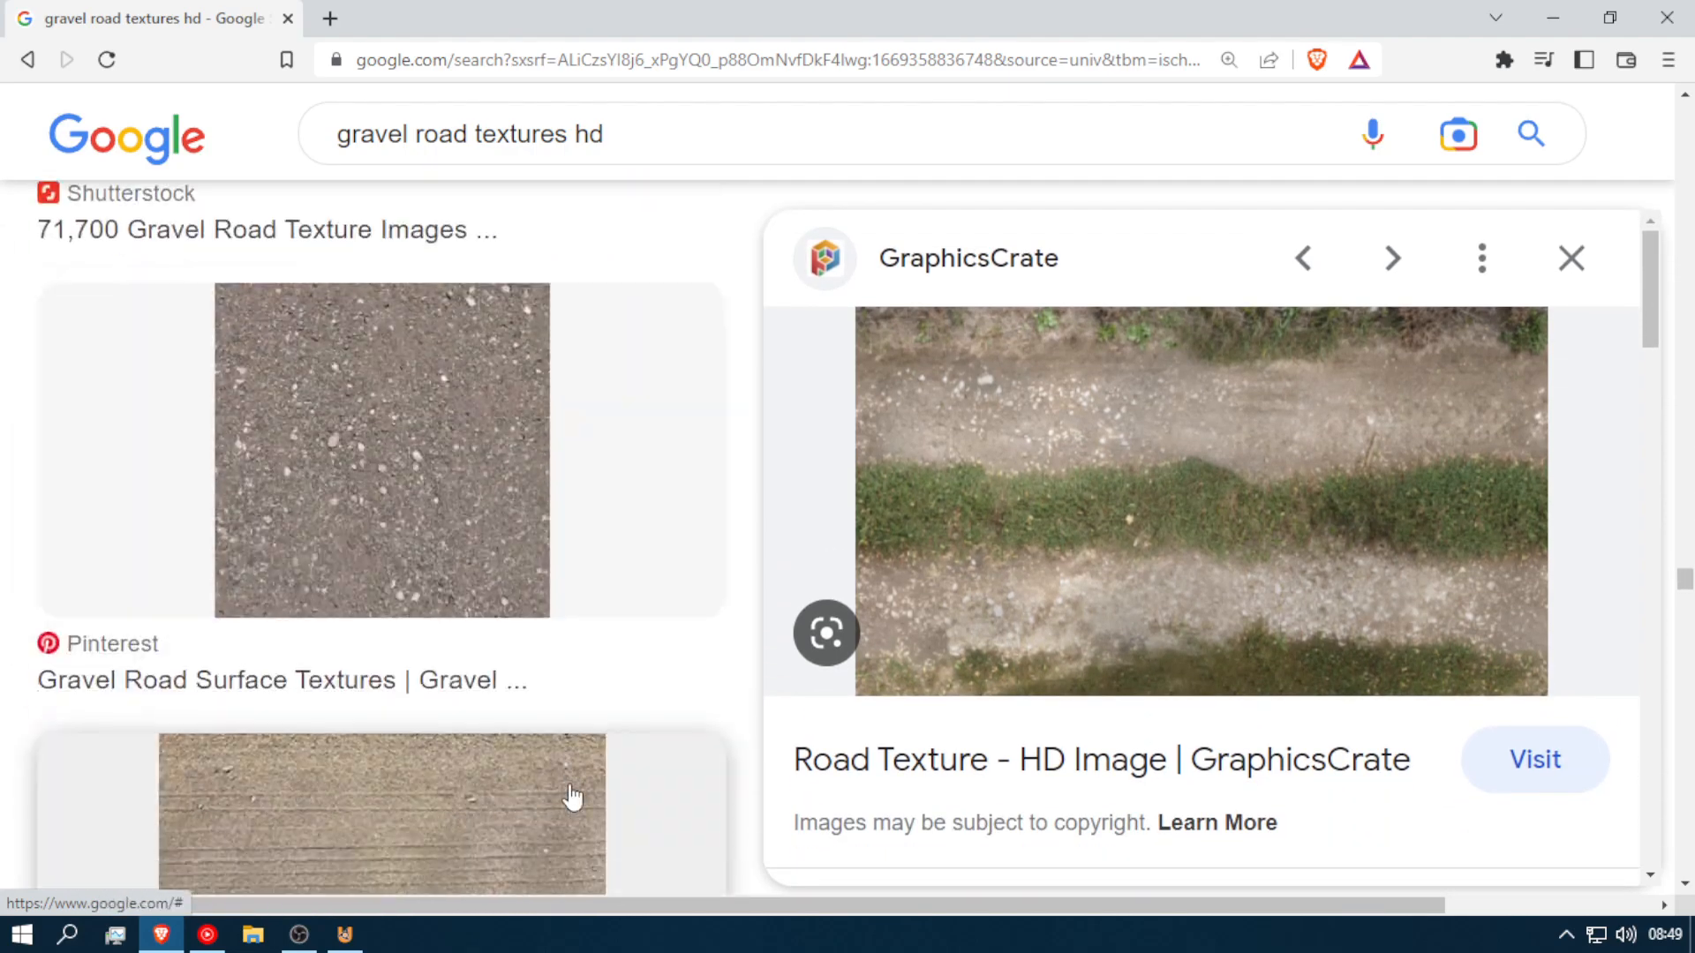
{"action": "scroll", "coordinate": [572, 797], "scroll_direction": "down", "scroll_amount": 10}
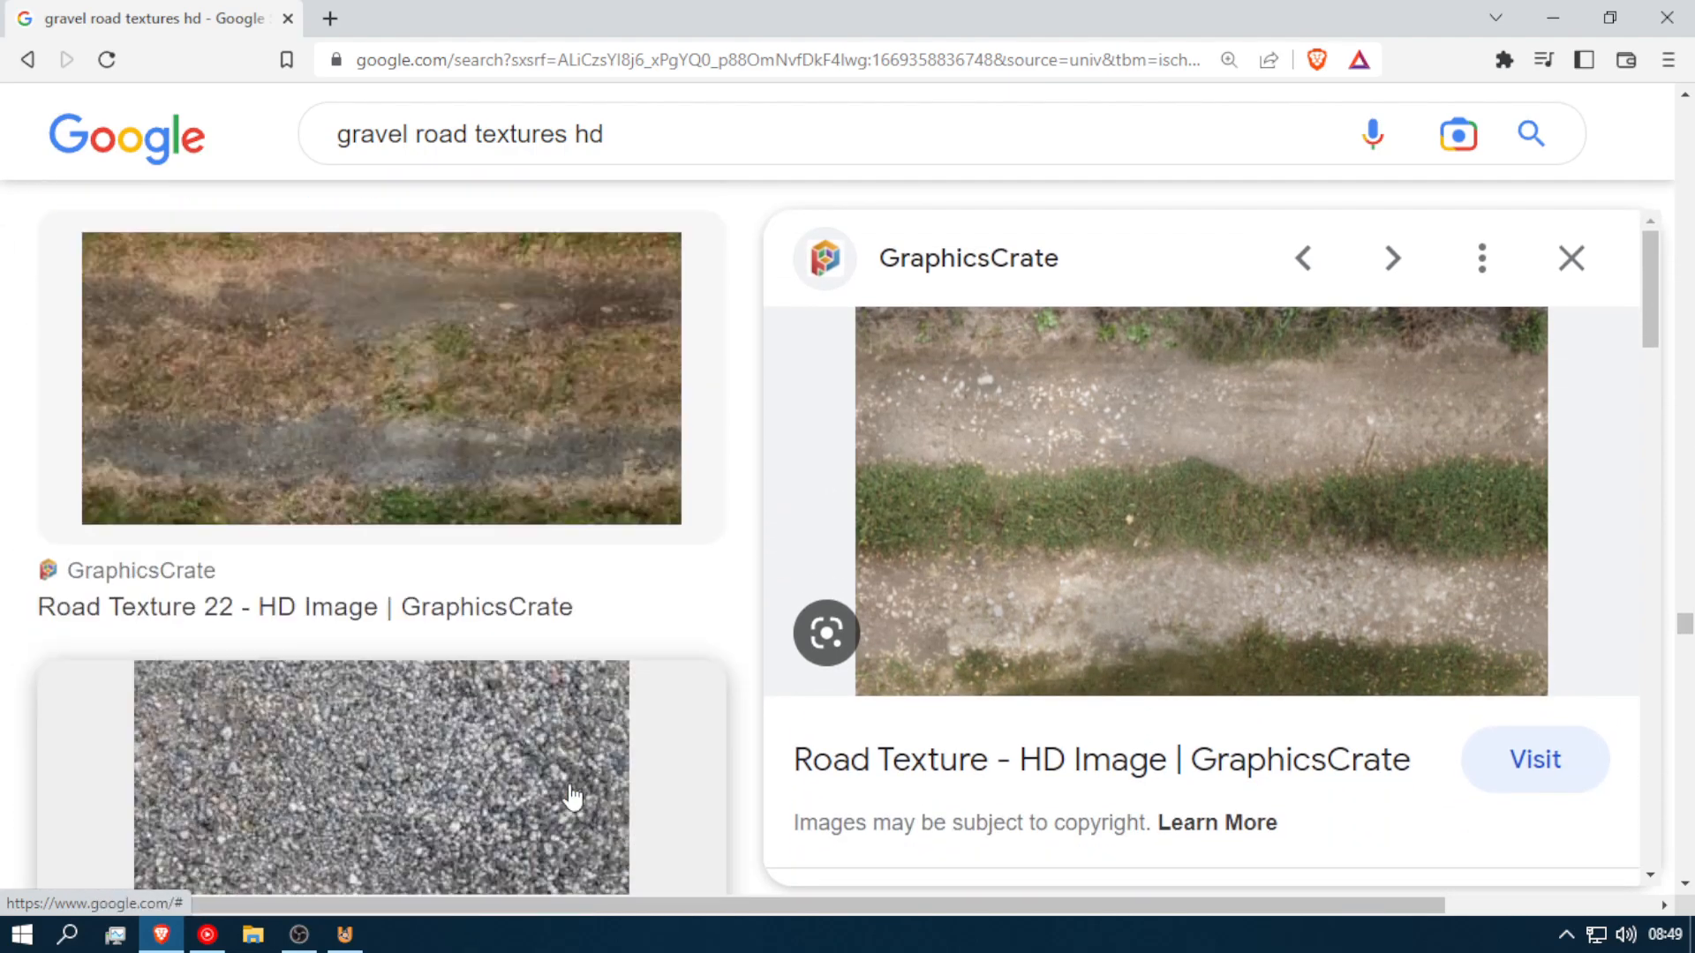
{"action": "scroll", "coordinate": [572, 797], "scroll_direction": "down", "scroll_amount": 8}
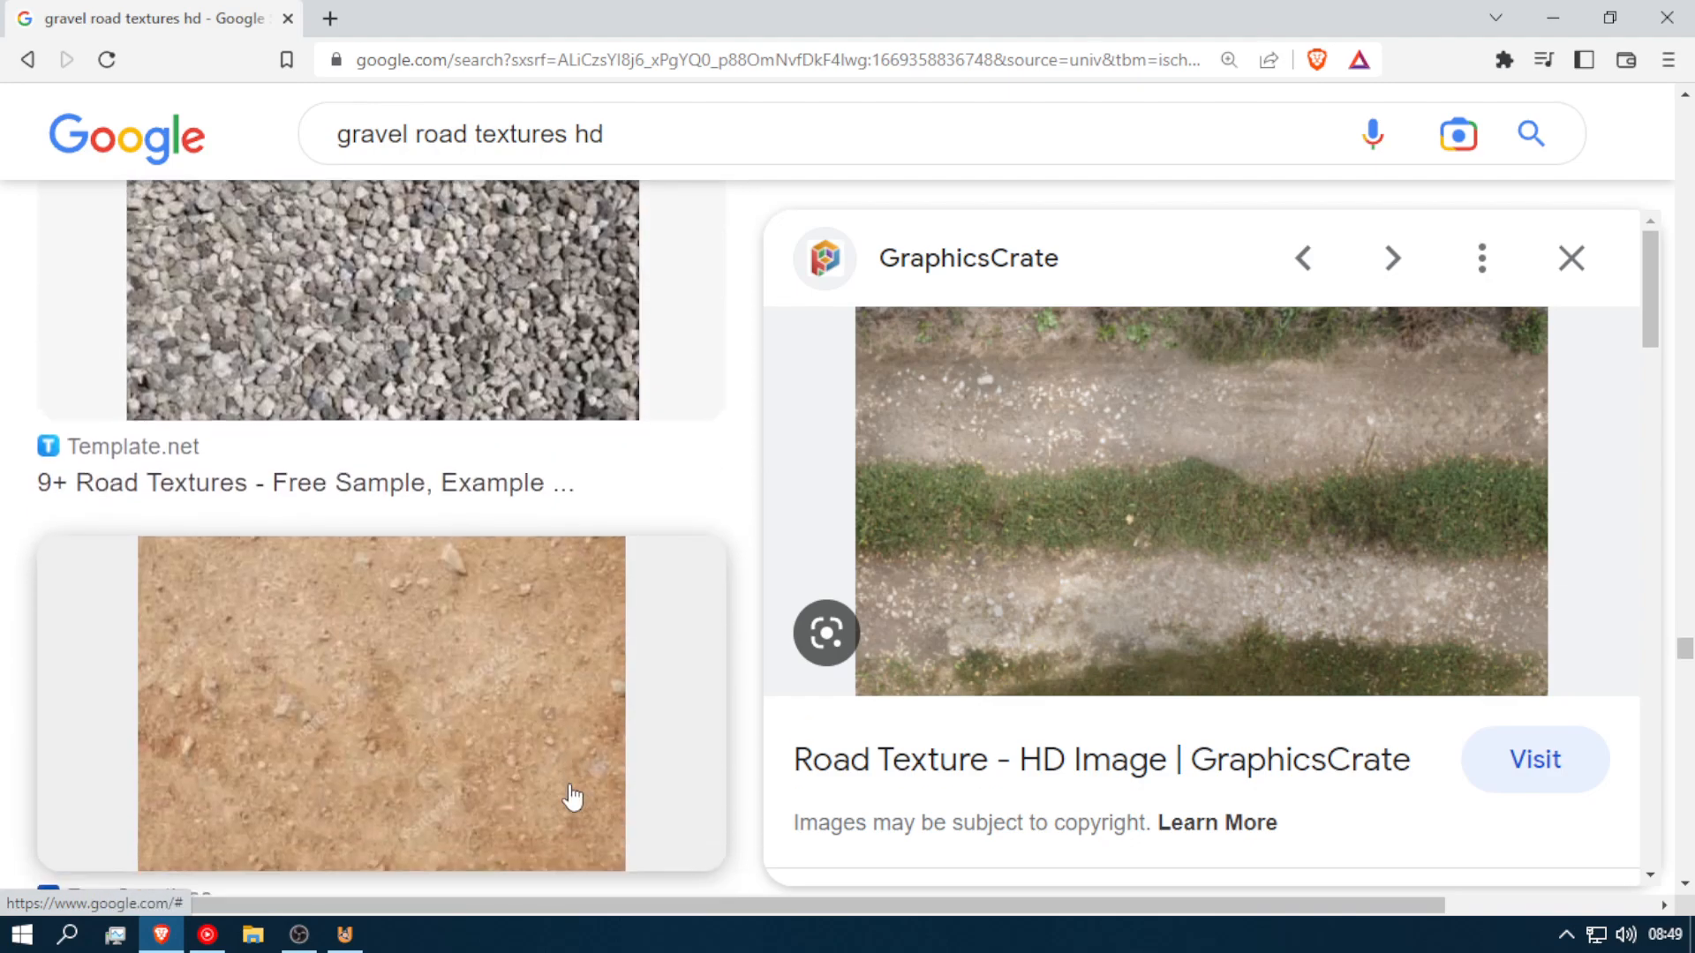
{"action": "scroll", "coordinate": [572, 797], "scroll_direction": "down", "scroll_amount": 5}
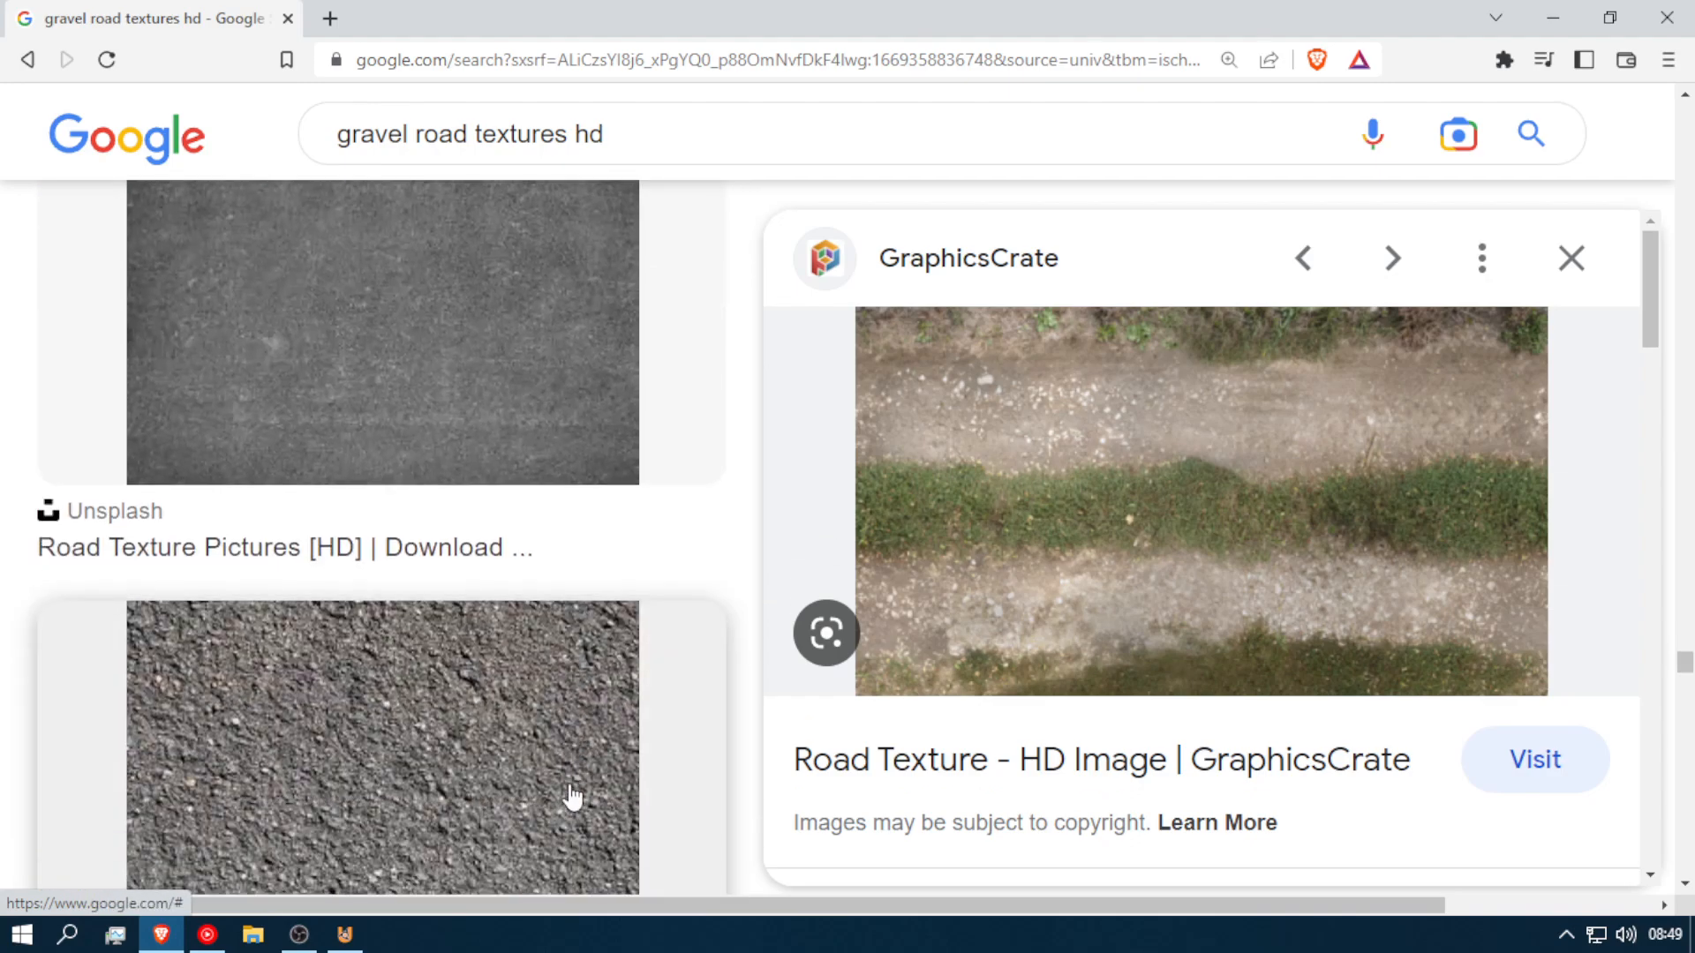
{"action": "scroll", "coordinate": [572, 797], "scroll_direction": "down", "scroll_amount": 12}
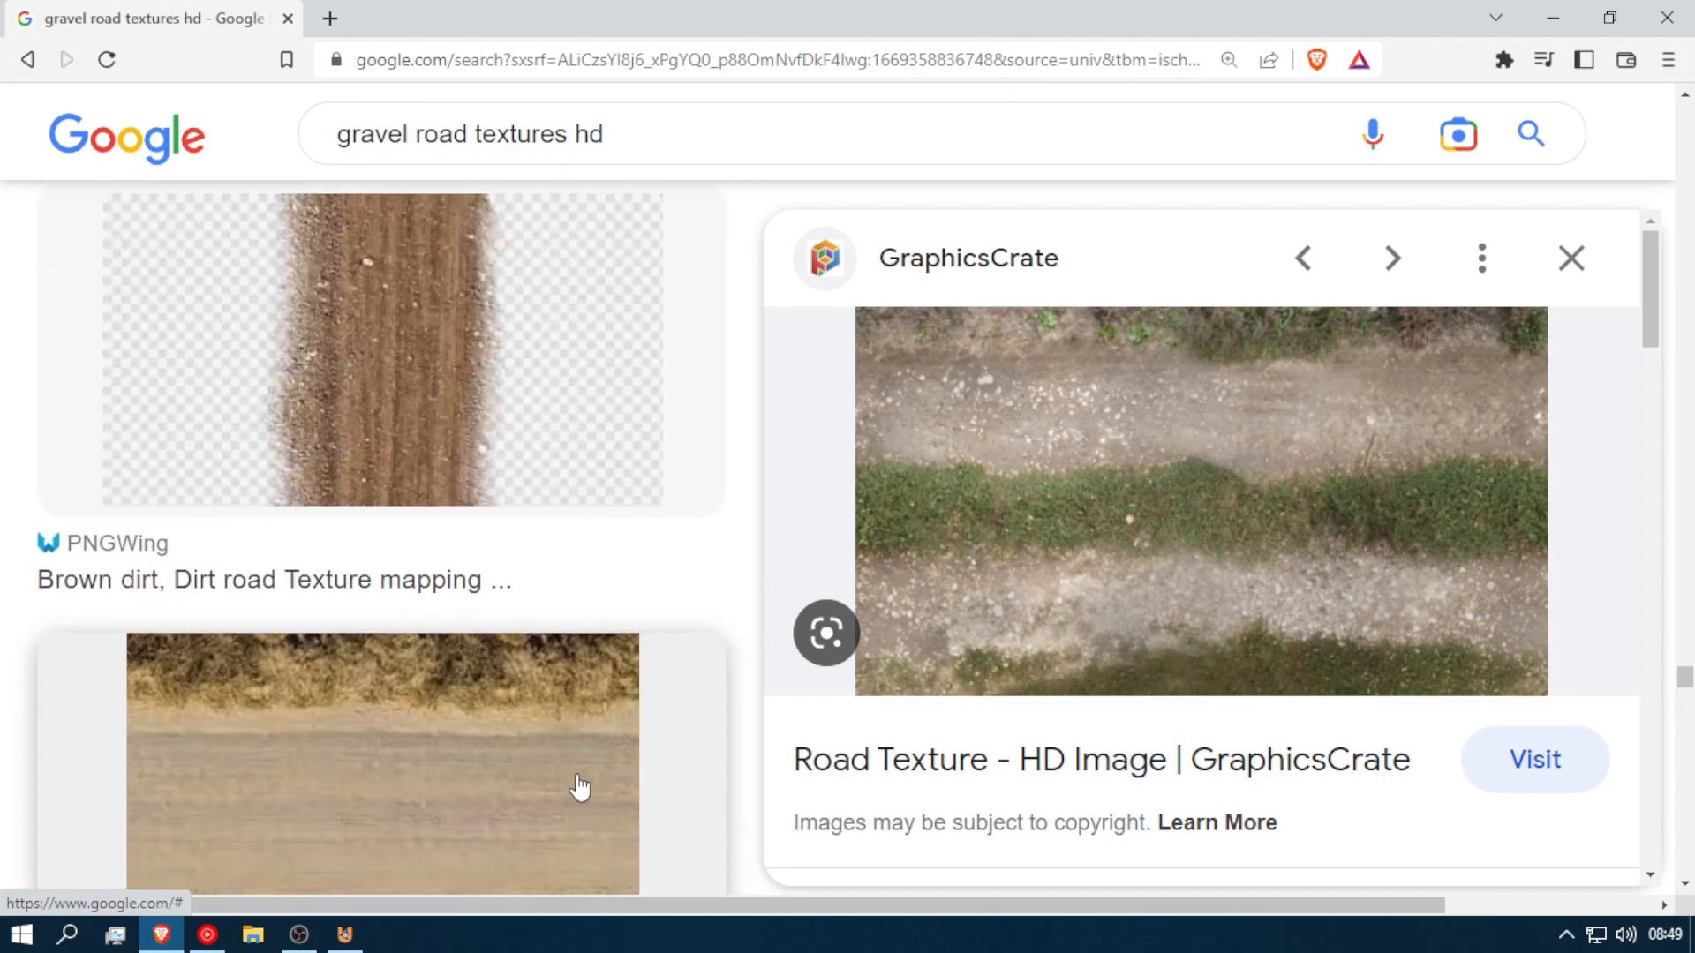
Step: Preview the SketchUp Texture Club seamless road image with grassy edges and visit its source site
{"action": "left_click", "coordinate": [446, 670]}
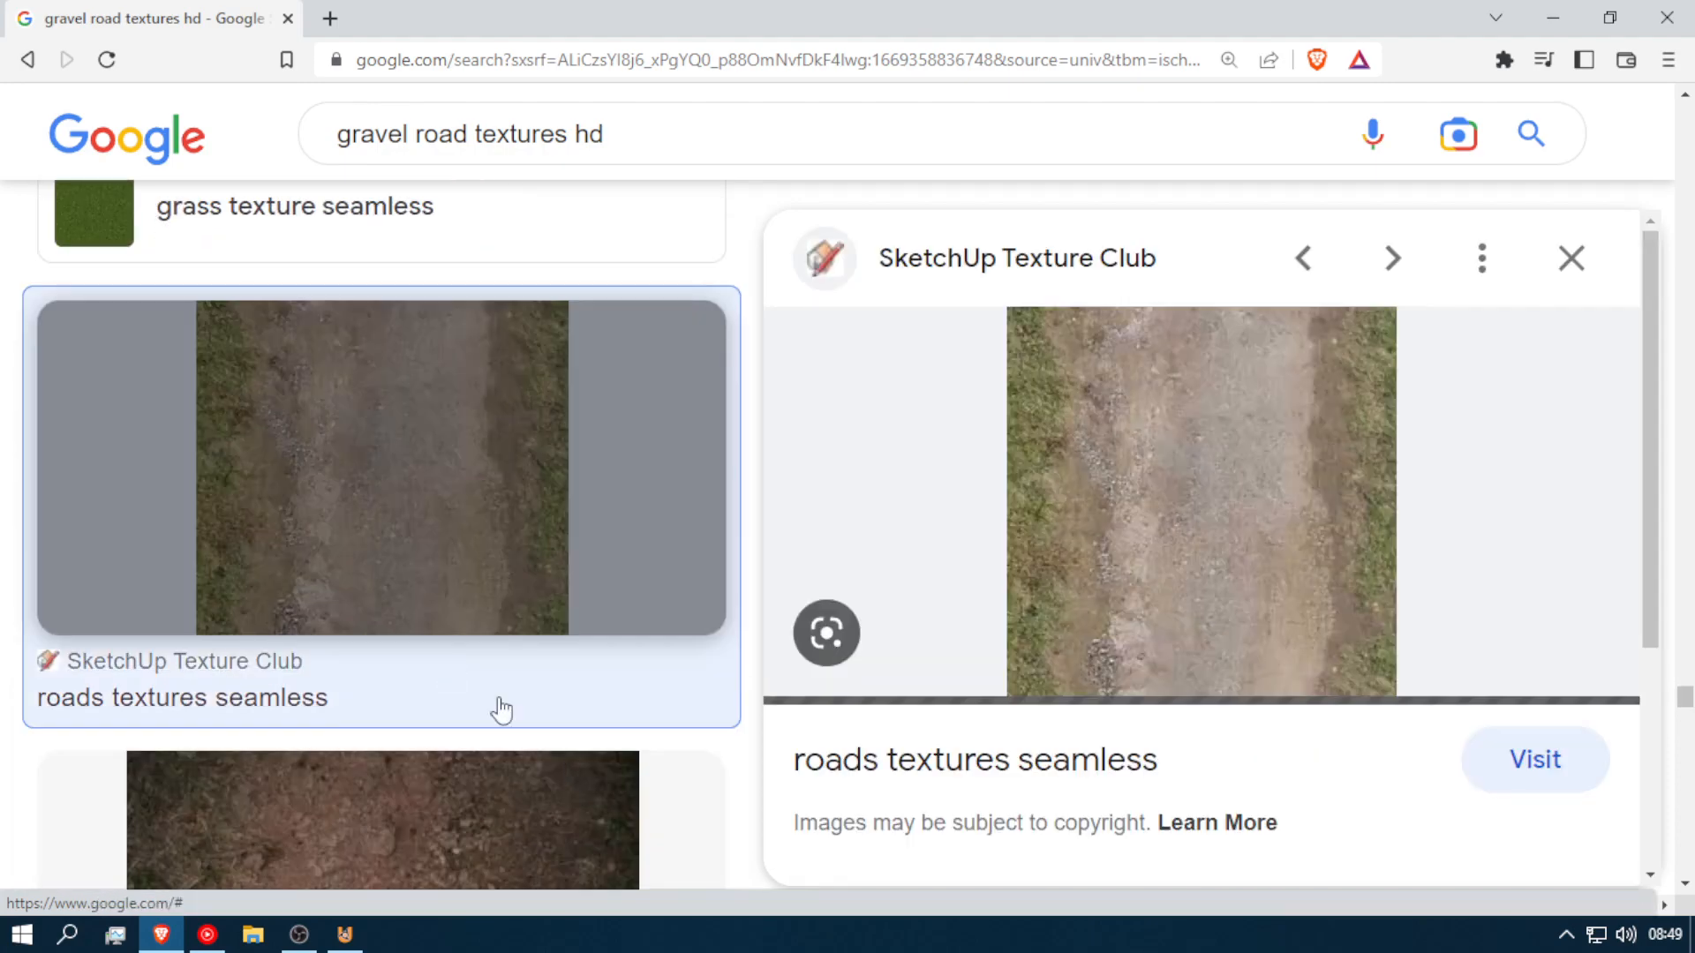
{"action": "scroll", "coordinate": [1098, 786], "scroll_direction": "down", "scroll_amount": 4}
{"action": "scroll", "coordinate": [1097, 787], "scroll_direction": "up", "scroll_amount": 4}
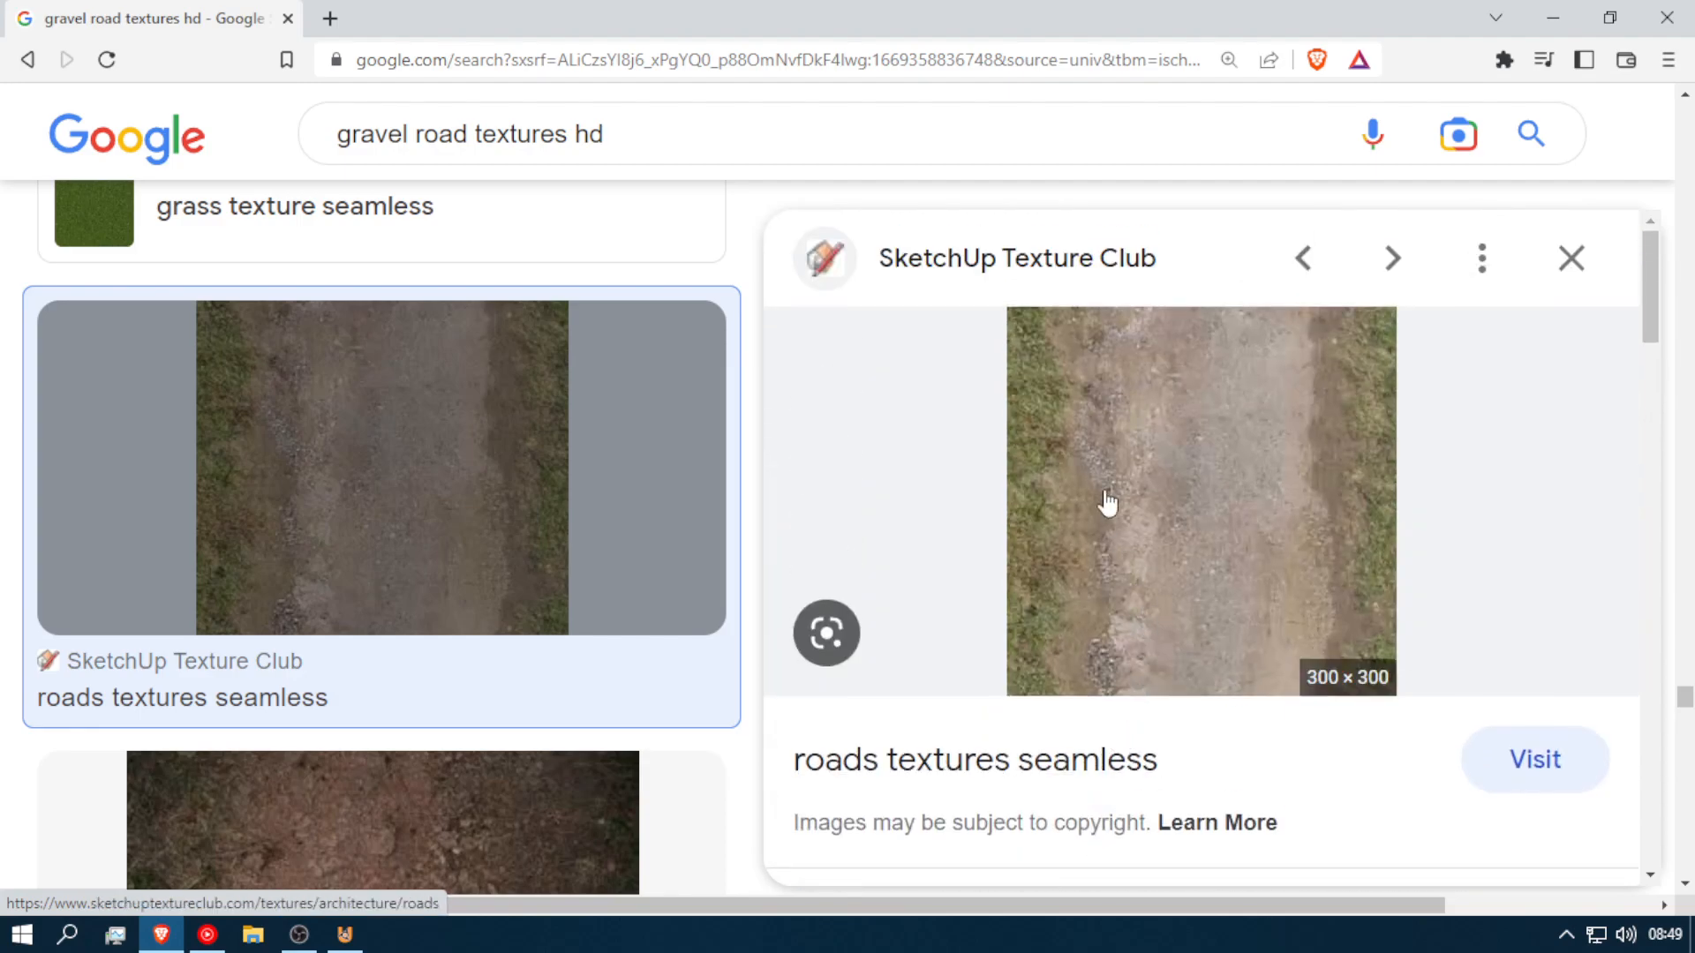
{"action": "left_click", "coordinate": [1579, 776]}
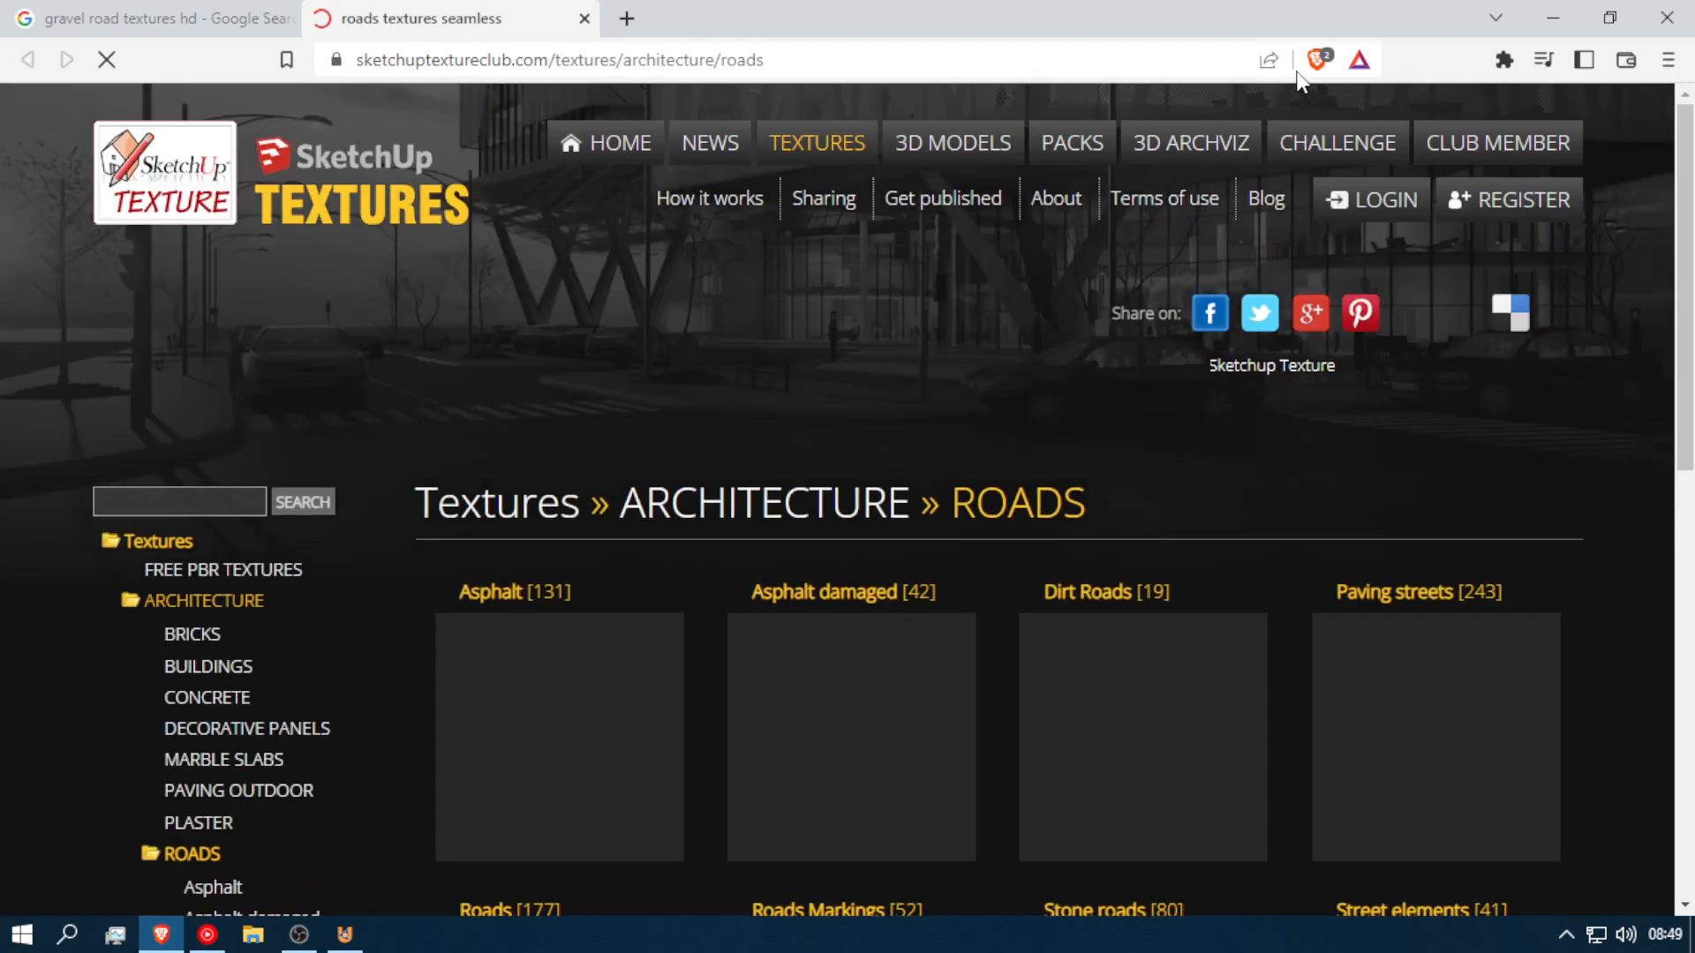
Step: Open the Dirt Roads category and look through its seamless textures
{"action": "scroll", "coordinate": [1095, 558], "scroll_direction": "down", "scroll_amount": 1}
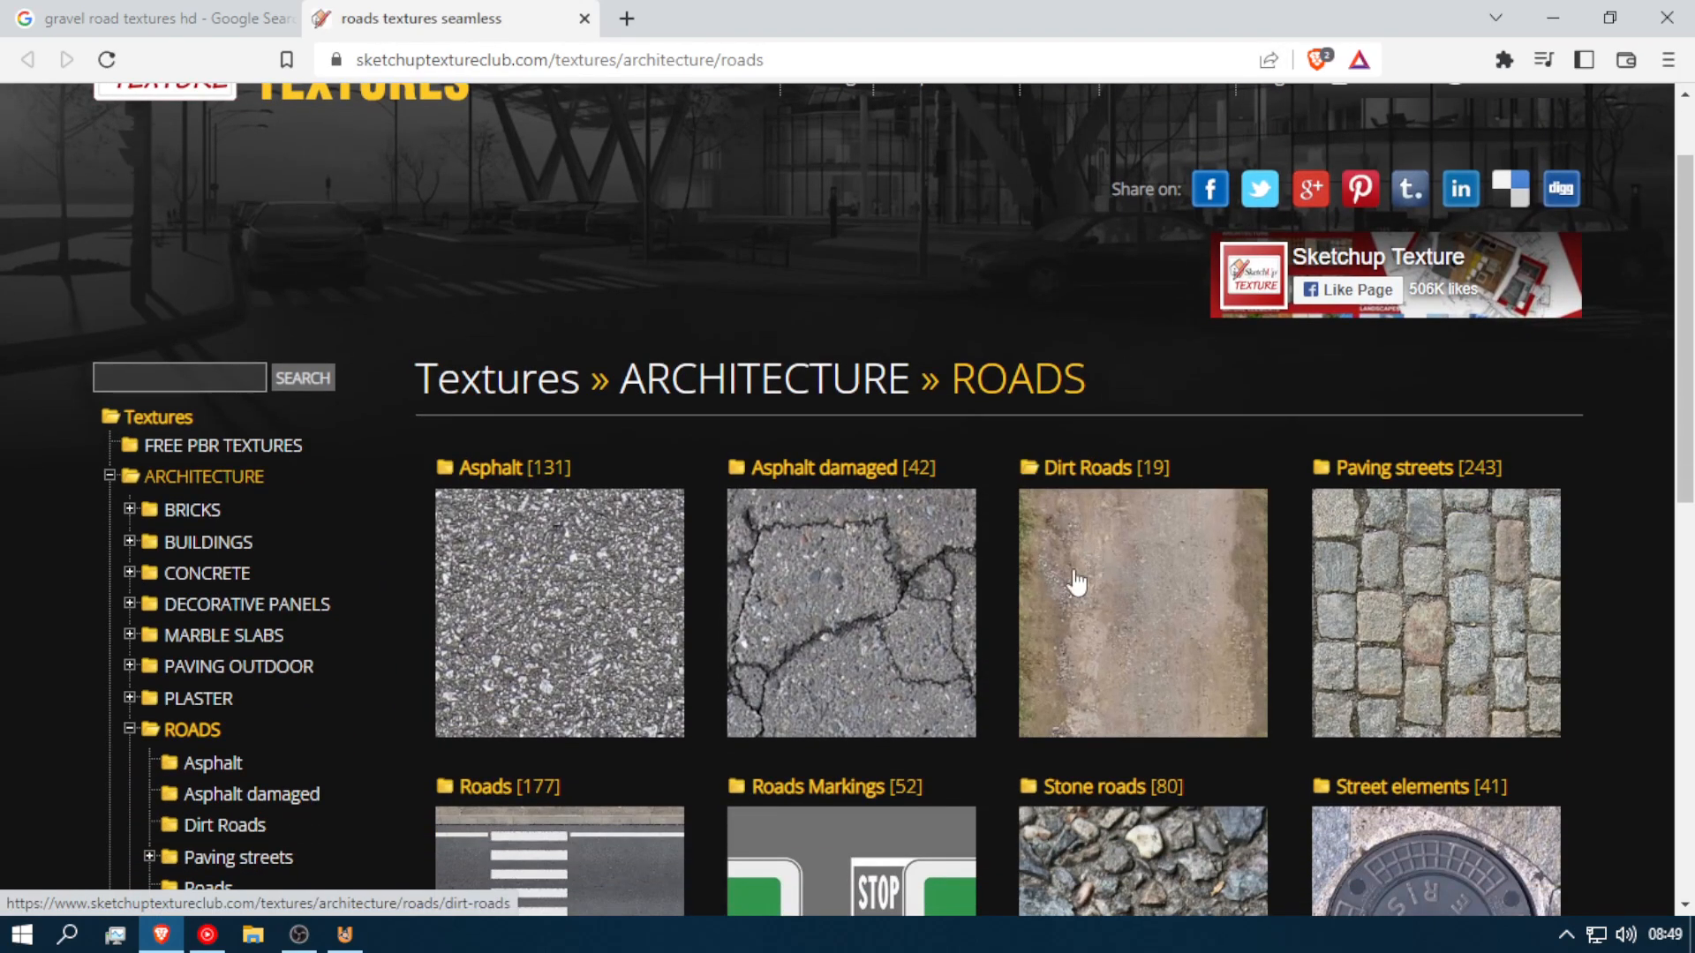
{"action": "left_click", "coordinate": [1108, 617]}
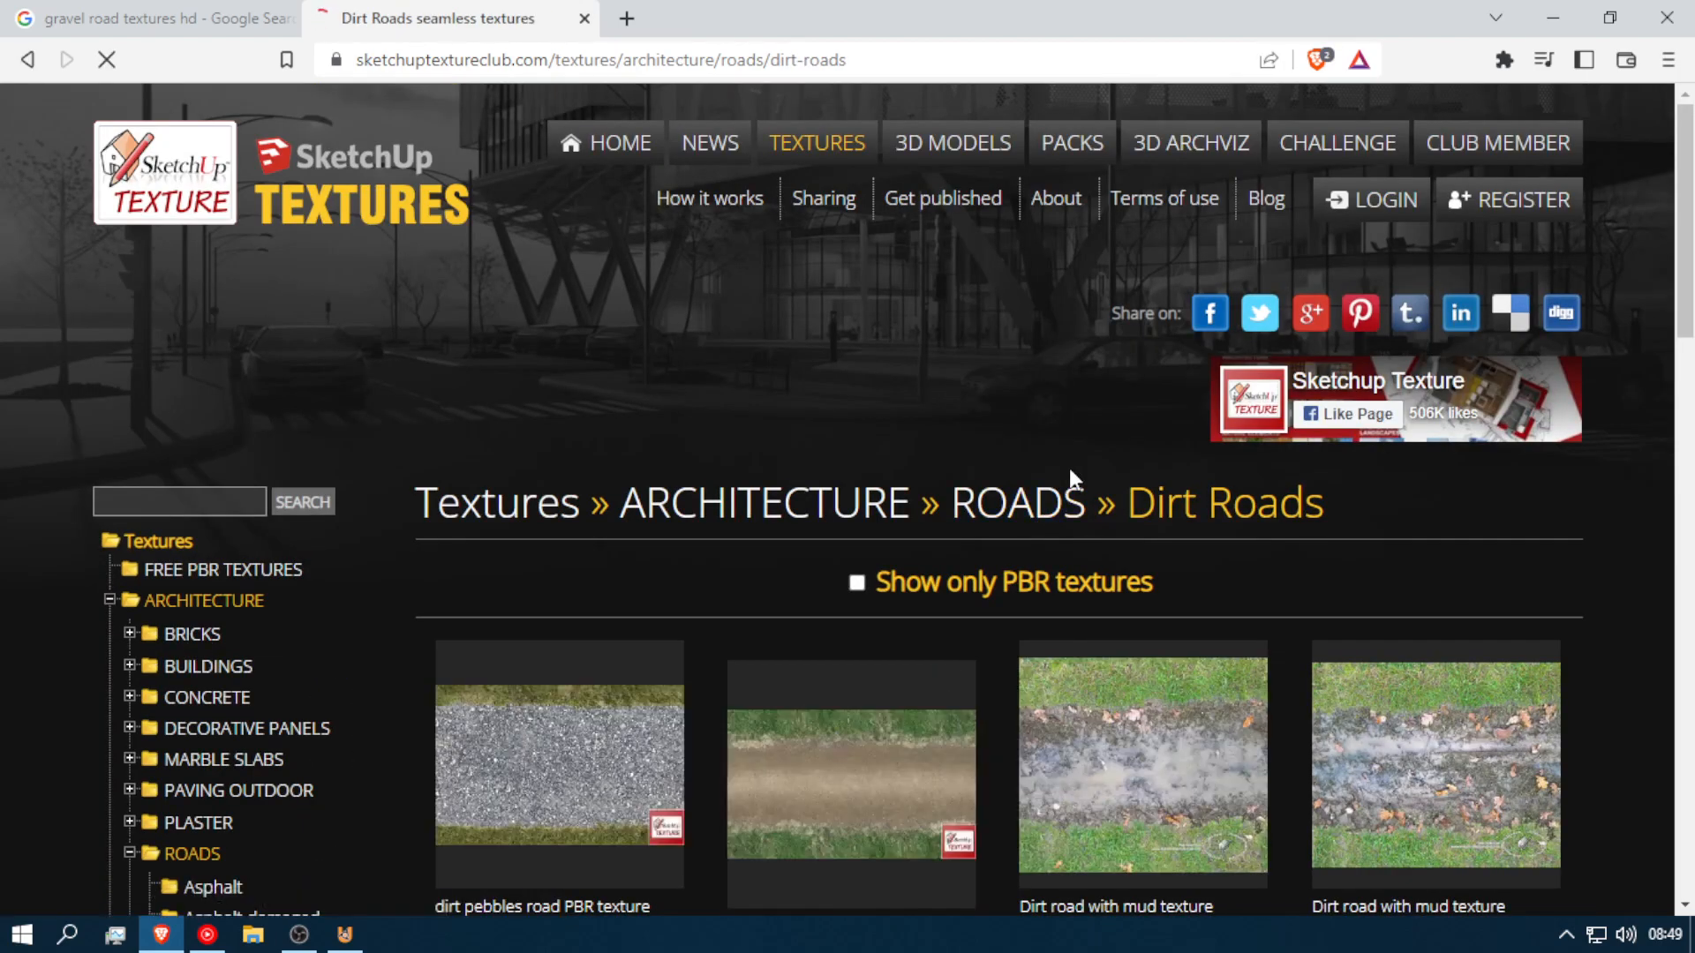
{"action": "scroll", "coordinate": [764, 692], "scroll_direction": "down", "scroll_amount": 2}
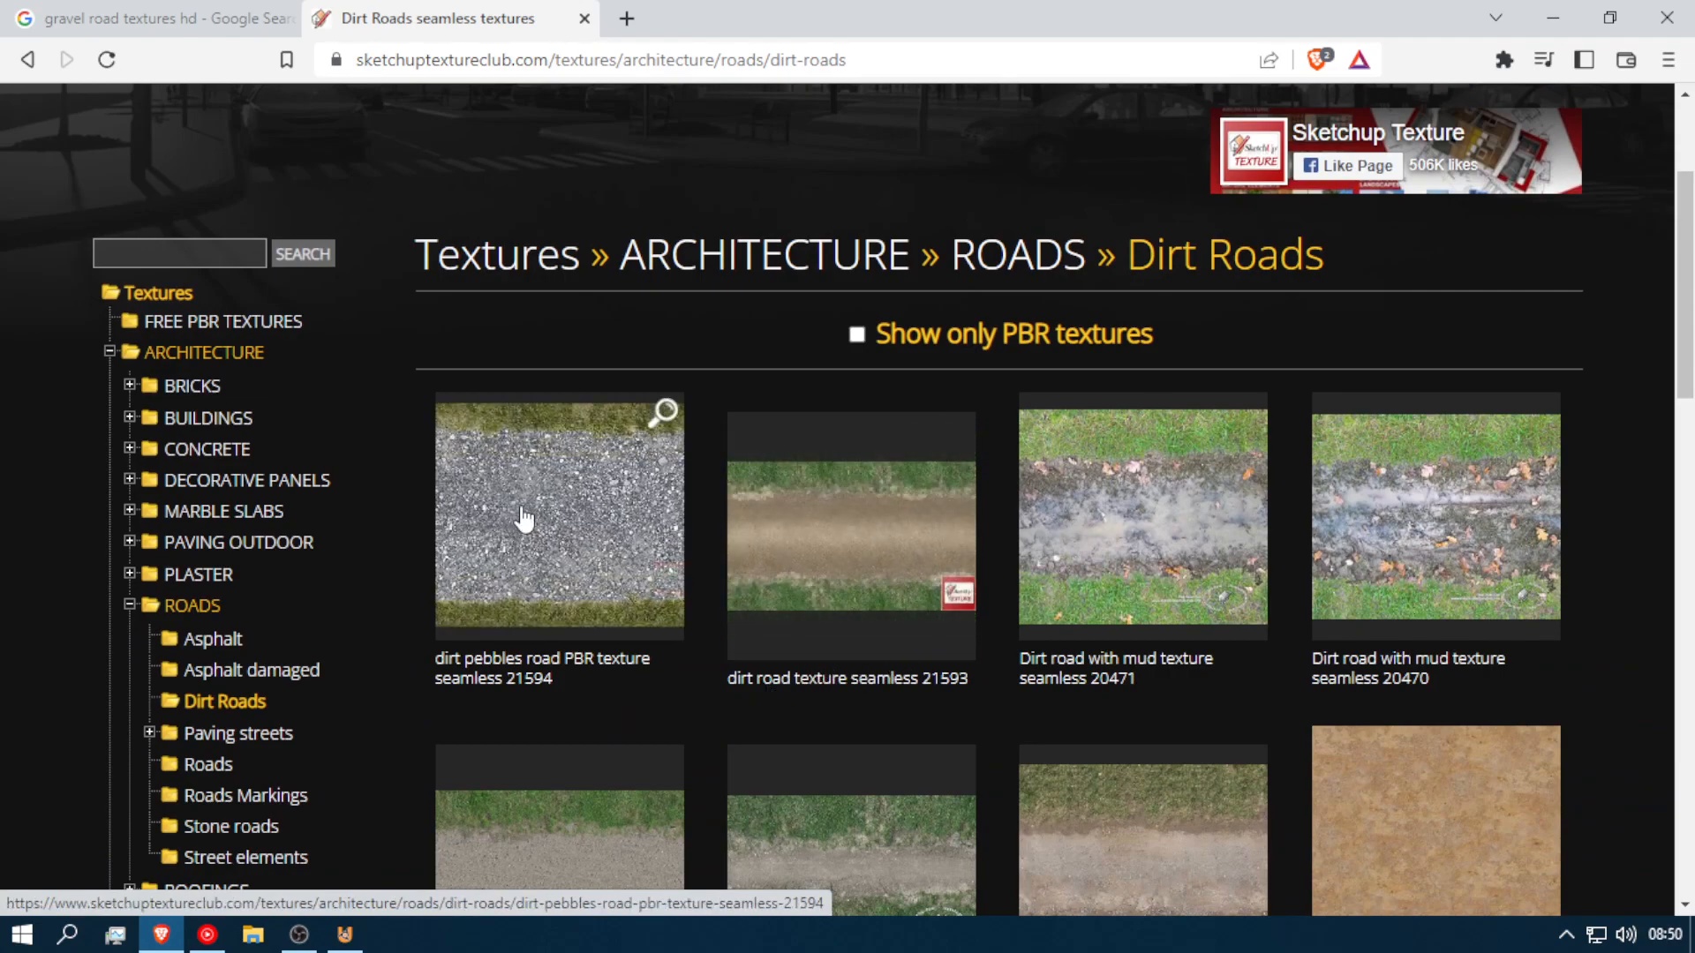
{"action": "scroll", "coordinate": [1147, 583], "scroll_direction": "down", "scroll_amount": 4}
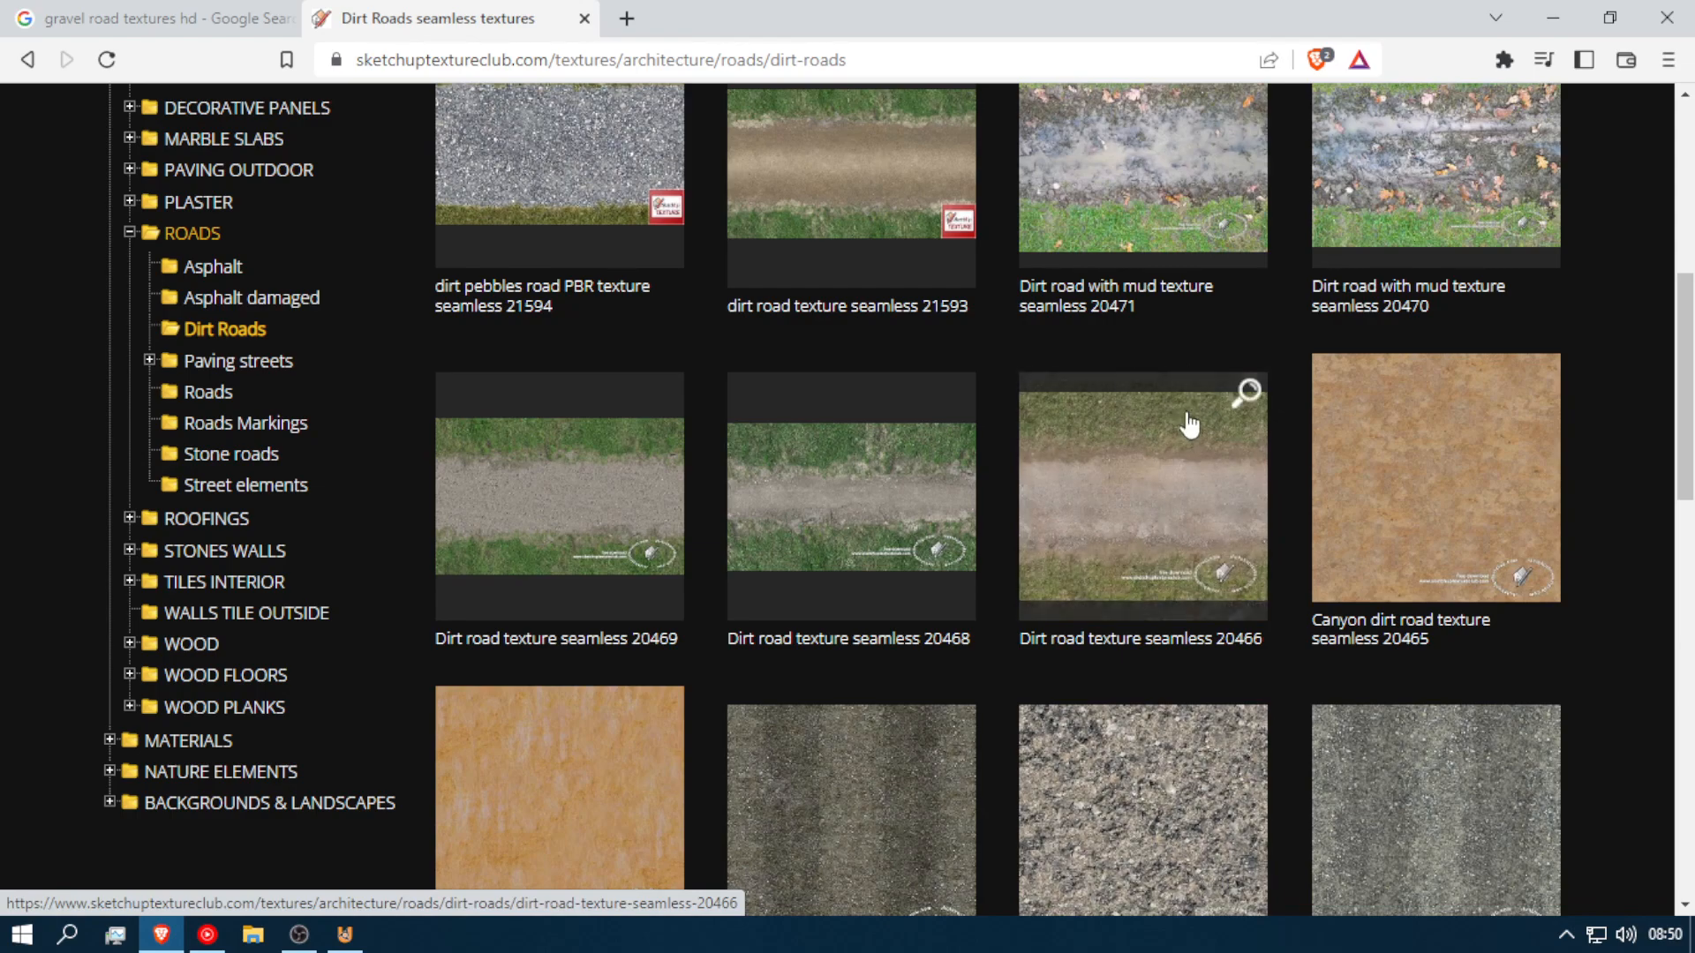
{"action": "scroll", "coordinate": [697, 485], "scroll_direction": "up", "scroll_amount": 5}
Step: Inspect the dirt road texture seamless 21593 page and view the account registration options required for downloading
{"action": "left_click", "coordinate": [882, 670]}
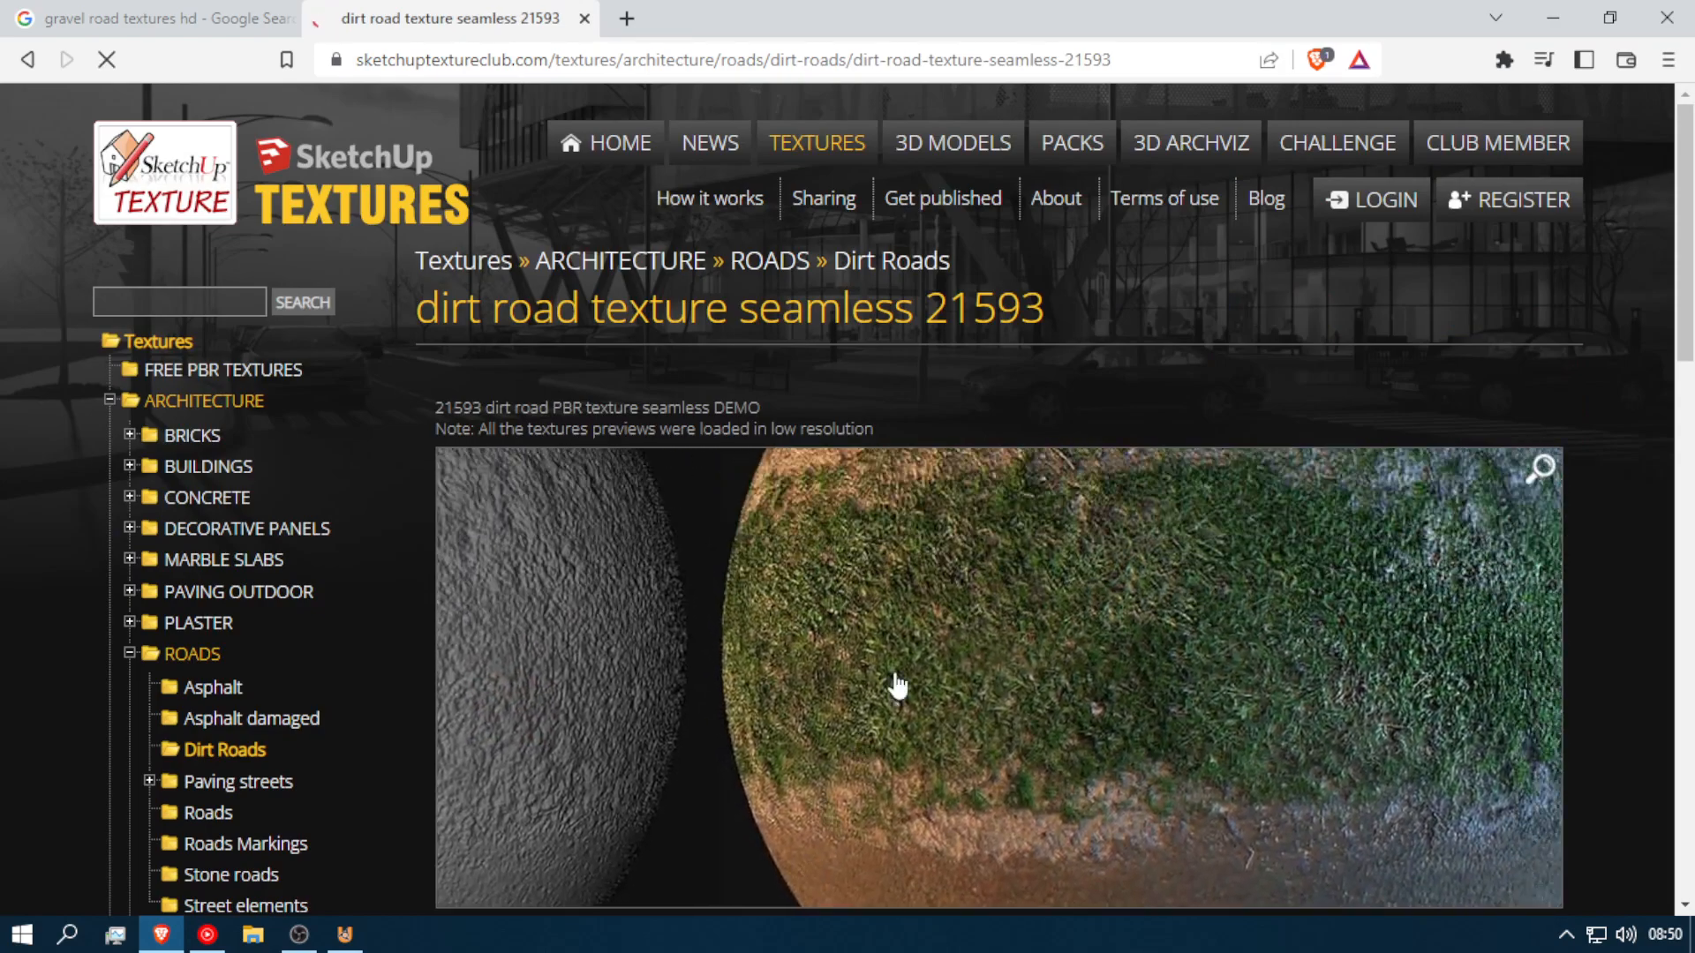
{"action": "scroll", "coordinate": [1089, 687], "scroll_direction": "down", "scroll_amount": 4}
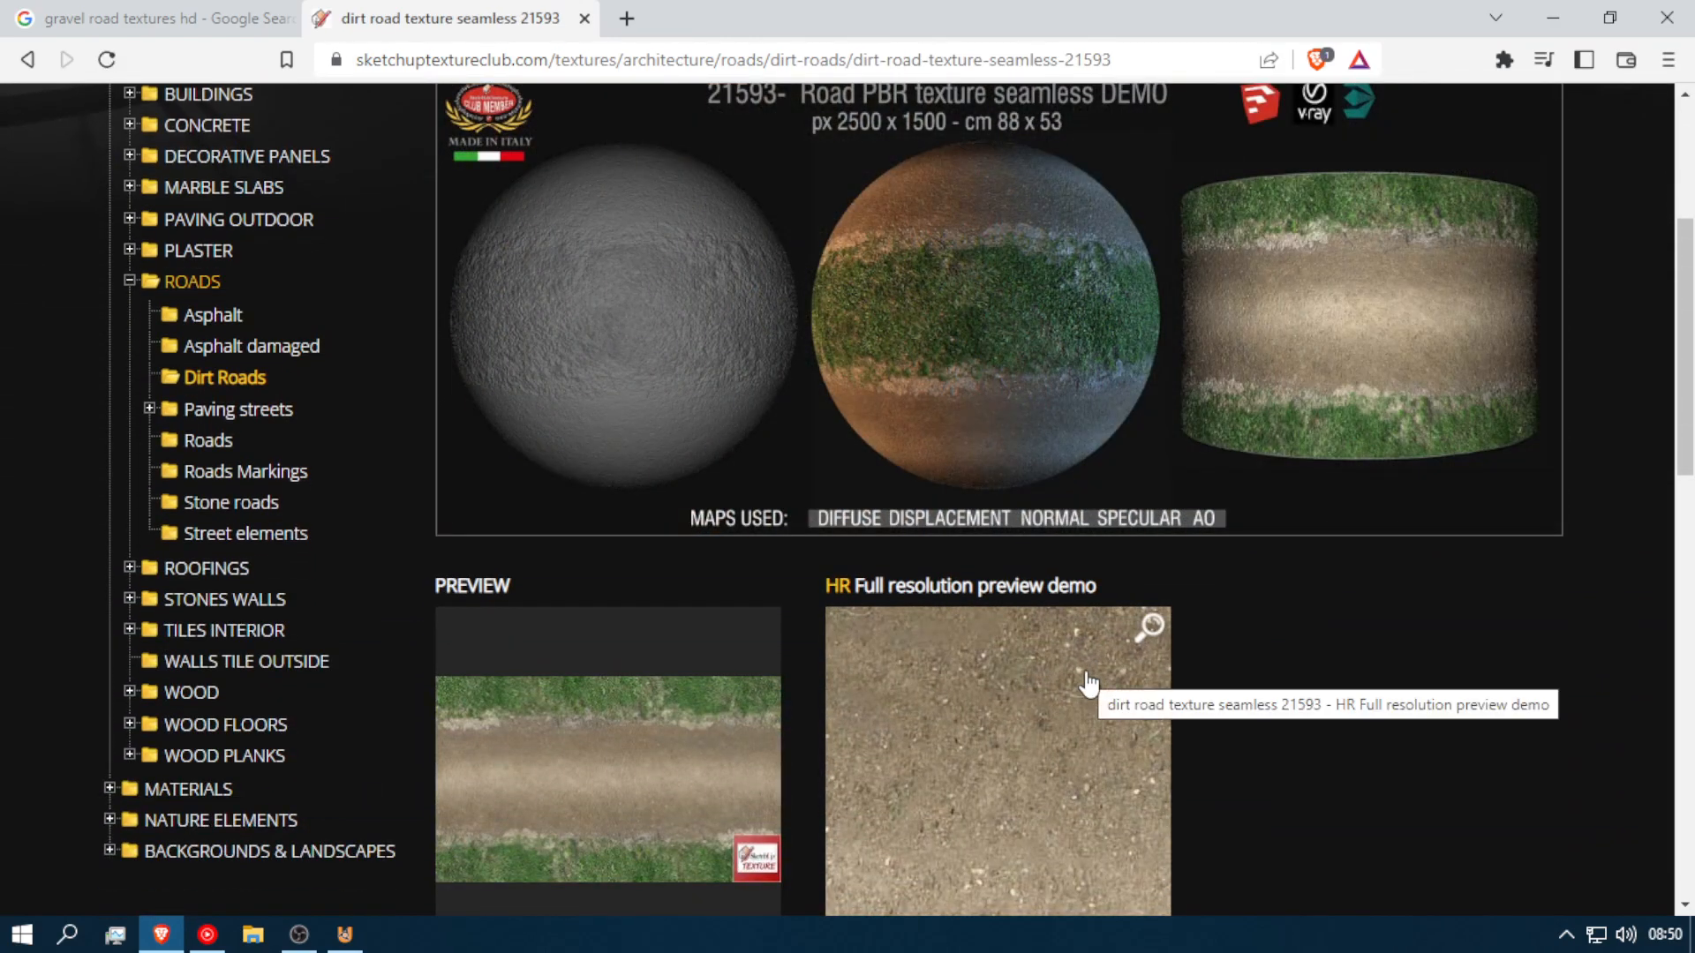
{"action": "scroll", "coordinate": [847, 715], "scroll_direction": "down", "scroll_amount": 4}
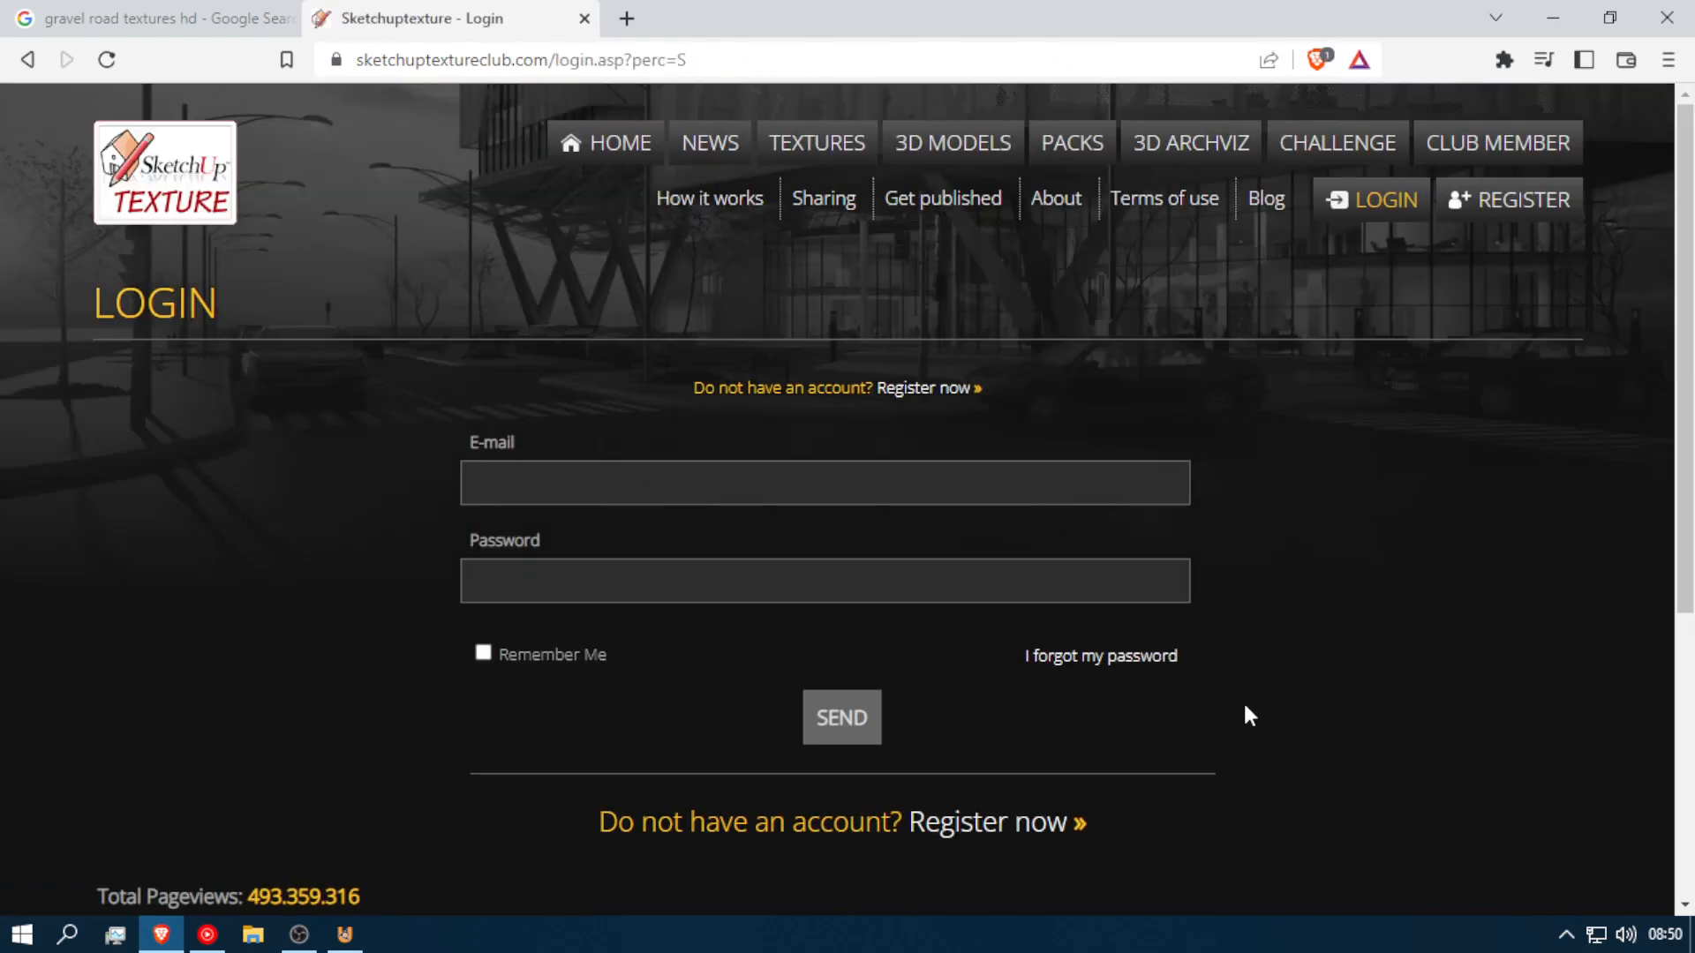
{"action": "left_click", "coordinate": [1030, 821]}
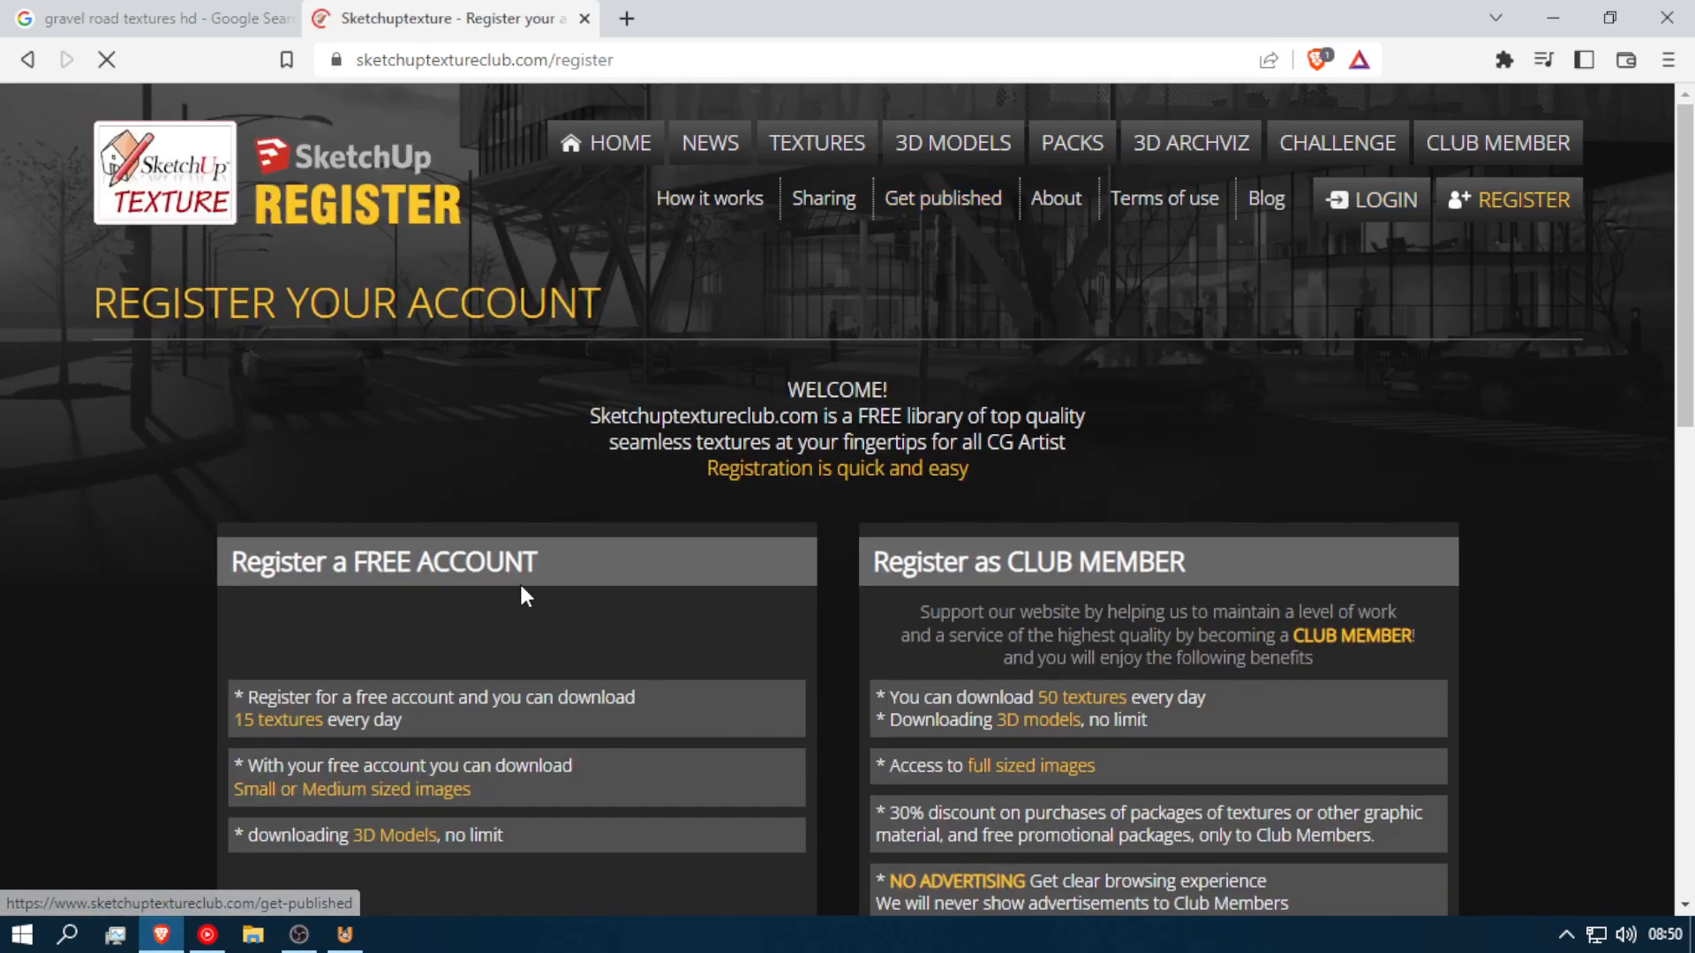
{"action": "scroll", "coordinate": [518, 741], "scroll_direction": "down", "scroll_amount": 1}
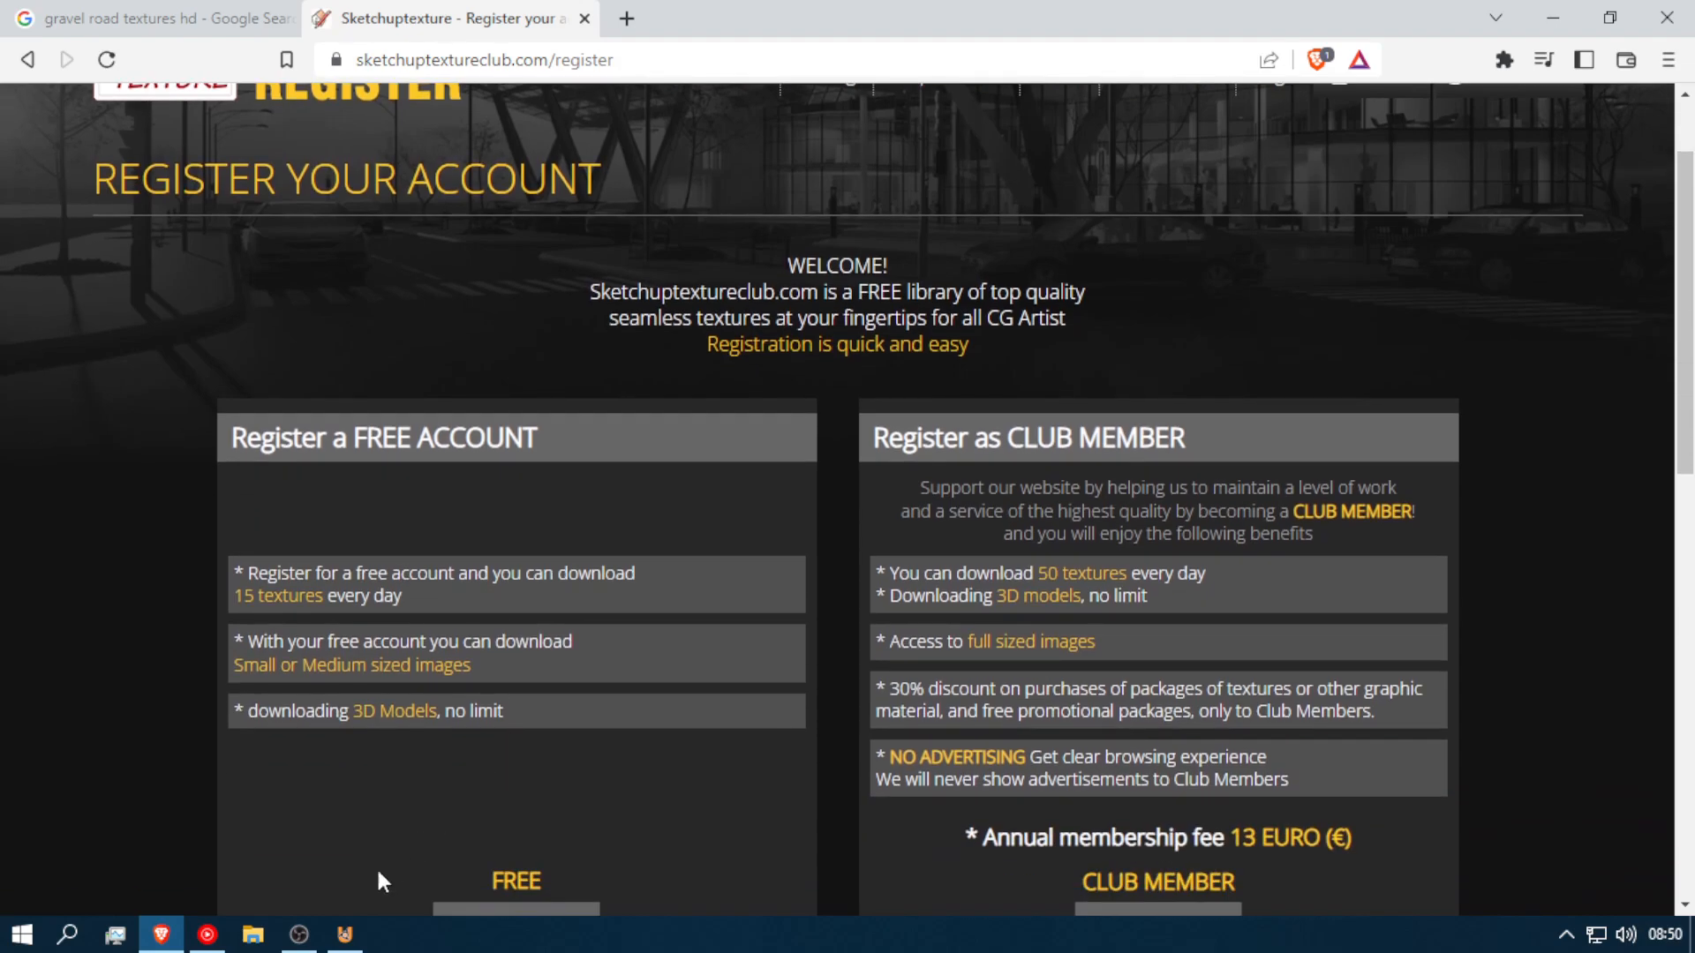
{"action": "left_click", "coordinate": [299, 935]}
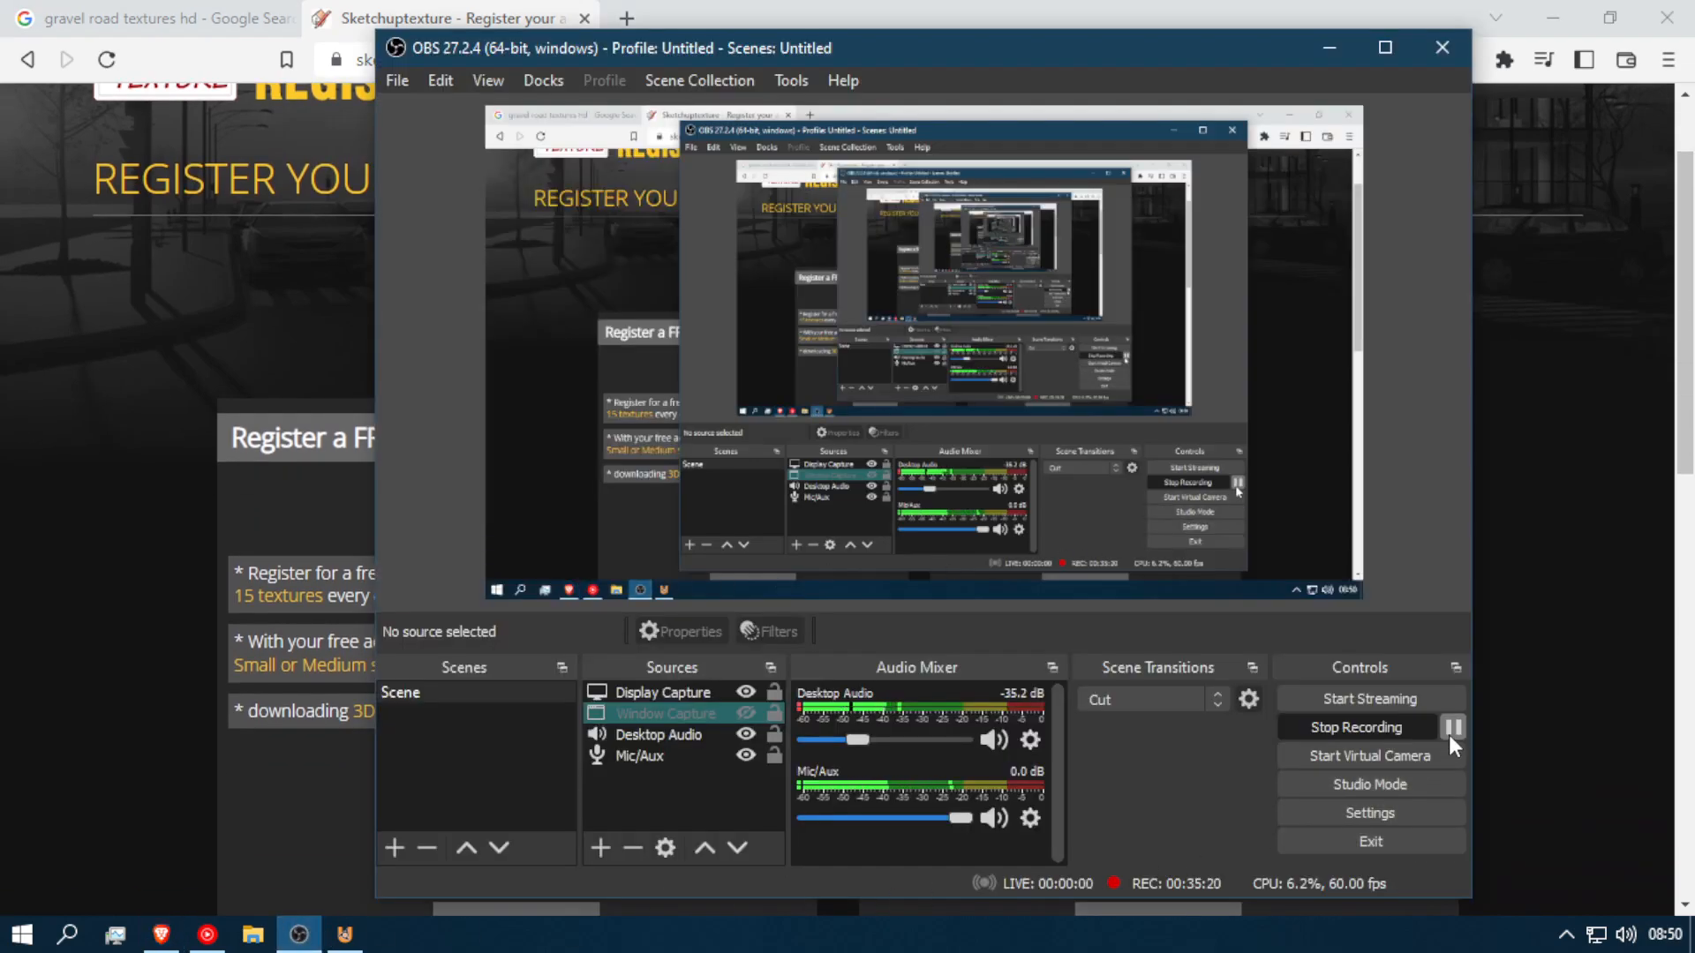
{"action": "left_click", "coordinate": [1453, 726]}
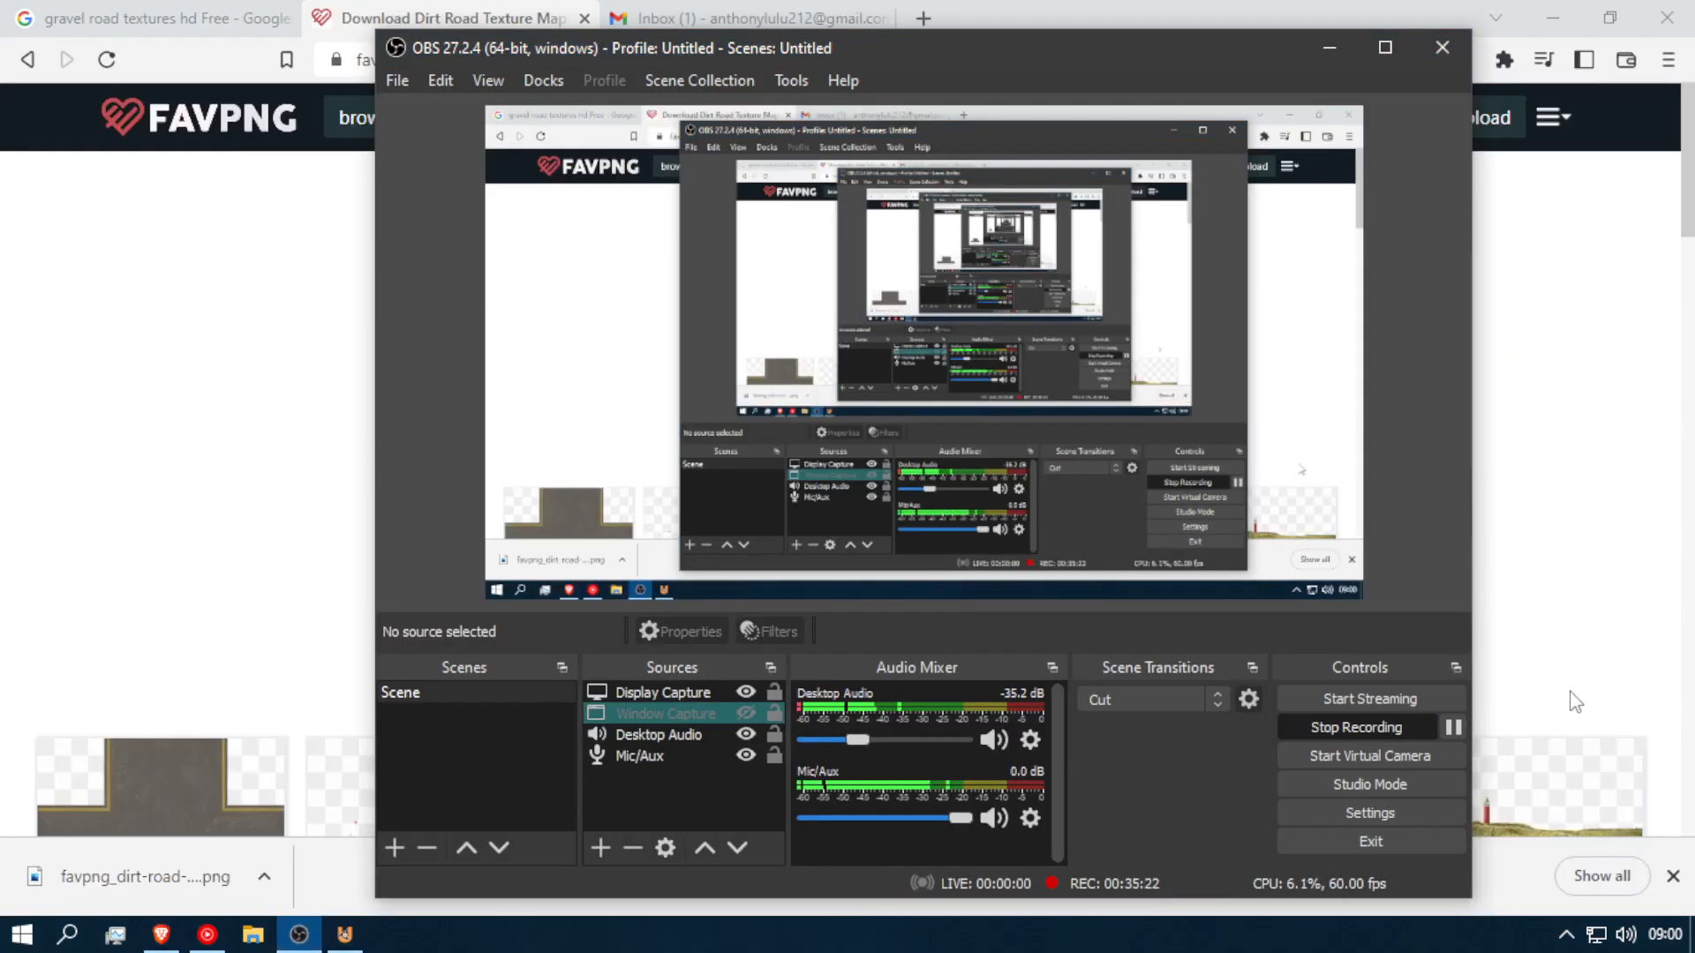
{"action": "key", "text": "alt+Tab"}
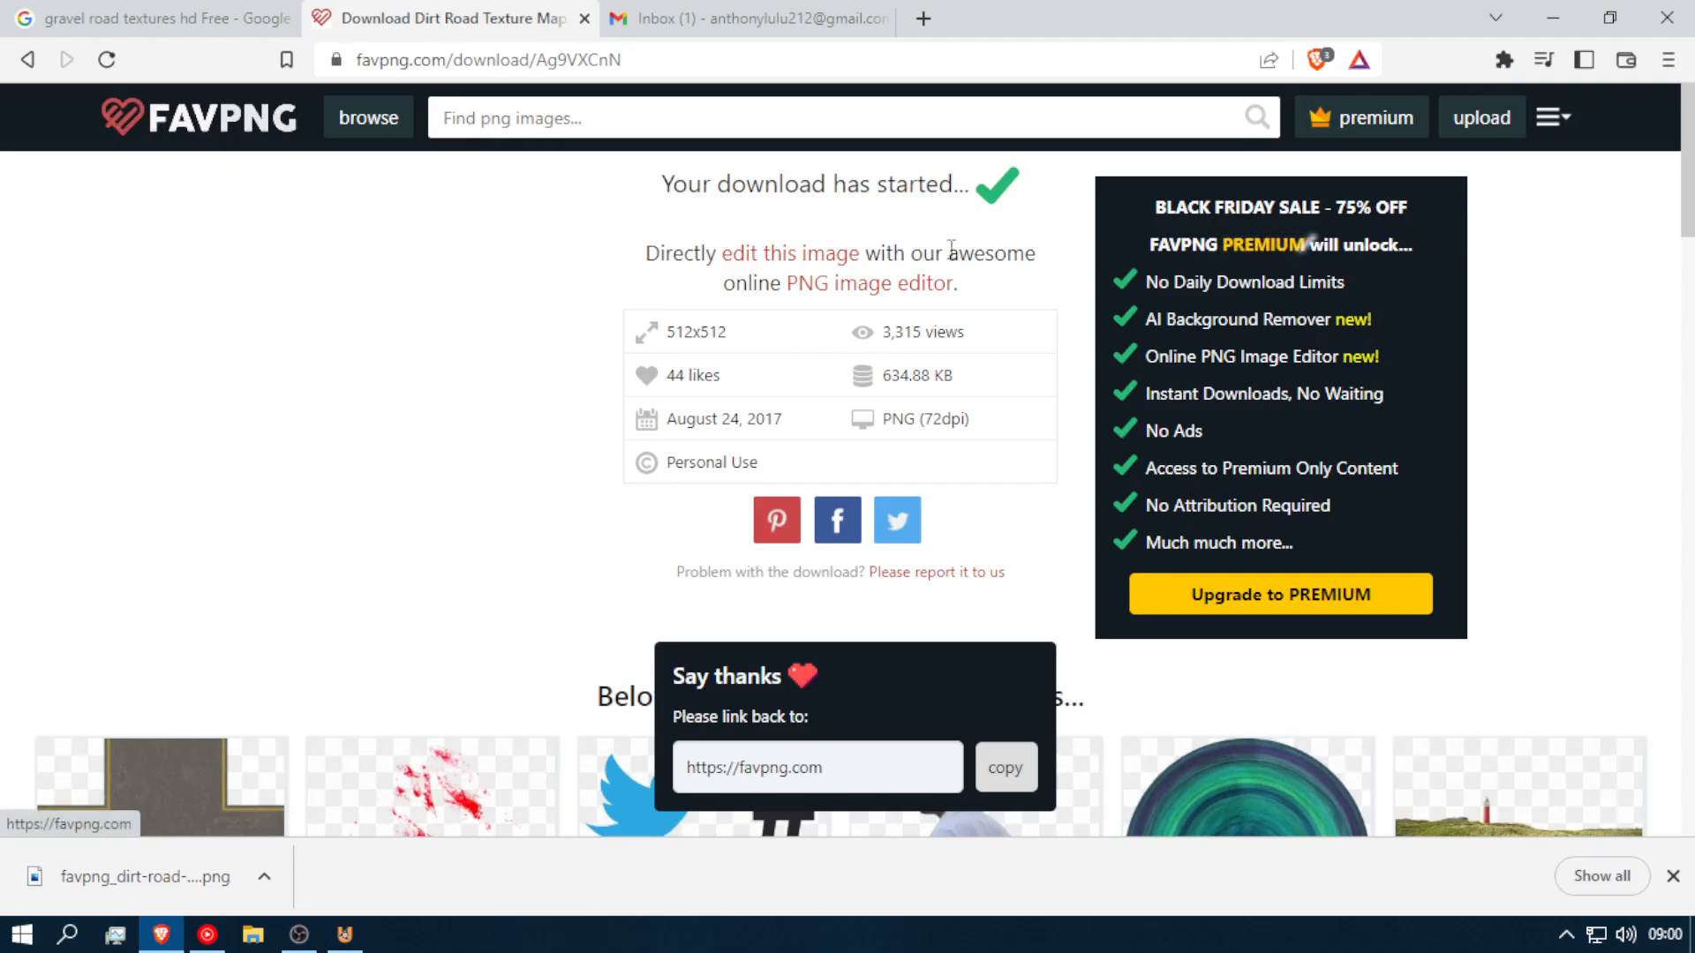
Step: Look over the FavPNG download page for the dirt road texture and return to the image's preview page
{"action": "scroll", "coordinate": [680, 446], "scroll_direction": "down", "scroll_amount": 12}
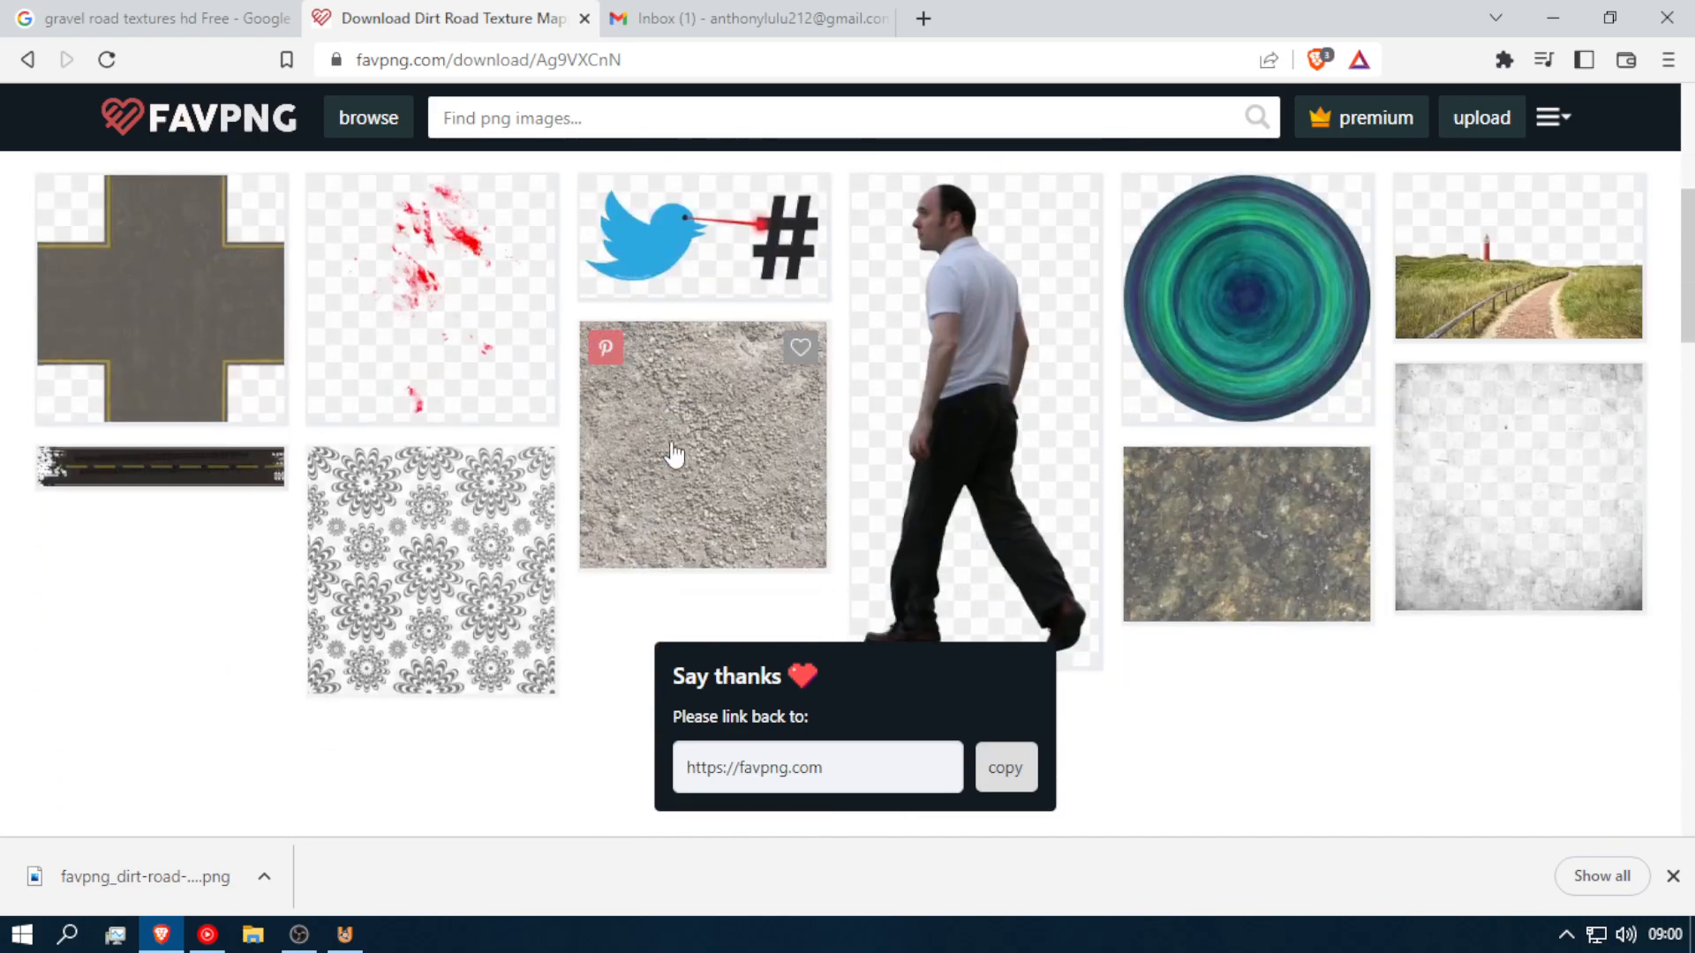
{"action": "scroll", "coordinate": [695, 435], "scroll_direction": "up", "scroll_amount": 12}
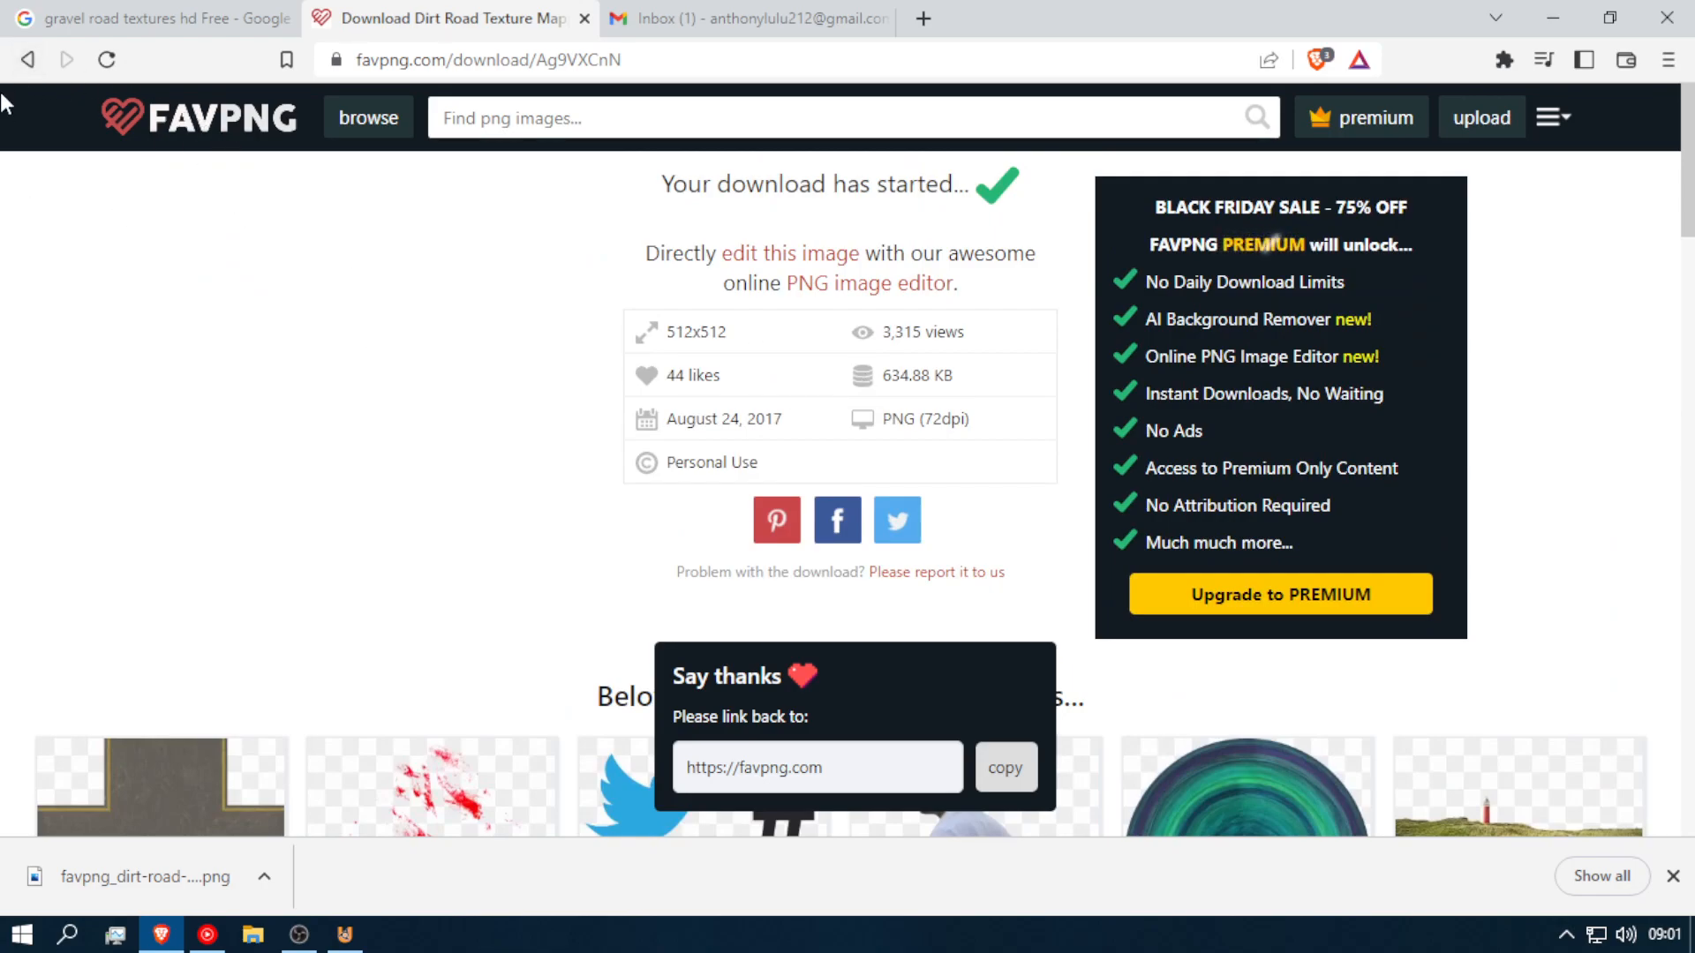
{"action": "left_click", "coordinate": [27, 59]}
{"action": "scroll", "coordinate": [652, 501], "scroll_direction": "down", "scroll_amount": 5}
{"action": "scroll", "coordinate": [651, 501], "scroll_direction": "up", "scroll_amount": 5}
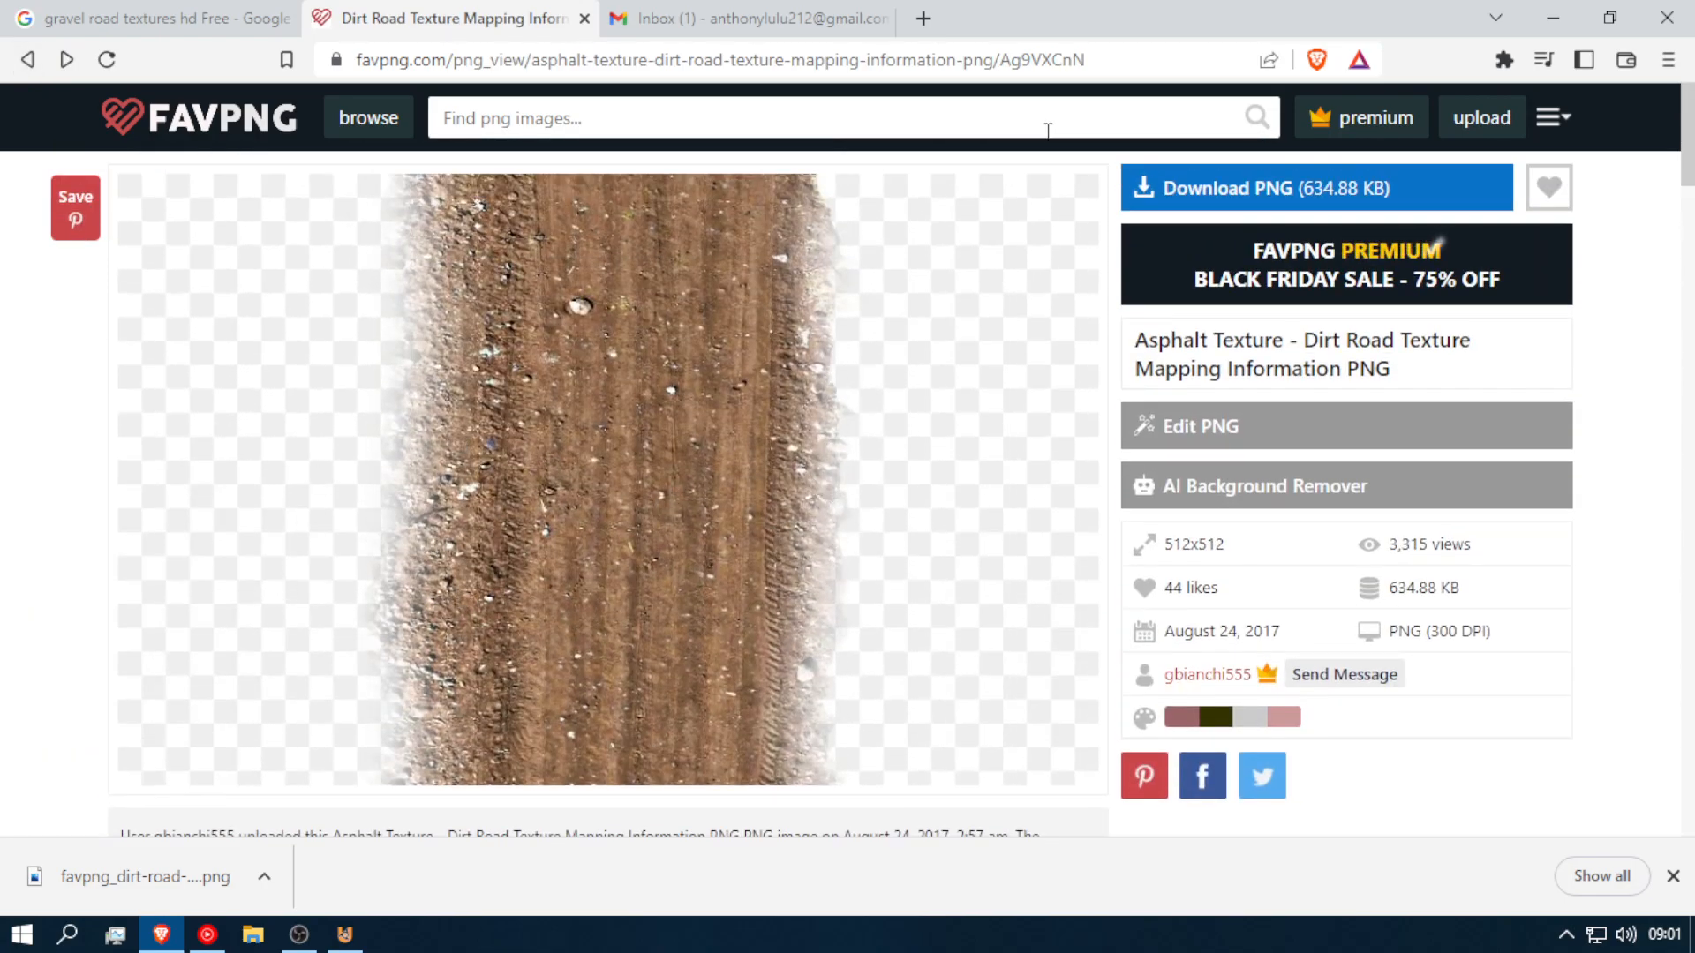
Step: Switch back to UPBGE and scale the new ground plane up by a factor of 5
{"action": "left_click", "coordinate": [1556, 35]}
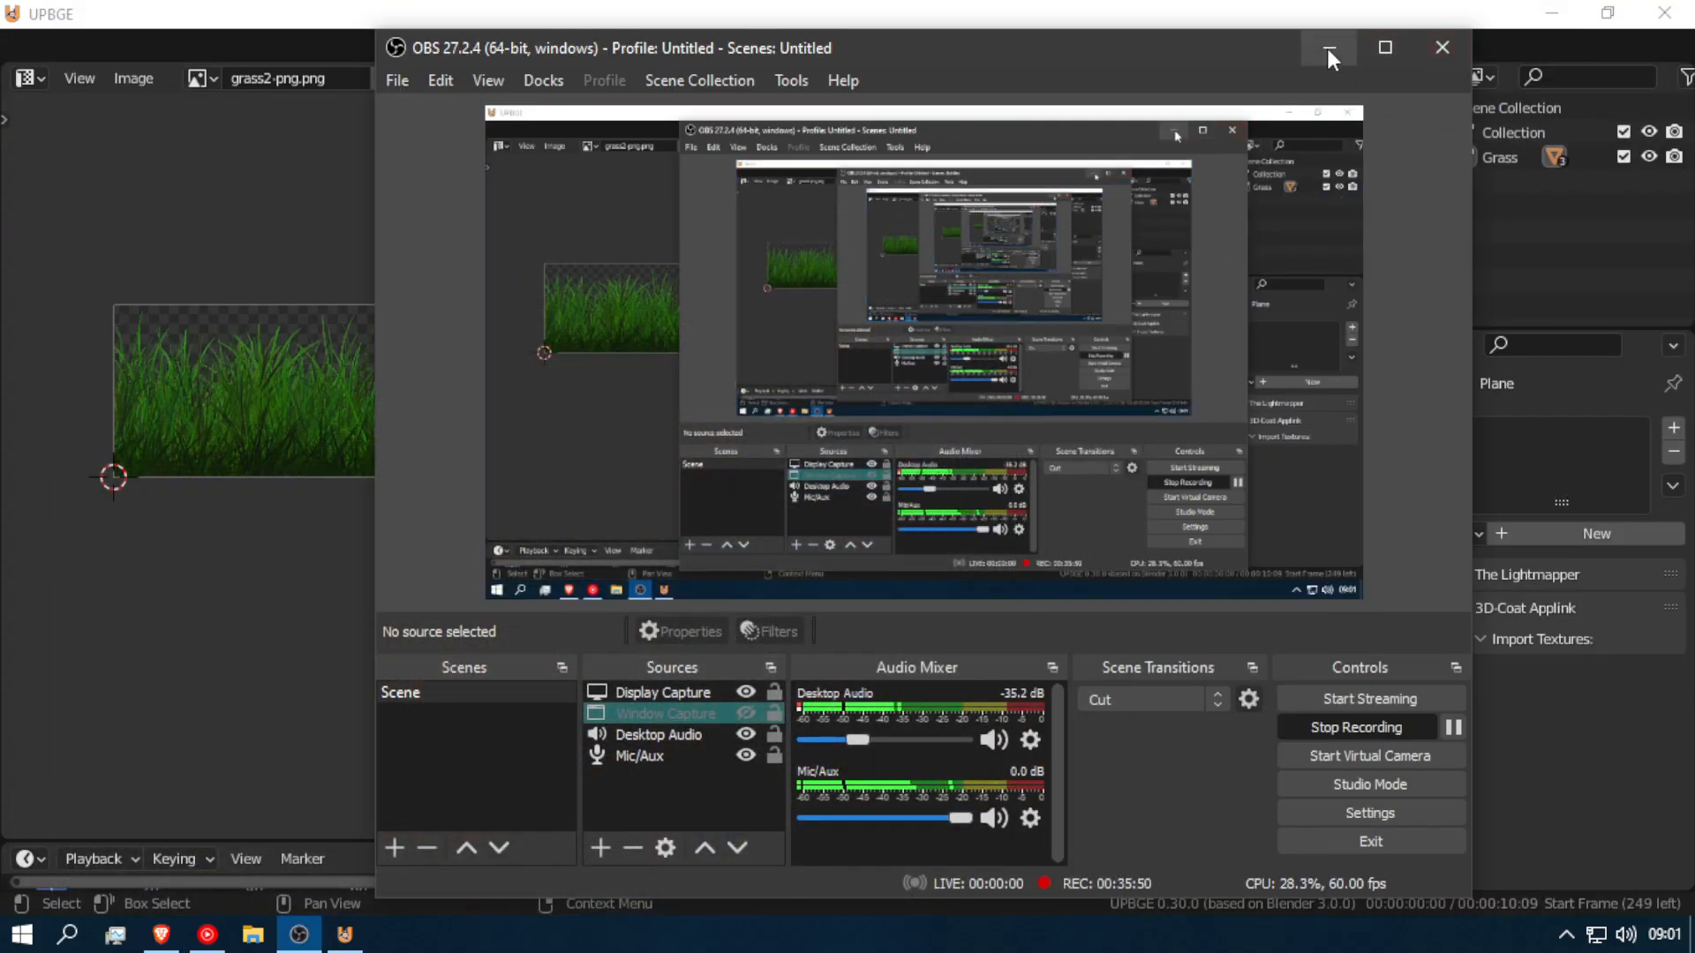
{"action": "left_click", "coordinate": [1329, 48]}
{"action": "scroll", "coordinate": [869, 559], "scroll_direction": "up", "scroll_amount": 5}
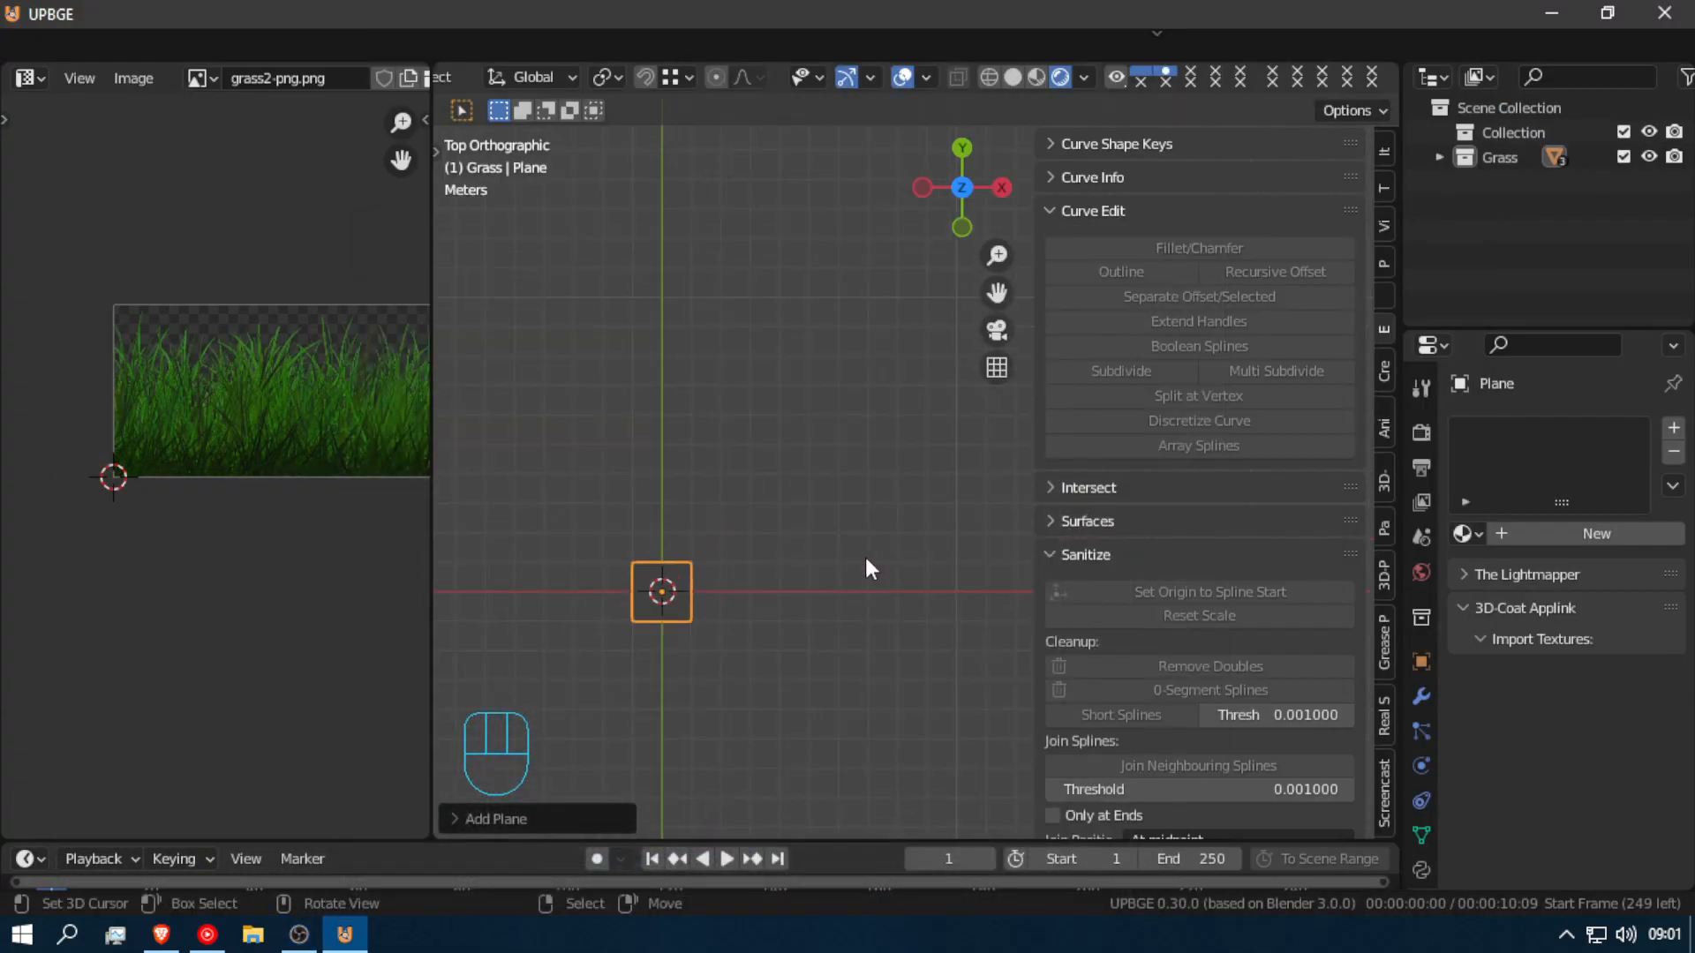
{"action": "middle_click_drag", "start_coordinate": [644, 647], "coordinate": [862, 647], "text": "shift"}
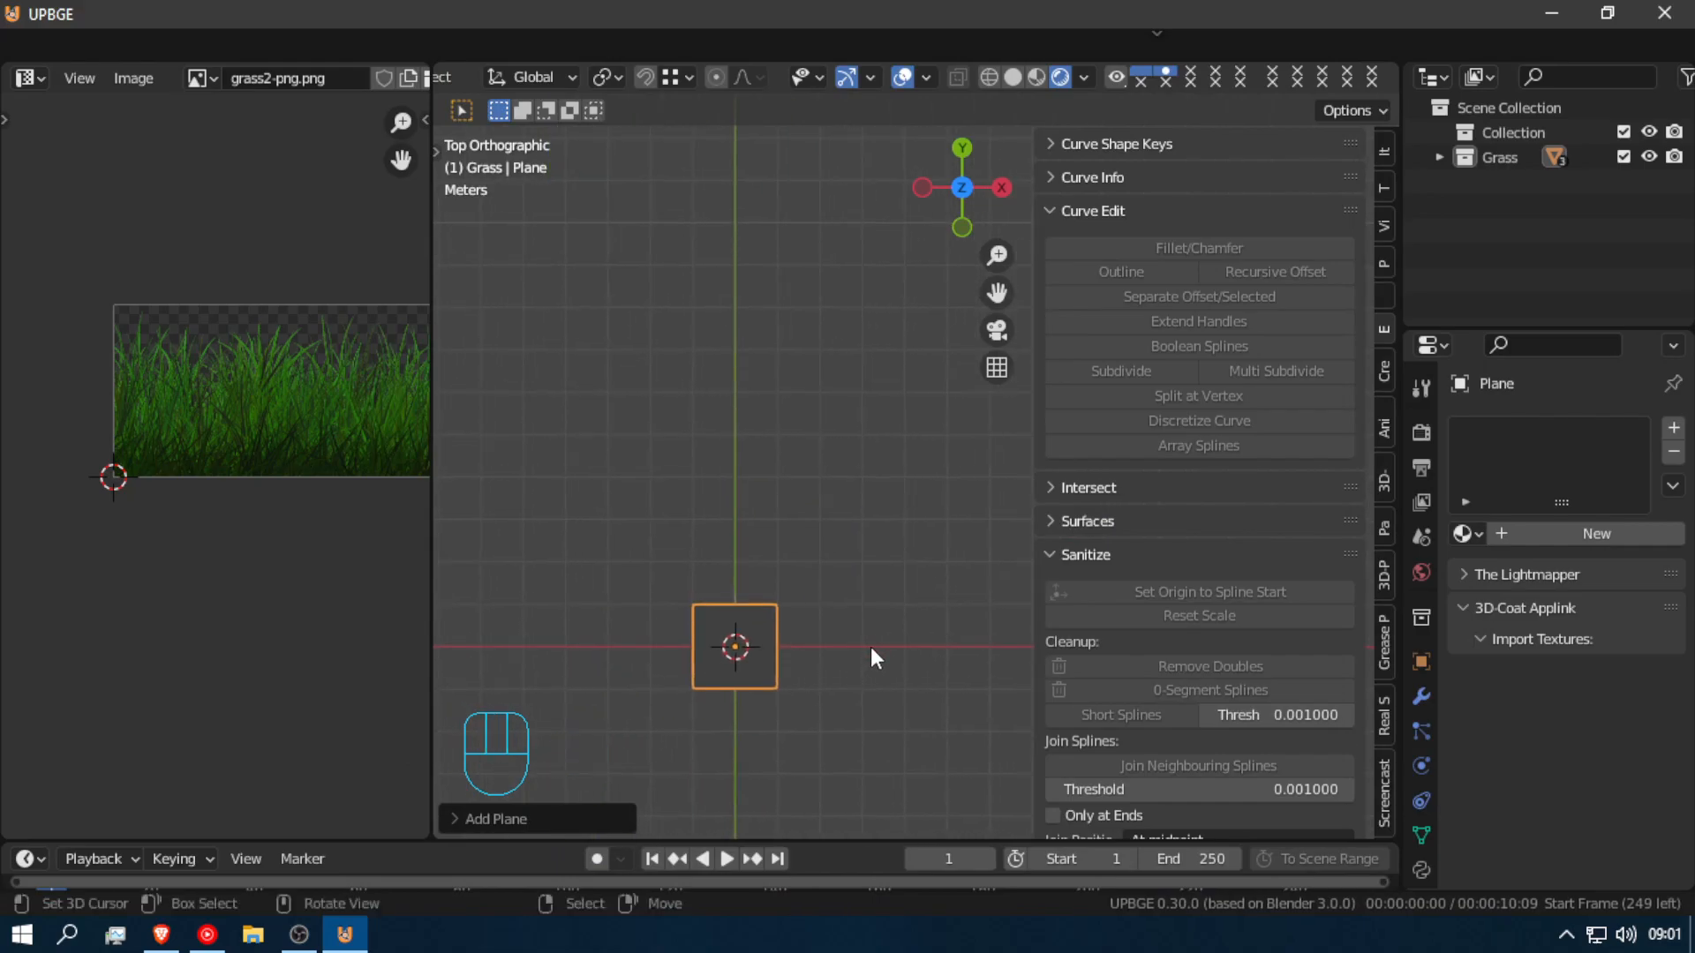
{"action": "key", "text": "s"}
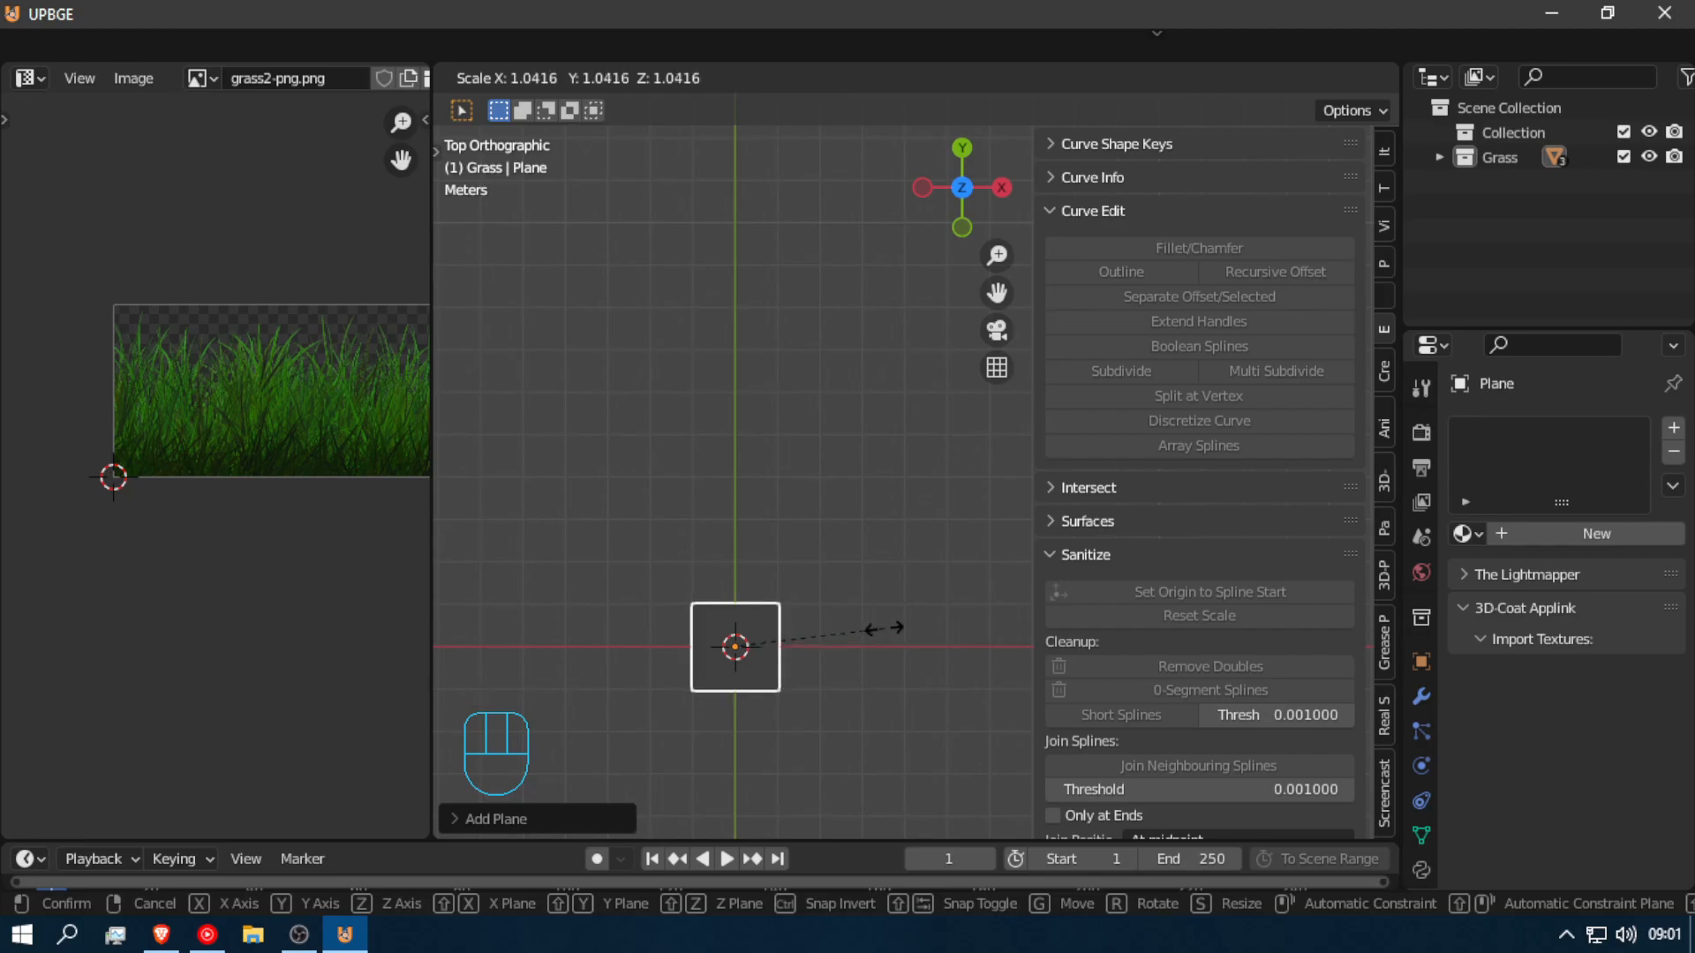
{"action": "key", "text": "KP_5"}
{"action": "left_click", "coordinate": [882, 623]}
{"action": "scroll", "coordinate": [882, 624], "scroll_direction": "down", "scroll_amount": 3}
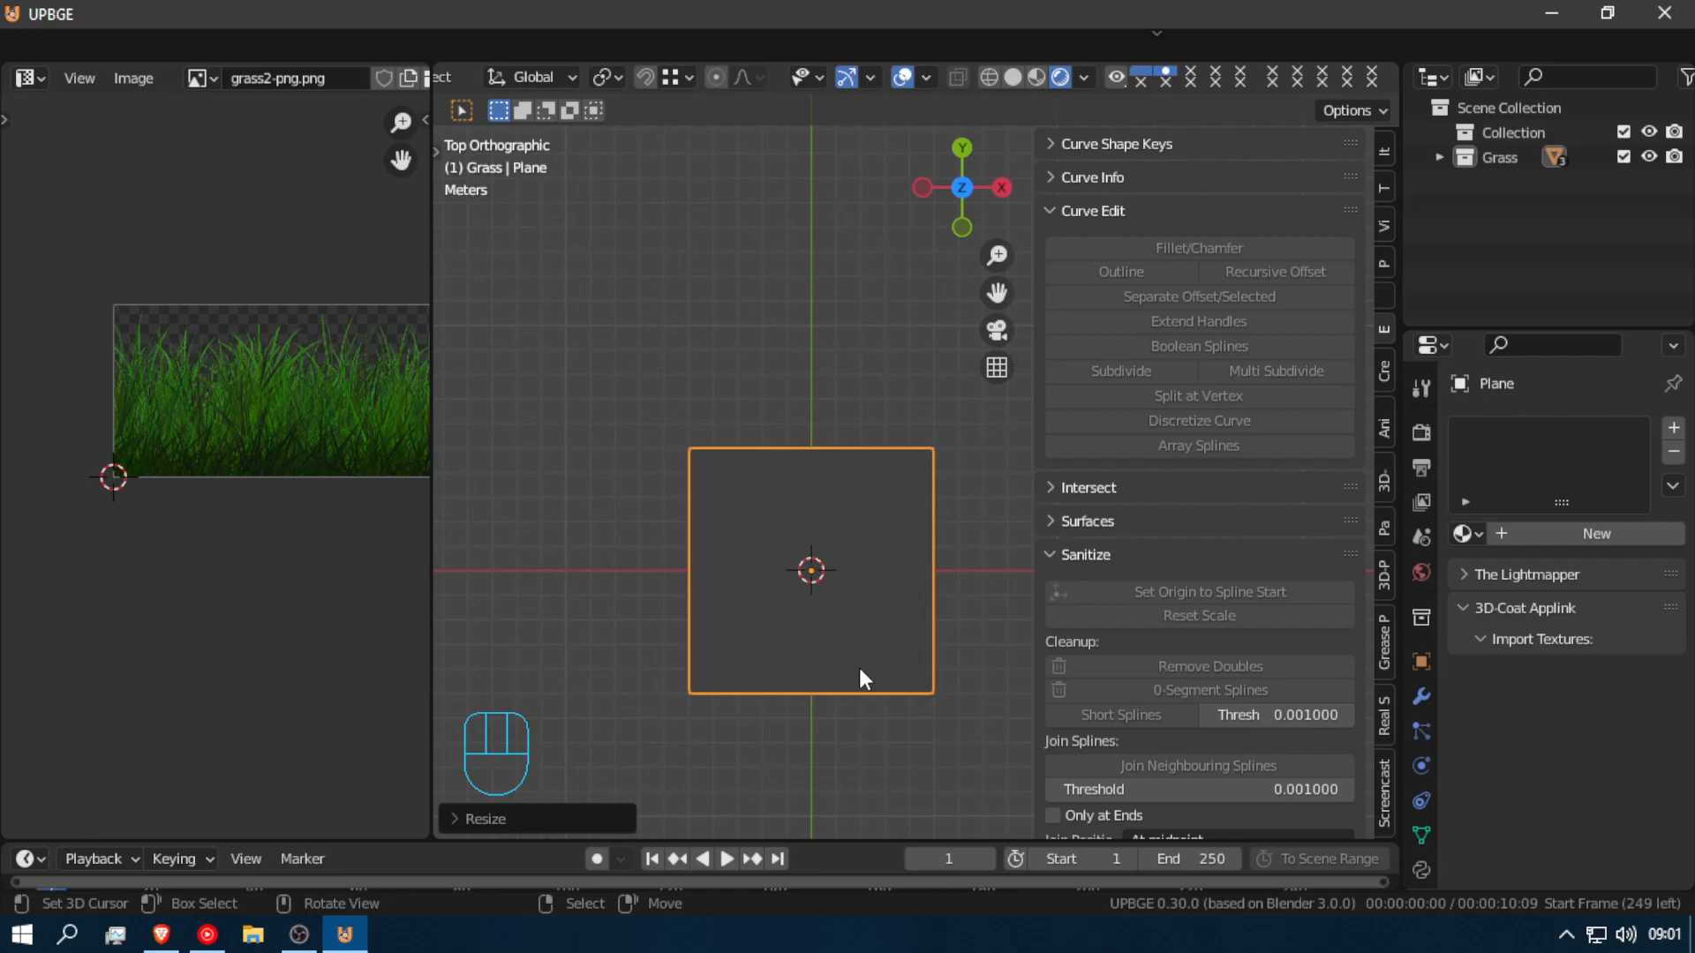
Step: Assign the existing grass 2 material to the plane and add a second, empty material slot
{"action": "left_click", "coordinate": [1478, 534]}
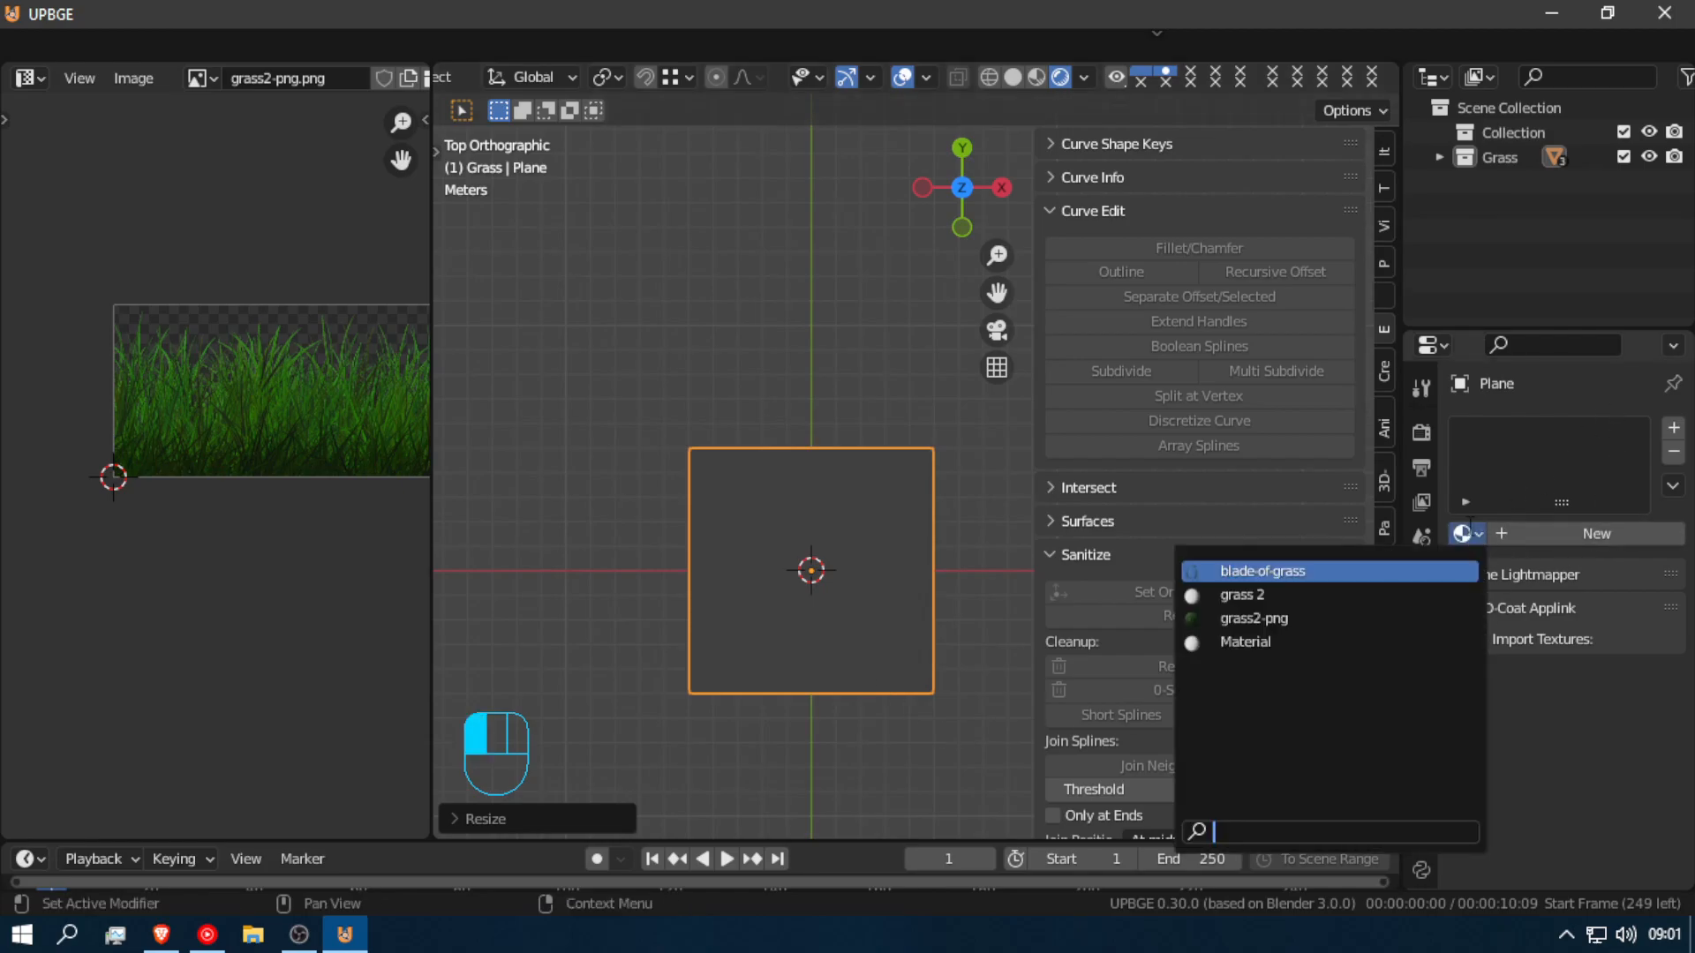
{"action": "left_click", "coordinate": [1288, 595]}
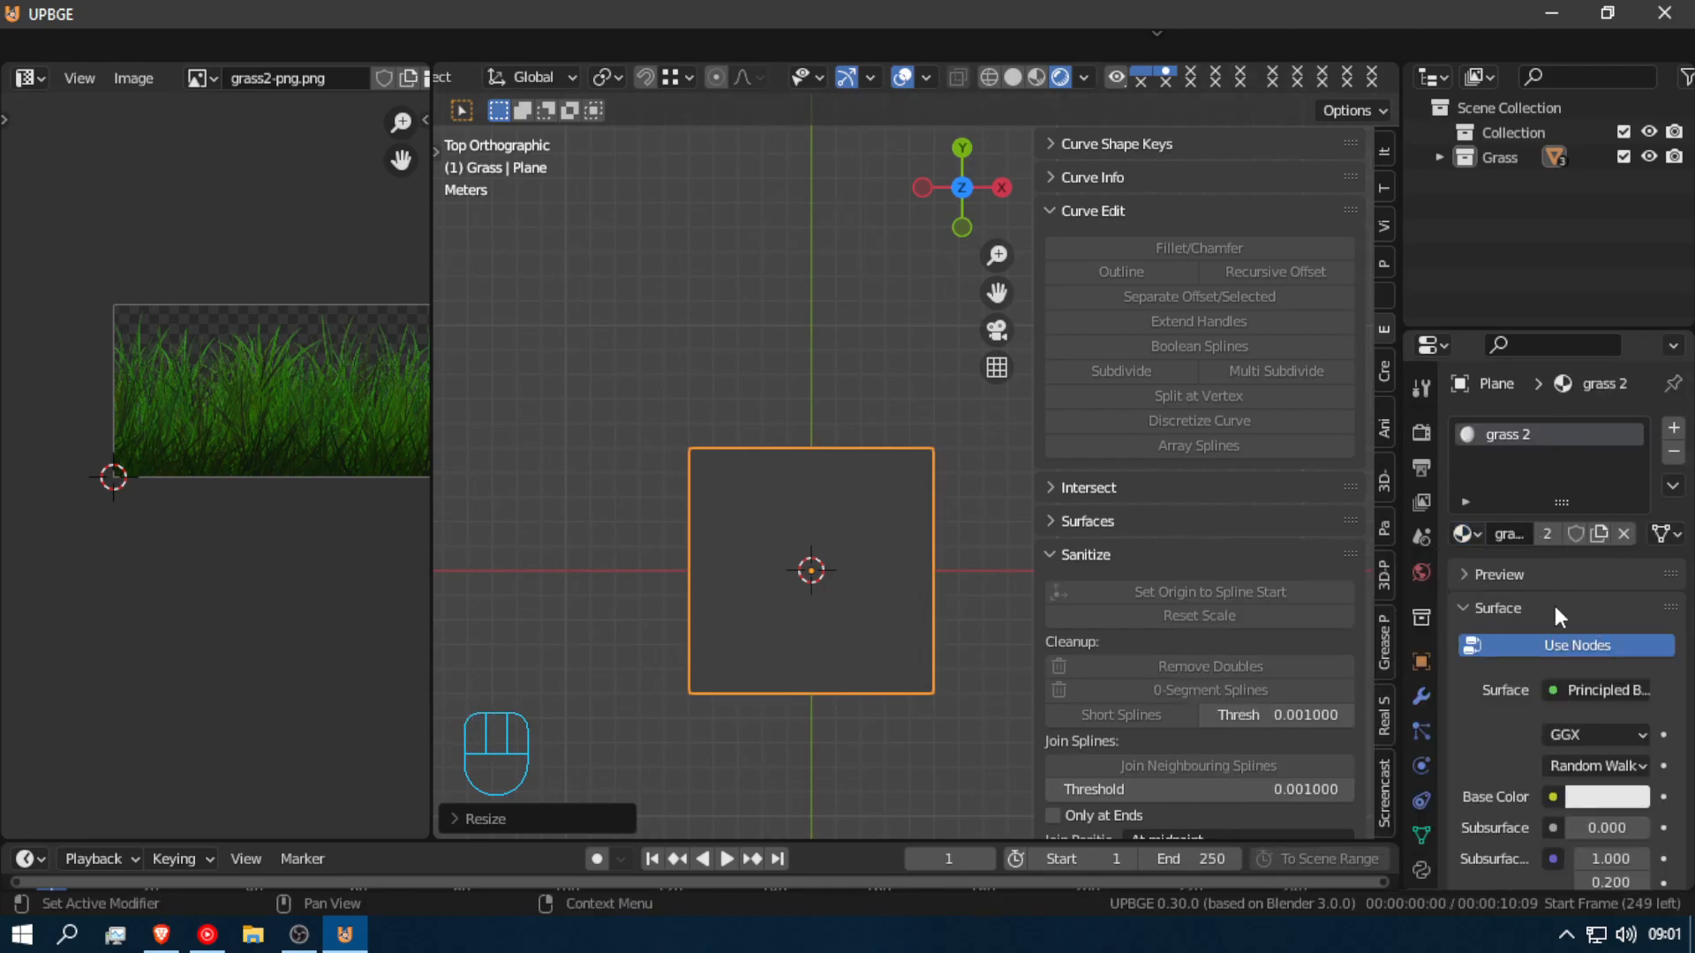
{"action": "left_click", "coordinate": [1673, 427]}
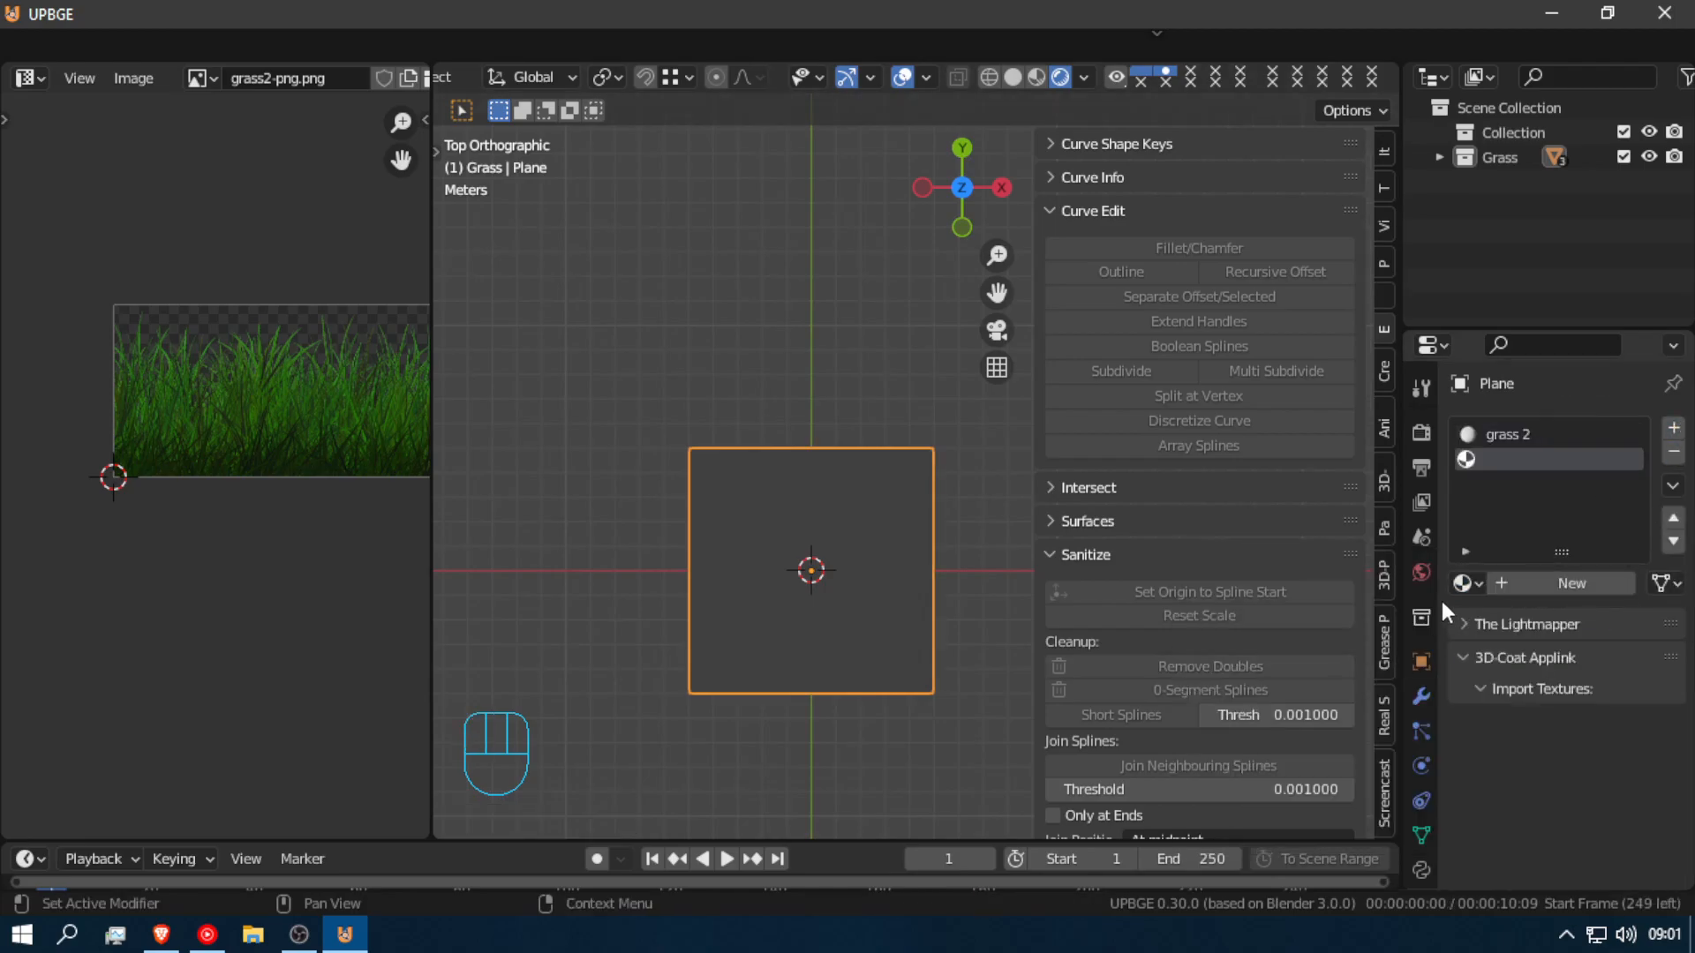
Step: Assign the existing material named Material to the plane's empty second slot and rename it gravel
{"action": "left_click", "coordinate": [1466, 582]}
{"action": "left_click", "coordinate": [1253, 690]}
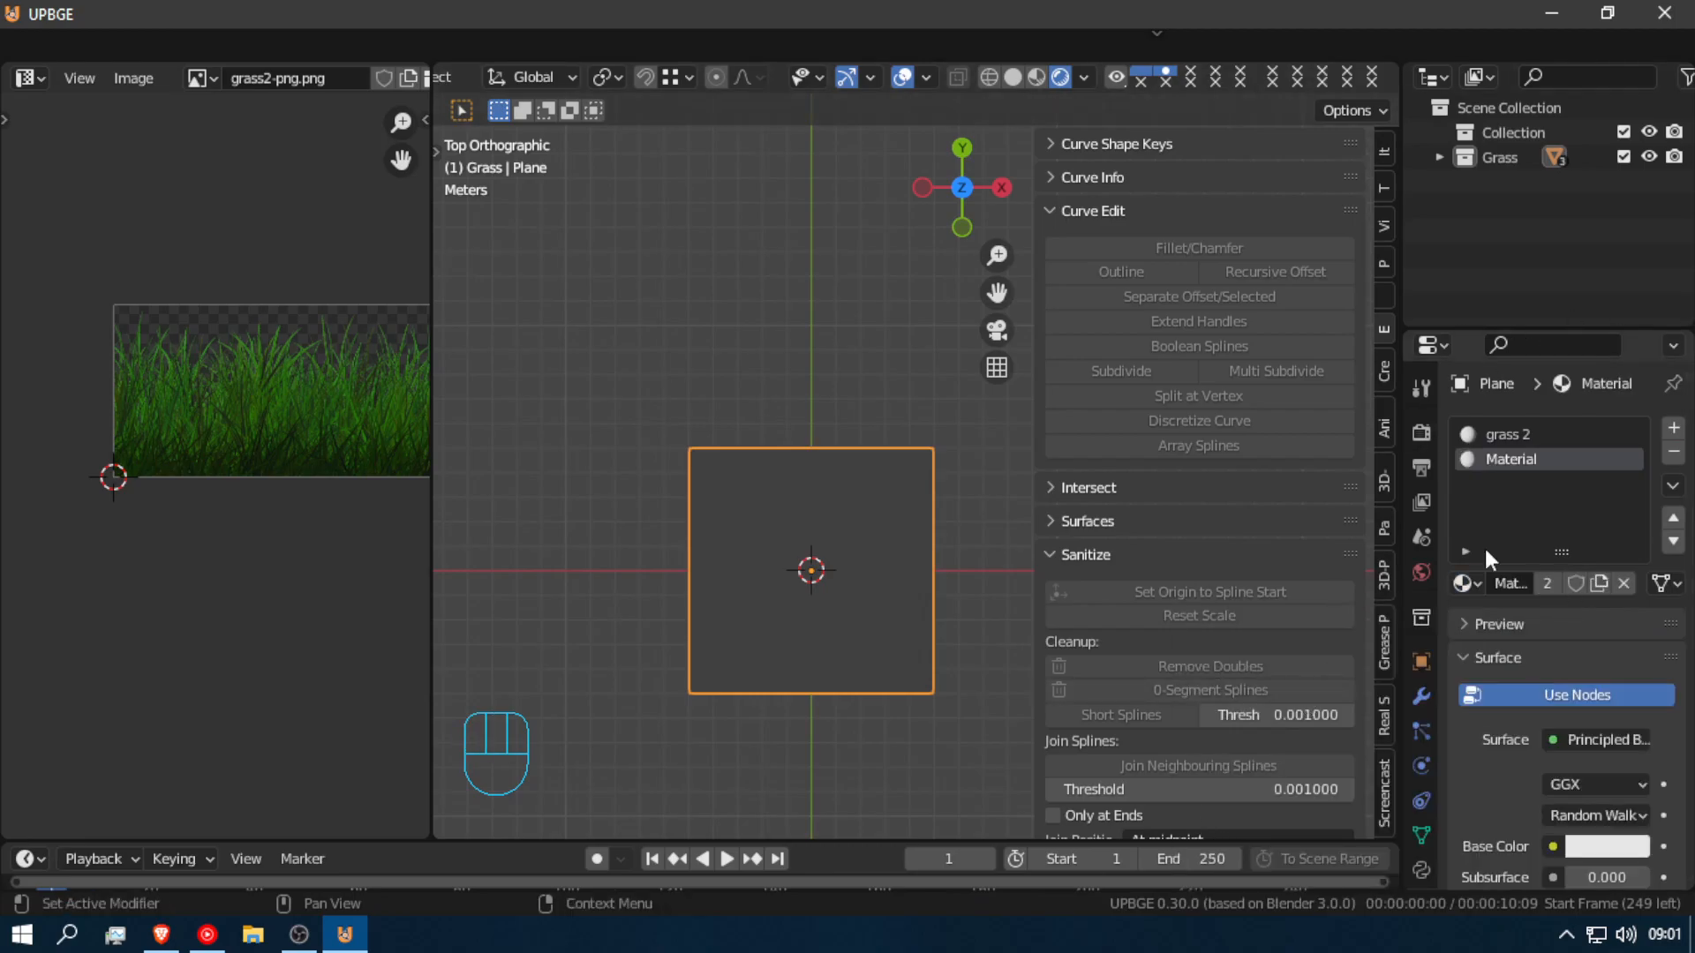
{"action": "double_click", "coordinate": [1537, 456]}
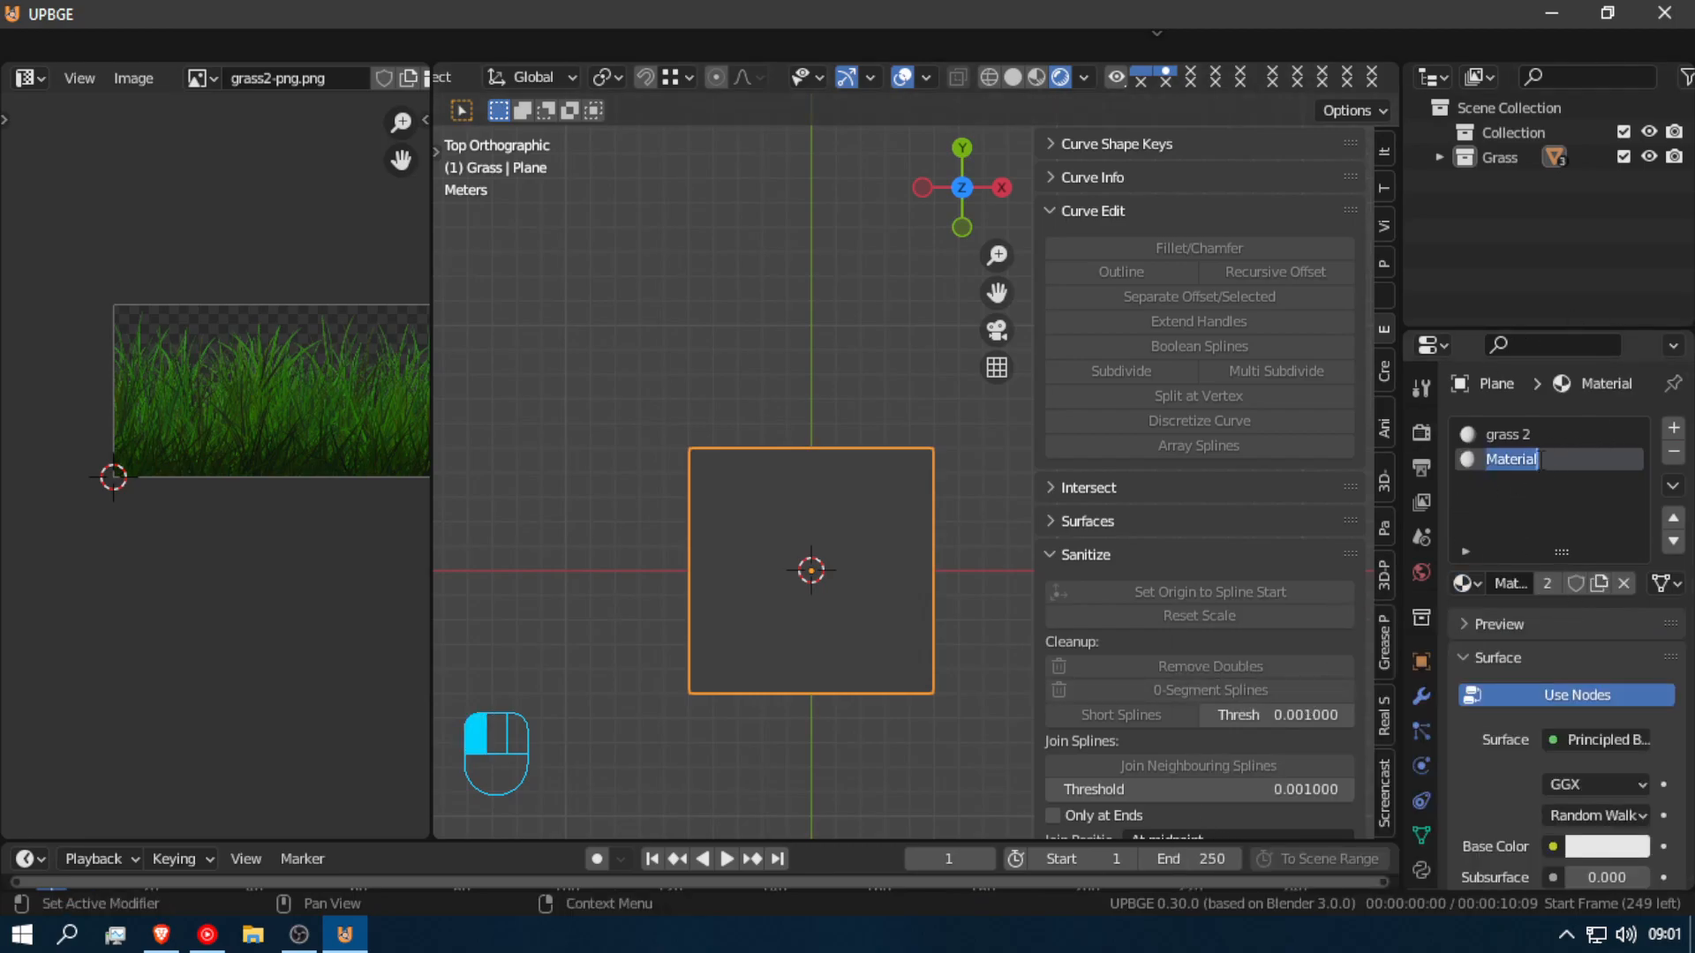
{"action": "type", "text": "gravel"}
{"action": "left_click", "coordinate": [930, 307]}
Step: Enlarge the timeline area and turn it into a Shader Editor showing the nodes of the grass 2 material
{"action": "left_click", "coordinate": [1536, 435]}
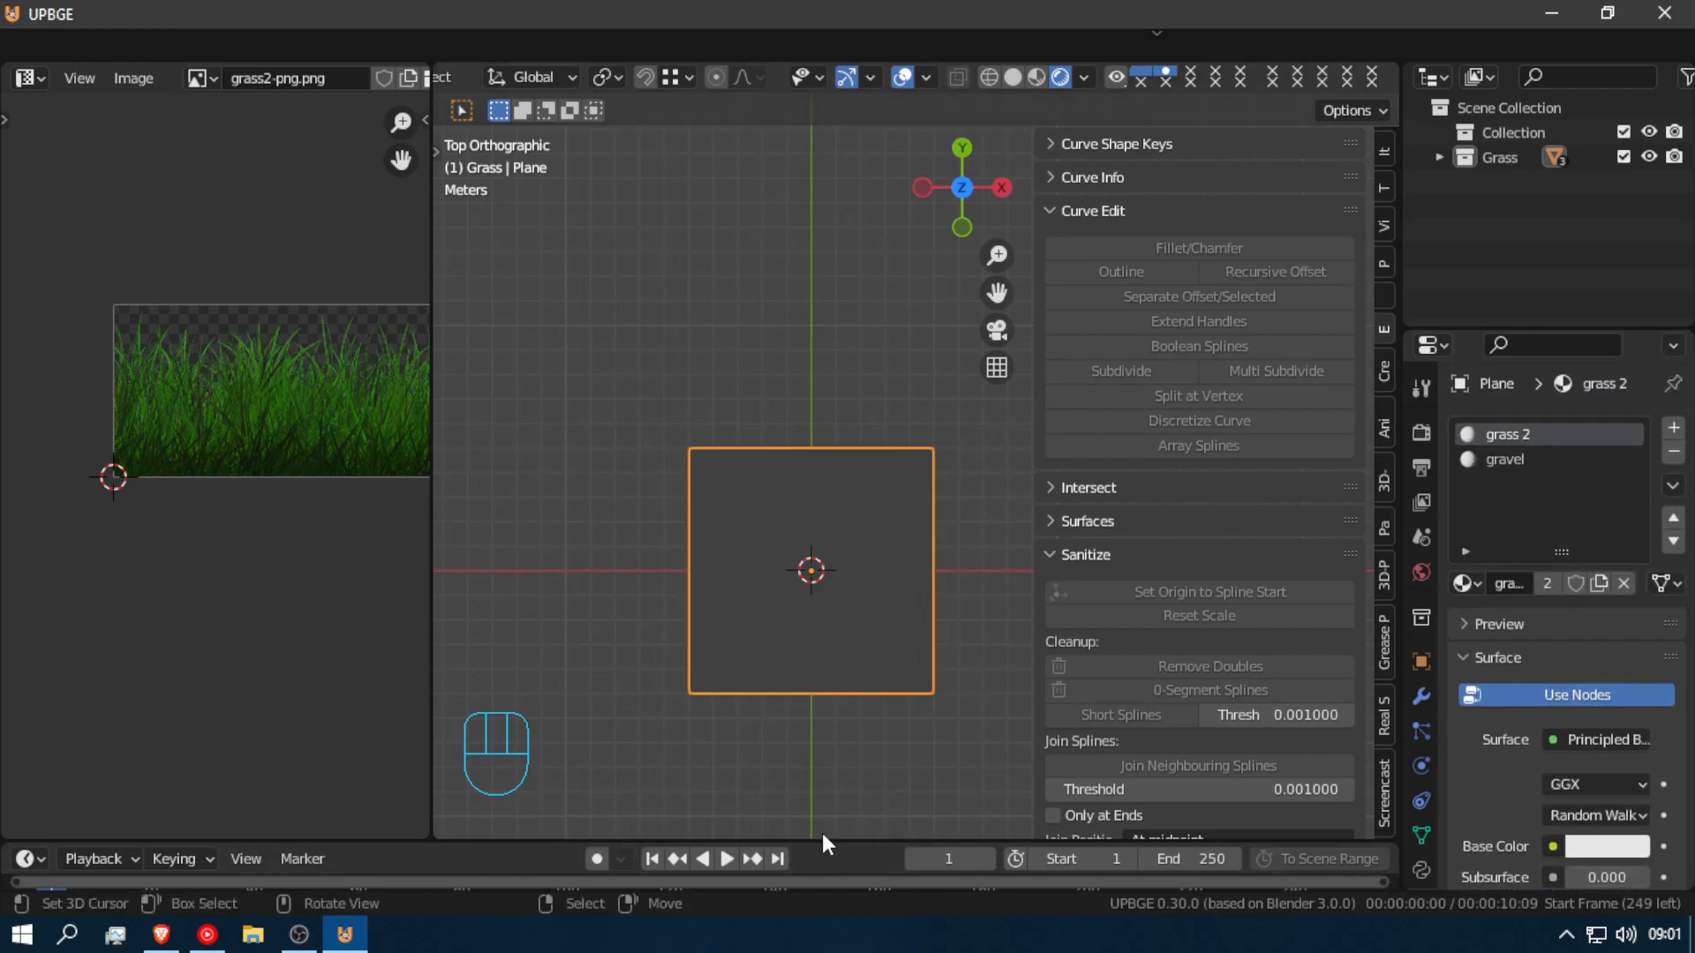
{"action": "left_click_drag", "start_coordinate": [818, 843], "coordinate": [818, 522]}
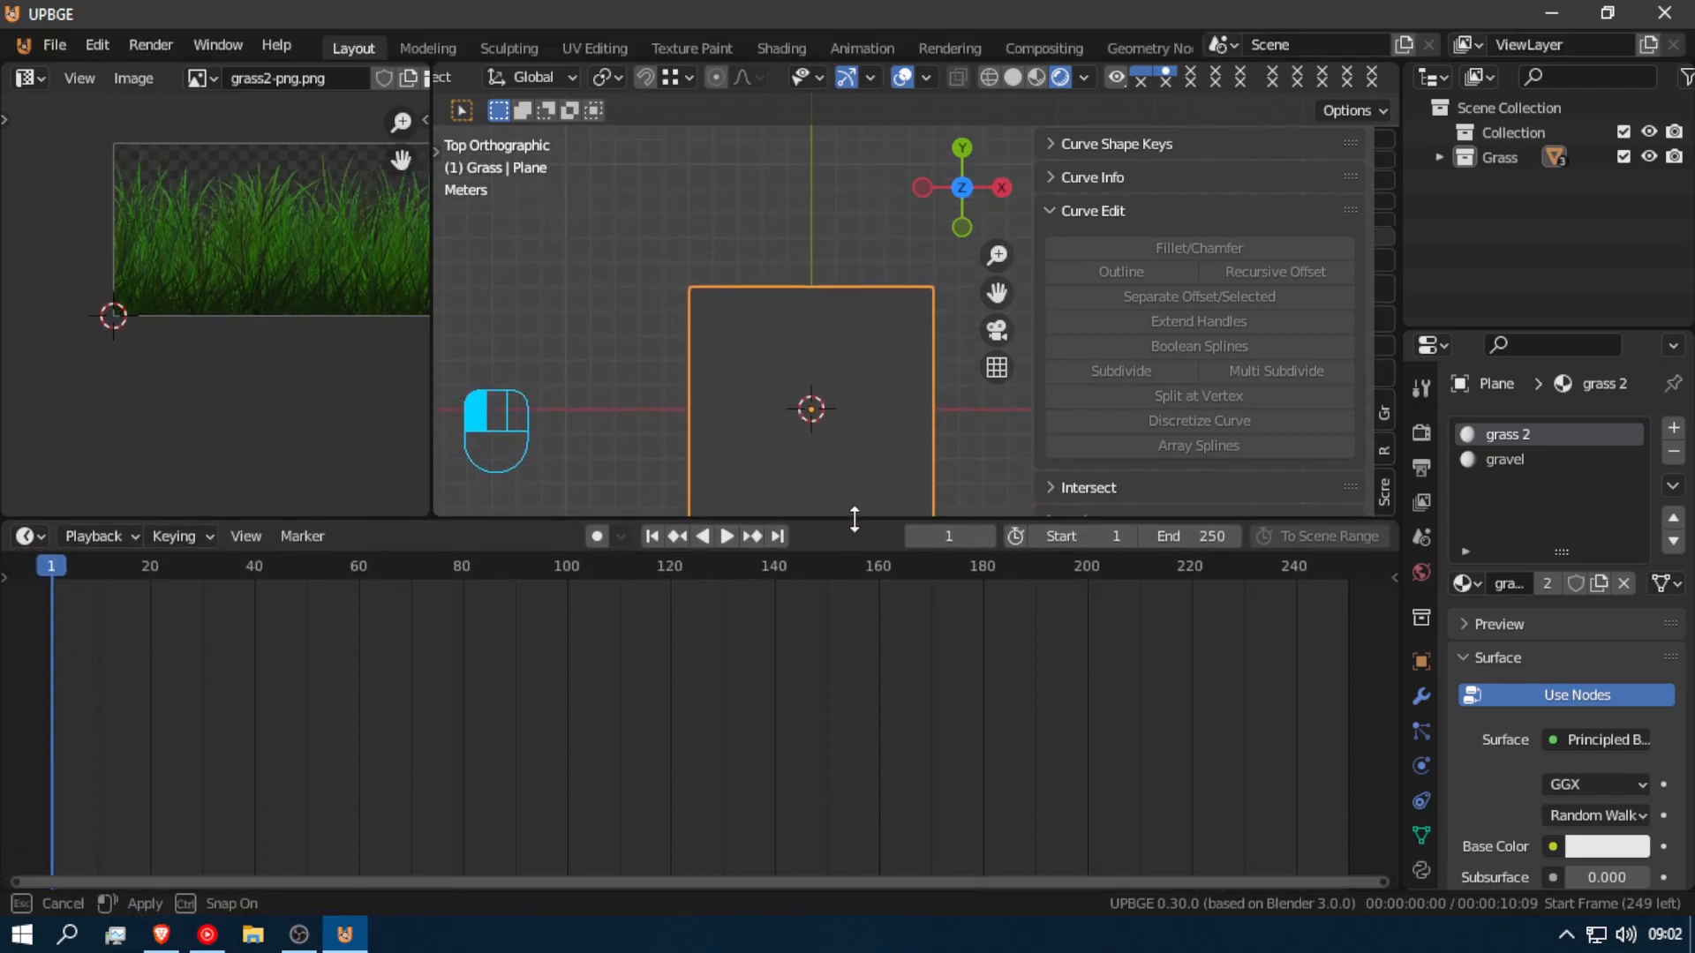
{"action": "left_click", "coordinate": [34, 535]}
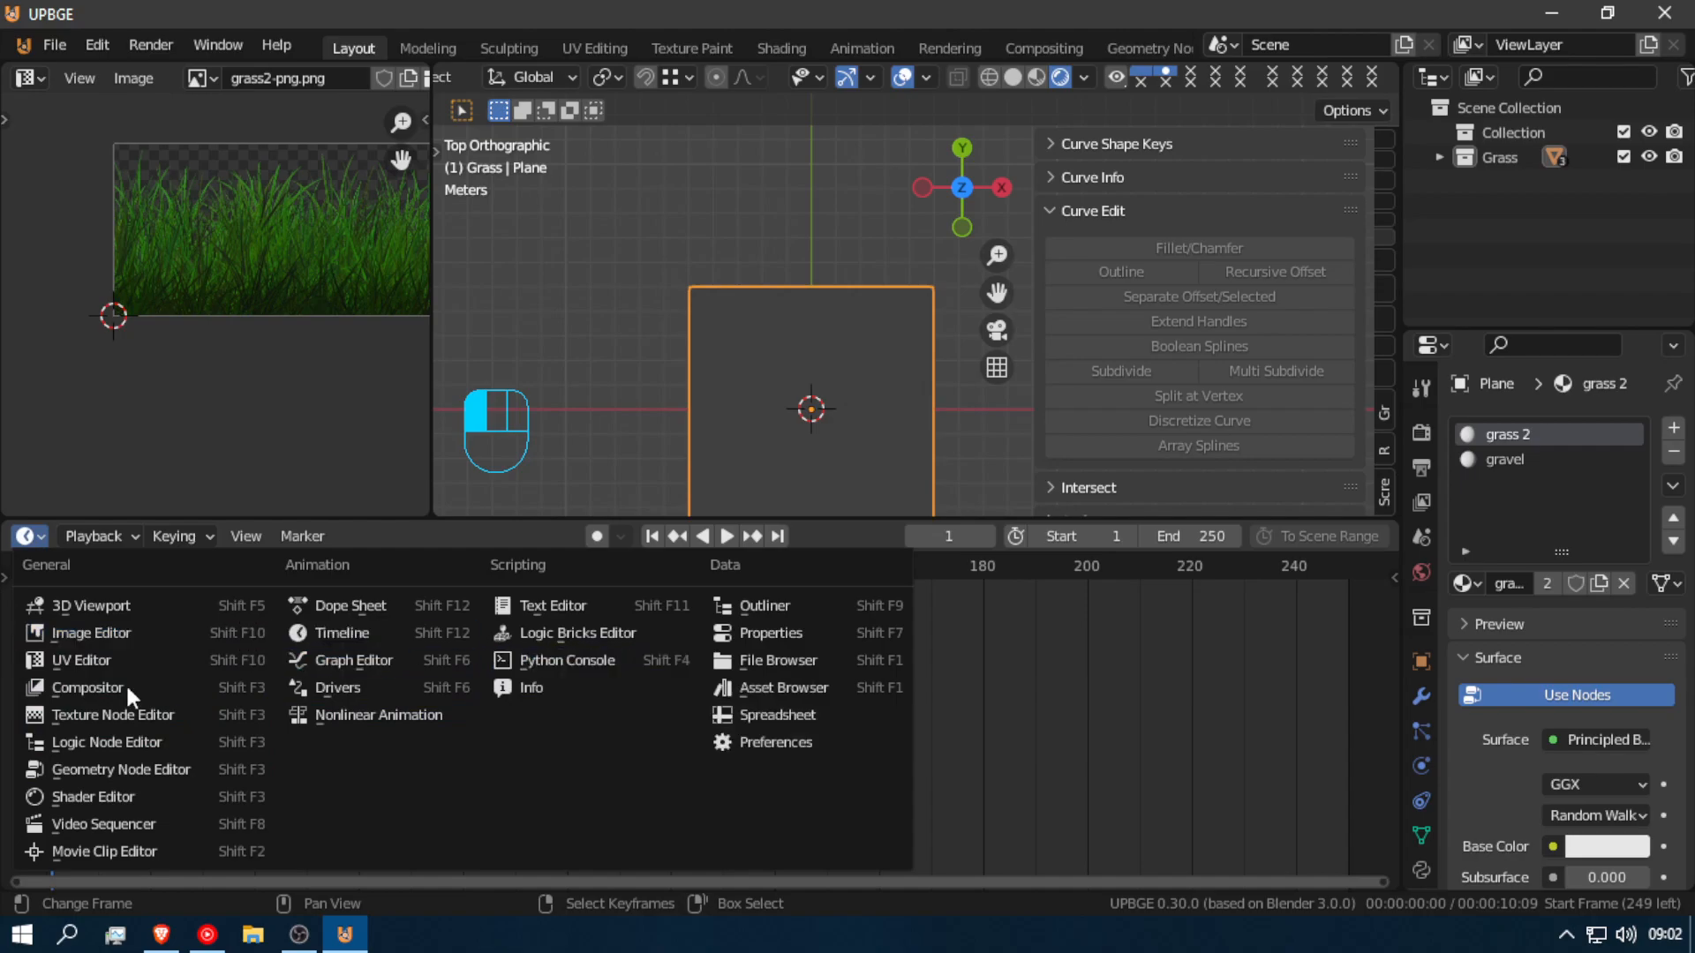
{"action": "left_click", "coordinate": [225, 802]}
{"action": "scroll", "coordinate": [564, 759], "scroll_direction": "up", "scroll_amount": 3}
{"action": "middle_click_drag", "start_coordinate": [464, 722], "coordinate": [858, 676]}
{"action": "scroll", "coordinate": [831, 693], "scroll_direction": "up", "scroll_amount": 3}
{"action": "scroll", "coordinate": [847, 688], "scroll_direction": "up", "scroll_amount": 2}
Step: Load _grass_2__grass_textures_seamless.jpg from the Pictures folder into the grass 2 Image Texture node
{"action": "left_click_drag", "start_coordinate": [865, 674], "coordinate": [732, 644]}
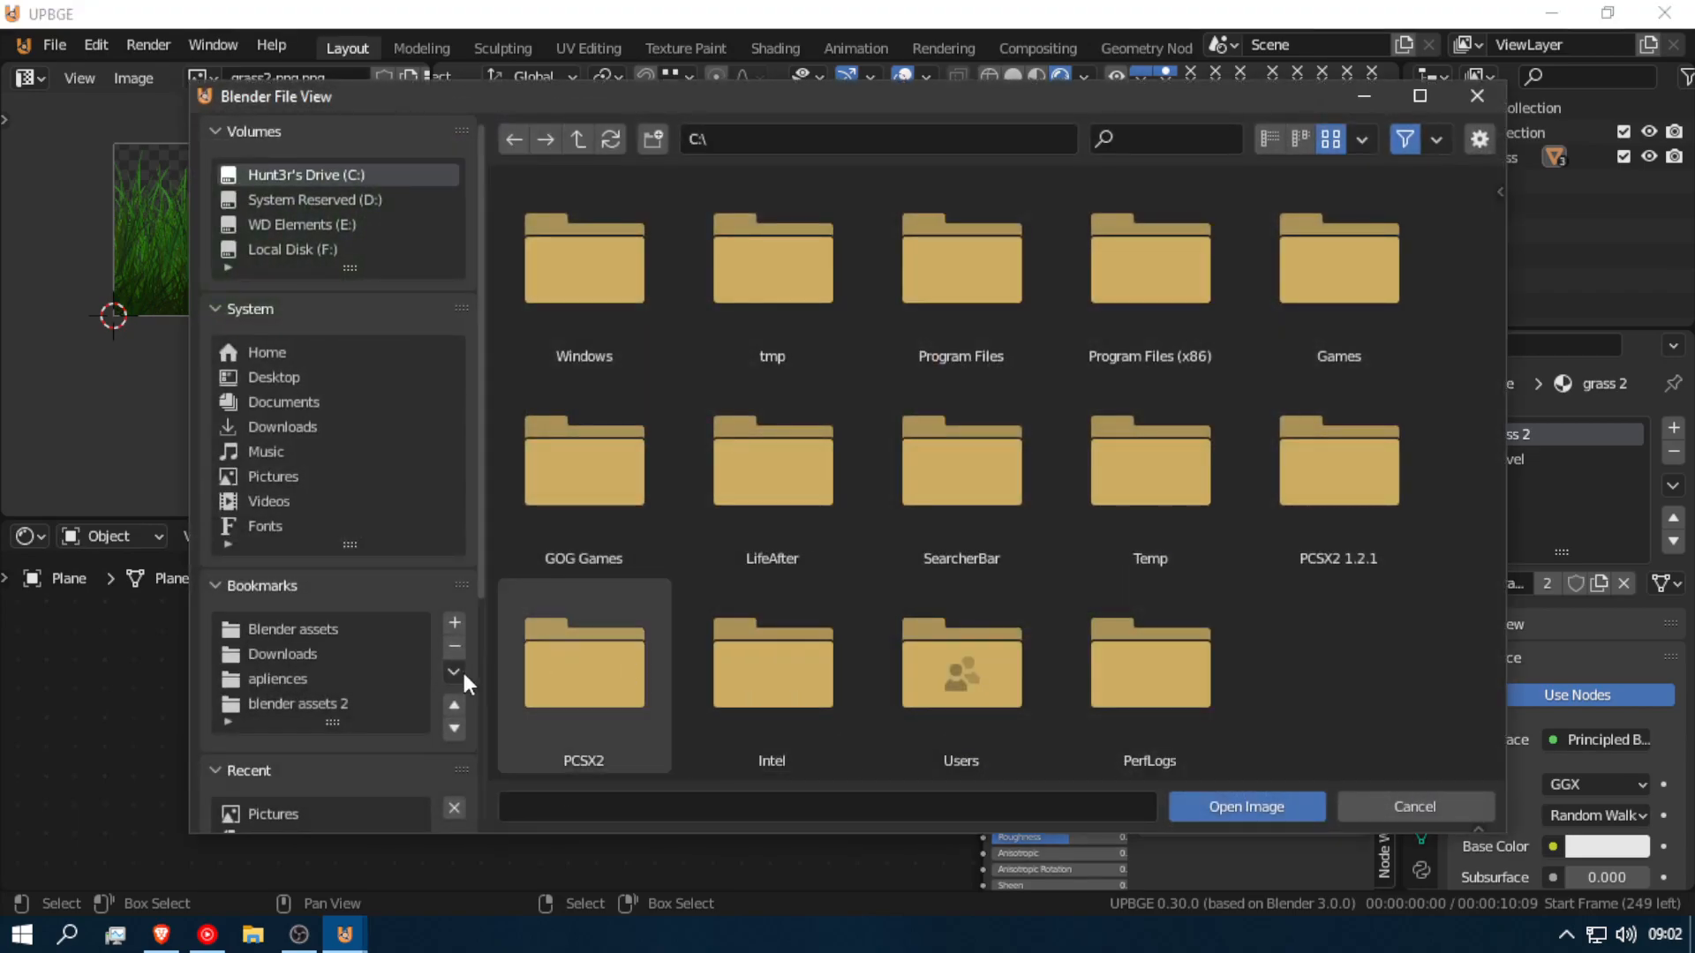
{"action": "scroll", "coordinate": [362, 690], "scroll_direction": "down", "scroll_amount": 5}
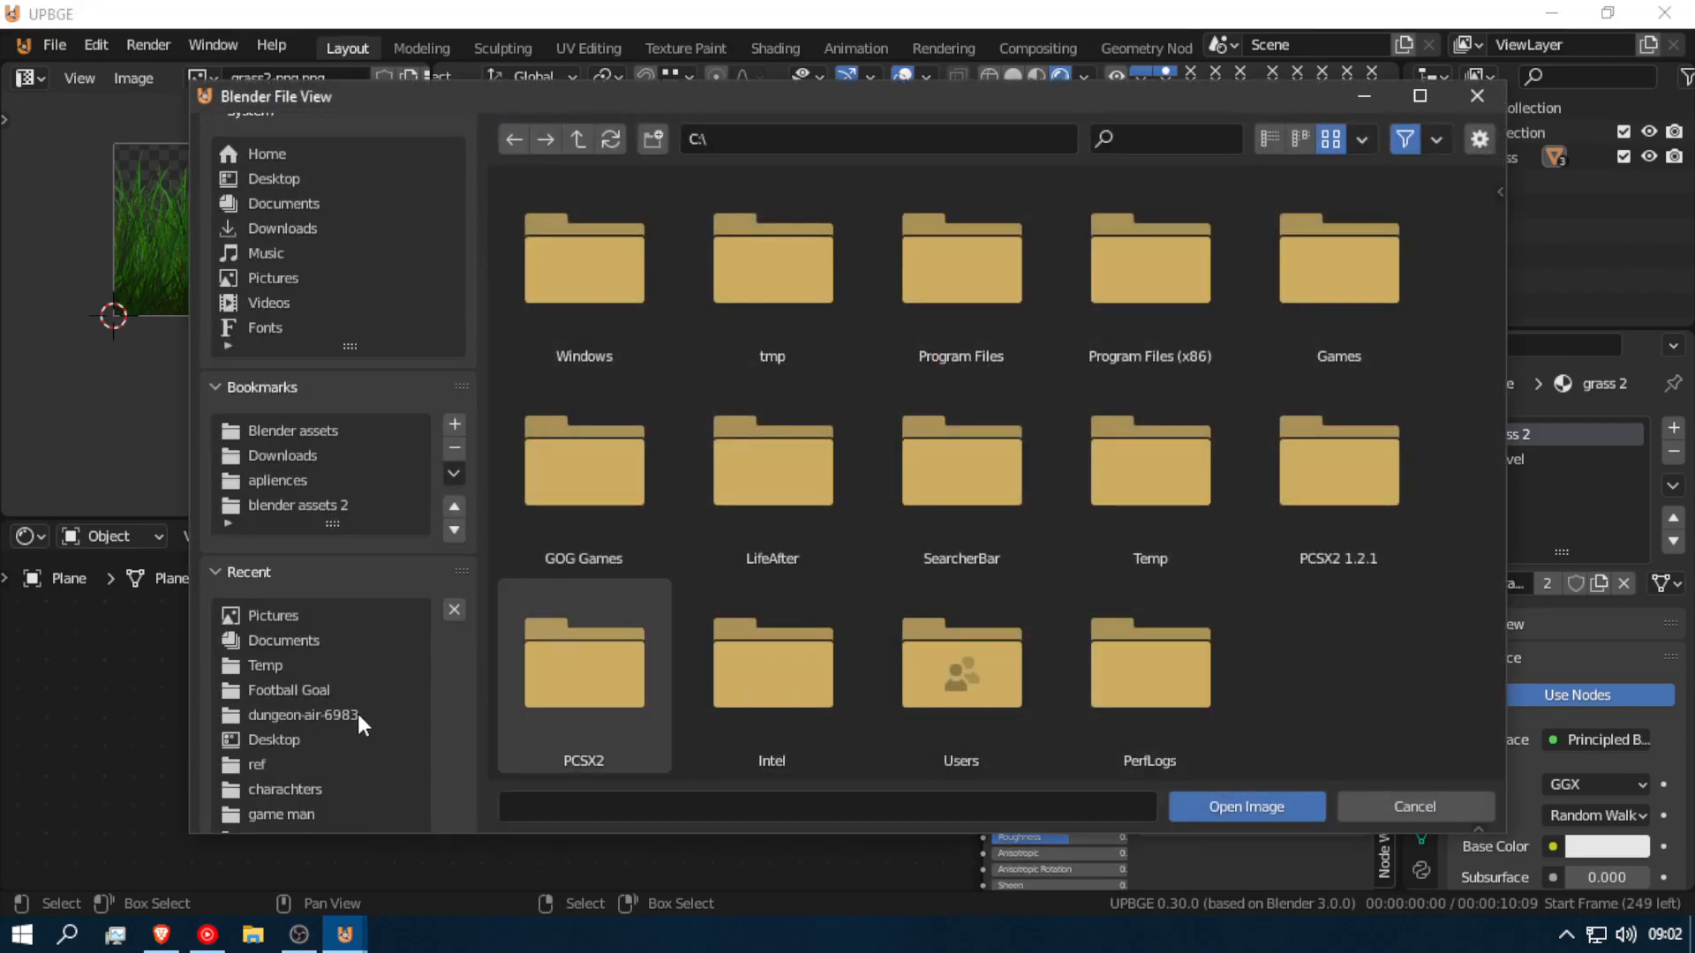
{"action": "left_click", "coordinate": [321, 616]}
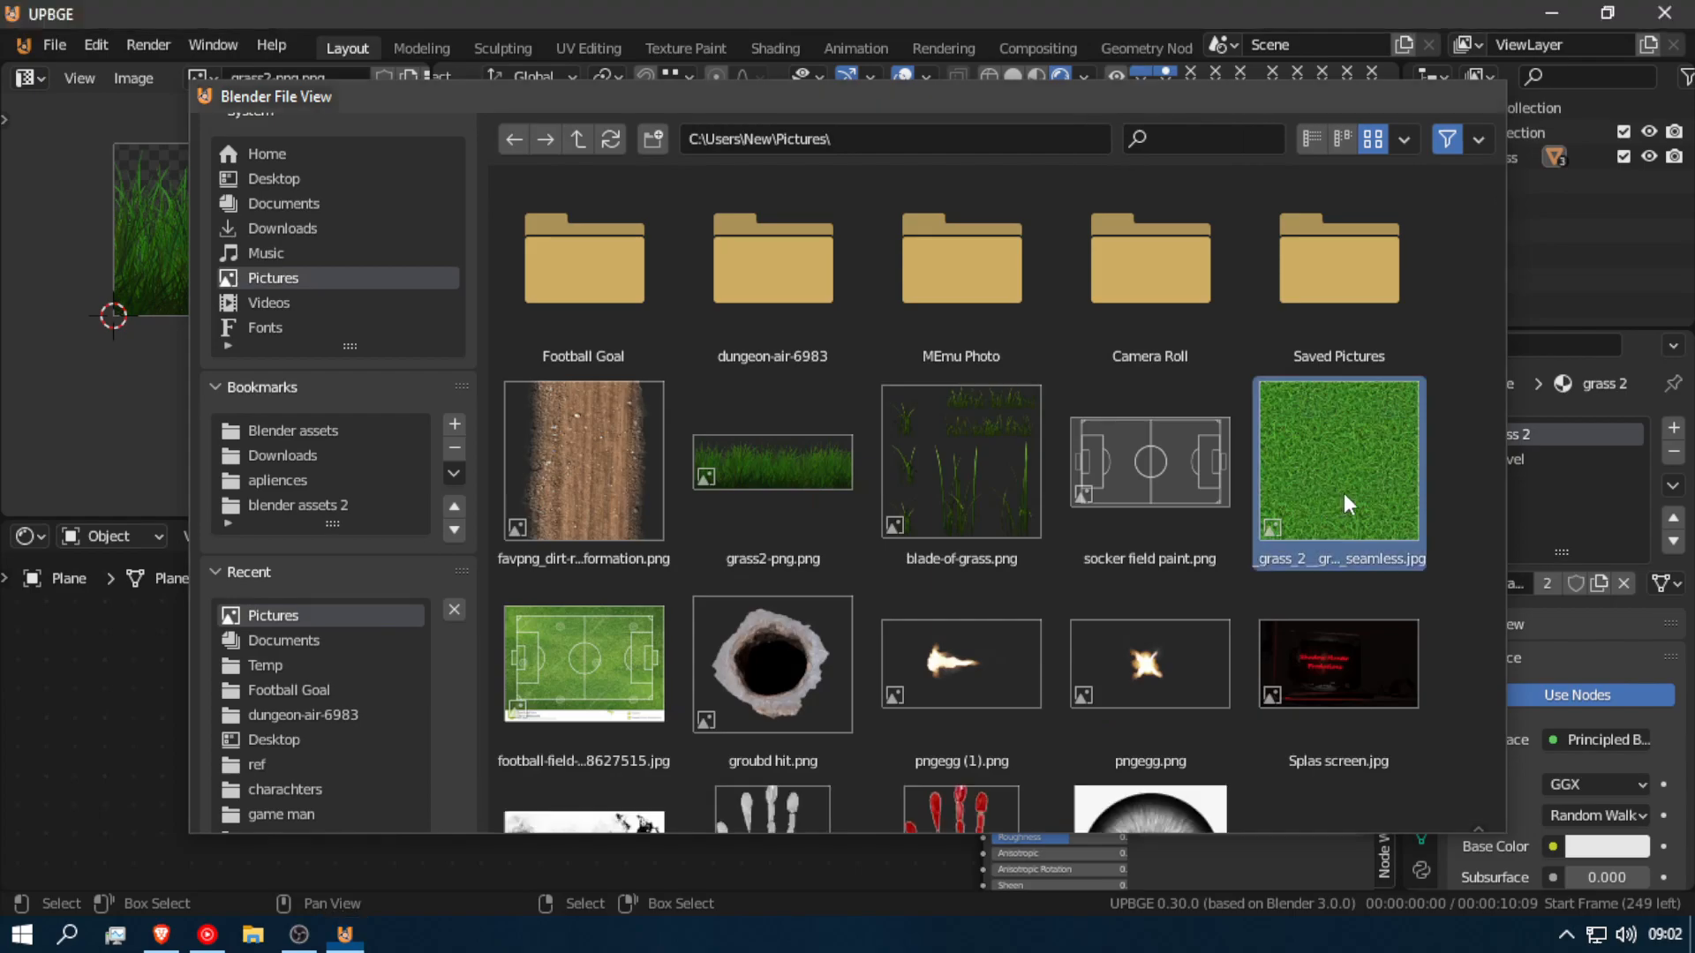
{"action": "double_click", "coordinate": [1342, 493]}
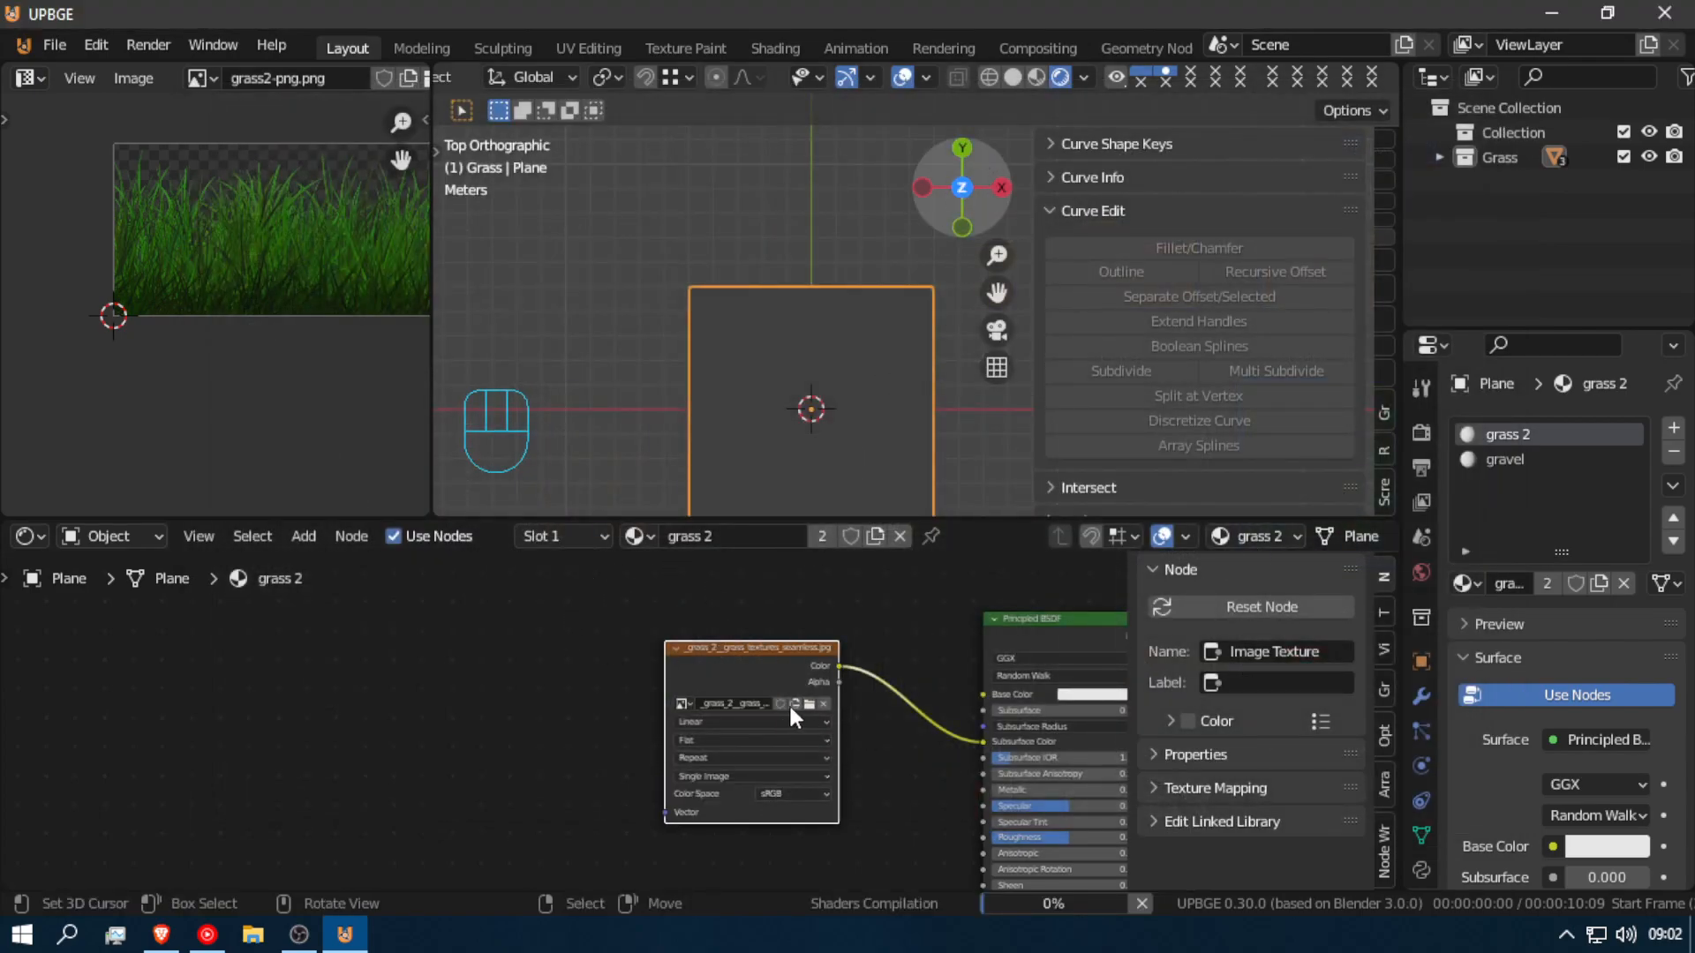
Step: Switch the viewport to Material Preview shading with the whole ground plane in view
{"action": "middle_click", "coordinate": [821, 454]}
{"action": "scroll", "coordinate": [821, 453], "scroll_direction": "down", "scroll_amount": 8}
{"action": "scroll", "coordinate": [821, 453], "scroll_direction": "down", "scroll_amount": 4}
{"action": "middle_click_drag", "start_coordinate": [815, 447], "coordinate": [1136, 152], "text": "shift"}
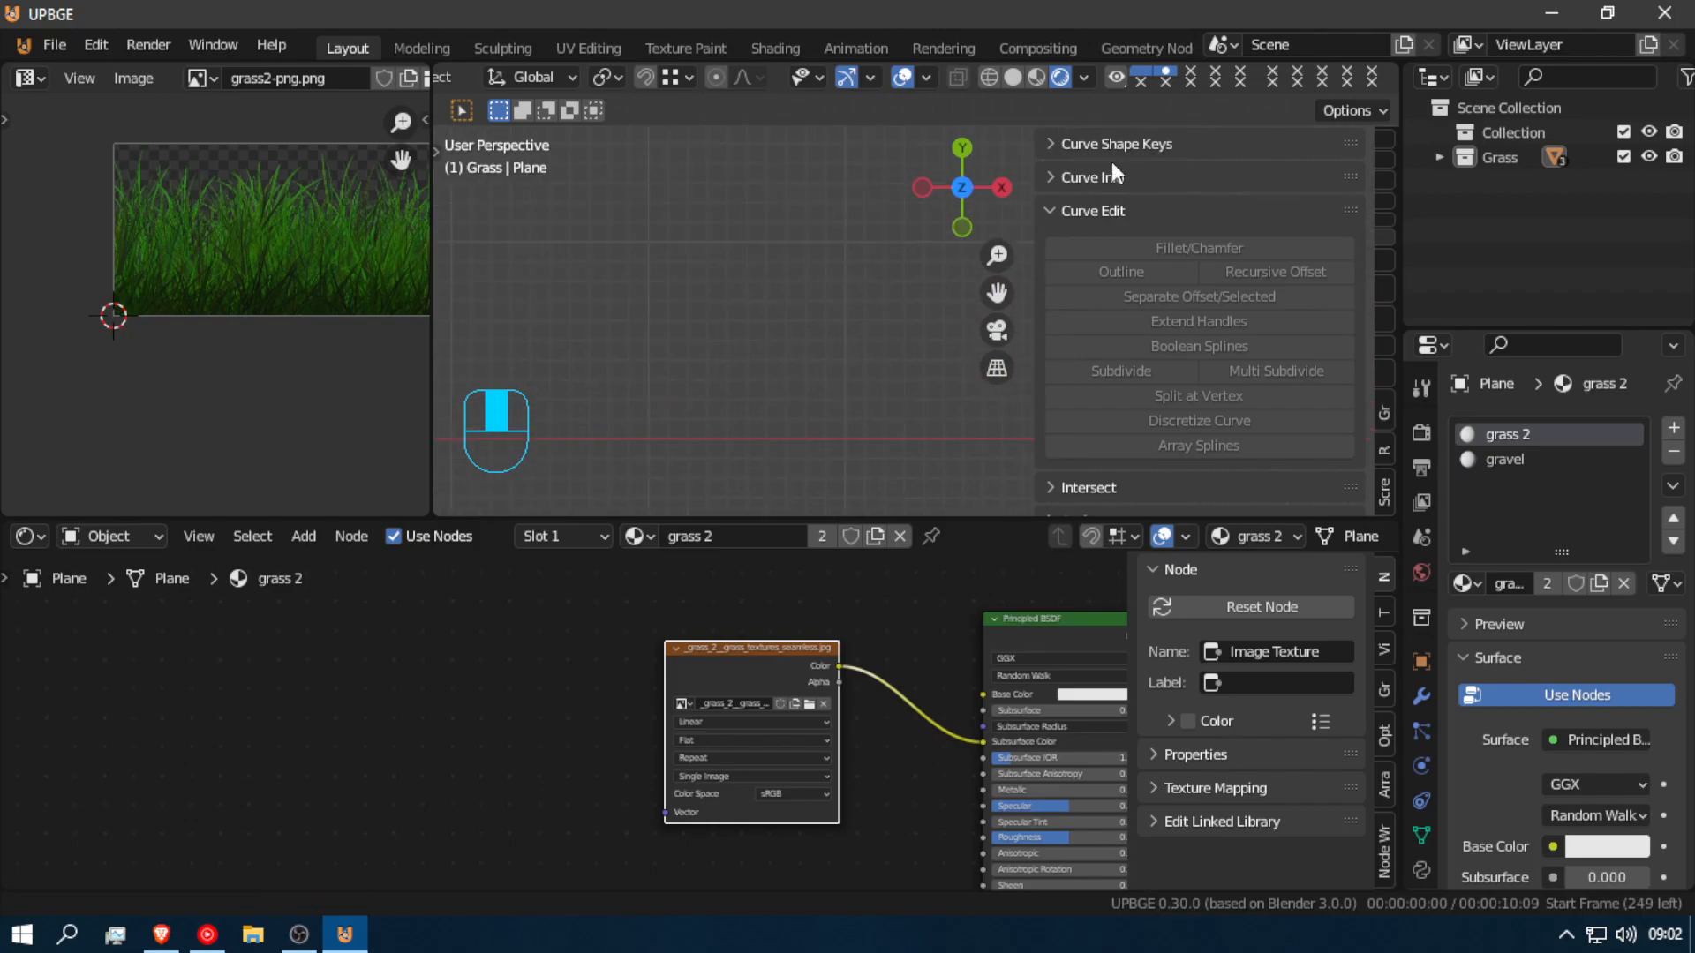
{"action": "mouse_move", "coordinate": [874, 306]}
{"action": "middle_mouse_down", "text": "shift"}
{"action": "mouse_move", "coordinate": [959, 147]}
{"action": "mouse_move", "coordinate": [470, 127]}
{"action": "mouse_move", "coordinate": [527, 224]}
{"action": "middle_mouse_up", "text": "shift"}
{"action": "left_click", "coordinate": [1036, 78]}
{"action": "middle_click_drag", "start_coordinate": [1050, 234], "coordinate": [902, 281], "text": "shift"}
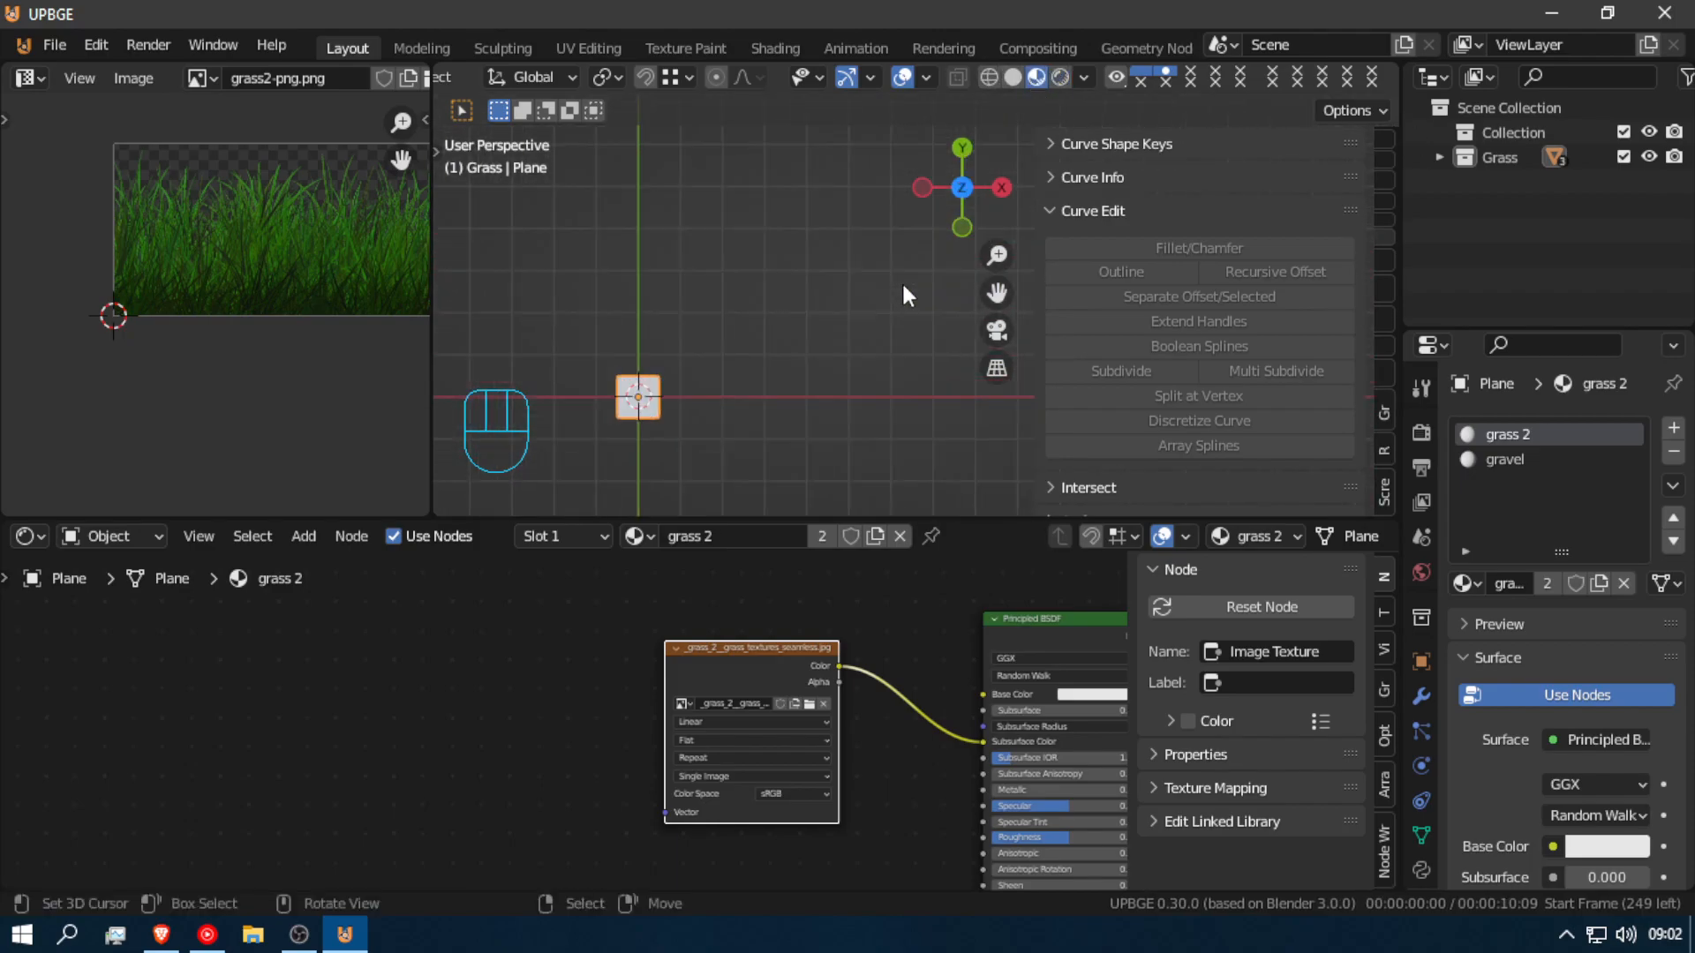
Step: Enter Edit Mode on the ground plane and UV map it with Project from View
{"action": "mouse_move", "coordinate": [750, 330]}
{"action": "middle_mouse_down", "text": "shift"}
{"action": "mouse_move", "coordinate": [872, 324]}
{"action": "mouse_move", "coordinate": [782, 401]}
{"action": "middle_mouse_up", "text": "shift"}
{"action": "key", "text": "Tab"}
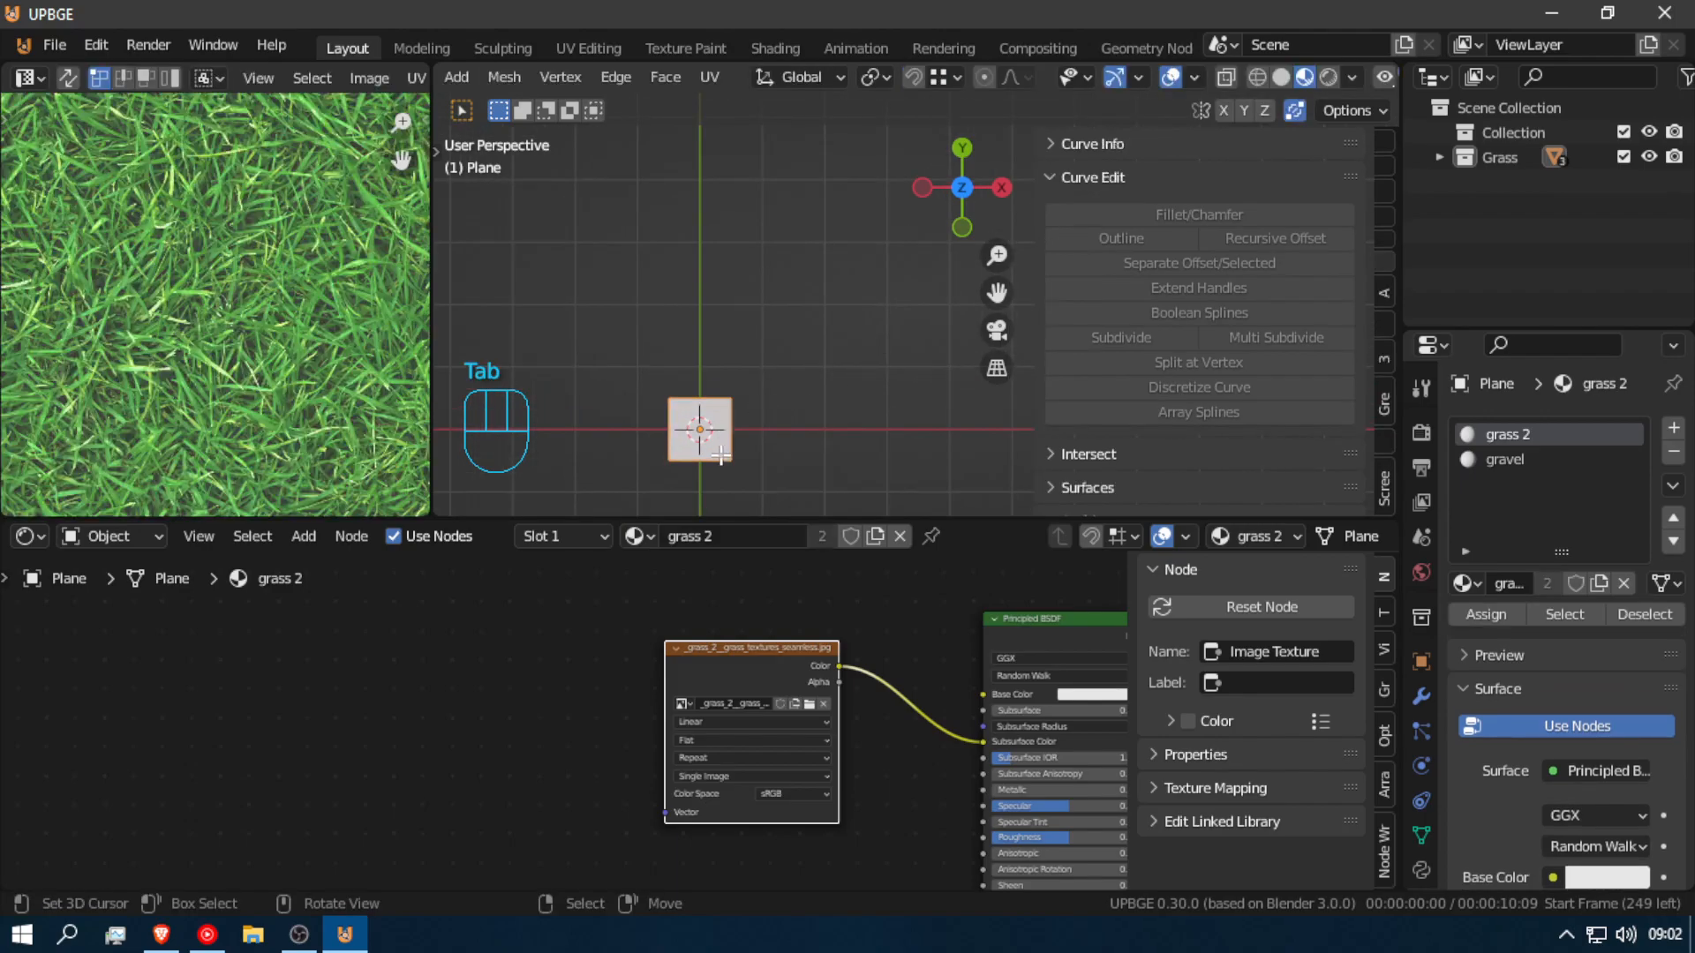
{"action": "key", "text": "u"}
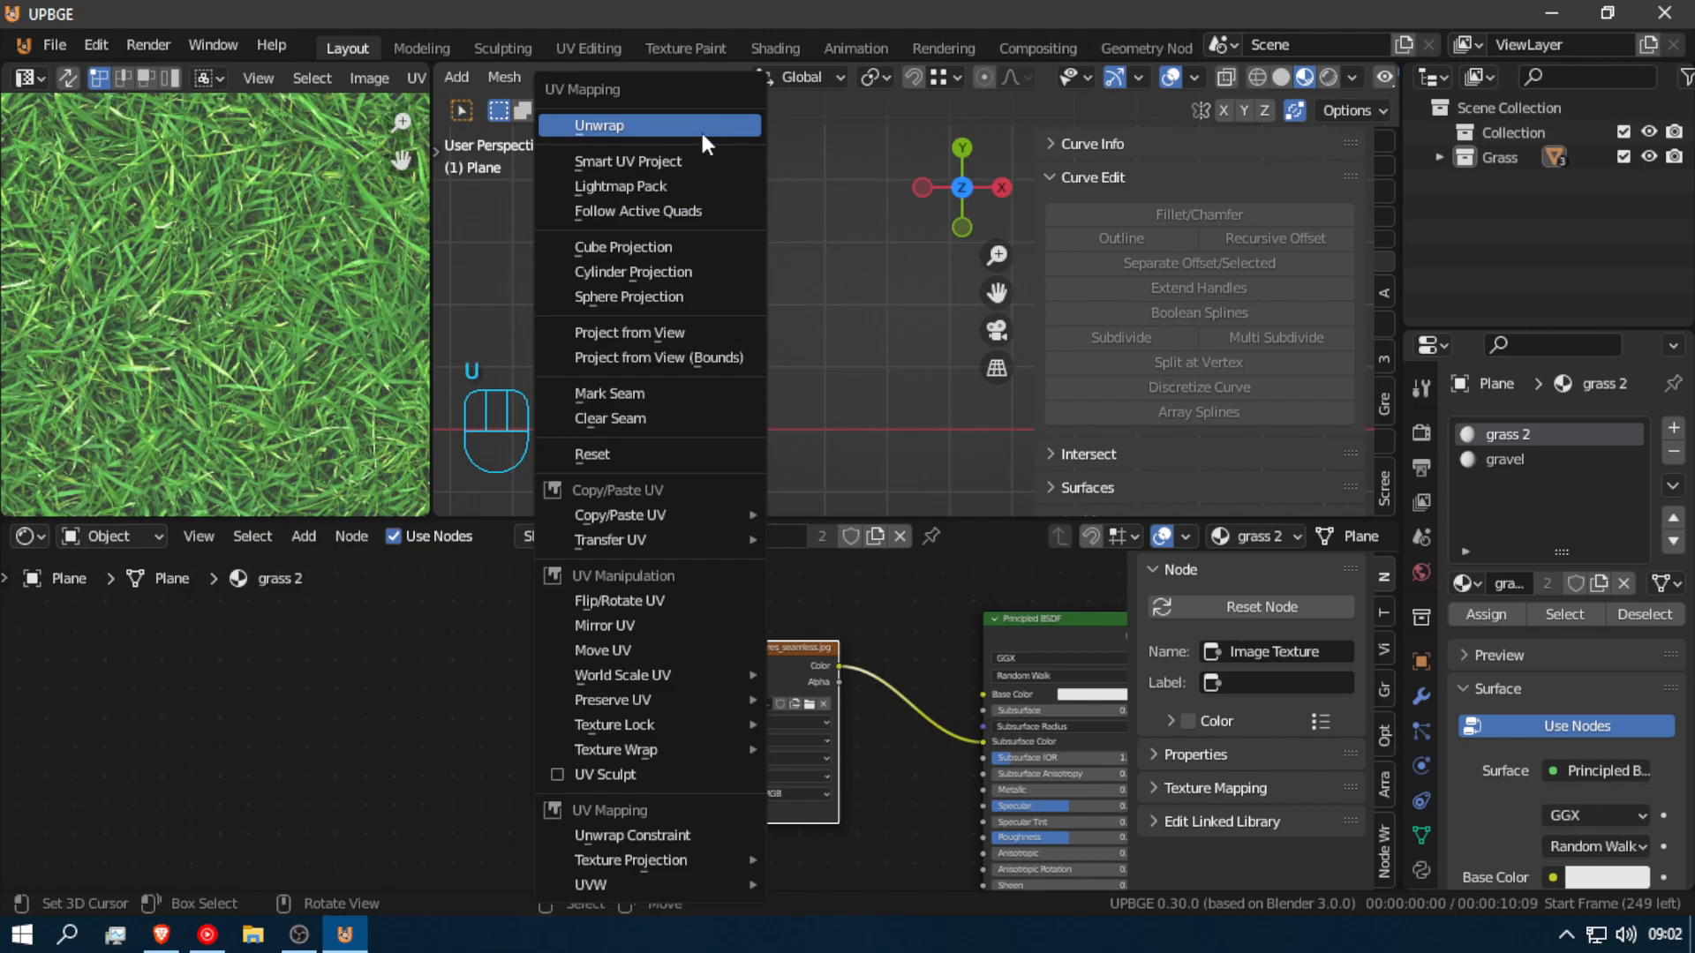
{"action": "left_click", "coordinate": [697, 355]}
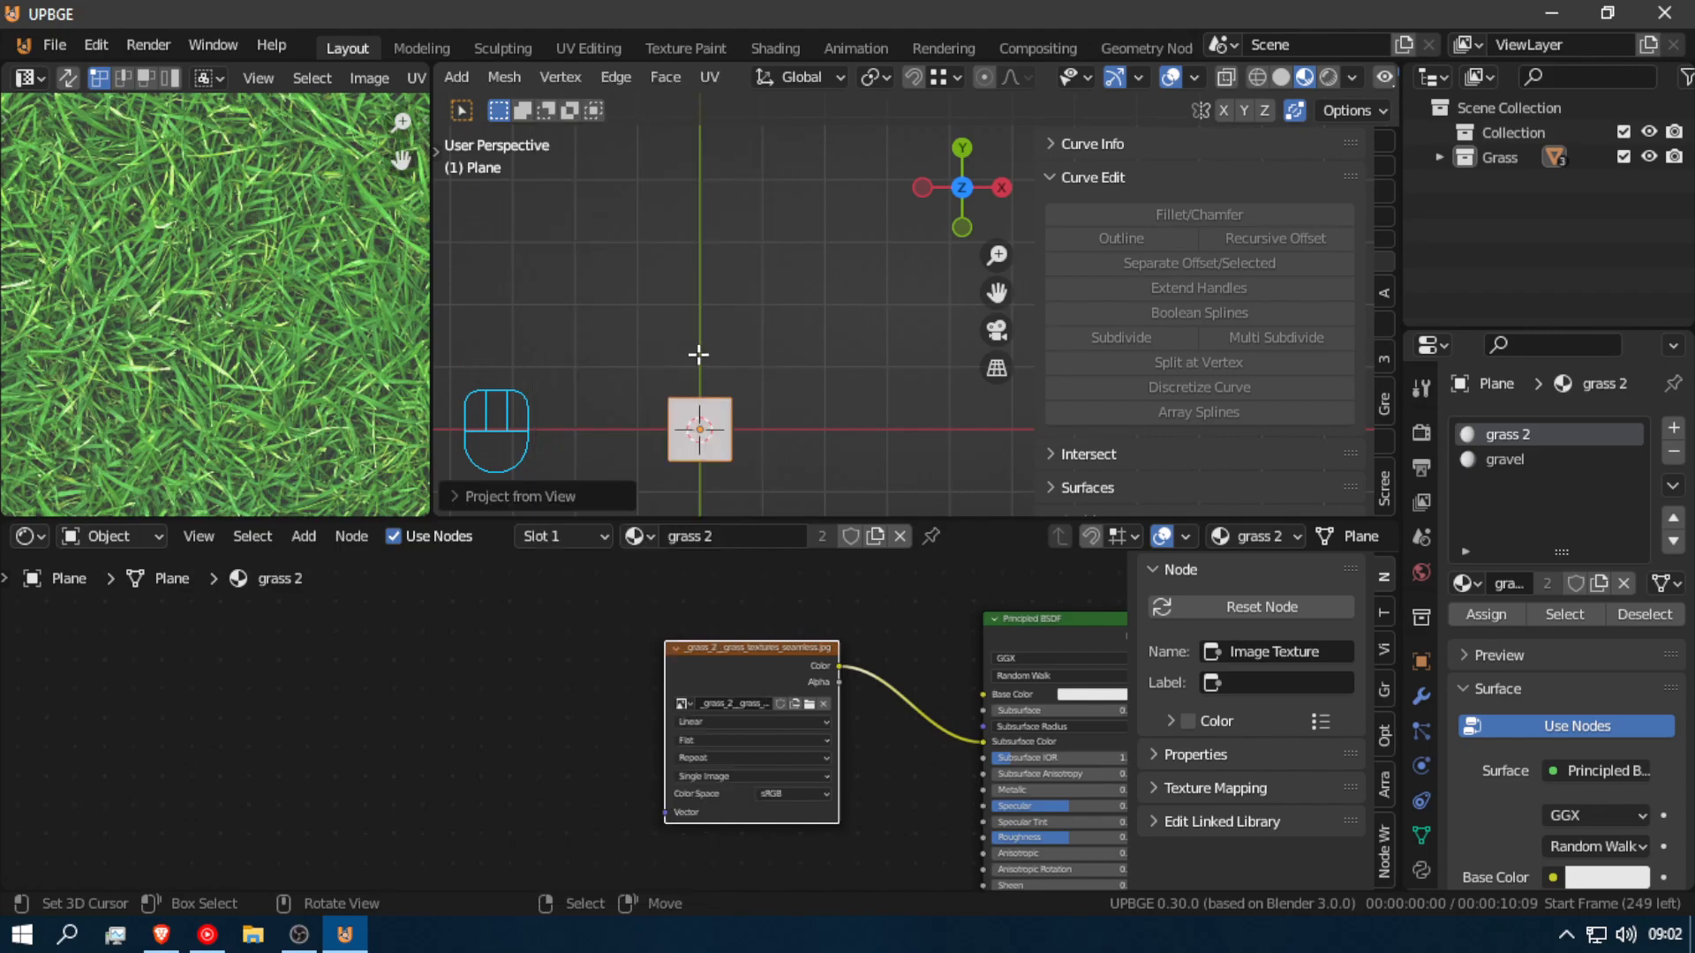
Step: Add Texture Coordinate and Mapping nodes in front of the grass Image Texture node
{"action": "scroll", "coordinate": [931, 300], "scroll_direction": "up", "scroll_amount": 1}
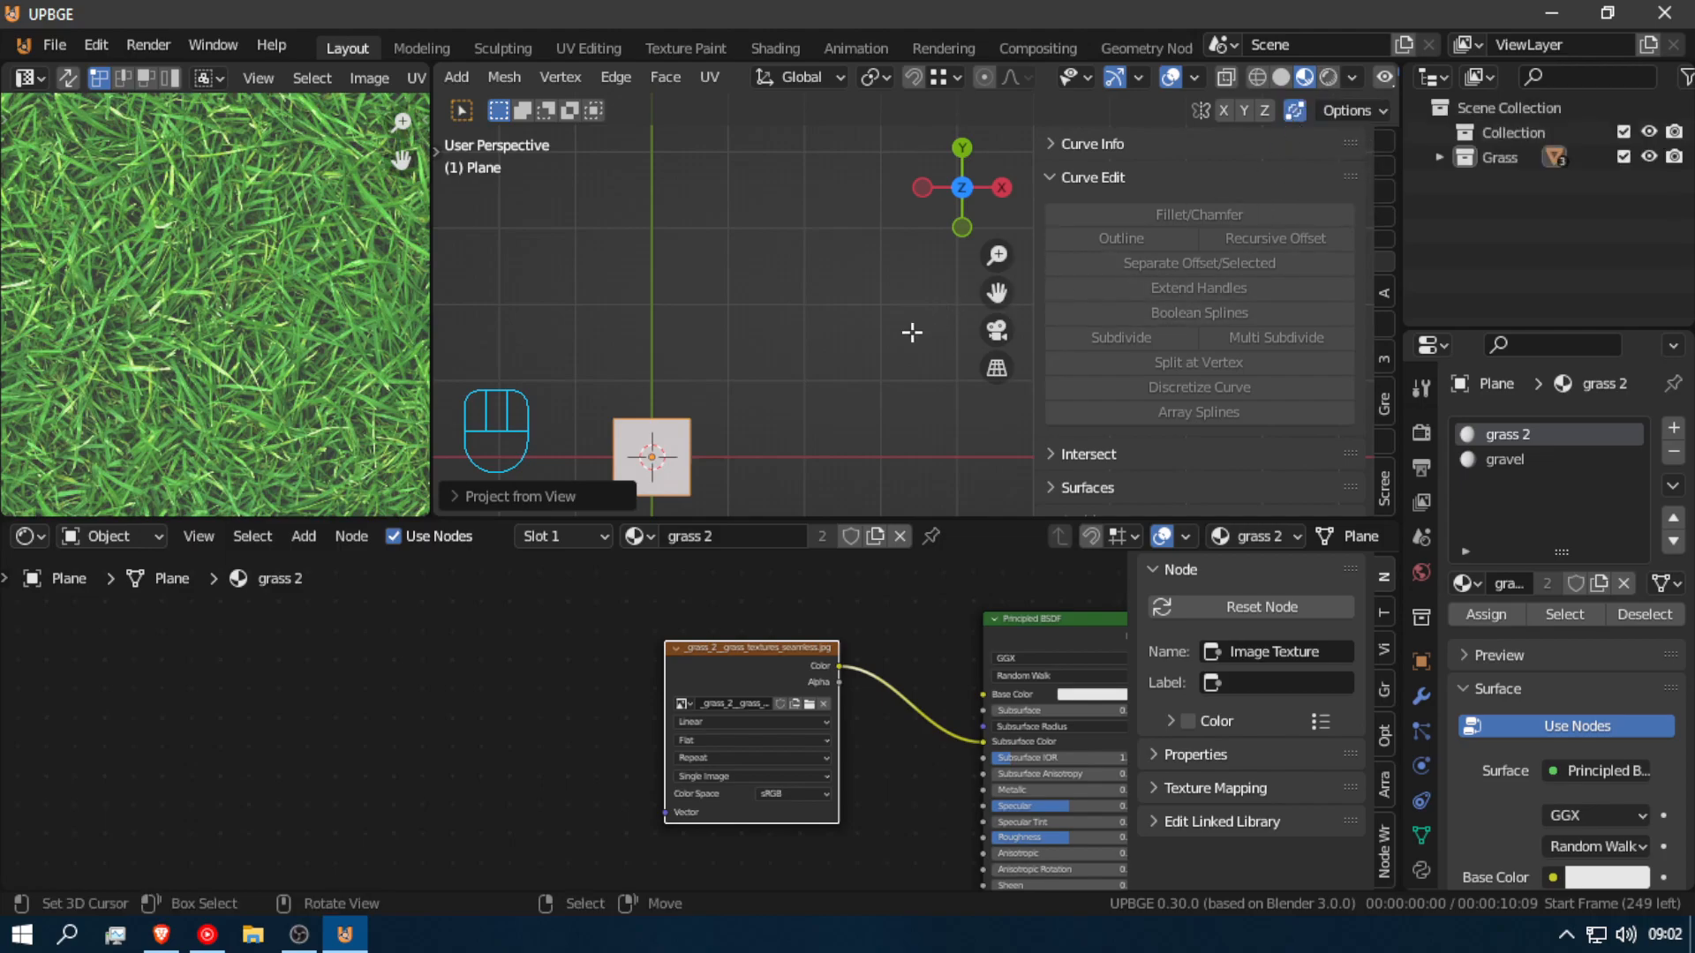
{"action": "middle_click_drag", "start_coordinate": [923, 328], "coordinate": [847, 317], "text": "shift"}
{"action": "scroll", "coordinate": [865, 287], "scroll_direction": "up", "scroll_amount": 3}
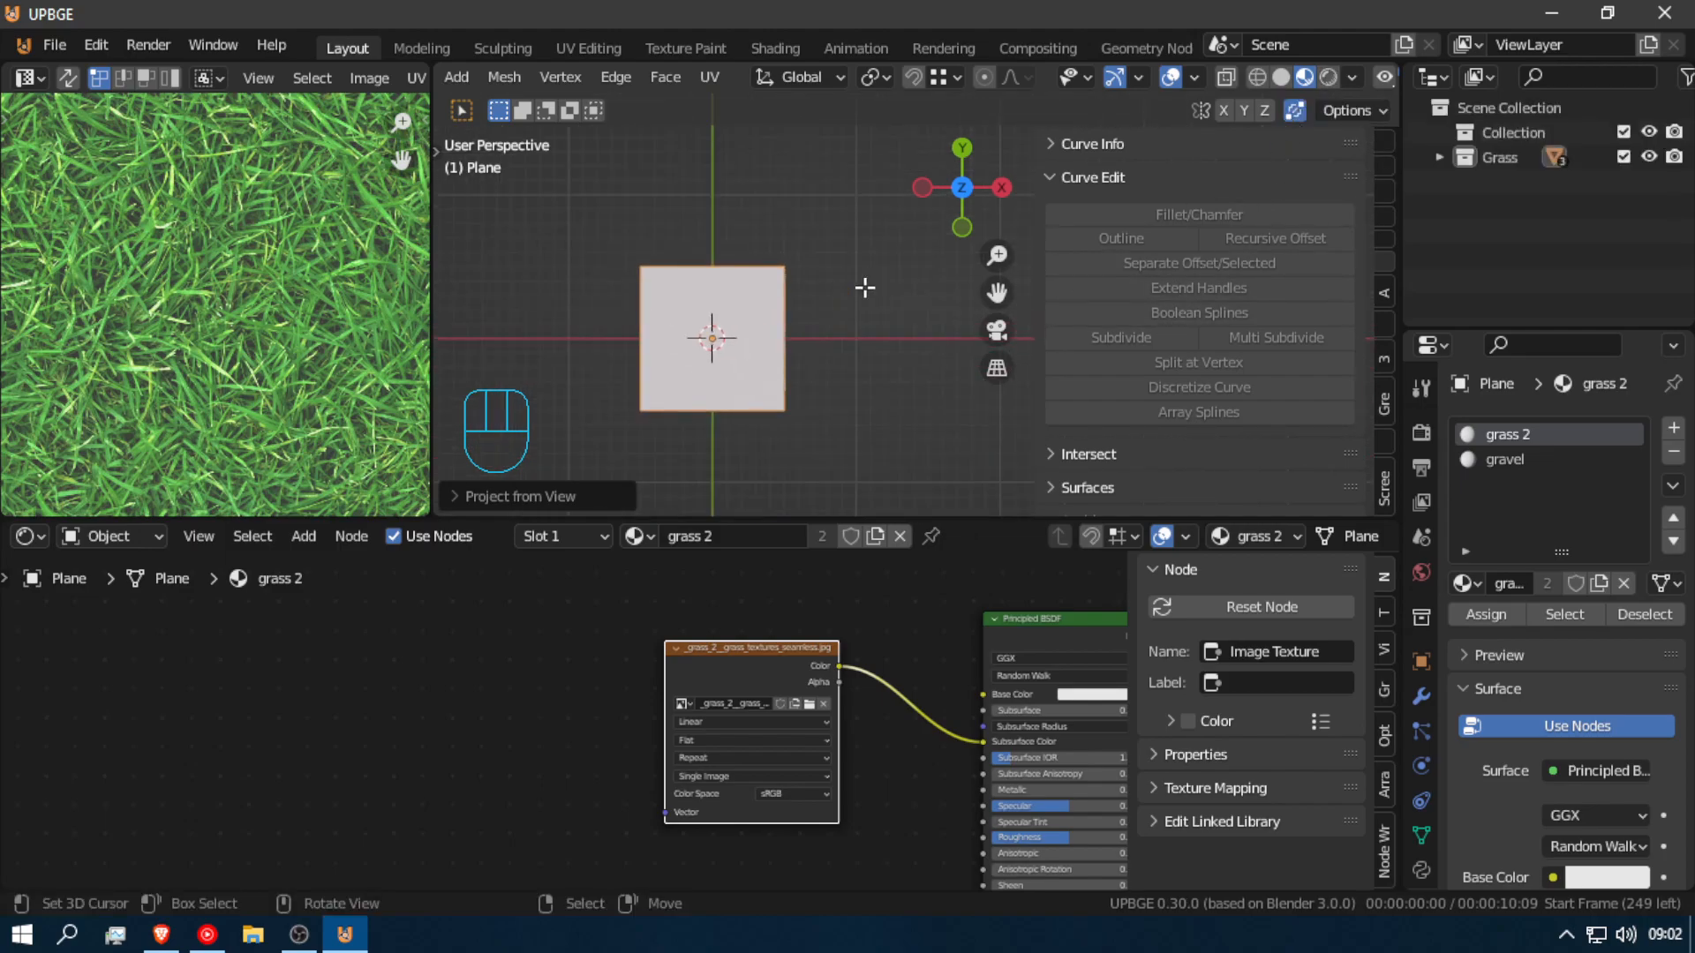
{"action": "key", "text": "ctrl+t"}
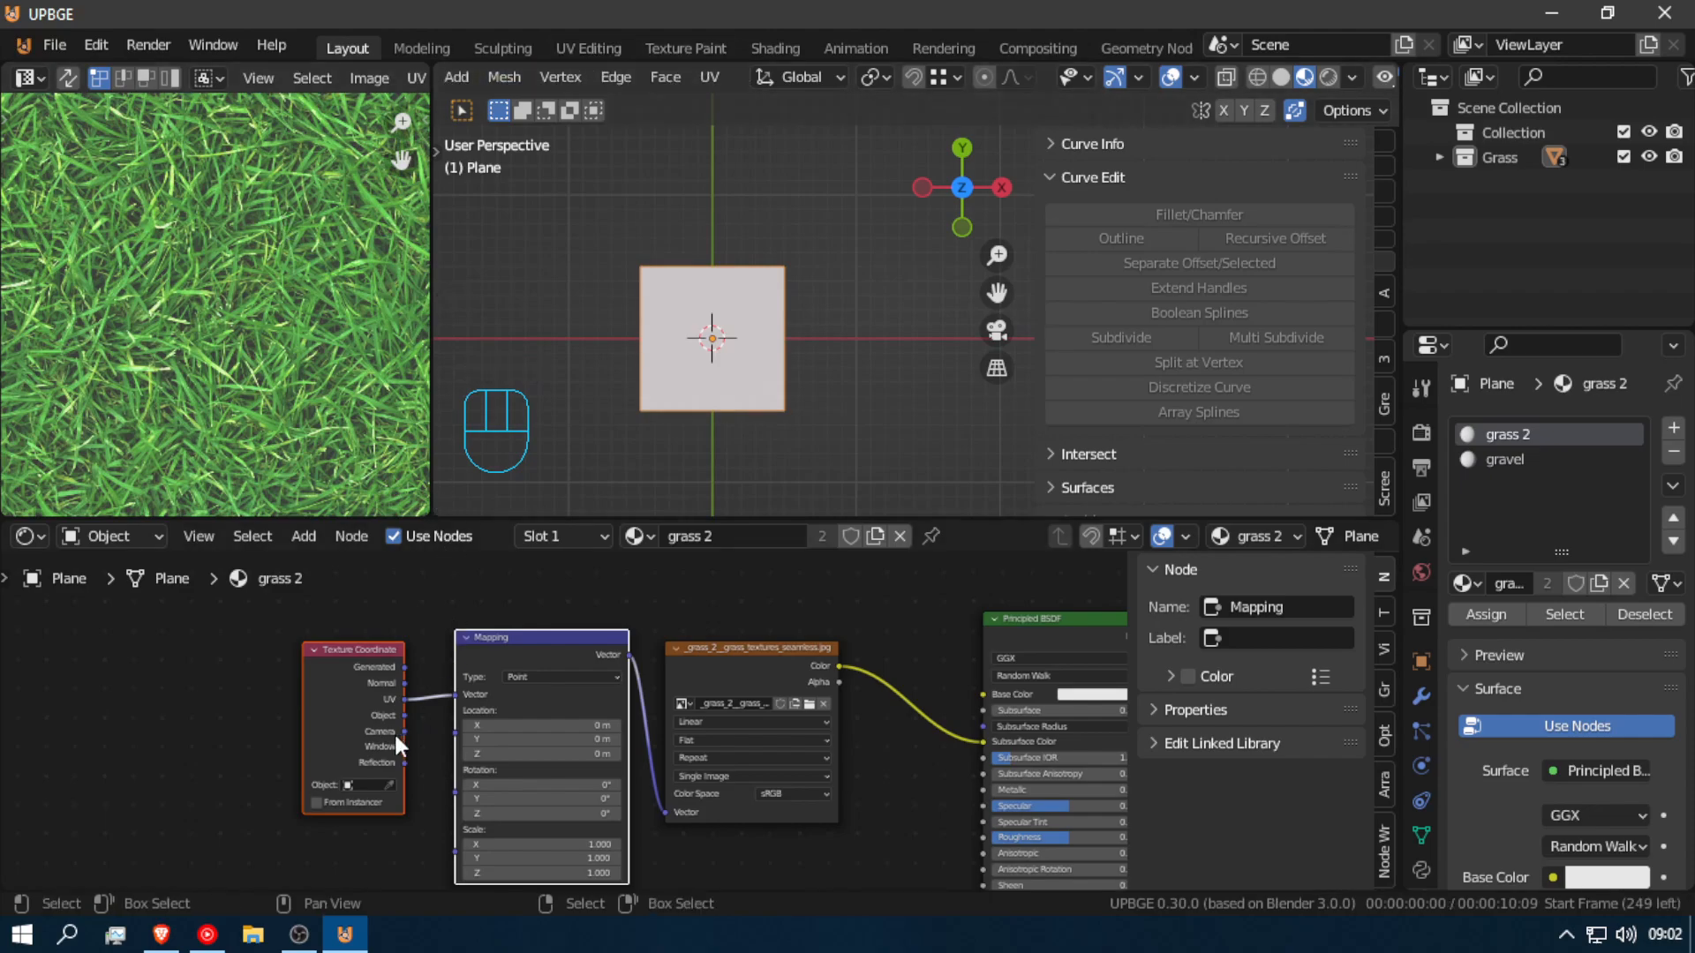
{"action": "middle_click_drag", "start_coordinate": [738, 650], "coordinate": [465, 623]}
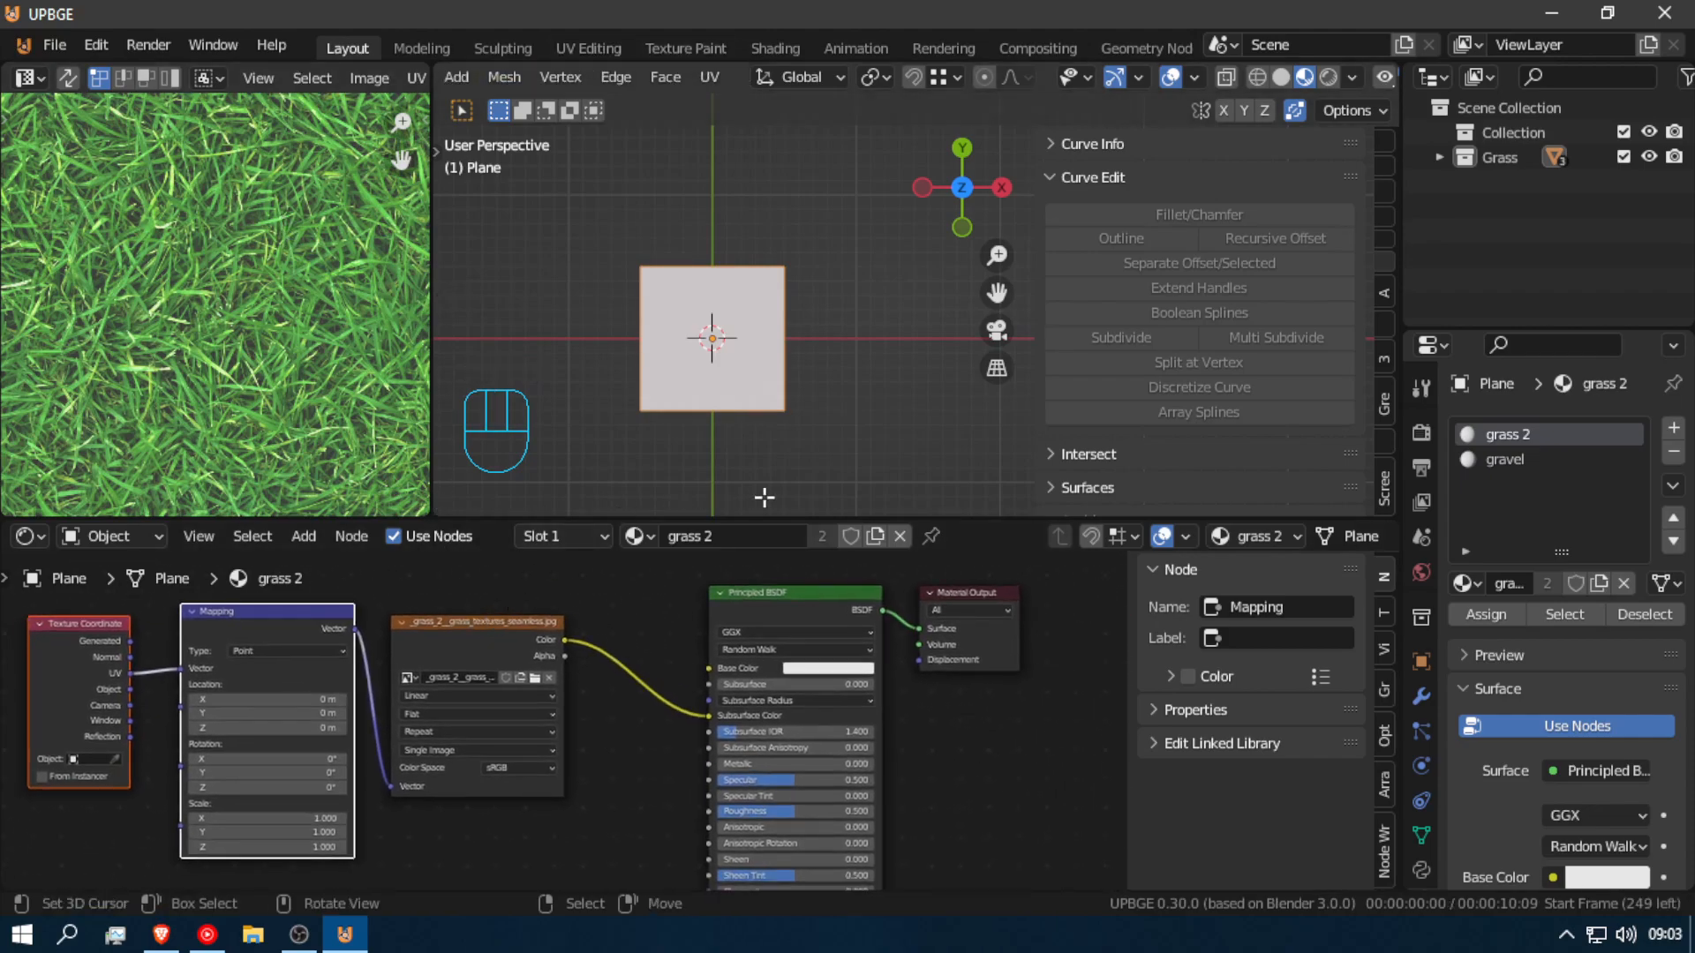
Step: Unlink the image from the Image Texture node and reroute its color connection from Subsurface Color to Base Color
{"action": "middle_click_drag", "start_coordinate": [794, 370], "coordinate": [859, 151]}
{"action": "scroll", "coordinate": [838, 185], "scroll_direction": "up", "scroll_amount": 4}
{"action": "middle_click_drag", "start_coordinate": [821, 212], "coordinate": [878, 336]}
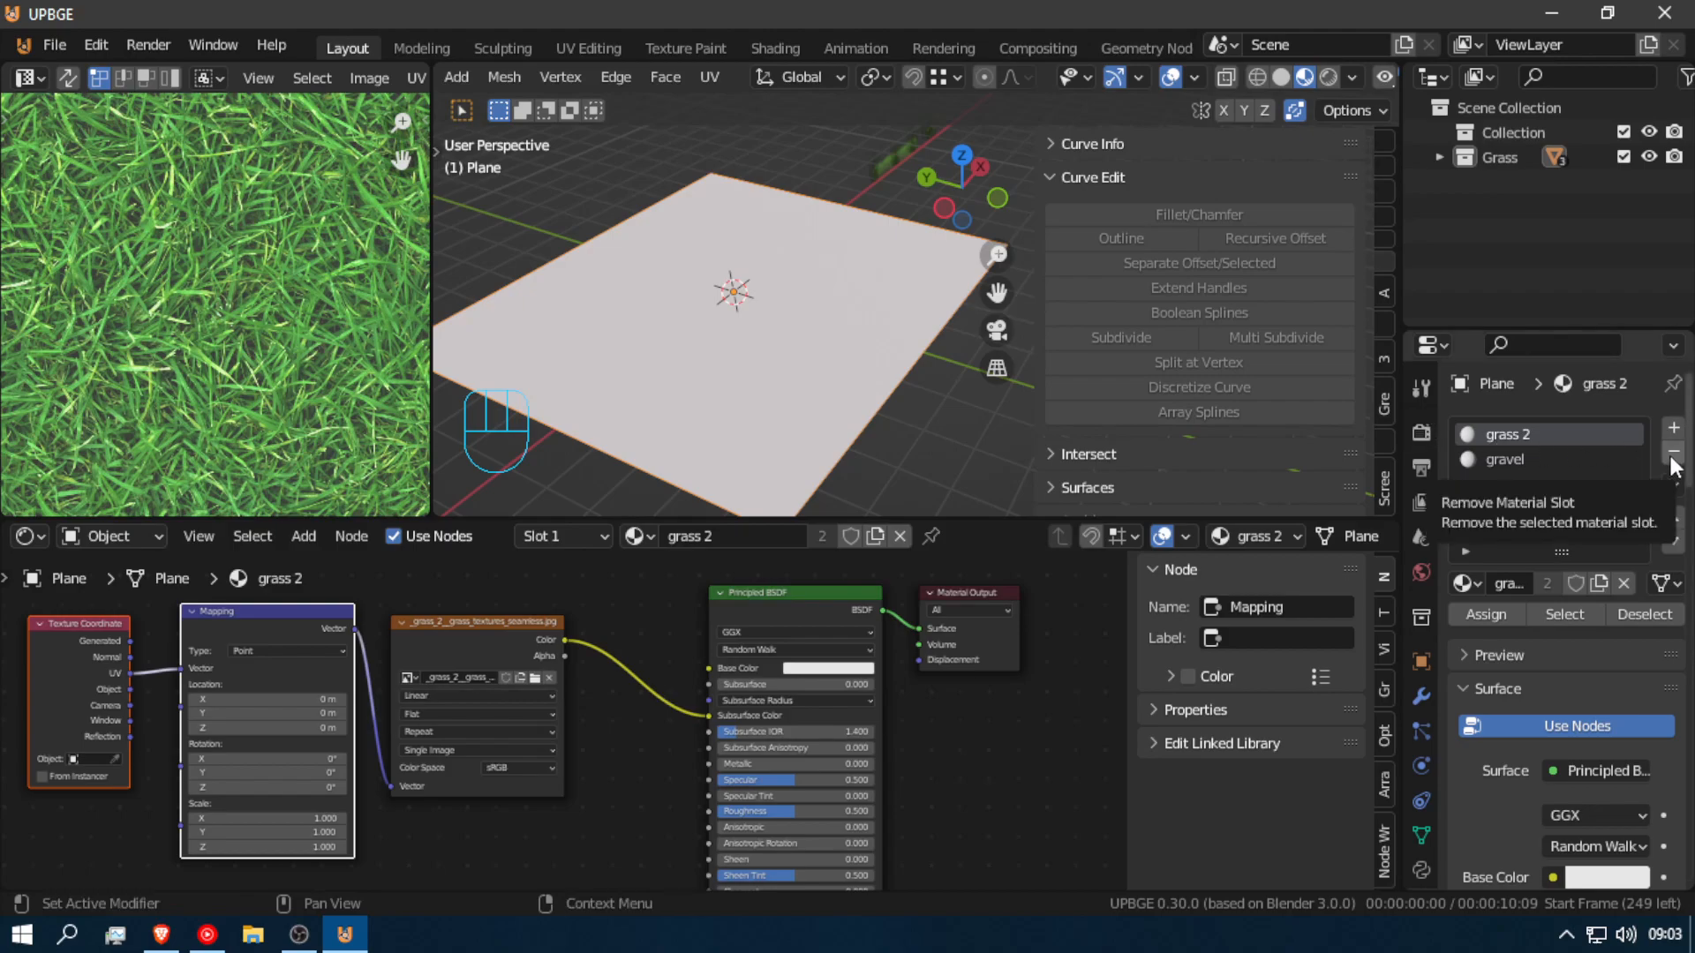
{"action": "scroll", "coordinate": [1506, 855], "scroll_direction": "down", "scroll_amount": 4}
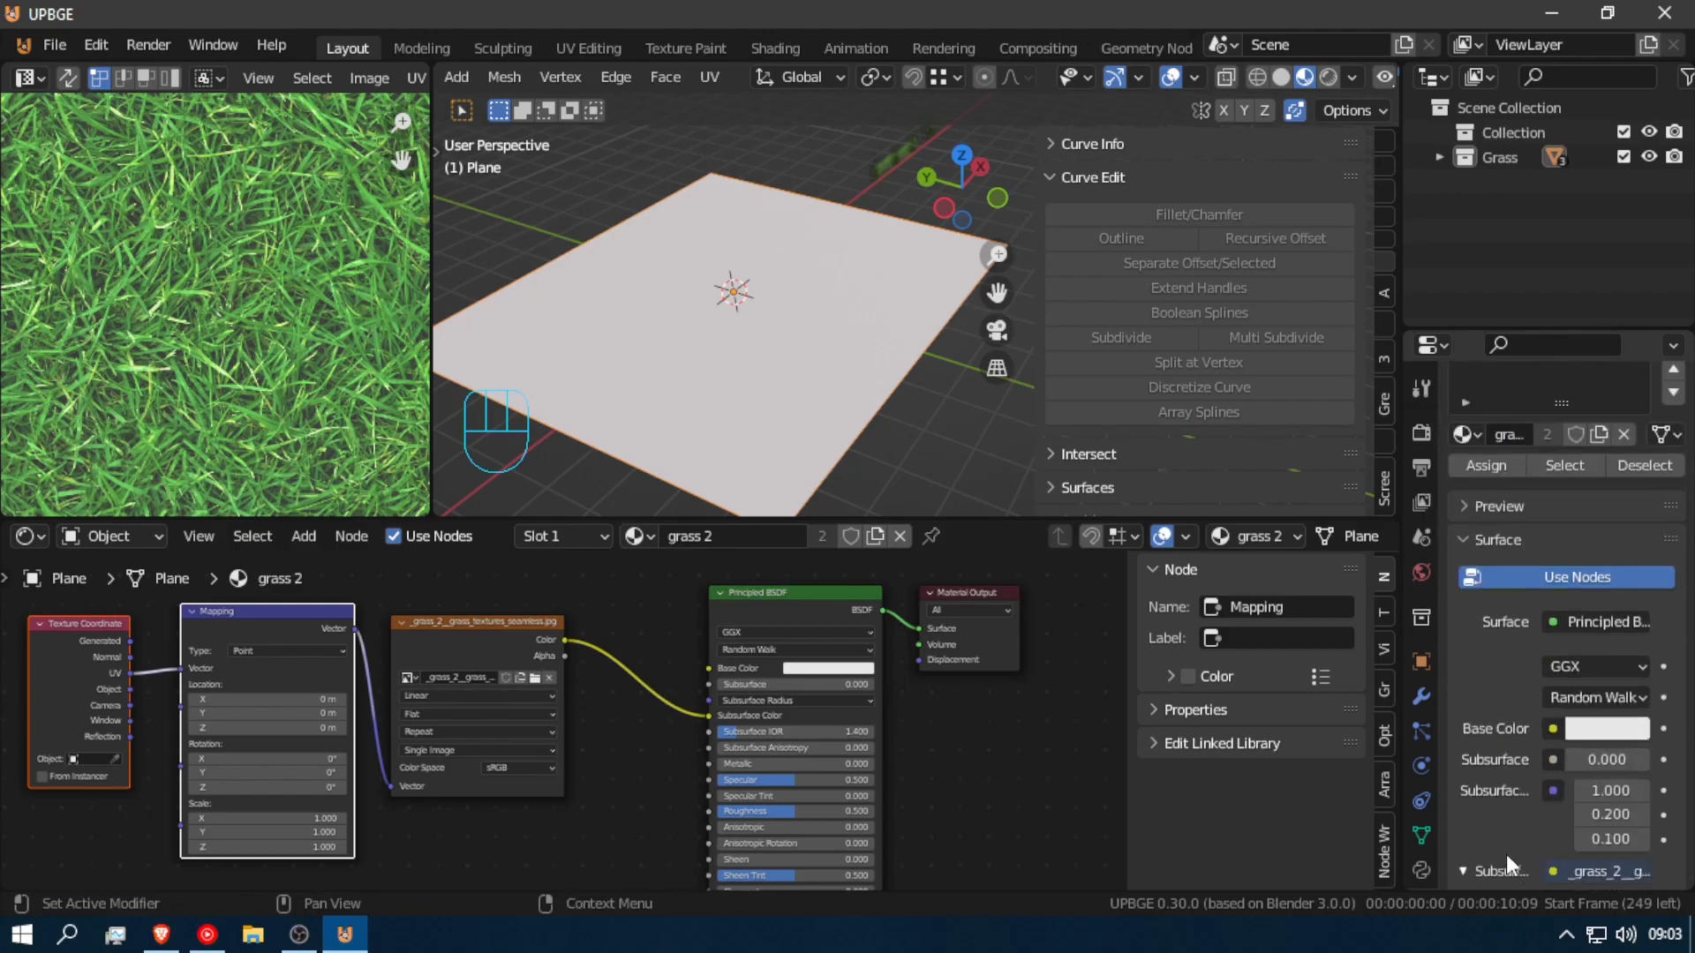
{"action": "scroll", "coordinate": [1543, 742], "scroll_direction": "down", "scroll_amount": 3}
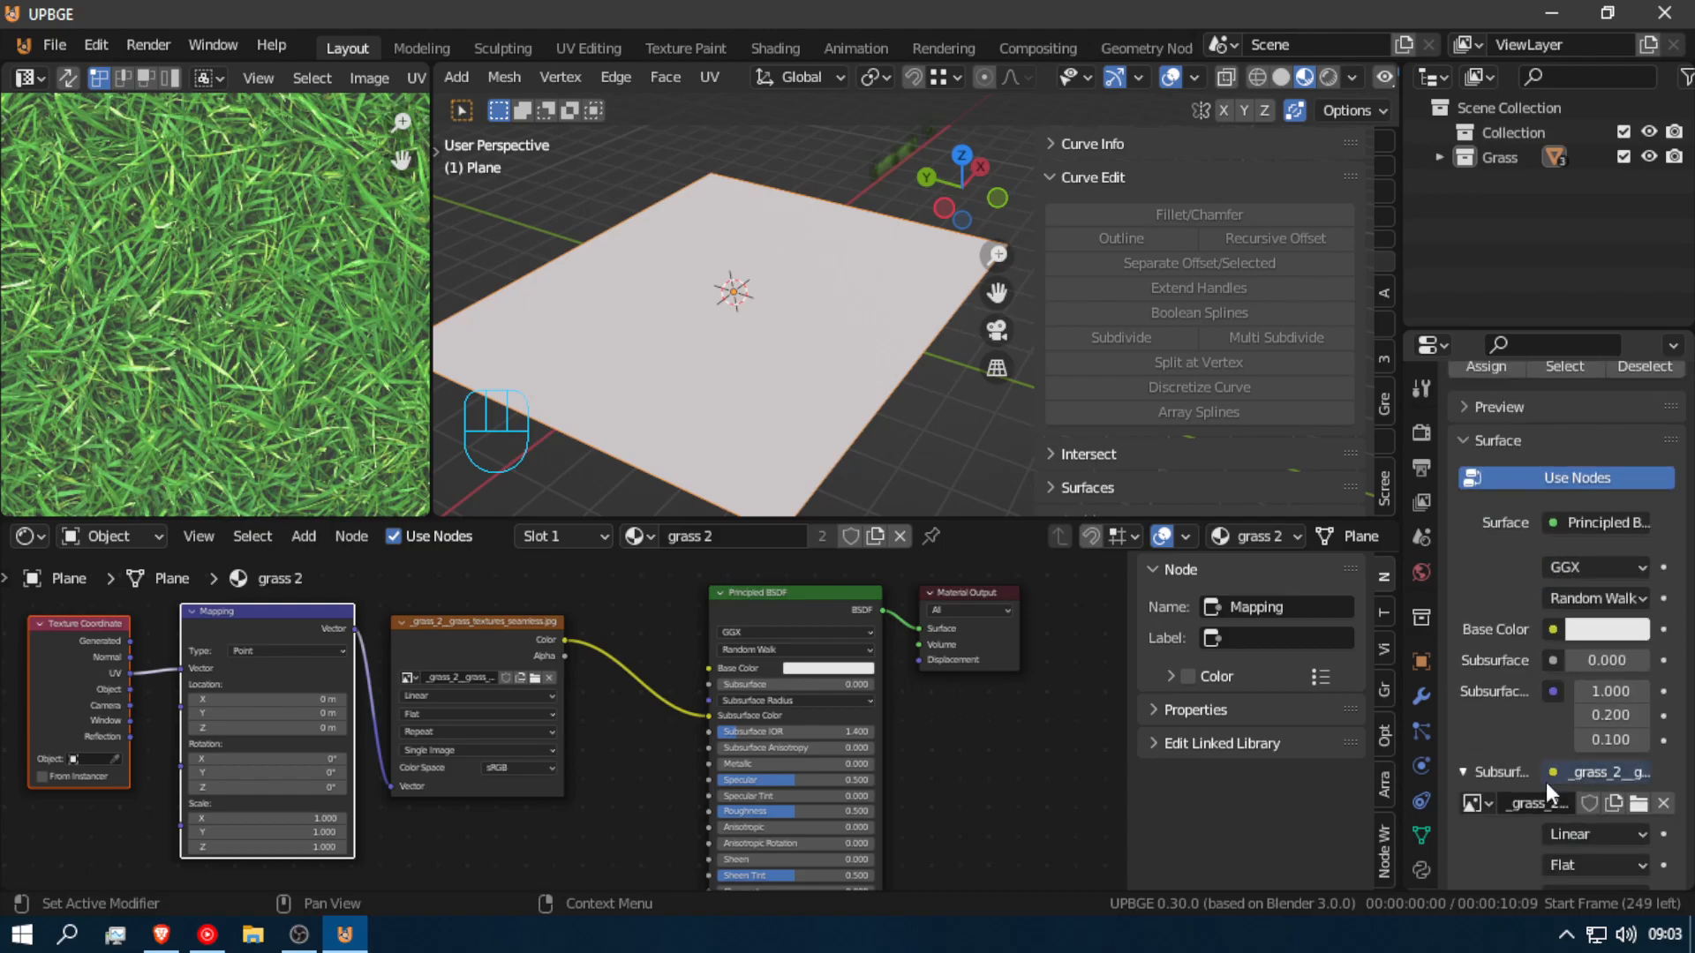
{"action": "left_click", "coordinate": [1663, 804]}
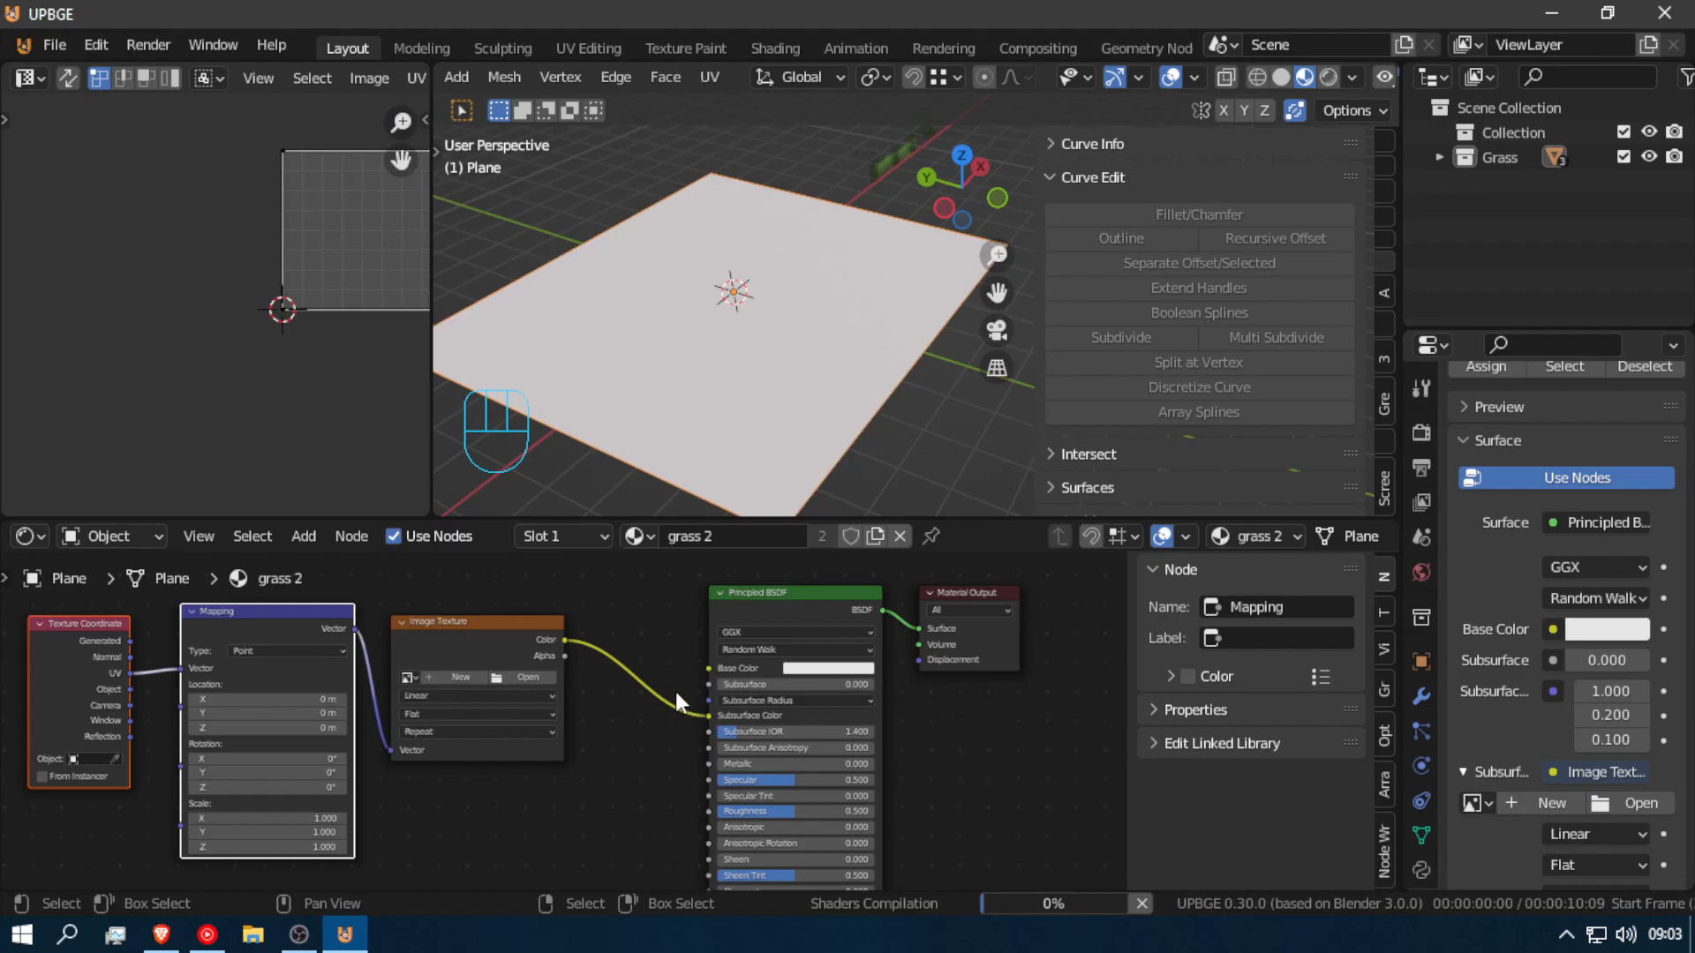
{"action": "left_click_drag", "start_coordinate": [708, 712], "coordinate": [709, 668]}
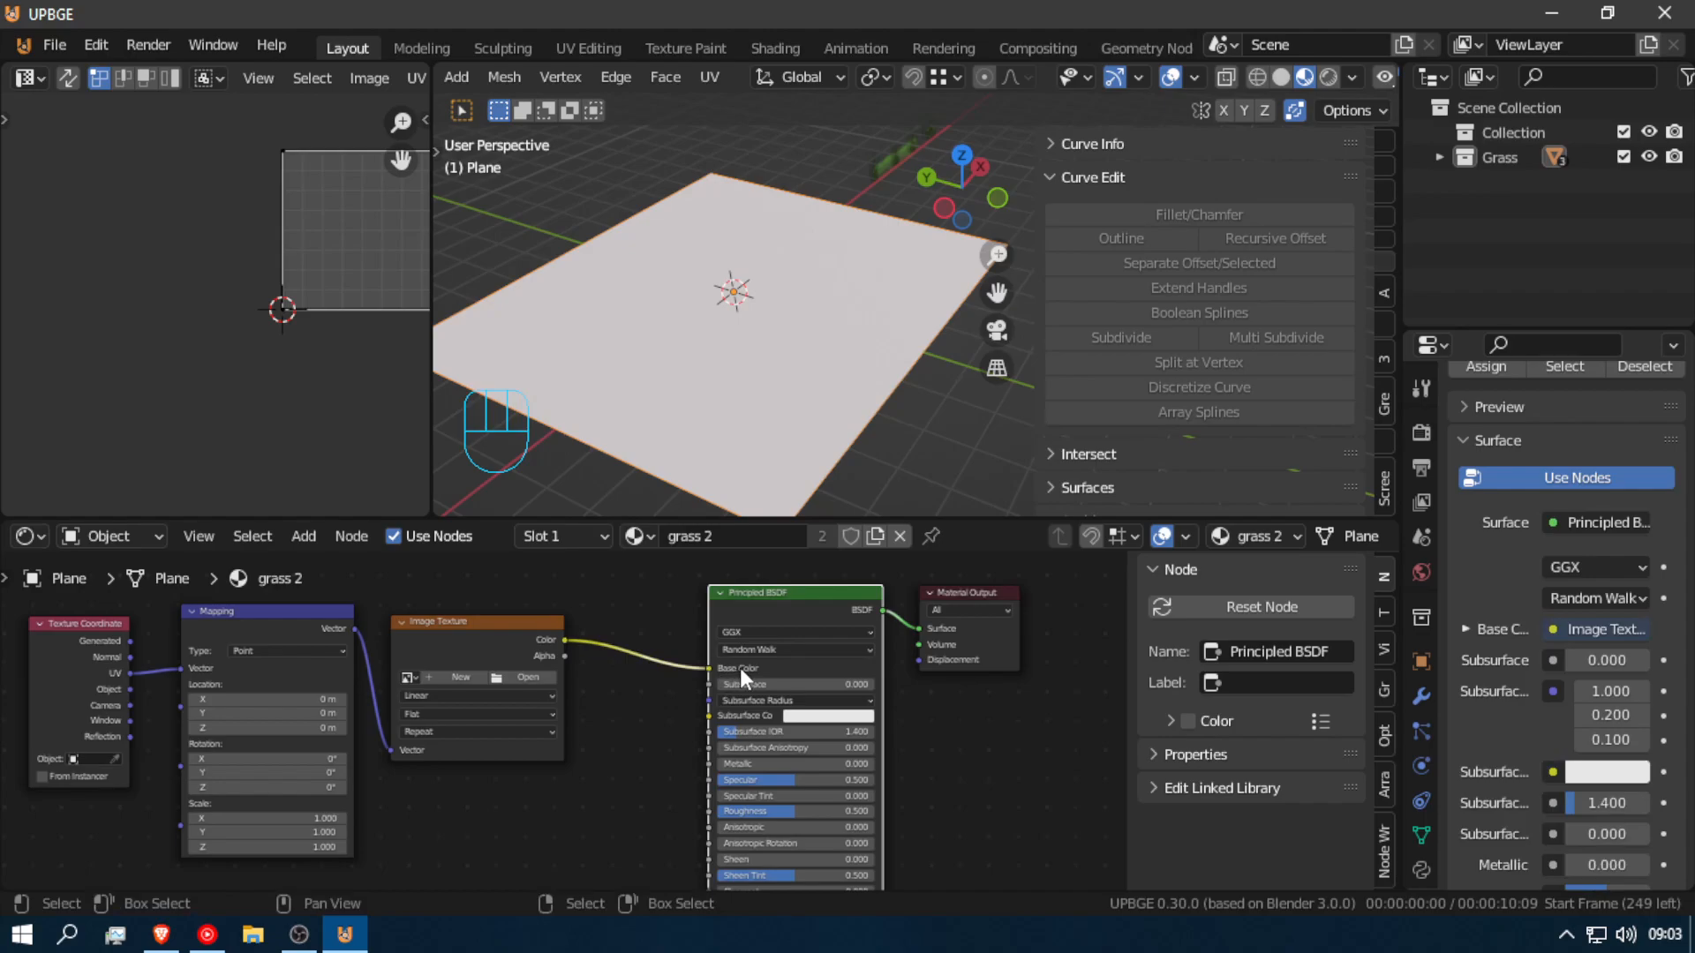
Step: Assign the seamless grass image to the Image Texture node again and check the textured plane up close
{"action": "left_click", "coordinate": [406, 676]}
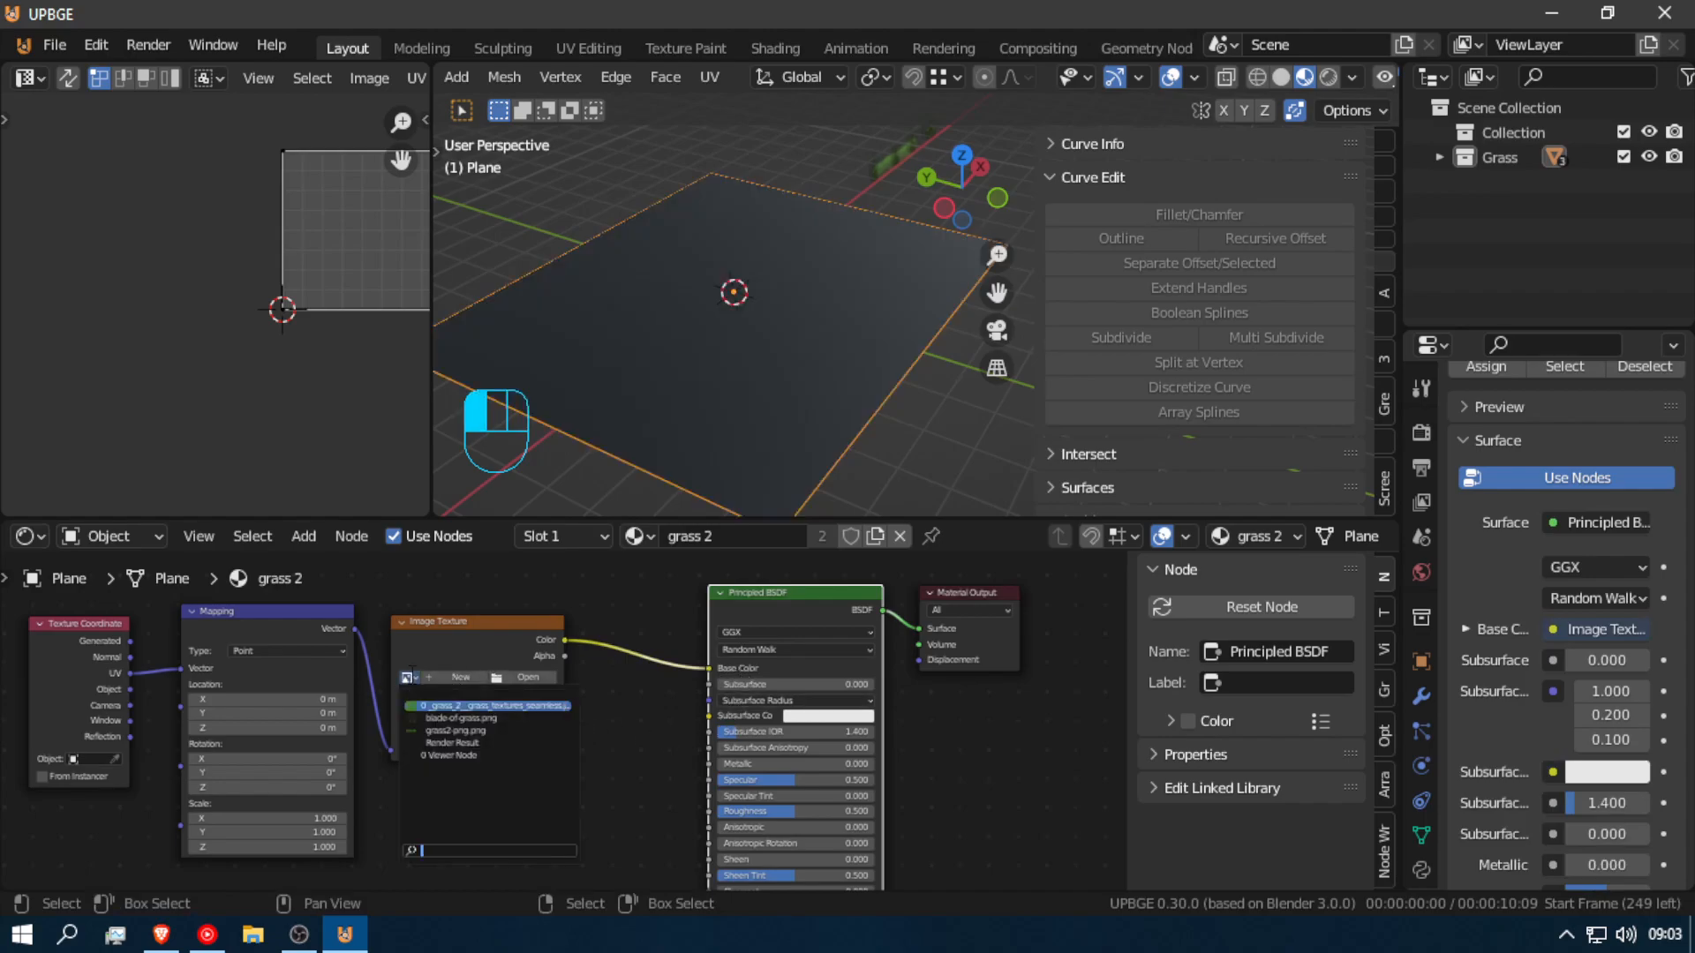
{"action": "left_click", "coordinate": [461, 705]}
{"action": "scroll", "coordinate": [760, 344], "scroll_direction": "down", "scroll_amount": 5}
{"action": "scroll", "coordinate": [760, 344], "scroll_direction": "up", "scroll_amount": 5}
{"action": "key", "text": "shift+f"}
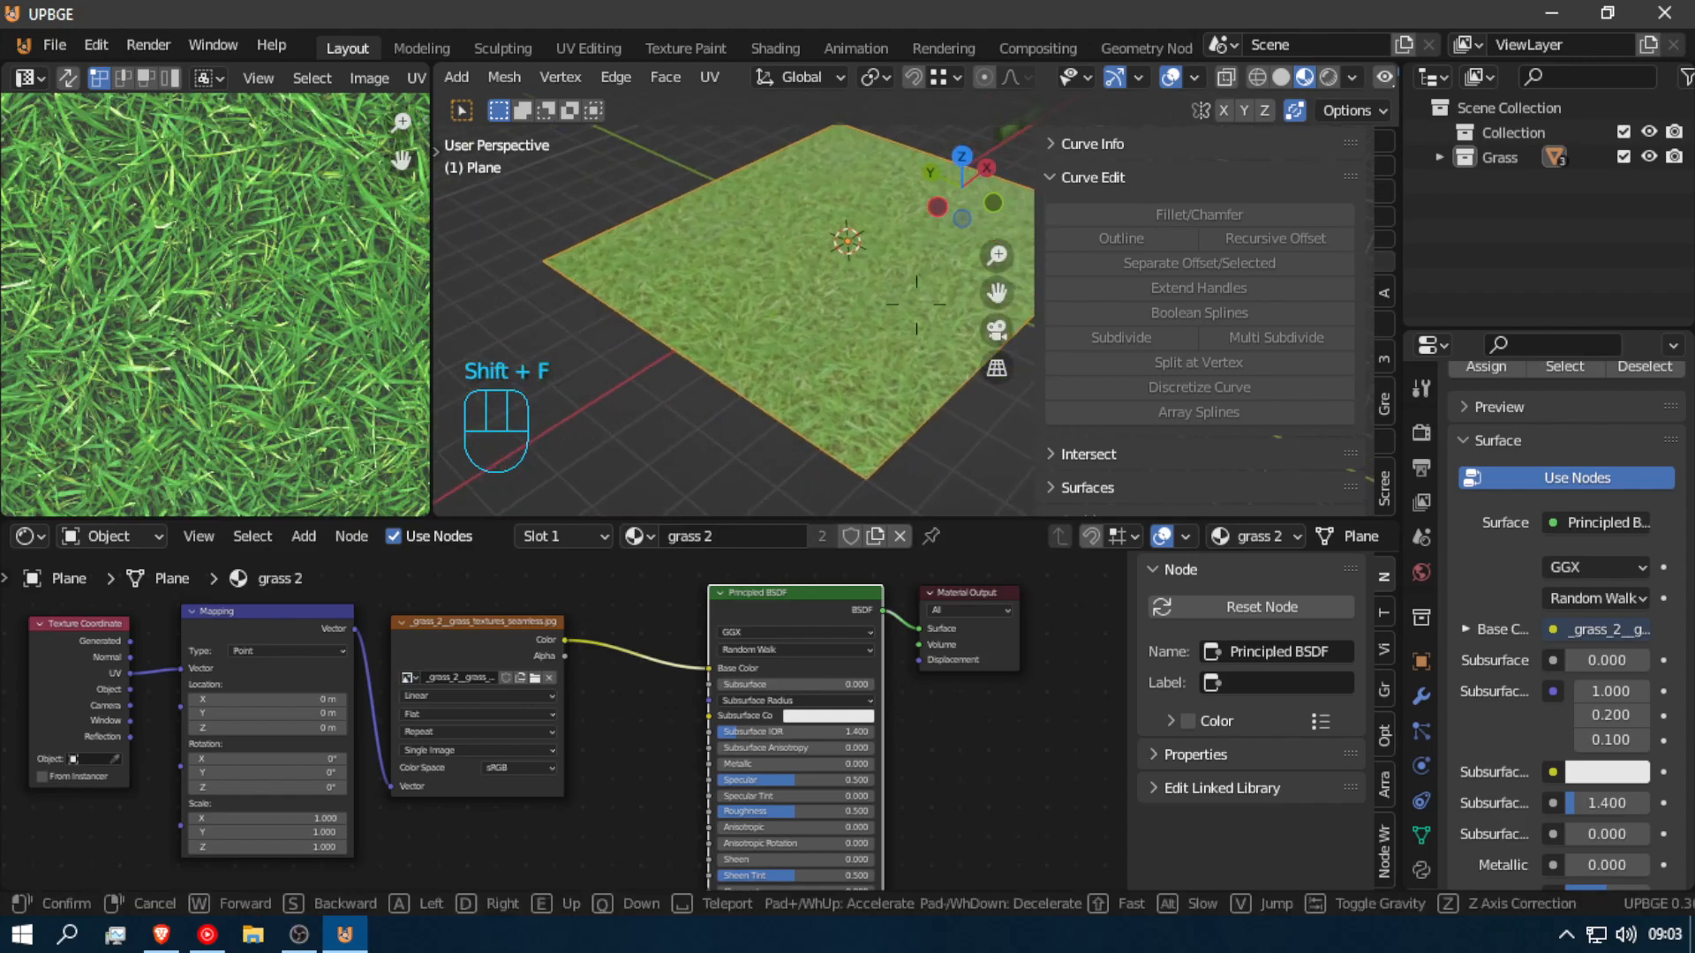
{"action": "scroll", "coordinate": [917, 304], "scroll_direction": "up", "scroll_amount": 3}
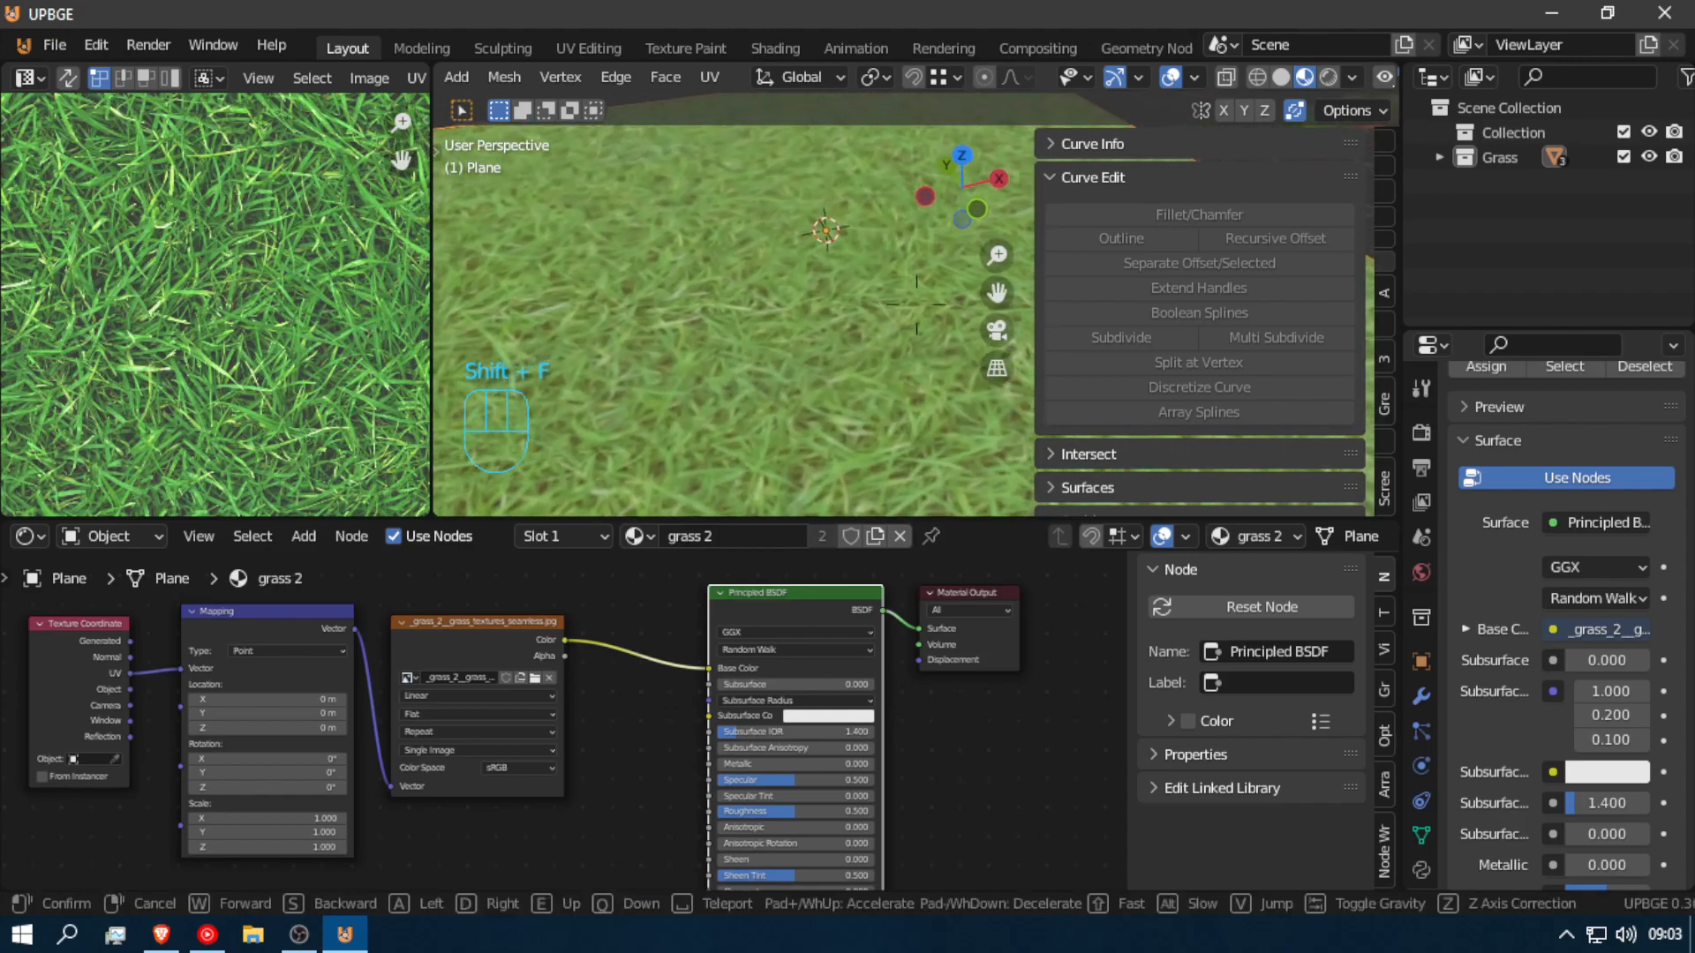
{"action": "left_click", "coordinate": [917, 305]}
Step: Set the Mapping node's X, Y and Z scale to 6.4 for a denser grass pattern
{"action": "middle_click_drag", "start_coordinate": [402, 758], "coordinate": [767, 717]}
{"action": "scroll", "coordinate": [565, 644], "scroll_direction": "up", "scroll_amount": 2}
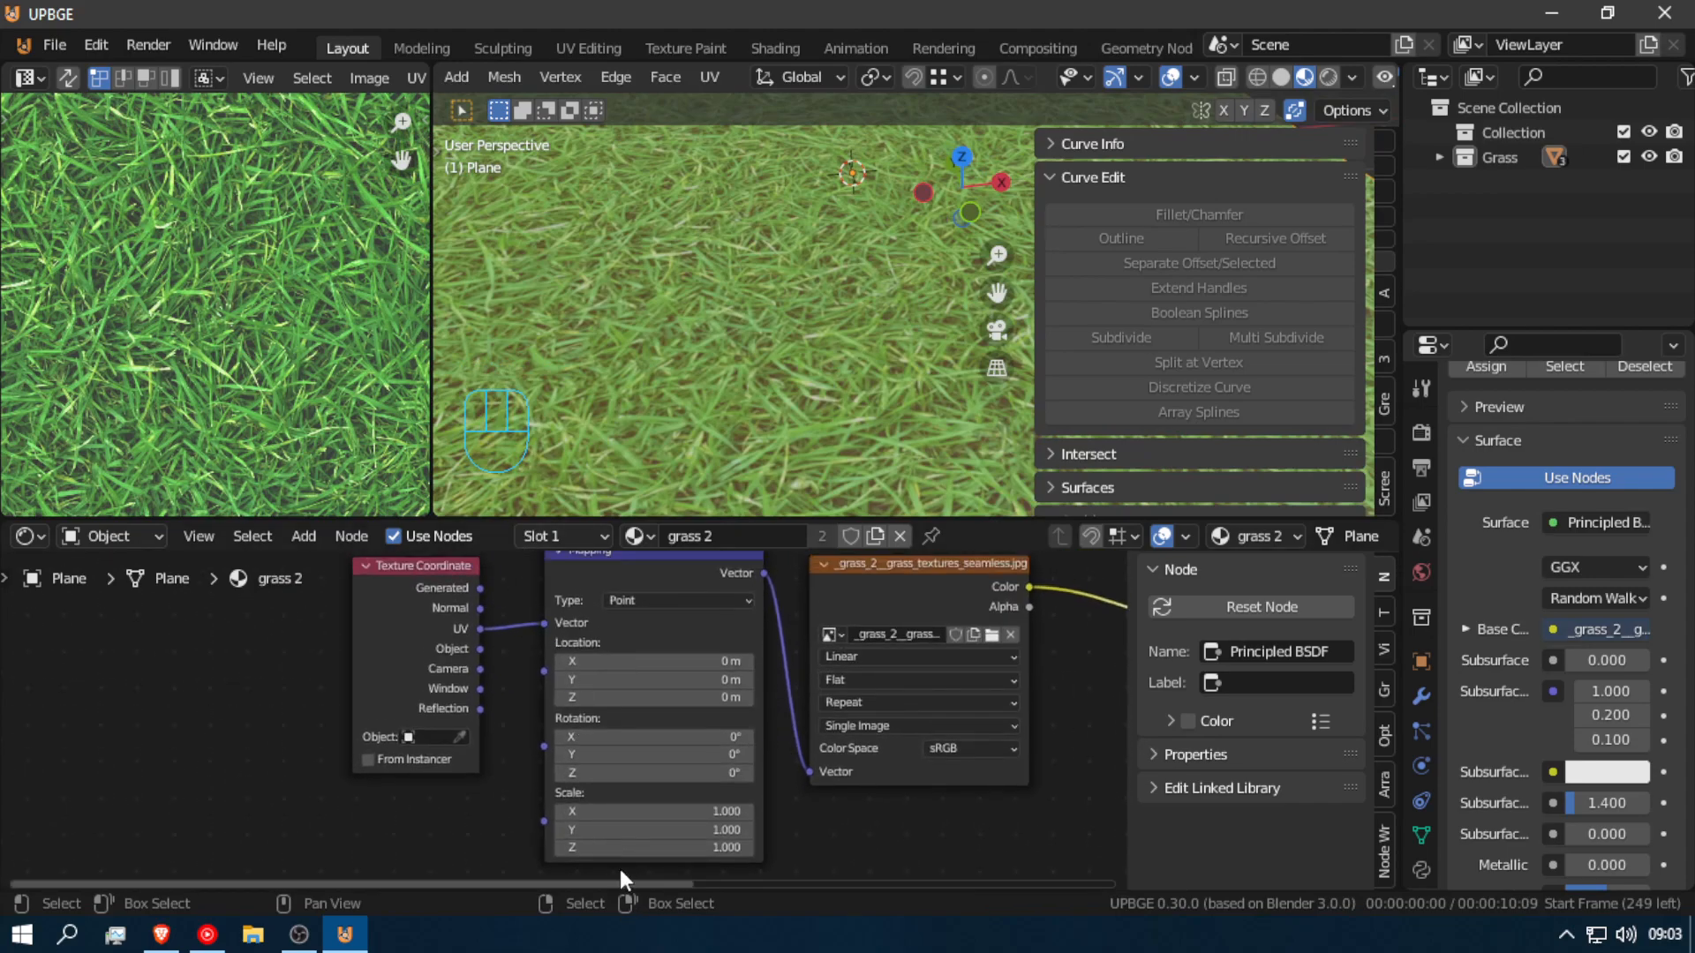
{"action": "left_click_drag", "start_coordinate": [653, 811], "coordinate": [750, 847]}
{"action": "scroll", "coordinate": [719, 397], "scroll_direction": "down", "scroll_amount": 4}
{"action": "scroll", "coordinate": [721, 400], "scroll_direction": "up", "scroll_amount": 2}
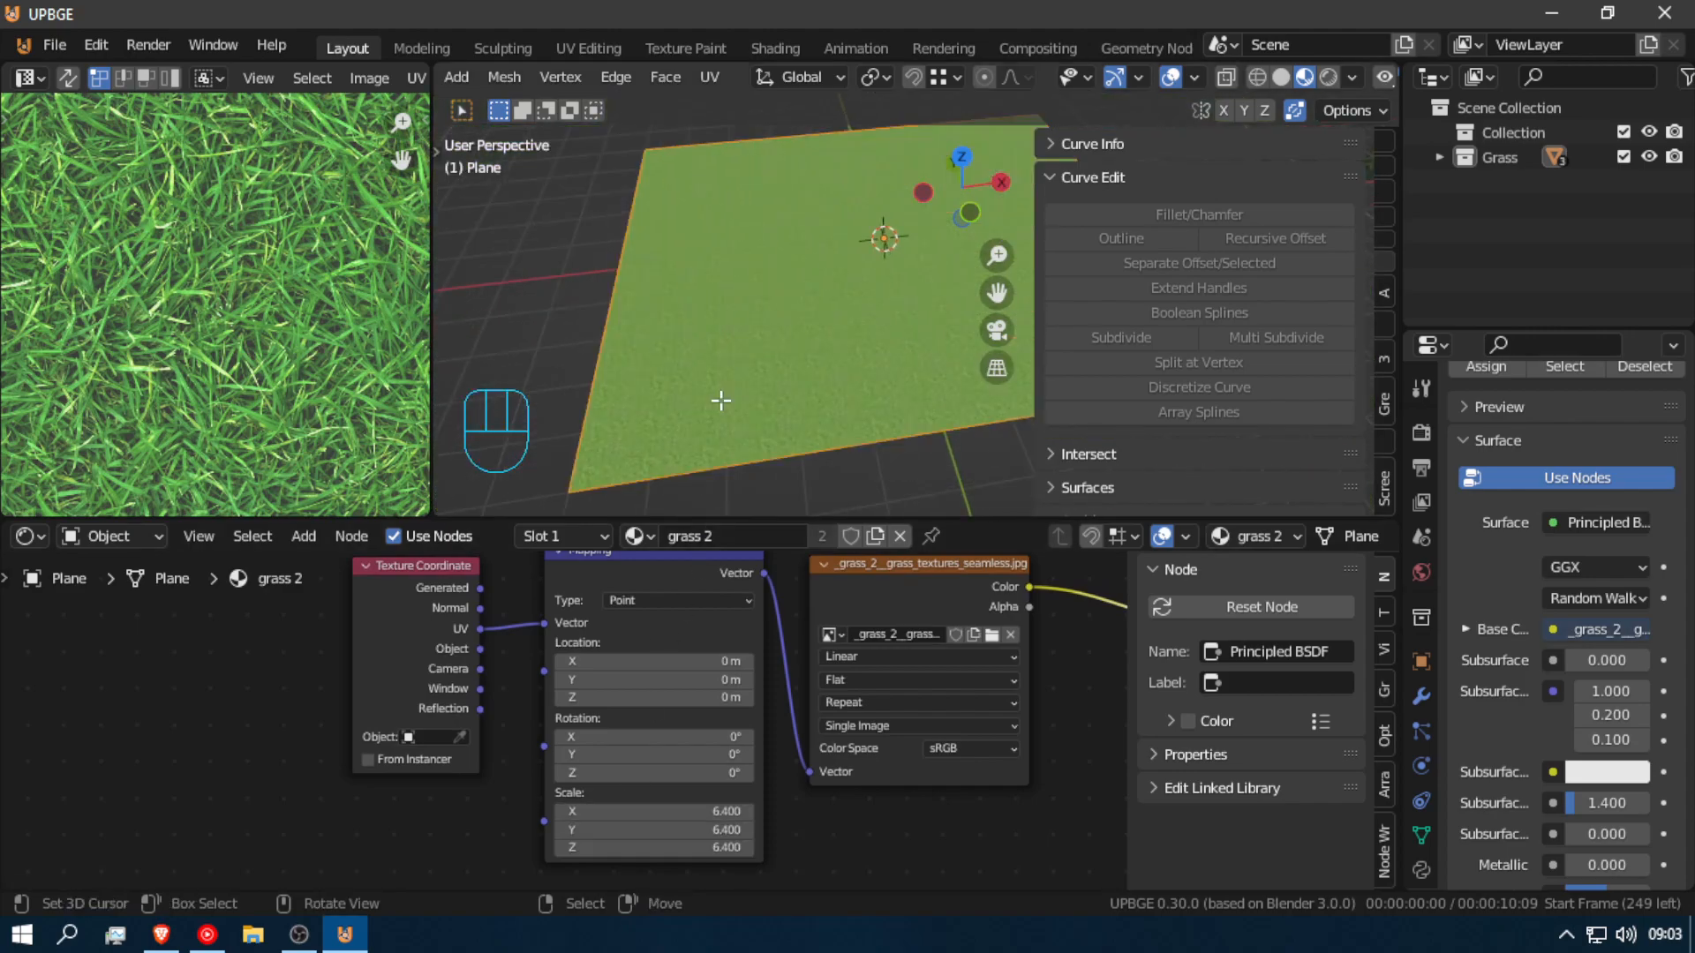
{"action": "scroll", "coordinate": [681, 718], "scroll_direction": "down", "scroll_amount": 3}
Step: Move the Texture Coordinate, Mapping and Image Texture nodes together farther away from the Principled BSDF
{"action": "left_click", "coordinate": [693, 649]}
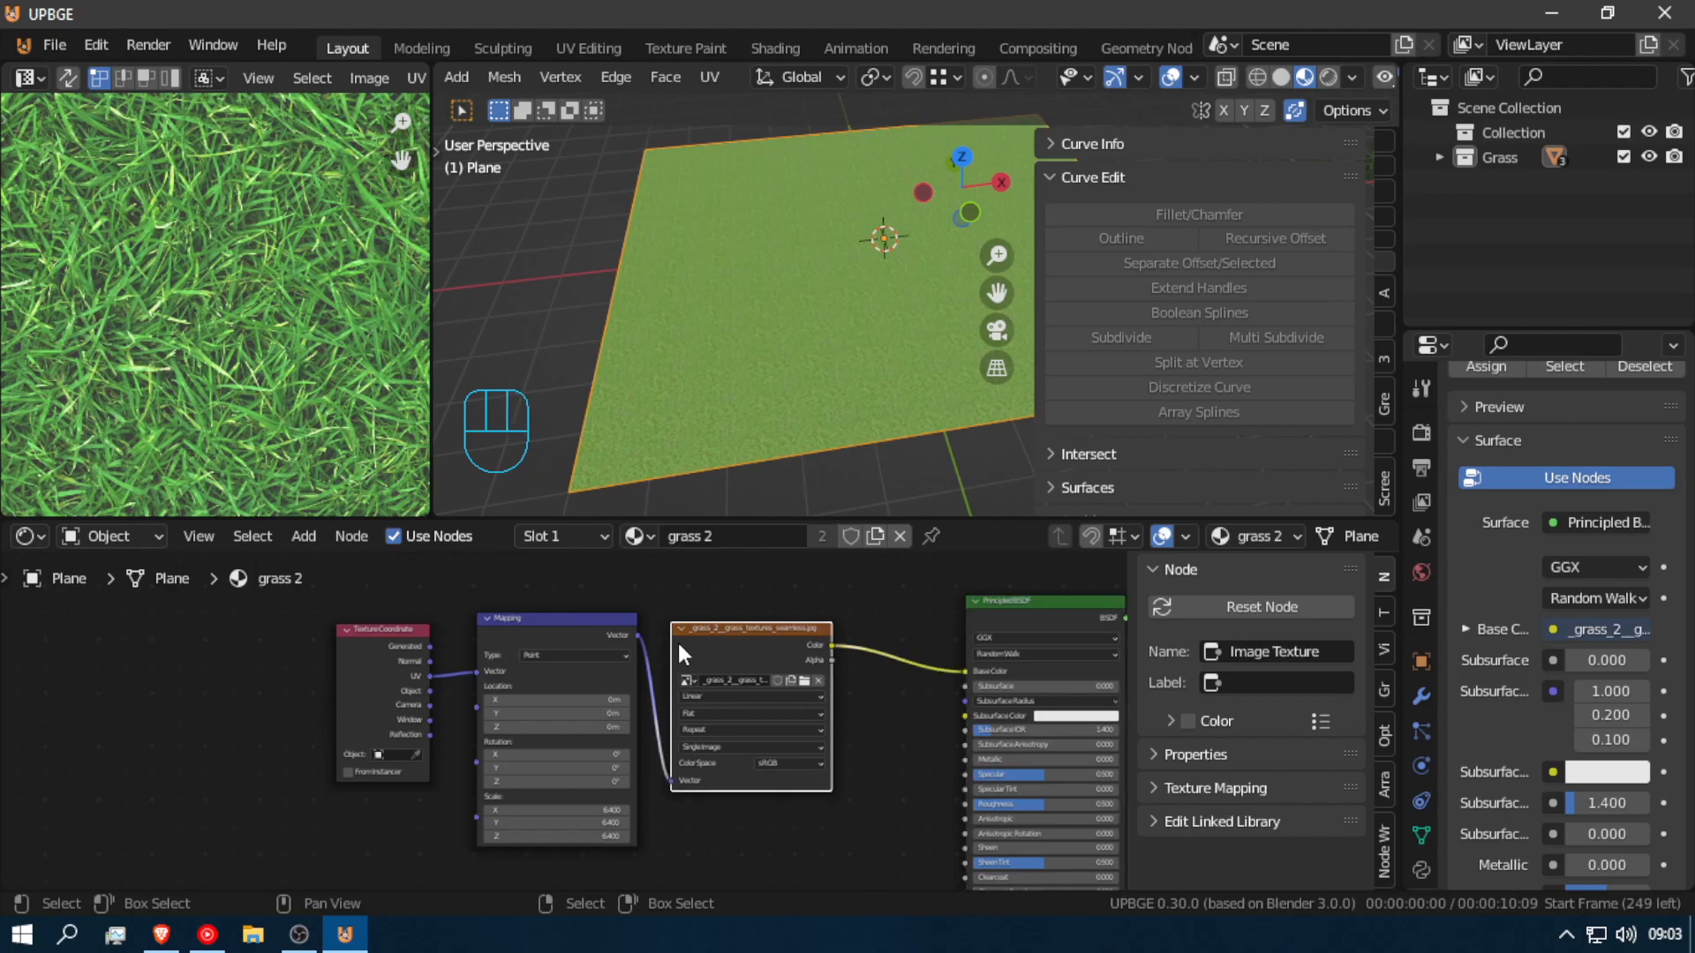
{"action": "left_click", "coordinate": [553, 623], "text": "shift"}
{"action": "left_click", "coordinate": [404, 648], "text": "shift"}
{"action": "key", "text": "g"}
{"action": "left_click", "coordinate": [166, 659]}
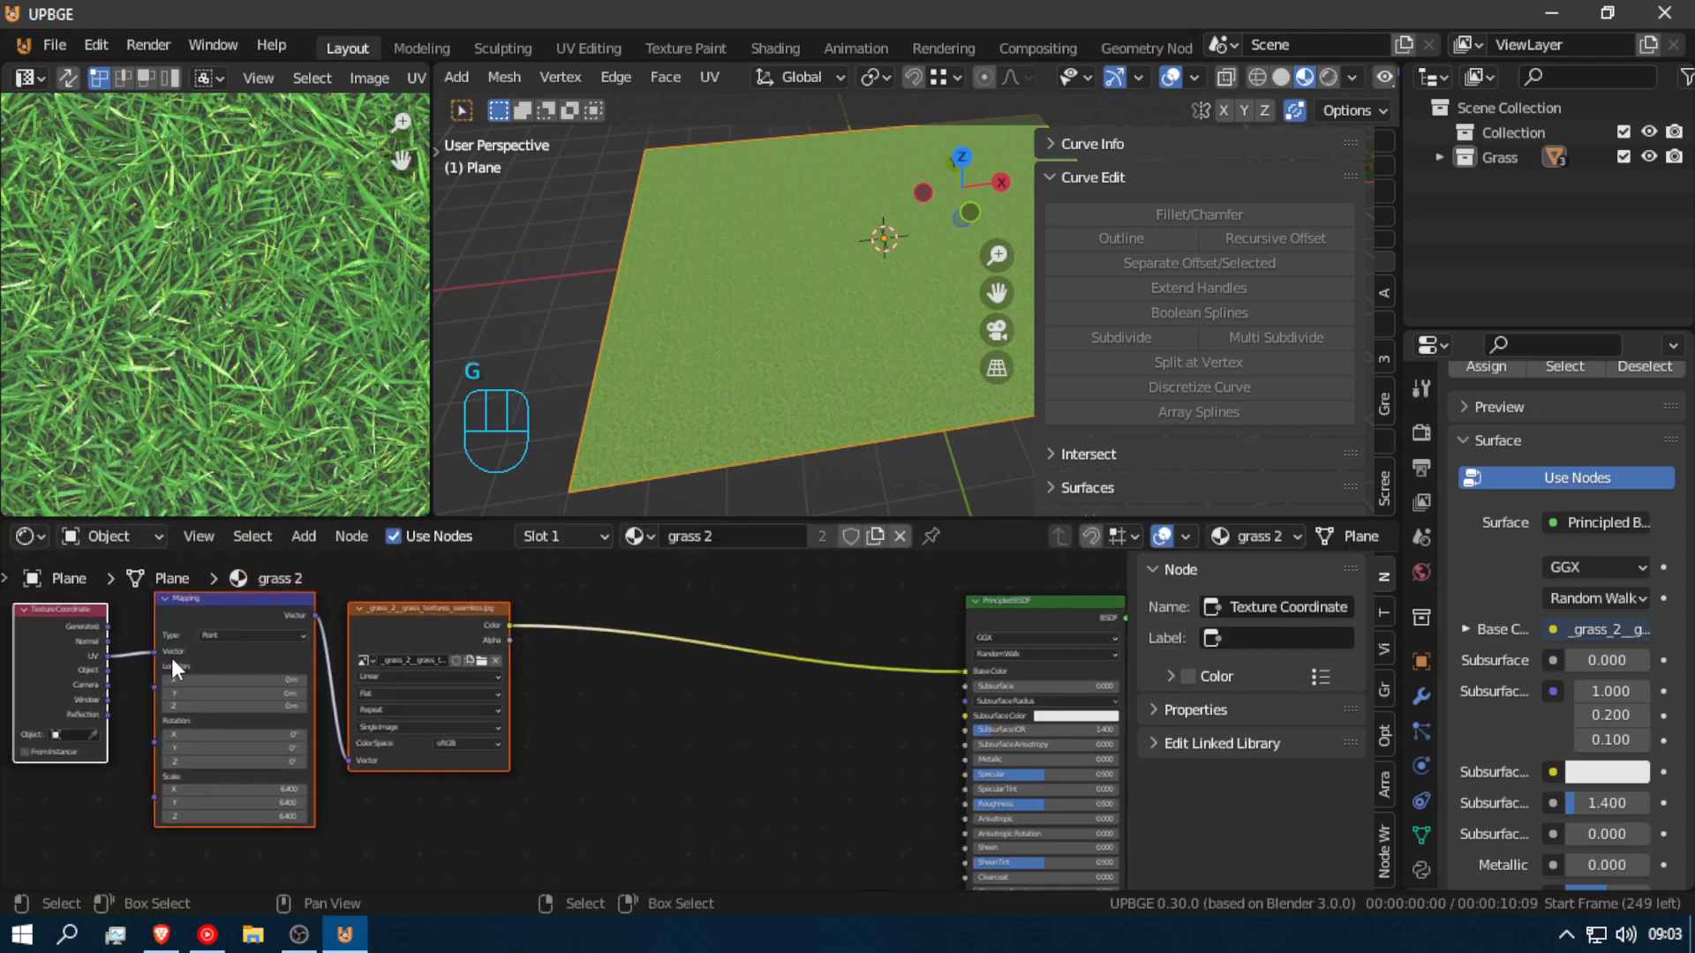
Step: Insert a ColorRamp node into the link between the grass Image Texture and the Principled BSDF's Base Color
{"action": "key", "text": "shift+a"}
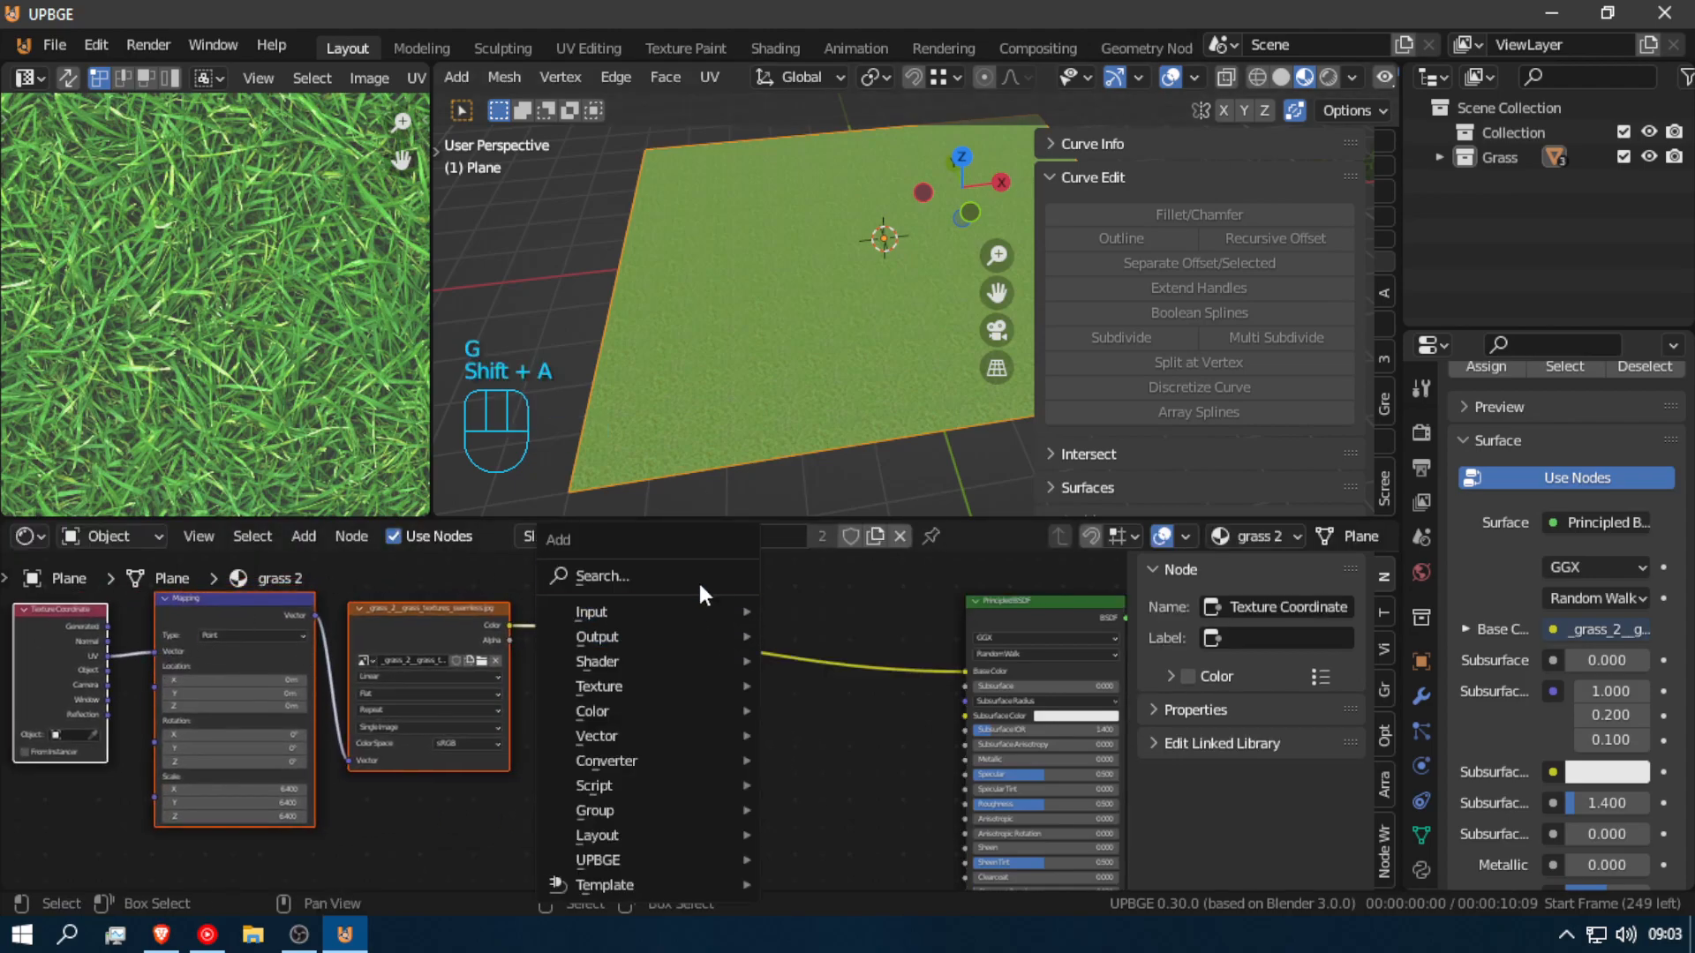
{"action": "left_click", "coordinate": [706, 612]}
{"action": "type", "text": "rampp"}
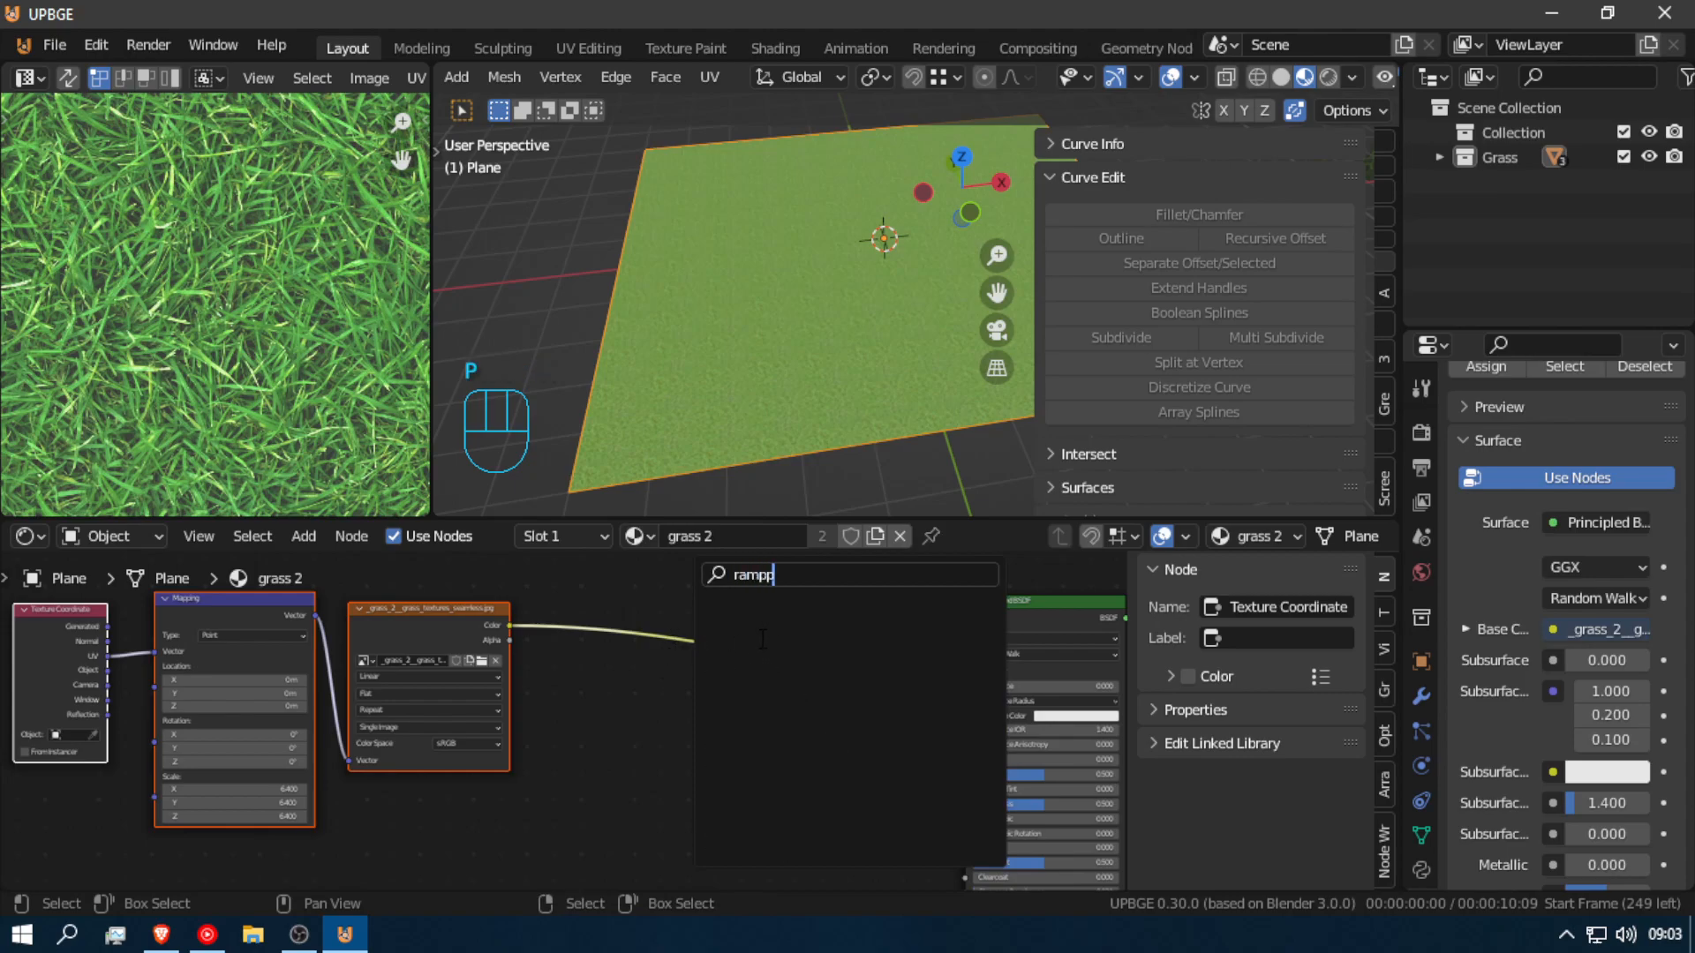
{"action": "key", "text": "BackSpace"}
{"action": "left_click", "coordinate": [733, 614]}
{"action": "left_click", "coordinate": [638, 679]}
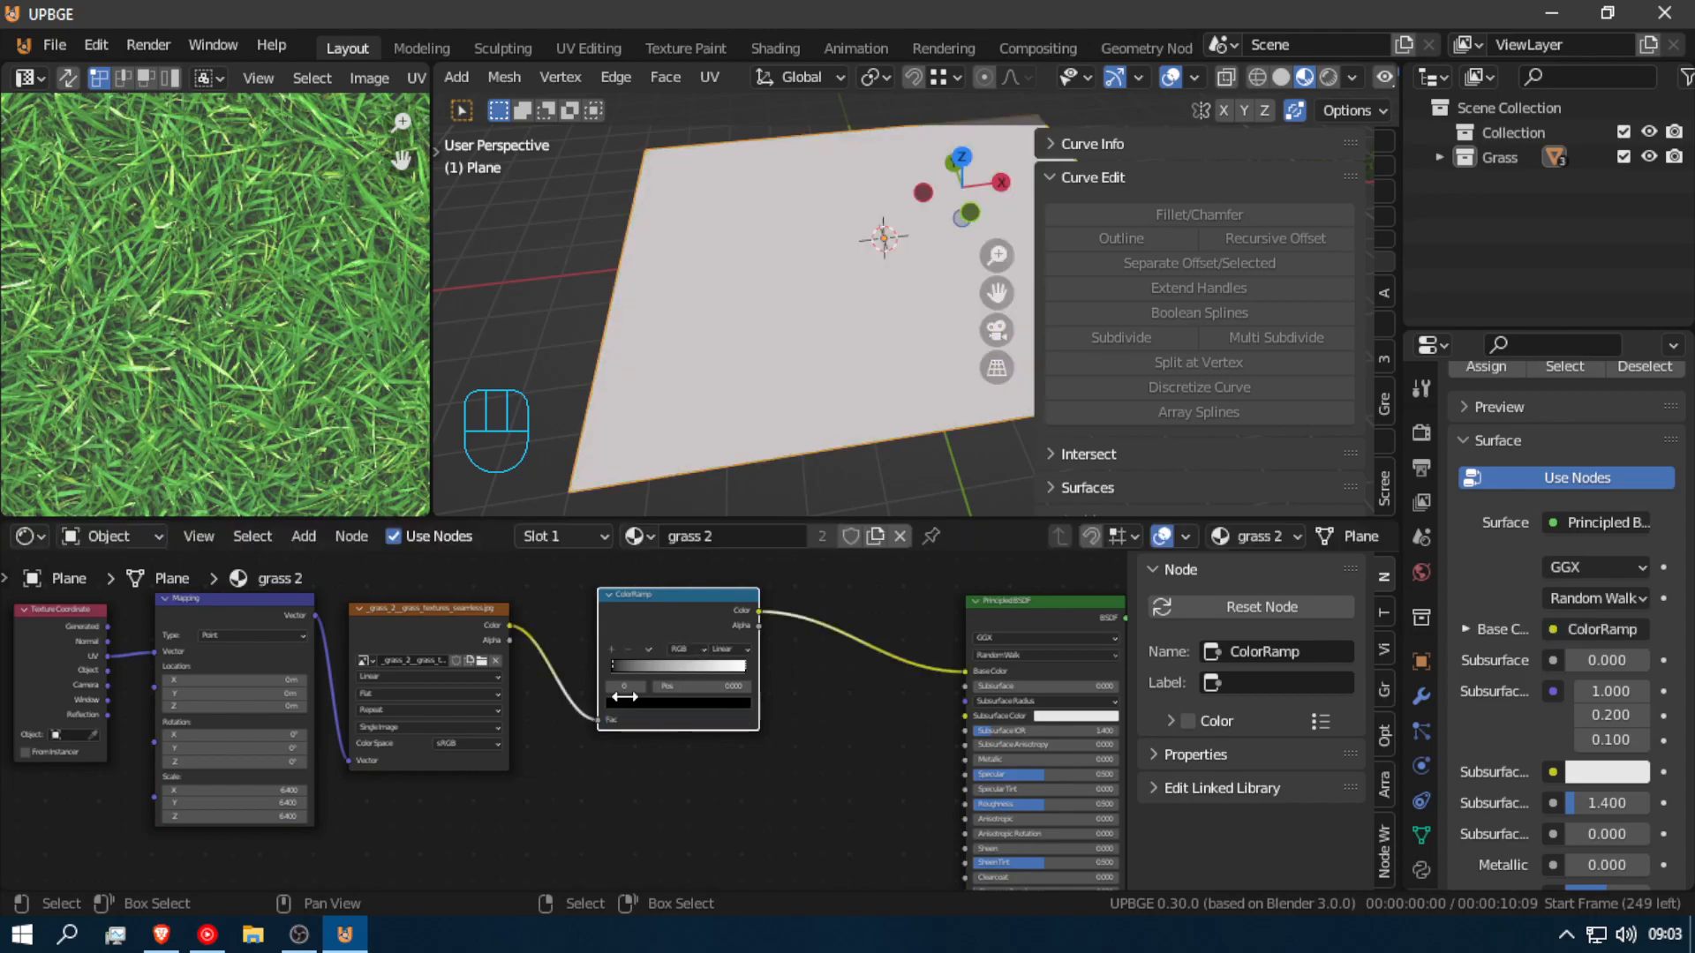
Step: Move the ColorRamp's black and white stops slightly inward to increase the contrast of the grass pattern
{"action": "scroll", "coordinate": [801, 394], "scroll_direction": "up", "scroll_amount": 4}
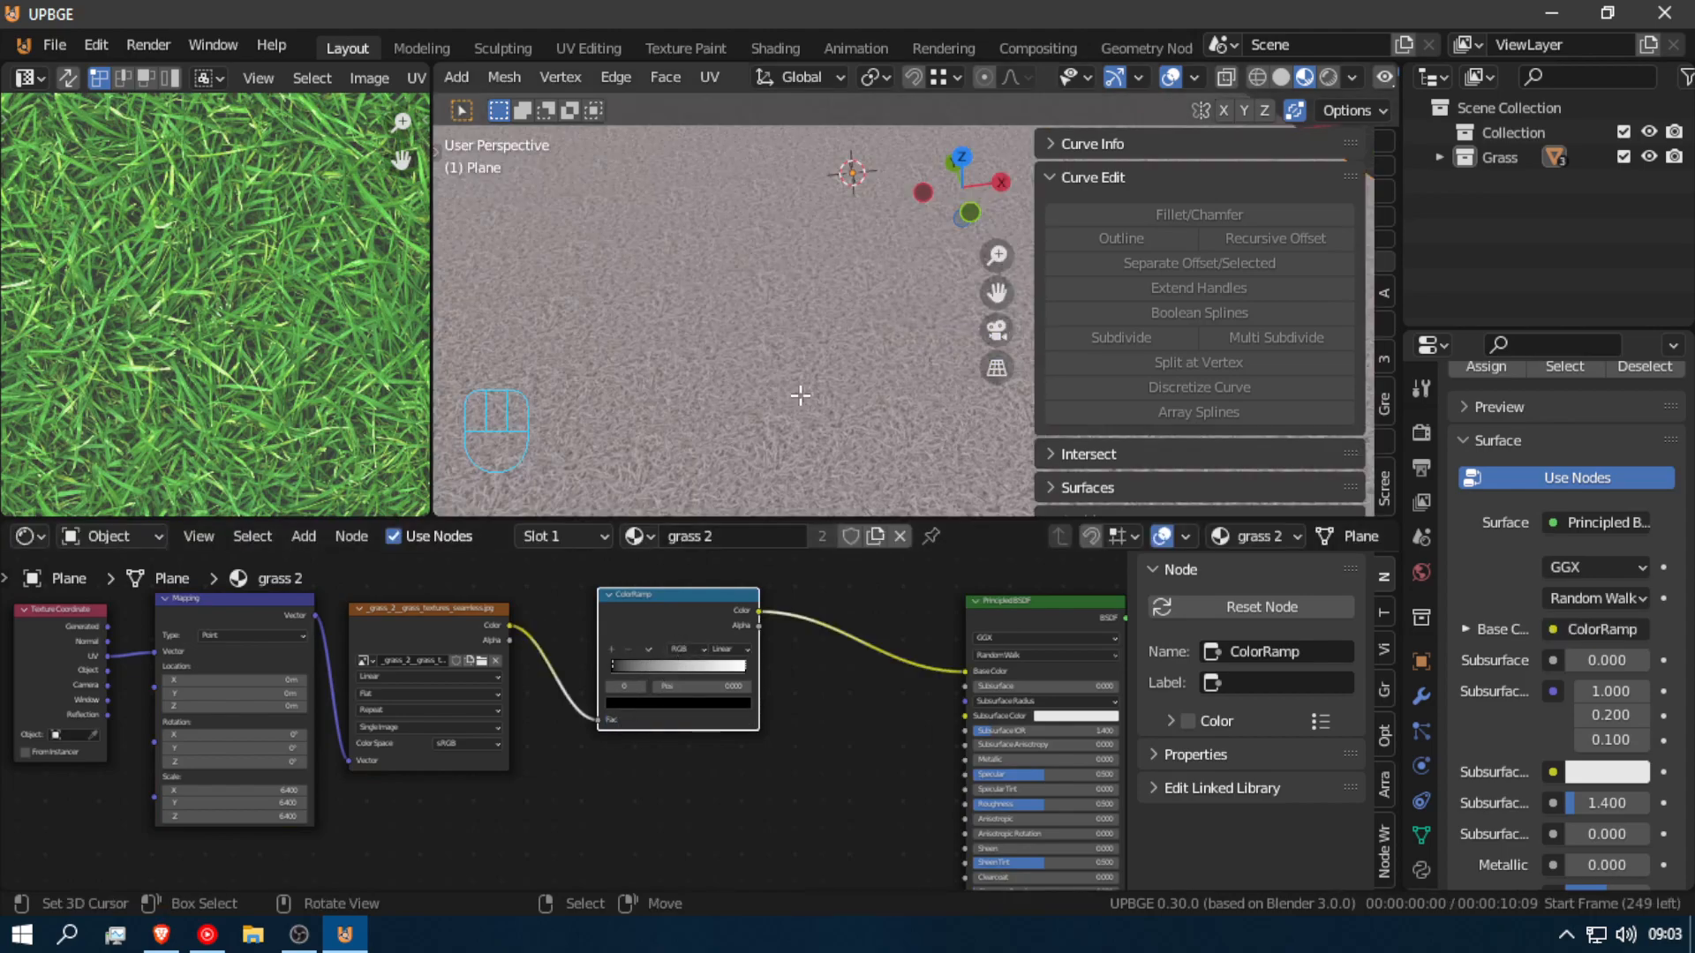
{"action": "left_click_drag", "start_coordinate": [734, 670], "coordinate": [773, 670]}
{"action": "mouse_move", "coordinate": [622, 670]}
{"action": "left_mouse_down"}
{"action": "mouse_move", "coordinate": [699, 669]}
{"action": "mouse_move", "coordinate": [620, 669]}
{"action": "mouse_move", "coordinate": [636, 669]}
{"action": "left_mouse_up"}
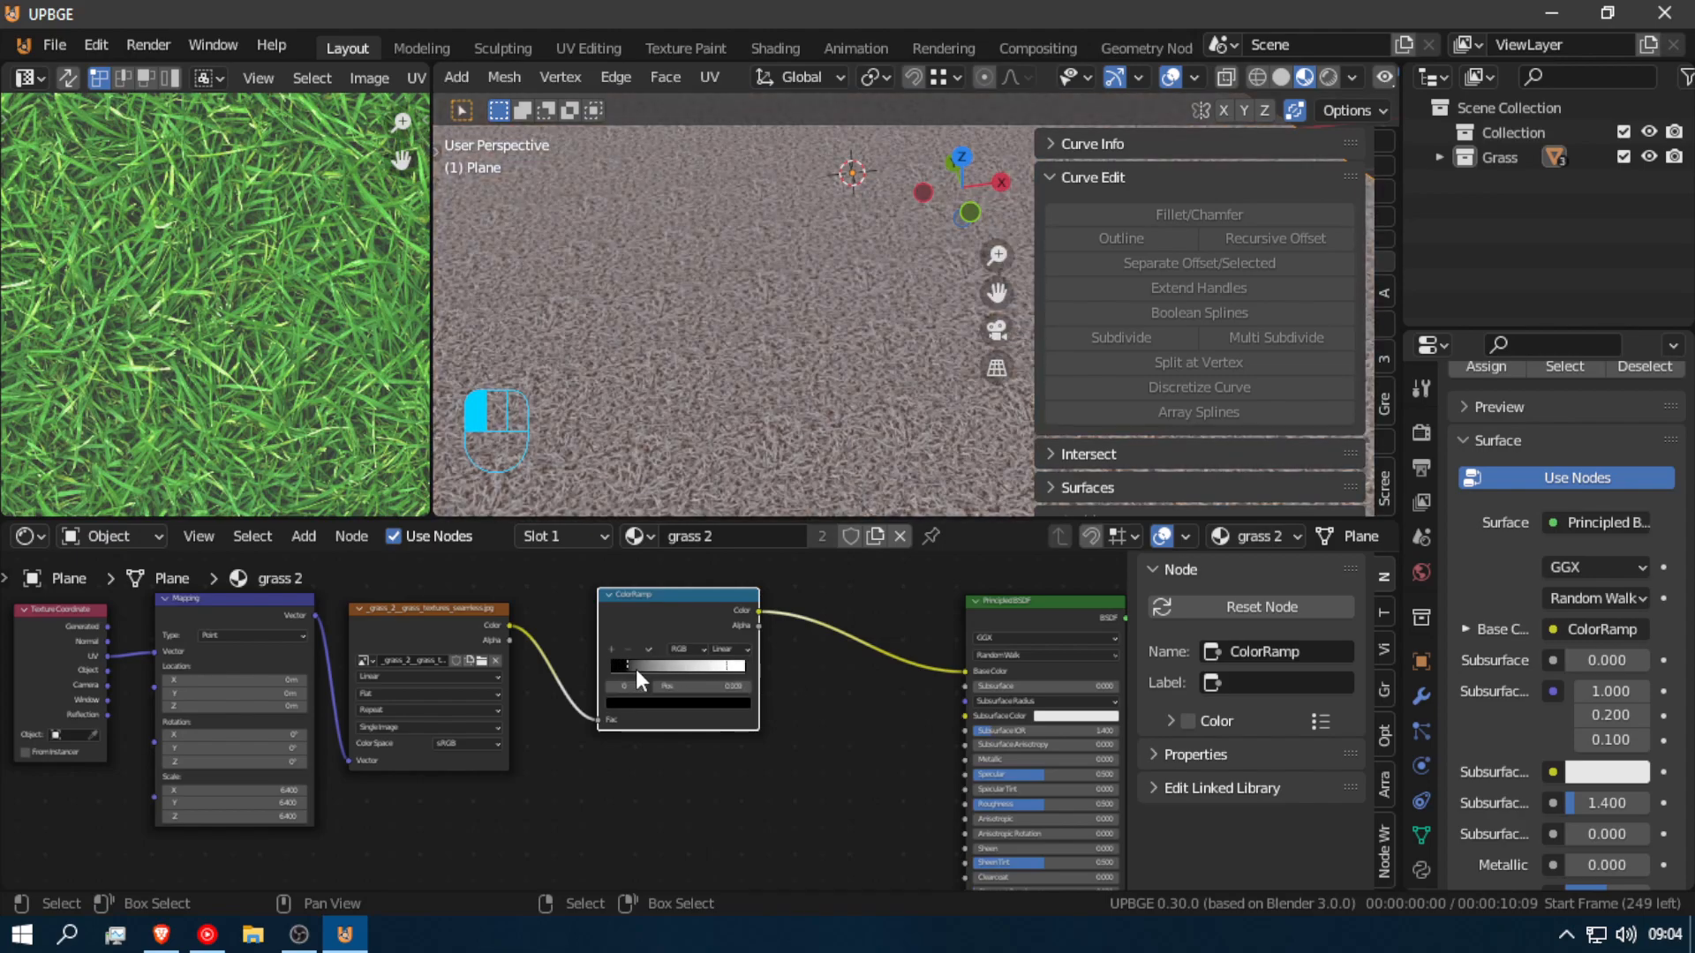
Step: Change the ColorRamp's white stop to a saturated medium green
{"action": "left_click", "coordinate": [724, 667]}
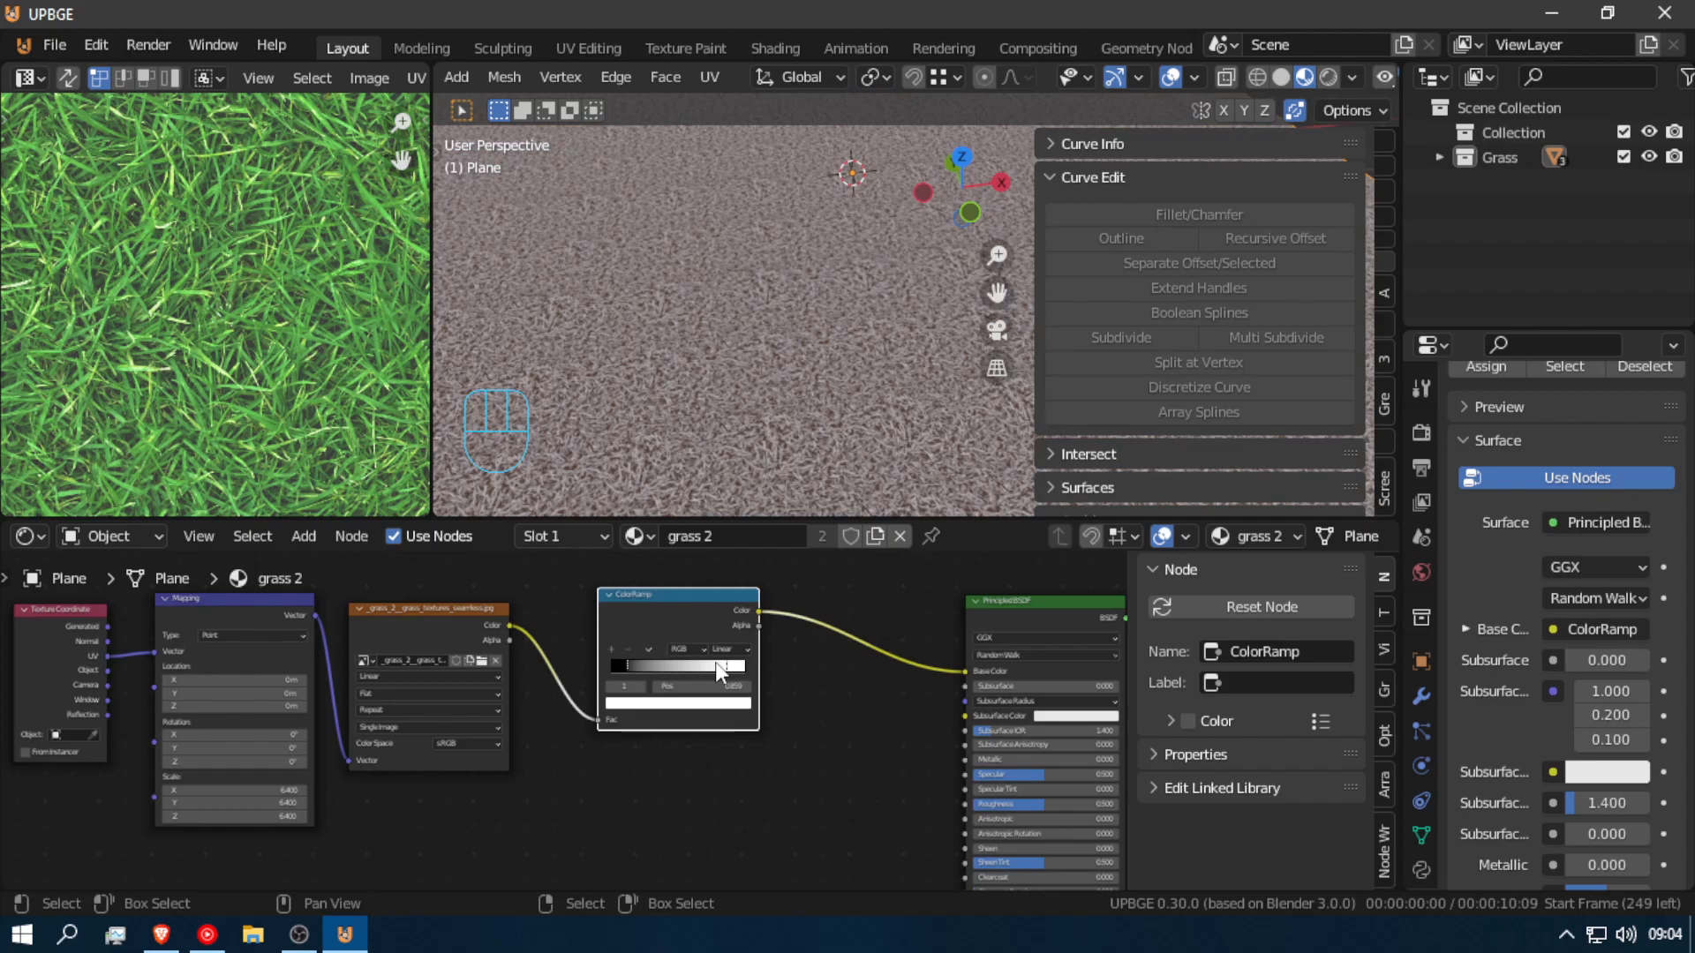
{"action": "left_click", "coordinate": [708, 704]}
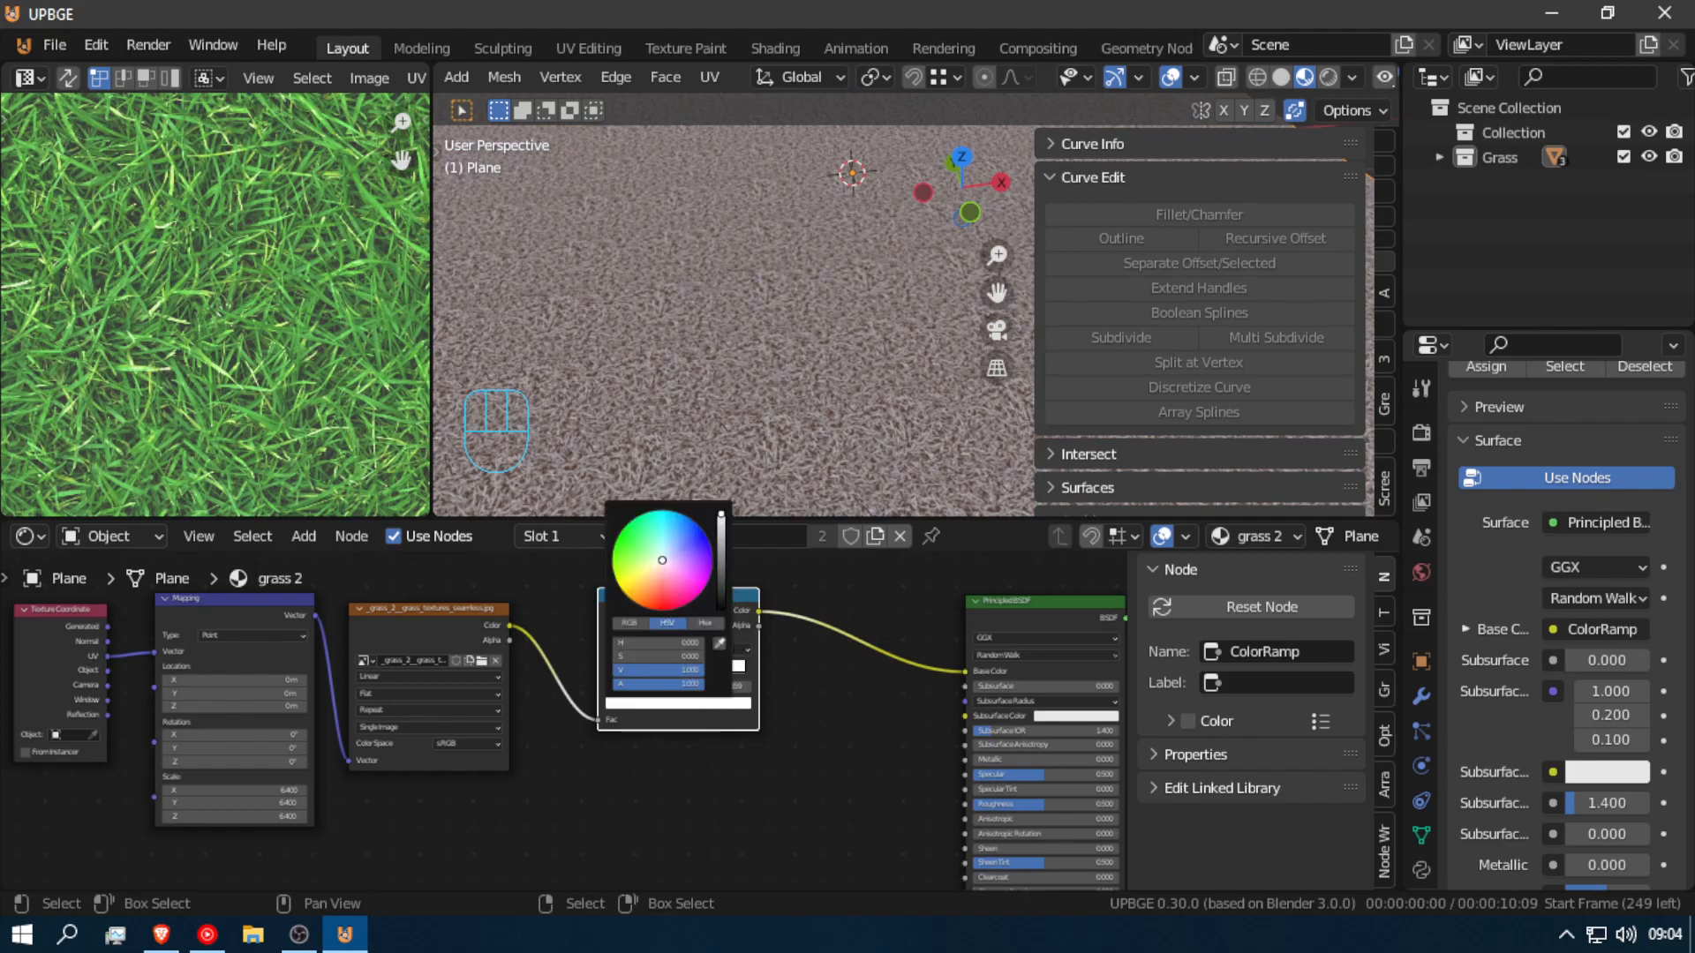
{"action": "left_click_drag", "start_coordinate": [622, 549], "coordinate": [614, 544]}
{"action": "mouse_move", "coordinate": [724, 546]}
{"action": "left_mouse_down"}
{"action": "mouse_move", "coordinate": [721, 582]}
{"action": "mouse_move", "coordinate": [721, 530]}
{"action": "left_mouse_up"}
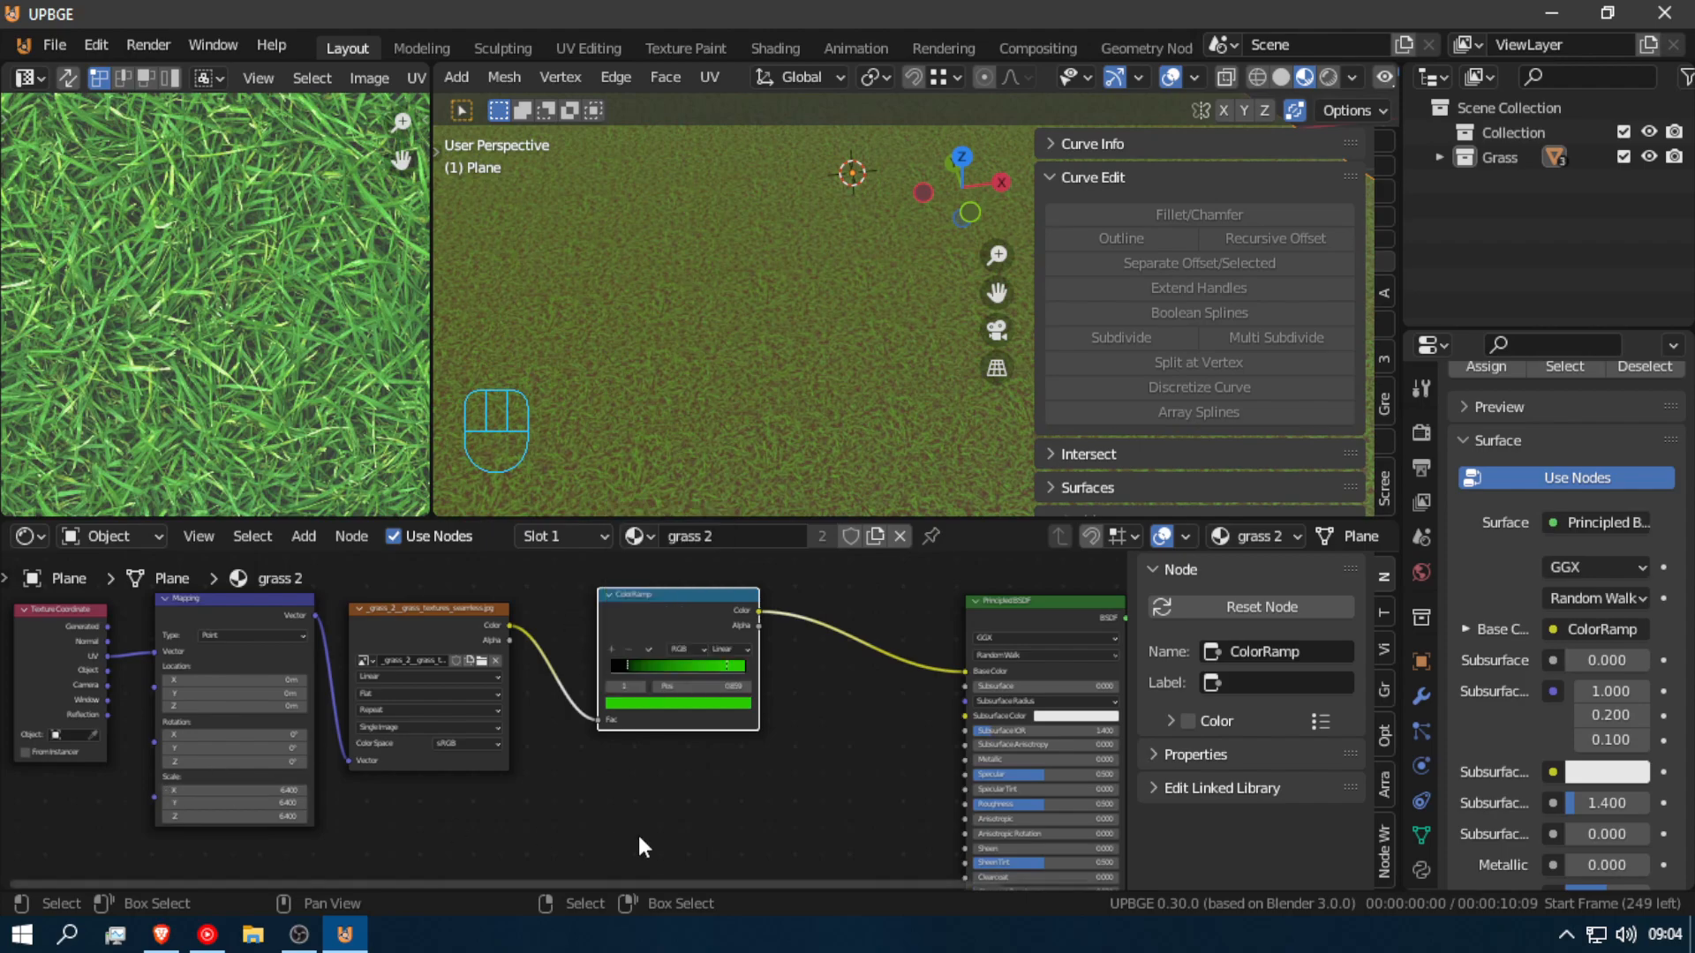
Step: Move the ColorRamp's dark stop closer to the start of the gradient and adjust its color to a near-black green
{"action": "left_click_drag", "start_coordinate": [622, 671], "coordinate": [448, 732]}
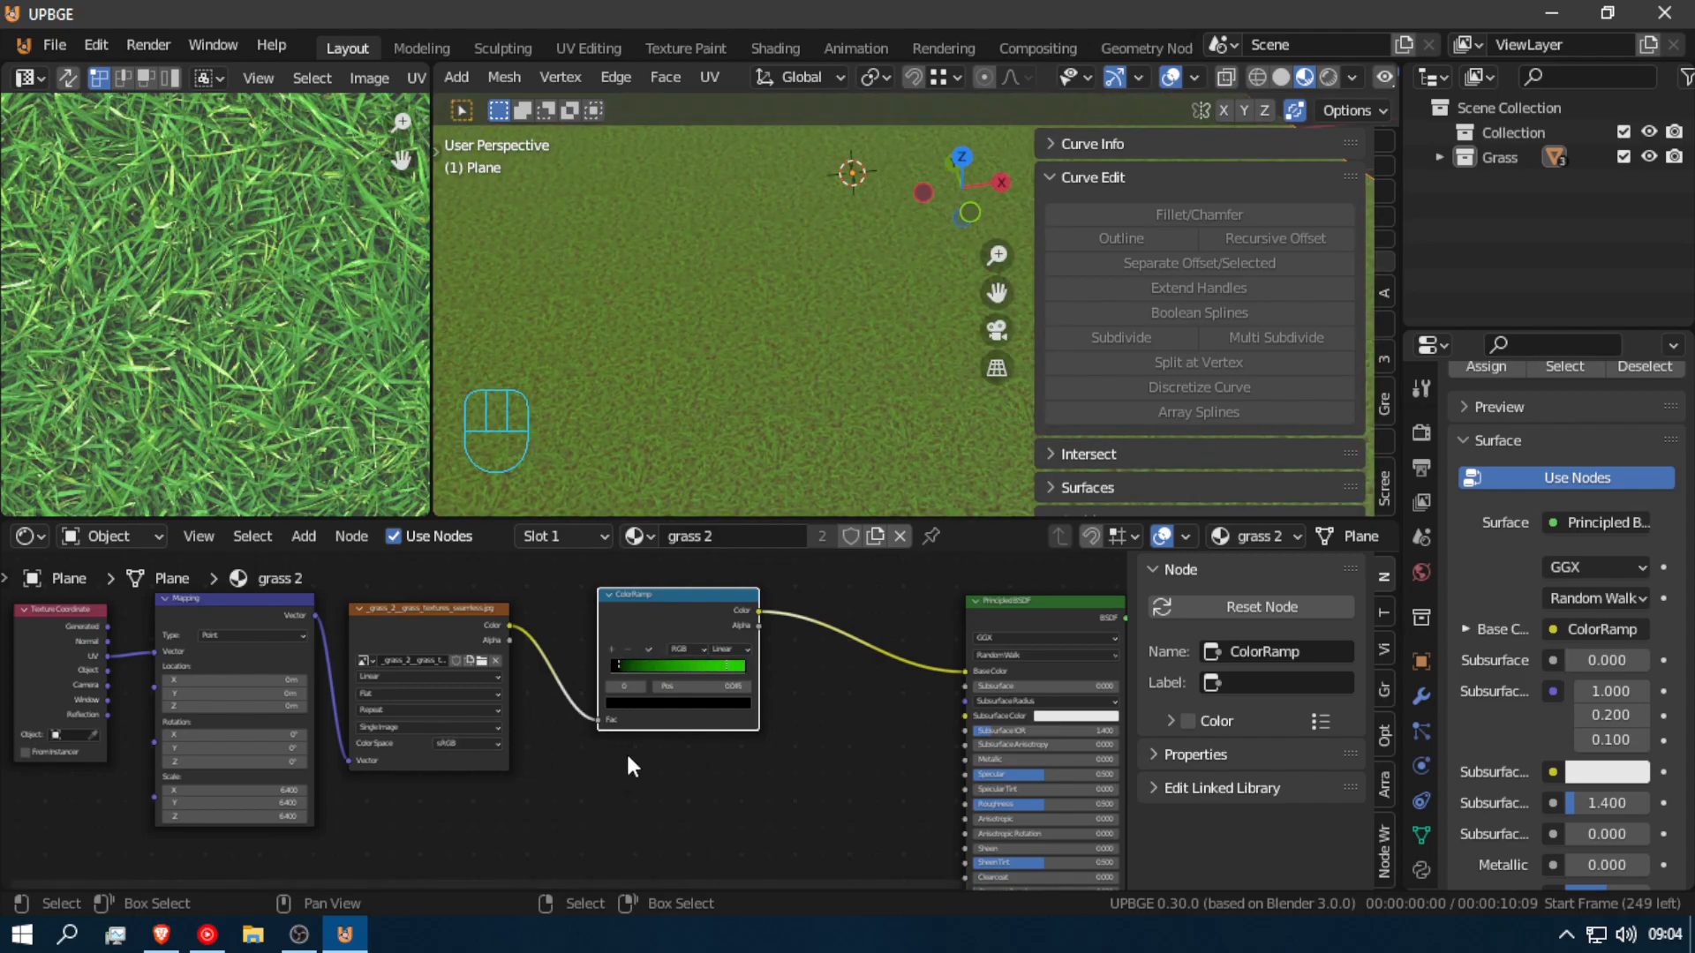
{"action": "left_click", "coordinate": [646, 705]}
{"action": "mouse_move", "coordinate": [721, 596]}
{"action": "left_mouse_down"}
{"action": "mouse_move", "coordinate": [720, 572]}
{"action": "mouse_move", "coordinate": [613, 552]}
{"action": "left_mouse_up"}
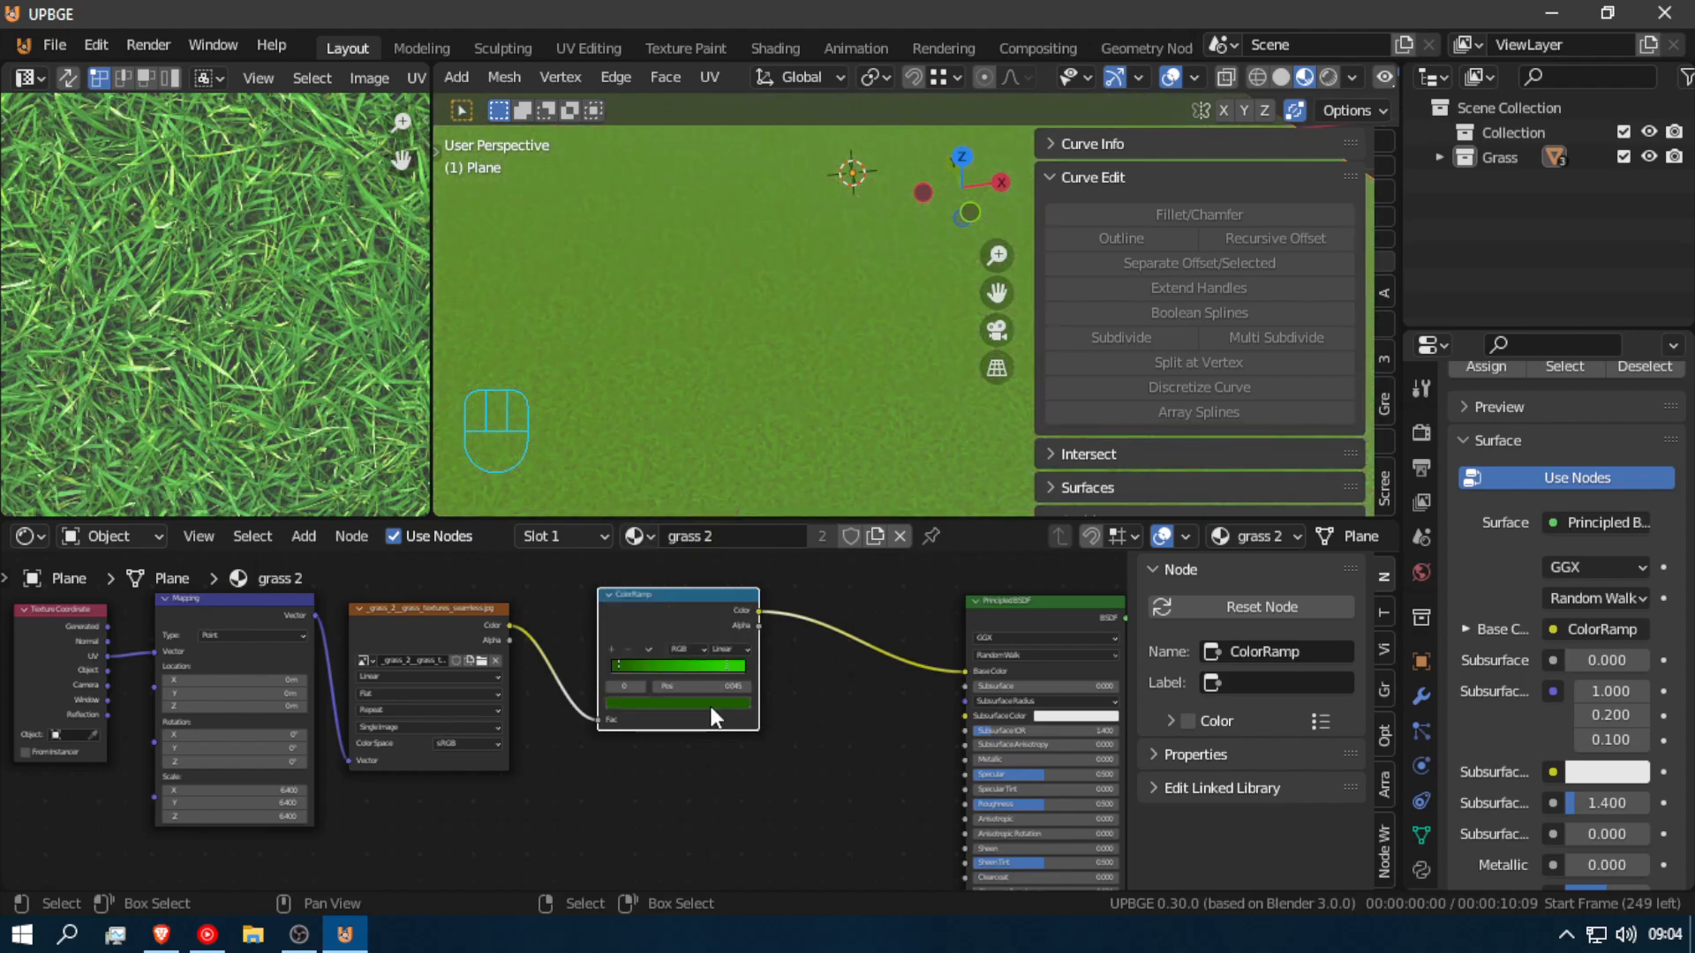
{"action": "left_click", "coordinate": [648, 703]}
{"action": "left_click_drag", "start_coordinate": [717, 597], "coordinate": [720, 609]}
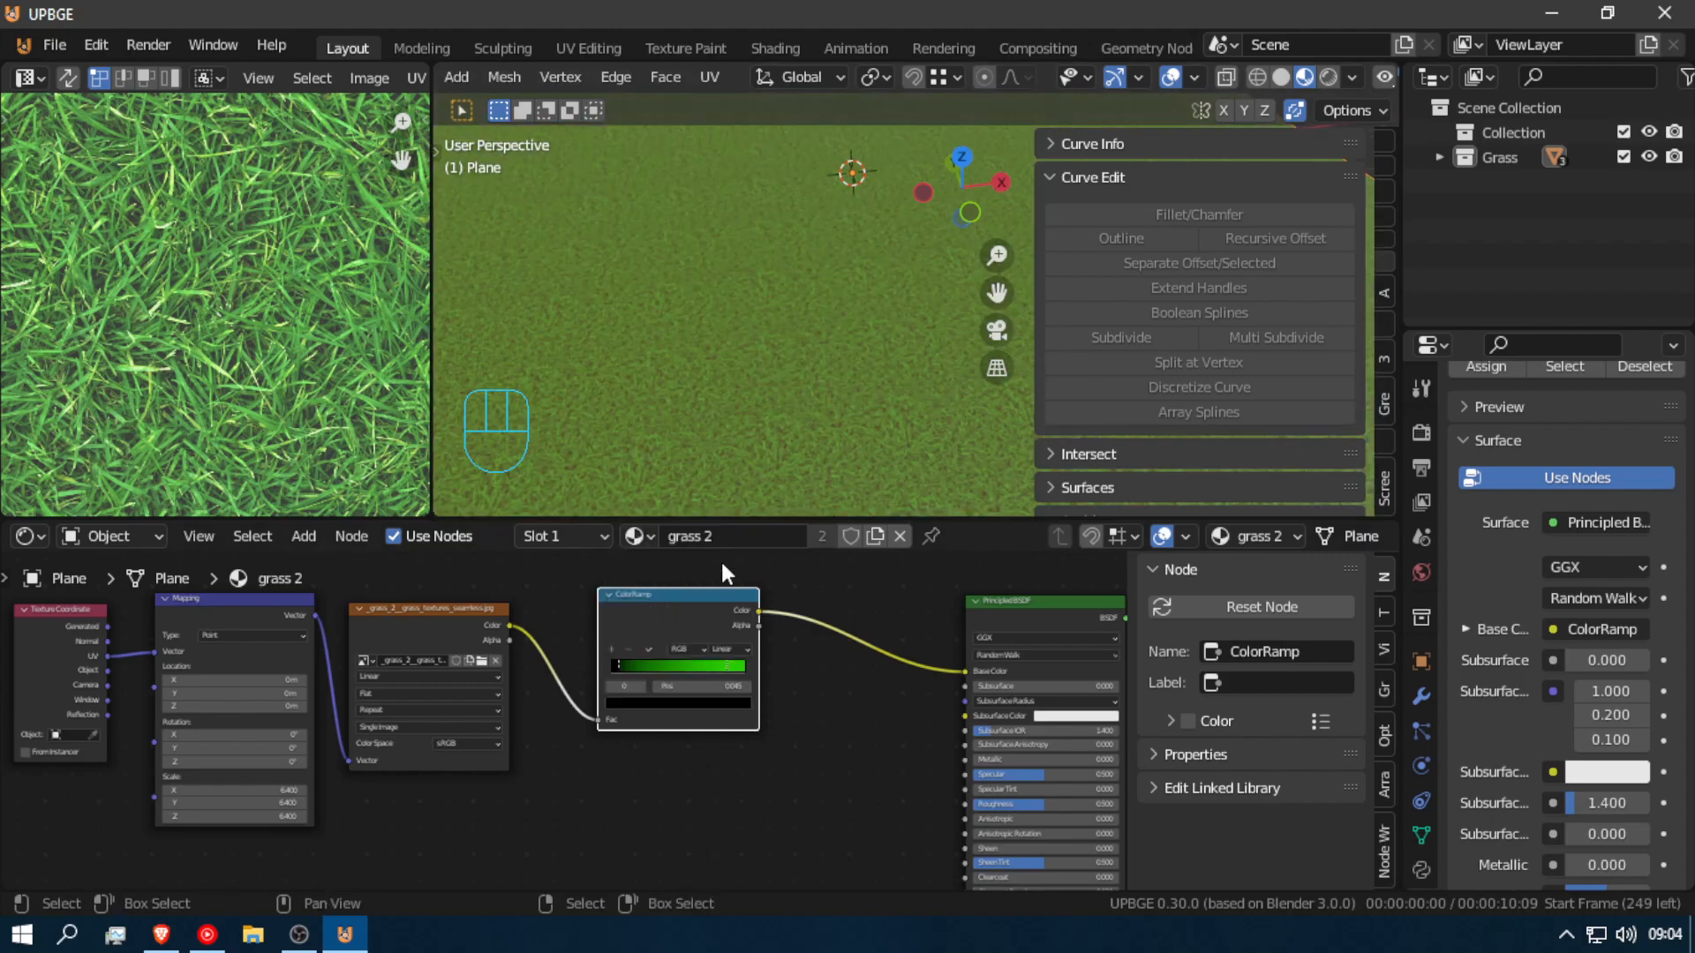
Step: Brighten the ColorRamp's green end stop to a more vivid green
{"action": "left_click", "coordinate": [738, 666]}
{"action": "left_click", "coordinate": [729, 703]}
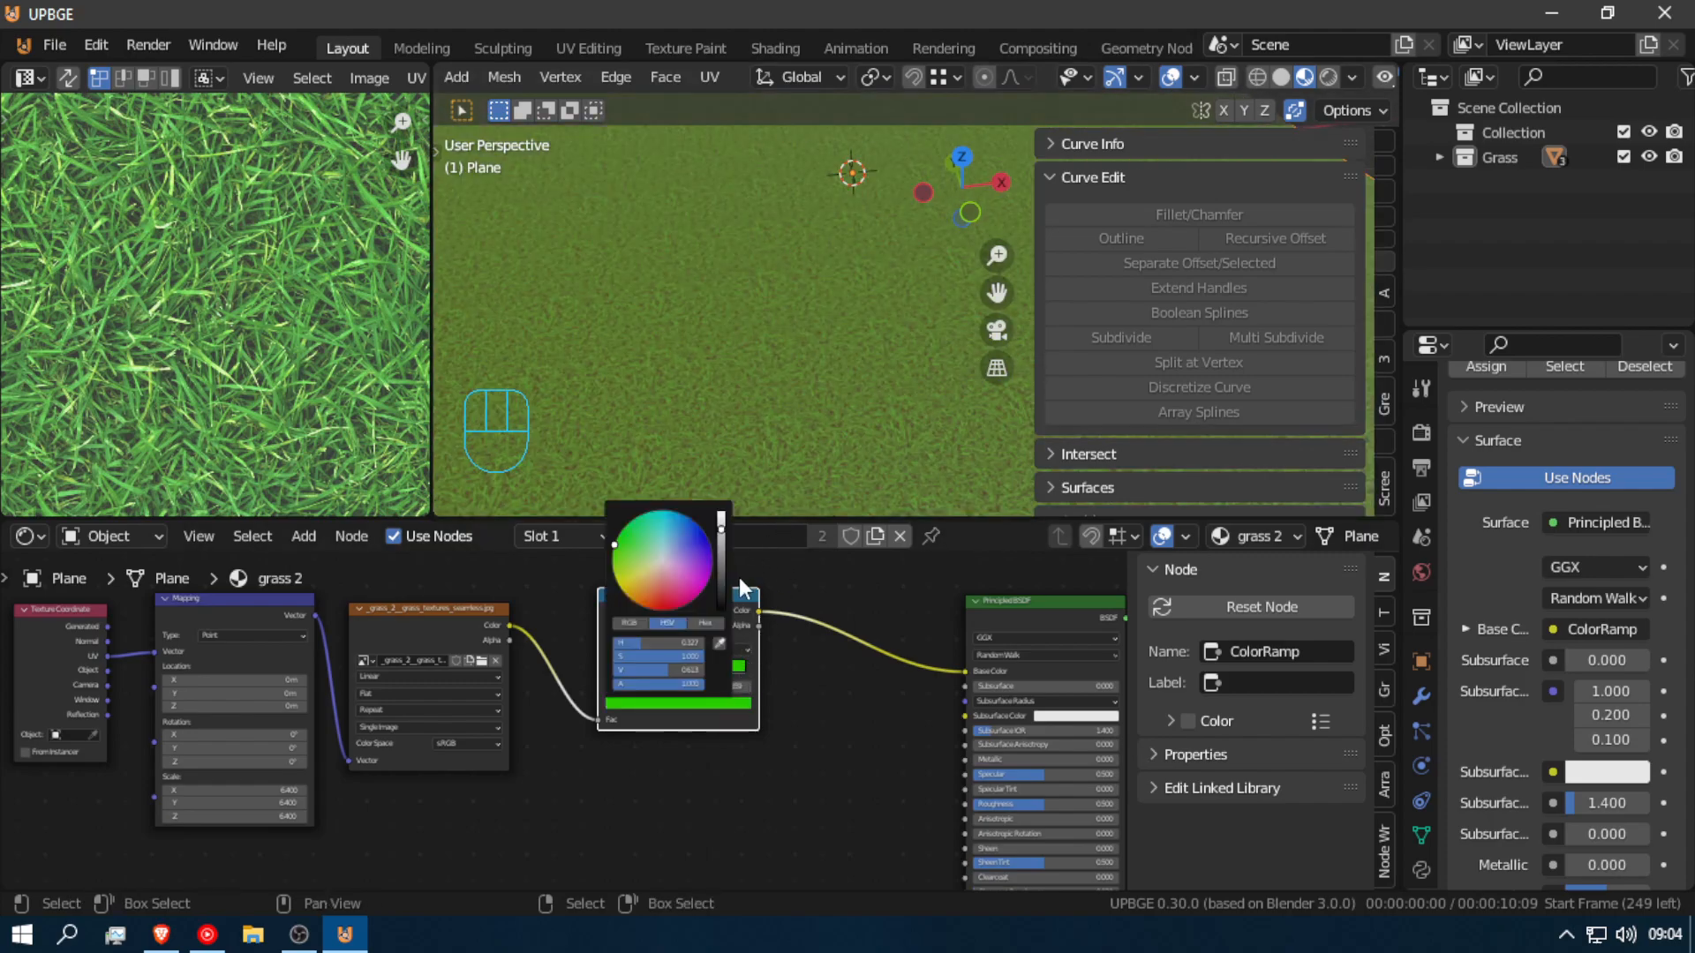
{"action": "left_click_drag", "start_coordinate": [721, 569], "coordinate": [721, 513]}
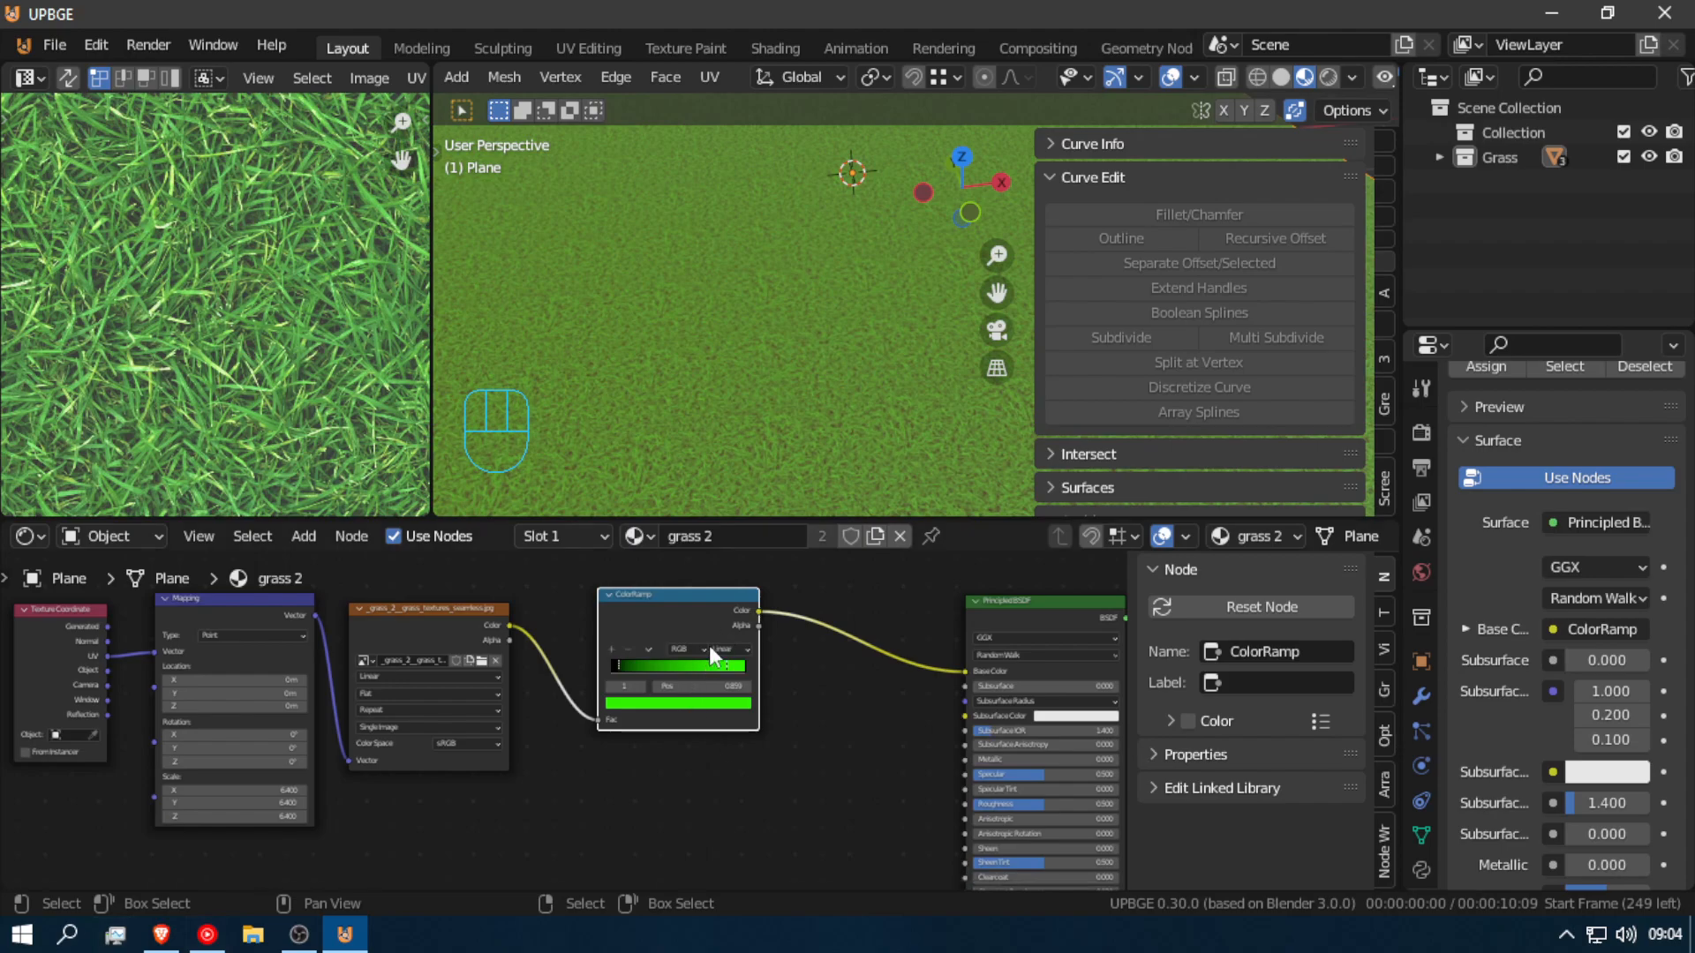
Step: Add a middle stop to the ColorRamp at about 0.452 and tint it a darker, yellowish green
{"action": "left_click", "coordinate": [610, 648]}
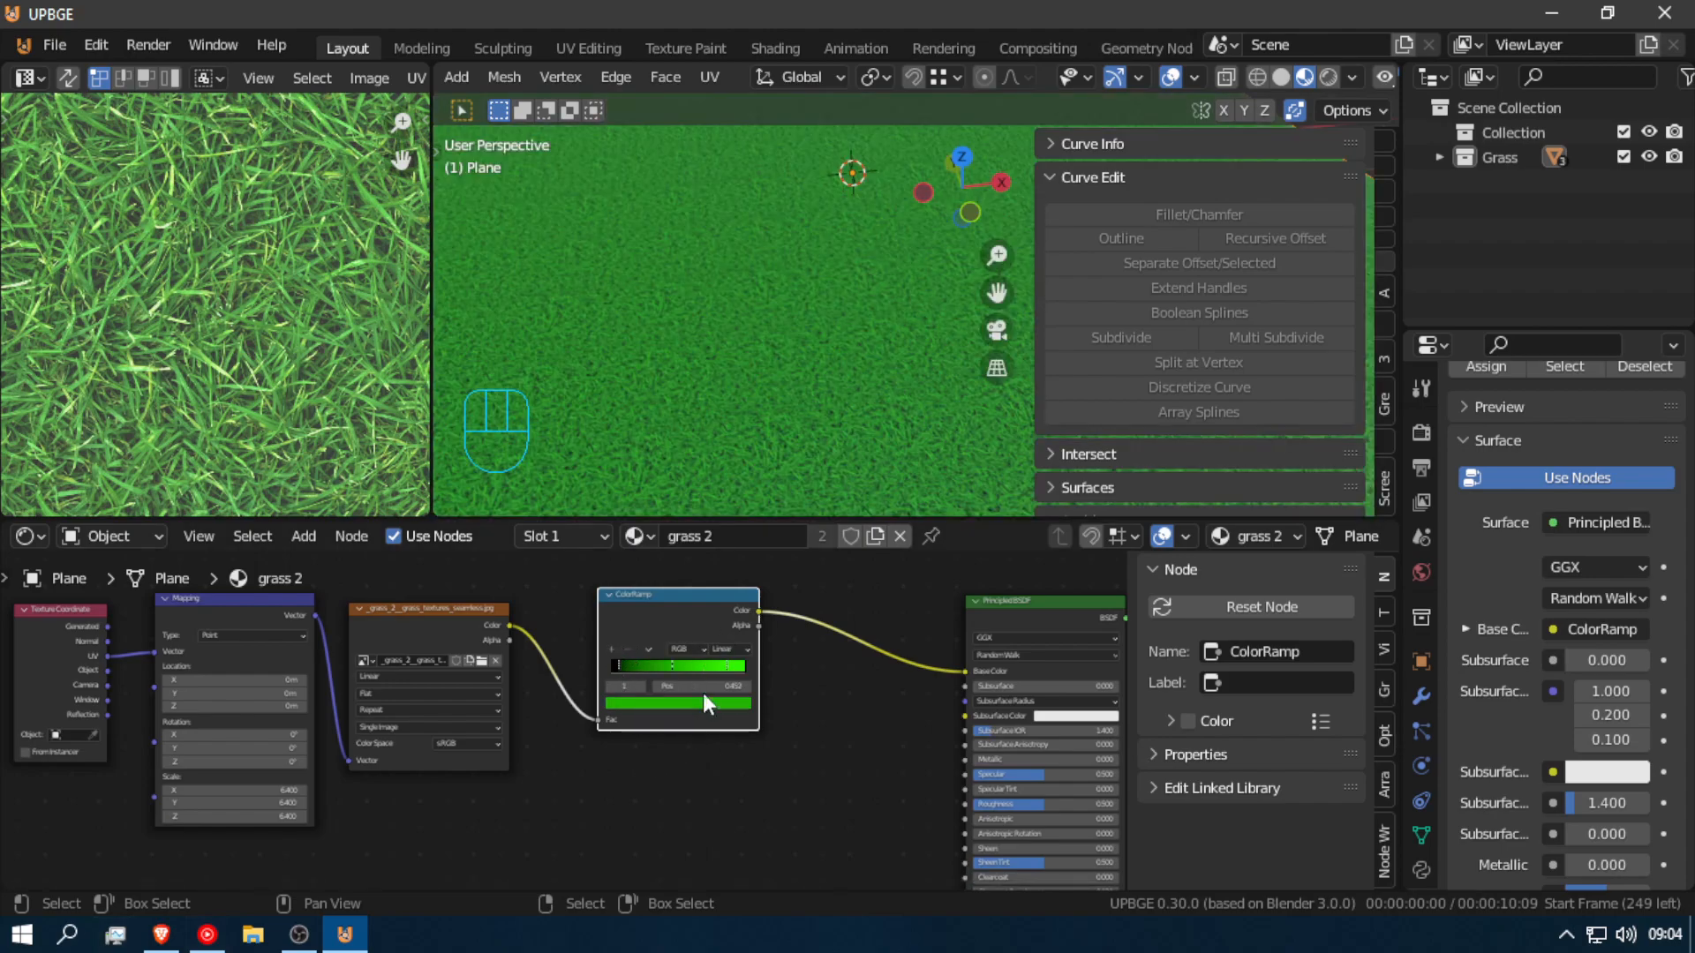
{"action": "mouse_move", "coordinate": [671, 666]}
{"action": "left_mouse_down"}
{"action": "mouse_move", "coordinate": [706, 664]}
{"action": "mouse_move", "coordinate": [636, 667]}
{"action": "mouse_move", "coordinate": [676, 669]}
{"action": "left_mouse_up"}
{"action": "left_click", "coordinate": [702, 703]}
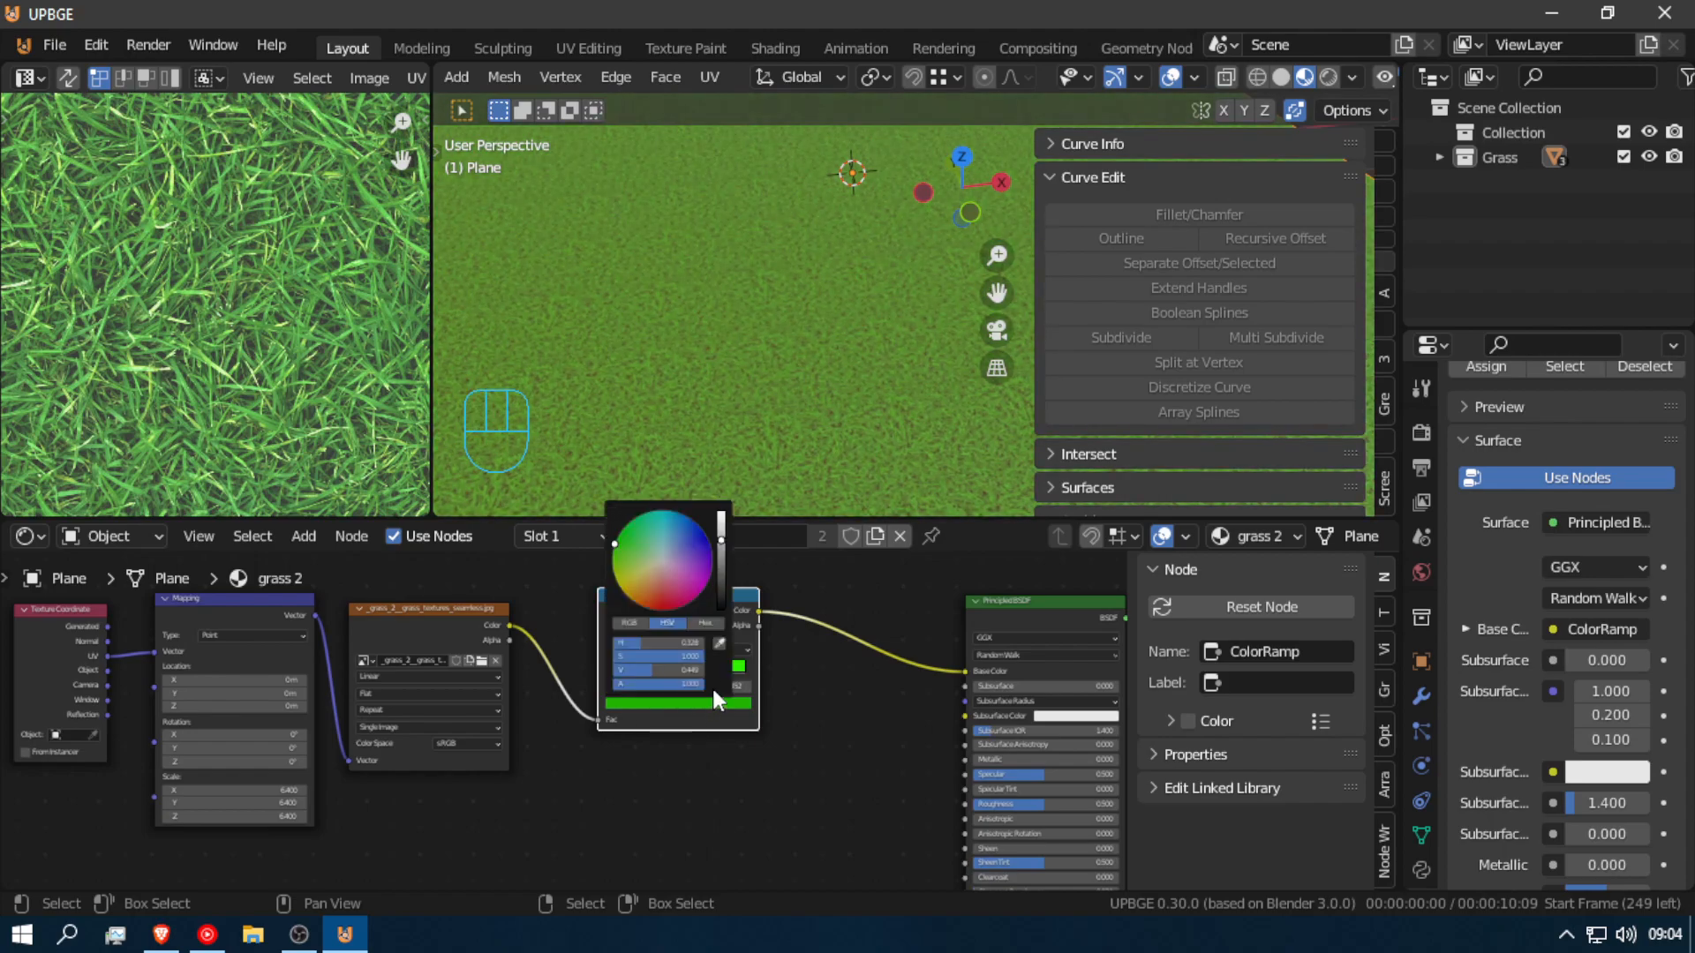
{"action": "left_click_drag", "start_coordinate": [721, 573], "coordinate": [618, 536]}
{"action": "left_click_drag", "start_coordinate": [722, 575], "coordinate": [612, 563]}
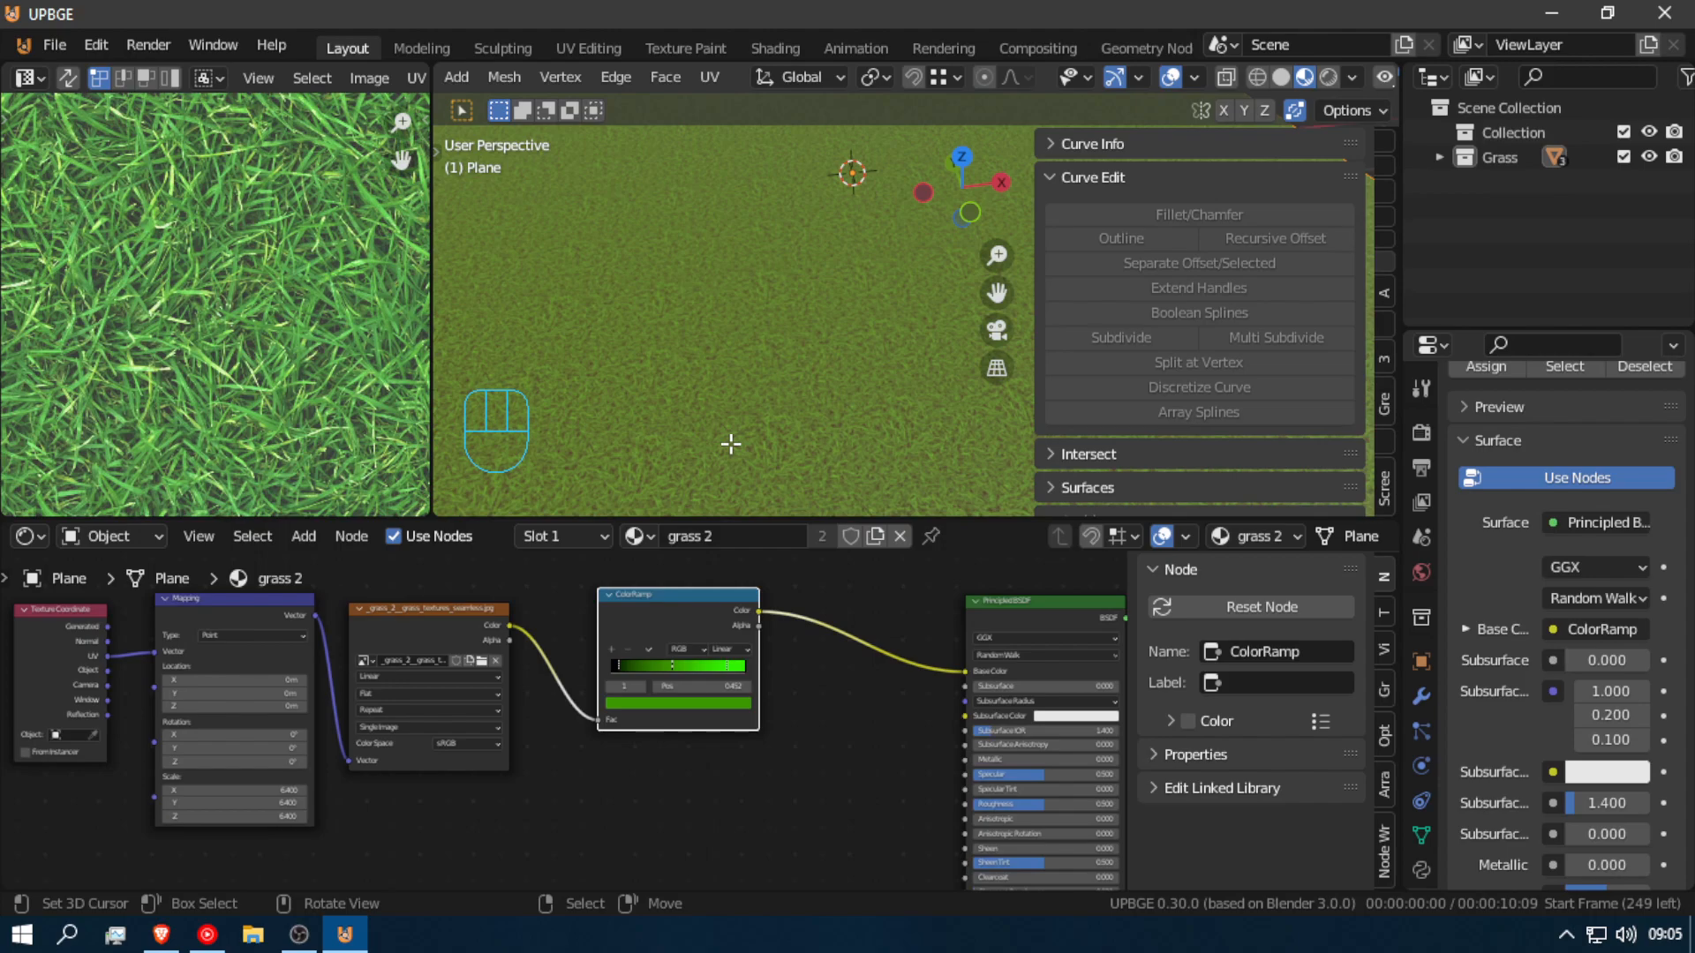
Step: Move the Principled BSDF and Material Output nodes together farther away from the ColorRamp
{"action": "scroll", "coordinate": [764, 745], "scroll_direction": "down", "scroll_amount": 3}
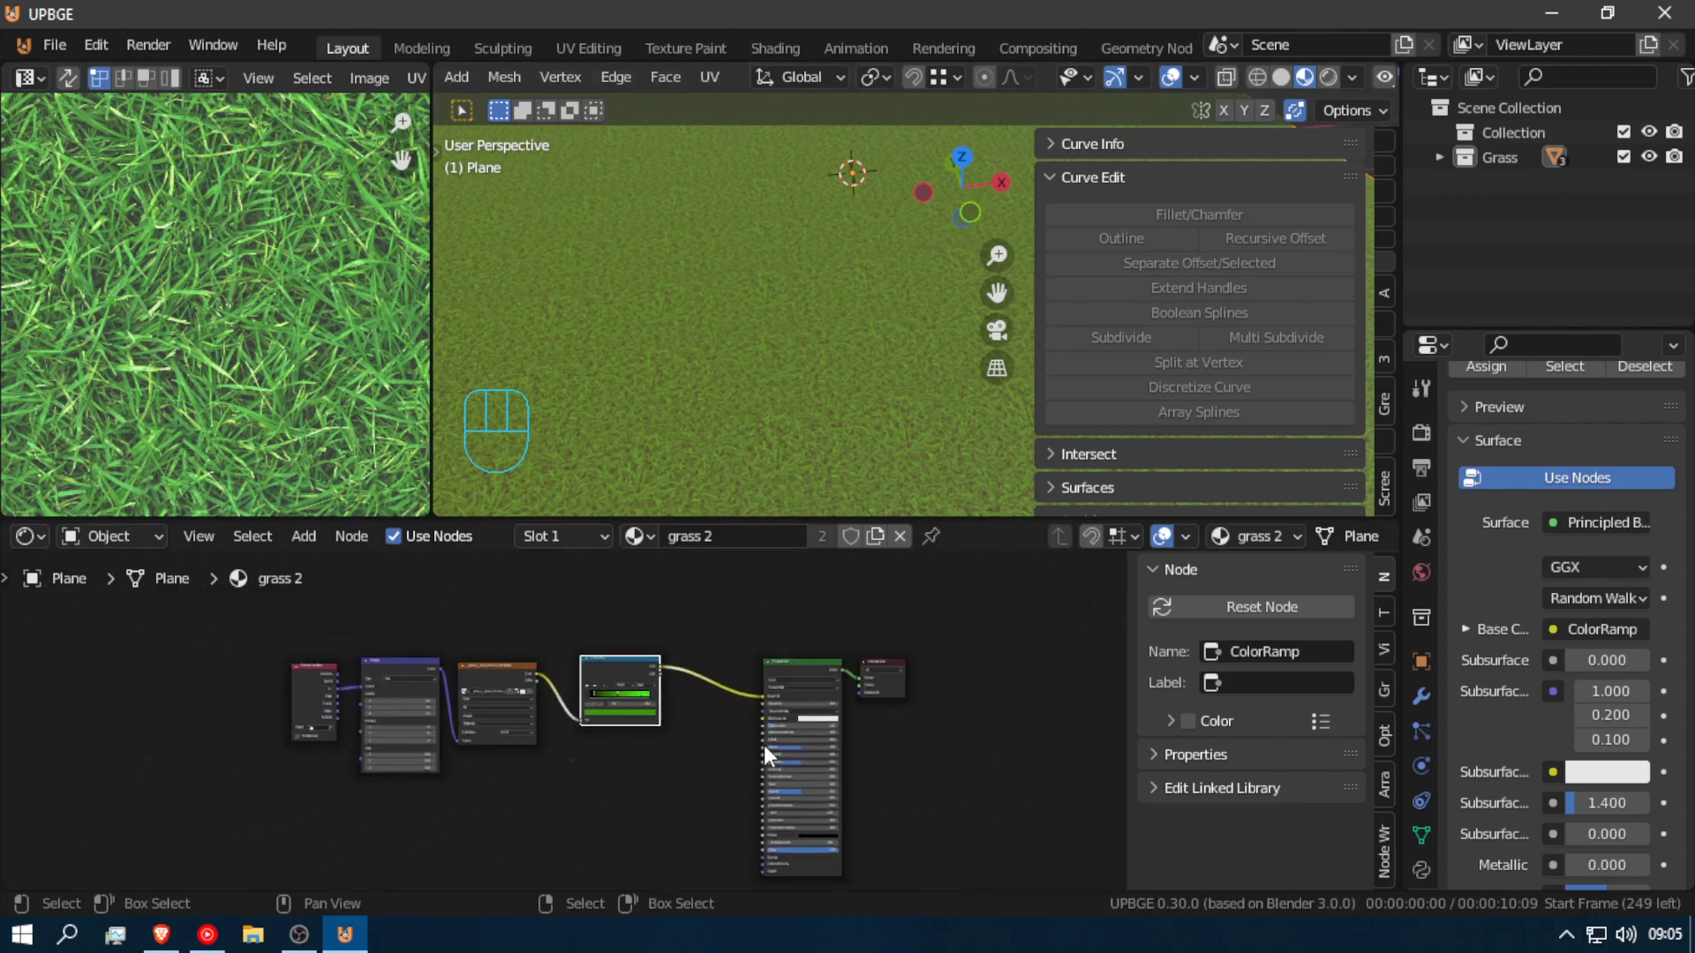
{"action": "left_click", "coordinate": [887, 673], "text": "shift"}
{"action": "key", "text": "g"}
{"action": "left_click", "coordinate": [617, 762]}
{"action": "left_click", "coordinate": [803, 659]}
{"action": "right_click_drag", "start_coordinate": [891, 656], "coordinate": [869, 694], "text": "shift"}
{"action": "left_click", "coordinate": [876, 668], "text": "shift"}
{"action": "key", "text": "g"}
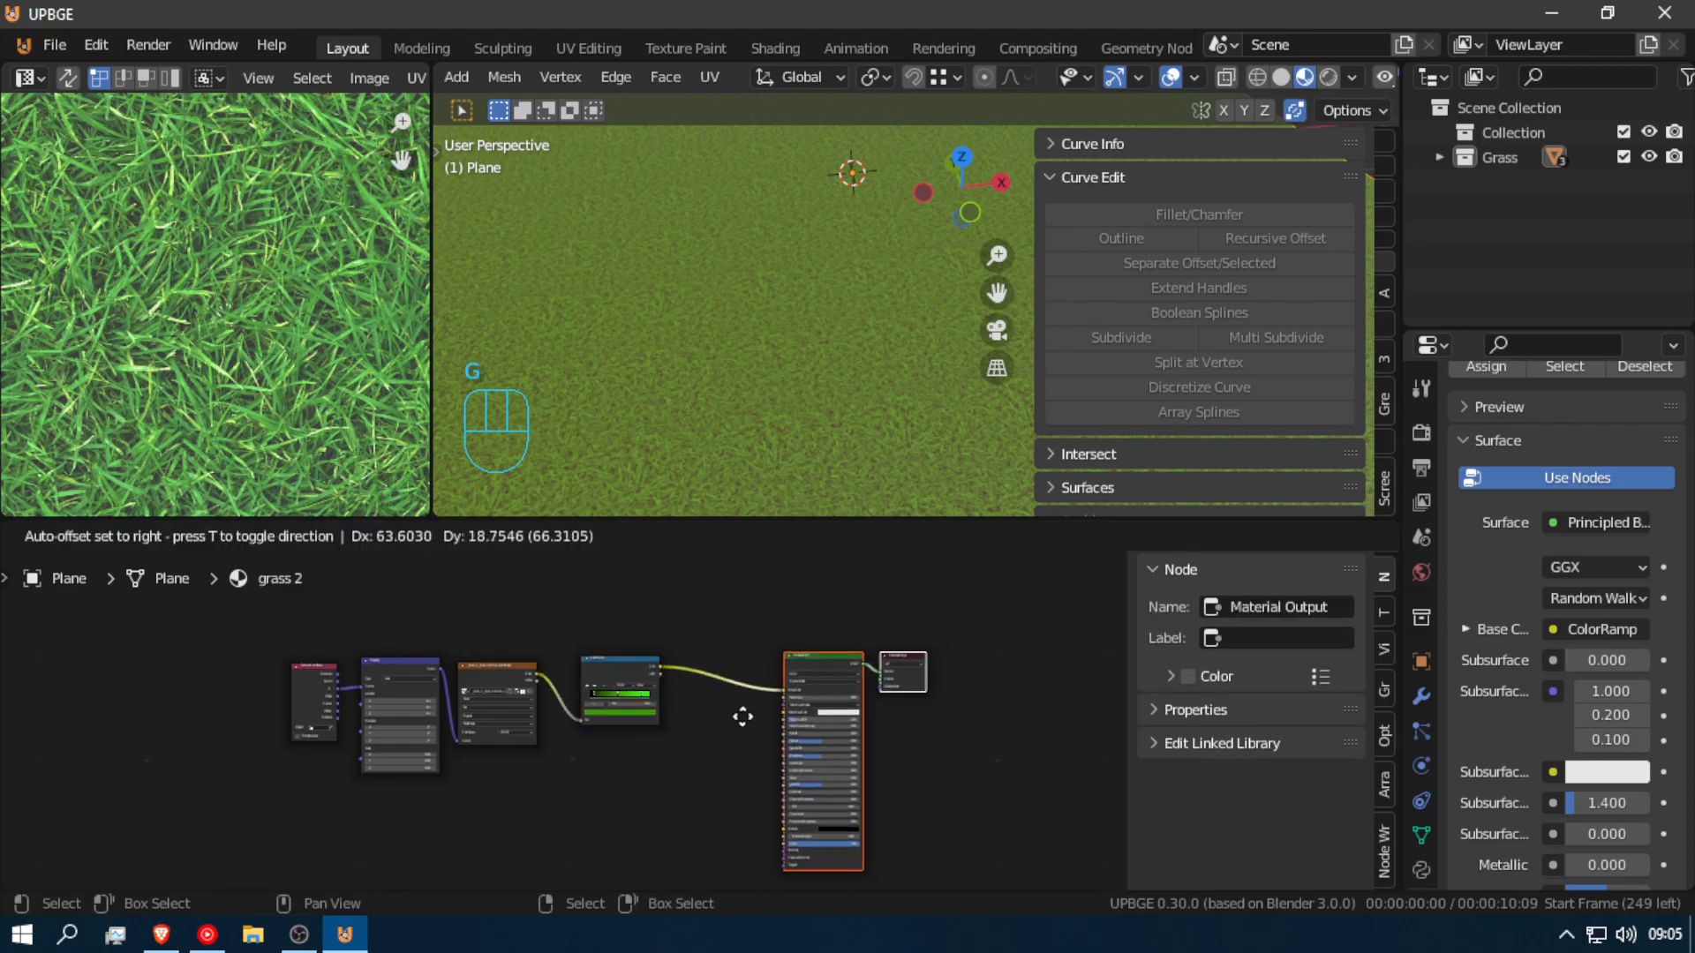
{"action": "left_click", "coordinate": [894, 708]}
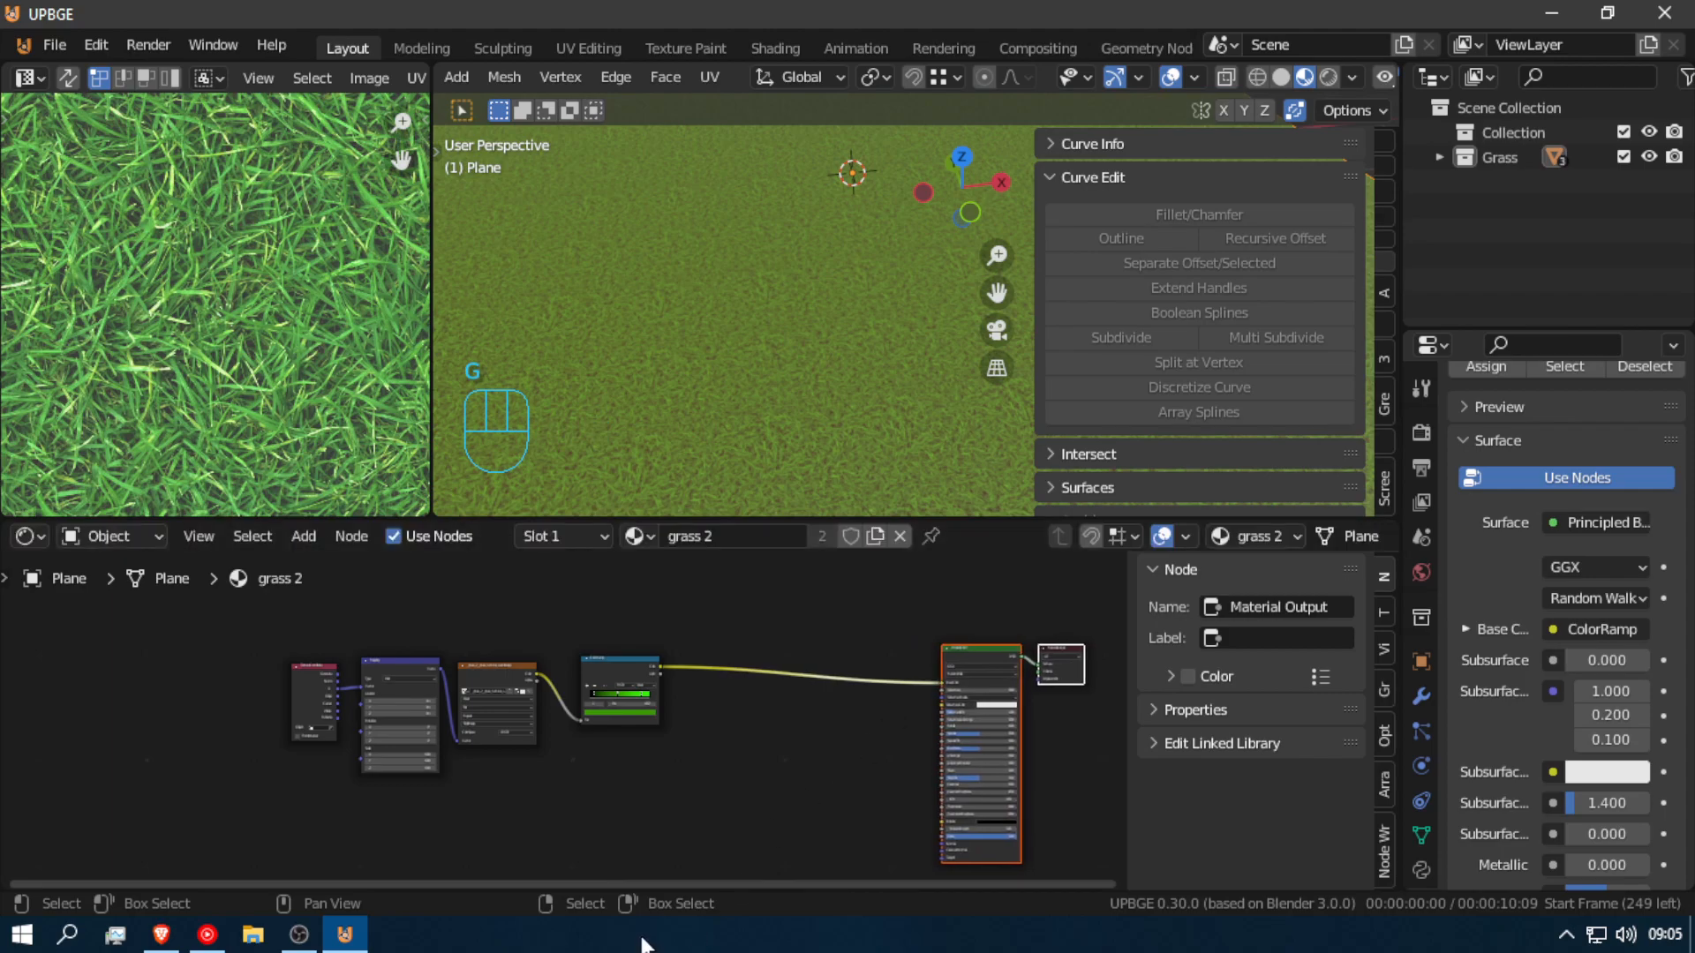
Step: Add a Mix Shader node and drop it on the link between the ColorRamp and the Principled BSDF
{"action": "key", "text": "shift+a"}
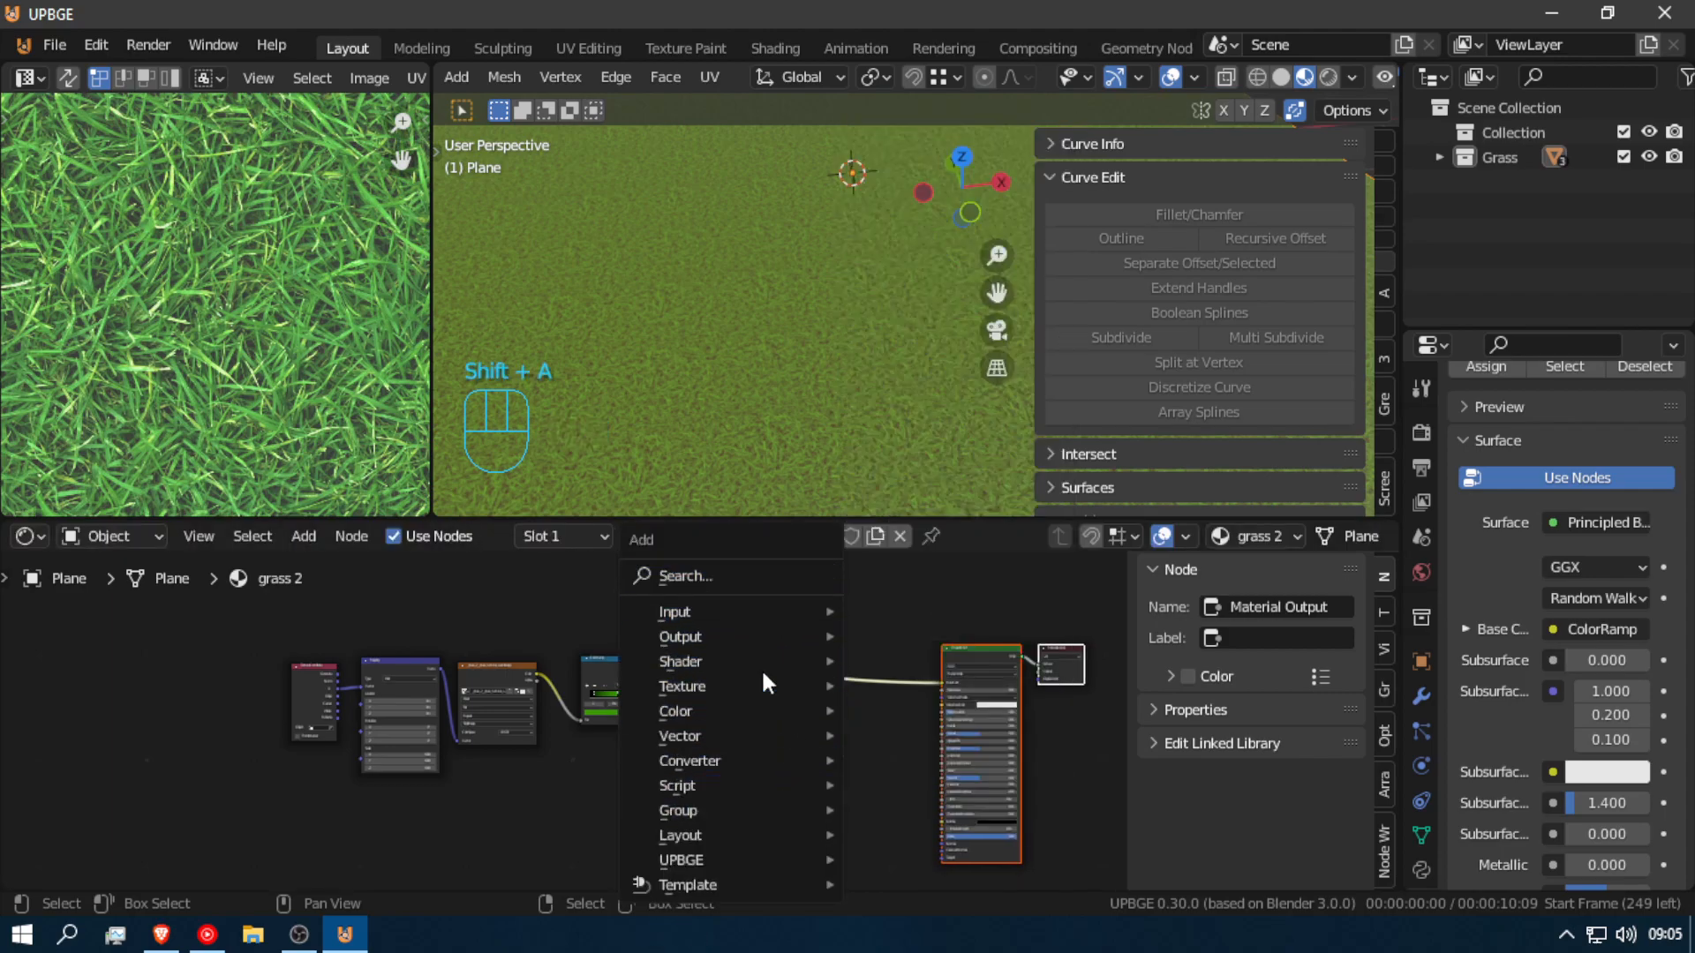
{"action": "mouse_move", "coordinate": [729, 609]}
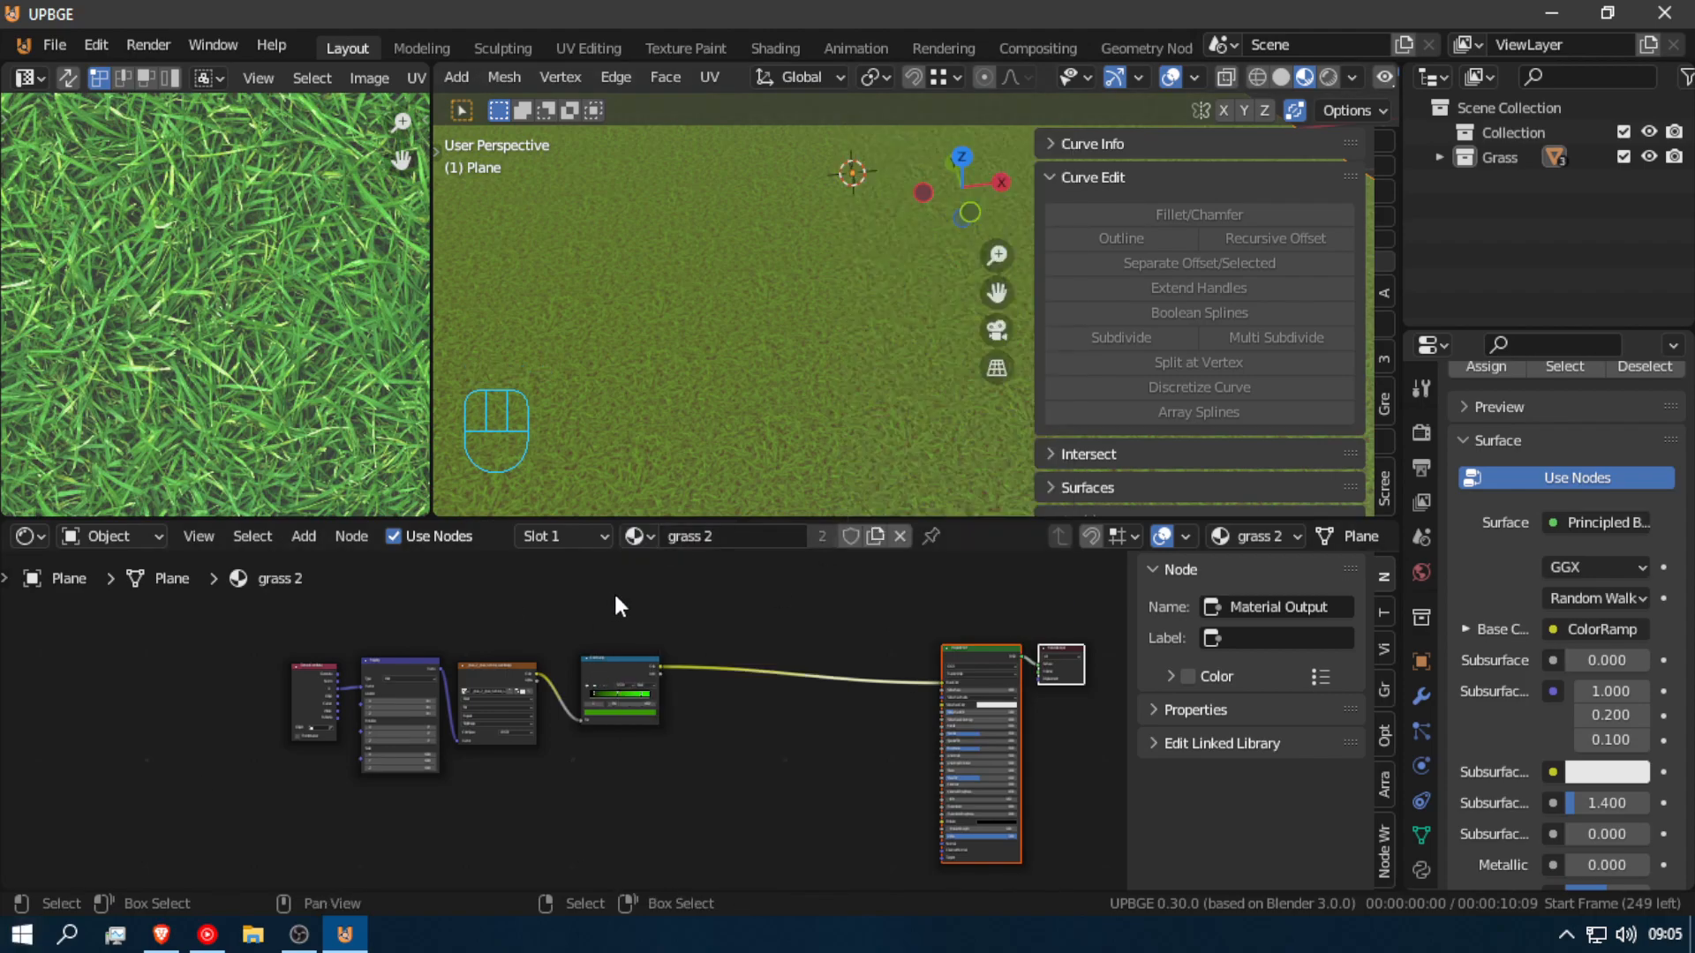
{"action": "key", "text": "space"}
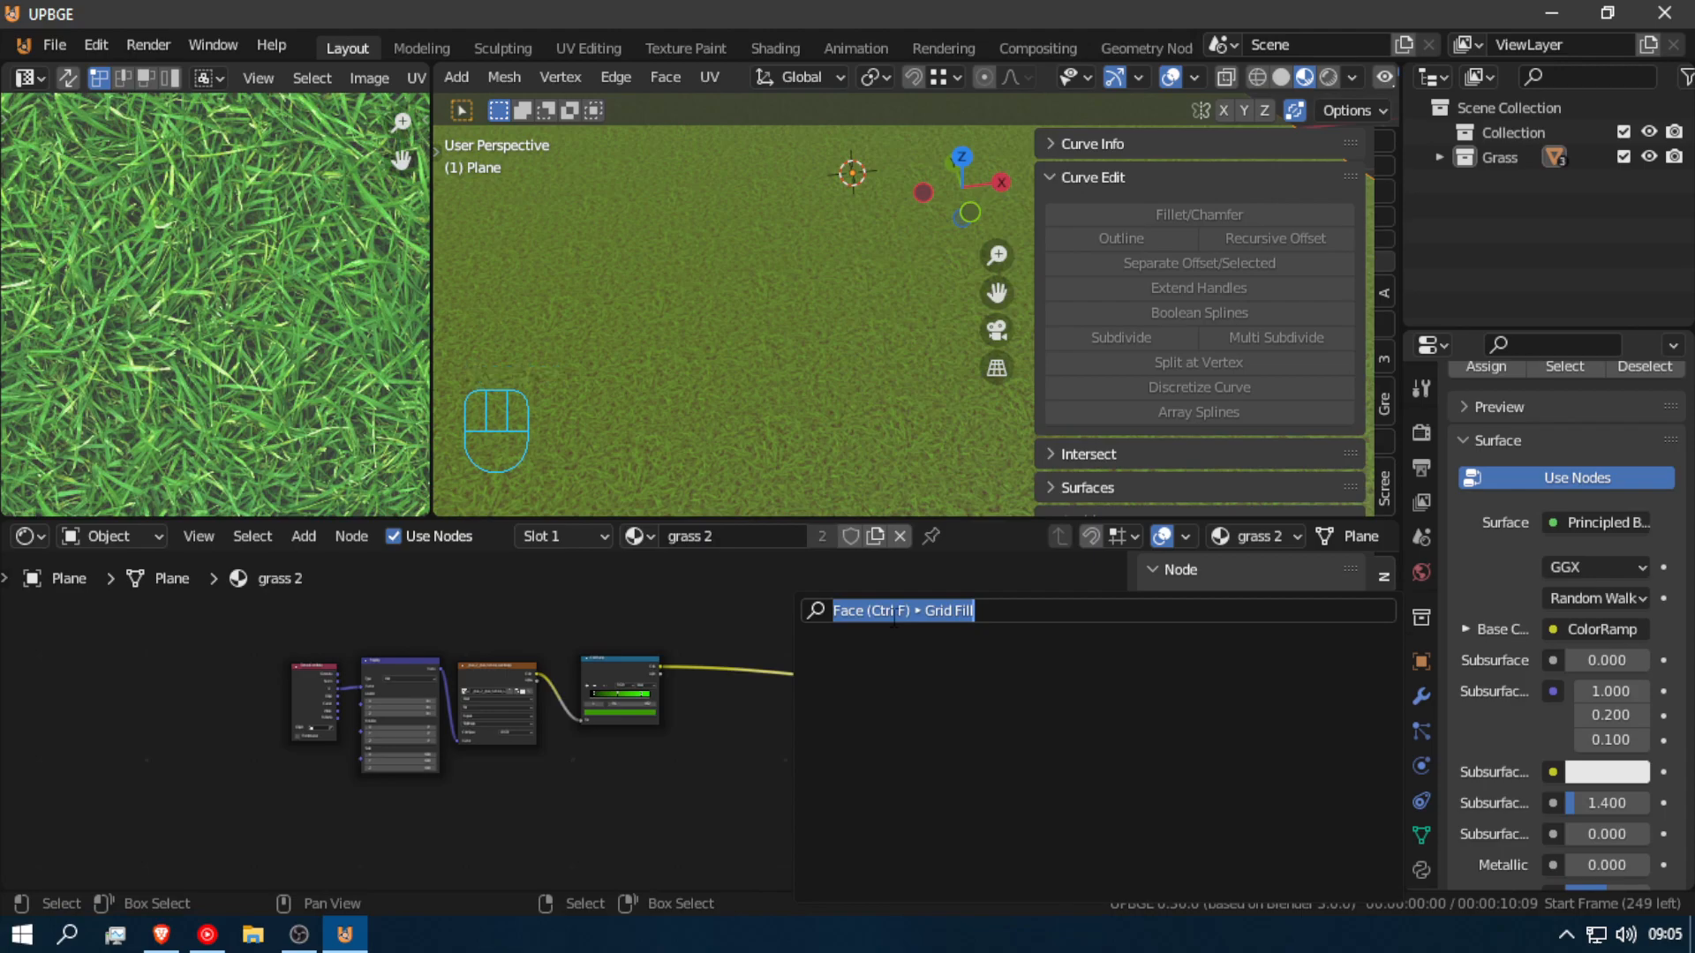
{"action": "type", "text": "mix"}
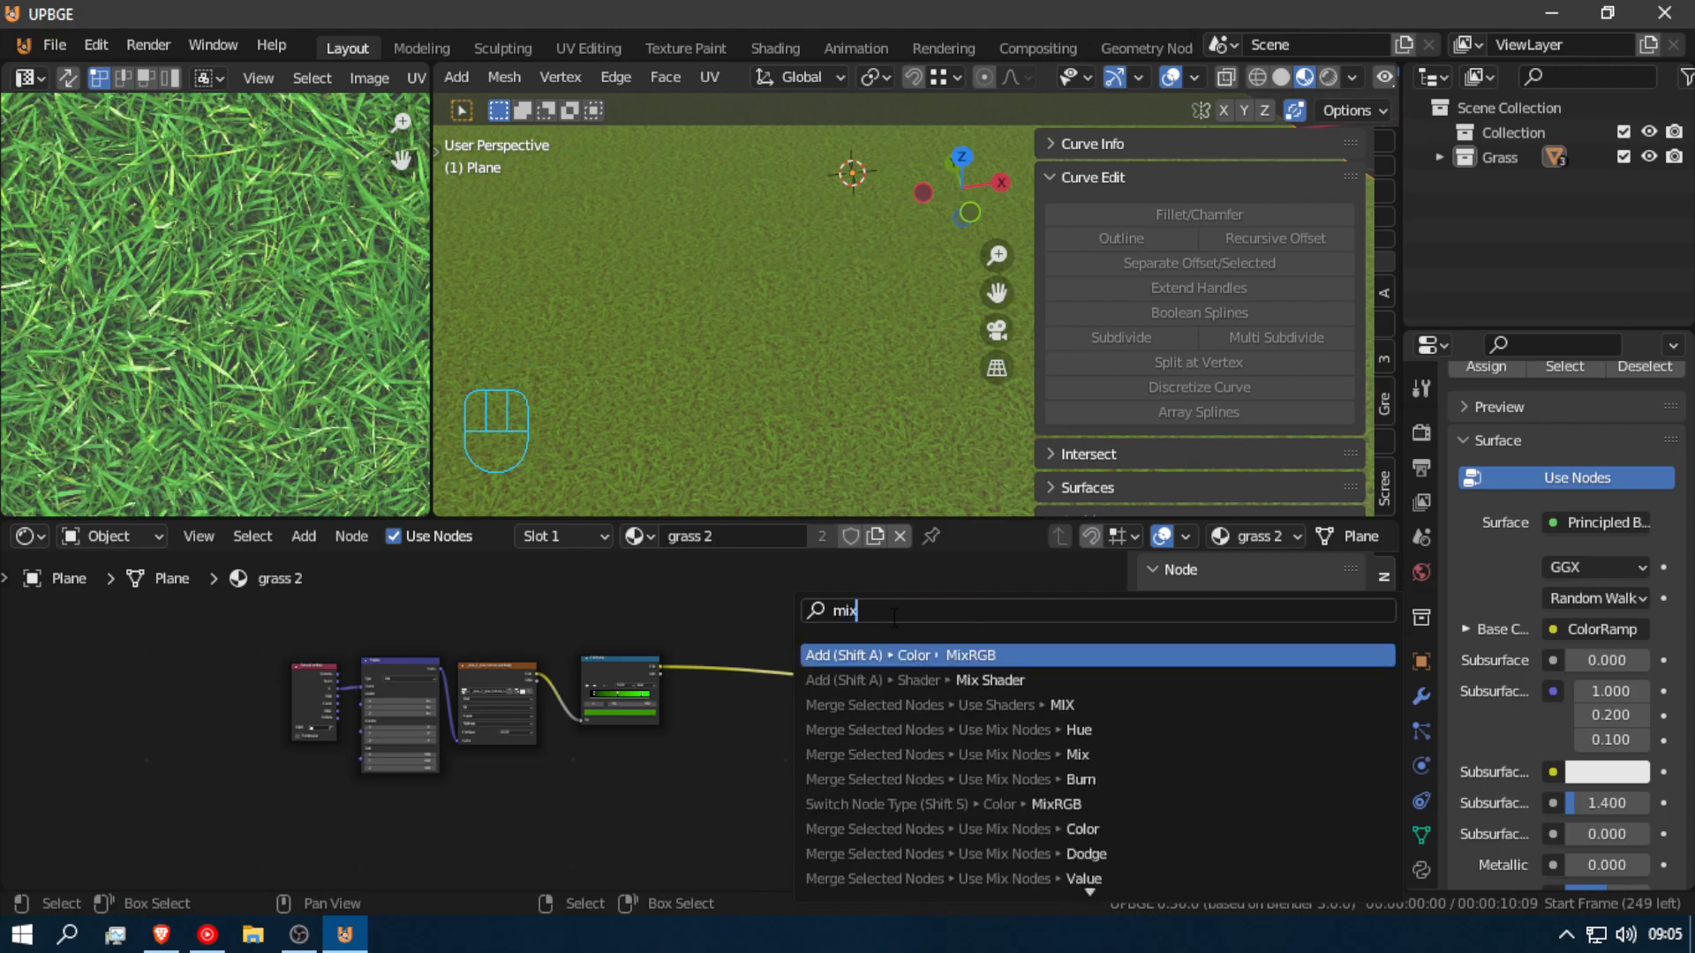
{"action": "key", "text": "Down"}
{"action": "key", "text": "Return"}
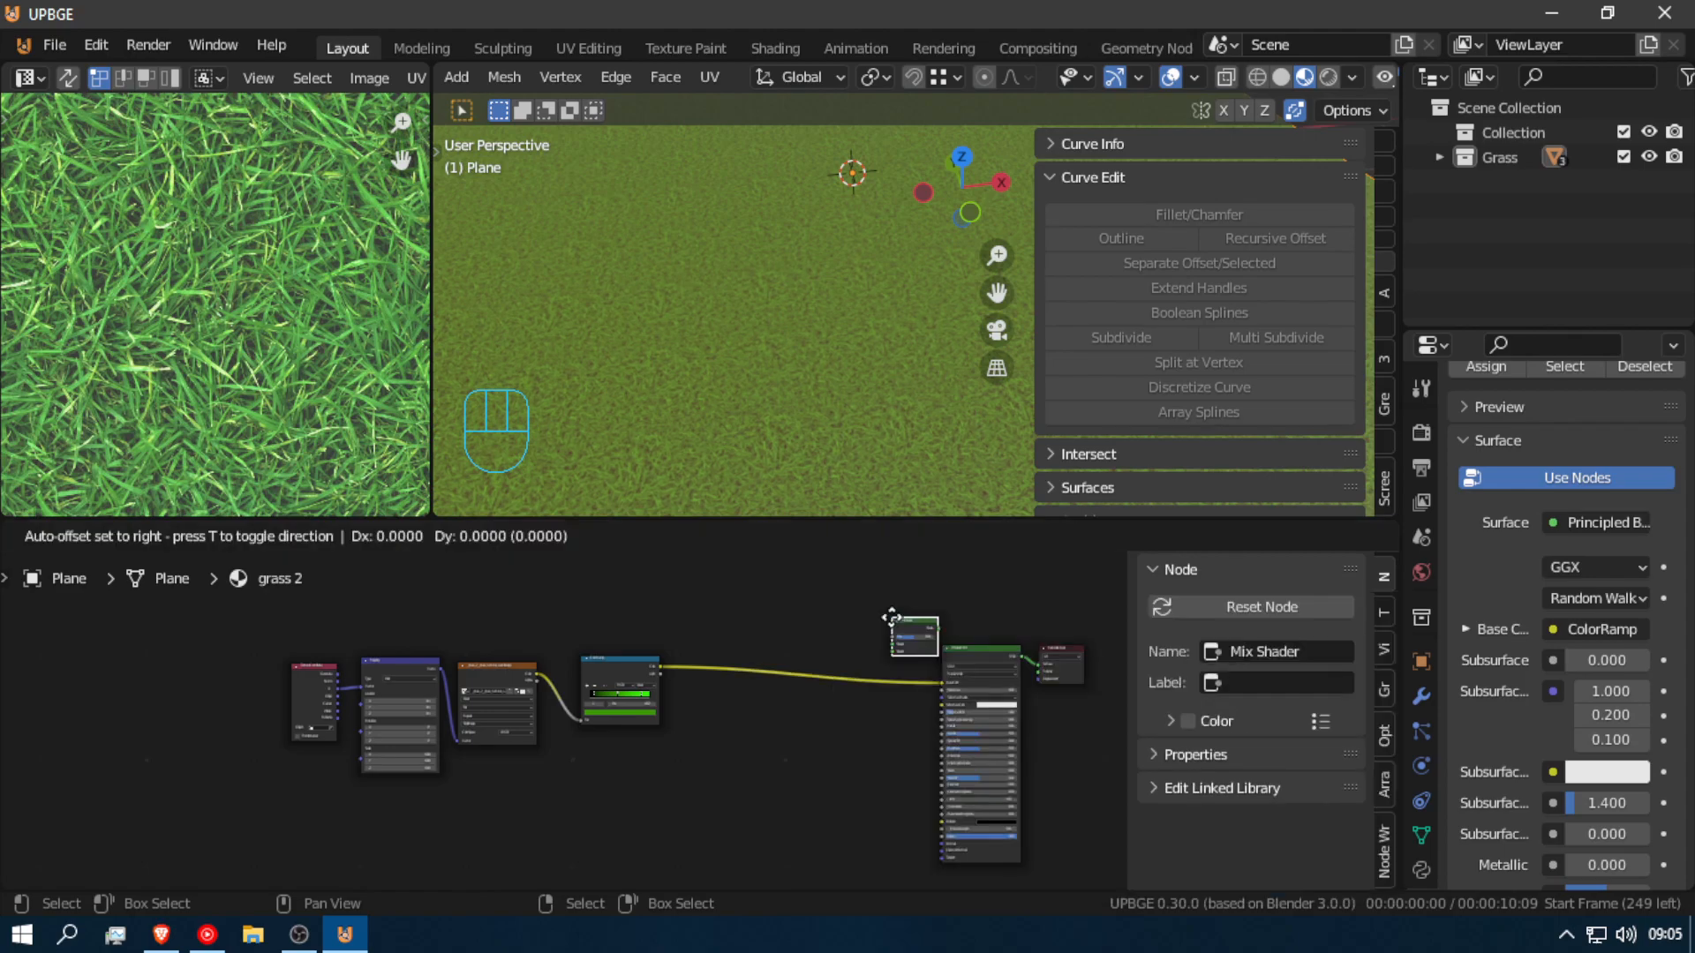
{"action": "left_click", "coordinate": [863, 666]}
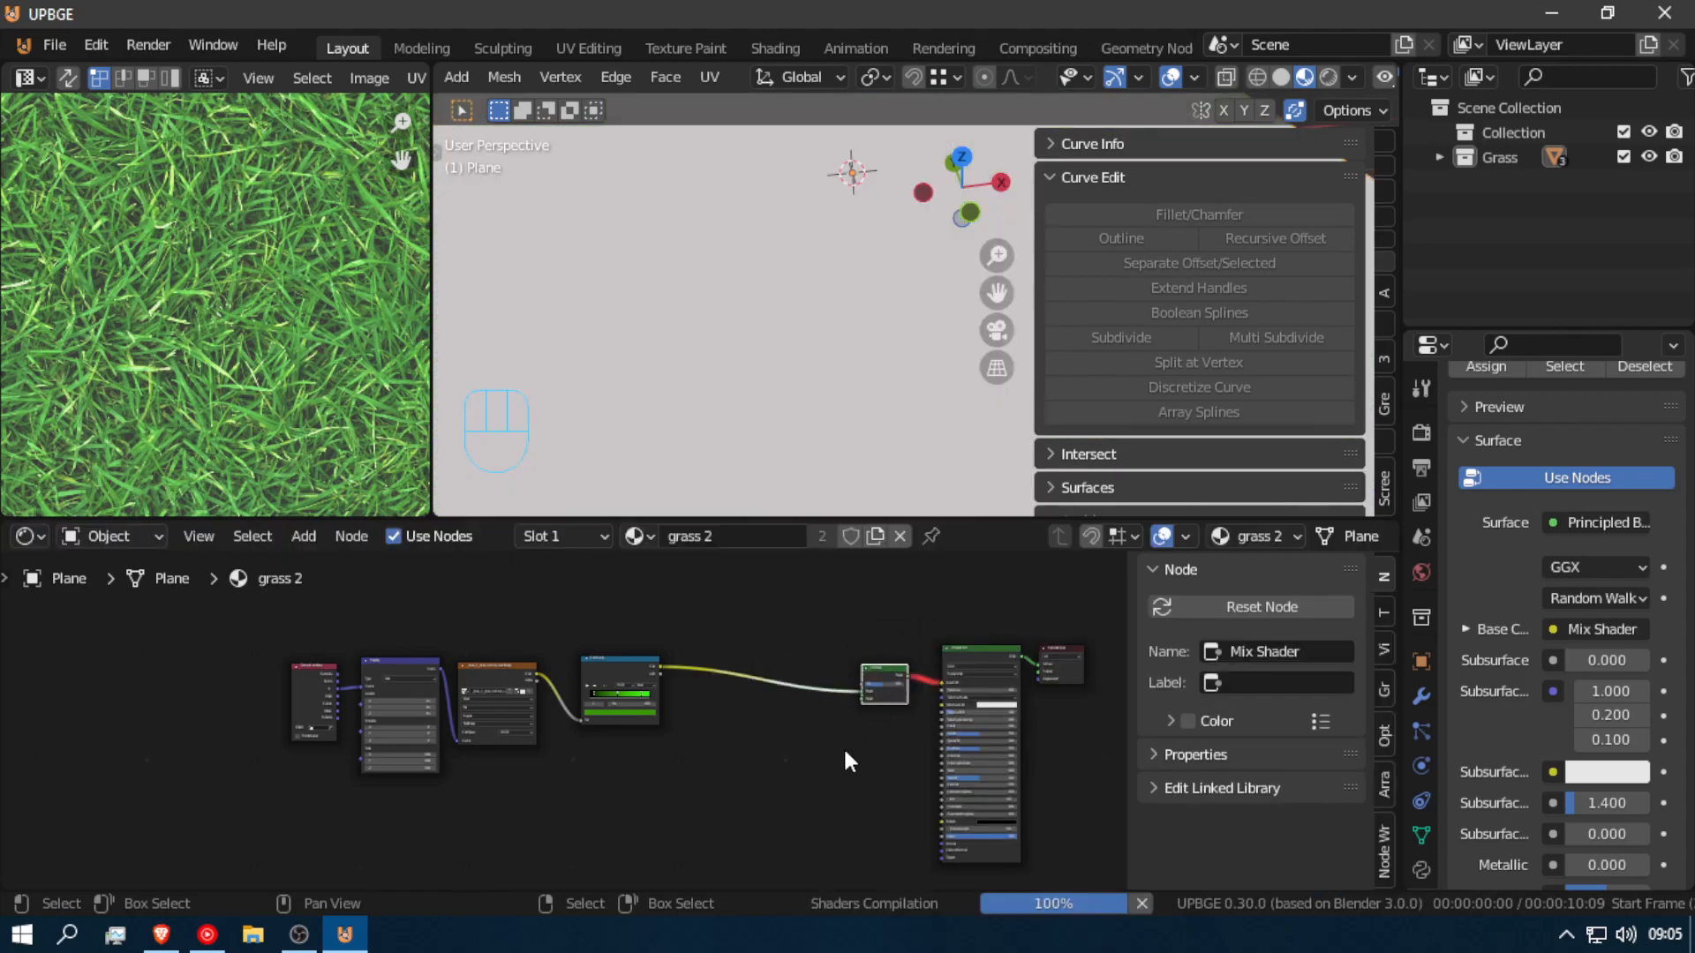
Step: Rearrange the nodes so the Mix Shader sits between the Principled BSDF and the Material Output, with the ColorRamp feeding Base Color
{"action": "scroll", "coordinate": [873, 724], "scroll_direction": "up", "scroll_amount": 3}
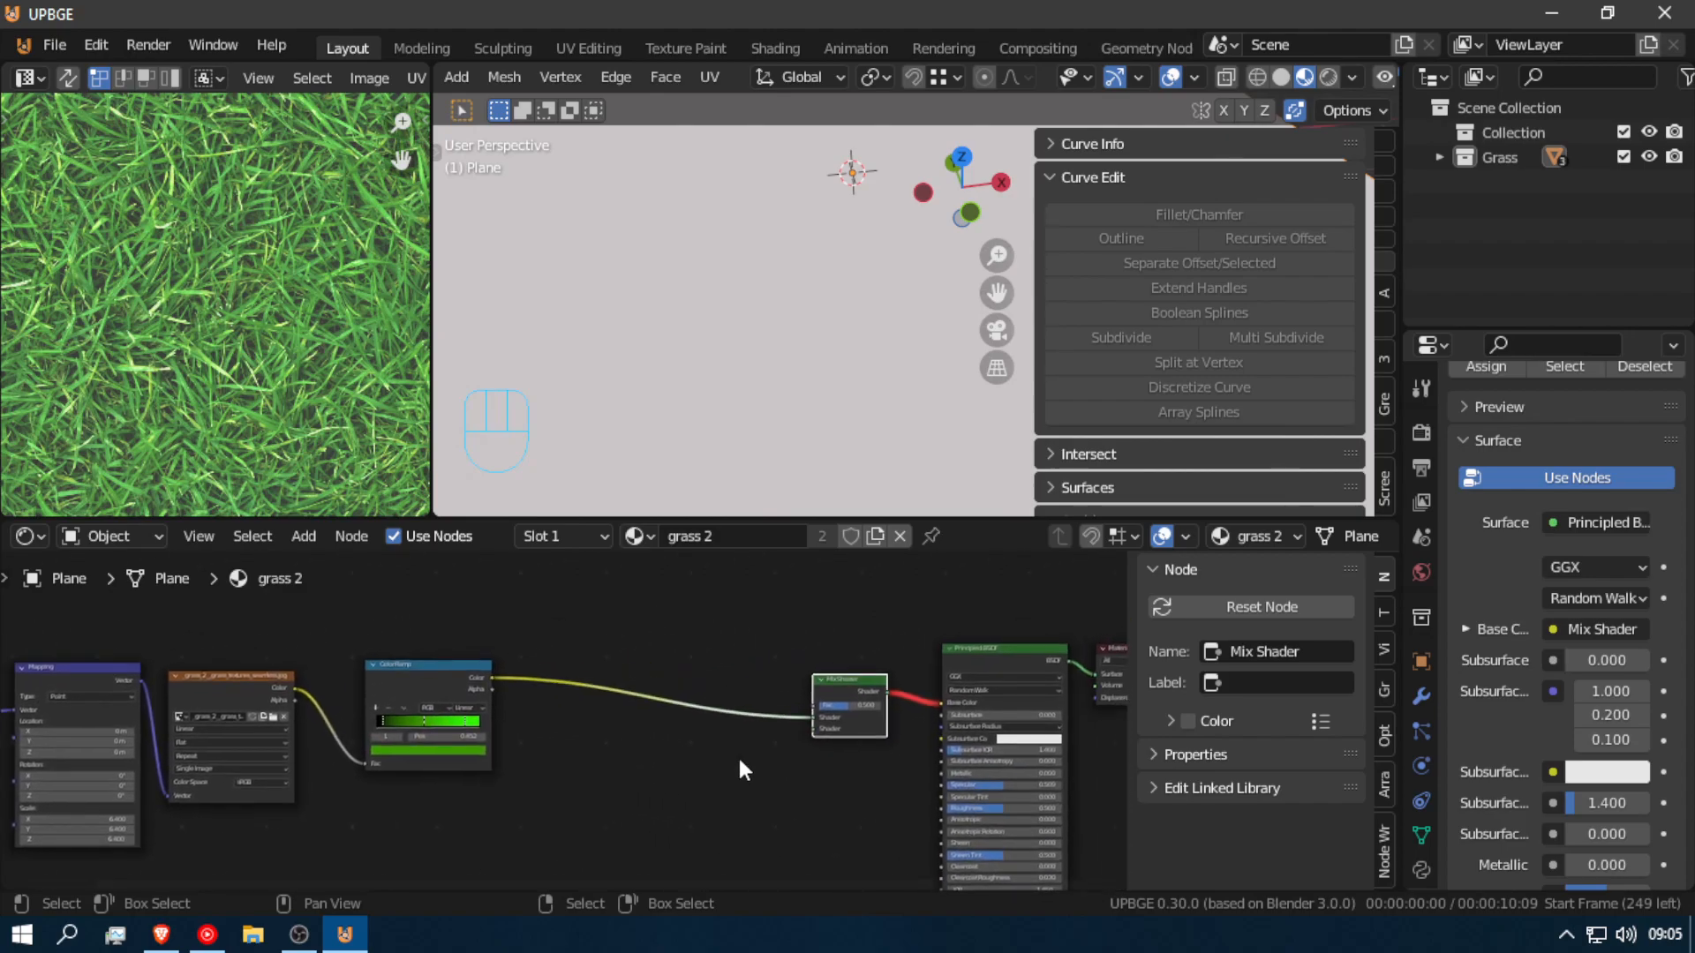
{"action": "scroll", "coordinate": [730, 773], "scroll_direction": "up", "scroll_amount": 2}
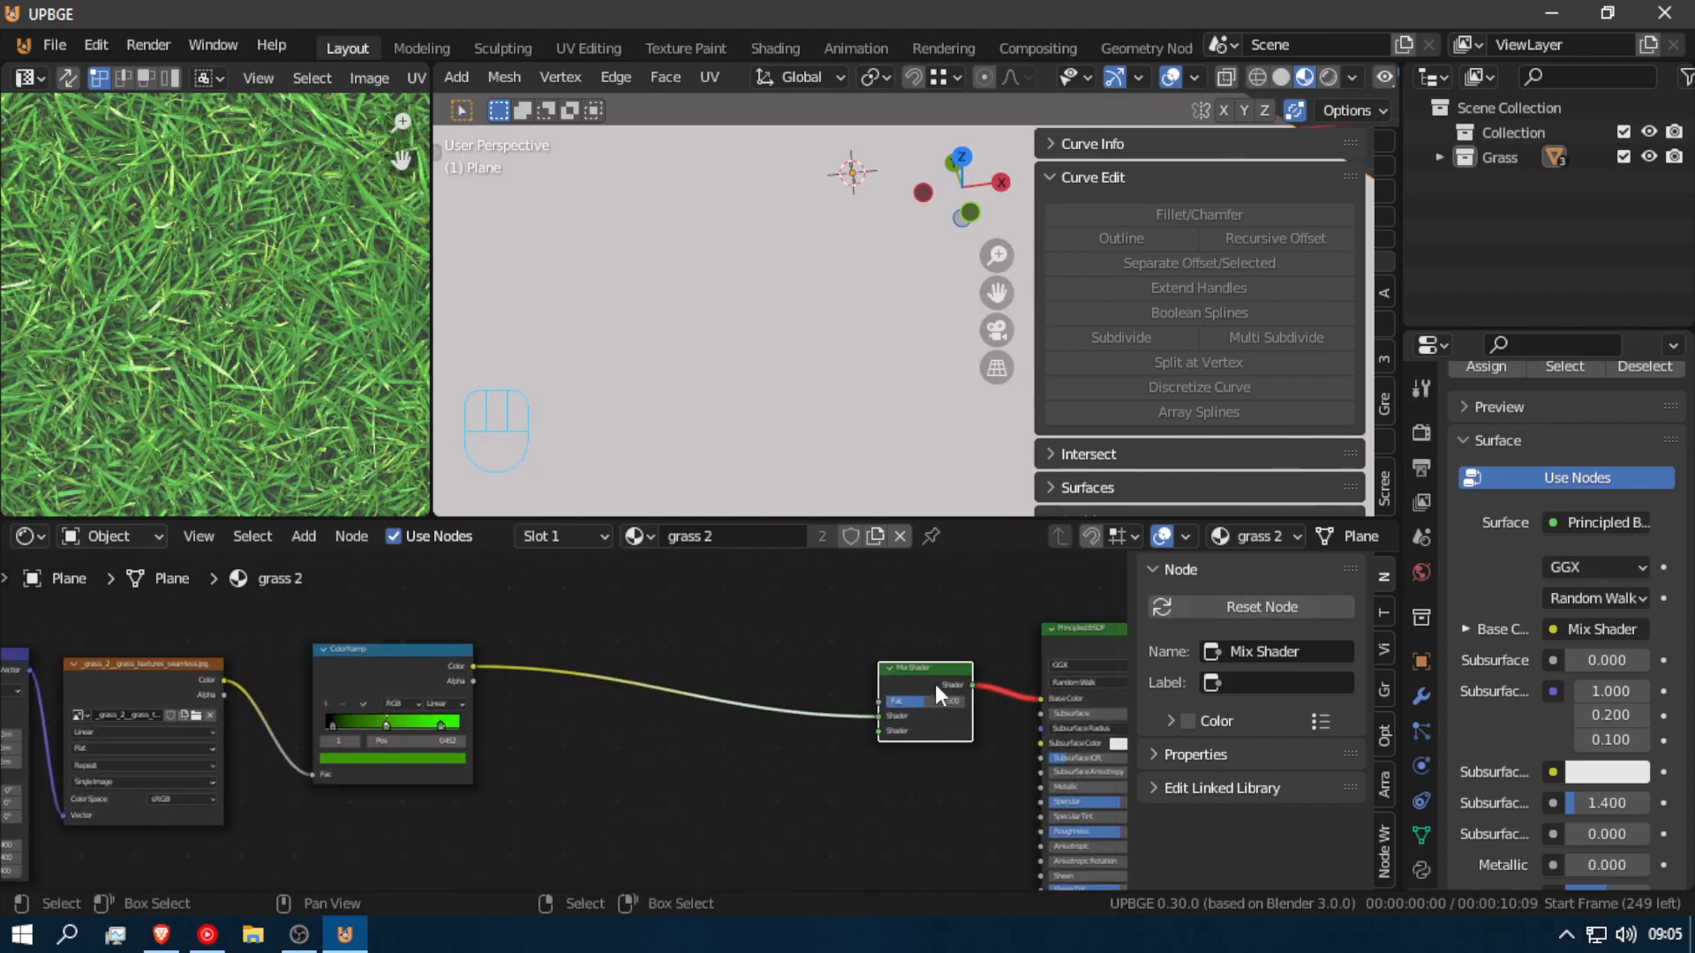
{"action": "scroll", "coordinate": [627, 752], "scroll_direction": "down", "scroll_amount": 3}
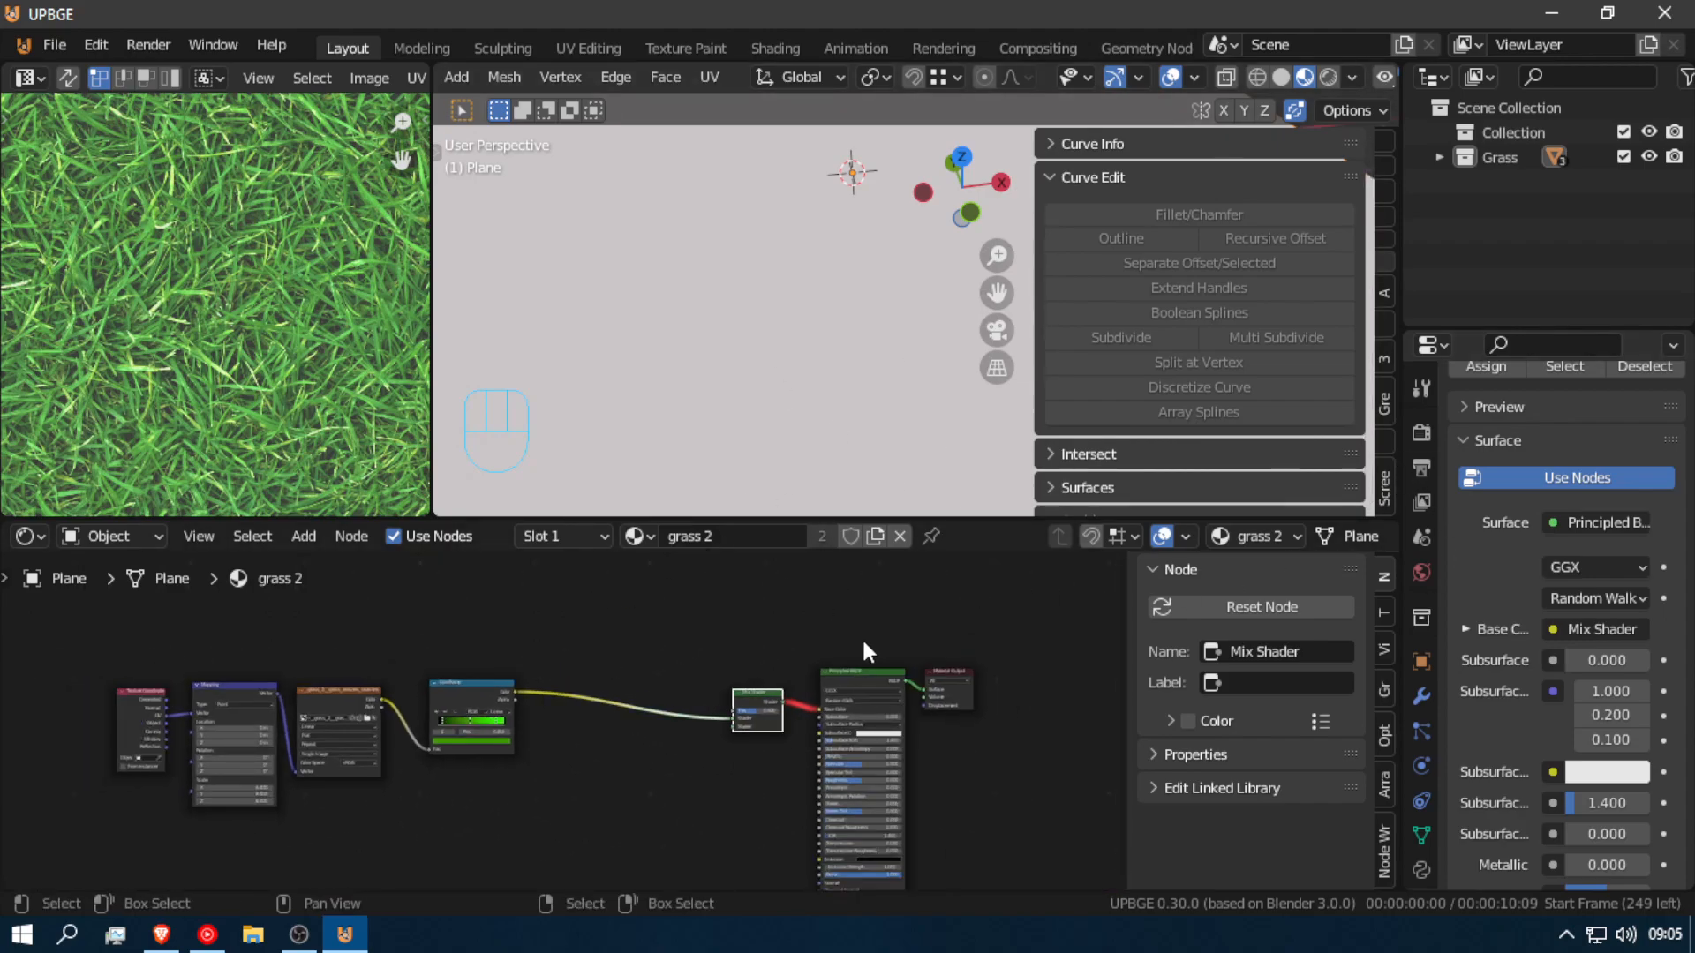
{"action": "left_click", "coordinate": [879, 680]}
{"action": "middle_click_drag", "start_coordinate": [891, 699], "coordinate": [936, 668]}
{"action": "left_click_drag", "start_coordinate": [868, 677], "coordinate": [707, 624]}
{"action": "scroll", "coordinate": [1005, 732], "scroll_direction": "up", "scroll_amount": 1}
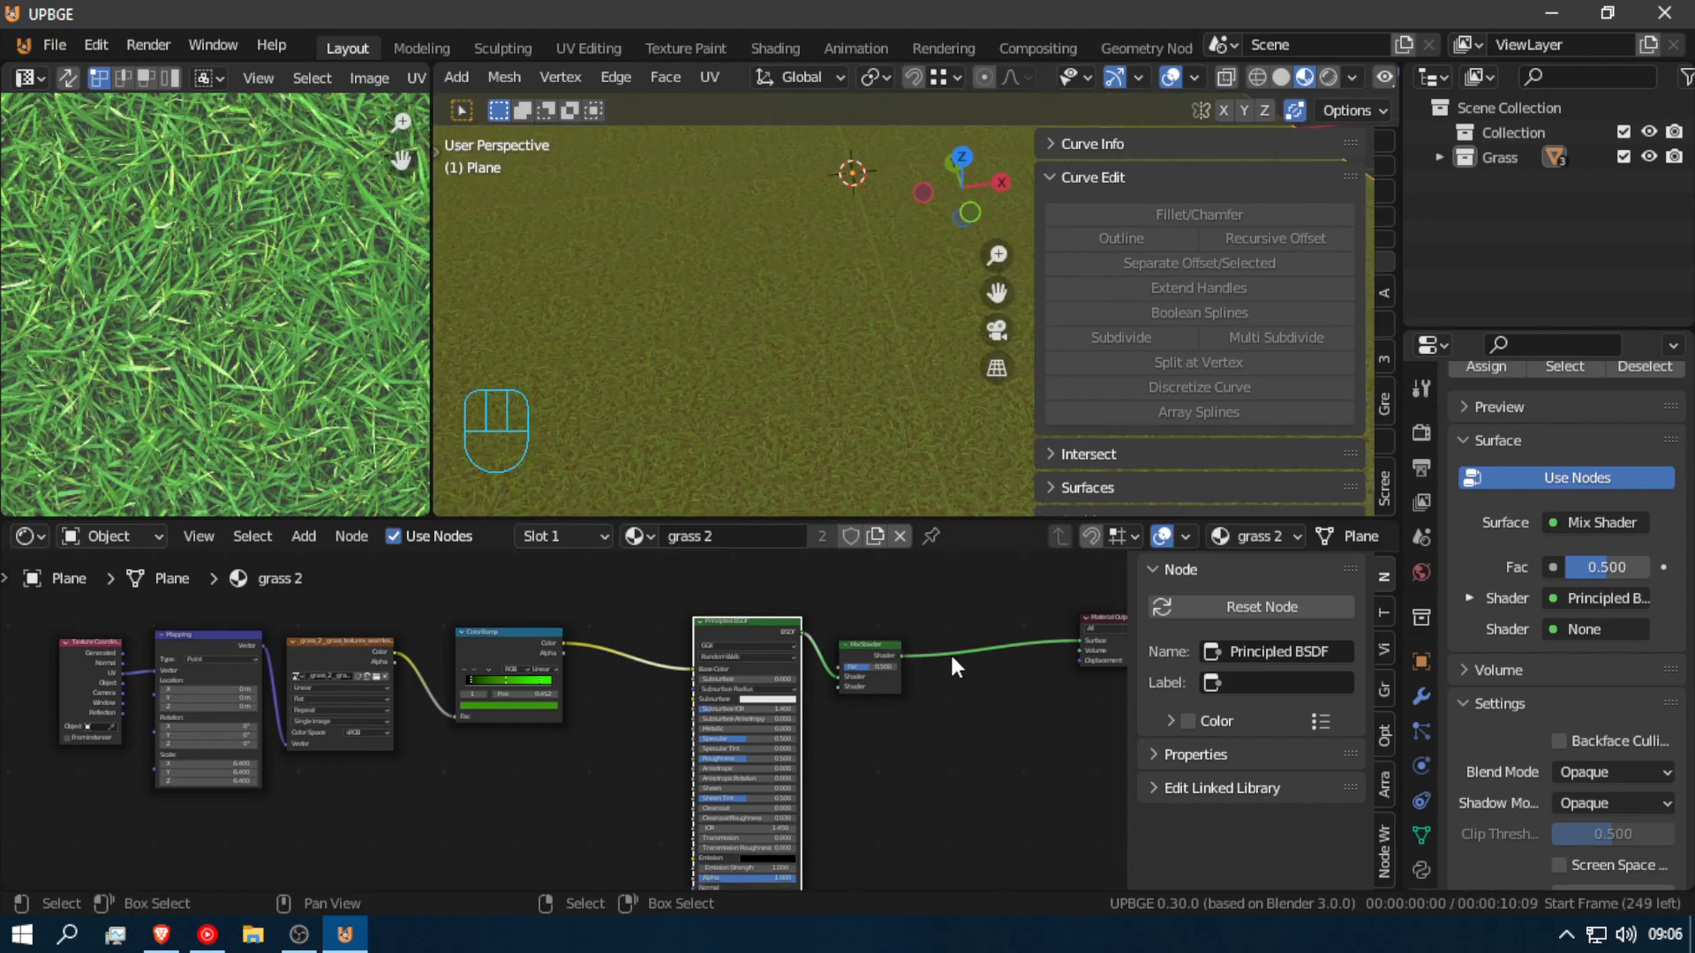
{"action": "left_click_drag", "start_coordinate": [869, 641], "coordinate": [967, 649]}
{"action": "left_click_drag", "start_coordinate": [758, 623], "coordinate": [798, 610]}
Step: Duplicate the Texture Coordinate, Mapping, Image Texture and Principled BSDF nodes and place the copies below the originals
{"action": "left_click", "coordinate": [533, 627], "text": "shift"}
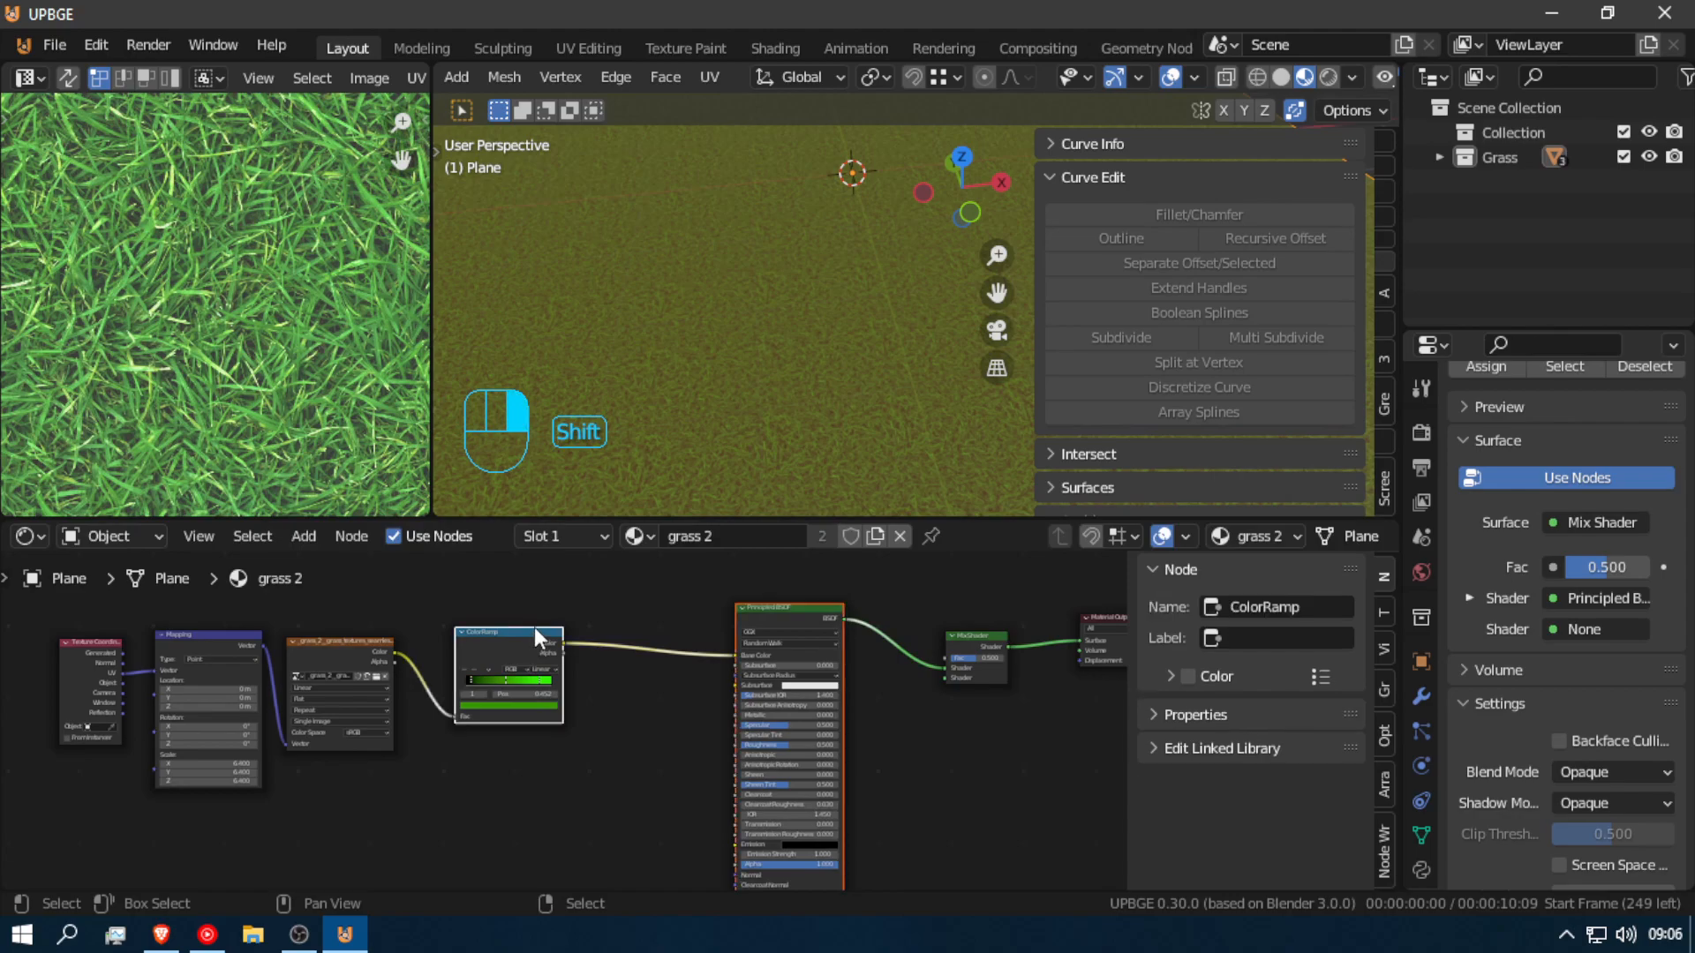
{"action": "right_click", "coordinate": [343, 649]}
{"action": "right_click", "coordinate": [212, 641], "text": "shift"}
{"action": "left_click", "coordinate": [106, 642], "text": "shift"}
{"action": "left_click", "coordinate": [772, 607], "text": "shift"}
{"action": "scroll", "coordinate": [776, 618], "scroll_direction": "down", "scroll_amount": 3}
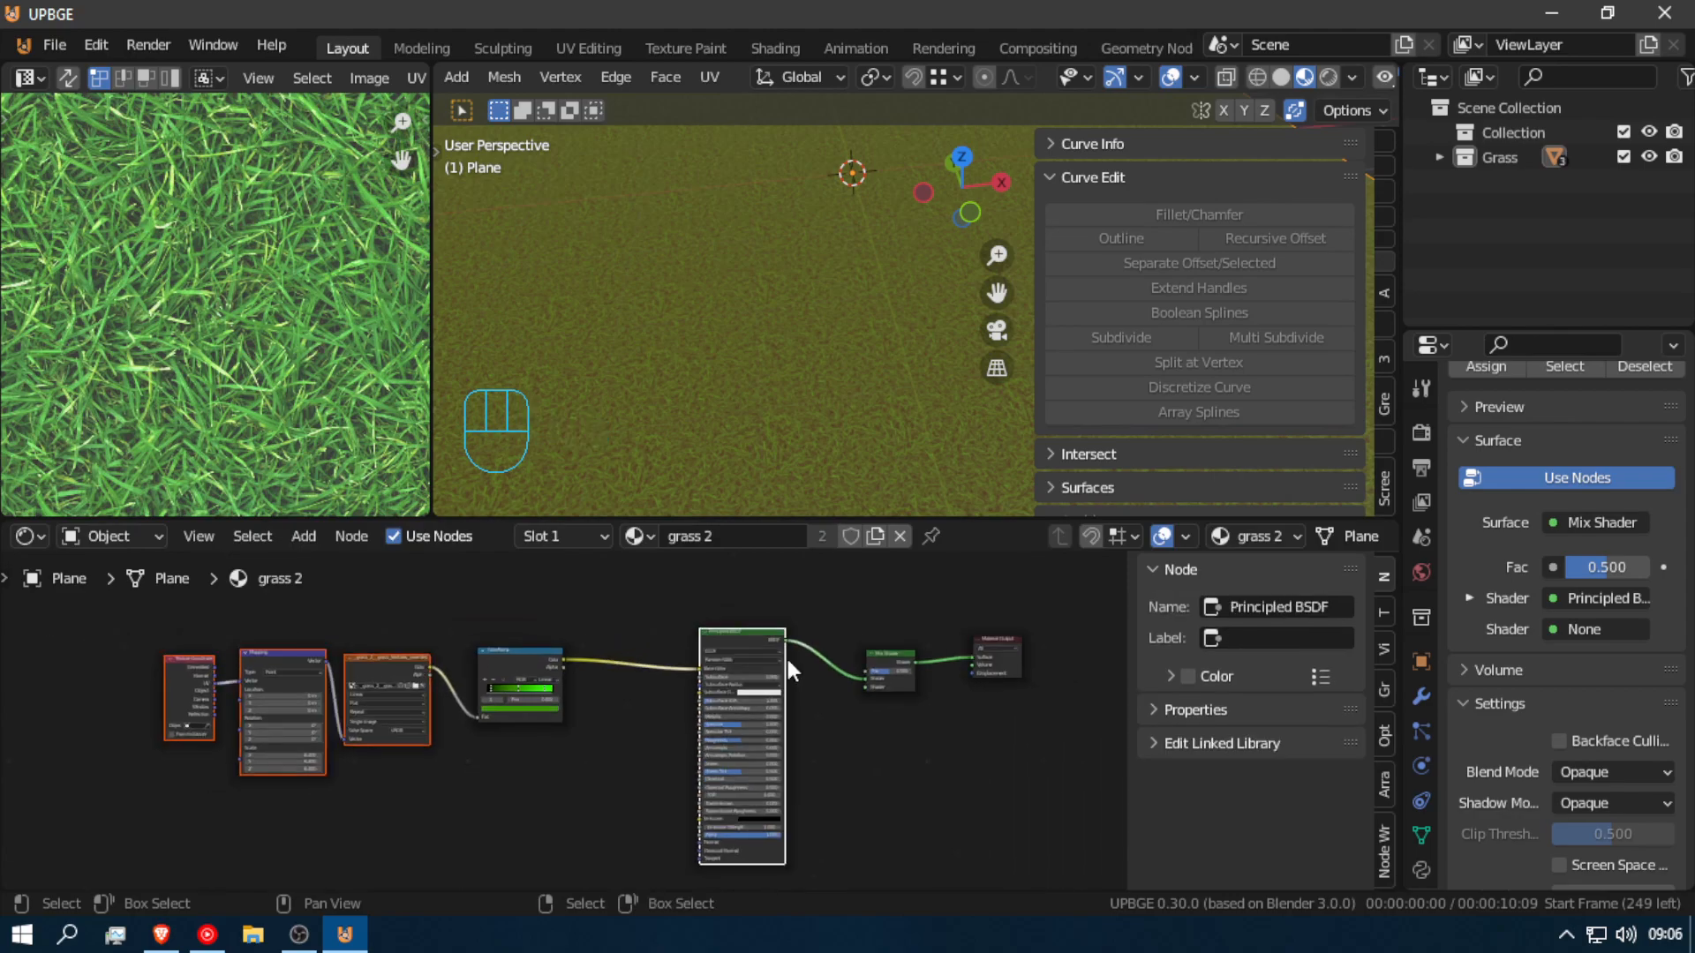
{"action": "key", "text": "shift+d"}
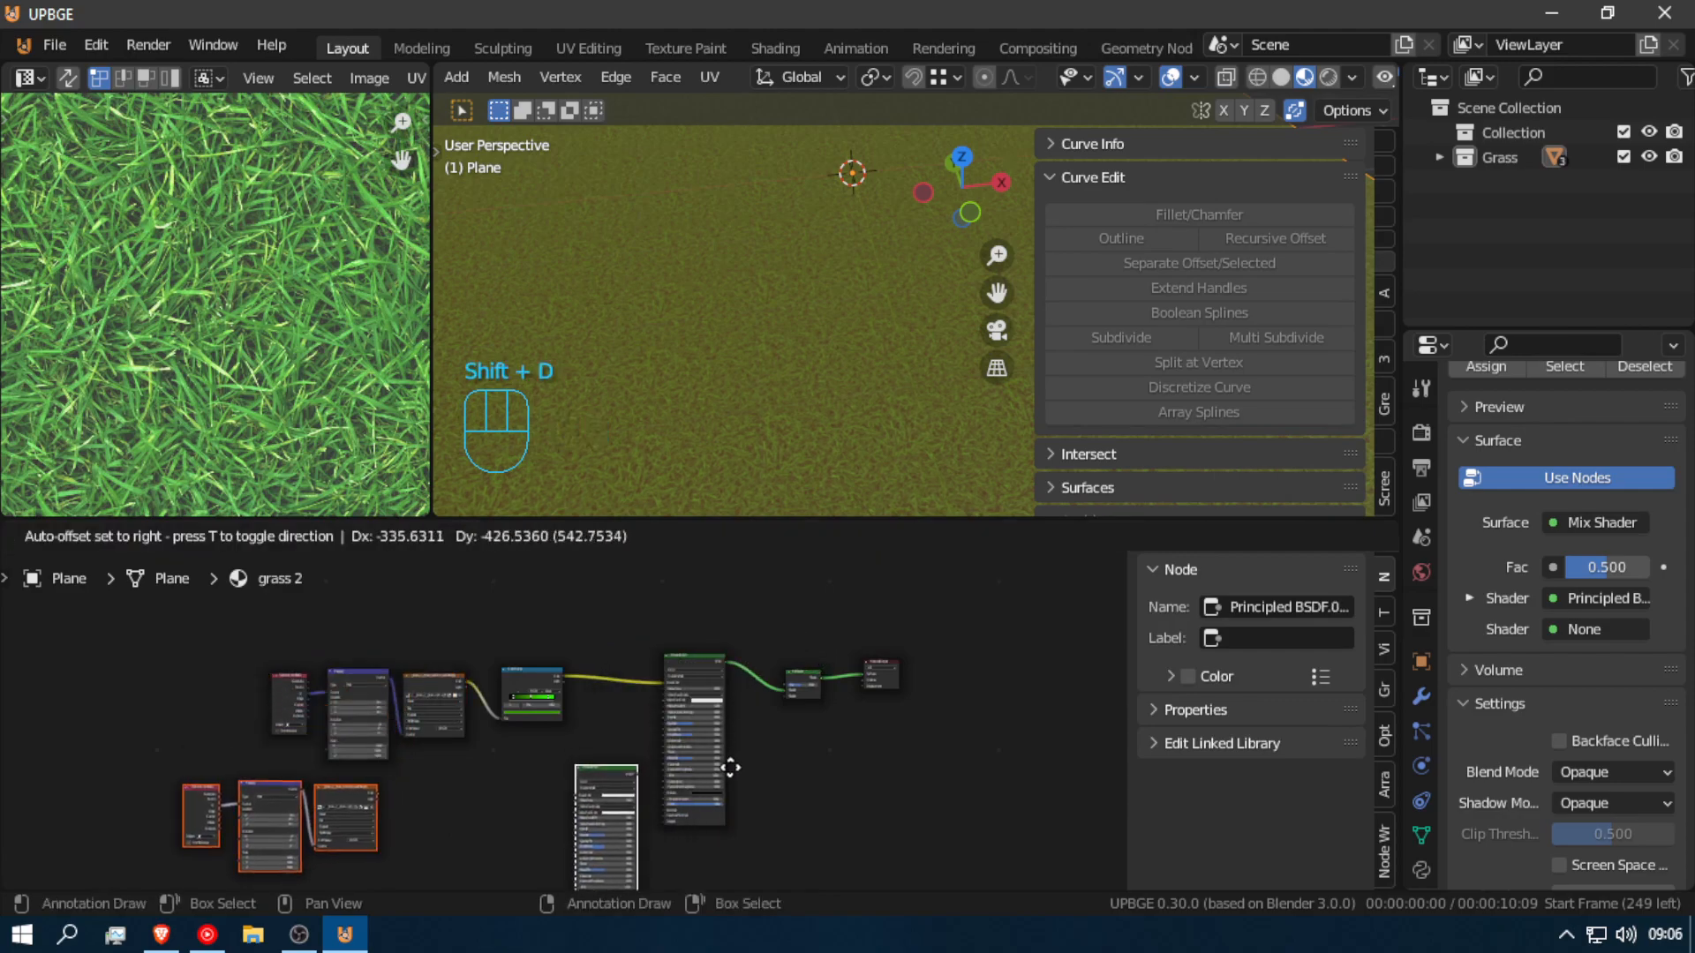
{"action": "left_click", "coordinate": [816, 812]}
{"action": "scroll", "coordinate": [724, 697], "scroll_direction": "up", "scroll_amount": 3}
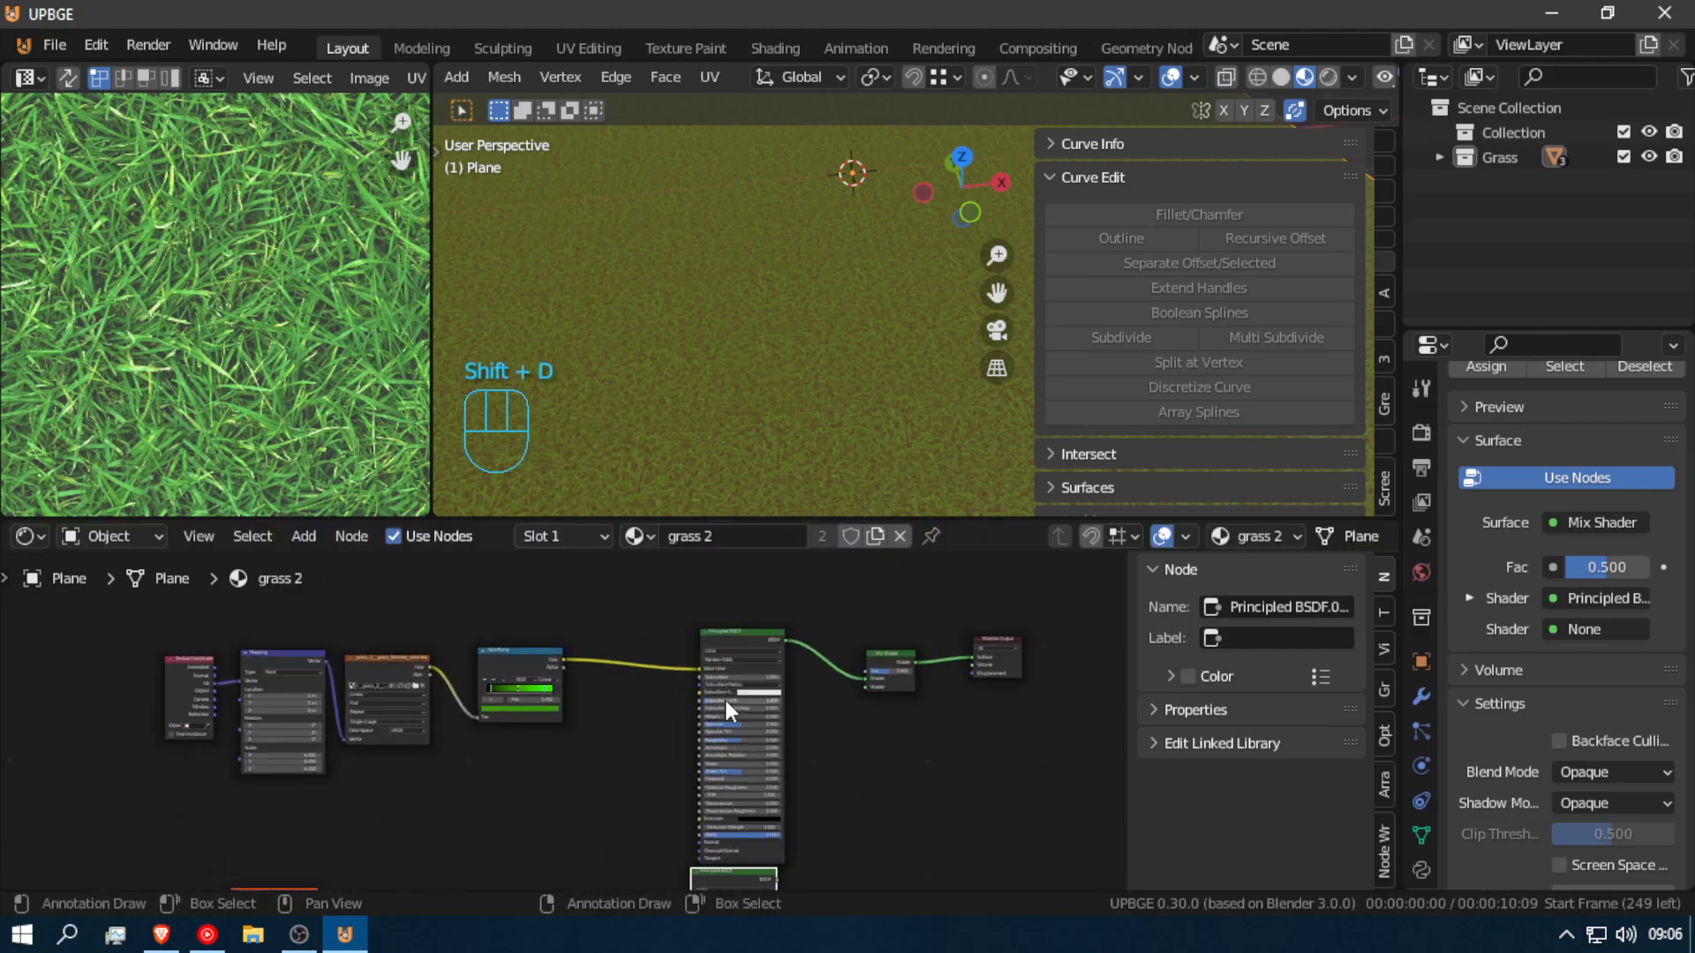
{"action": "left_click", "coordinate": [756, 600]}
{"action": "scroll", "coordinate": [776, 792], "scroll_direction": "down", "scroll_amount": 3}
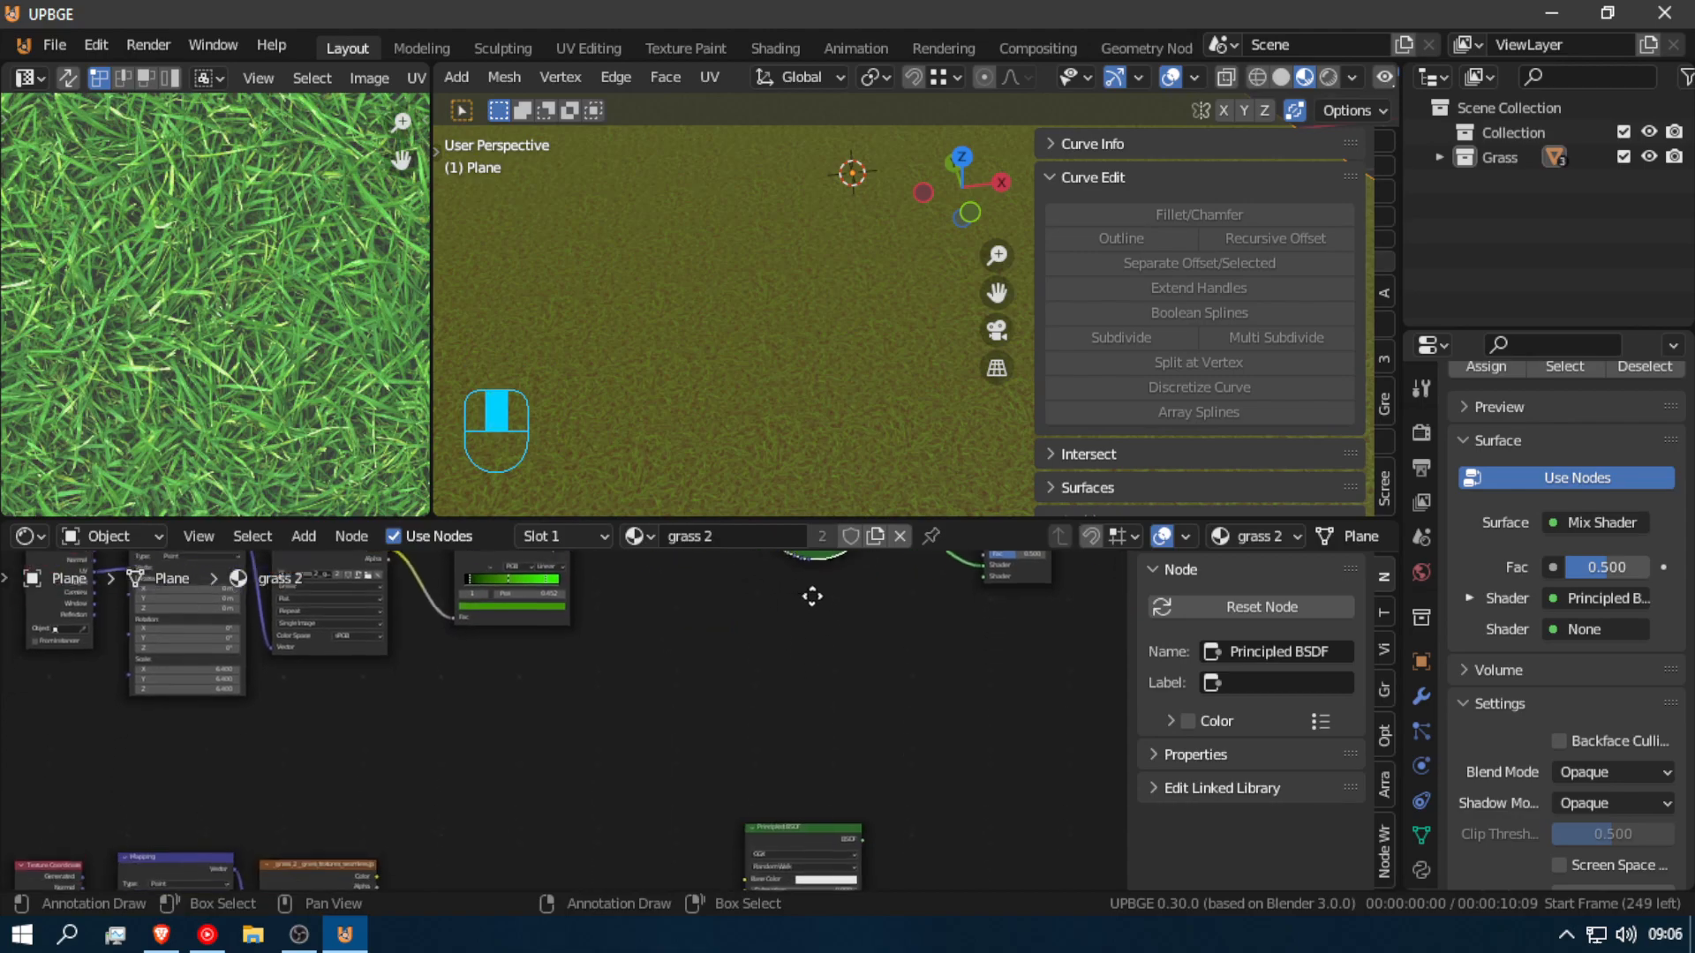
{"action": "left_click", "coordinate": [267, 770]}
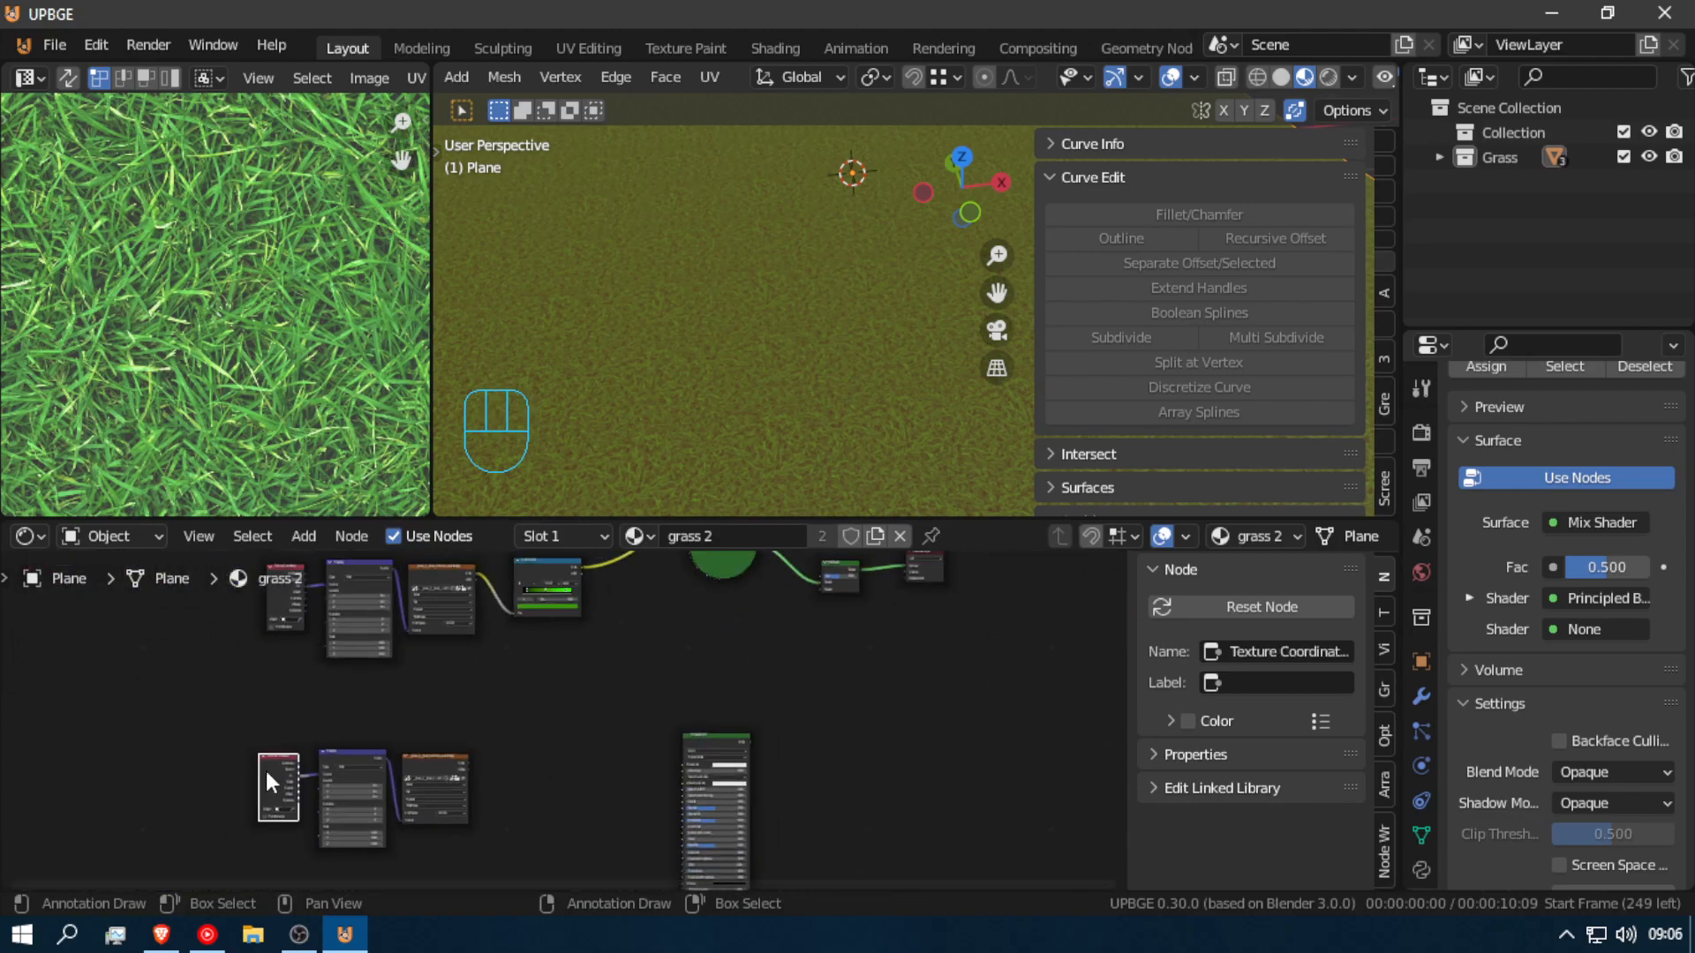
{"action": "left_click", "coordinate": [358, 770], "text": "shift"}
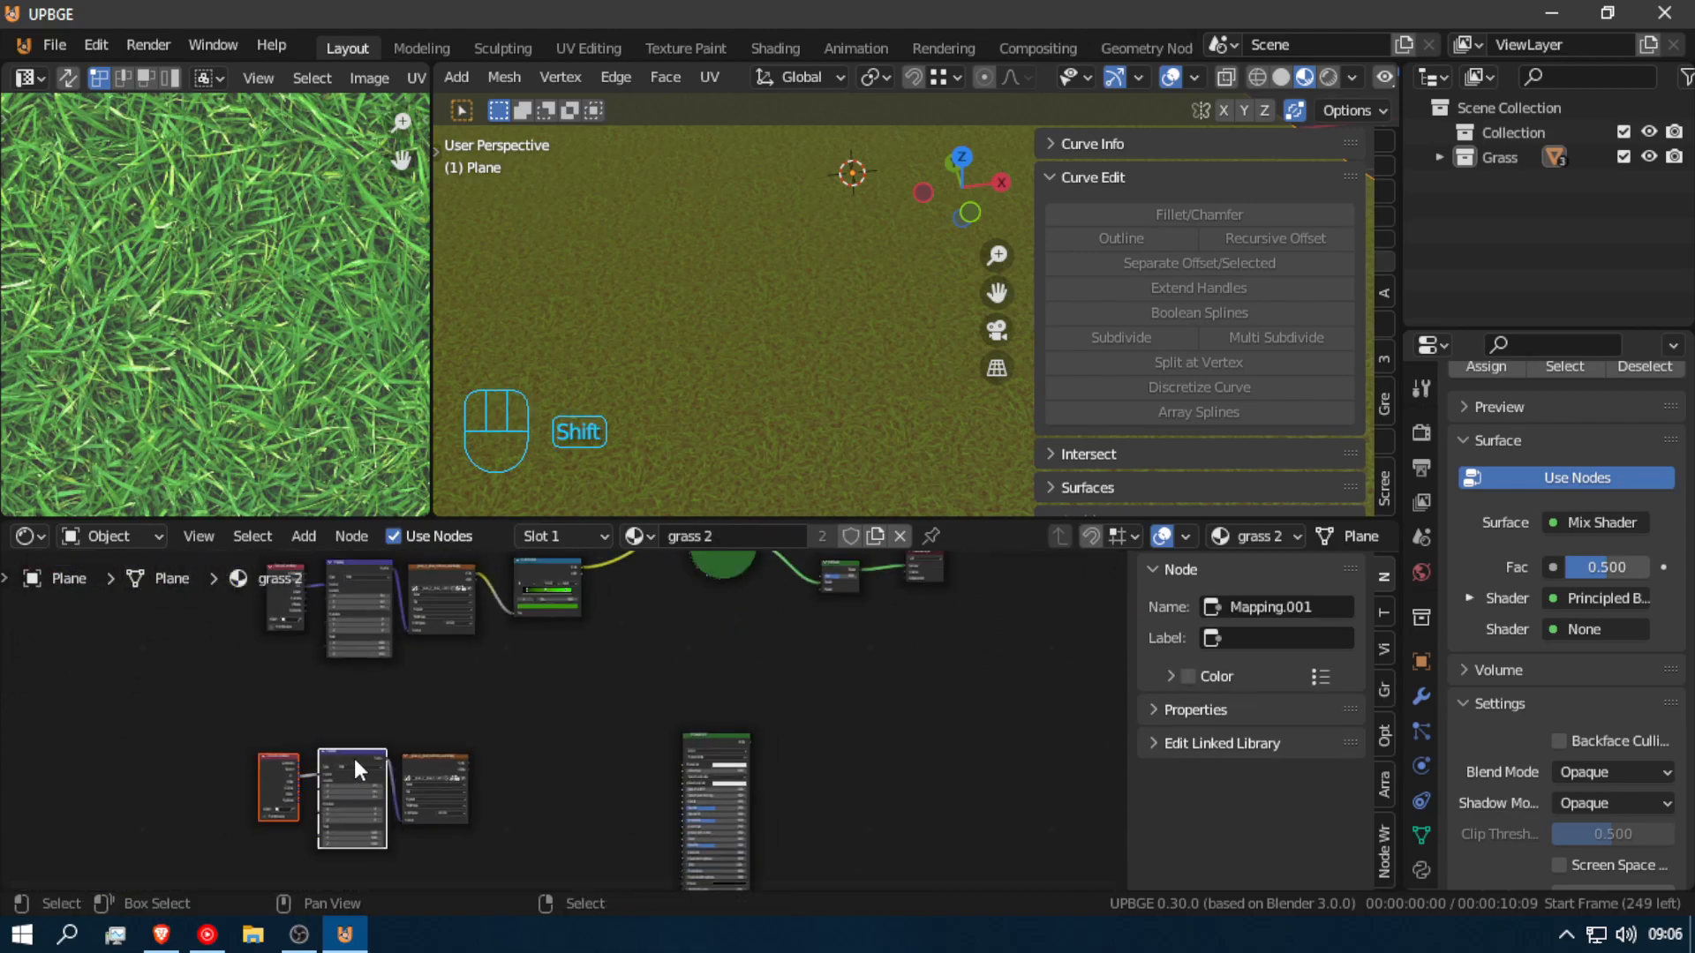
{"action": "left_click", "coordinate": [747, 851], "text": "shift"}
{"action": "key", "text": "g"}
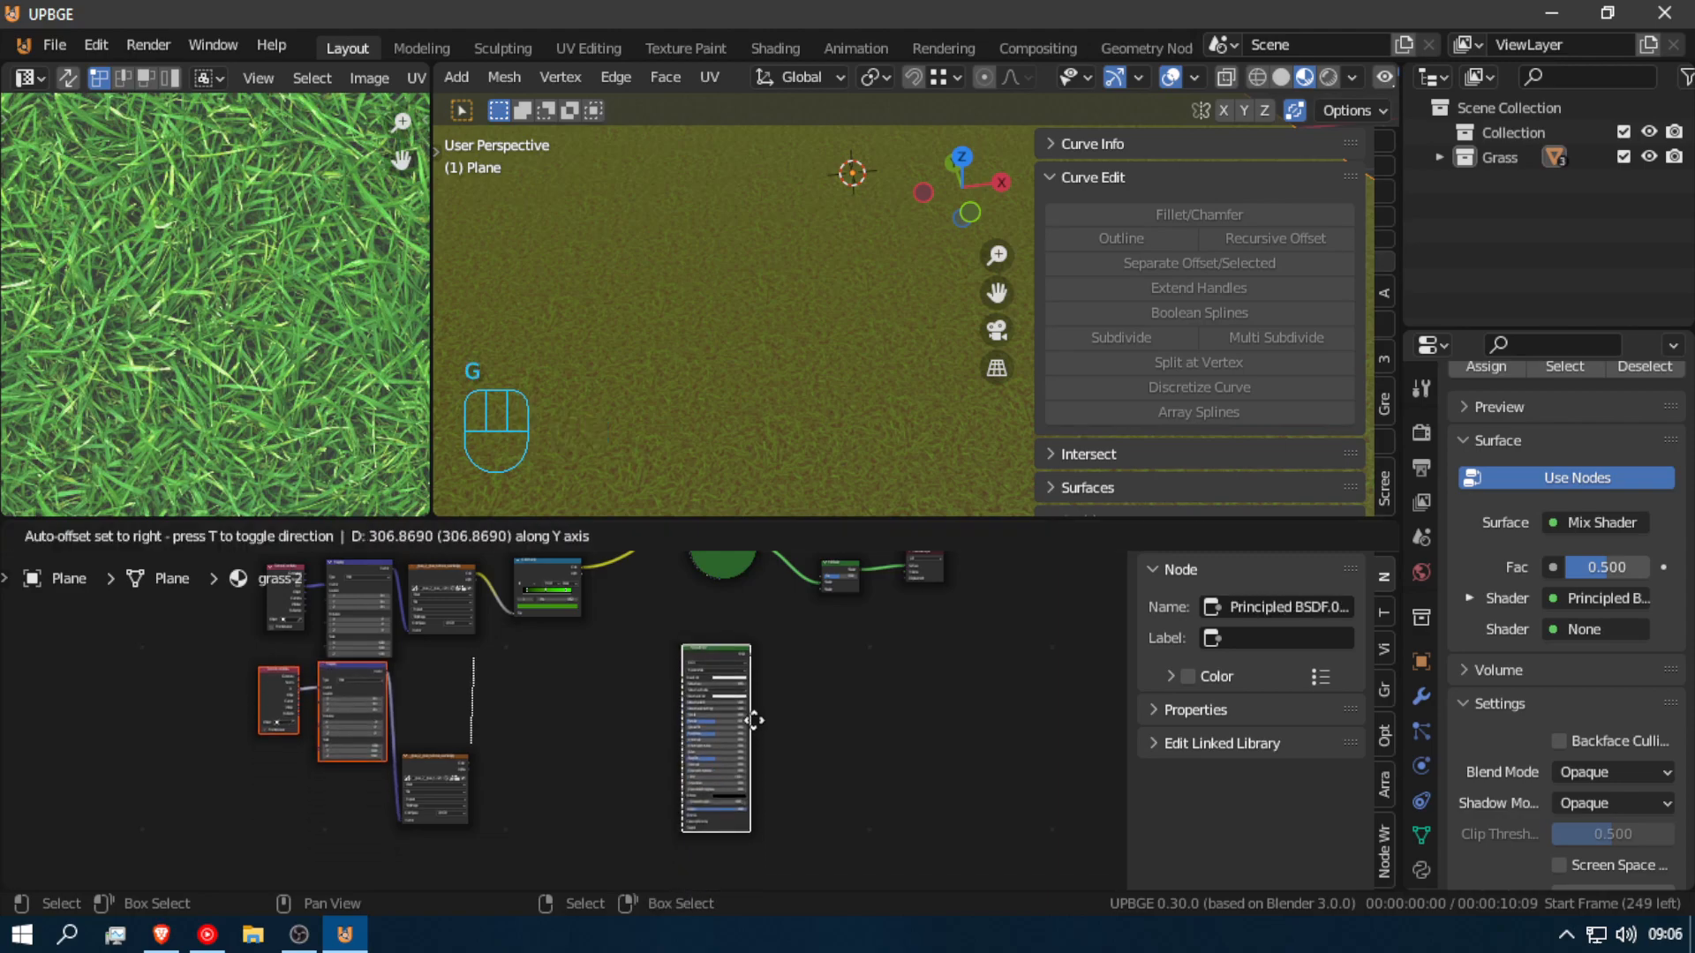
{"action": "right_click", "coordinate": [733, 759]}
Step: Delete the duplicated Texture Coordinate, Mapping and Image Texture nodes, keeping the copied Principled BSDF
{"action": "left_click", "coordinate": [402, 766]}
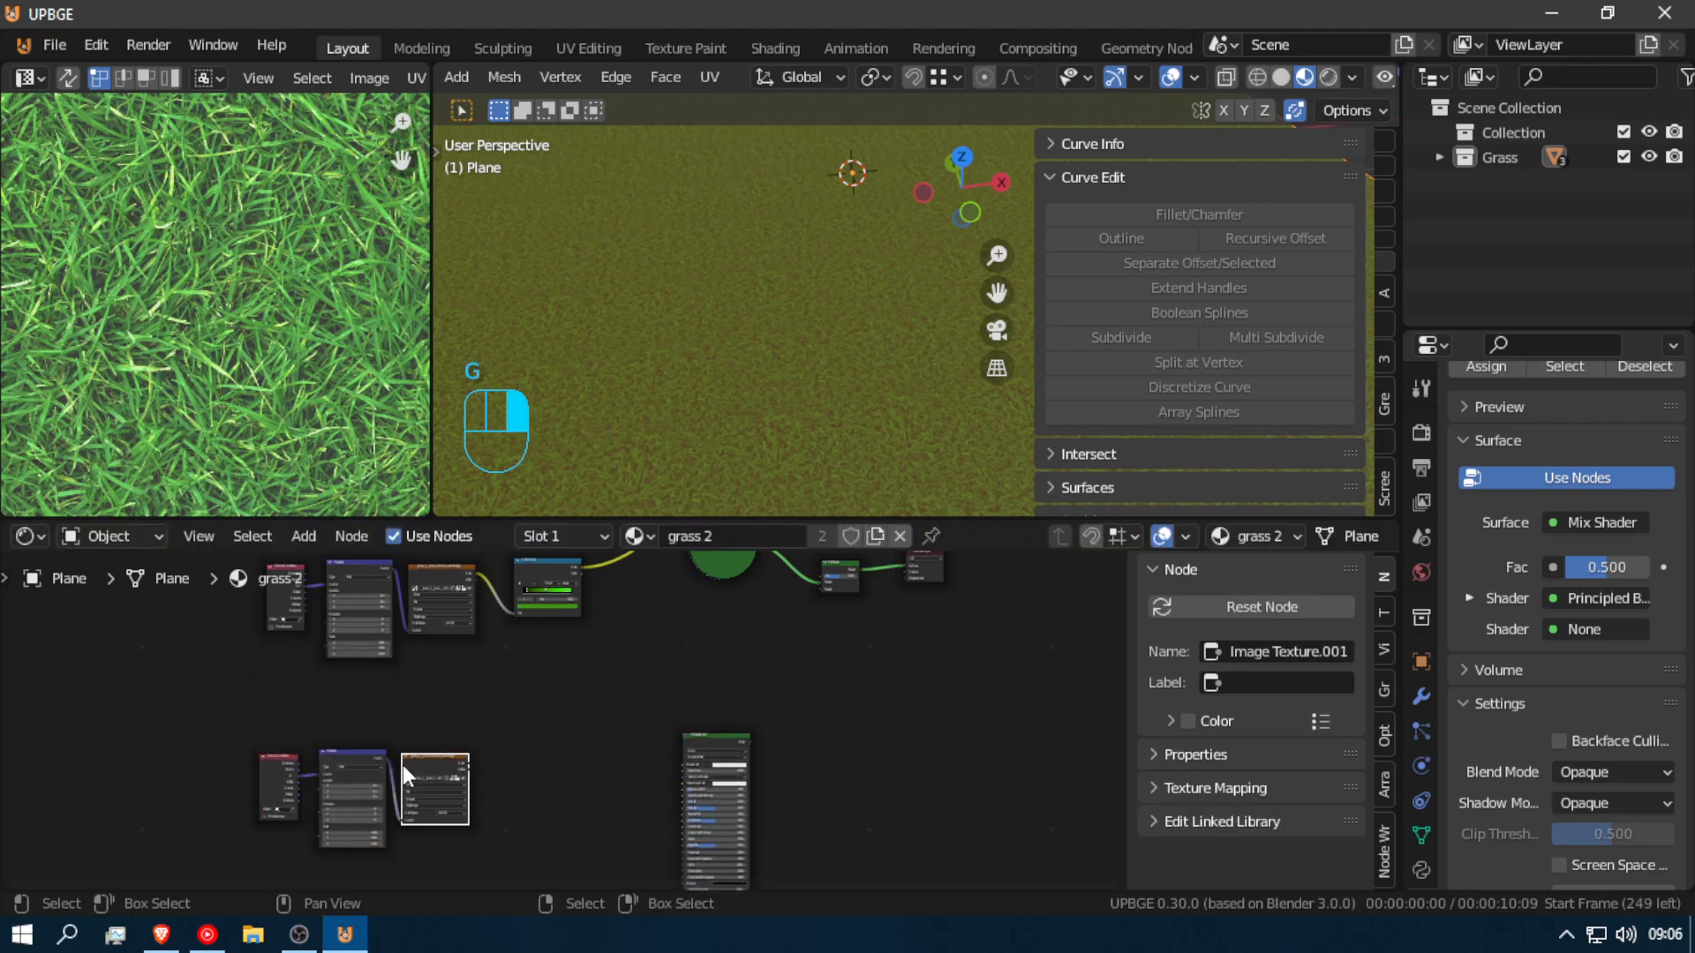
{"action": "key", "text": "b"}
{"action": "left_click_drag", "start_coordinate": [202, 727], "coordinate": [653, 866]}
{"action": "key", "text": "x"}
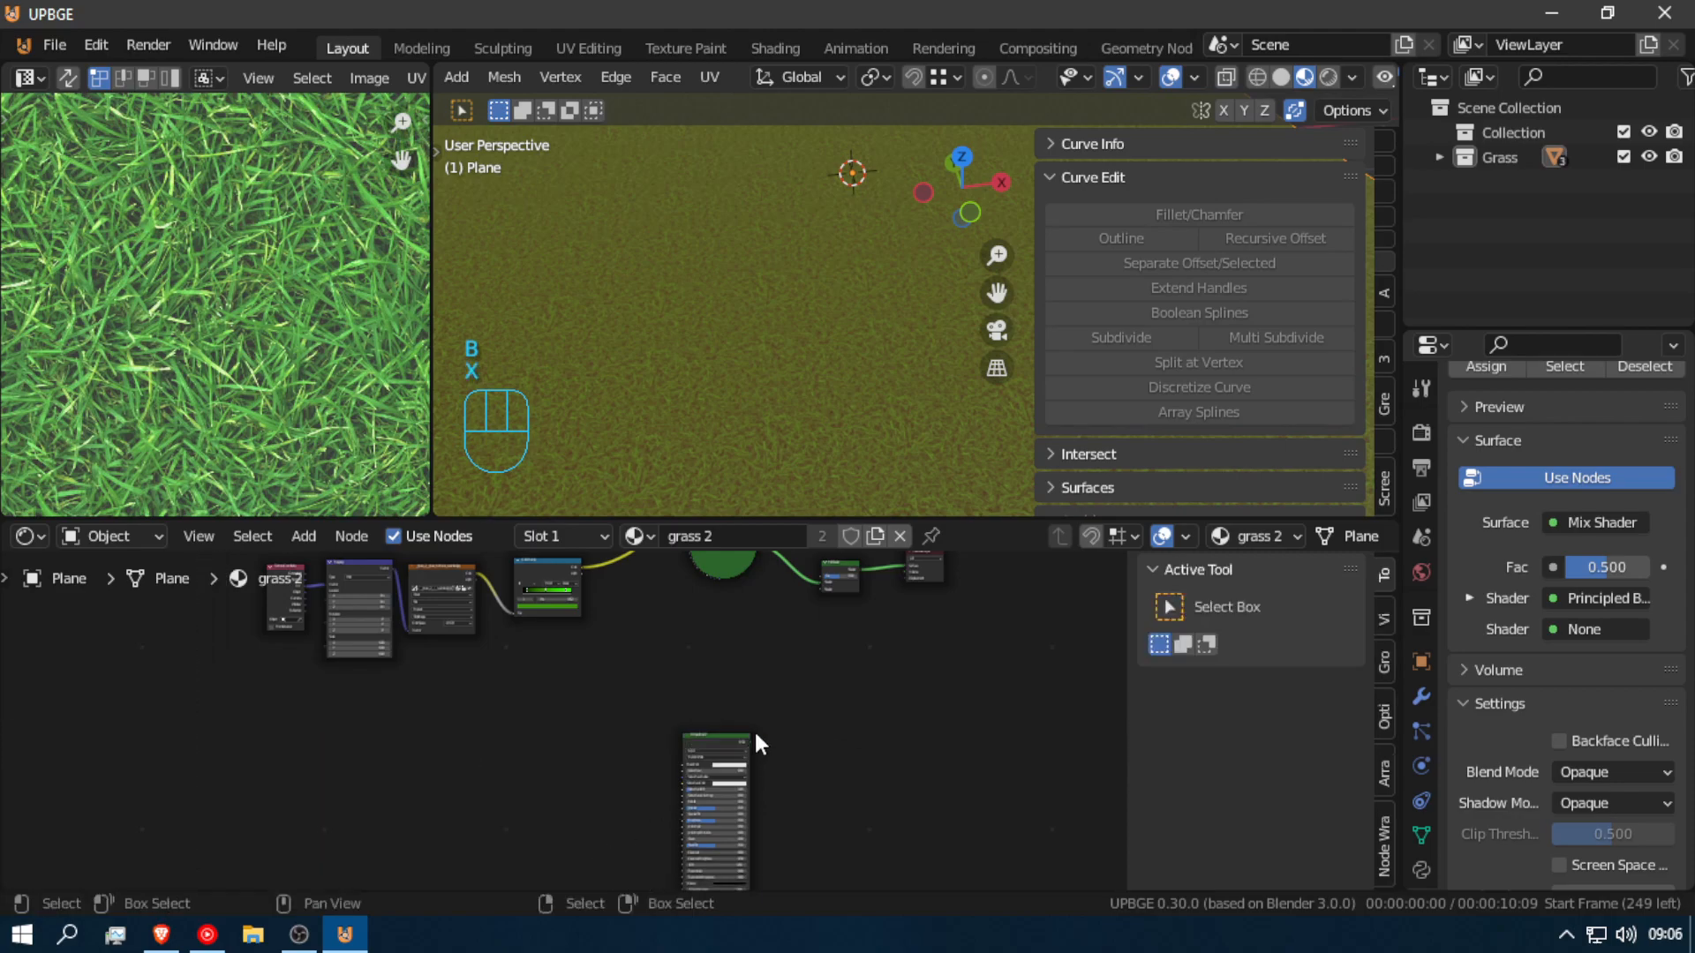
Step: Move the copied Principled BSDF closer to the grass nodes and give it a new Texture Coordinate, Mapping and Image Texture setup beside it
{"action": "left_click", "coordinate": [728, 745]}
{"action": "key", "text": "g"}
{"action": "key", "text": "g"}
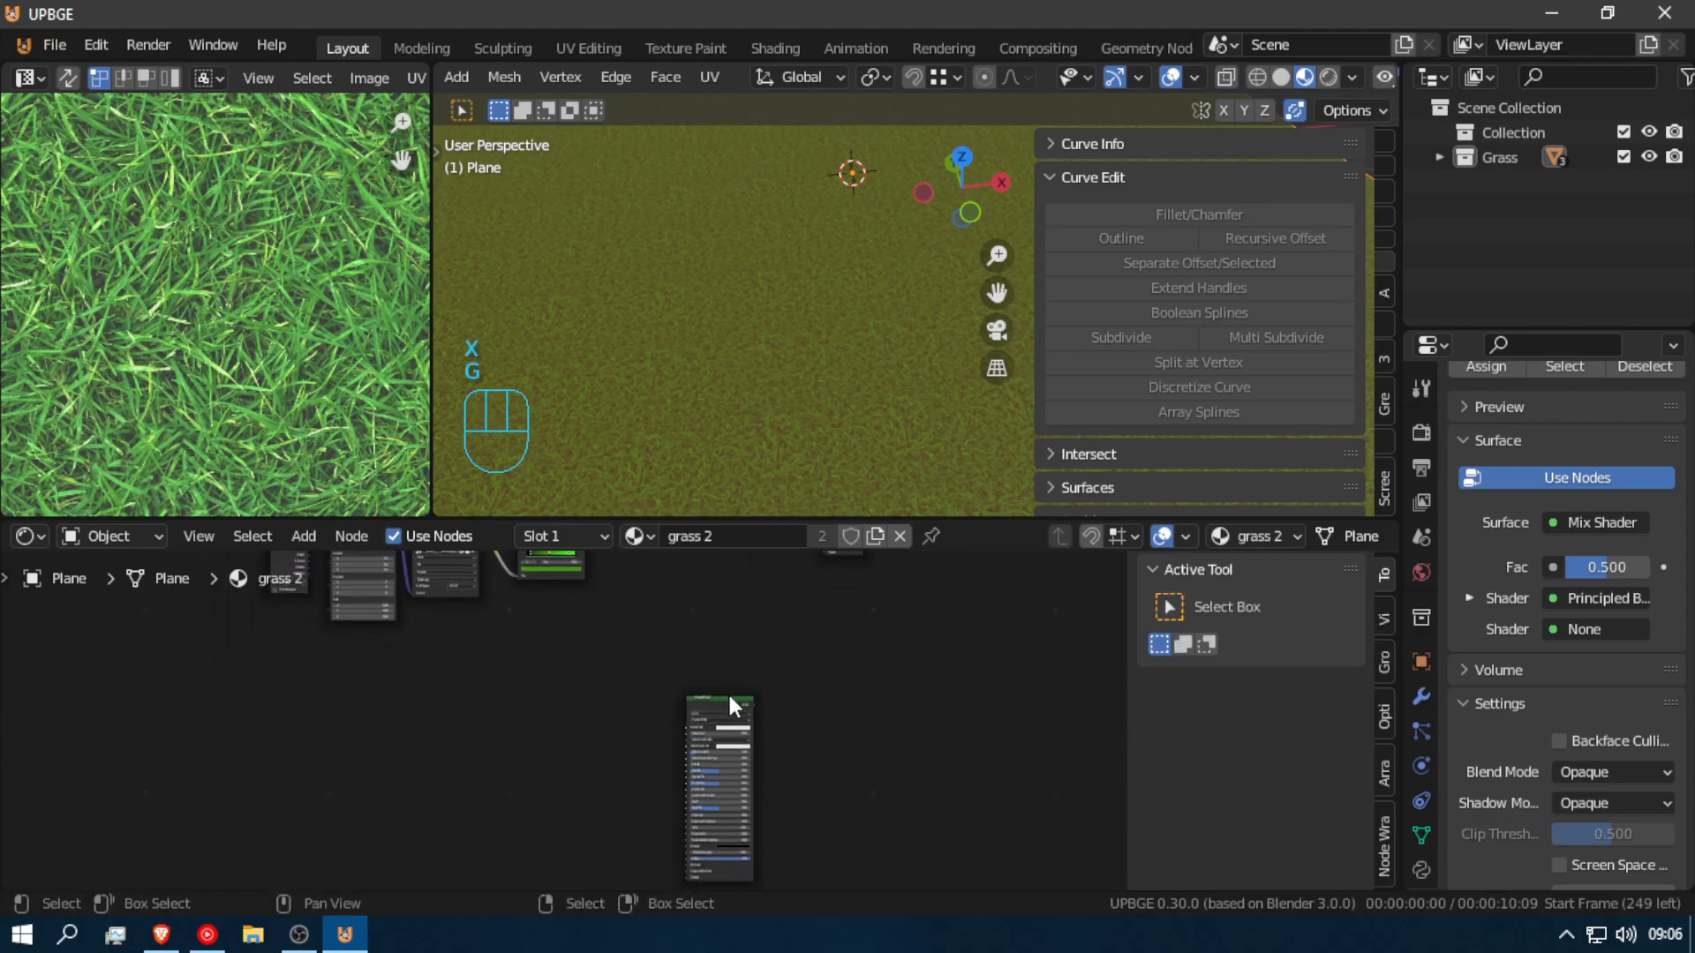
{"action": "left_click", "coordinate": [748, 628]}
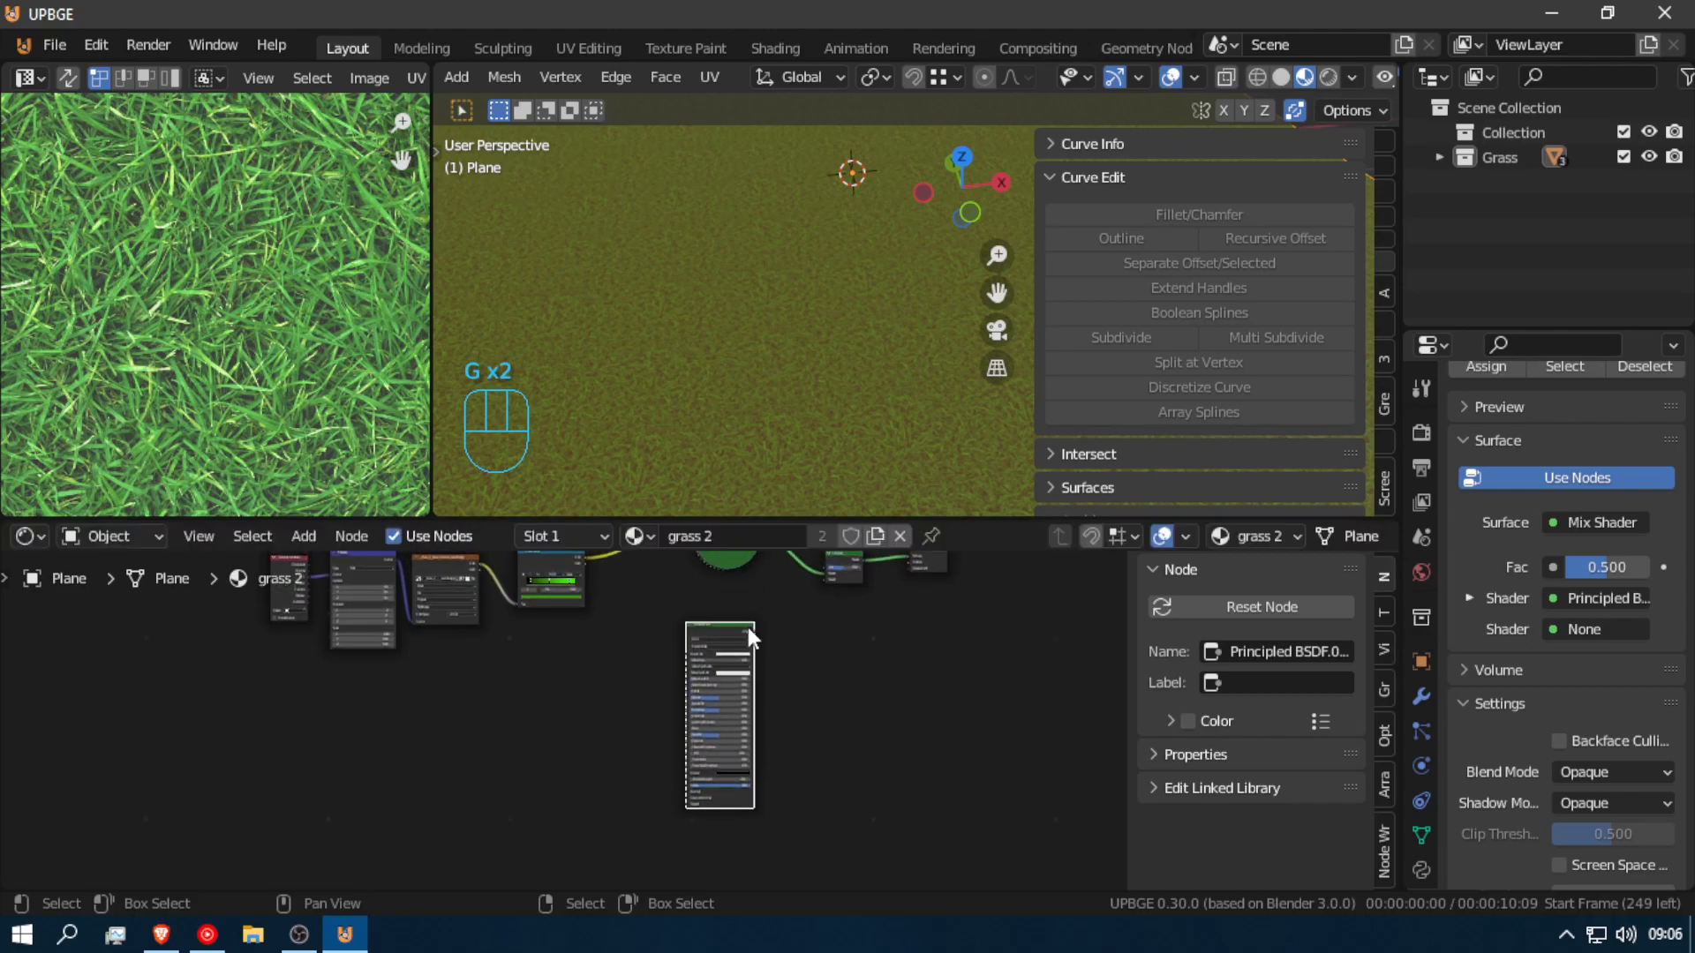
{"action": "key", "text": "ctrl+t"}
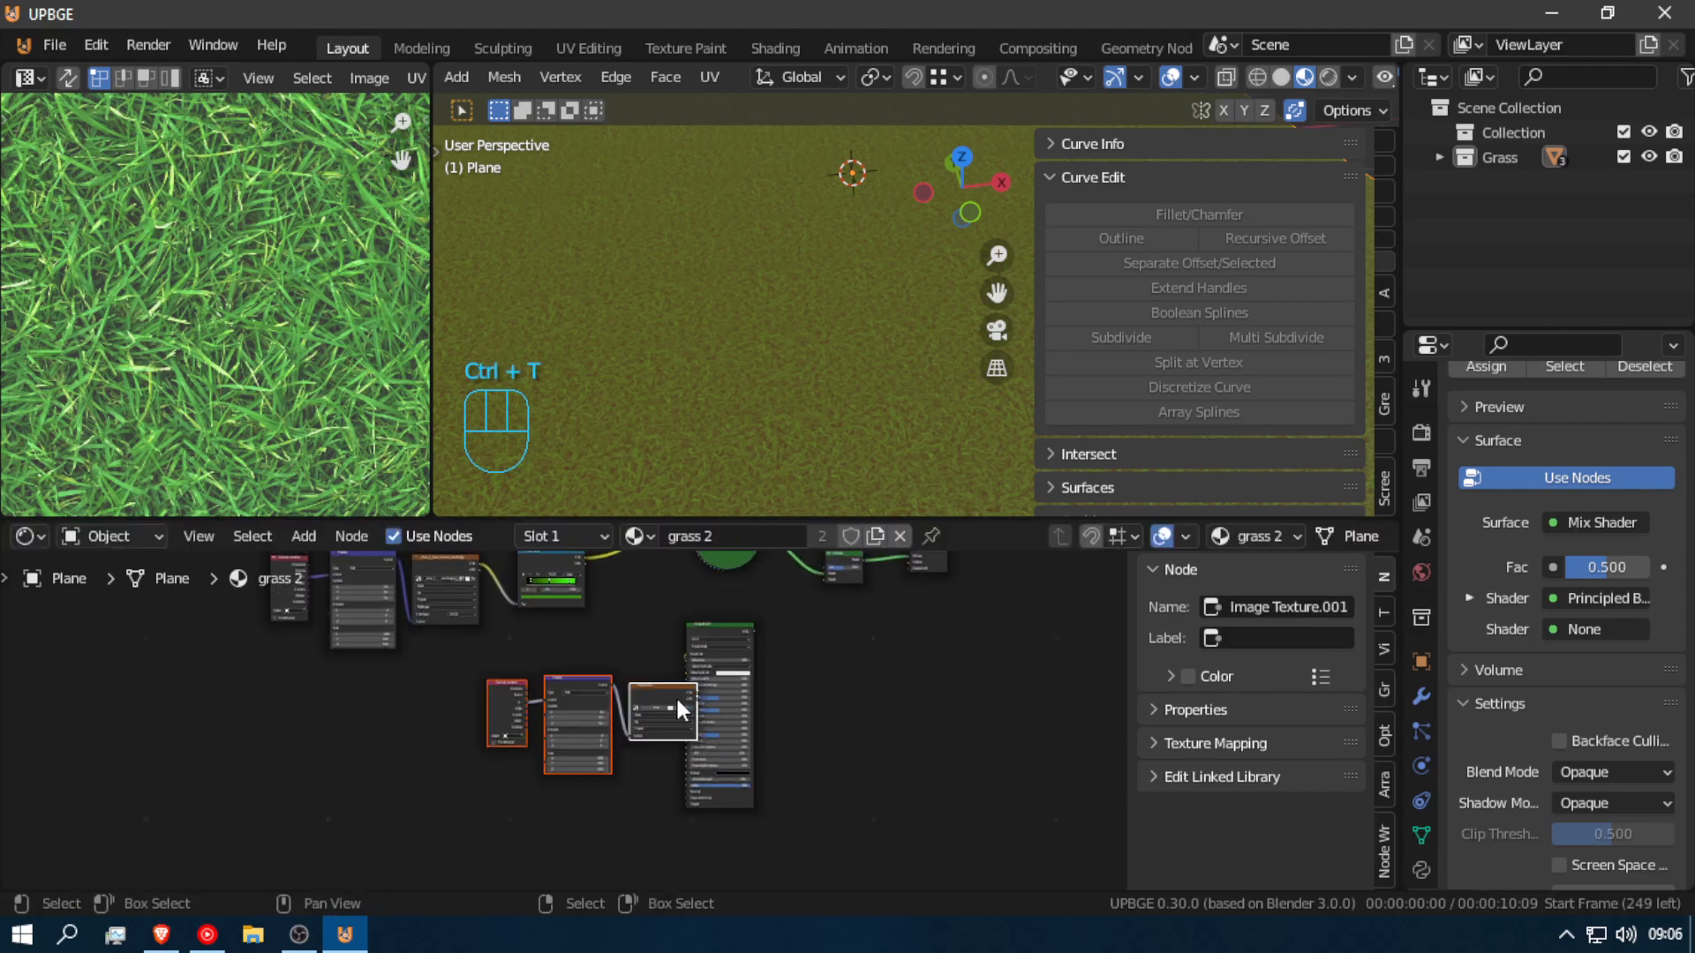
{"action": "key", "text": "g"}
{"action": "left_click", "coordinate": [626, 707]}
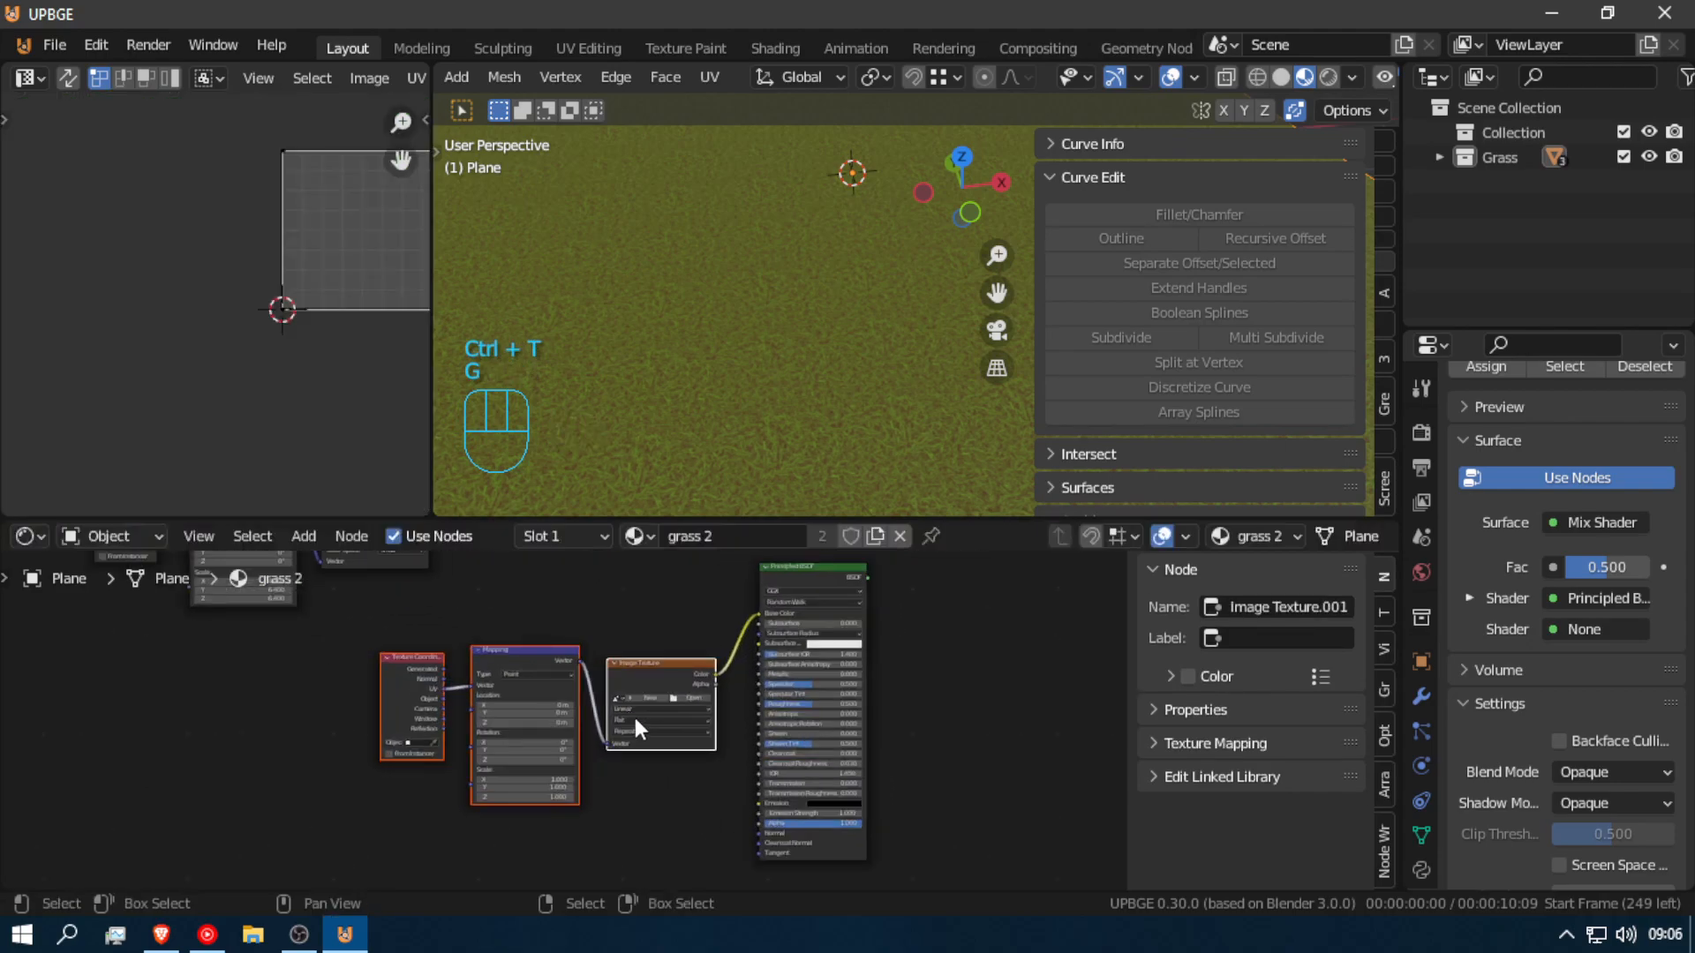
Step: Load the favpng dirt road PNG from the Pictures folder into the new Image Texture node
{"action": "left_click", "coordinate": [694, 699]}
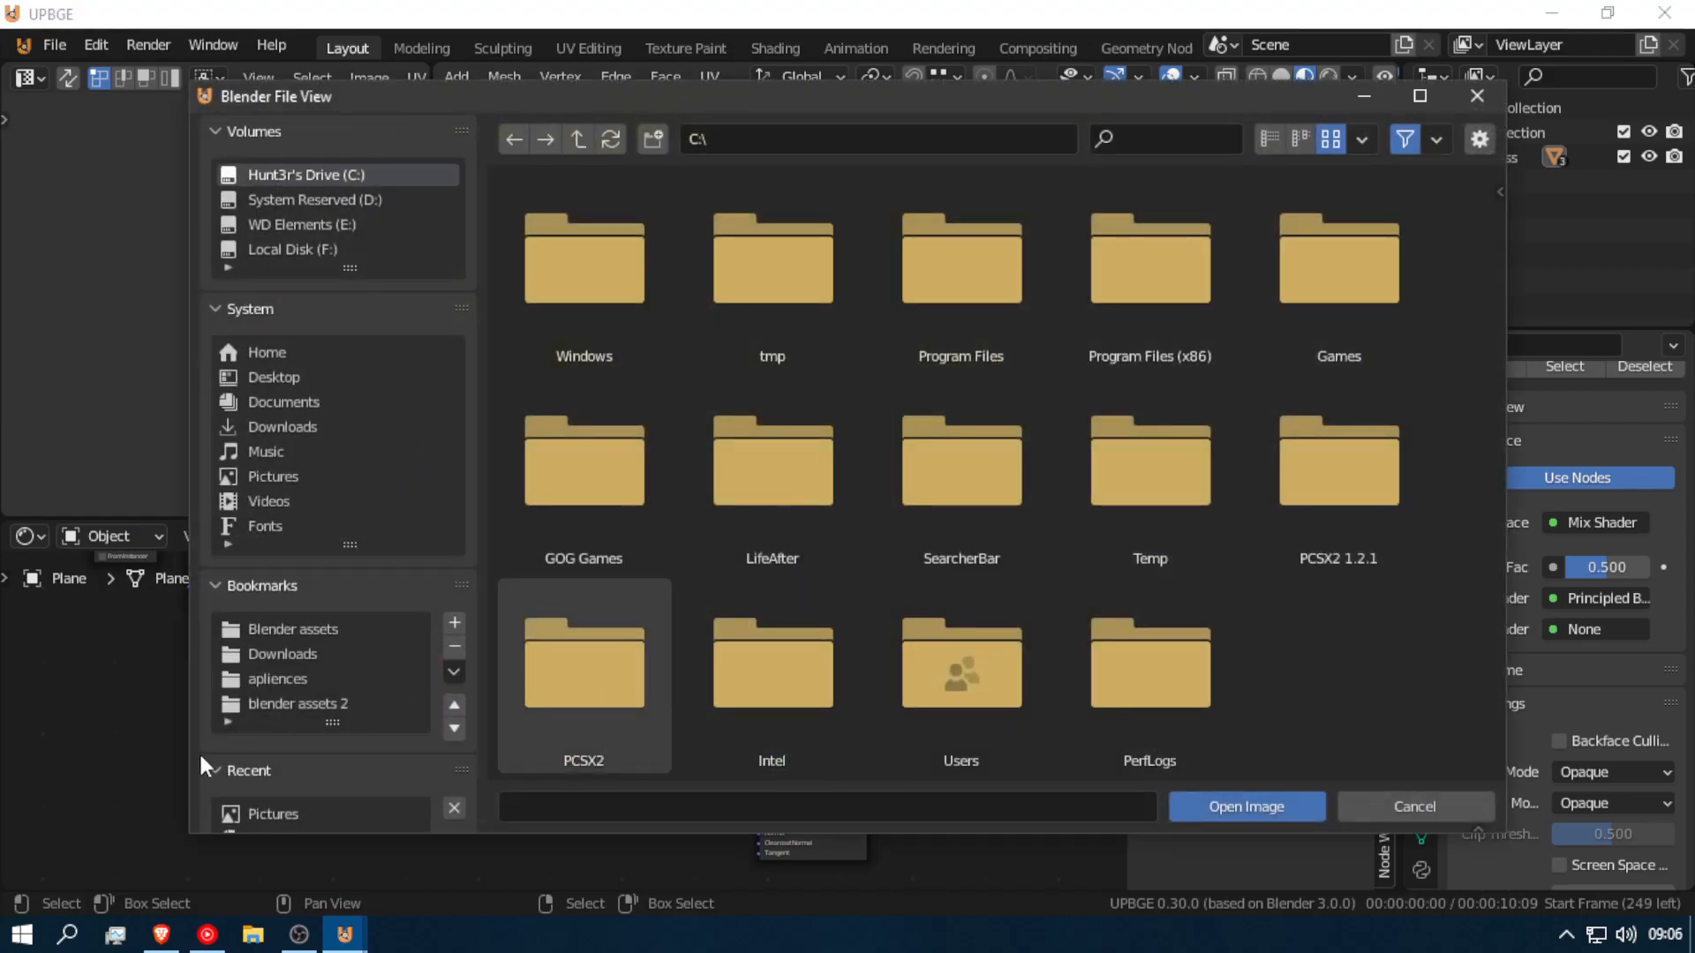
{"action": "left_click", "coordinate": [318, 814]}
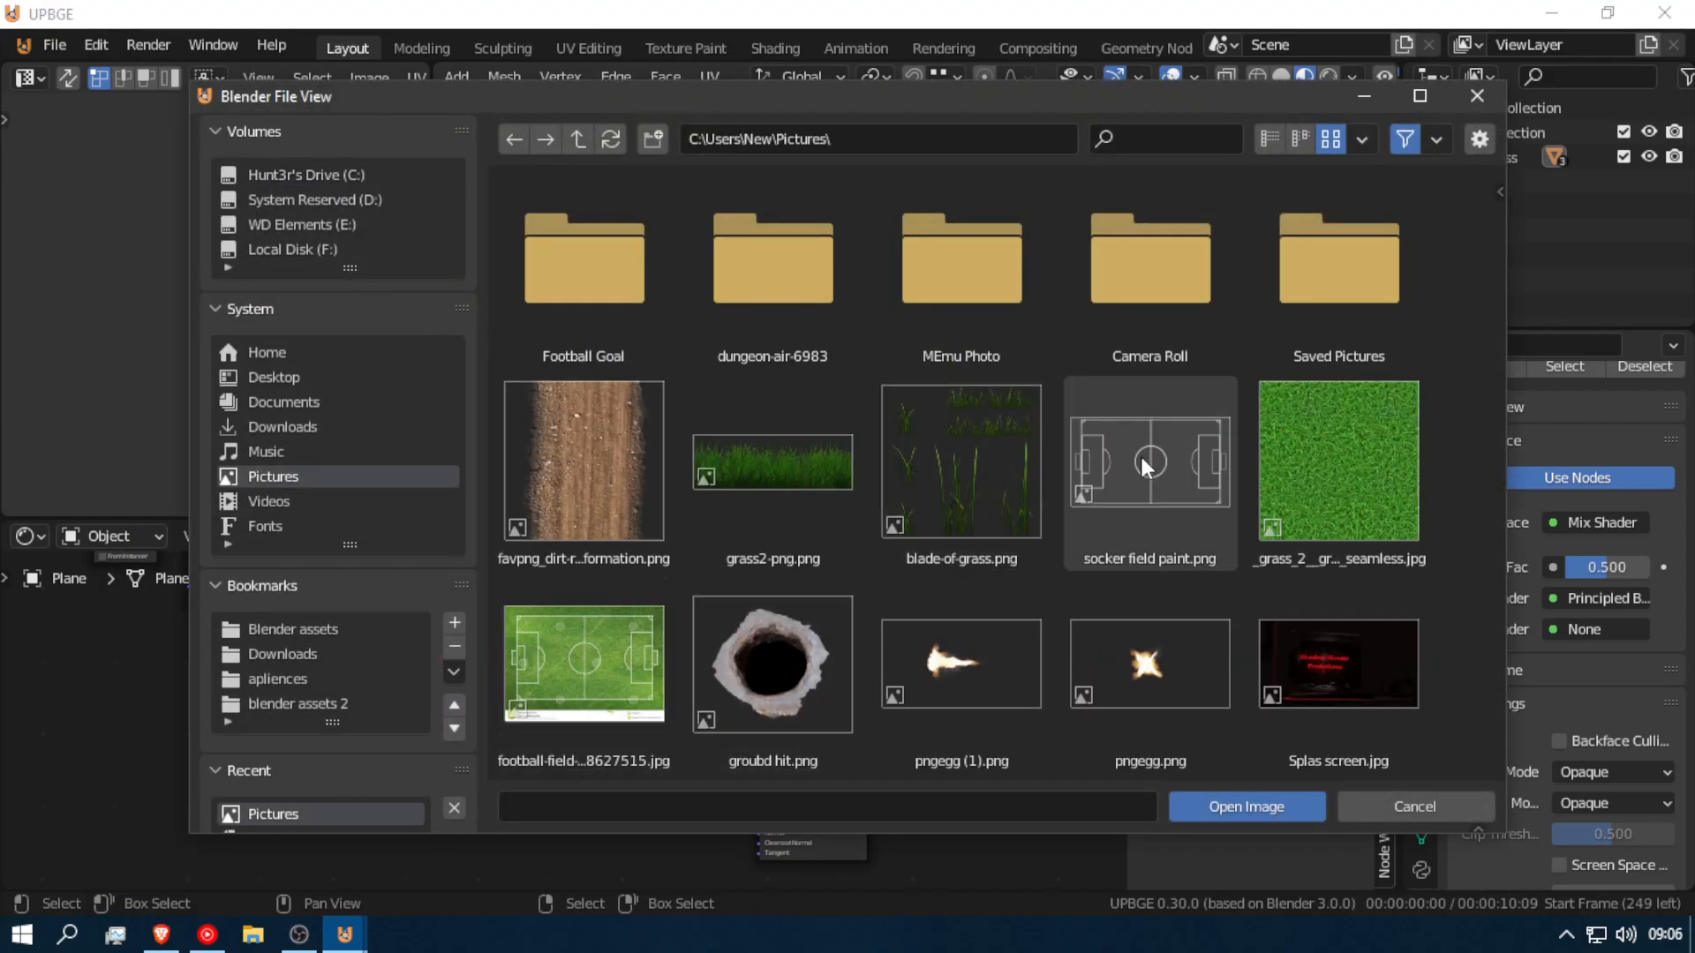
{"action": "double_click", "coordinate": [605, 474]}
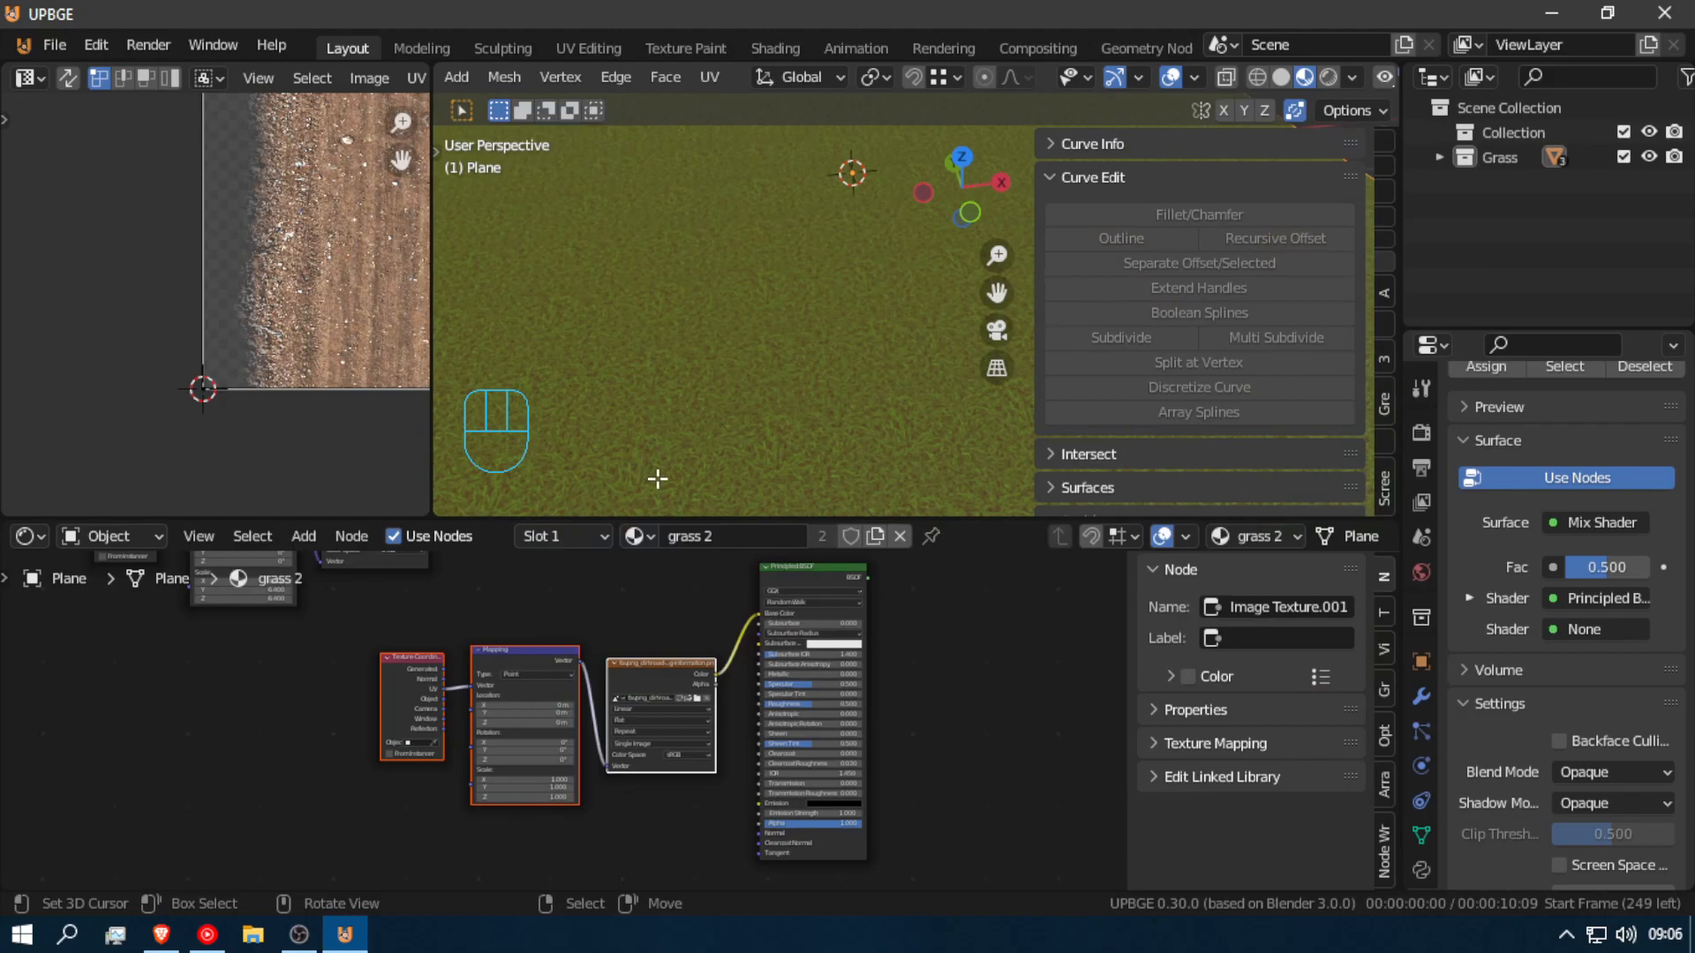
Step: Link the dirt Principled BSDF's output to the free second Shader input of the Mix Shader
{"action": "scroll", "coordinate": [904, 670], "scroll_direction": "down", "scroll_amount": 3}
{"action": "middle_click_drag", "start_coordinate": [865, 654], "coordinate": [750, 782]}
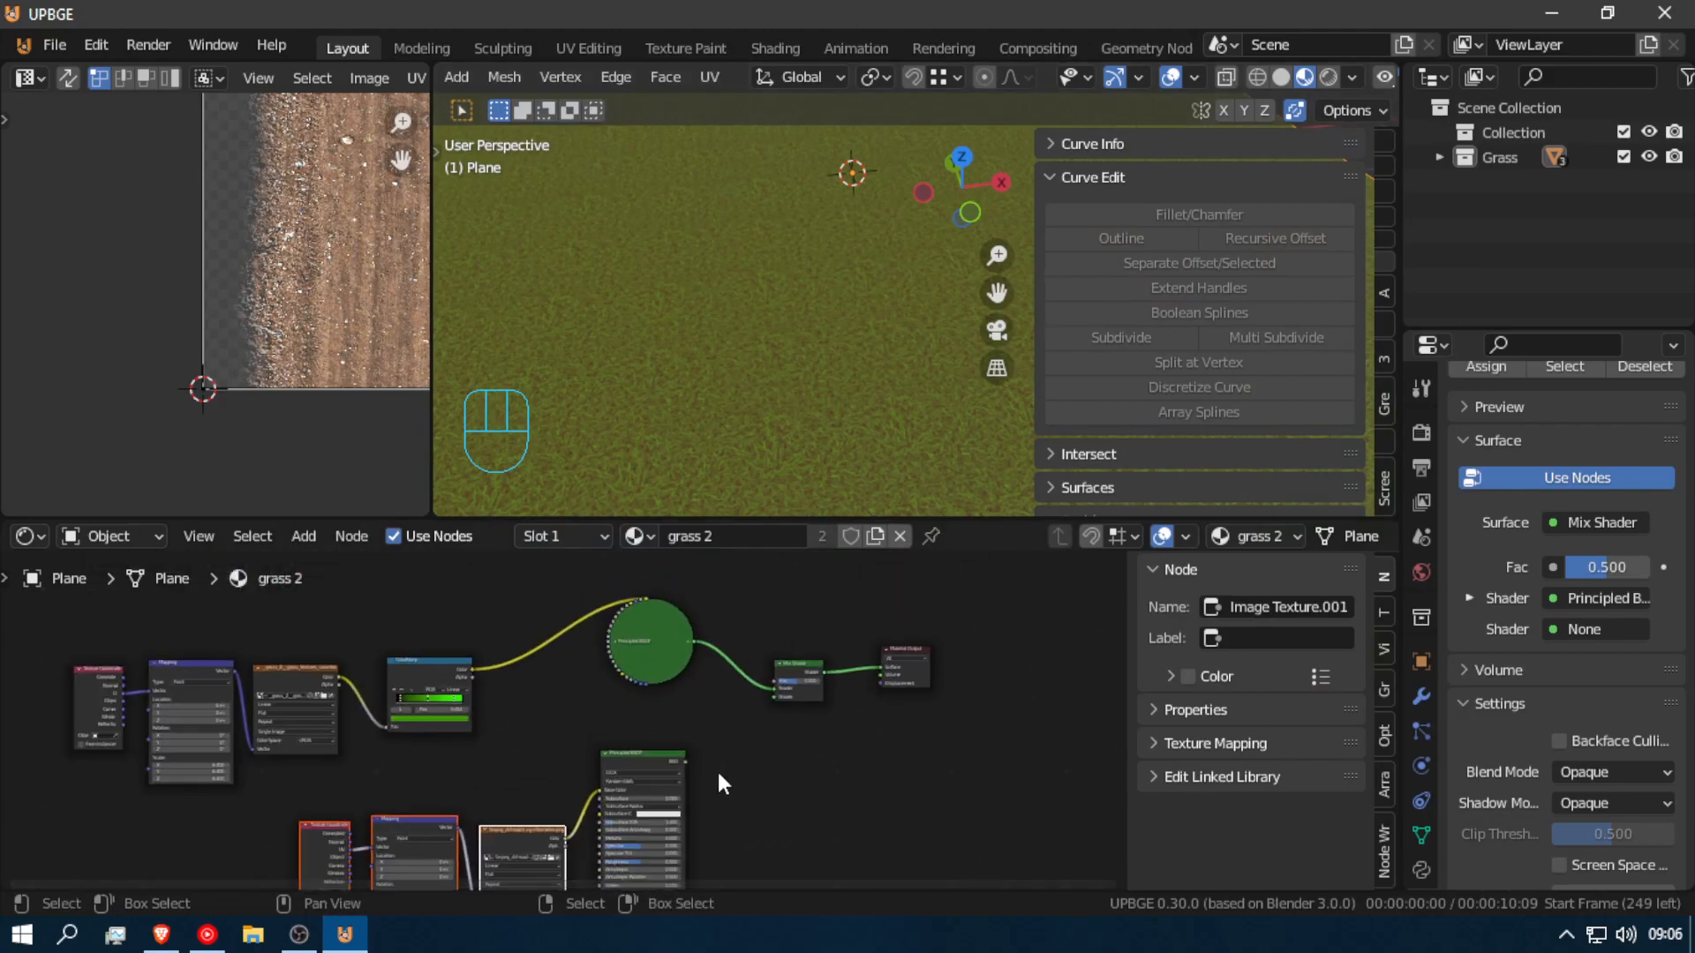
{"action": "left_click_drag", "start_coordinate": [686, 760], "coordinate": [773, 693]}
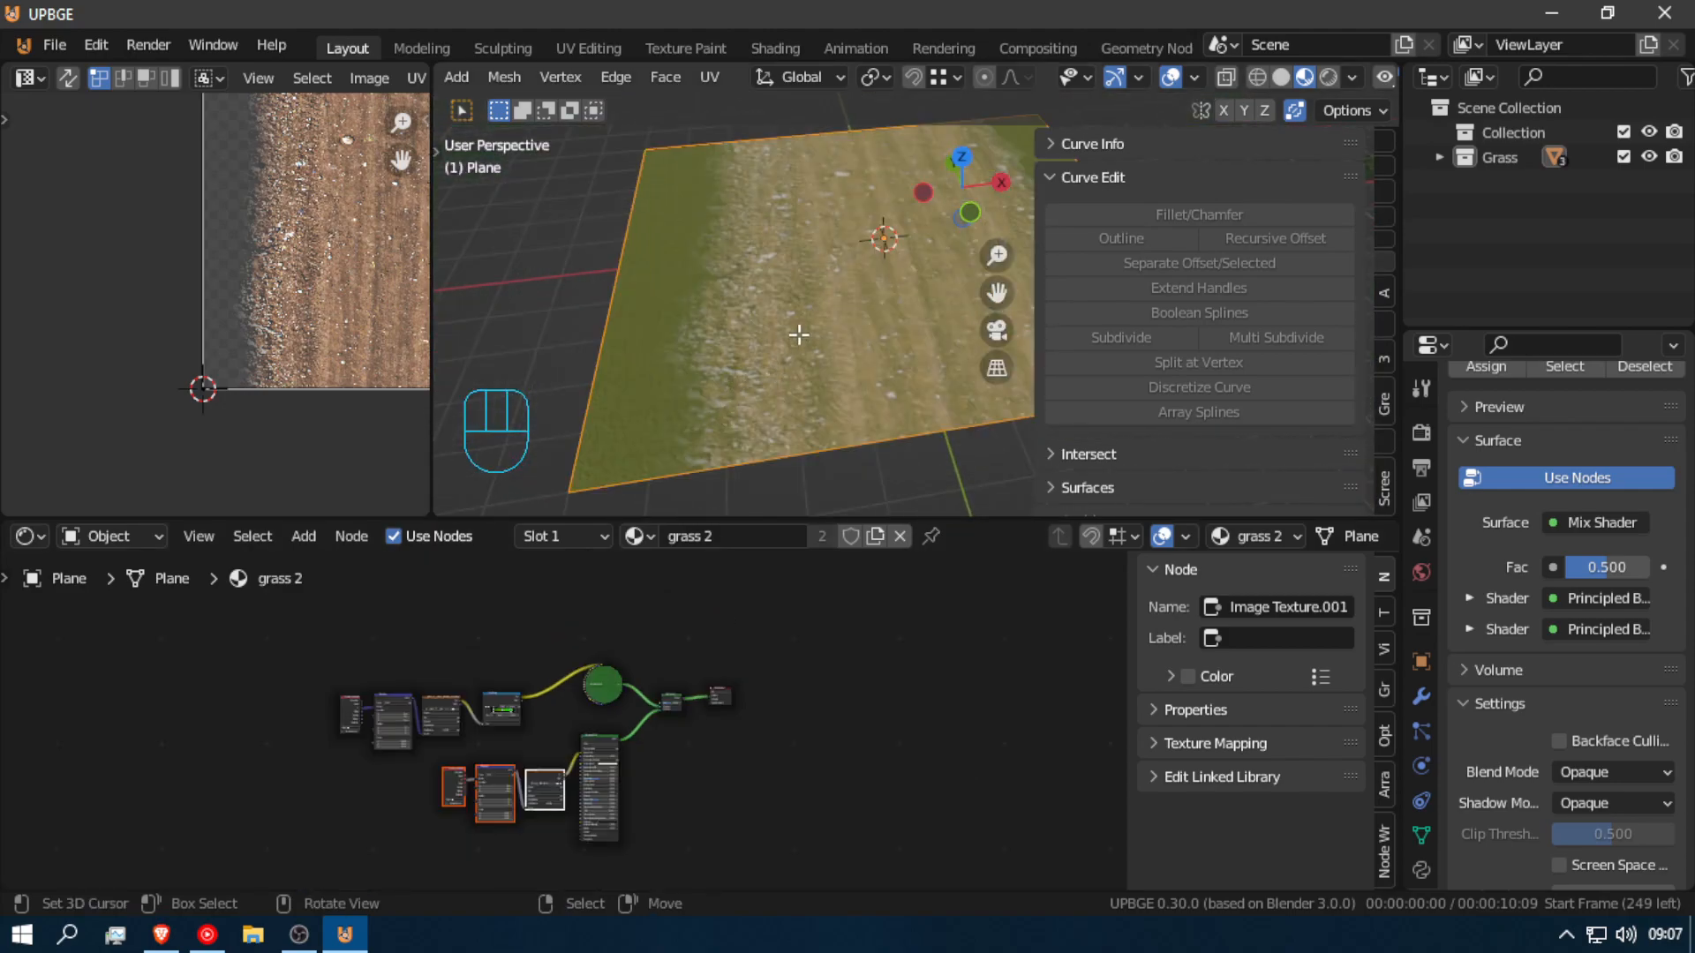
Step: Fly over the ground plane to examine how the grass and dirt textures blend
{"action": "key", "text": "shift+f"}
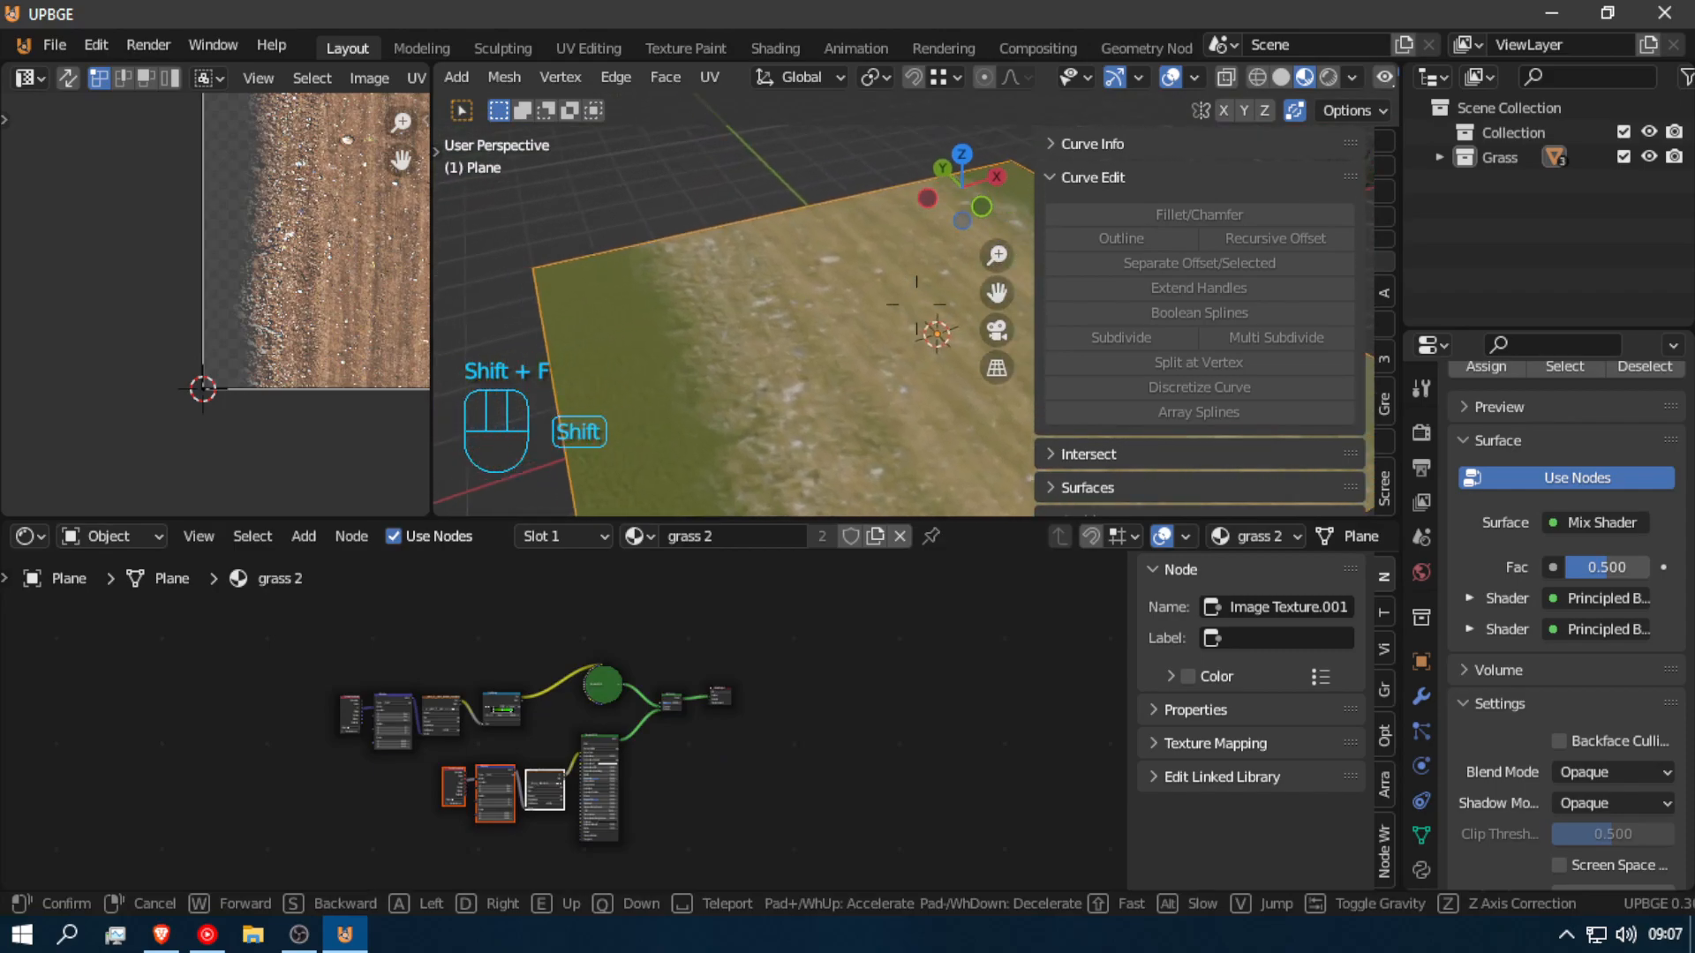
{"action": "key", "text": "w"}
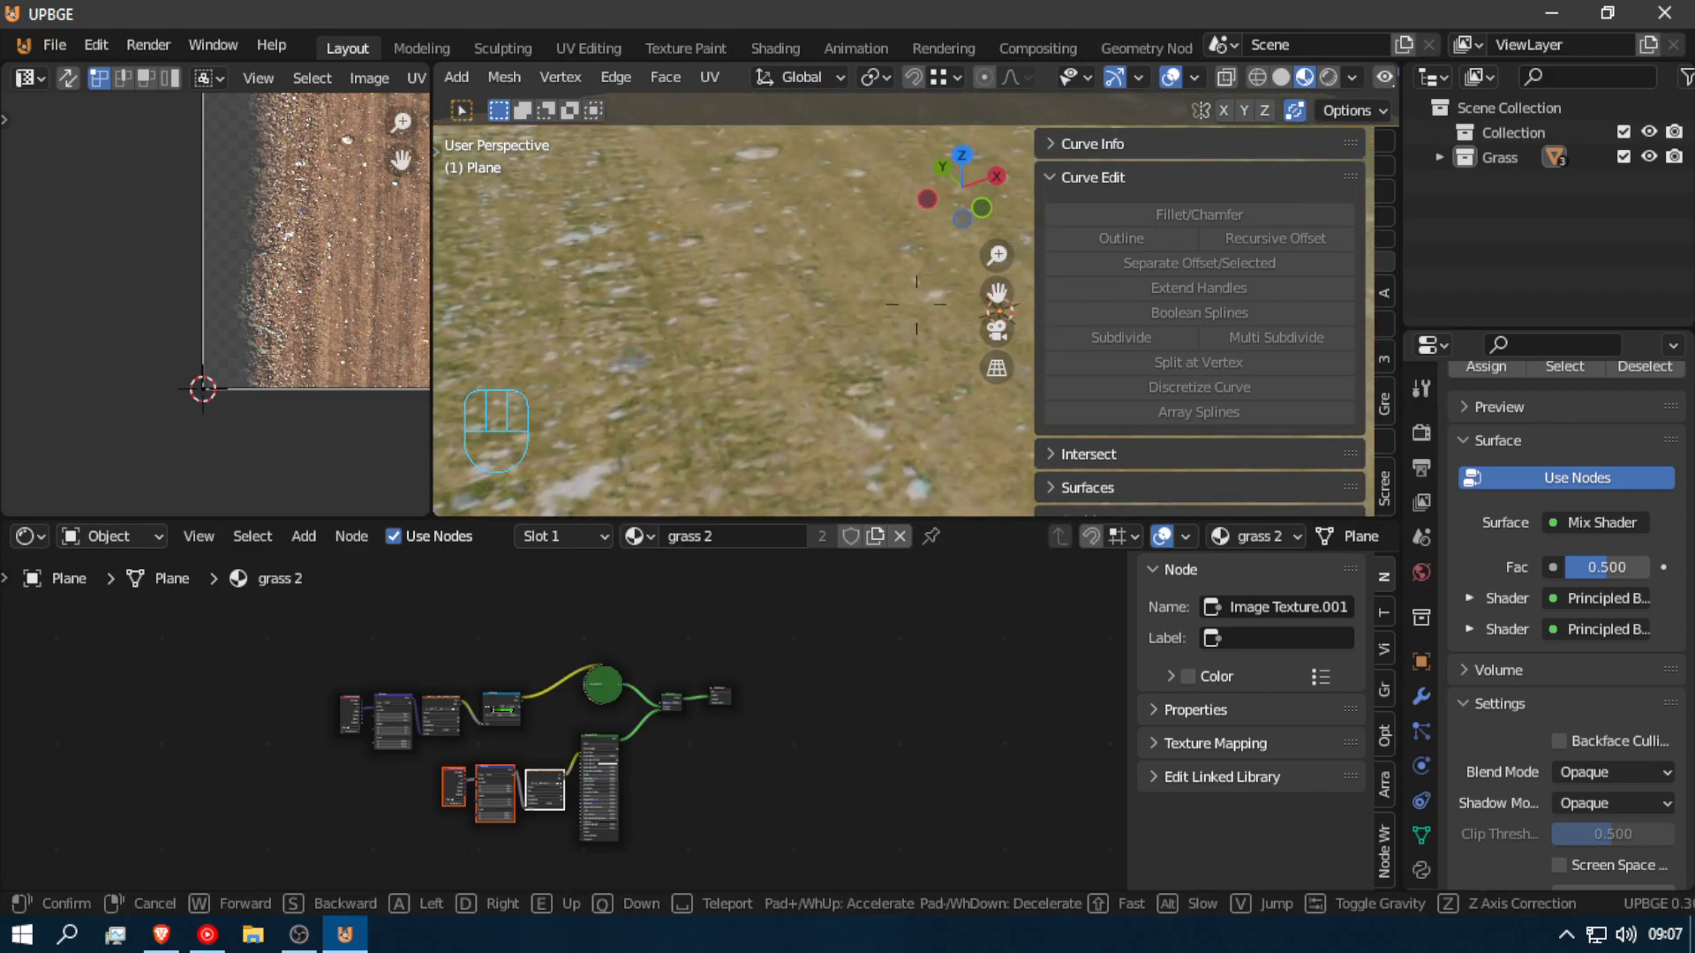
{"action": "key", "text": "s"}
{"action": "key", "text": "w"}
{"action": "key", "text": "w"}
{"action": "key", "text": "e"}
{"action": "left_click", "coordinate": [916, 304]}
Step: Move the Mix Shader and Material Output nodes together farther away from the two Principled BSDF nodes
{"action": "scroll", "coordinate": [829, 734], "scroll_direction": "up", "scroll_amount": 5}
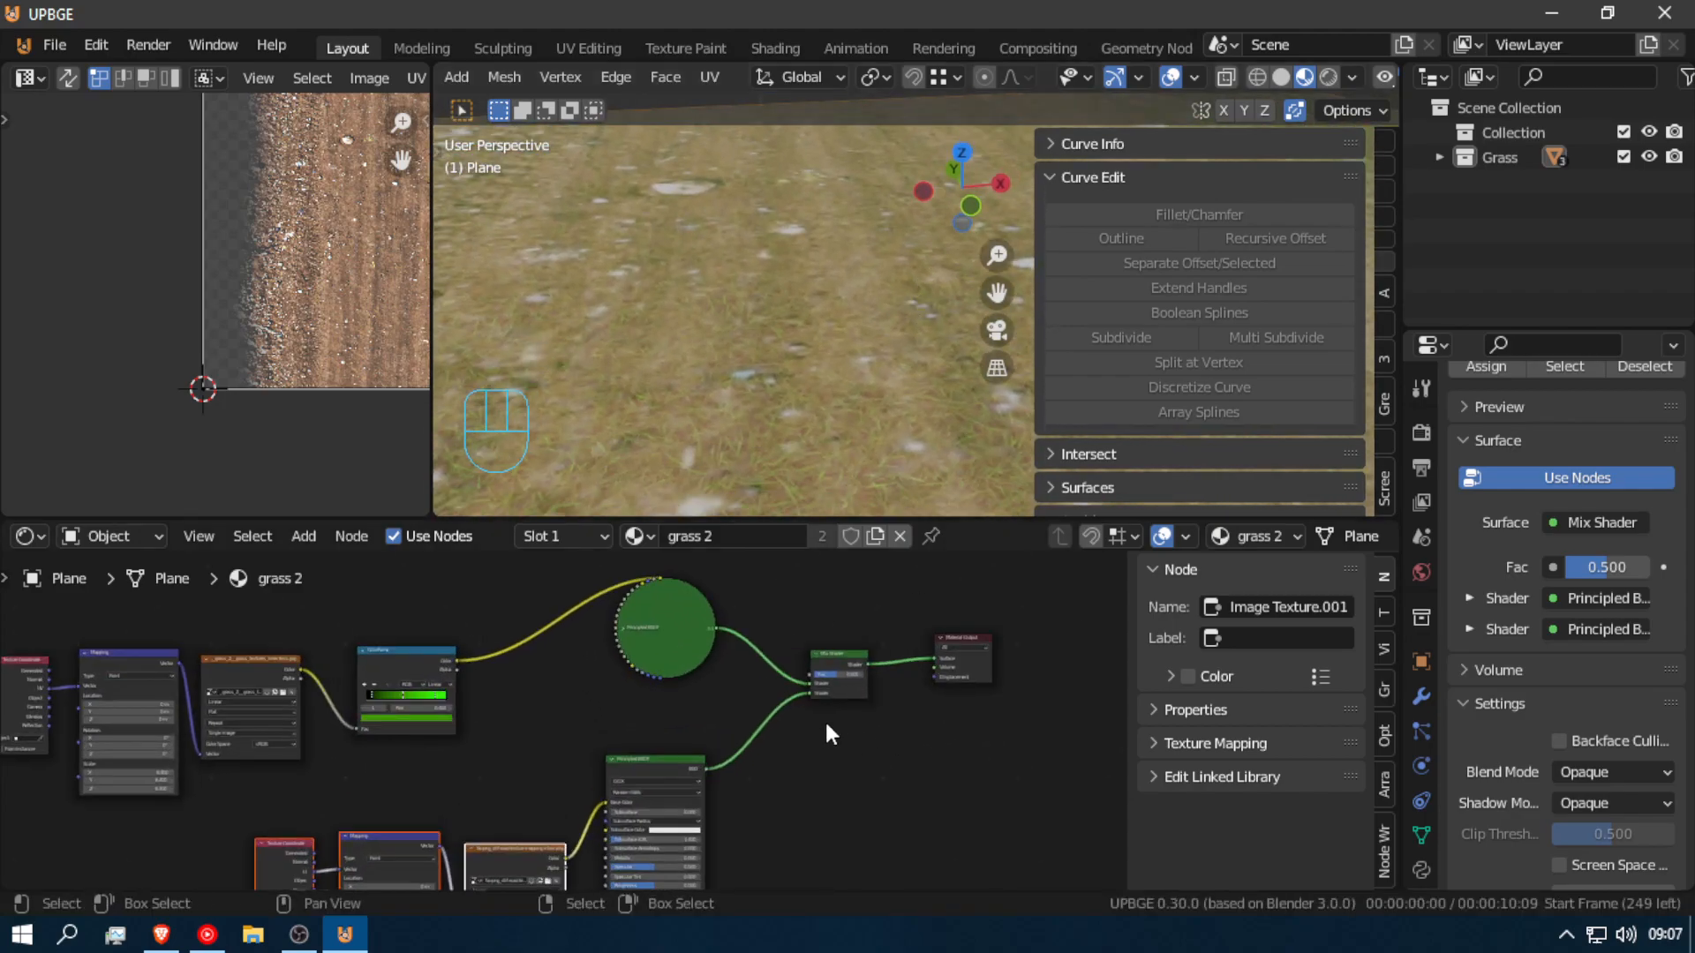
{"action": "left_click", "coordinate": [846, 663]}
{"action": "left_click", "coordinate": [958, 655], "text": "shift"}
{"action": "key", "text": "g"}
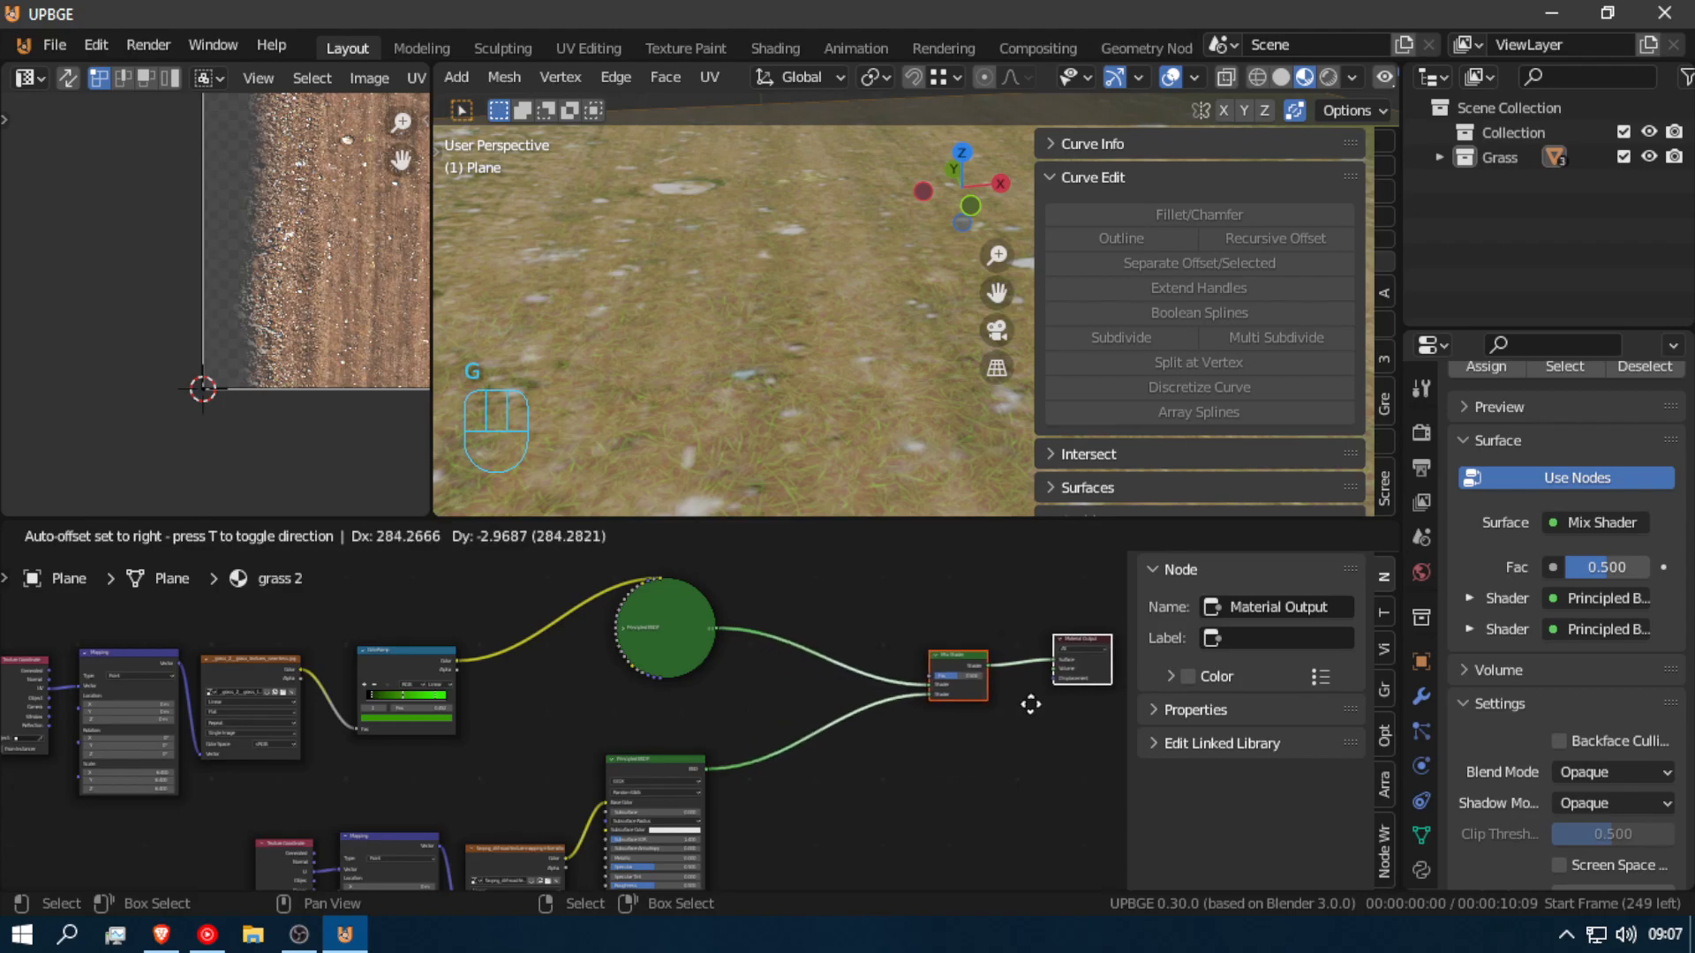
{"action": "left_click", "coordinate": [1024, 704]}
Step: Move the grass Texture Coordinate node down to sit beside the row of dirt nodes
{"action": "scroll", "coordinate": [772, 722], "scroll_direction": "up", "scroll_amount": 6}
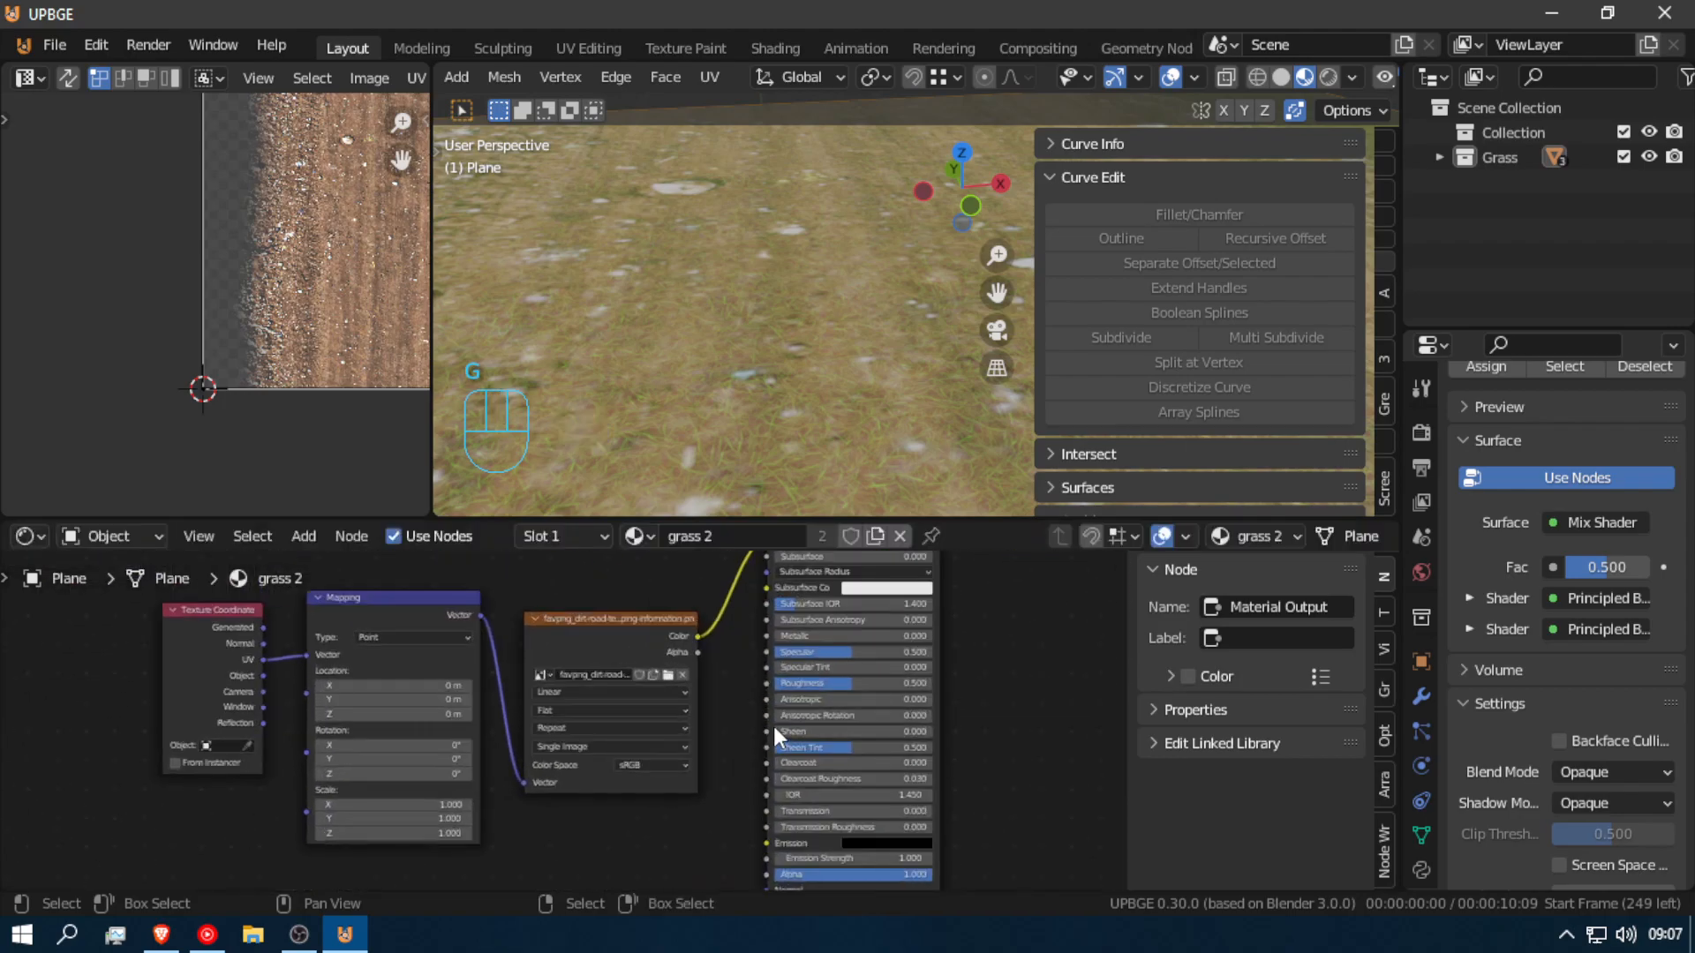
{"action": "middle_click_drag", "start_coordinate": [760, 737], "coordinate": [802, 809]}
{"action": "scroll", "coordinate": [802, 810], "scroll_direction": "down", "scroll_amount": 5}
{"action": "middle_click_drag", "start_coordinate": [654, 724], "coordinate": [592, 822]}
{"action": "left_click", "coordinate": [372, 653]}
{"action": "key", "text": "g"}
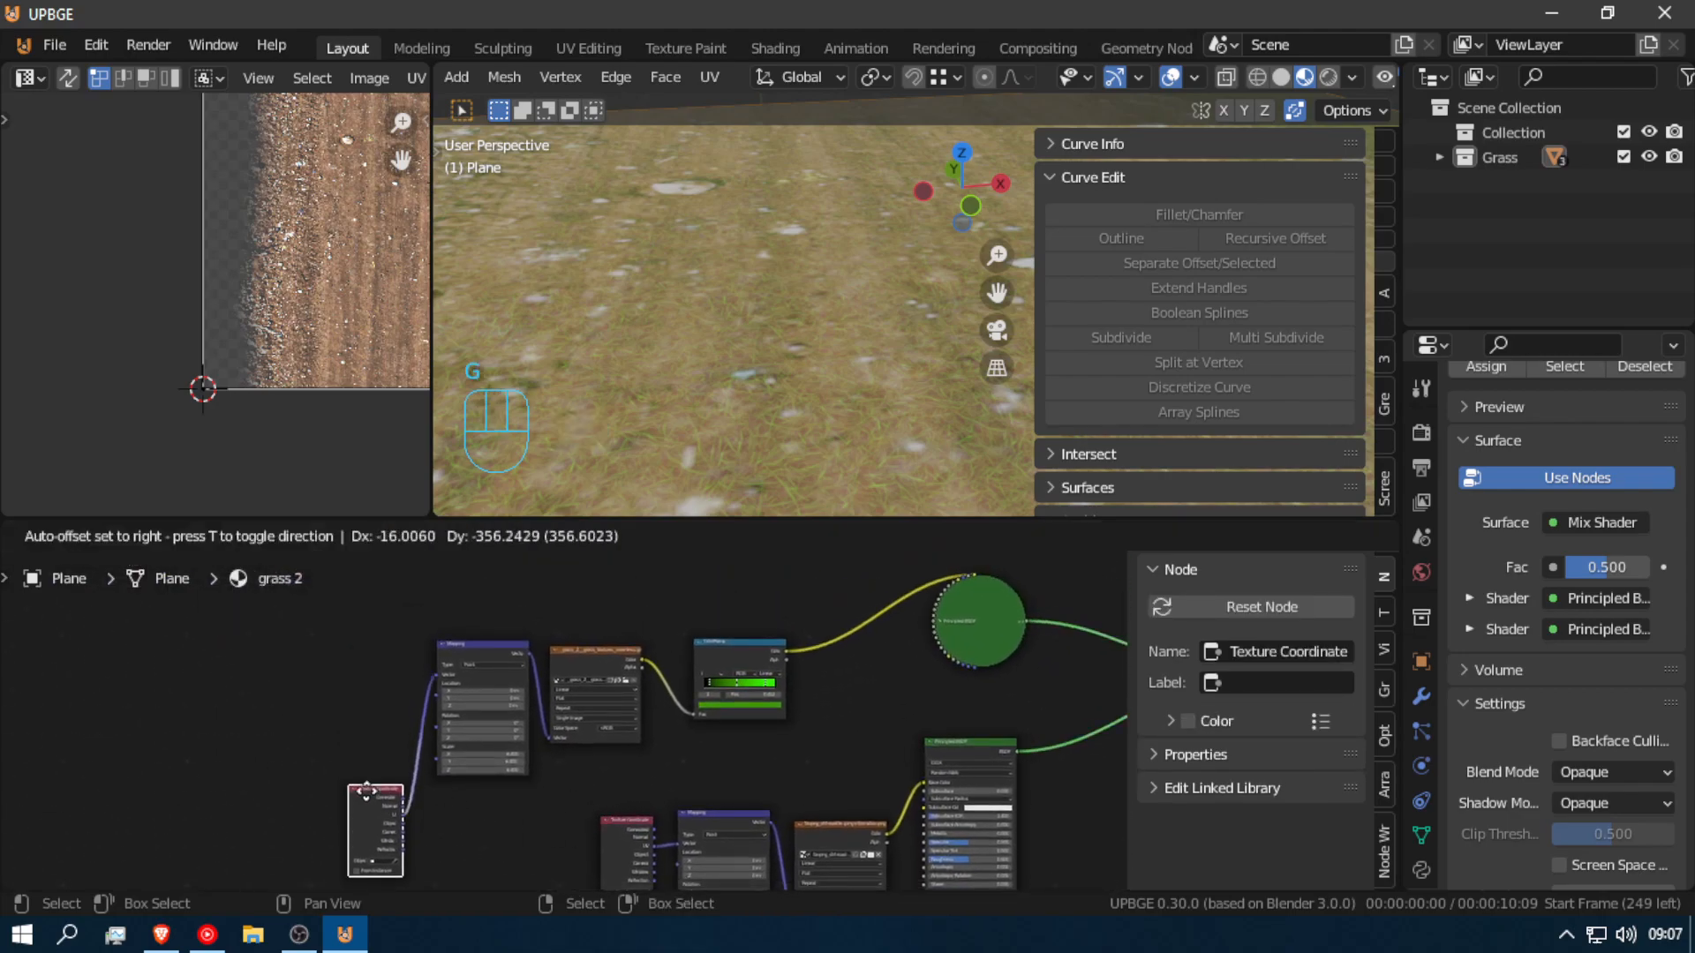
{"action": "left_click", "coordinate": [342, 816]}
Step: Delete the dirt Texture Coordinate node and link the remaining one's UV output to the dirt Mapping's Vector input
{"action": "middle_click_drag", "start_coordinate": [597, 837], "coordinate": [622, 748]}
{"action": "left_click", "coordinate": [632, 723]}
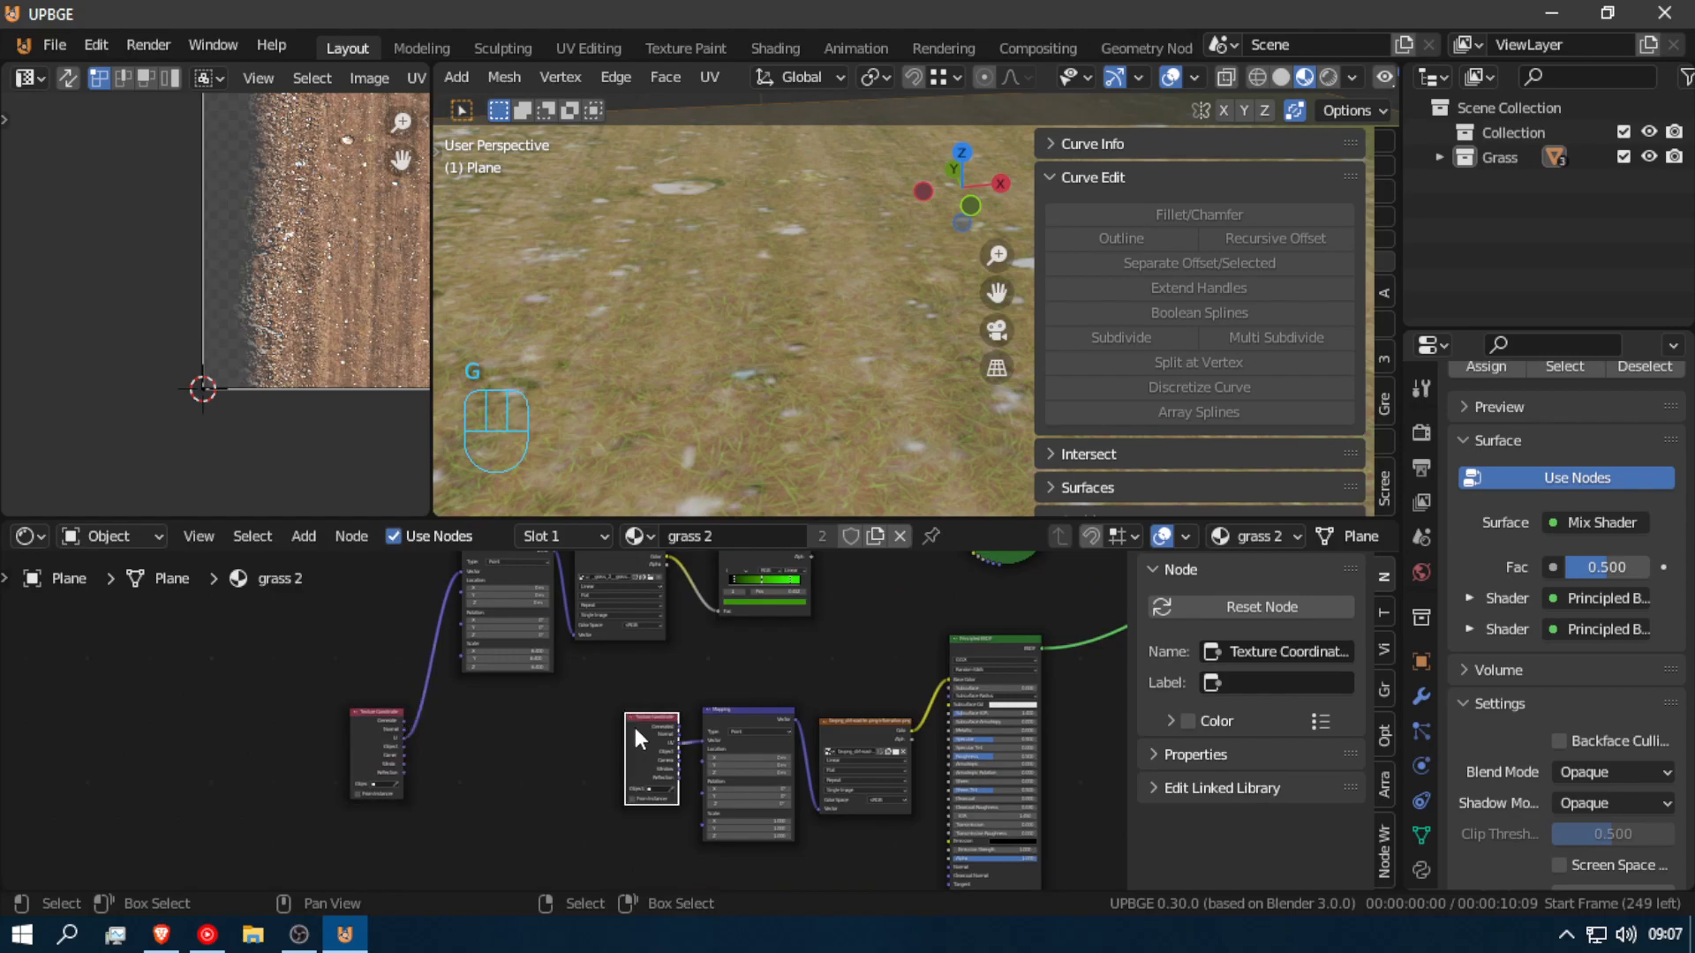
{"action": "key", "text": "x"}
{"action": "left_click_drag", "start_coordinate": [403, 738], "coordinate": [698, 756]}
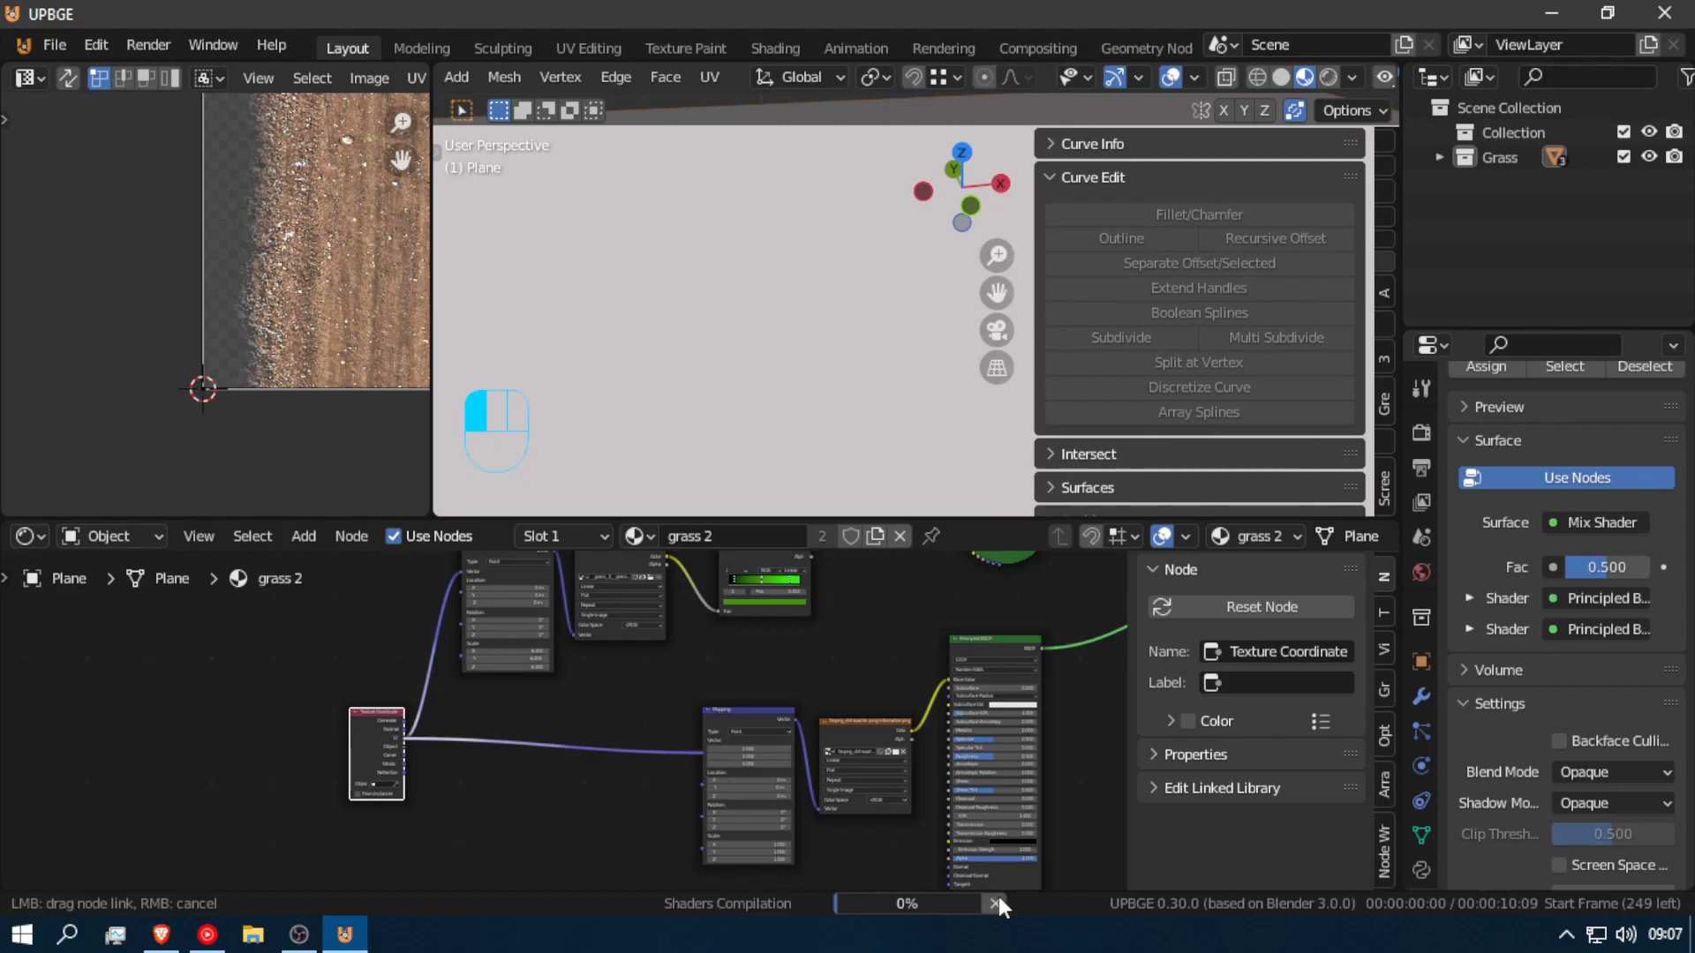
{"action": "left_click_drag", "start_coordinate": [998, 897], "coordinate": [998, 897]}
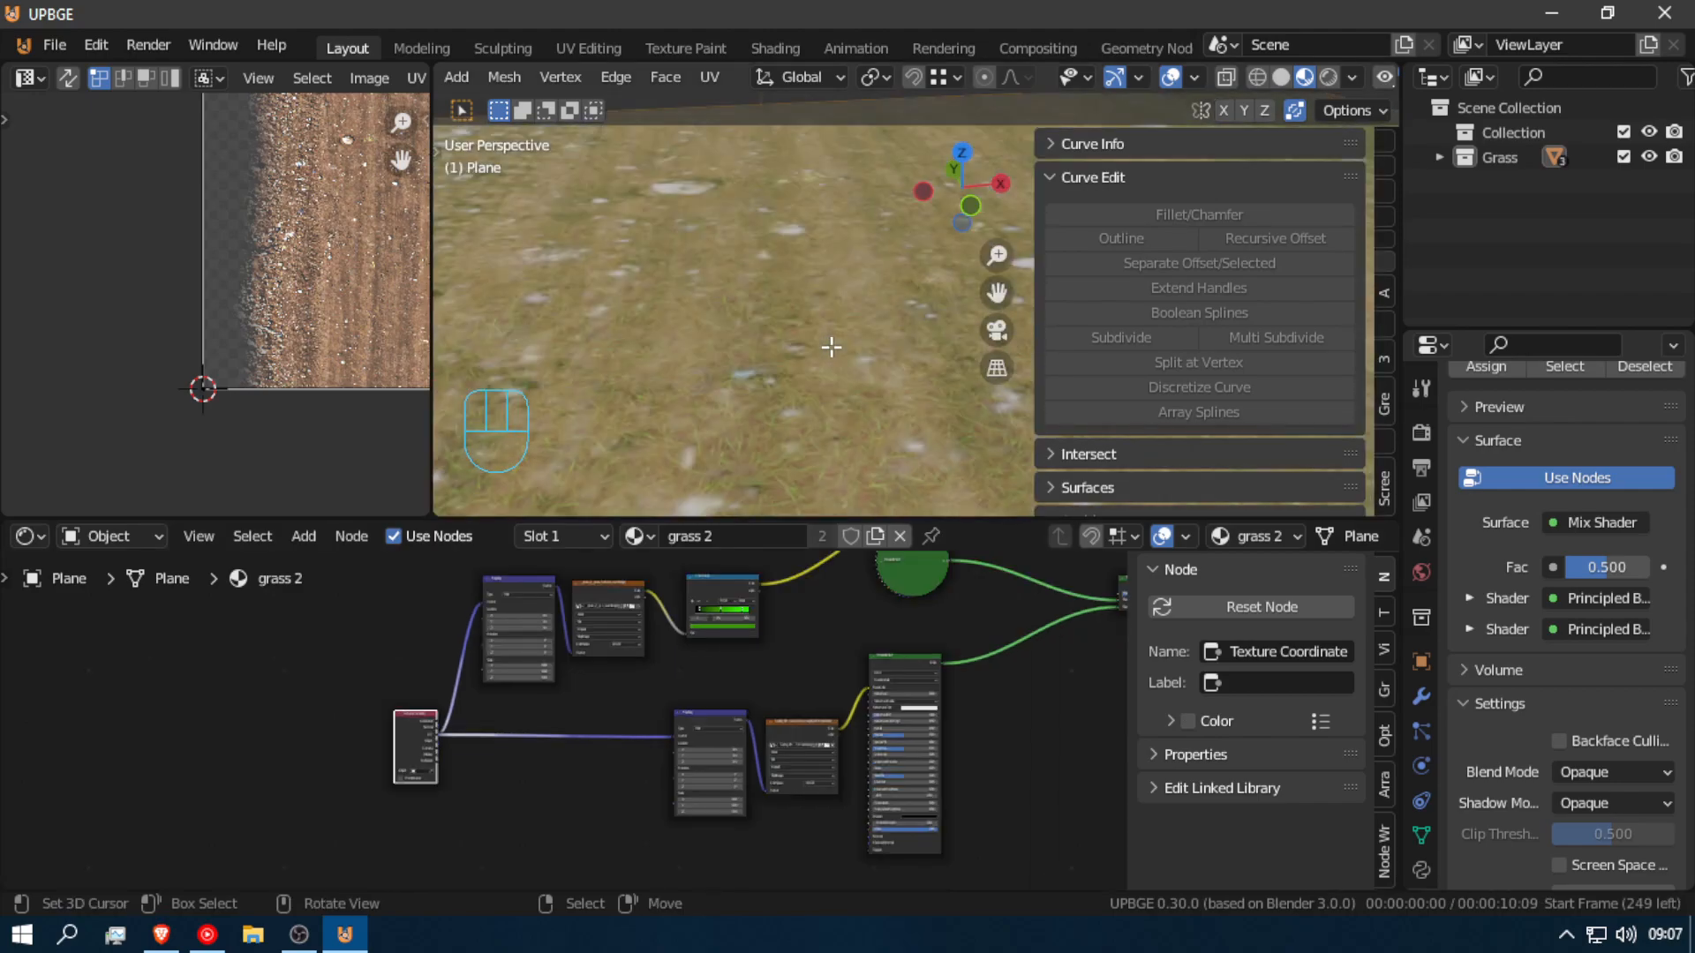
Step: Add a Bump node and place it near the dirt Principled BSDF
{"action": "middle_click_drag", "start_coordinate": [1015, 706], "coordinate": [823, 744]}
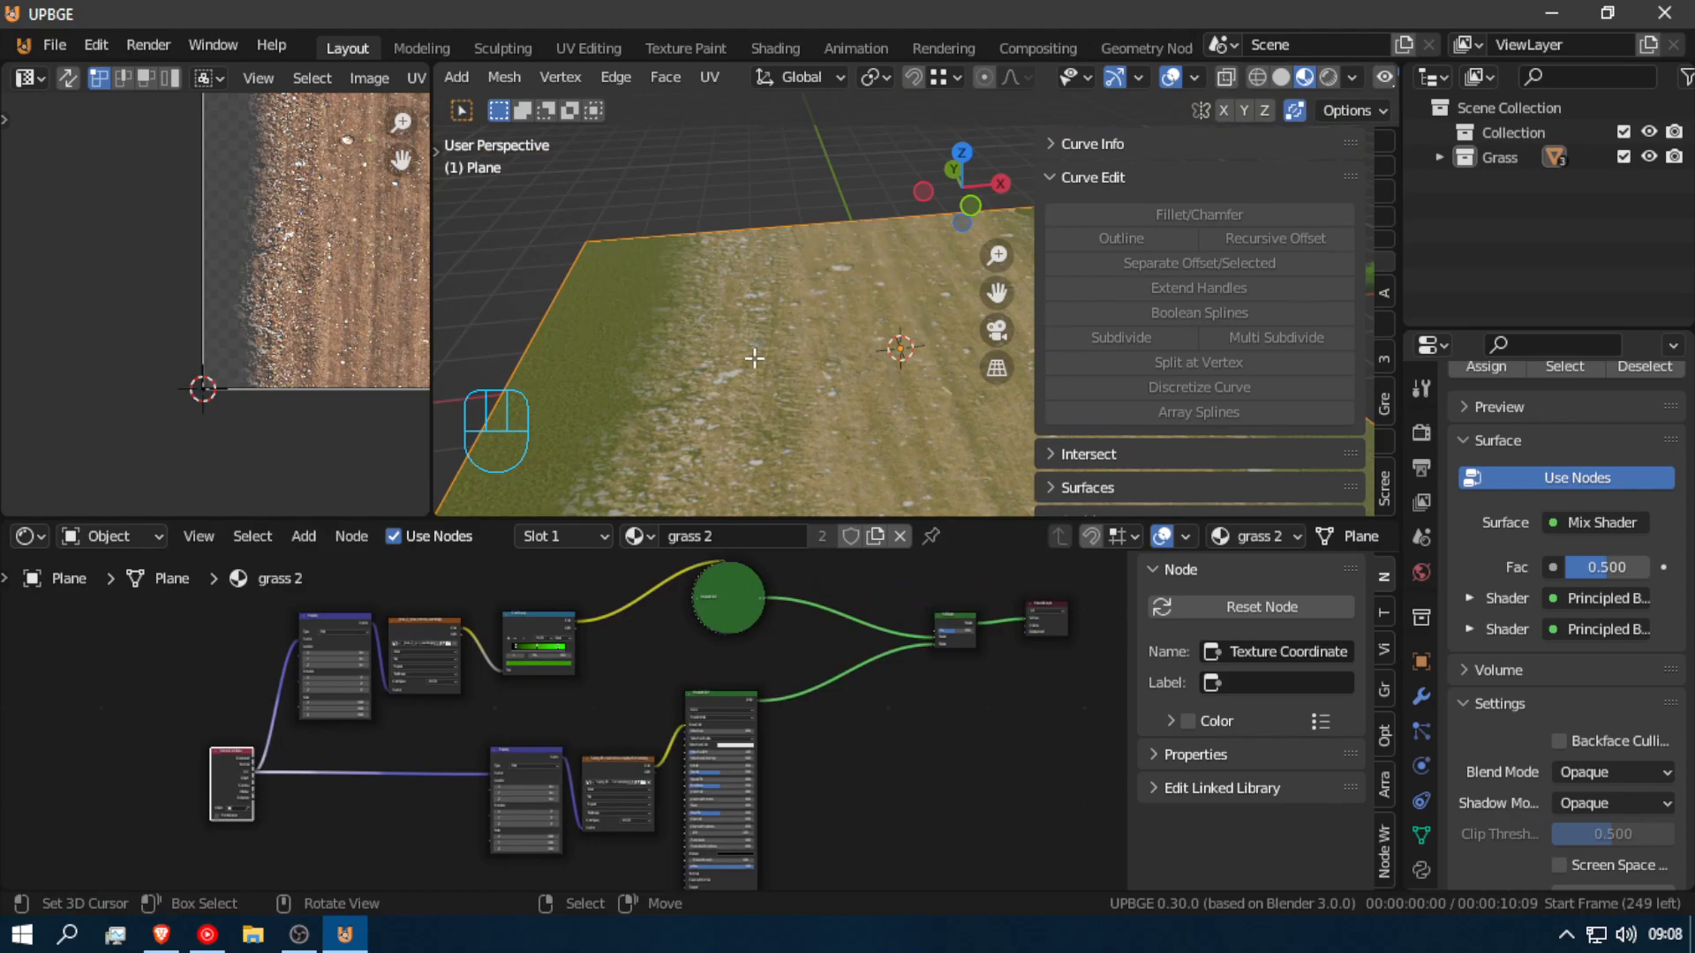
{"action": "scroll", "coordinate": [811, 775], "scroll_direction": "up", "scroll_amount": 3}
{"action": "middle_click_drag", "start_coordinate": [811, 772], "coordinate": [600, 827]}
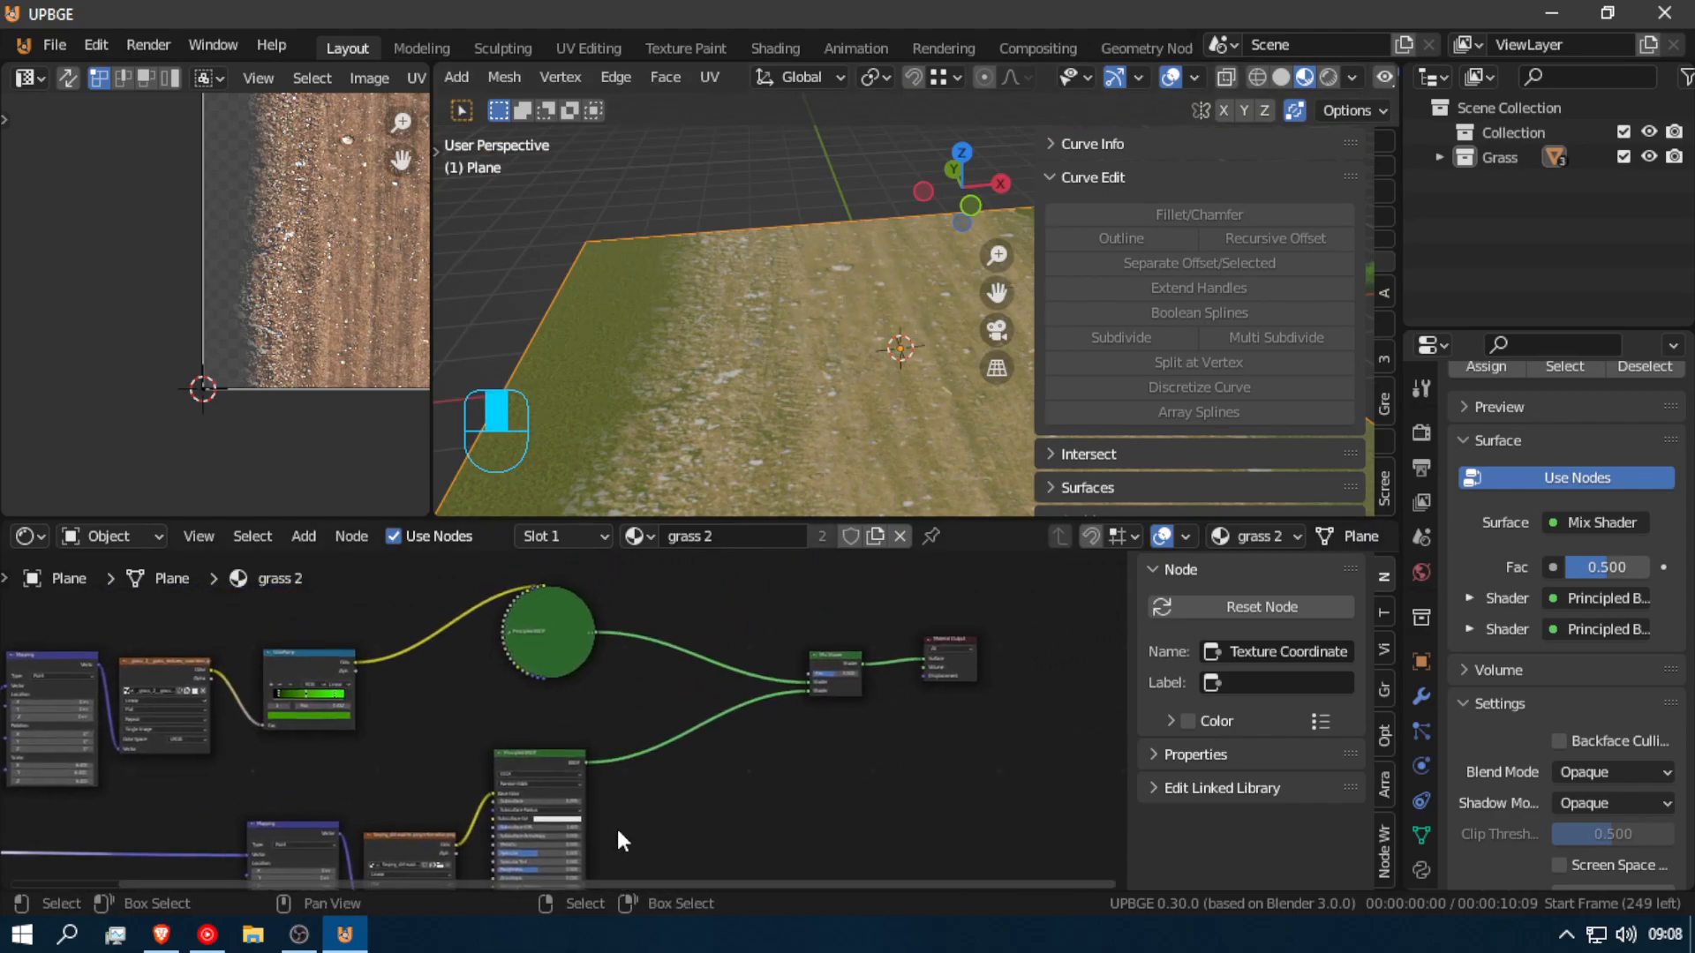
{"action": "scroll", "coordinate": [628, 819], "scroll_direction": "up", "scroll_amount": 4}
{"action": "key", "text": "shift+a"}
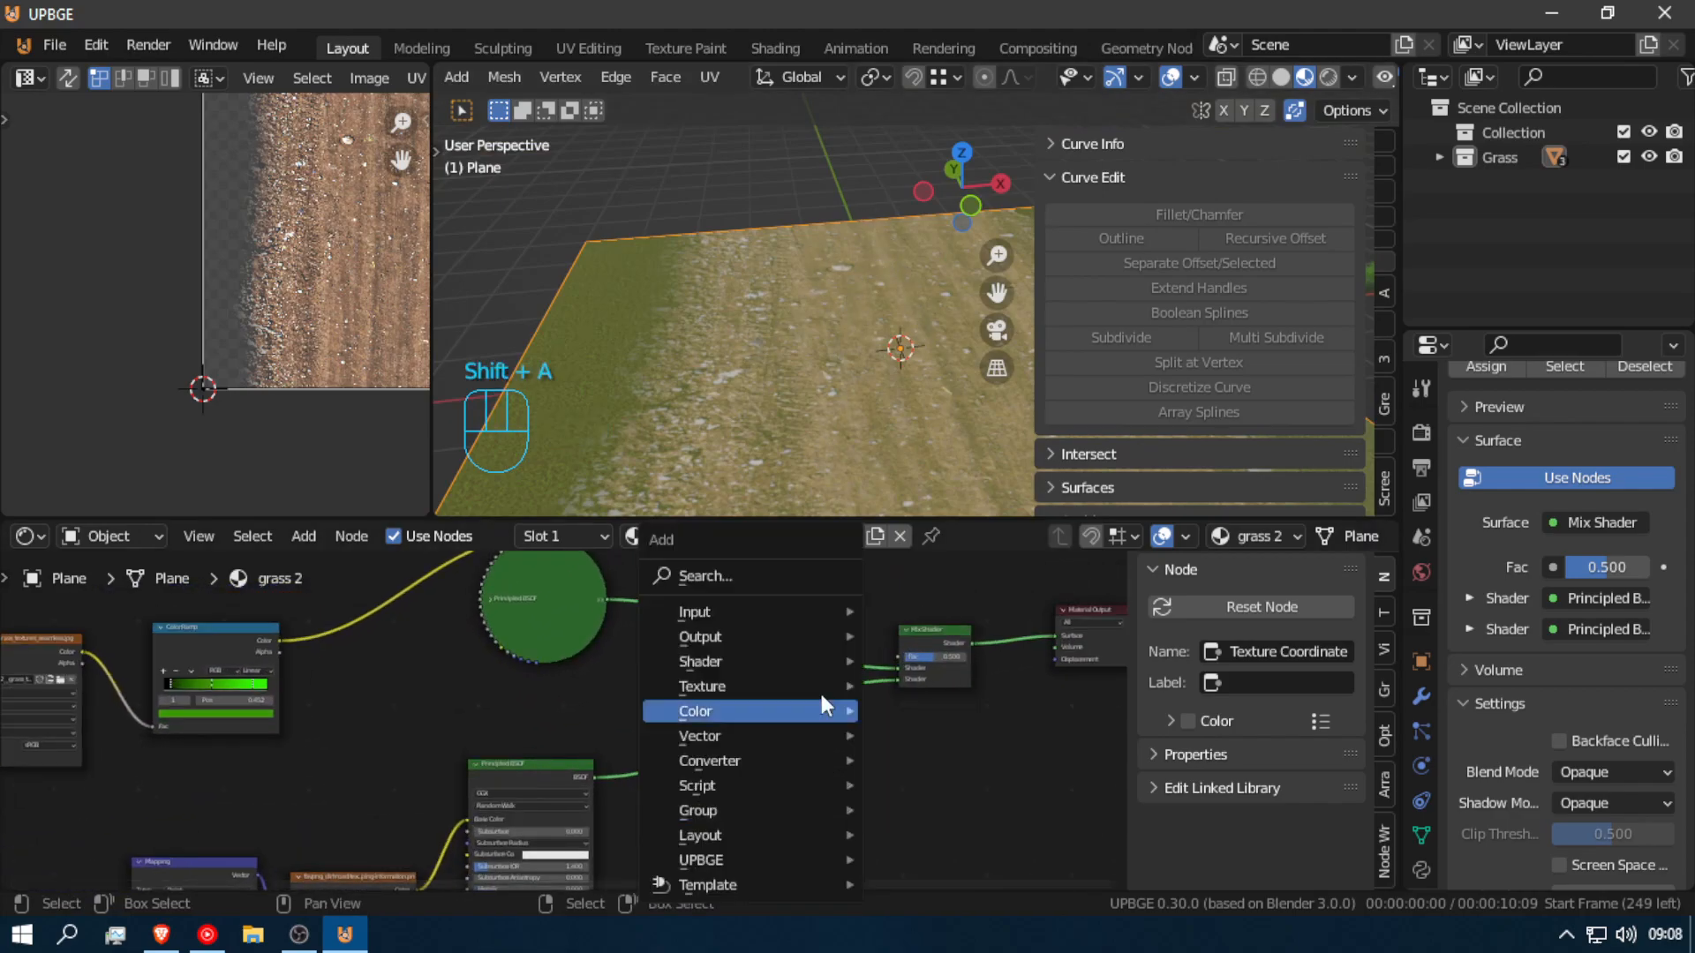
{"action": "left_click", "coordinate": [734, 579]}
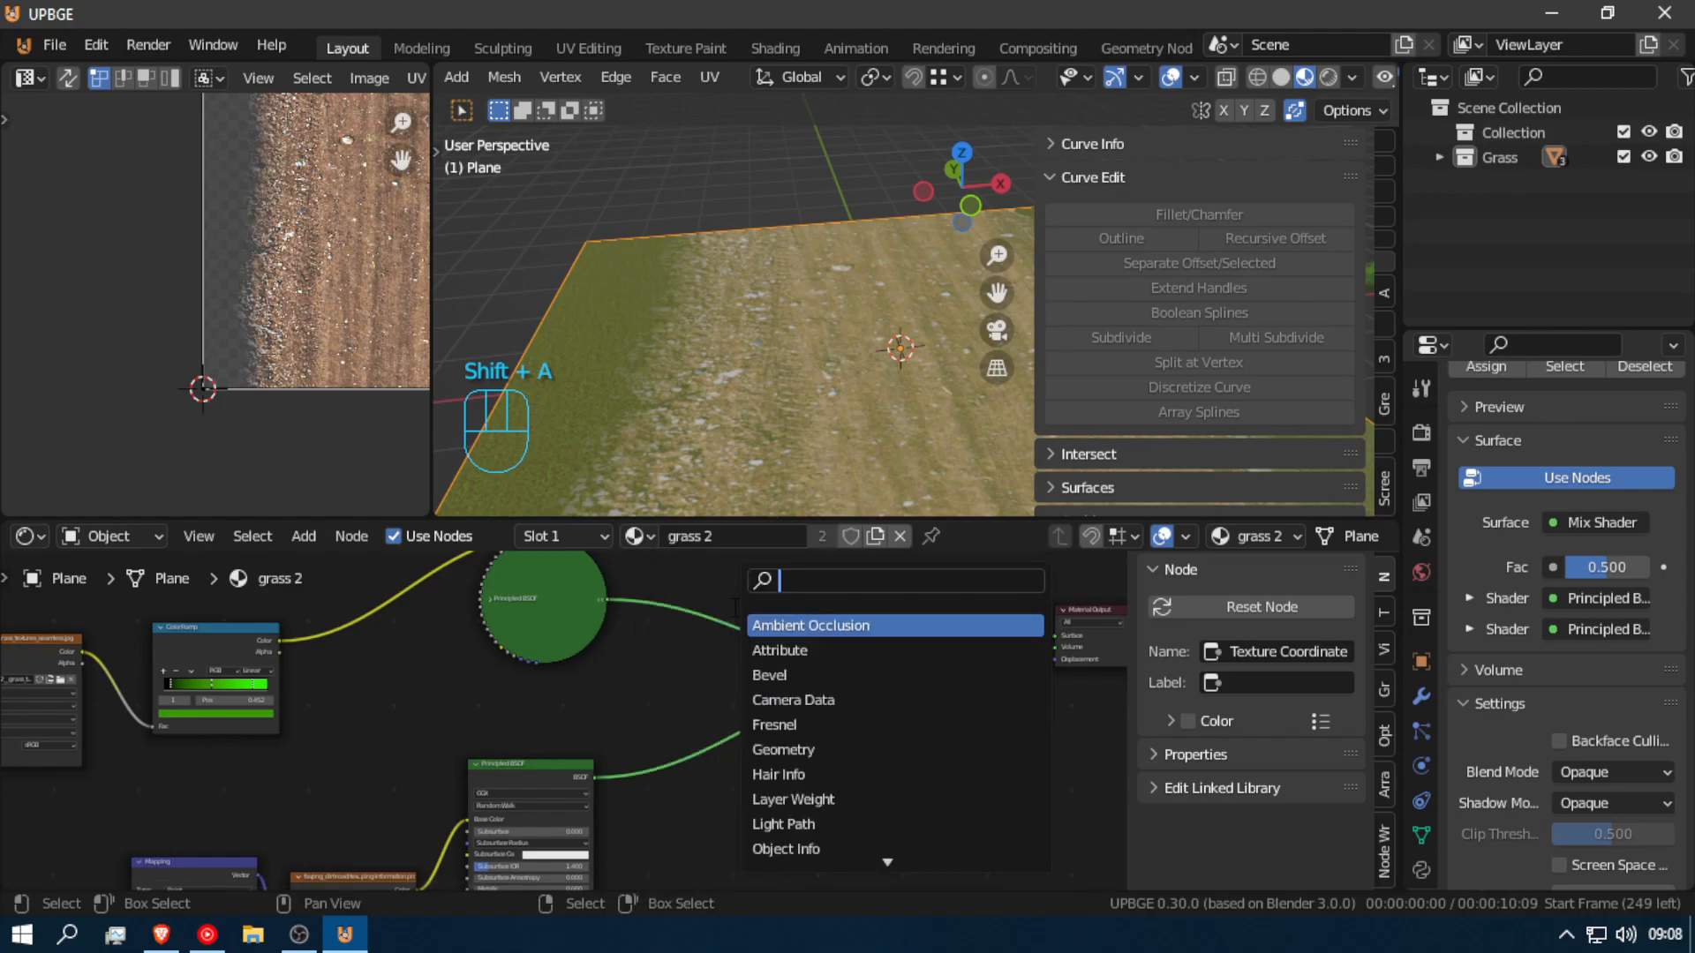
{"action": "type", "text": "bum"}
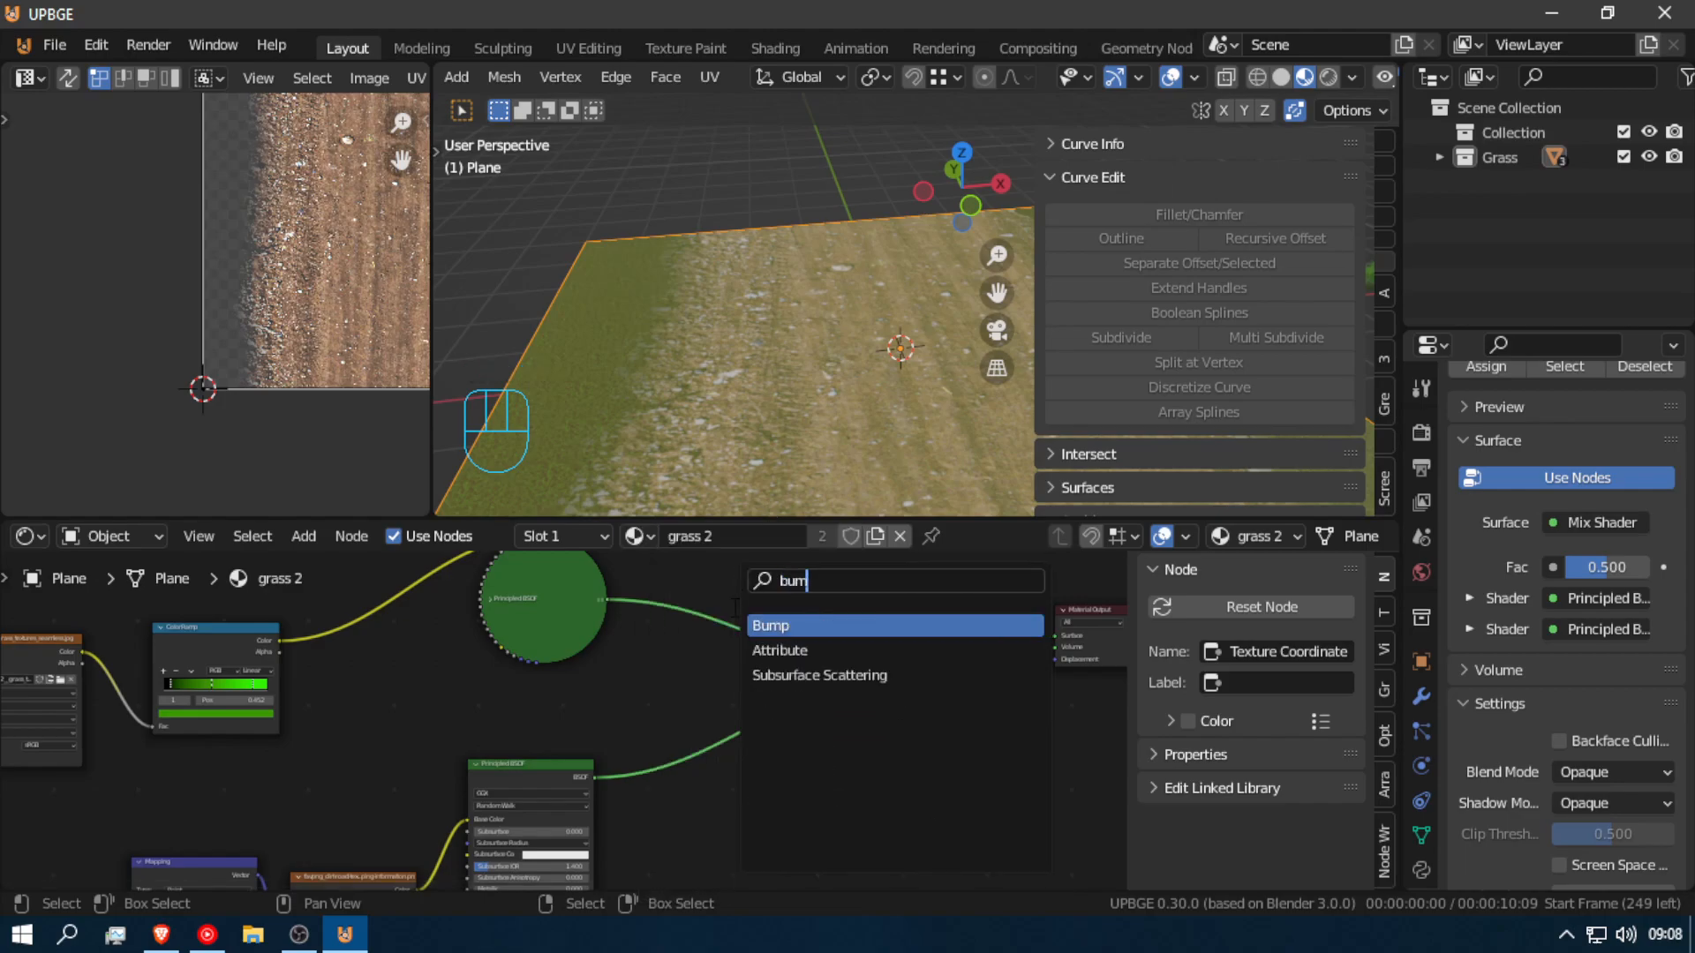
{"action": "type", "text": "p"}
{"action": "left_click", "coordinate": [777, 627]}
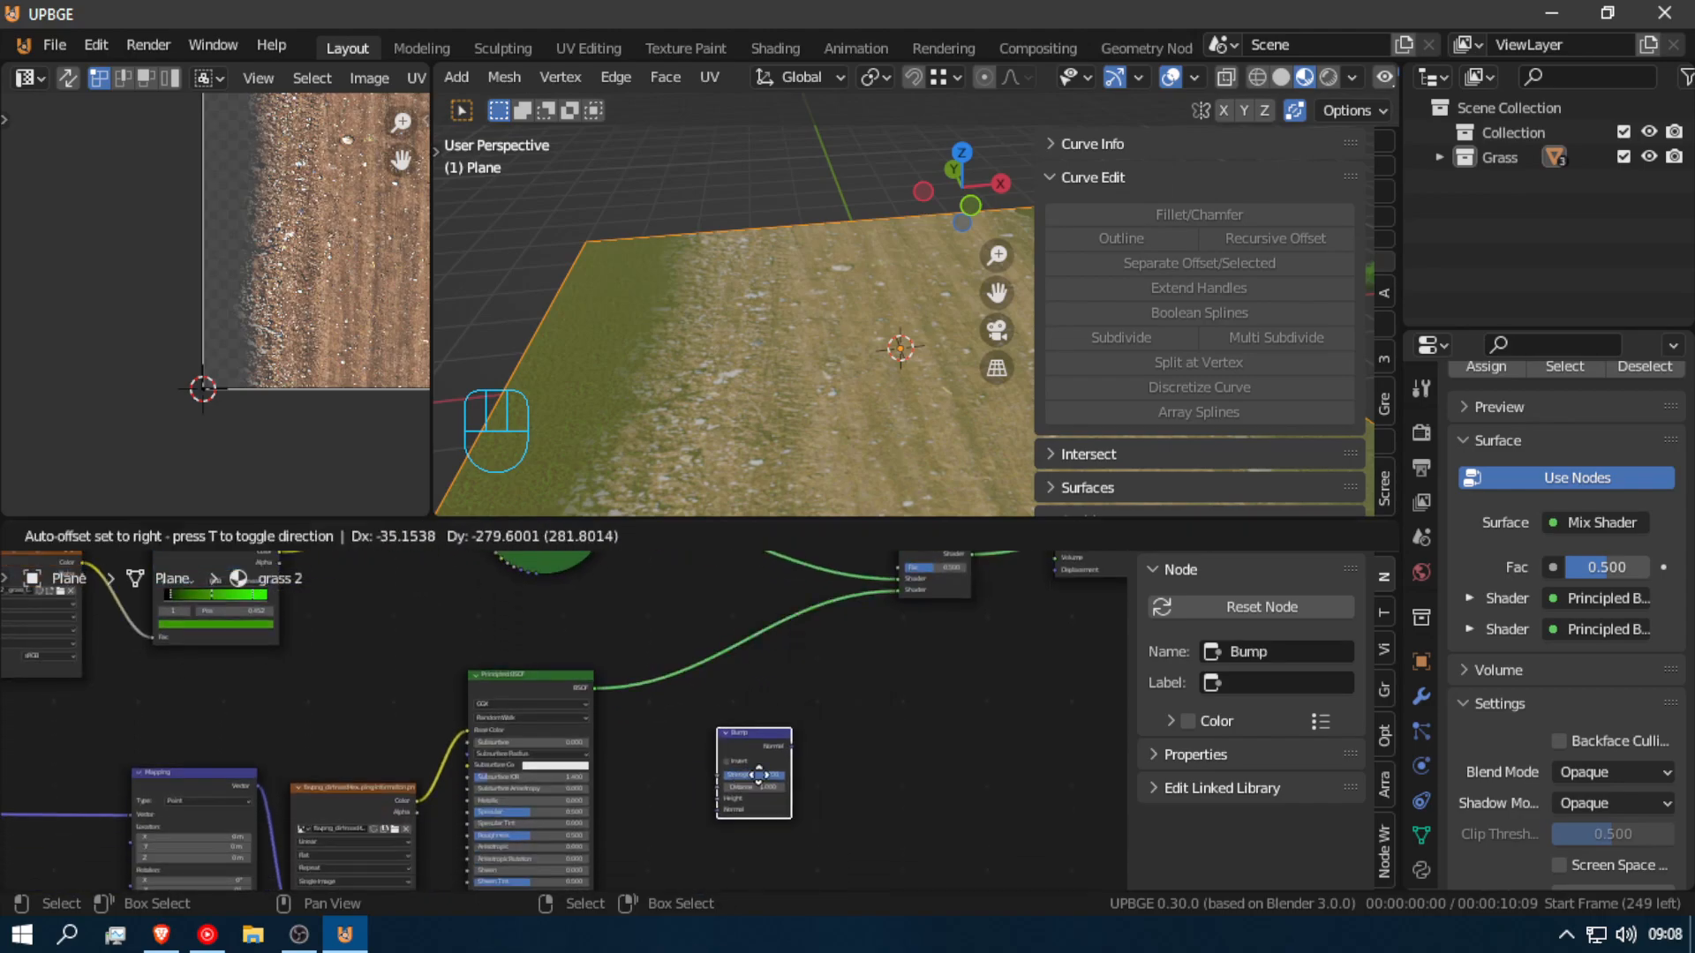
{"action": "left_click", "coordinate": [760, 782]}
Step: Shift the dirt Principled BSDF away from its Image Texture and move the Bump node into the gap between them
{"action": "left_click", "coordinate": [554, 678]}
{"action": "key", "text": "g"}
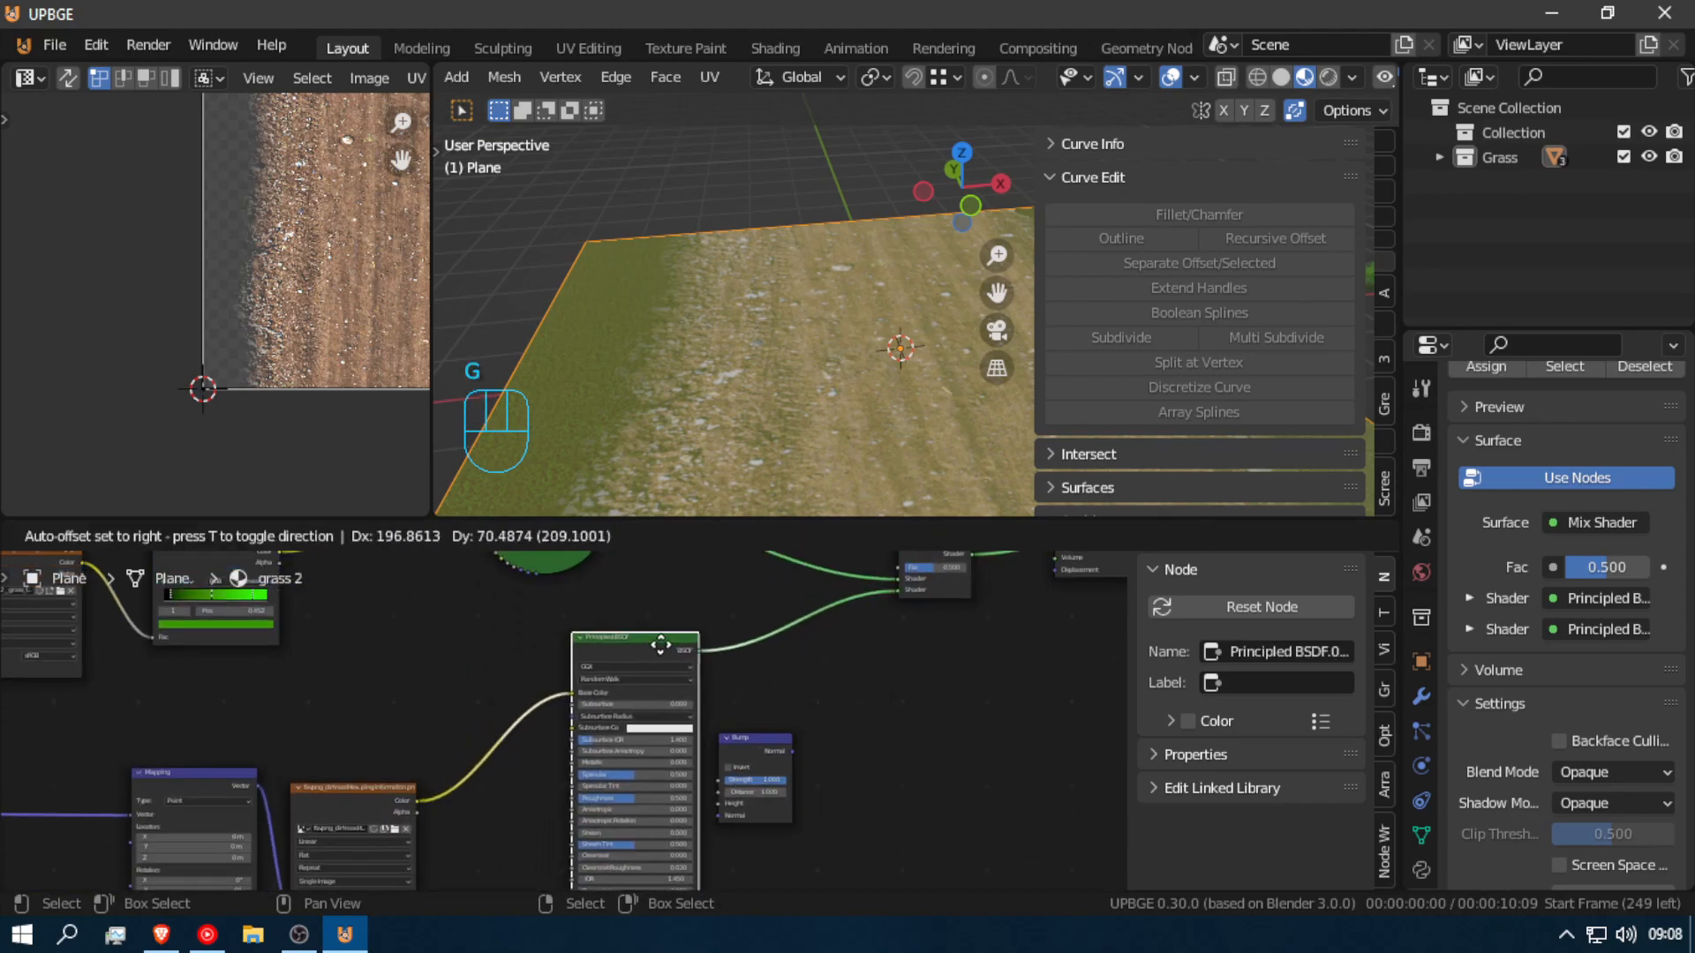
{"action": "left_click", "coordinate": [664, 643]}
{"action": "left_click_drag", "start_coordinate": [766, 747], "coordinate": [467, 861]}
Step: Duplicate the dirt road Image Texture node and place the copy below the original
{"action": "middle_click_drag", "start_coordinate": [499, 744], "coordinate": [745, 673]}
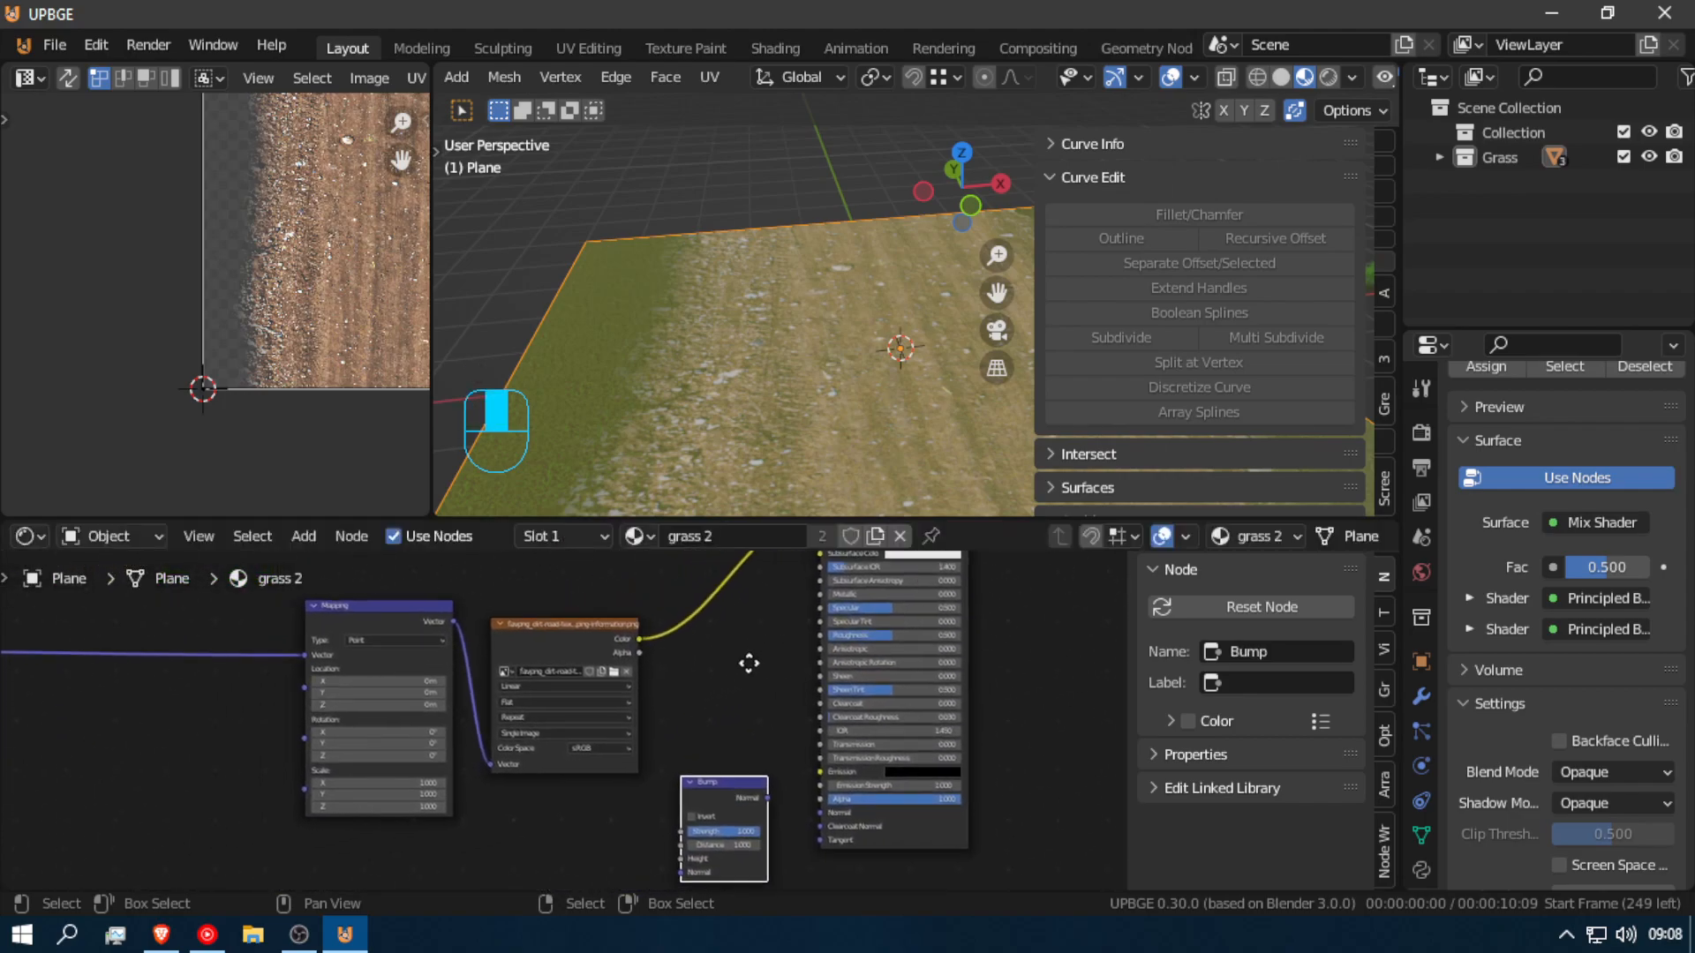
{"action": "right_click", "coordinate": [591, 620]}
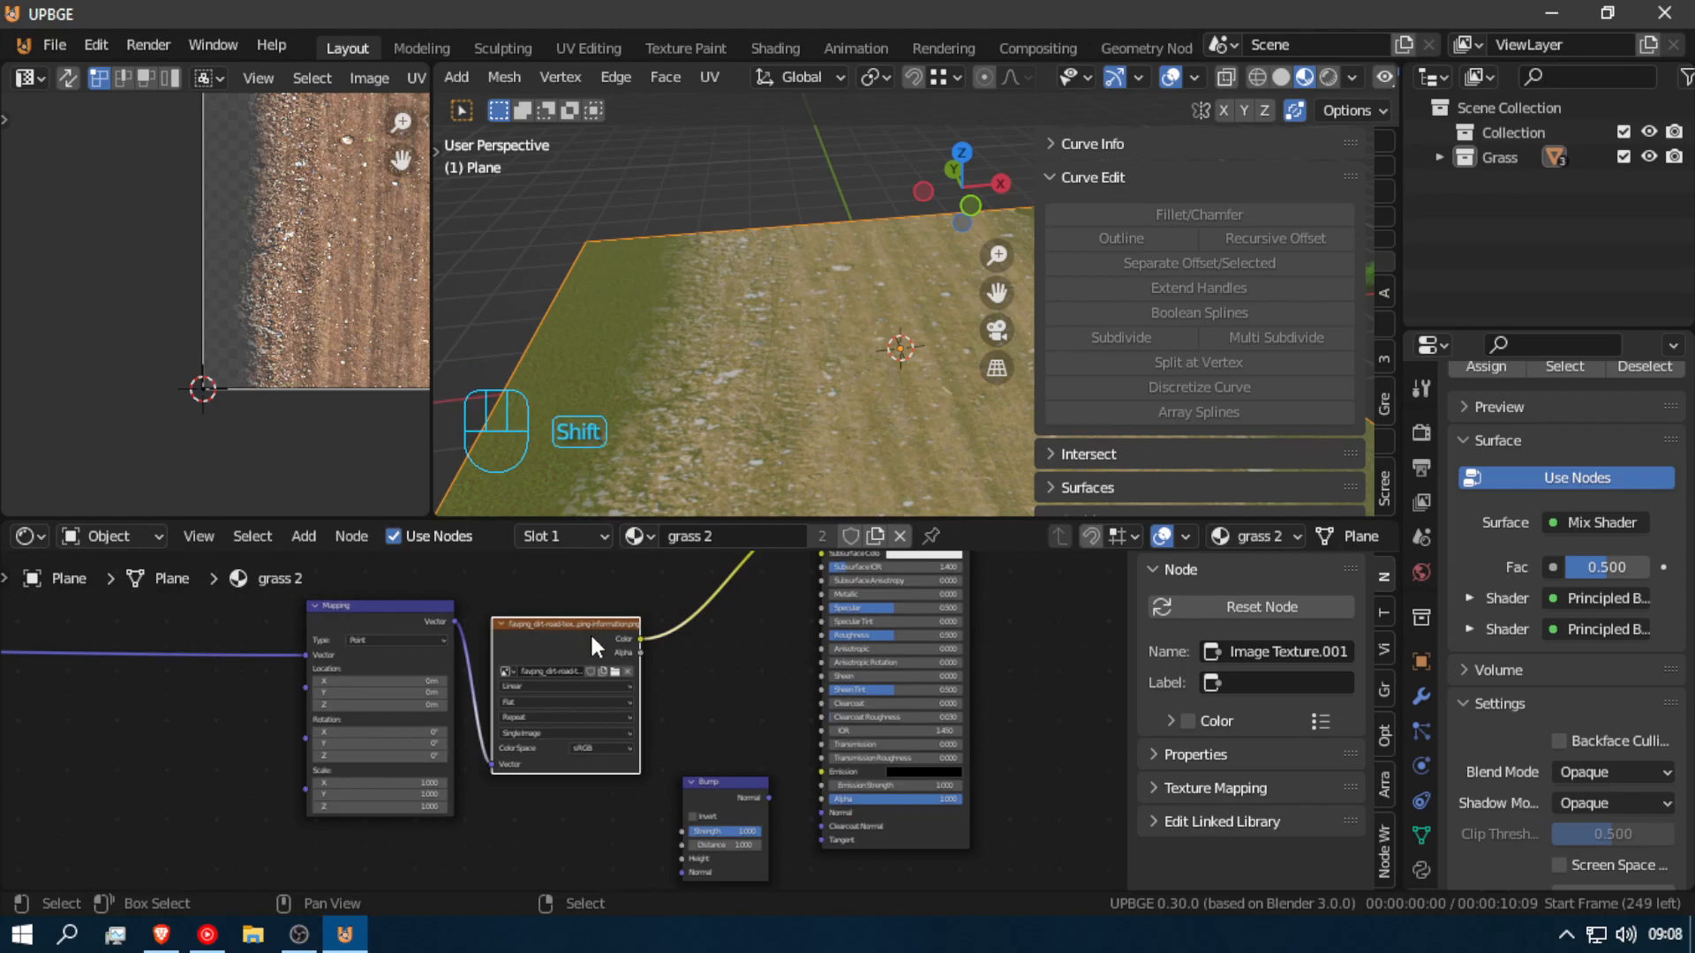
{"action": "key", "text": "shift+d"}
{"action": "left_click", "coordinate": [540, 807]}
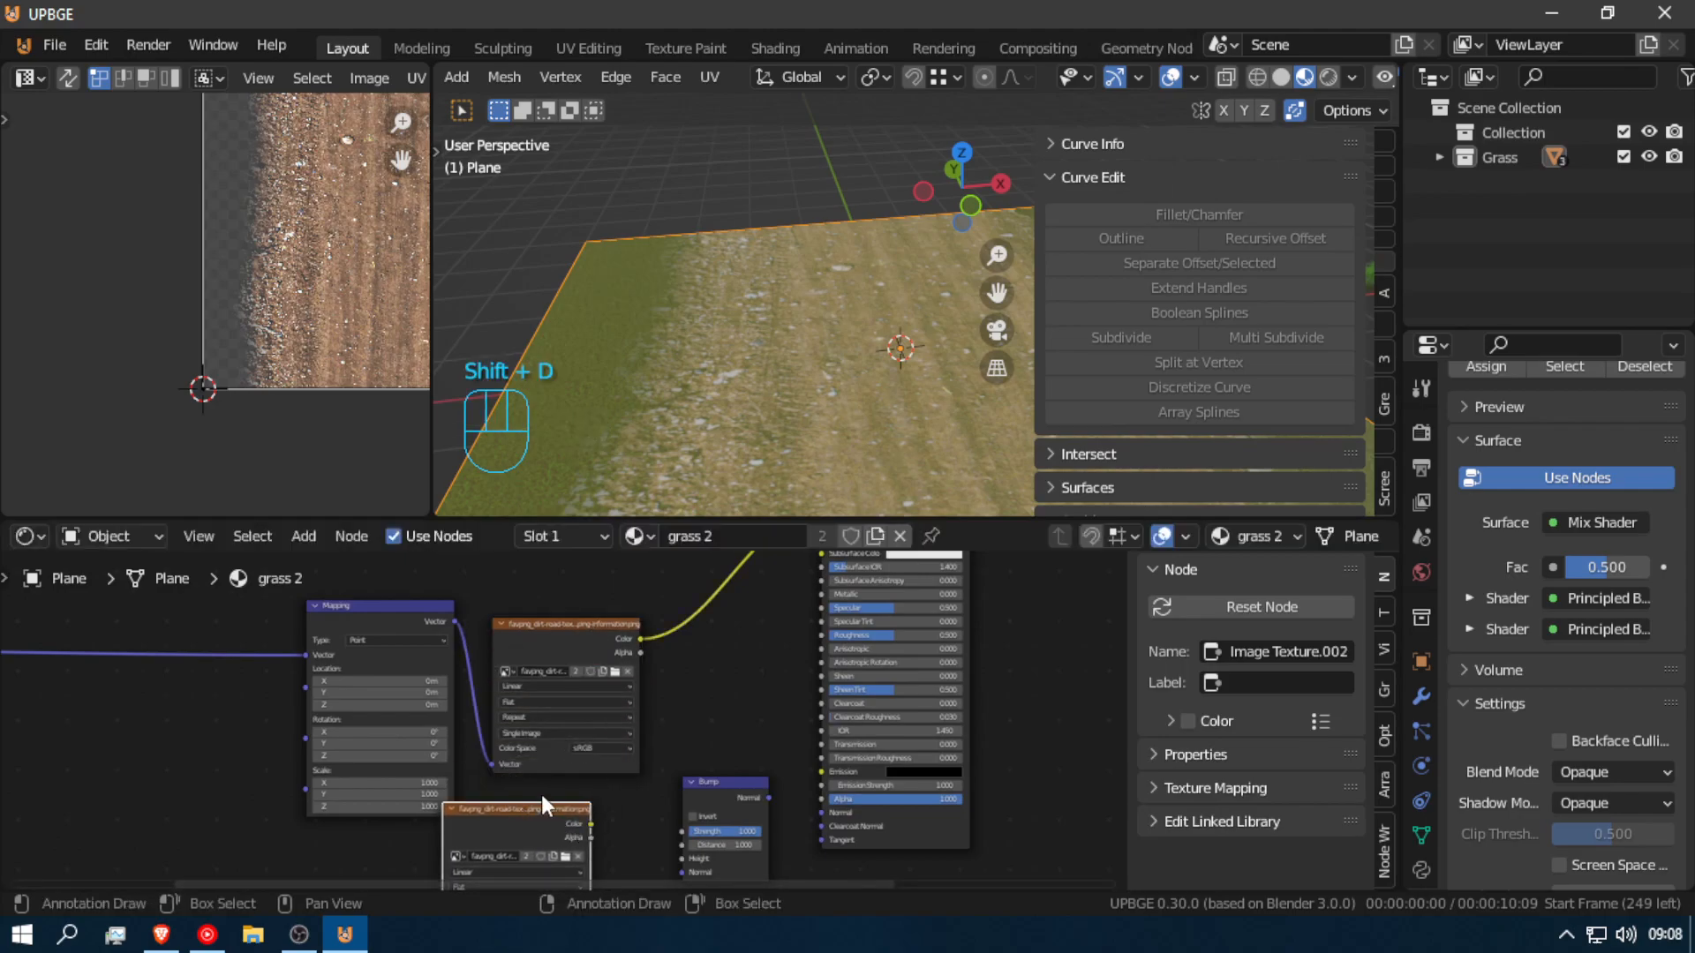
{"action": "key", "text": "KP_Decimal"}
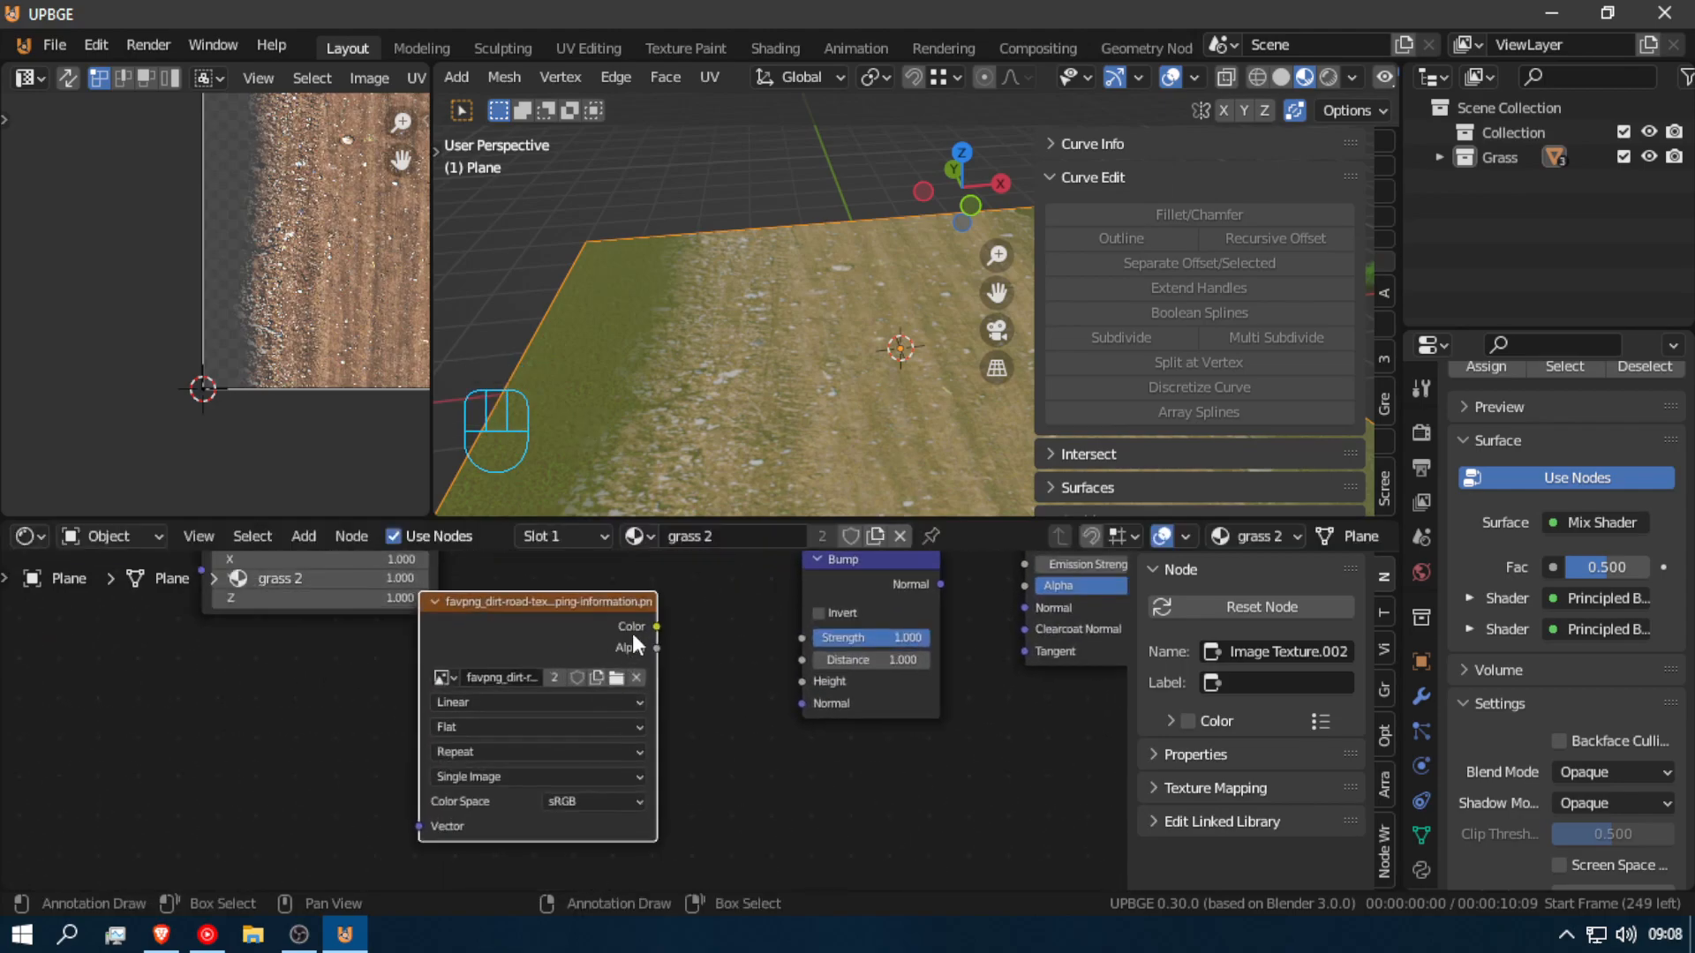
Step: Connect the duplicated Image Texture's Color to the Bump's Height and the Bump's Normal to the dirt Principled BSDF's Normal
{"action": "left_click_drag", "start_coordinate": [659, 627], "coordinate": [807, 687]}
{"action": "middle_click_drag", "start_coordinate": [834, 713], "coordinate": [942, 800]}
{"action": "left_click_drag", "start_coordinate": [649, 717], "coordinate": [300, 790]}
{"action": "middle_click_drag", "start_coordinate": [898, 752], "coordinate": [529, 768]}
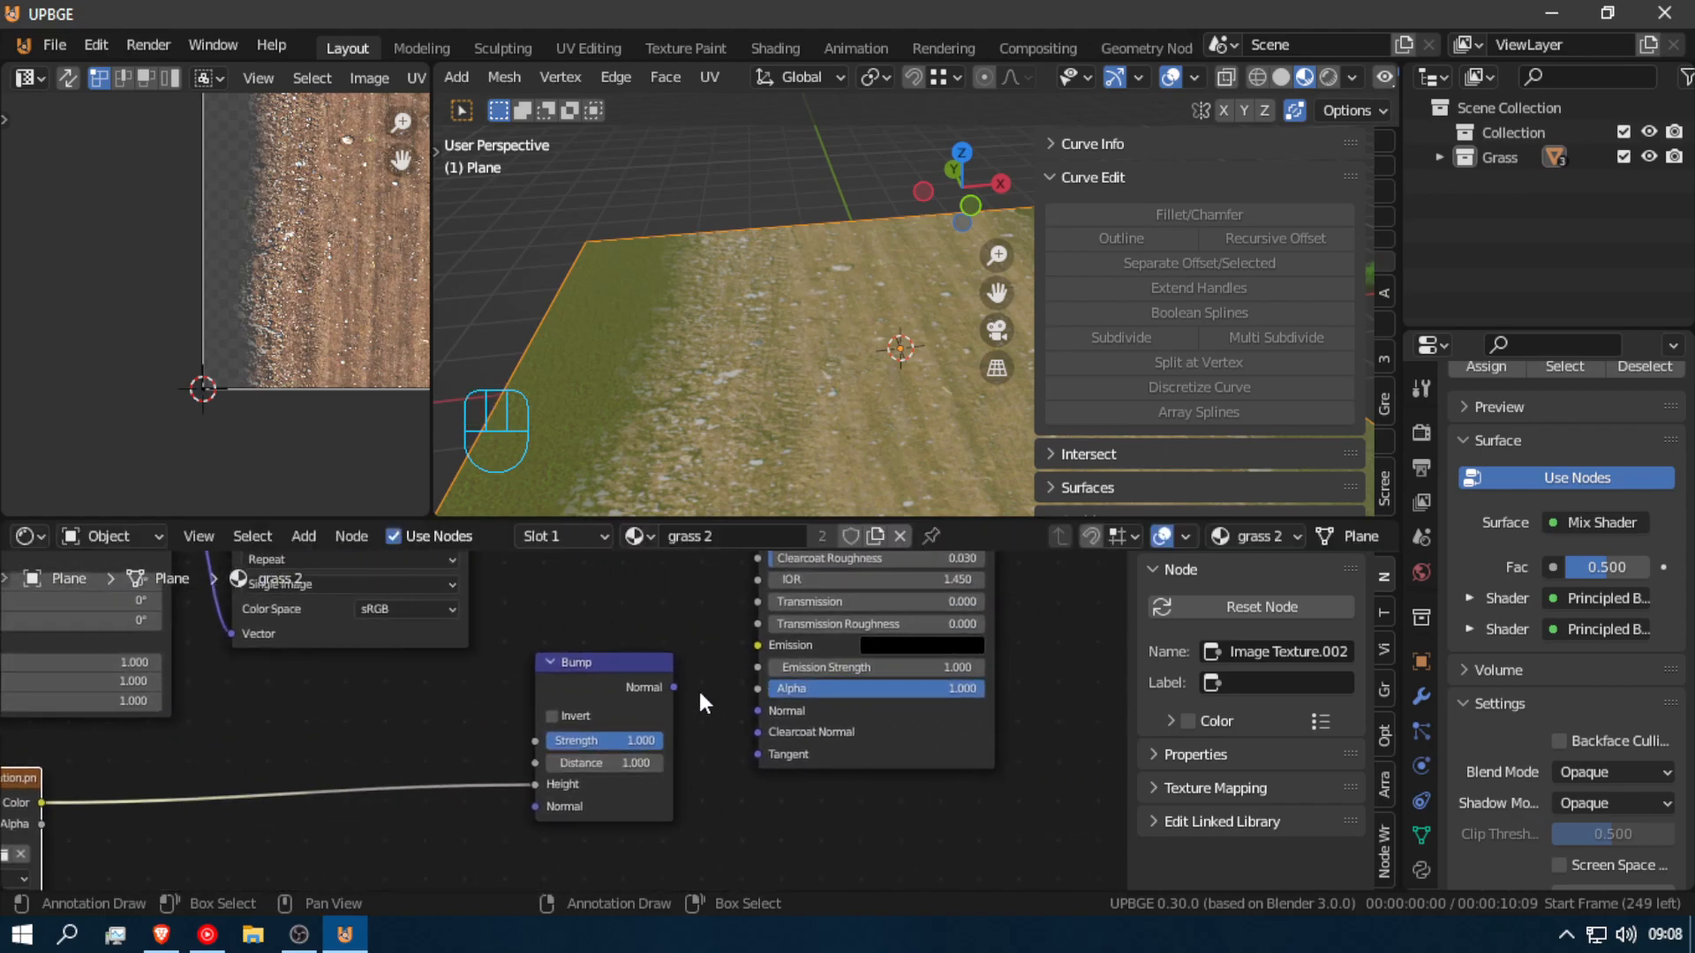
{"action": "left_click_drag", "start_coordinate": [674, 687], "coordinate": [768, 711]}
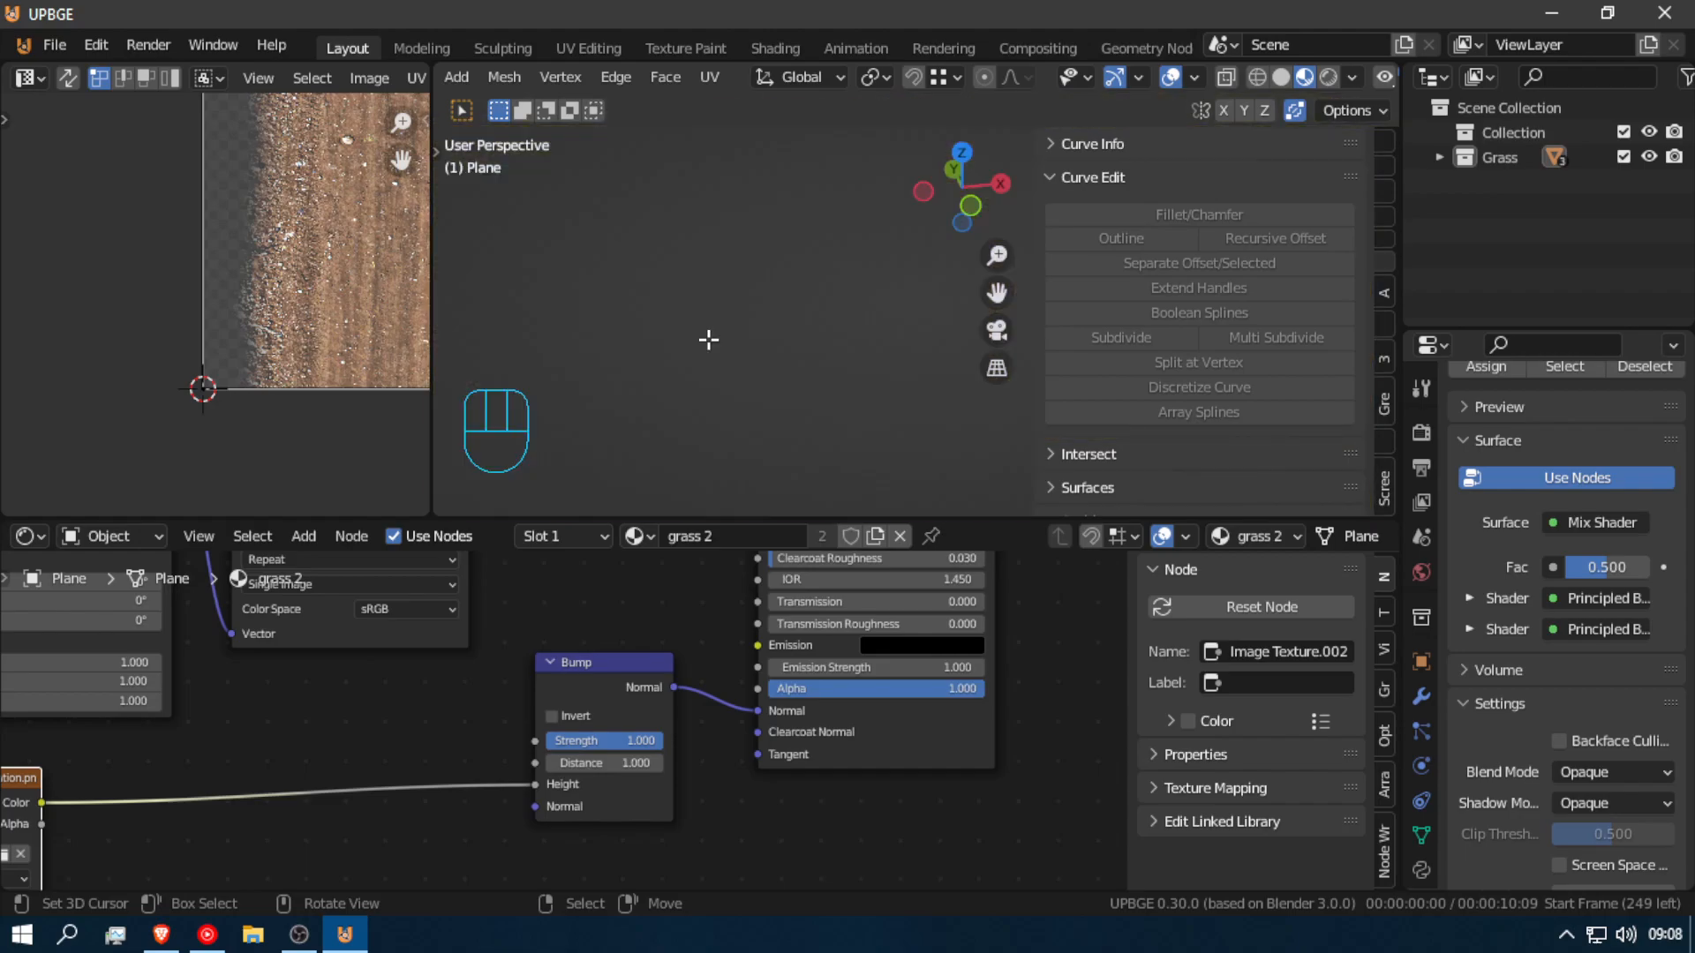
Step: Fly close over the ground plane to examine the bump effect on the mixed surface
{"action": "key", "text": "shift+f"}
{"action": "key", "text": "w"}
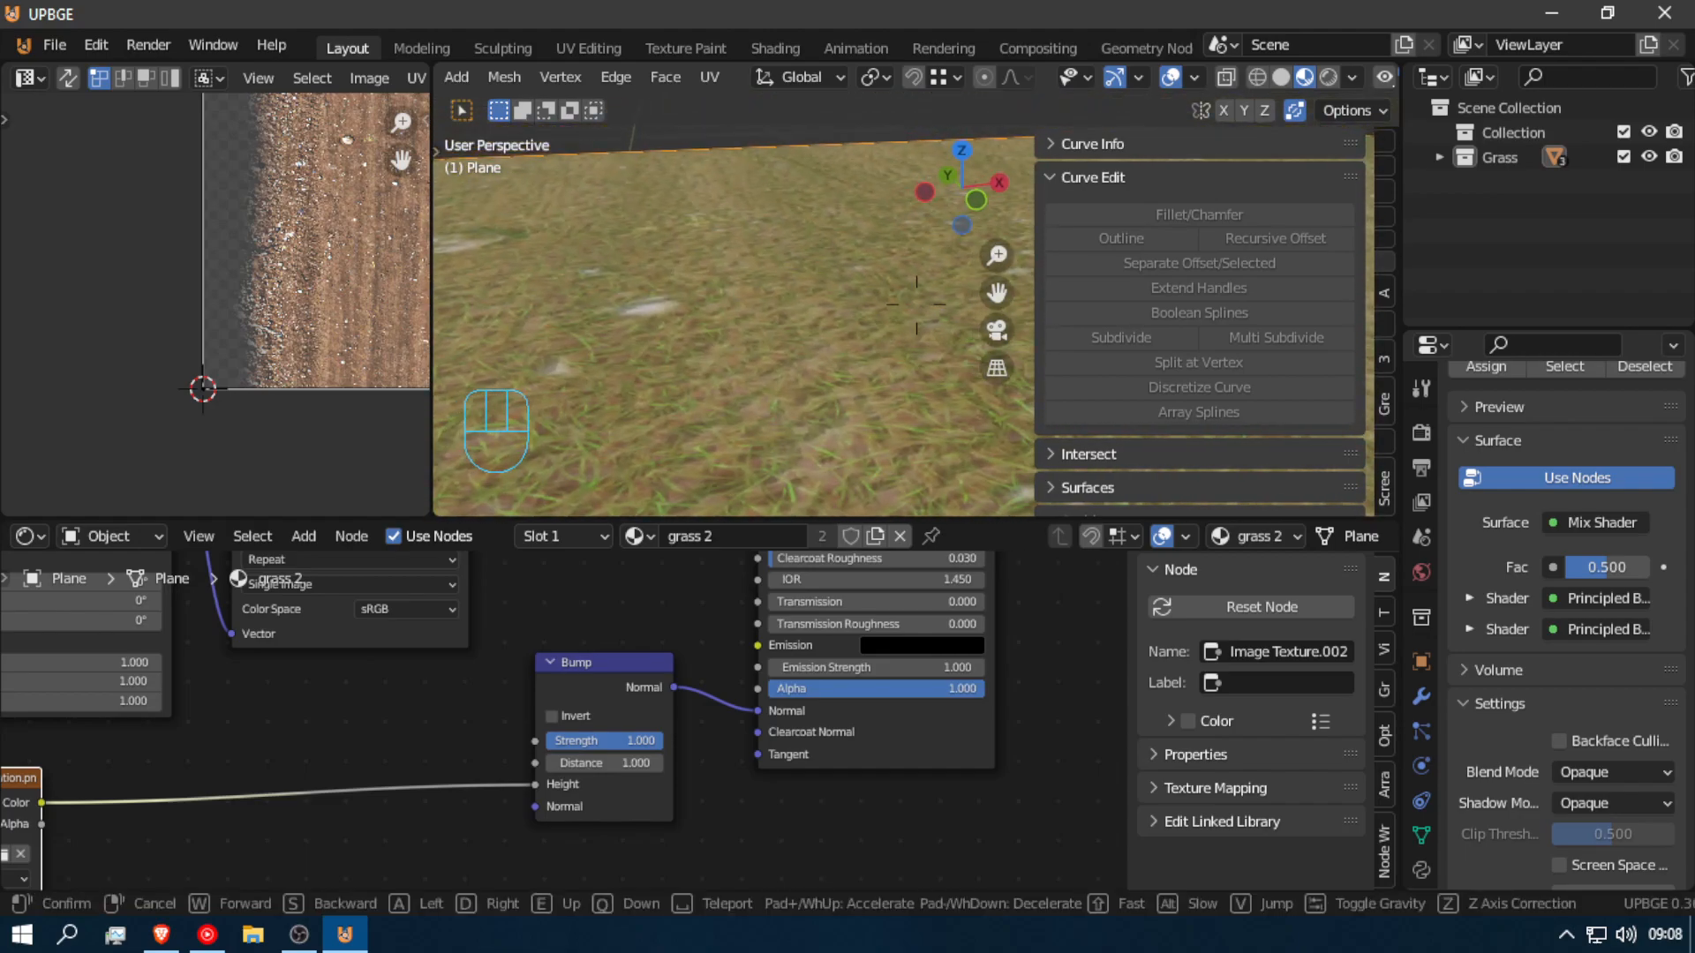
{"action": "middle_click_drag", "start_coordinate": [803, 691], "coordinate": [399, 874]}
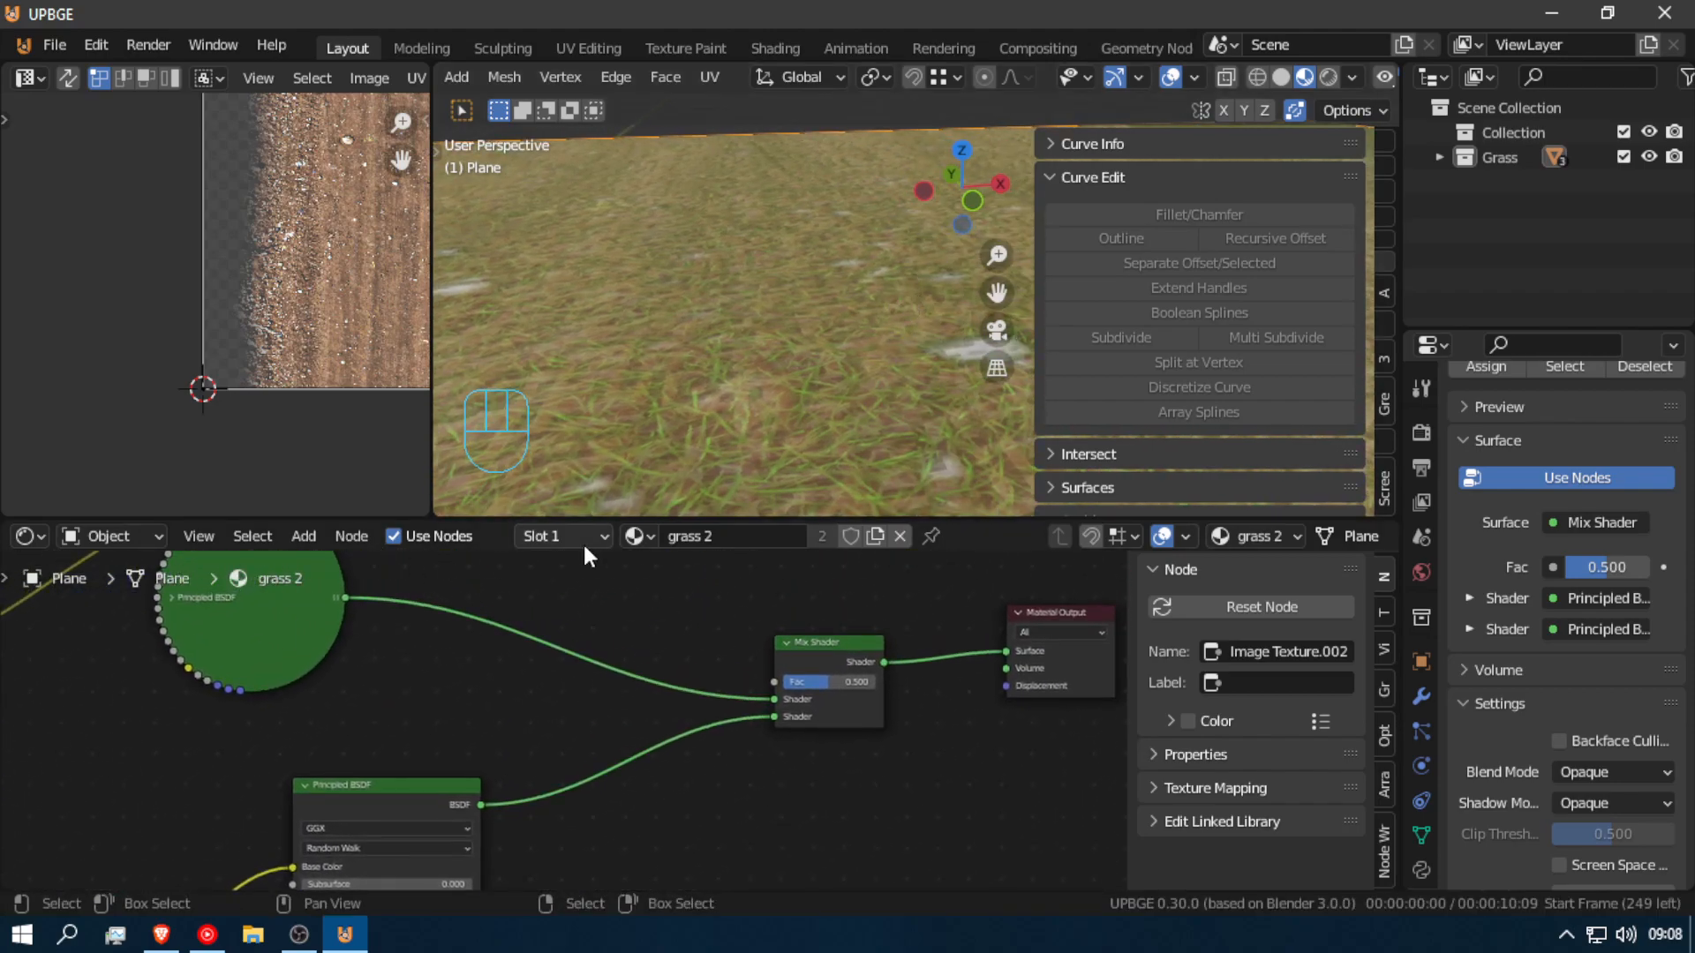
Step: Move the duplicated dirt road Image Texture node farther left of the Bump node to open a gap between them
{"action": "scroll", "coordinate": [697, 609], "scroll_direction": "up", "scroll_amount": 2}
{"action": "scroll", "coordinate": [739, 724], "scroll_direction": "down", "scroll_amount": 3}
{"action": "middle_click_drag", "start_coordinate": [623, 728], "coordinate": [180, 775]}
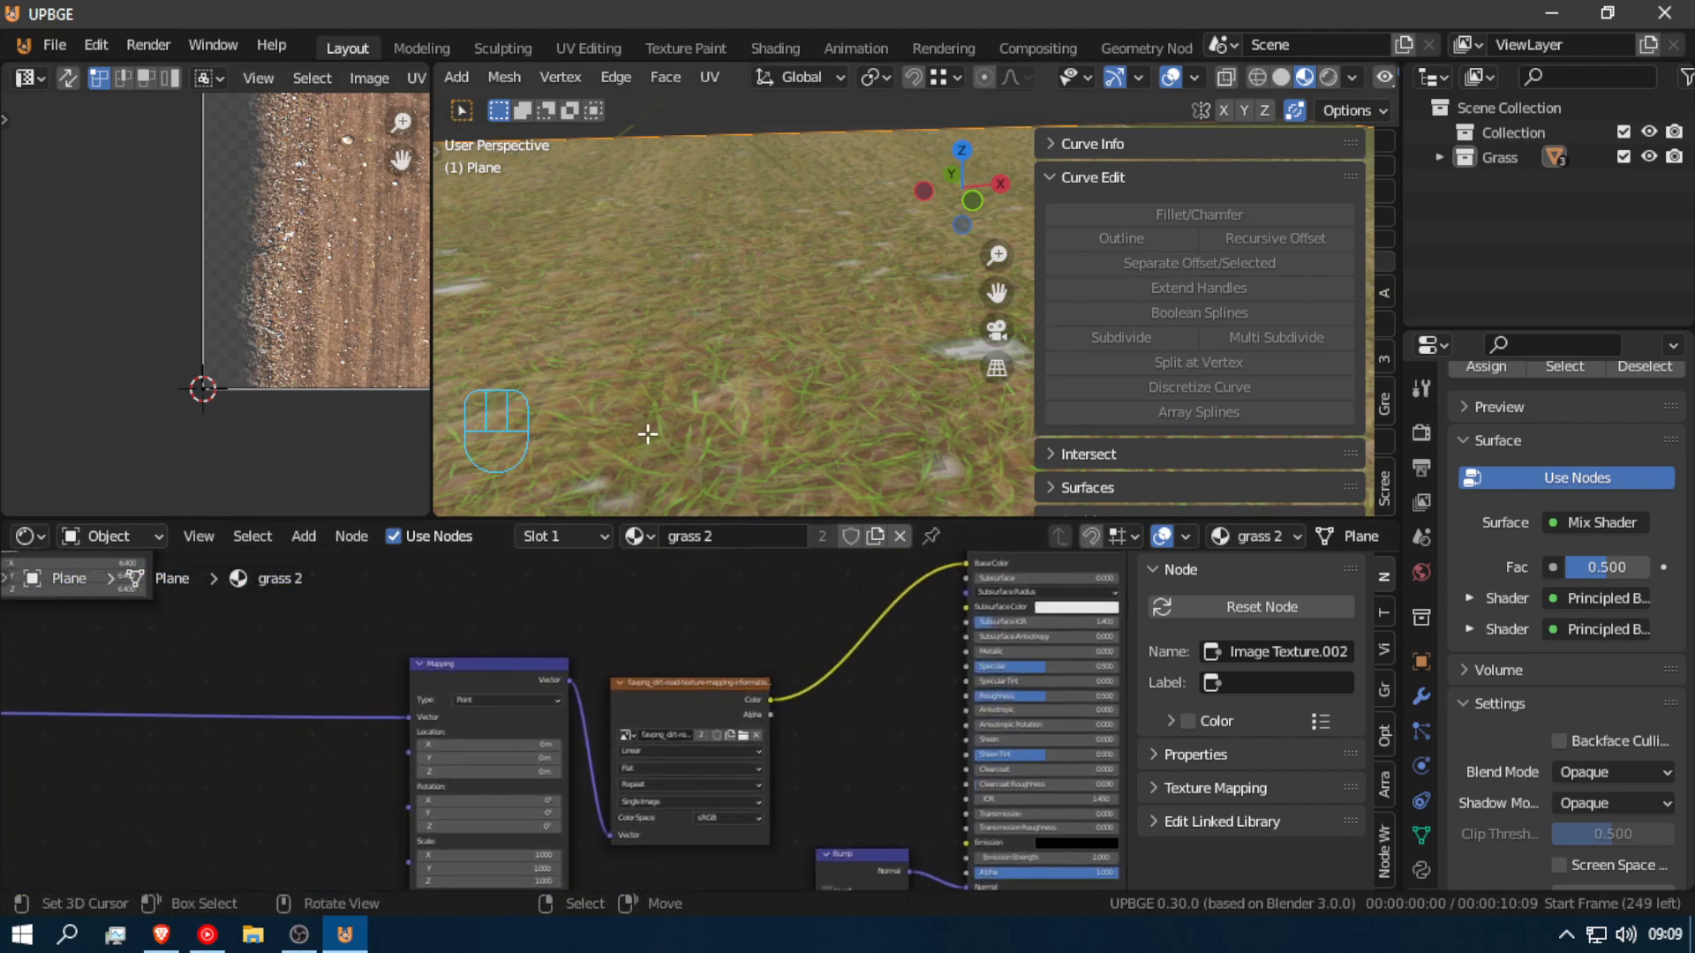
{"action": "key", "text": "shift+f"}
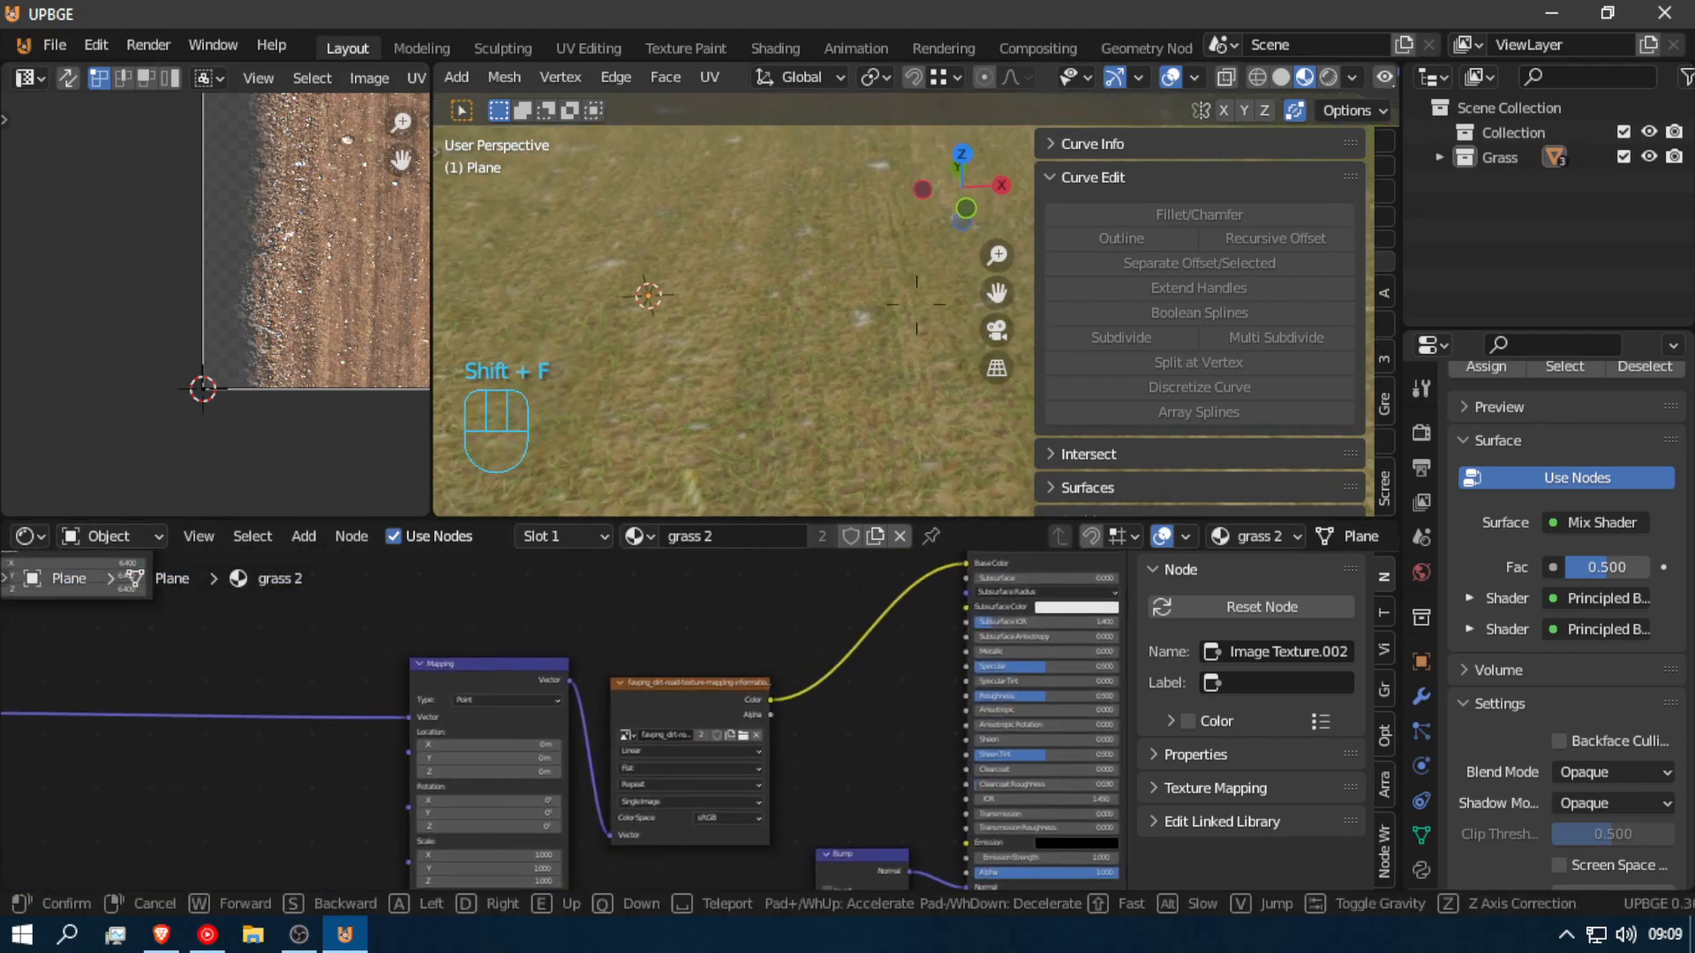
{"action": "left_click", "coordinate": [877, 352]}
{"action": "scroll", "coordinate": [782, 747], "scroll_direction": "down", "scroll_amount": 7}
{"action": "middle_click_drag", "start_coordinate": [782, 747], "coordinate": [823, 607]}
{"action": "scroll", "coordinate": [653, 726], "scroll_direction": "up", "scroll_amount": 1}
{"action": "scroll", "coordinate": [653, 735], "scroll_direction": "up", "scroll_amount": 1}
{"action": "key", "text": "g"}
{"action": "left_click", "coordinate": [516, 749]}
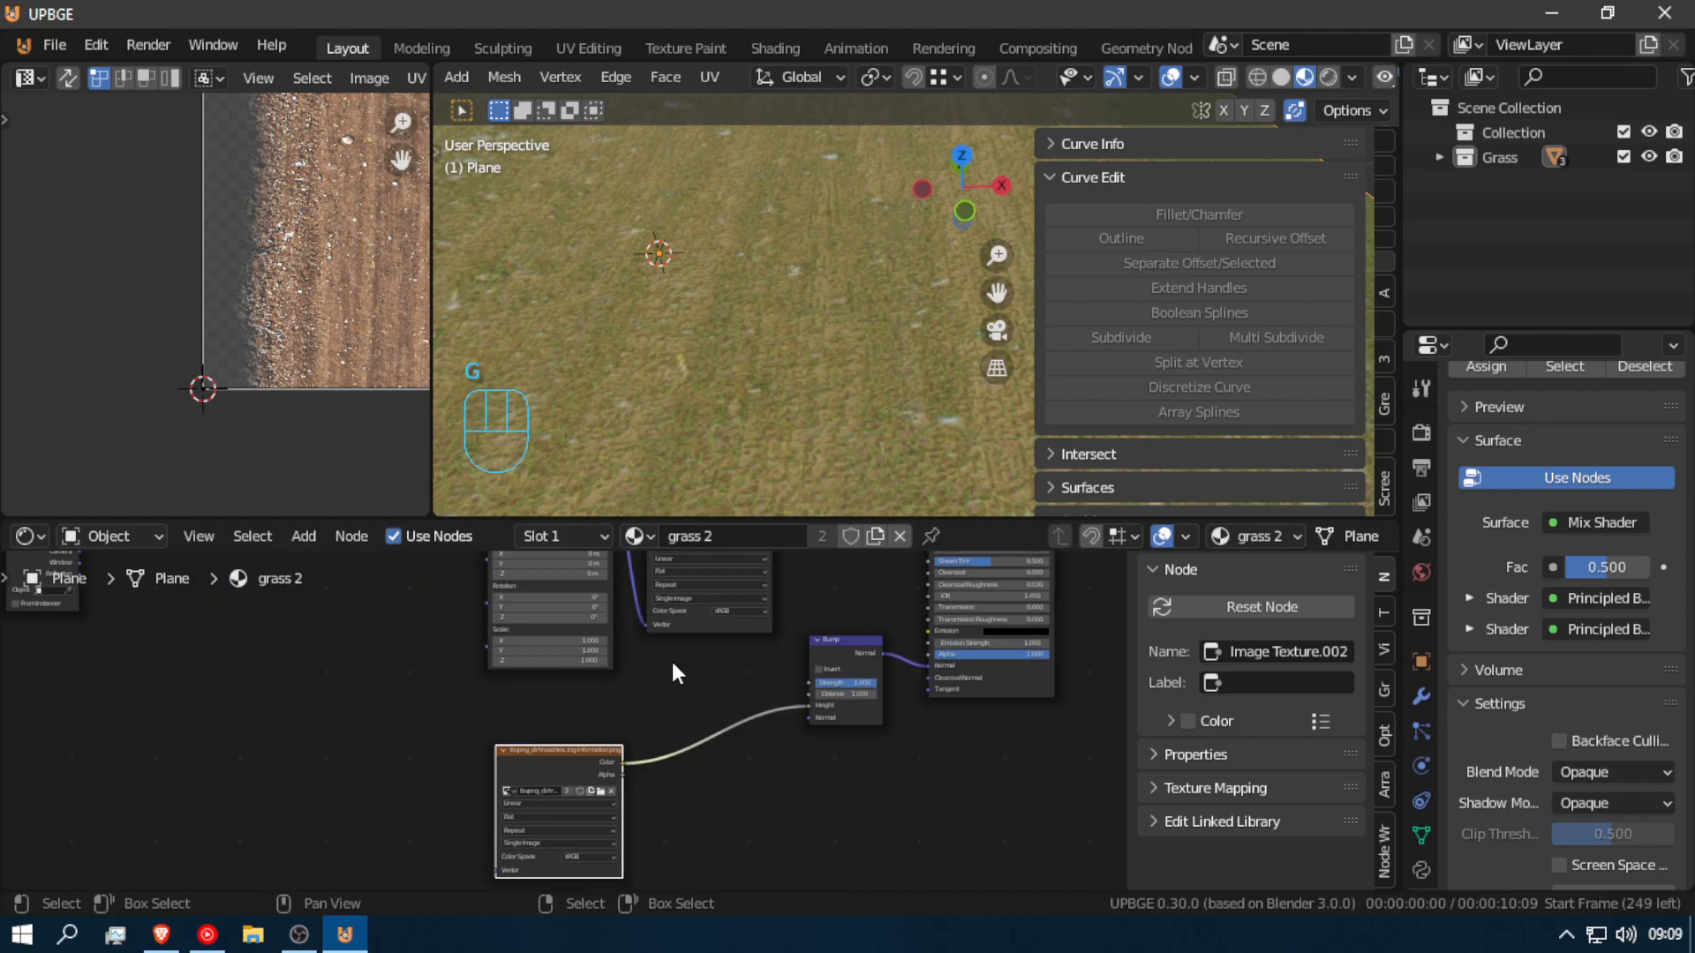
{"action": "left_click_drag", "start_coordinate": [578, 748], "coordinate": [410, 731]}
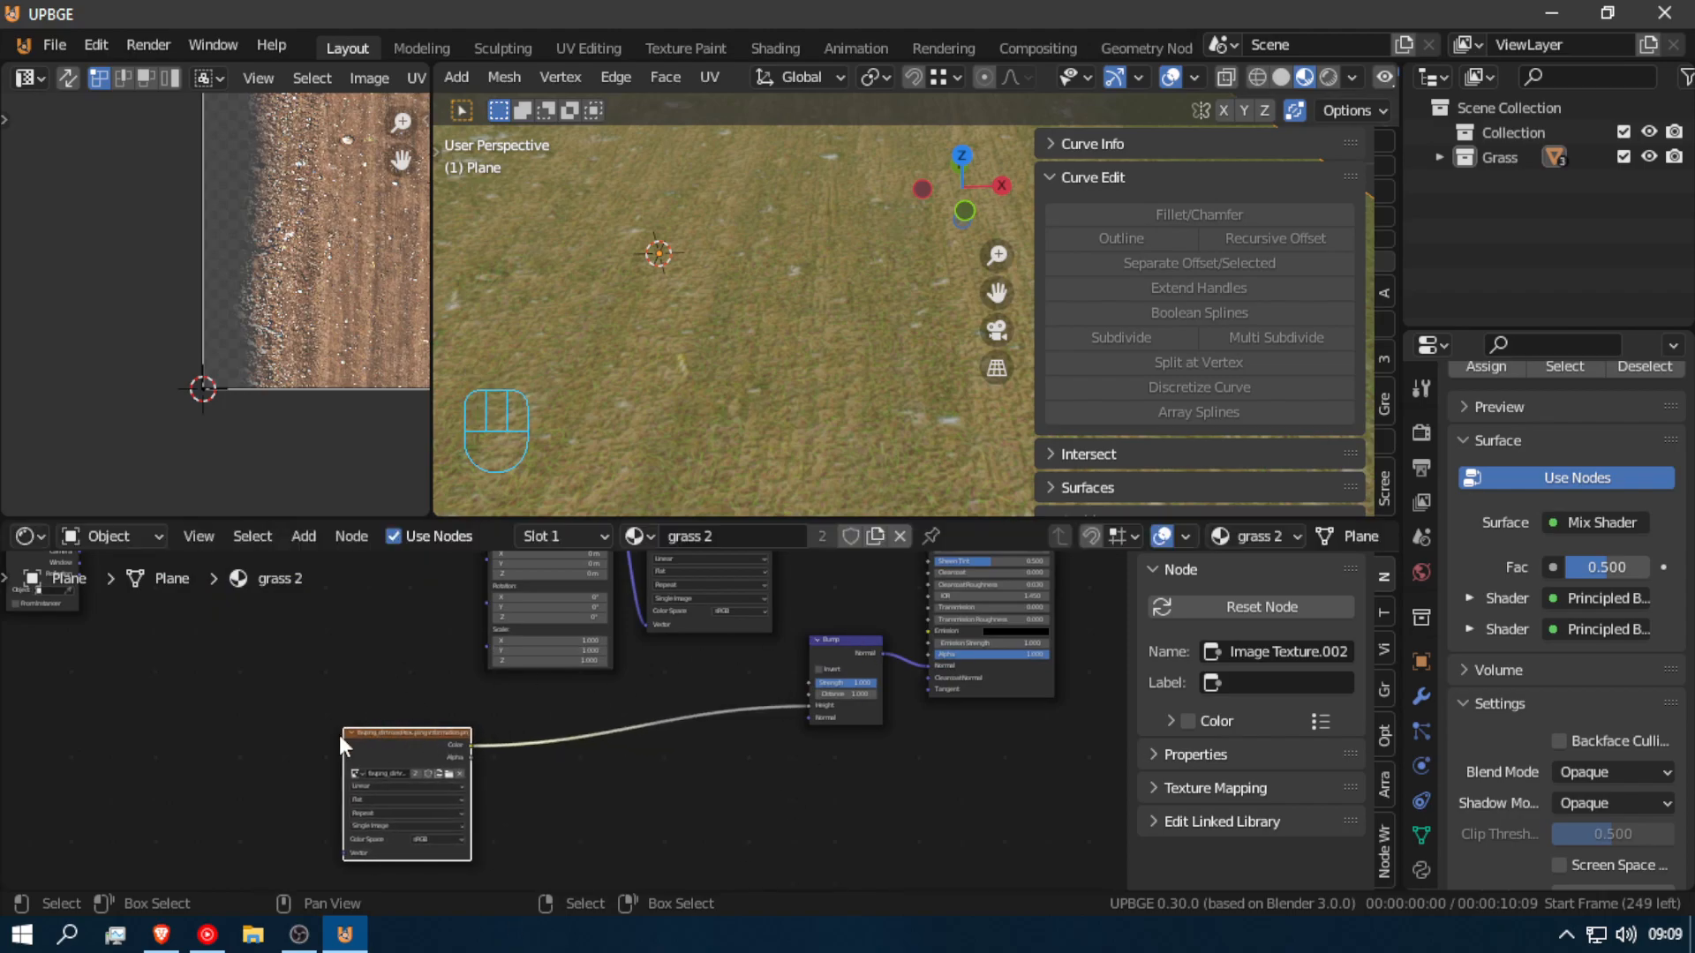
Step: Add a ColorRamp node on the link between the duplicated dirt Image Texture and the Bump node's Height
{"action": "scroll", "coordinate": [379, 653], "scroll_direction": "down", "scroll_amount": 6}
{"action": "middle_click_drag", "start_coordinate": [409, 806], "coordinate": [415, 826]}
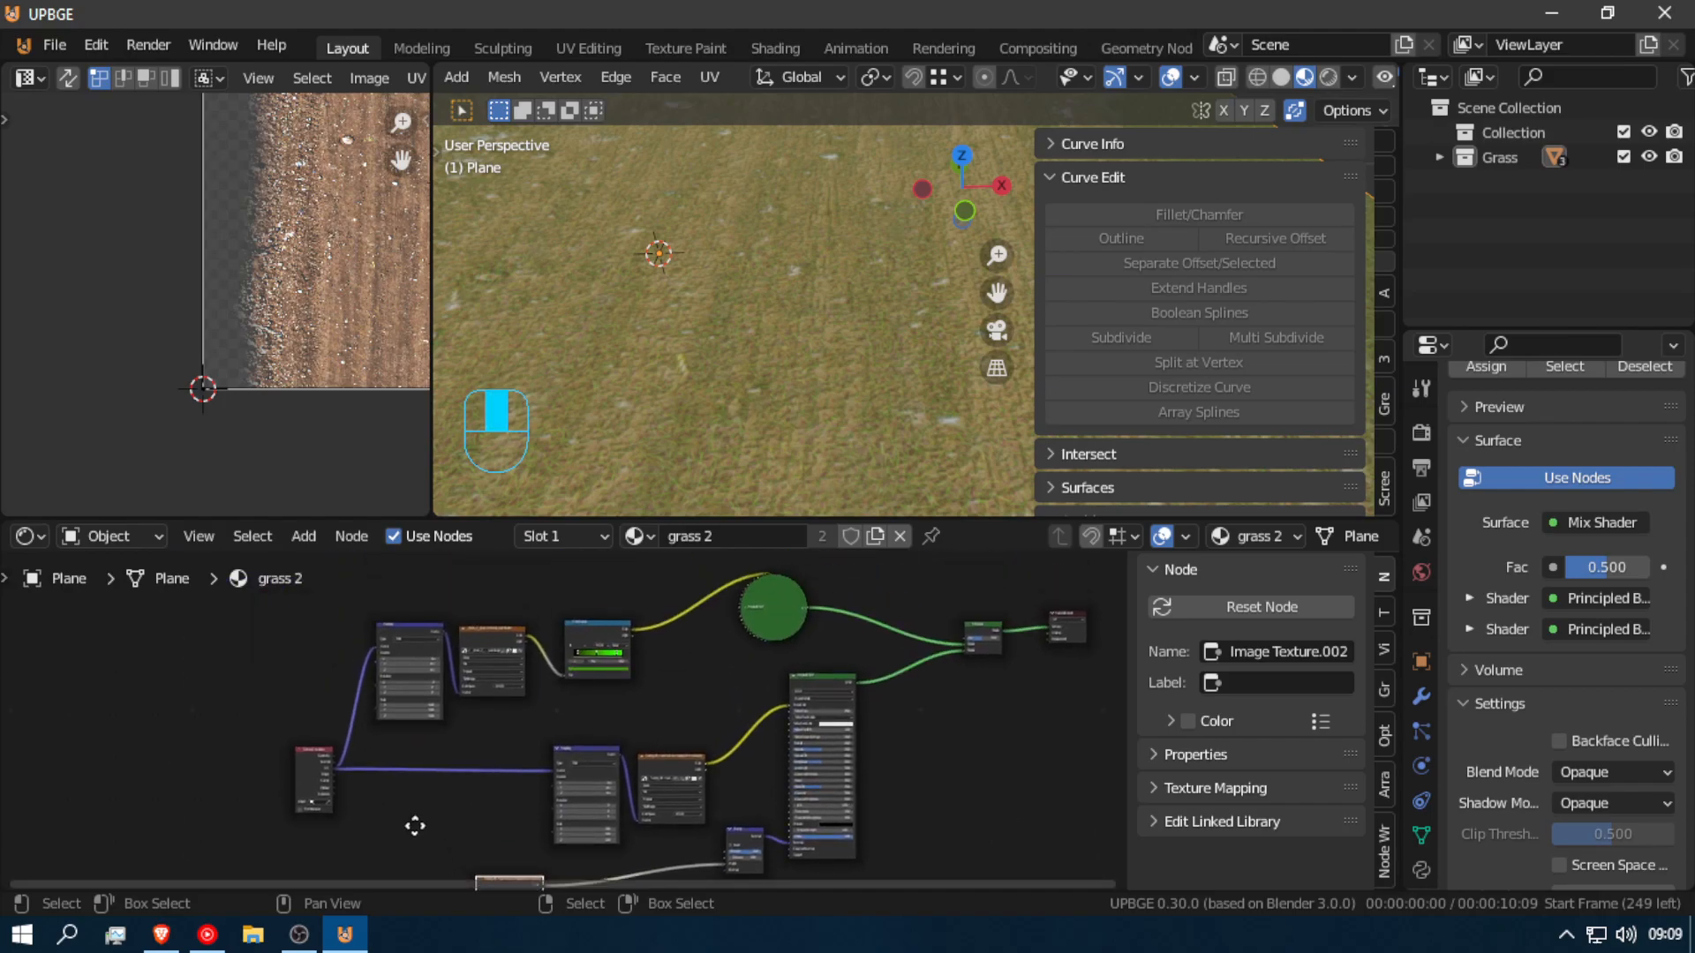
{"action": "left_click", "coordinate": [562, 629]}
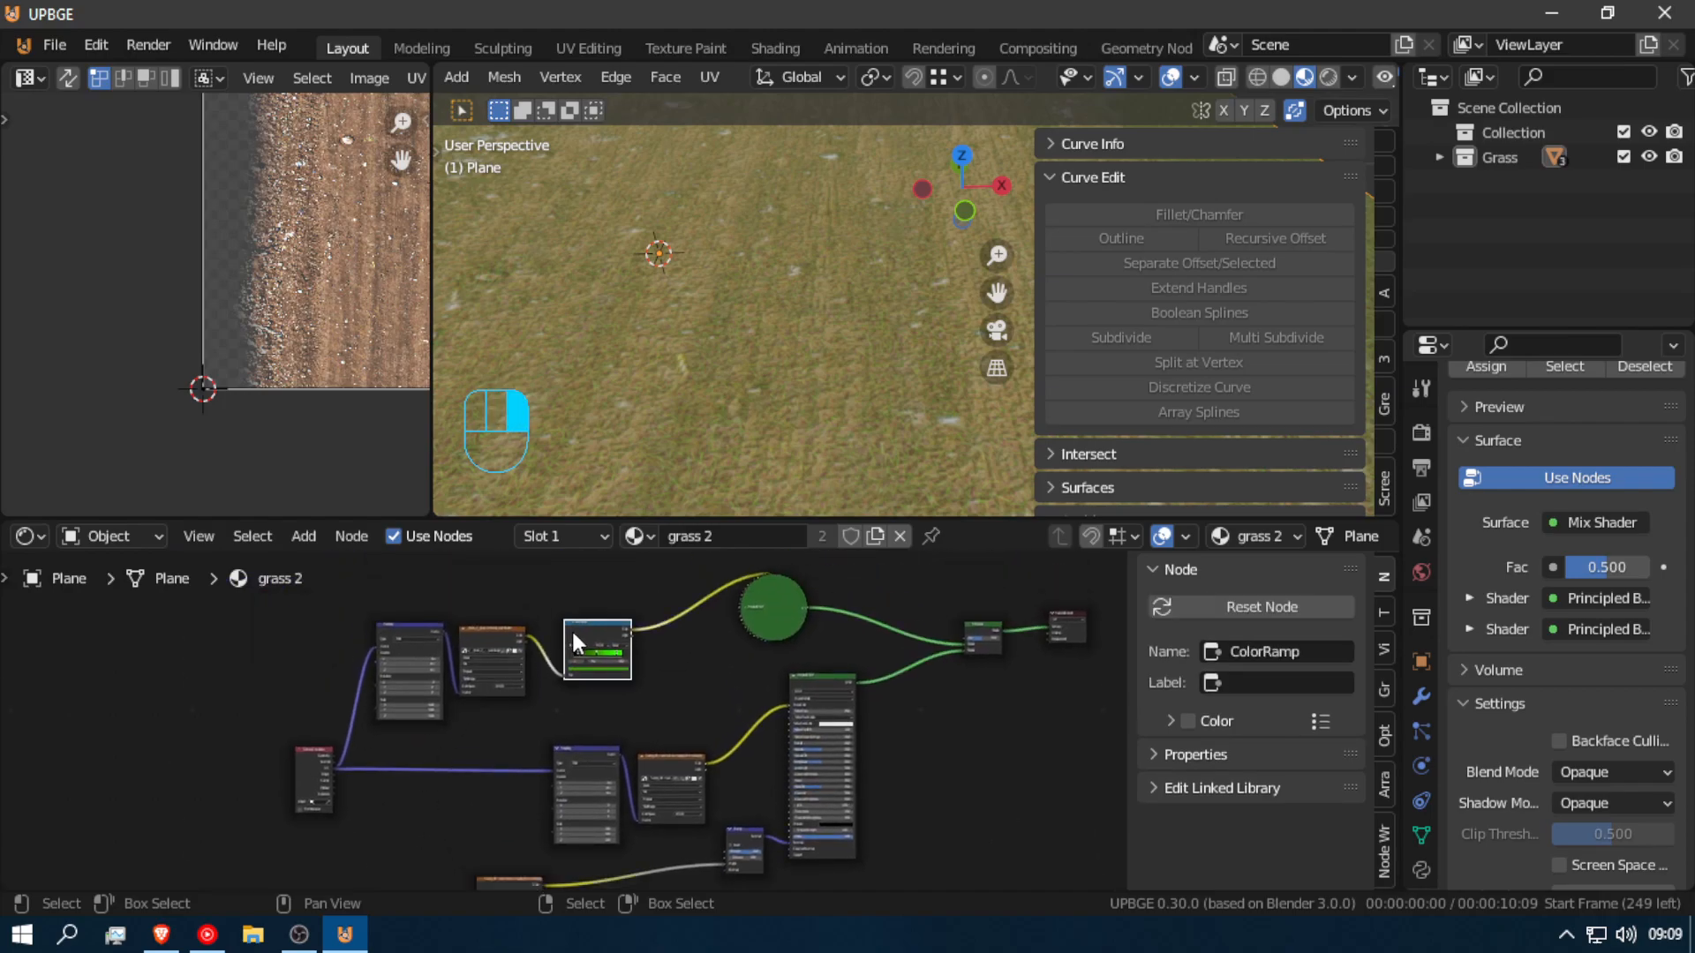
{"action": "key", "text": "shift+a"}
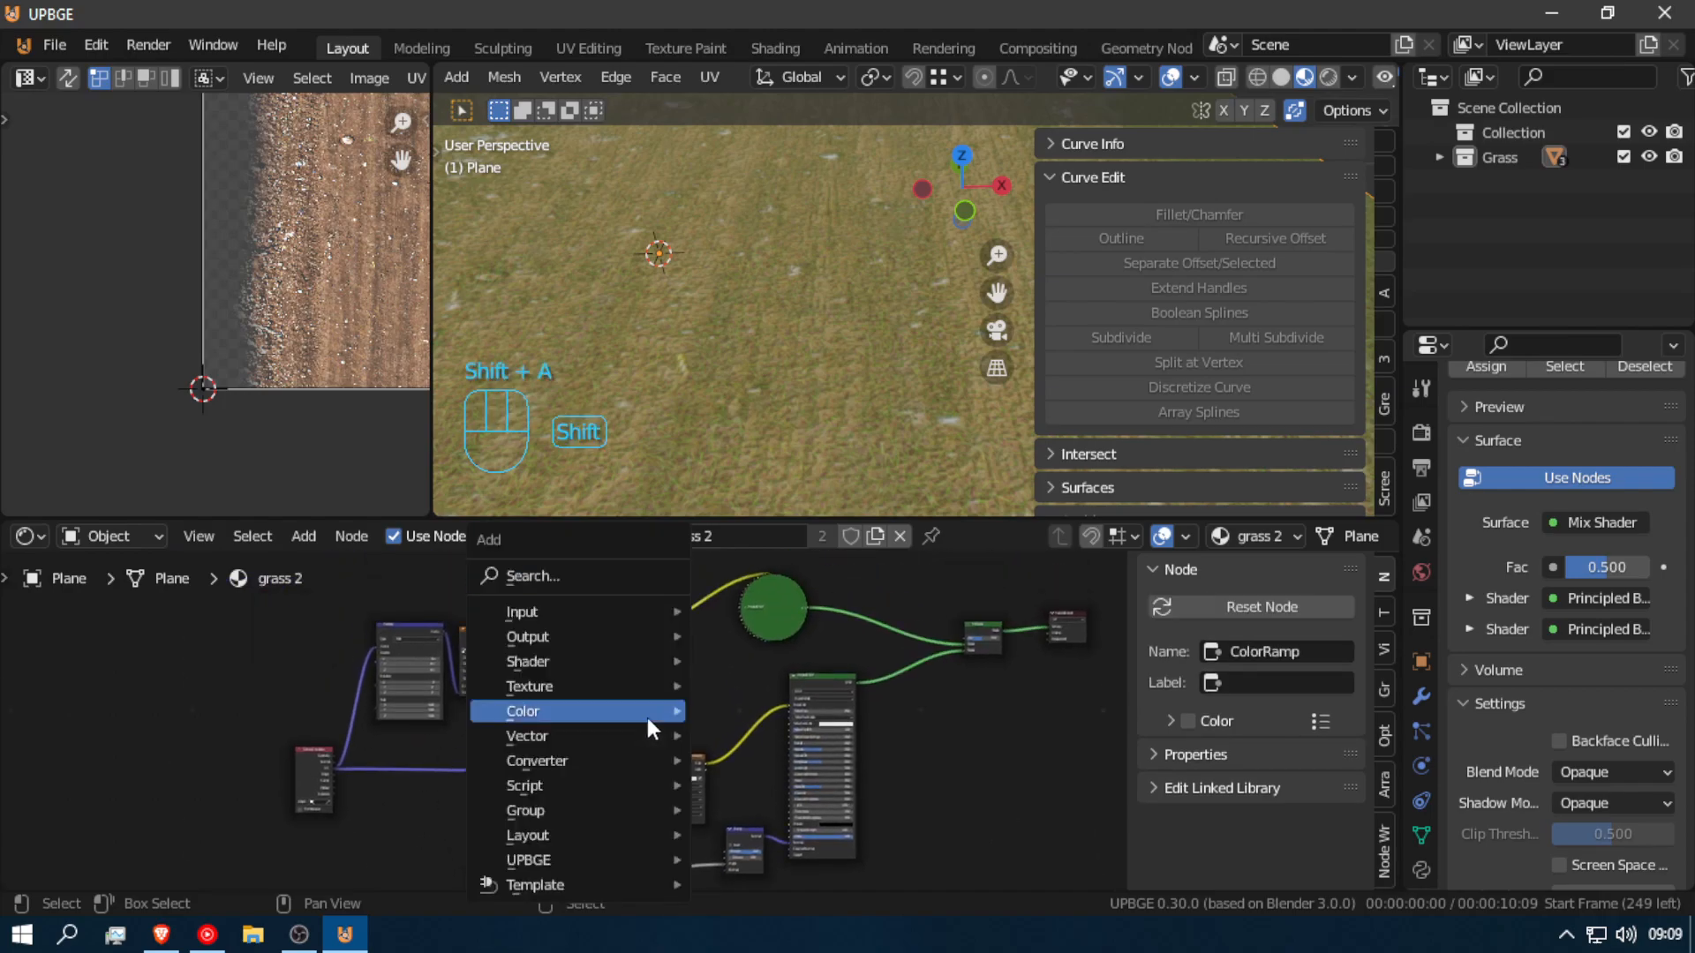
{"action": "left_click", "coordinate": [592, 572]}
{"action": "type", "text": "ram"}
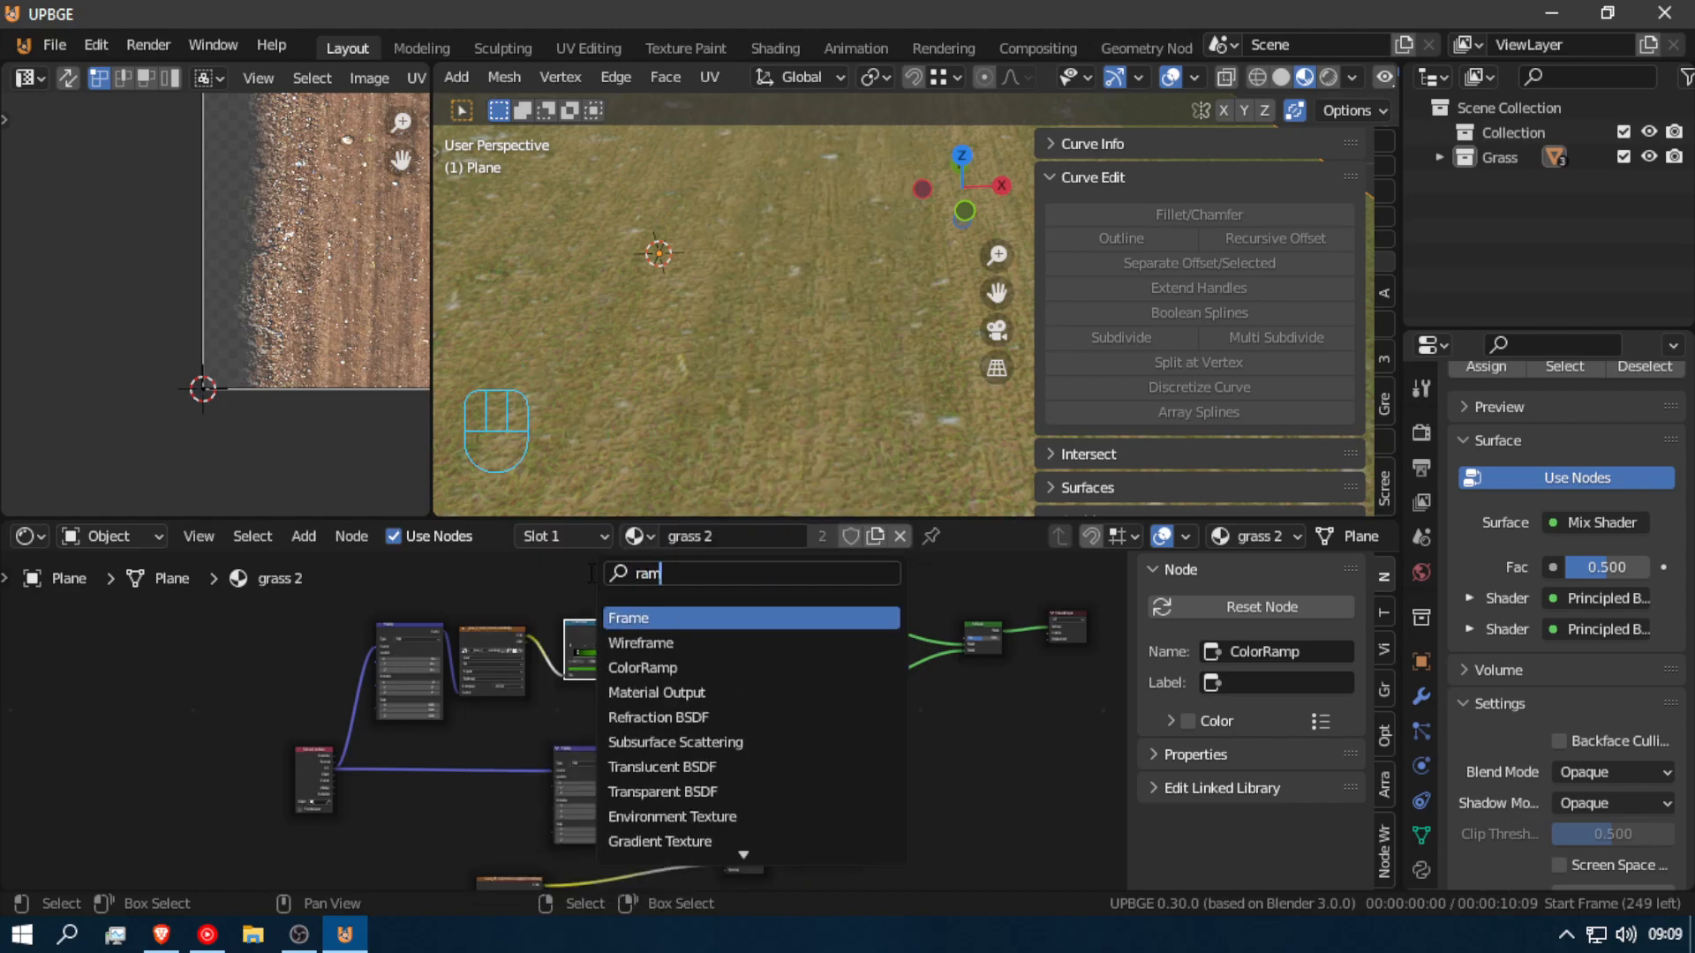
{"action": "left_click", "coordinate": [699, 667]}
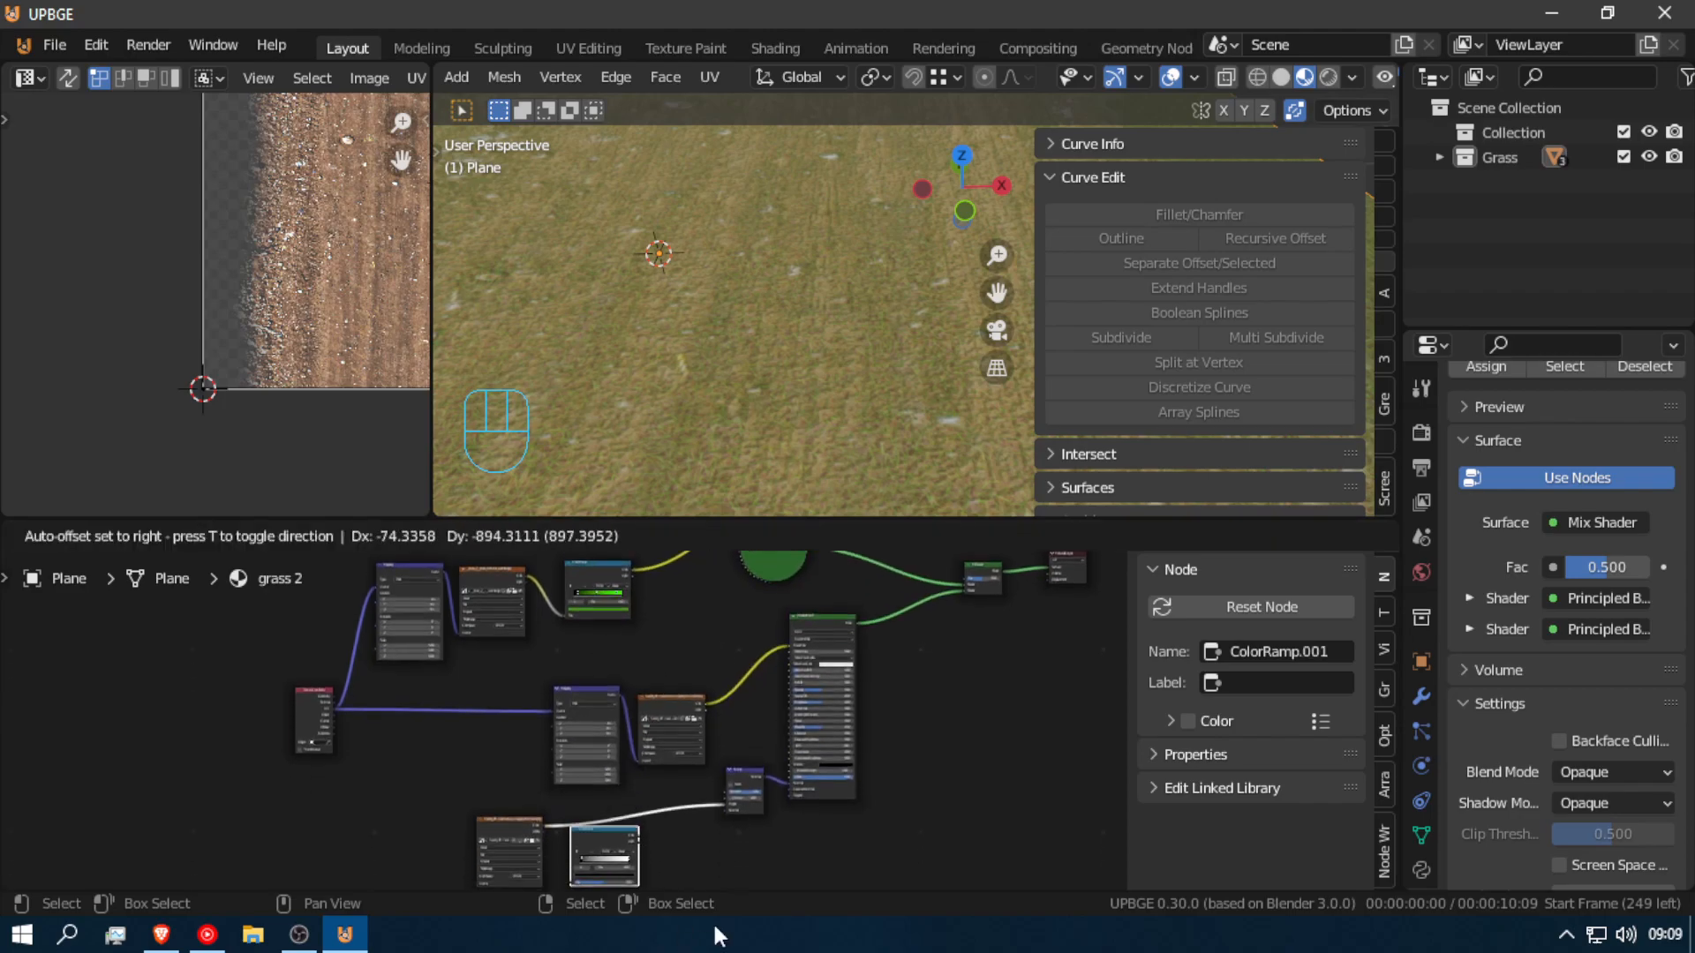
{"action": "left_click", "coordinate": [708, 803]}
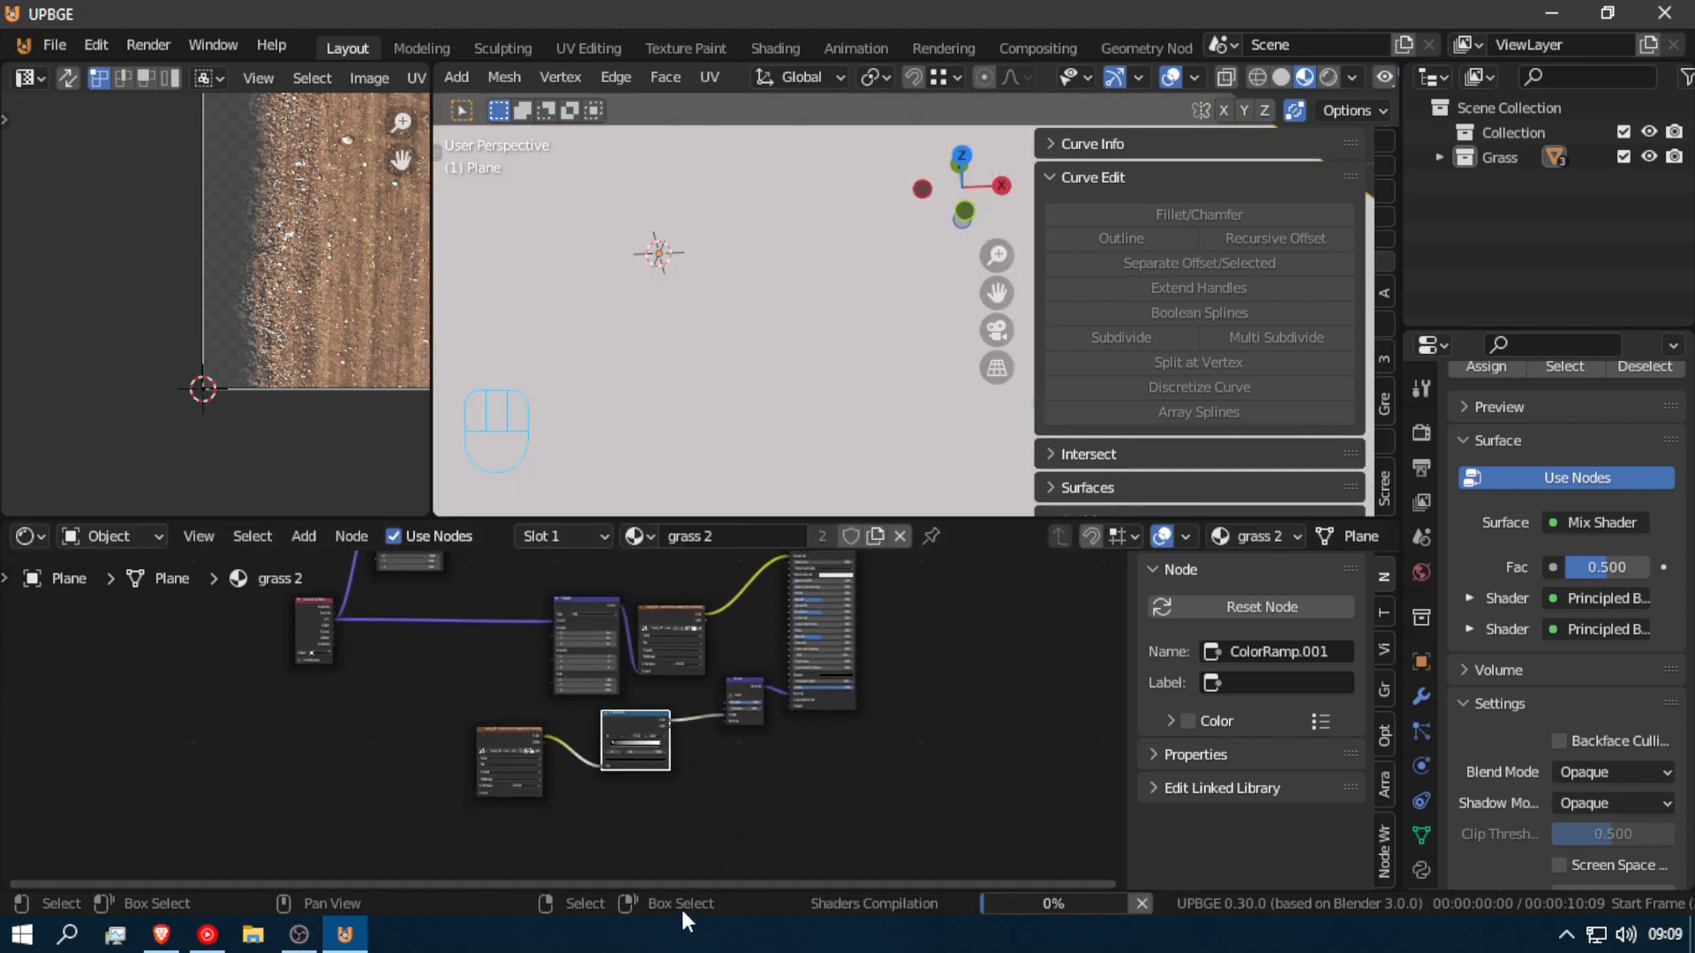
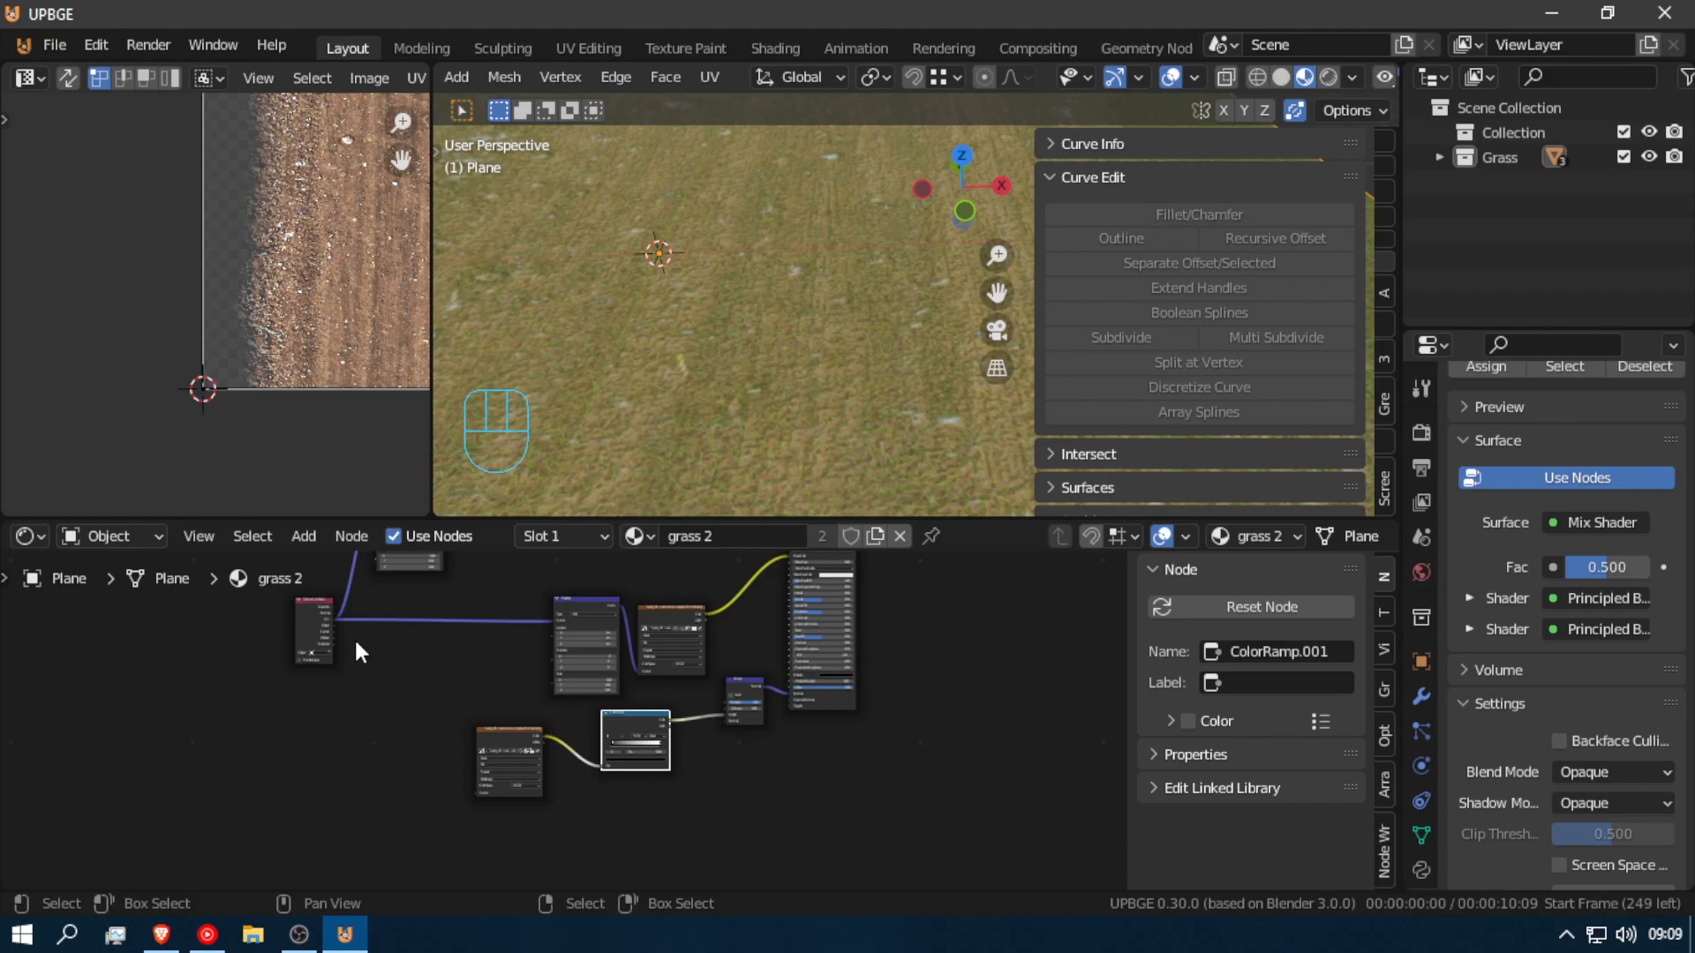
Step: Shift the new ColorRamp's black stop toward the white end and fly over the plane to examine the bump effect
{"action": "scroll", "coordinate": [729, 722], "scroll_direction": "down", "scroll_amount": 2}
{"action": "middle_click_drag", "start_coordinate": [729, 722], "coordinate": [750, 839]}
{"action": "scroll", "coordinate": [750, 839], "scroll_direction": "up", "scroll_amount": 2}
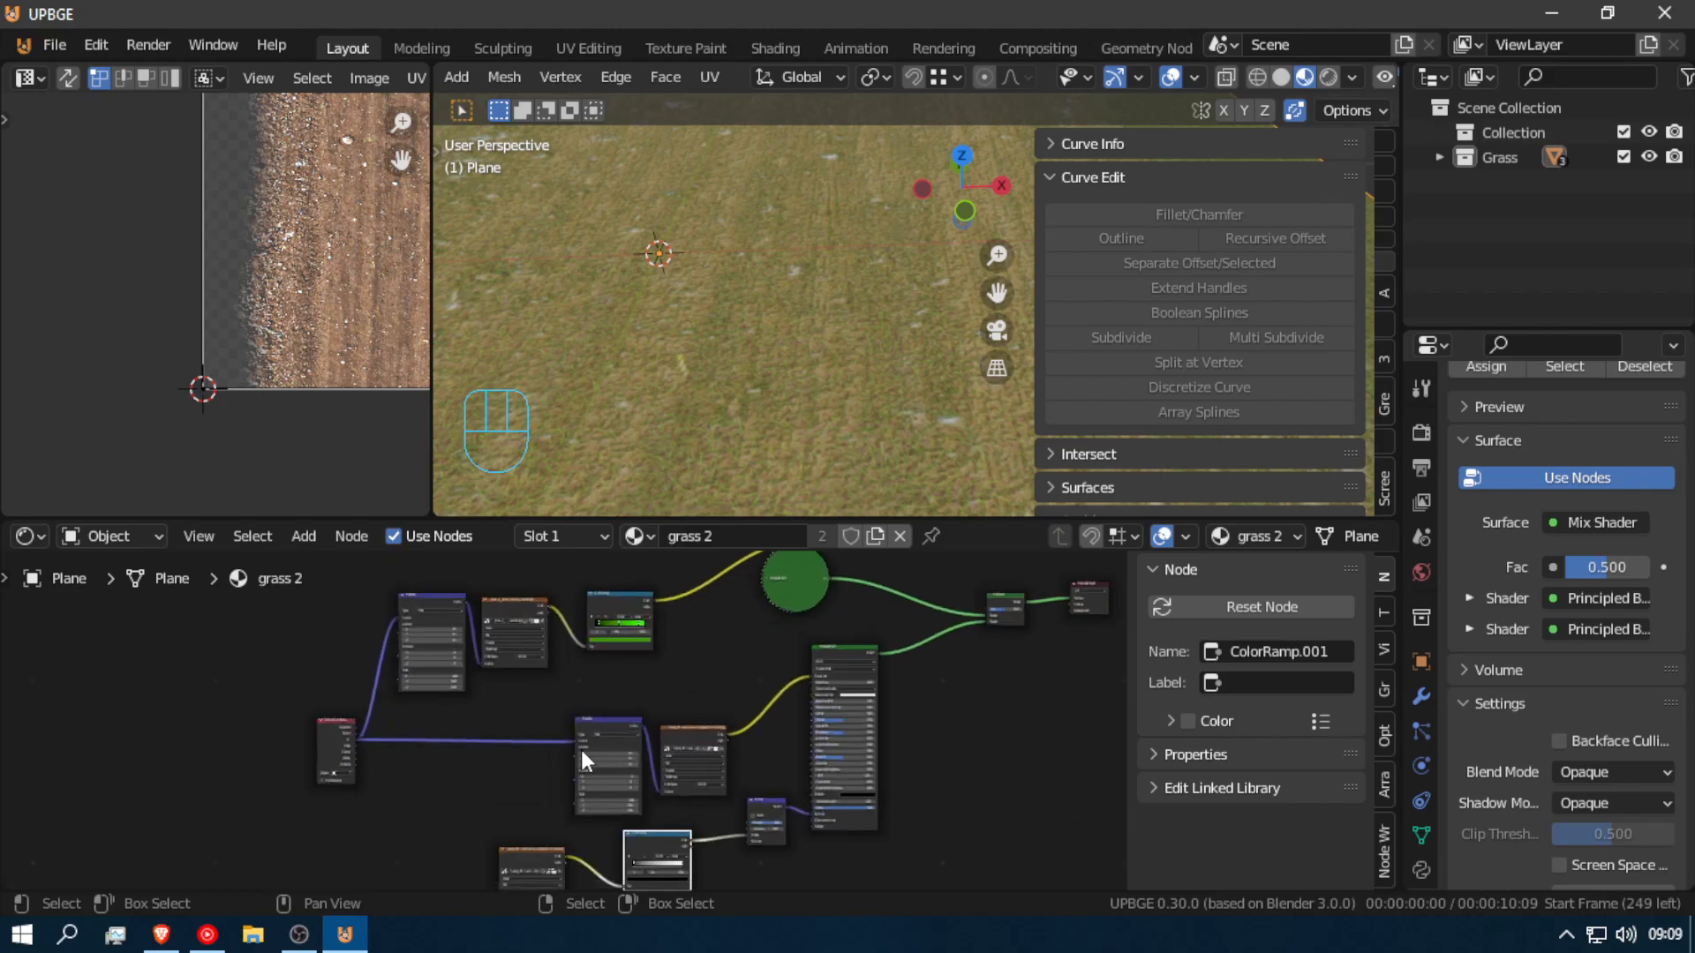
{"action": "scroll", "coordinate": [729, 812], "scroll_direction": "up", "scroll_amount": 1}
{"action": "middle_click_drag", "start_coordinate": [729, 812], "coordinate": [733, 710]}
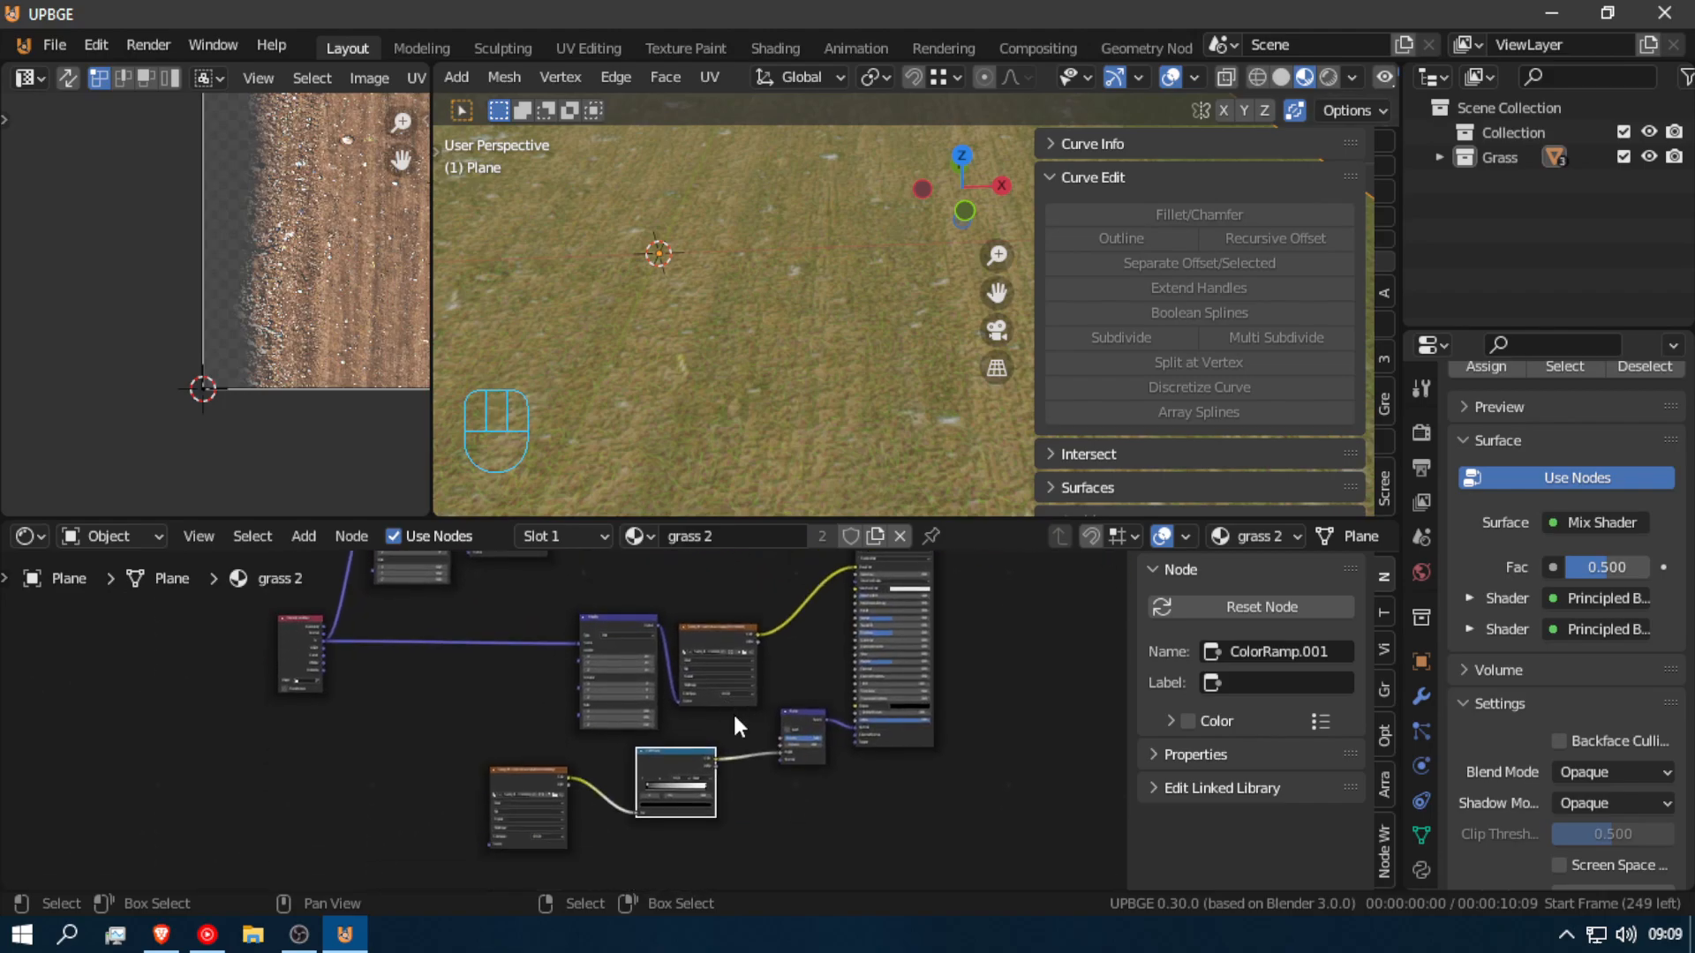
{"action": "mouse_move", "coordinate": [660, 789]}
{"action": "left_mouse_down"}
{"action": "mouse_move", "coordinate": [745, 781]}
{"action": "mouse_move", "coordinate": [649, 793]}
{"action": "mouse_move", "coordinate": [731, 782]}
{"action": "mouse_move", "coordinate": [694, 791]}
{"action": "left_mouse_up"}
{"action": "scroll", "coordinate": [847, 442], "scroll_direction": "down", "scroll_amount": 5}
{"action": "scroll", "coordinate": [863, 398], "scroll_direction": "up", "scroll_amount": 5}
{"action": "key", "text": "shift+f"}
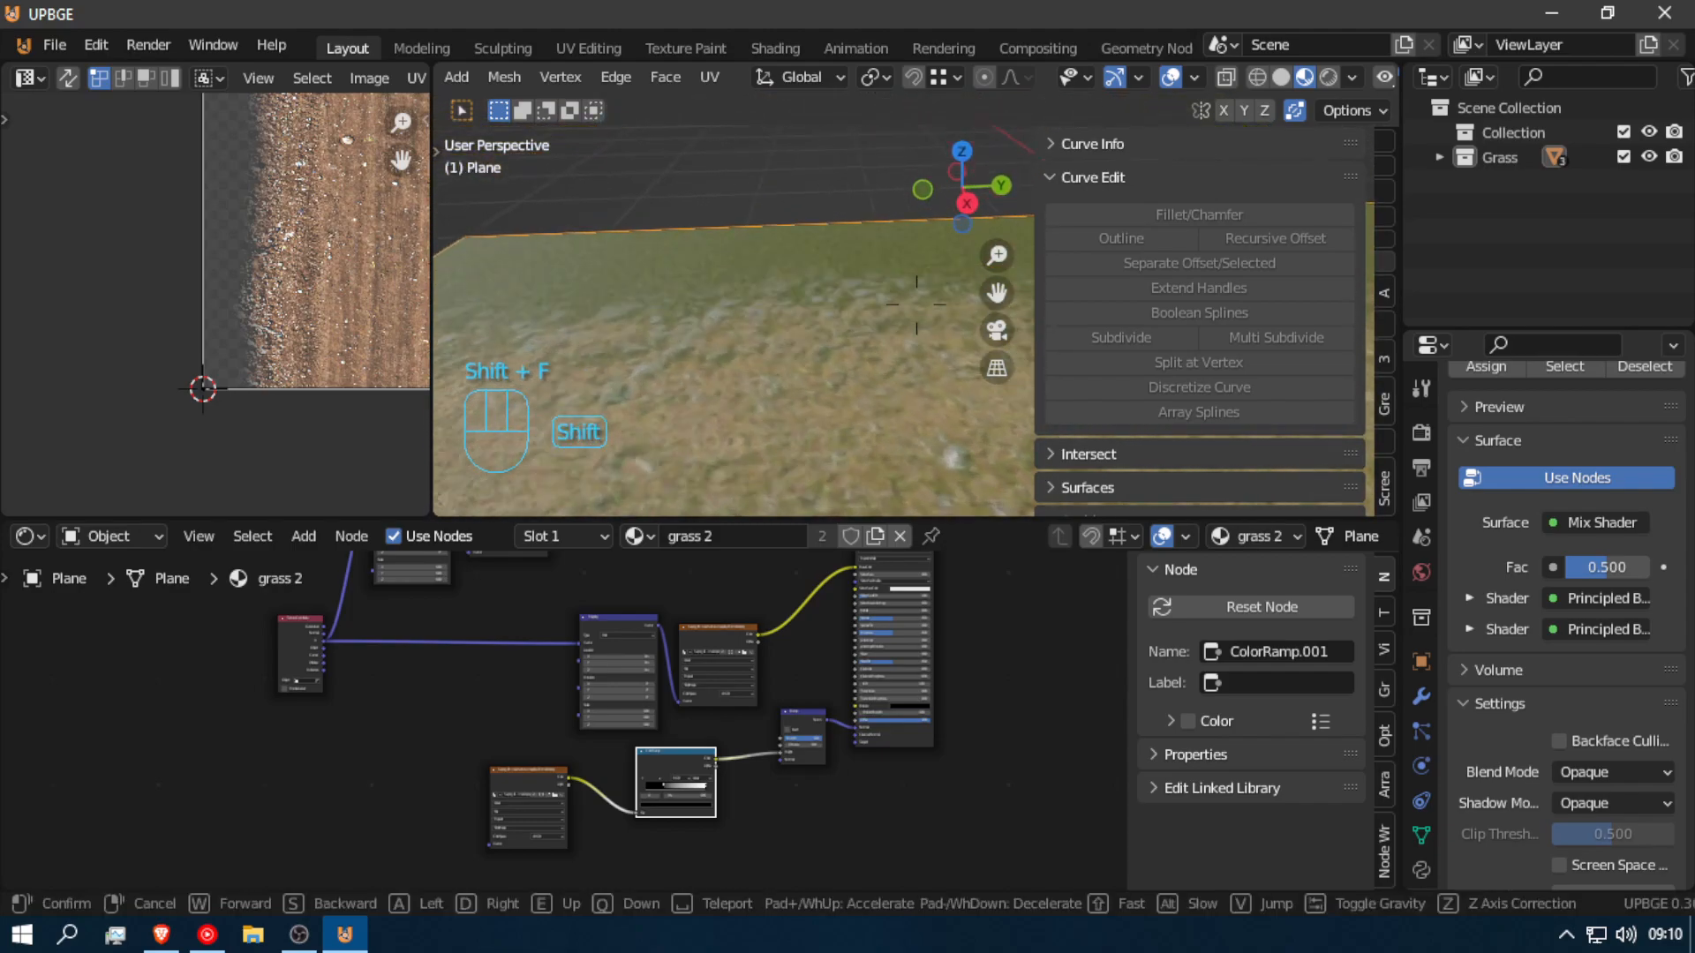
{"action": "key", "text": "s"}
{"action": "left_click", "coordinate": [942, 343]}
Step: Duplicate the Bump node and place the copy between the grass ColorRamp and the grass Principled BSDF
{"action": "middle_click_drag", "start_coordinate": [826, 718], "coordinate": [808, 807]}
{"action": "left_click", "coordinate": [787, 819]}
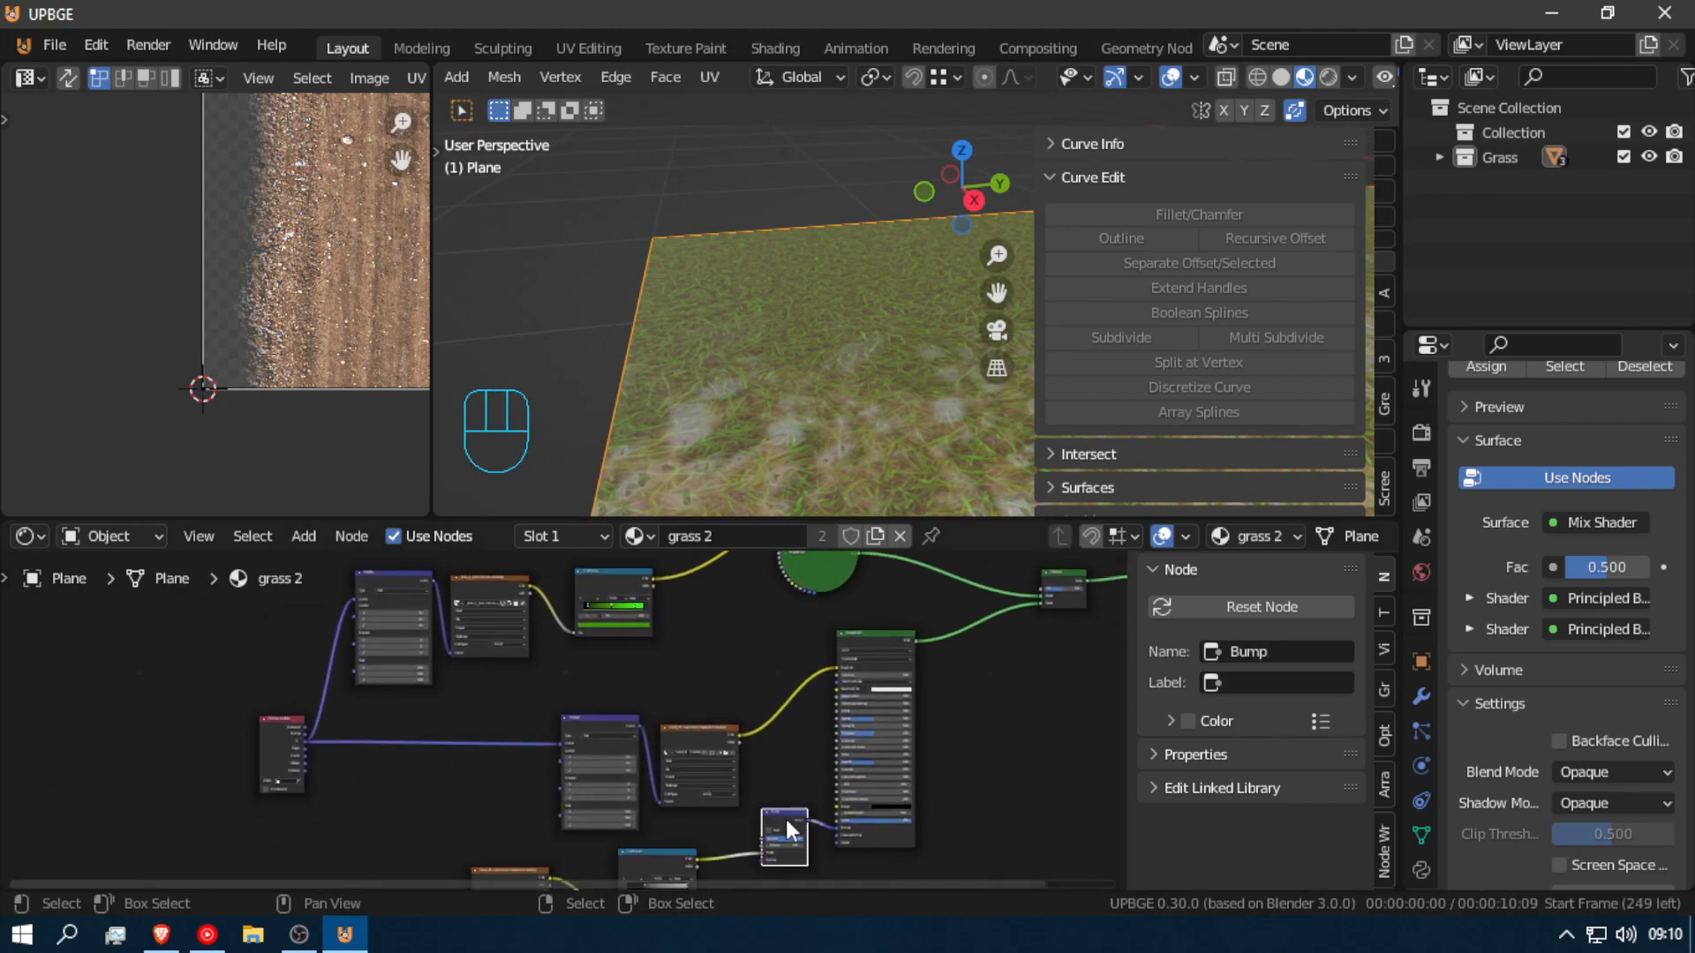
{"action": "key", "text": "shift+d"}
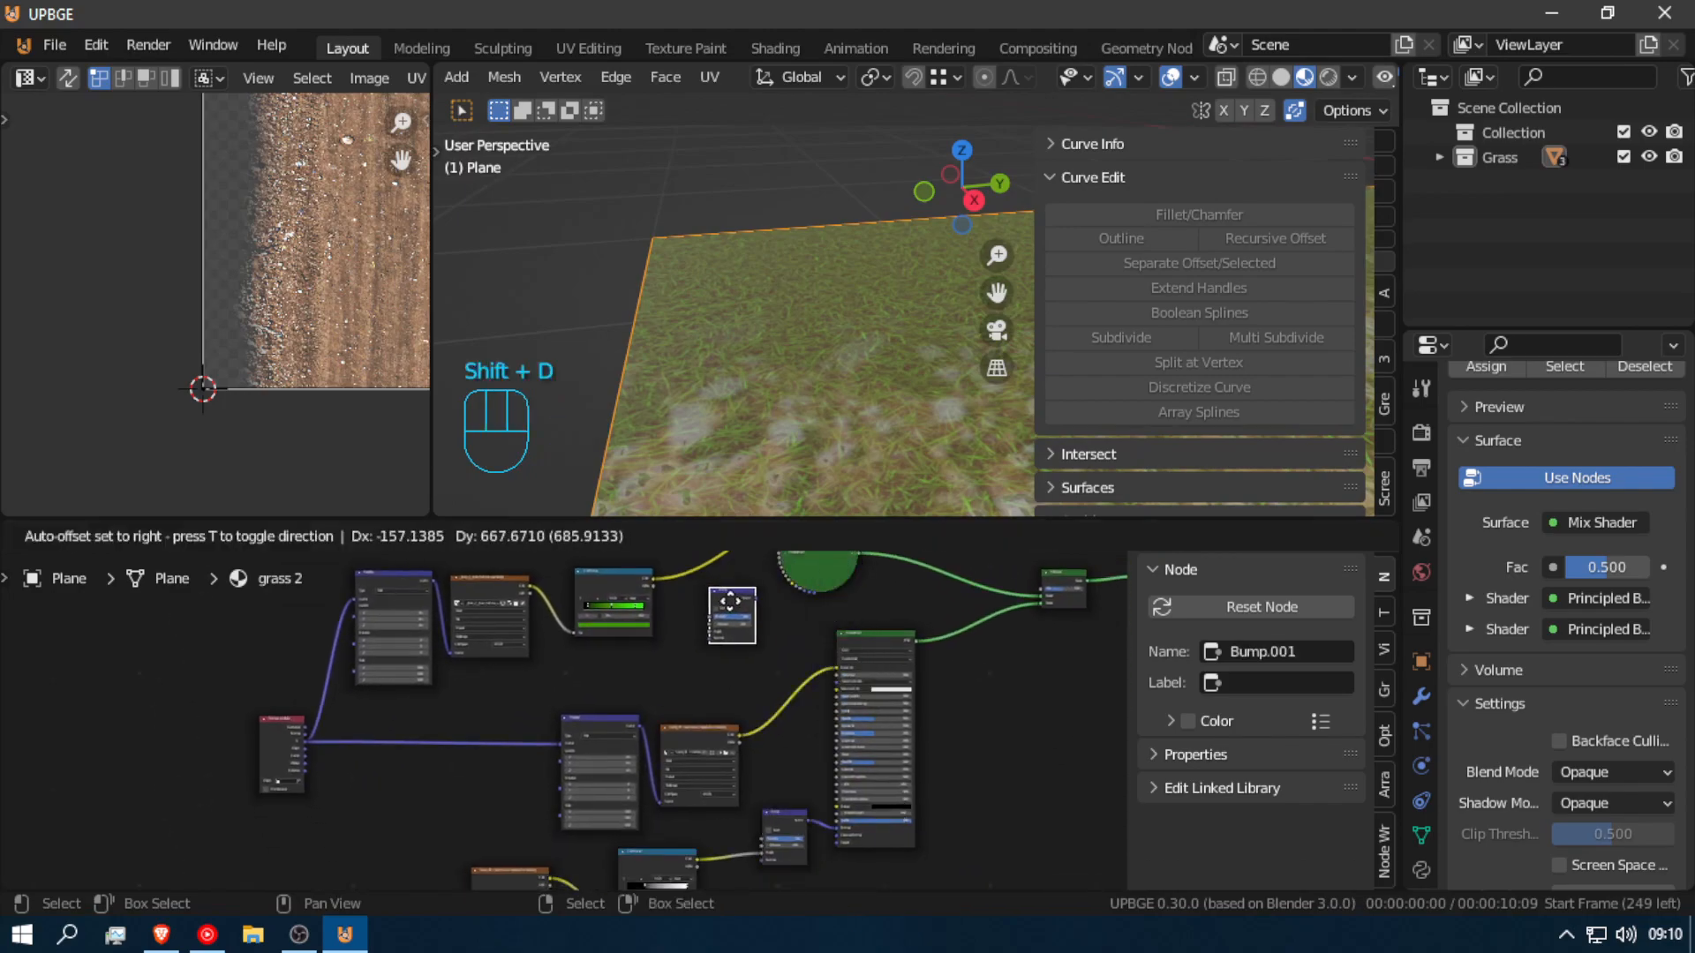
{"action": "left_click", "coordinate": [814, 642]}
Step: Expand the collapsed grass Principled BSDF and move the duplicated Bump node down beside its lower inputs
{"action": "scroll", "coordinate": [833, 683], "scroll_direction": "up", "scroll_amount": 4}
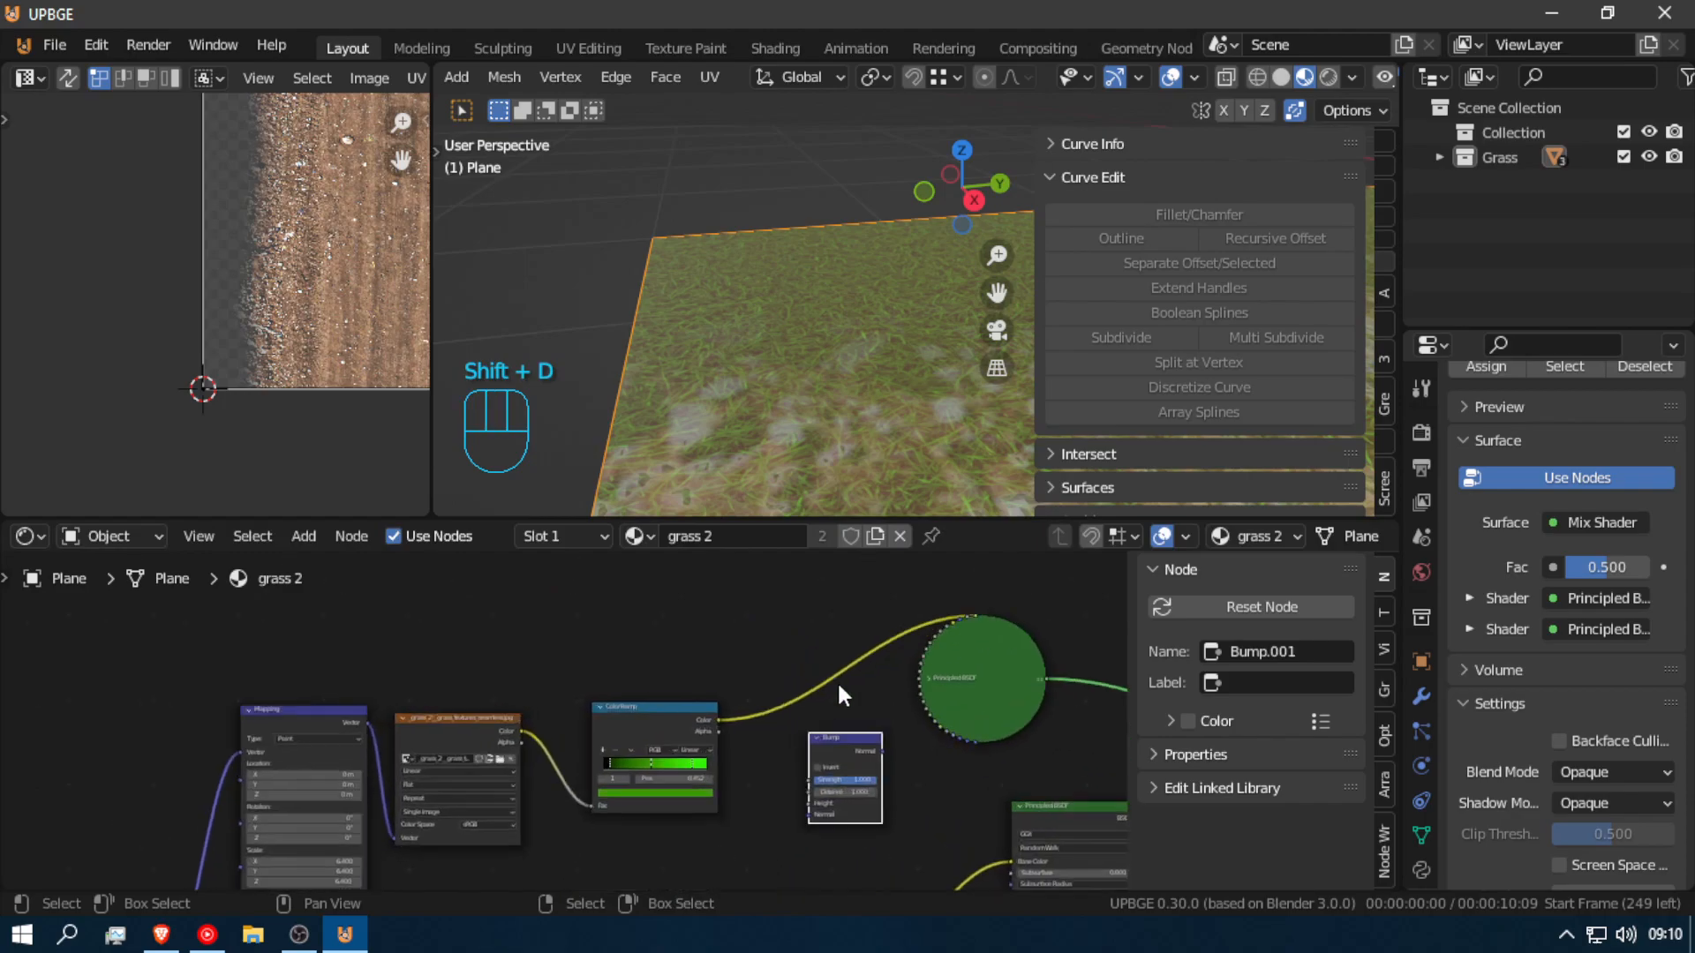
{"action": "scroll", "coordinate": [925, 669], "scroll_direction": "up", "scroll_amount": 1}
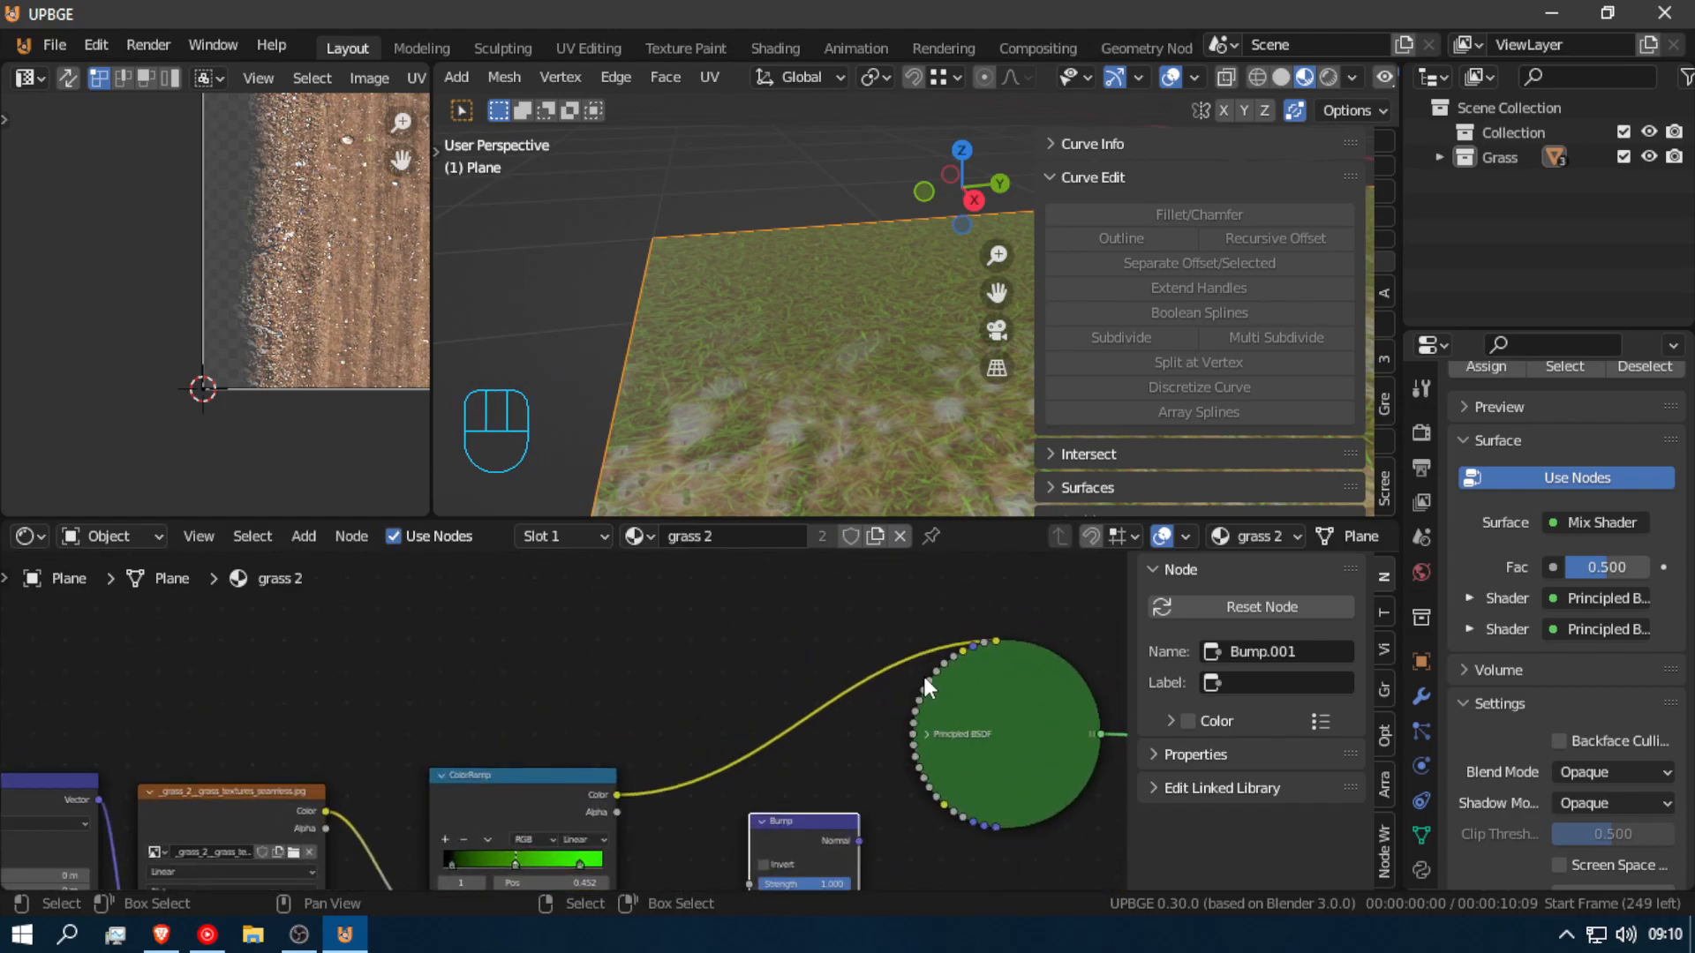
{"action": "left_click", "coordinate": [932, 722]}
{"action": "key", "text": "h"}
{"action": "middle_click_drag", "start_coordinate": [930, 738], "coordinate": [874, 877]}
{"action": "left_click", "coordinate": [839, 590]}
{"action": "key", "text": "g"}
{"action": "left_click", "coordinate": [794, 738]}
Step: Connect the duplicated Bump's Normal output to the grass Principled BSDF's Normal input
{"action": "scroll", "coordinate": [838, 777], "scroll_direction": "up", "scroll_amount": 1}
{"action": "middle_click_drag", "start_coordinate": [866, 790], "coordinate": [718, 710]}
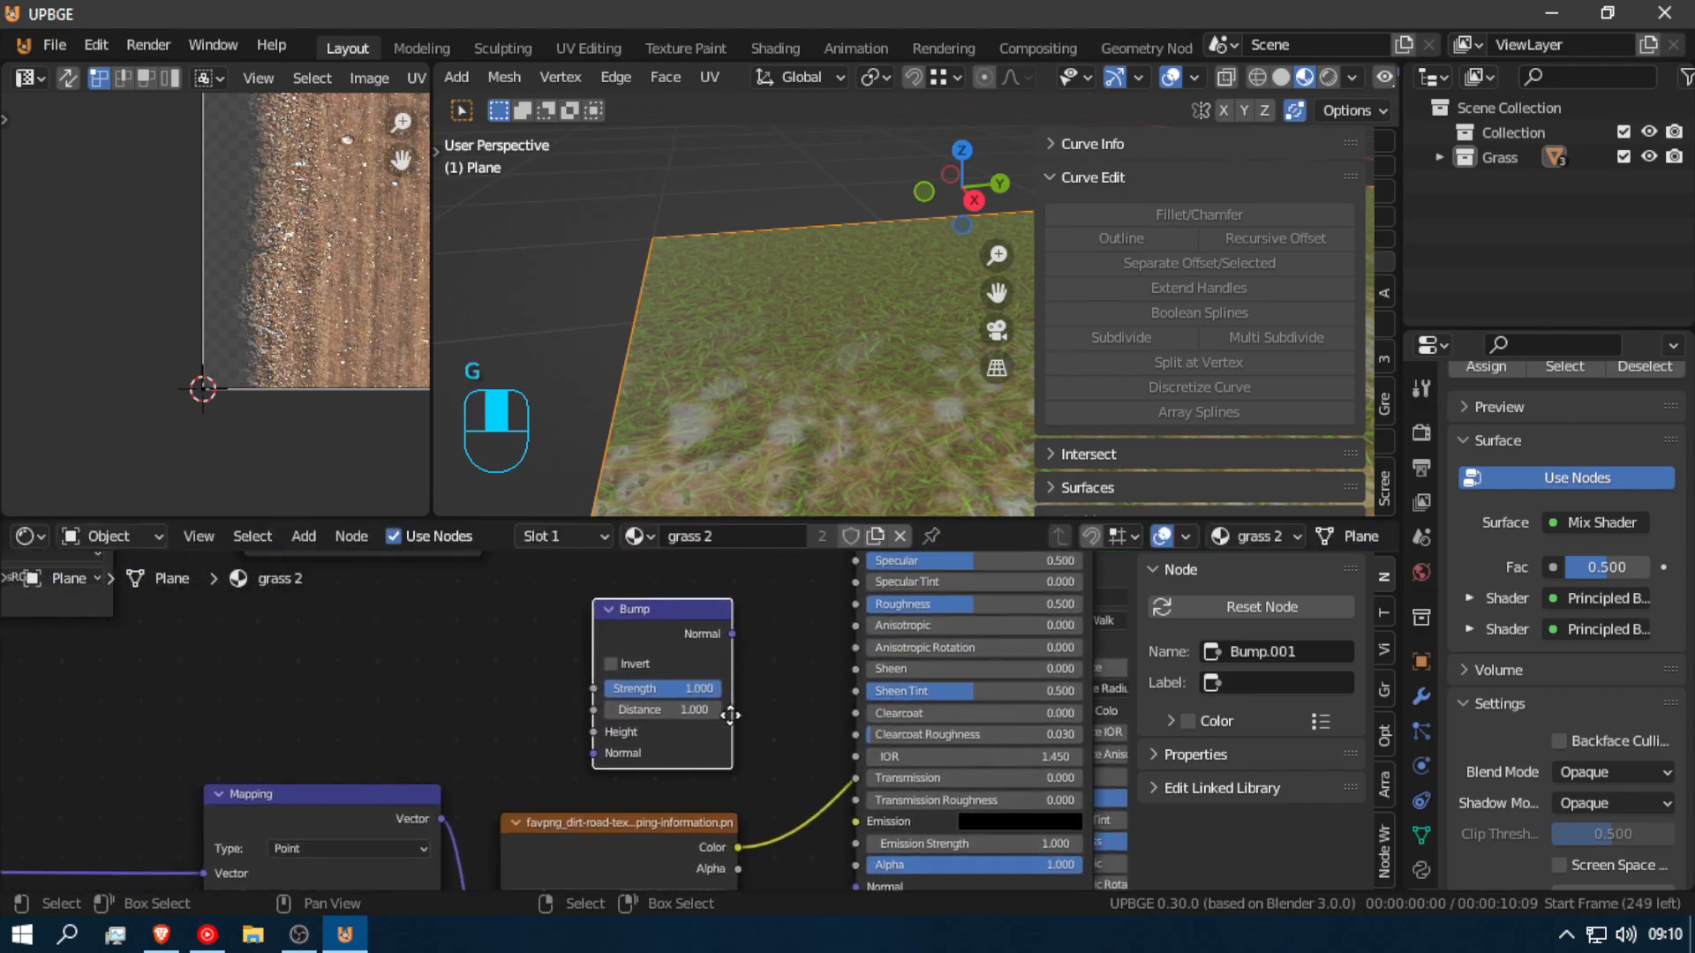
{"action": "left_click_drag", "start_coordinate": [731, 633], "coordinate": [736, 636]}
{"action": "middle_click_drag", "start_coordinate": [738, 695], "coordinate": [763, 727]}
{"action": "scroll", "coordinate": [753, 830], "scroll_direction": "down", "scroll_amount": 8}
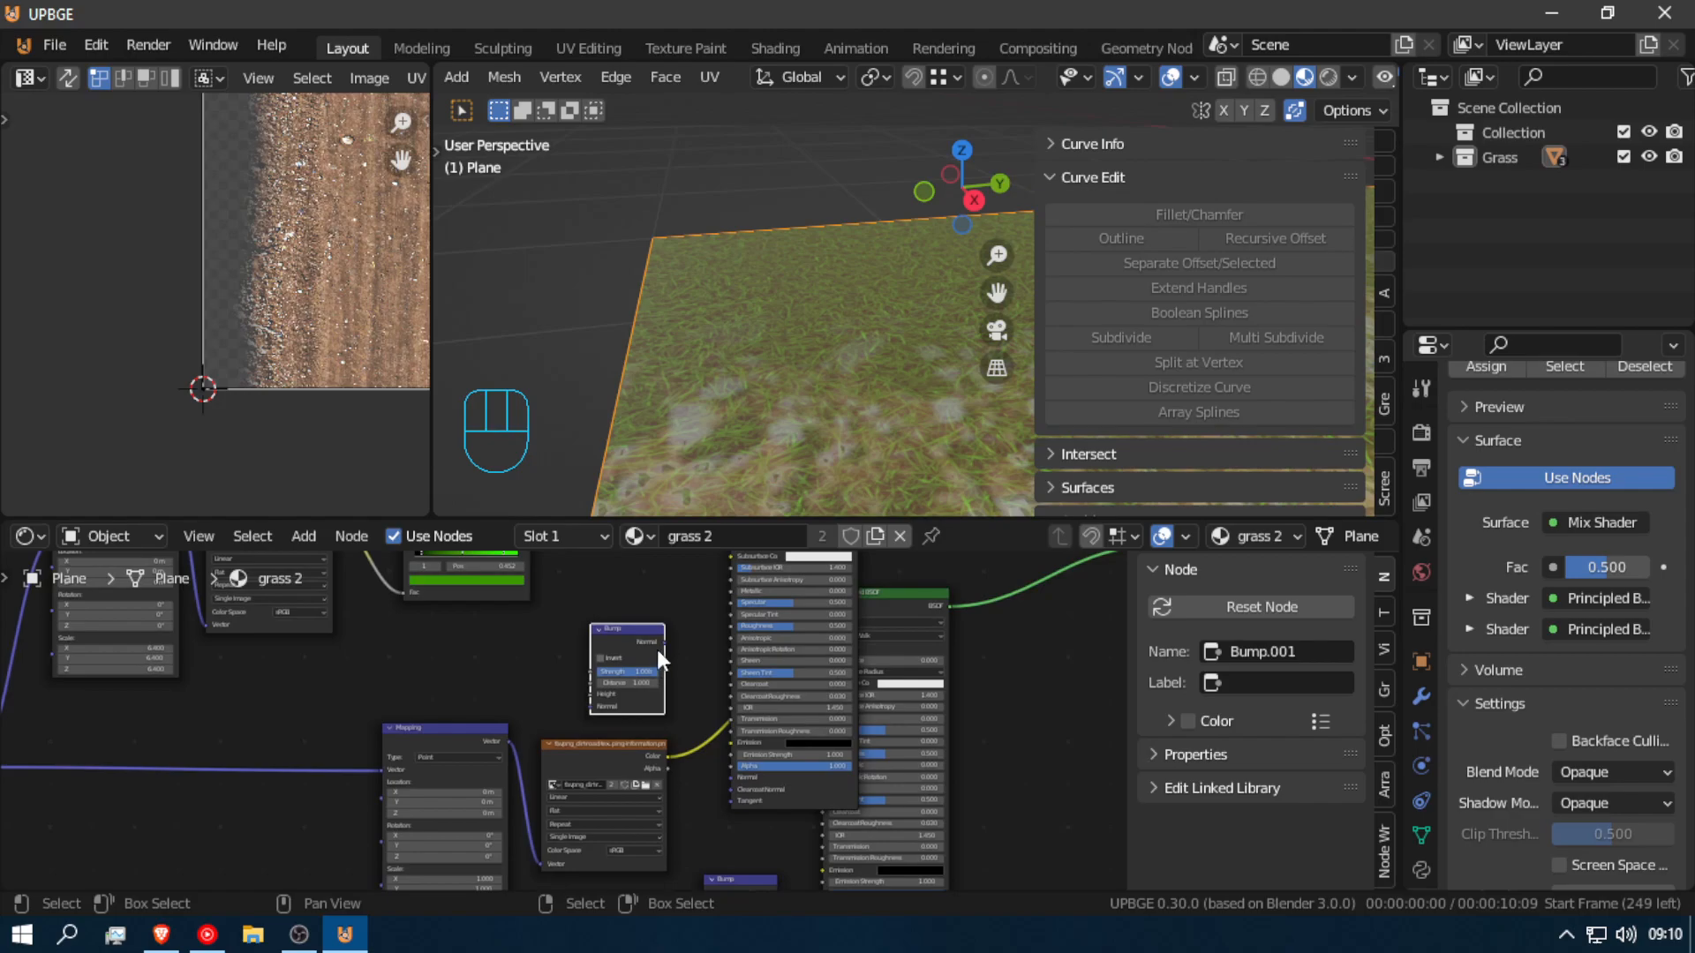
Step: Connect the new Bump node's Normal output to the upper Principled BSDF's Normal input and view the grass surface up close
{"action": "left_click_drag", "start_coordinate": [665, 642], "coordinate": [731, 778]}
{"action": "key", "text": "shift+f"}
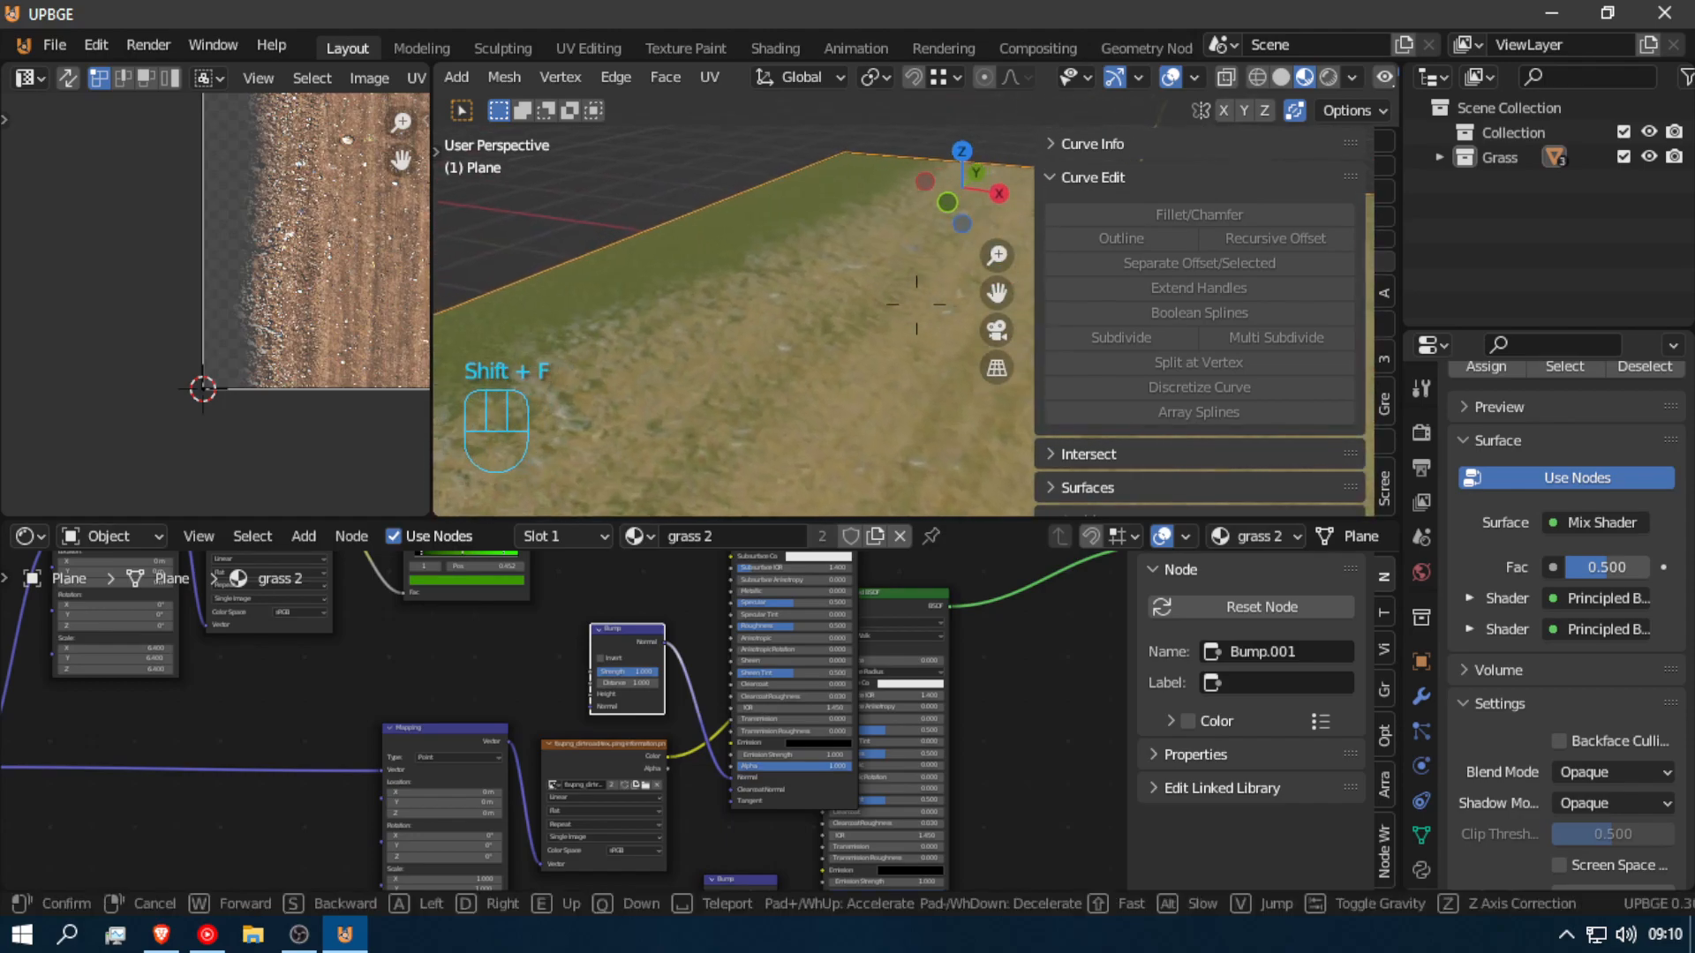
{"action": "left_click", "coordinate": [916, 304]}
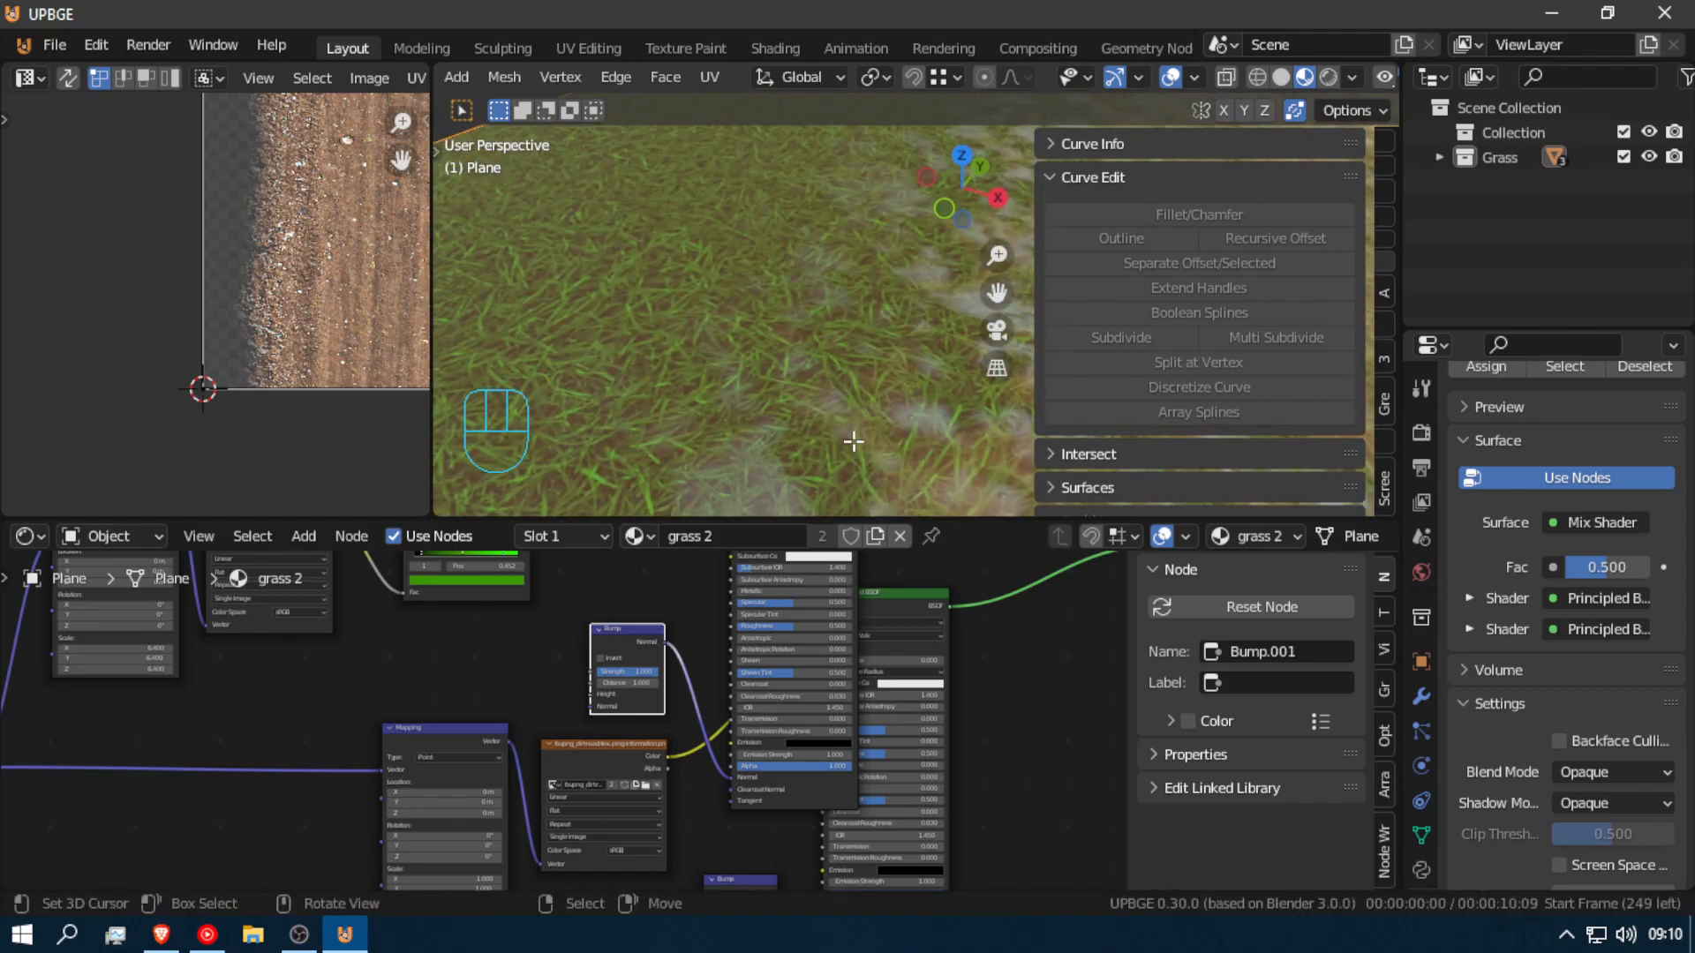
{"action": "scroll", "coordinate": [409, 808], "scroll_direction": "down", "scroll_amount": 3}
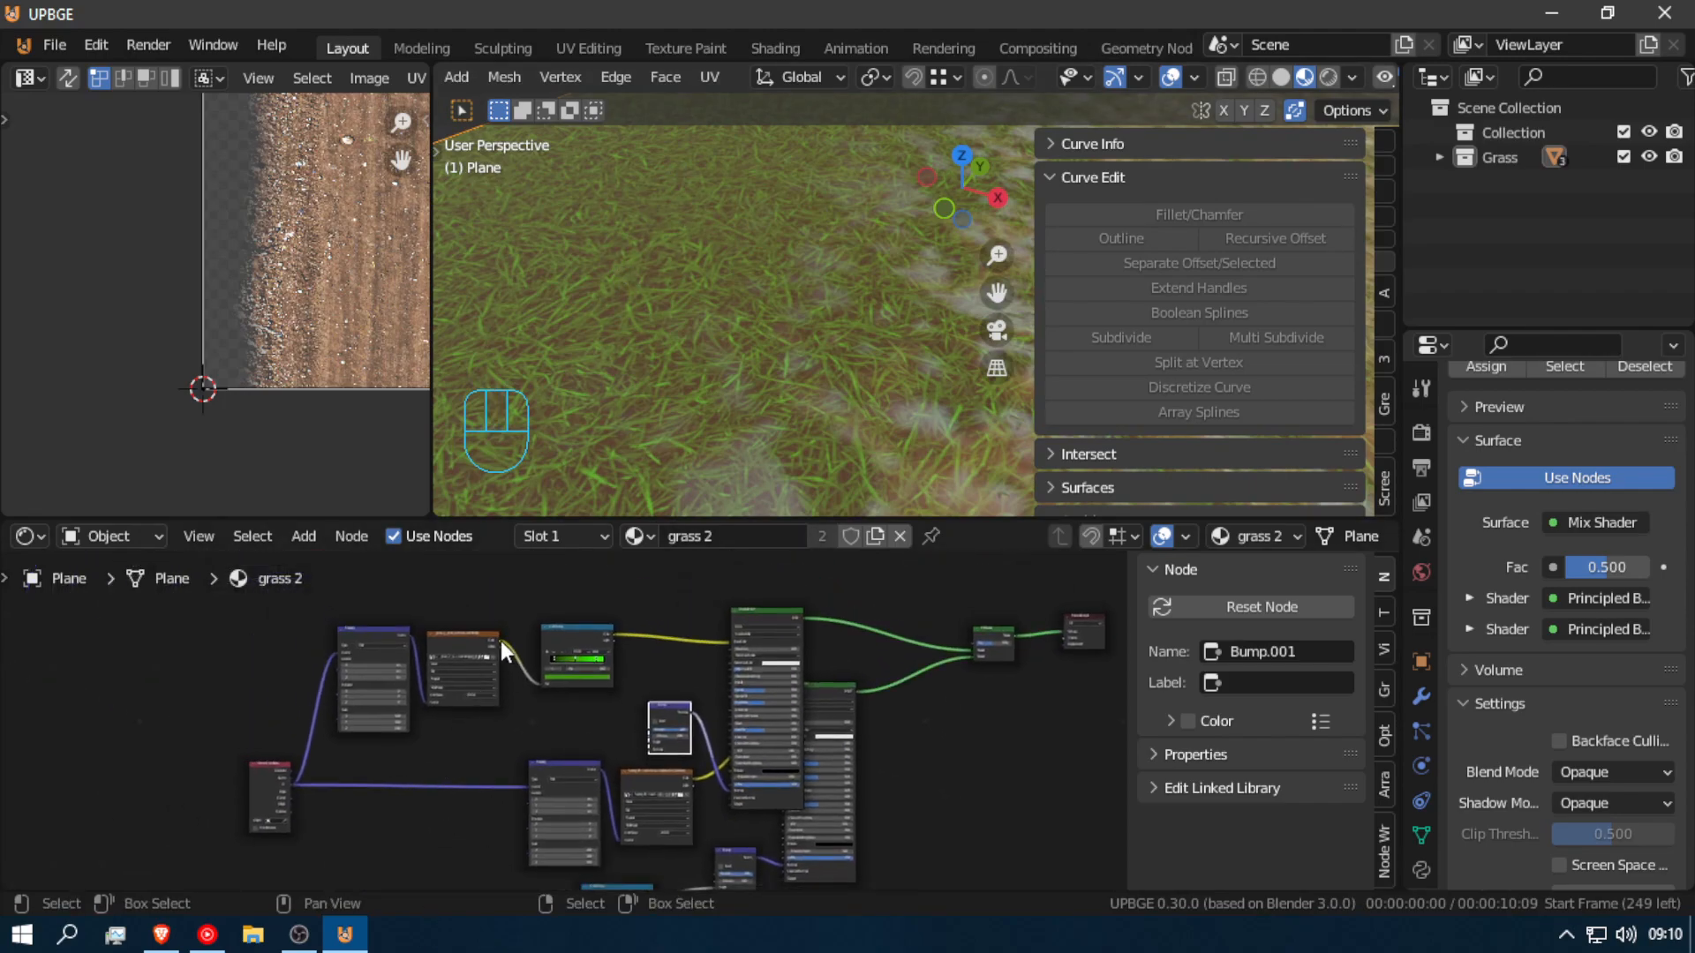
{"action": "middle_click_drag", "start_coordinate": [697, 781], "coordinate": [712, 713]}
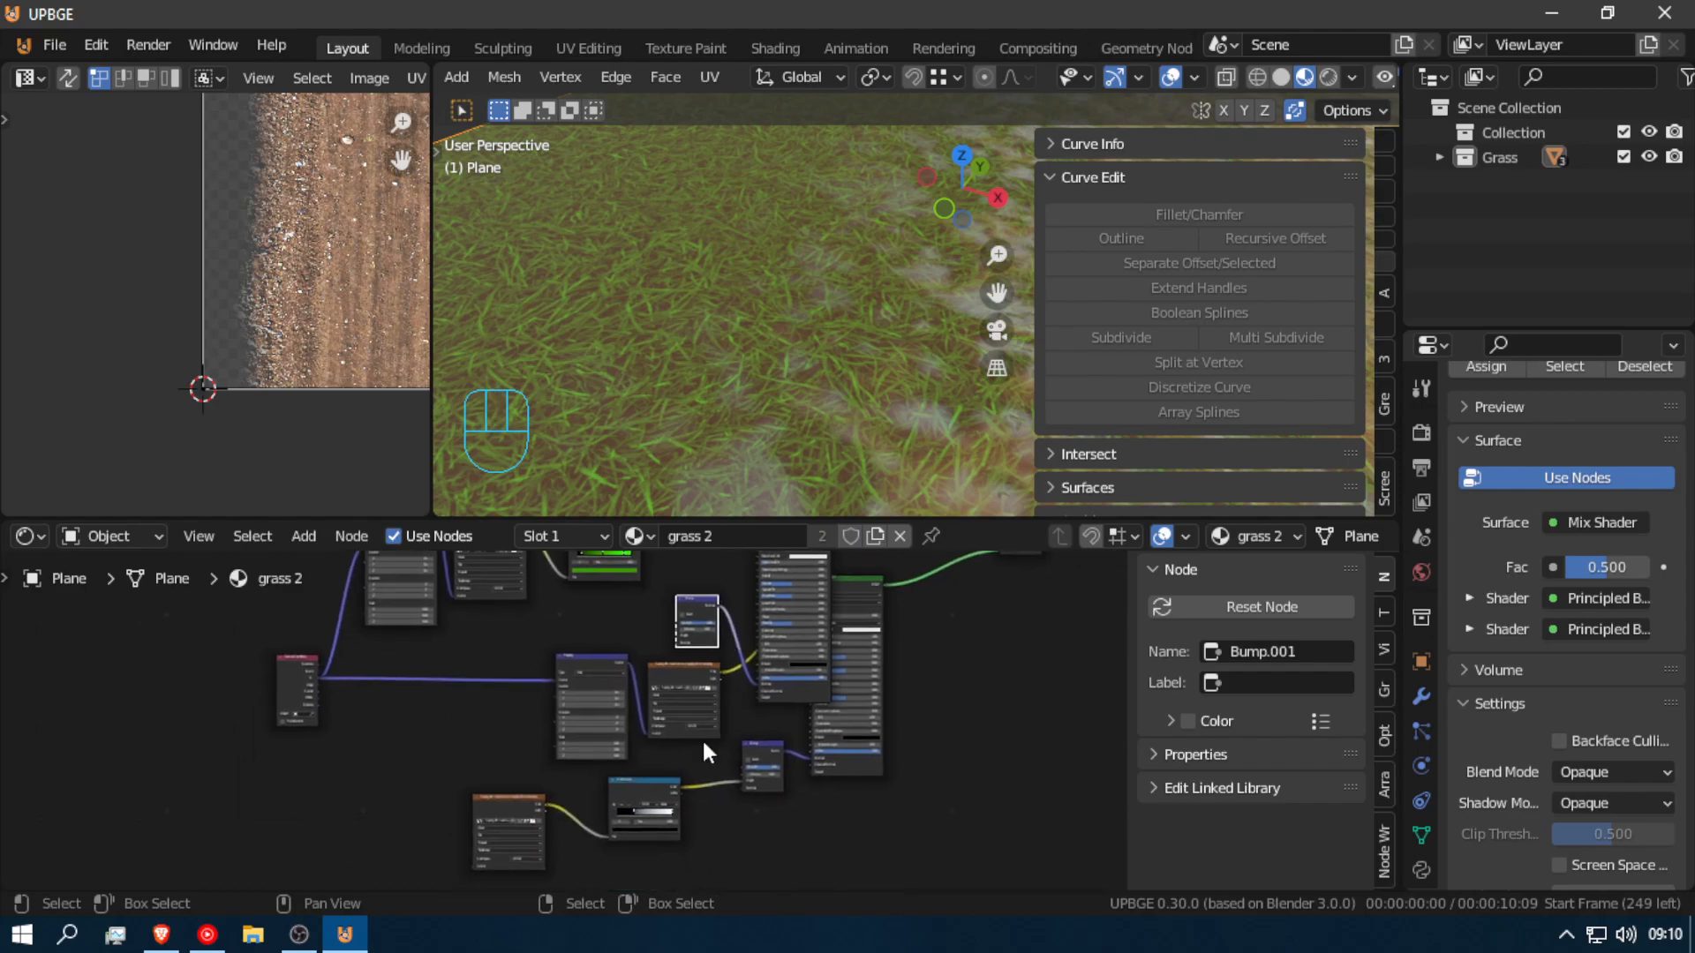
{"action": "left_click", "coordinate": [645, 776]}
{"action": "middle_click_drag", "start_coordinate": [645, 777], "coordinate": [680, 892]}
{"action": "key", "text": "shift+d"}
{"action": "right_click", "coordinate": [702, 736]}
{"action": "scroll", "coordinate": [687, 777], "scroll_direction": "down", "scroll_amount": 4}
{"action": "key", "text": "g"}
{"action": "right_click", "coordinate": [687, 801]}
Step: Duplicate the black-and-white ColorRamp of the lower texture and place the copy beside the grass Image Texture node
{"action": "scroll", "coordinate": [629, 839], "scroll_direction": "down", "scroll_amount": 2}
{"action": "left_click", "coordinate": [627, 838]}
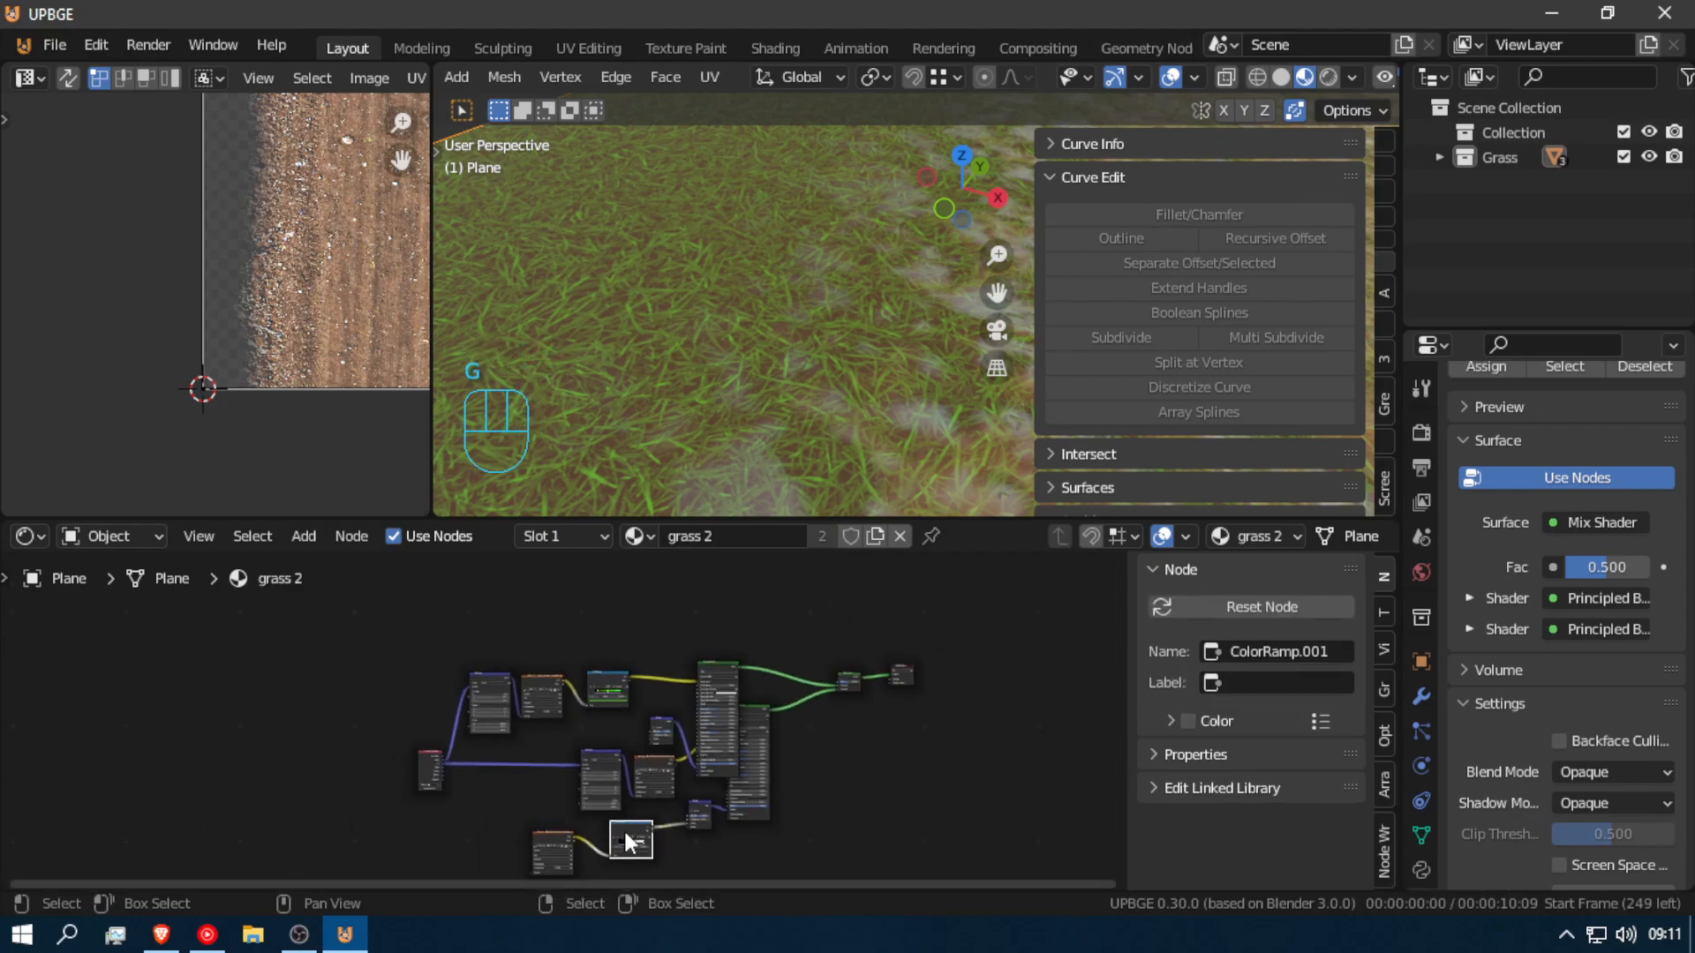
{"action": "key", "text": "shift+d"}
{"action": "left_click", "coordinate": [559, 689]}
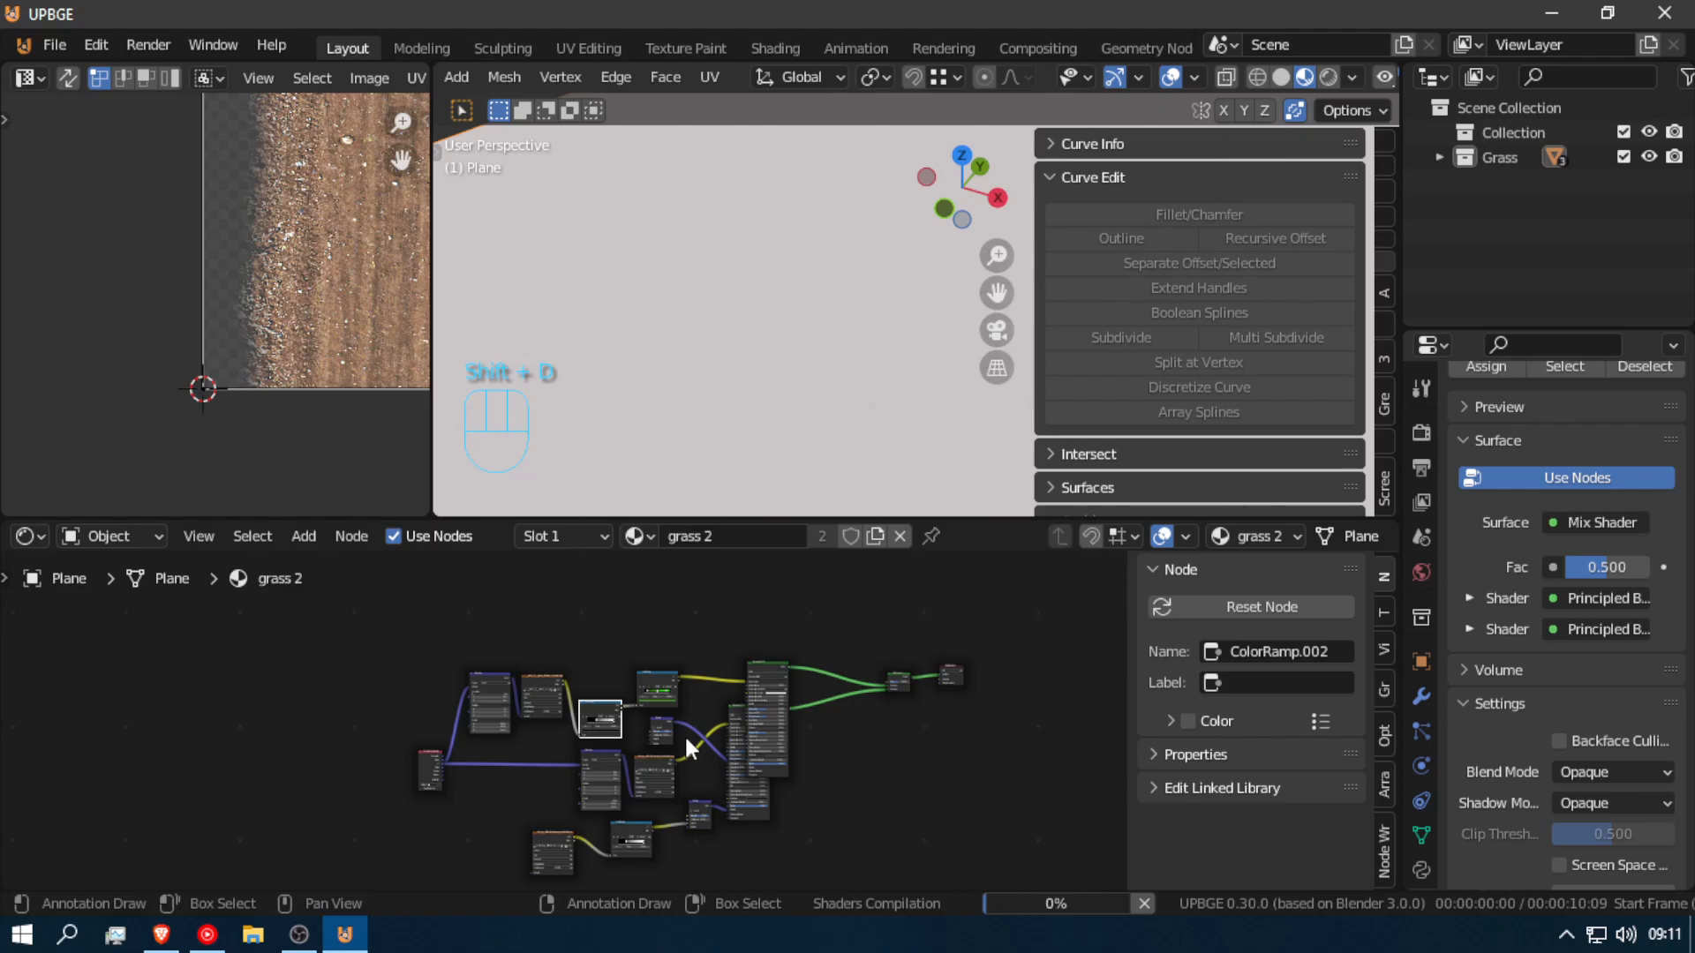
{"action": "scroll", "coordinate": [790, 685], "scroll_direction": "down", "scroll_amount": 2}
{"action": "key", "text": "ctrl+z"}
{"action": "scroll", "coordinate": [680, 697], "scroll_direction": "up", "scroll_amount": 1}
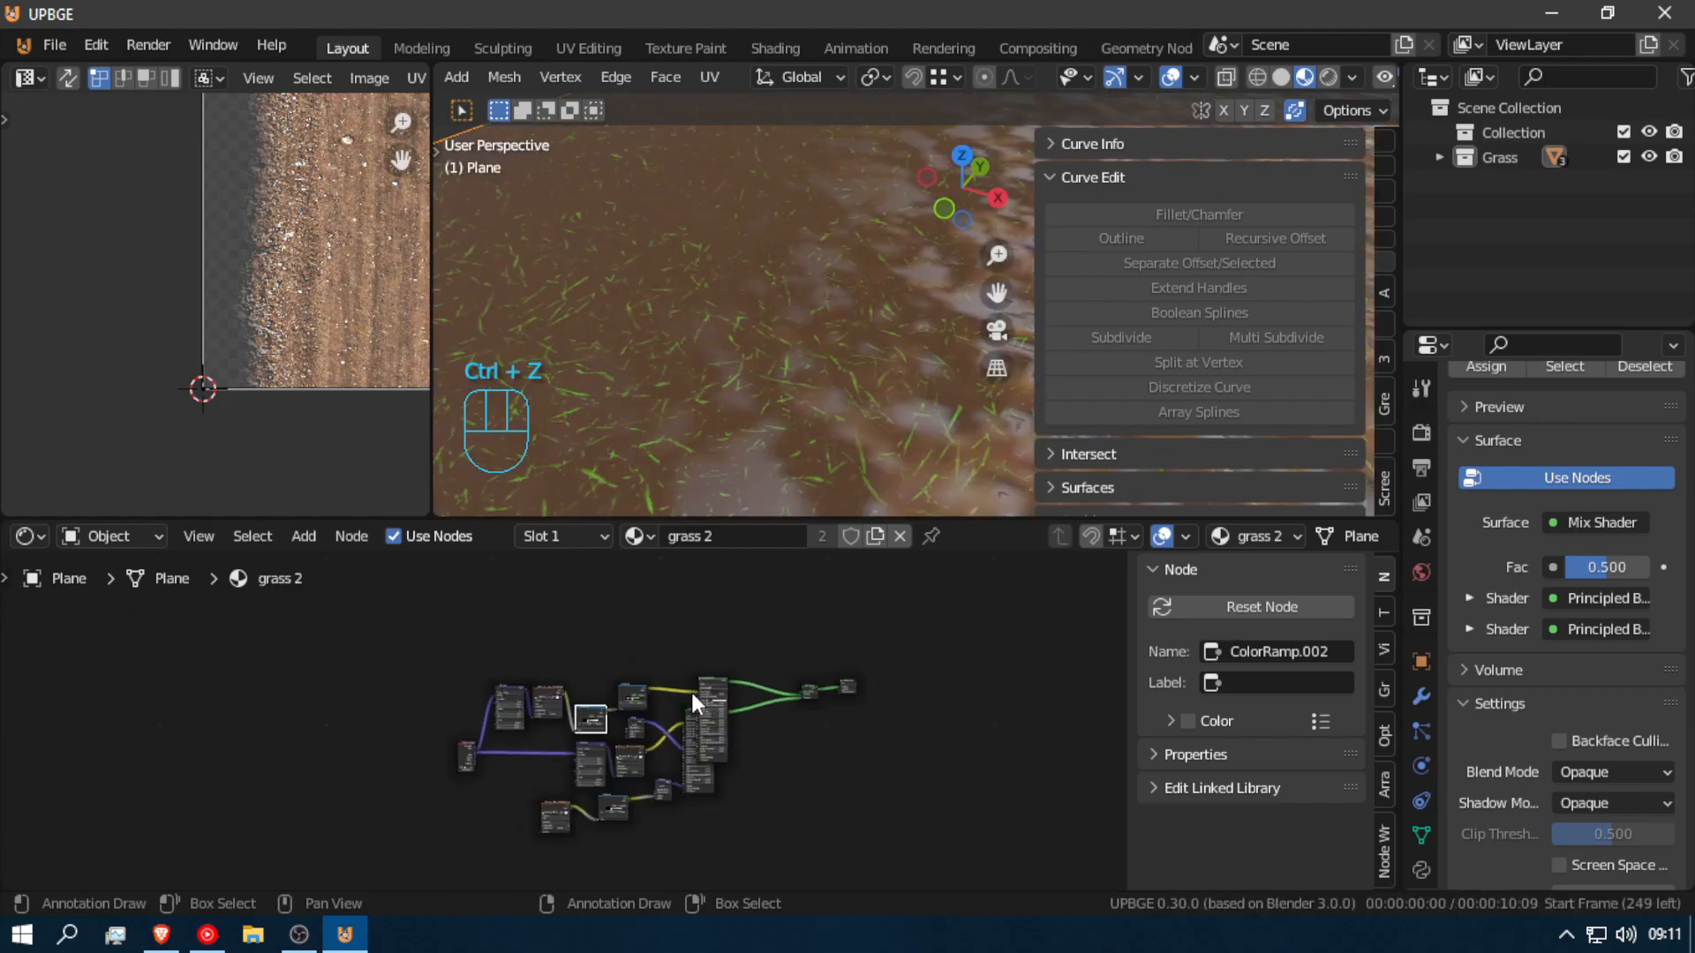
Step: Move the grass Principled BSDF and the green ColorRamp upward, clear of the other nodes
{"action": "key", "text": "g"}
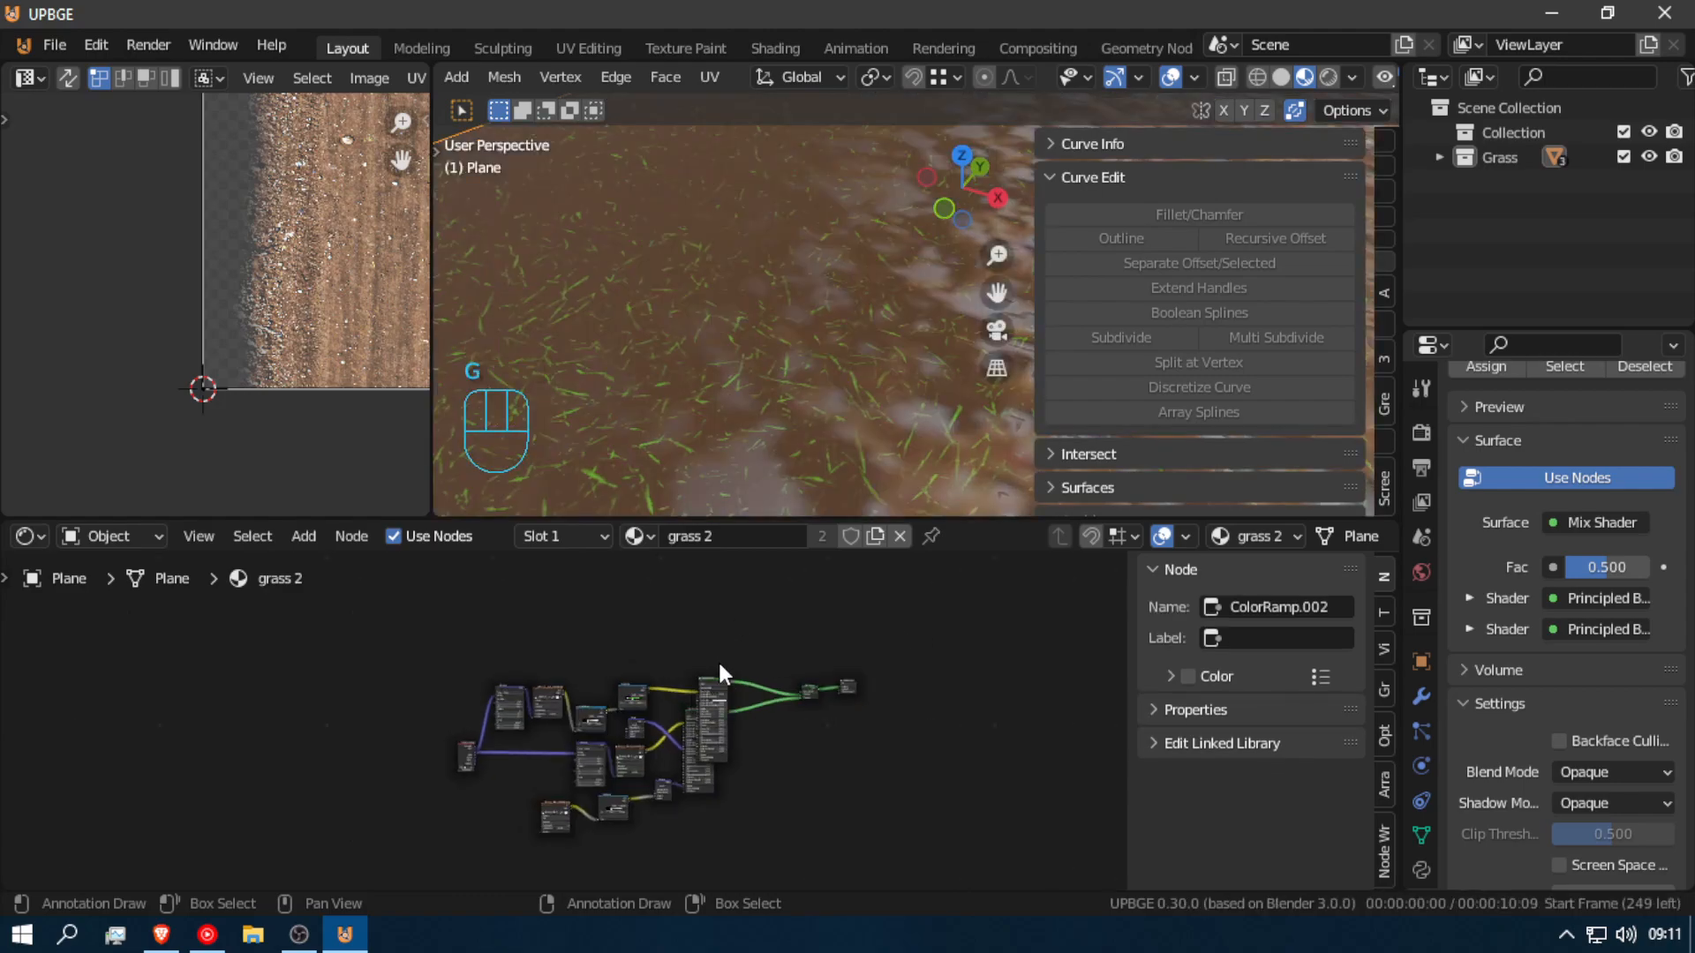
{"action": "left_click", "coordinate": [722, 679]}
{"action": "key", "text": "g"}
{"action": "left_click", "coordinate": [741, 525]}
{"action": "left_click", "coordinate": [632, 746]}
{"action": "key", "text": "g"}
{"action": "left_click", "coordinate": [643, 661]}
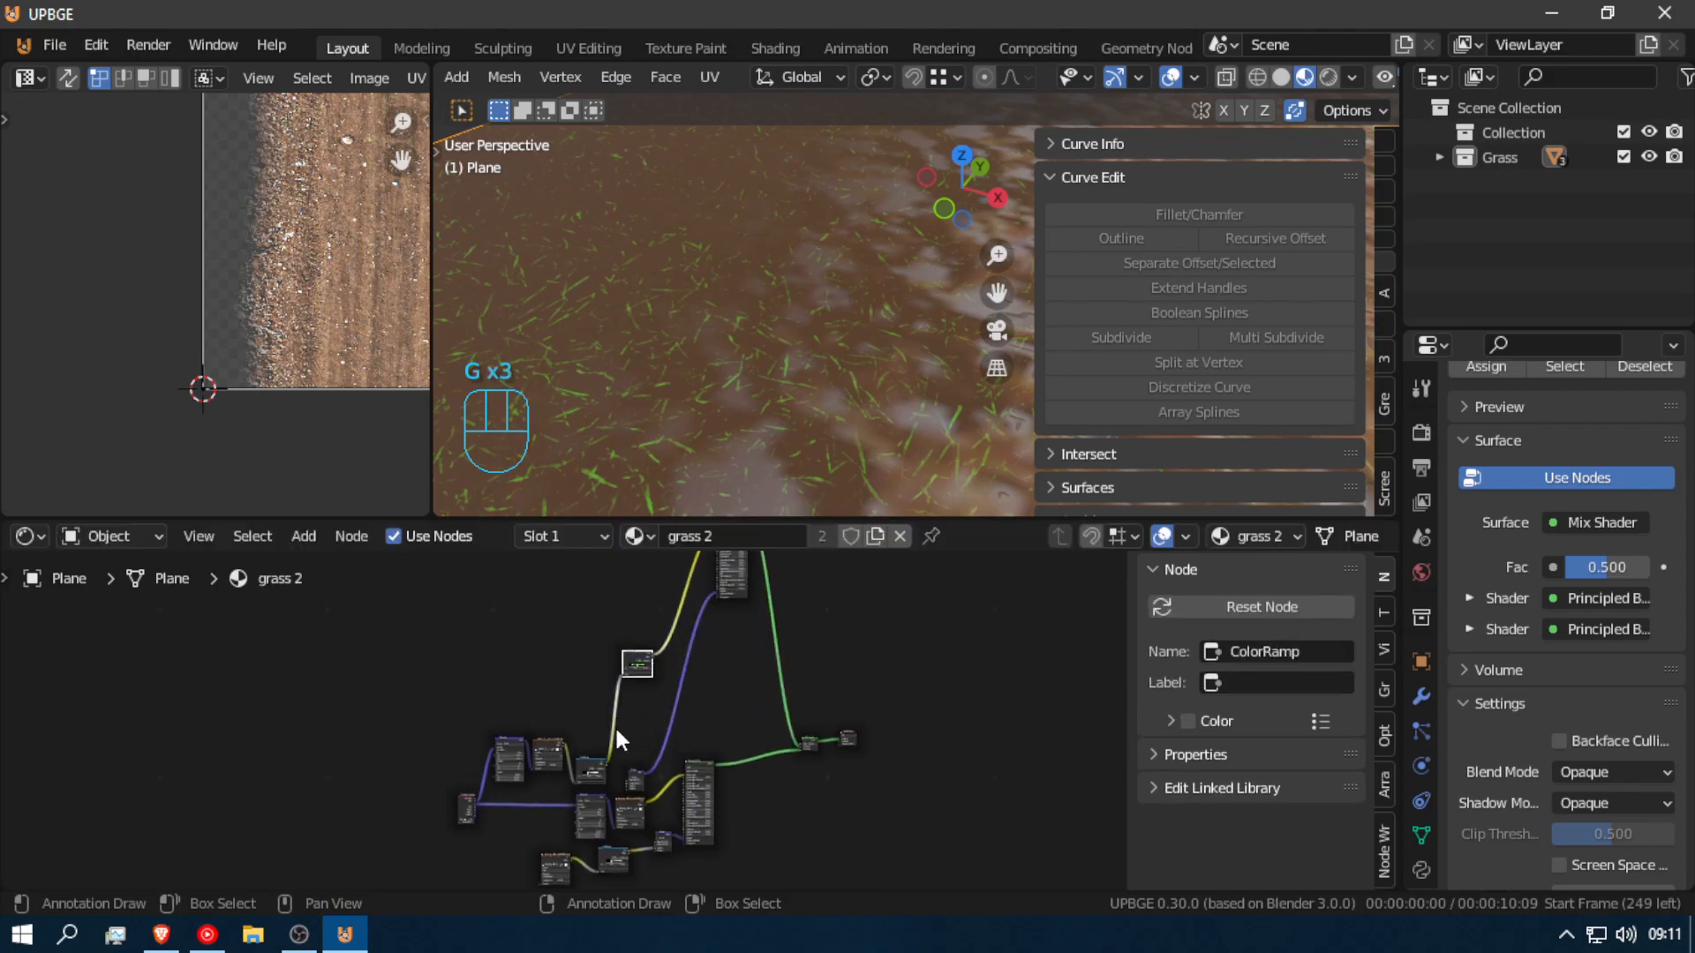
Step: Move the Texture Coordinate node, the grass Mapping node and the duplicated ColorRamp together up and away from the lower nodes
{"action": "left_click", "coordinate": [591, 763]}
{"action": "left_click", "coordinate": [547, 755], "text": "shift"}
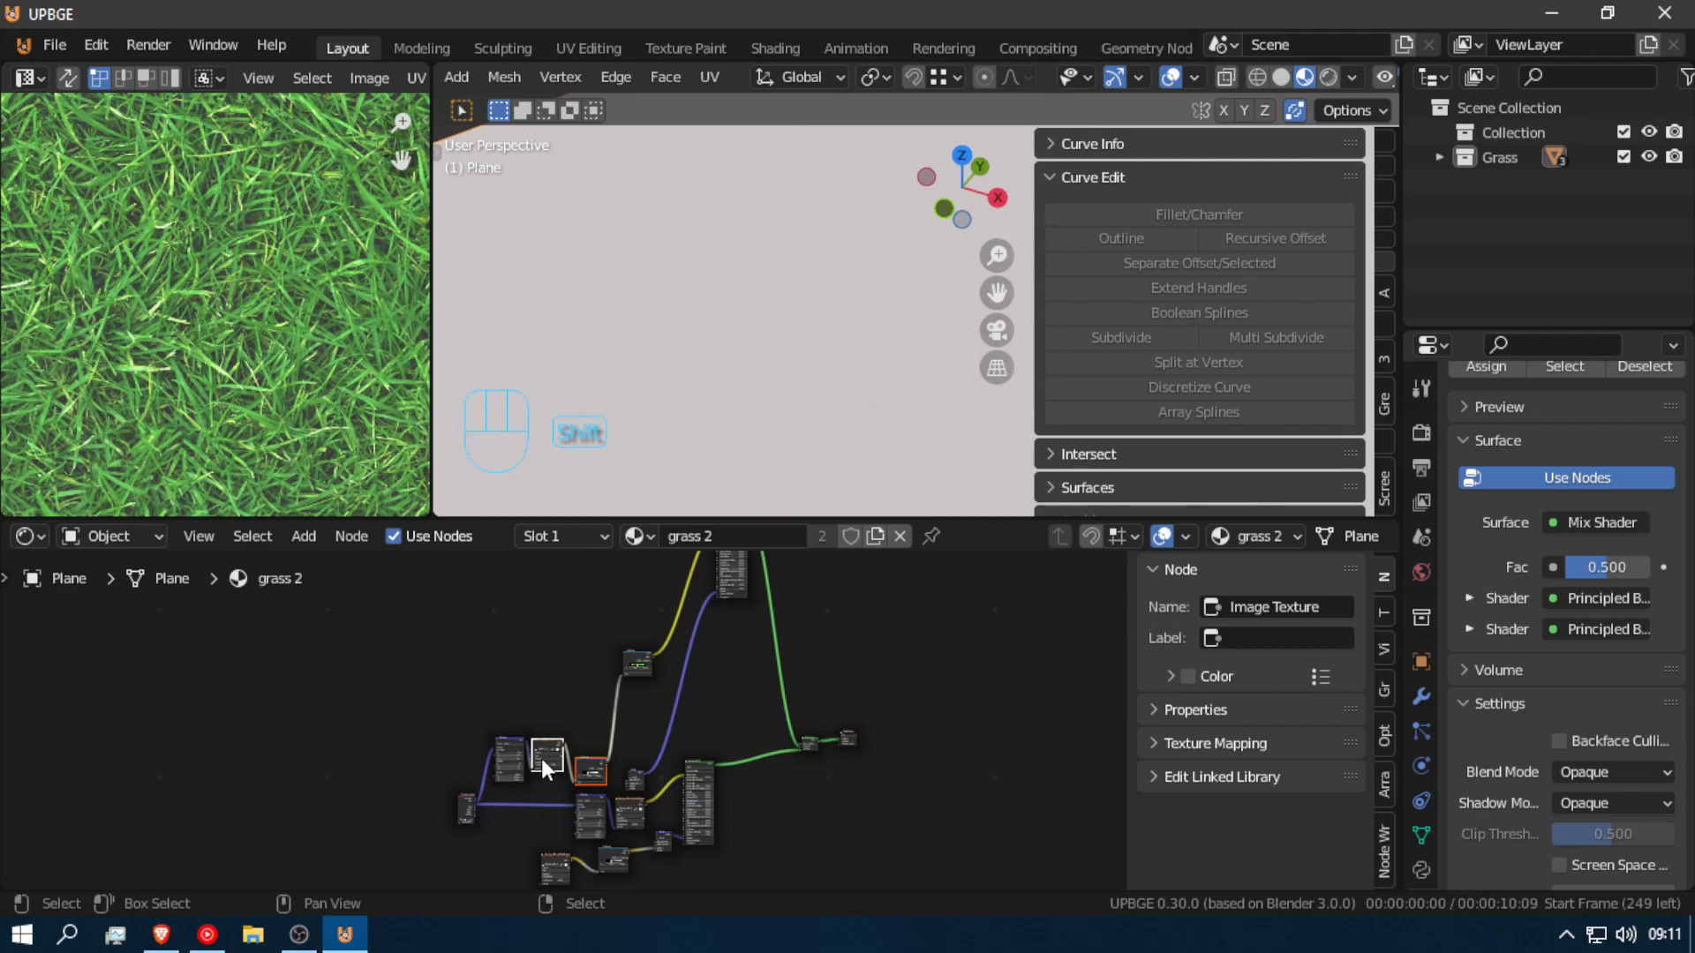
{"action": "scroll", "coordinate": [538, 757], "scroll_direction": "down", "scroll_amount": 1}
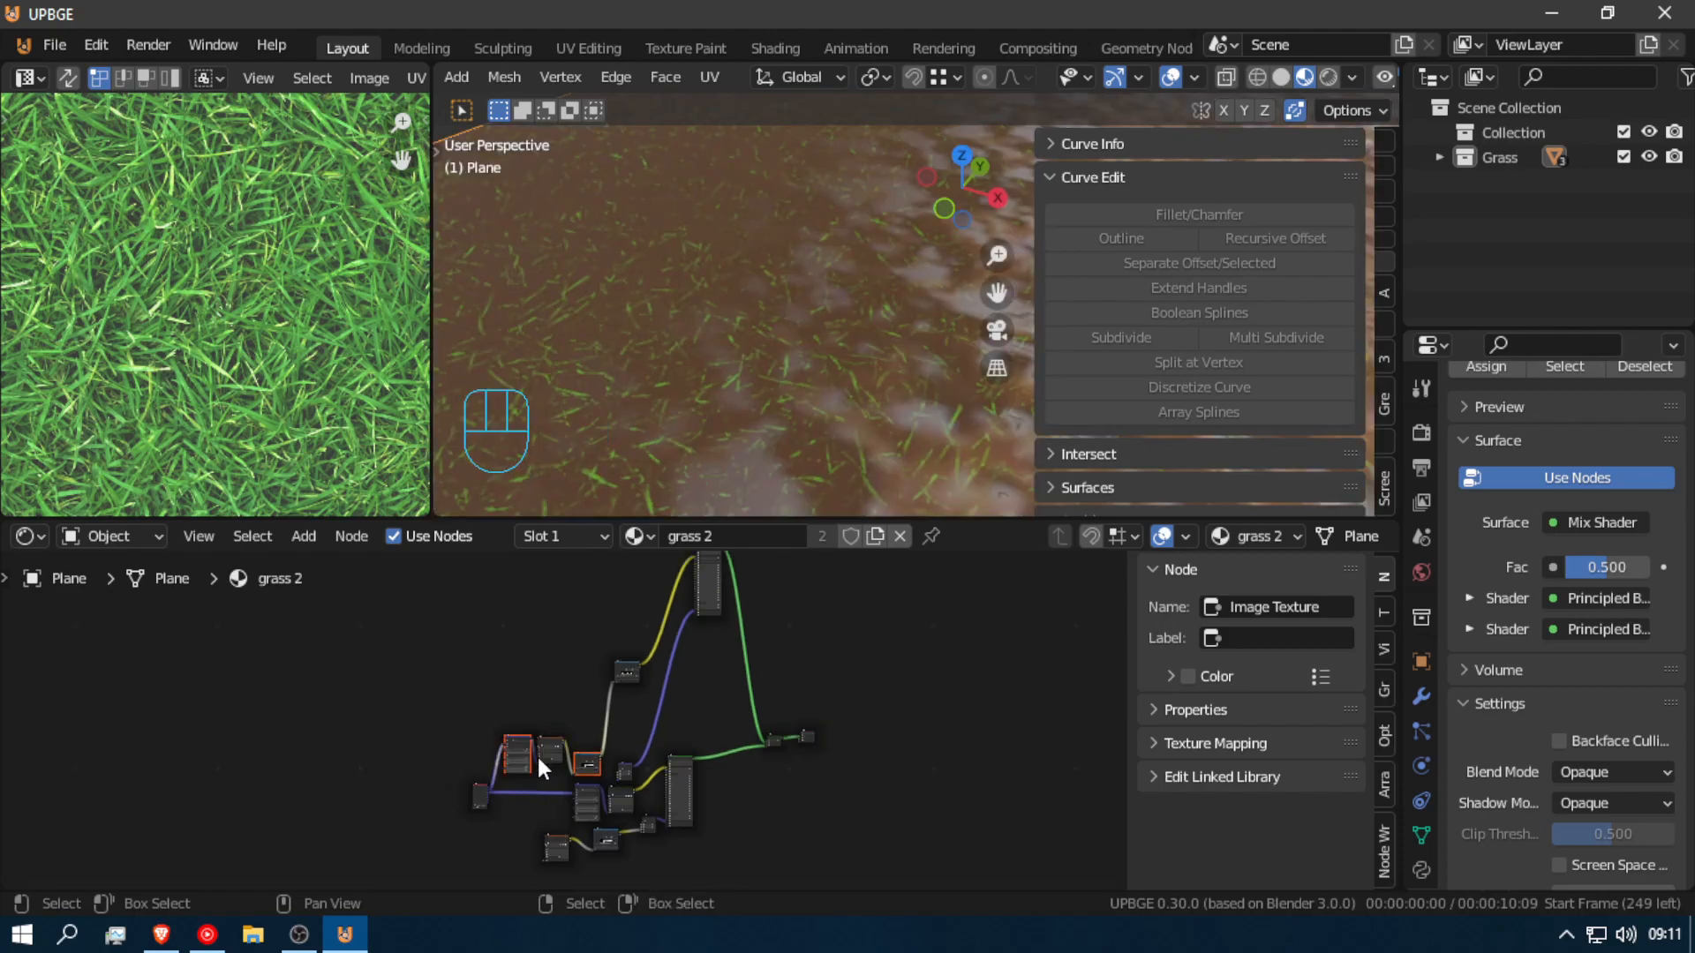
{"action": "left_click", "coordinate": [481, 796], "text": "shift"}
{"action": "key", "text": "g"}
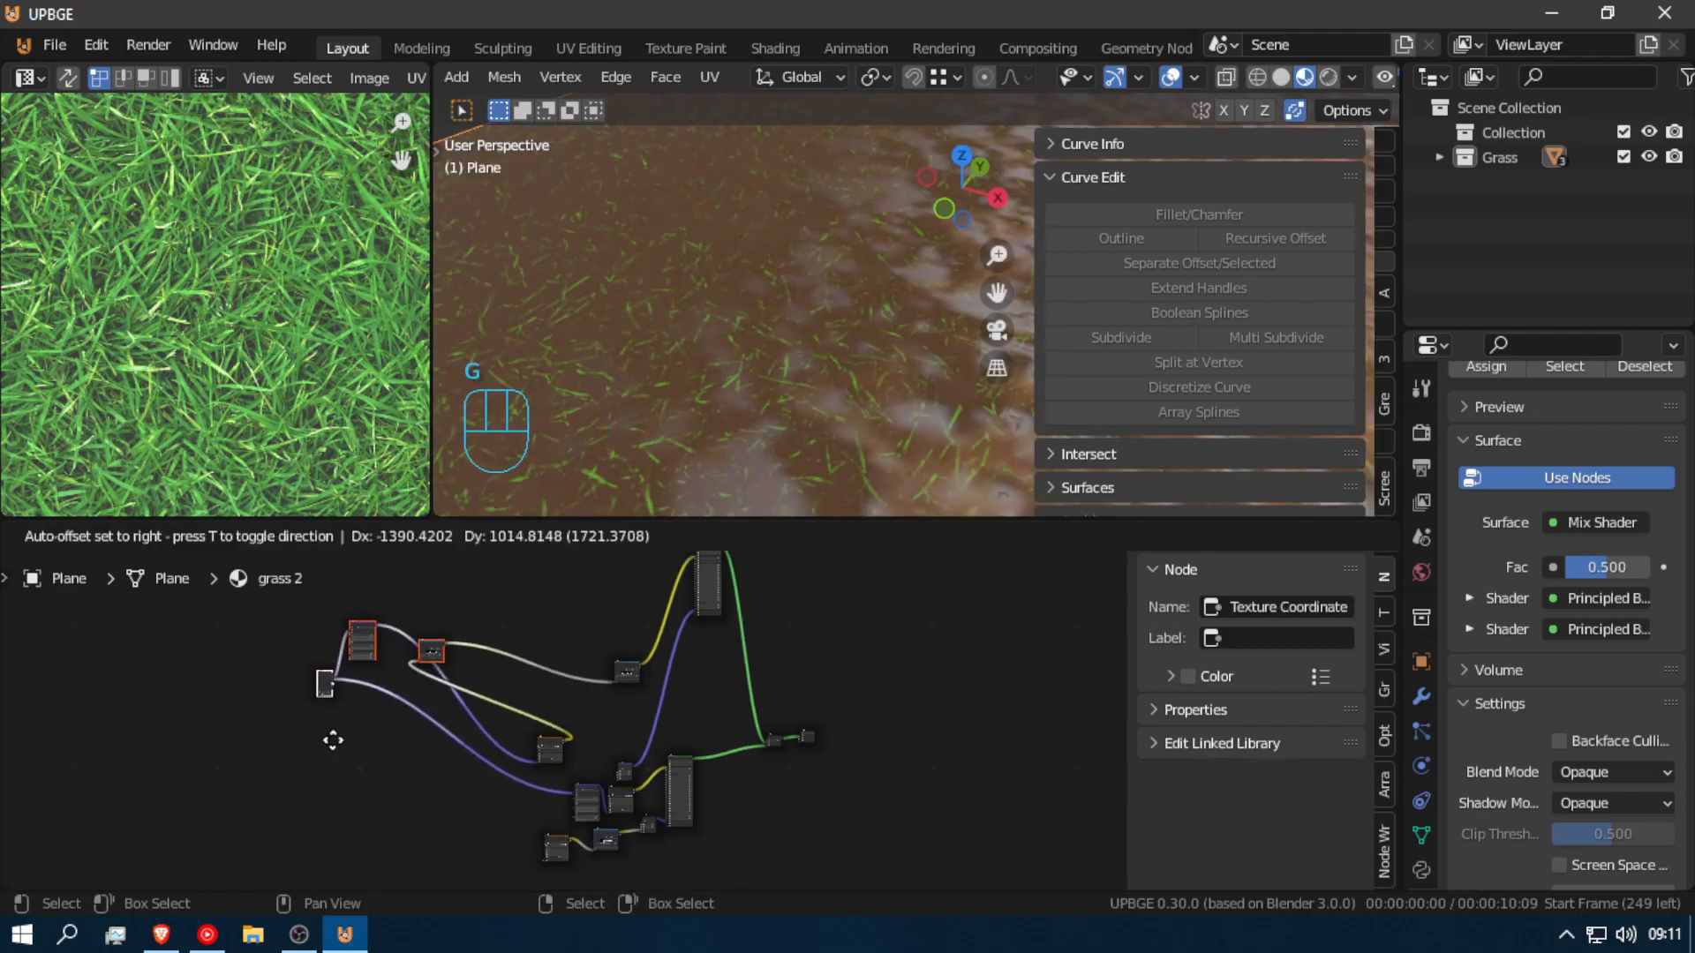
{"action": "left_click", "coordinate": [330, 682]}
Step: Arrange the duplicated ColorRamp and the grass Image Texture in a row between the Mapping node and the green ColorRamp
{"action": "left_click", "coordinate": [433, 638]}
{"action": "key", "text": "g"}
{"action": "left_click", "coordinate": [438, 642]}
{"action": "key", "text": "g"}
{"action": "left_click", "coordinate": [565, 632]}
{"action": "left_click", "coordinate": [549, 752]}
{"action": "key", "text": "g"}
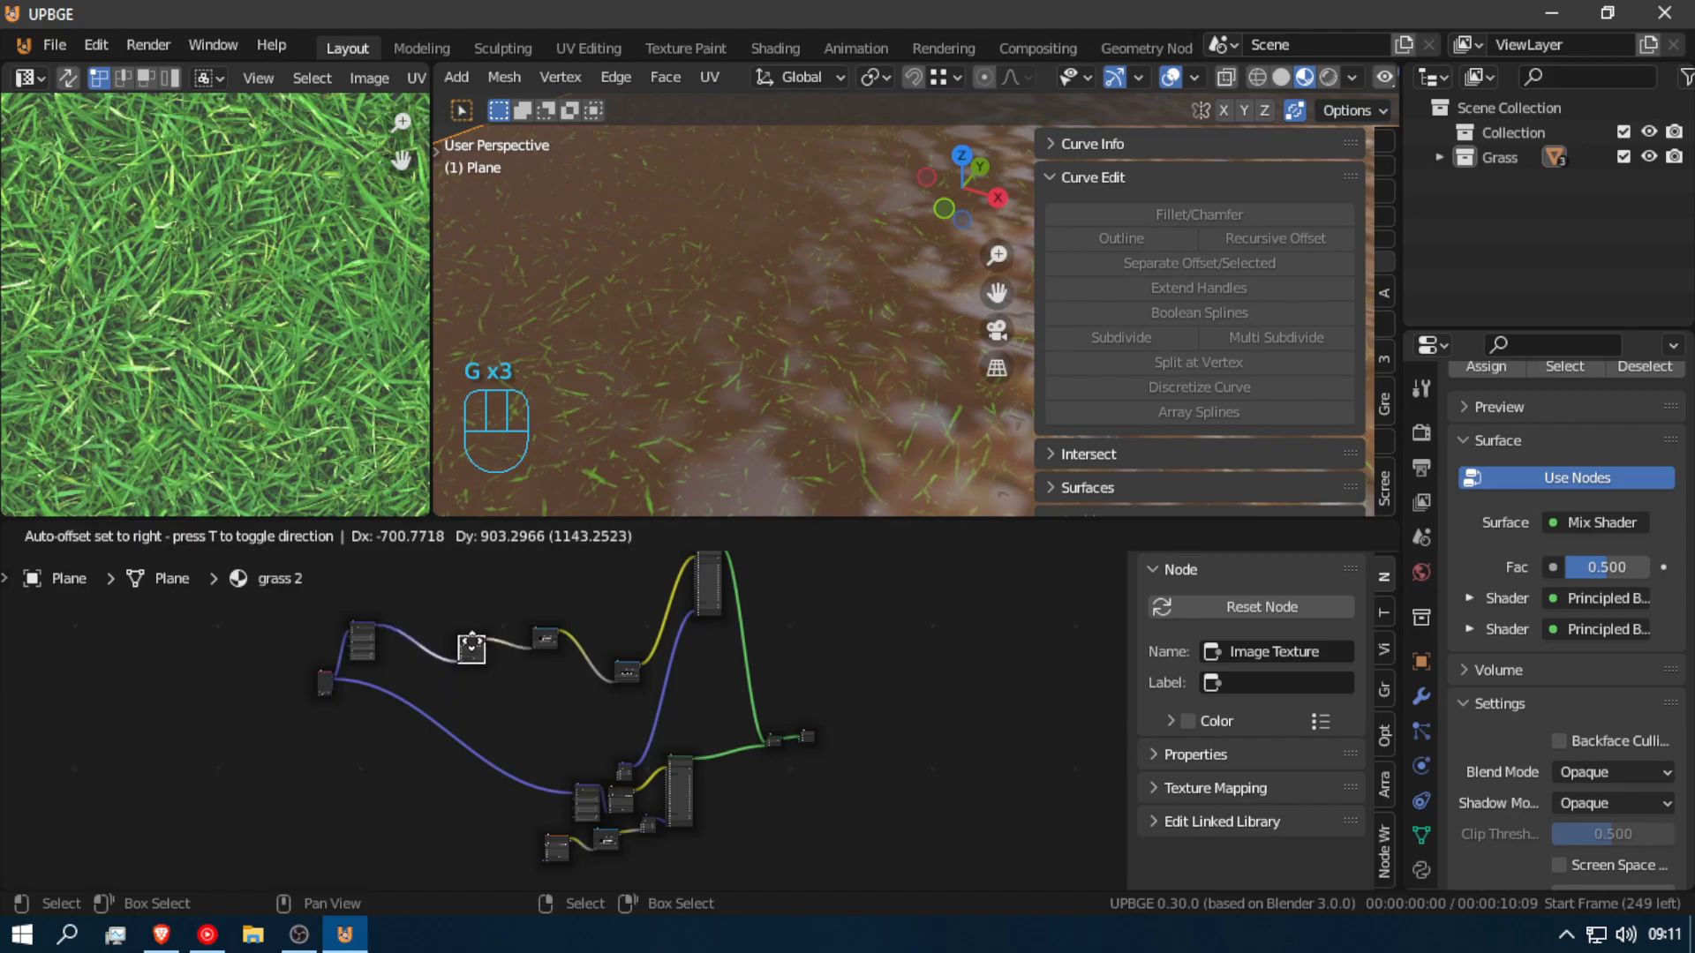
{"action": "left_click", "coordinate": [489, 644]}
Step: Link the grass Image Texture's Color directly to the green ColorRamp's Fac and move the duplicated ColorRamp below that link
{"action": "scroll", "coordinate": [493, 644], "scroll_direction": "up", "scroll_amount": 3}
{"action": "middle_click_drag", "start_coordinate": [496, 644], "coordinate": [535, 782]}
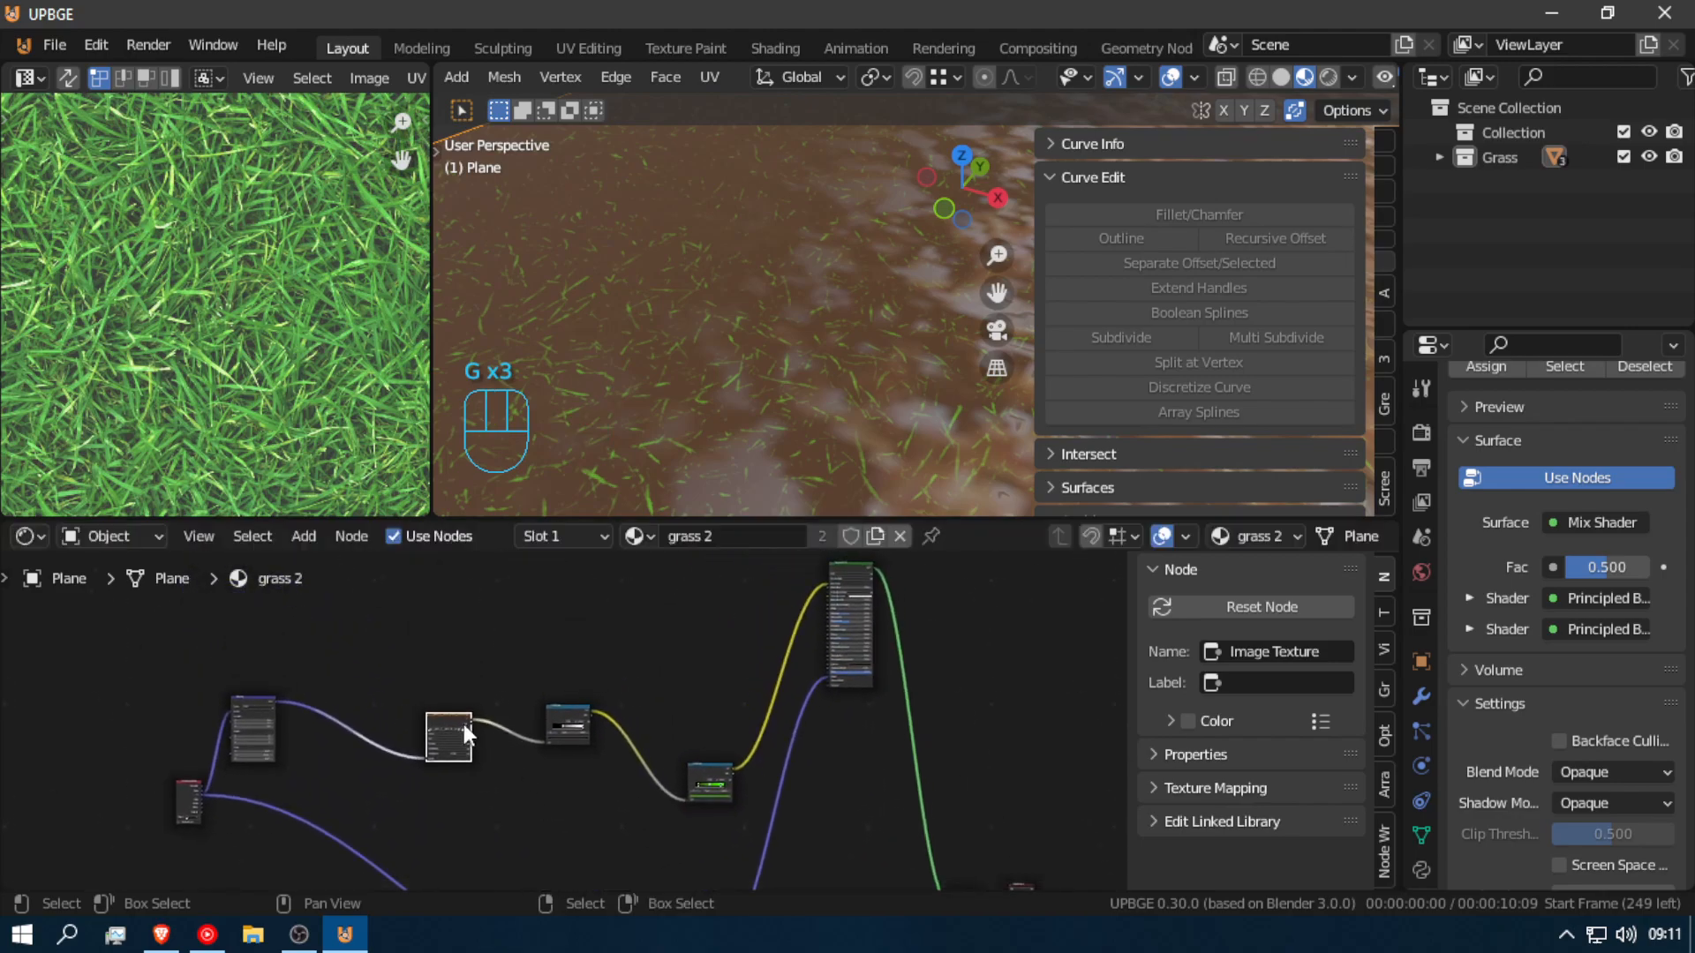
{"action": "scroll", "coordinate": [494, 724], "scroll_direction": "up", "scroll_amount": 2}
{"action": "left_click_drag", "start_coordinate": [443, 712], "coordinate": [732, 827]}
{"action": "left_click_drag", "start_coordinate": [562, 706], "coordinate": [587, 829]}
Step: Connect the duplicated ColorRamp's Color output to the Height input of the grass Bump node
{"action": "middle_click_drag", "start_coordinate": [587, 830], "coordinate": [499, 692]}
{"action": "middle_click_drag", "start_coordinate": [582, 729], "coordinate": [516, 648]}
{"action": "scroll", "coordinate": [432, 600], "scroll_direction": "up", "scroll_amount": 1}
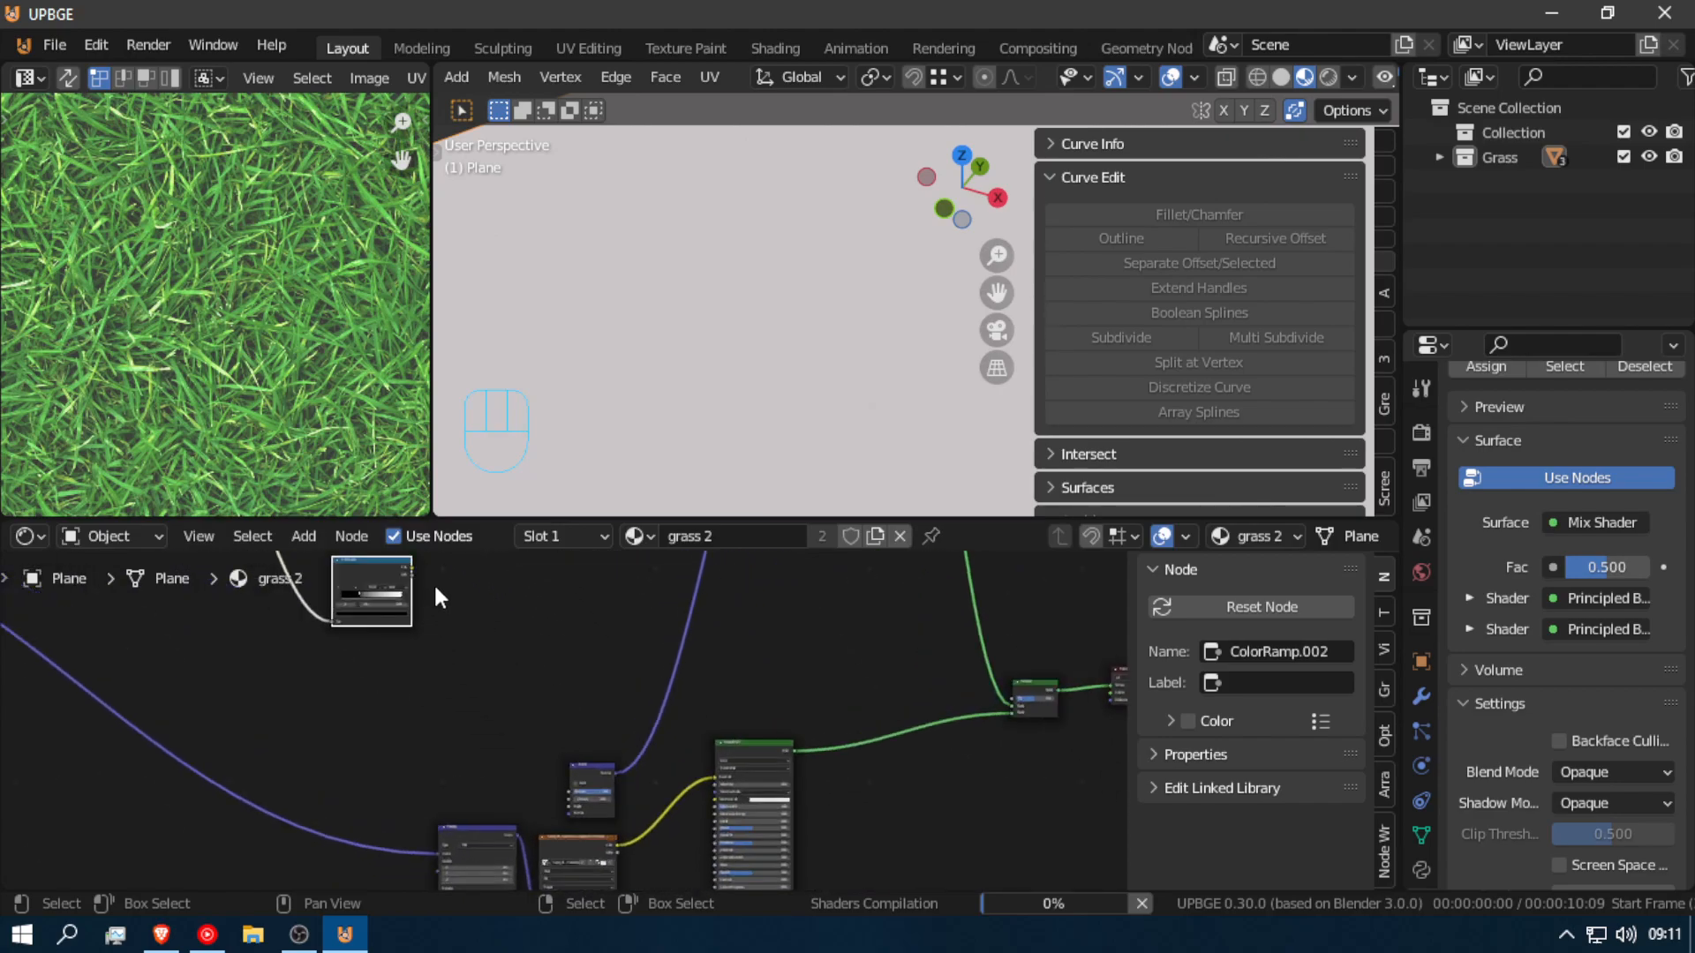
{"action": "left_click_drag", "start_coordinate": [408, 575], "coordinate": [570, 808]}
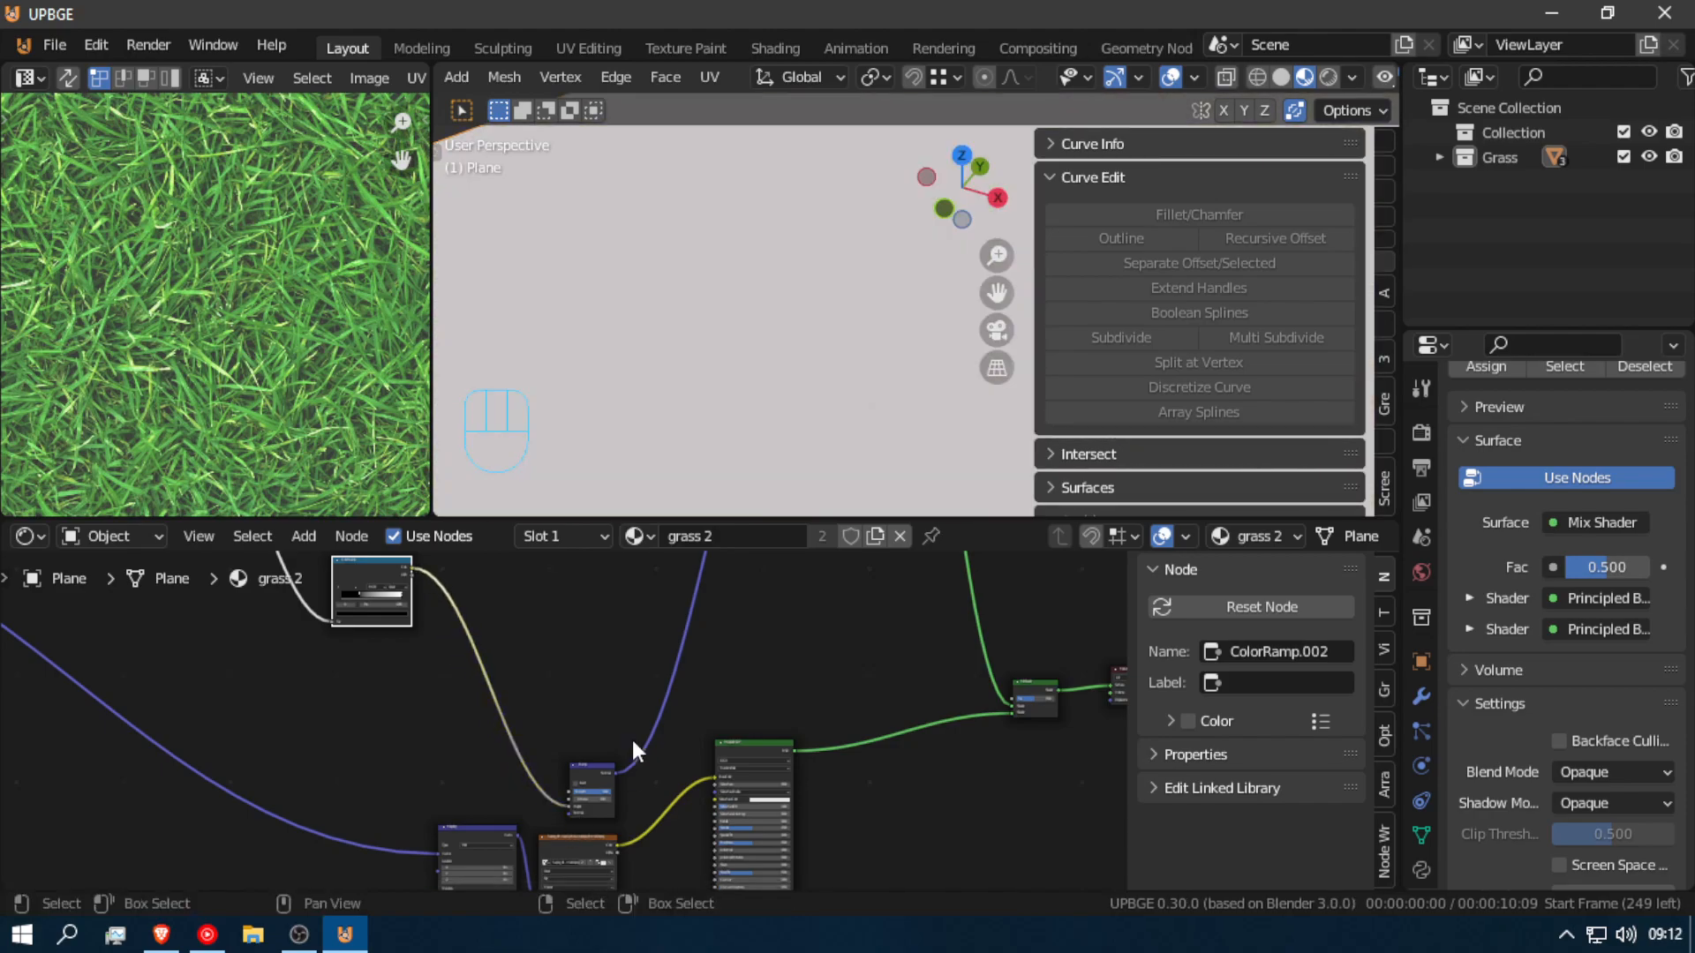
Step: Move the grass Bump node up next to the duplicated black-and-white ColorRamp
{"action": "middle_click_drag", "start_coordinate": [644, 722], "coordinate": [698, 851]}
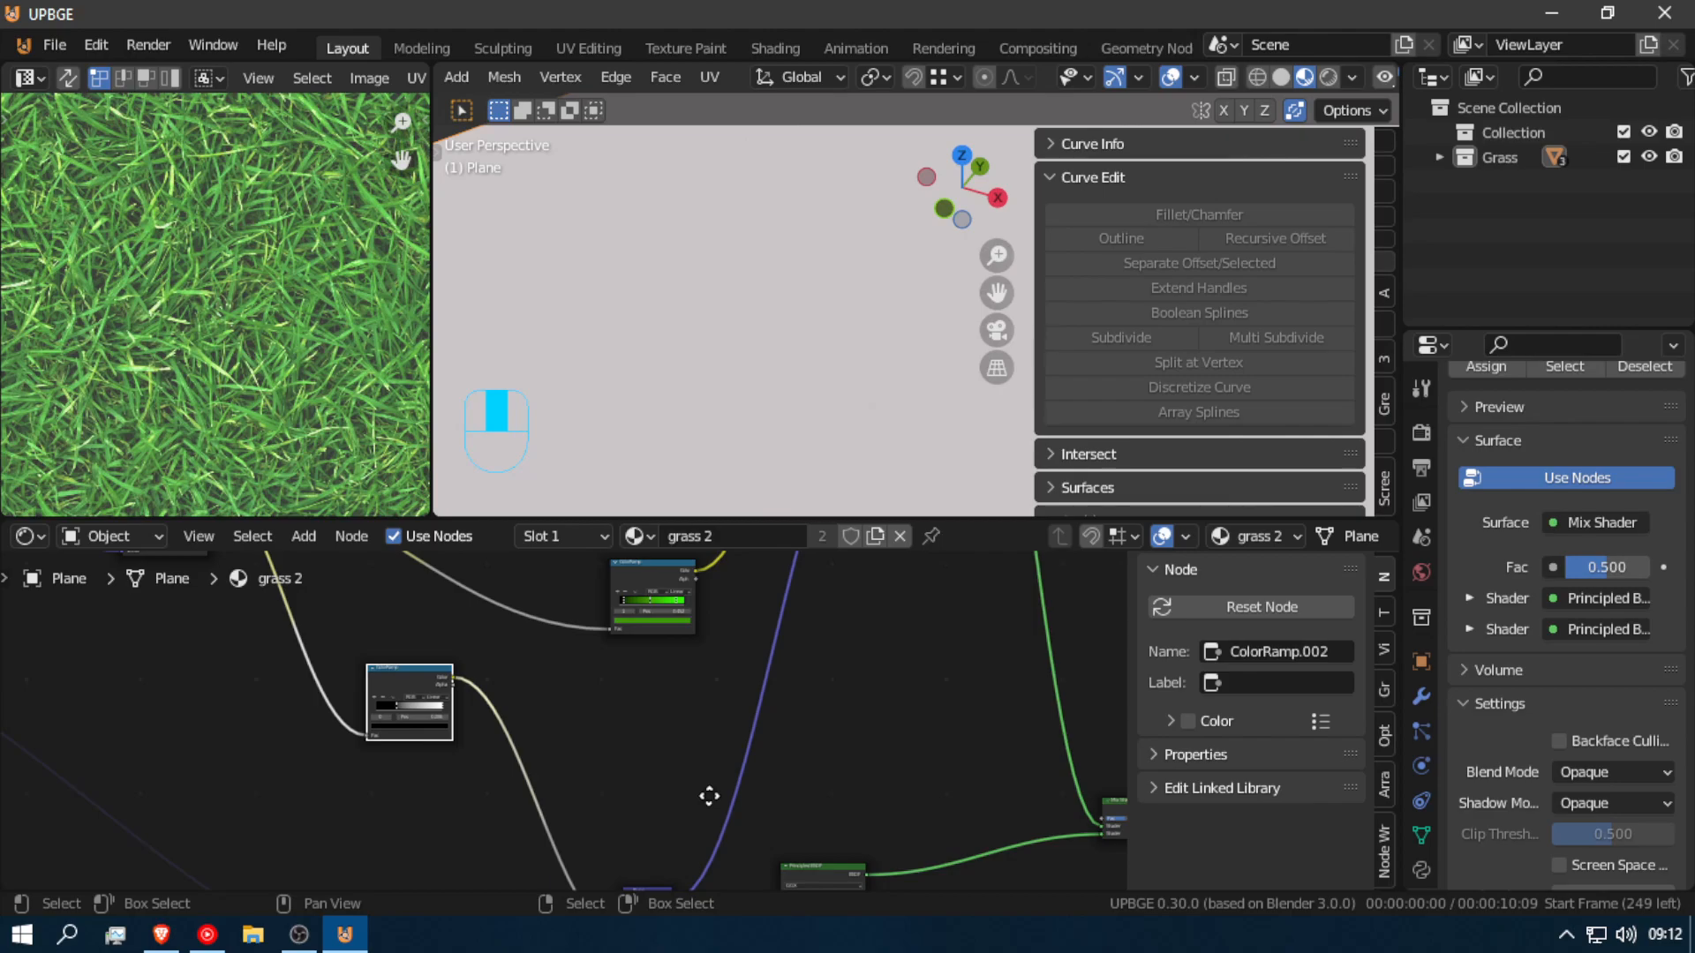
{"action": "scroll", "coordinate": [708, 796], "scroll_direction": "down", "scroll_amount": 2}
{"action": "scroll", "coordinate": [733, 787], "scroll_direction": "down", "scroll_amount": 1}
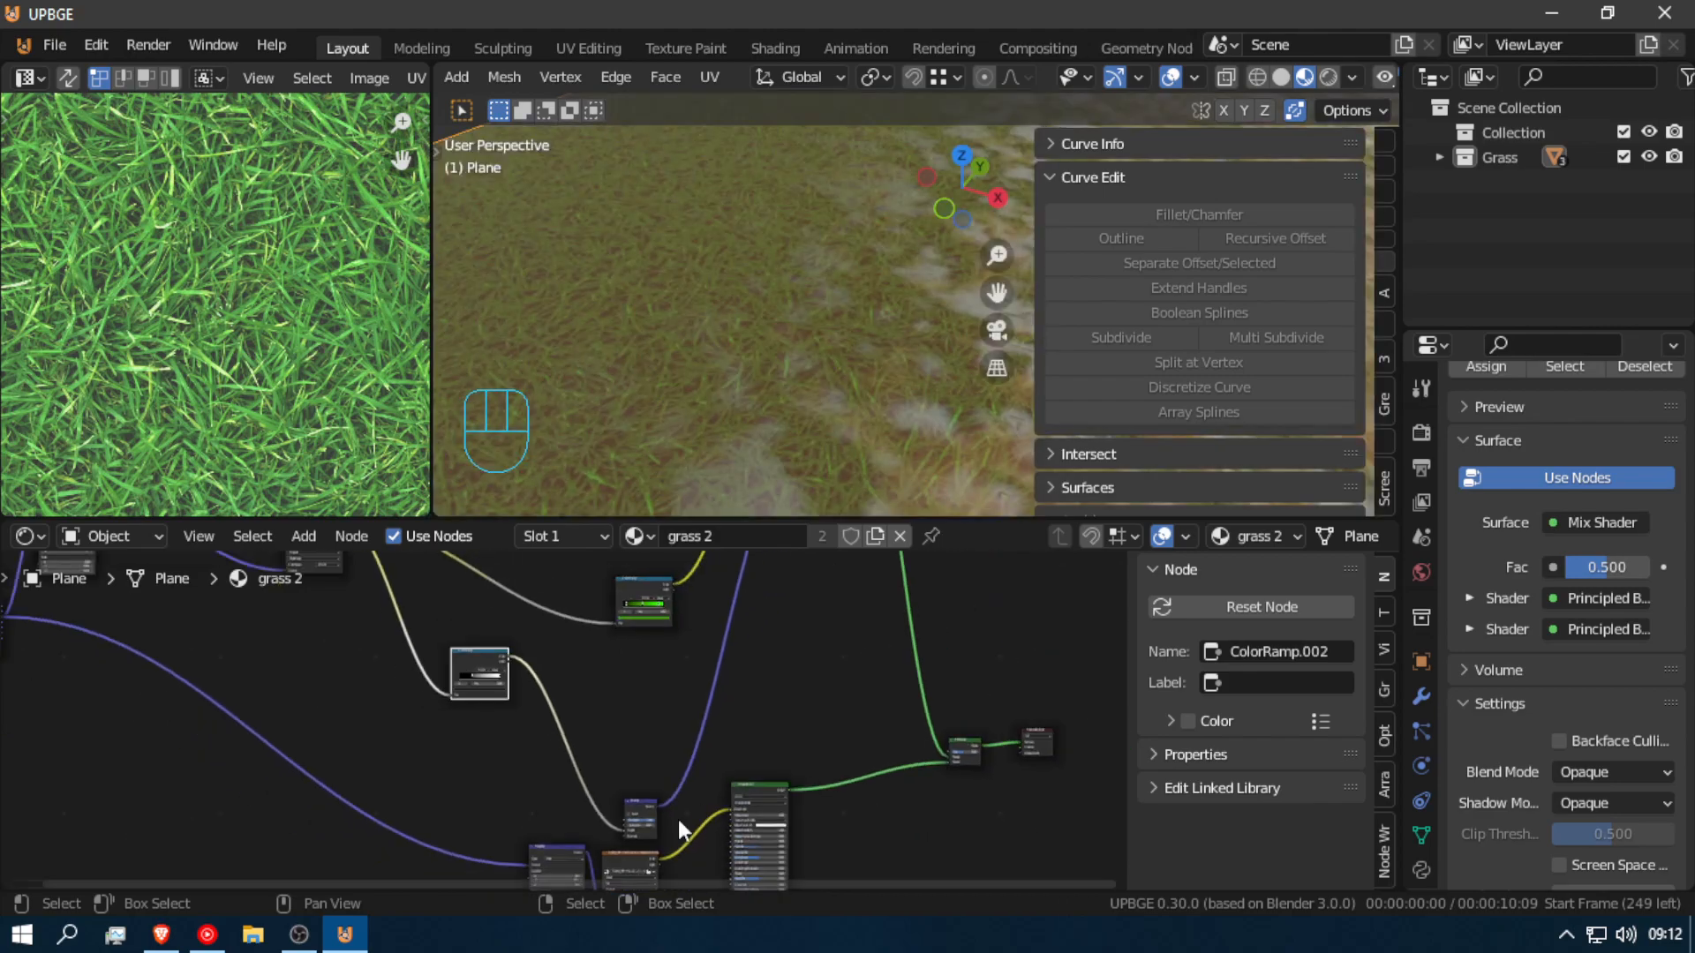
{"action": "left_click", "coordinate": [633, 821]}
{"action": "key", "text": "g"}
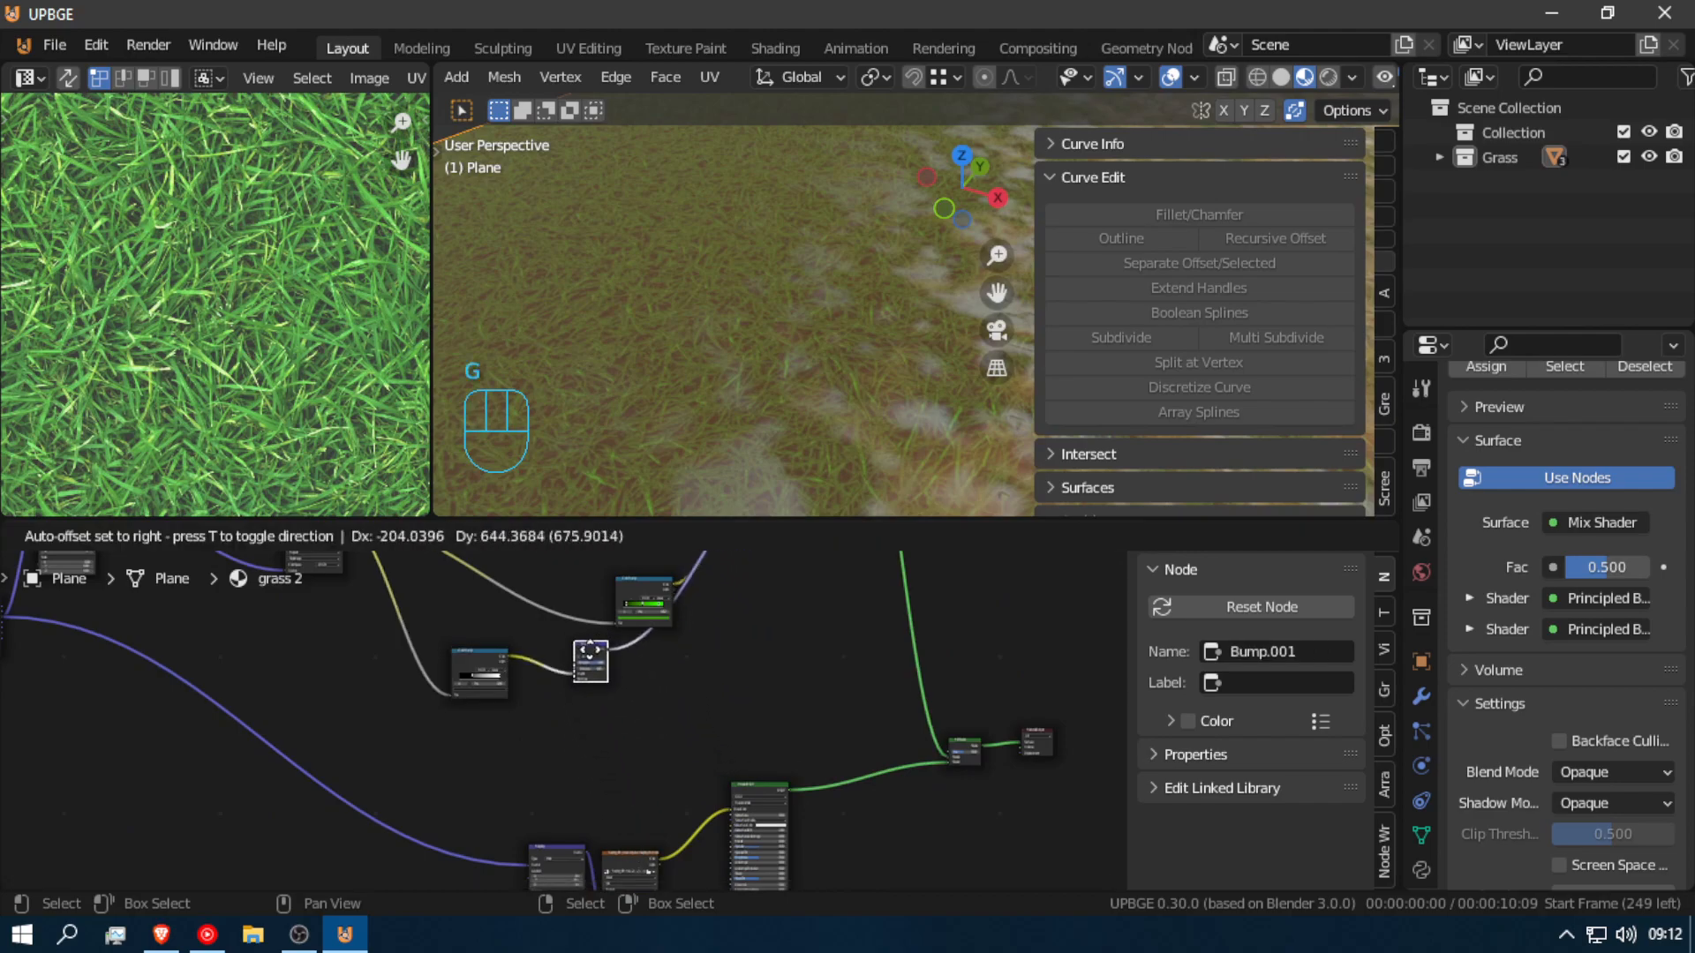
{"action": "scroll", "coordinate": [639, 659], "scroll_direction": "down", "scroll_amount": 3}
{"action": "middle_click_drag", "start_coordinate": [654, 659], "coordinate": [698, 754], "text": "shift"}
Step: Move the green ColorRamp, the Bump node and the black-and-white ColorRamp up together, closer to the grass shader
{"action": "left_click", "coordinate": [650, 816]}
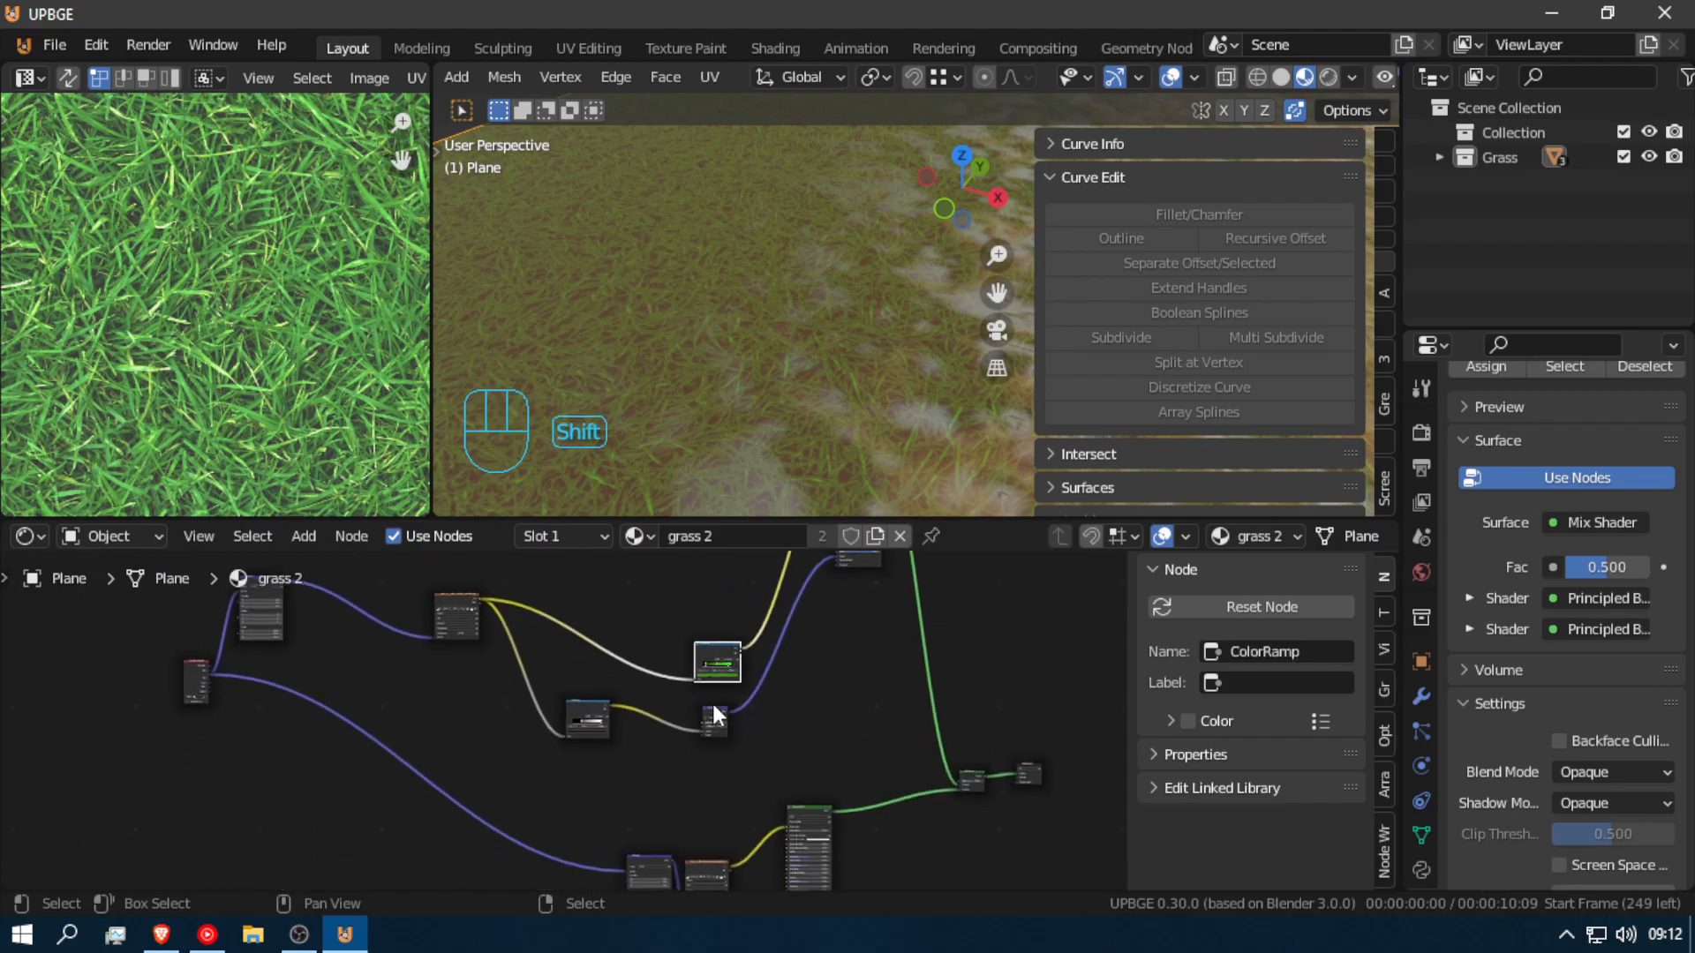
{"action": "left_click", "coordinate": [715, 710], "text": "shift"}
{"action": "left_click", "coordinate": [586, 709], "text": "shift"}
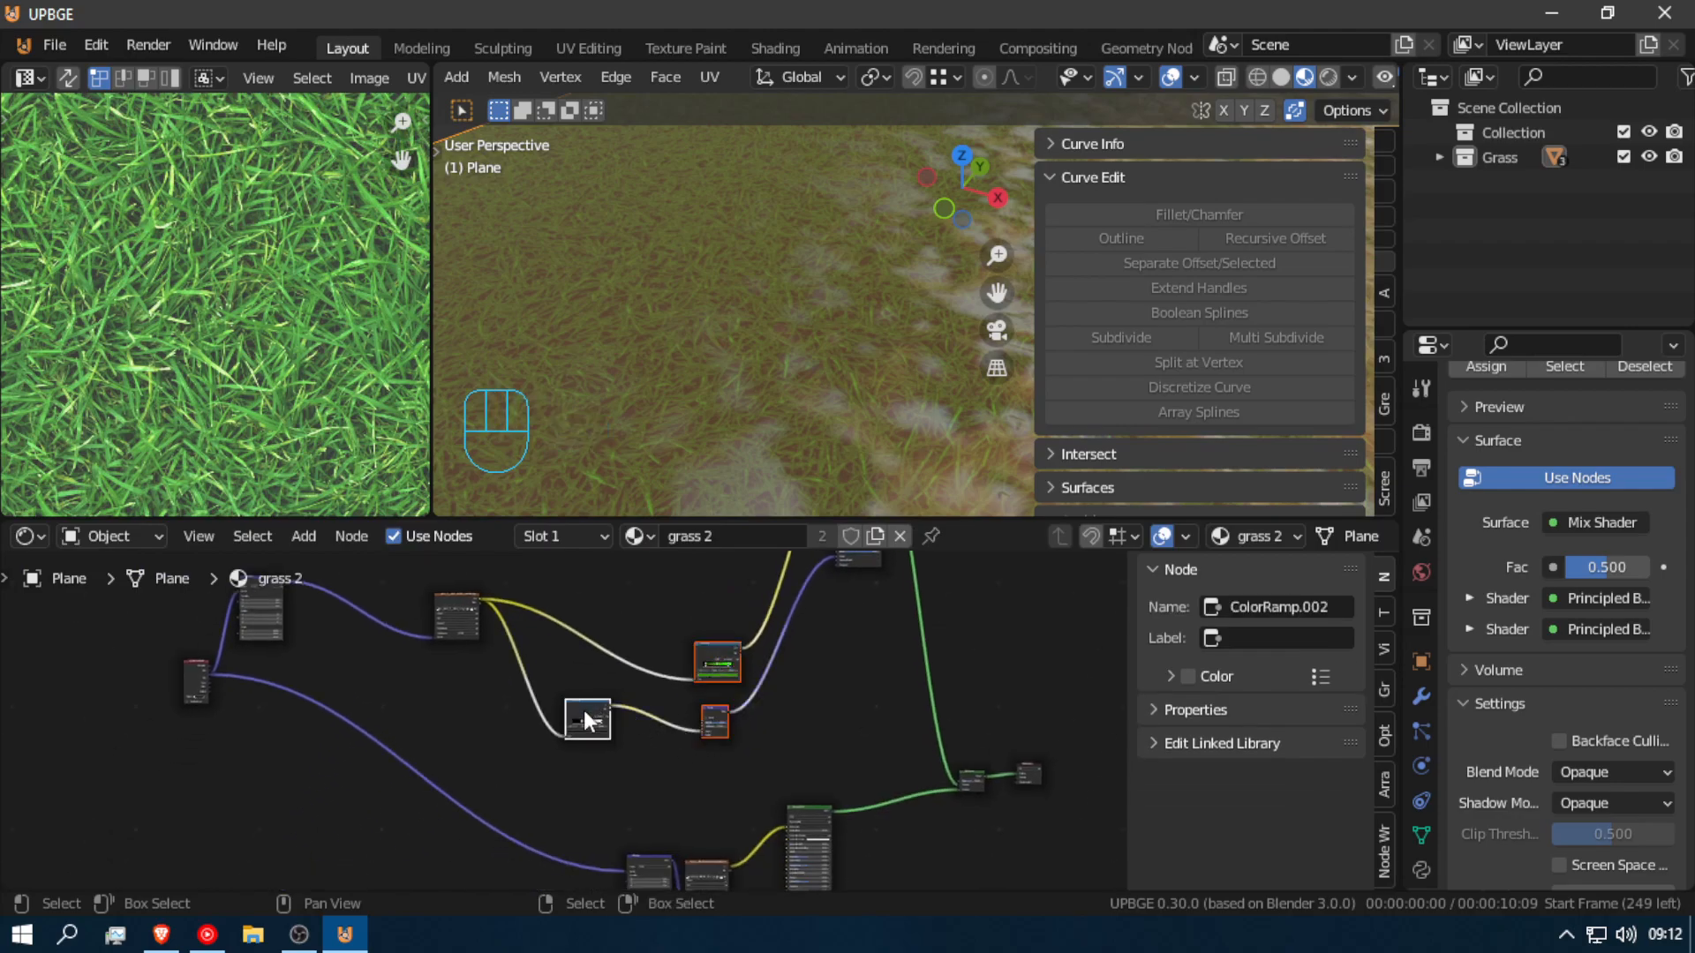
{"action": "key", "text": "g"}
{"action": "left_click", "coordinate": [623, 653]}
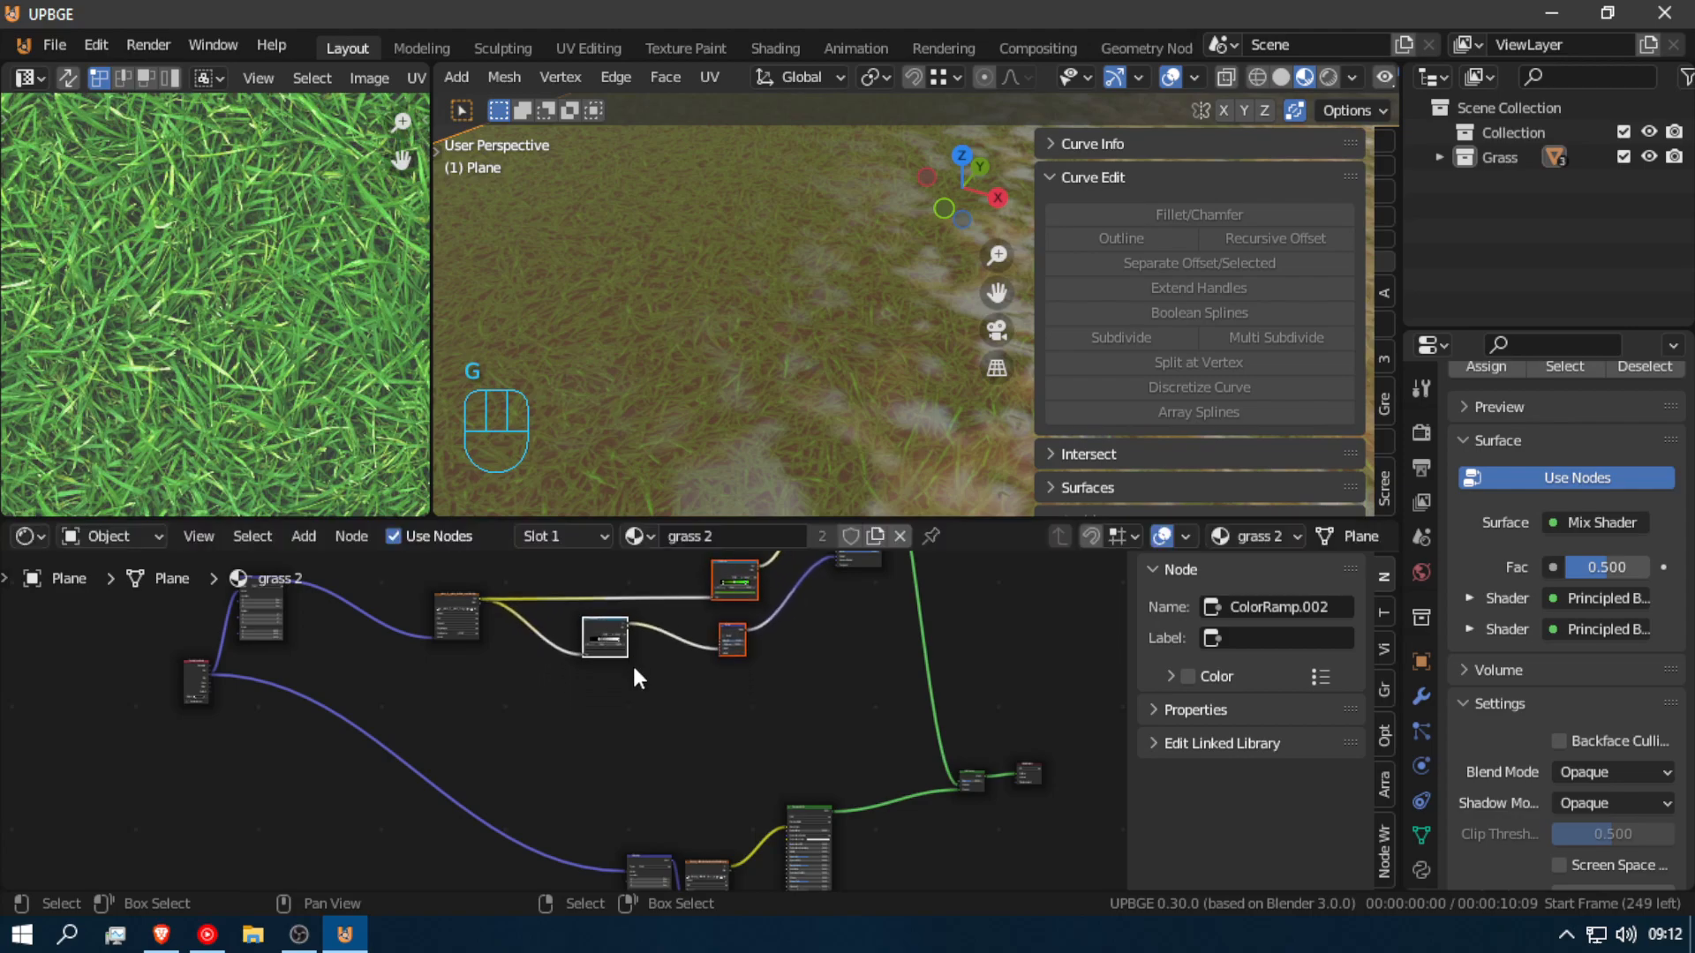
Step: Walk the view in close to examine the bumped grass surface and deselect the plane's mesh
{"action": "middle_click_drag", "start_coordinate": [649, 682], "coordinate": [557, 814], "text": "shift"}
{"action": "scroll", "coordinate": [792, 406], "scroll_direction": "down", "scroll_amount": 5}
{"action": "key", "text": "shift+f"}
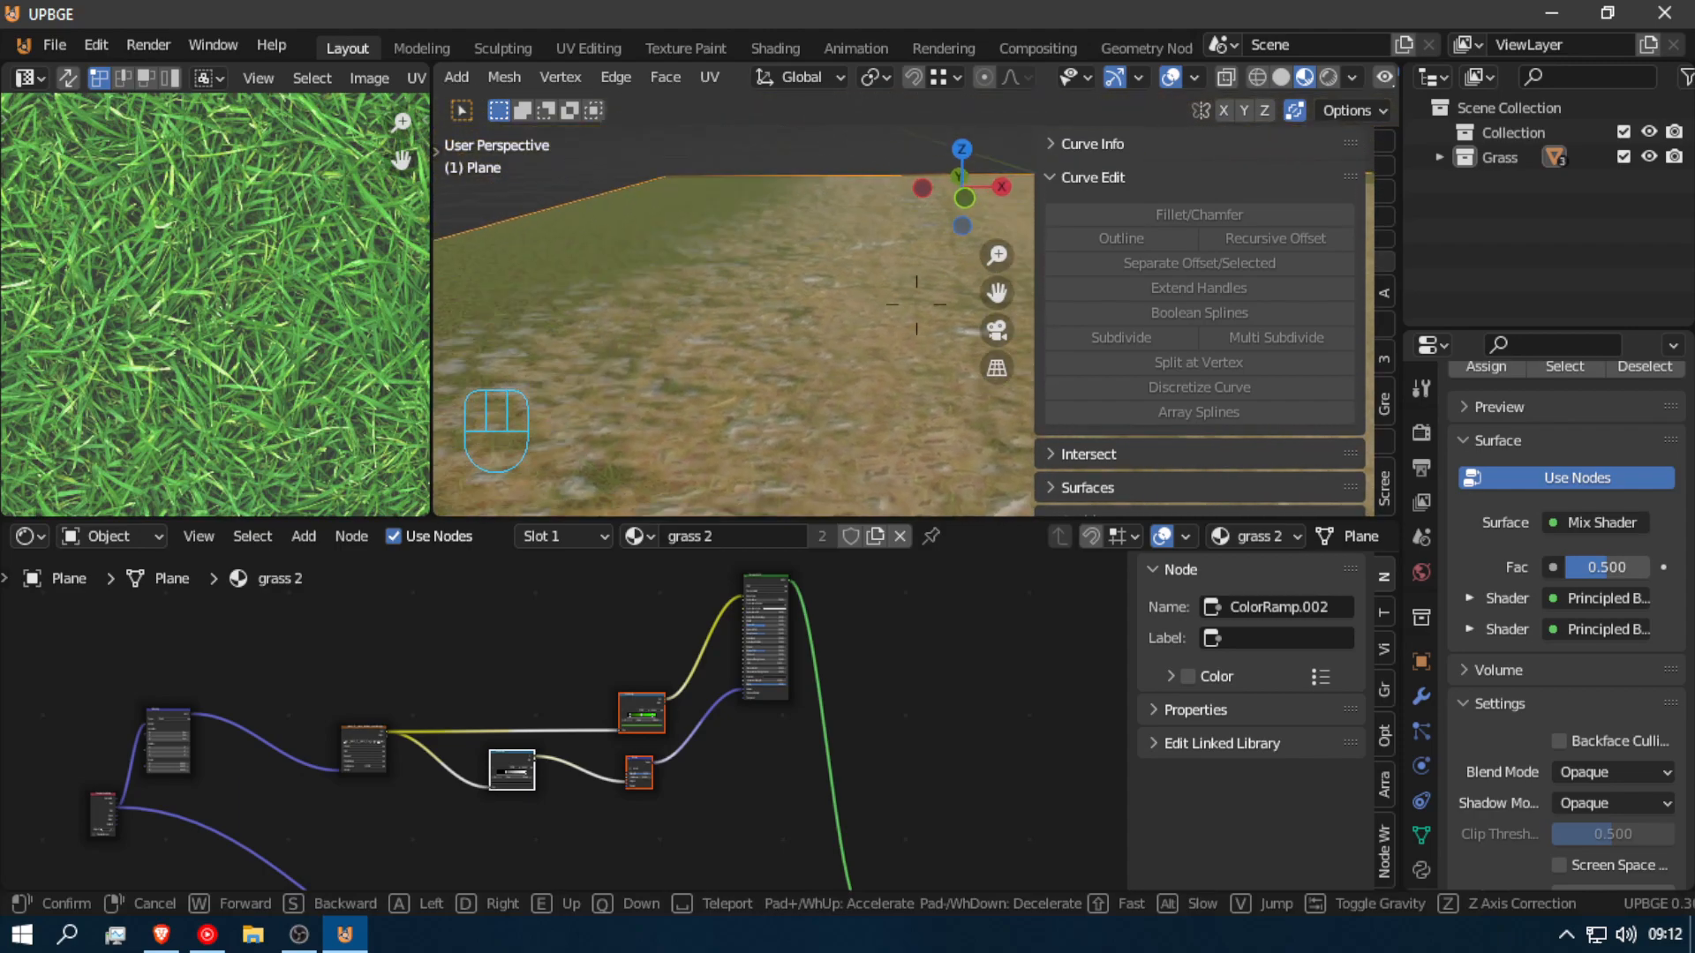
{"action": "key", "text": "w"}
{"action": "left_click", "coordinate": [913, 322]}
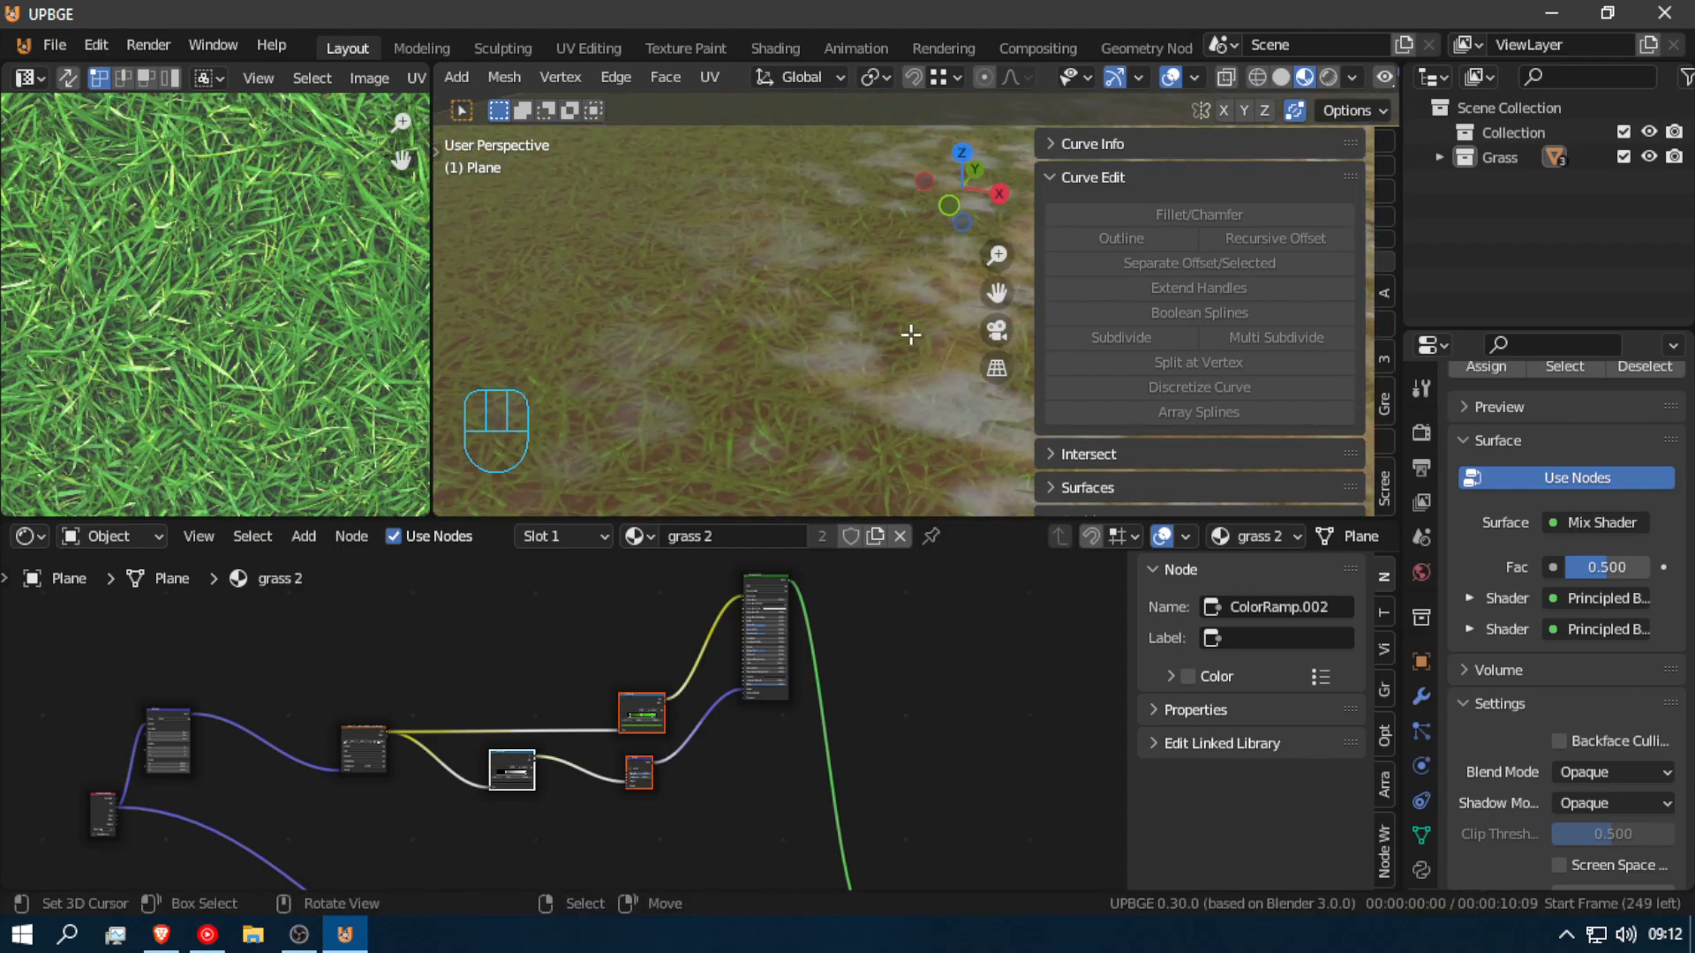
{"action": "key", "text": "a"}
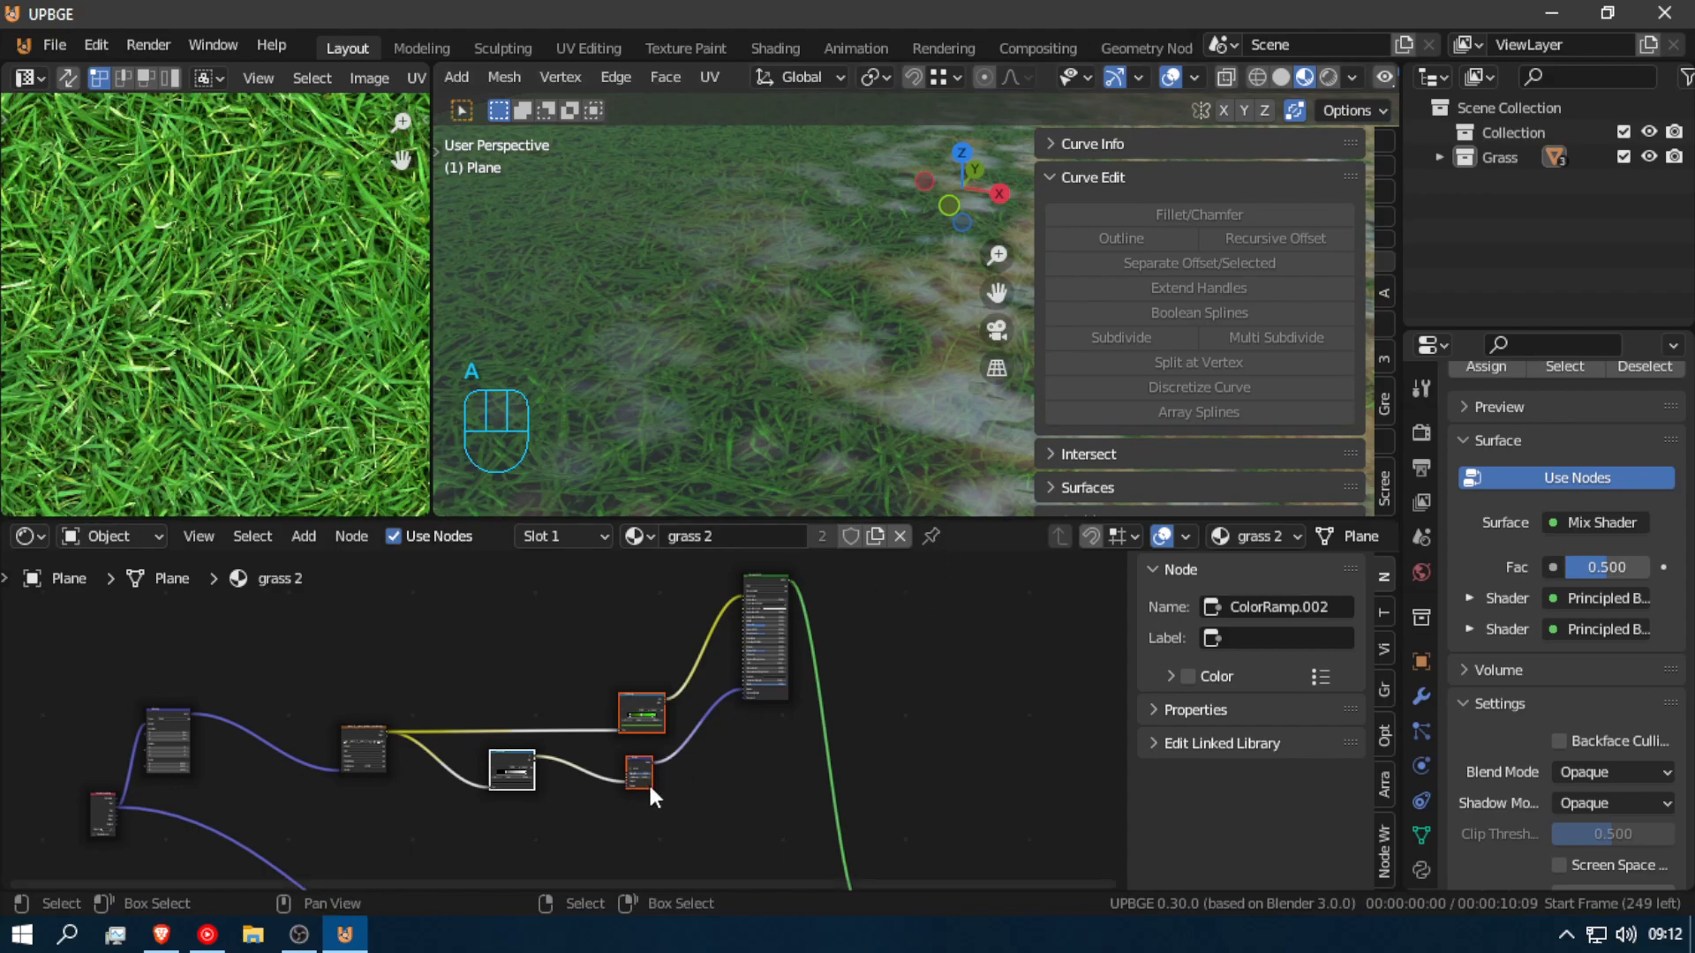
Step: Adjust the grass Bump node's Distance and slide the black stop of its ColorRamp to position 1.000
{"action": "scroll", "coordinate": [648, 782], "scroll_direction": "up", "scroll_amount": 4}
{"action": "mouse_move", "coordinate": [457, 819]}
{"action": "left_mouse_down"}
{"action": "mouse_move", "coordinate": [499, 825]}
{"action": "mouse_move", "coordinate": [336, 814]}
{"action": "mouse_move", "coordinate": [432, 831]}
{"action": "left_mouse_up"}
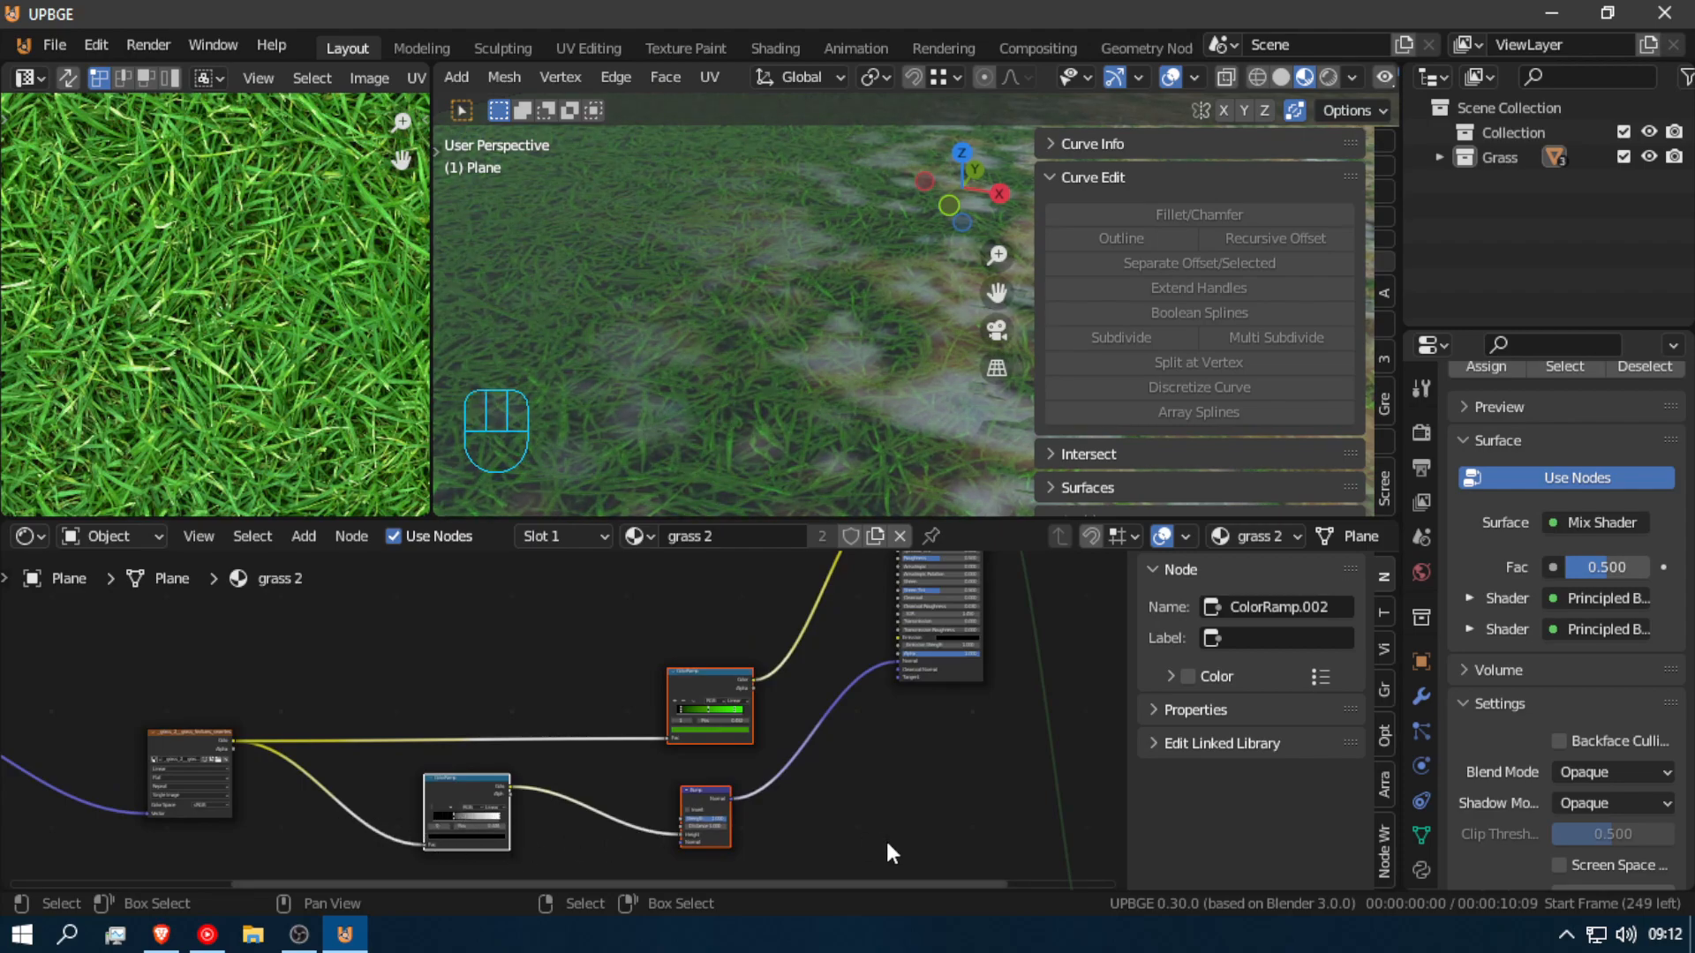
{"action": "scroll", "coordinate": [886, 843], "scroll_direction": "up", "scroll_amount": 3}
{"action": "mouse_move", "coordinate": [761, 785]}
{"action": "left_mouse_down"}
{"action": "mouse_move", "coordinate": [706, 785]}
{"action": "mouse_move", "coordinate": [741, 784]}
{"action": "mouse_move", "coordinate": [743, 801]}
{"action": "left_mouse_up"}
{"action": "left_click_drag", "start_coordinate": [424, 773], "coordinate": [499, 748]}
Step: Back the view away from the ground surface and return the plane to Object Mode
{"action": "key", "text": "shift+f"}
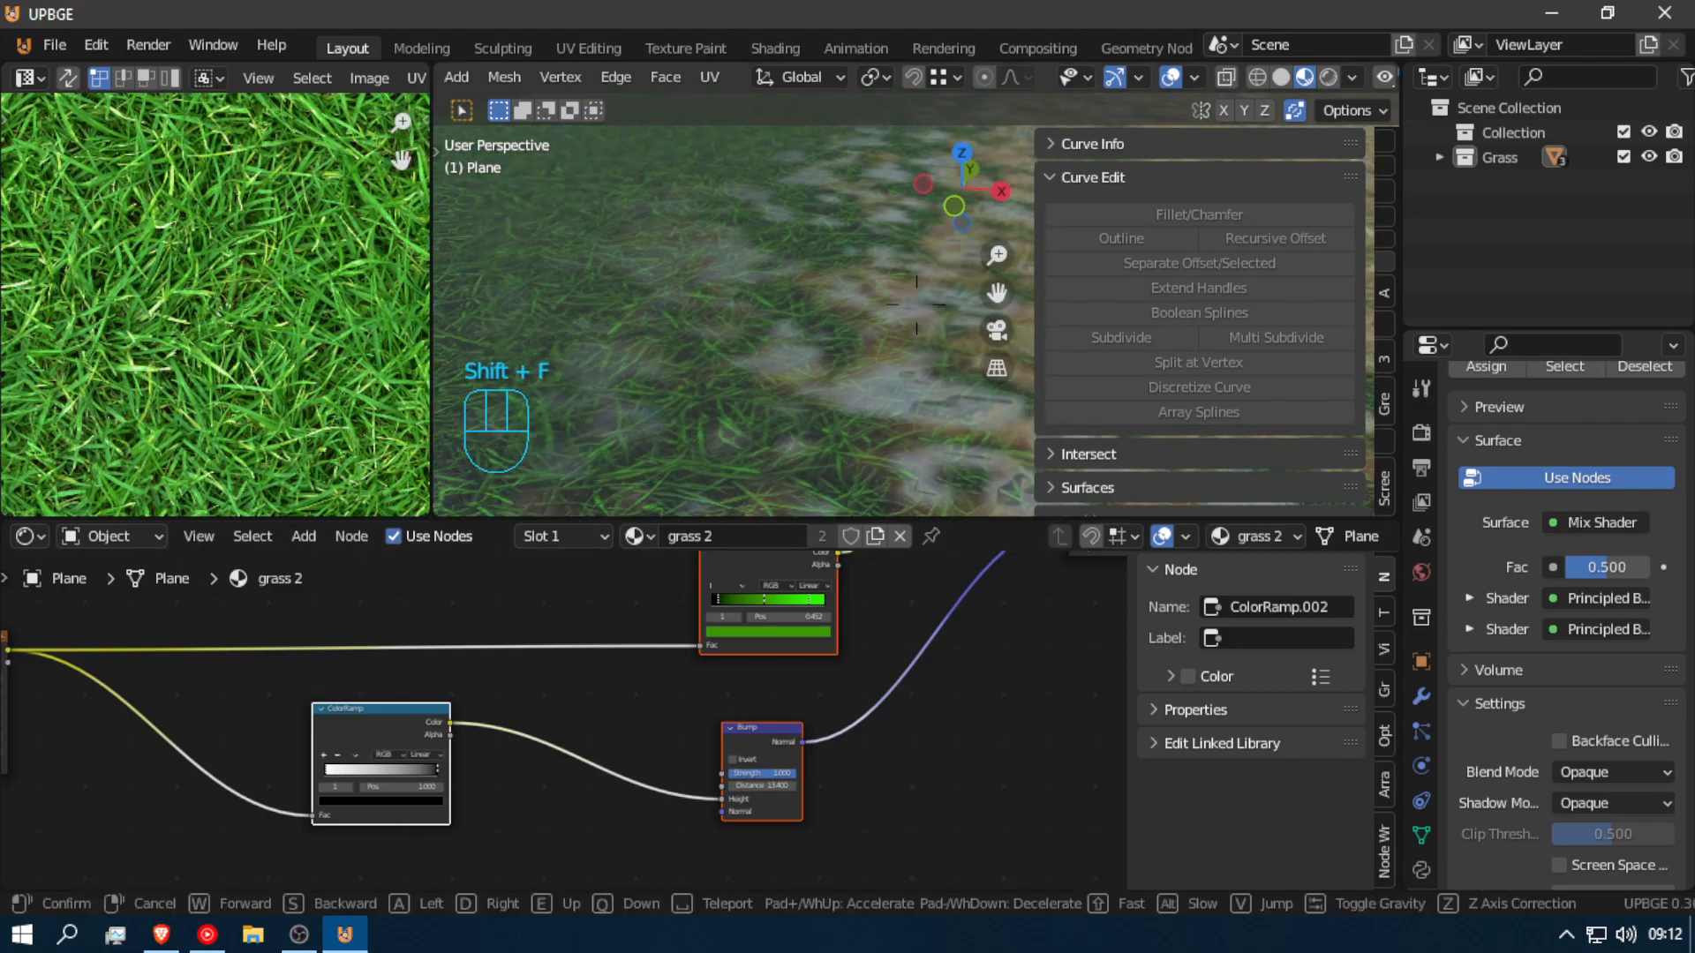
{"action": "key", "text": "s"}
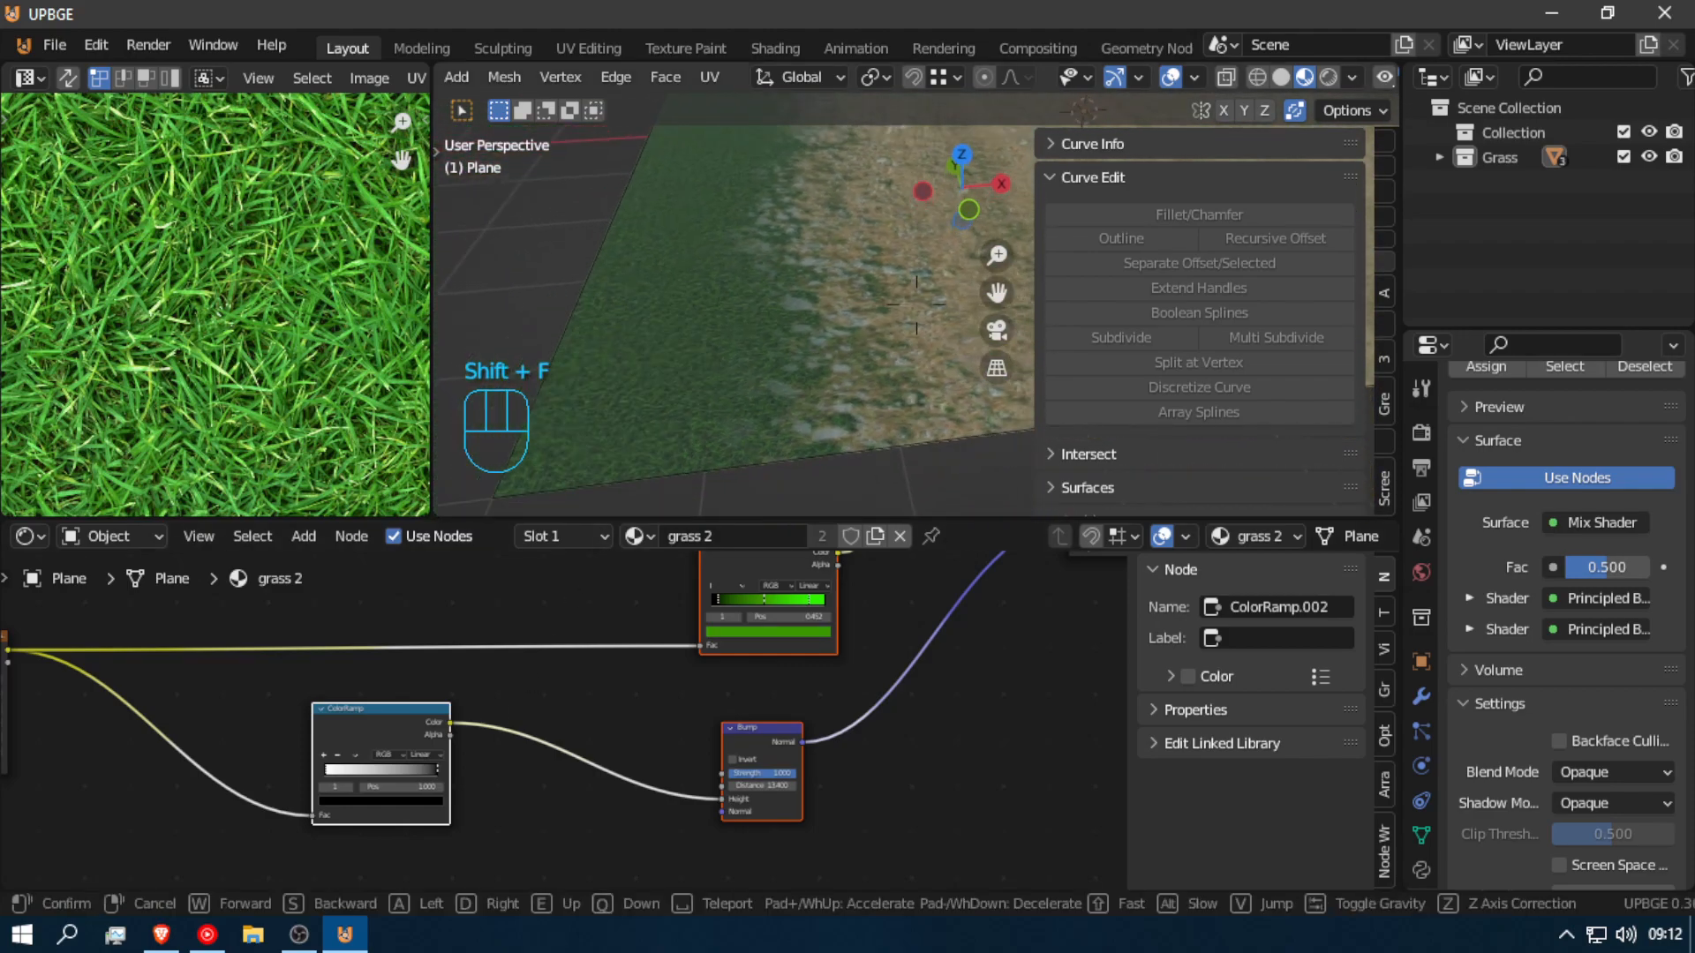
{"action": "left_click", "coordinate": [828, 341]}
{"action": "key", "text": "a"}
{"action": "key", "text": "a"}
{"action": "key", "text": "Tab"}
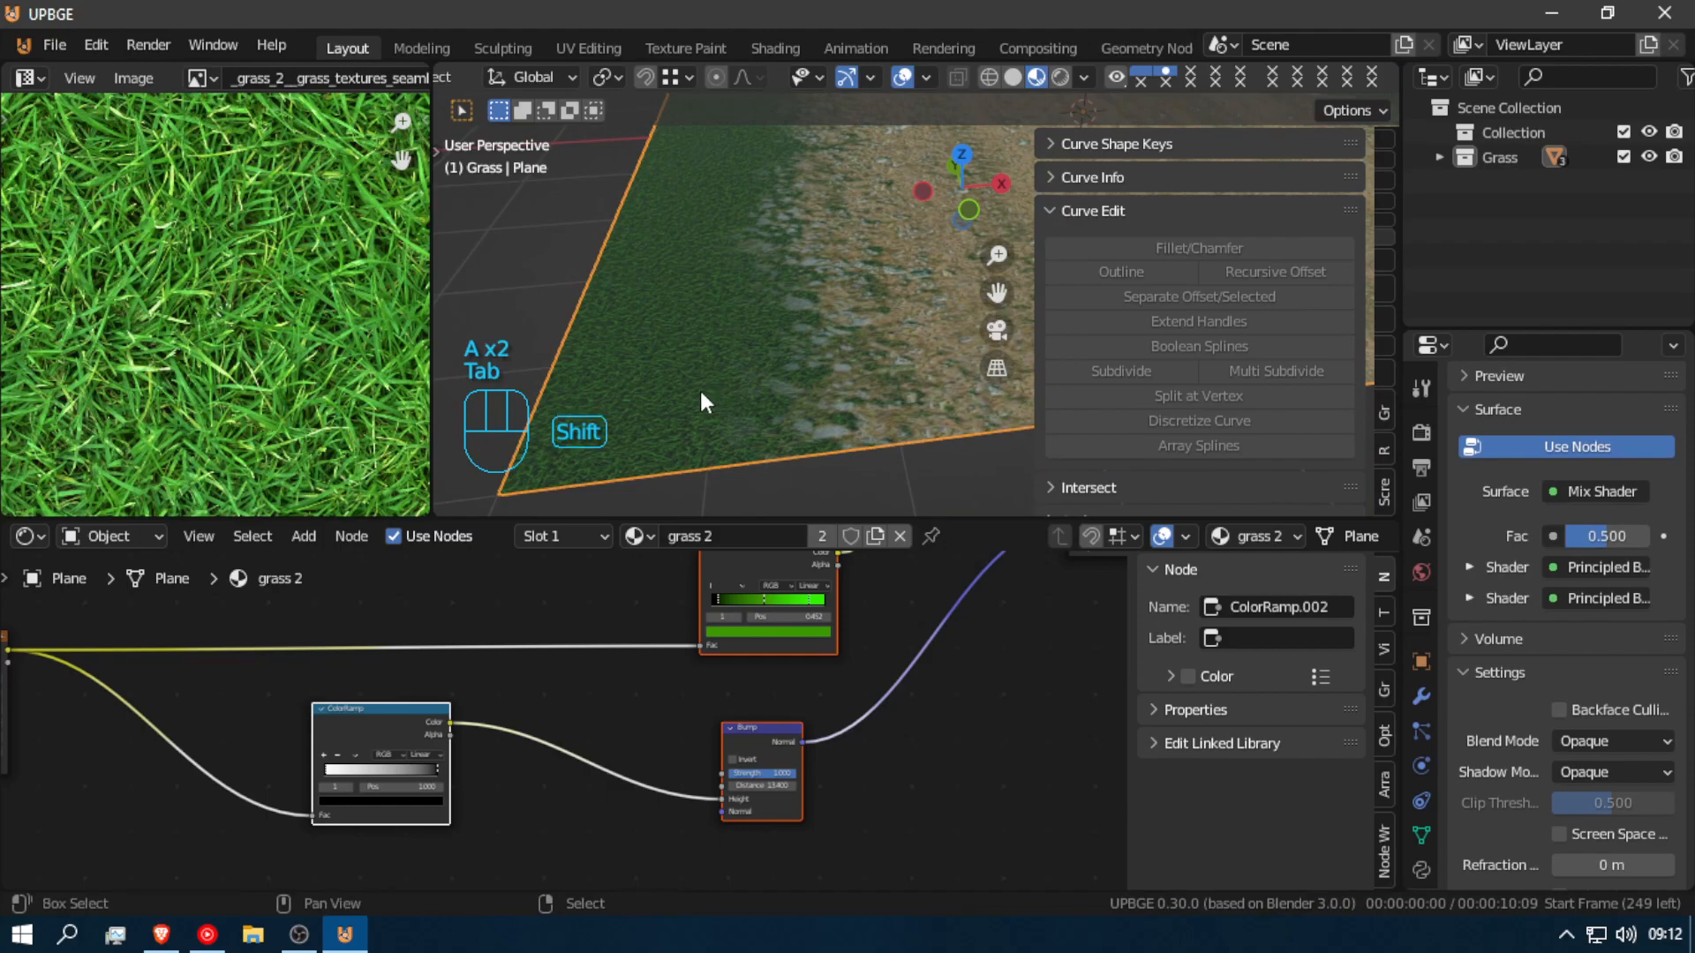
Step: Join the image editor area into the 3D viewport so the viewport takes over its space
{"action": "key", "text": "shift+f"}
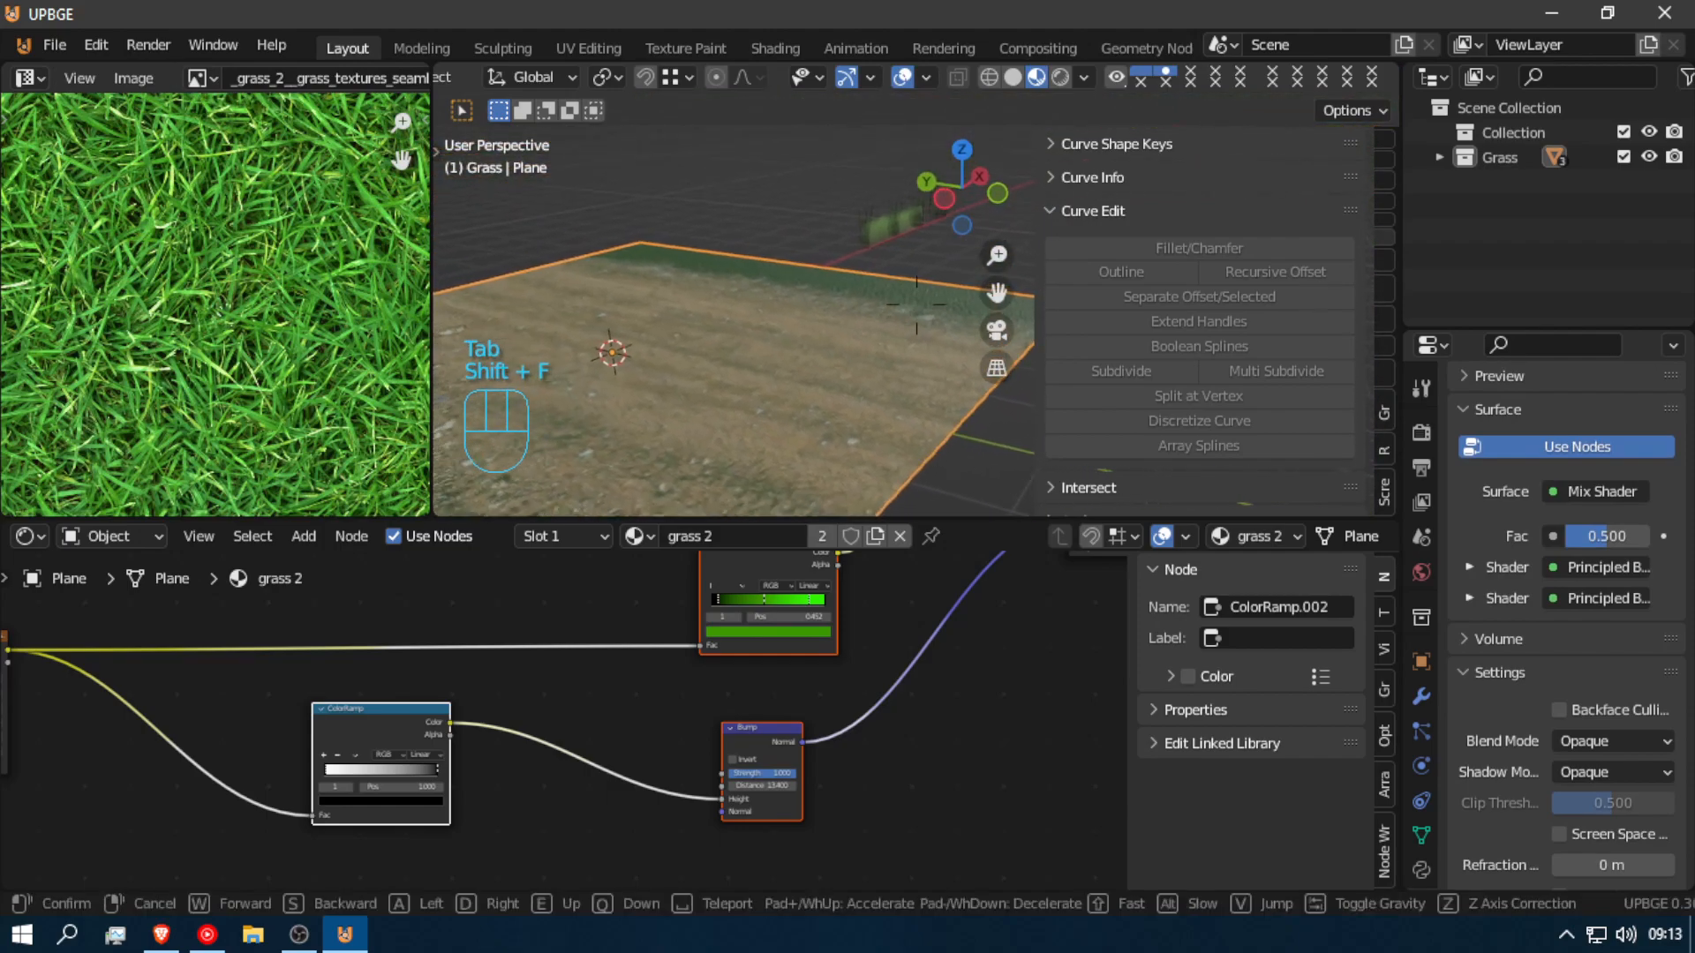
{"action": "left_click", "coordinate": [917, 309]}
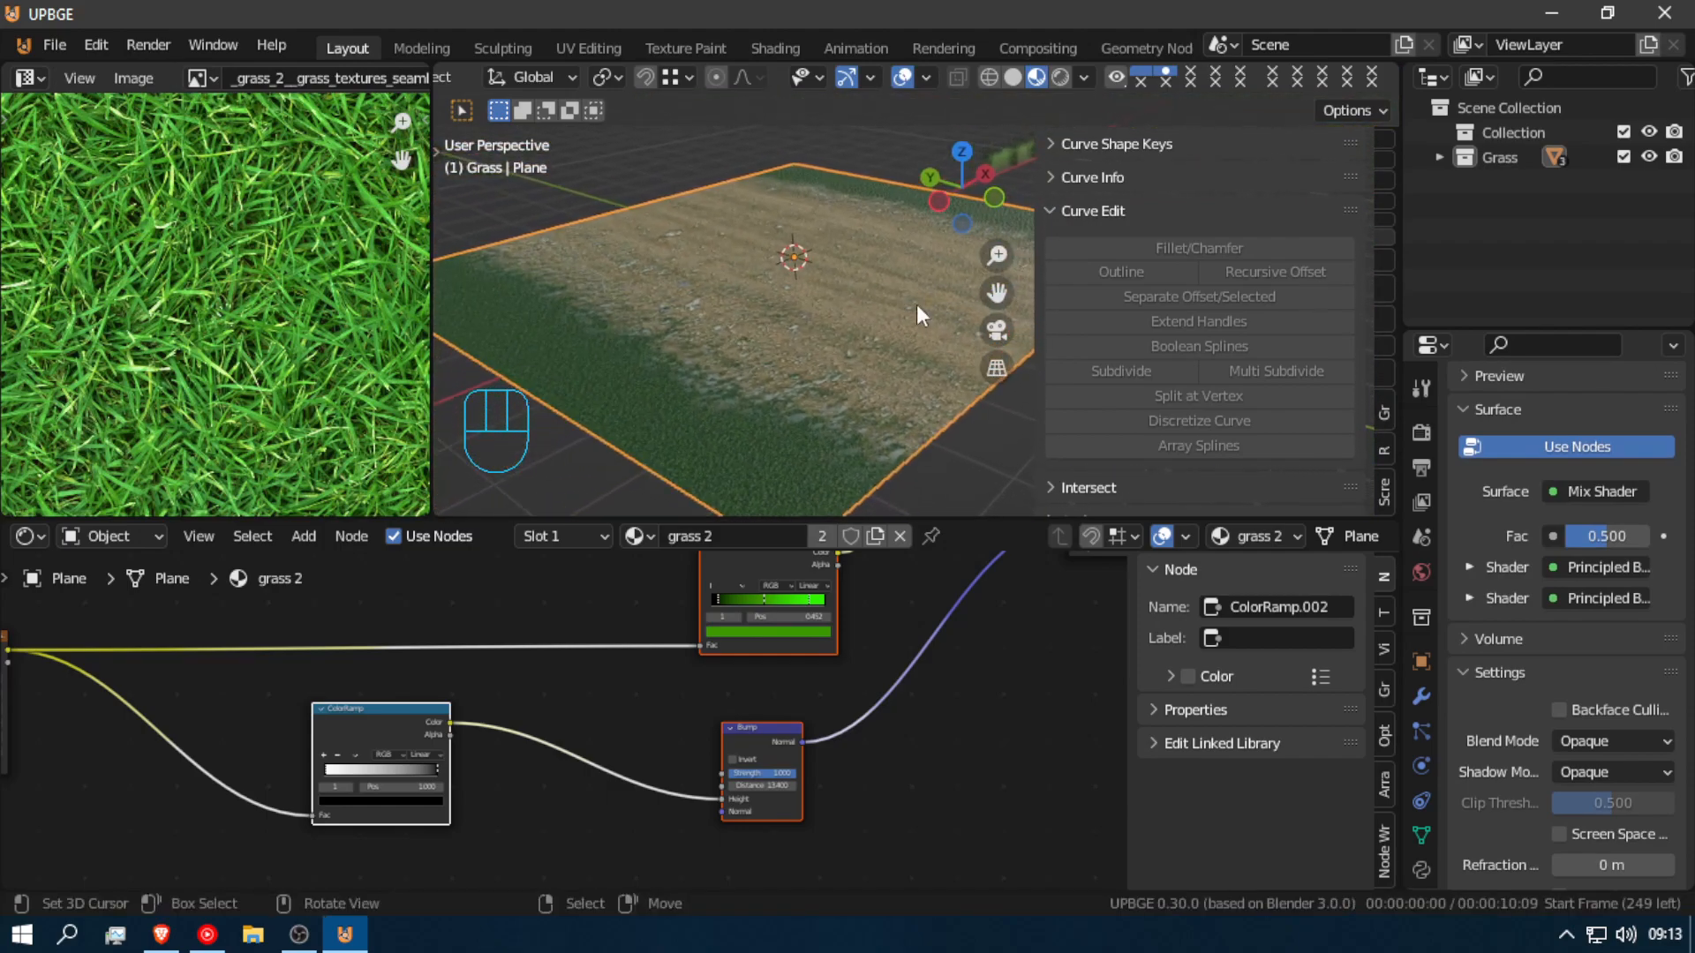
{"action": "scroll", "coordinate": [856, 306], "scroll_direction": "down", "scroll_amount": 6}
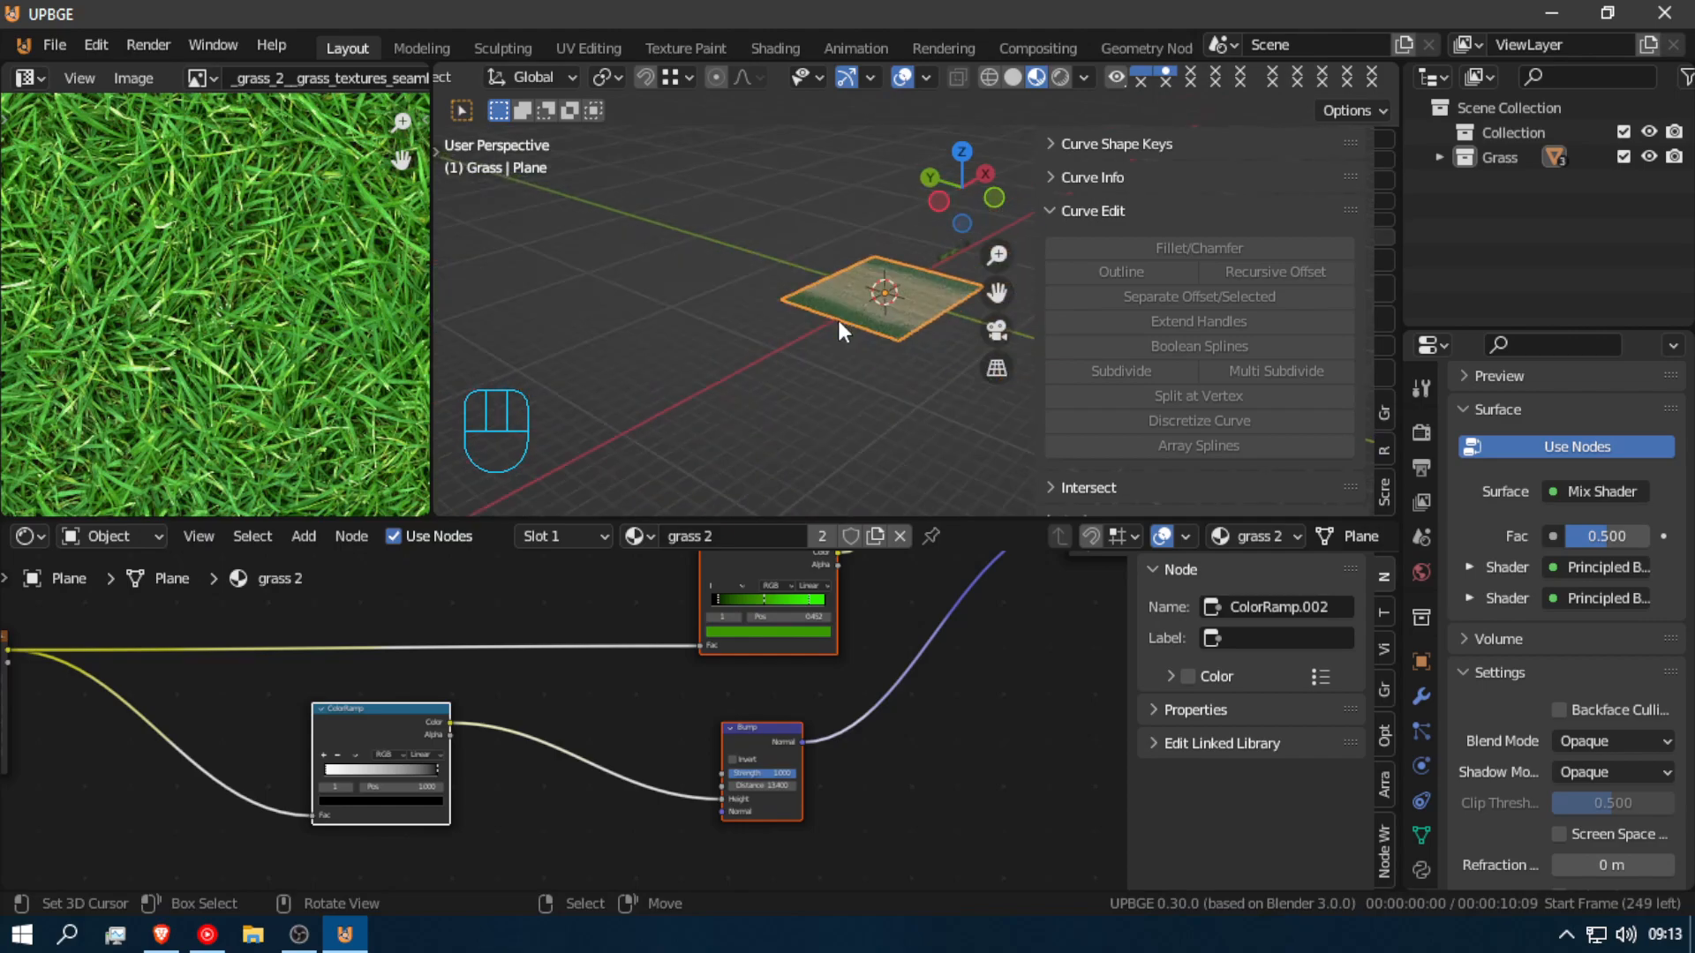
{"action": "scroll", "coordinate": [892, 390], "scroll_direction": "down", "scroll_amount": 5}
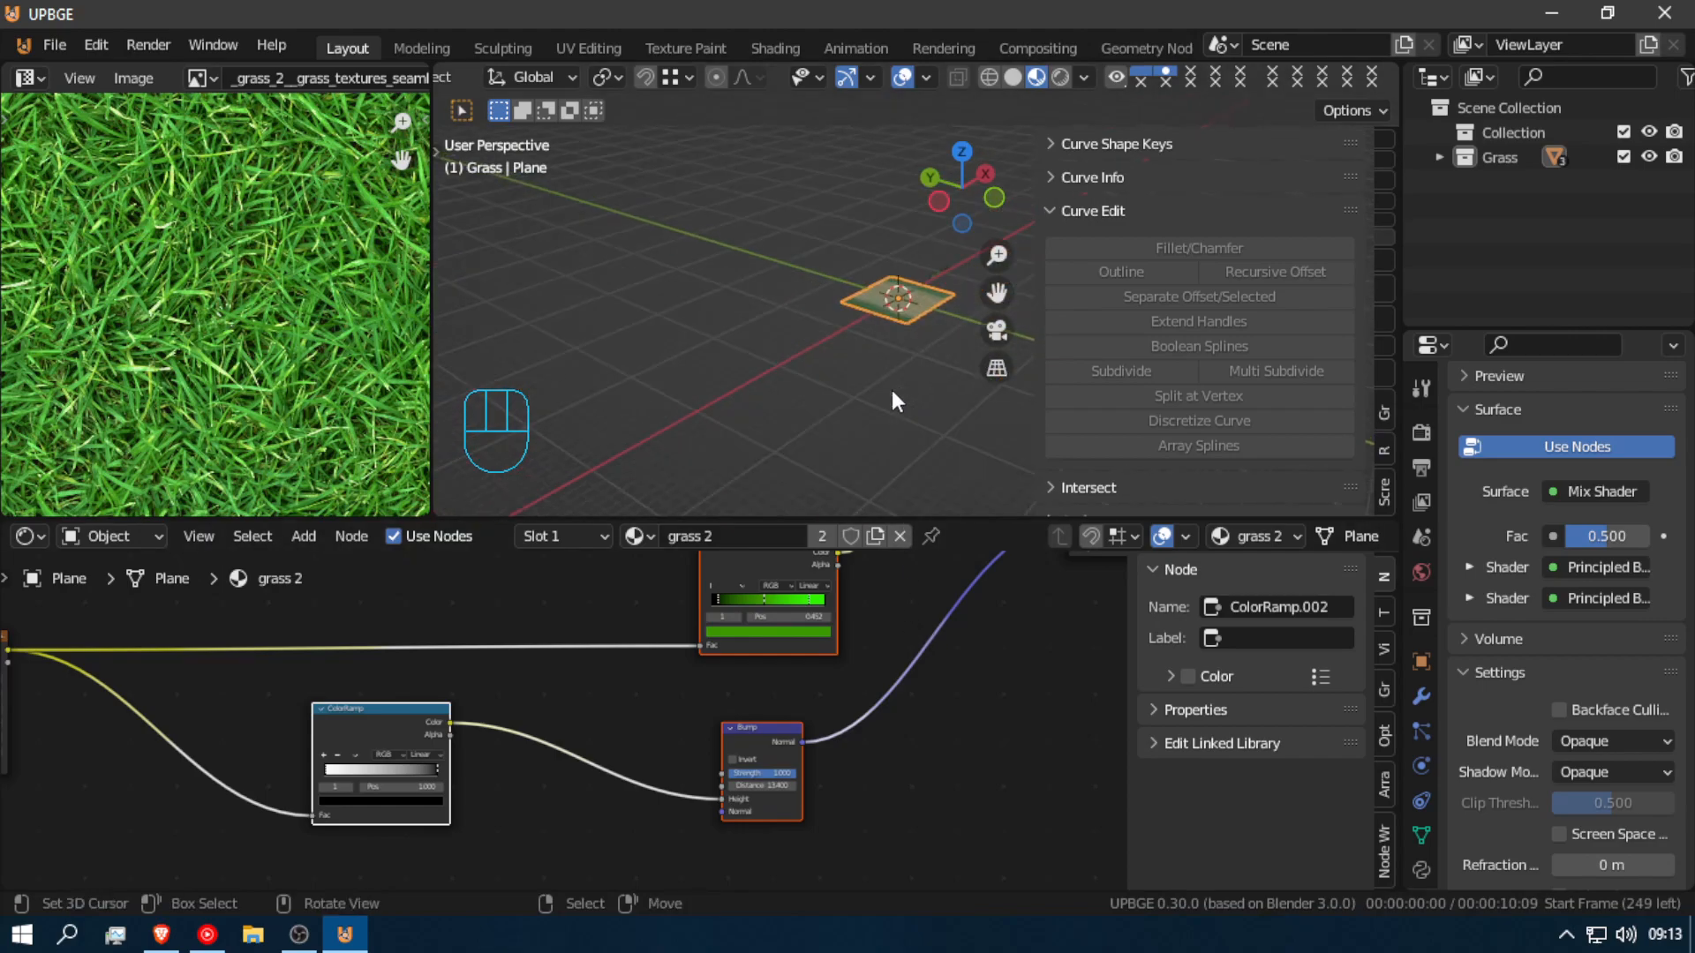
{"action": "left_click_drag", "start_coordinate": [431, 303], "coordinate": [379, 306]}
{"action": "right_click", "coordinate": [379, 305]}
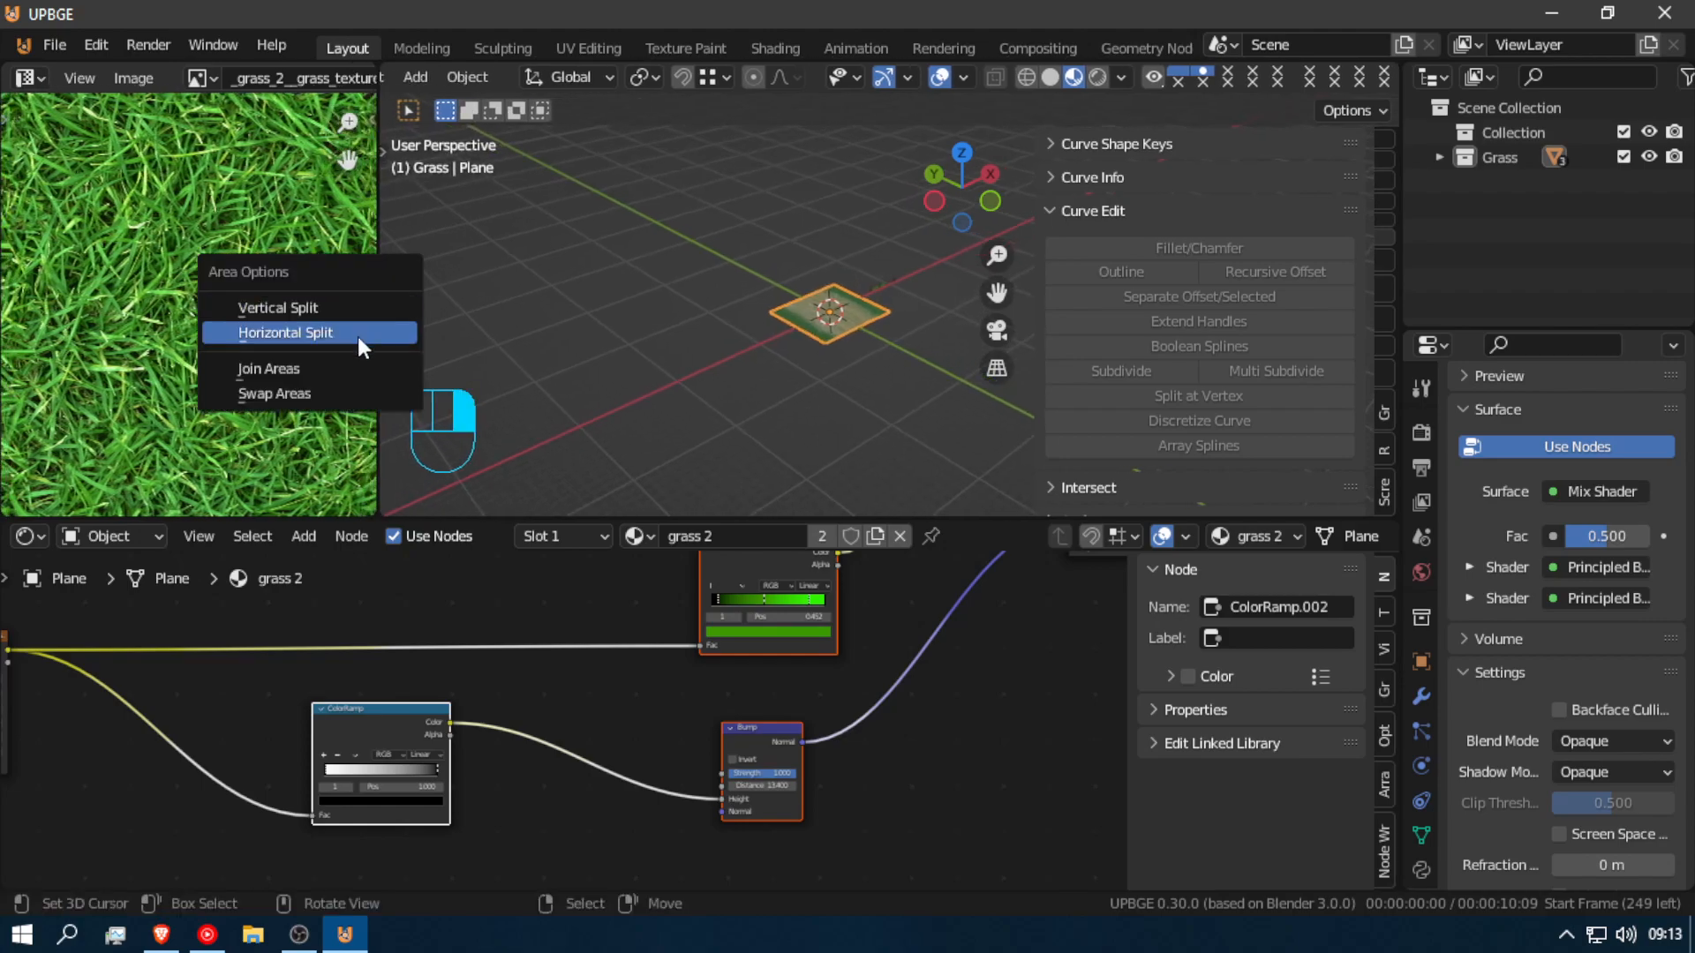
{"action": "left_click", "coordinate": [347, 371]}
{"action": "left_click", "coordinate": [358, 322]}
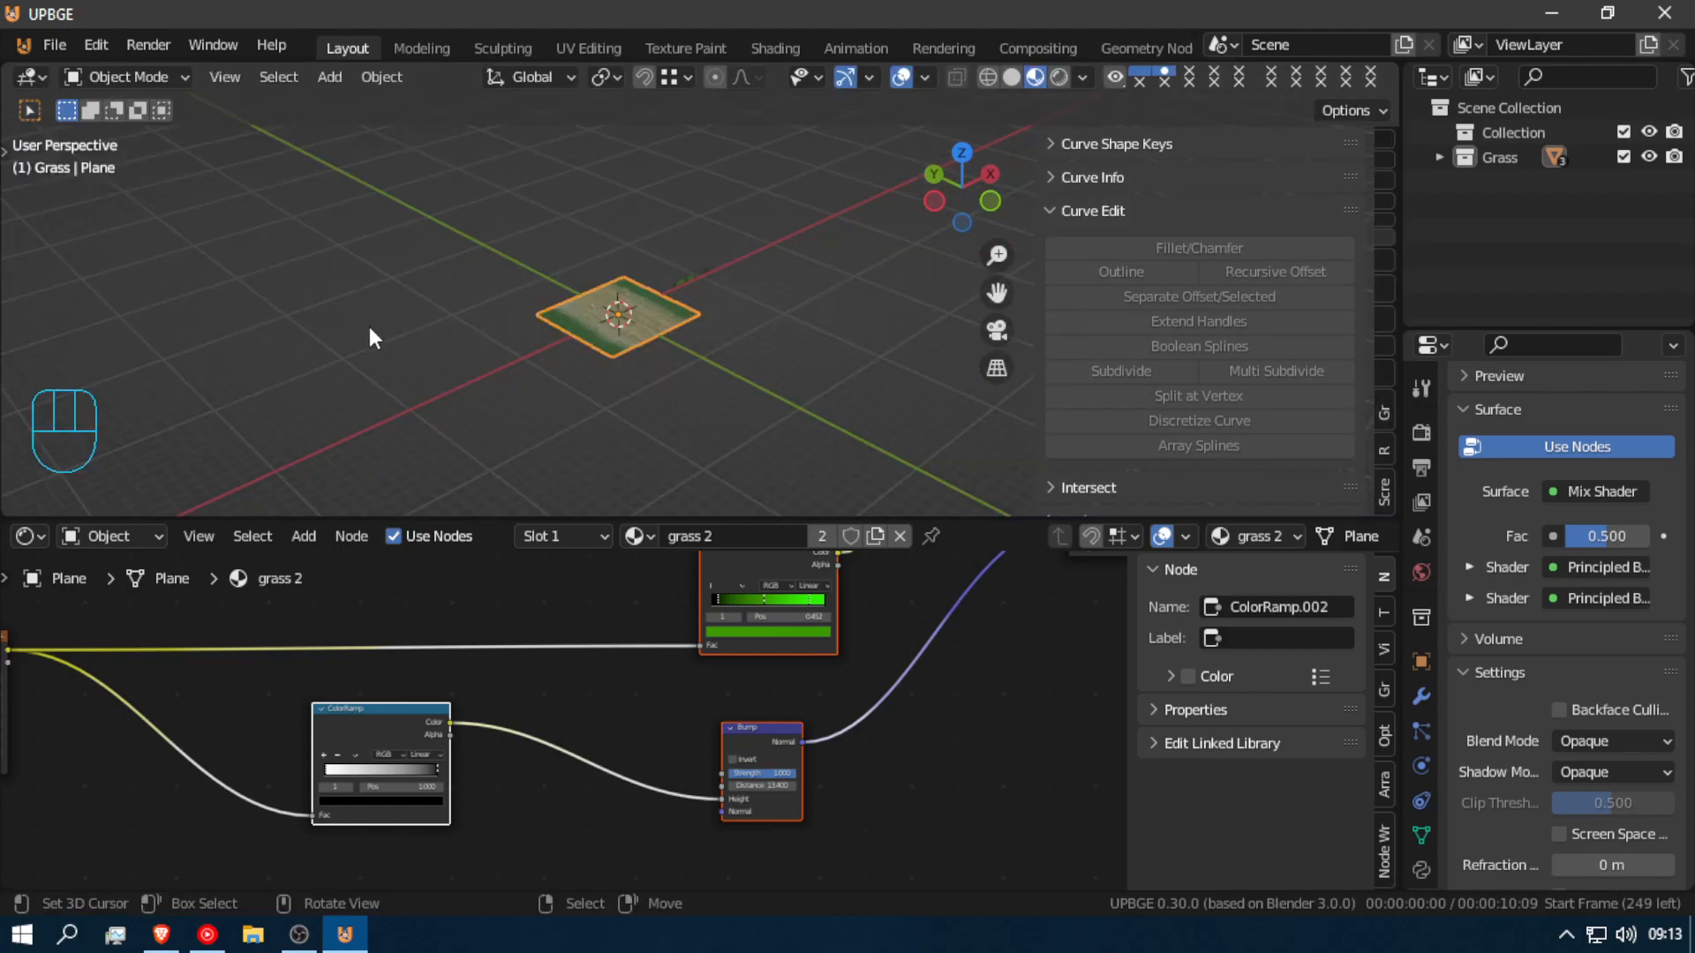
Step: Enlarge the 3D viewport over the node editor and reselect the ground plane
{"action": "left_click_drag", "start_coordinate": [835, 521], "coordinate": [835, 825]}
{"action": "key", "text": "f"}
{"action": "key", "text": "a"}
{"action": "key", "text": "shift+f"}
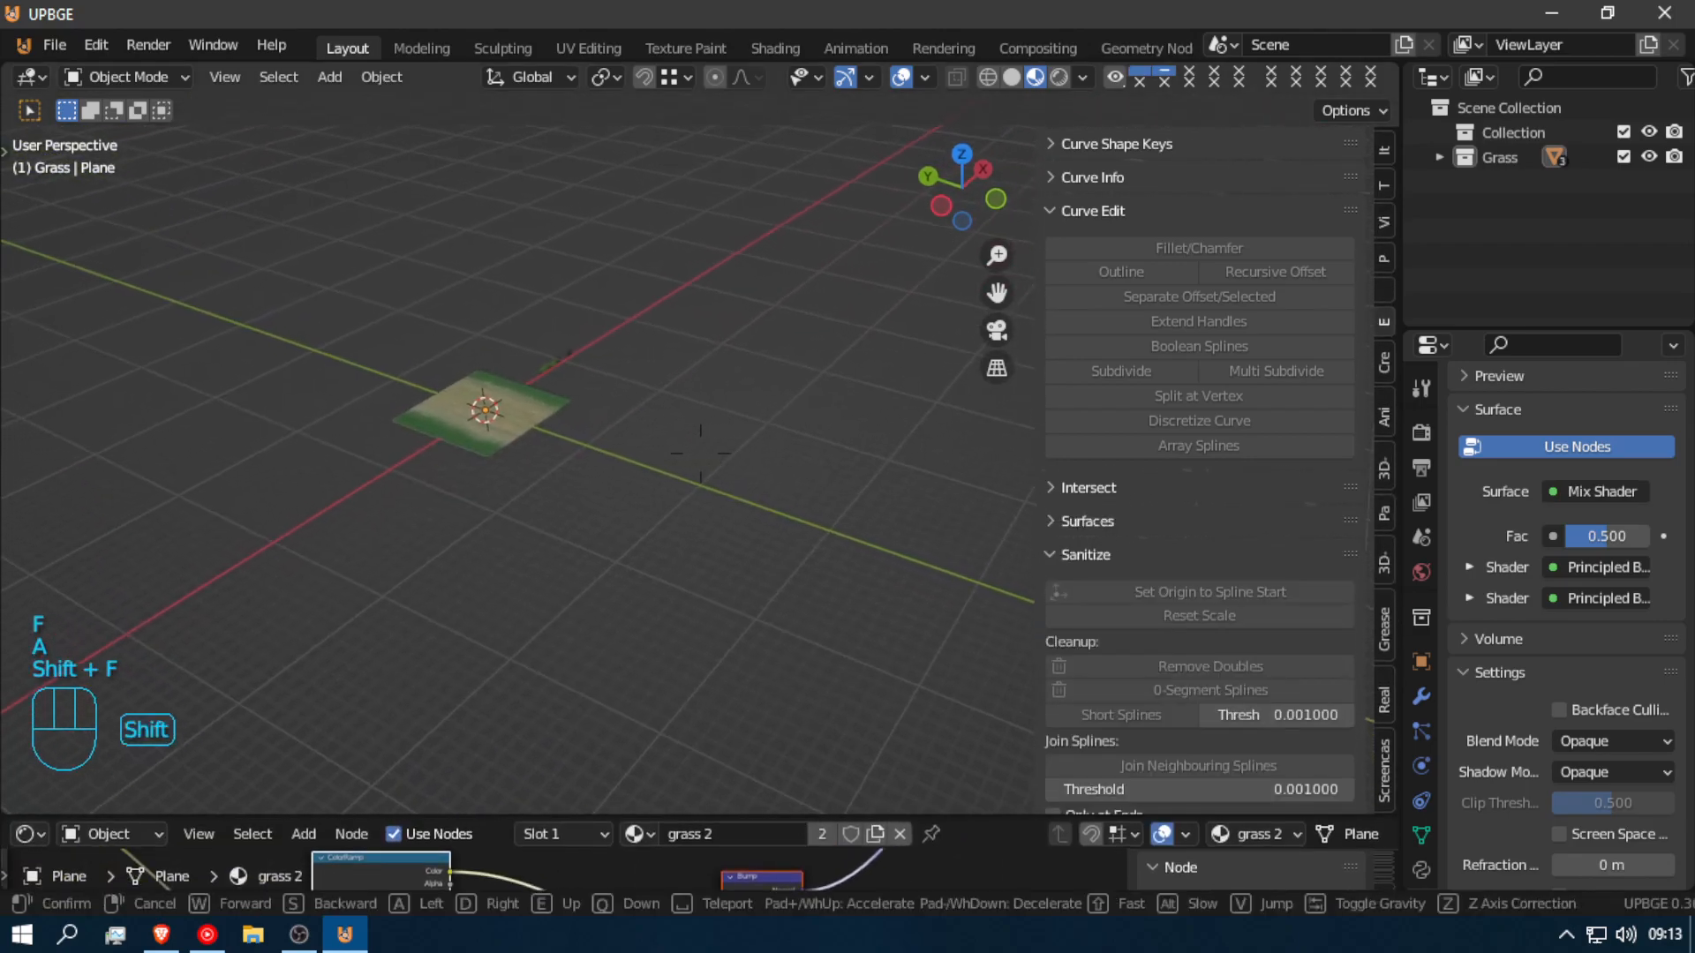
{"action": "left_click", "coordinate": [703, 450]}
{"action": "right_click", "coordinate": [682, 438]}
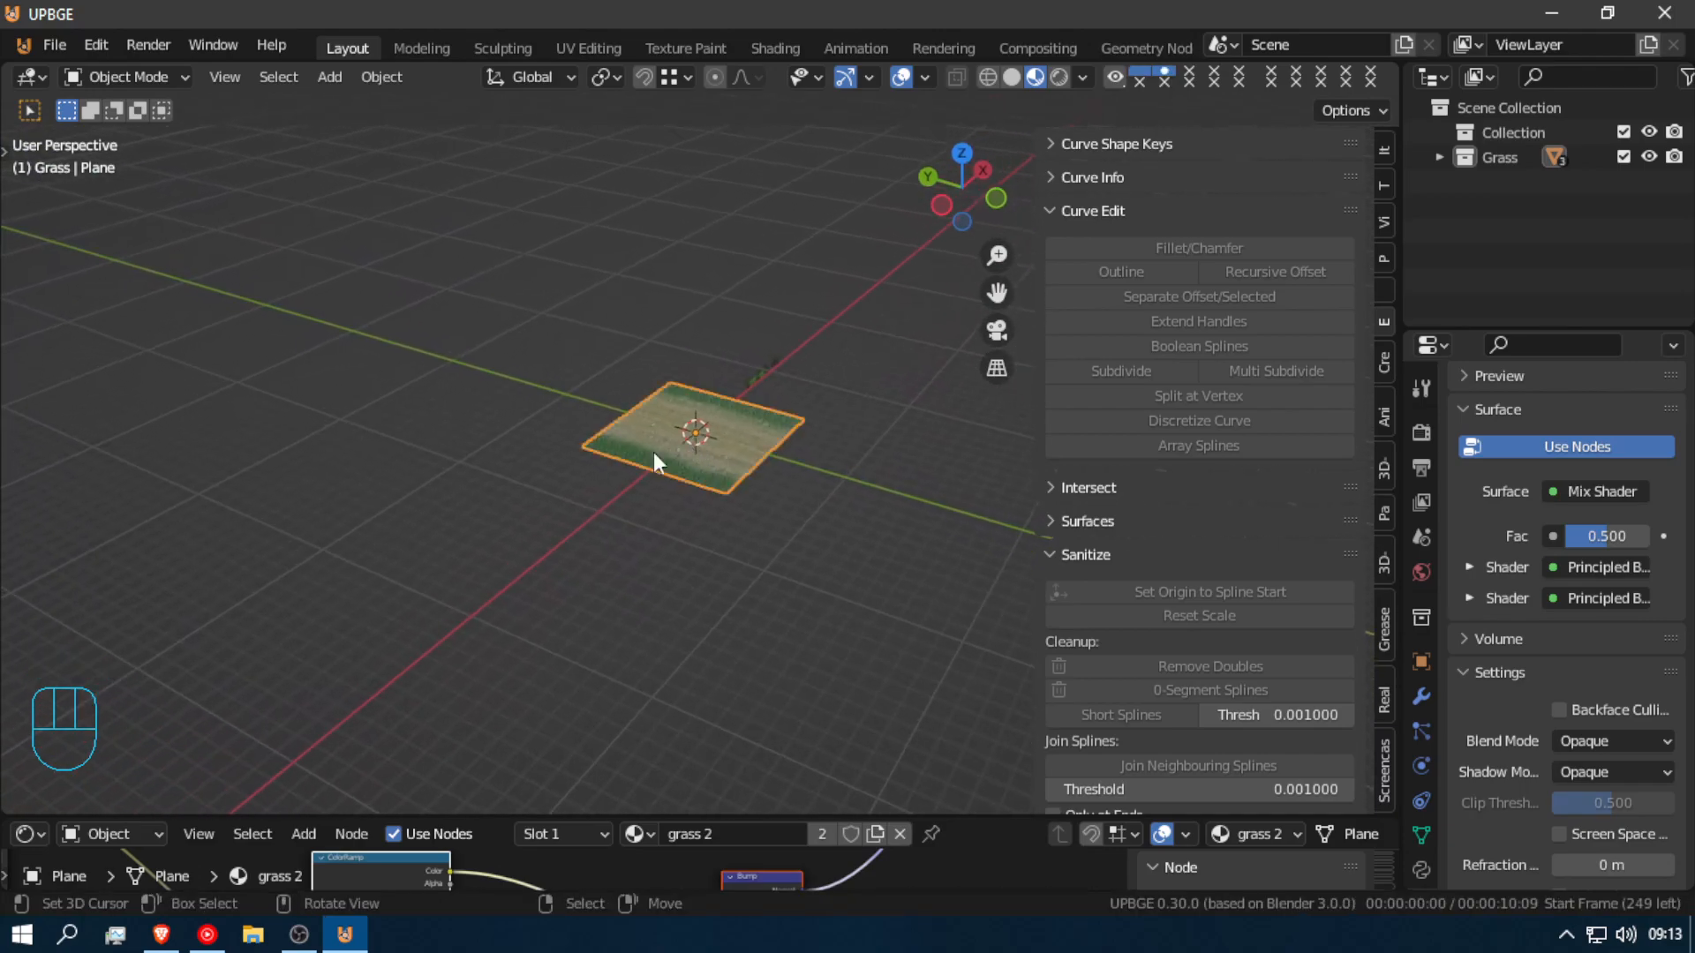
Step: Add a Curve modifier to the plane, followed by an Array modifier
{"action": "left_click", "coordinate": [1427, 696]}
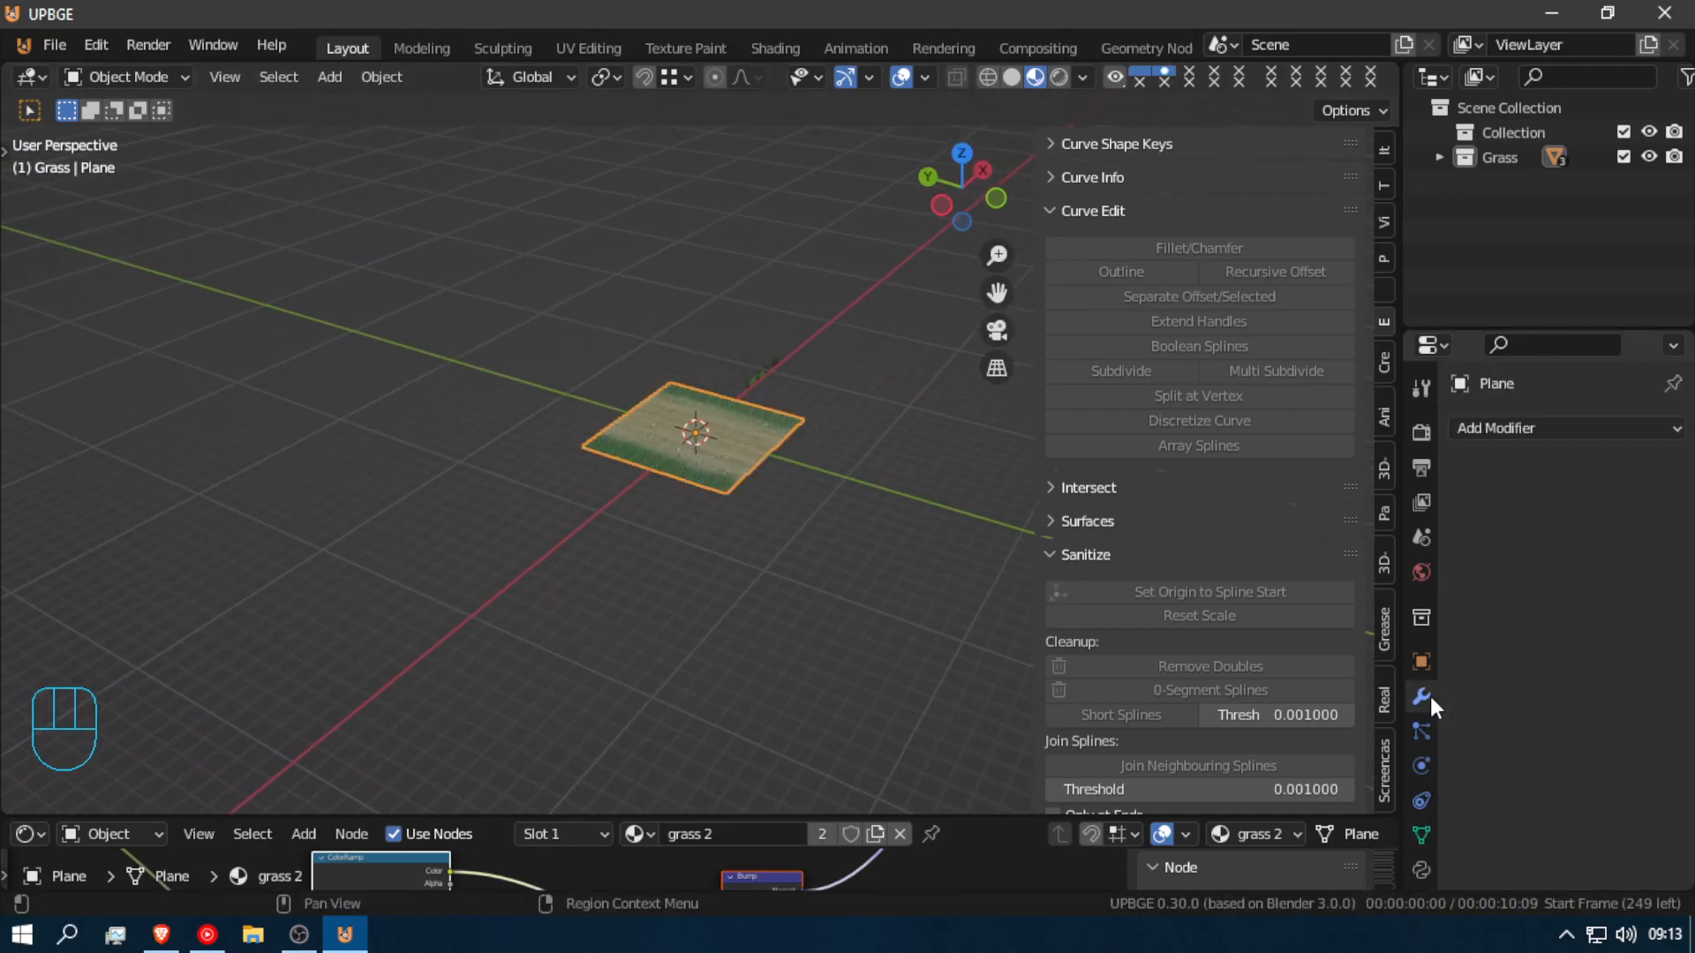
{"action": "left_click", "coordinate": [1497, 421]}
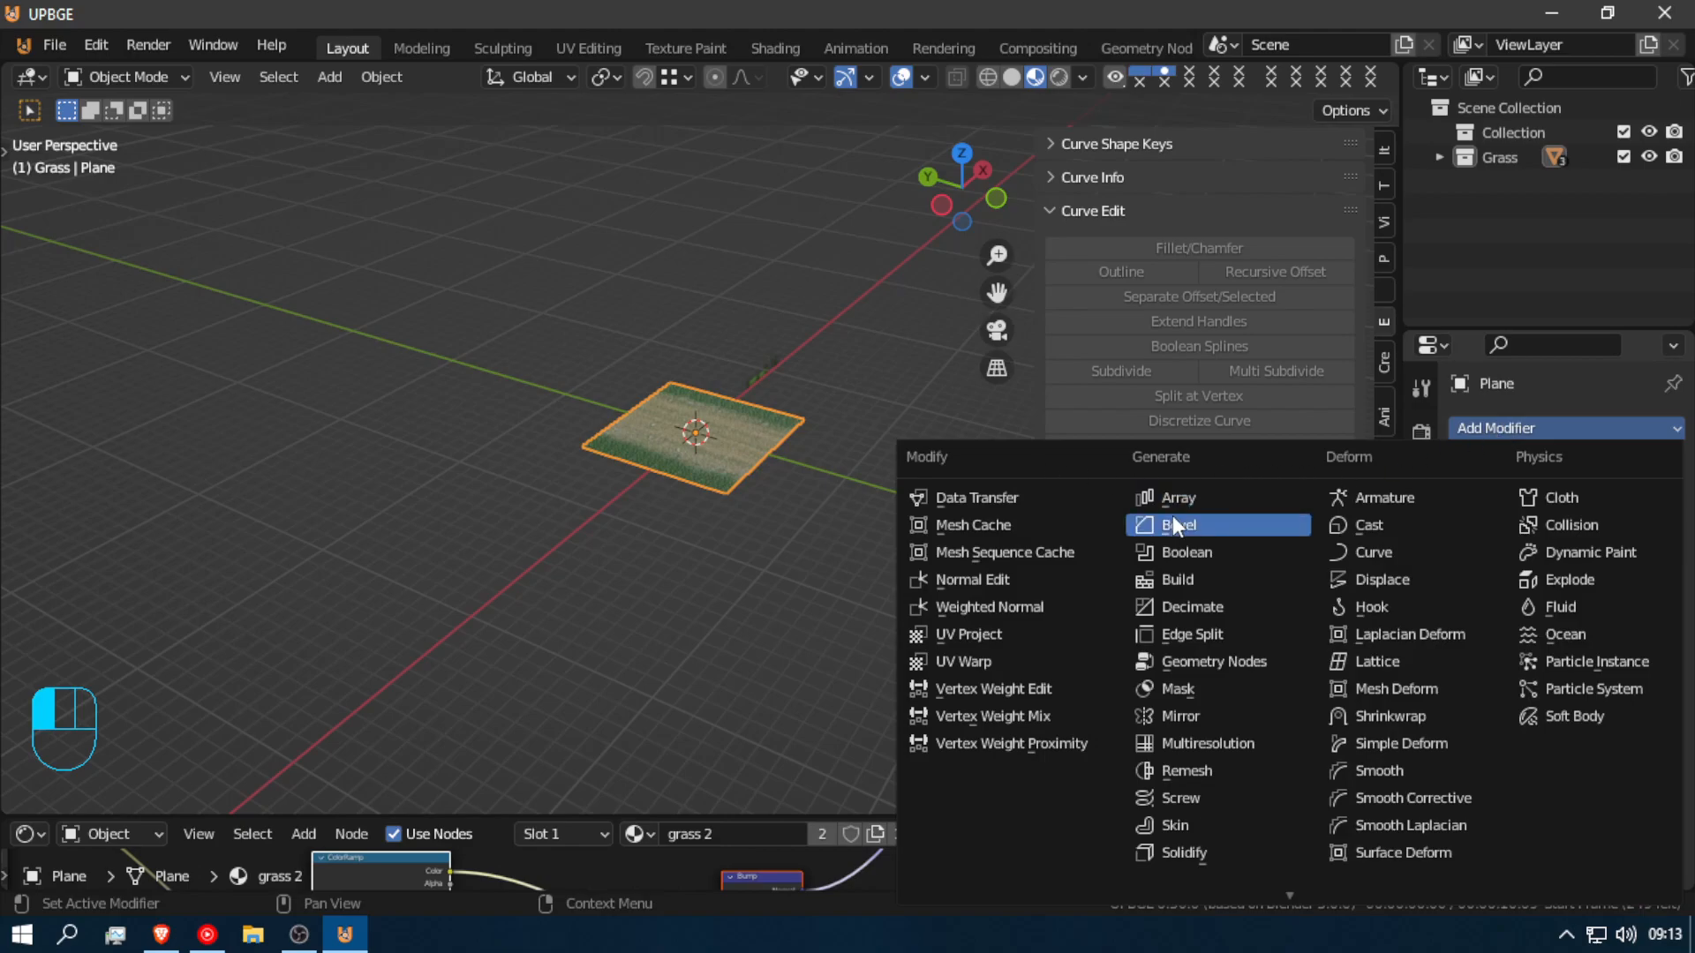
{"action": "left_click", "coordinate": [1372, 553]}
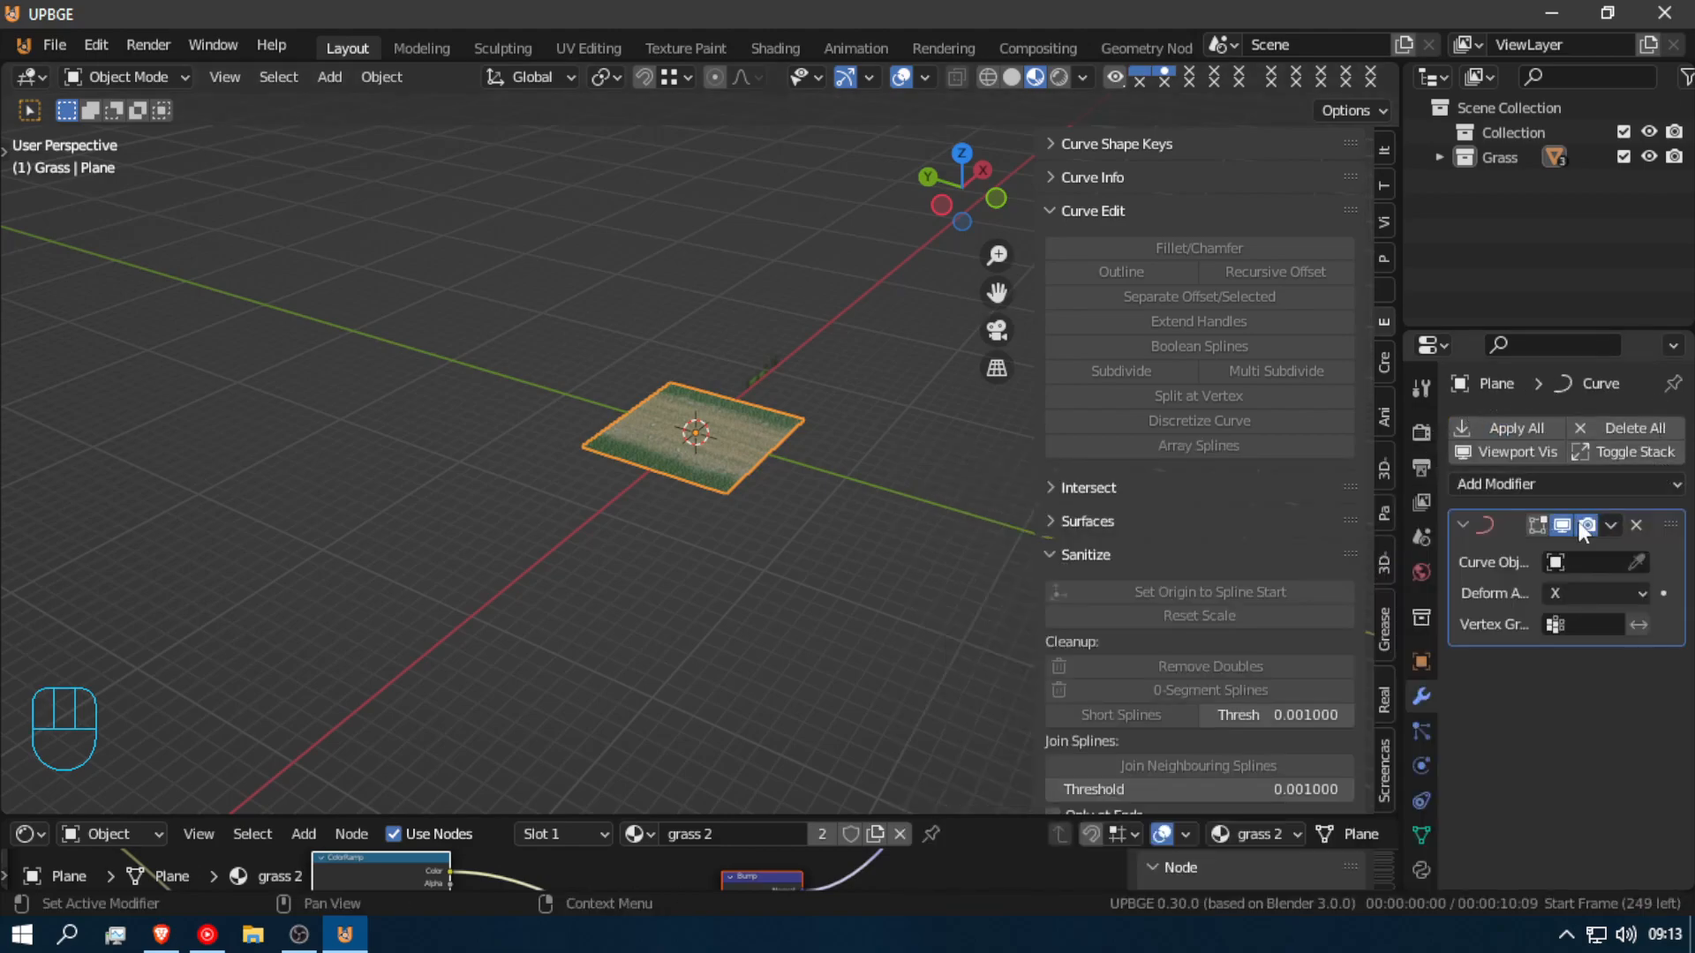
{"action": "left_click", "coordinate": [1540, 485]}
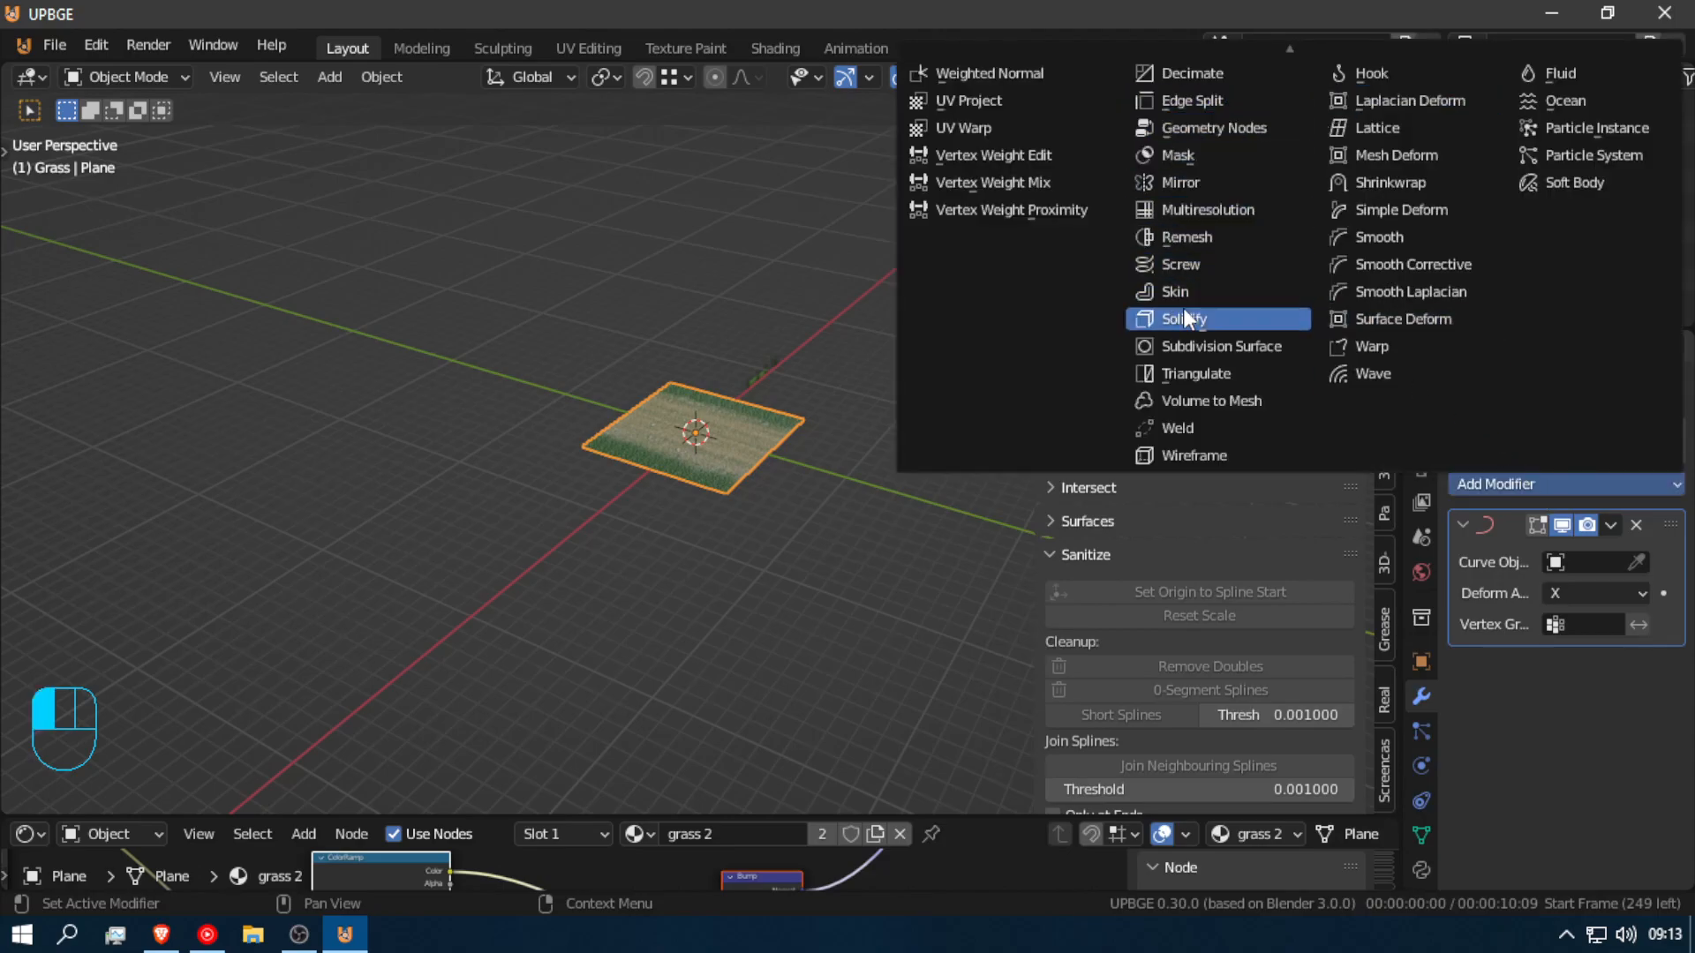
{"action": "scroll", "coordinate": [1194, 147], "scroll_direction": "up", "scroll_amount": 2}
{"action": "scroll", "coordinate": [1194, 146], "scroll_direction": "up", "scroll_amount": 3}
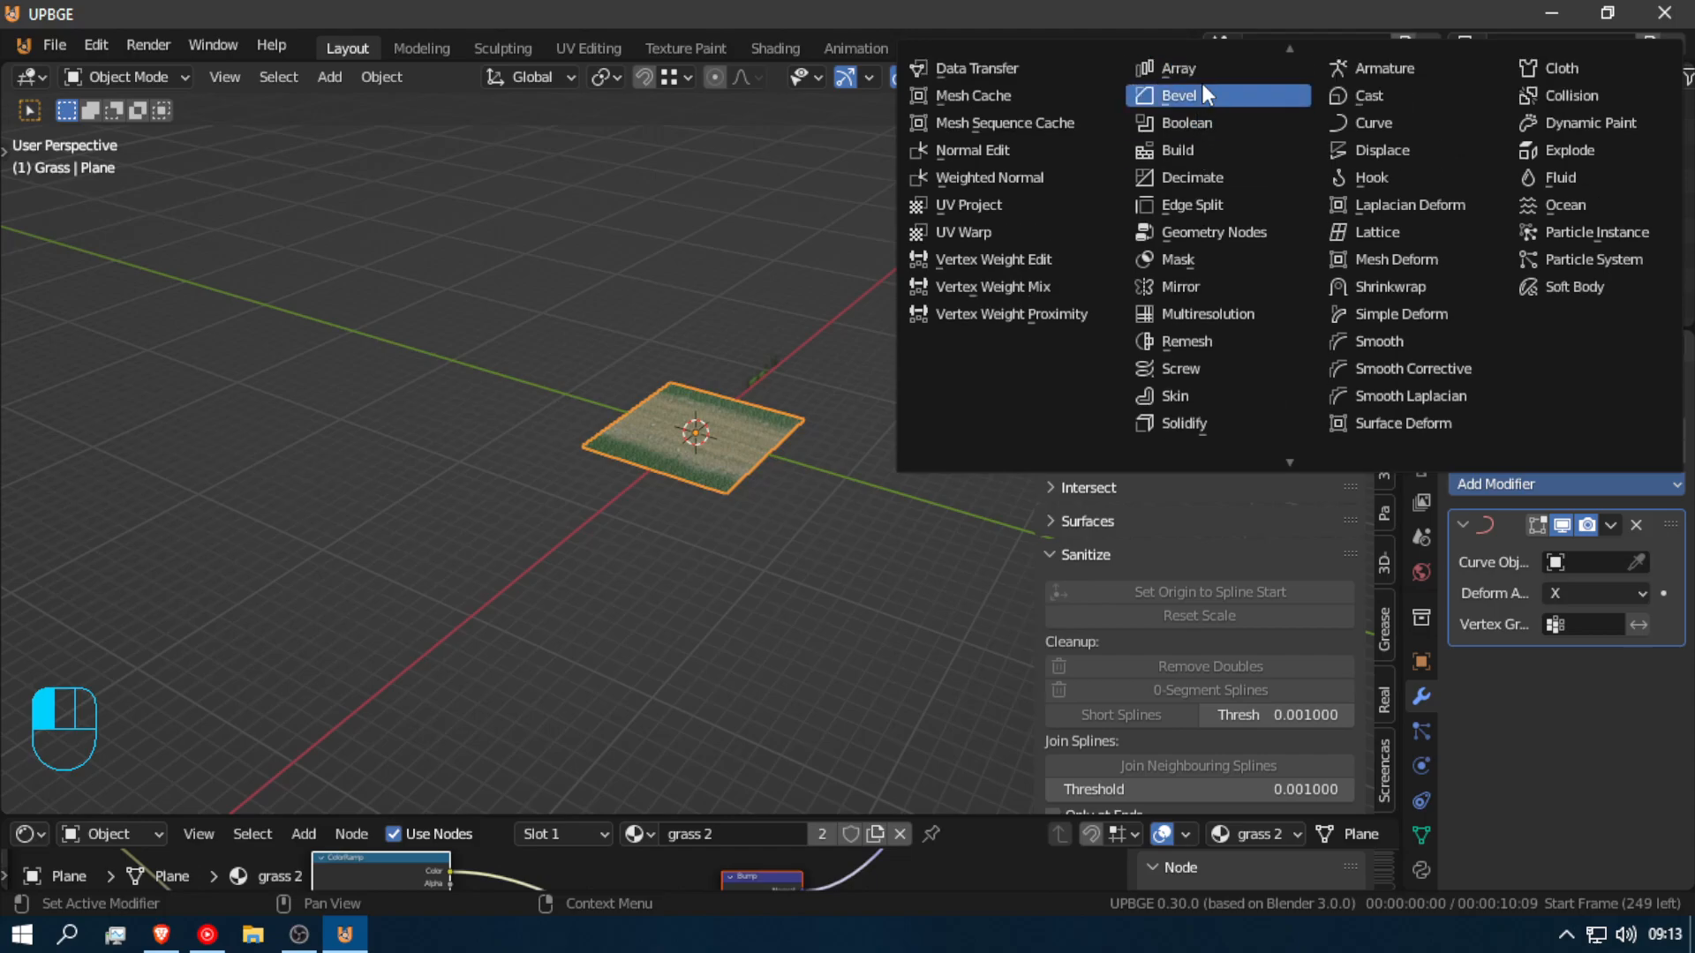
{"action": "left_click", "coordinate": [1205, 108]}
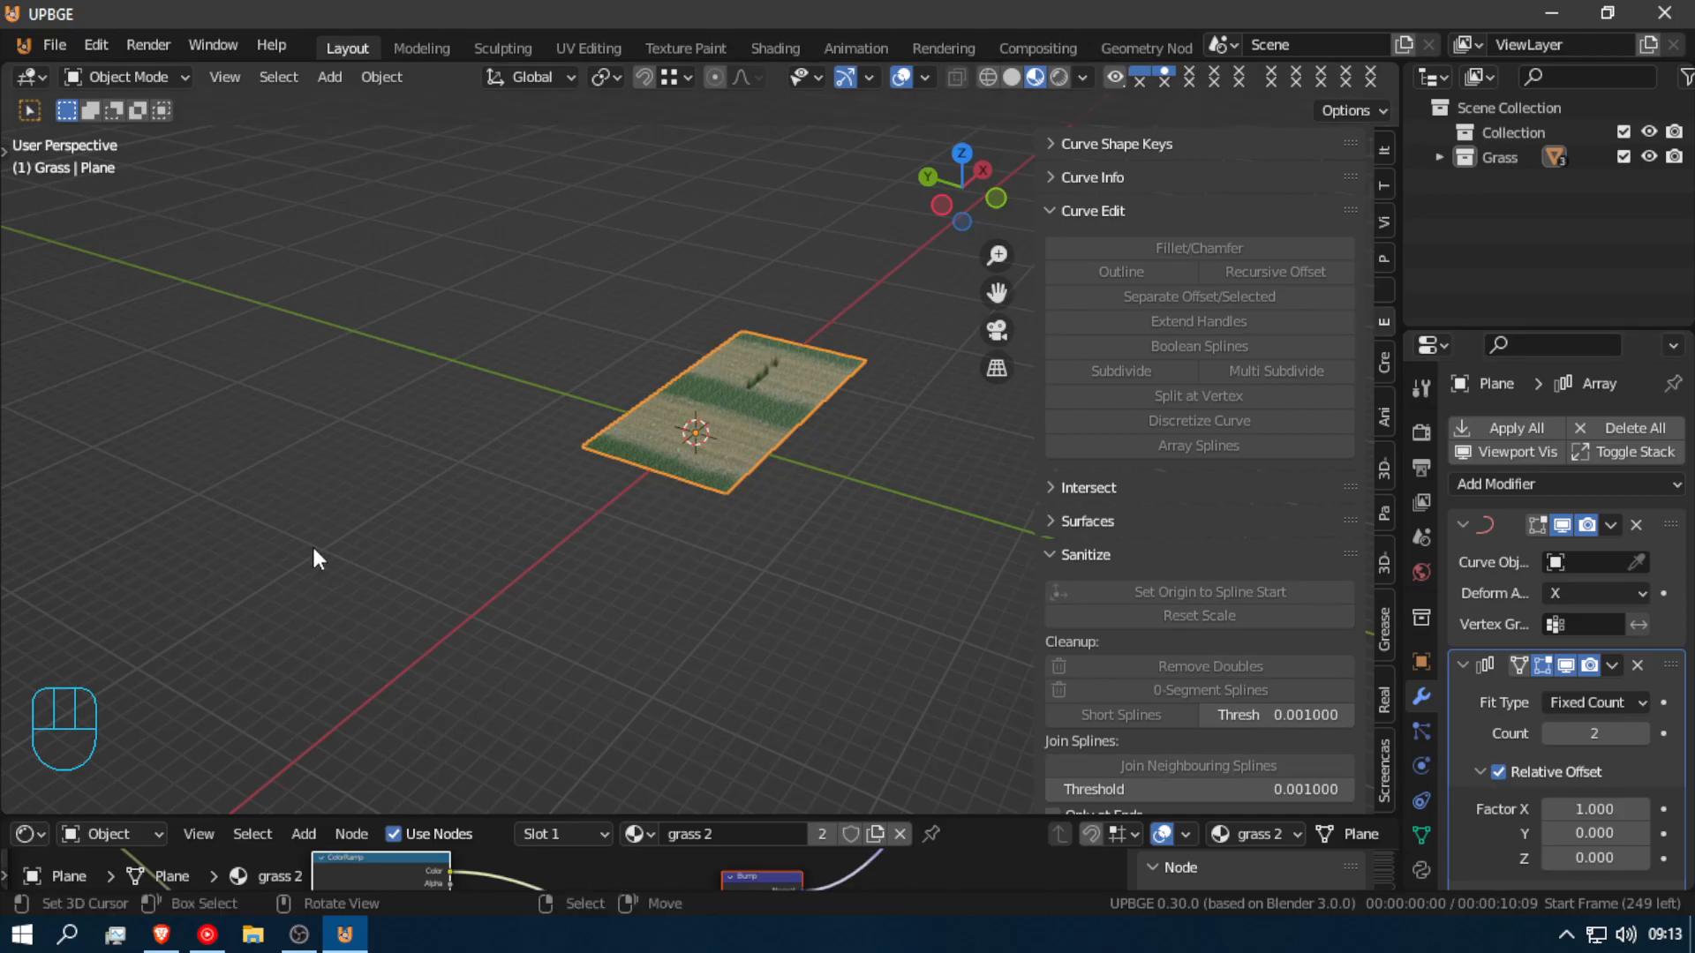
Step: Set the Array modifier's relative offset to 0 on X and 1 on Y, and enable Merge
{"action": "scroll", "coordinate": [1465, 777], "scroll_direction": "down", "scroll_amount": 3}
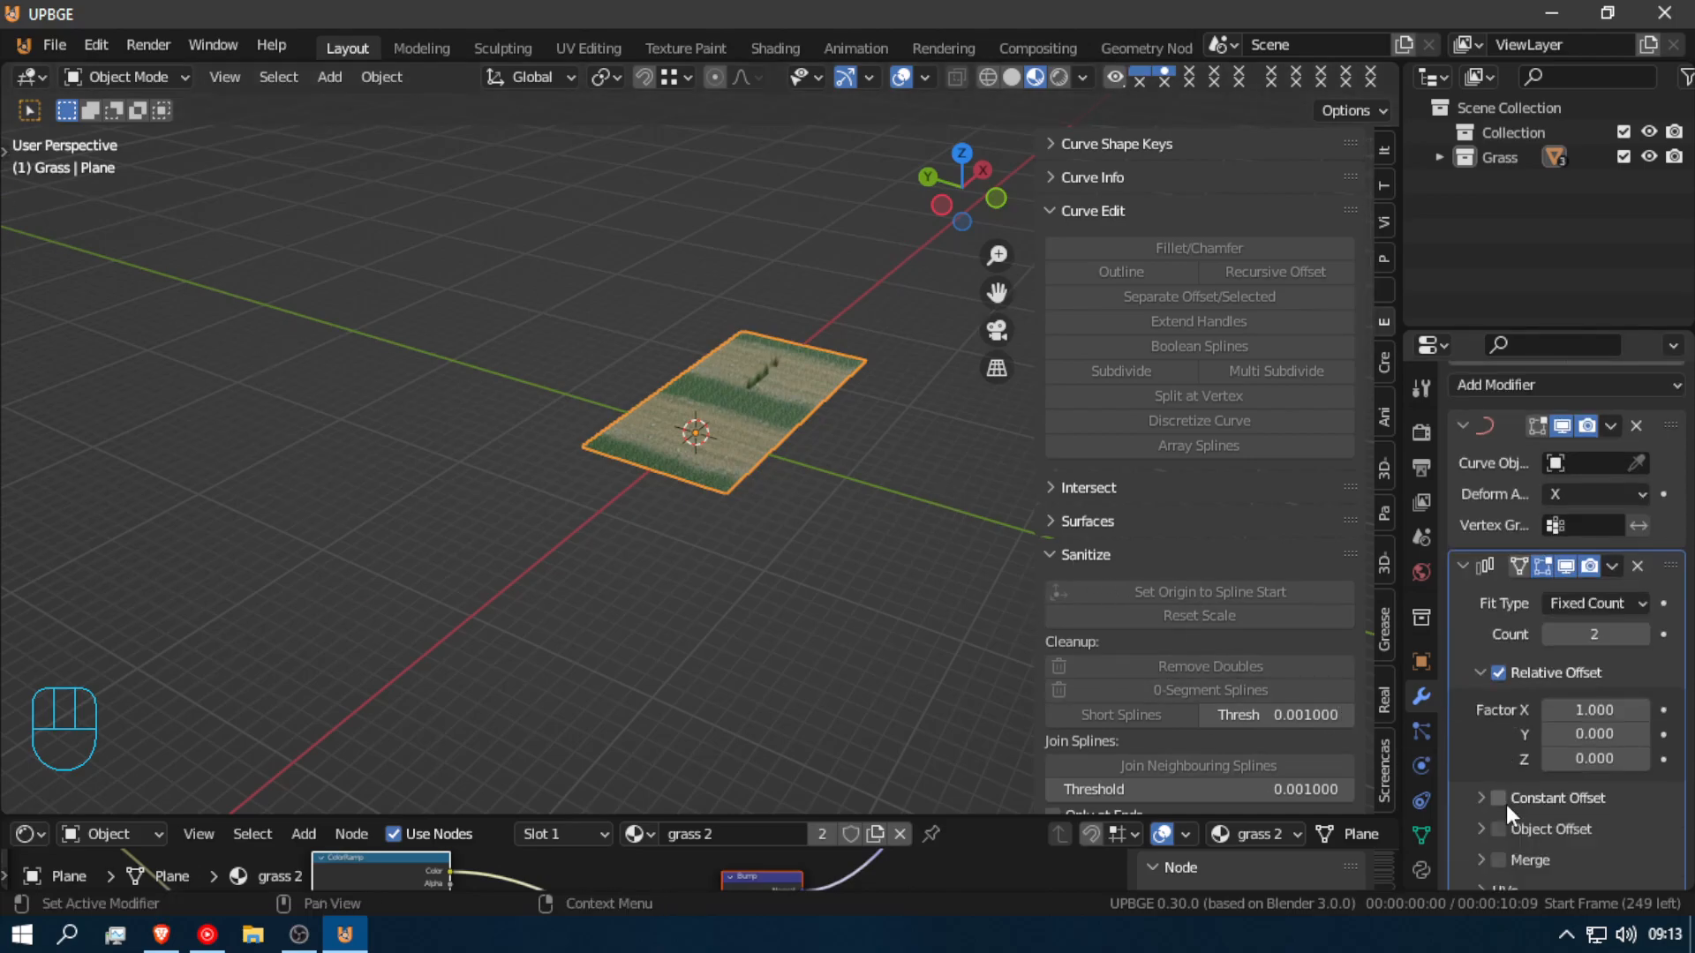
{"action": "left_click", "coordinate": [1600, 710]}
{"action": "type", "text": "0"}
{"action": "key", "text": "Return"}
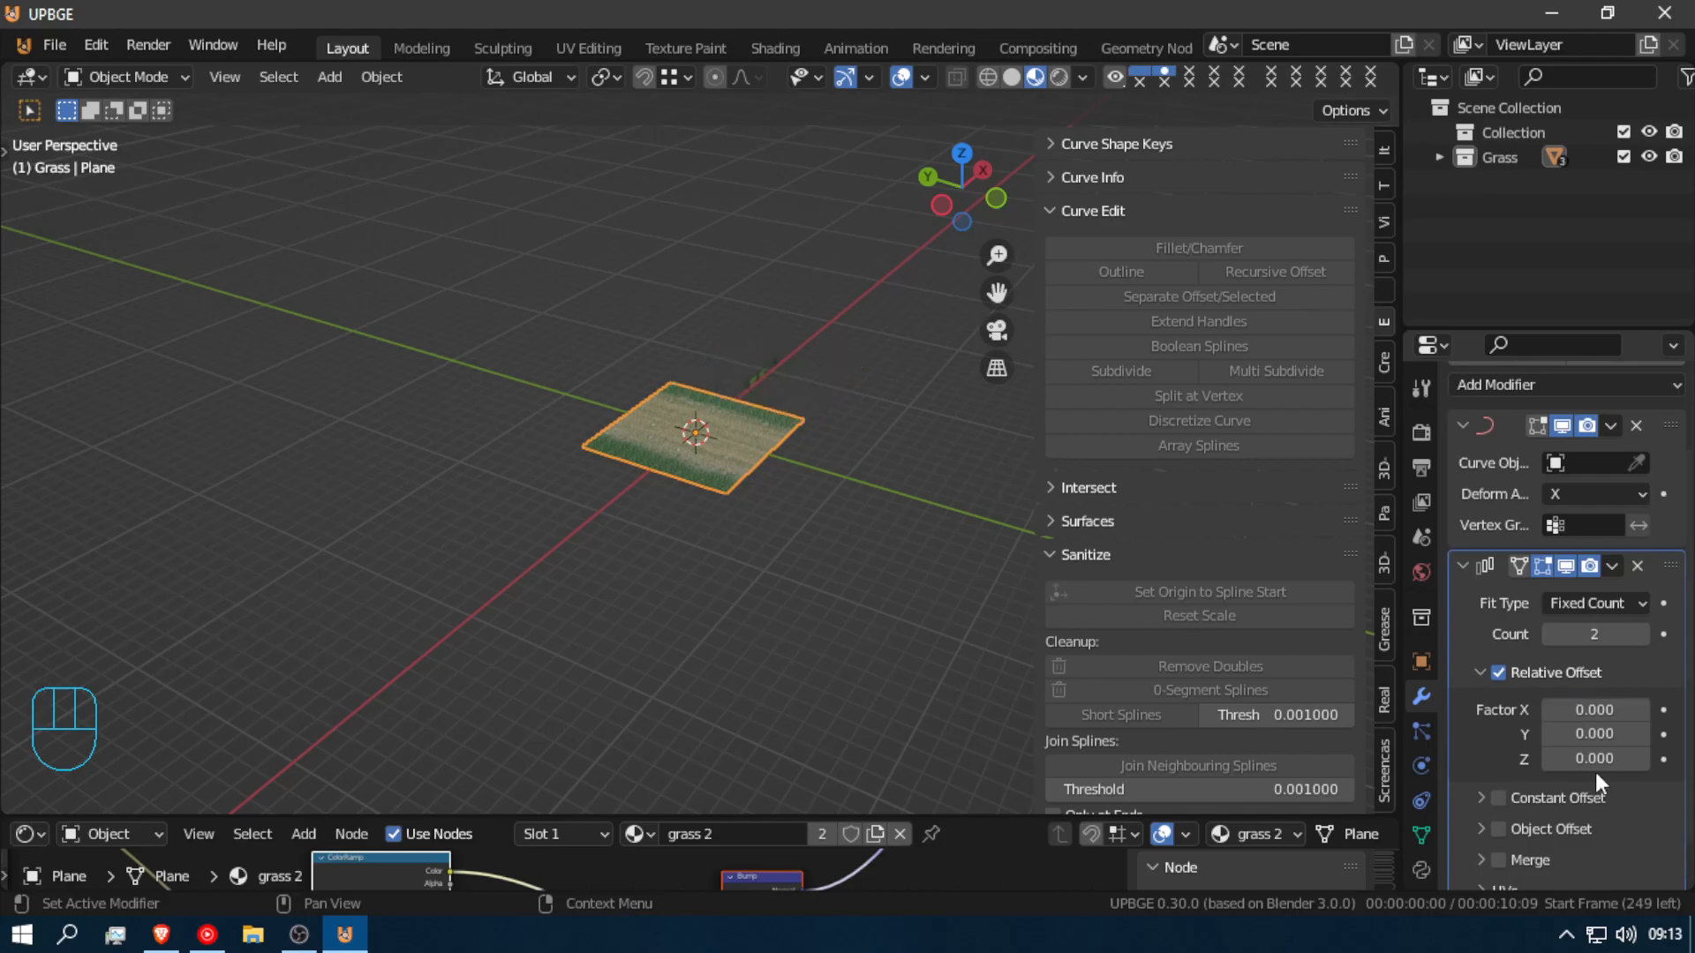
{"action": "left_click", "coordinate": [1603, 736]}
{"action": "type", "text": "1"}
{"action": "key", "text": "Return"}
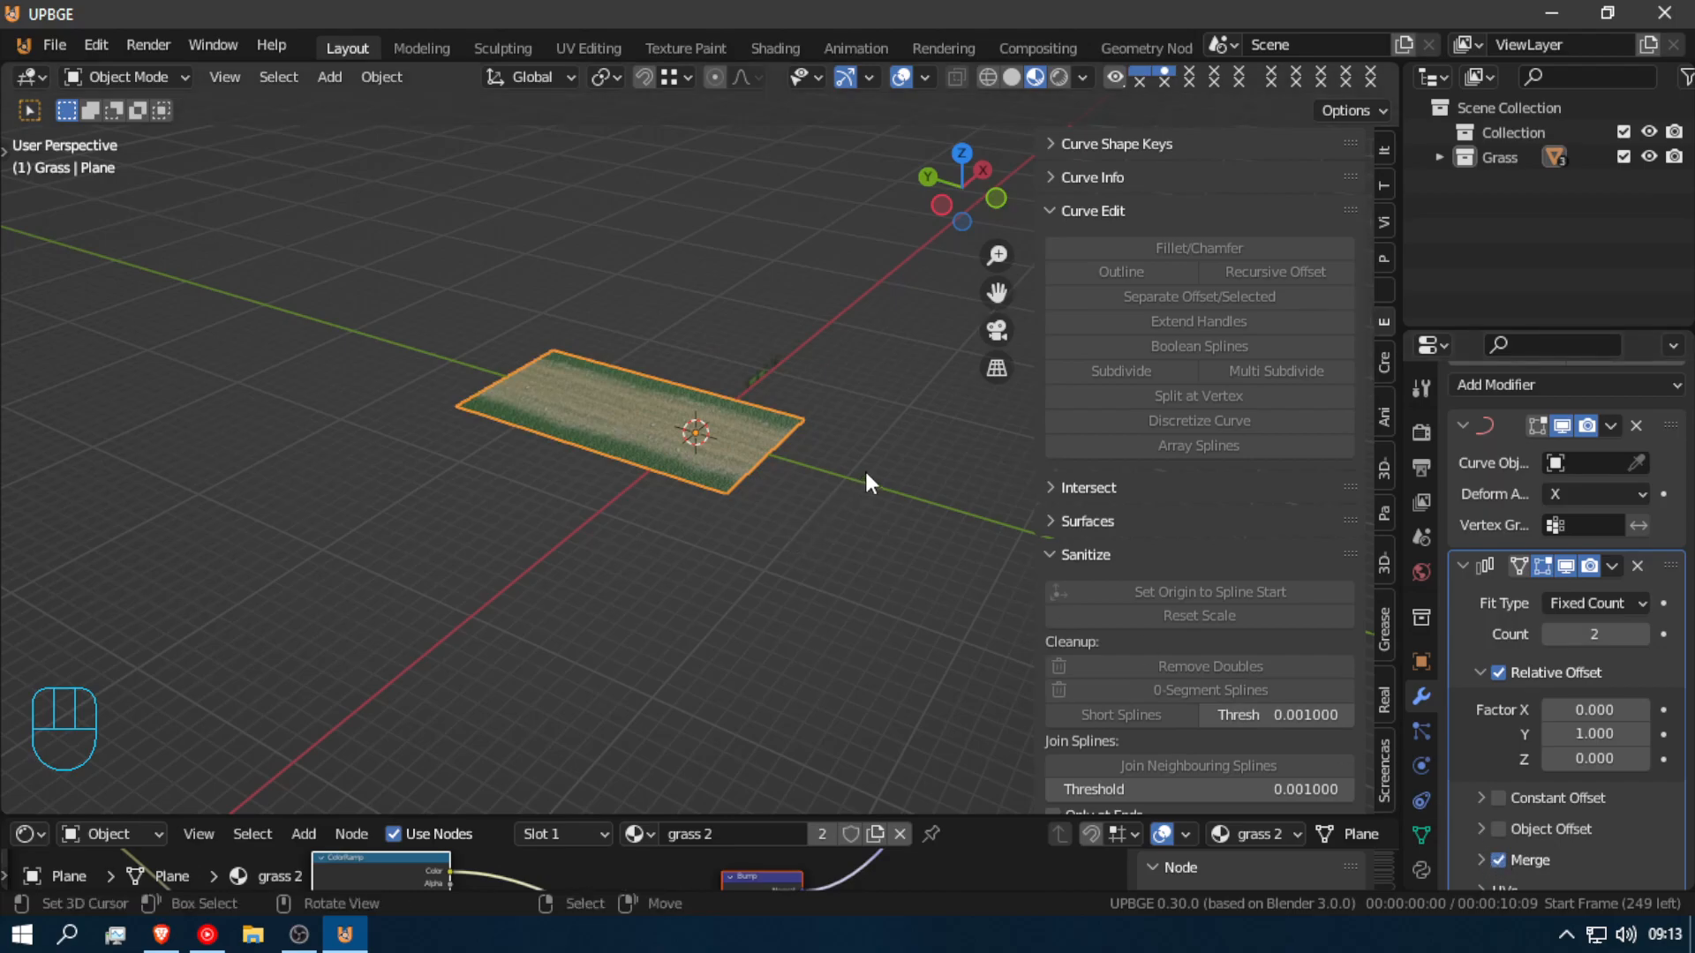
Step: Add a Path curve at the 3D cursor on the ground plane
{"action": "key", "text": "shift+f"}
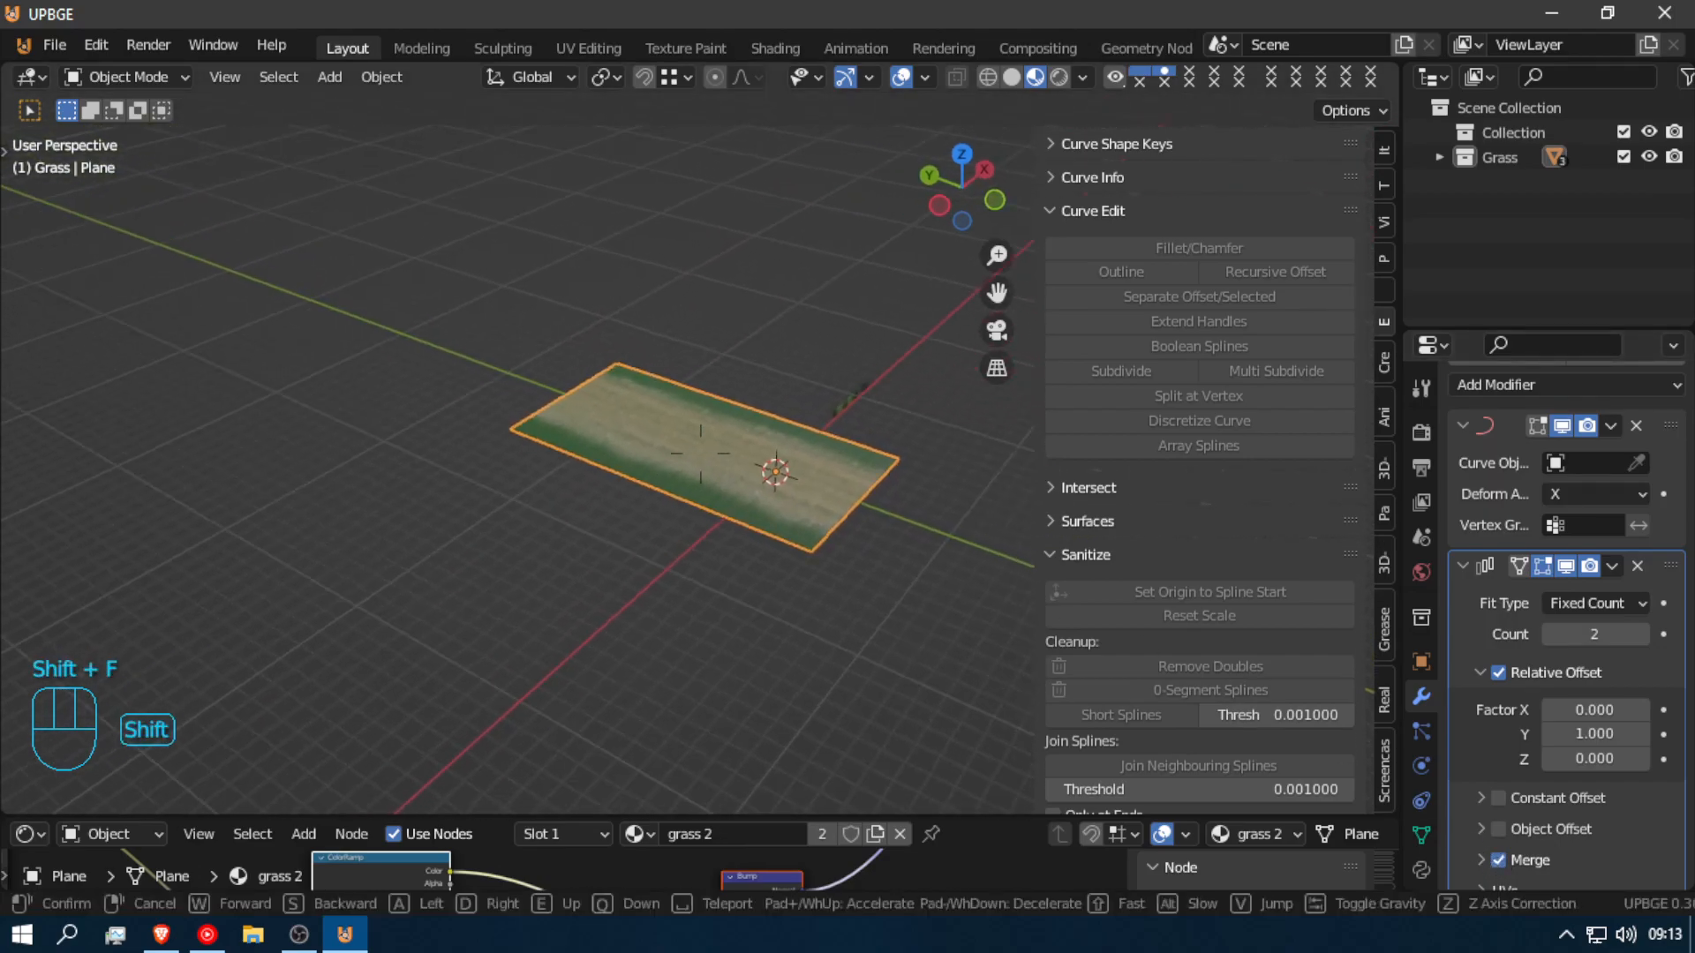
{"action": "left_click", "coordinate": [706, 453]}
{"action": "key", "text": "shift+a"}
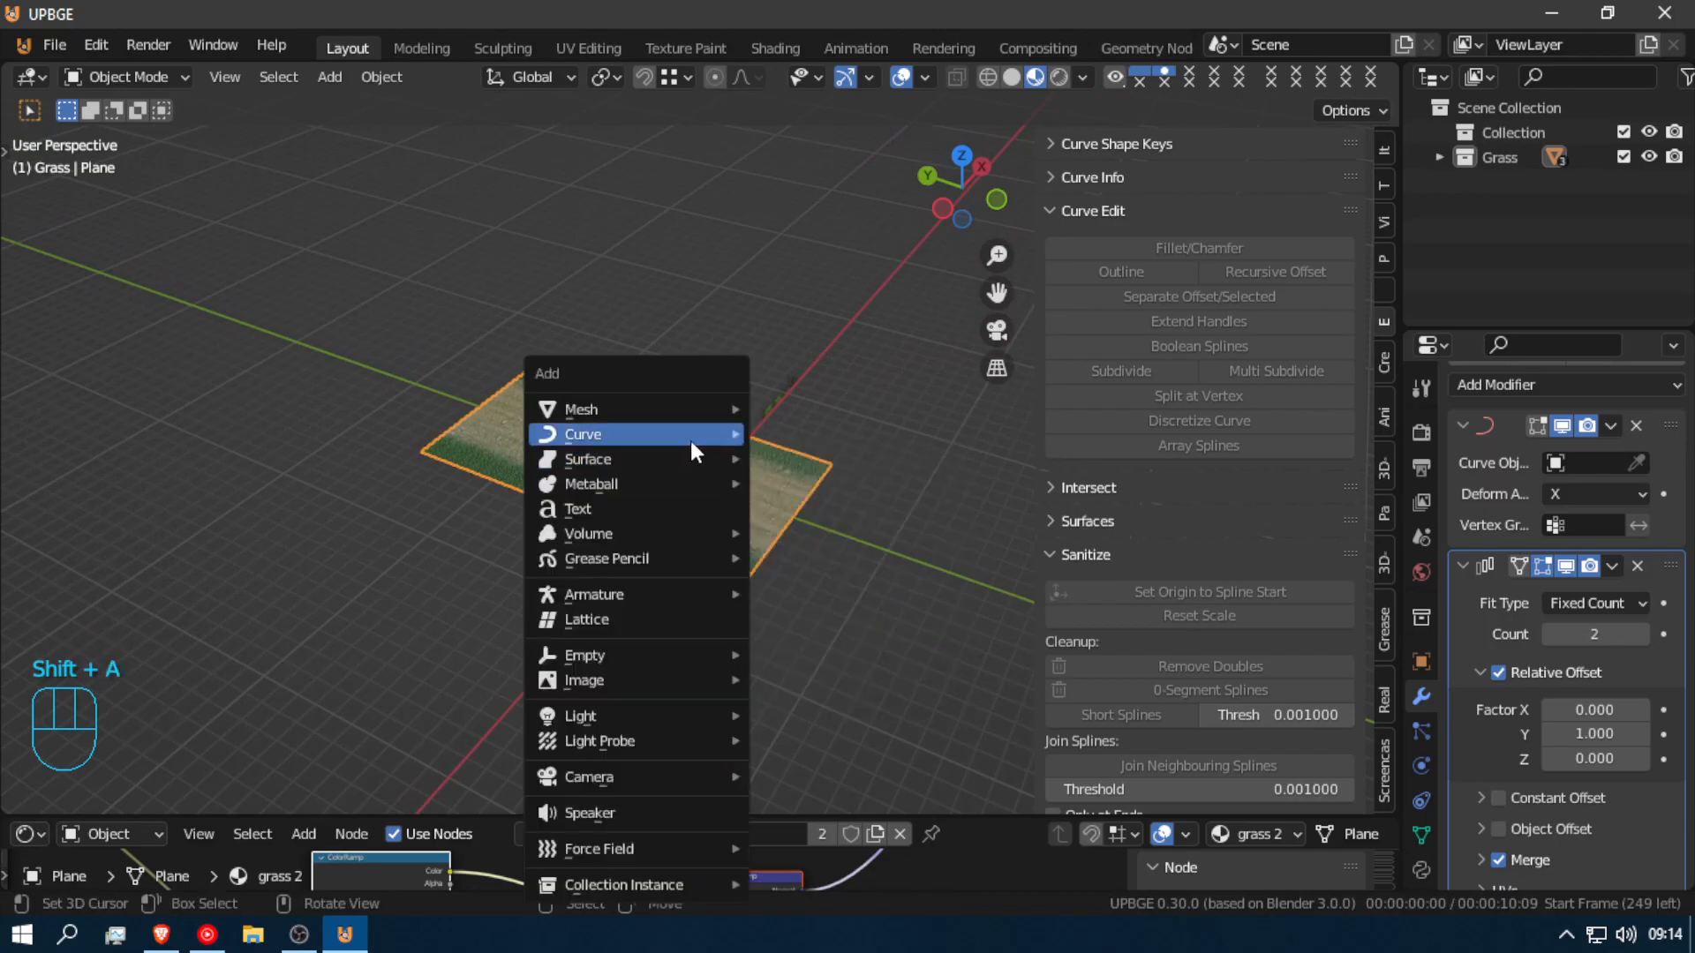
{"action": "mouse_move", "coordinate": [692, 437]}
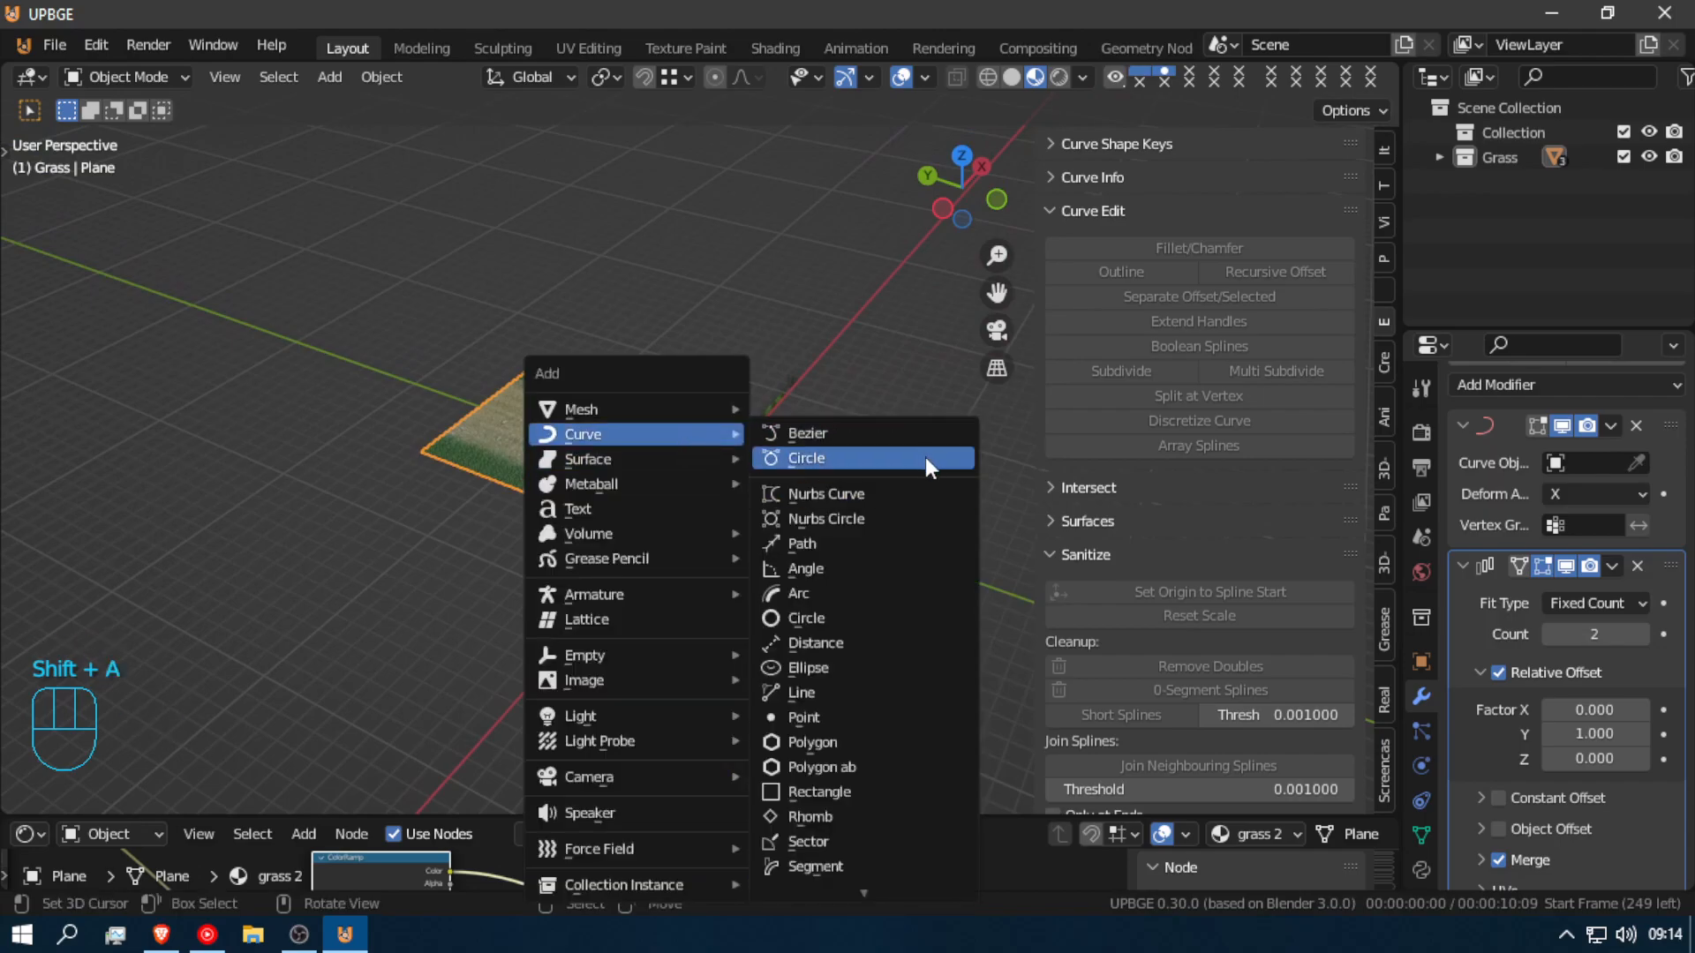
{"action": "left_click", "coordinate": [924, 537]}
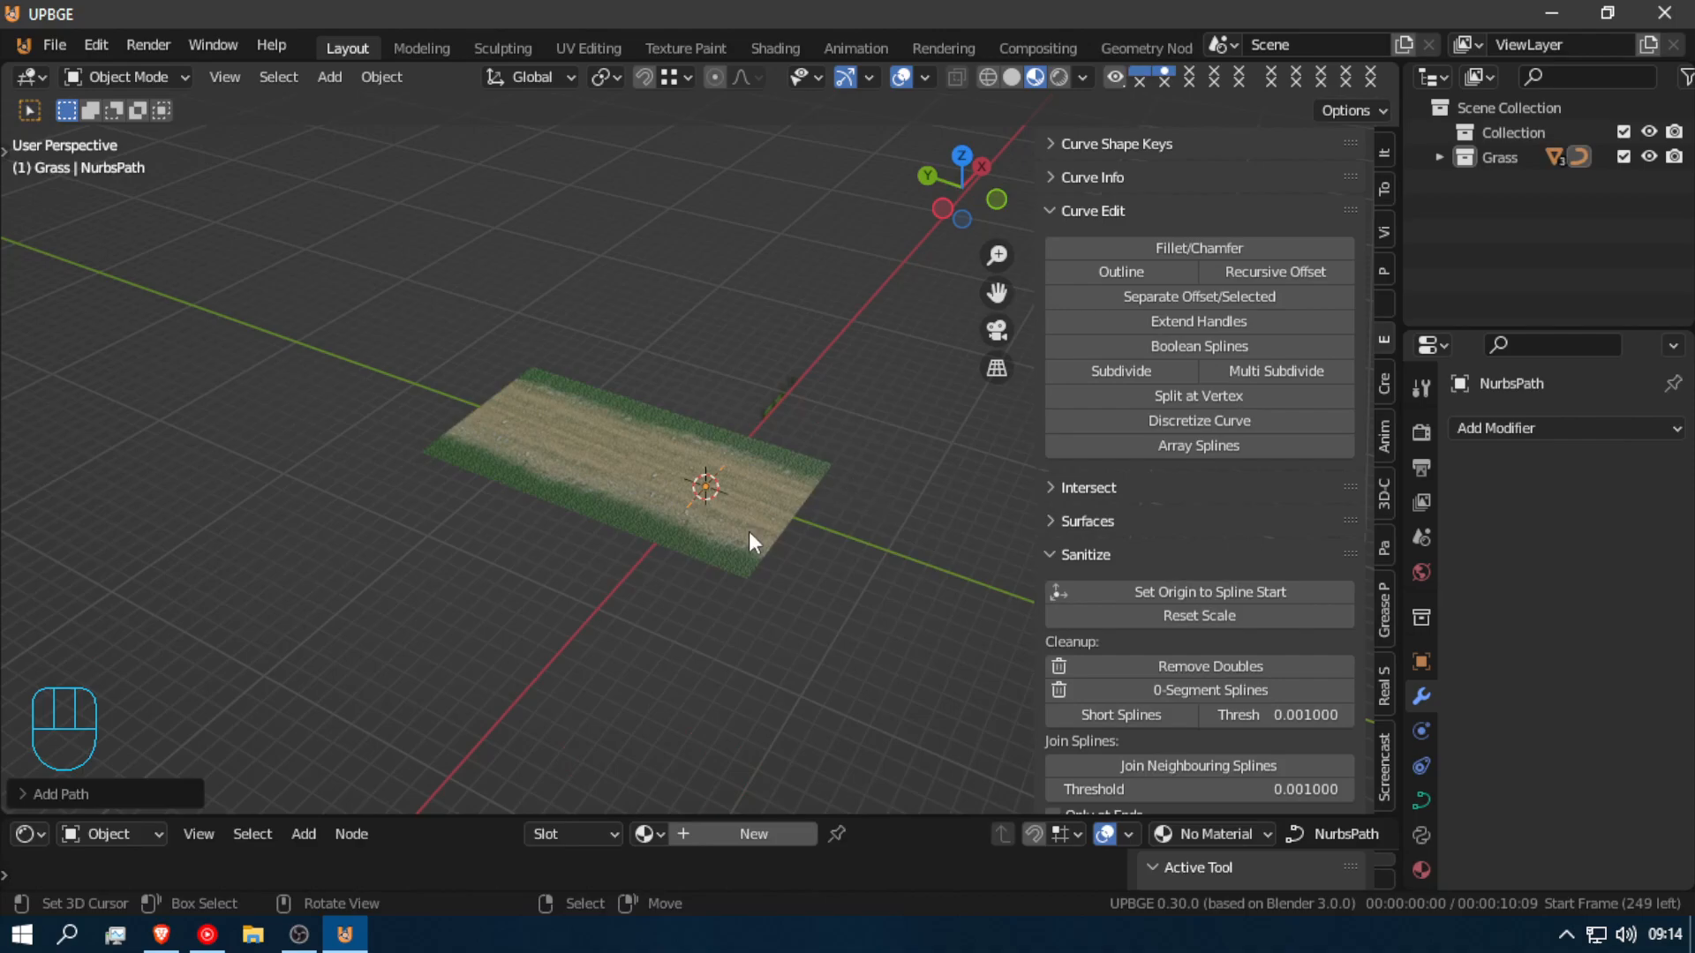
Step: Rotate the path 90 degrees about the Z axis so it runs along the arrayed strip
{"action": "key", "text": "g"}
{"action": "right_click", "coordinate": [793, 511]}
{"action": "key", "text": "r"}
{"action": "key", "text": "z"}
{"action": "key", "text": "KP_9"}
{"action": "key", "text": "KP_0"}
{"action": "left_click", "coordinate": [776, 534]}
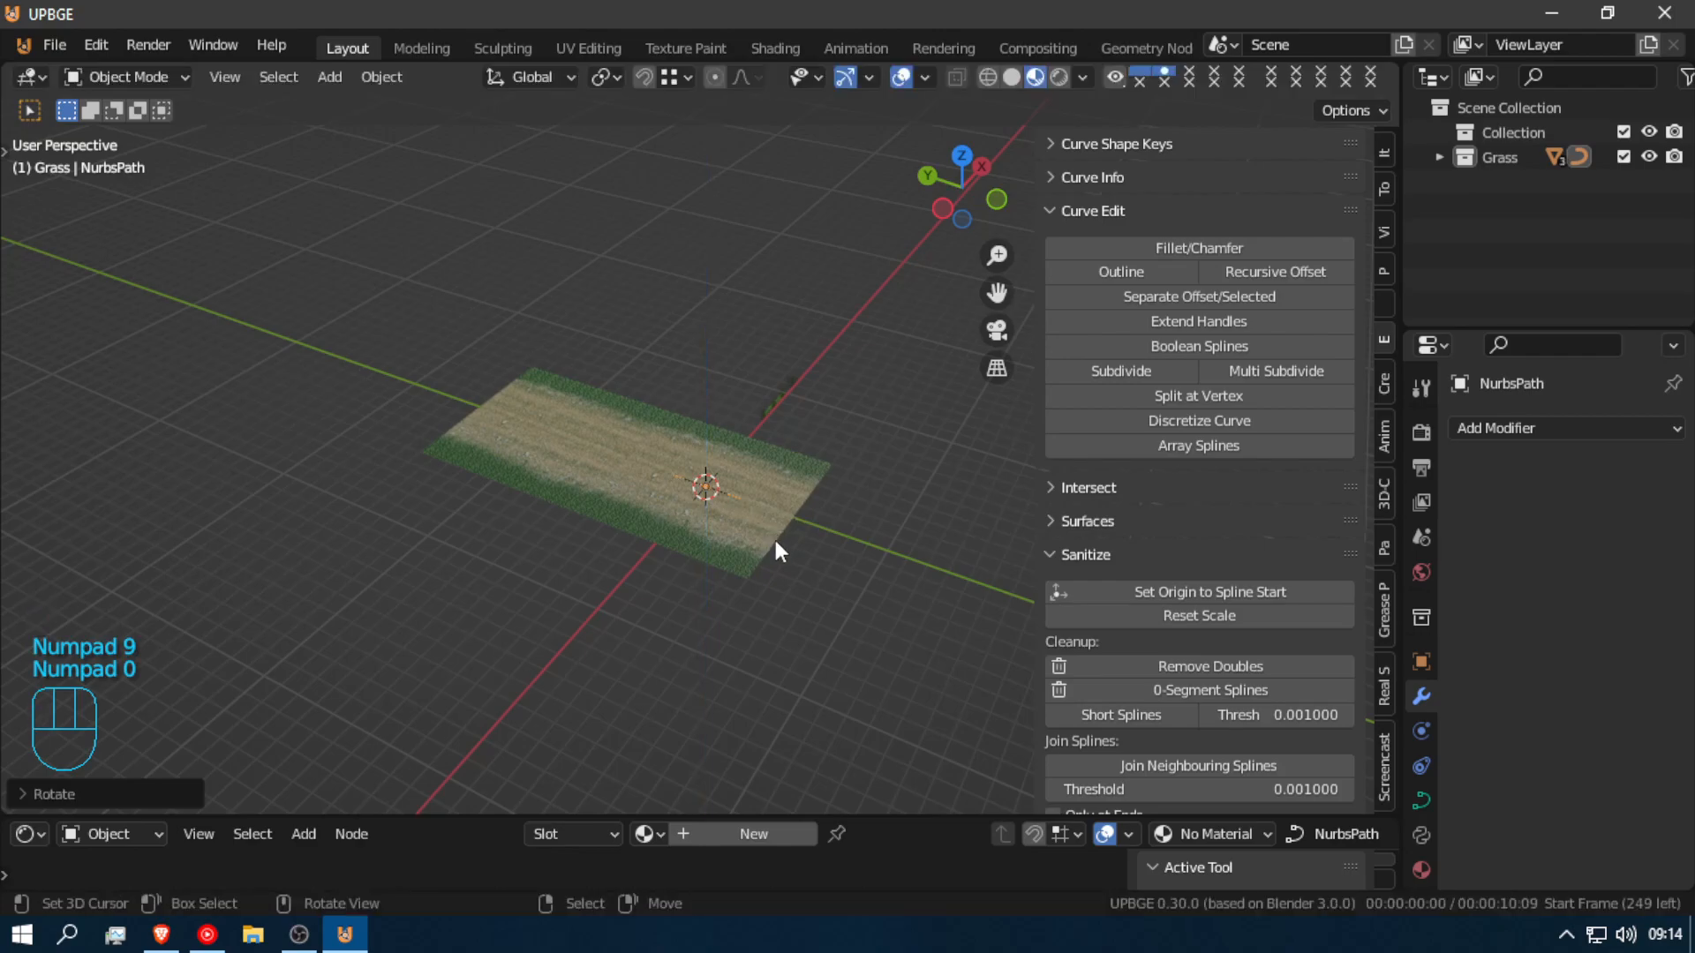
Step: Raise the path slightly along the Z axis, just above the ground surface
{"action": "key", "text": "Tab"}
{"action": "scroll", "coordinate": [786, 547], "scroll_direction": "up", "scroll_amount": 5}
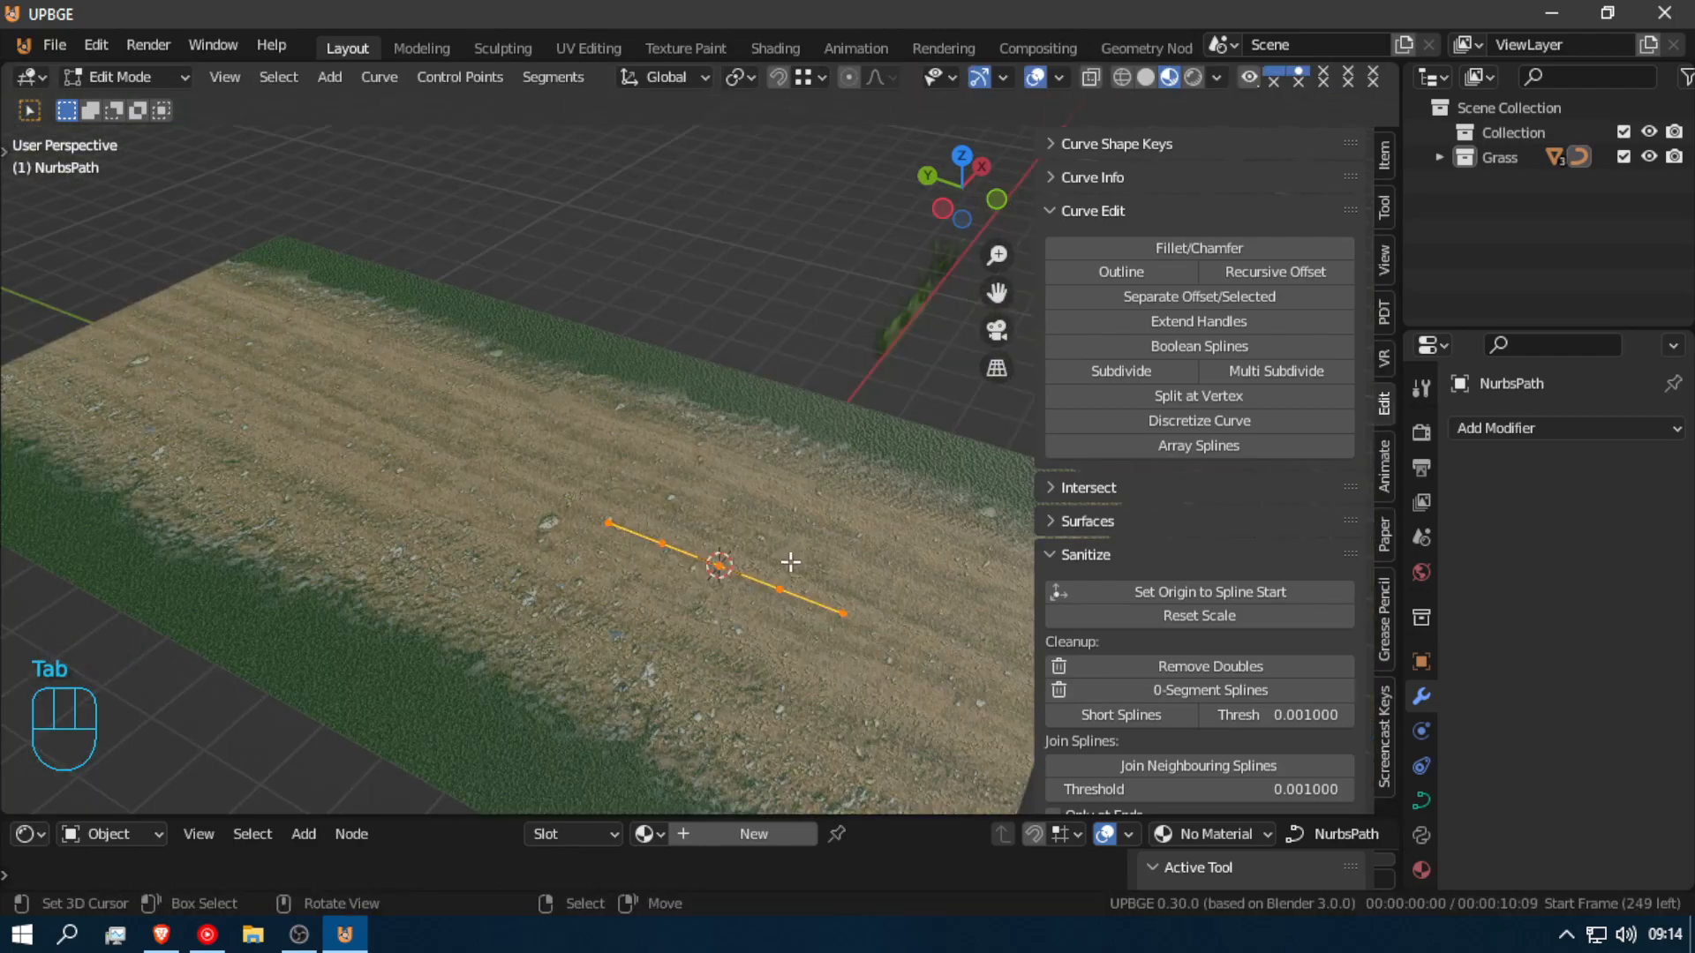
{"action": "scroll", "coordinate": [847, 628], "scroll_direction": "down", "scroll_amount": 5}
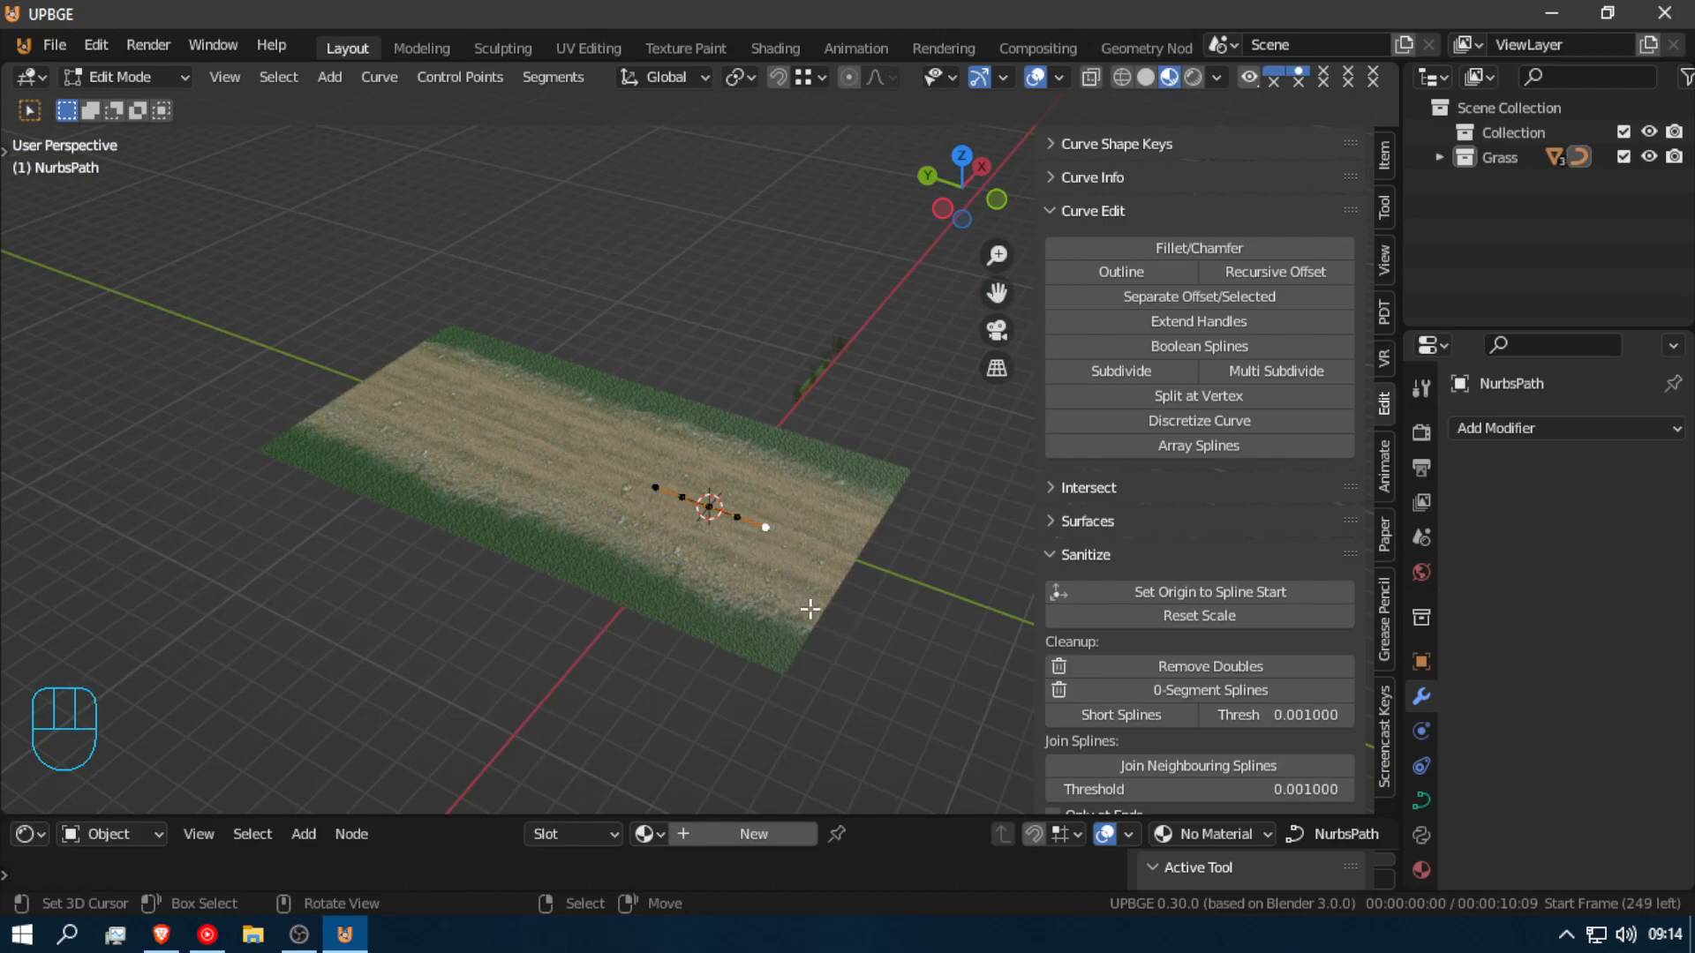
{"action": "scroll", "coordinate": [813, 604], "scroll_direction": "up", "scroll_amount": 5}
{"action": "scroll", "coordinate": [813, 604], "scroll_direction": "down", "scroll_amount": 2}
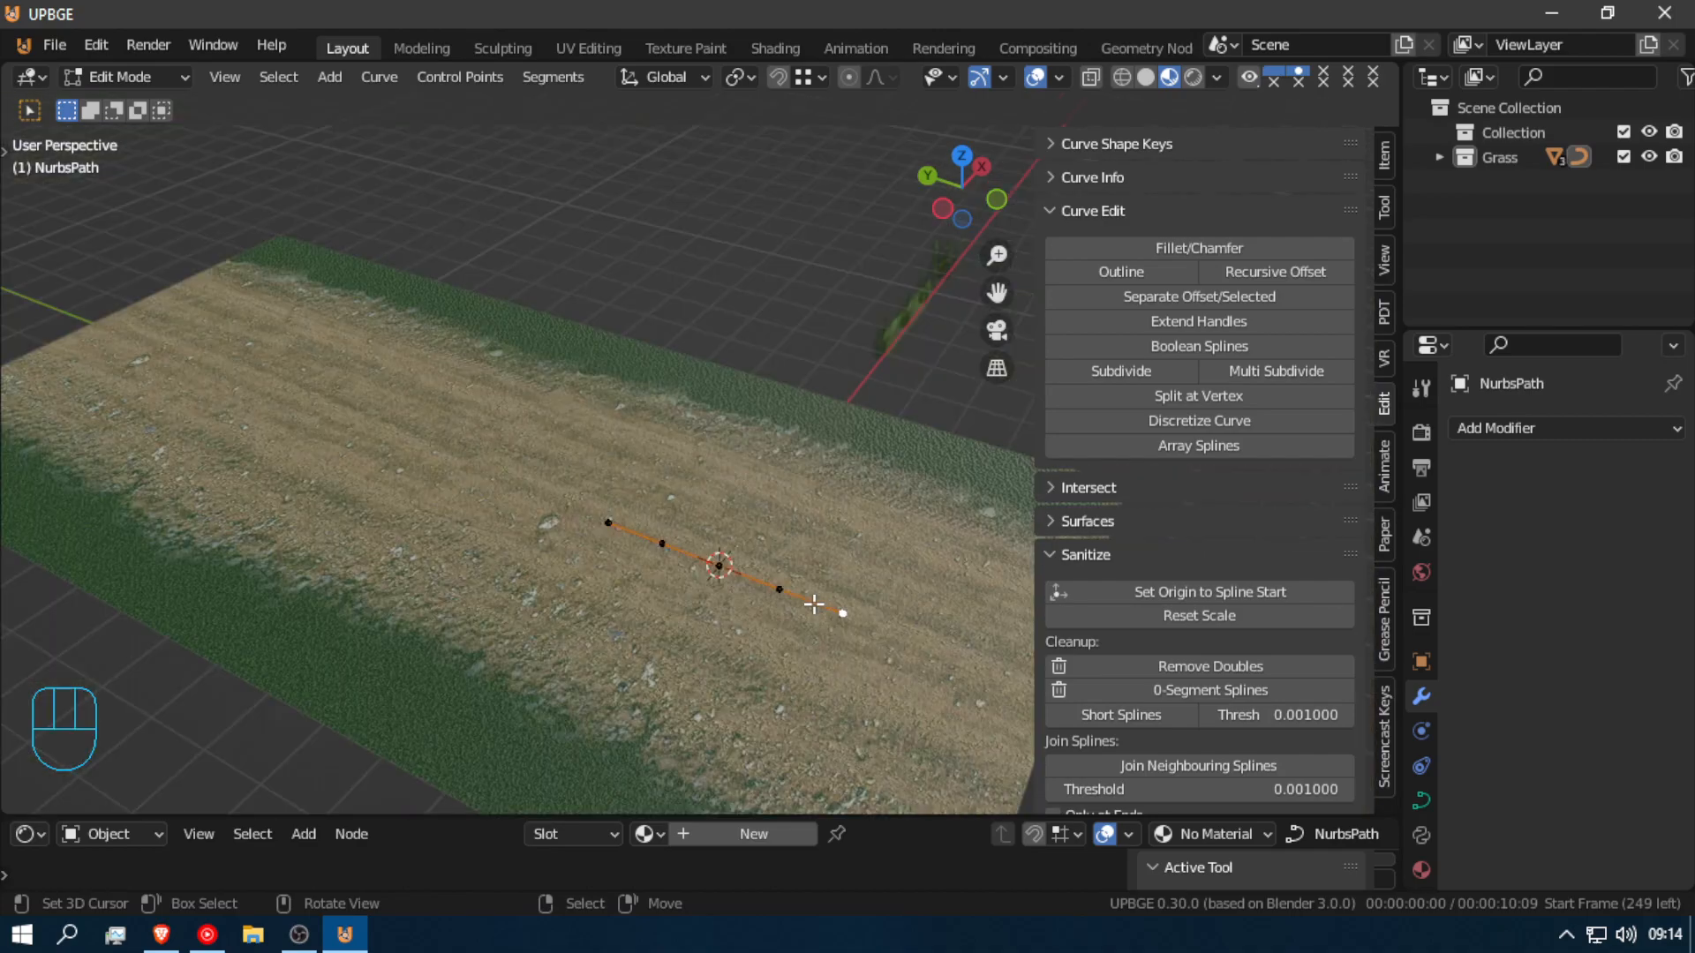
{"action": "key", "text": "Tab"}
{"action": "key", "text": "shift+f"}
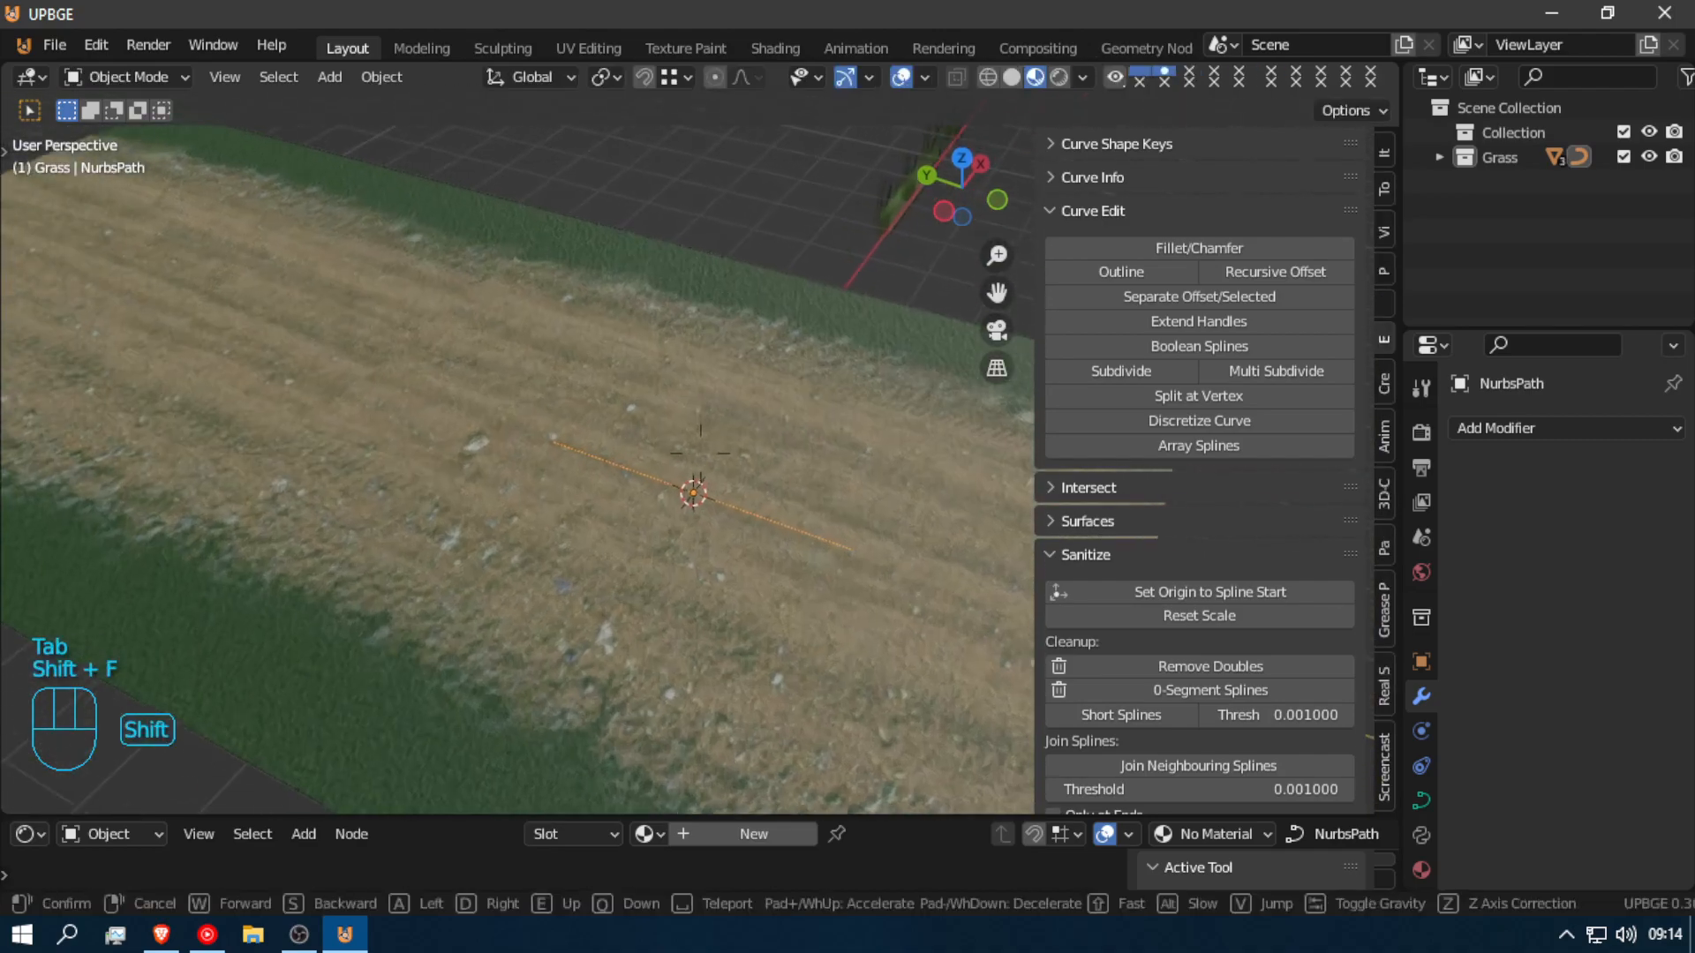
{"action": "key", "text": "g"}
{"action": "key", "text": "z"}
Step: Move the path's end control point nearest the strip's short edge outward to that edge
{"action": "key", "text": "Tab"}
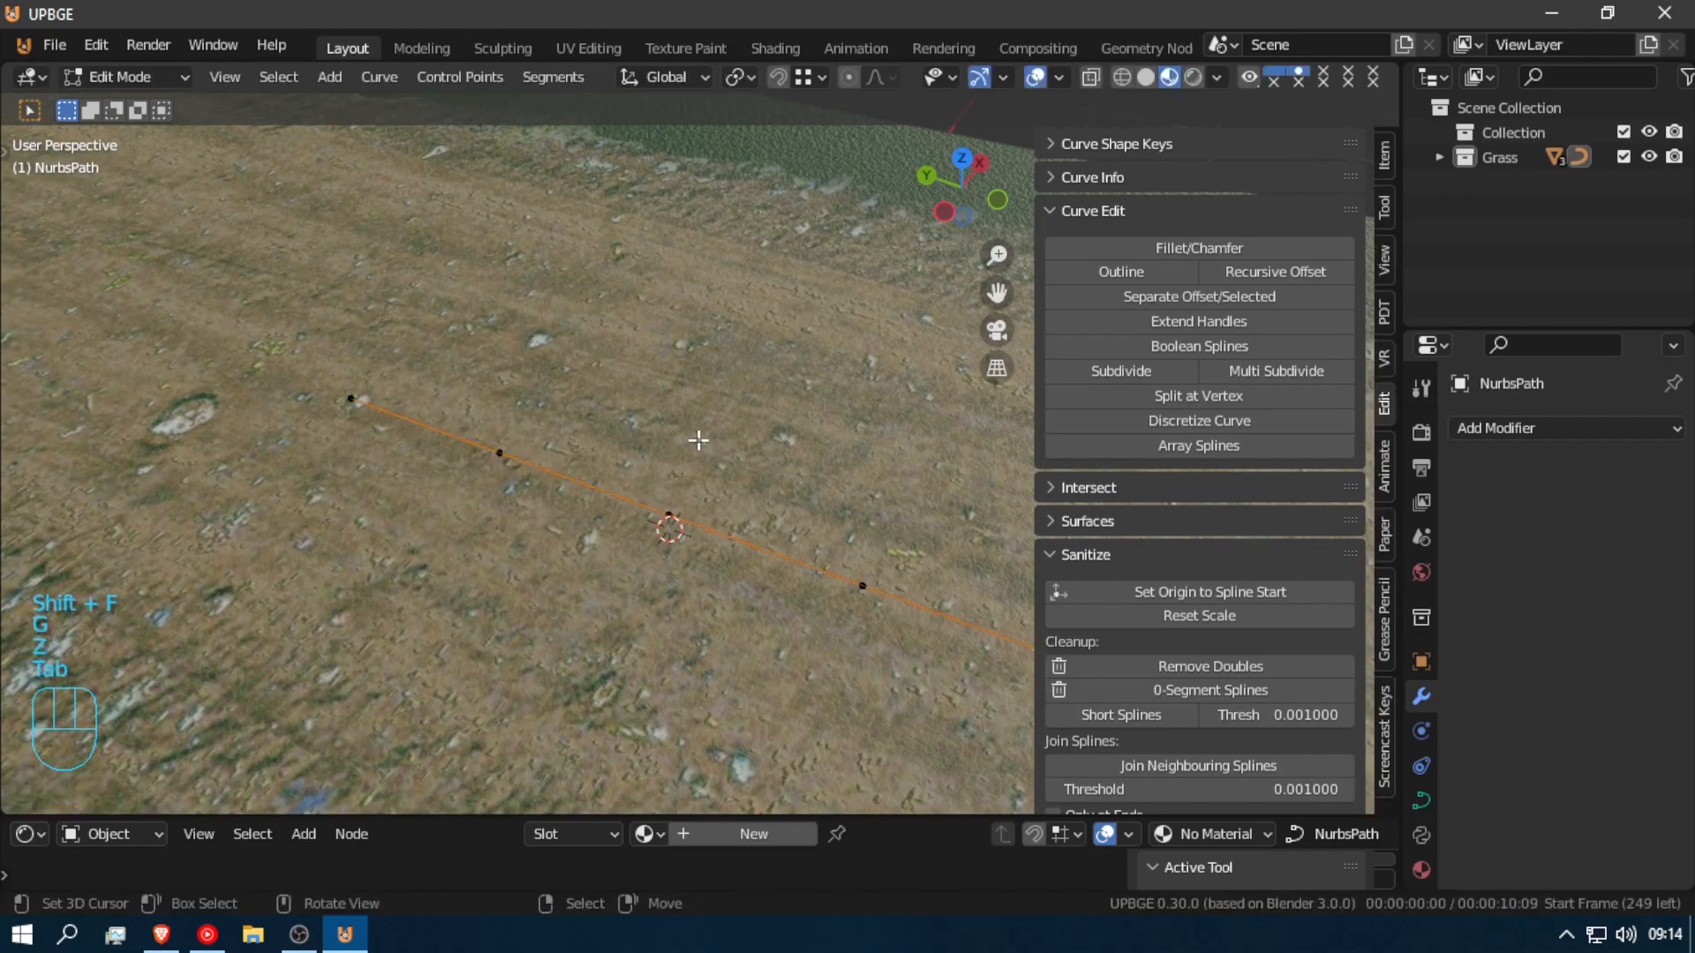
{"action": "key", "text": "a"}
{"action": "key", "text": "a"}
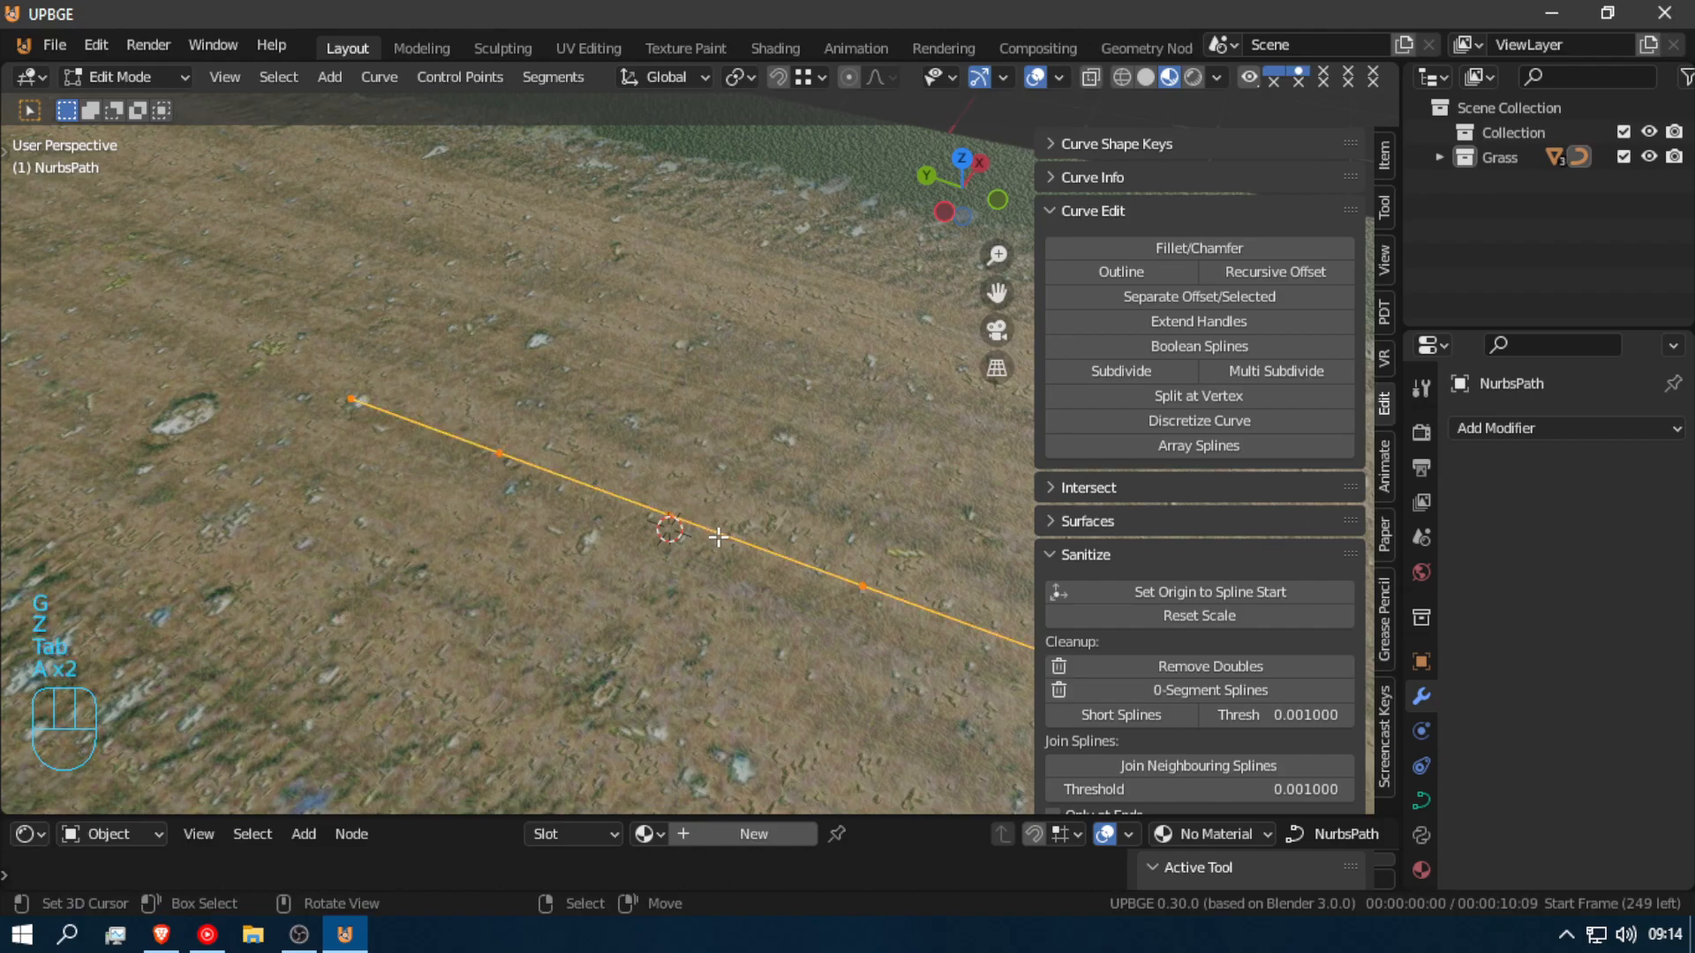
{"action": "key", "text": "shift+f"}
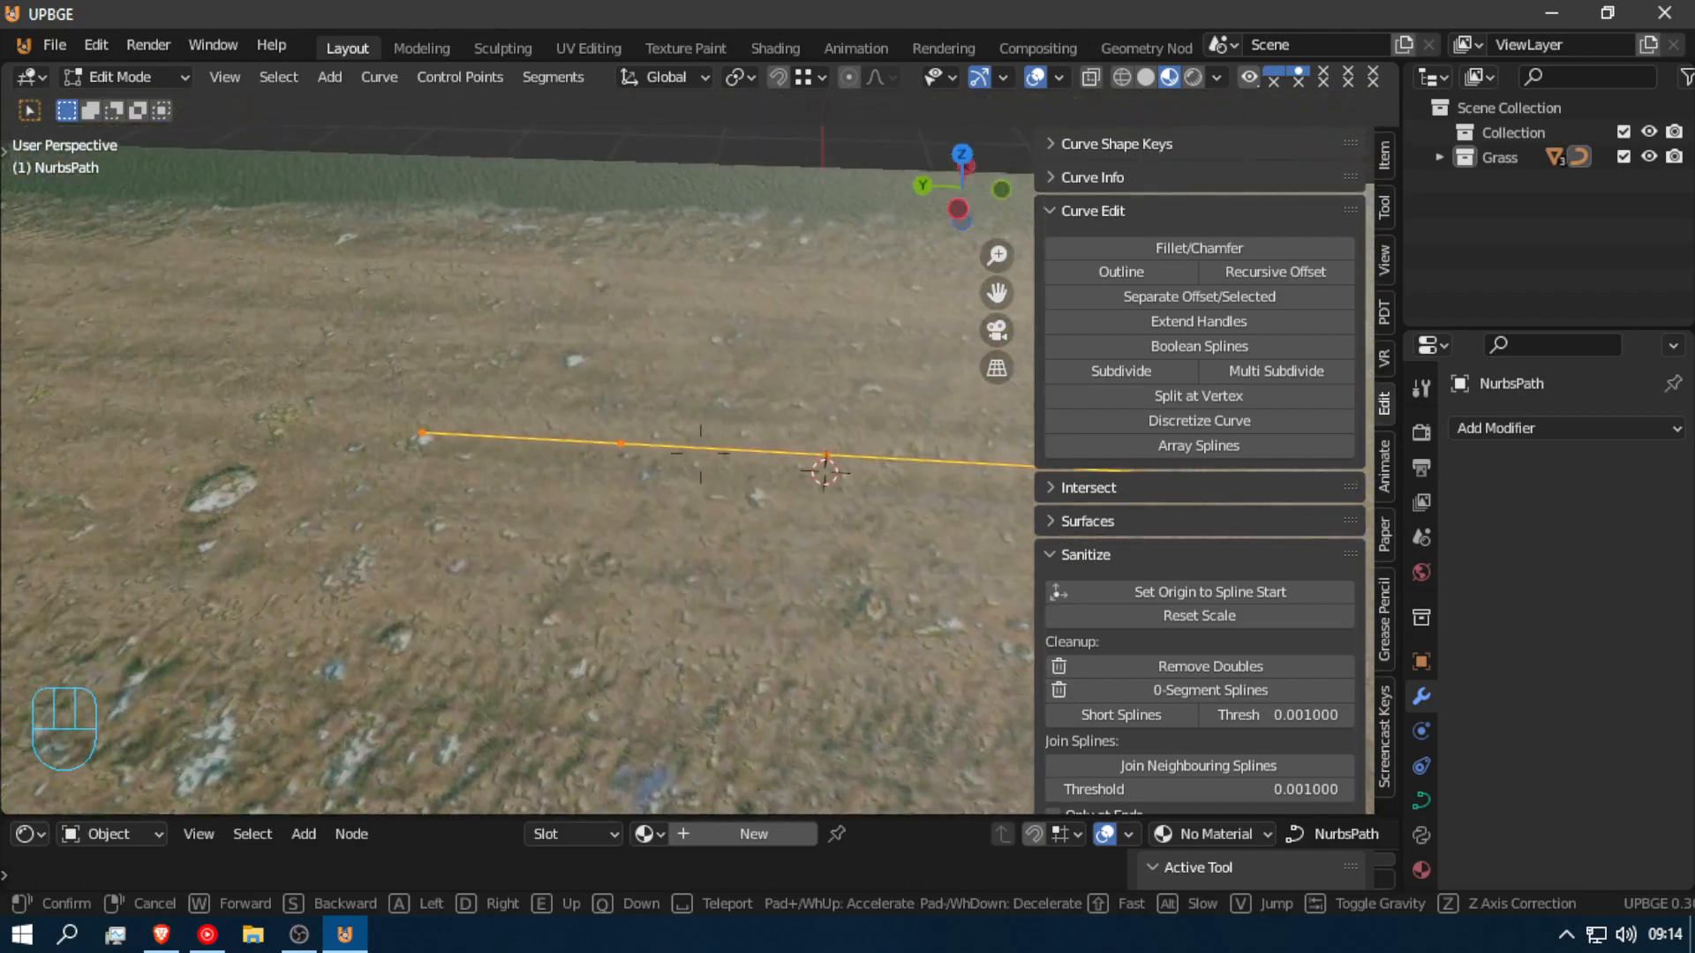
{"action": "left_click", "coordinate": [700, 453]}
{"action": "left_click", "coordinate": [739, 431]}
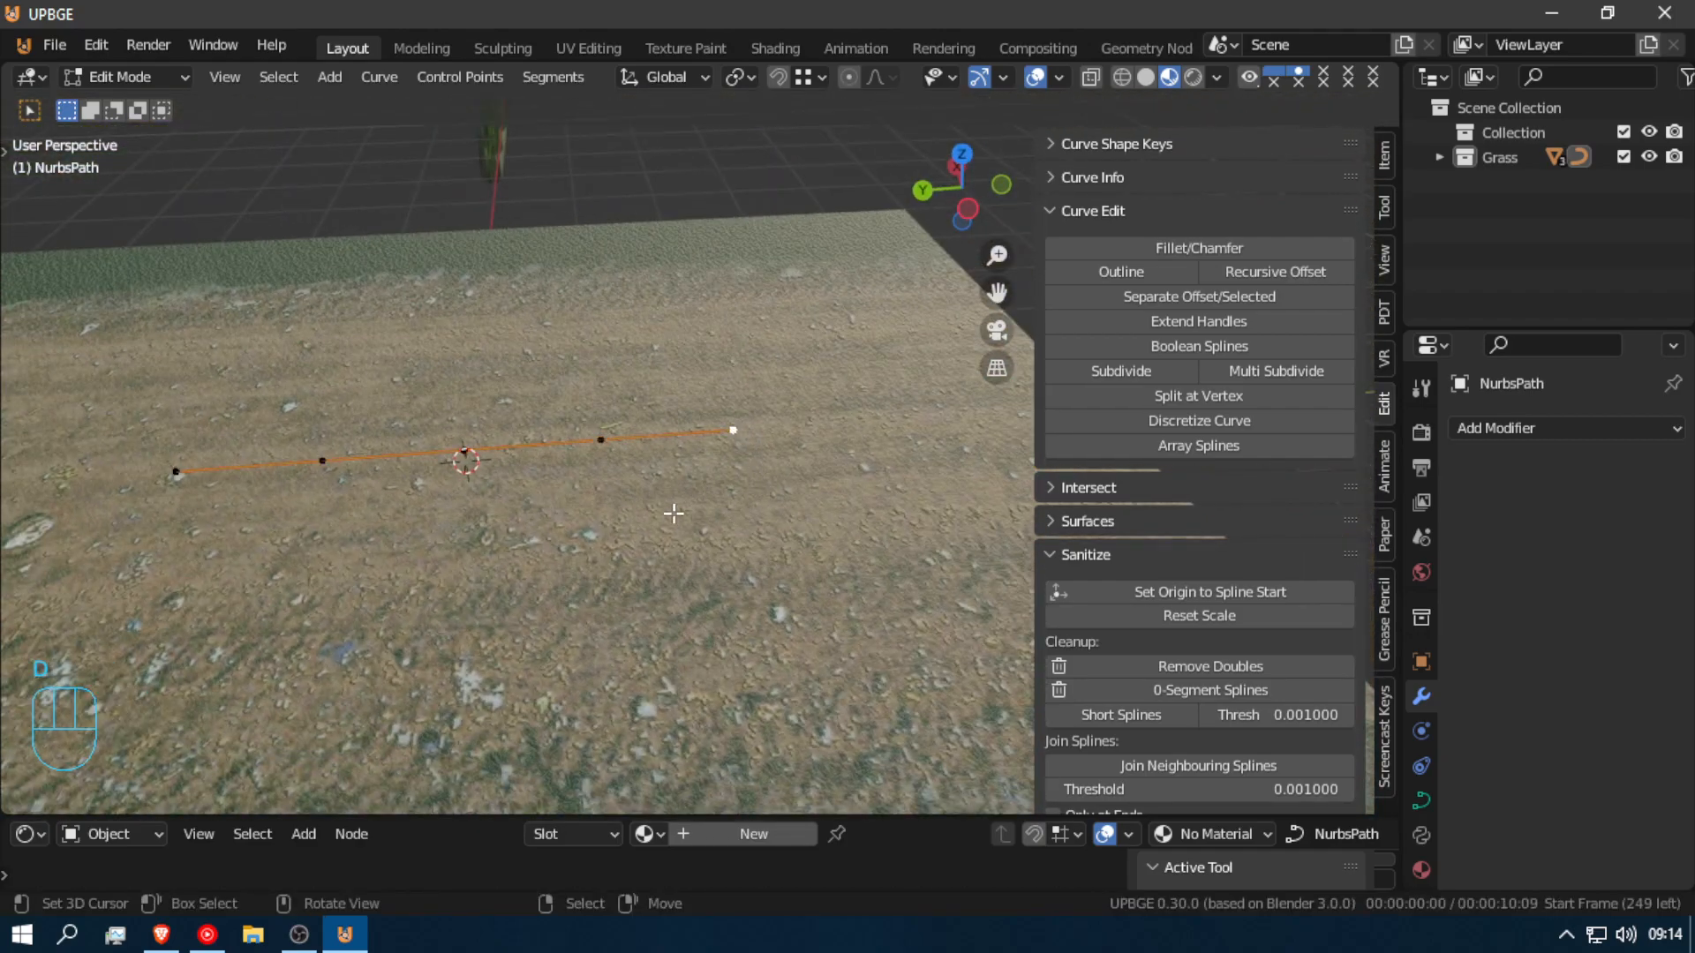
{"action": "key", "text": "g"}
{"action": "left_click", "coordinate": [1009, 441]}
Step: Select the two control points at the path's opposite end
{"action": "key", "text": "shift+f"}
{"action": "key", "text": "shift+f"}
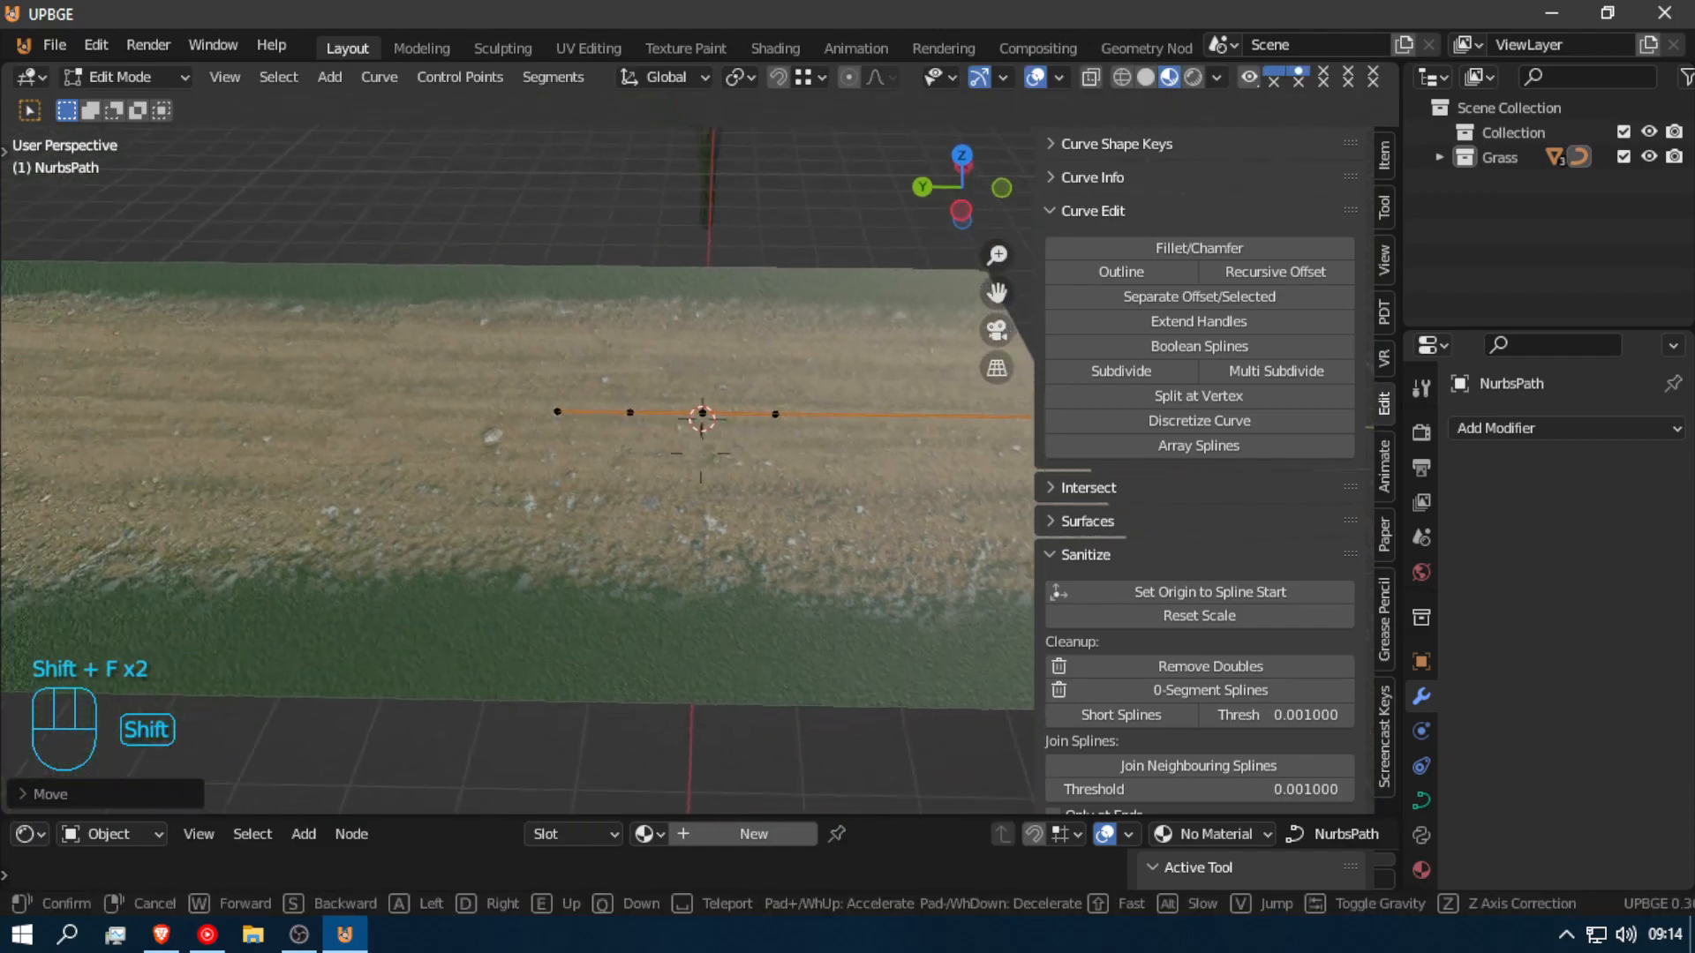
{"action": "left_click", "coordinate": [700, 452]}
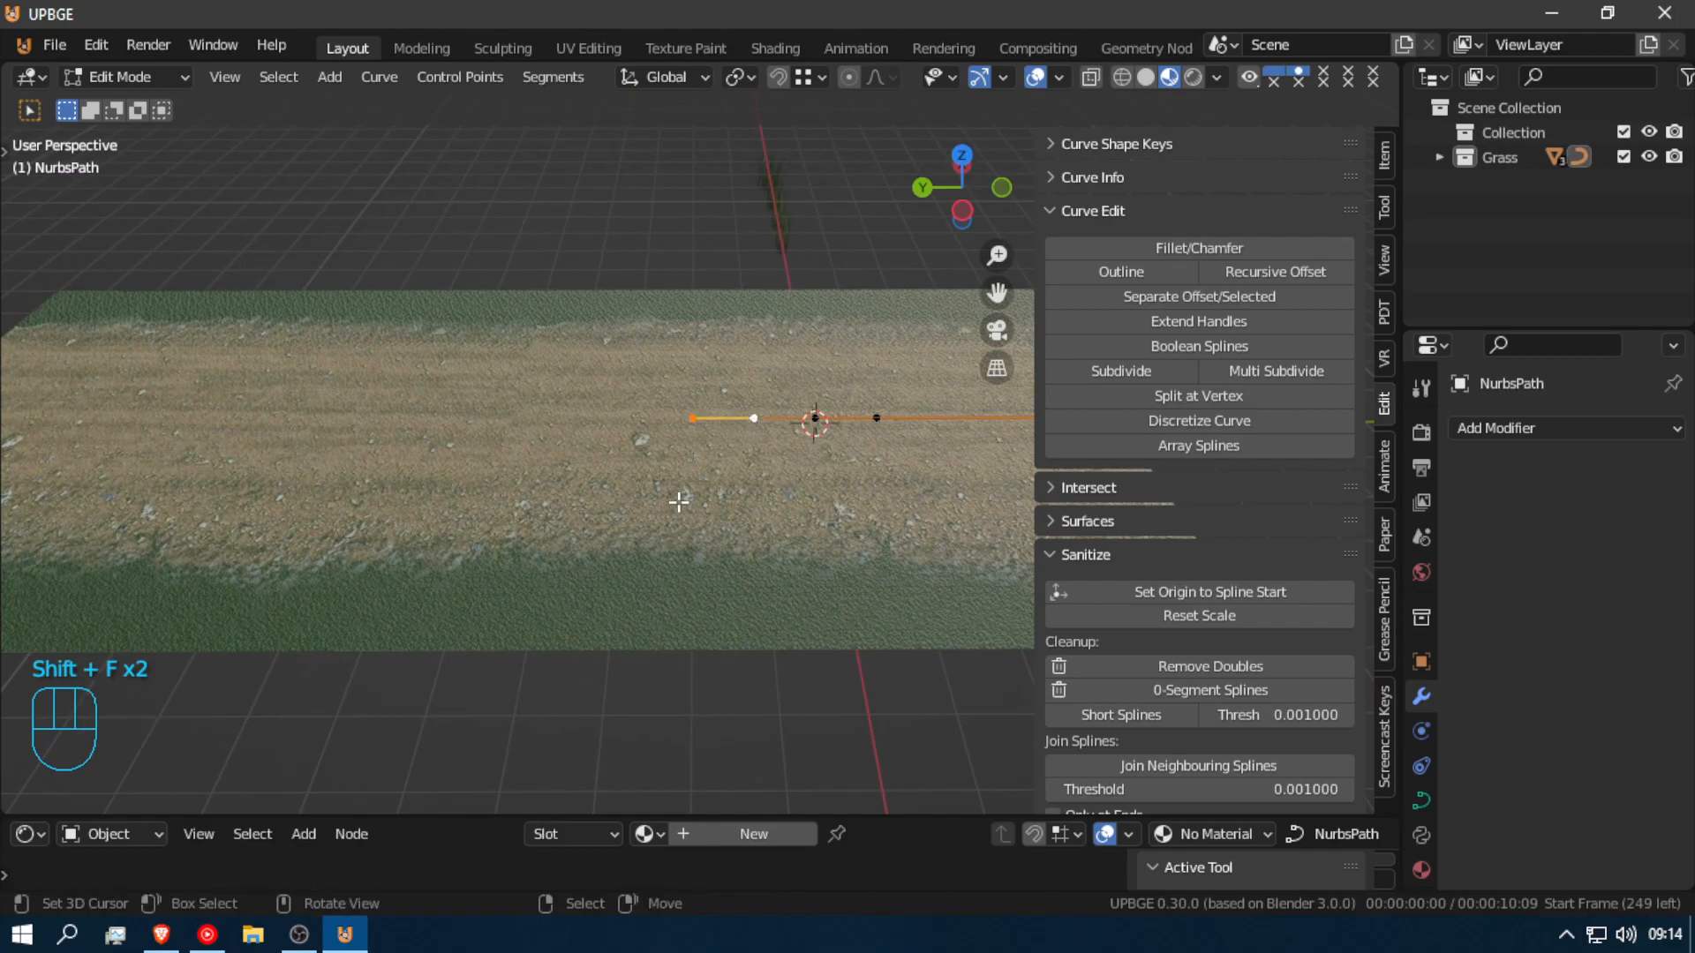
Step: Subdivide the ground plane with four crosswise loop cuts and a further loop cut, leaving them at their default positions
{"action": "key", "text": "Tab"}
{"action": "left_click", "coordinate": [763, 371]}
{"action": "key", "text": "Tab"}
{"action": "key", "text": "ctrl+r"}
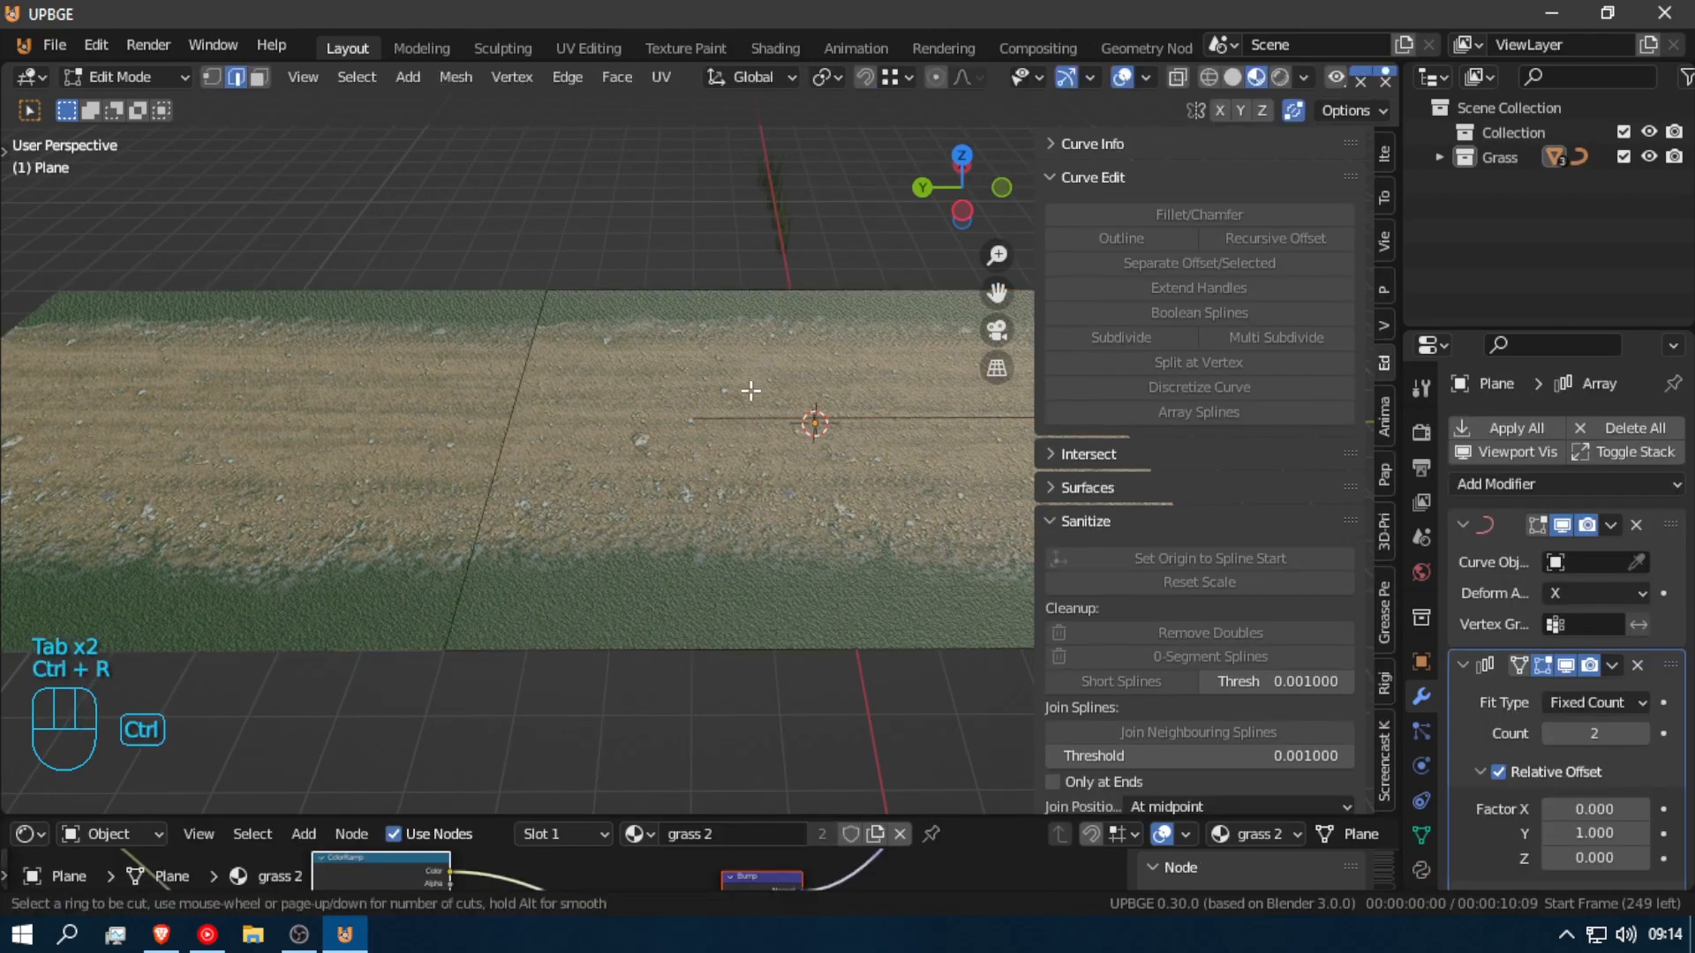
{"action": "scroll", "coordinate": [748, 304], "scroll_direction": "up", "scroll_amount": 2}
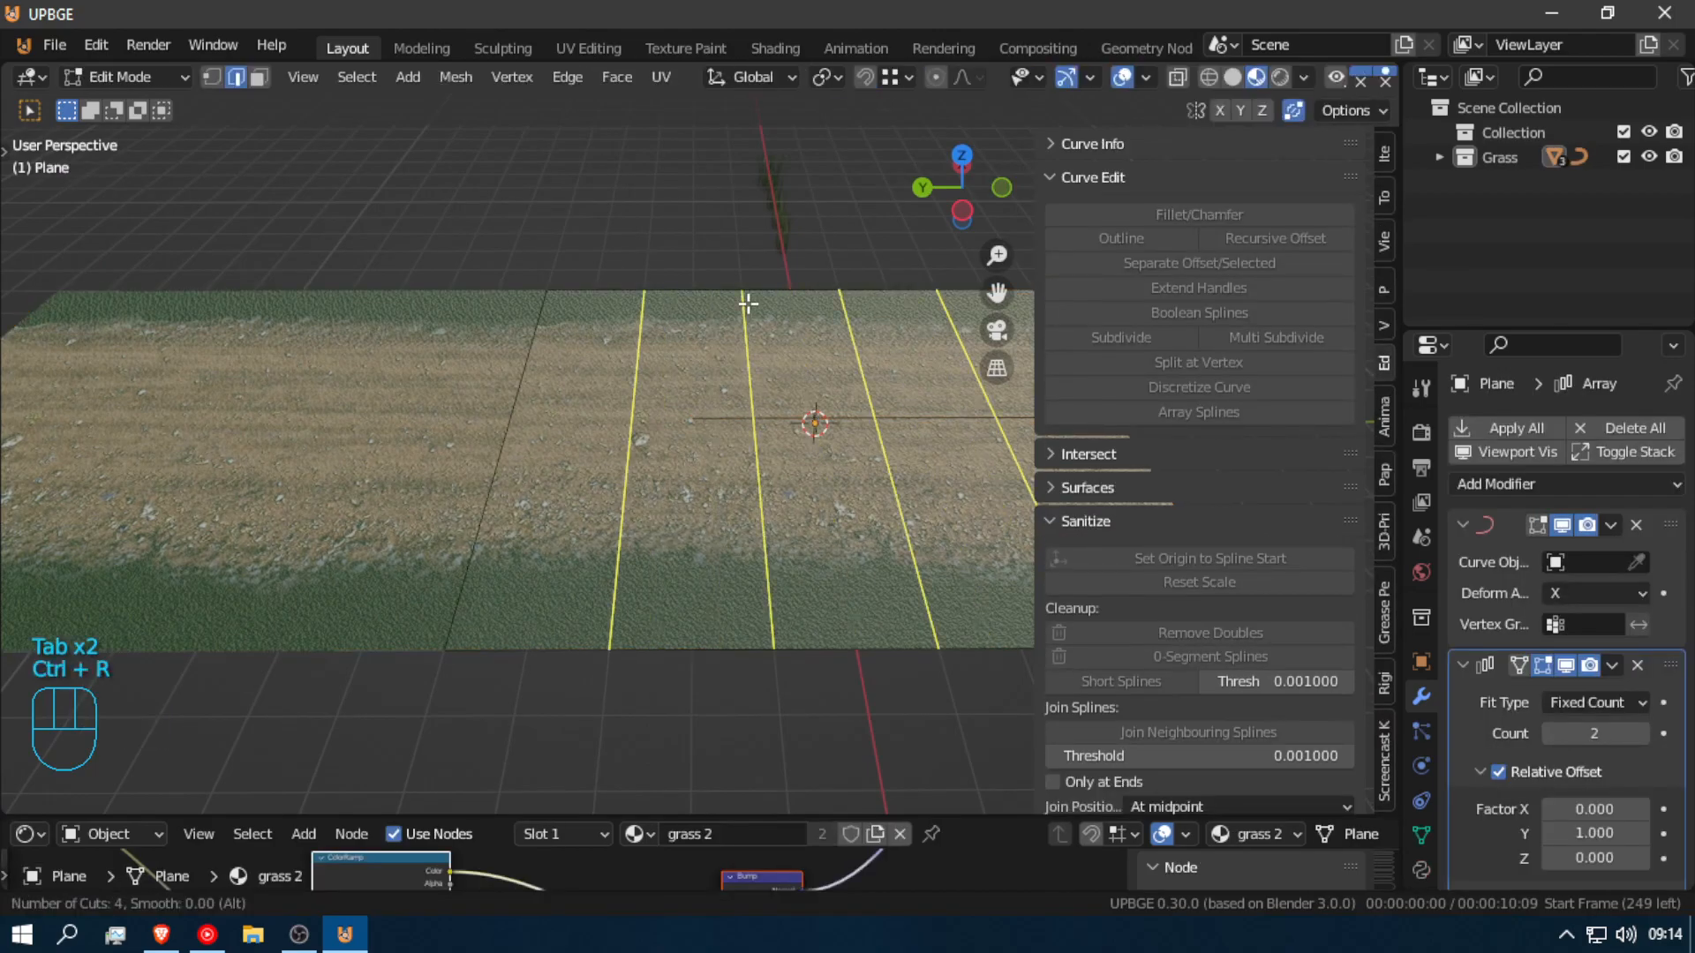
{"action": "left_click", "coordinate": [748, 304]}
{"action": "right_click", "coordinate": [746, 302]}
{"action": "key", "text": "ctrl+r"}
{"action": "left_click", "coordinate": [738, 424]}
{"action": "right_click", "coordinate": [738, 424]}
{"action": "key", "text": "Tab"}
Step: Add the path's middle control point to the two selected ones and move all three along the strip toward its far edge
{"action": "key", "text": "shift+f"}
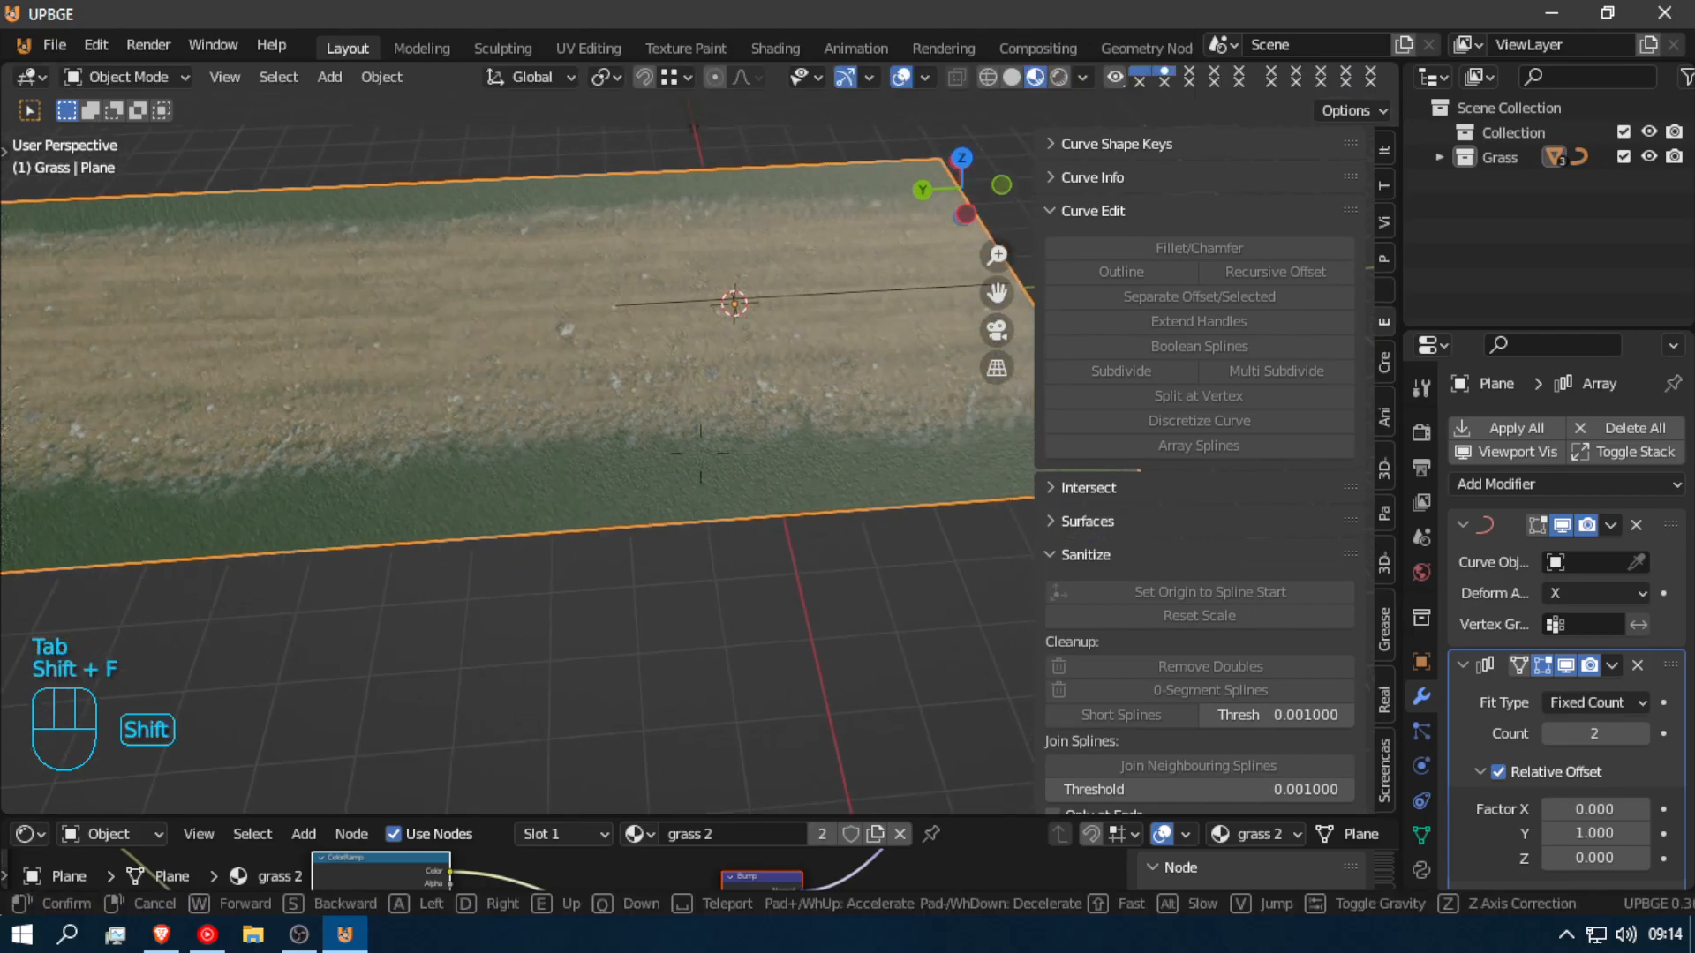
{"action": "left_click", "coordinate": [715, 452]}
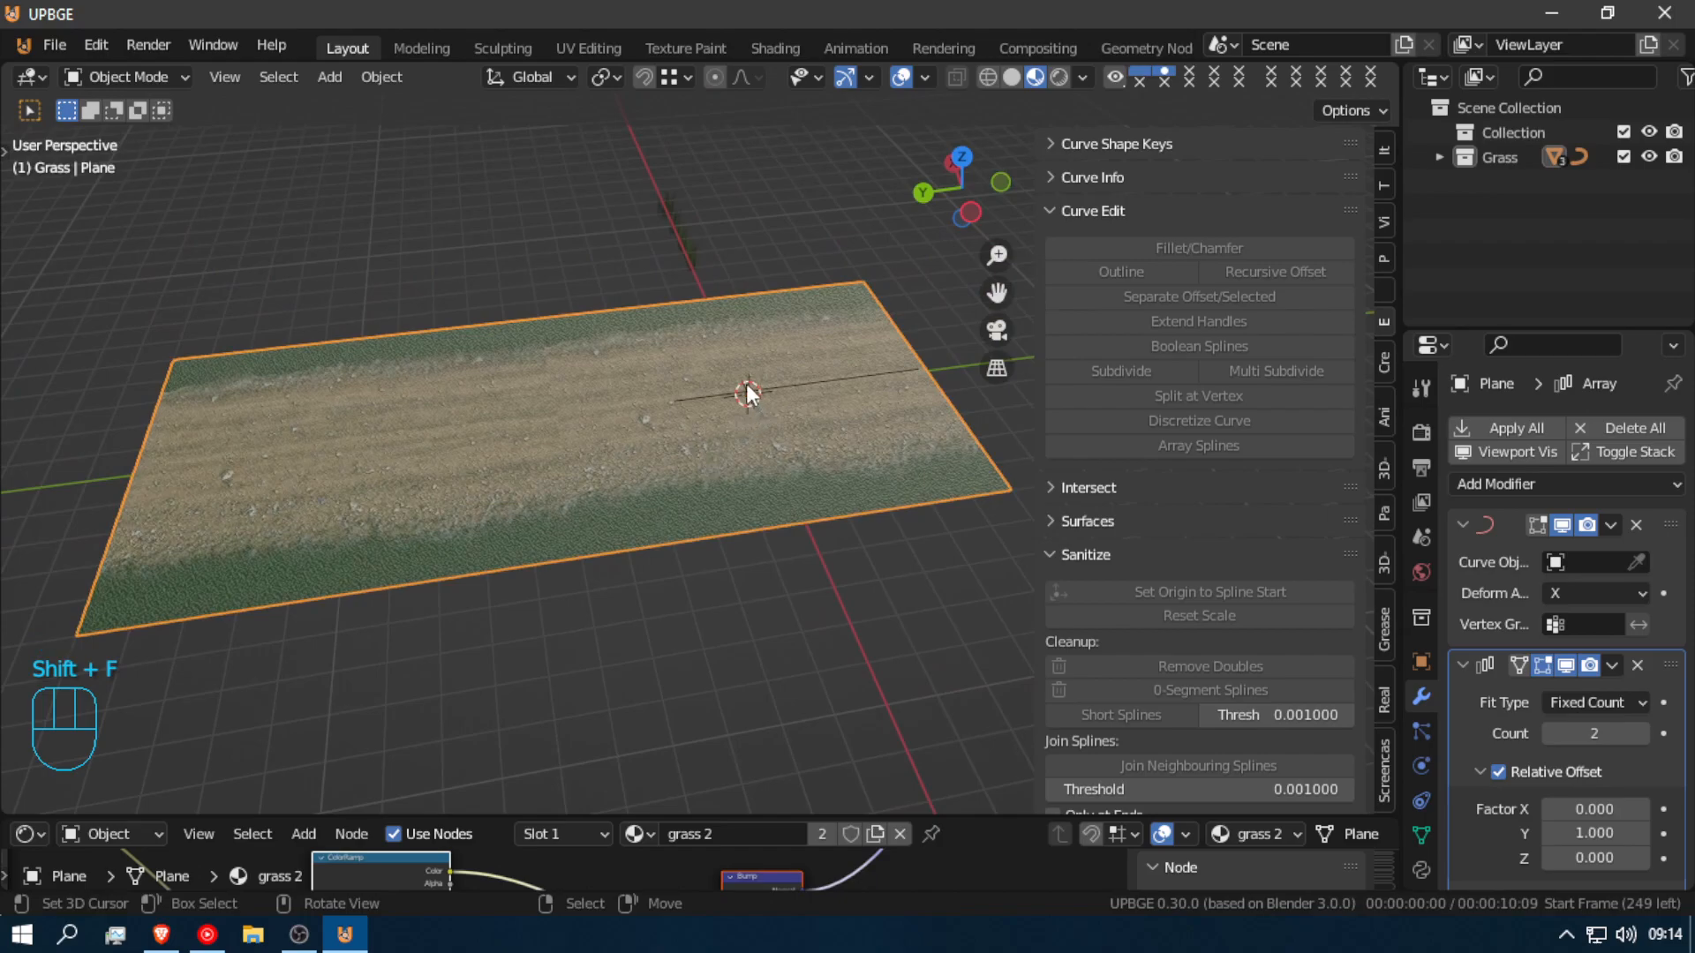
{"action": "left_click", "coordinate": [717, 395]}
{"action": "key", "text": "Tab"}
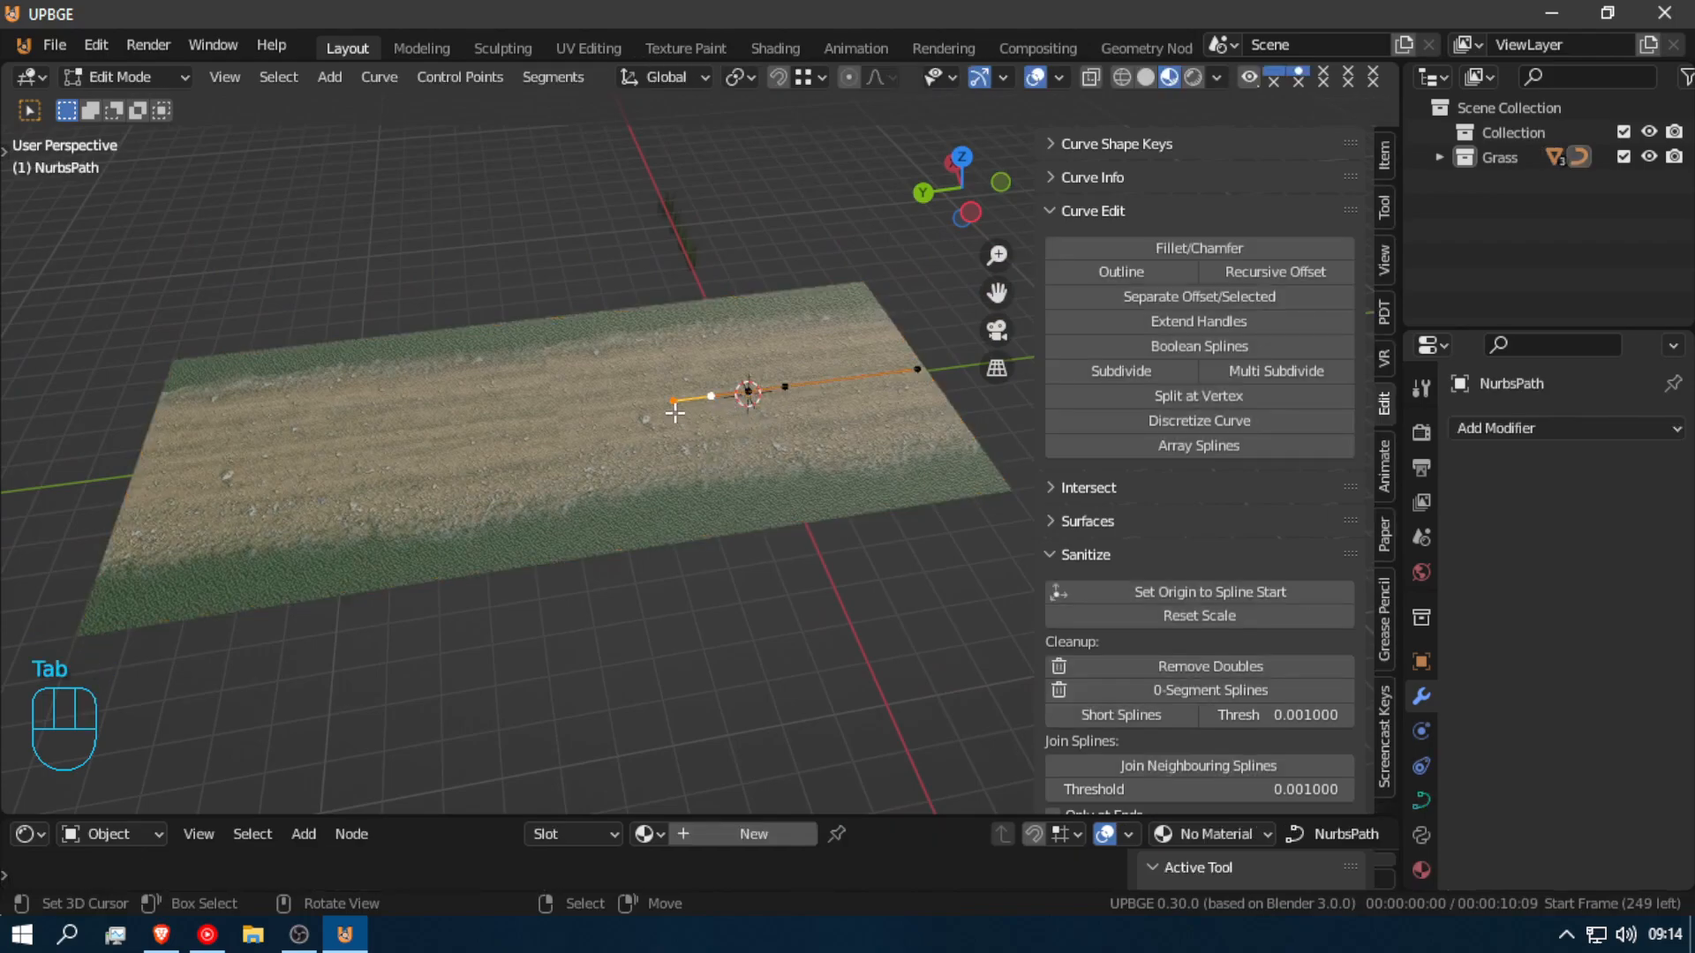
{"action": "right_click", "coordinate": [713, 393], "text": "shift"}
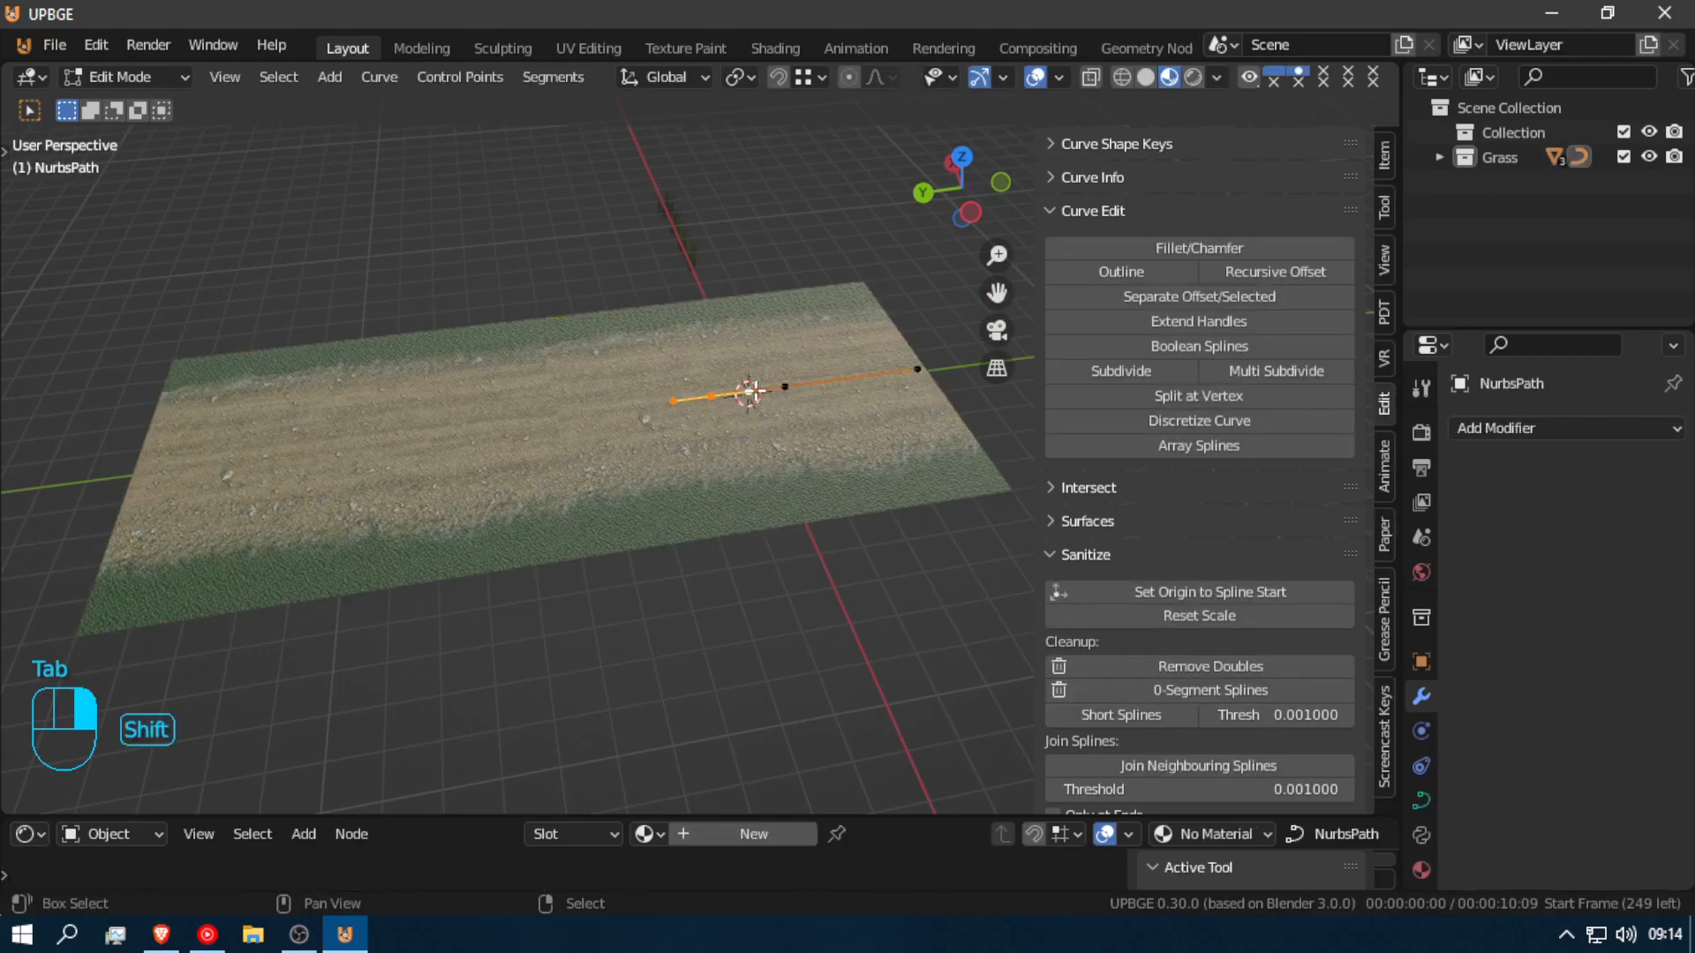
{"action": "key", "text": "g"}
{"action": "left_click", "coordinate": [561, 435]}
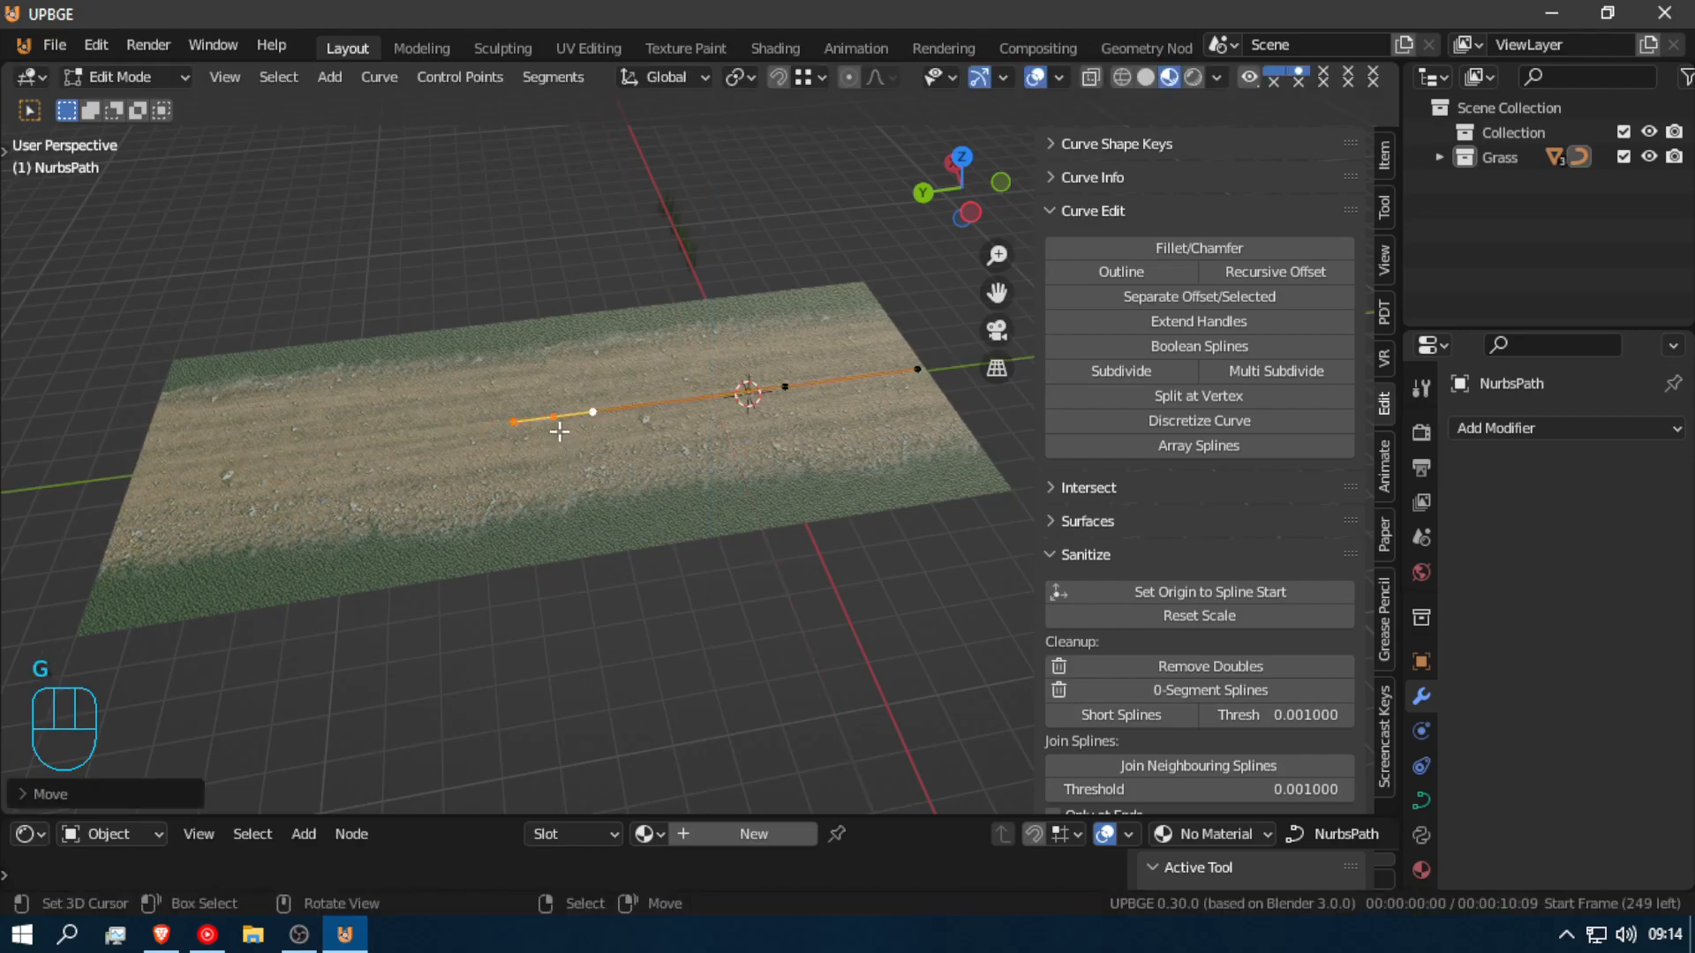
Step: Move only the two outermost control points along the Y axis to the strip's far short edge
{"action": "right_click", "coordinate": [553, 417], "text": "shift"}
{"action": "key", "text": "g"}
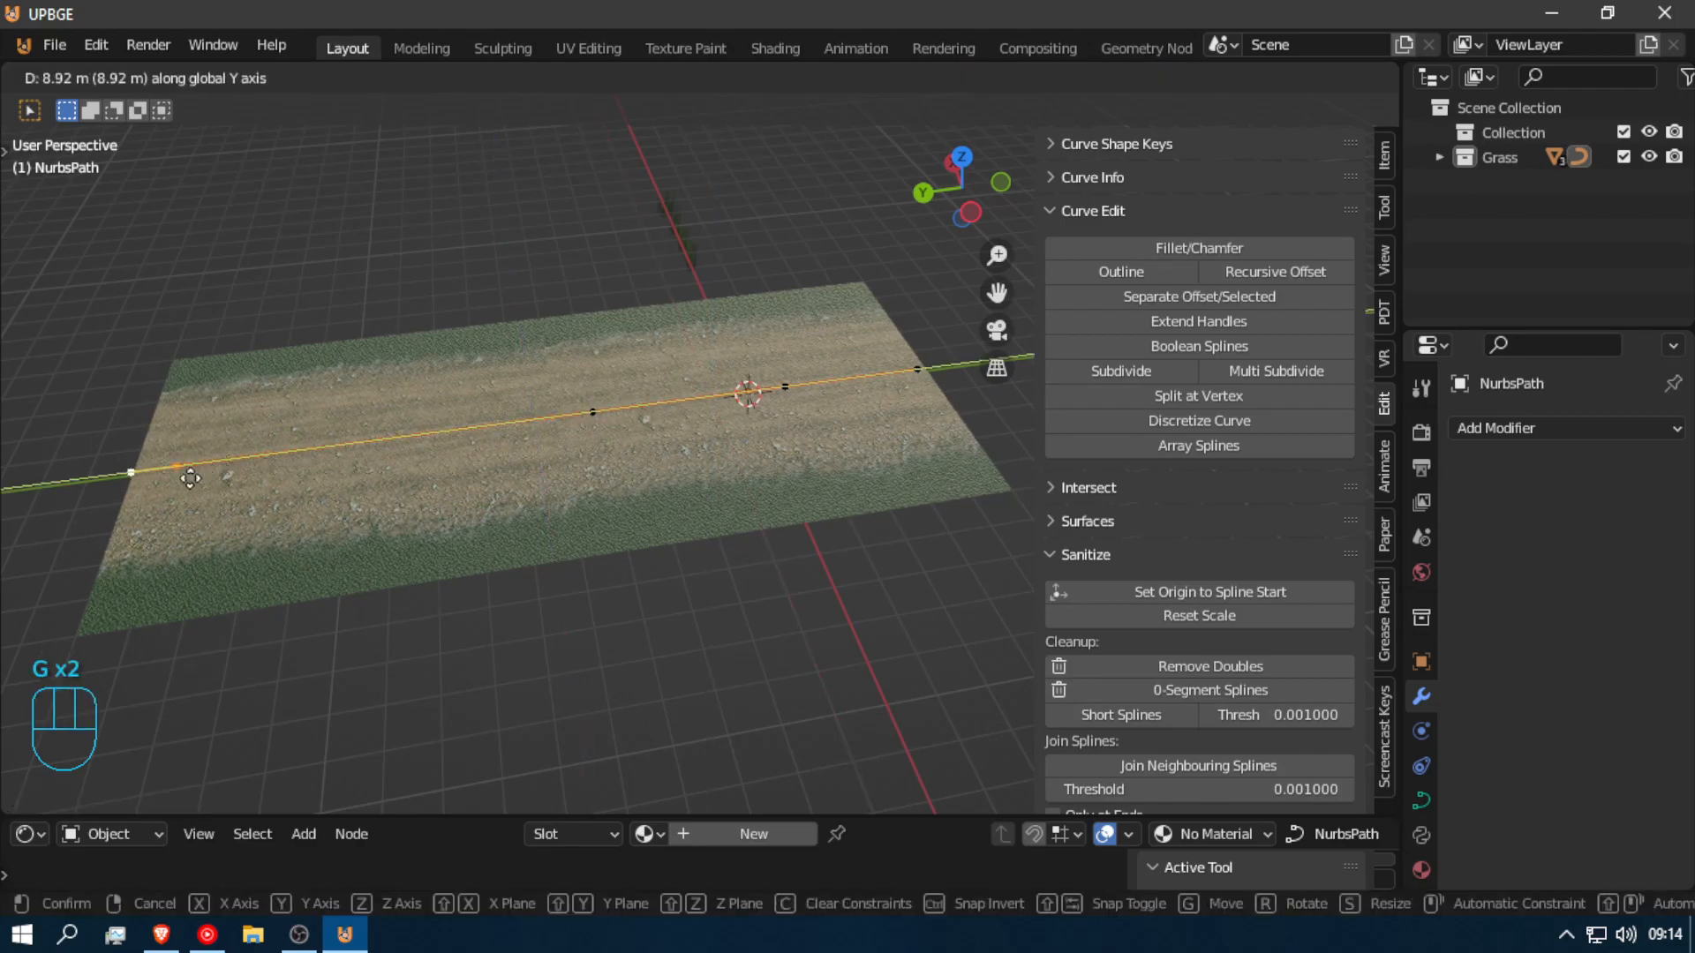
{"action": "left_click", "coordinate": [166, 487]}
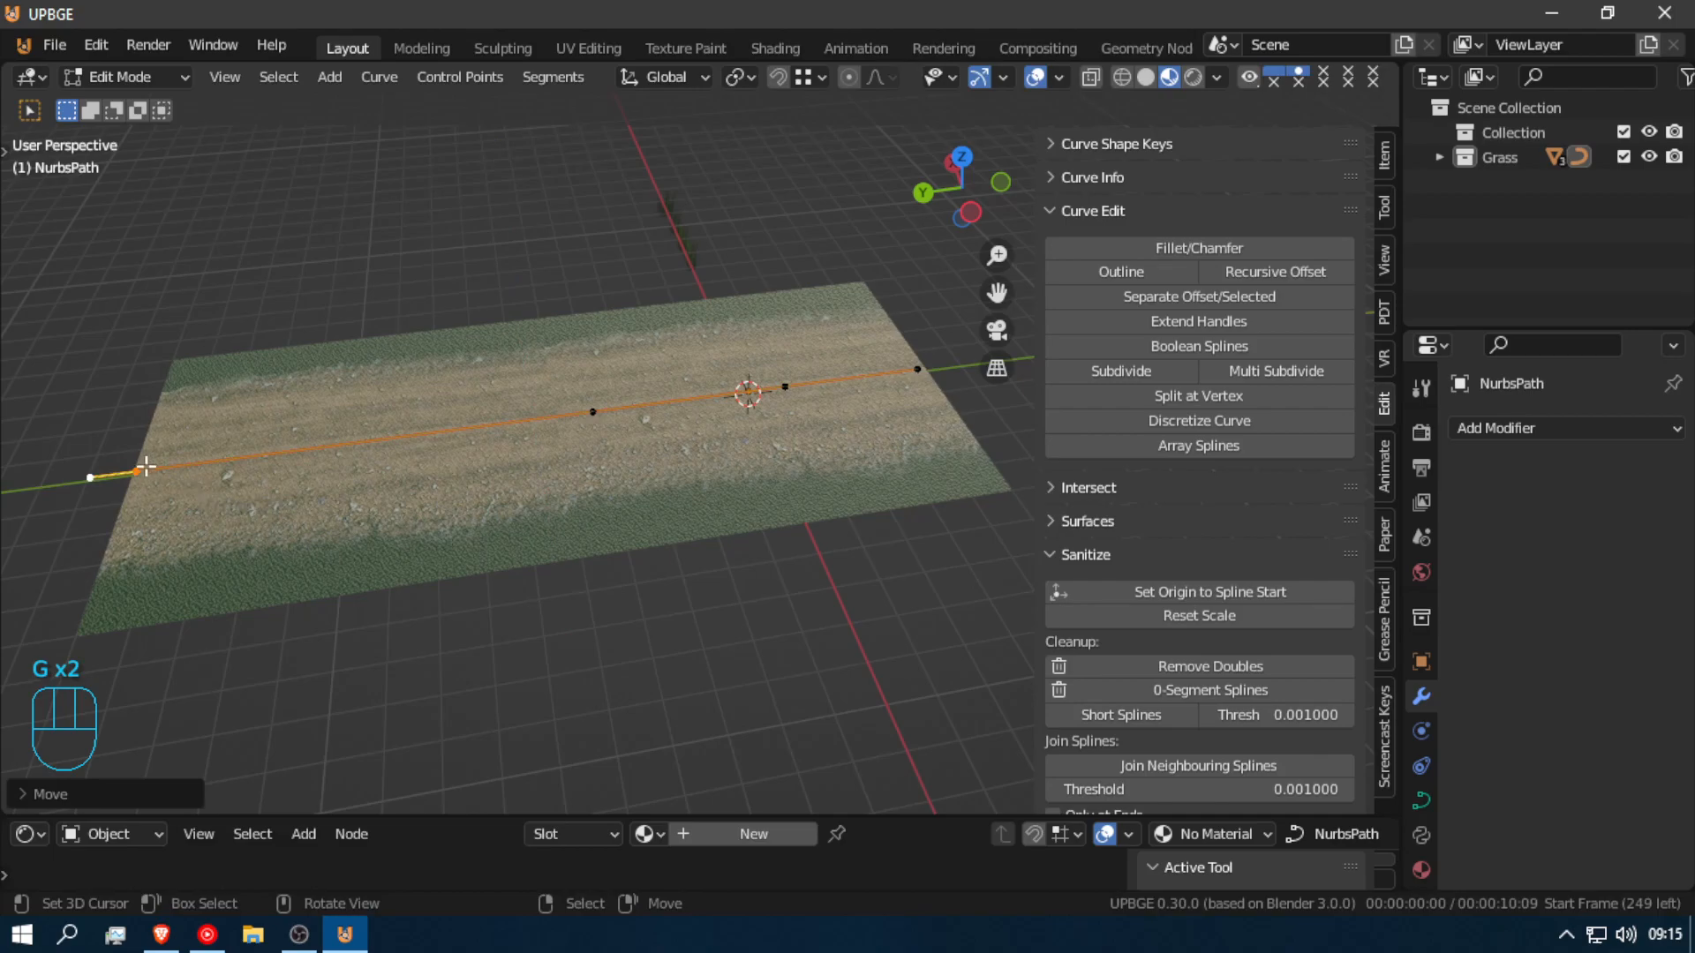
Step: Space the path's second-to-last and middle control points more evenly by moving each along the Y axis
{"action": "key", "text": "g"}
{"action": "key", "text": "y"}
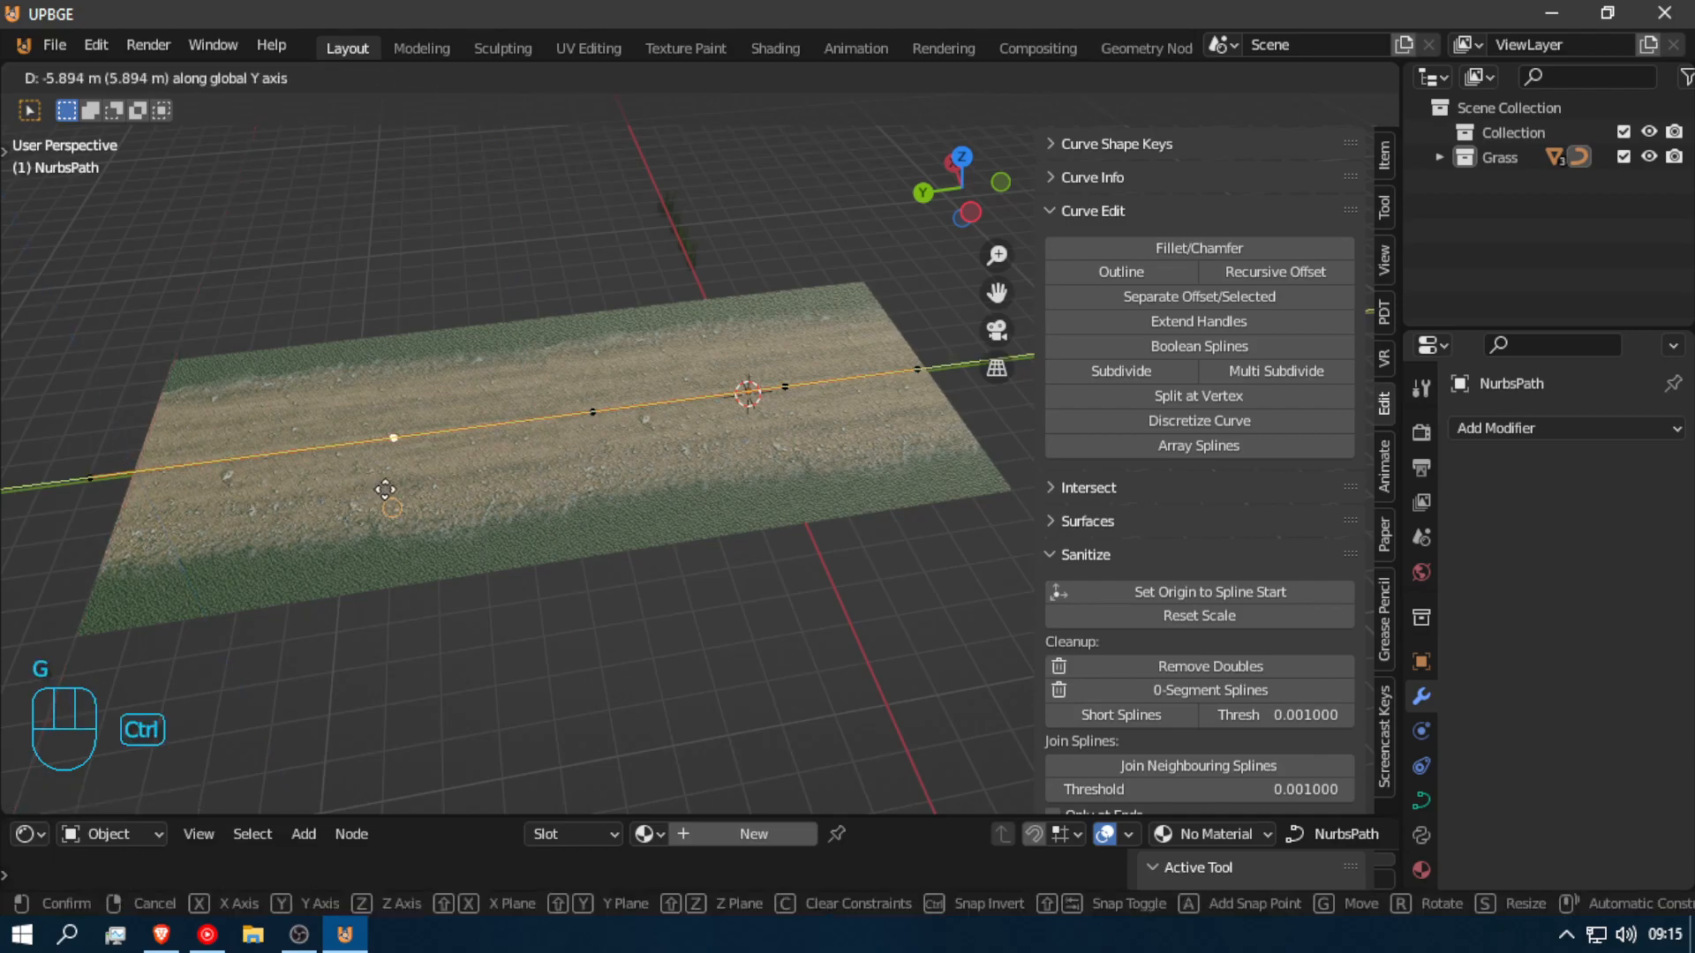
{"action": "left_click", "coordinate": [397, 453]}
{"action": "left_click", "coordinate": [592, 412]}
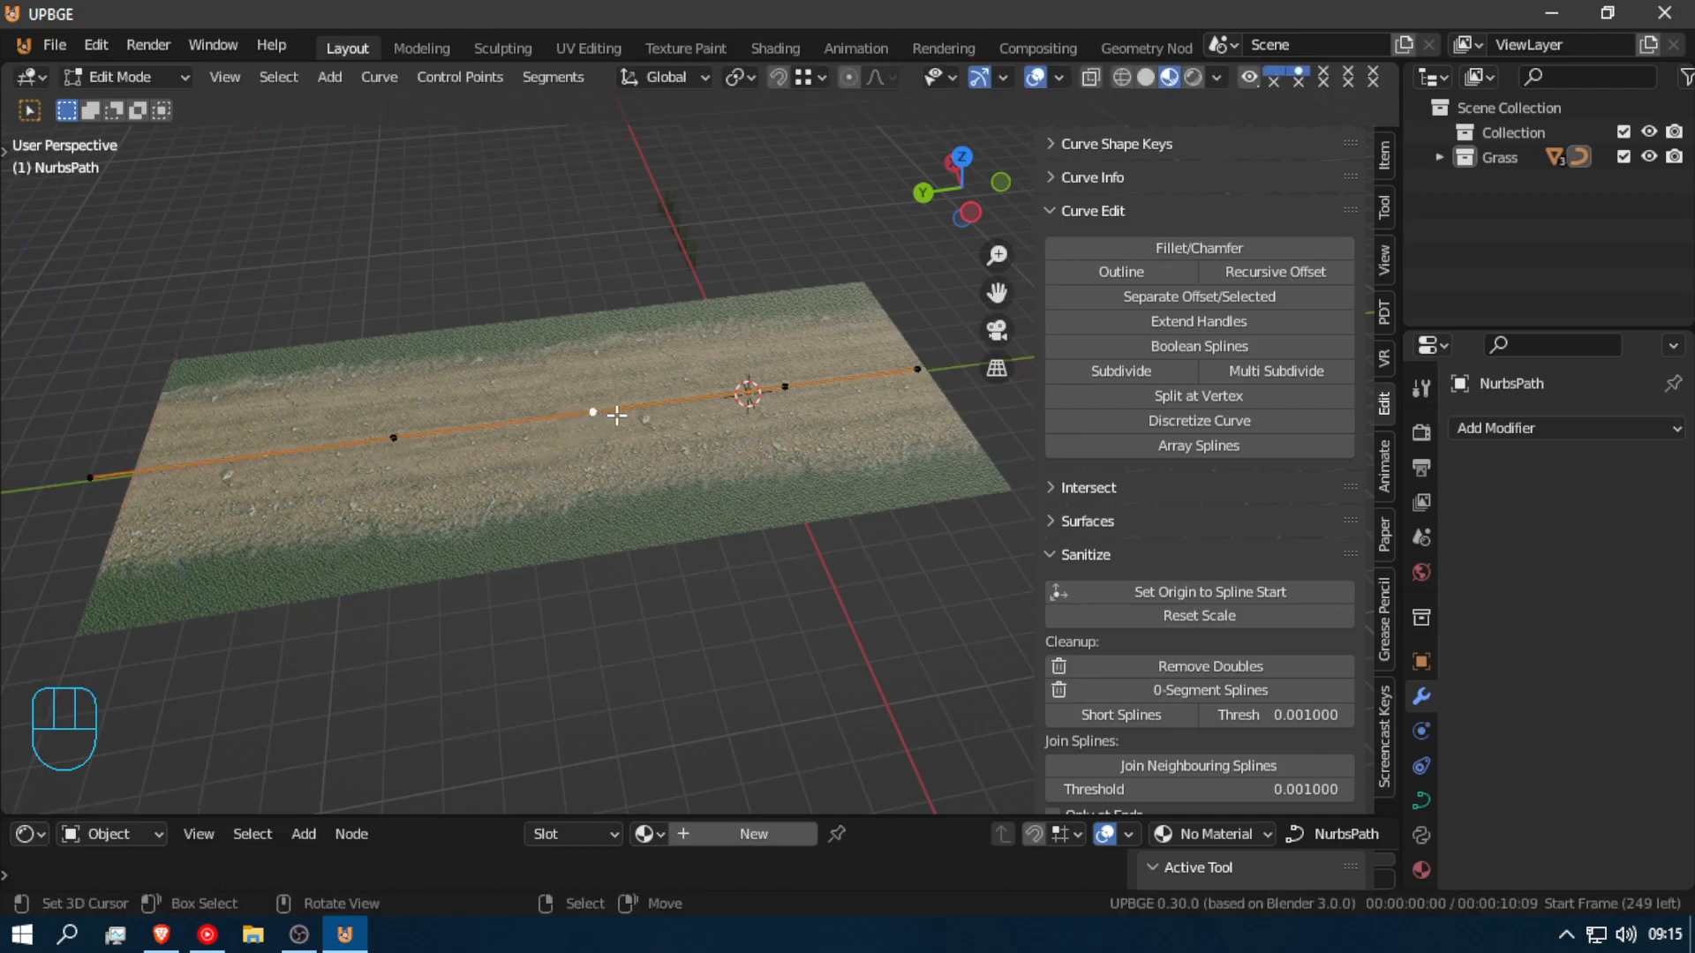
{"action": "key", "text": "g"}
{"action": "key", "text": "y"}
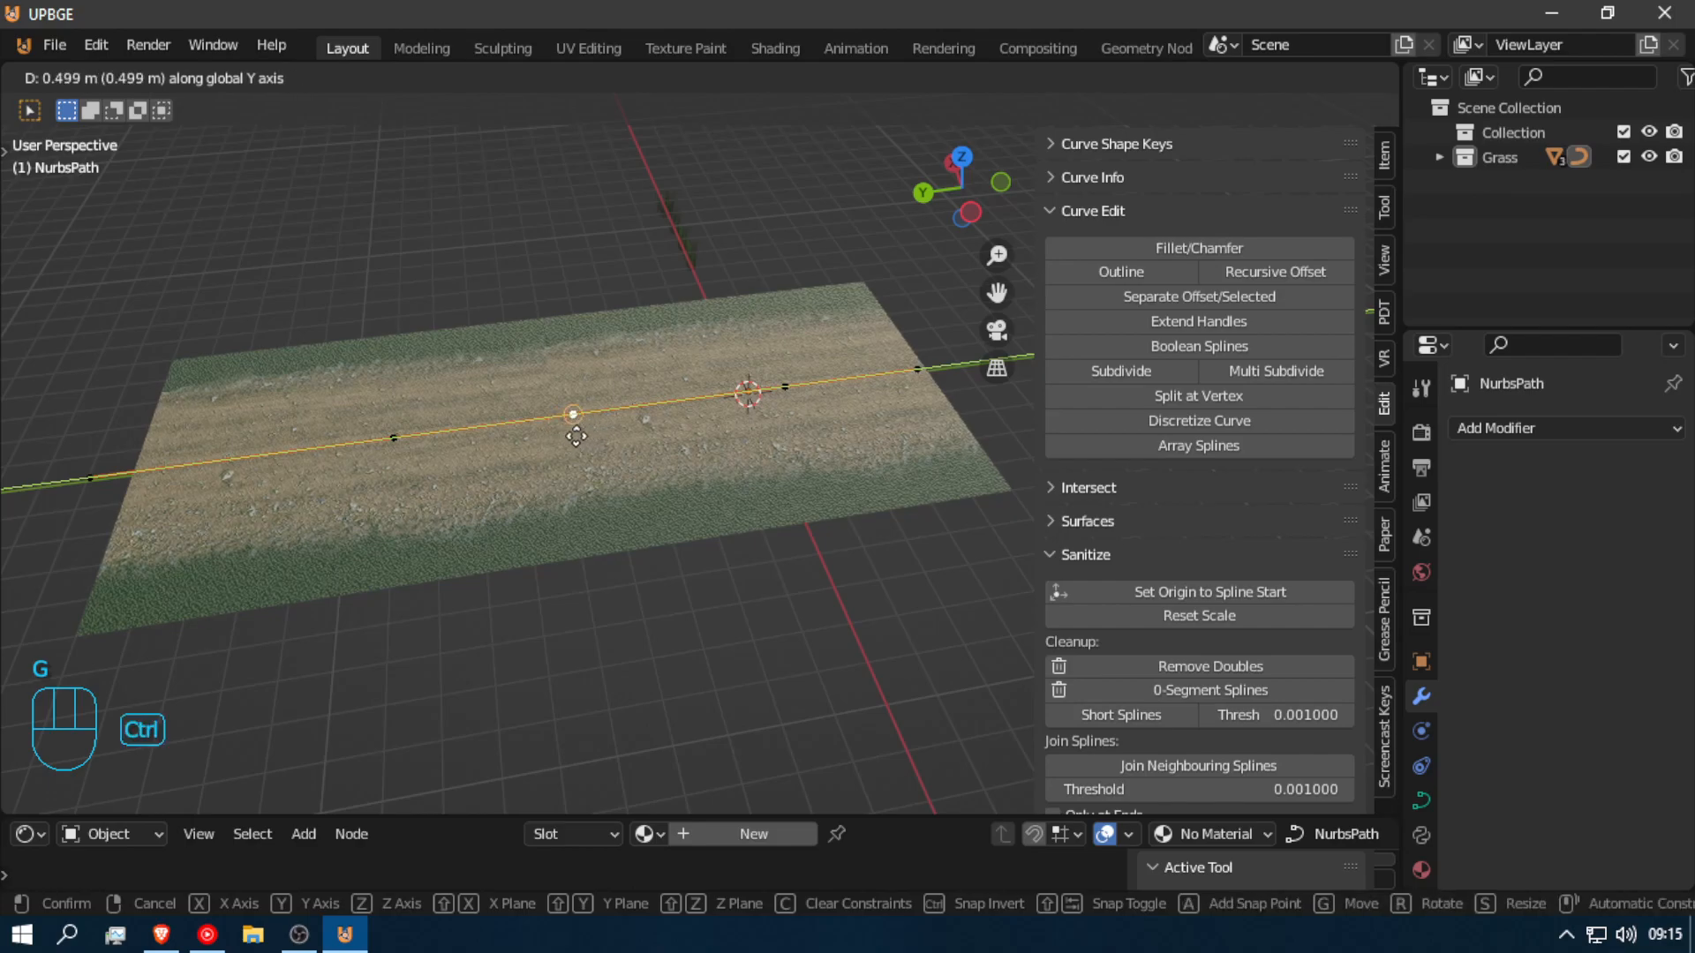
{"action": "left_click", "coordinate": [581, 434]}
Step: Move the path's outermost control point along the Y axis onto the strip's far short edge and finish editing the path
{"action": "left_click", "coordinate": [99, 477]}
{"action": "key", "text": "g"}
{"action": "key", "text": "y"}
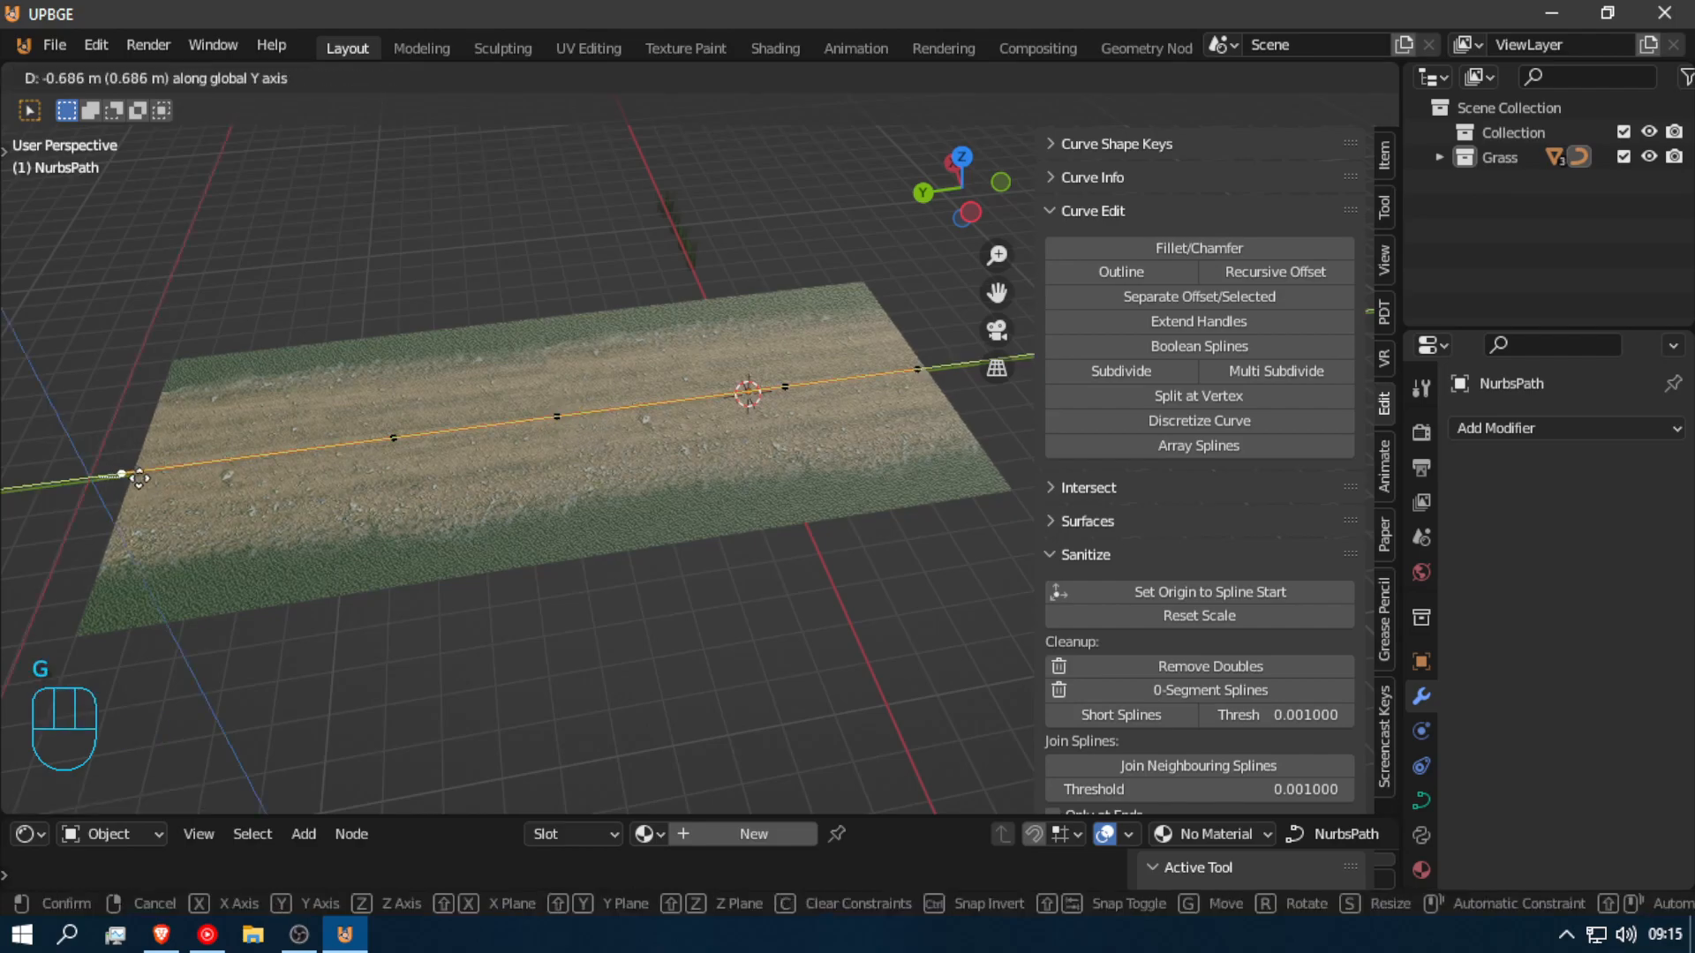
{"action": "left_click", "coordinate": [132, 474]}
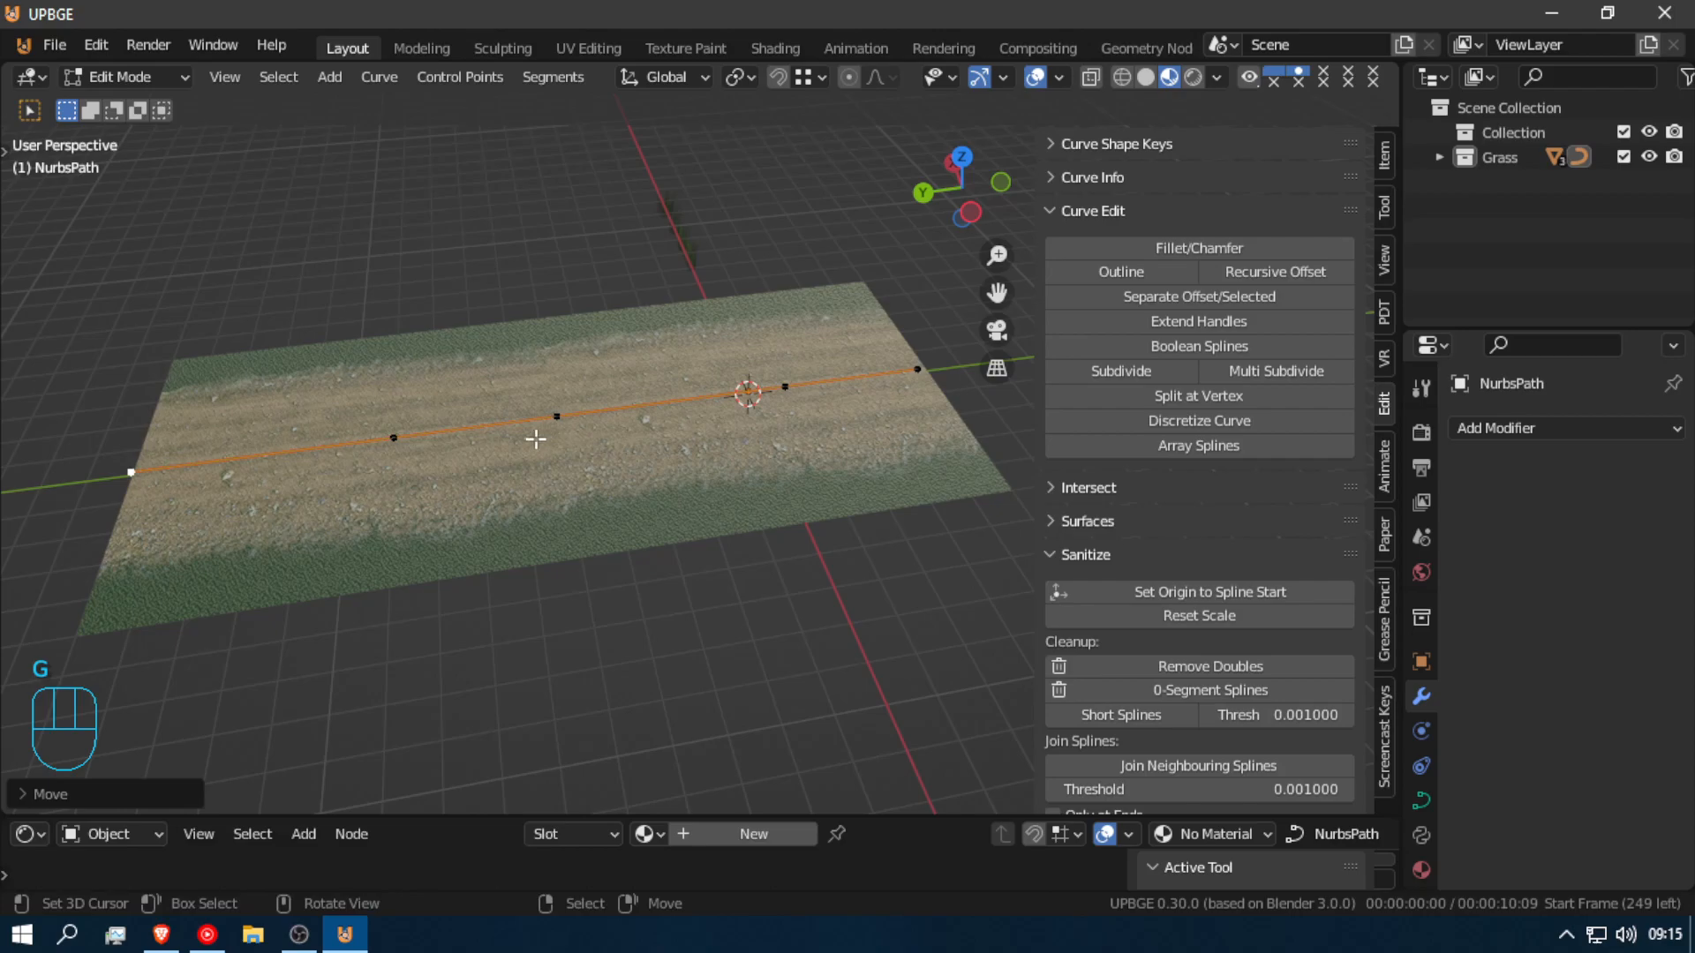
{"action": "key", "text": "Tab"}
Step: Assign the NURBS path as the curve object of the road plane's Curve modifier
{"action": "left_click", "coordinate": [743, 471]}
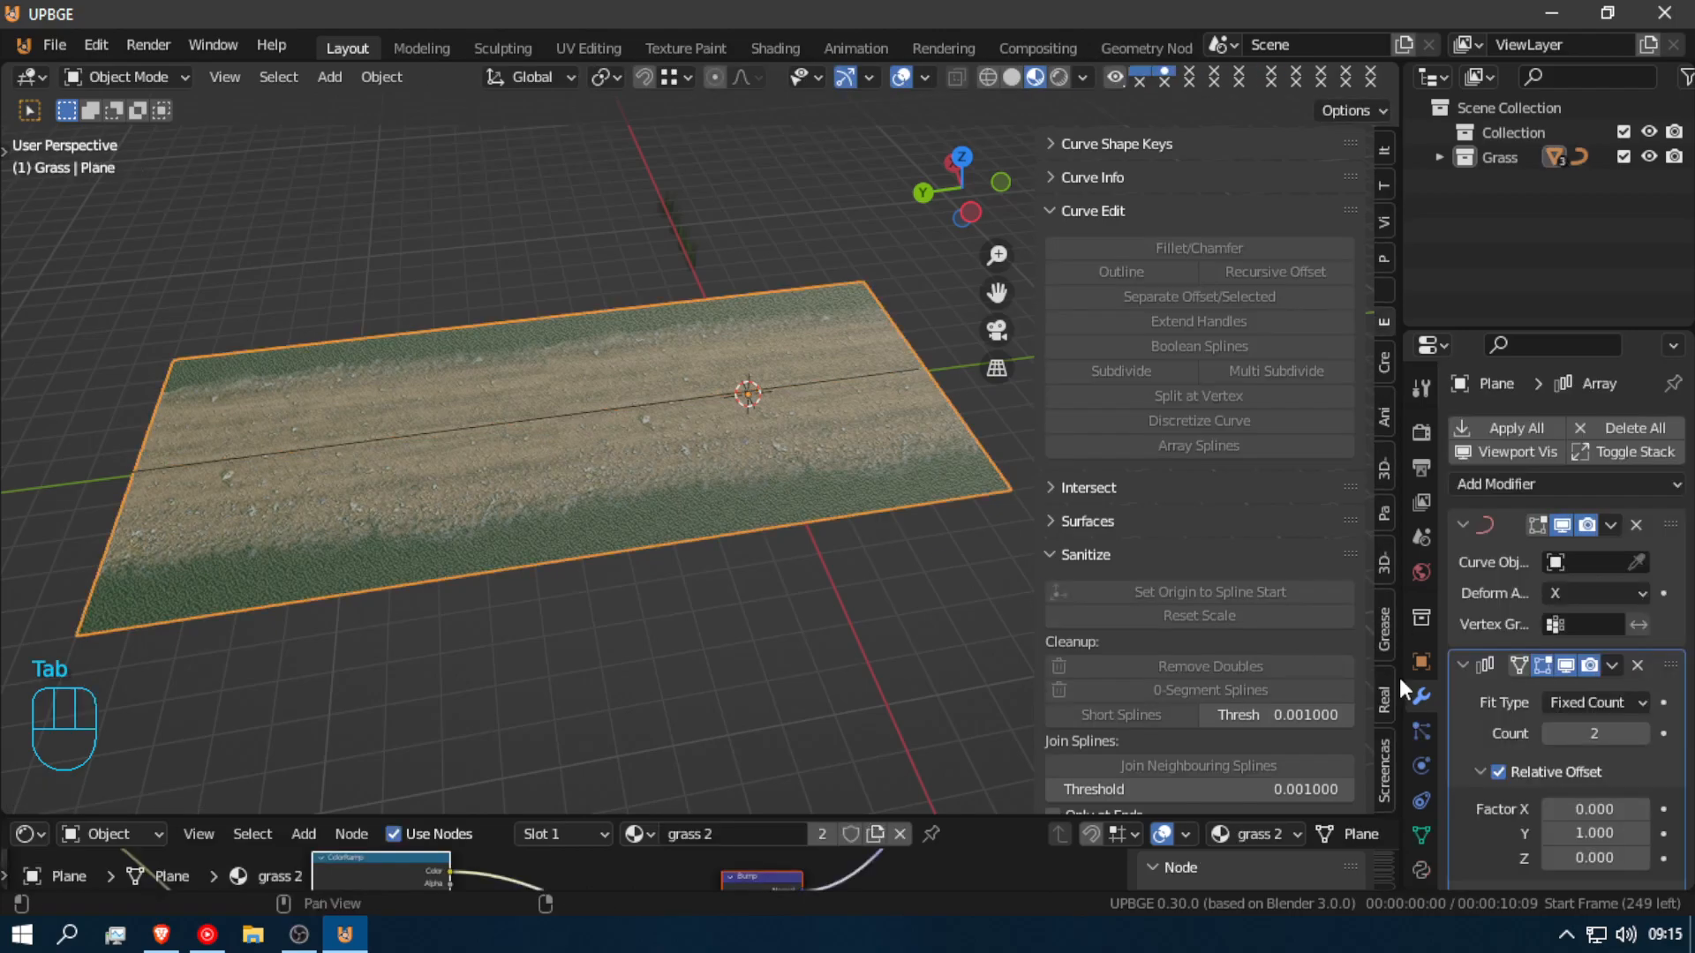
{"action": "left_click", "coordinate": [1635, 562]}
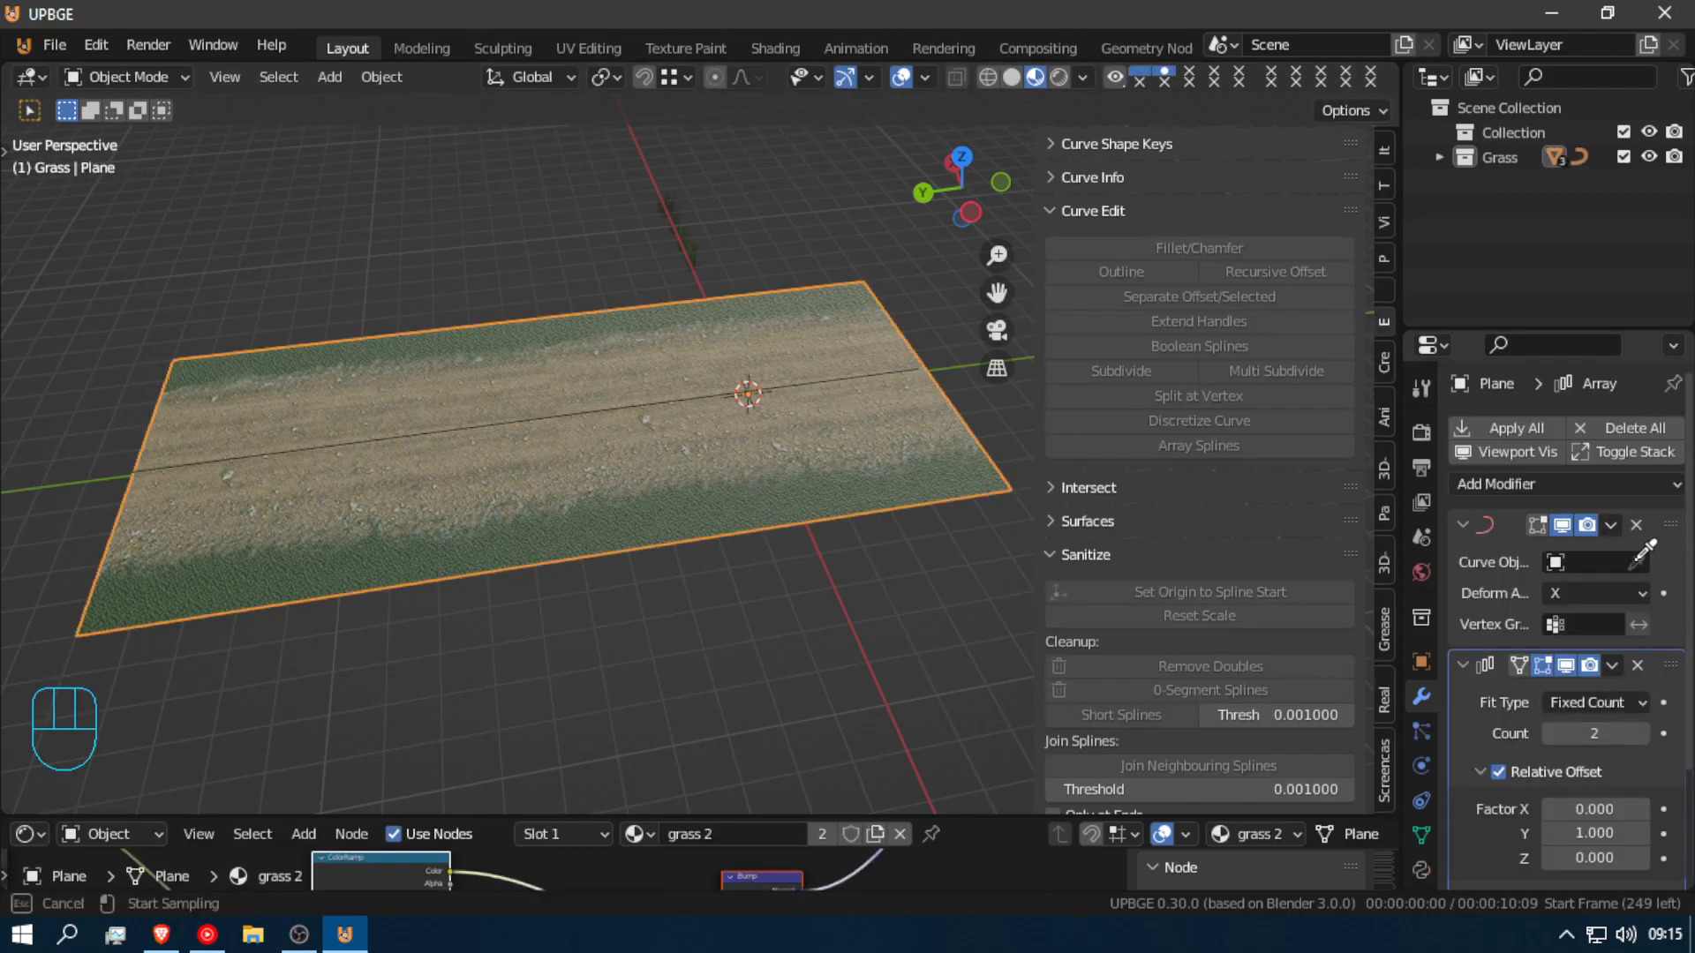
{"action": "left_click", "coordinate": [749, 392]}
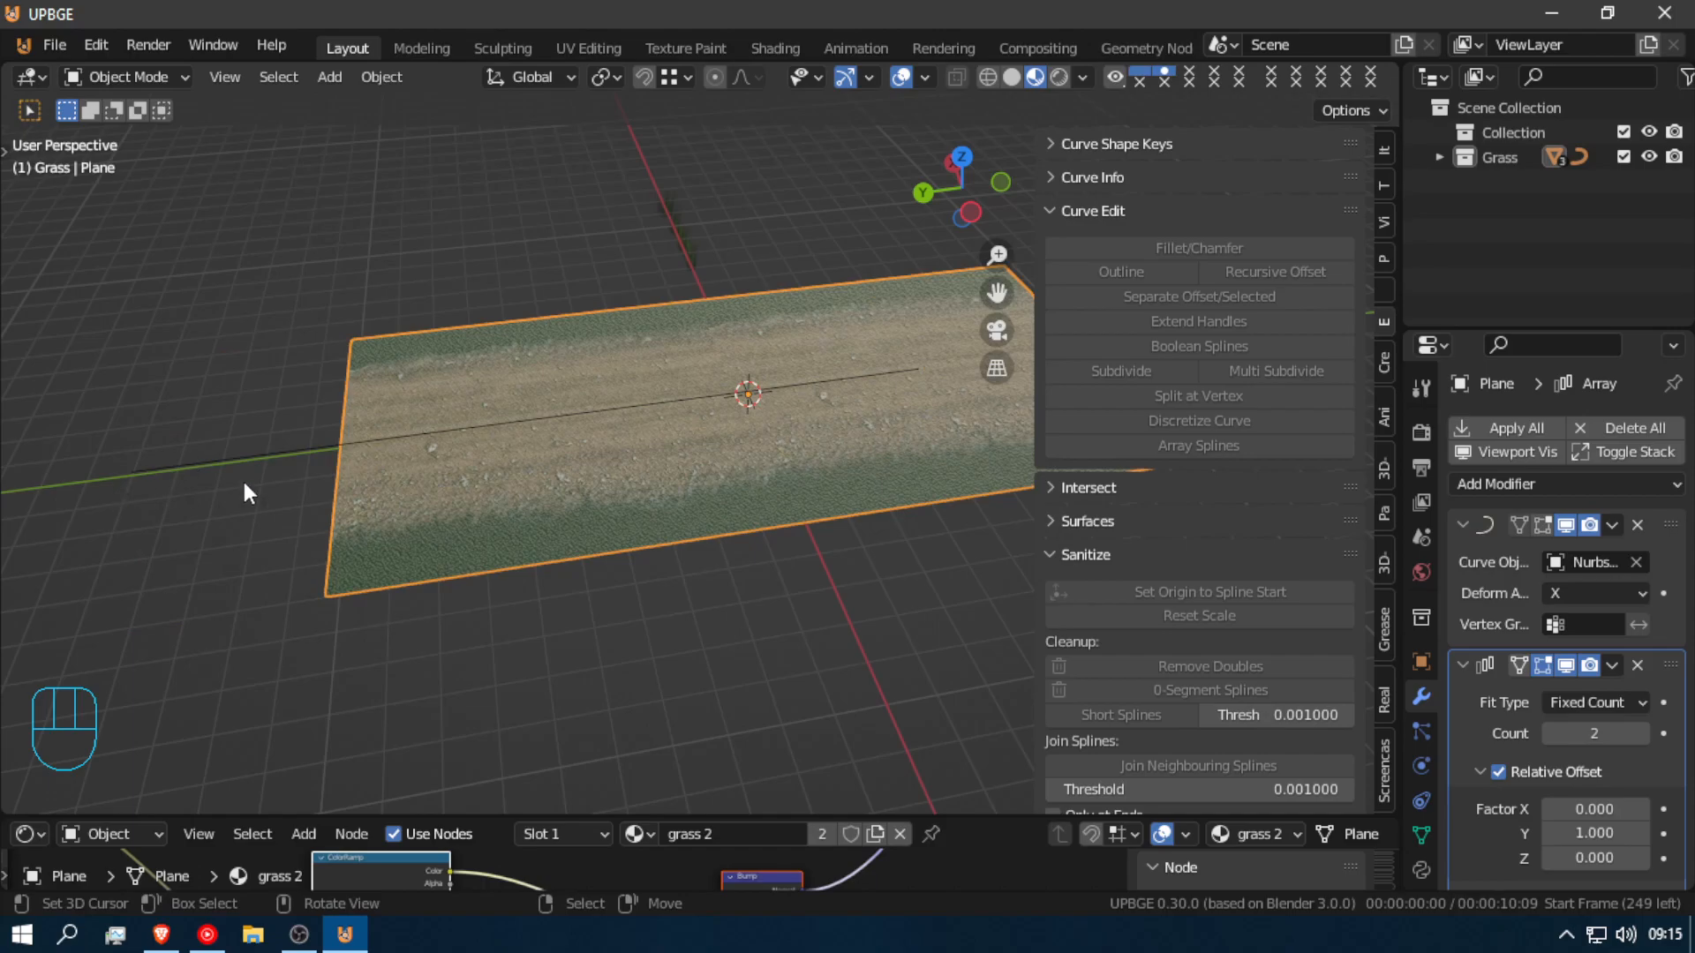
Step: Try moving individual control points of the NURBS path to test how the road strip deforms
{"action": "key", "text": "shift+f"}
{"action": "left_click", "coordinate": [691, 453]}
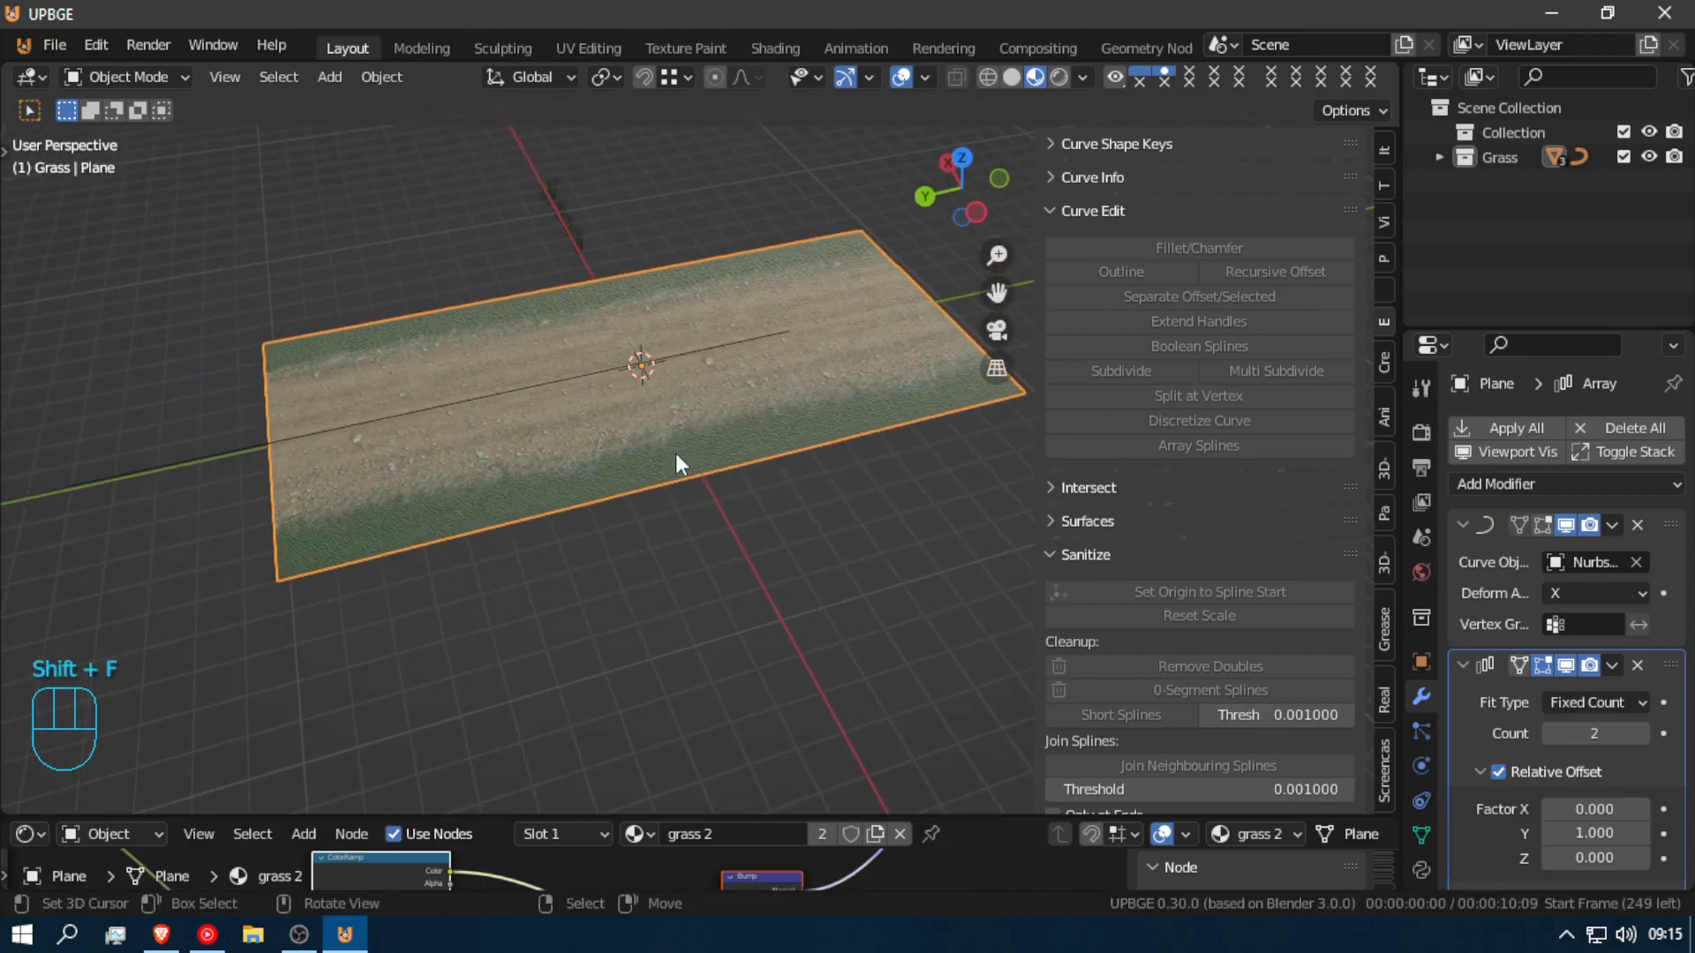
{"action": "left_click", "coordinate": [550, 391]}
{"action": "key", "text": "Tab"}
{"action": "key", "text": "g"}
{"action": "right_click", "coordinate": [220, 435]}
{"action": "left_click", "coordinate": [319, 432]}
{"action": "key", "text": "g"}
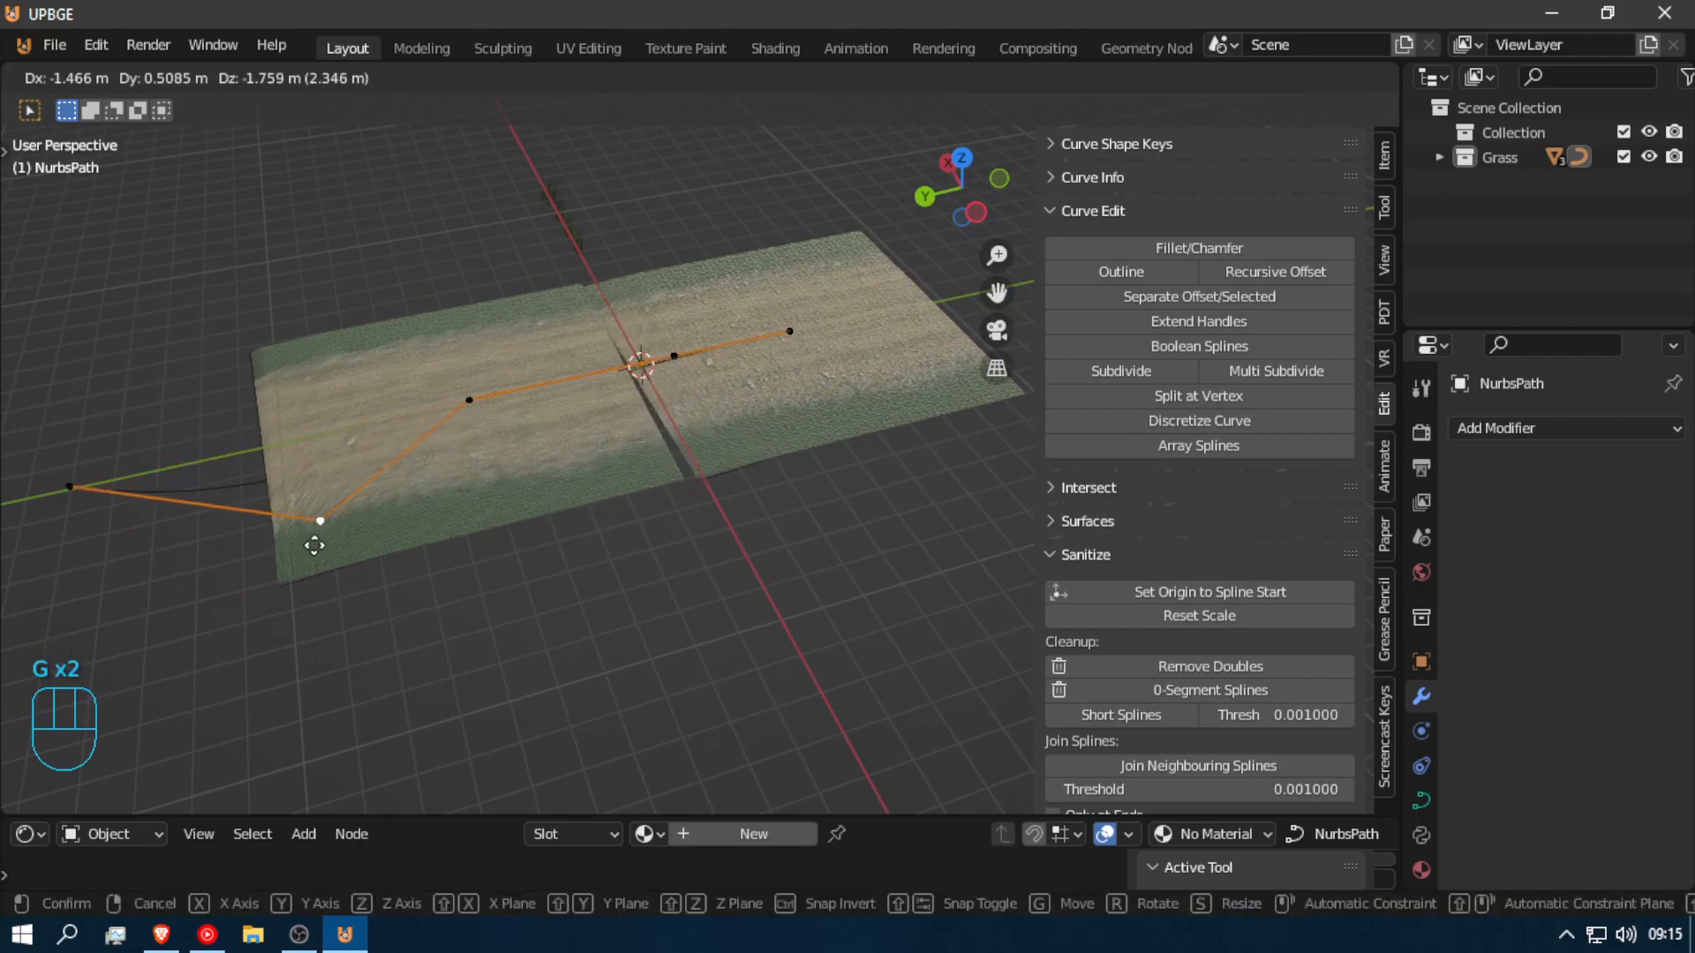
{"action": "right_click", "coordinate": [382, 413]}
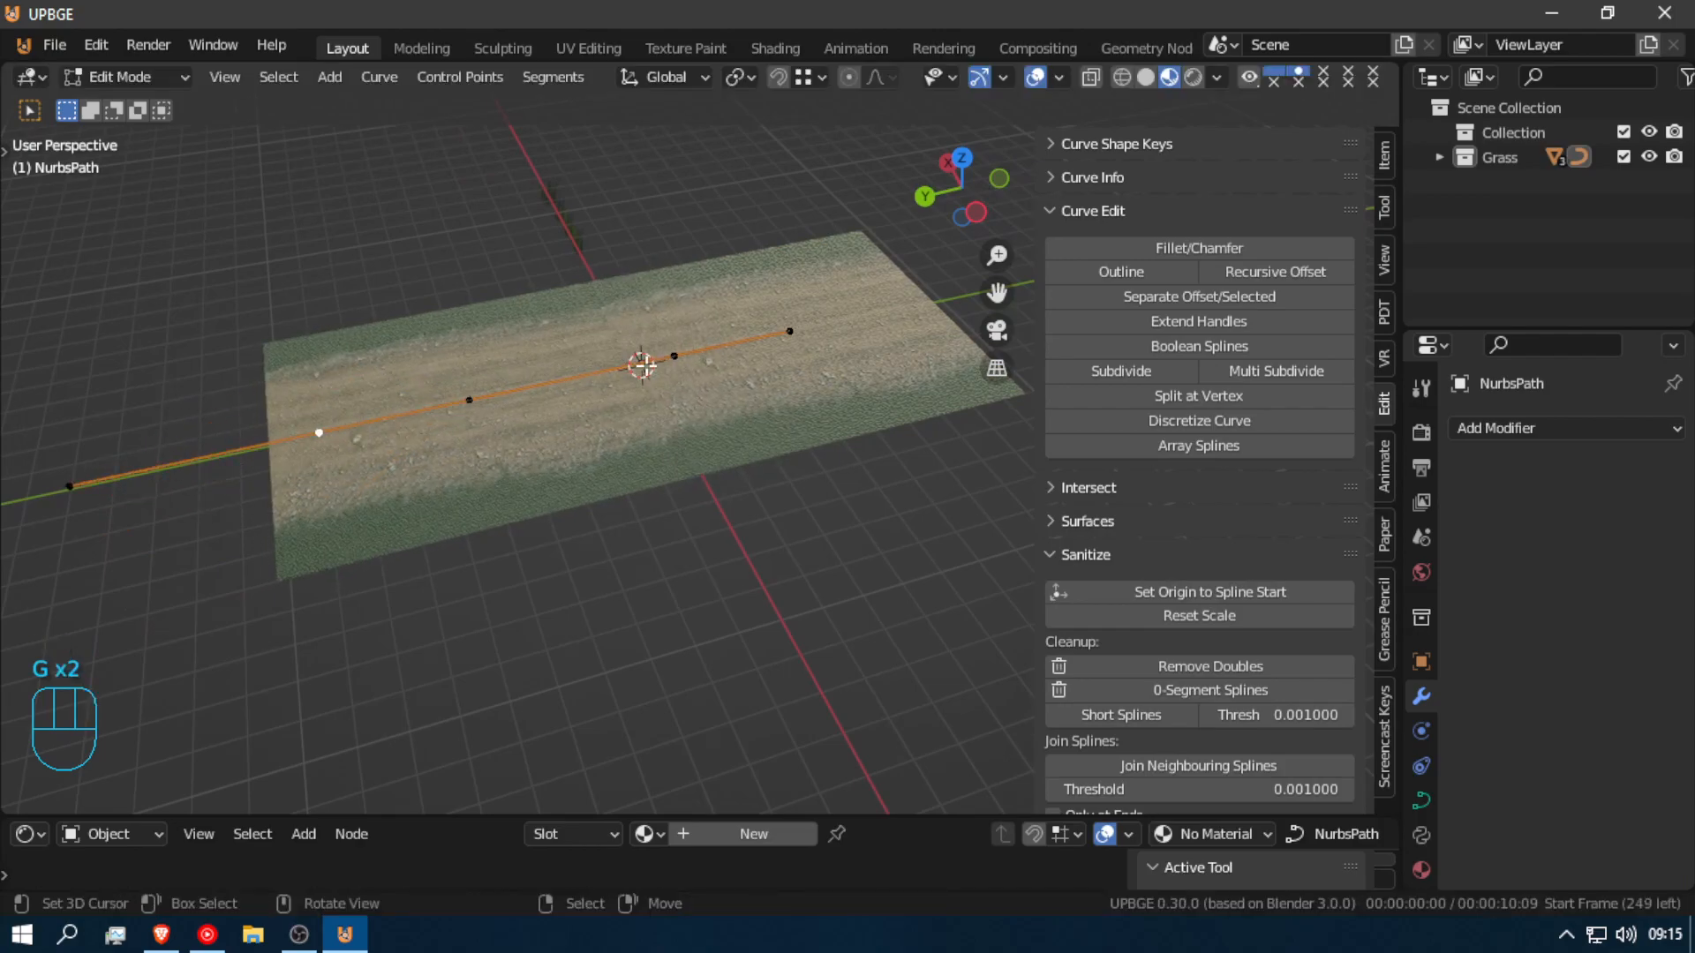
{"action": "left_click", "coordinate": [671, 359]}
{"action": "key", "text": "g"}
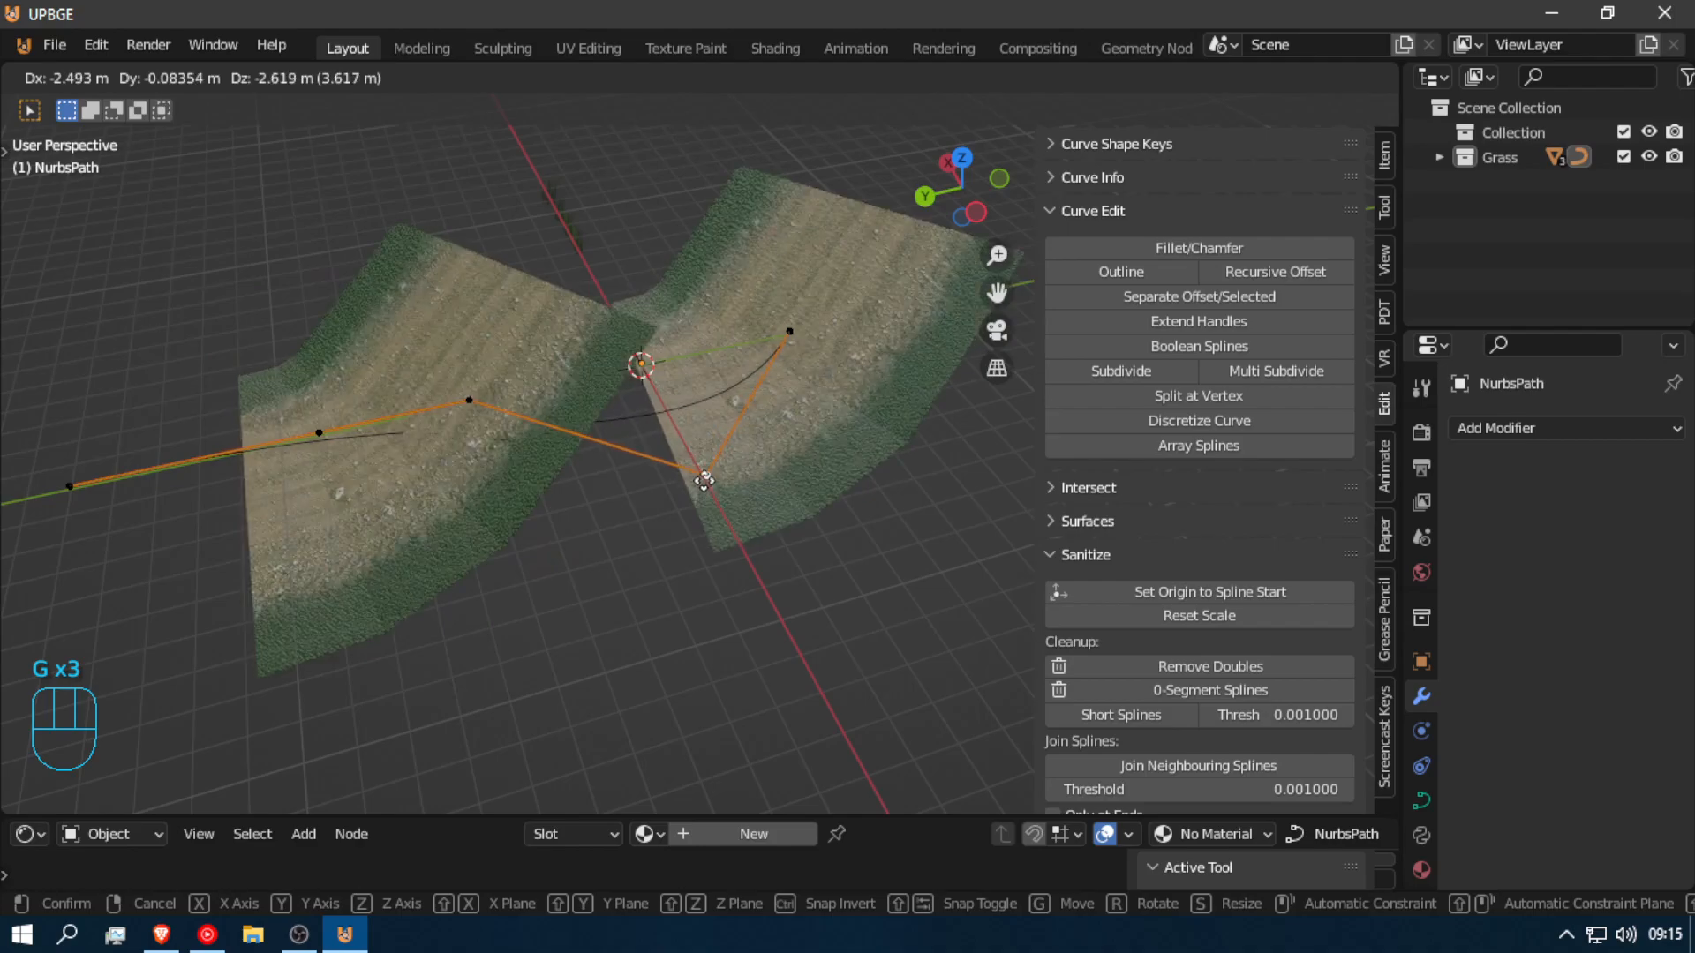
{"action": "right_click", "coordinate": [845, 338]}
{"action": "key", "text": "g"}
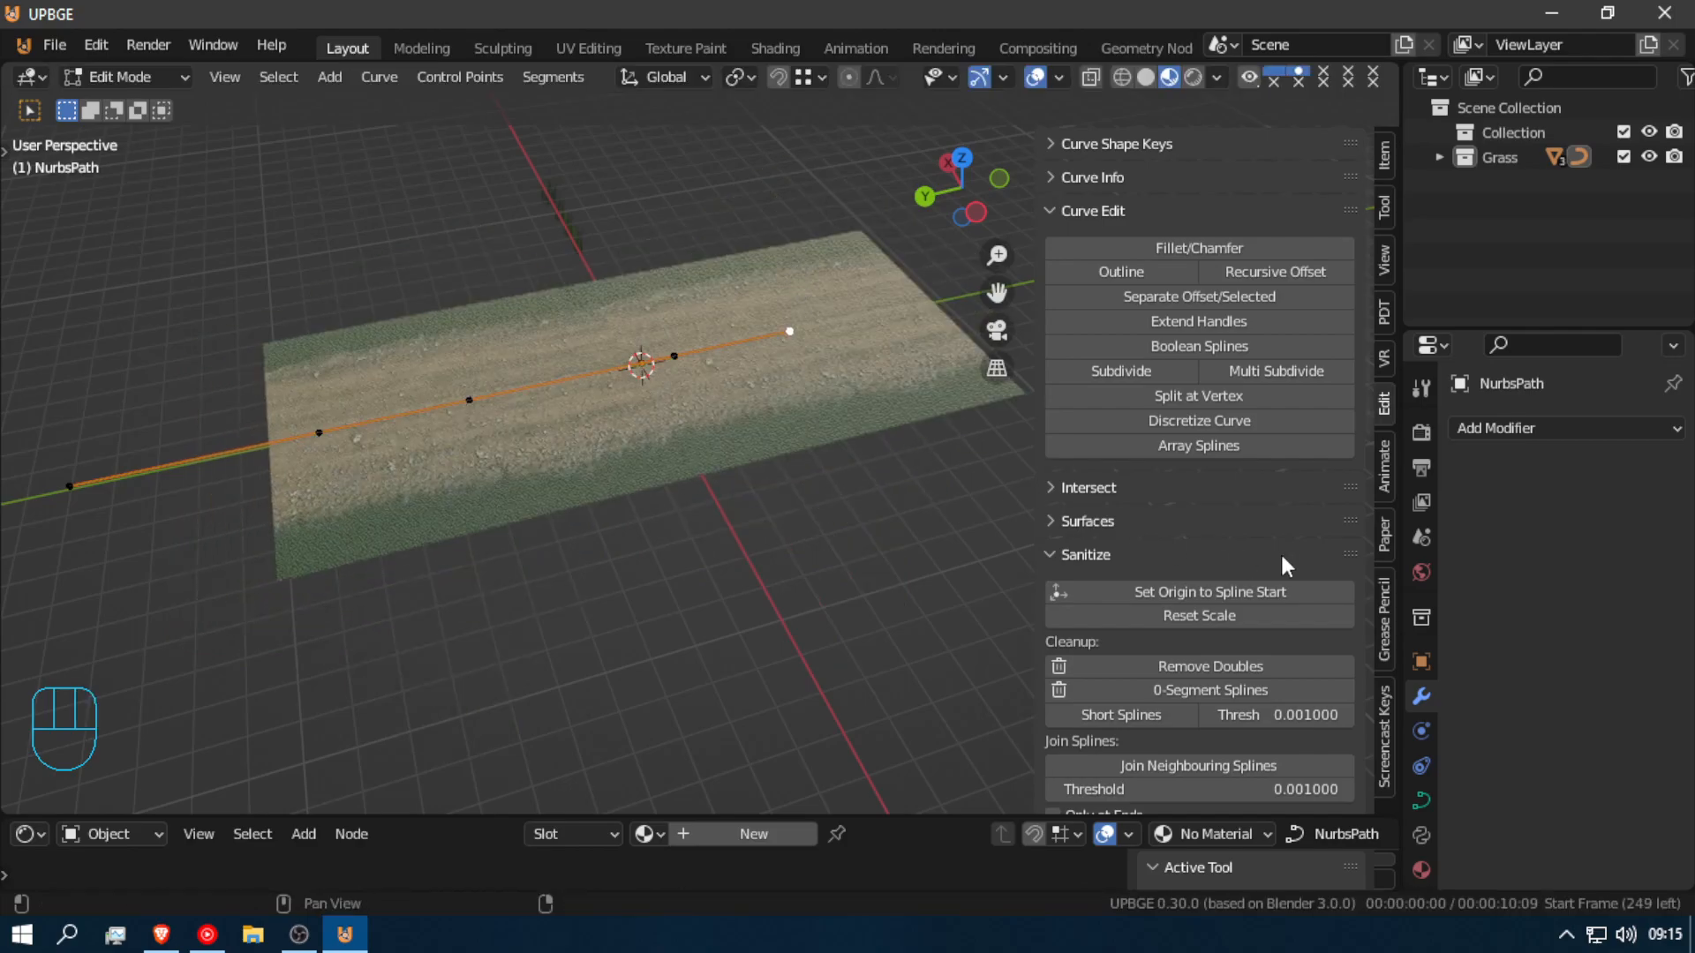
Step: Reorder the road plane's modifiers so that Array comes before Curve
{"action": "key", "text": "ctrl+Tab"}
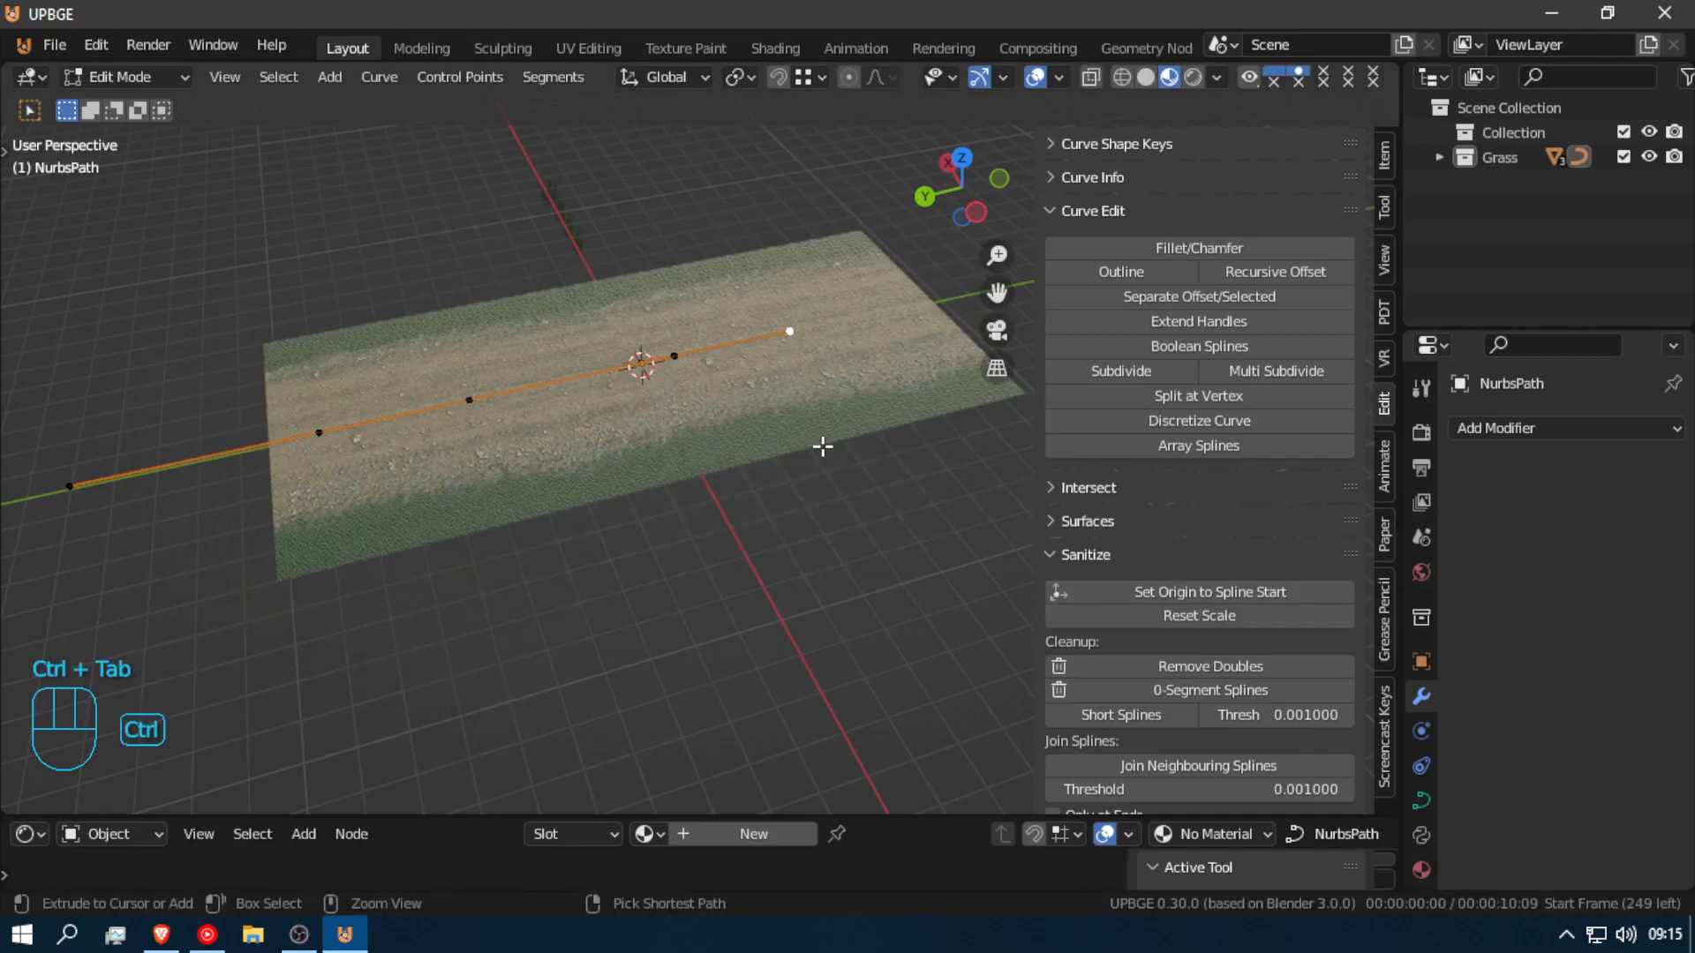
{"action": "key", "text": "Tab"}
{"action": "left_click", "coordinate": [812, 415]}
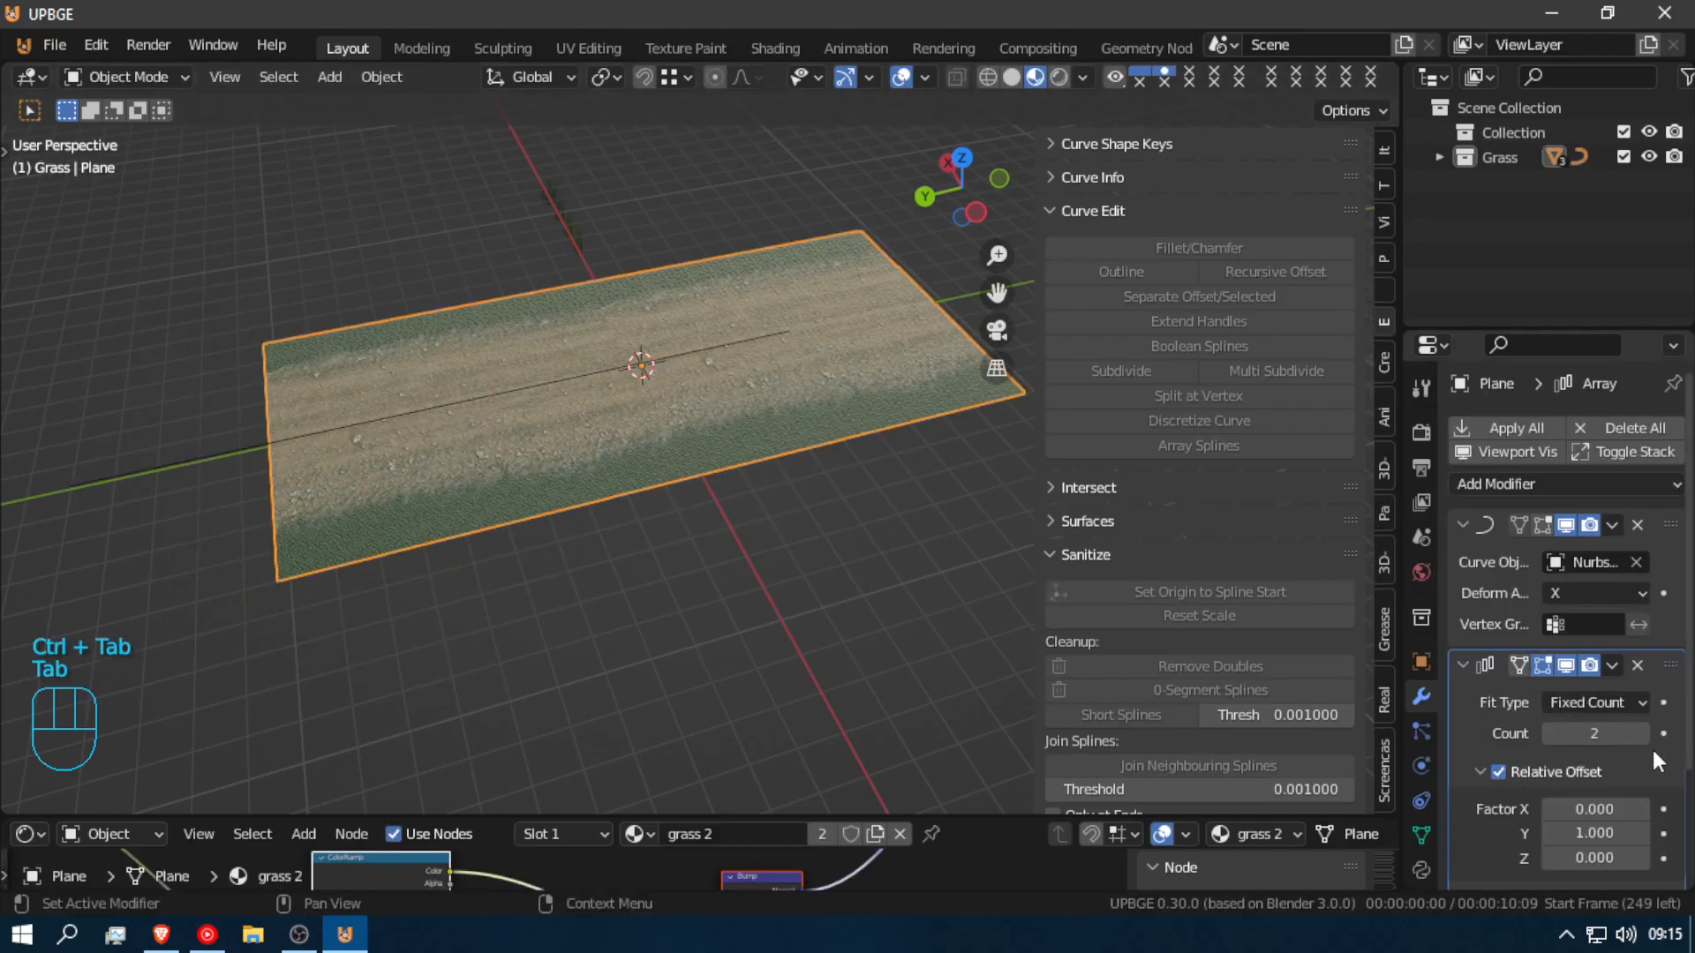
{"action": "left_click_drag", "start_coordinate": [1650, 660], "coordinate": [1684, 483]}
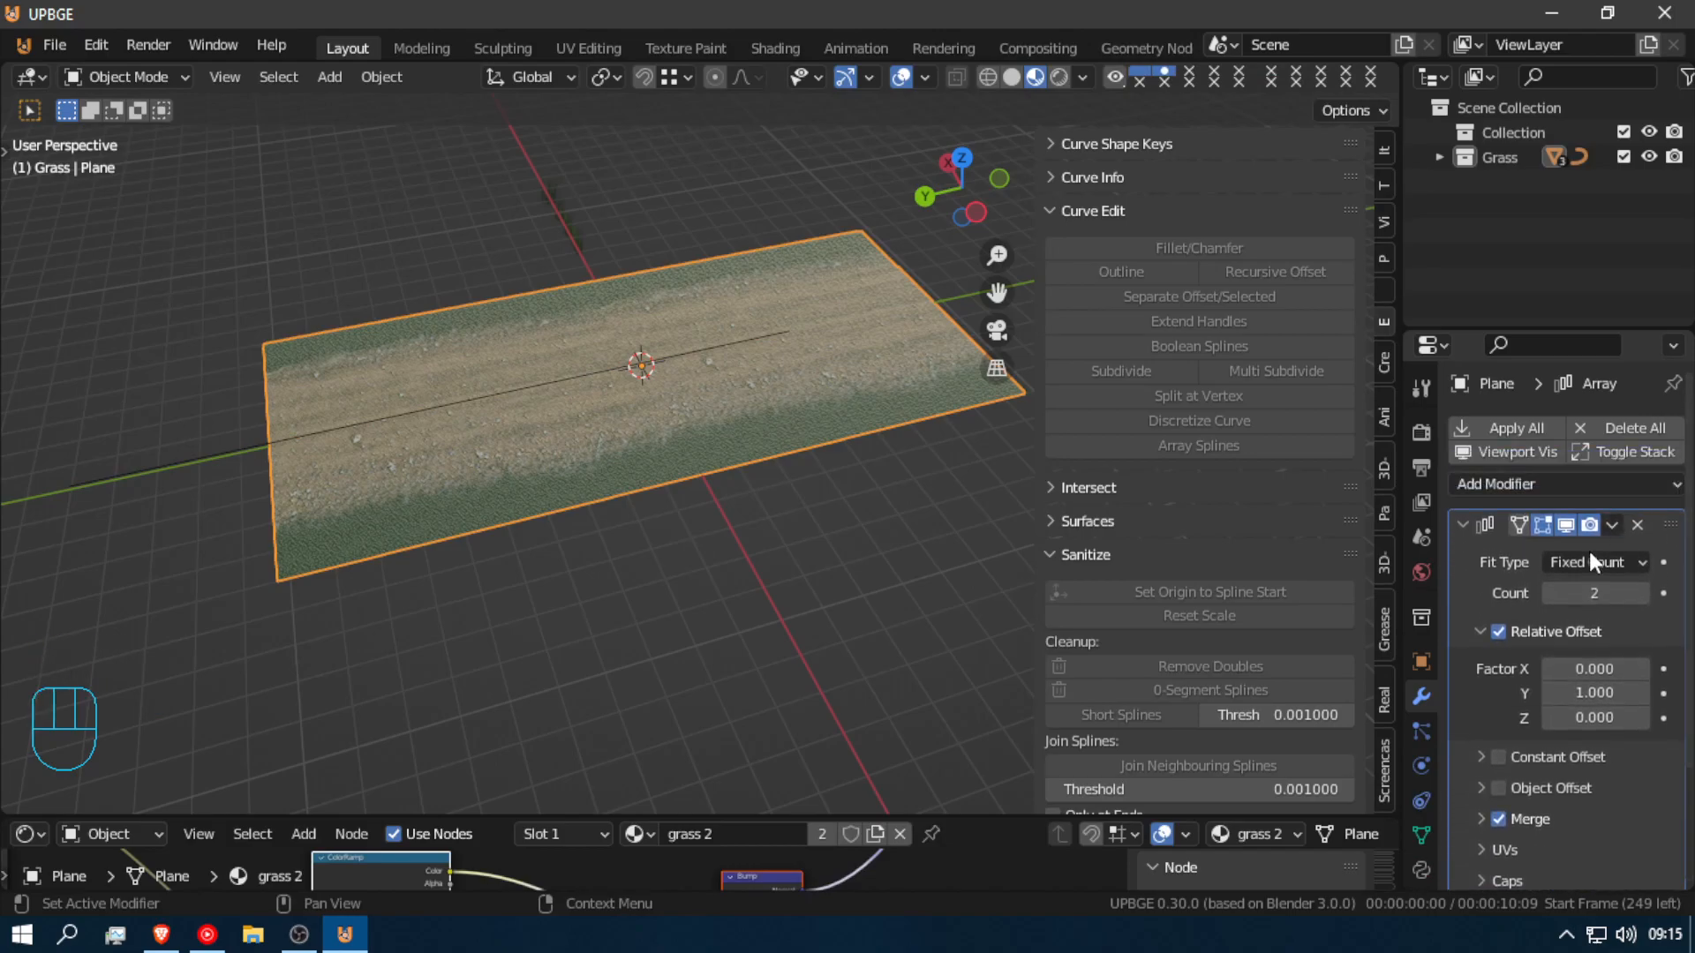
Step: Try moving the path's end control point to test the road's bending with the reordered modifiers
{"action": "left_click", "coordinate": [722, 326]}
{"action": "key", "text": "Tab"}
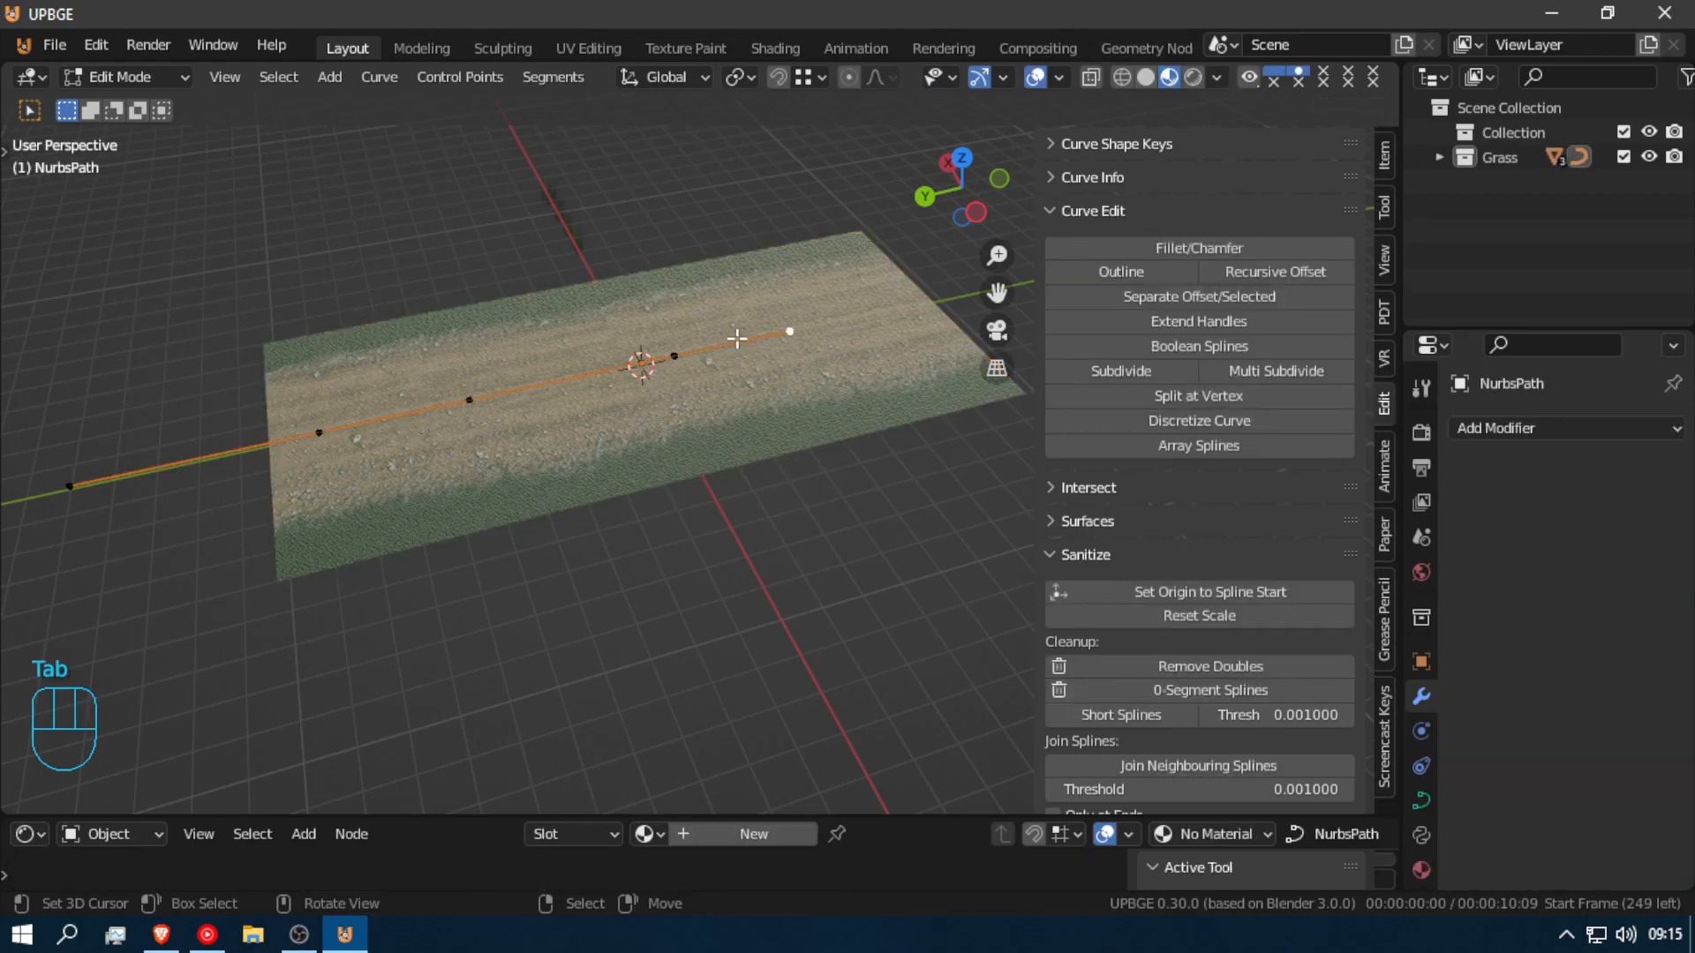
{"action": "key", "text": "g"}
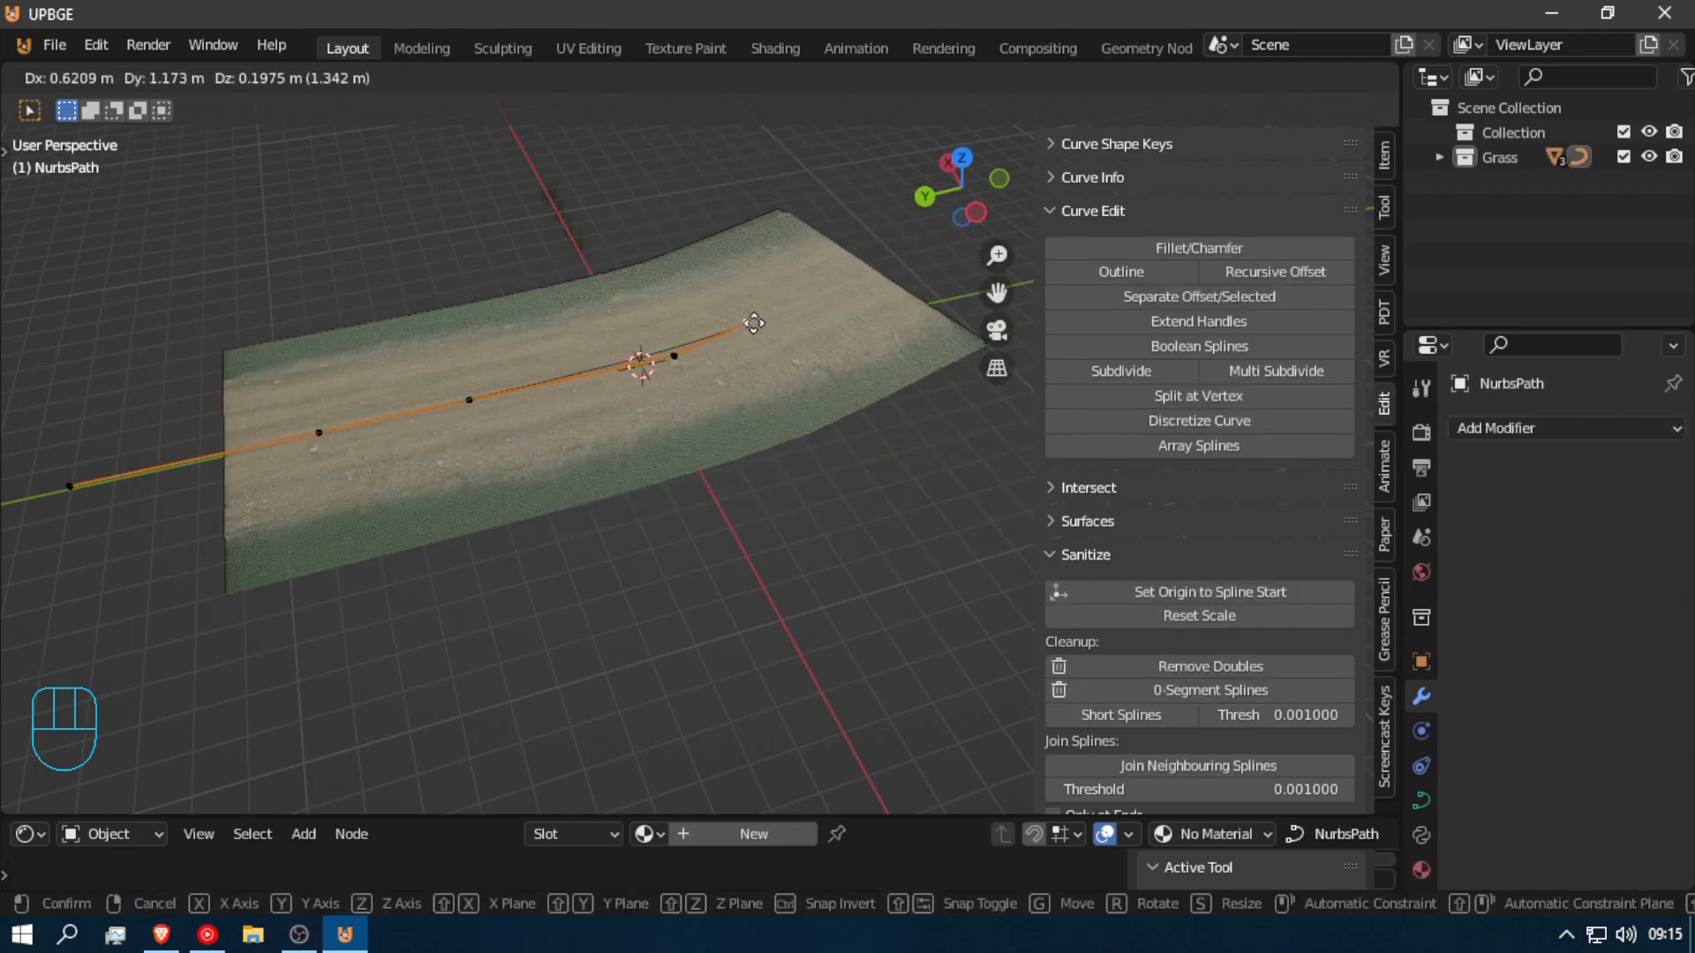
{"action": "right_click", "coordinate": [762, 292]}
{"action": "key", "text": "Tab"}
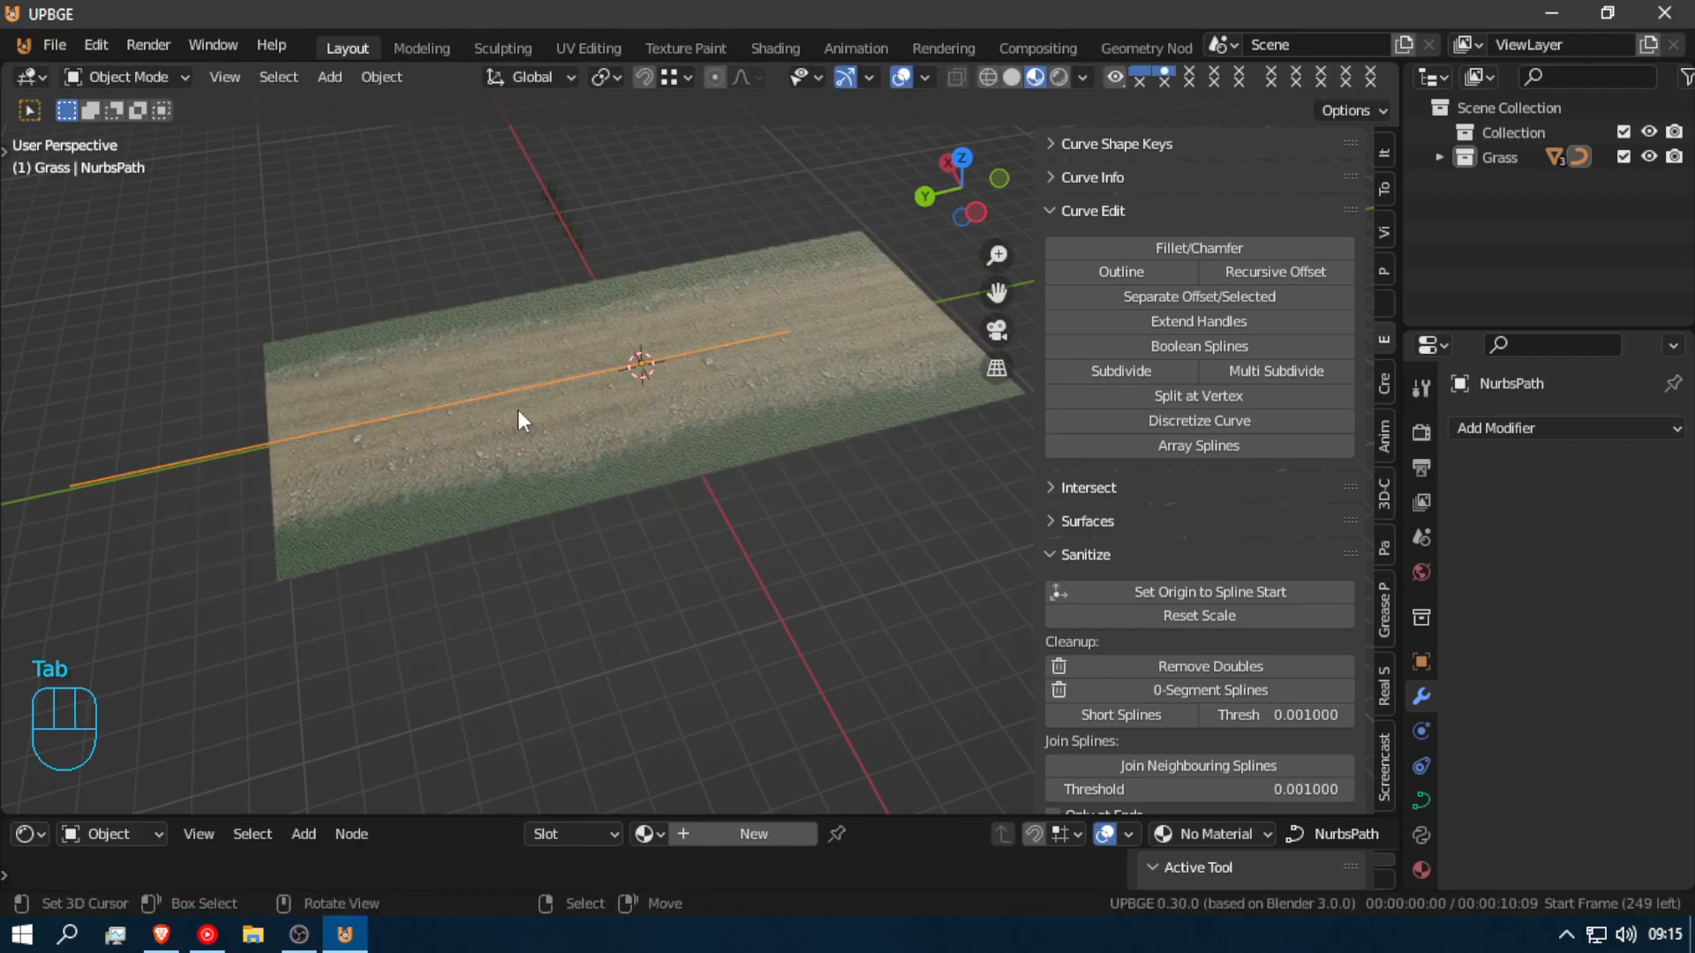
Step: Delete the NURBS path and add a Bezier curve at the 3D cursor in its place
{"action": "key", "text": "x"}
{"action": "left_click", "coordinate": [131, 474]}
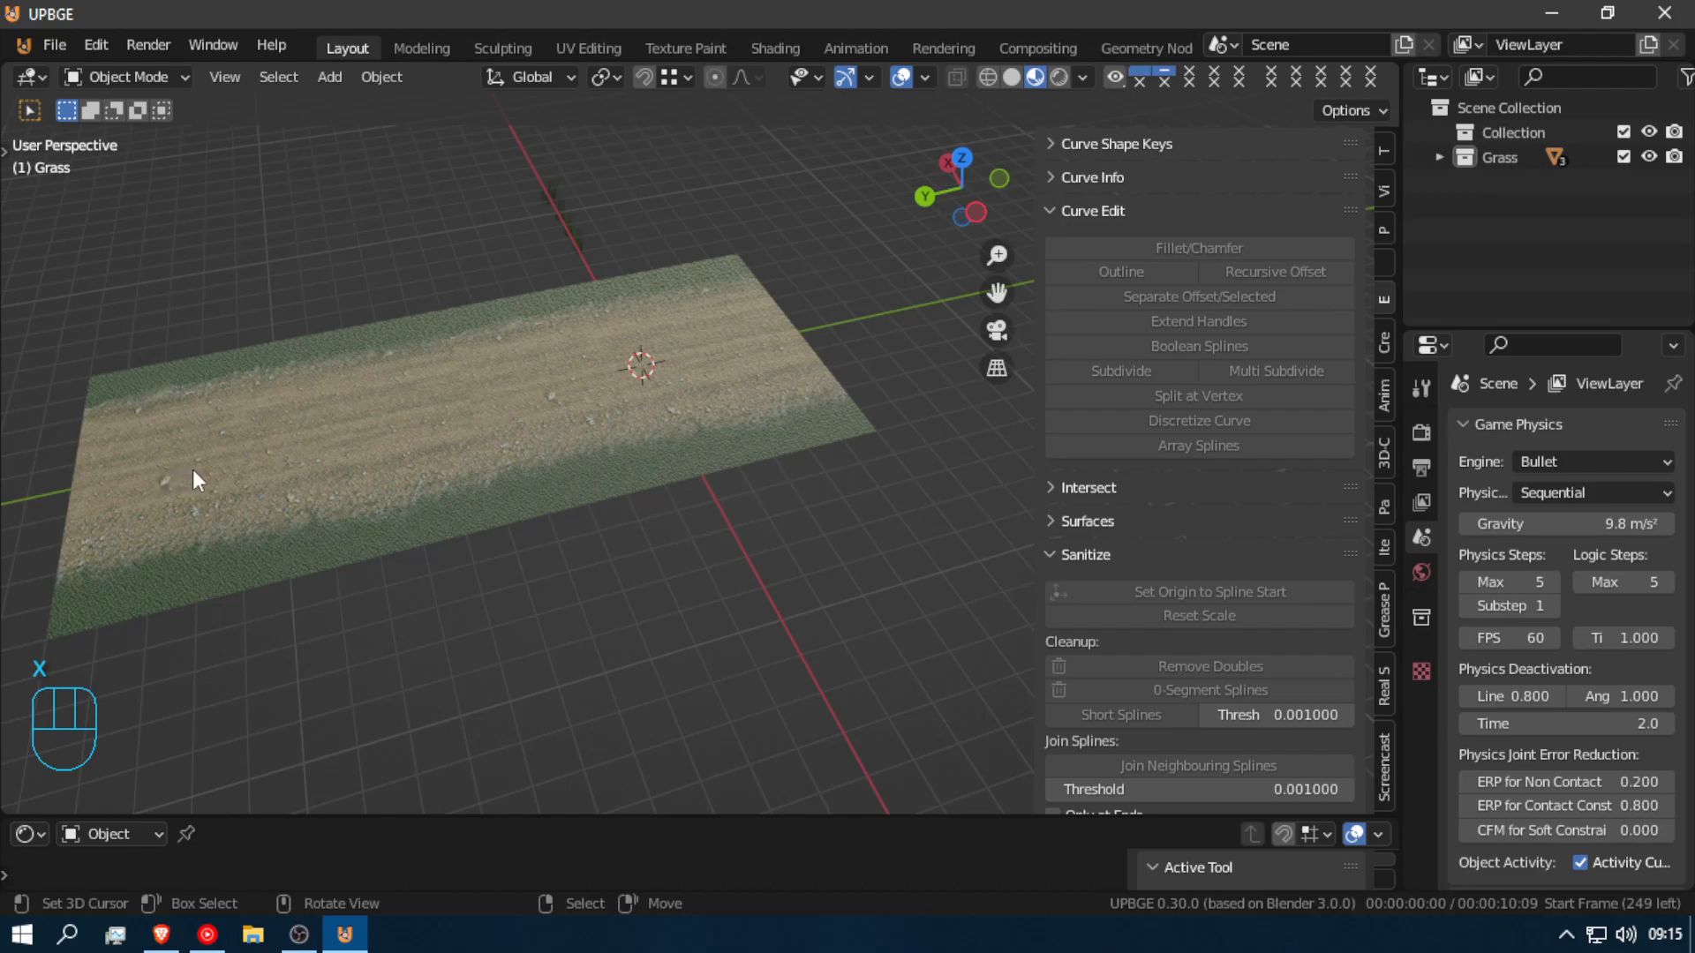
{"action": "key", "text": "shift+a"}
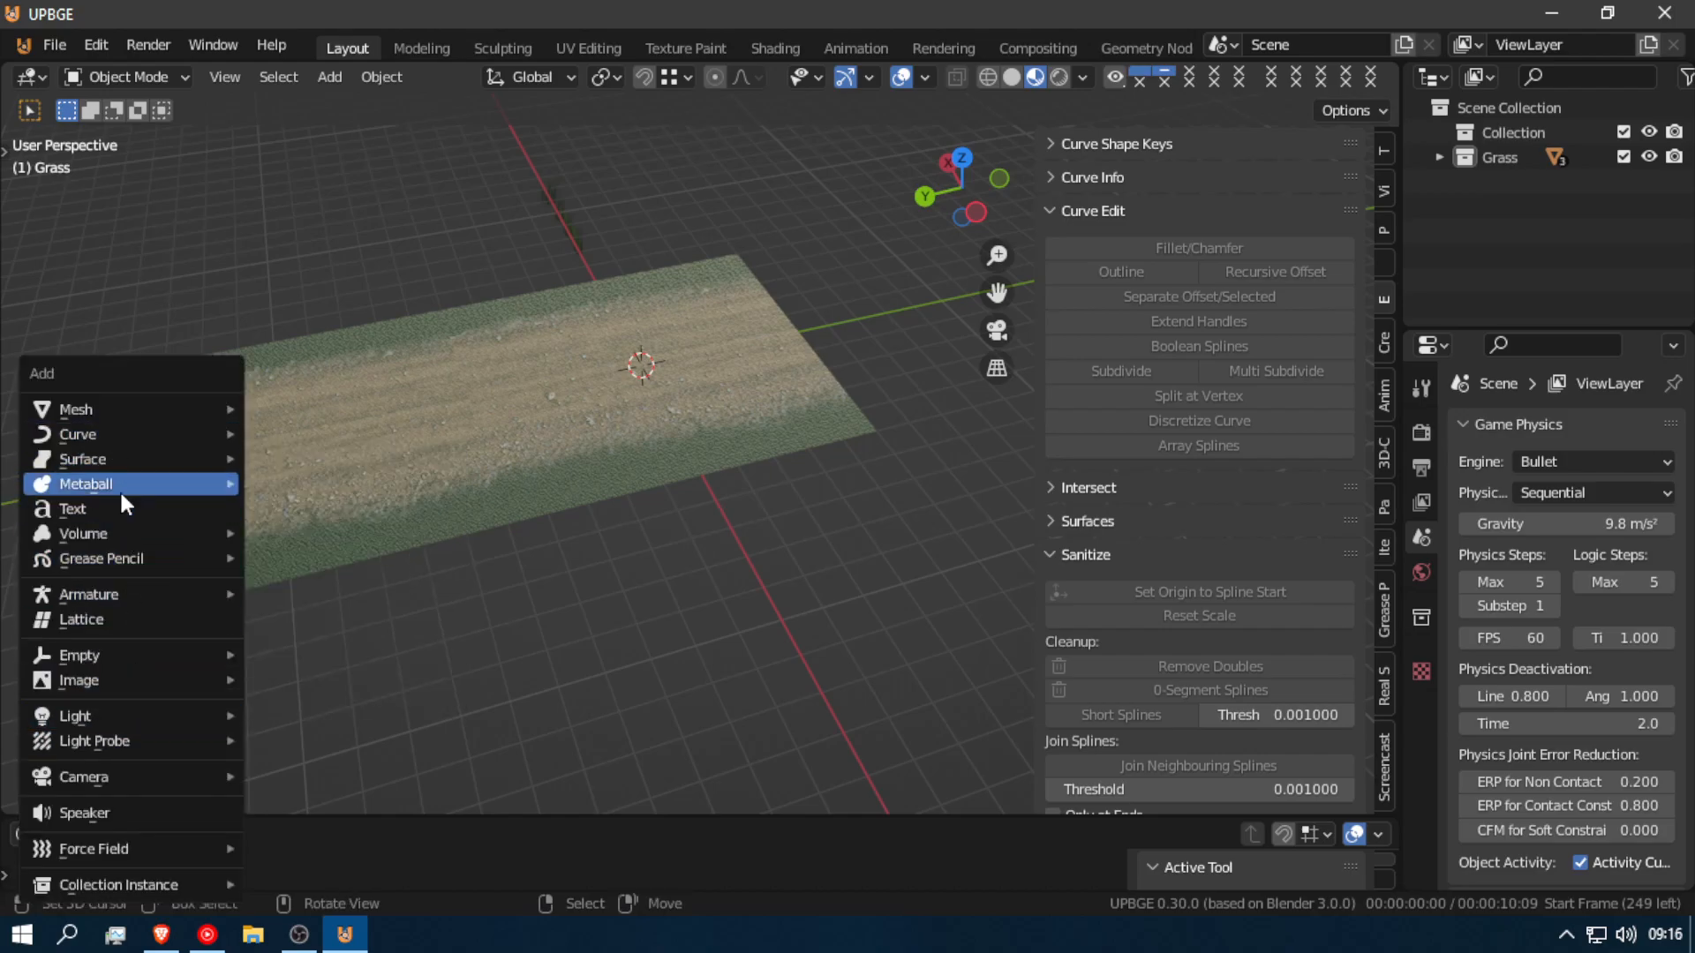
{"action": "mouse_move", "coordinate": [115, 432]}
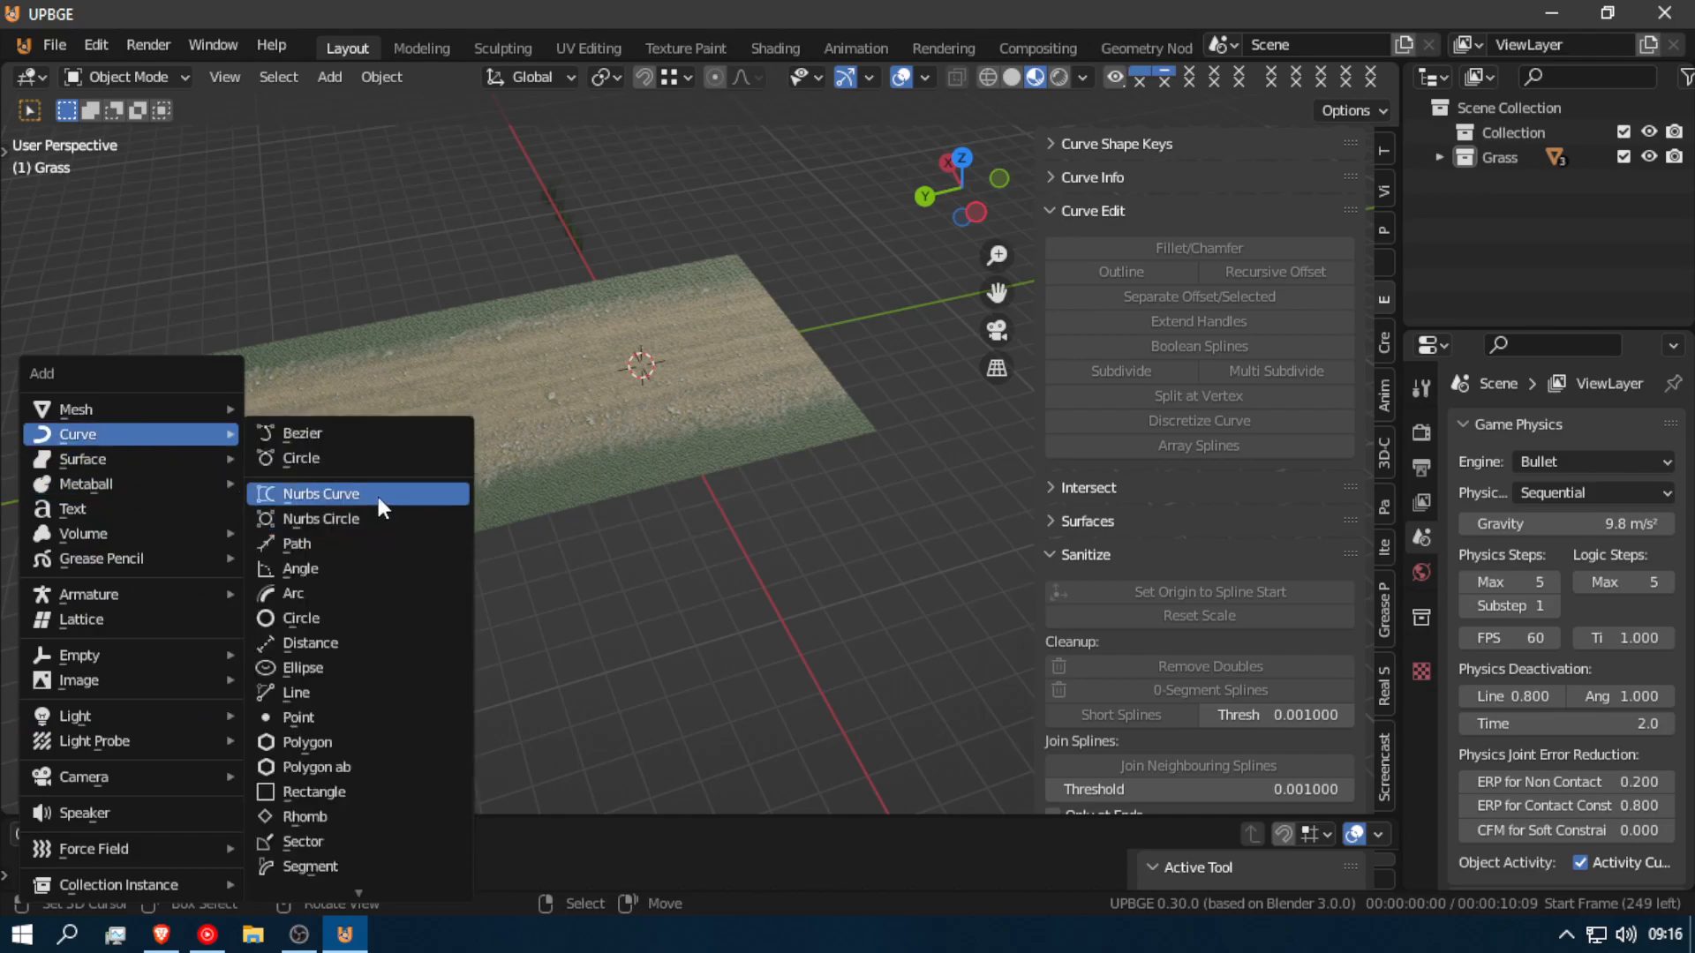
{"action": "left_click", "coordinate": [384, 435]}
{"action": "scroll", "coordinate": [494, 440], "scroll_direction": "down", "scroll_amount": 3}
{"action": "key", "text": "g"}
{"action": "right_click", "coordinate": [649, 425]}
Step: Rotate the Bezier curve 90 degrees about the Z axis
{"action": "key", "text": "r"}
{"action": "key", "text": "z"}
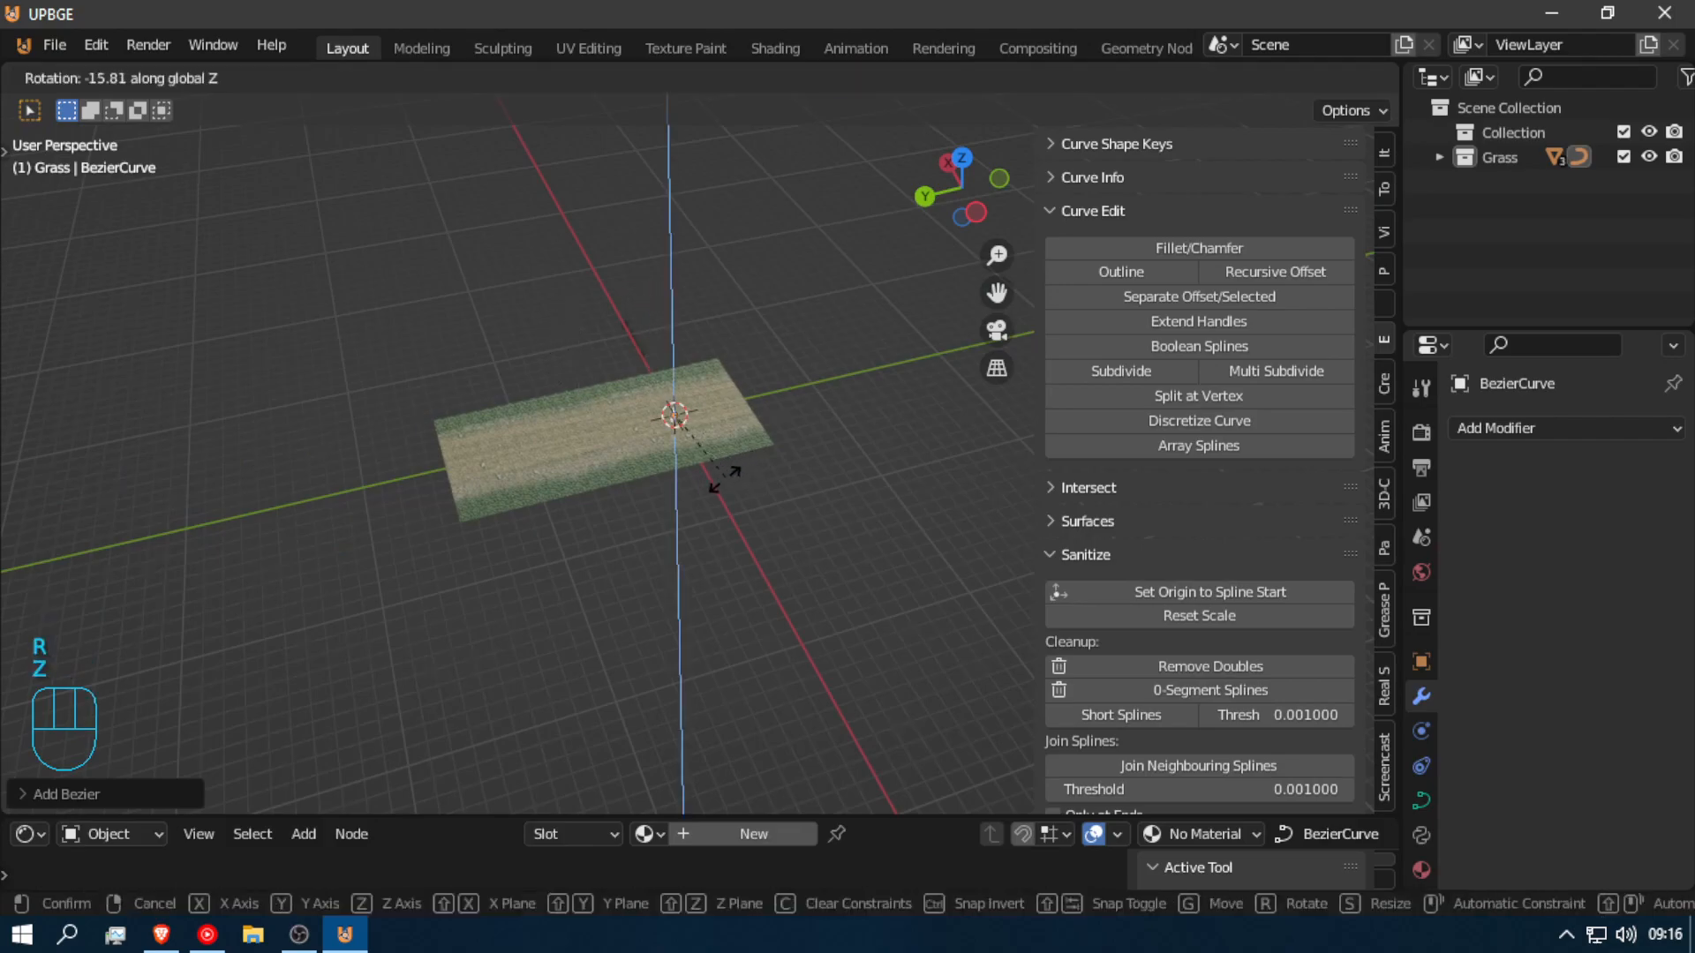
{"action": "key", "text": "KP_9"}
{"action": "key", "text": "KP_0"}
{"action": "left_click", "coordinate": [523, 449]}
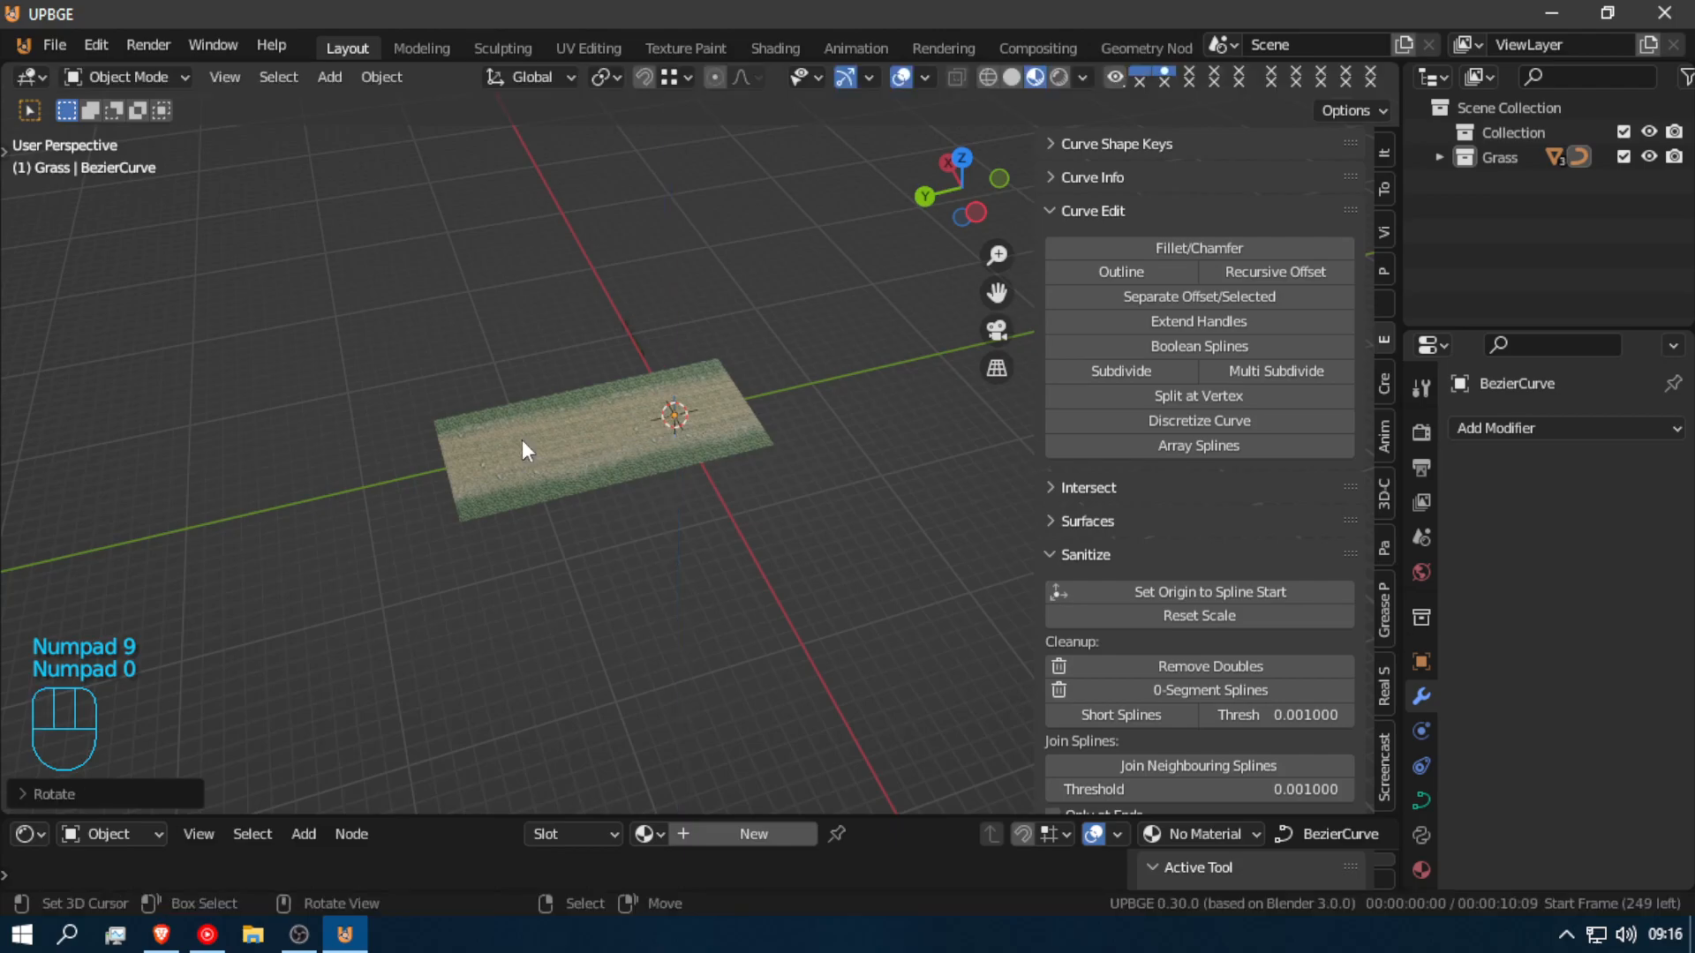
Step: Move the Bezier curve's nearer end point along Y to the strip's short edge and rotate its handles about Z to follow the Y axis
{"action": "key", "text": "Tab"}
{"action": "scroll", "coordinate": [703, 459], "scroll_direction": "up", "scroll_amount": 4}
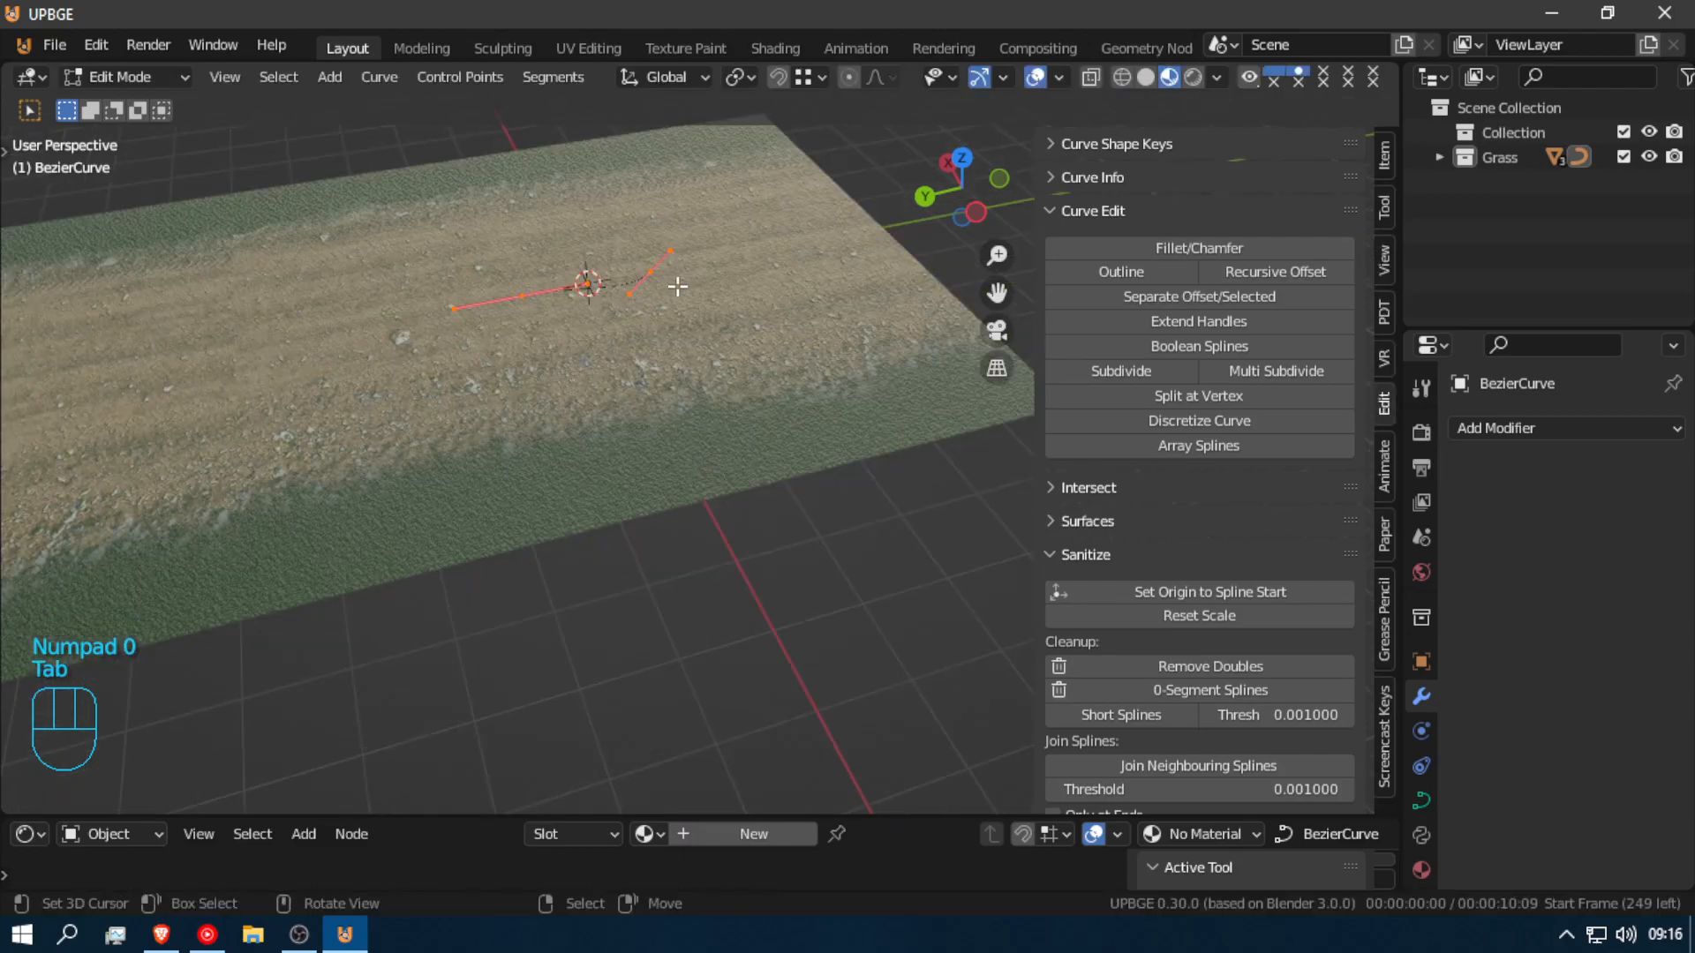
{"action": "key", "text": "g"}
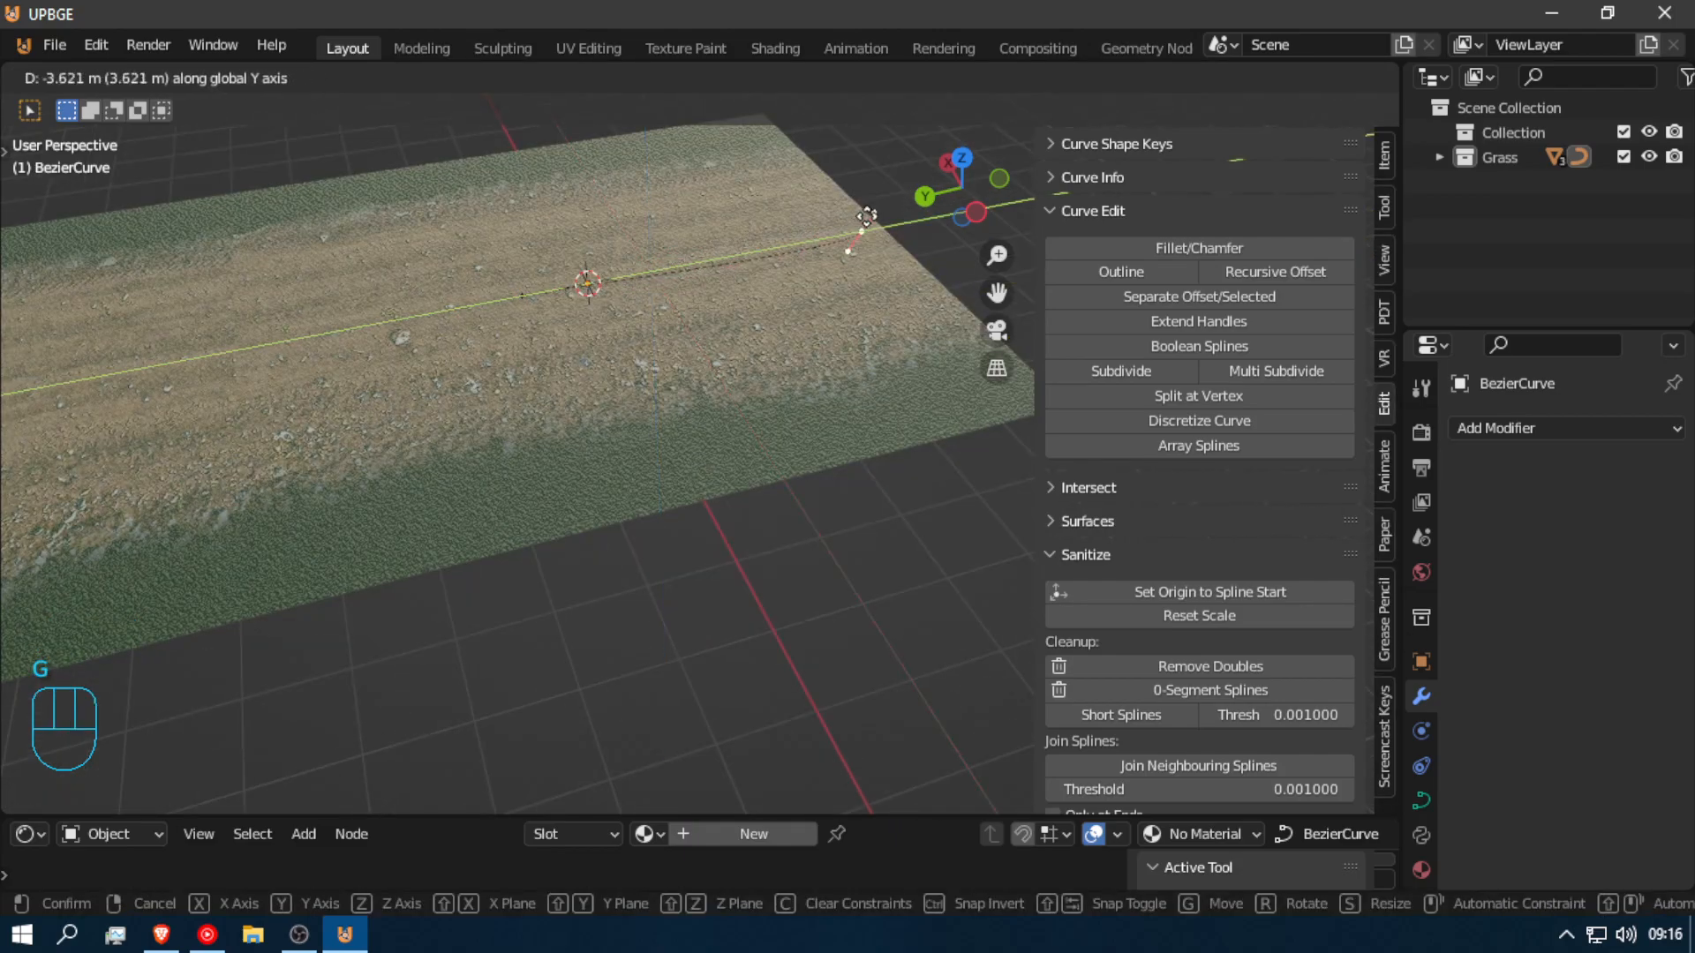
{"action": "left_click", "coordinate": [863, 232]}
{"action": "key", "text": "r"}
{"action": "key", "text": "z"}
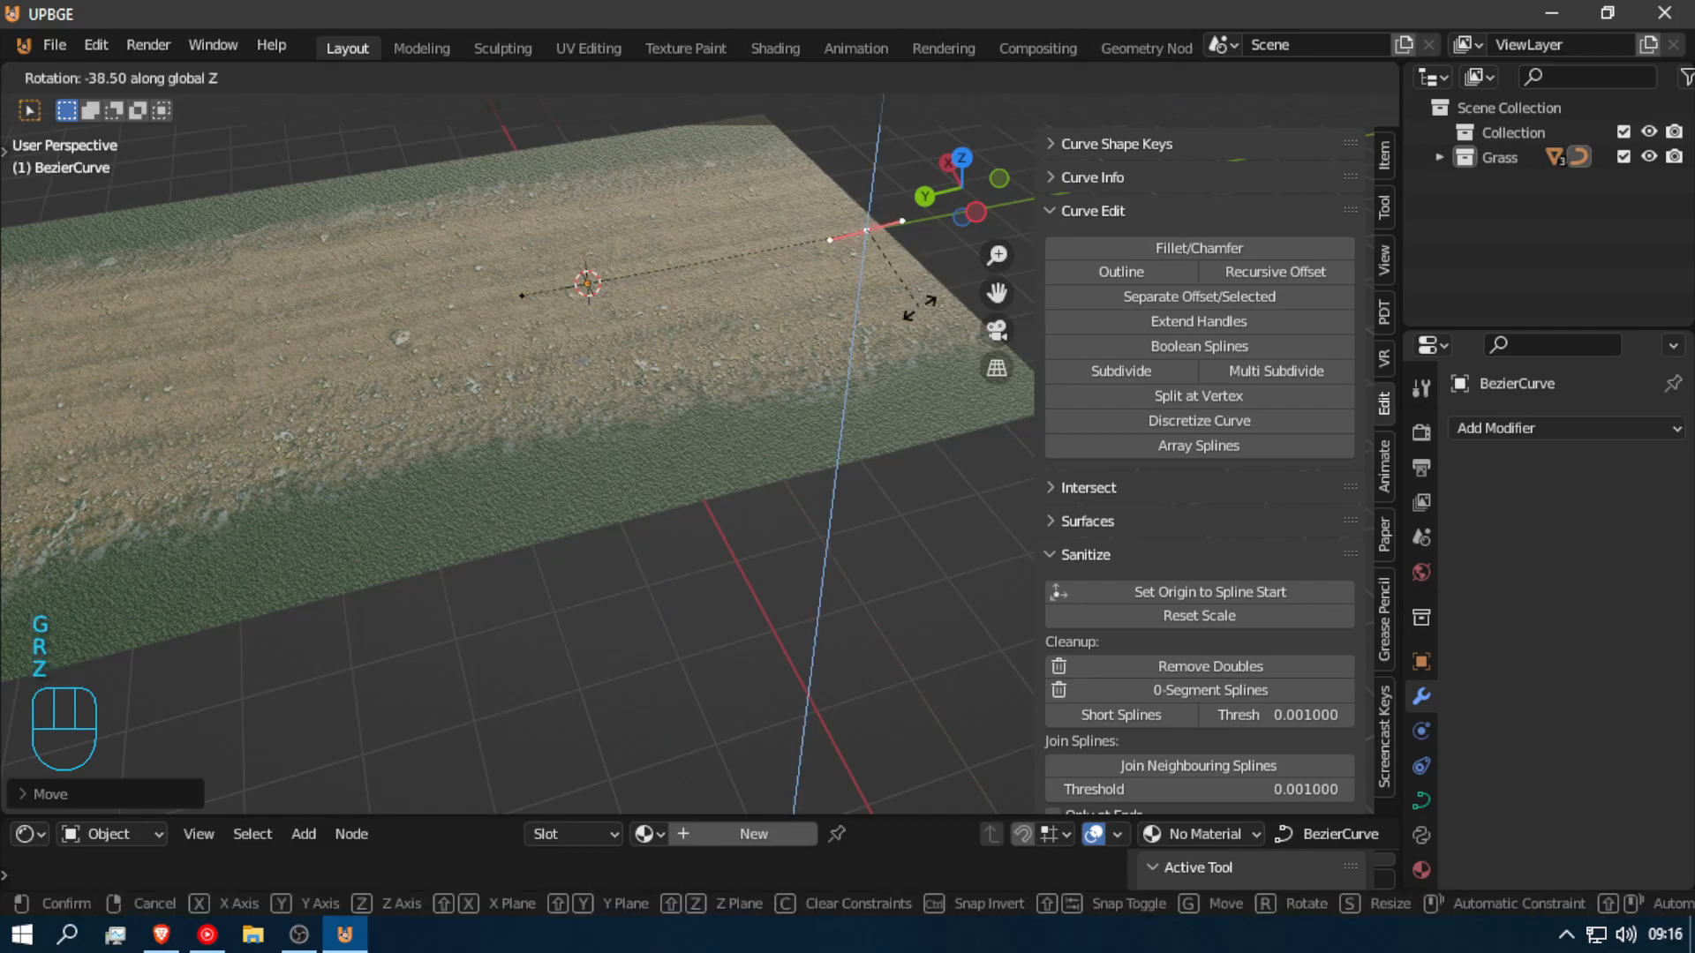
{"action": "left_click", "coordinate": [912, 327], "text": "ctrl"}
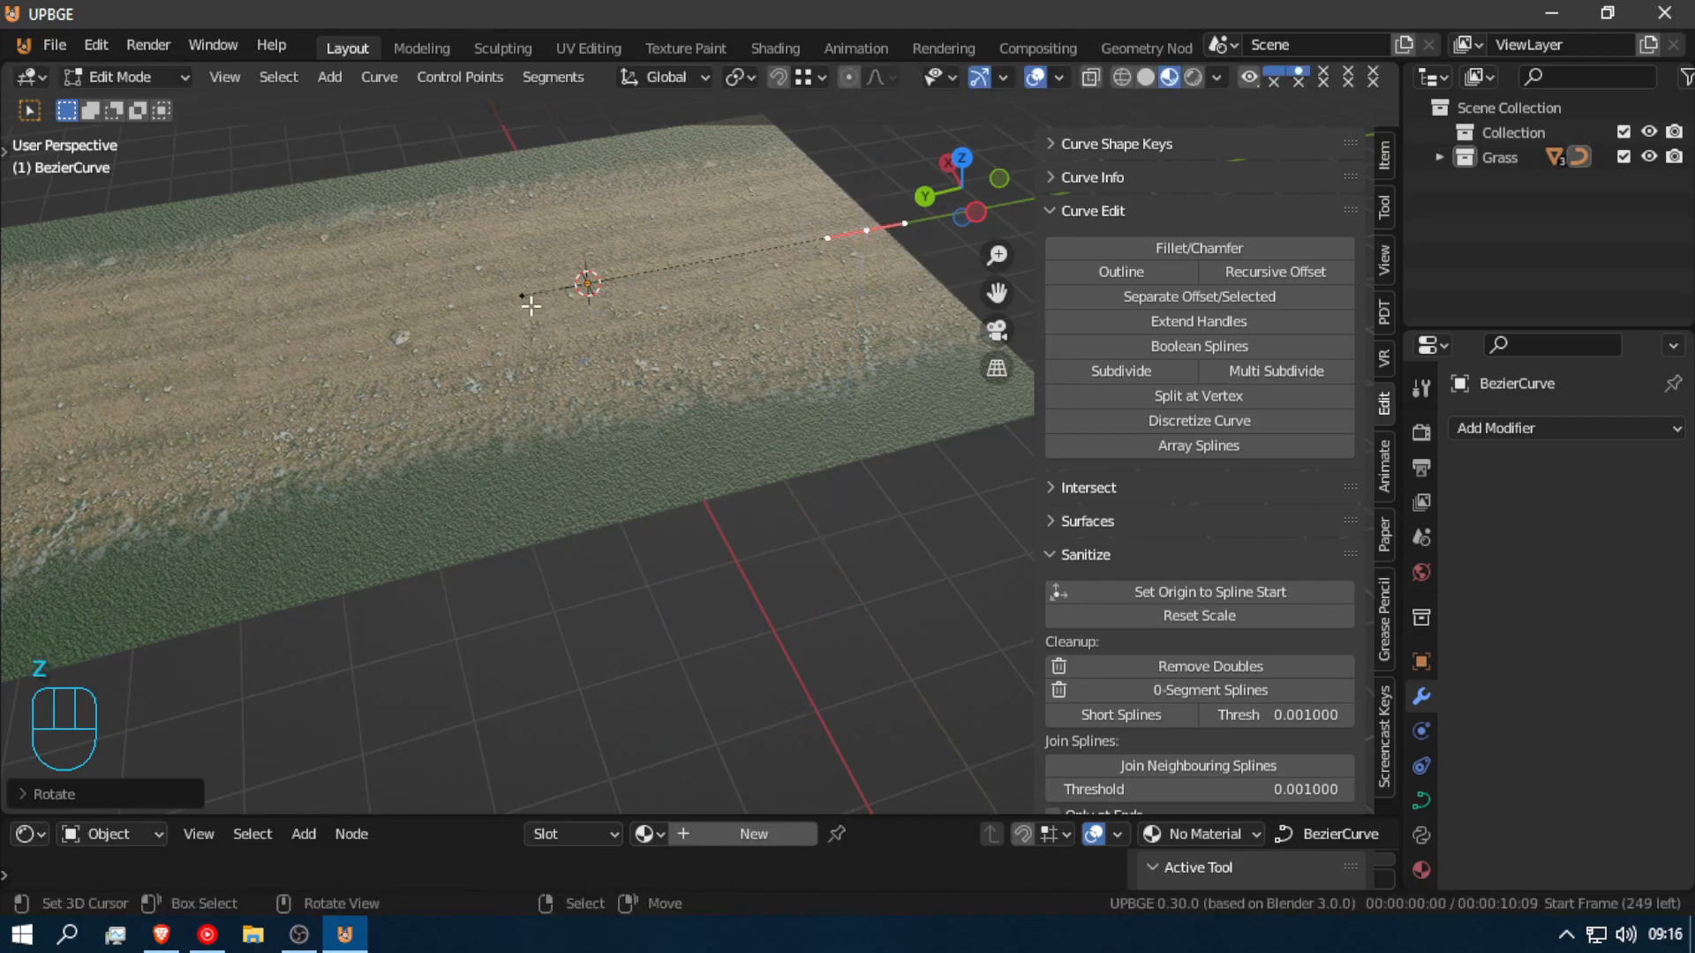
{"action": "scroll", "coordinate": [534, 305], "scroll_direction": "down", "scroll_amount": 4}
{"action": "key", "text": "g"}
{"action": "key", "text": "y"}
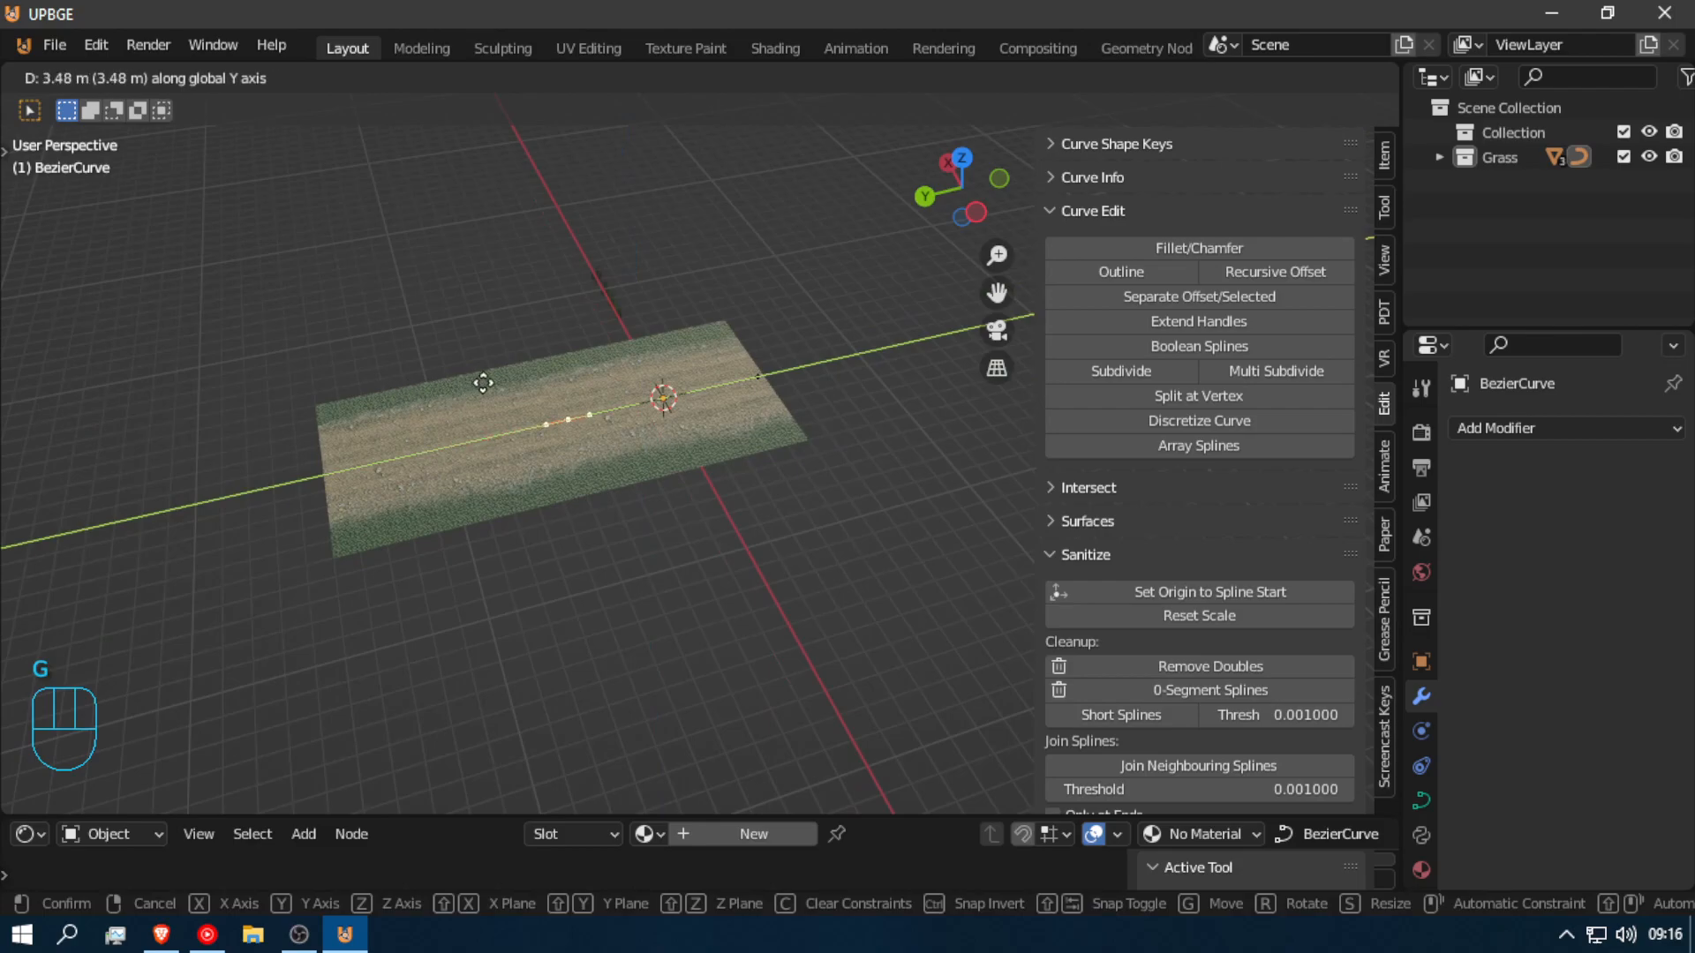
{"action": "key", "text": "ctrl"}
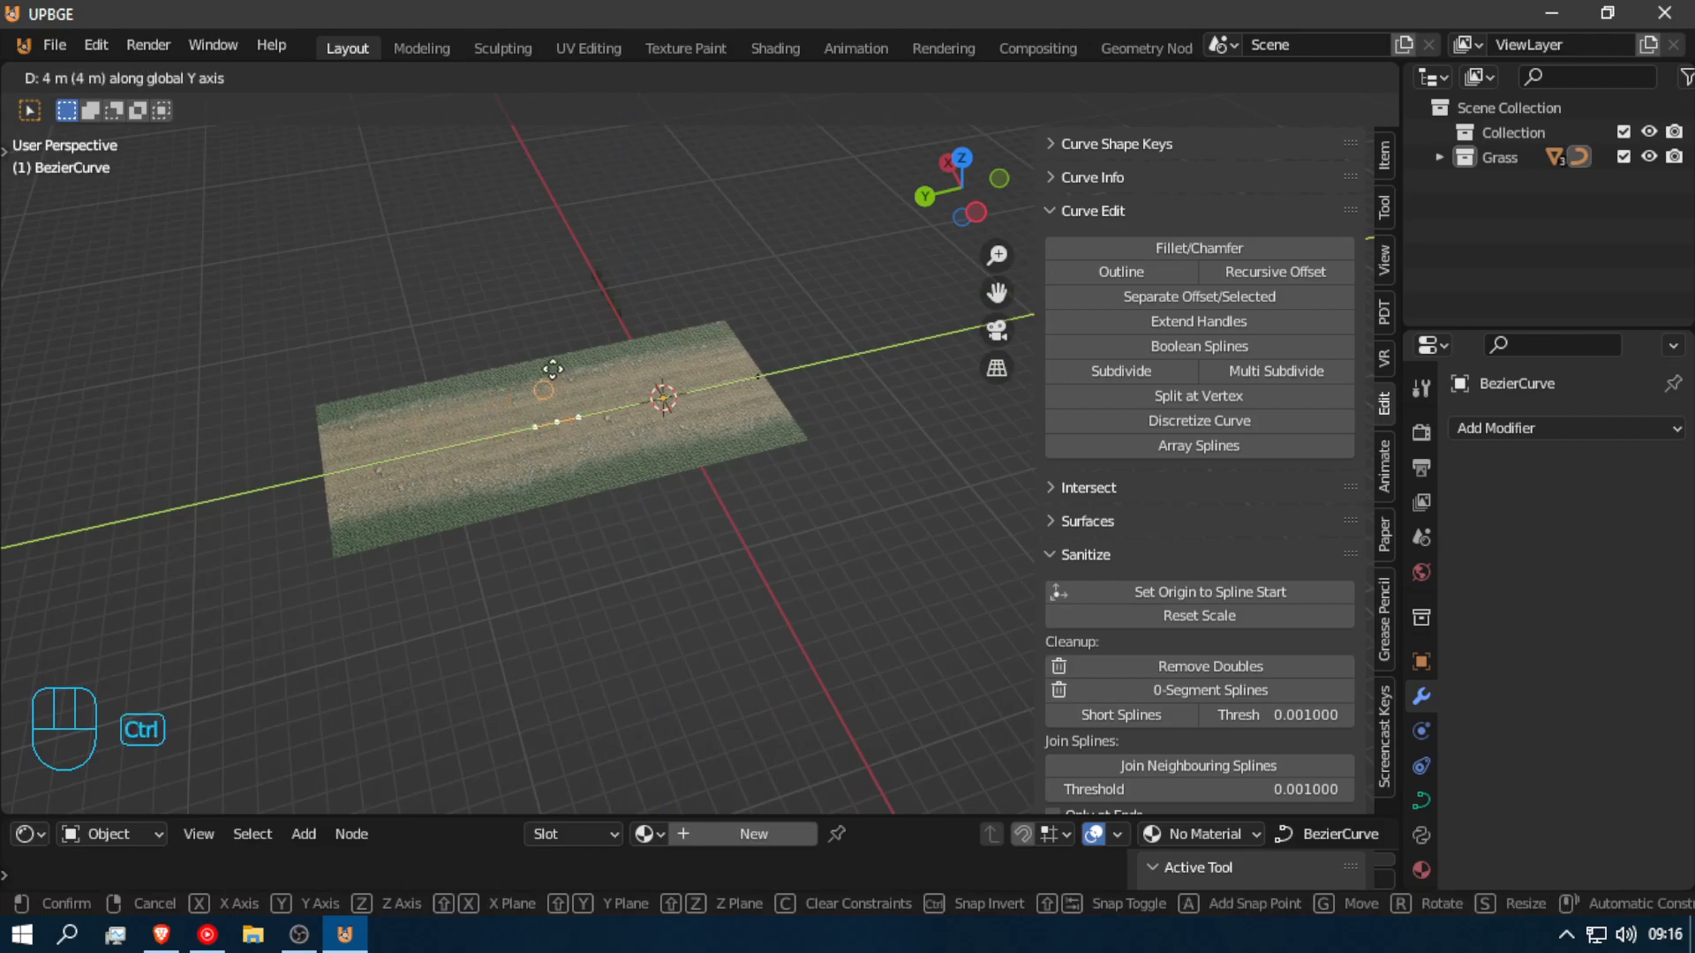
{"action": "right_click", "coordinate": [544, 369], "text": "ctrl"}
Step: Show the scene in wireframe and move the Bezier curve's other end point 2 m along the Y axis, then finish editing the curve
{"action": "key", "text": "z"}
{"action": "key", "text": "z"}
{"action": "scroll", "coordinate": [568, 418], "scroll_direction": "up", "scroll_amount": 6}
{"action": "key", "text": "g"}
{"action": "key", "text": "y"}
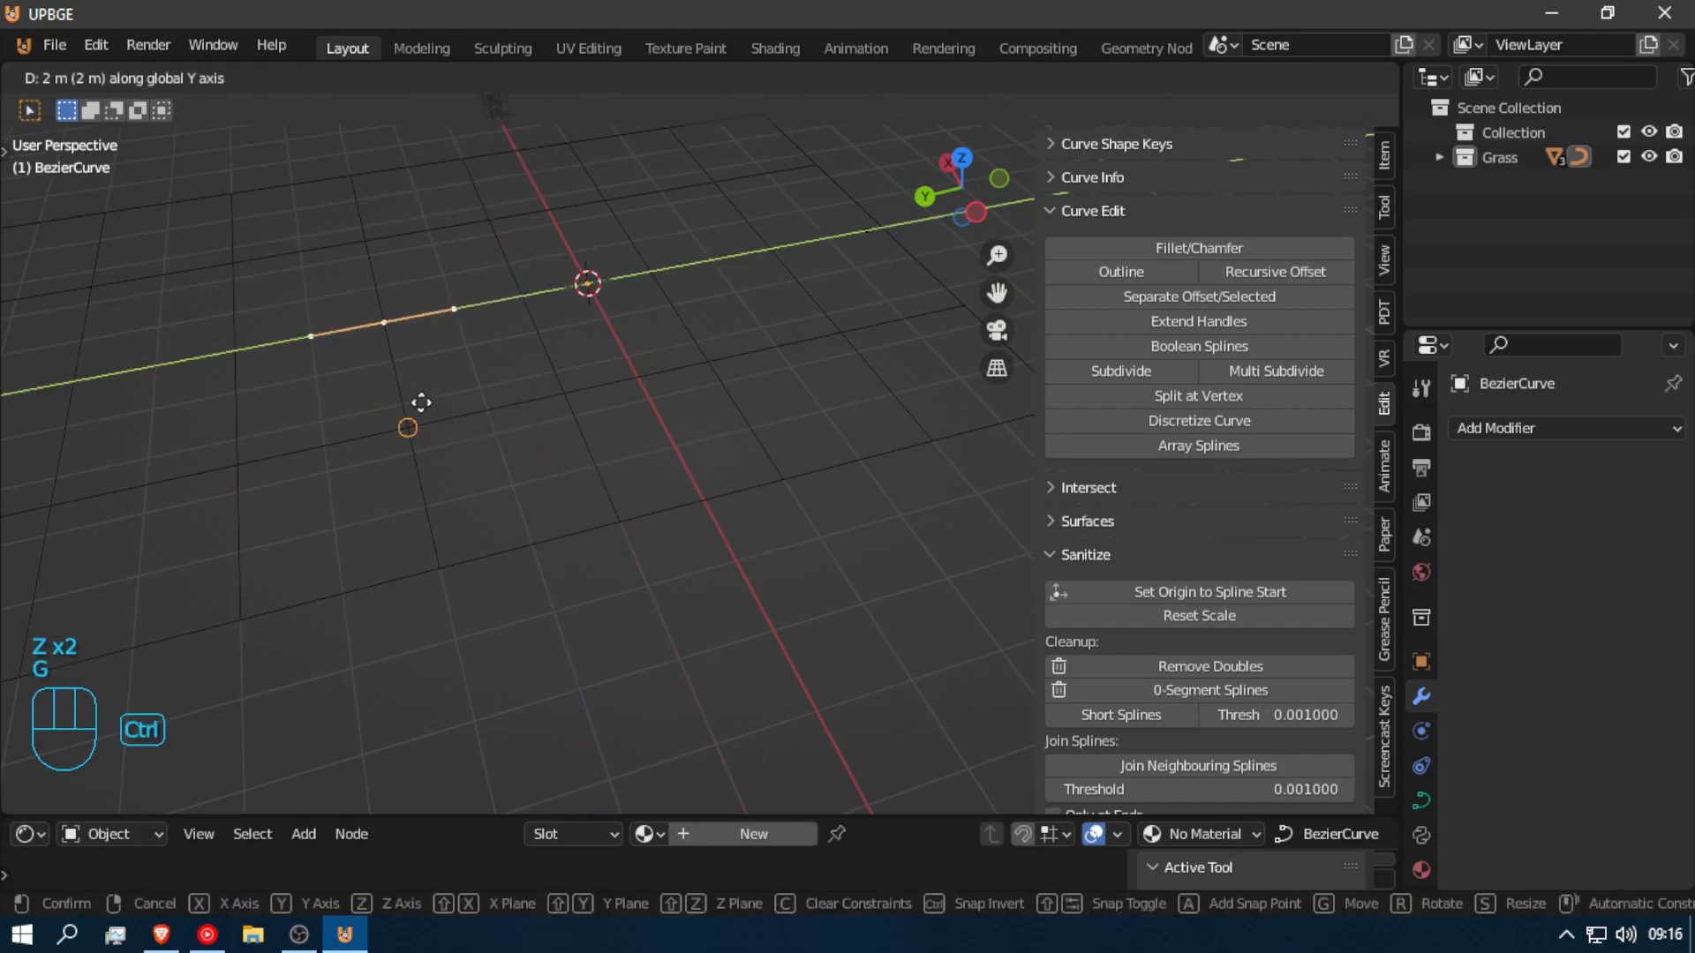
{"action": "left_click", "coordinate": [386, 340], "text": "ctrl"}
{"action": "key", "text": "Tab"}
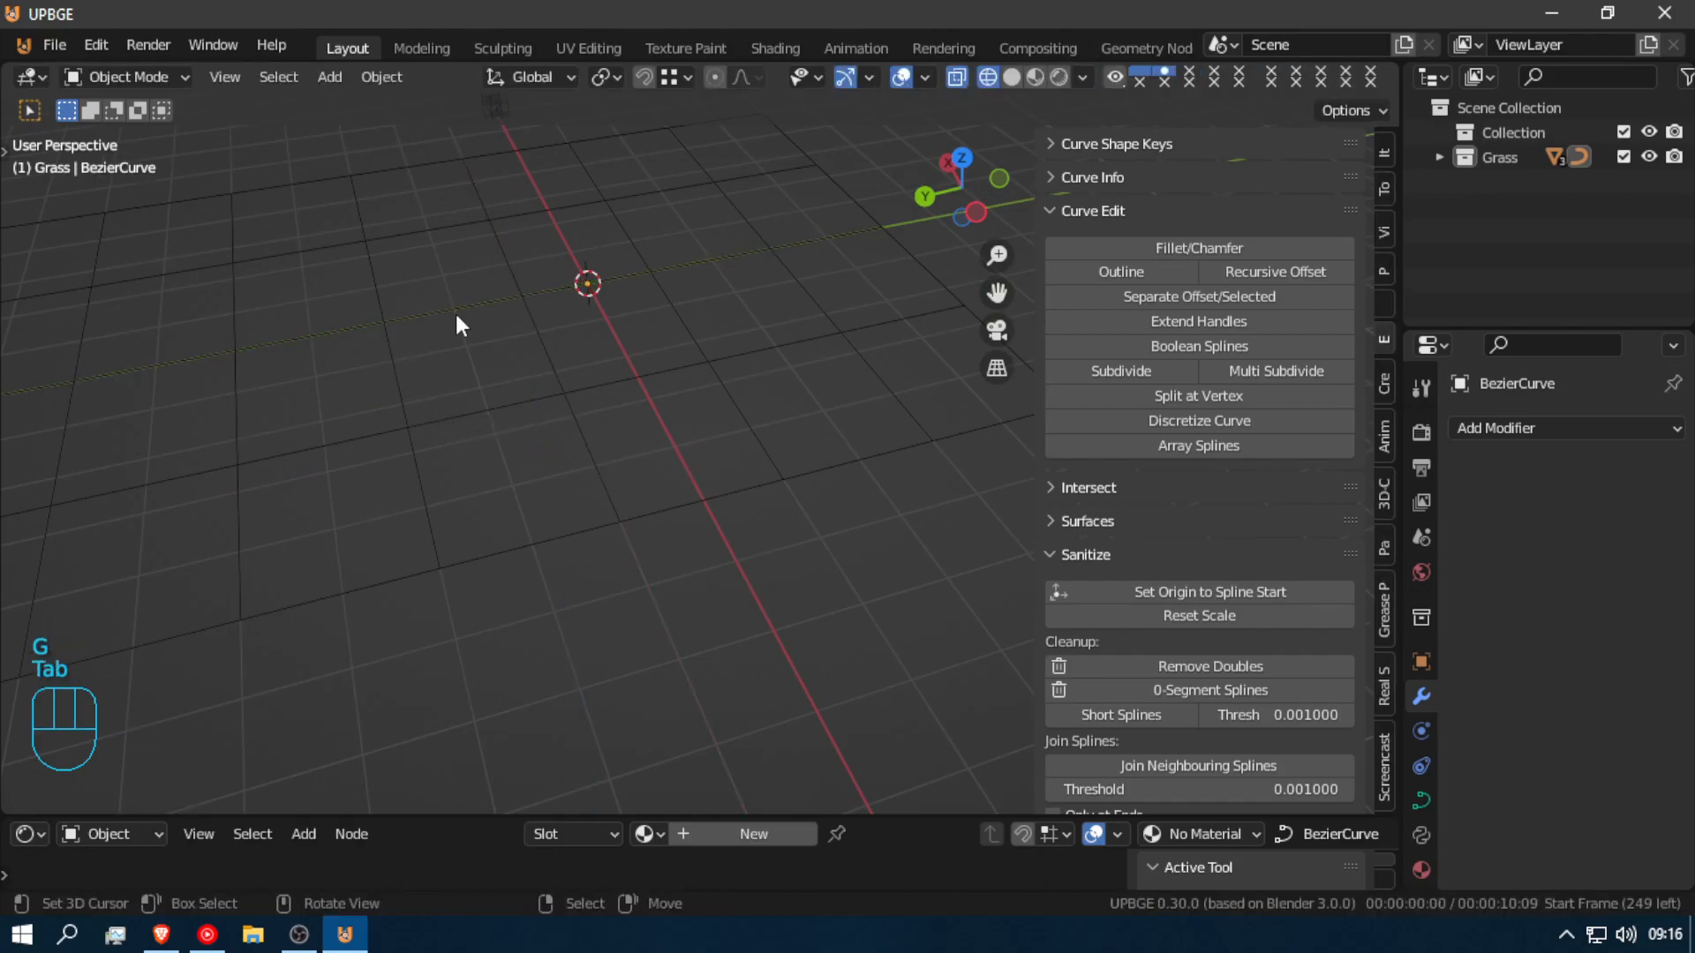
Step: Switch the viewport from wireframe to rendered shading and select the Bezier curve over the road strip
{"action": "key", "text": "shift+z"}
{"action": "key", "text": "z"}
{"action": "key", "text": "z"}
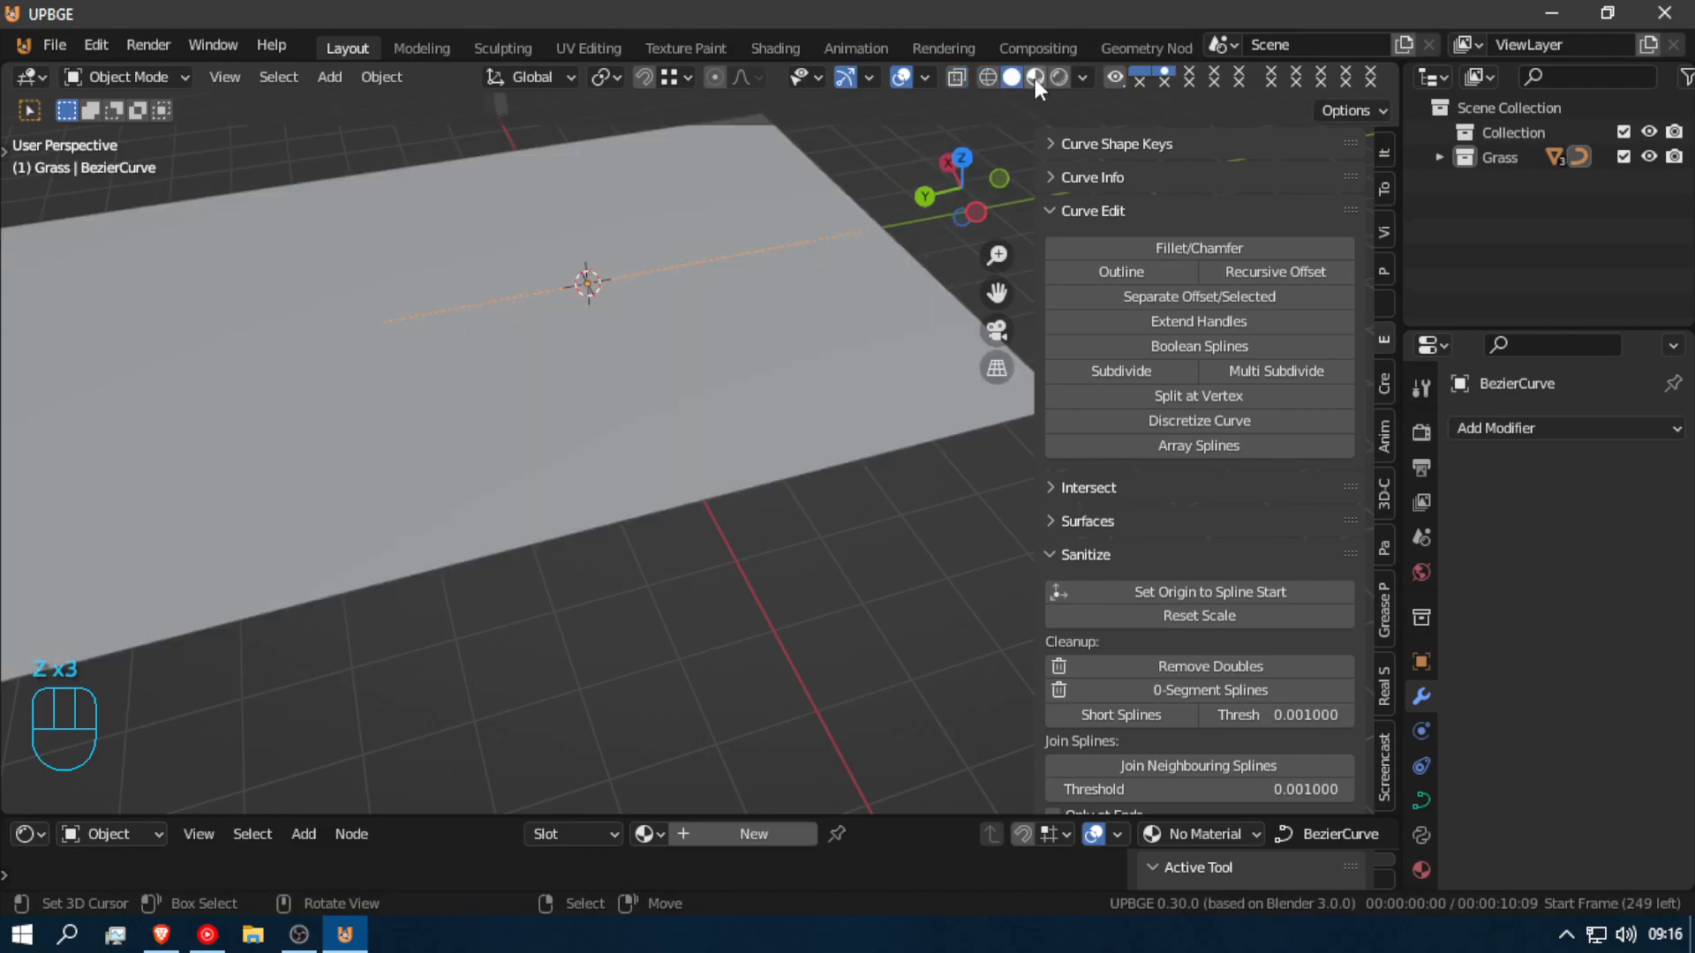
{"action": "key", "text": "alt+z"}
{"action": "left_click", "coordinate": [1059, 77]}
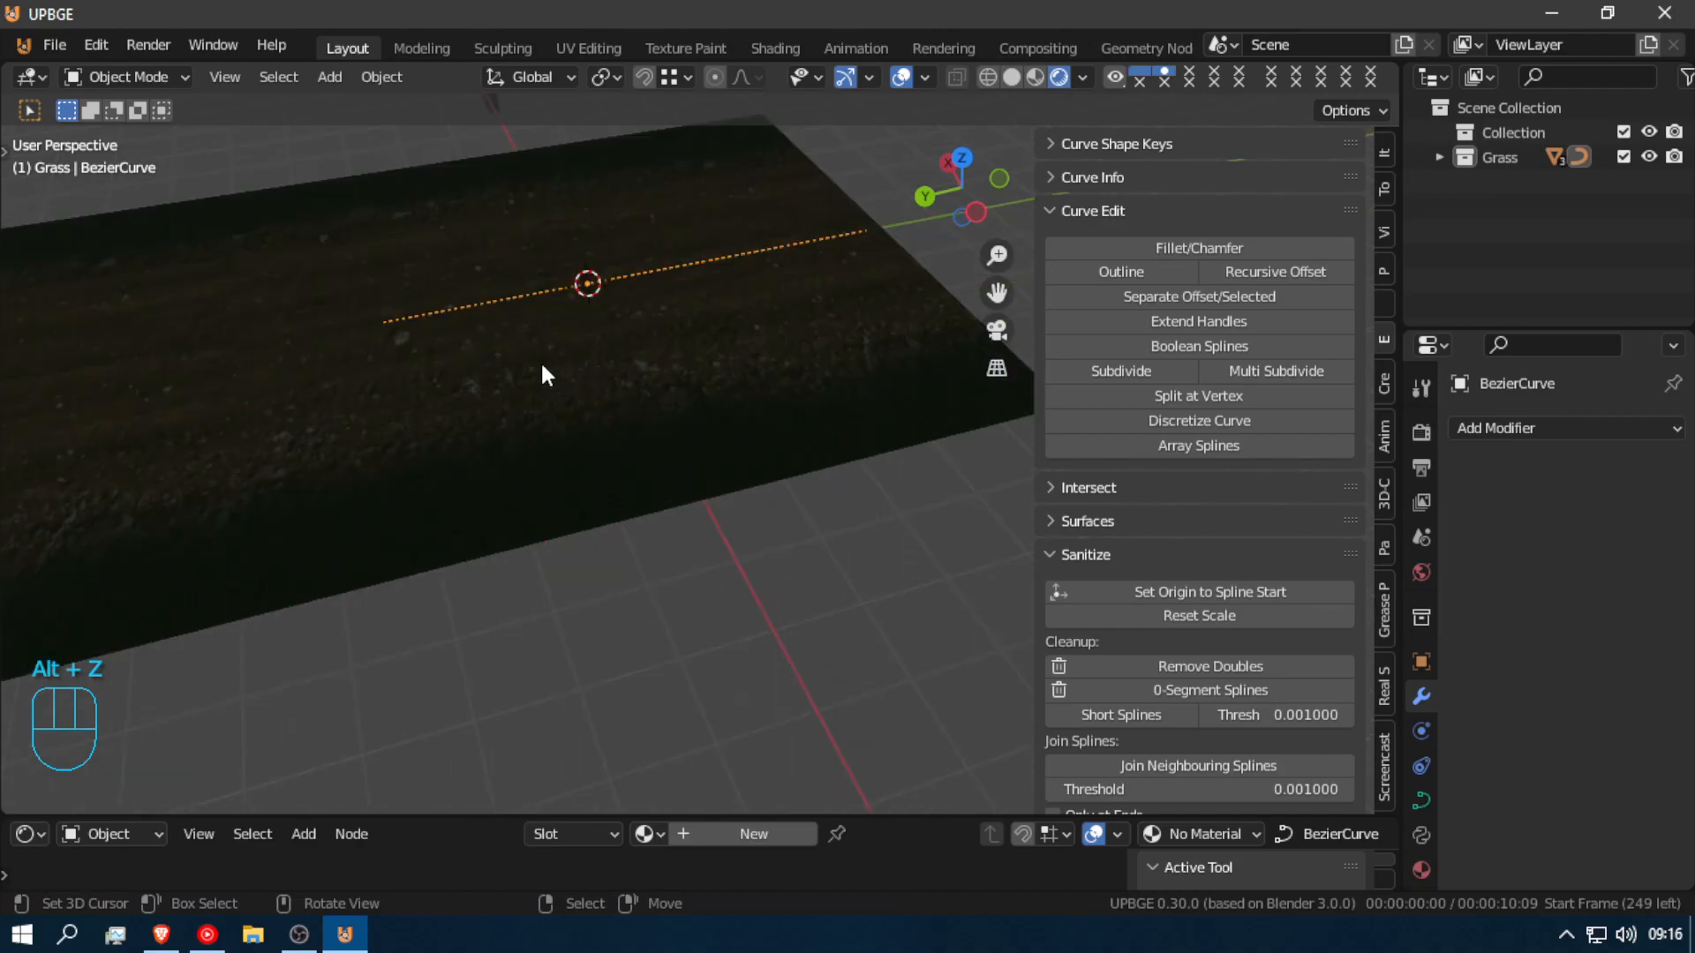
{"action": "left_click", "coordinate": [448, 304]}
{"action": "left_click", "coordinate": [449, 302]}
{"action": "scroll", "coordinate": [507, 311], "scroll_direction": "down", "scroll_amount": 5}
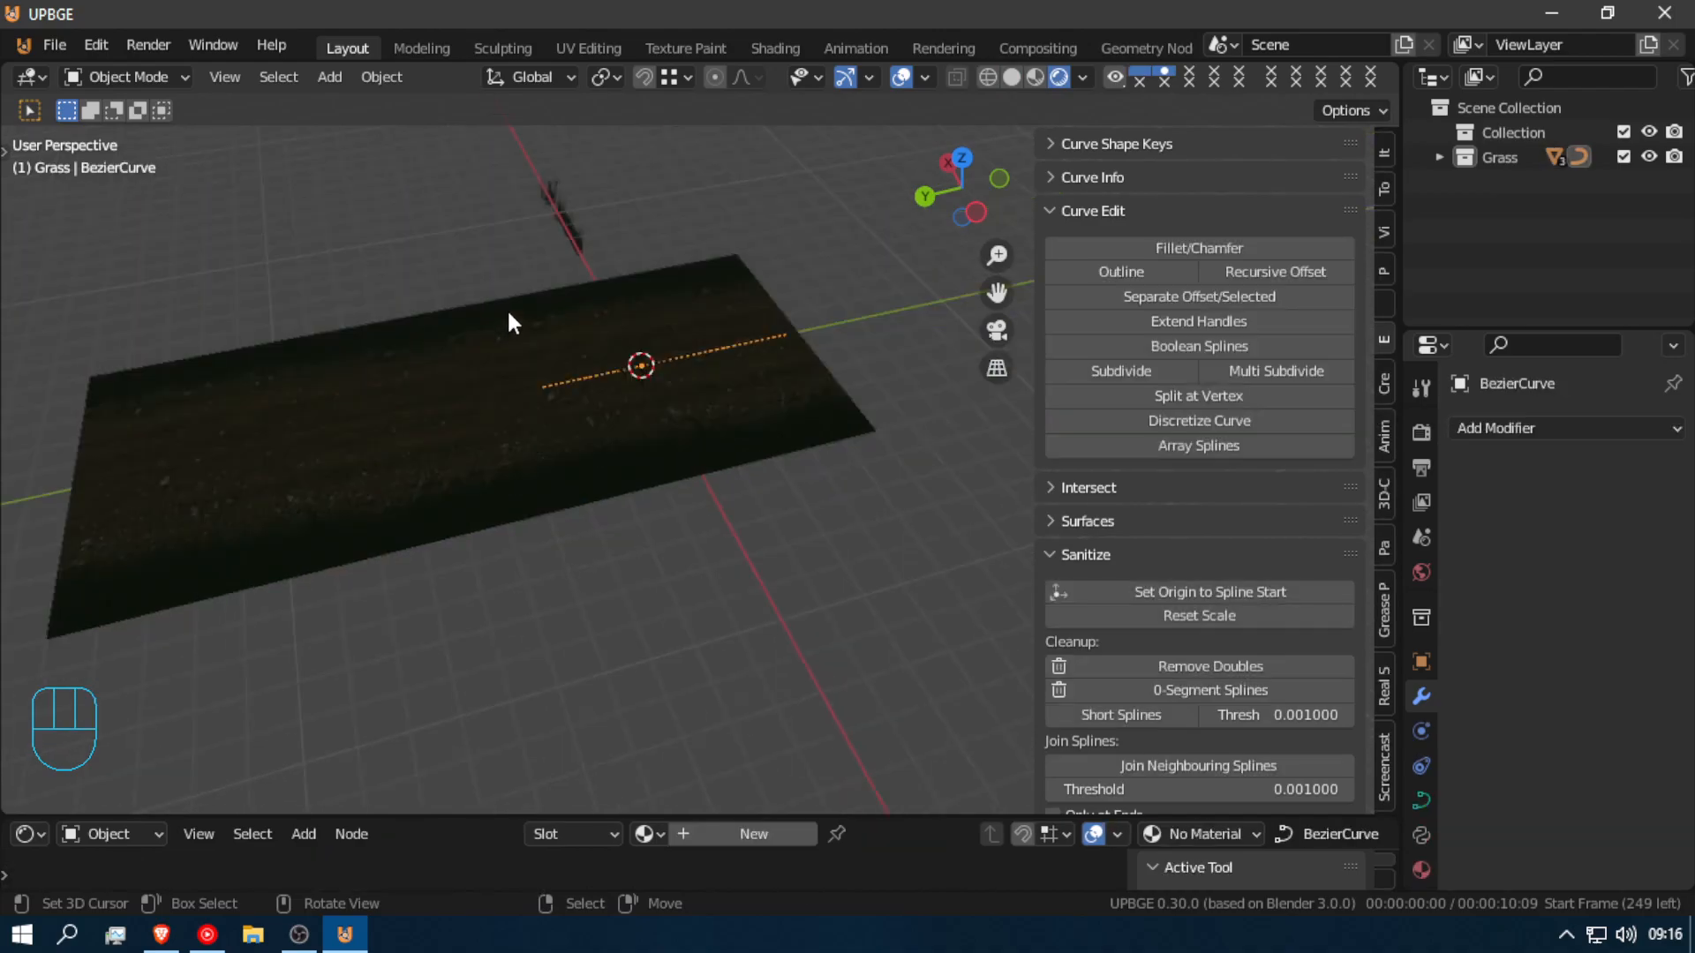
Step: Add a Sun light to the scene and raise it along Z to about 12 m above the road strip
{"action": "key", "text": "Tab"}
{"action": "key", "text": "shift+a"}
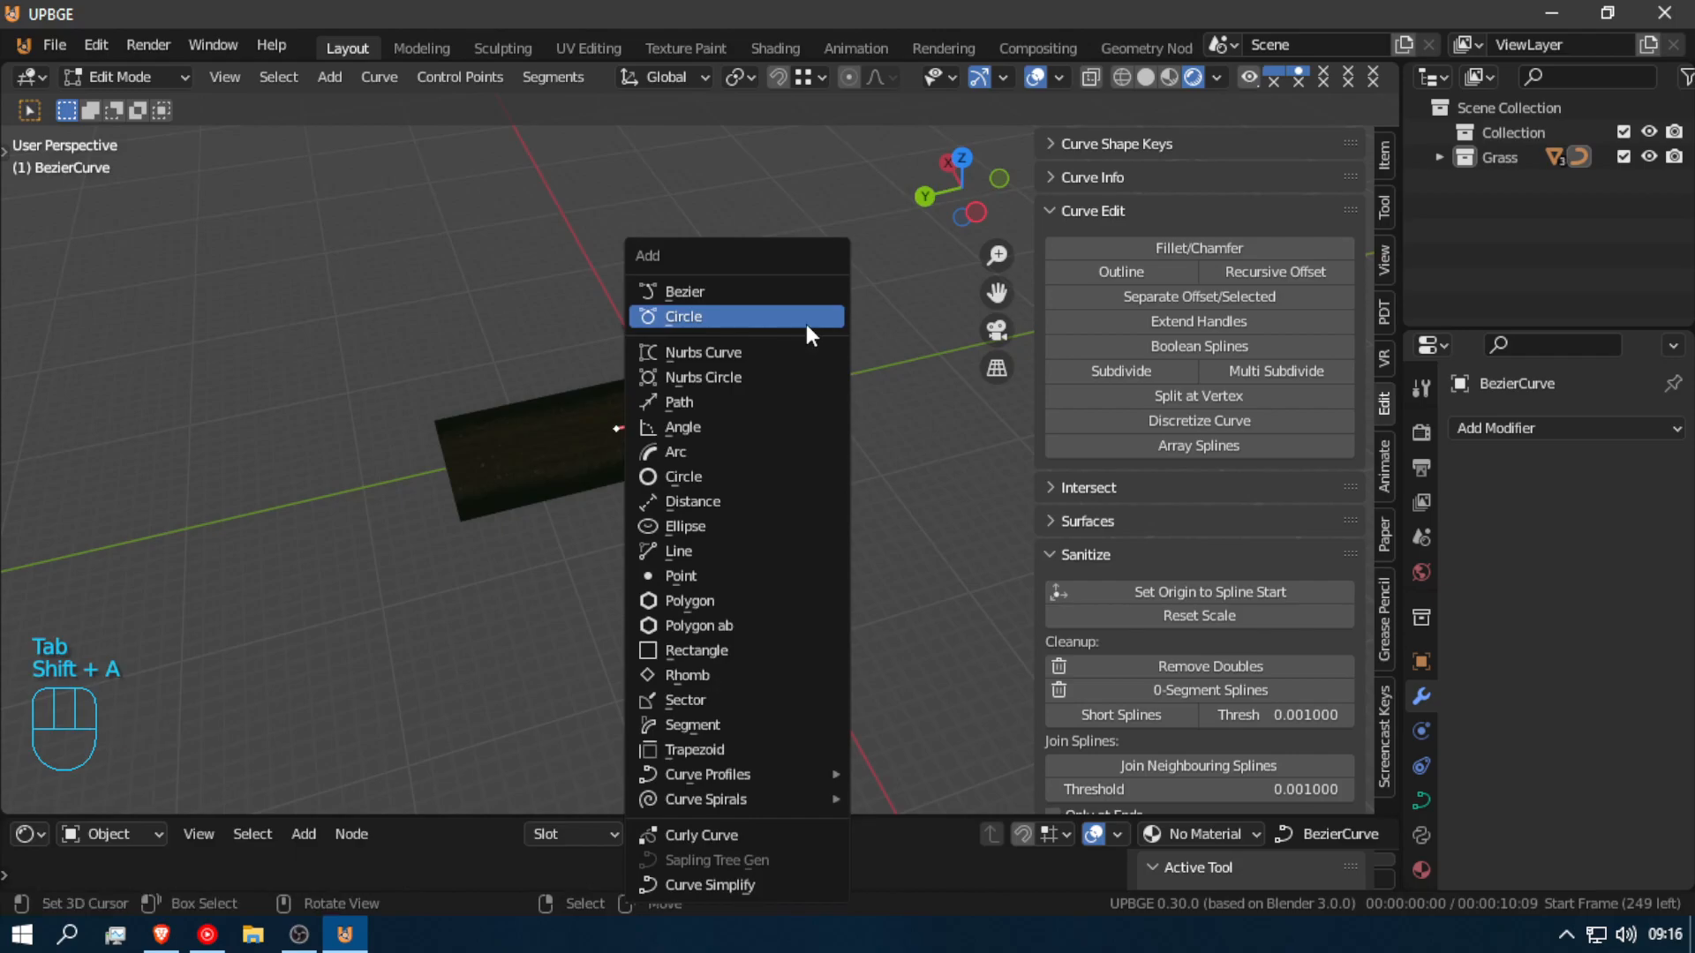
{"action": "key", "text": "Tab"}
{"action": "key", "text": "shift+a"}
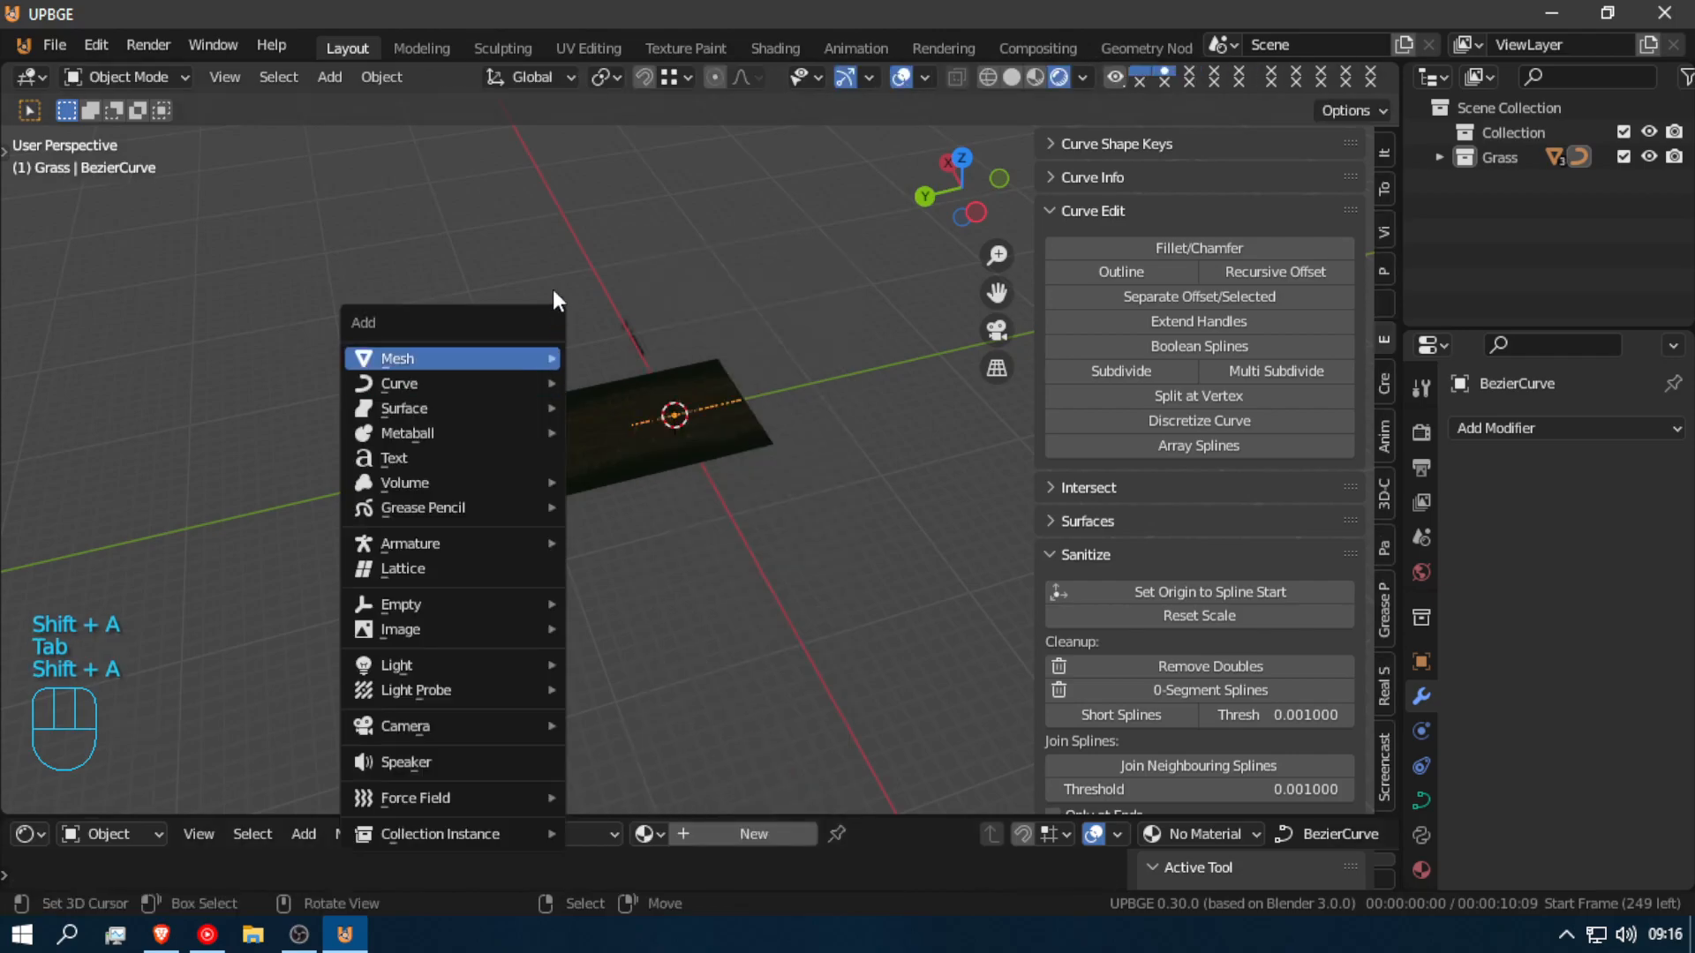
{"action": "mouse_move", "coordinate": [421, 656]}
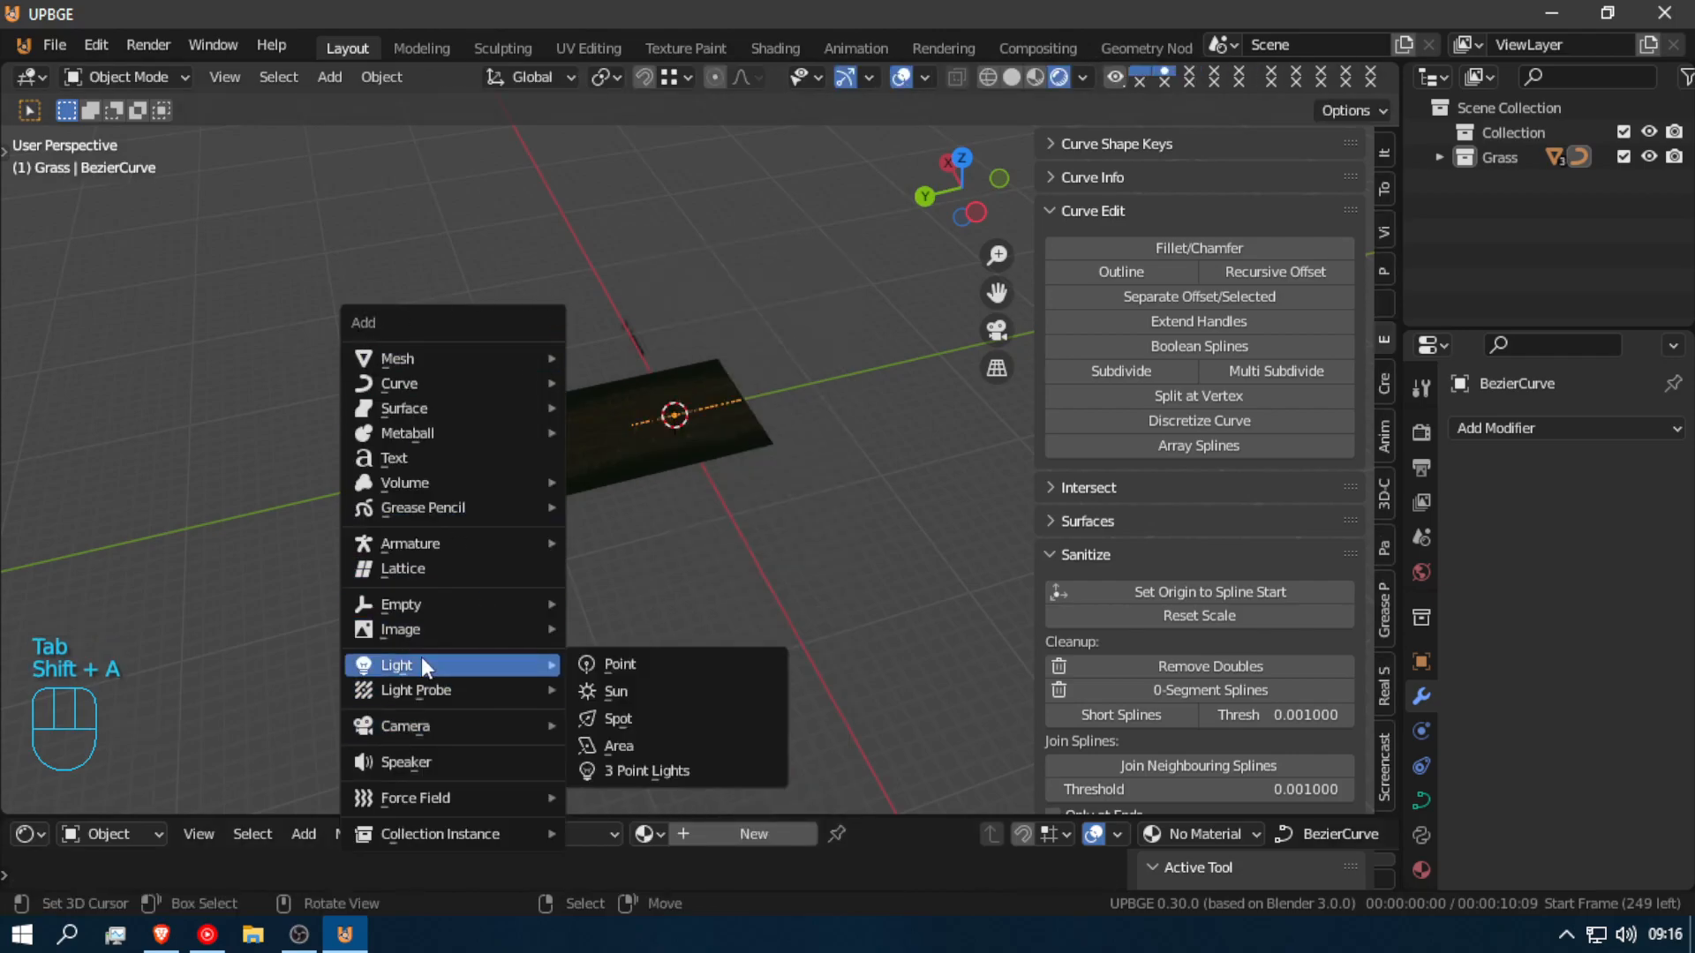
{"action": "left_click", "coordinate": [639, 697]}
{"action": "key", "text": "g"}
{"action": "key", "text": "z"}
{"action": "left_click", "coordinate": [706, 464]}
Step: Tilt the Sun light to a rotation of about X 24.4°, Y -3.84° and Z -23.1°
{"action": "key", "text": "r"}
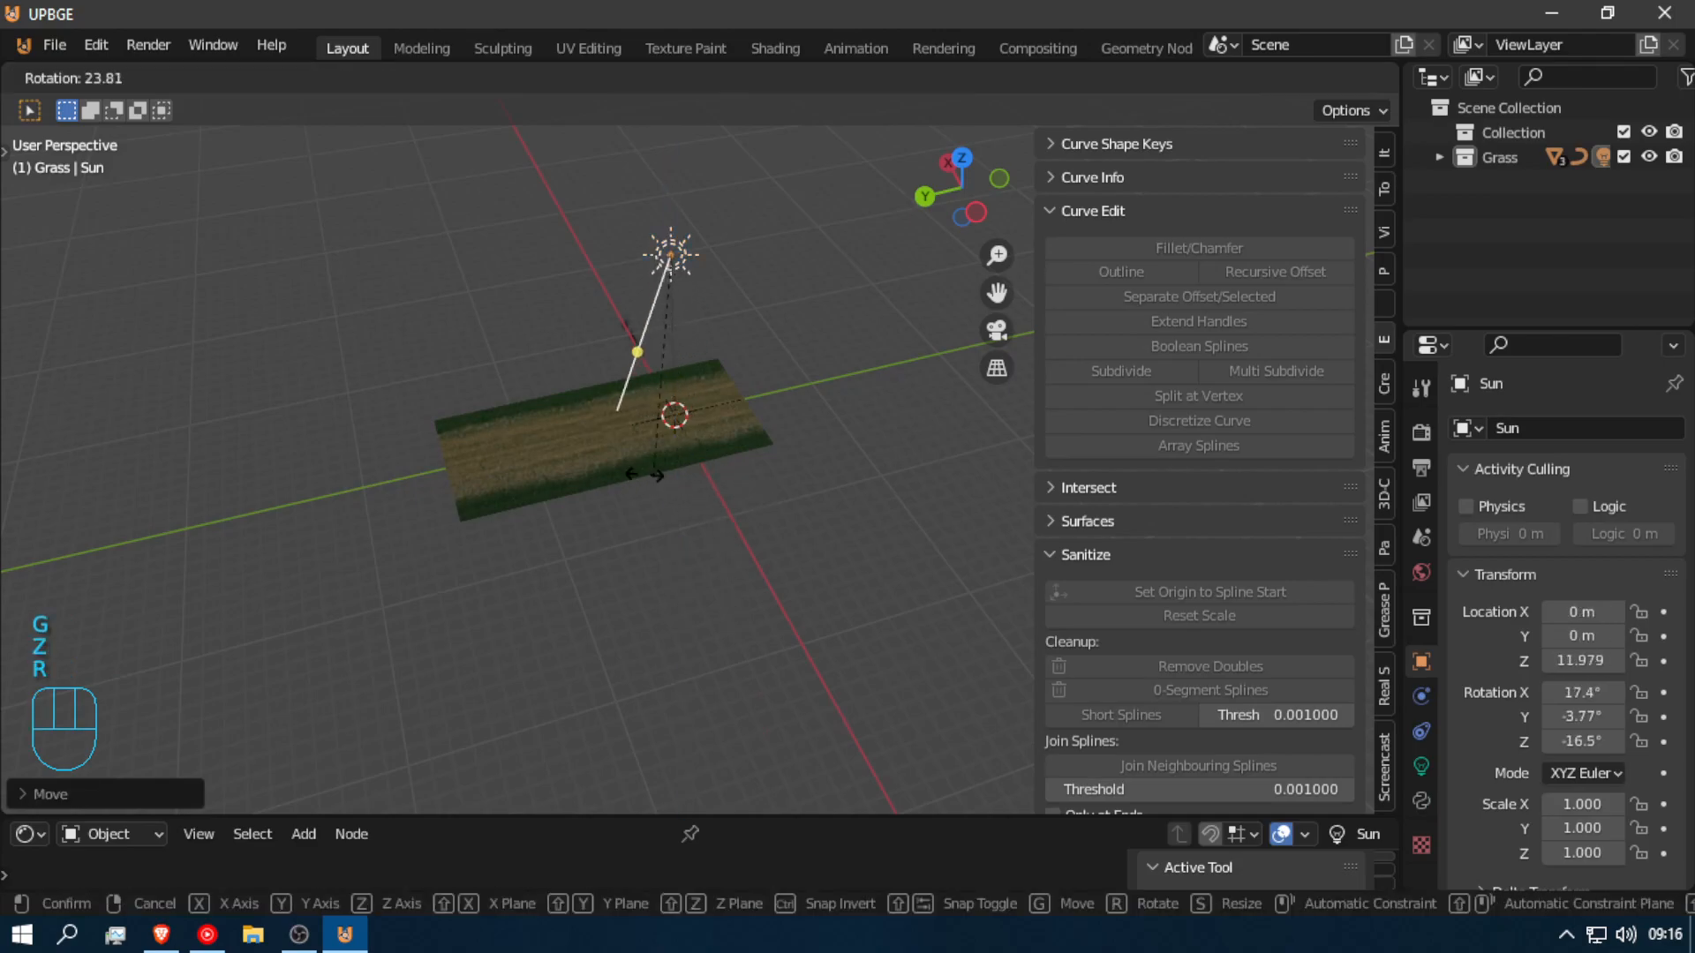
{"action": "left_click", "coordinate": [669, 477]}
{"action": "key", "text": "shift+f"}
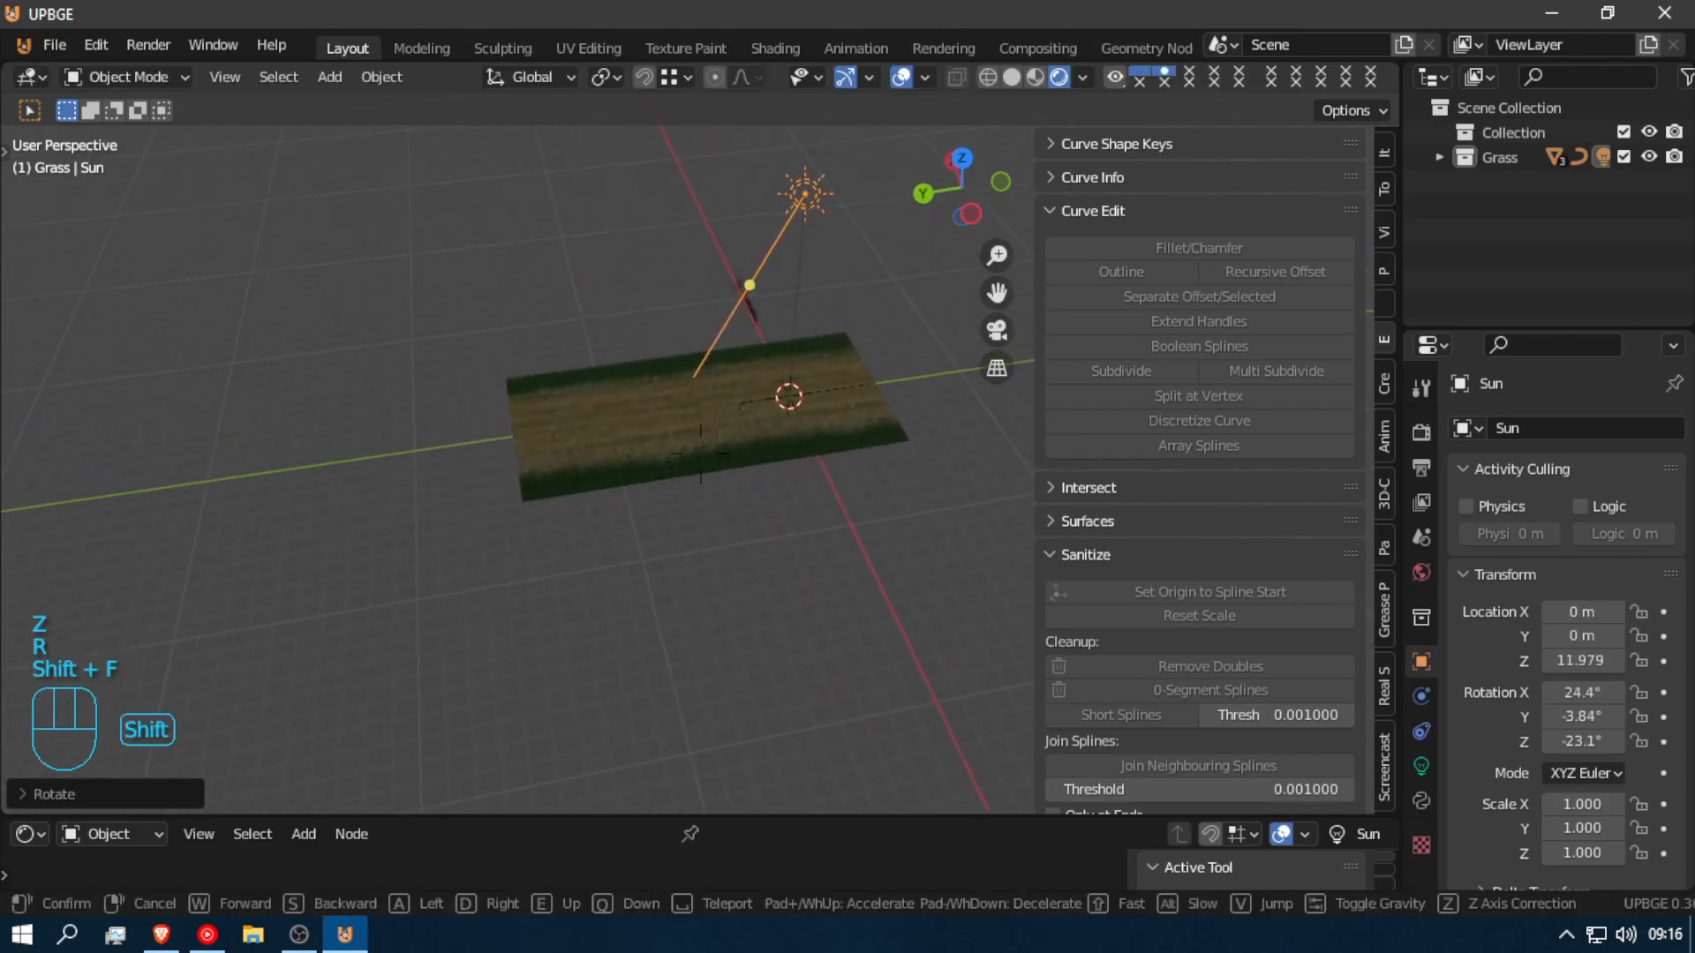
{"action": "key", "text": "shift+w"}
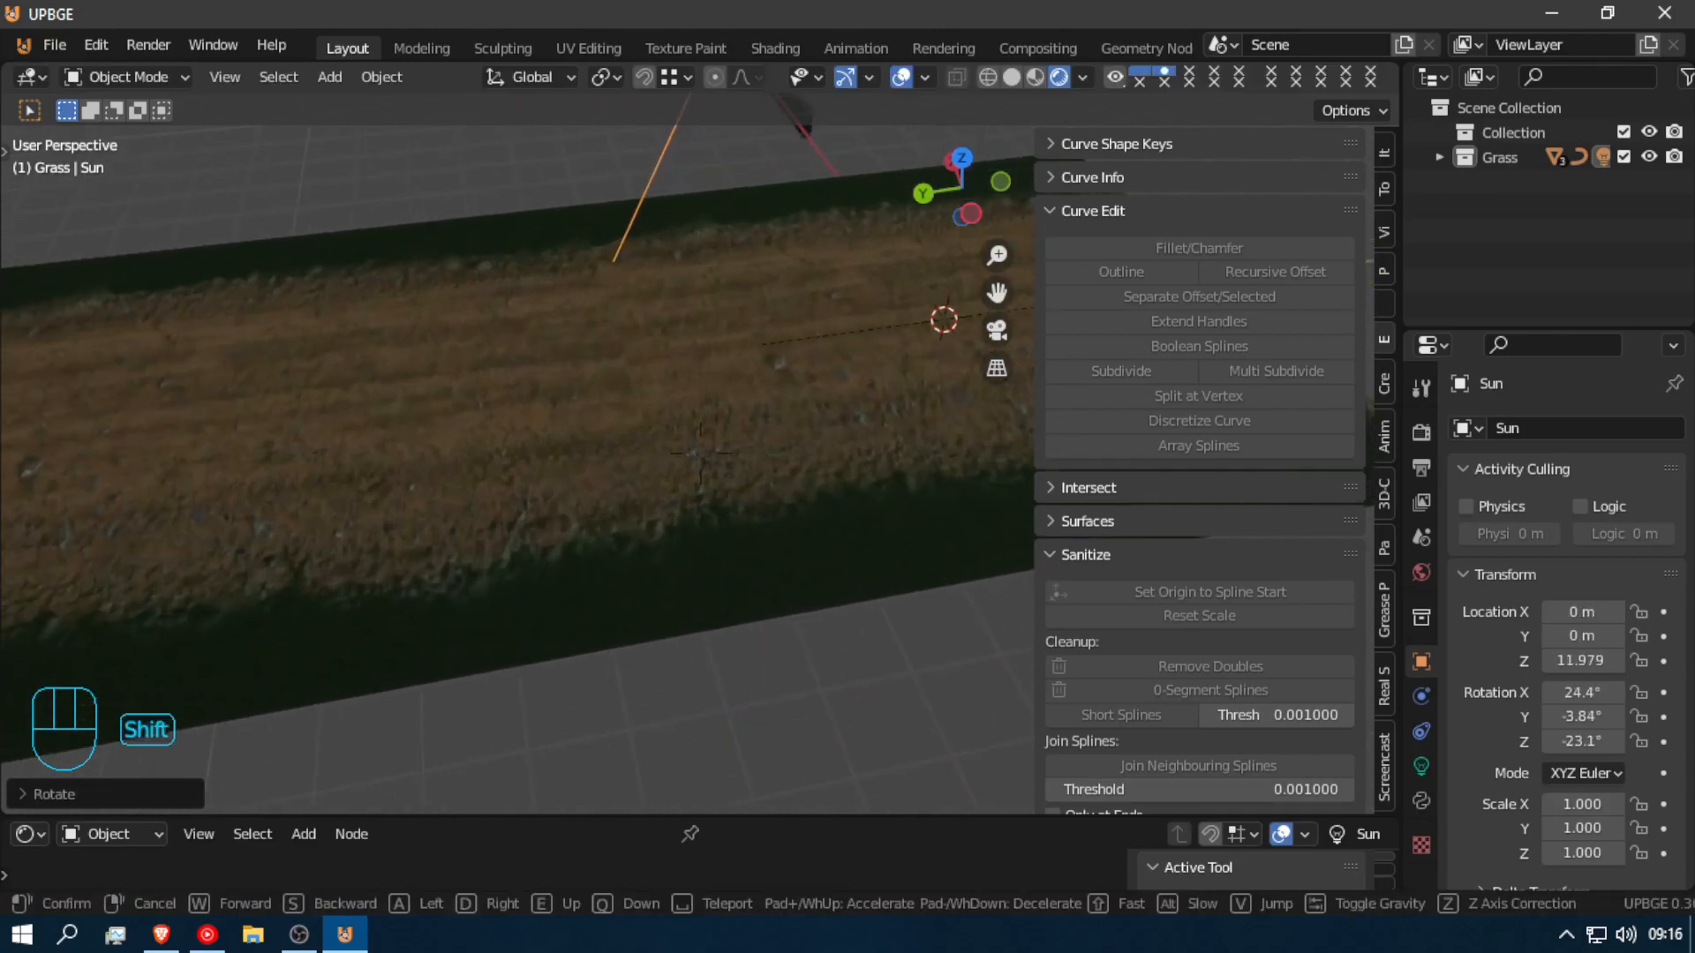
{"action": "left_click", "coordinate": [700, 452]}
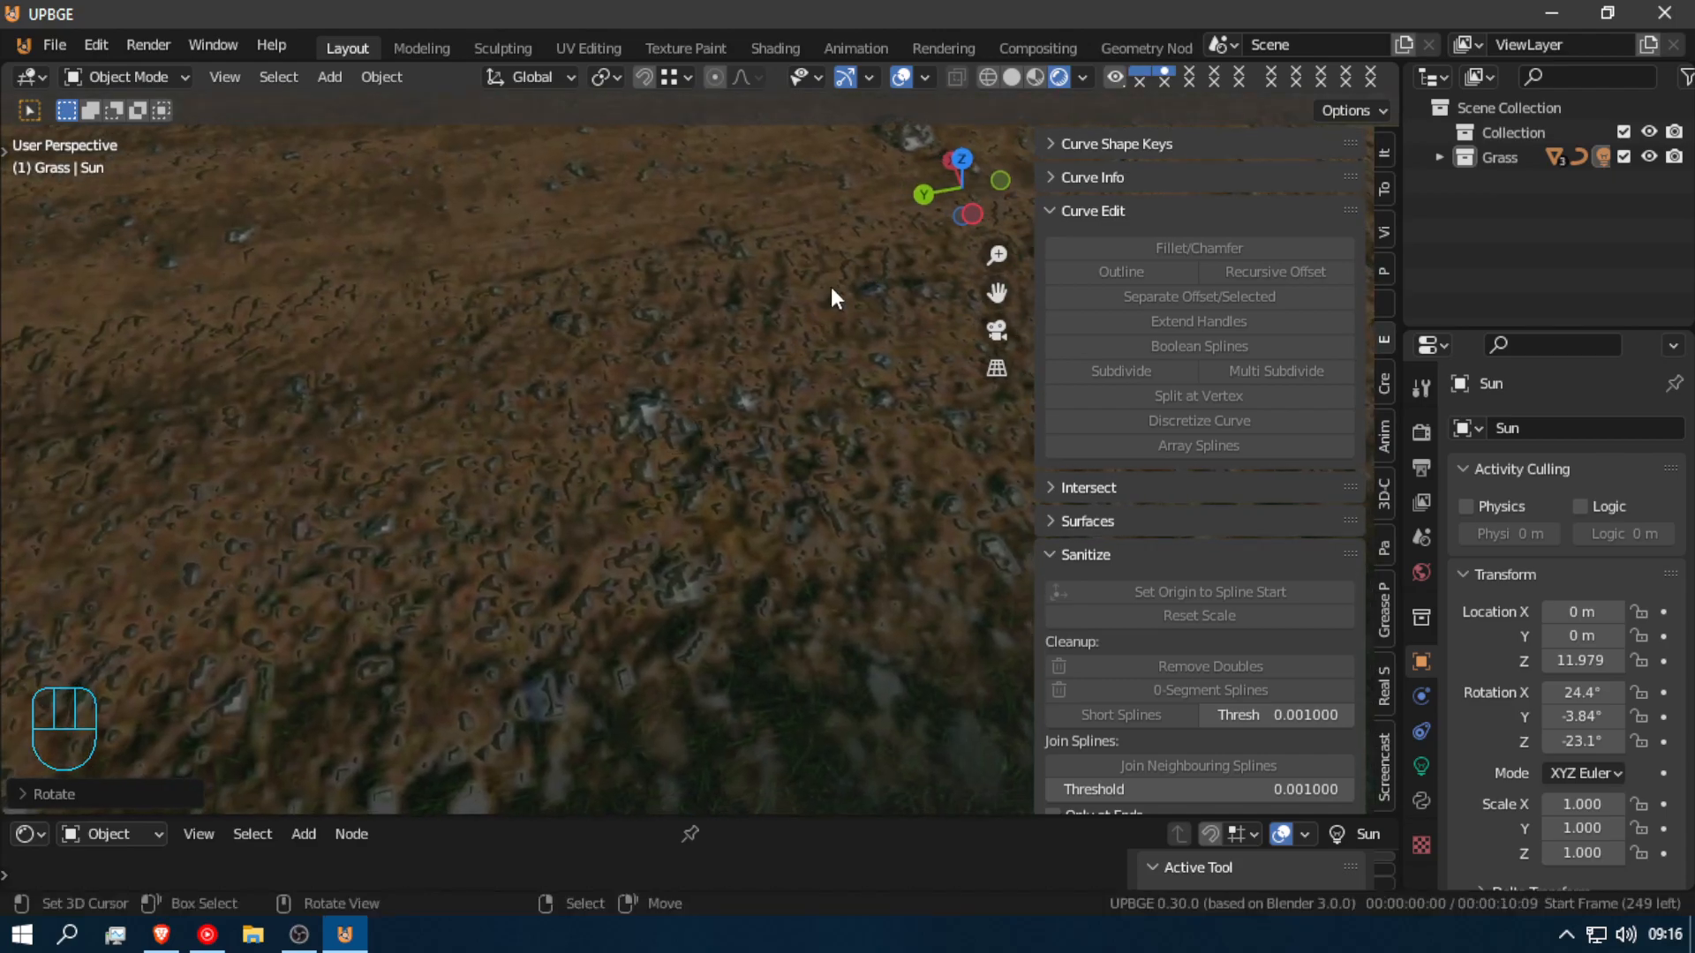
{"action": "key", "text": "shift+f"}
{"action": "key", "text": "s"}
{"action": "left_click", "coordinate": [701, 457]}
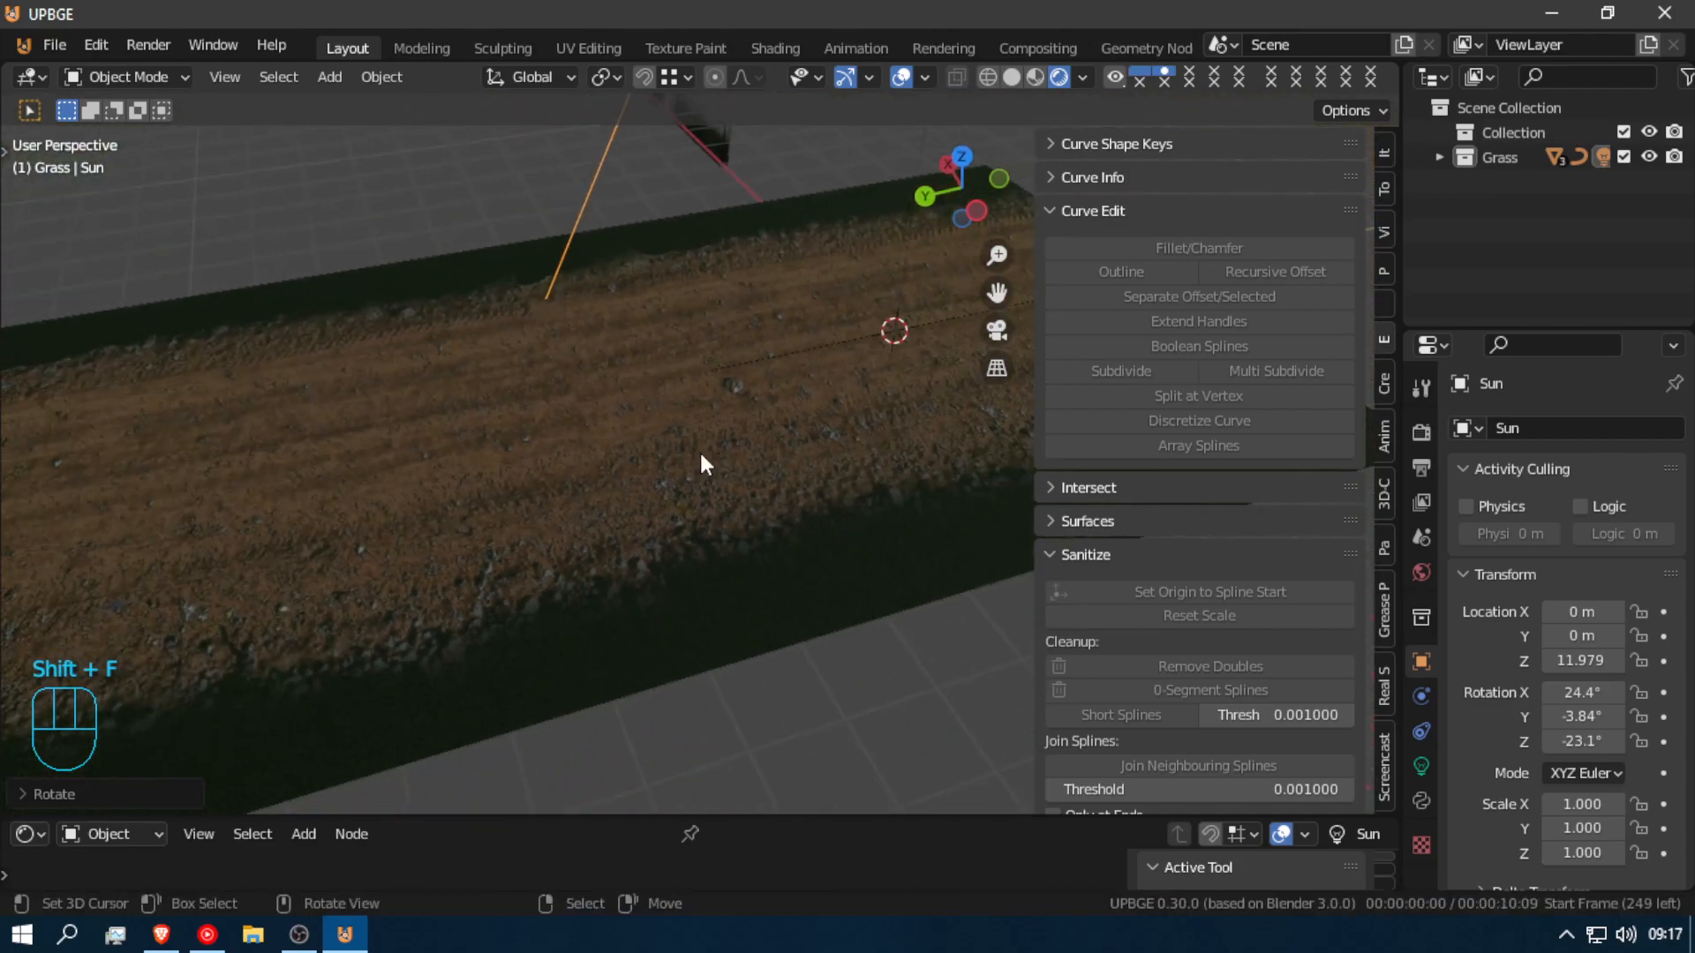
Step: Extrude the Bezier curve's end point on the road strip about 4.7 m along the Y axis
{"action": "left_click", "coordinate": [749, 360]}
{"action": "left_click", "coordinate": [749, 362]}
{"action": "key", "text": "Tab"}
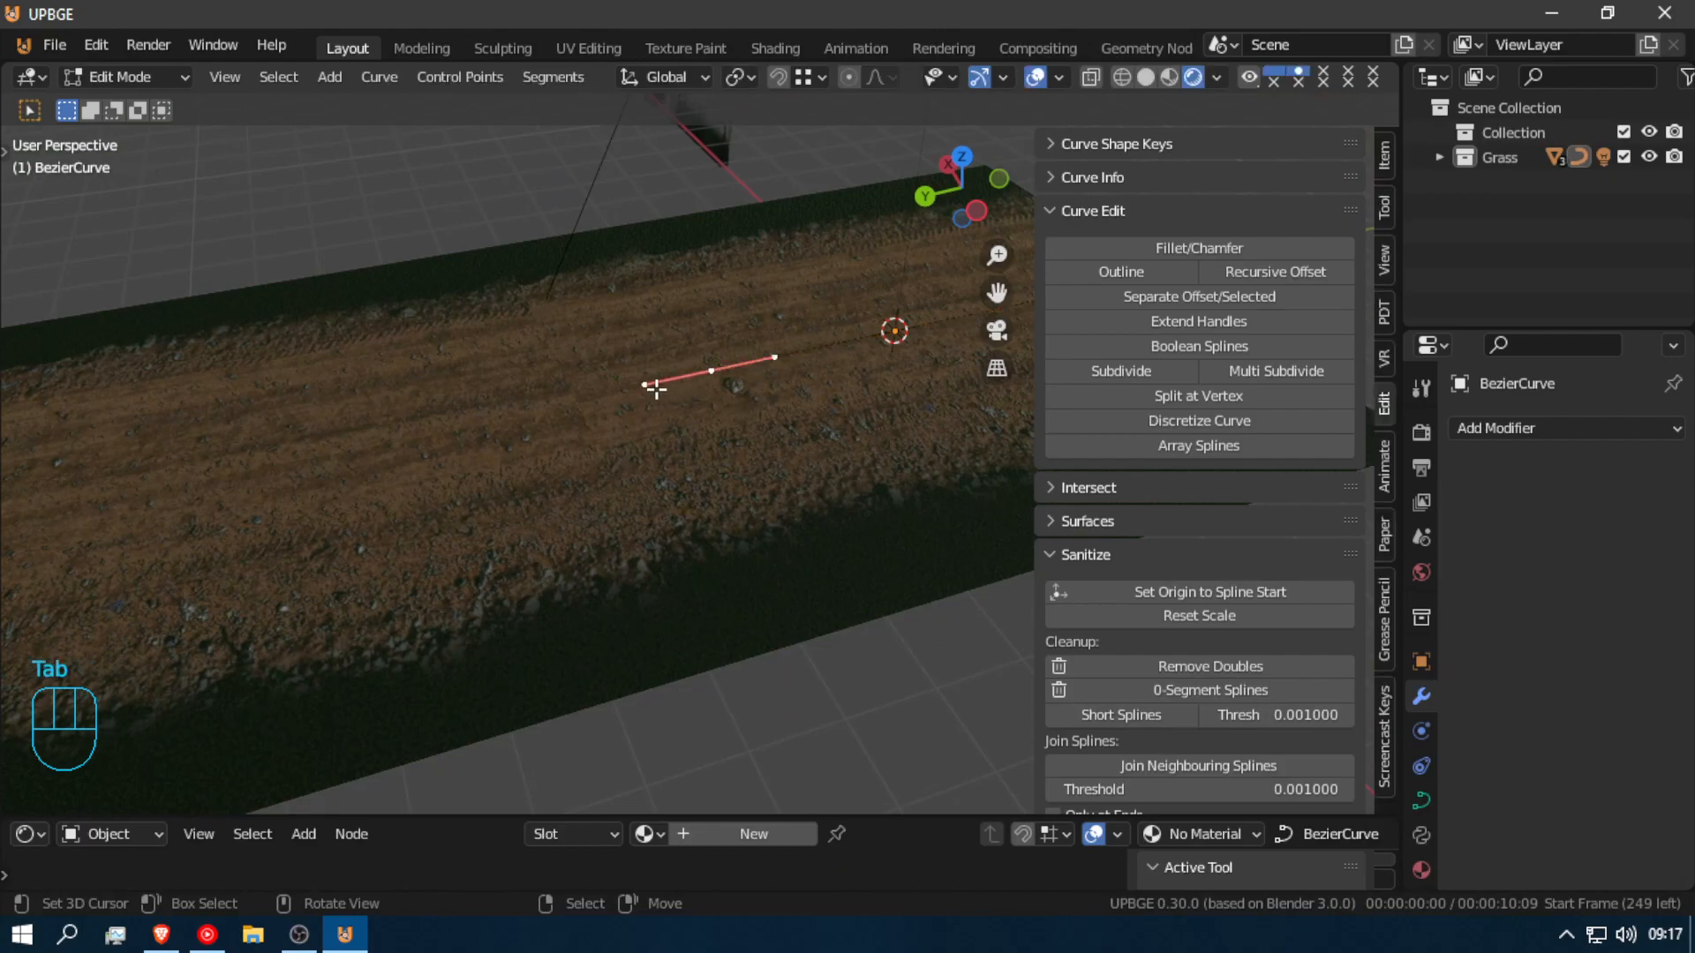
{"action": "key", "text": "shift+f"}
{"action": "key", "text": "s"}
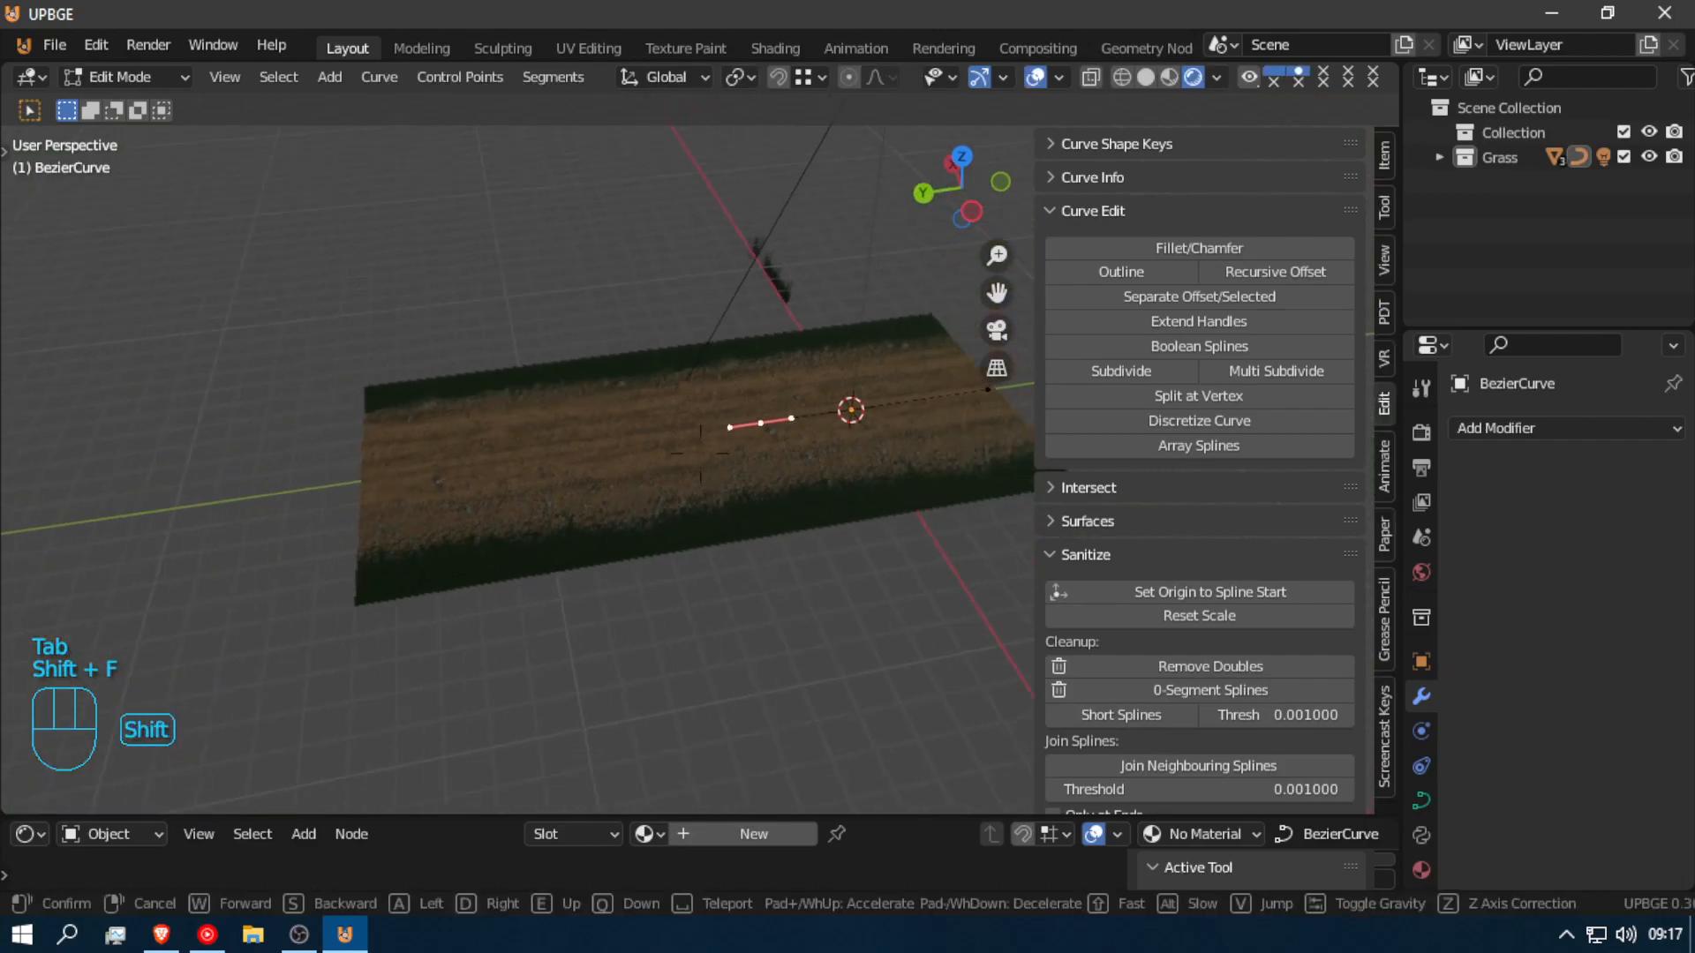
{"action": "left_click", "coordinate": [746, 459]}
{"action": "key", "text": "e"}
{"action": "left_click", "coordinate": [746, 441]}
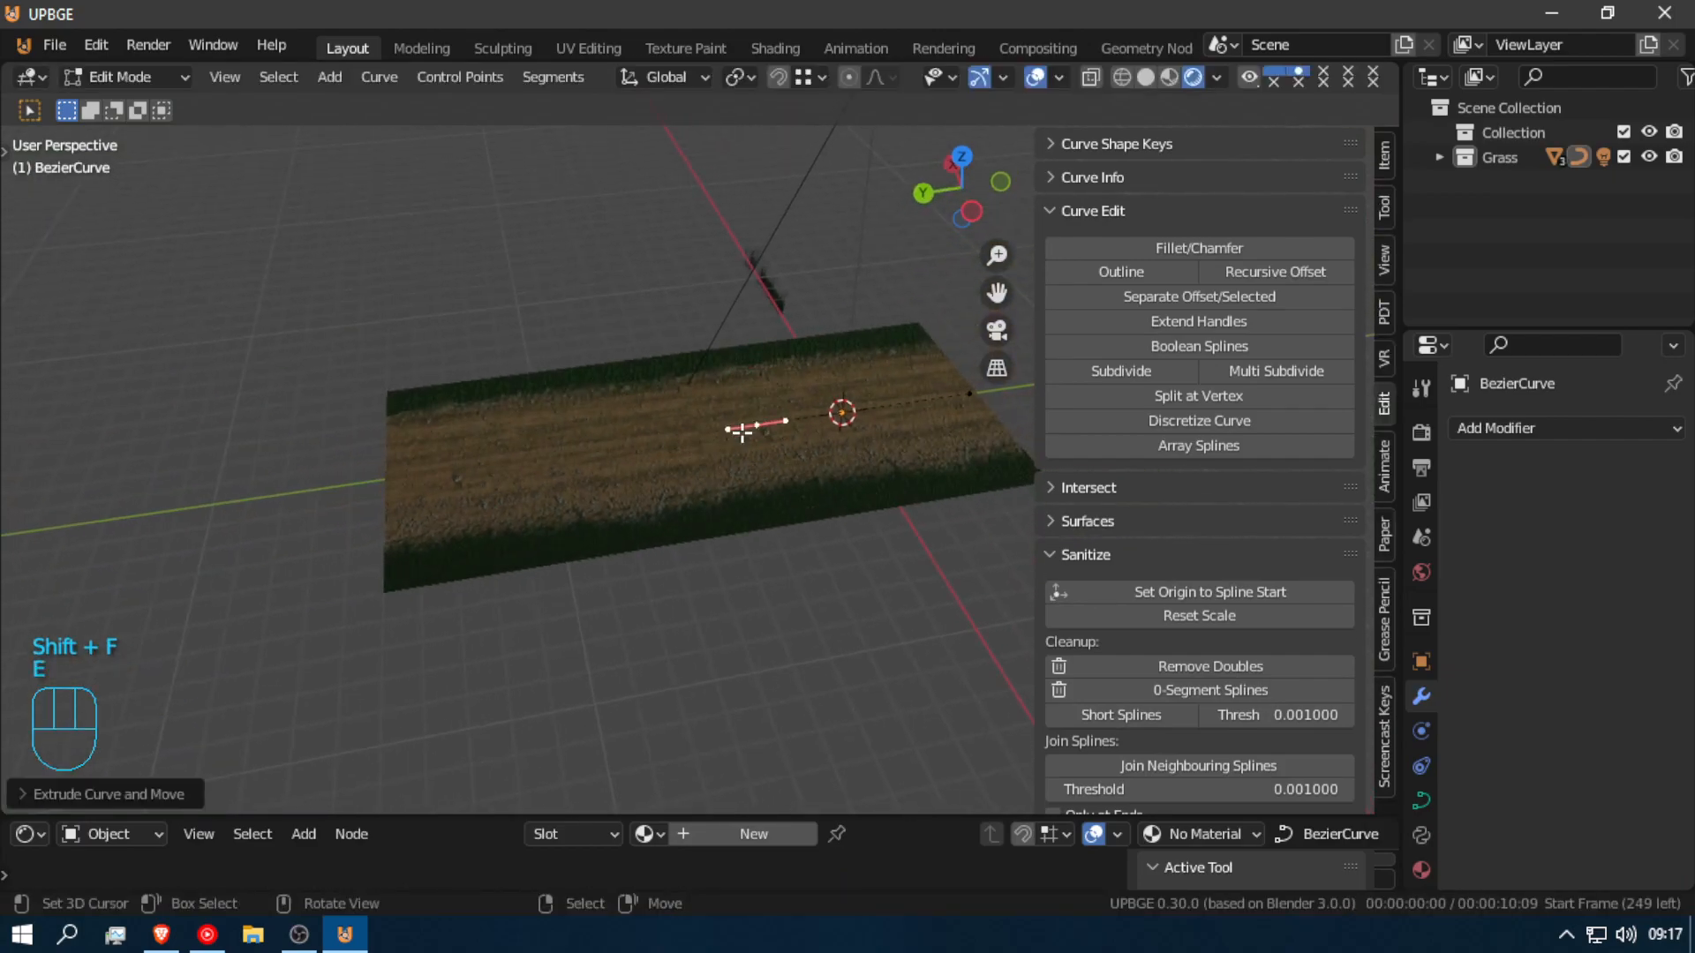
{"action": "key", "text": "g"}
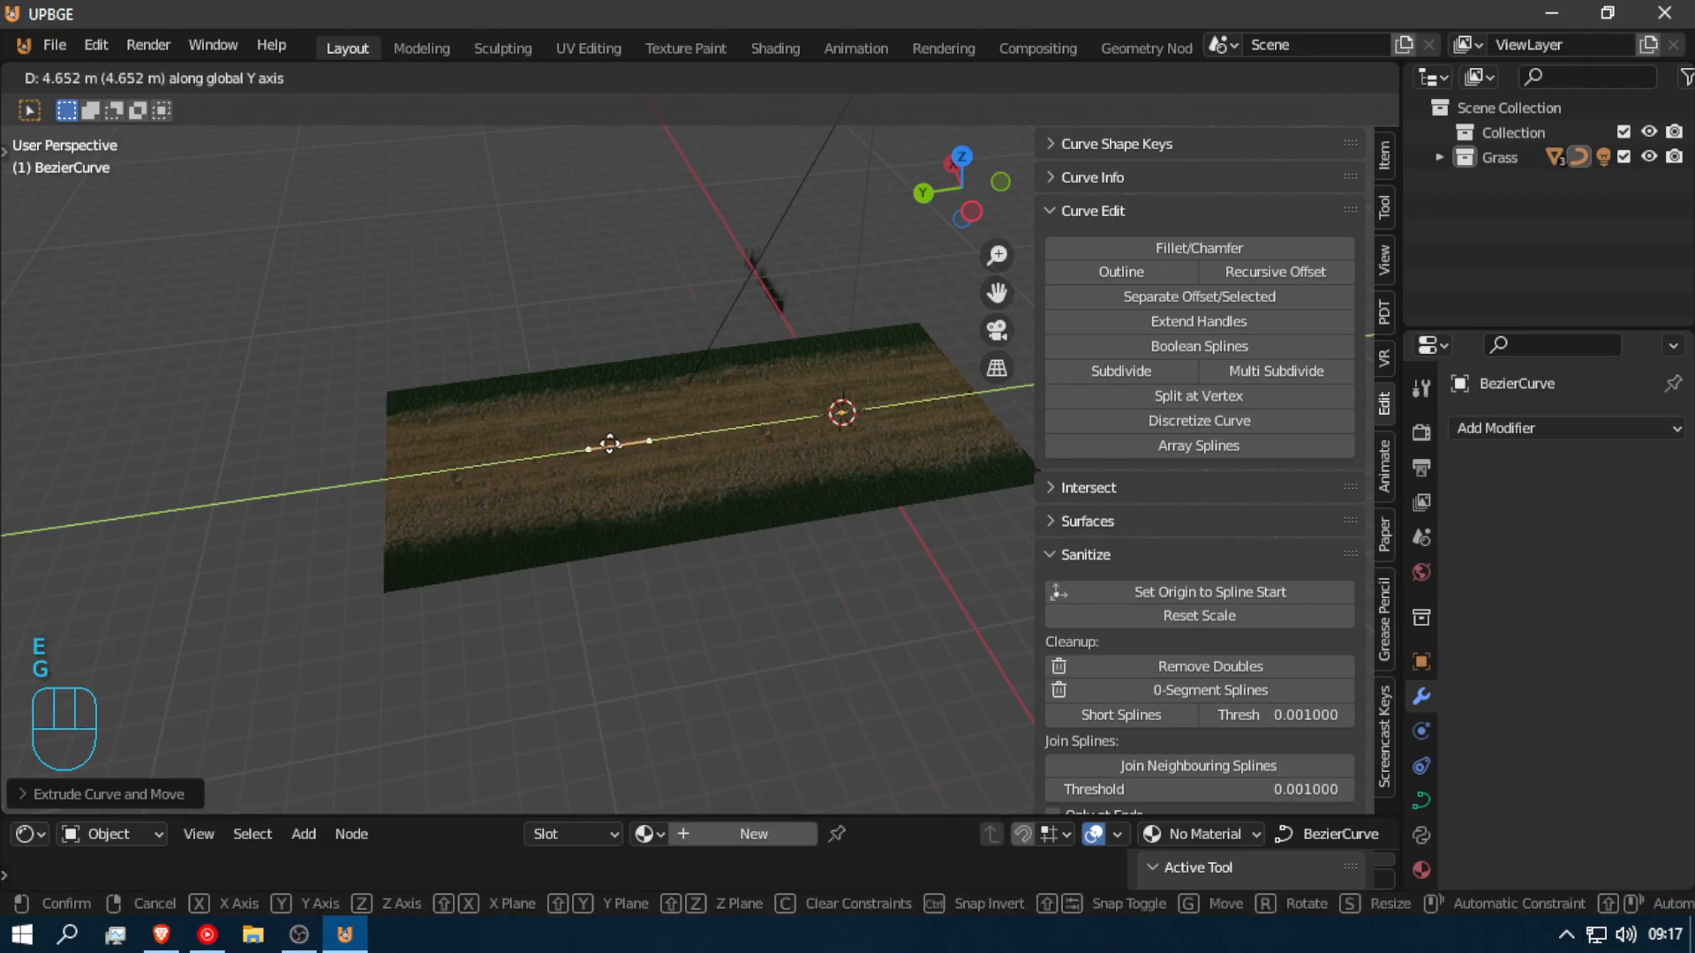
{"action": "left_click", "coordinate": [605, 443]}
Step: Extrude the curve's end point again and snap it about 6.6 m along Y at the strip's far short edge
{"action": "key", "text": "g"}
{"action": "key", "text": "Escape"}
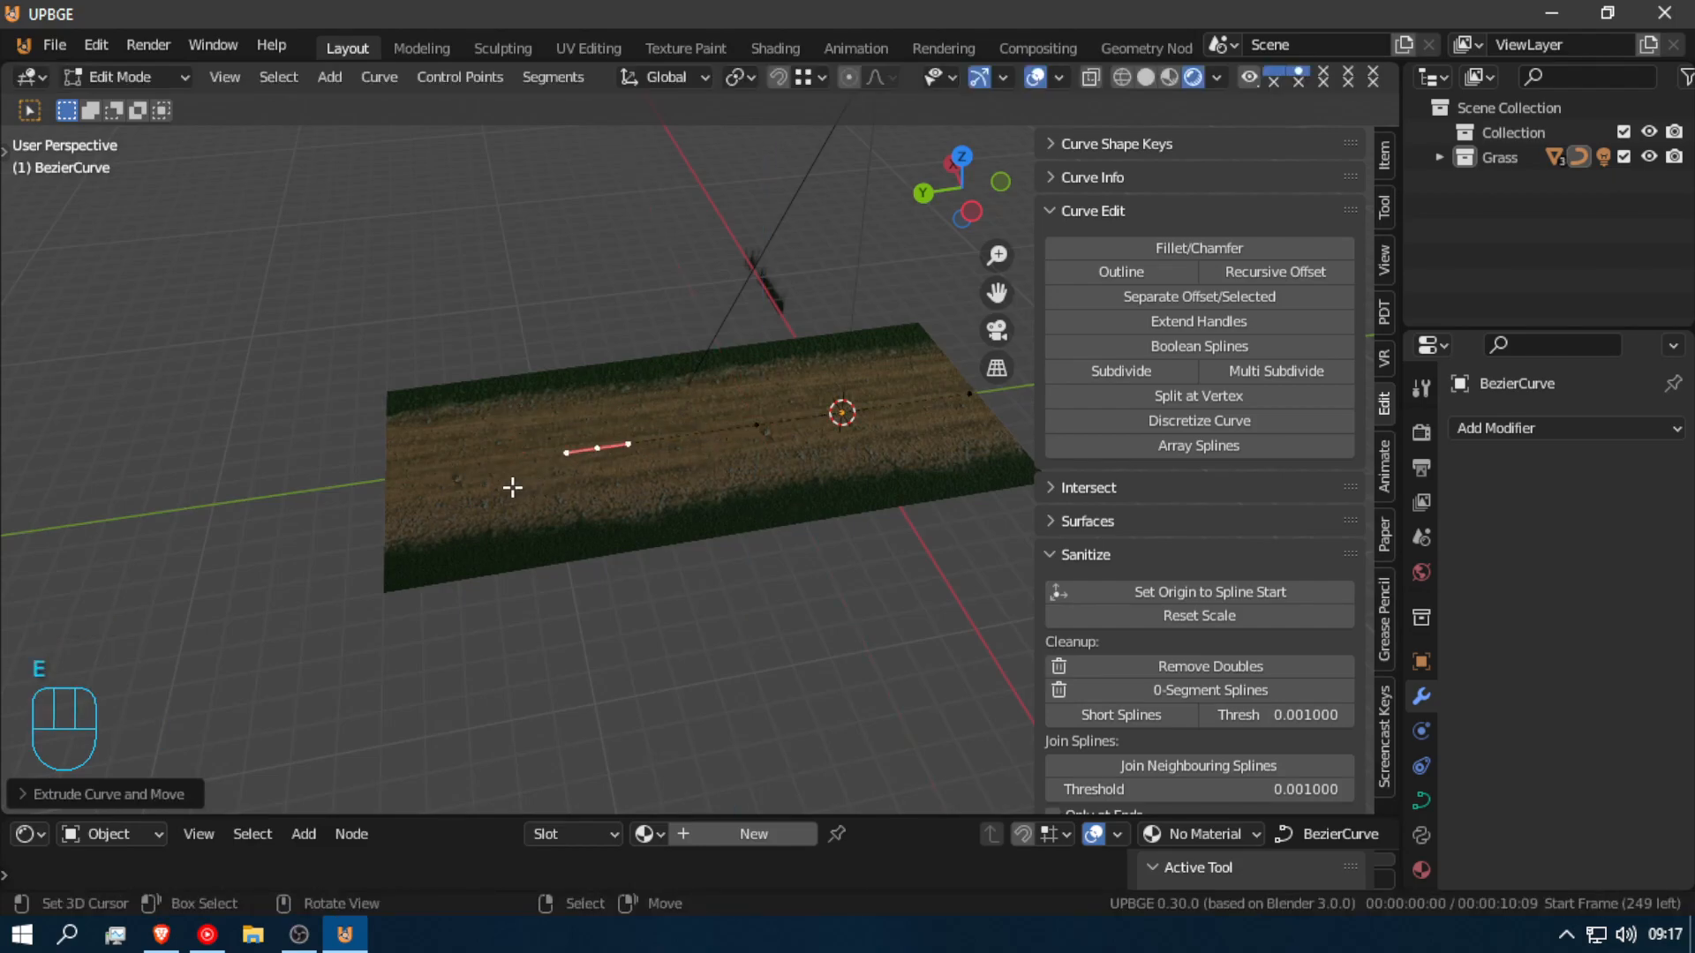
{"action": "key", "text": "g"}
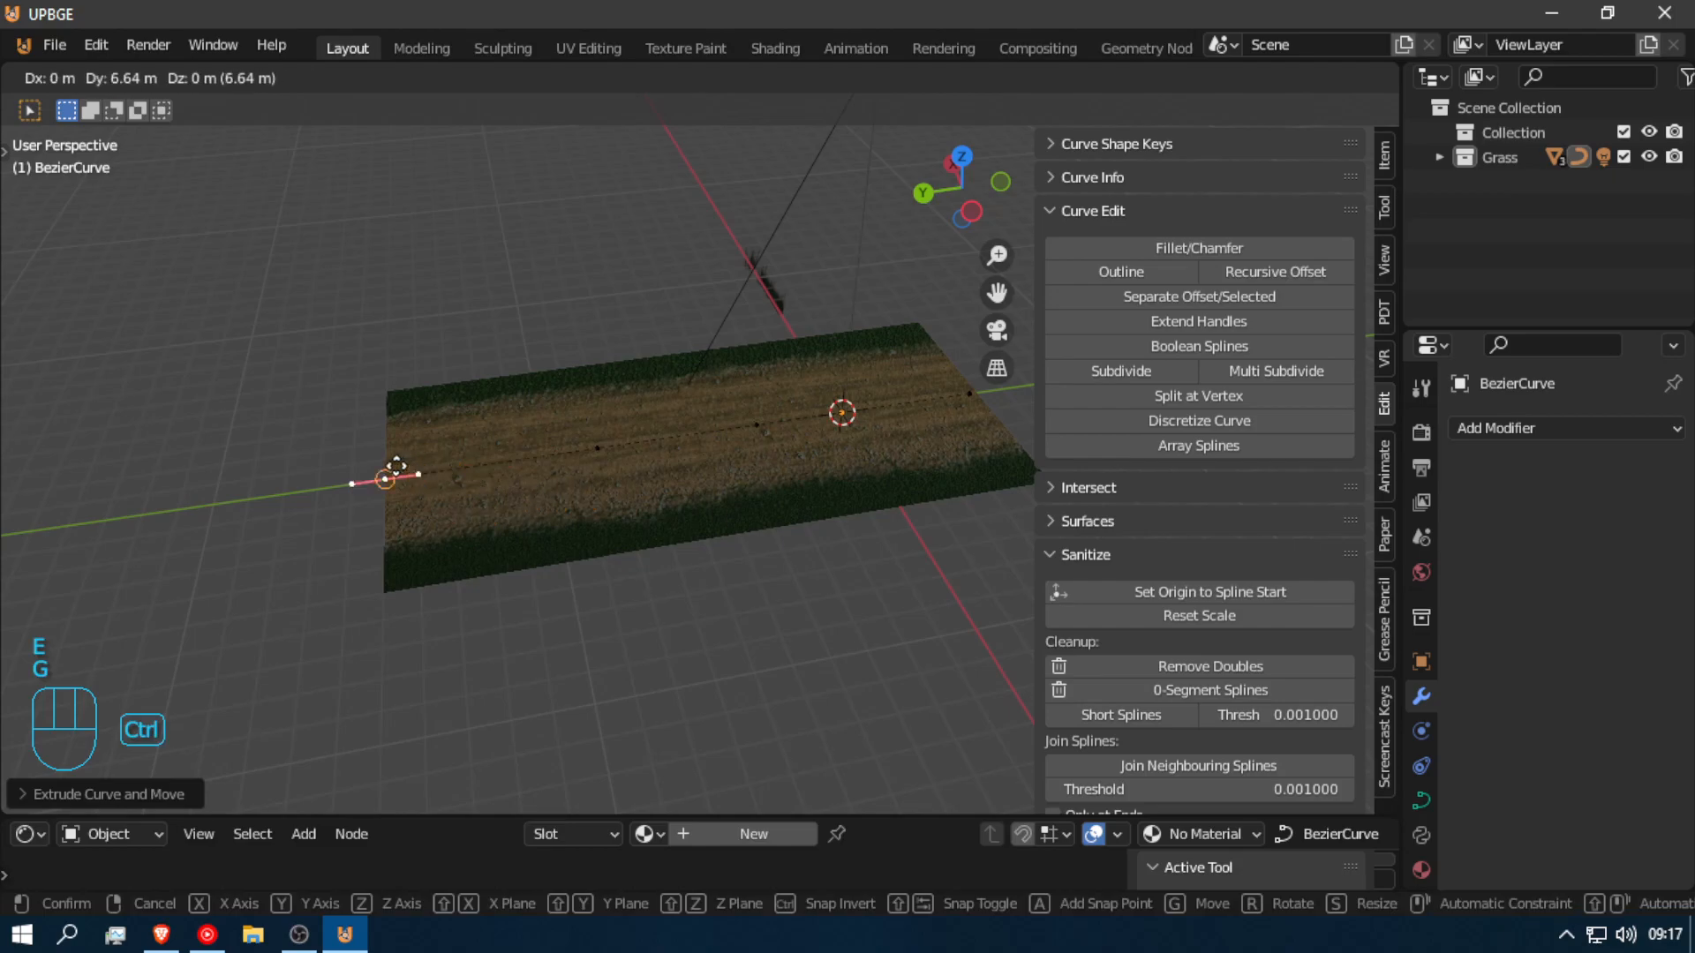
{"action": "left_click", "coordinate": [388, 465]}
Step: Extrude the curve's end point from the strip's edge more than 120 m along the Y axis
{"action": "key", "text": "shift+f"}
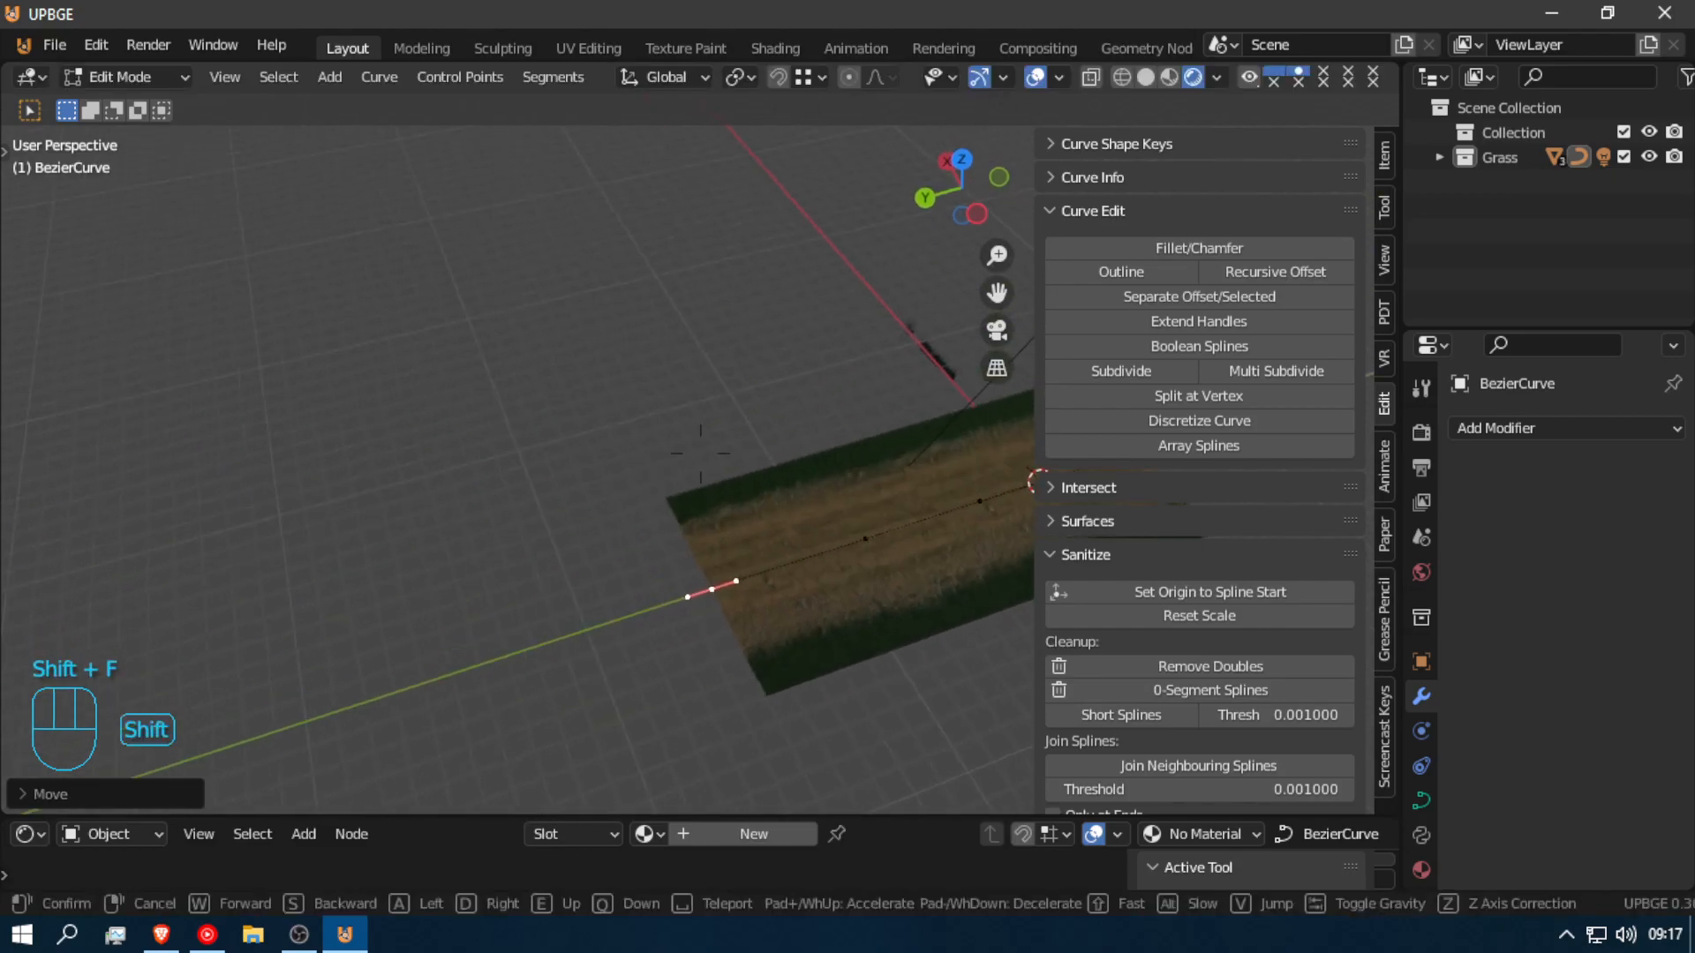
{"action": "left_click", "coordinate": [701, 453]}
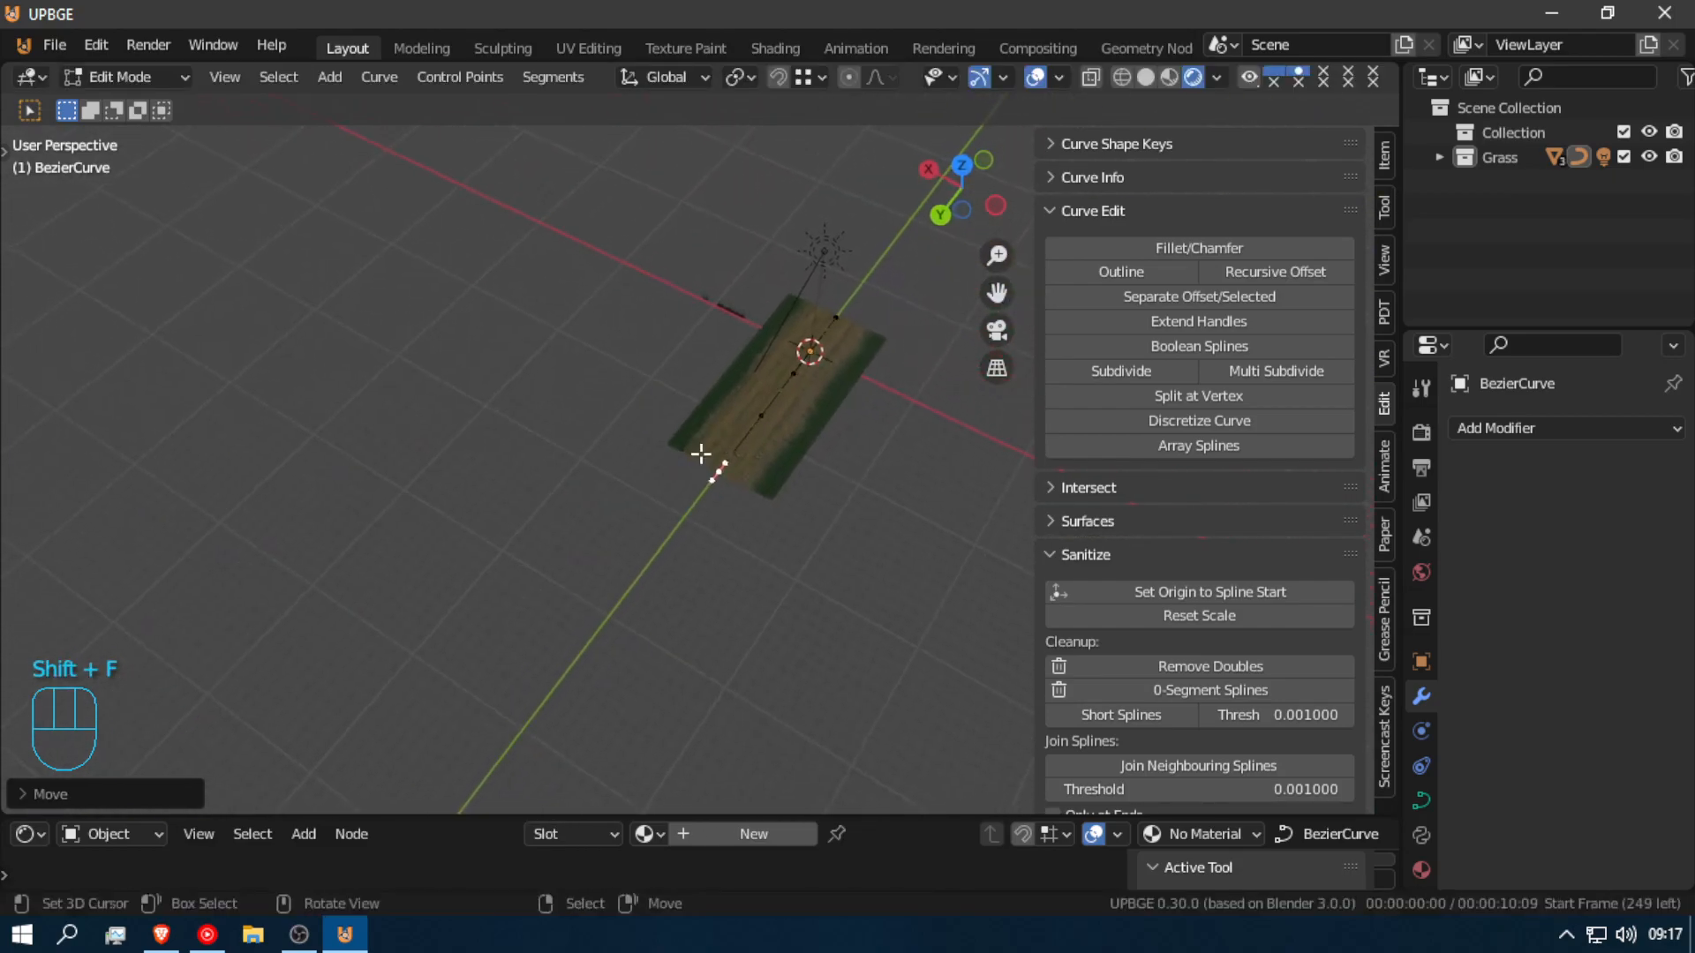
{"action": "key", "text": "shift+f"}
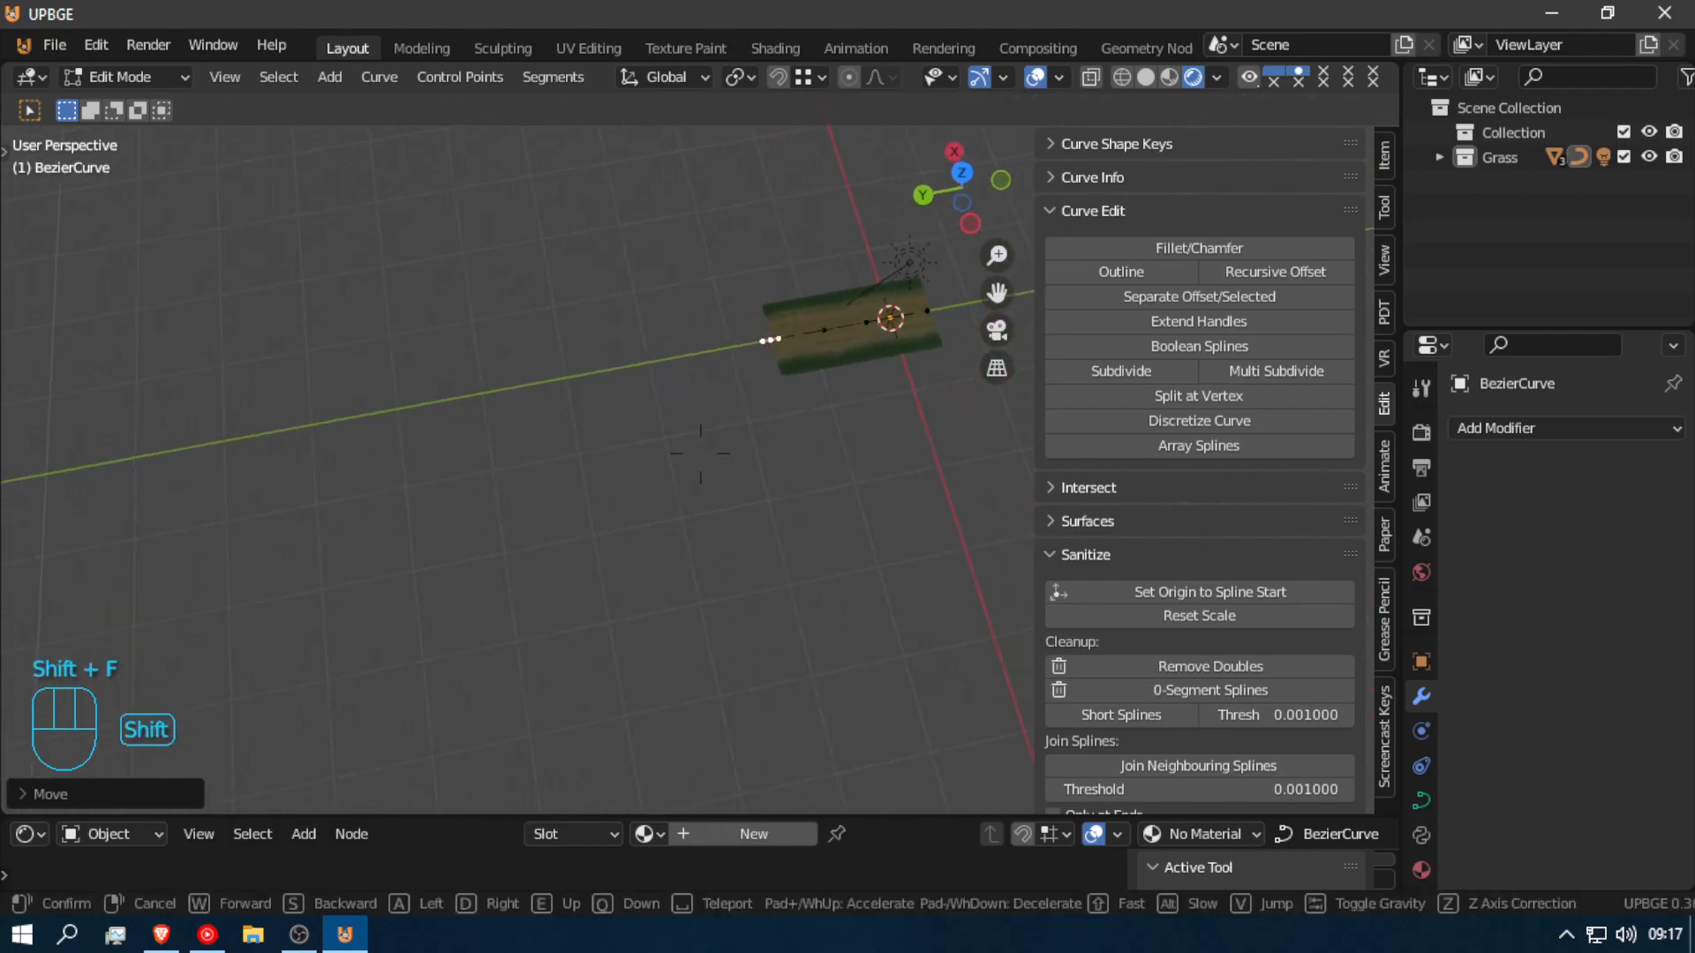
{"action": "left_click", "coordinate": [788, 429]}
{"action": "key", "text": "shift"}
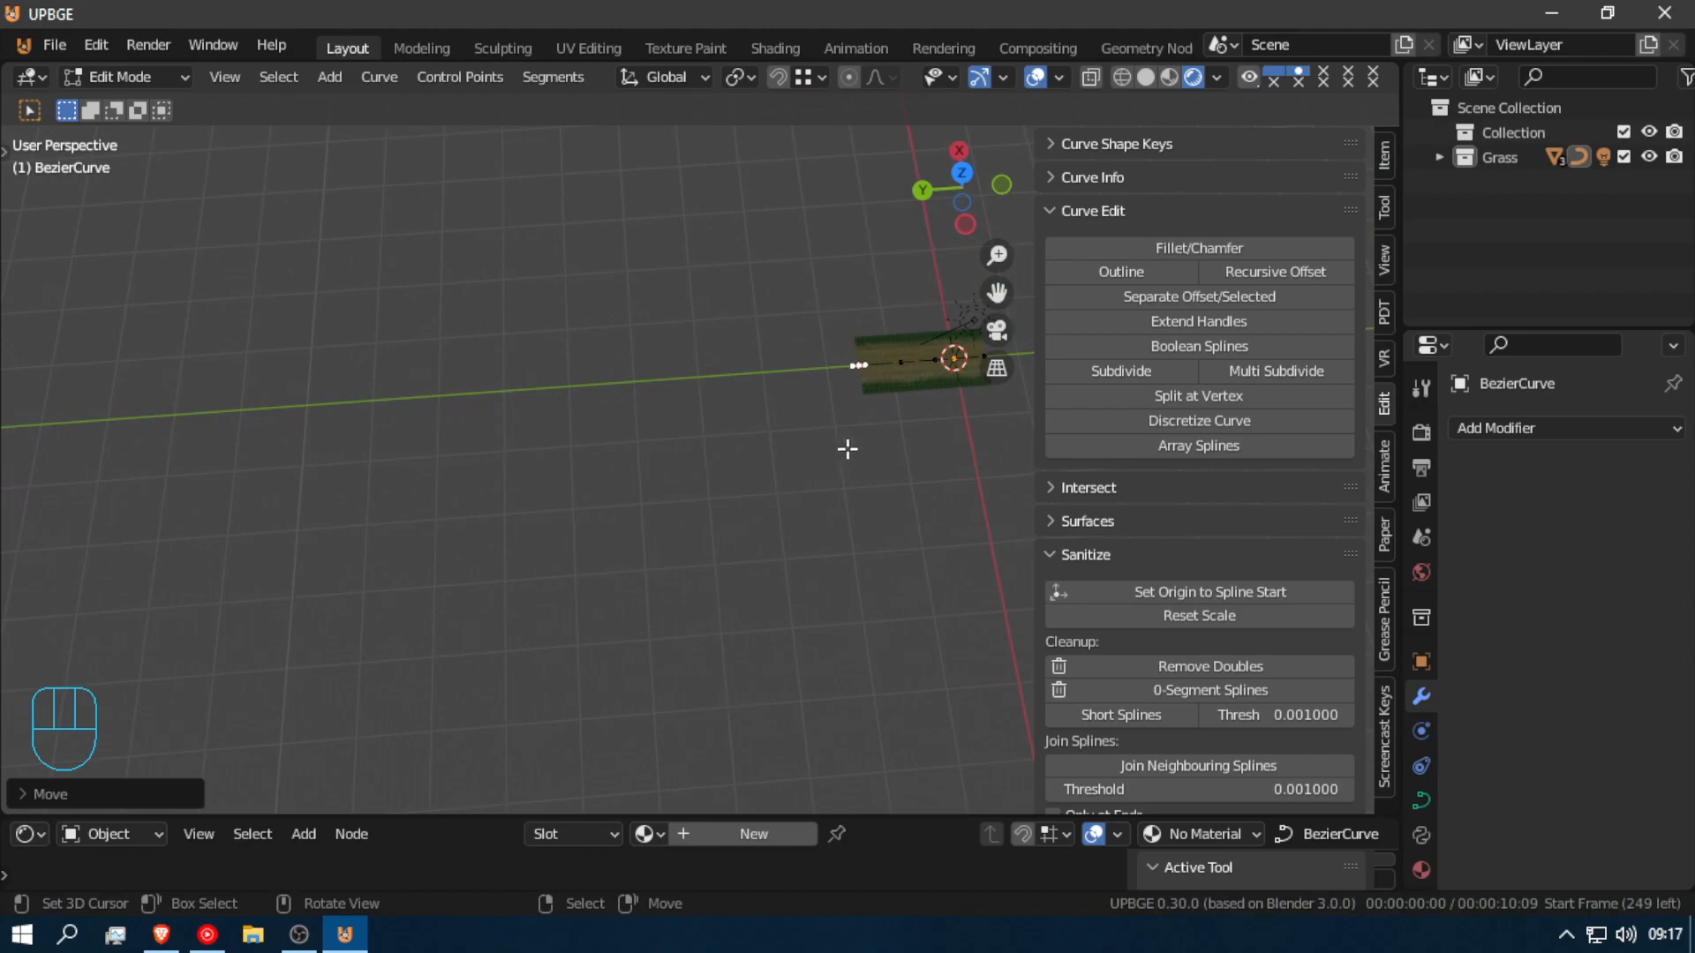
{"action": "key", "text": "e"}
{"action": "key", "text": "y"}
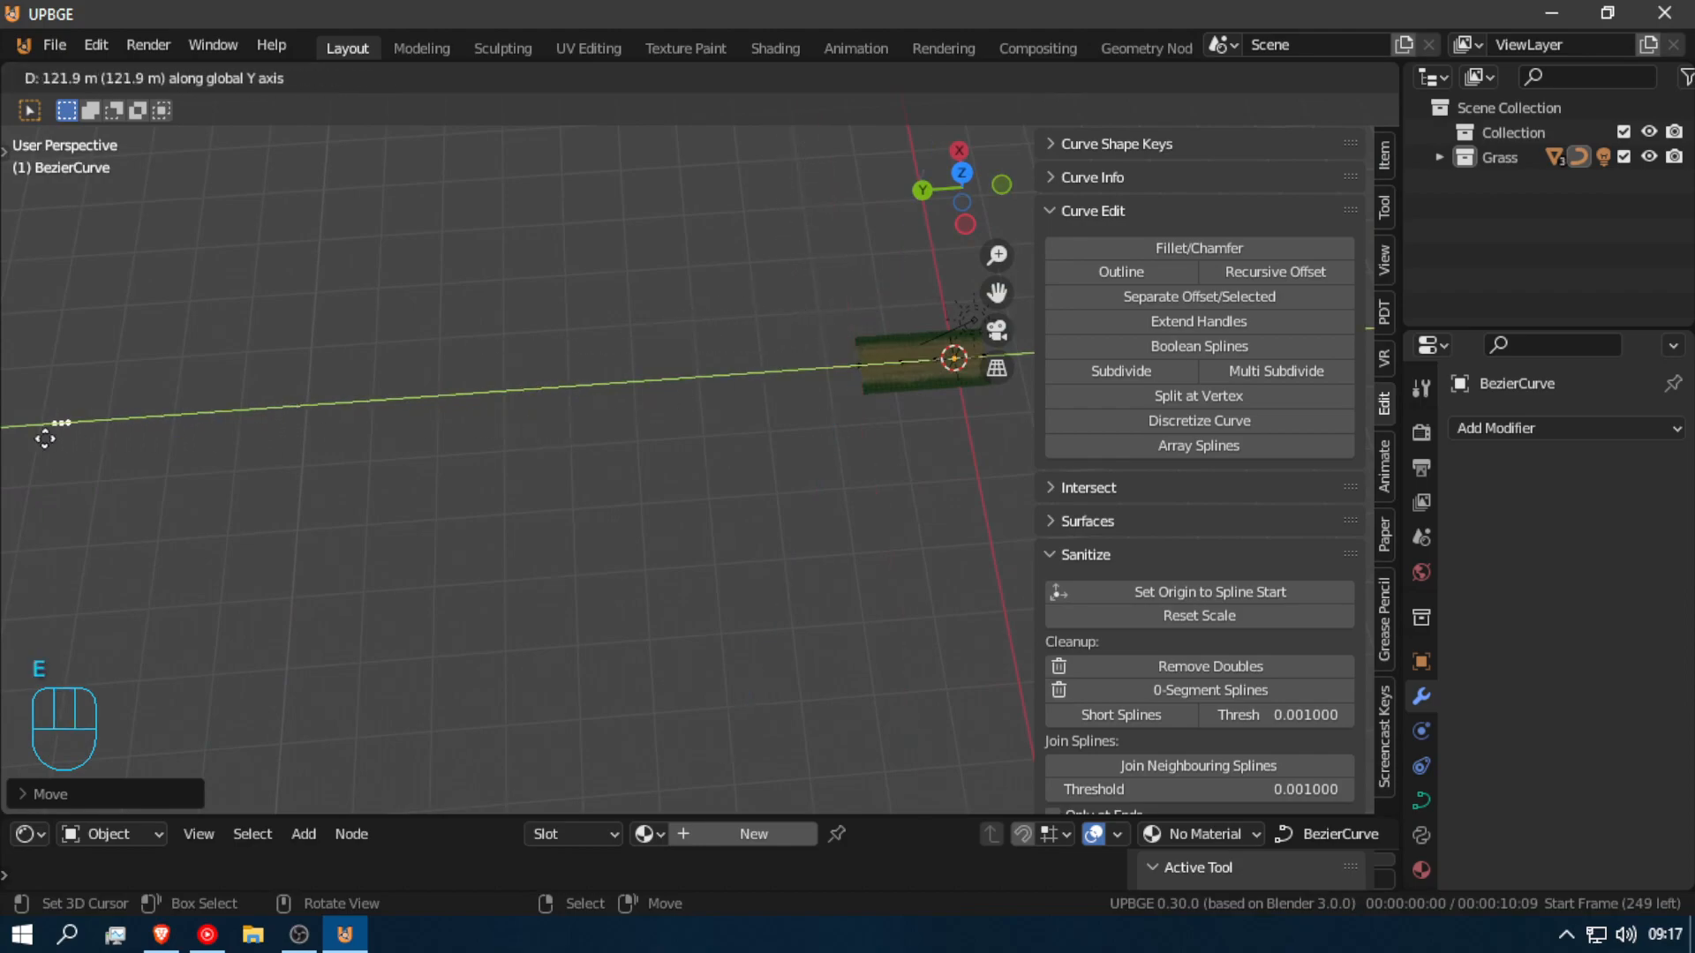
{"action": "left_click", "coordinate": [18, 439]}
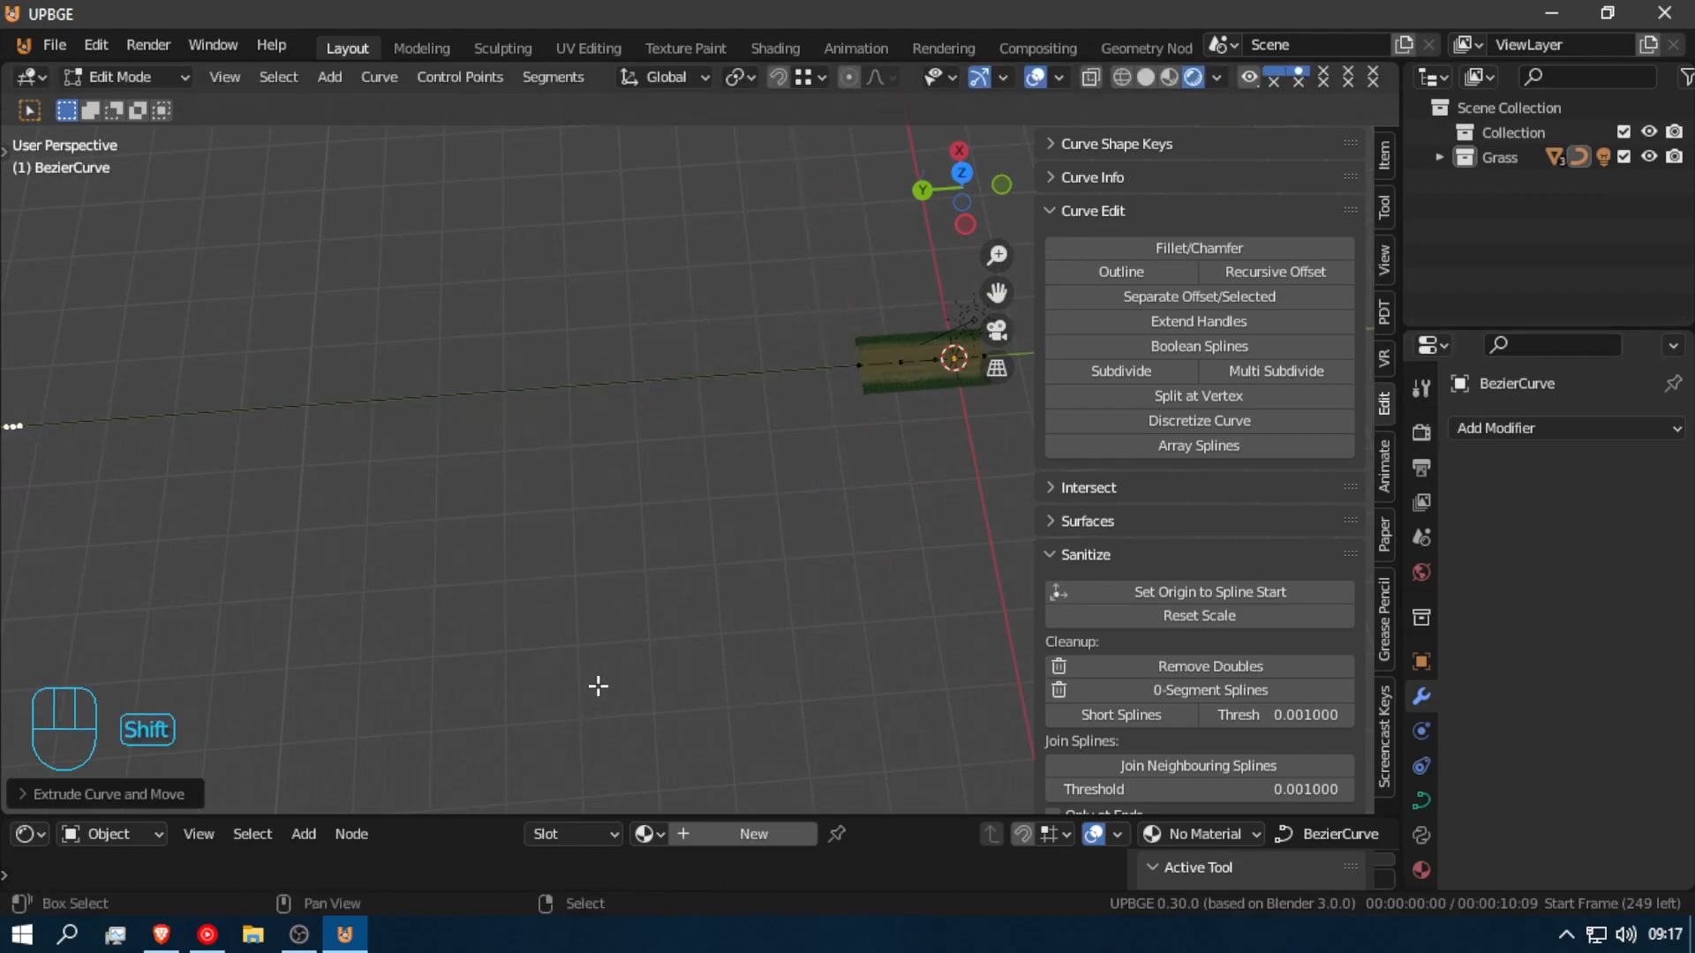
Step: Move the curve's far end point about 156 m farther along the Y axis
{"action": "key", "text": "shift+f"}
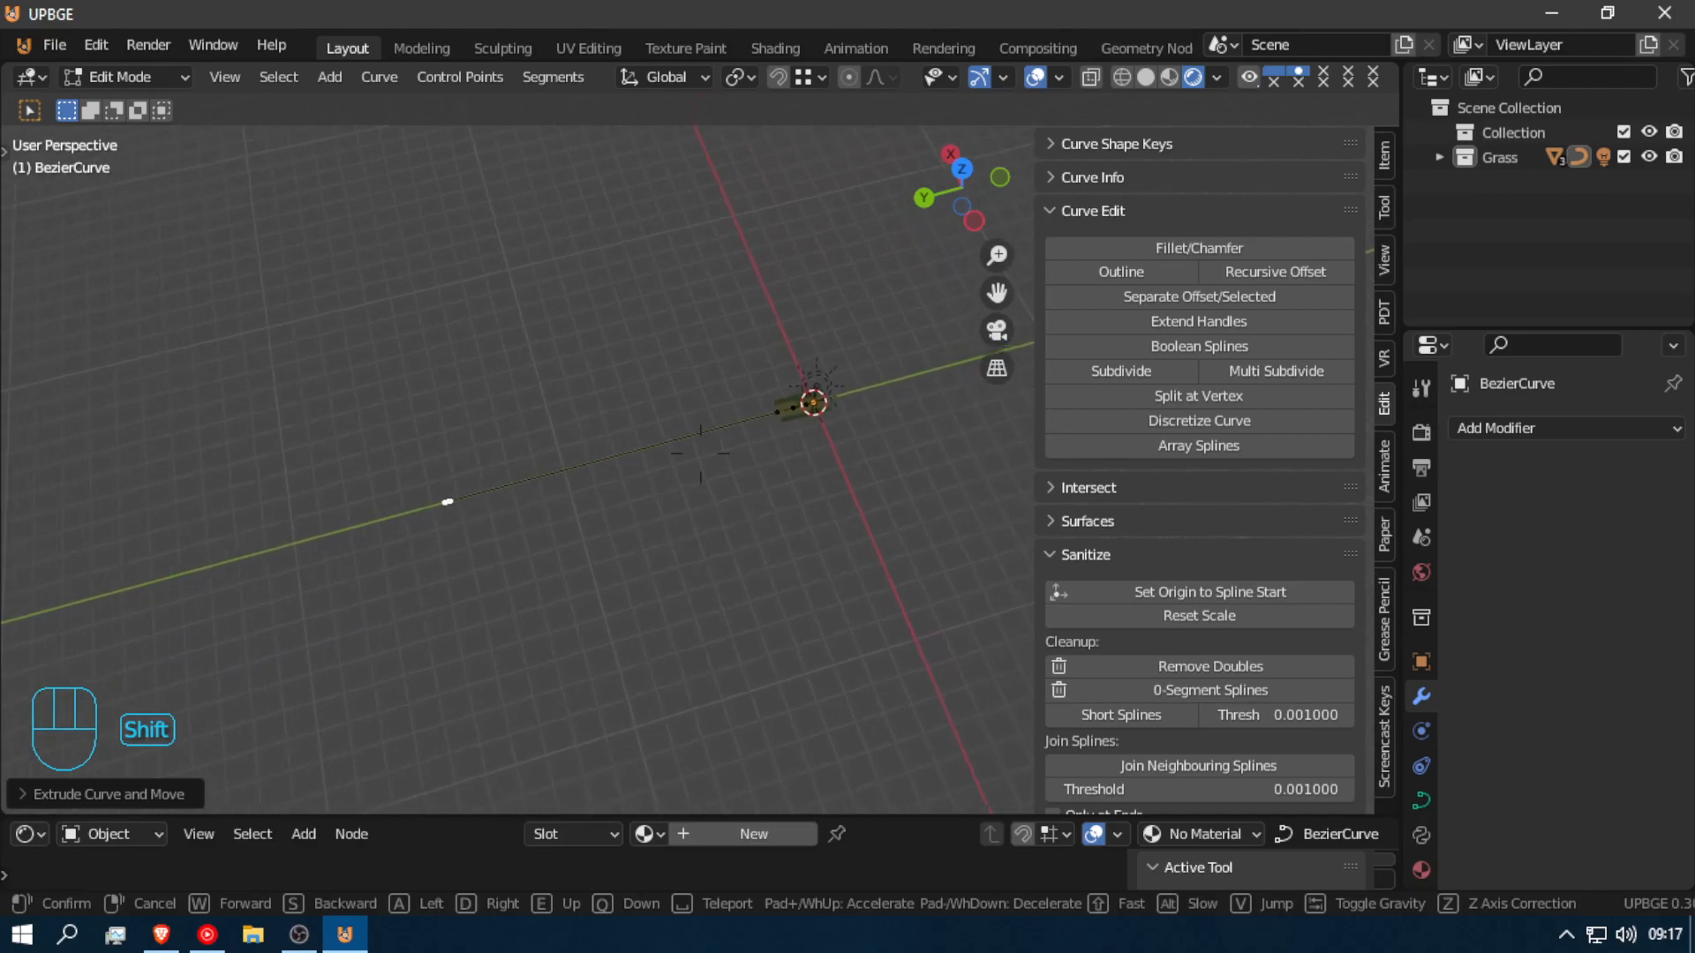
{"action": "left_click", "coordinate": [700, 453]}
{"action": "key", "text": "g"}
{"action": "key", "text": "y"}
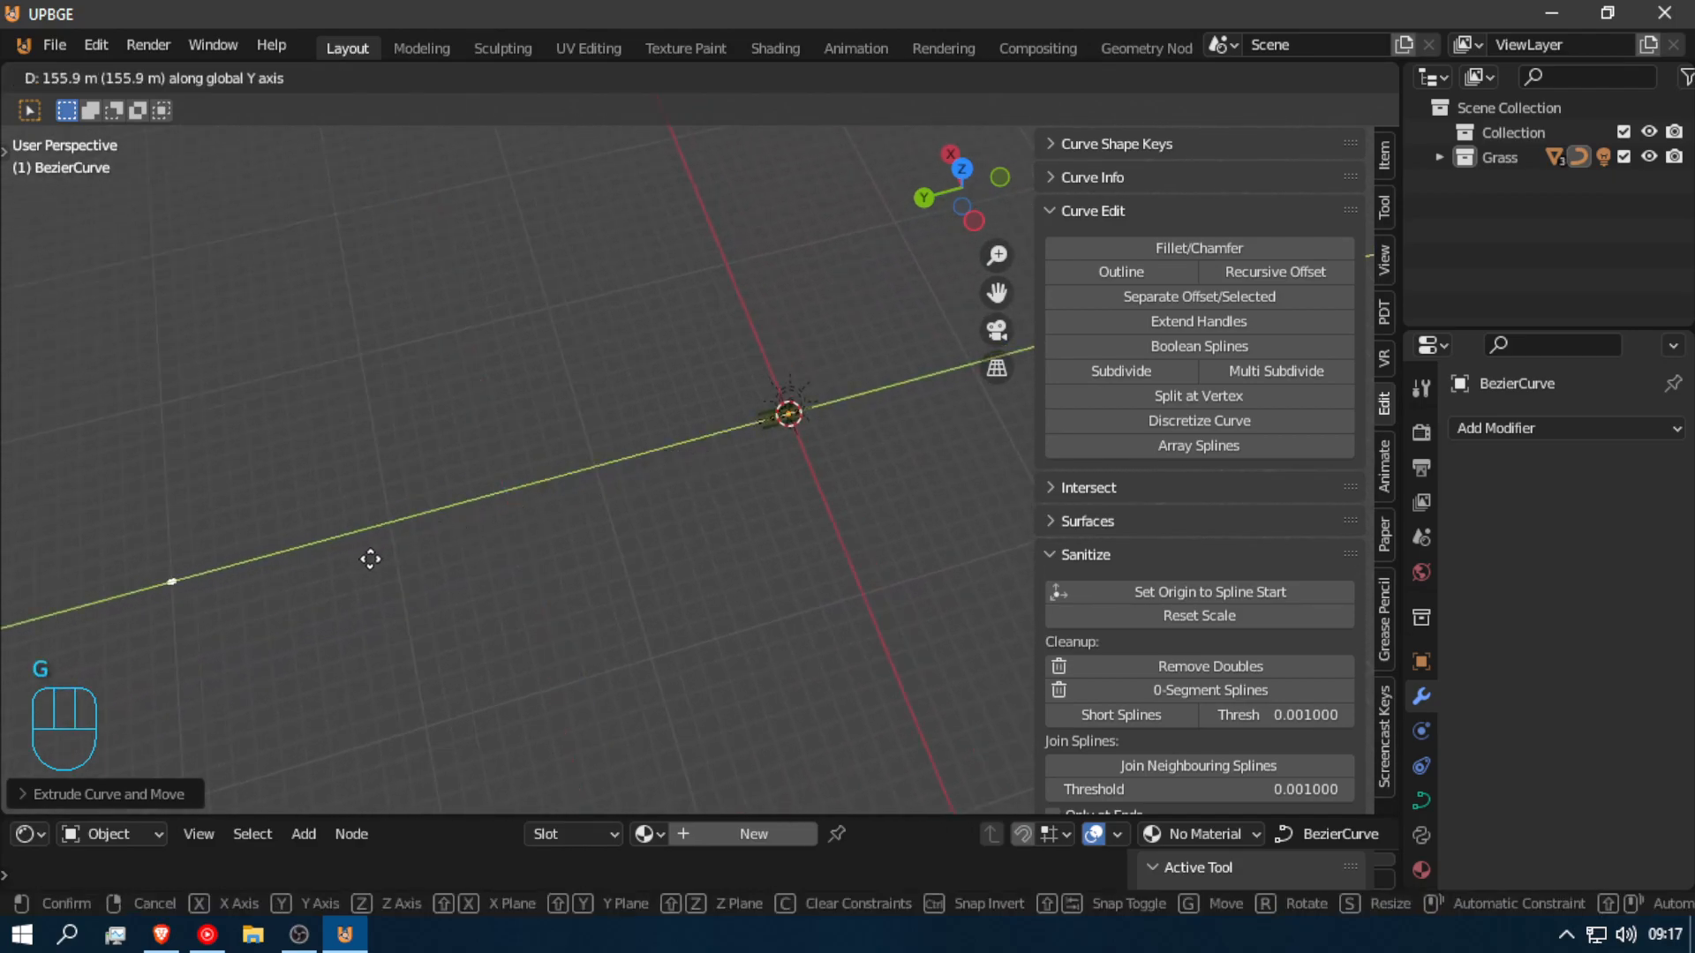
{"action": "left_click", "coordinate": [370, 559]}
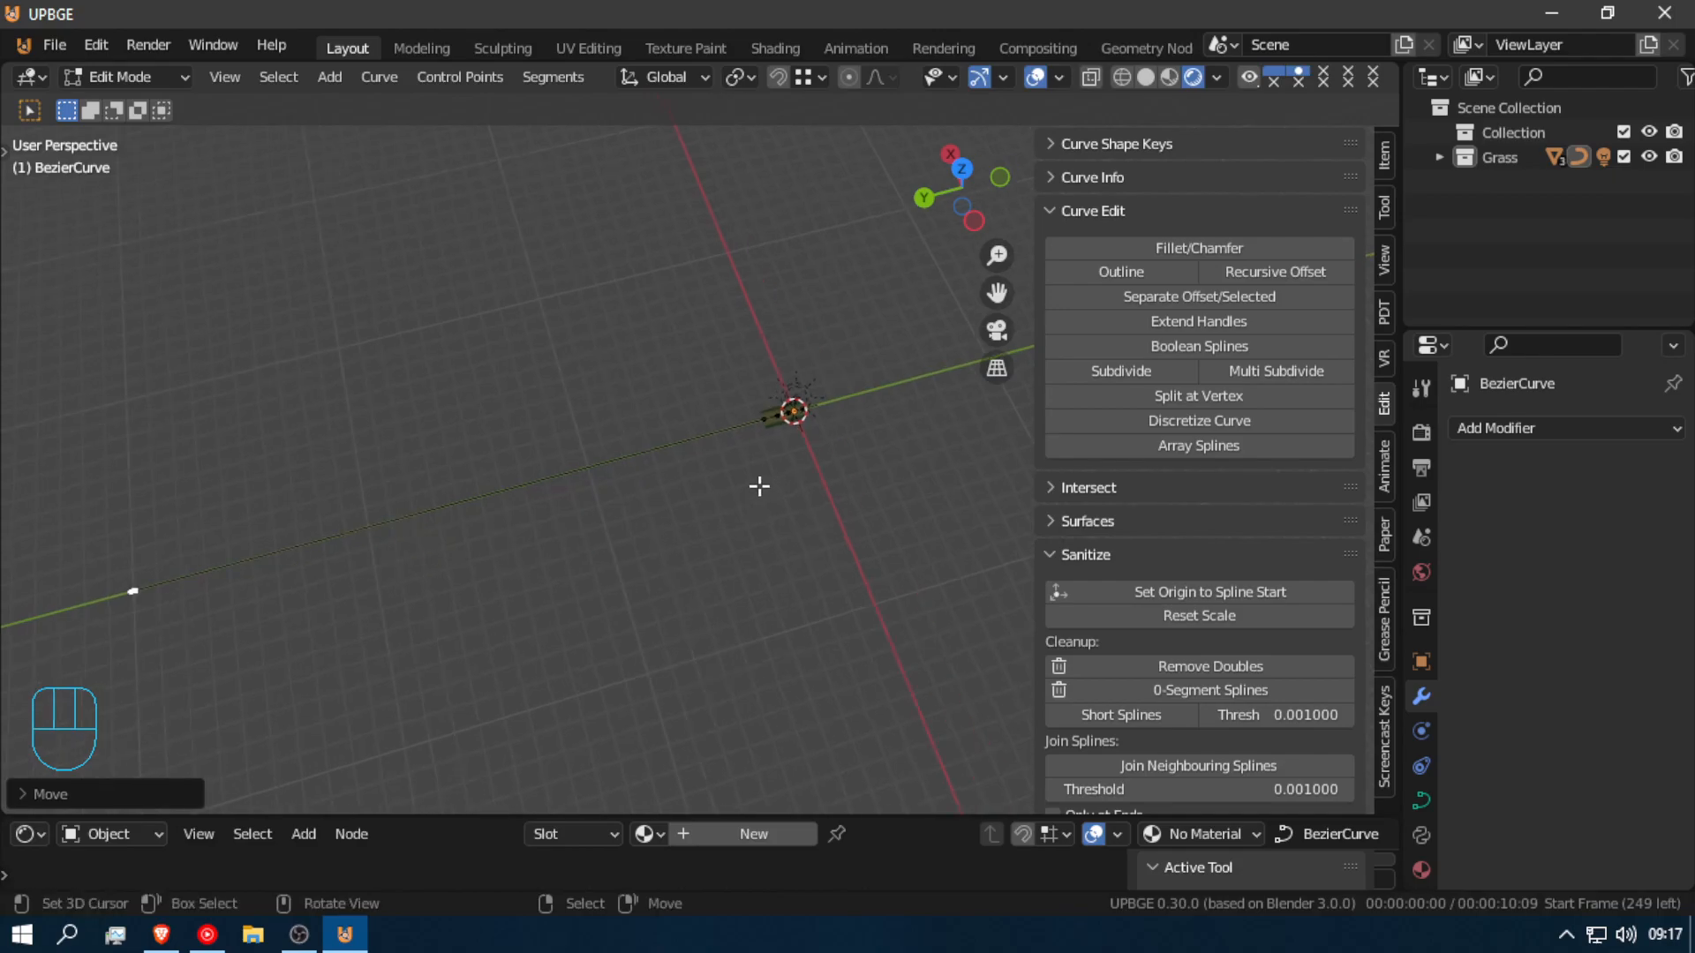
Step: Select both control points of the long curve segment and subdivide it
{"action": "key", "text": "shift"}
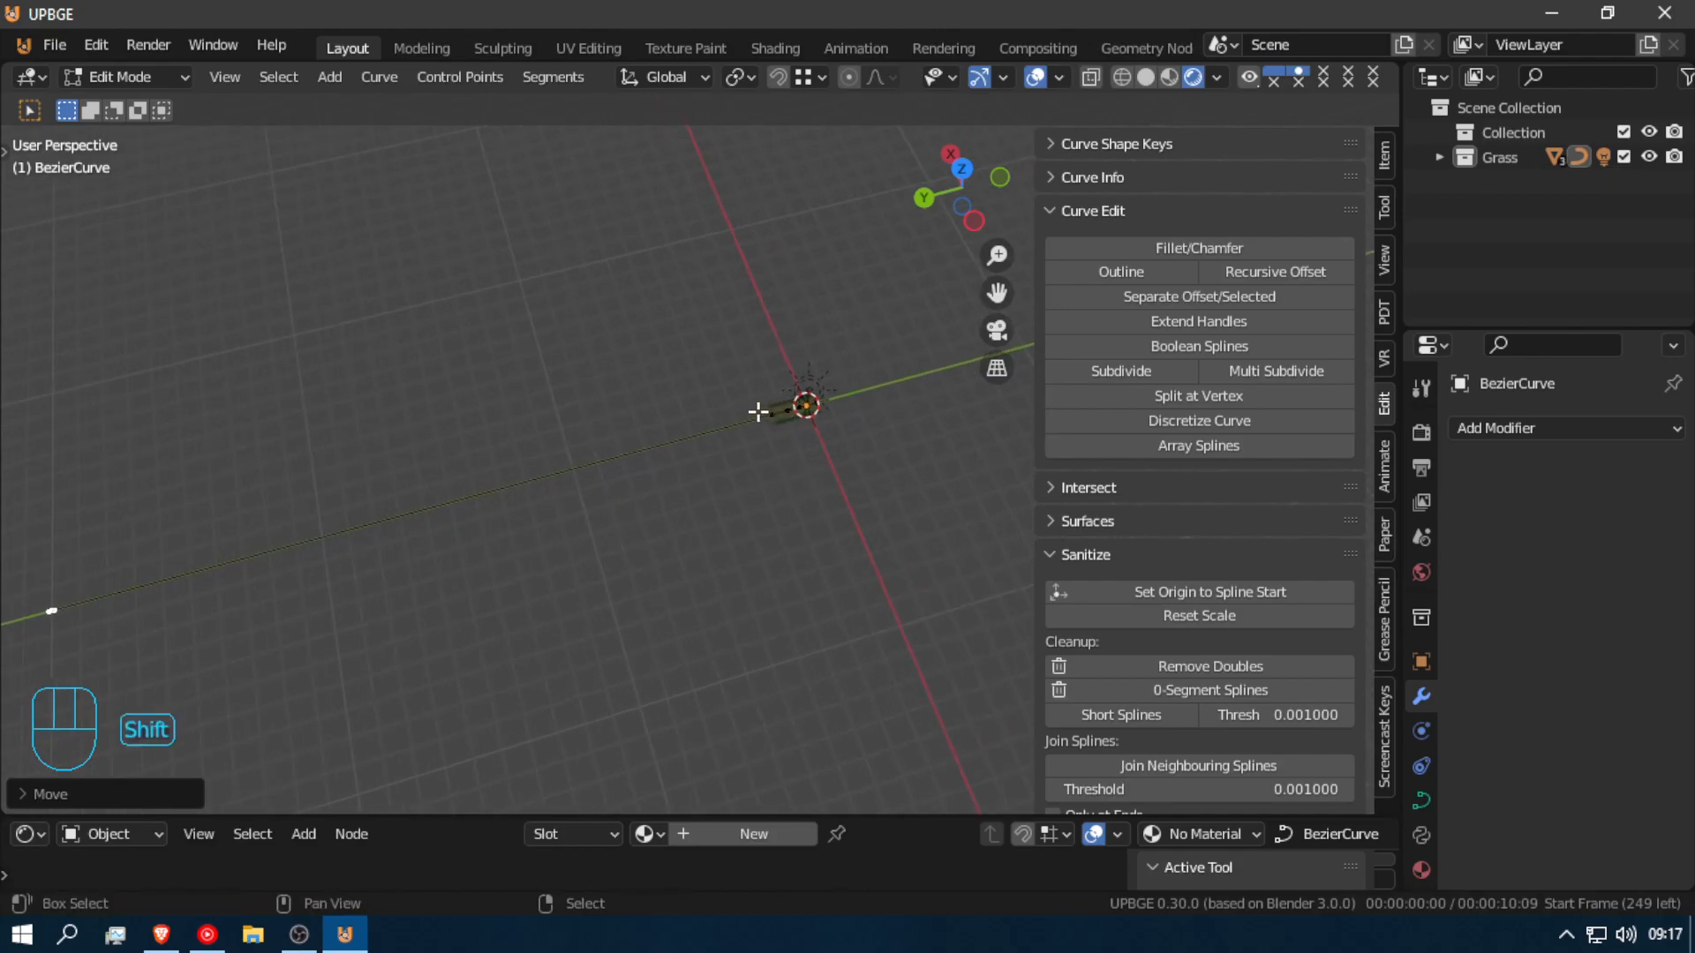
{"action": "key", "text": "shift+f"}
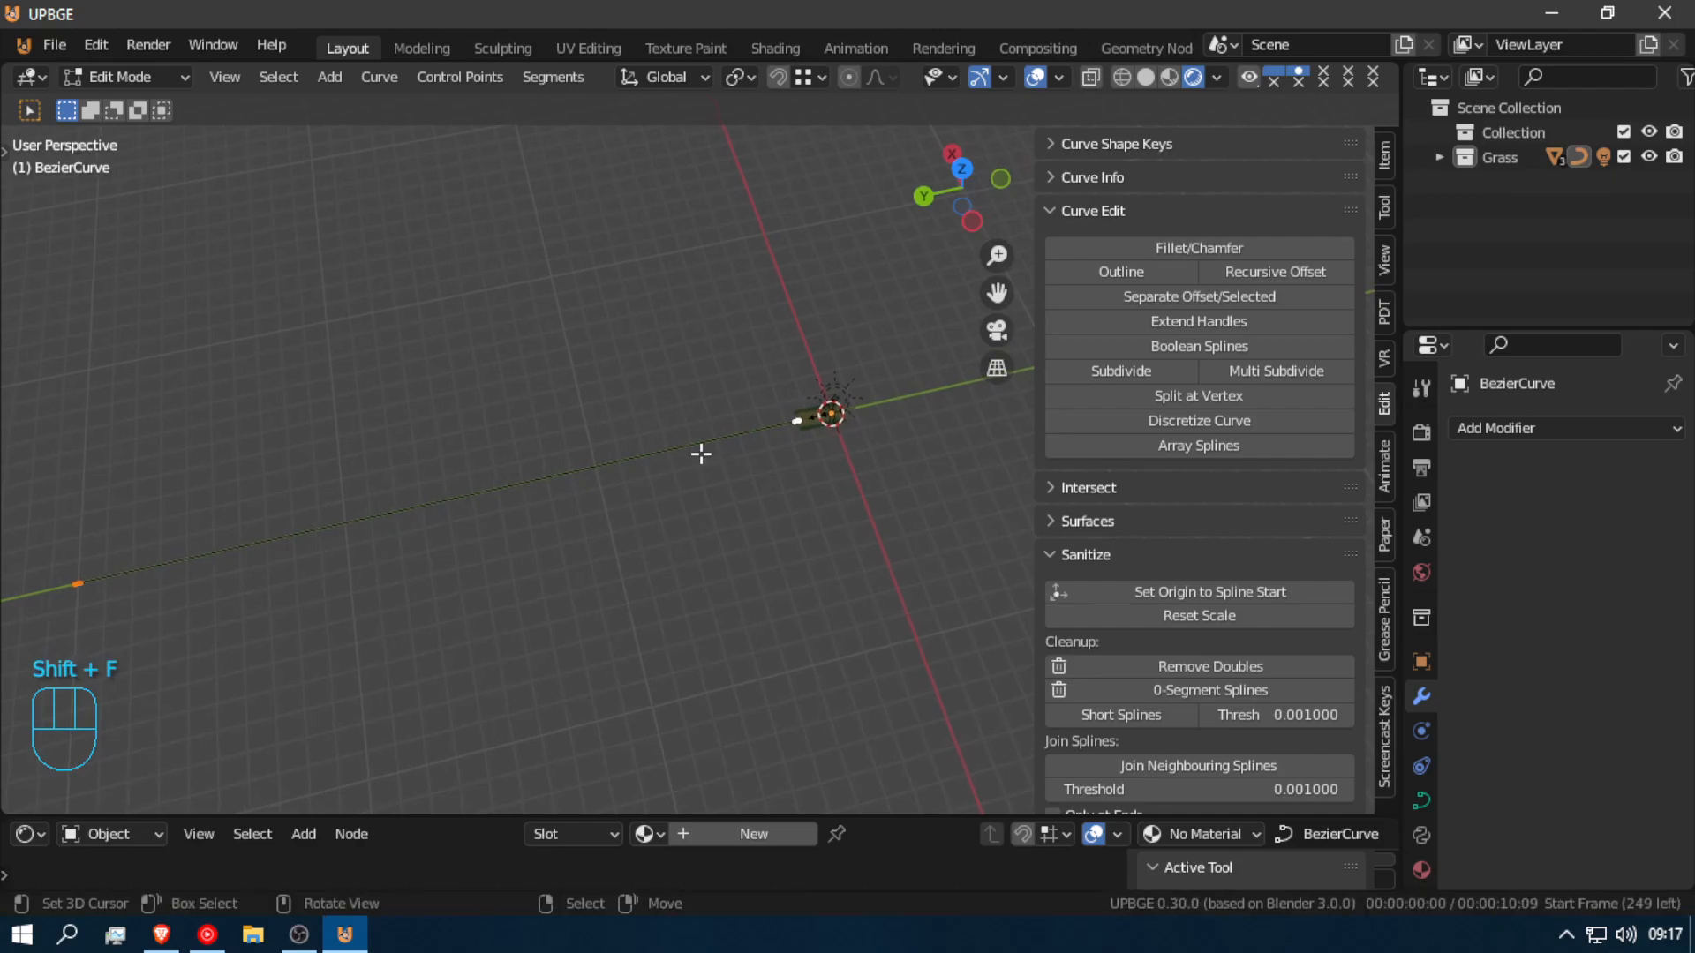
{"action": "key", "text": "space"}
{"action": "left_click", "coordinate": [697, 453]}
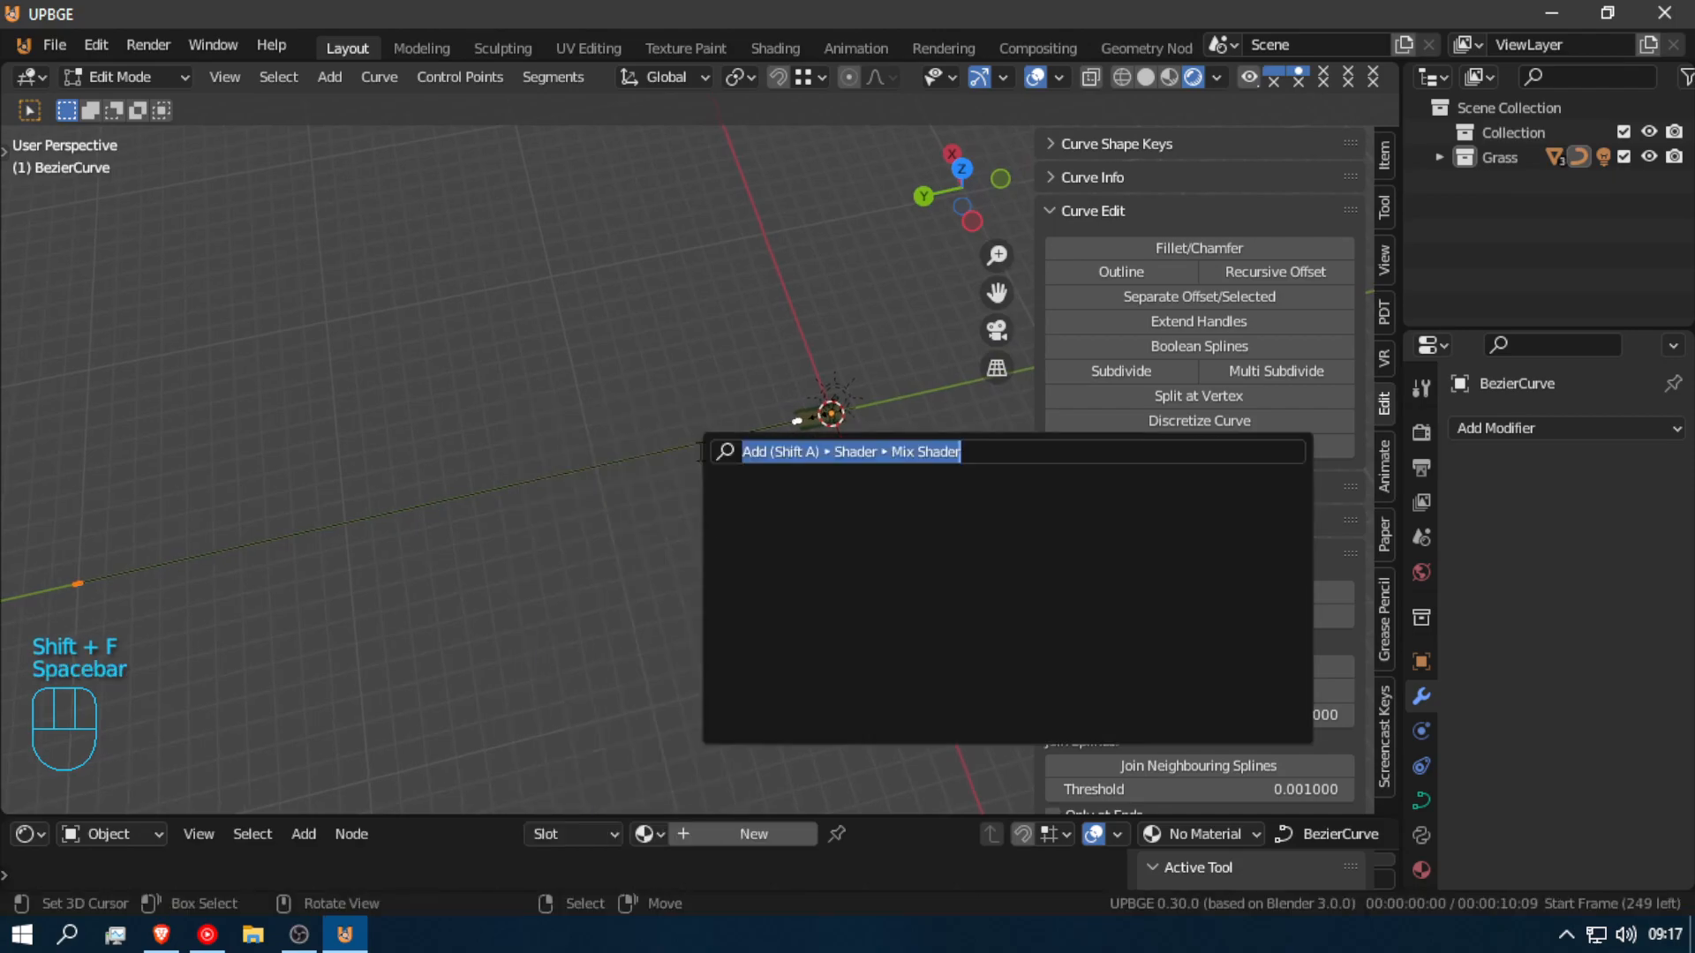
{"action": "type", "text": "ub"}
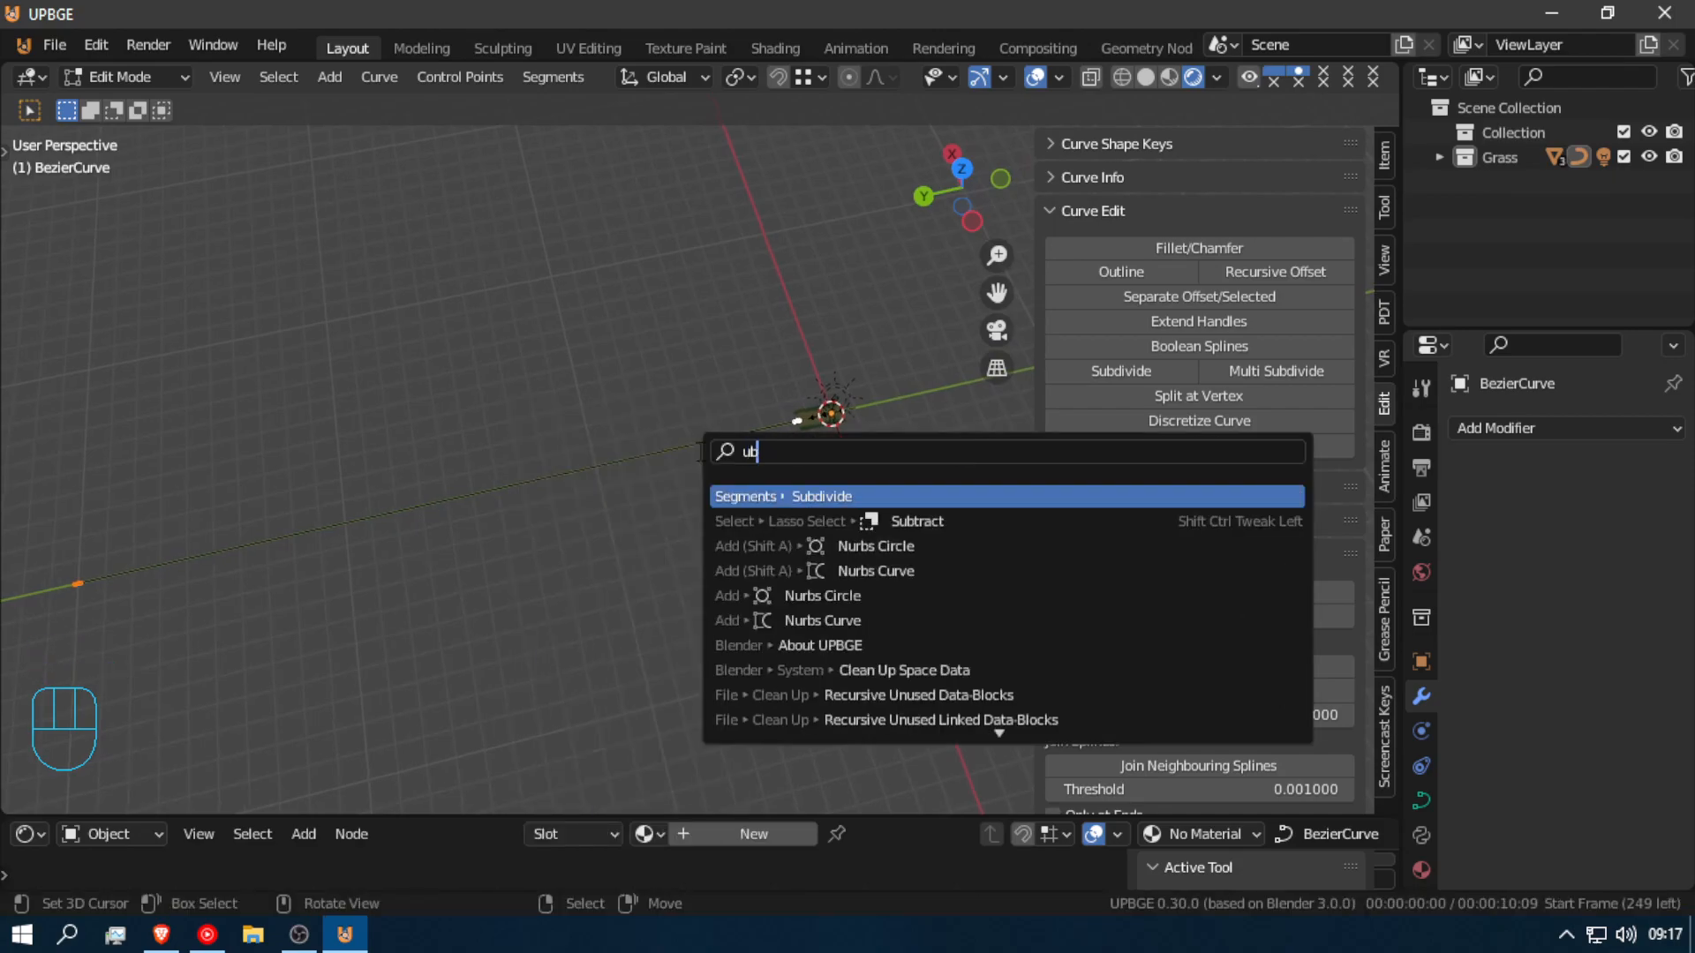
{"action": "key", "text": "Return"}
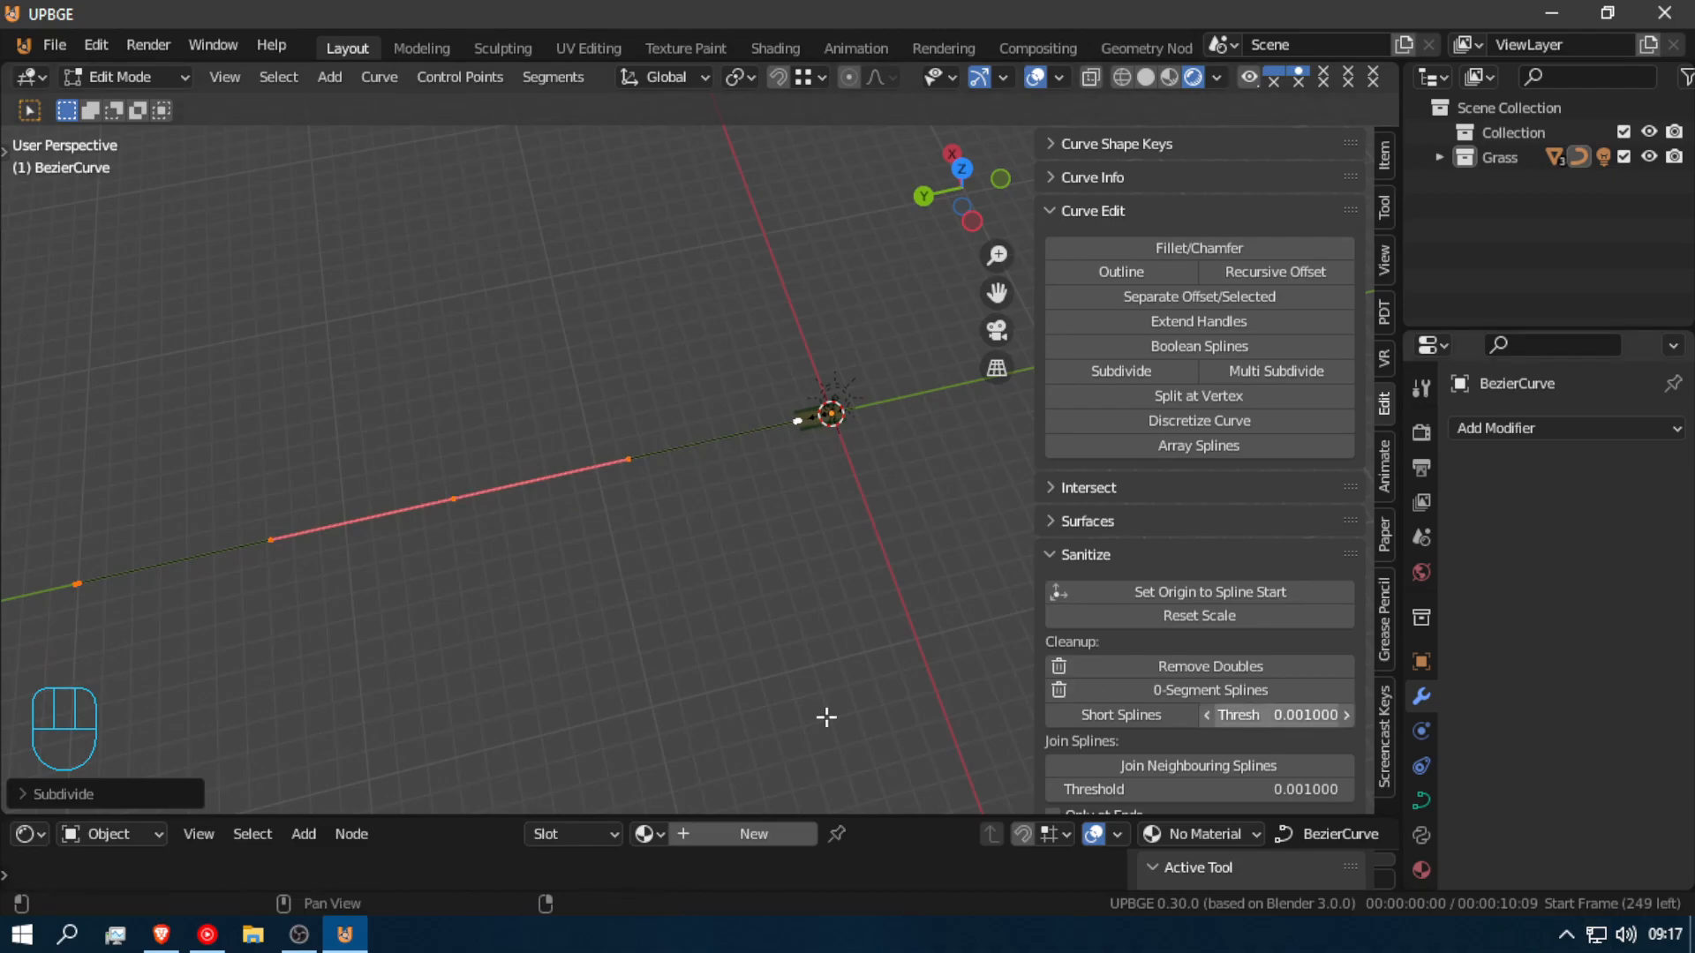
Step: Set the curve subdivision to 10 cuts and finish editing the curve
{"action": "left_click", "coordinate": [20, 793]}
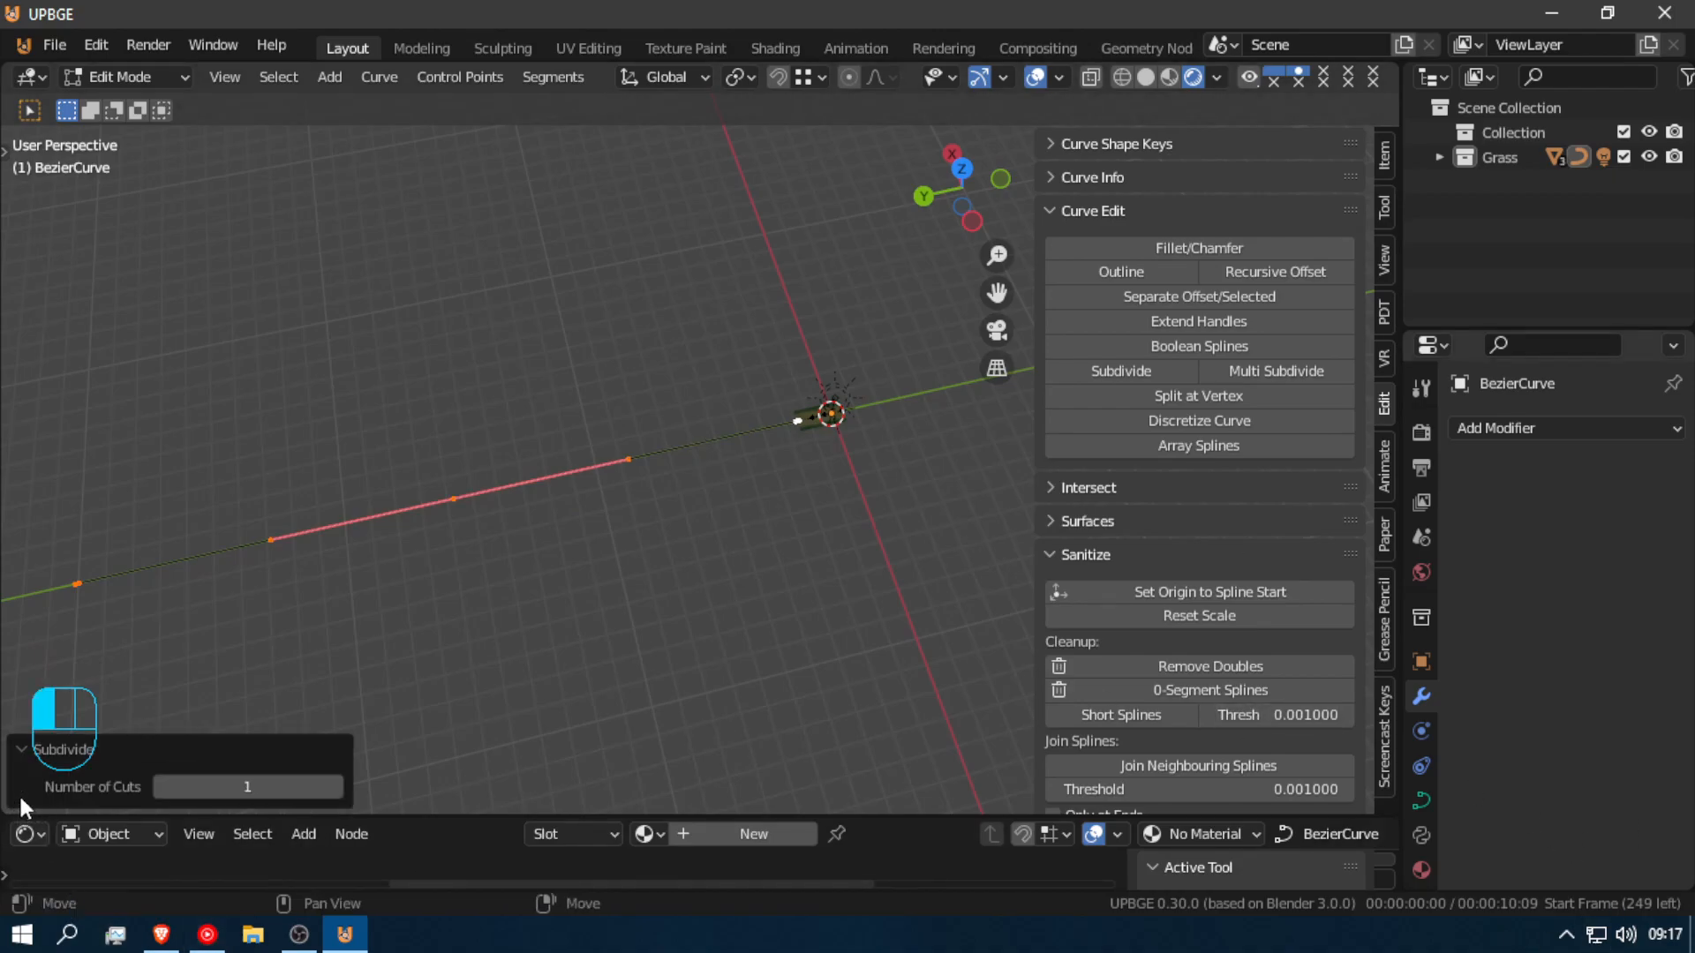
{"action": "left_click", "coordinate": [335, 786]}
{"action": "left_click", "coordinate": [335, 785]}
{"action": "left_click", "coordinate": [335, 785]}
{"action": "left_click", "coordinate": [335, 785]}
{"action": "left_click", "coordinate": [335, 786]}
{"action": "left_click", "coordinate": [335, 785]}
{"action": "left_click", "coordinate": [336, 785]}
{"action": "left_click", "coordinate": [335, 786]}
{"action": "left_click", "coordinate": [335, 786]}
{"action": "key", "text": "Tab"}
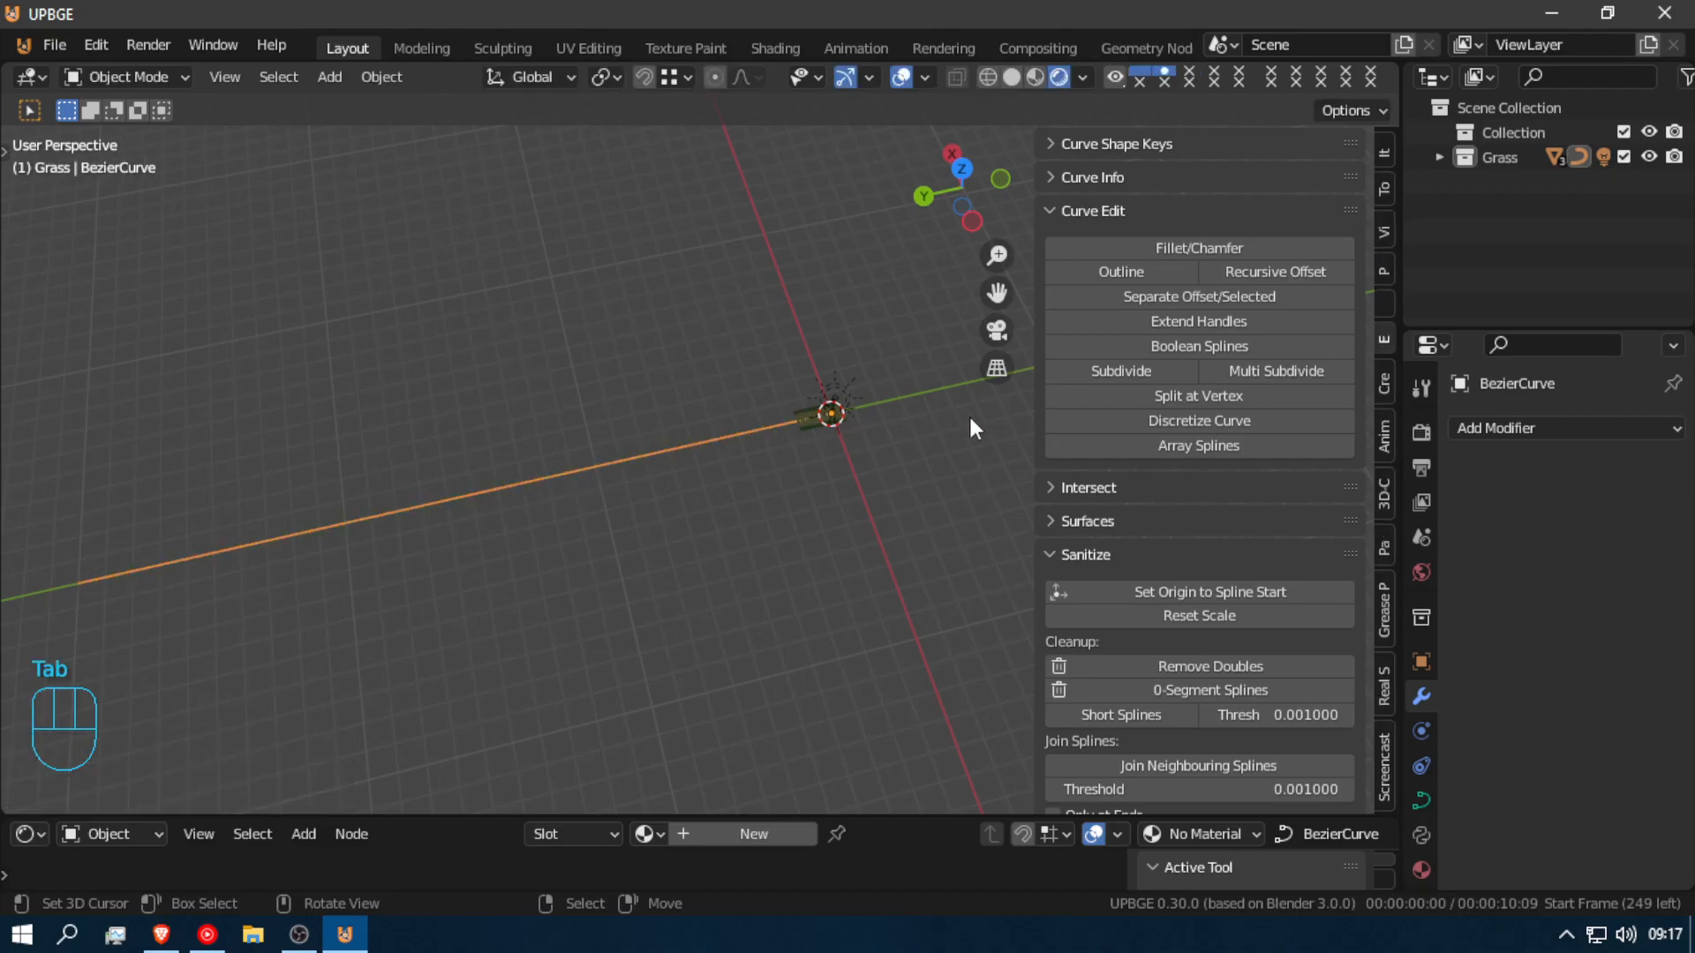
Step: Set the road plane's Array modifier count to 31 so the strip covers the long curve
{"action": "left_click", "coordinate": [807, 423]}
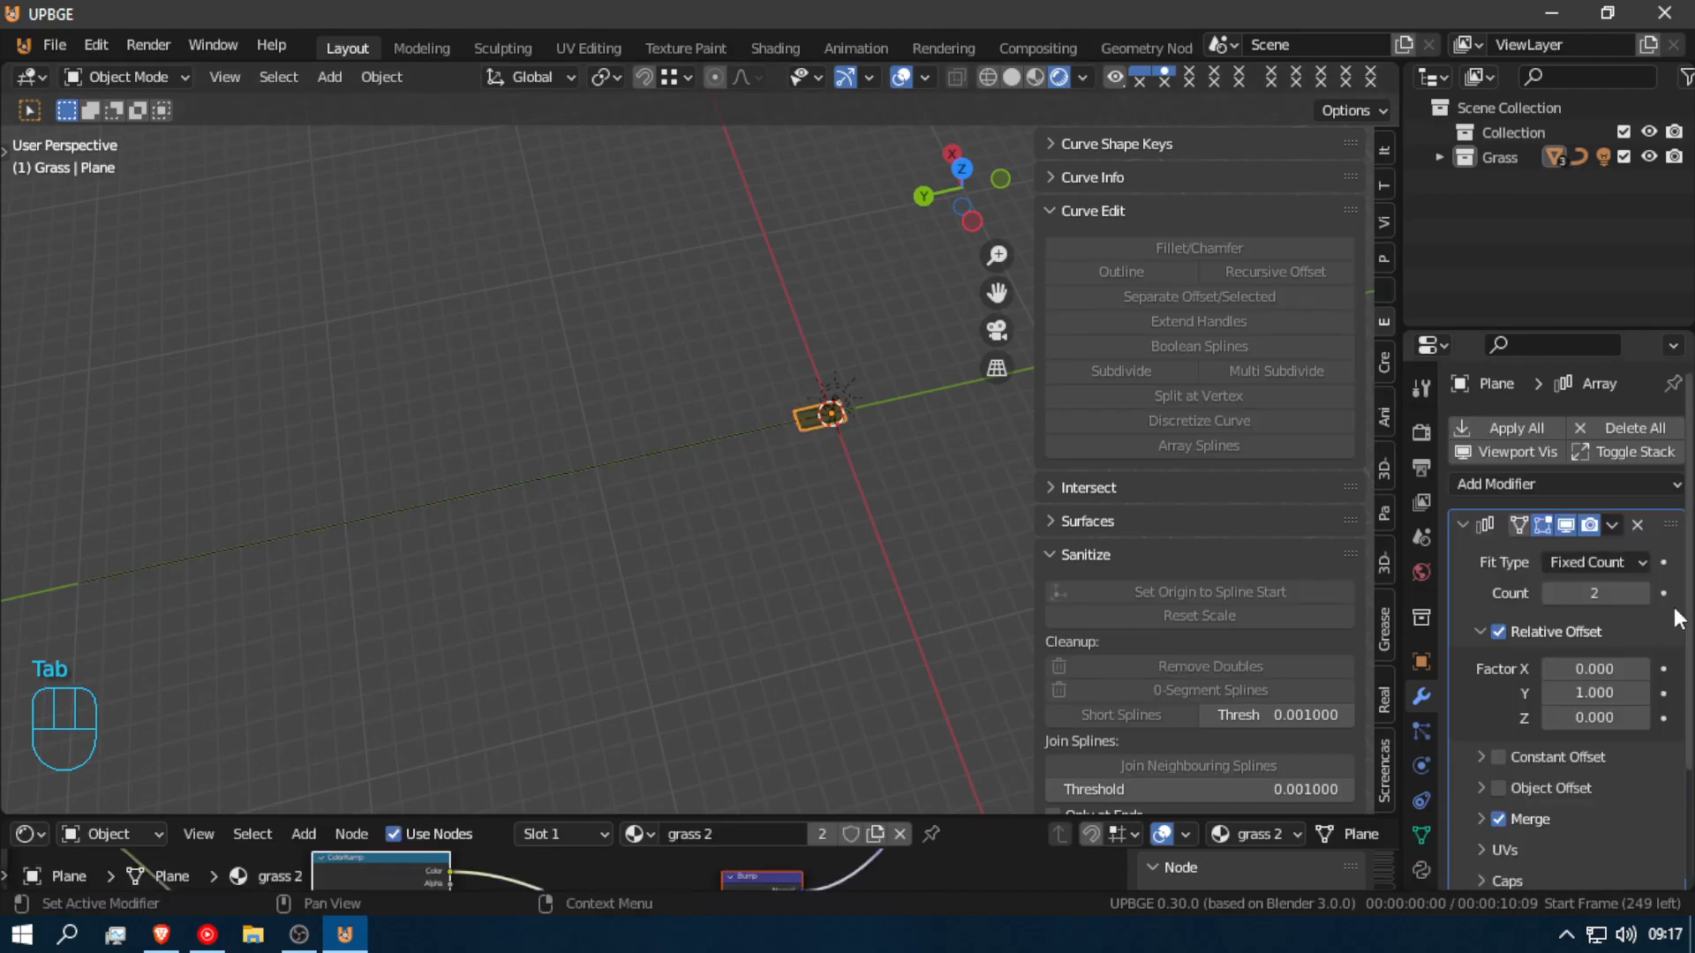
{"action": "left_click", "coordinate": [1641, 593]}
{"action": "left_click", "coordinate": [1640, 593]}
{"action": "left_click", "coordinate": [1640, 594]}
{"action": "left_click", "coordinate": [1641, 593]}
{"action": "left_click", "coordinate": [1641, 593]}
{"action": "left_click", "coordinate": [1641, 593]}
{"action": "left_click", "coordinate": [1640, 593]}
{"action": "left_click", "coordinate": [1641, 593]}
{"action": "double_click", "coordinate": [1641, 594]}
{"action": "triple_click", "coordinate": [1641, 594]}
{"action": "double_click", "coordinate": [1640, 594]}
{"action": "triple_click", "coordinate": [1640, 594]}
{"action": "double_click", "coordinate": [1641, 594]}
{"action": "triple_click", "coordinate": [1640, 594]}
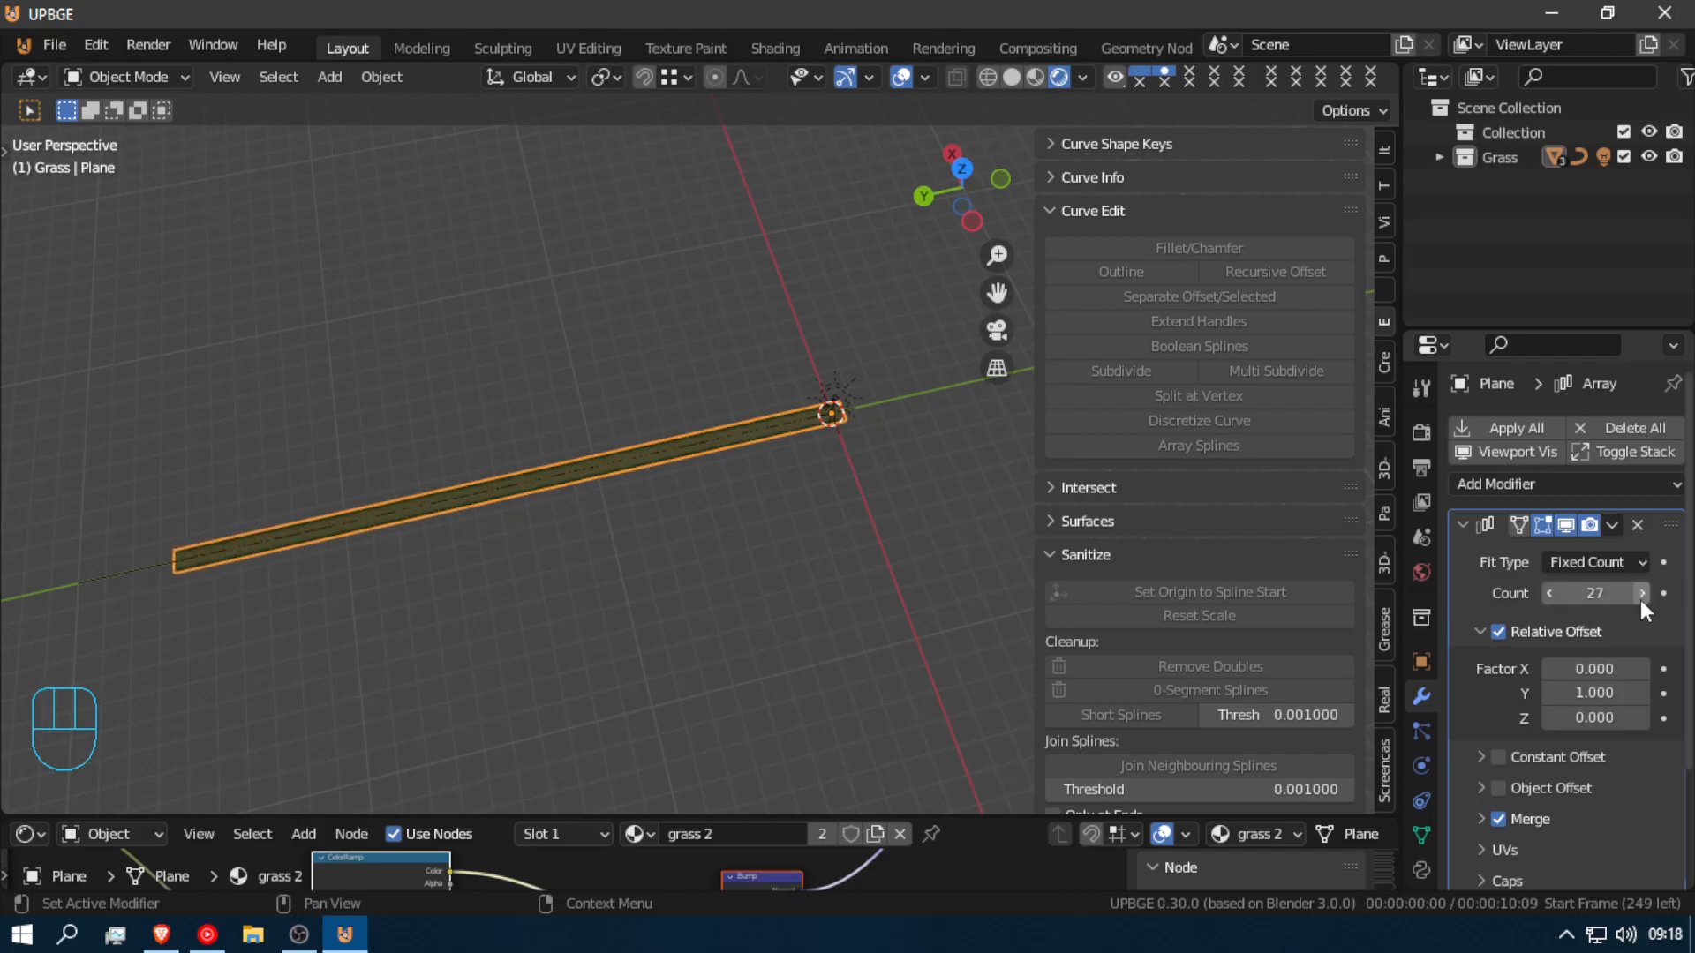
{"action": "double_click", "coordinate": [1641, 593]}
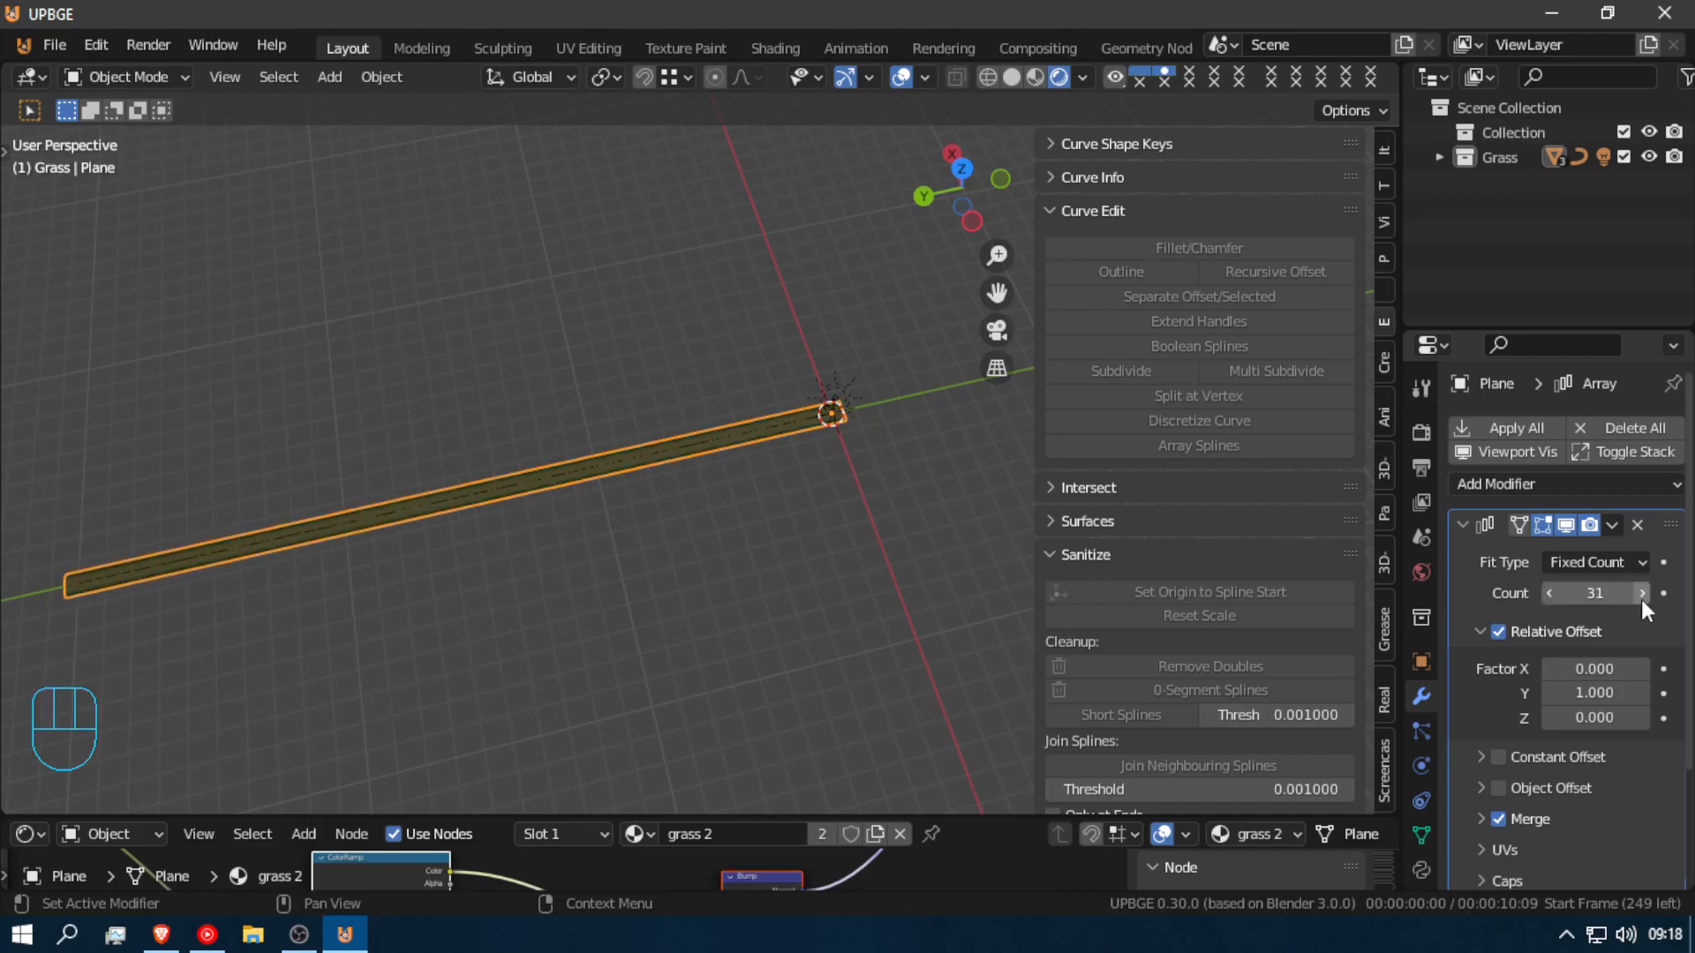
Step: Open the Bezier curve for editing and move its far end point about 26.4 m in X, -10.2 m in Y and 15.3 m in Z
{"action": "left_click", "coordinate": [430, 508]}
{"action": "key", "text": "Tab"}
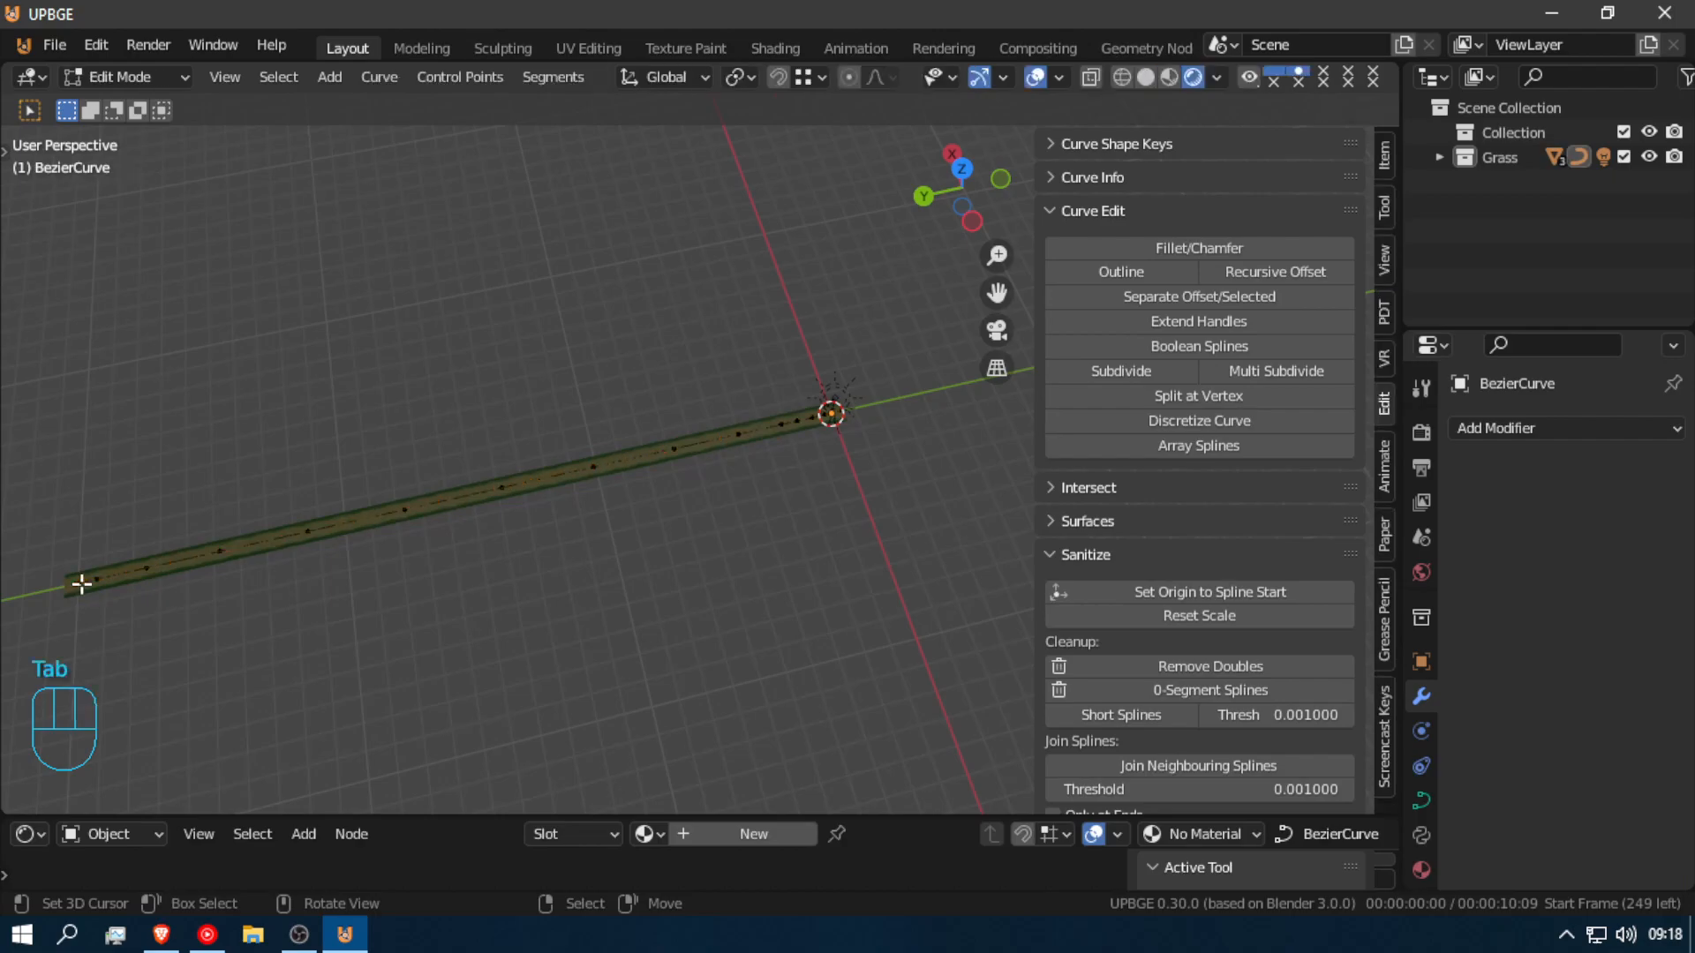
{"action": "key", "text": "g"}
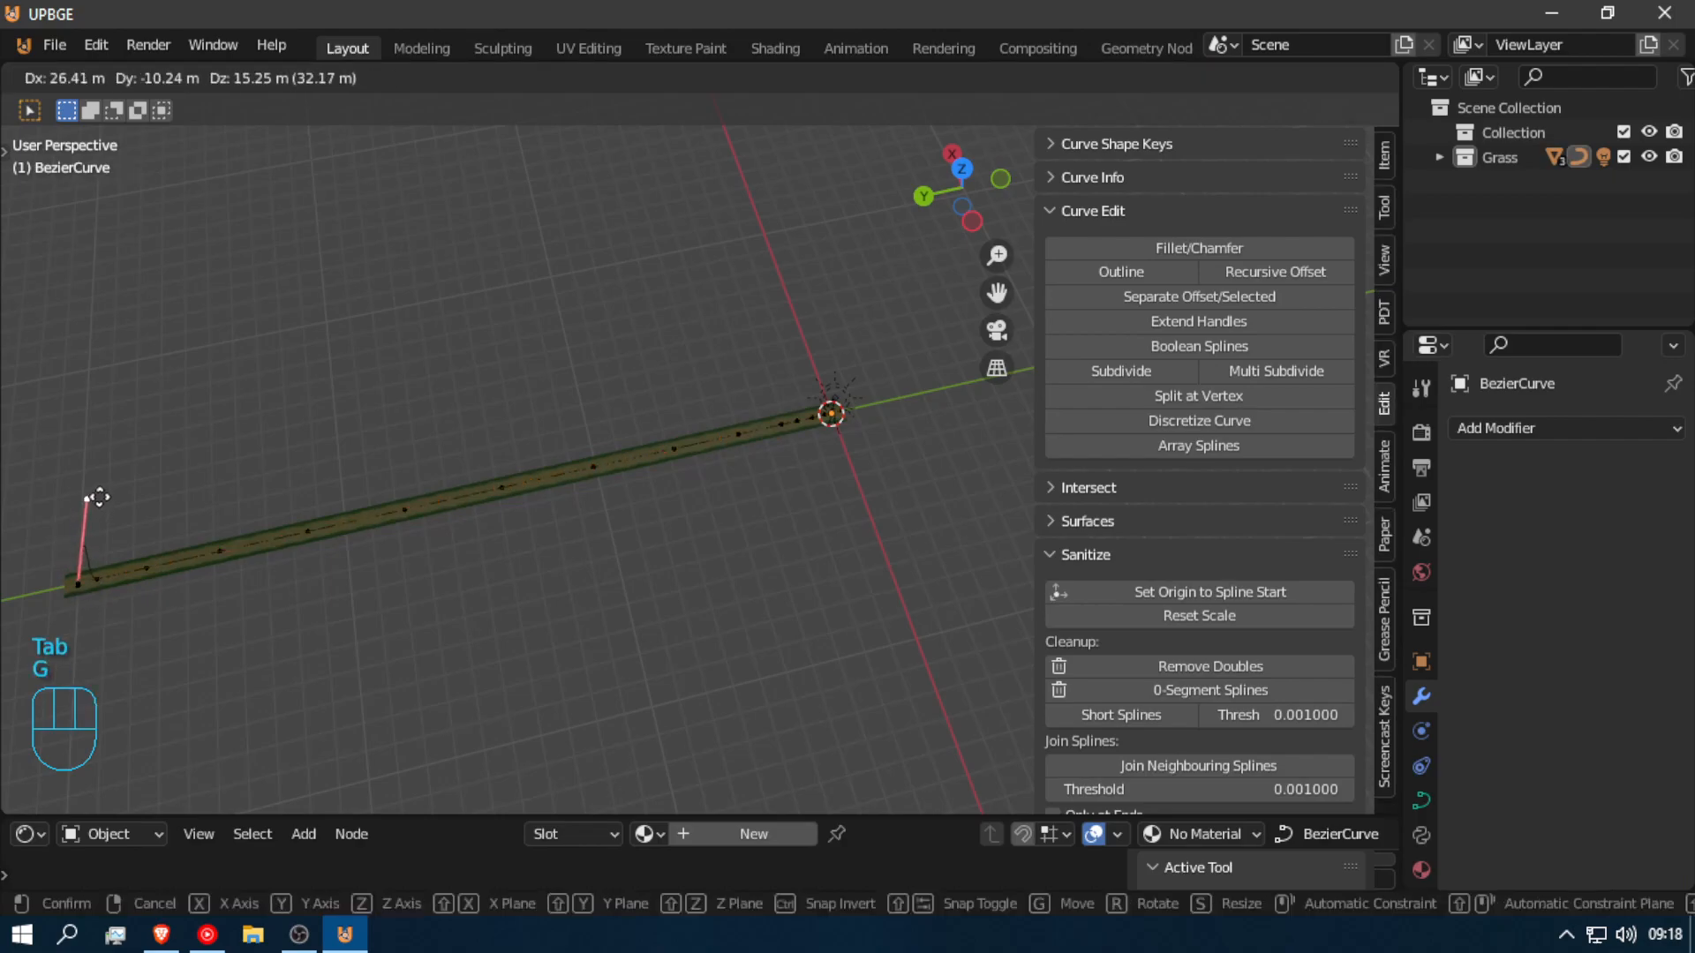
{"action": "left_click", "coordinate": [98, 497]}
{"action": "key", "text": "shift+f"}
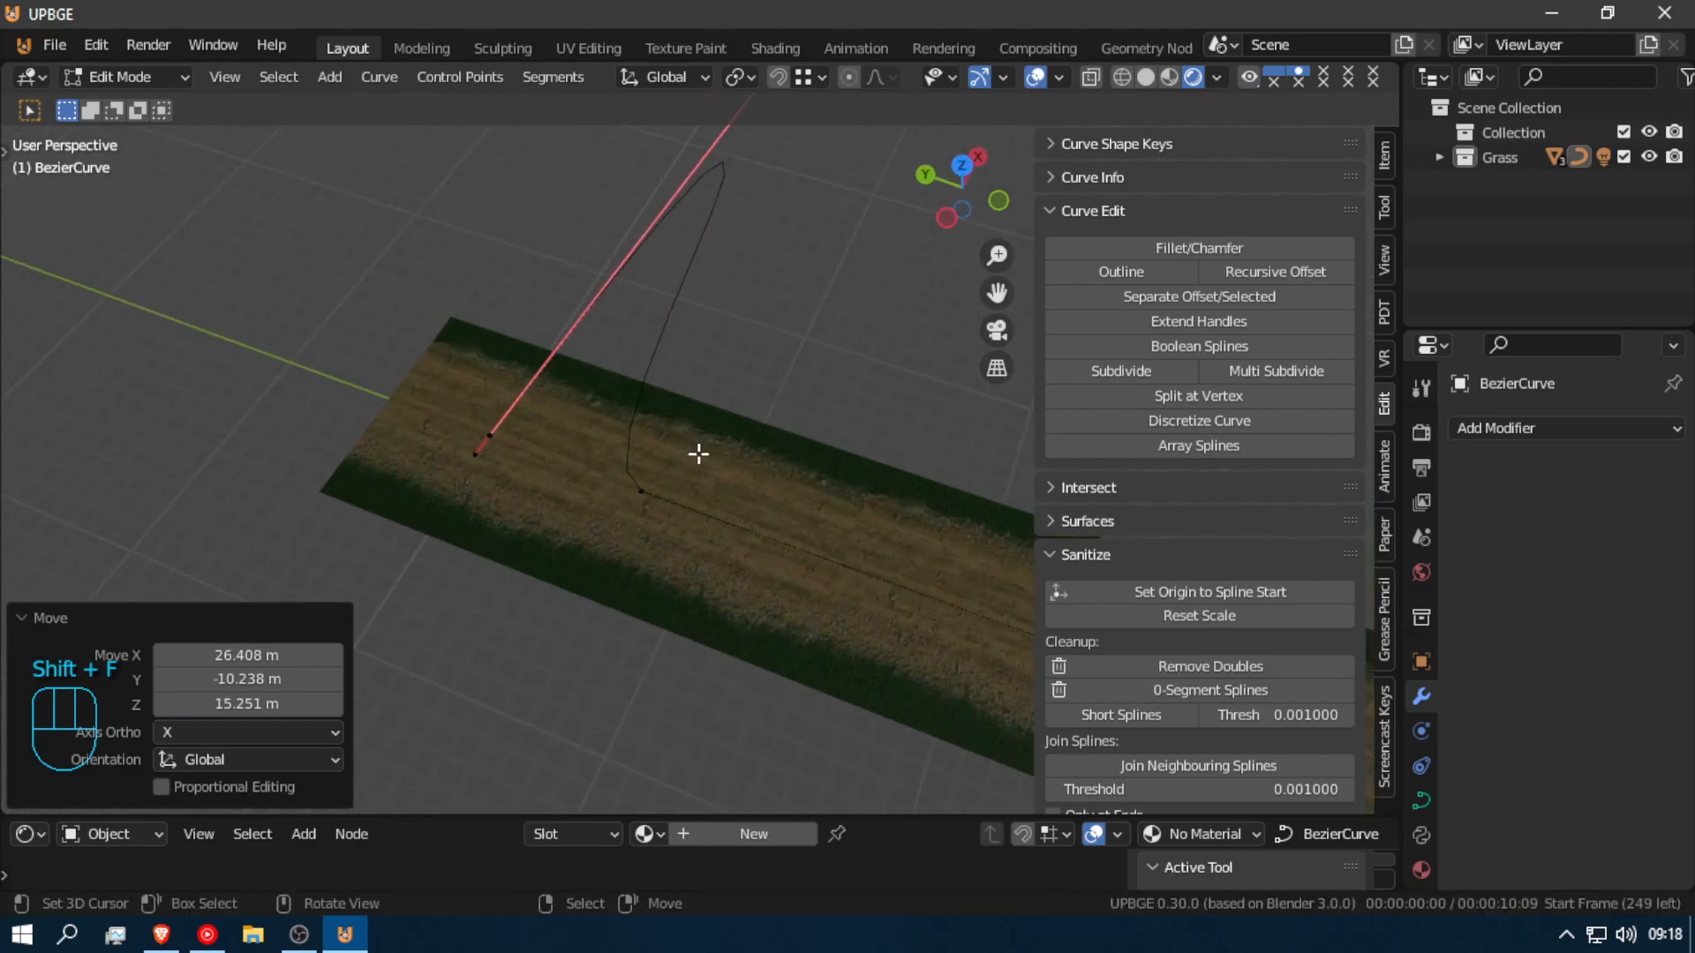
{"action": "left_click", "coordinate": [647, 496]}
{"action": "key", "text": "g"}
{"action": "right_click", "coordinate": [656, 492]}
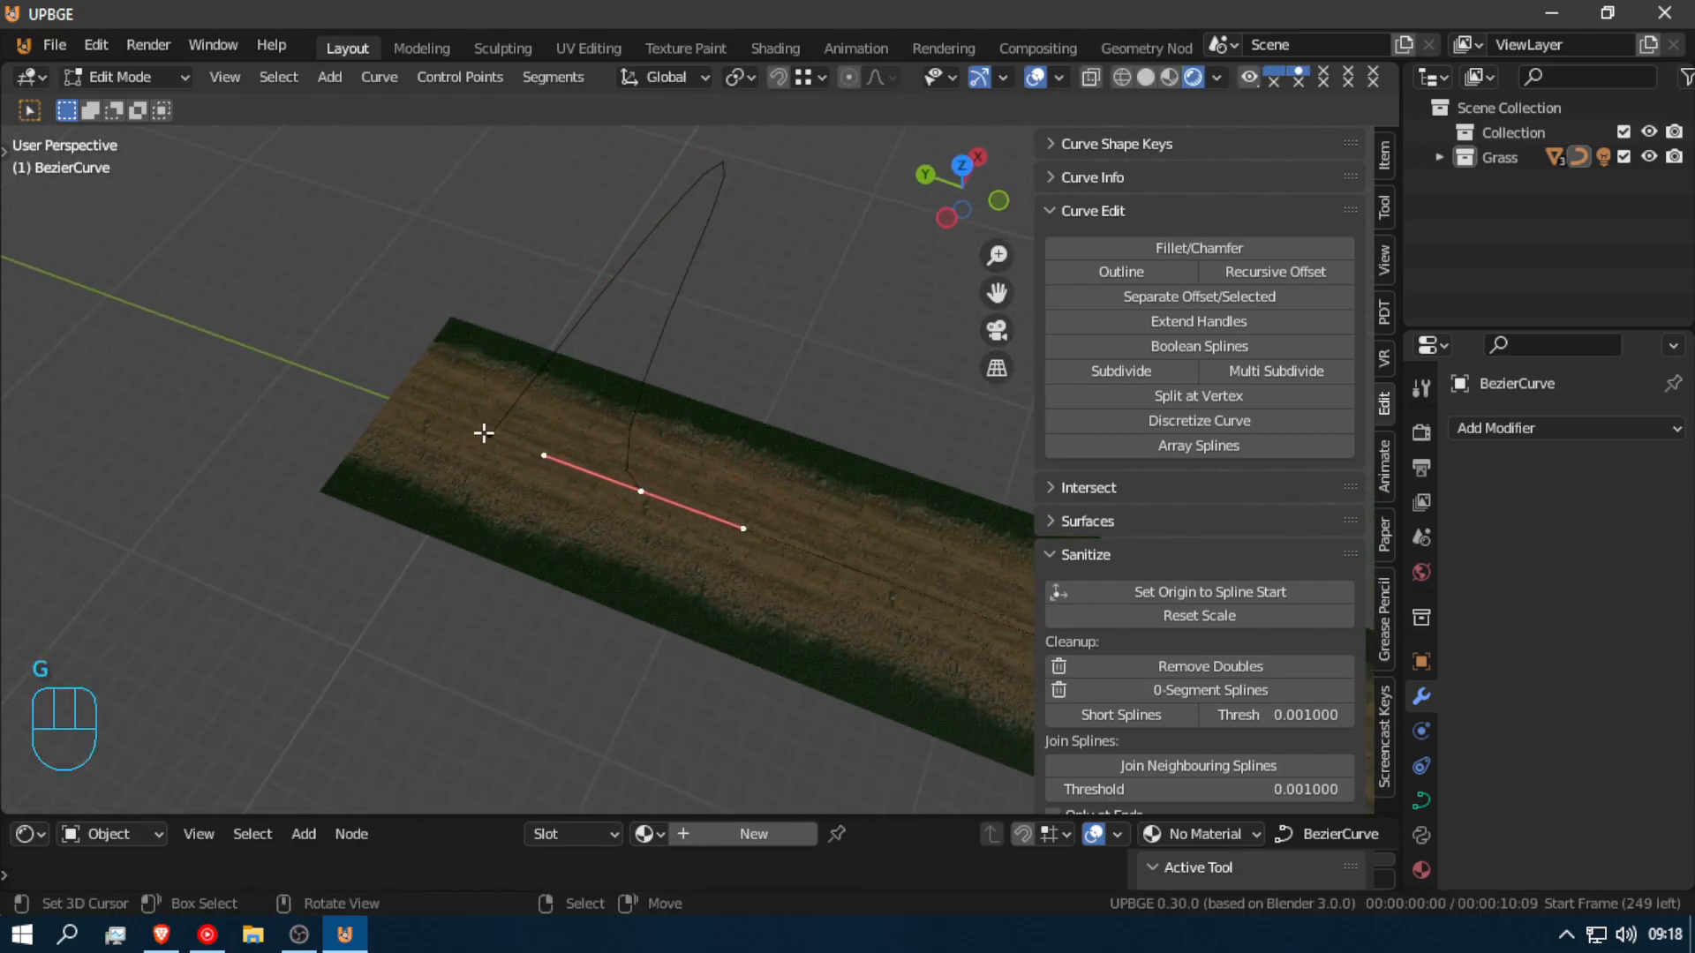
Step: Delete the displaced vertices at the curve's far end and extrude a new end point along the global Y axis
{"action": "key", "text": "g"}
{"action": "left_click", "coordinate": [403, 286]}
{"action": "key", "text": "x"}
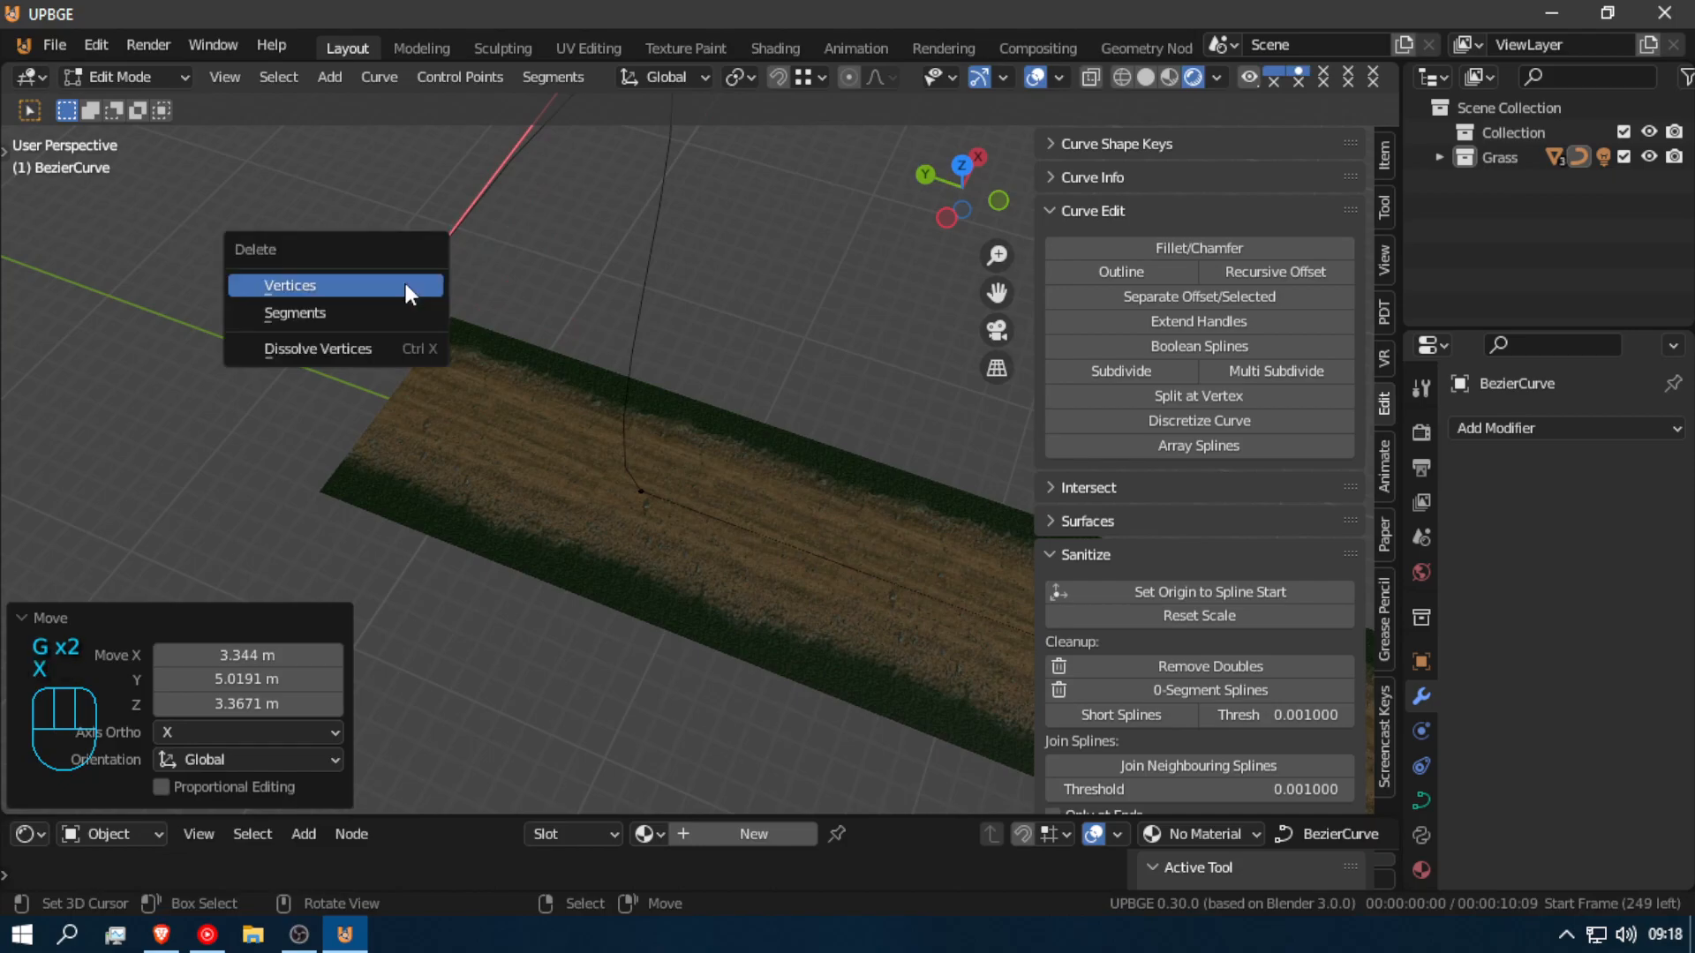
{"action": "left_click", "coordinate": [405, 285]}
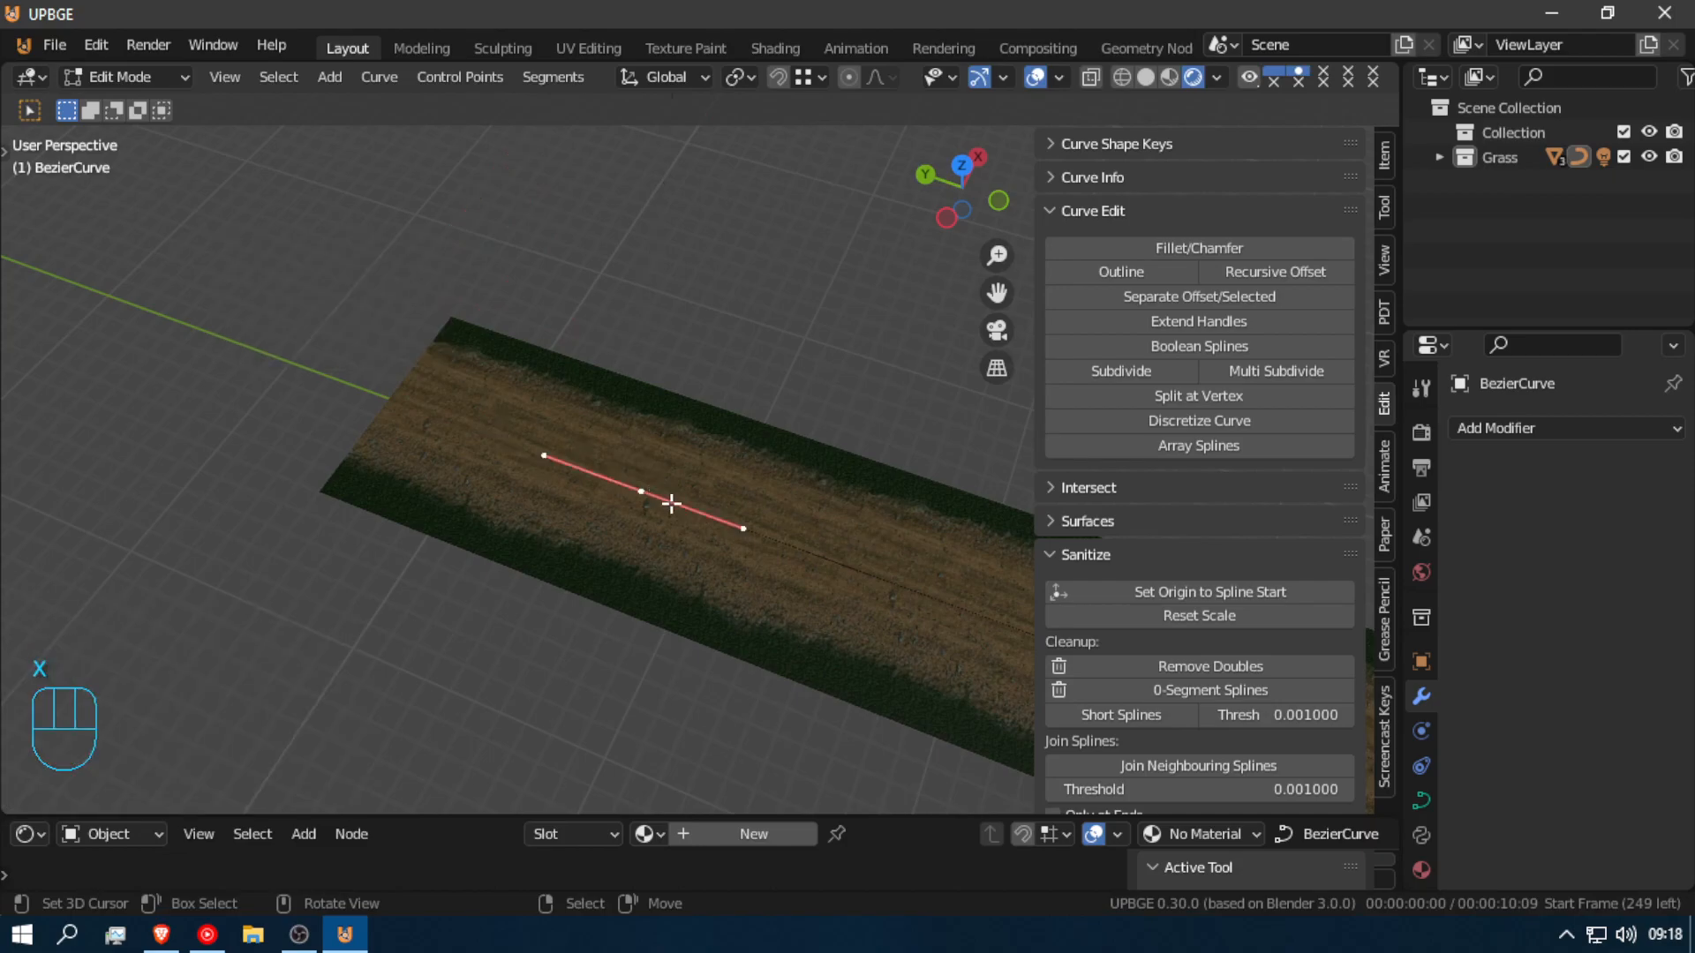
{"action": "key", "text": "e"}
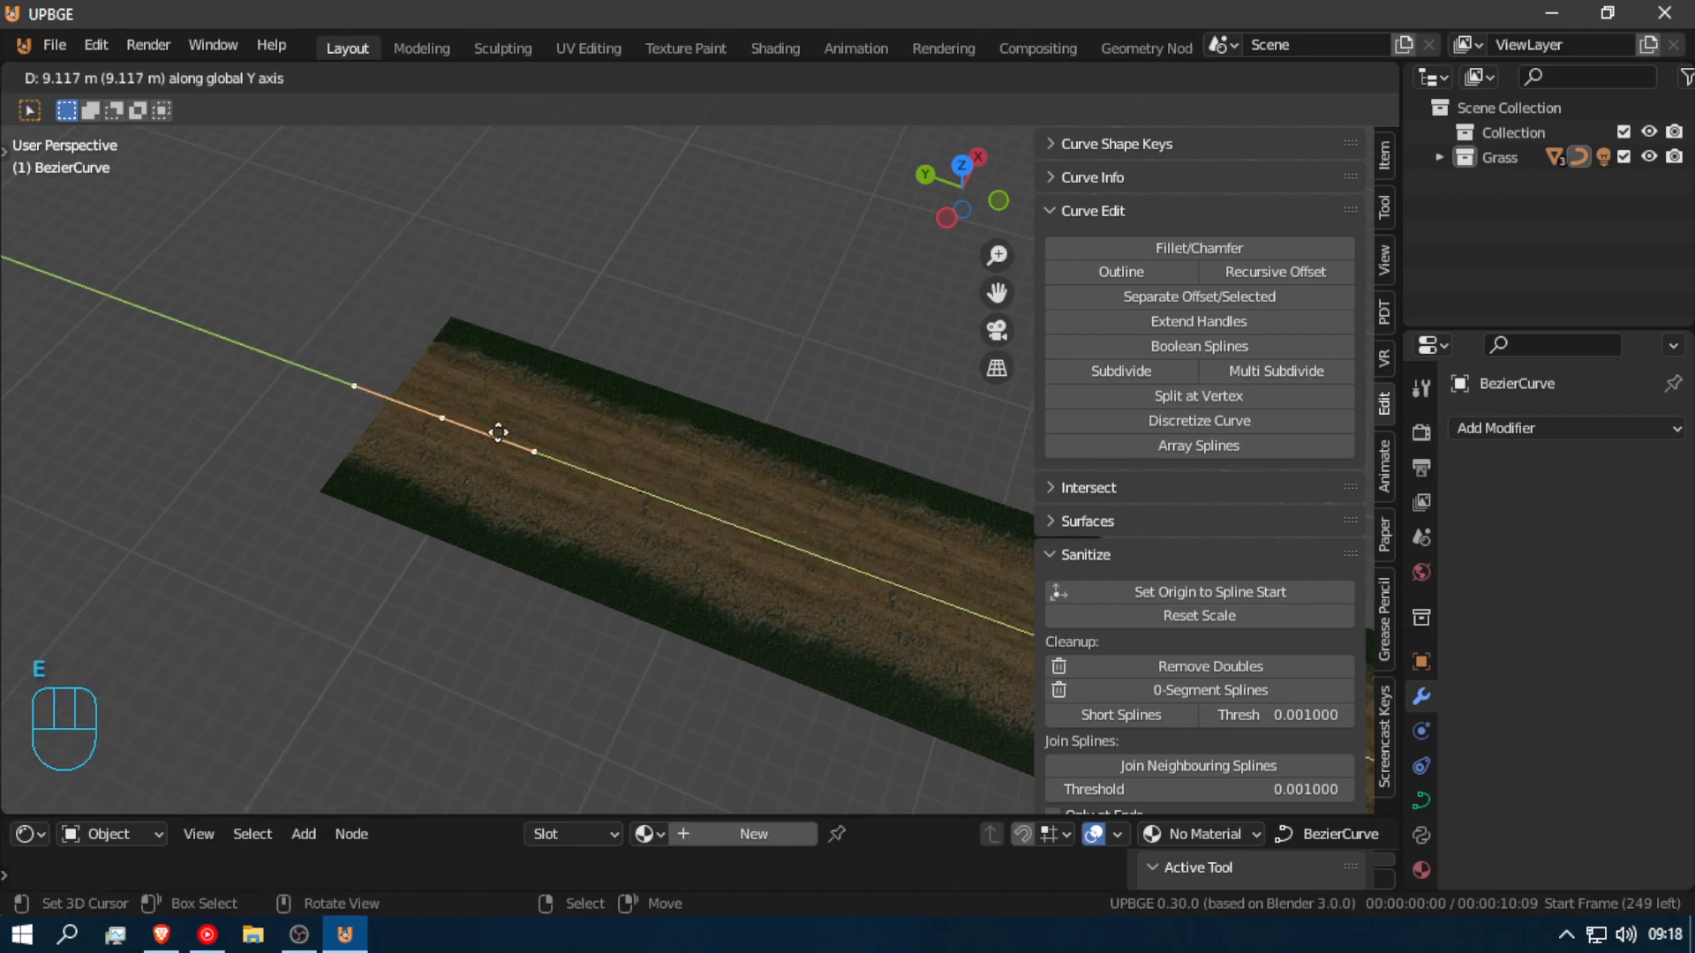
{"action": "left_click", "coordinate": [452, 417]}
{"action": "key", "text": "r"}
{"action": "right_click", "coordinate": [629, 499]}
{"action": "right_click", "coordinate": [641, 491]}
{"action": "key", "text": "r"}
{"action": "left_click", "coordinate": [631, 569]}
{"action": "key", "text": "shift+f"}
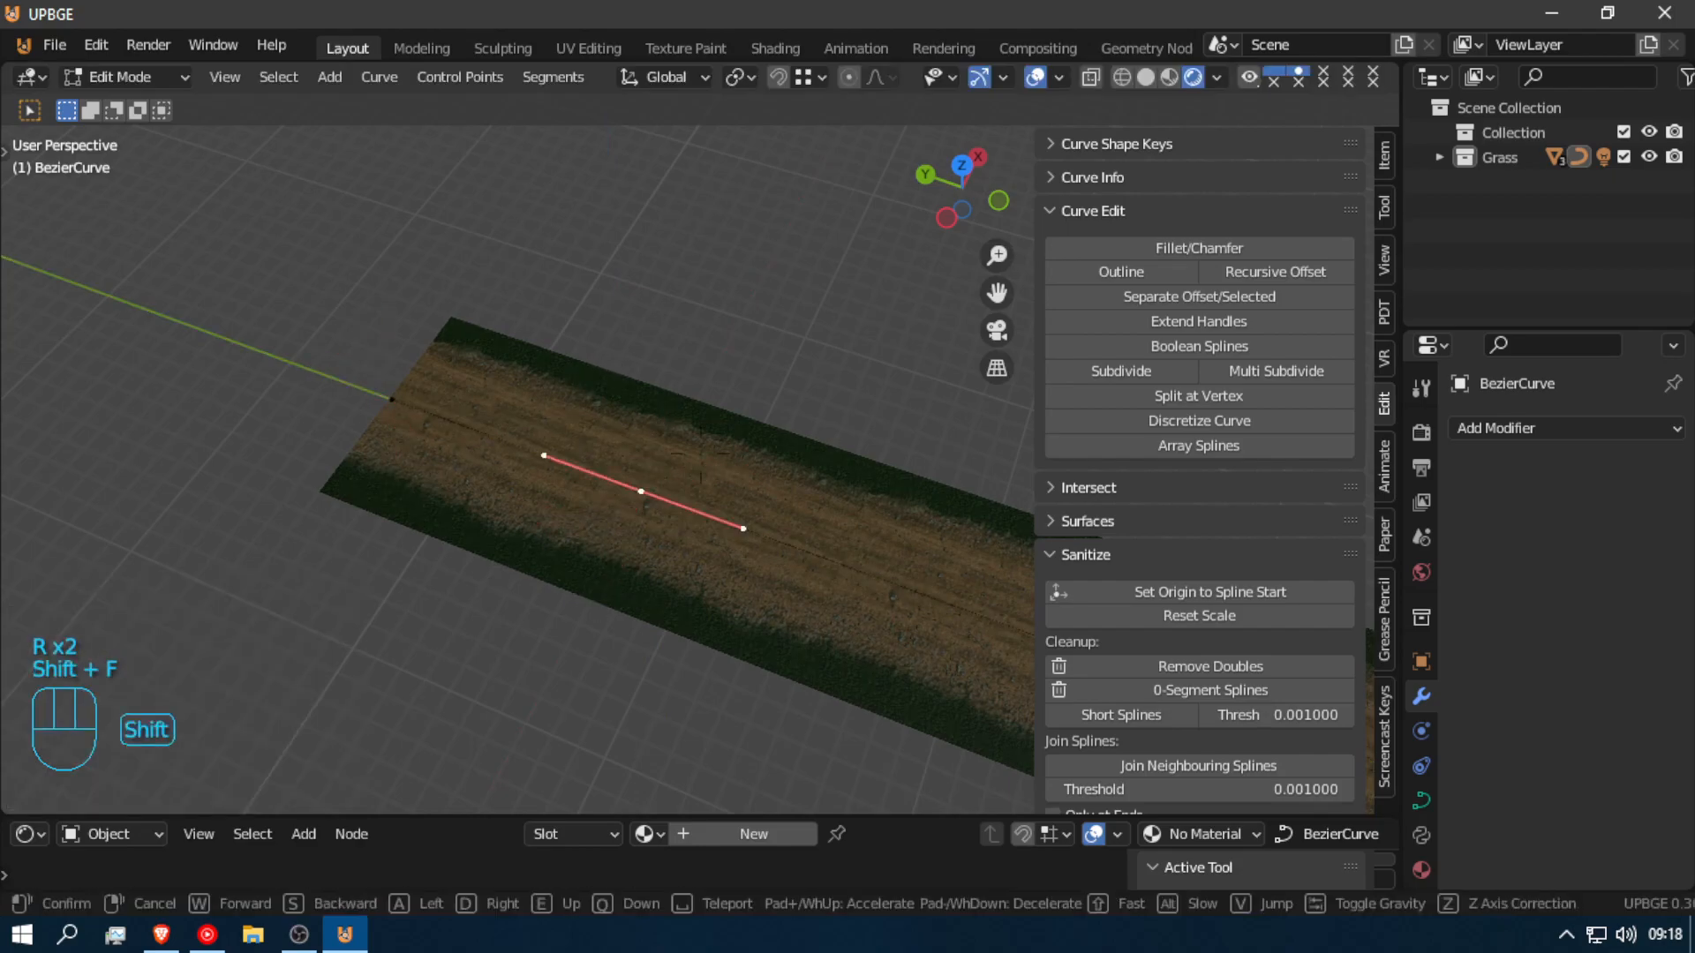
{"action": "left_click", "coordinate": [875, 447]}
{"action": "key", "text": "r"}
{"action": "right_click", "coordinate": [962, 451]}
{"action": "key", "text": "shift+f"}
{"action": "left_click", "coordinate": [782, 283]}
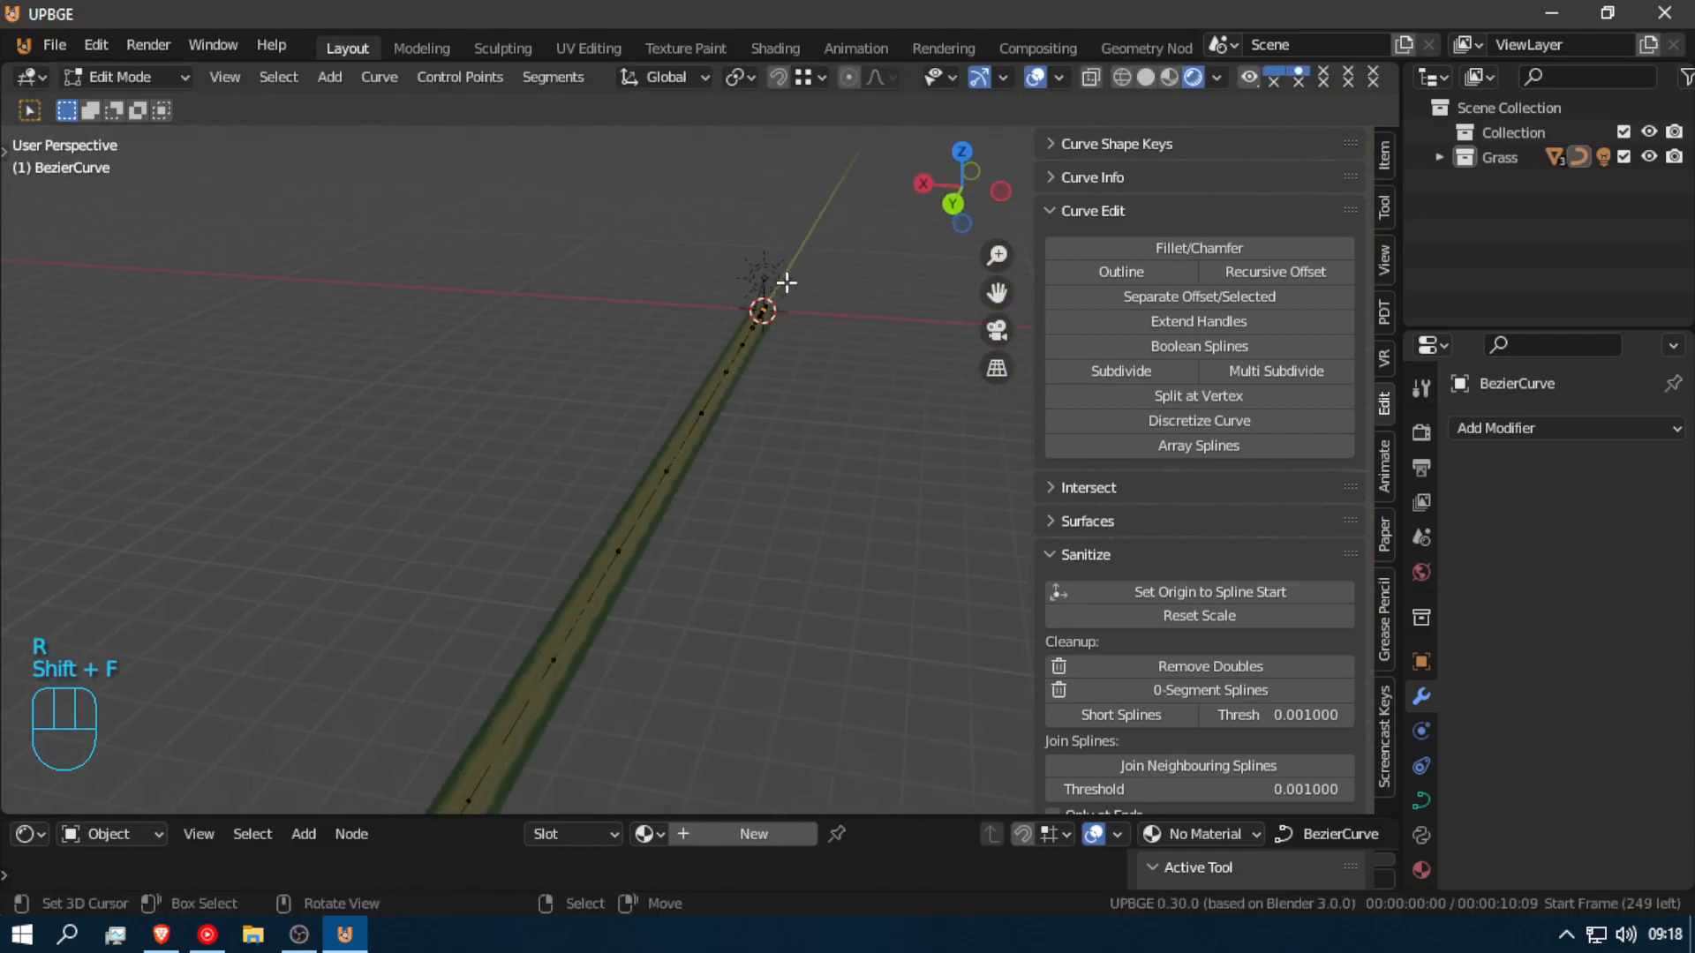
{"action": "key", "text": "r"}
{"action": "right_click", "coordinate": [764, 326]}
{"action": "key", "text": "r"}
{"action": "right_click", "coordinate": [764, 310]}
{"action": "key", "text": "shift+f"}
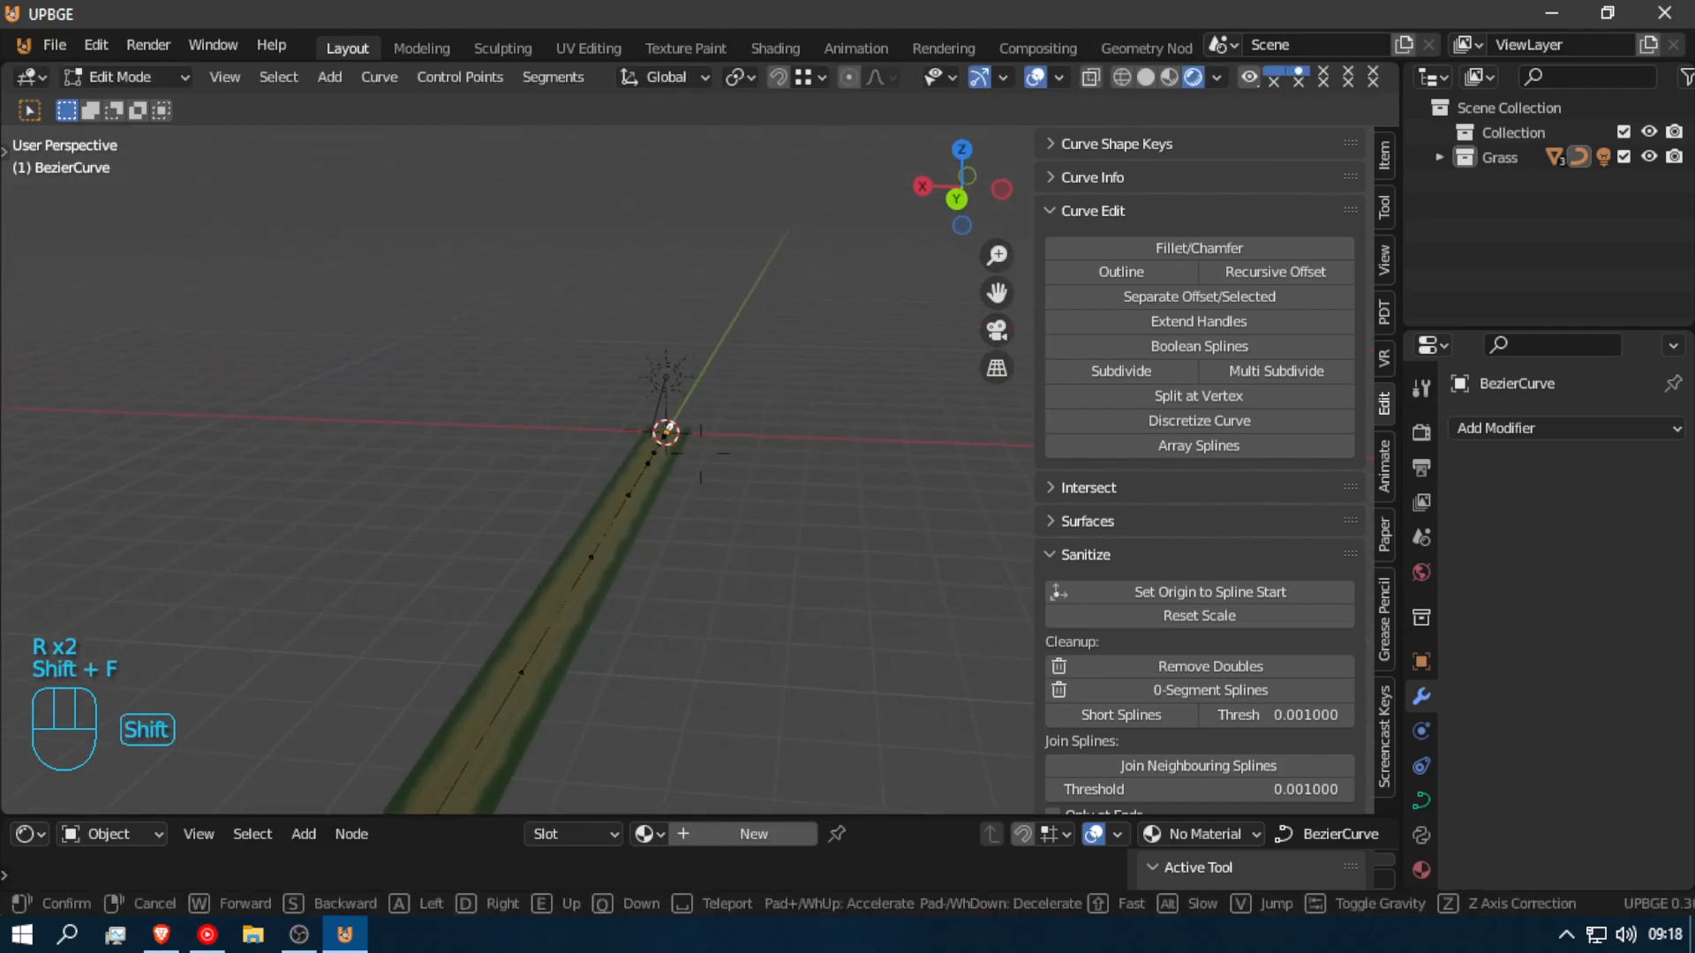
{"action": "left_click", "coordinate": [707, 501]}
Step: Finish editing the curve and set BezierCurve as the curve object of the road plane's Curve modifier
{"action": "key", "text": "Tab"}
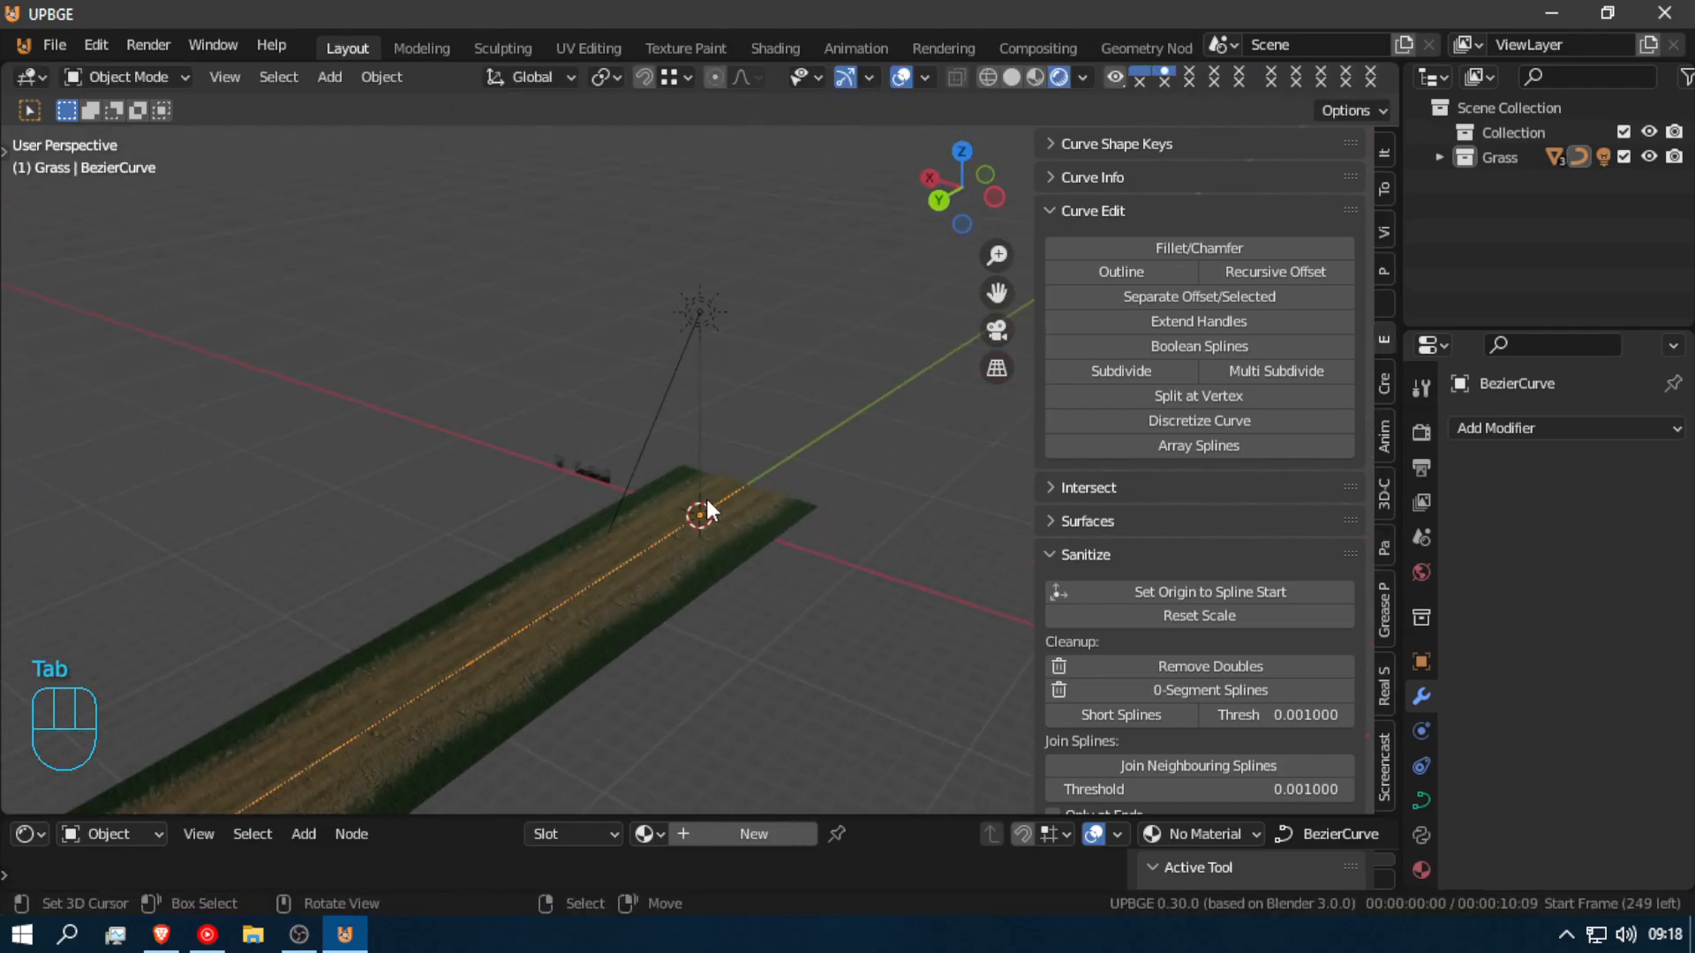
{"action": "left_click", "coordinate": [705, 558]}
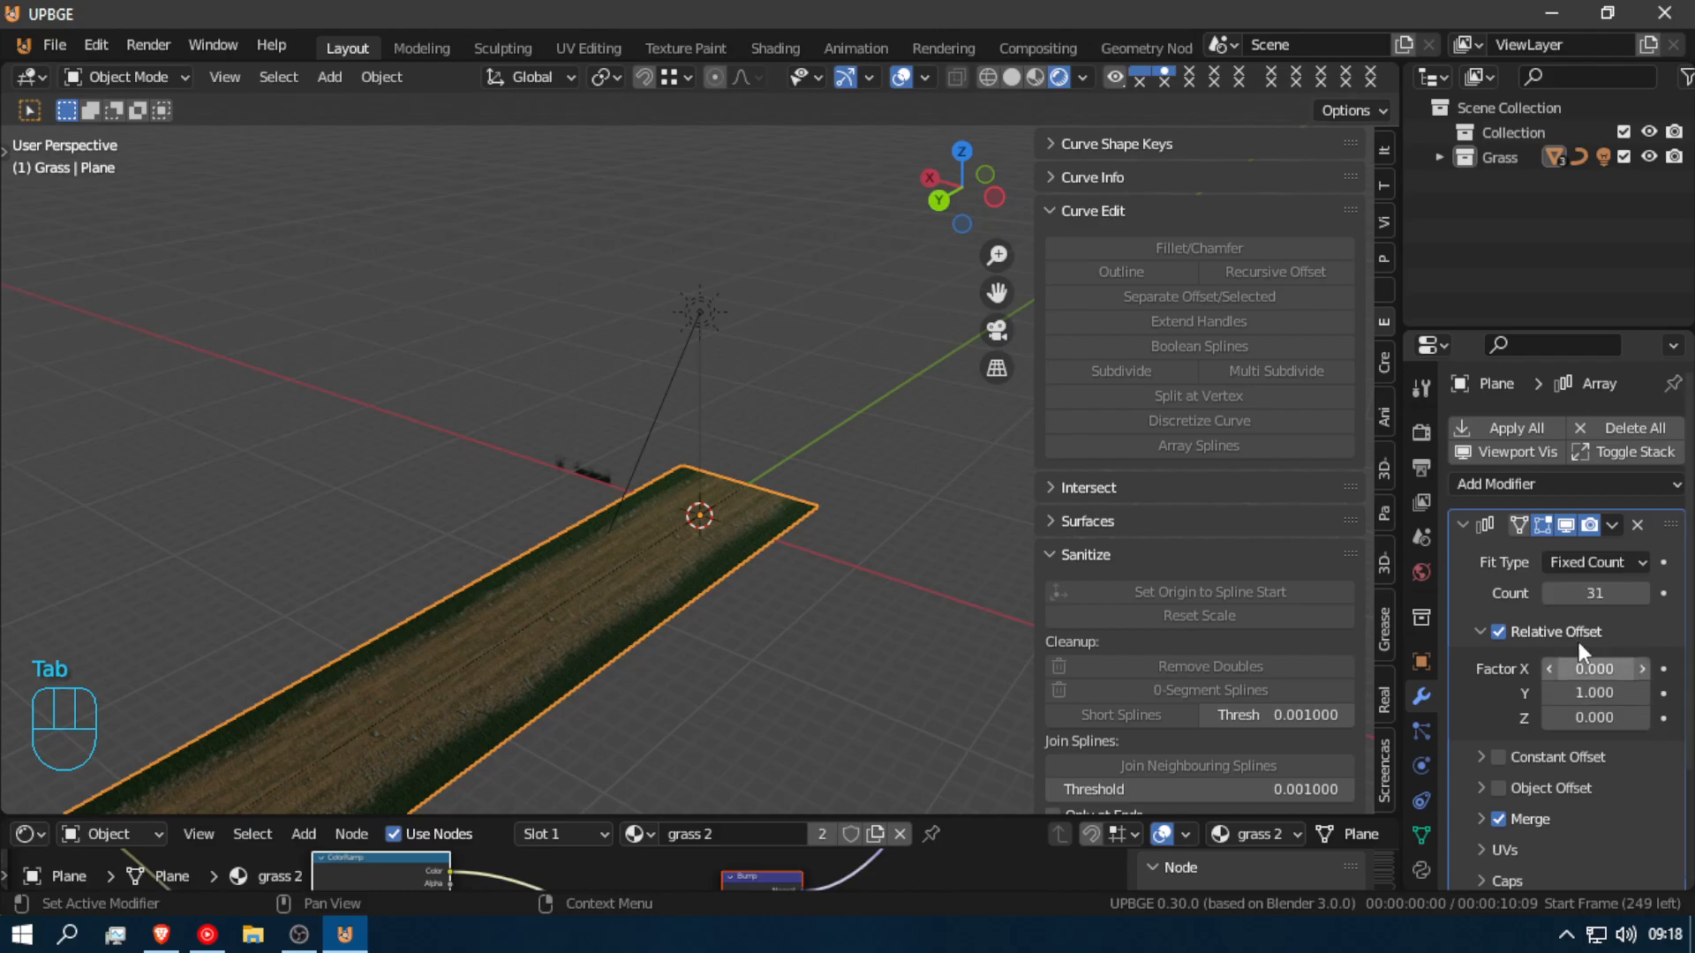
{"action": "left_click", "coordinate": [1463, 524]}
{"action": "left_click", "coordinate": [1602, 596]}
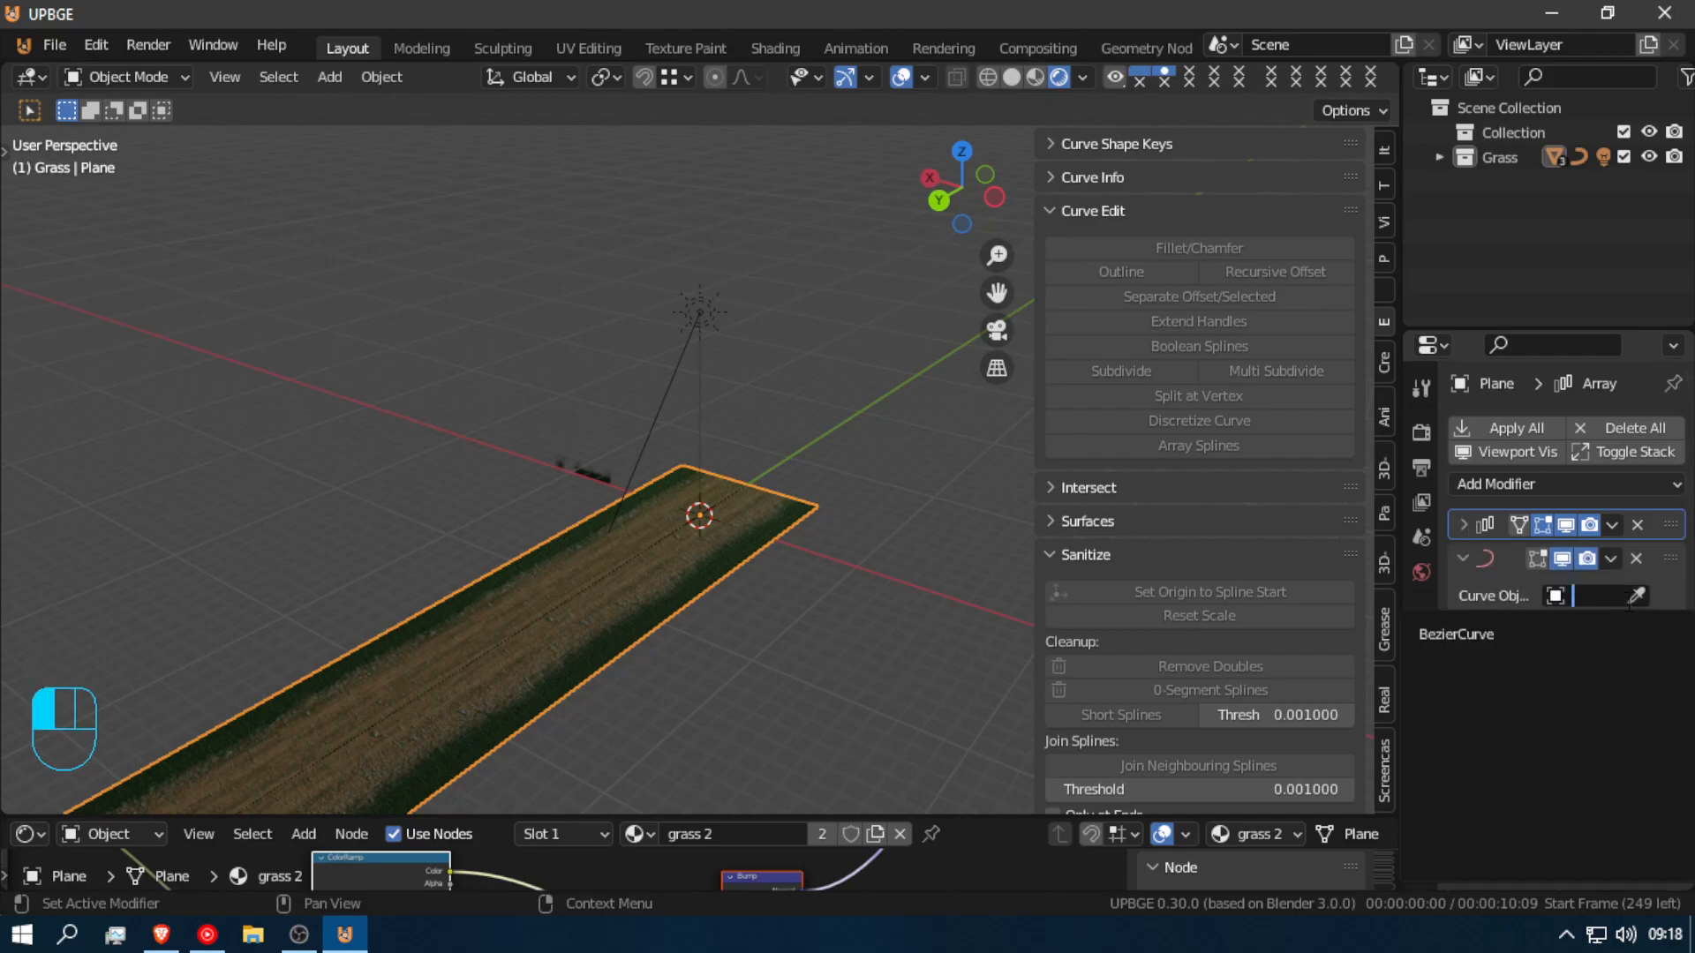
{"action": "left_click", "coordinate": [1457, 634]}
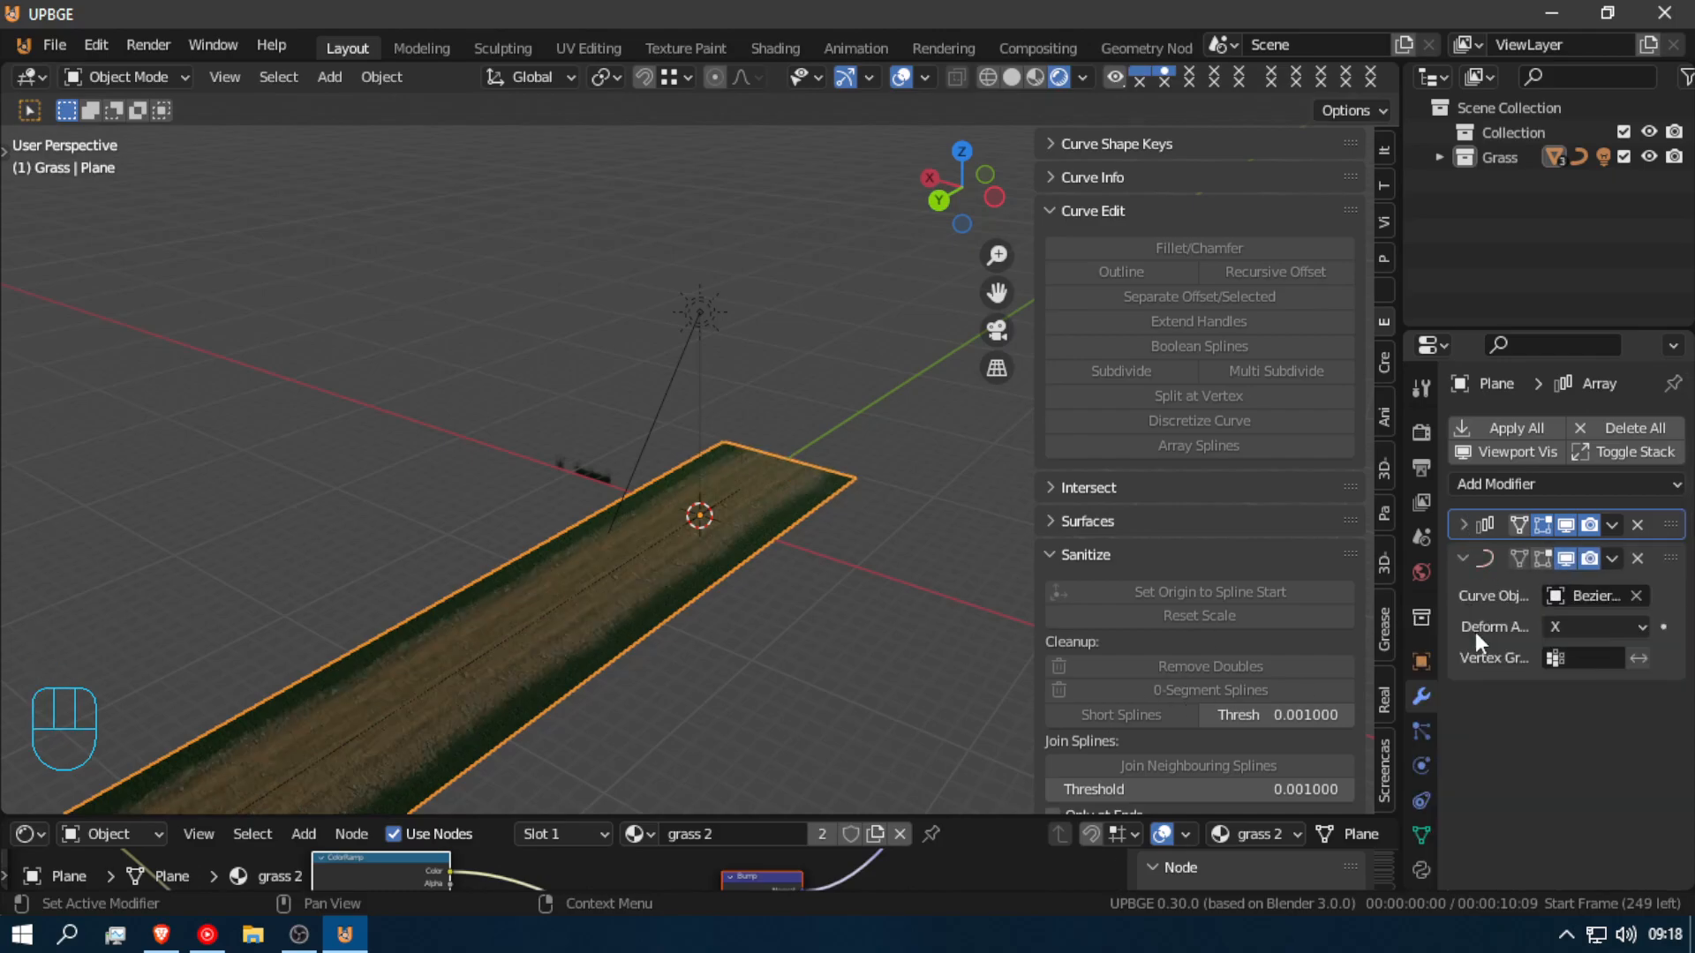
Step: Move the road plane about 2.3 m and another 1.5 m along the Y axis
{"action": "key", "text": "shift+f"}
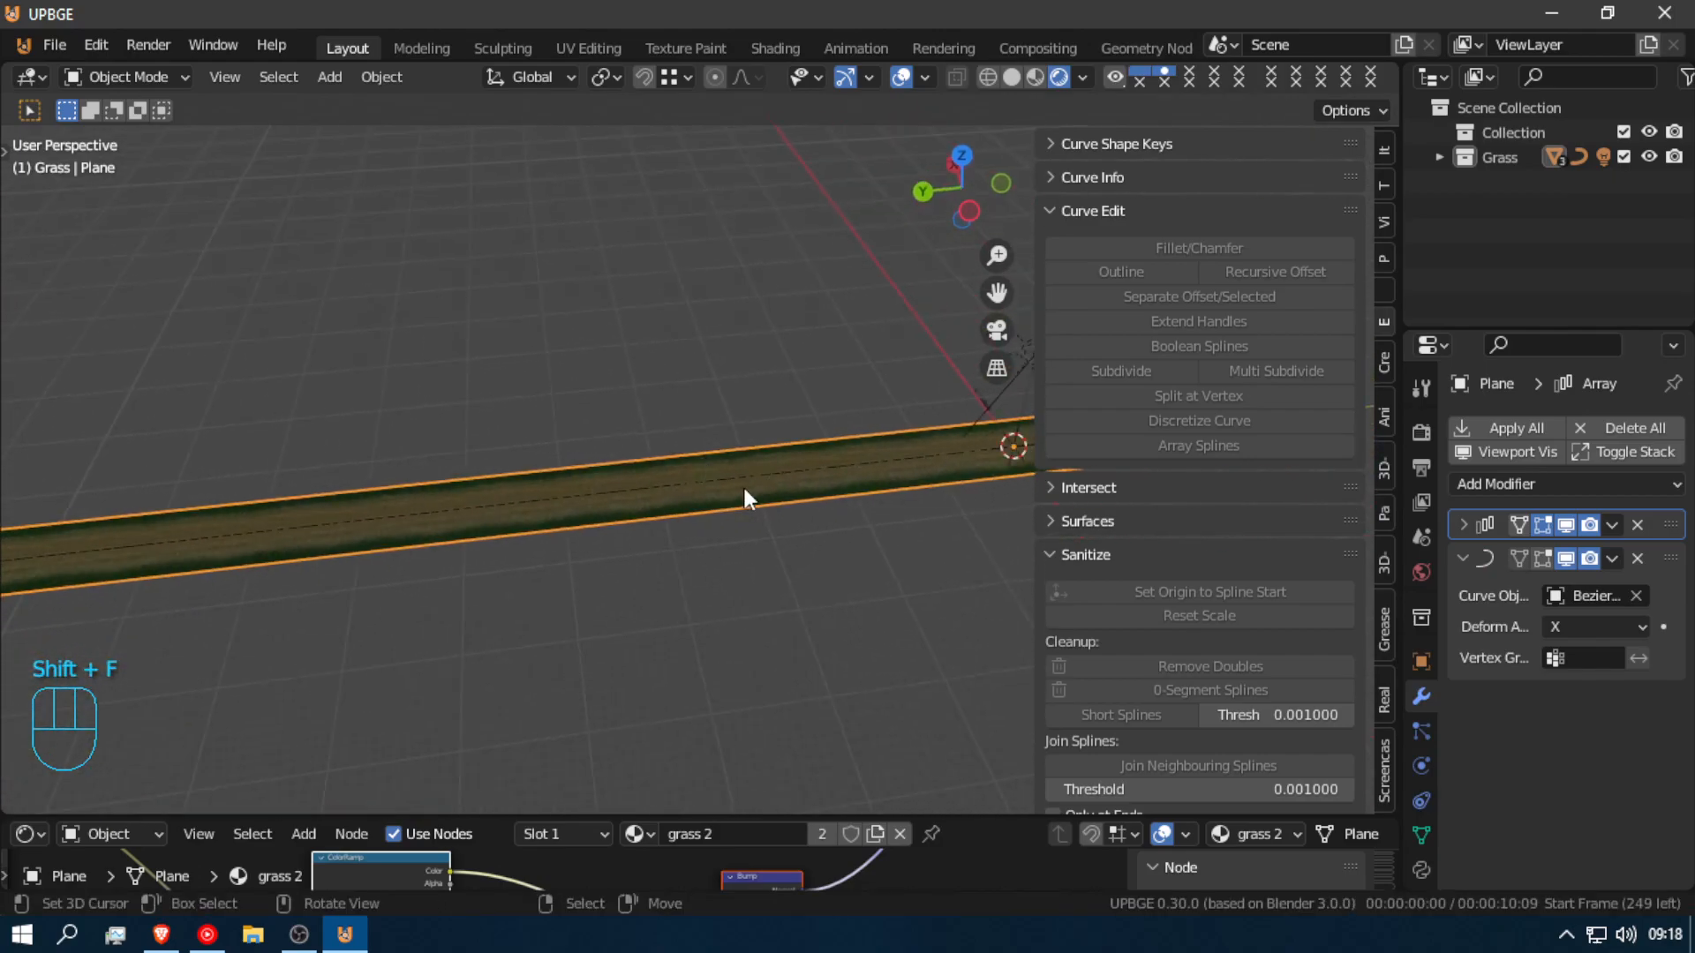
{"action": "key", "text": "g"}
{"action": "left_click", "coordinate": [752, 511]}
{"action": "key", "text": "shift+f"}
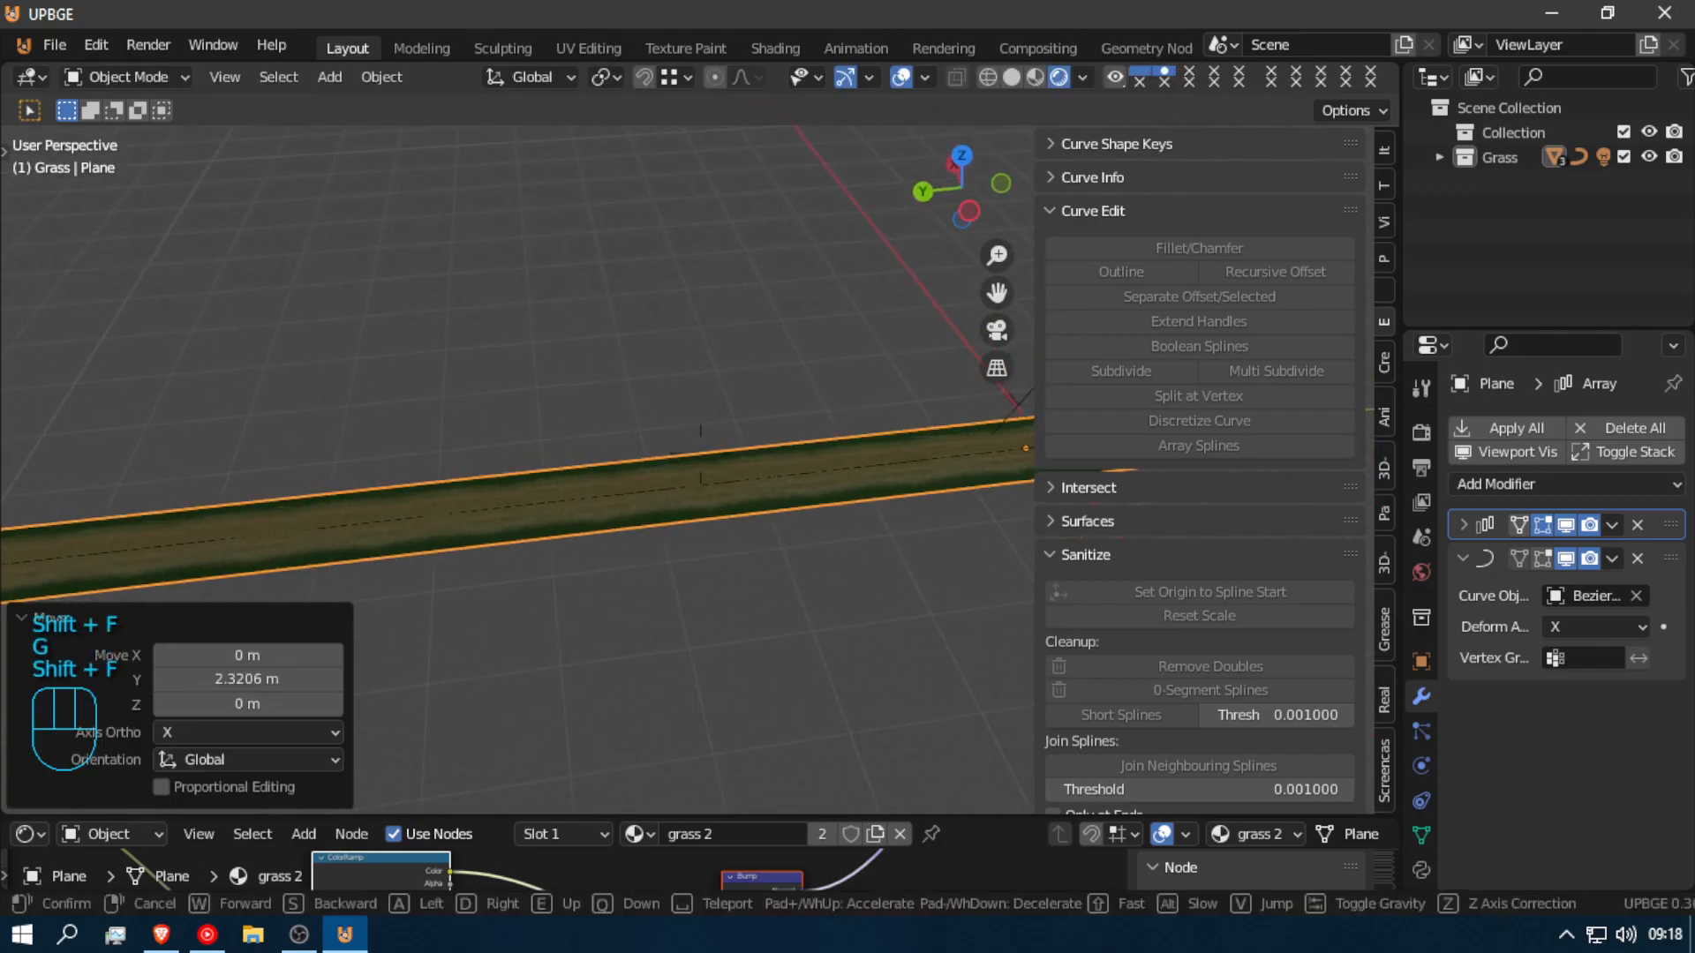
{"action": "left_click", "coordinate": [699, 449]}
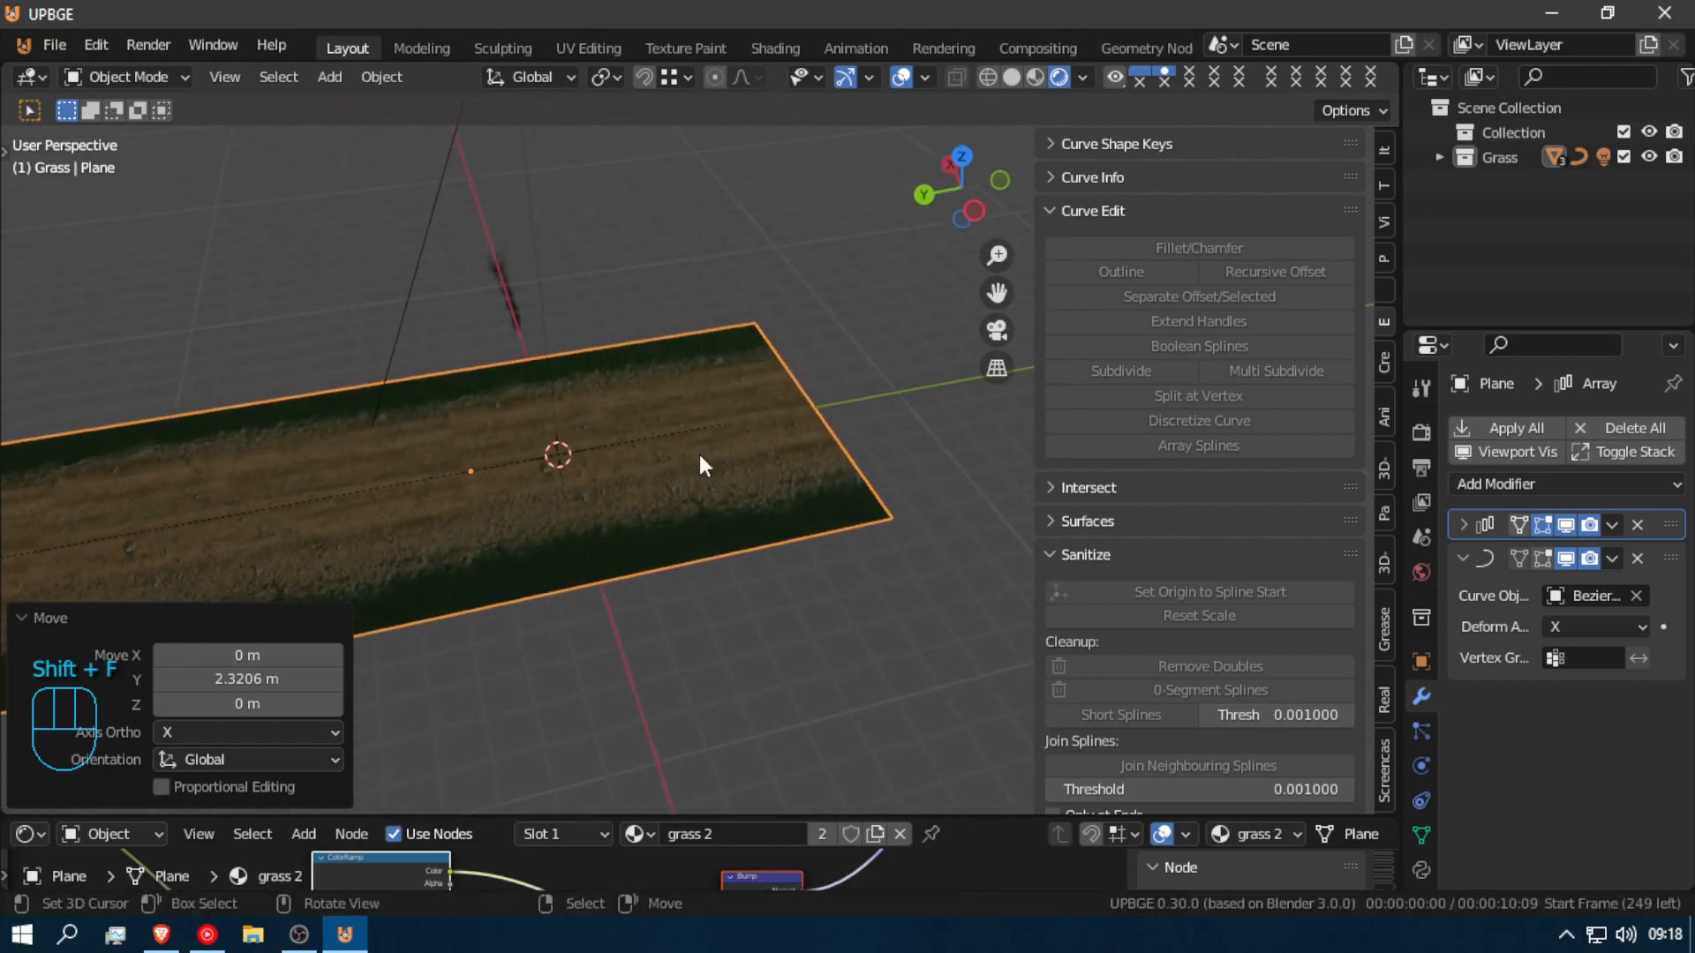
{"action": "key", "text": "g"}
{"action": "left_click", "coordinate": [635, 468]}
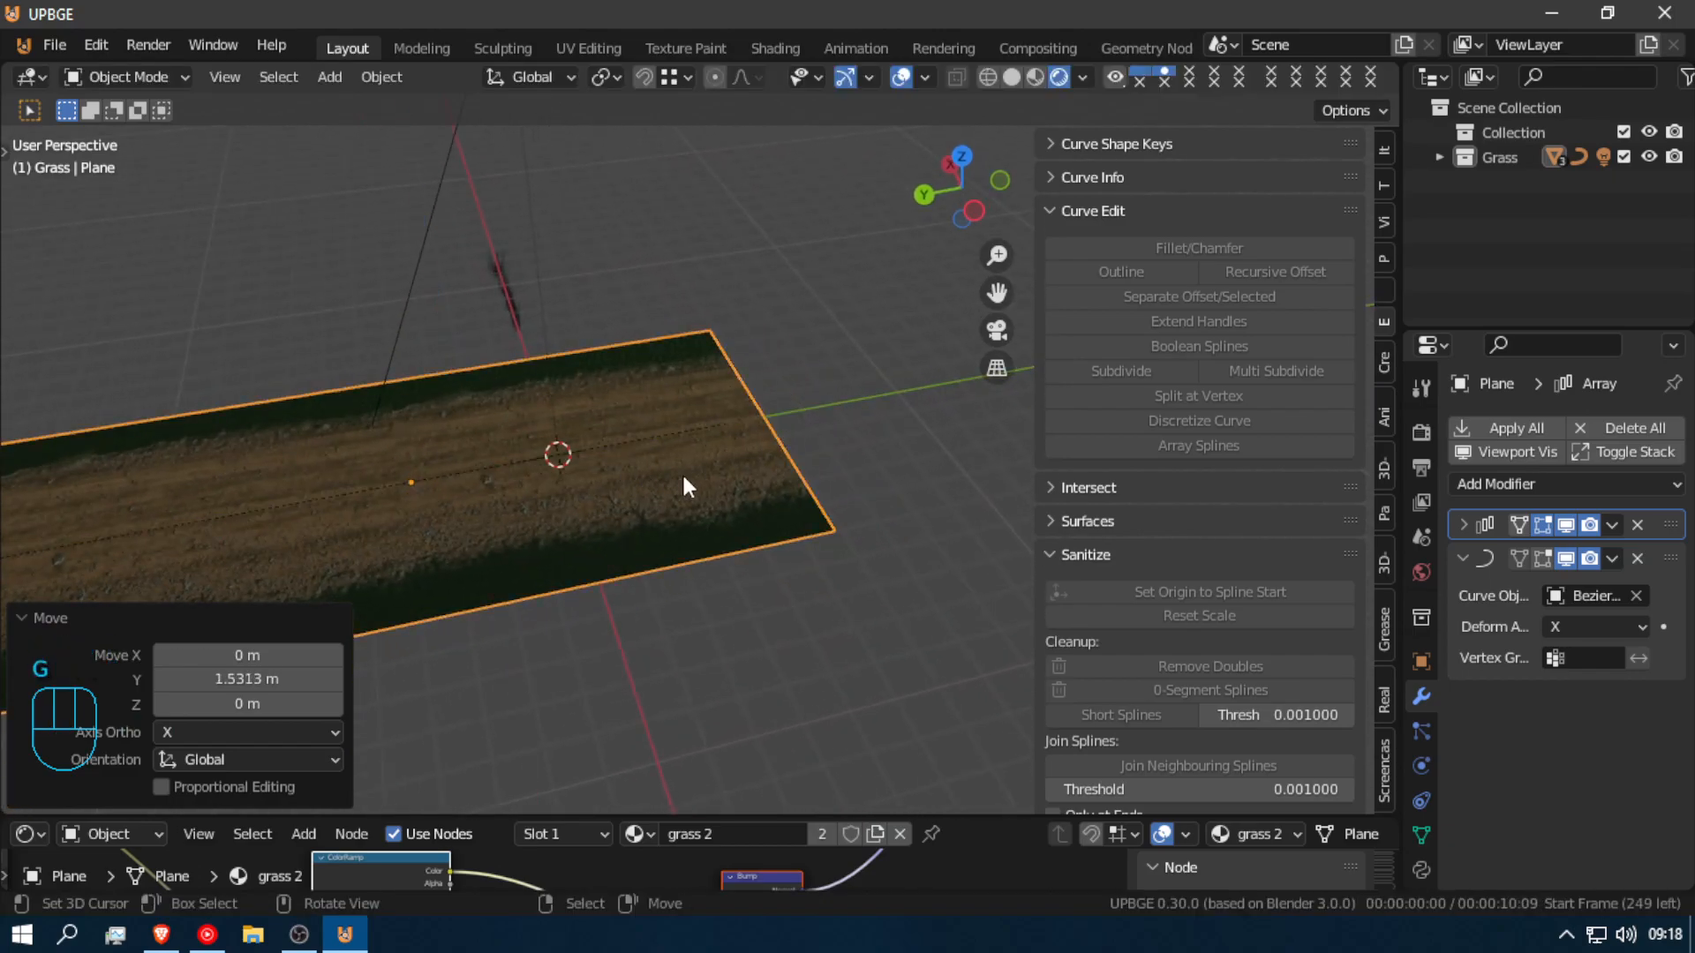
Step: Fine-tune the road plane's position along the Y axis, finishing with a move of about 0.42 m
{"action": "key", "text": "g"}
{"action": "key", "text": "y"}
{"action": "left_click", "coordinate": [718, 463]}
{"action": "key", "text": "g"}
{"action": "key", "text": "y"}
{"action": "left_click", "coordinate": [703, 469]}
Step: Edit the Bezier curve and move several control points near its far end sideways so the road bends
{"action": "key", "text": "shift+f"}
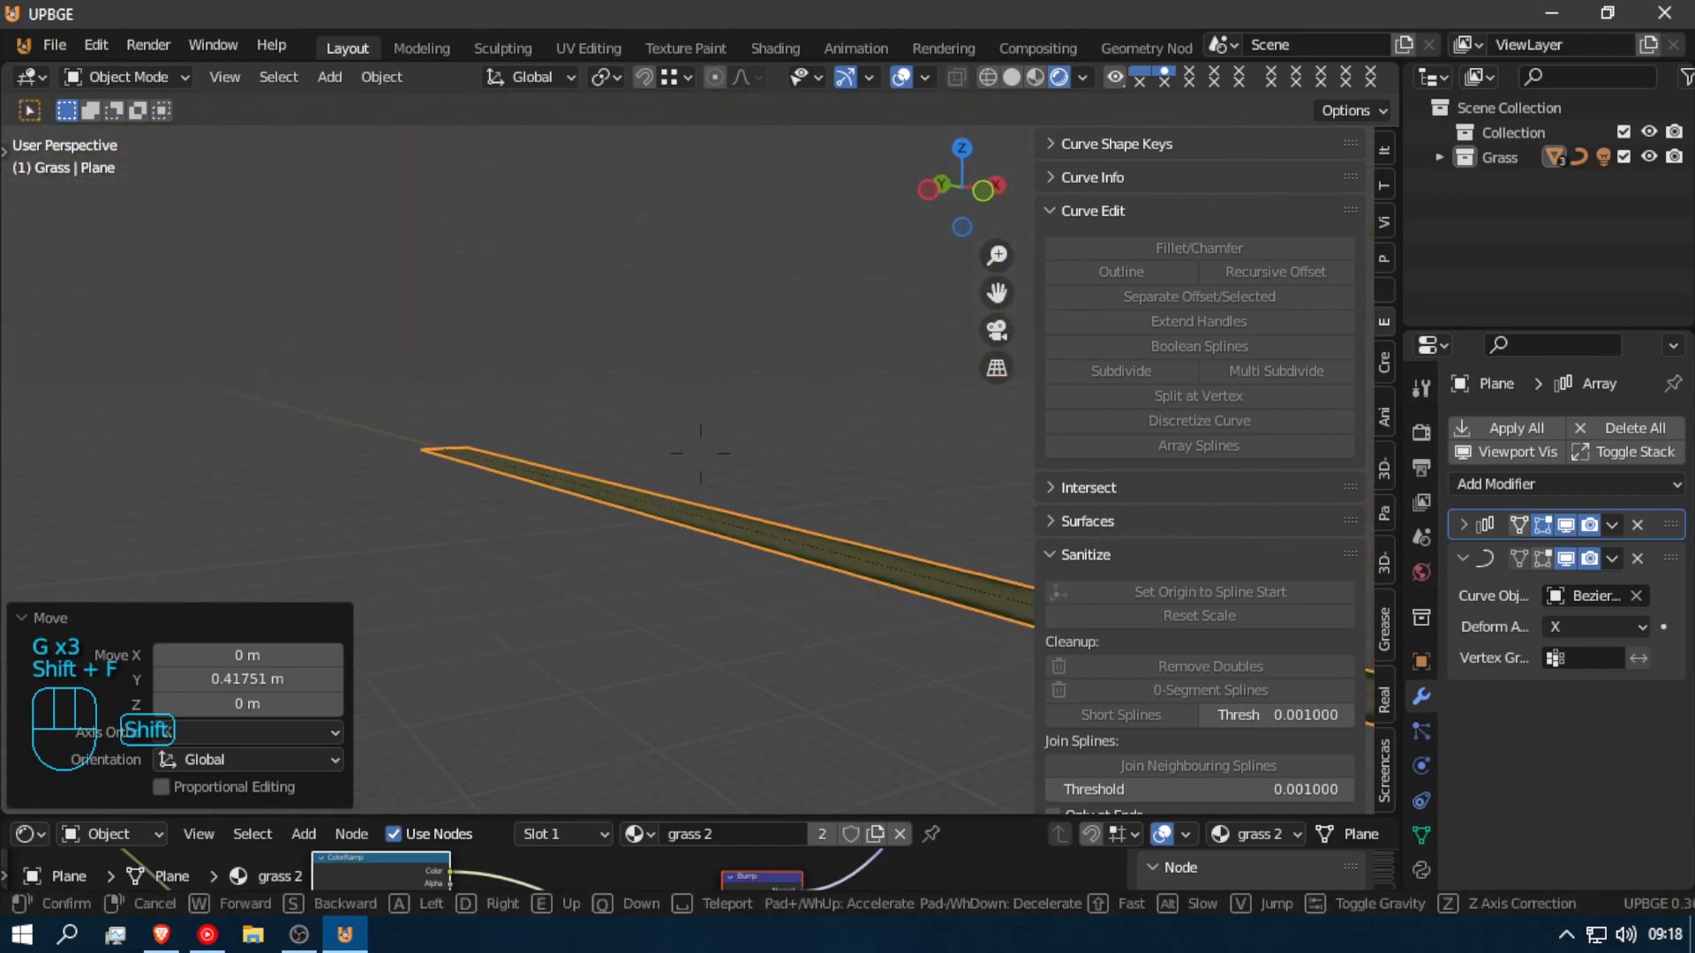
{"action": "left_click", "coordinate": [669, 453]}
{"action": "left_click", "coordinate": [650, 459]}
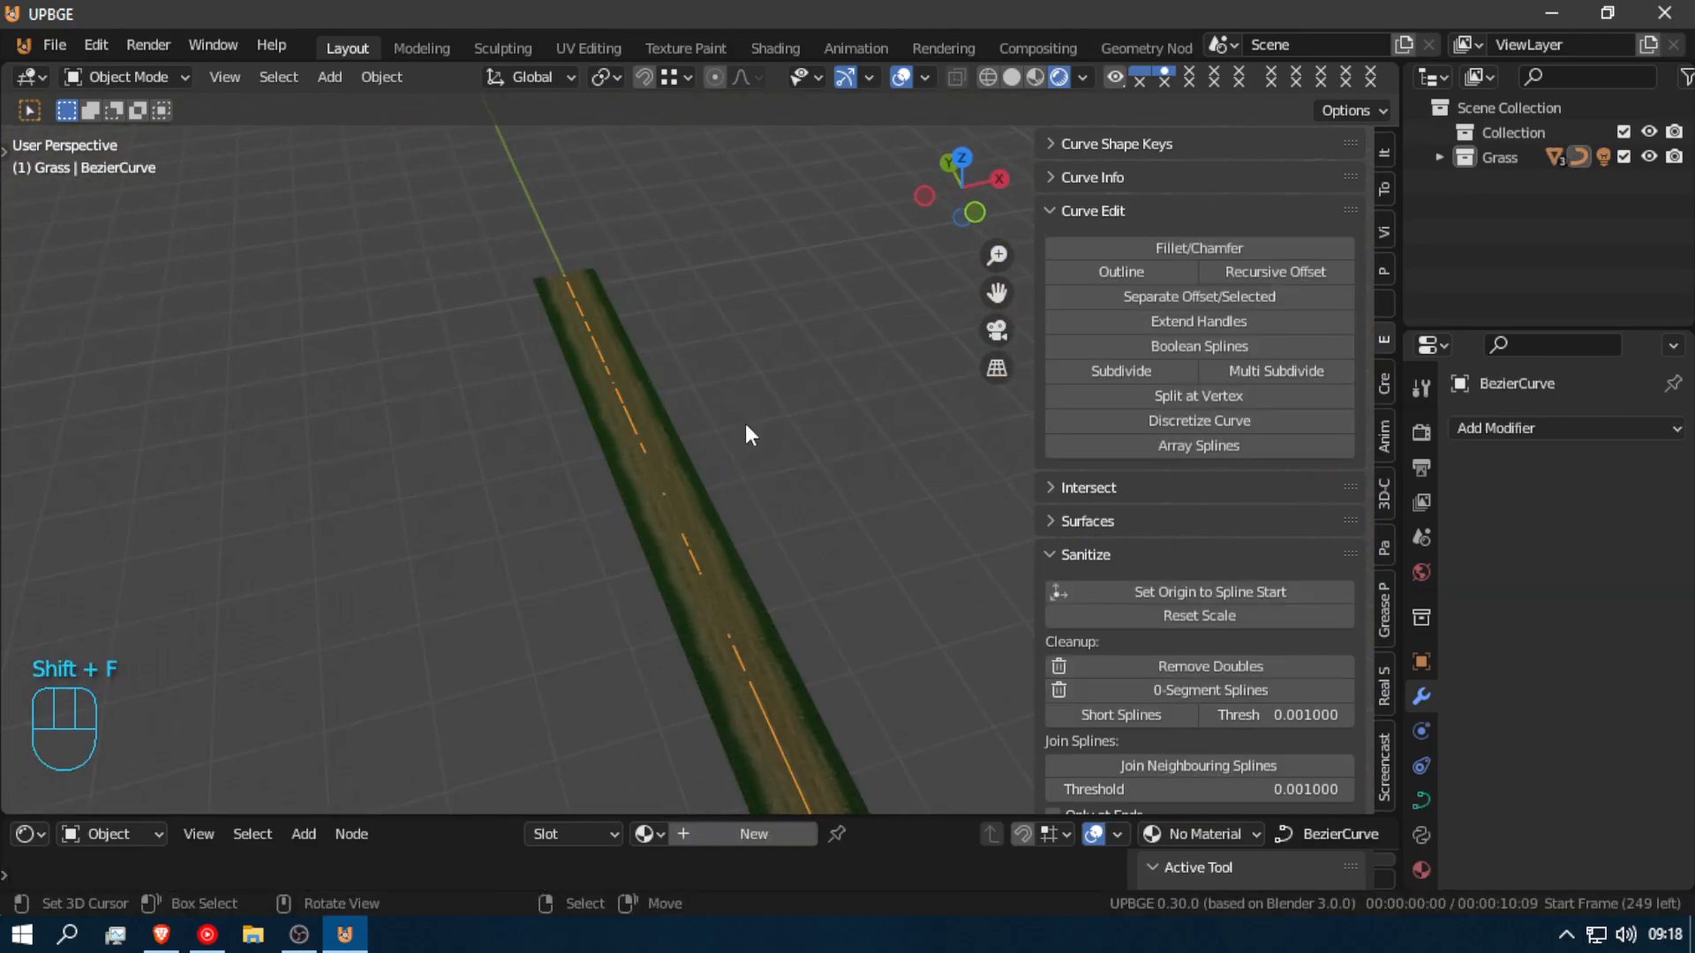
{"action": "key", "text": "Tab"}
{"action": "key", "text": "g"}
{"action": "left_click", "coordinate": [662, 515]}
{"action": "left_click", "coordinate": [697, 533]}
{"action": "key", "text": "g"}
{"action": "left_click", "coordinate": [771, 530]}
{"action": "left_click", "coordinate": [766, 688]}
{"action": "key", "text": "g"}
{"action": "left_click", "coordinate": [657, 550]}
Step: Move the next control point toward the road's middle about -10.6 m in X, 1.2 m in Y and -3.9 m in Z
{"action": "key", "text": "shift+f"}
{"action": "key", "text": "s"}
{"action": "left_click", "coordinate": [714, 447]}
{"action": "key", "text": "g"}
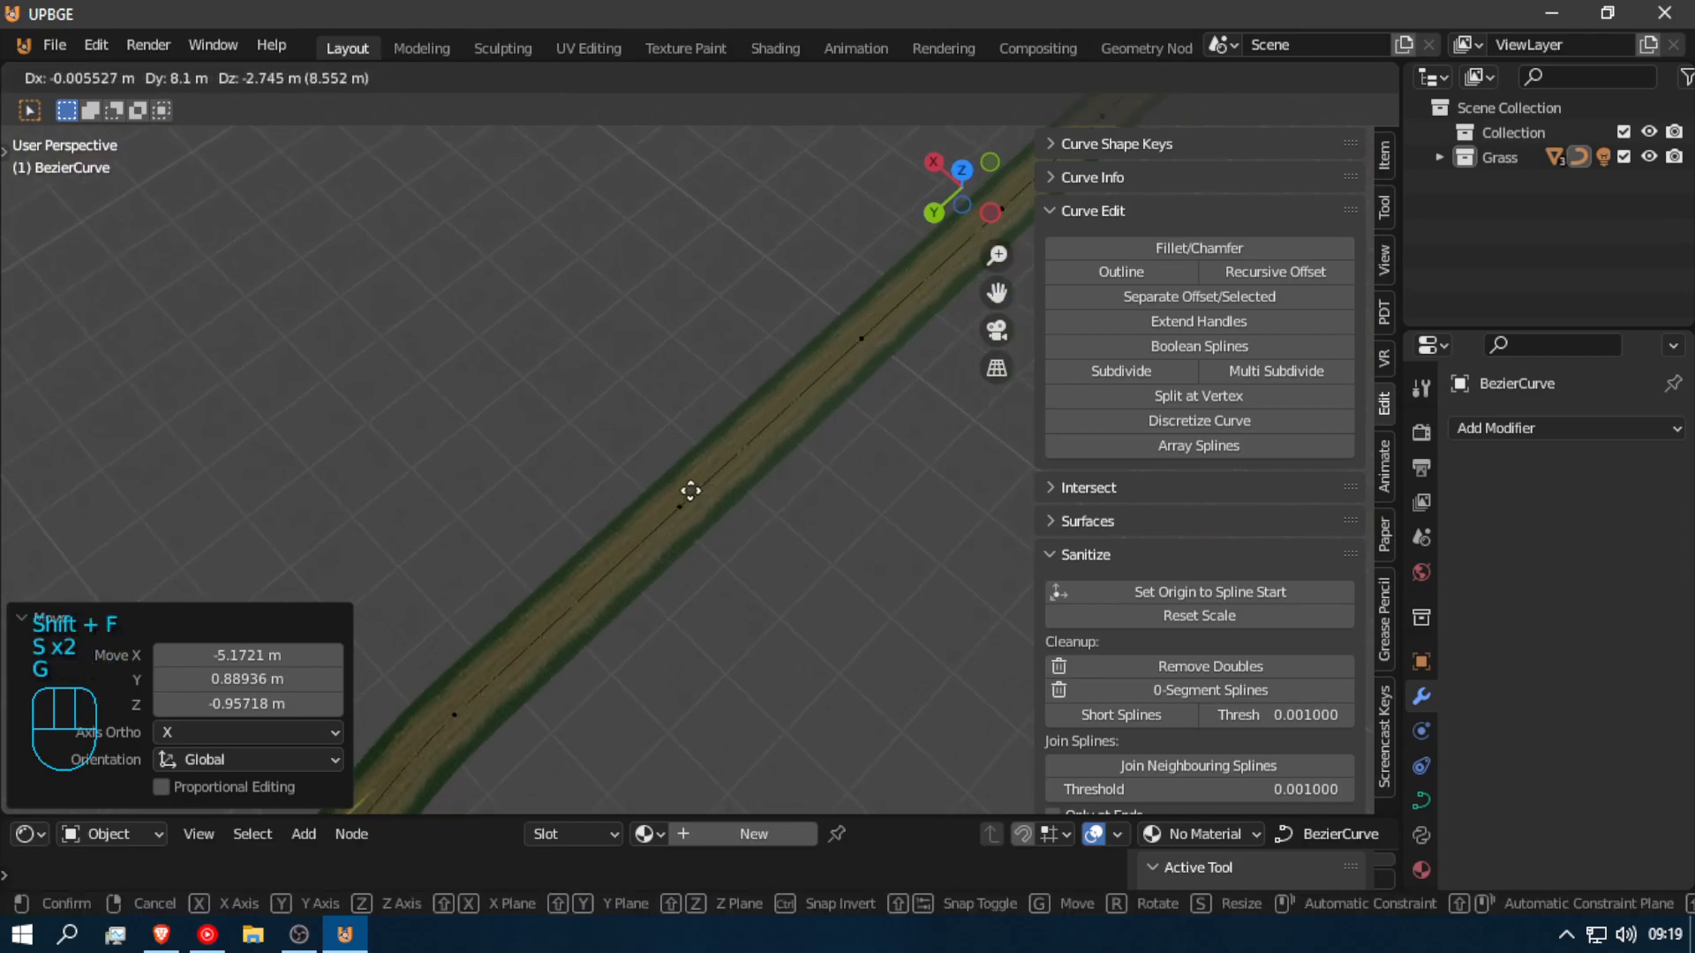
{"action": "right_click", "coordinate": [682, 509]}
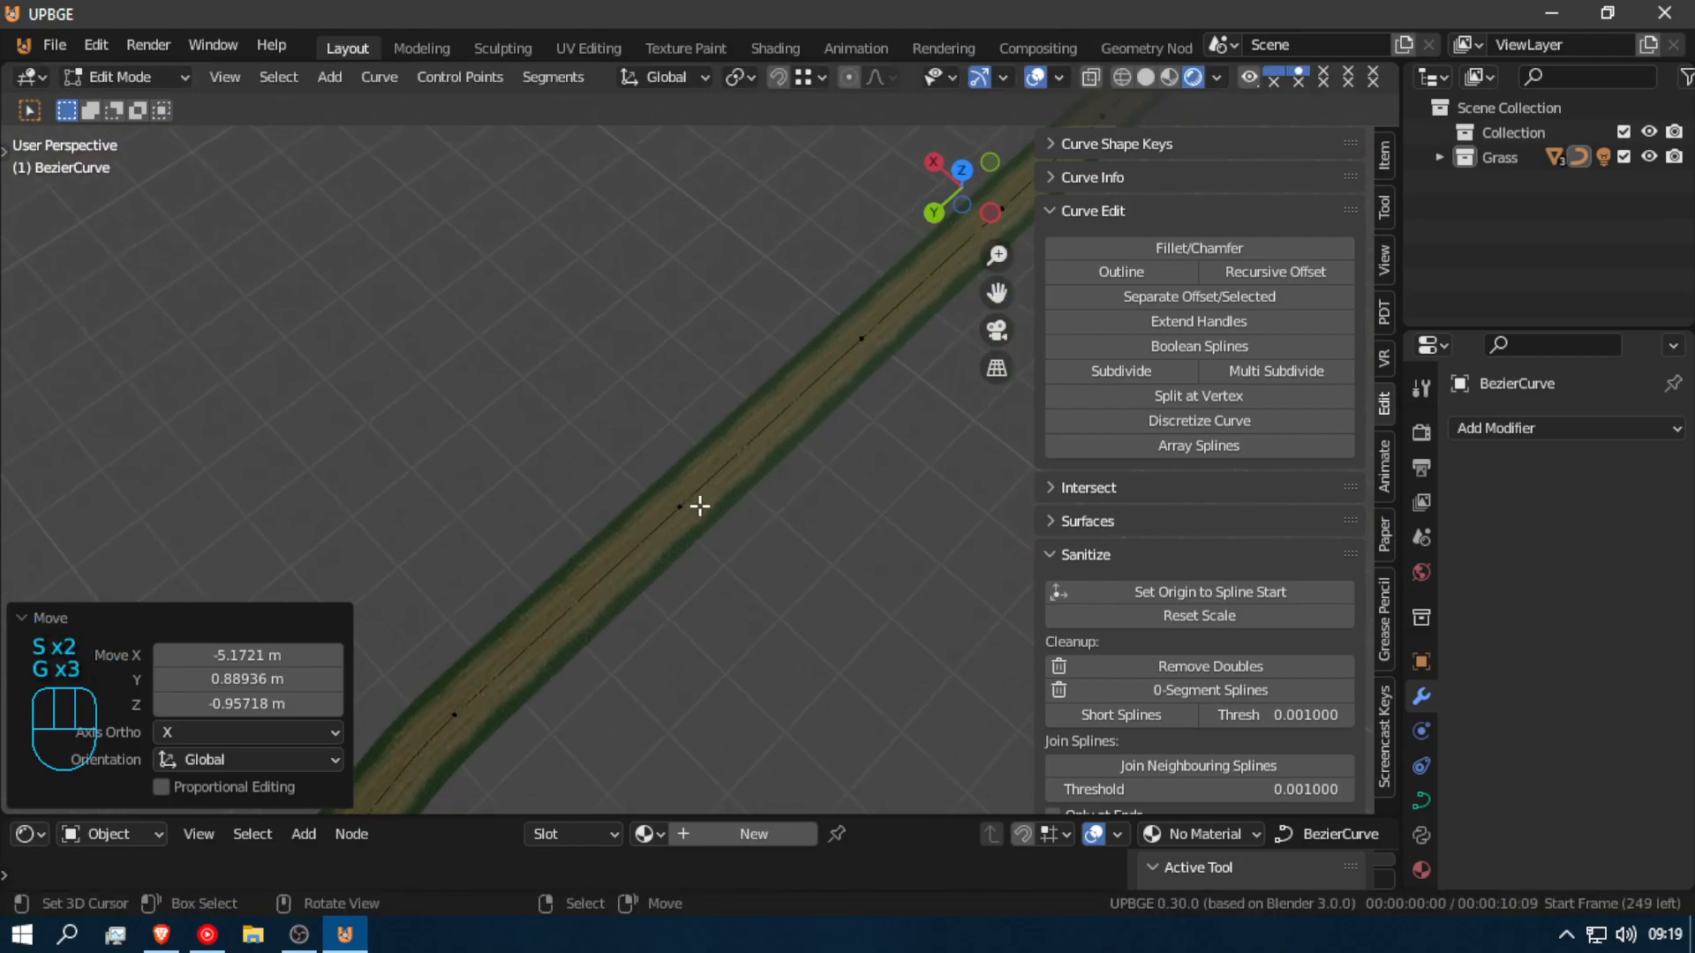
{"action": "left_click", "coordinate": [681, 509]}
{"action": "key", "text": "g"}
{"action": "left_click", "coordinate": [737, 593]}
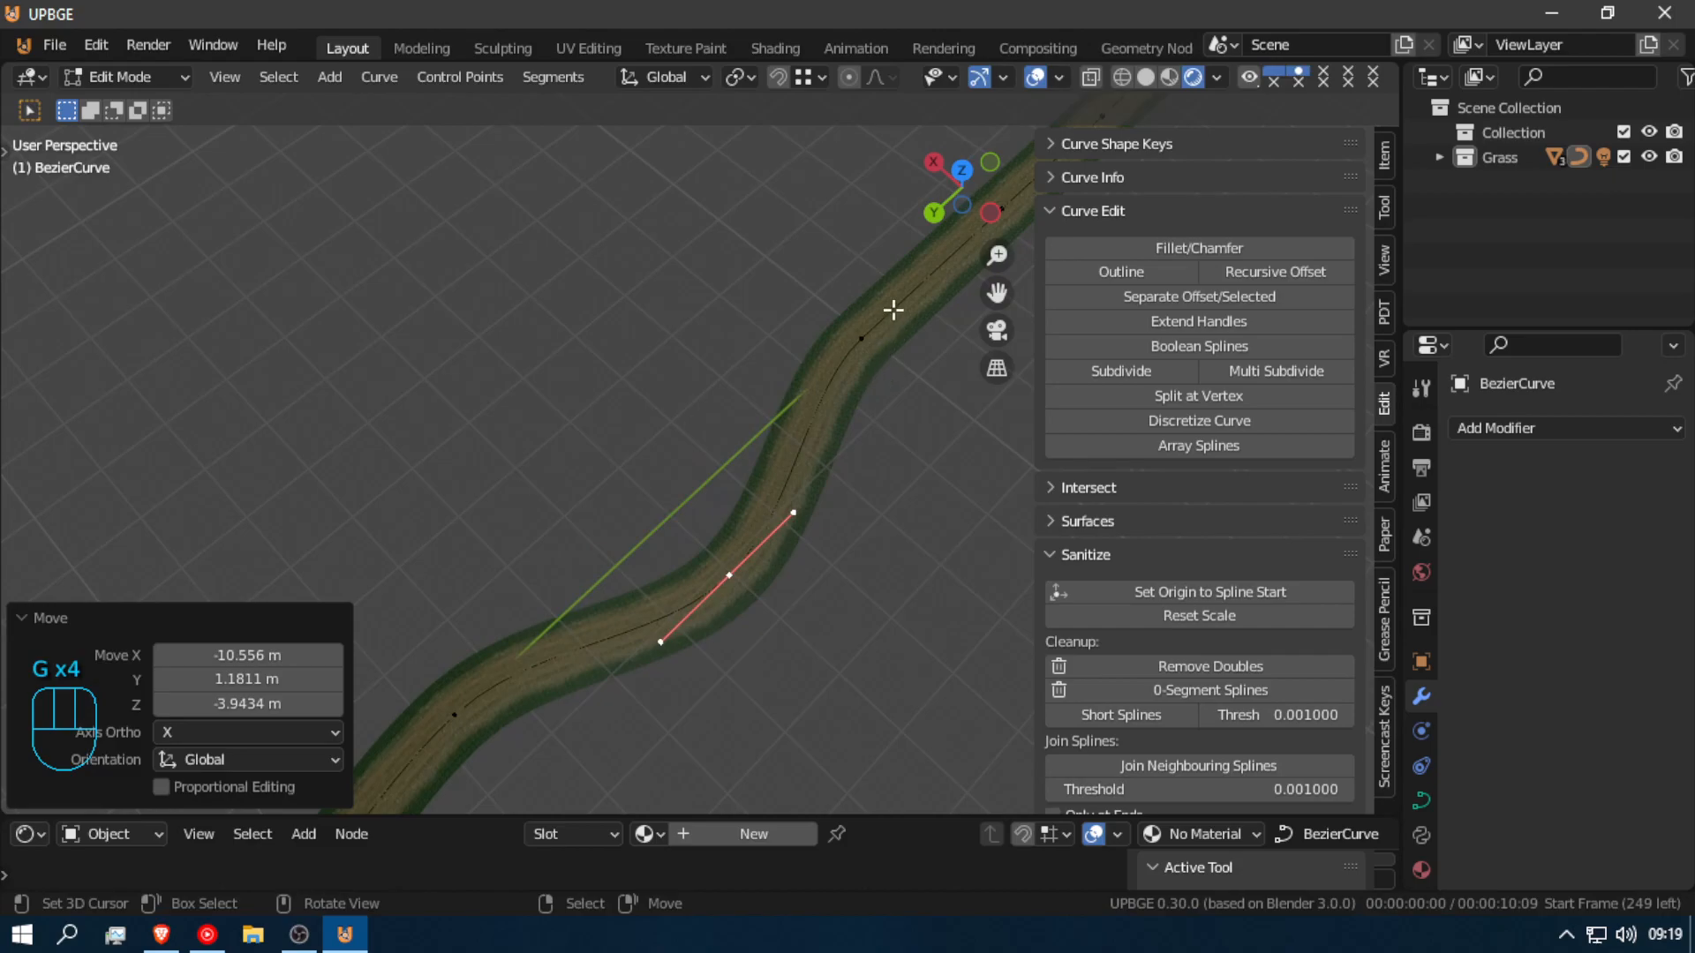
Step: Move another control point closer to the road's start about -10.9 m along the X axis
{"action": "key", "text": "shift+f"}
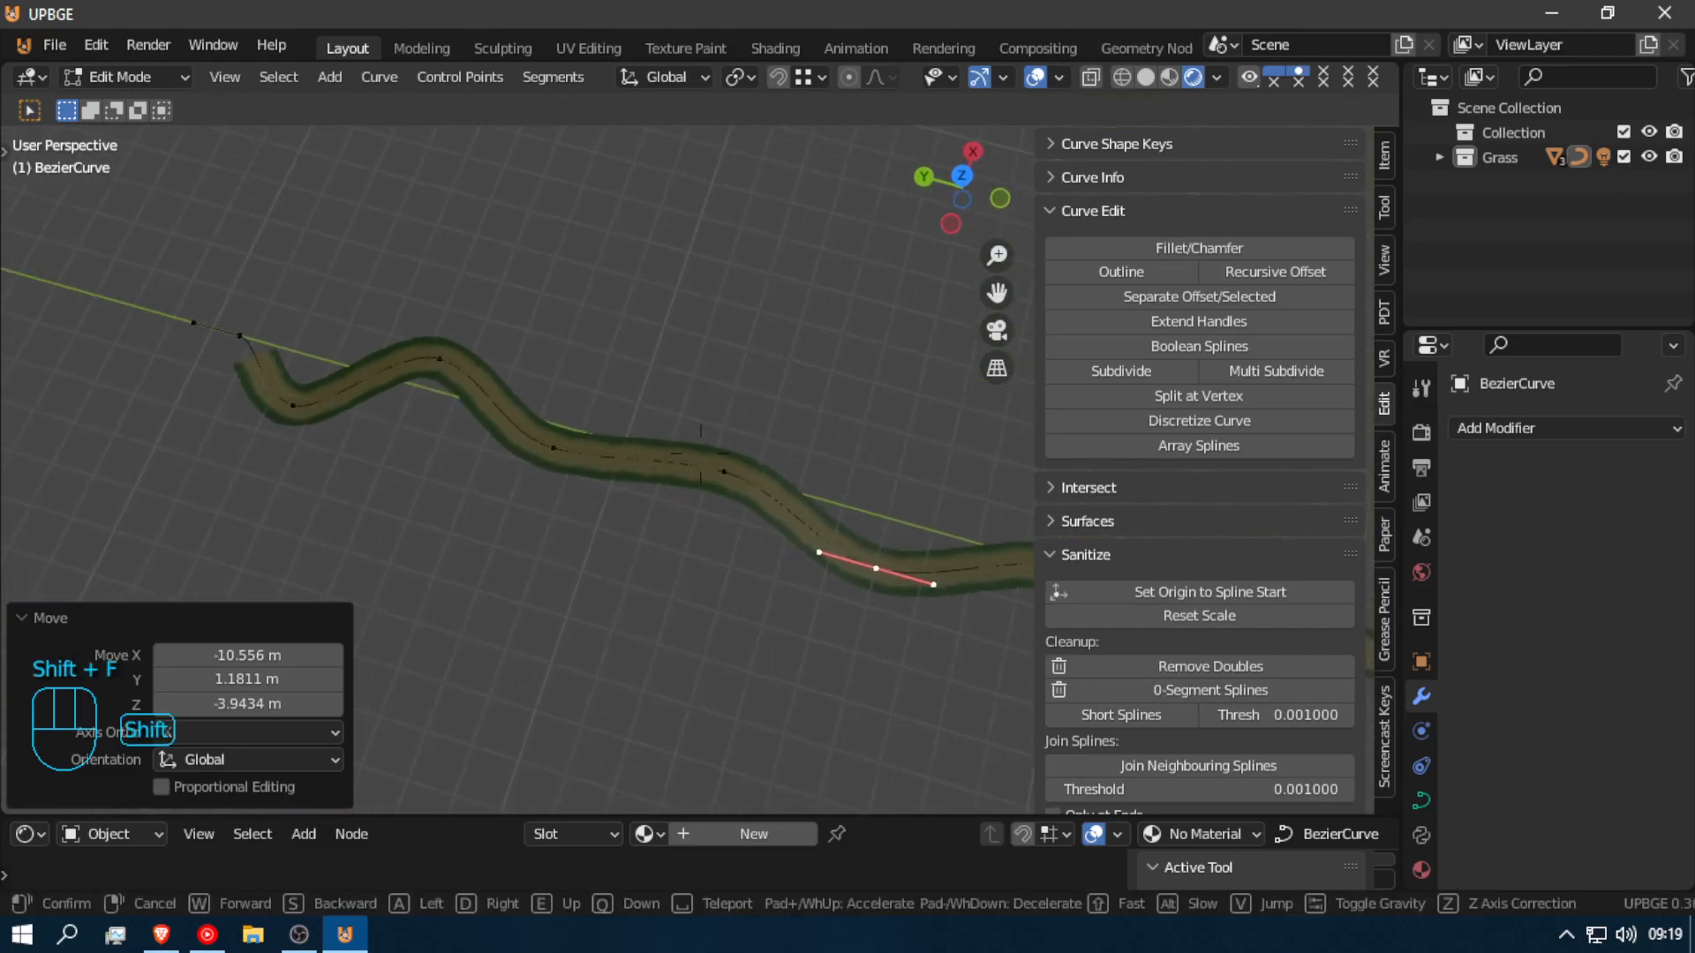
{"action": "left_click", "coordinate": [865, 455]}
{"action": "key", "text": "g"}
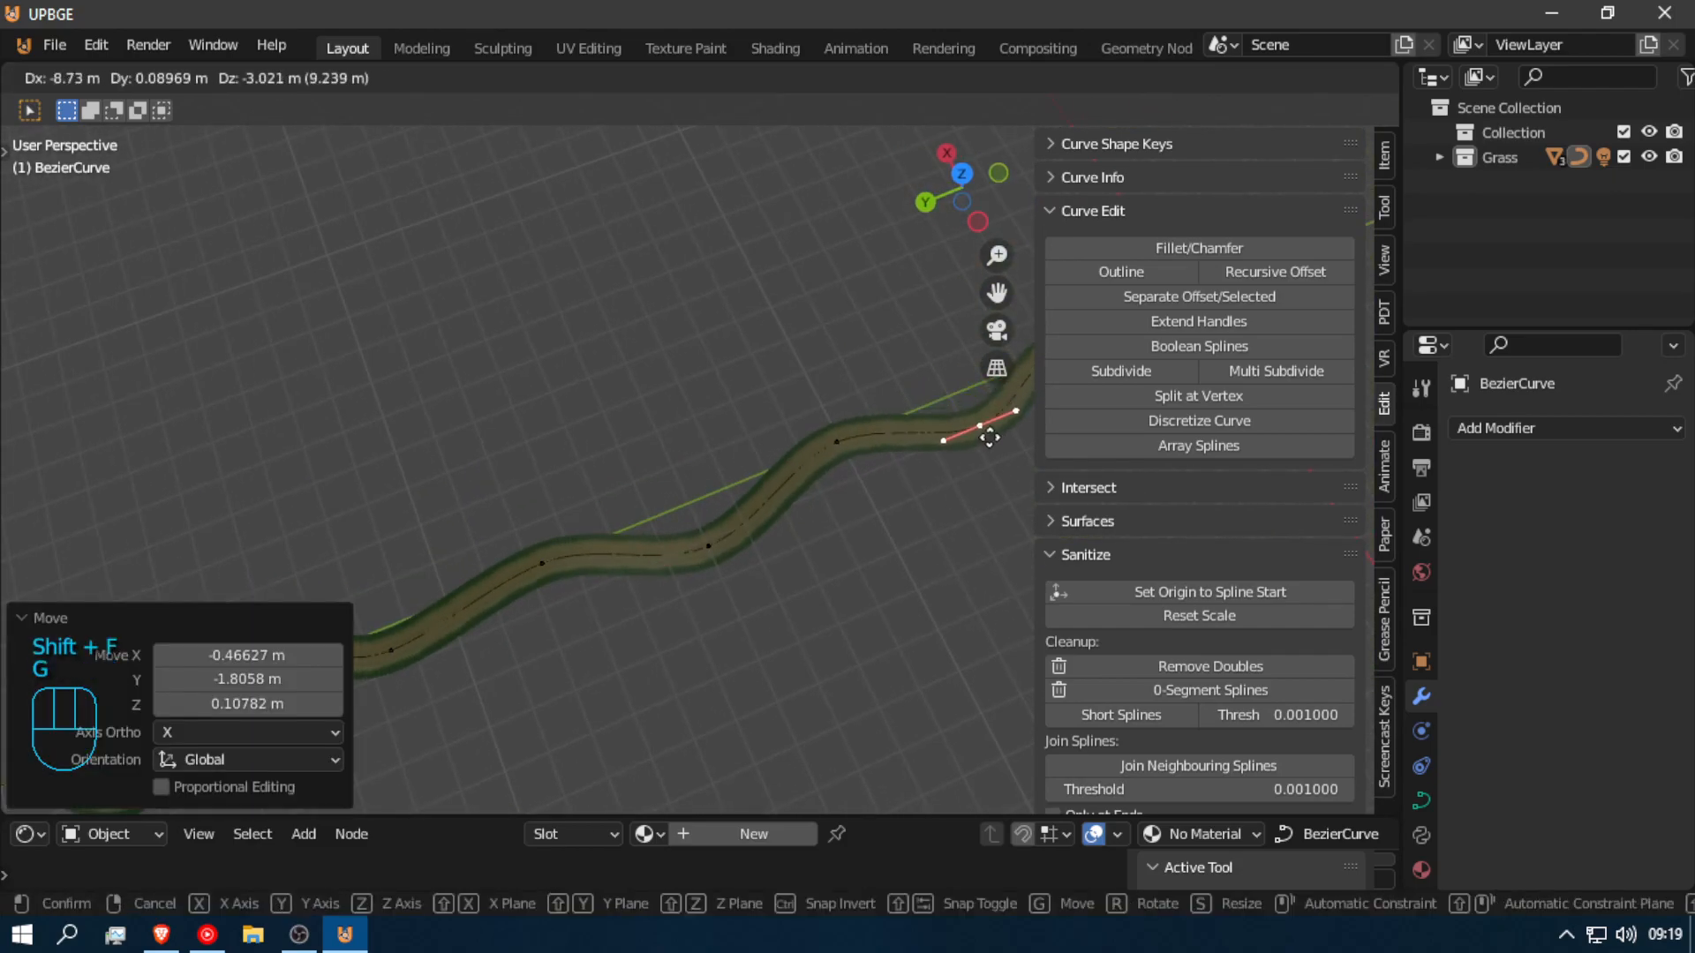
{"action": "key", "text": "x"}
{"action": "left_click", "coordinate": [999, 439]}
Step: Shift a control point near the road's start about -2.7 m in X and readjust it by about 1.6 m in X and 1.1 m in Y
{"action": "key", "text": "shift+f"}
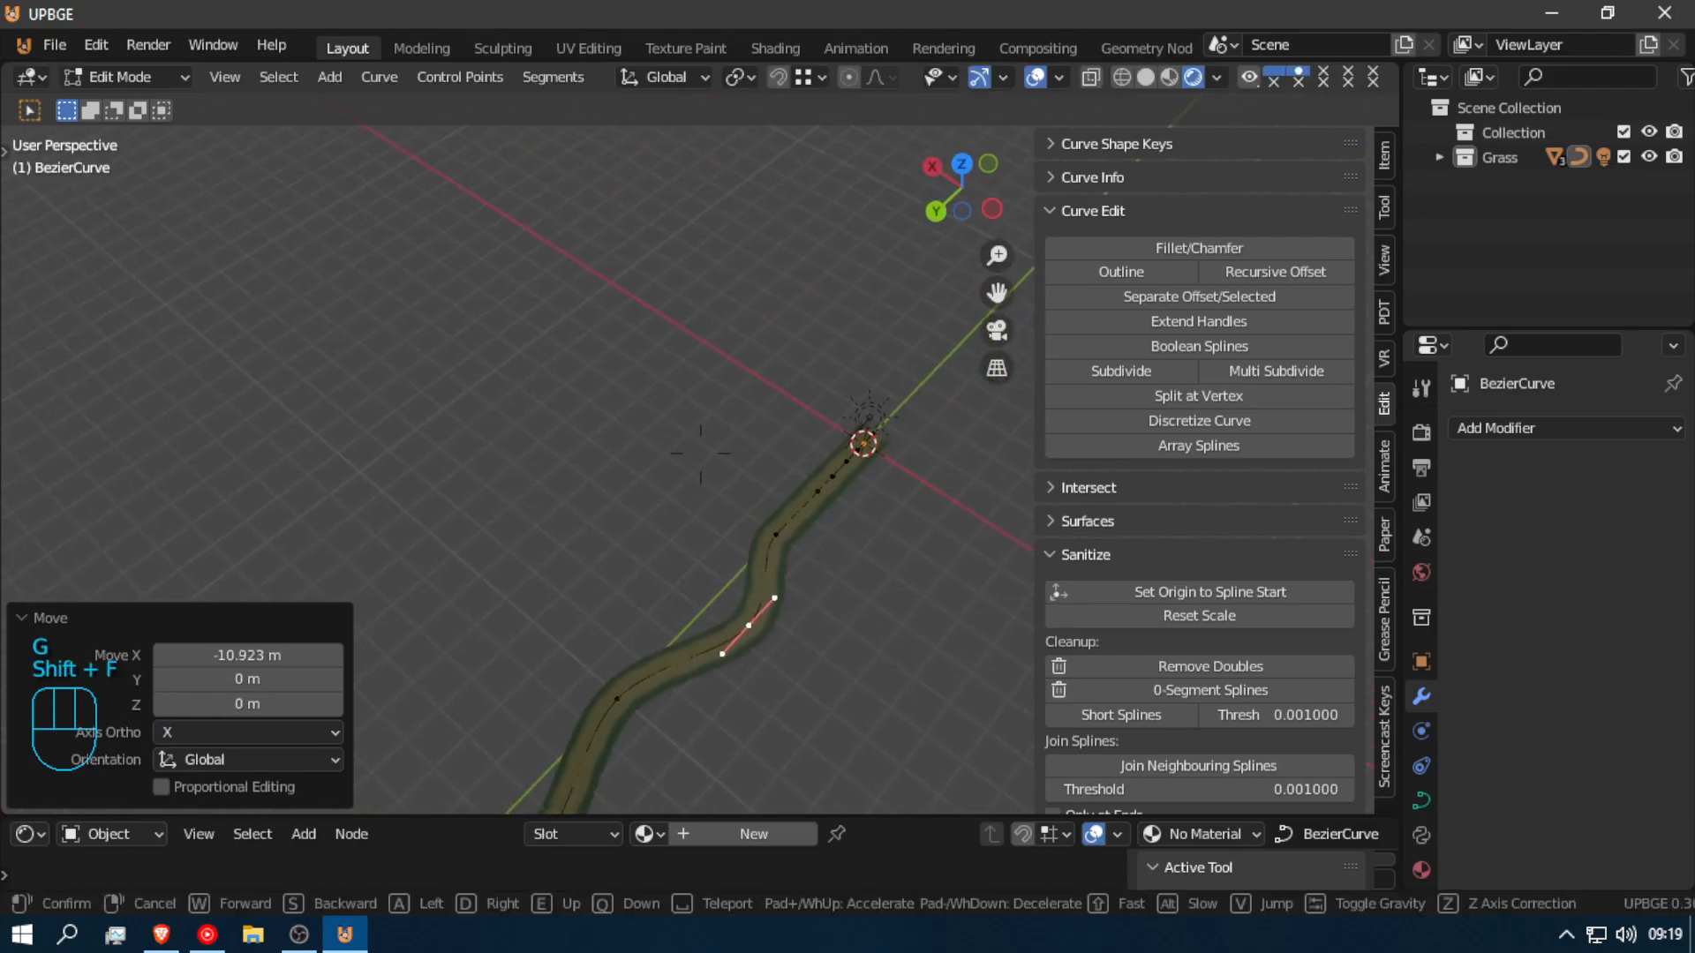
{"action": "left_click", "coordinate": [760, 477]}
{"action": "right_click", "coordinate": [810, 492]}
{"action": "key", "text": "g"}
{"action": "left_click", "coordinate": [831, 479]}
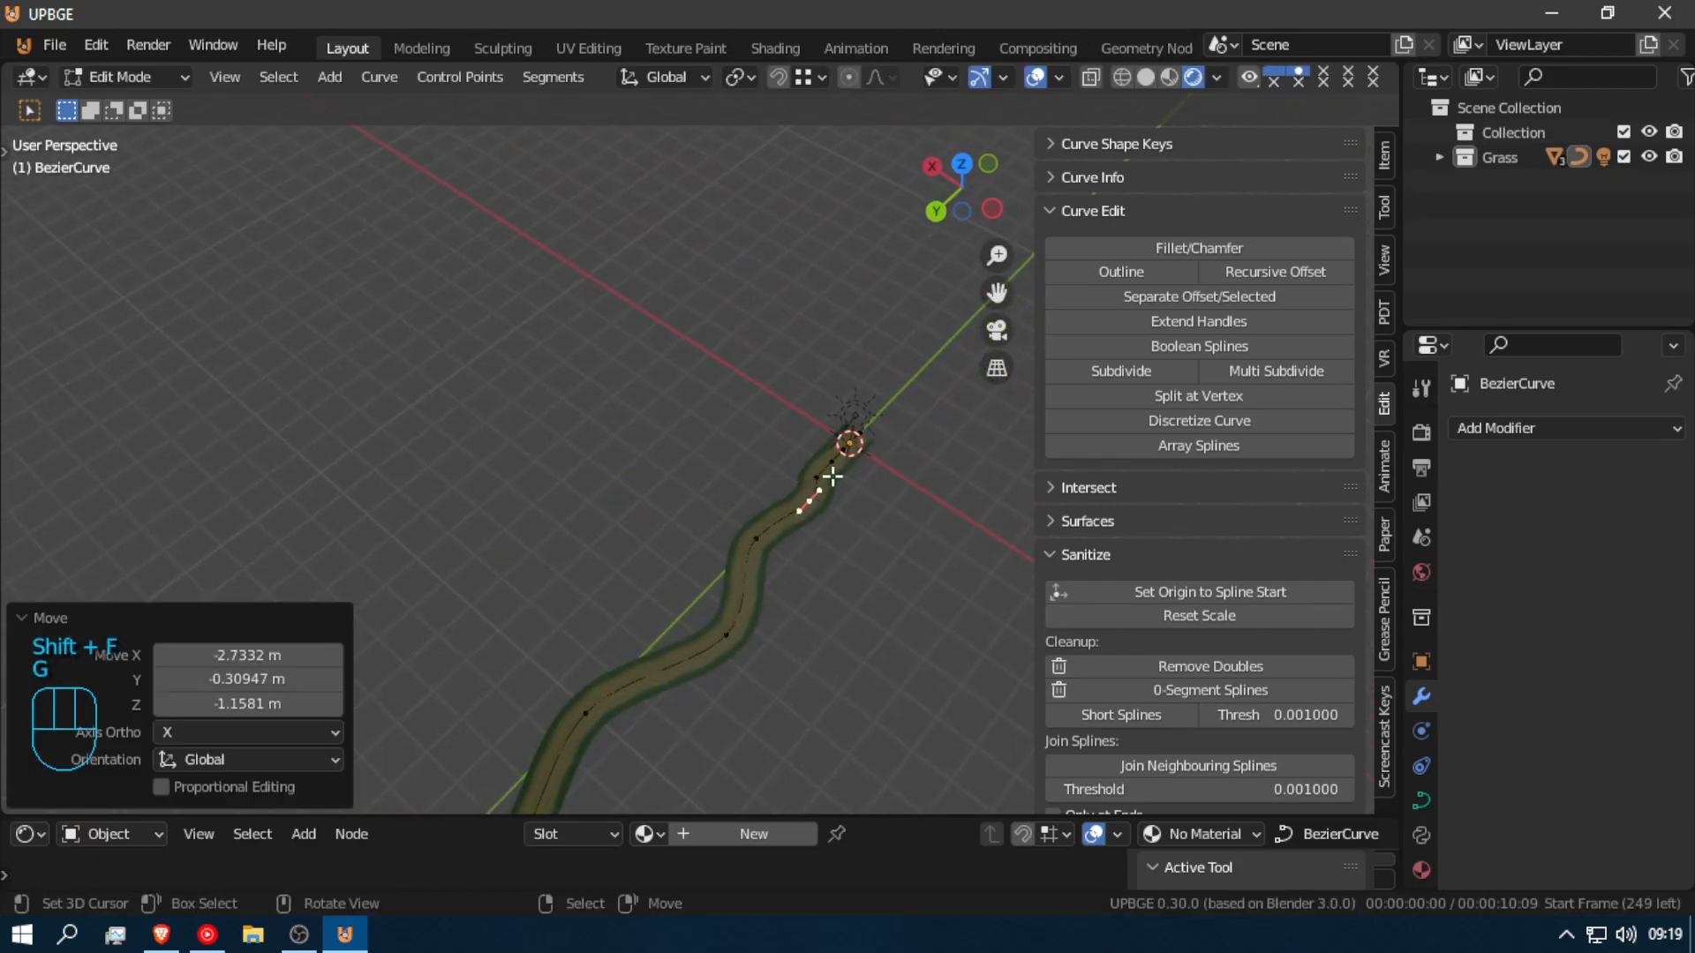
{"action": "key", "text": "g"}
{"action": "left_click", "coordinate": [841, 475]}
{"action": "key", "text": "g"}
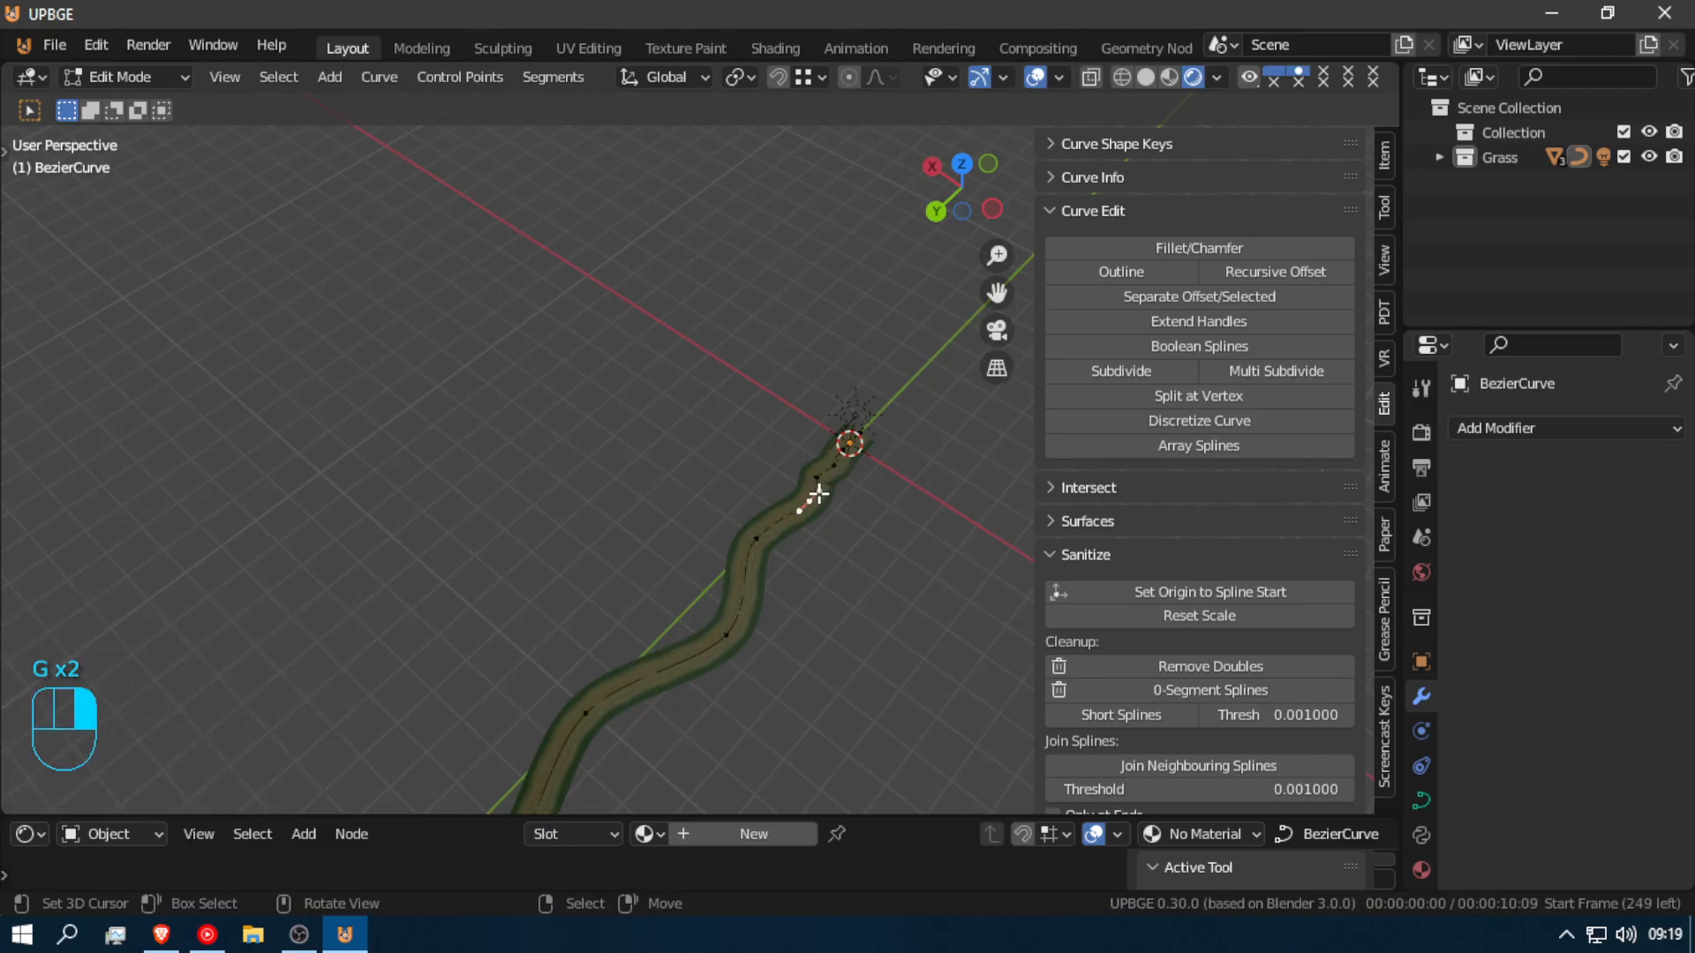
{"action": "left_click", "coordinate": [807, 492]}
Step: Delete the two control points that extend beyond the road at the curve's far end
{"action": "key", "text": "shift+f"}
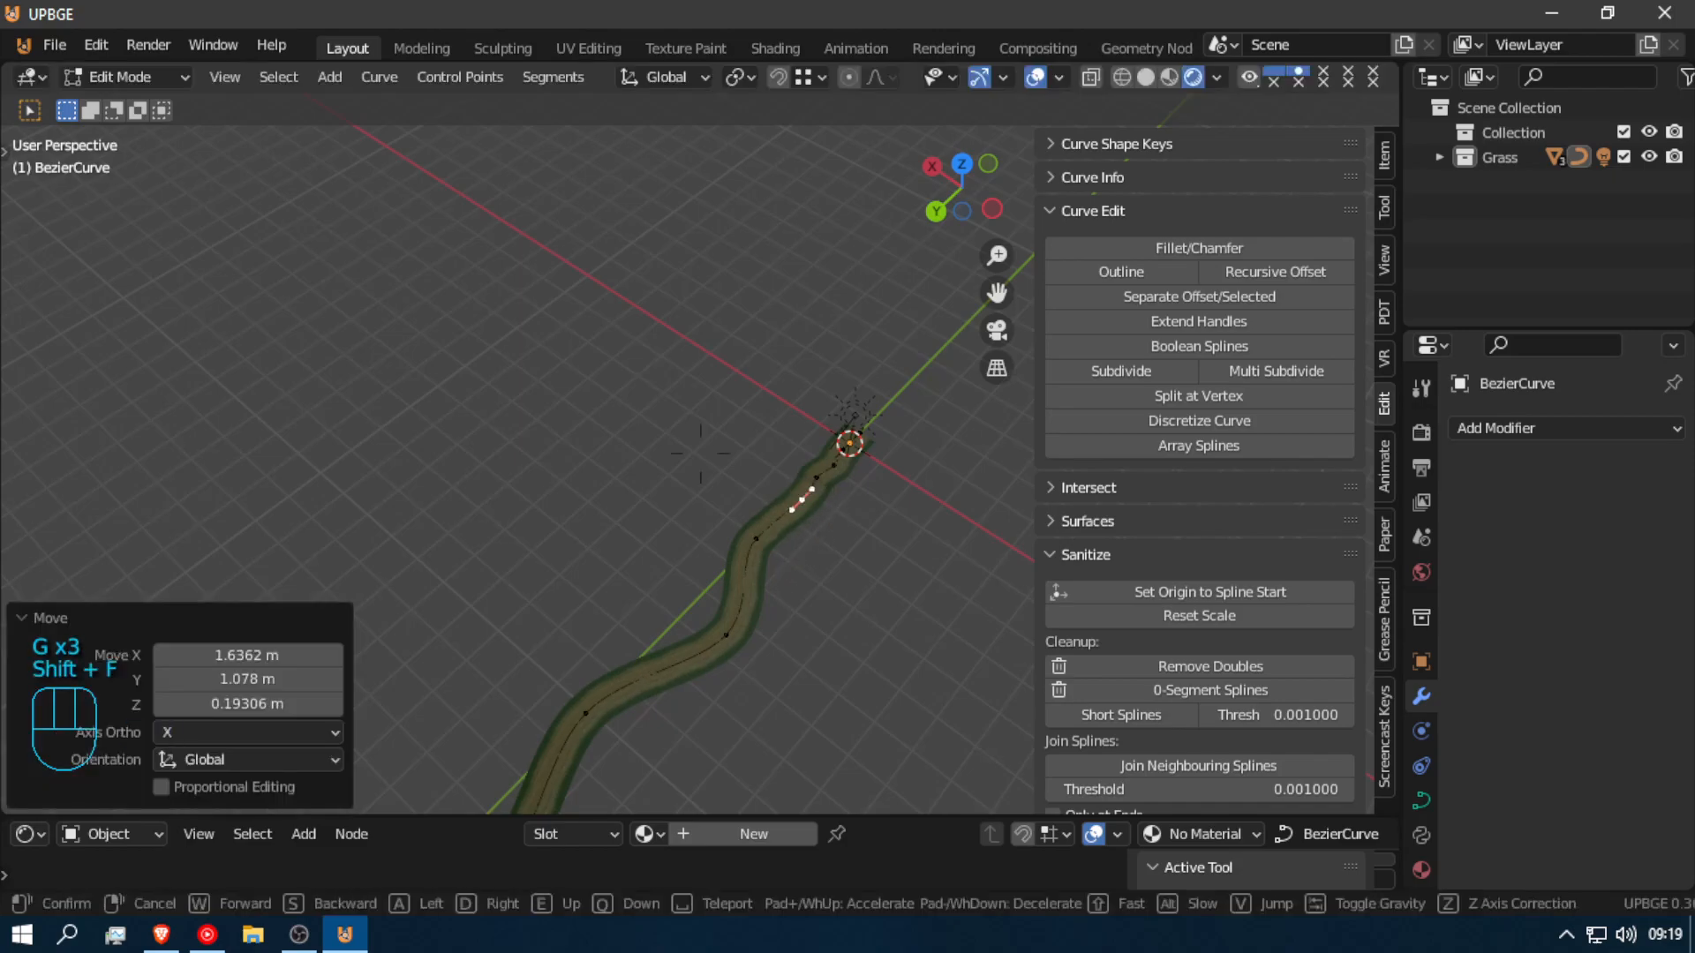
{"action": "left_click", "coordinate": [625, 479]}
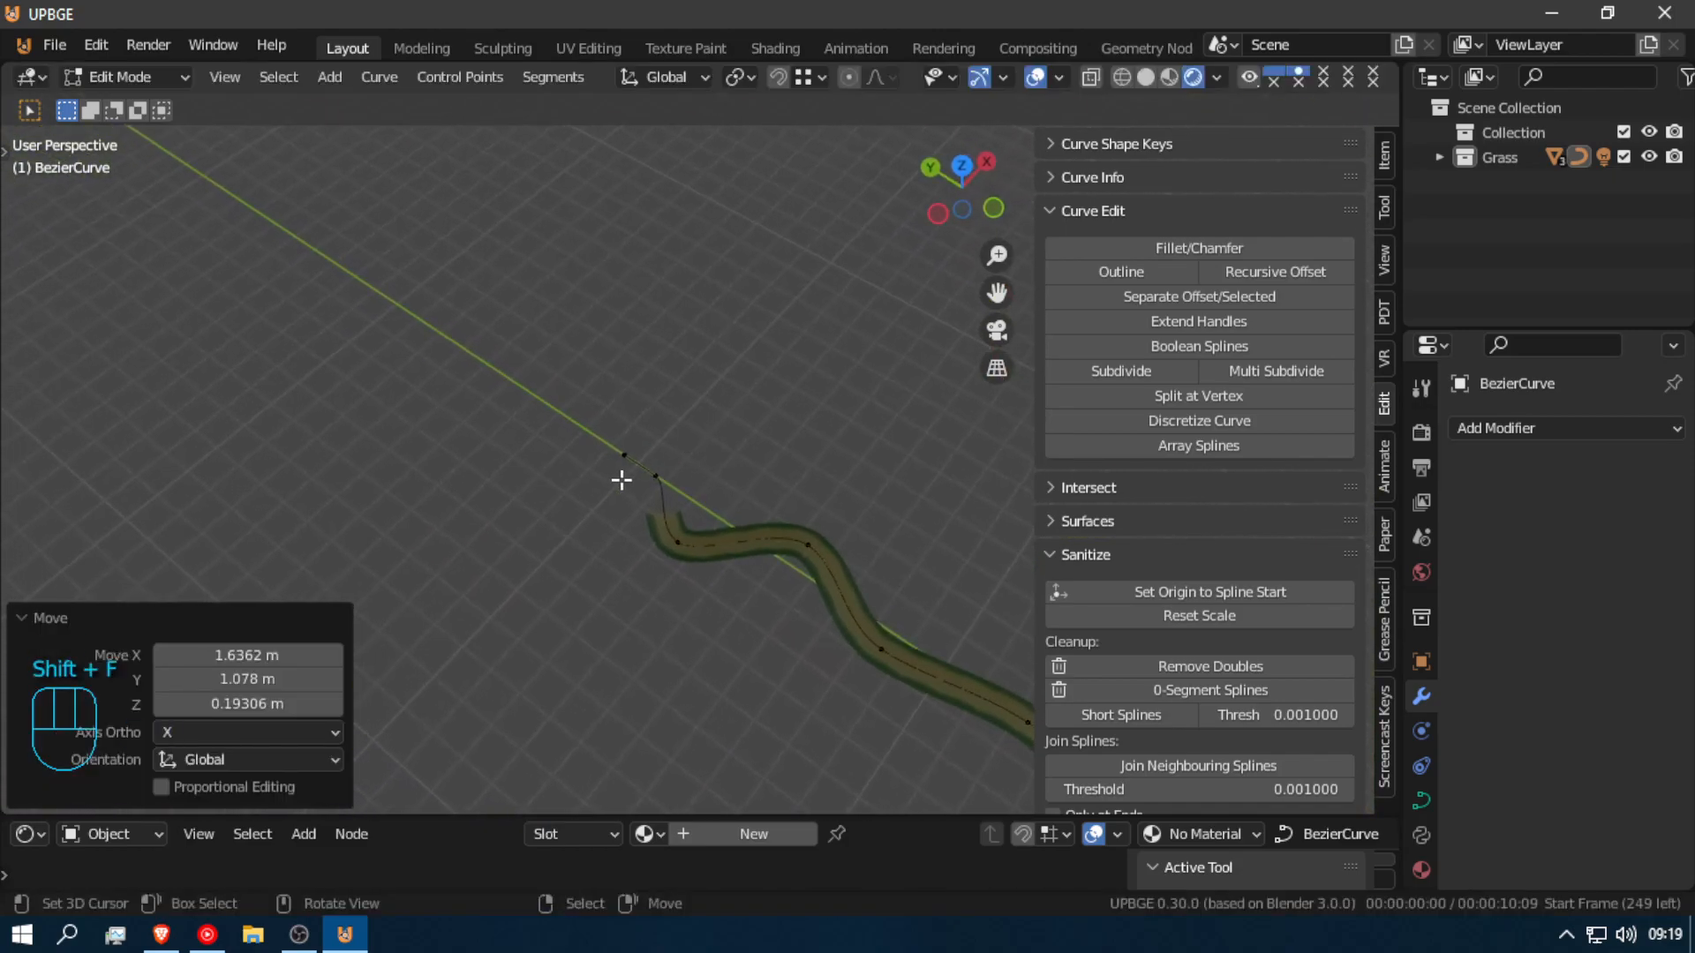
{"action": "left_click", "coordinate": [654, 466]}
{"action": "key", "text": "x"}
{"action": "left_click", "coordinate": [708, 540]}
{"action": "key", "text": "x"}
{"action": "left_click", "coordinate": [642, 461]}
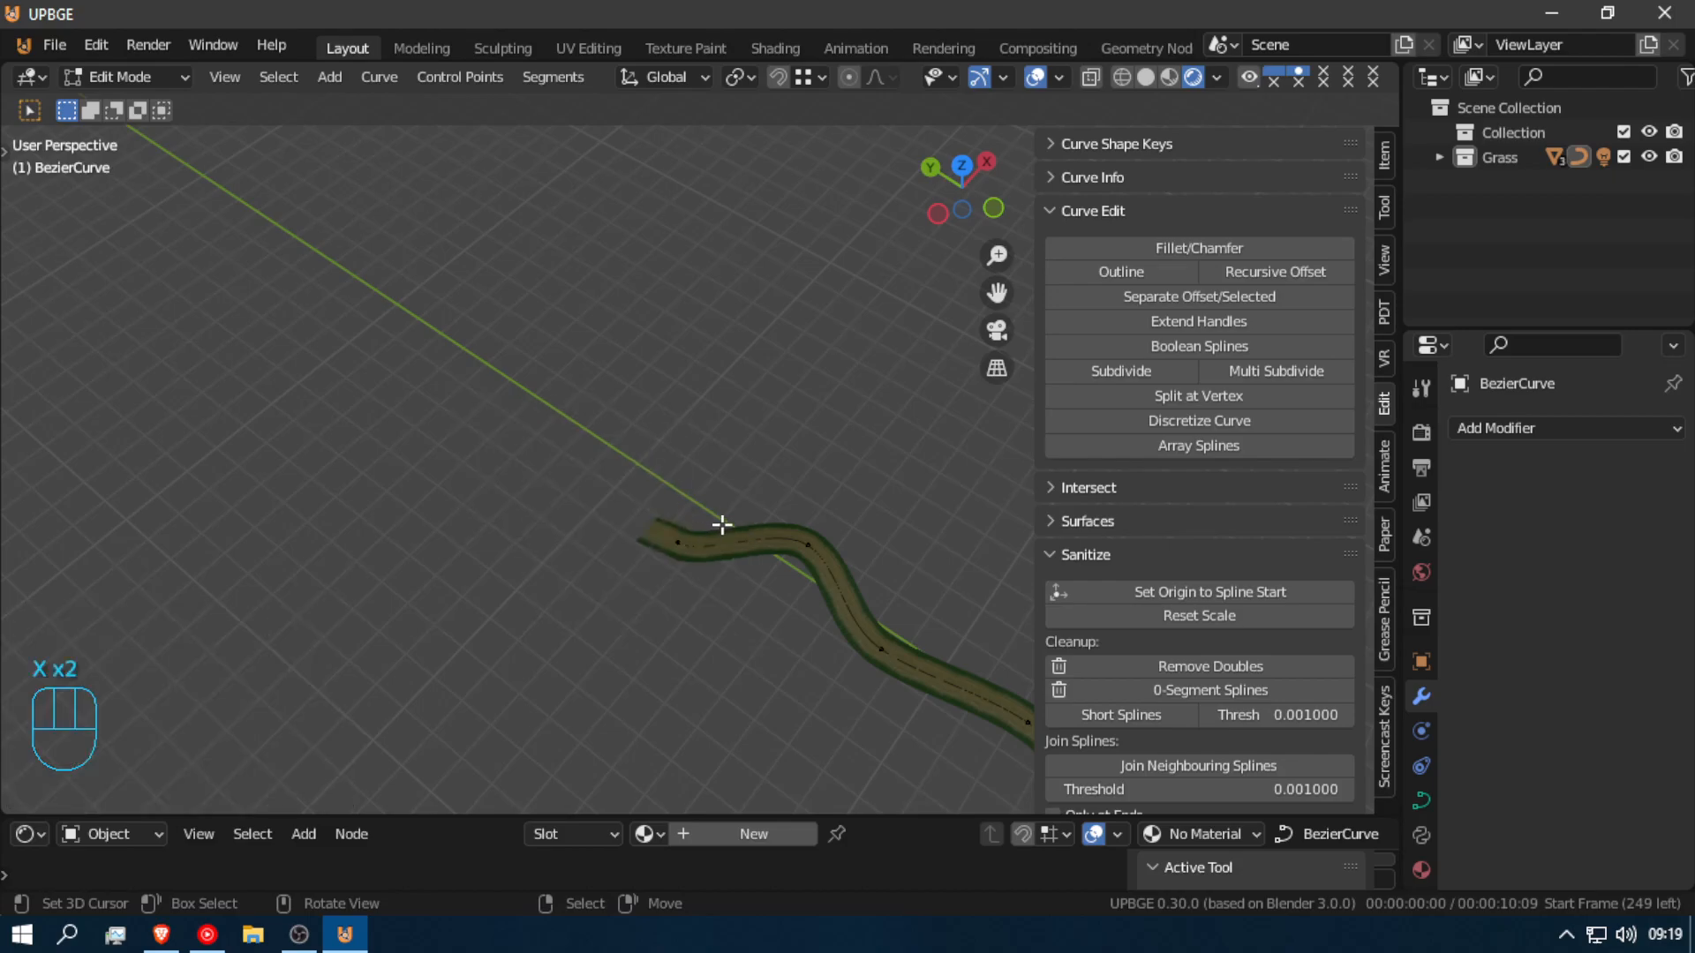
Step: Extrude a new far end point about 1.4 m in X, 15.5 m in Y and 4.7 m in Z, and finish editing the curve
{"action": "key", "text": "e"}
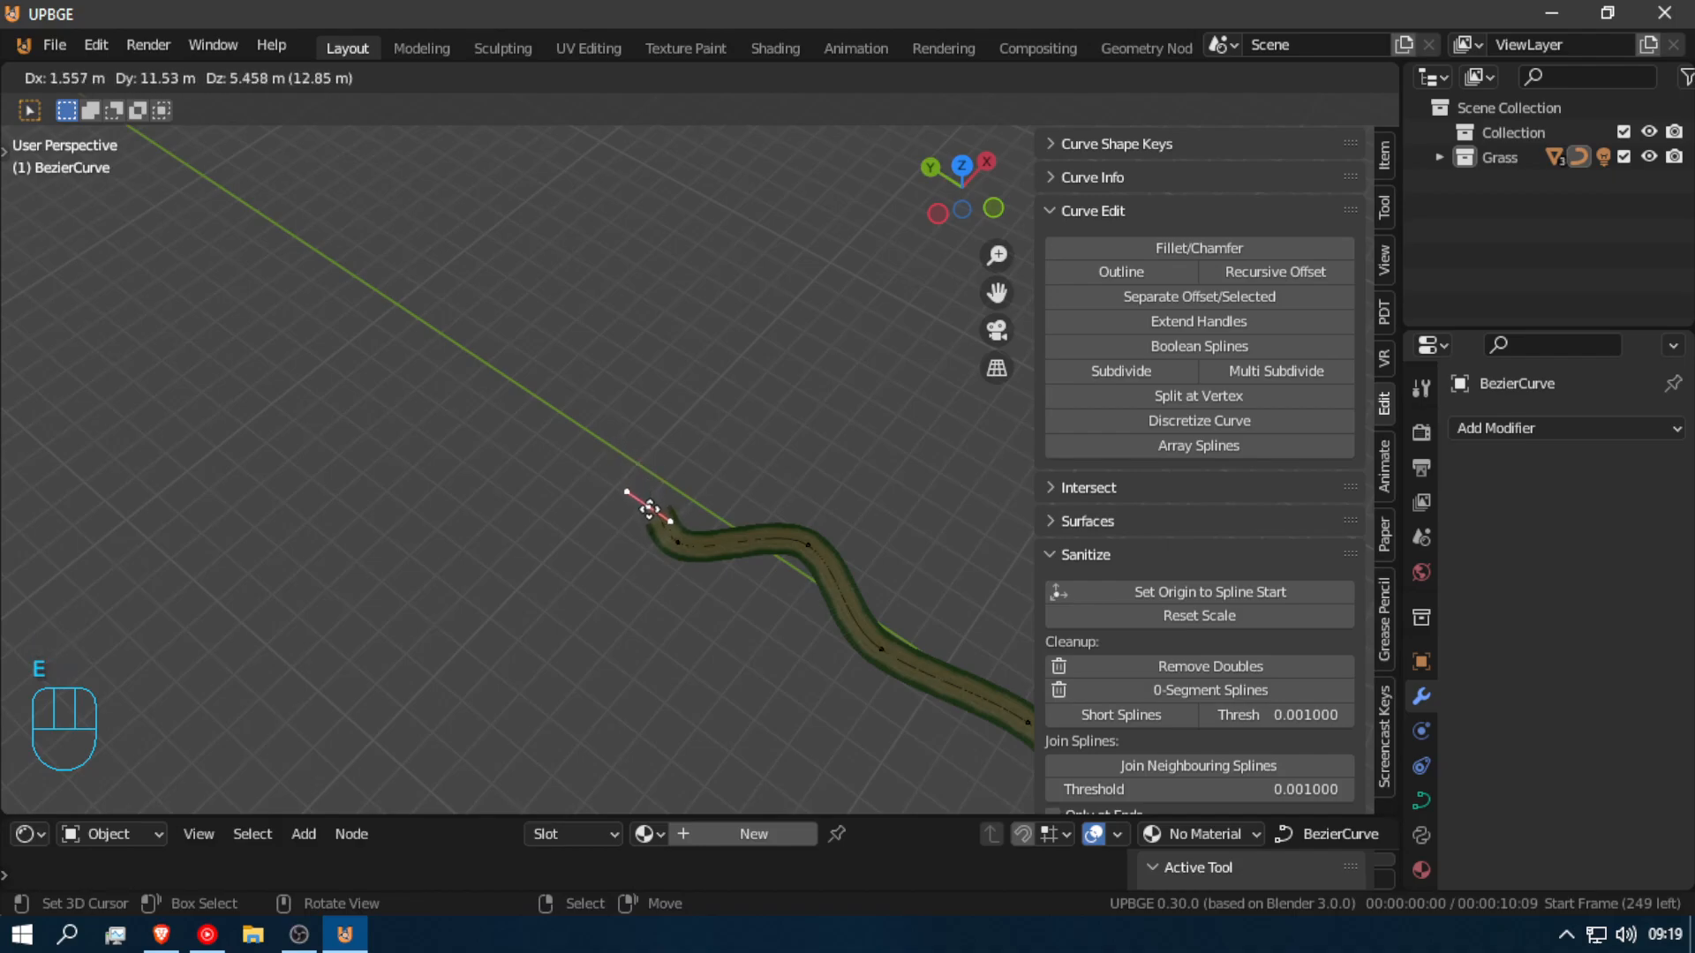
{"action": "key", "text": "ctrl"}
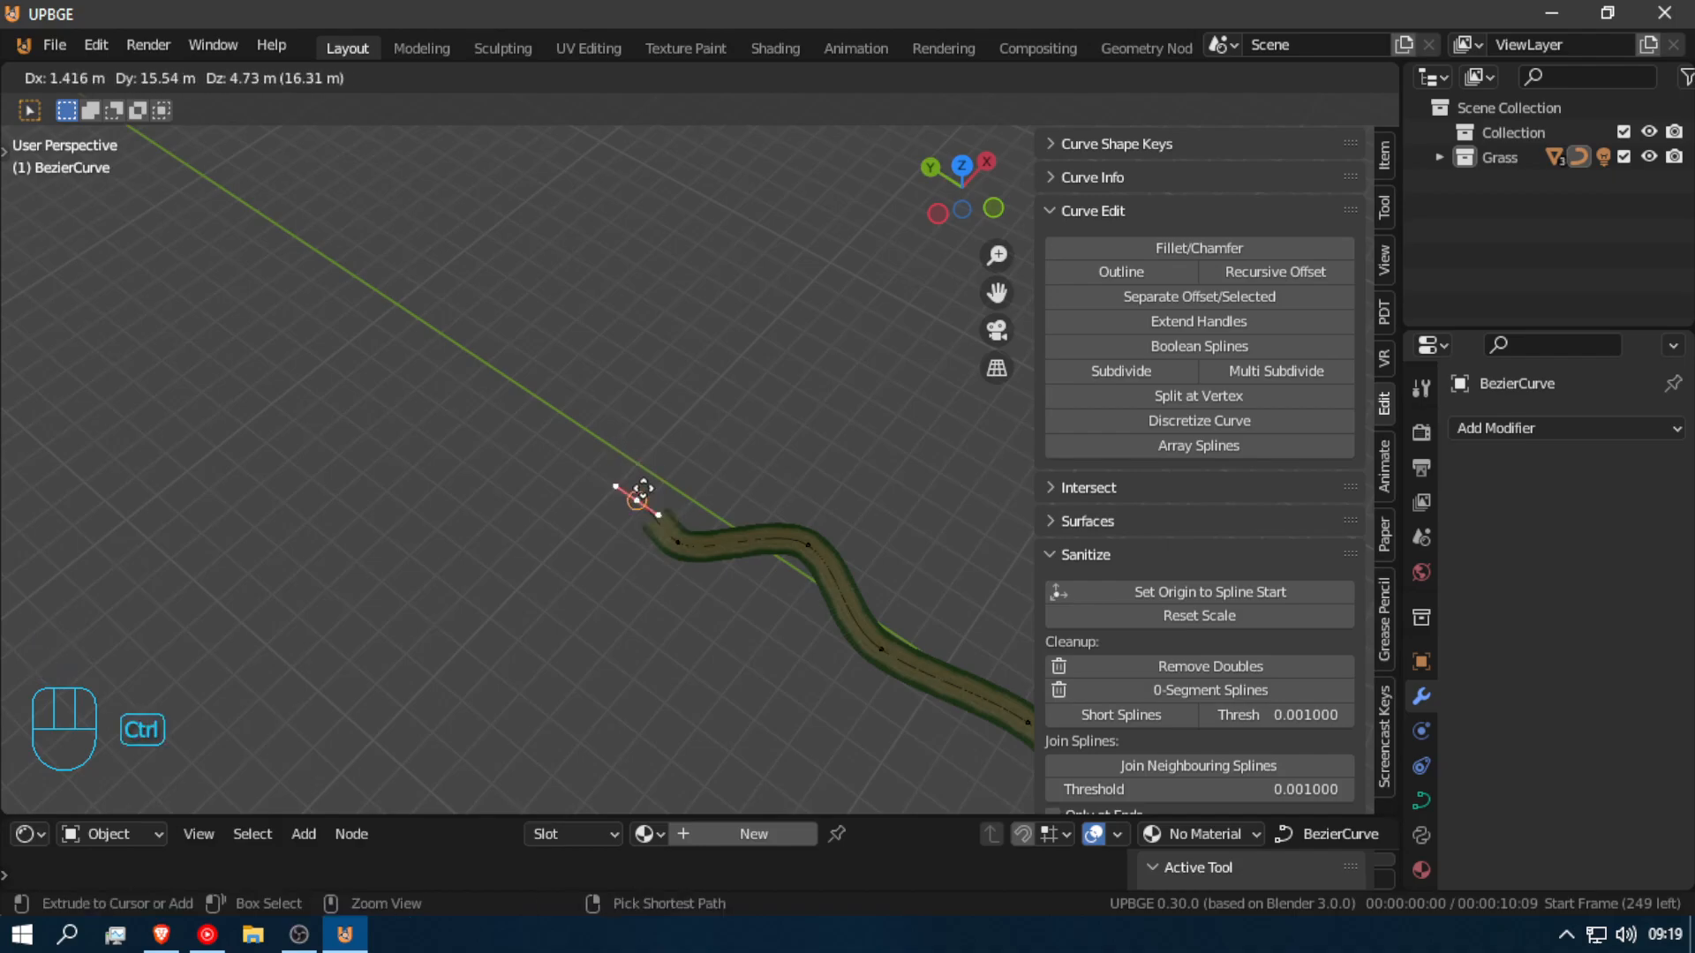
{"action": "left_click", "coordinate": [640, 482]}
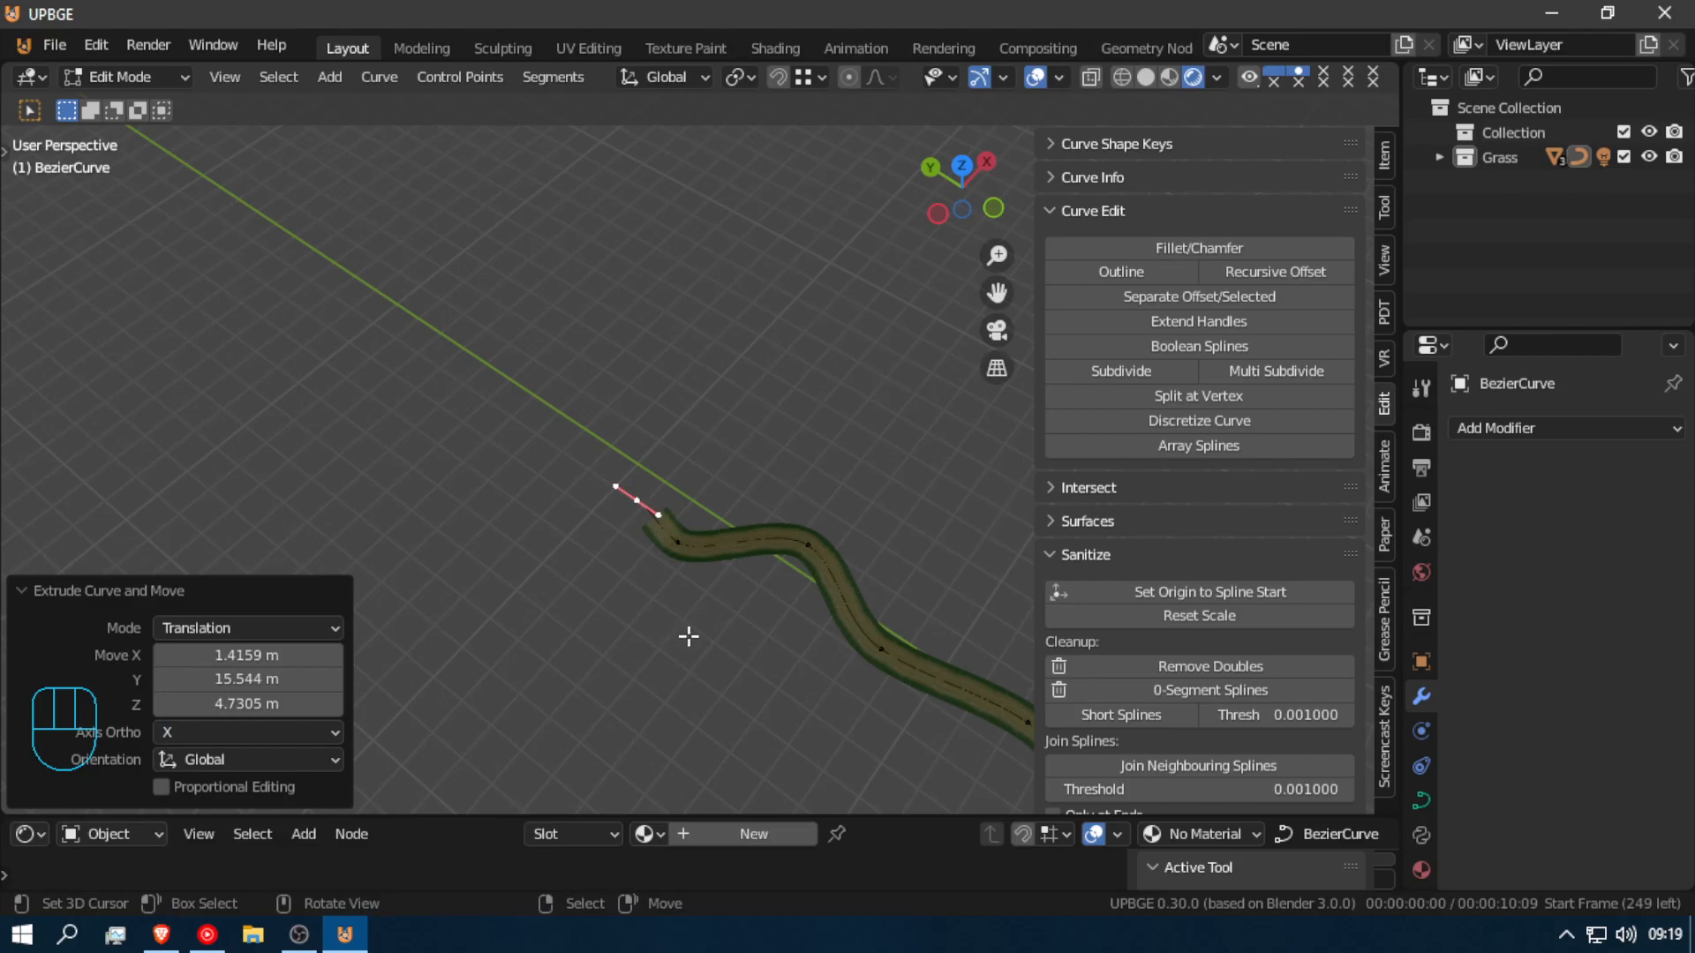
{"action": "key", "text": "Tab"}
{"action": "key", "text": "shift+f"}
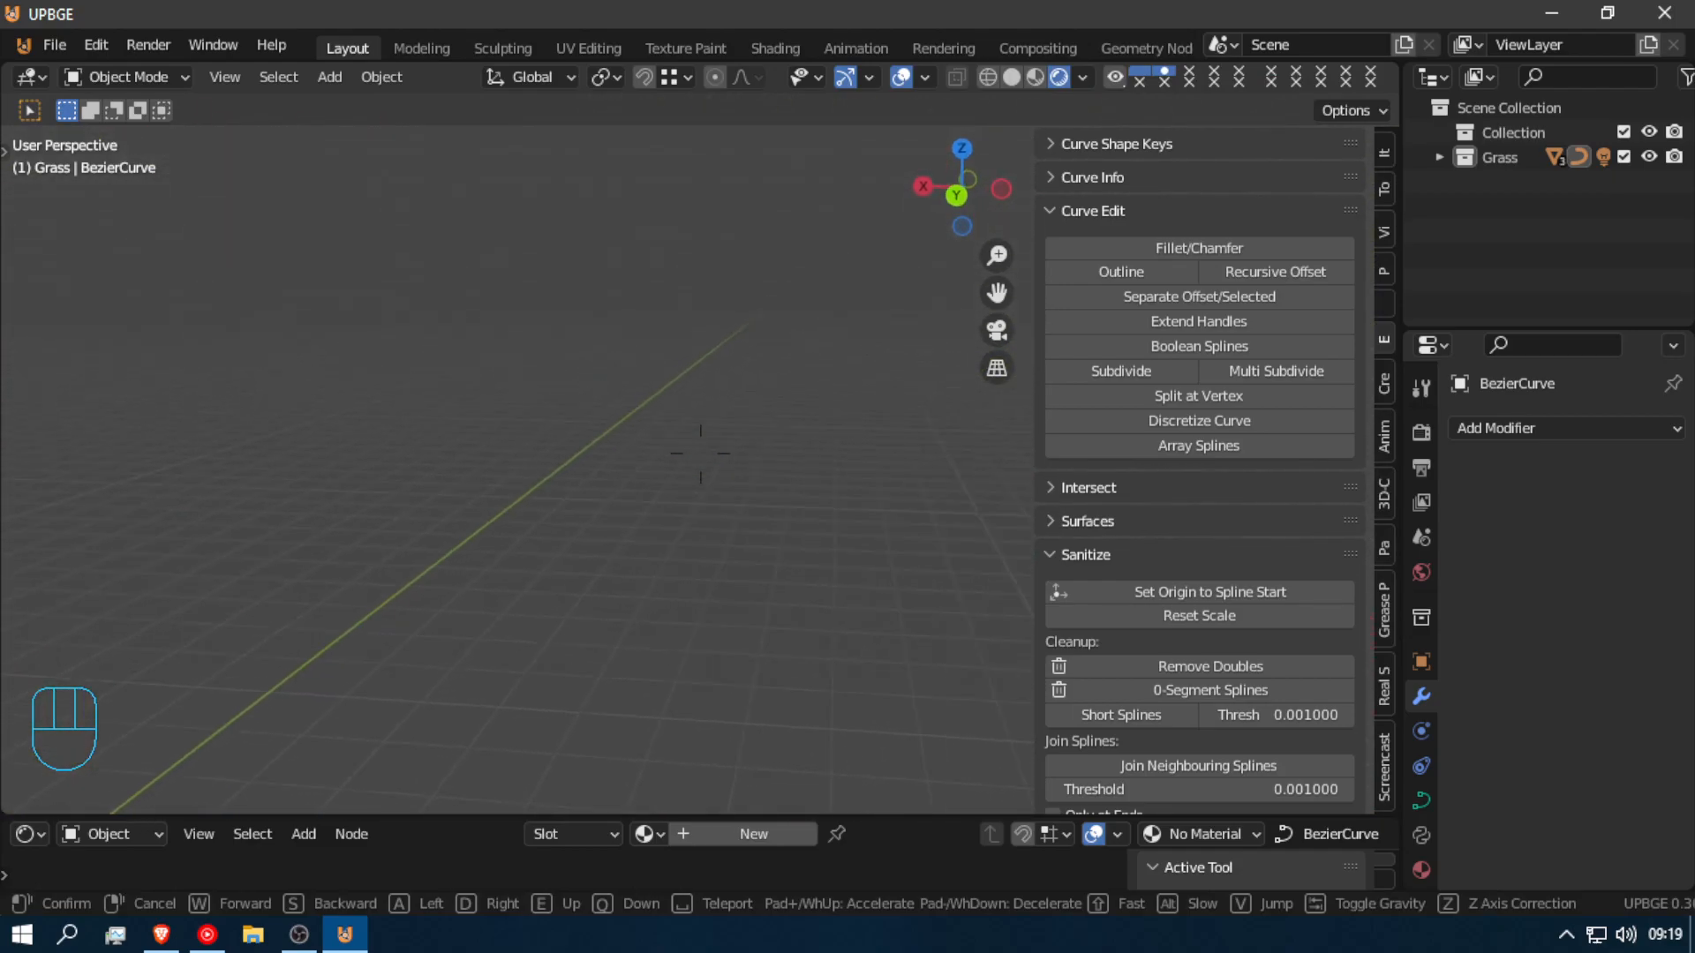
Step: Flatten the whole road curve in Edit Mode by scaling all its control points to 0 along the Z axis
{"action": "left_click", "coordinate": [702, 453]}
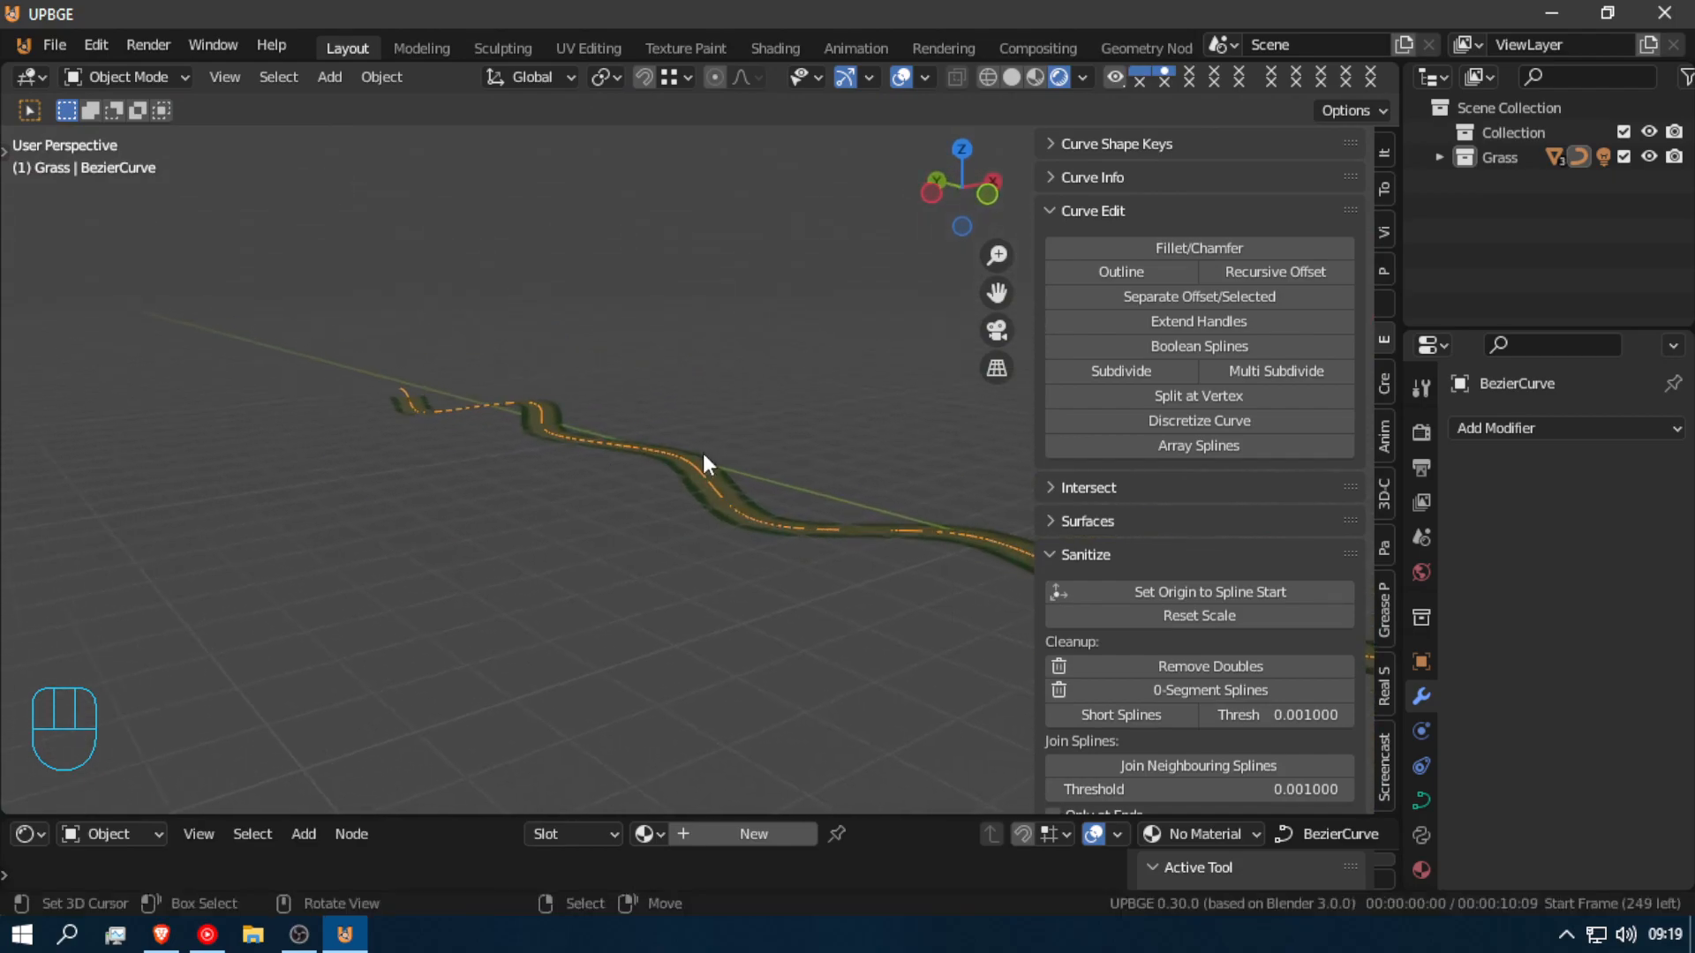
{"action": "key", "text": "shift+f"}
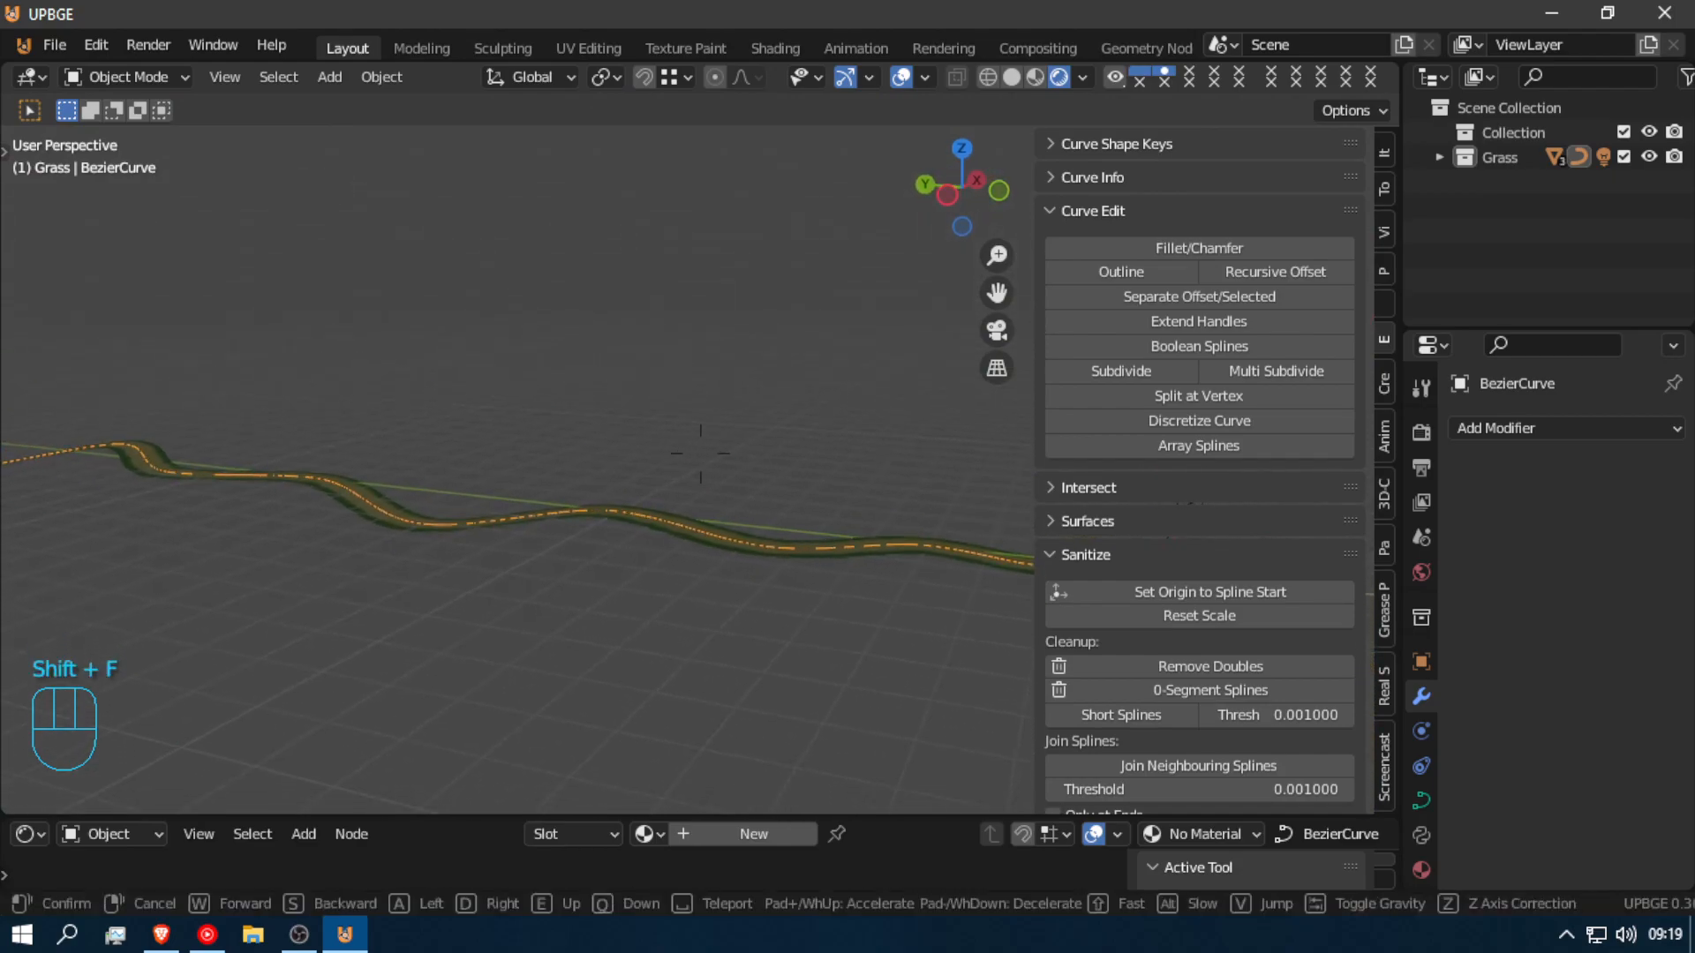
{"action": "left_click", "coordinate": [699, 450]}
{"action": "key", "text": "Tab"}
{"action": "key", "text": "a"}
{"action": "key", "text": "a"}
{"action": "key", "text": "s"}
{"action": "key", "text": "z"}
{"action": "key", "text": "KP_0"}
{"action": "left_click", "coordinate": [662, 499]}
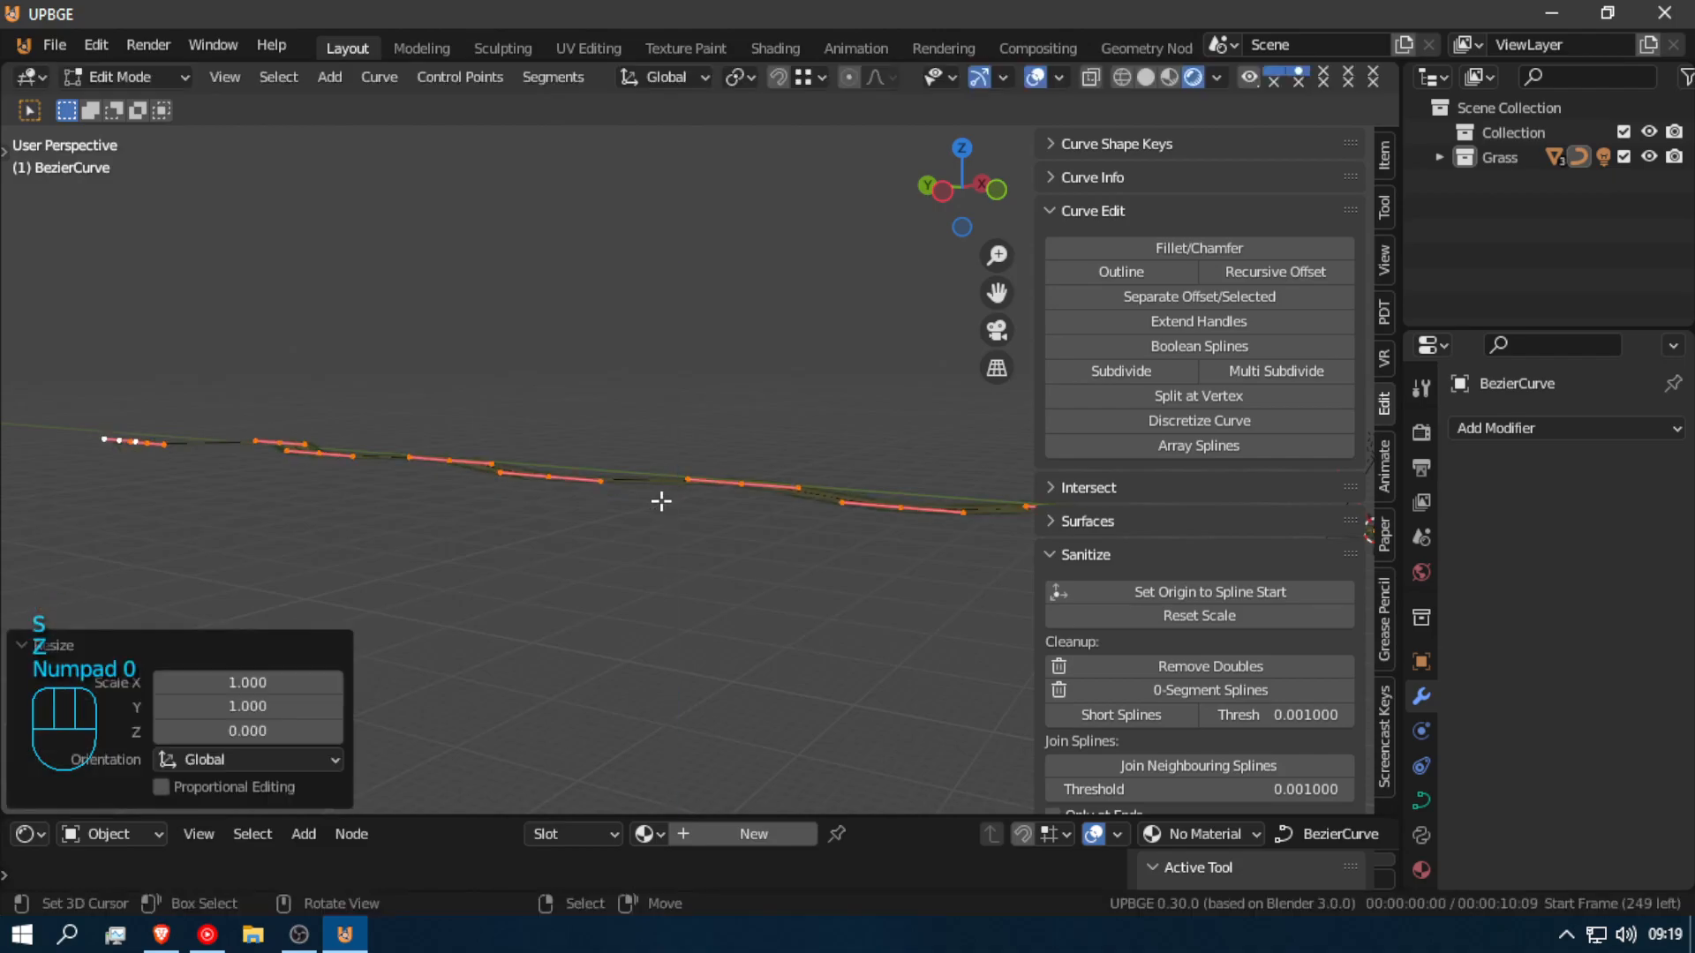
Step: Repeat the scale to 0 along Z on all control points about their median point
{"action": "key", "text": "shift+f"}
{"action": "left_click", "coordinate": [700, 450]}
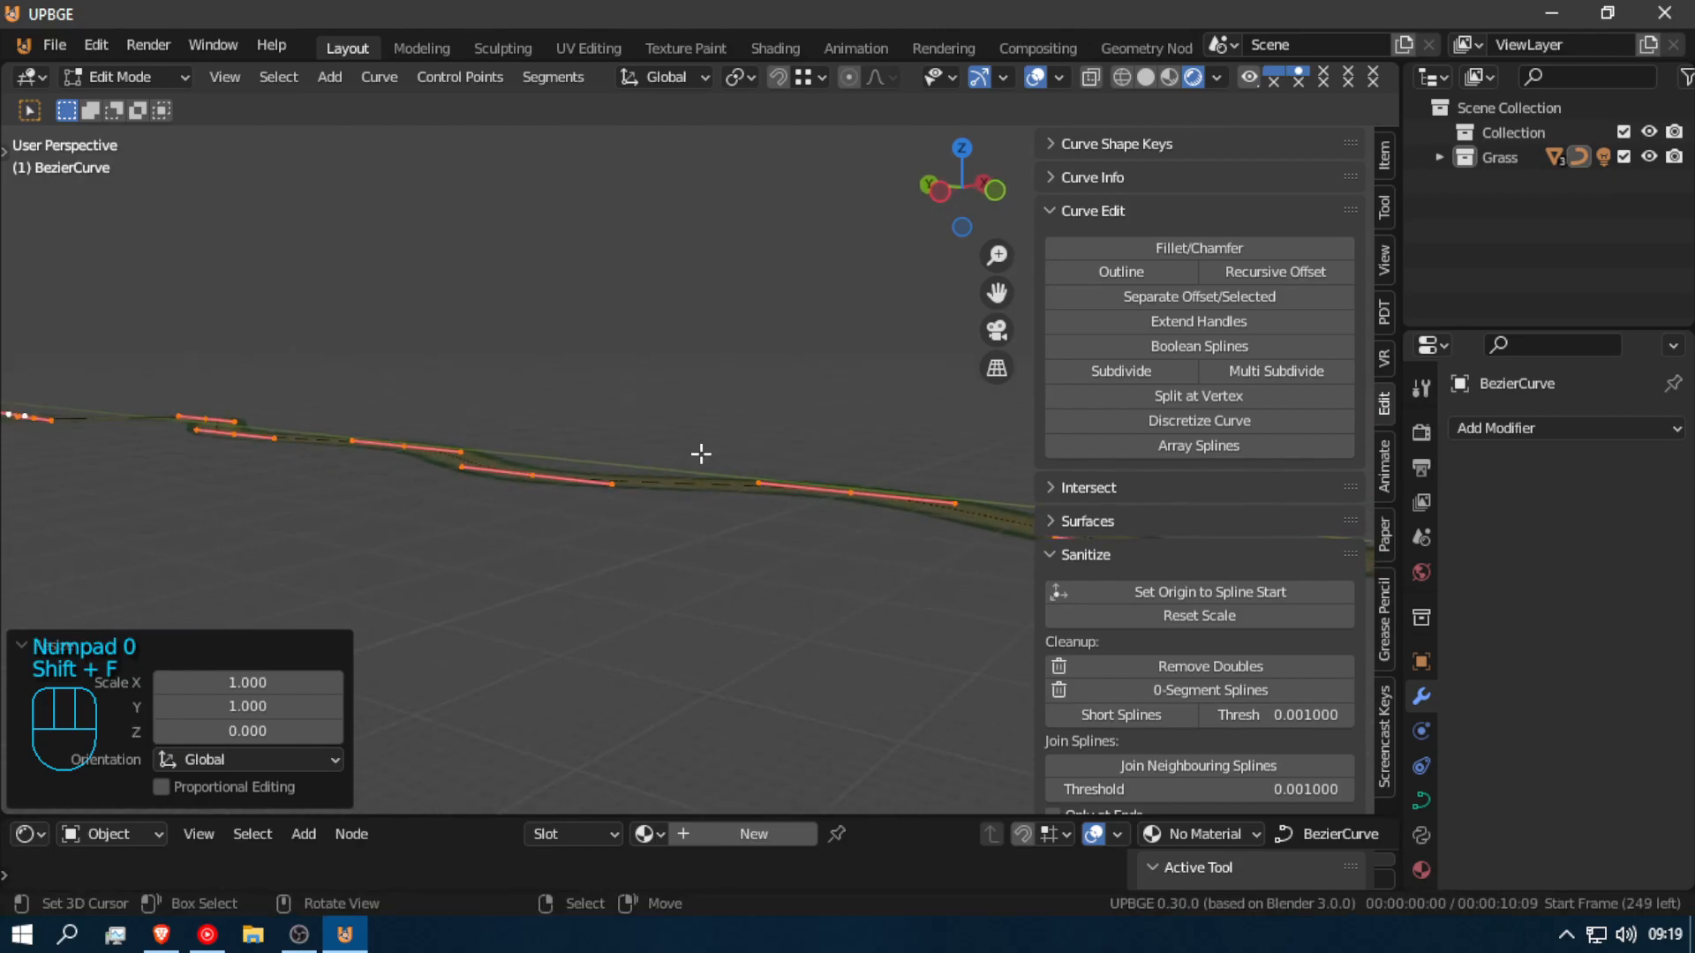
{"action": "key", "text": "a"}
{"action": "key", "text": "a"}
{"action": "key", "text": "s"}
{"action": "key", "text": "z"}
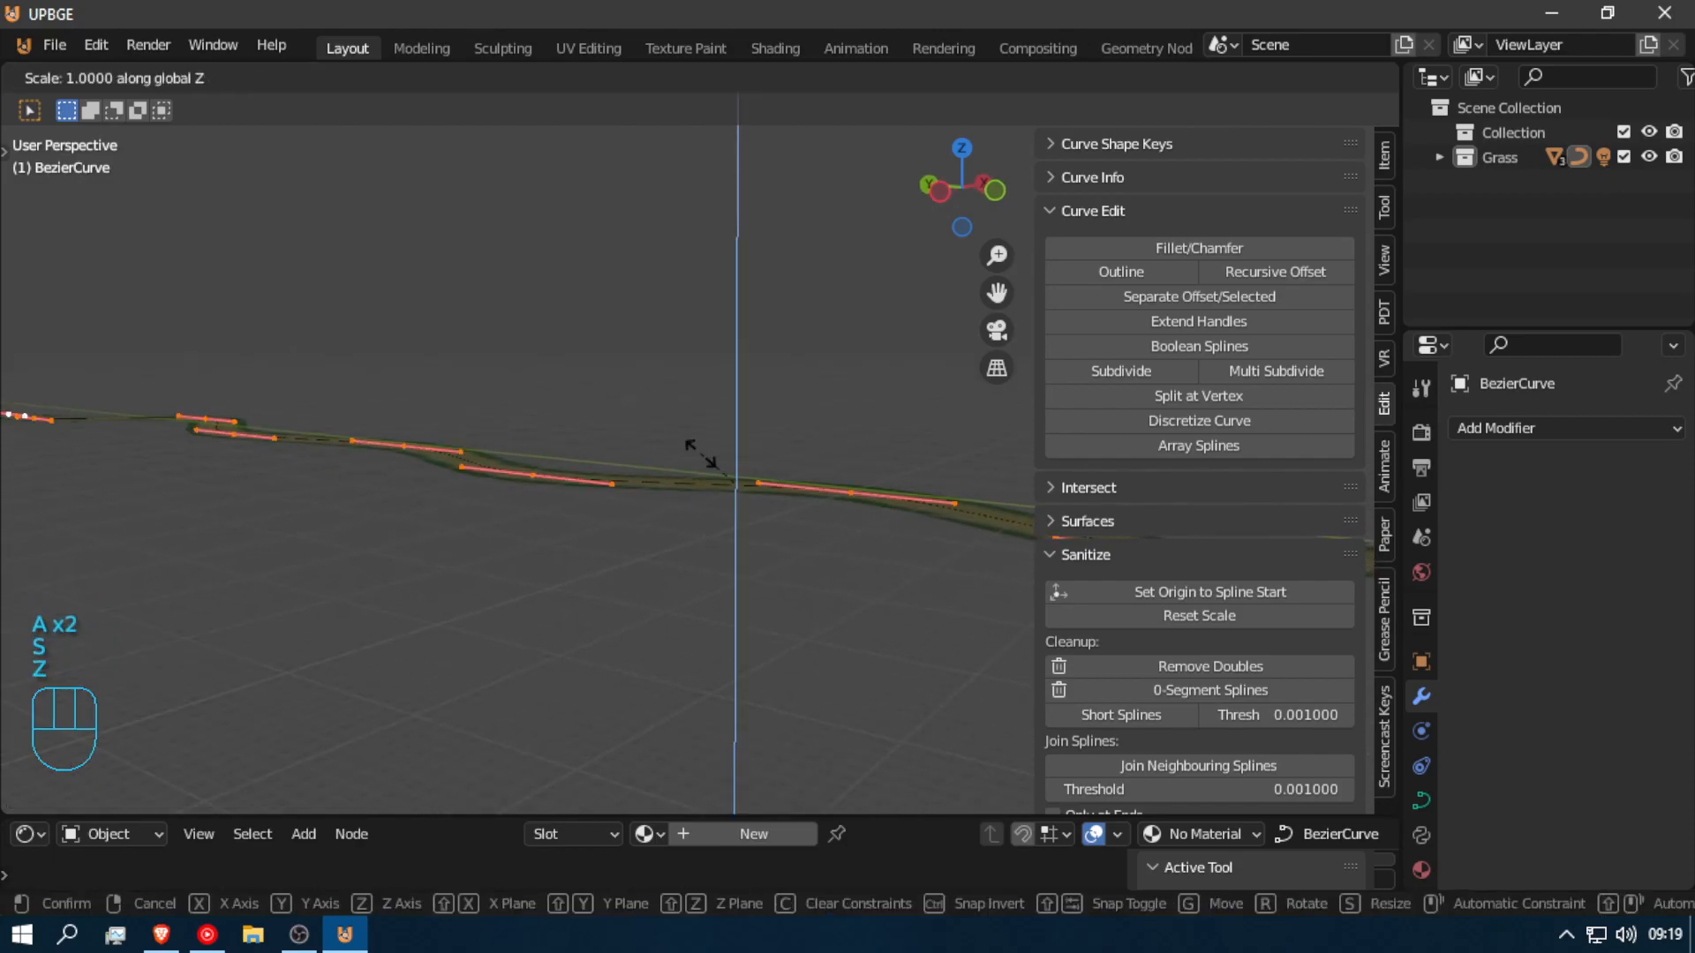
{"action": "key", "text": "KP_0"}
{"action": "left_click", "coordinate": [698, 454]}
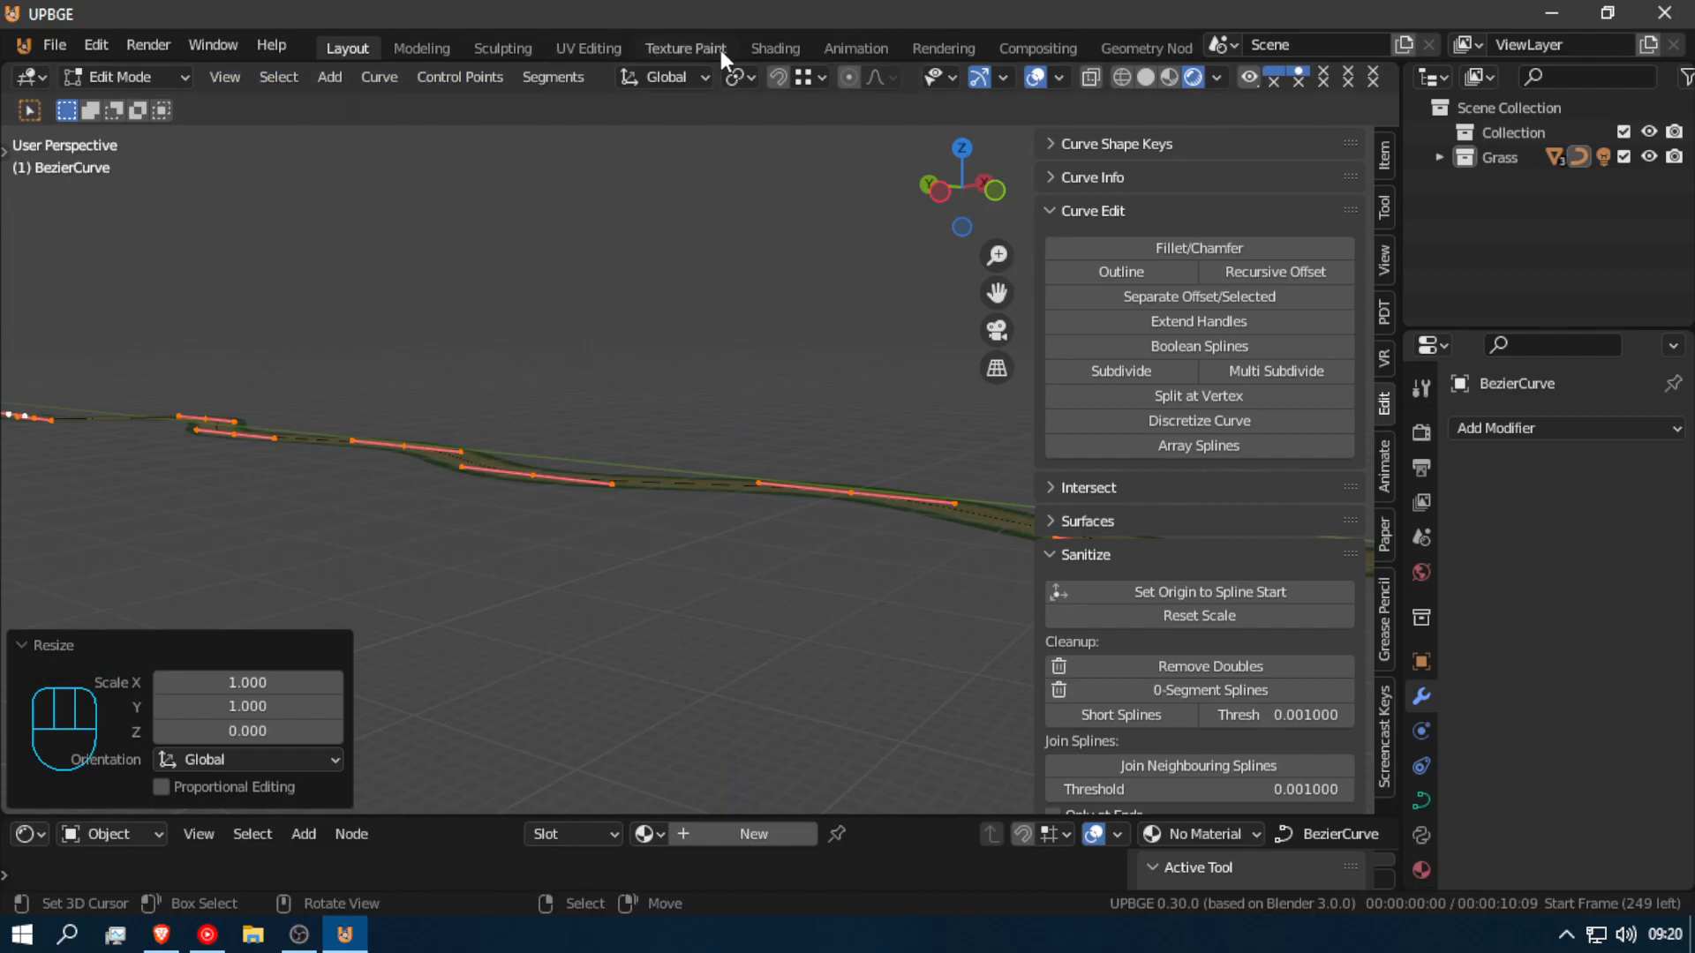
Step: Set the pivot to the 3D Cursor, reset the cursor to the world origin and scale all control points to 0 along Z
{"action": "left_click", "coordinate": [738, 78]}
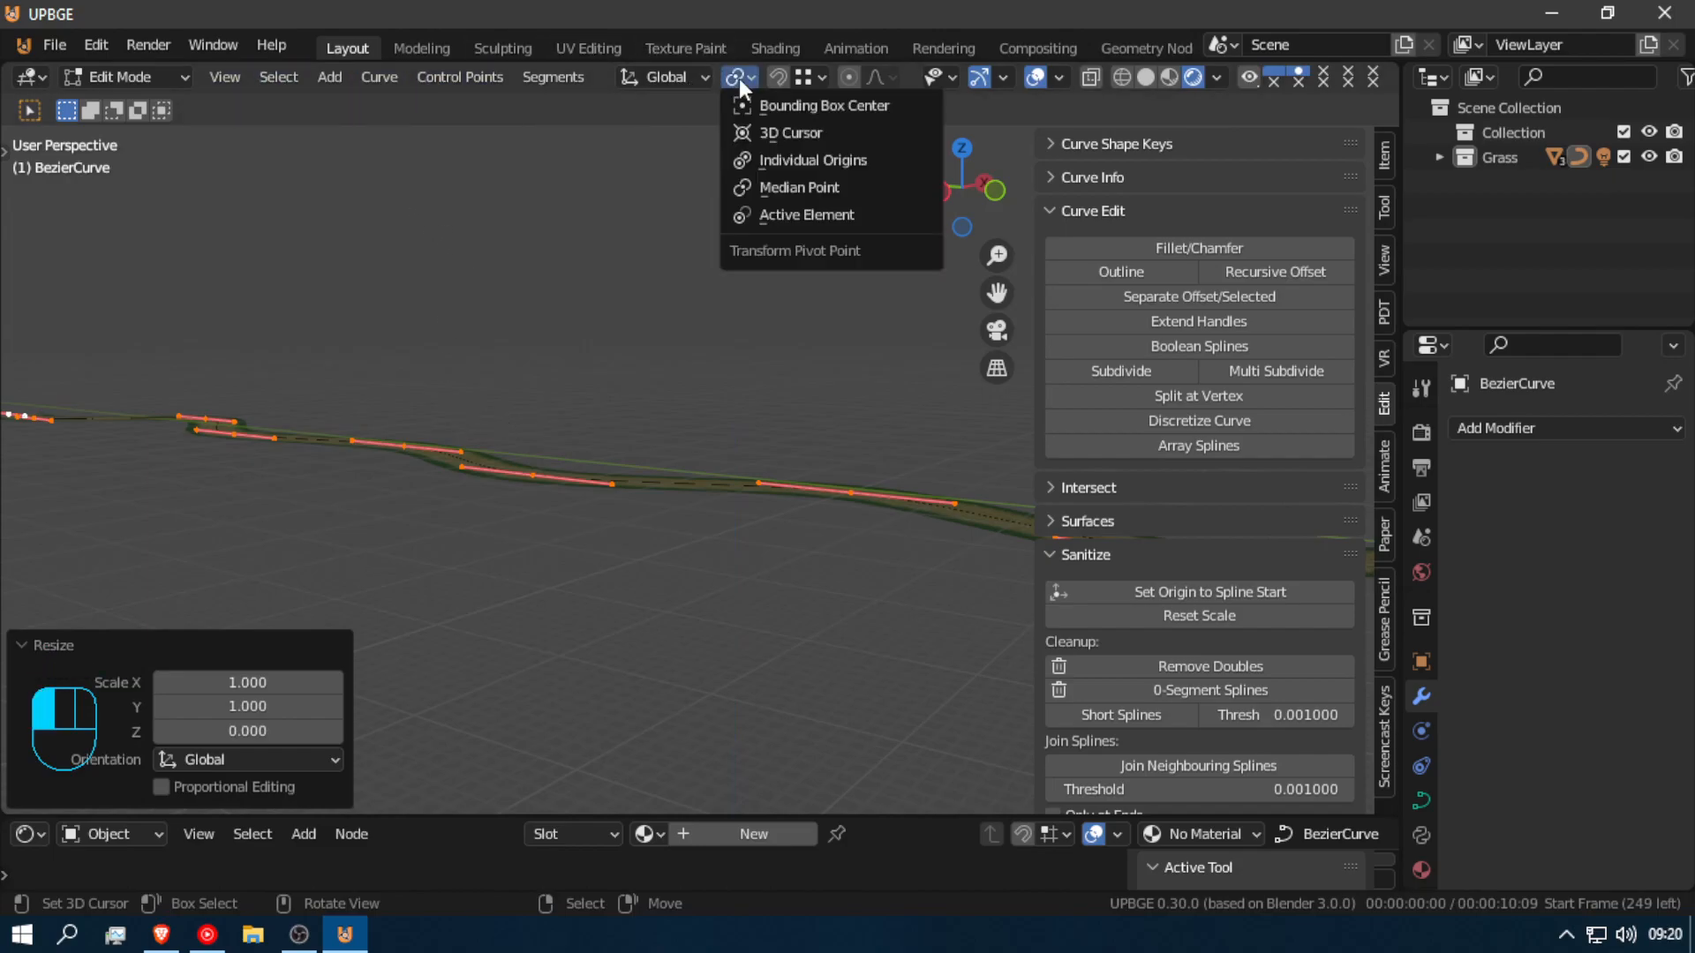
{"action": "left_click", "coordinate": [778, 131]}
{"action": "key", "text": "shift"}
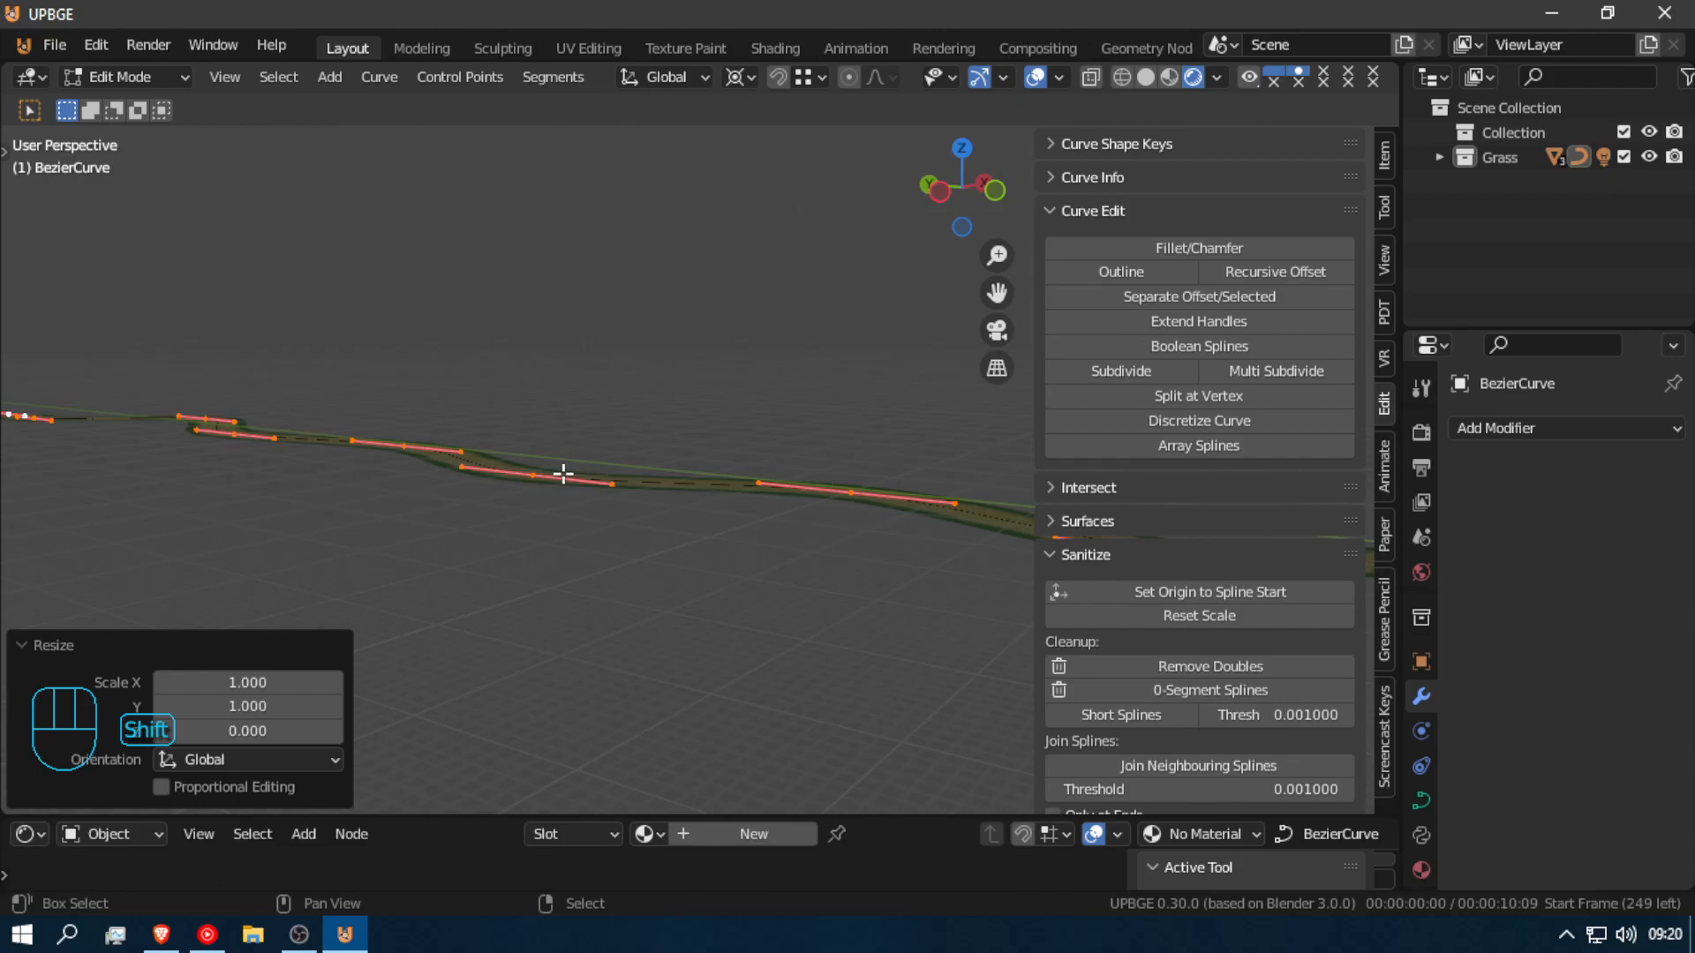
{"action": "key", "text": "shift+c"}
{"action": "key", "text": "s"}
{"action": "key", "text": "z"}
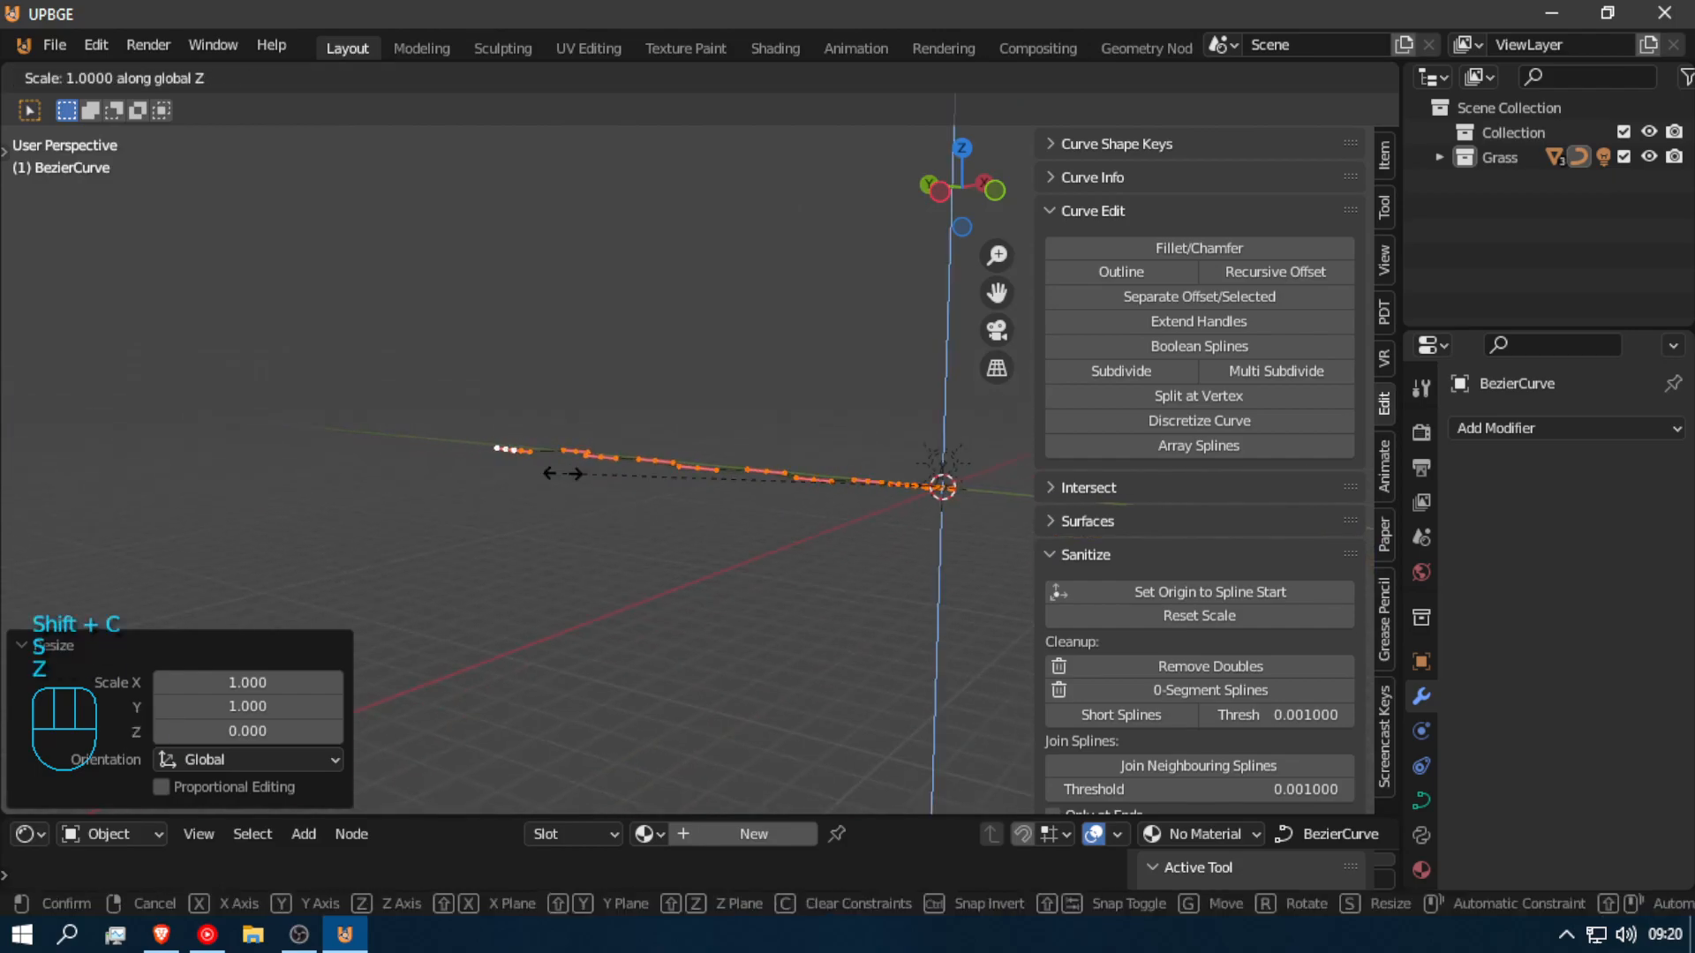
{"action": "key", "text": "KP_0"}
{"action": "left_click", "coordinate": [564, 474]}
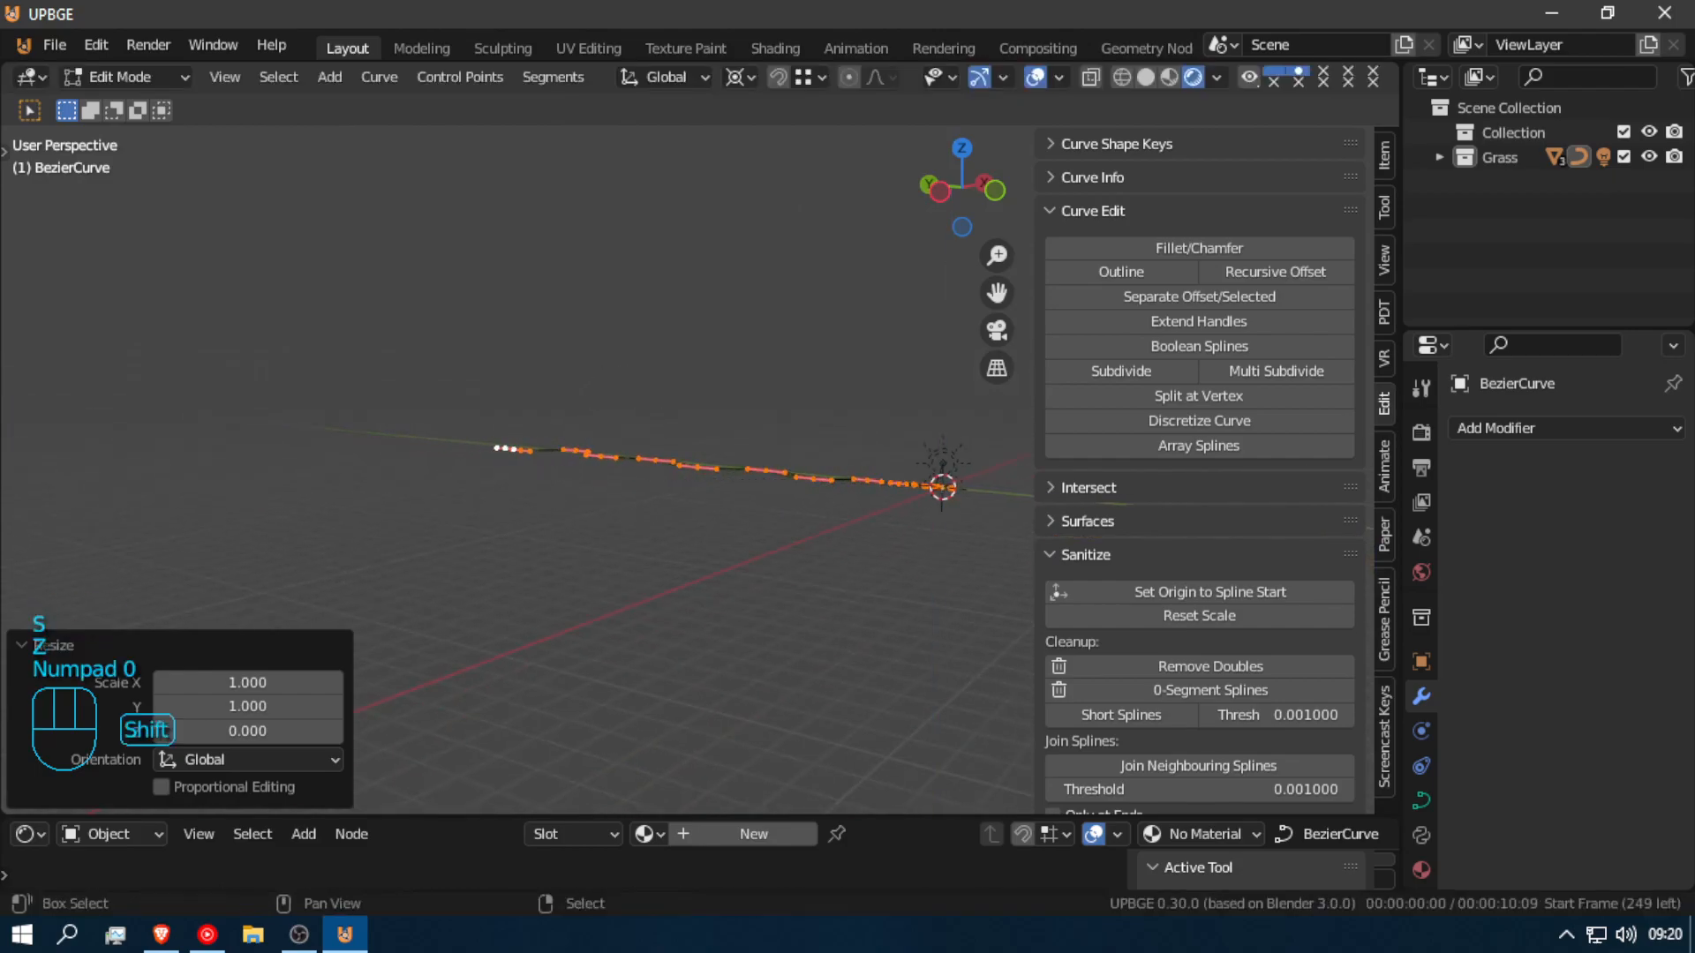
Step: Finish editing the road curve and return to Object Mode
{"action": "key", "text": "shift+f"}
{"action": "key", "text": "shift+w"}
{"action": "key", "text": "shift+q"}
{"action": "key", "text": "e"}
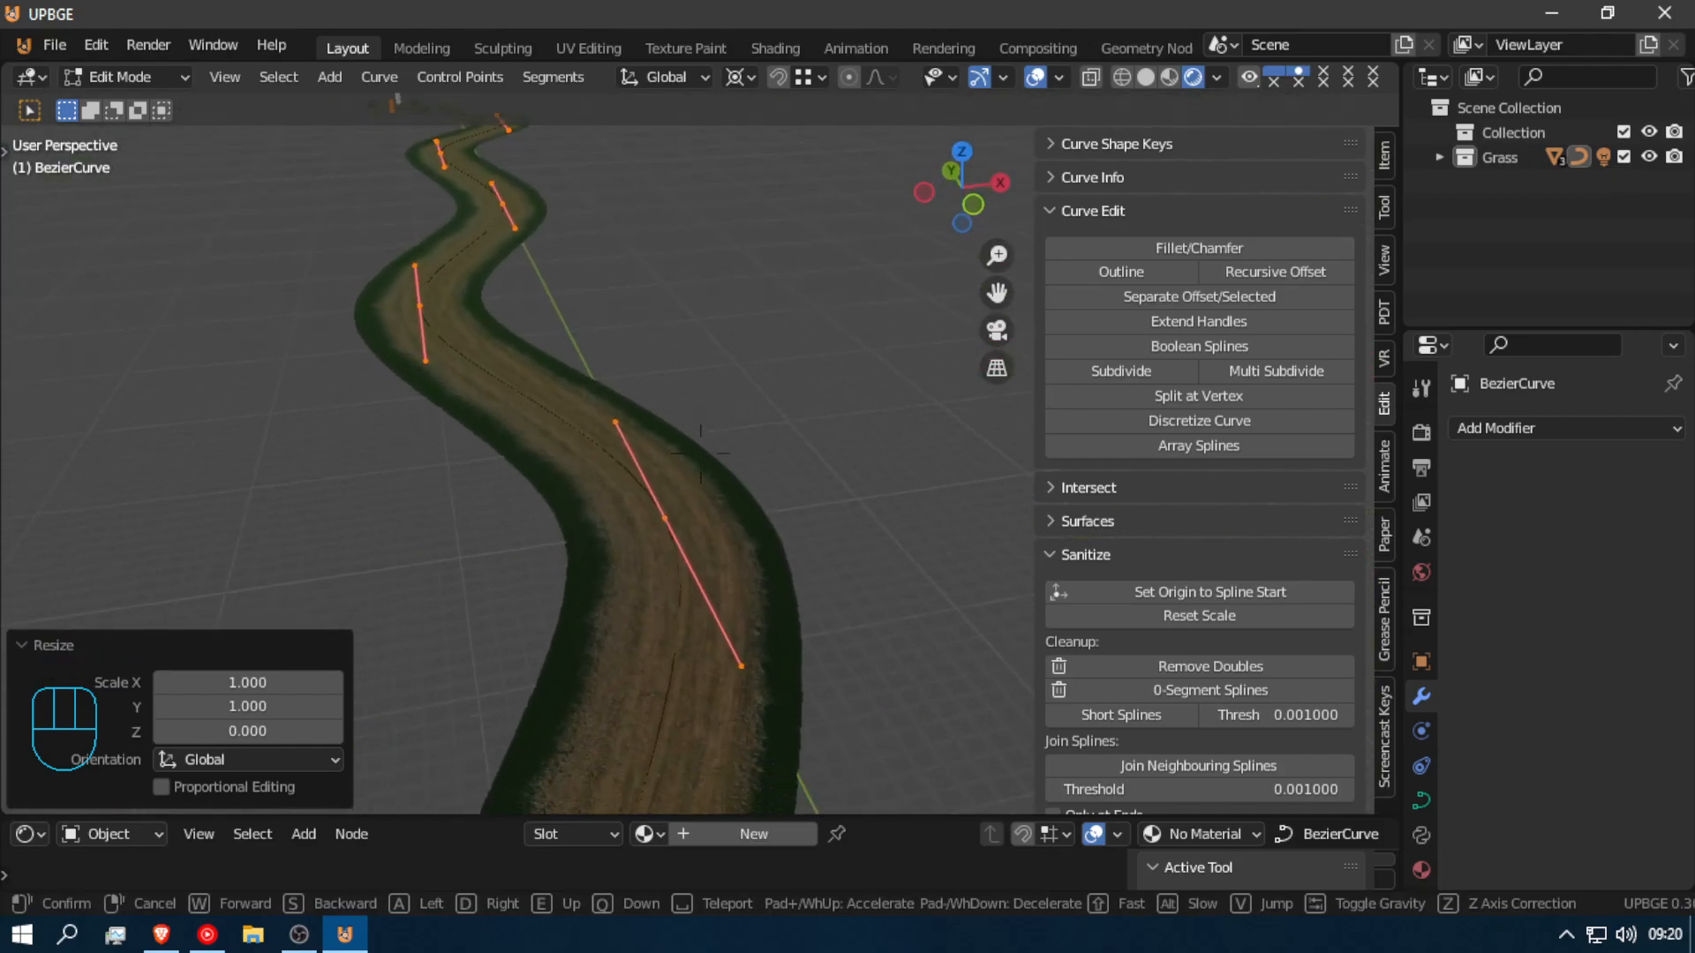
{"action": "key", "text": "shift+a"}
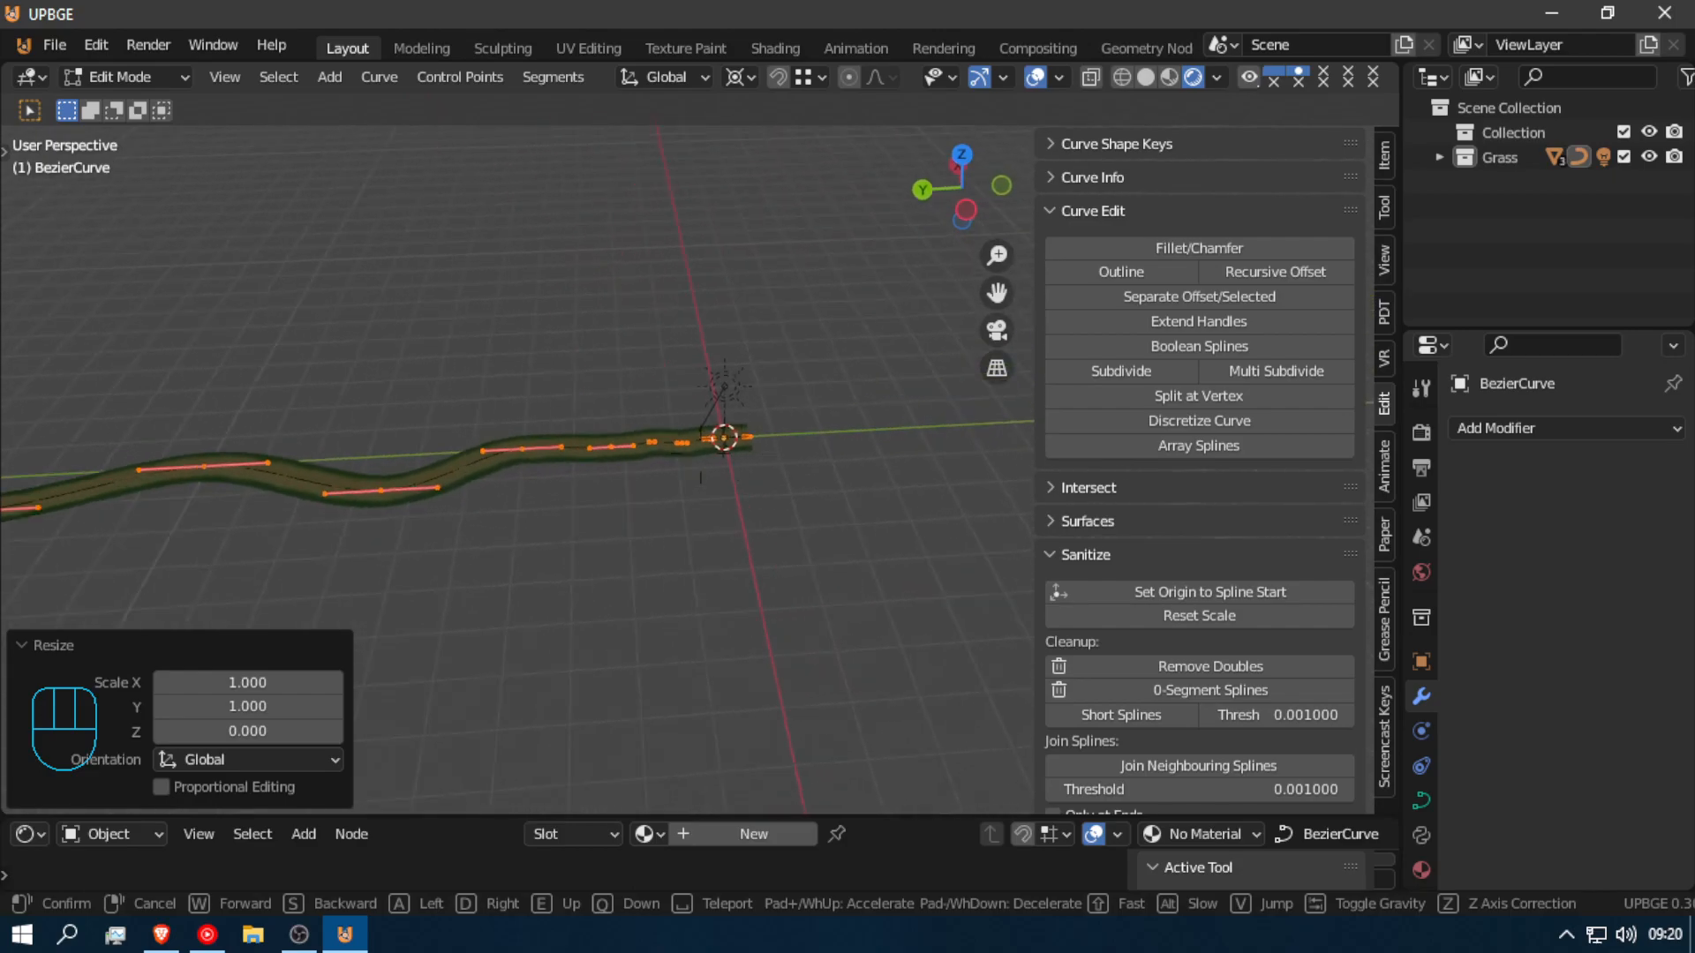
{"action": "left_click", "coordinate": [700, 453]}
{"action": "key", "text": "Tab"}
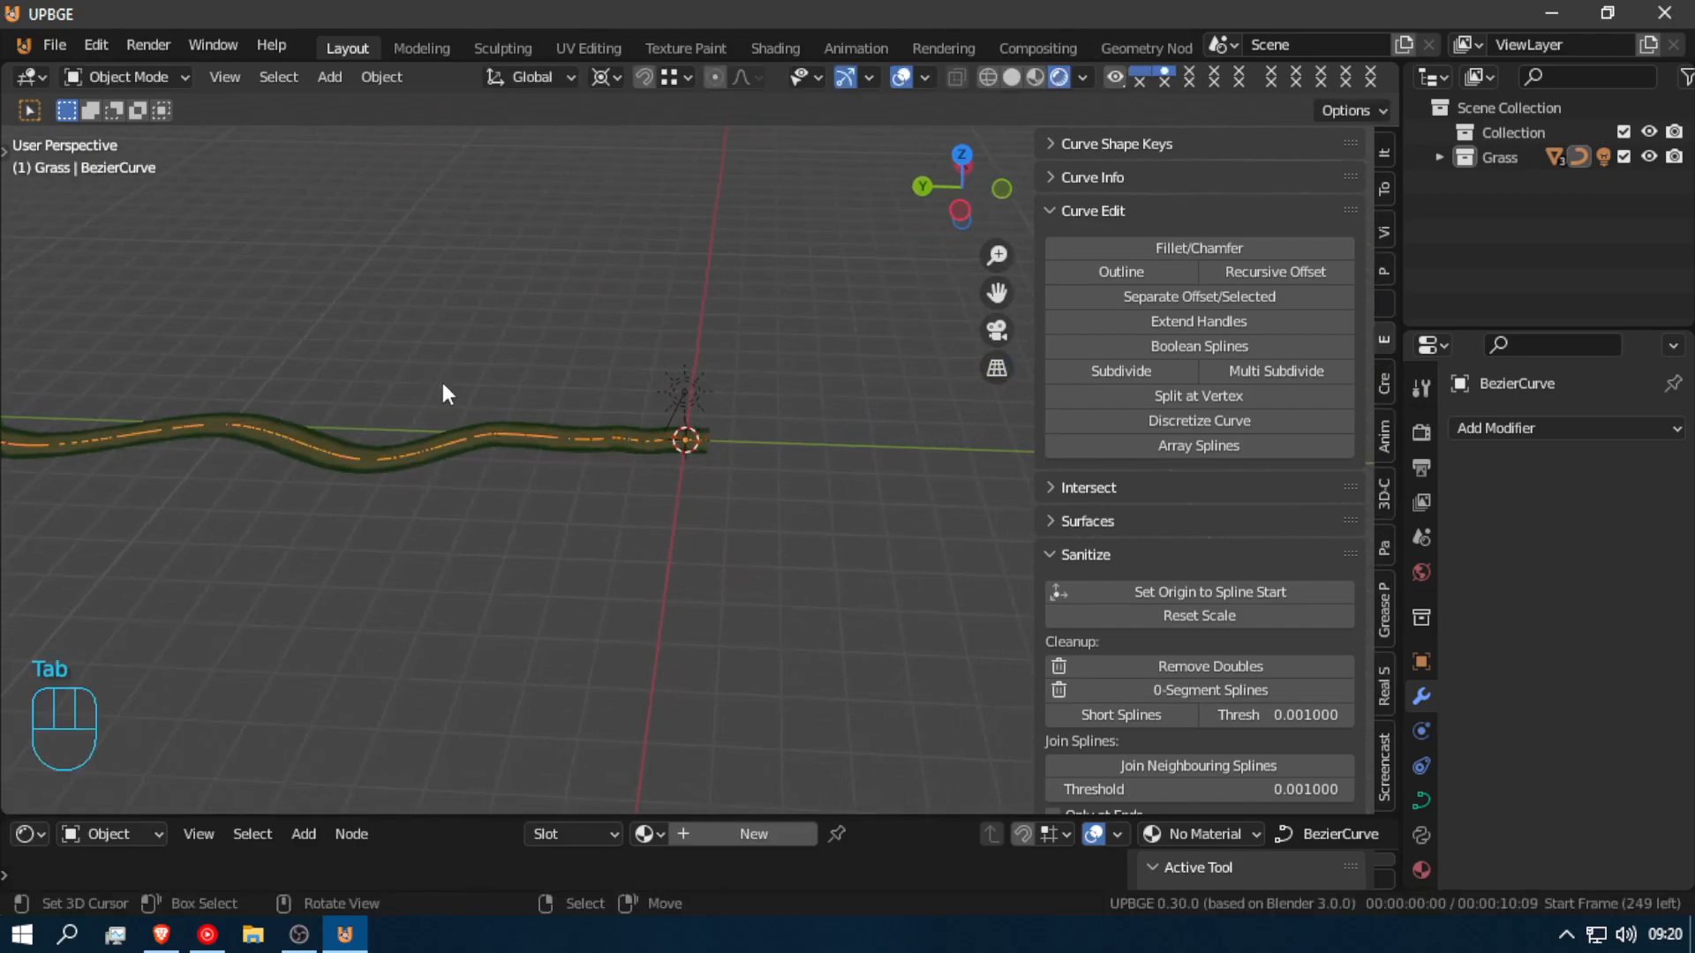
Step: Select the grass2-png grass strip beside the road's start
{"action": "key", "text": "a"}
{"action": "key", "text": "a"}
{"action": "key", "text": "shift+f"}
{"action": "key", "text": "w"}
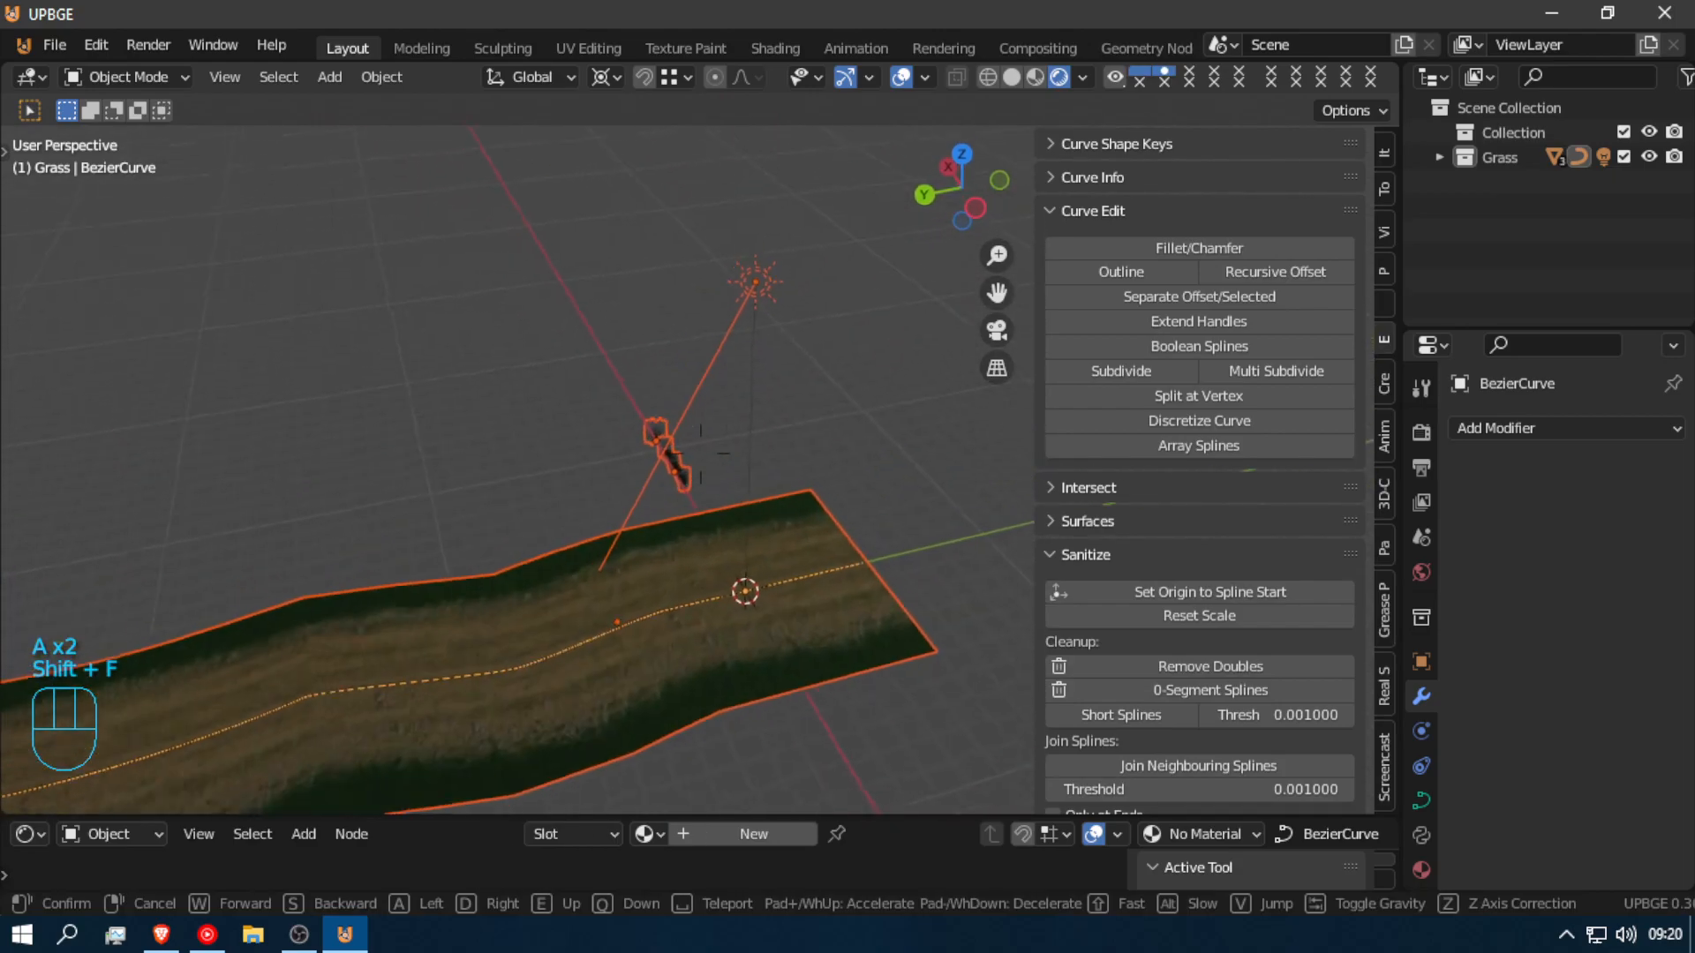
{"action": "left_click", "coordinate": [701, 454]}
{"action": "left_click", "coordinate": [748, 434], "text": "shift"}
{"action": "key", "text": "shift+f"}
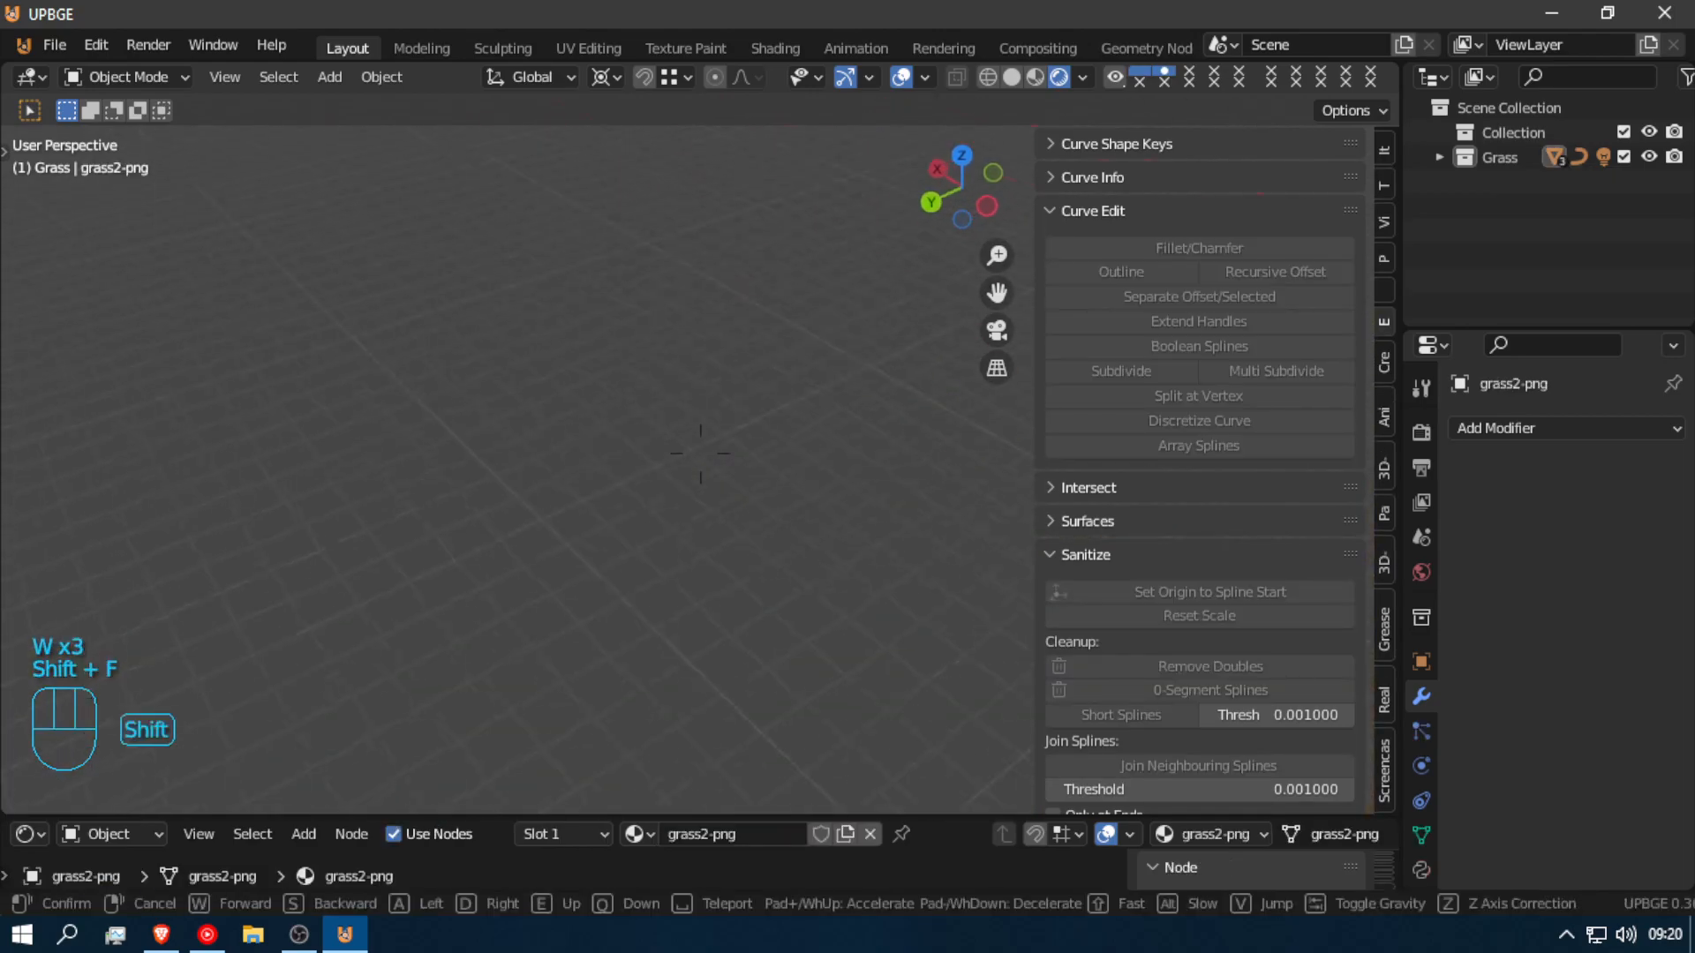
{"action": "left_click", "coordinate": [700, 454]}
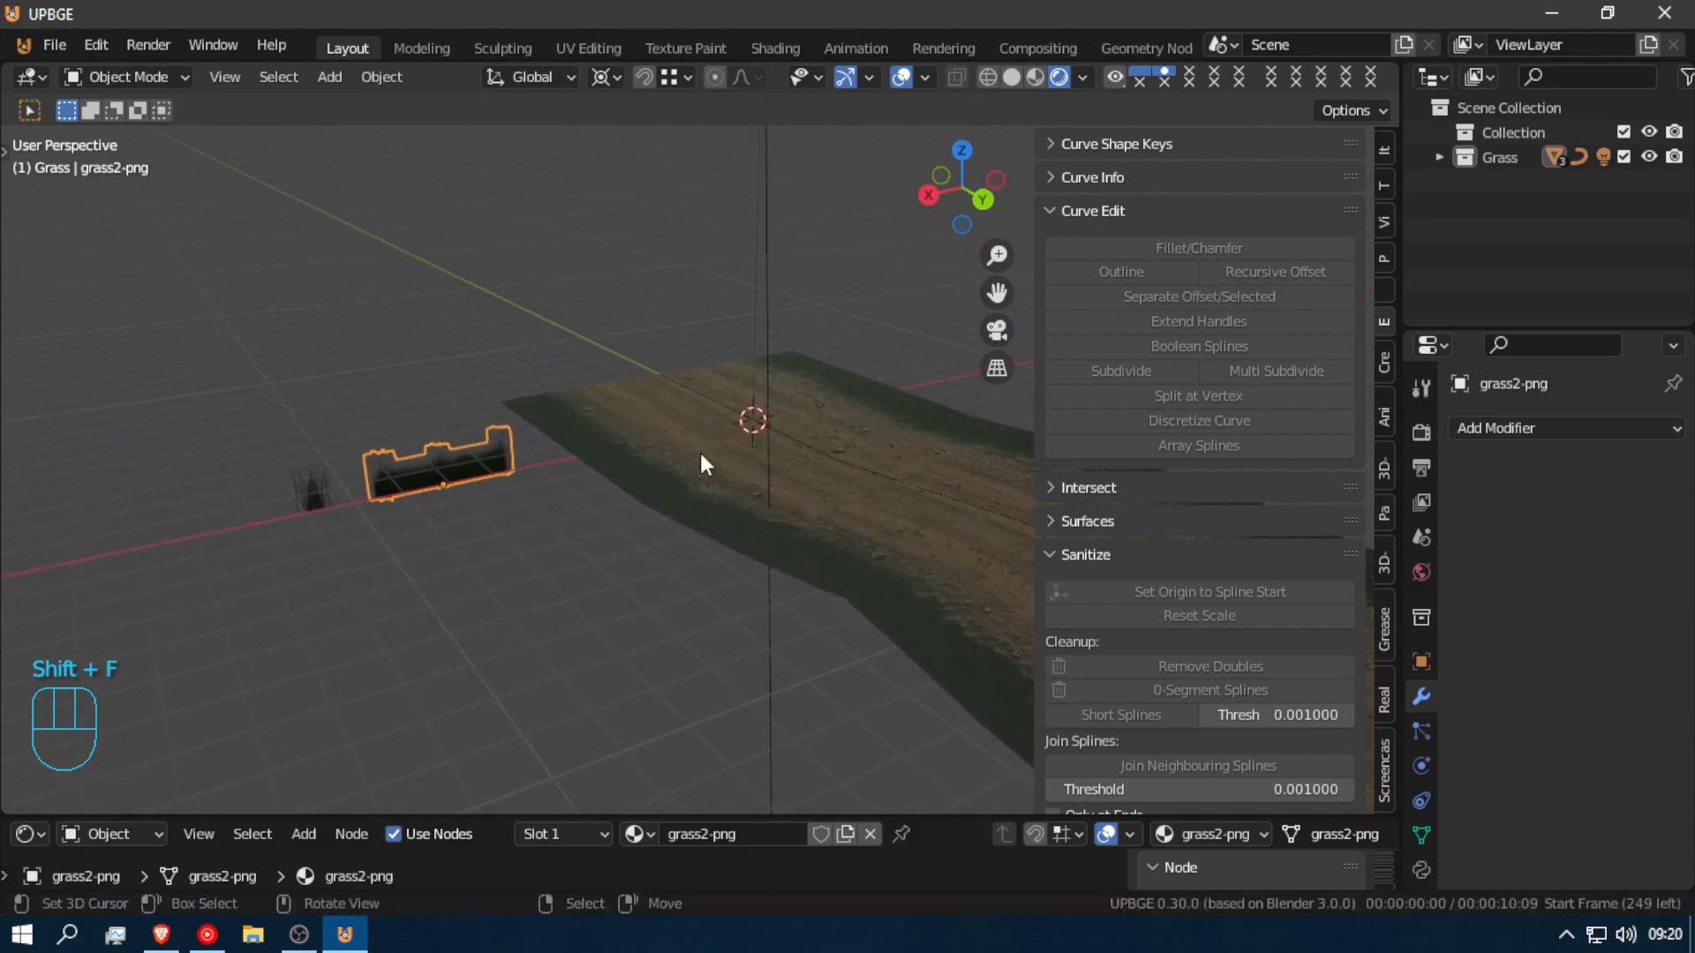
{"action": "key", "text": "r"}
{"action": "key", "text": "z"}
{"action": "left_click", "coordinate": [701, 319]}
Step: Change the transform pivot to Active Element and try rotating the grass strip about the Z axis in Object Mode
{"action": "left_click", "coordinate": [600, 79]}
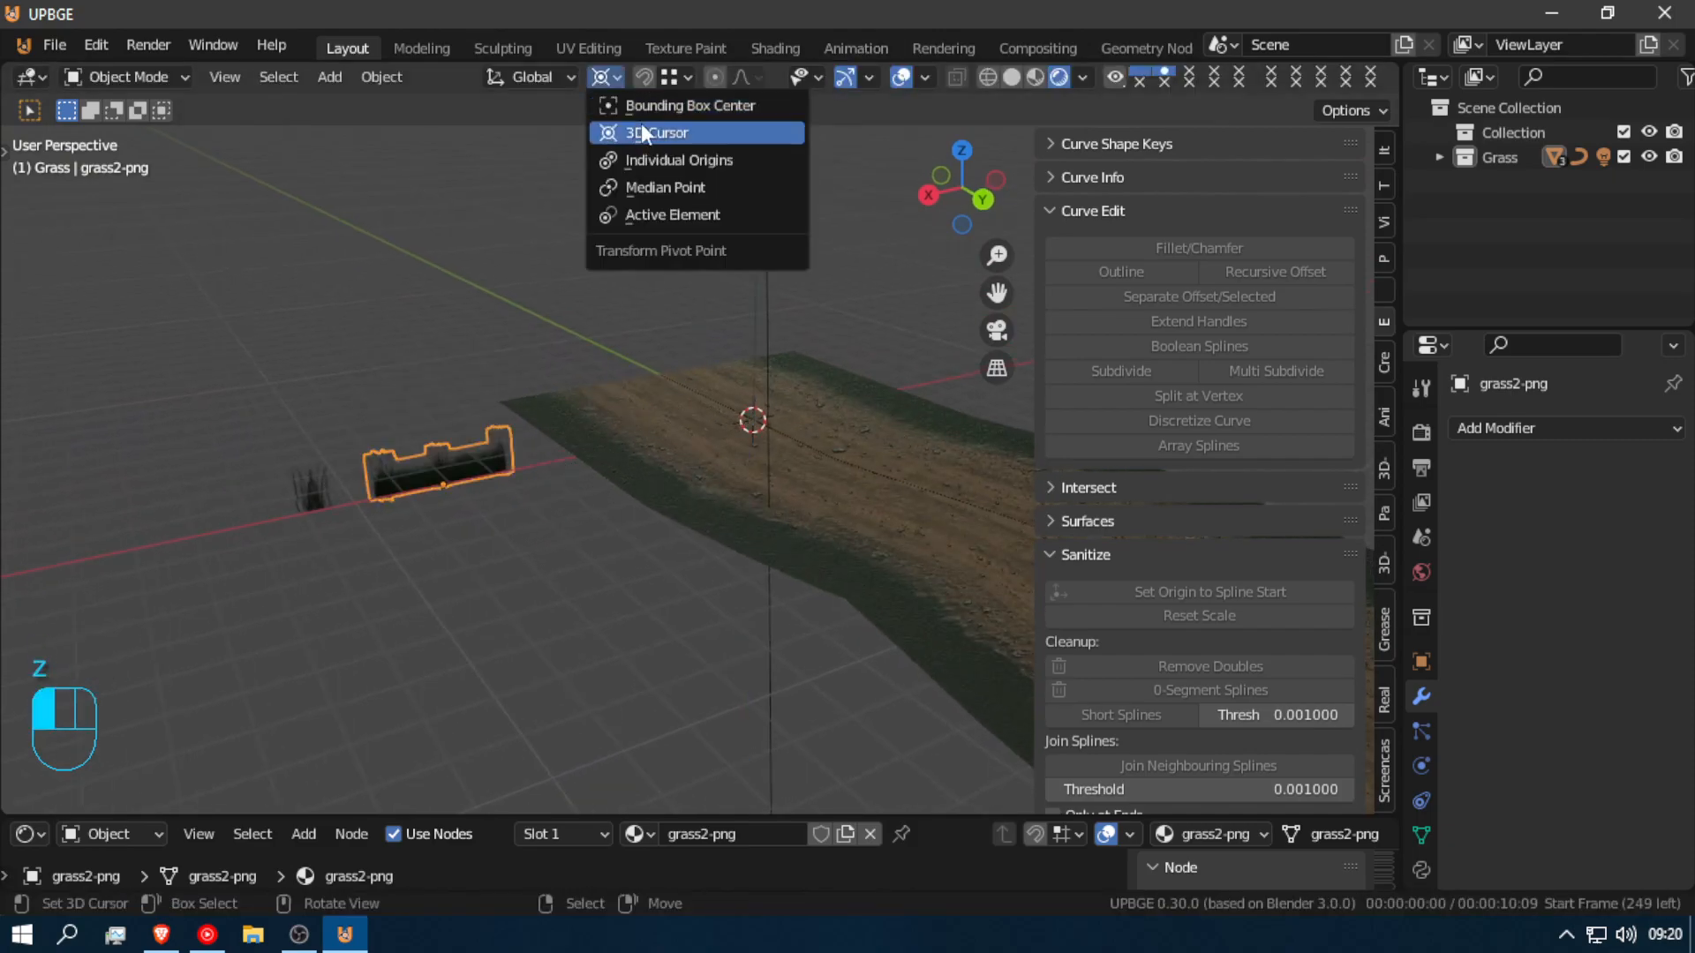
{"action": "left_click", "coordinate": [667, 208]}
{"action": "key", "text": "r"}
{"action": "key", "text": "z"}
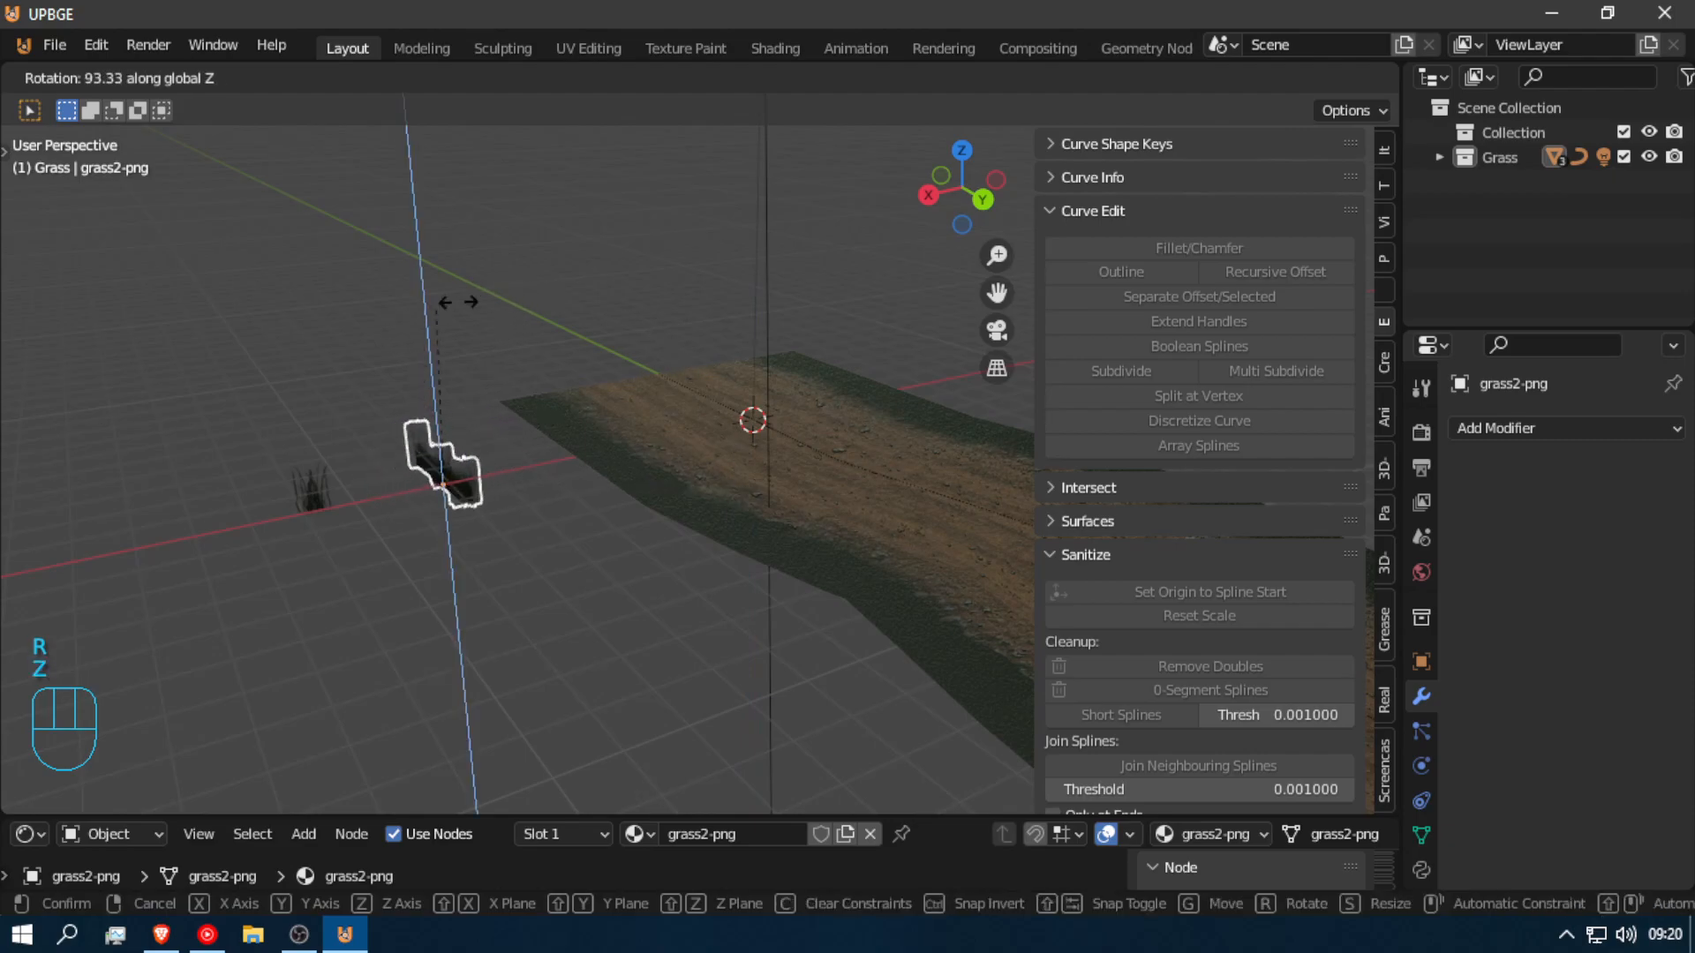
{"action": "right_click", "coordinate": [706, 358]}
Step: Rotate the grass strip's entire mesh 95° about the global Z axis in Edit Mode and return to Object Mode
{"action": "key", "text": "Tab"}
{"action": "key", "text": "a"}
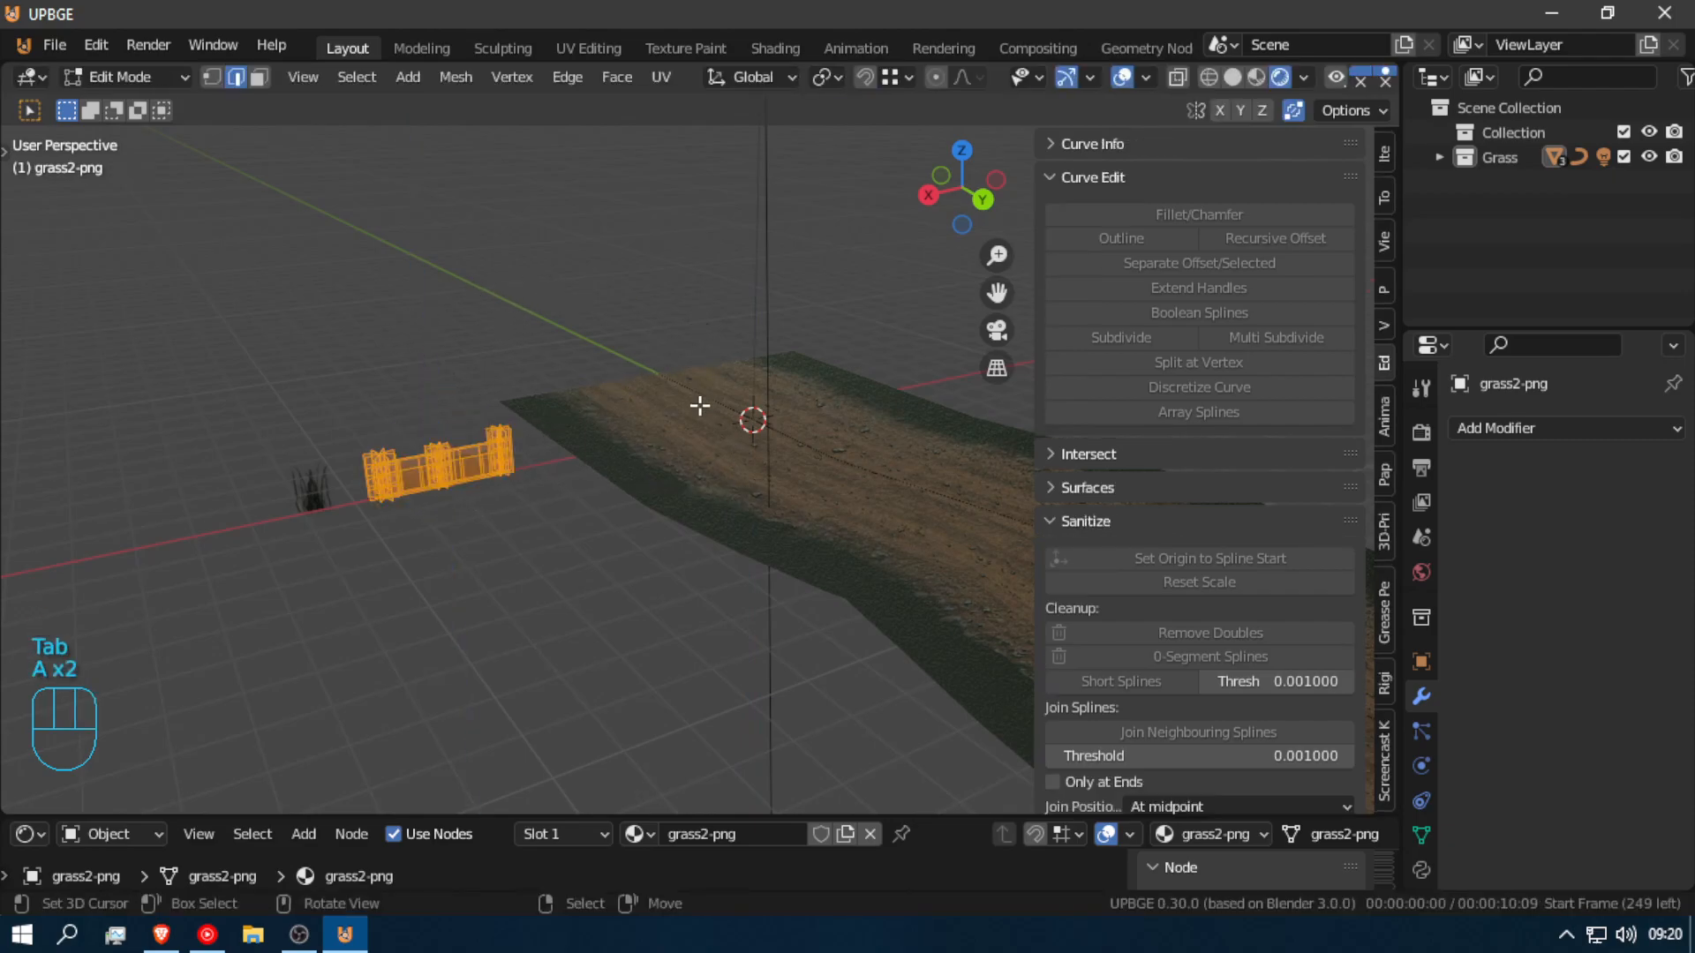
{"action": "key", "text": "r"}
{"action": "key", "text": "z"}
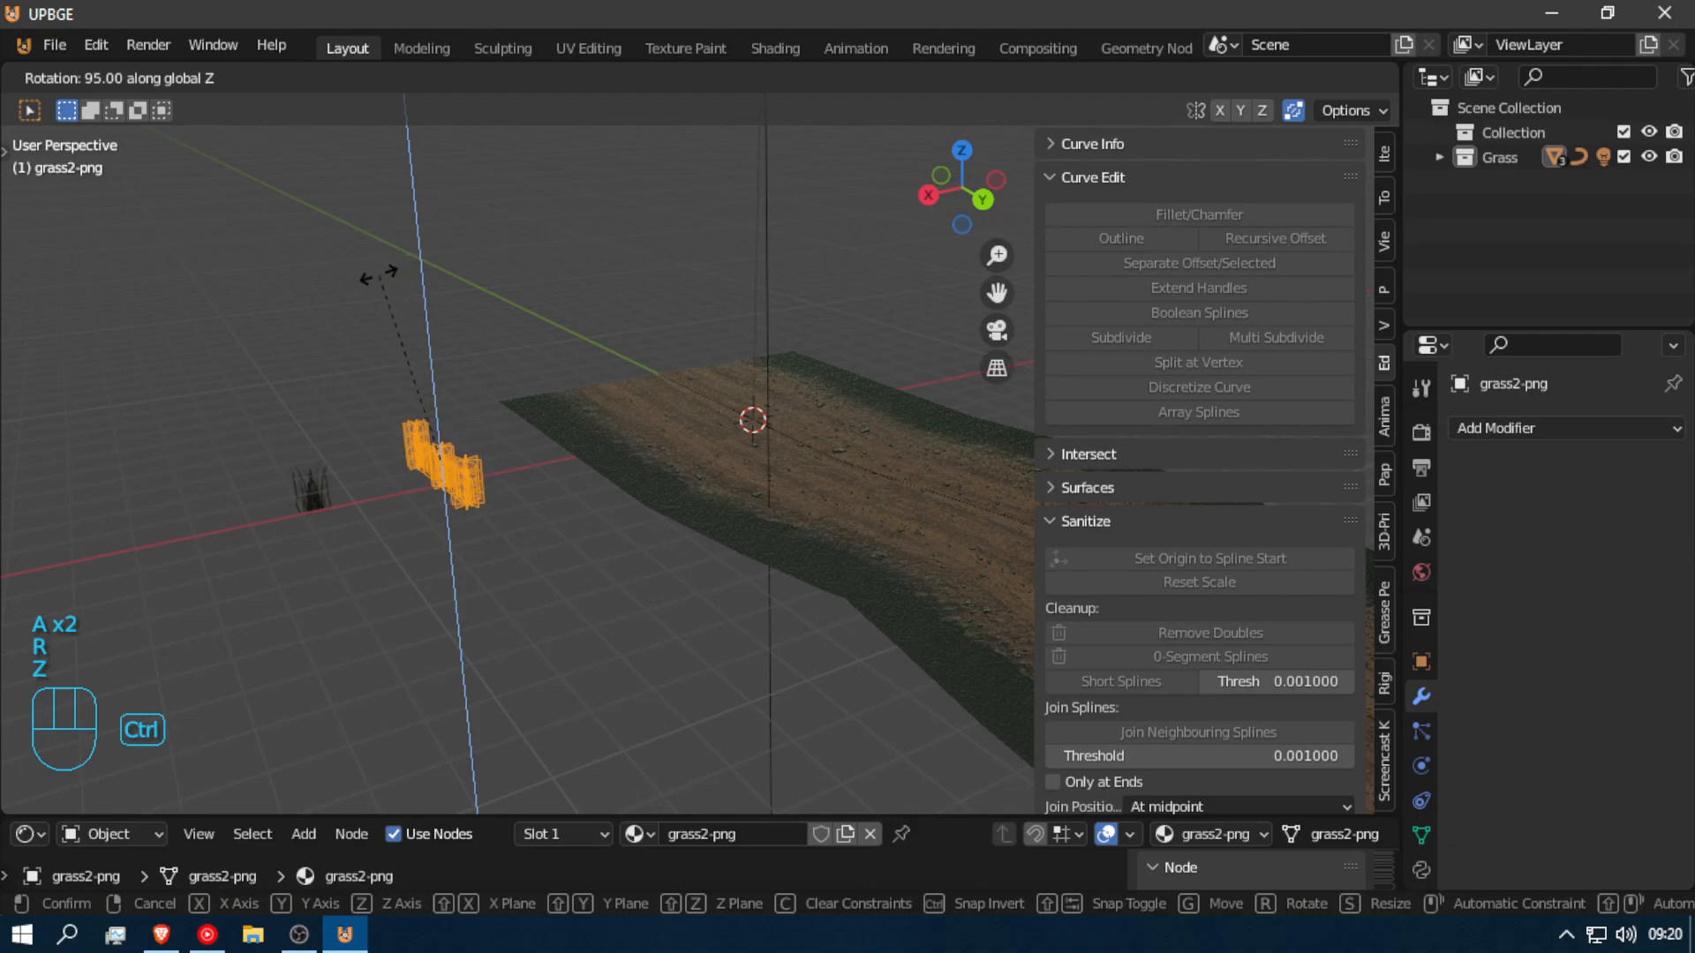
{"action": "left_click", "coordinate": [385, 280]}
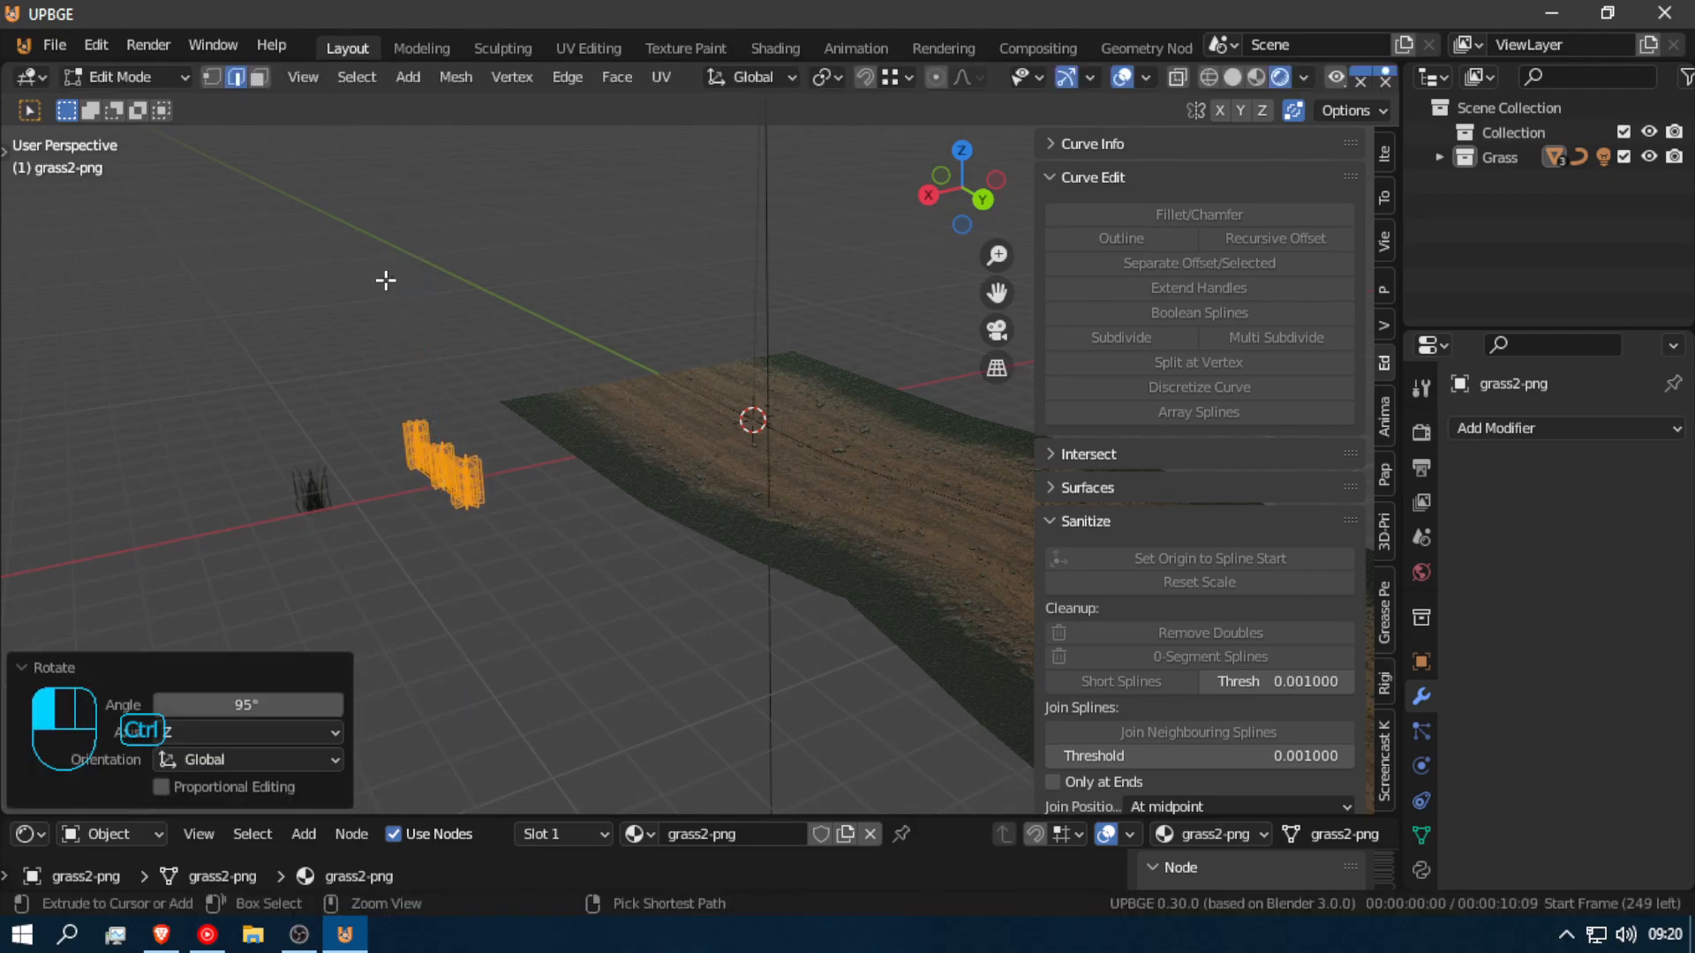
{"action": "key", "text": "Tab"}
Step: Move the grass strip about -3.14 m and a further -0.78 m along X onto the road's grassy edge
{"action": "key", "text": "g"}
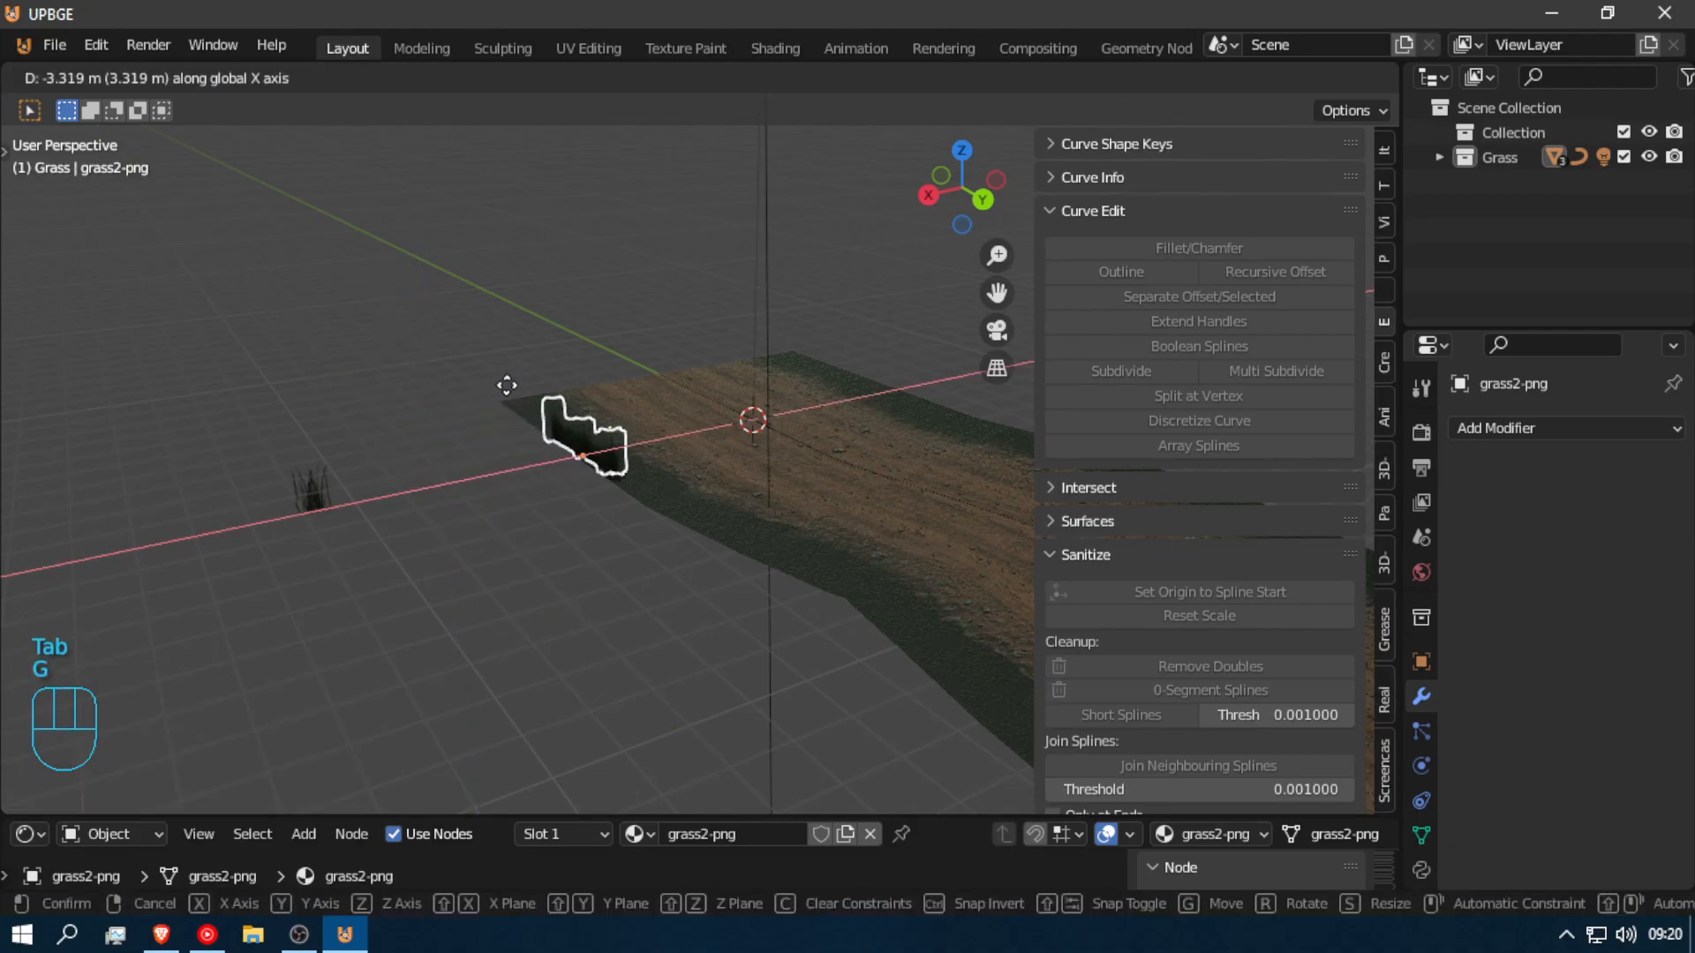
{"action": "left_click", "coordinate": [498, 382]}
{"action": "key", "text": "shift+f"}
{"action": "key", "text": "d"}
{"action": "key", "text": "w"}
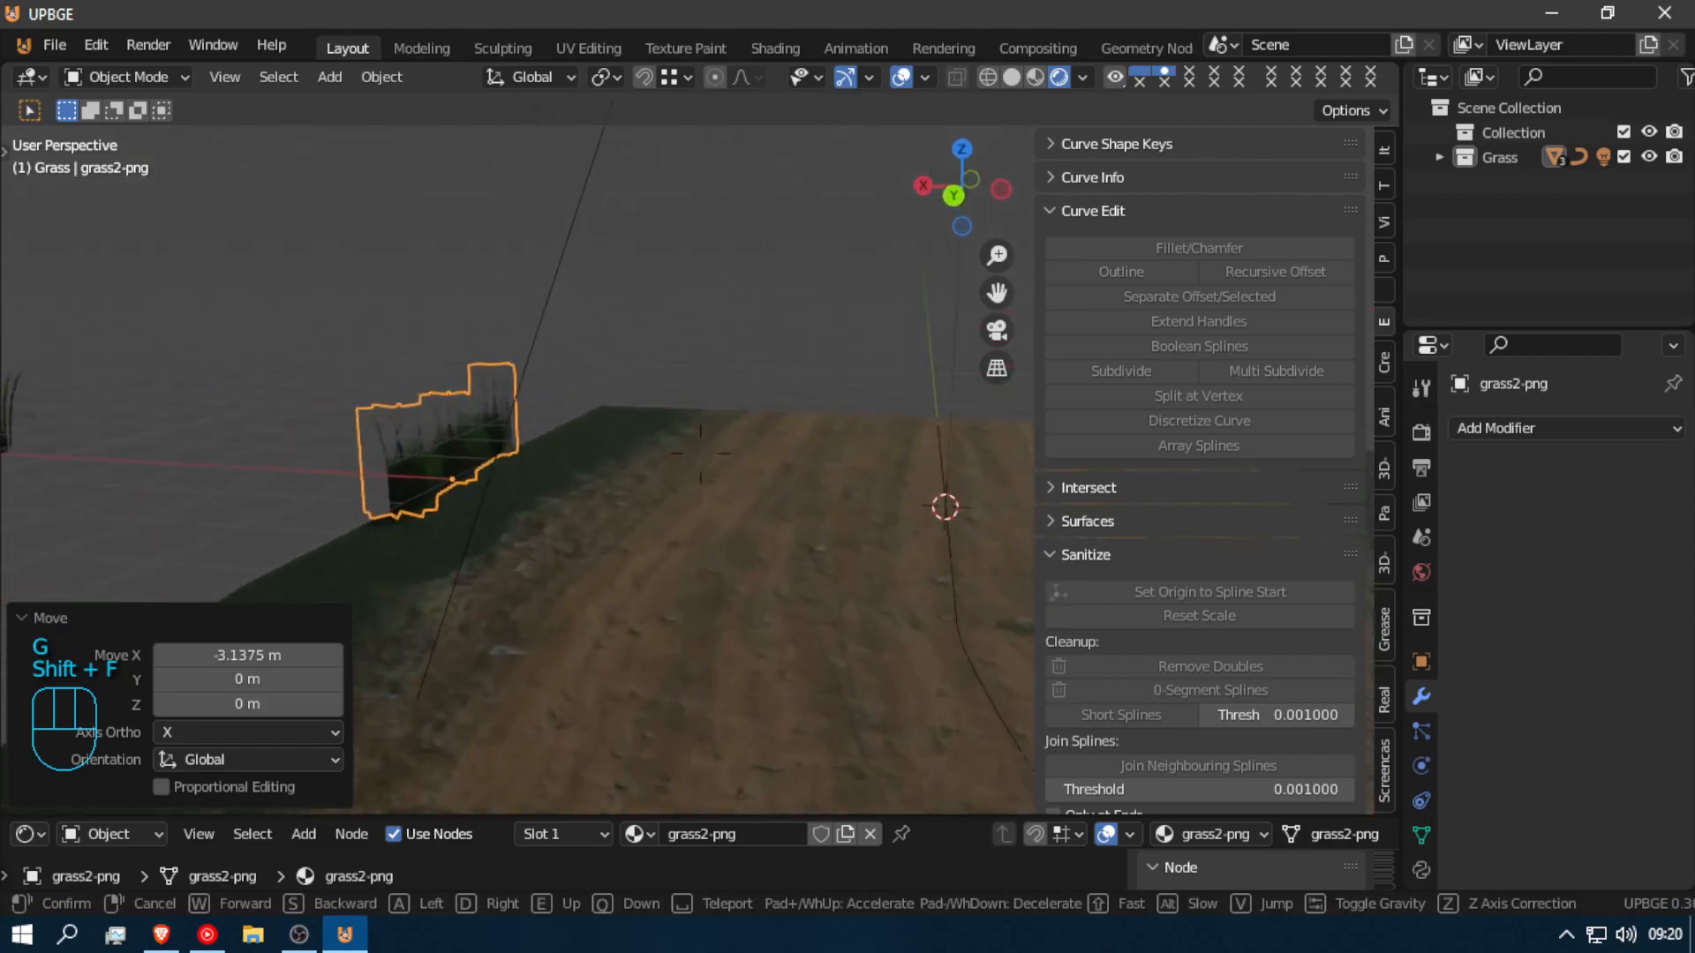
{"action": "key", "text": "s"}
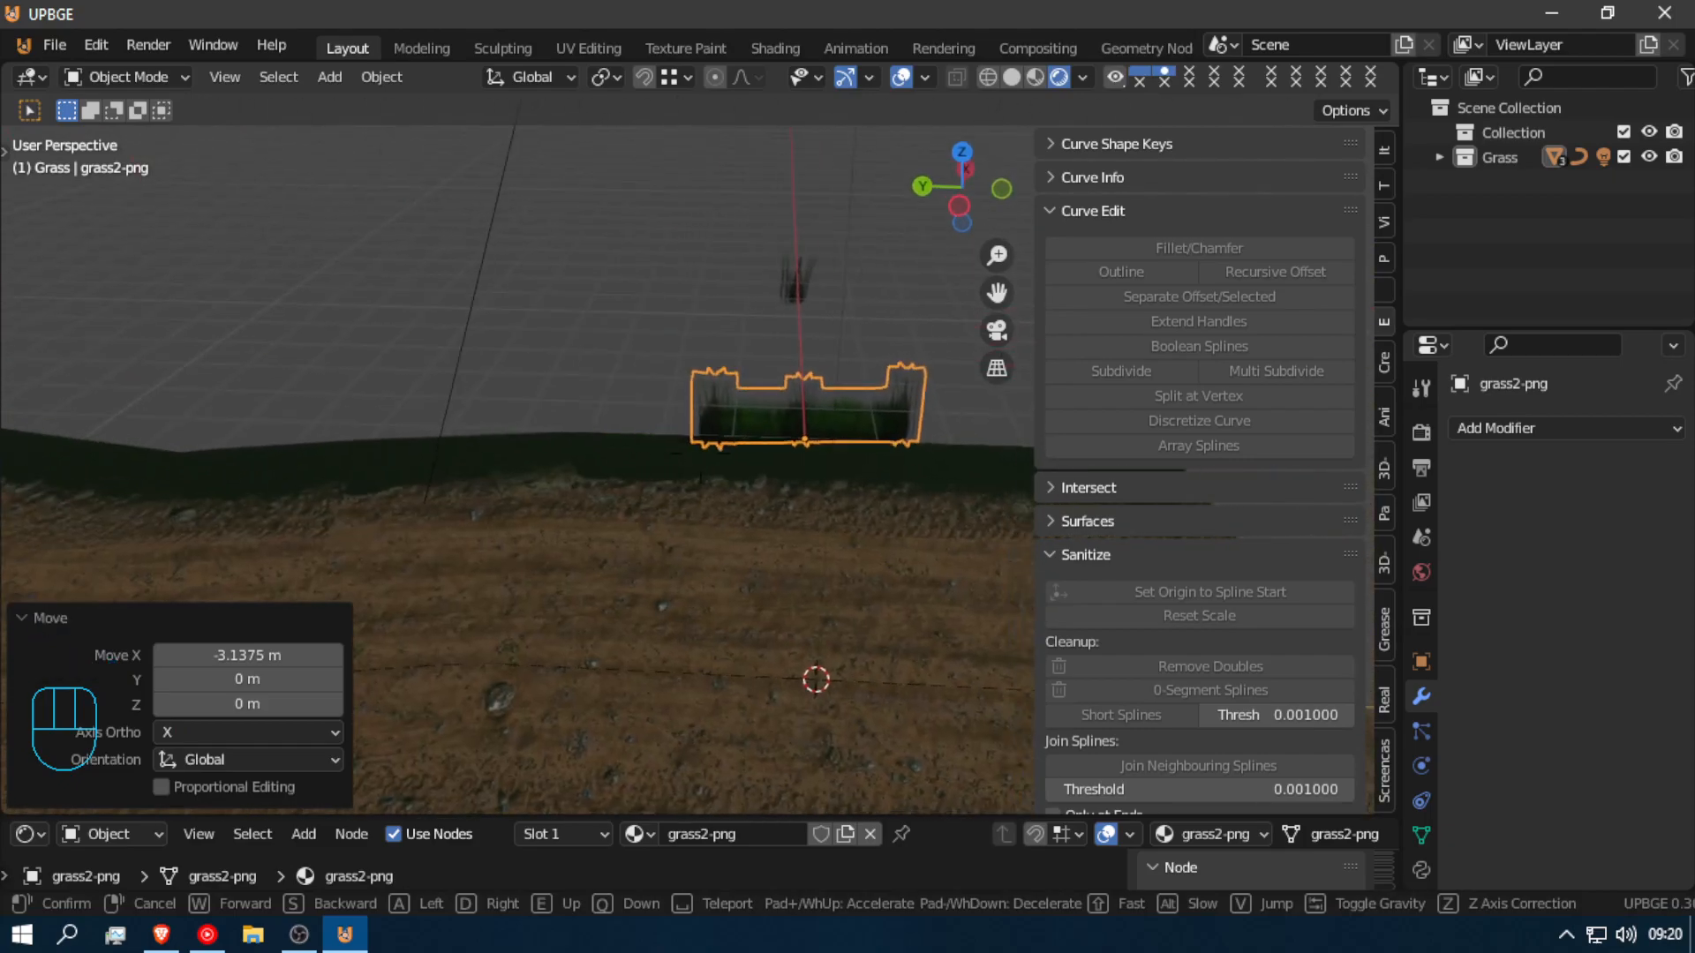
{"action": "left_click", "coordinate": [699, 446]}
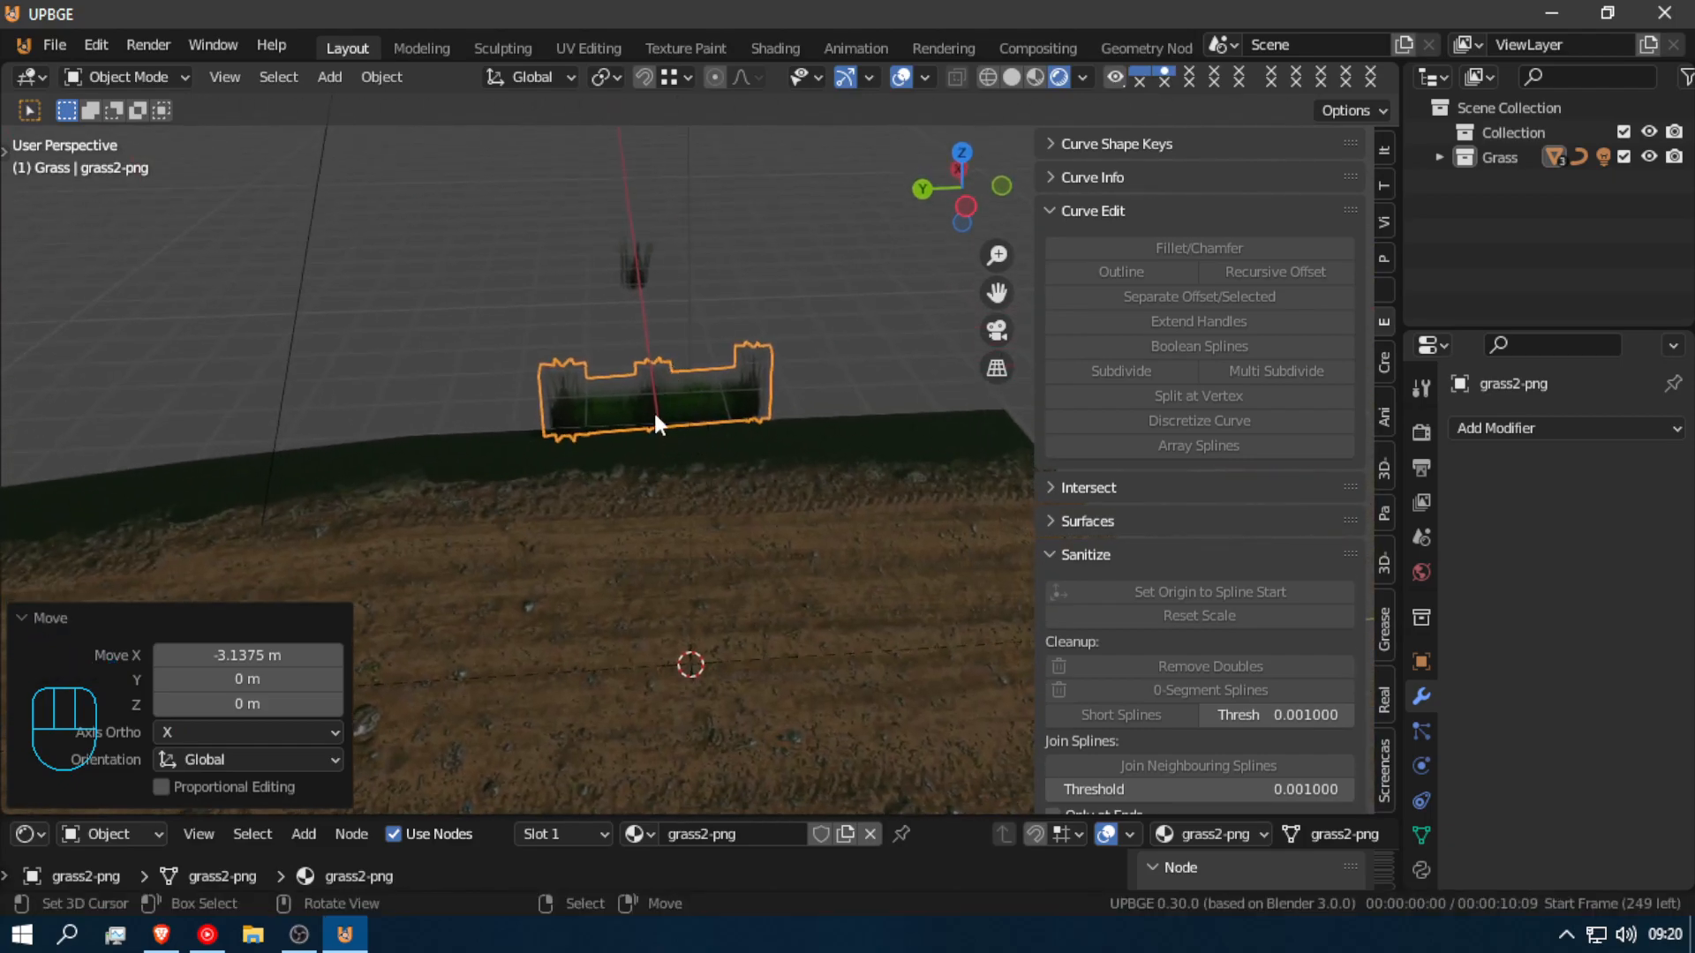
{"action": "key", "text": "g"}
{"action": "left_click", "coordinate": [655, 446]}
{"action": "key", "text": "shift+f"}
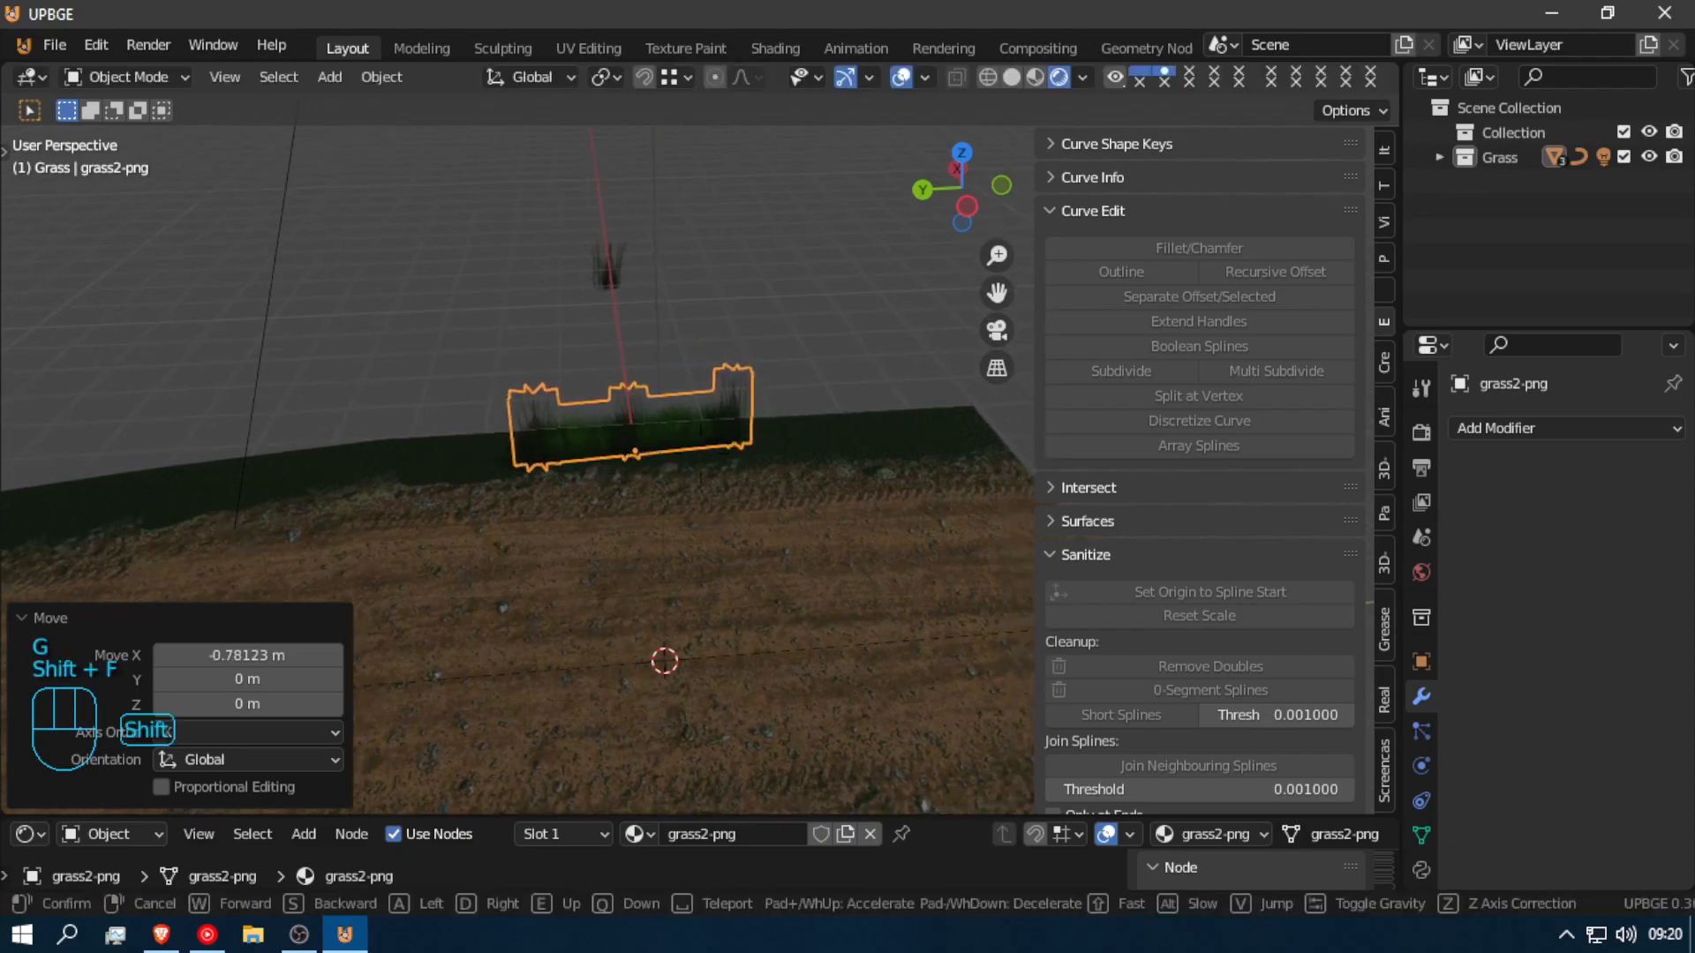
{"action": "key", "text": "w"}
{"action": "left_click", "coordinate": [734, 416]}
{"action": "key", "text": "r"}
{"action": "key", "text": "z"}
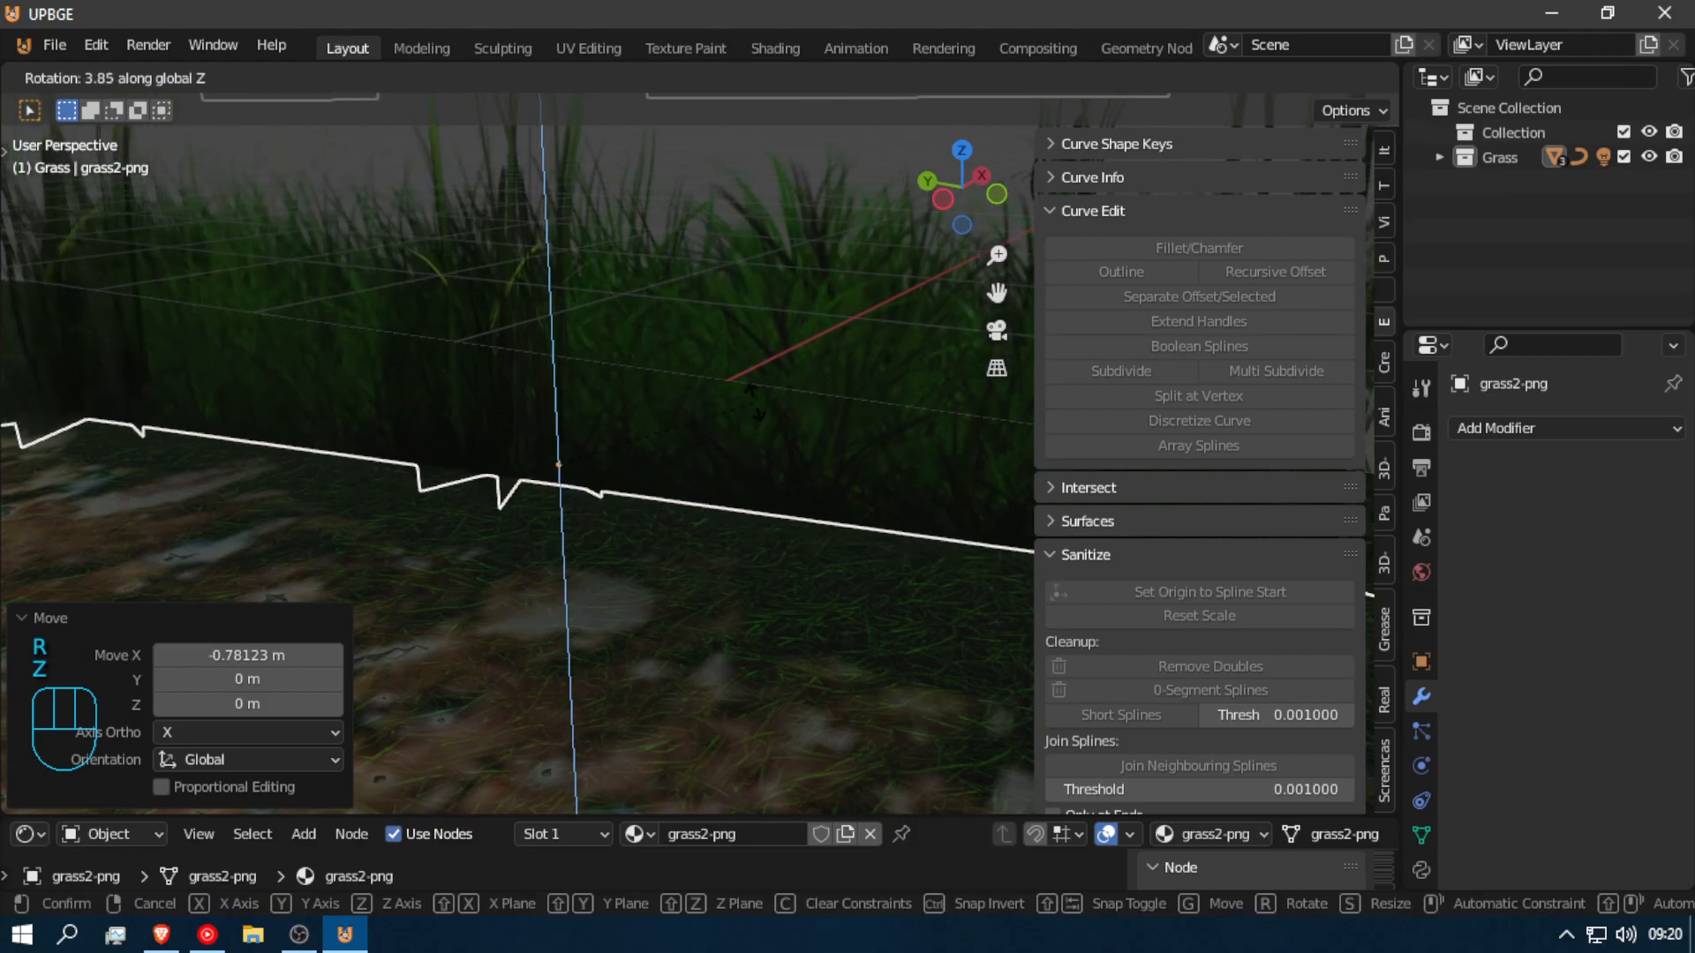
{"action": "right_click", "coordinate": [689, 437]}
Step: Move the grass strip about -3.26 m along Y to the start corner of the road
{"action": "key", "text": "shift+f"}
{"action": "left_click", "coordinate": [700, 453]}
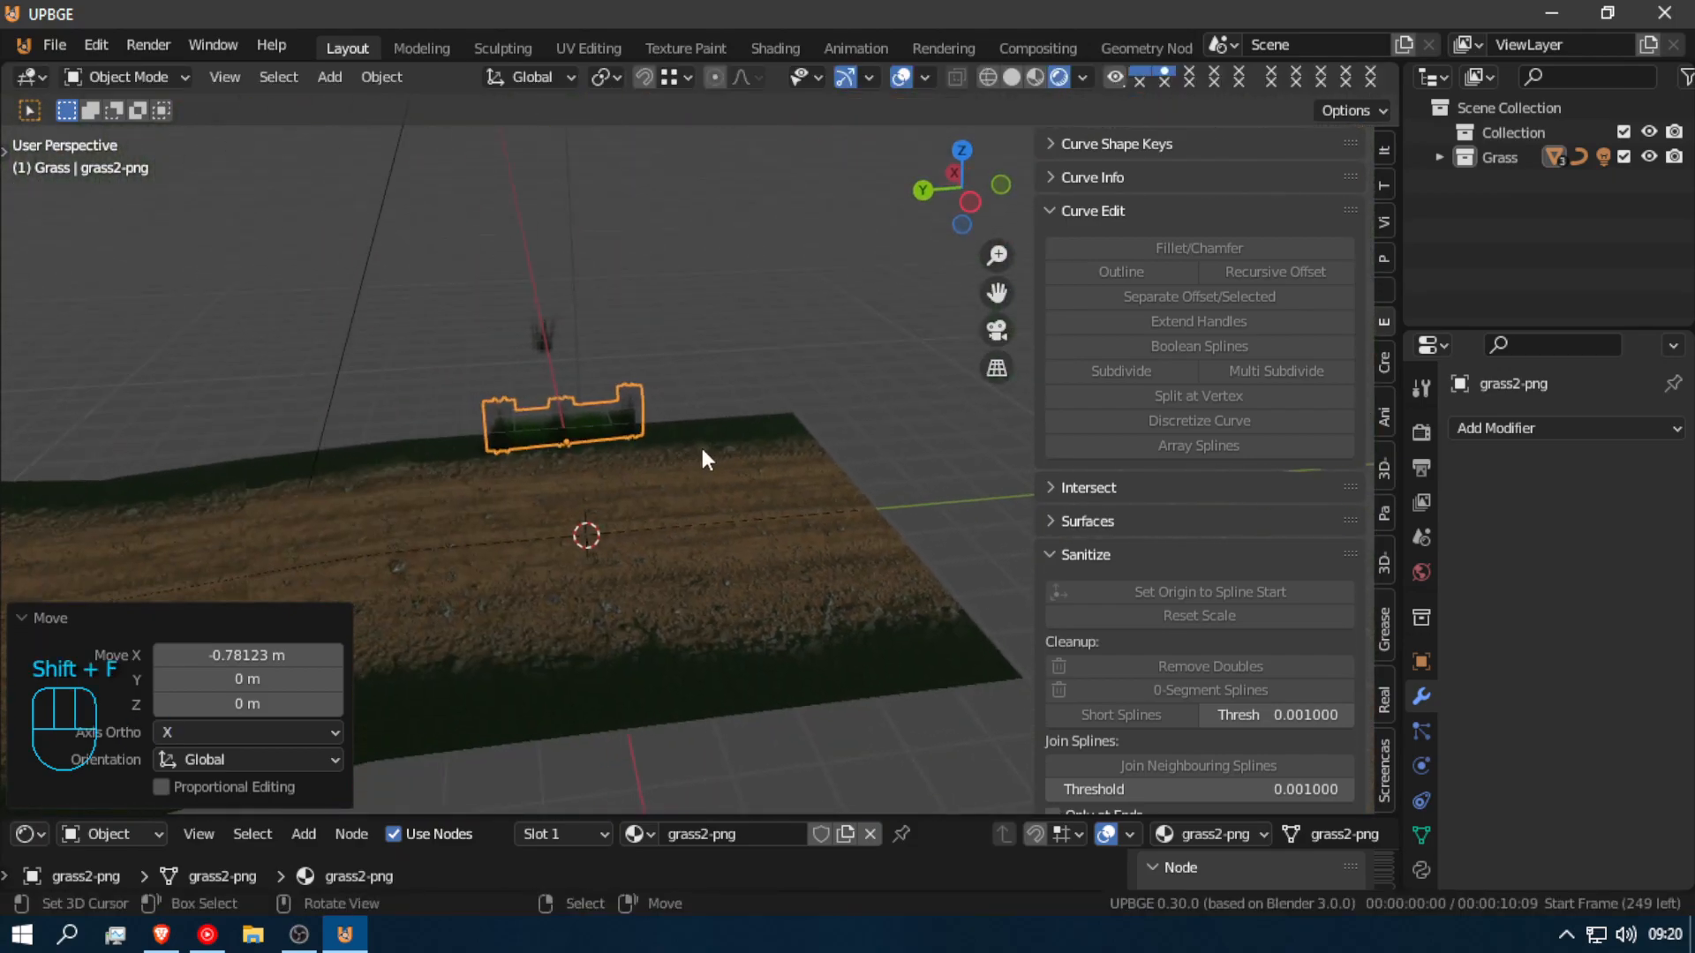
{"action": "key", "text": "g"}
{"action": "key", "text": "y"}
{"action": "left_click", "coordinate": [871, 429]}
Step: Rotate the grass strip's mesh -5° about the global Z axis in Edit Mode to align it with the road edge
{"action": "key", "text": "shift+f"}
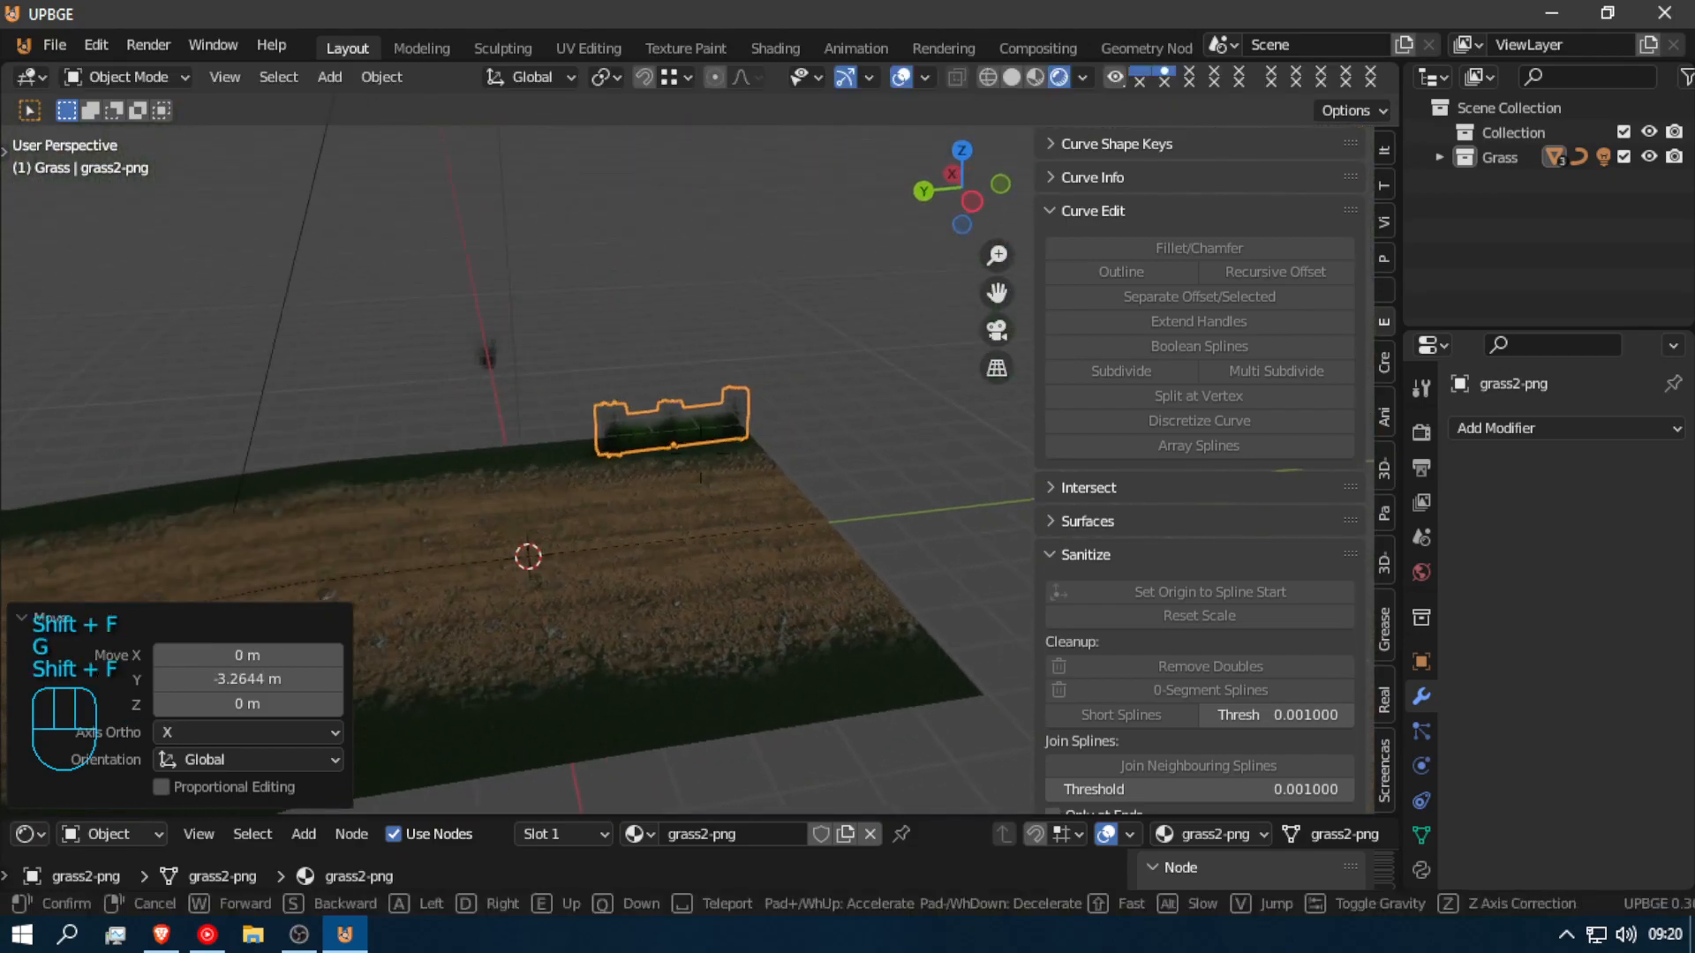
{"action": "key", "text": "s"}
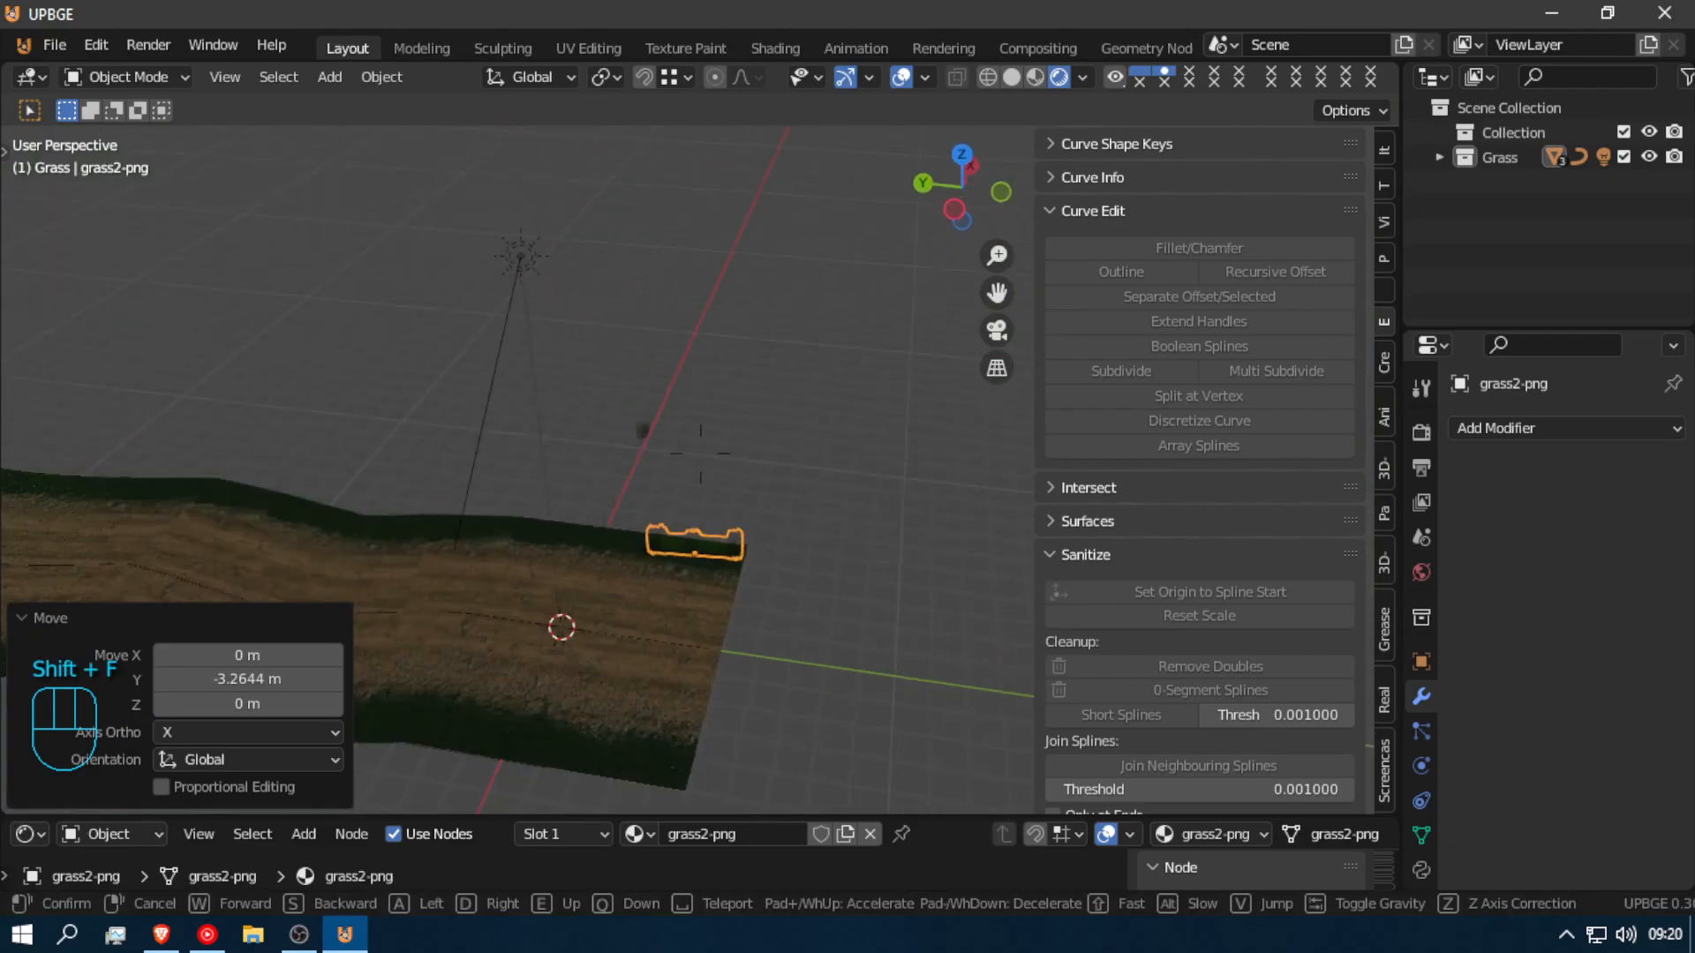
{"action": "key", "text": "w"}
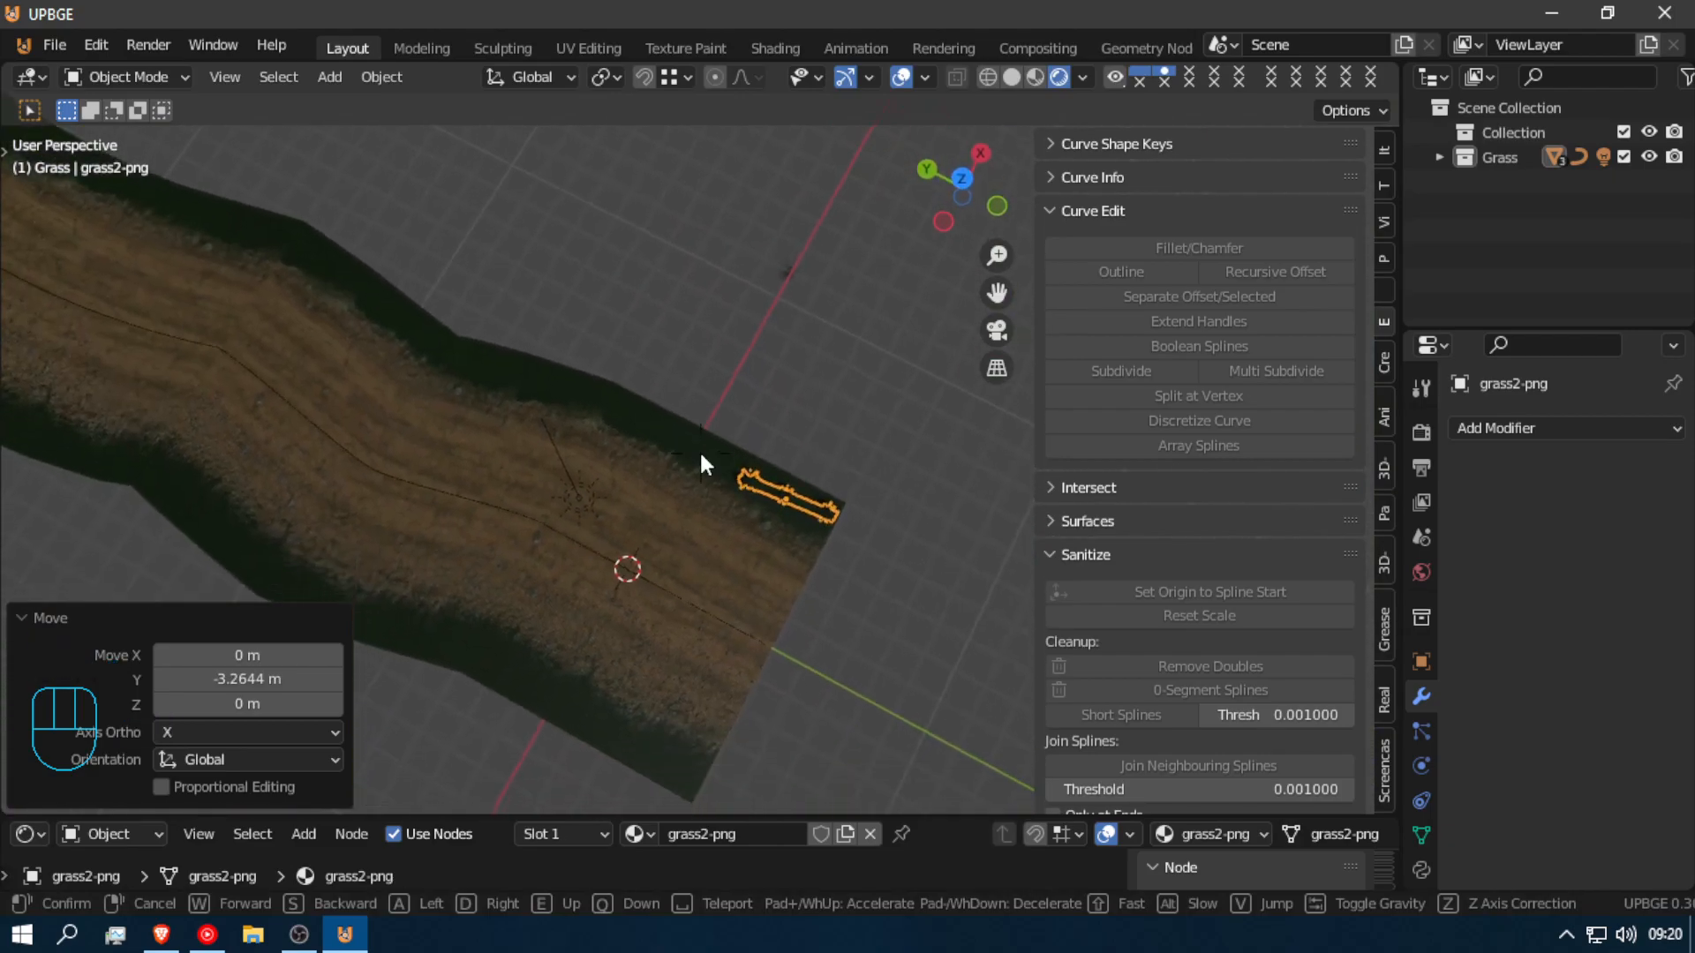
{"action": "left_click", "coordinate": [789, 415]}
{"action": "key", "text": "Tab"}
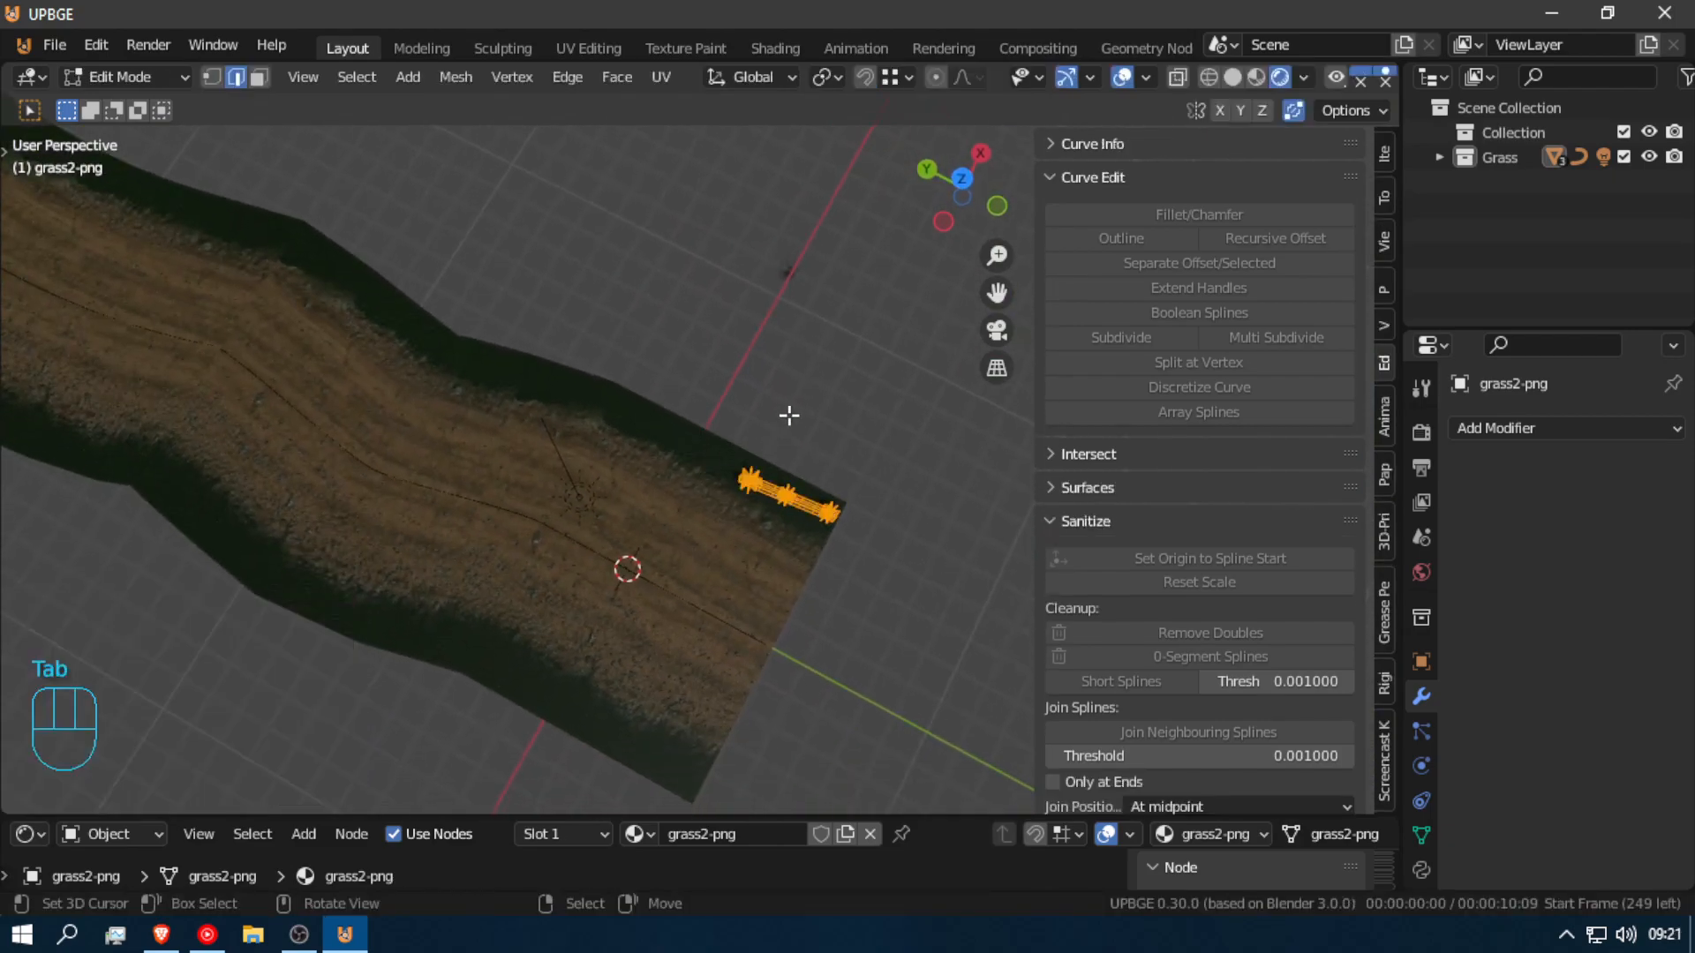
{"action": "key", "text": "r"}
{"action": "key", "text": "z"}
{"action": "left_click", "coordinate": [880, 448]}
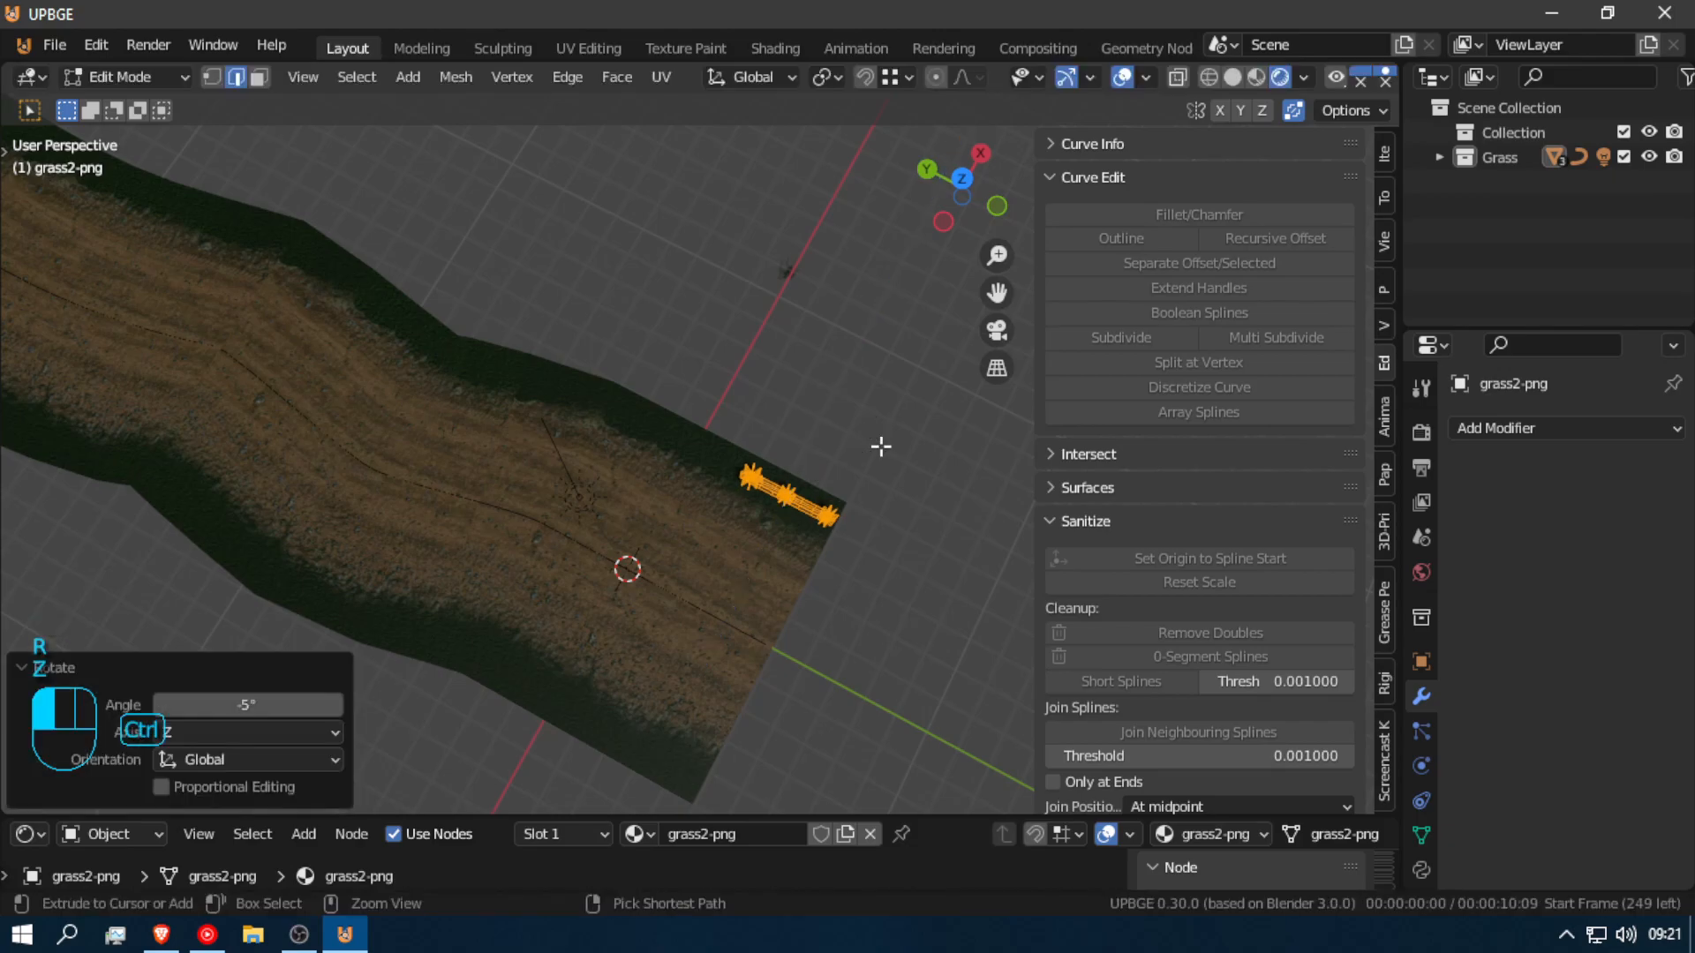
{"action": "key", "text": "Tab"}
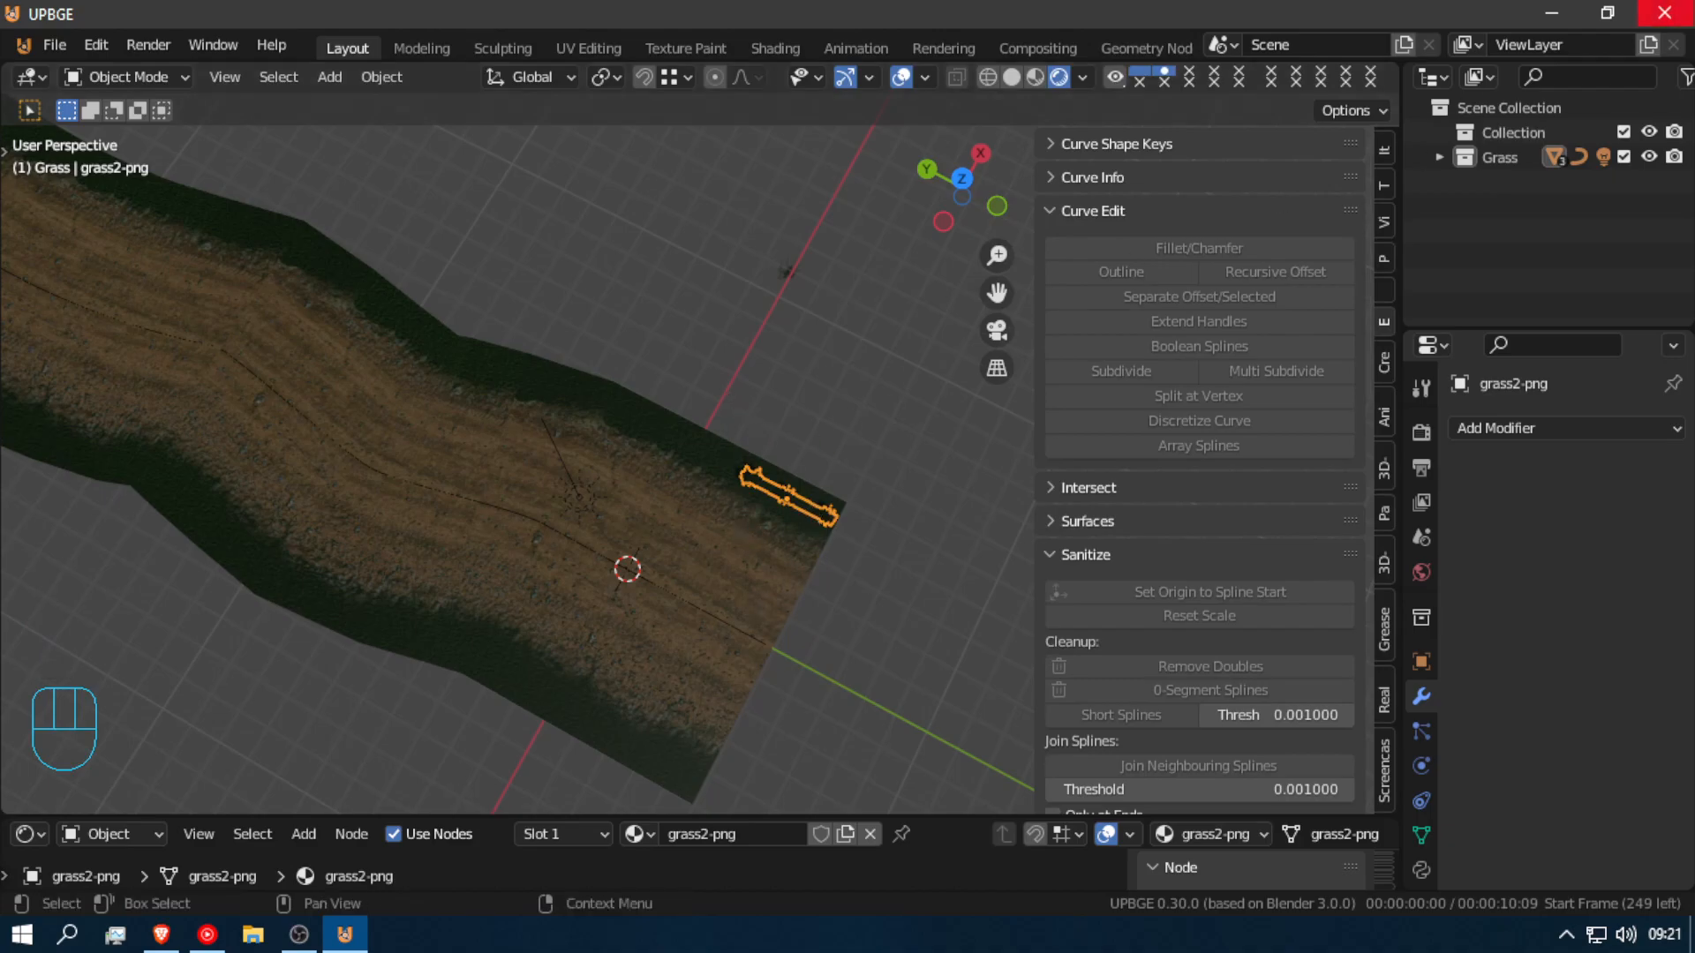
Step: Add a Curve modifier to the grass strip and choose BezierCurve as its curve object
{"action": "left_click", "coordinate": [1599, 434]}
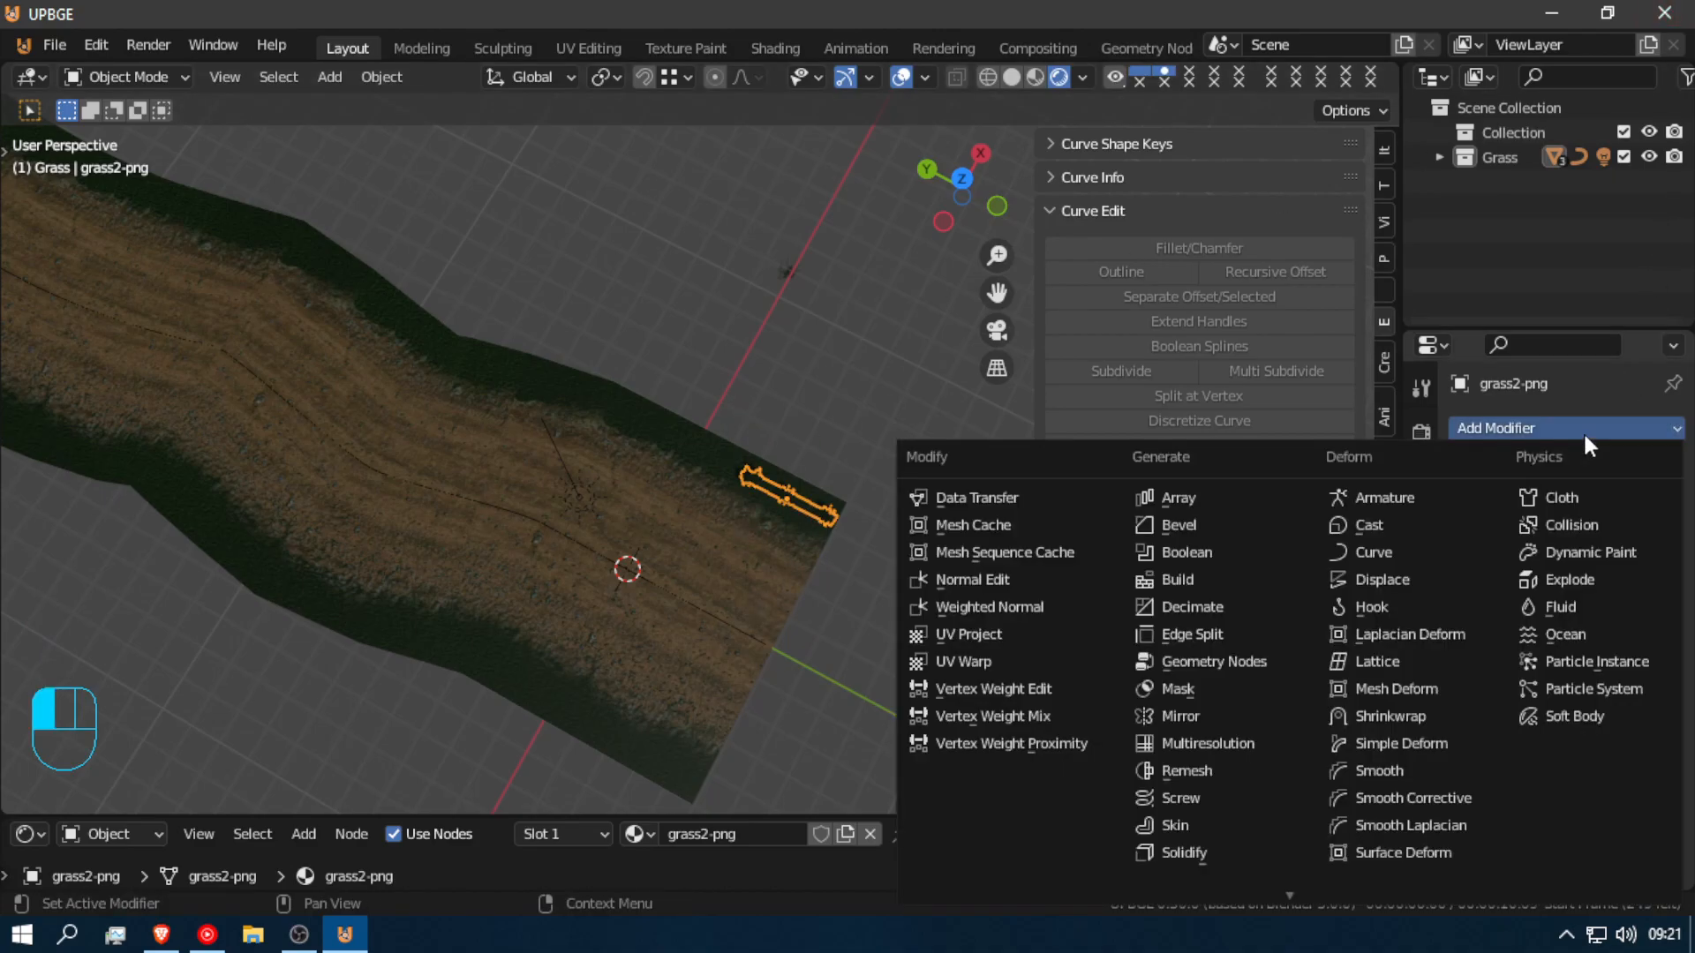
{"action": "left_click", "coordinate": [1371, 549]}
{"action": "left_click", "coordinate": [1635, 563]}
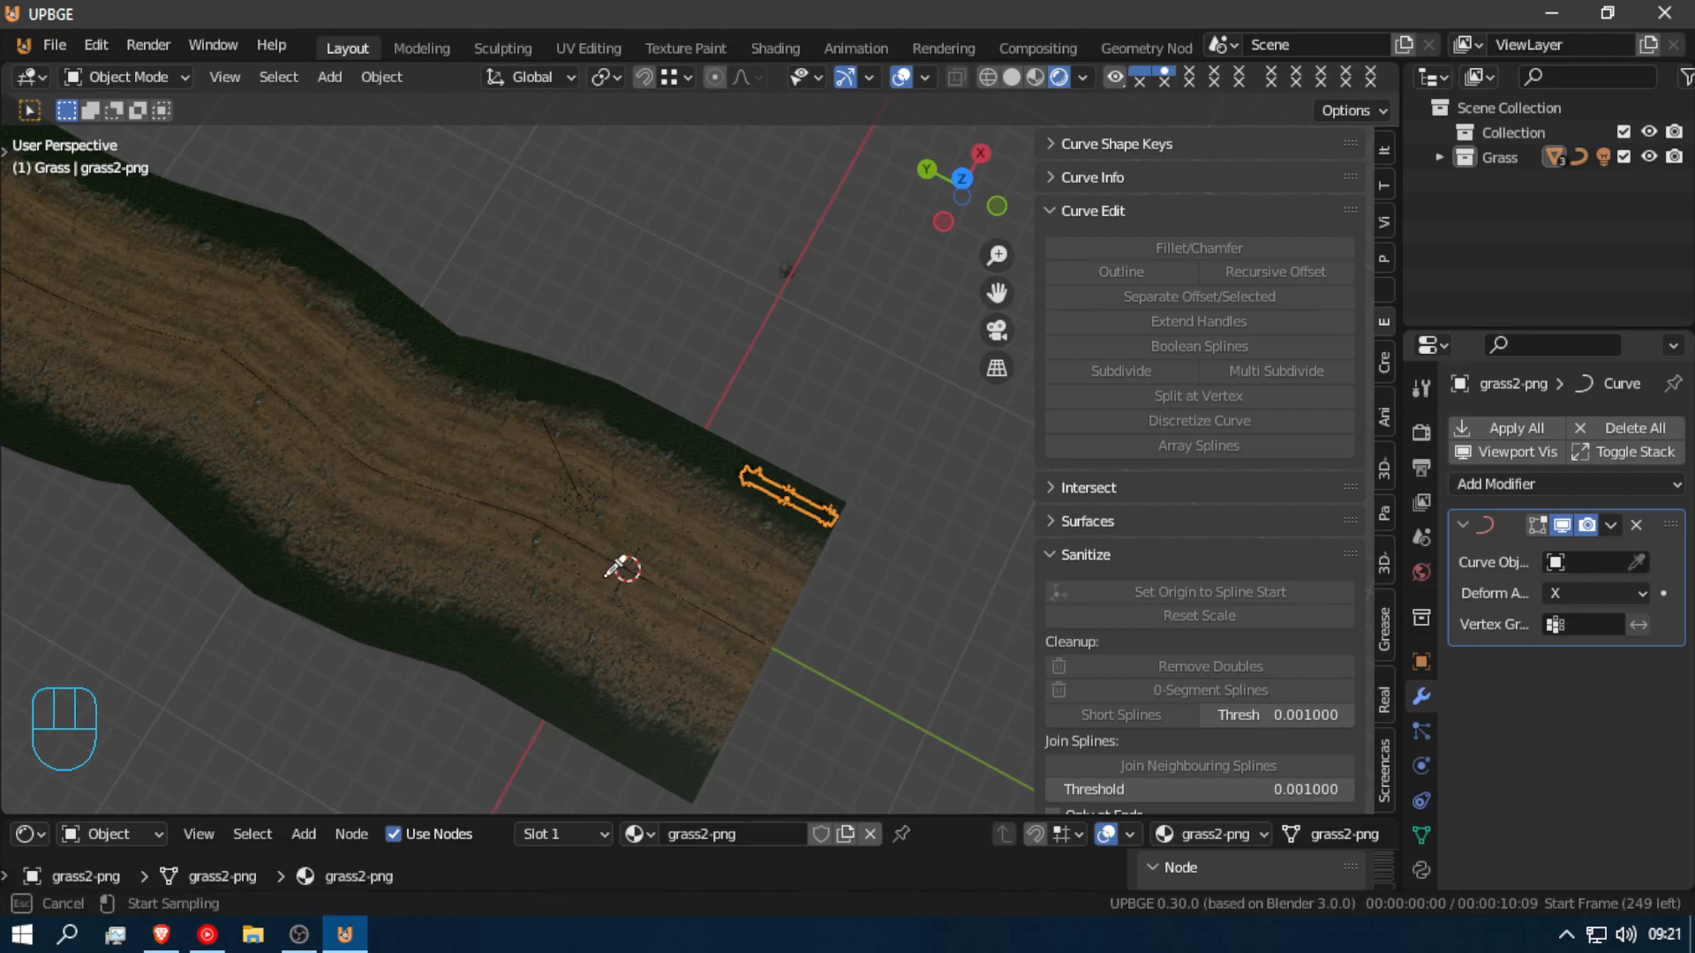
{"action": "left_click", "coordinate": [599, 562]}
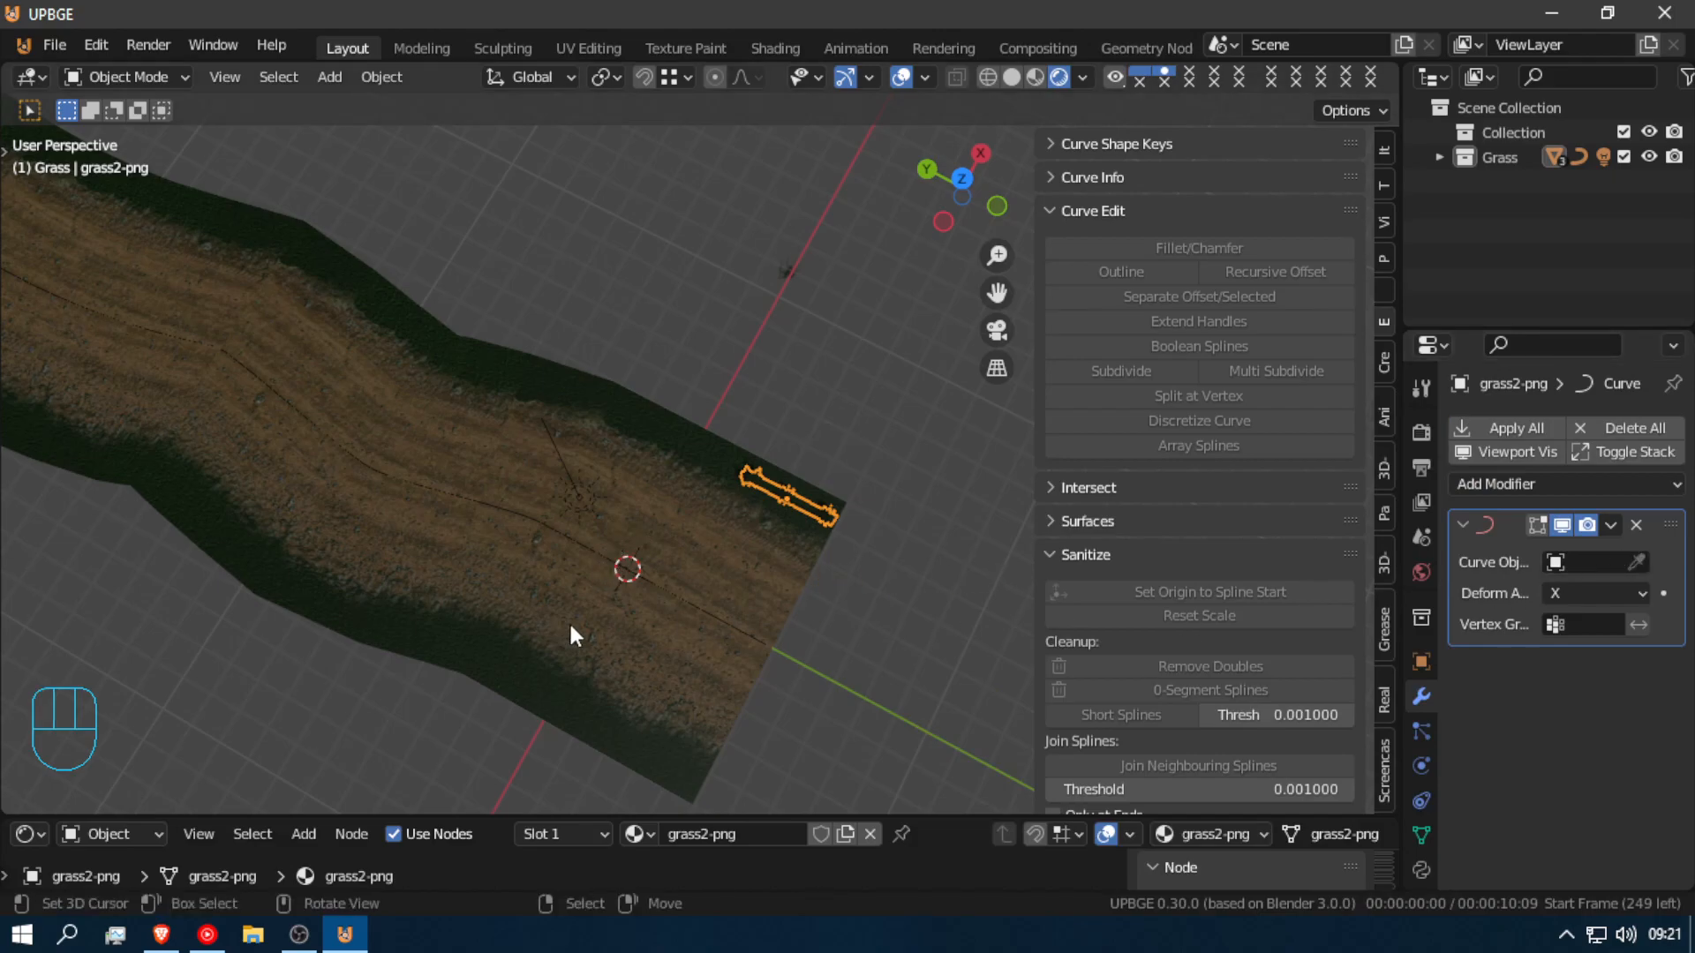
{"action": "left_click", "coordinate": [1589, 562]}
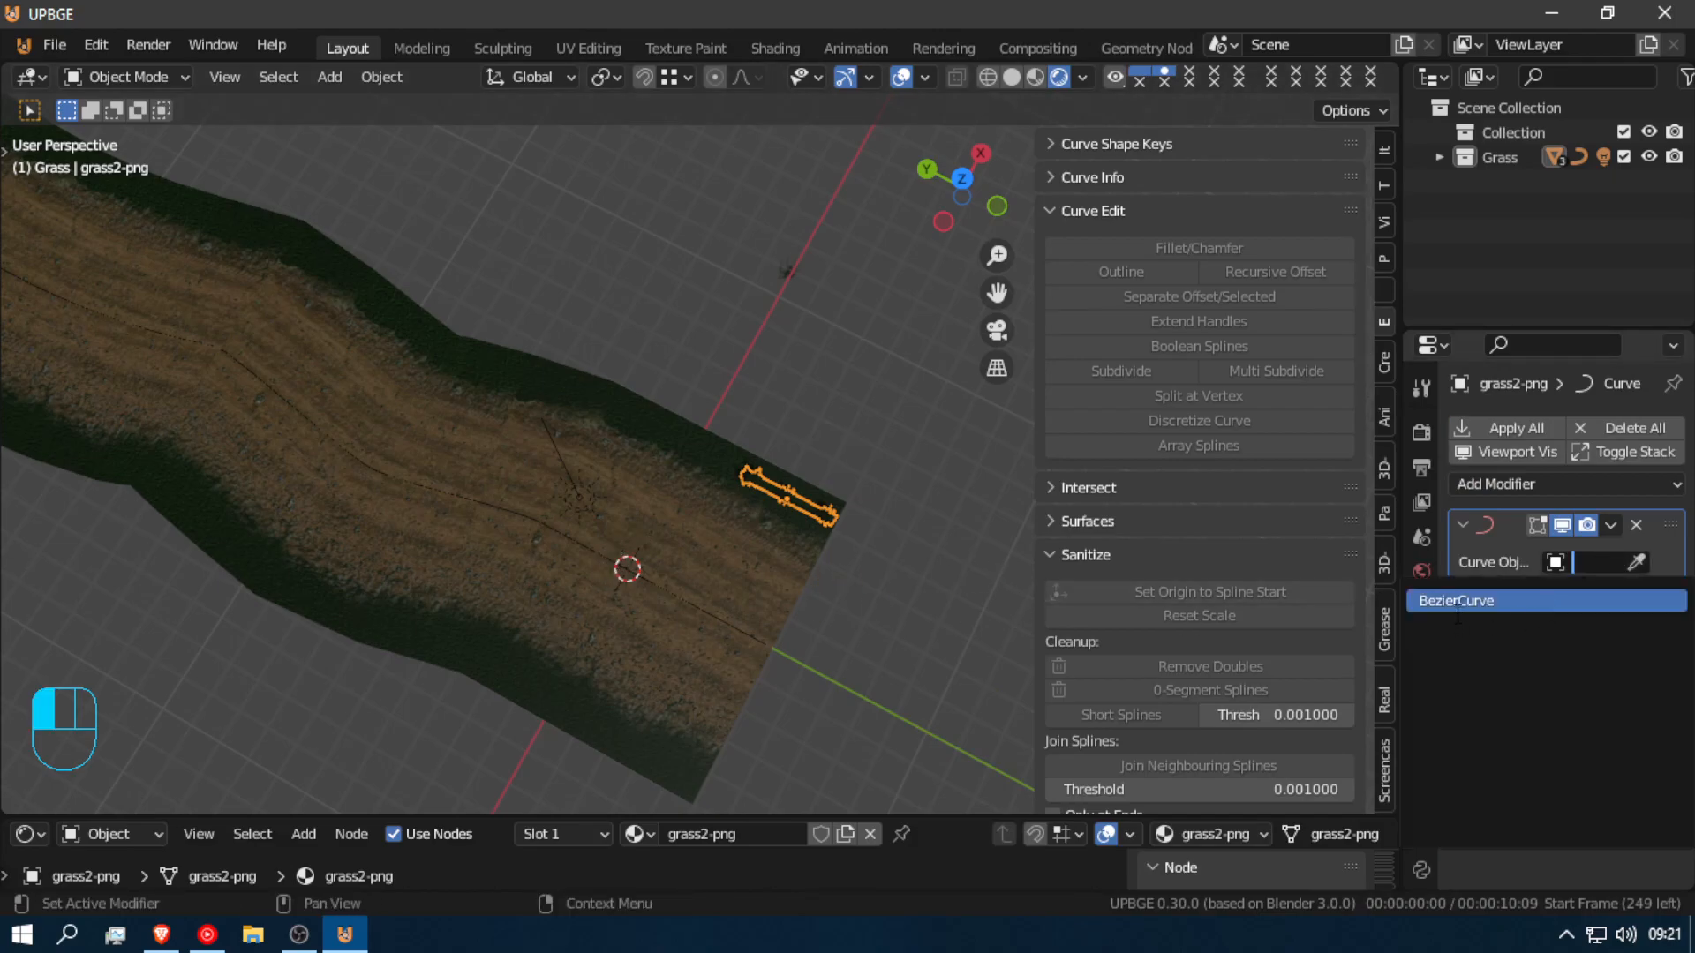
{"action": "left_click", "coordinate": [1483, 594]}
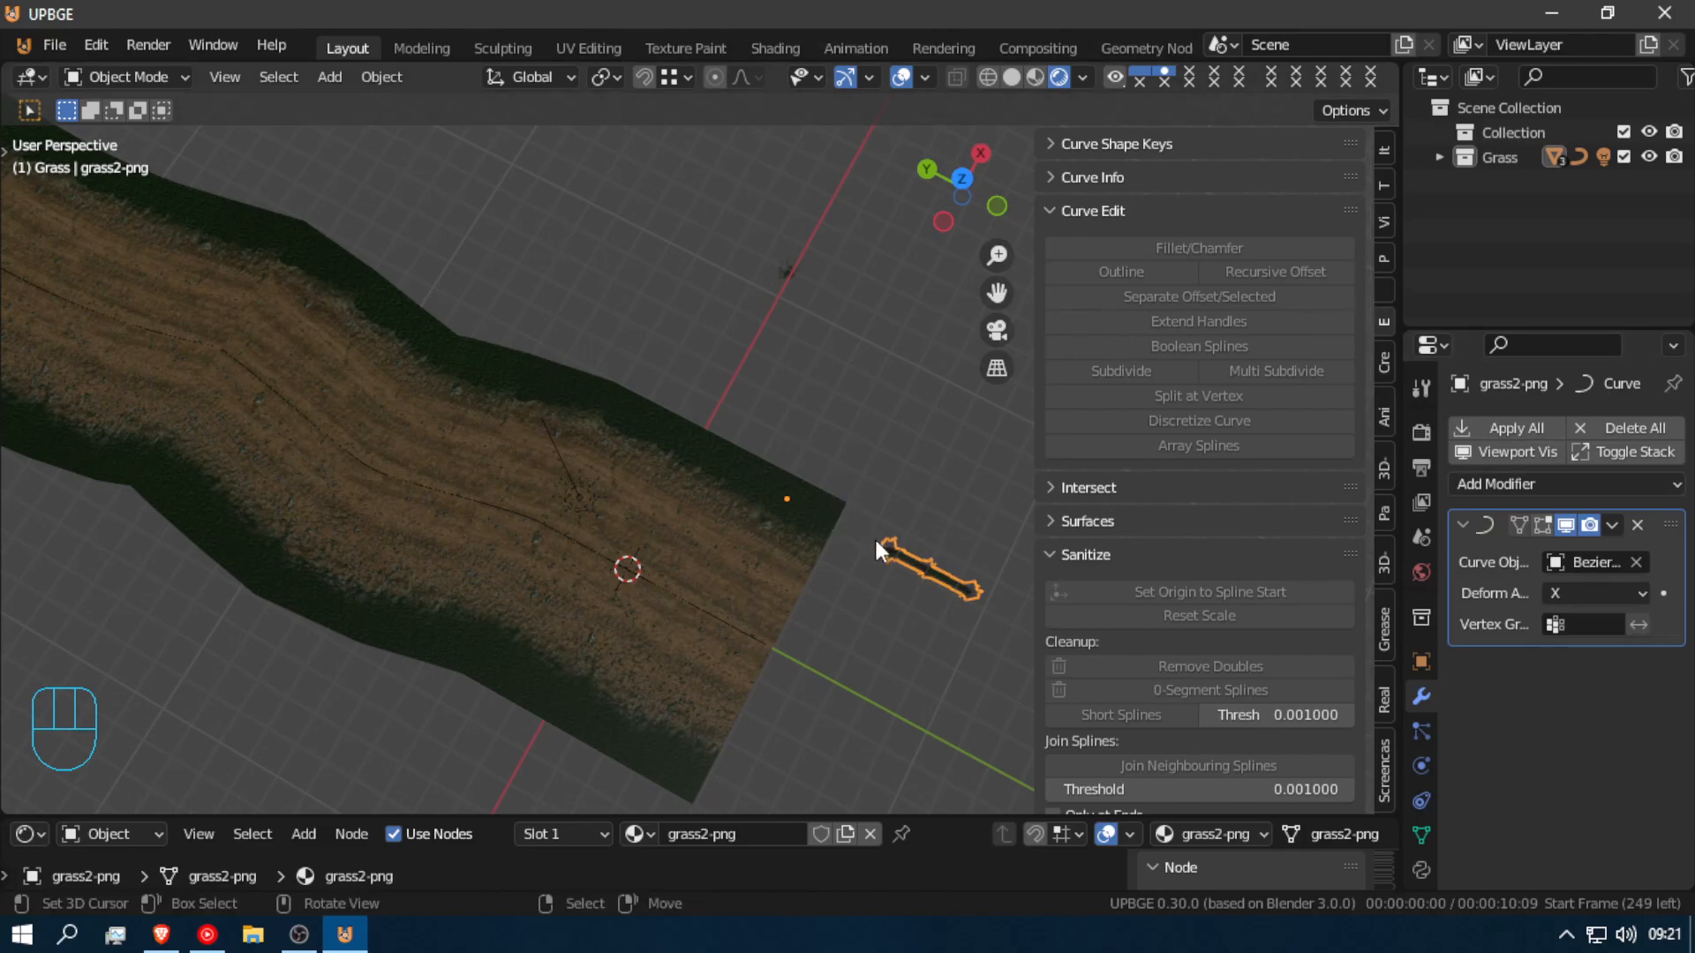
{"action": "key", "text": "g"}
{"action": "right_click", "coordinate": [820, 605]}
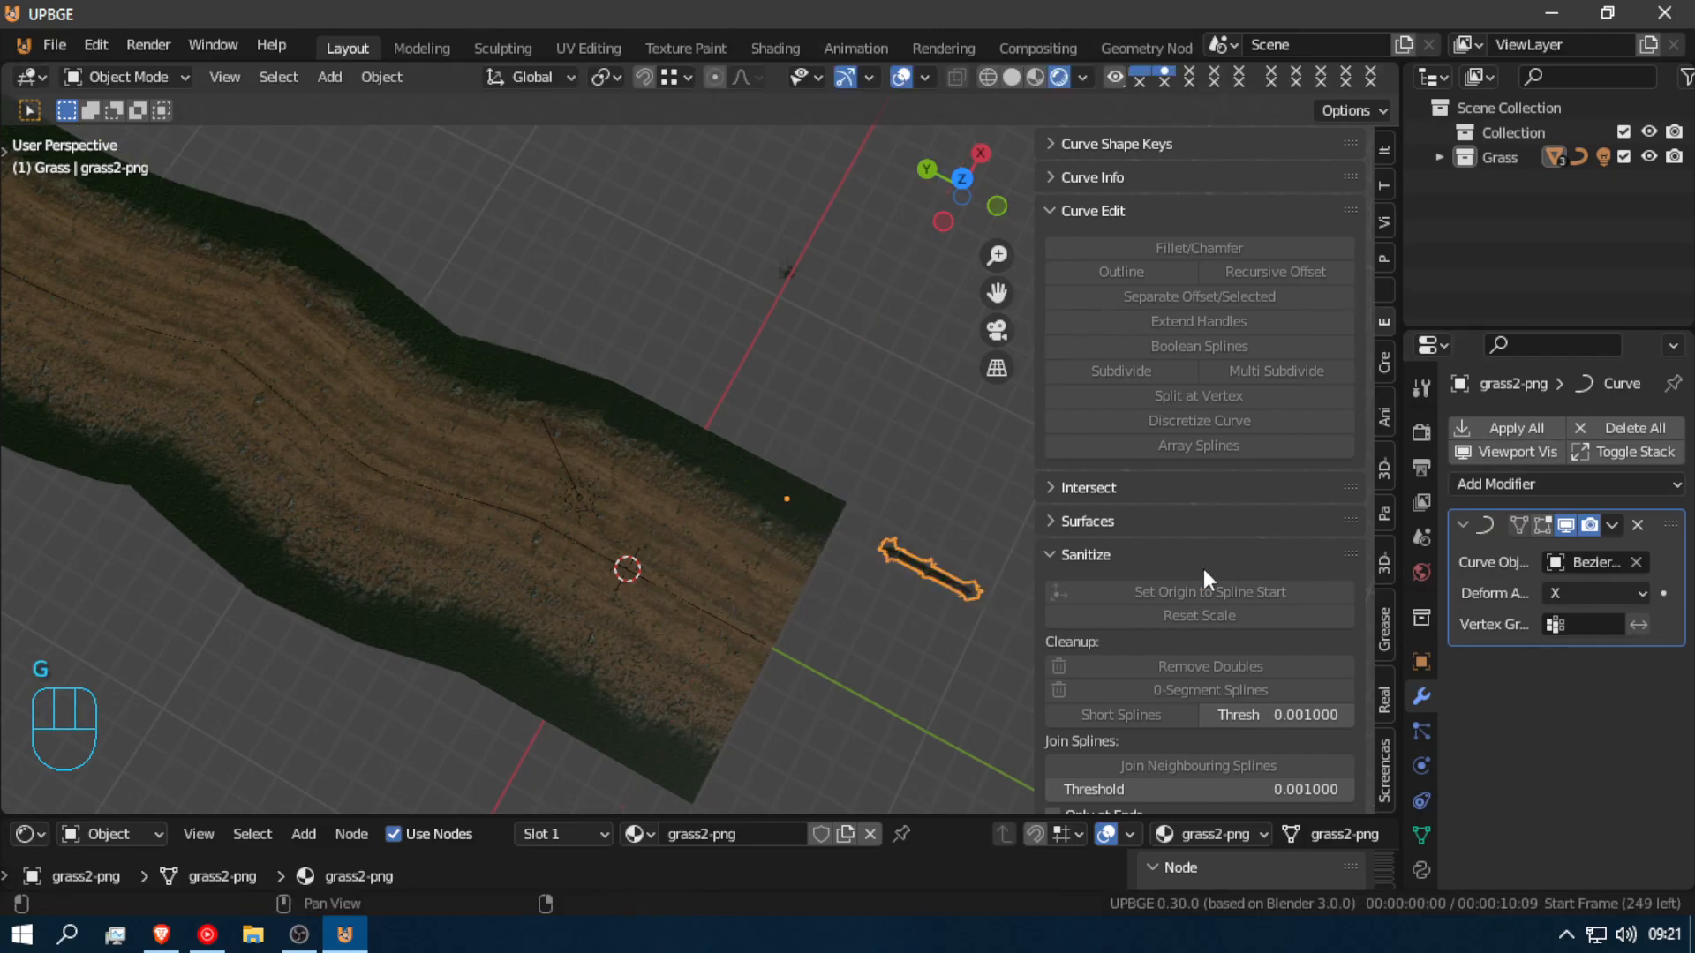
Step: Add an Array modifier to the grass strip and set its relative offset X factor to 0
{"action": "left_click", "coordinate": [1611, 482]}
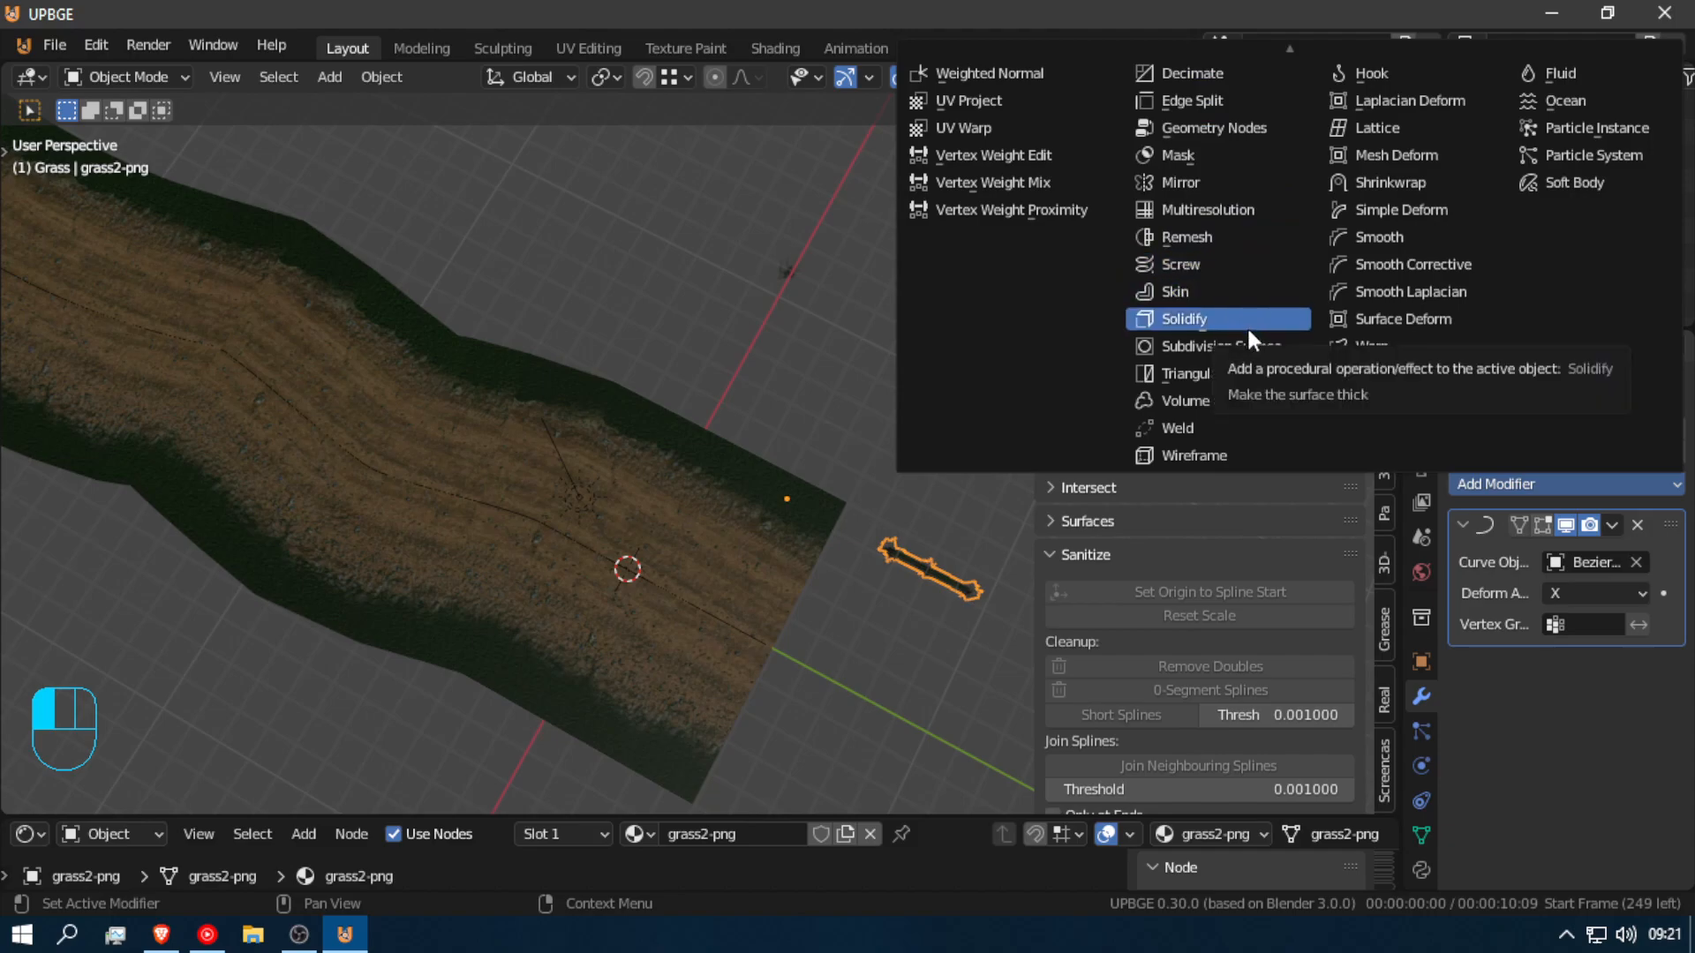
{"action": "scroll", "coordinate": [1248, 310], "scroll_direction": "up", "scroll_amount": 3}
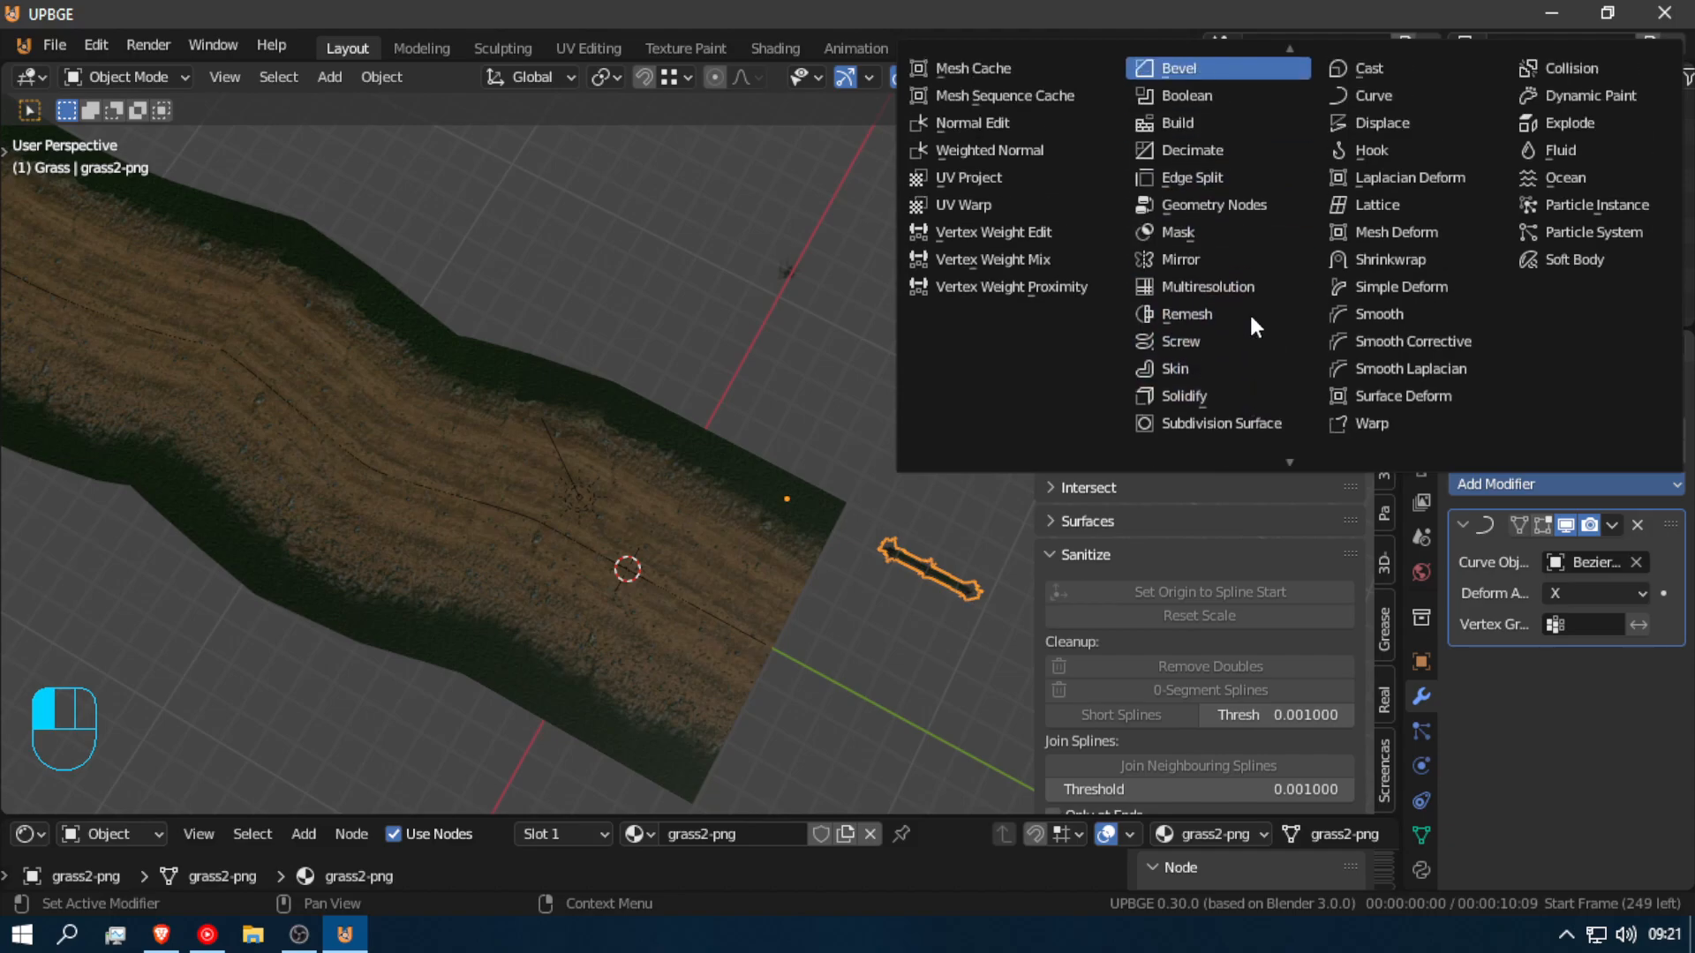
{"action": "scroll", "coordinate": [1225, 161], "scroll_direction": "up", "scroll_amount": 9}
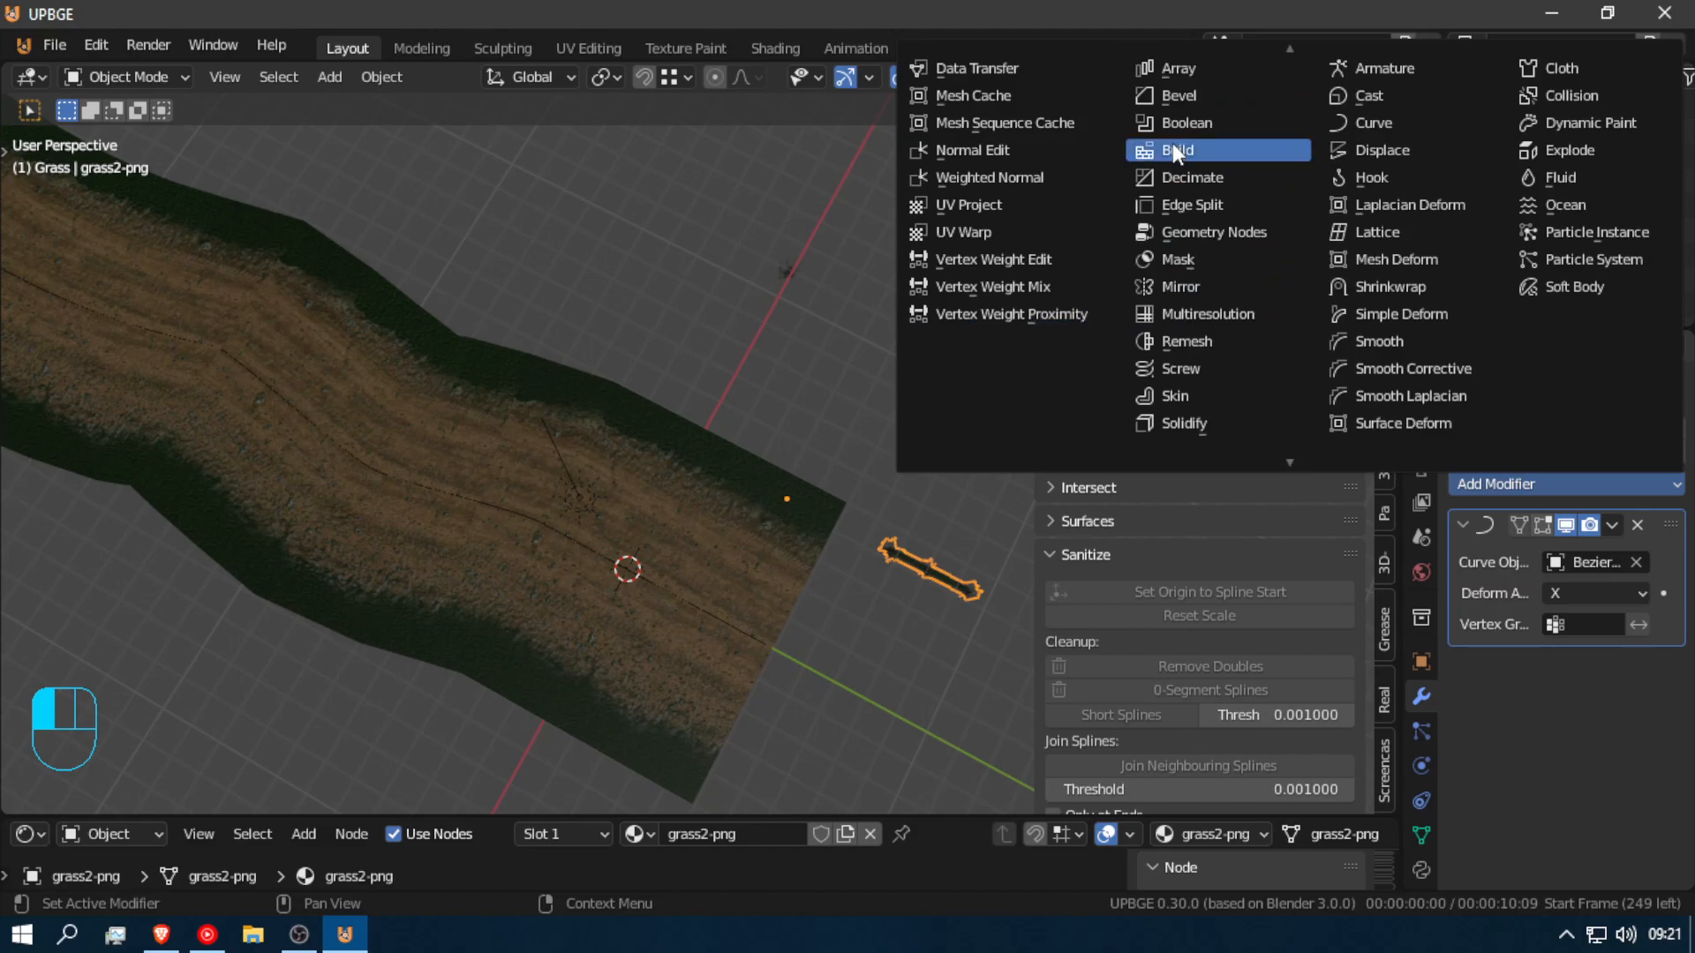
{"action": "left_click", "coordinate": [1194, 108]}
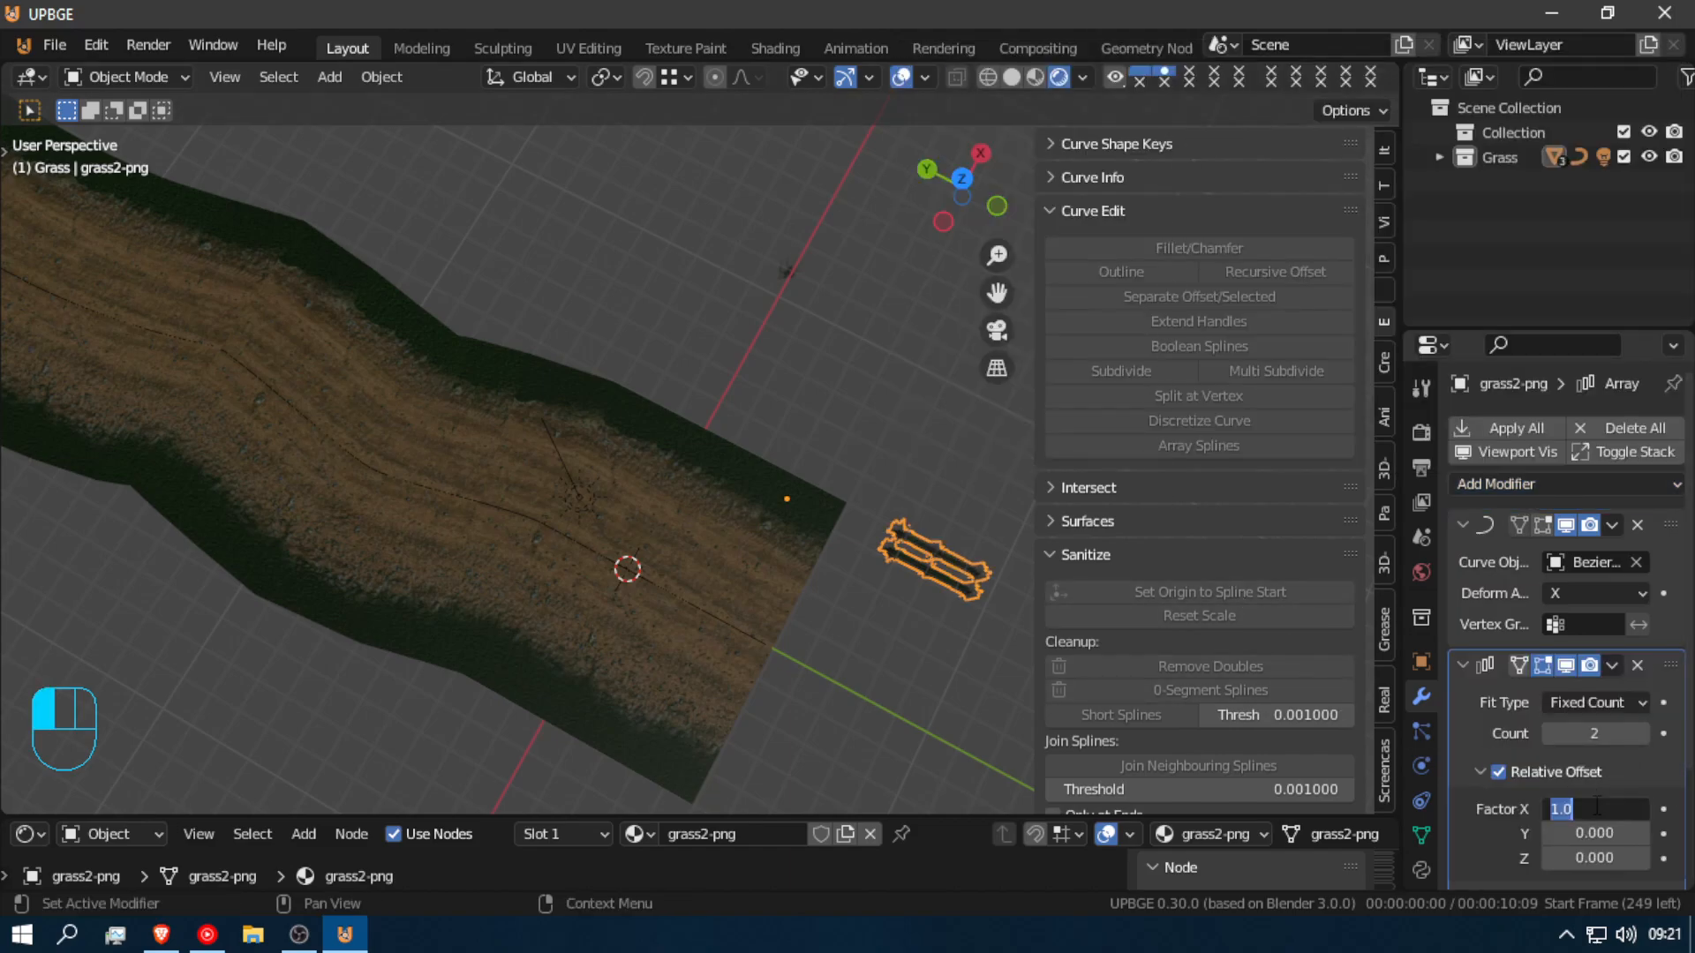
{"action": "key", "text": "Return"}
Step: Try a relative offset Y factor of 1 in the Array modifier and reset it to 0
{"action": "left_click", "coordinate": [1620, 835]}
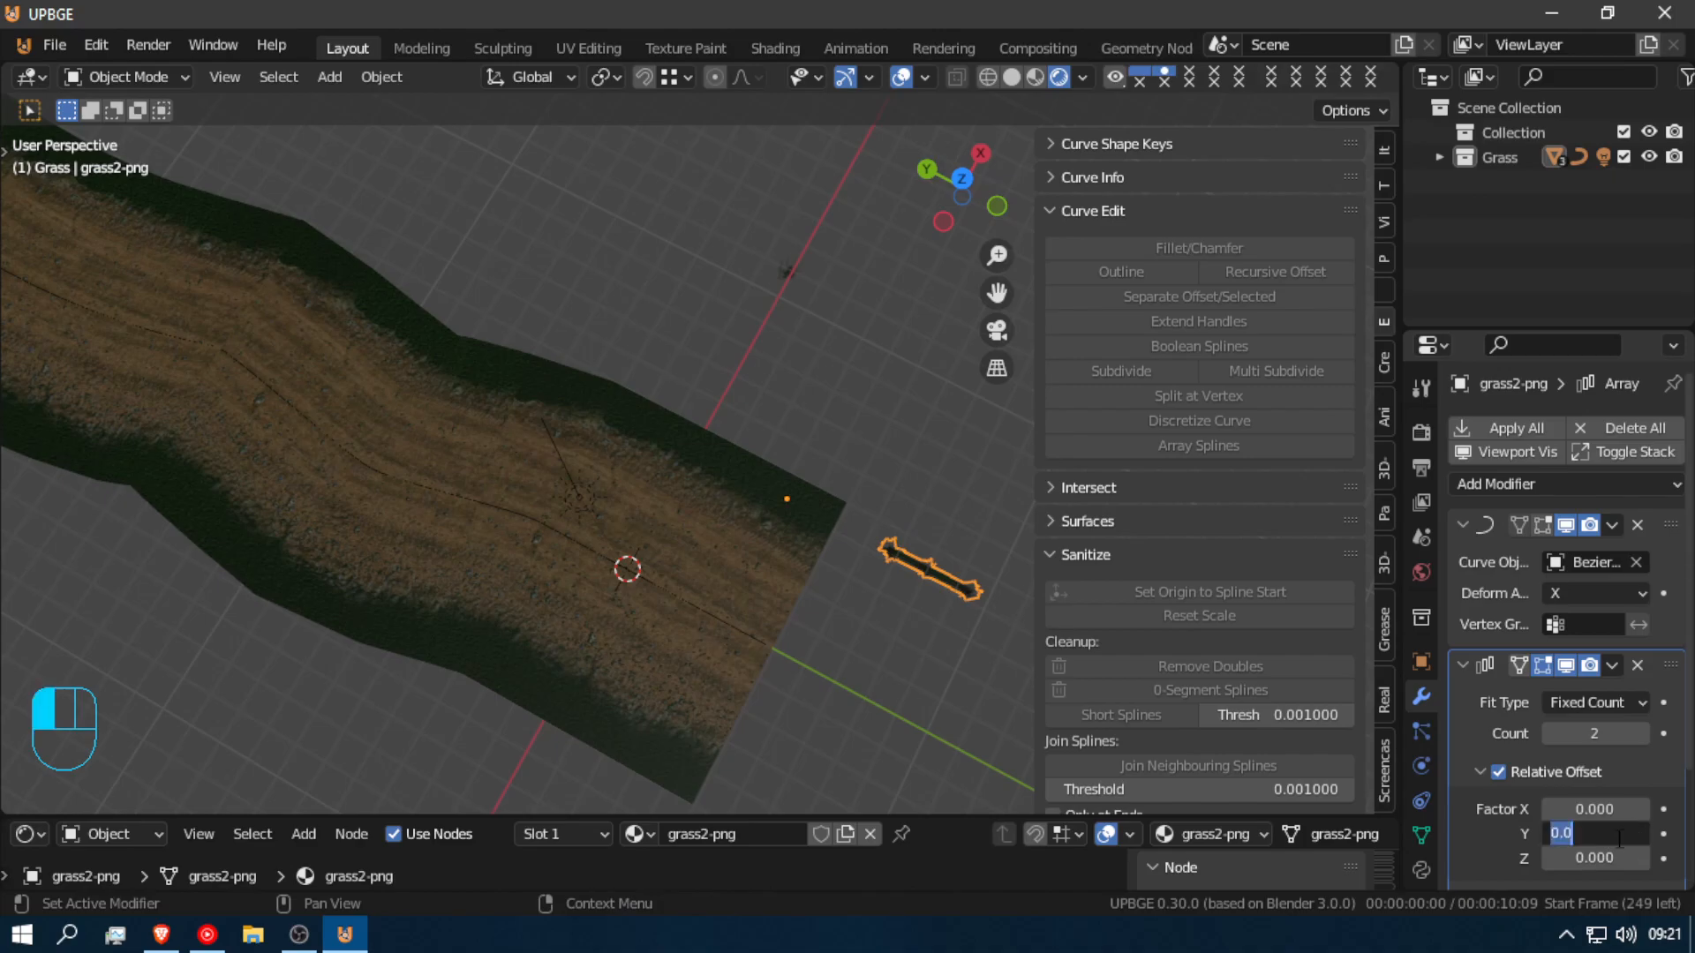
{"action": "type", "text": "1"}
{"action": "key", "text": "Return"}
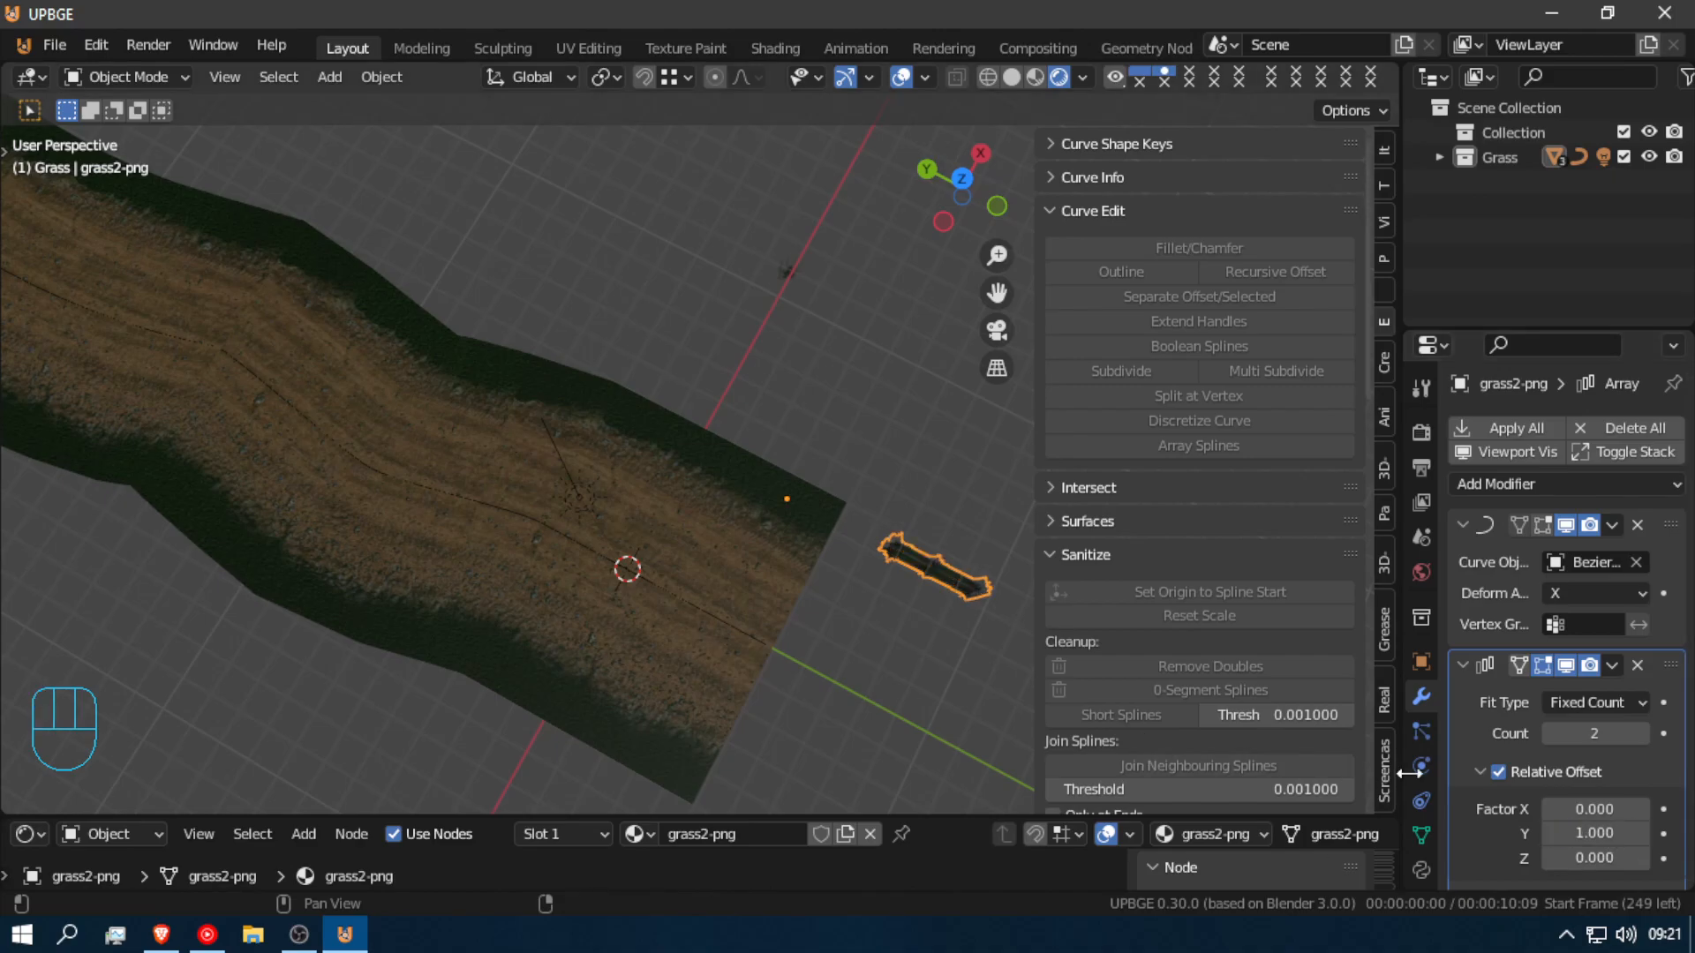
{"action": "mouse_move", "coordinate": [1605, 833]}
{"action": "left_mouse_down"}
{"action": "mouse_move", "coordinate": [1624, 833]}
{"action": "mouse_move", "coordinate": [1605, 833]}
{"action": "left_mouse_up"}
{"action": "left_click", "coordinate": [1605, 832]}
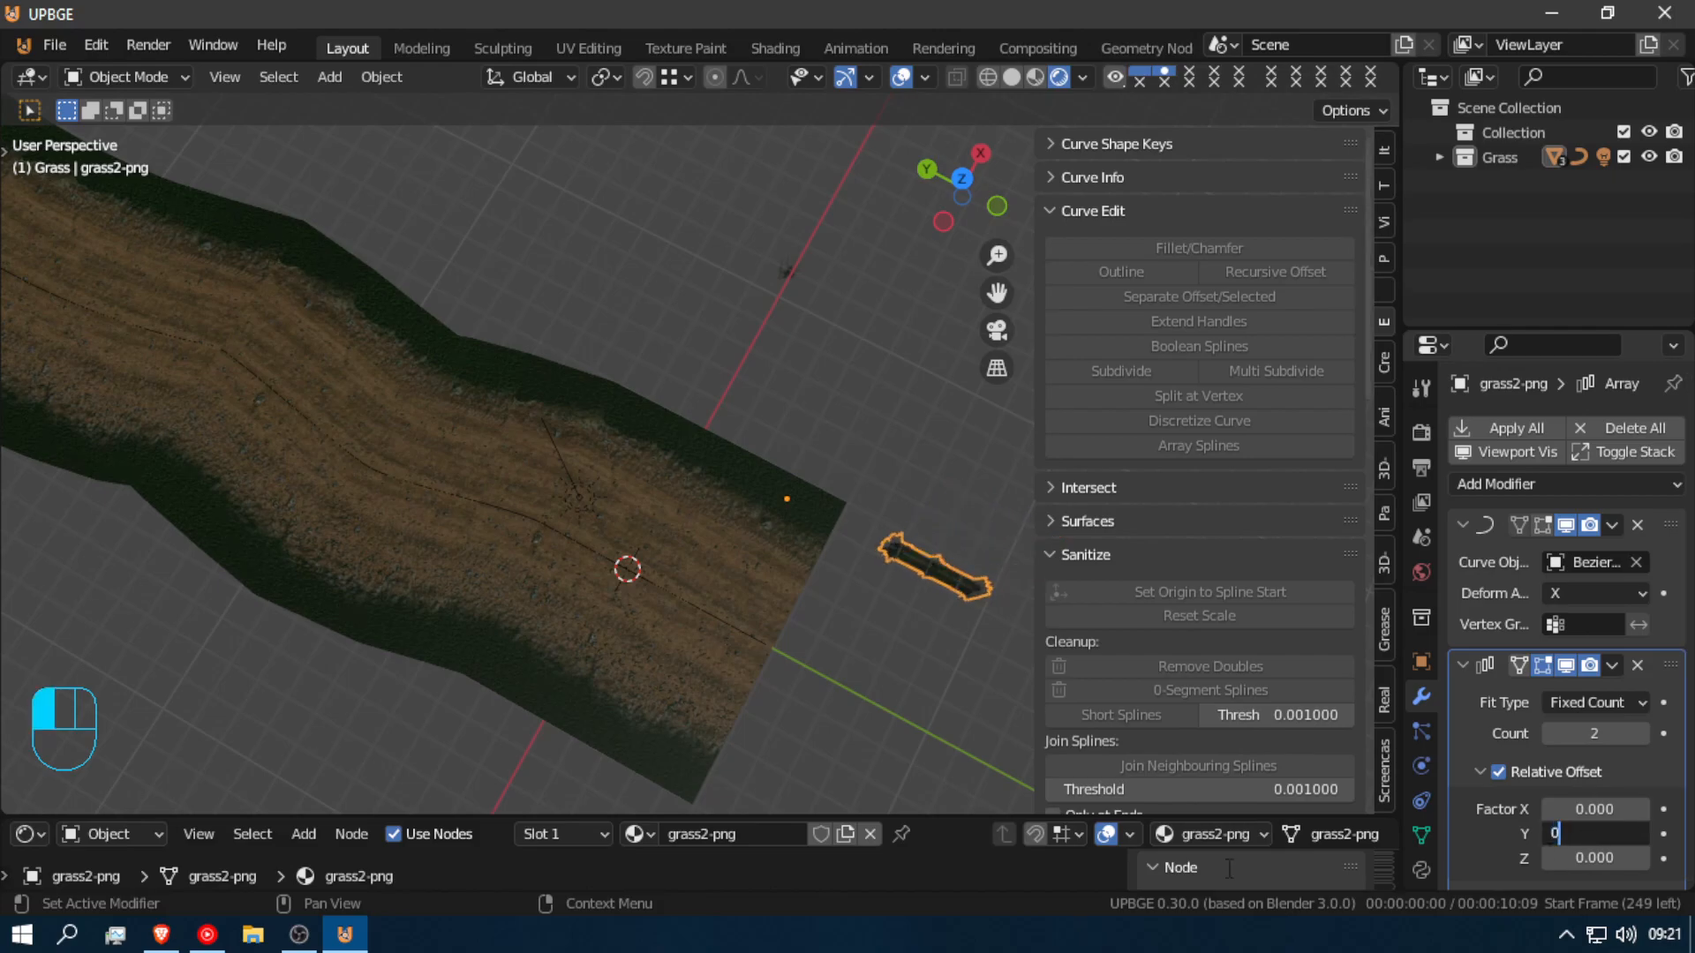
{"action": "type", "text": "0"}
{"action": "key", "text": "Return"}
Step: Set the Array modifier's relative offset Z factor to -1
{"action": "left_click_drag", "start_coordinate": [1594, 858], "coordinate": [1624, 858]}
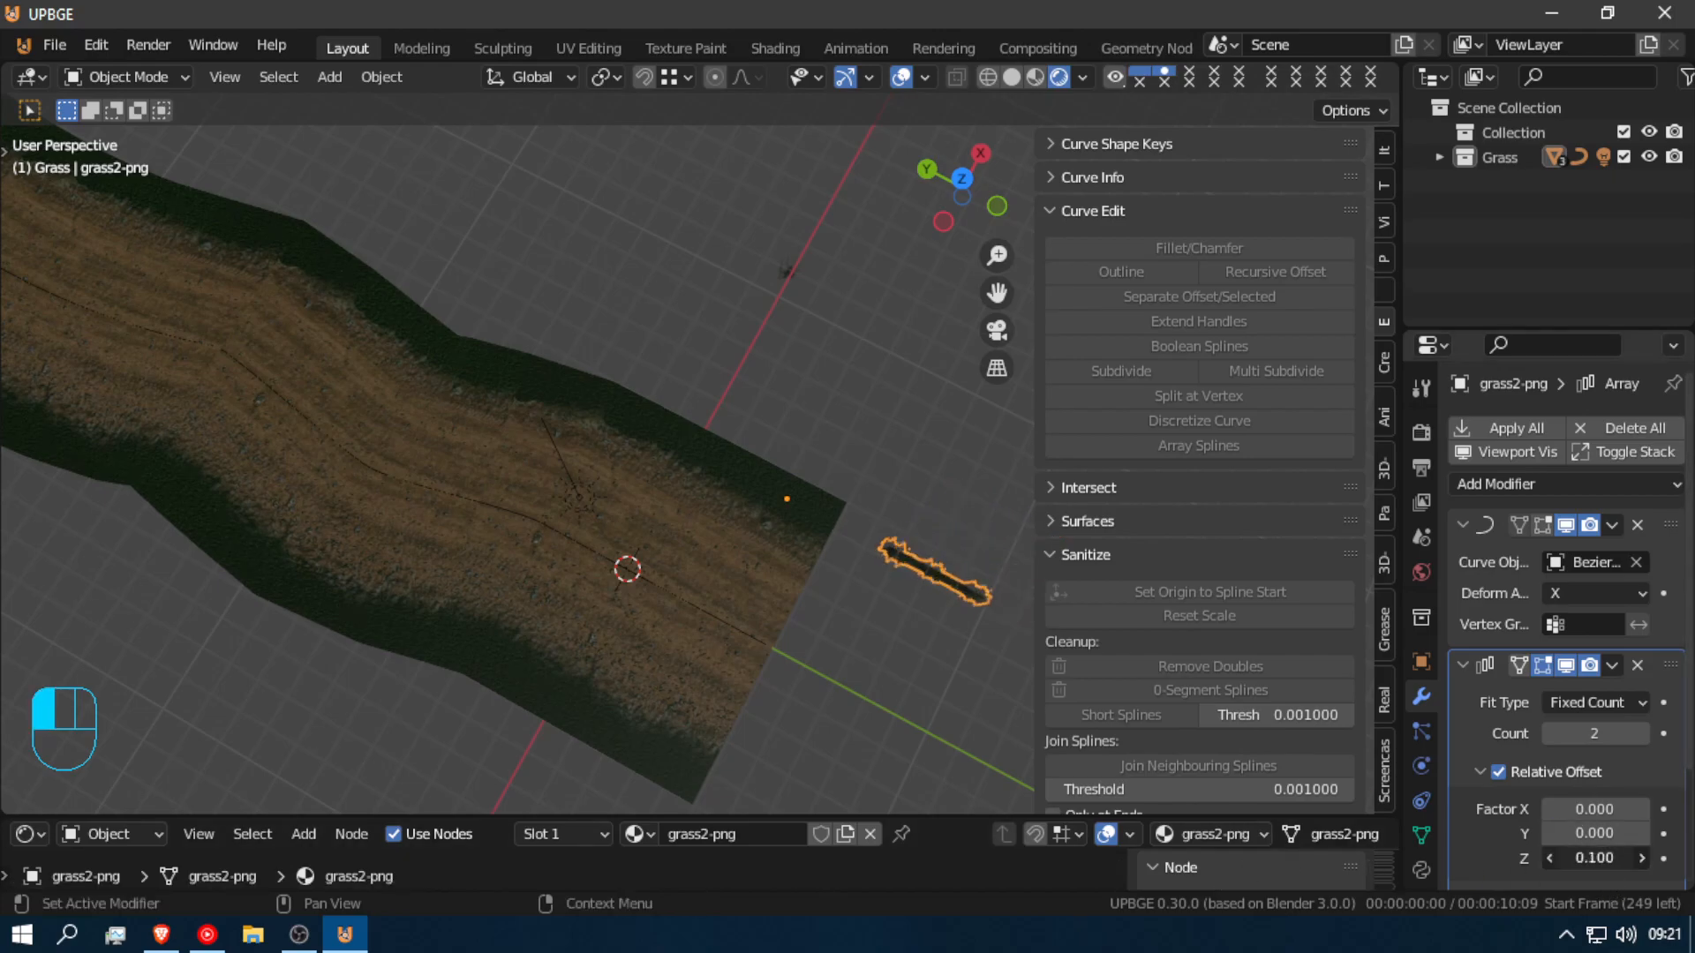
{"action": "left_click", "coordinate": [1594, 858]}
{"action": "key", "text": "Return"}
Step: Move the arrayed grass strip about 4.58 m along the global Y axis back onto the start of the road's edge
{"action": "key", "text": "shift+f"}
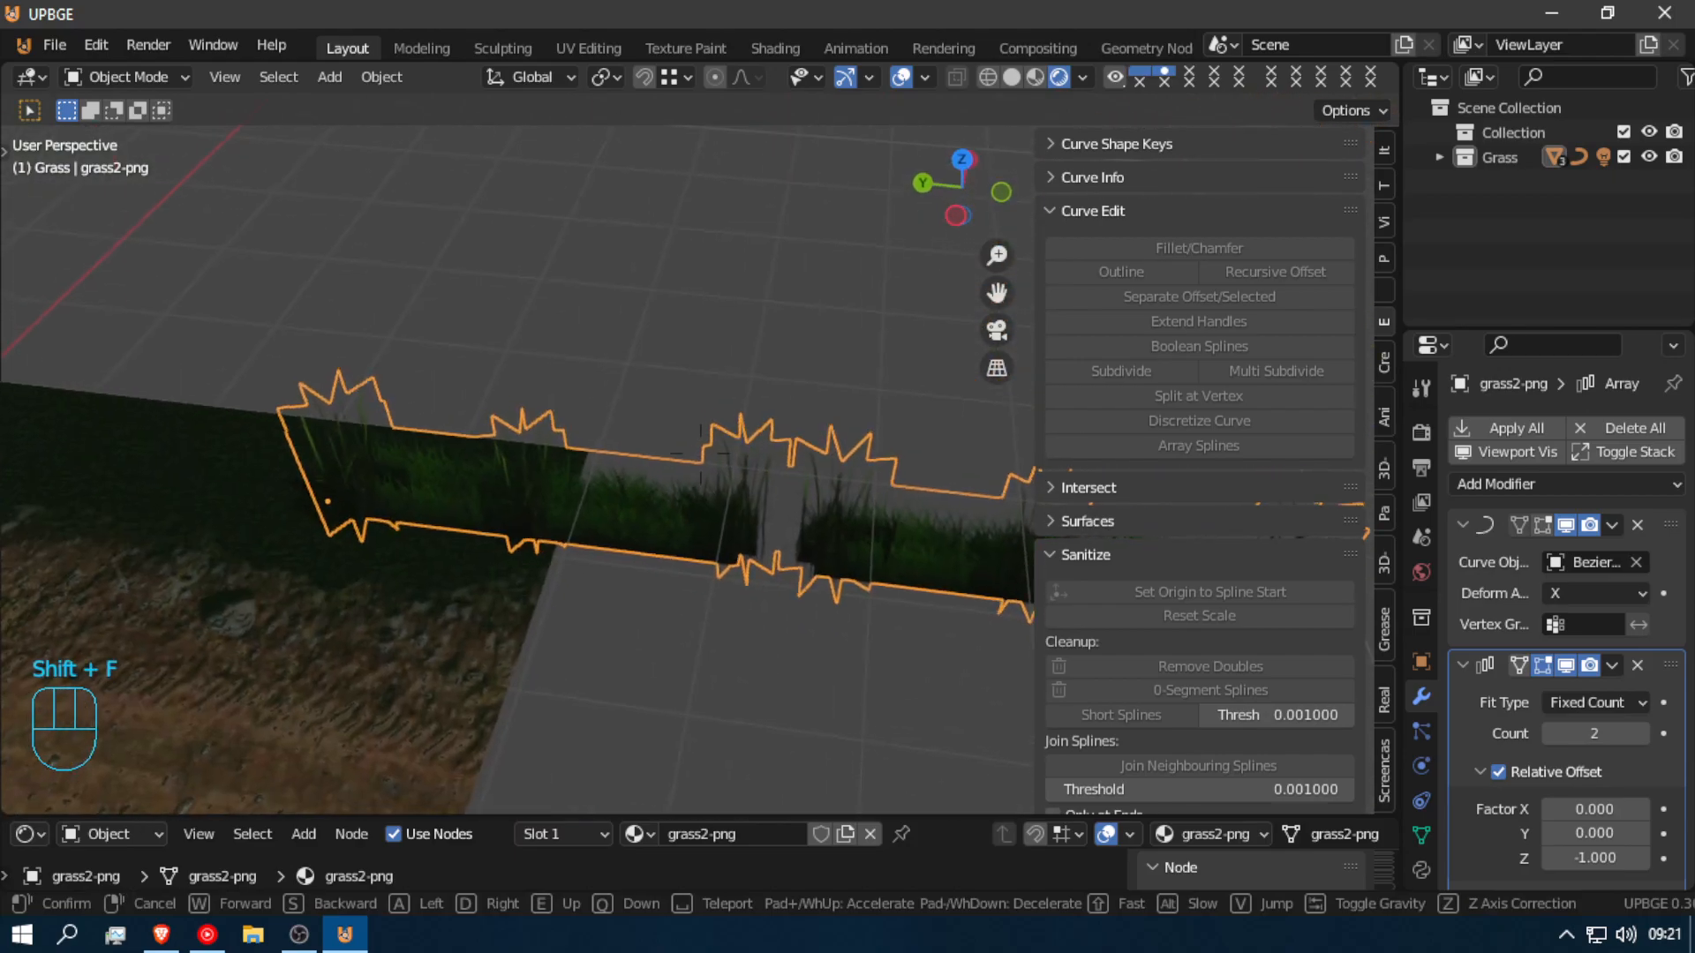
{"action": "left_click", "coordinate": [702, 456]}
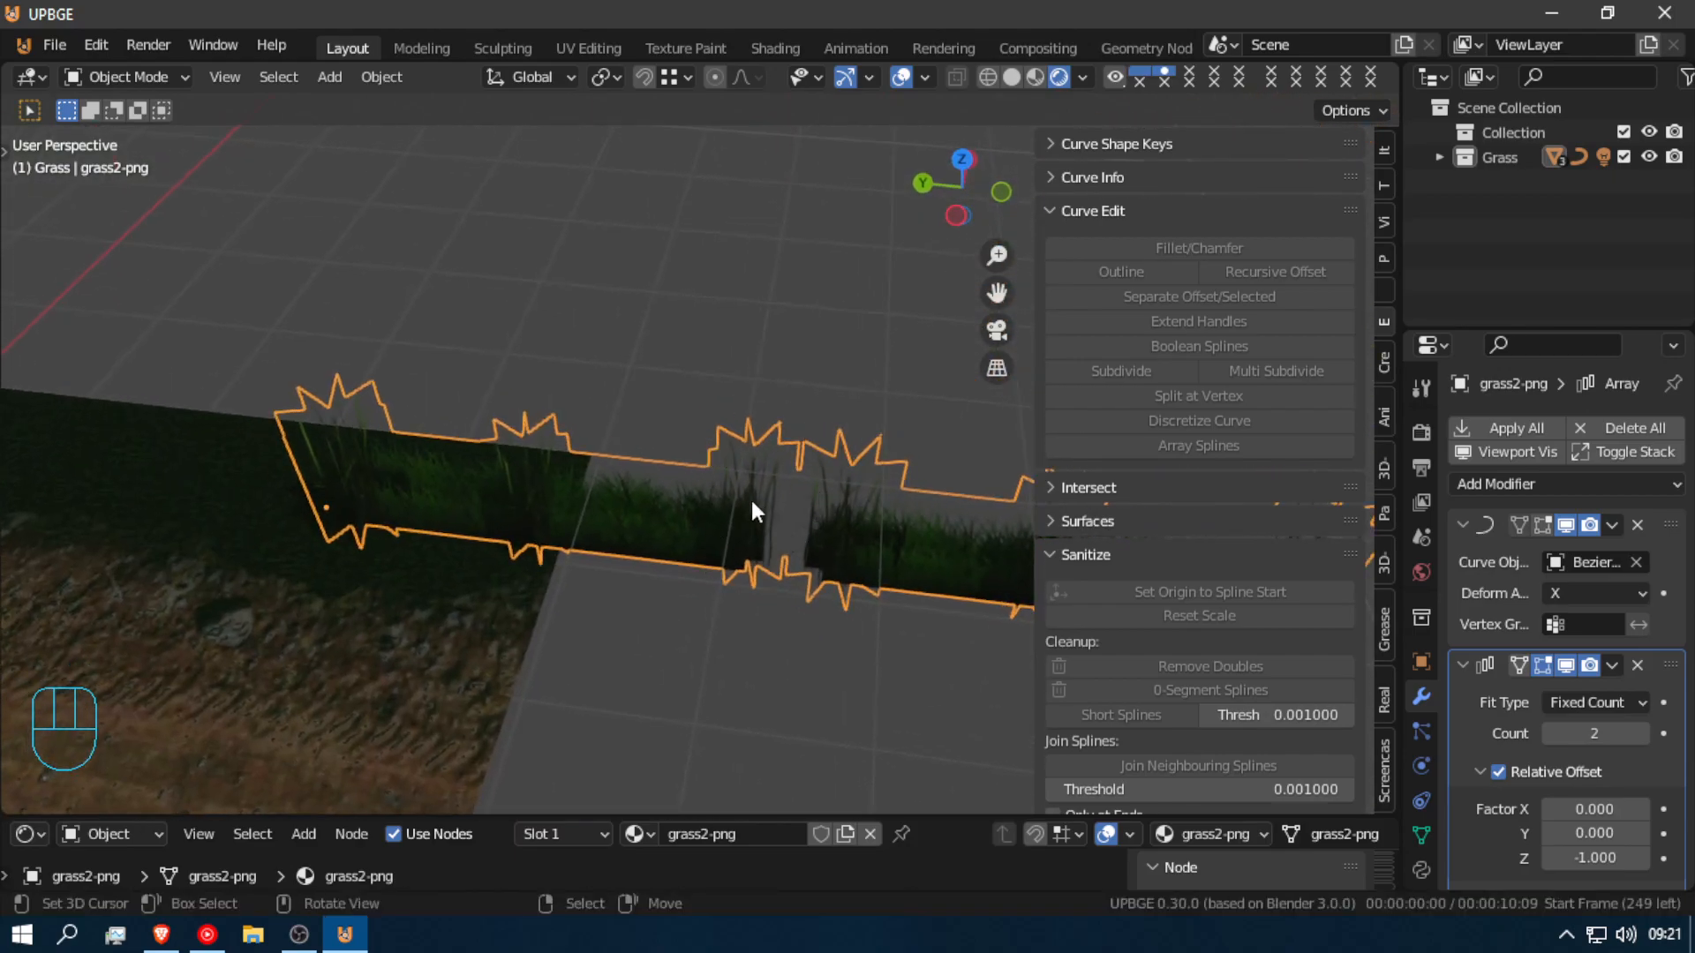
{"action": "key", "text": "shift+f"}
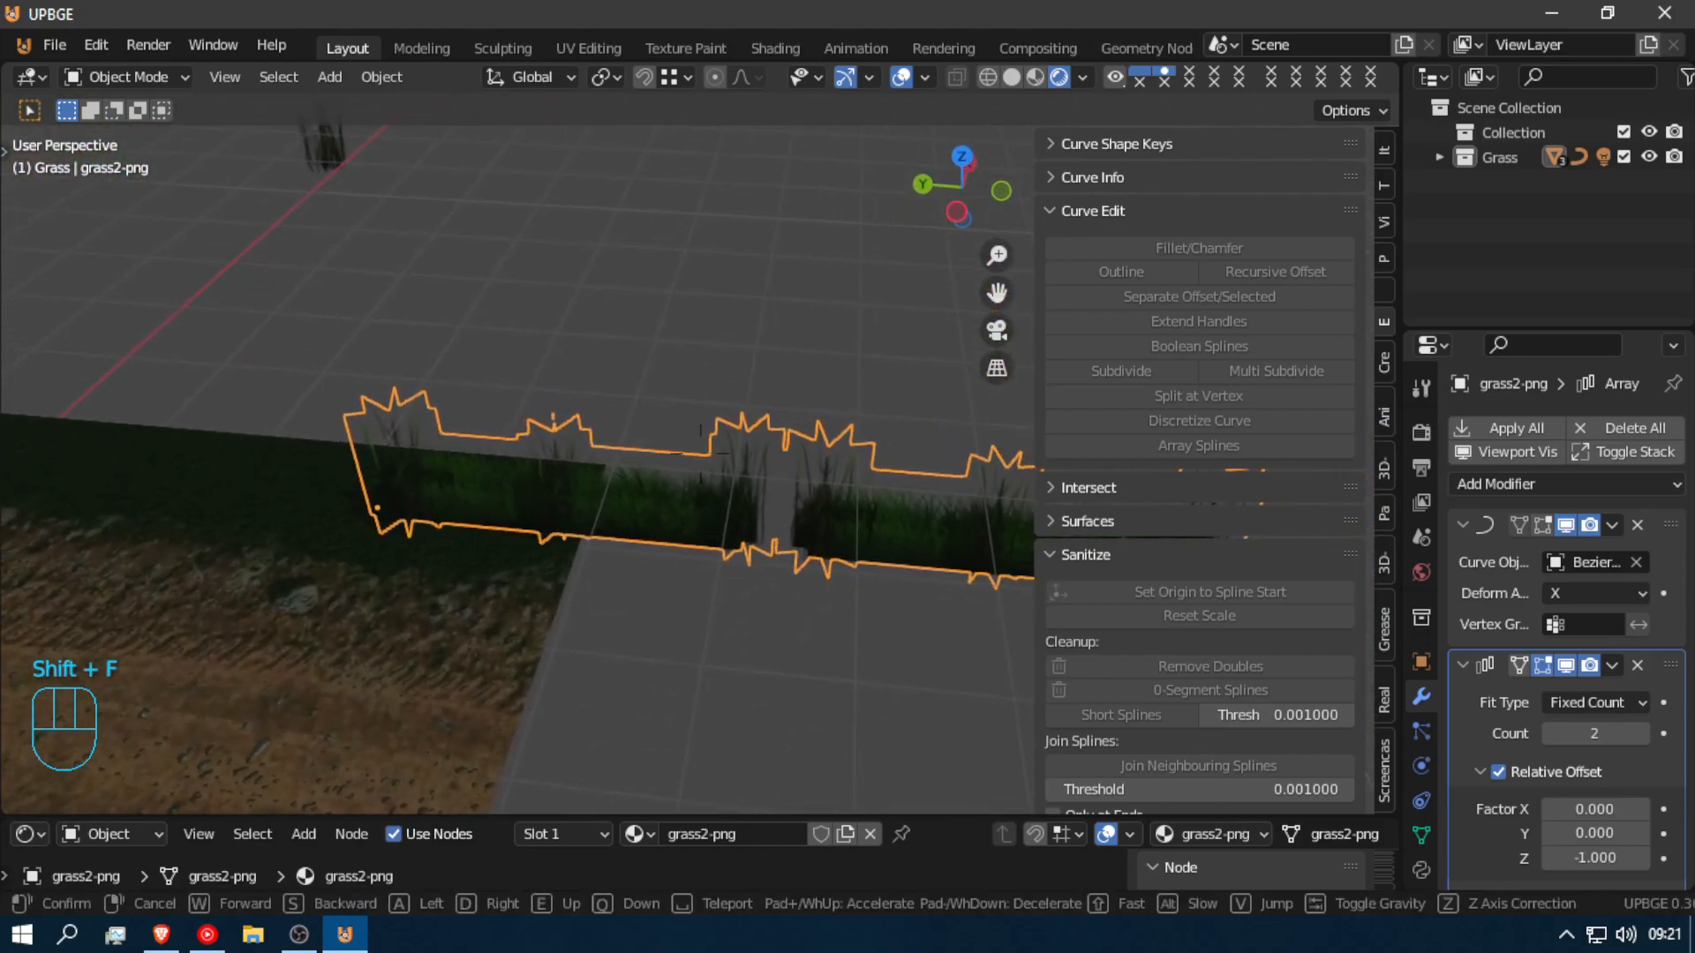
{"action": "key", "text": "shift+f"}
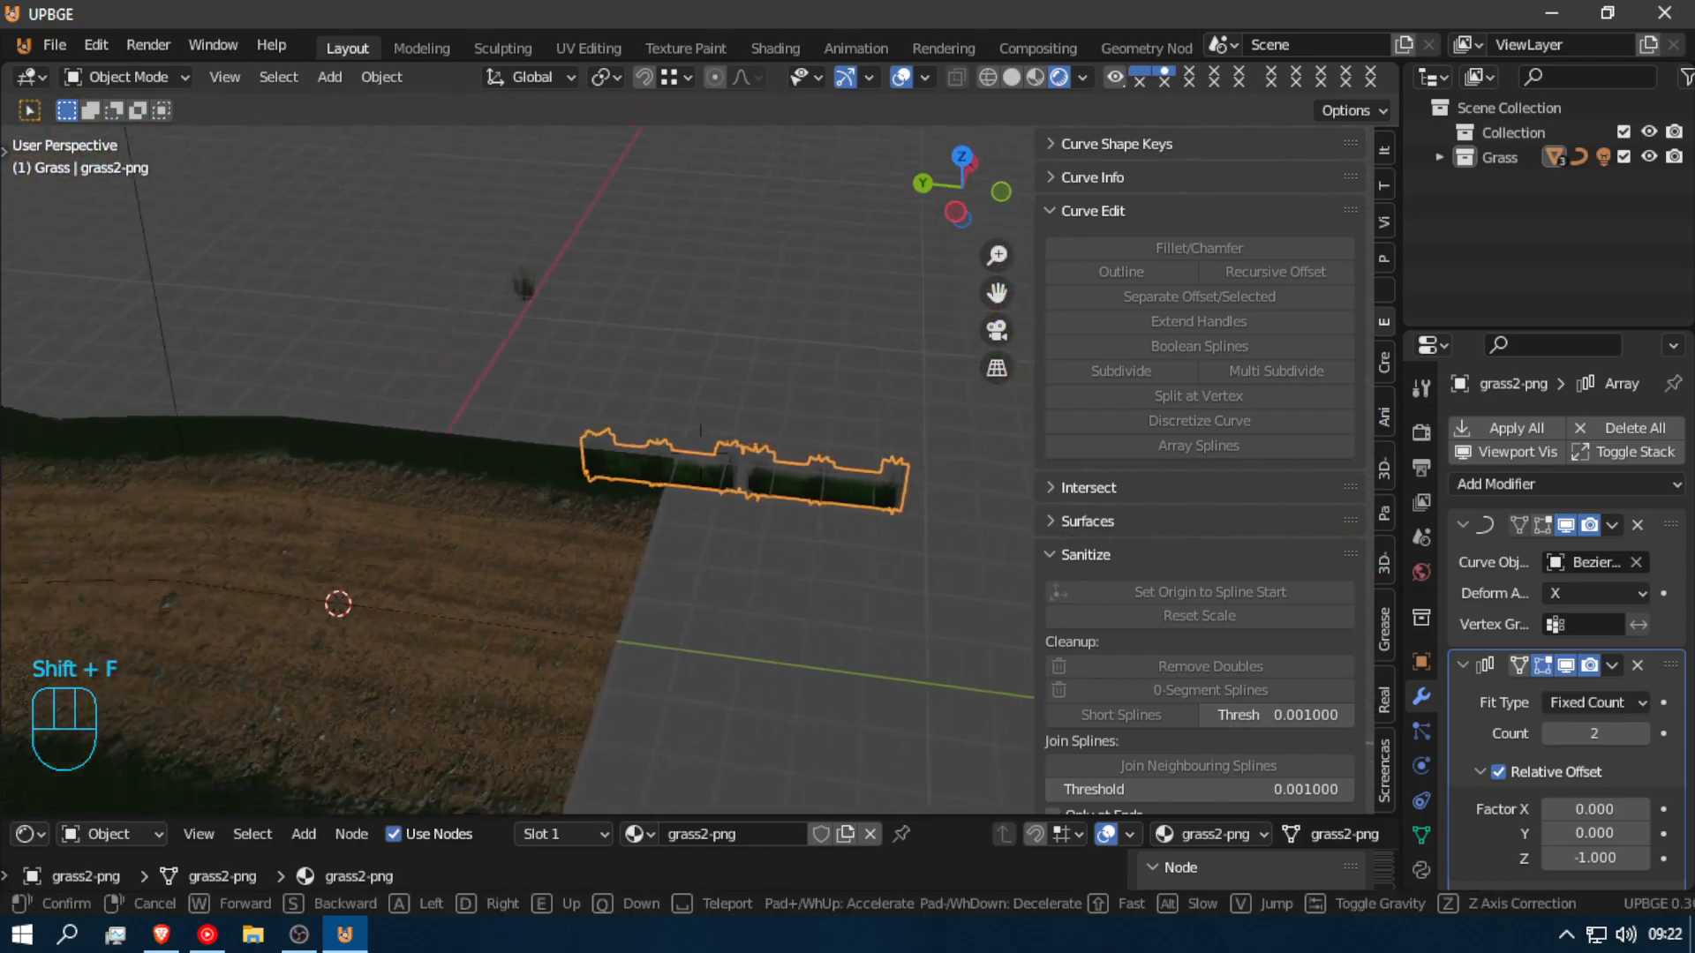
{"action": "left_click", "coordinate": [720, 461]}
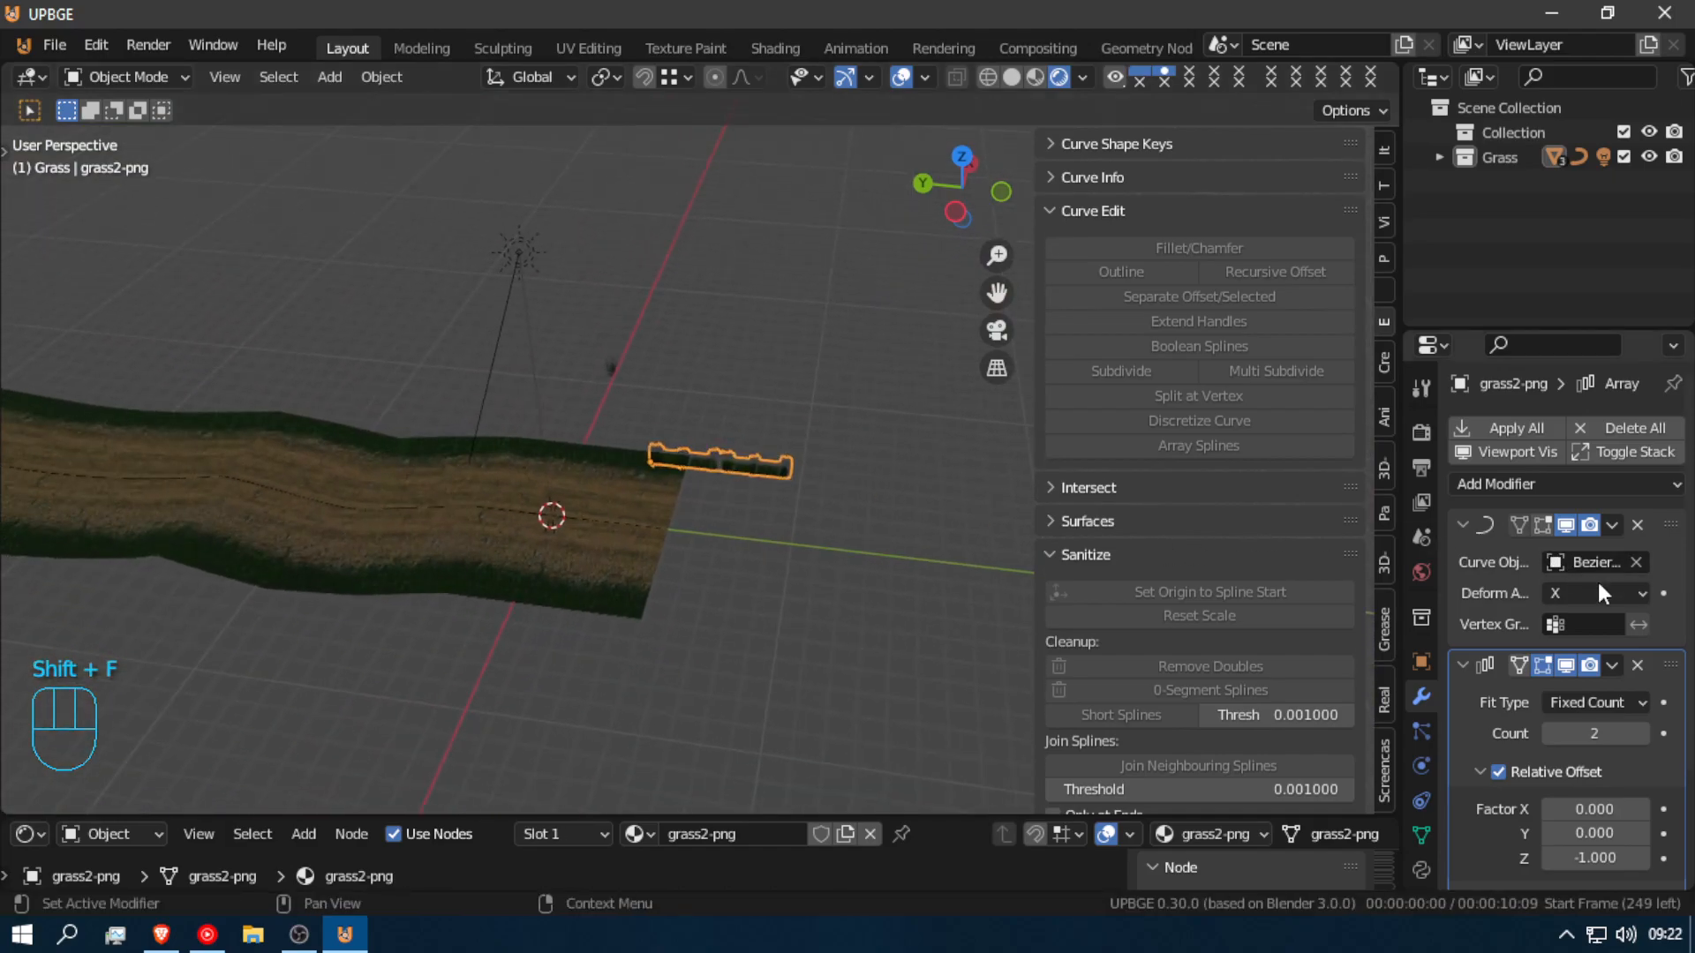
{"action": "key", "text": "g"}
{"action": "key", "text": "y"}
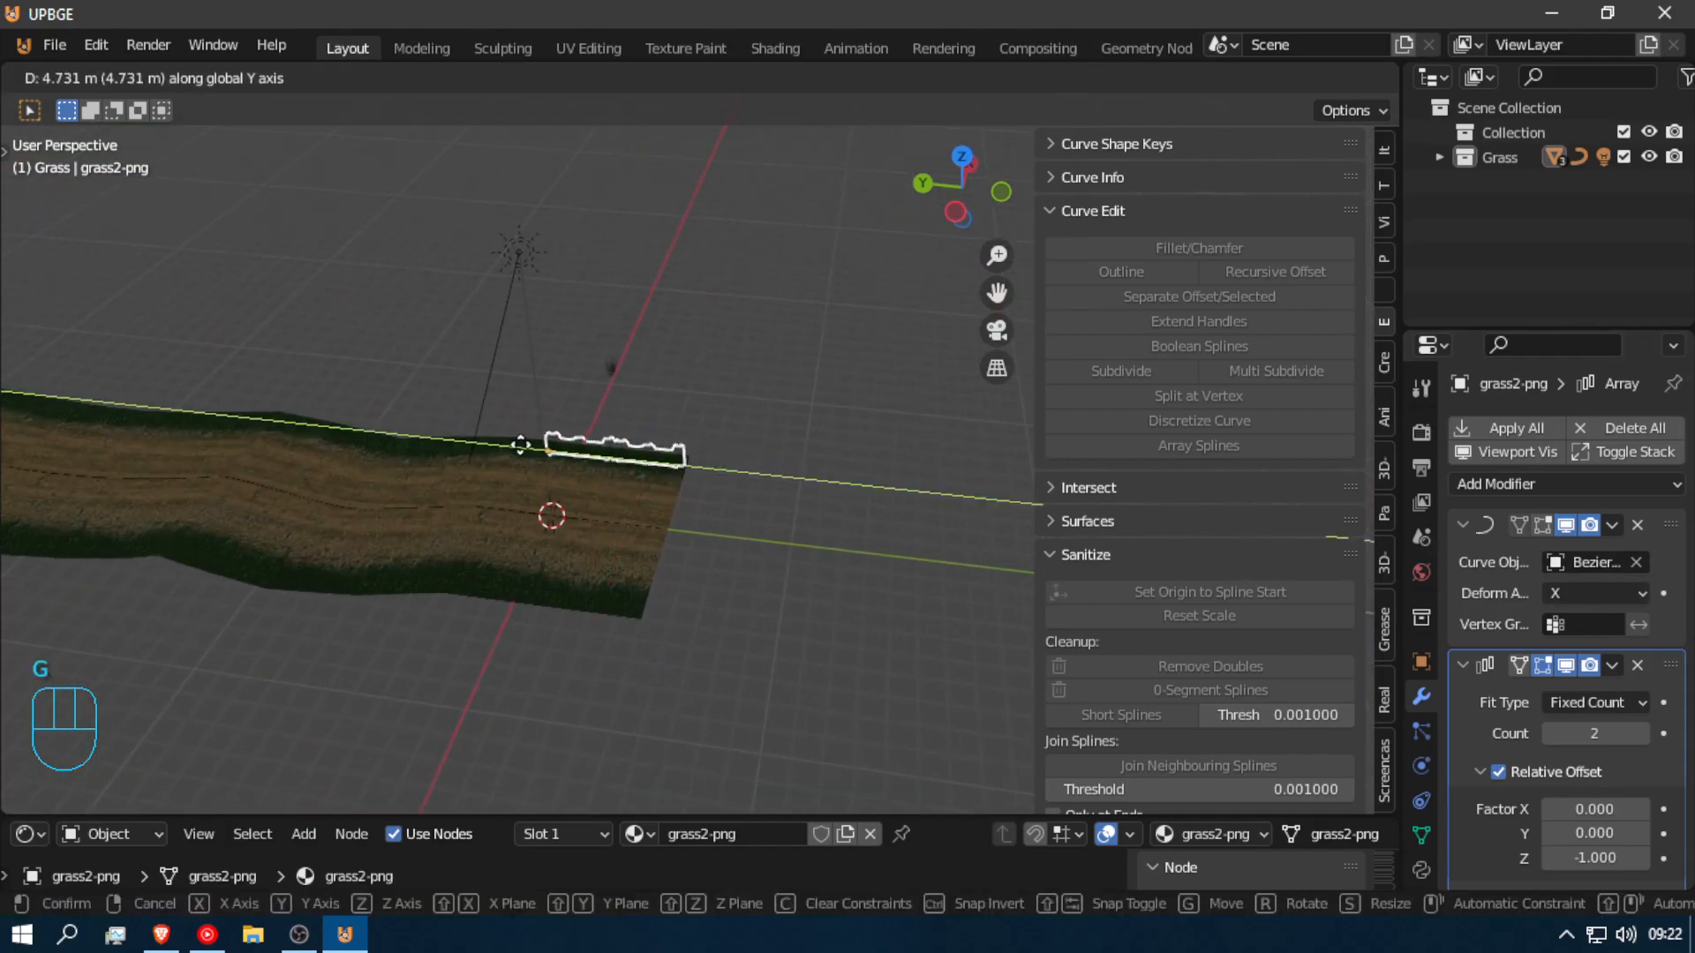
{"action": "left_click", "coordinate": [521, 441]}
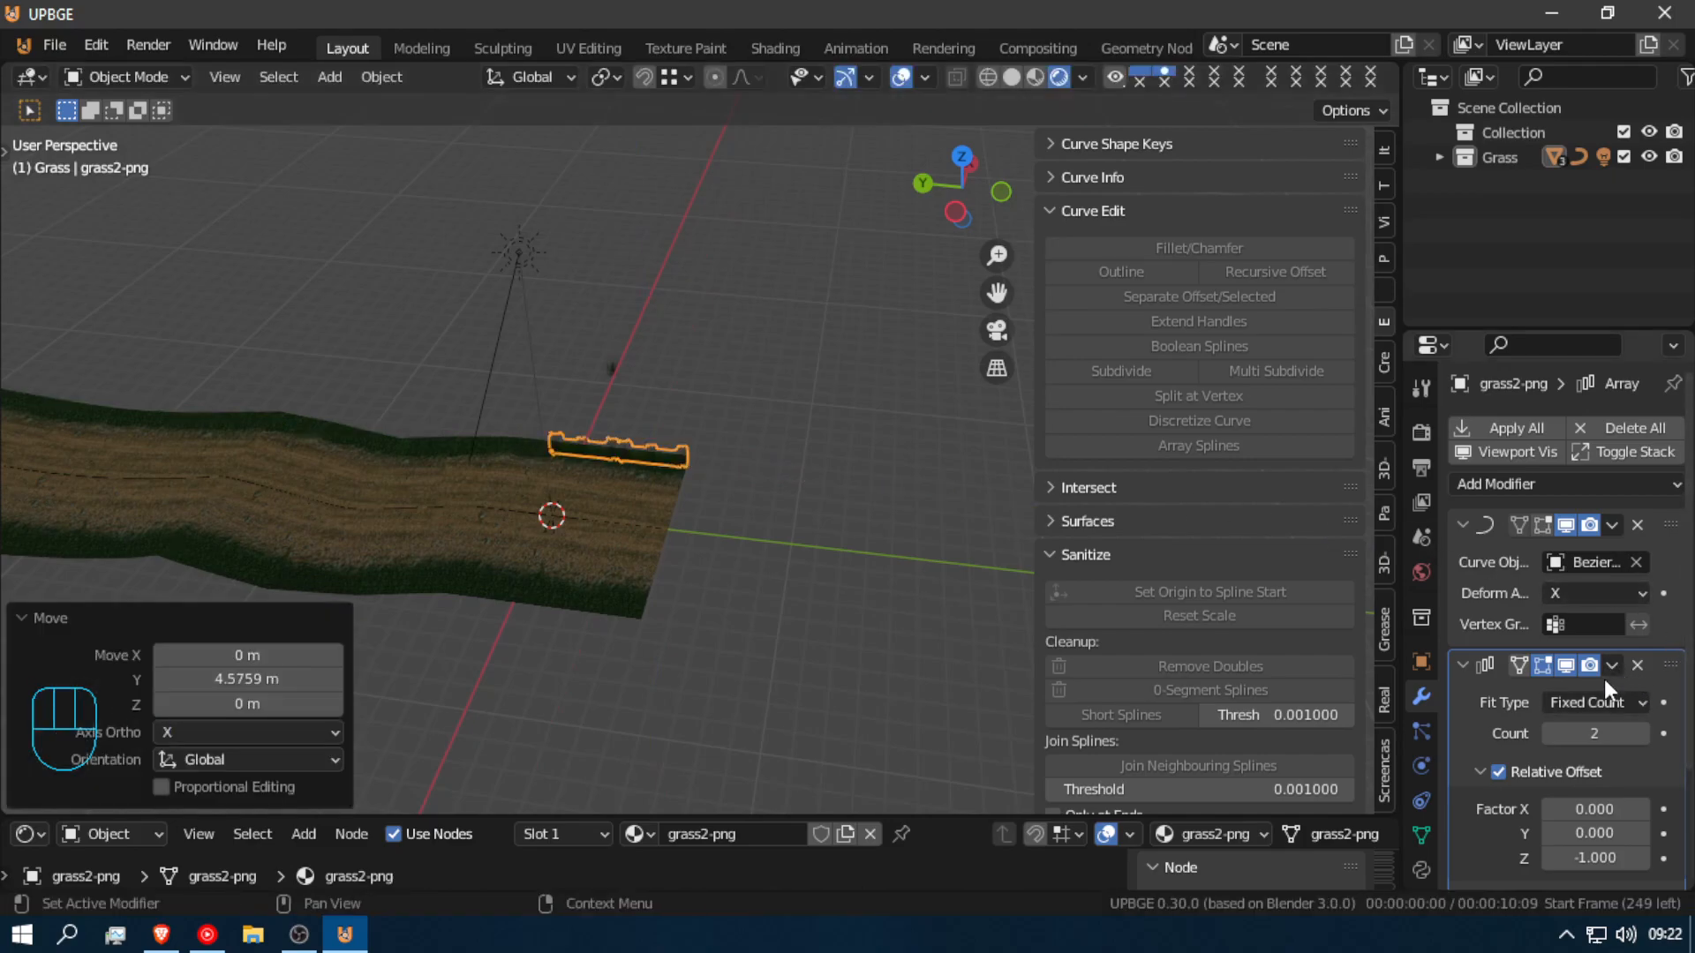
Step: Set the Array count to 17 and reorder the Array modifier above the Curve modifier
{"action": "left_click_drag", "start_coordinate": [1591, 736], "coordinate": [1633, 726]}
{"action": "key", "text": "shift+f"}
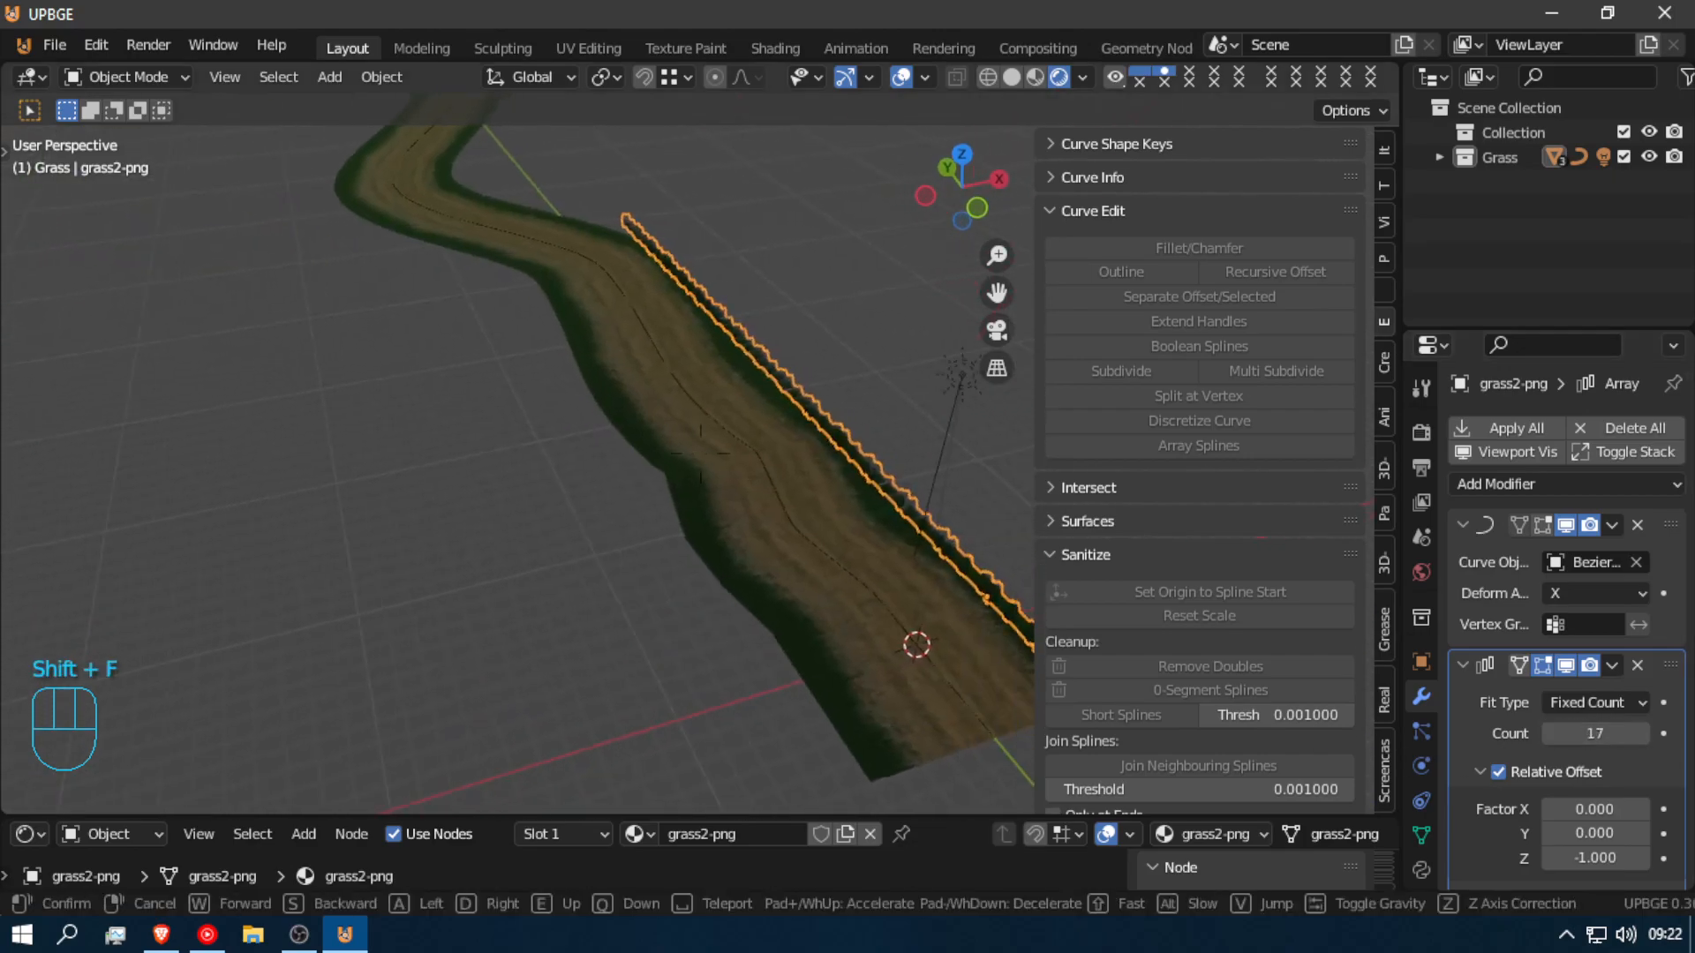
{"action": "left_click", "coordinate": [701, 455]}
{"action": "left_click_drag", "start_coordinate": [1670, 664], "coordinate": [1658, 515]}
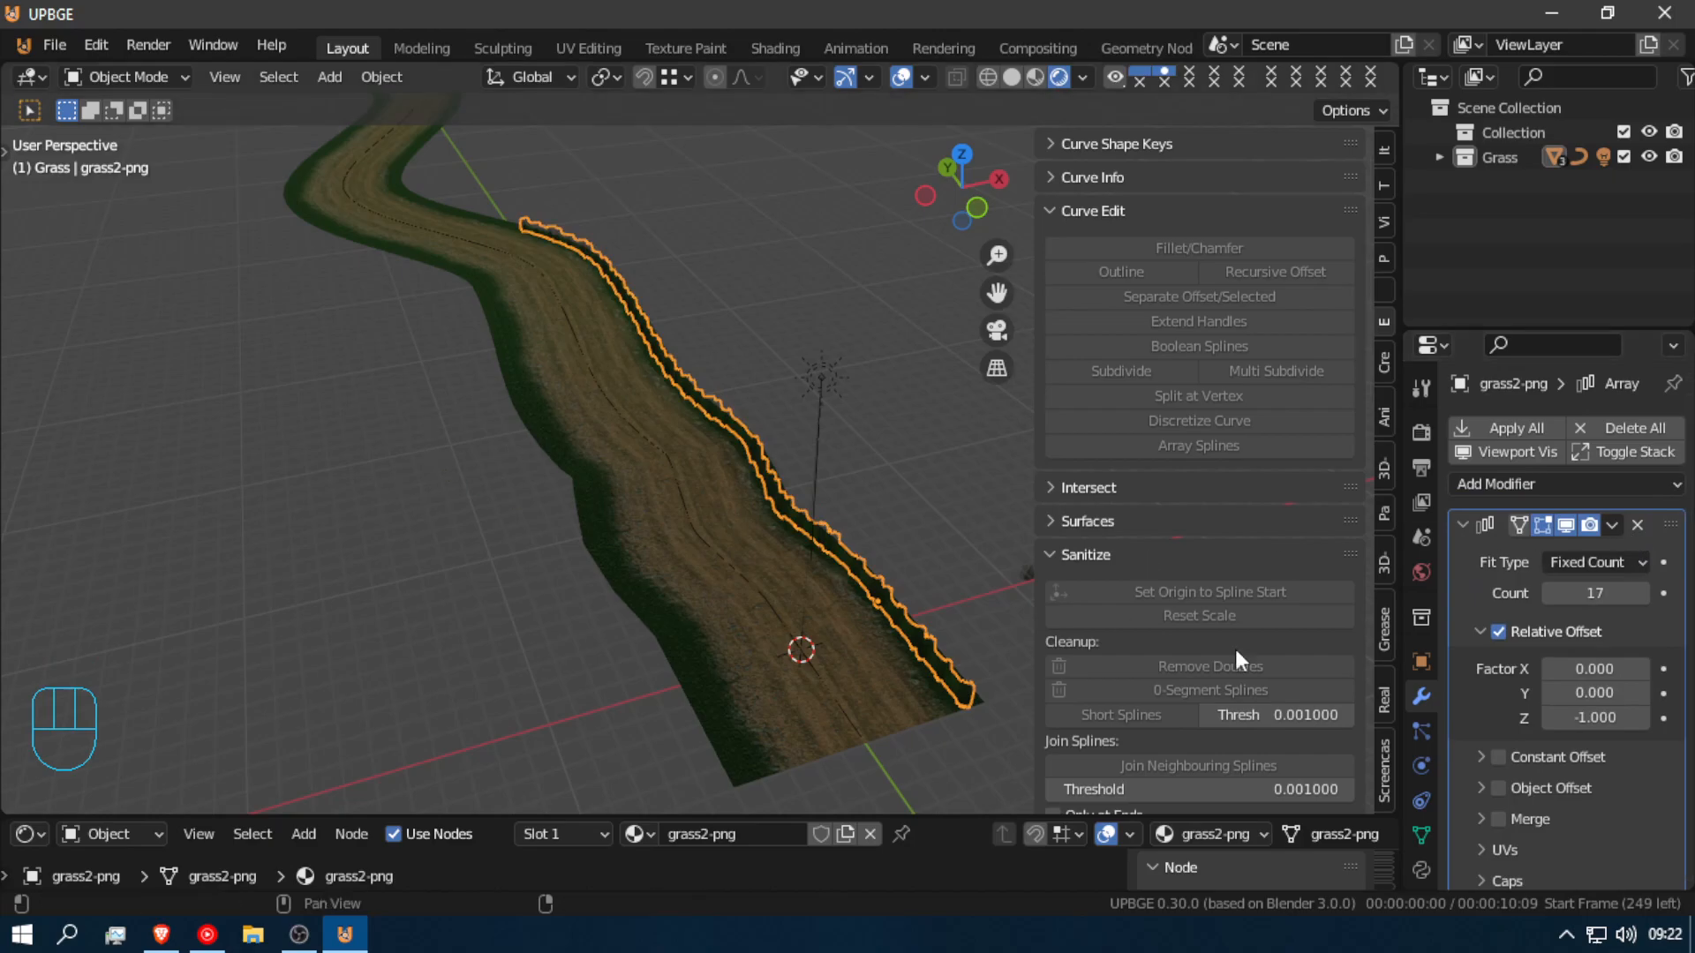
Step: Raise the Array count to 98 to extend the grass strip to the far end of the road
{"action": "left_click_drag", "start_coordinate": [1594, 593], "coordinate": [1633, 593]}
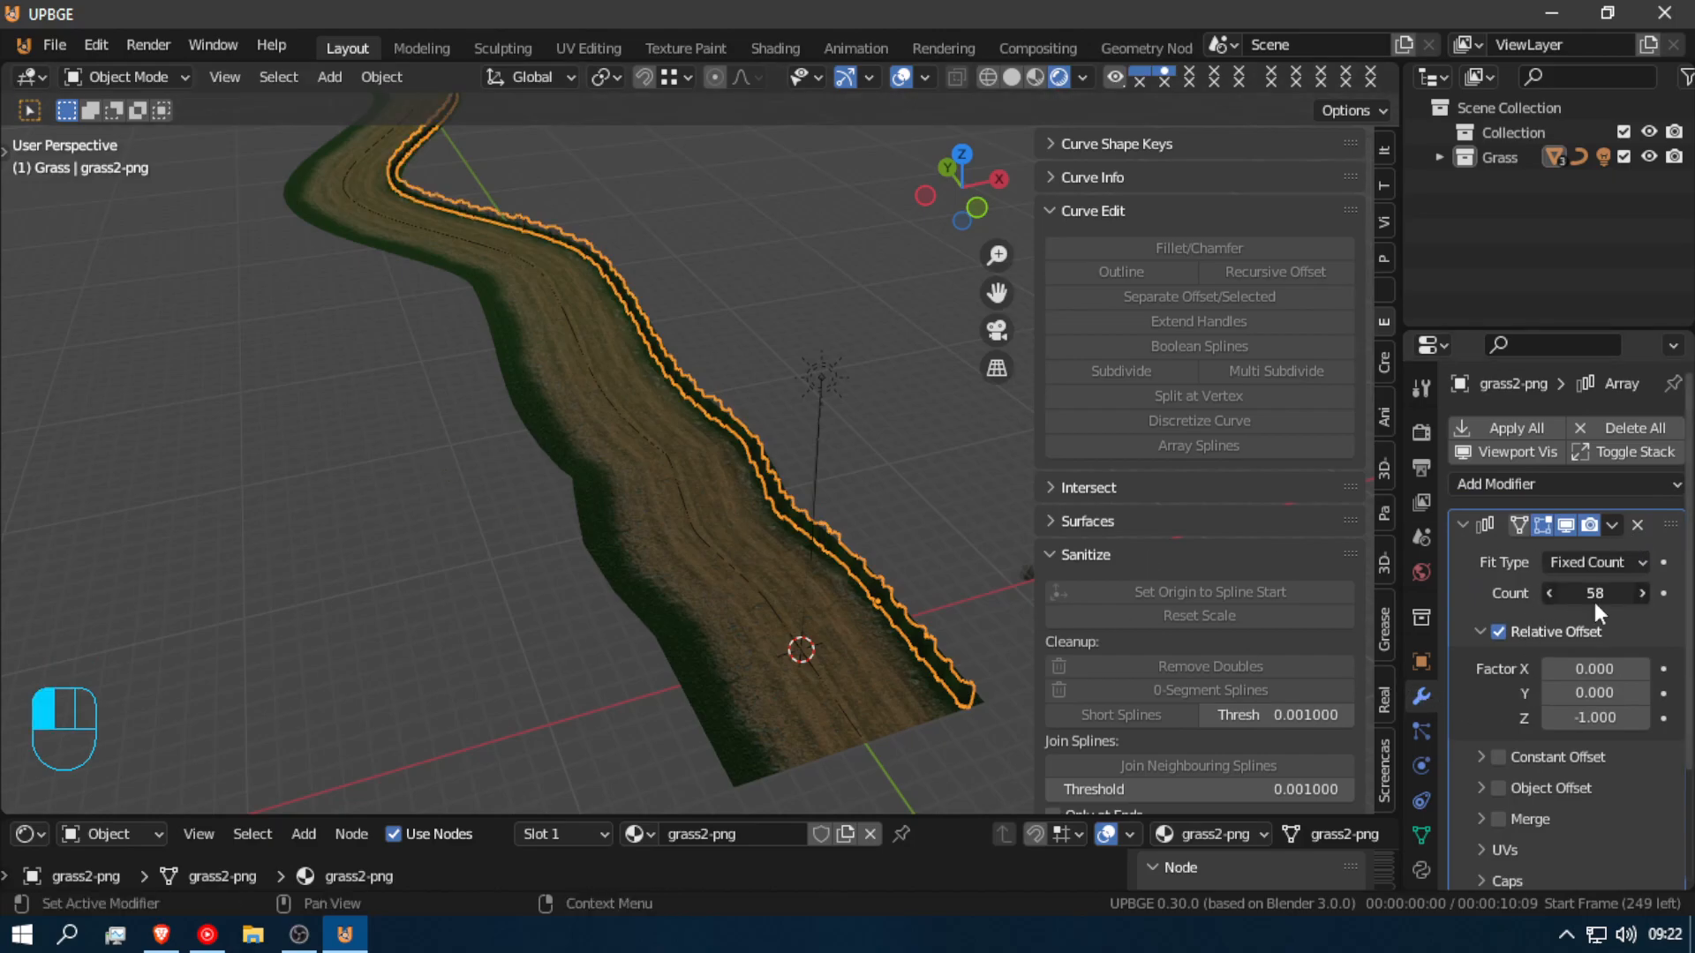
{"action": "key", "text": "shift+f"}
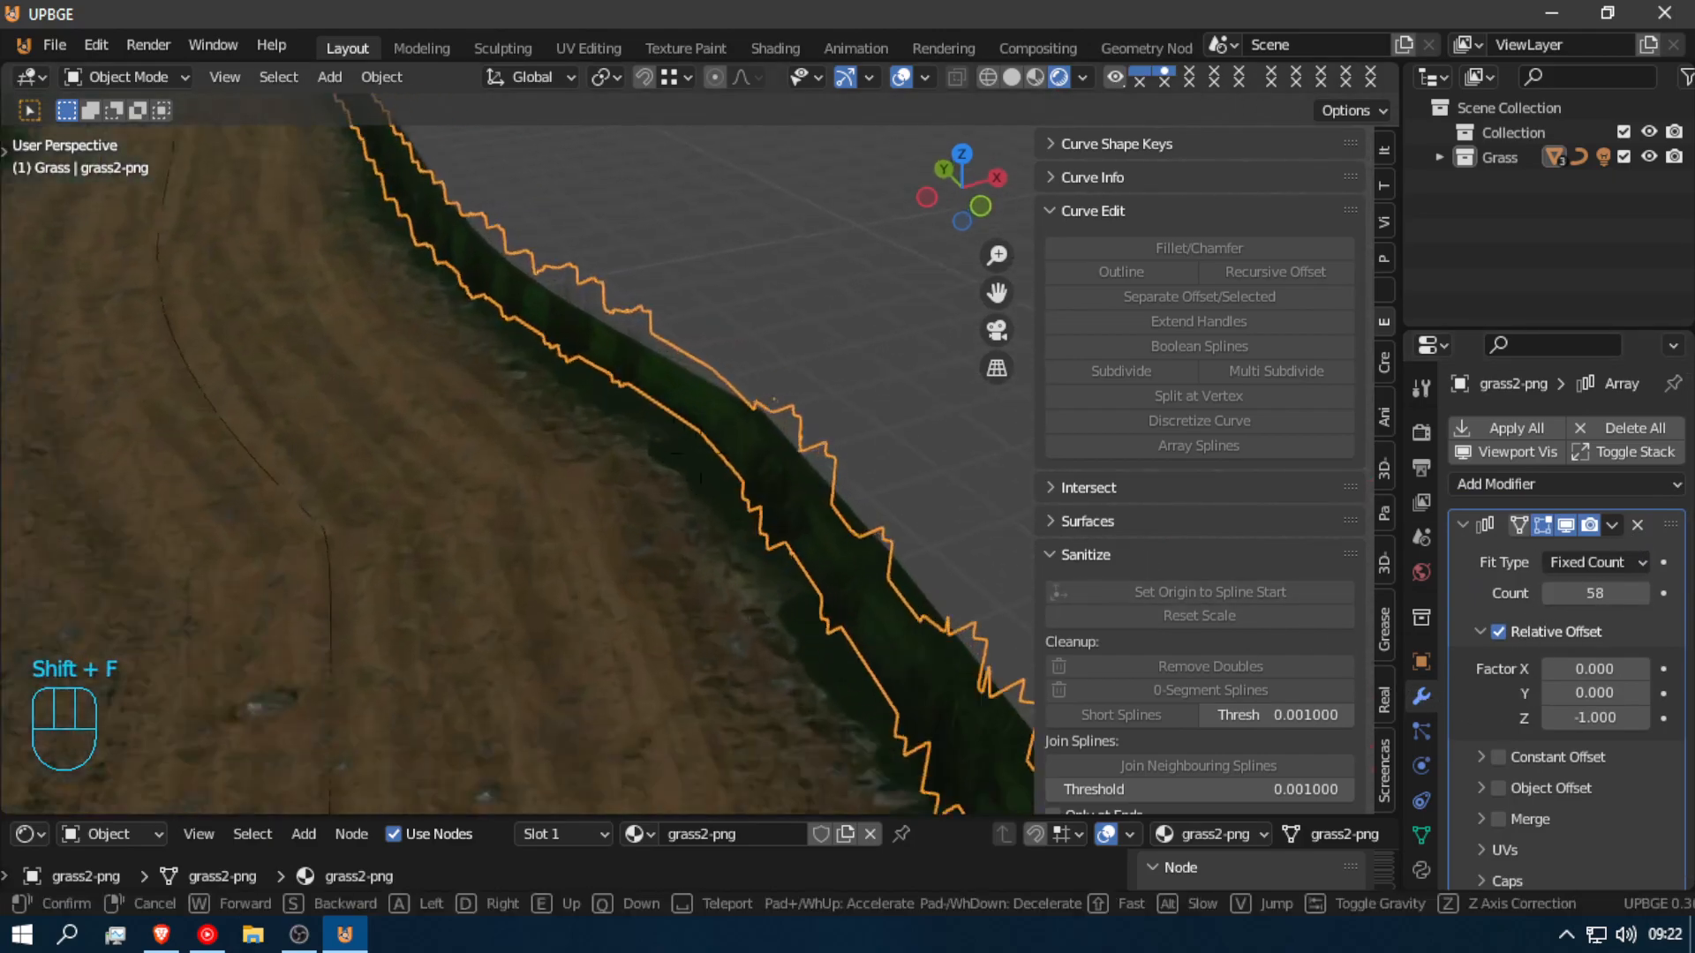
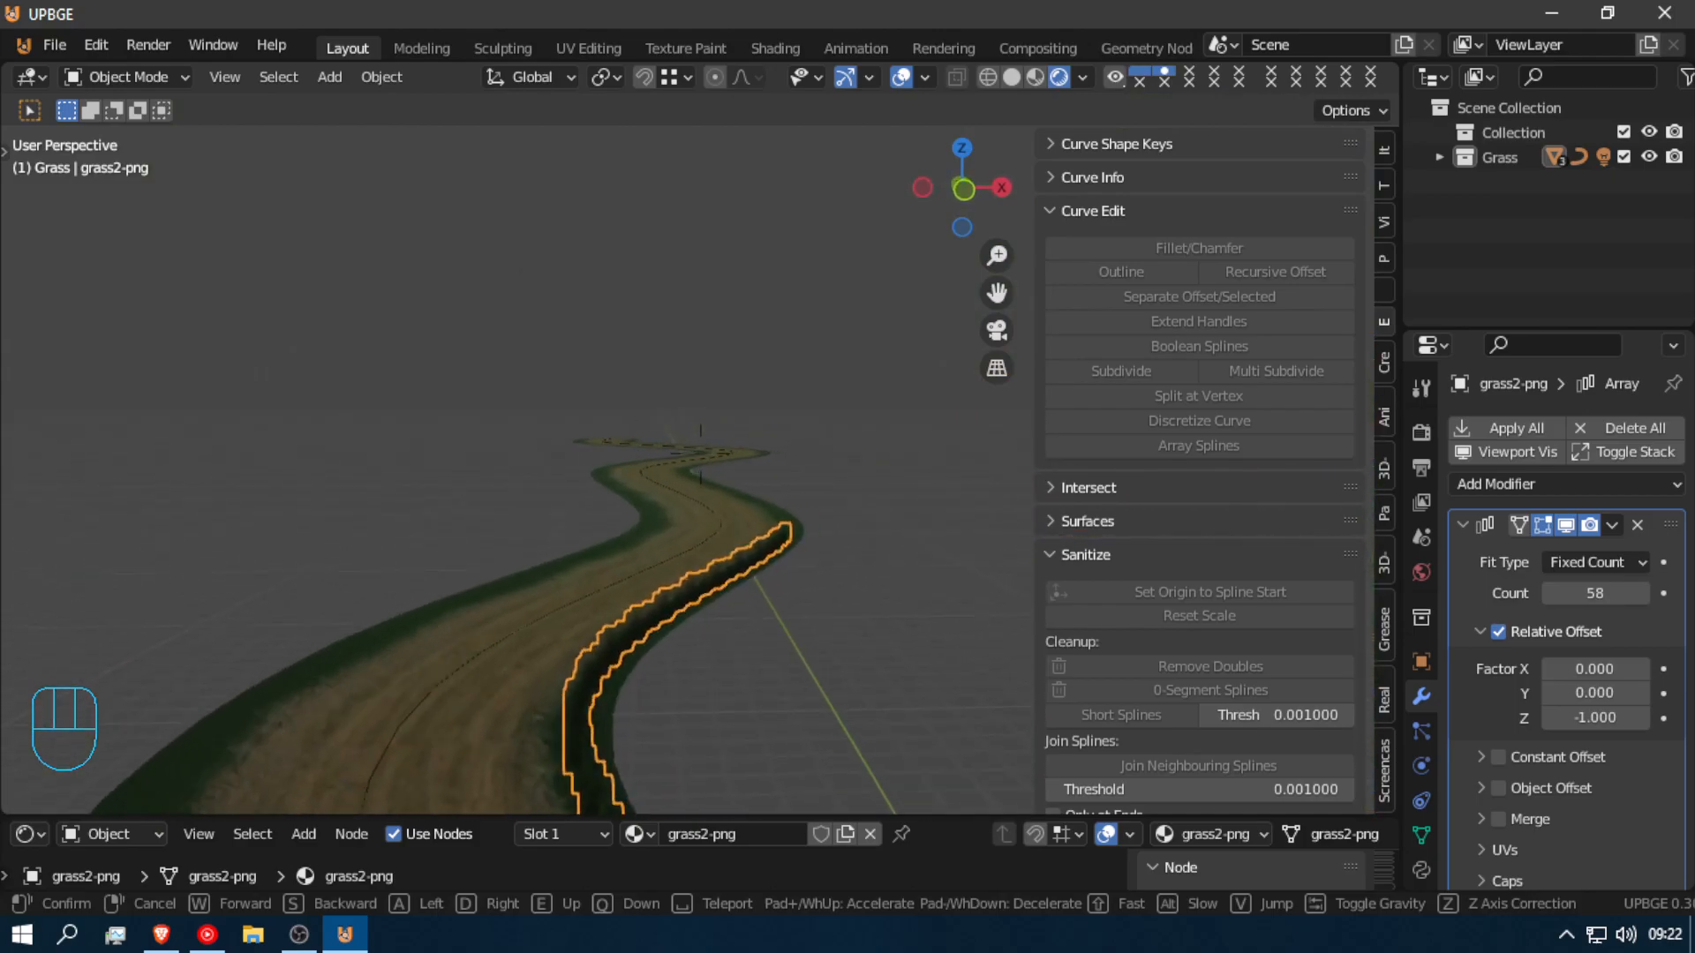
{"action": "key", "text": "Return"}
{"action": "left_click_drag", "start_coordinate": [1591, 598], "coordinate": [1570, 592]}
{"action": "key", "text": "shift+f"}
{"action": "key", "text": "Return"}
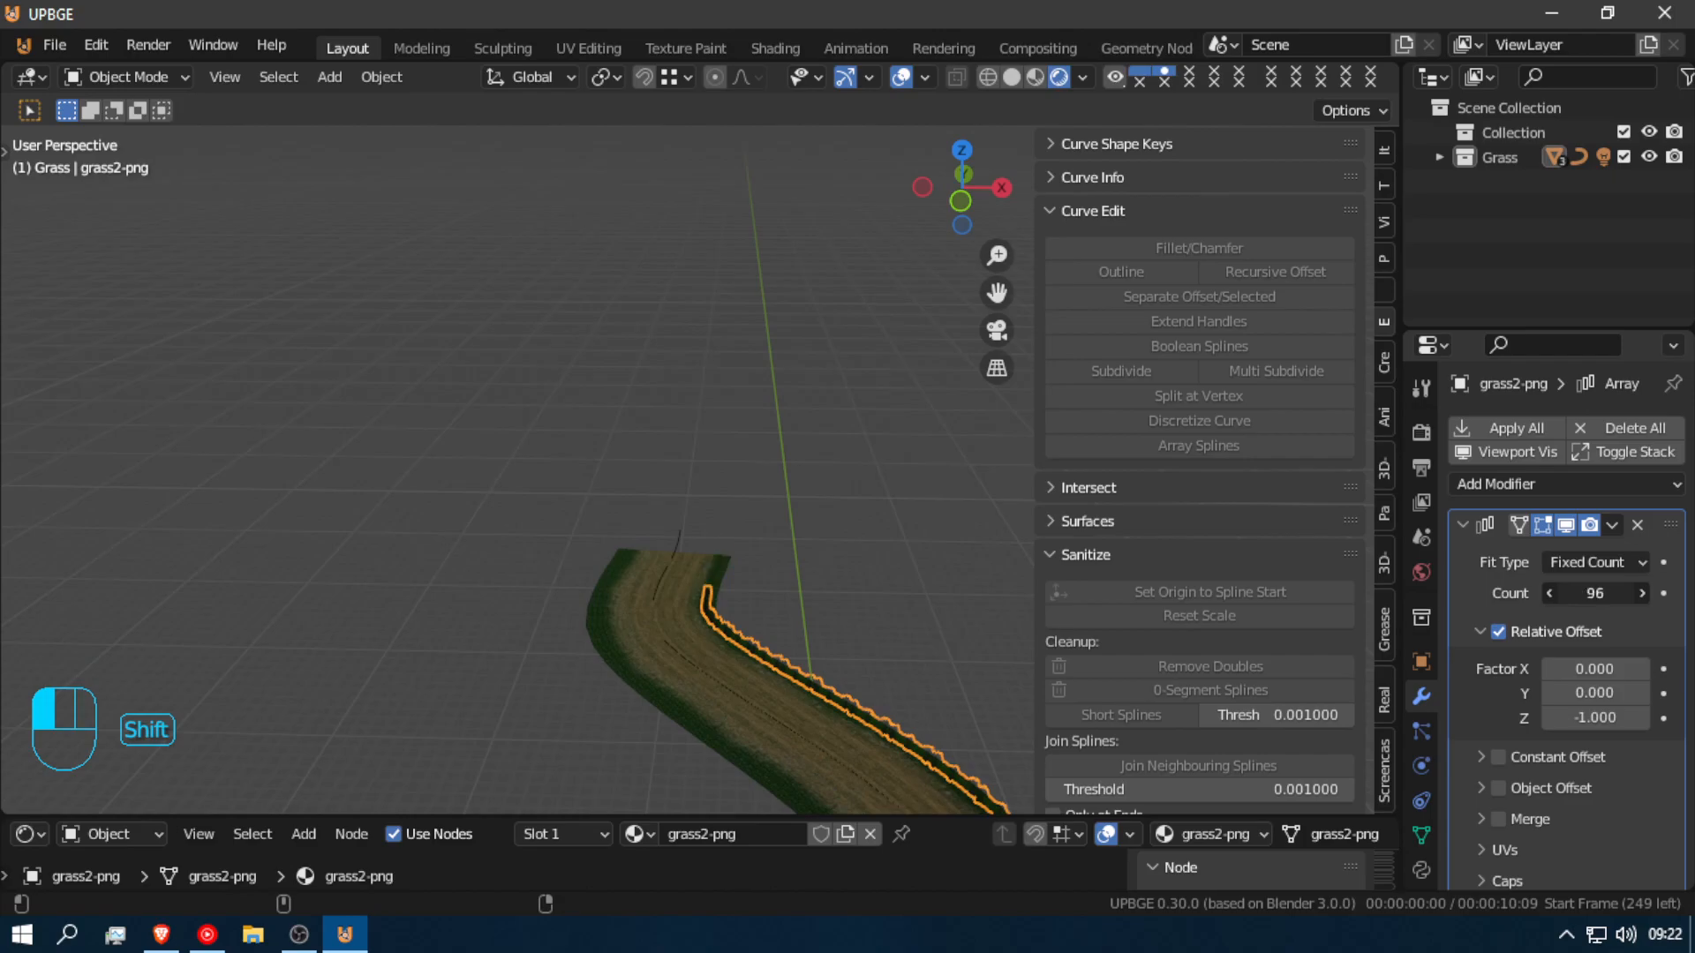
{"action": "left_click_drag", "start_coordinate": [1575, 592], "coordinate": [1575, 592], "text": "shift"}
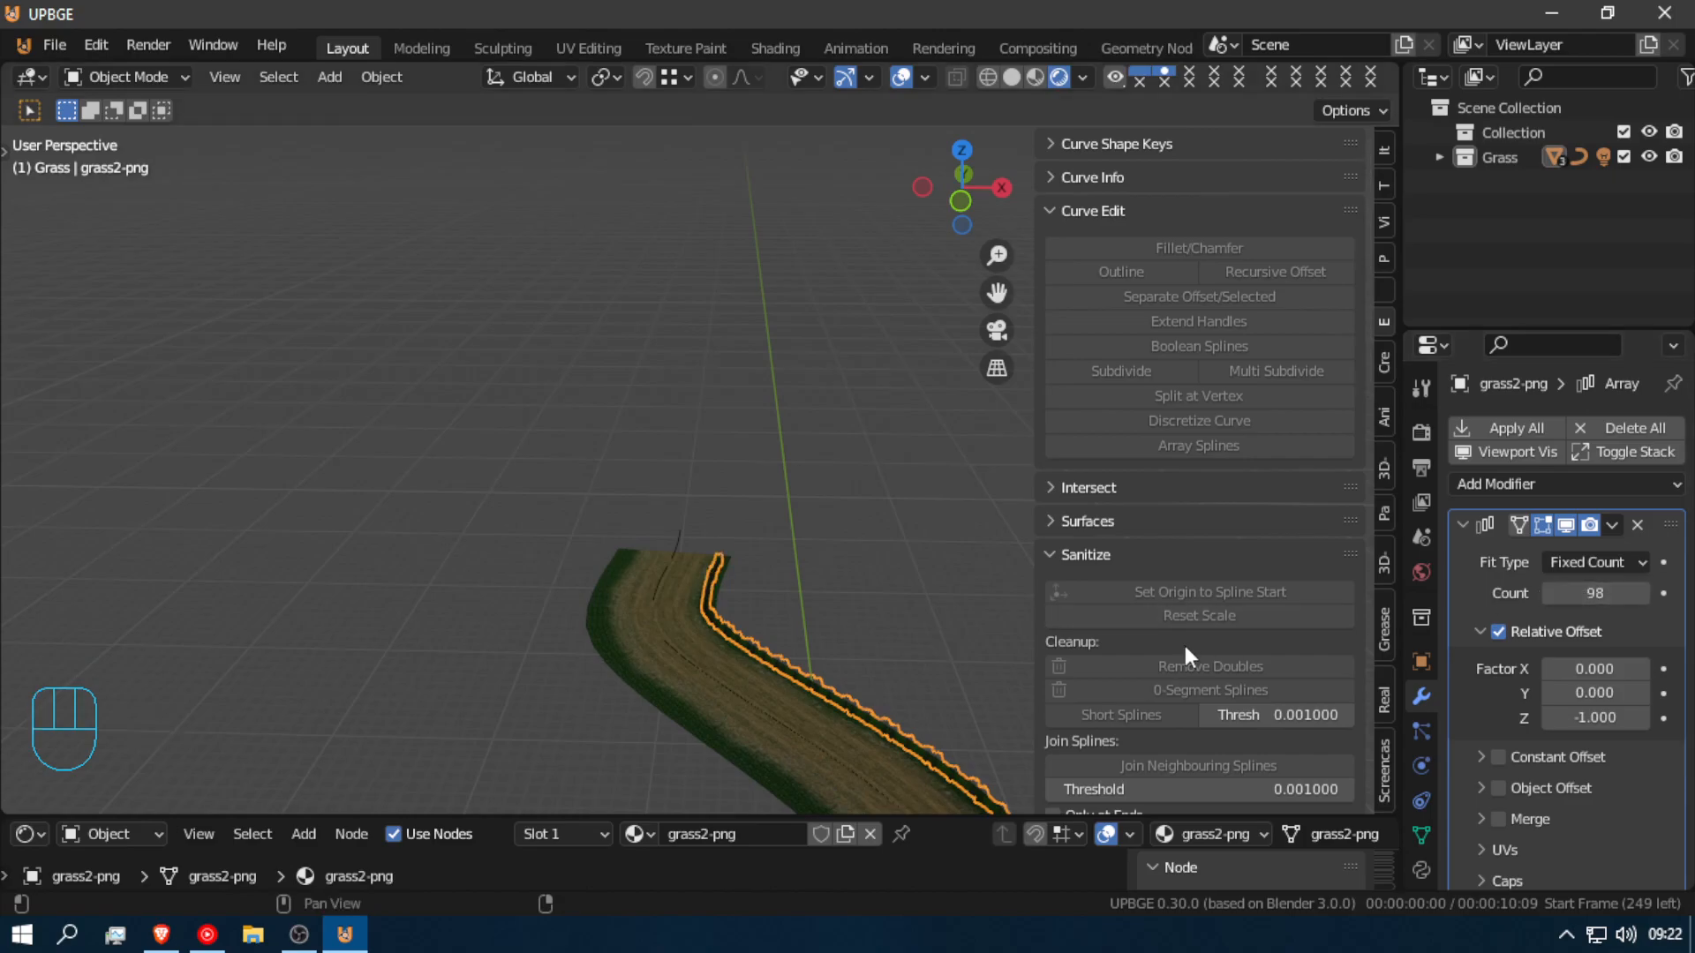
Step: Create a linked duplicate of the grass strip and move it about -8.55 m along X onto the road's opposite edge
{"action": "key", "text": "shift+f"}
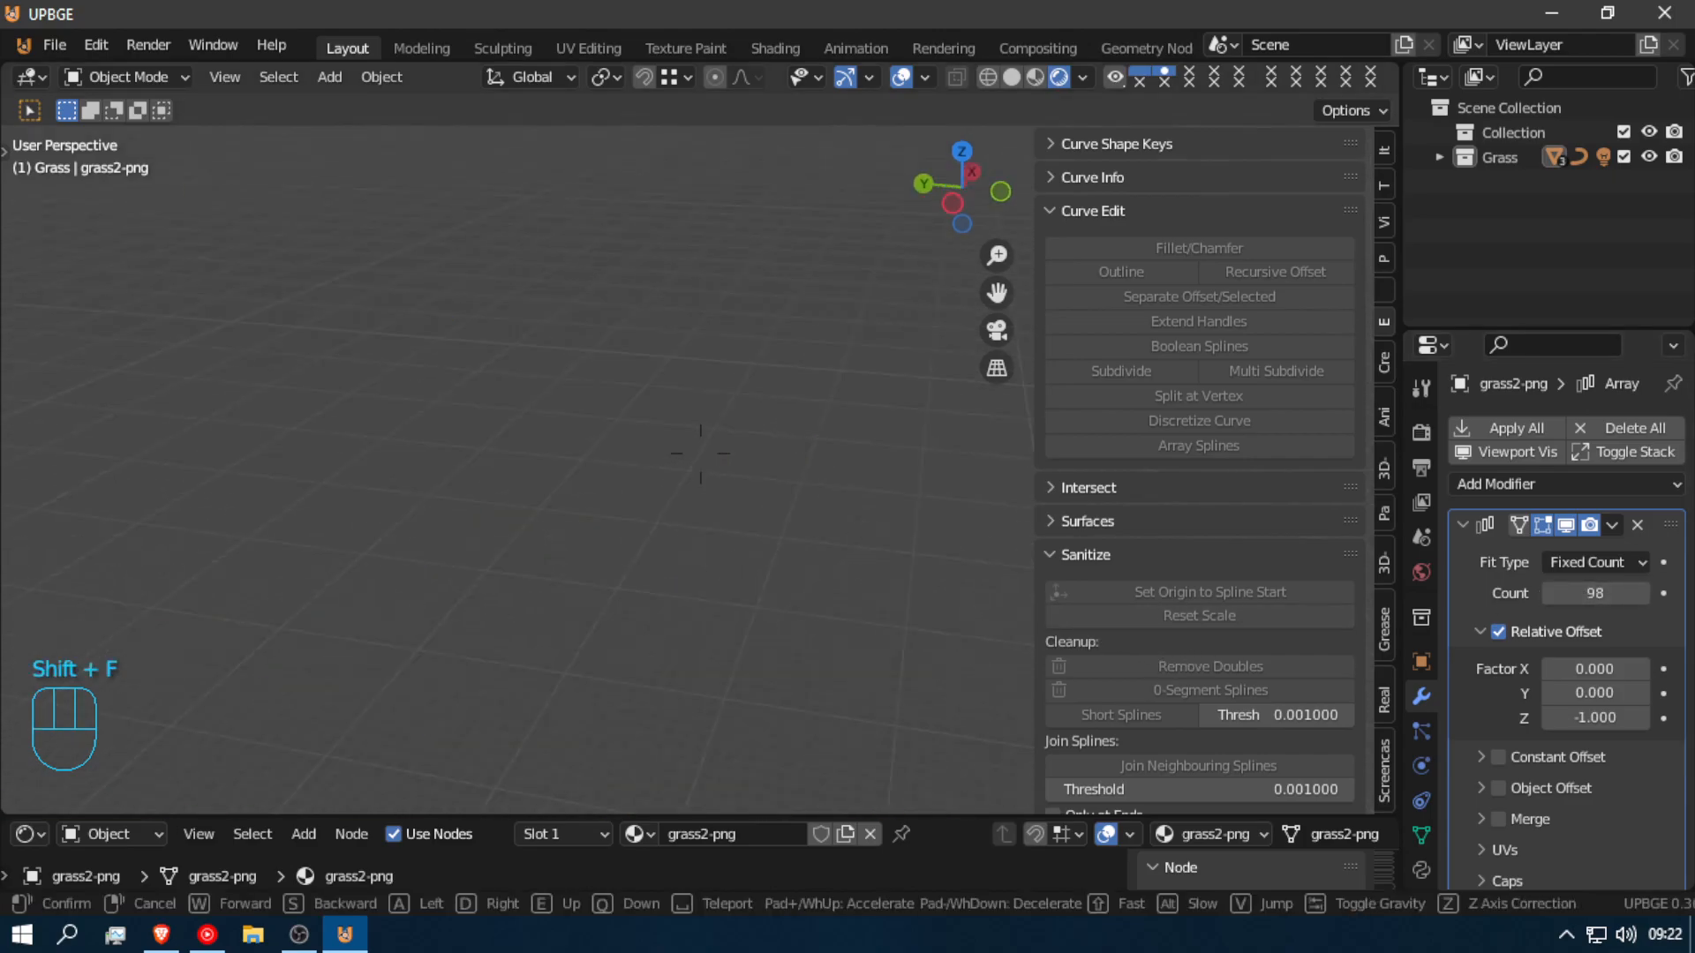
{"action": "key", "text": "shift+w"}
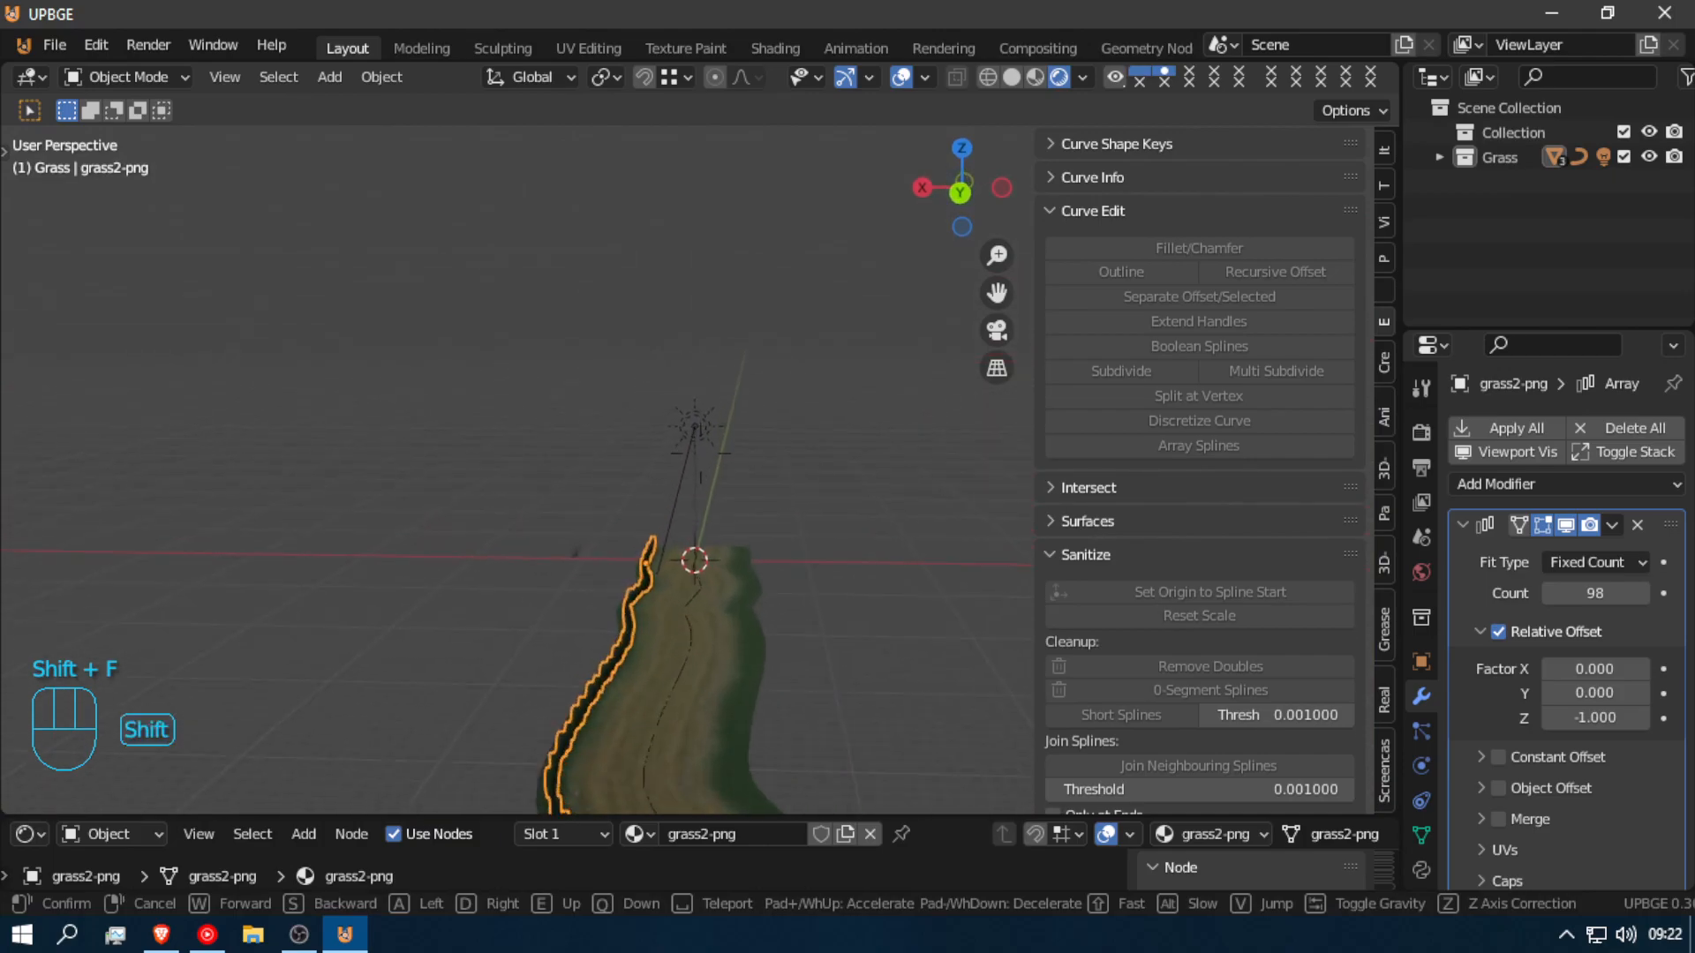
{"action": "left_click", "coordinate": [700, 453]}
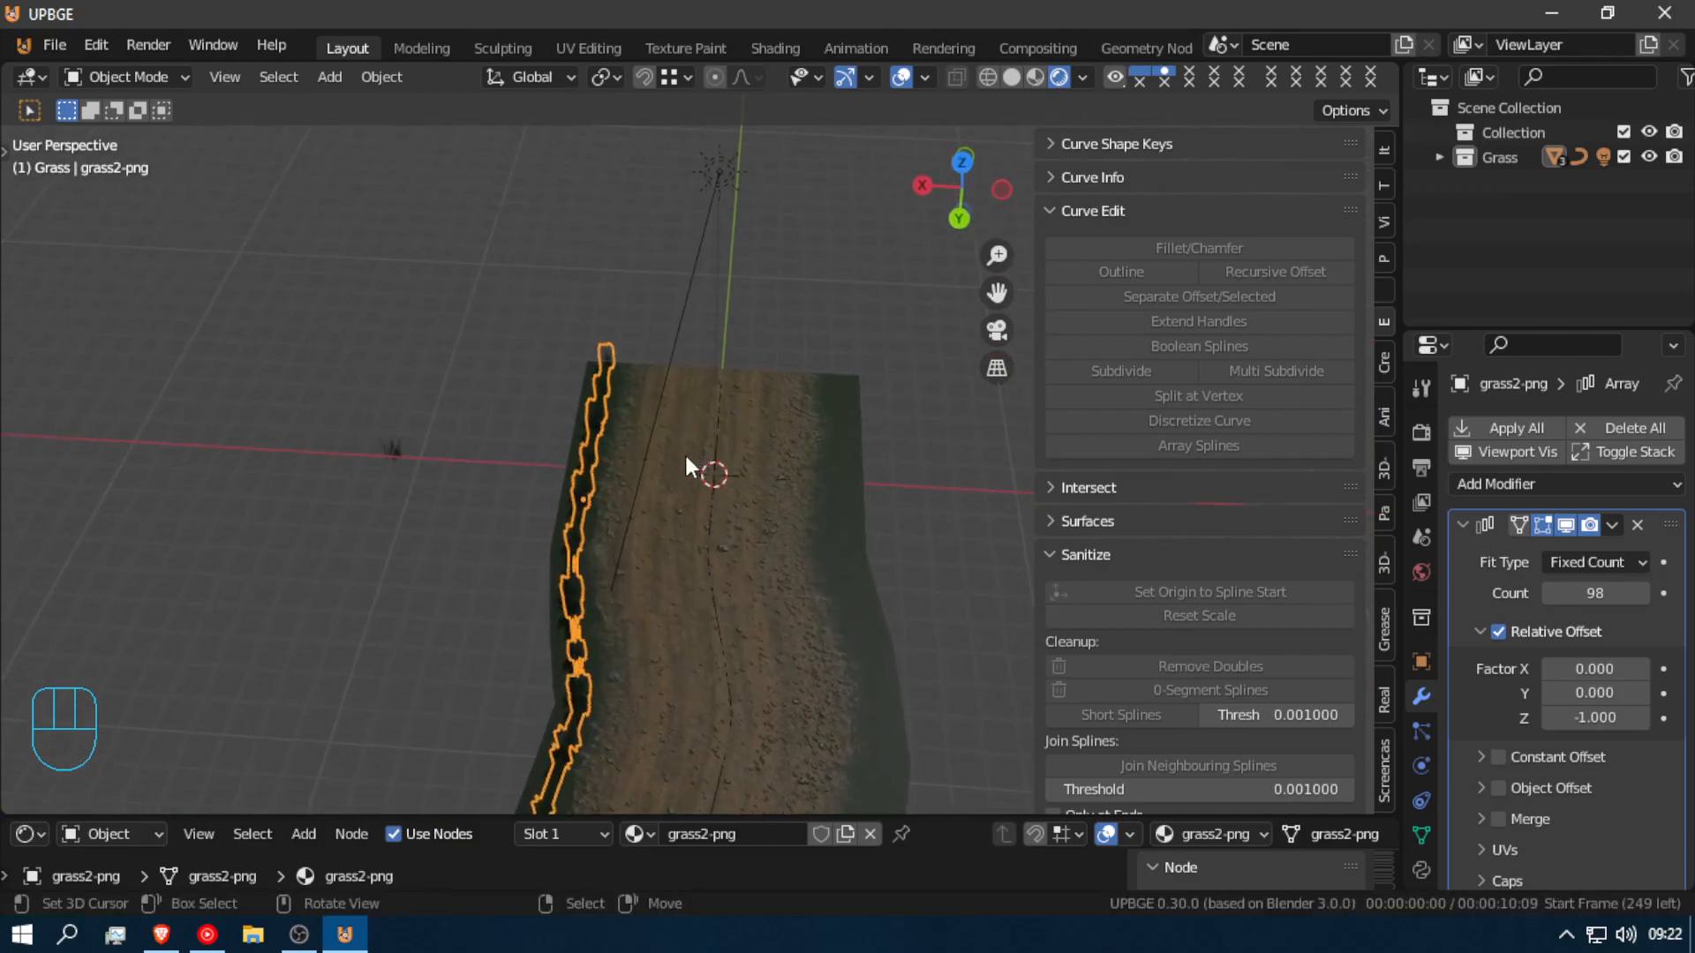
{"action": "key", "text": "alt+d"}
{"action": "key", "text": "x"}
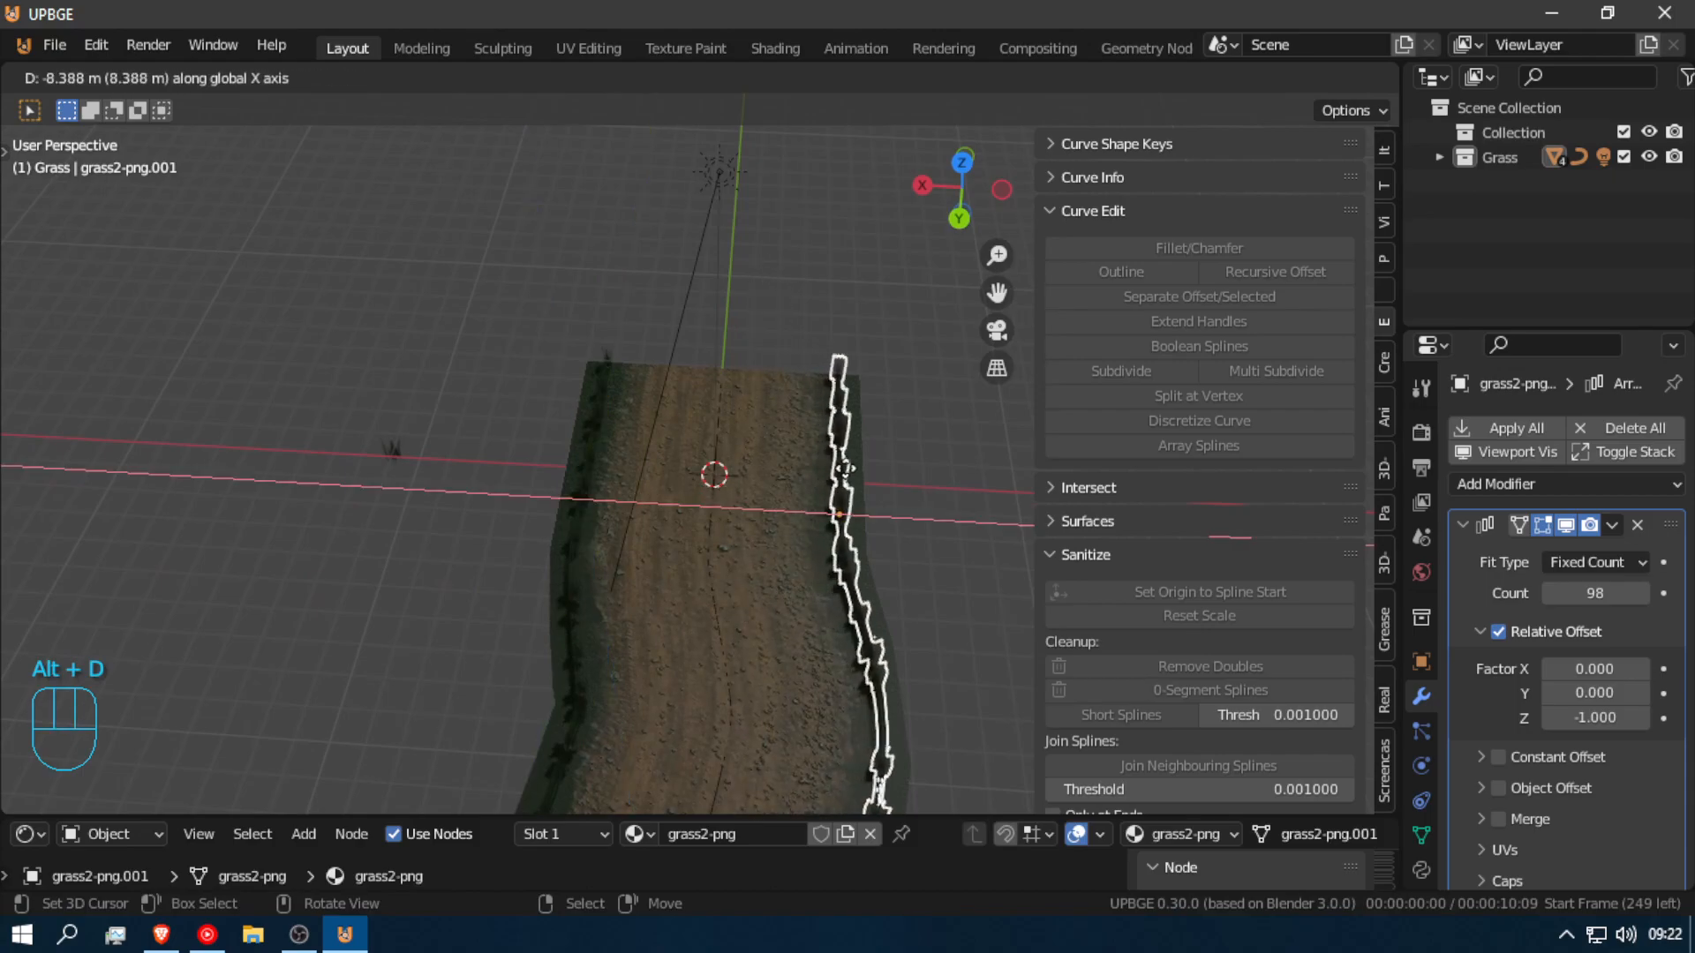
{"action": "left_click", "coordinate": [849, 469]}
Step: Inspect the grass strips along both edges of the winding road from above and at ground level
{"action": "key", "text": "shift+f"}
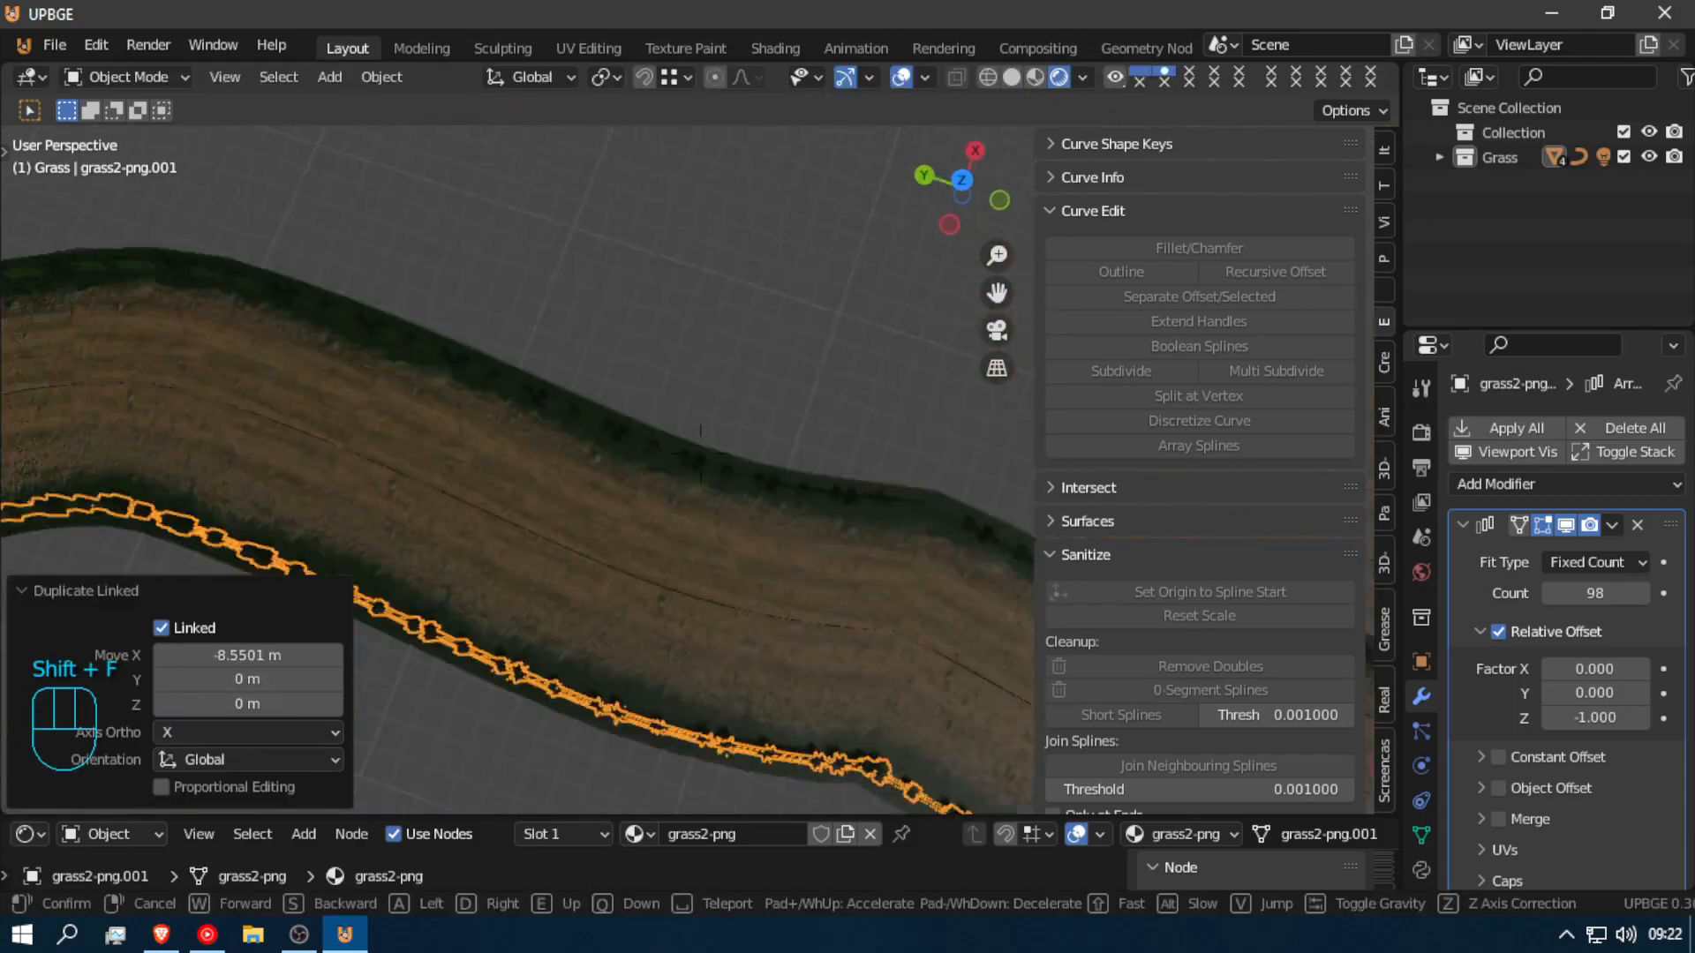
{"action": "key", "text": "w"}
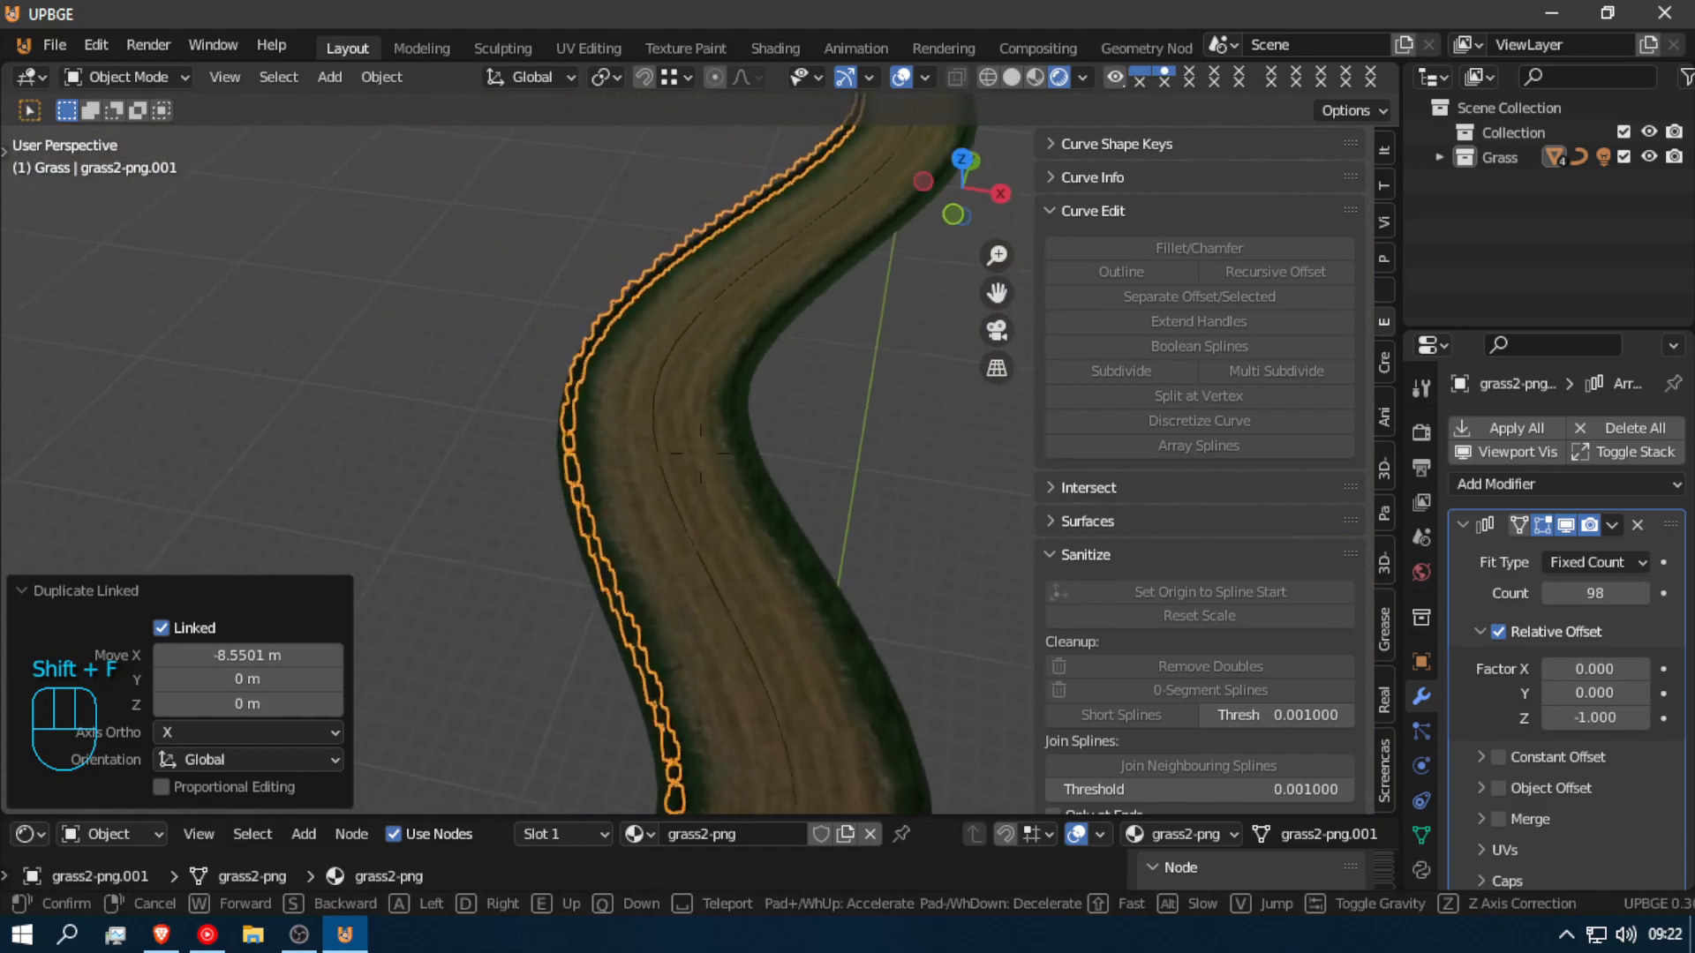
{"action": "key", "text": "w"}
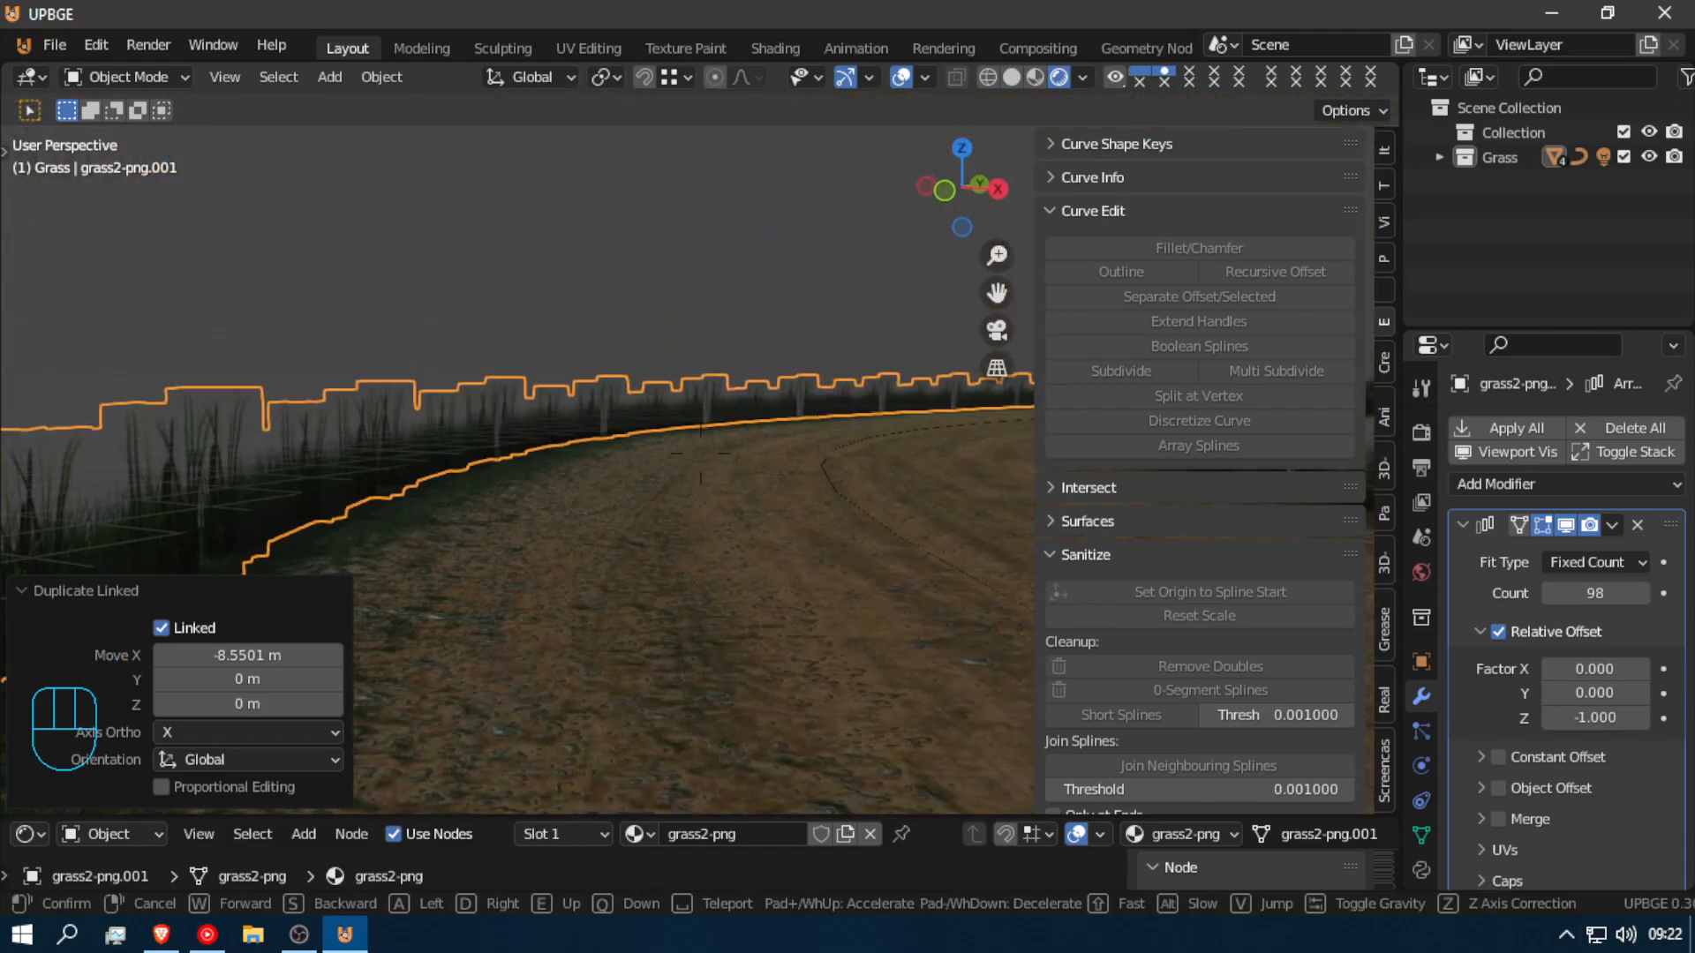
{"action": "key", "text": "w"}
{"action": "left_click", "coordinate": [701, 448]}
{"action": "key", "text": "a"}
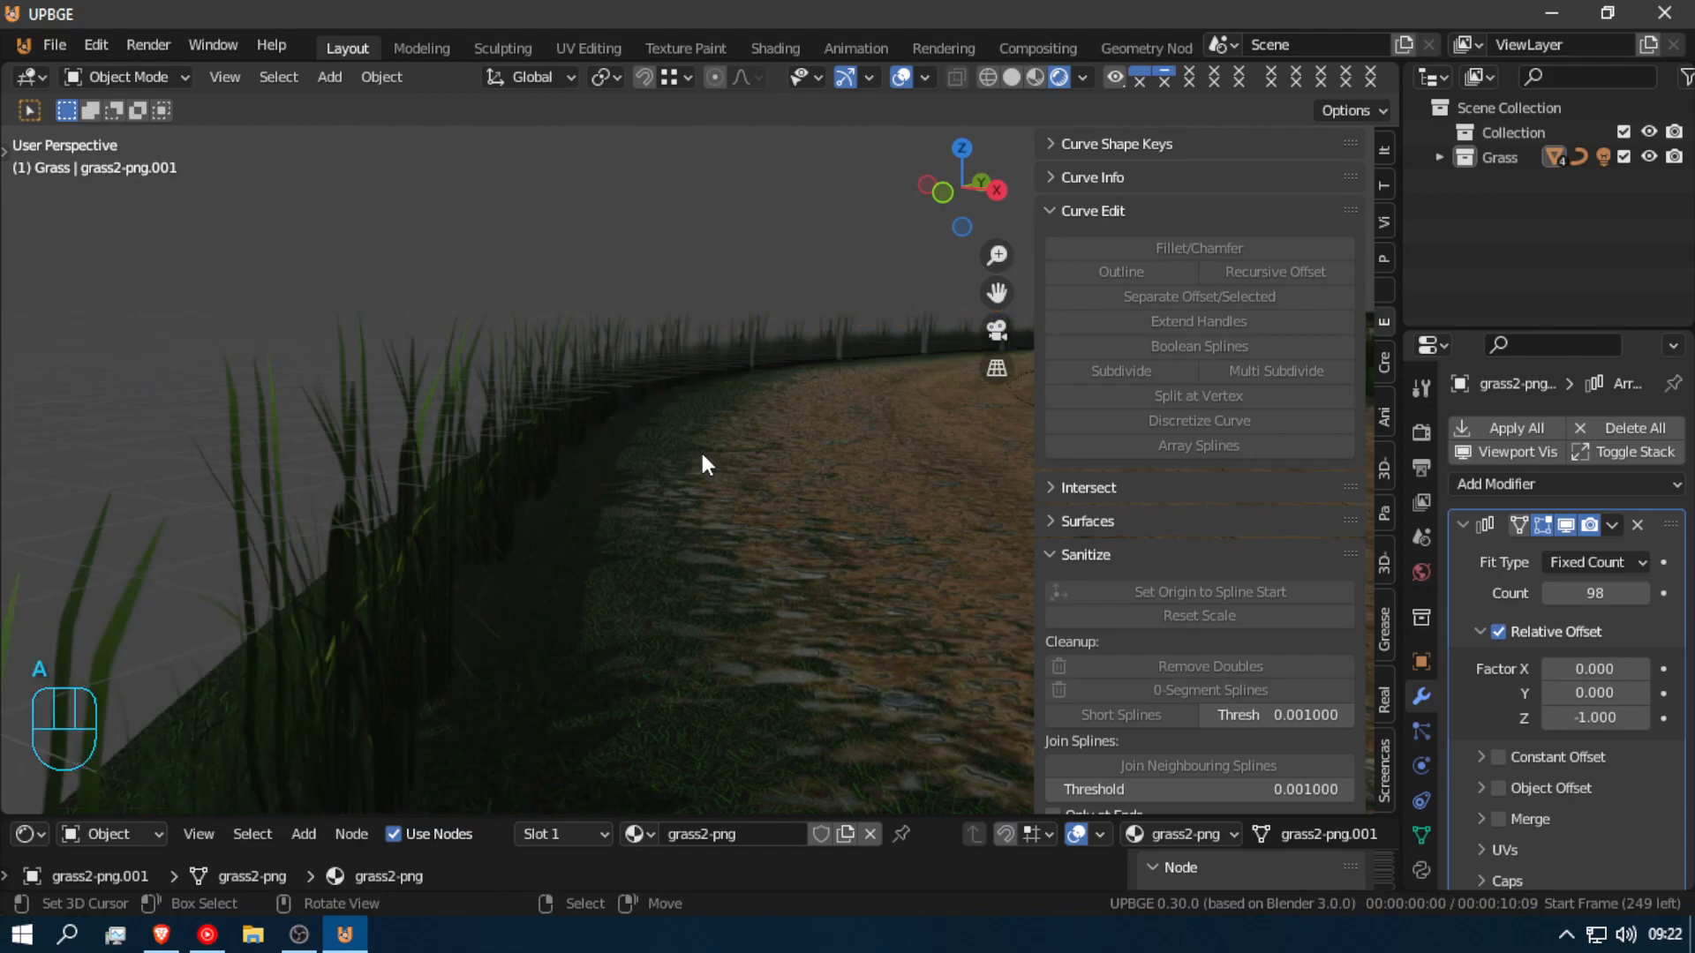
{"action": "key", "text": "shift+f"}
{"action": "key", "text": "w"}
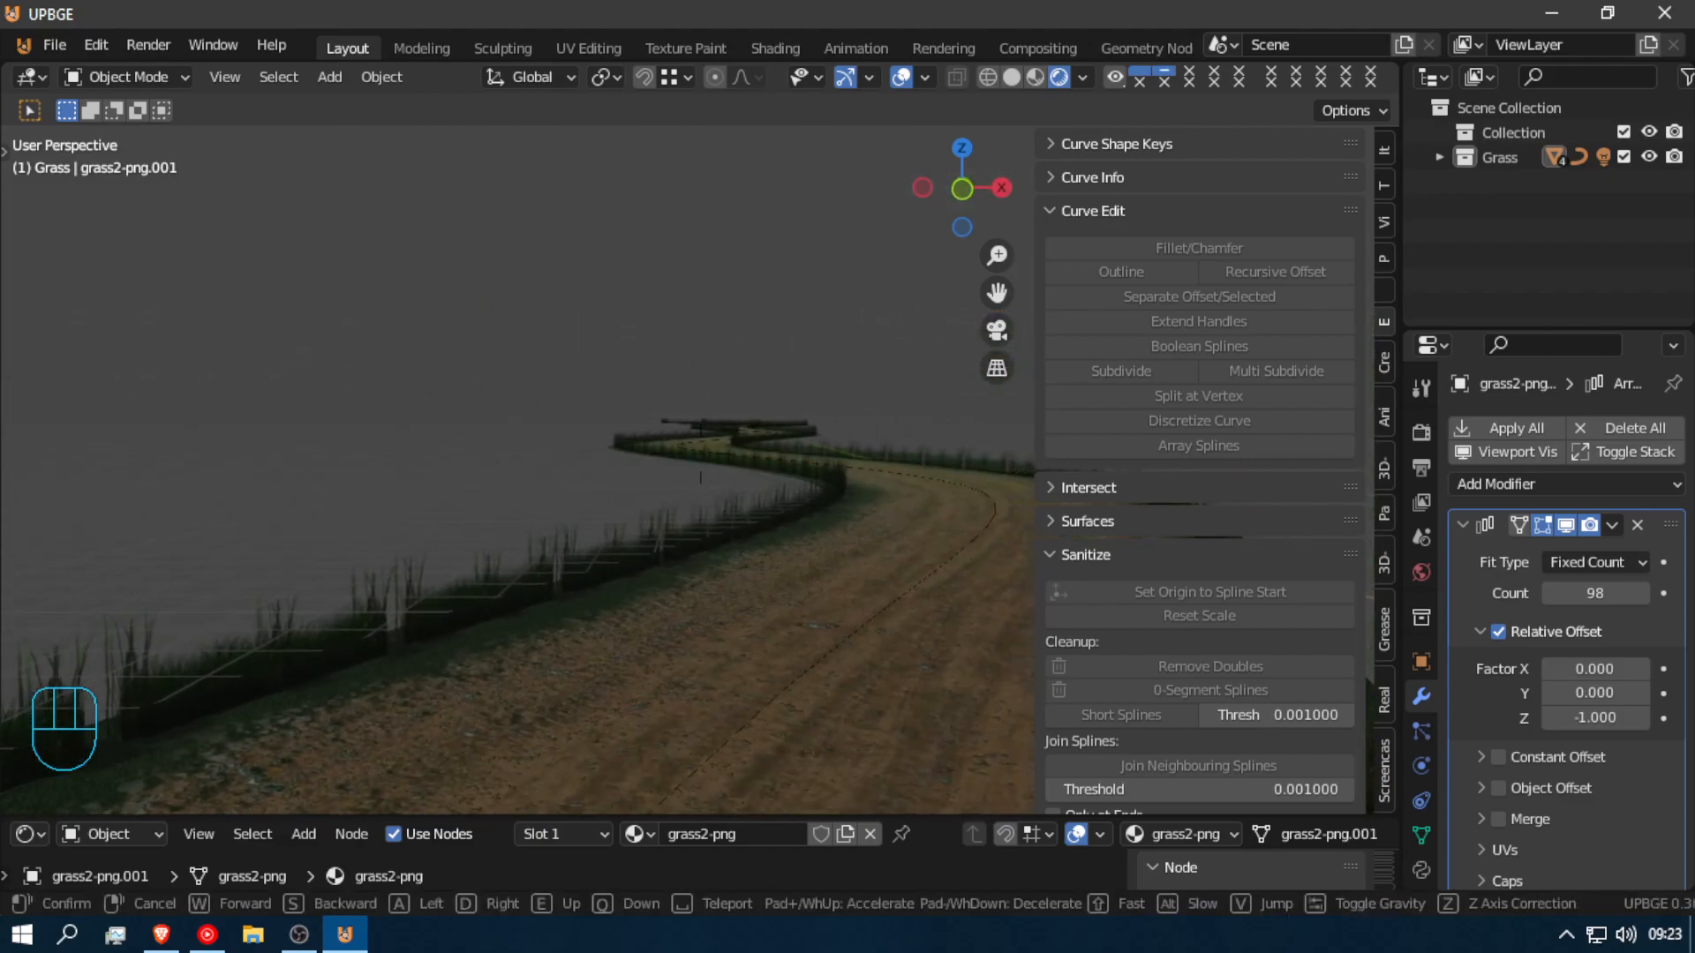
{"action": "left_click", "coordinate": [700, 463]}
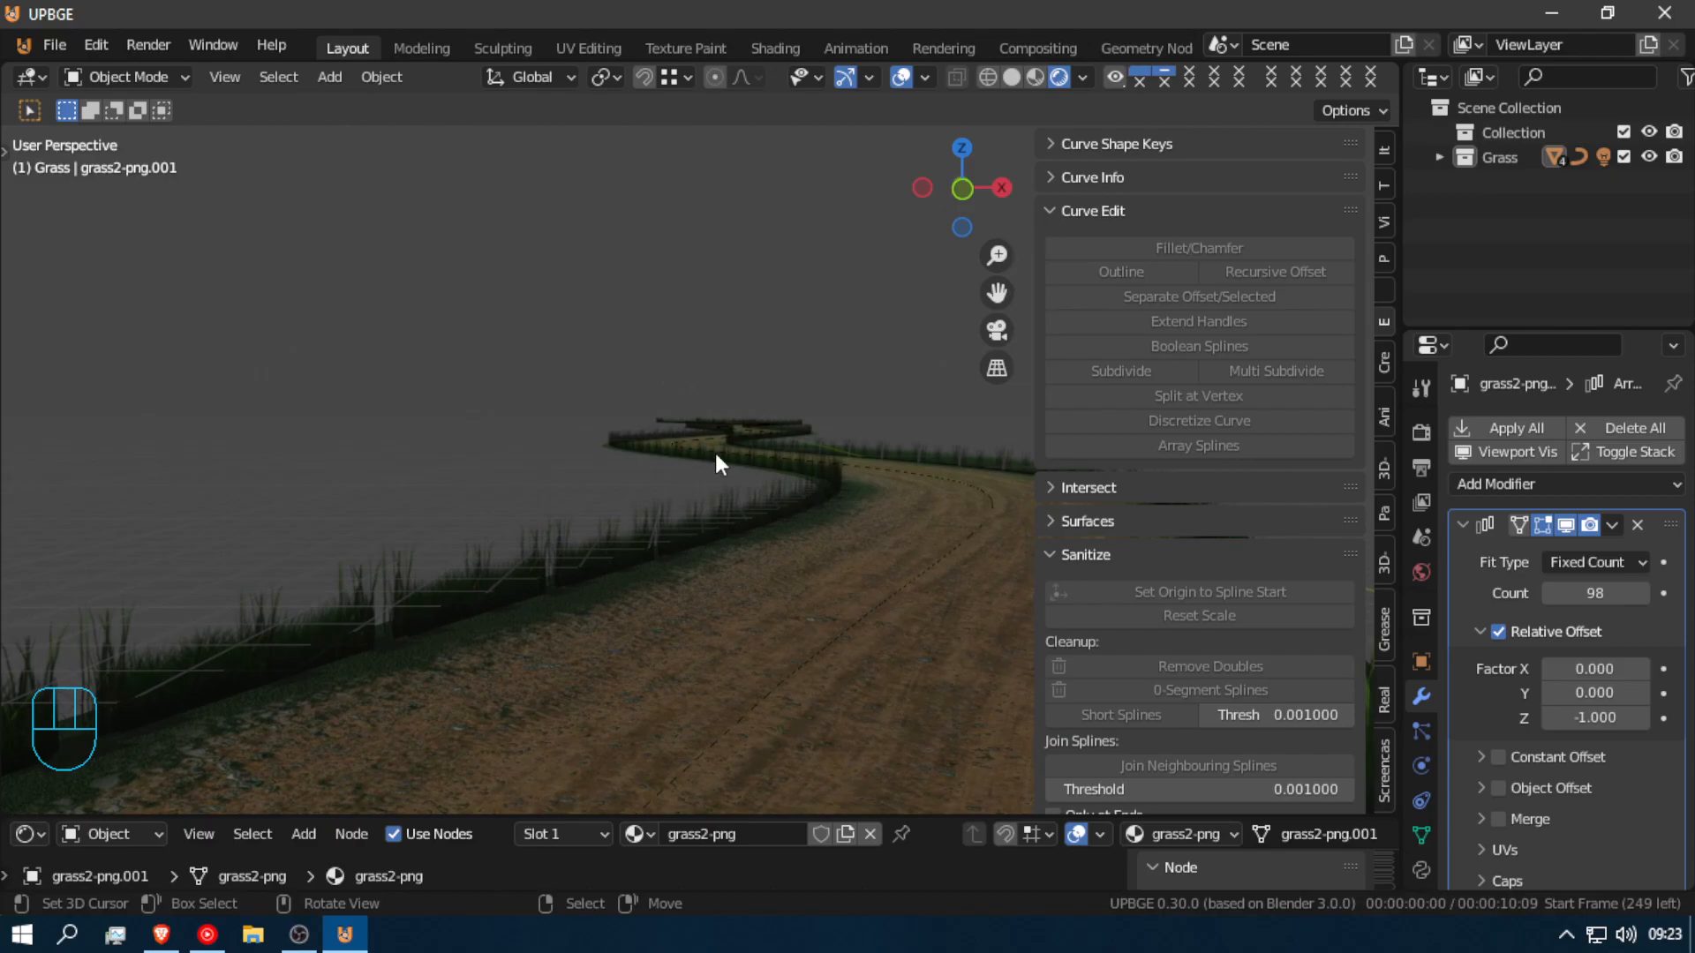
Step: Duplicate the grass strip on the road's edge in place and scale the copy along Z by about 2.12
{"action": "left_click", "coordinate": [798, 501]}
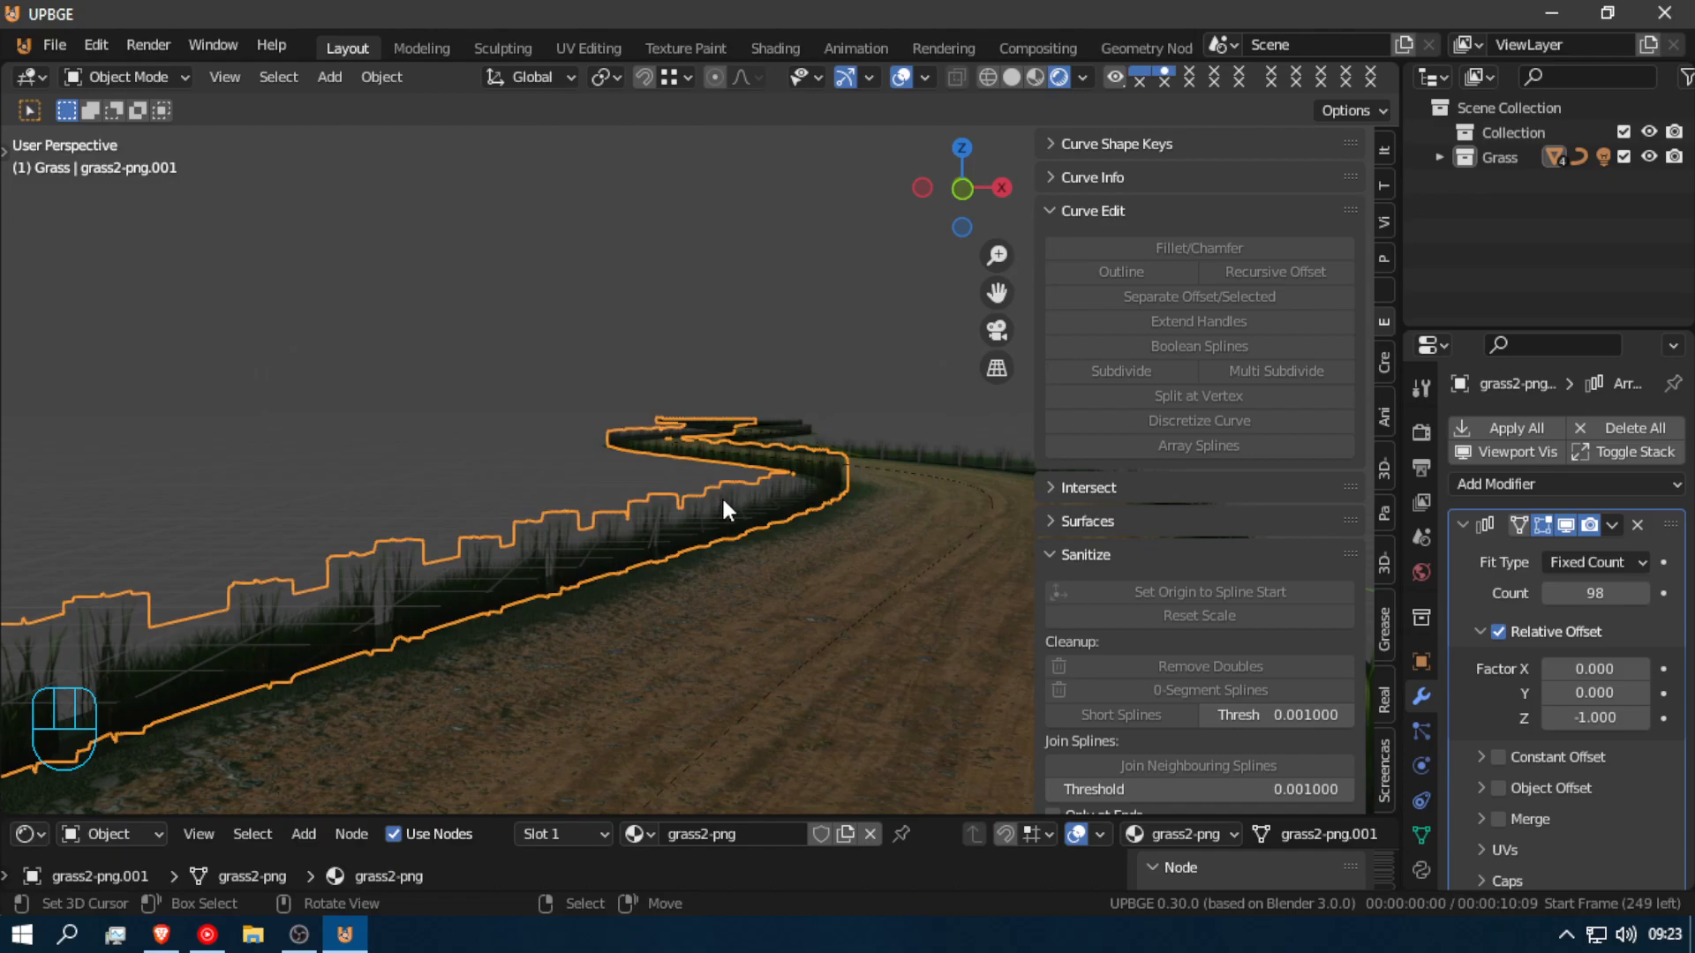
{"action": "key", "text": "shift+d"}
{"action": "right_click", "coordinate": [718, 401]}
{"action": "key", "text": "s"}
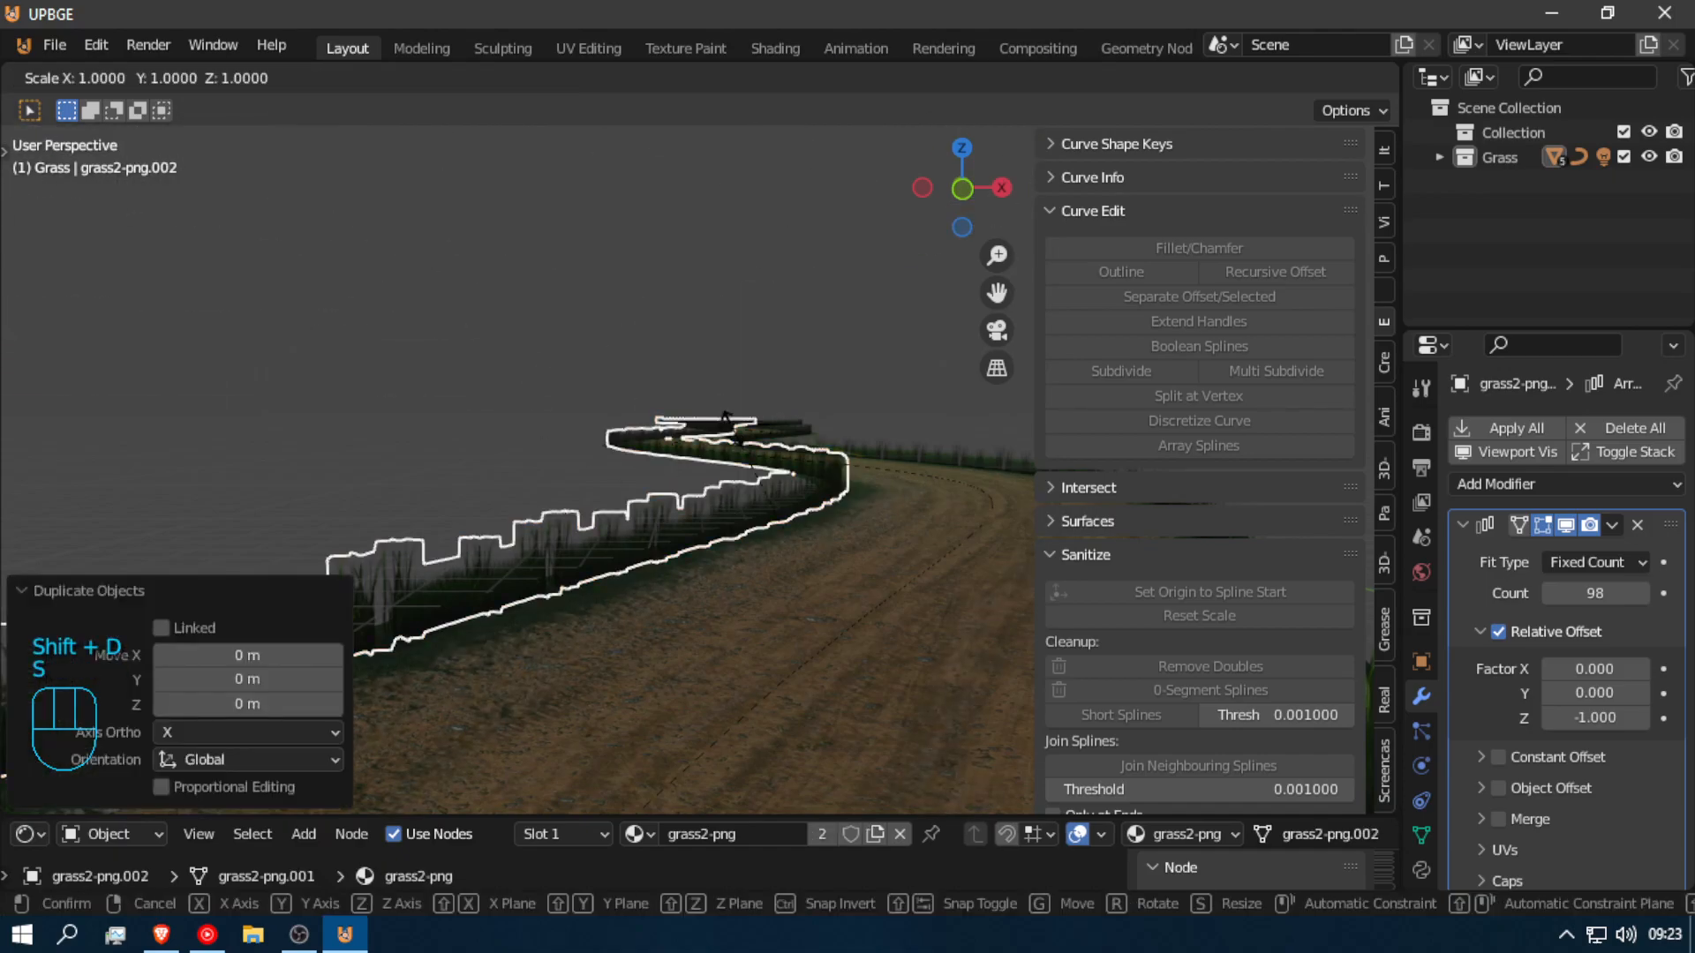
{"action": "key", "text": "z"}
{"action": "left_click", "coordinate": [744, 292]}
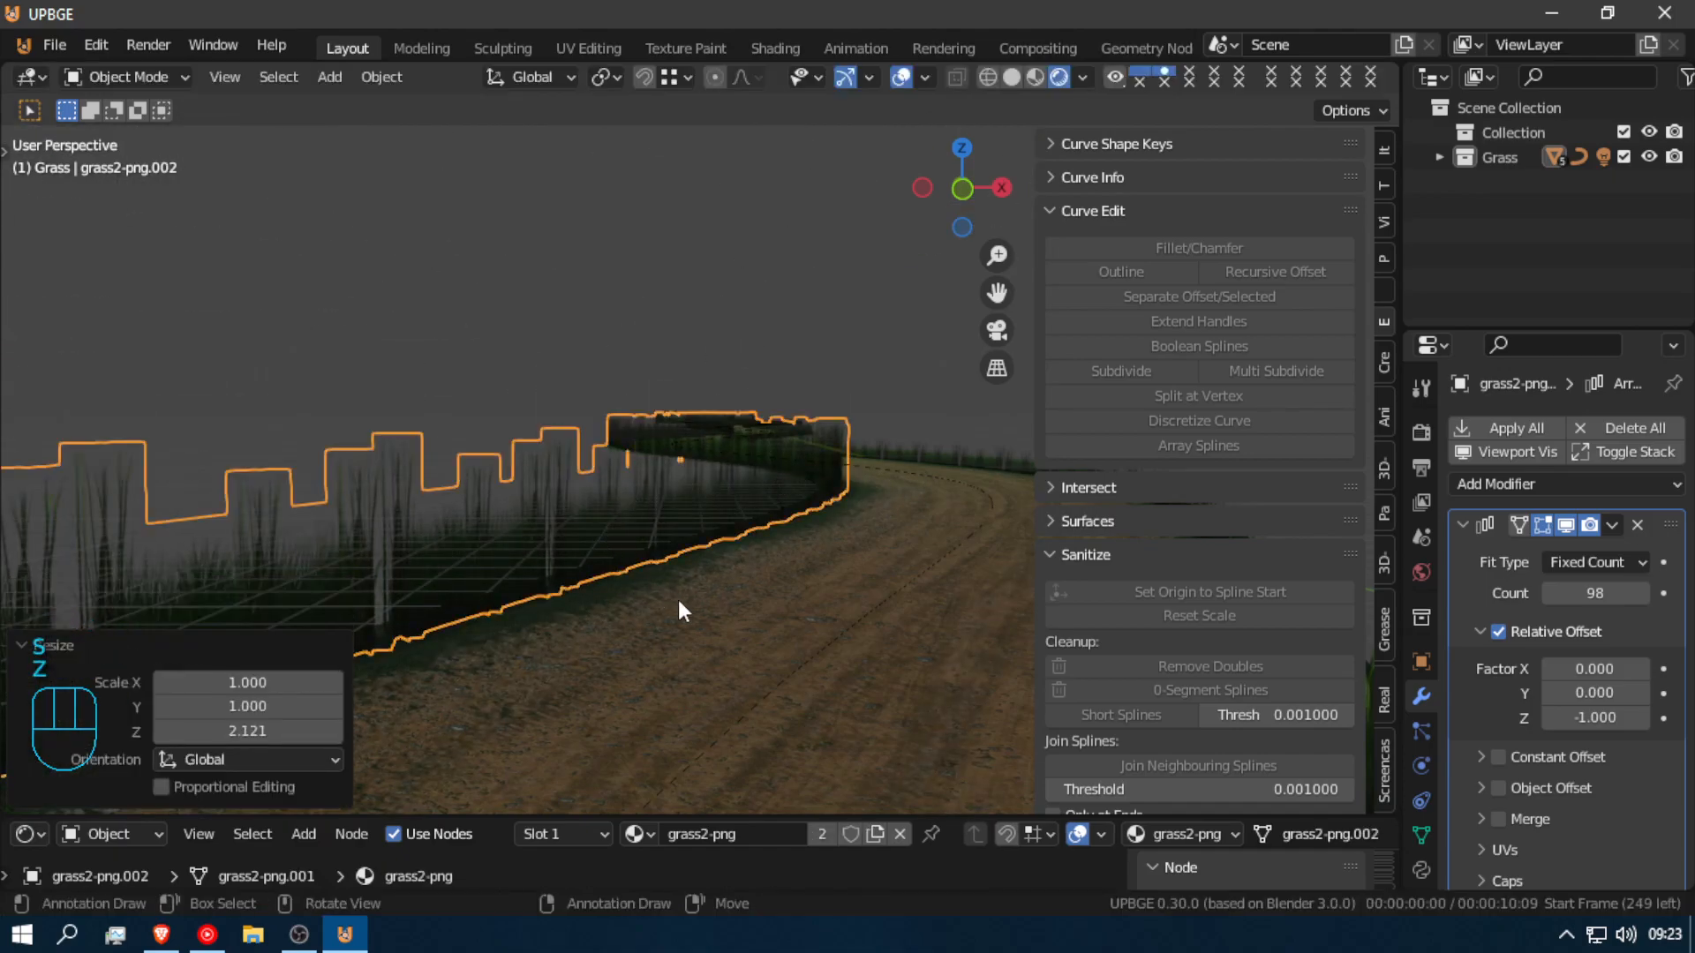
Step: Move the taller grass strip about -0.63 m along X, outward from the shorter strip
{"action": "key", "text": "shift+f"}
{"action": "key", "text": "e"}
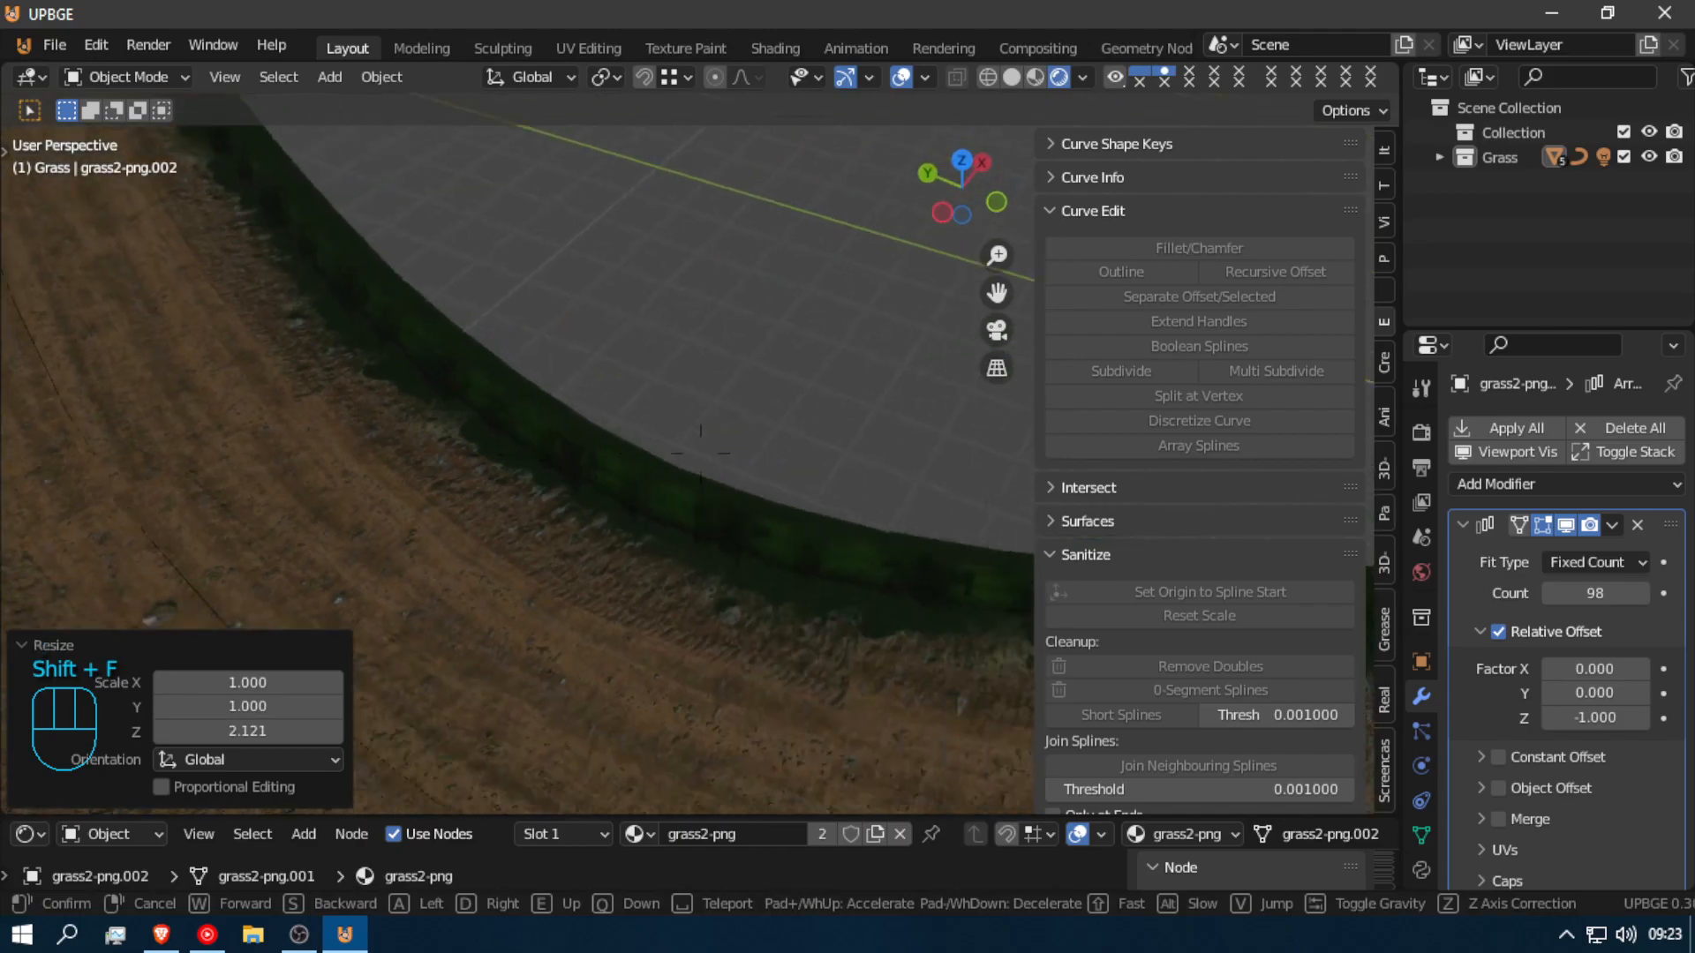
{"action": "key", "text": "e"}
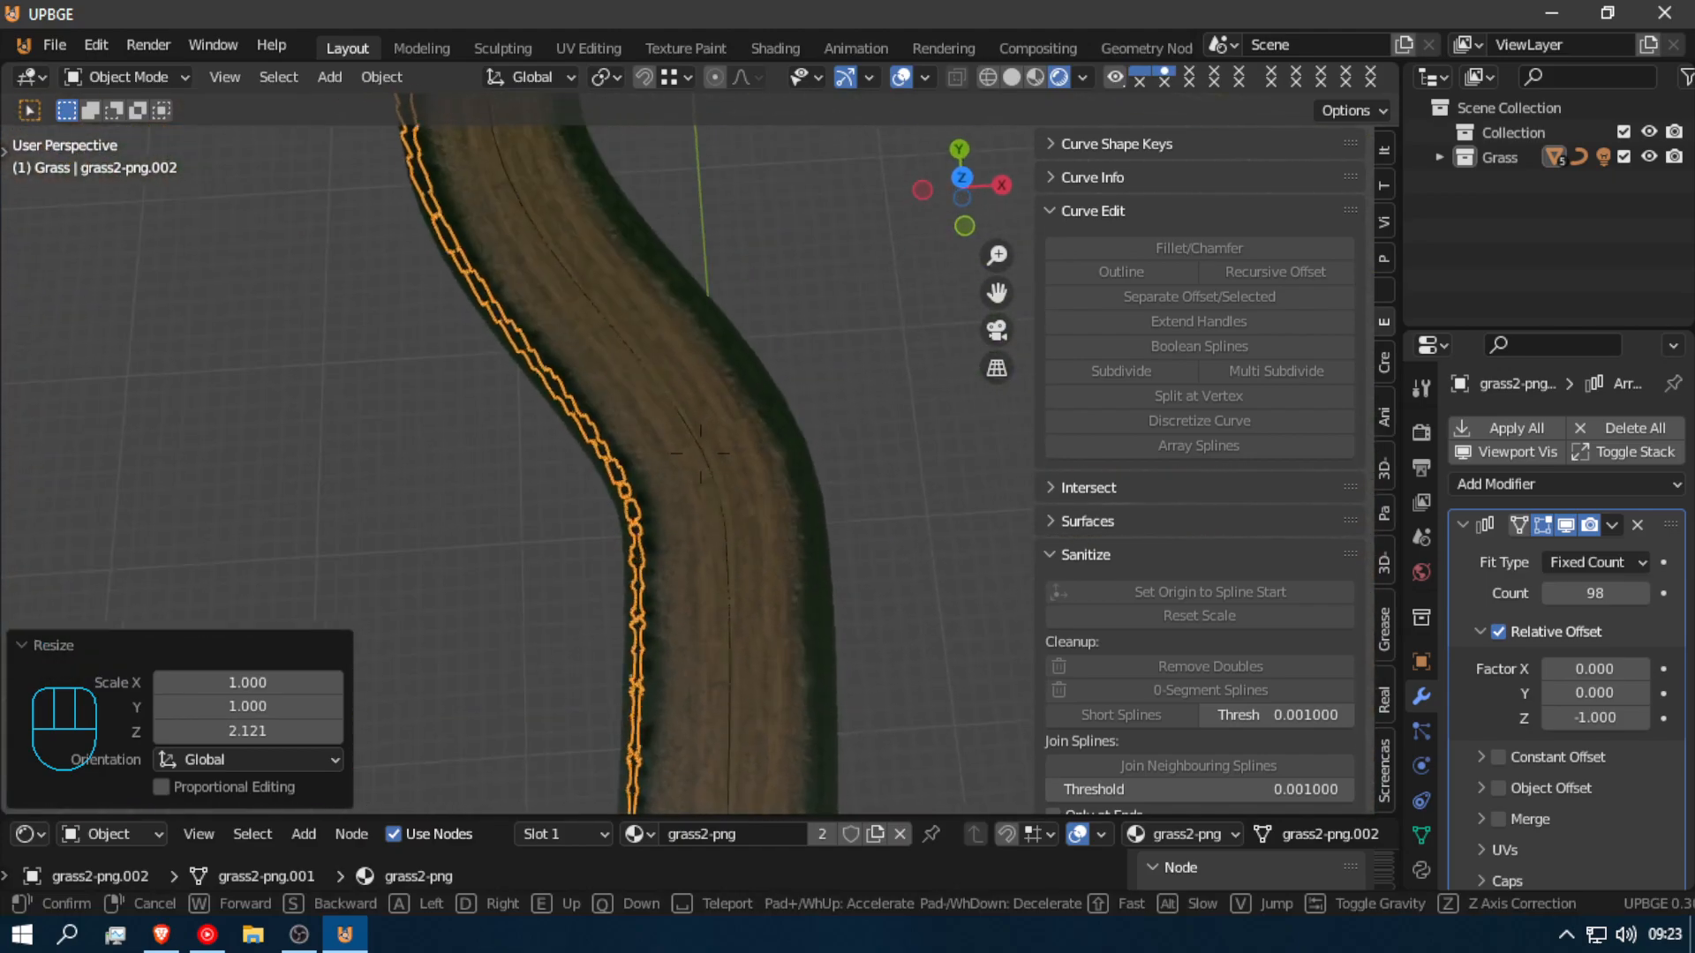
{"action": "key", "text": "w"}
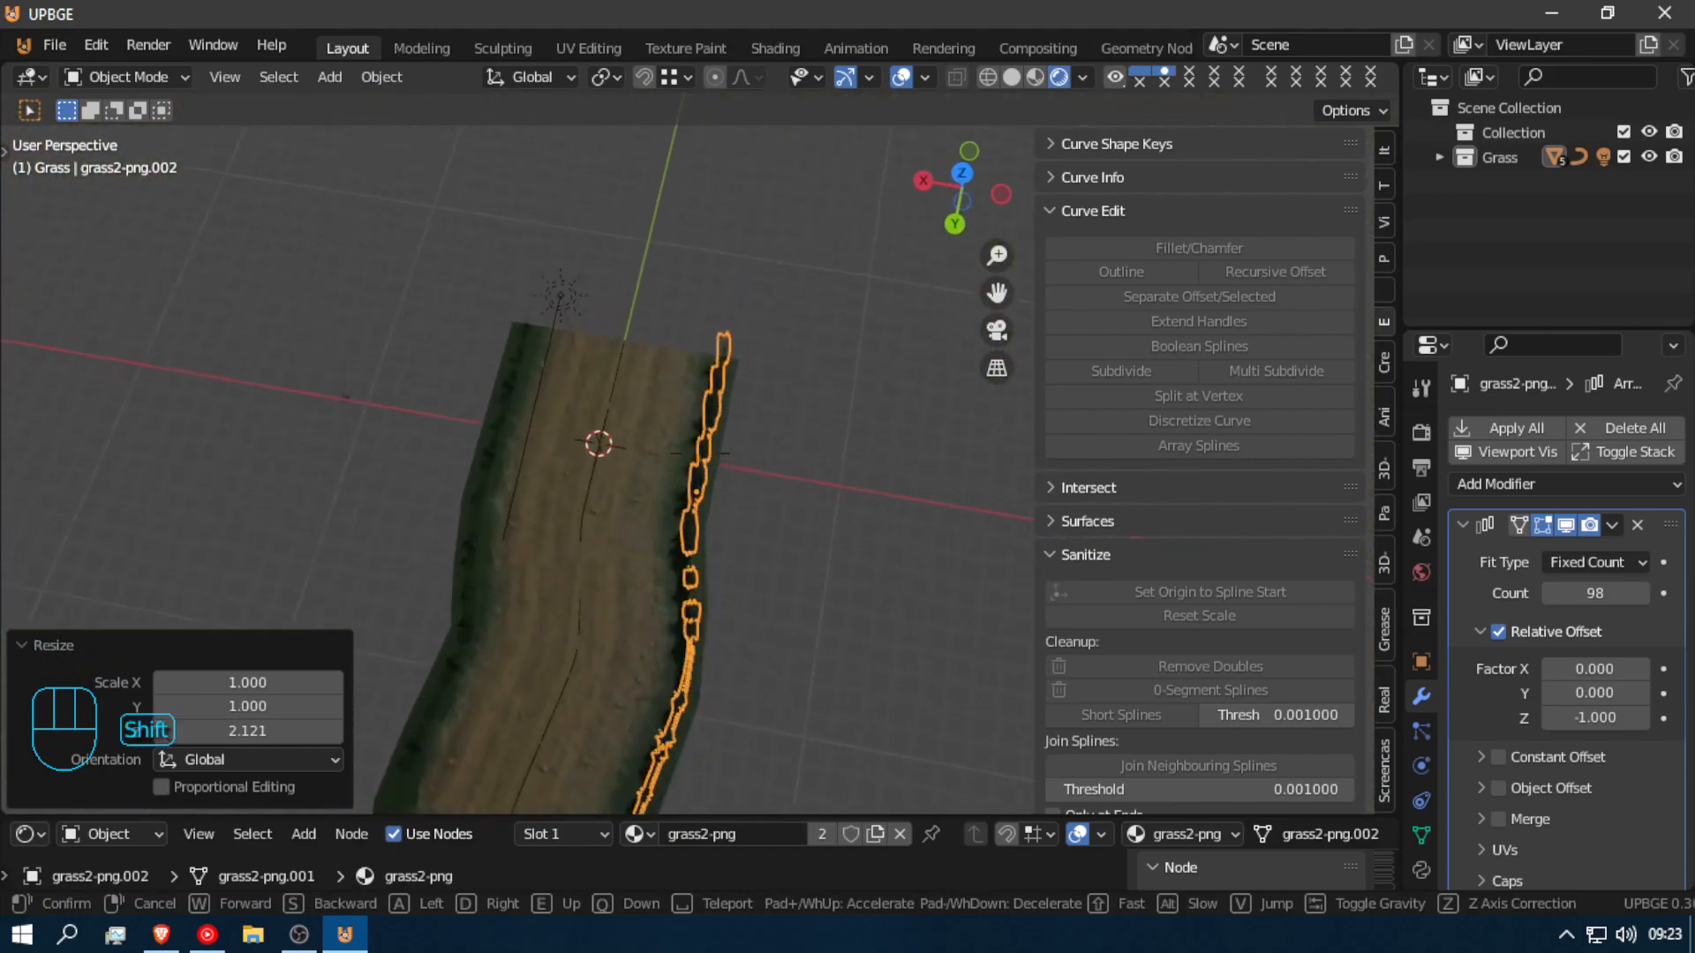
{"action": "left_click", "coordinate": [700, 462]}
{"action": "key", "text": "g"}
{"action": "key", "text": "x"}
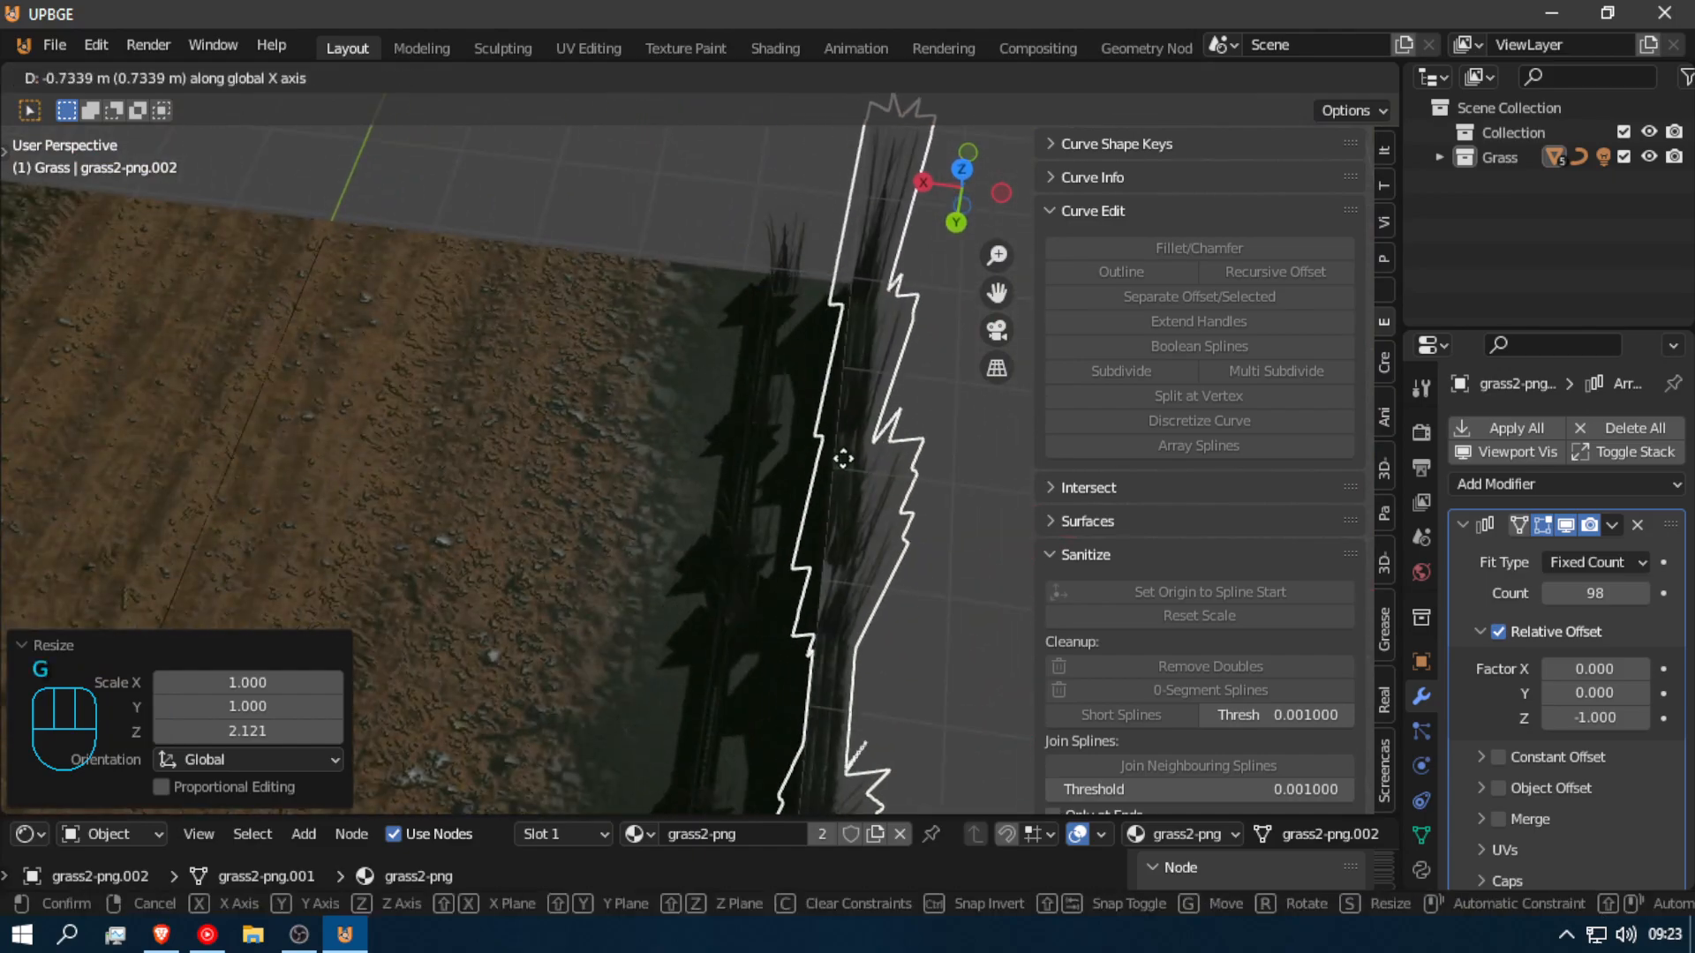
{"action": "left_click", "coordinate": [810, 435], "text": "shift"}
Step: Create a linked duplicate of the taller grass strip and move it about 9.5 m along X to the road's opposite edge
{"action": "key", "text": "shift+f"}
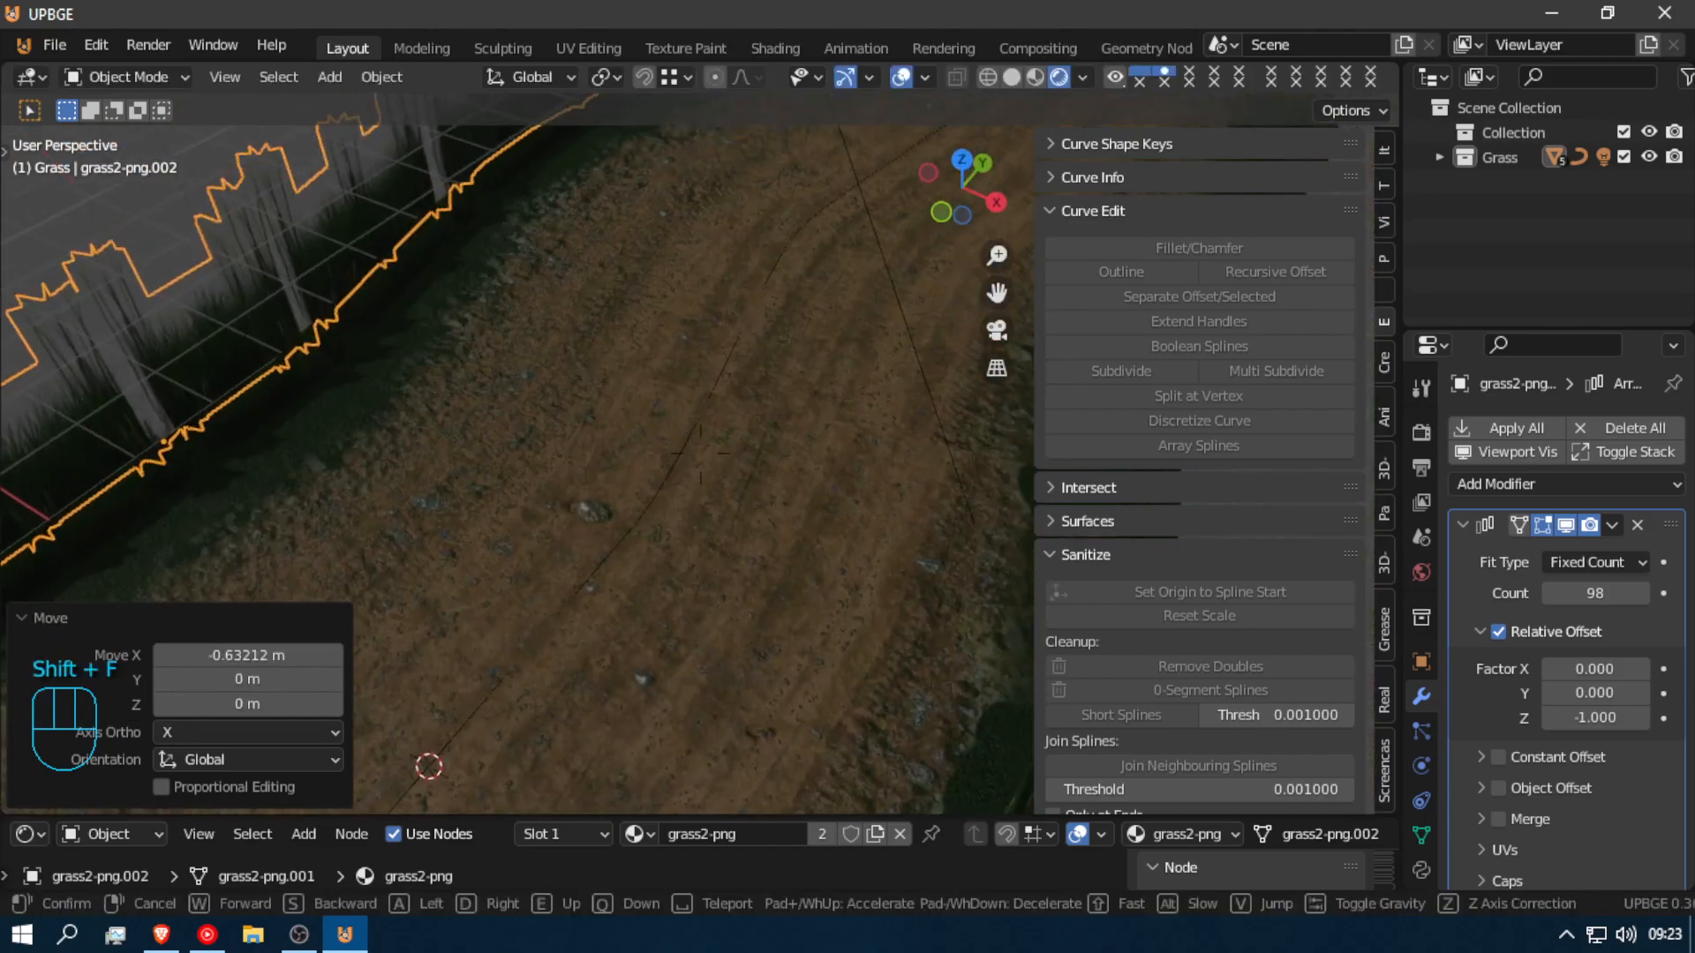
{"action": "left_click", "coordinate": [700, 453]}
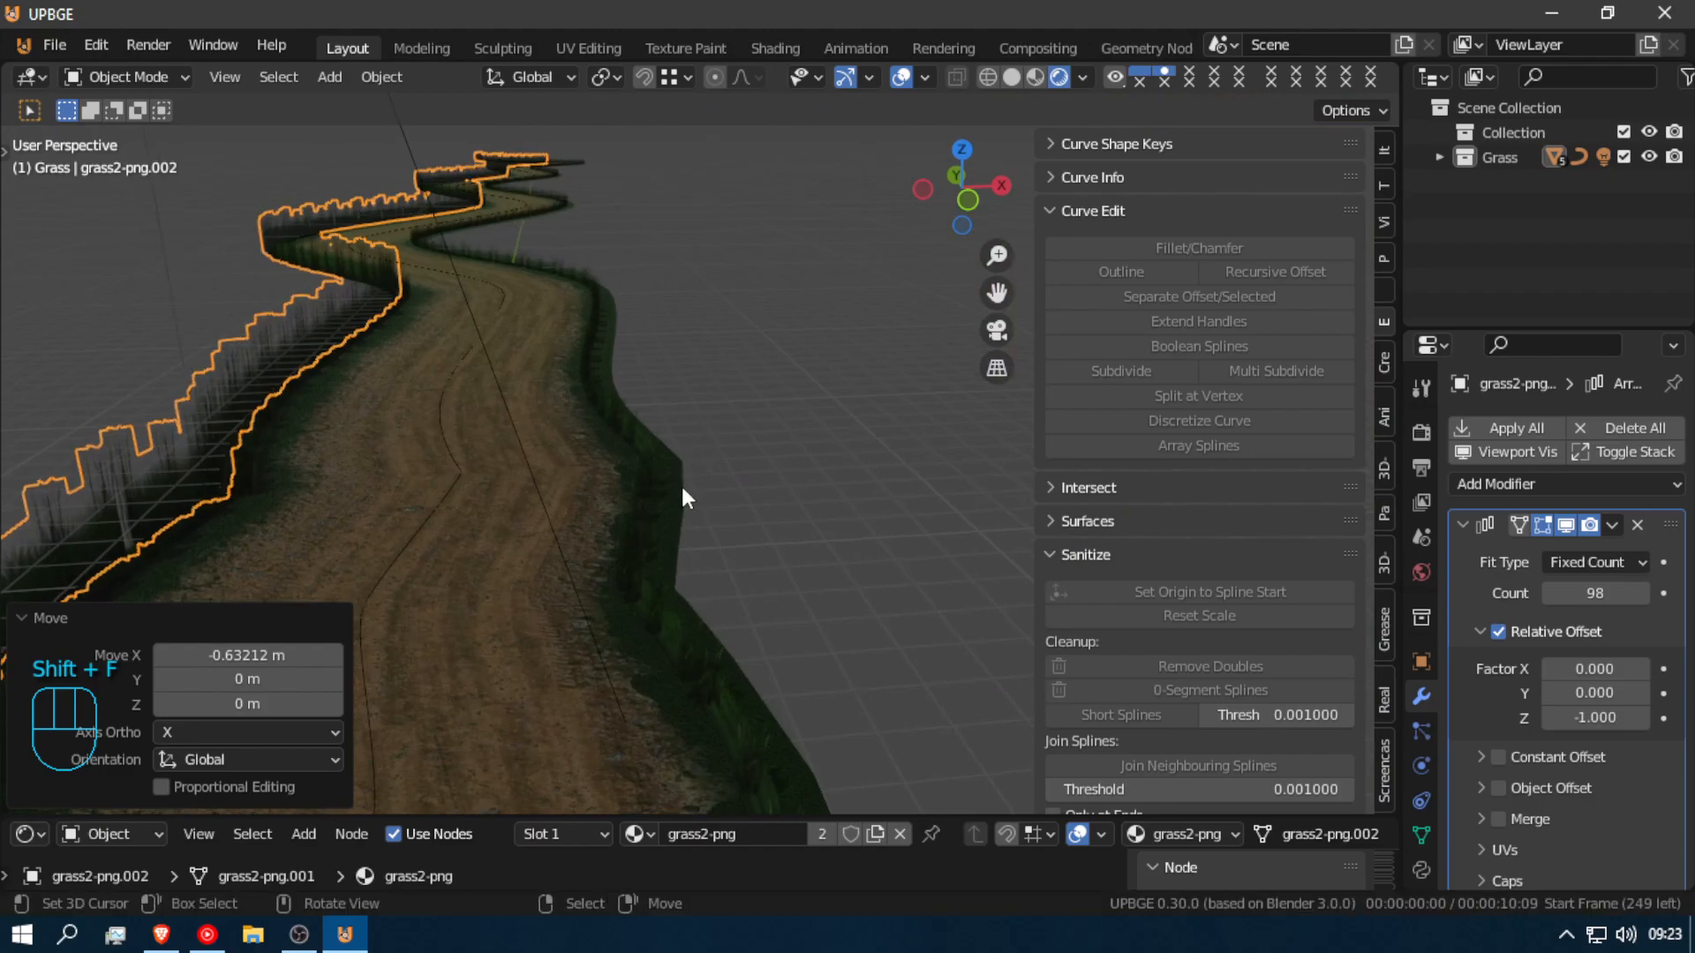
{"action": "left_click", "coordinate": [621, 590]}
{"action": "left_click", "coordinate": [104, 463]}
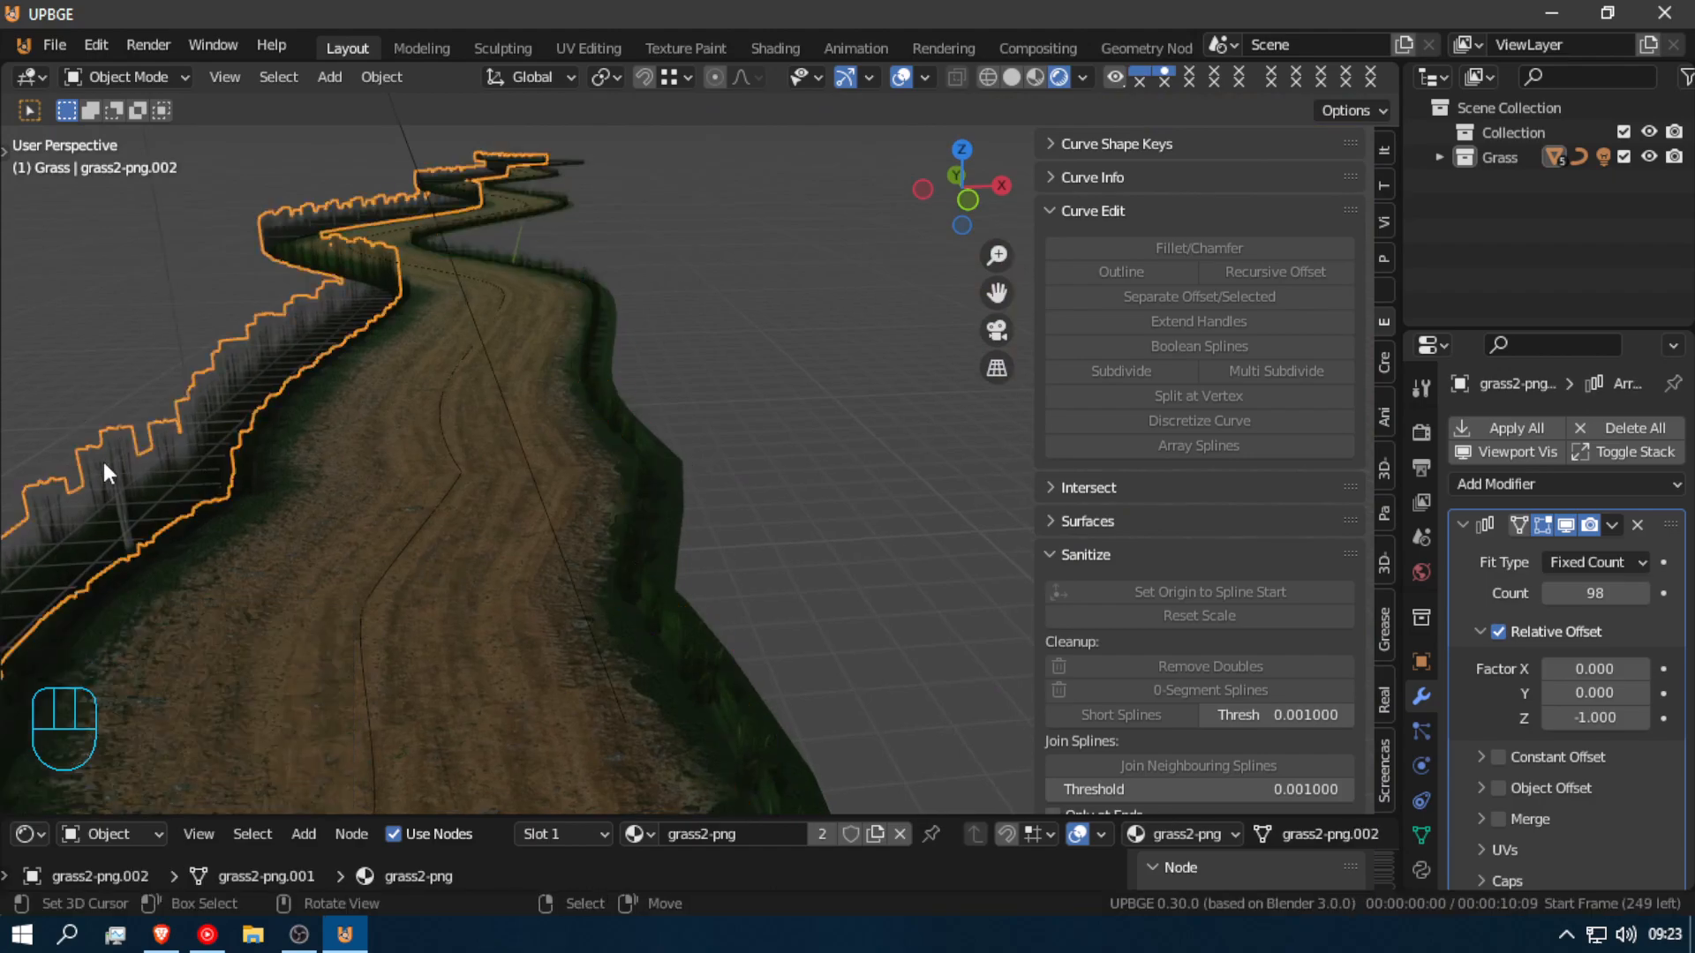
{"action": "key", "text": "alt+d"}
{"action": "key", "text": "g"}
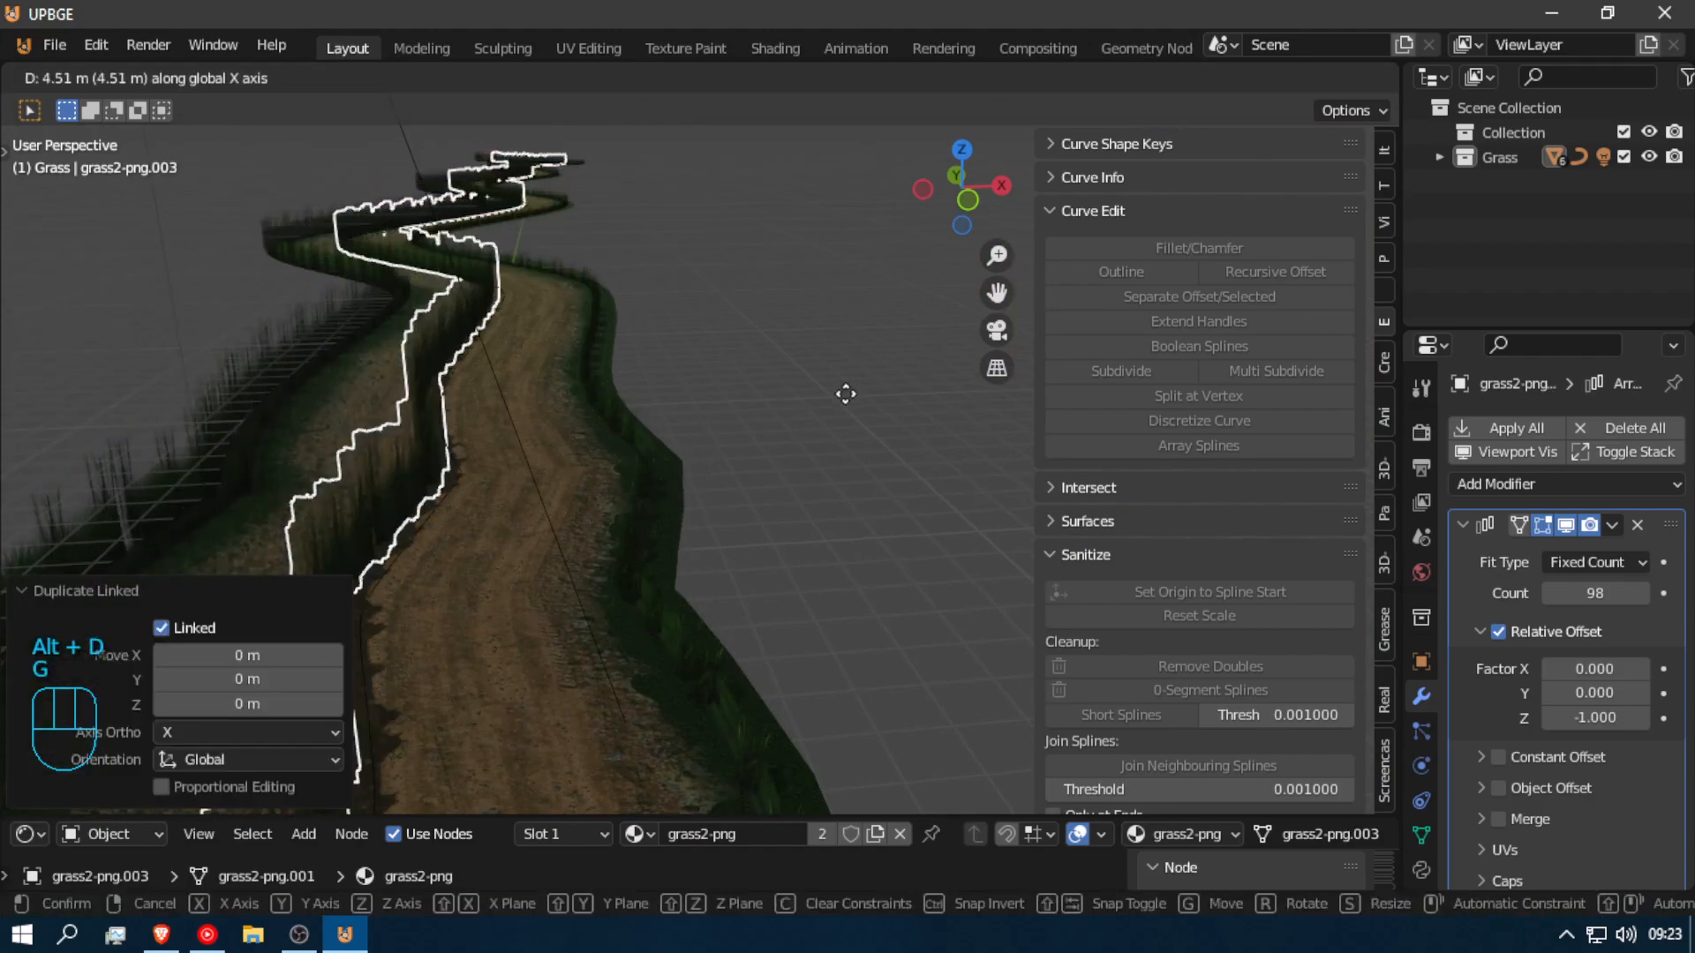
{"action": "left_click", "coordinate": [1303, 370]}
Step: Examine the layered tall and short grass along both road edges and compare it with the single grass blade object beside the road
{"action": "key", "text": "shift+f"}
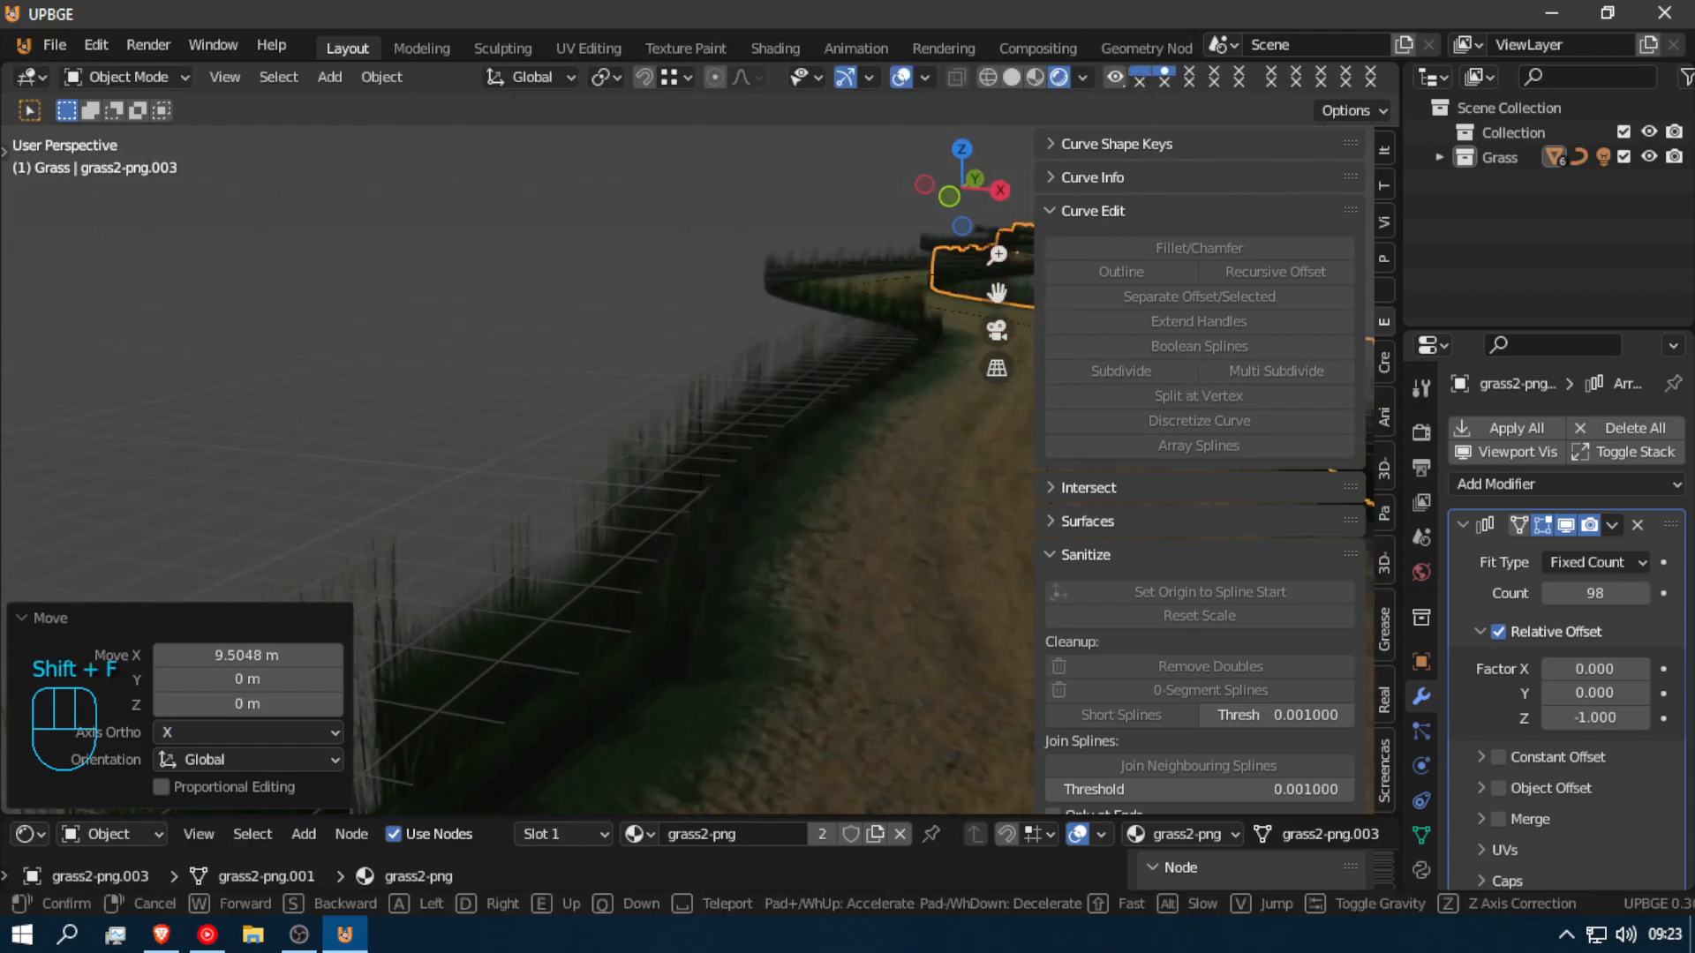
{"action": "left_click", "coordinate": [699, 449]}
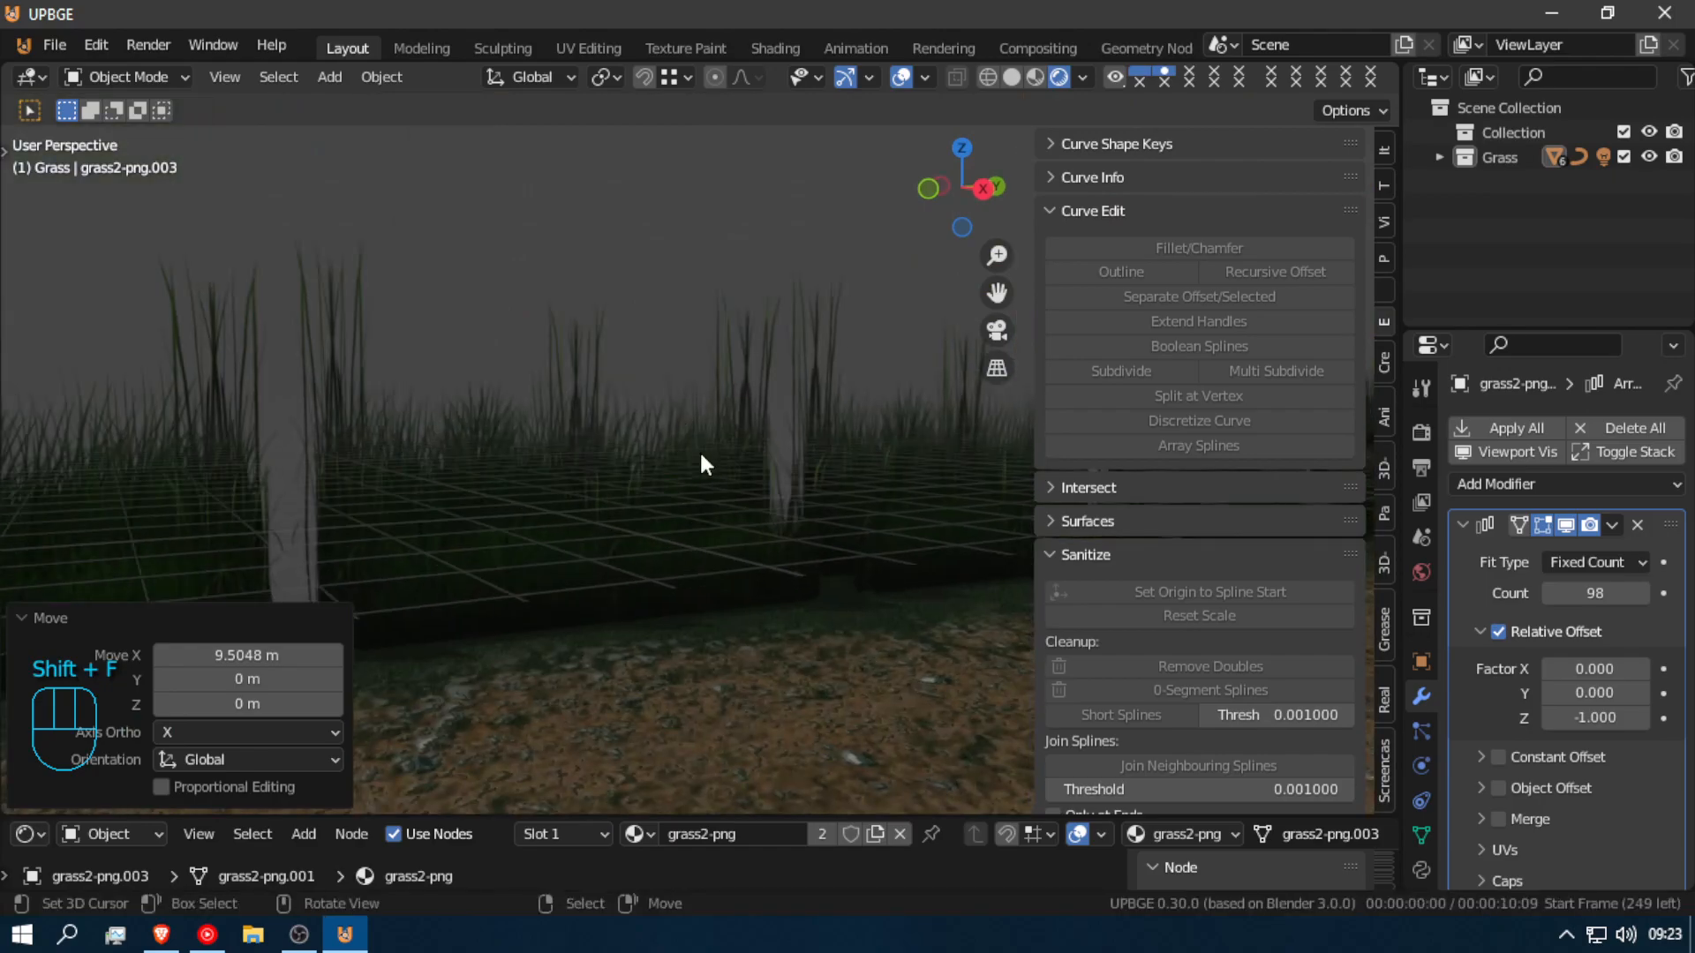
{"action": "key", "text": "a"}
{"action": "key", "text": "shift+f"}
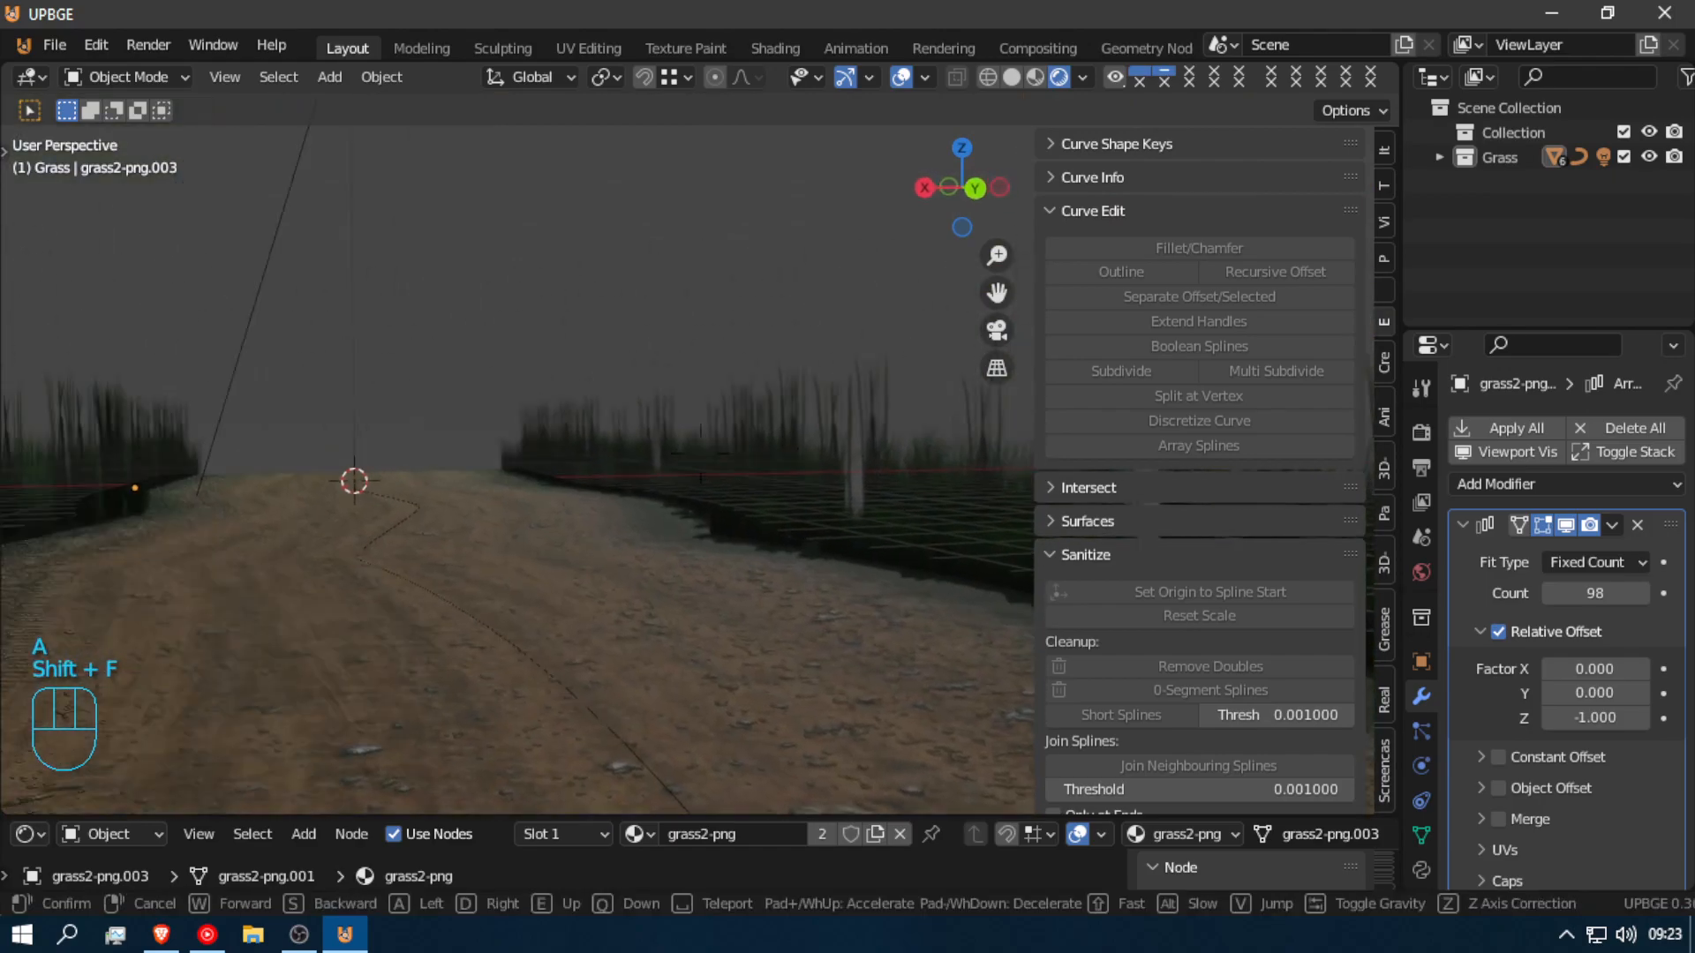
{"action": "left_click", "coordinate": [687, 452]}
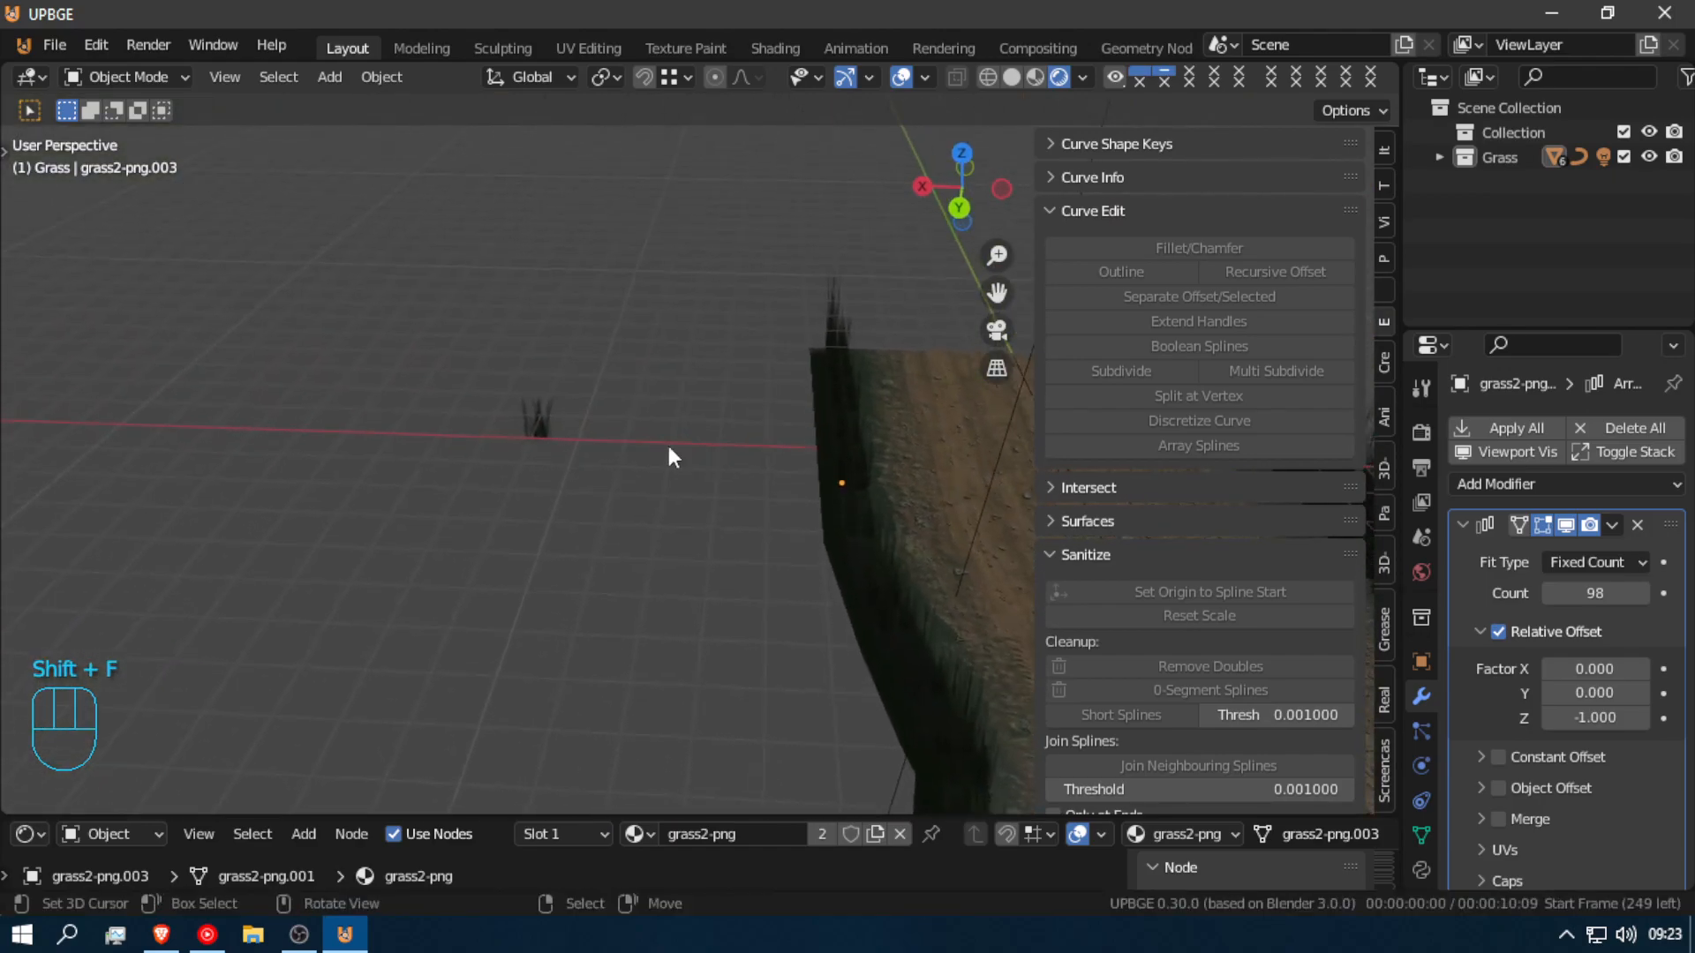
{"action": "right_click", "coordinate": [541, 436]}
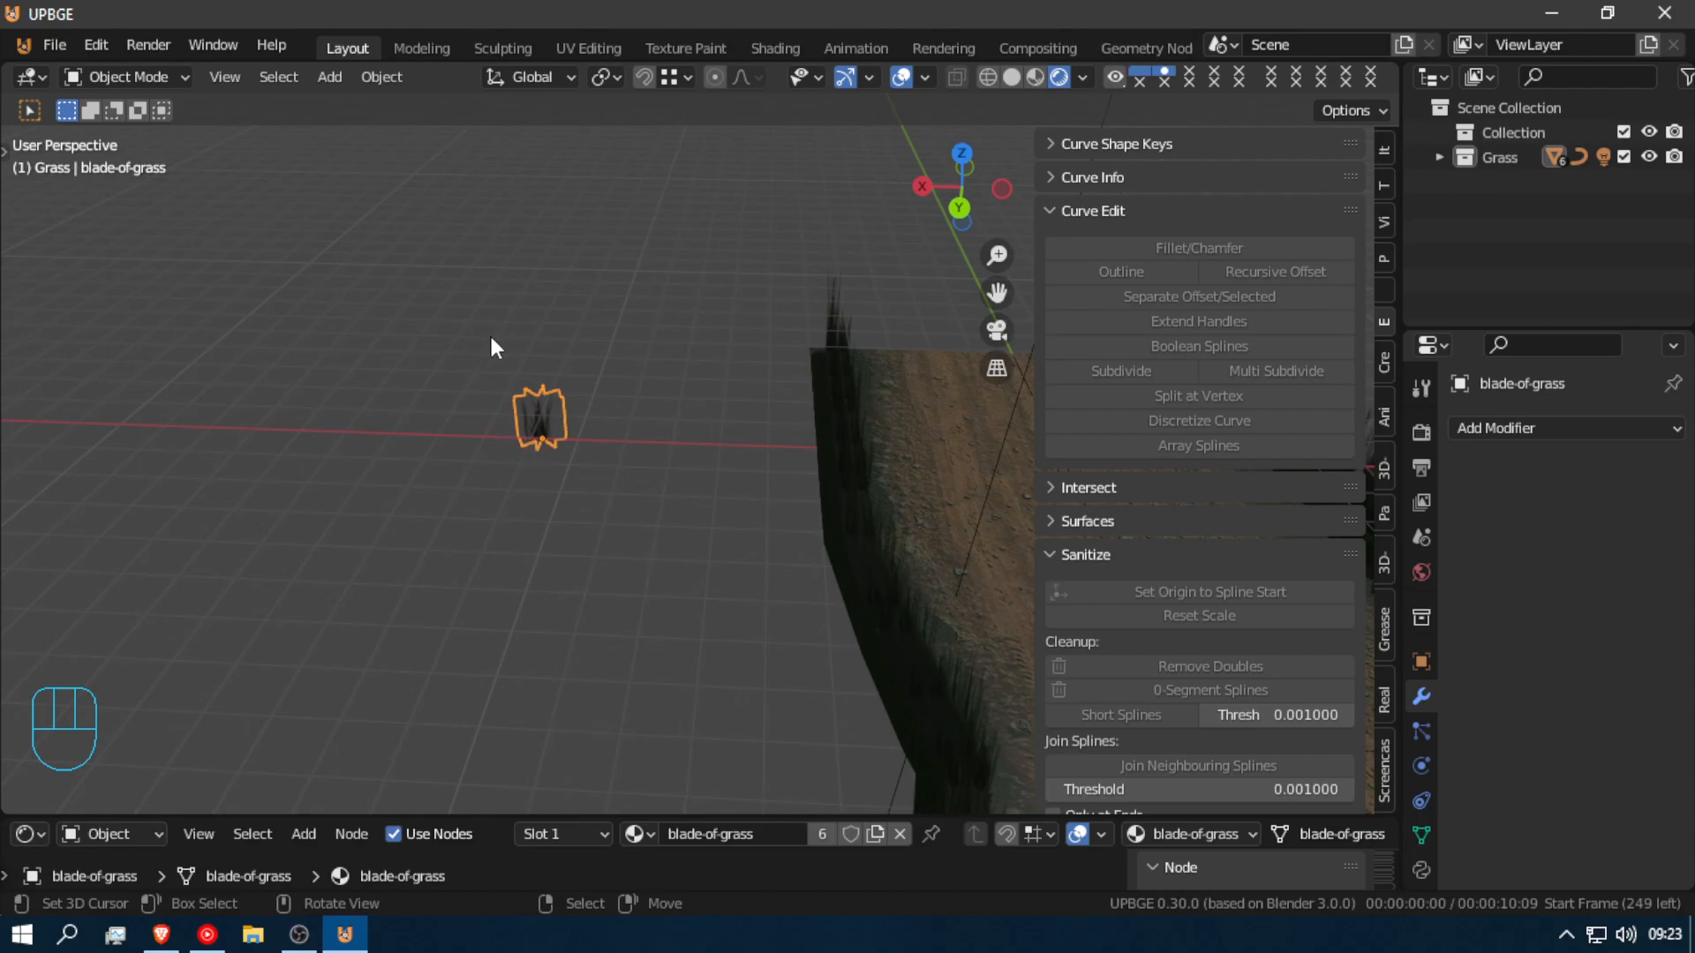
{"action": "right_click", "coordinate": [823, 443]}
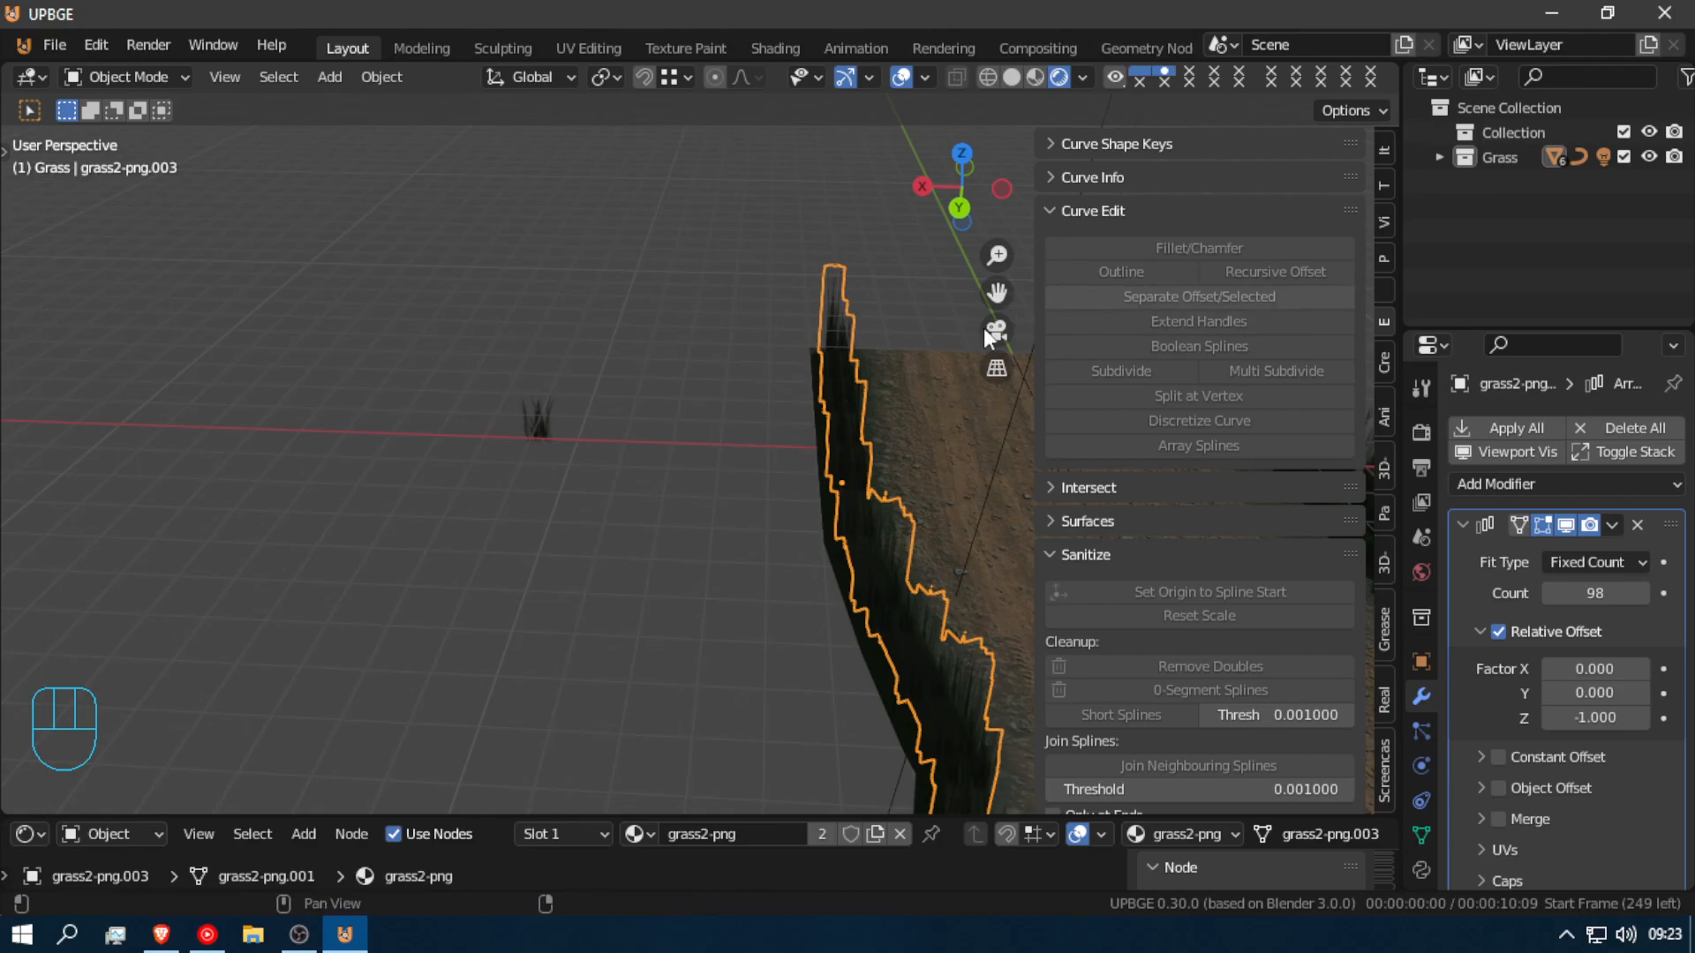
{"action": "key", "text": "shift+f"}
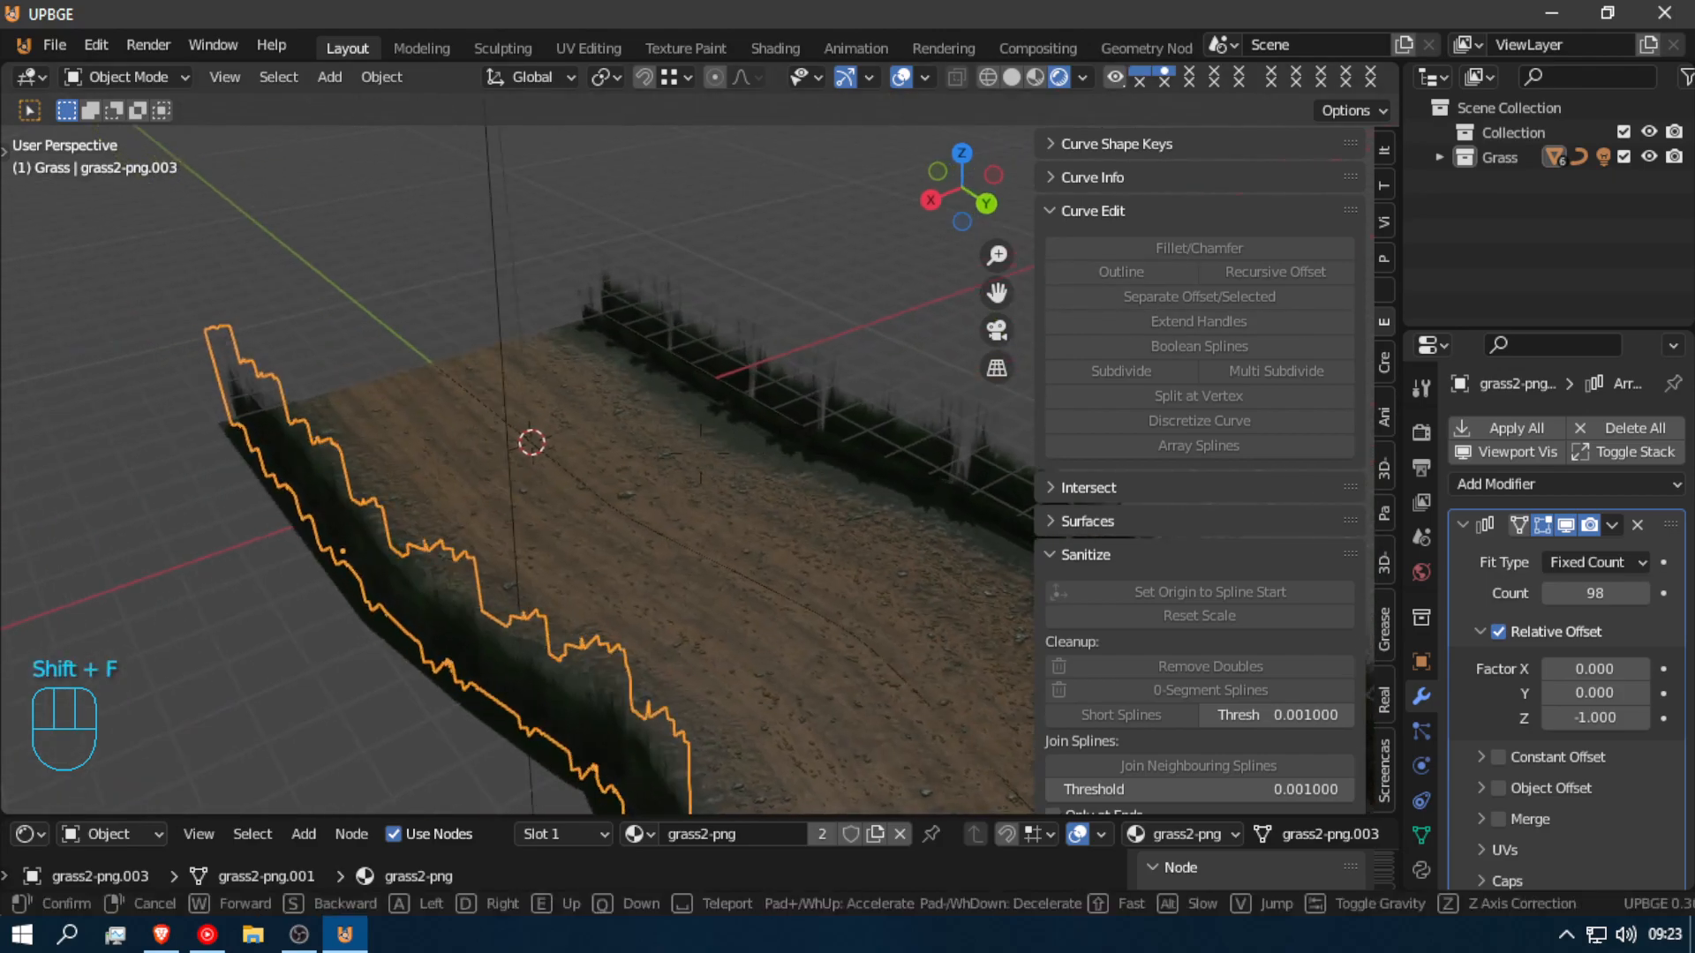
{"action": "key", "text": "a"}
{"action": "key", "text": "q"}
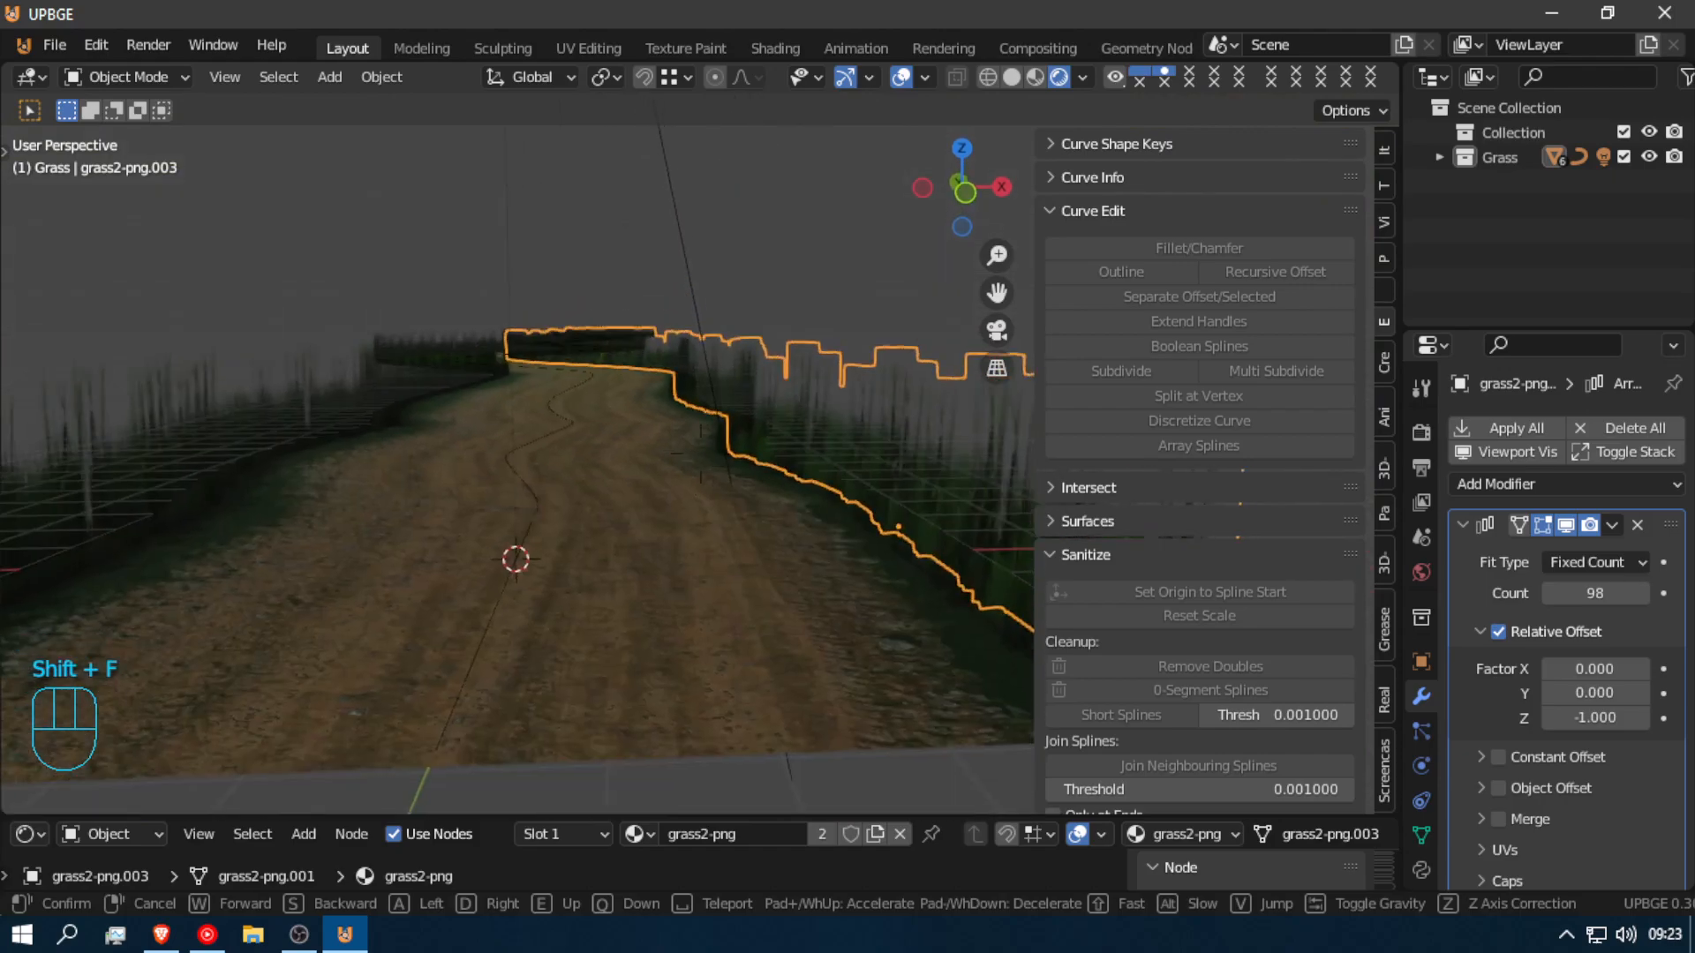
{"action": "key", "text": "a"}
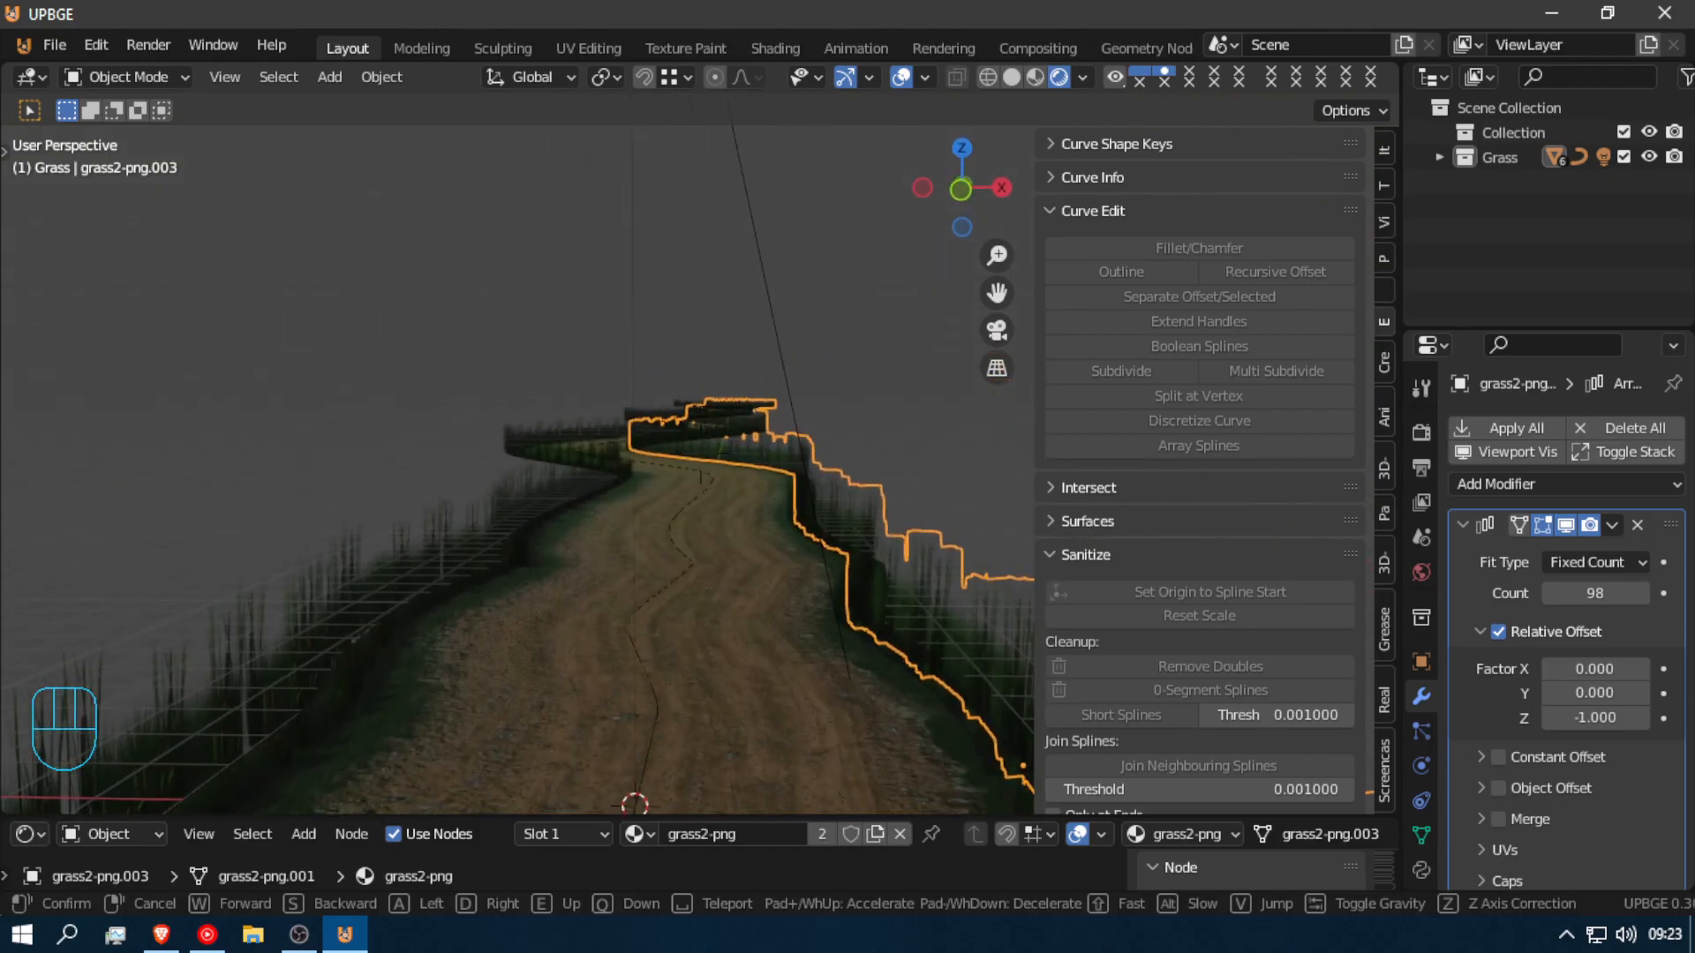
{"action": "left_click", "coordinate": [682, 468]}
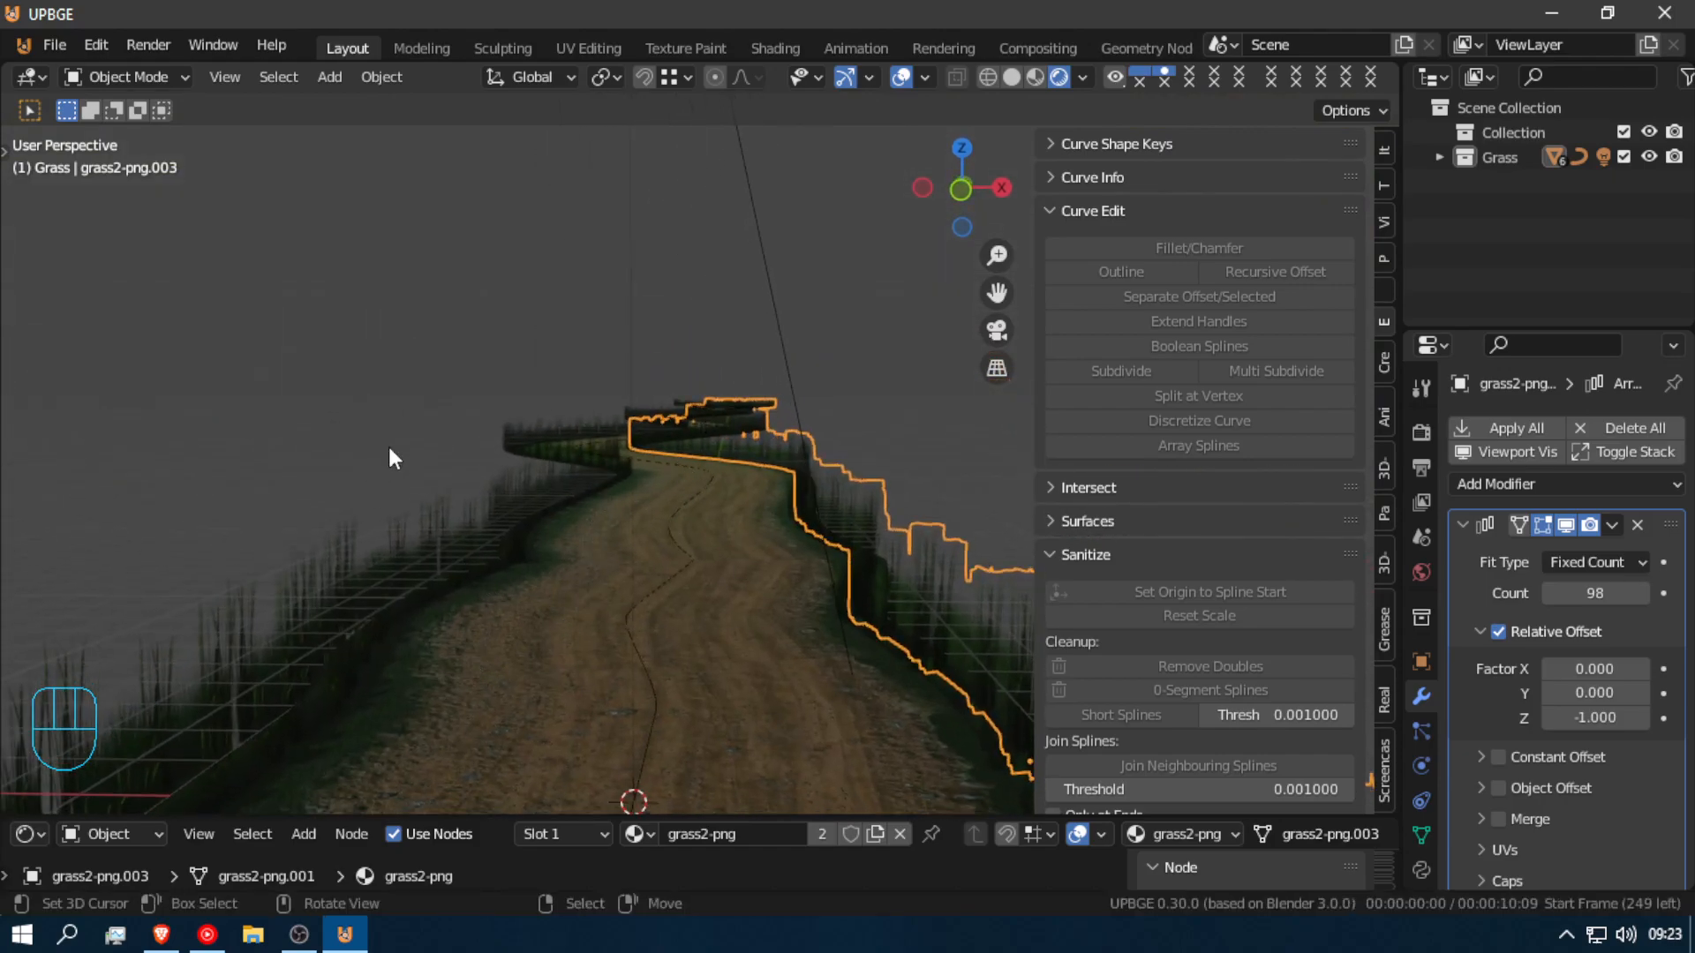
Step: Add a mesh plane at the start of the road and scale it up by about 30.8
{"action": "key", "text": "shift+f"}
{"action": "left_click", "coordinate": [699, 448]}
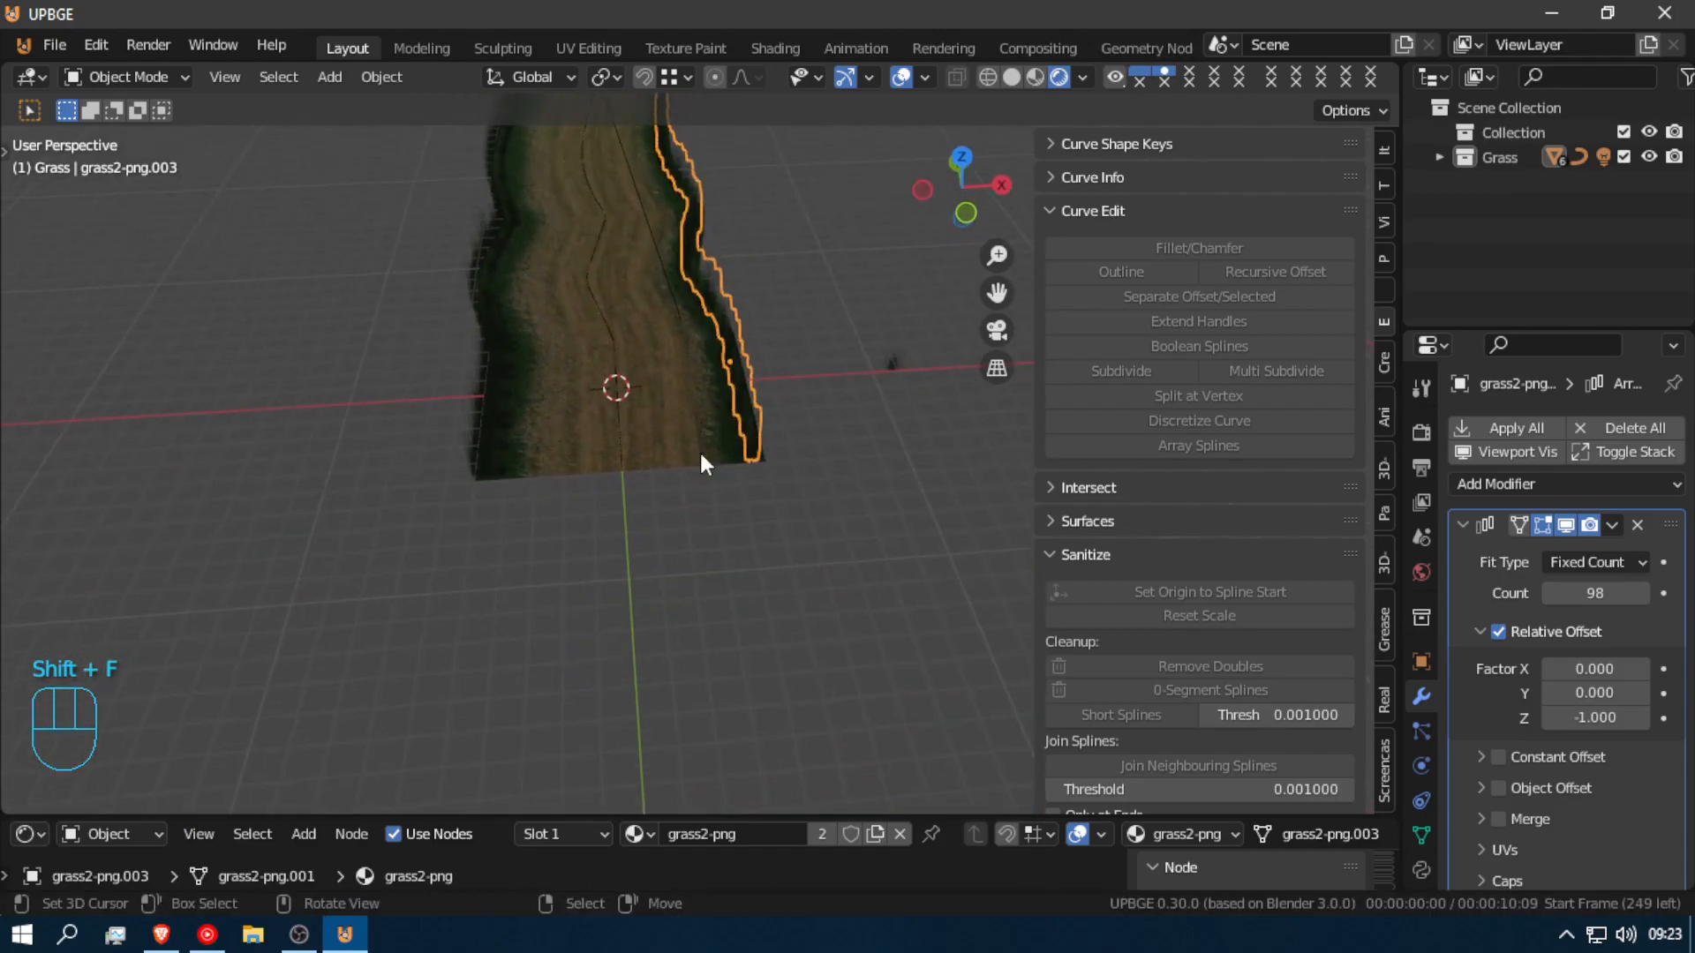
{"action": "key", "text": "shift+a"}
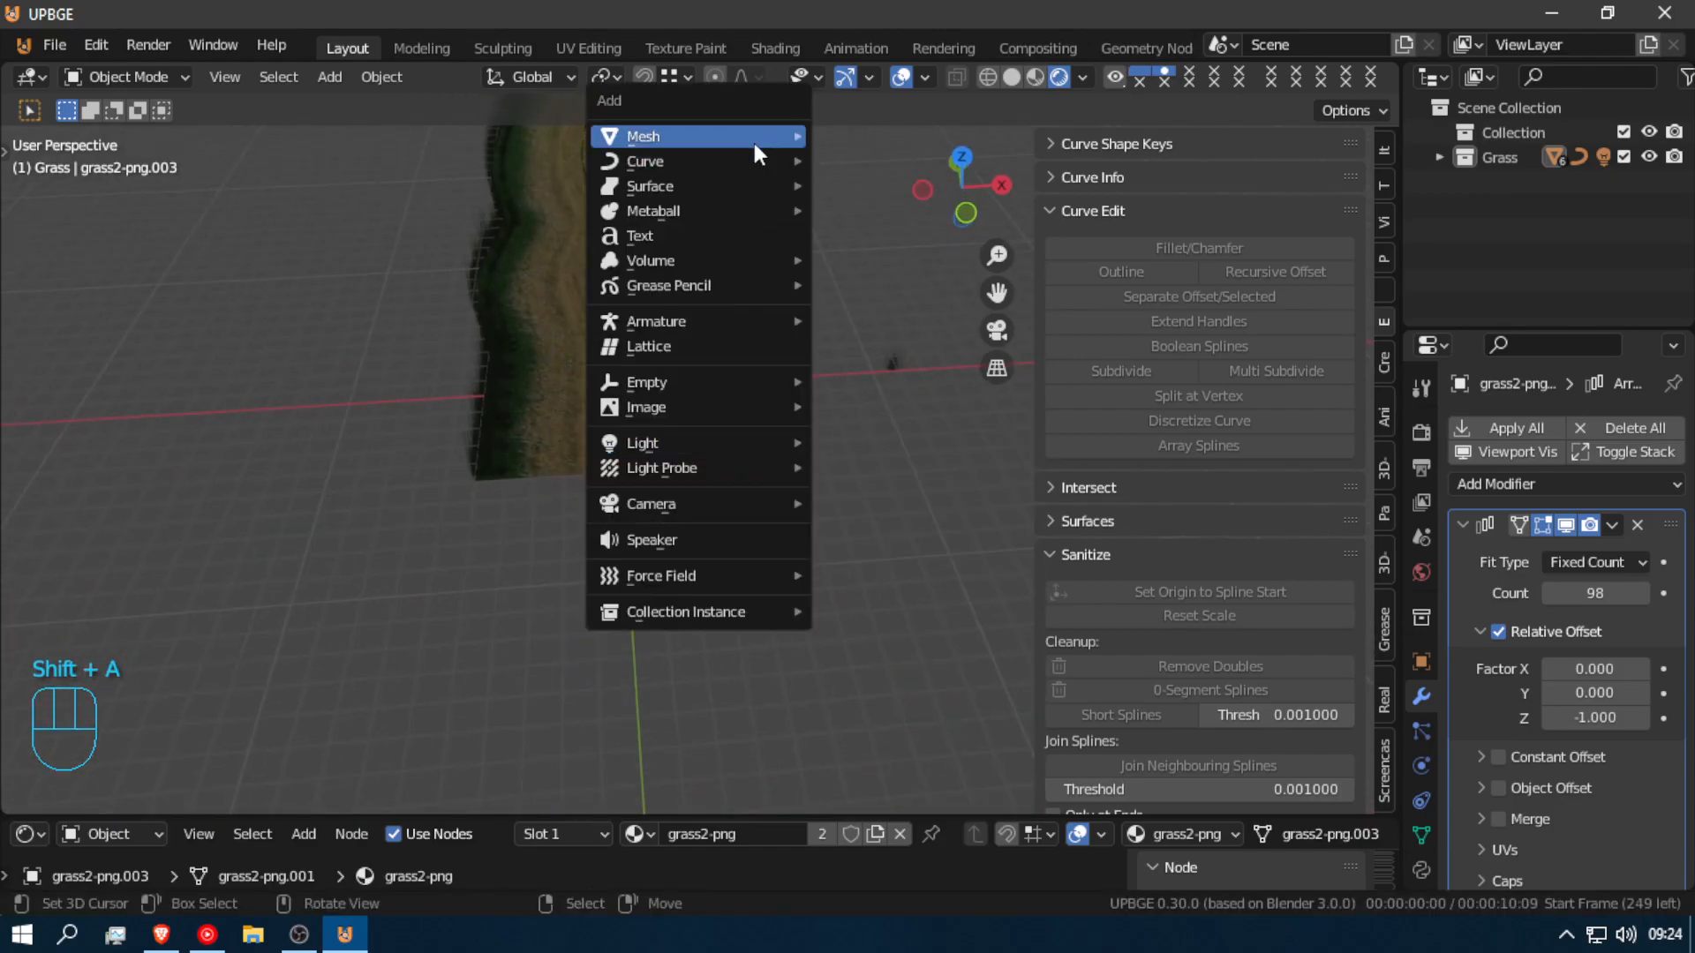
{"action": "mouse_move", "coordinate": [768, 139]}
{"action": "left_click", "coordinate": [925, 139]}
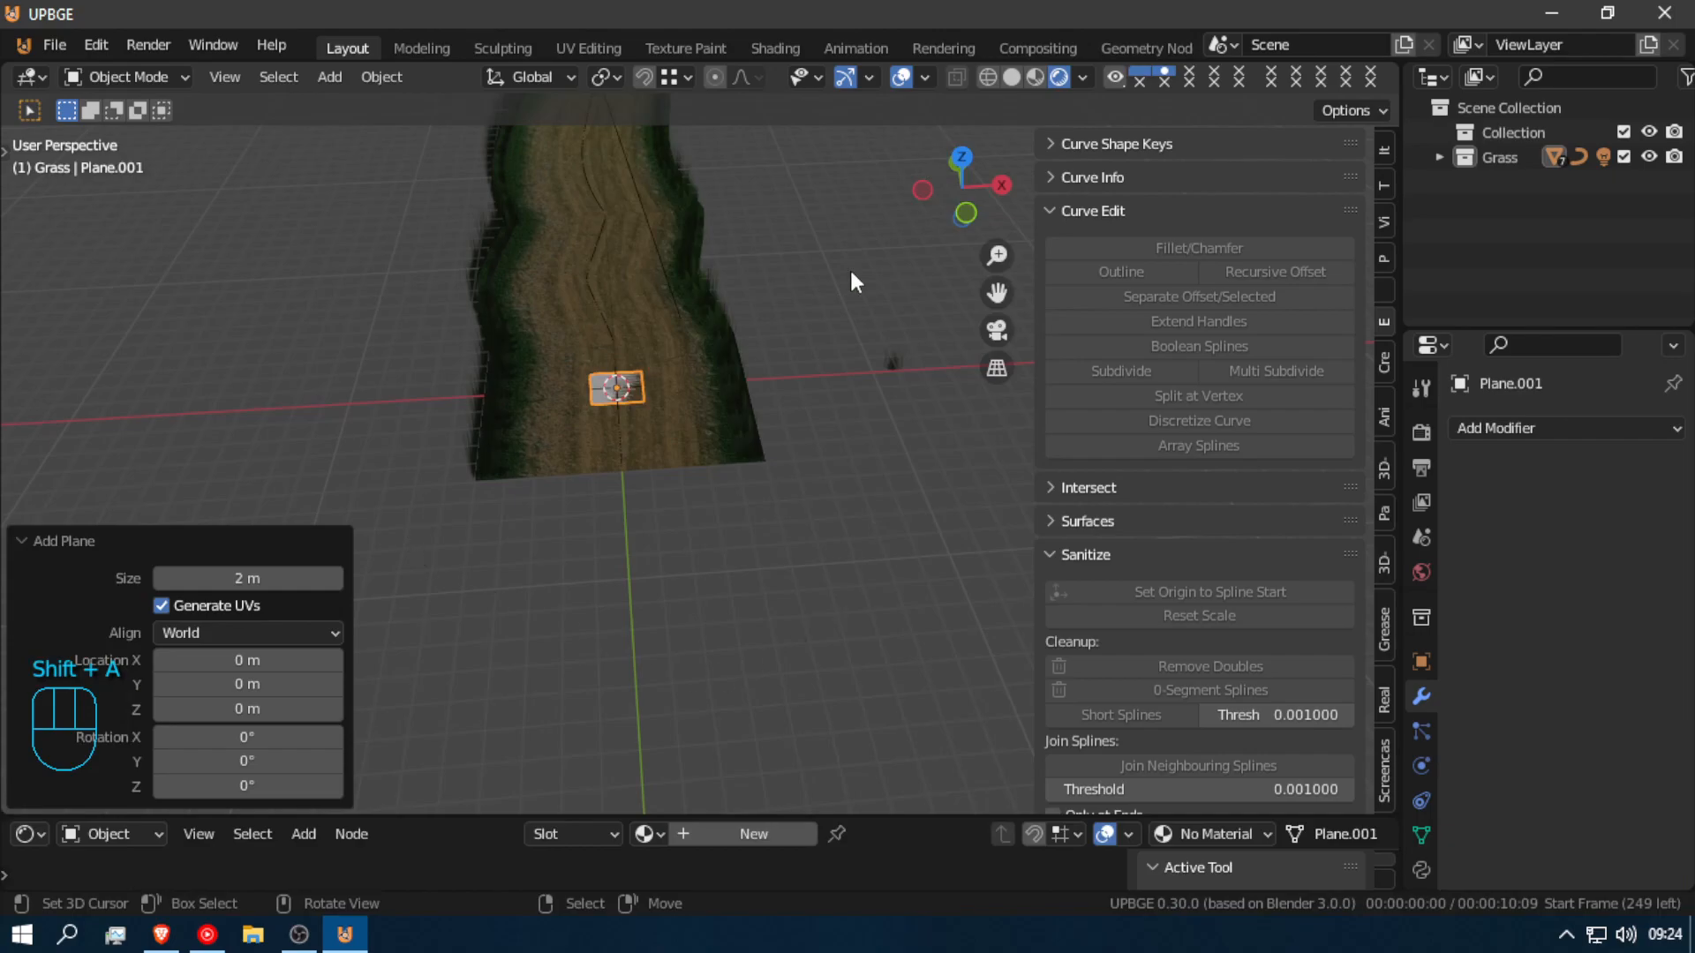
{"action": "key", "text": "s"}
{"action": "left_click", "coordinate": [196, 461]}
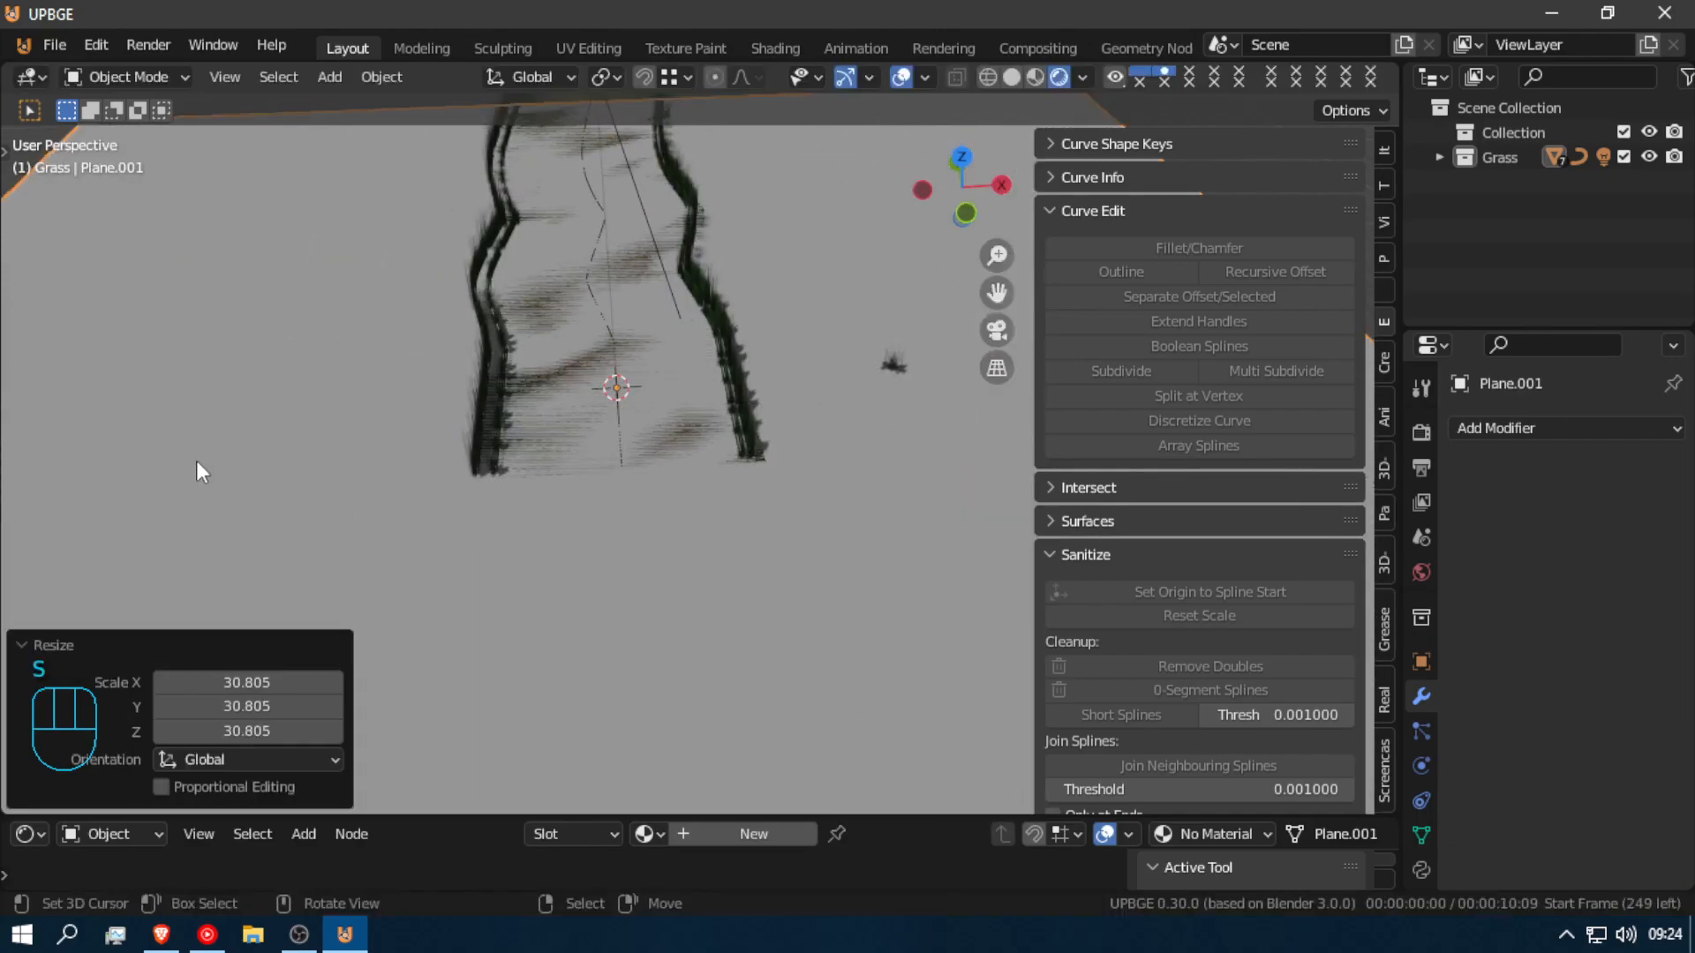
Step: Resize the ground plane by a factor of about -13.09, followed by a reduction of about 0.446, to suit the road's length
{"action": "key", "text": "shift+f"}
{"action": "key", "text": "s"}
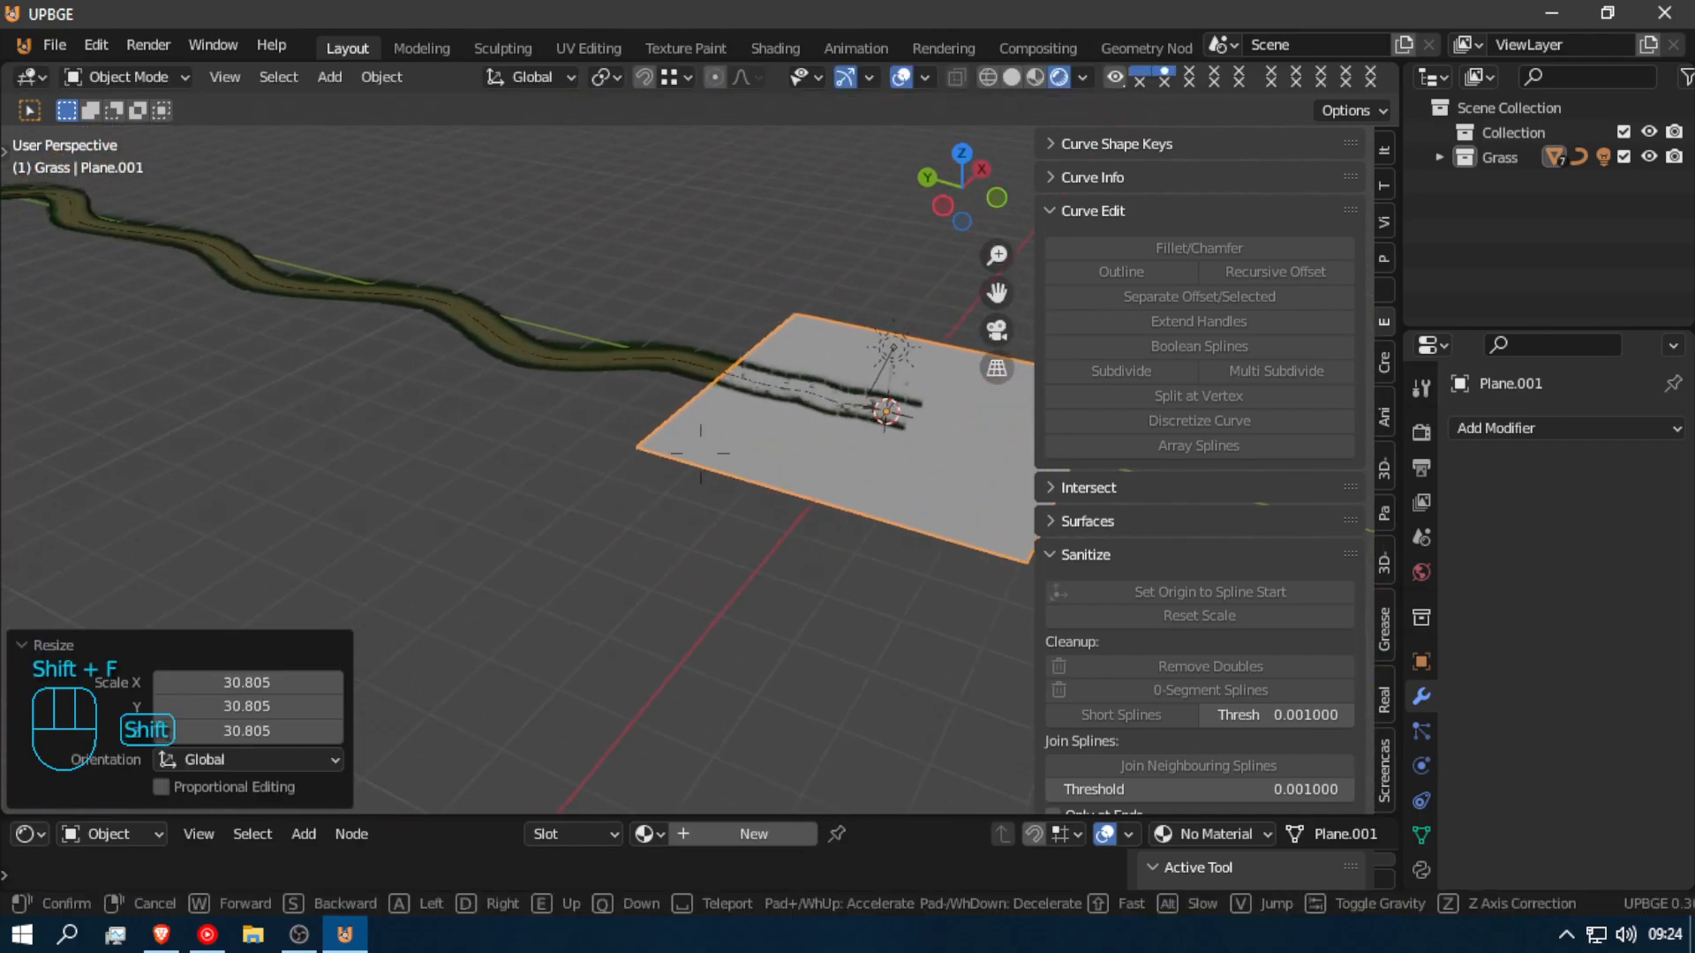
{"action": "key", "text": "Return"}
{"action": "key", "text": "s"}
{"action": "left_click", "coordinate": [769, 648]}
{"action": "key", "text": "shift+f"}
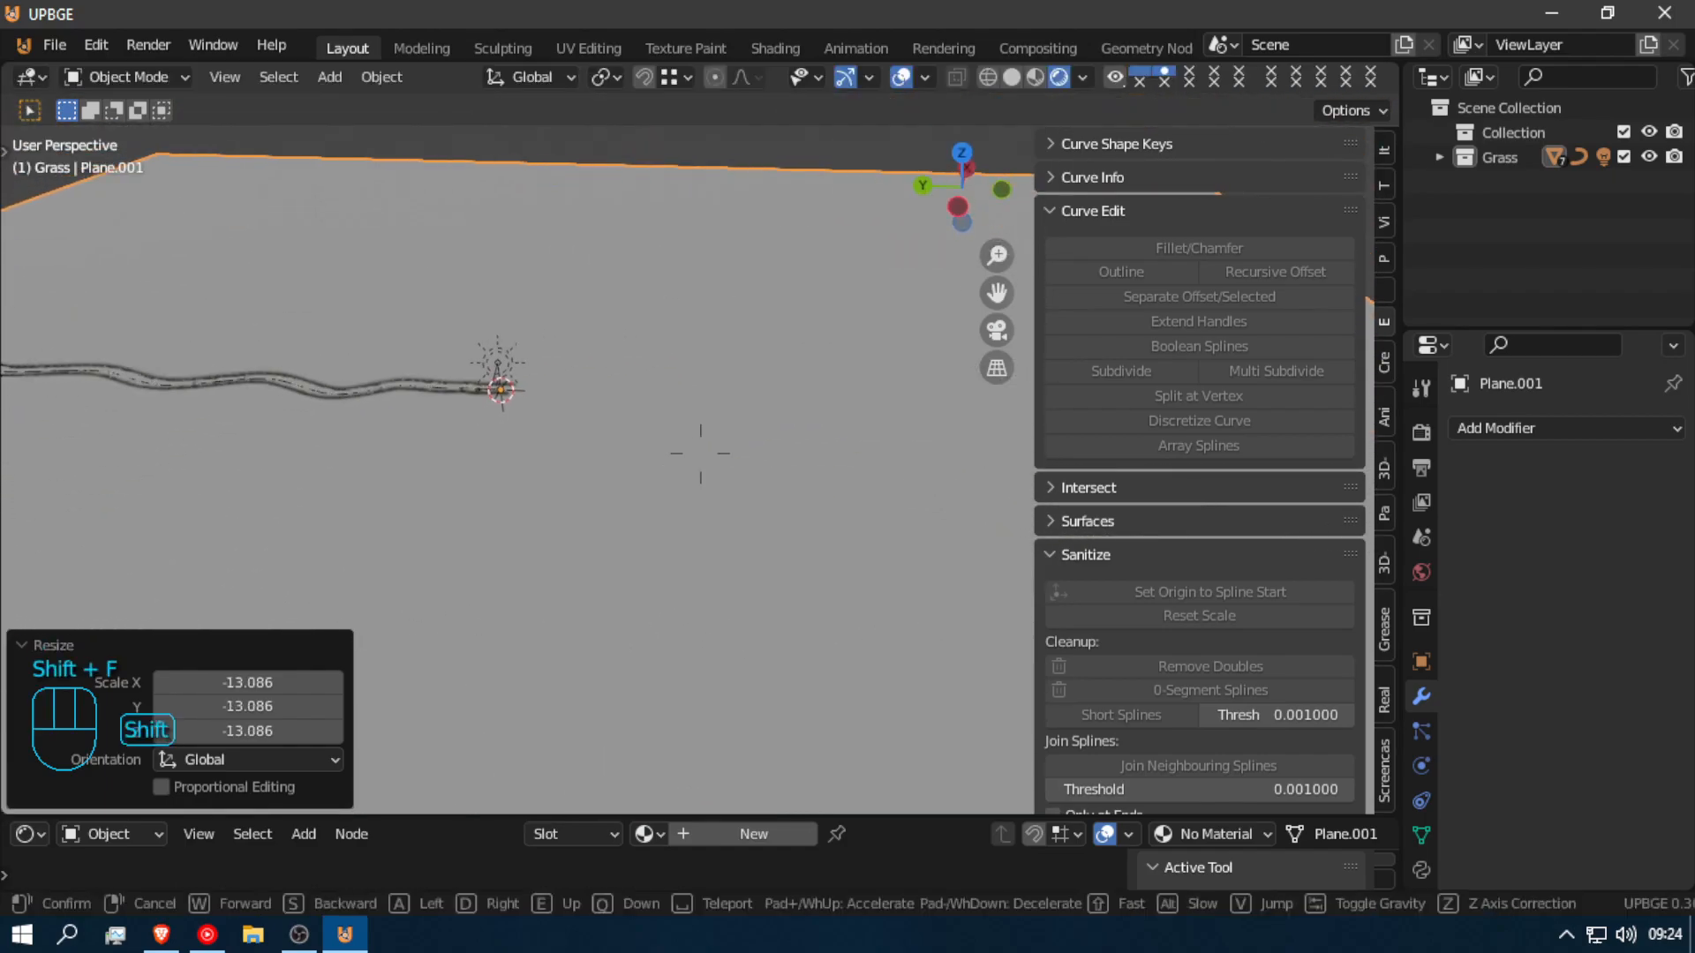
{"action": "left_click", "coordinate": [700, 453]}
{"action": "key", "text": "s"}
{"action": "left_click", "coordinate": [606, 423]}
Step: Move the ground plane about 156 m along the global Y axis so it lies under the whole road
{"action": "key", "text": "g"}
{"action": "key", "text": "y"}
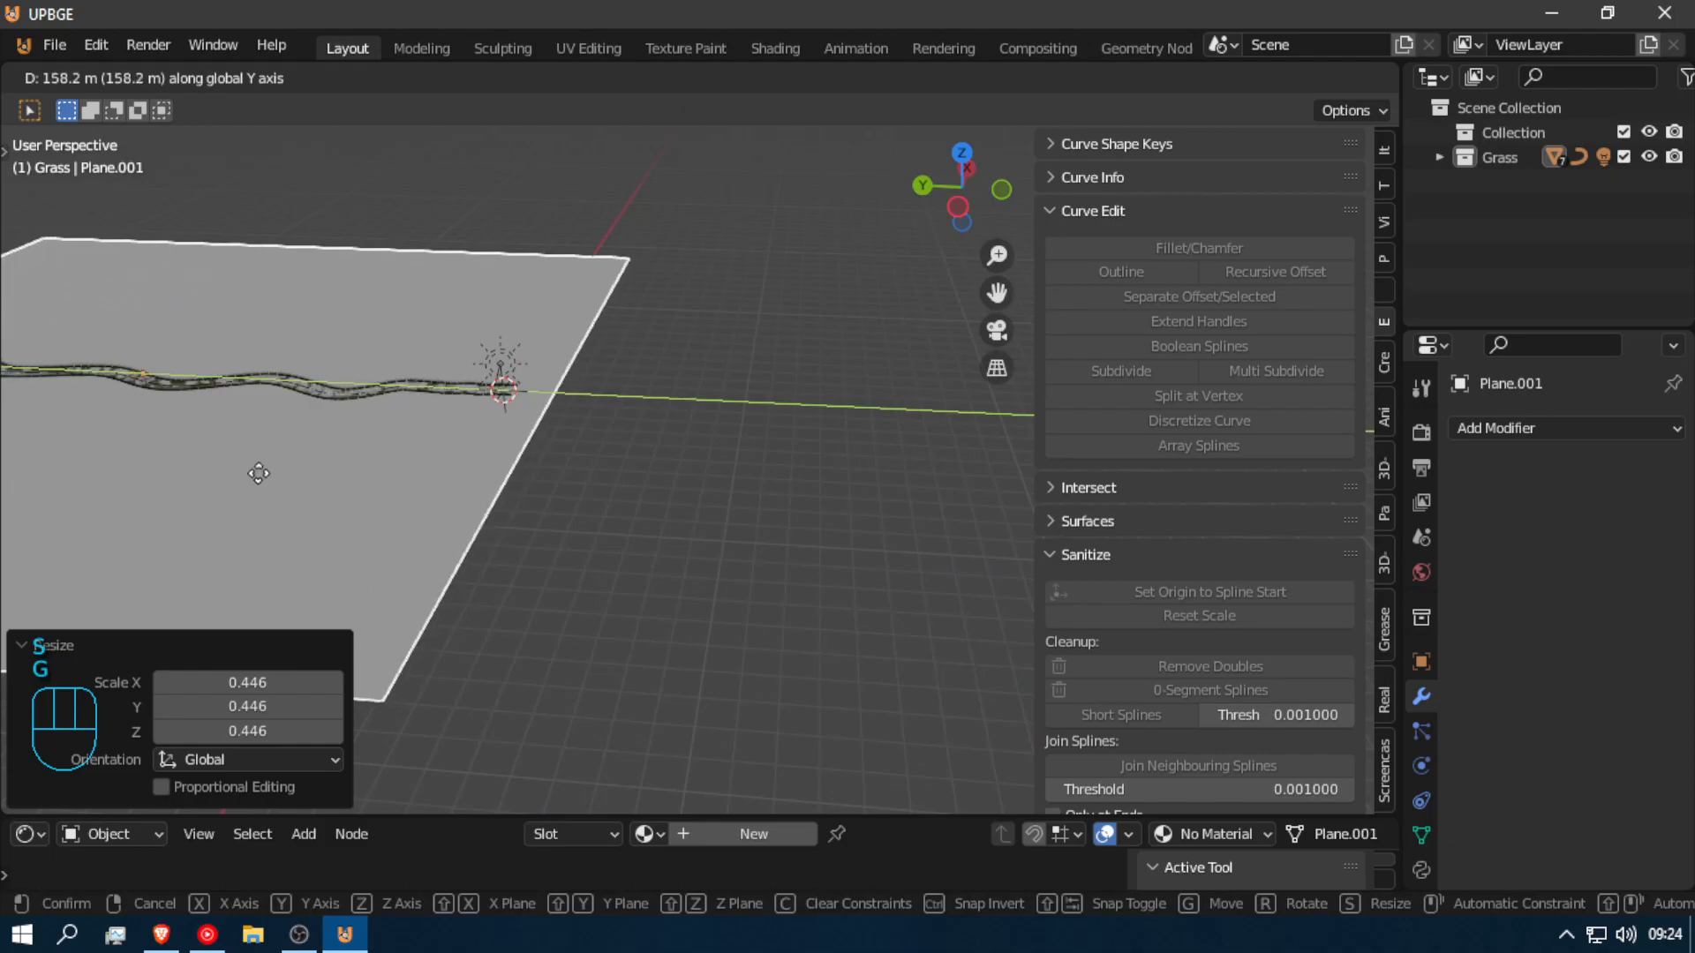
{"action": "left_click", "coordinate": [250, 469]}
{"action": "key", "text": "shift+f"}
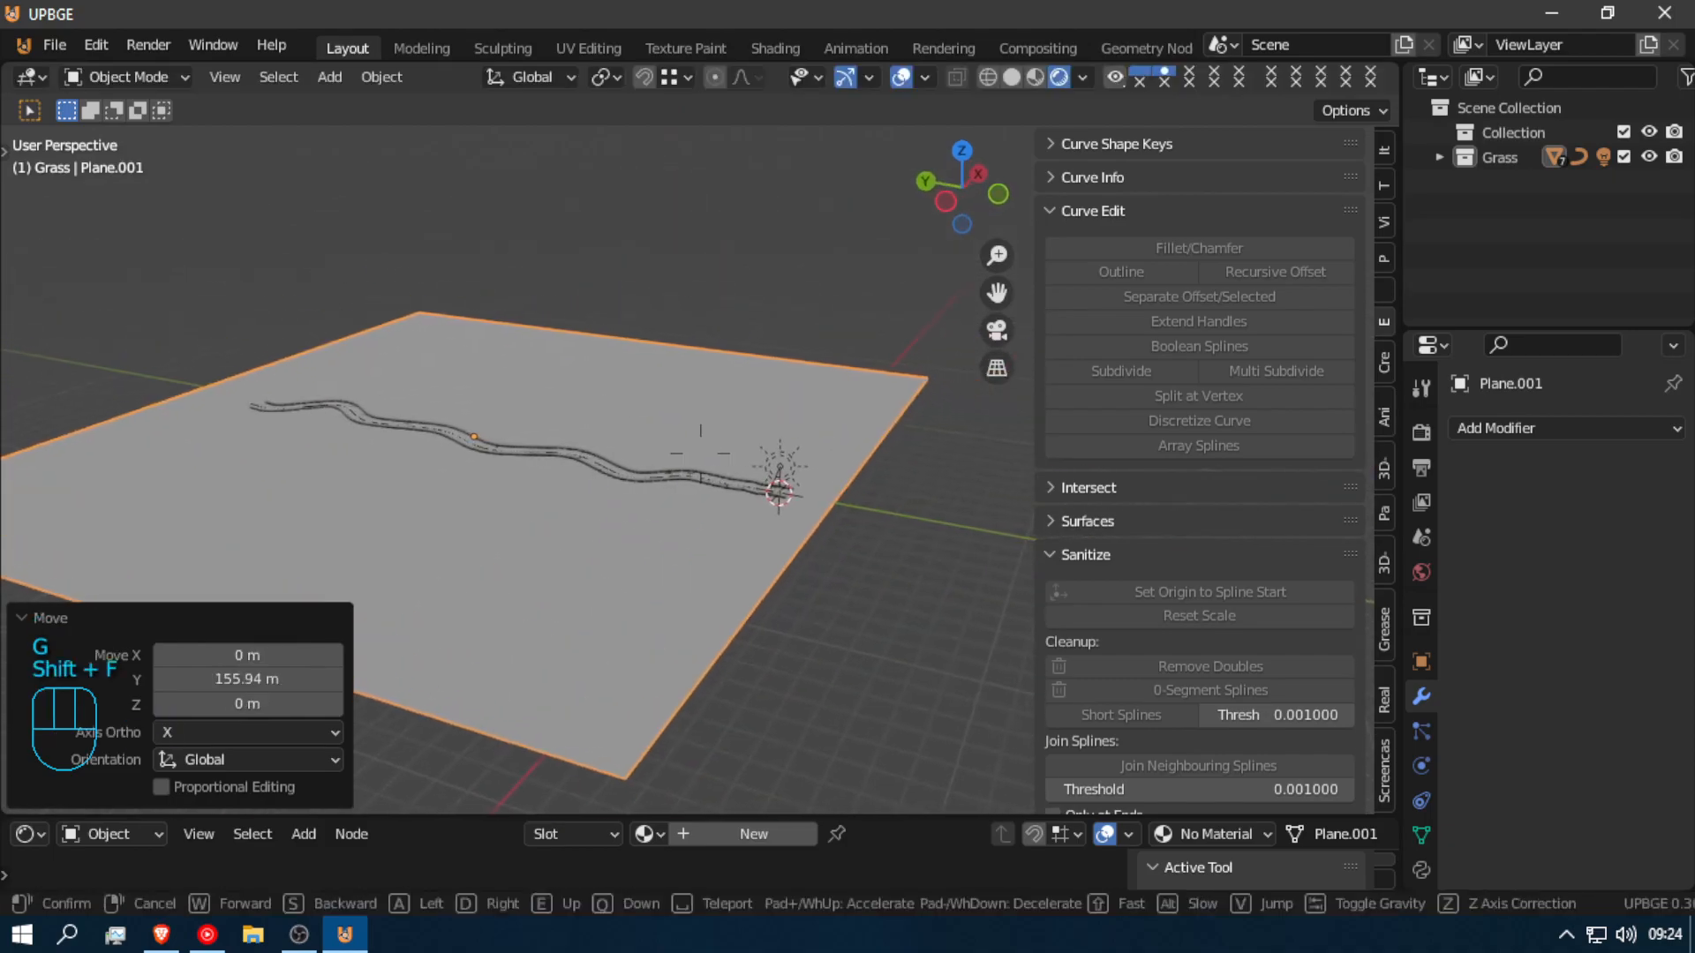
Step: Lower the ground plane about 0.57 m along the global Z axis so it sits beneath the road surface
{"action": "left_click", "coordinate": [701, 453]}
{"action": "key", "text": "g"}
{"action": "key", "text": "z"}
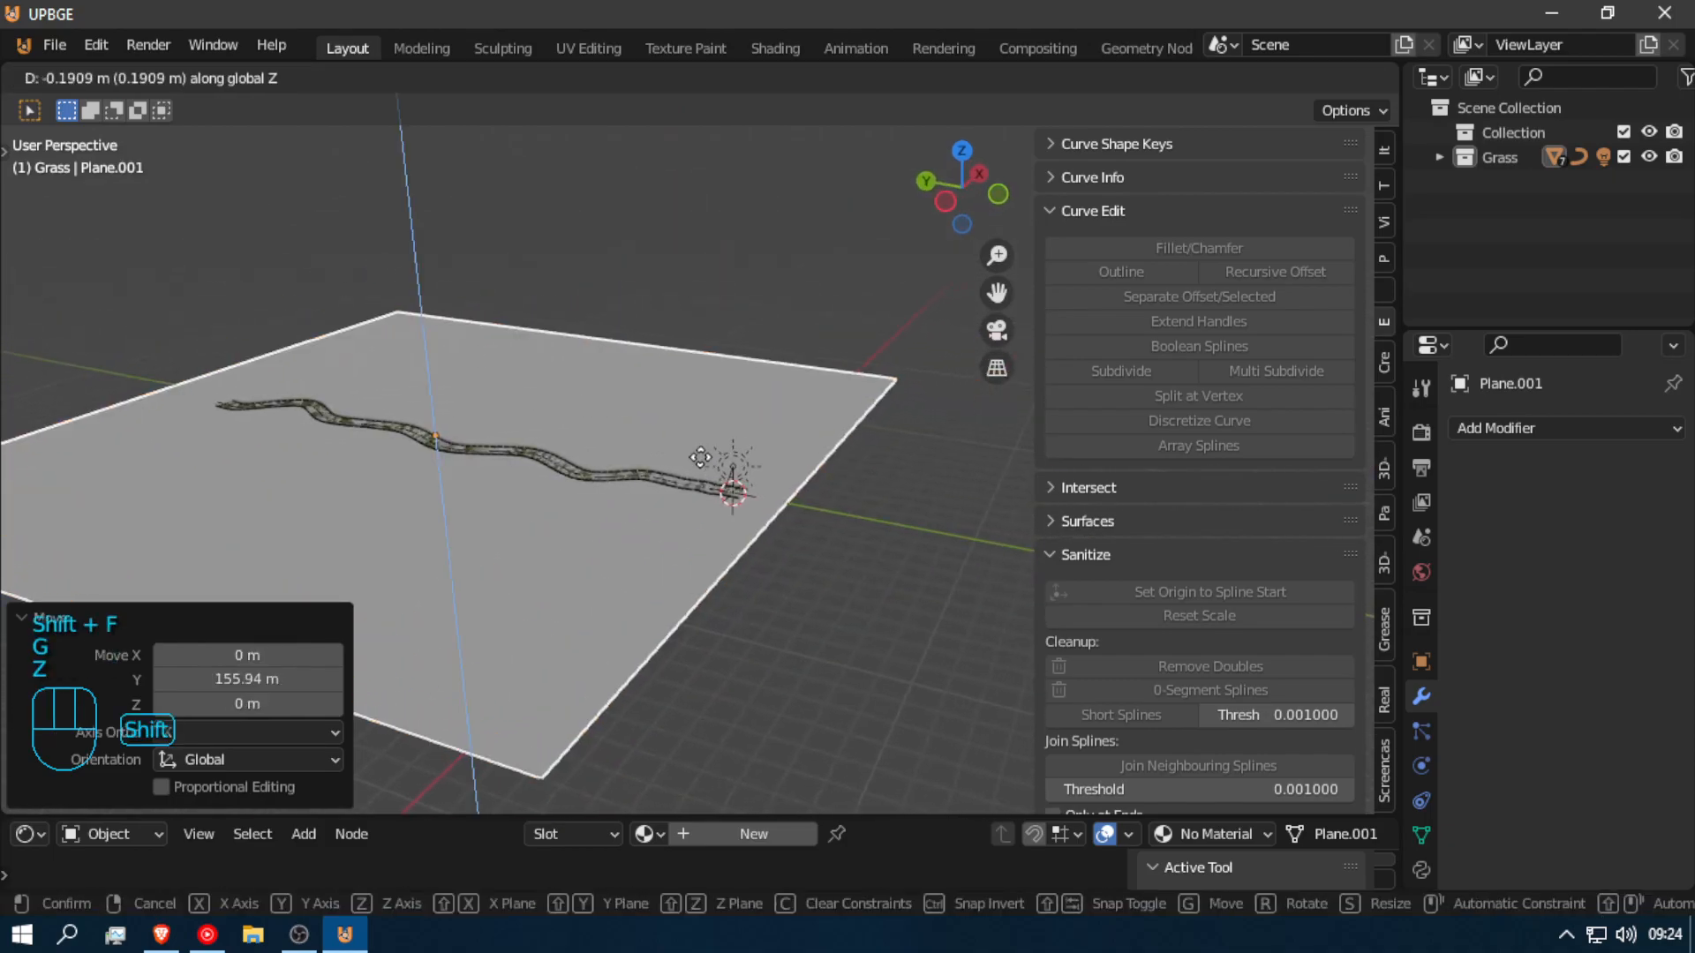
{"action": "left_click", "coordinate": [700, 465]}
{"action": "key", "text": "shift+f"}
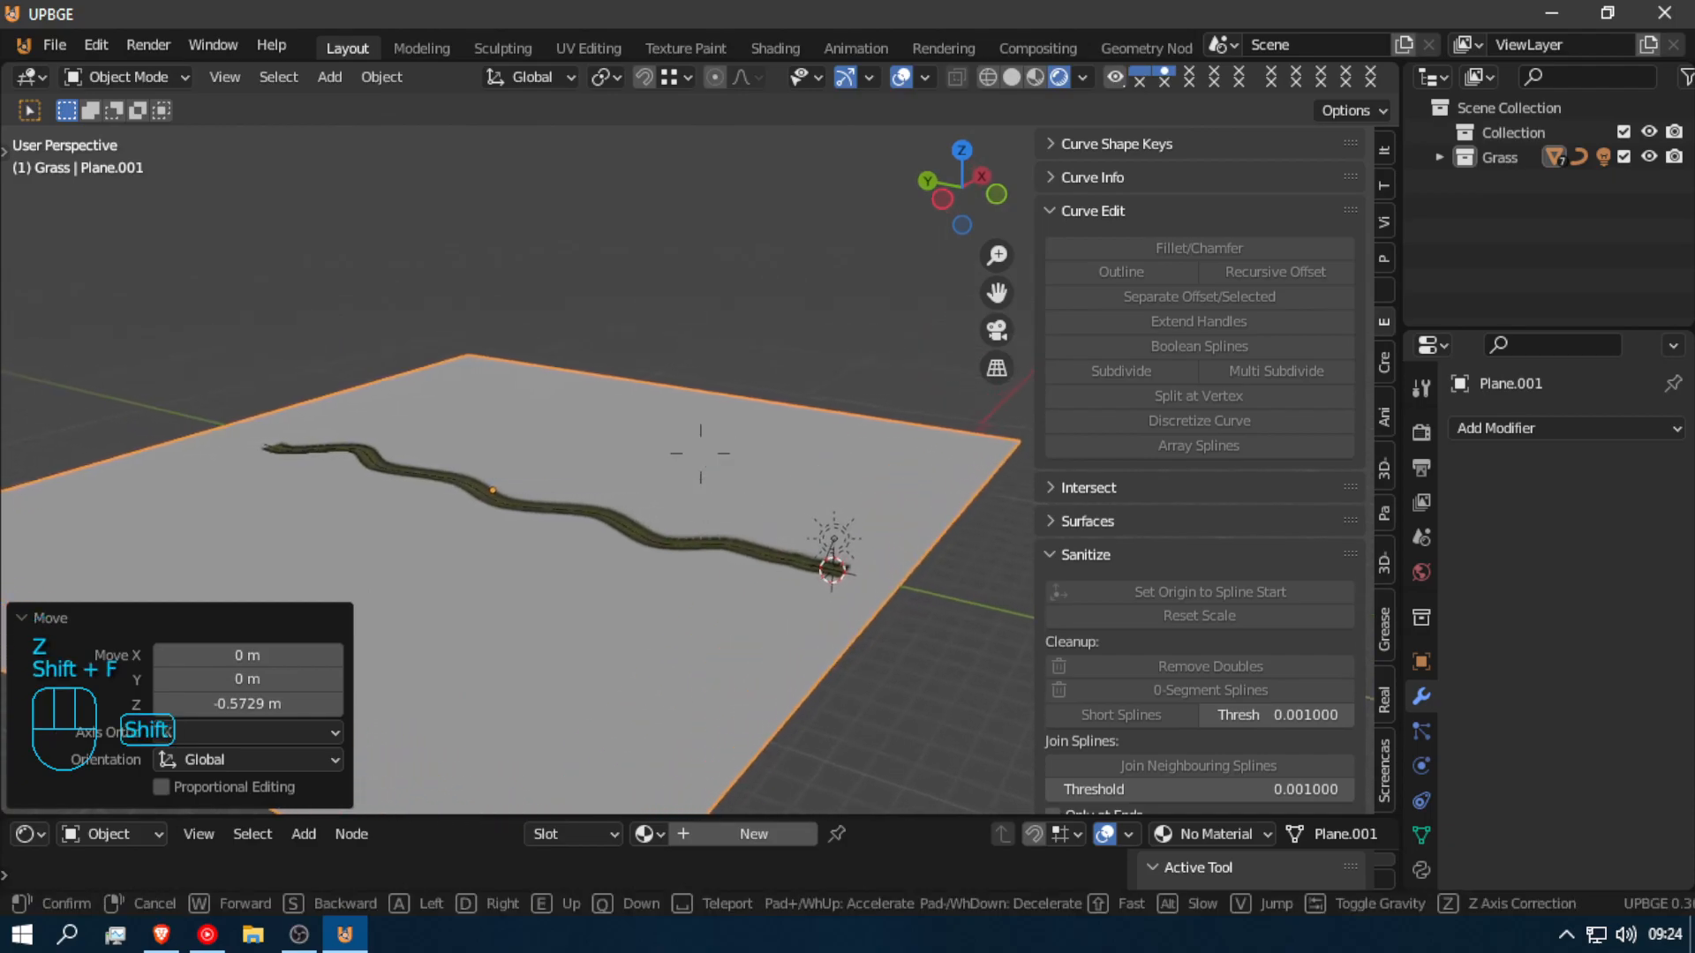
{"action": "left_click", "coordinate": [706, 465]}
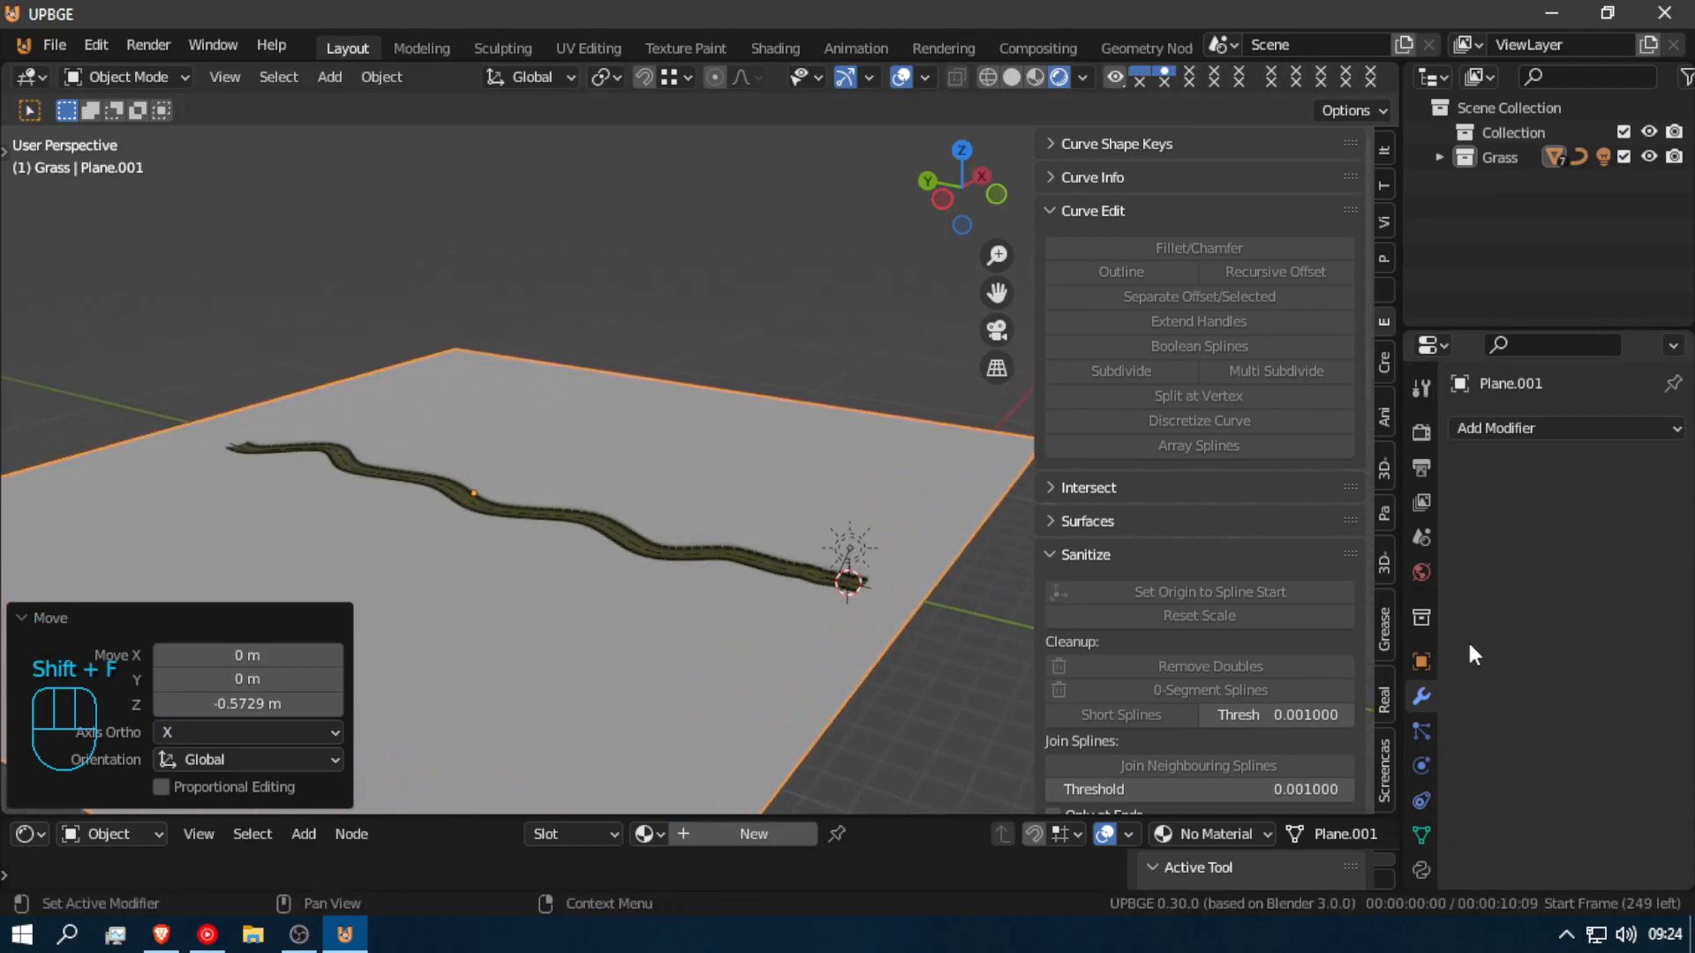
Step: Try the existing materials grass2-png, grass 2, blade-of-grass and gravel on the ground plane, and remove the assigned material slot
{"action": "scroll", "coordinate": [1417, 626], "scroll_direction": "down", "scroll_amount": 2}
{"action": "left_click", "coordinate": [1419, 807]}
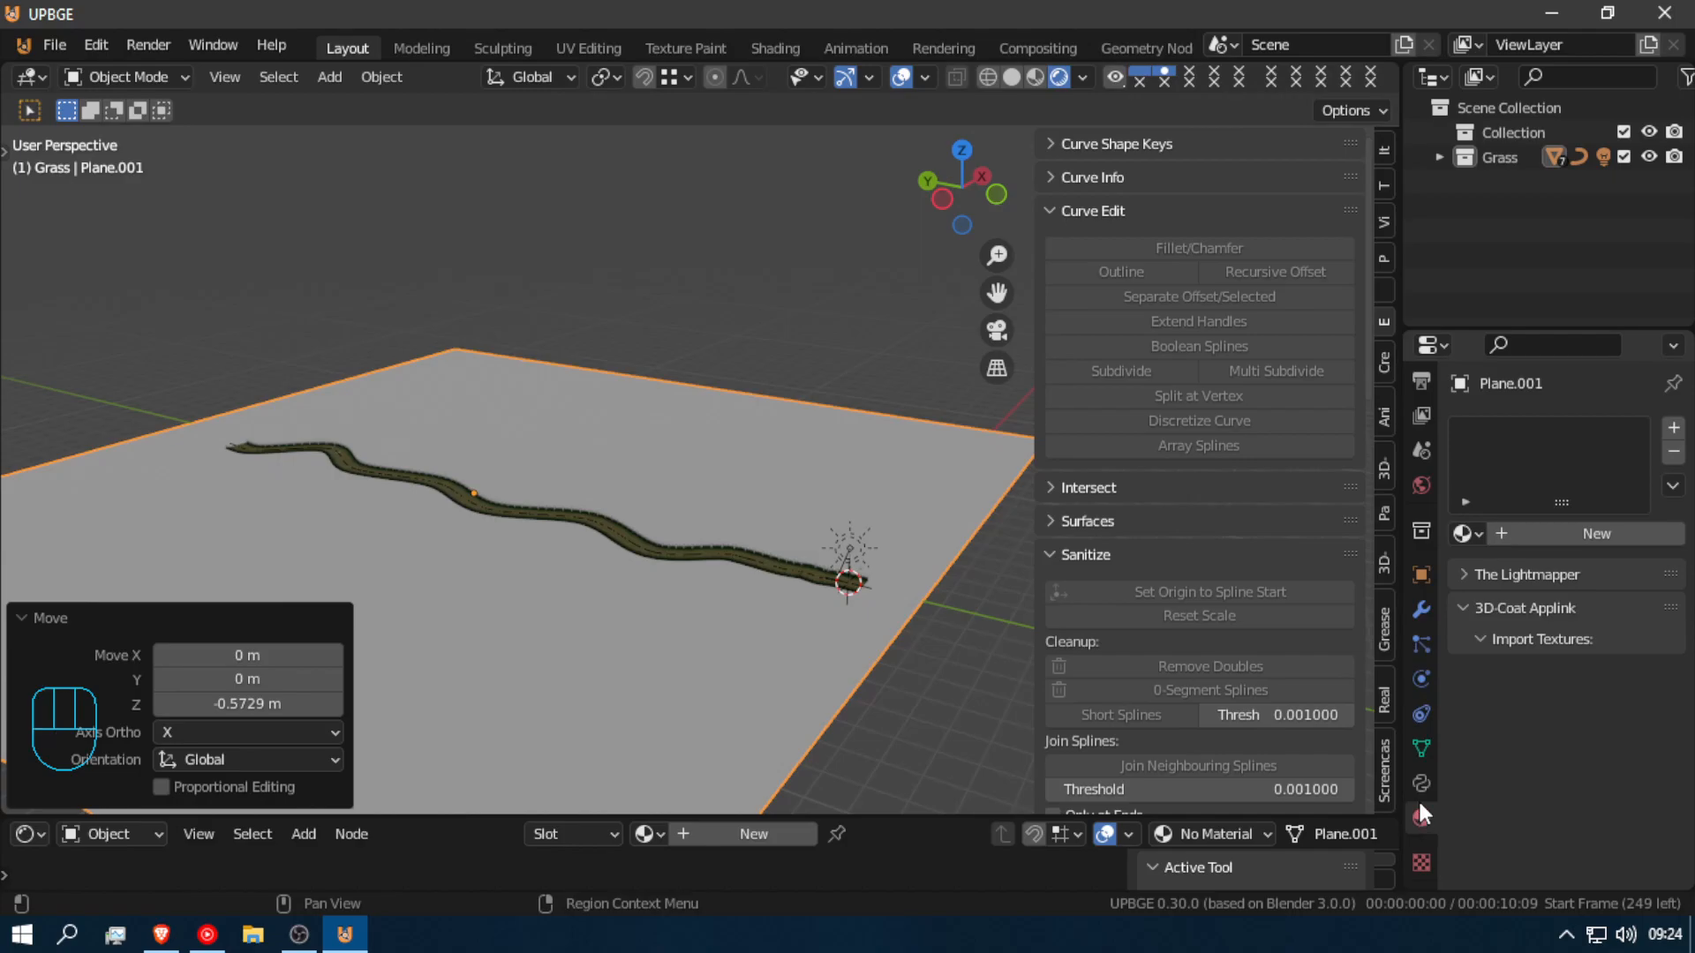
{"action": "left_click", "coordinate": [1463, 533]}
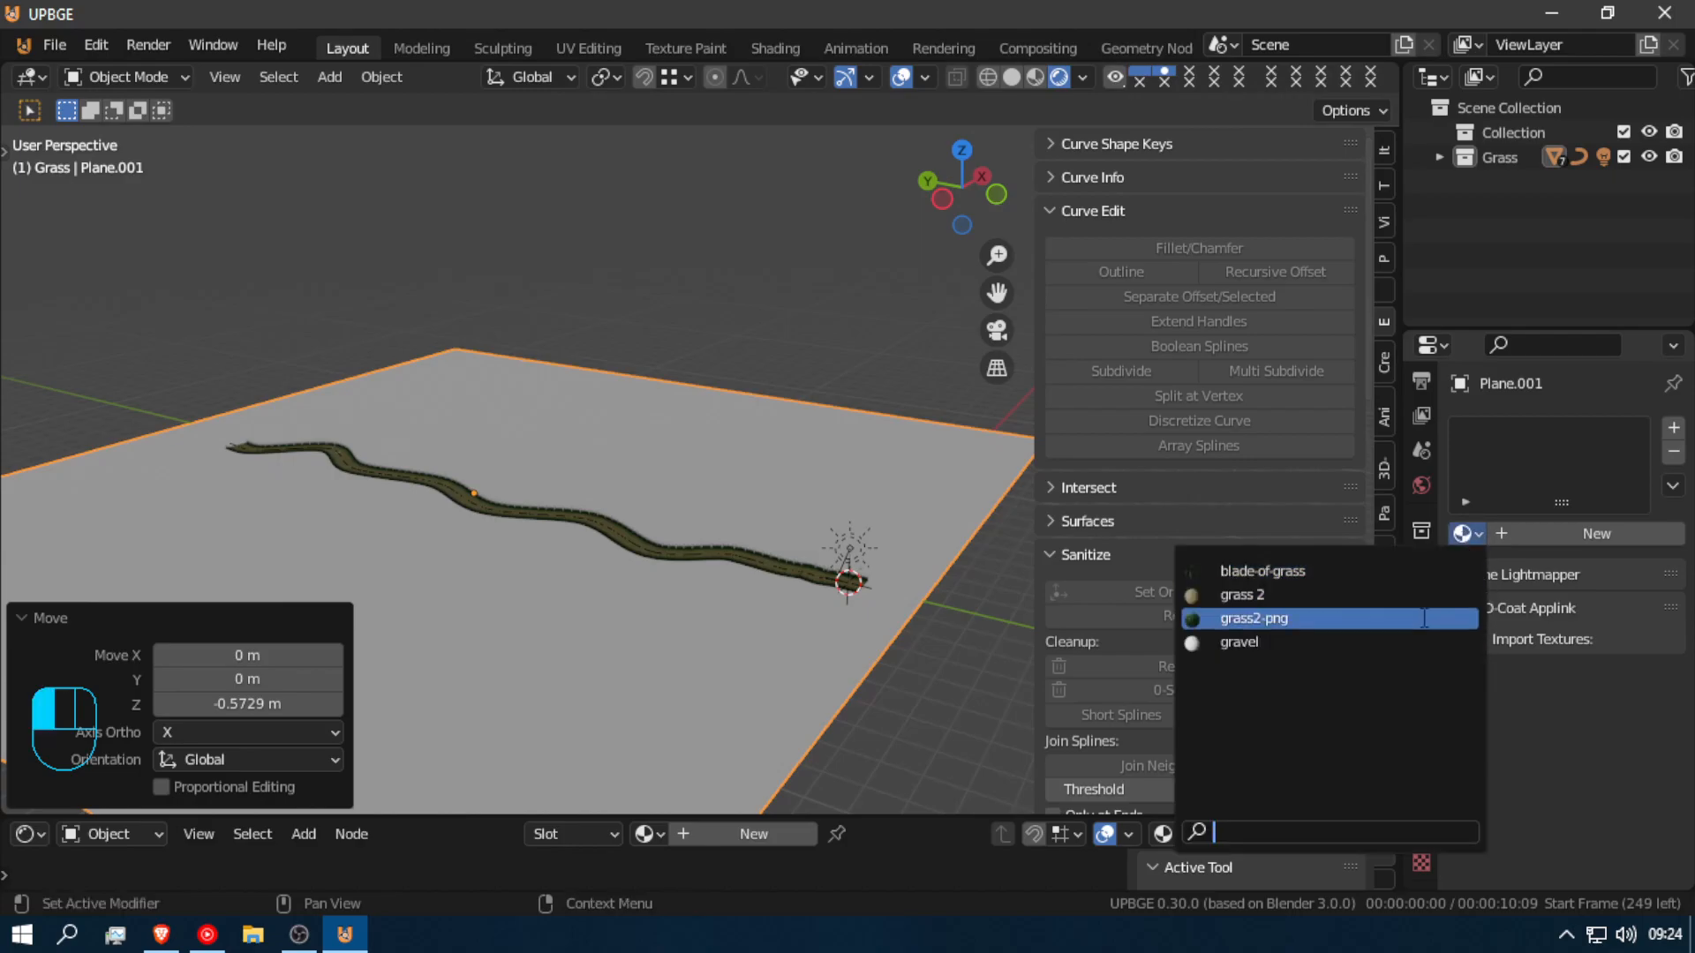
{"action": "left_click", "coordinate": [1422, 618]}
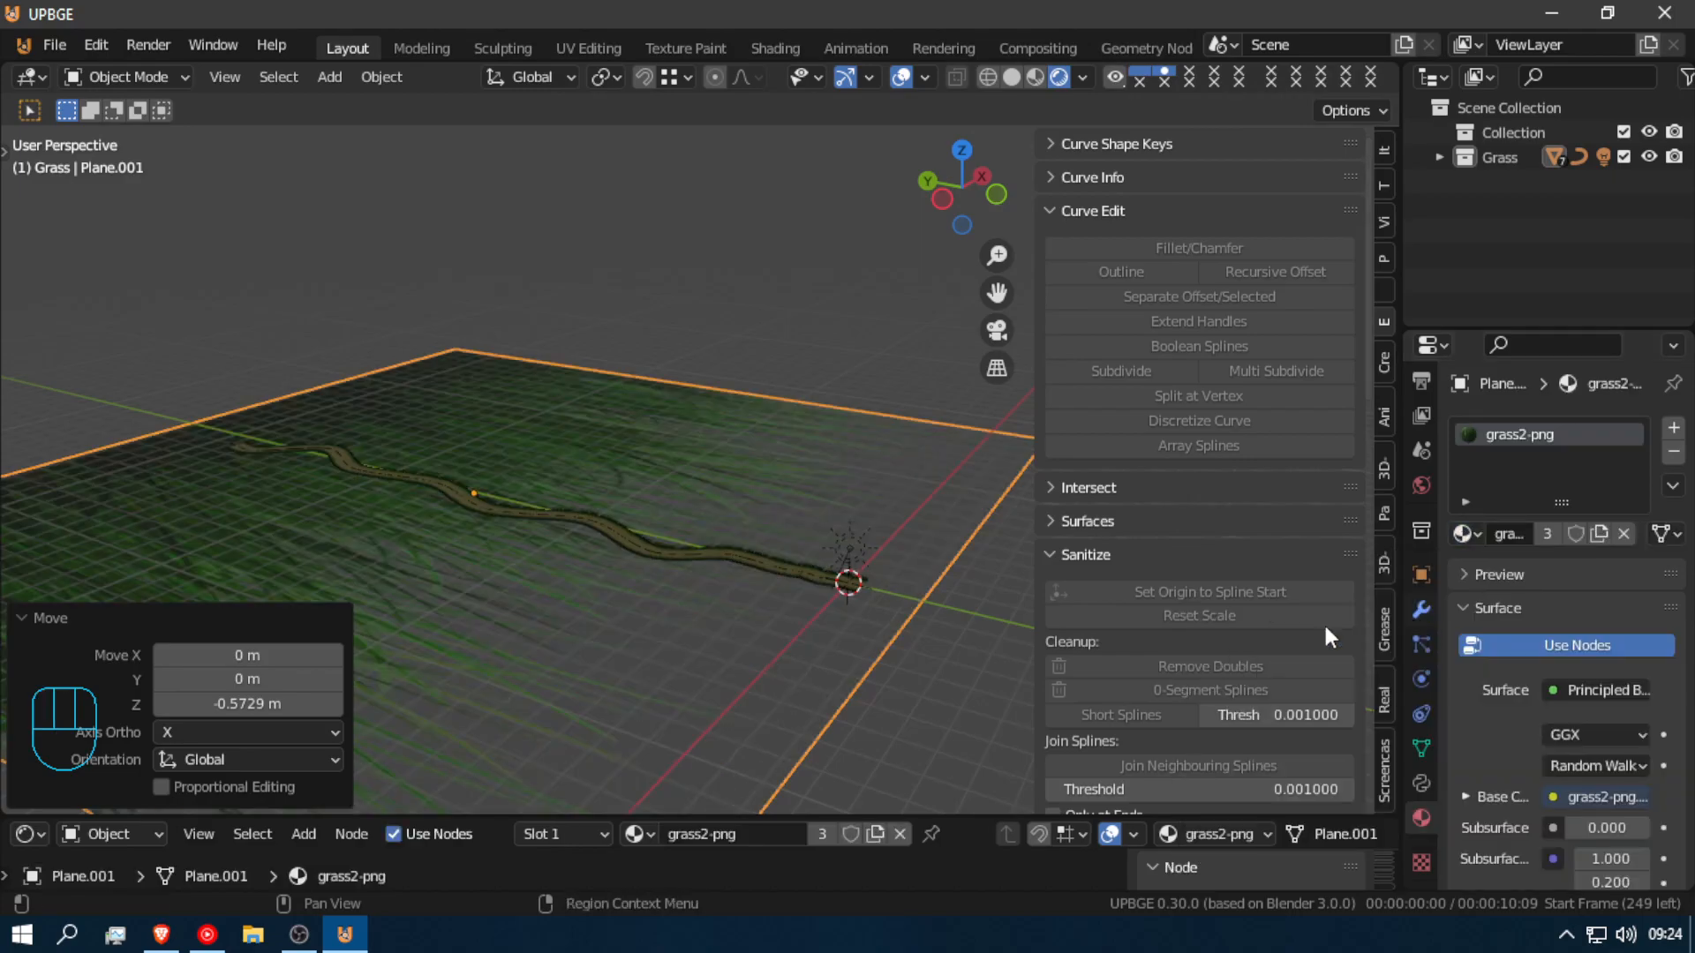
{"action": "left_click", "coordinate": [1460, 531]}
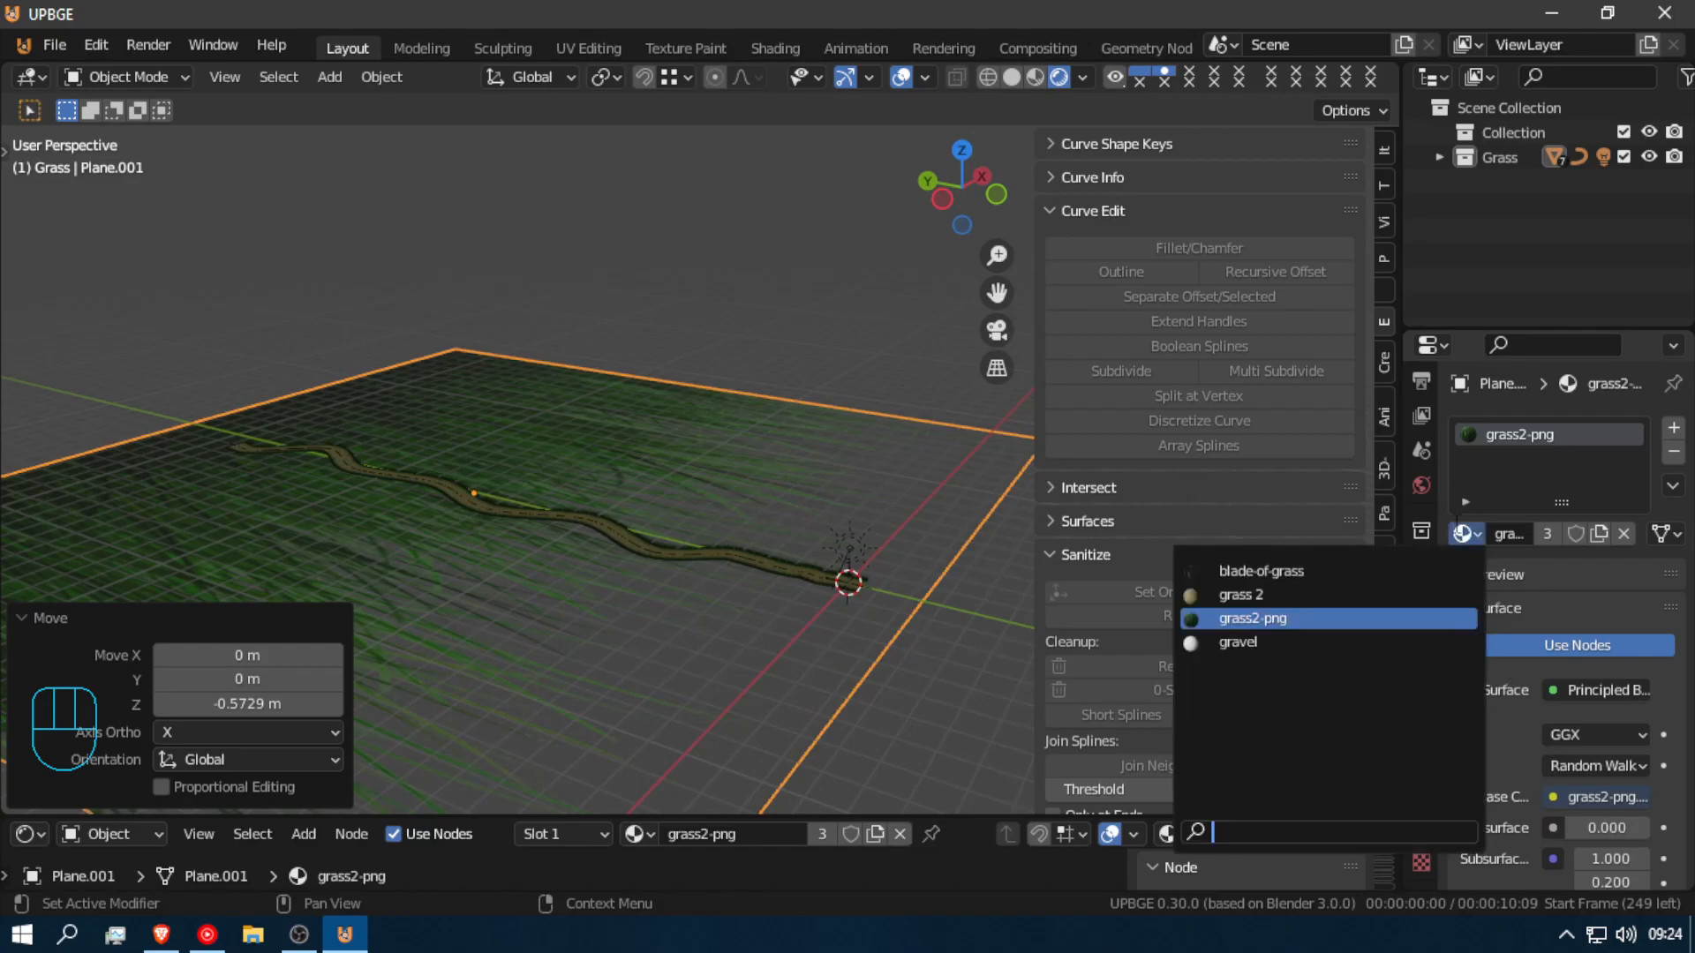
{"action": "left_click", "coordinate": [1347, 591]}
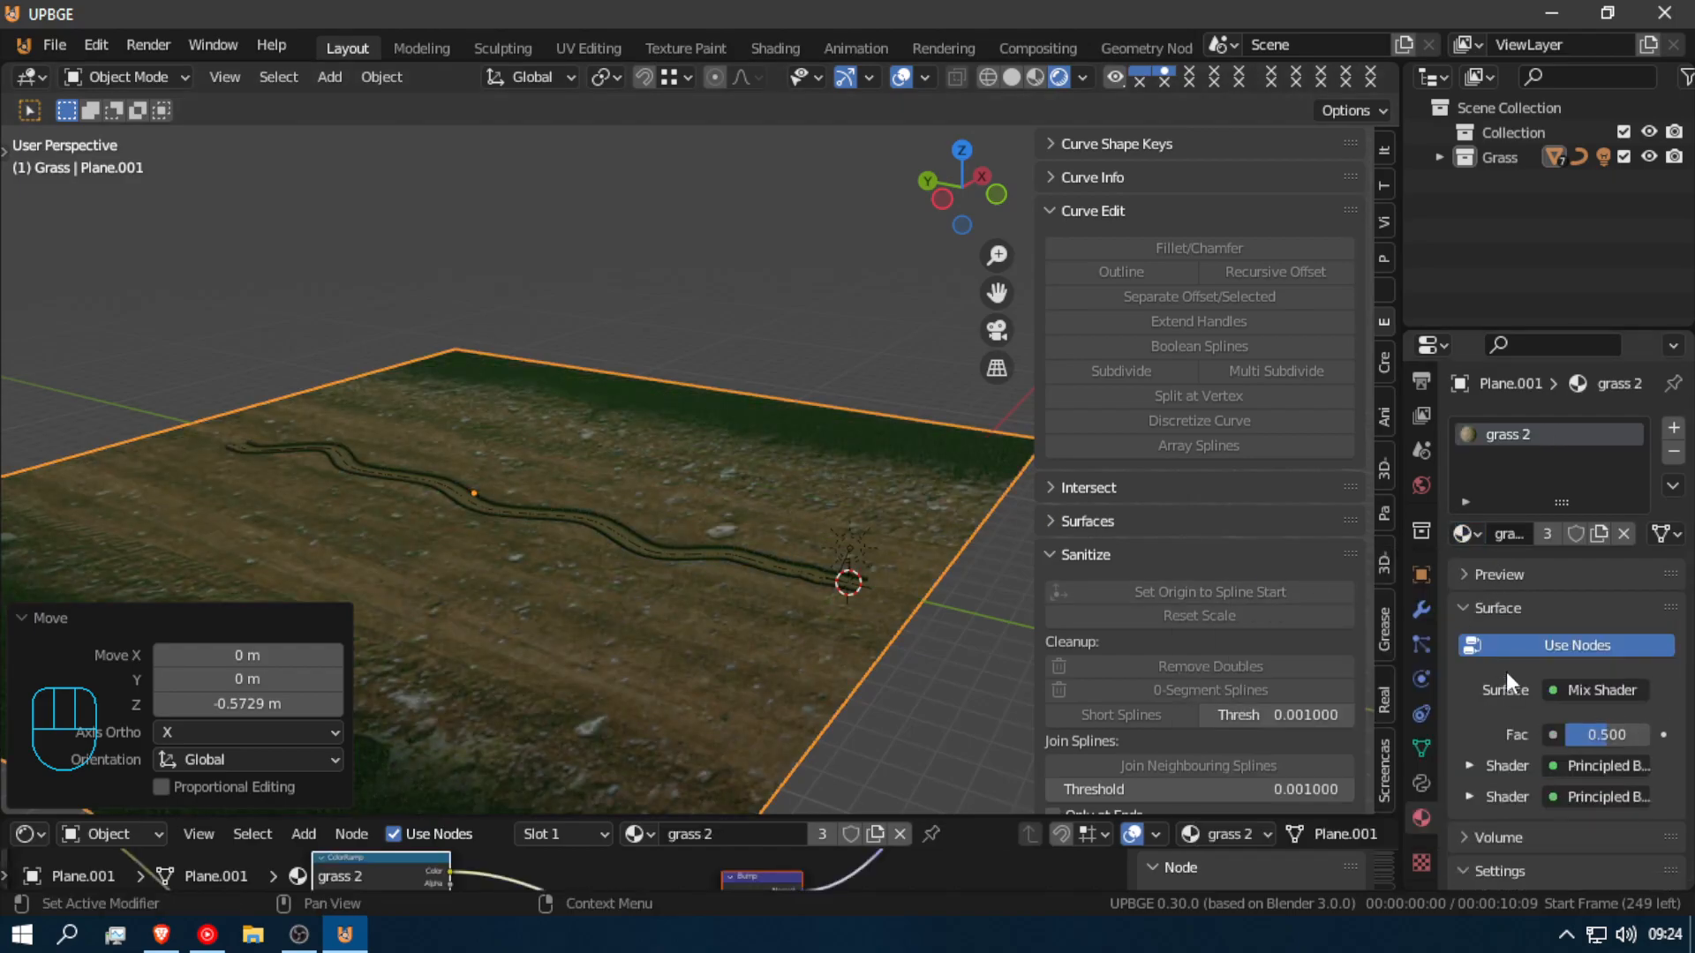
{"action": "left_click", "coordinate": [1459, 534]}
{"action": "left_click", "coordinate": [1390, 565]}
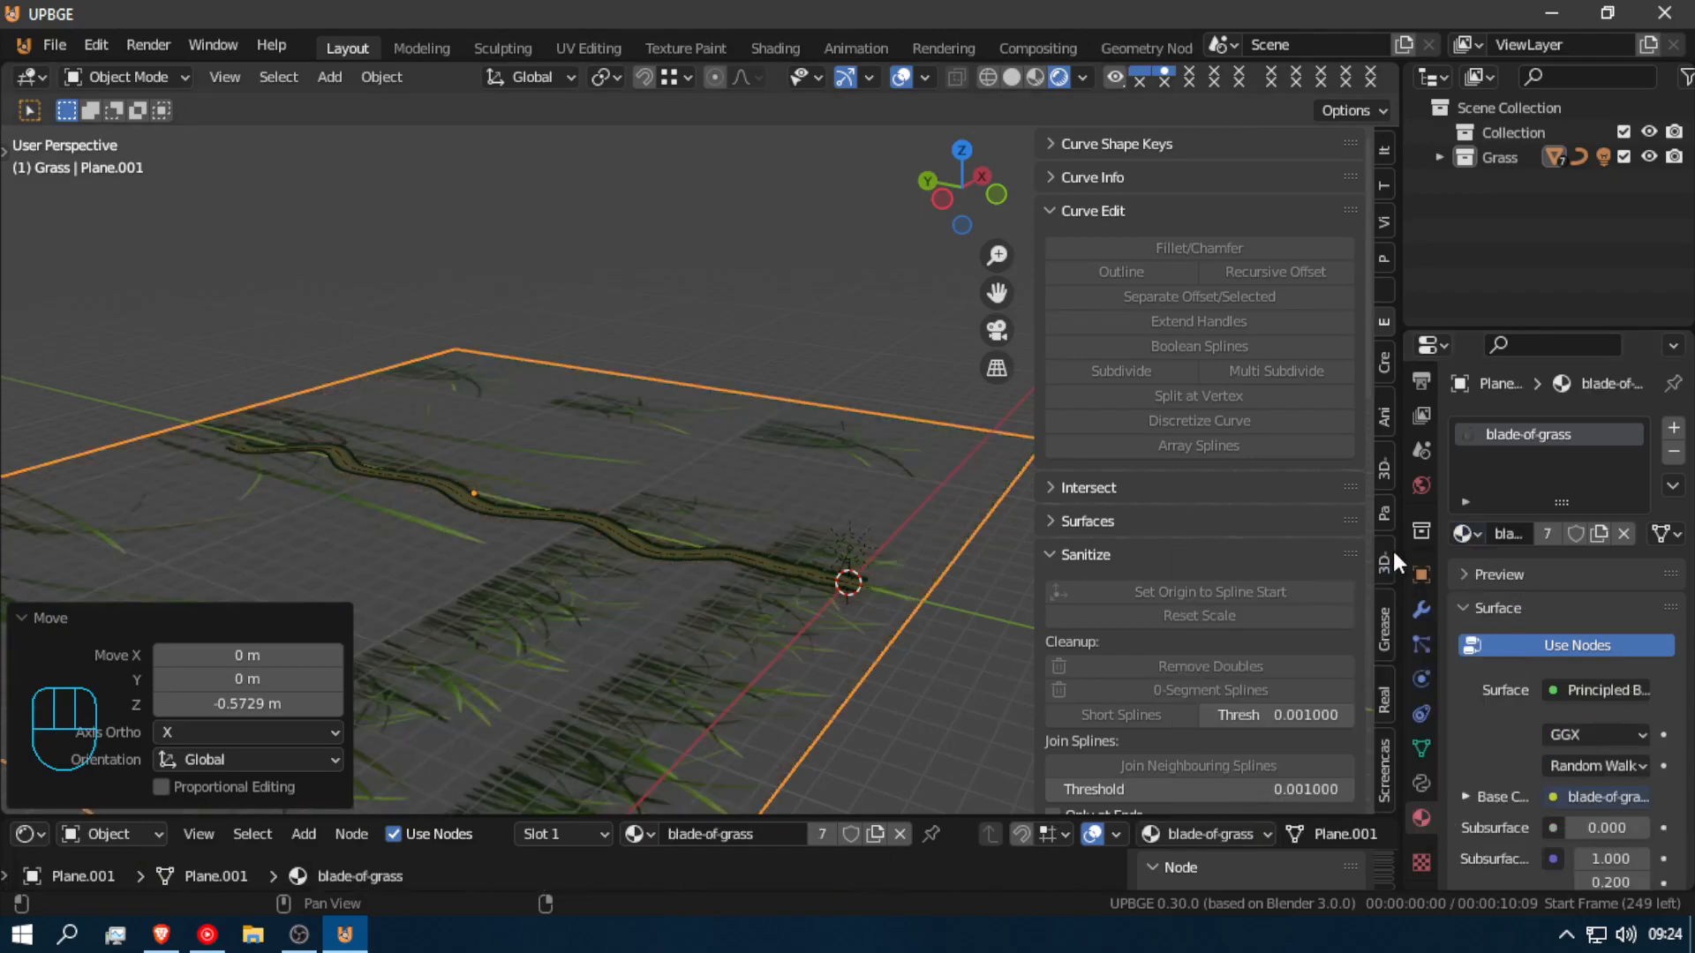
{"action": "left_click", "coordinate": [1469, 538]}
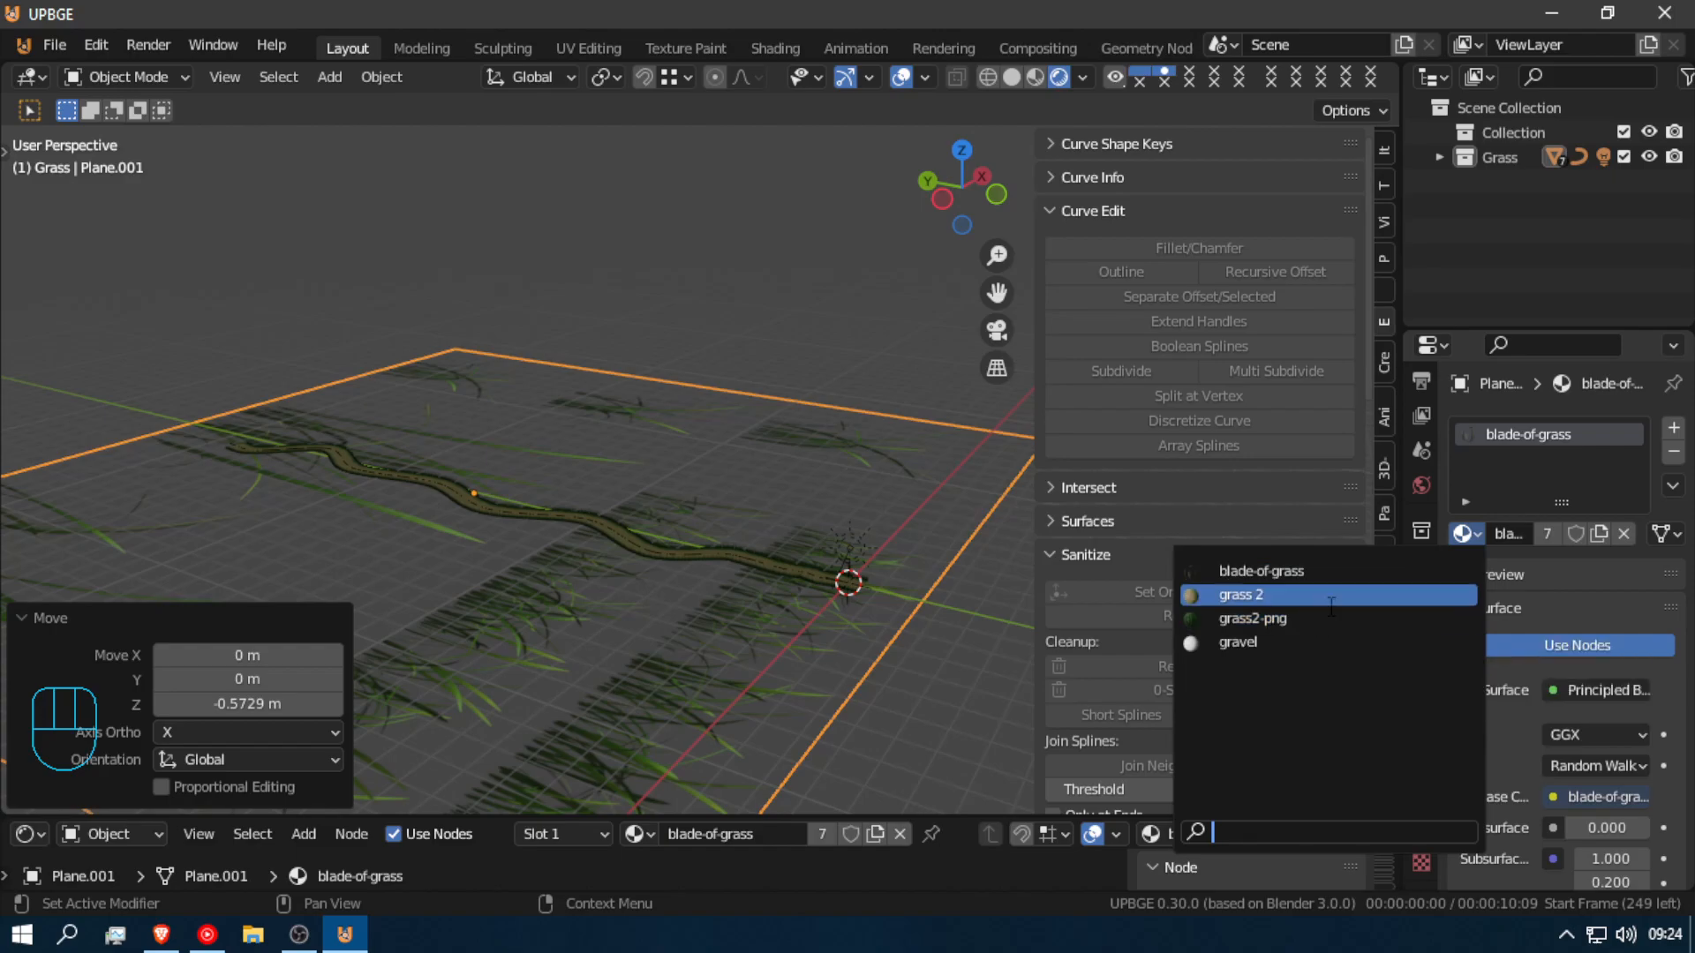
{"action": "left_click", "coordinate": [1337, 642]}
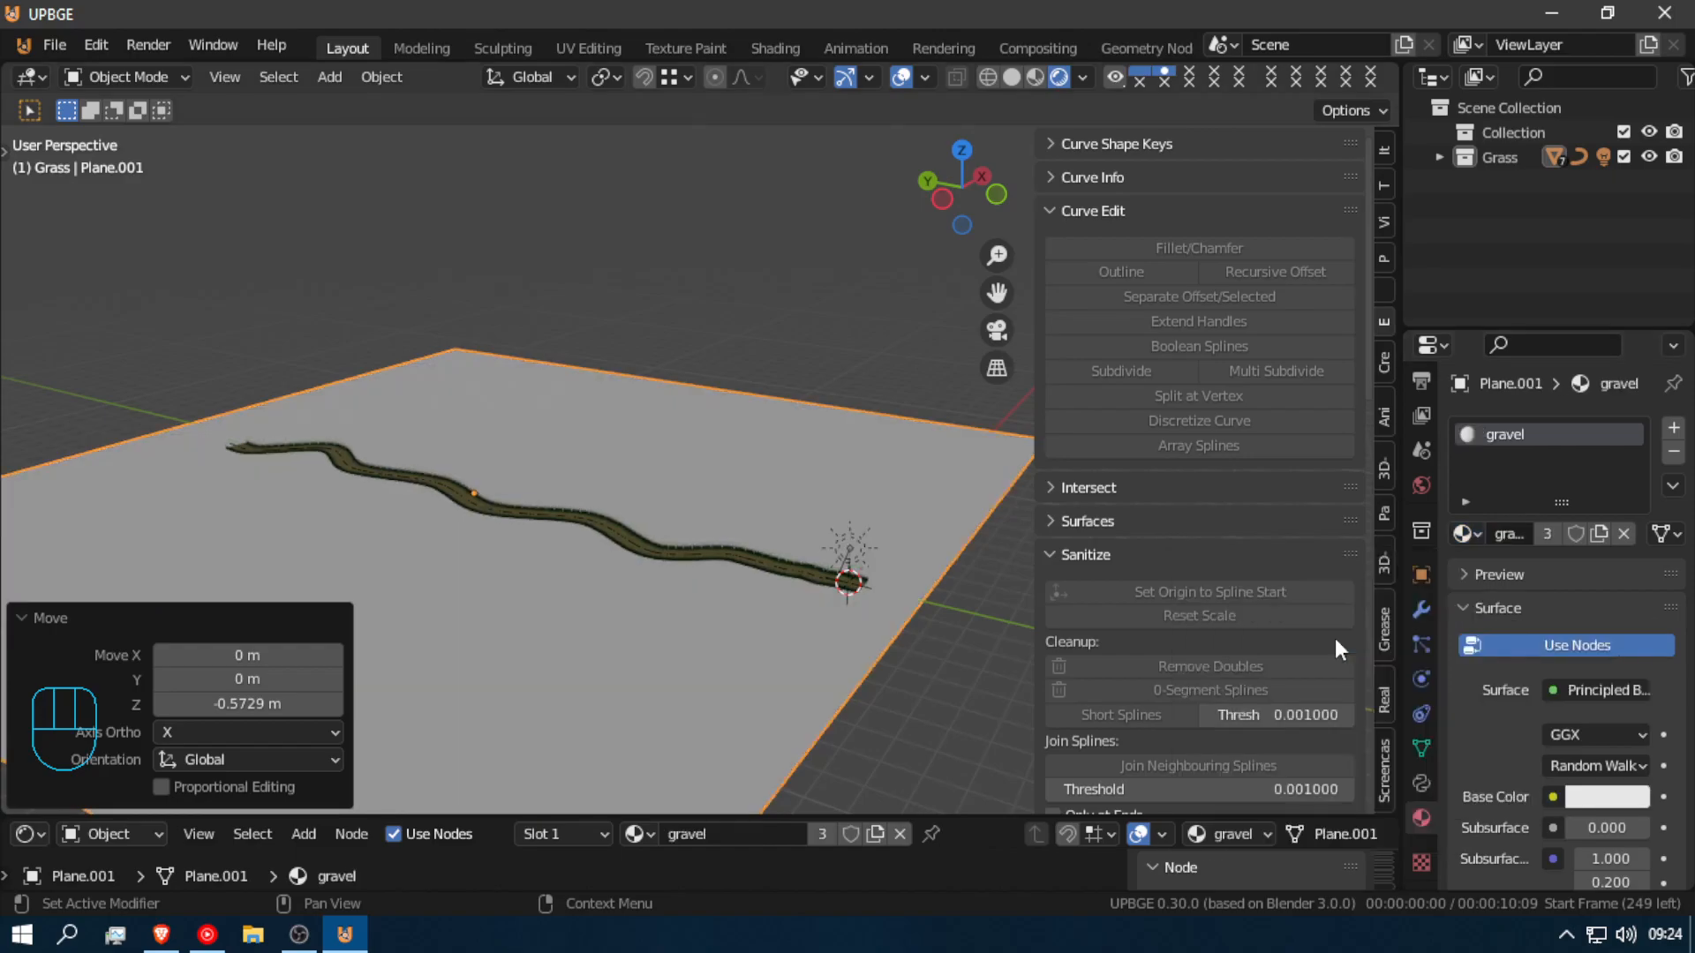
{"action": "left_click", "coordinate": [1464, 535]}
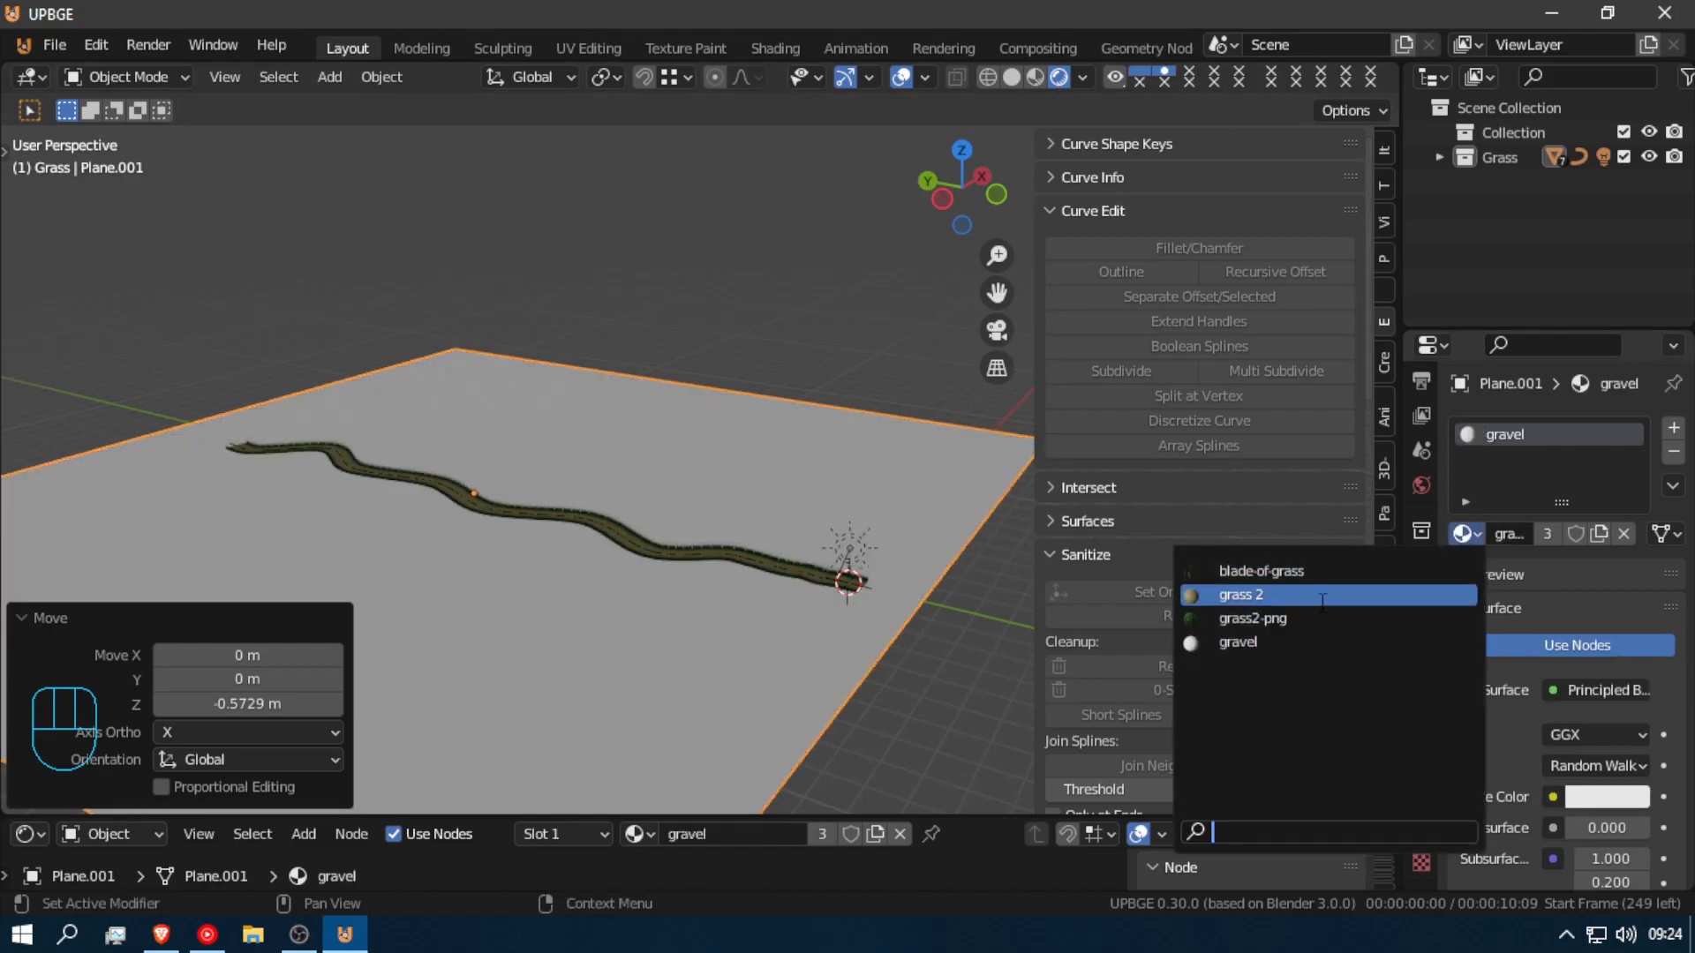
{"action": "left_click", "coordinate": [1673, 452]}
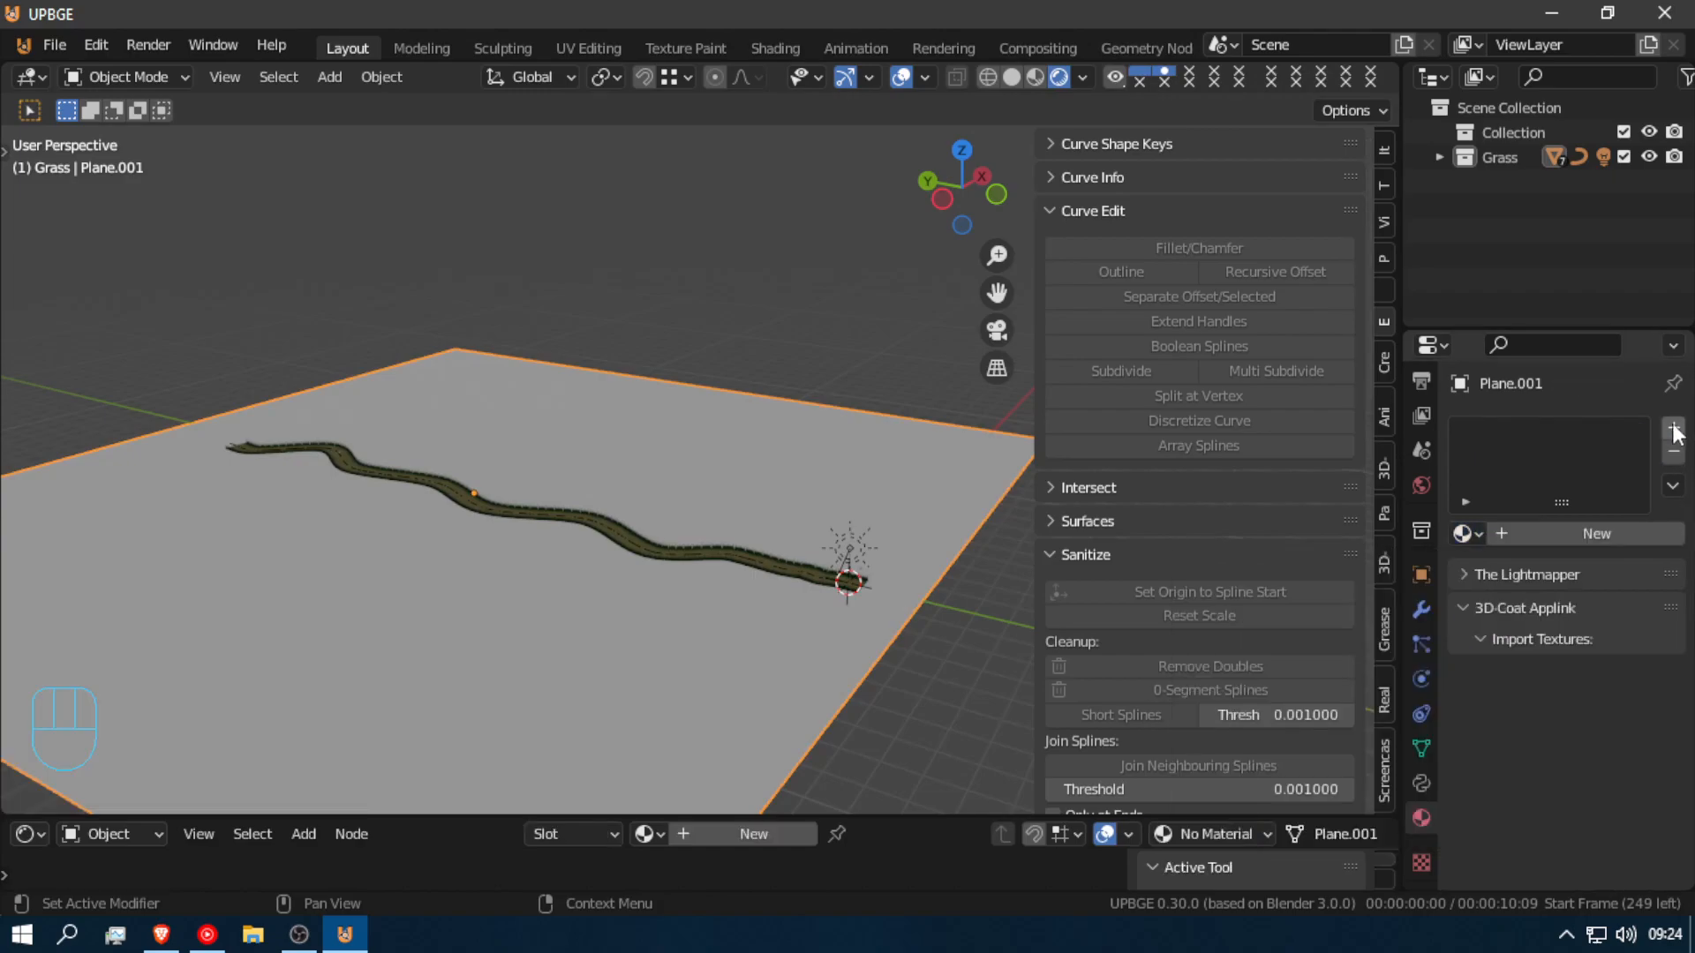
Step: Create a ground plane material named t grass with the existing image _grass_2__grass_textures_seamless.jpg as its base color texture
{"action": "left_click", "coordinate": [1602, 528]}
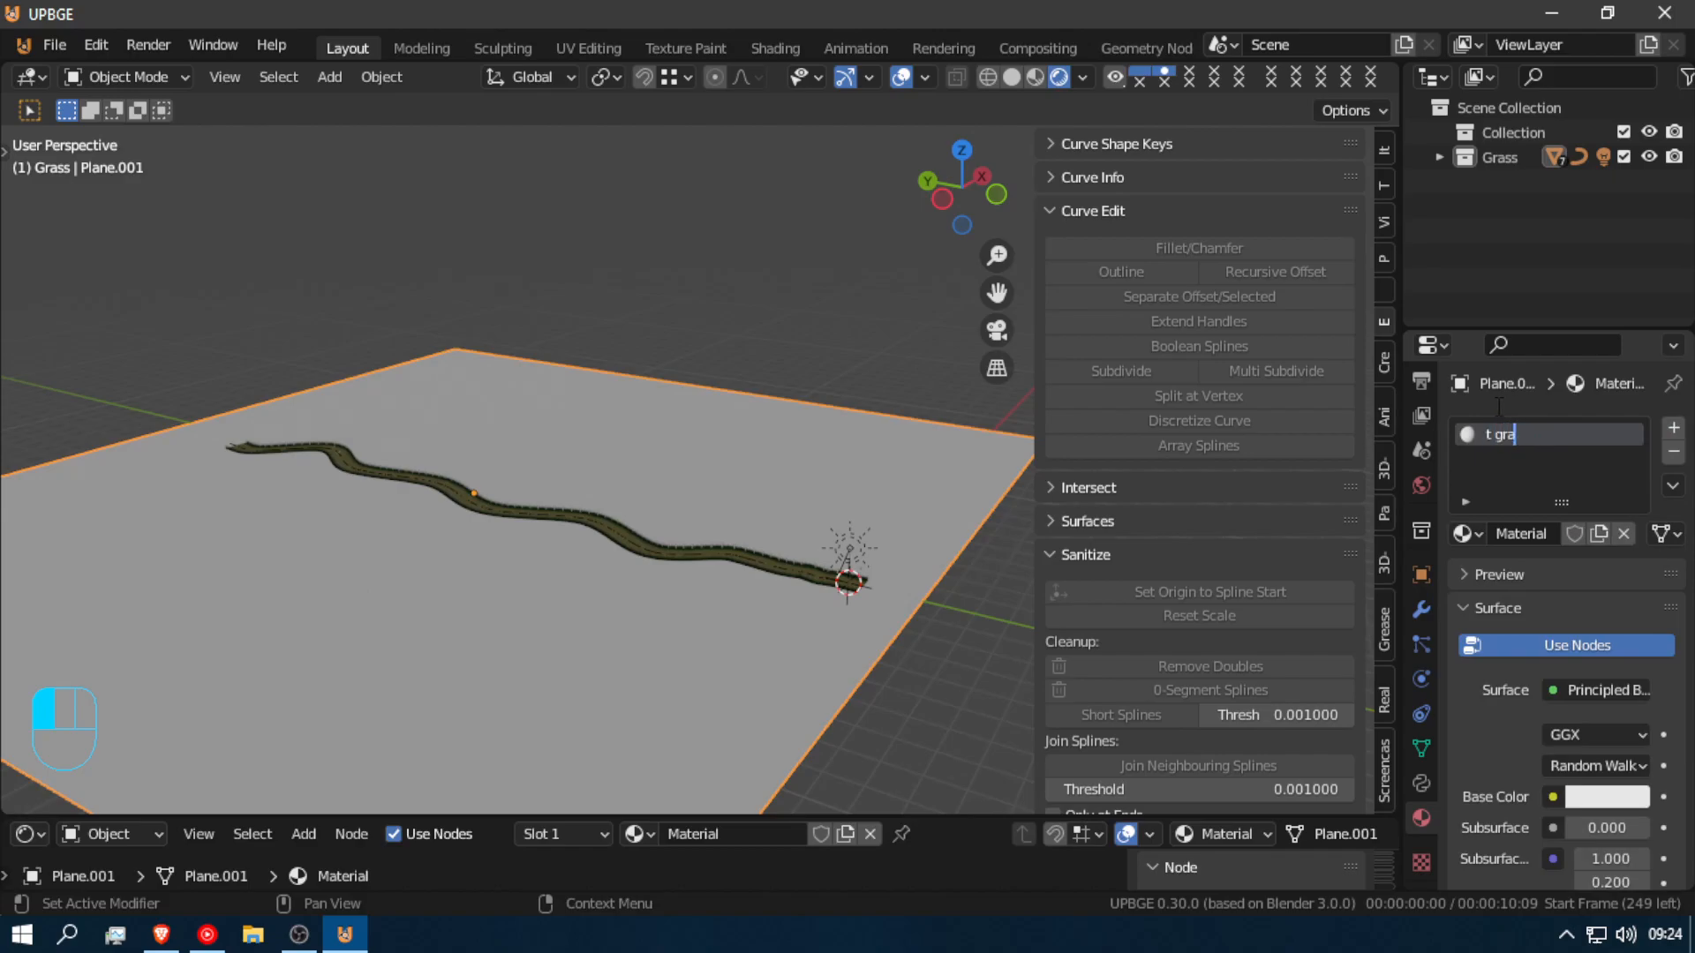
{"action": "key", "text": "Return"}
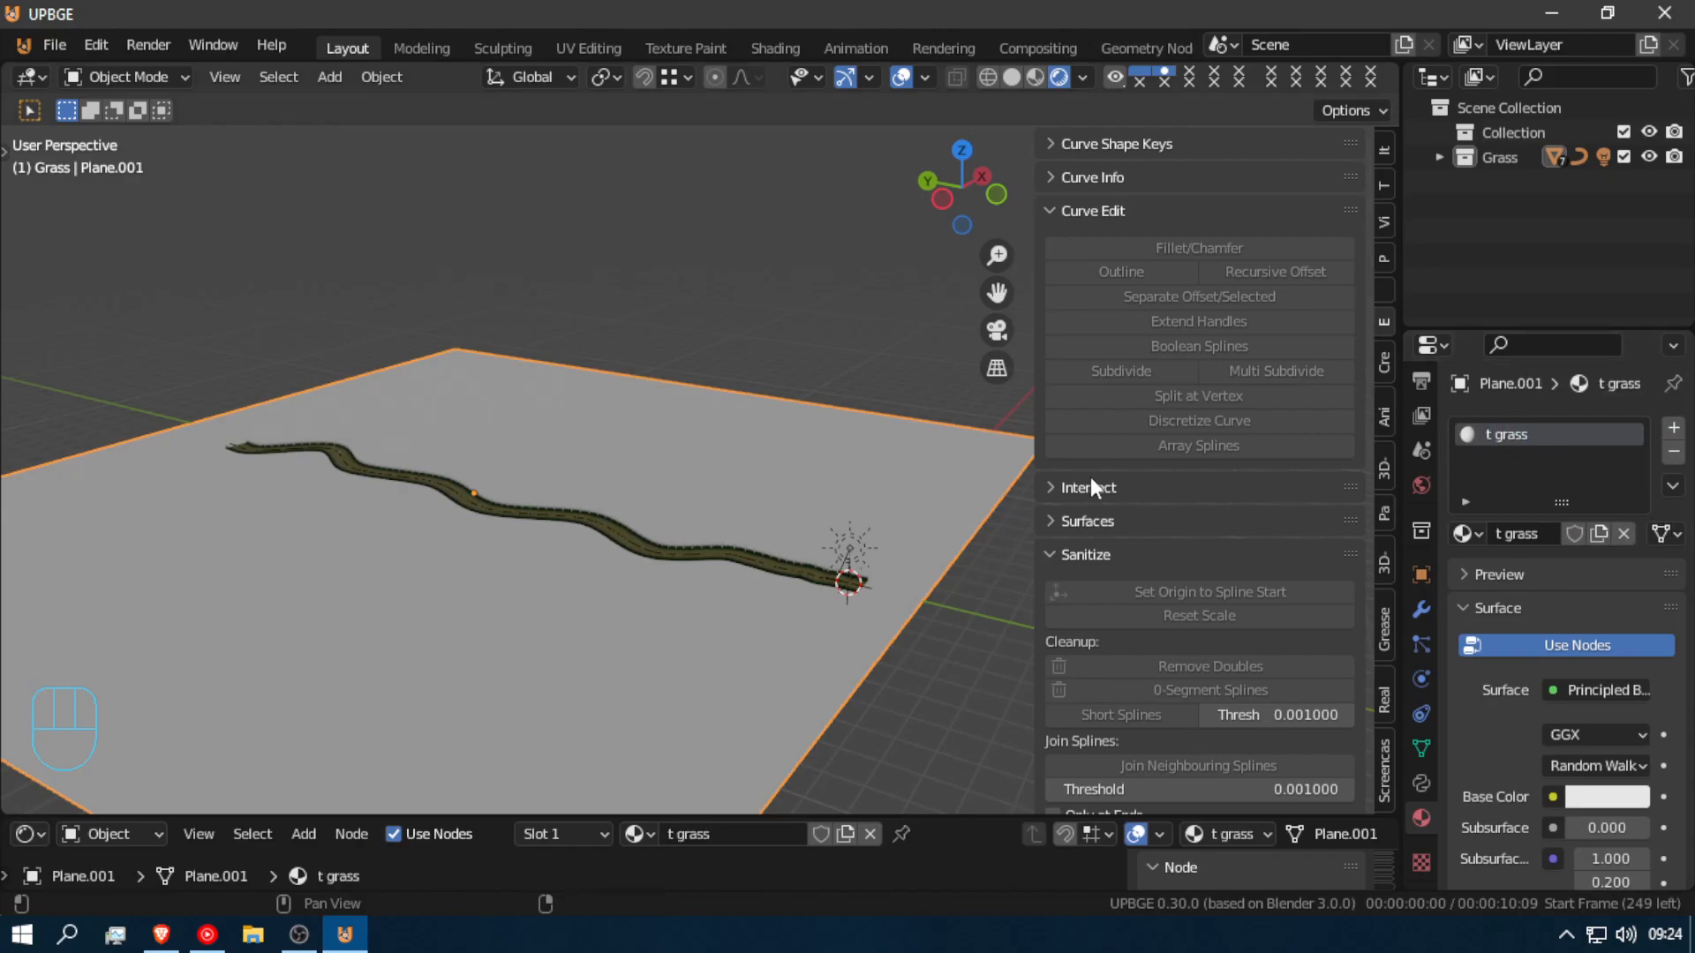
{"action": "left_click", "coordinate": [1554, 797]}
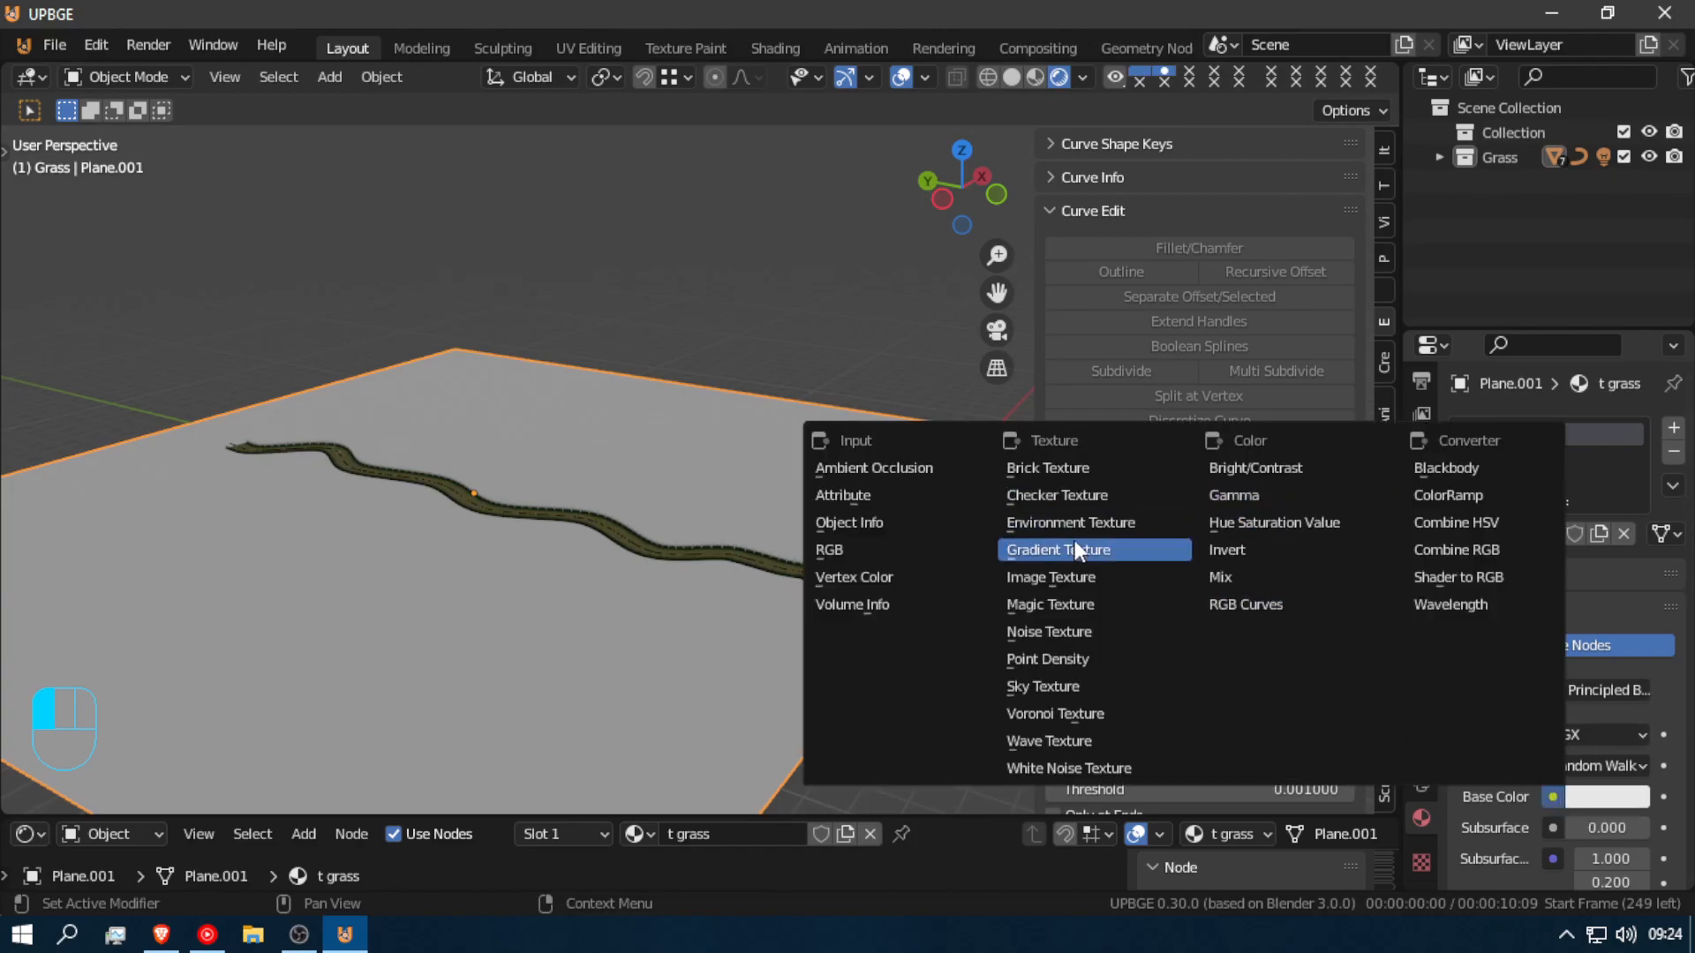
{"action": "left_click", "coordinate": [1068, 570]}
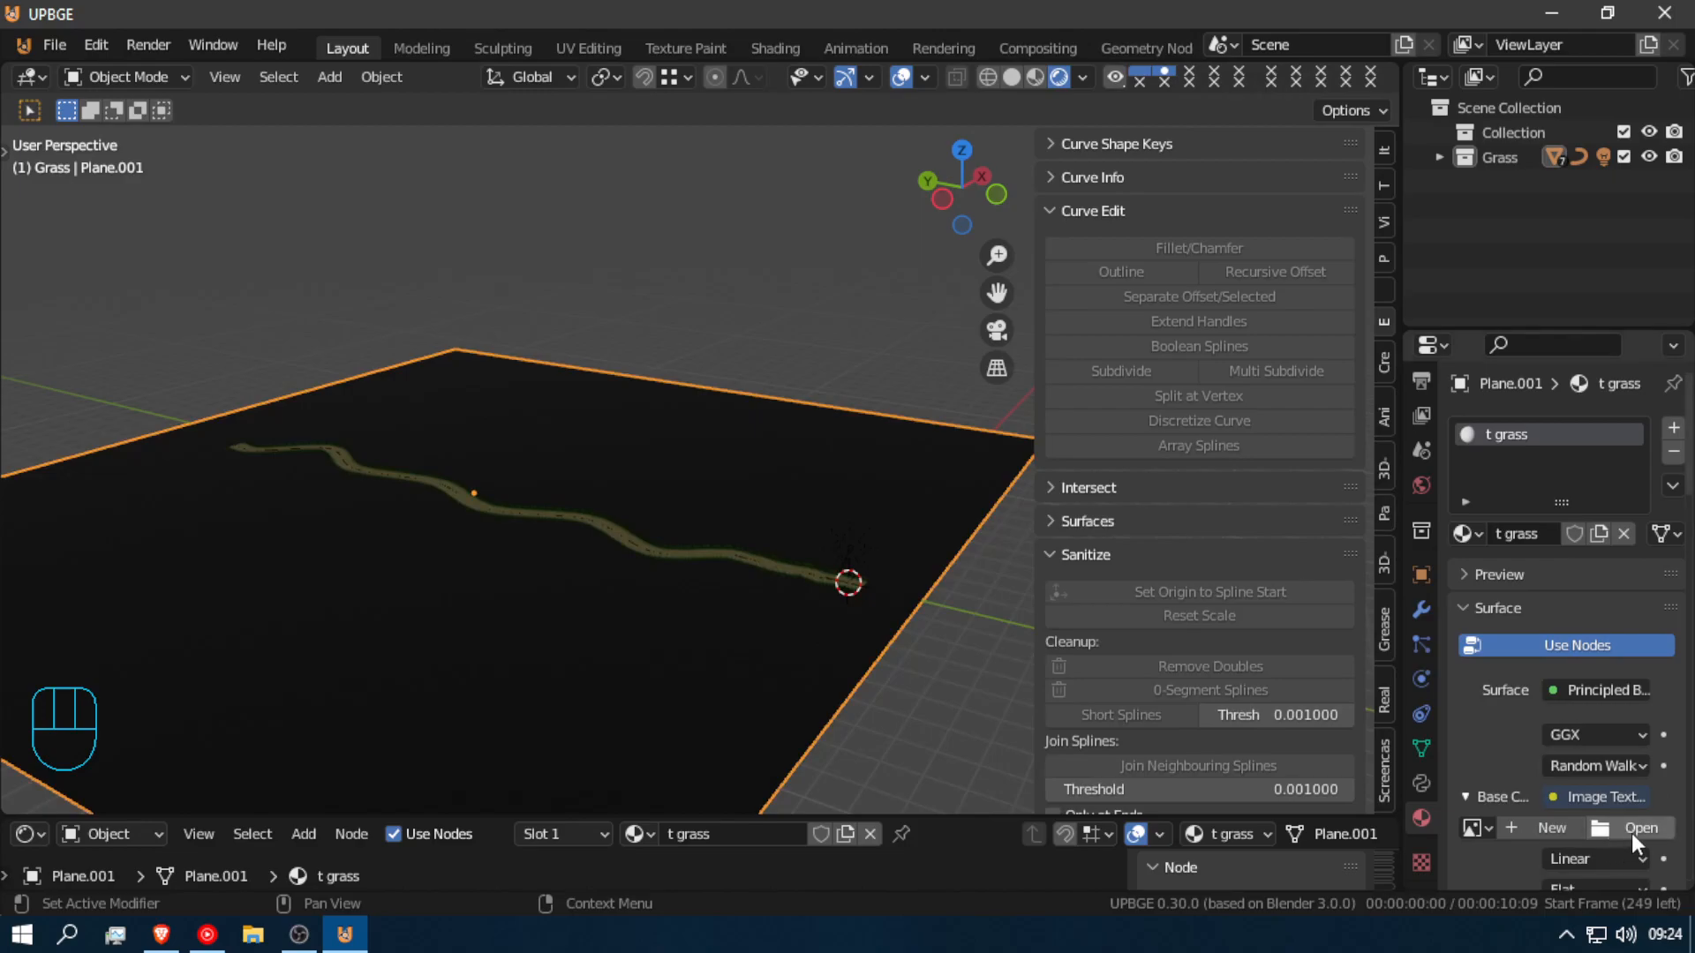
{"action": "left_click", "coordinate": [1478, 830]}
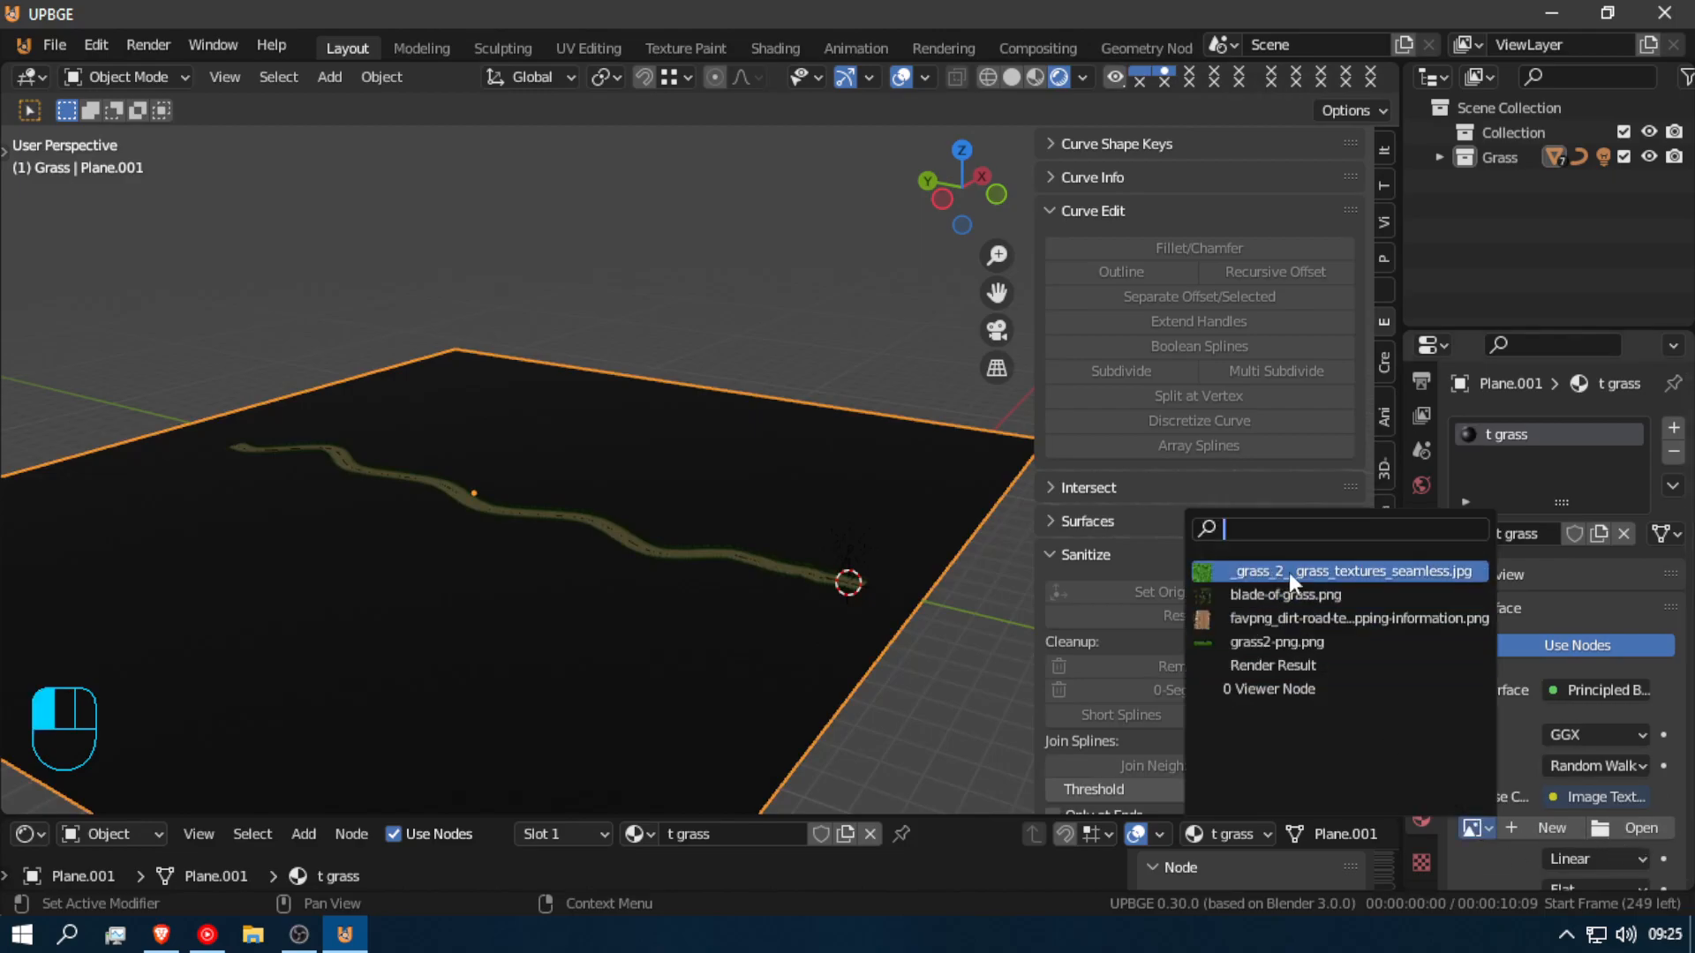
{"action": "left_click", "coordinate": [1278, 572]}
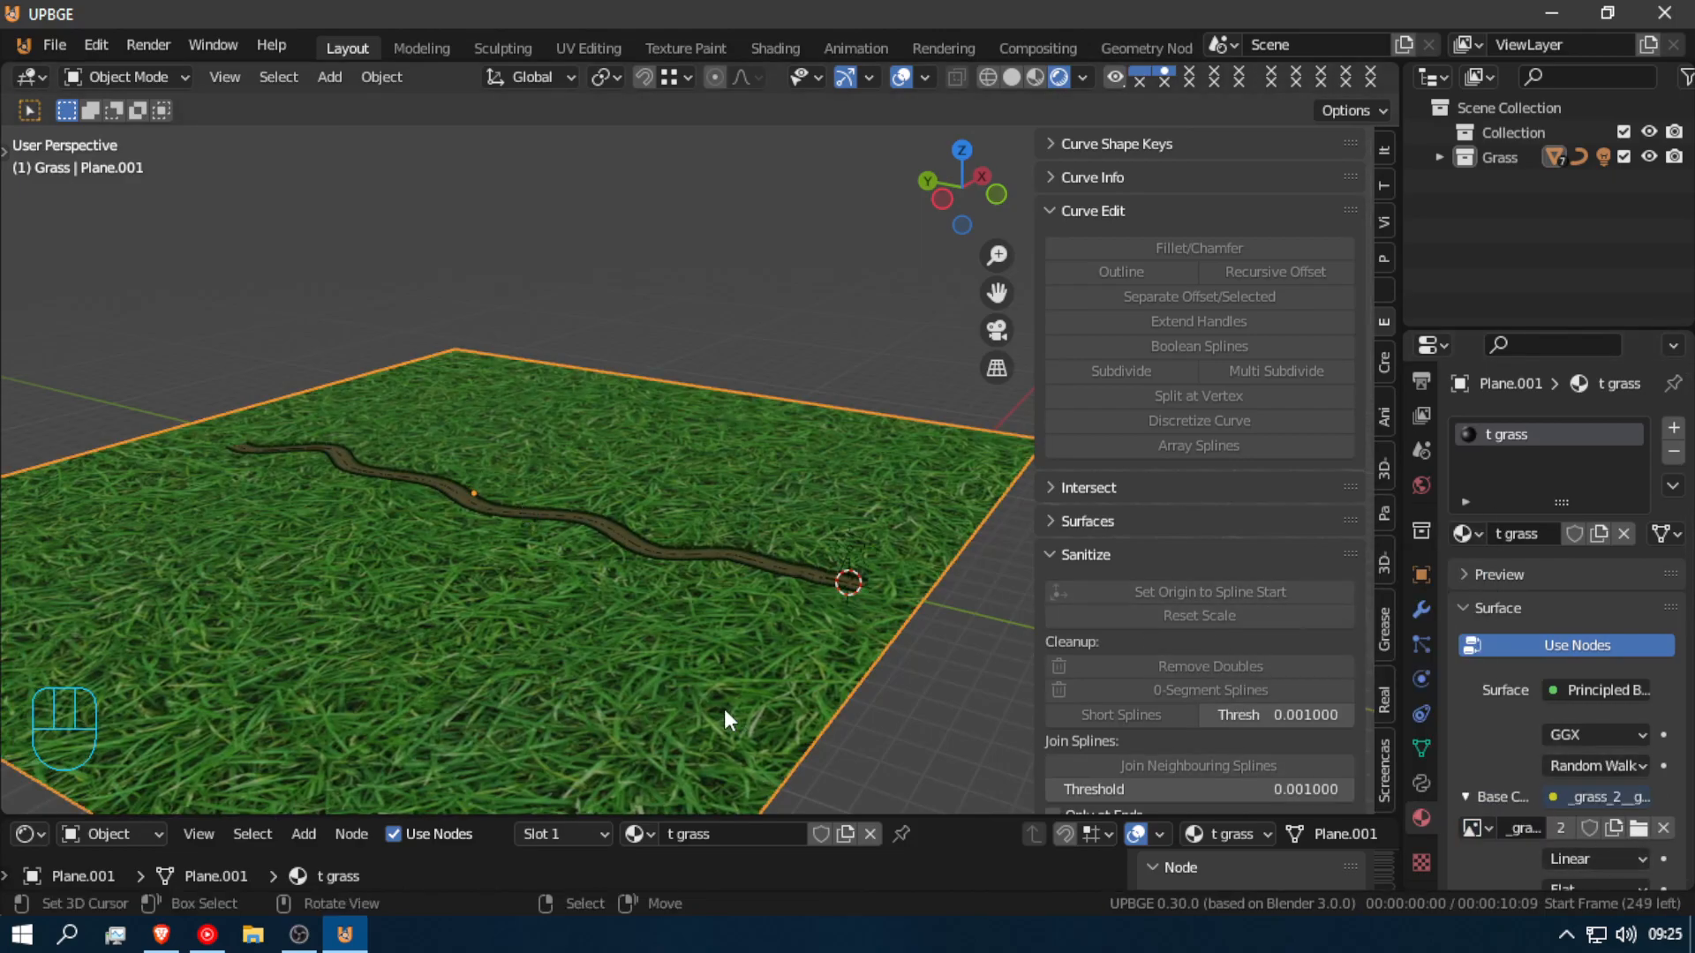
Step: Enlarge the shader editor and add Mapping and Texture Coordinate nodes to the grass image texture
{"action": "left_click_drag", "start_coordinate": [609, 817], "coordinate": [617, 450]}
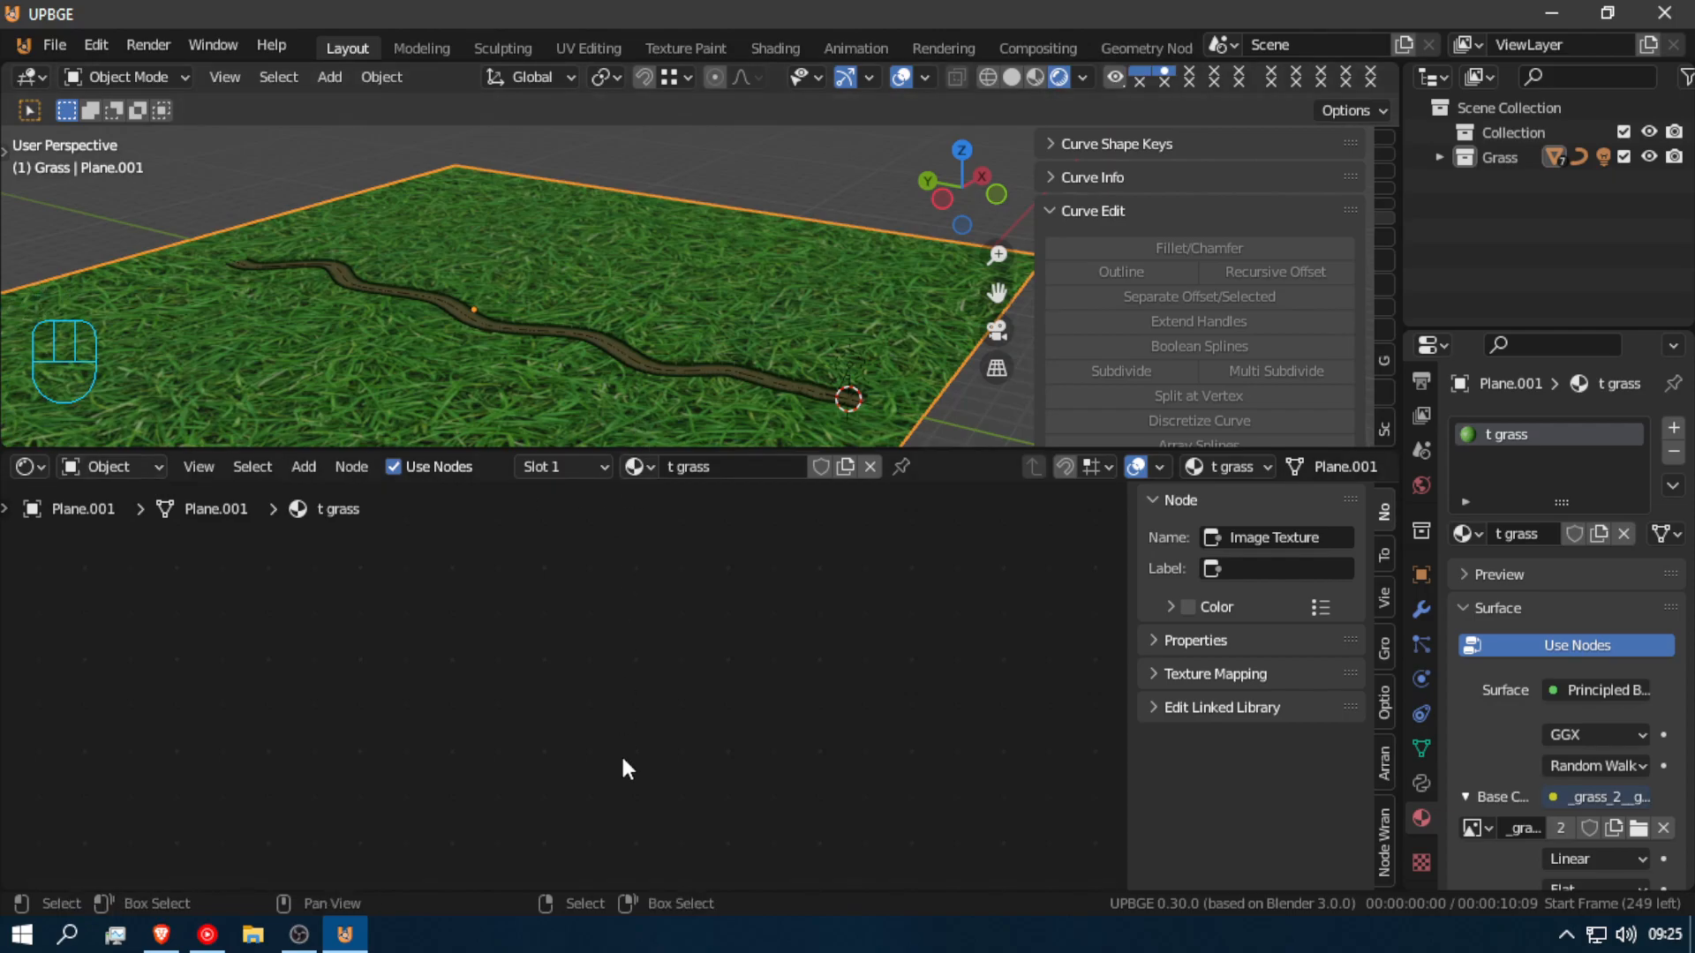
{"action": "key", "text": "KP_Decimal"}
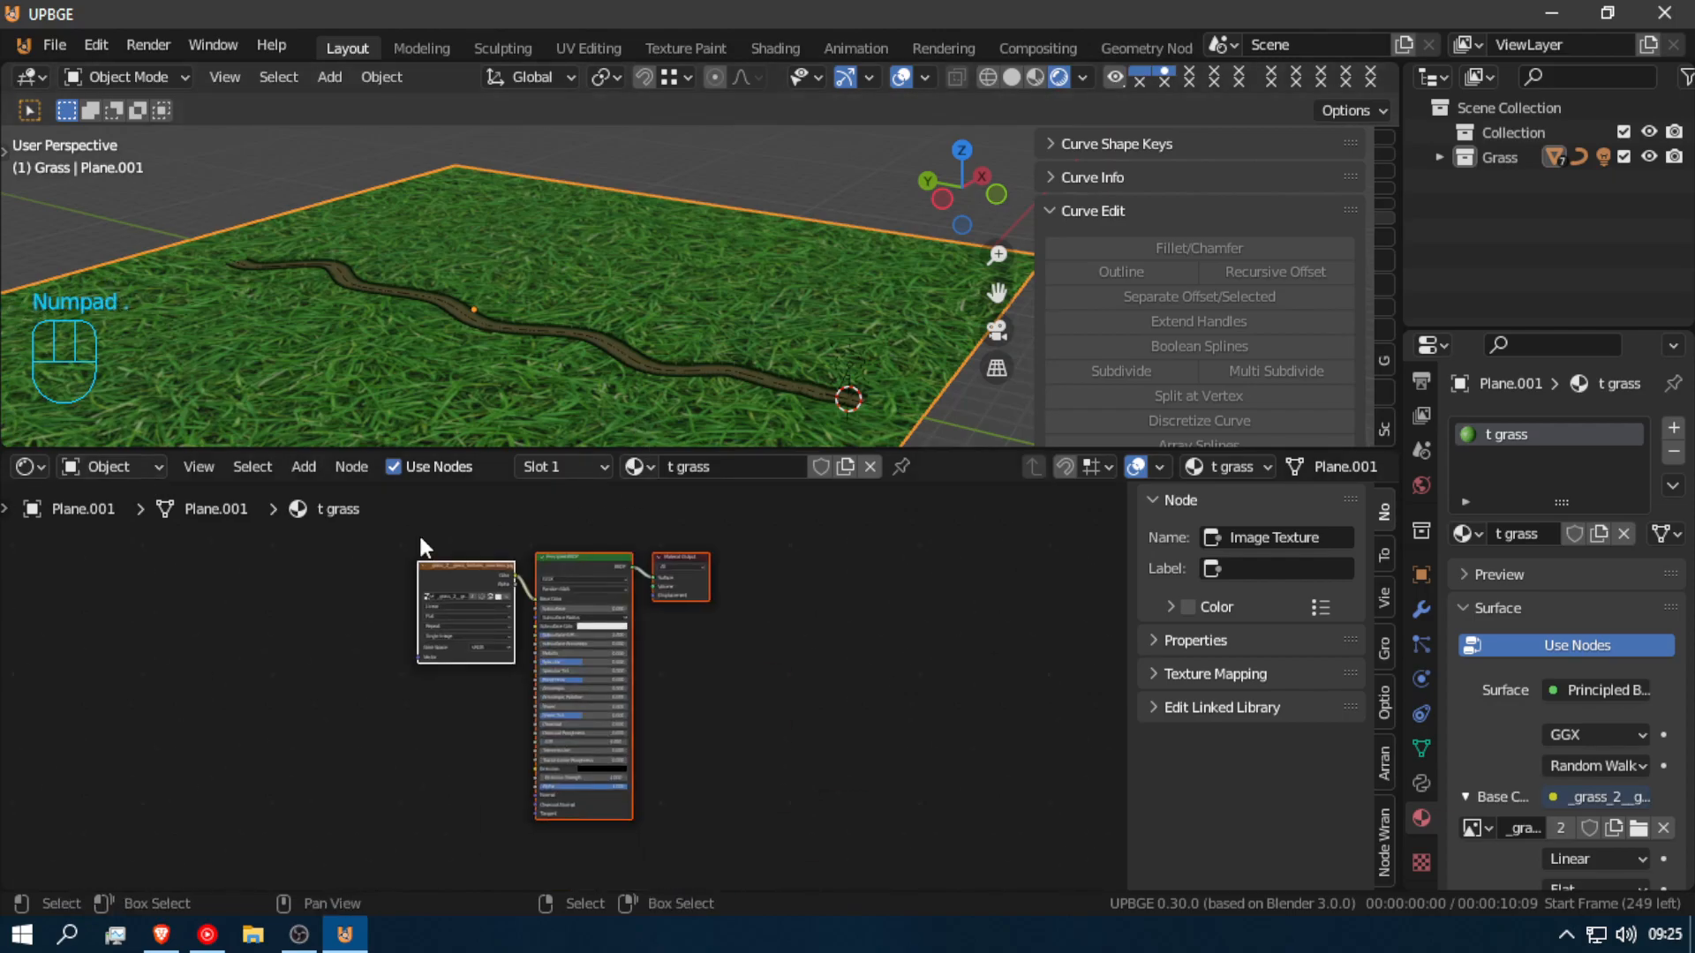
{"action": "scroll", "coordinate": [526, 653], "scroll_direction": "up", "scroll_amount": 3}
{"action": "left_click", "coordinate": [421, 500]}
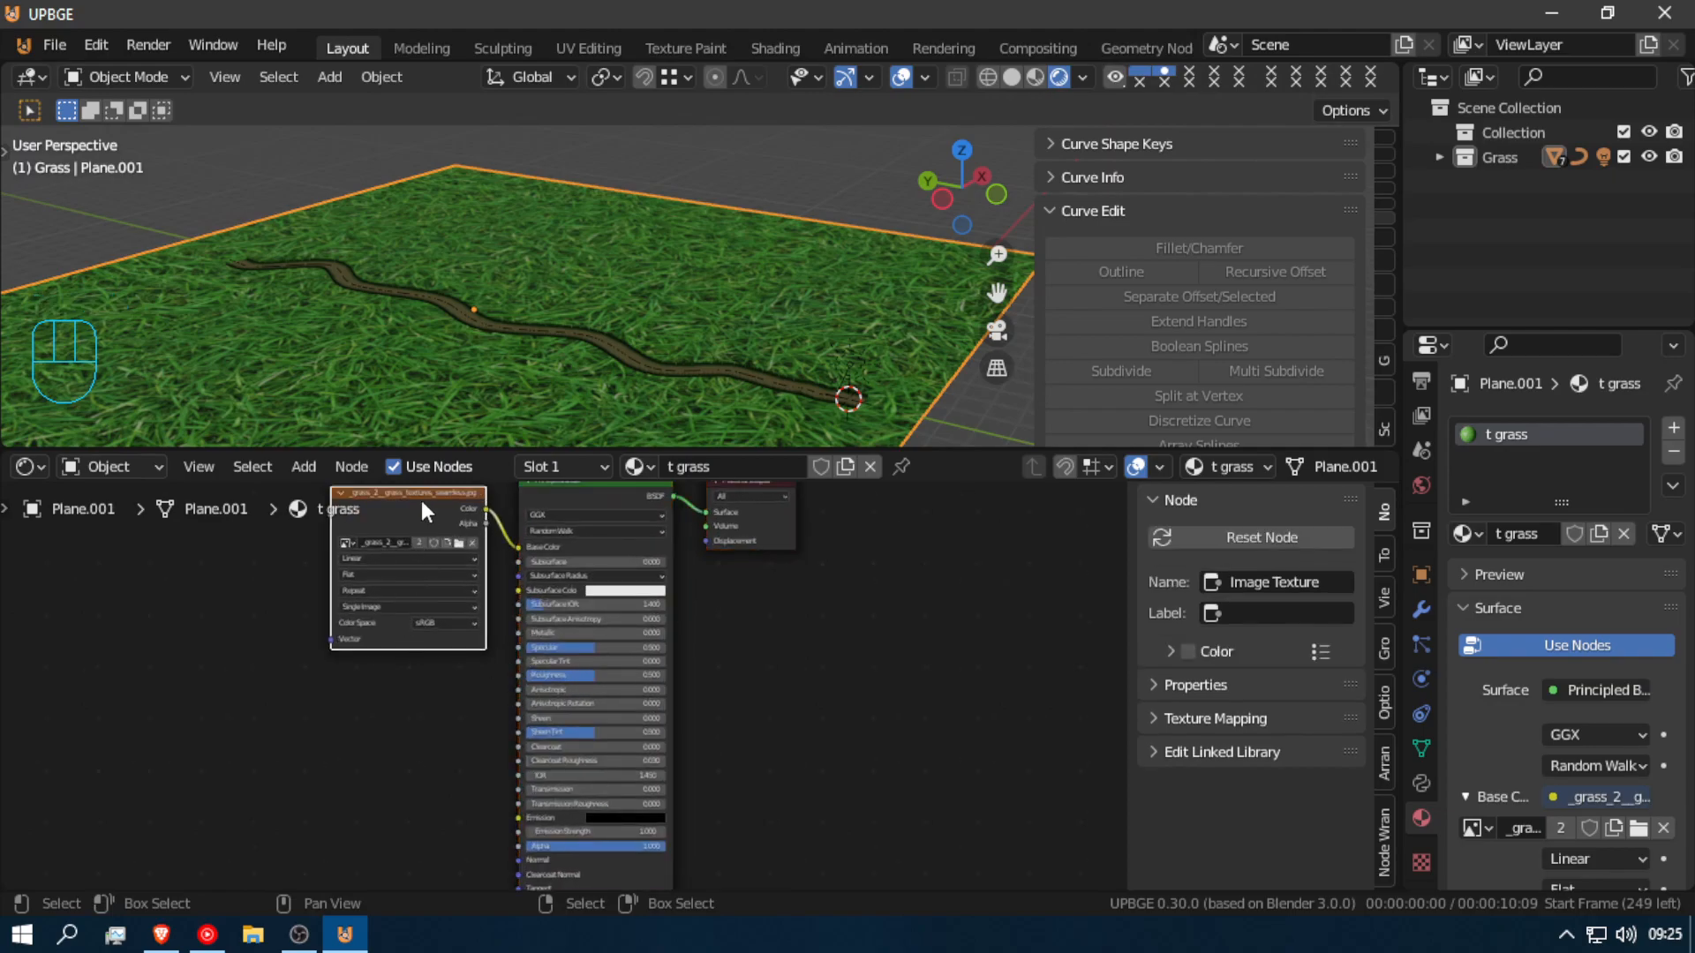
{"action": "key", "text": "ctrl+t"}
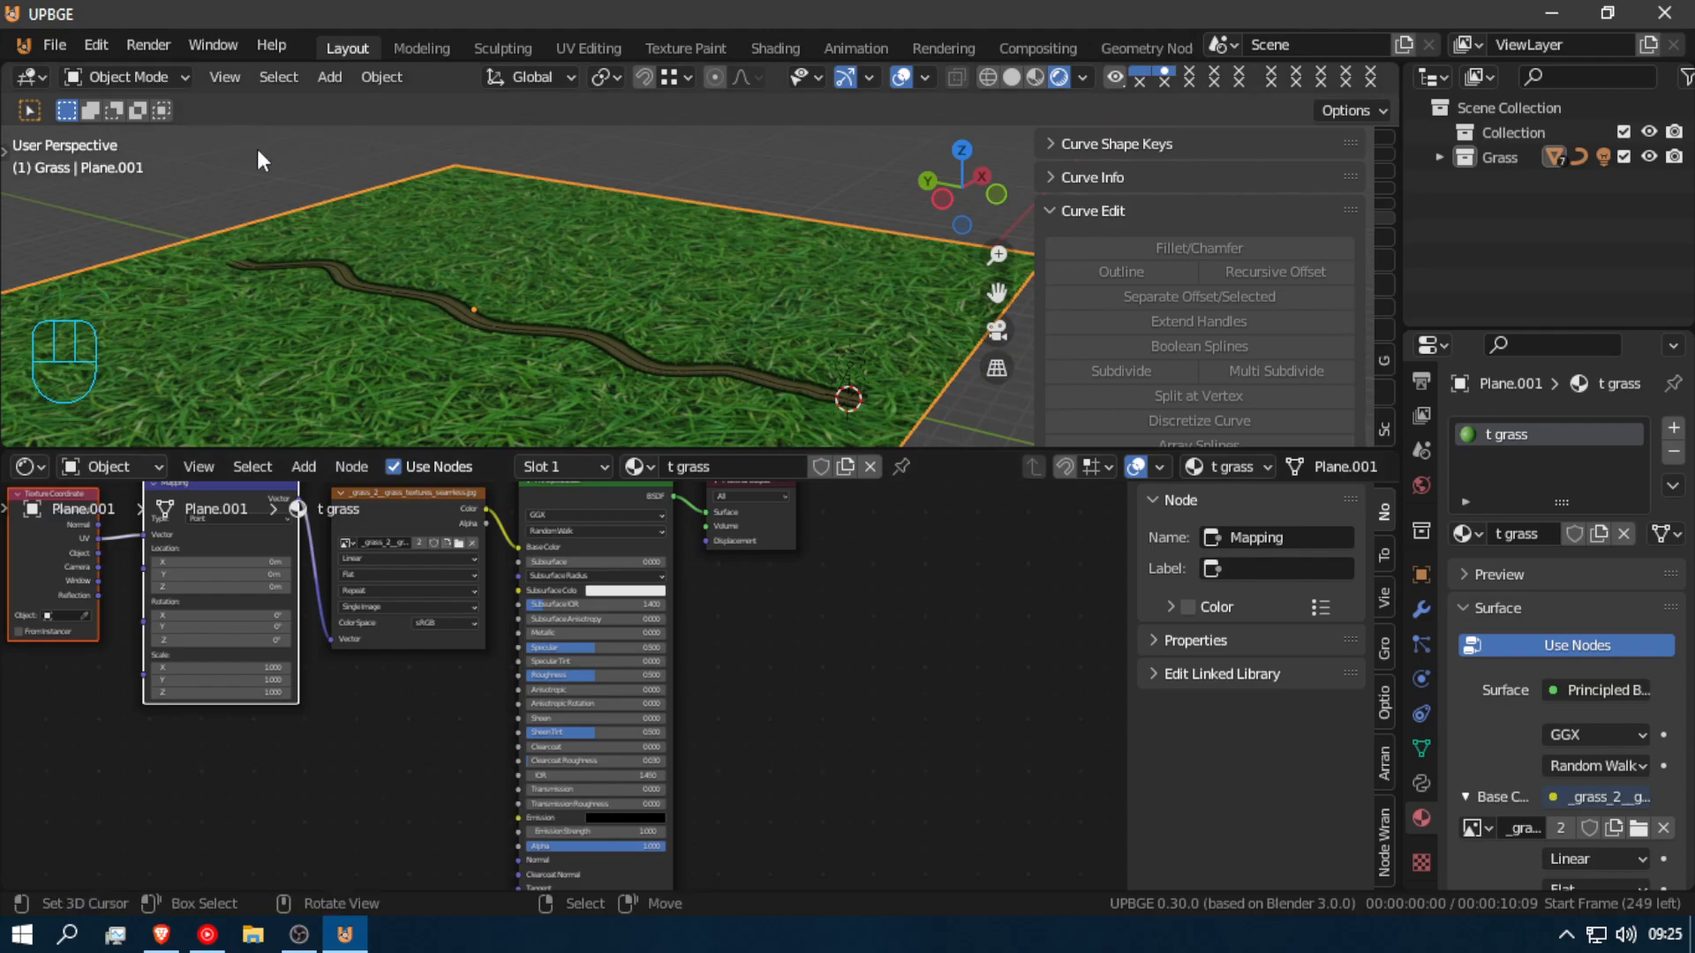
Step: Search the add-ons in the preferences for "node" to check the Node Wrangler add-on
{"action": "left_click", "coordinate": [99, 49]}
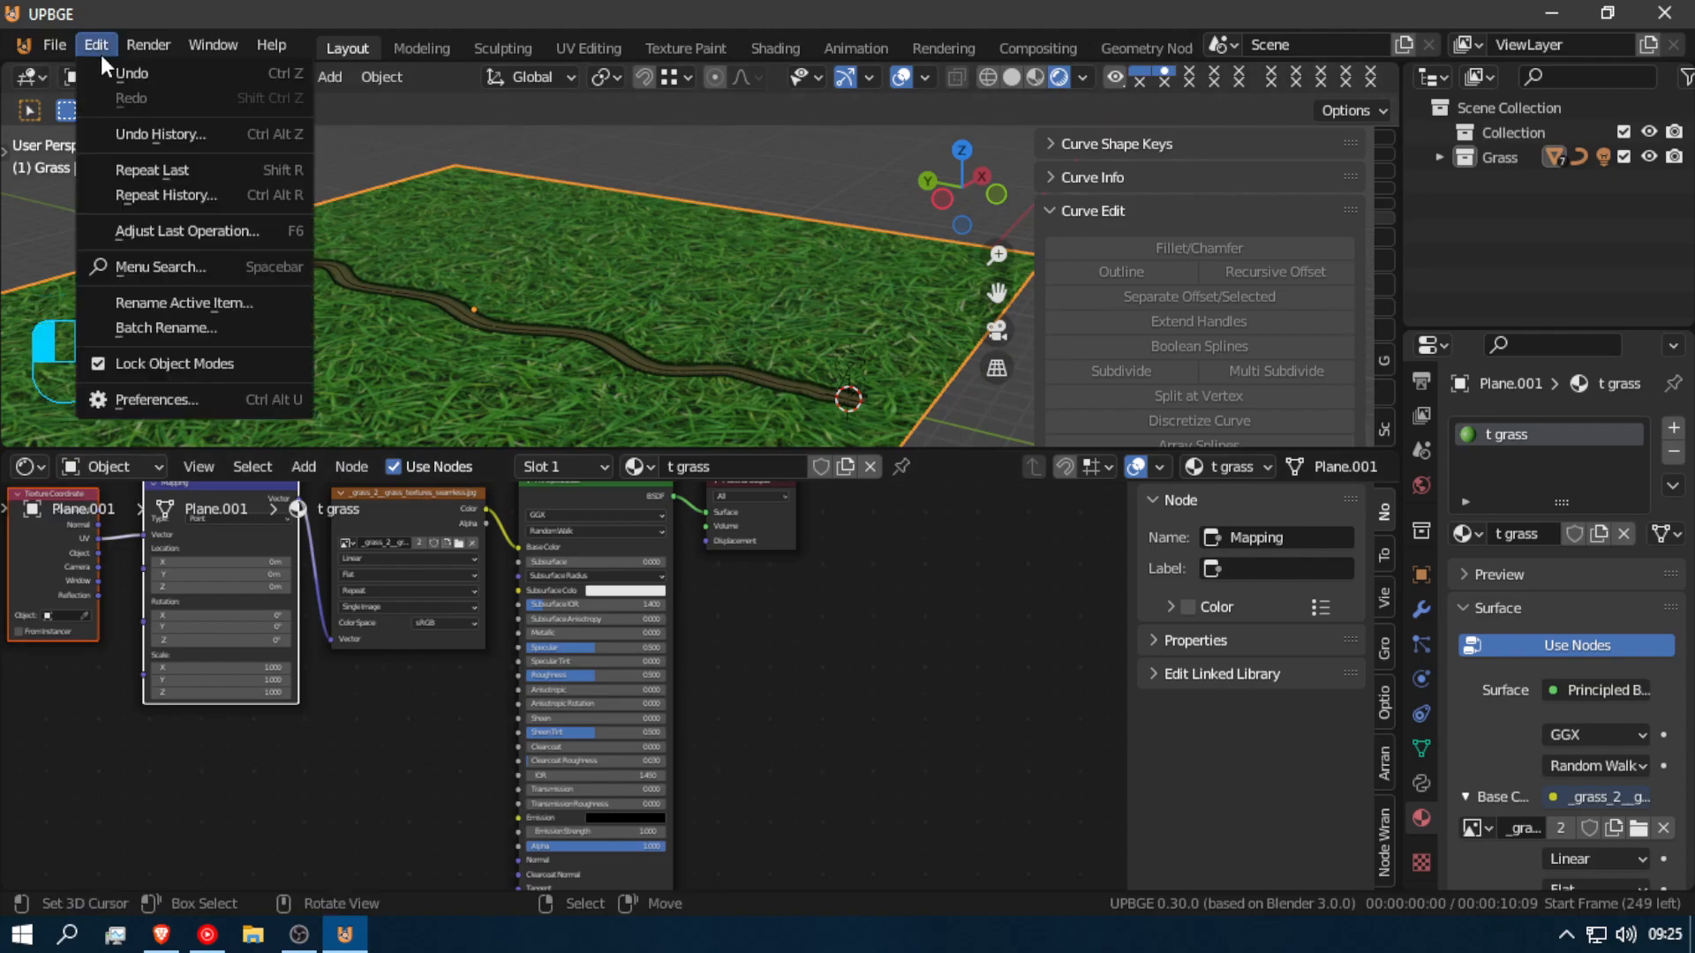
{"action": "left_click", "coordinate": [141, 399]}
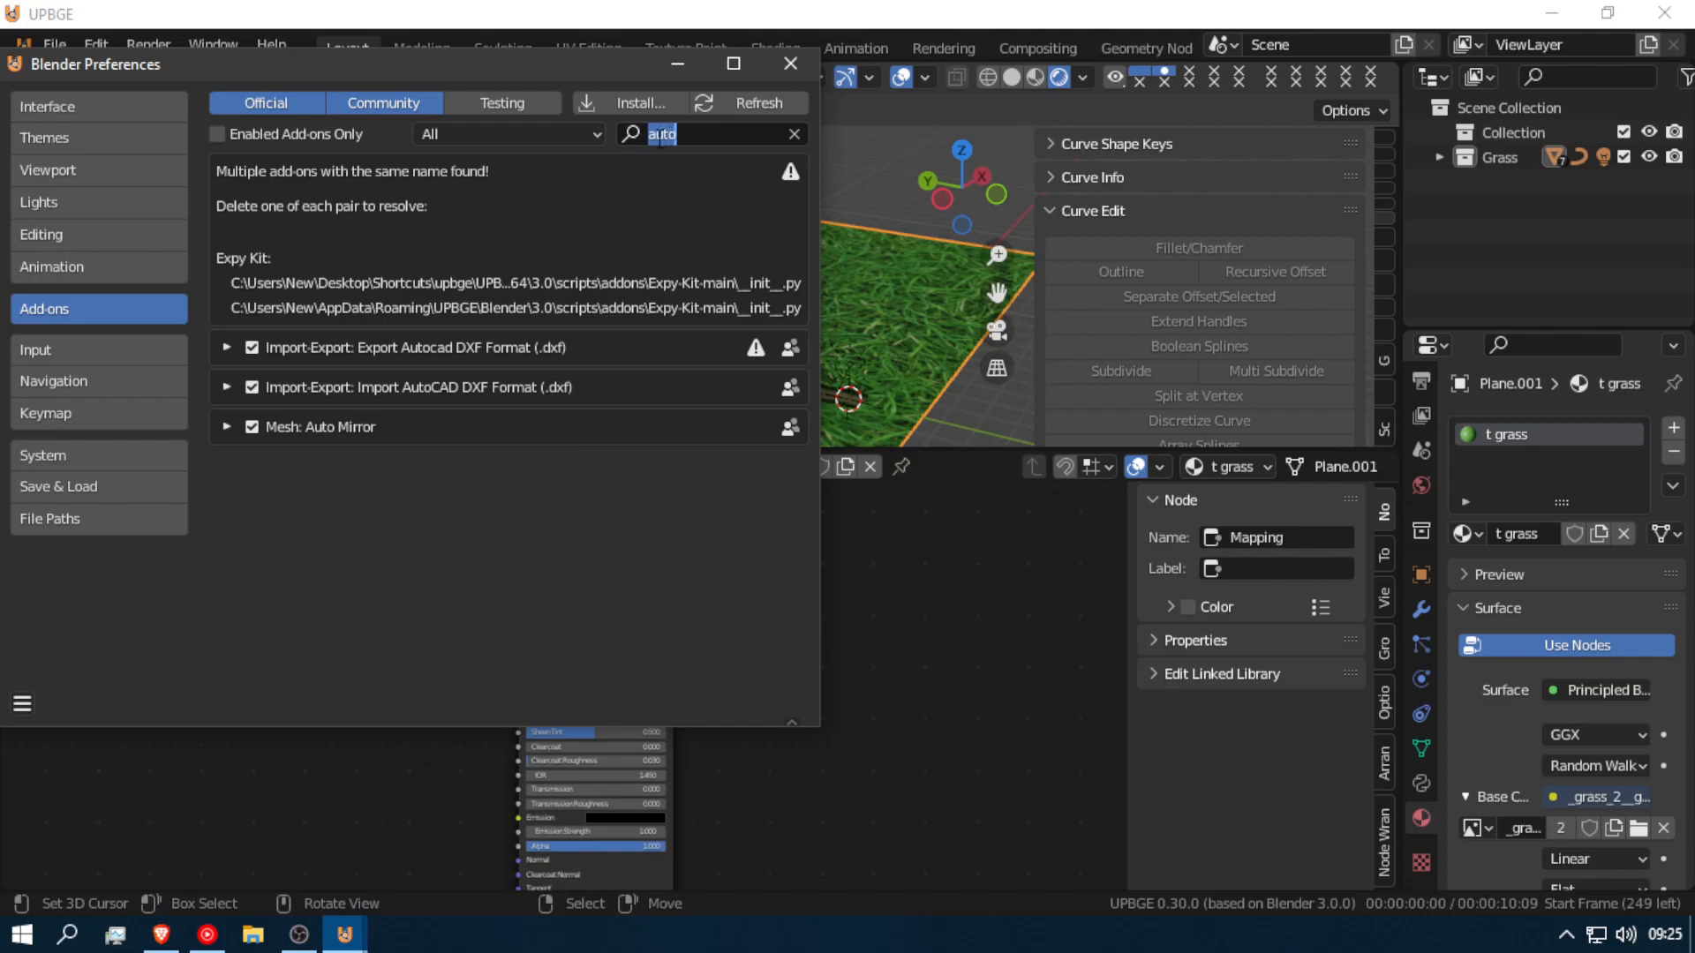
{"action": "type", "text": "node"}
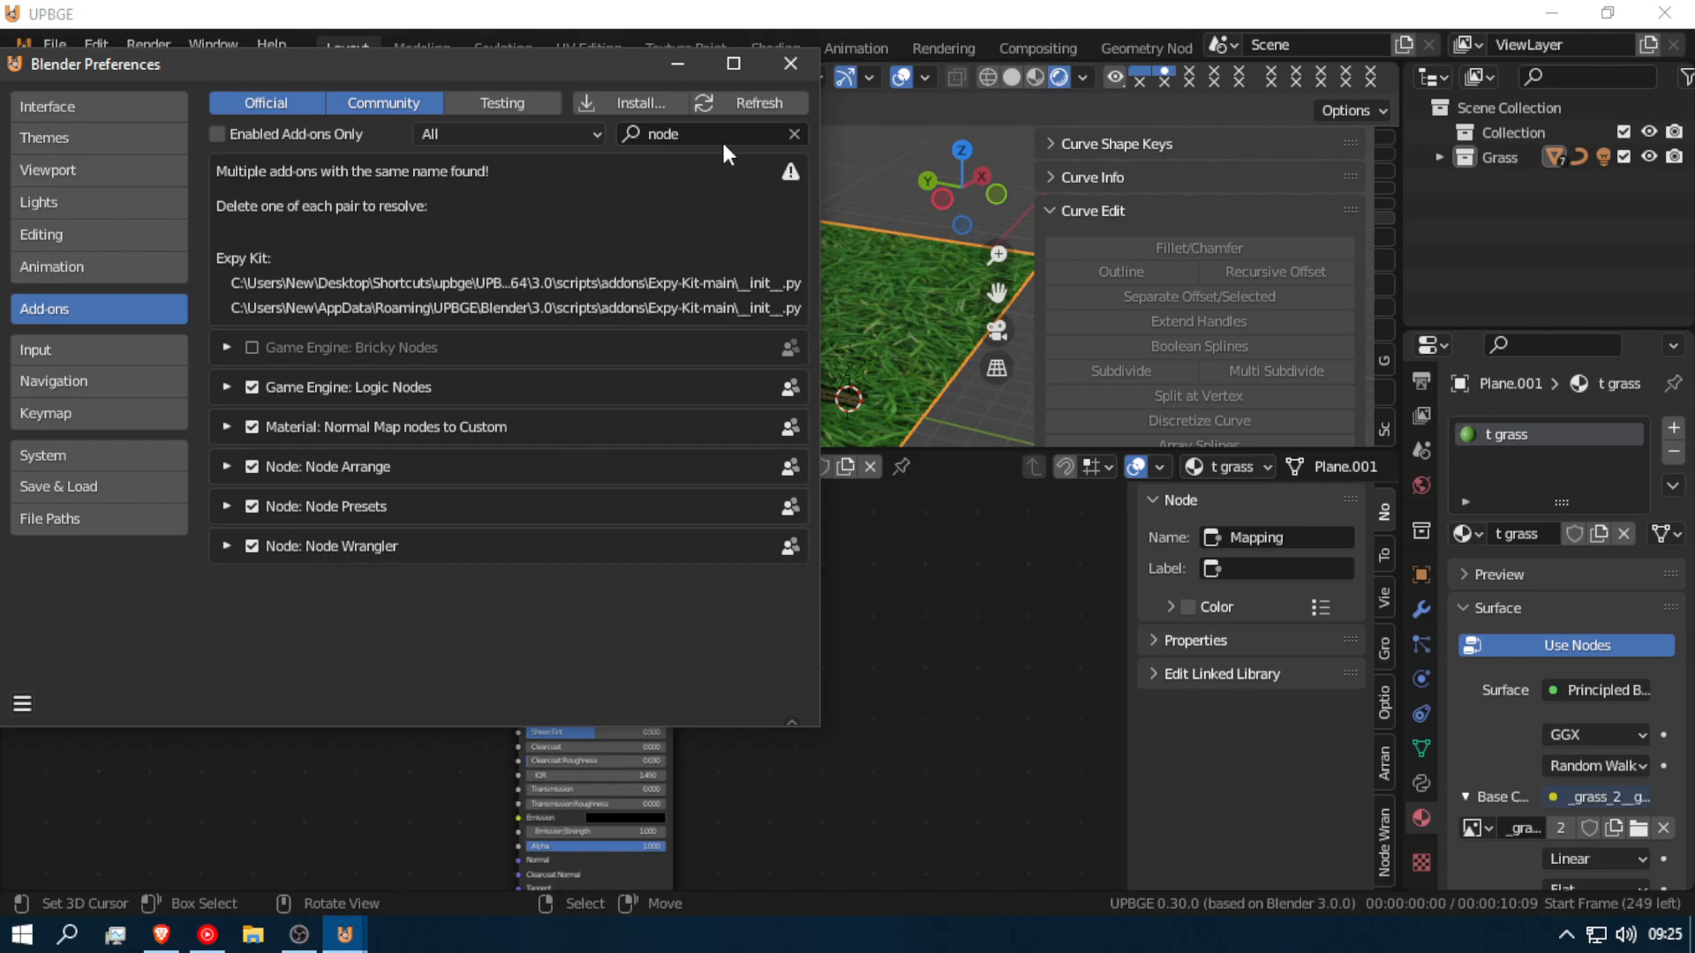
{"action": "left_click", "coordinate": [790, 63]}
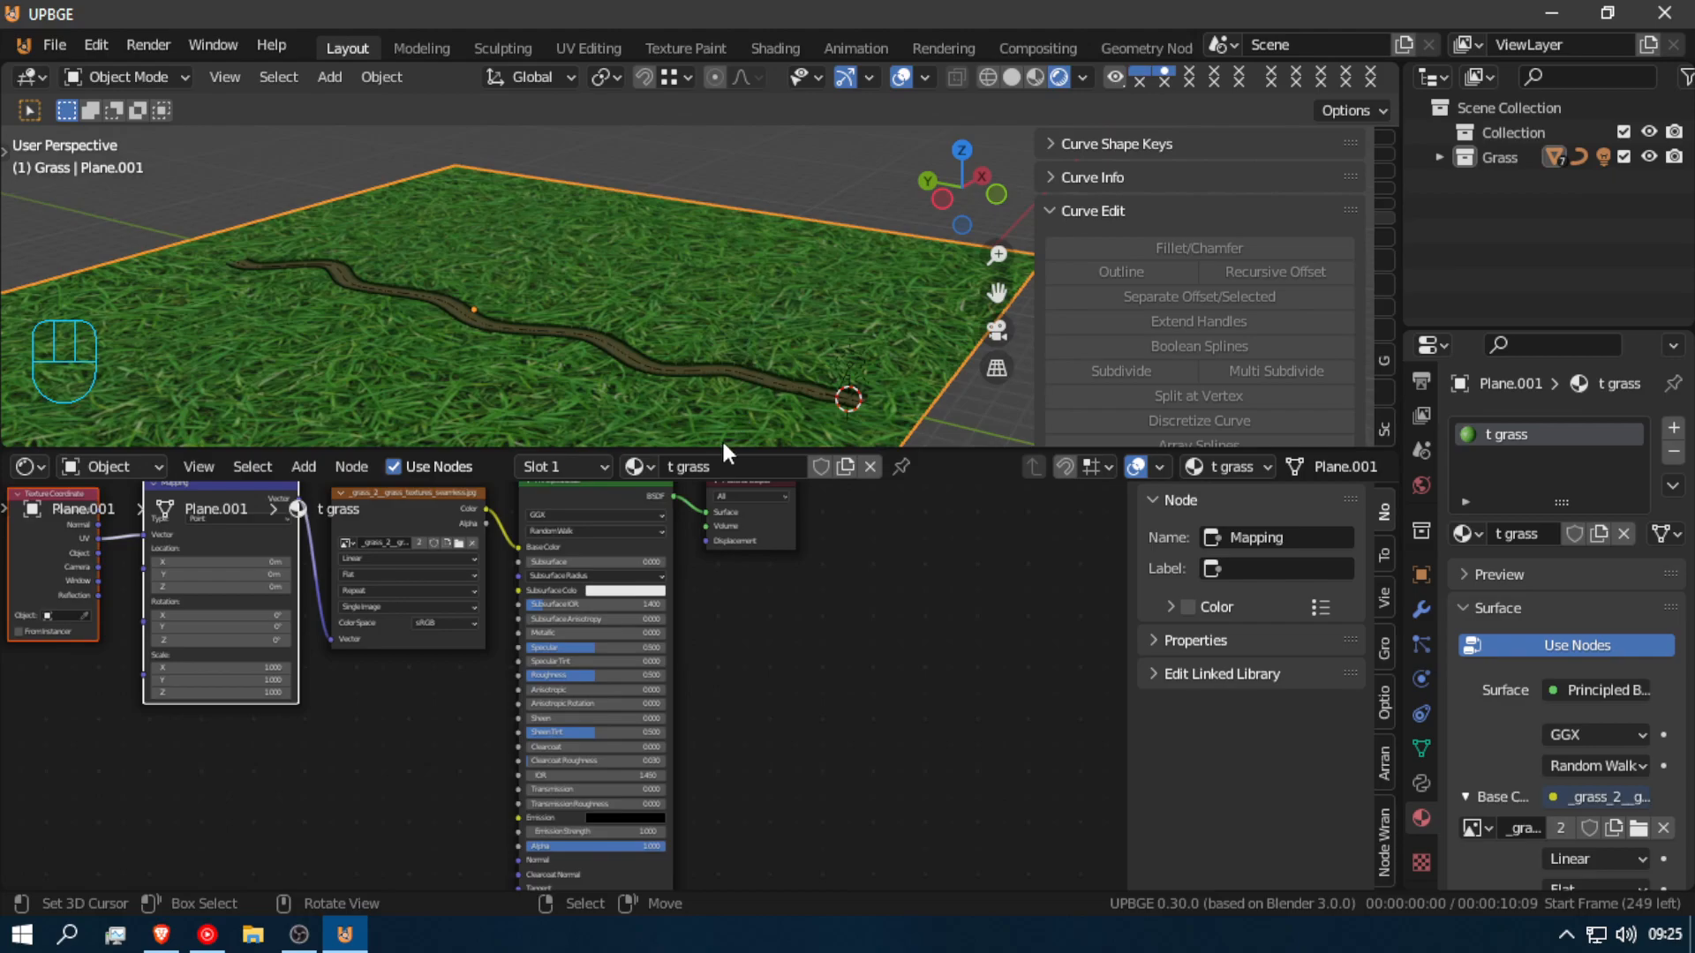
Step: Spread out the Texture Coordinate and Mapping nodes away from the grass image texture node
{"action": "scroll", "coordinate": [371, 592], "scroll_direction": "left", "scroll_amount": 5, "text": "ctrl"}
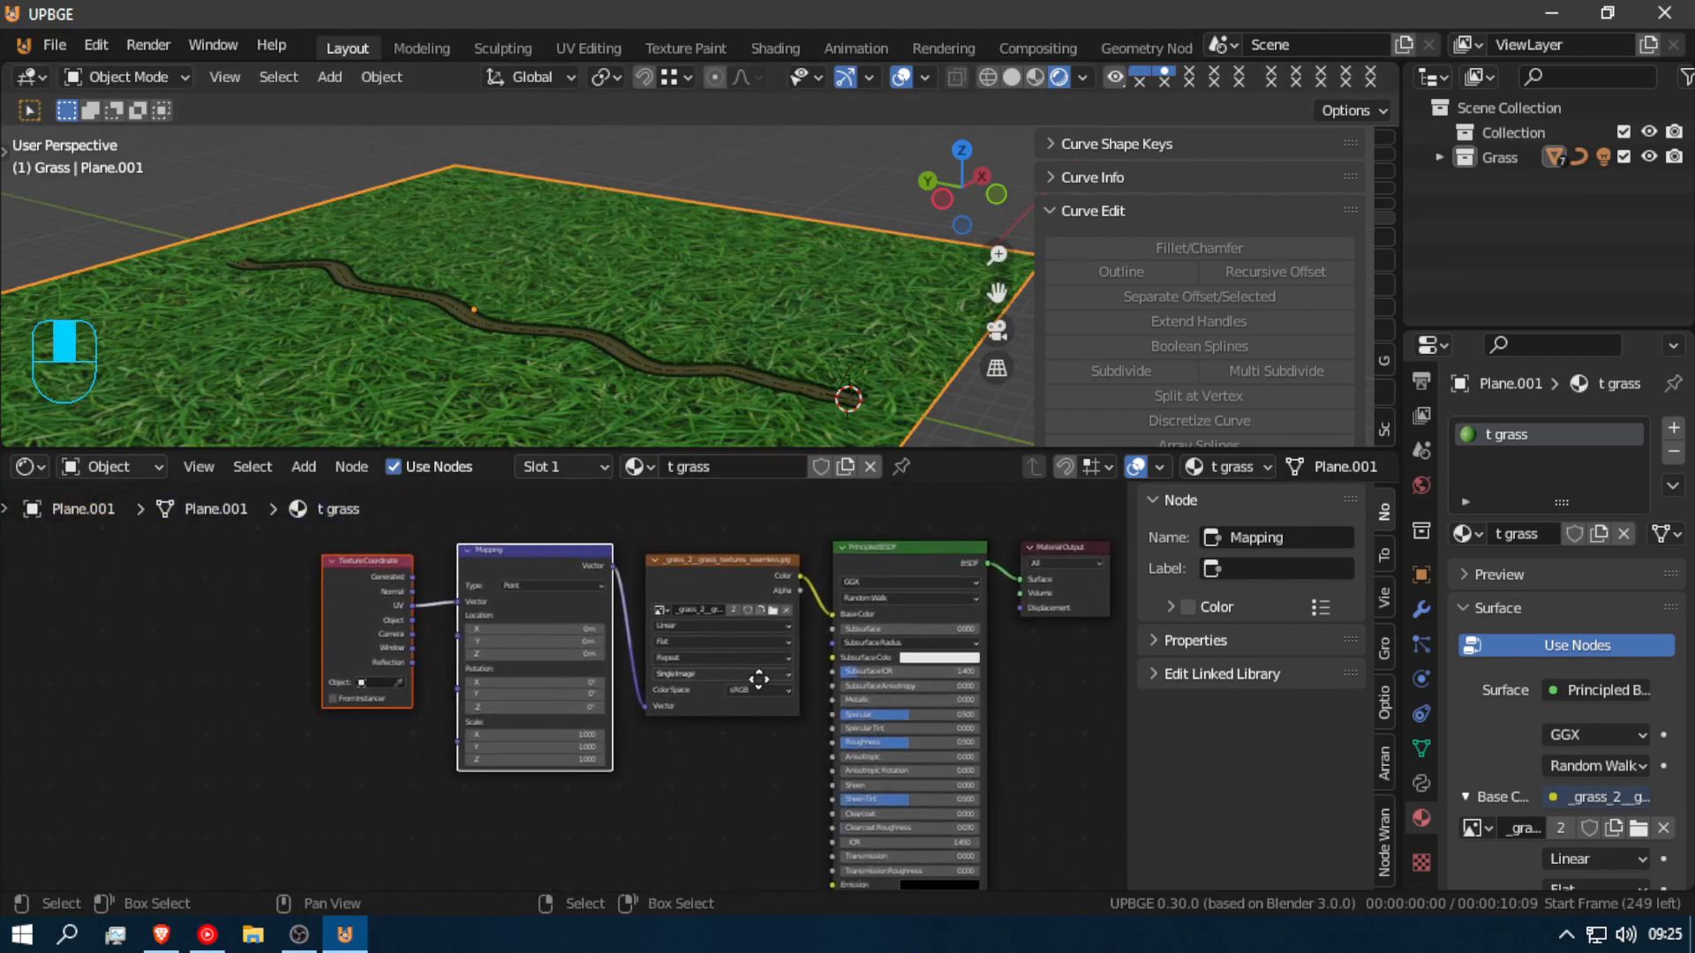
{"action": "left_click", "coordinate": [357, 560]}
{"action": "key", "text": "g"}
{"action": "left_click", "coordinate": [53, 534]}
{"action": "left_click", "coordinate": [282, 596]}
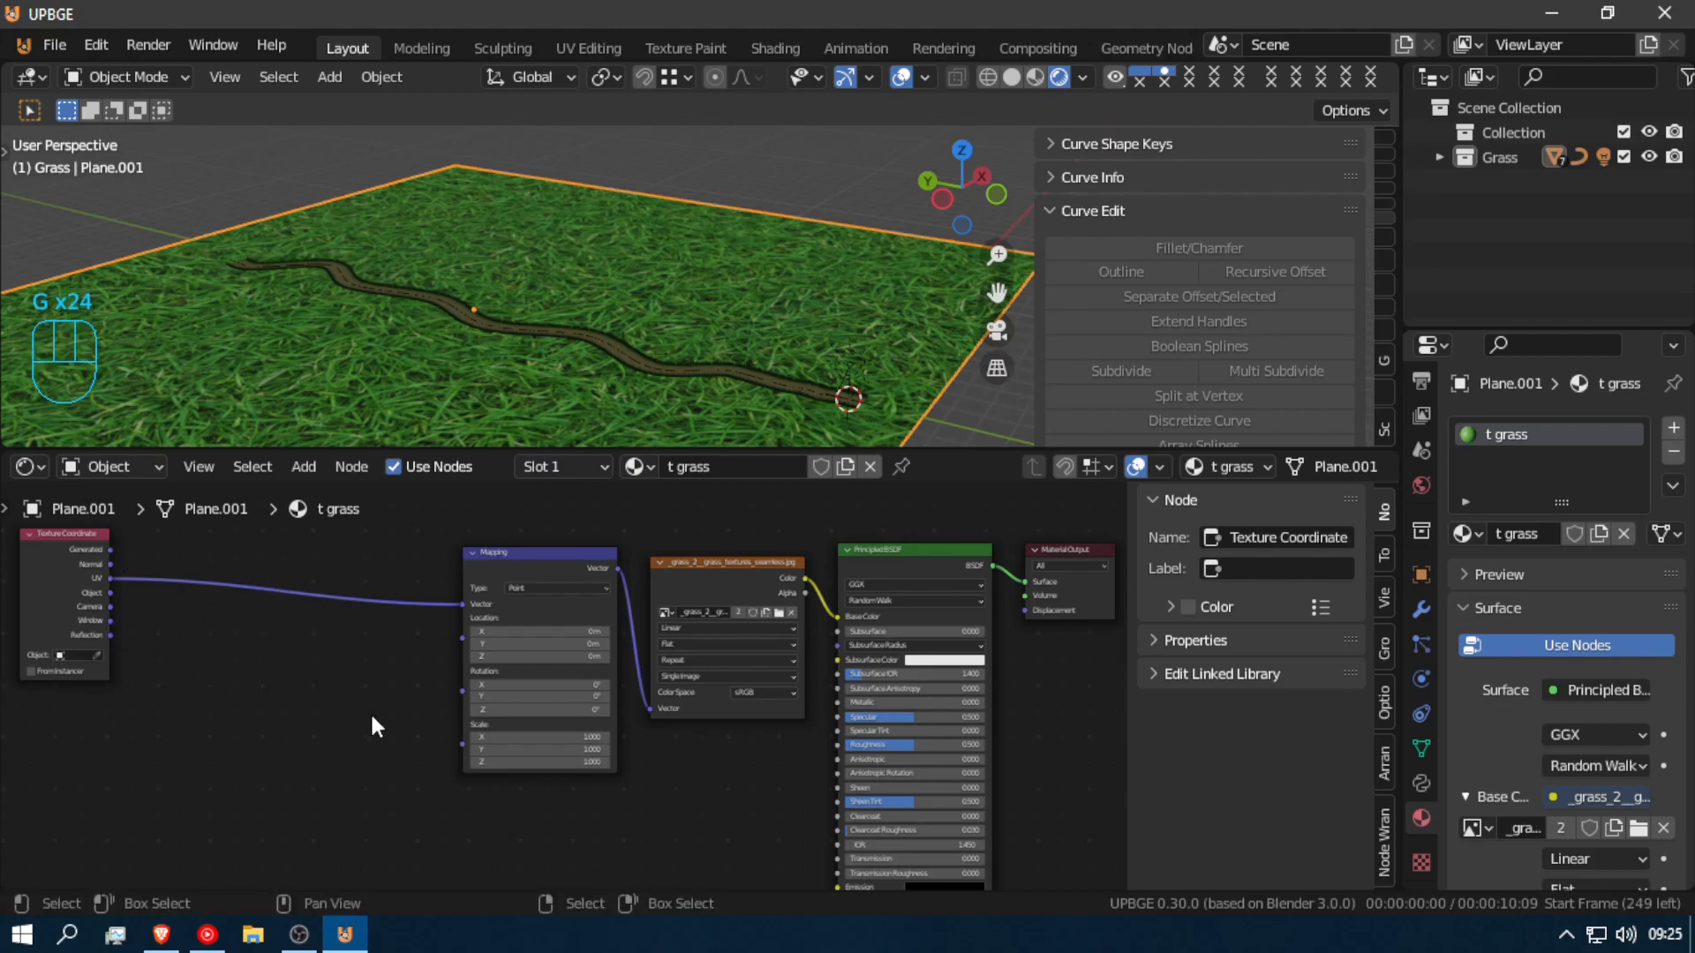
{"action": "scroll", "coordinate": [369, 711], "scroll_direction": "down", "scroll_amount": 2}
{"action": "left_click", "coordinate": [538, 596]}
{"action": "key", "text": "g"}
{"action": "left_click", "coordinate": [402, 599]}
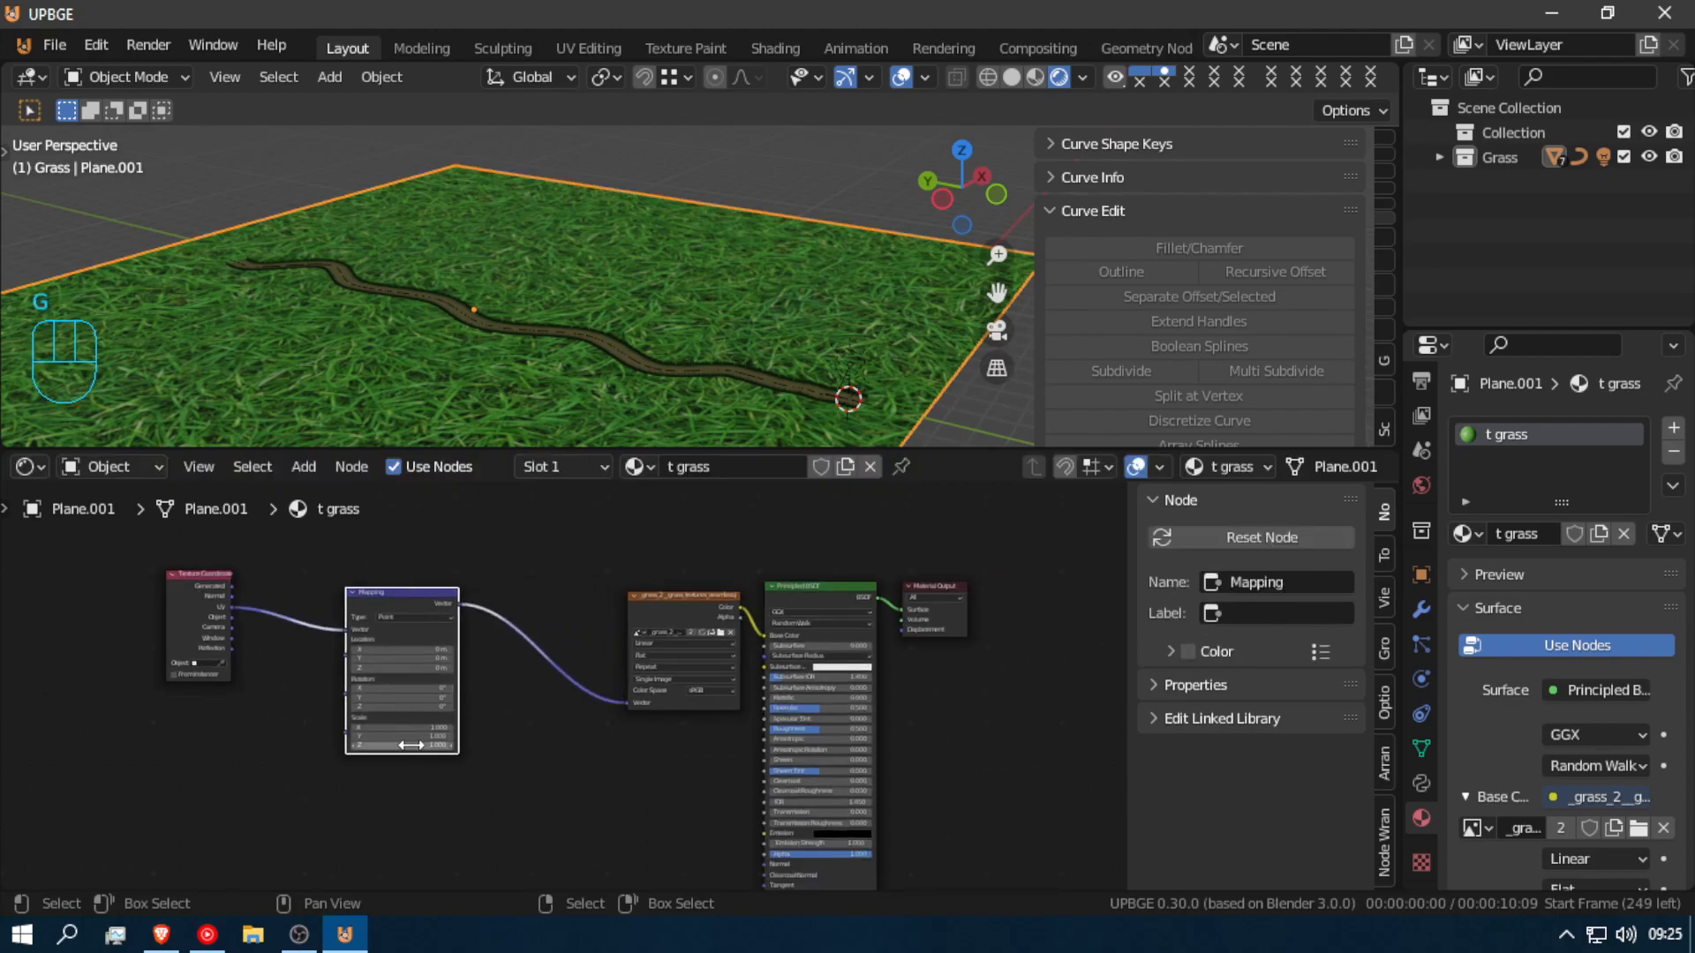
Step: Set the Mapping node's X, Y and Z scale to about 27.6 and inspect the grass tiling around the road
{"action": "left_click_drag", "start_coordinate": [419, 724], "coordinate": [459, 743]}
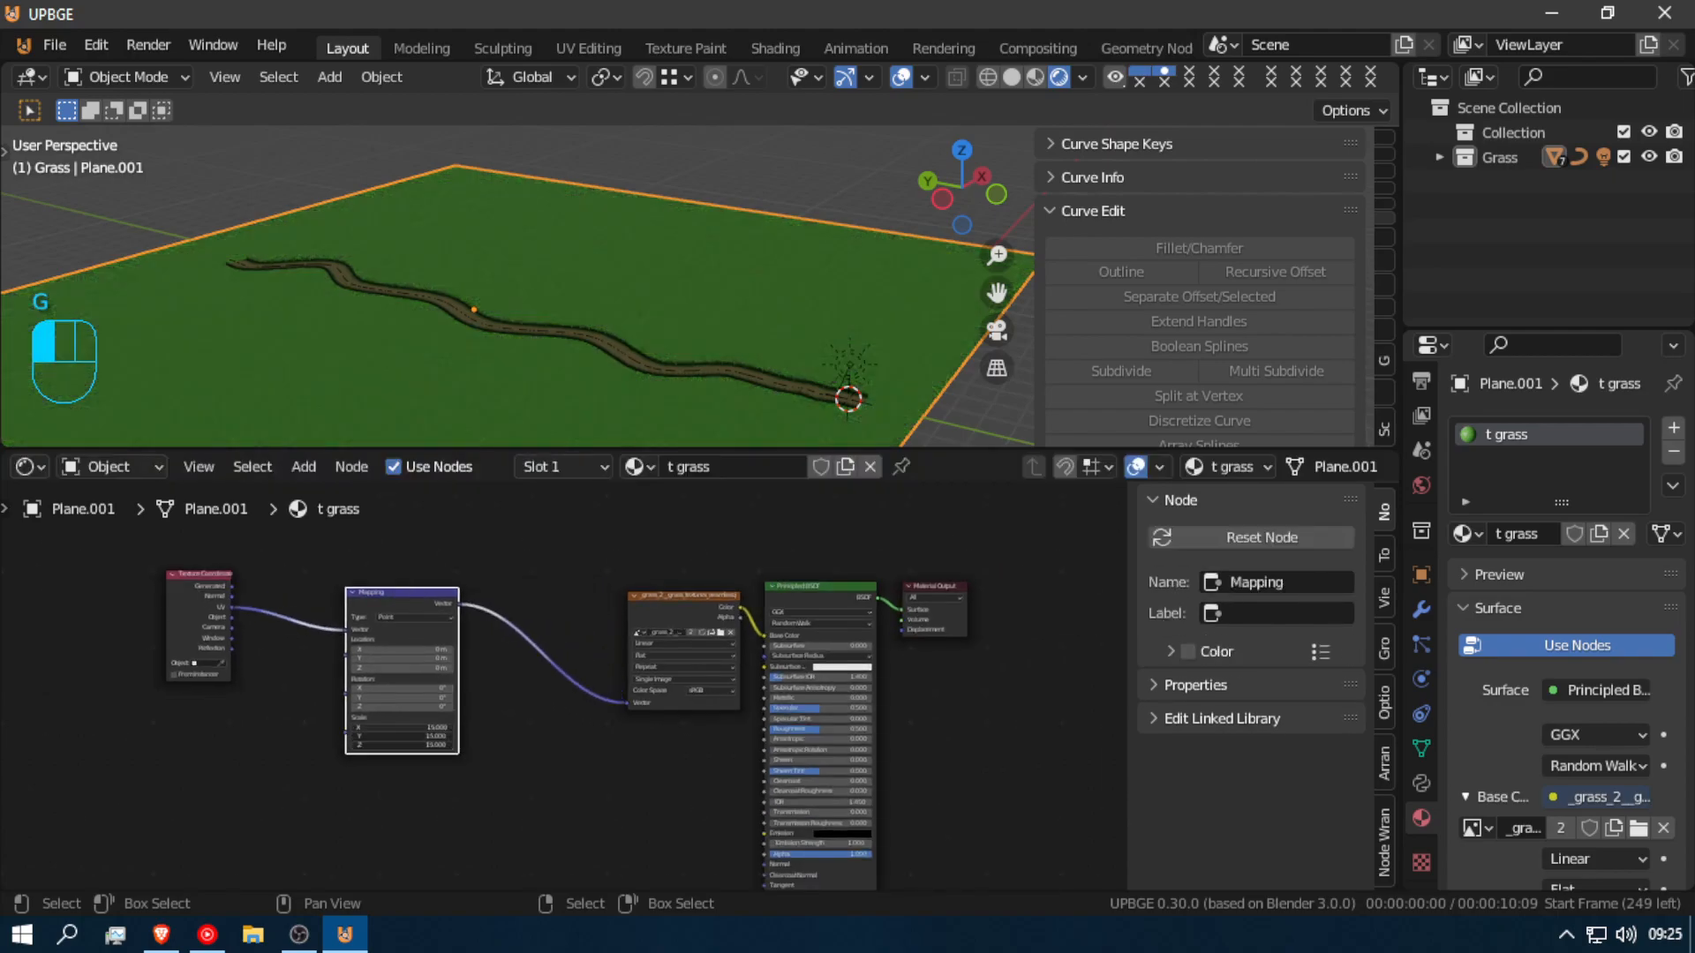
{"action": "key", "text": "shift+f"}
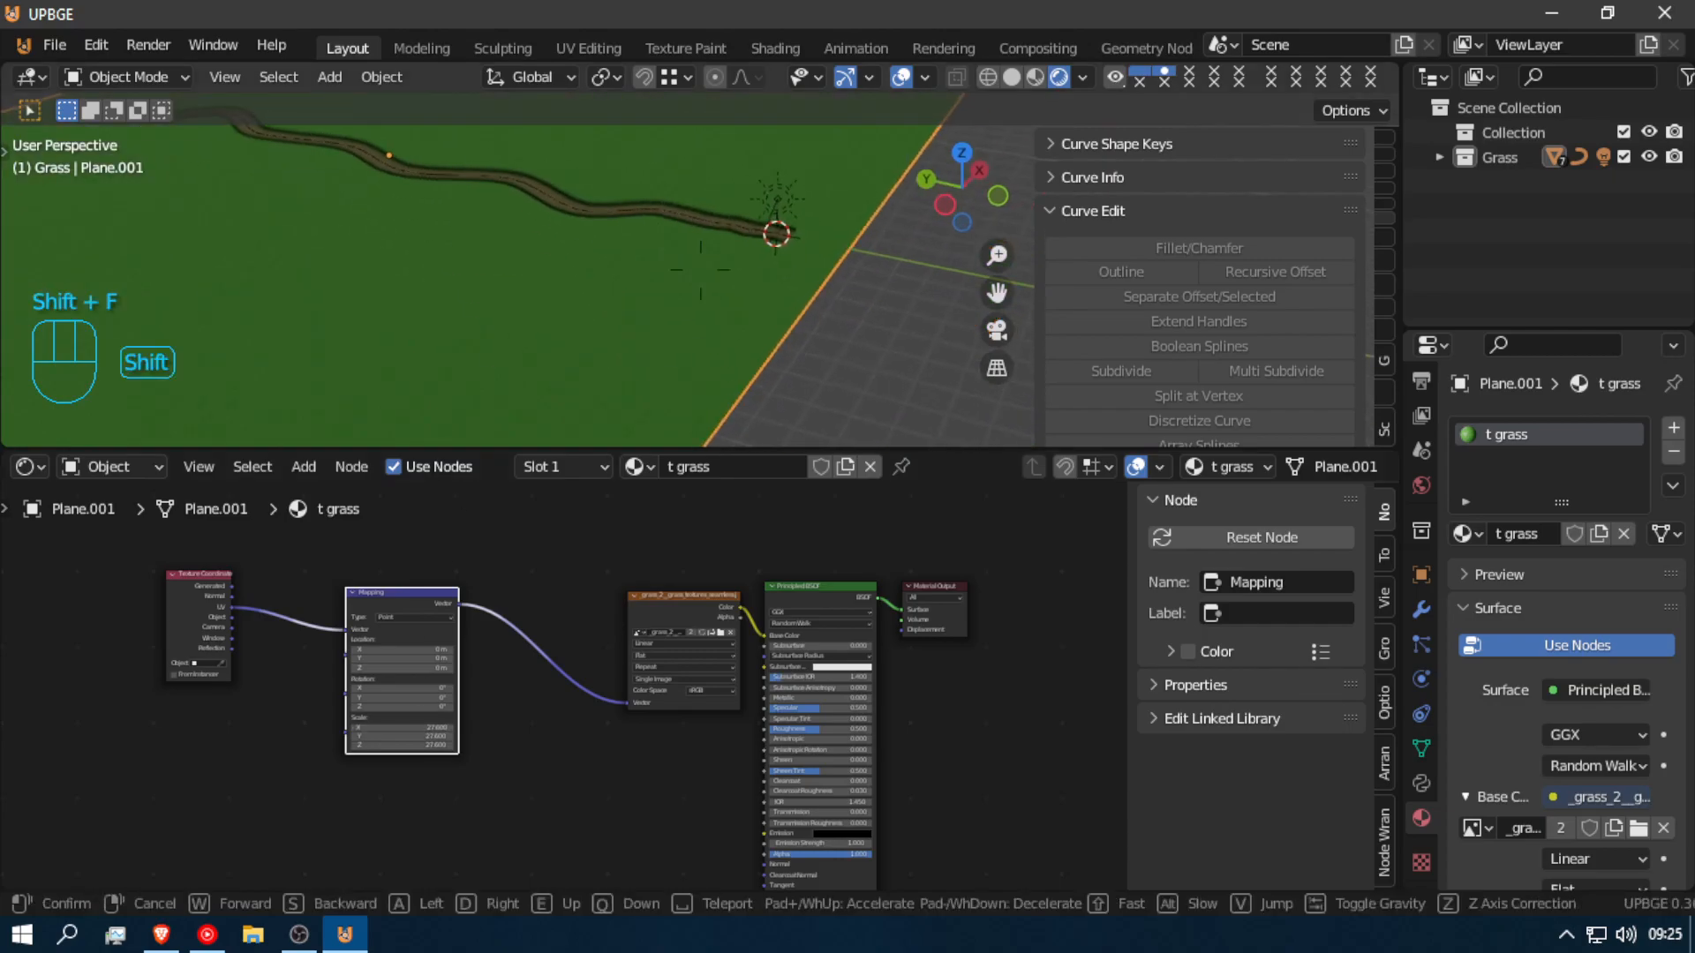
{"action": "key", "text": "shift"}
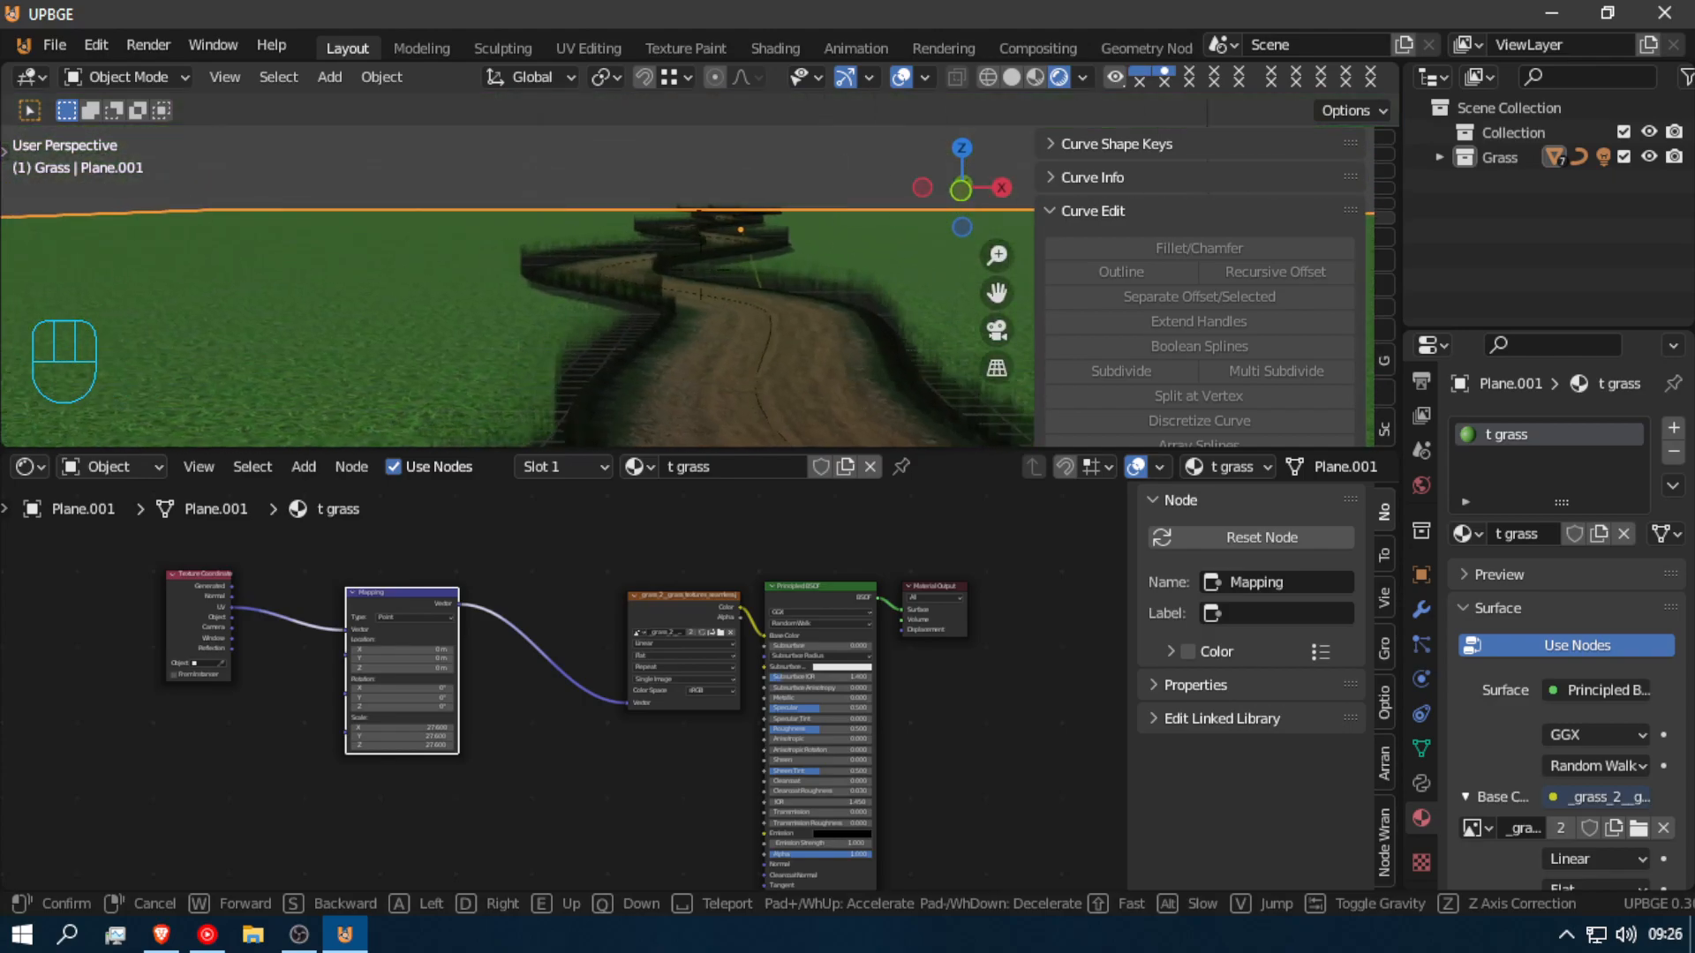
{"action": "key", "text": "Escape"}
{"action": "scroll", "coordinate": [597, 418], "scroll_direction": "down", "scroll_amount": 5}
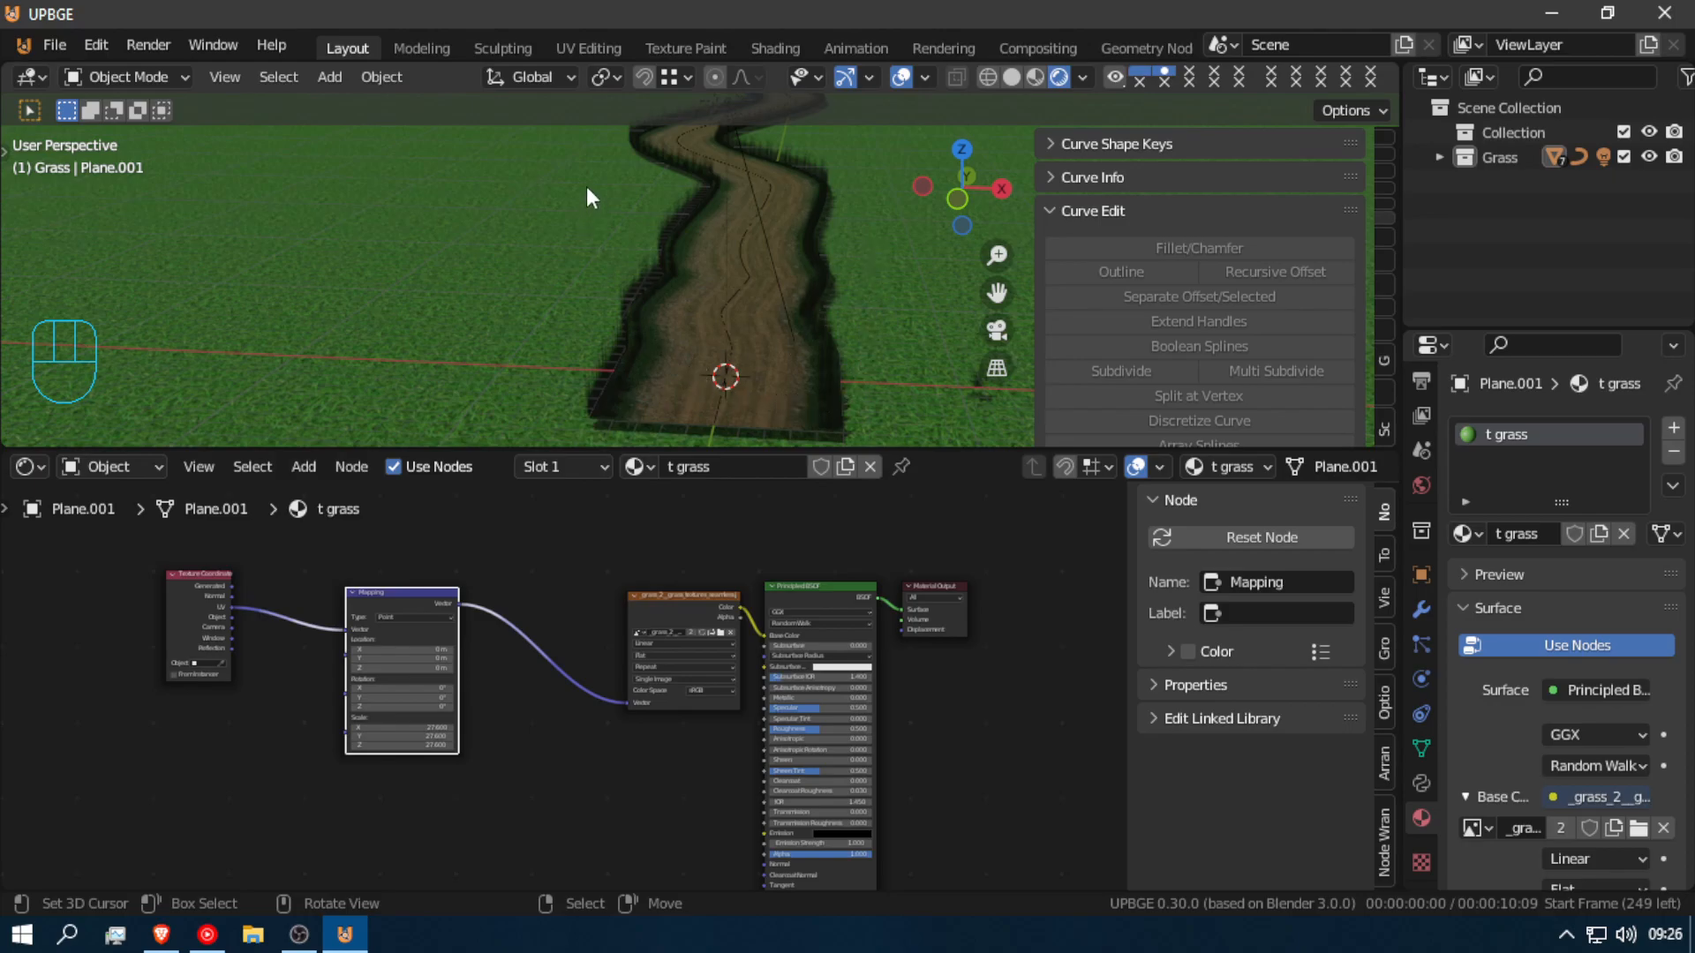
{"action": "key", "text": "shift+f"}
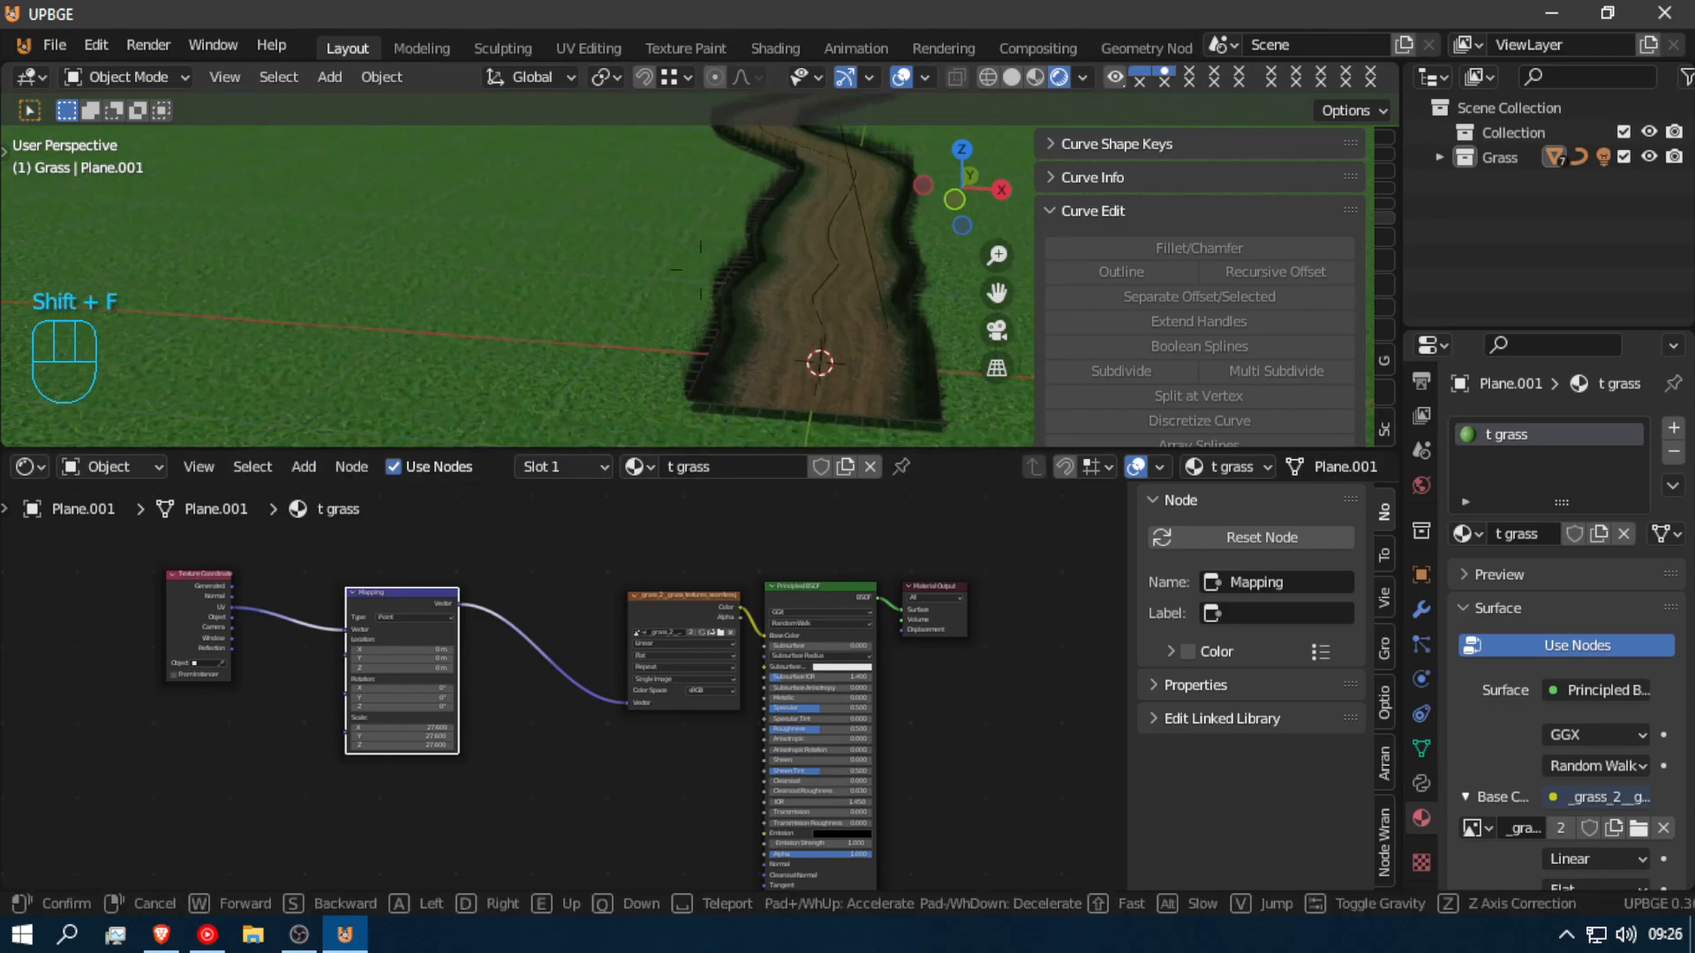
Step: Add a cube on the near end of the road and raise it about 1.13 m along Z
{"action": "key", "text": "shift+a"}
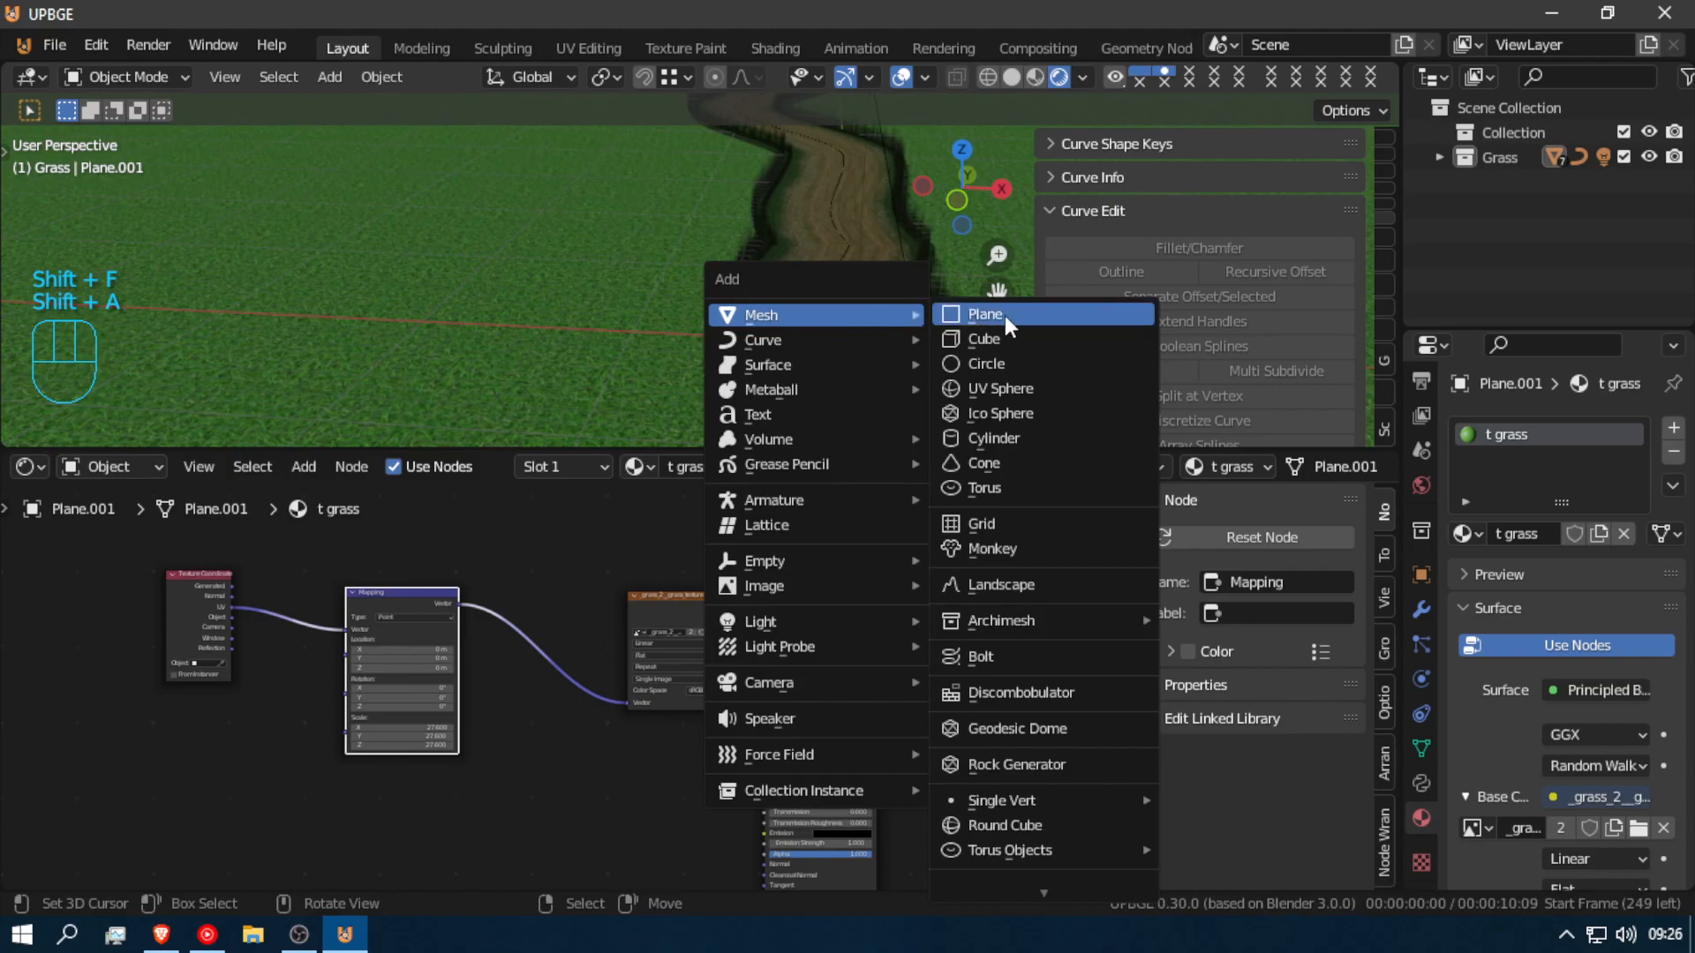
{"action": "left_click", "coordinate": [1024, 335]}
{"action": "key", "text": "g"}
{"action": "key", "text": "z"}
{"action": "left_click", "coordinate": [623, 429]}
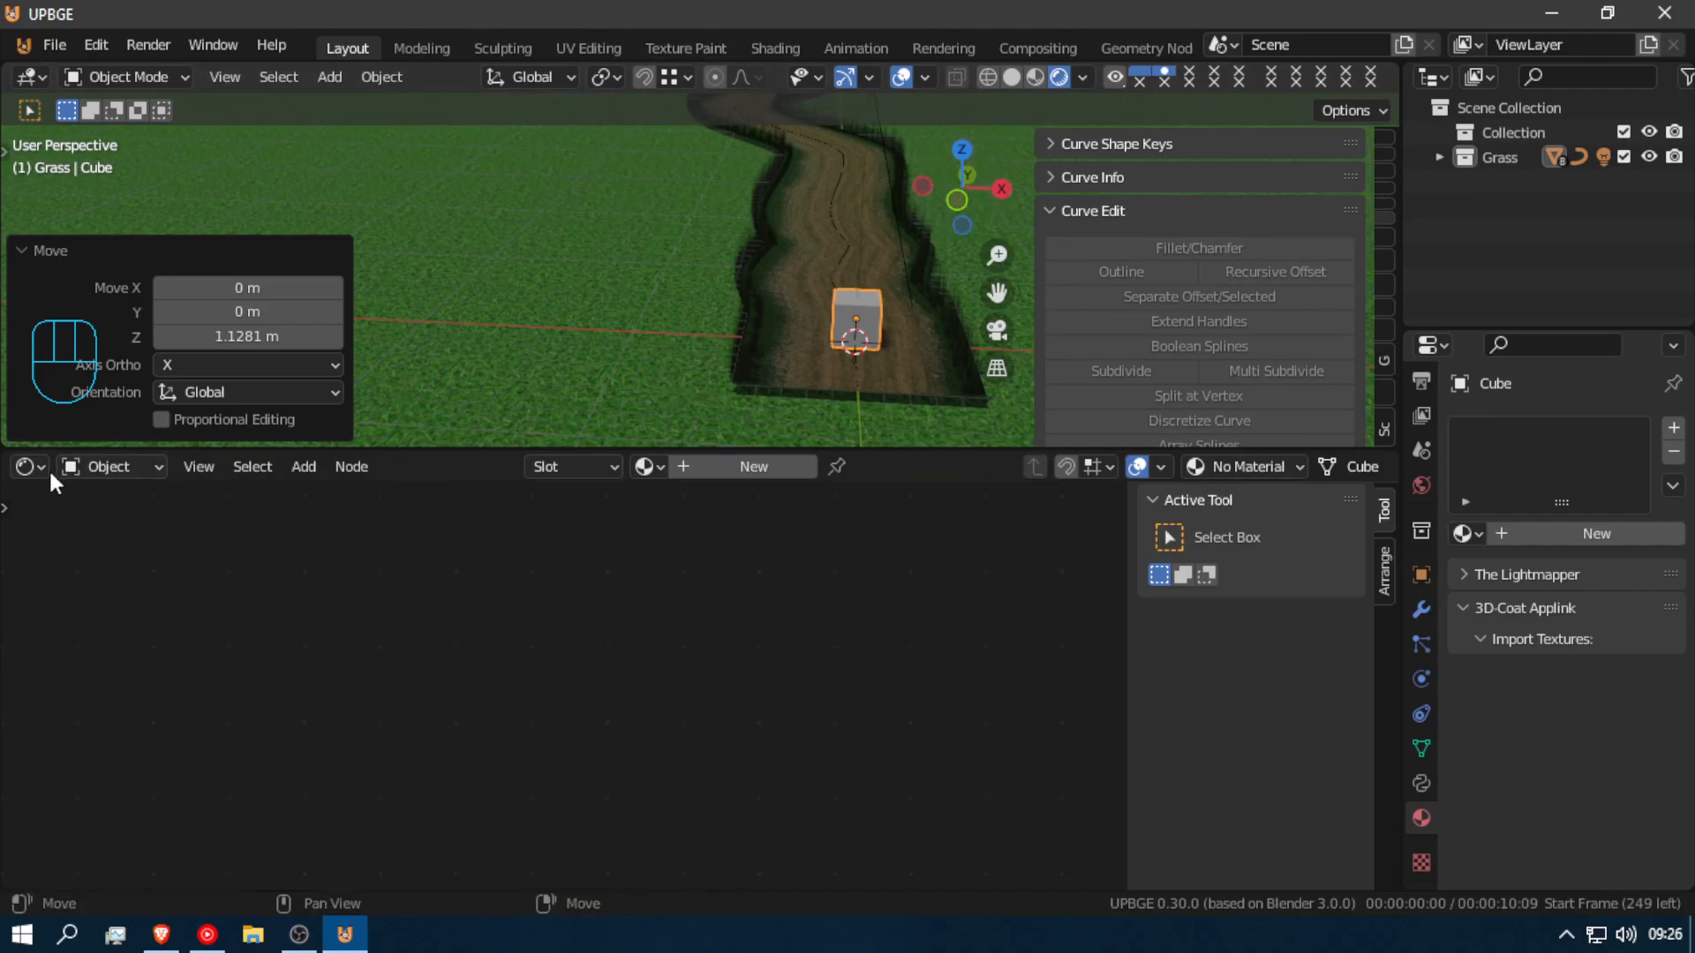
Step: Enlarge the 3D viewport and create a new material for the cube
{"action": "left_click", "coordinate": [301, 466]}
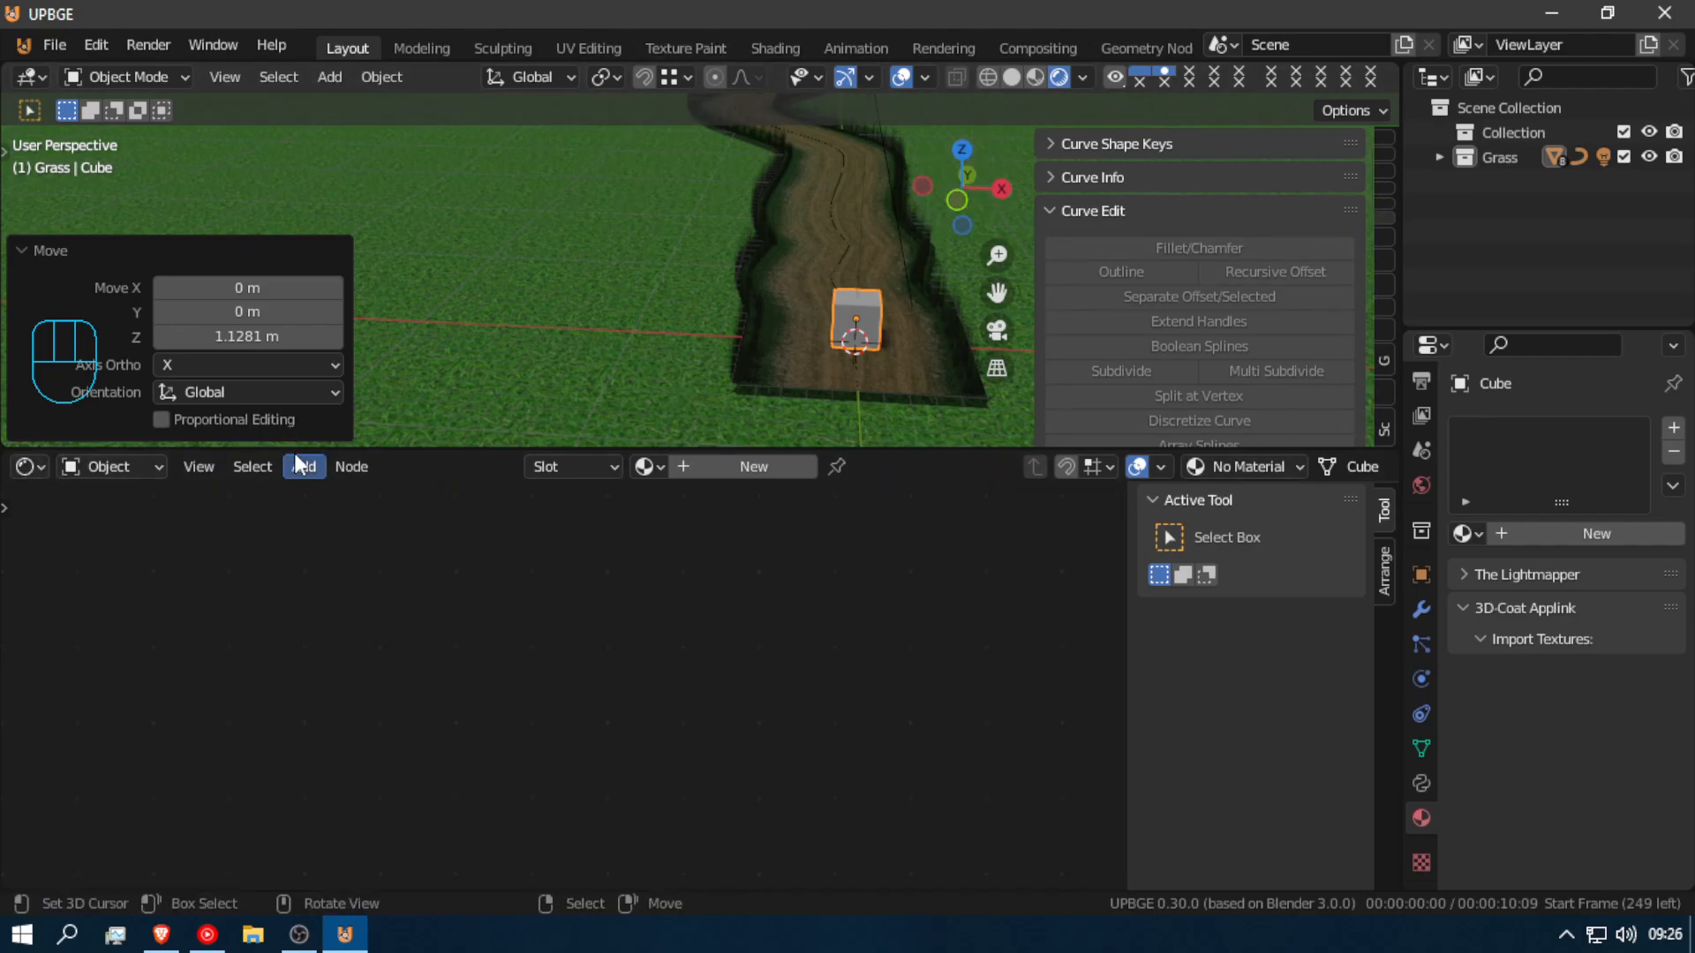
{"action": "left_click_drag", "start_coordinate": [296, 451], "coordinate": [446, 706]}
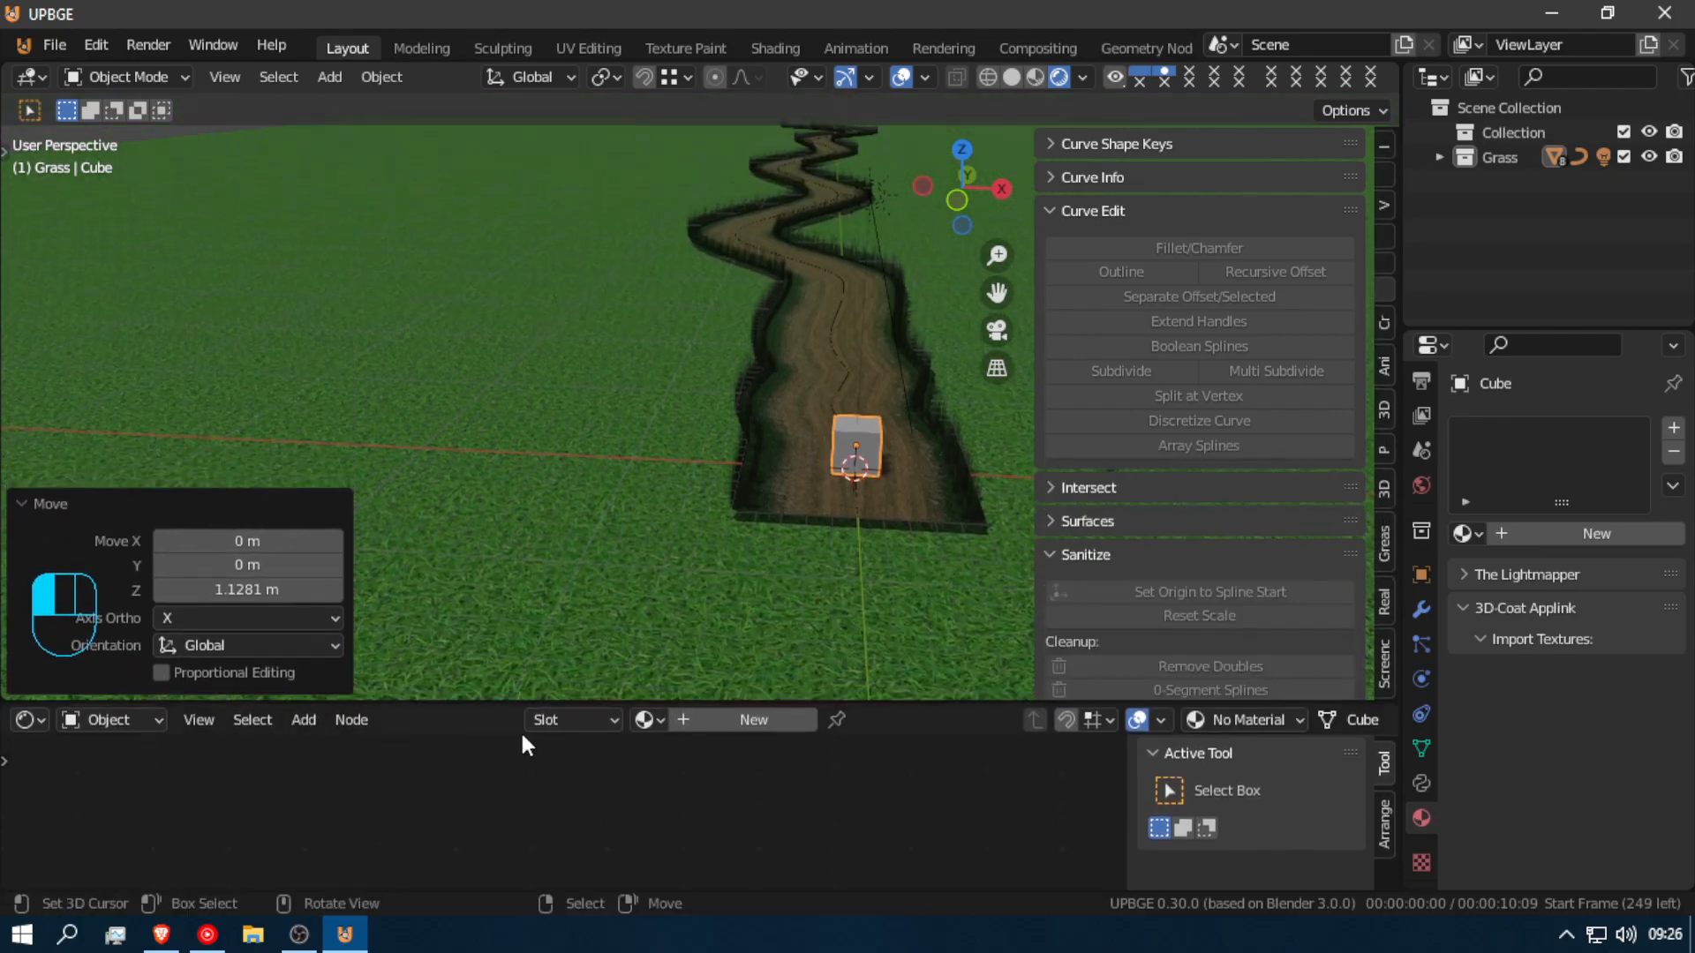
{"action": "left_click", "coordinate": [1634, 530]}
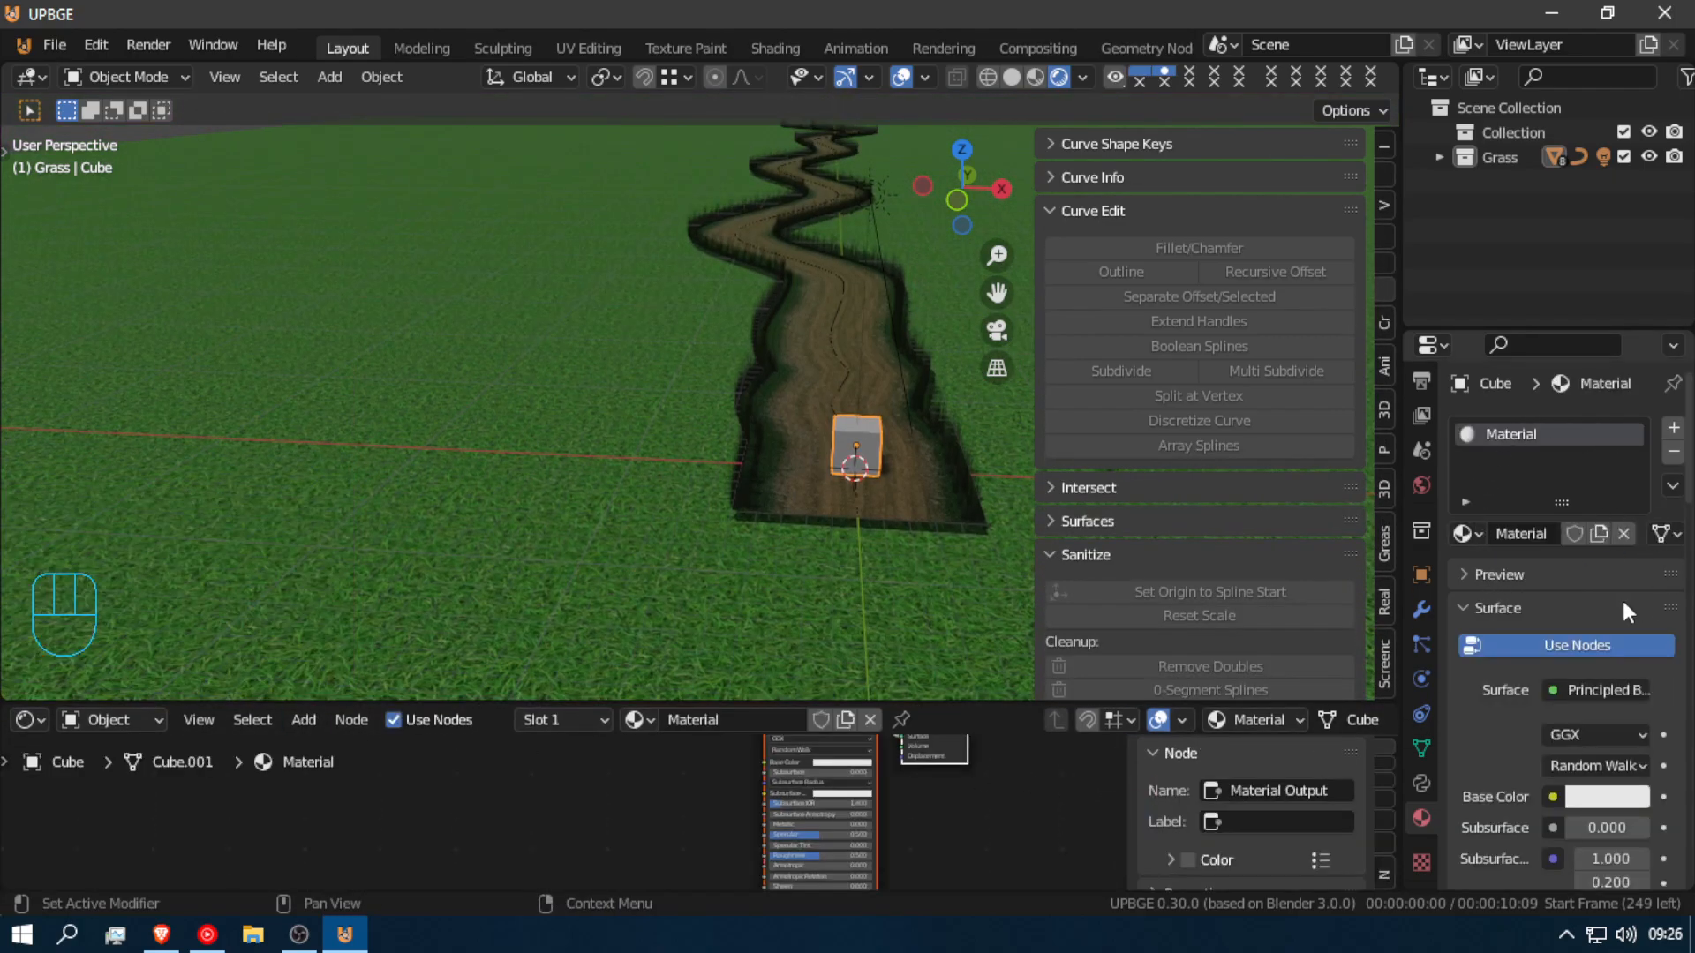
Step: Add connected Image Texture, Mapping and Texture Coordinate nodes to the cube's Principled BSDF and place them beside it
{"action": "middle_click_drag", "start_coordinate": [780, 789], "coordinate": [770, 881]}
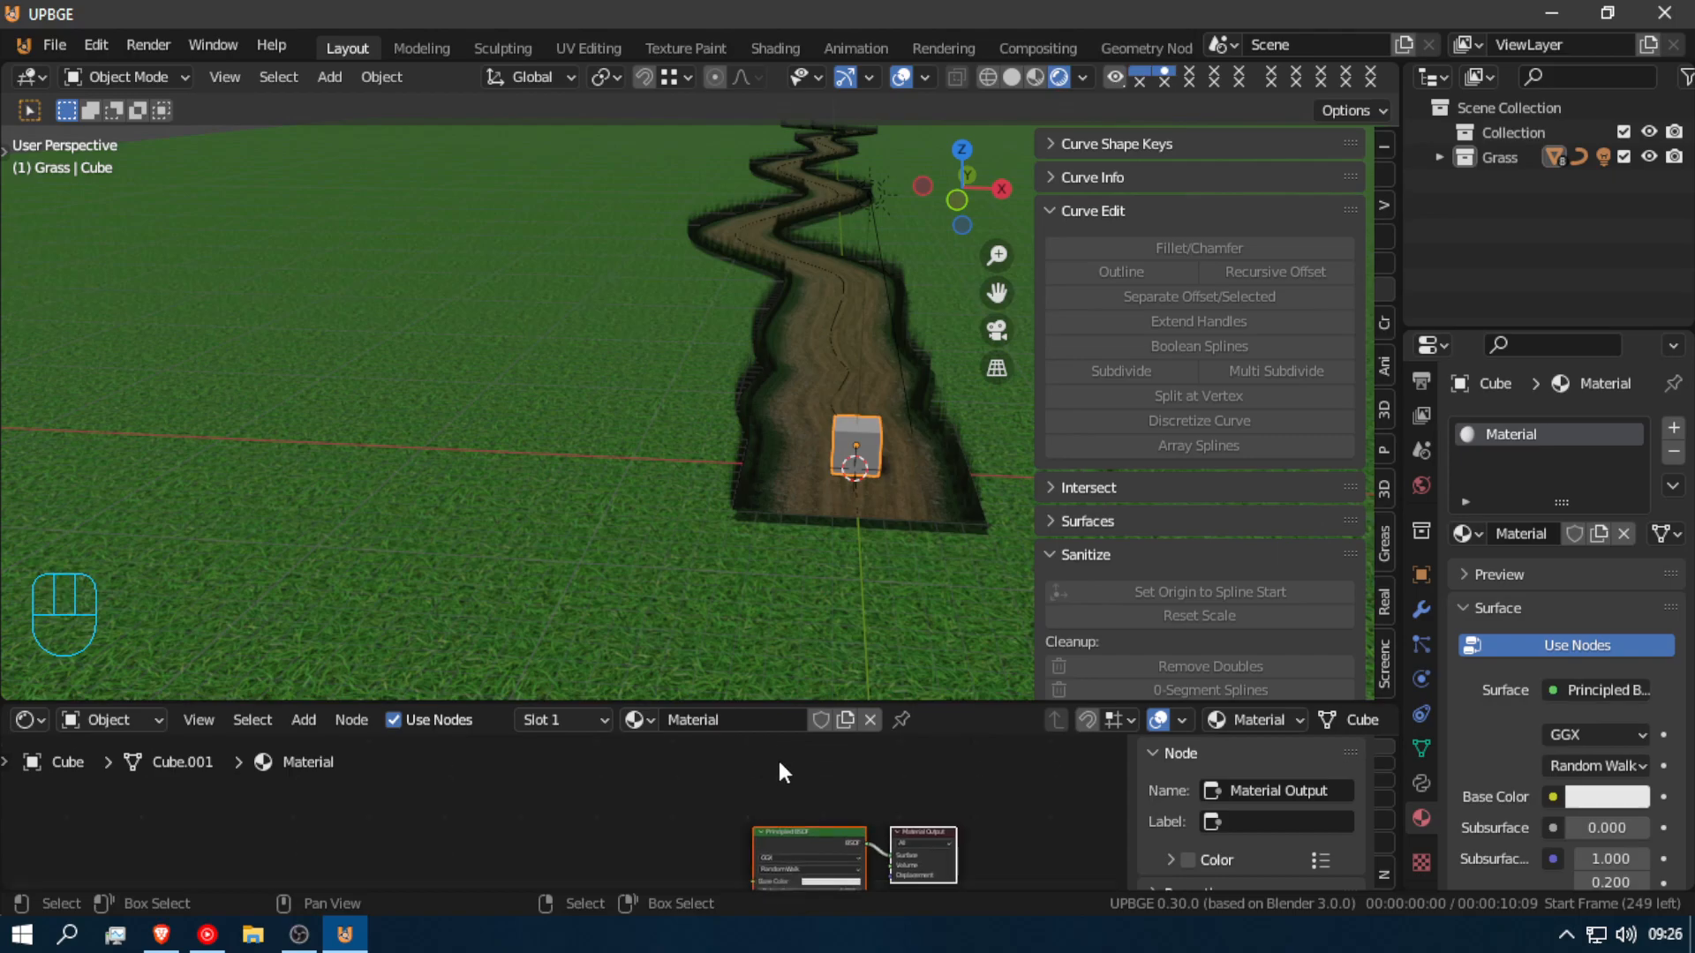
{"action": "left_click", "coordinate": [782, 833]}
{"action": "key", "text": "ctrl+t"}
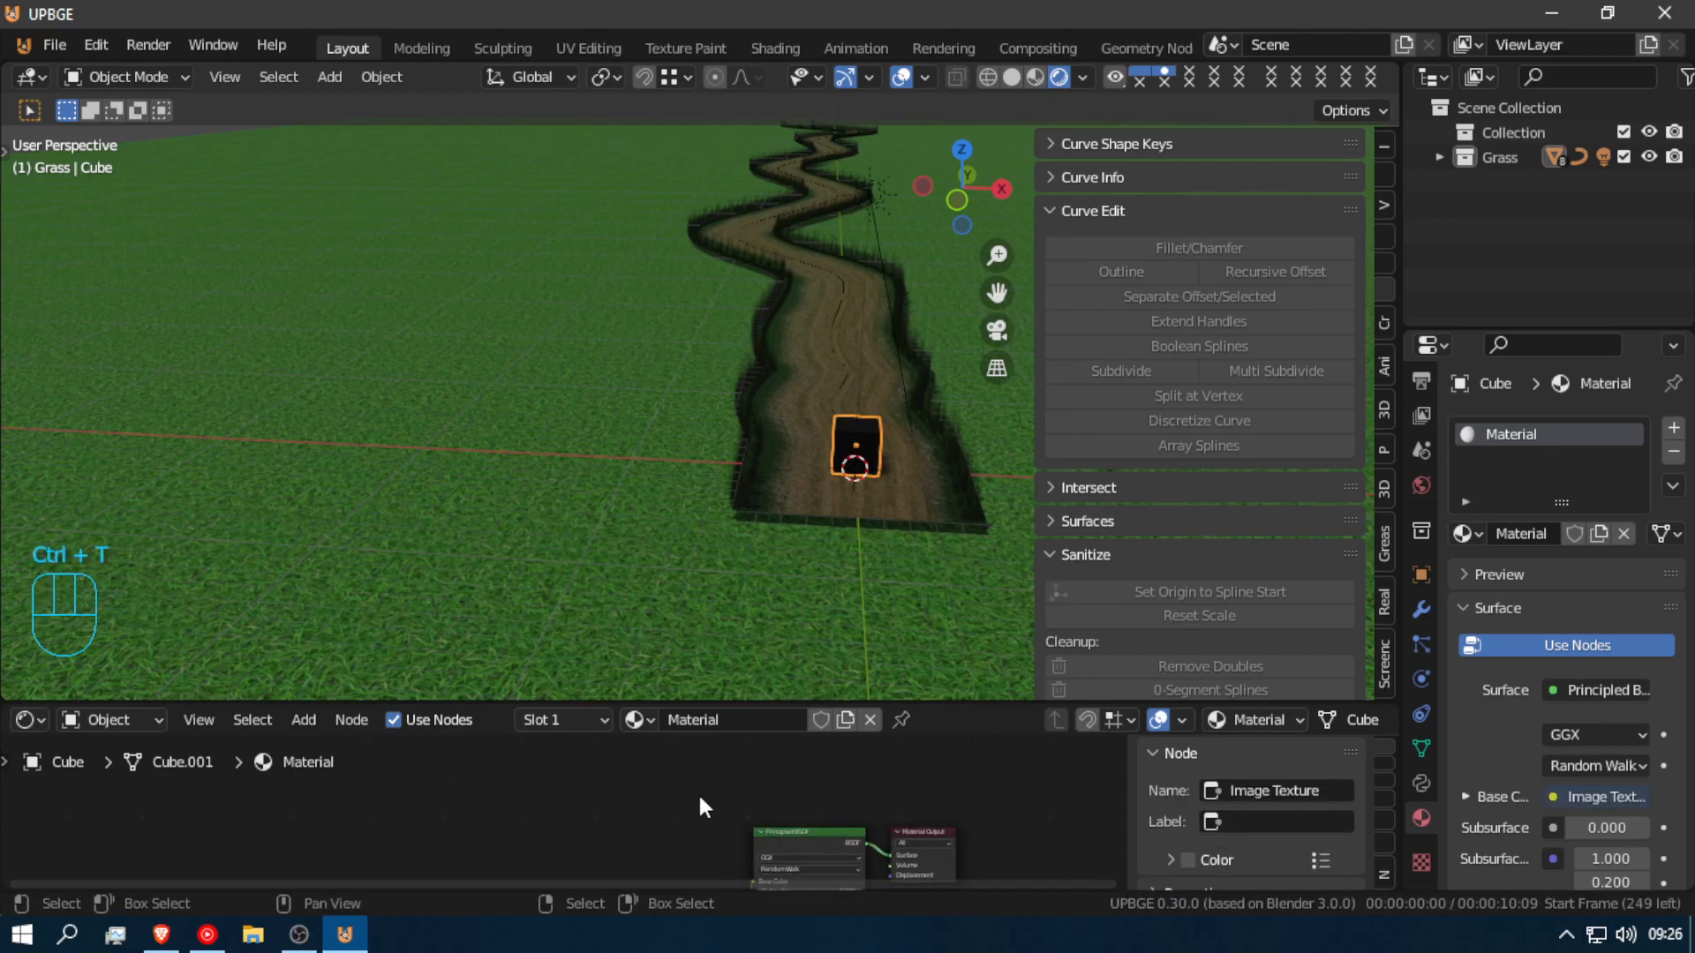
{"action": "key", "text": "g"}
{"action": "left_click", "coordinate": [622, 830]}
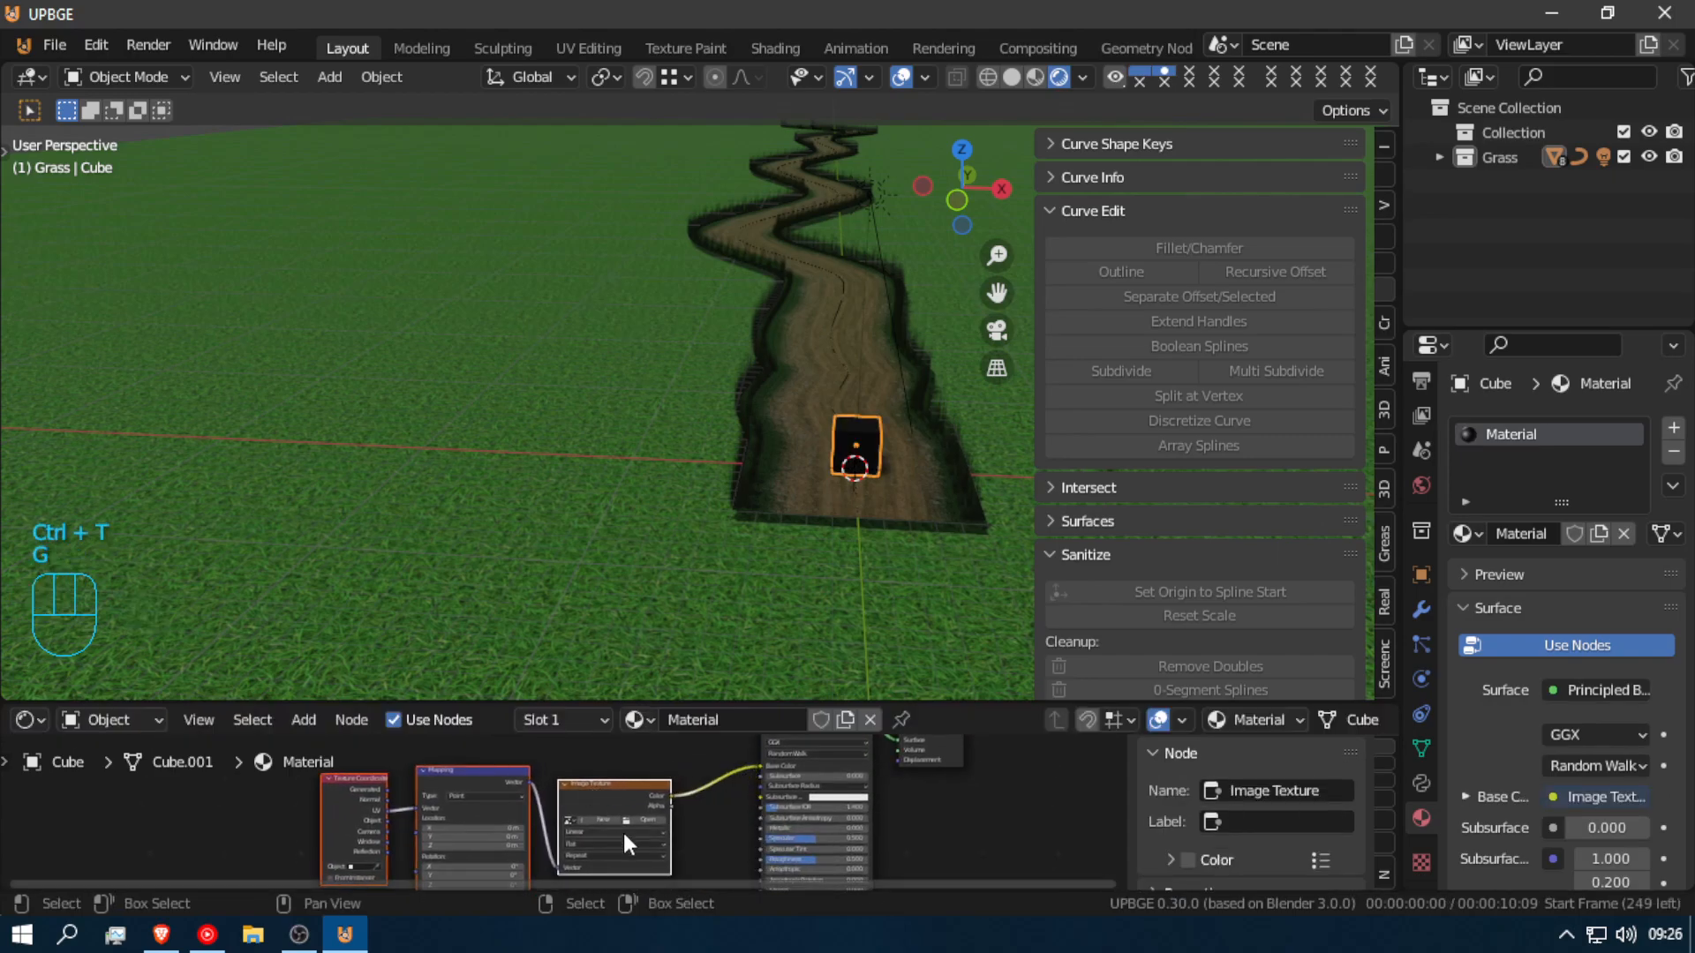
Step: Start loading an image into the cube's Image Texture node and look through the Pictures folder
{"action": "left_click", "coordinate": [641, 825]}
{"action": "scroll", "coordinate": [319, 680], "scroll_direction": "down", "scroll_amount": 3}
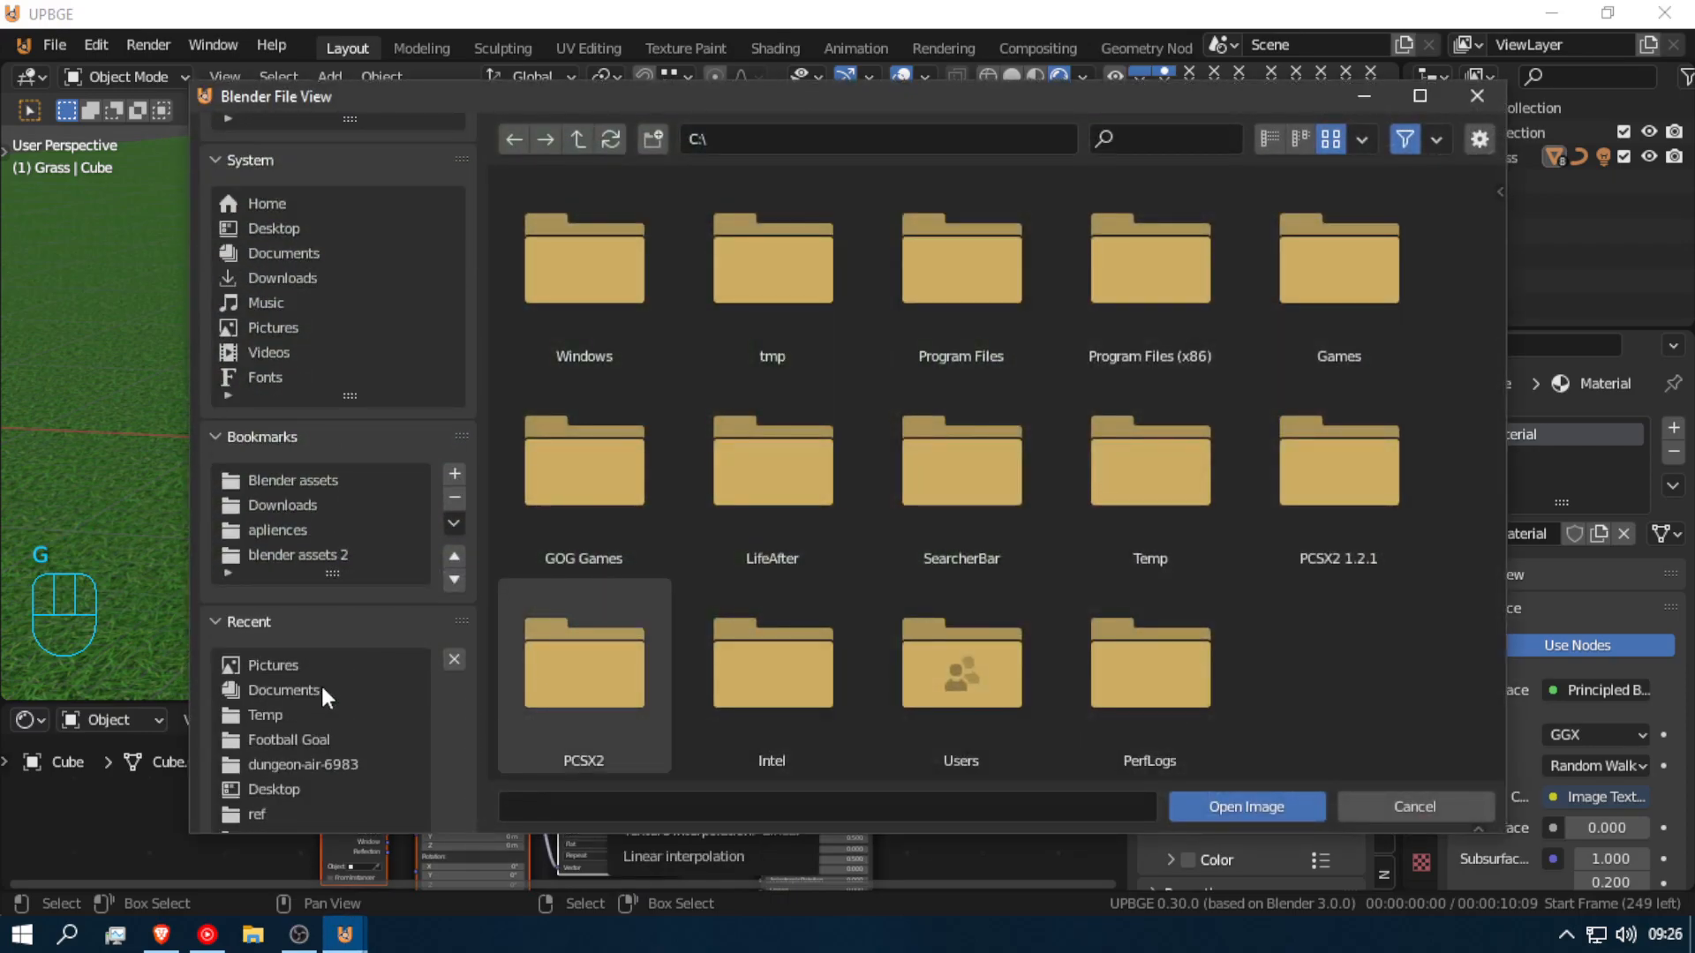
{"action": "left_click", "coordinate": [300, 665]}
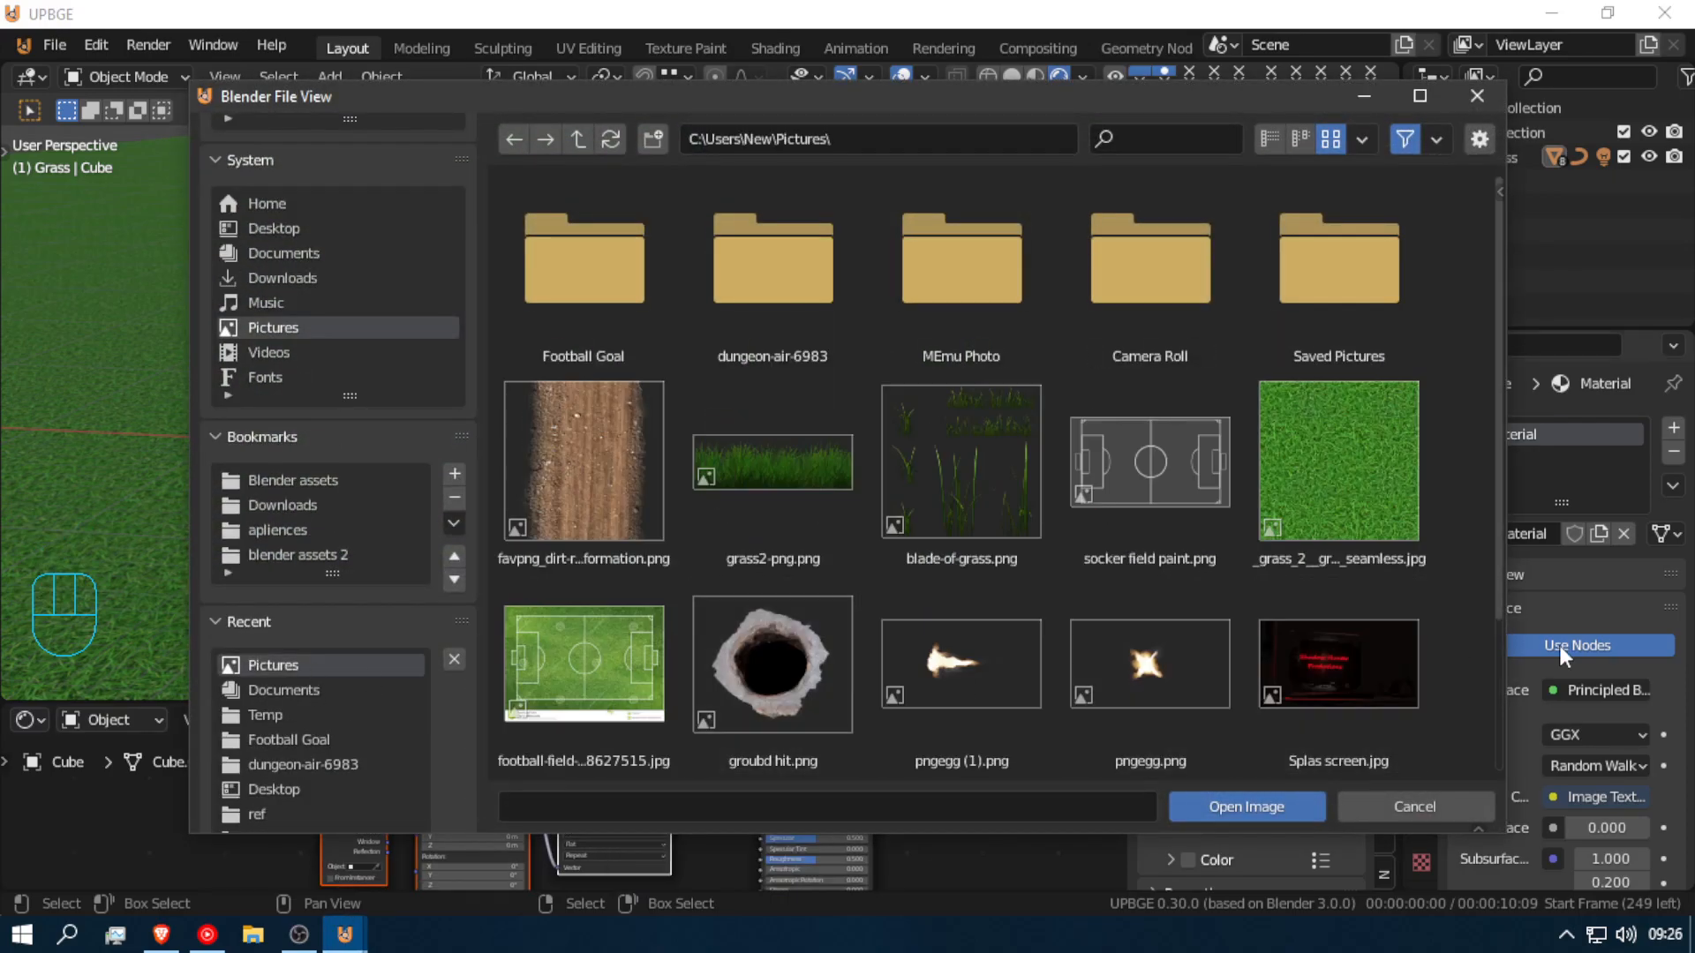
{"action": "scroll", "coordinate": [1194, 448], "scroll_direction": "down", "scroll_amount": 3}
{"action": "scroll", "coordinate": [1195, 449], "scroll_direction": "up", "scroll_amount": 3}
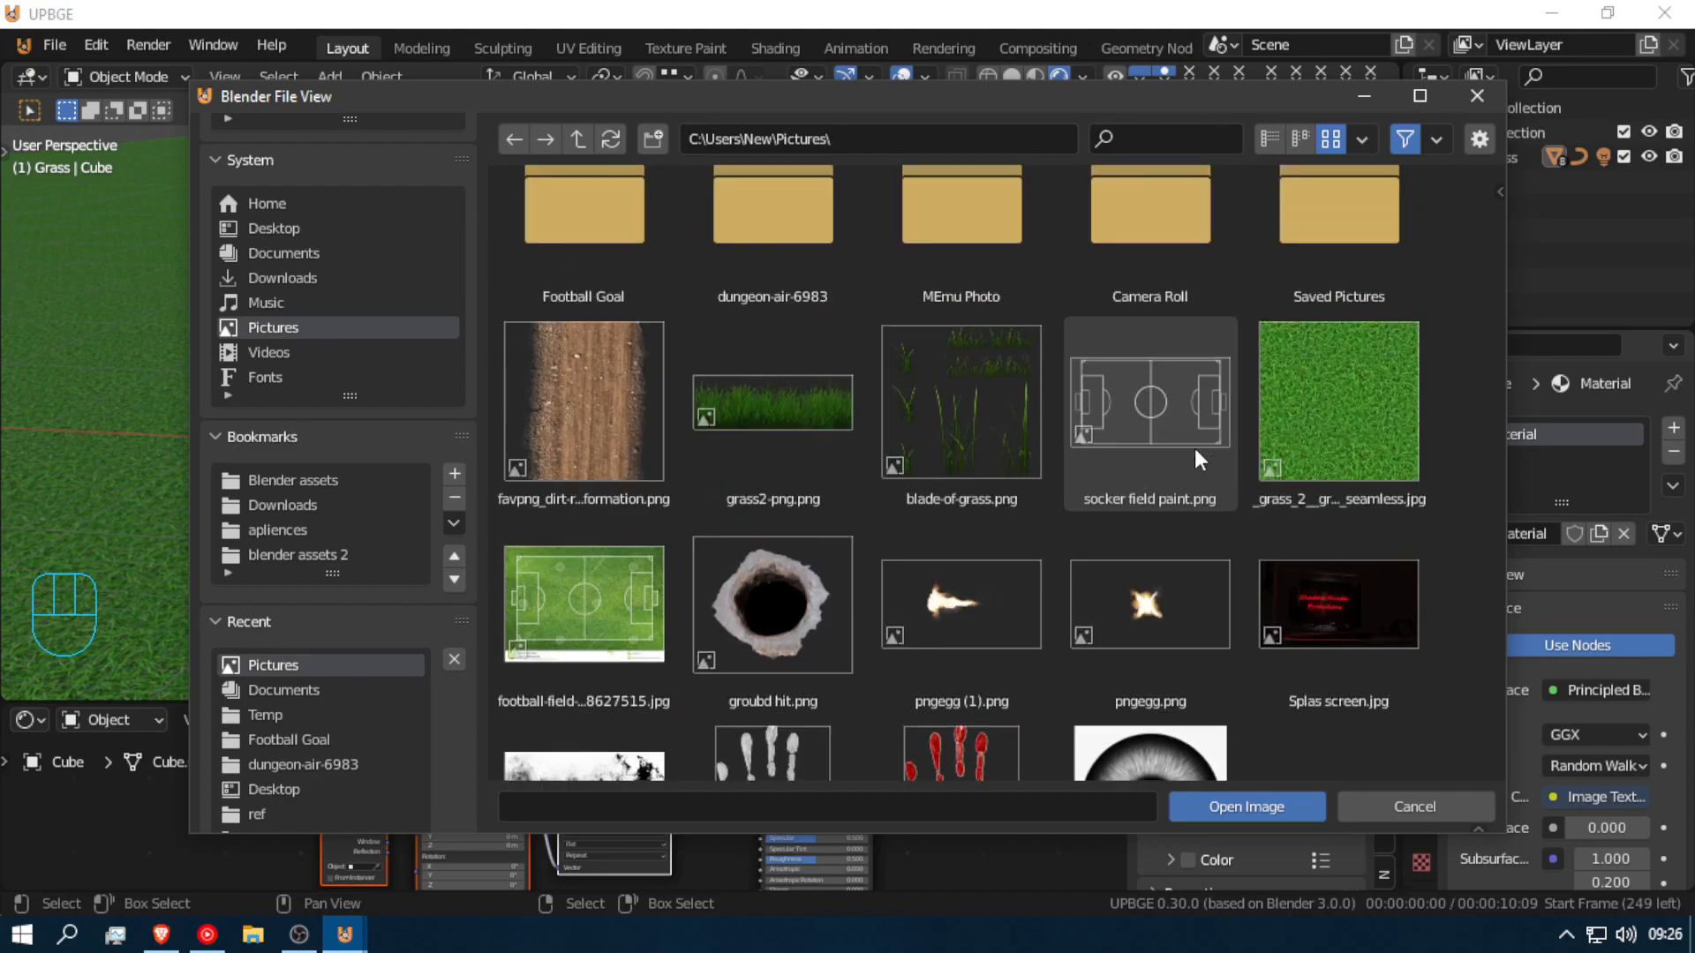
{"action": "scroll", "coordinate": [278, 581], "scroll_direction": "down", "scroll_amount": 5}
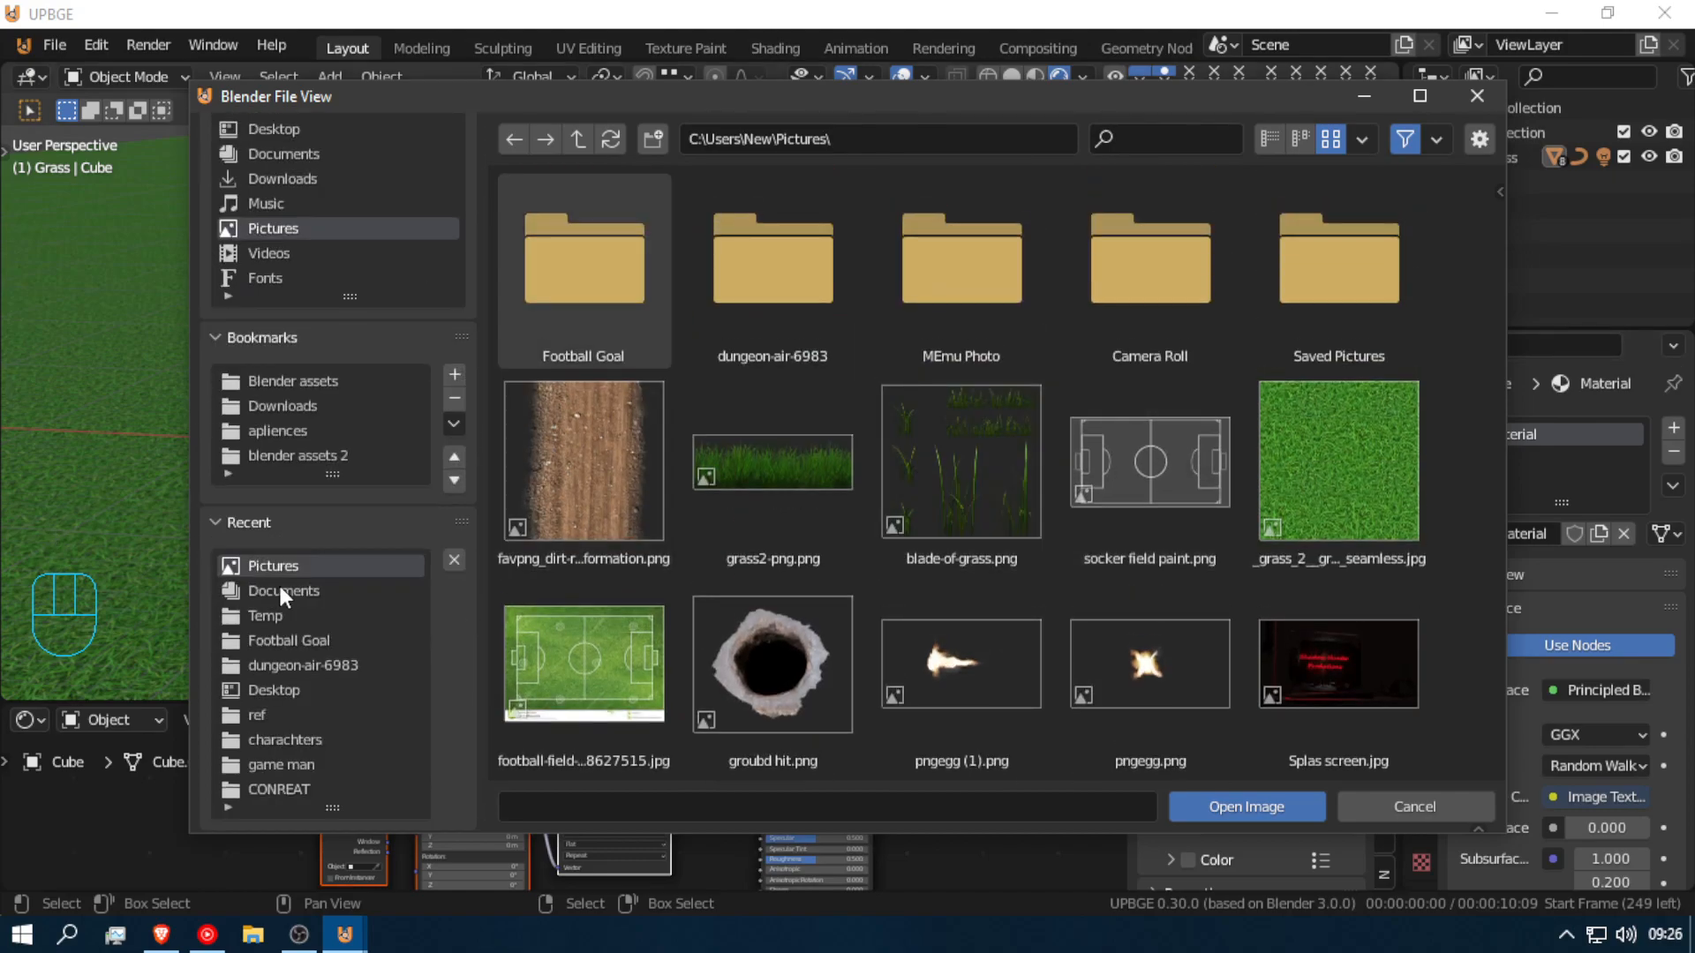
{"action": "scroll", "coordinate": [278, 580], "scroll_direction": "up", "scroll_amount": 5}
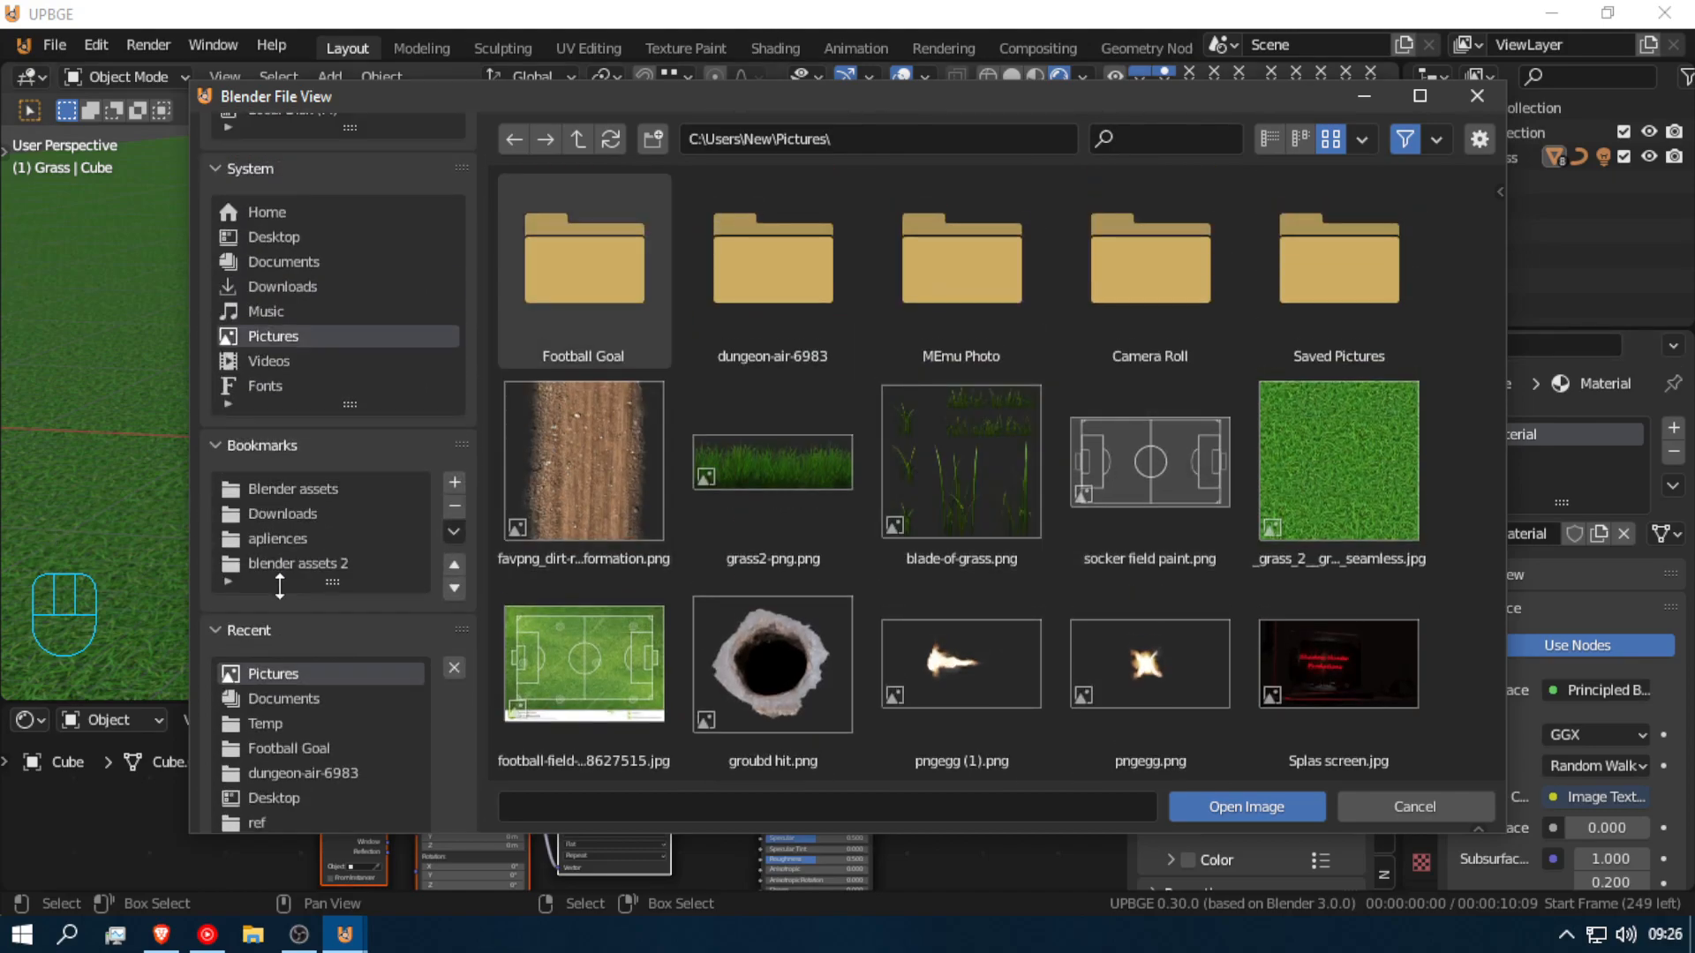
Step: Check the Blender assets folder and the textures folder in blender assets 2, and open the apliences folder
{"action": "left_click", "coordinate": [299, 489]}
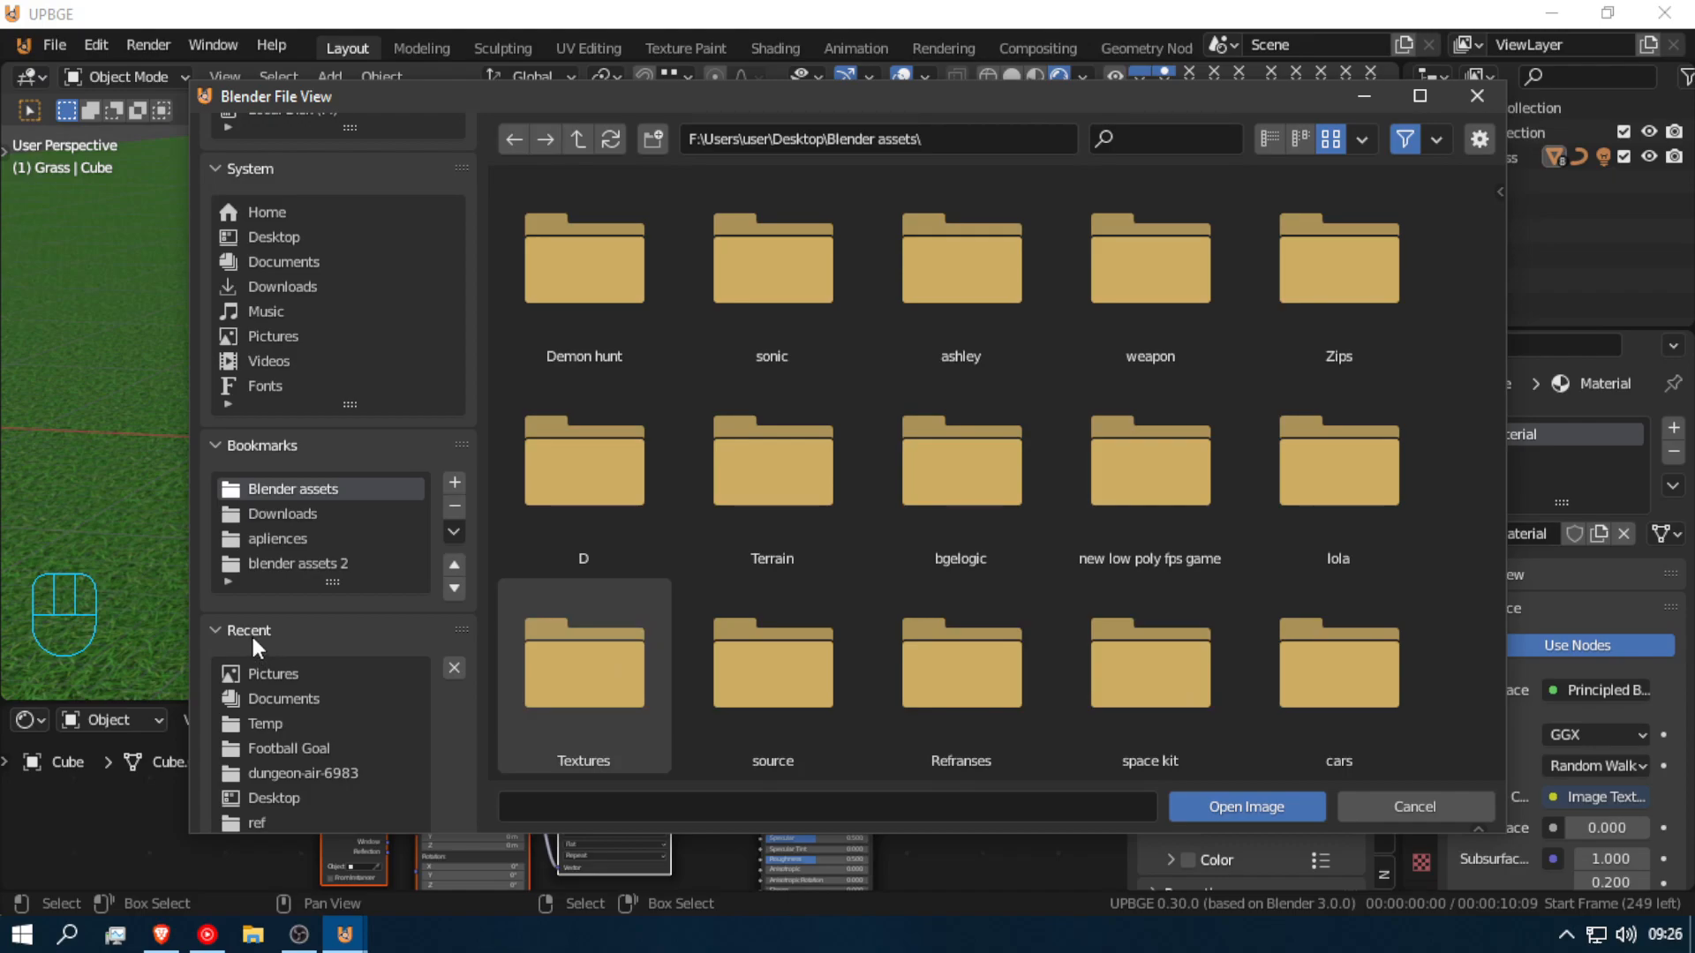
{"action": "left_click", "coordinate": [319, 562]}
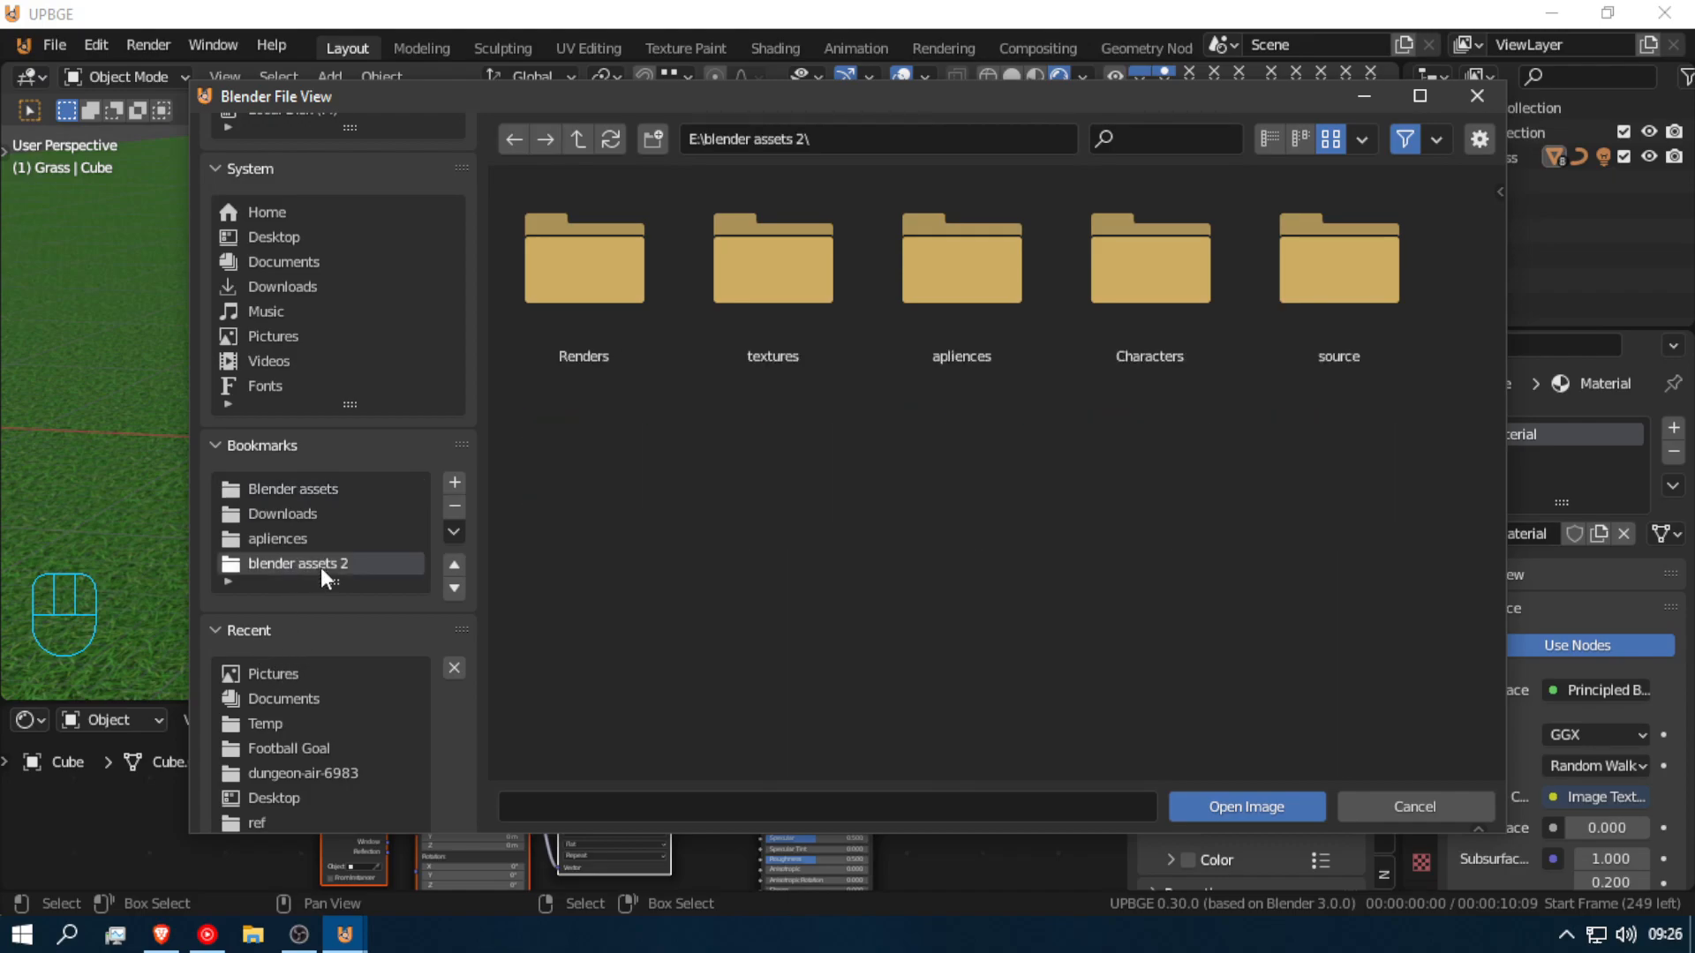
{"action": "left_click", "coordinate": [798, 333]}
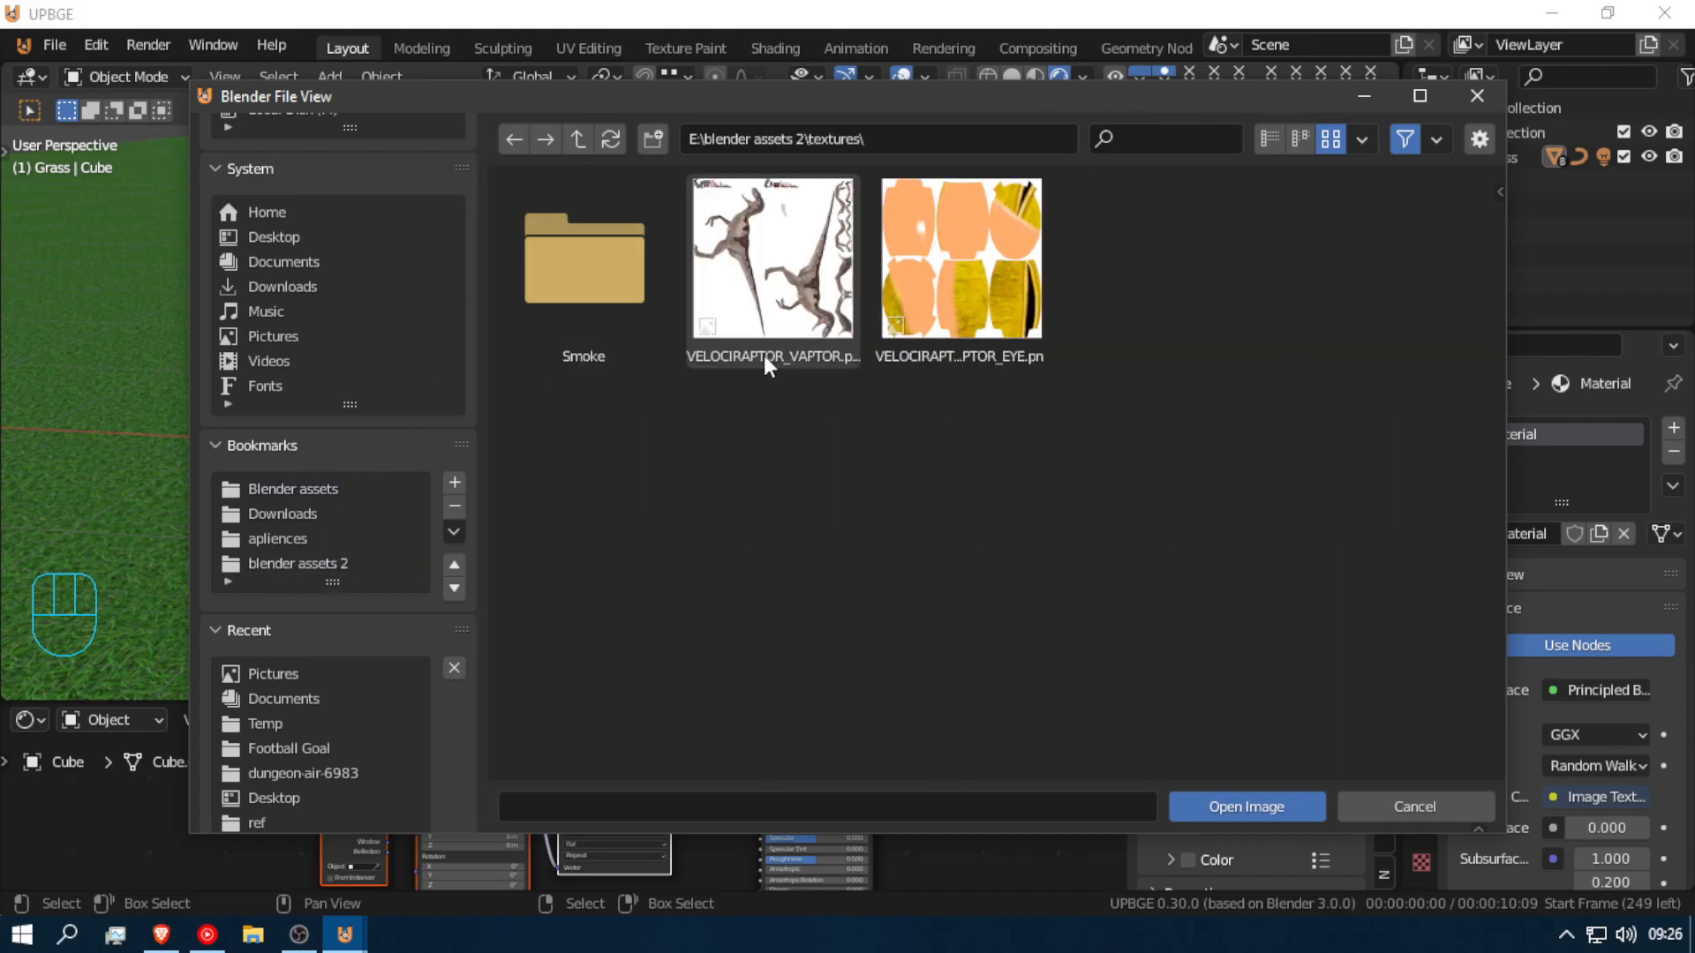
{"action": "key", "text": "BackSpace"}
{"action": "left_click", "coordinate": [913, 289]}
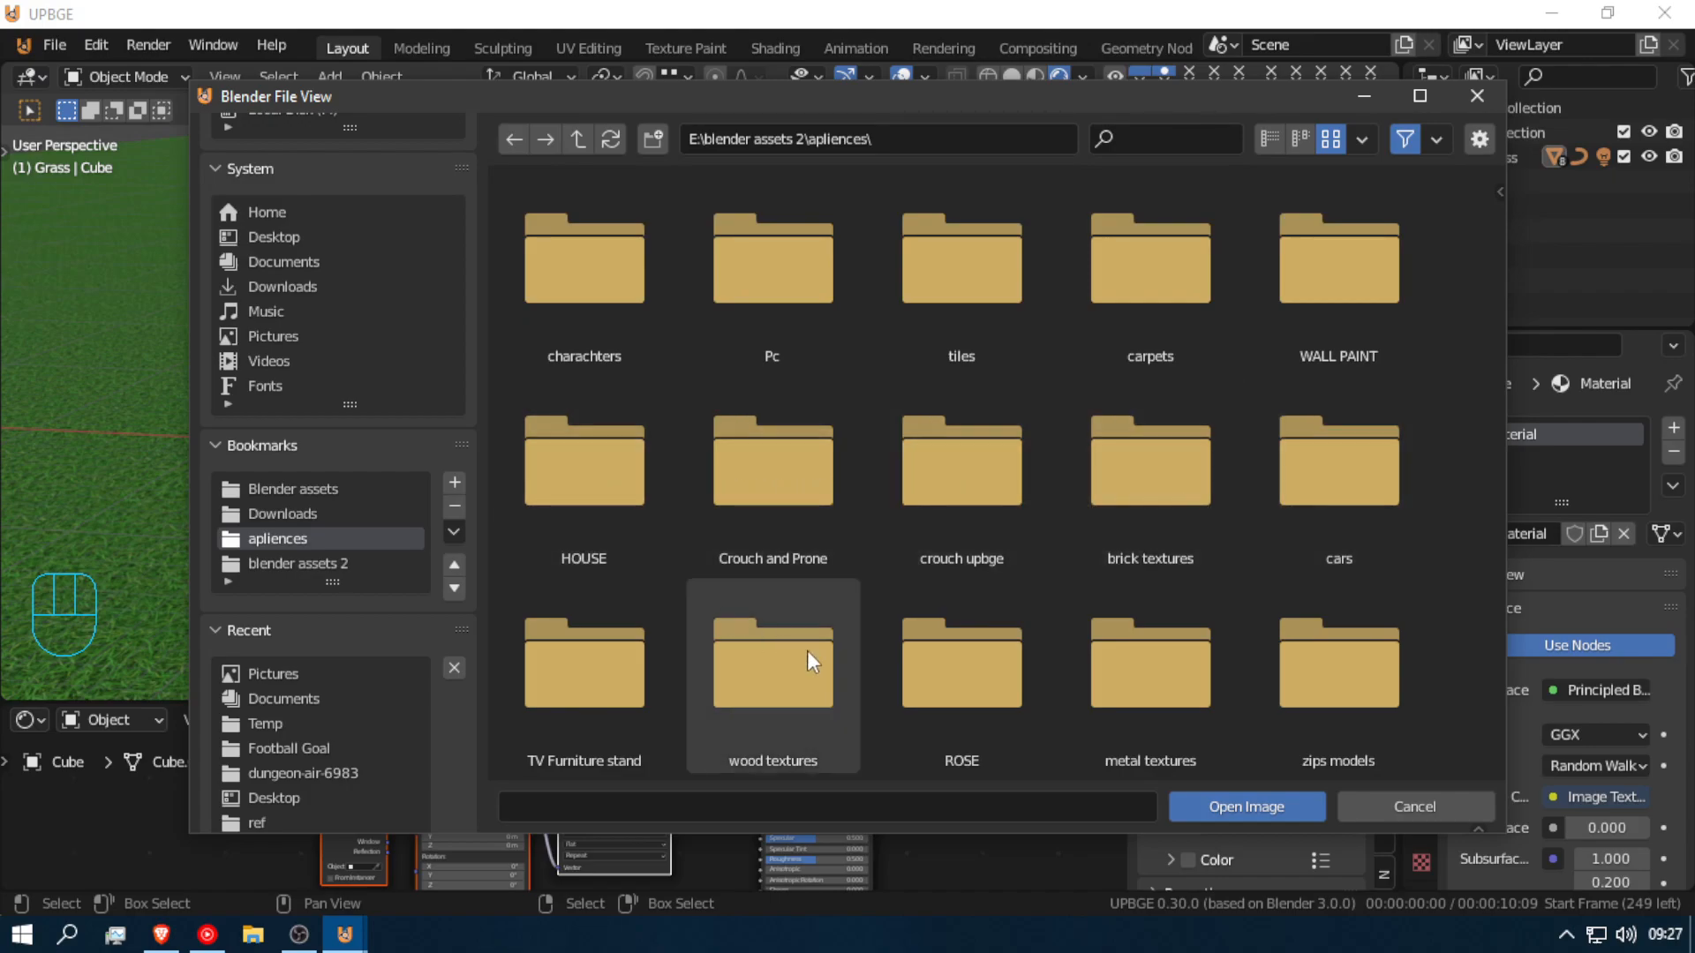
Step: Look through the subfolders and images of the apliences folder for a texture for the cube
{"action": "scroll", "coordinate": [787, 660], "scroll_direction": "down", "scroll_amount": 1}
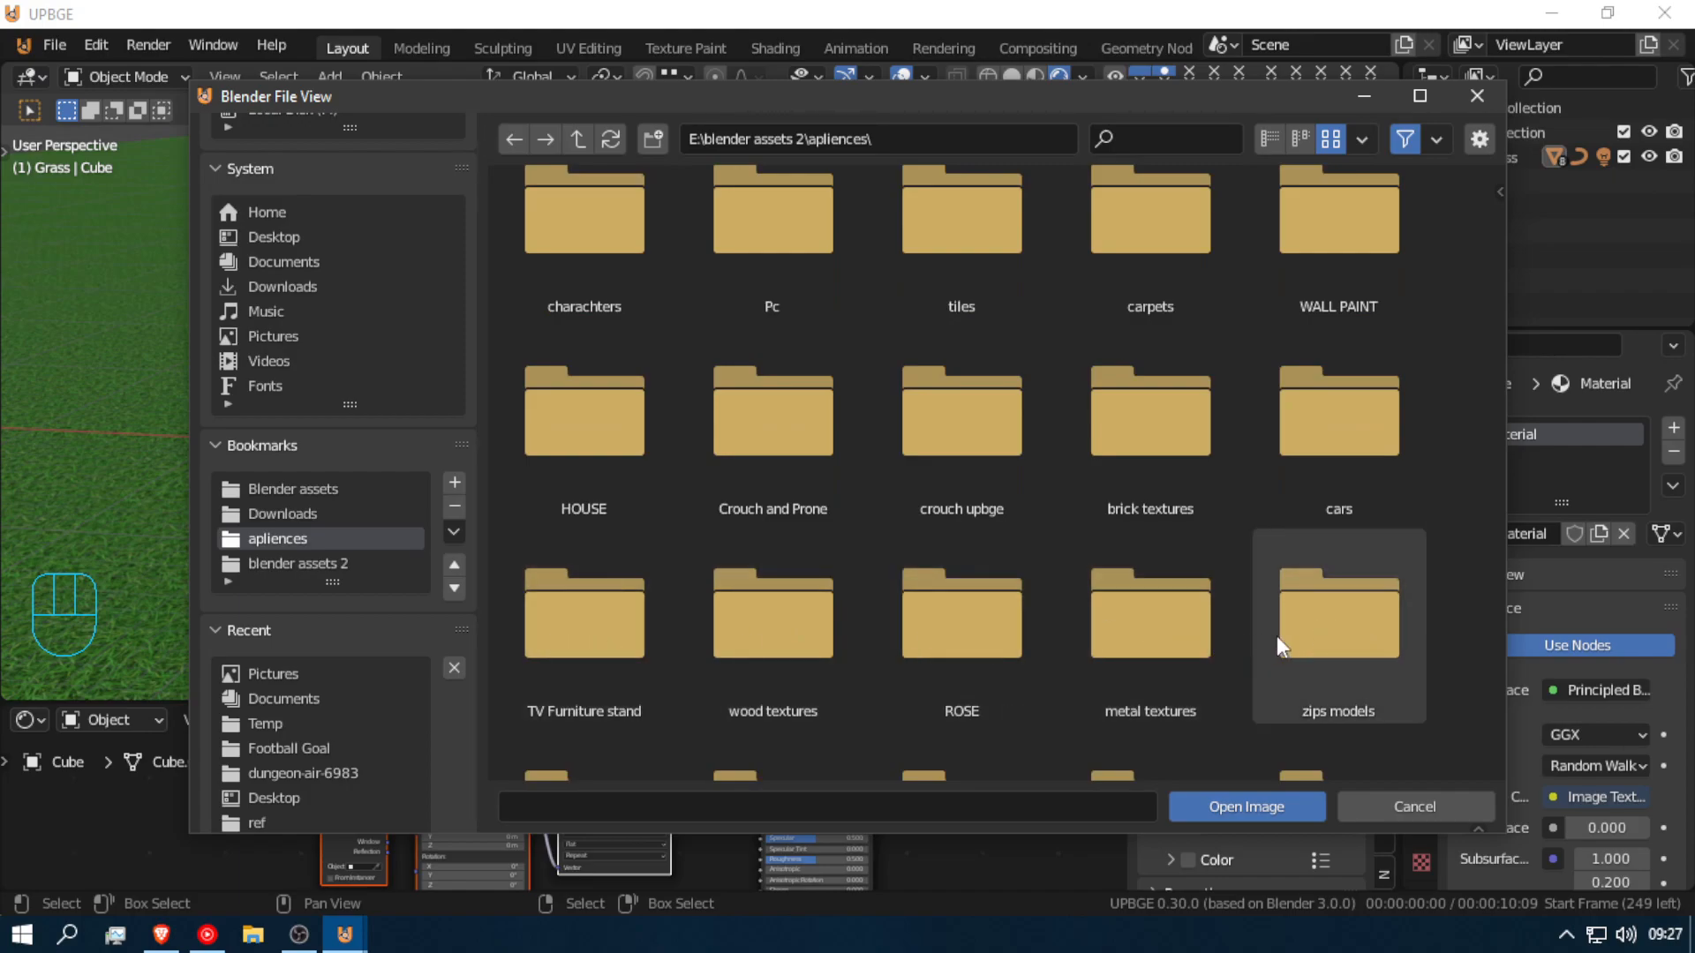
{"action": "scroll", "coordinate": [1308, 642], "scroll_direction": "down", "scroll_amount": 1}
{"action": "scroll", "coordinate": [1308, 643], "scroll_direction": "down", "scroll_amount": 1}
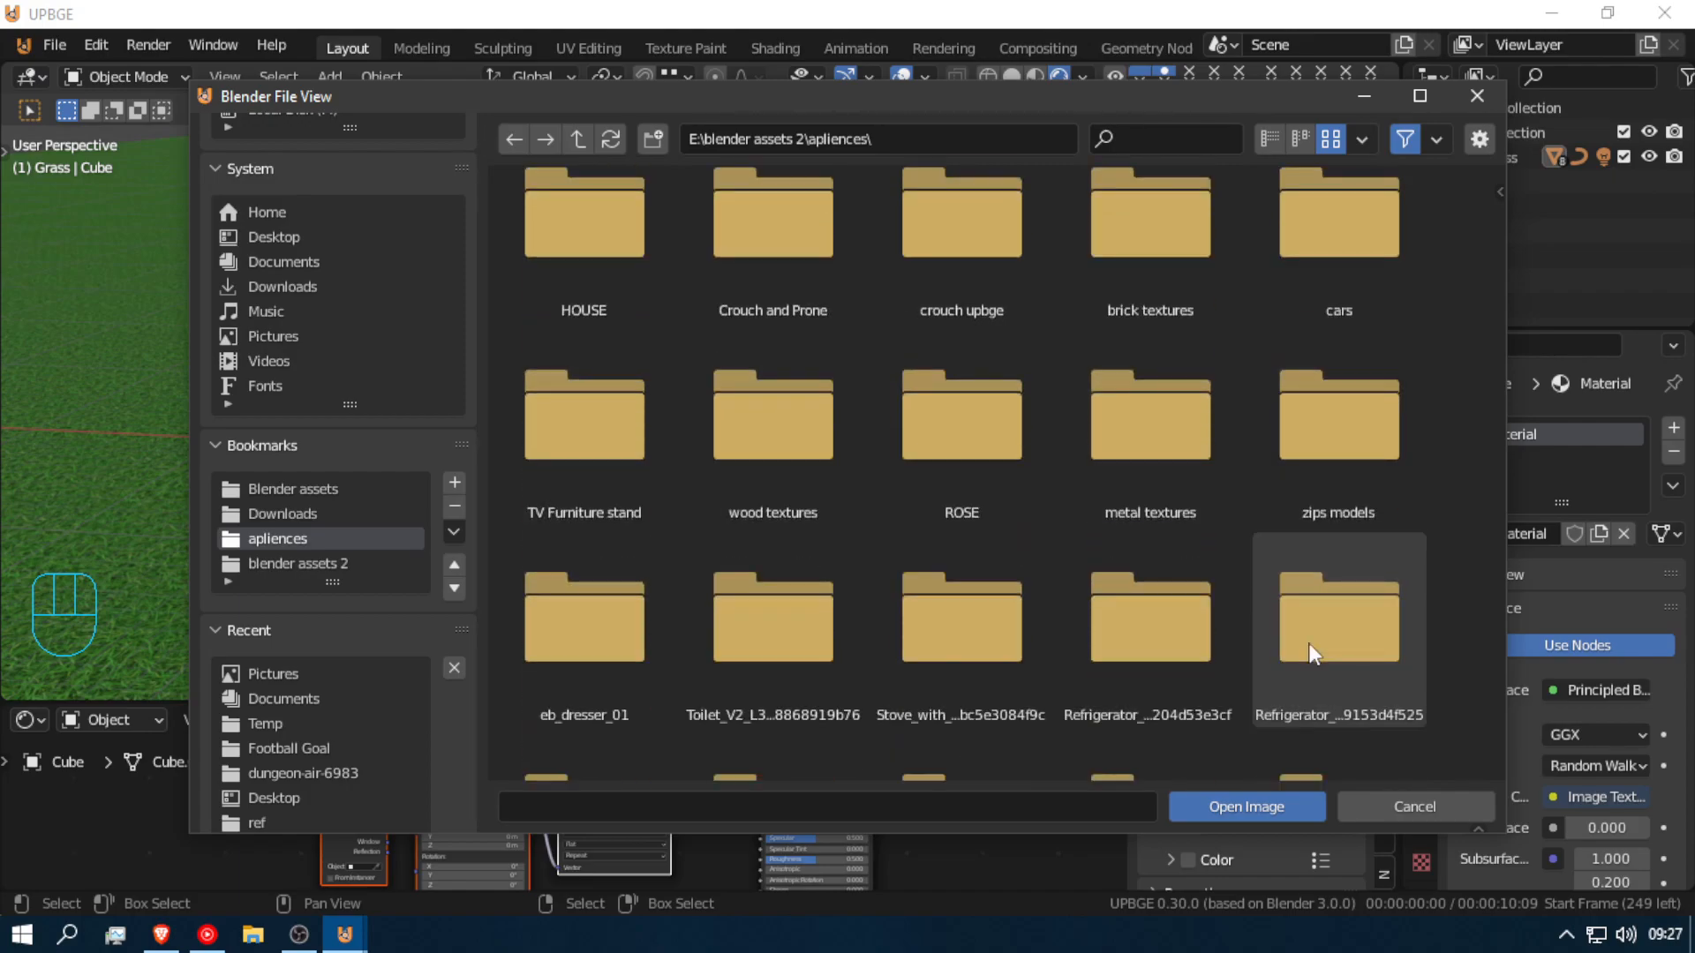
{"action": "scroll", "coordinate": [1294, 653], "scroll_direction": "down", "scroll_amount": 1}
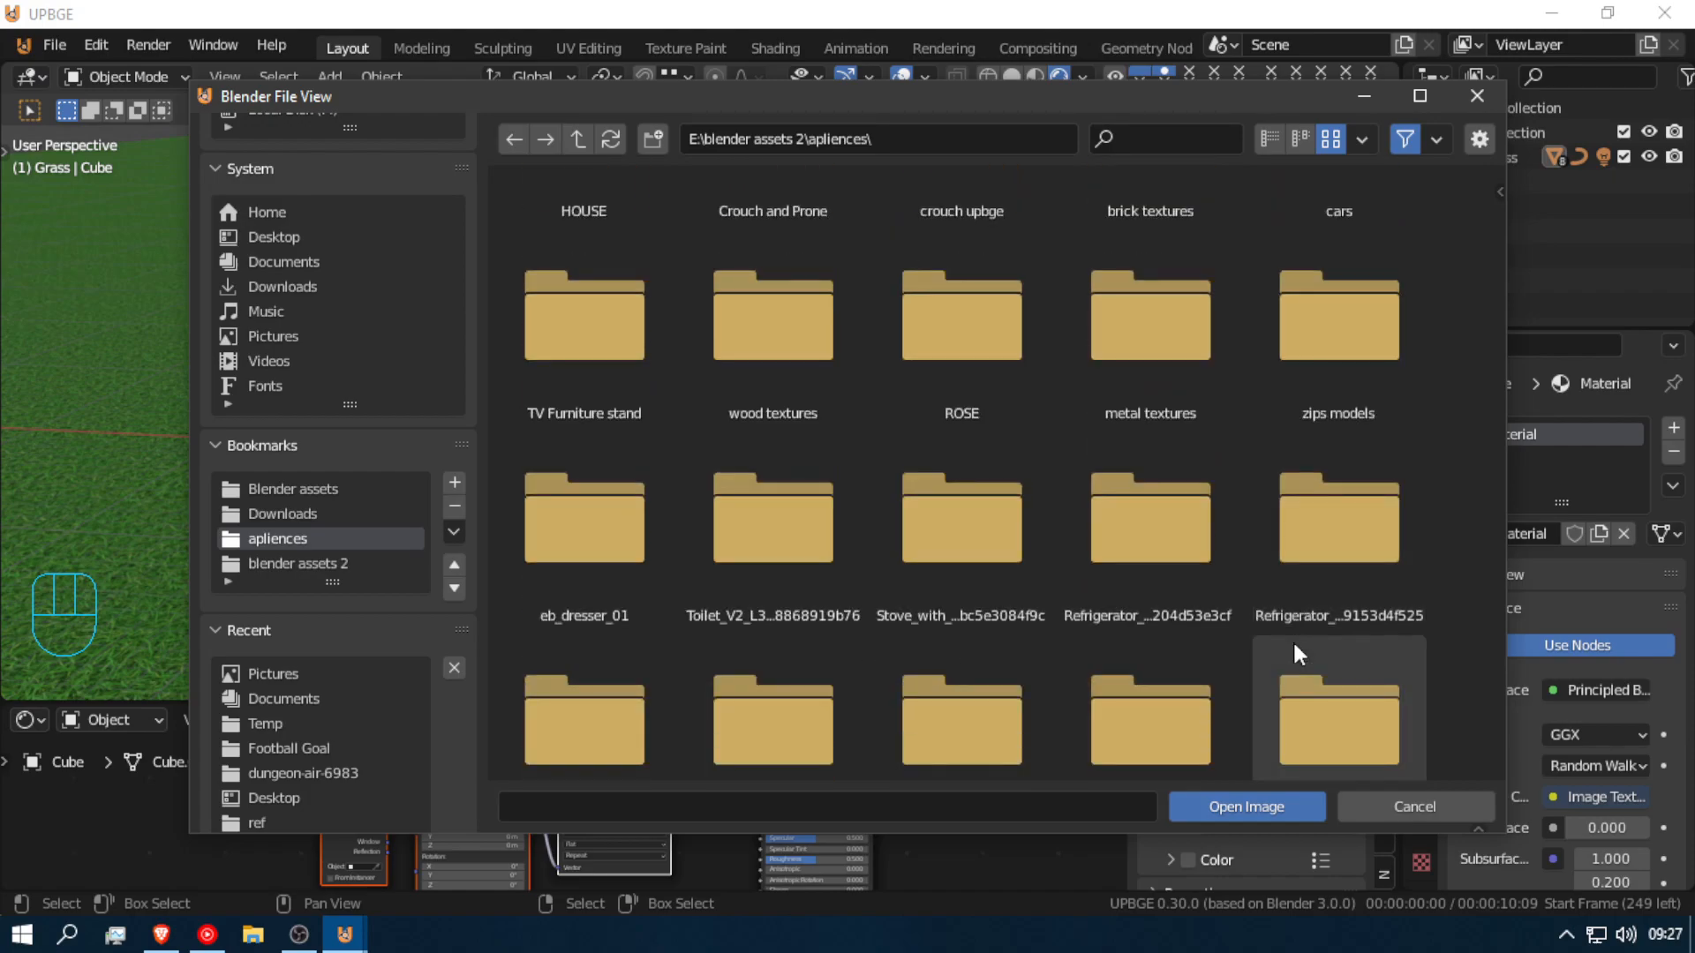
{"action": "scroll", "coordinate": [1294, 653], "scroll_direction": "down", "scroll_amount": 1}
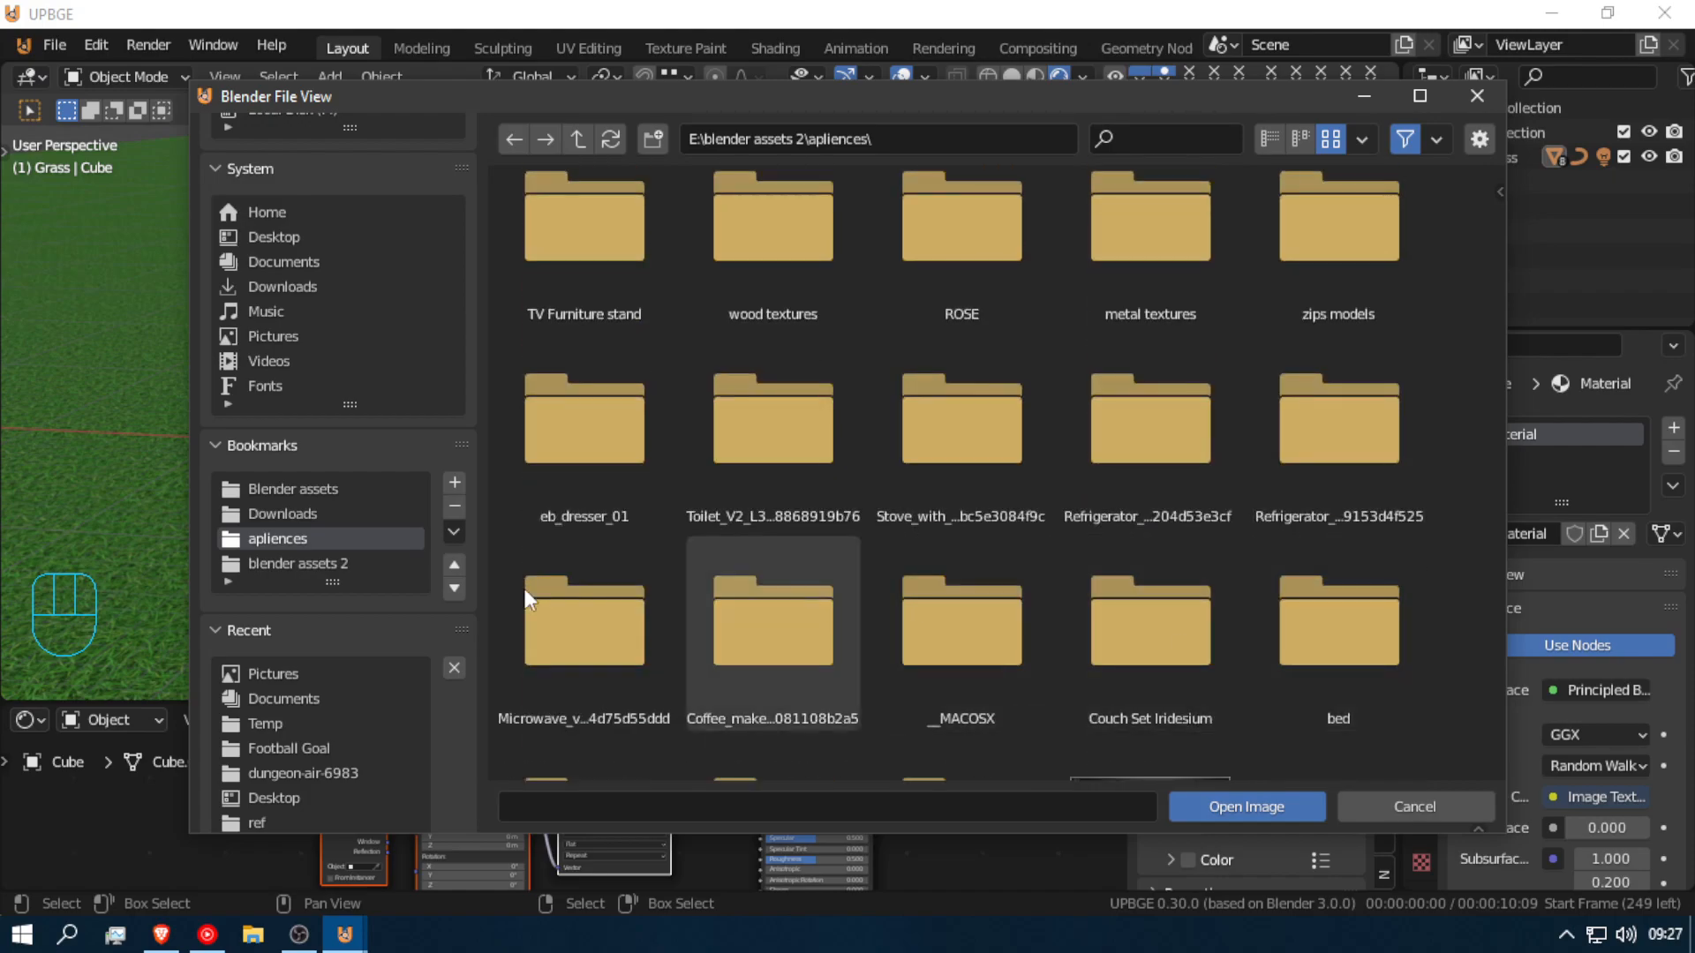
{"action": "scroll", "coordinate": [578, 624], "scroll_direction": "down", "scroll_amount": 1}
{"action": "scroll", "coordinate": [584, 627], "scroll_direction": "down", "scroll_amount": 1}
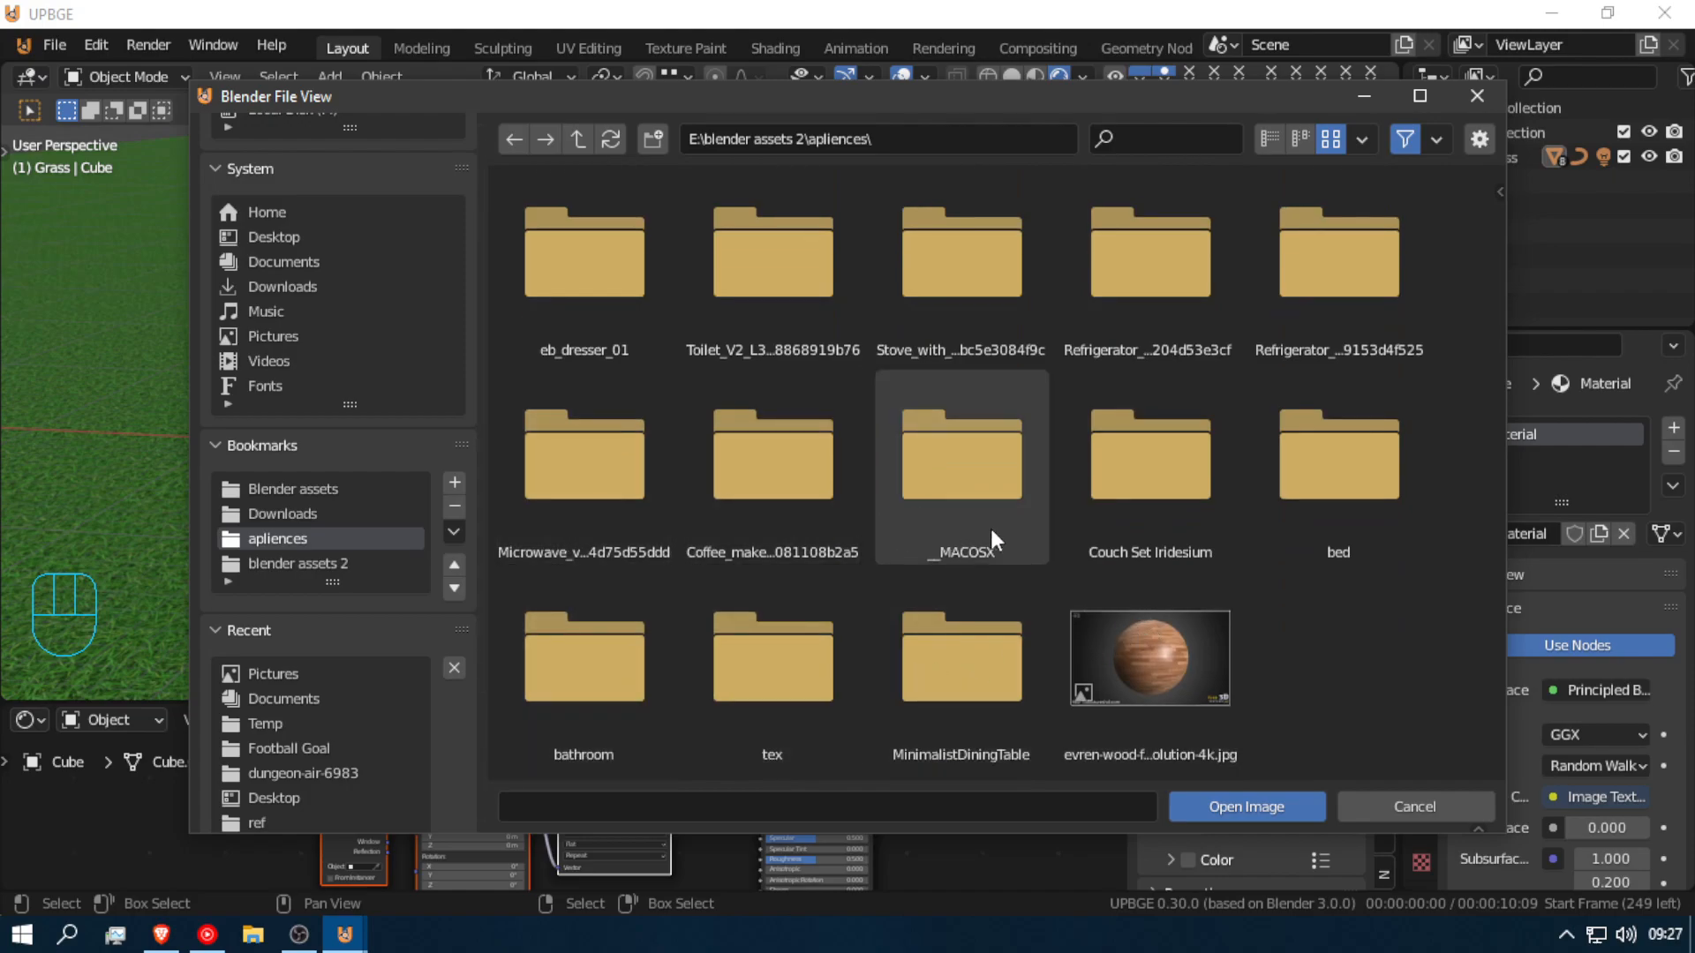
{"action": "scroll", "coordinate": [1338, 512], "scroll_direction": "up", "scroll_amount": 1}
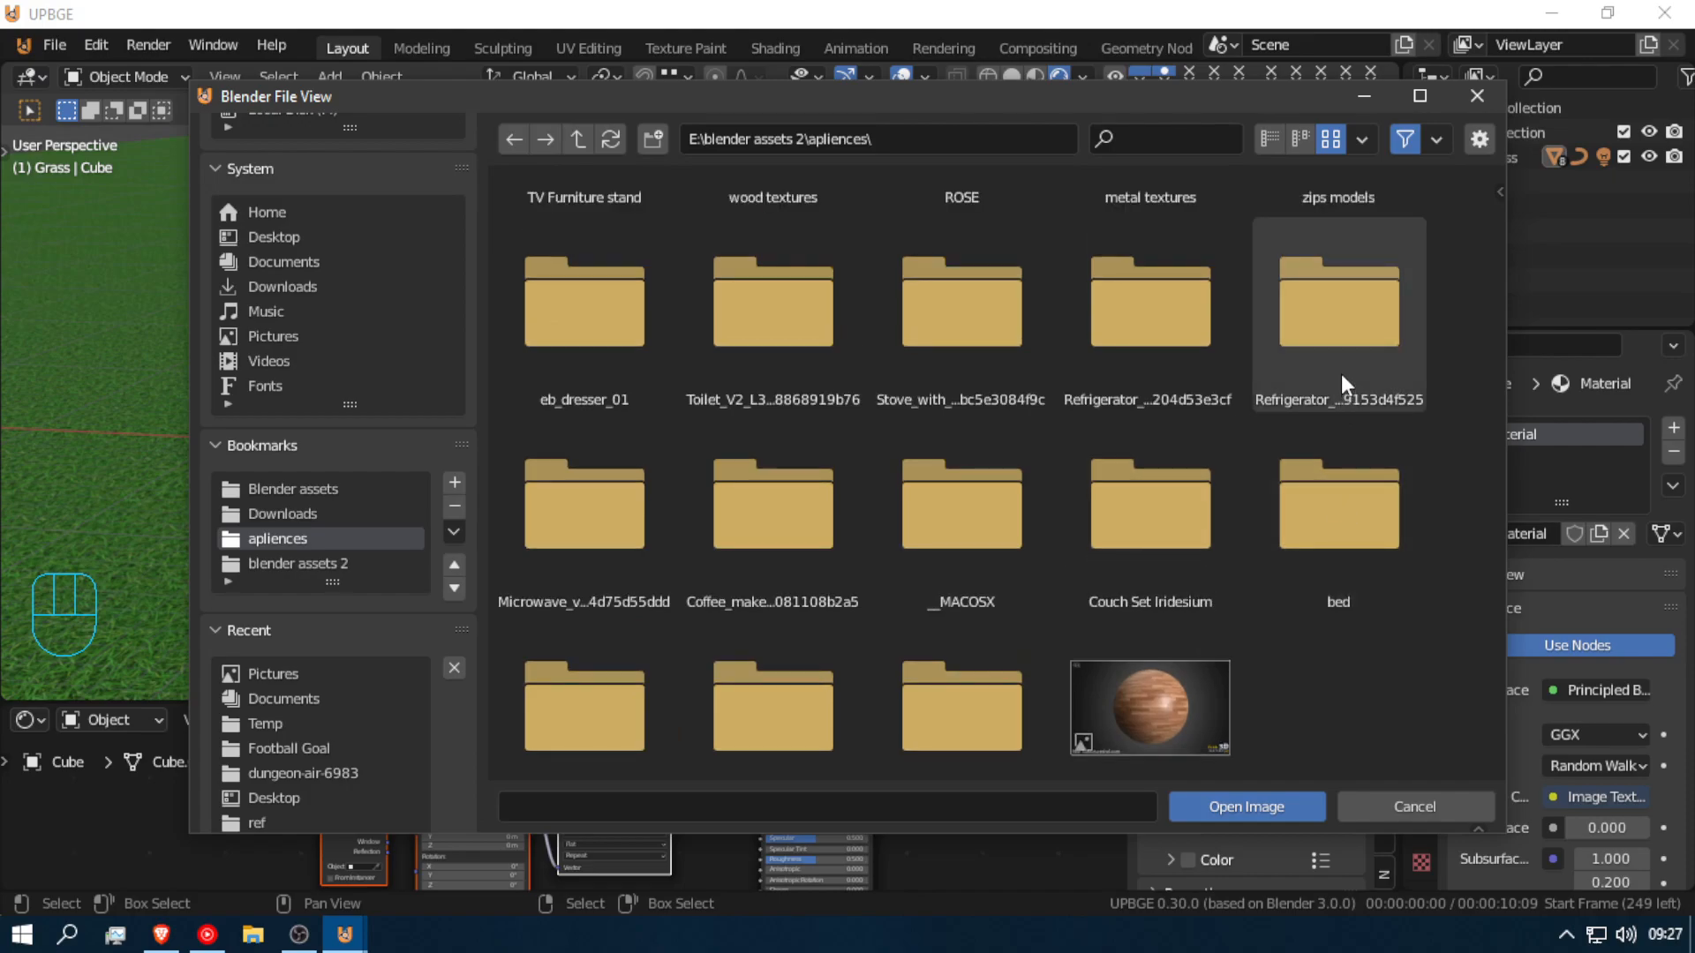
{"action": "scroll", "coordinate": [498, 423], "scroll_direction": "up", "scroll_amount": 2}
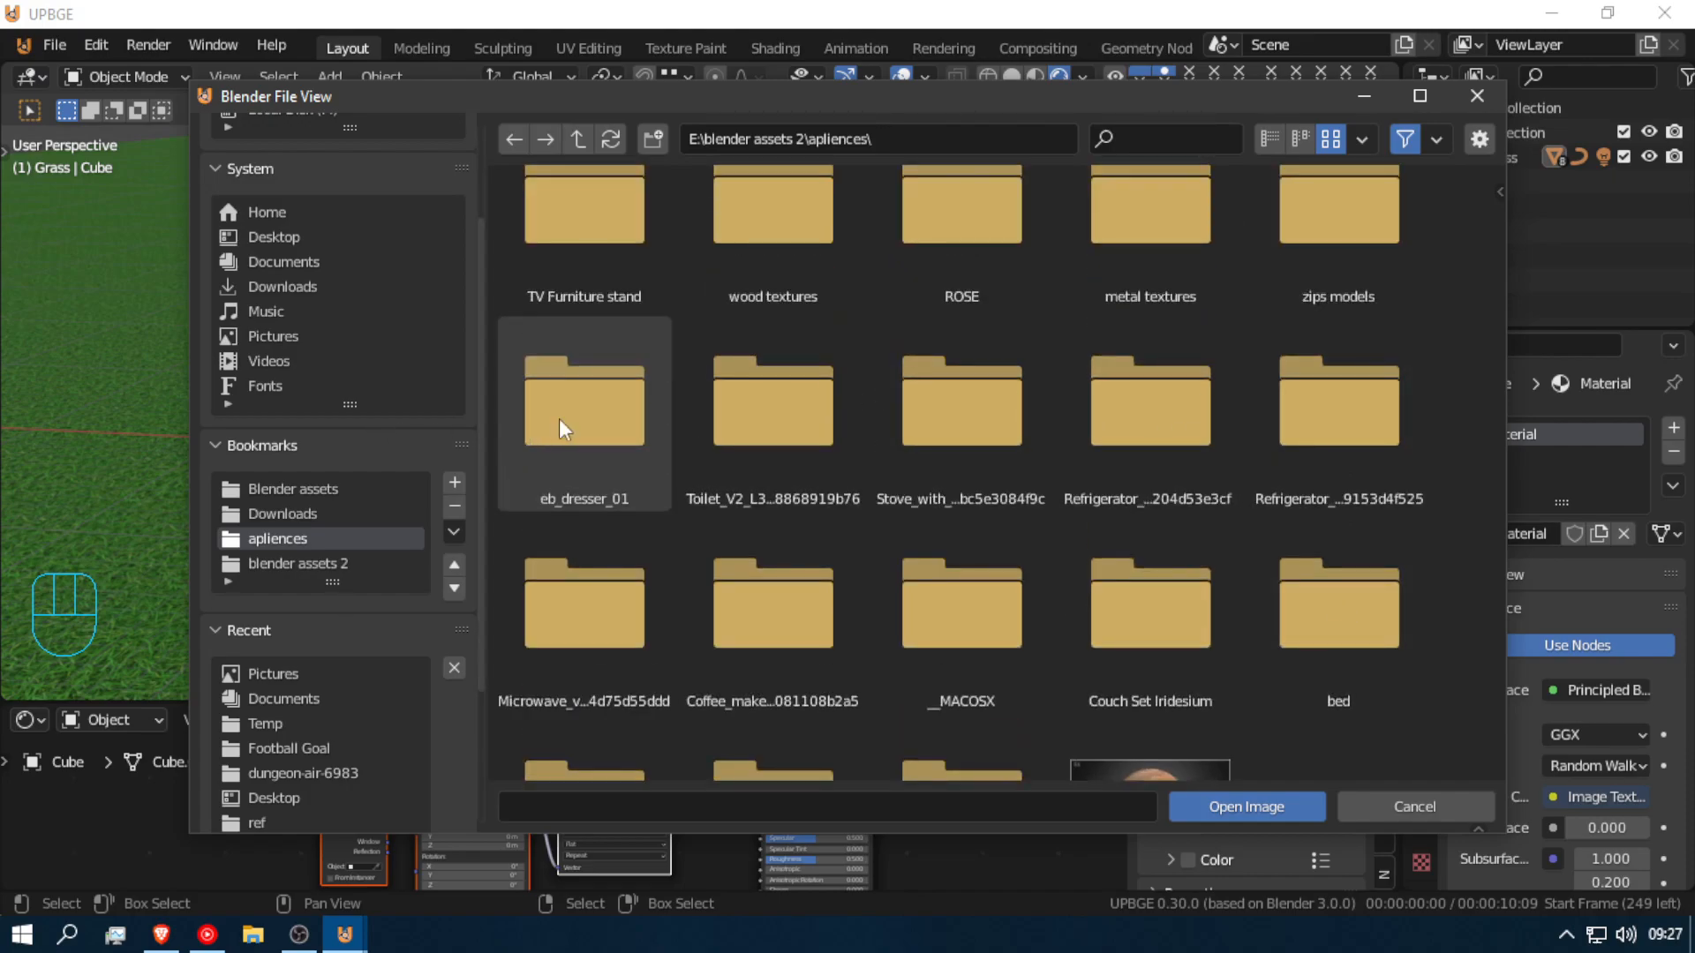
{"action": "scroll", "coordinate": [548, 419], "scroll_direction": "up", "scroll_amount": 2}
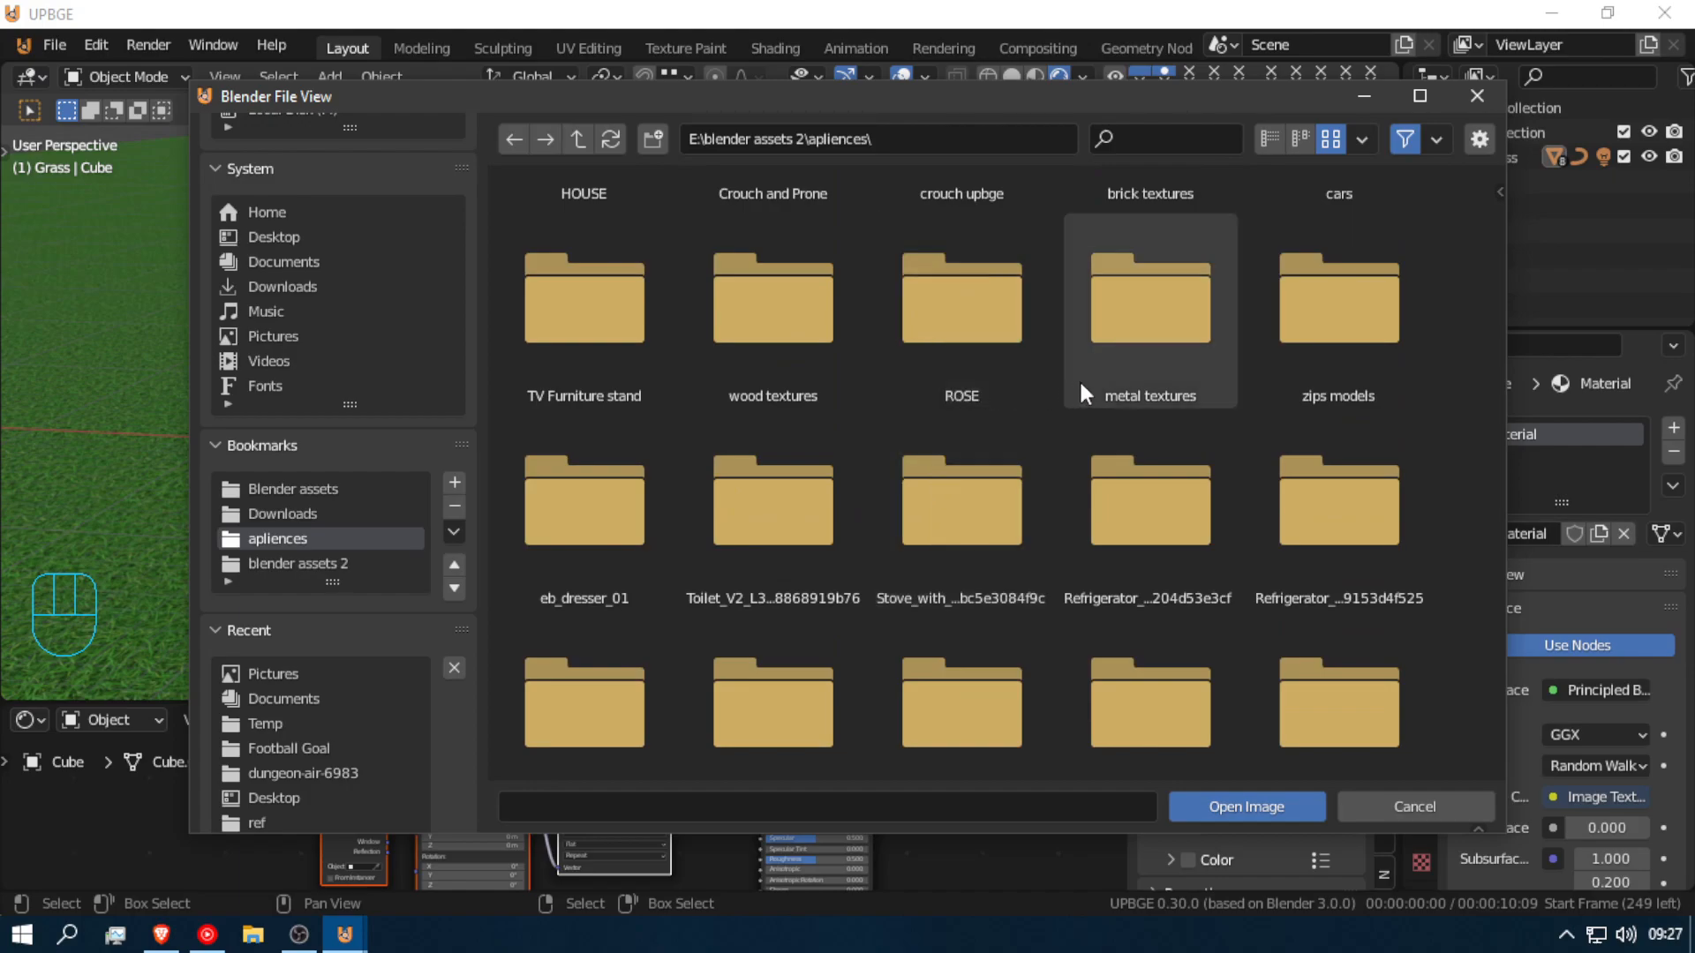
{"action": "scroll", "coordinate": [856, 445], "scroll_direction": "up", "scroll_amount": 1}
{"action": "scroll", "coordinate": [589, 477], "scroll_direction": "up", "scroll_amount": 1}
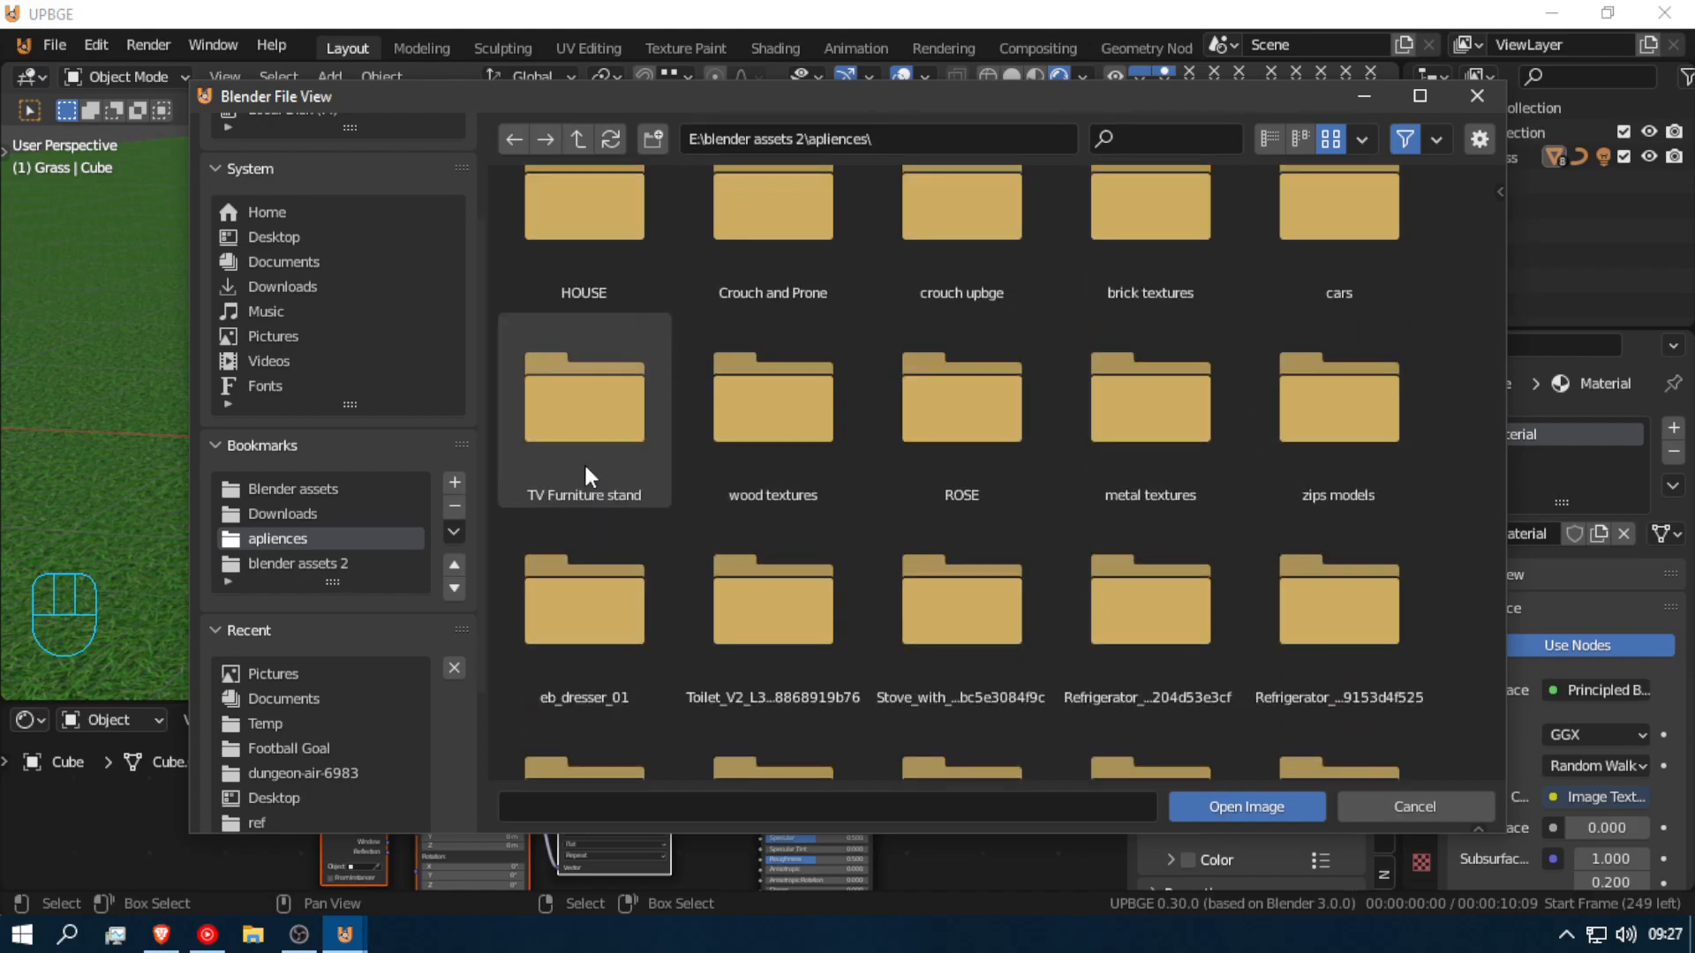
{"action": "scroll", "coordinate": [598, 442], "scroll_direction": "up", "scroll_amount": 2}
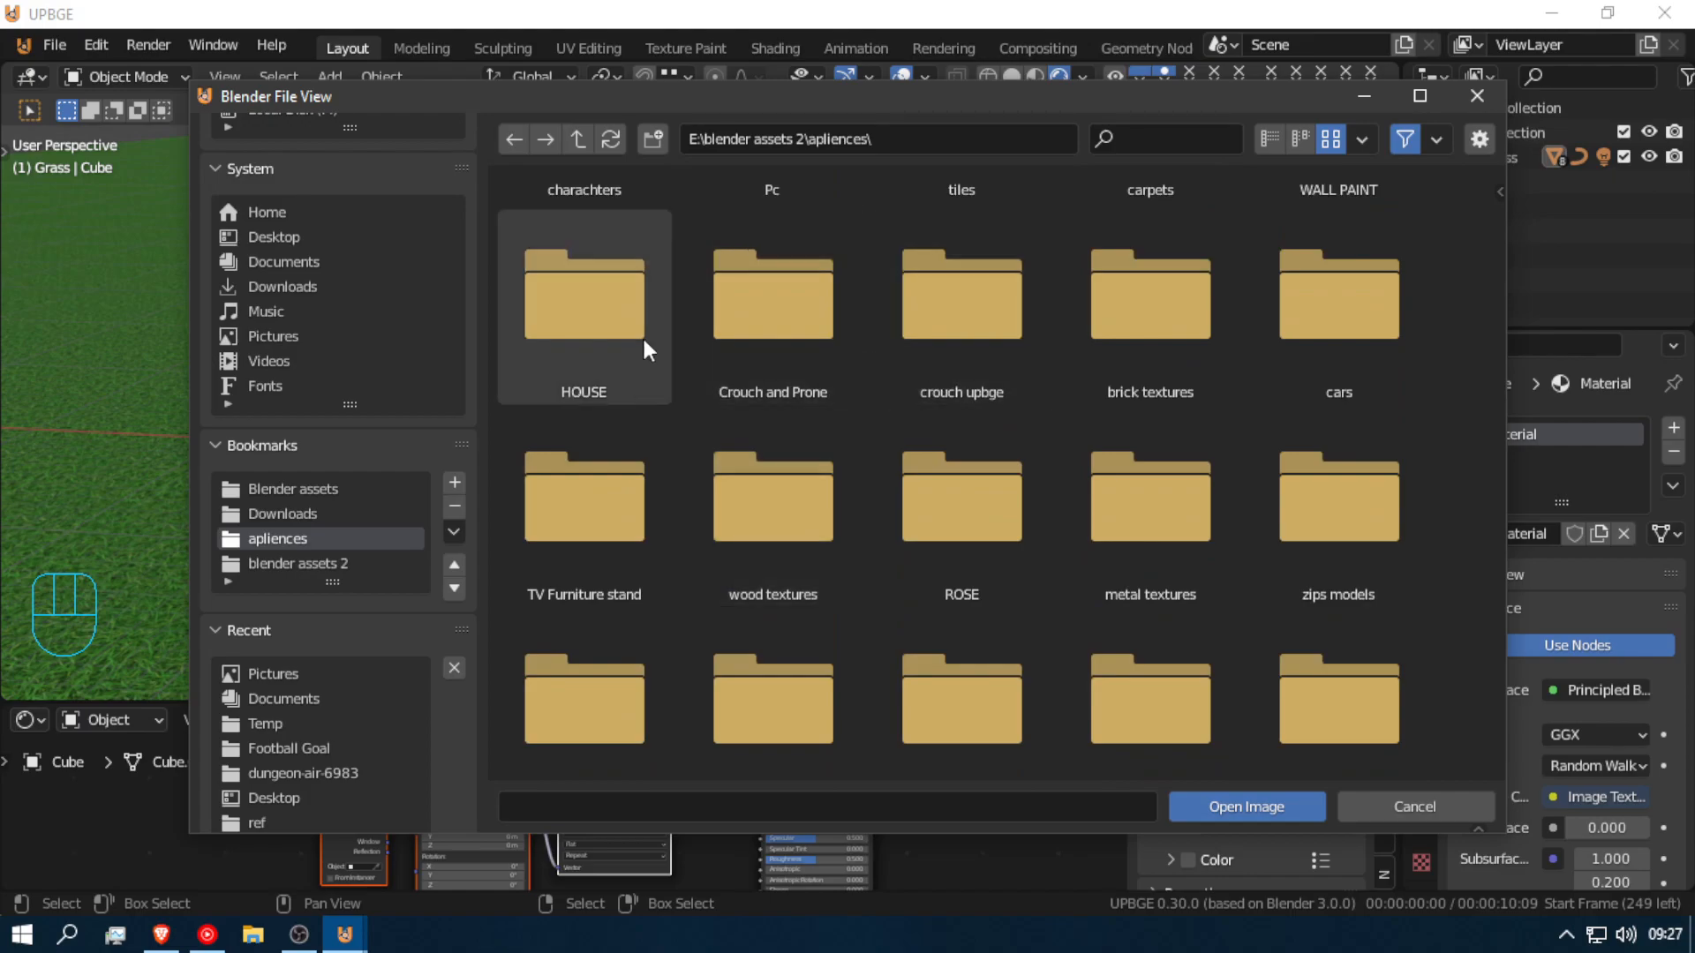
{"action": "scroll", "coordinate": [636, 349], "scroll_direction": "up", "scroll_amount": 1}
{"action": "scroll", "coordinate": [617, 363], "scroll_direction": "up", "scroll_amount": 1}
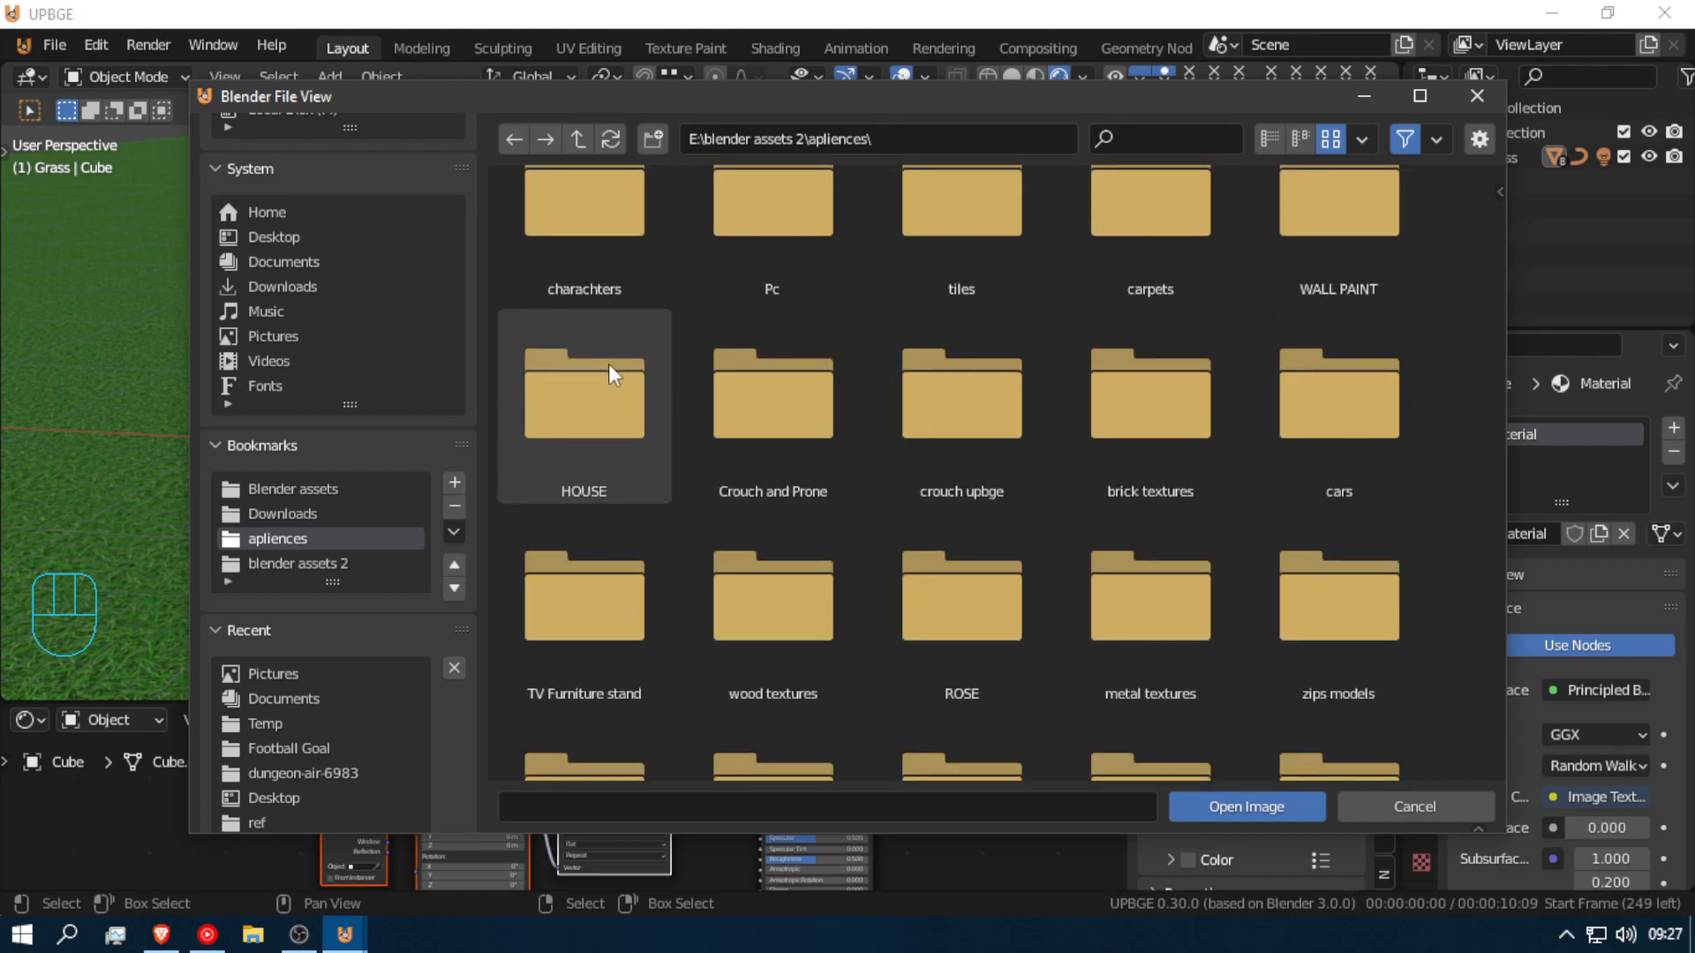
{"action": "scroll", "coordinate": [607, 364], "scroll_direction": "up", "scroll_amount": 1}
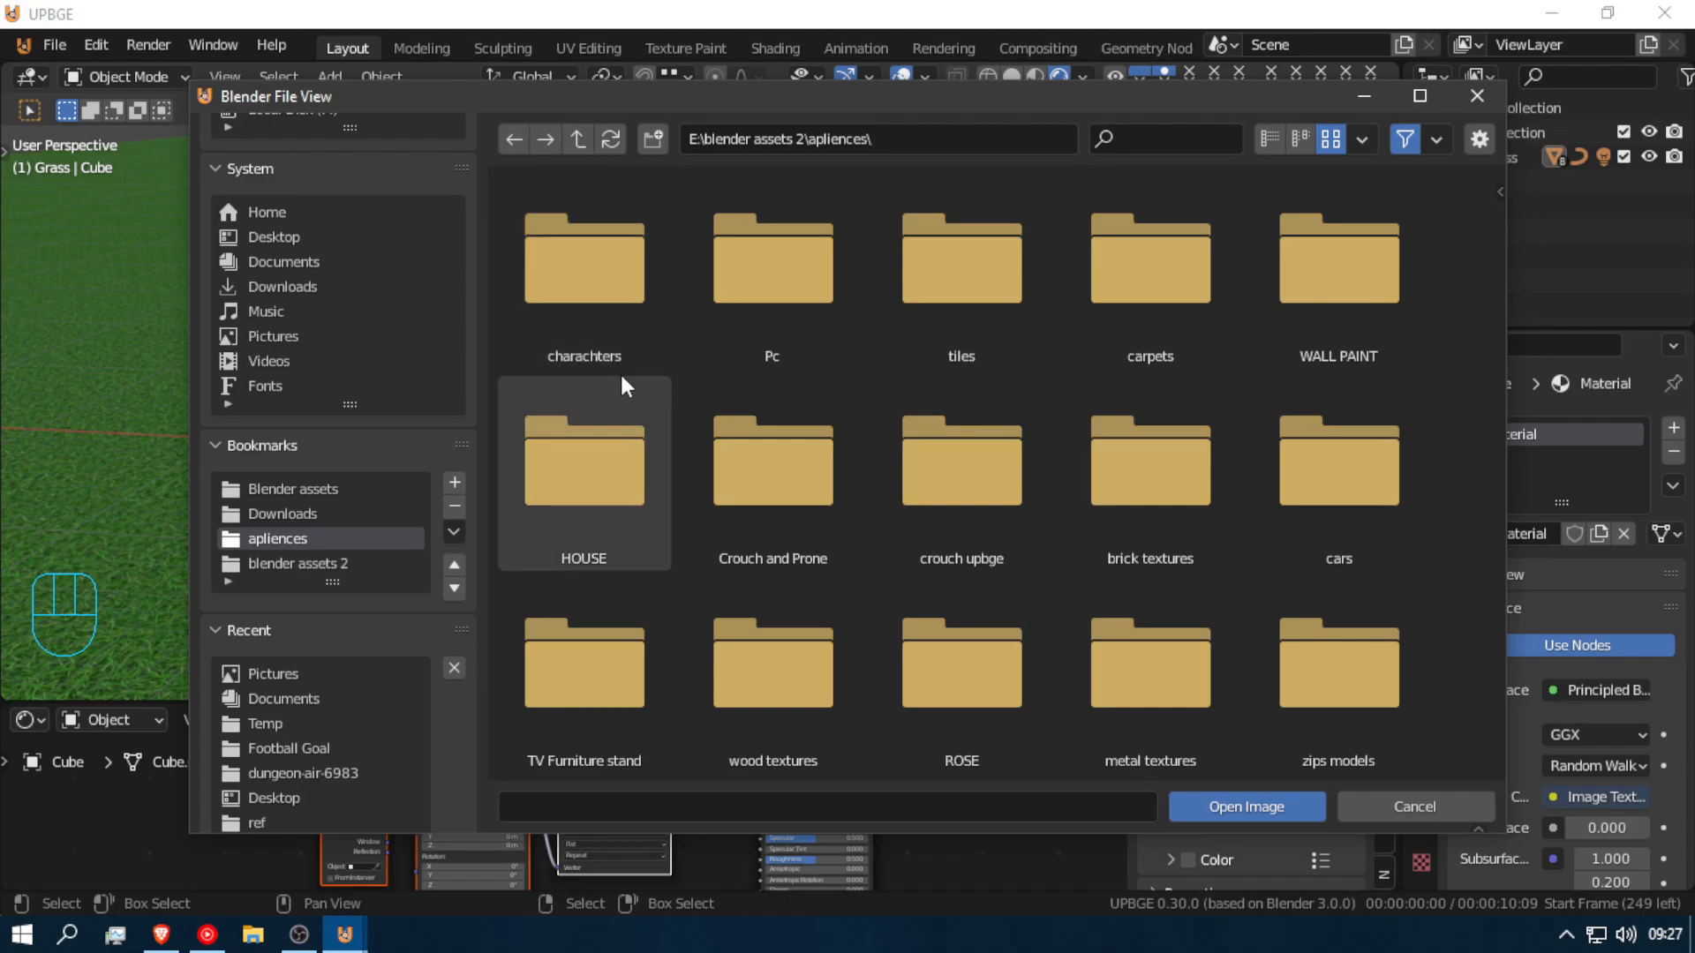
{"action": "scroll", "coordinate": [1156, 487], "scroll_direction": "down", "scroll_amount": 8}
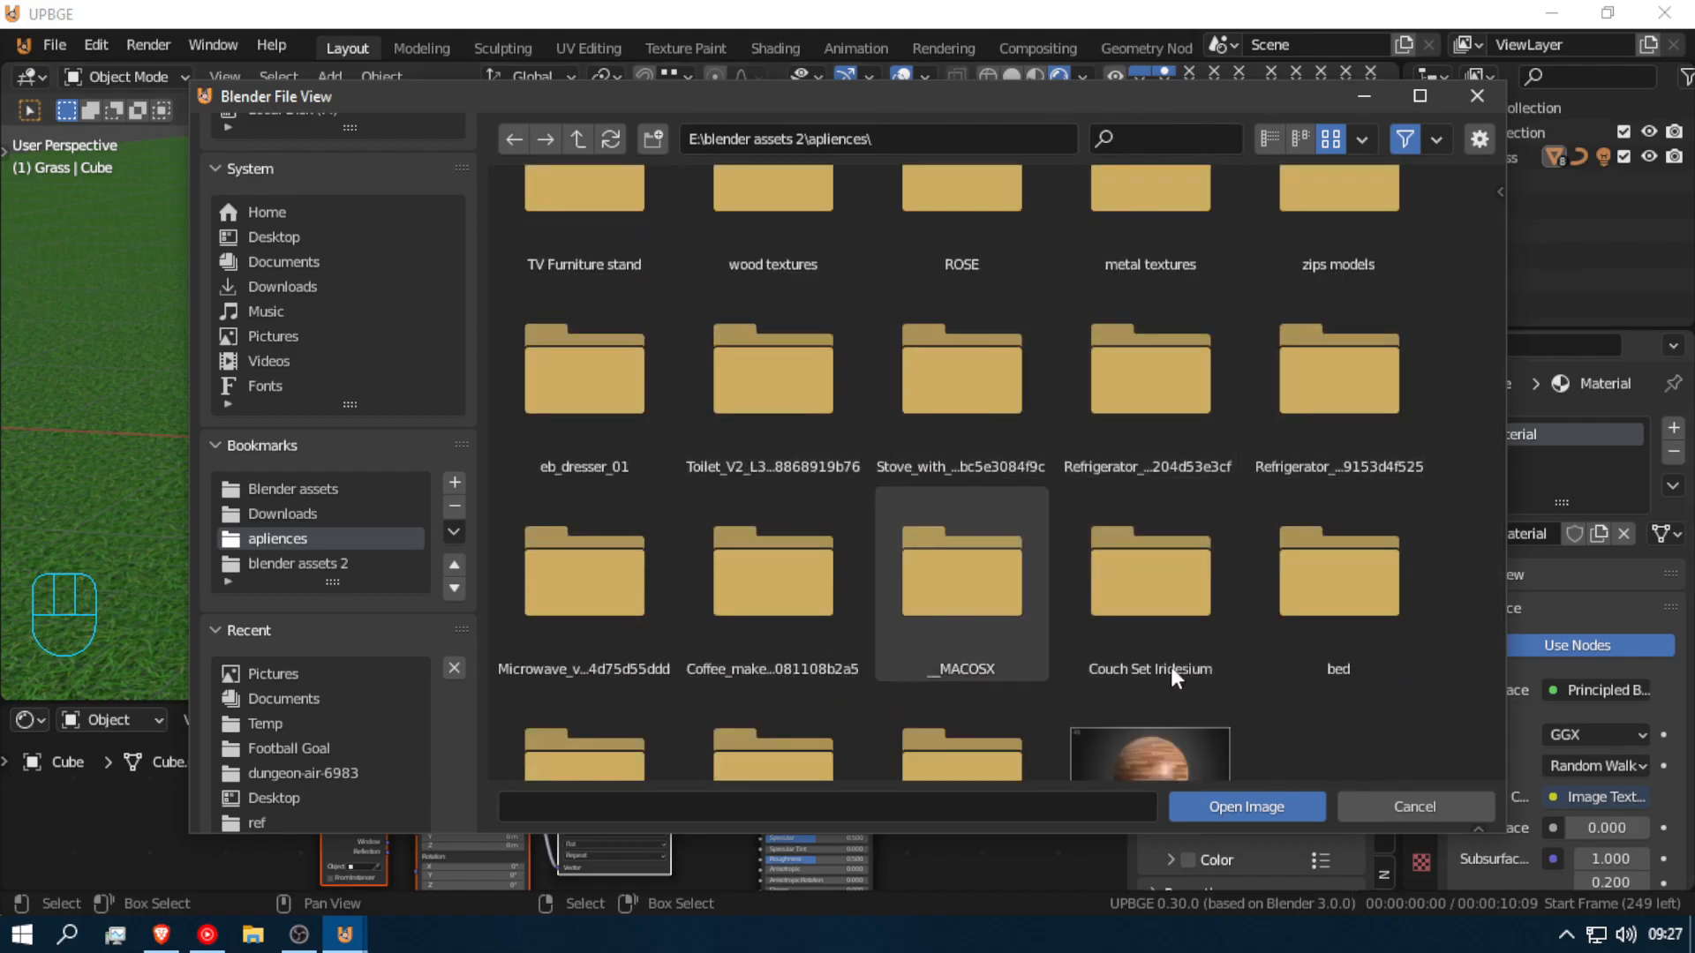
{"action": "scroll", "coordinate": [634, 600], "scroll_direction": "down", "scroll_amount": 3}
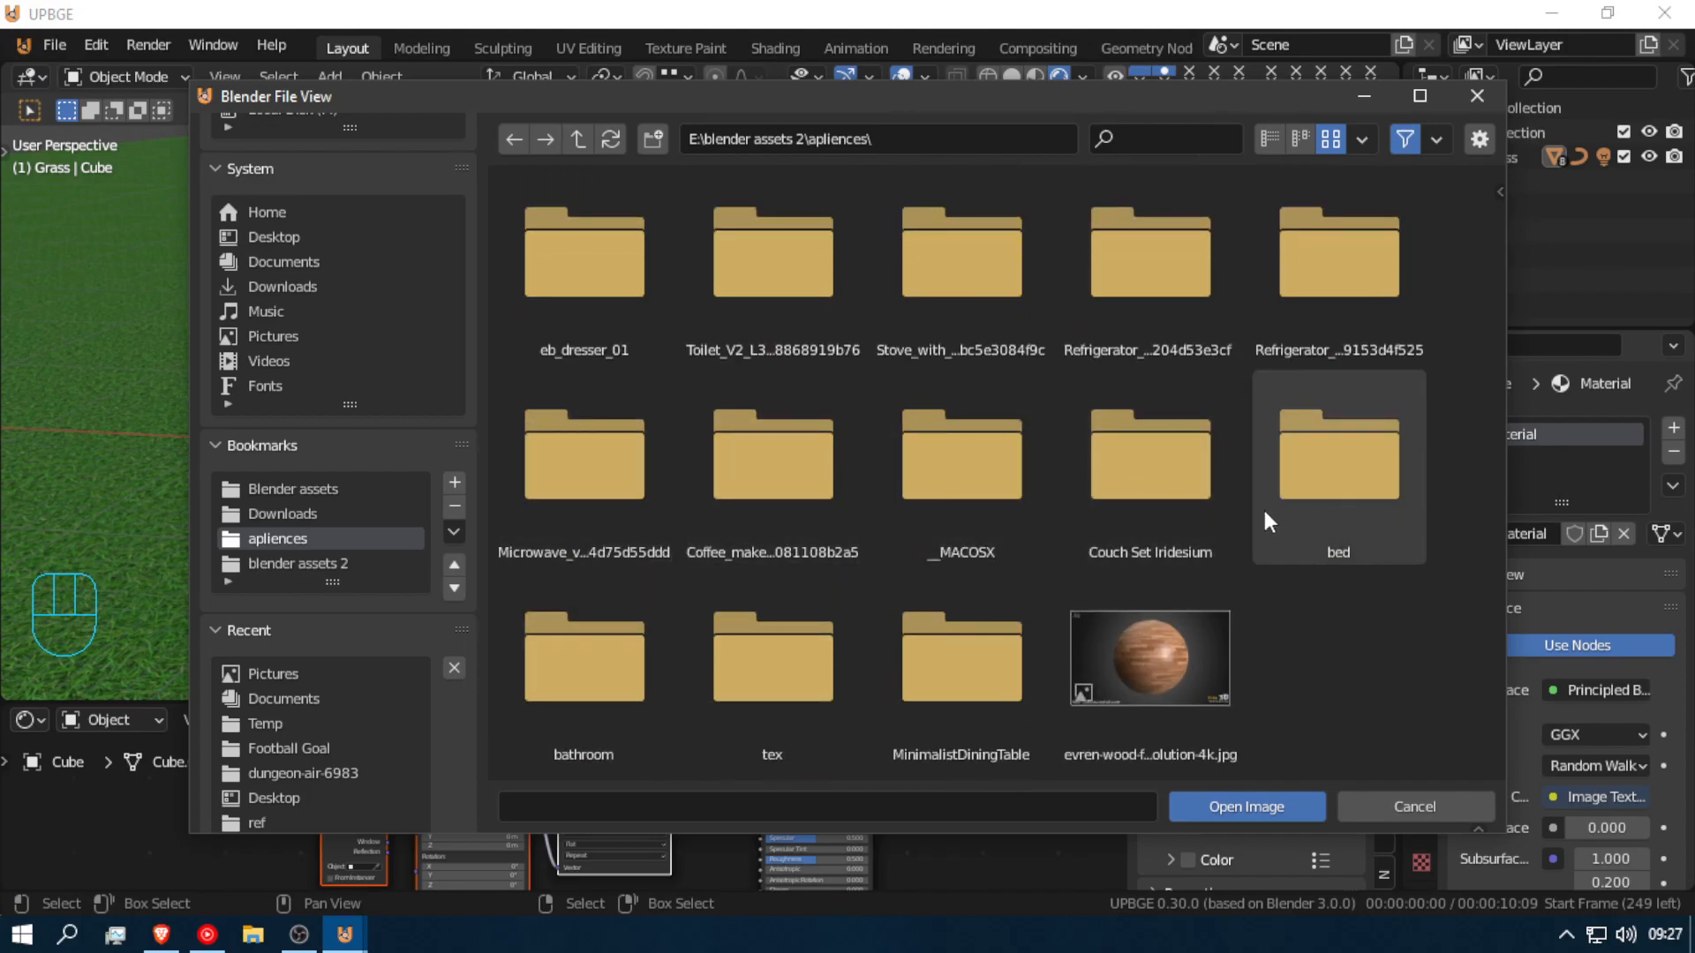
Step: Open the brick textures folder inside apliences
{"action": "scroll", "coordinate": [844, 476], "scroll_direction": "up", "scroll_amount": 2}
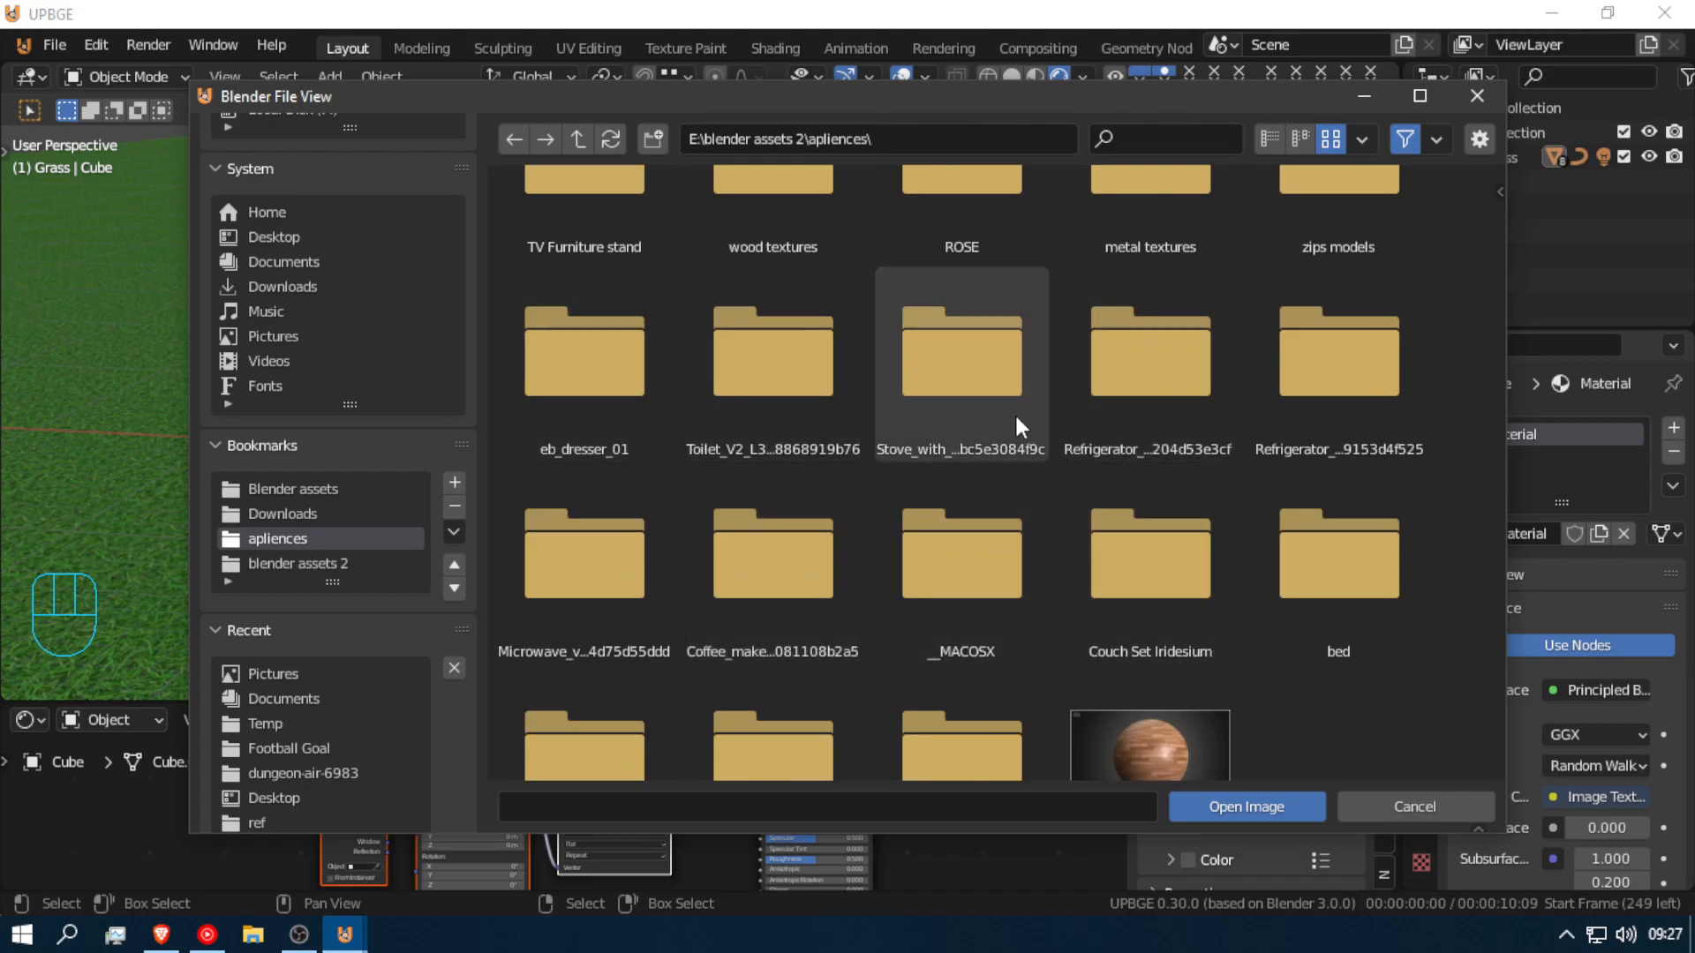
{"action": "scroll", "coordinate": [1015, 416], "scroll_direction": "up", "scroll_amount": 8}
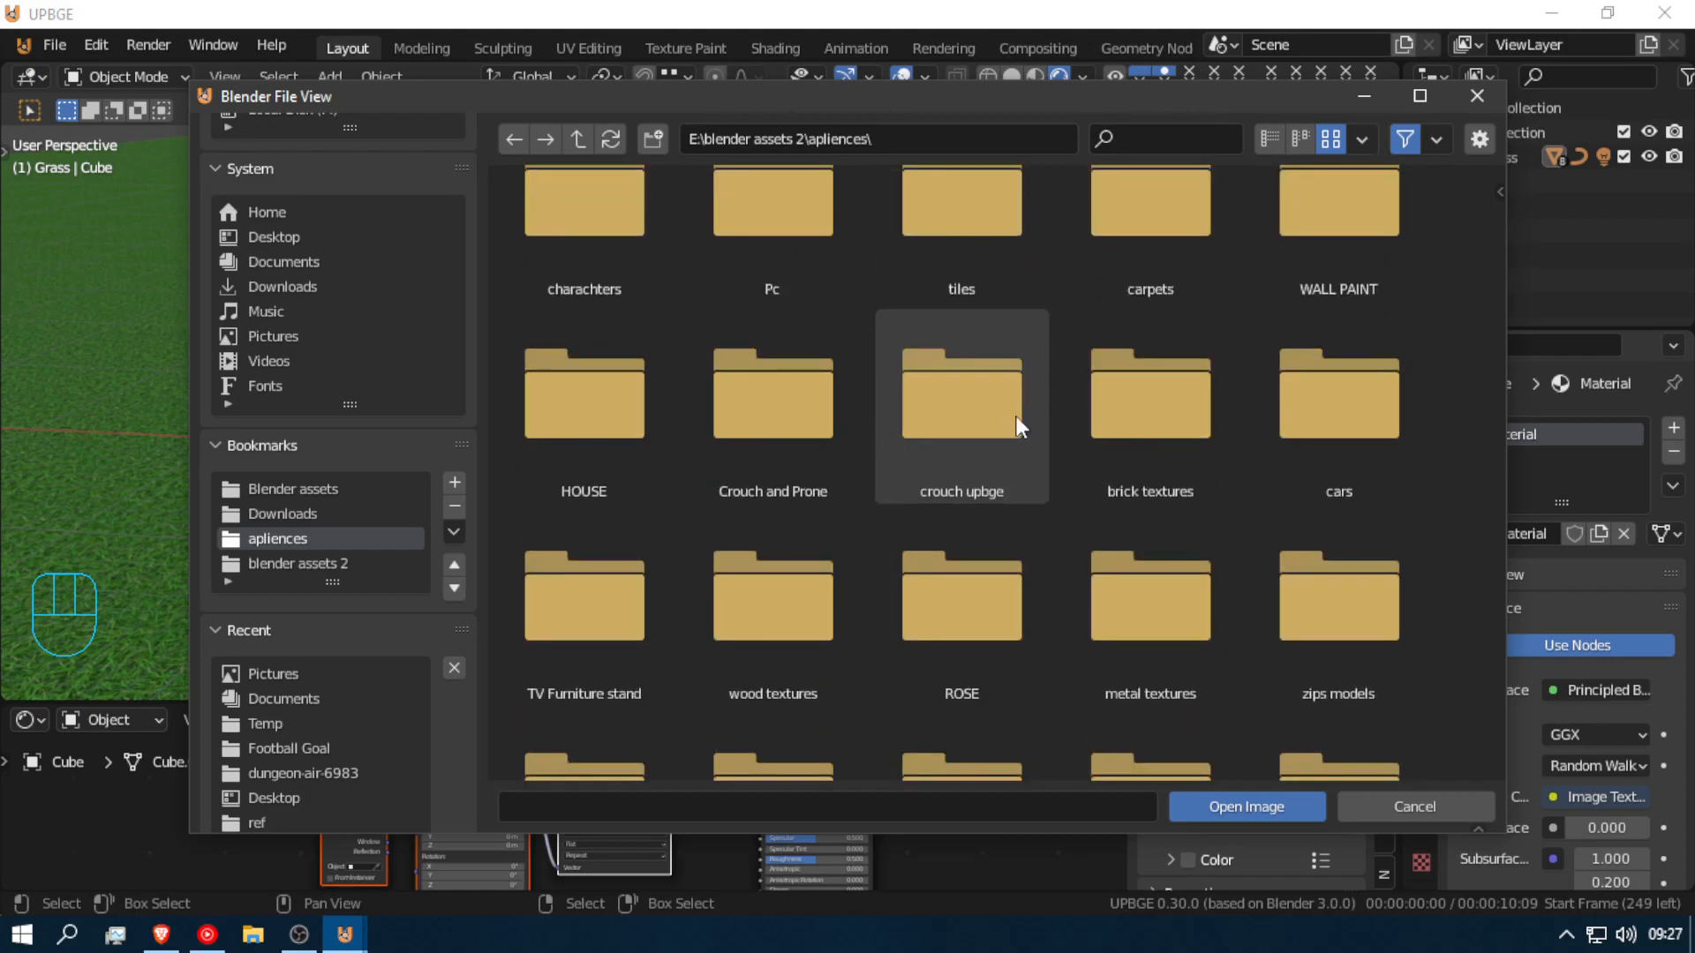
{"action": "left_click", "coordinate": [1159, 418]}
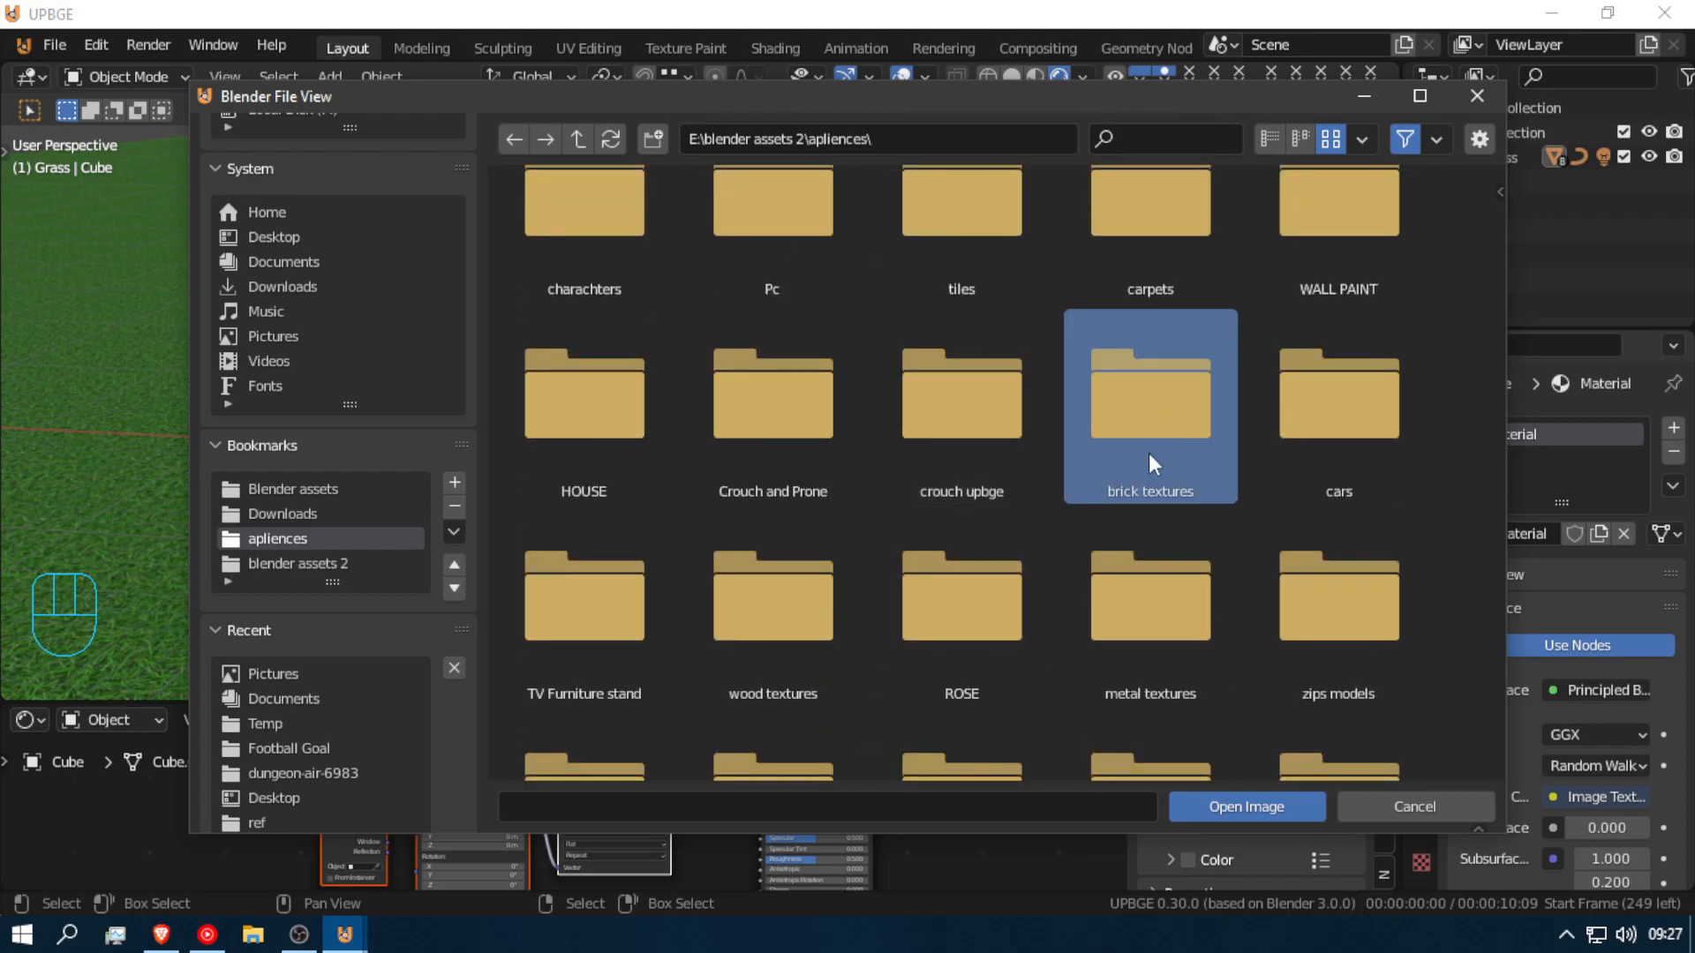
{"action": "double_click", "coordinate": [1147, 452]}
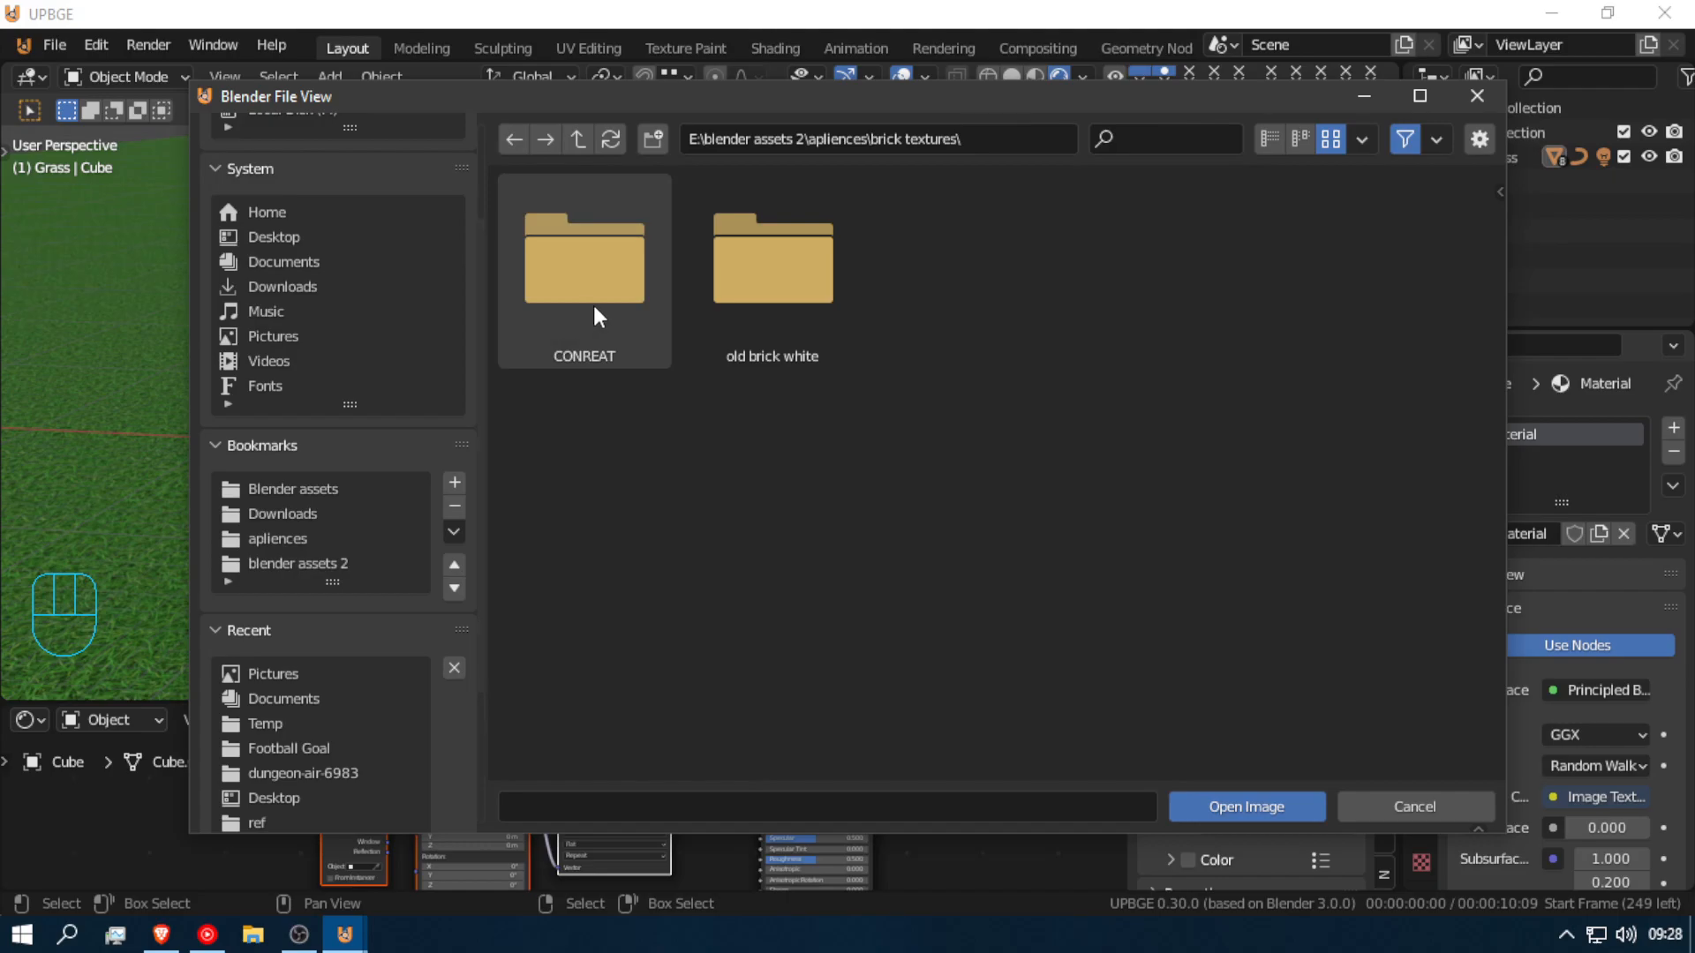
Step: Open the old brick white folder, bookmark it, and leave the file browser without loading an image
{"action": "double_click", "coordinate": [834, 292]}
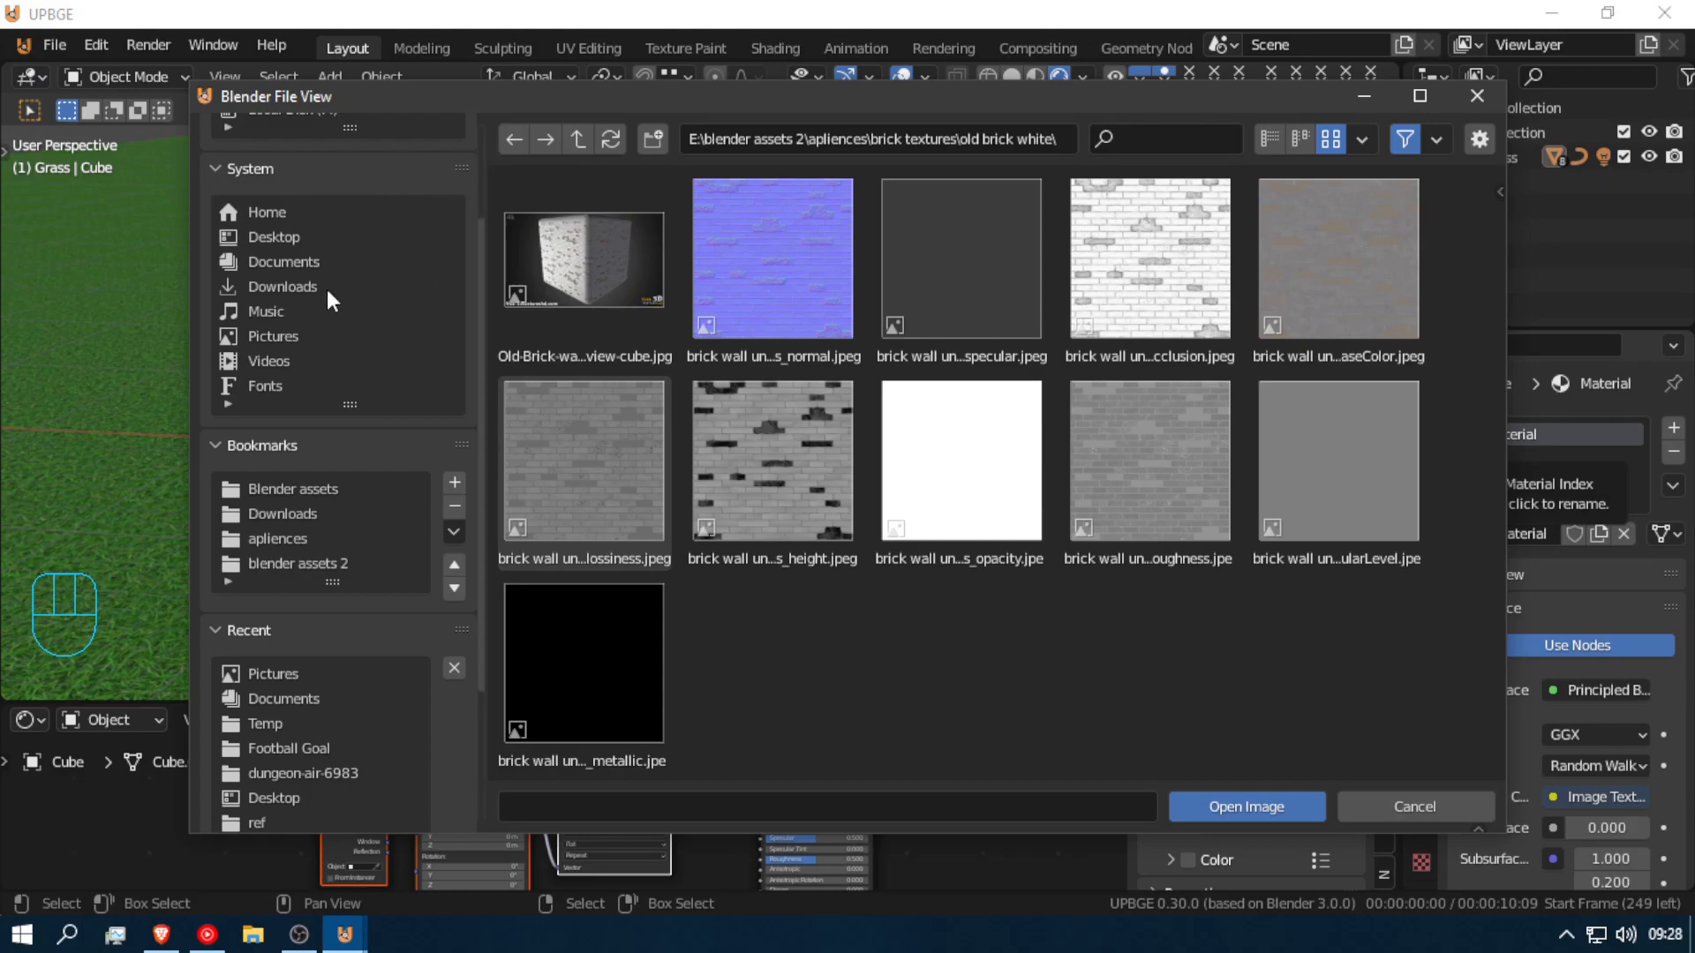
{"action": "scroll", "coordinate": [388, 680], "scroll_direction": "down", "scroll_amount": 4}
{"action": "scroll", "coordinate": [384, 670], "scroll_direction": "up", "scroll_amount": 8}
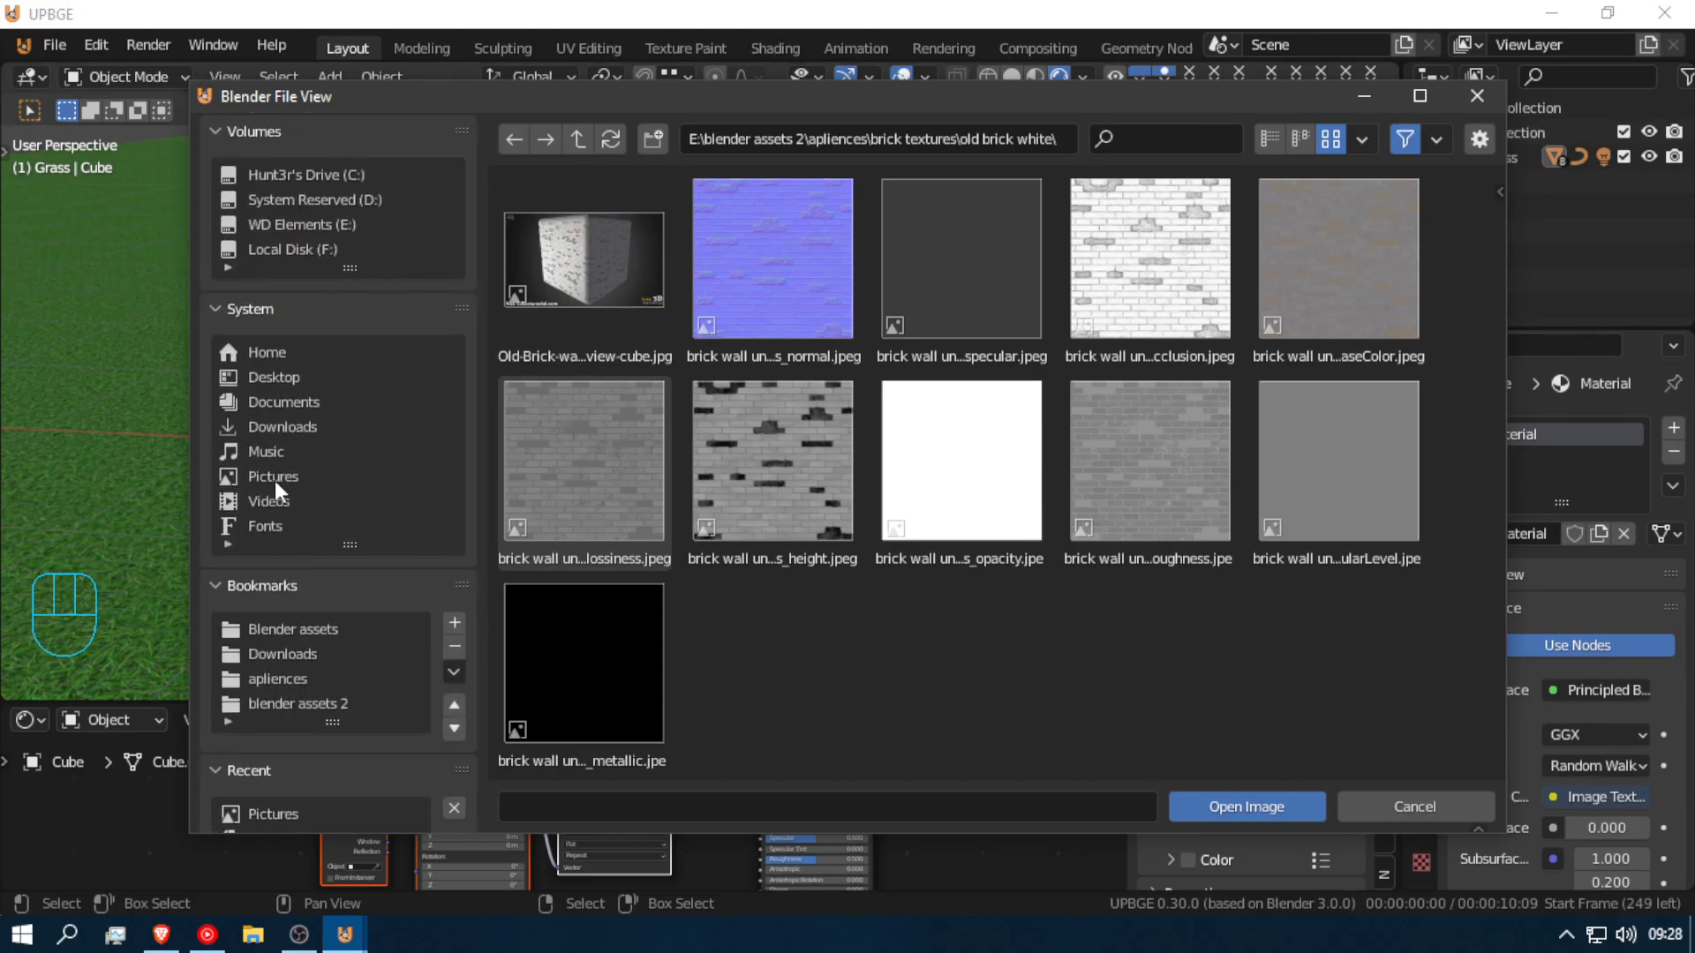
{"action": "scroll", "coordinate": [273, 480], "scroll_direction": "down", "scroll_amount": 9}
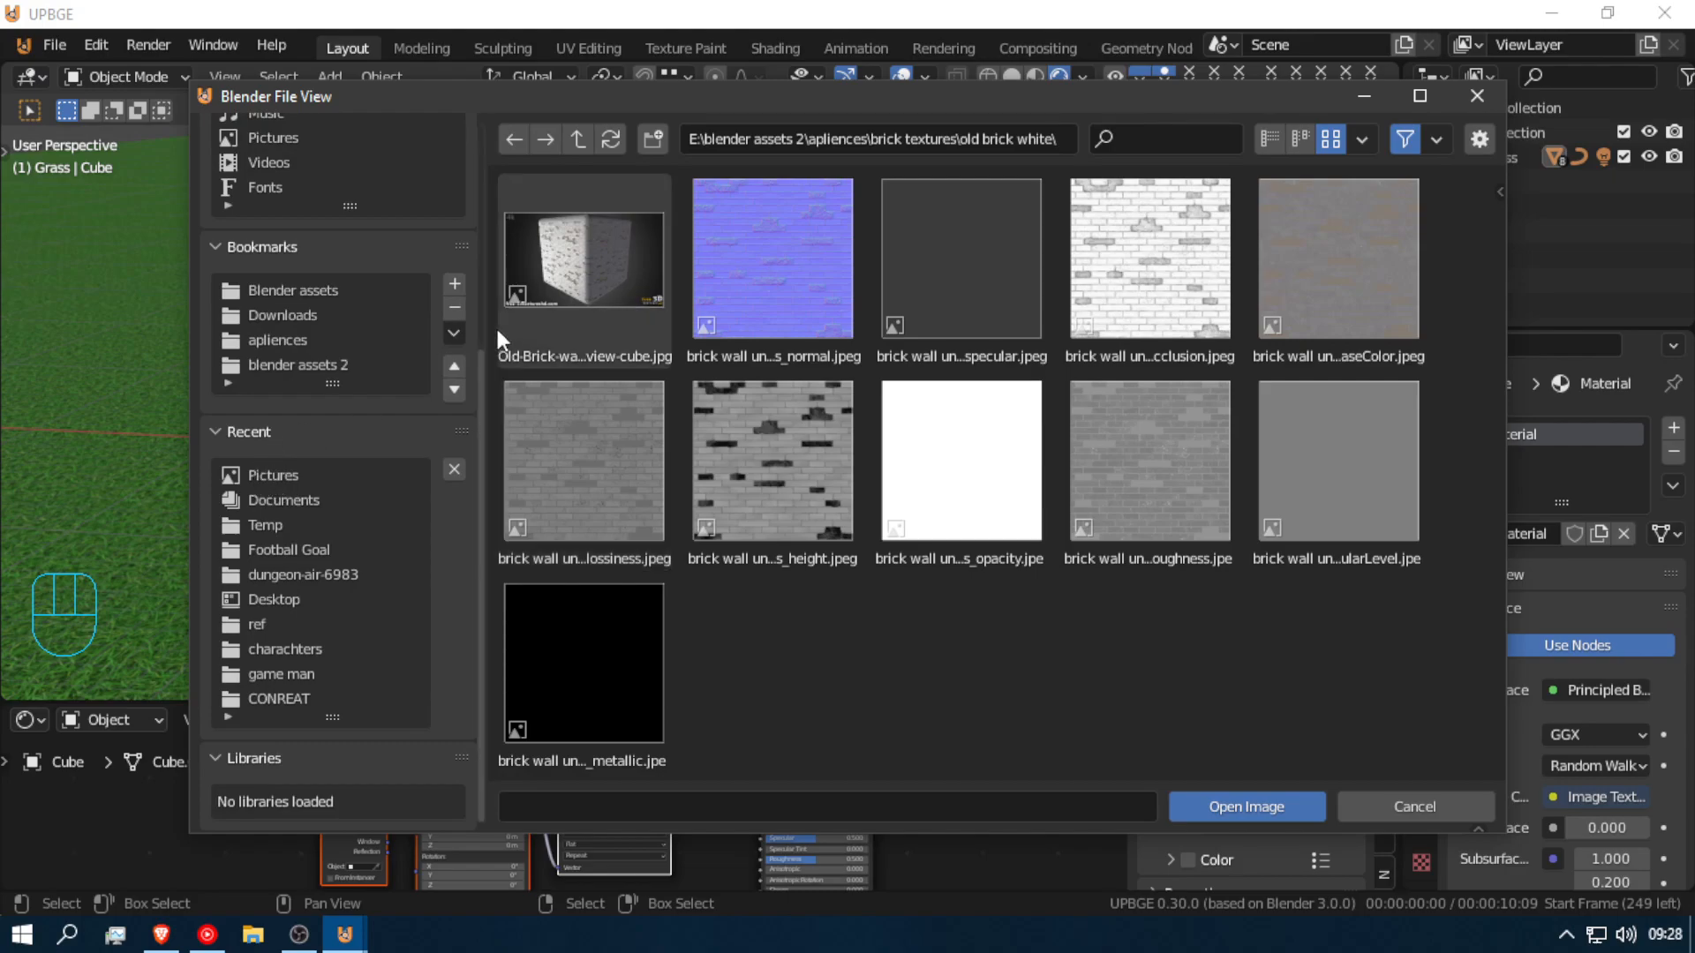
{"action": "left_click", "coordinate": [446, 284]}
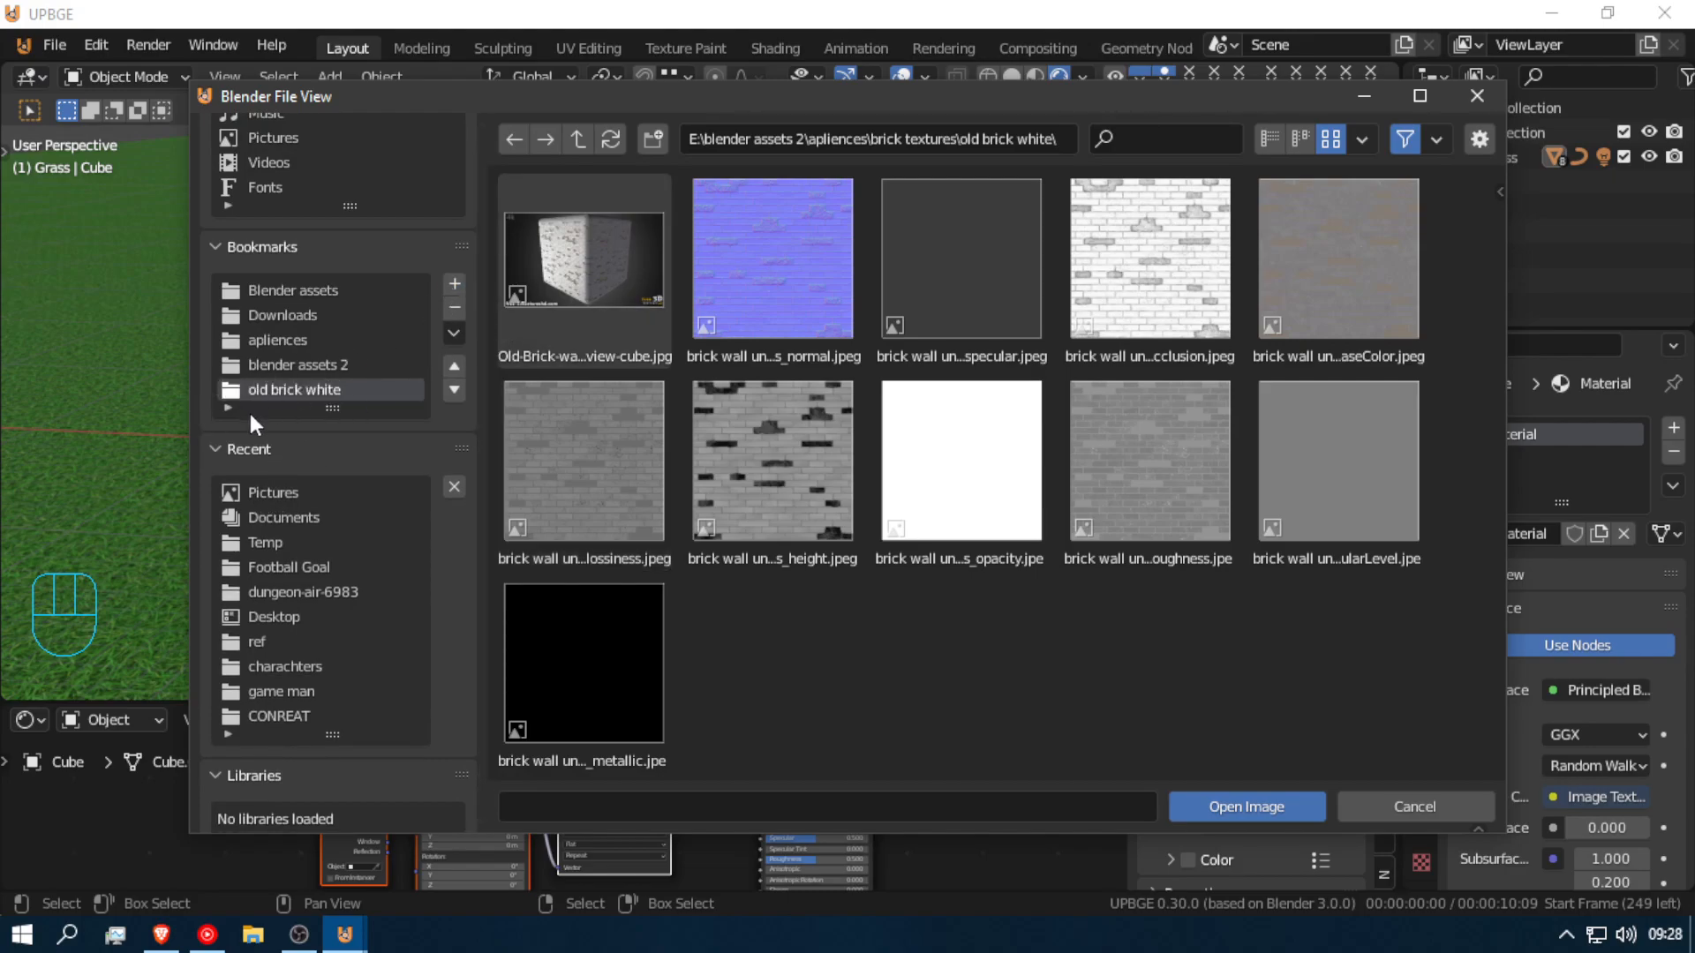
{"action": "left_click", "coordinate": [1407, 799]}
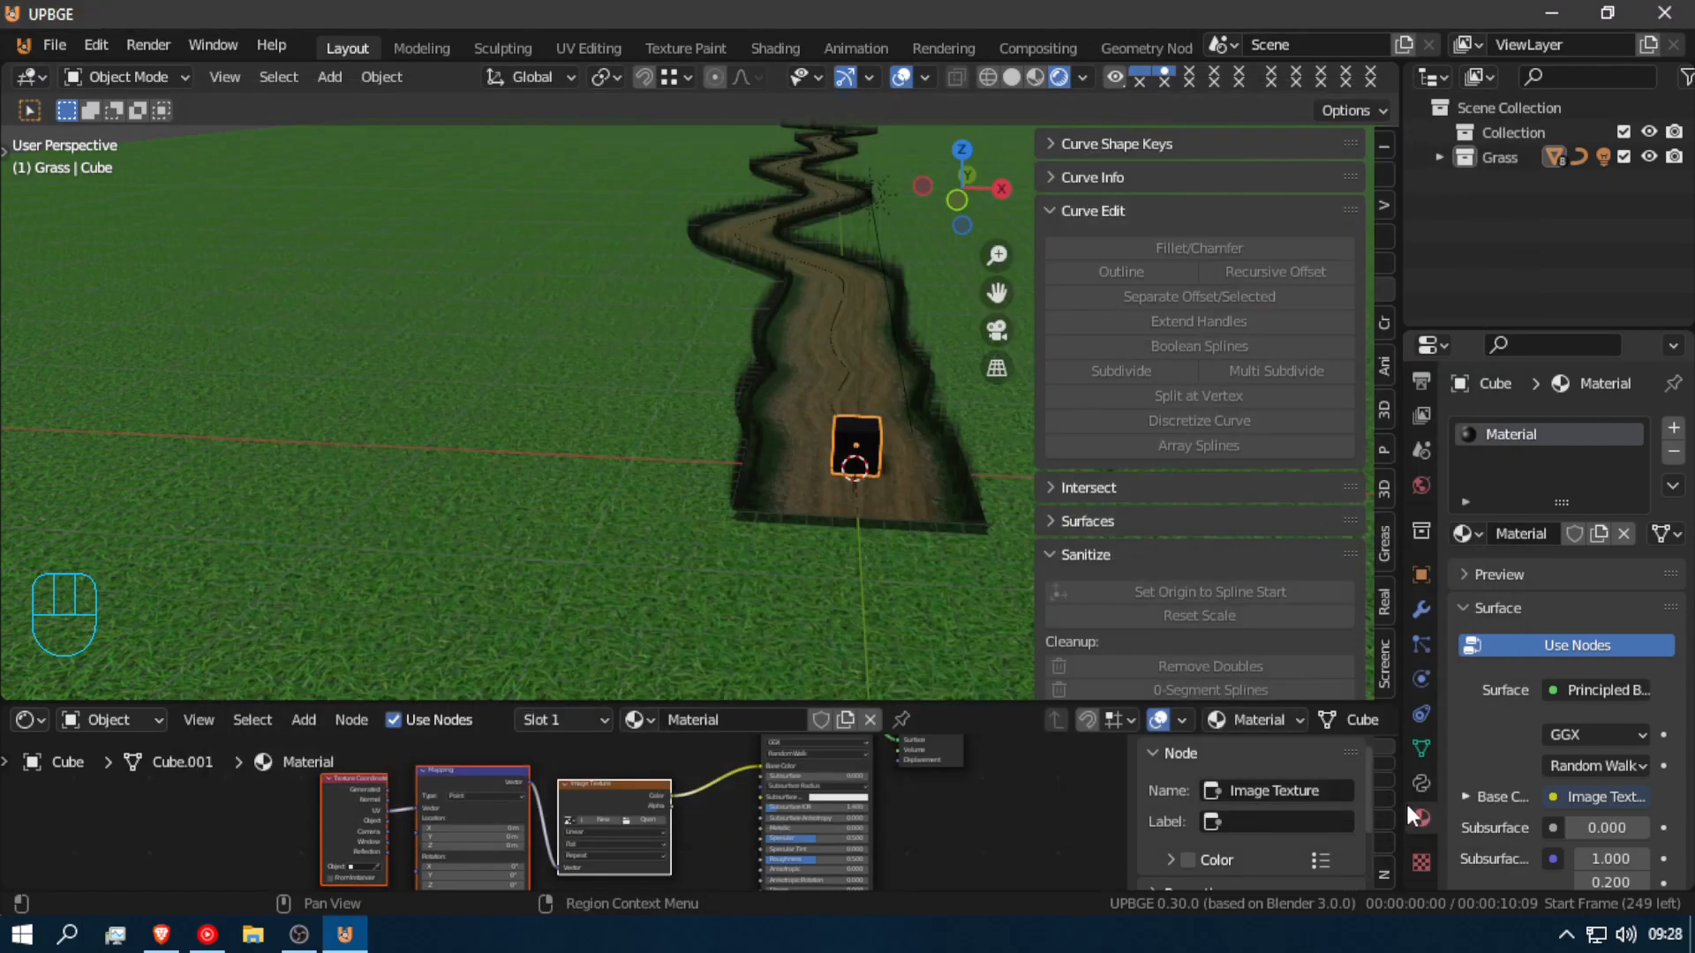
Step: Delete the Mapping, Image Texture and Texture Coordinate nodes from the cube's material
{"action": "middle_click_drag", "start_coordinate": [693, 805], "coordinate": [781, 799]}
{"action": "left_click", "coordinate": [584, 775]}
{"action": "key", "text": "x"}
{"action": "left_click", "coordinate": [708, 797]}
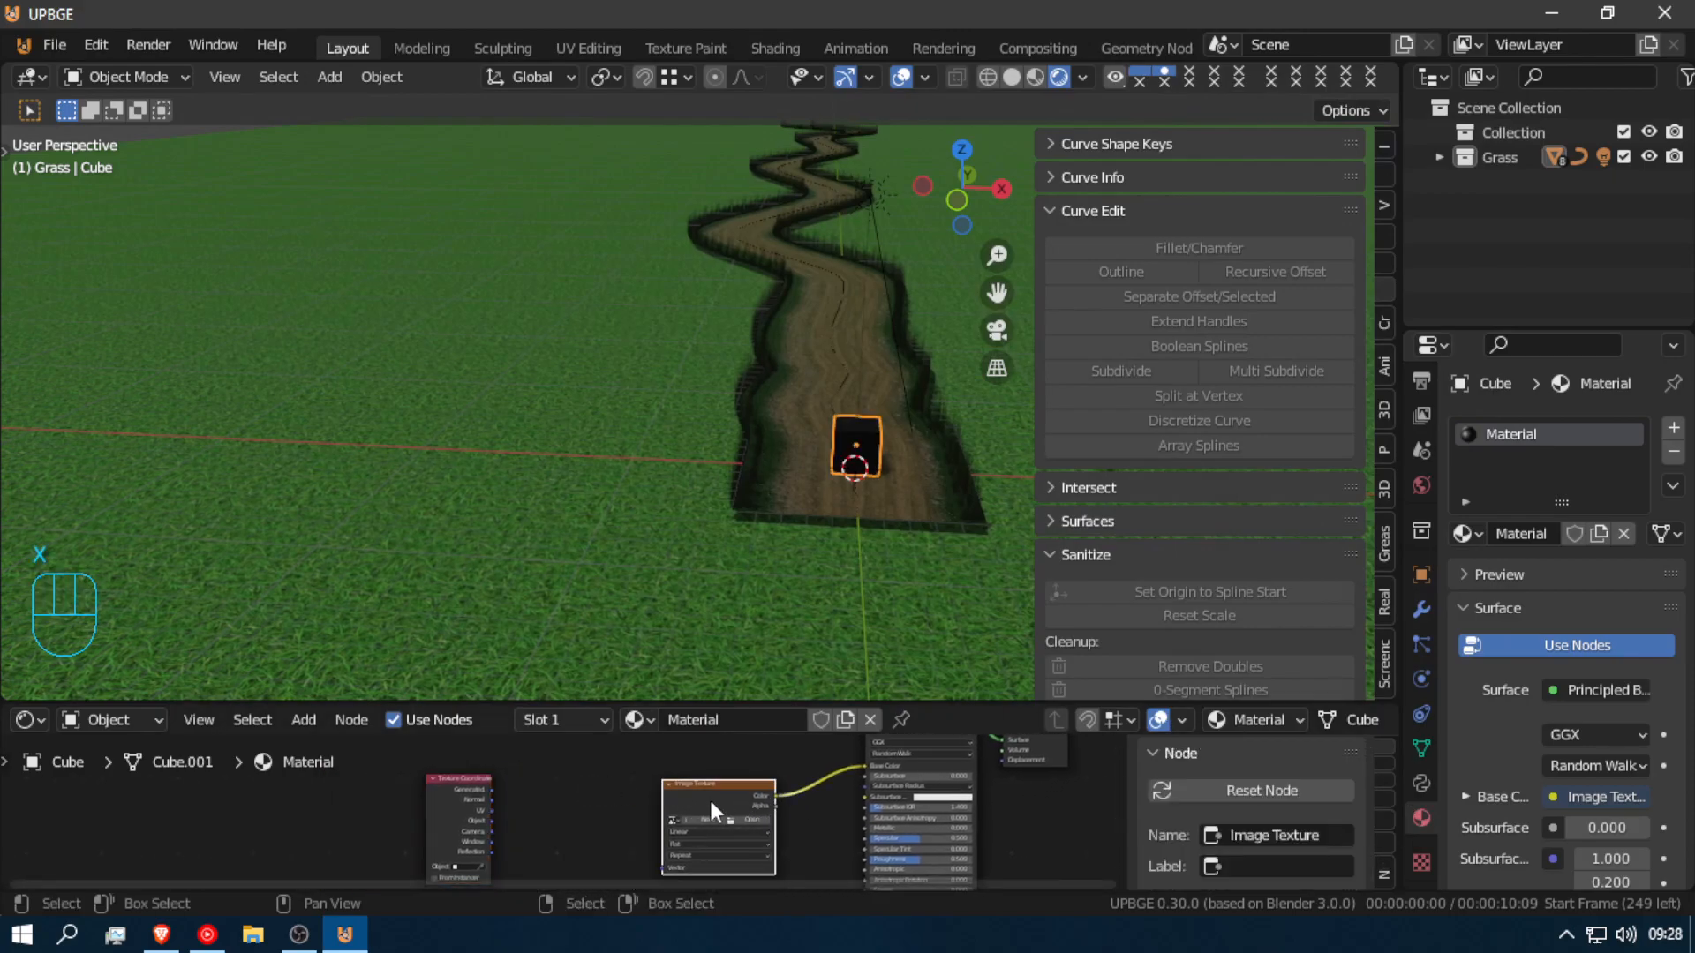
{"action": "key", "text": "x"}
{"action": "left_click", "coordinate": [474, 776]}
{"action": "key", "text": "x"}
{"action": "middle_click_drag", "start_coordinate": [724, 776], "coordinate": [647, 822]}
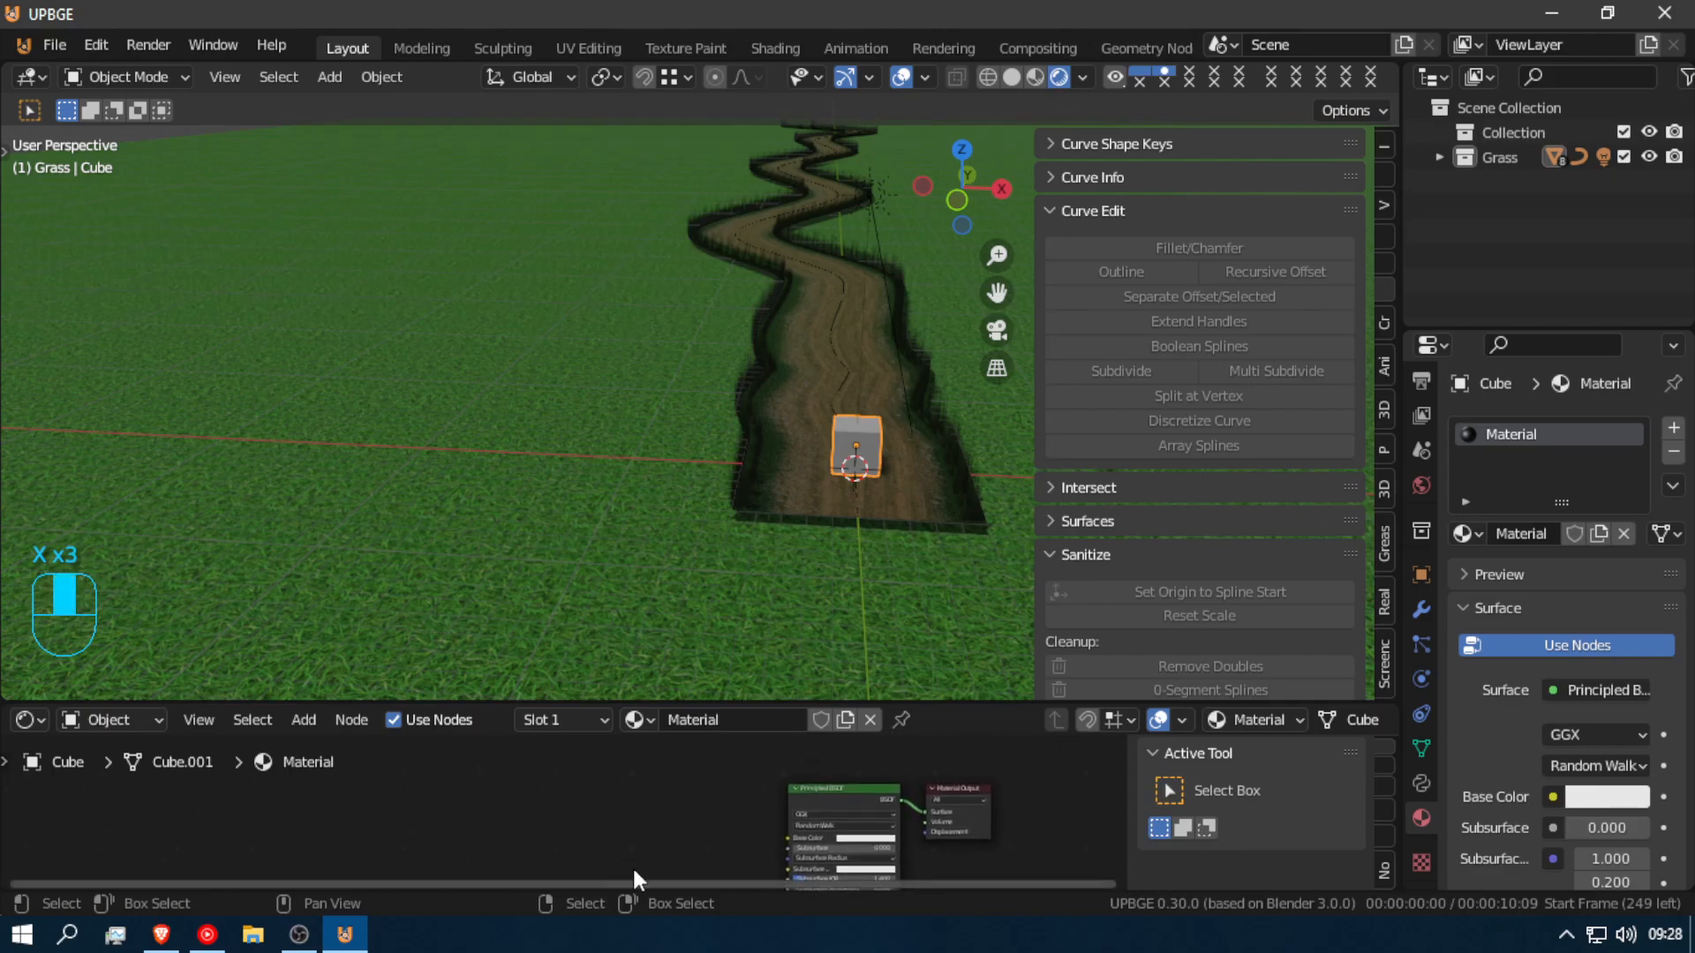
Step: Run Node Wrangler's Principled Texture Setup on the Principled BSDF with all brick wall unstack bricks maps from the bookmarked old brick white folder
{"action": "left_click", "coordinate": [849, 791]}
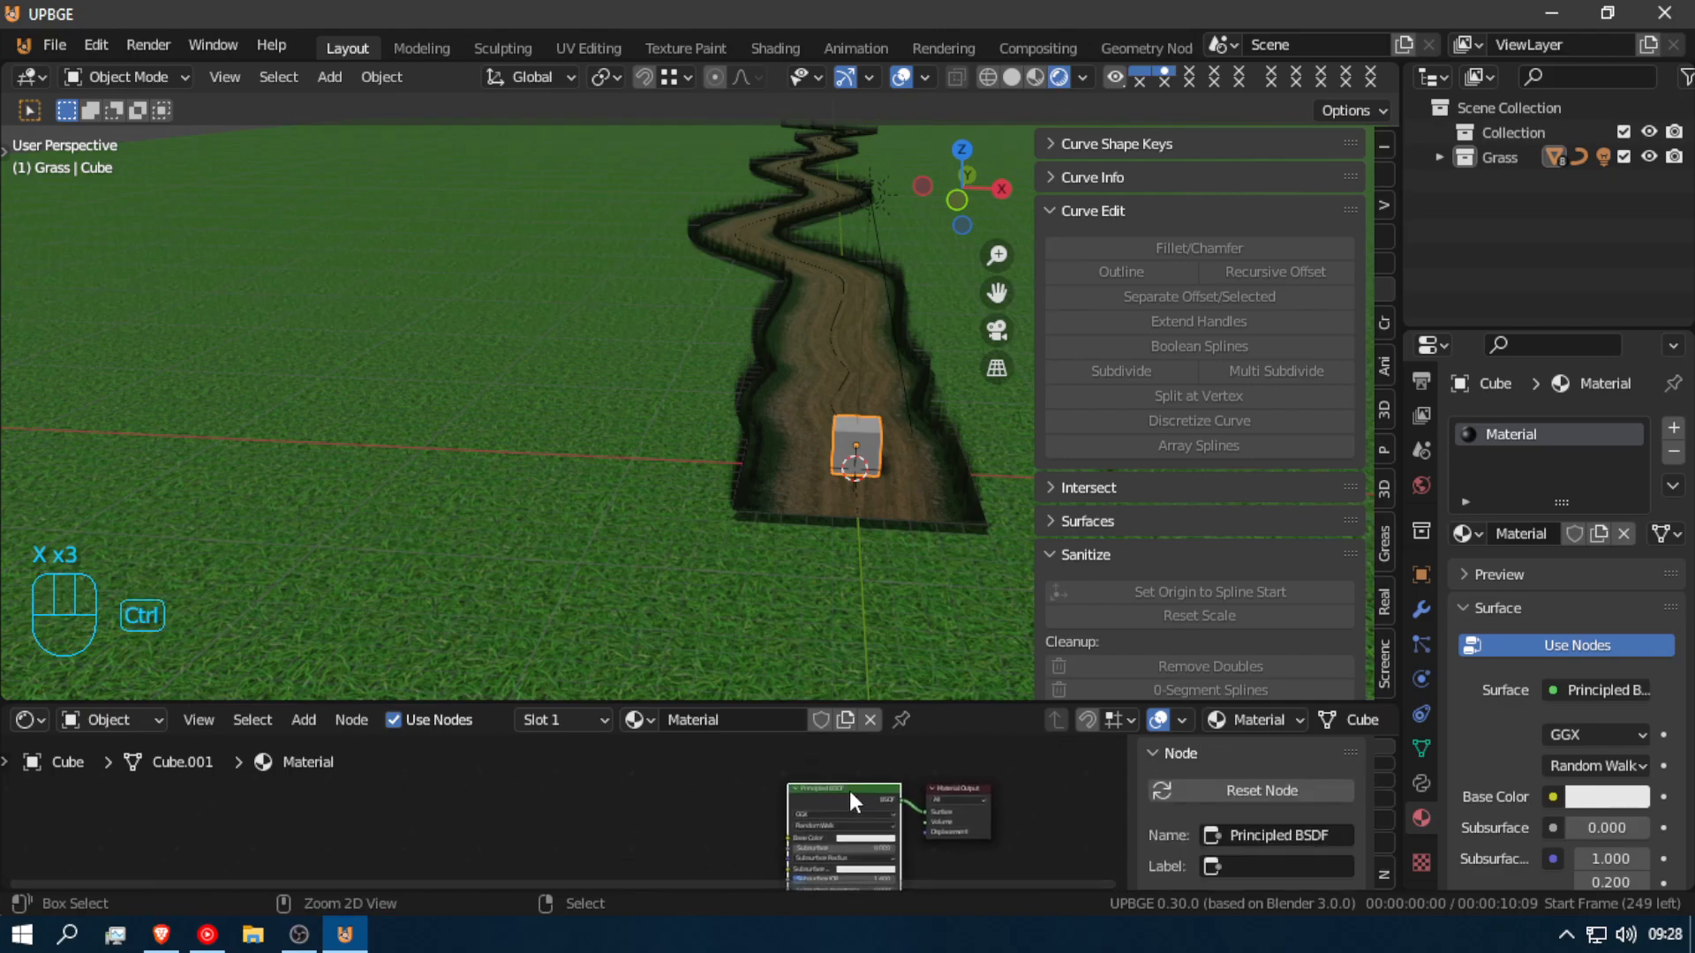
{"action": "key", "text": "ctrl+shift+t"}
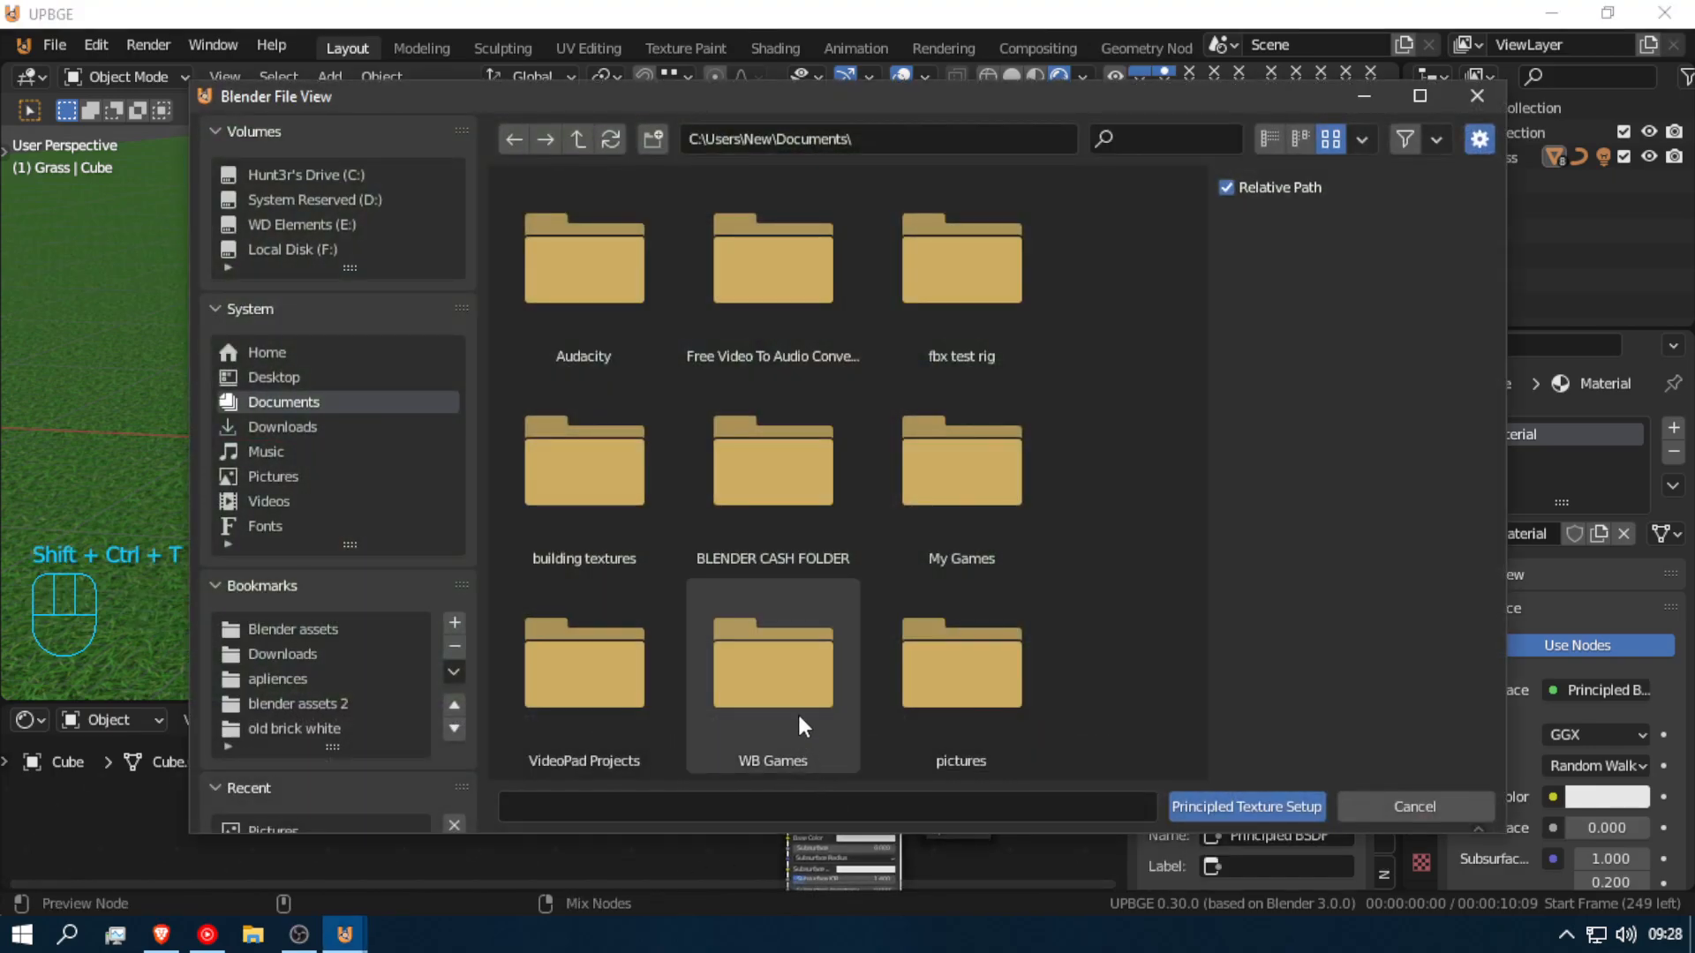
{"action": "left_click", "coordinate": [316, 727]}
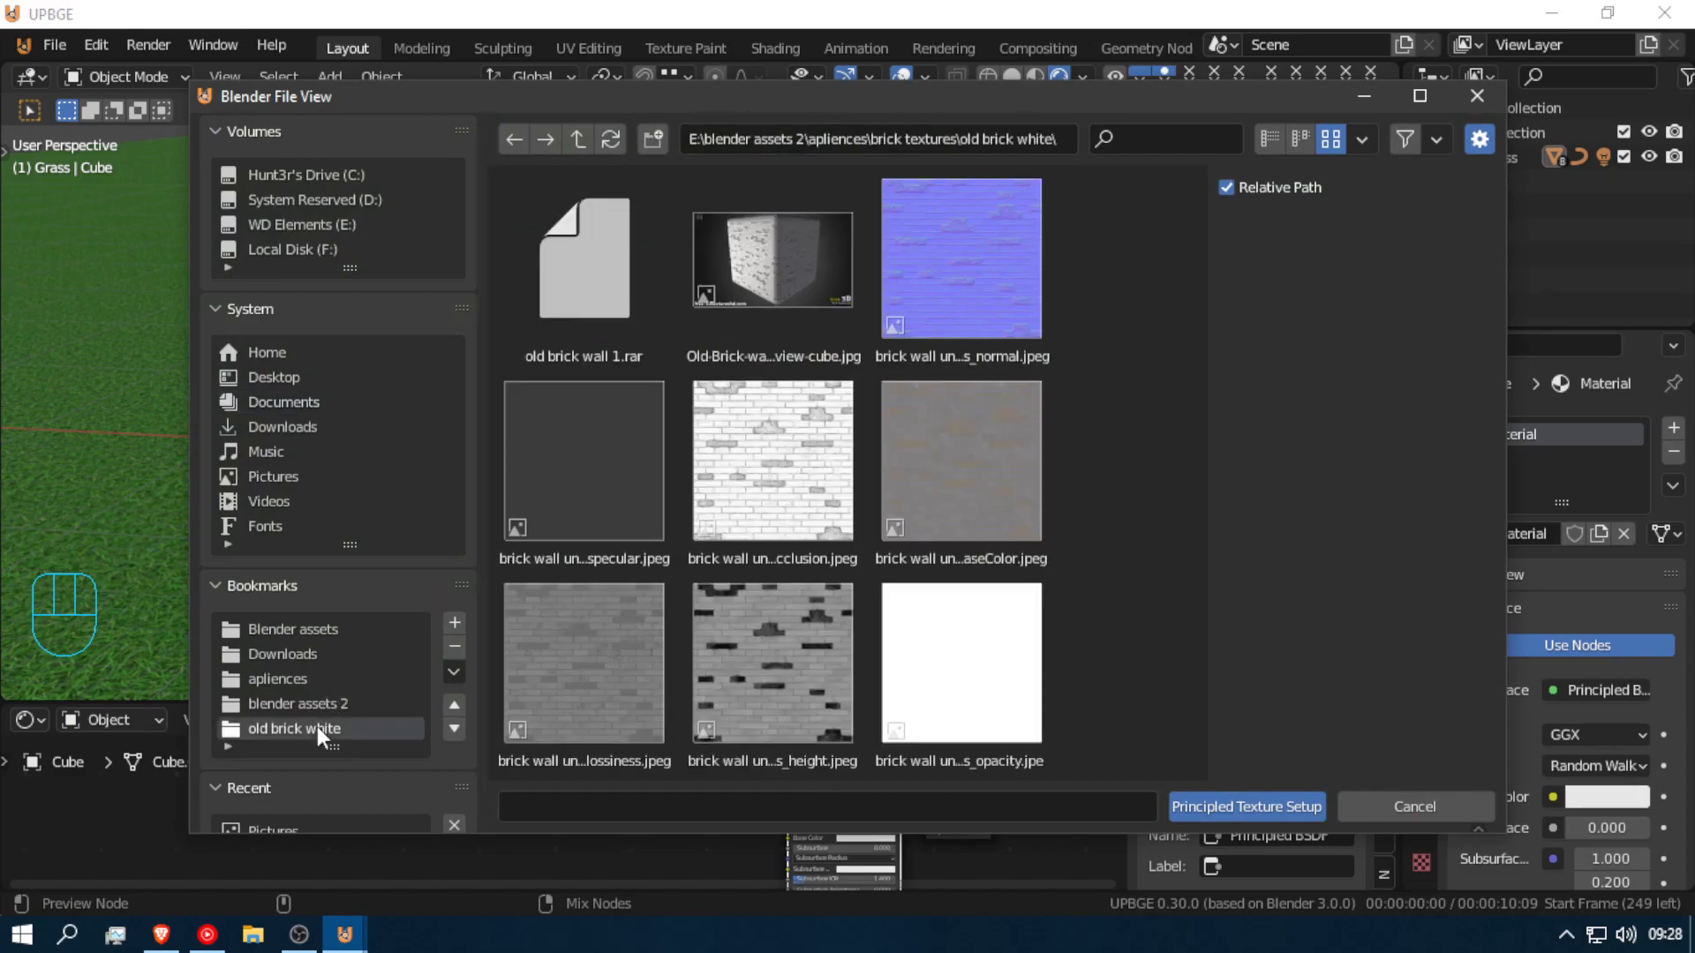
{"action": "left_click", "coordinate": [1006, 287]}
{"action": "scroll", "coordinate": [965, 352], "scroll_direction": "down", "scroll_amount": 2}
{"action": "scroll", "coordinate": [966, 353], "scroll_direction": "down", "scroll_amount": 2}
{"action": "left_click", "coordinate": [972, 680], "text": "shift"}
{"action": "scroll", "coordinate": [707, 522], "scroll_direction": "up", "scroll_amount": 3}
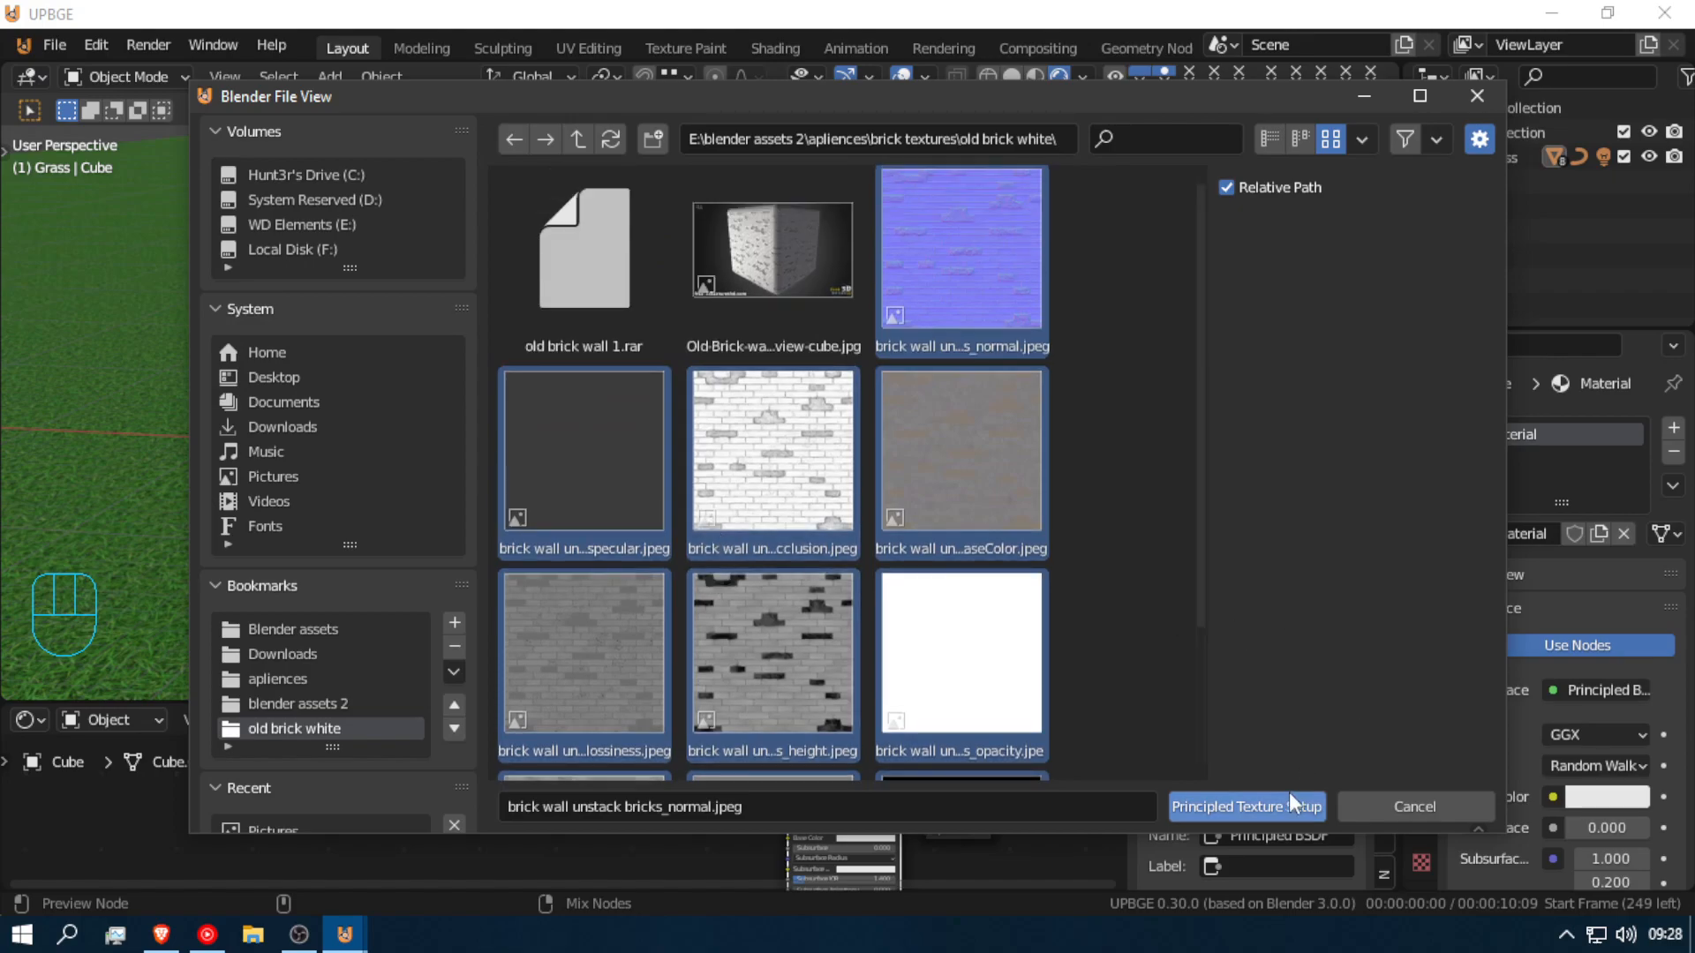
{"action": "left_click", "coordinate": [1271, 810]}
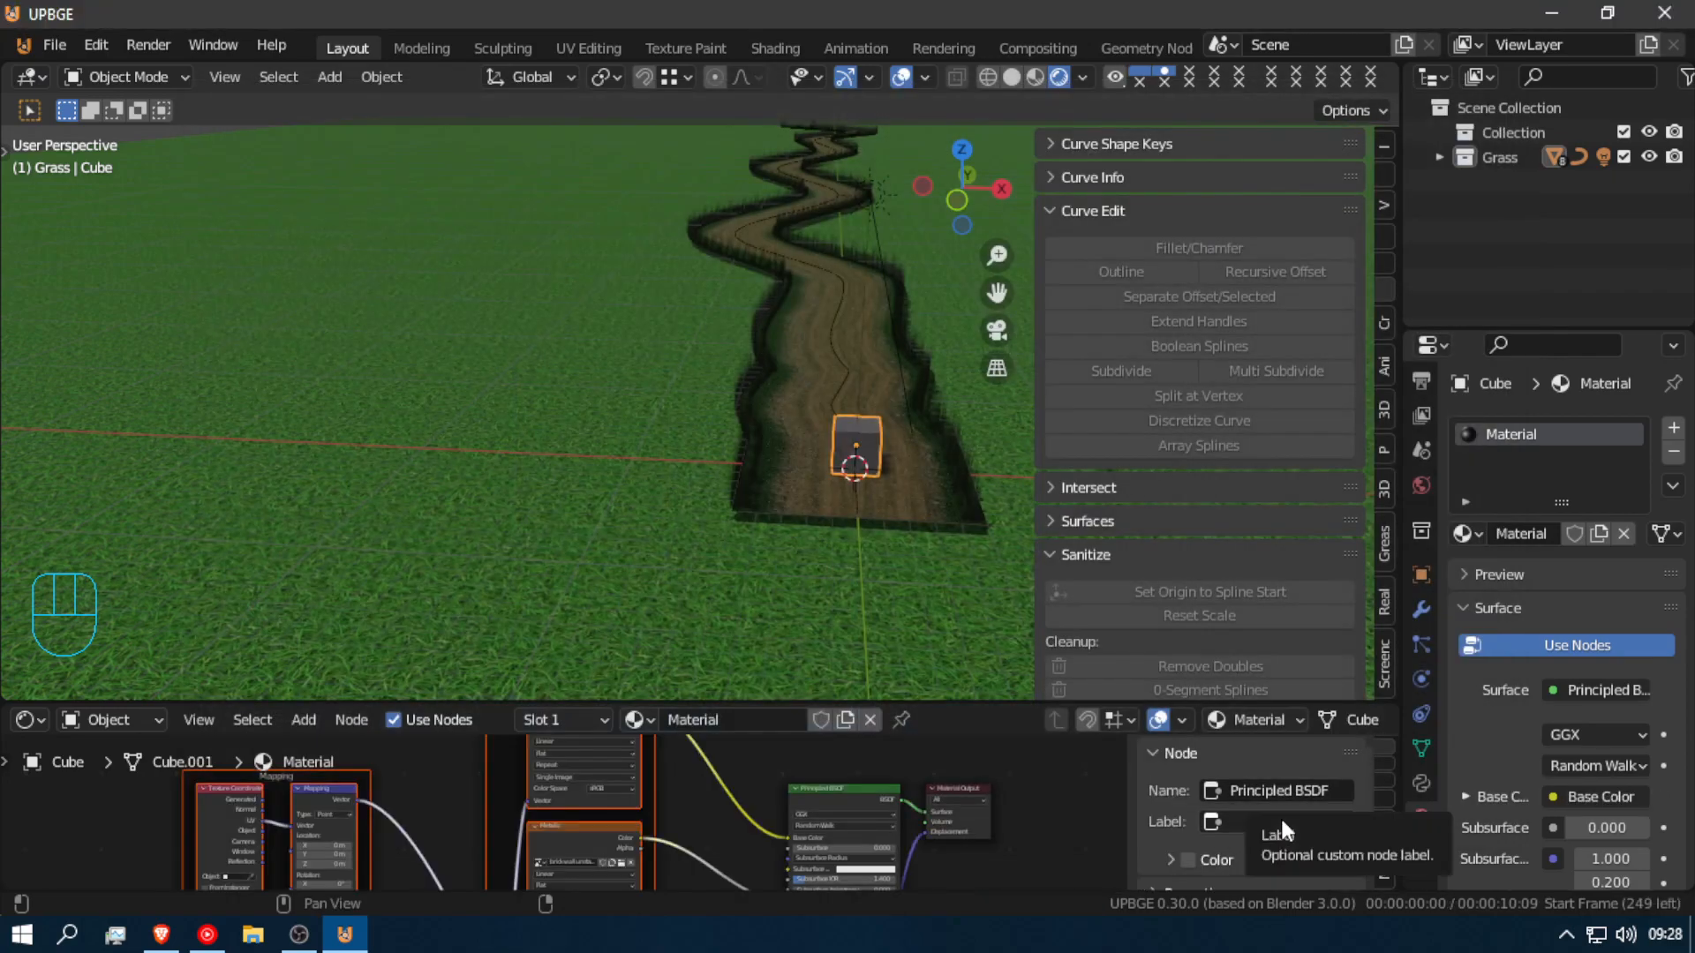
Step: Walk up to the cube and examine its brick texture from close up
{"action": "key", "text": "shift+f"}
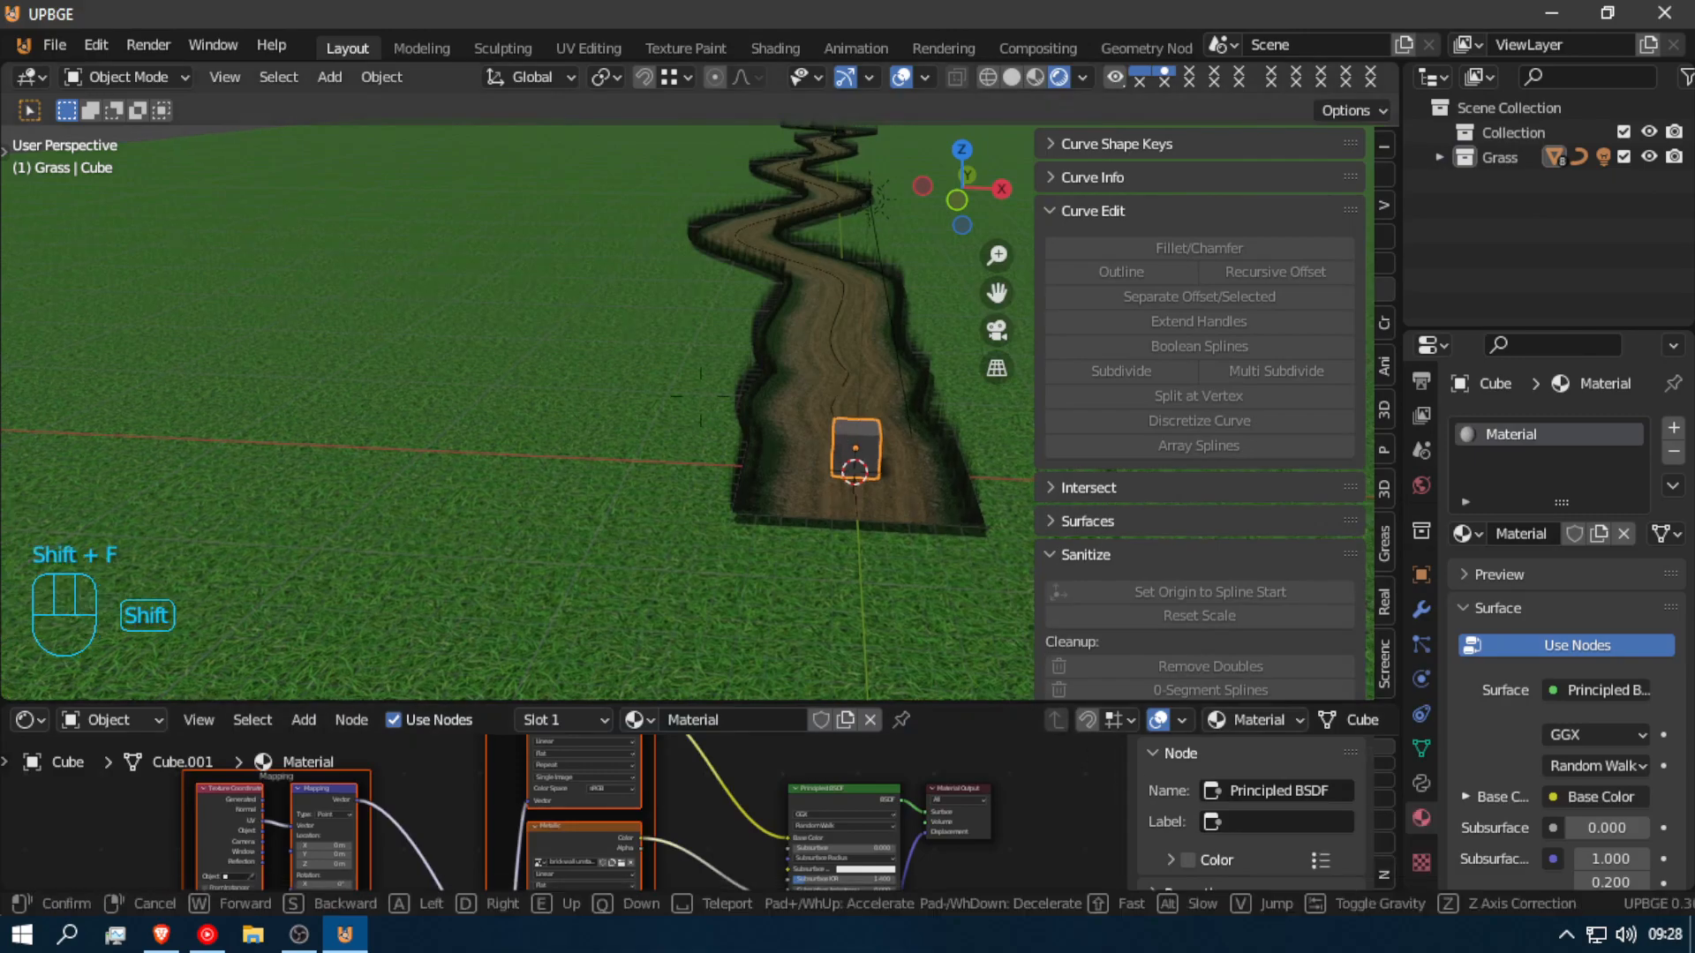
{"action": "key", "text": "w"}
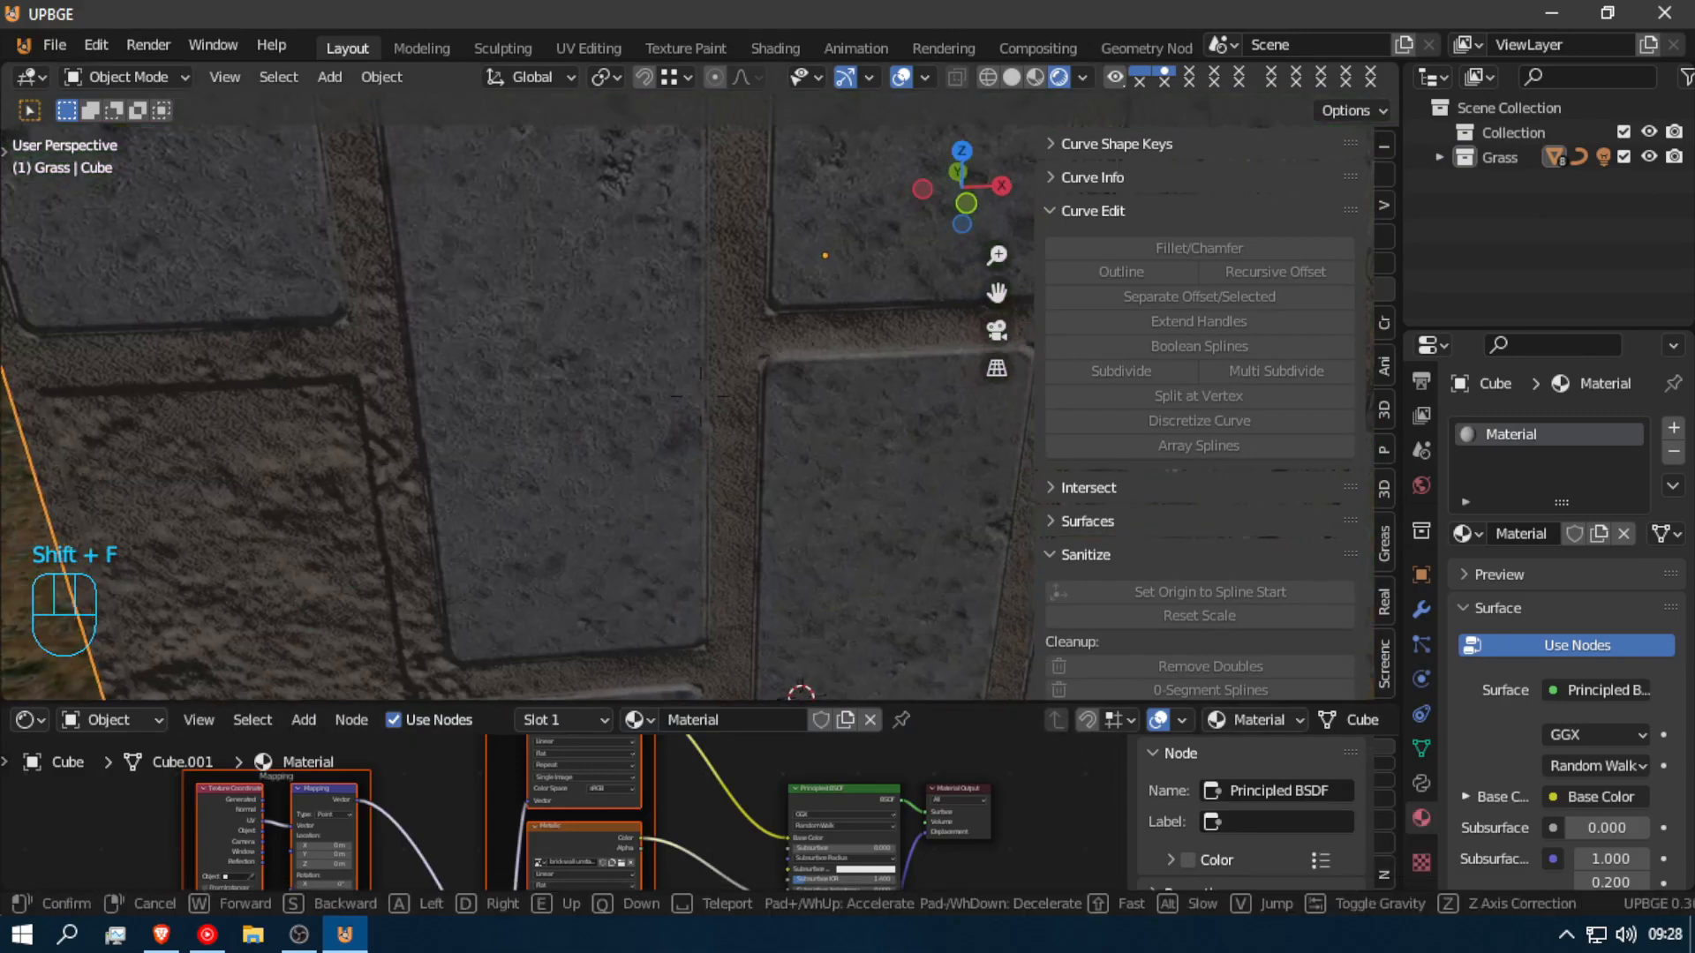
{"action": "key", "text": "a"}
{"action": "left_click", "coordinate": [701, 396]}
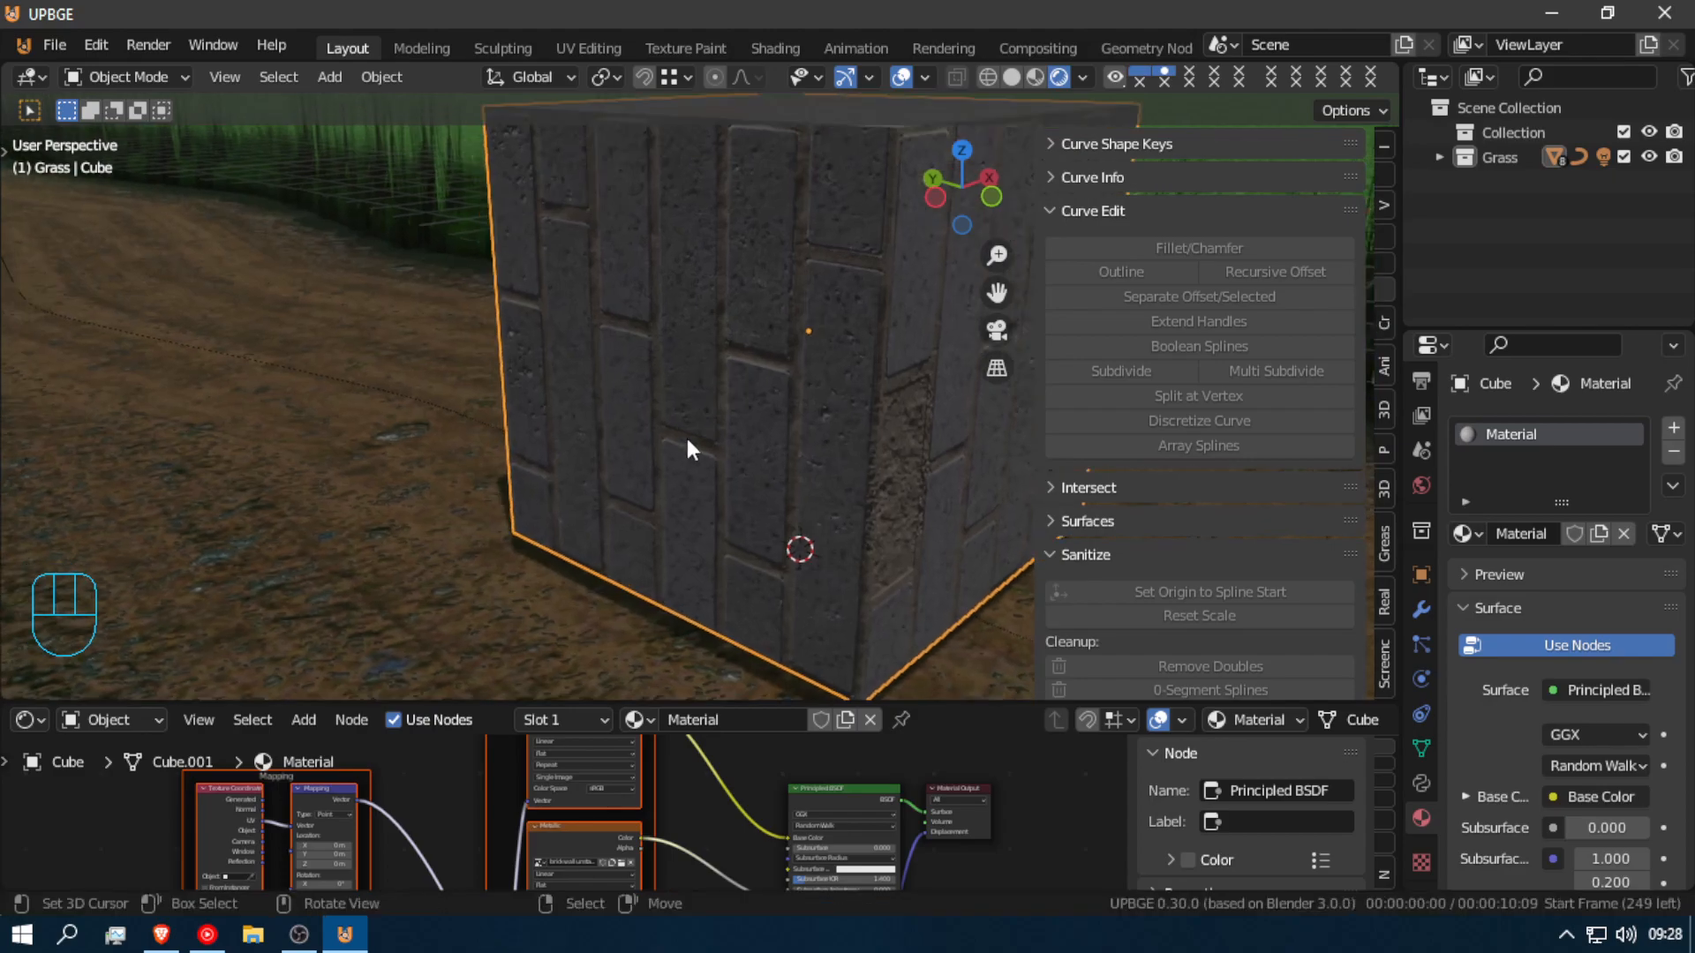
Step: Enlarge the shader editor area to give the cube's texture nodes more room
{"action": "left_click_drag", "start_coordinate": [507, 705], "coordinate": [538, 673]}
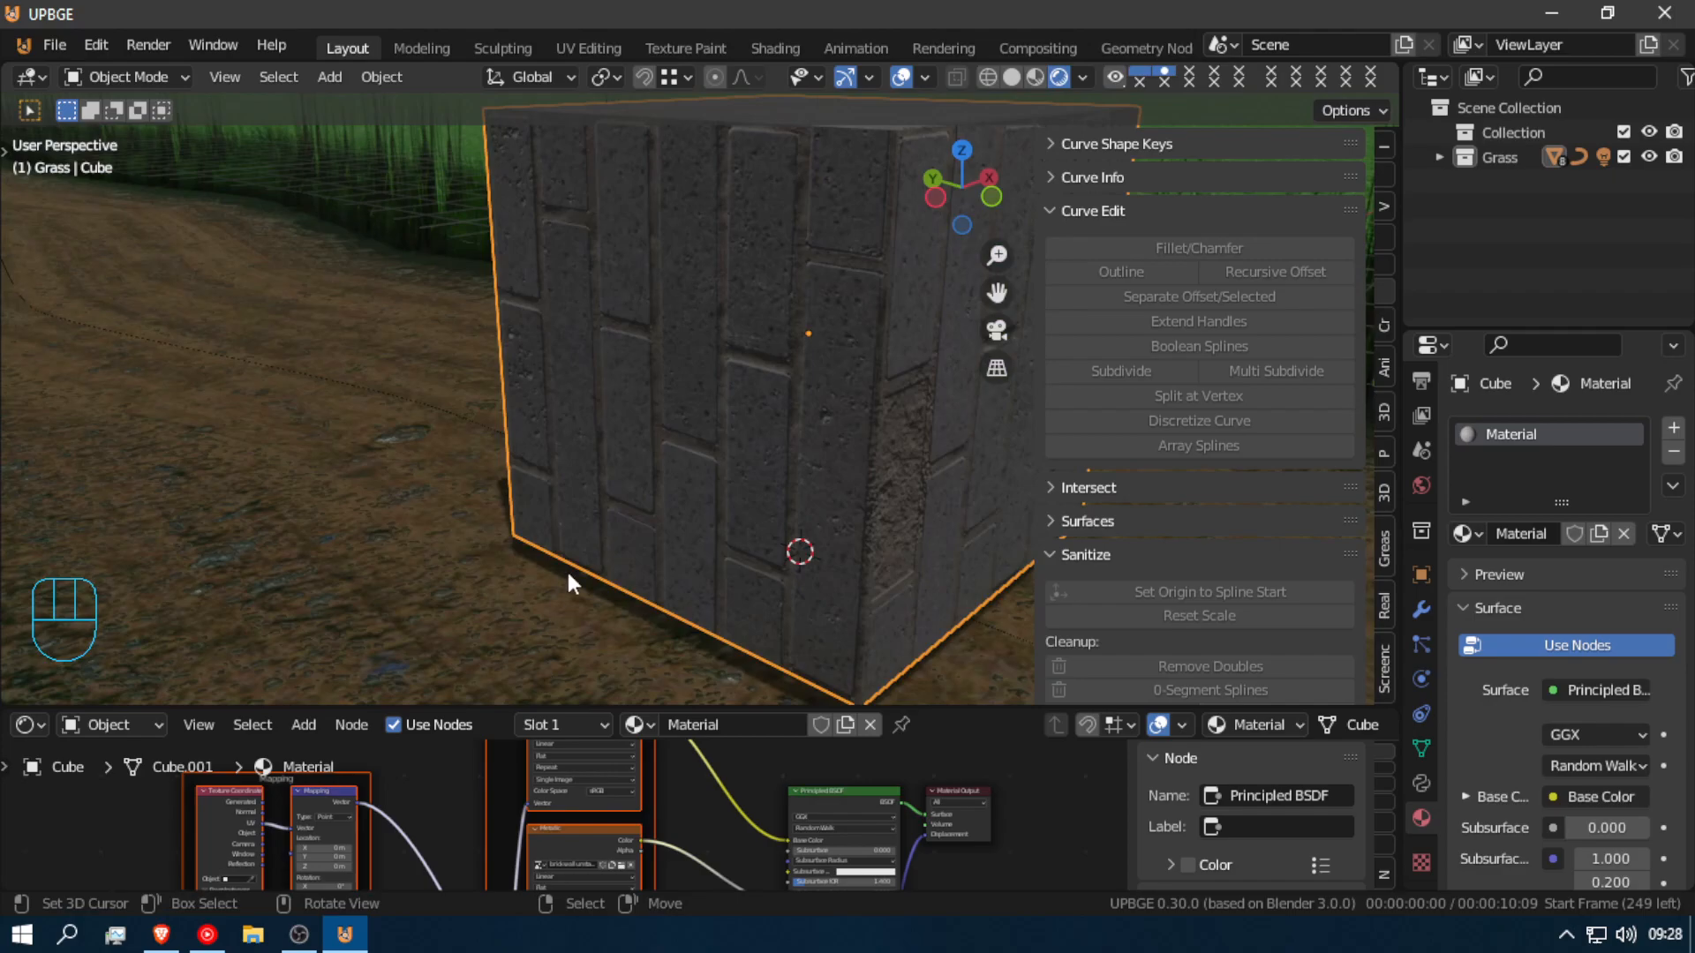
{"action": "scroll", "coordinate": [454, 844], "scroll_direction": "down", "scroll_amount": 3}
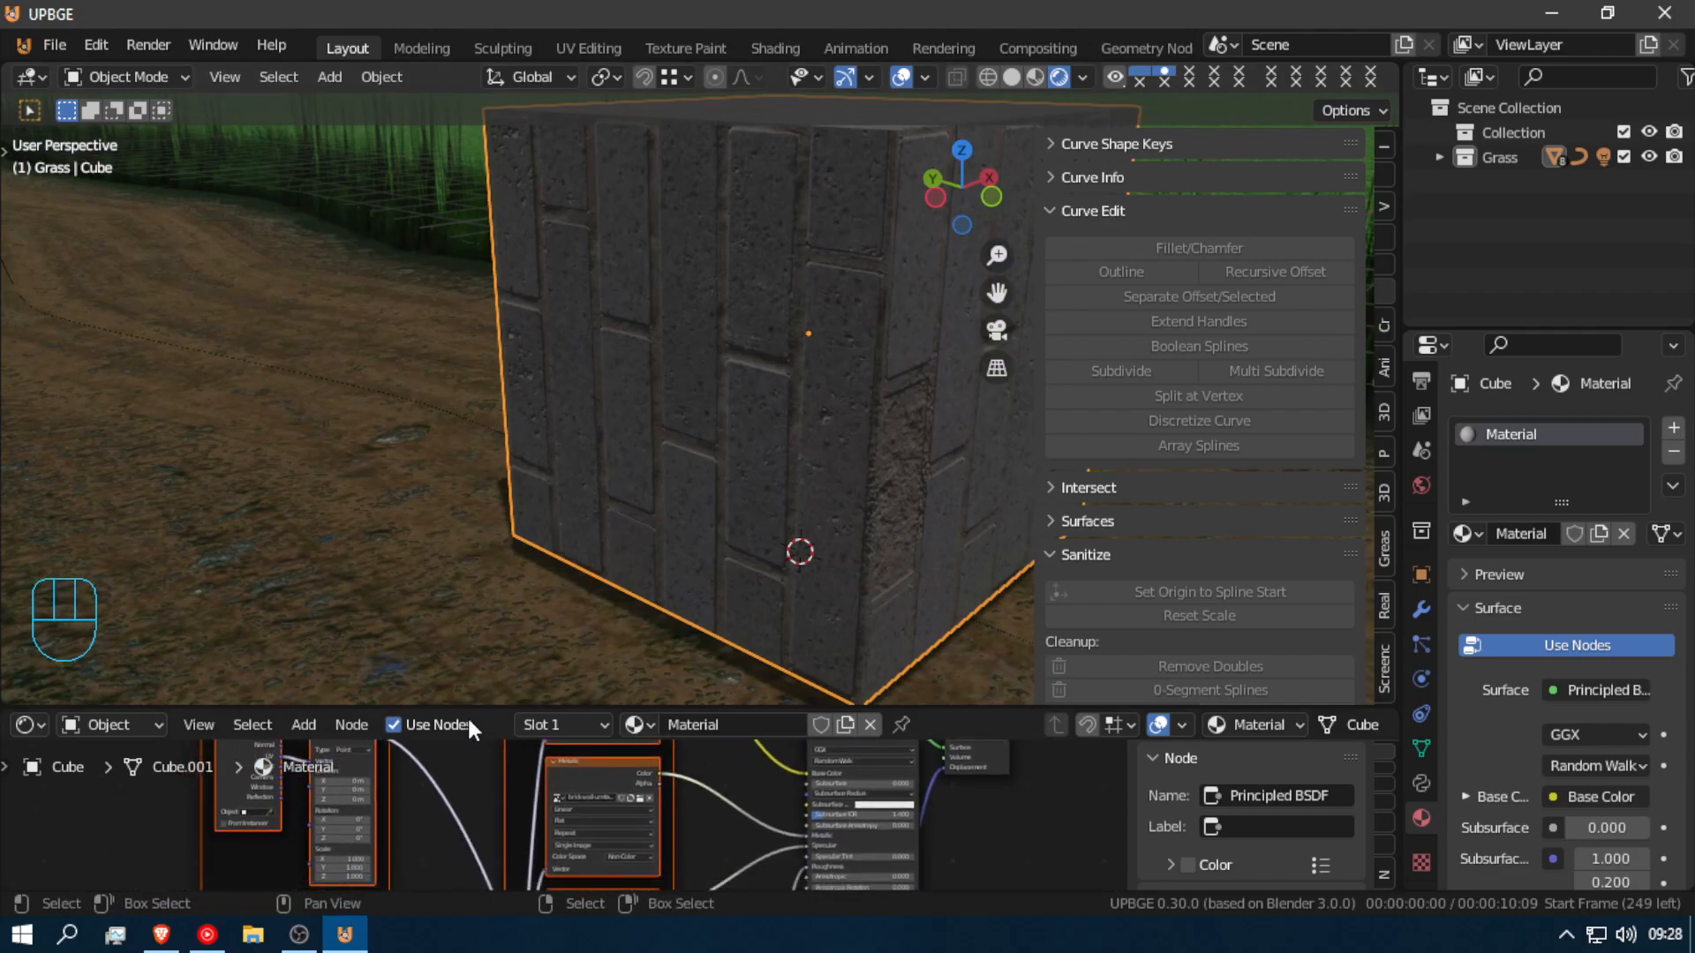
{"action": "left_click_drag", "start_coordinate": [468, 707], "coordinate": [442, 613]}
{"action": "middle_click_drag", "start_coordinate": [513, 800], "coordinate": [524, 799], "text": "ctrl"}
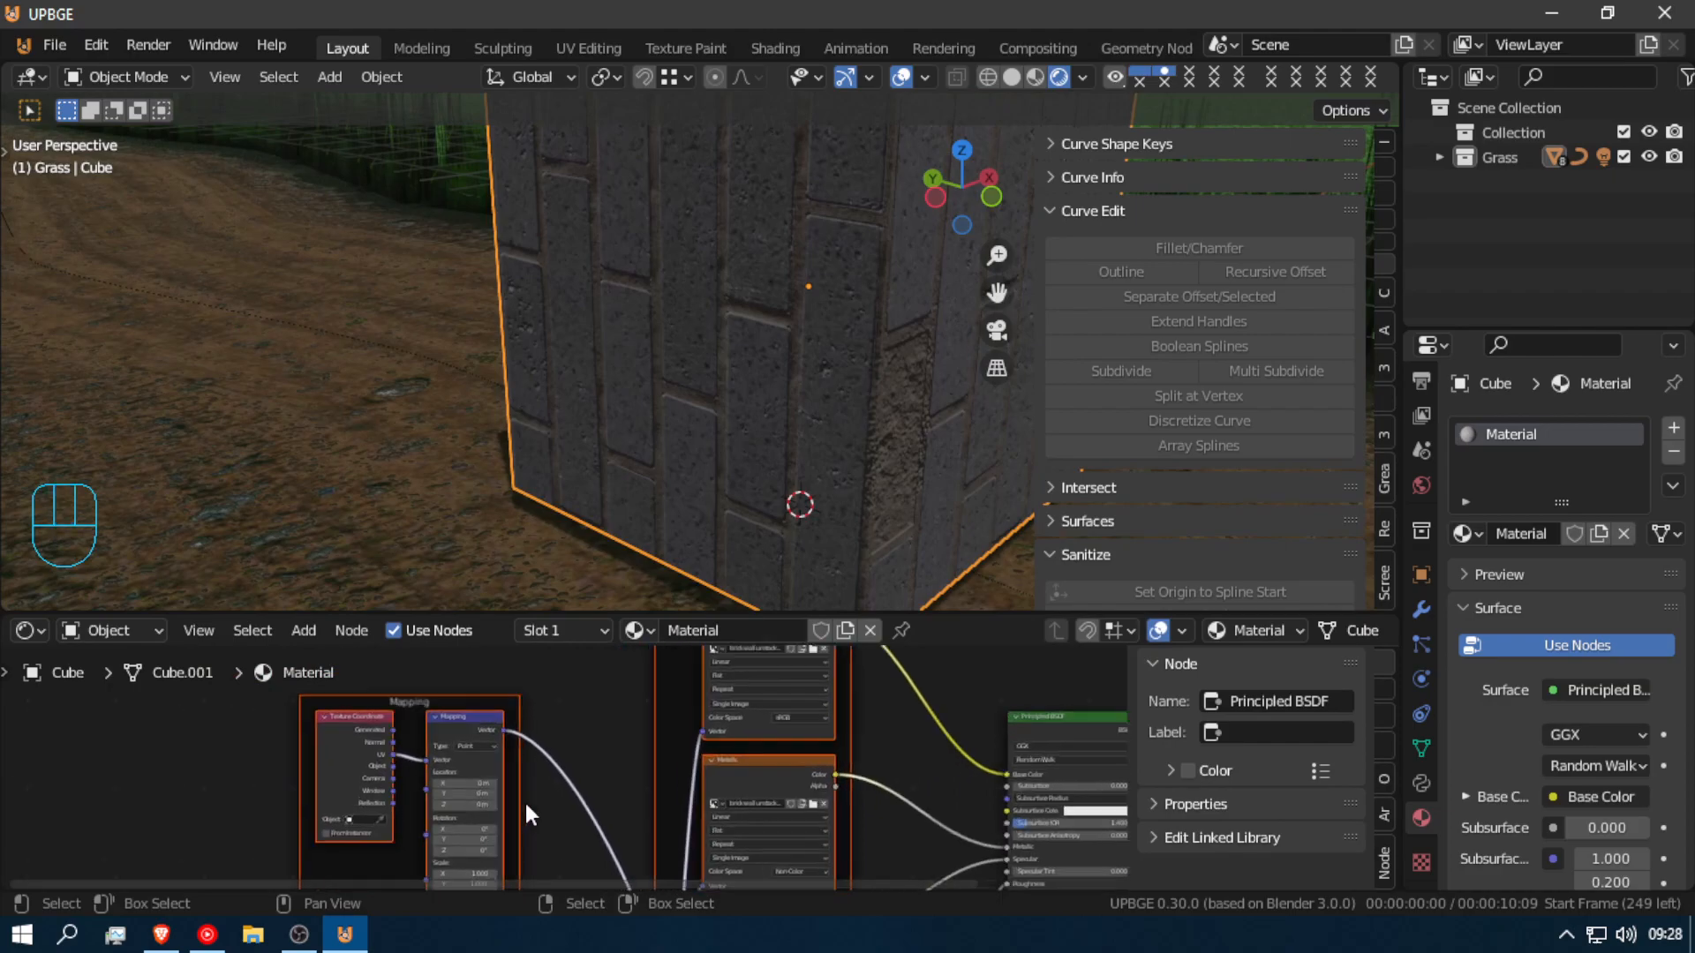
Step: Put the cube in Edit Mode, split the 3D viewport and turn the new area into a UV Editor
{"action": "key", "text": "Tab"}
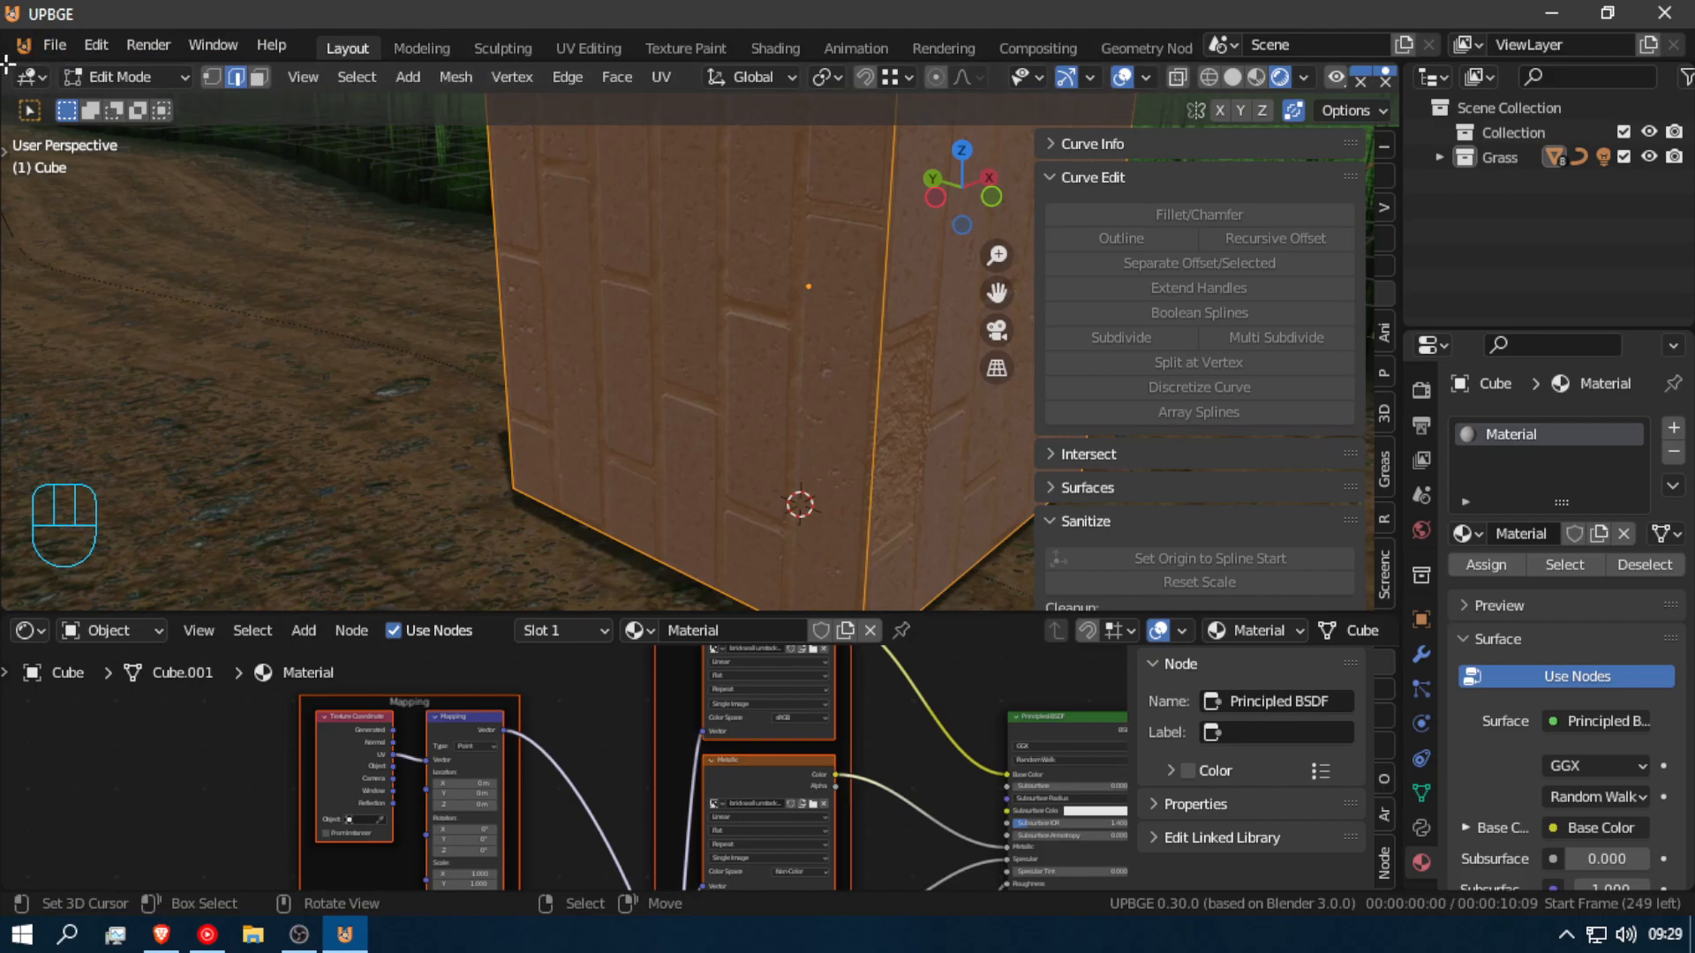
{"action": "left_click_drag", "start_coordinate": [7, 64], "coordinate": [368, 265]}
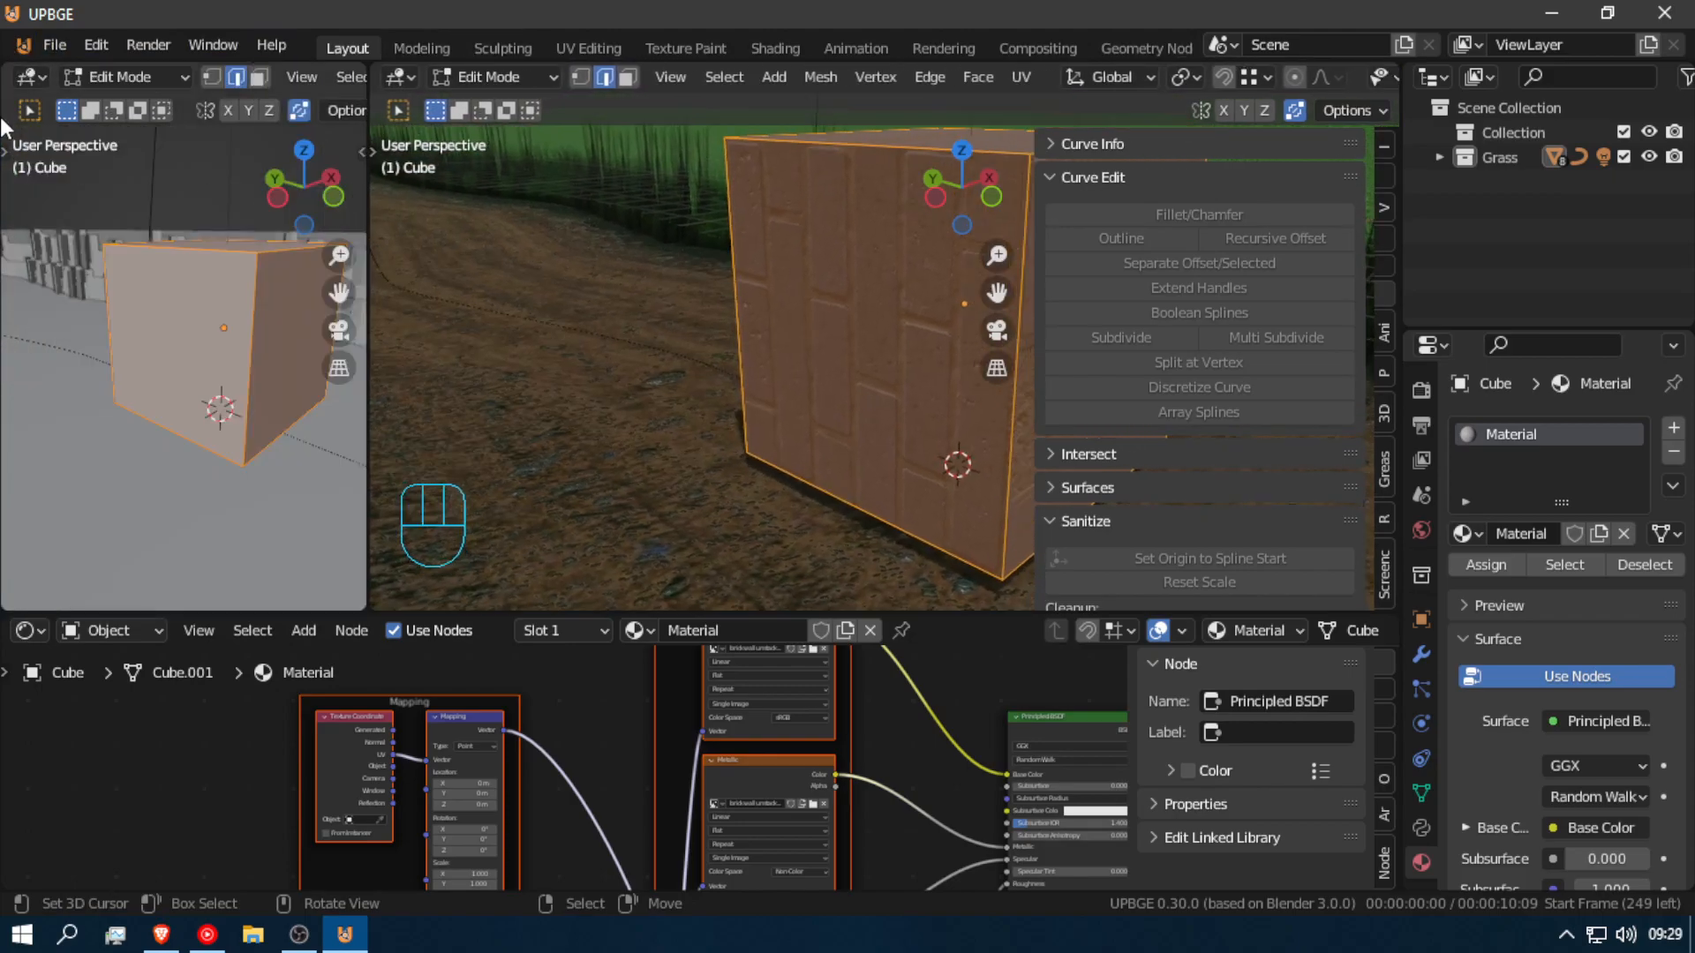
{"action": "left_click", "coordinate": [27, 80]}
{"action": "left_click", "coordinate": [21, 78]}
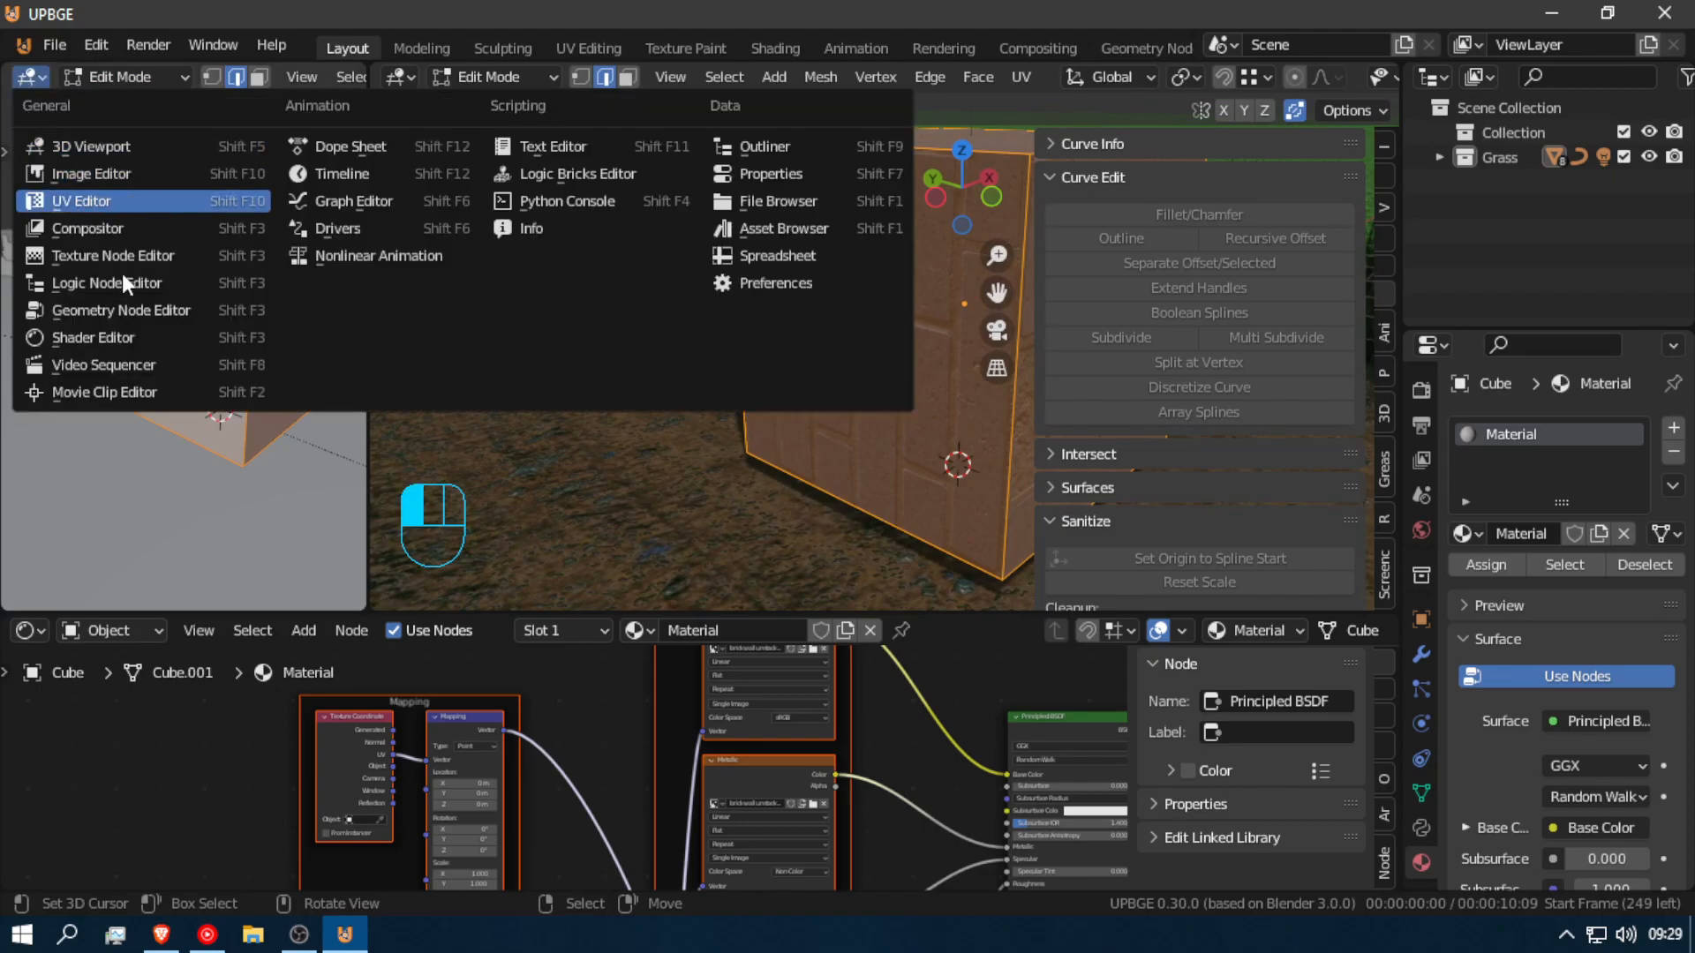
{"action": "left_click", "coordinate": [239, 201]}
{"action": "scroll", "coordinate": [221, 383], "scroll_direction": "down", "scroll_amount": 5}
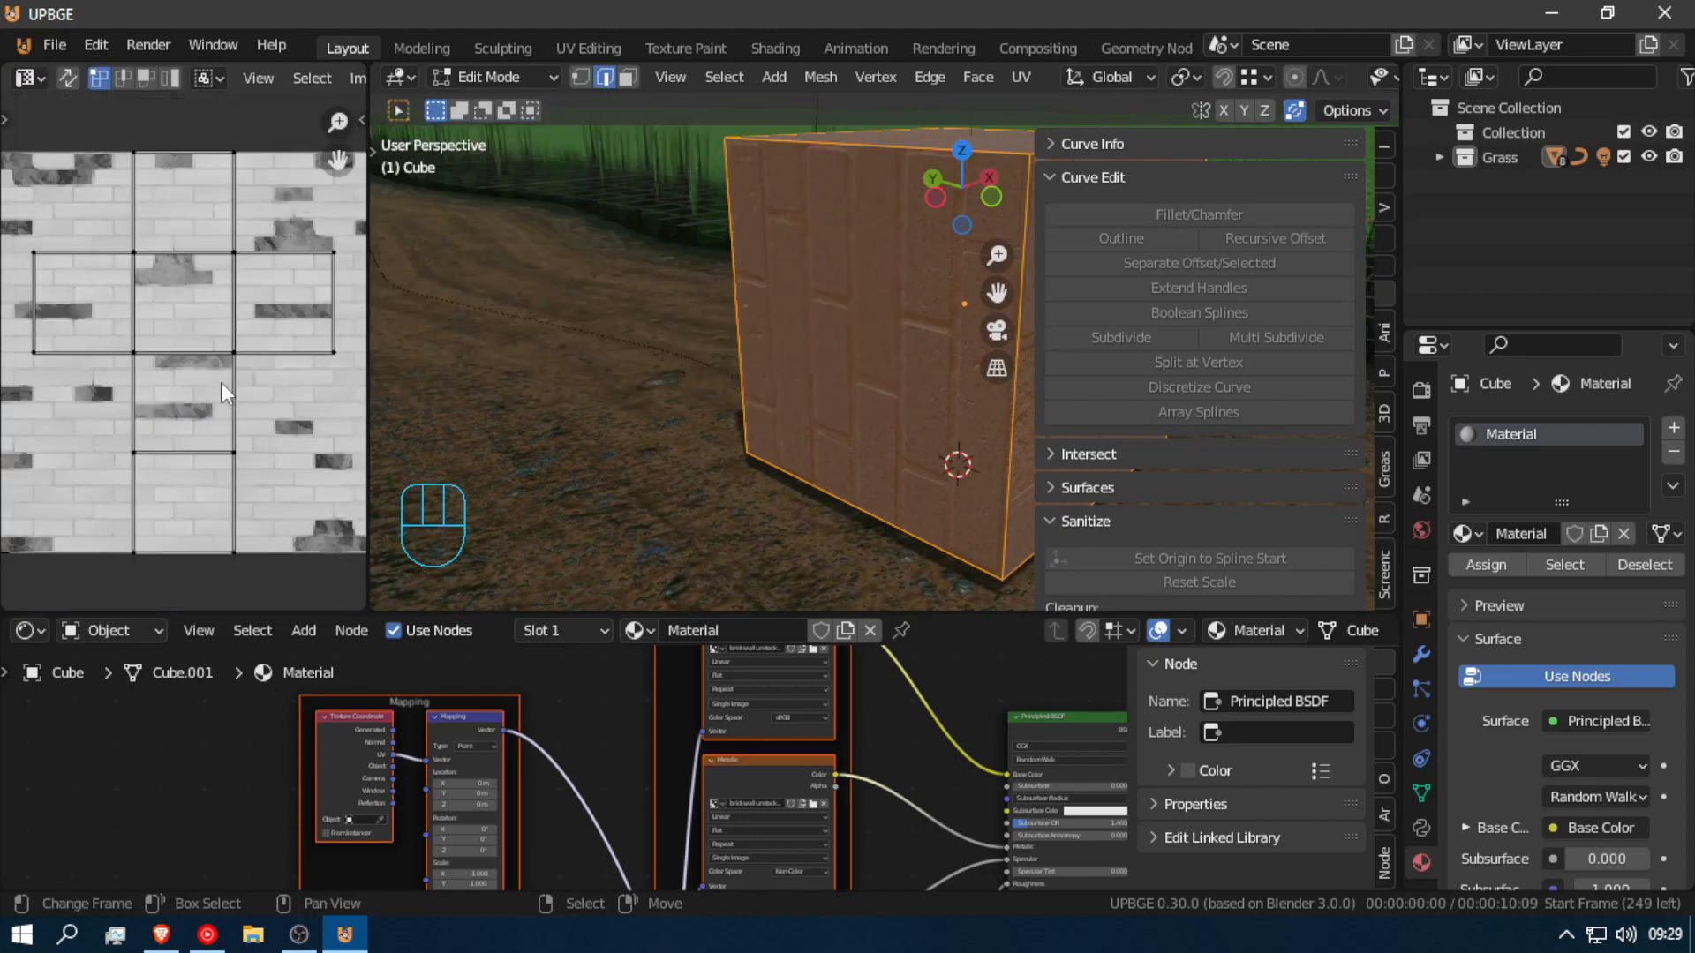
{"action": "scroll", "coordinate": [221, 383], "scroll_direction": "up", "scroll_amount": 1}
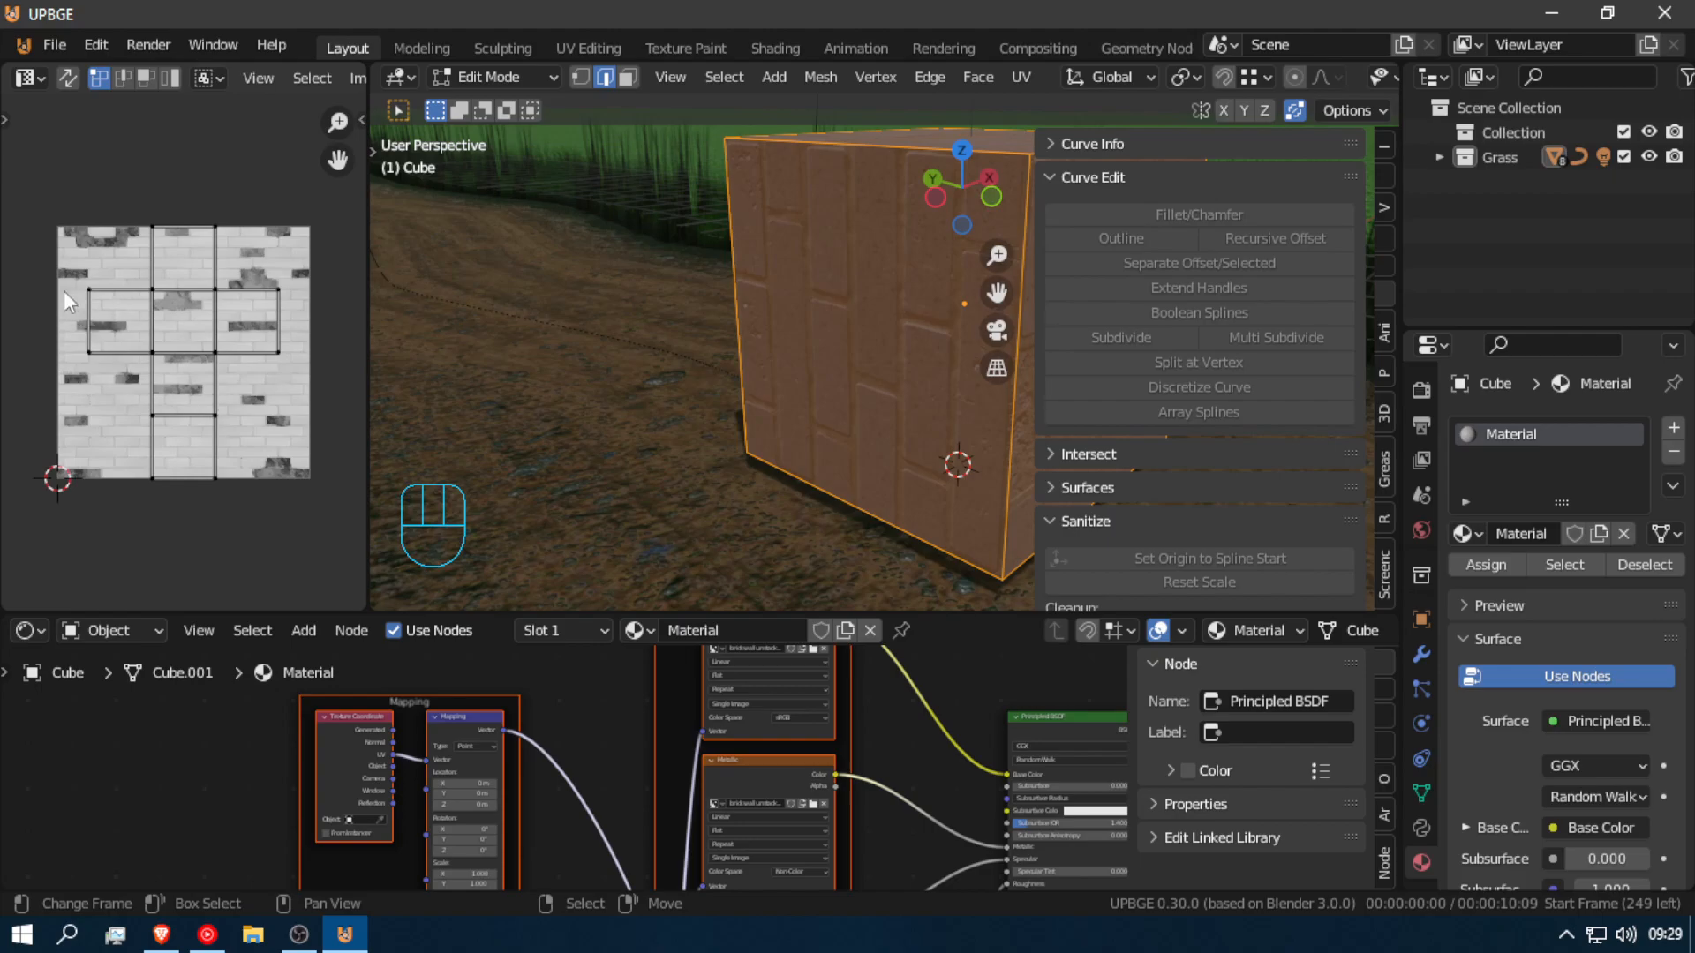
Step: Rotate all of the cube's UVs by 90 degrees and return to Object Mode
{"action": "key", "text": "a"}
{"action": "key", "text": "a"}
{"action": "key", "text": "a"}
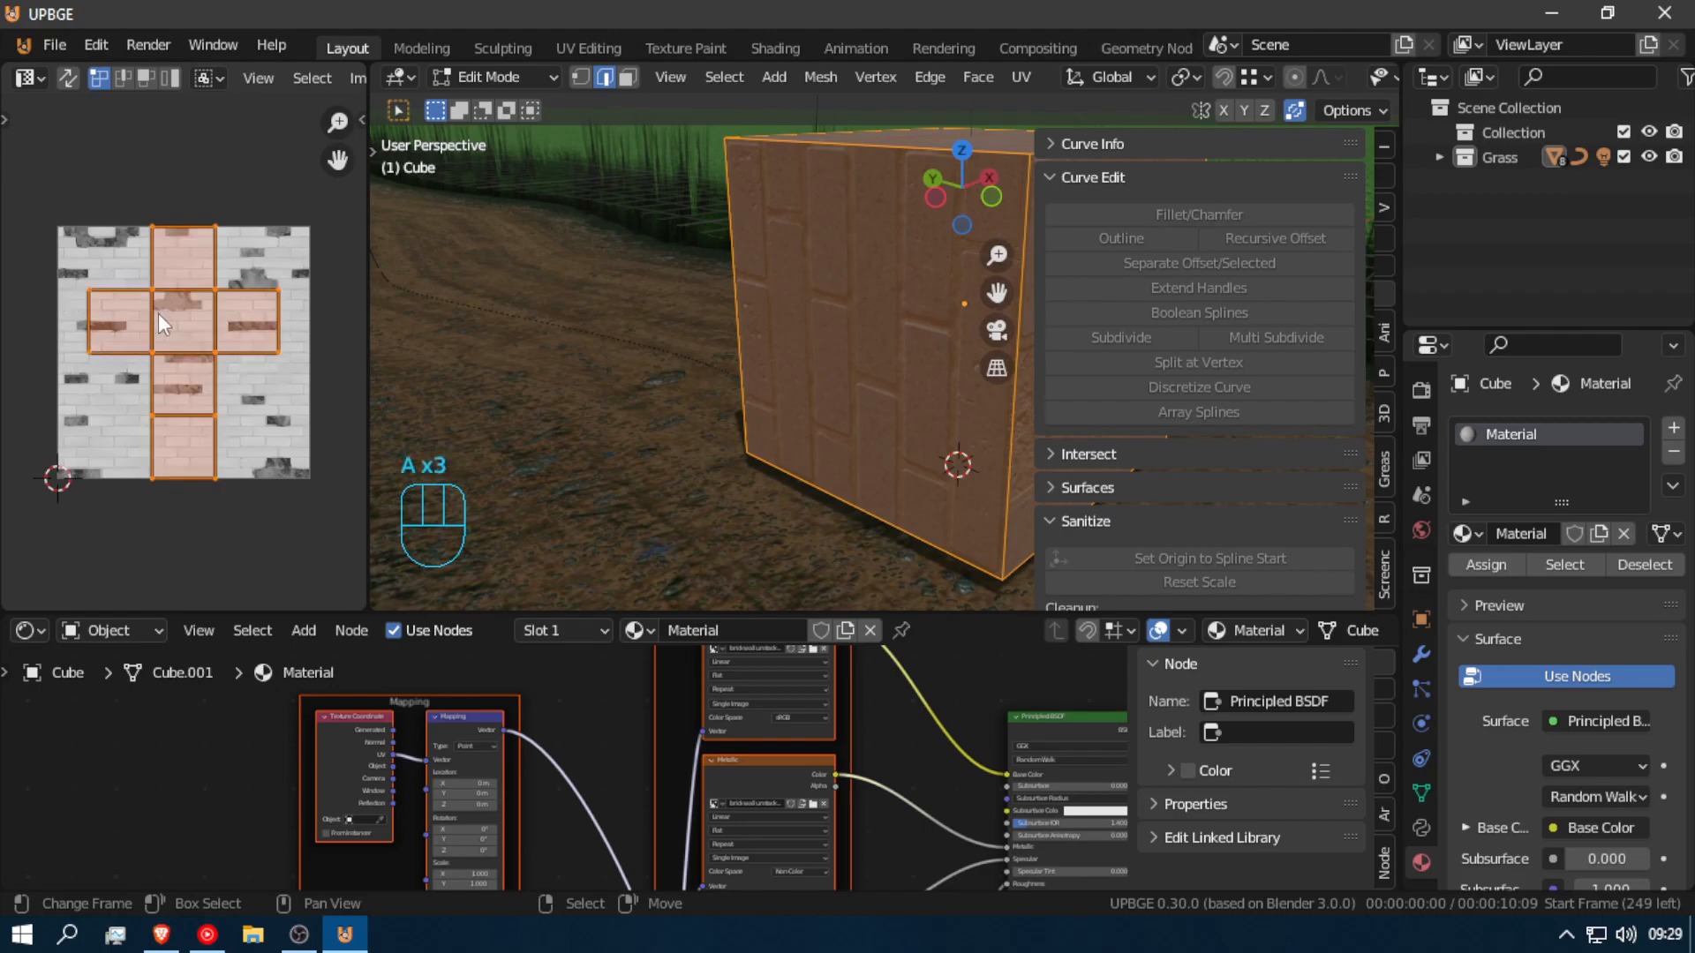
{"action": "key", "text": "r"}
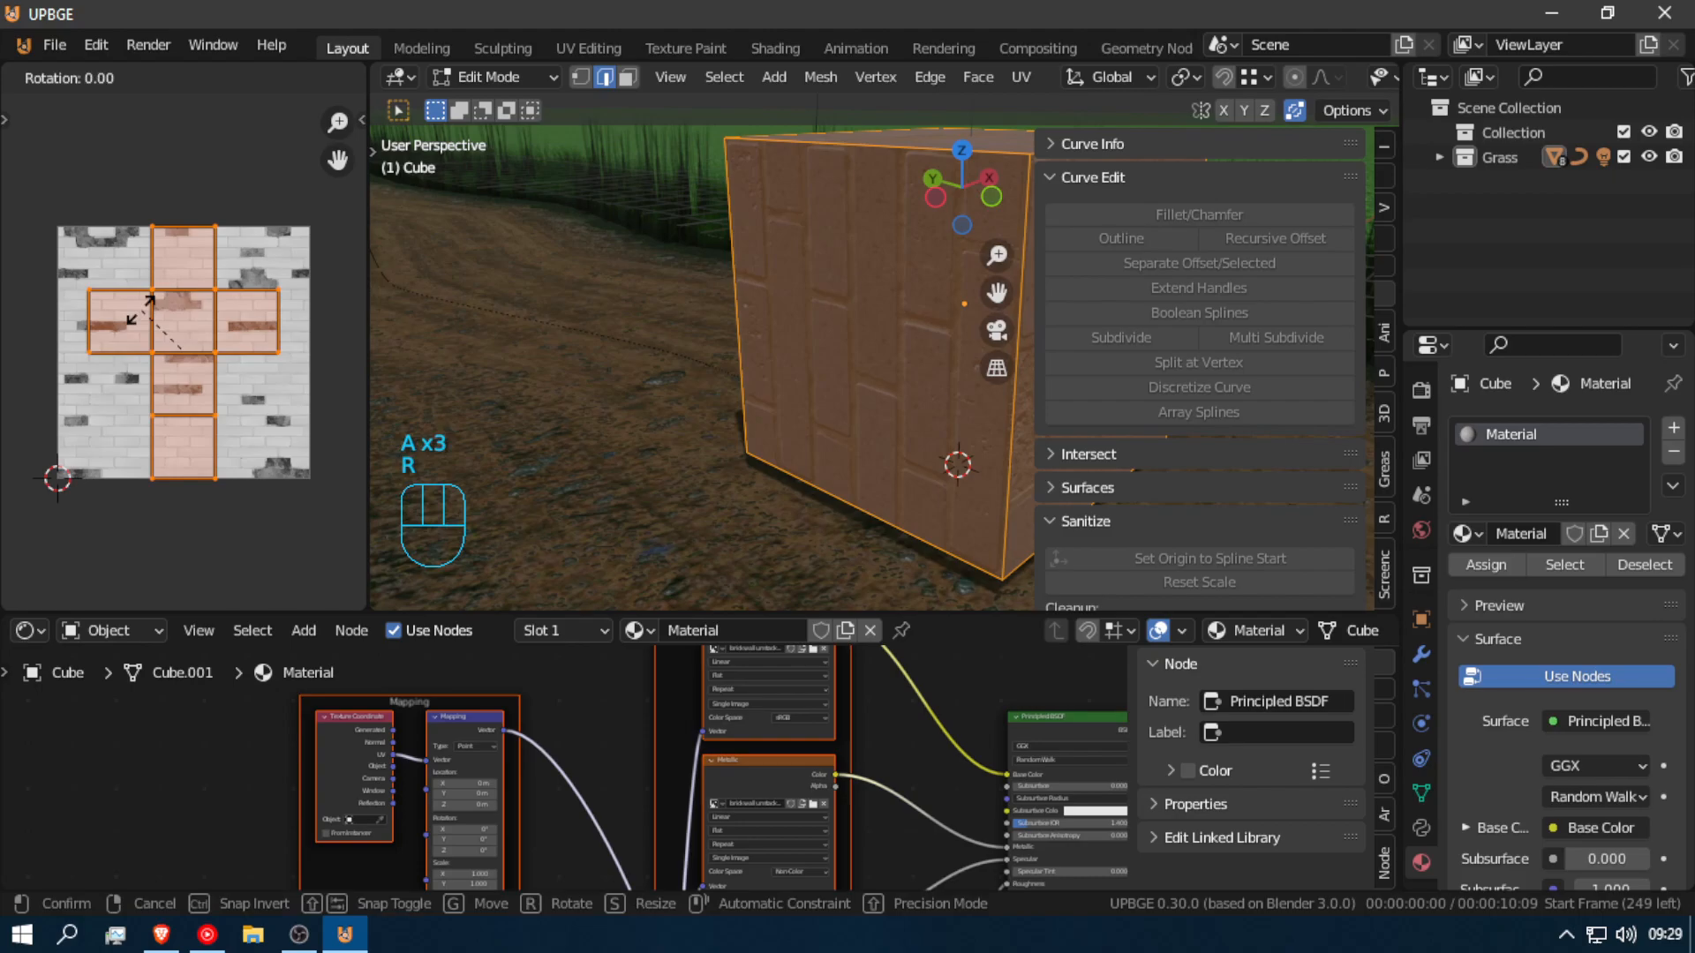
{"action": "key", "text": "9"}
{"action": "key", "text": "0"}
{"action": "left_click", "coordinate": [141, 310]}
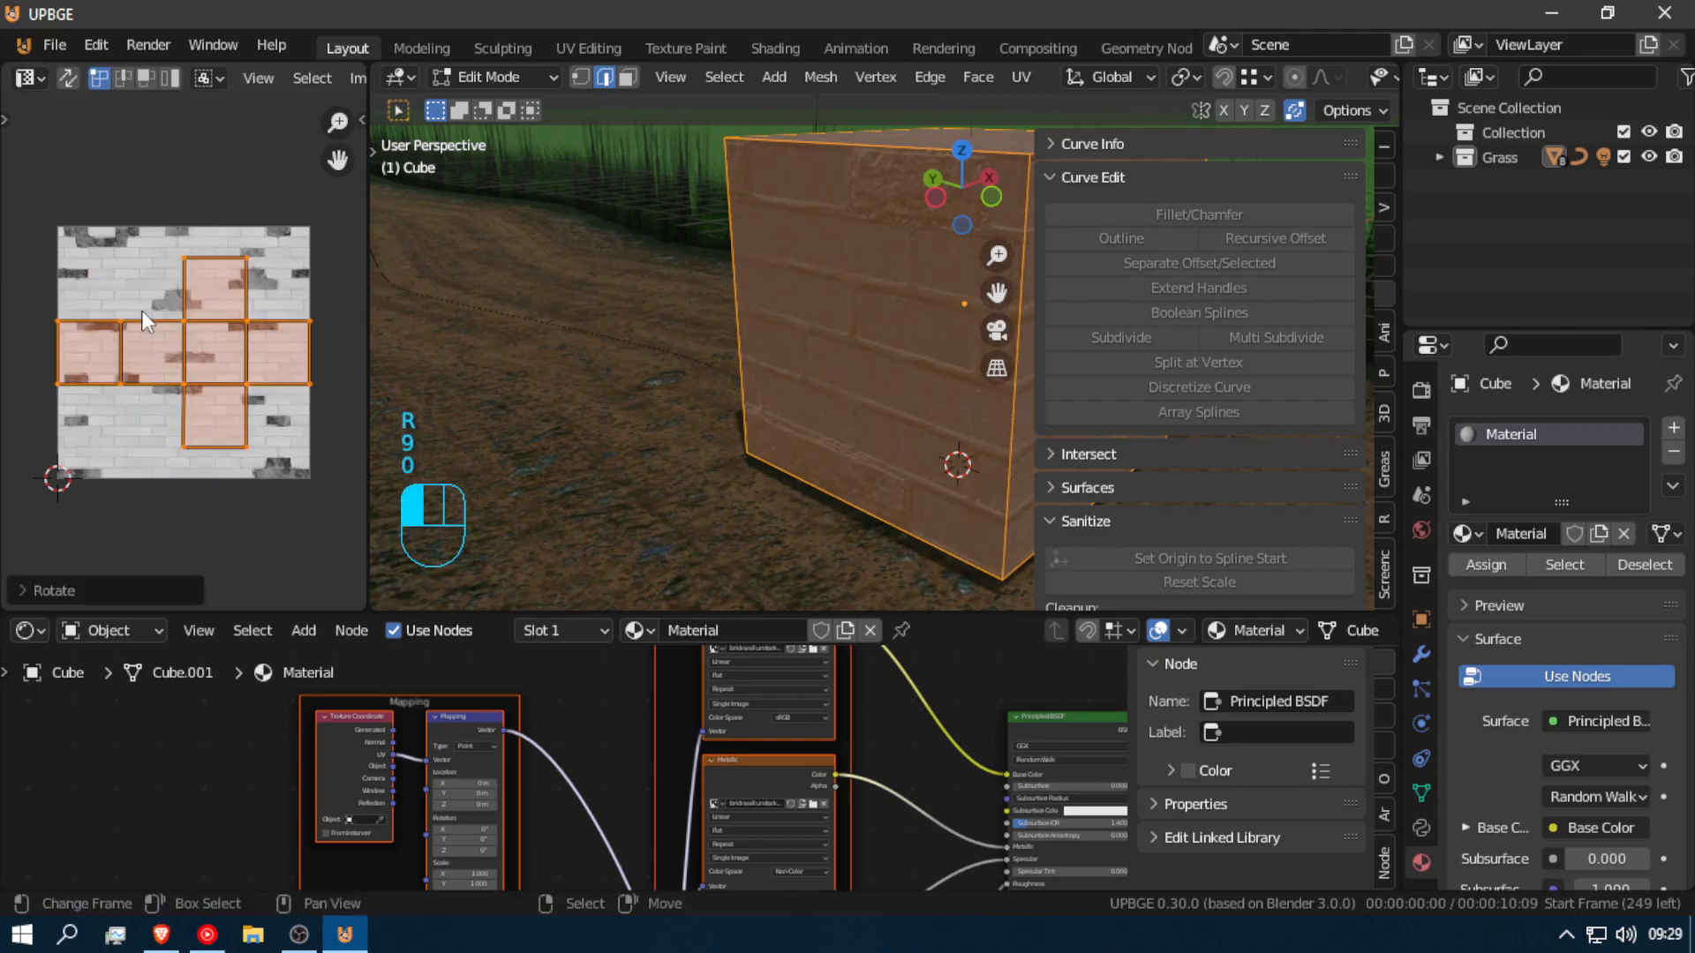
{"action": "key", "text": "Tab"}
Step: Walk around the cube and examine the rotated brick texture on its top and sides up close
{"action": "key", "text": "shift+f"}
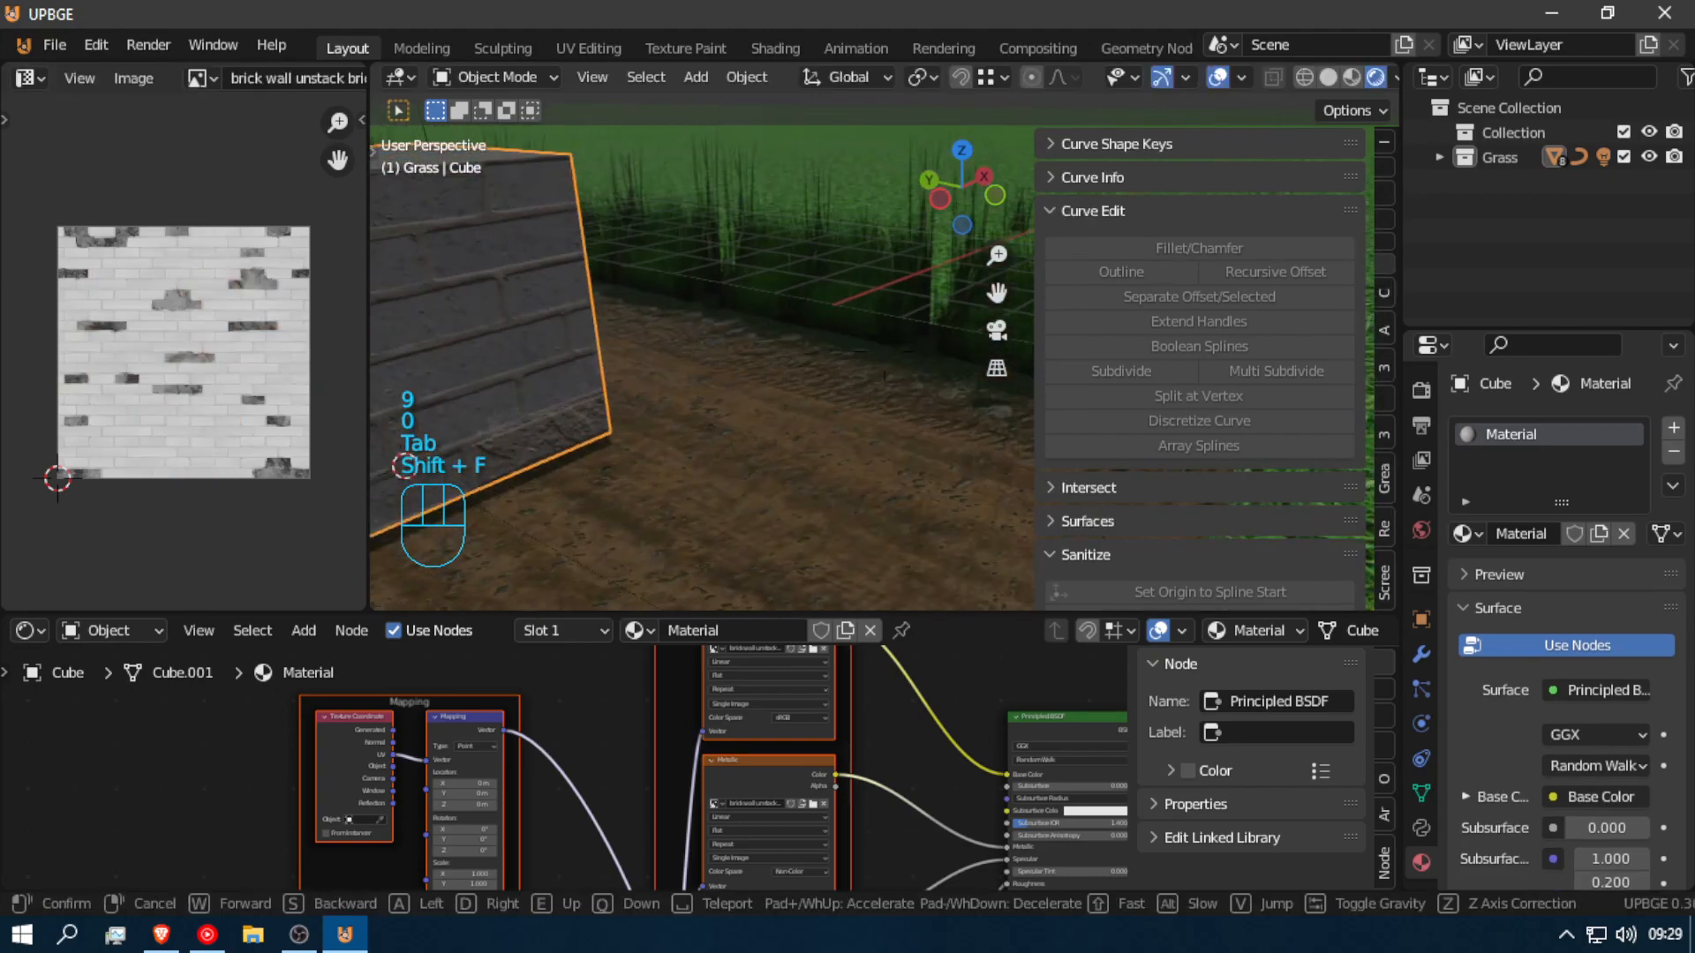
{"action": "key", "text": "a"}
{"action": "key", "text": "s"}
{"action": "key", "text": "e"}
{"action": "left_click", "coordinate": [883, 351]}
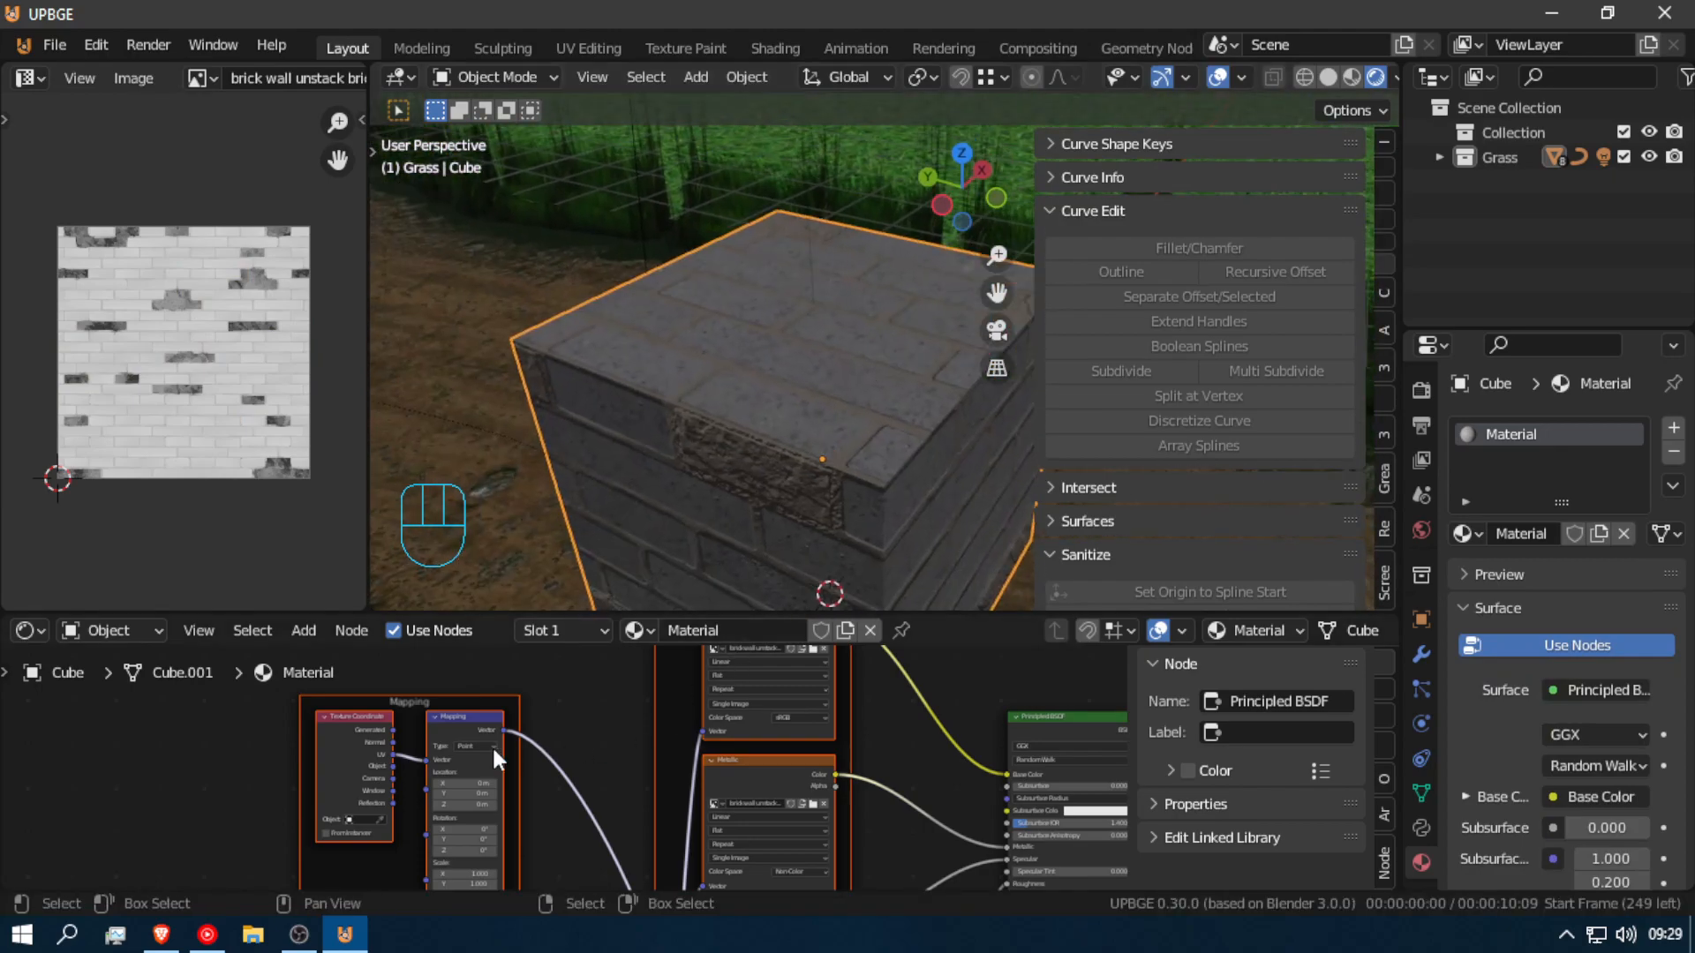
{"action": "mouse_move", "coordinate": [499, 611]}
{"action": "left_mouse_down"}
{"action": "mouse_move", "coordinate": [499, 545]}
{"action": "mouse_move", "coordinate": [498, 580]}
{"action": "left_mouse_up"}
{"action": "key", "text": "shift+f"}
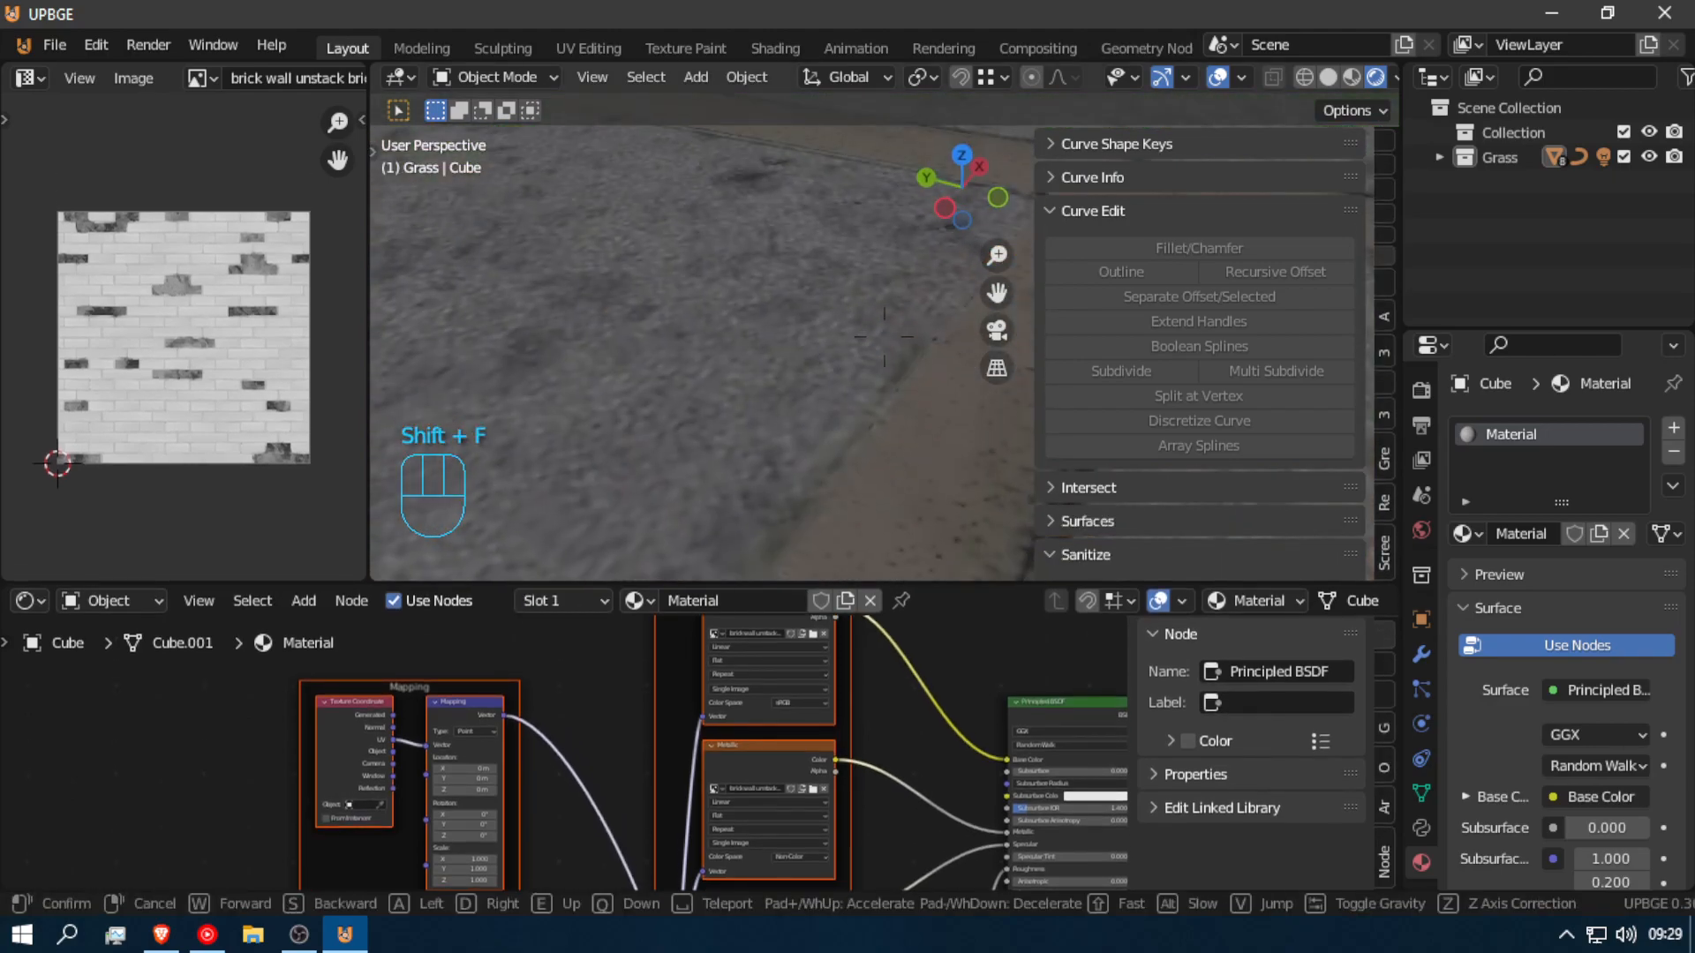
{"action": "key", "text": "w"}
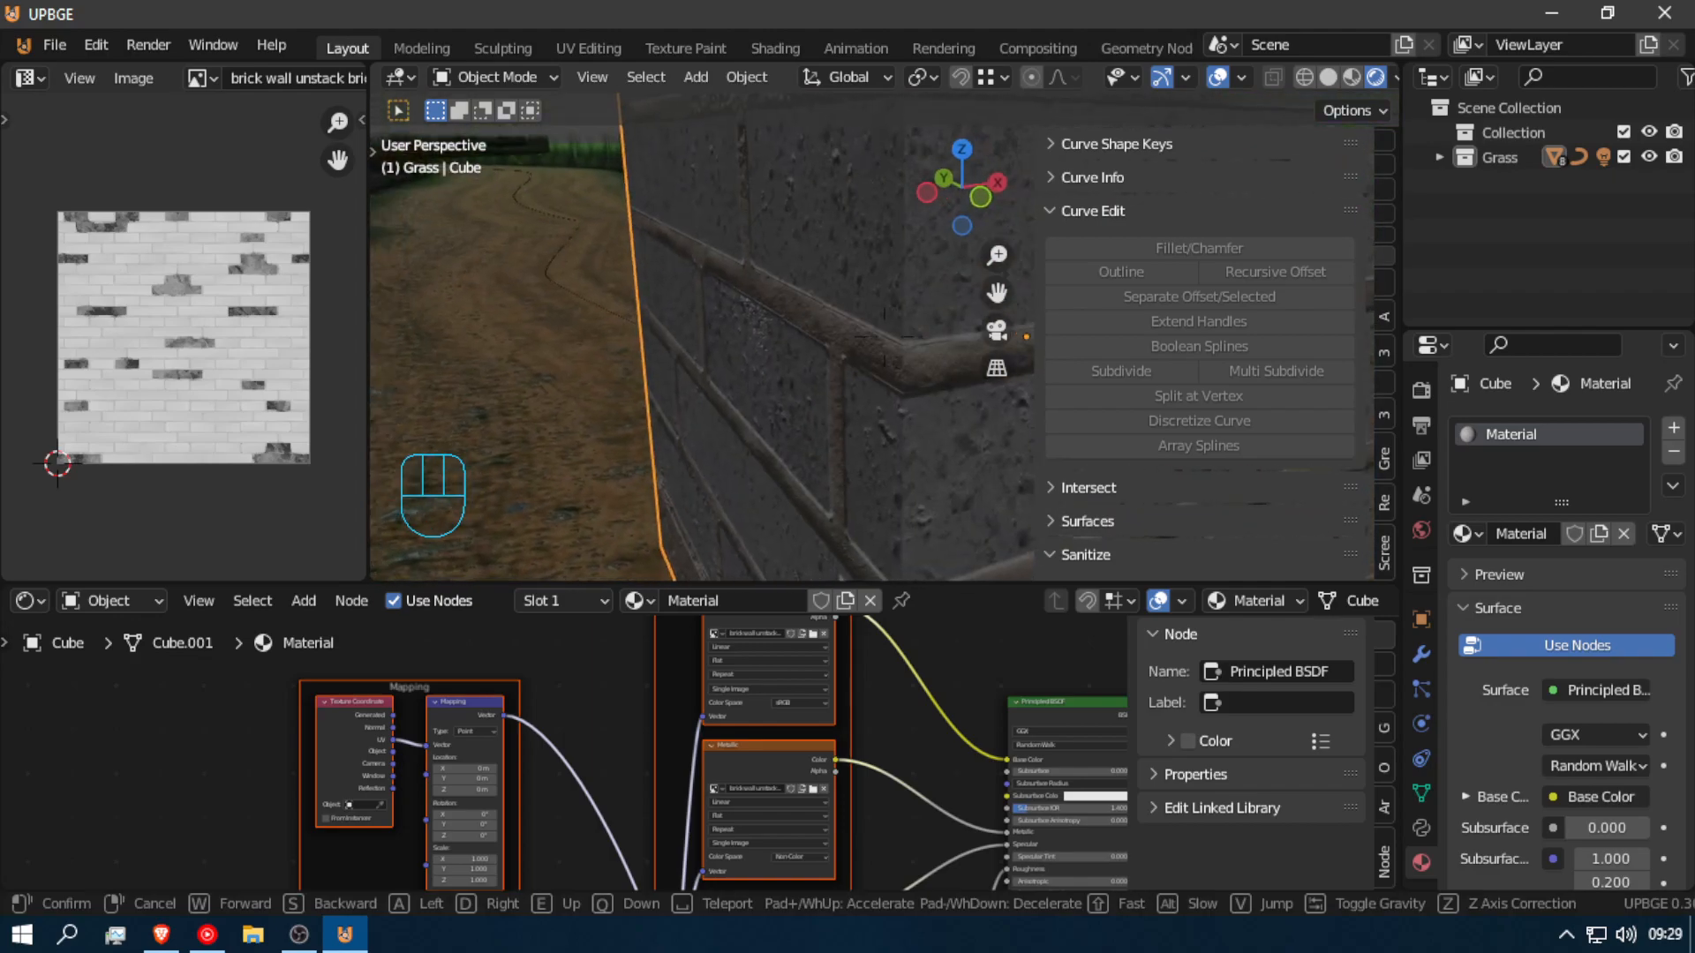
{"action": "left_click", "coordinate": [884, 337]}
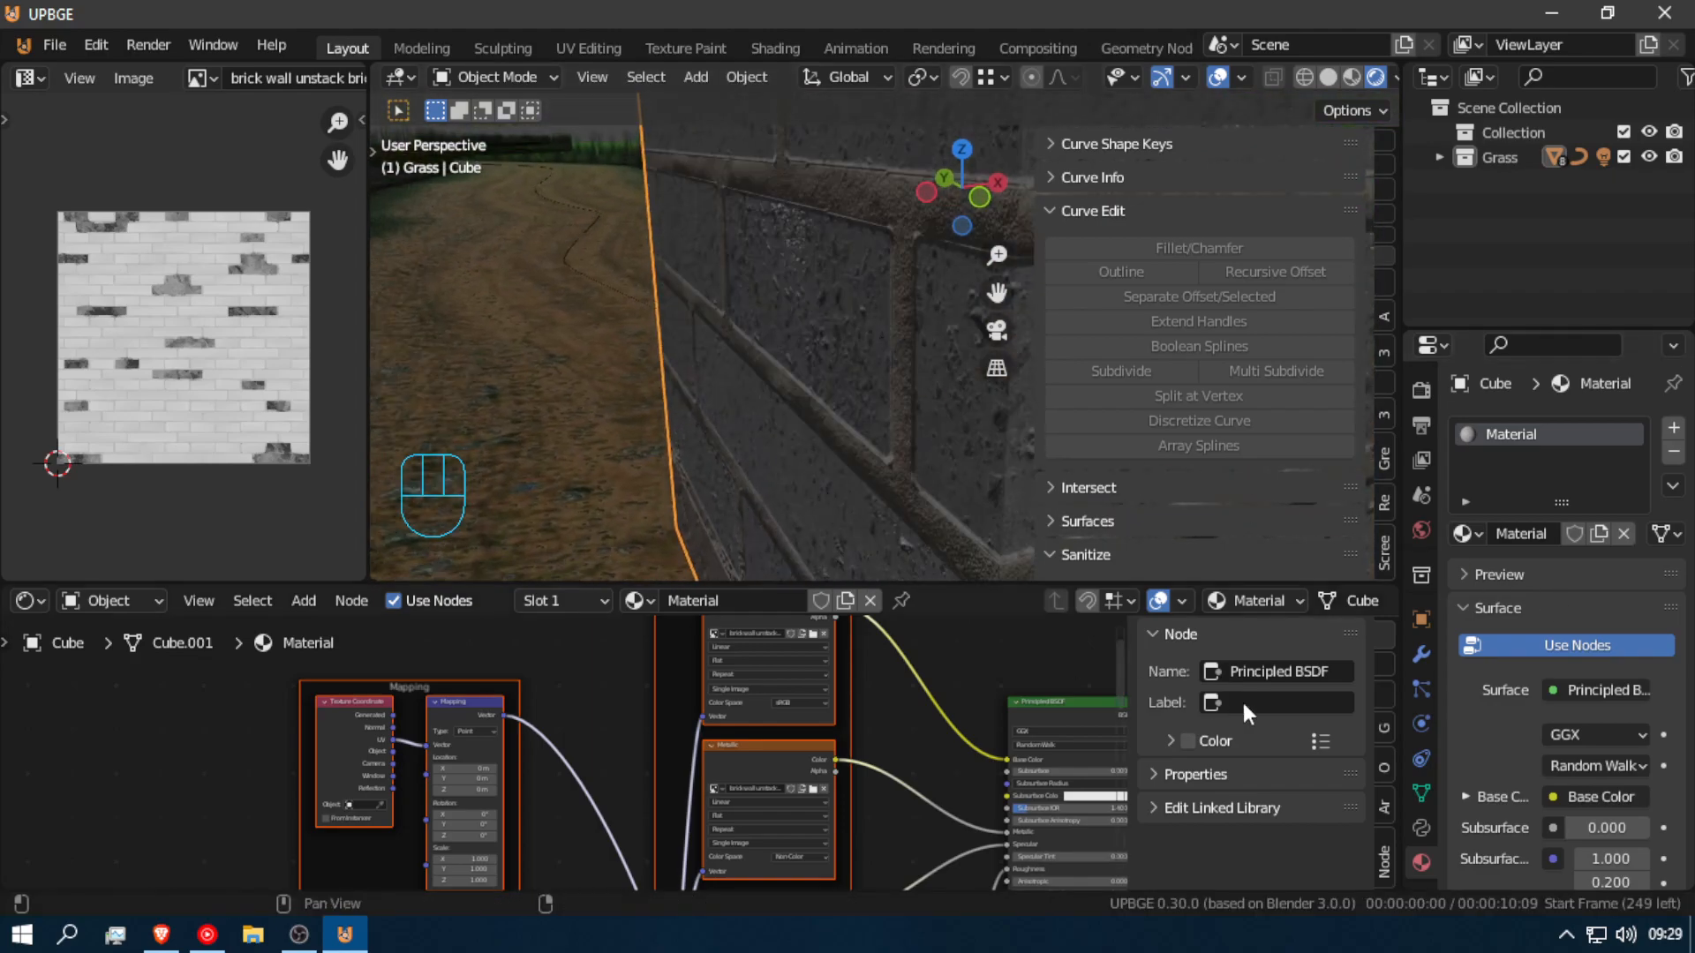
Step: Move the Displacement node down, clear of the Principled BSDF node
{"action": "middle_click_drag", "start_coordinate": [830, 757], "coordinate": [562, 706]}
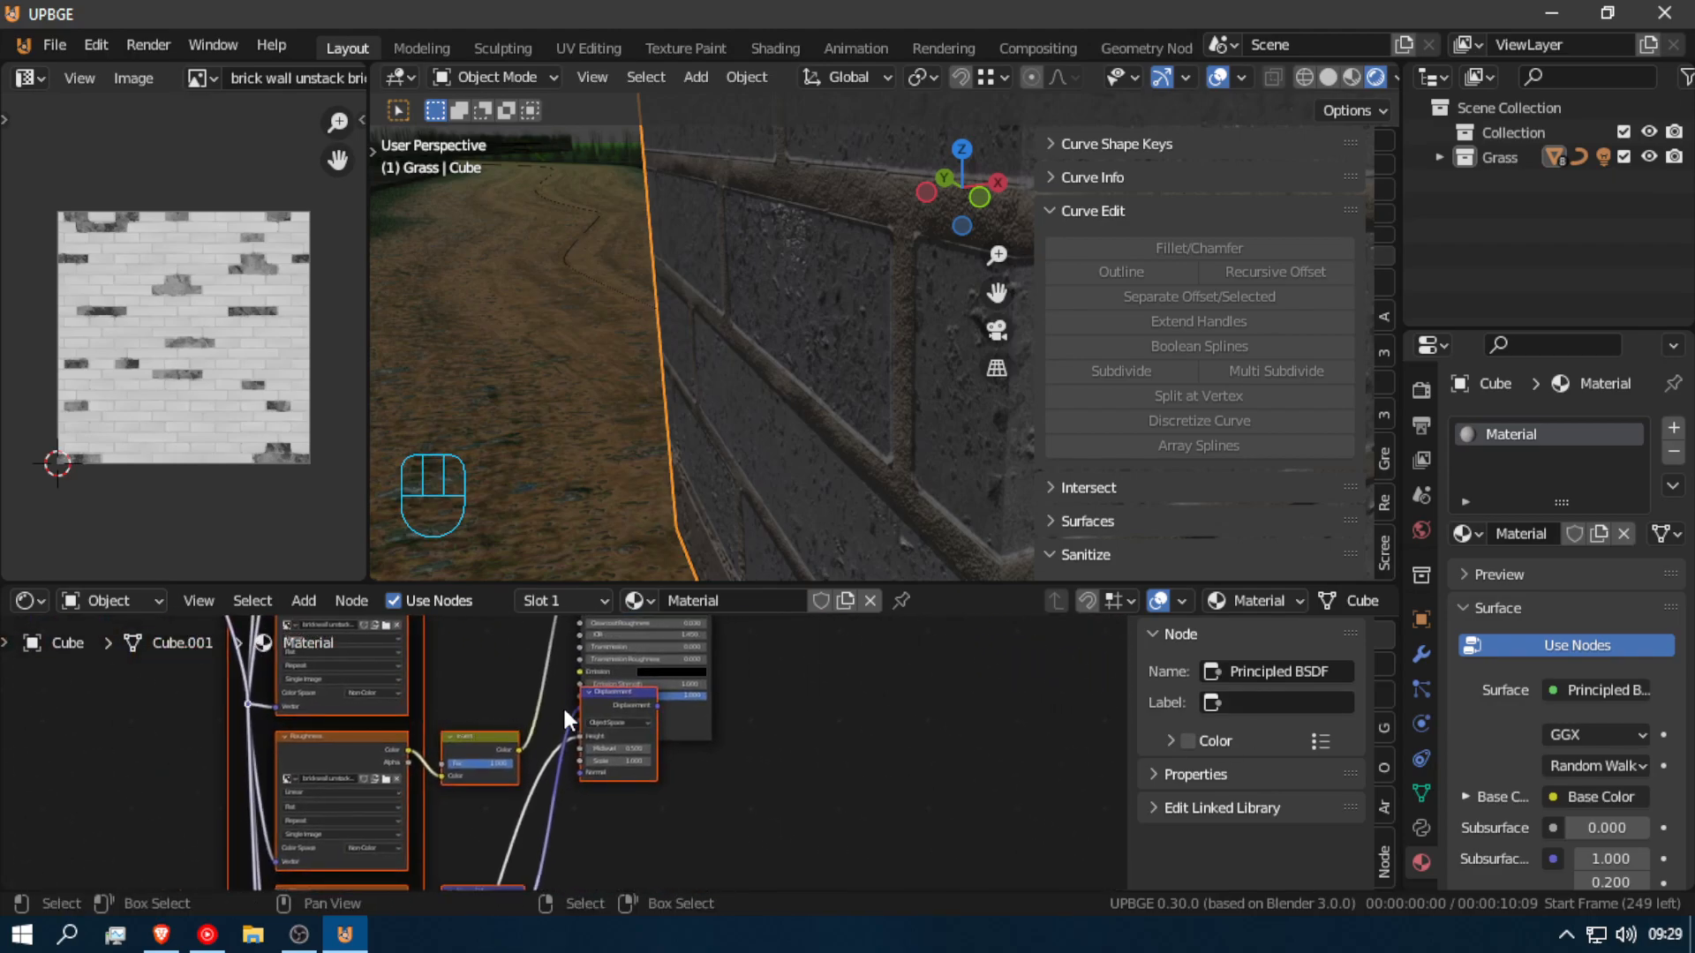
{"action": "left_click_drag", "start_coordinate": [616, 702], "coordinate": [552, 818]}
{"action": "scroll", "coordinate": [570, 706], "scroll_direction": "up", "scroll_amount": 6}
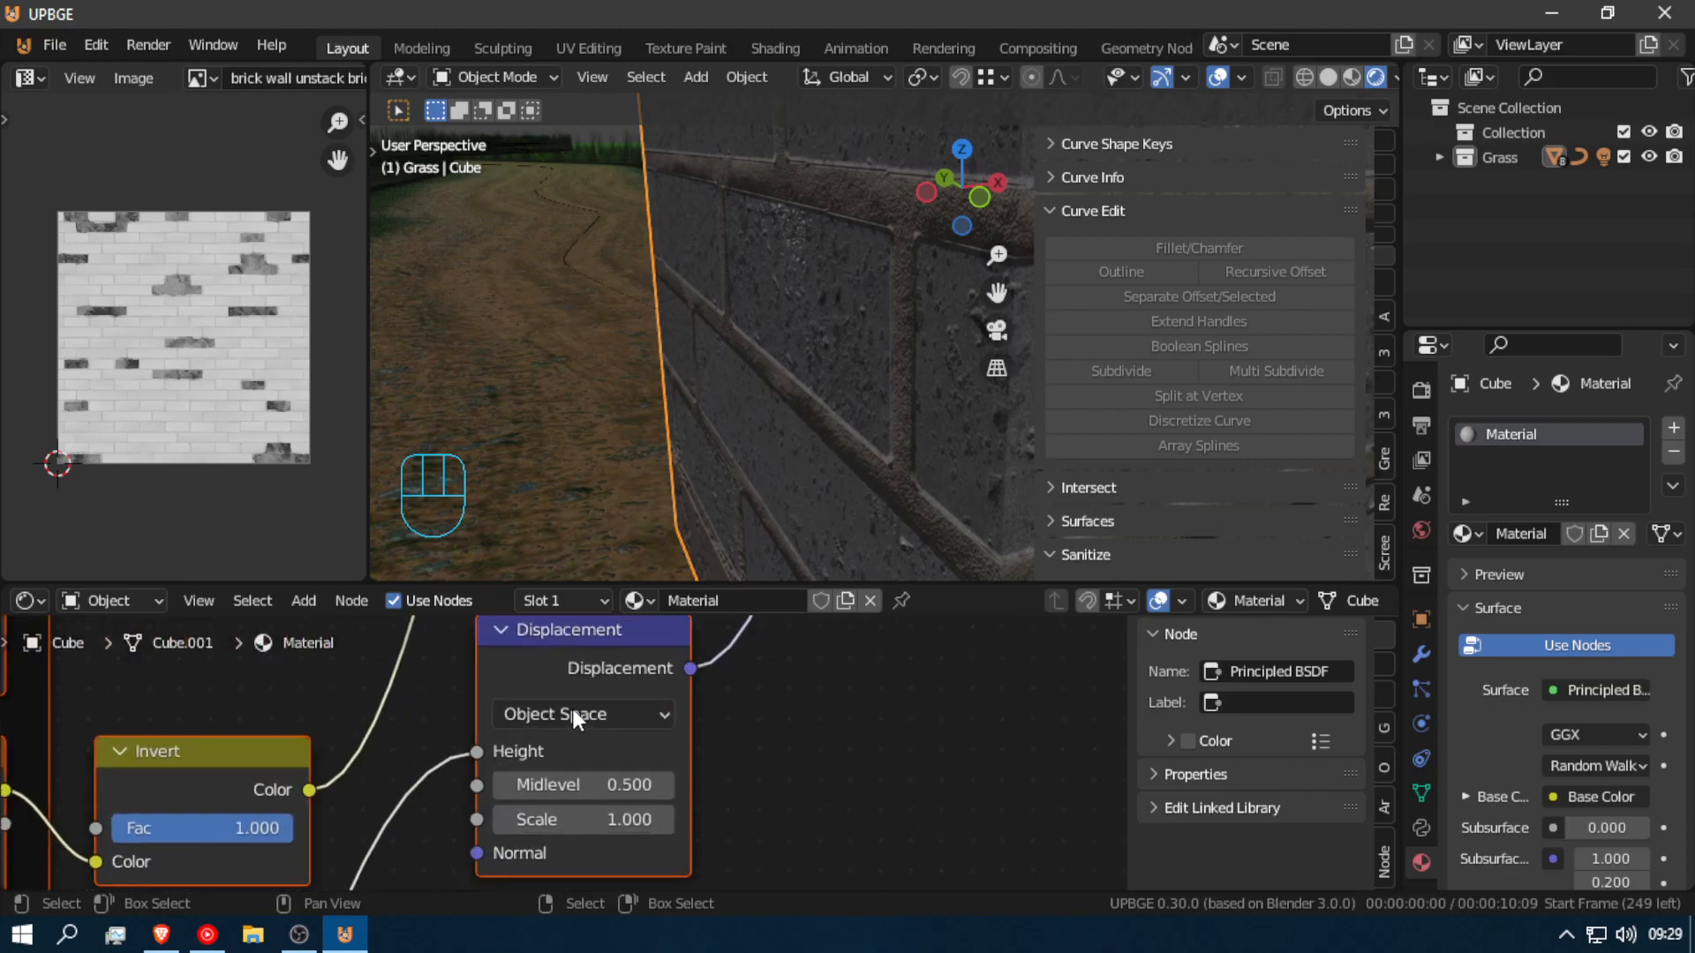
{"action": "left_click", "coordinate": [574, 837]}
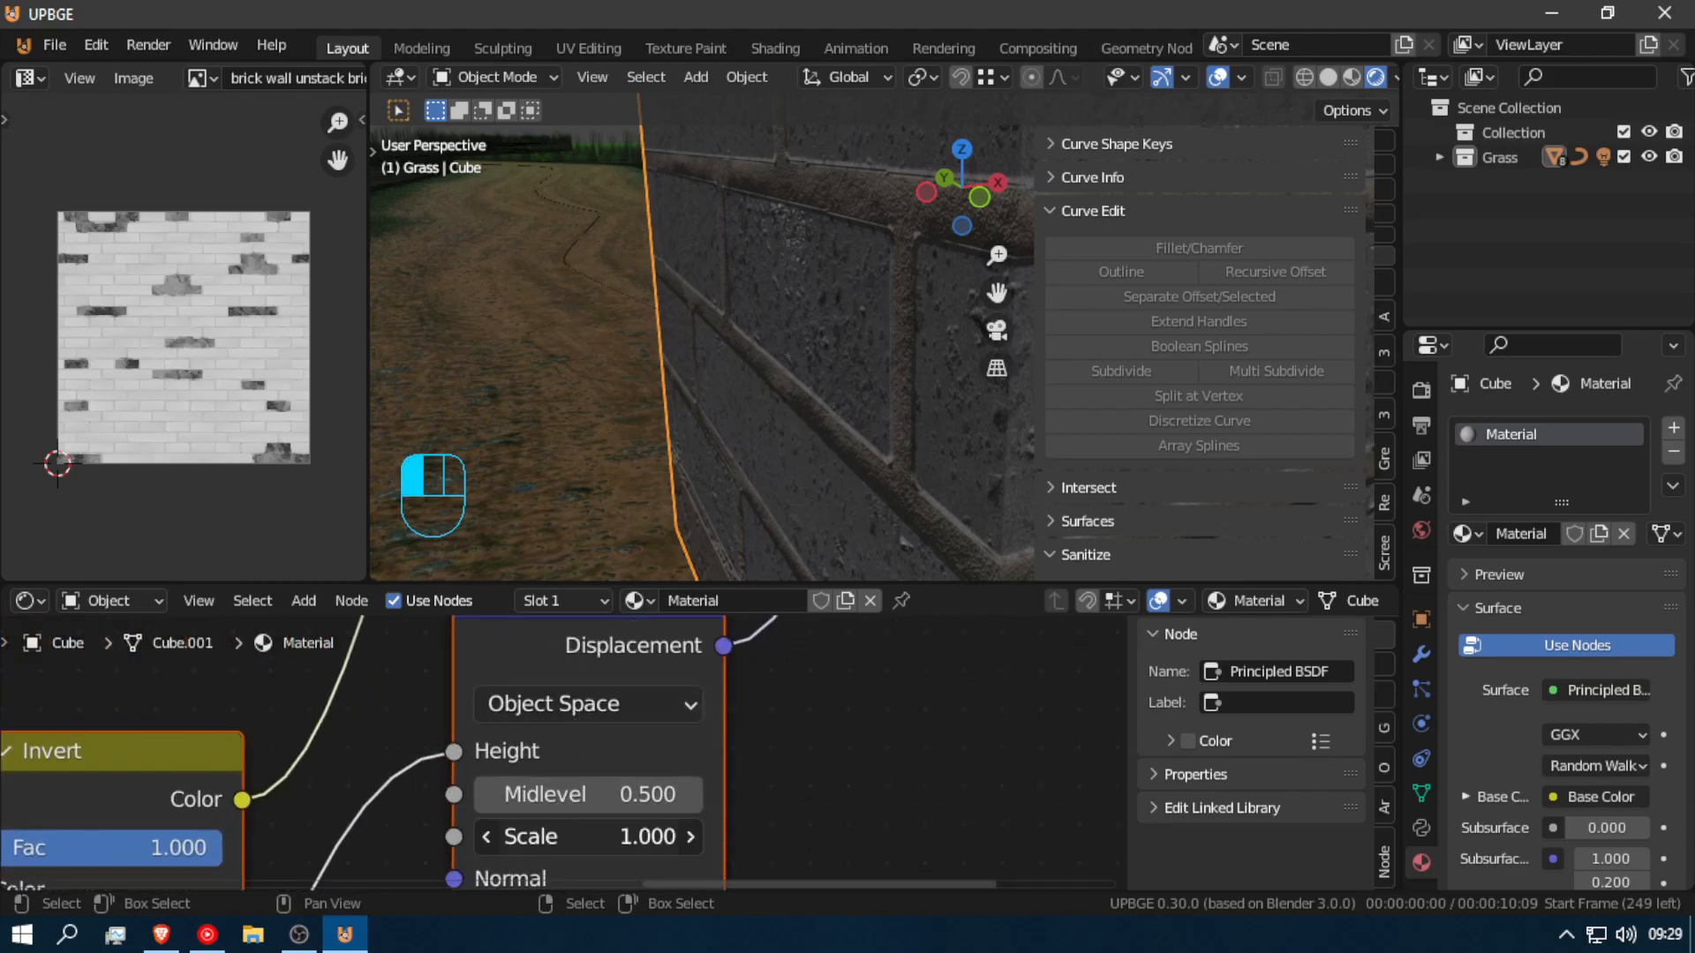
{"action": "key", "text": "Escape"}
{"action": "left_click_drag", "start_coordinate": [573, 794], "coordinate": [530, 794]}
{"action": "key", "text": "Escape"}
{"action": "scroll", "coordinate": [585, 786], "scroll_direction": "down", "scroll_amount": 1}
{"action": "middle_click_drag", "start_coordinate": [585, 785], "coordinate": [601, 816]}
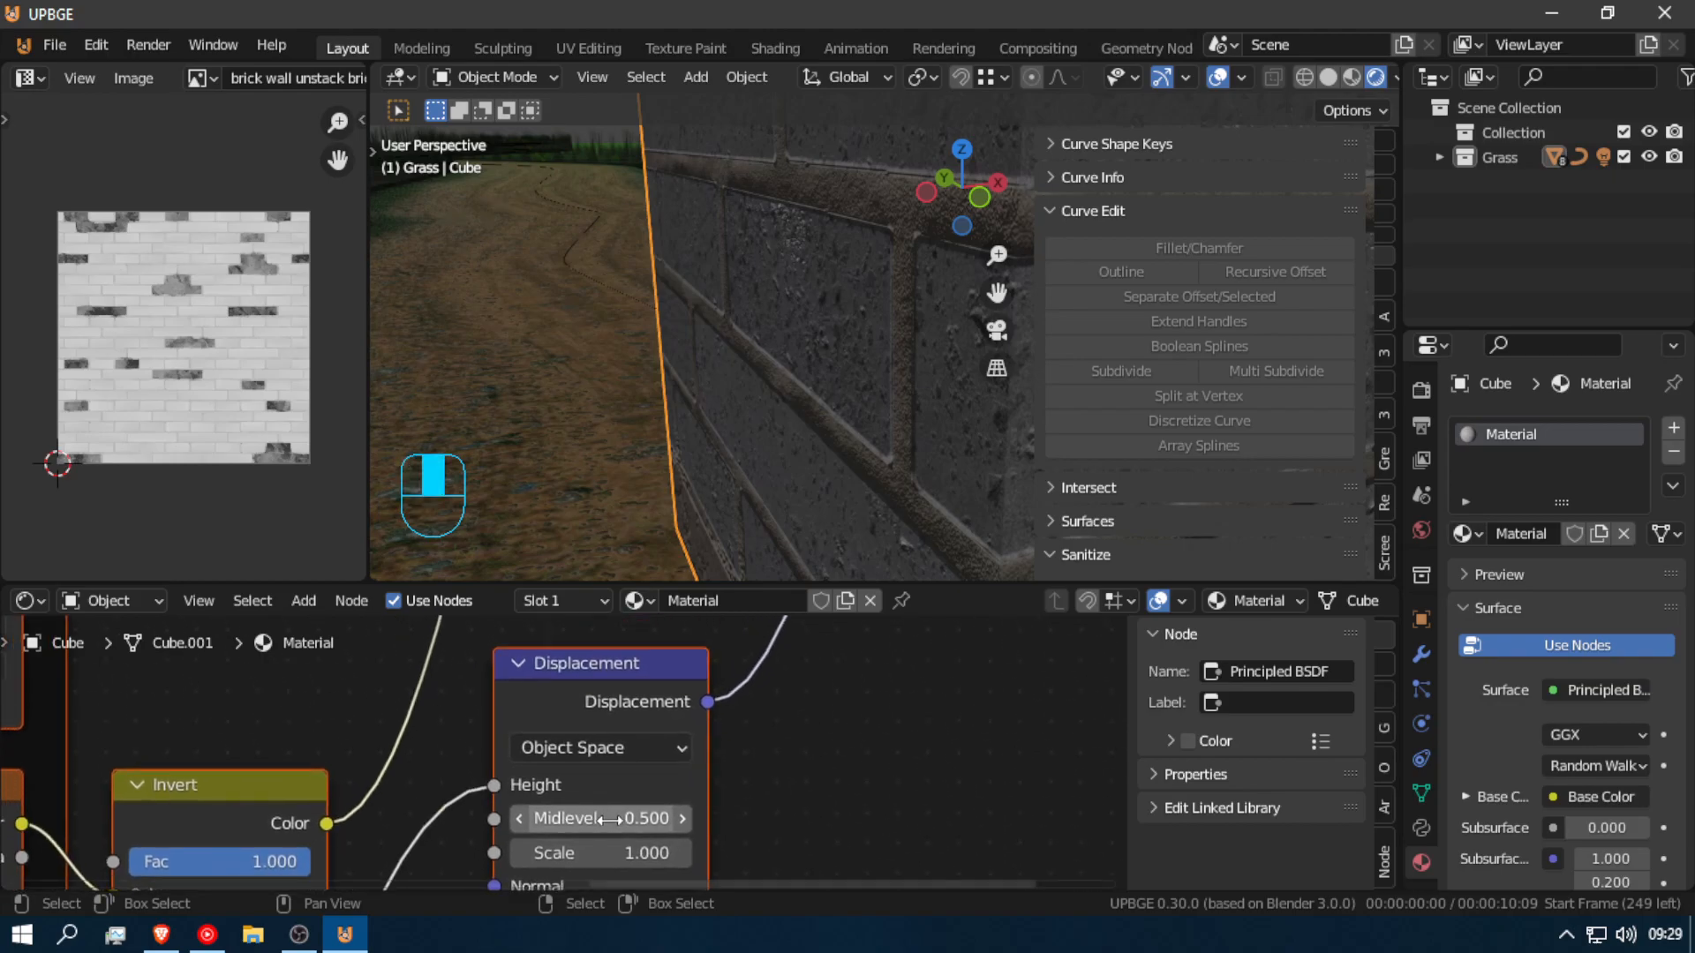
Step: Walk back from the brick cube and scale it along the X axis to about 0.535
{"action": "middle_click_drag", "start_coordinate": [586, 757], "coordinate": [475, 861]}
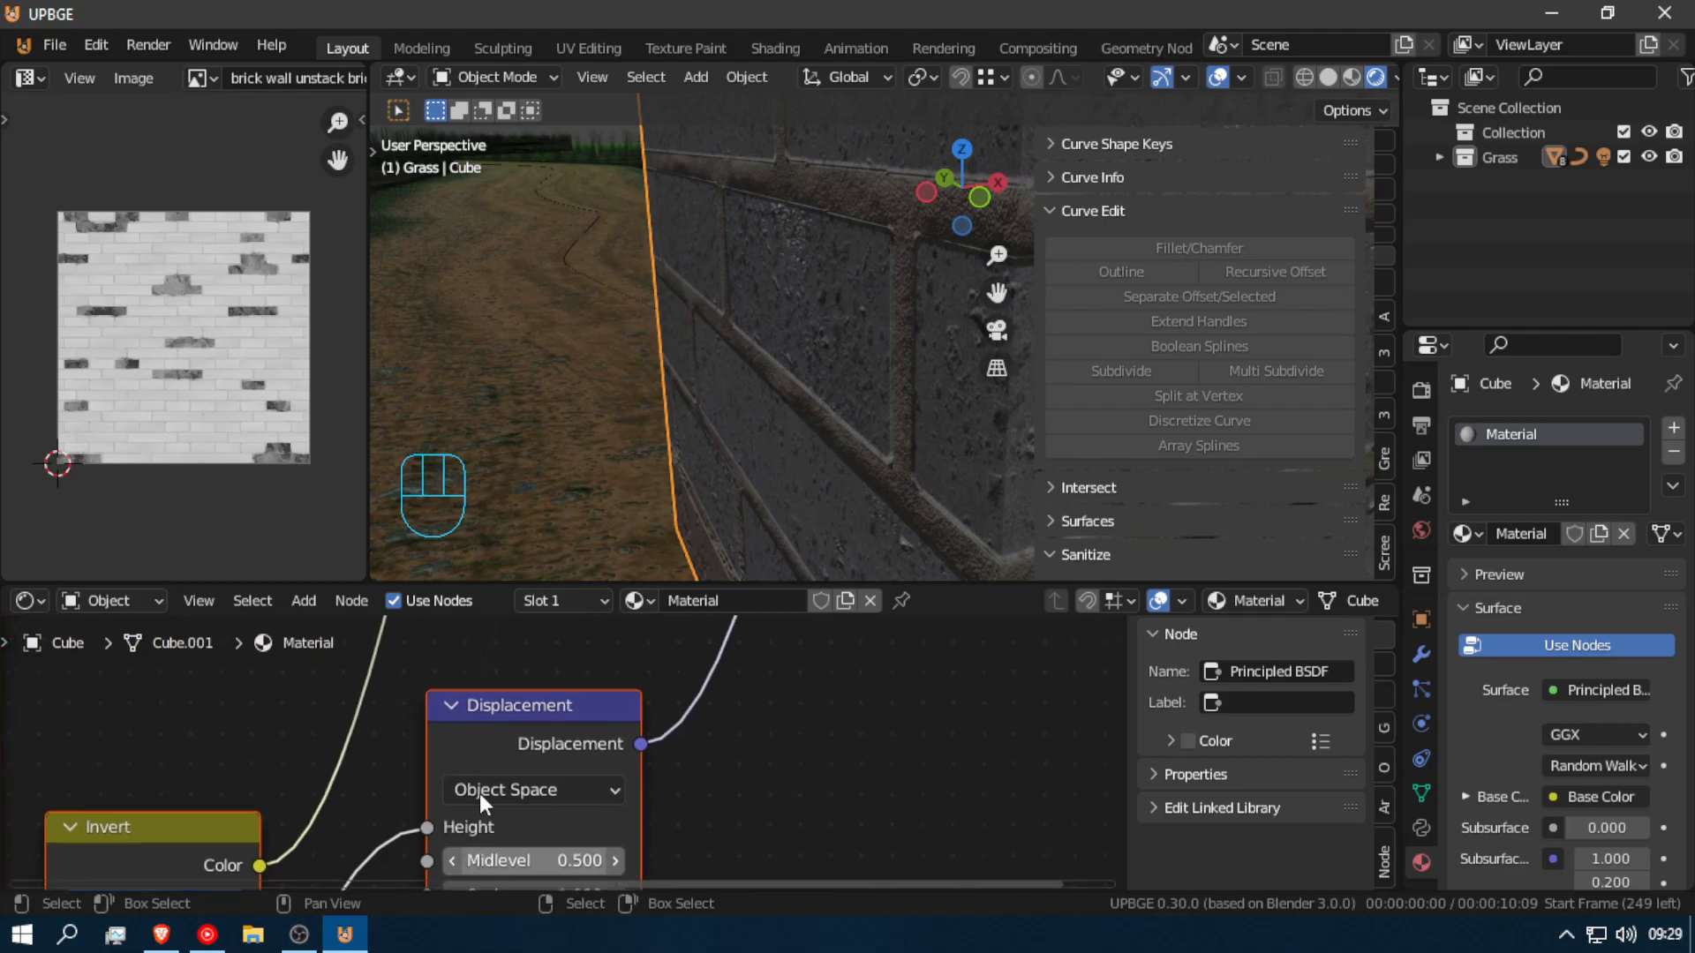
{"action": "key", "text": "shift+f"}
{"action": "key", "text": "s"}
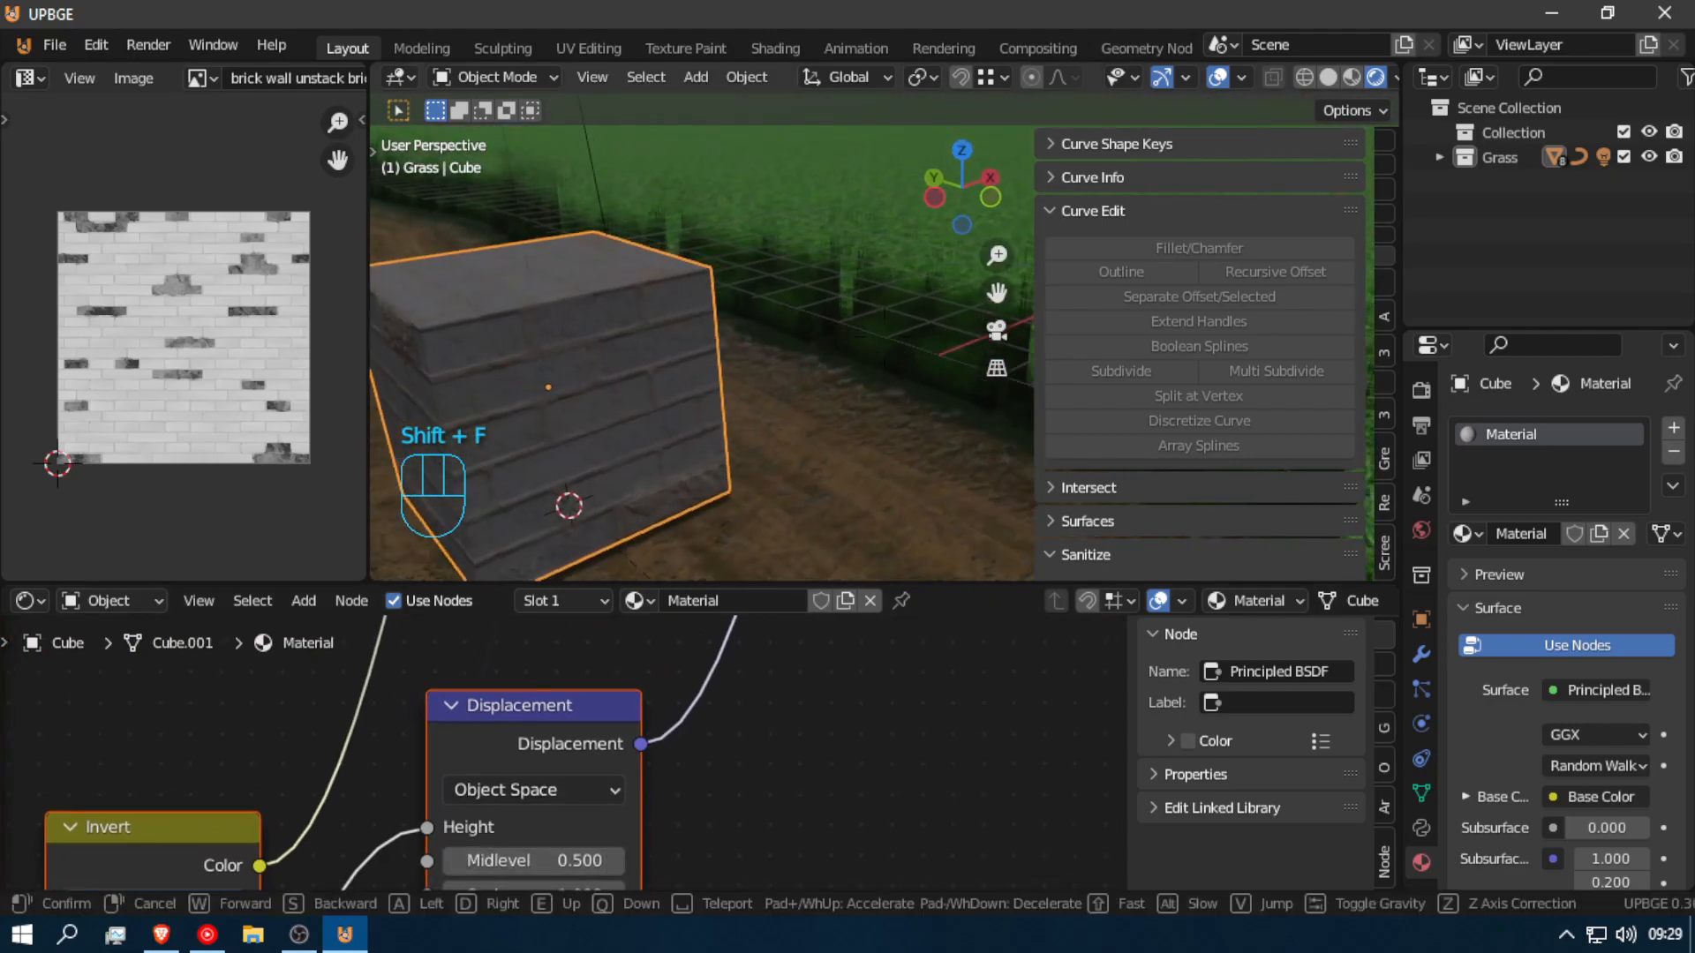
{"action": "left_click", "coordinate": [770, 406]}
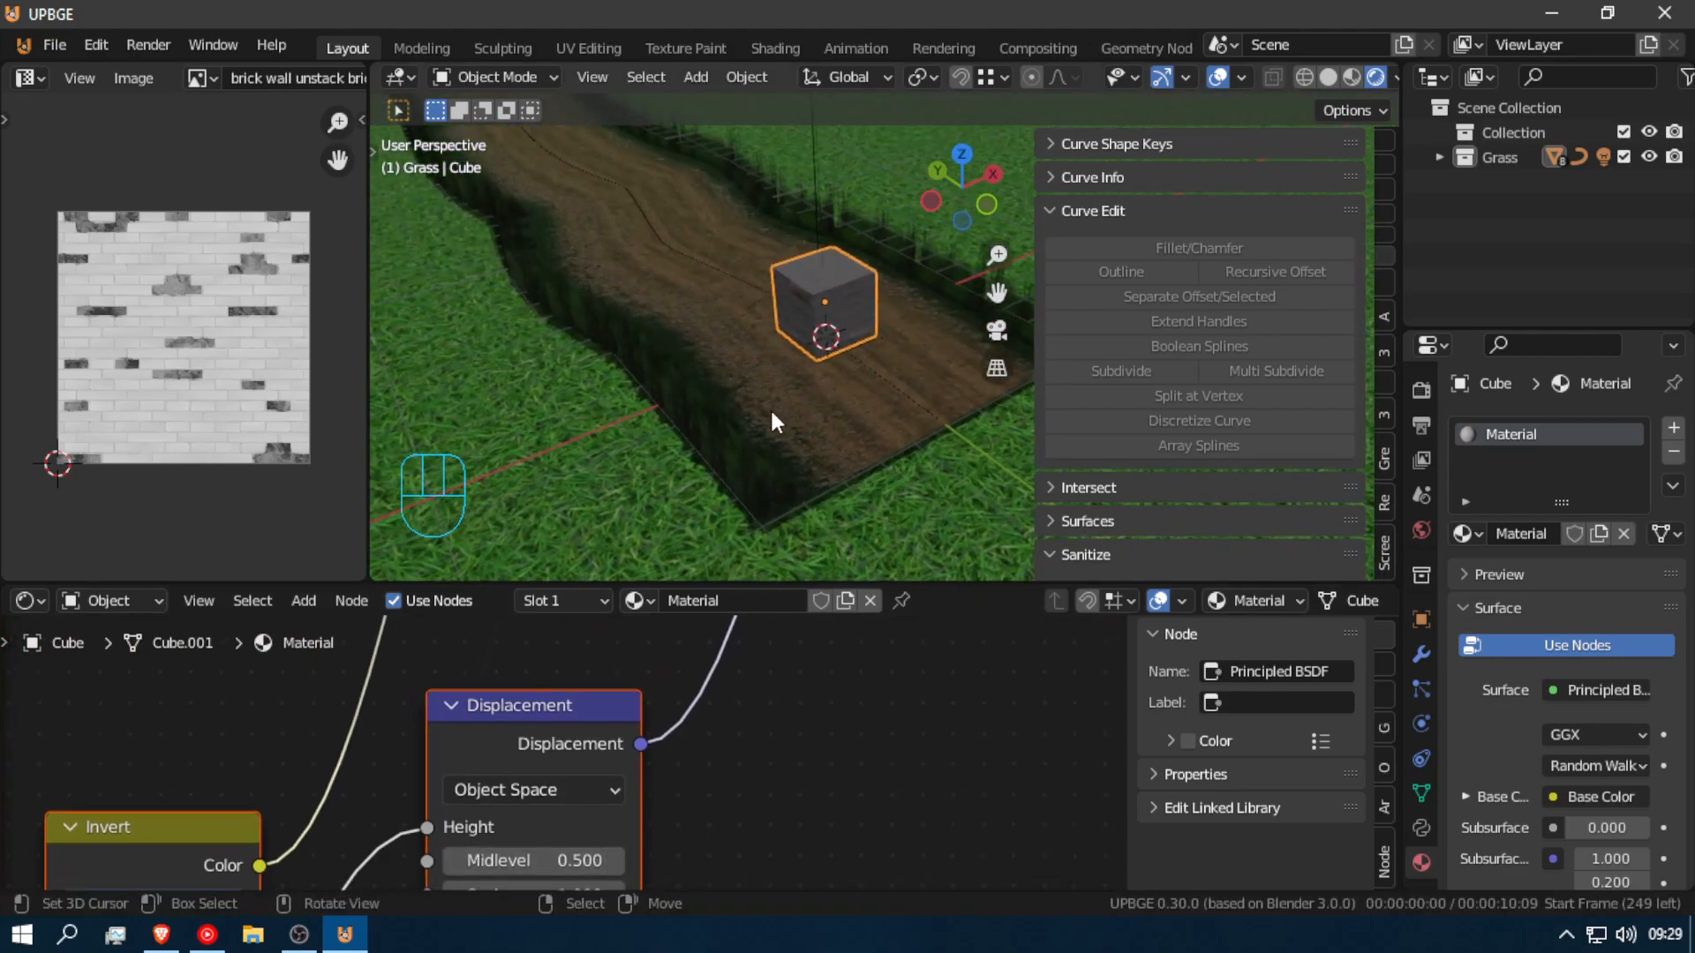
{"action": "key", "text": "s"}
{"action": "key", "text": "x"}
{"action": "left_click", "coordinate": [819, 367]}
{"action": "key", "text": "g"}
{"action": "key", "text": "x"}
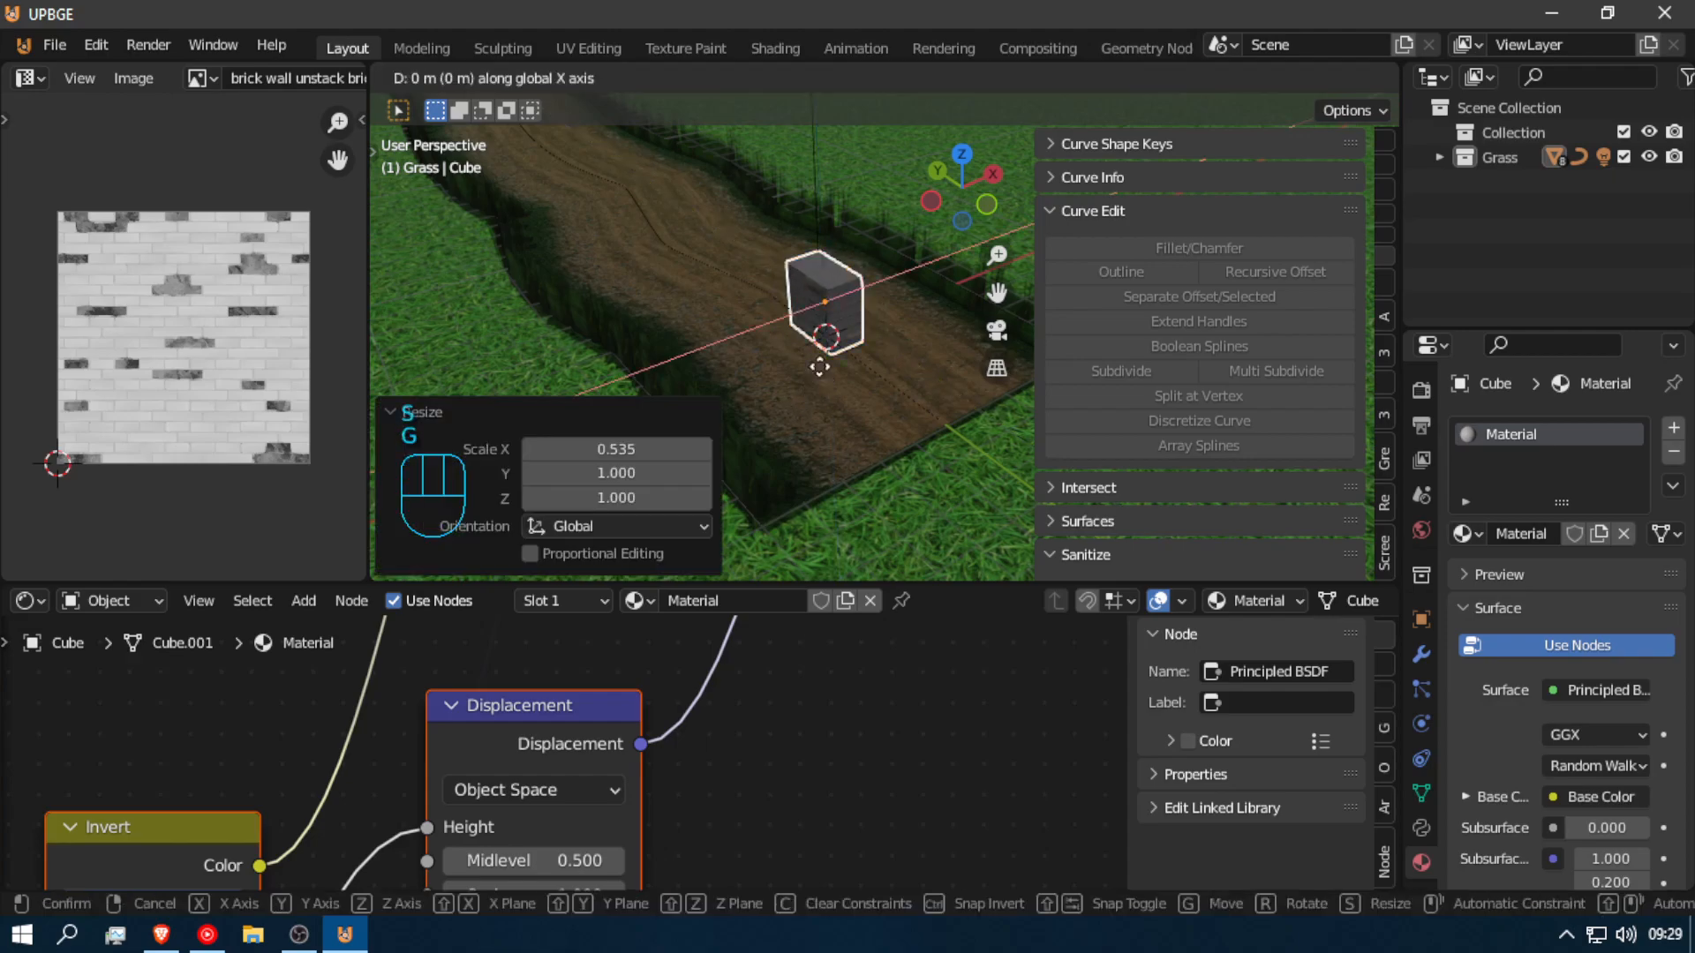
{"action": "left_click", "coordinate": [823, 394]}
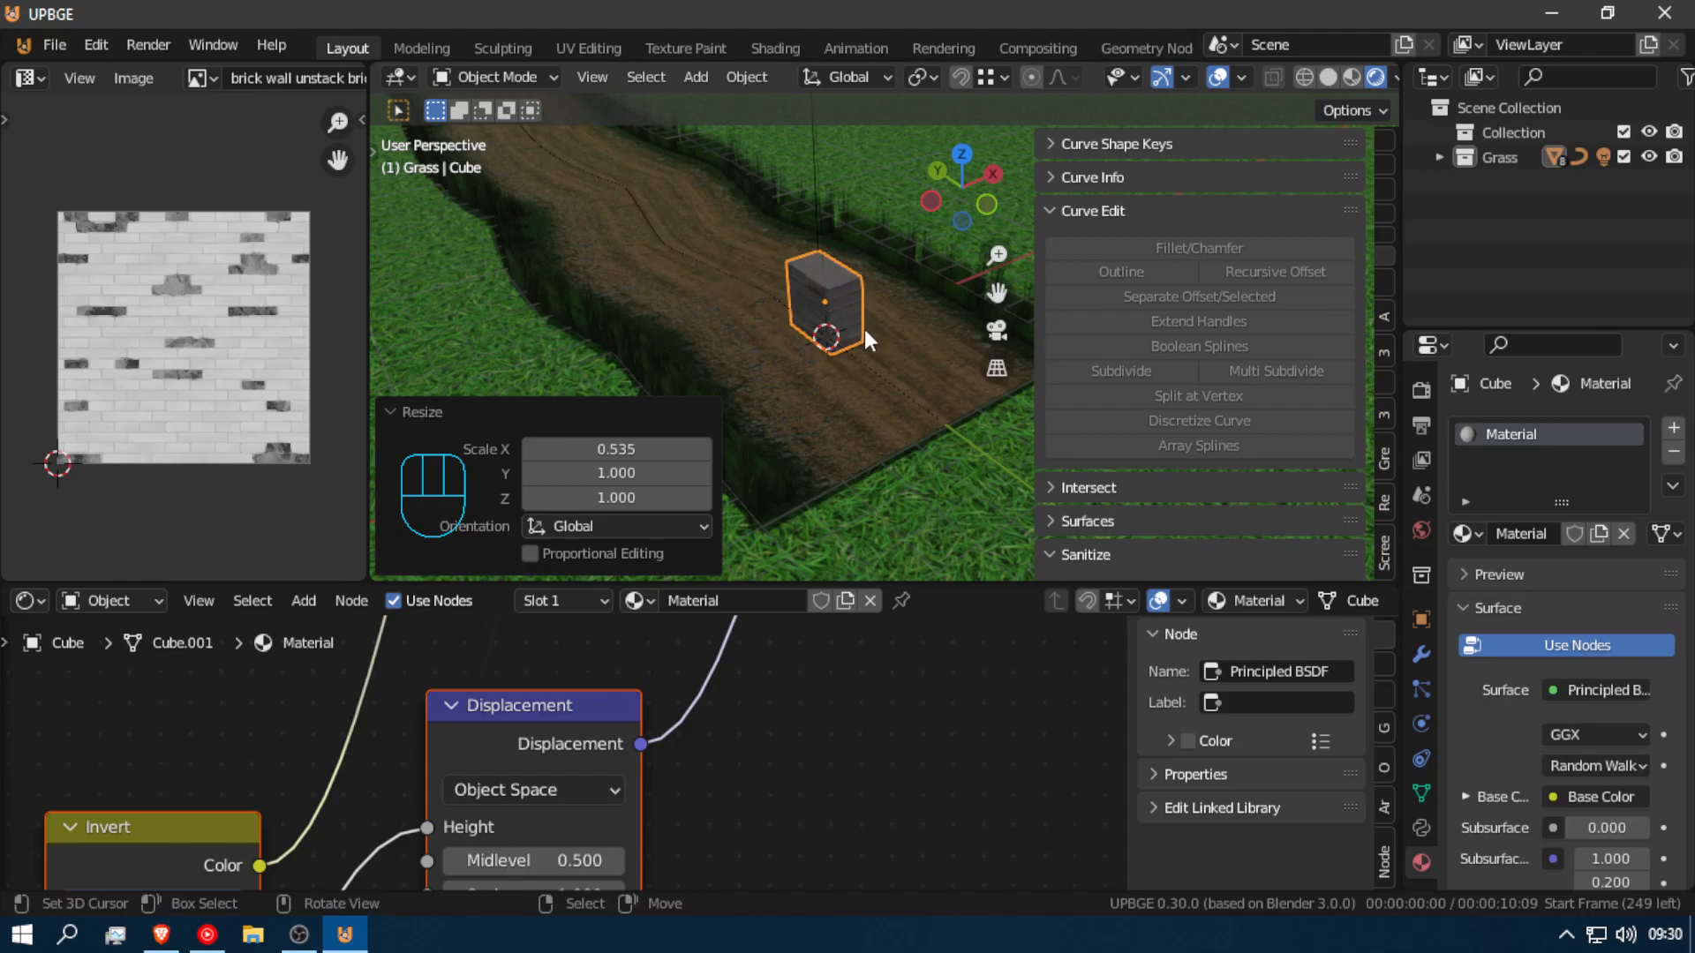
{"action": "key", "text": "Tab"}
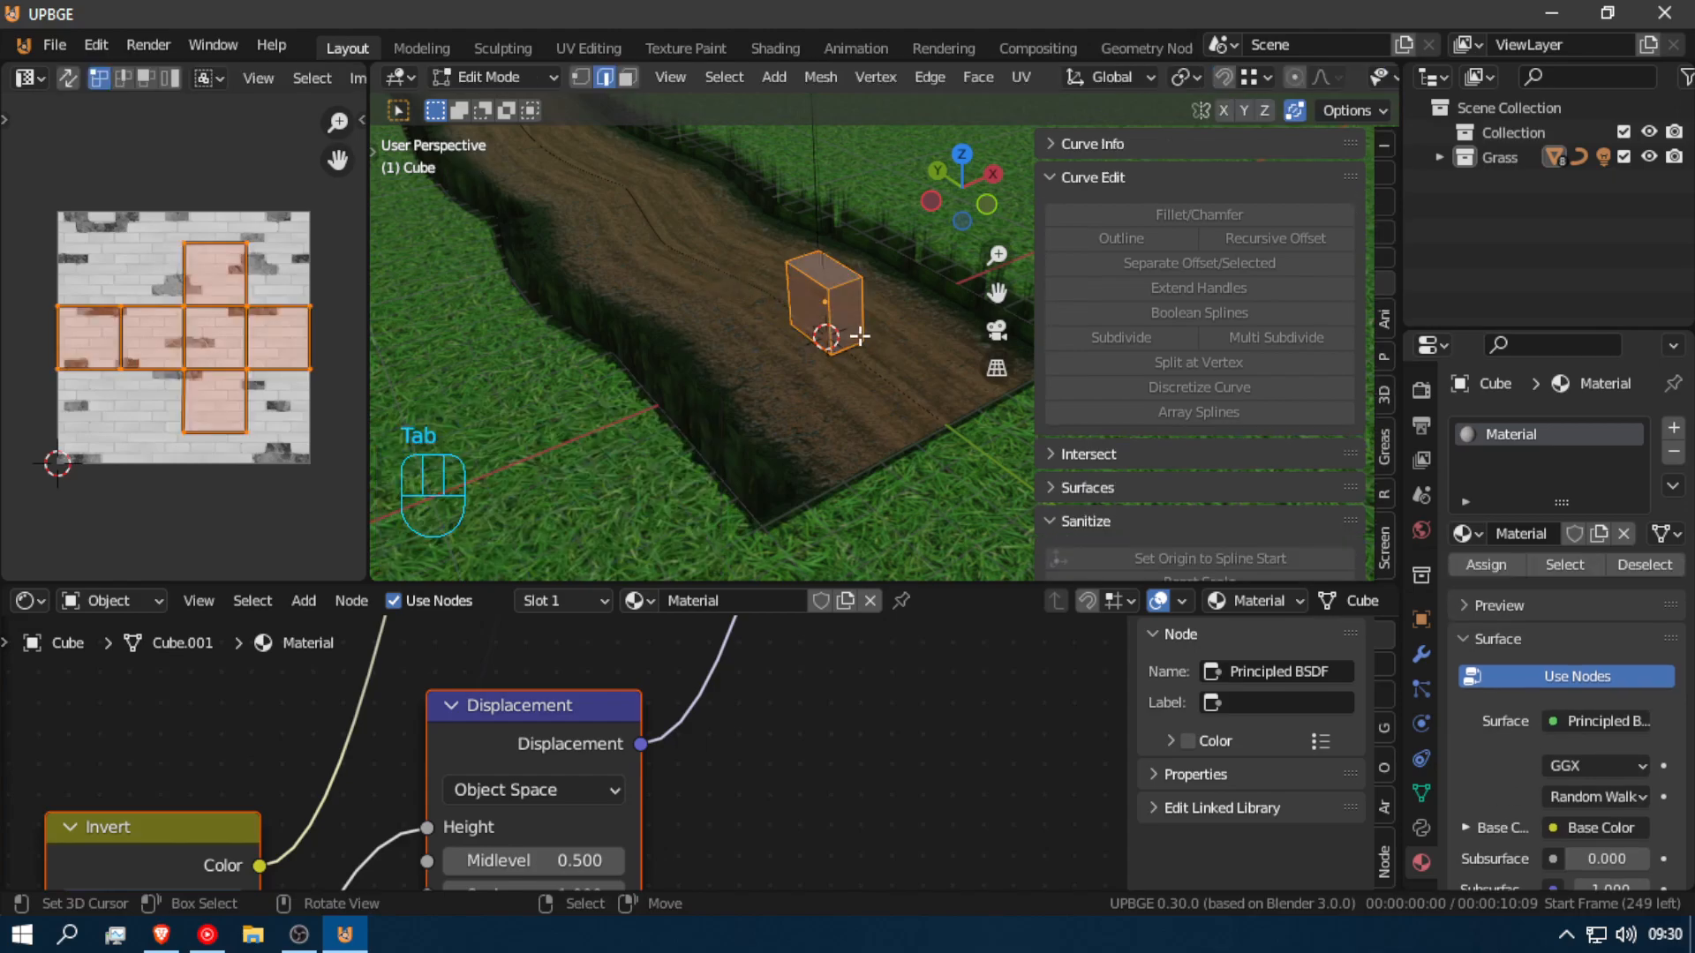
{"action": "key", "text": "shift+f"}
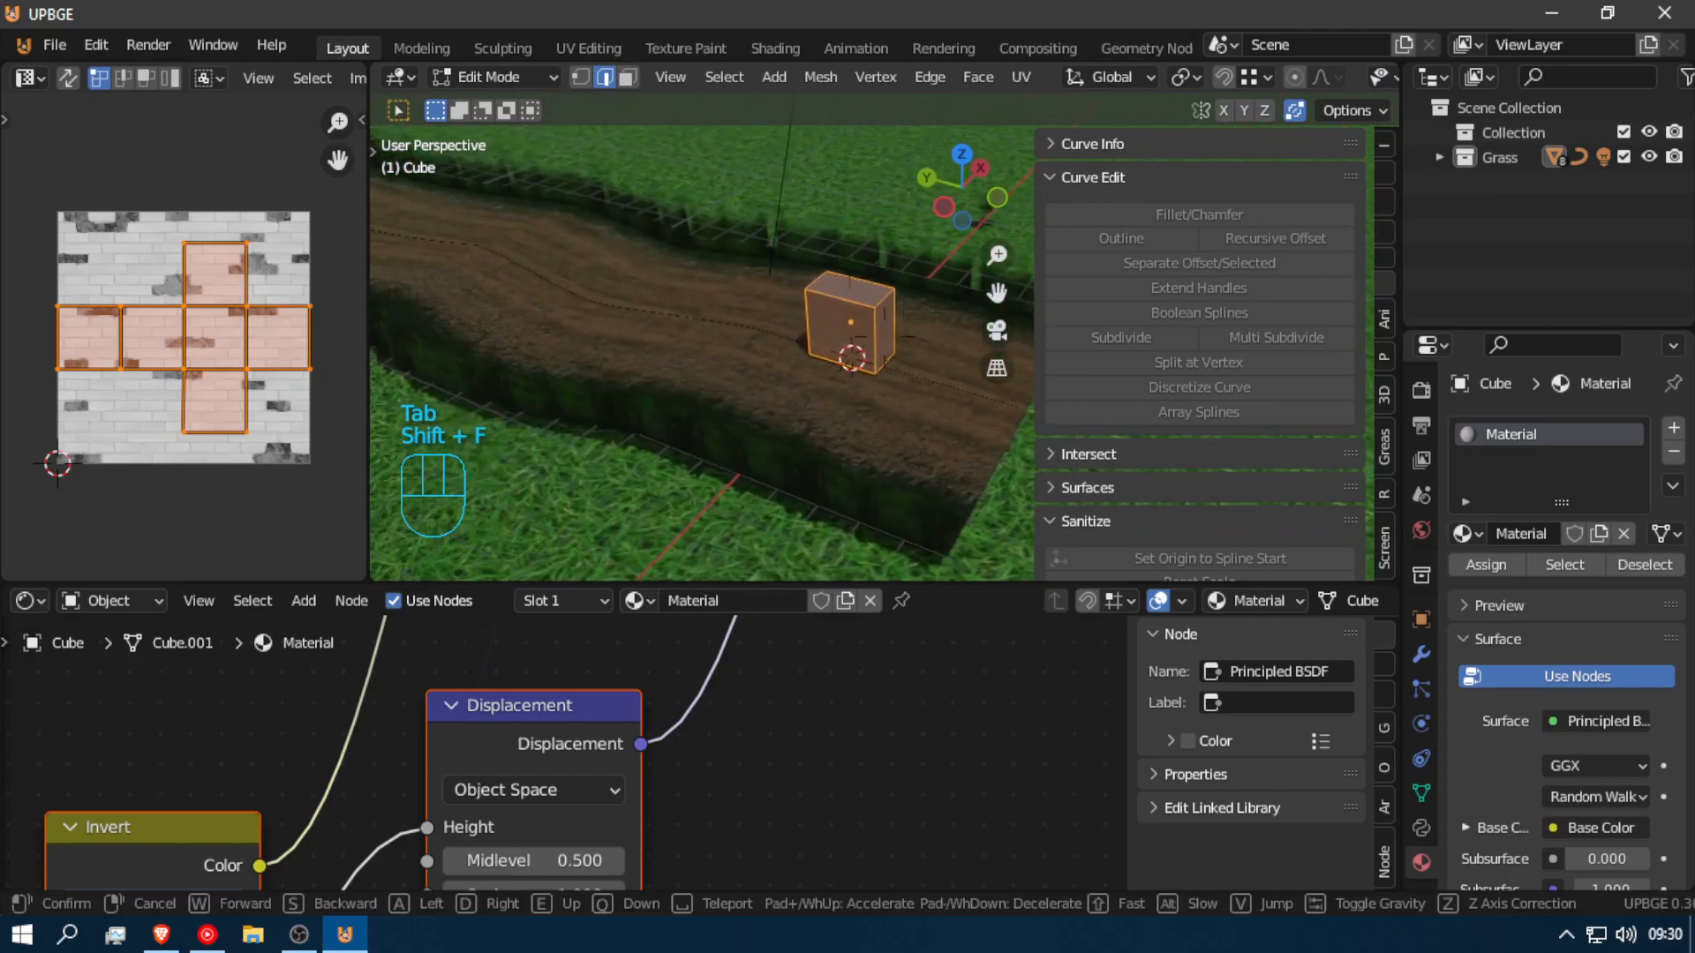
{"action": "key", "text": "shift"}
{"action": "left_click", "coordinate": [597, 169]}
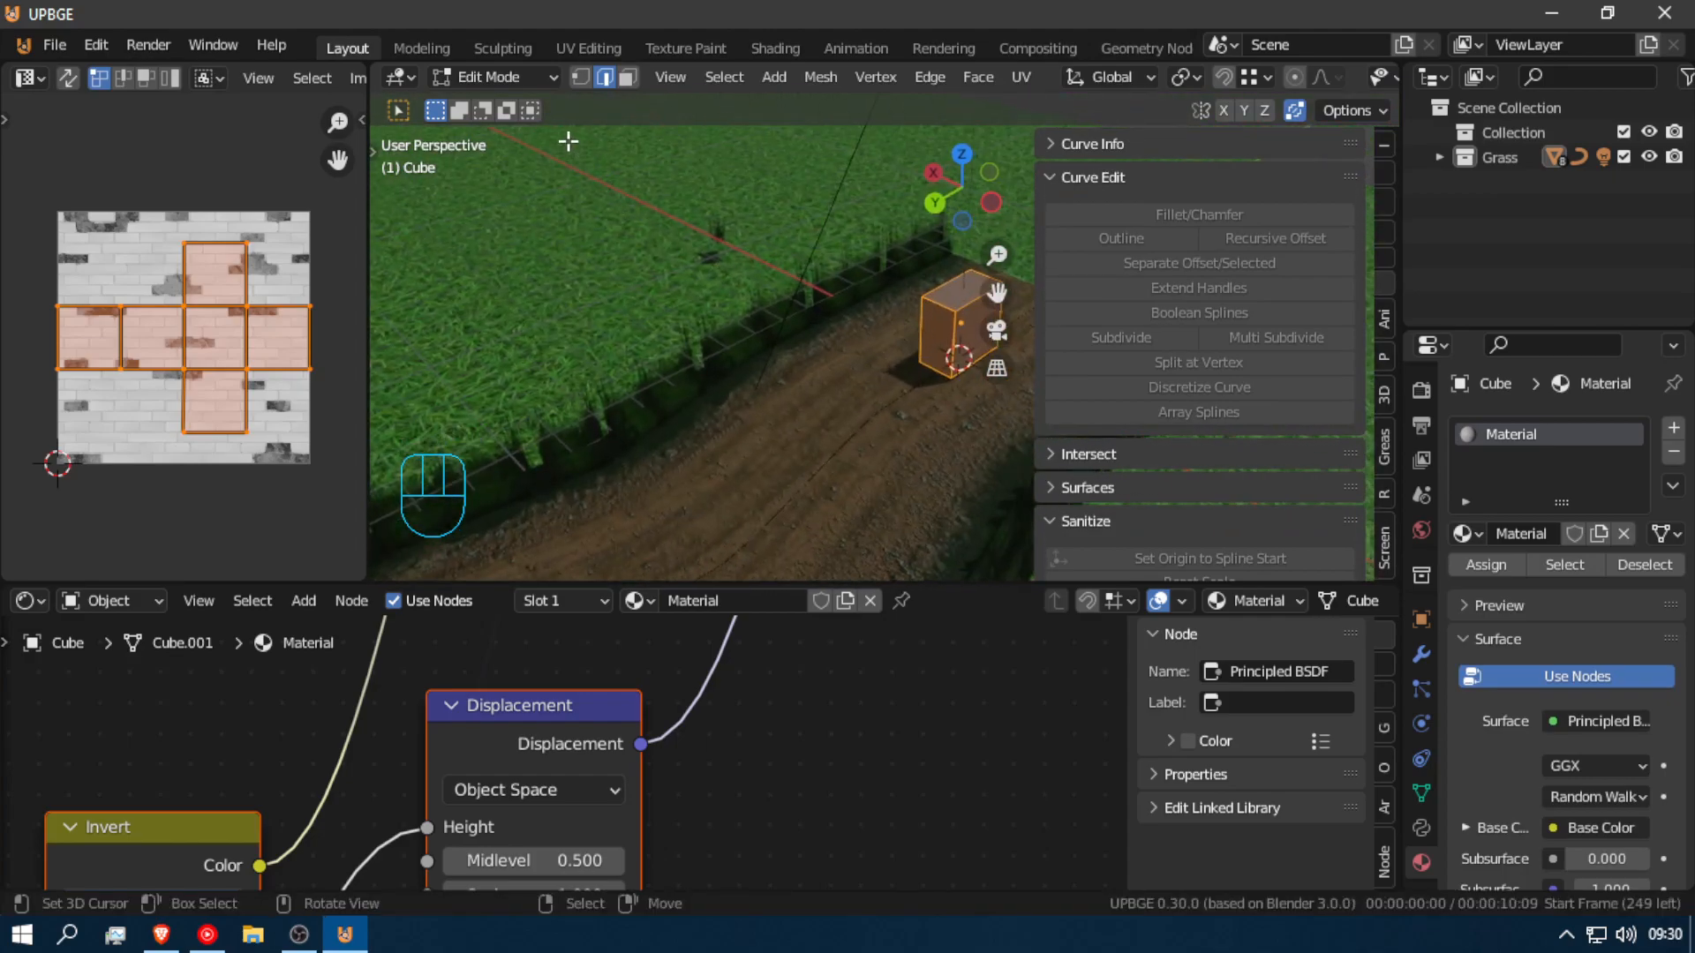
{"action": "key", "text": "Tab"}
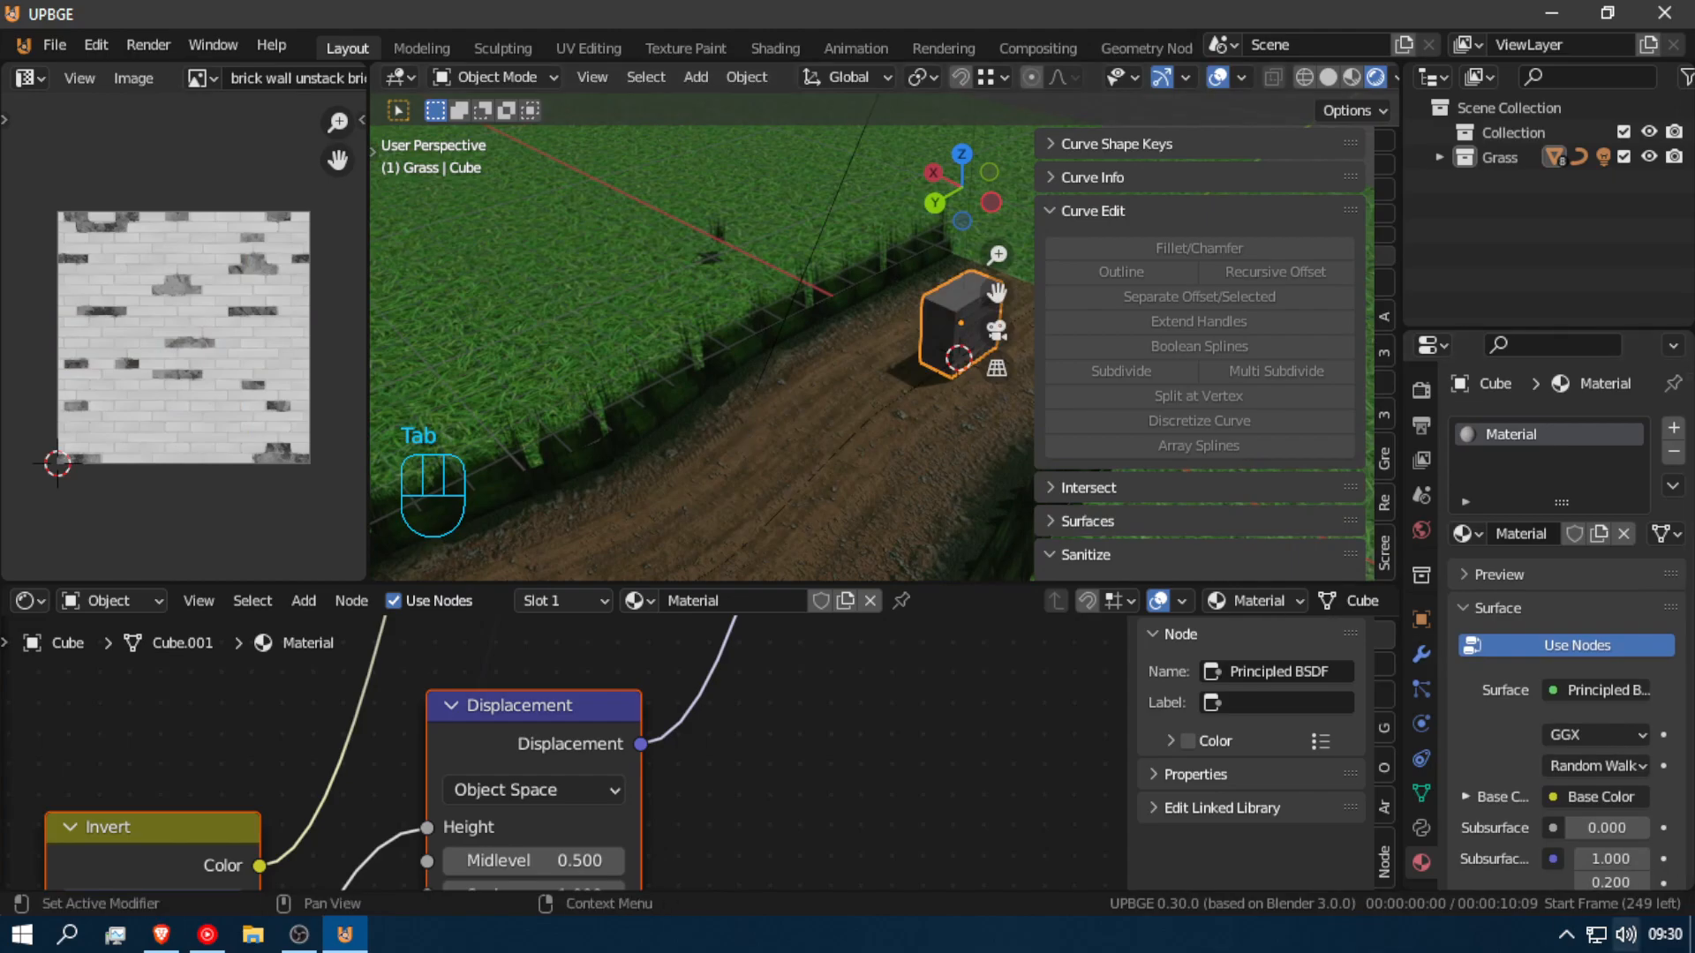
Step: Add an Array modifier to the brick cube
{"action": "left_click", "coordinate": [1423, 653]}
{"action": "left_click", "coordinate": [1571, 429]}
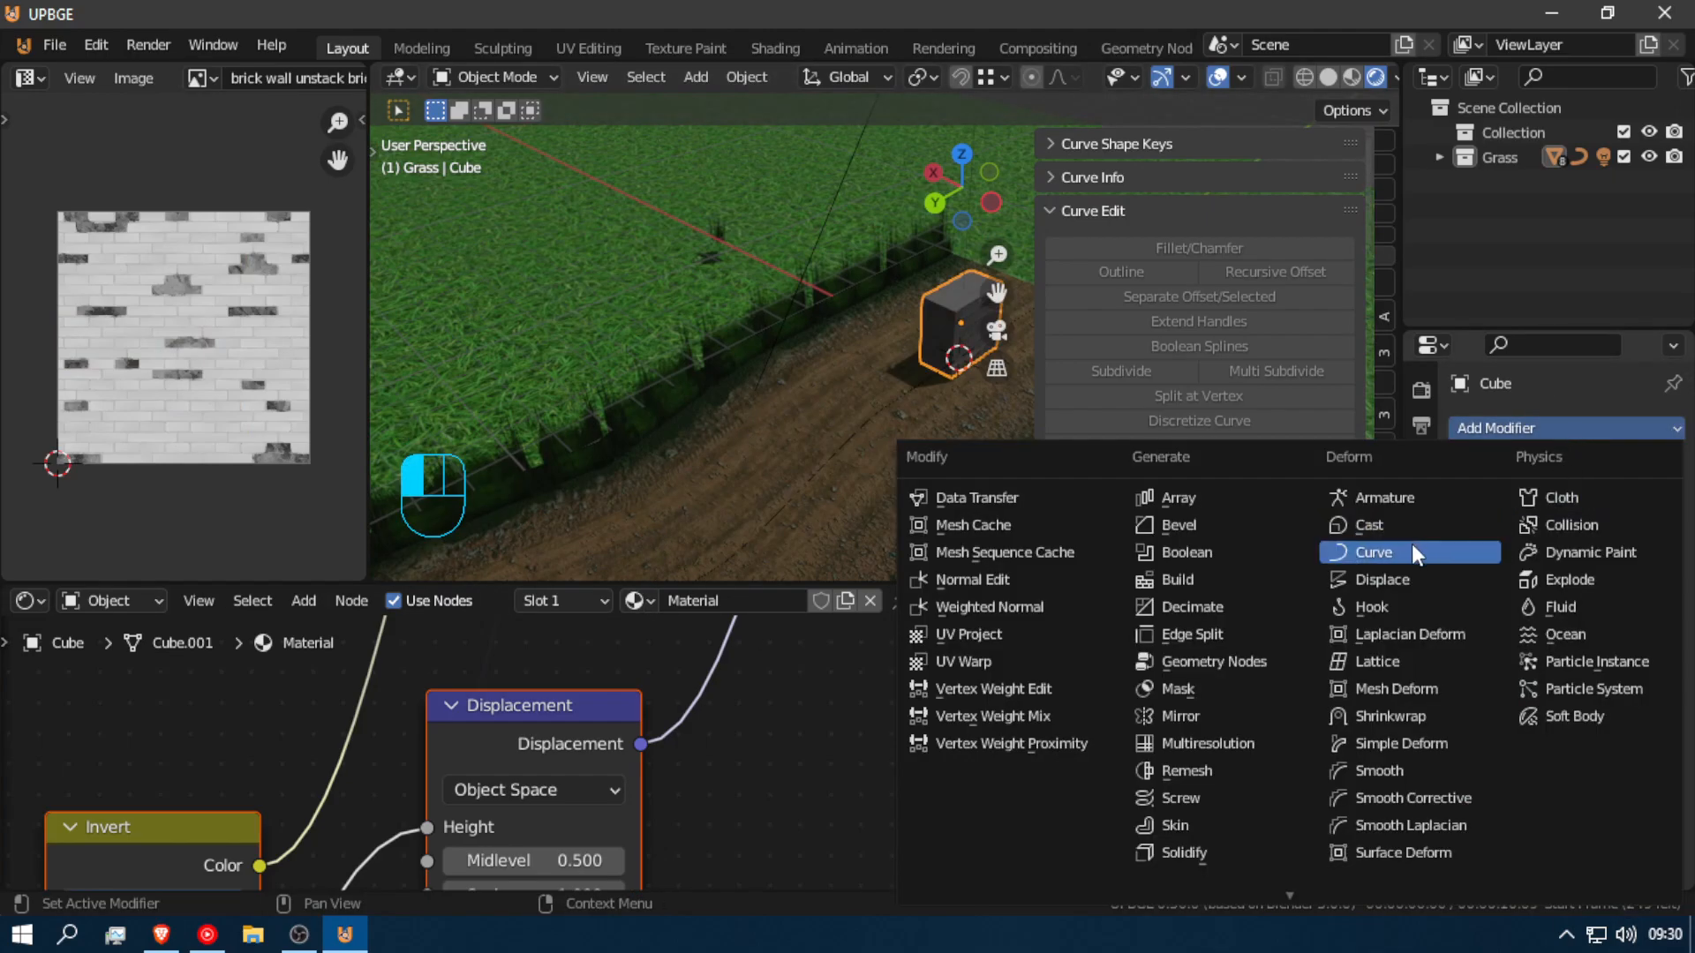
{"action": "left_click", "coordinate": [1212, 500]}
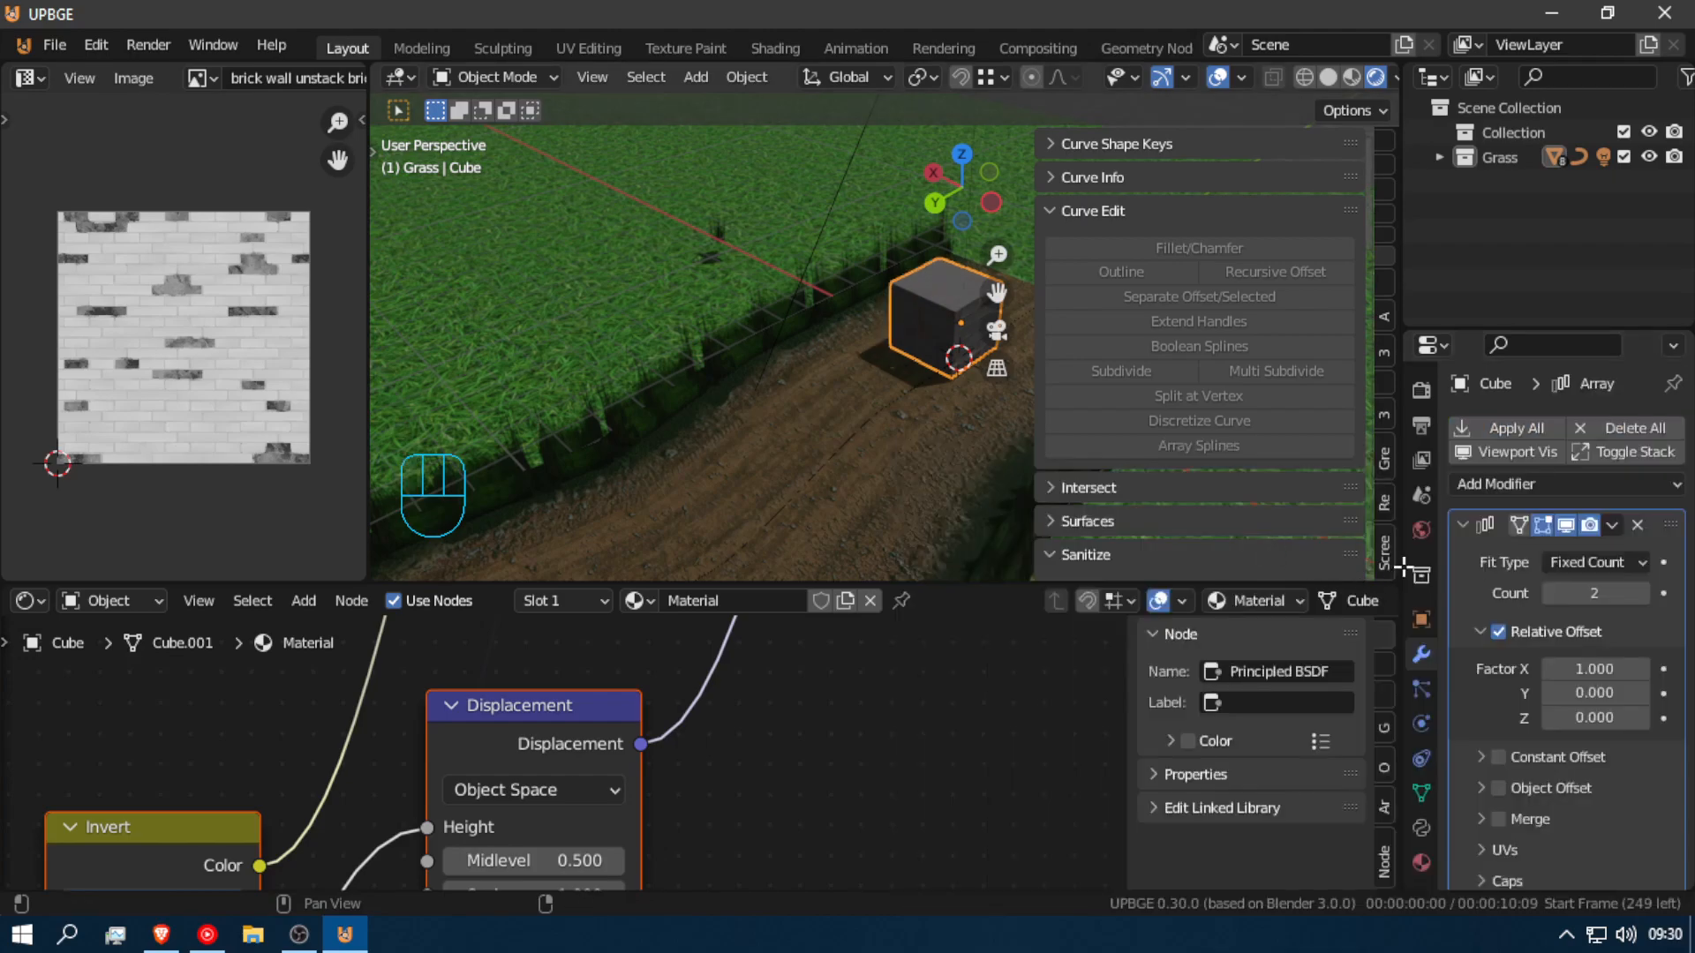
Step: Browse the available modifiers for a second one to put on the arrayed cube
{"action": "left_click", "coordinate": [1571, 483]}
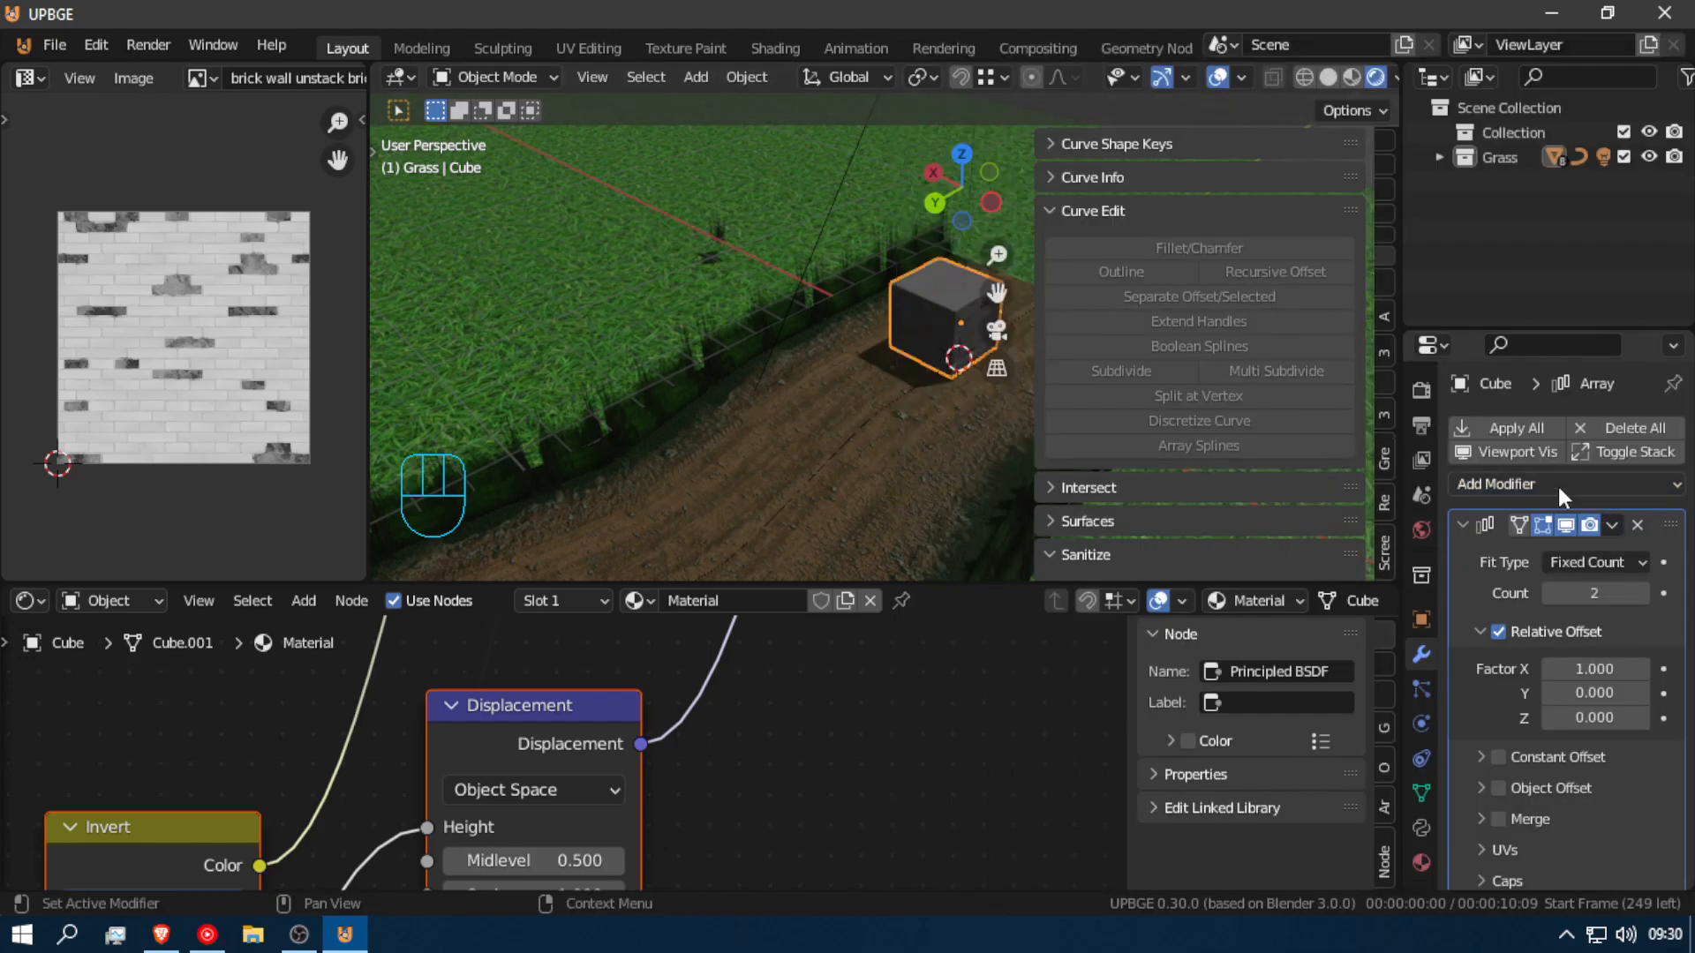
{"action": "left_click", "coordinate": [1559, 485]}
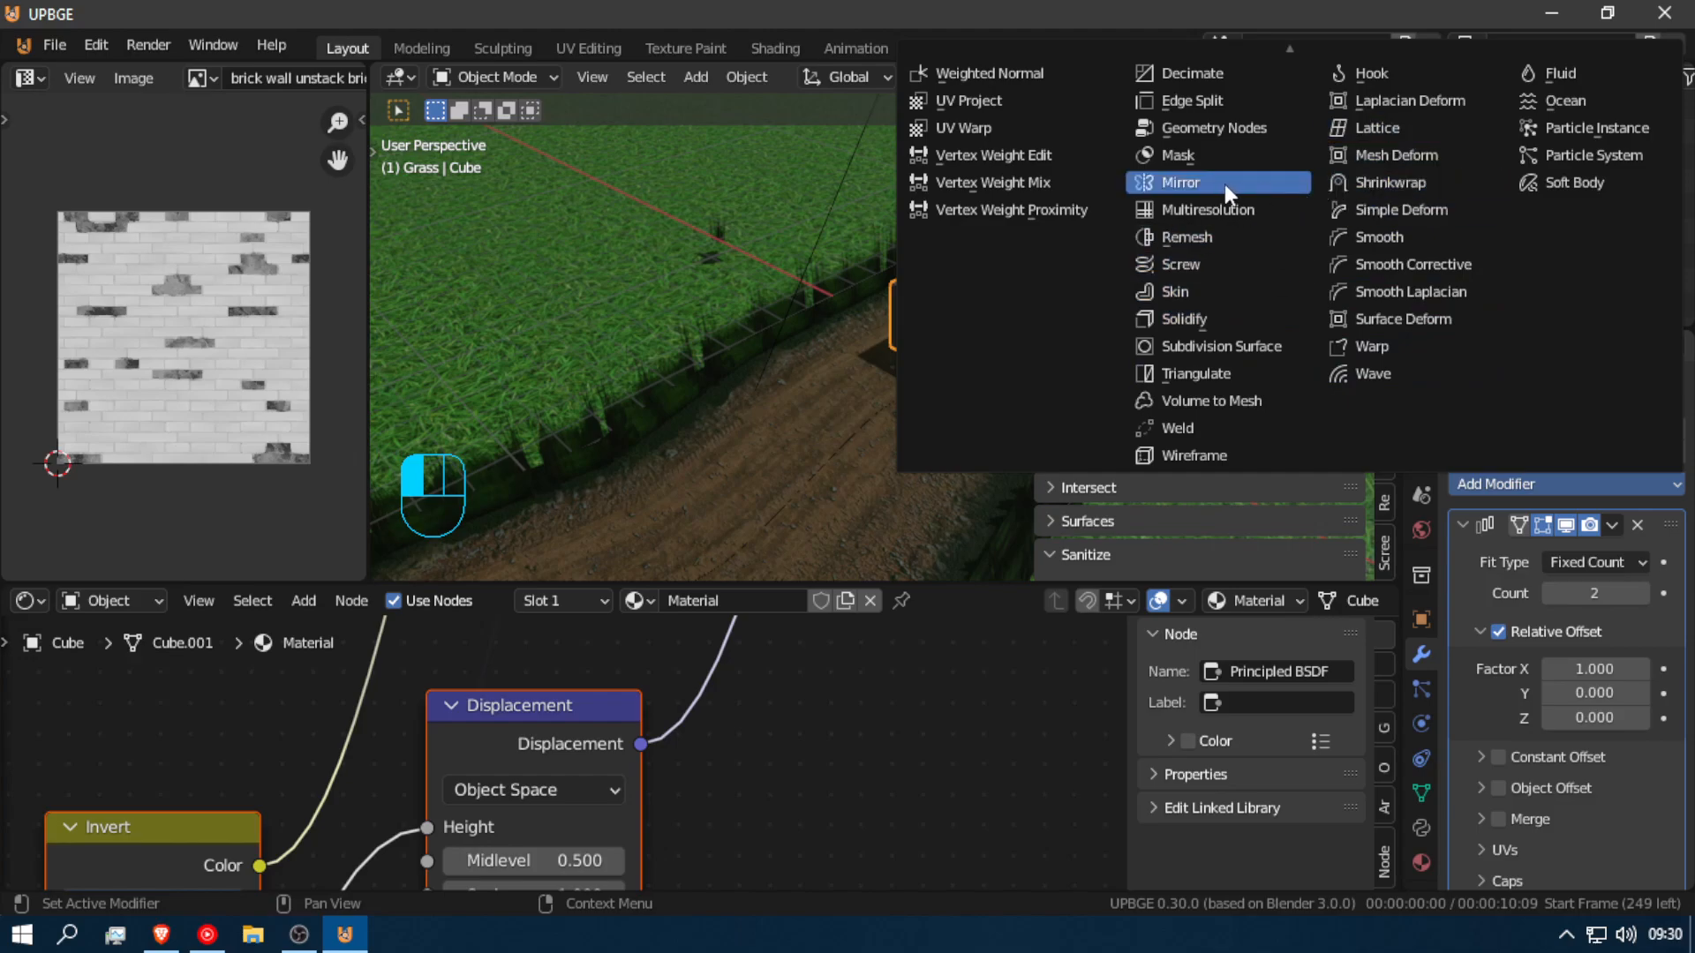
{"action": "scroll", "coordinate": [1198, 333], "scroll_direction": "up", "scroll_amount": 4}
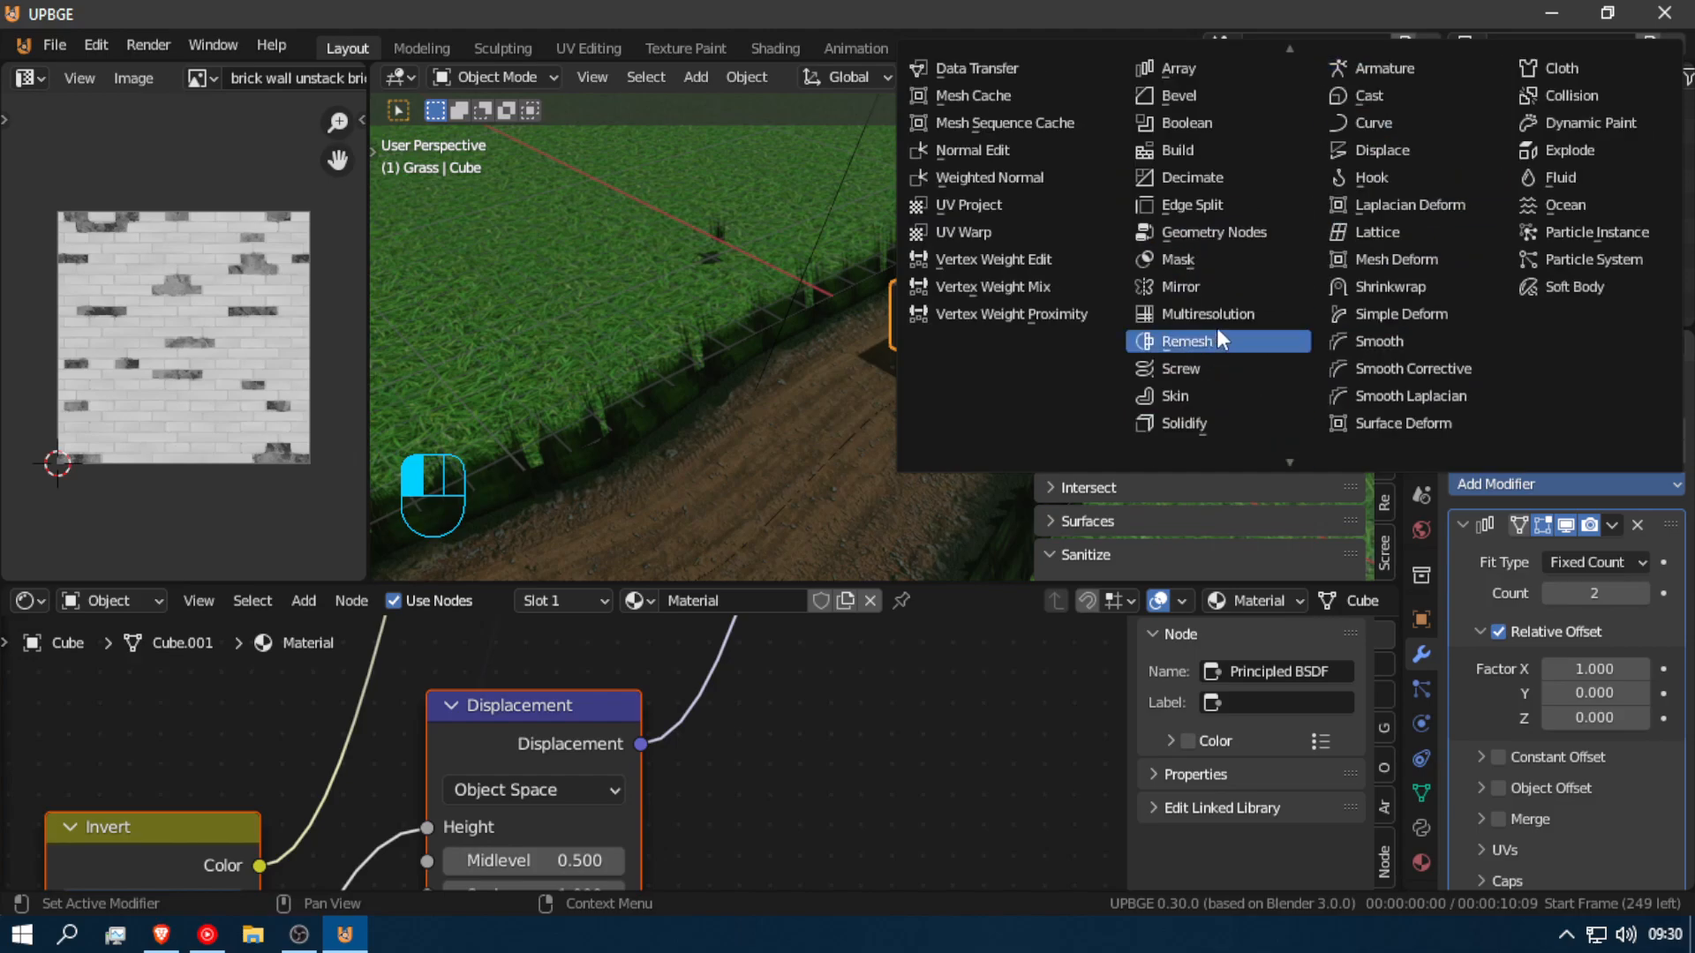
Step: Add a Curve modifier to the cube and choose the Bezier curve as its curve object
{"action": "left_click", "coordinate": [1438, 122]}
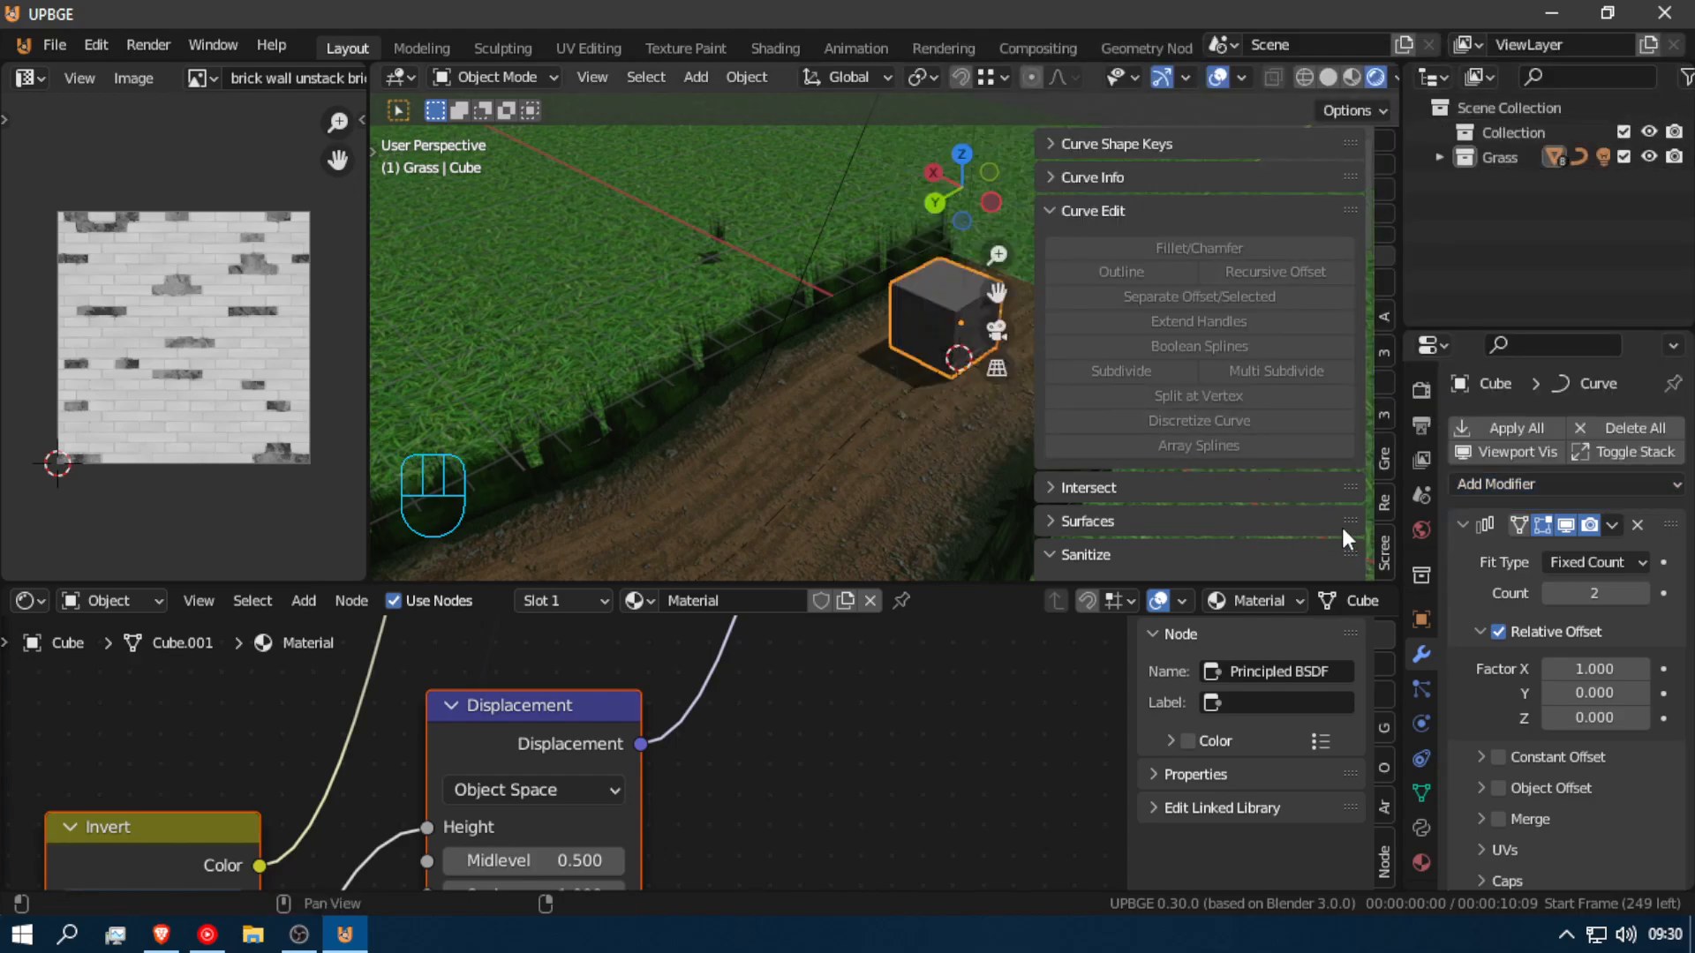
{"action": "scroll", "coordinate": [1628, 653], "scroll_direction": "down", "scroll_amount": 4}
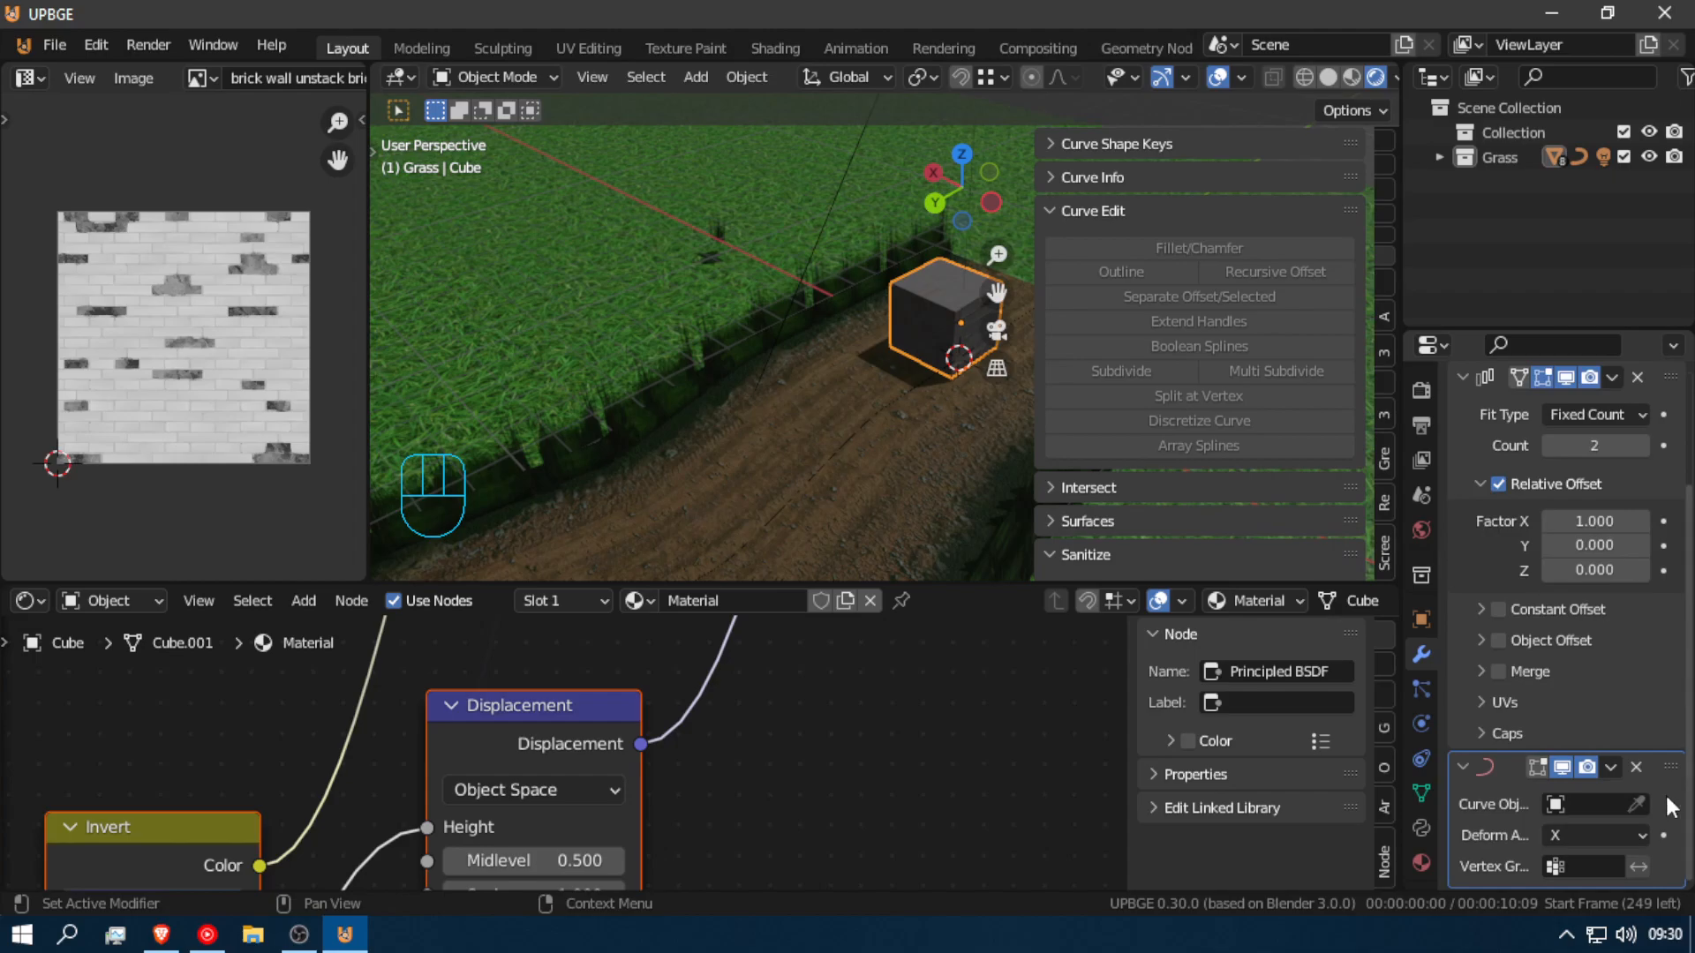
{"action": "left_click", "coordinate": [1587, 803]}
{"action": "left_click", "coordinate": [1560, 548]}
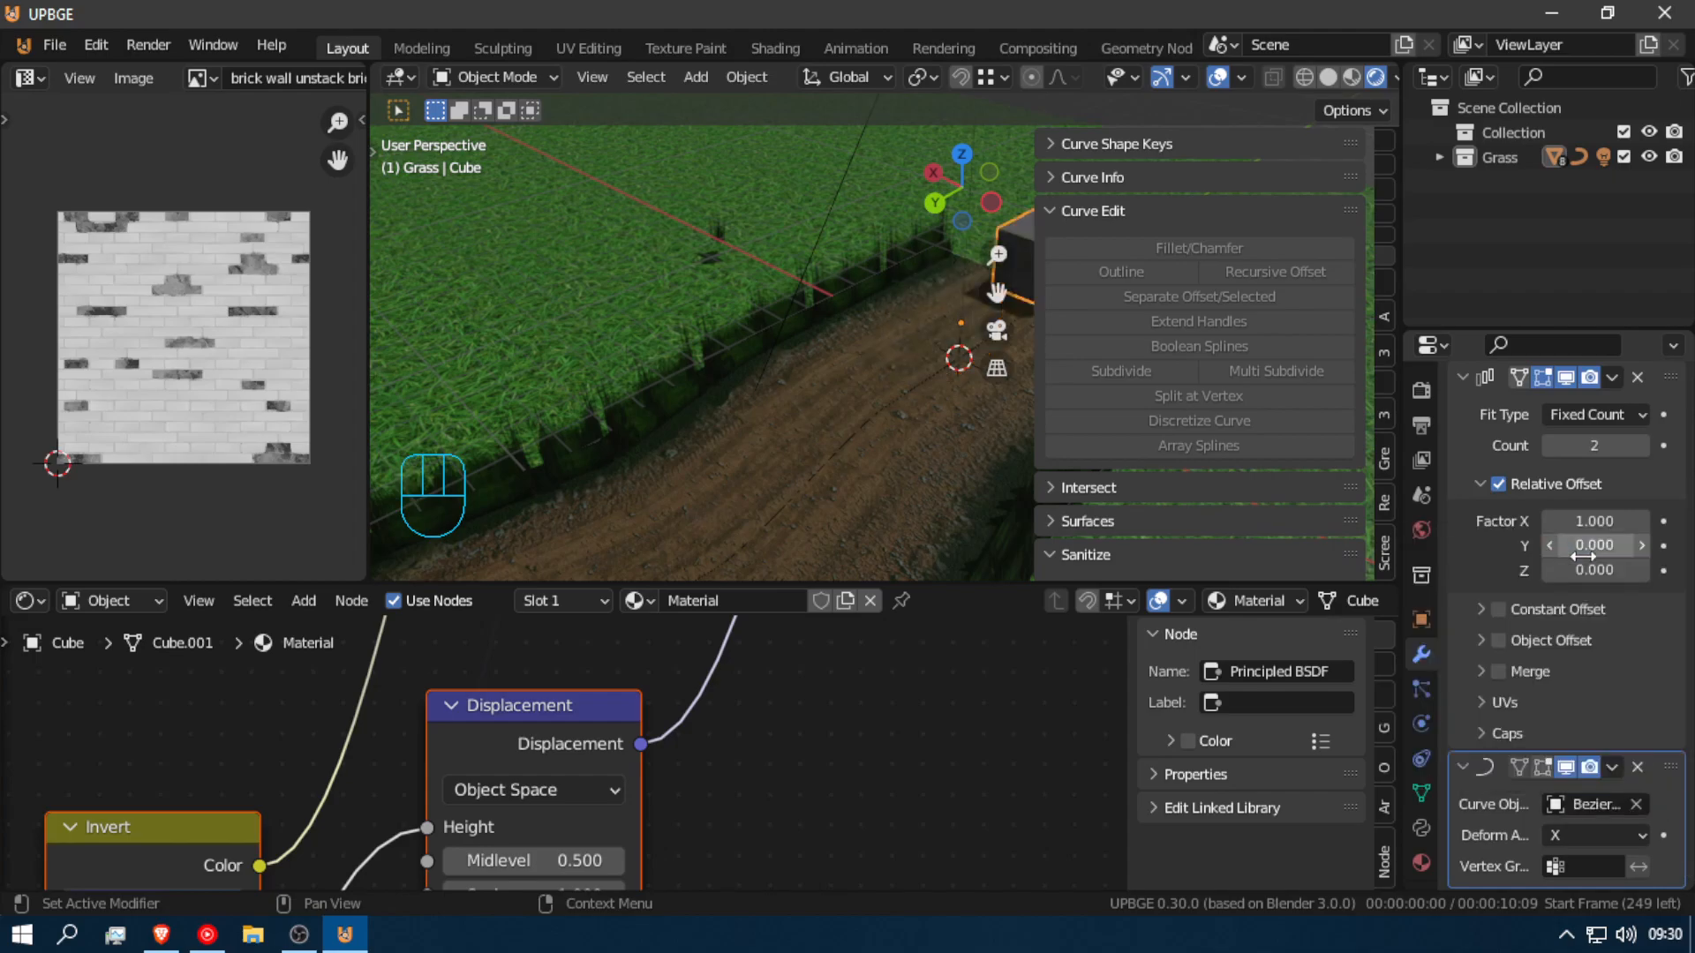
Step: Set the cube's array count to 14 and its relative offset to 0 in X and 1 in Y
{"action": "left_click_drag", "start_coordinate": [1593, 450], "coordinate": [1677, 450]}
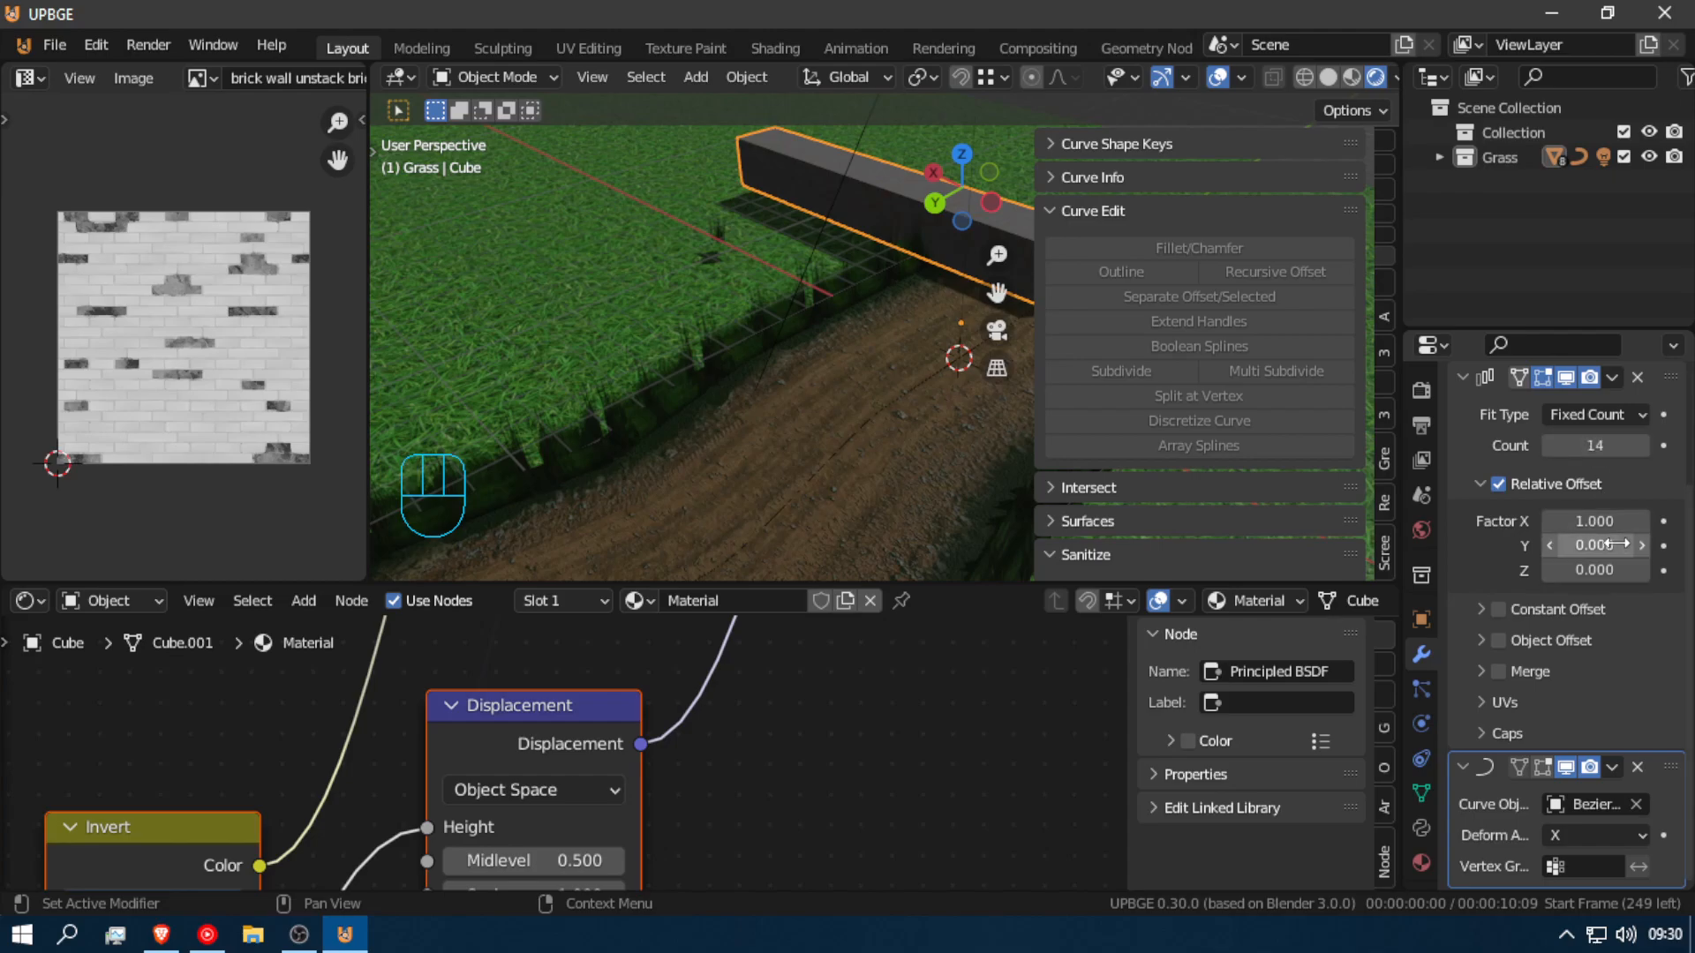
{"action": "left_click", "coordinate": [1594, 521]}
{"action": "key", "text": "Return"}
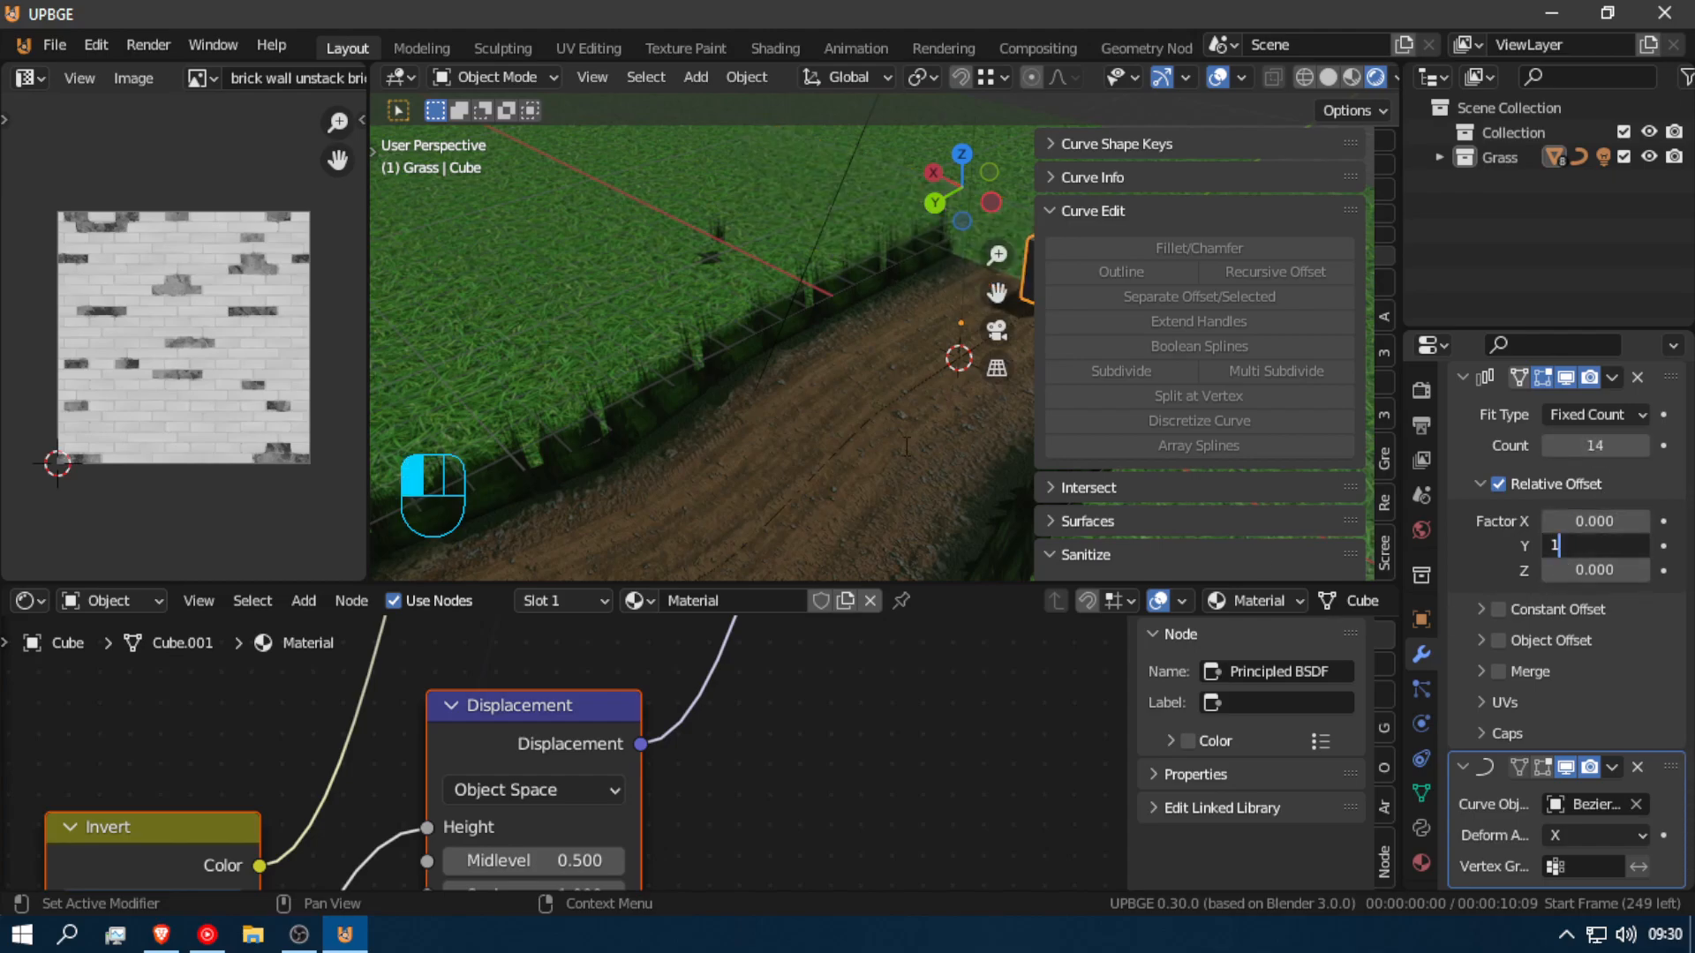
{"action": "type", "text": "1"}
{"action": "key", "text": "Return"}
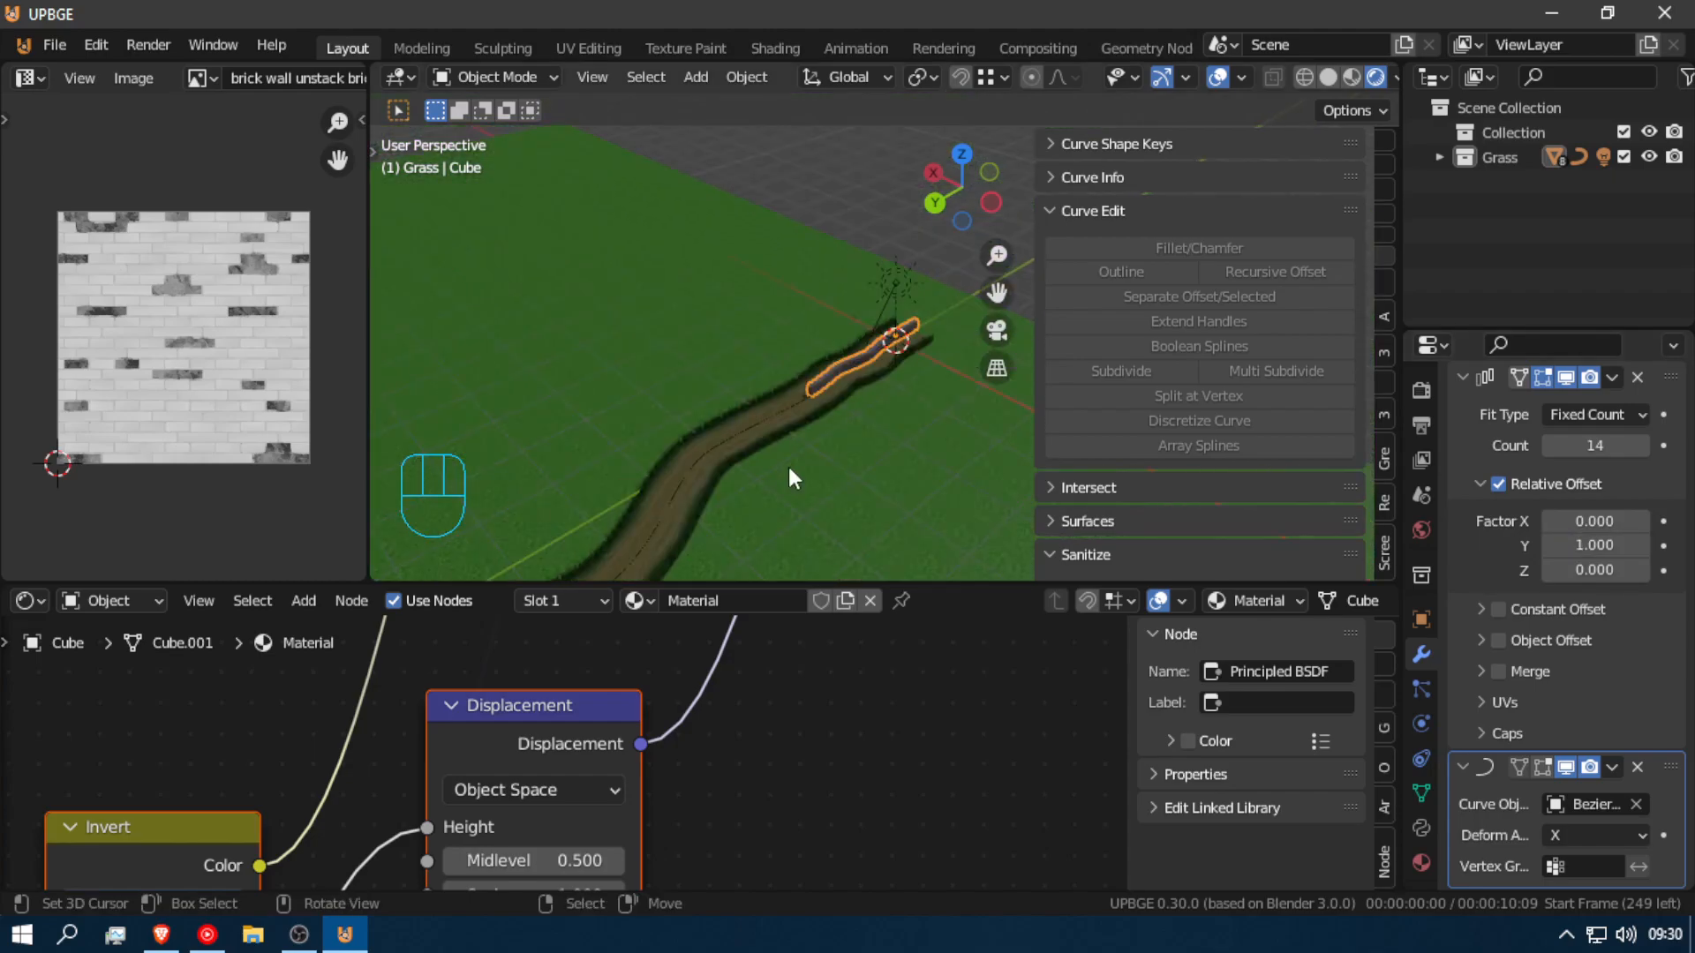
Step: Move the arrayed wall about -5.73 m along the X axis to the side of the dirt road
{"action": "key", "text": "shift+f"}
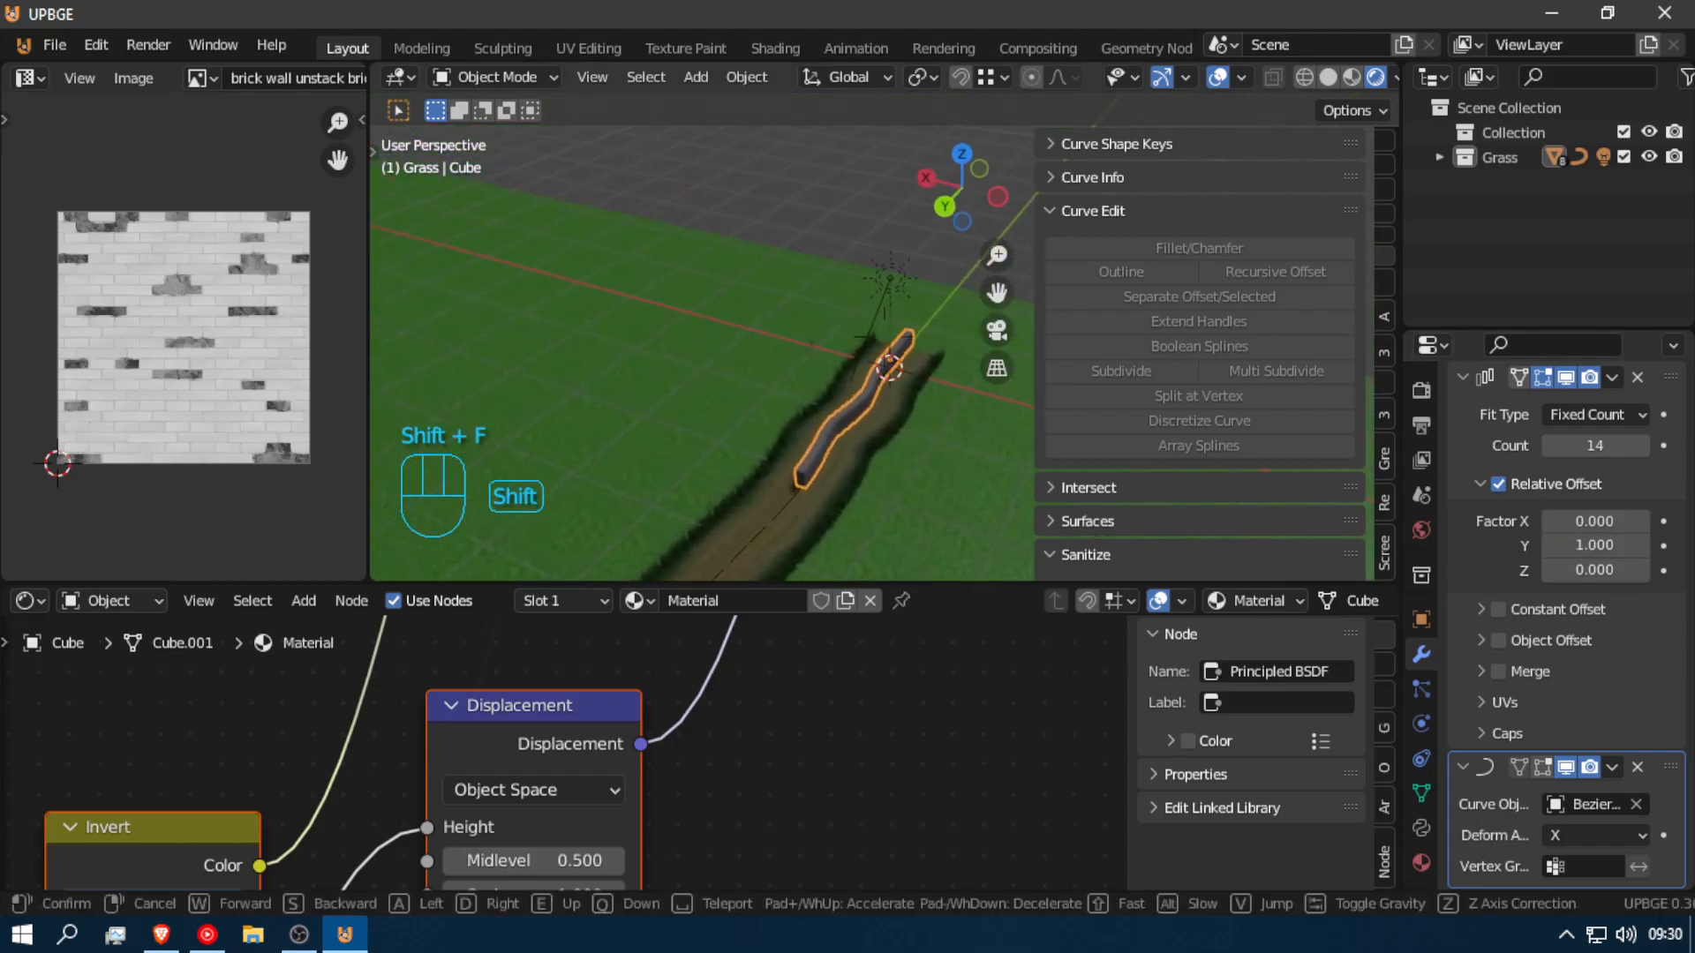
{"action": "left_click", "coordinate": [883, 332]}
{"action": "key", "text": "g"}
{"action": "key", "text": "x"}
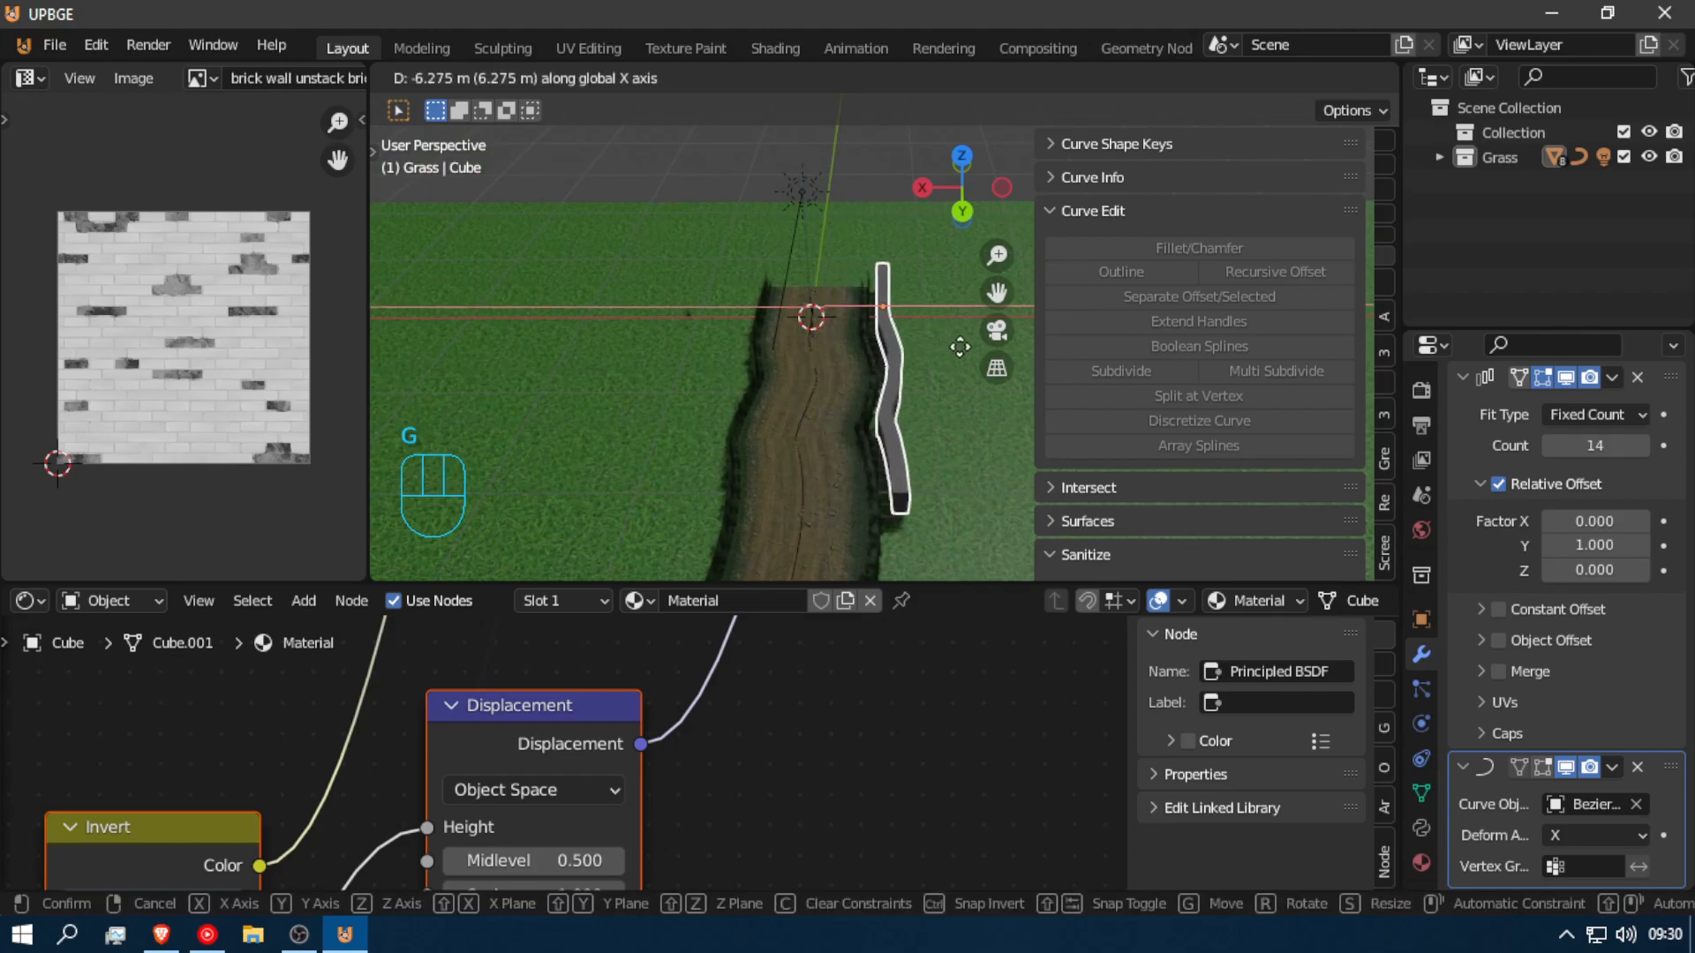
{"action": "left_click", "coordinate": [962, 345]}
Step: Nudge the wall about 0.37 m back along the X axis toward the road's edge
{"action": "key", "text": "shift+f"}
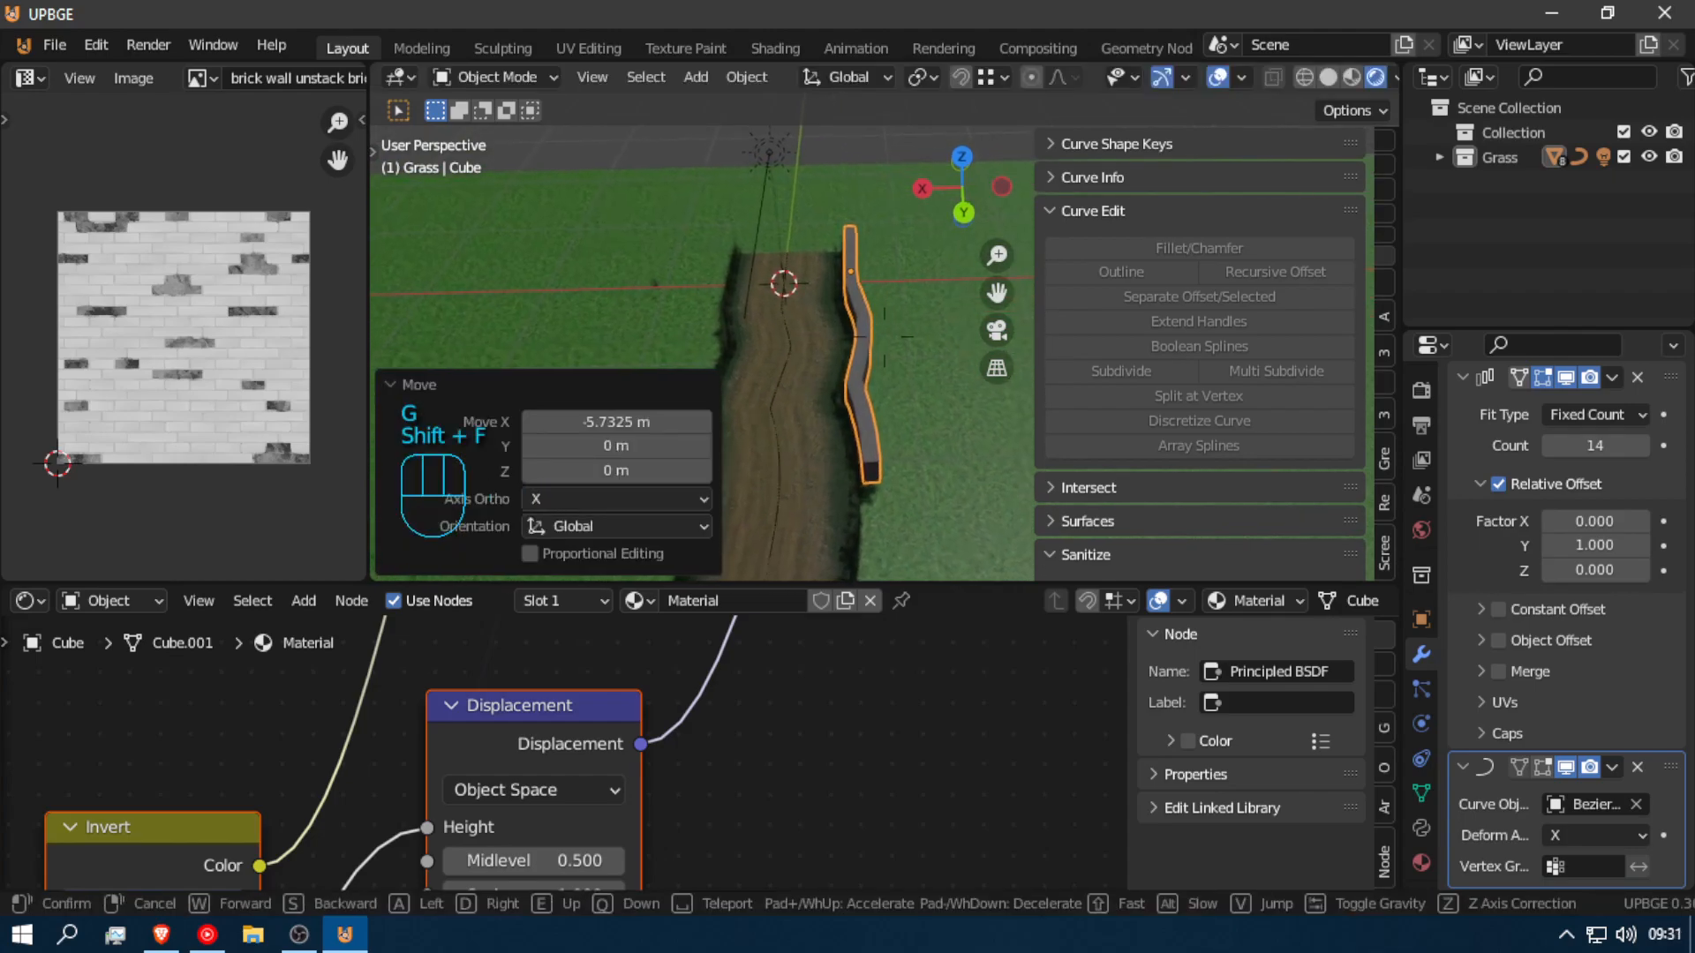
{"action": "key", "text": "space"}
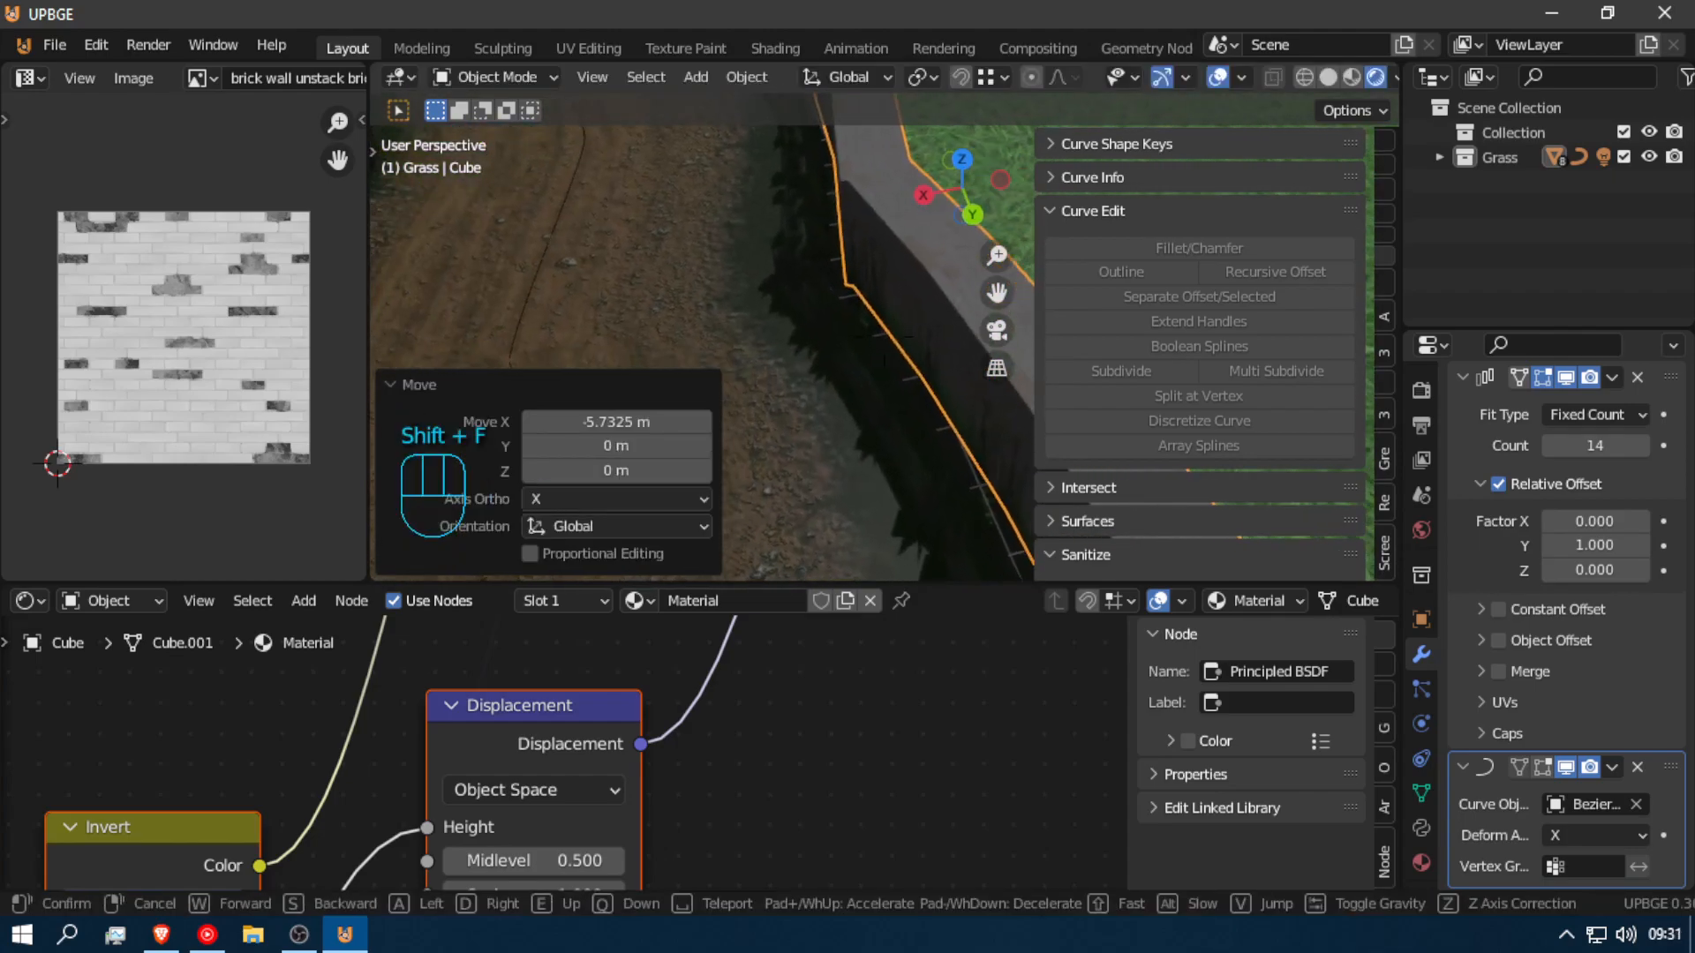
{"action": "left_click", "coordinate": [885, 335]}
{"action": "key", "text": "g"}
{"action": "key", "text": "x"}
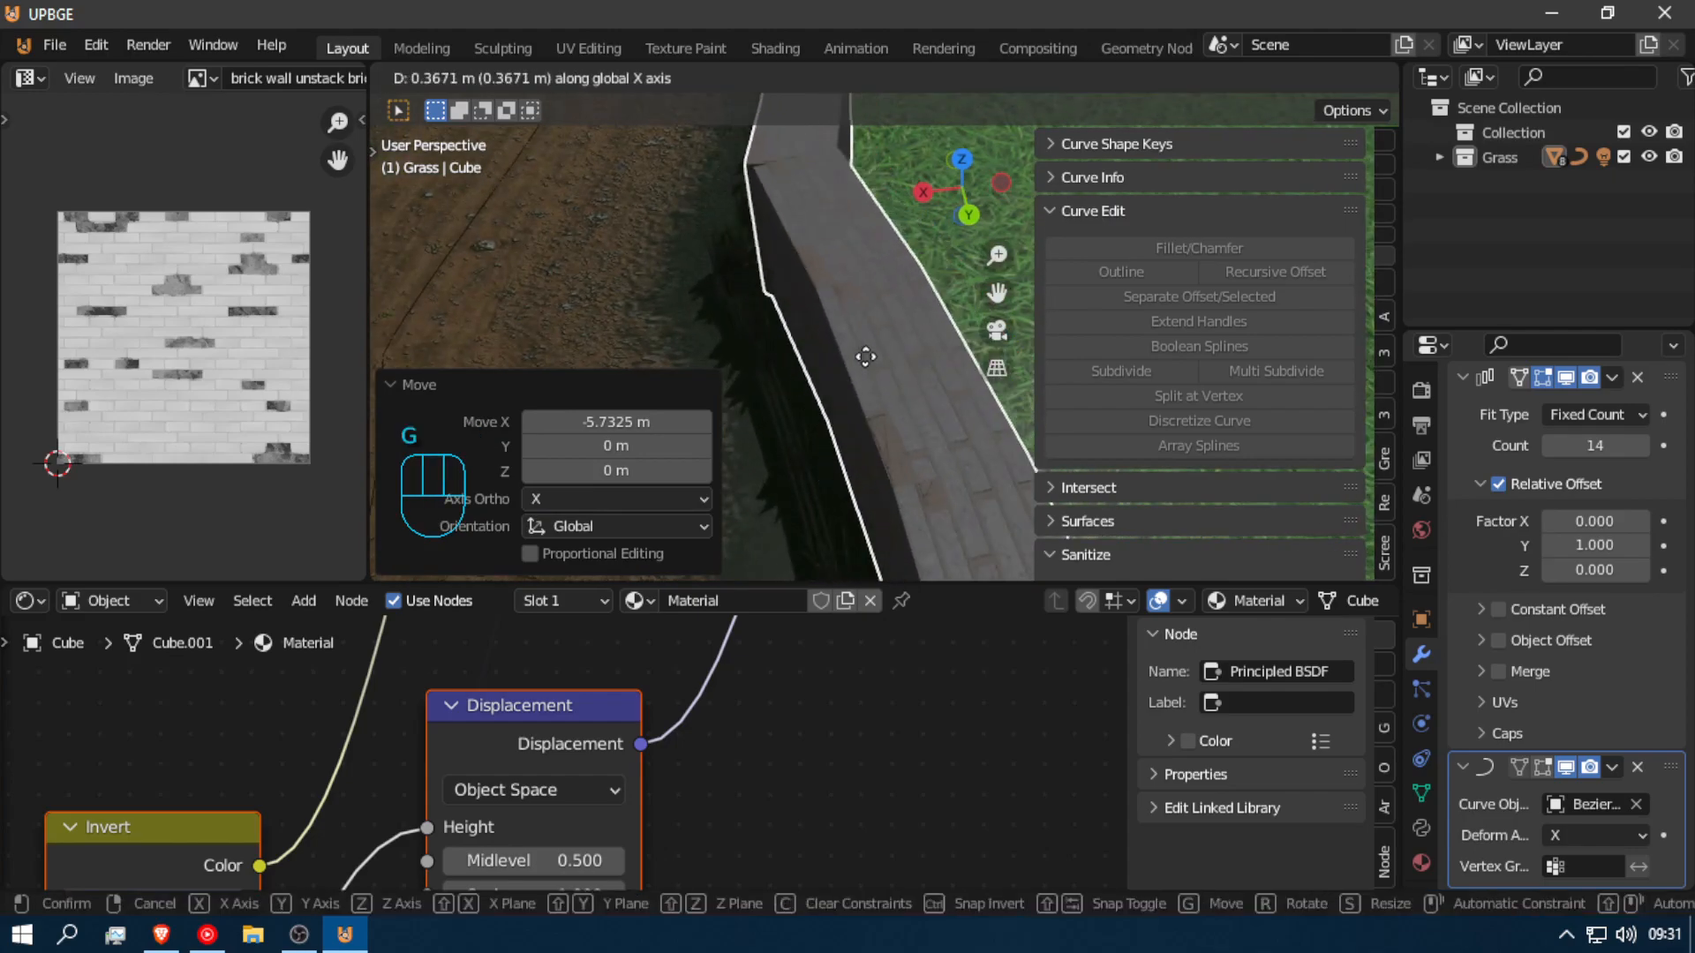
{"action": "left_click", "coordinate": [865, 355]}
Step: Deselect everything and raise the wall's array count to 96 to extend it along the road
{"action": "key", "text": "f"}
{"action": "key", "text": "a"}
{"action": "key", "text": "shift+f"}
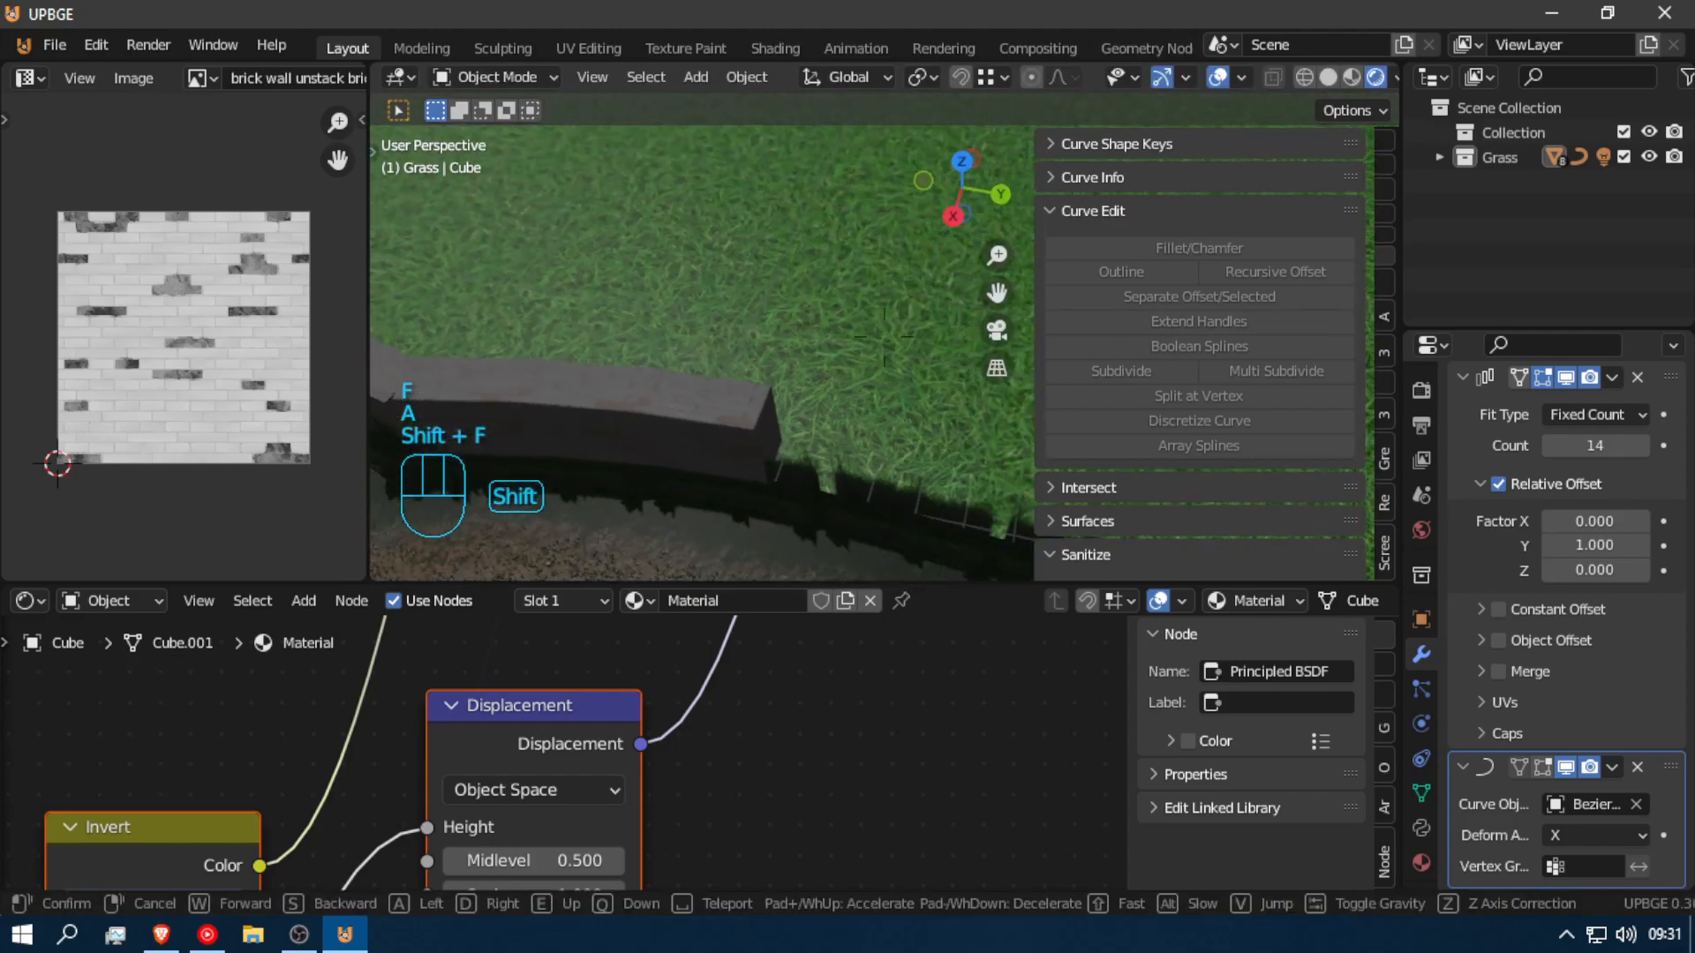
{"action": "left_click", "coordinate": [885, 336]}
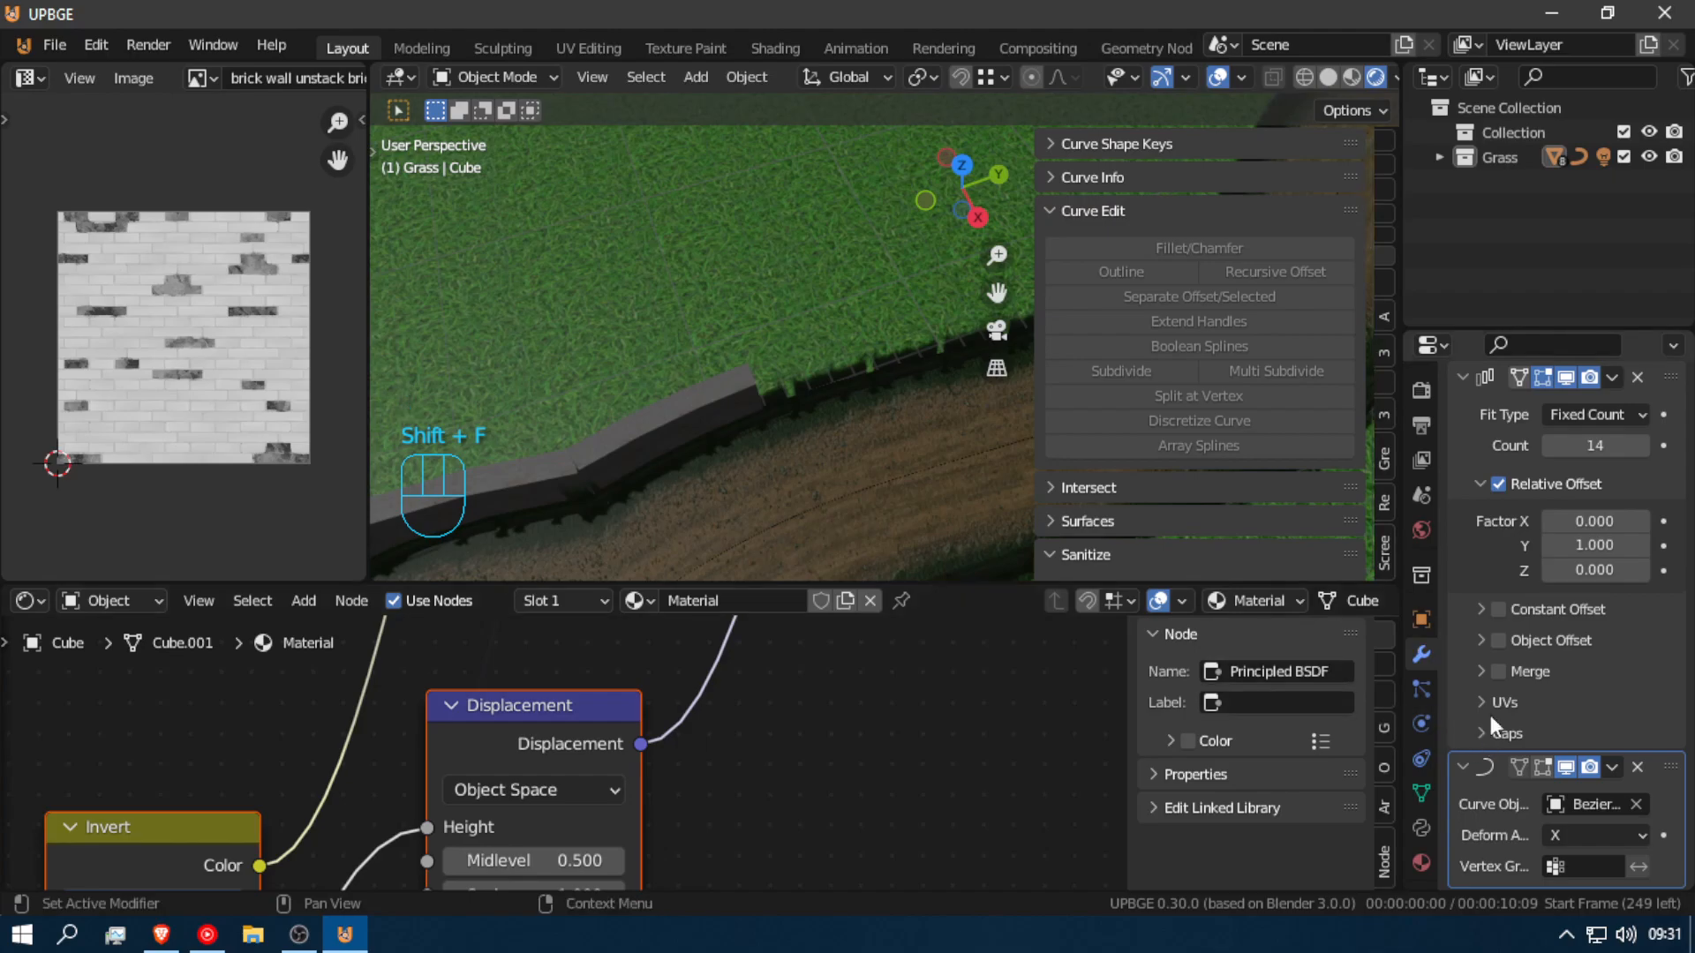
{"action": "left_click_drag", "start_coordinate": [1609, 453], "coordinate": [1682, 453]}
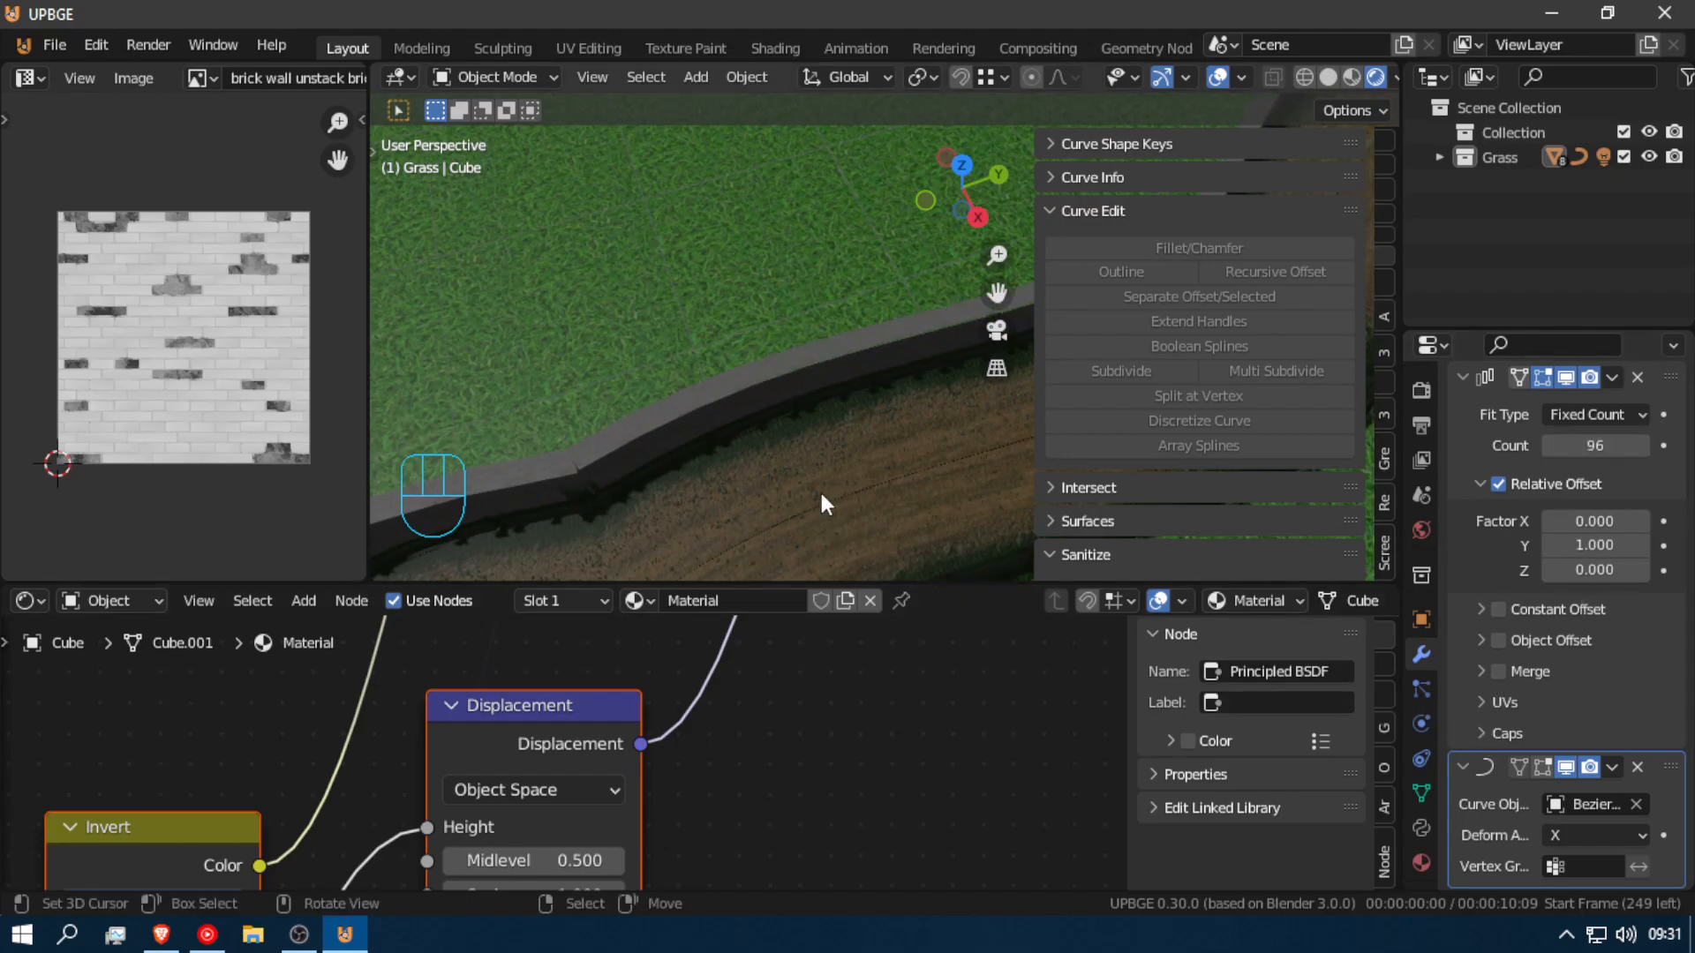
Step: Enable merging in the wall's Array modifier, leaving object offset off
{"action": "key", "text": "shift+f"}
{"action": "key", "text": "s"}
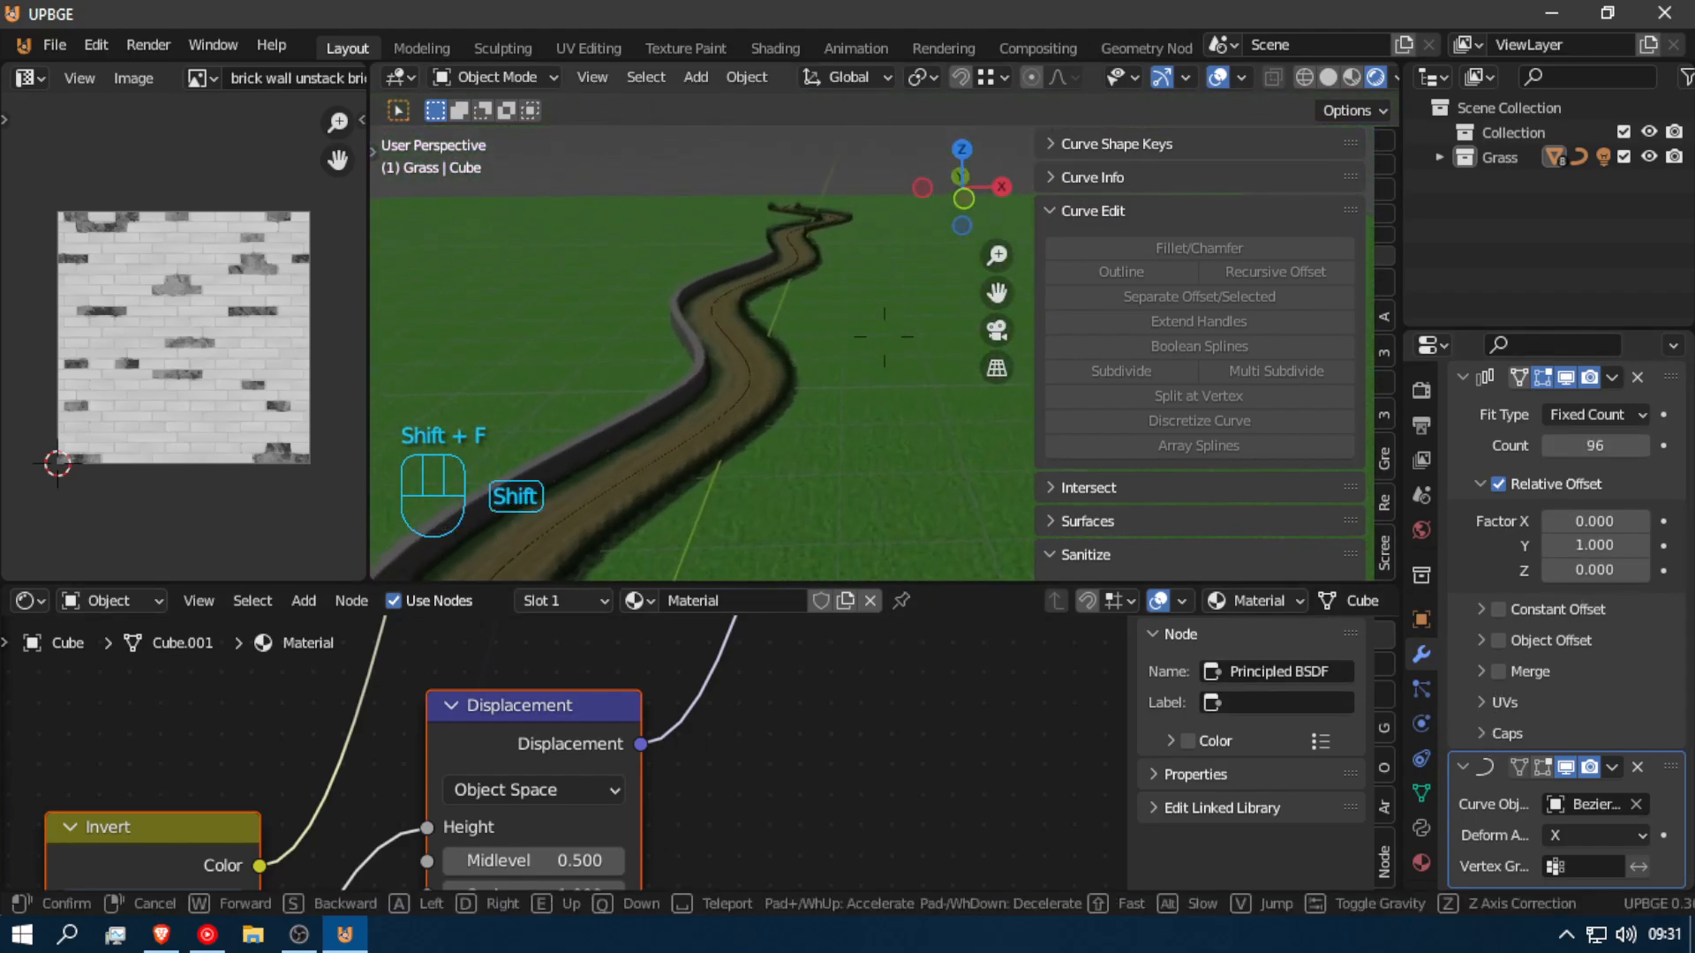
{"action": "left_click", "coordinate": [1510, 696]}
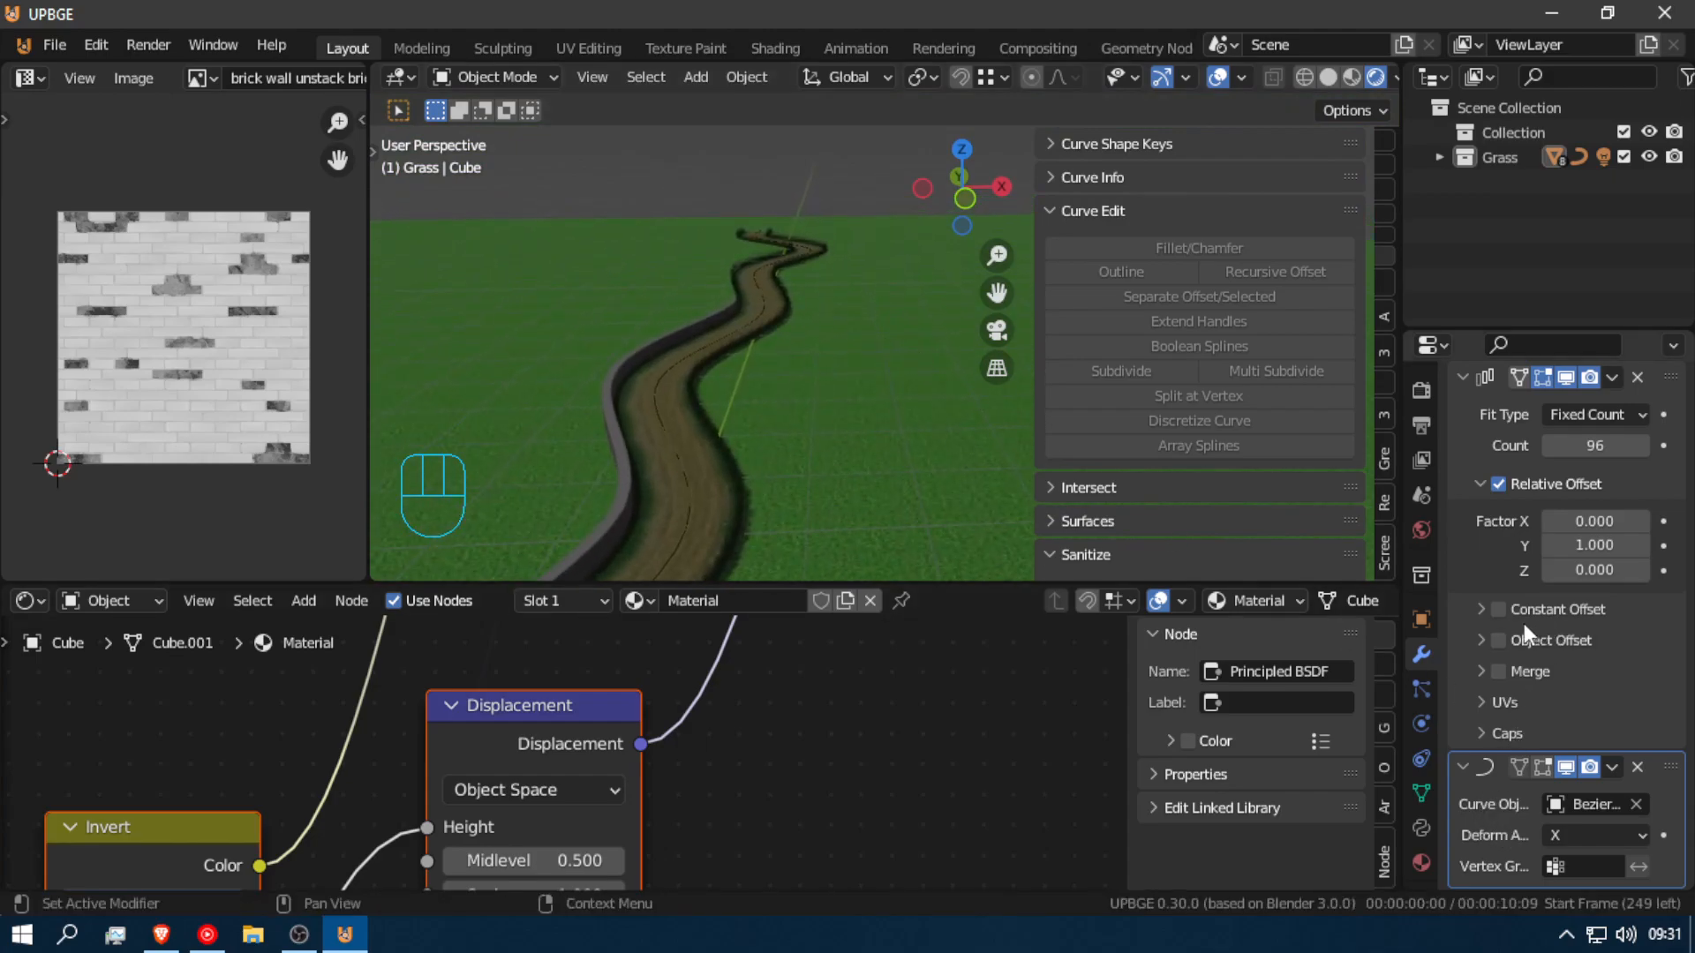
{"action": "left_click", "coordinate": [1498, 641]}
{"action": "left_click", "coordinate": [1480, 641]}
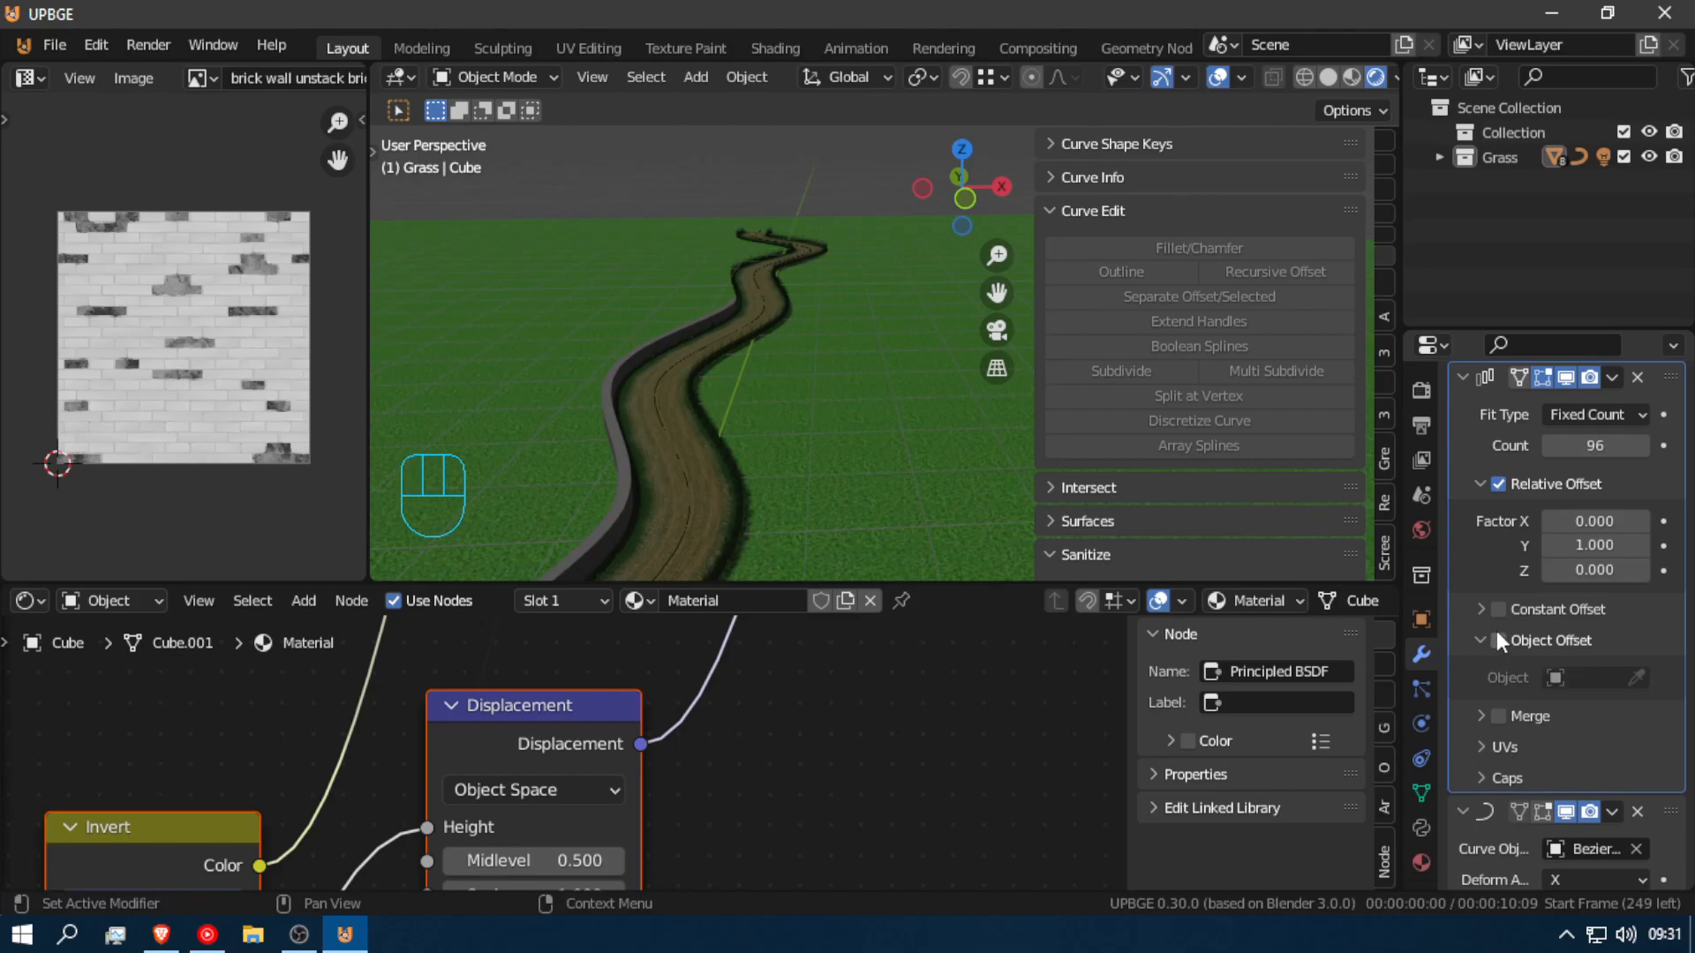
{"action": "left_click", "coordinate": [1480, 640]}
{"action": "left_click", "coordinate": [1492, 671]}
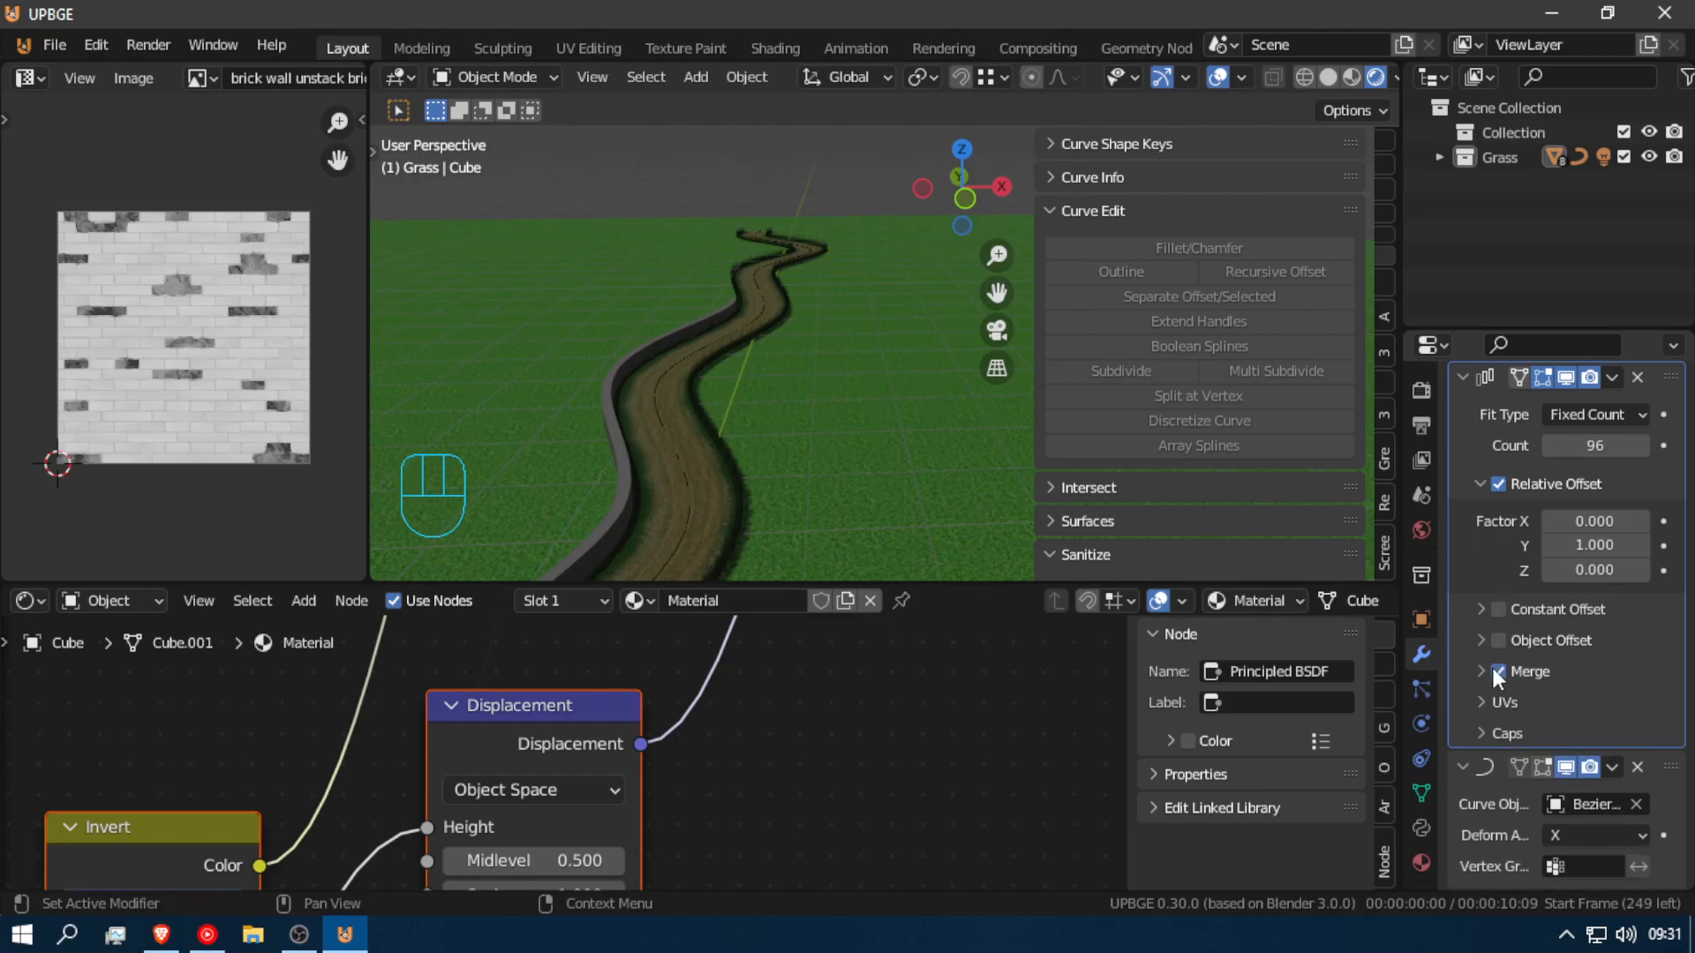
Step: Set the wall's array count to 155 so that it runs to the far end of the road
{"action": "key", "text": "shift+f"}
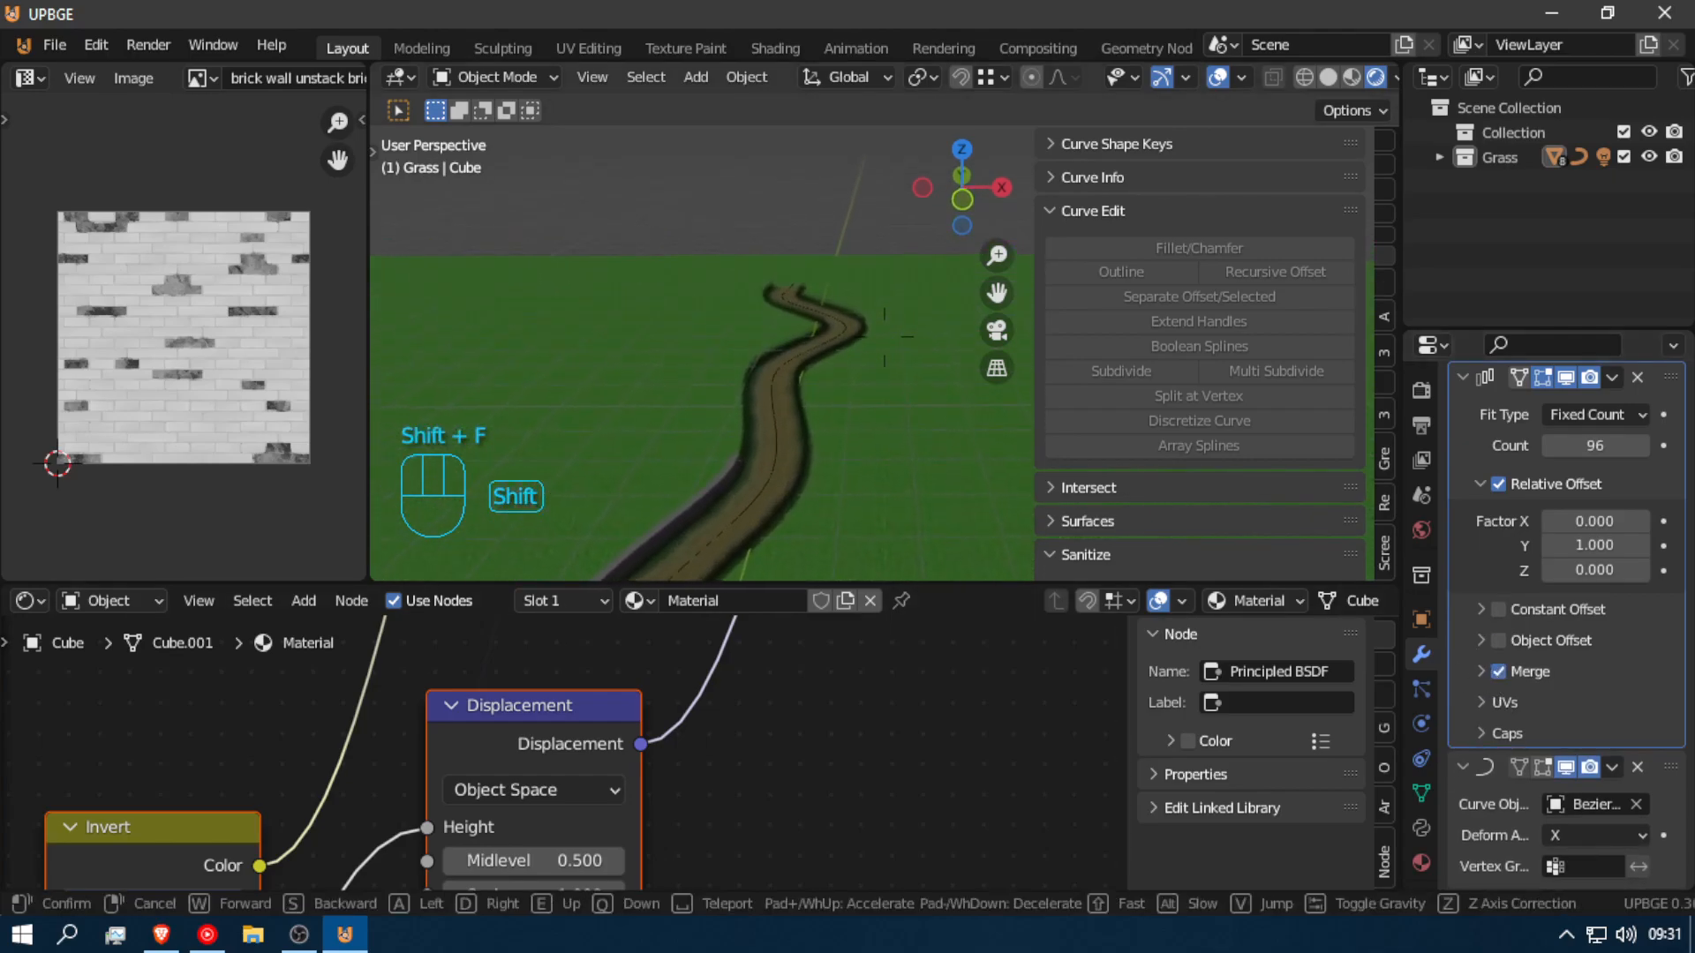
{"action": "left_click", "coordinate": [883, 336]}
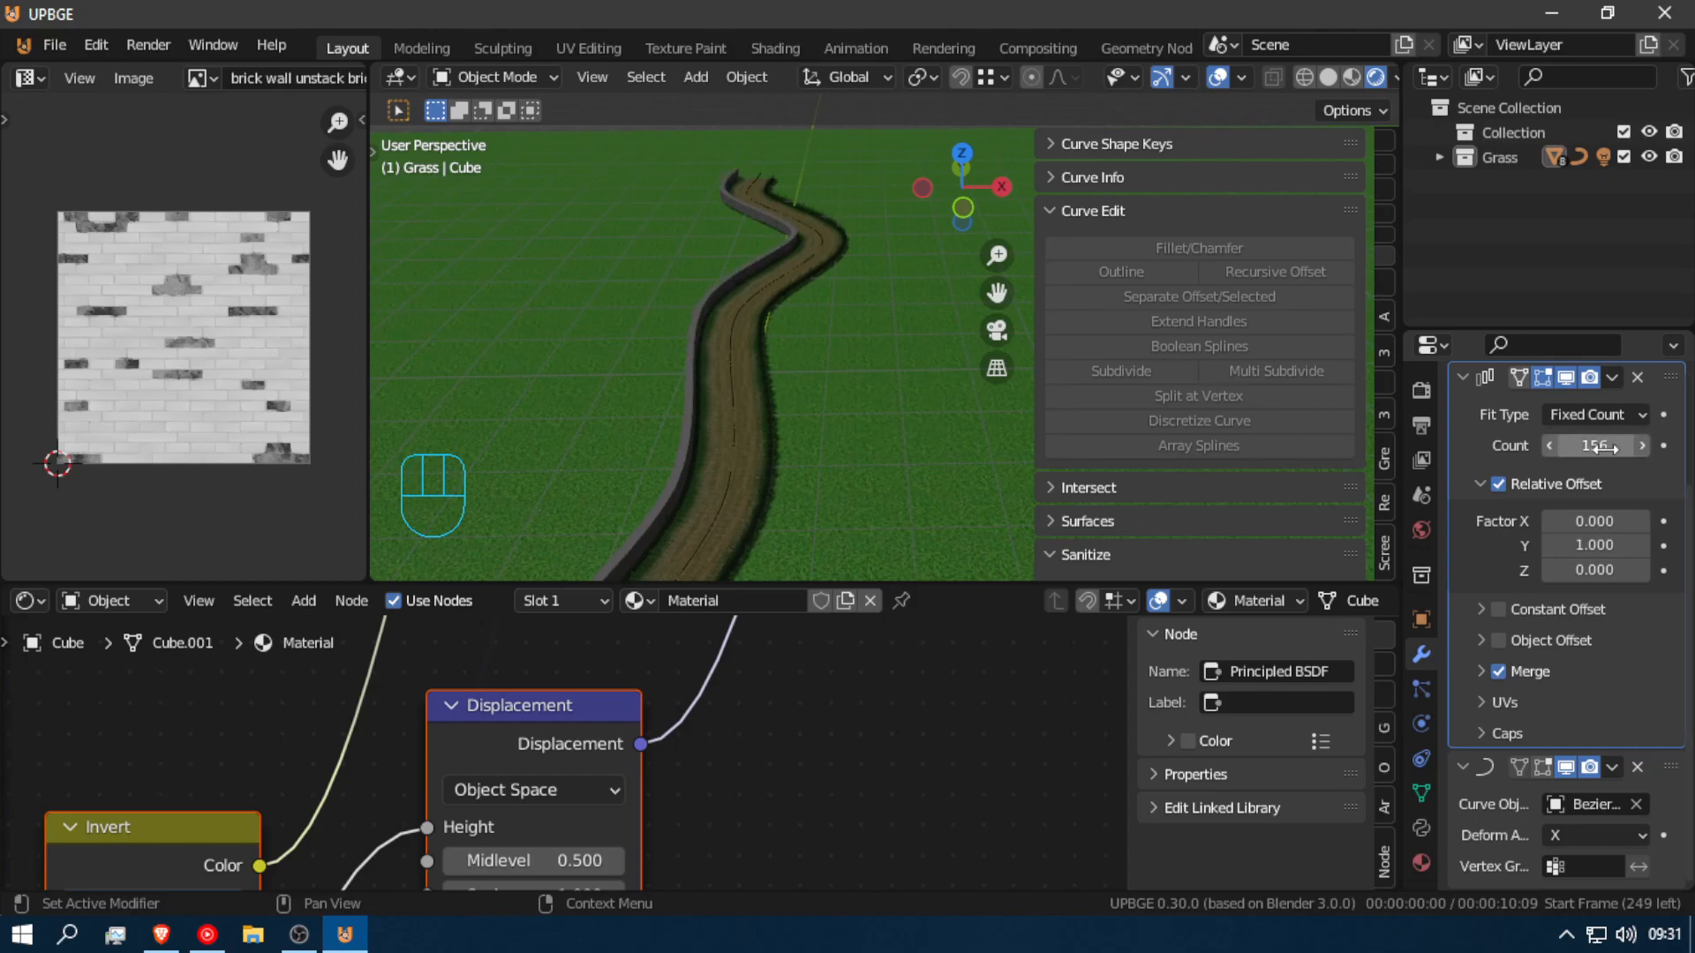
{"action": "key", "text": "shift+f"}
{"action": "key", "text": "w"}
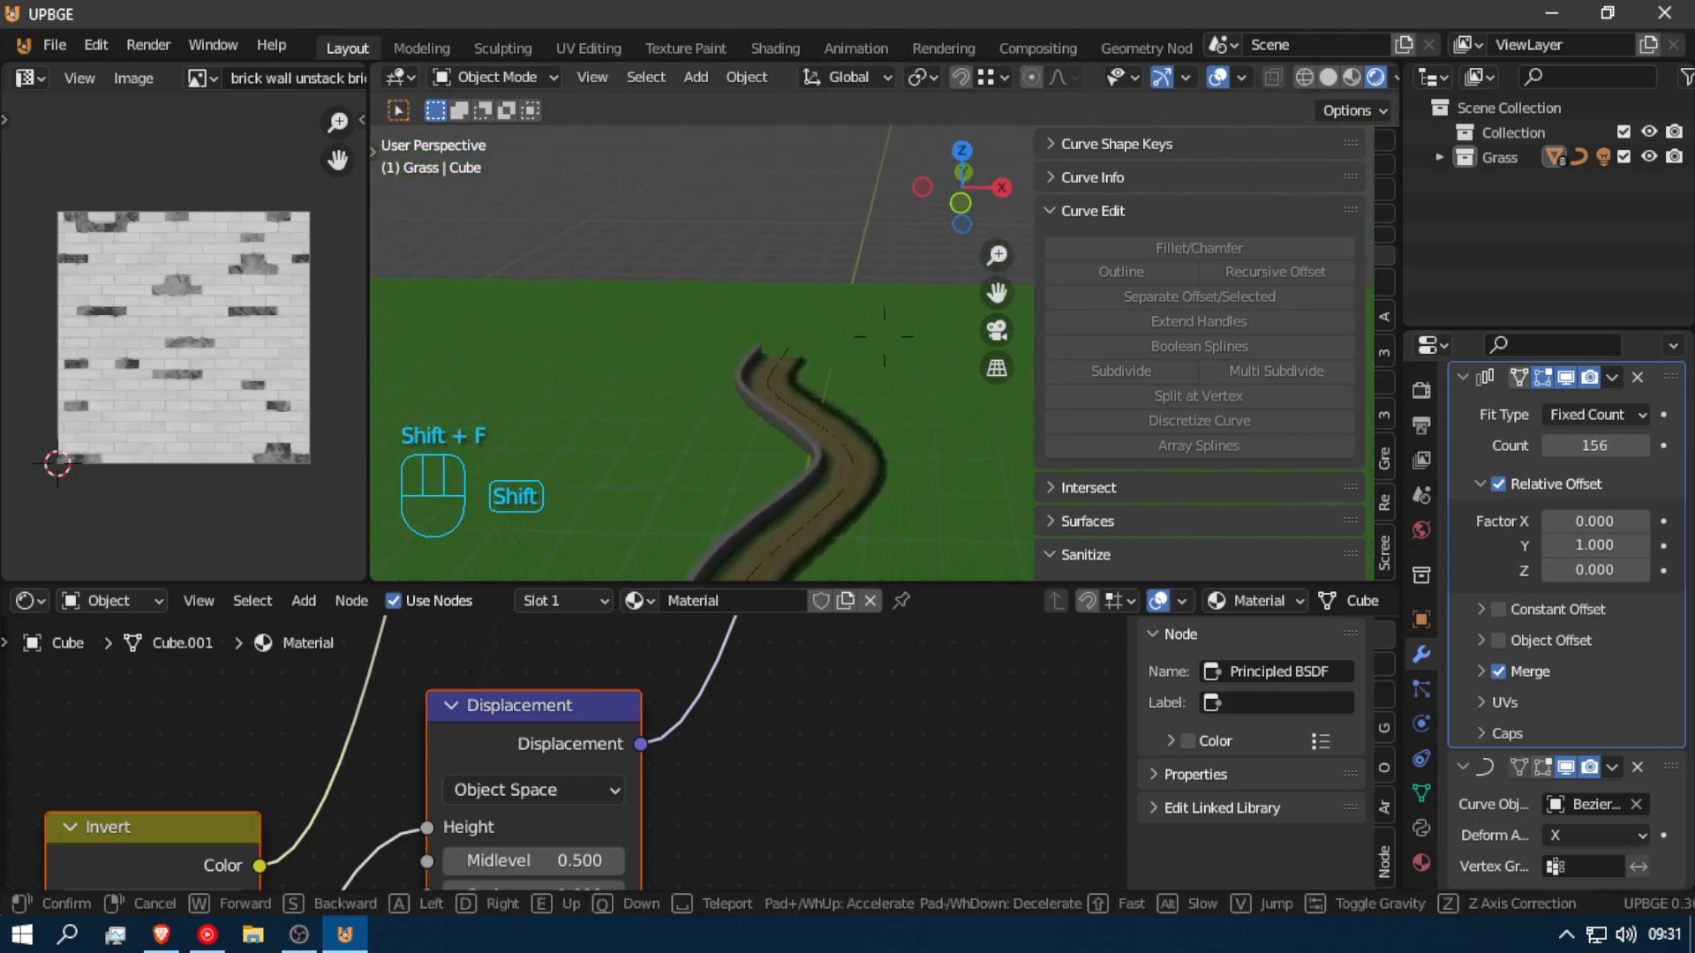
{"action": "key", "text": "shift+w"}
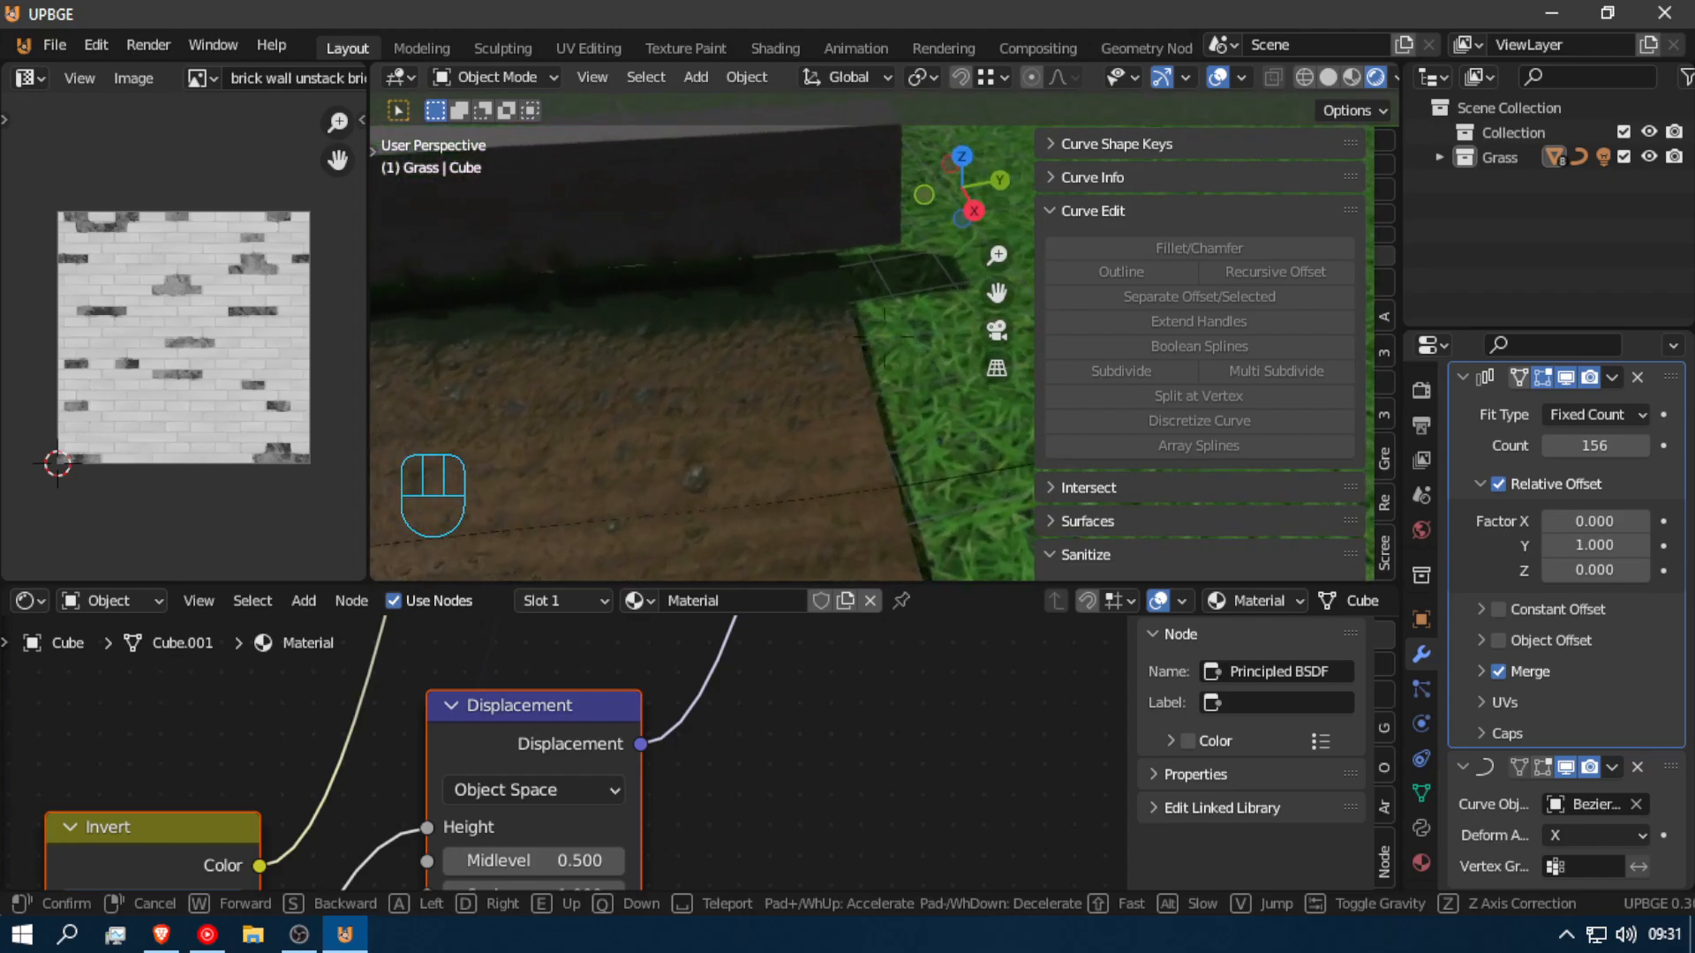
{"action": "left_click", "coordinate": [883, 334]}
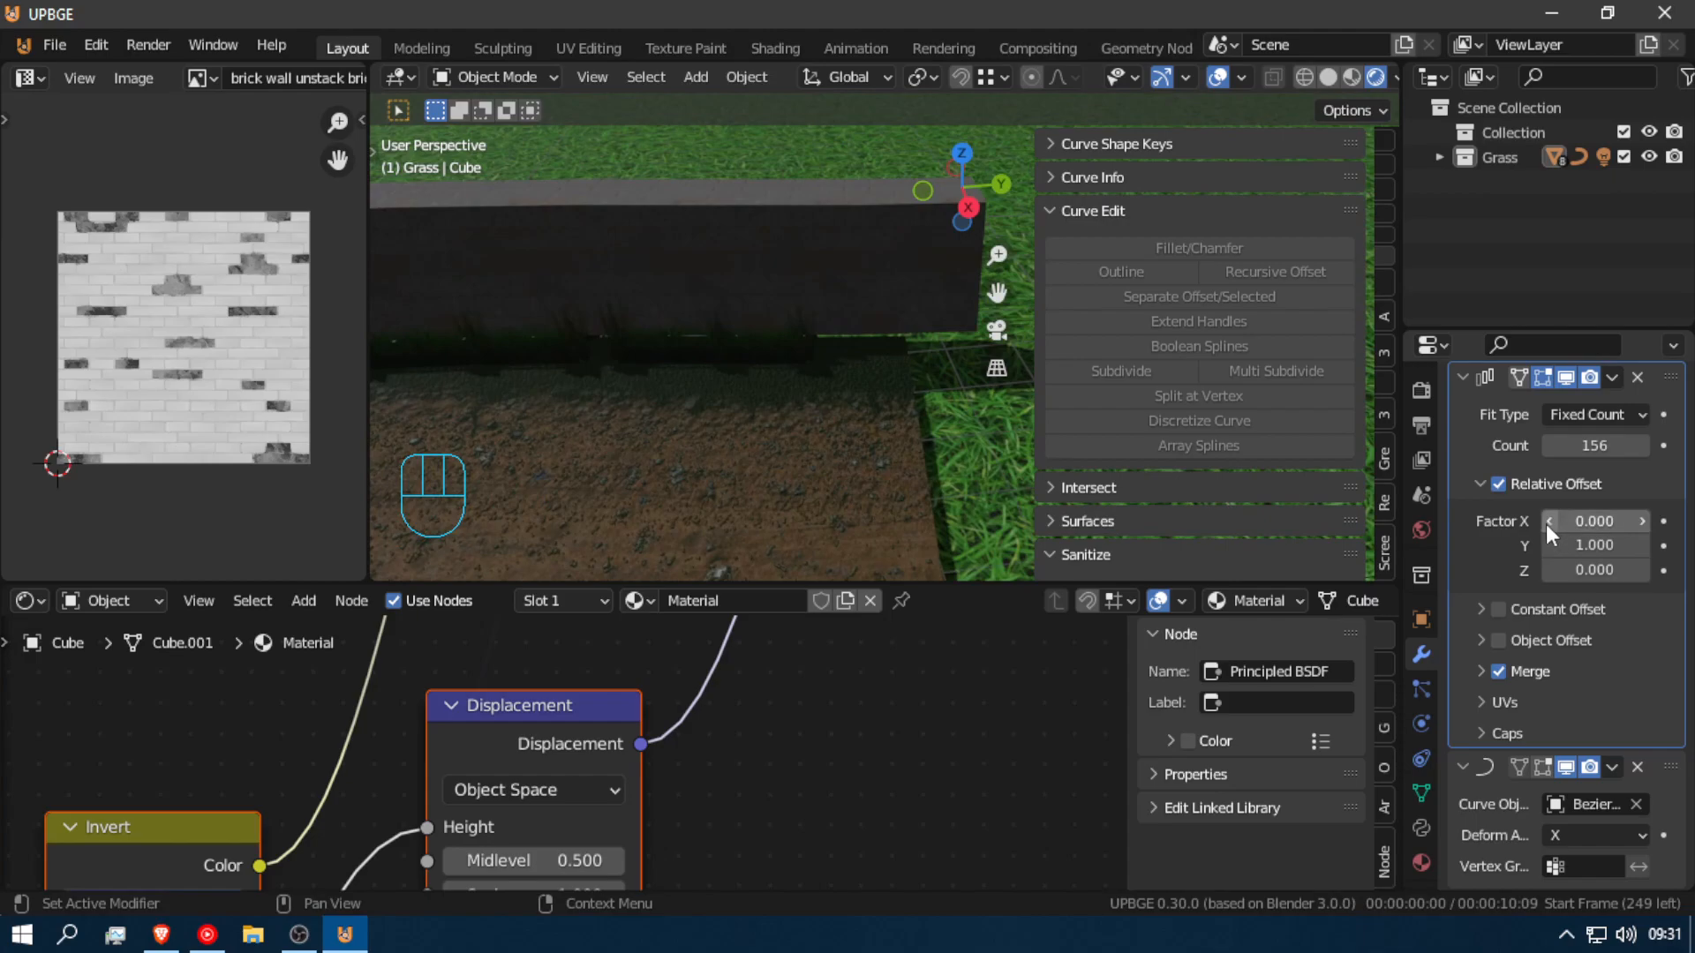
{"action": "left_click", "coordinate": [1550, 445]}
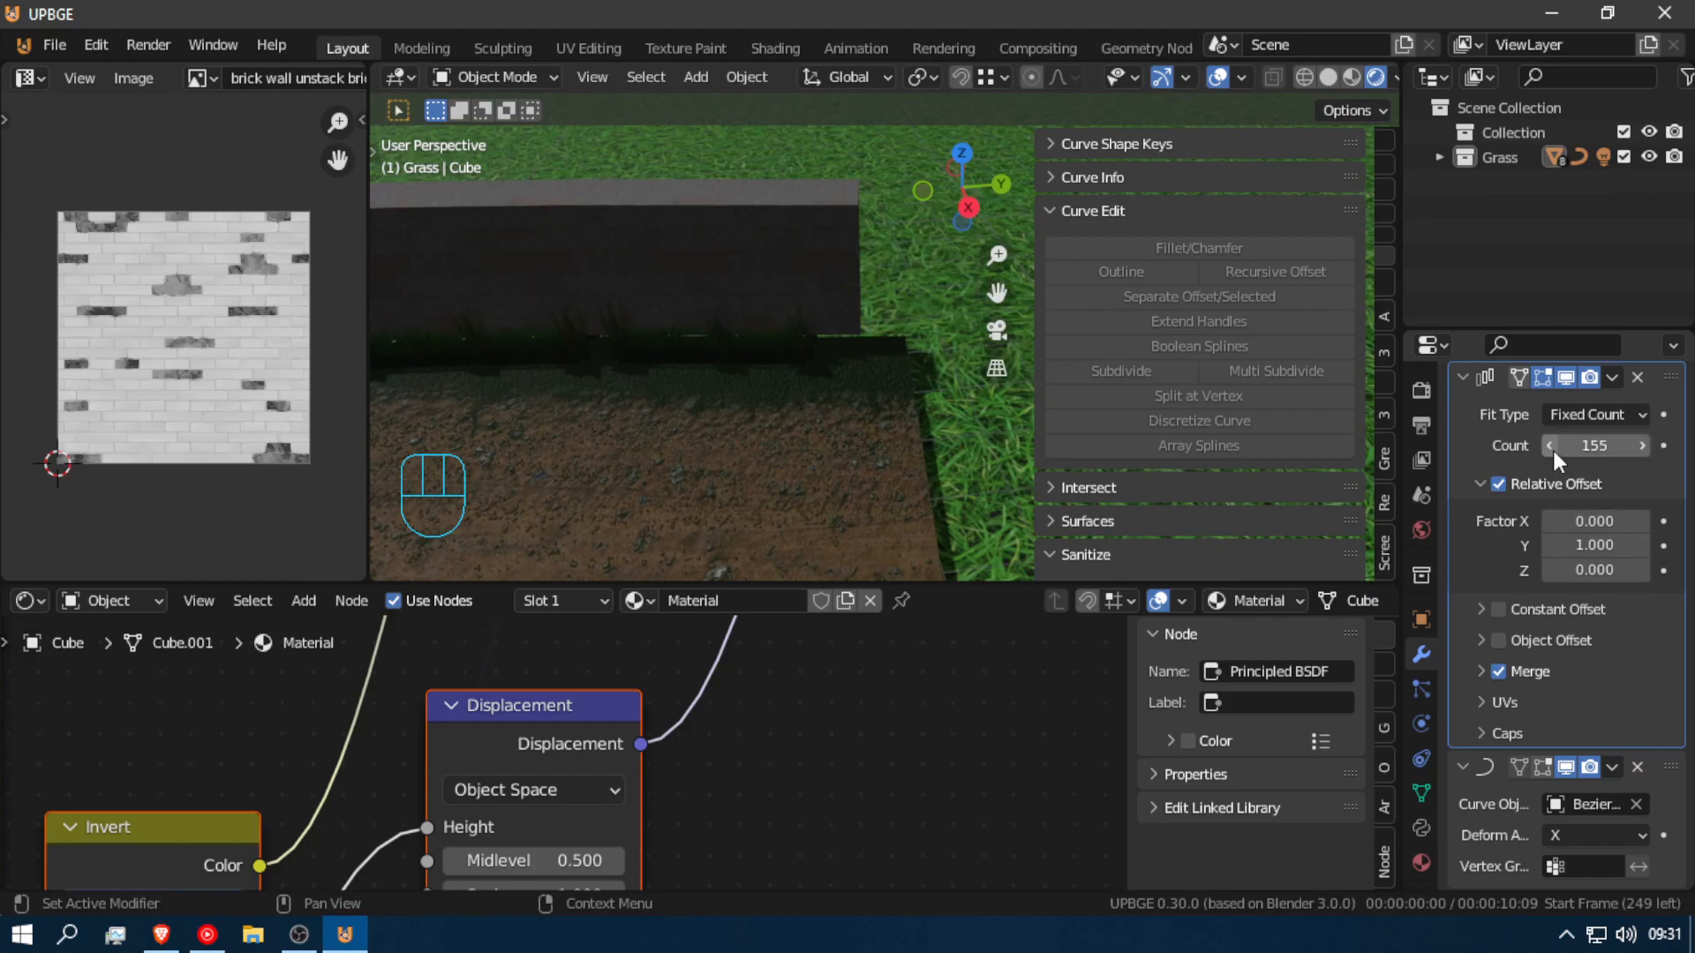
Step: Select the wall and move it about 0.75 m along the Y axis to line up with the road's far end
{"action": "key", "text": "shift+f"}
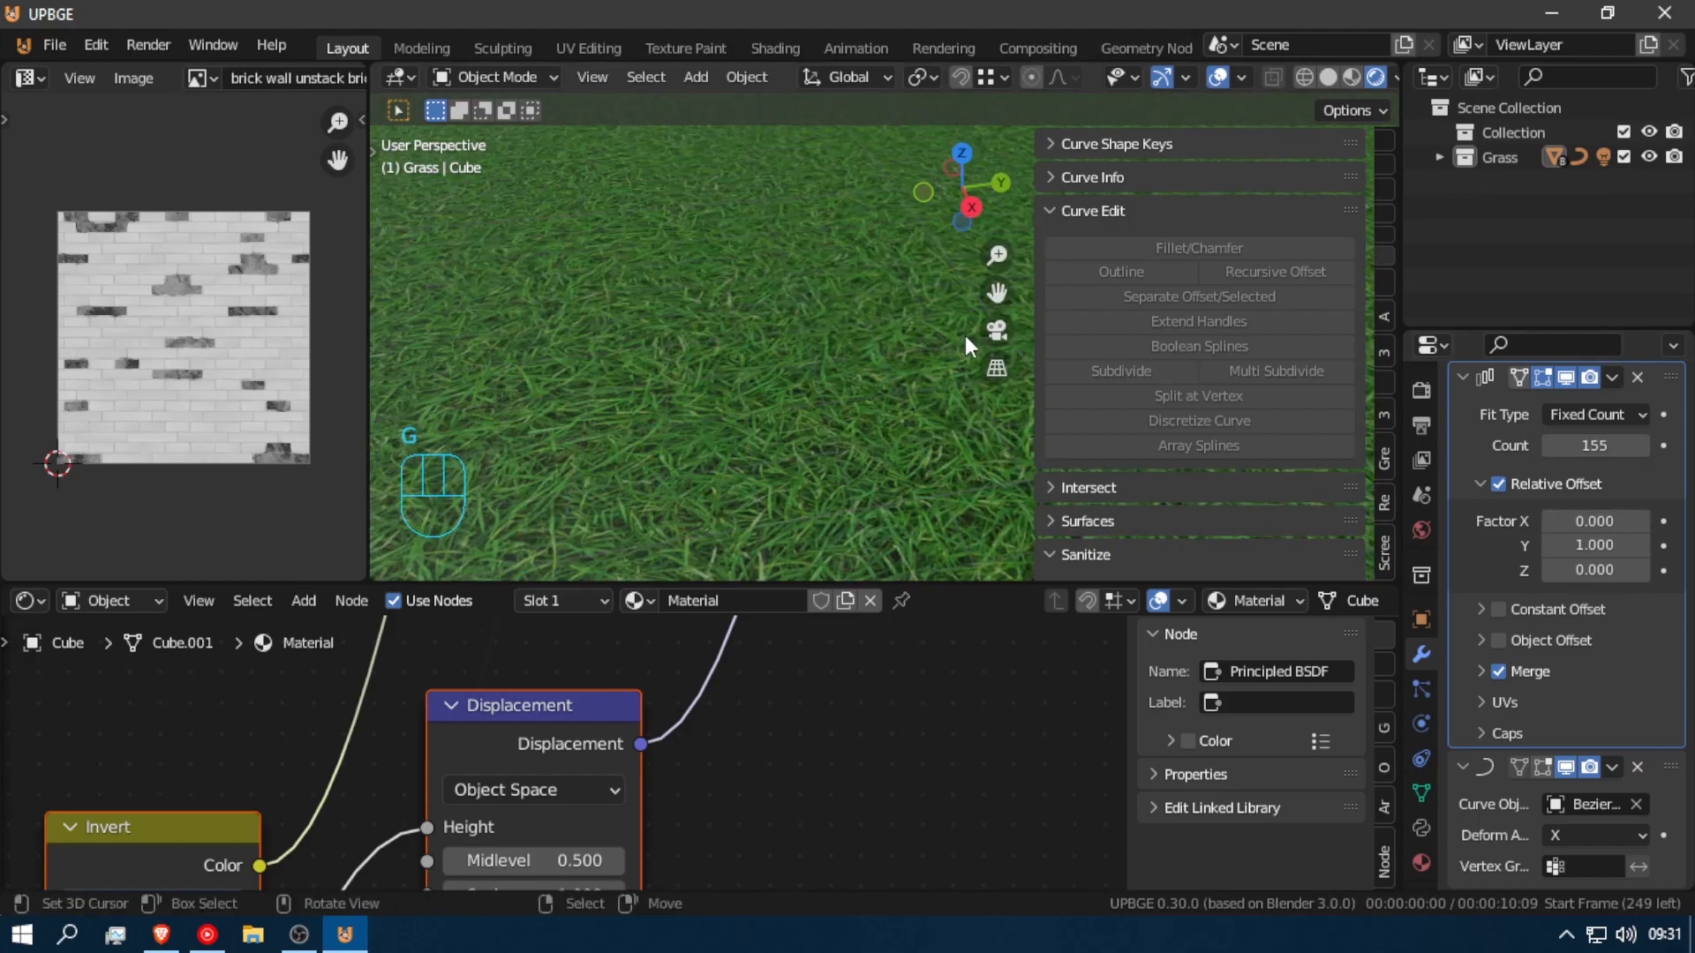
{"action": "key", "text": "g"}
{"action": "key", "text": "w"}
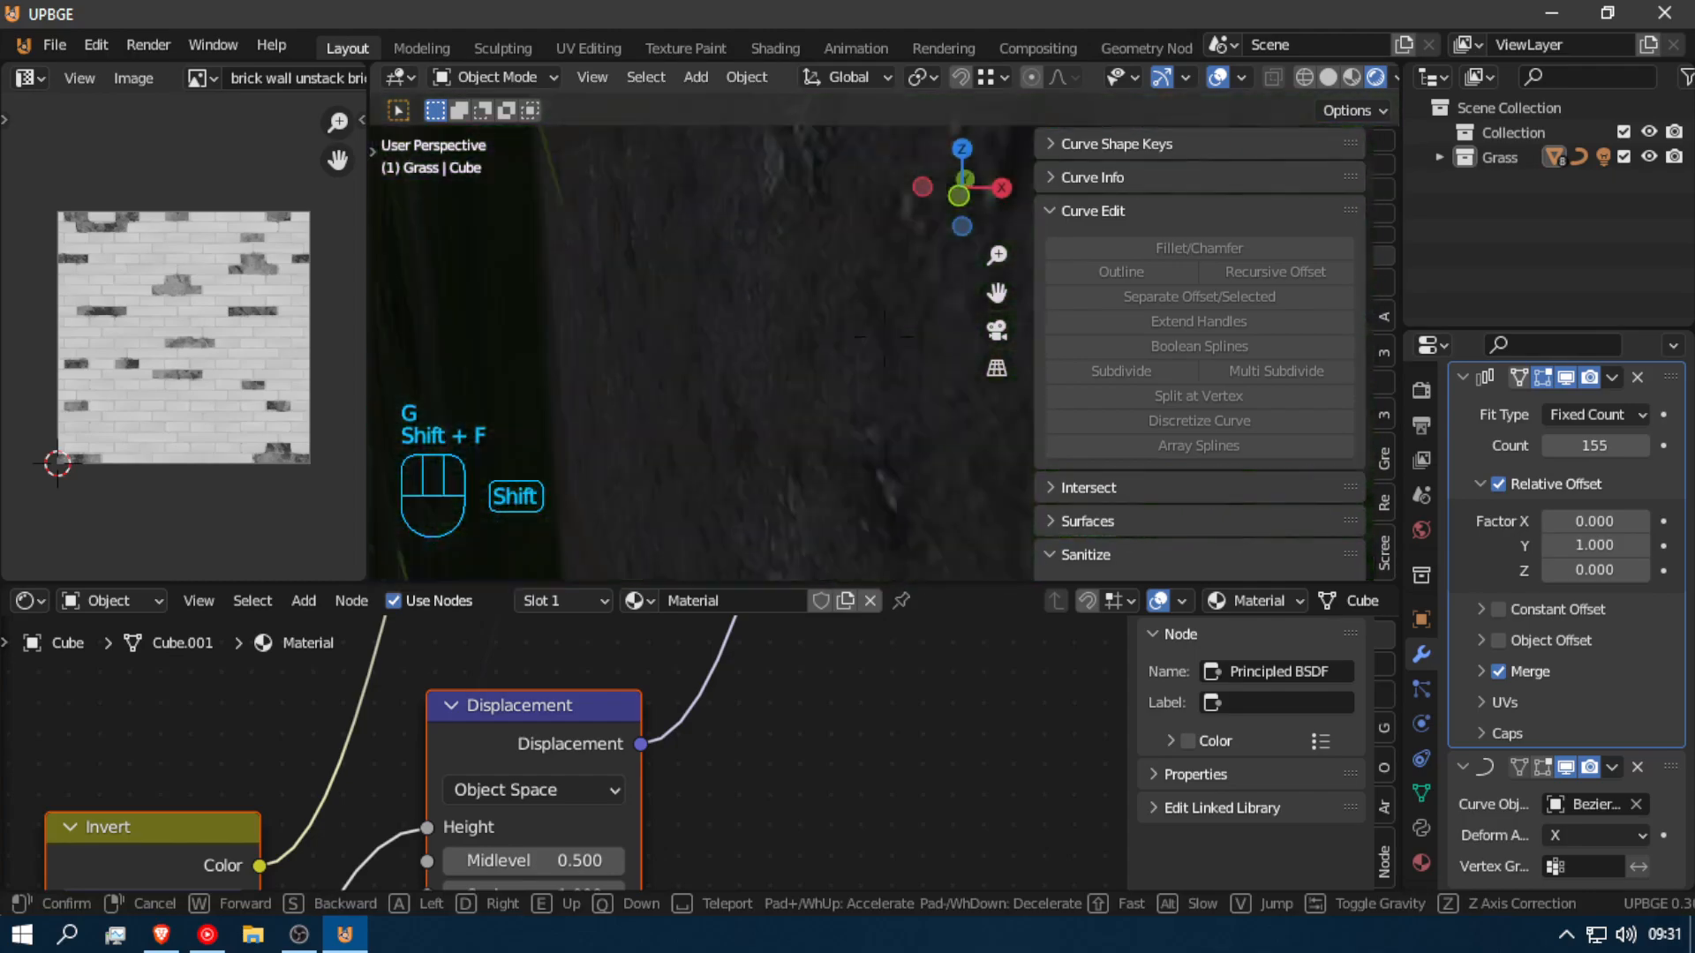
{"action": "key", "text": "g"}
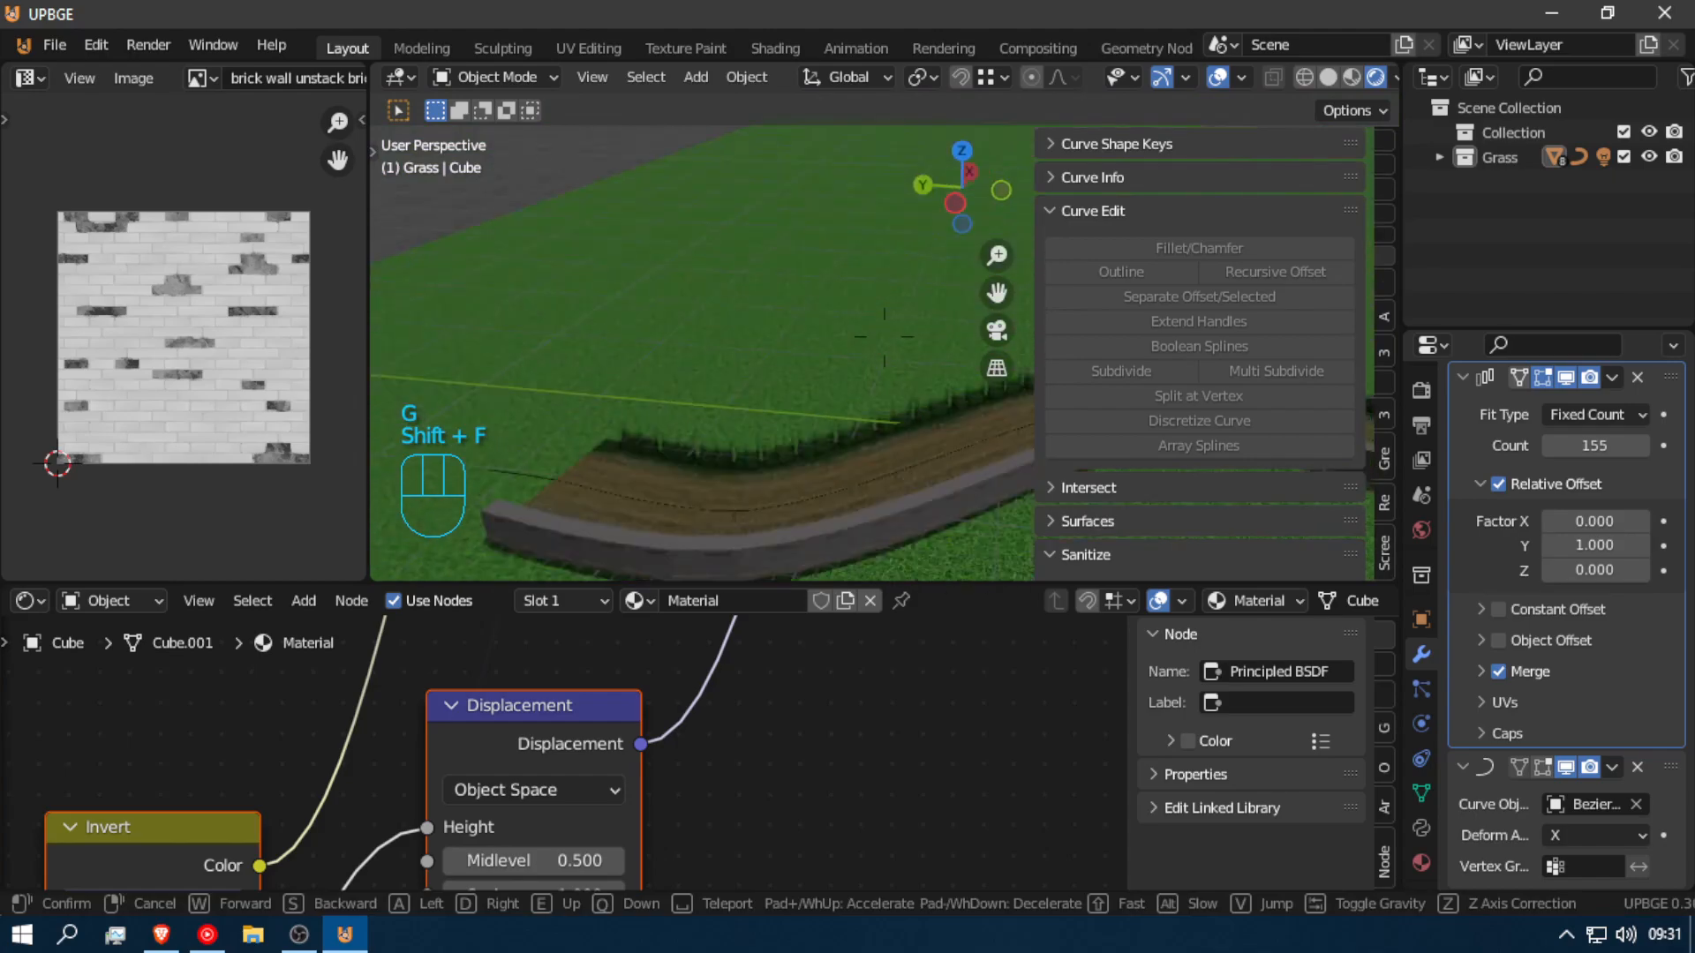
{"action": "left_click", "coordinate": [884, 335]}
{"action": "left_click", "coordinate": [886, 385]}
{"action": "key", "text": "shift+f"}
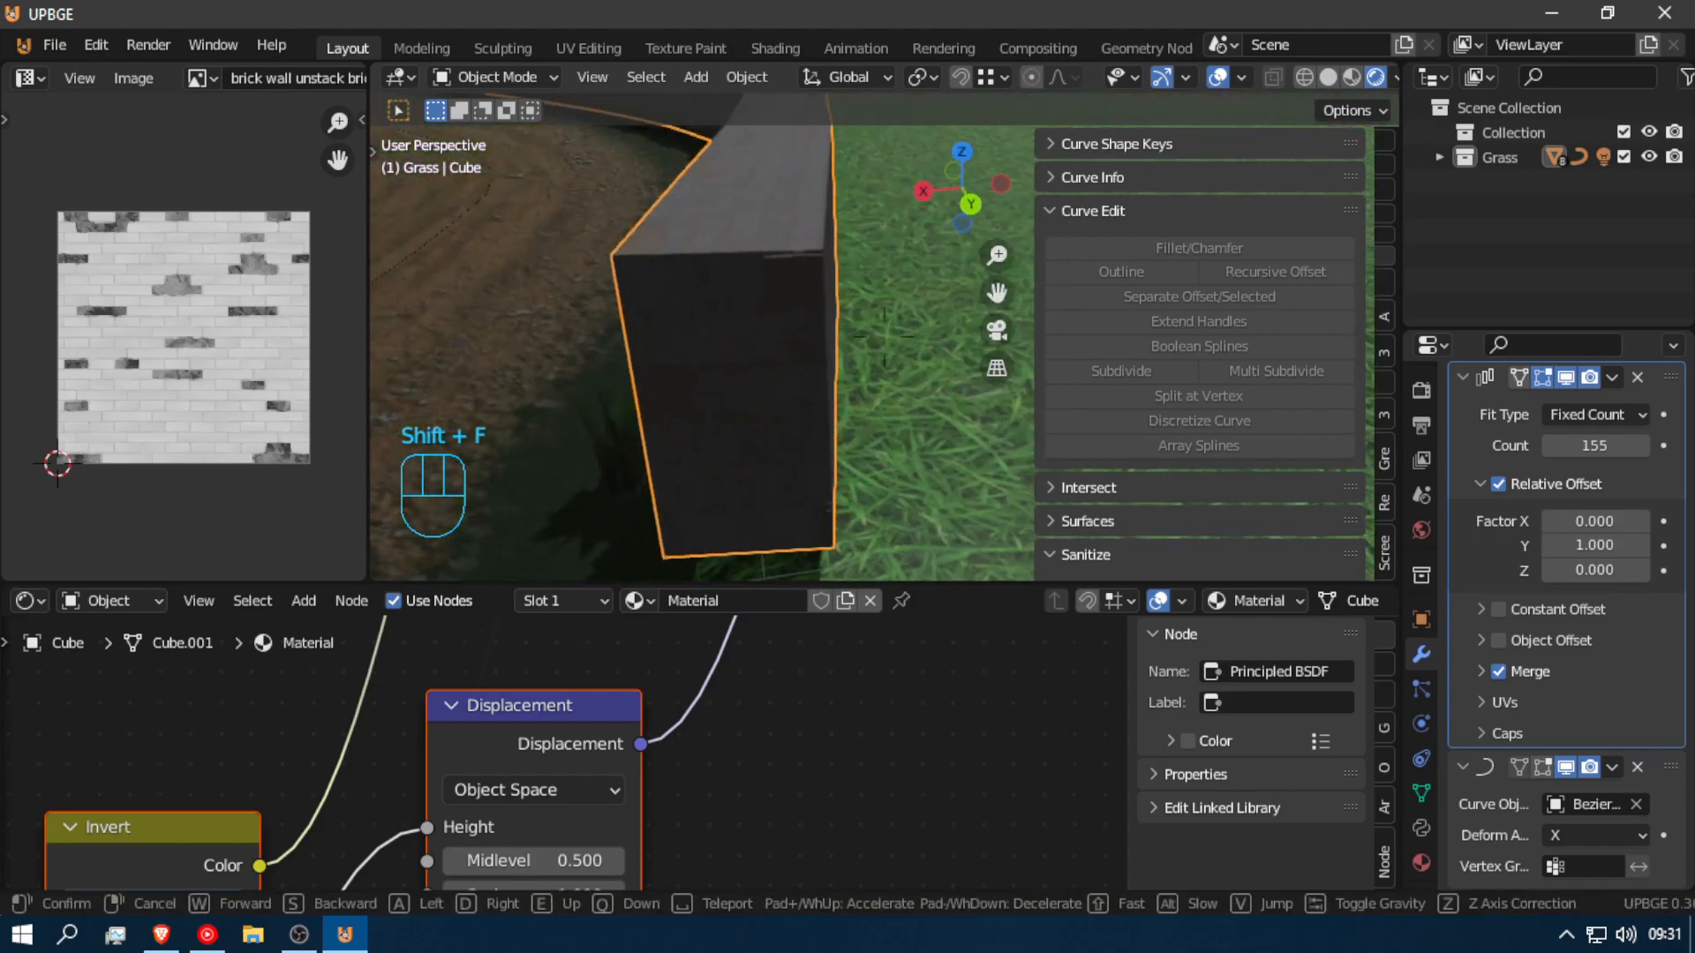
{"action": "left_click", "coordinate": [883, 332]}
{"action": "key", "text": "g"}
{"action": "left_click", "coordinate": [882, 355]}
{"action": "key", "text": "g"}
{"action": "key", "text": "shift"}
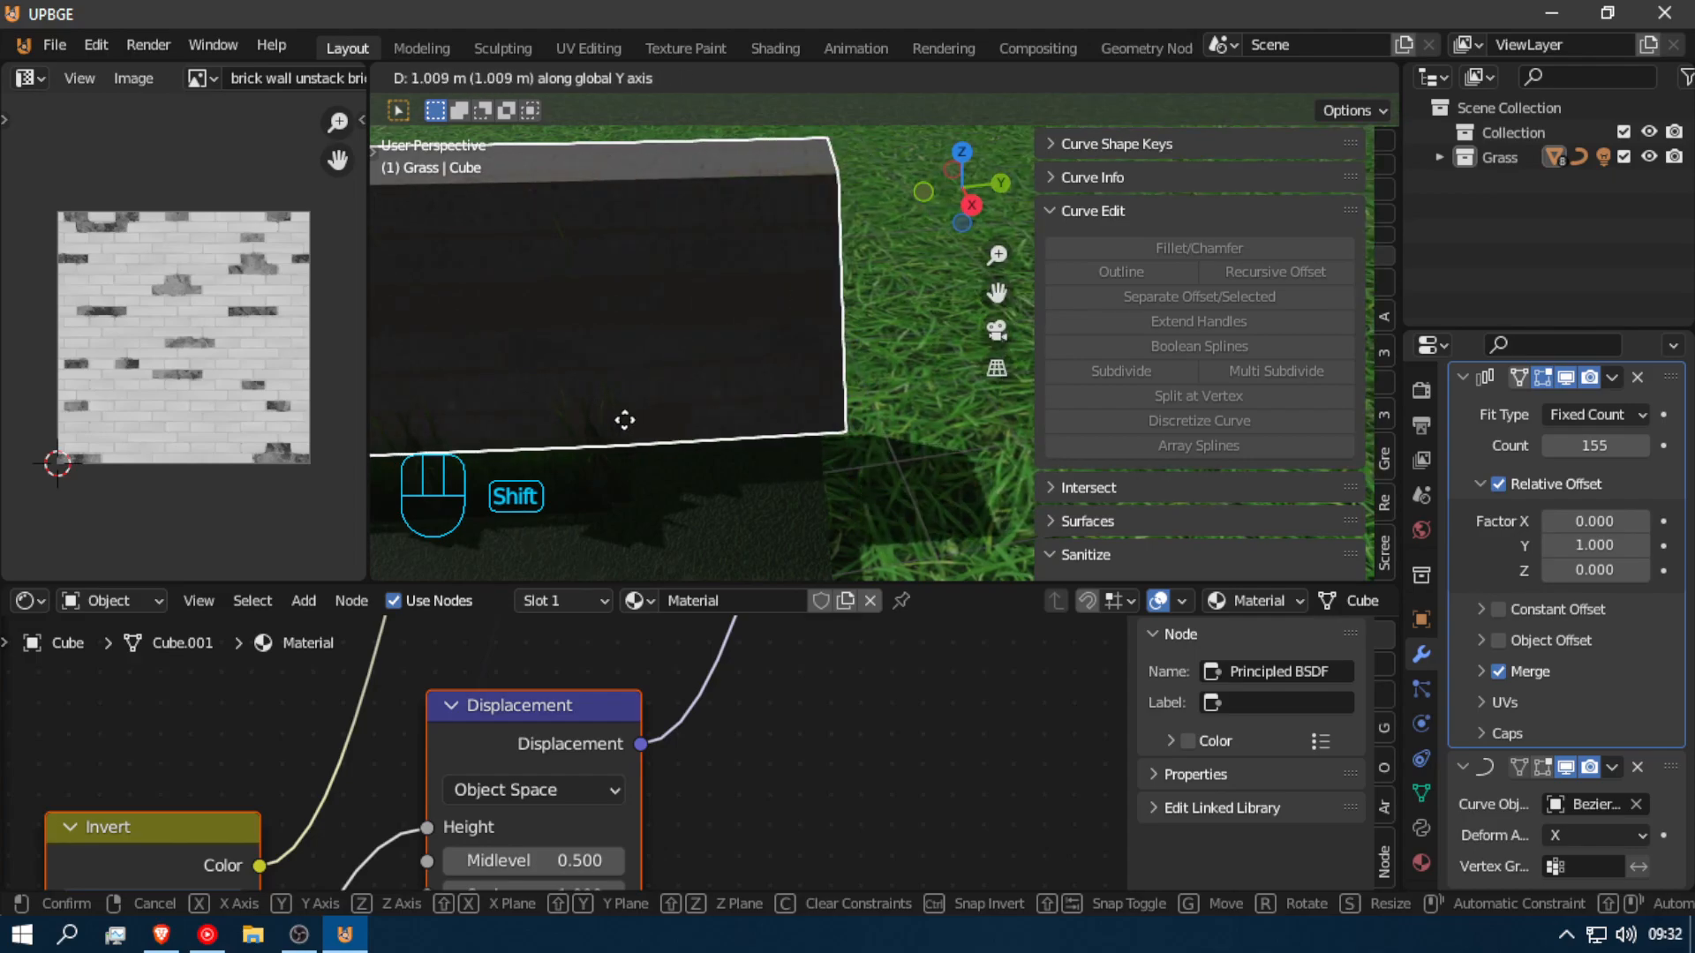
{"action": "left_click", "coordinate": [619, 421]}
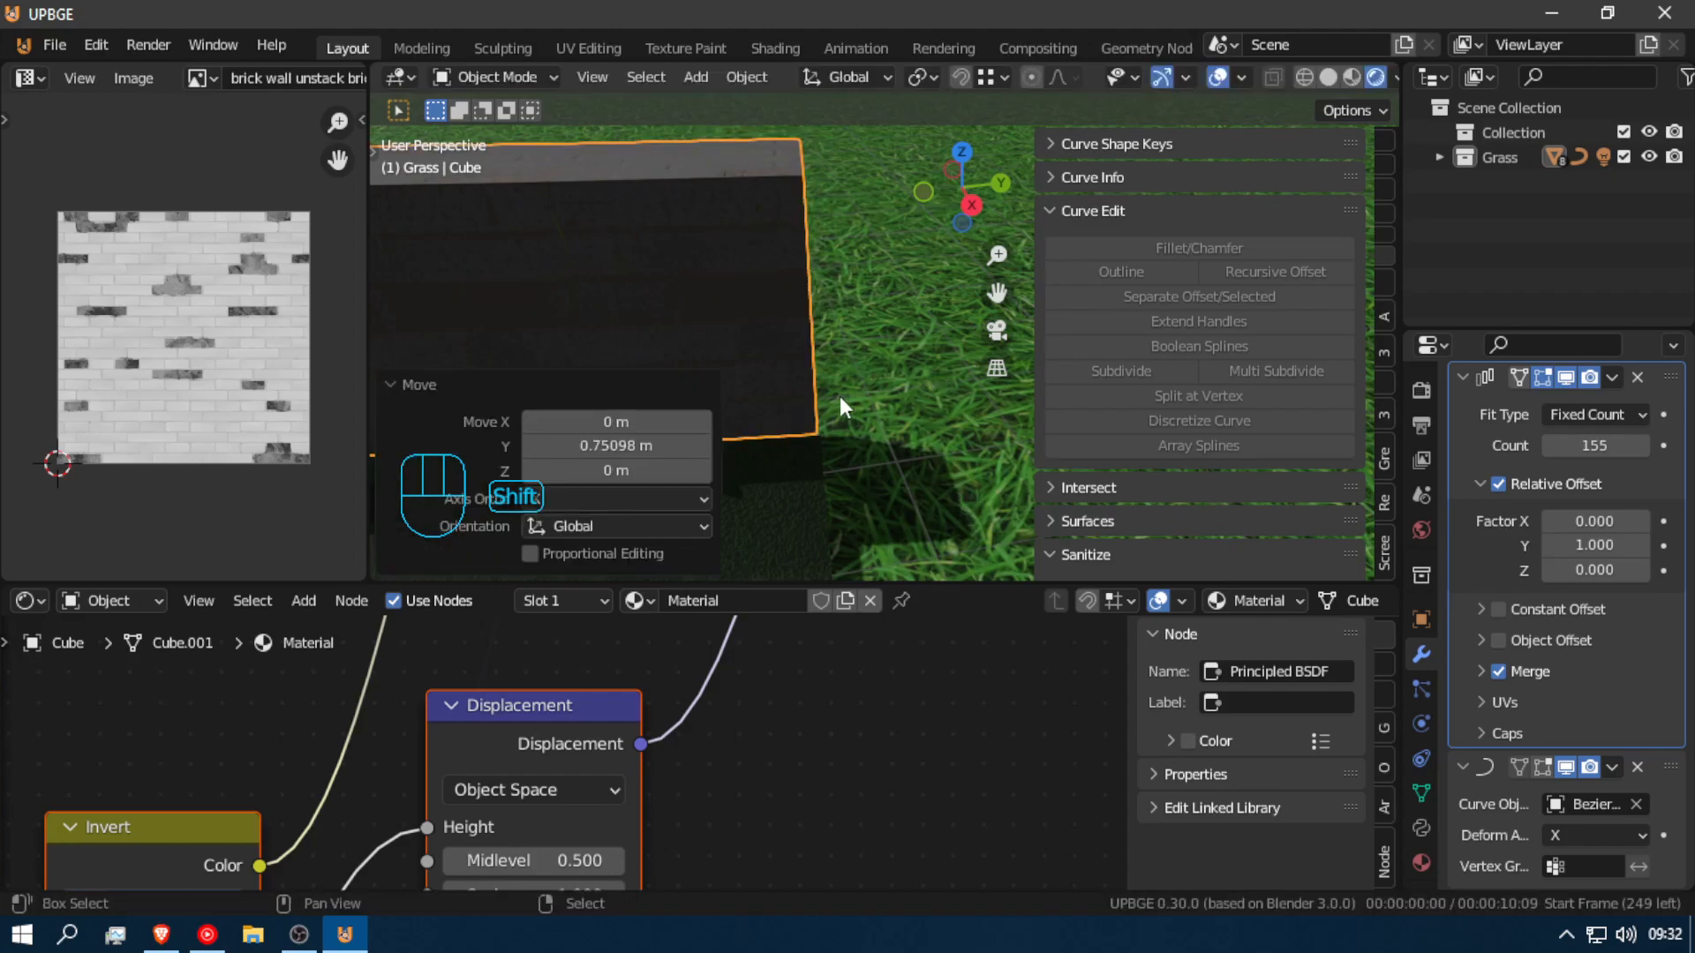
Step: Duplicate the wall and move the copy about 11.5 m along the X axis to the opposite side of the road
{"action": "key", "text": "shift+f"}
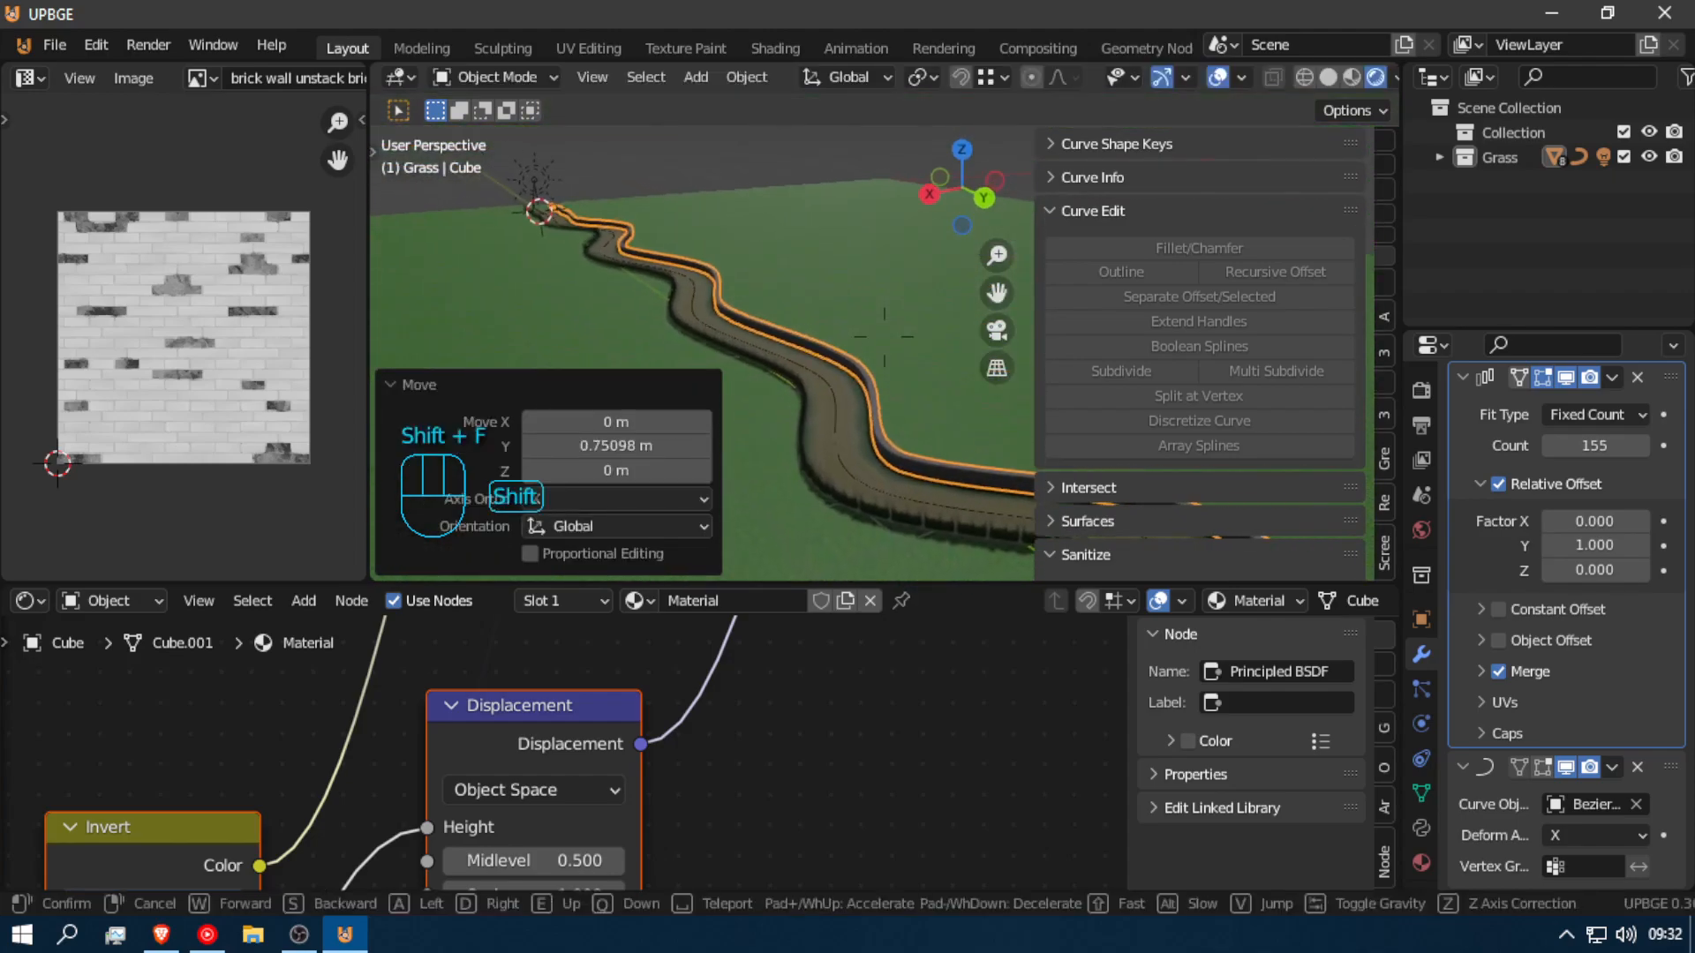
{"action": "key", "text": "shift+w"}
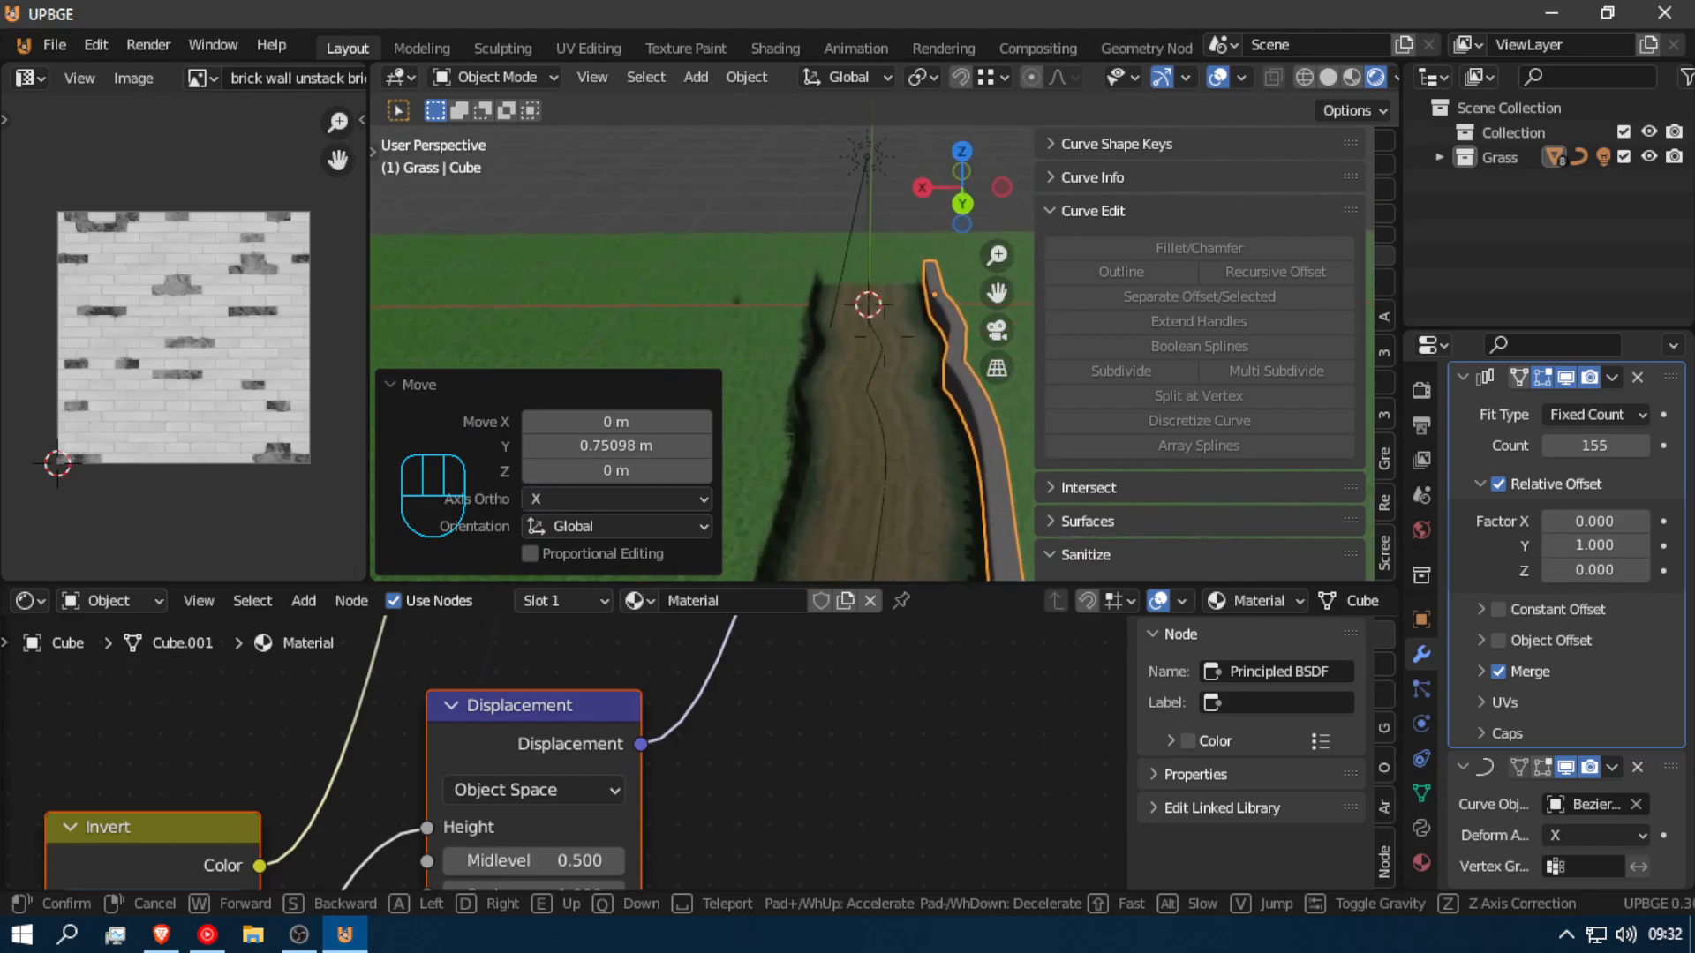
{"action": "left_click", "coordinate": [900, 348]}
{"action": "key", "text": "shift+d"}
{"action": "right_click", "coordinate": [750, 286]}
{"action": "key", "text": "g"}
{"action": "key", "text": "x"}
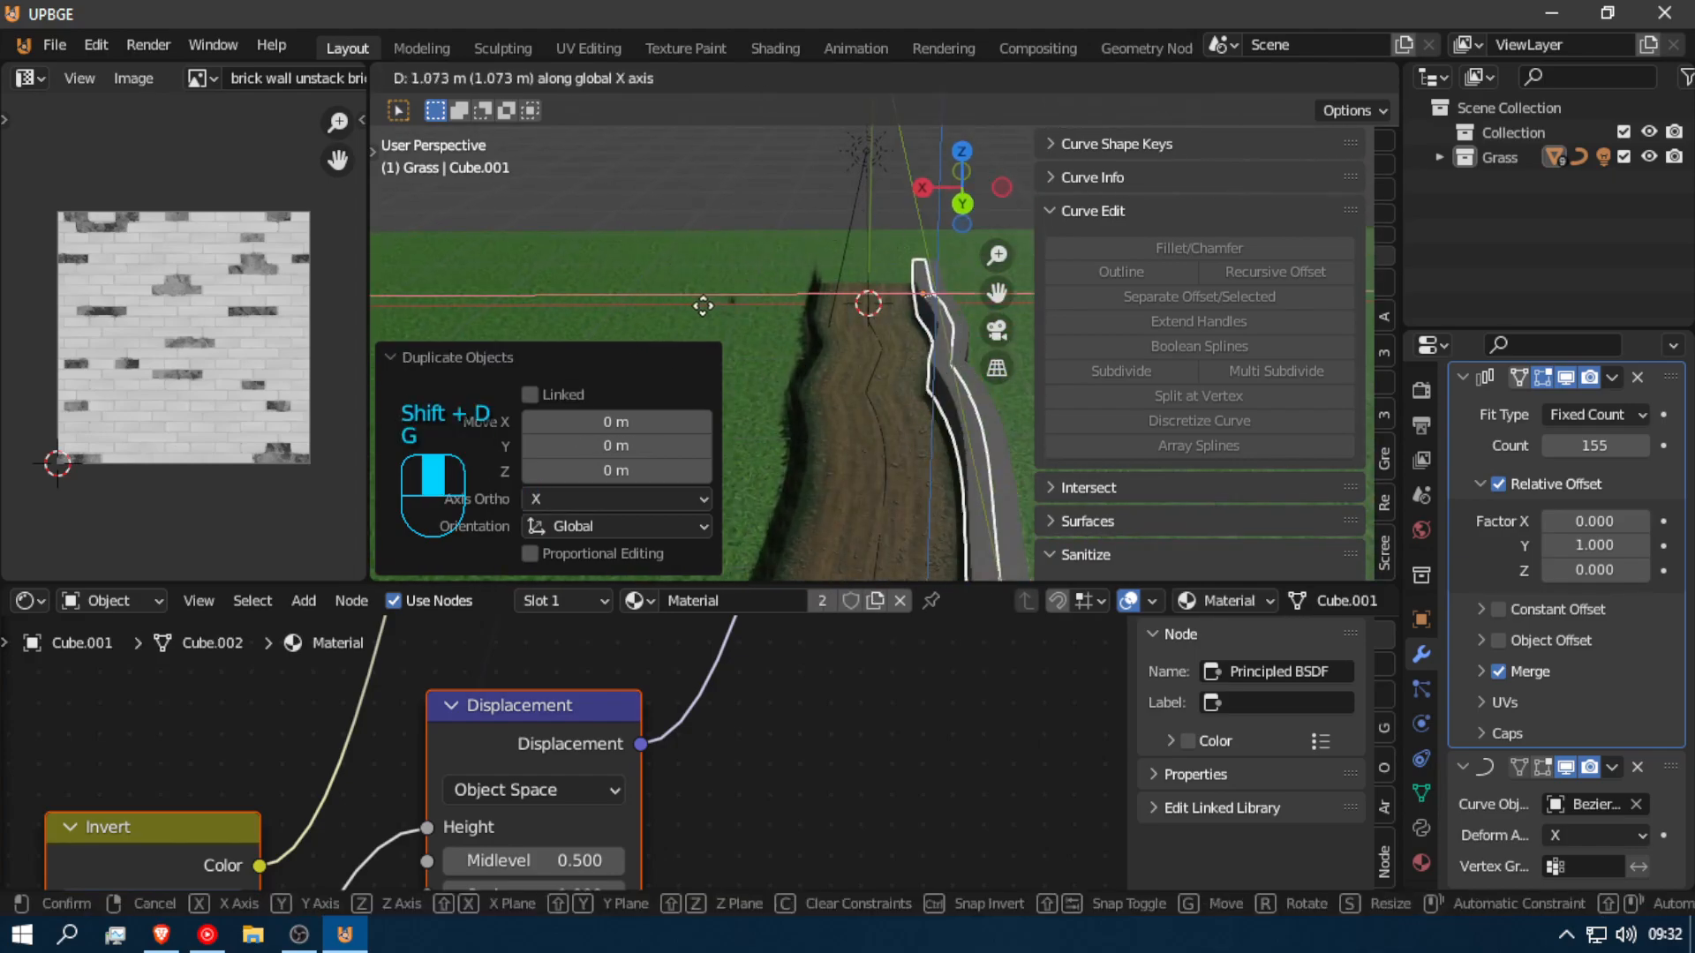
{"action": "left_click", "coordinate": [581, 329]}
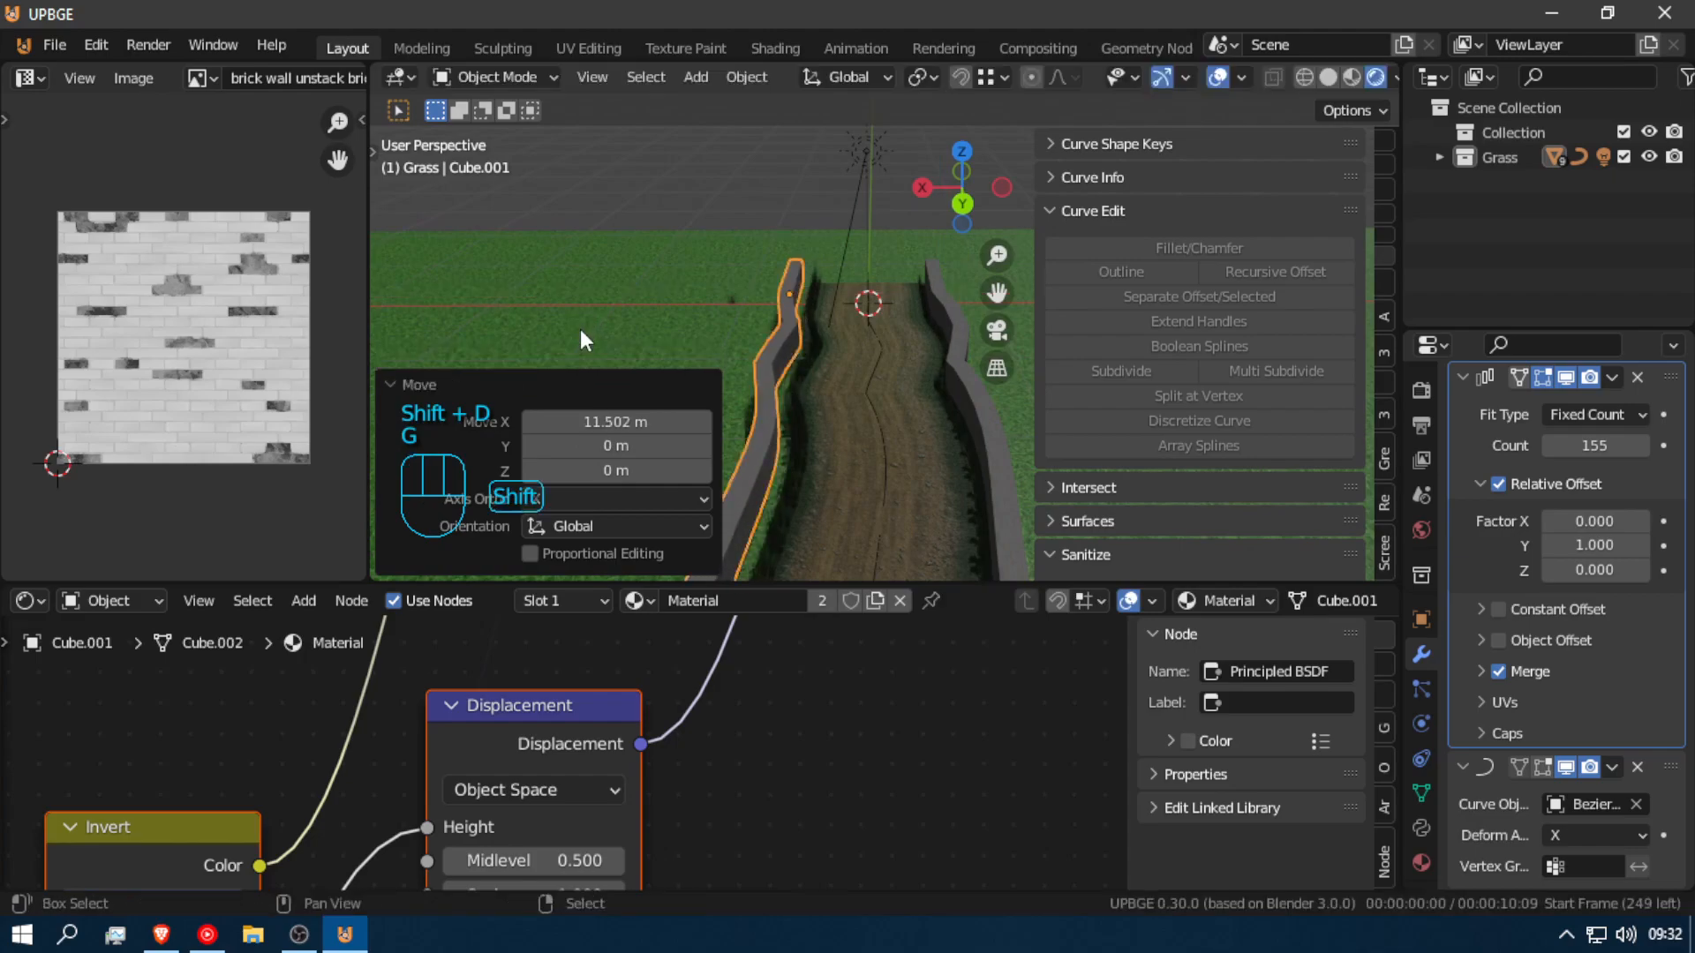
{"action": "key", "text": "shift+f"}
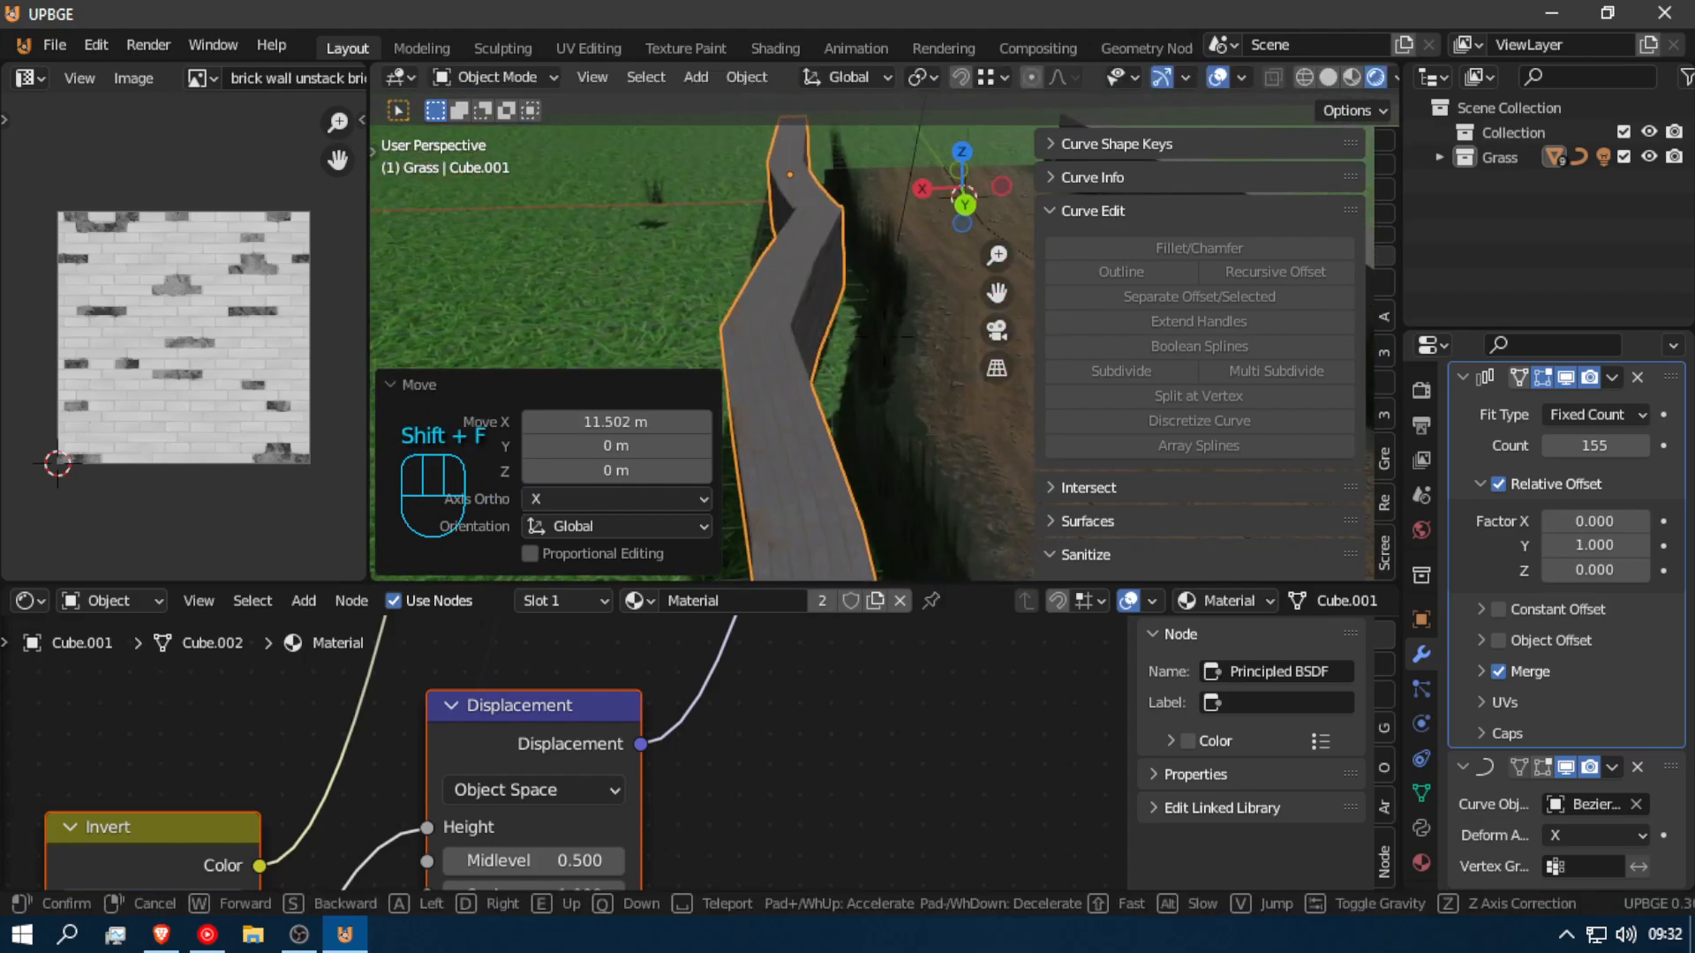
Step: Move the duplicated wall about -0.66 m along the X axis, away from the middle of the road
{"action": "left_click", "coordinate": [883, 337]}
{"action": "key", "text": "g"}
{"action": "left_click", "coordinate": [904, 342]}
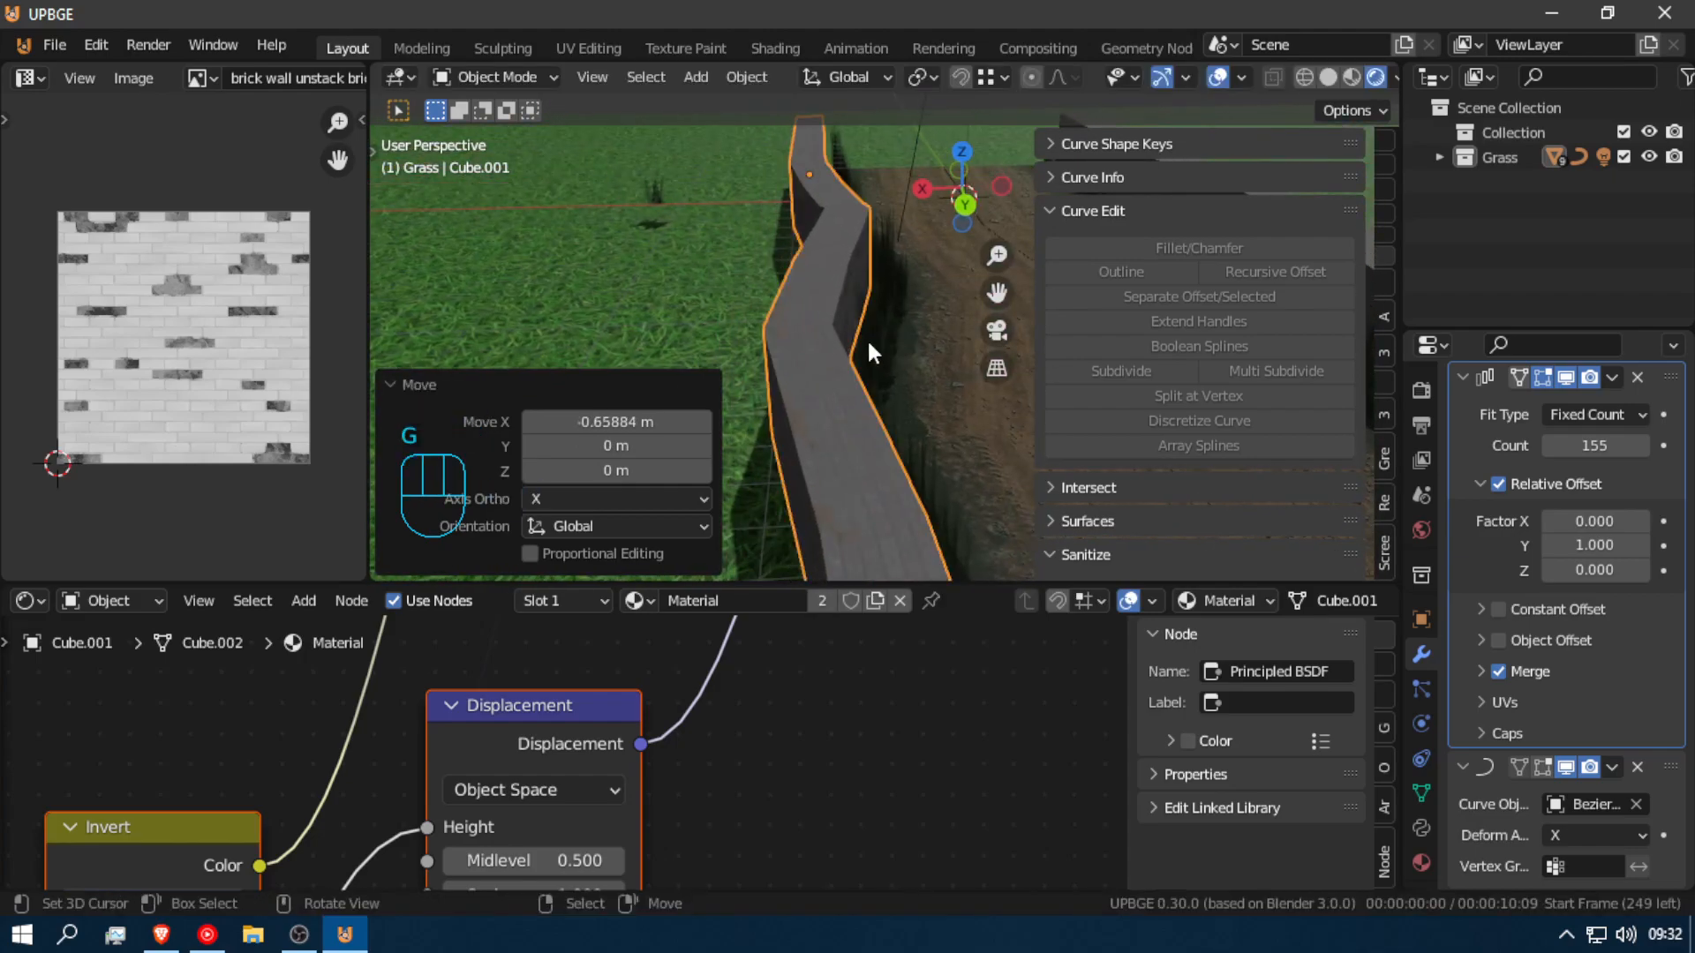
Step: Duplicate the grass strip about 4.2 m along X to the outer side of the wall and remove the copy's Array modifier
{"action": "key", "text": "shift+f"}
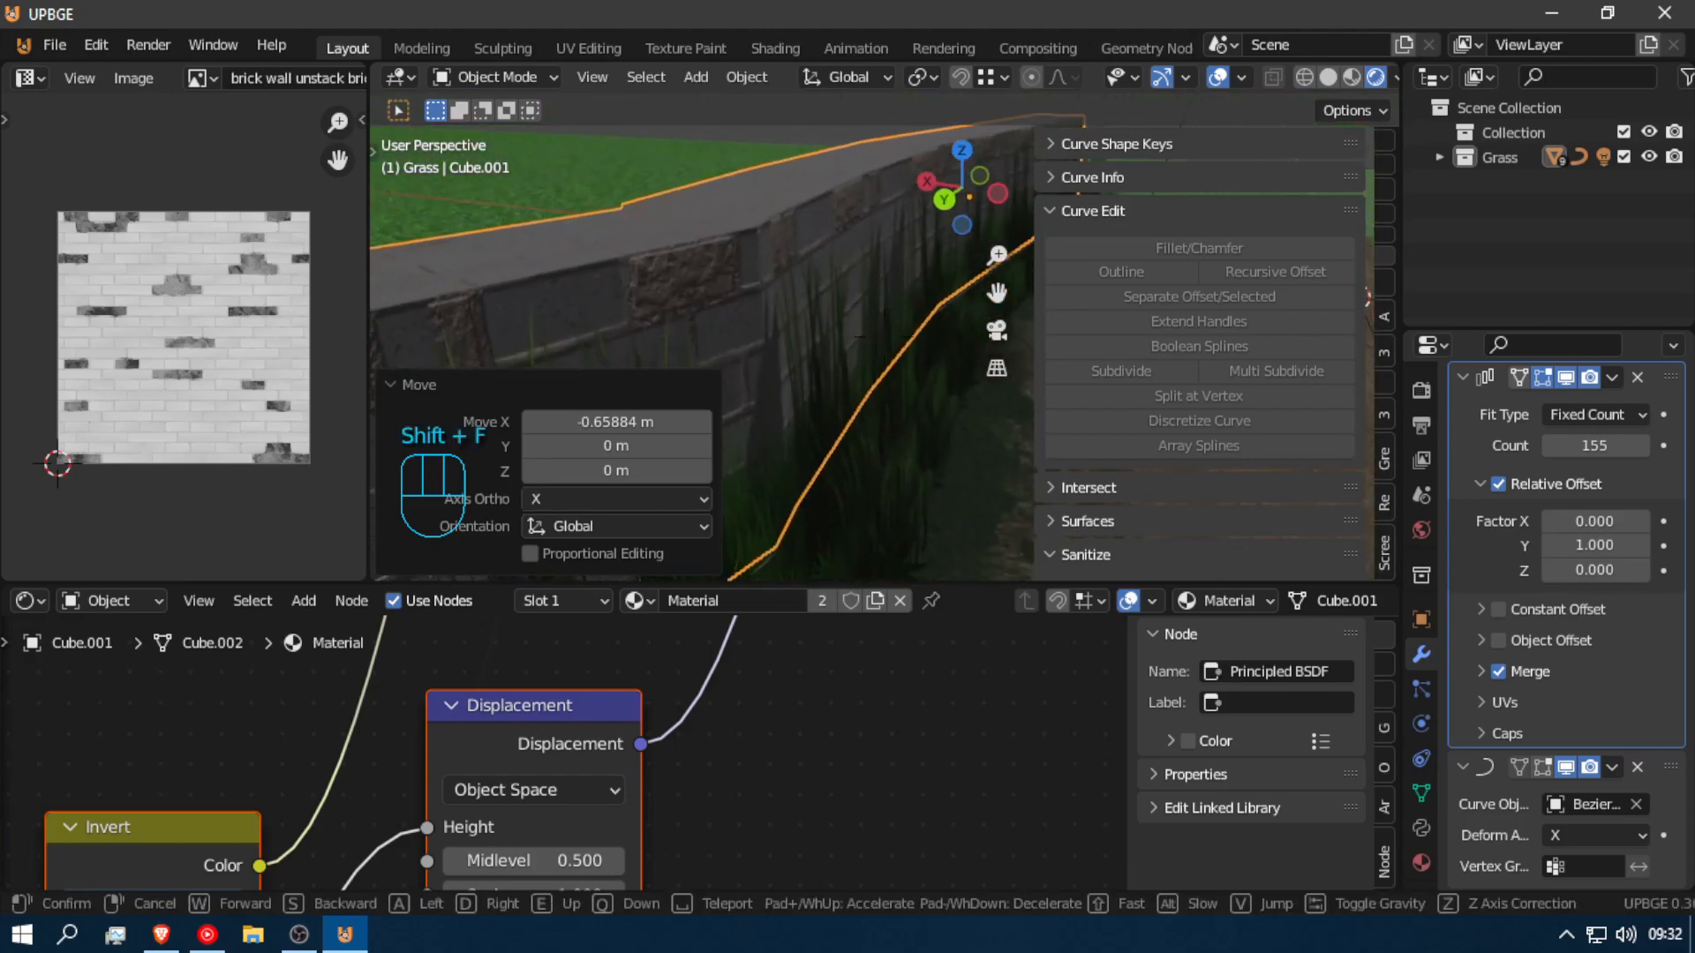
{"action": "key", "text": "s"}
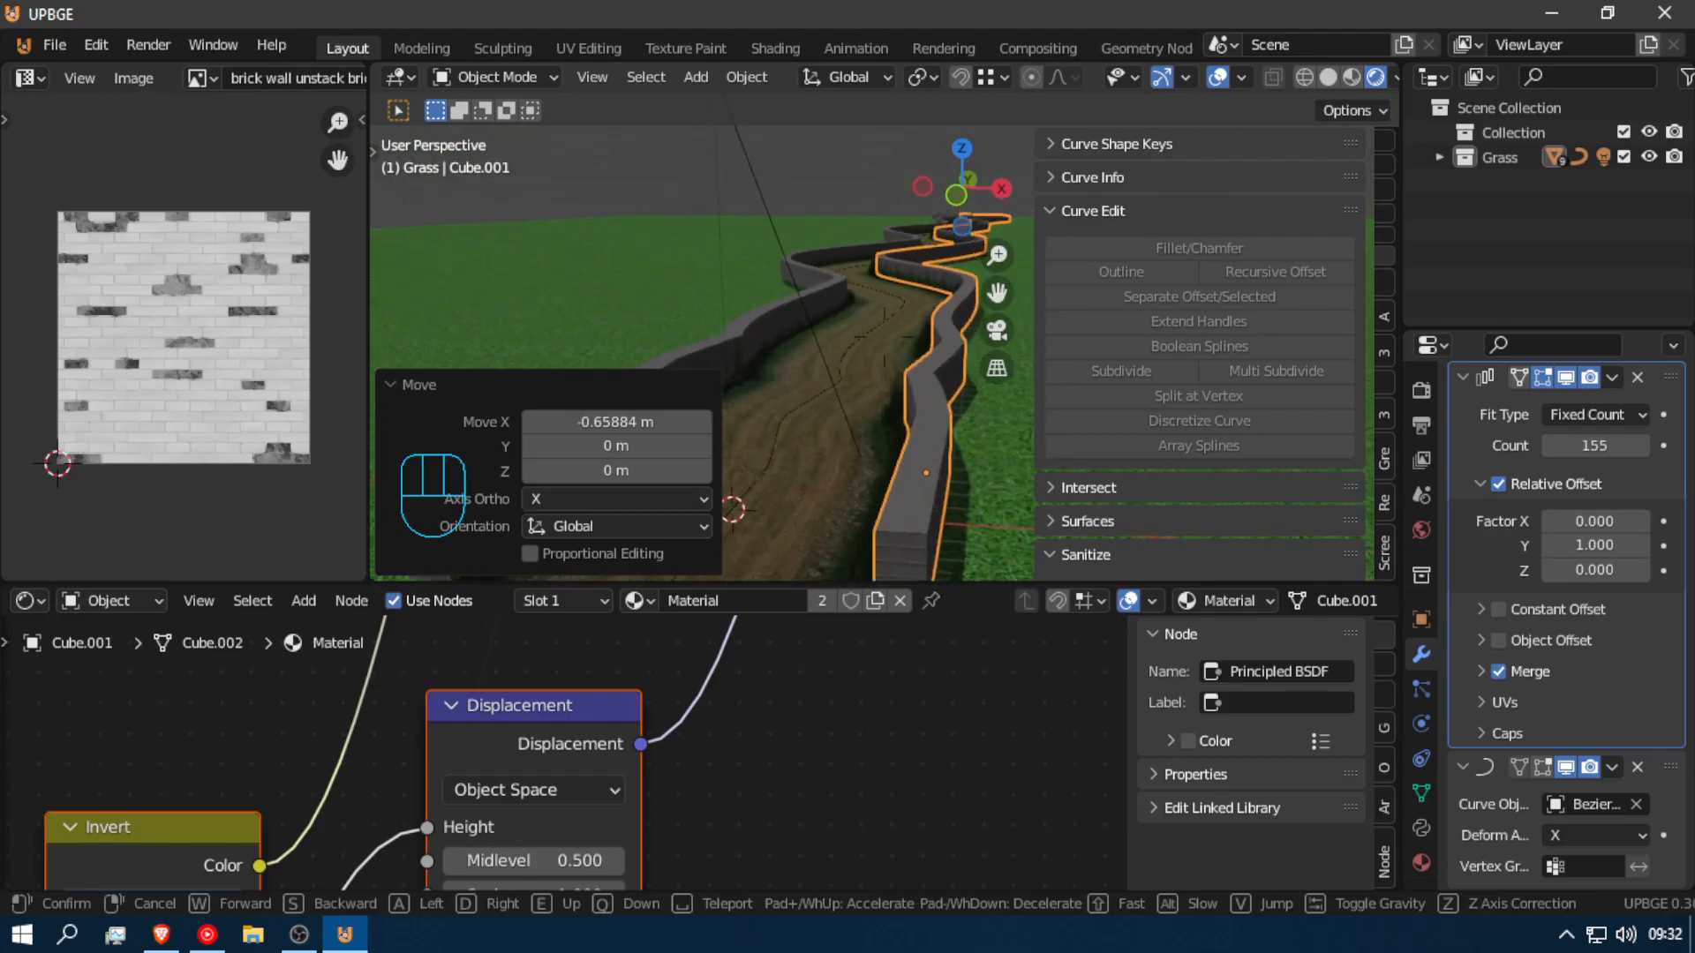
{"action": "key", "text": "a"}
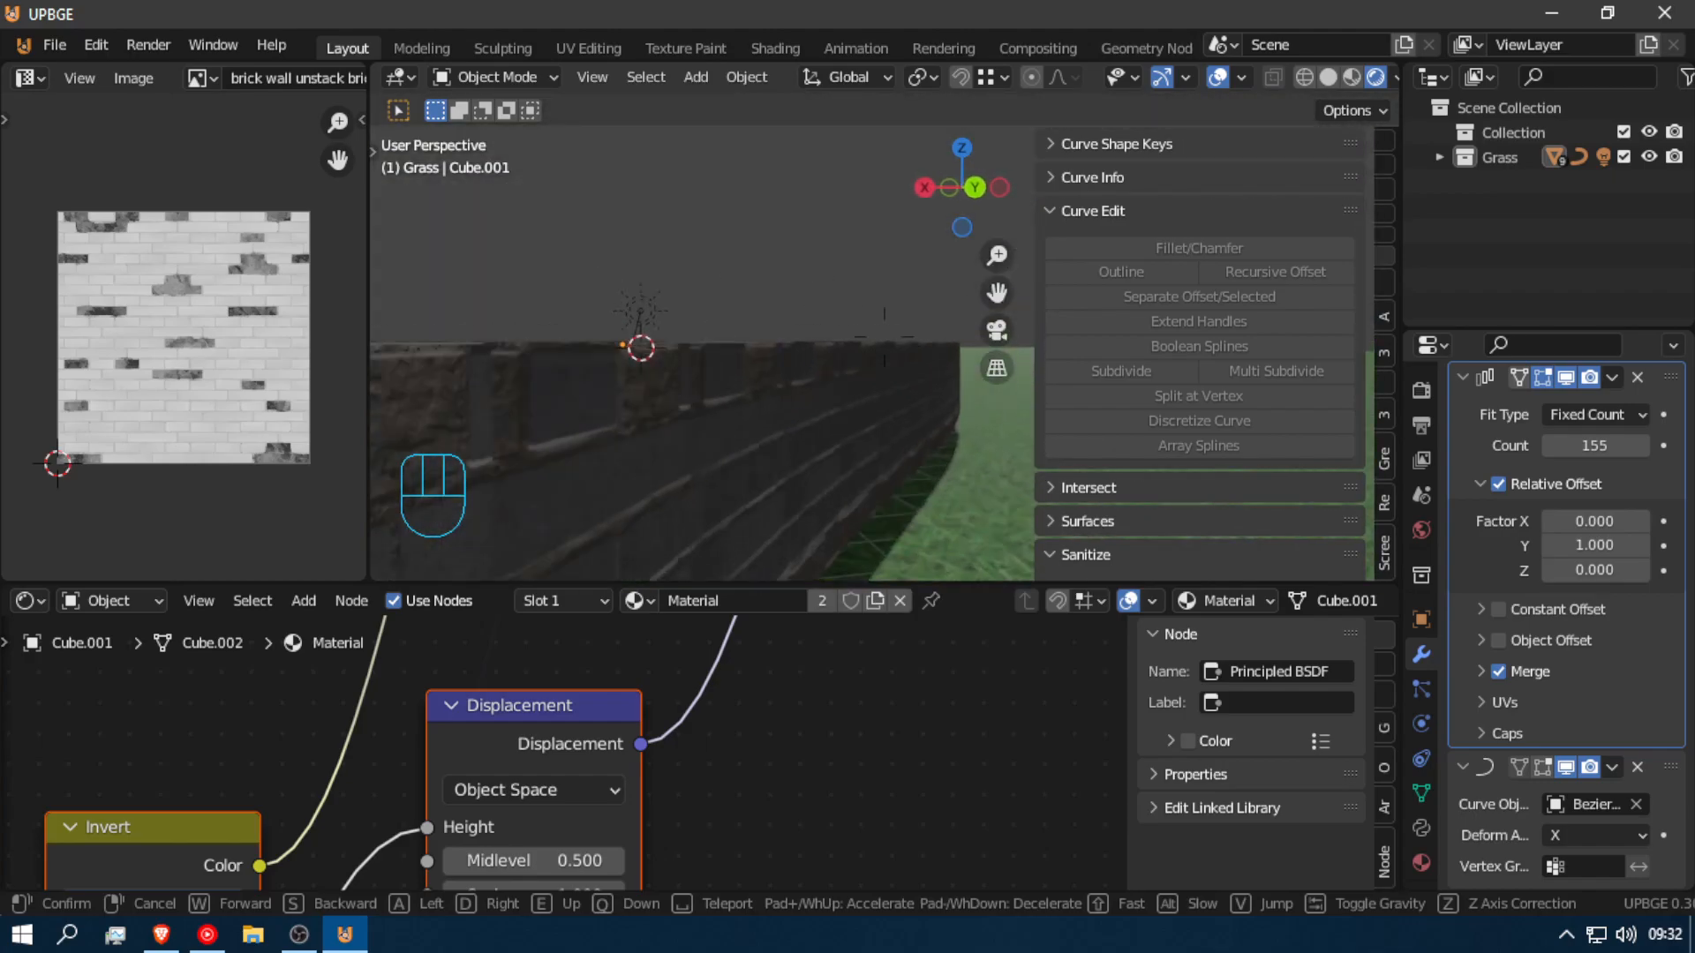
{"action": "key", "text": "shift"}
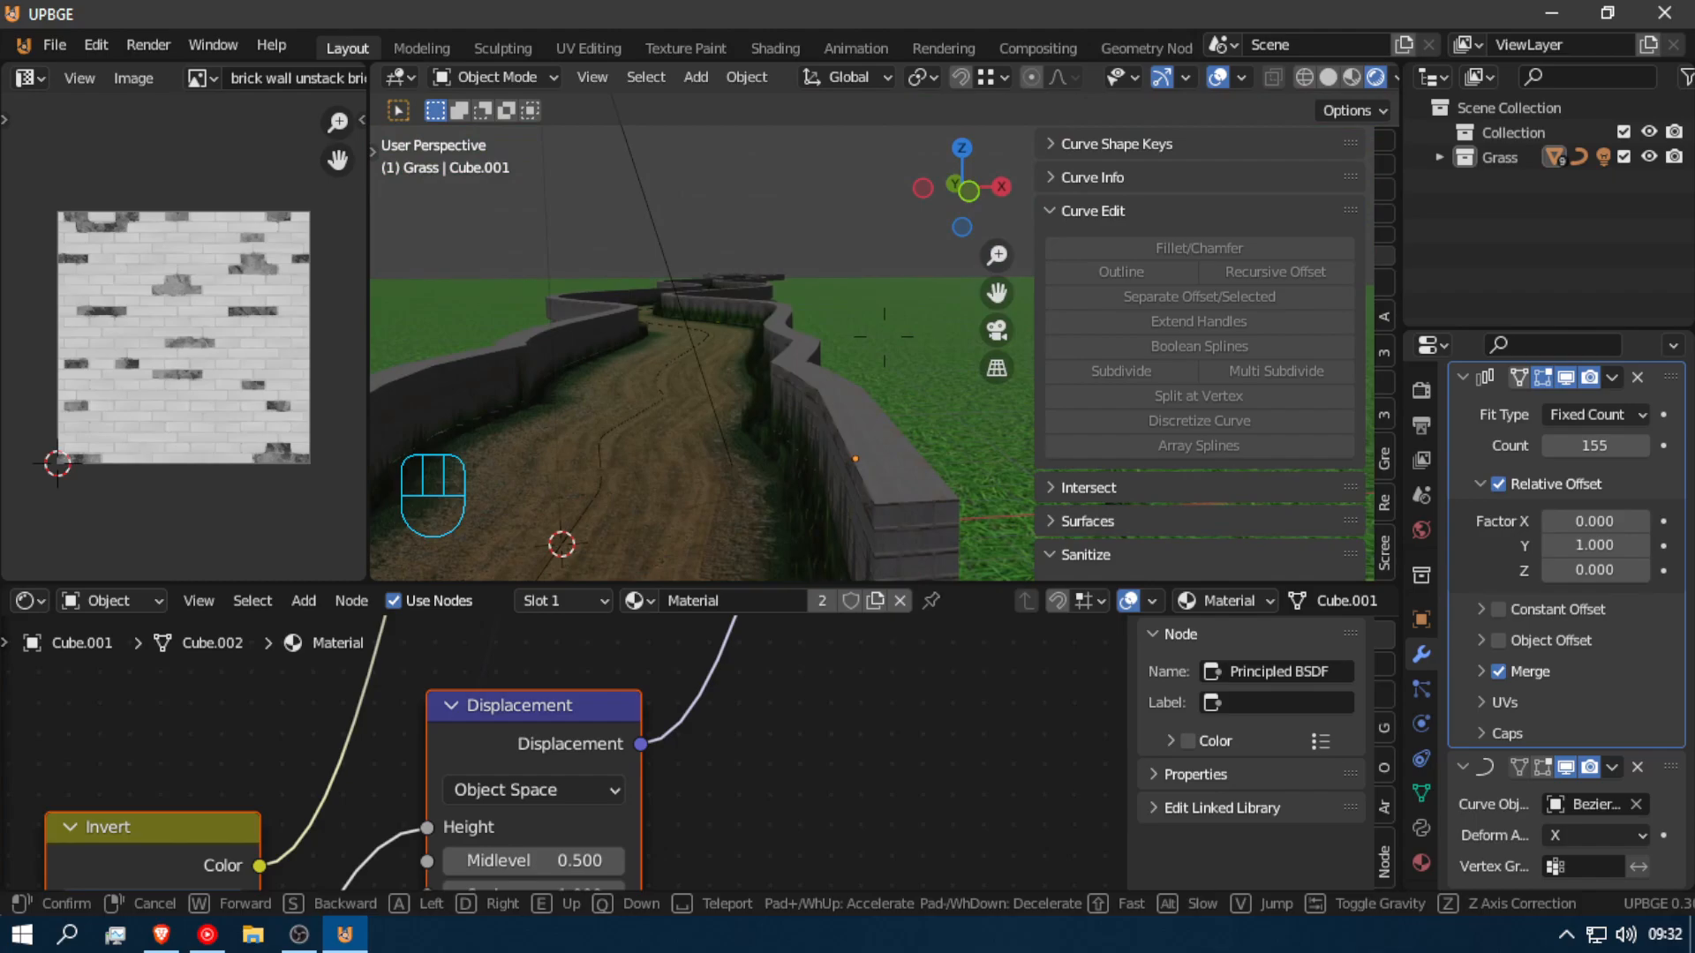
{"action": "left_click", "coordinate": [877, 351]}
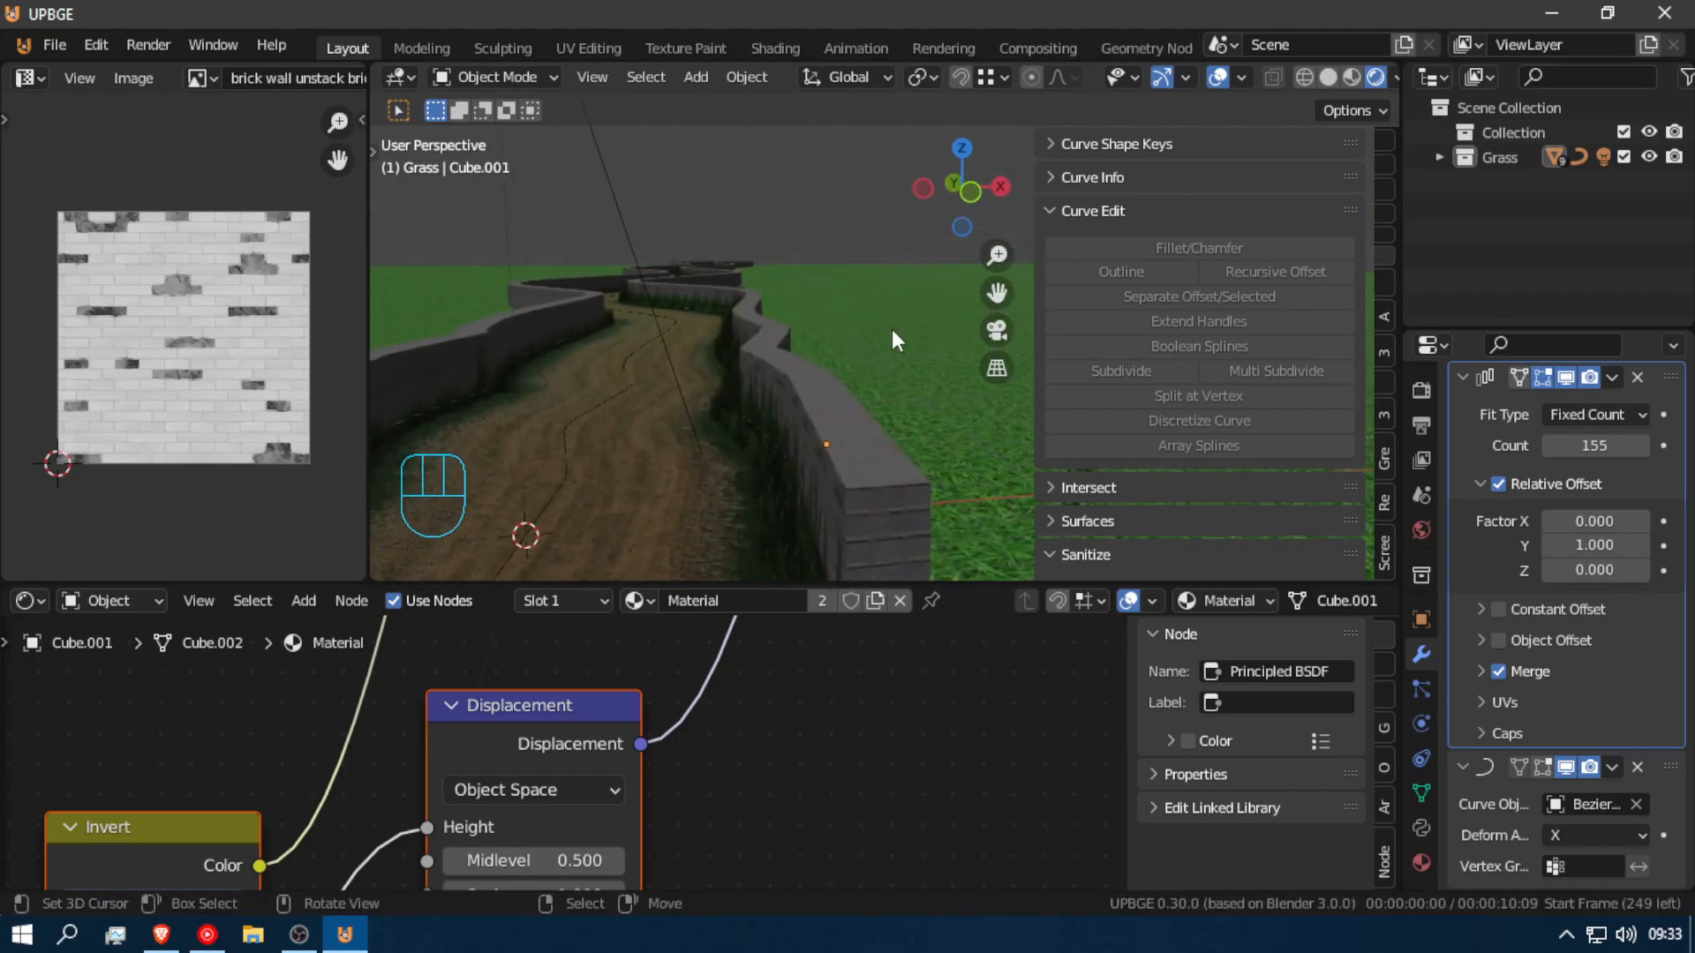
{"action": "left_click", "coordinate": [784, 534]}
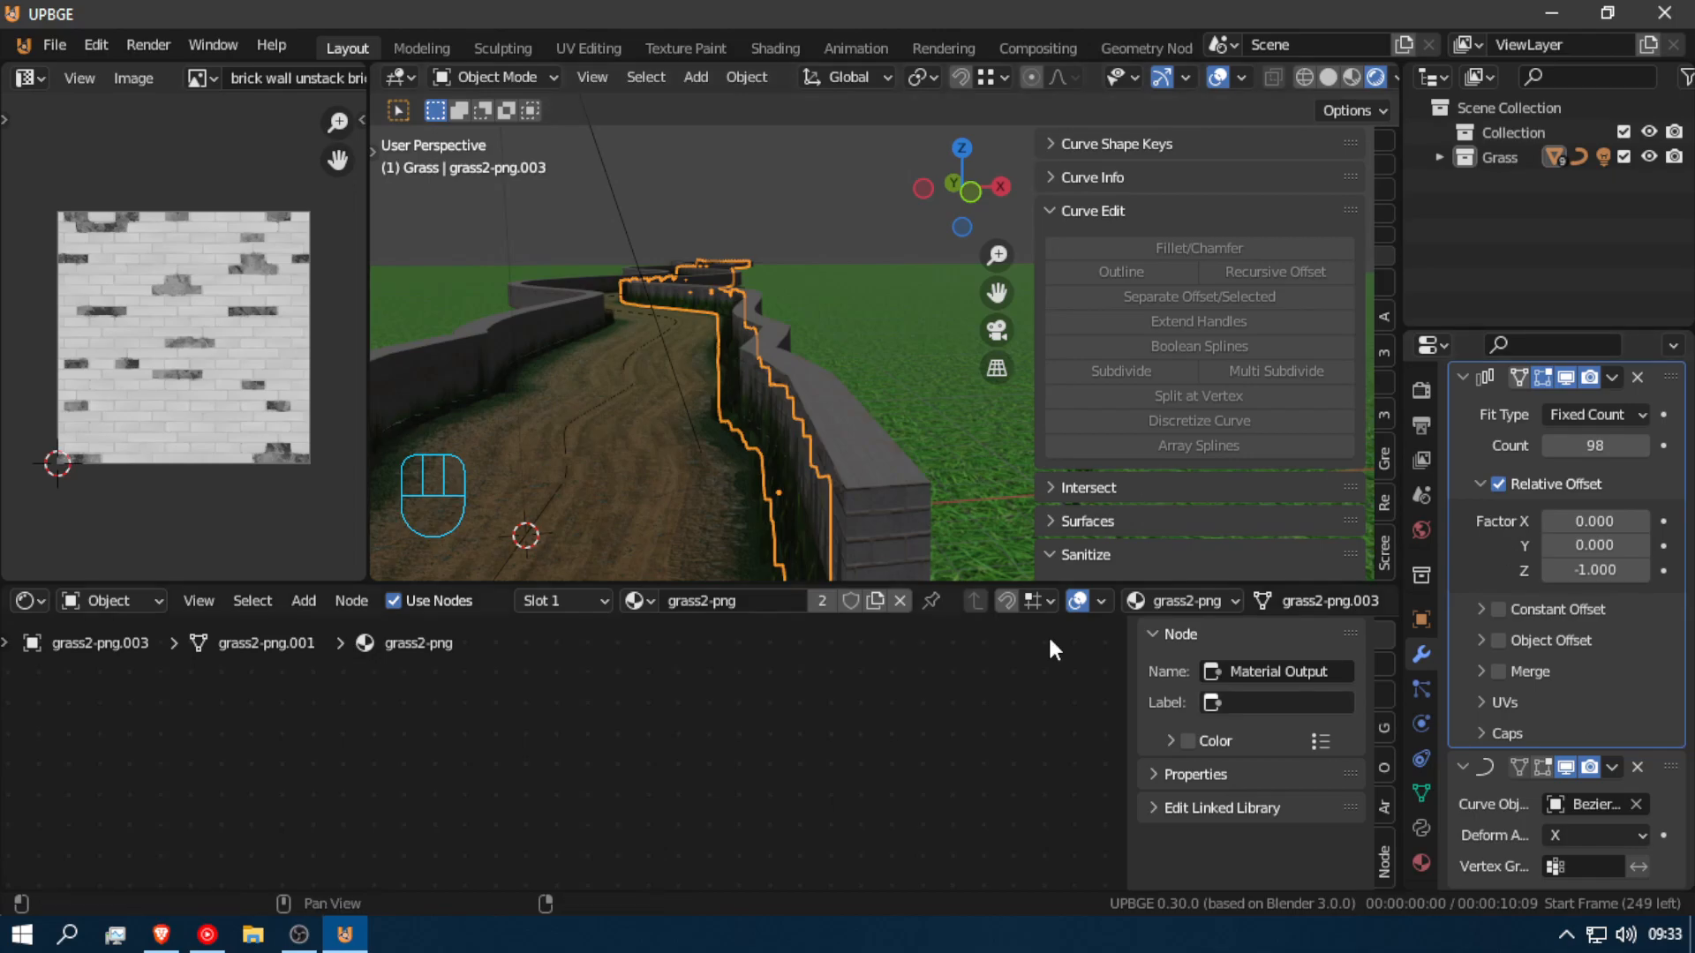
{"action": "key", "text": "shift+d"}
{"action": "right_click", "coordinate": [795, 283]}
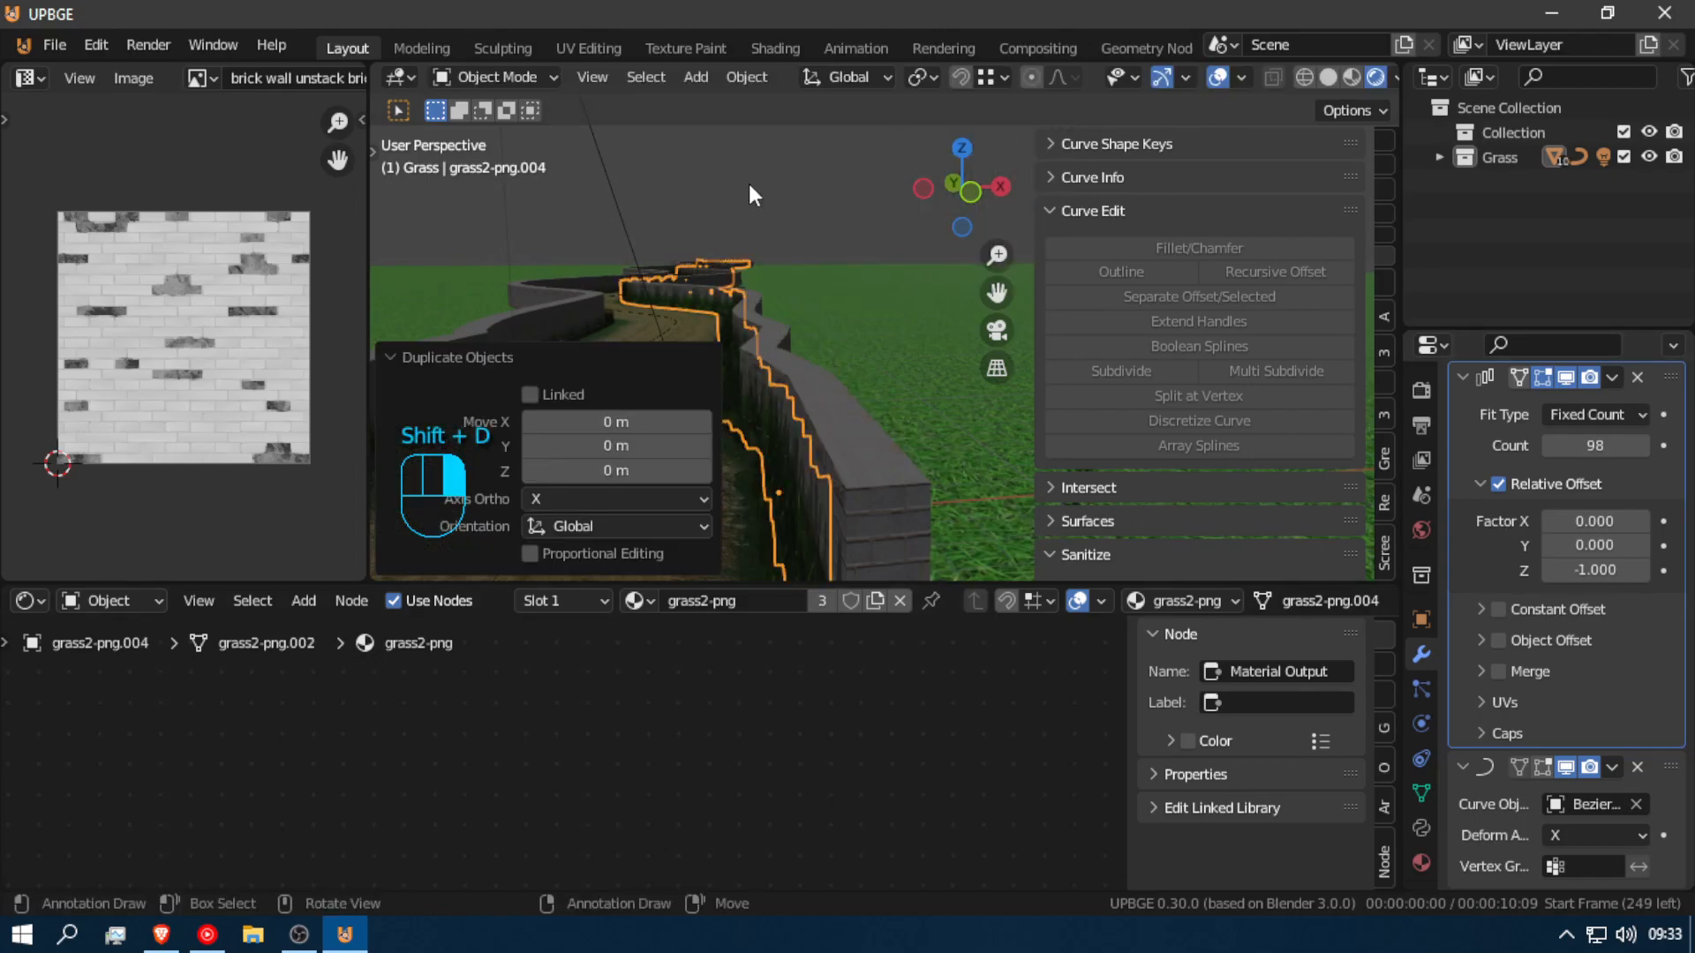
{"action": "key", "text": "g"}
{"action": "key", "text": "x"}
{"action": "left_click", "coordinate": [1685, 719]}
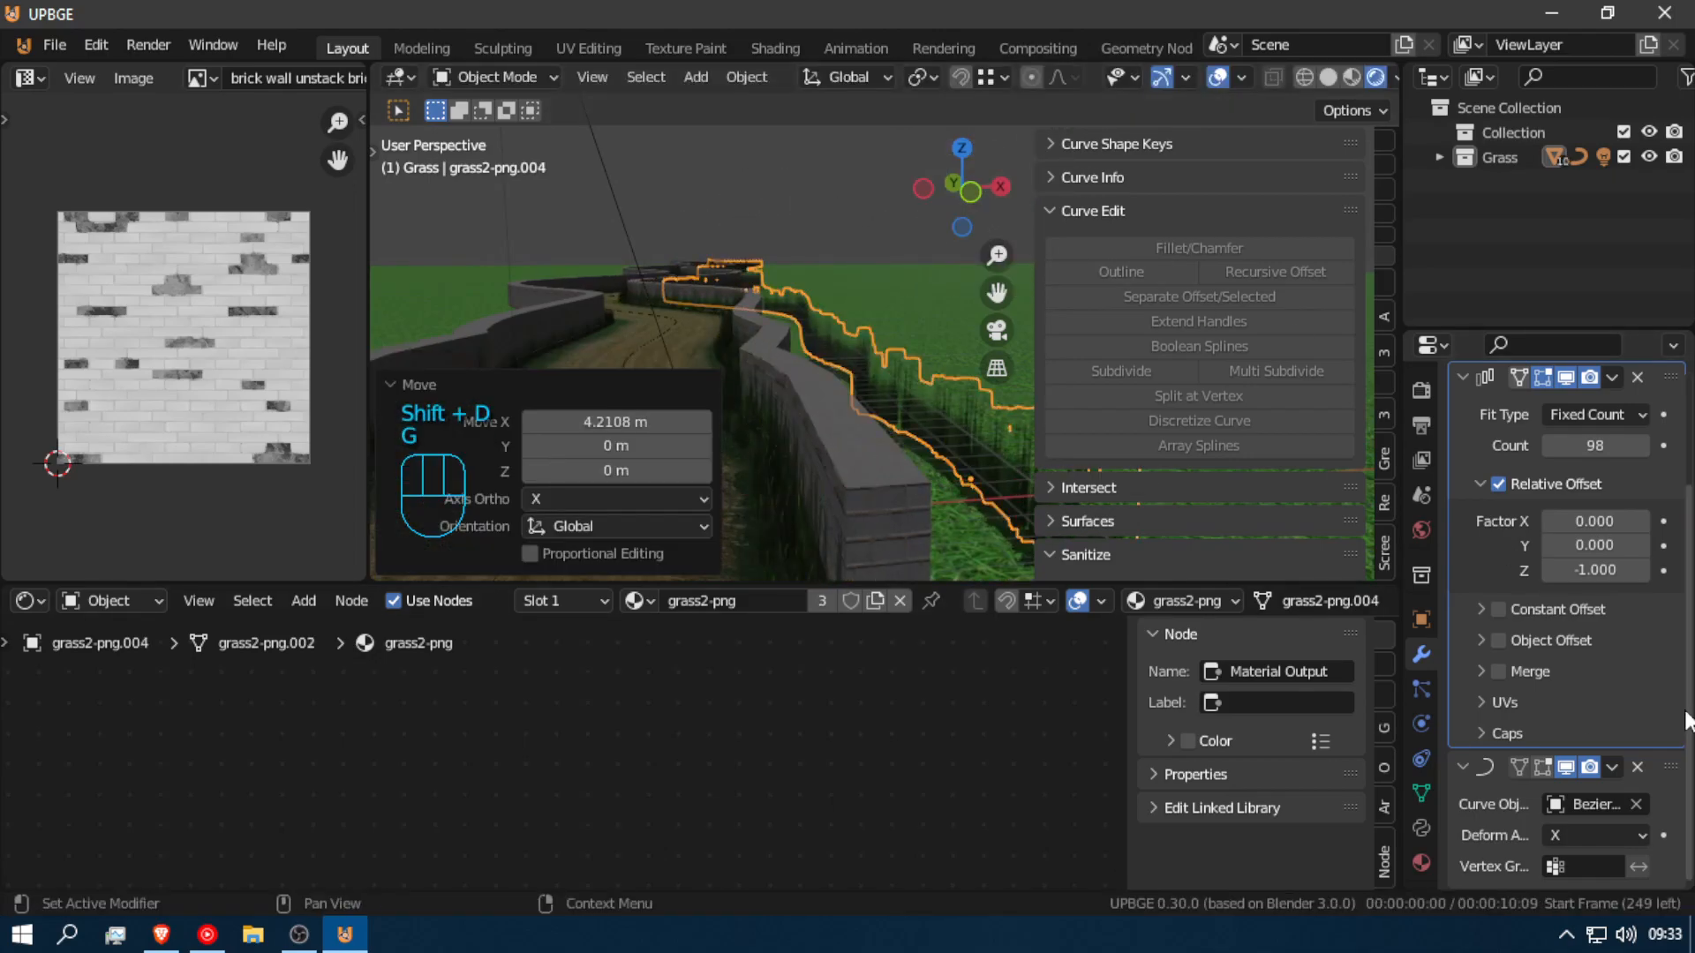
{"action": "left_click", "coordinate": [1641, 373]}
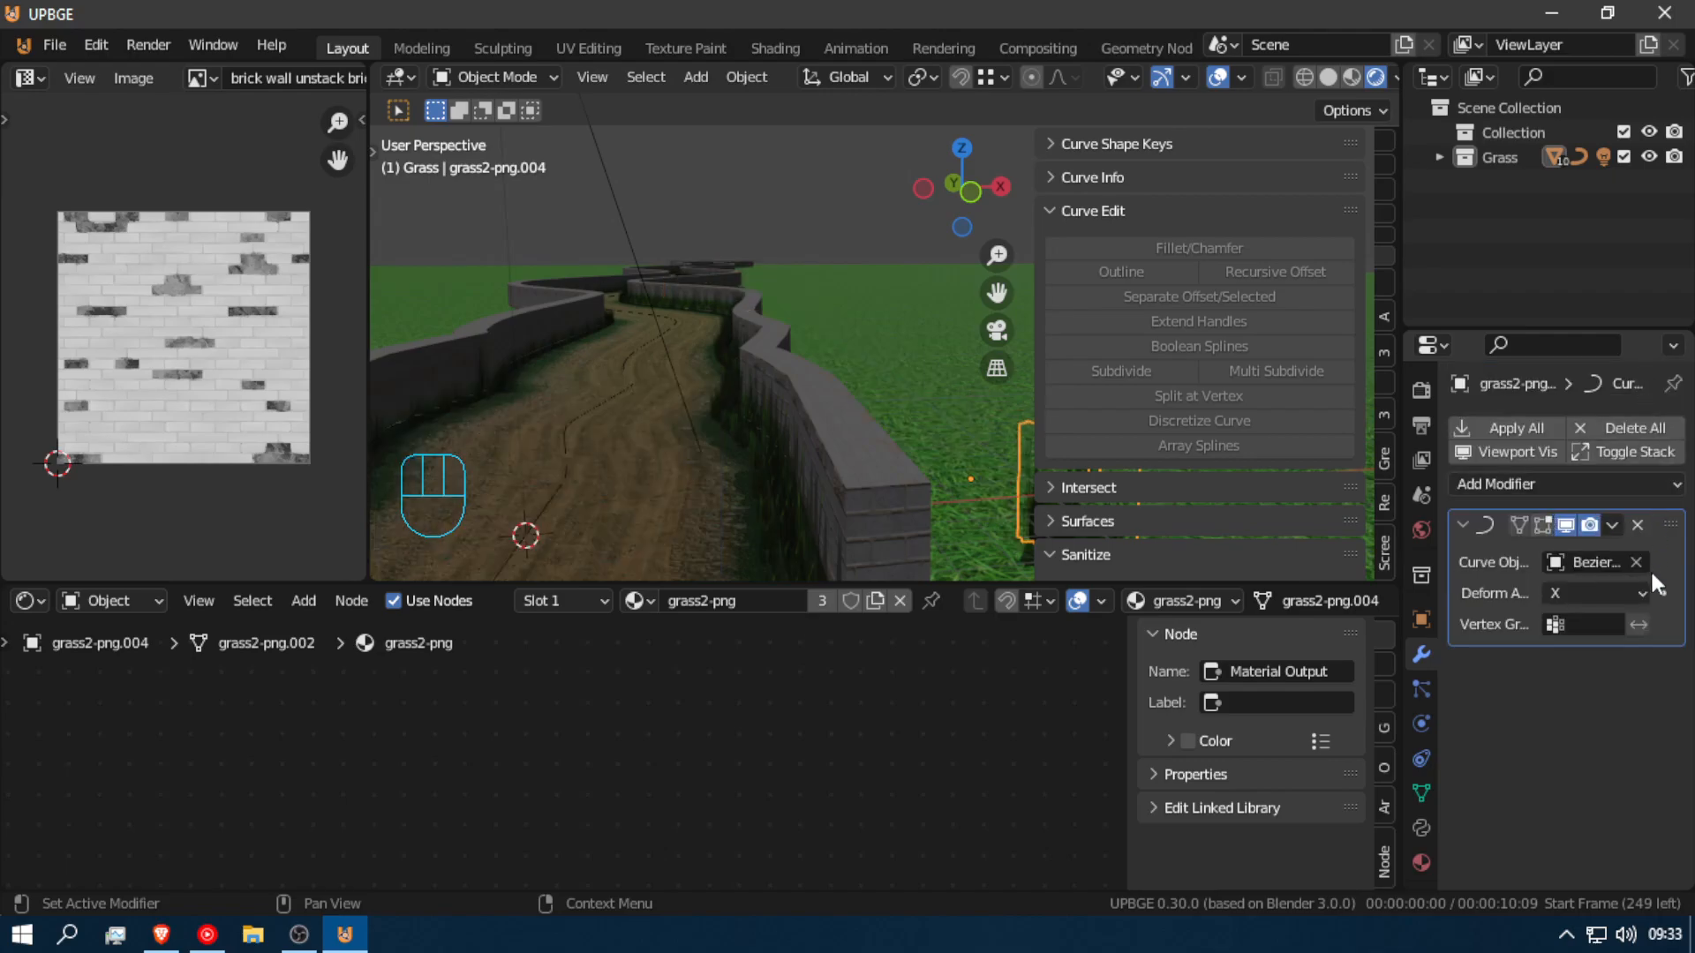
Step: Rotate the single grass clump about the Z axis and scale it up by a factor of 2.352
{"action": "key", "text": "shift+f"}
{"action": "left_click", "coordinate": [941, 391]}
{"action": "key", "text": "r"}
{"action": "key", "text": "z"}
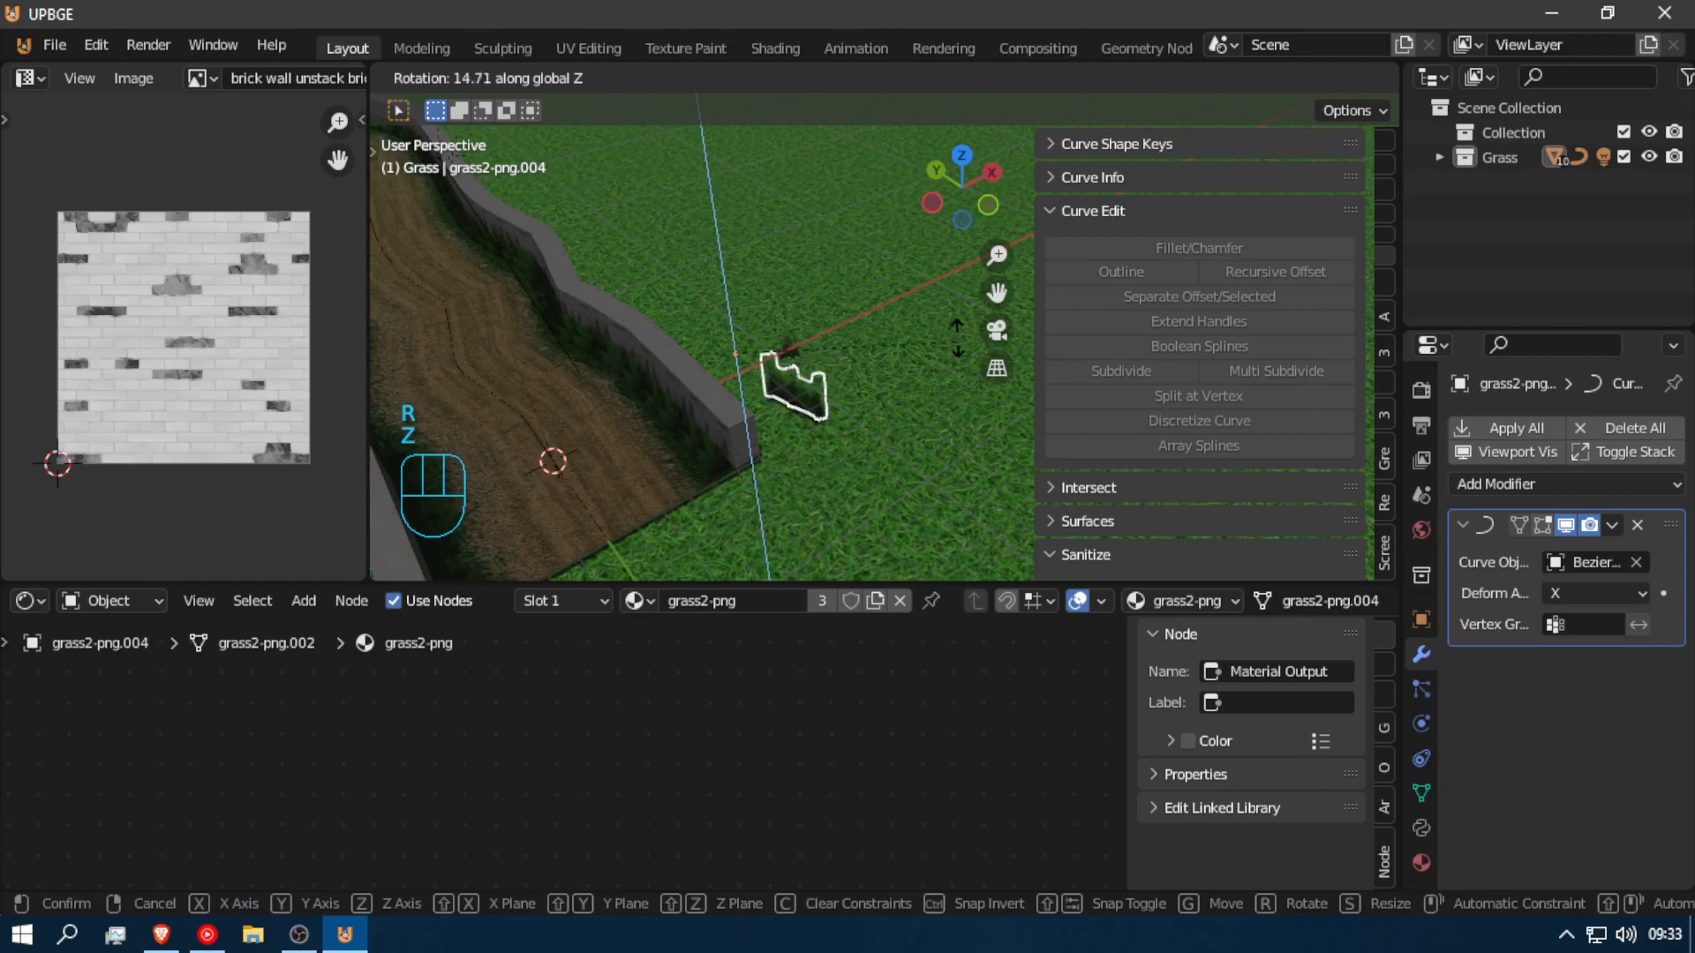
{"action": "left_click", "coordinate": [925, 261]}
{"action": "key", "text": "s"}
{"action": "left_click", "coordinate": [1211, 346]}
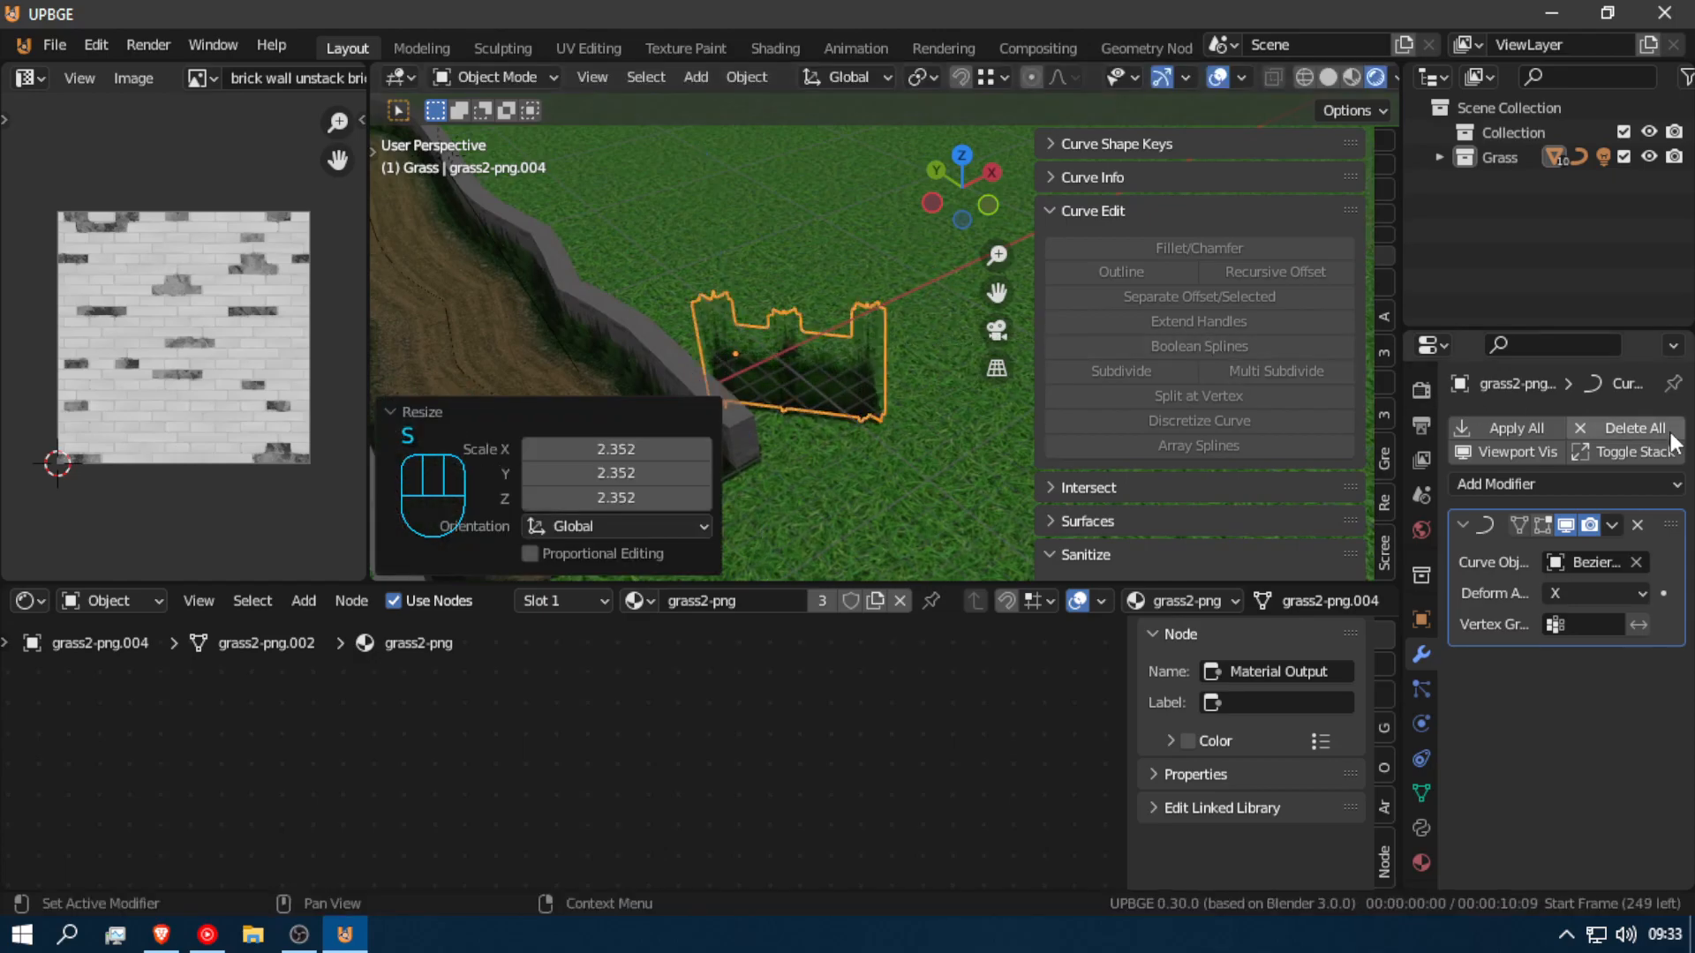
{"action": "key", "text": "shift+f"}
{"action": "key", "text": "e"}
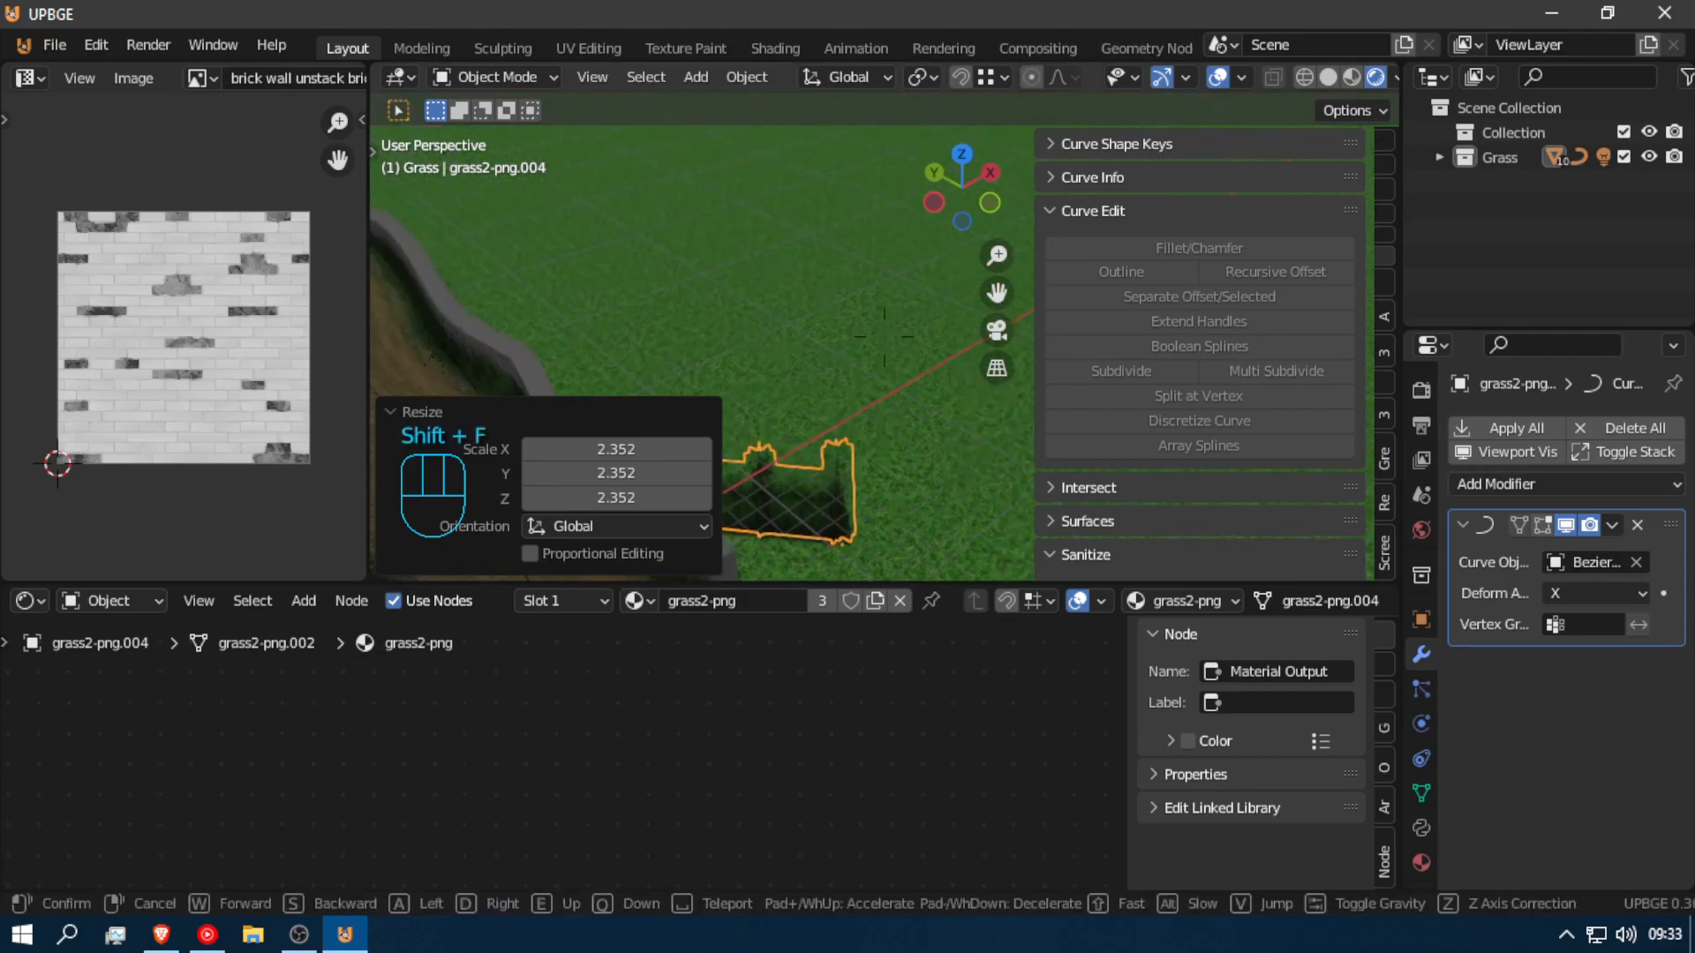
{"action": "left_click", "coordinate": [885, 338]}
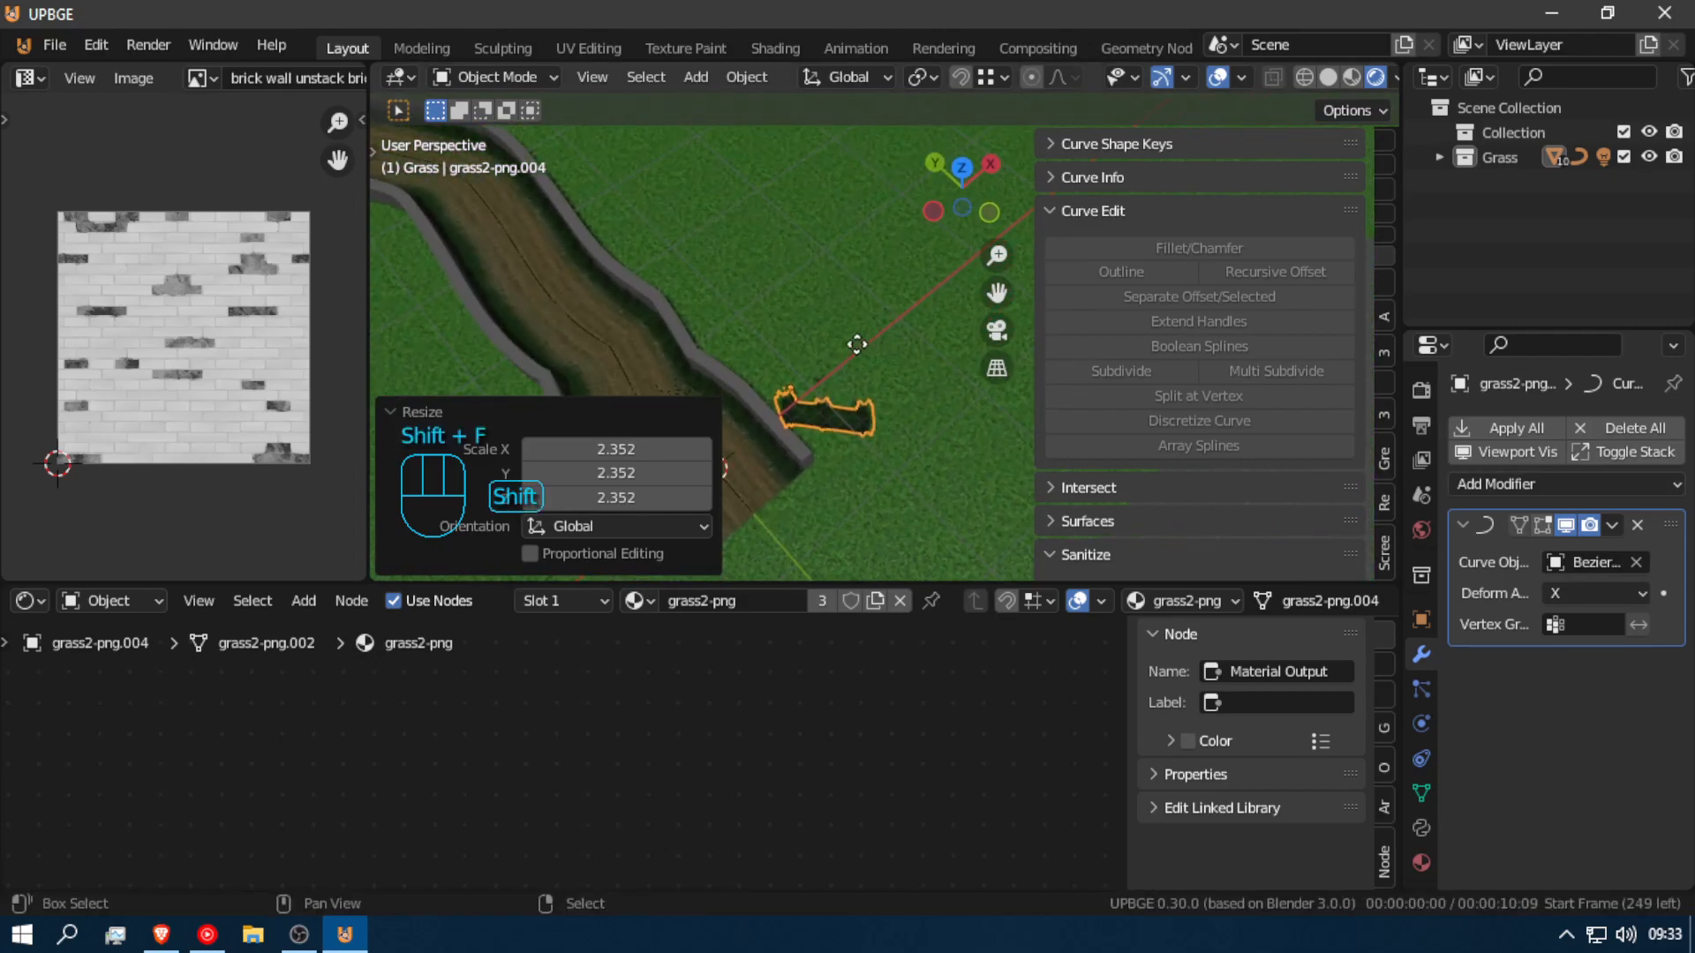
{"action": "key", "text": "shift+d"}
{"action": "right_click", "coordinate": [849, 301]}
{"action": "middle_click_drag", "start_coordinate": [849, 302], "coordinate": [825, 296], "text": "shift"}
{"action": "key", "text": "shift+f"}
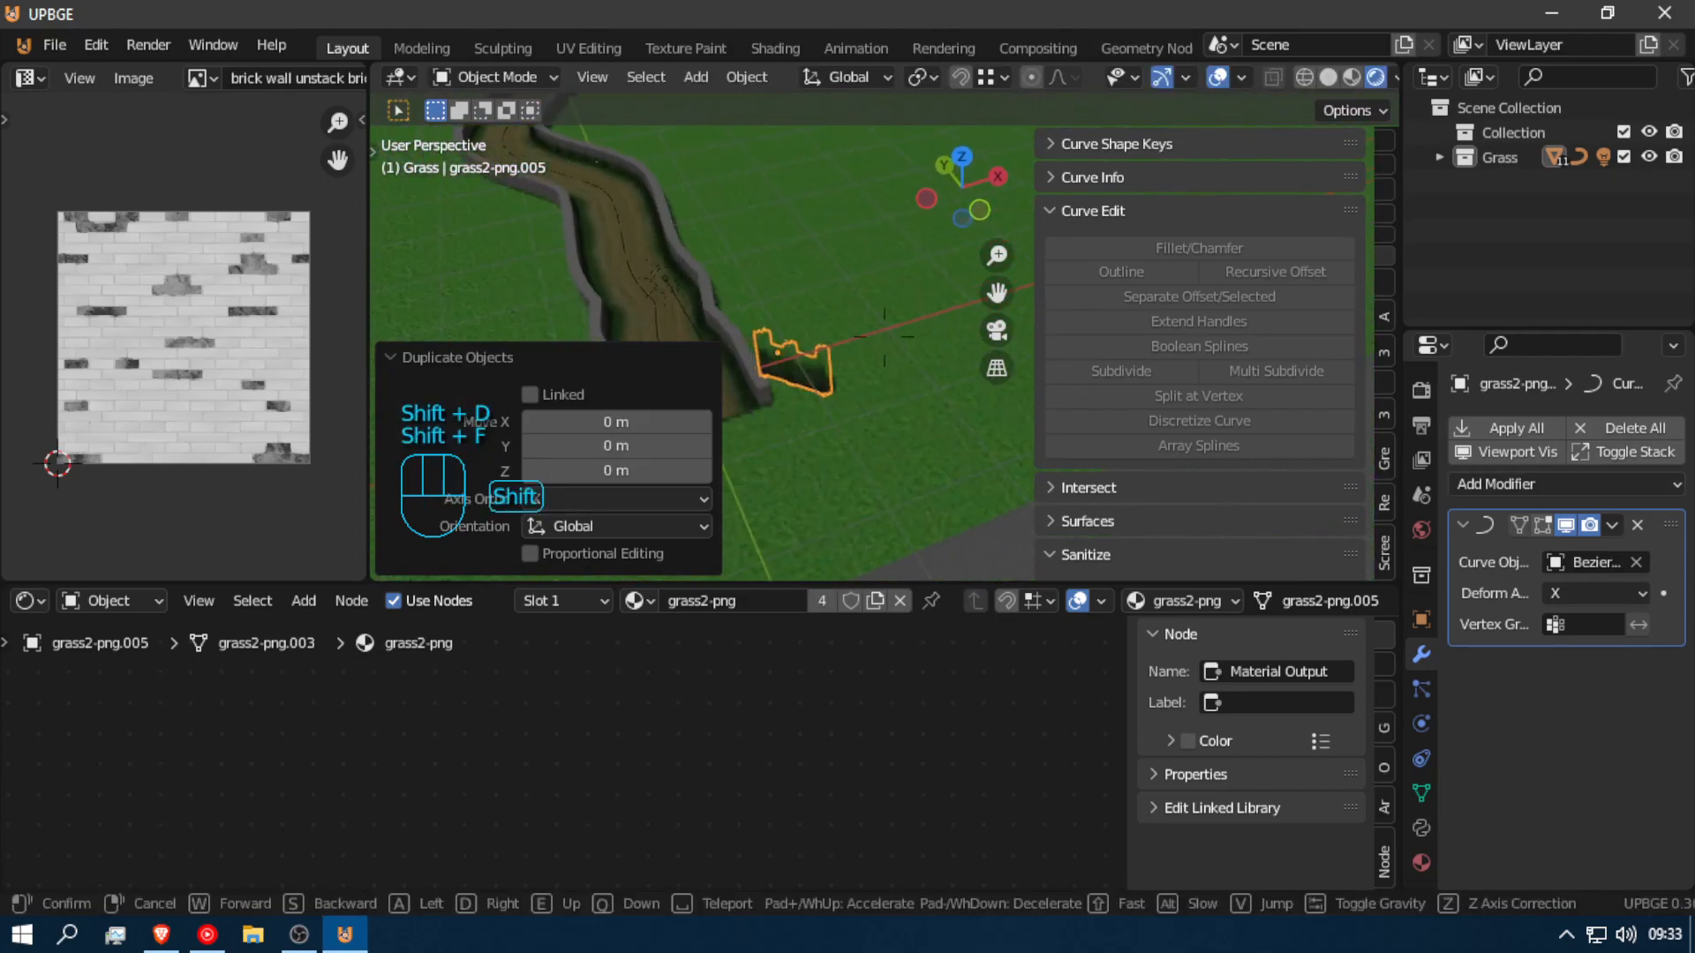
{"action": "left_click", "coordinate": [887, 346]}
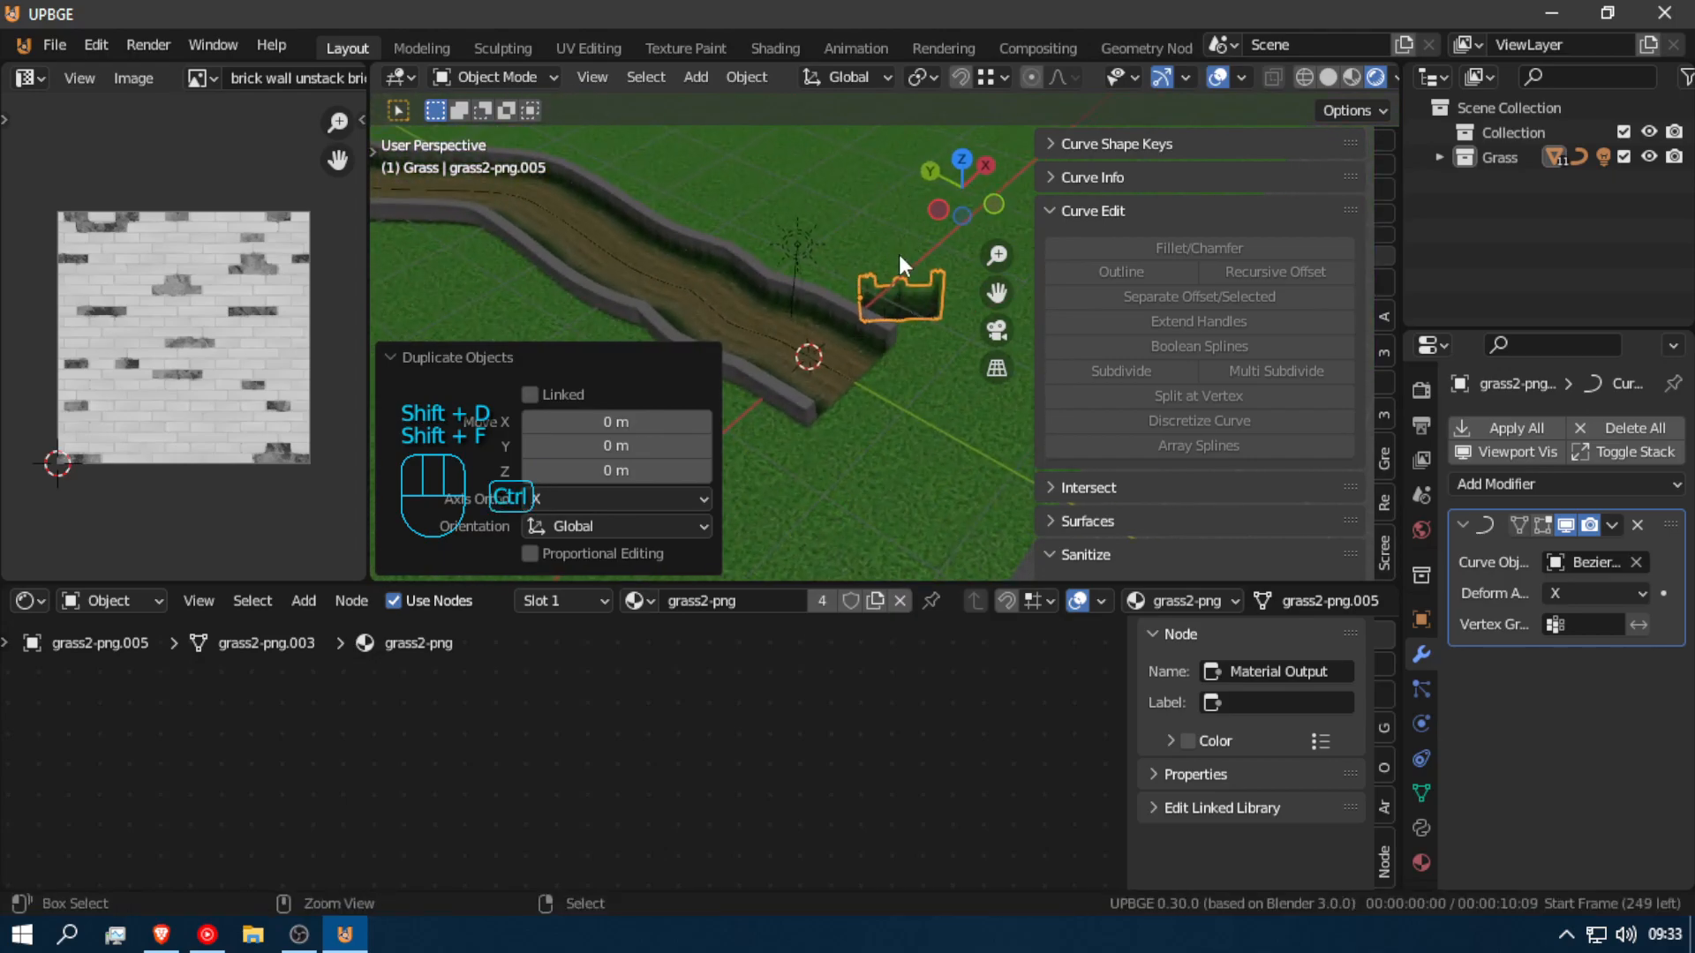
{"action": "key", "text": "ctrl+z"}
{"action": "key", "text": "g"}
{"action": "right_click", "coordinate": [960, 270]}
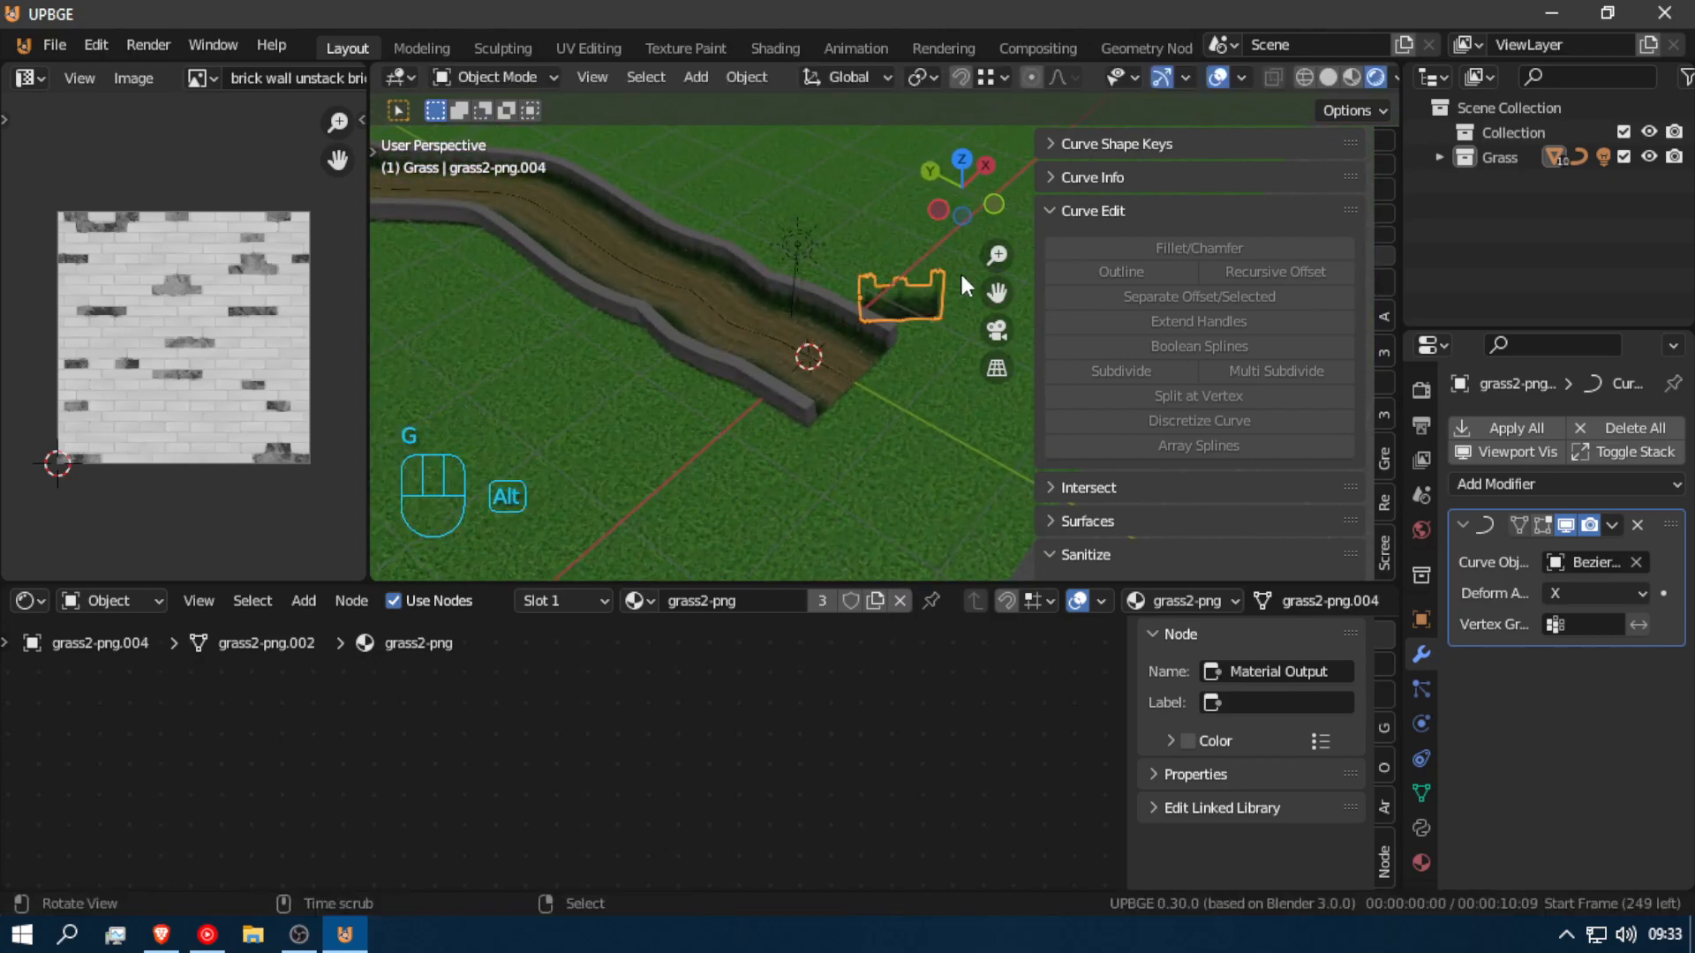
Step: Make two linked duplicates of the grass clump along the Y axis, the second about 24.1 m beyond the first
{"action": "key", "text": "alt+d"}
{"action": "key", "text": "y"}
{"action": "left_click", "coordinate": [810, 245]}
{"action": "key", "text": "alt+d"}
{"action": "right_click", "coordinate": [872, 235]}
{"action": "key", "text": "g"}
{"action": "key", "text": "y"}
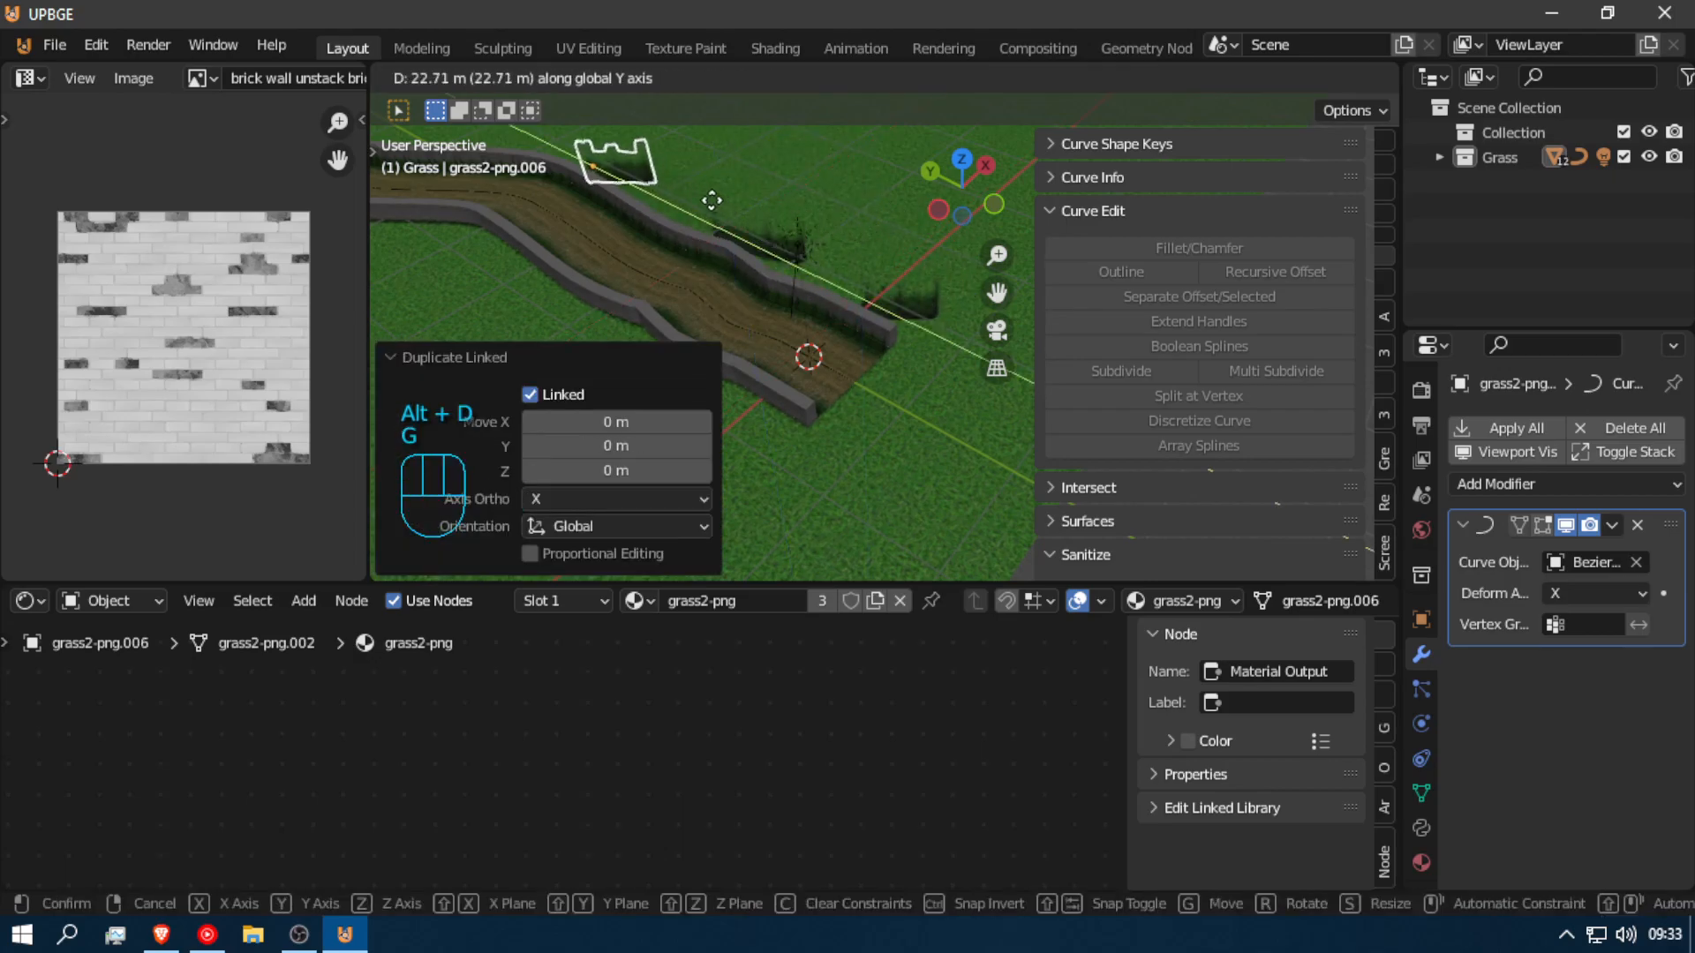
{"action": "left_click", "coordinate": [707, 198]}
Step: Examine how the grass clumps sit along the outer side of the wall, viewed from the road and from above
{"action": "key", "text": "shift+f"}
{"action": "key", "text": "shift+w"}
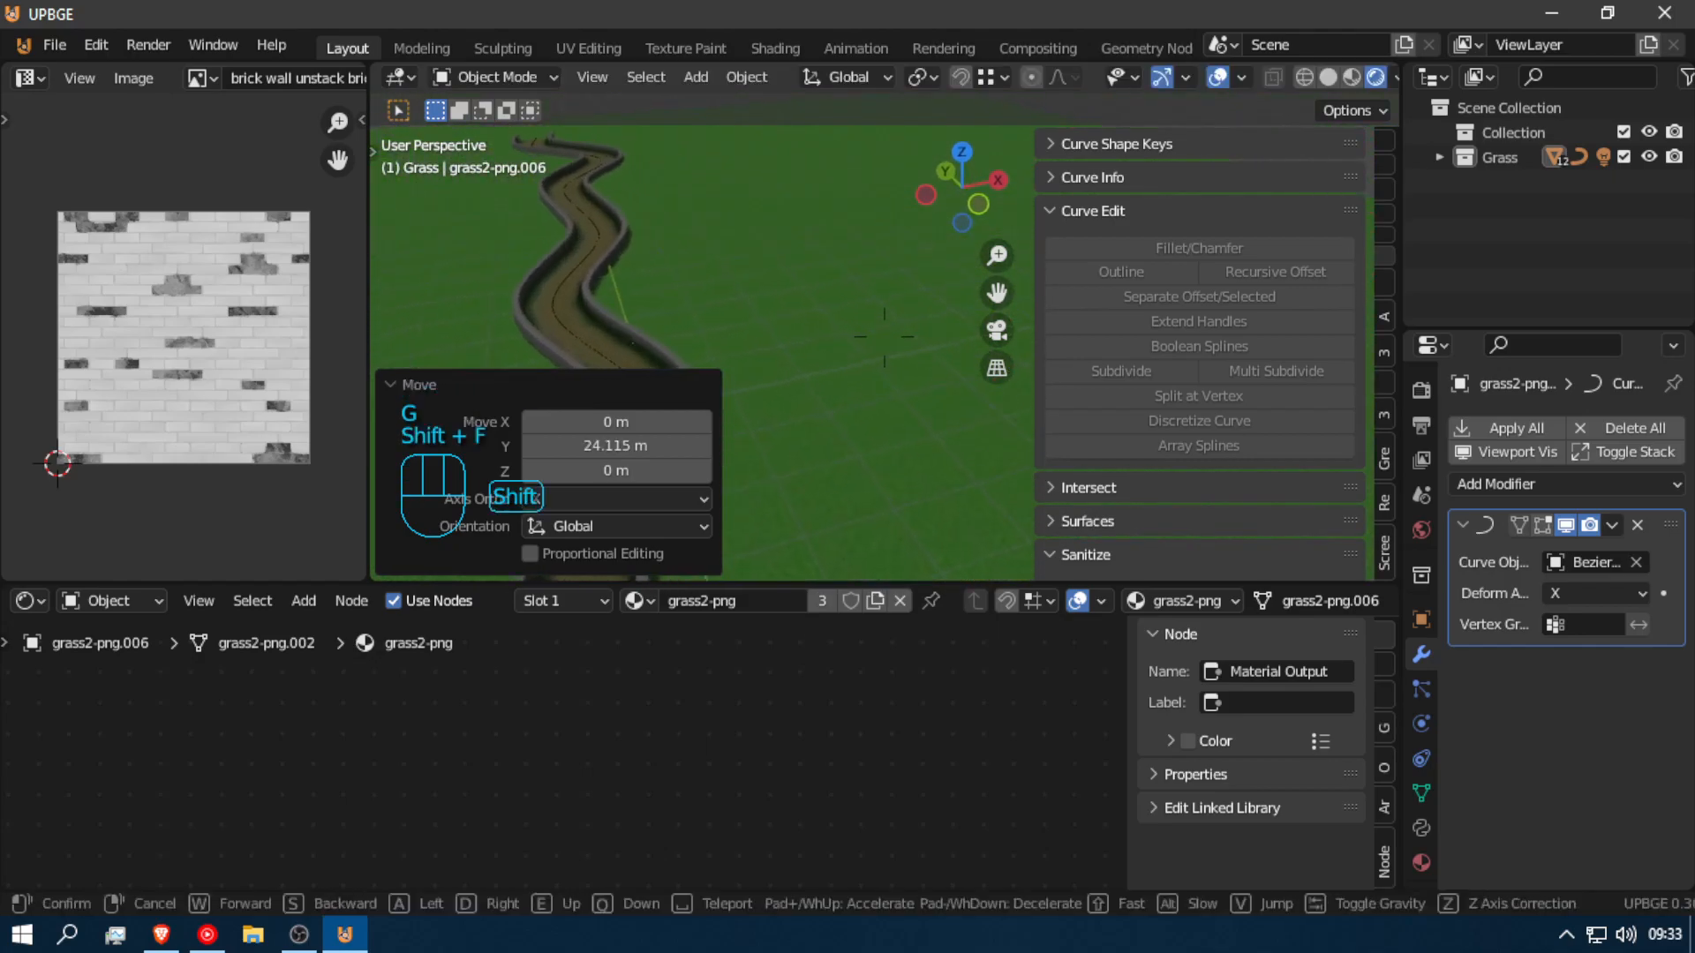
{"action": "key", "text": "w"}
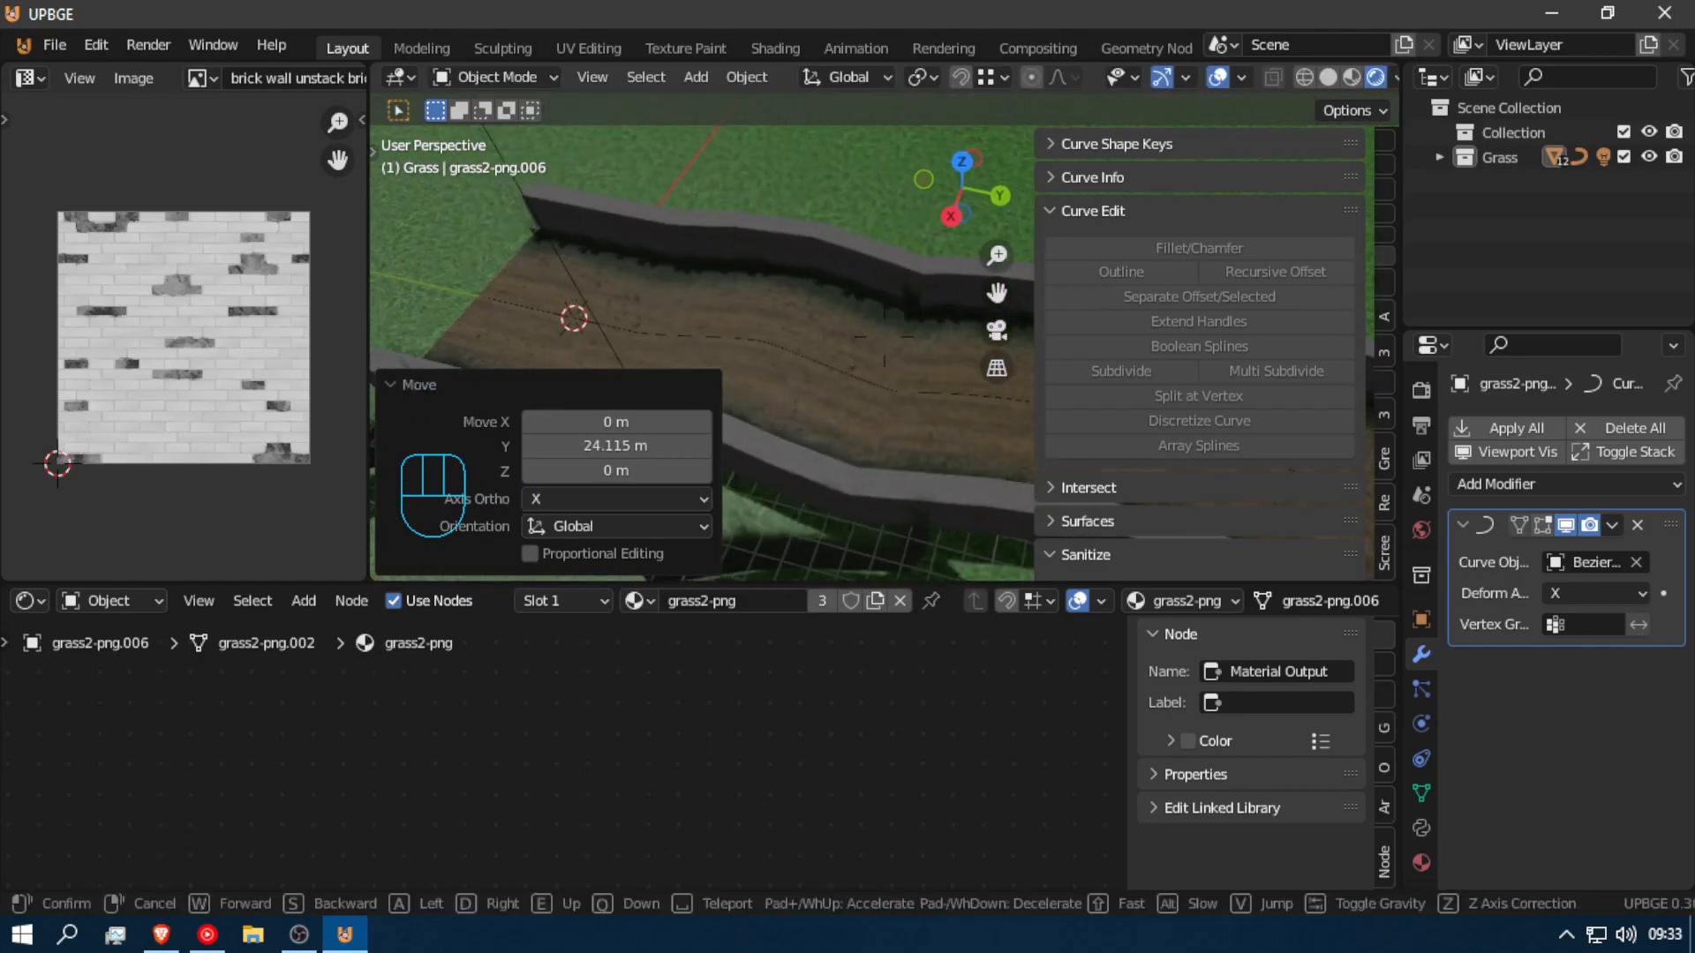
{"action": "key", "text": "q"}
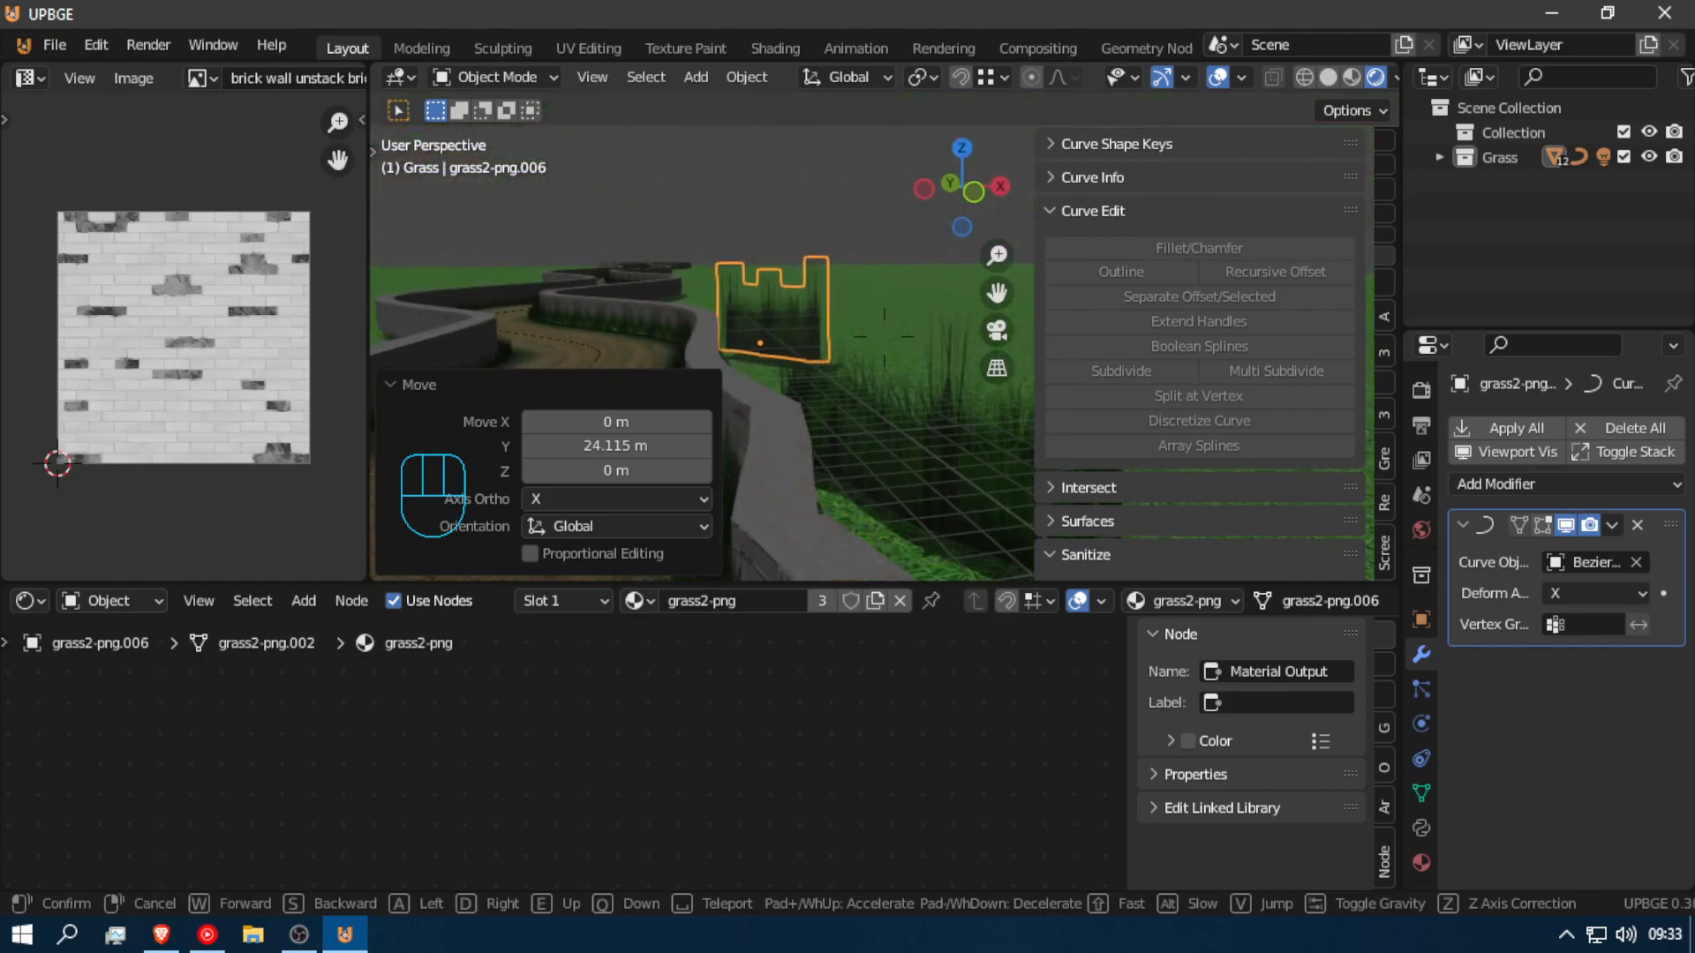
{"action": "key", "text": "d"}
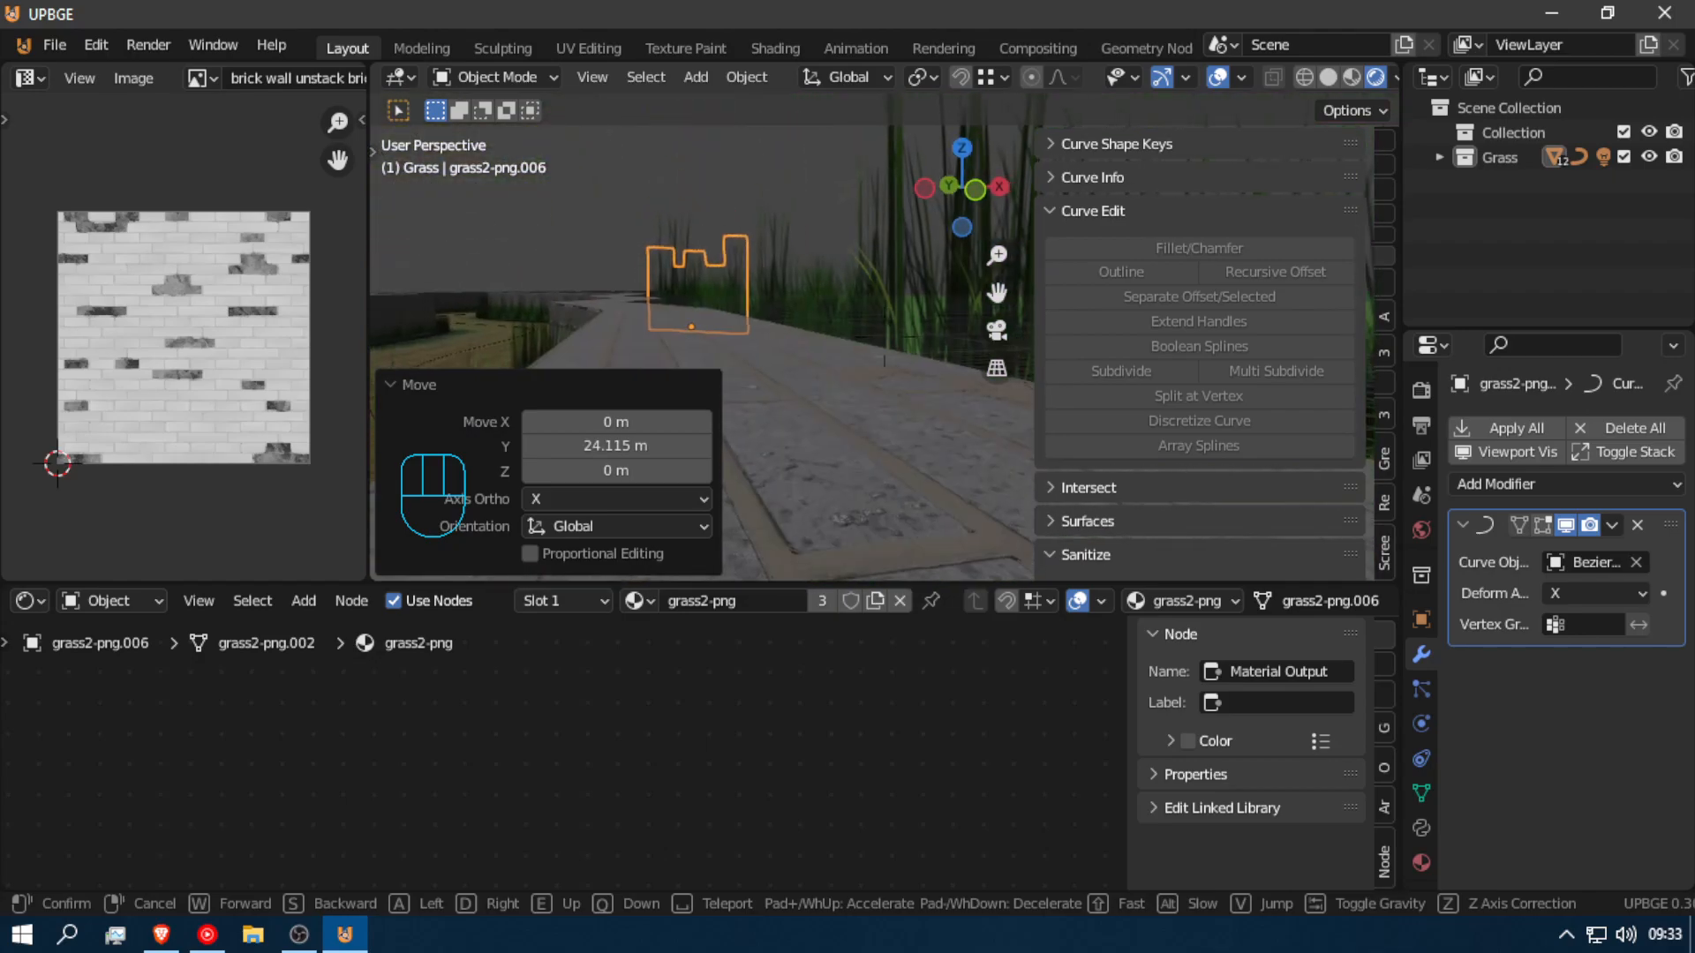
{"action": "key", "text": "a"}
{"action": "key", "text": "d"}
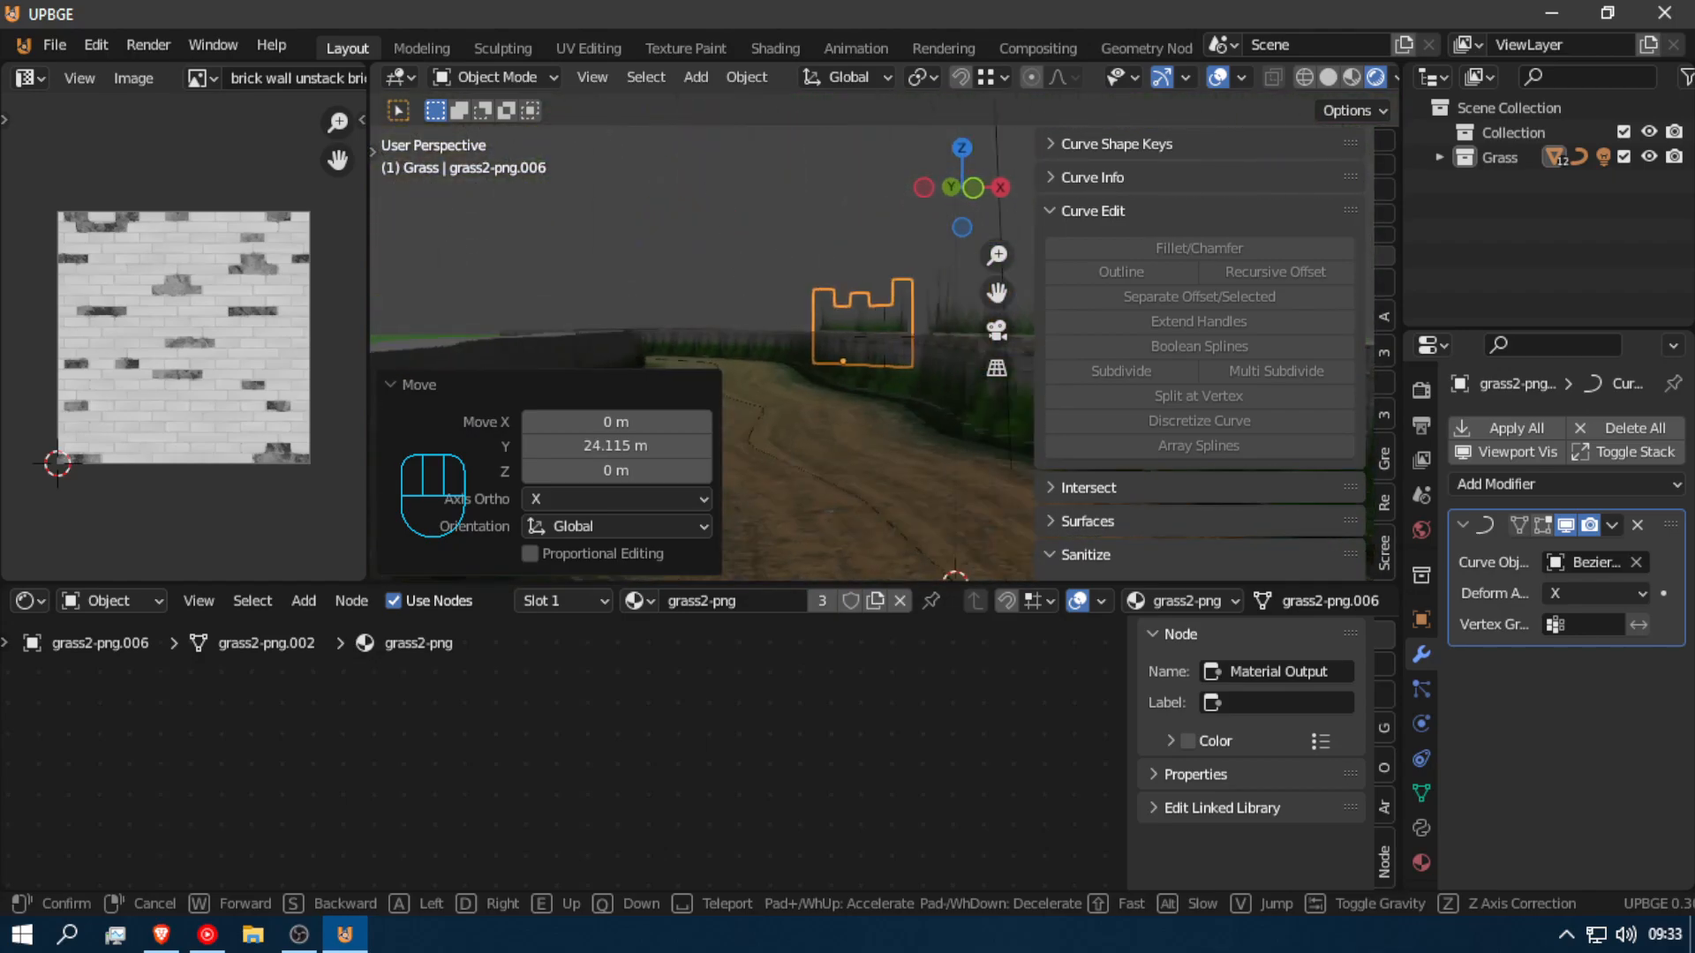
{"action": "key", "text": "e"}
{"action": "left_click", "coordinate": [885, 346]}
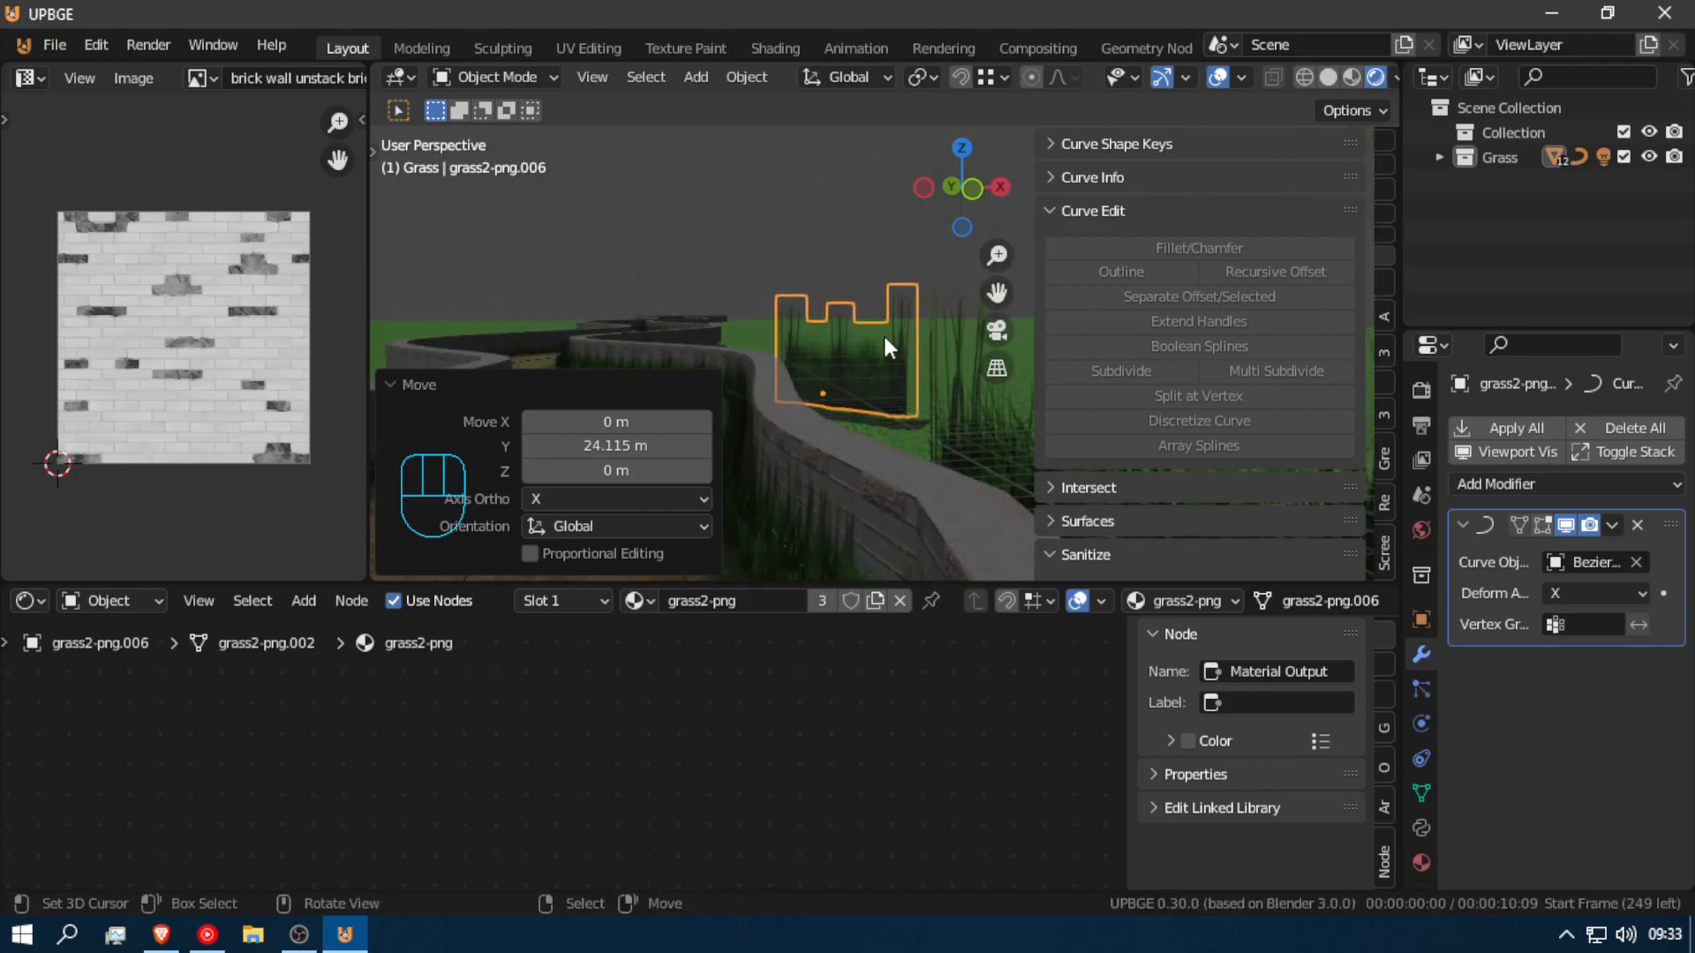
{"action": "middle_click_drag", "start_coordinate": [963, 444], "coordinate": [858, 362]}
Step: Make a linked duplicate of the grass clump nearest the road's start, move it along Y and rotate it 34.5° about Z
{"action": "key", "text": "shift+f"}
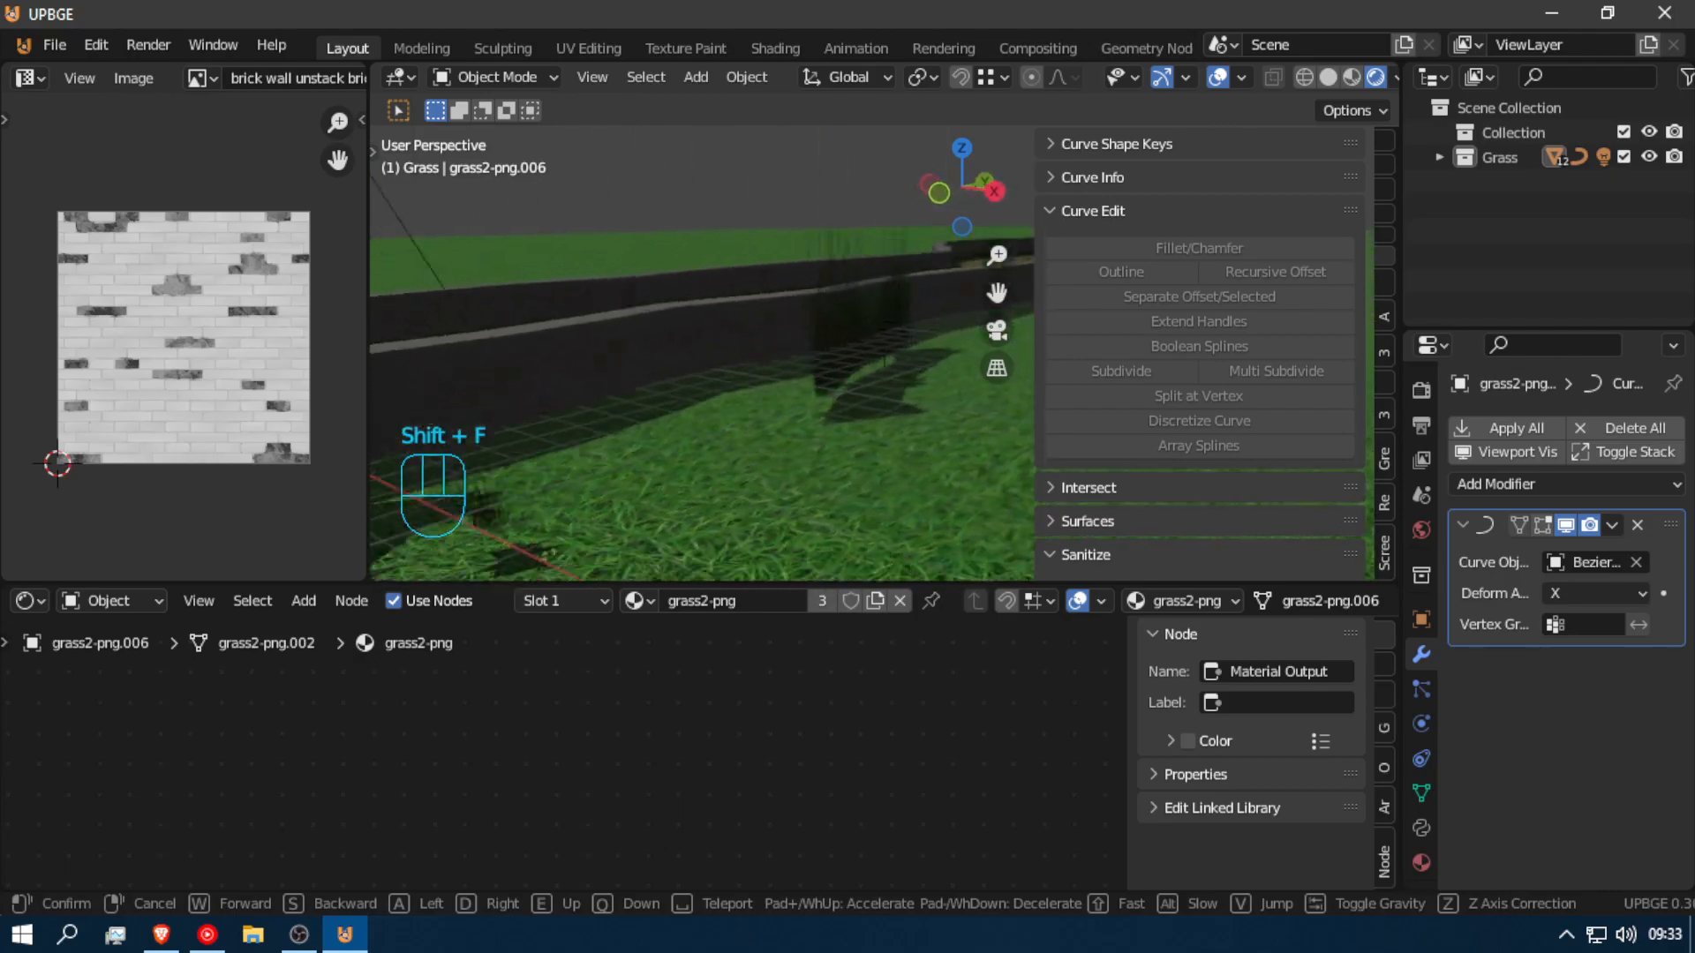
{"action": "left_click", "coordinate": [886, 346]}
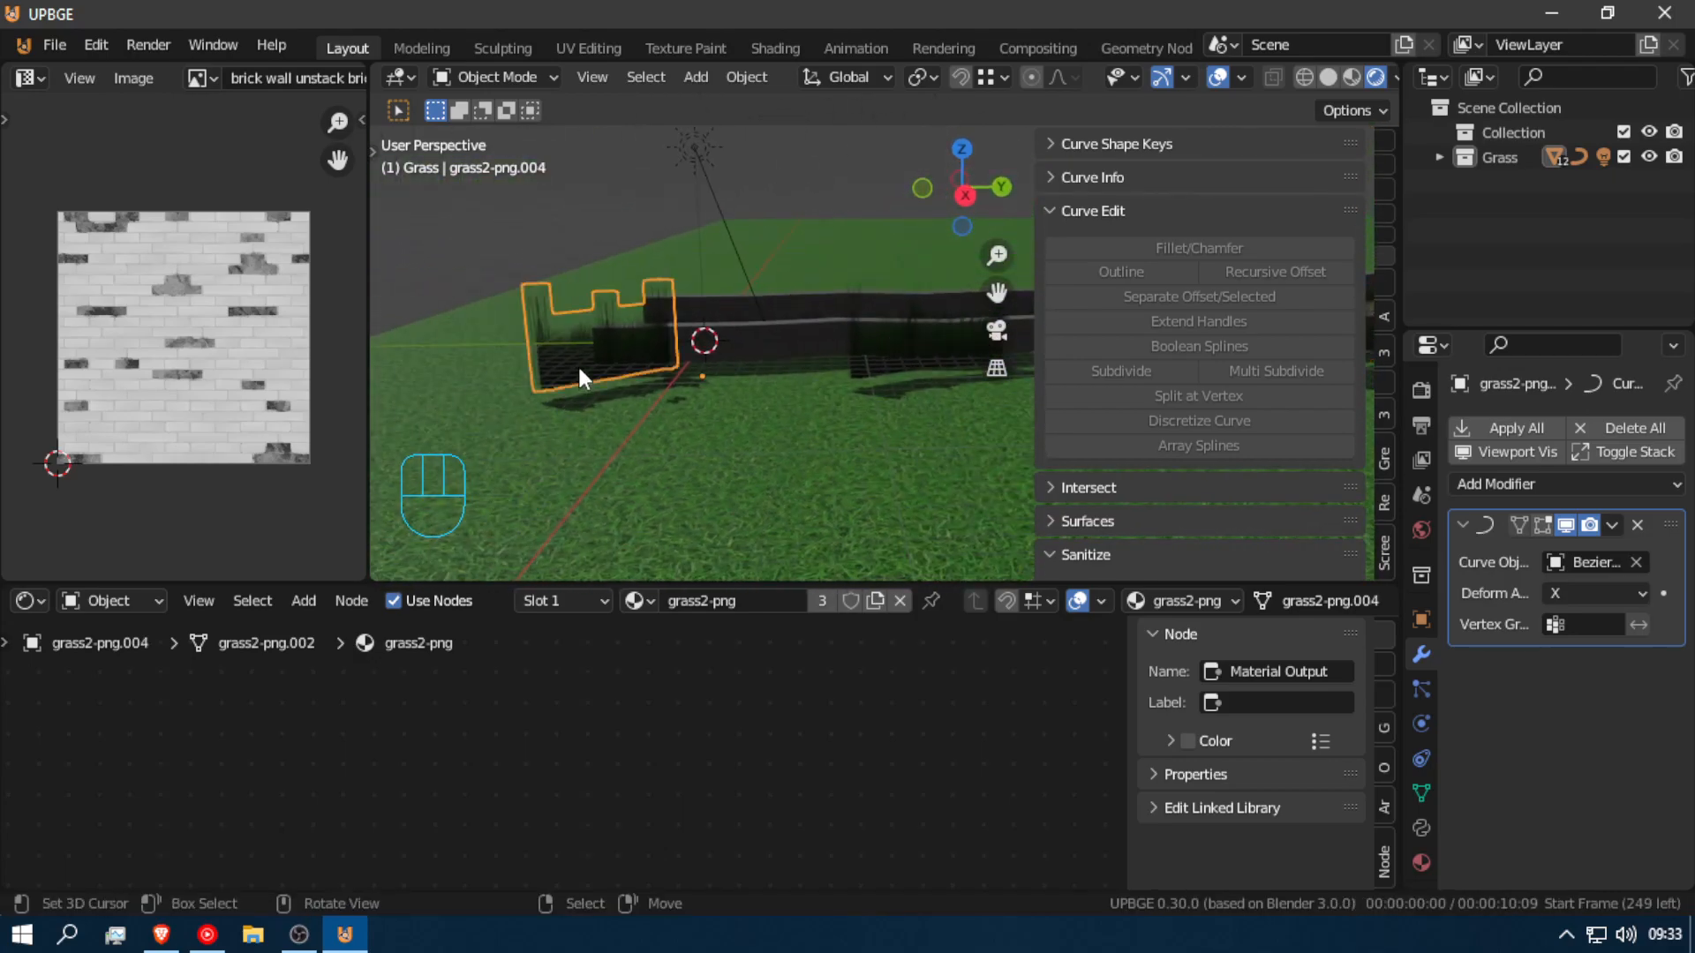
{"action": "key", "text": "alt+d"}
{"action": "right_click", "coordinate": [865, 379]}
{"action": "key", "text": "g"}
{"action": "middle_click", "coordinate": [865, 379]}
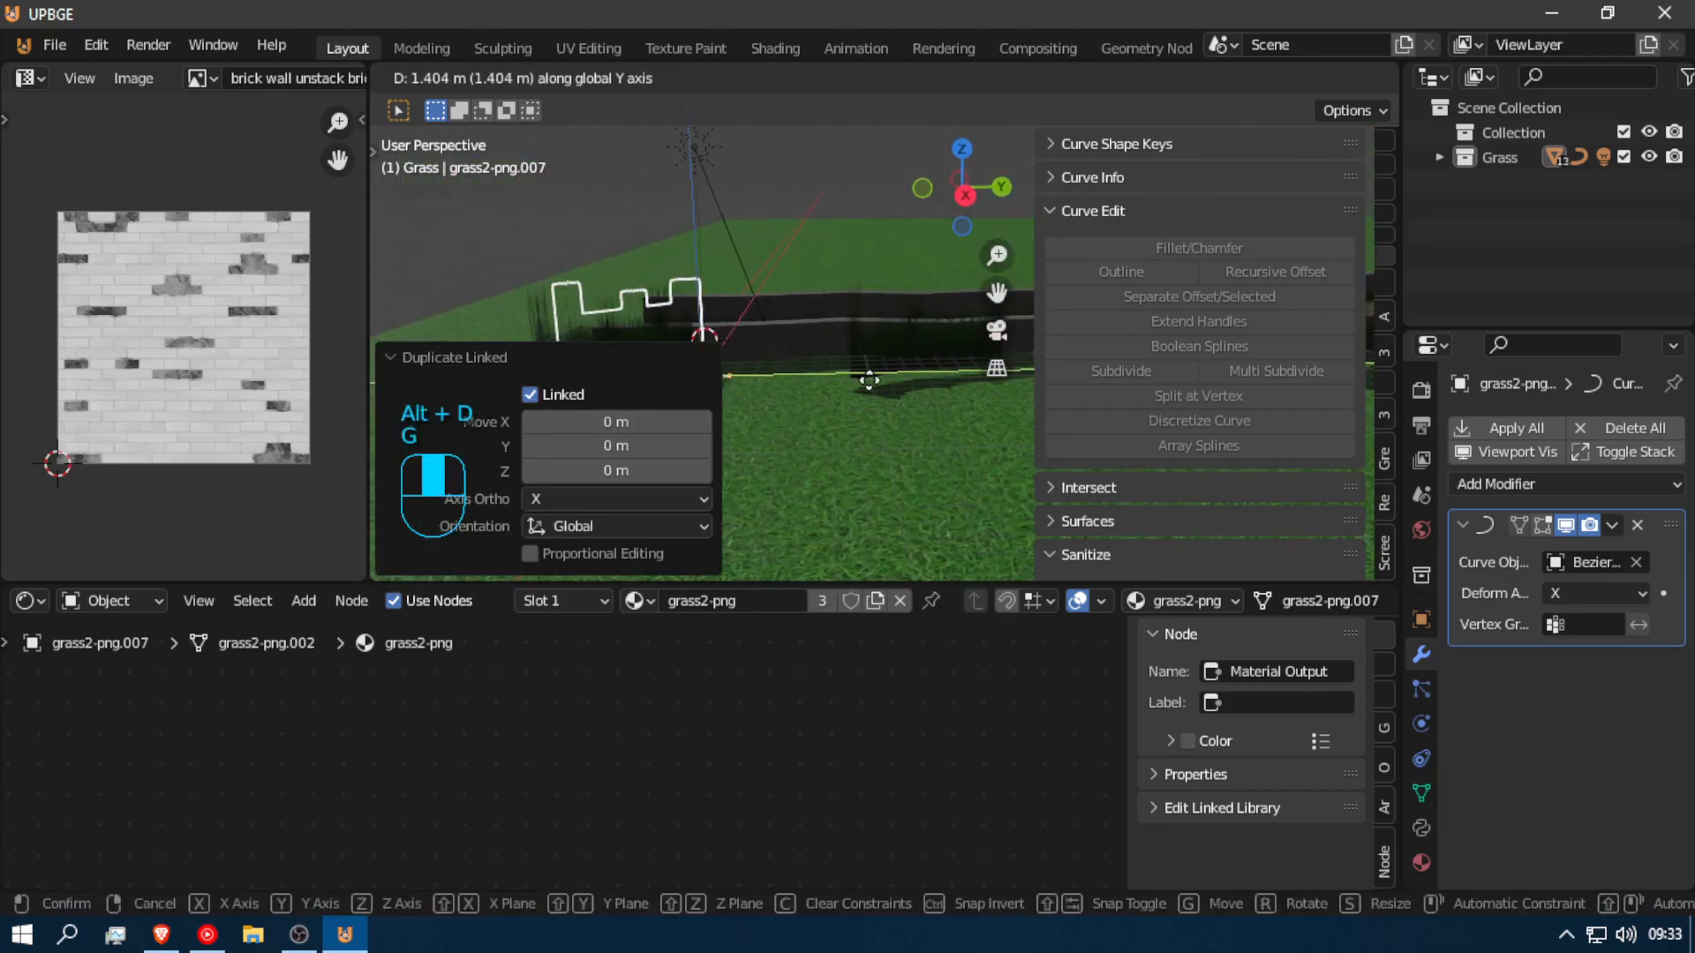
{"action": "key", "text": "r"}
{"action": "key", "text": "z"}
{"action": "left_click", "coordinate": [918, 342]}
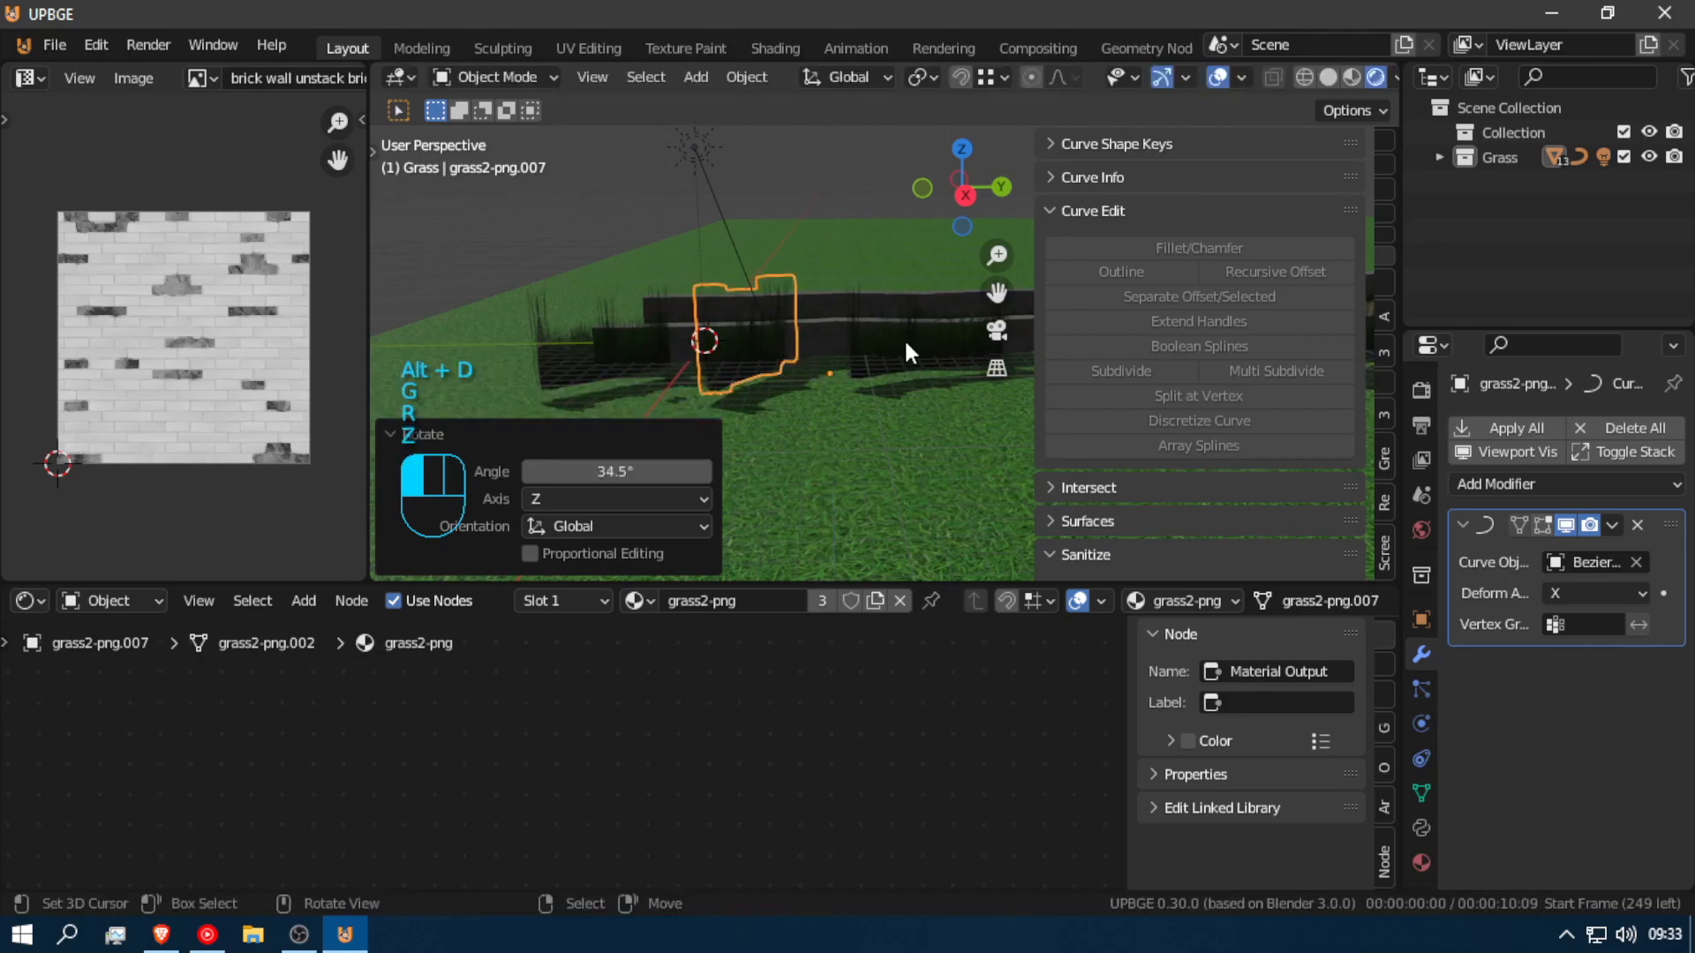
Step: Make a linked duplicate of the rotated clump about 21.4 m further along Y and rotate it -32.3° about Z
{"action": "key", "text": "shift+f"}
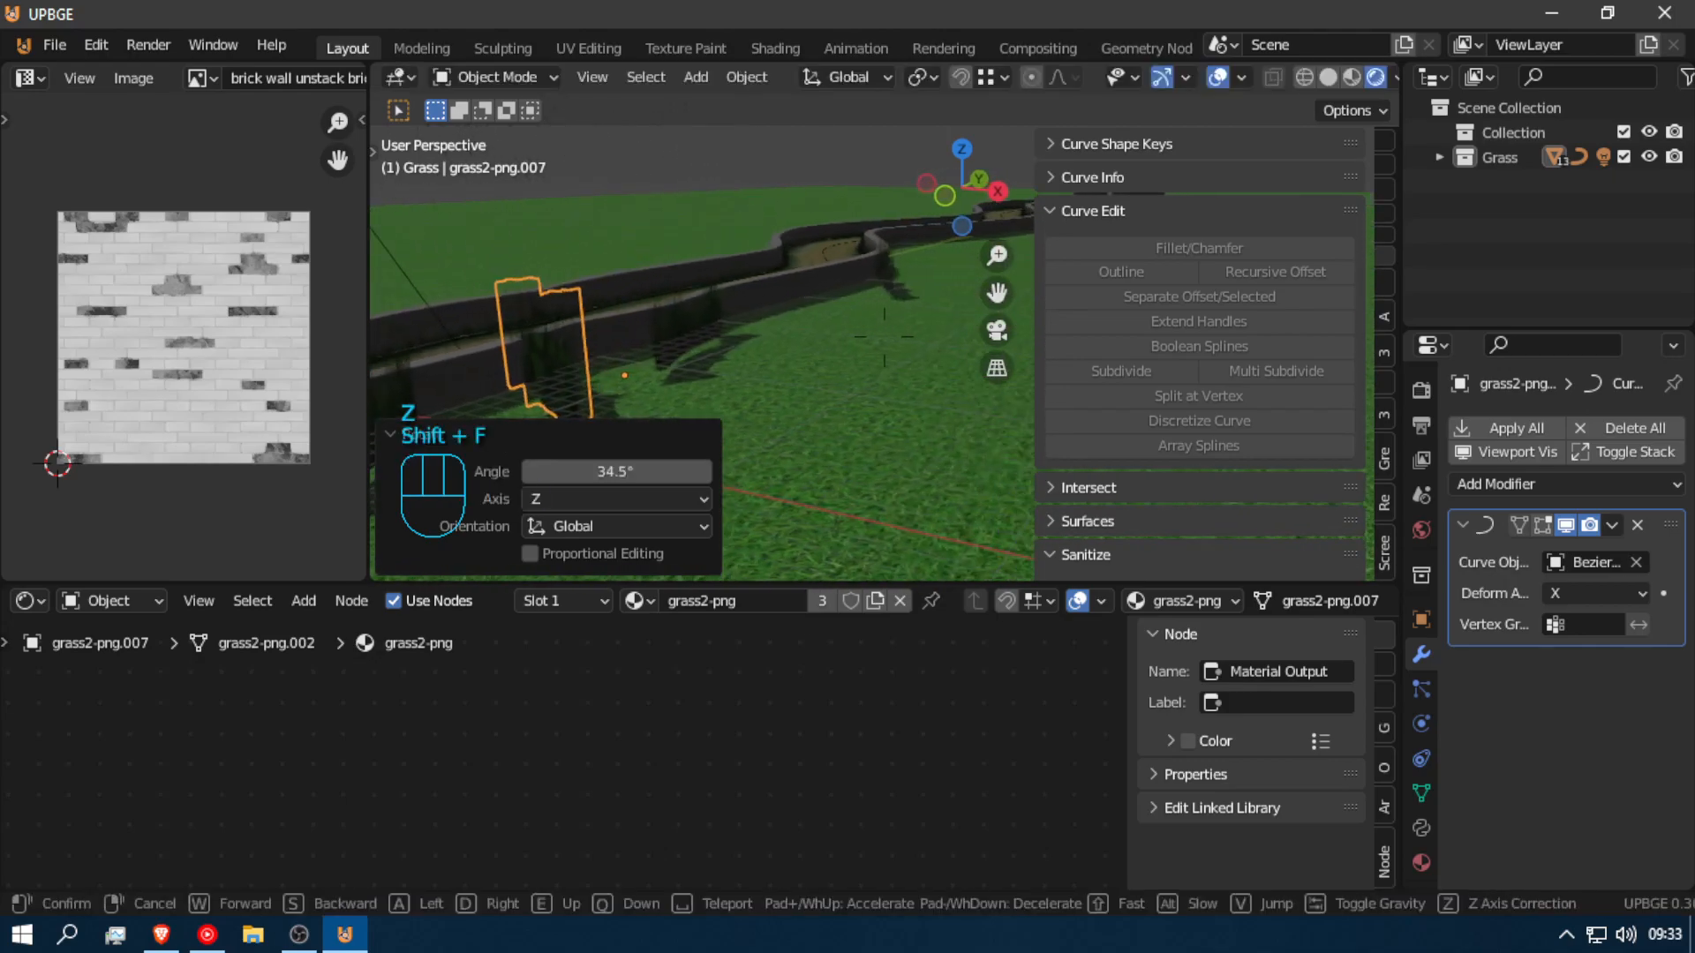
{"action": "left_click", "coordinate": [884, 346]}
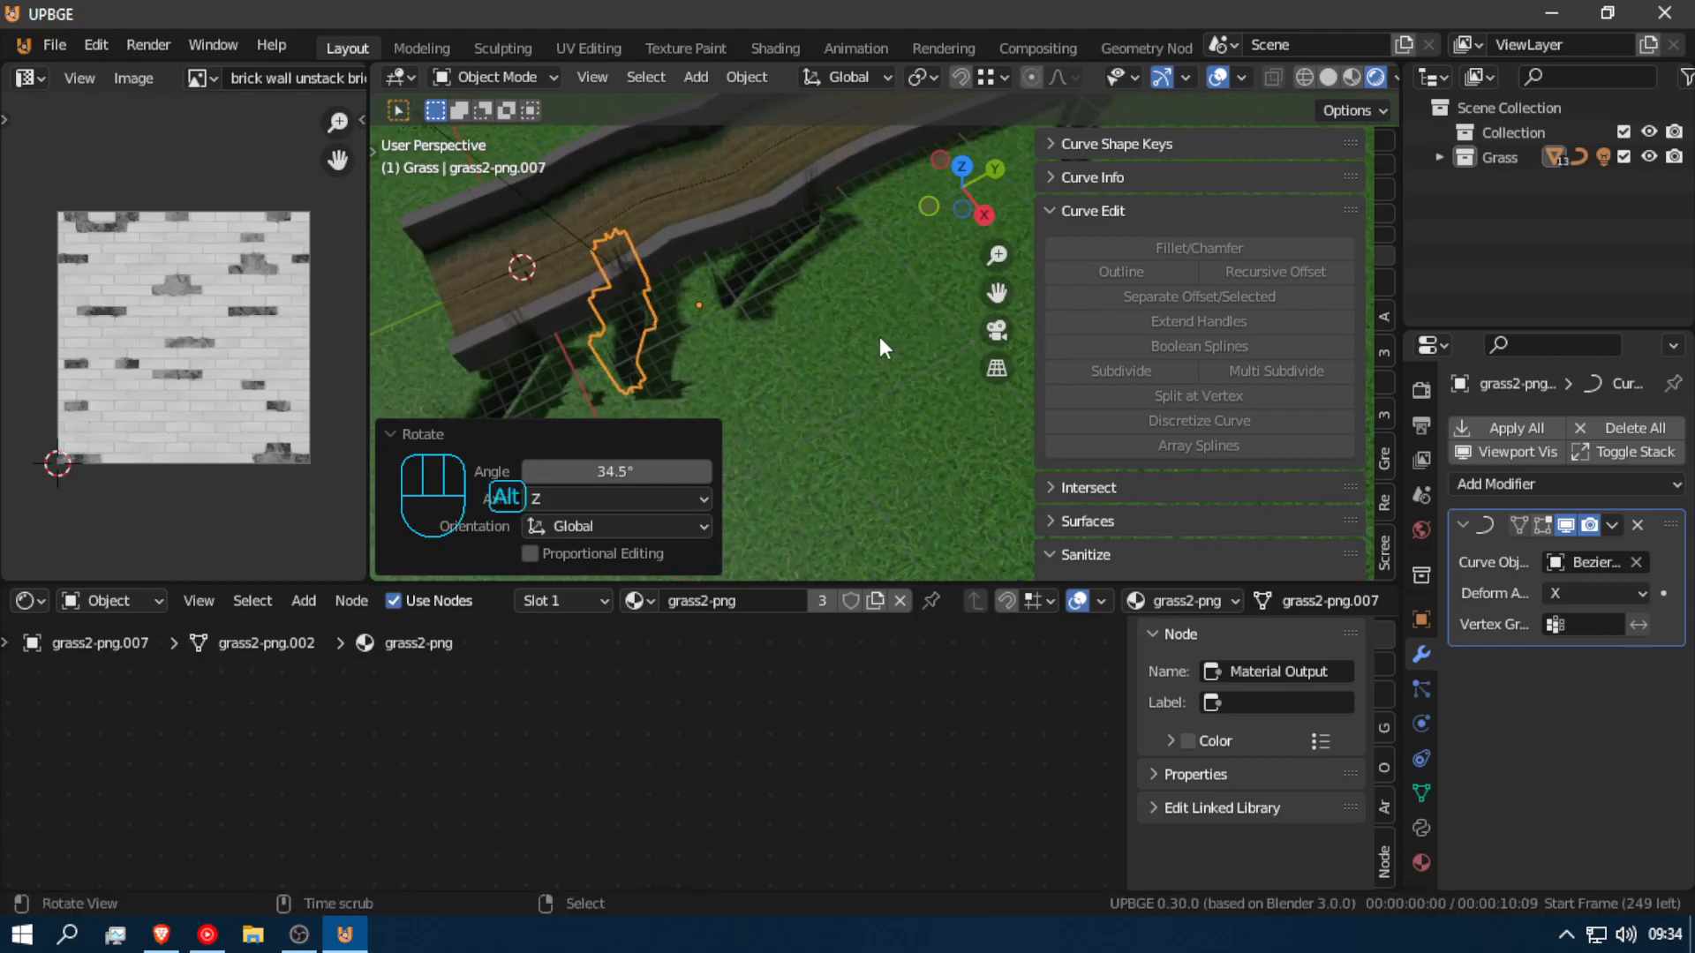
{"action": "key", "text": "alt+d"}
{"action": "key", "text": "g"}
{"action": "left_click", "coordinate": [918, 176]}
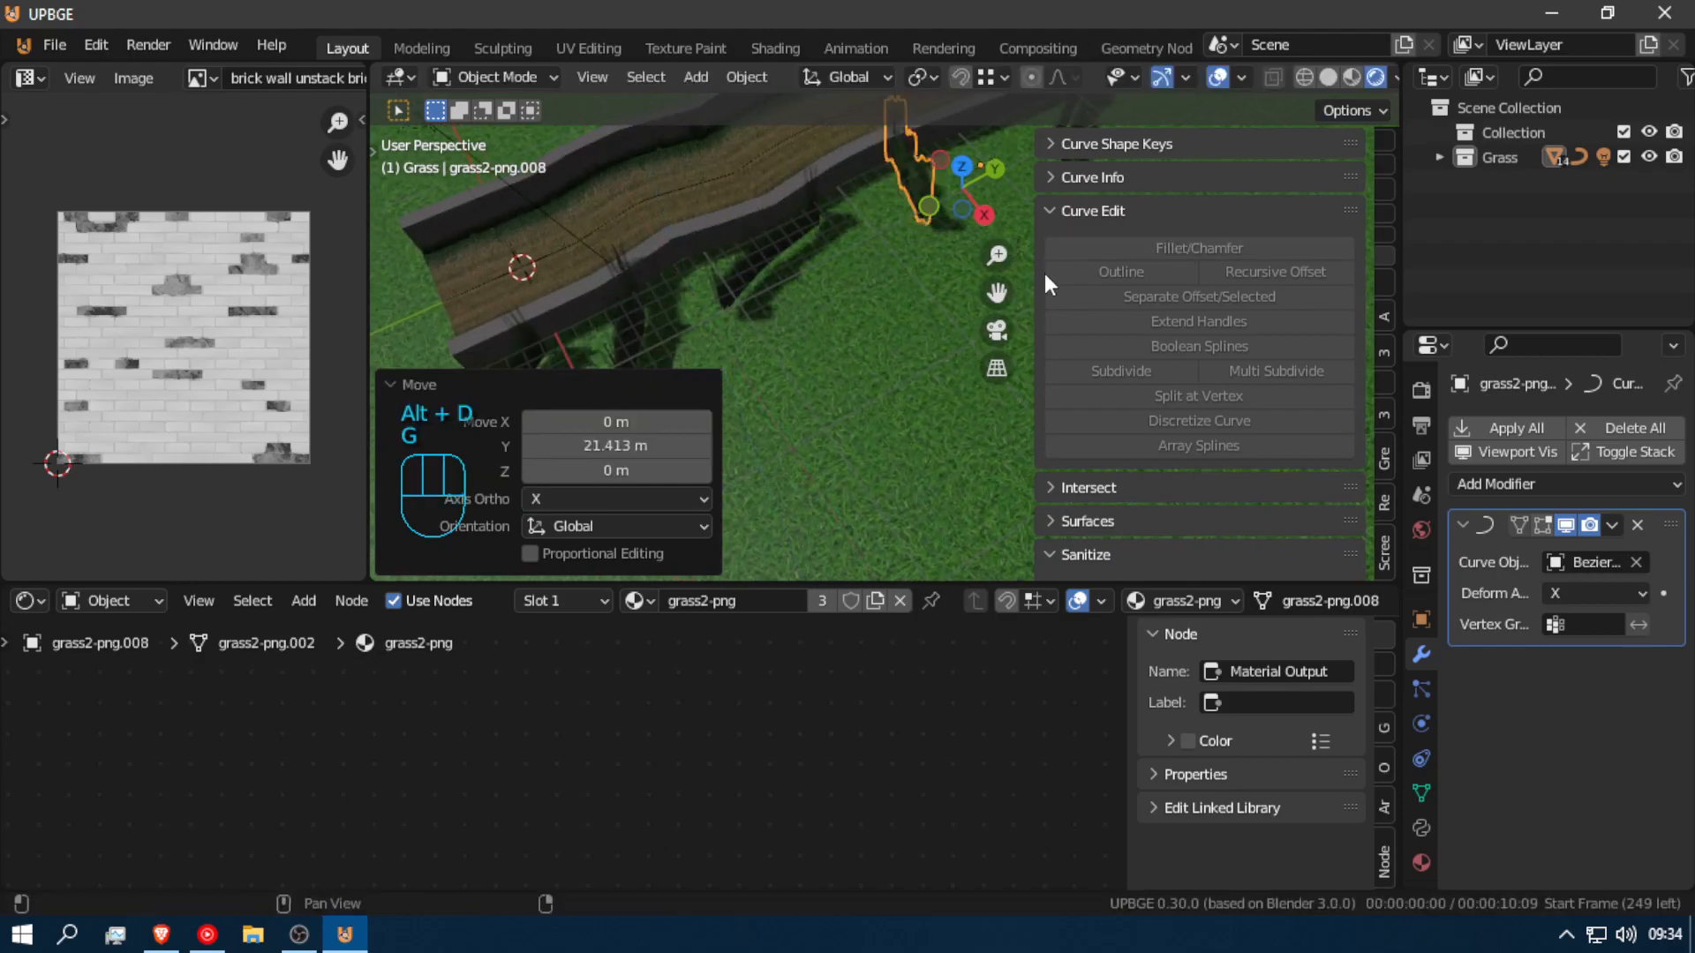
{"action": "key", "text": "shift+f"}
{"action": "left_click", "coordinate": [884, 347]}
{"action": "key", "text": "r"}
{"action": "key", "text": "z"}
{"action": "left_click", "coordinate": [860, 380]}
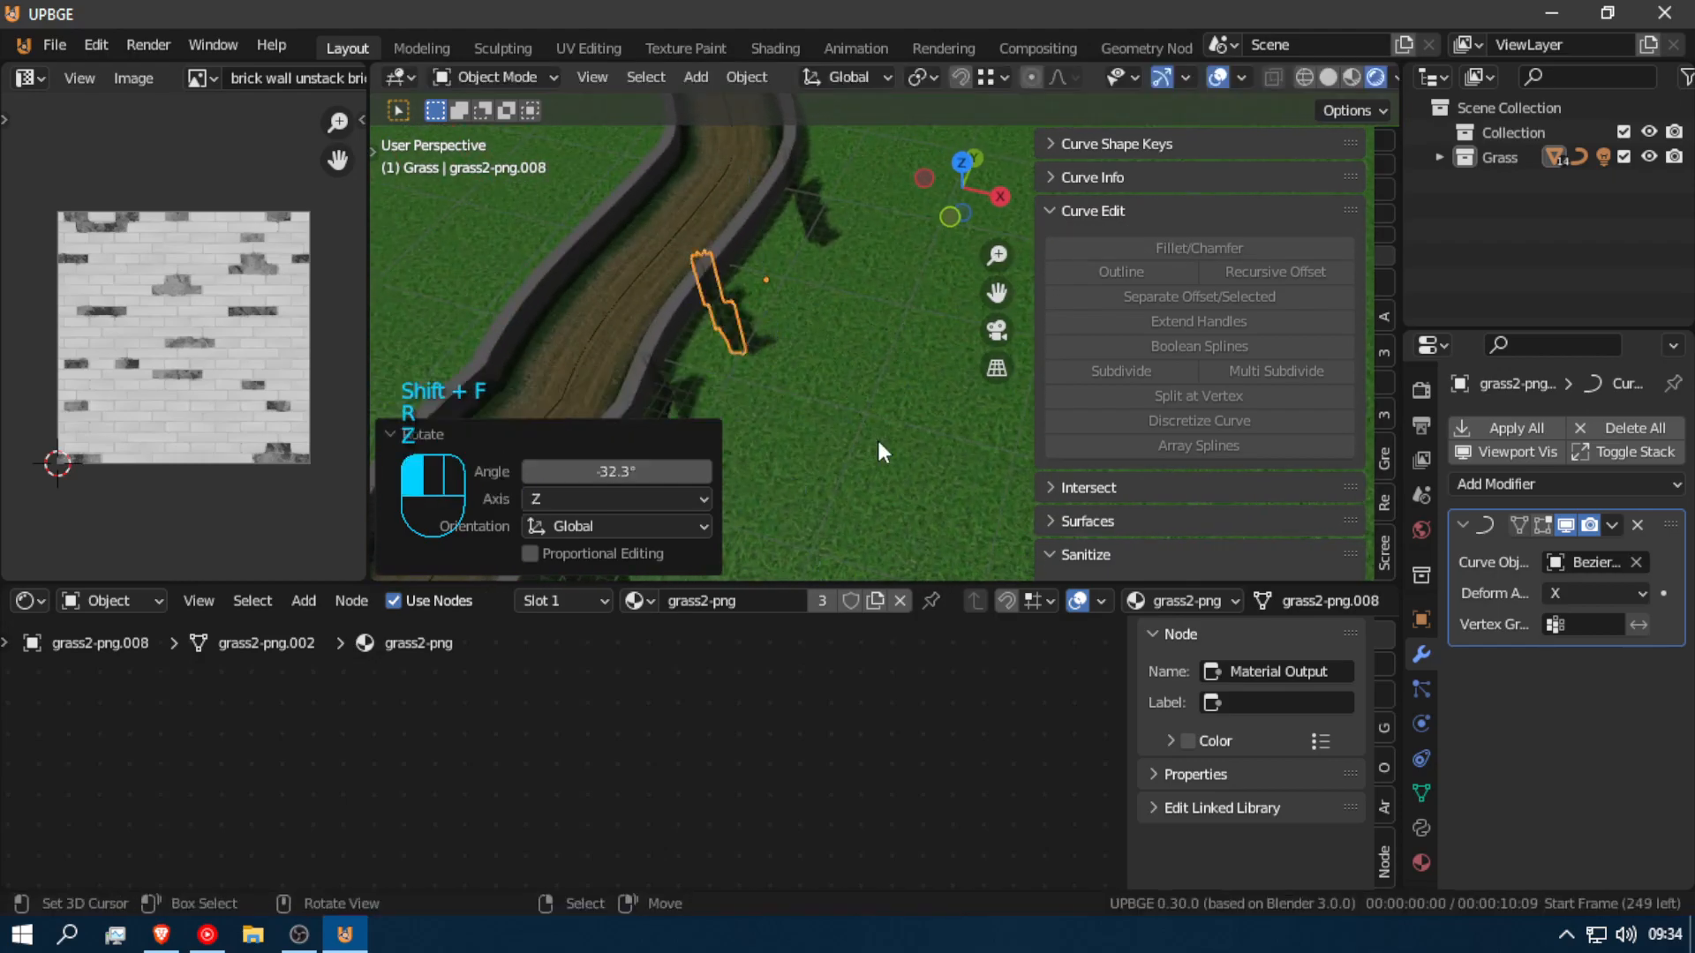
Step: Add the neighbouring grass clump to the selection and move both about 1.73 m along X, away from the wall
{"action": "left_click", "coordinate": [816, 187]}
{"action": "key", "text": "g"}
{"action": "middle_click", "coordinate": [801, 279]}
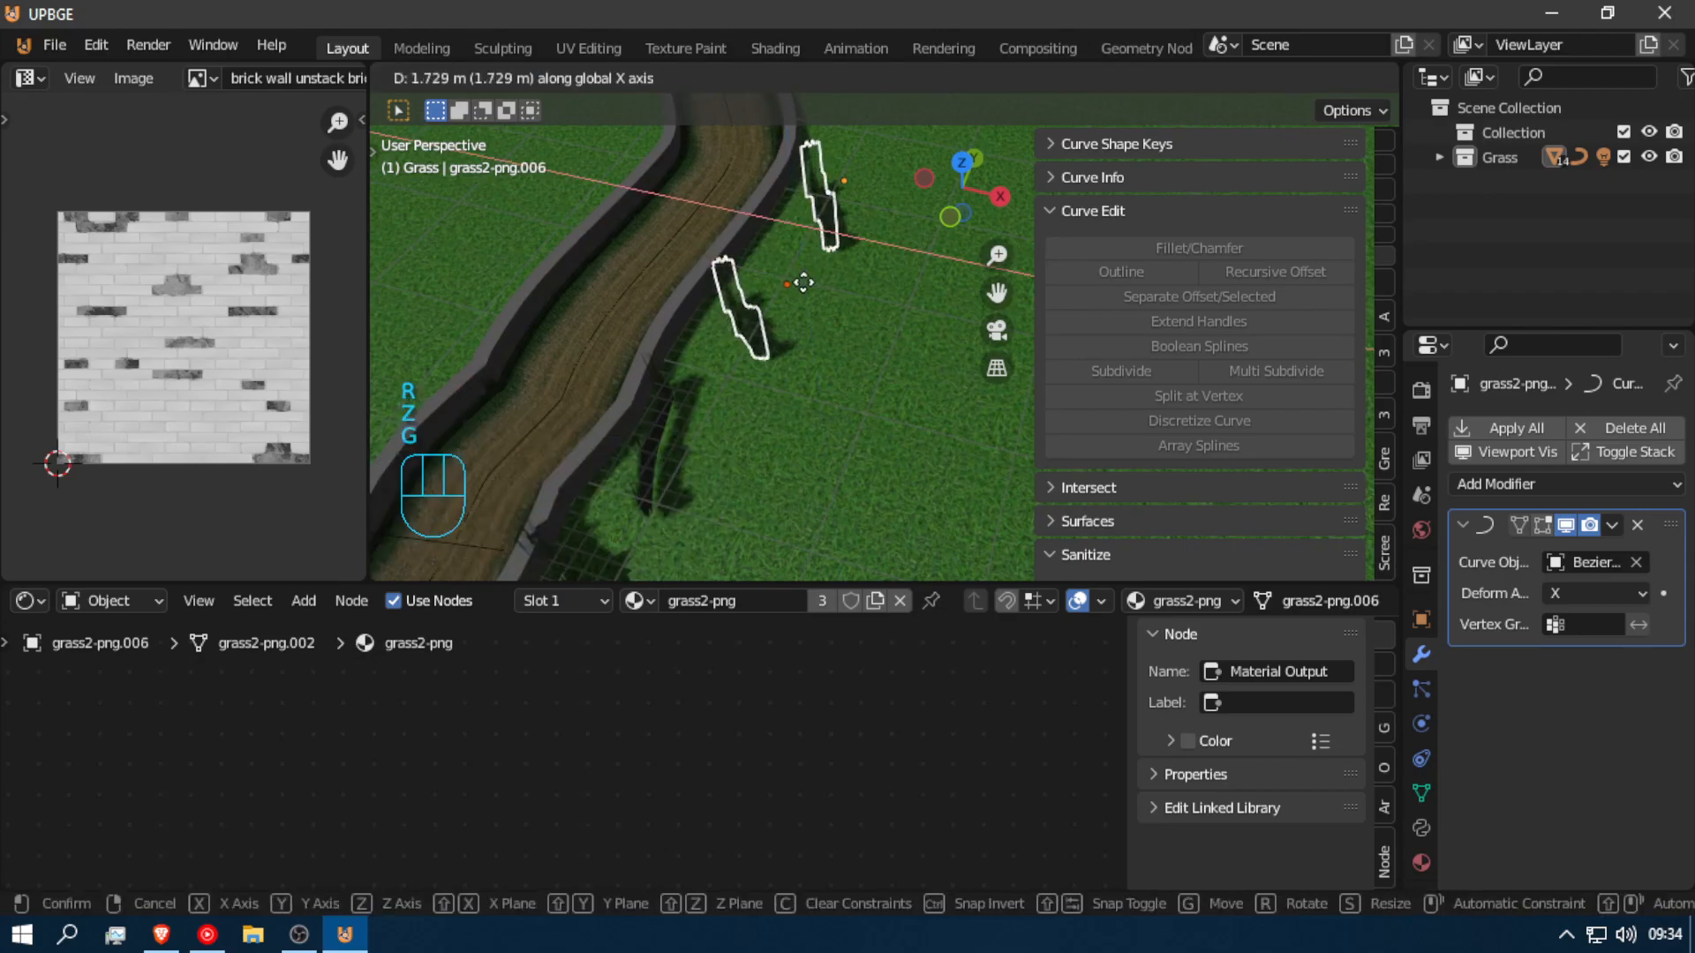
{"action": "left_click", "coordinate": [802, 282]}
{"action": "key", "text": "shift+f"}
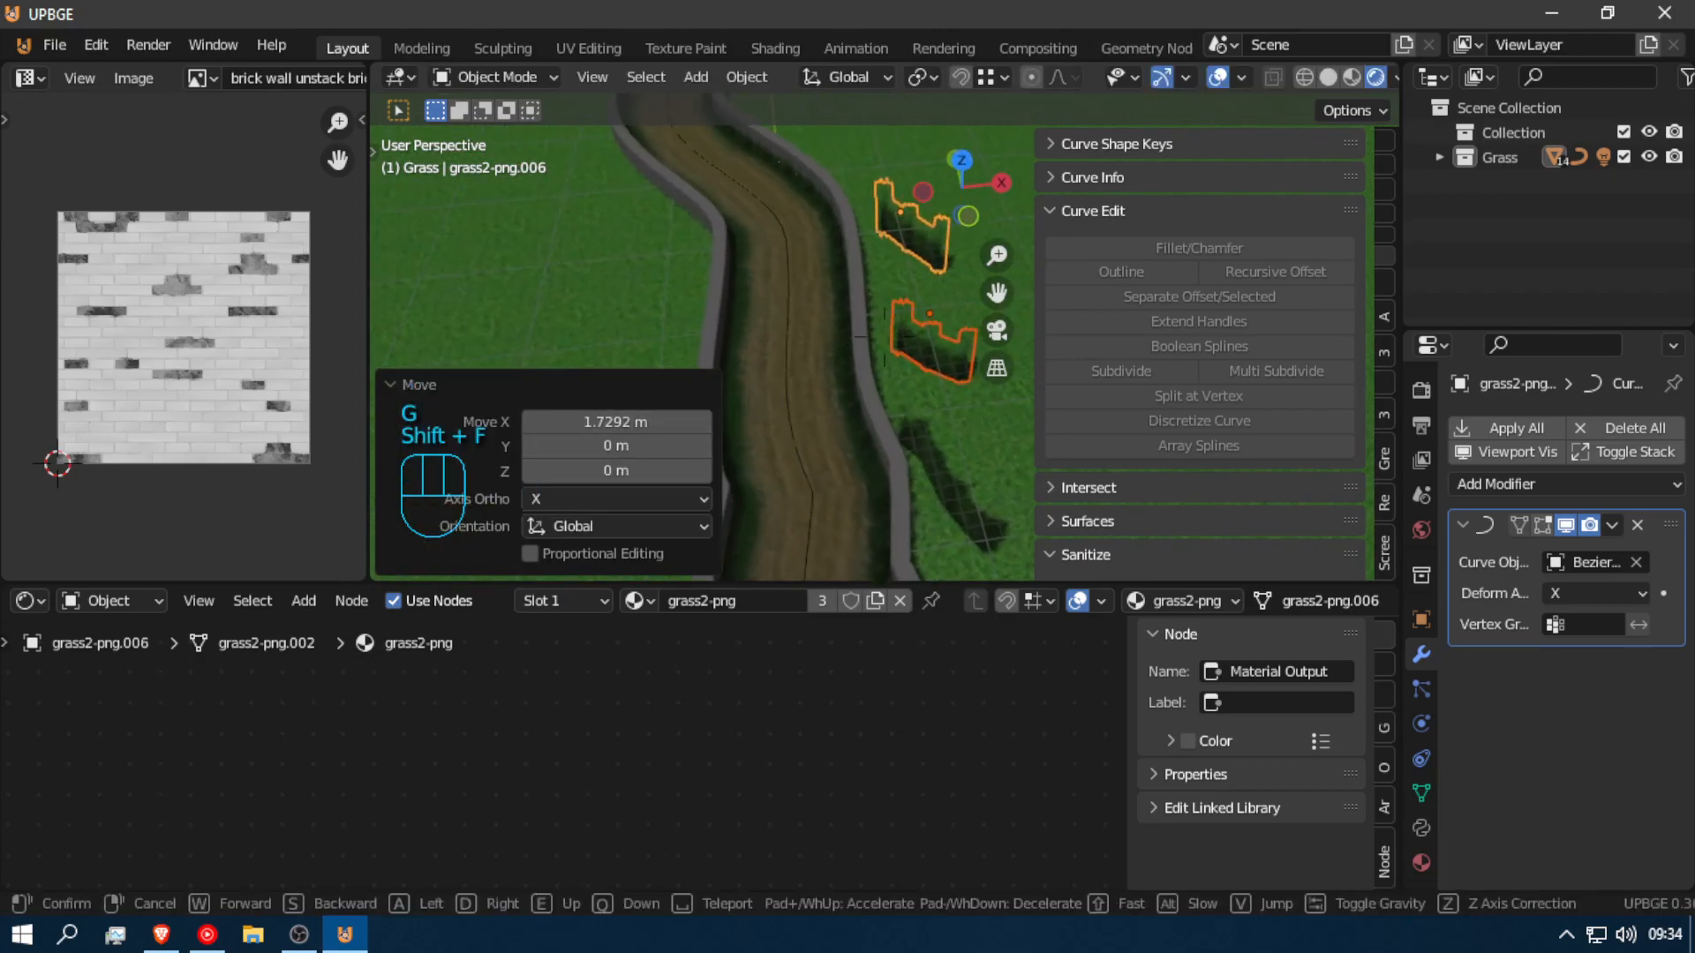
{"action": "left_click", "coordinate": [883, 254]}
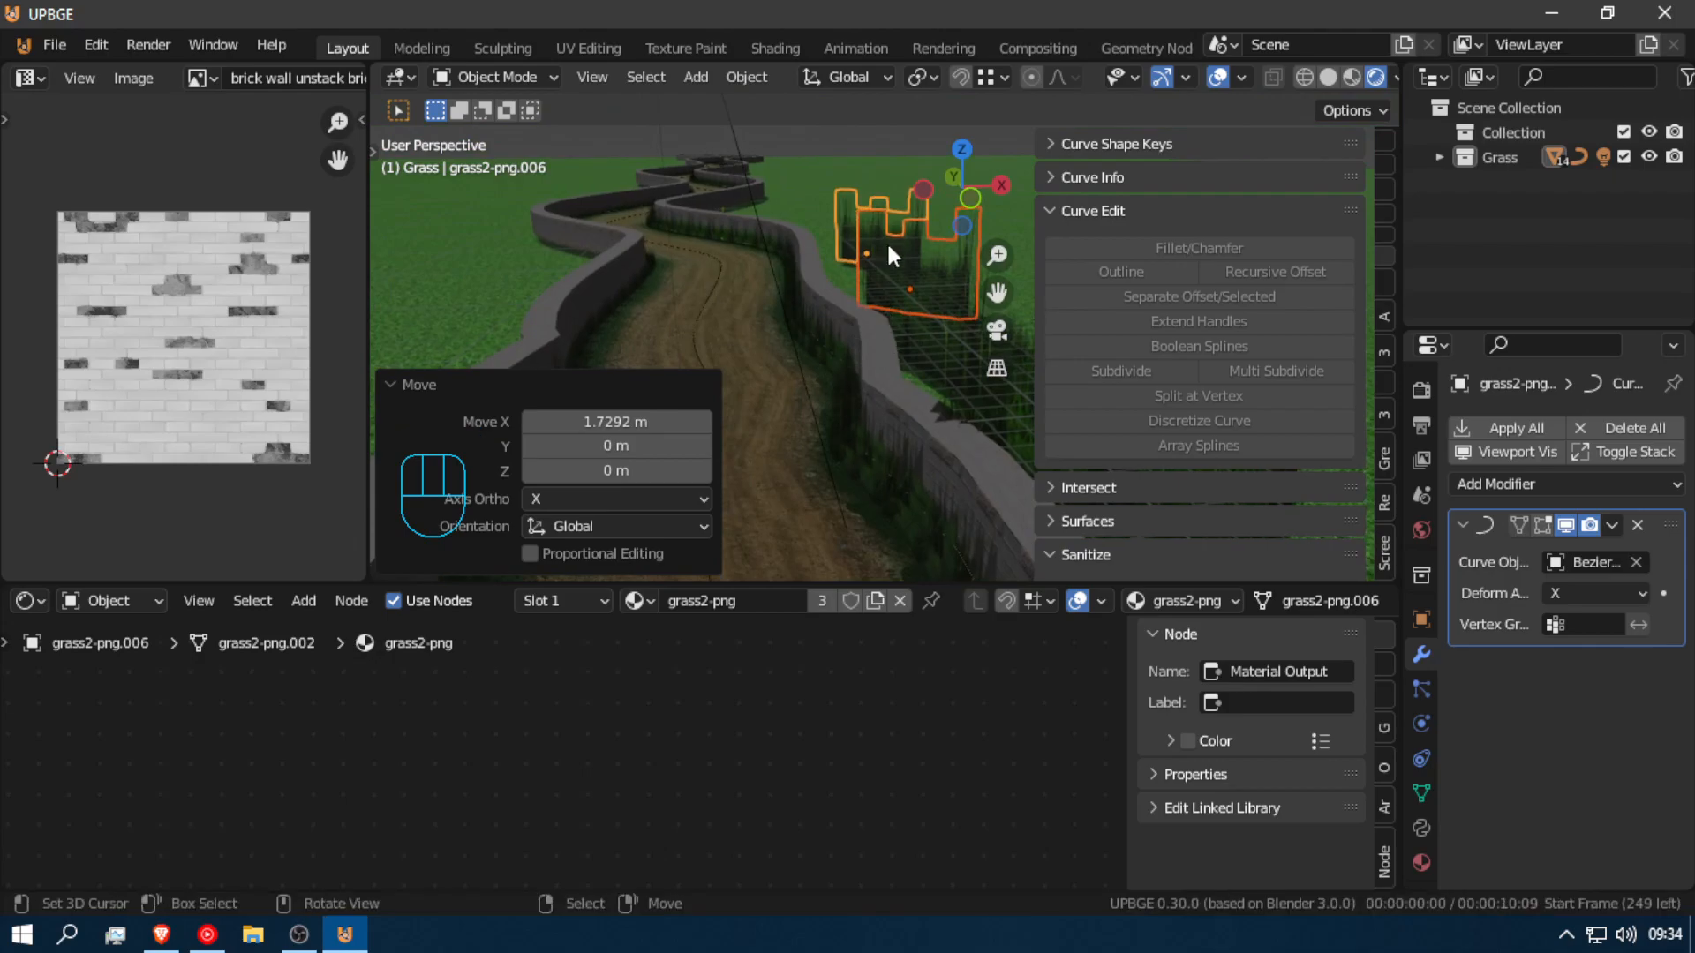
Step: Scale up the farthest grass clump by about 1.47 and its nearer neighbour by about 1.14
{"action": "left_click", "coordinate": [837, 216]}
{"action": "left_click", "coordinate": [844, 219]}
{"action": "key", "text": "s"}
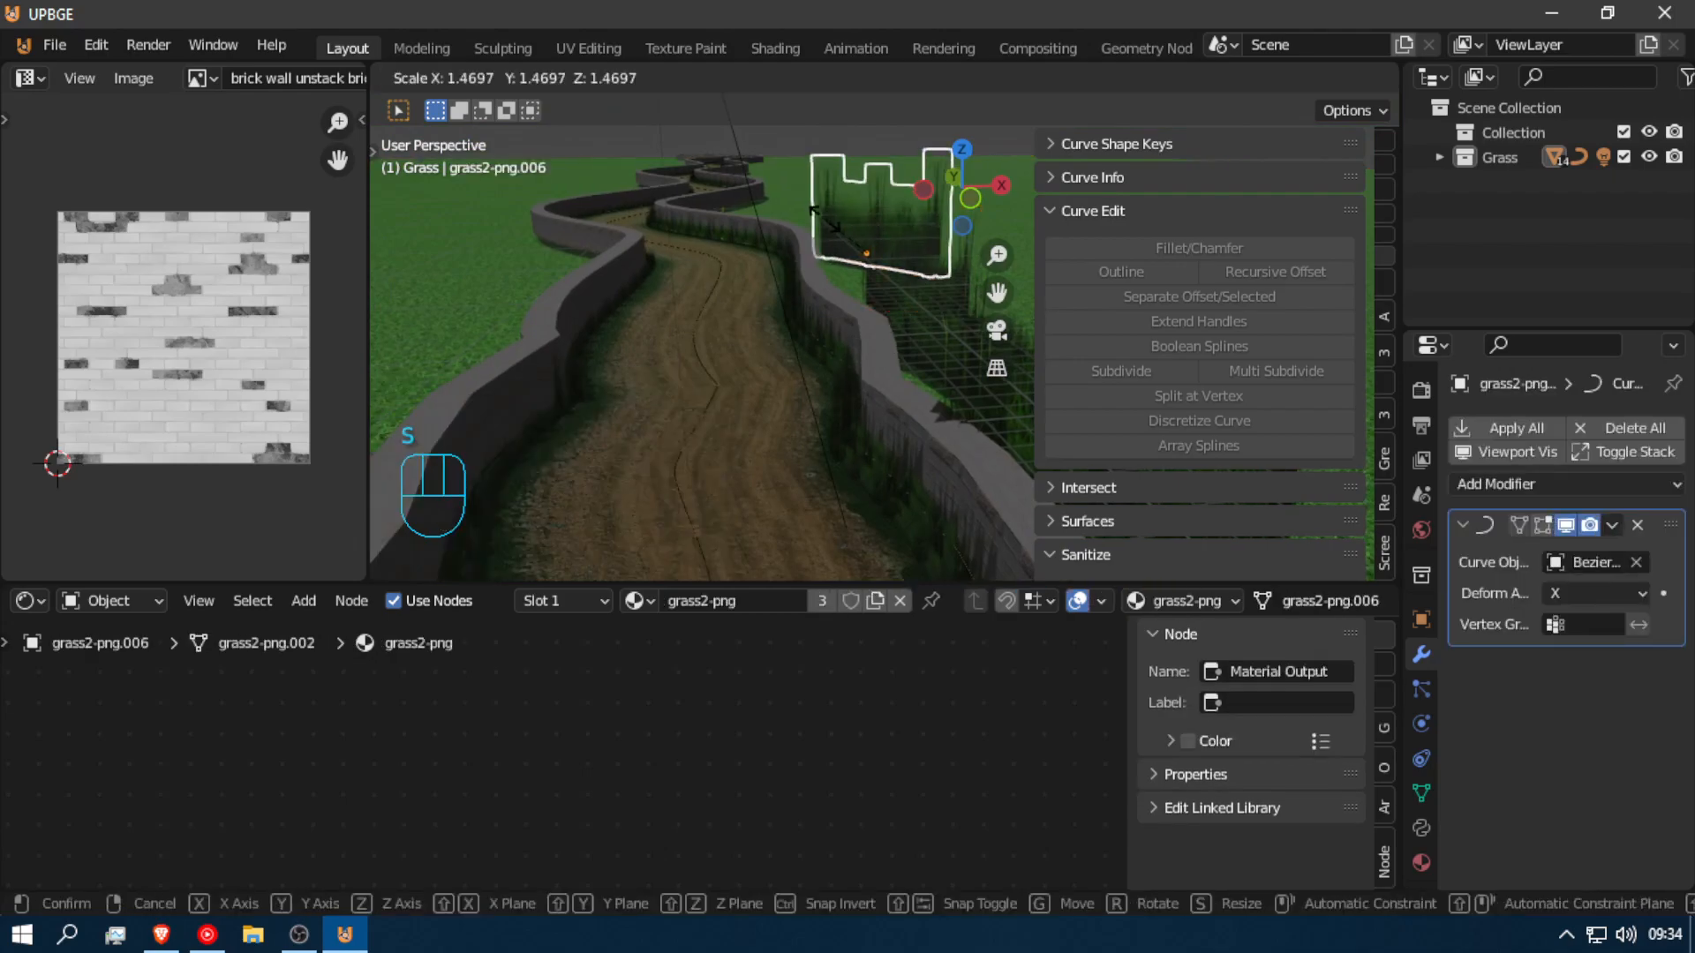
{"action": "left_click", "coordinate": [886, 263]}
{"action": "left_click", "coordinate": [886, 265]}
{"action": "key", "text": "s"}
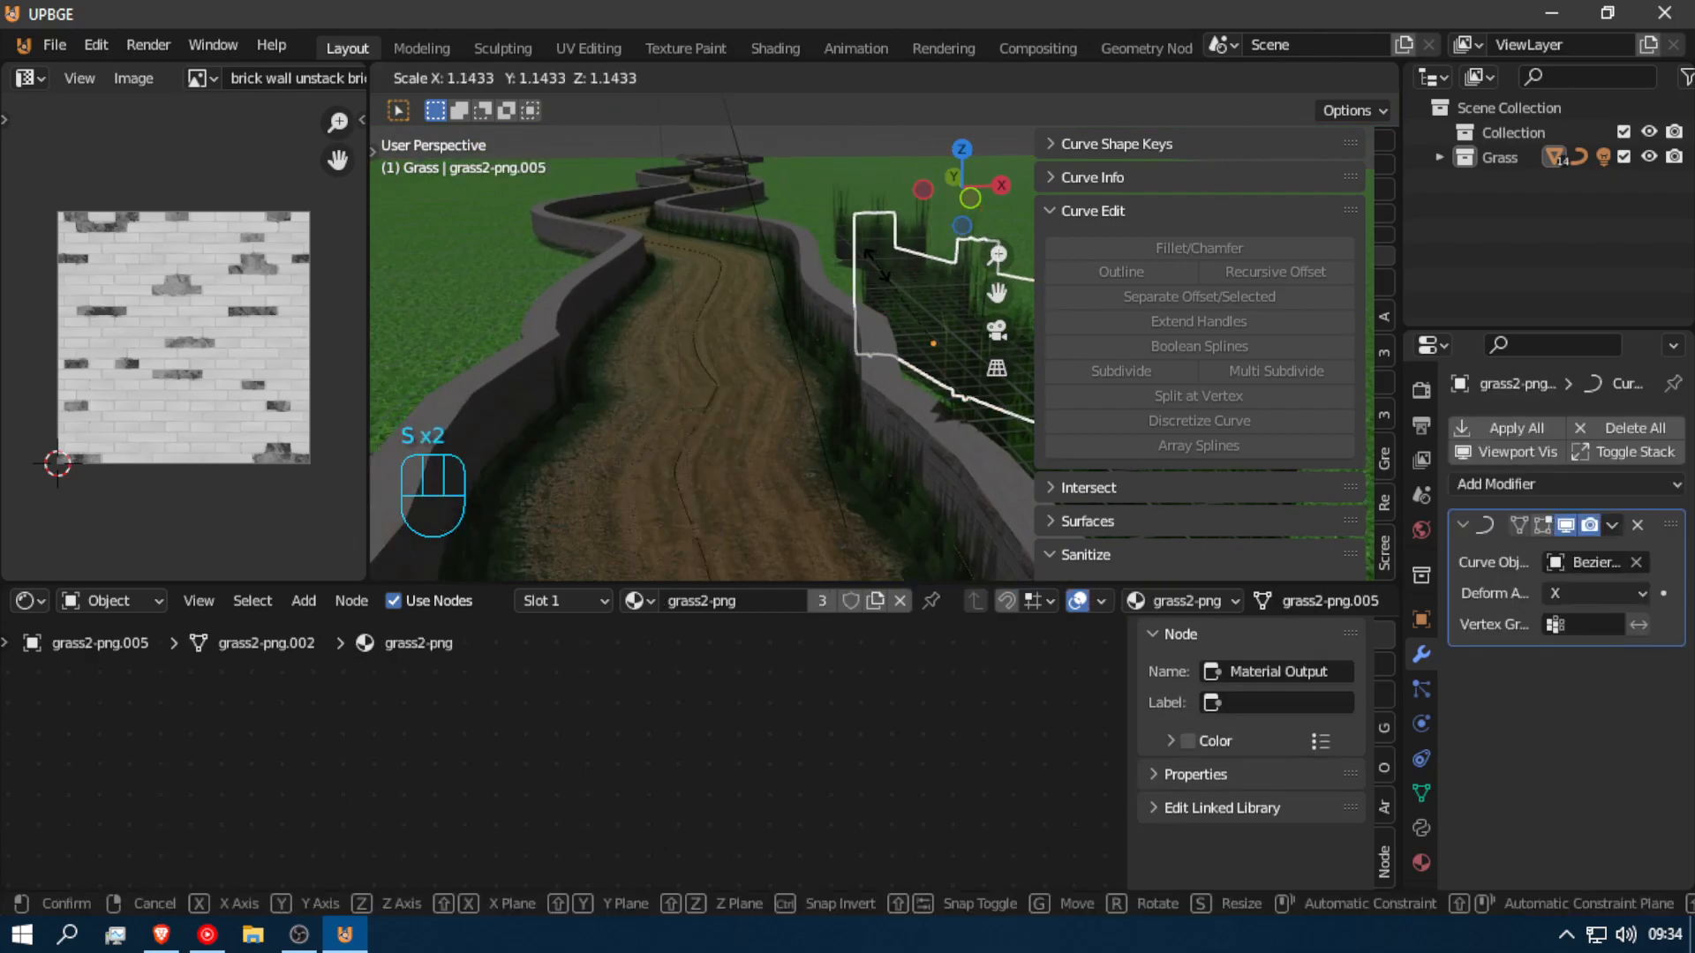
{"action": "left_click", "coordinate": [877, 265]}
Step: Scale up the next grass clump along the outer wall, closer to the road's start
{"action": "key", "text": "shift+f"}
{"action": "left_click", "coordinate": [864, 344]}
{"action": "left_click", "coordinate": [863, 344]}
{"action": "key", "text": "s"}
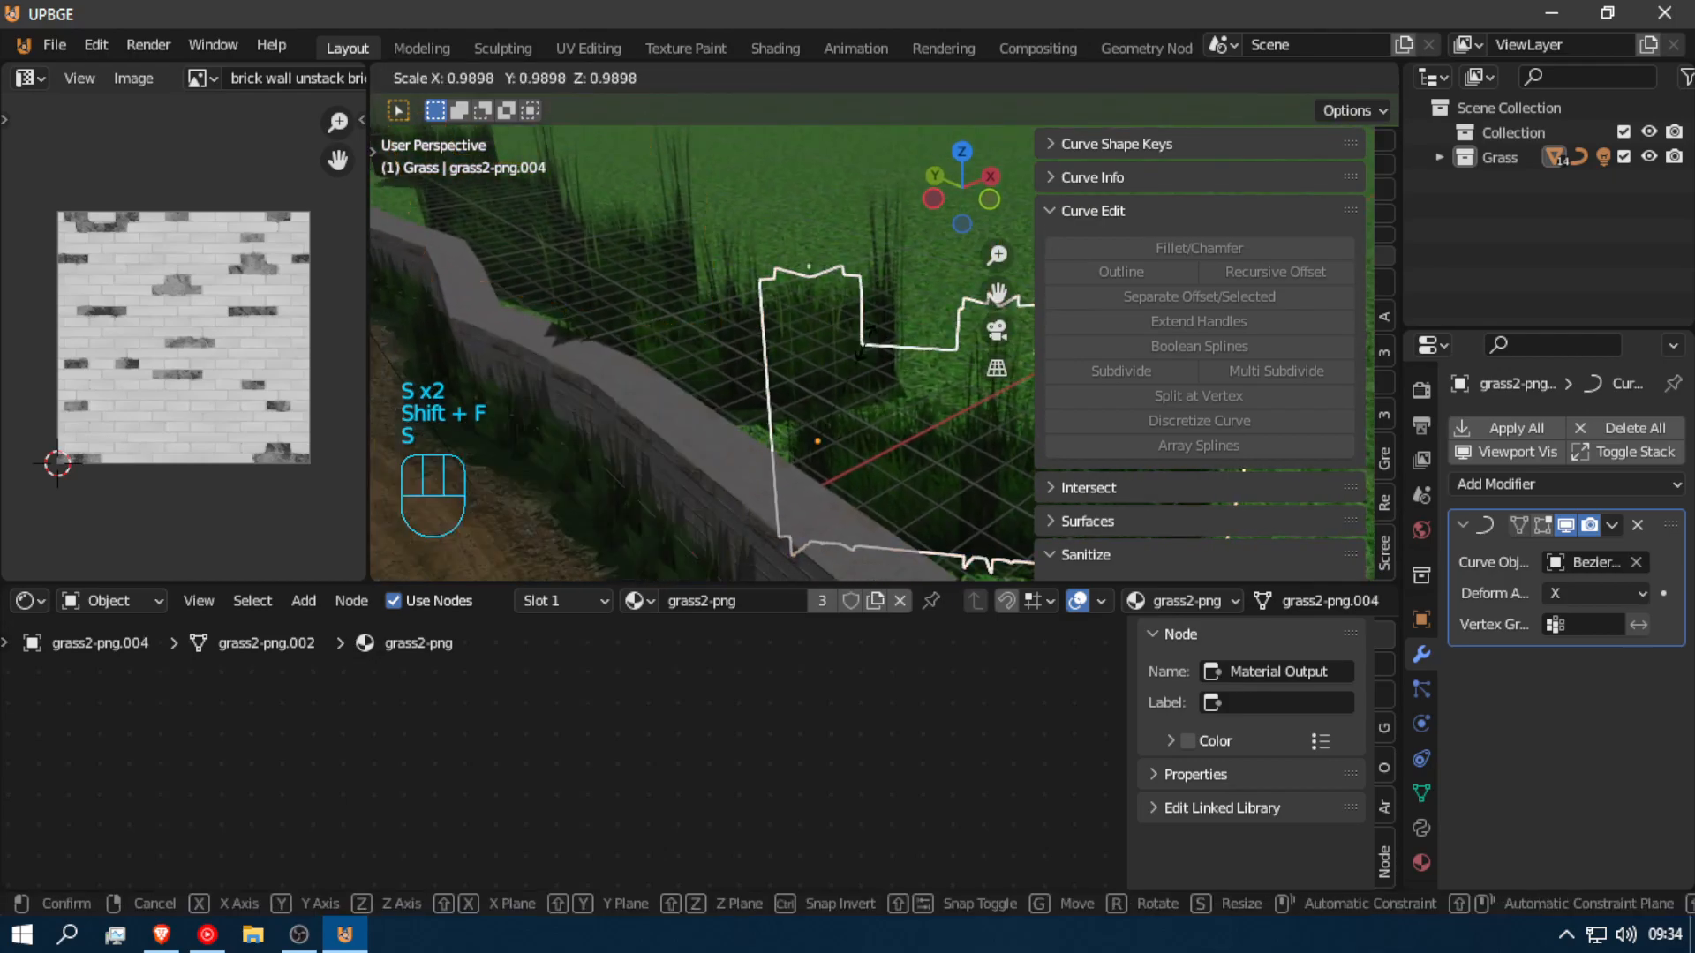
{"action": "left_click", "coordinate": [836, 342]}
Step: Add the other grass clumps behind the wall to the selection and place linked duplicates of all five about 46.9 m further along Y
{"action": "left_click", "coordinate": [850, 305], "text": "shift"}
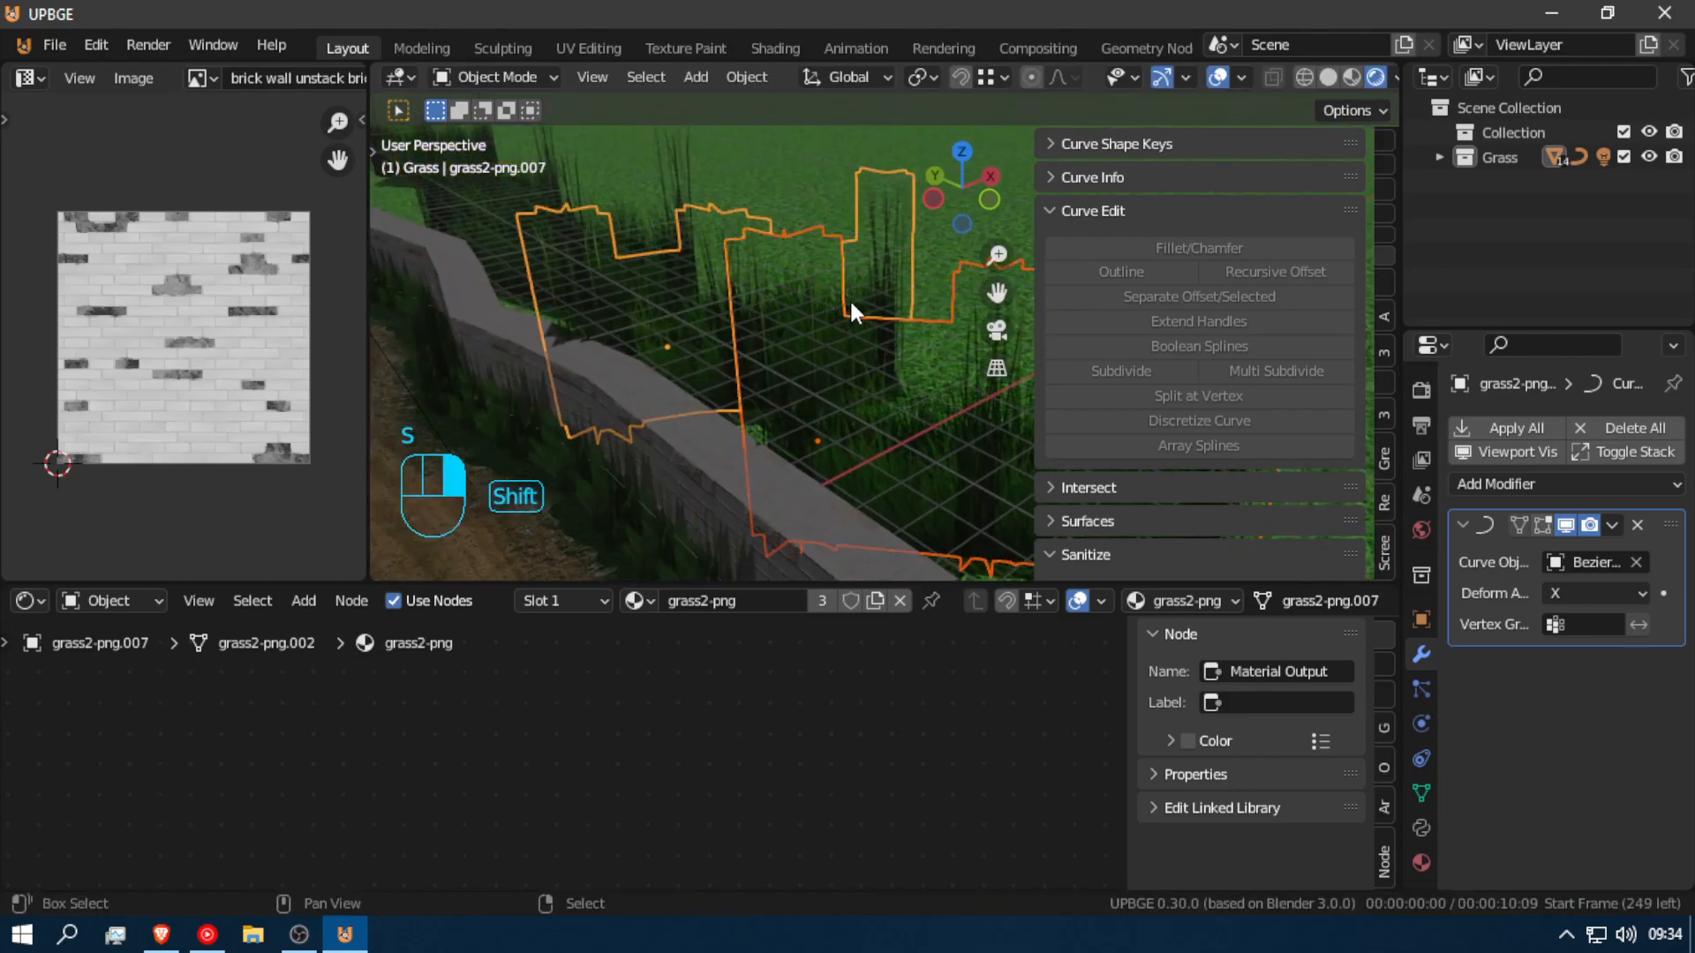
{"action": "key", "text": "shift+f"}
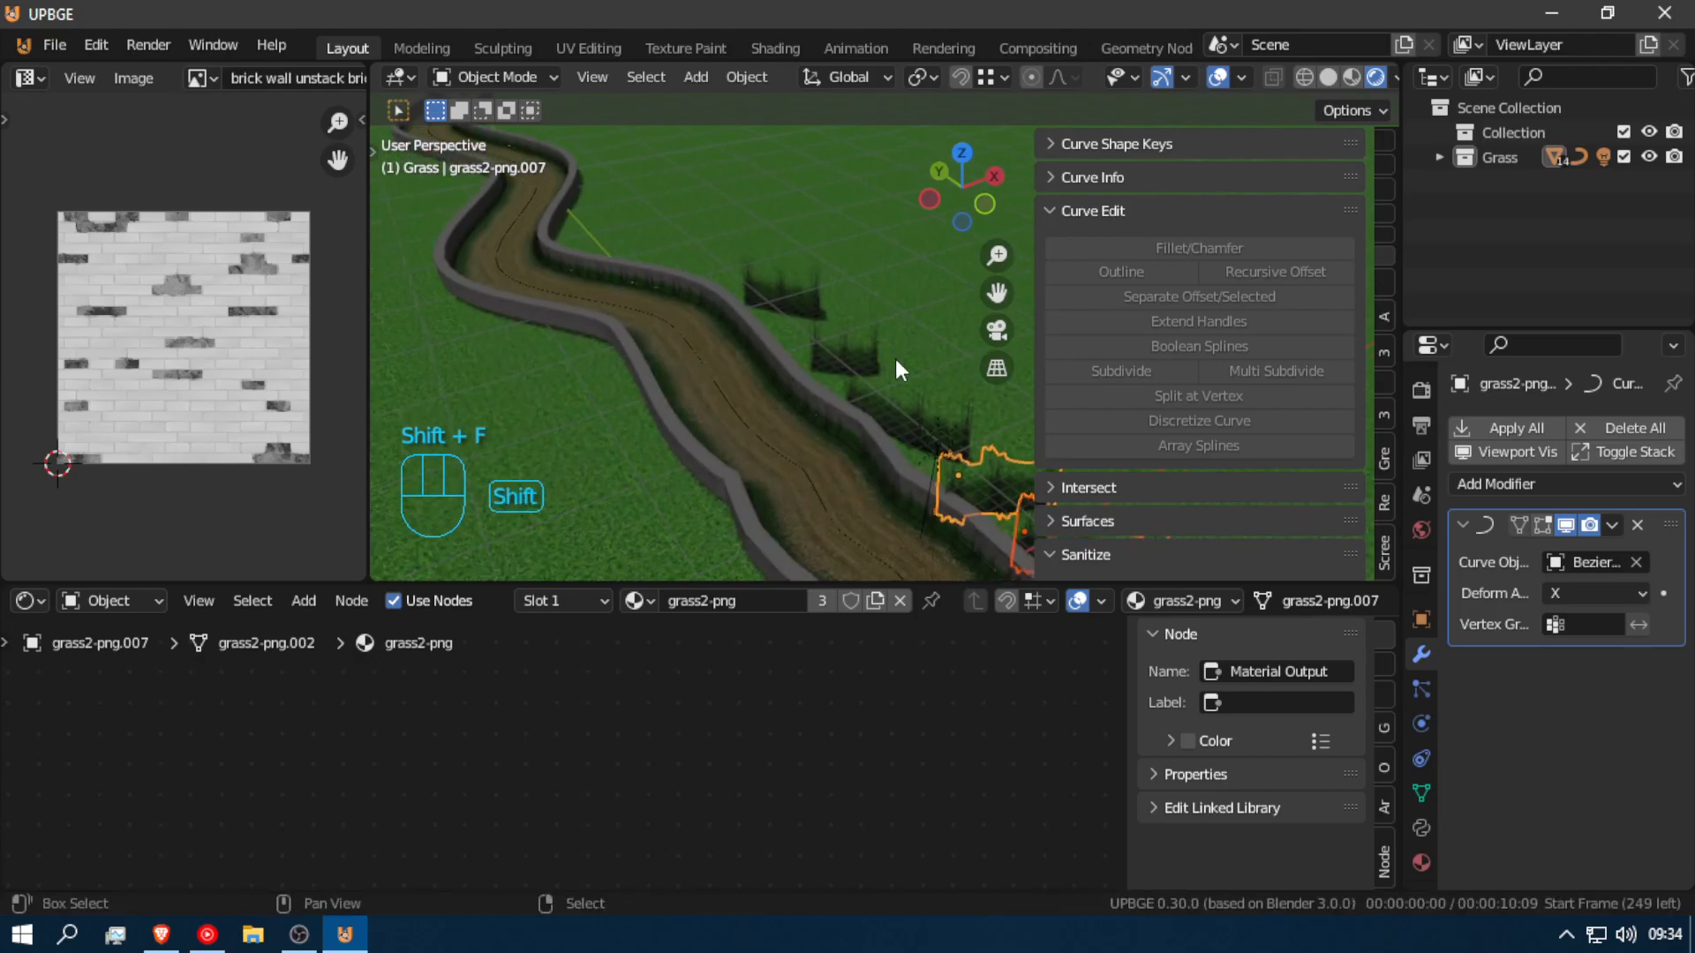
{"action": "left_click", "coordinate": [802, 294], "text": "shift"}
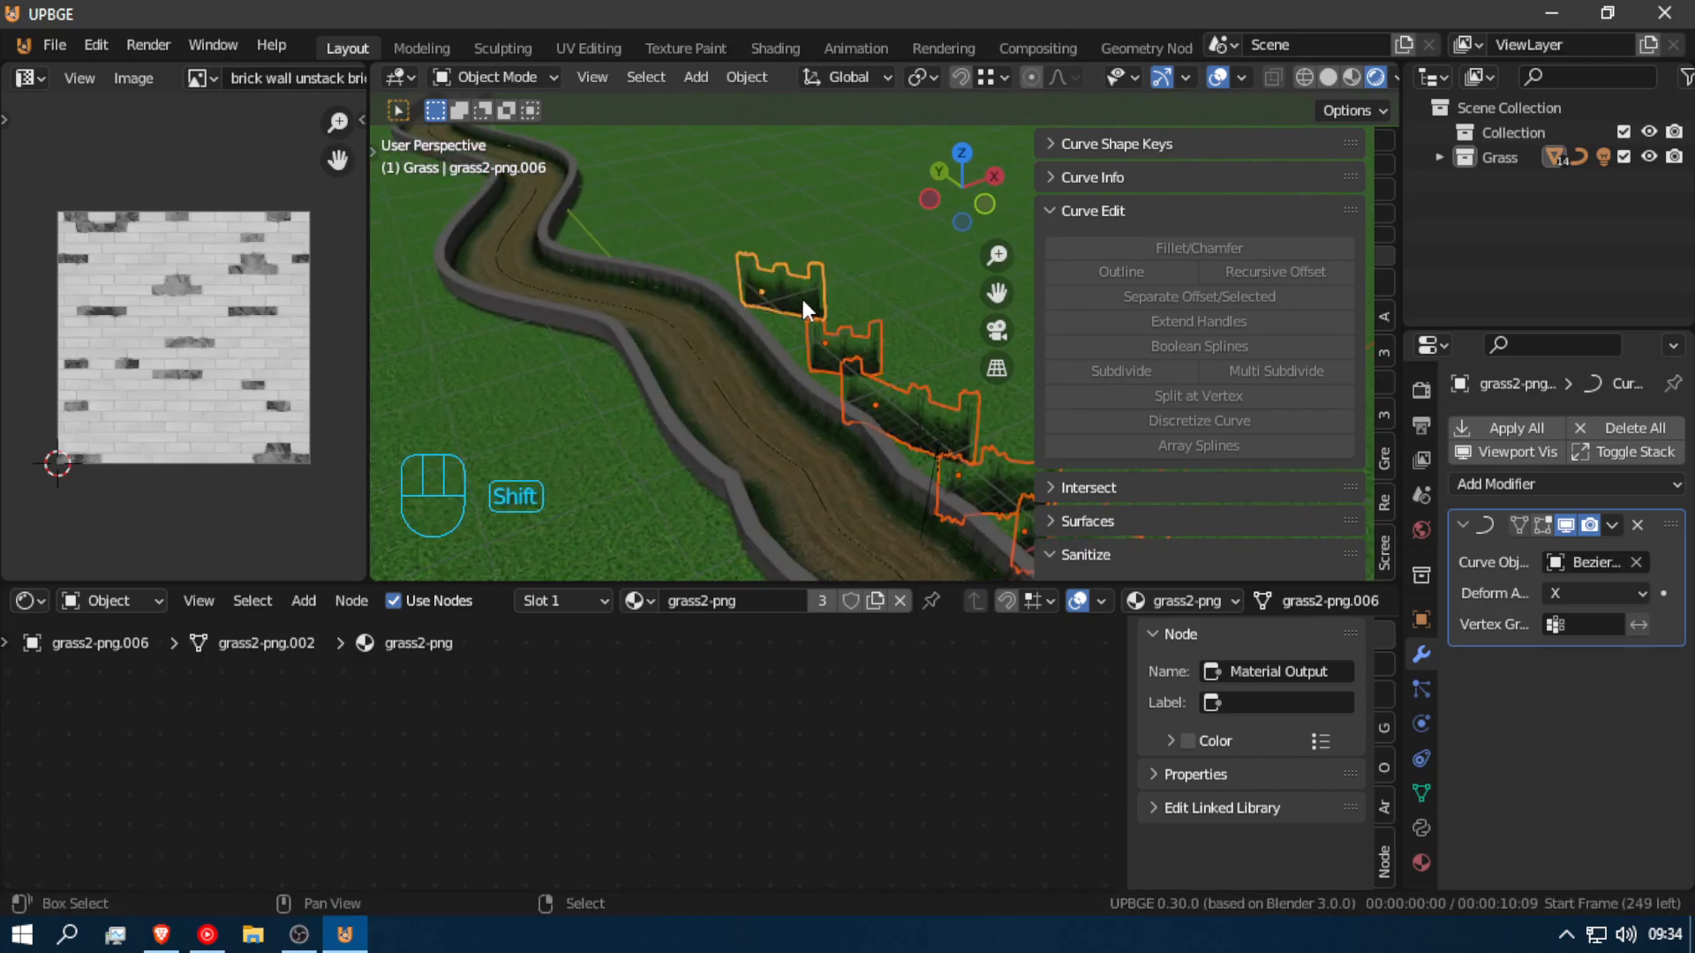
{"action": "key", "text": "shift+f"}
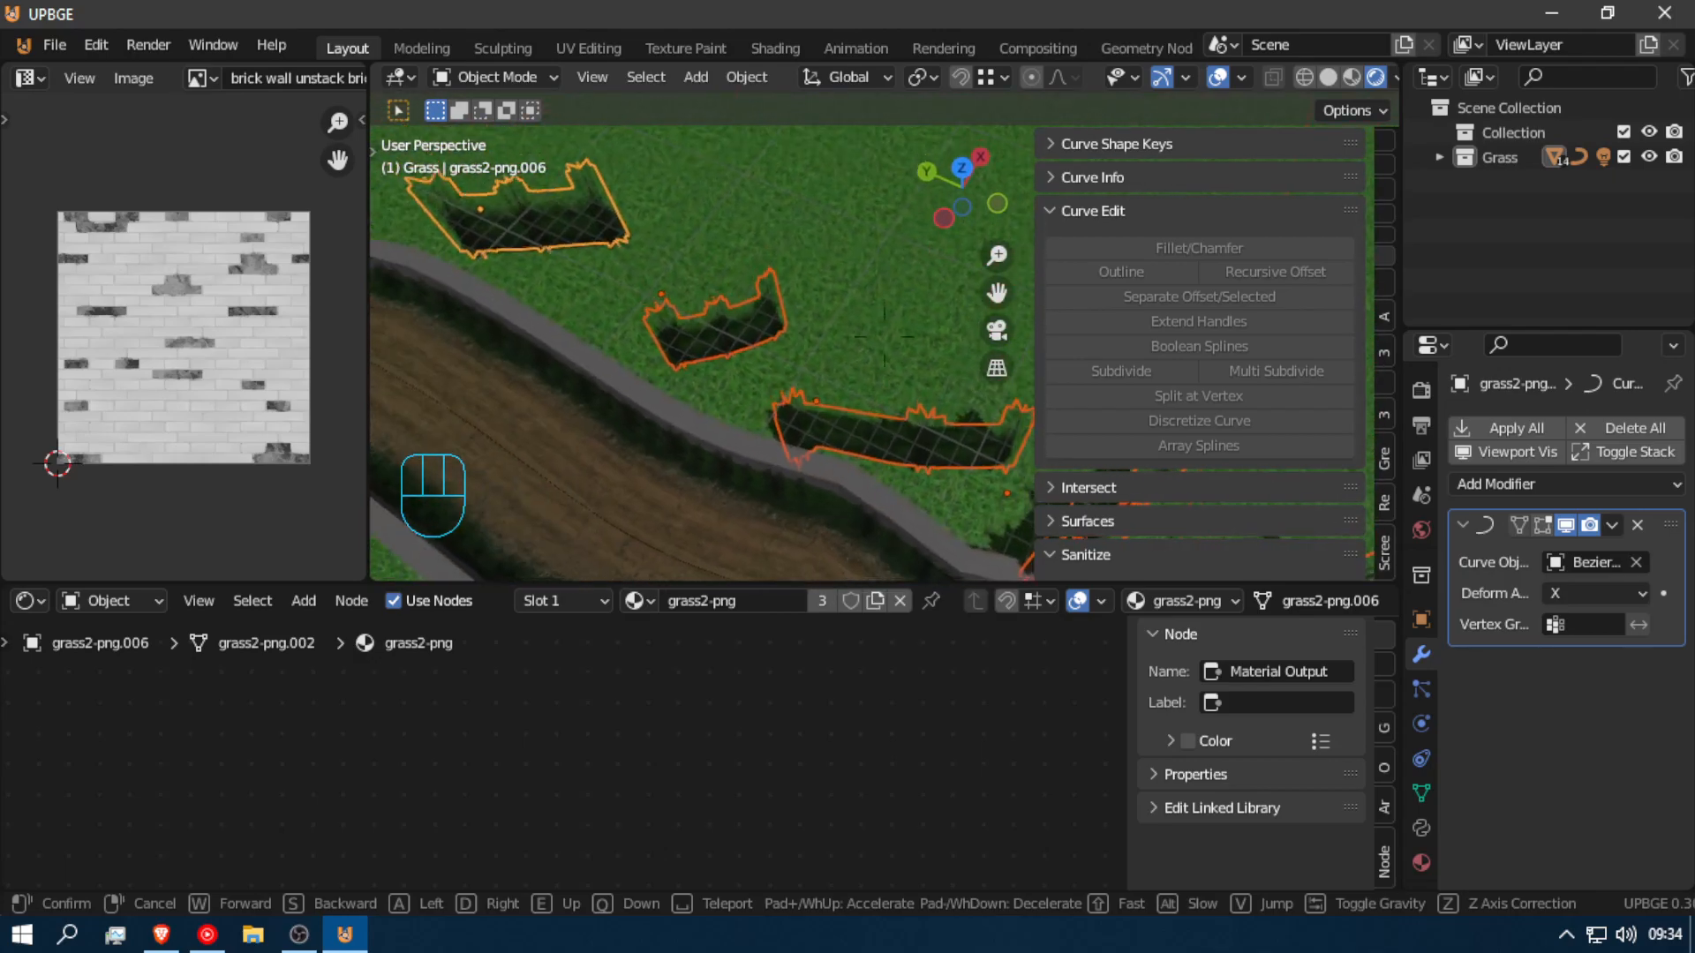
{"action": "left_click", "coordinate": [883, 332]}
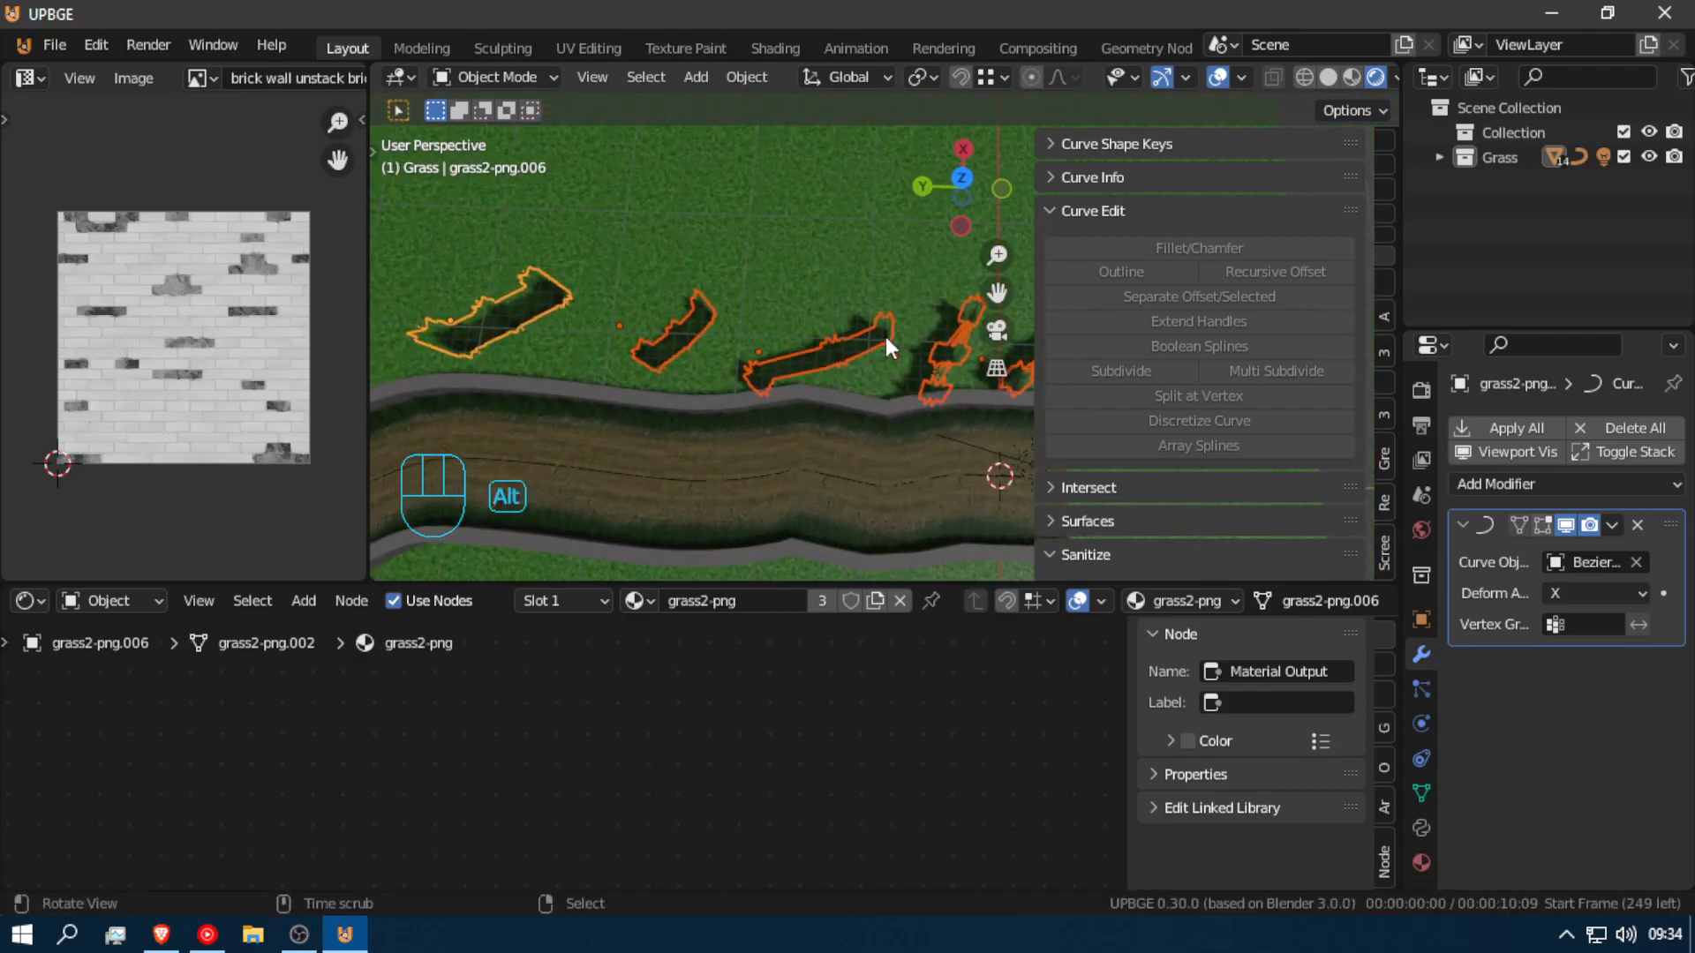
{"action": "key", "text": "alt+d"}
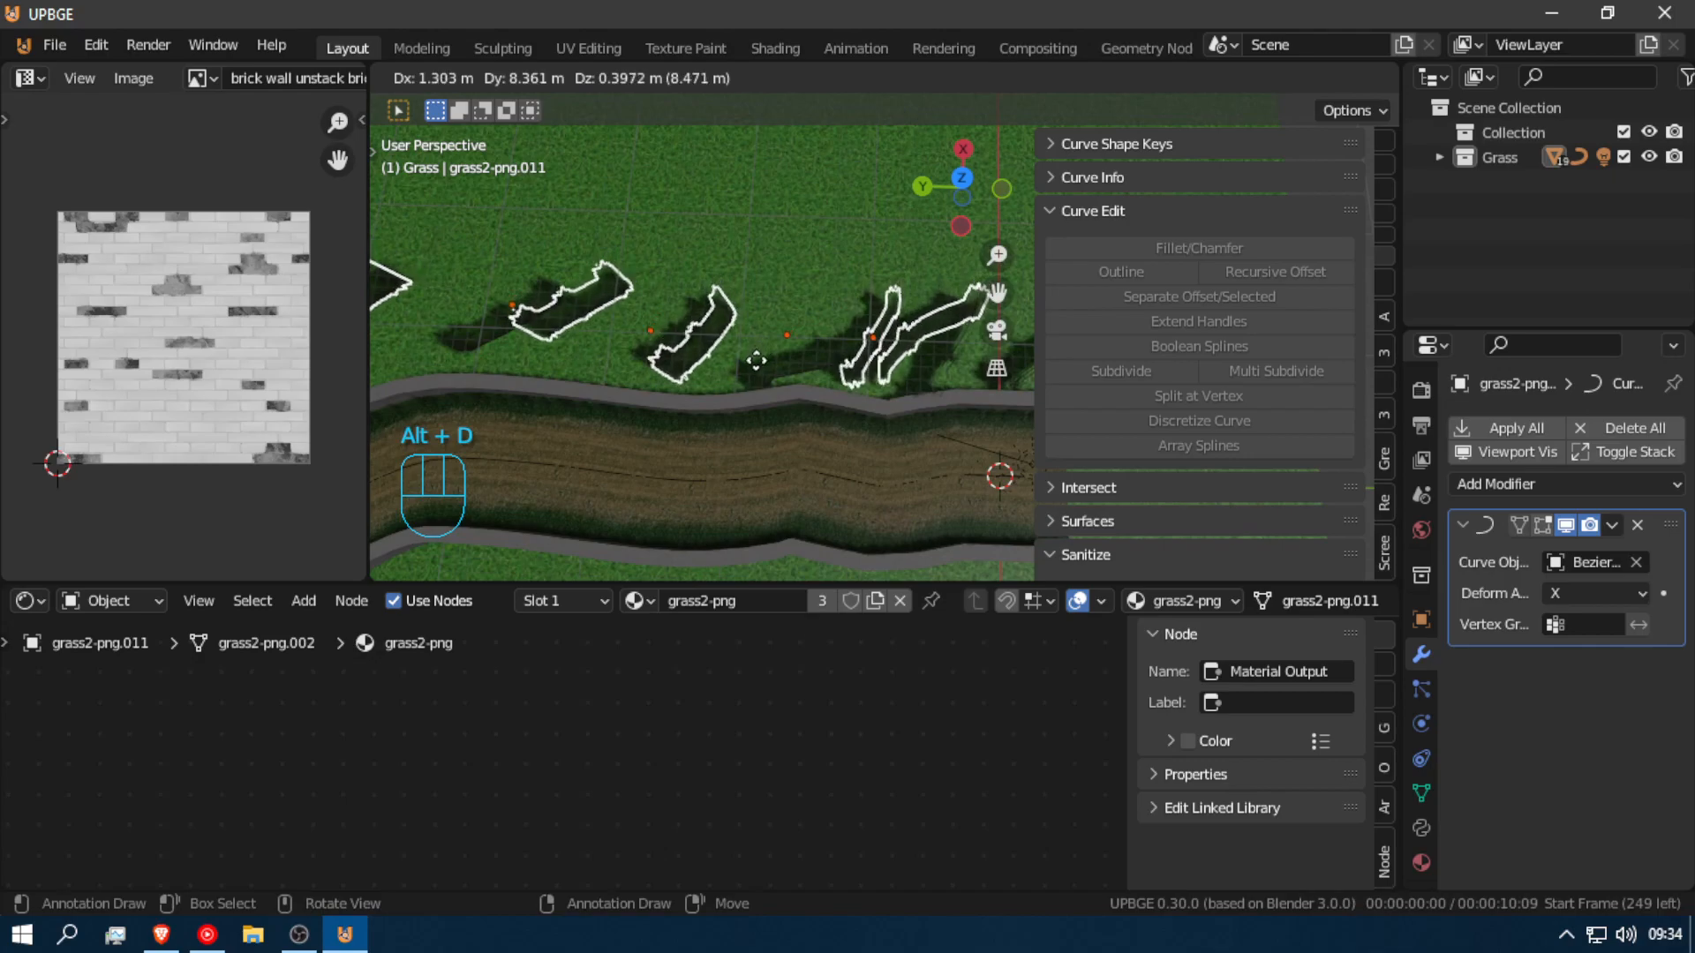
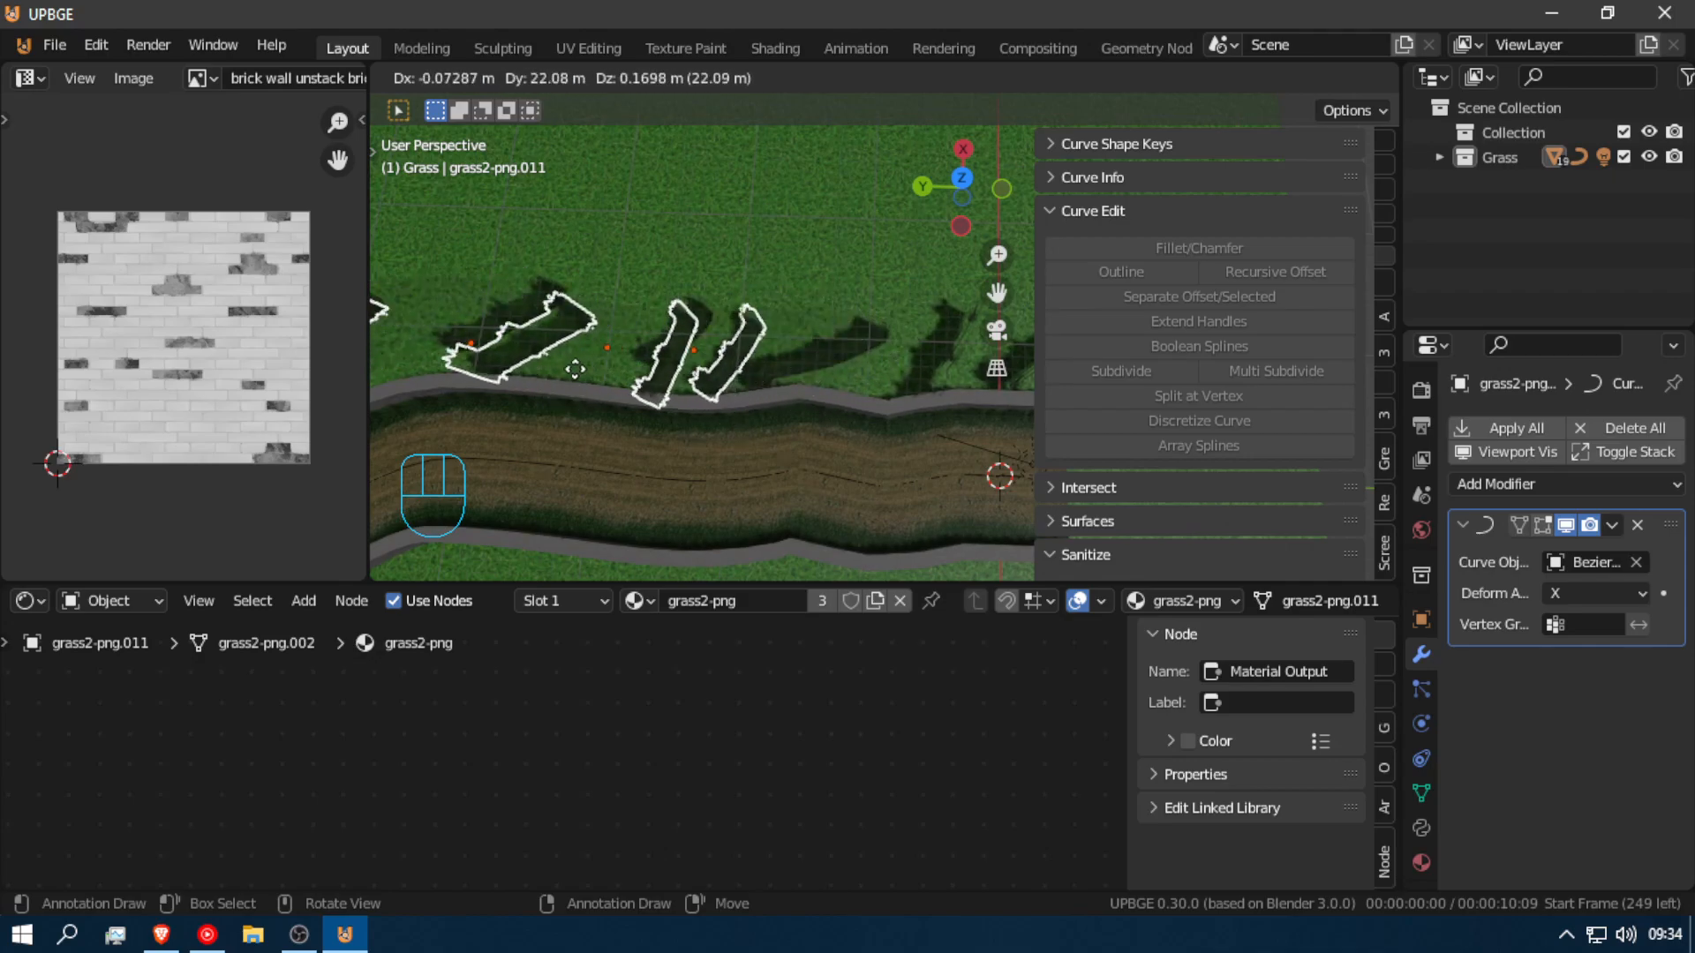
{"action": "left_click", "coordinate": [1283, 344]}
Step: Make a linked duplicate of the farthest original grass clump and move it about -5.46 m along Y
{"action": "key", "text": "shift+f"}
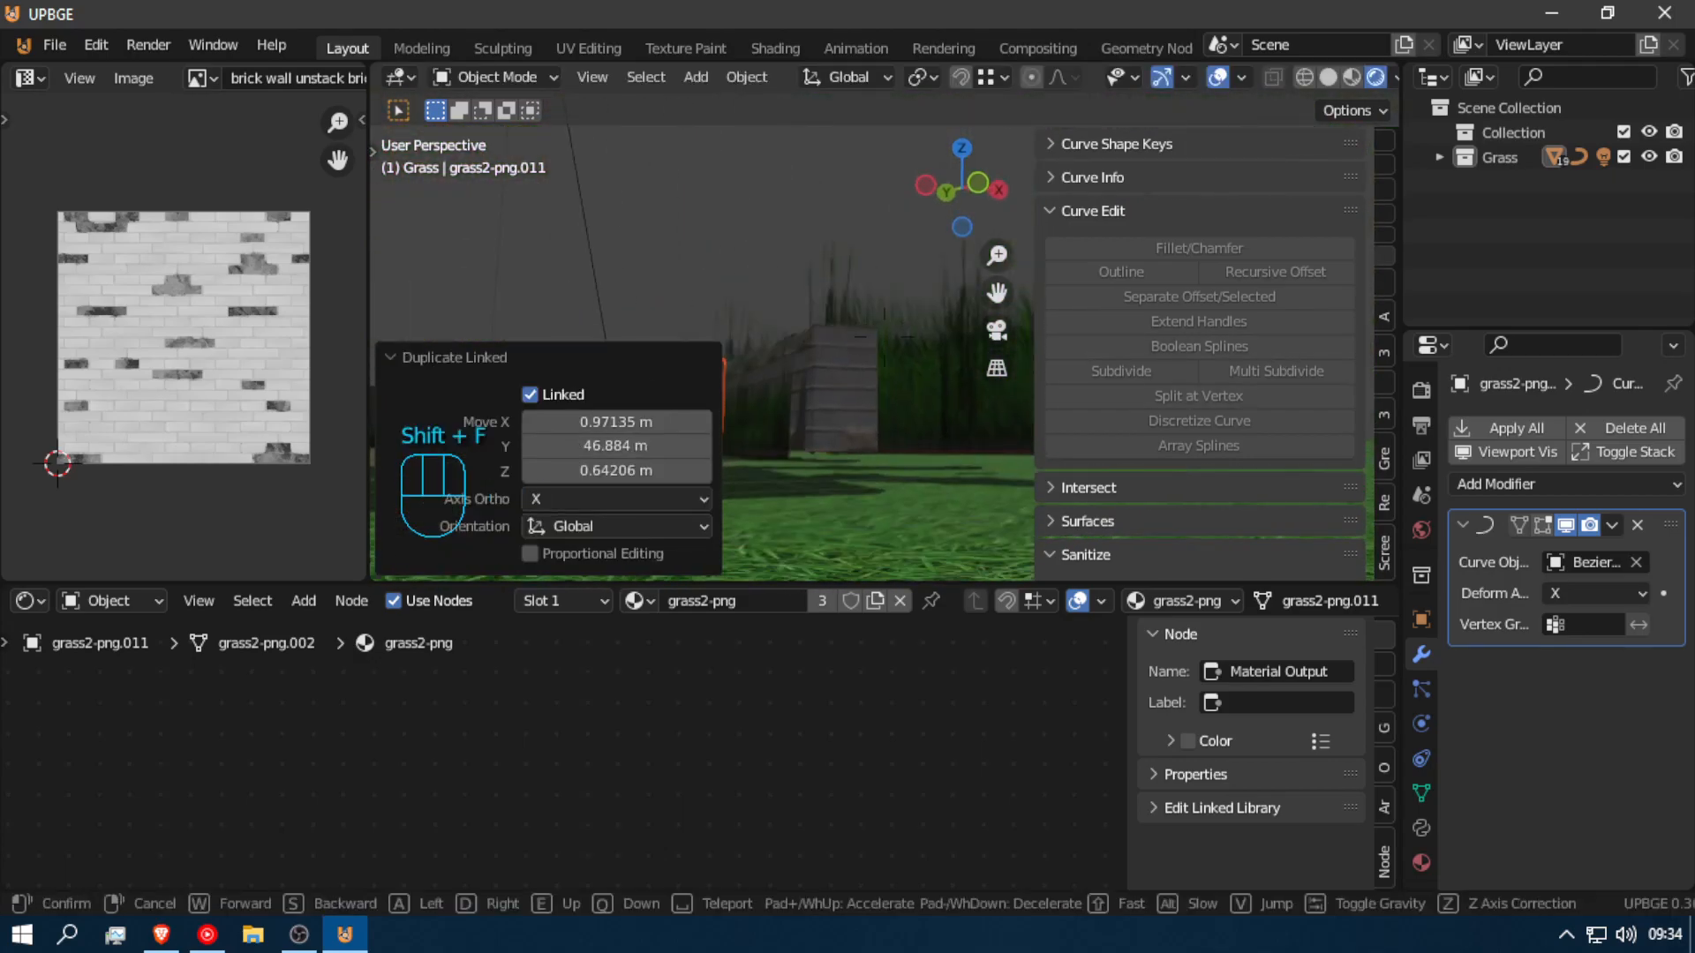
{"action": "key", "text": "e"}
{"action": "key", "text": "w"}
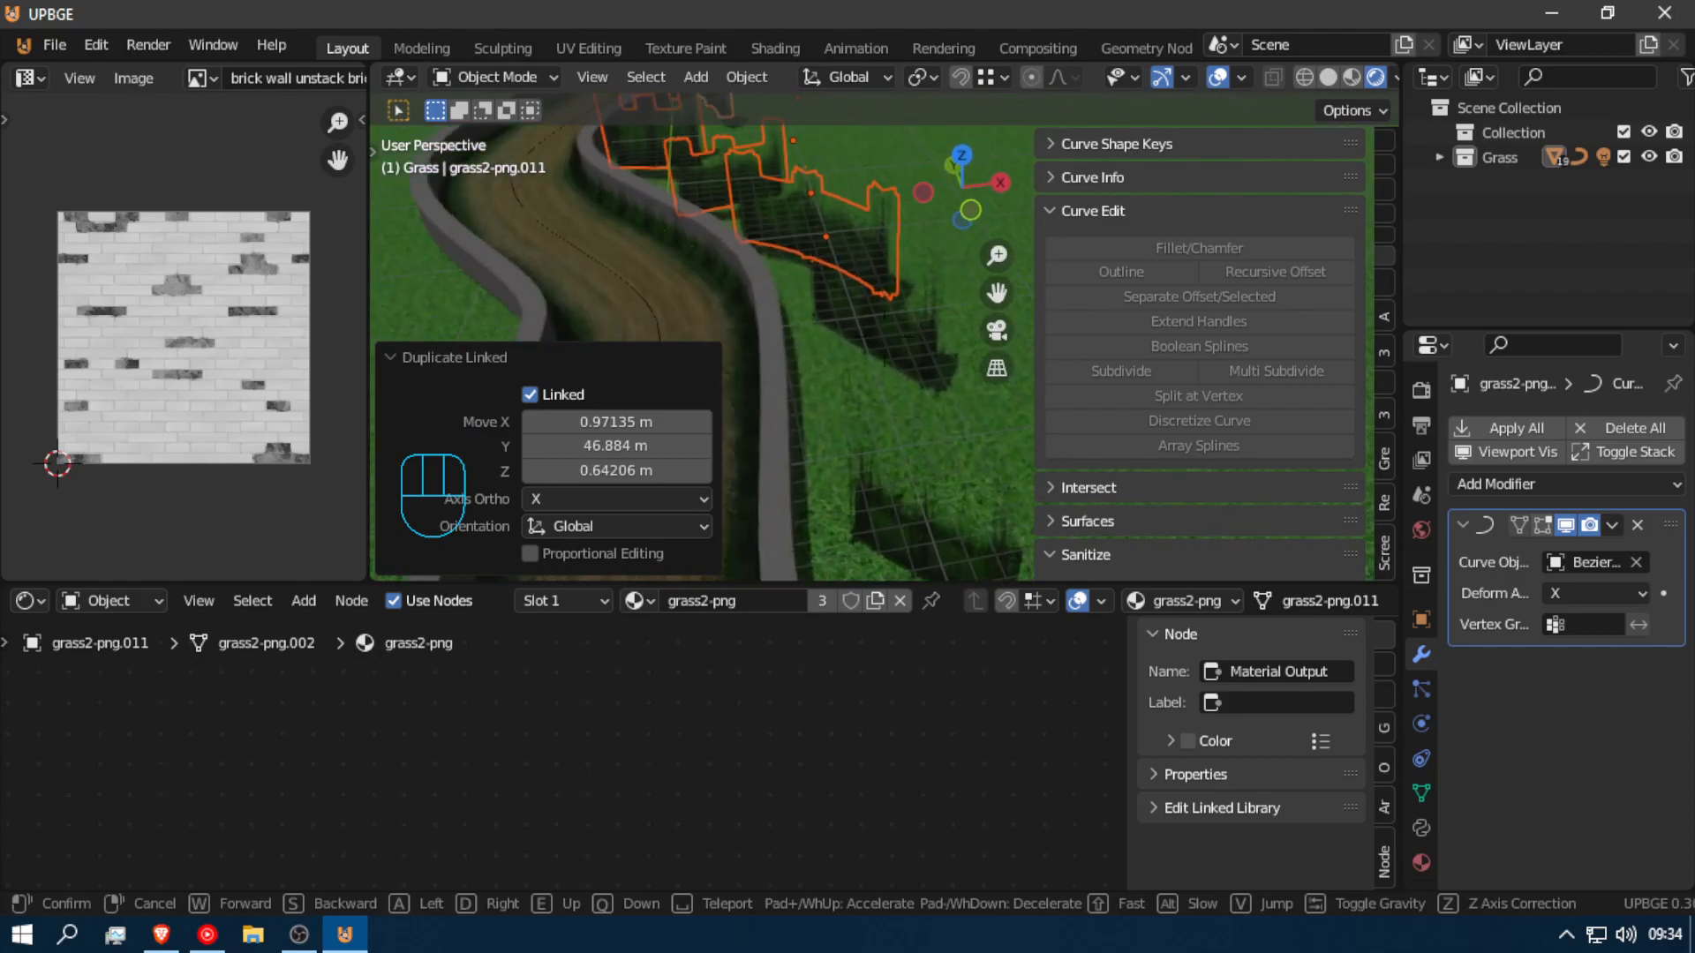
{"action": "left_click", "coordinate": [888, 347]}
{"action": "key", "text": "shift+f"}
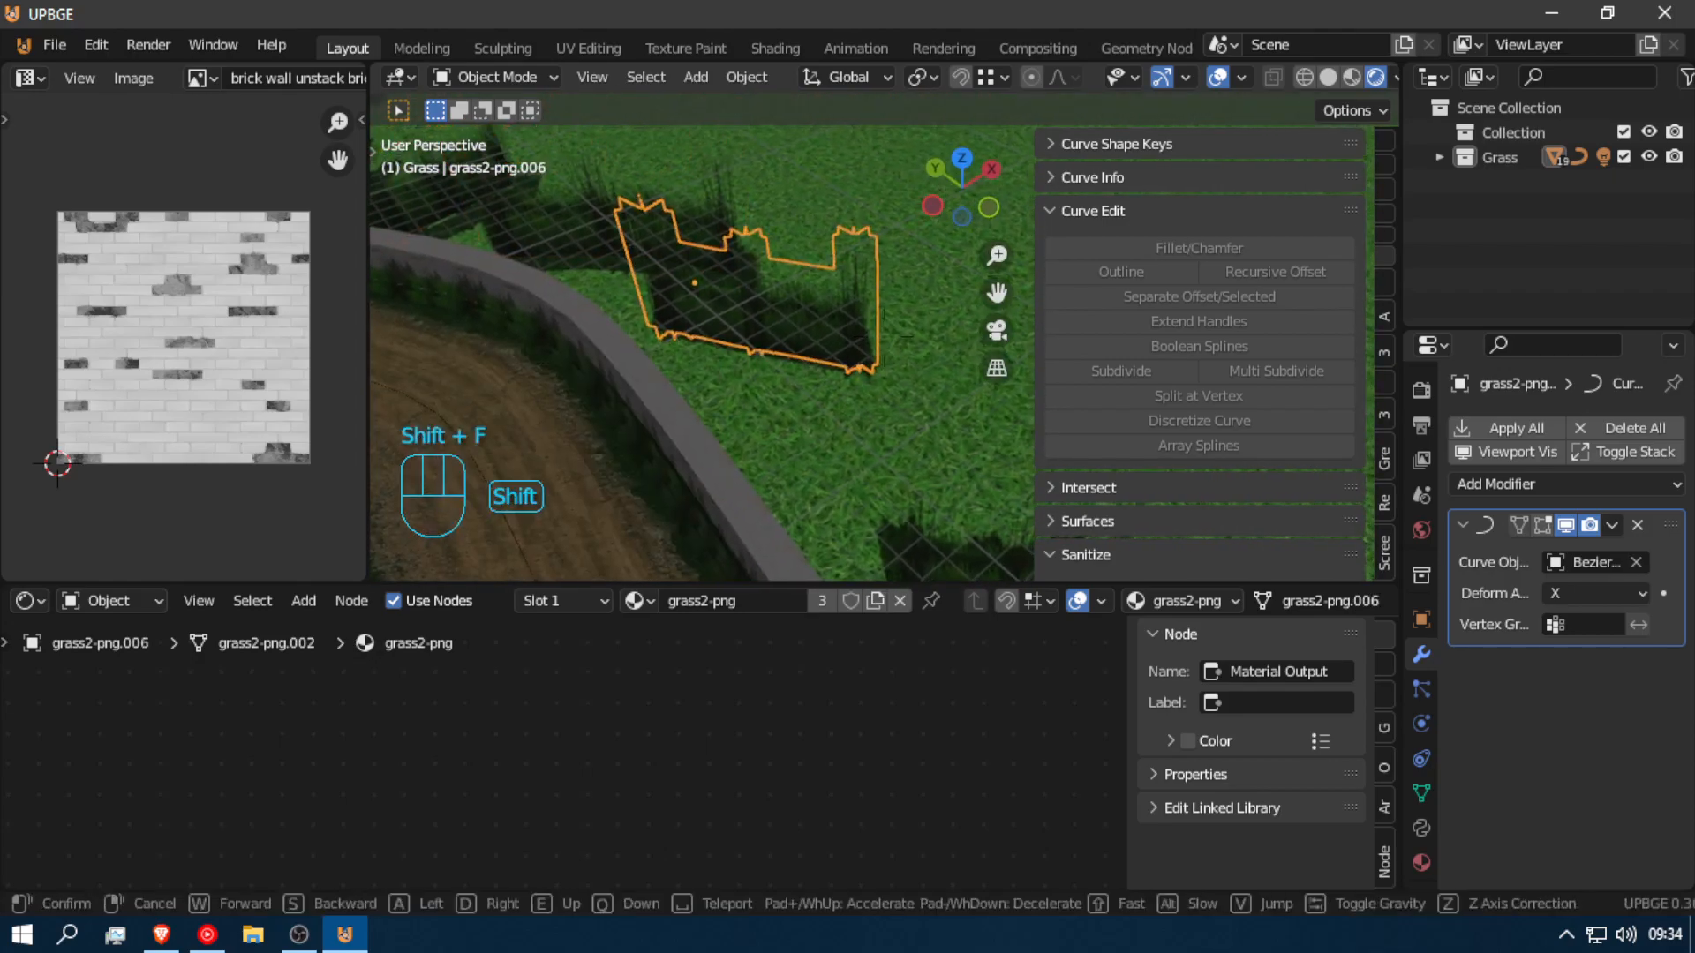
{"action": "left_click", "coordinate": [893, 346]}
{"action": "key", "text": "alt+d"}
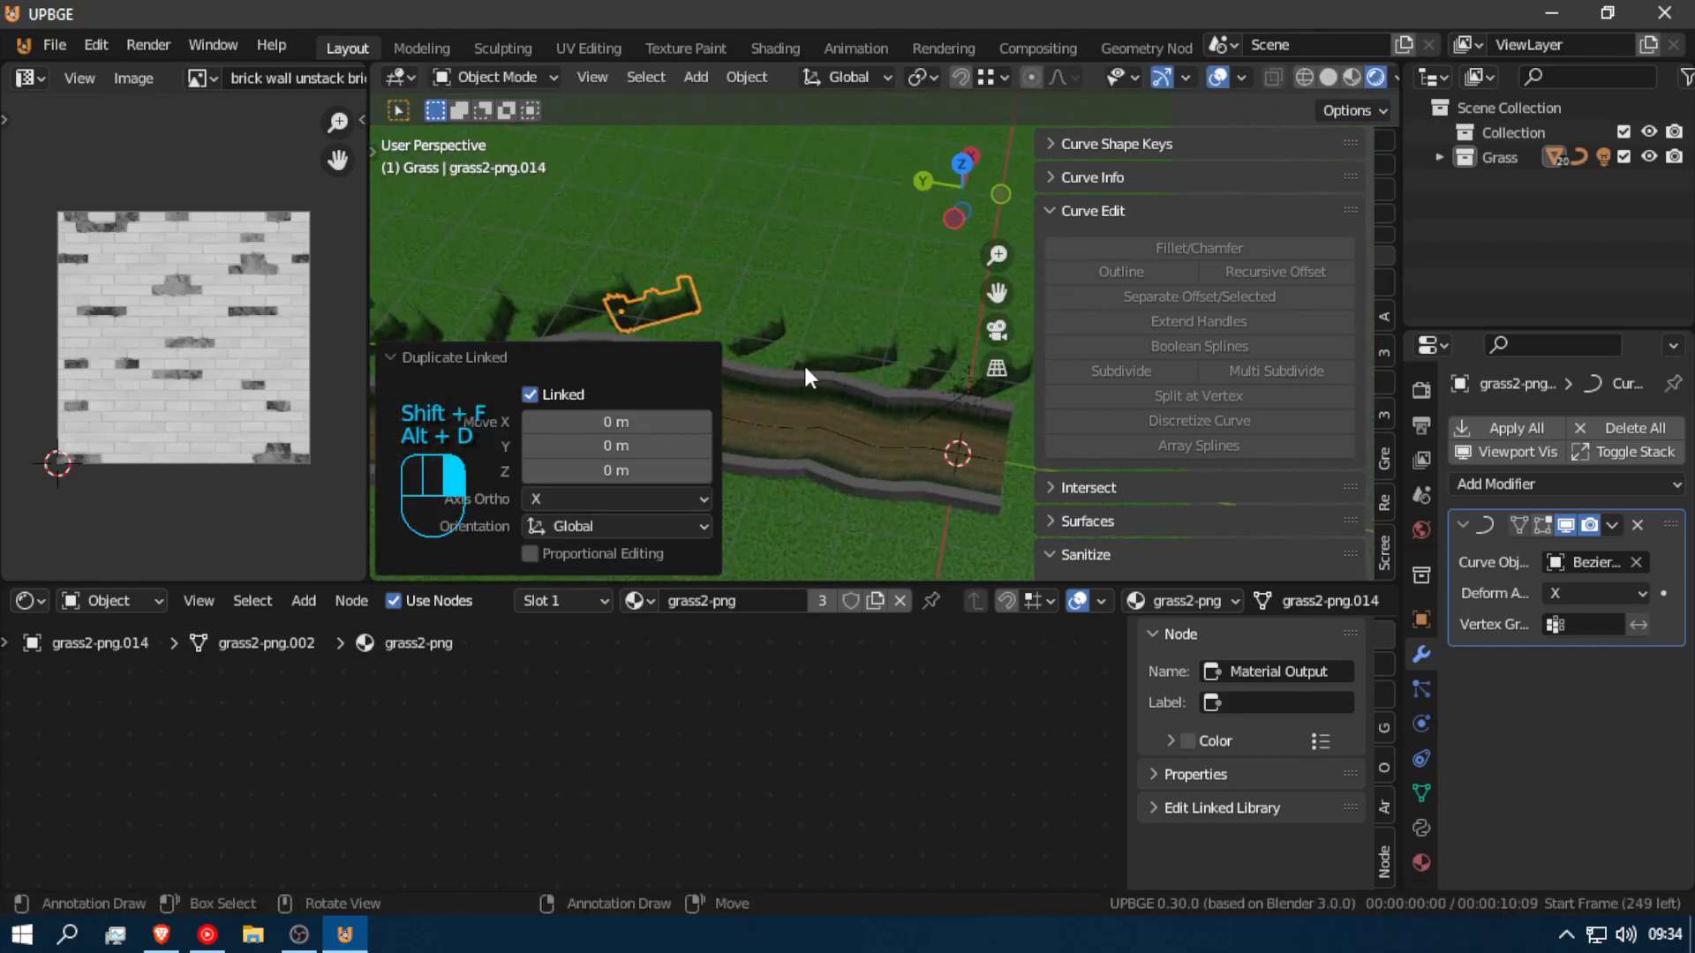
{"action": "key", "text": "g"}
{"action": "left_click", "coordinate": [848, 369]}
Step: Rotate the duplicated clump 160° about Z and scale it up by about 1.2
{"action": "key", "text": "r"}
{"action": "key", "text": "z"}
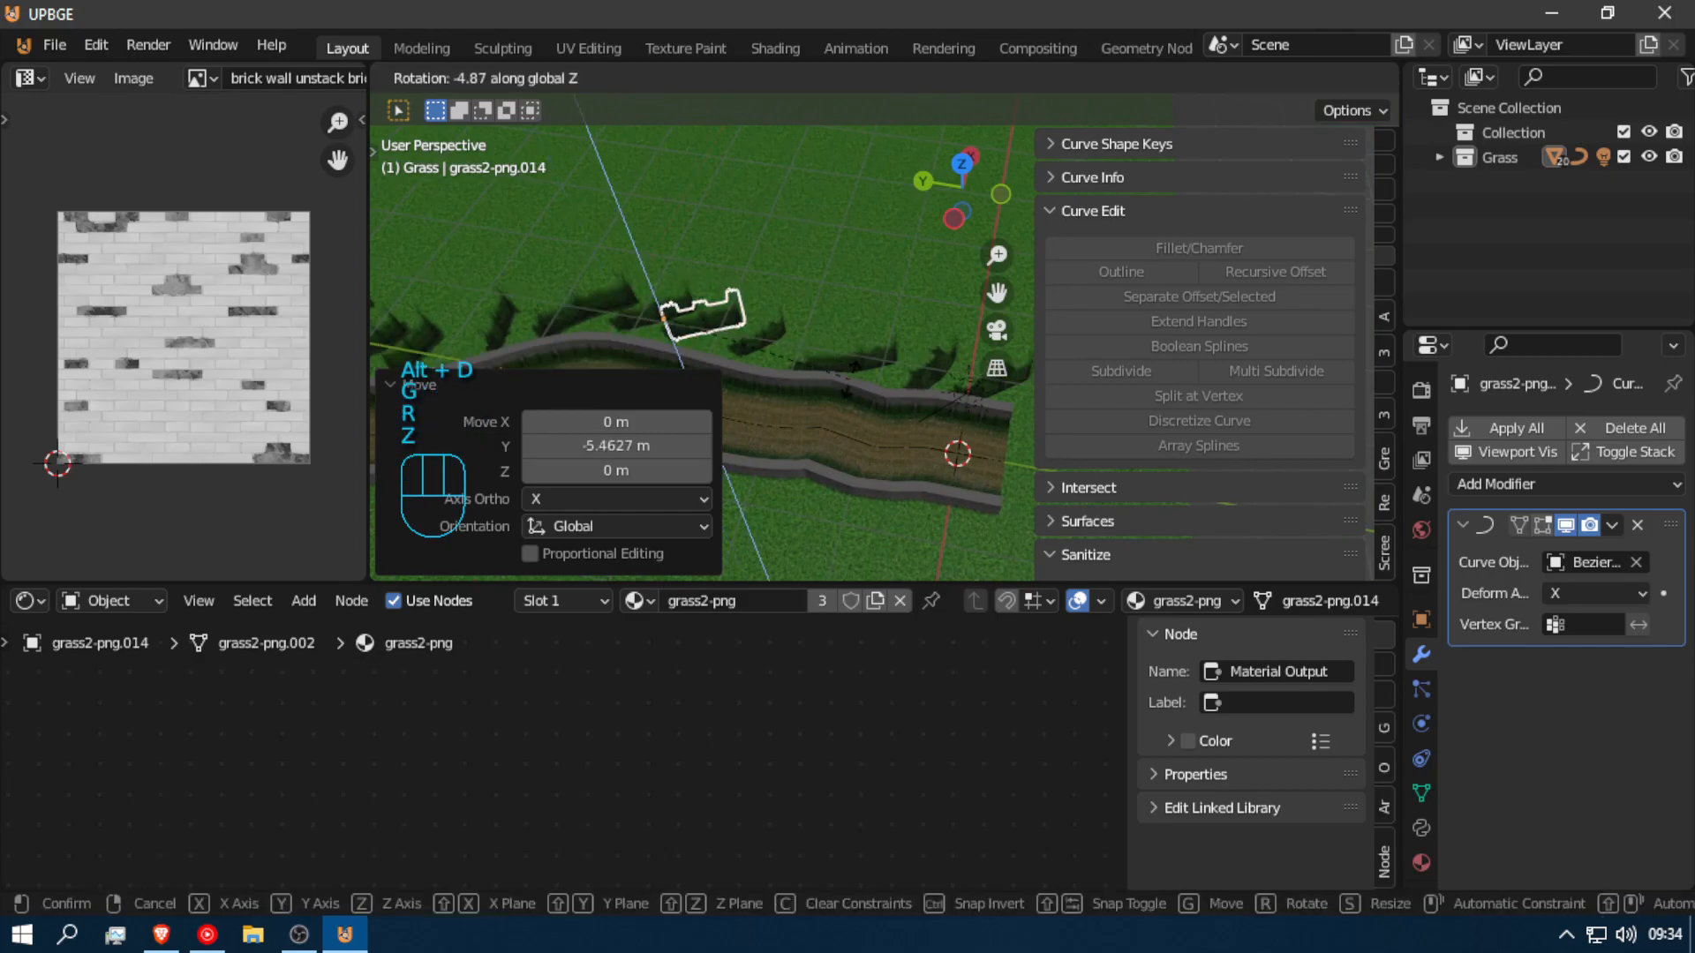
{"action": "left_click", "coordinate": [628, 294]}
{"action": "key", "text": "s"}
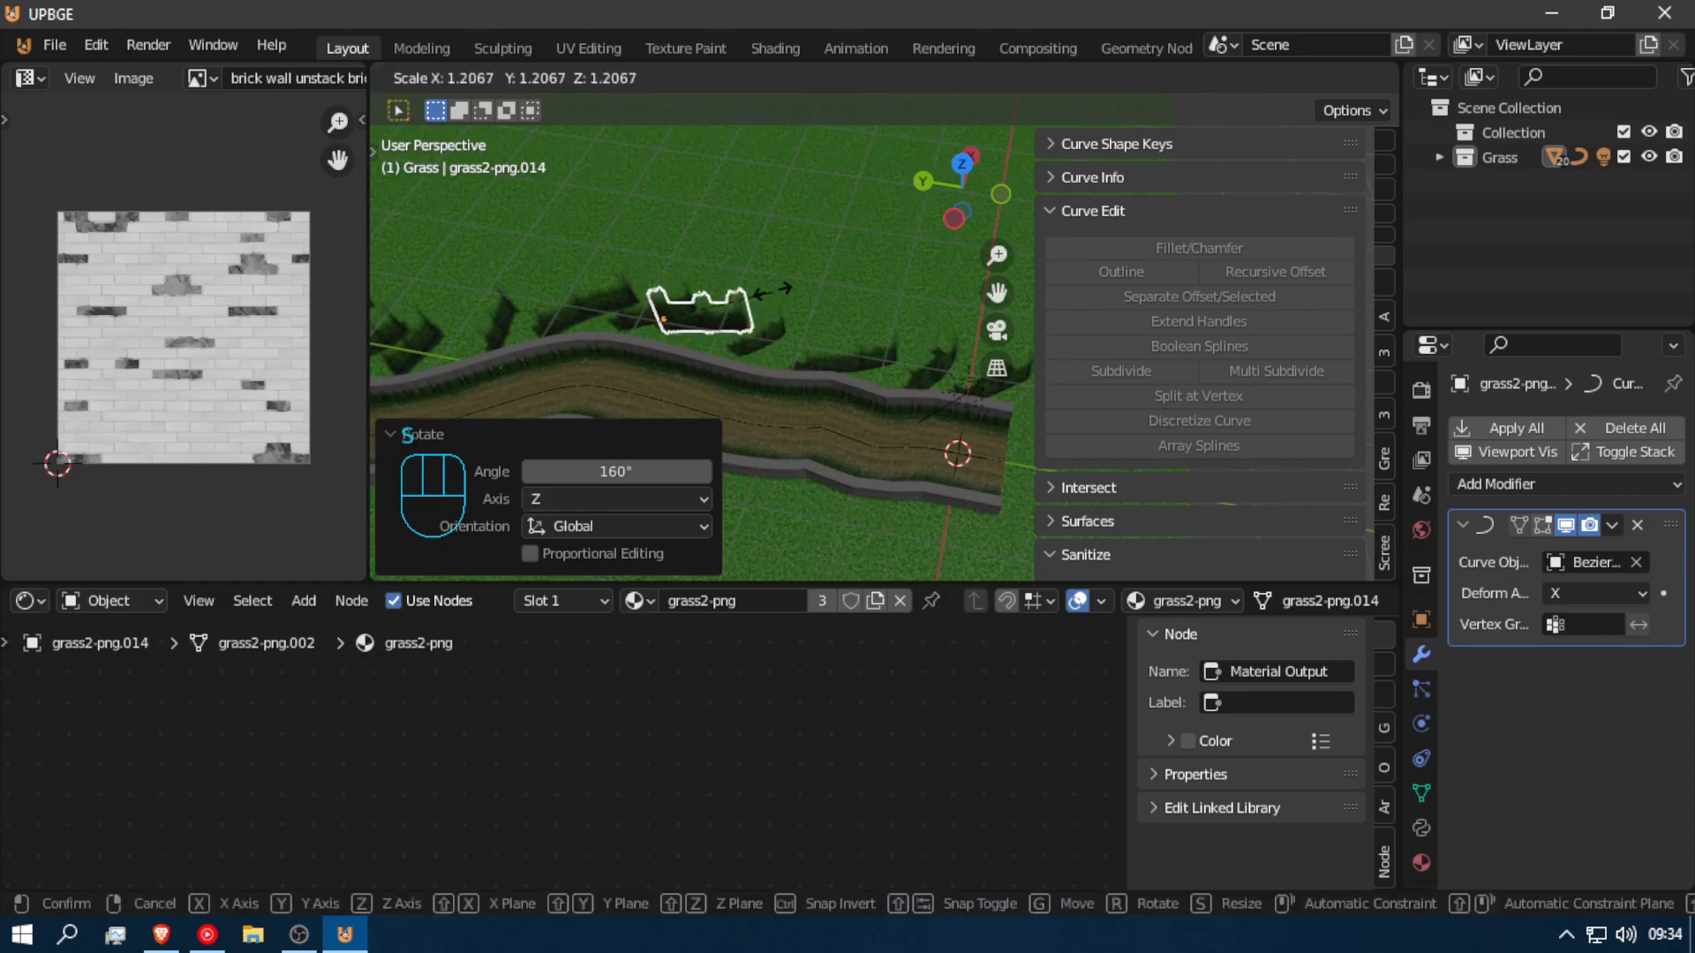
{"action": "left_click", "coordinate": [759, 331]}
{"action": "left_click", "coordinate": [751, 332]}
{"action": "key", "text": "shift+d"}
{"action": "right_click", "coordinate": [794, 342]}
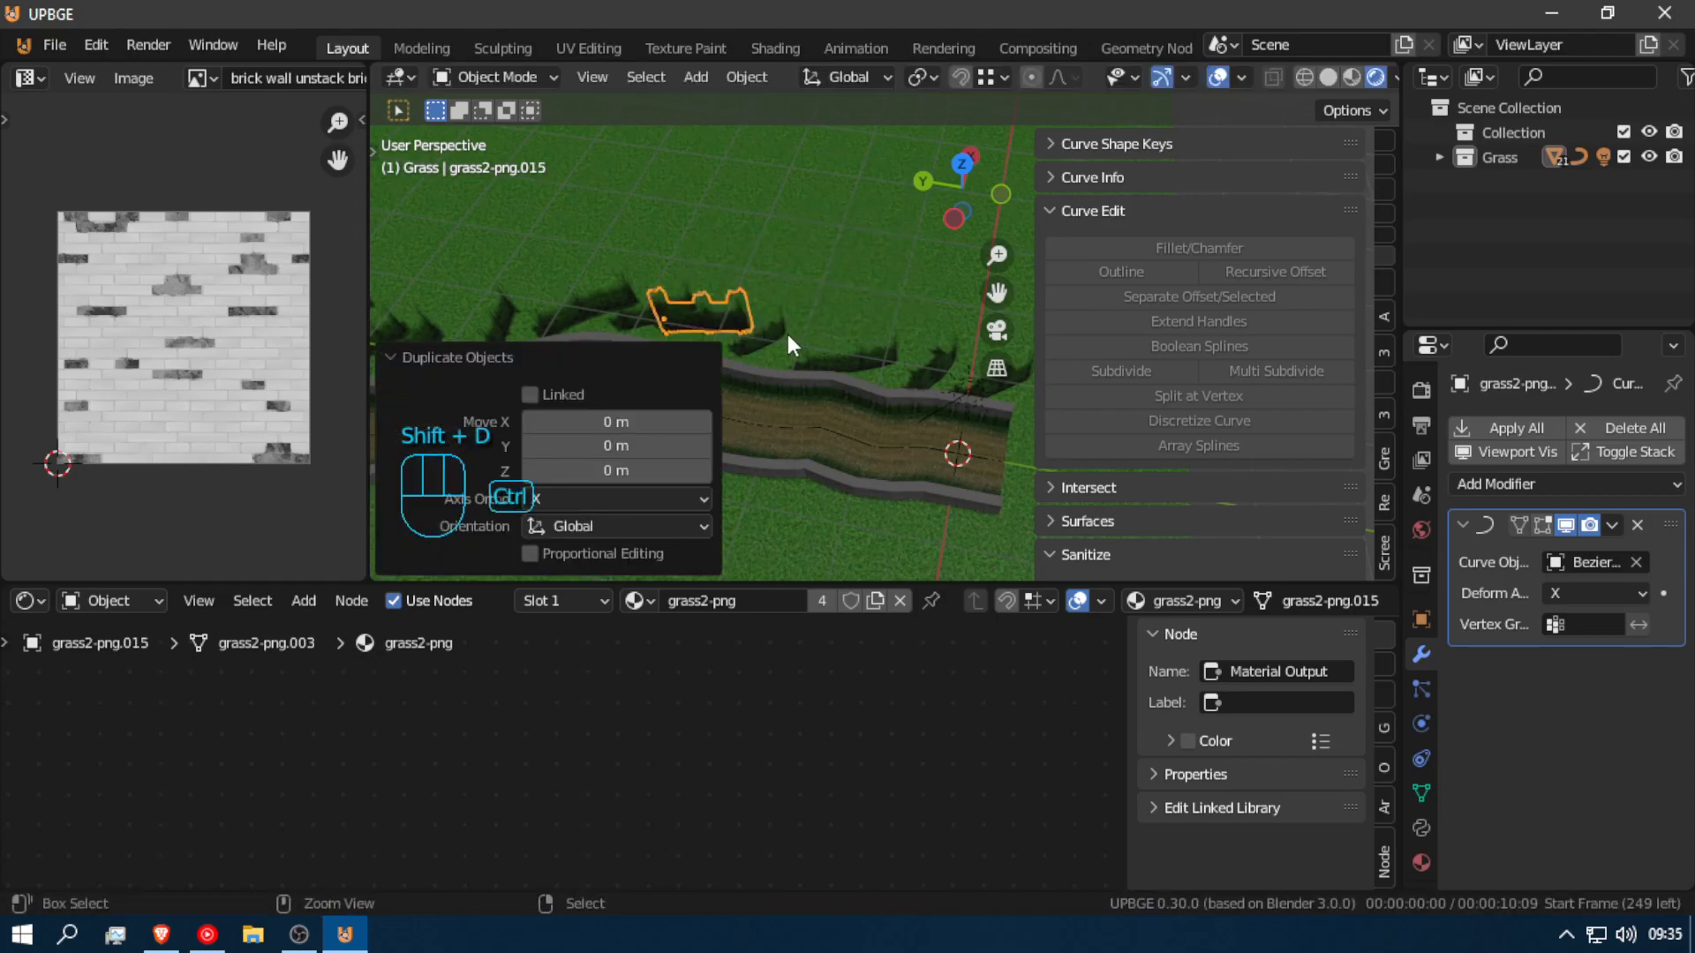
{"action": "key", "text": "ctrl+z"}
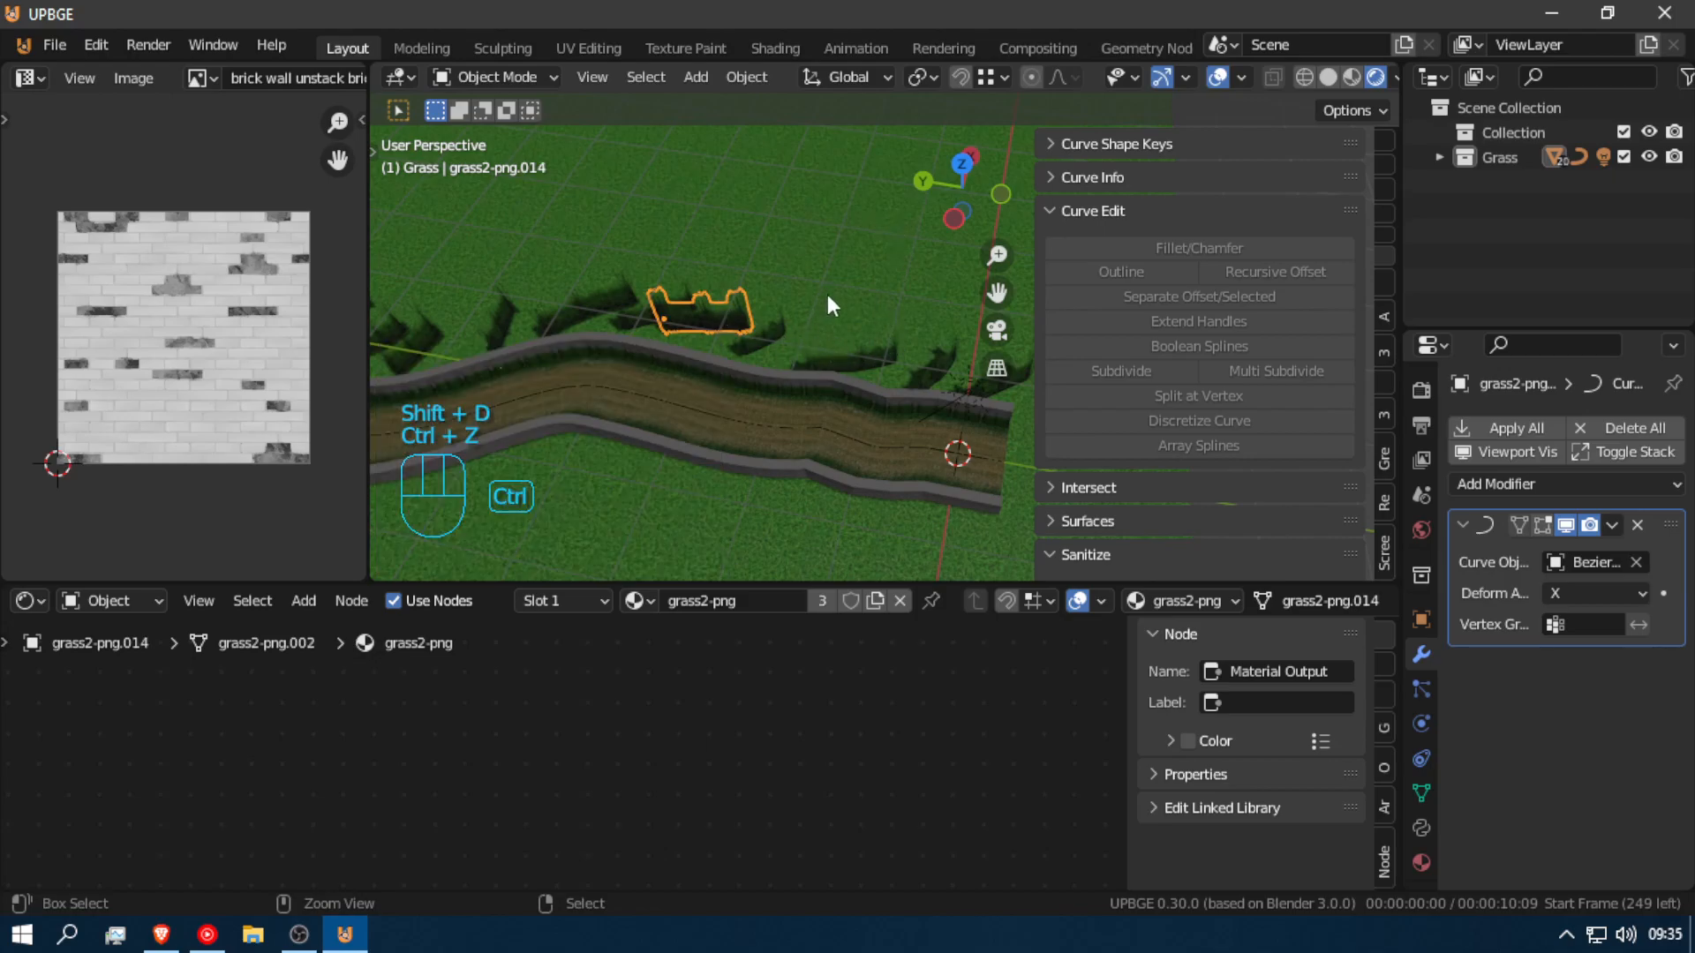
Step: Make a linked duplicate of the rotated clump and place it behind the wall, nearer the road's start
{"action": "key", "text": "alt+d"}
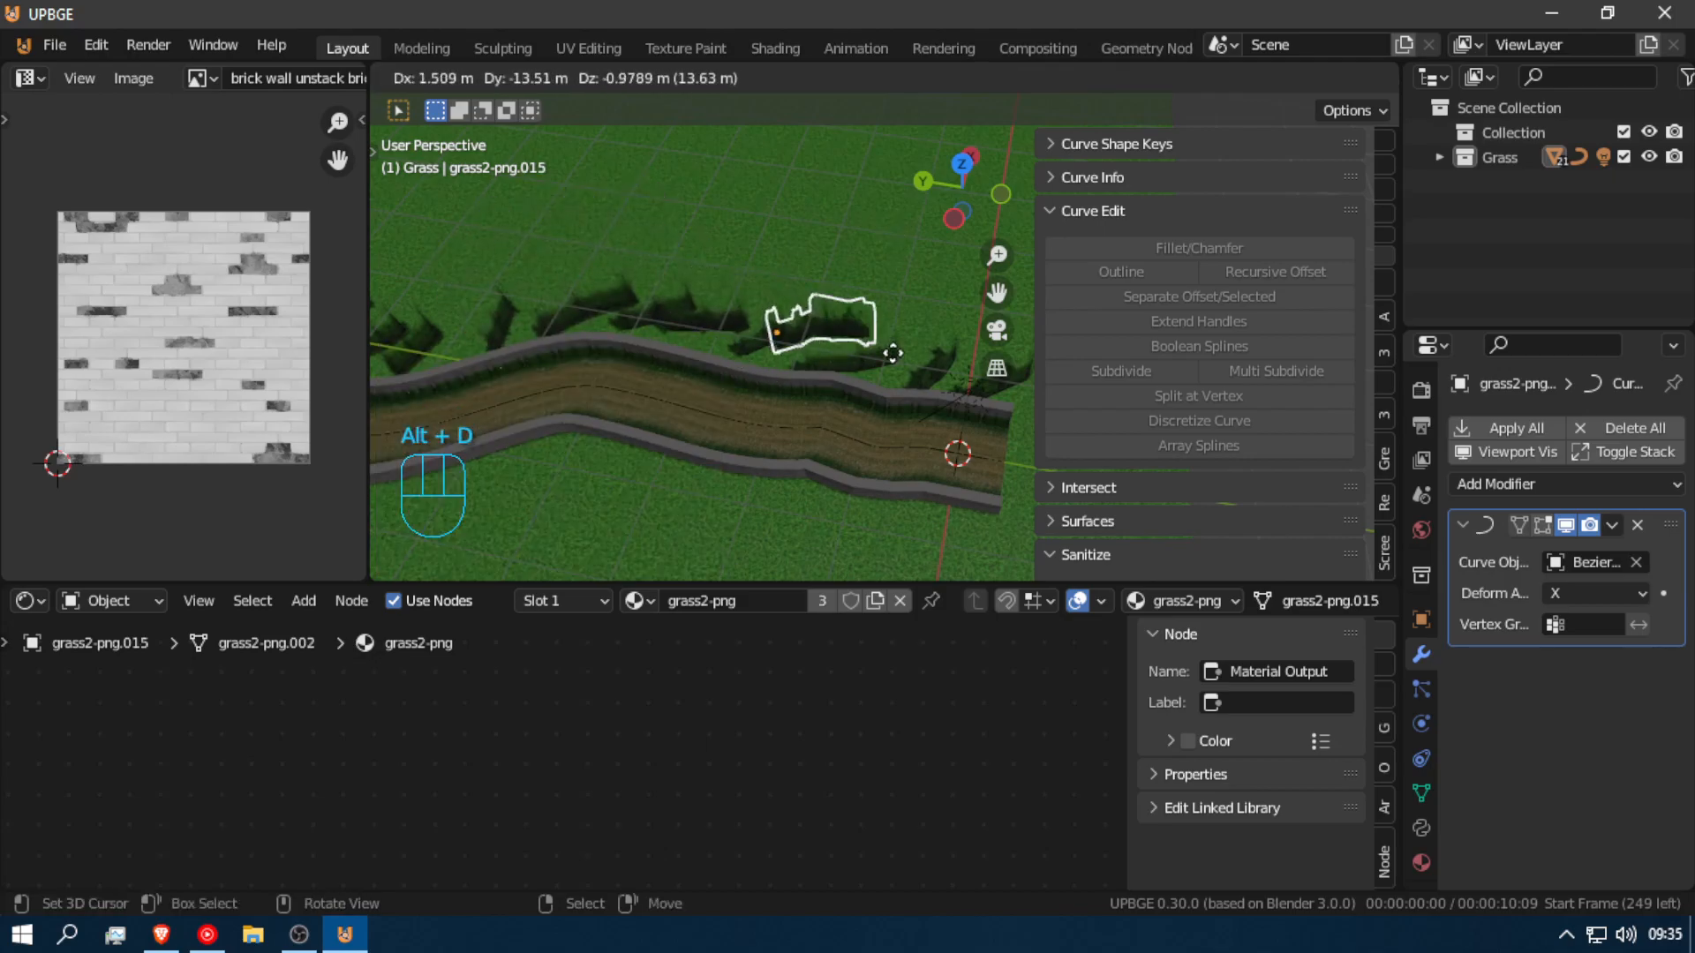
{"action": "left_click", "coordinate": [899, 368]}
Step: Add the grass clumps along the outer wall to the selection and place linked duplicates of them about 47.8 m further along Y
{"action": "left_click", "coordinate": [929, 375], "text": "shift"}
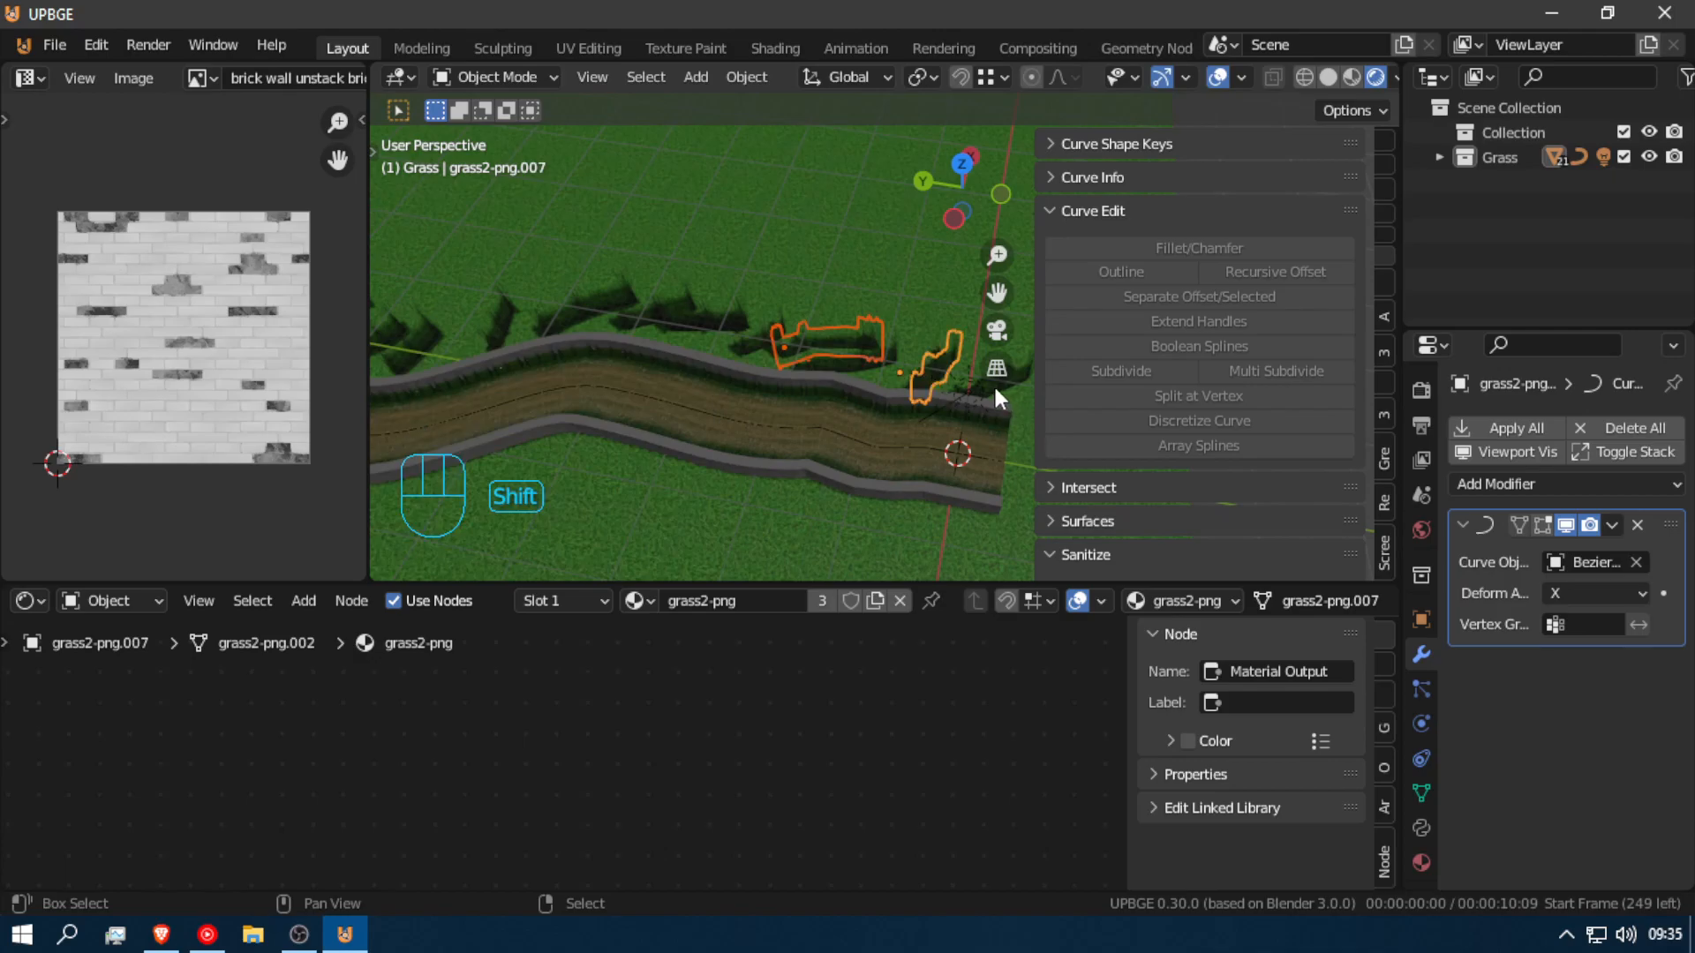
{"action": "left_click", "coordinate": [740, 344], "text": "shift"}
{"action": "left_click", "coordinate": [643, 307], "text": "shift"}
{"action": "left_click", "coordinate": [519, 316], "text": "shift"}
{"action": "left_click", "coordinate": [411, 346], "text": "shift"}
{"action": "key", "text": "shift+f"}
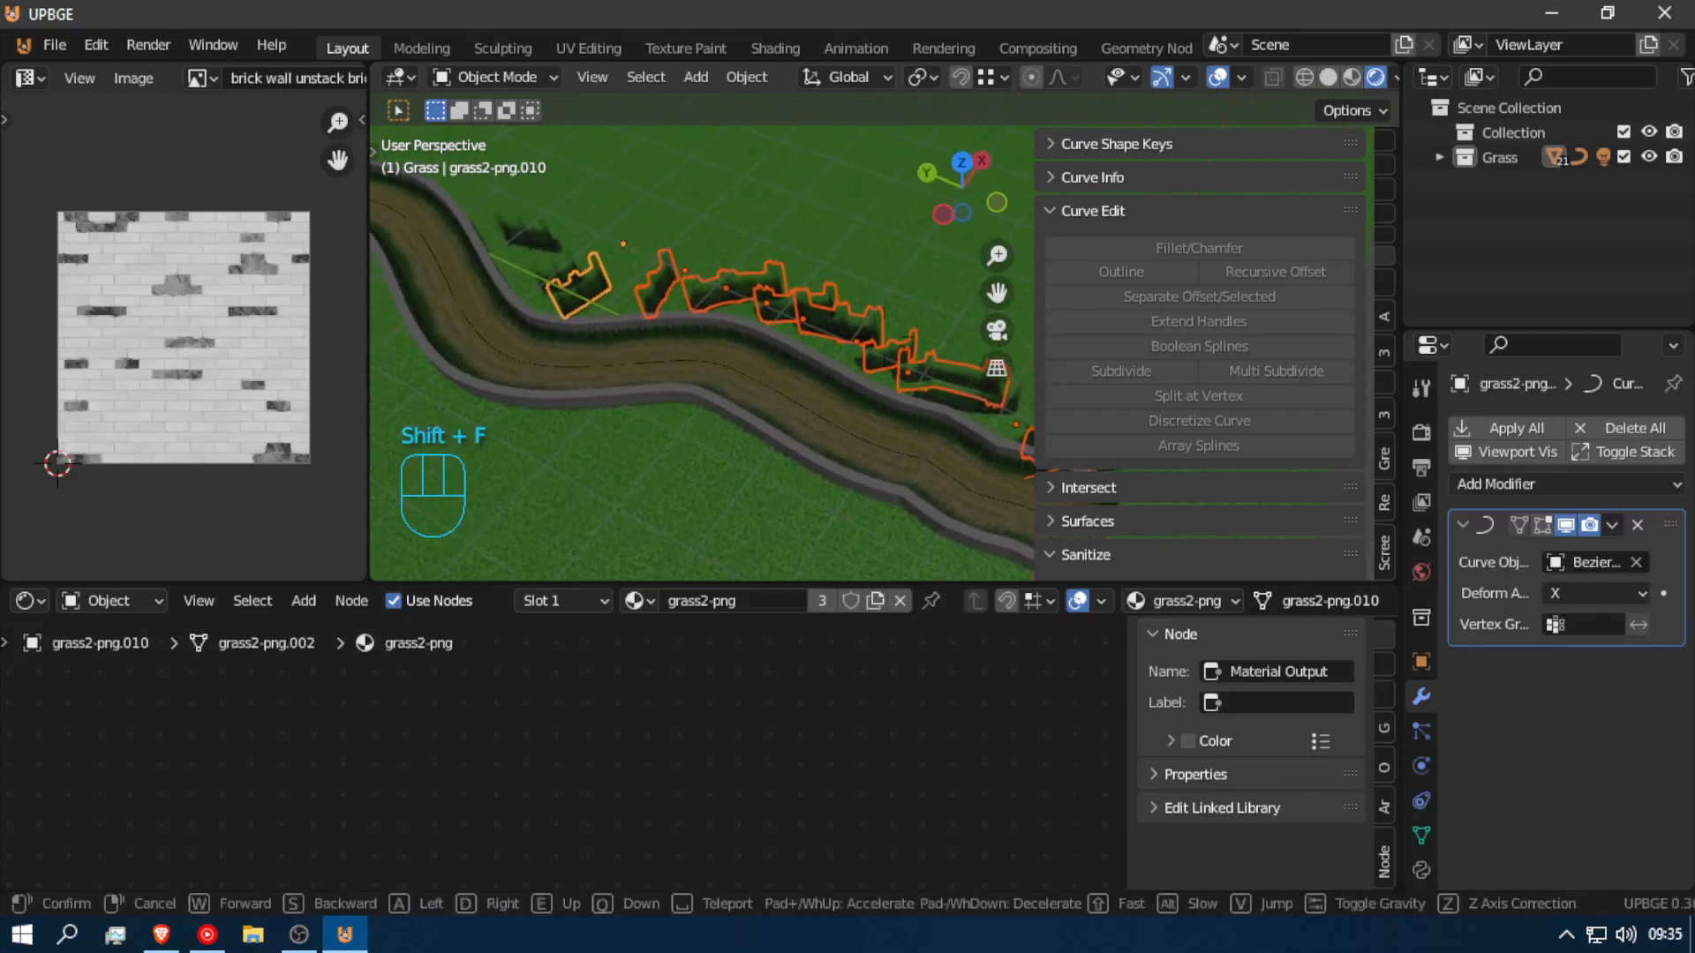
{"action": "left_click", "coordinate": [611, 344]}
{"action": "left_click", "coordinate": [613, 320], "text": "shift"}
{"action": "key", "text": "alt+d"}
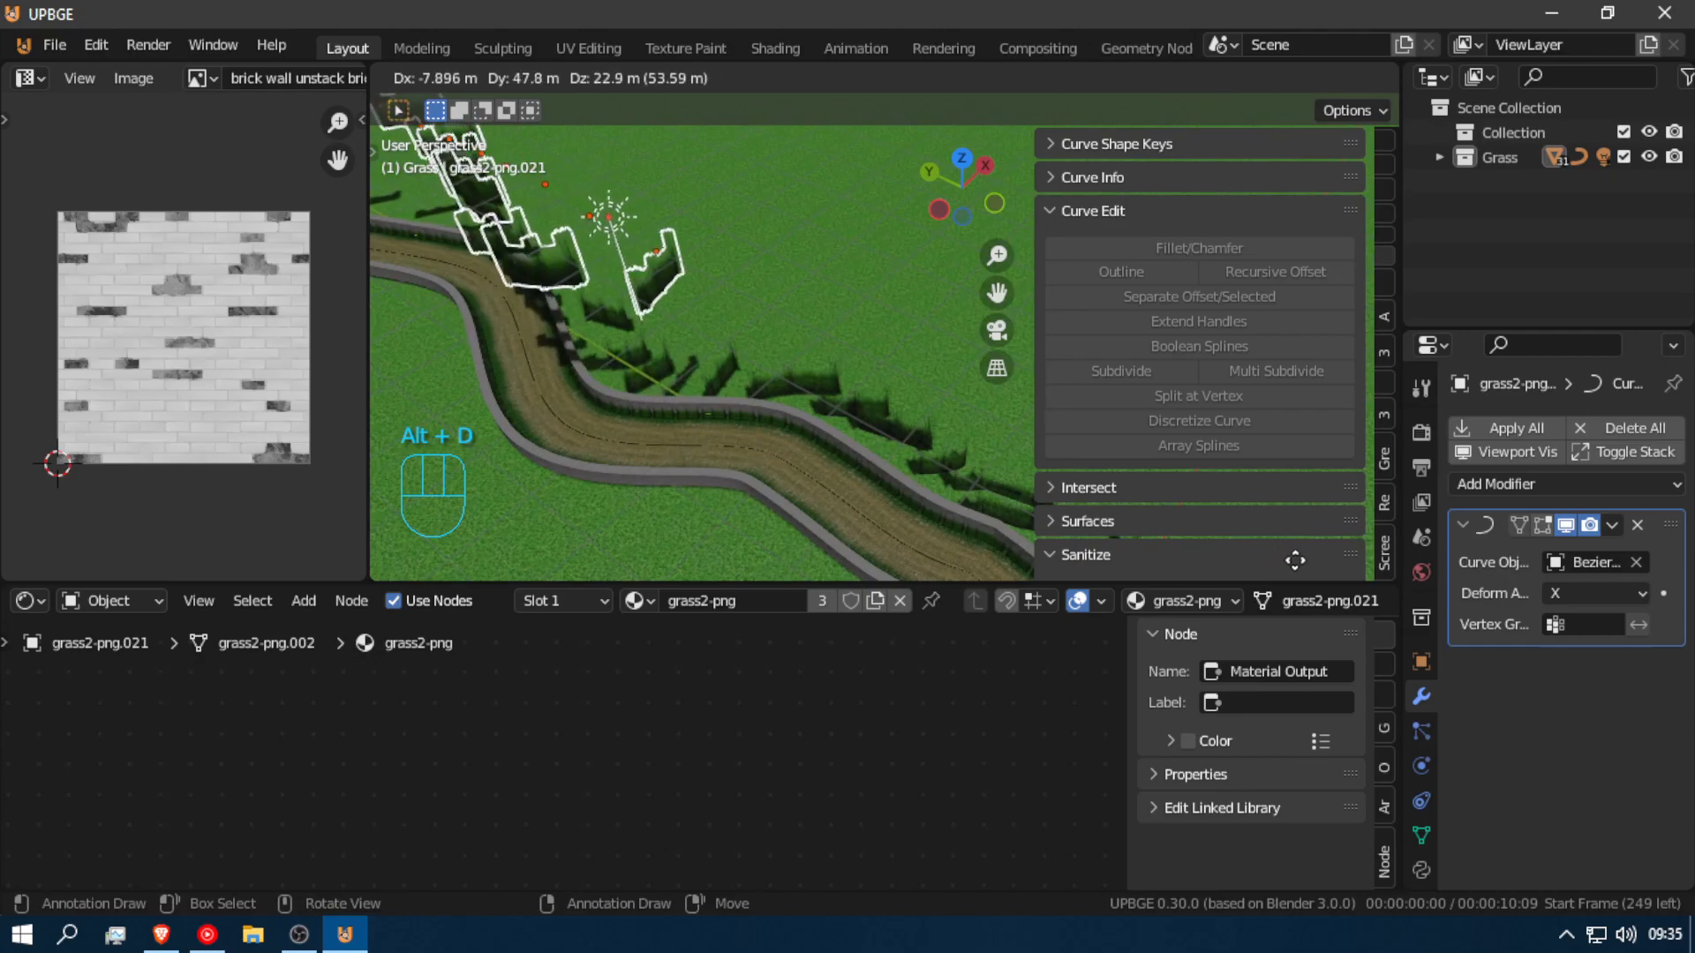
{"action": "left_click", "coordinate": [1187, 520]}
Step: Delete the sun light that was duplicated along with the grass clumps
{"action": "left_click", "coordinate": [593, 210]}
{"action": "key", "text": "x"}
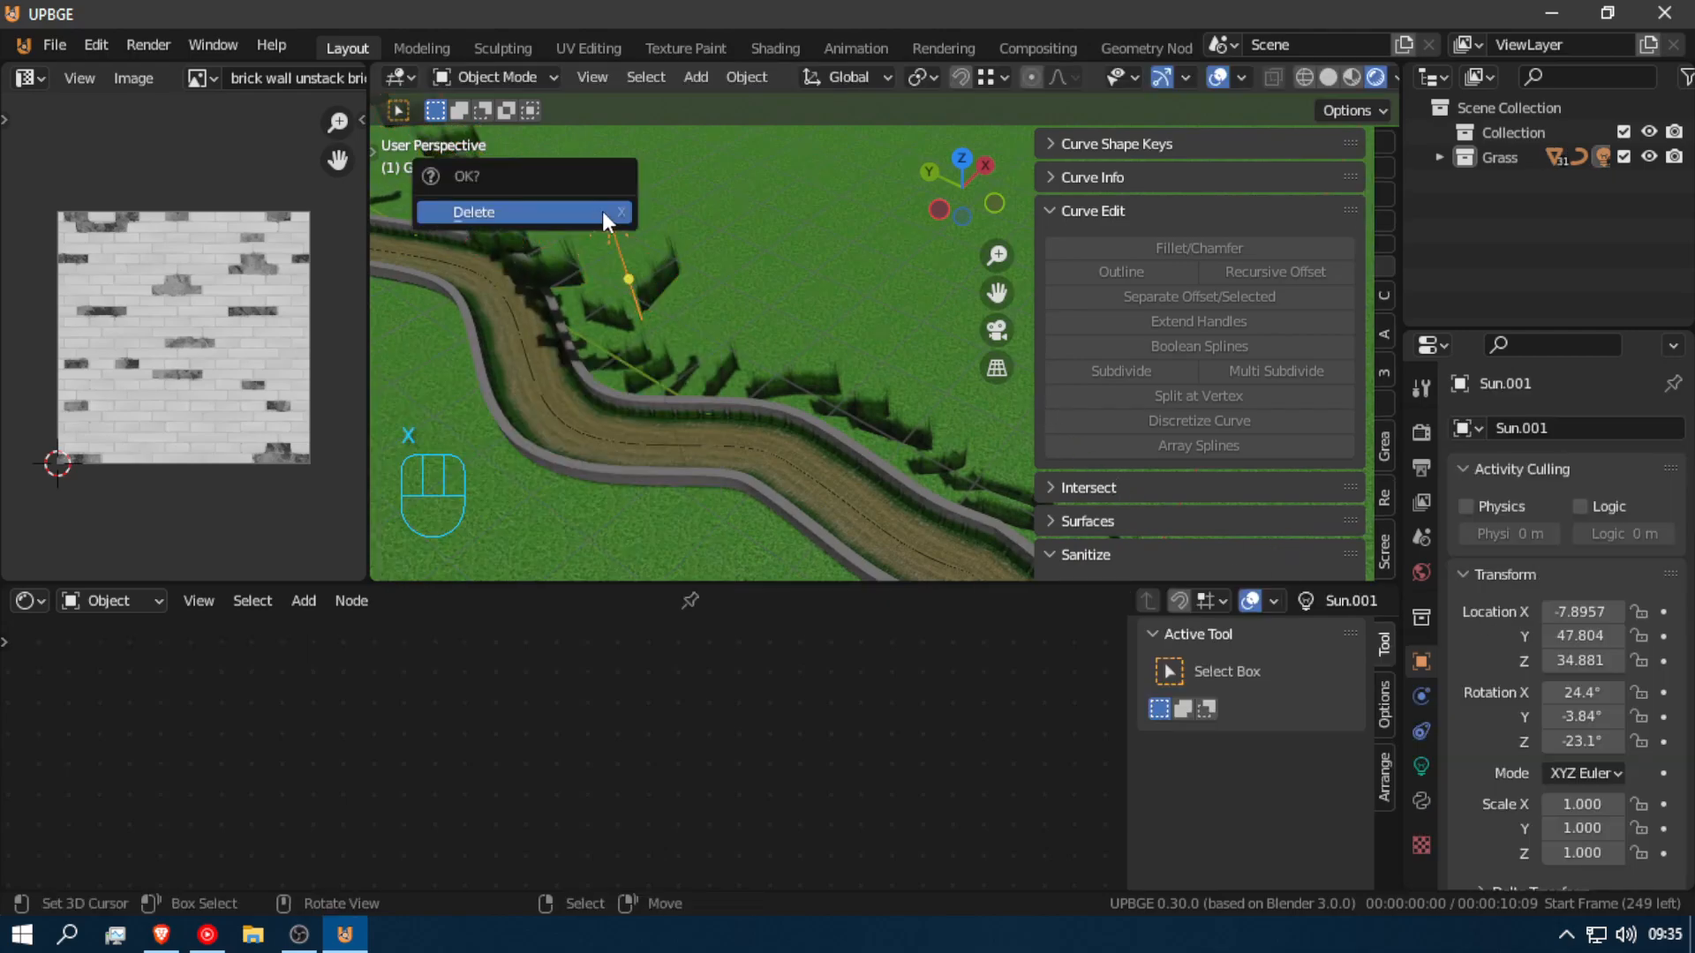
{"action": "left_click", "coordinate": [603, 210]}
Step: Show the selectability toggles in the outliner and test selecting the original sun light at the road's start
{"action": "key", "text": "shift+f"}
{"action": "left_click", "coordinate": [886, 341]}
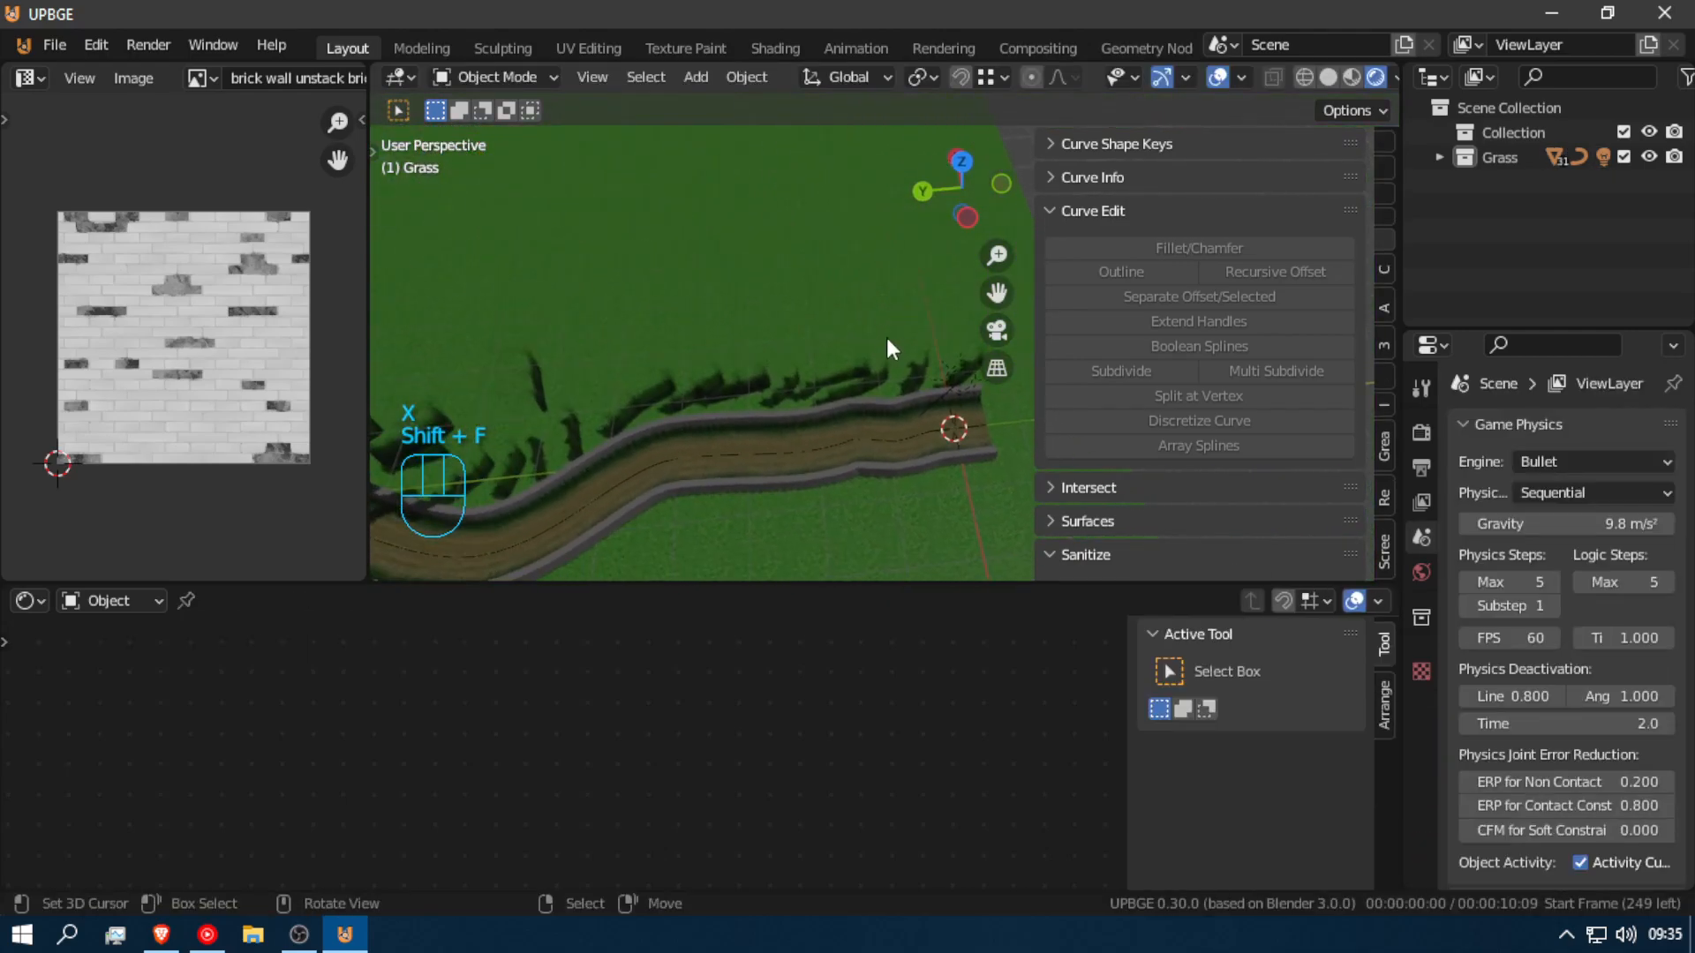
{"action": "left_click", "coordinate": [966, 362]}
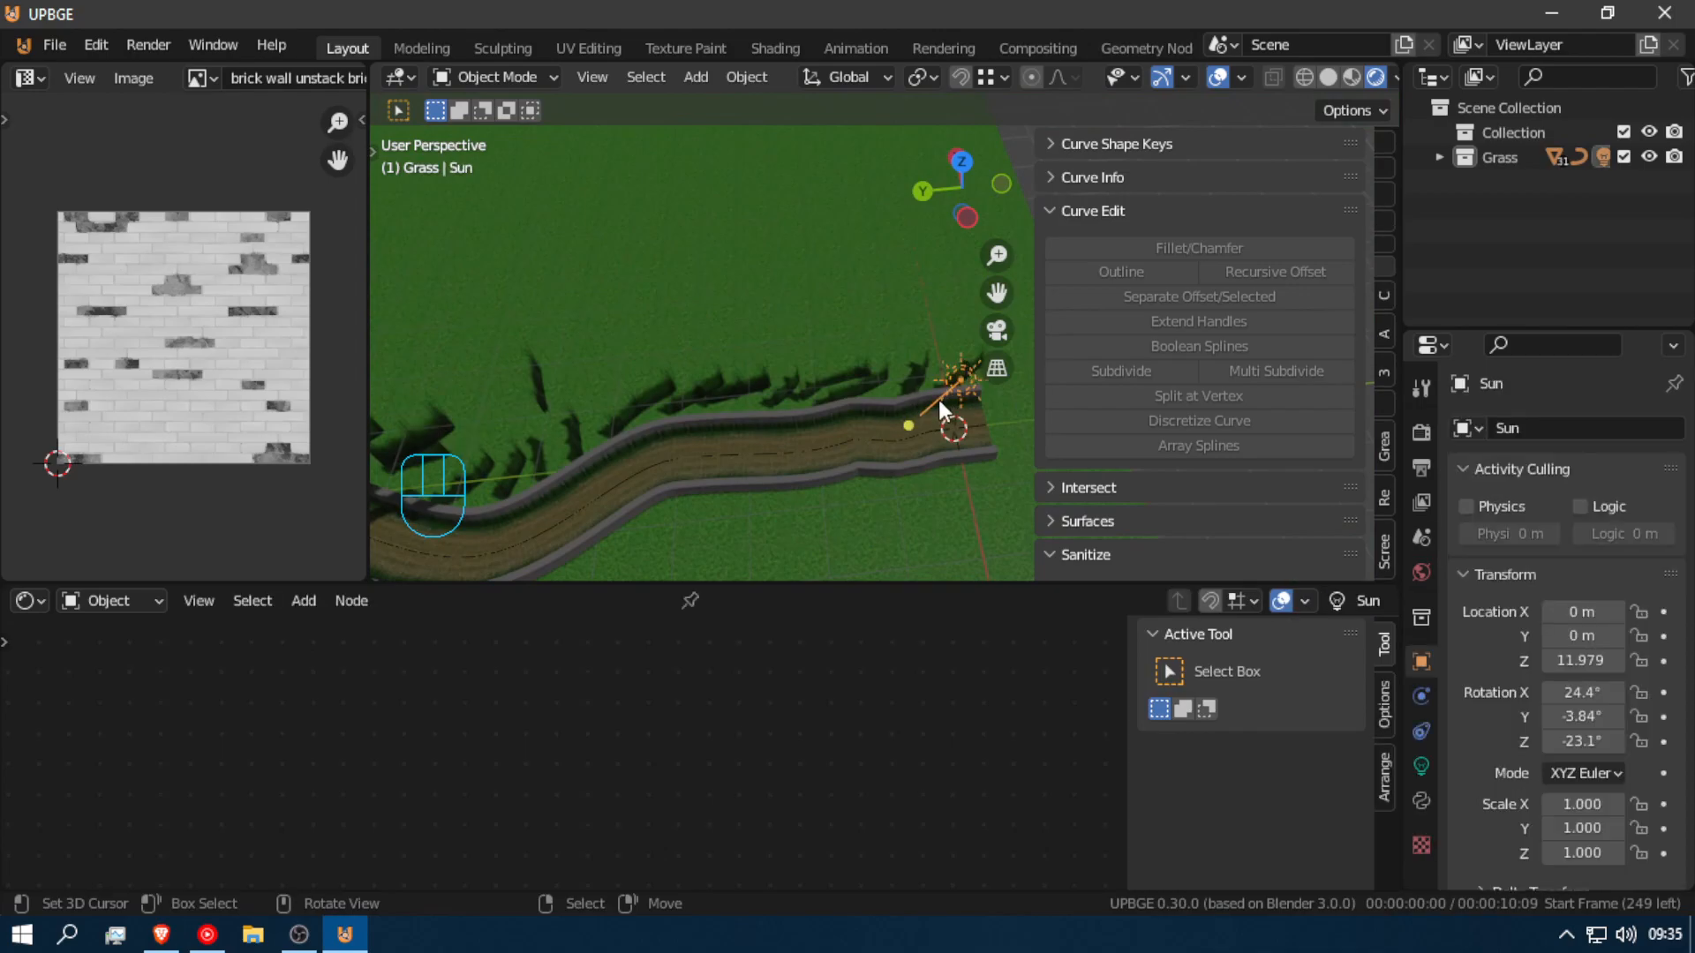
{"action": "left_click", "coordinate": [1685, 78]}
{"action": "left_click", "coordinate": [1463, 150]}
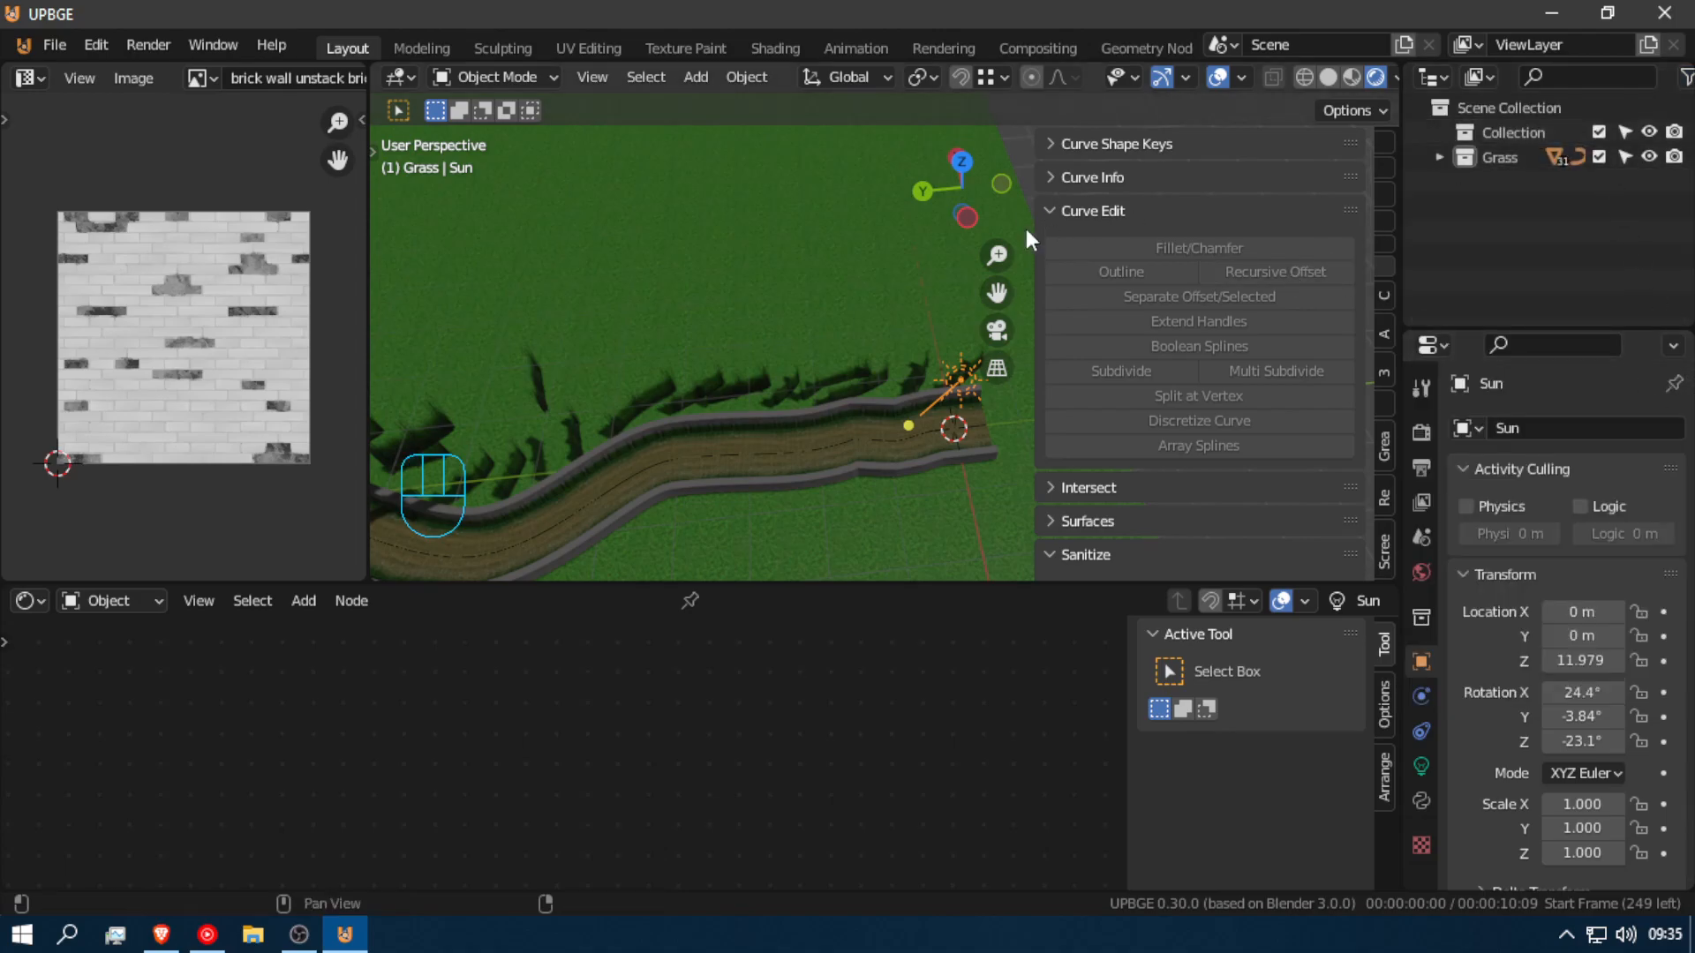
{"action": "left_click", "coordinate": [967, 381]}
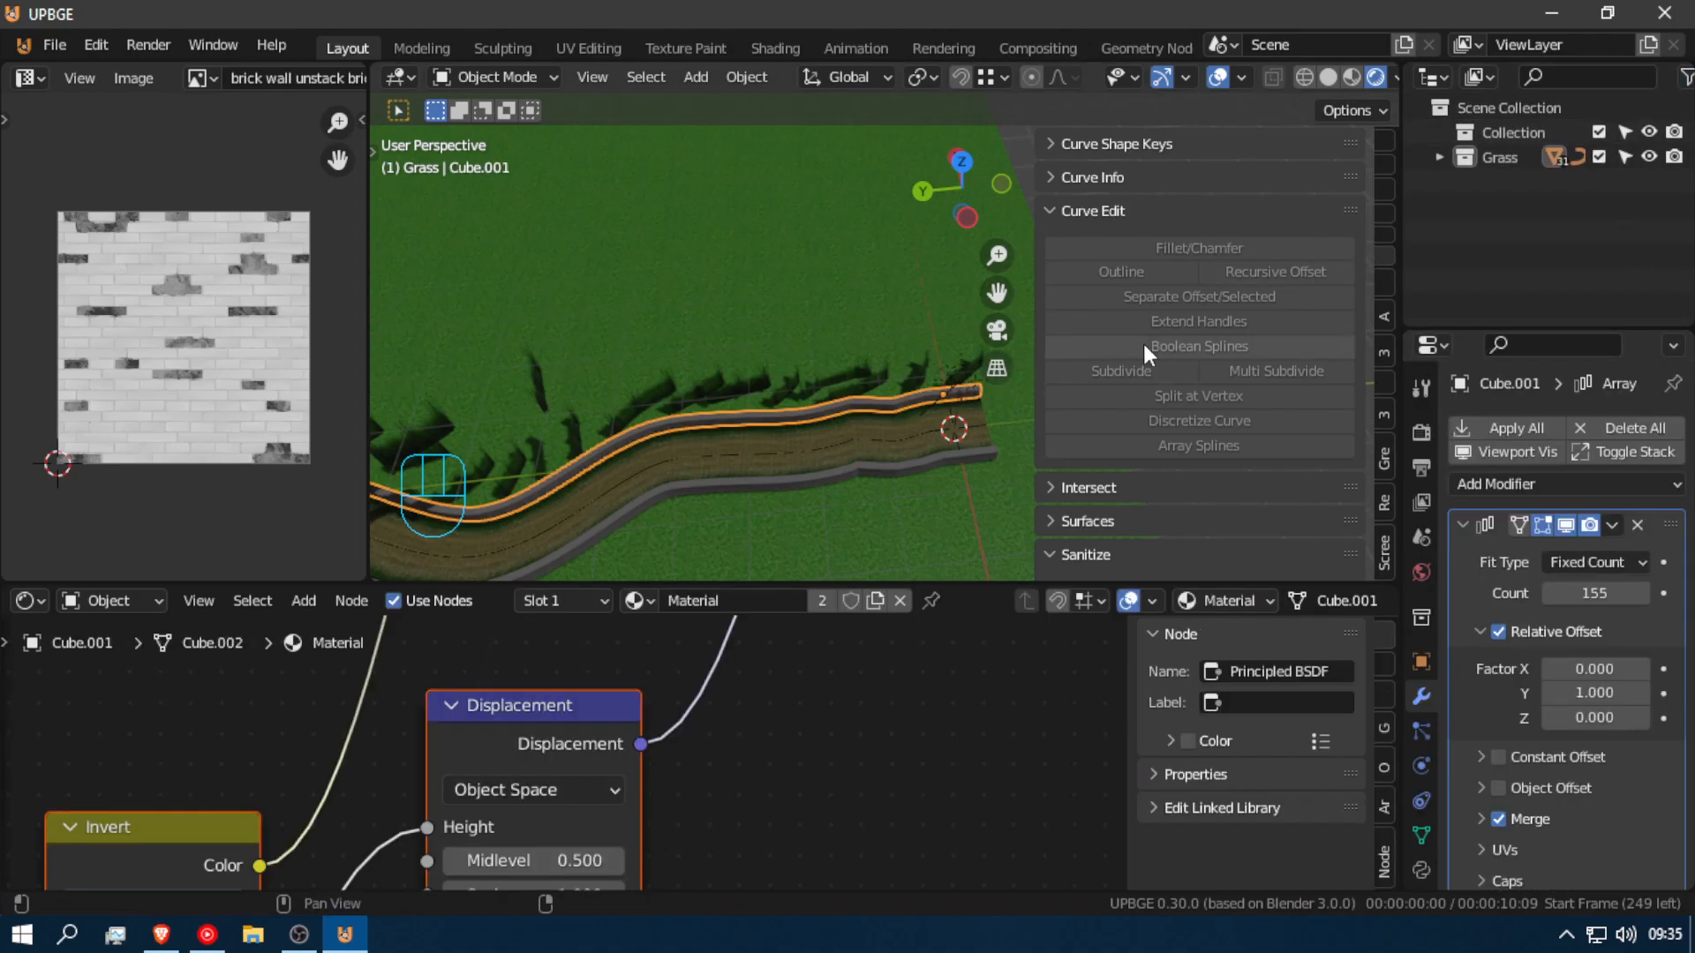
Step: Expand the Grass collection, filter the outliner for "su" and make the Sun light unselectable
{"action": "left_click", "coordinate": [1437, 159]}
{"action": "scroll", "coordinate": [1512, 288], "scroll_direction": "down", "scroll_amount": 3}
{"action": "scroll", "coordinate": [1509, 300], "scroll_direction": "up", "scroll_amount": 5}
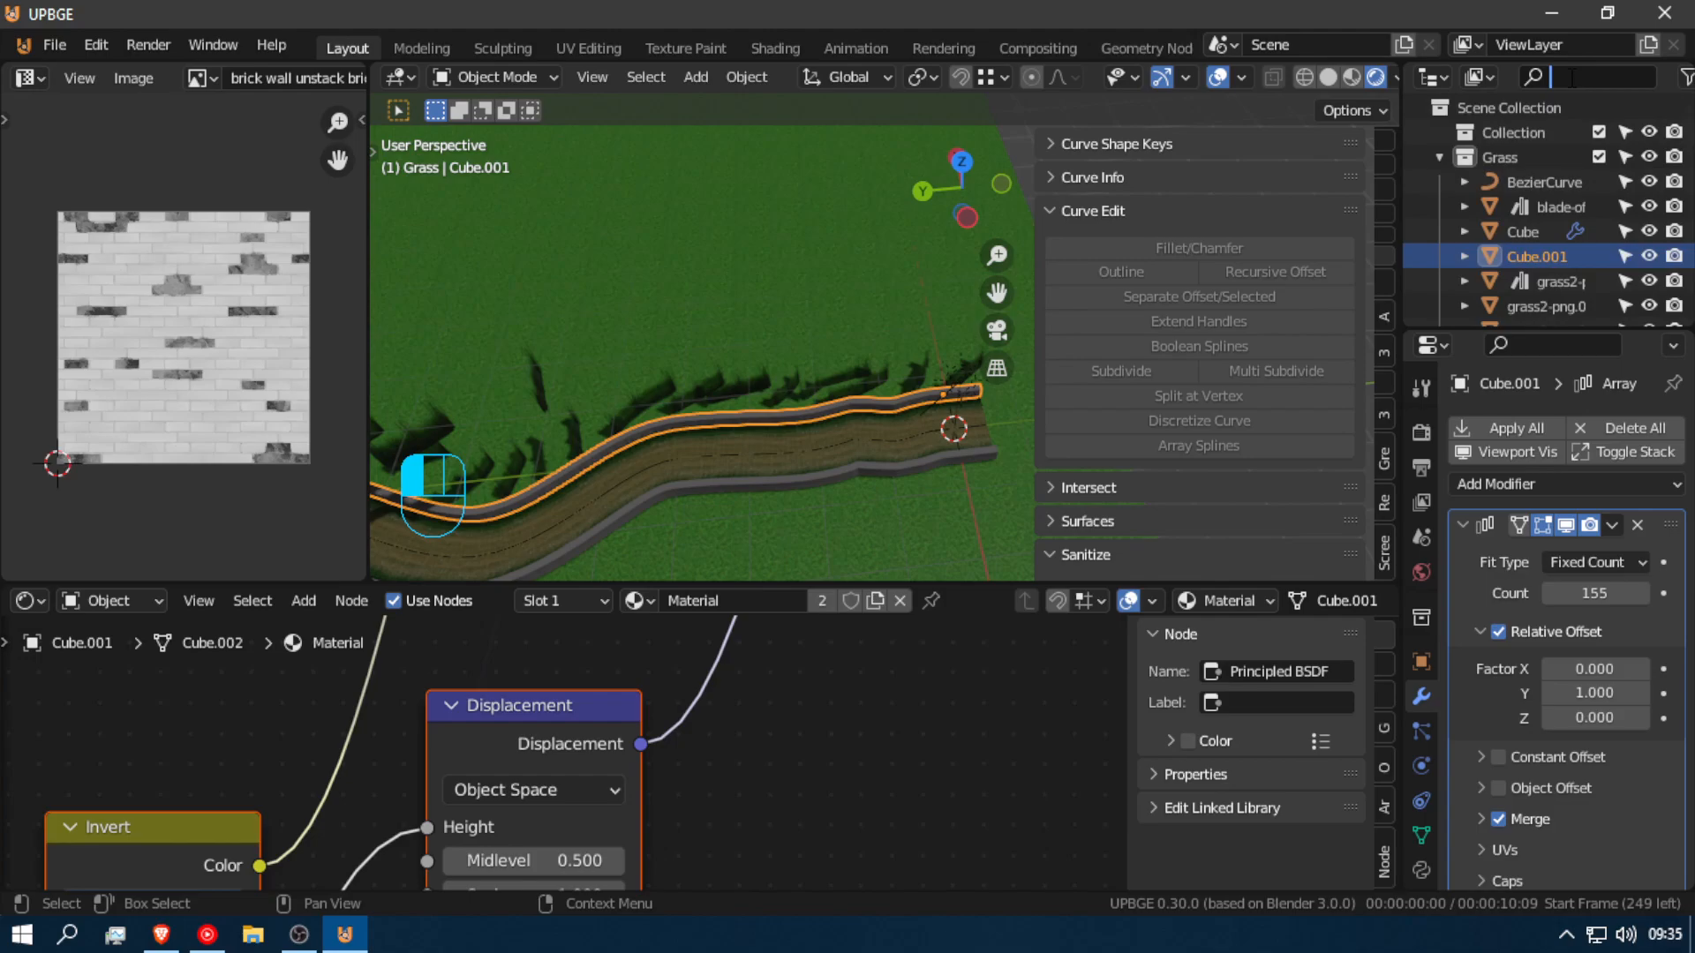
{"action": "type", "text": "su"}
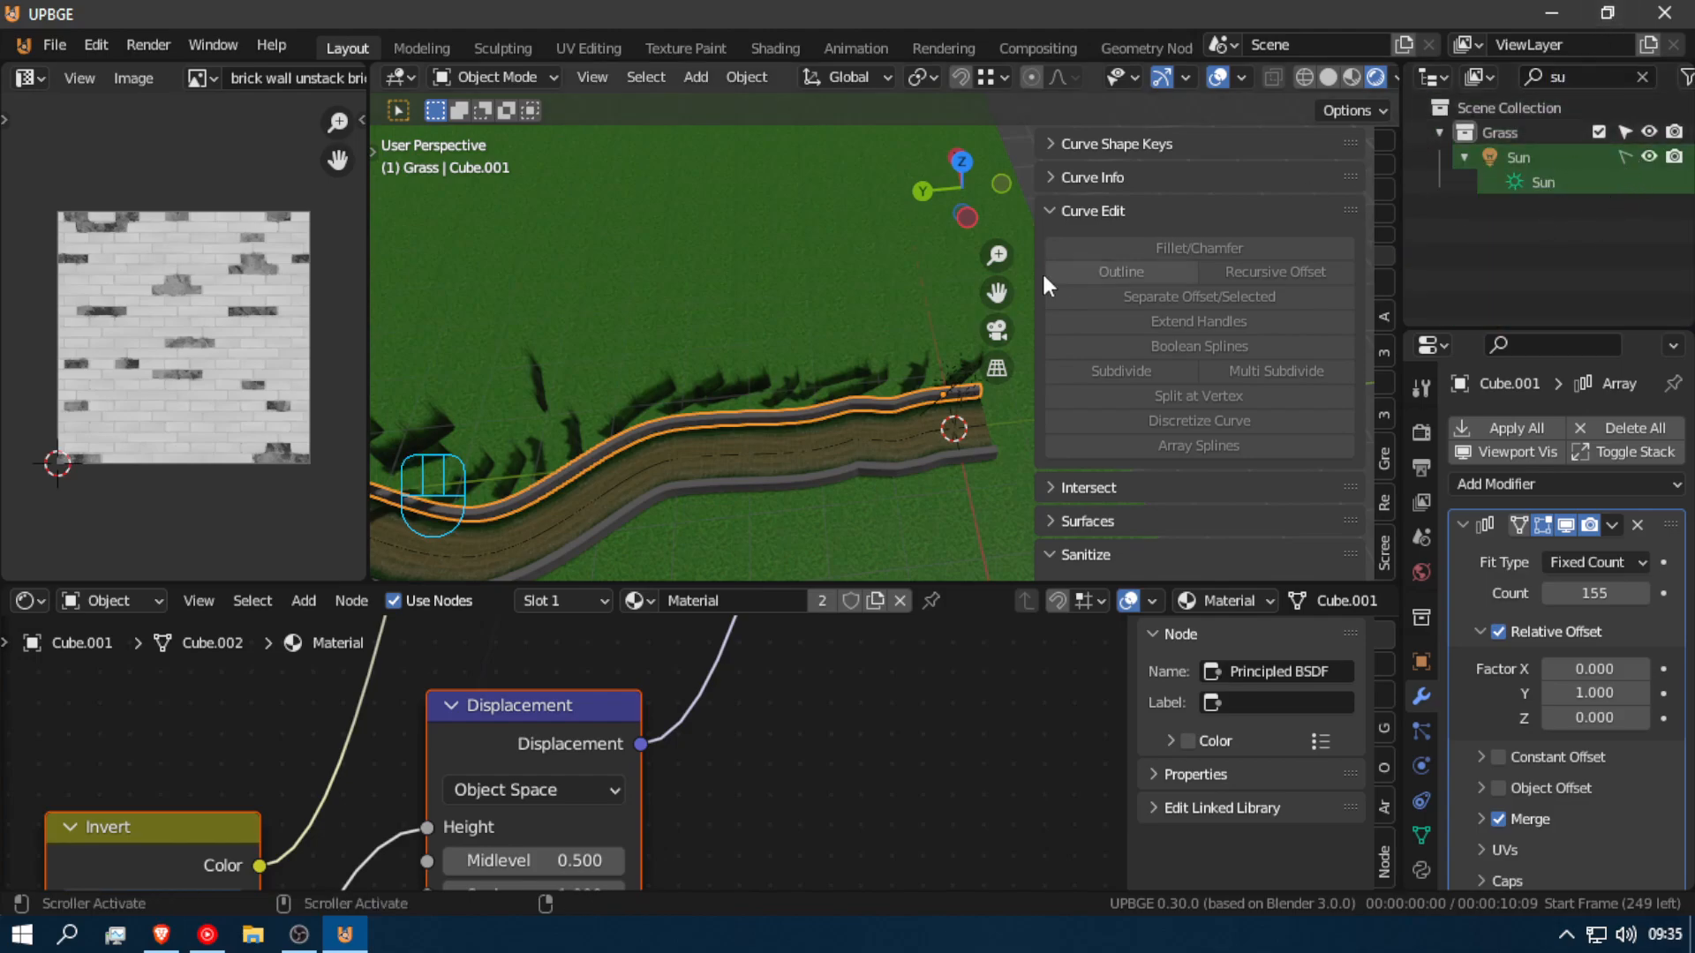
{"action": "left_click", "coordinate": [1531, 131]}
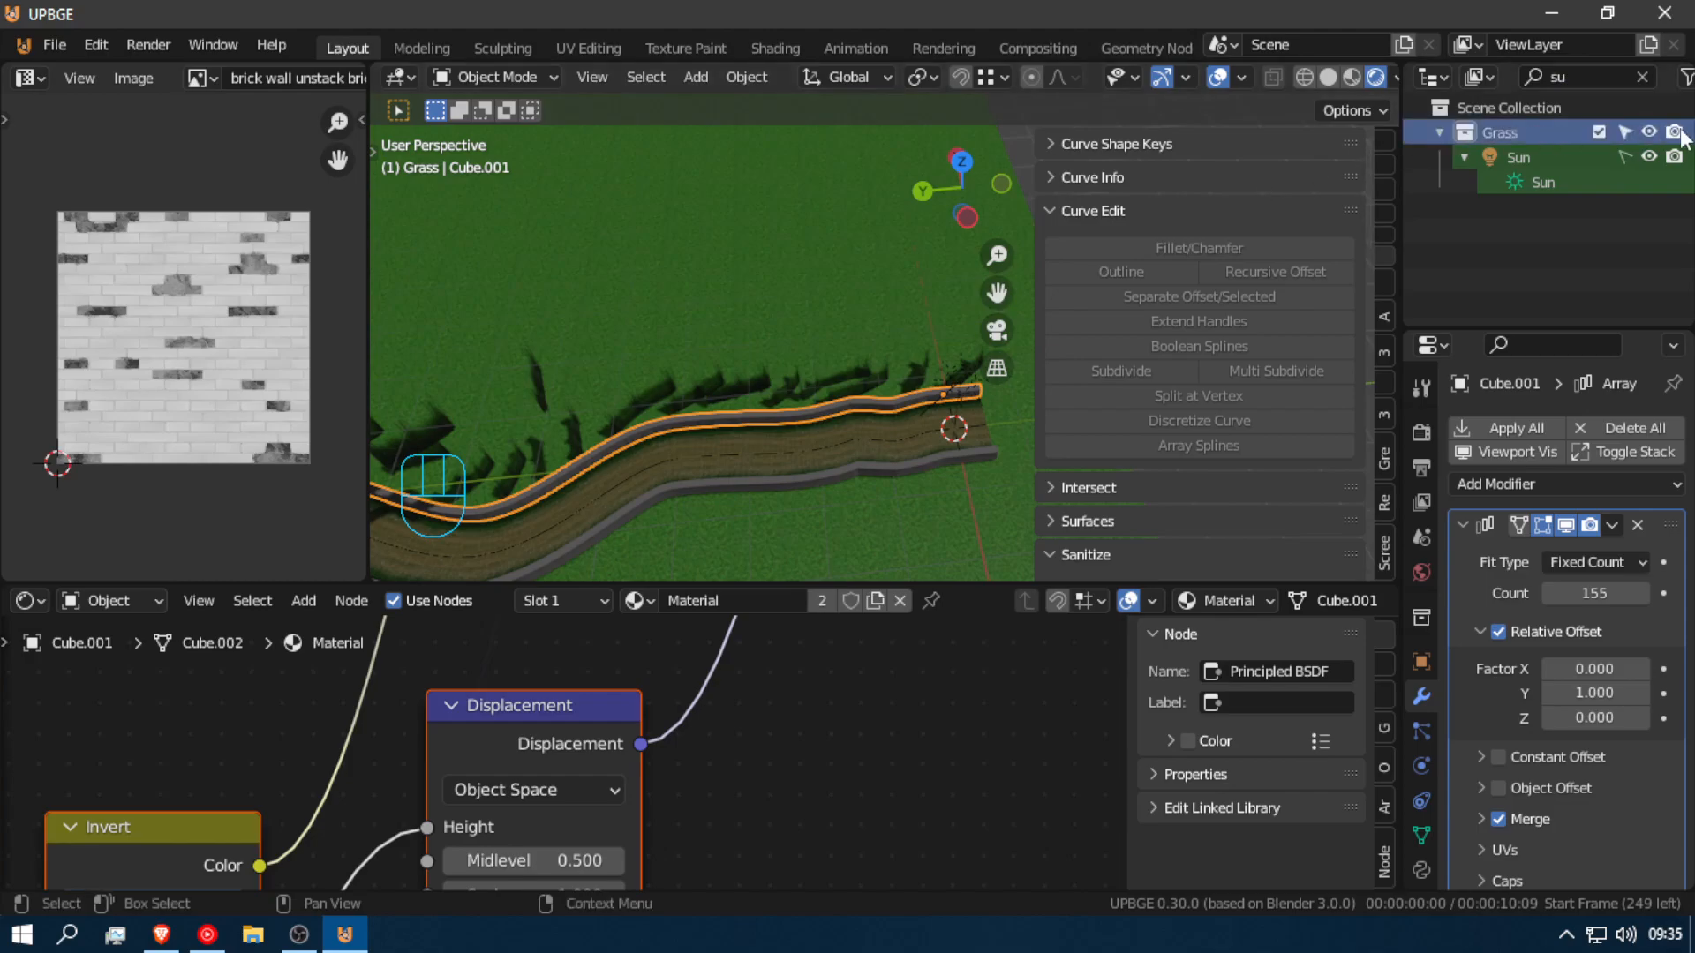
{"action": "right_click", "coordinate": [1481, 141]}
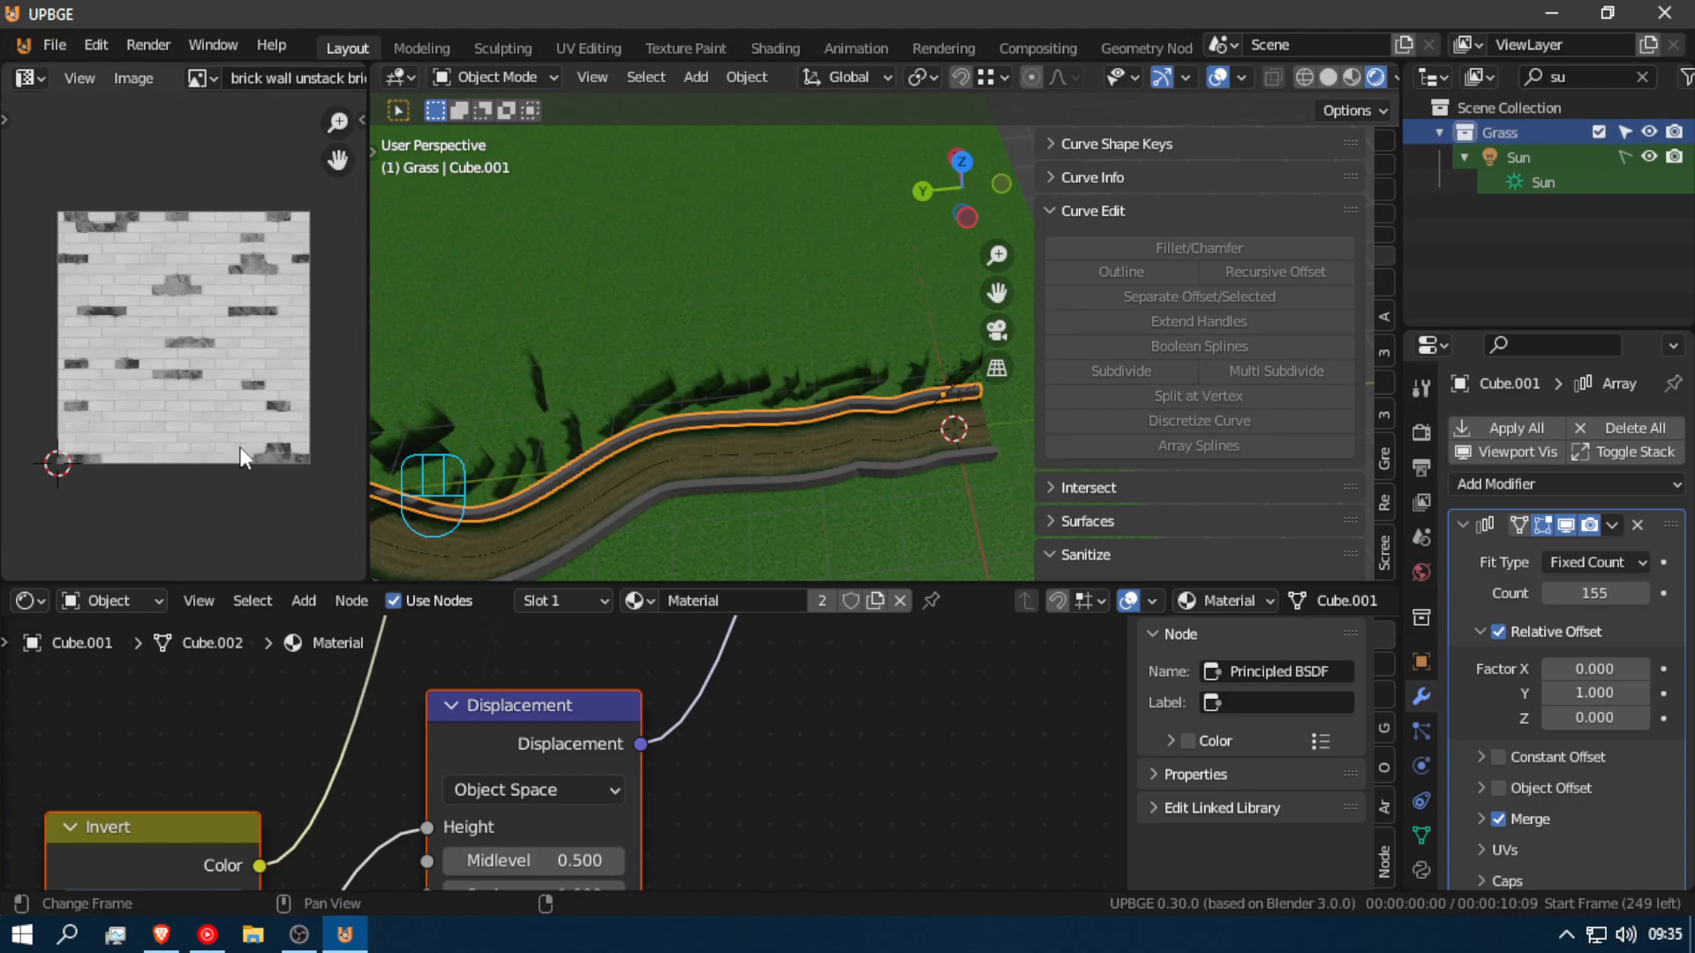
Step: Select the grass clumps along the outer wall, from the road's start up to the bend
{"action": "left_click", "coordinate": [953, 367]}
{"action": "left_click", "coordinate": [923, 373], "text": "shift"}
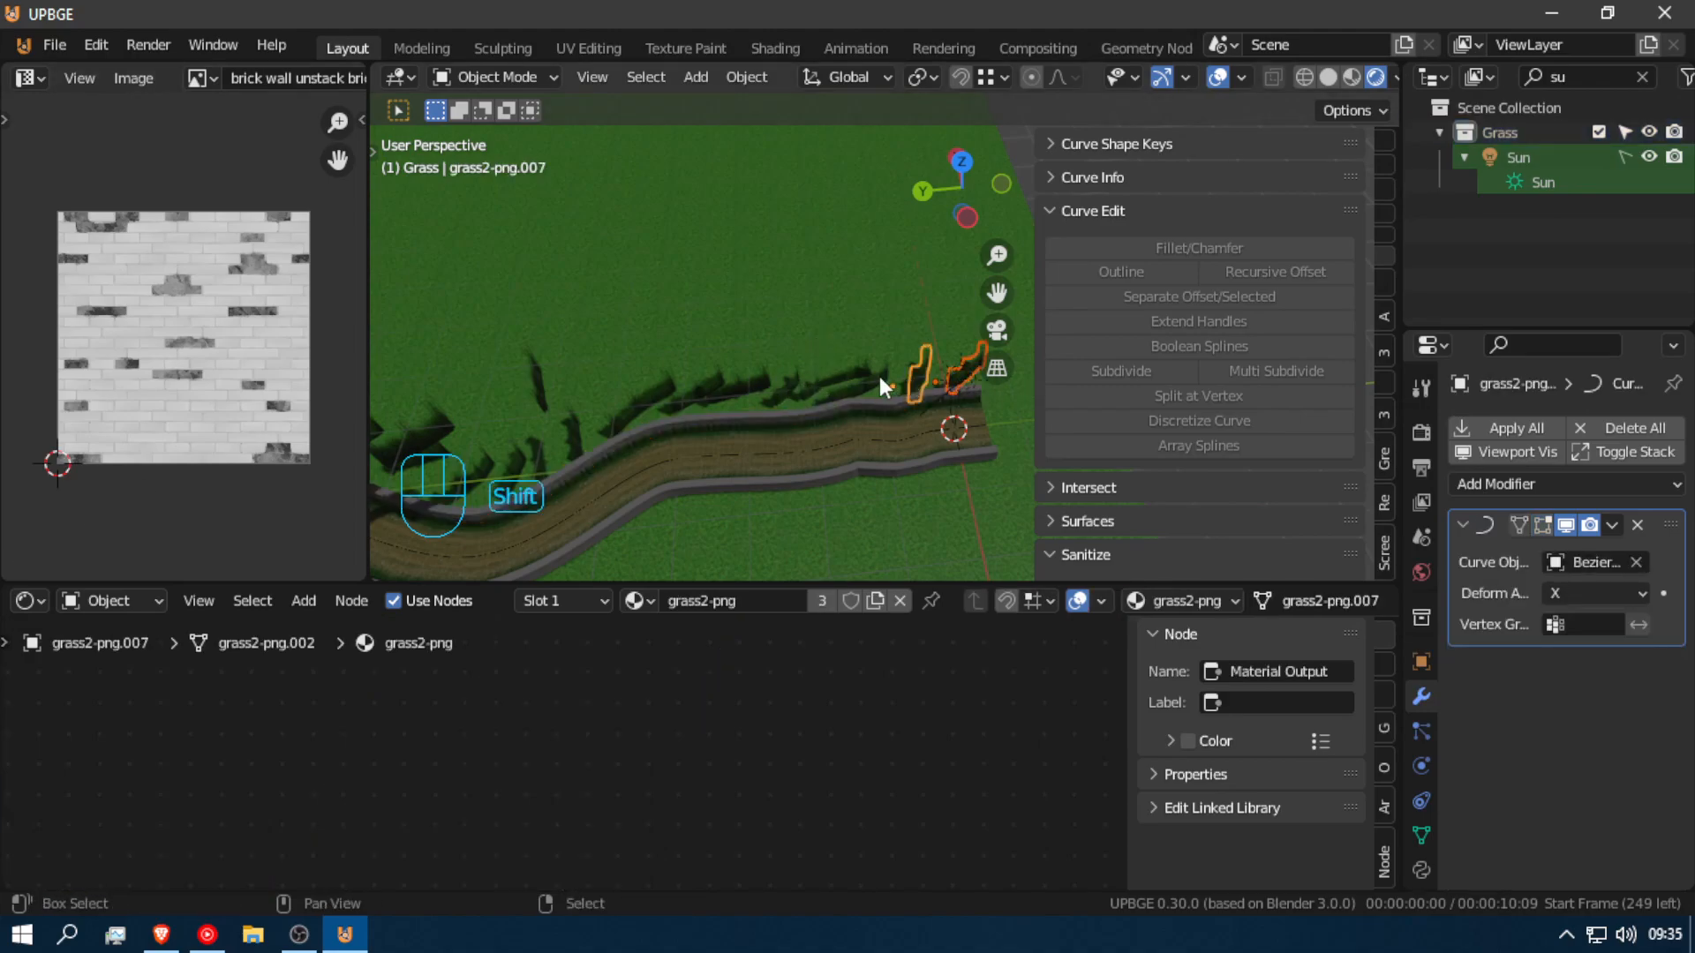
{"action": "left_click", "coordinate": [650, 391], "text": "shift"}
{"action": "left_click", "coordinate": [549, 430], "text": "shift"}
{"action": "left_click", "coordinate": [565, 428], "text": "shift"}
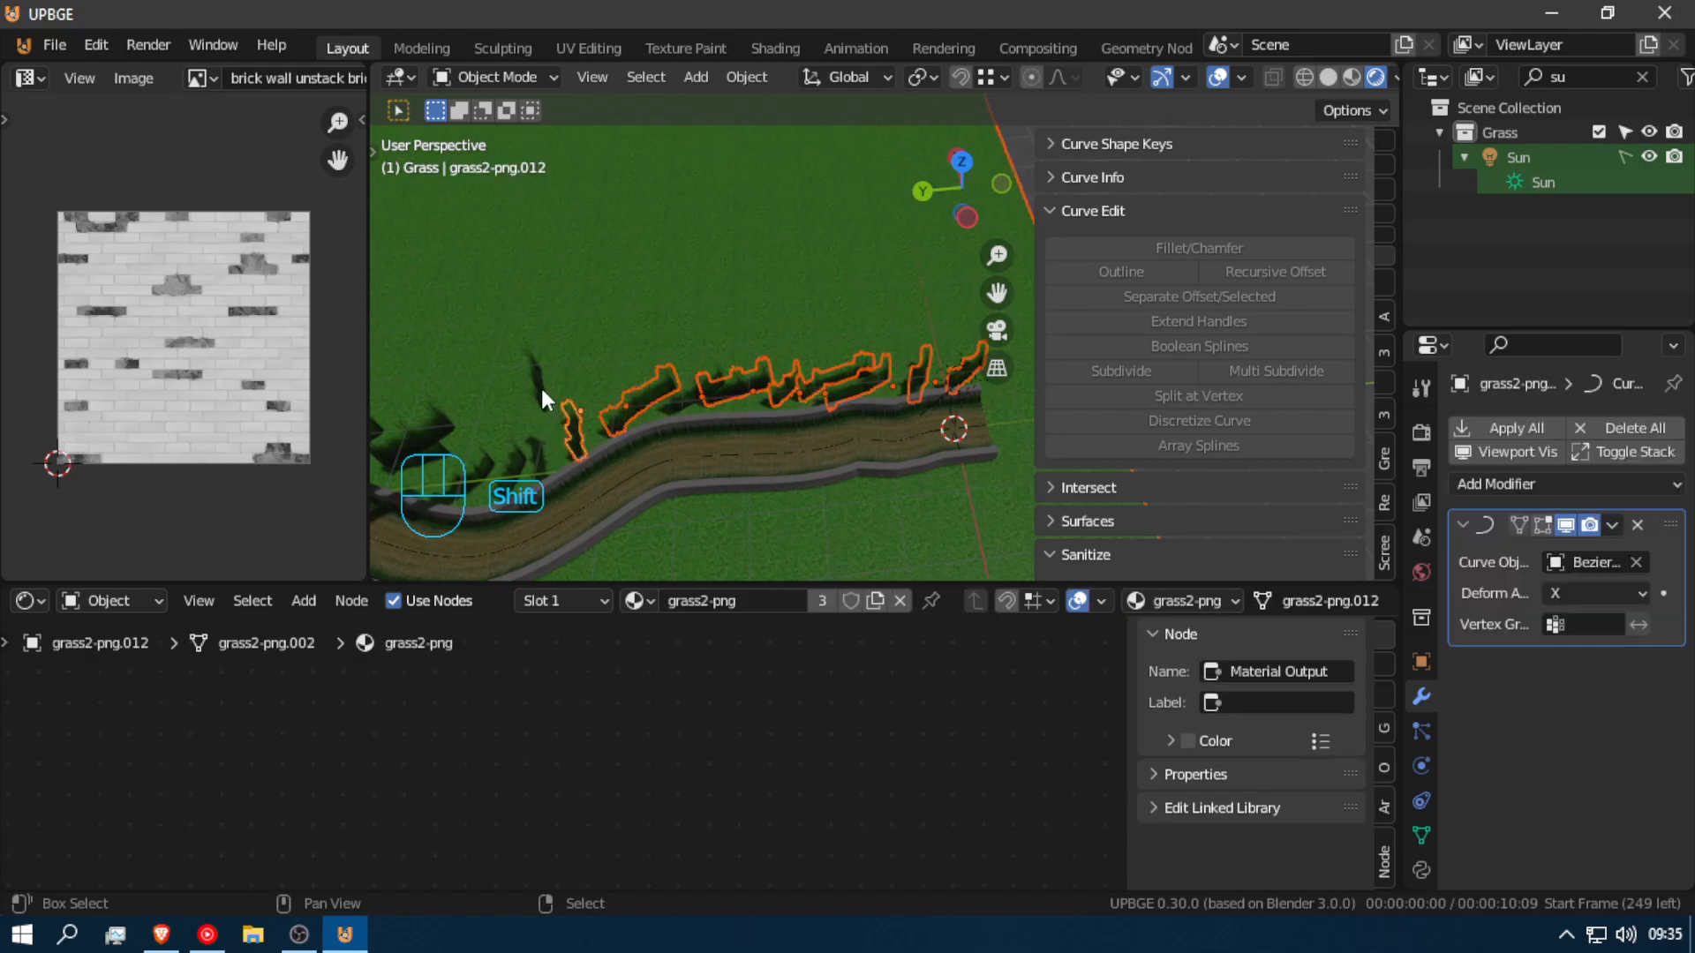
{"action": "left_click", "coordinate": [534, 453], "text": "shift"}
Step: Remove the ground plane from the selection with a box deselection, keeping the grass clumps selected
{"action": "key", "text": "shift+f"}
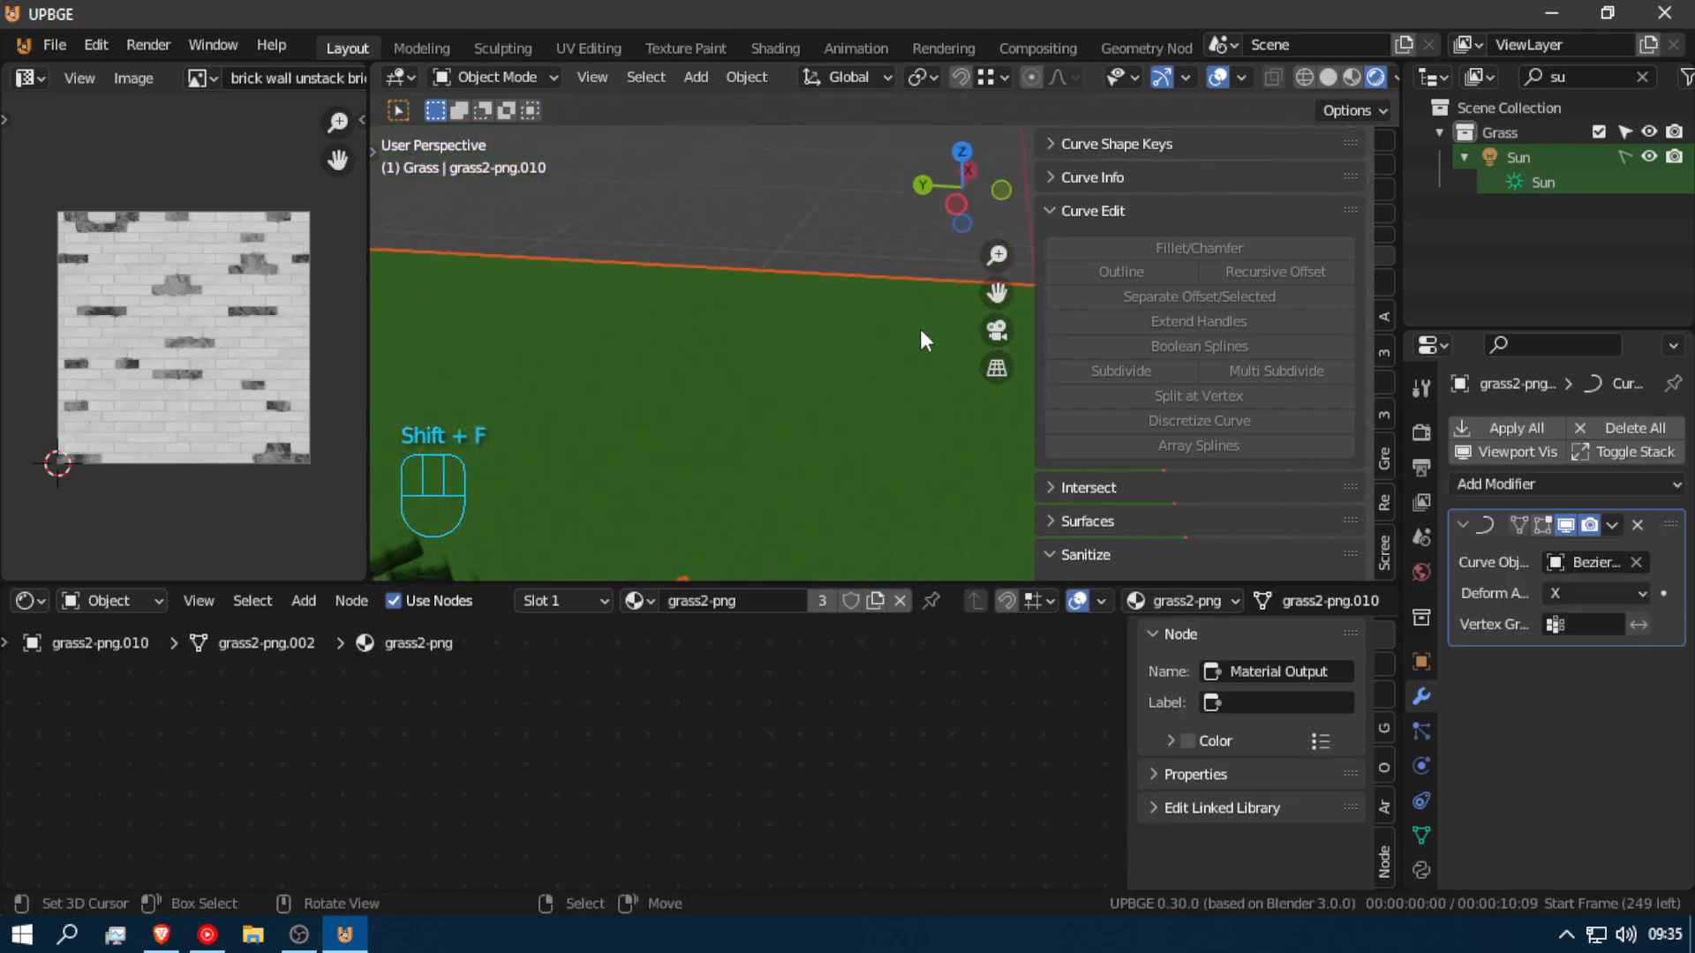
{"action": "key", "text": "b"}
{"action": "left_click_drag", "start_coordinate": [945, 210], "coordinate": [830, 357]}
{"action": "key", "text": "shift+f"}
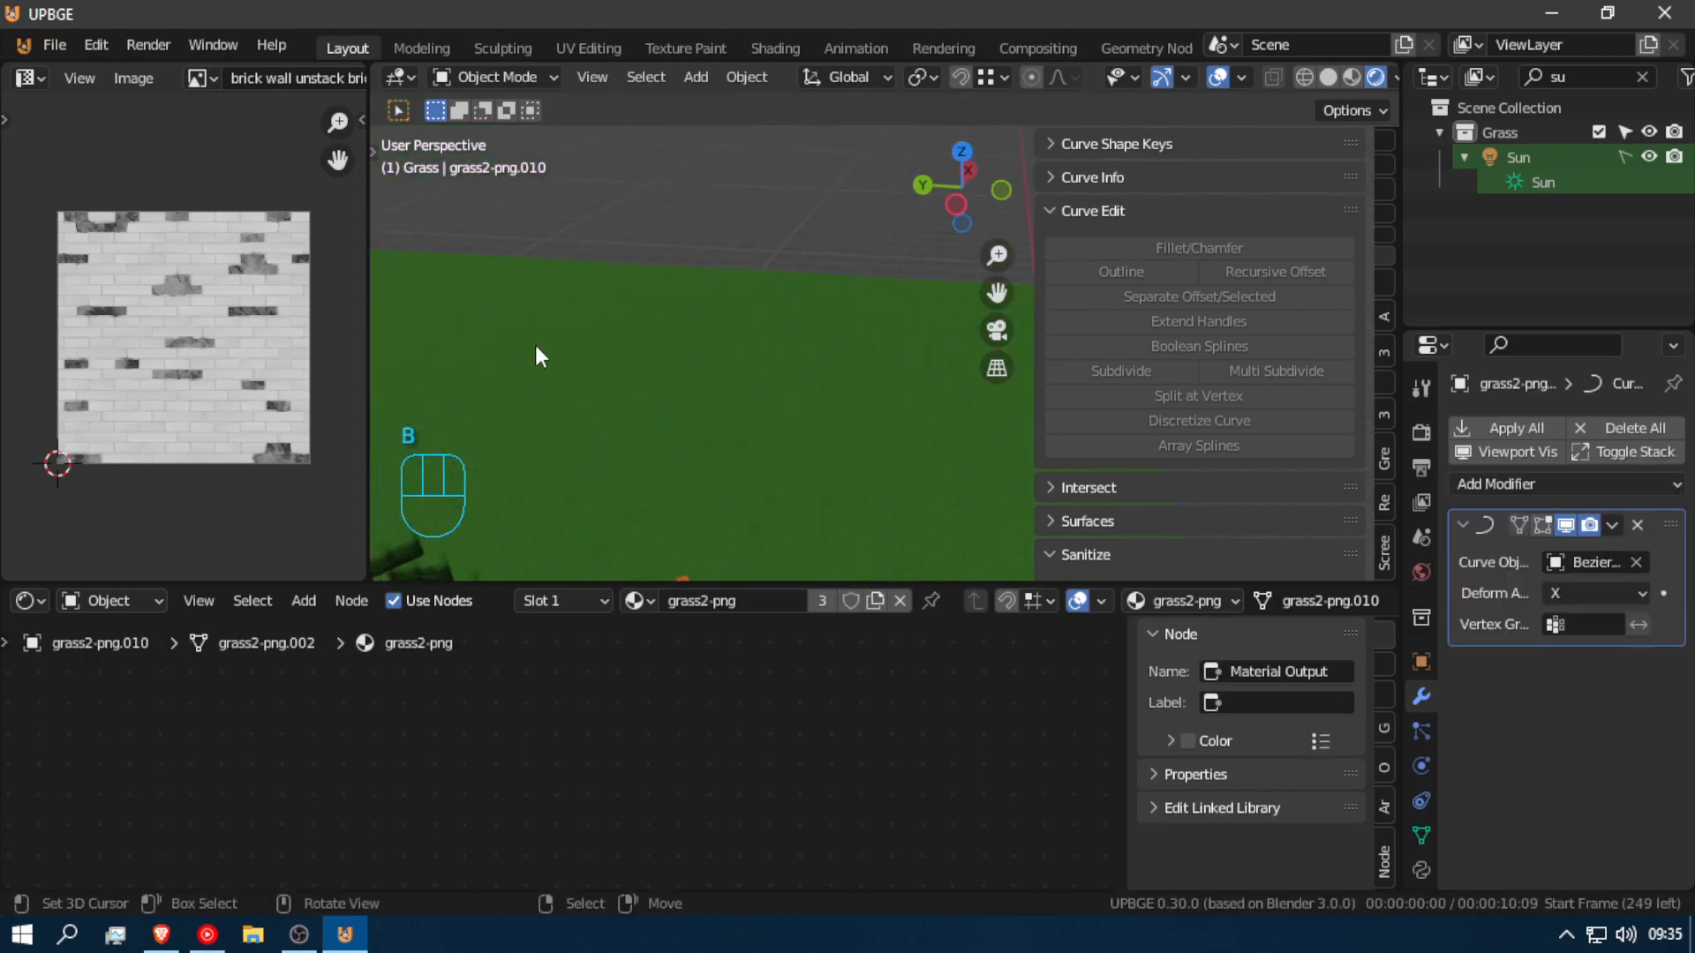
{"action": "left_click", "coordinate": [966, 337]}
{"action": "left_click", "coordinate": [715, 341], "text": "shift"}
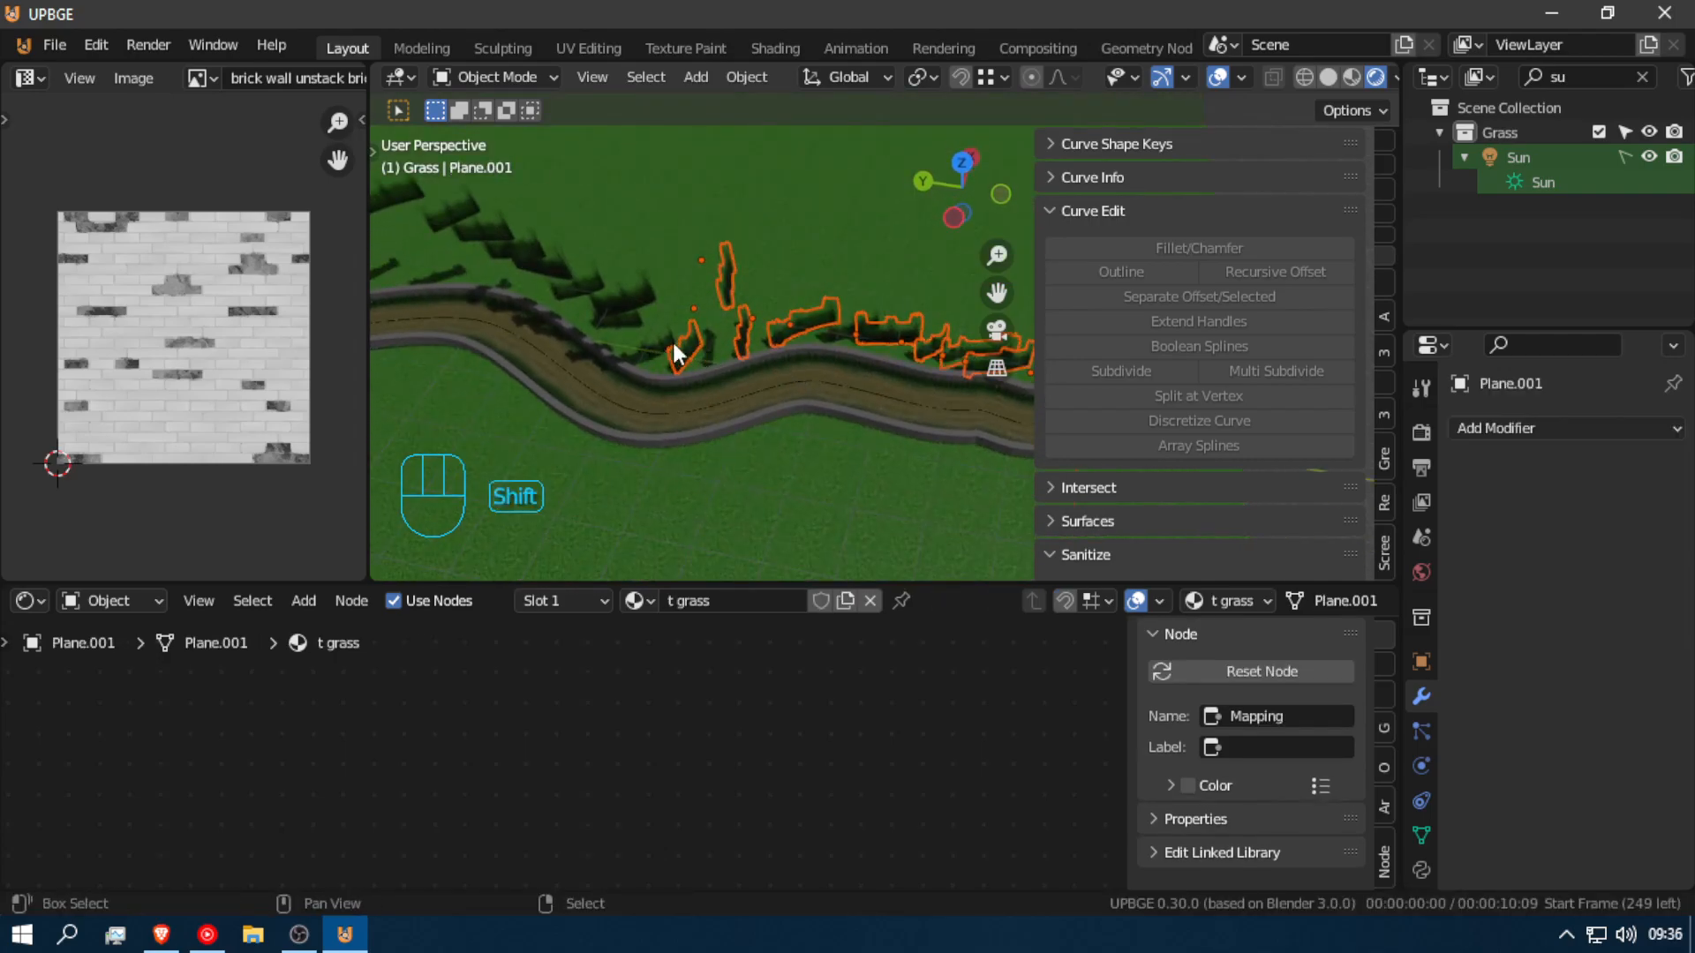
{"action": "key", "text": "shift+f"}
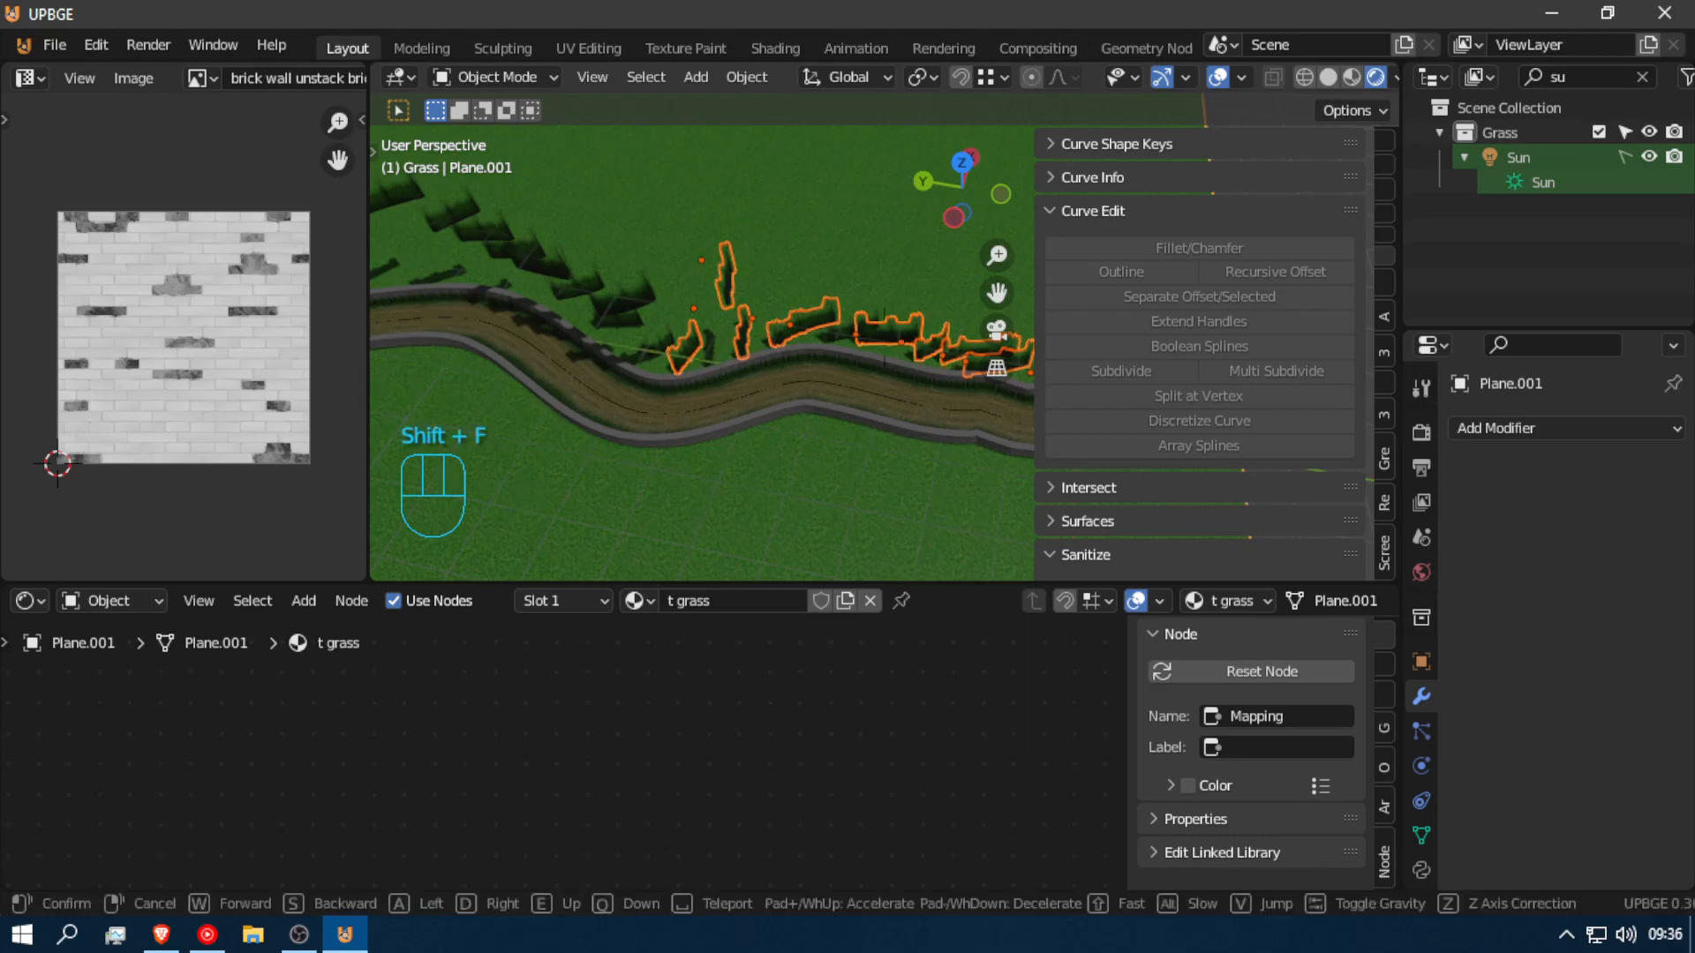
{"action": "key", "text": "w"}
{"action": "left_click", "coordinate": [886, 348]}
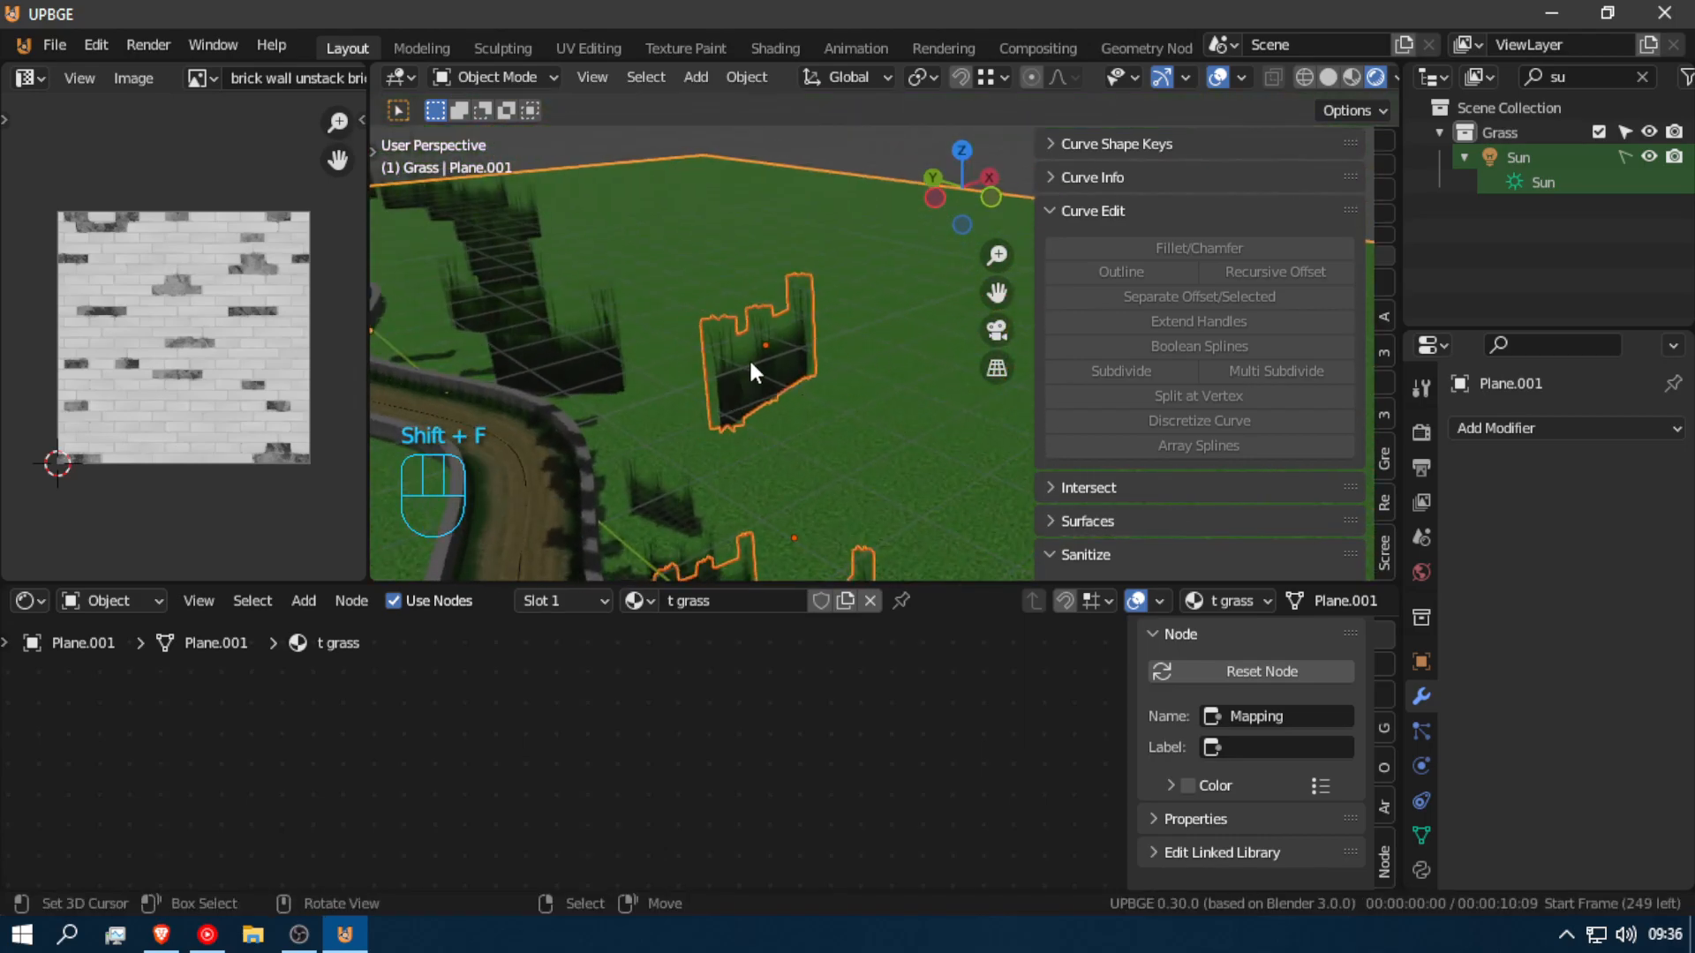
Step: Select the grass clumps floating above the ground beside the road with a box selection
{"action": "left_click", "coordinate": [749, 358]}
{"action": "key", "text": "shift+f"}
{"action": "left_click", "coordinate": [886, 331]}
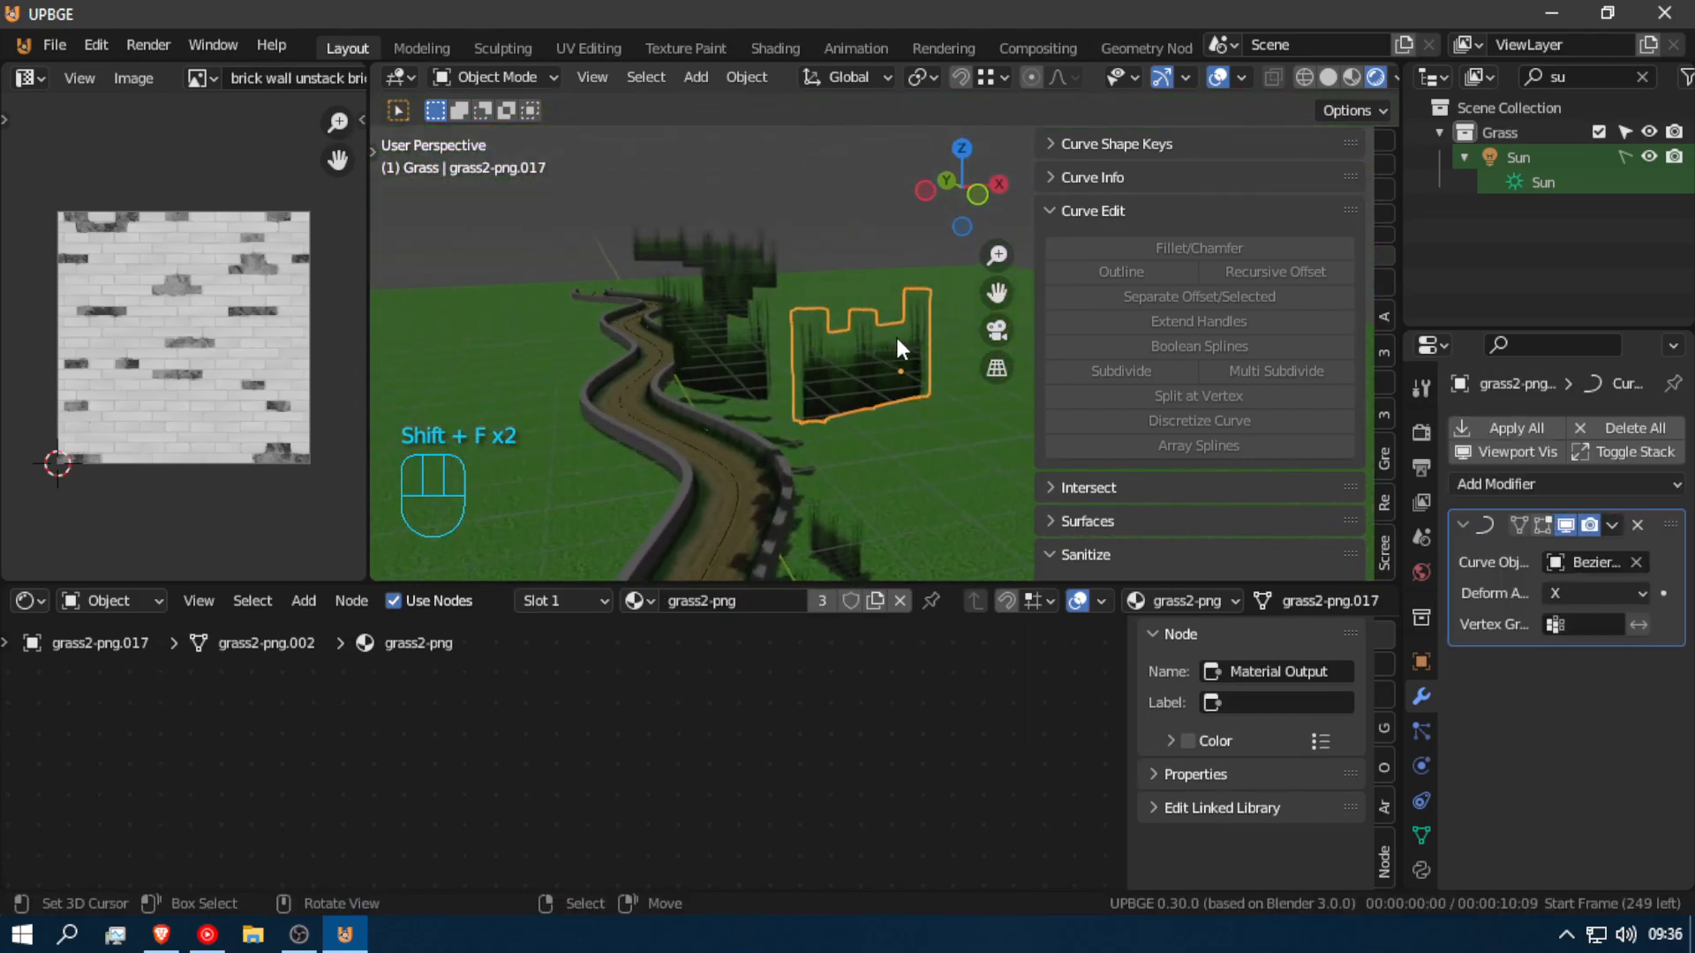
{"action": "key", "text": "shift+f"}
{"action": "left_click", "coordinate": [886, 331]}
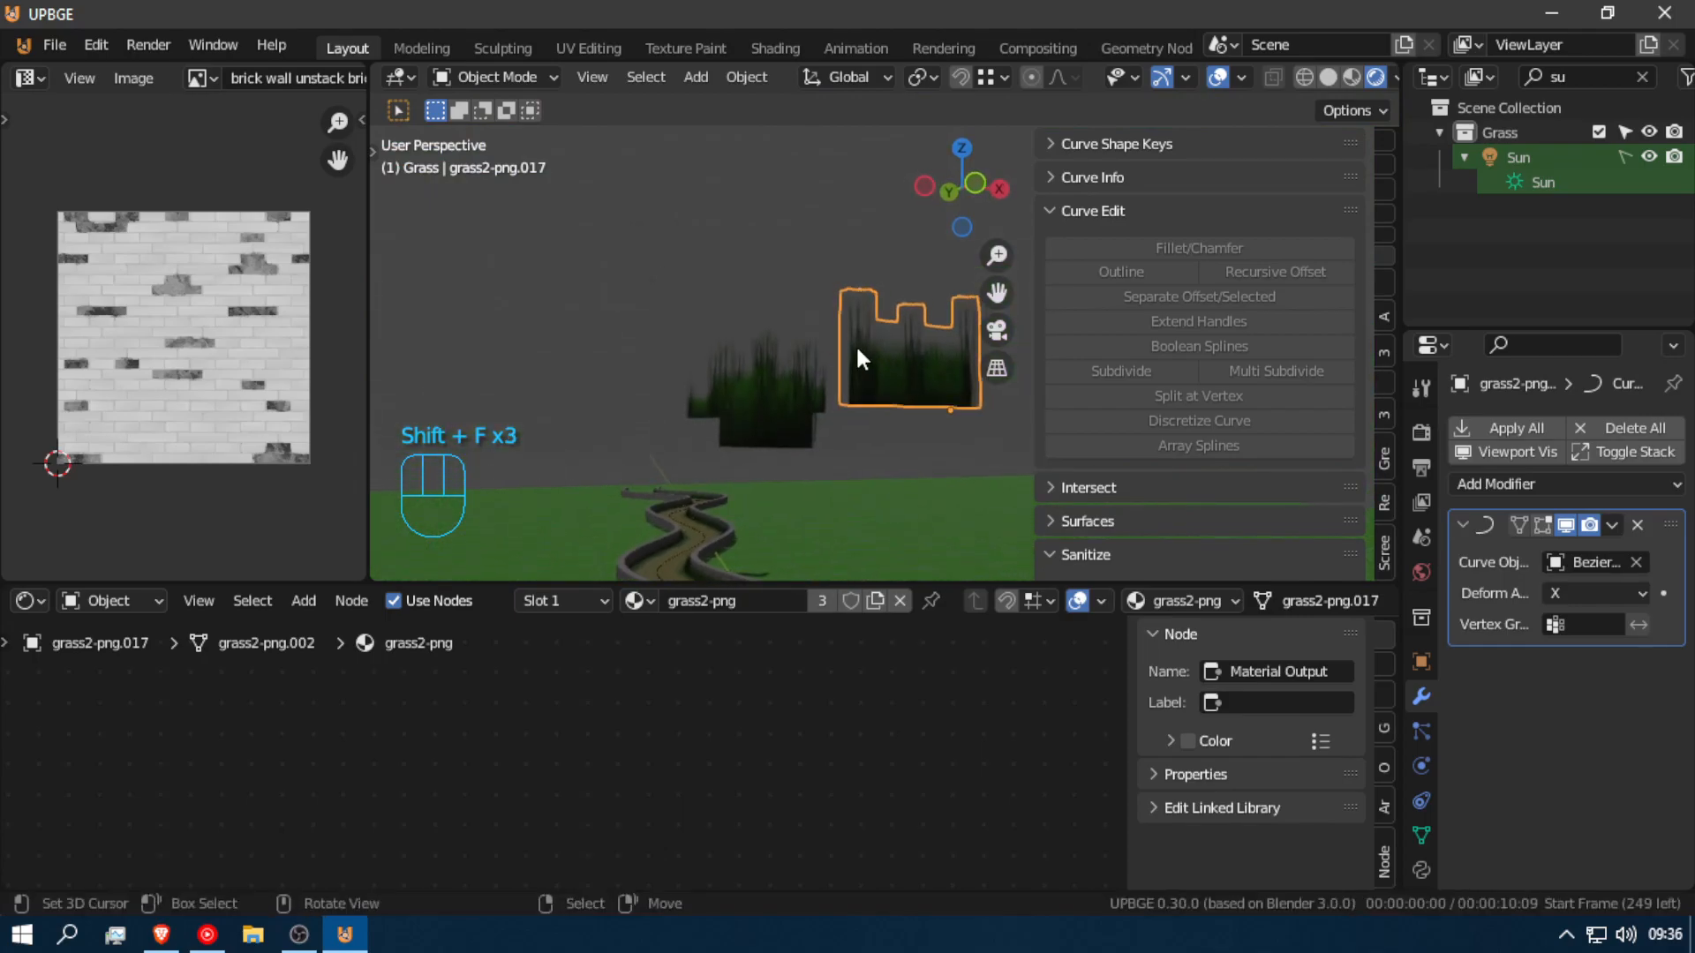
{"action": "key", "text": "b"}
{"action": "left_click_drag", "start_coordinate": [623, 257], "coordinate": [1057, 482]}
Step: Remove the ground plane from the selection with a box deselection, keeping only the floating grass clumps selected
{"action": "key", "text": "shift+f"}
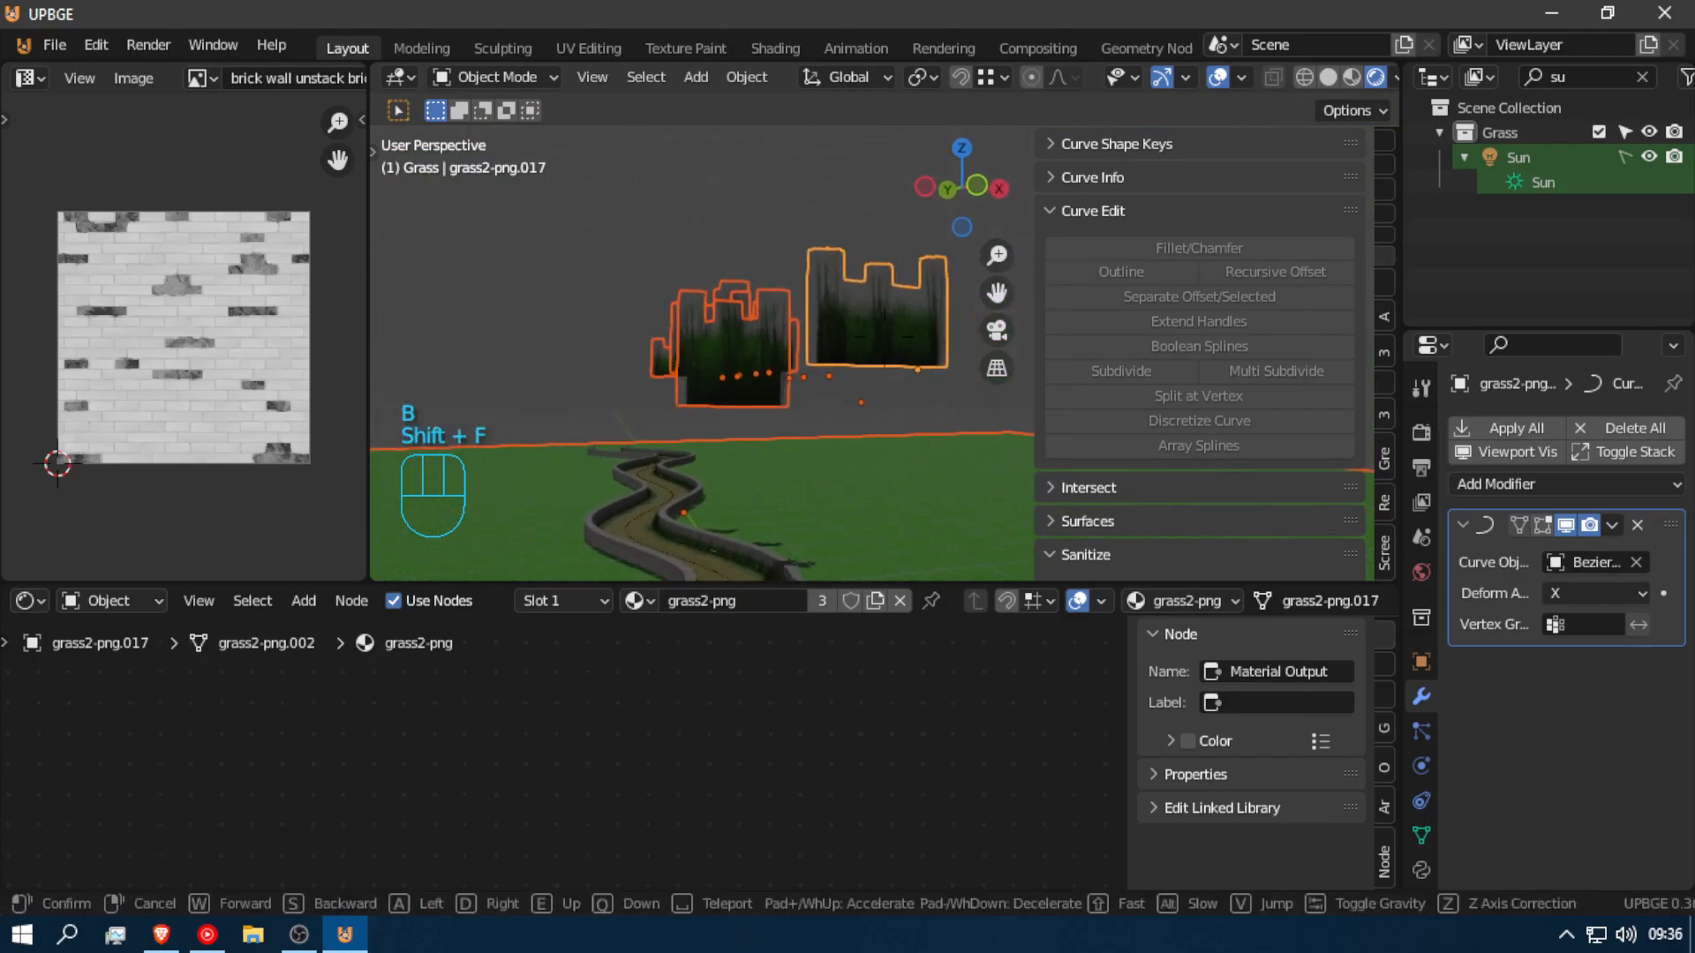
{"action": "left_click", "coordinate": [882, 332]}
{"action": "key", "text": "g"}
{"action": "right_click", "coordinate": [800, 388]}
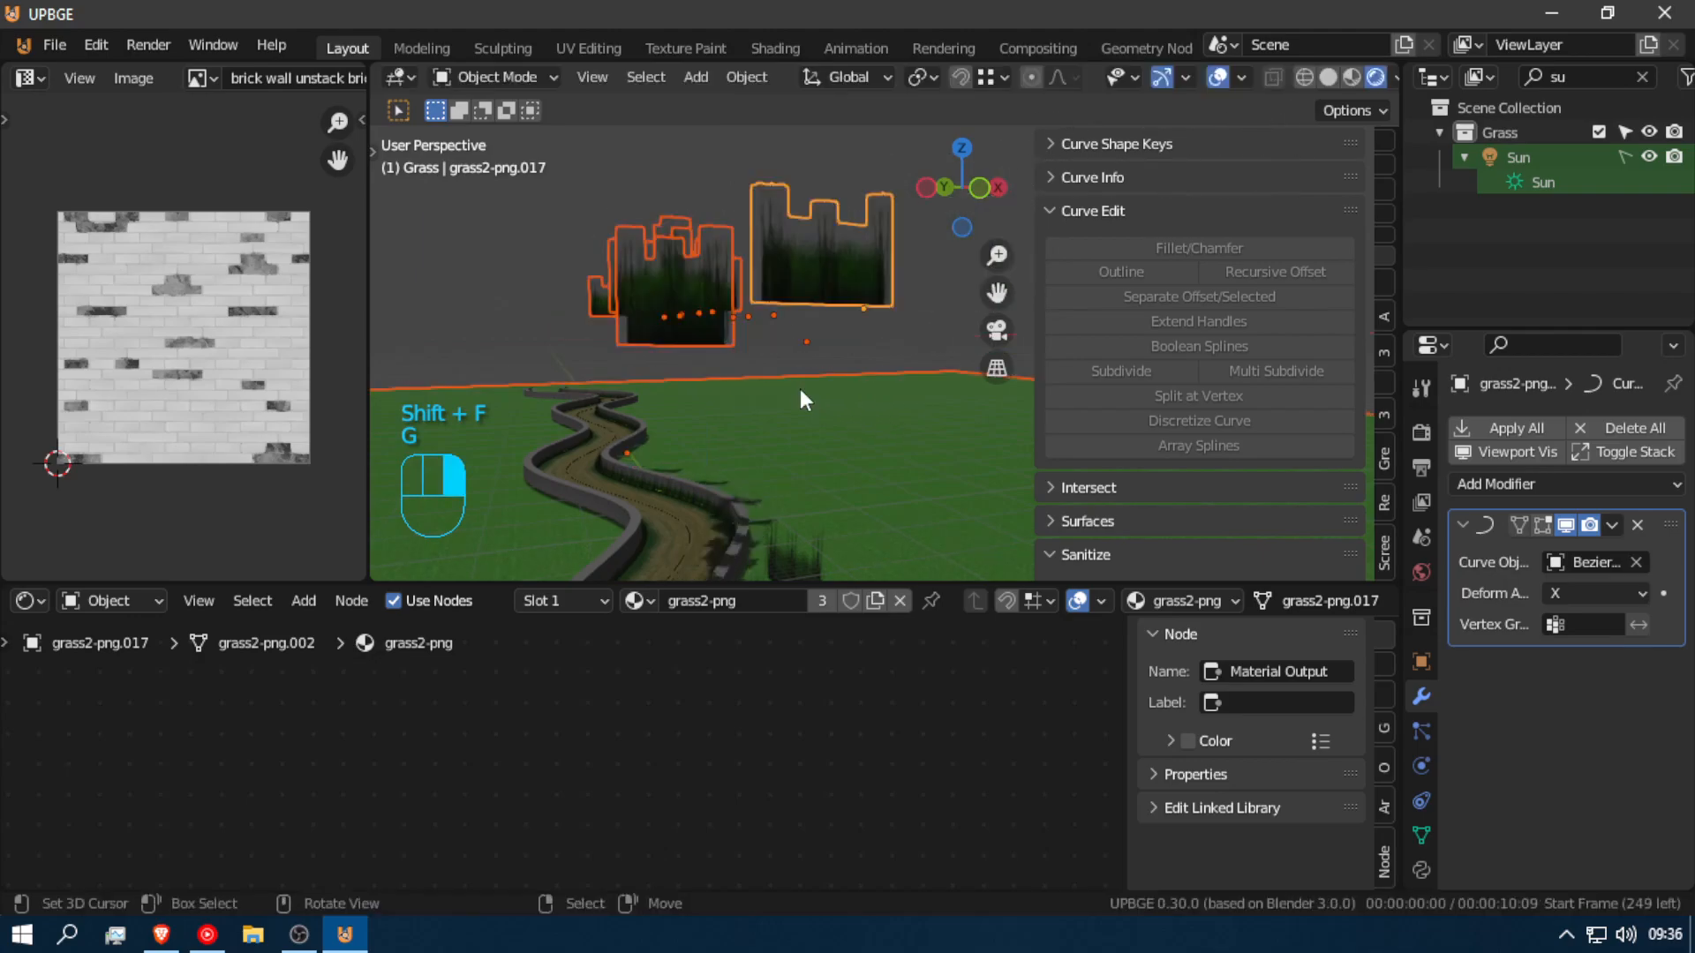
{"action": "key", "text": "b"}
{"action": "left_click", "coordinate": [849, 411]}
Step: Lower the selected floating grass clumps by 24.43 m along the global Z axis
{"action": "key", "text": "shift+f"}
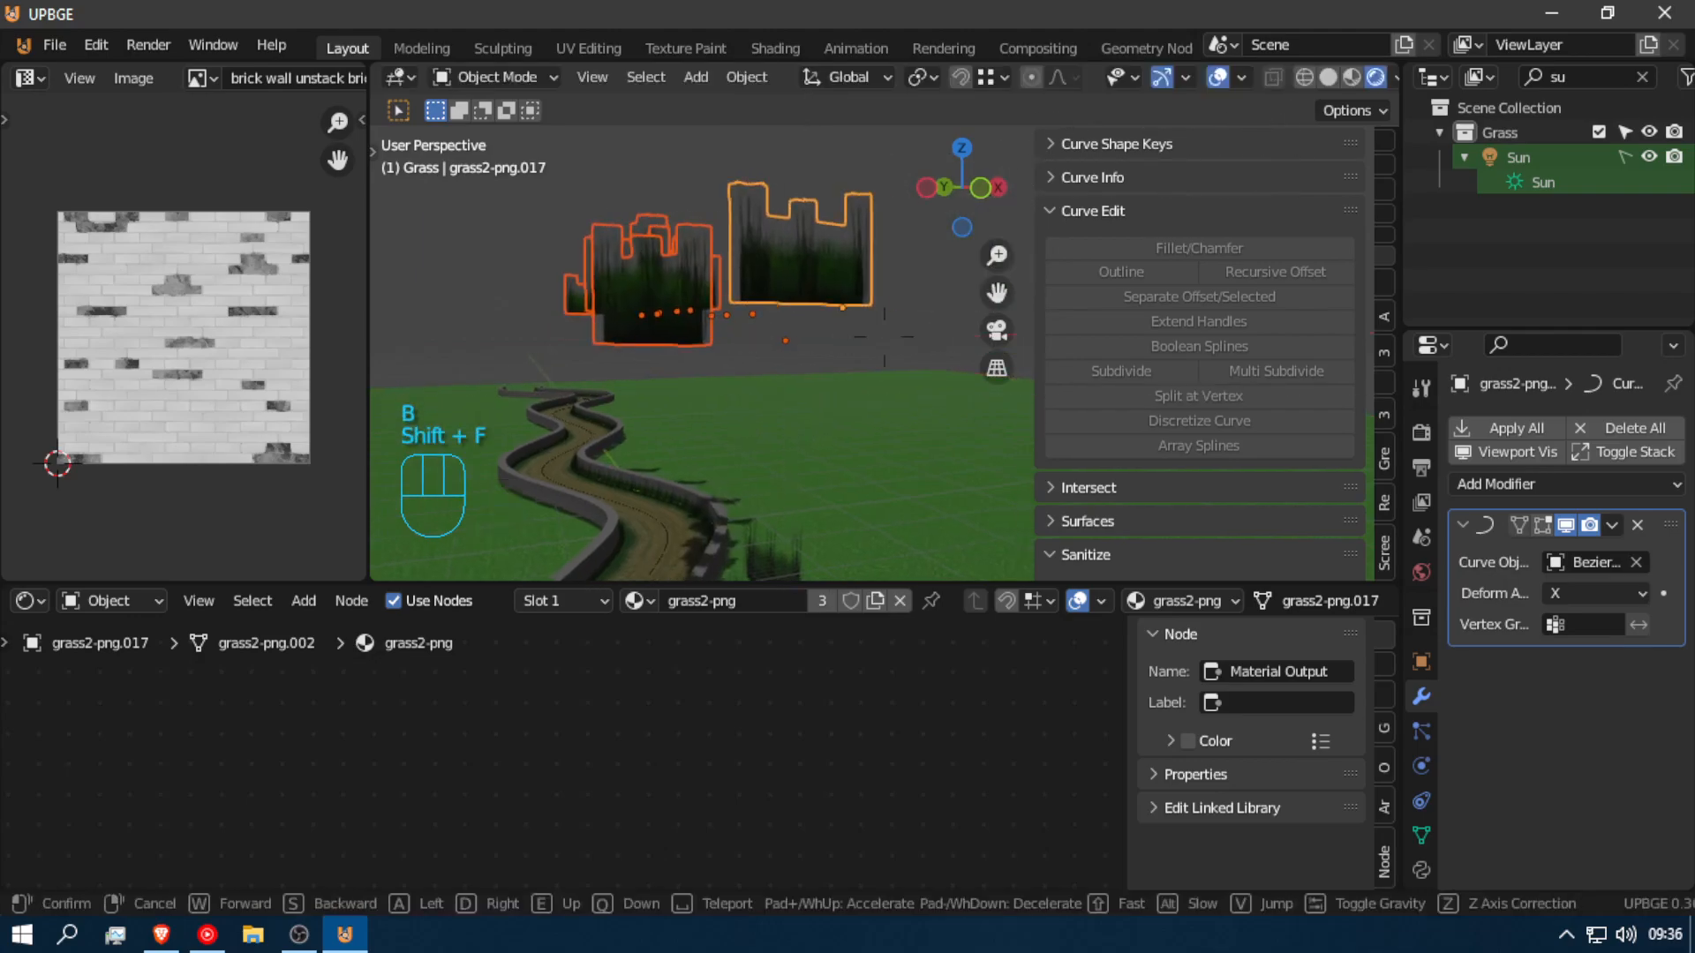
{"action": "left_click", "coordinate": [883, 336]}
{"action": "key", "text": "g"}
{"action": "key", "text": "z"}
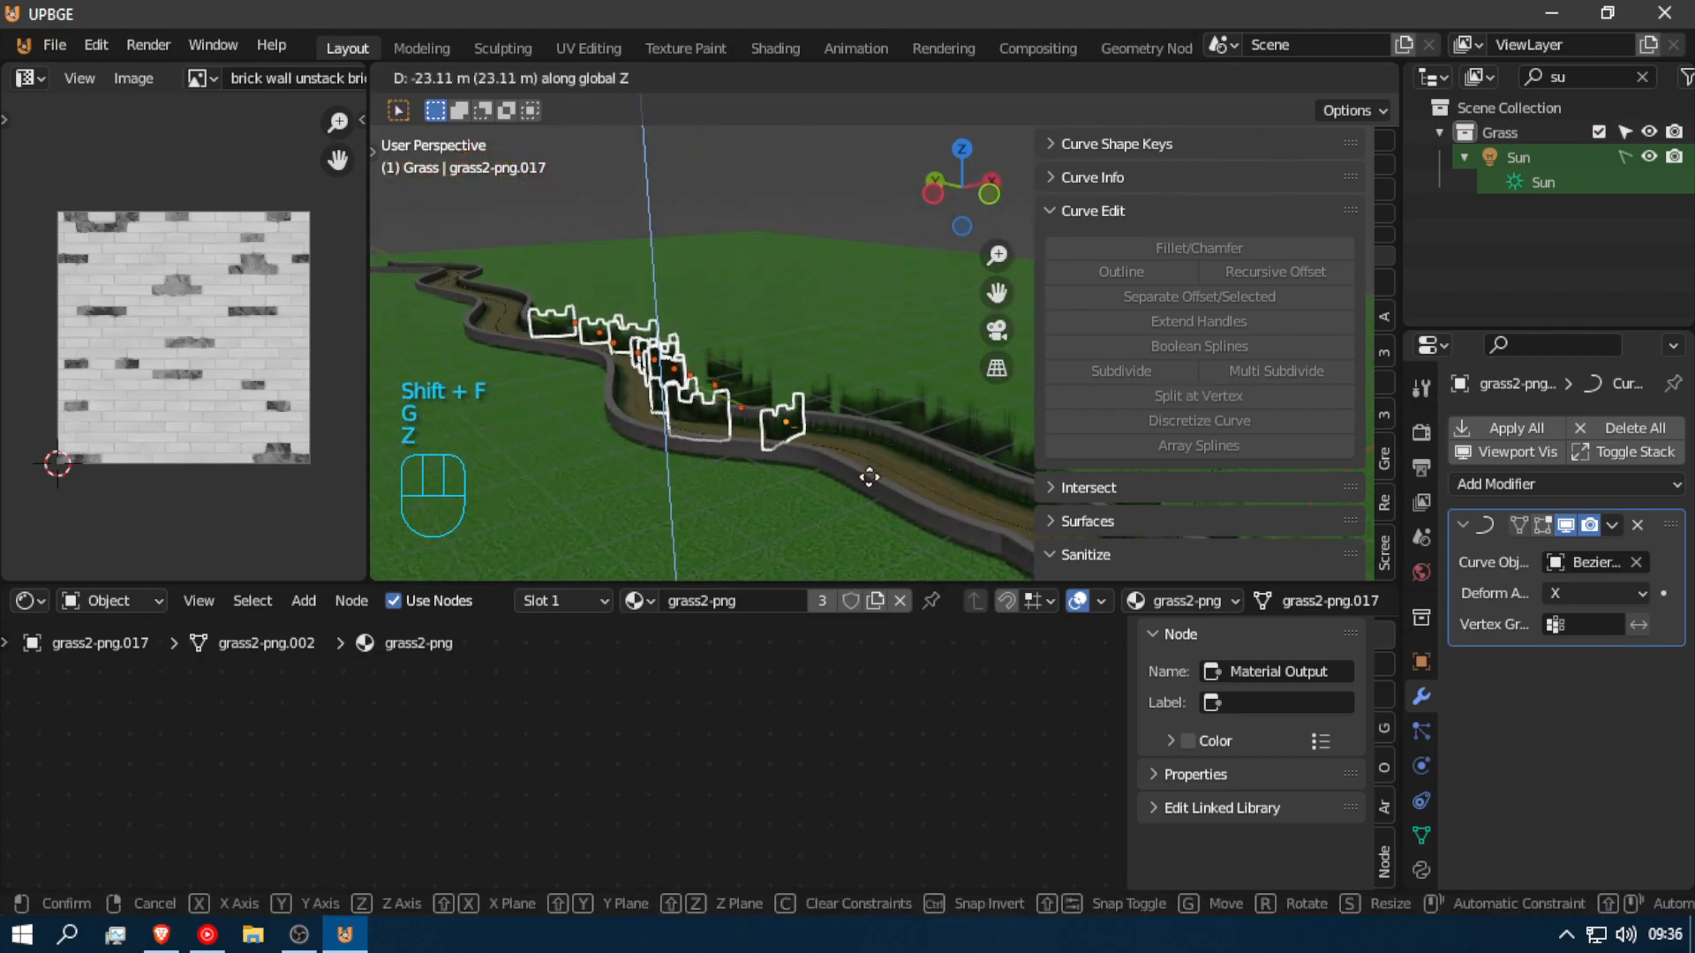
{"action": "left_click", "coordinate": [869, 481]}
Step: Move the lowered grass clumps 10.435 m along the global X axis, towards the outer side of the wall
{"action": "key", "text": "shift+f"}
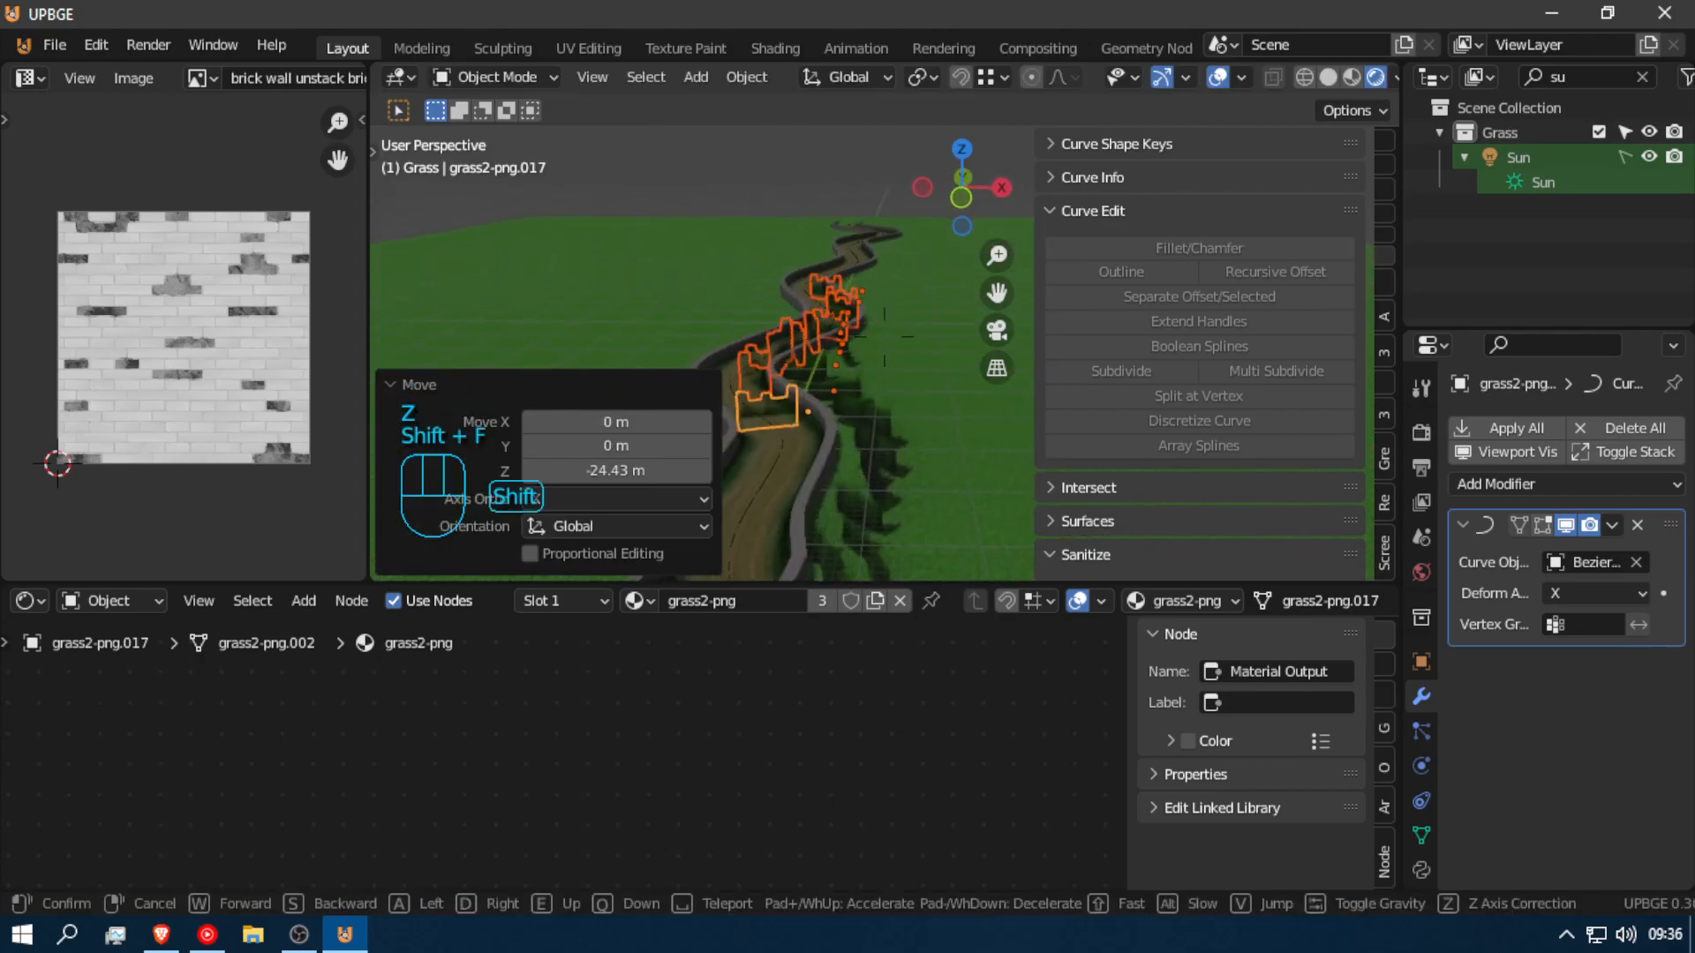
{"action": "left_click", "coordinate": [892, 340]}
{"action": "key", "text": "g"}
{"action": "key", "text": "x"}
{"action": "left_click", "coordinate": [935, 343]}
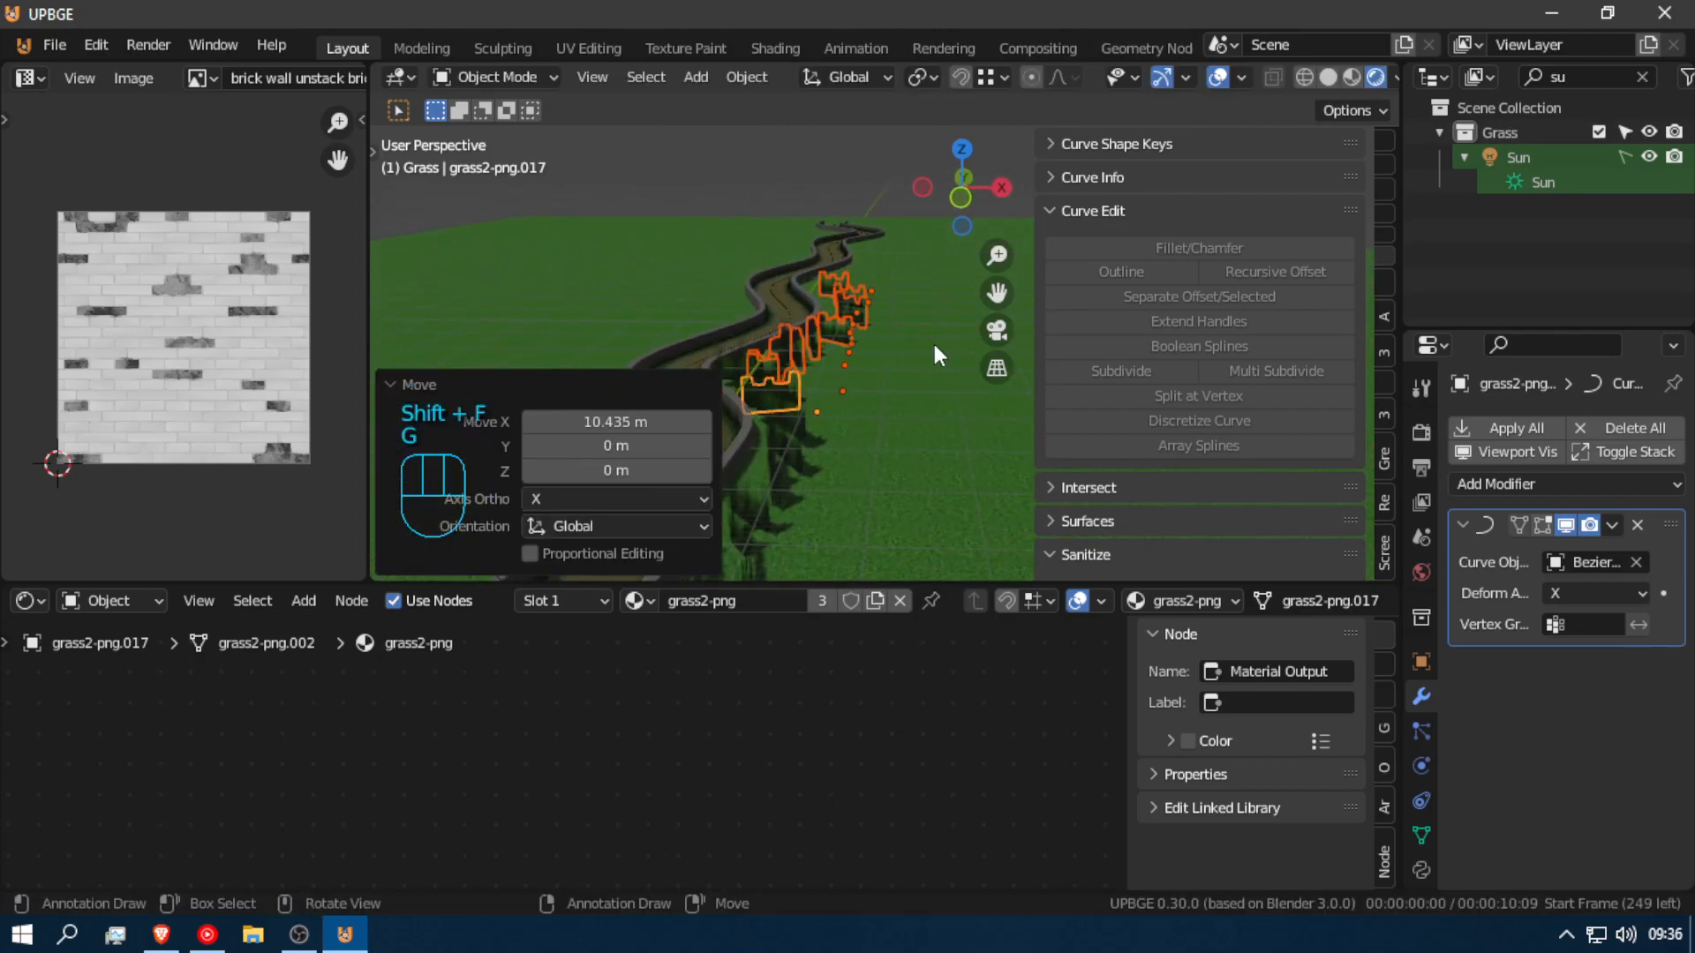
Step: Lower the same grass clumps slightly more along Z, by about 0.14 m, to set them on the ground
{"action": "key", "text": "shift+f"}
{"action": "key", "text": "w"}
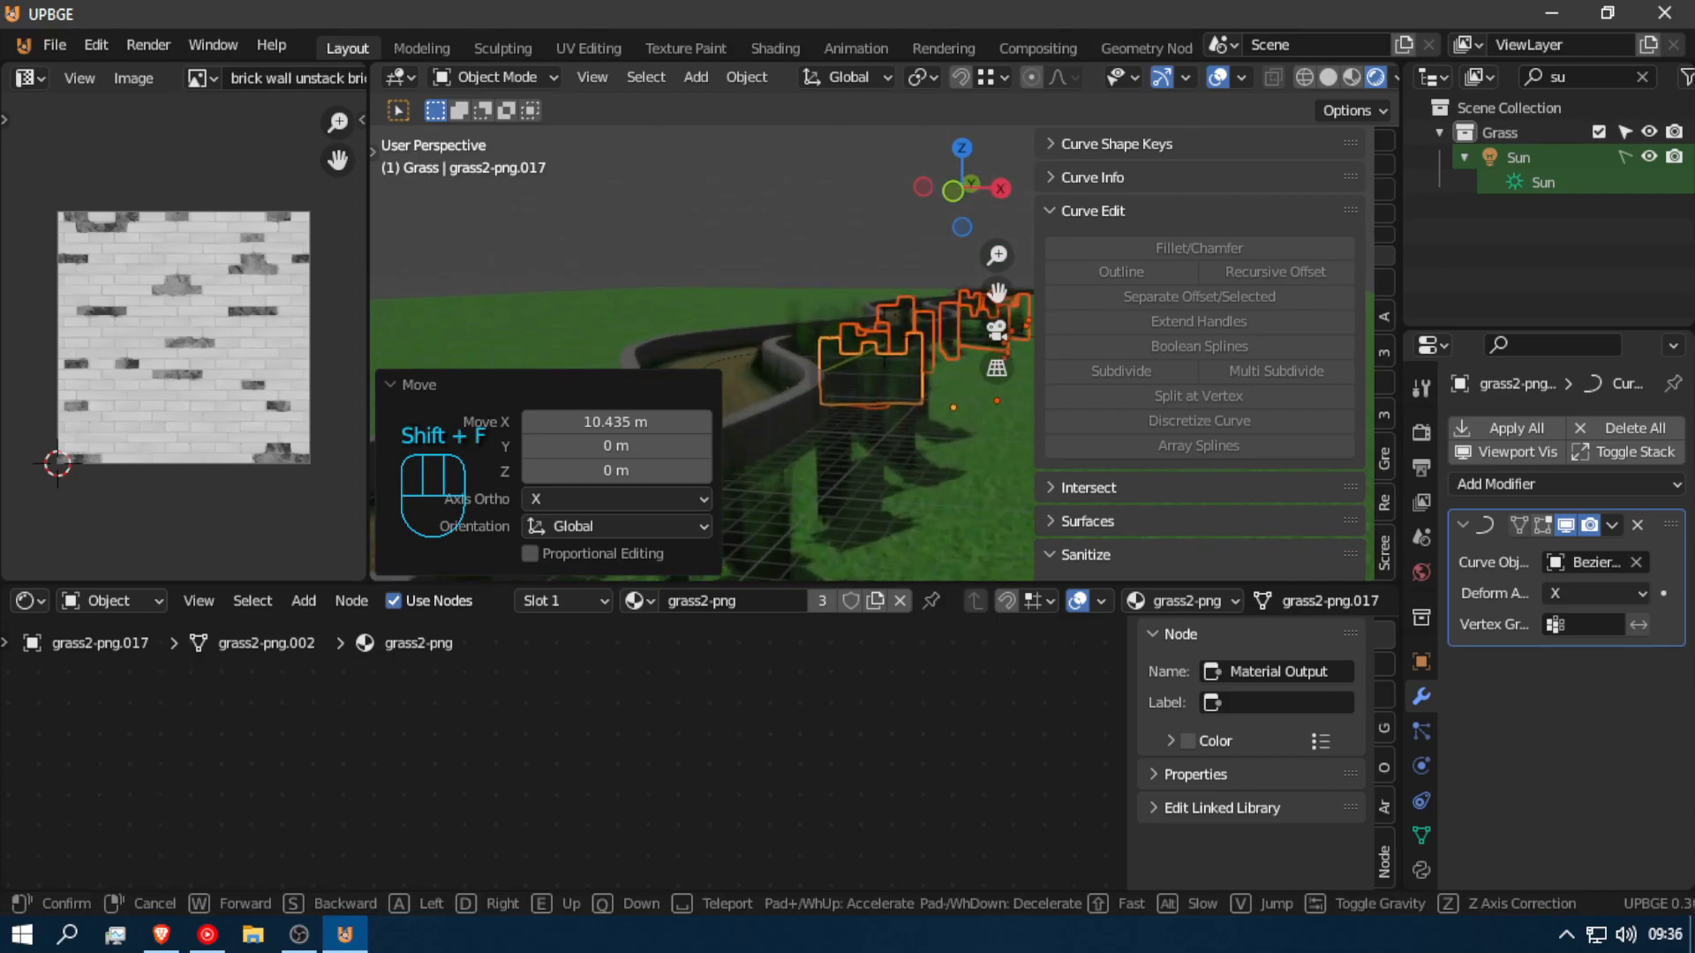
{"action": "left_click", "coordinate": [902, 323]}
{"action": "key", "text": "g"}
{"action": "key", "text": "z"}
{"action": "left_click", "coordinate": [900, 334]}
Step: Add the neighbouring grass clumps around the bend of the outer wall to the selection
{"action": "key", "text": "shift+f"}
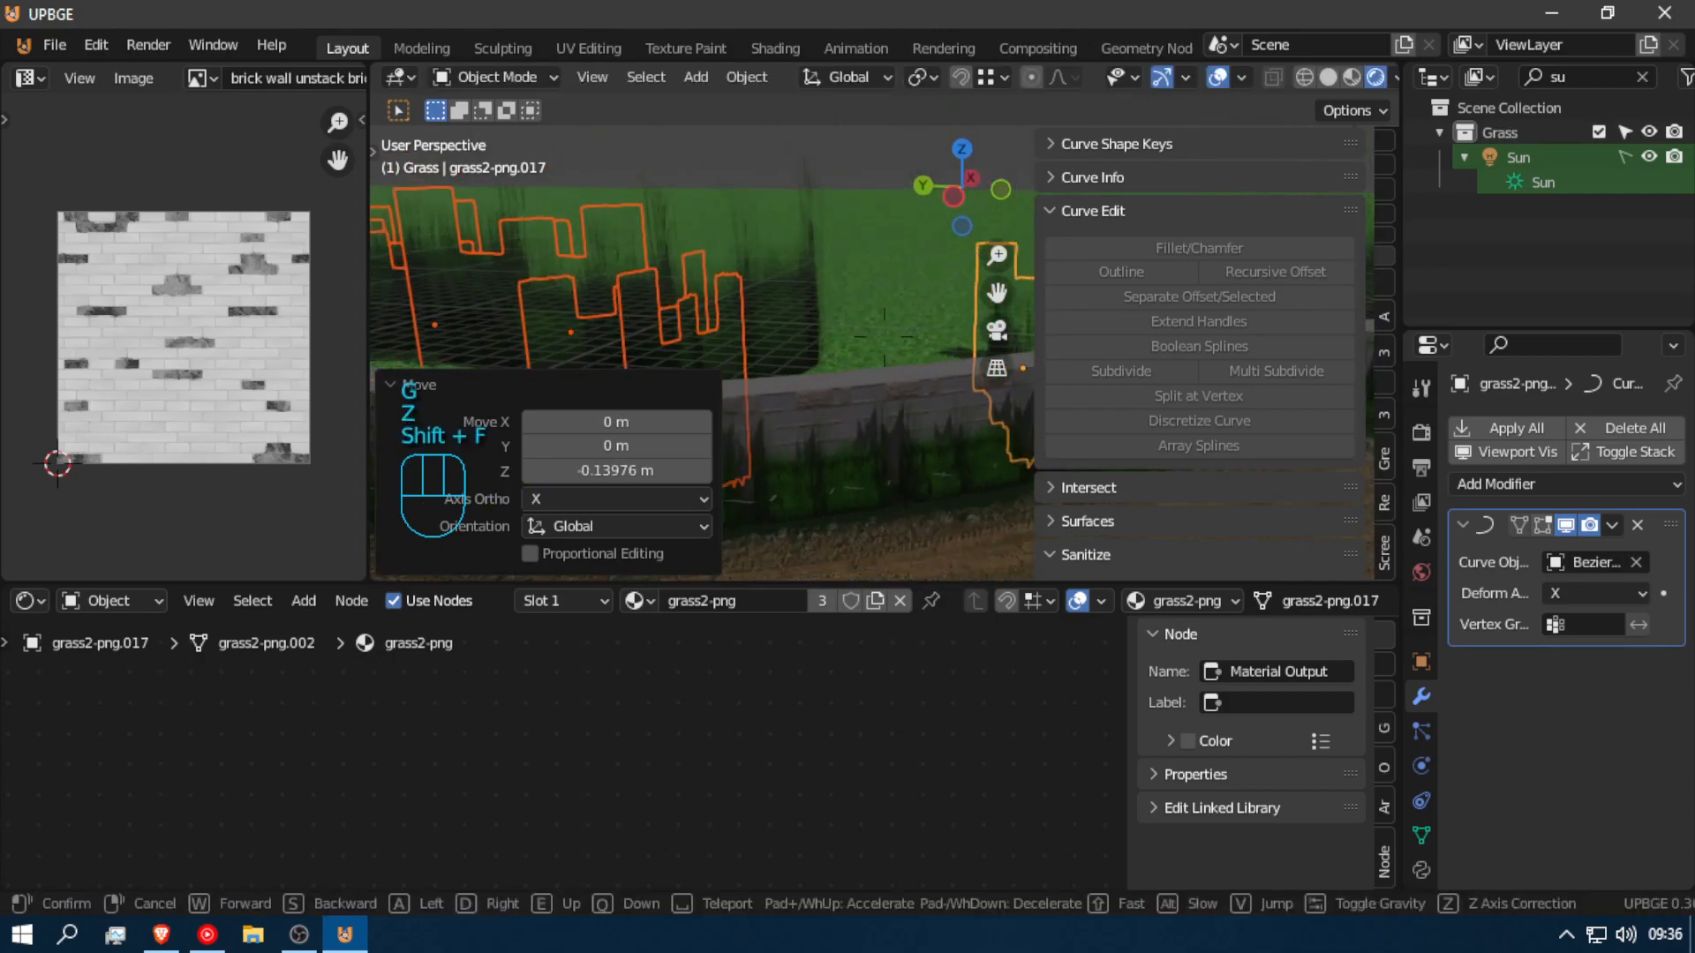
{"action": "key", "text": "s"}
{"action": "left_click", "coordinate": [785, 385]}
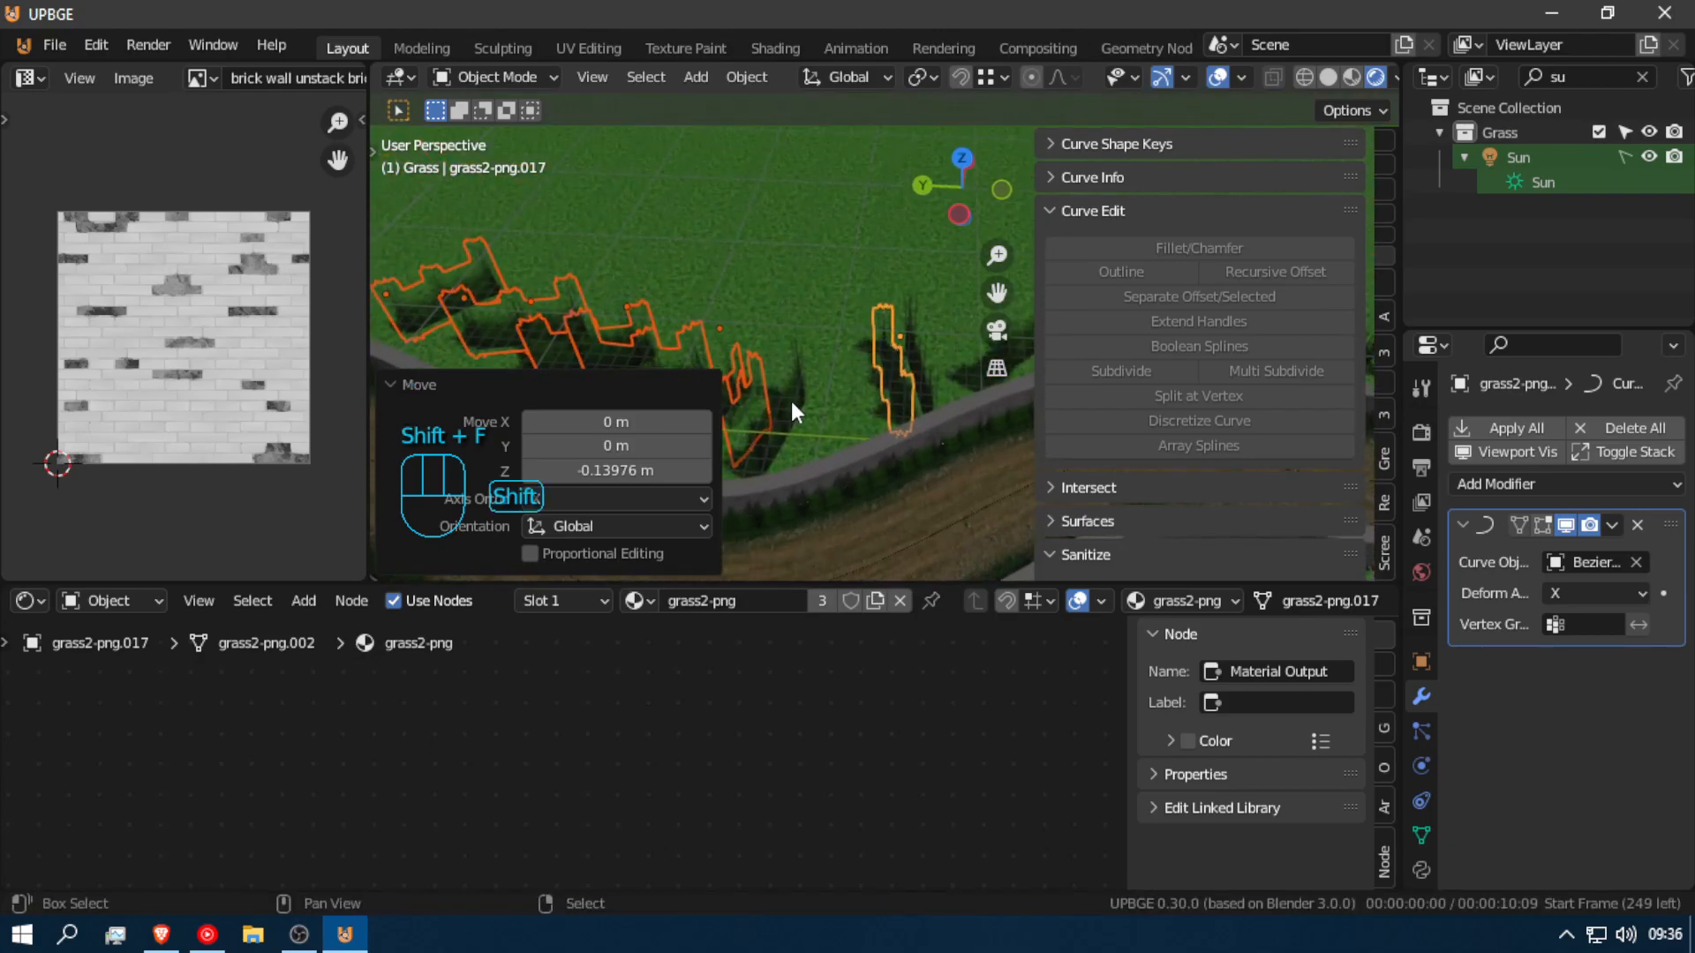
{"action": "left_click", "coordinate": [791, 401], "text": "shift"}
{"action": "key", "text": "shift+f"}
{"action": "left_click", "coordinate": [902, 364]}
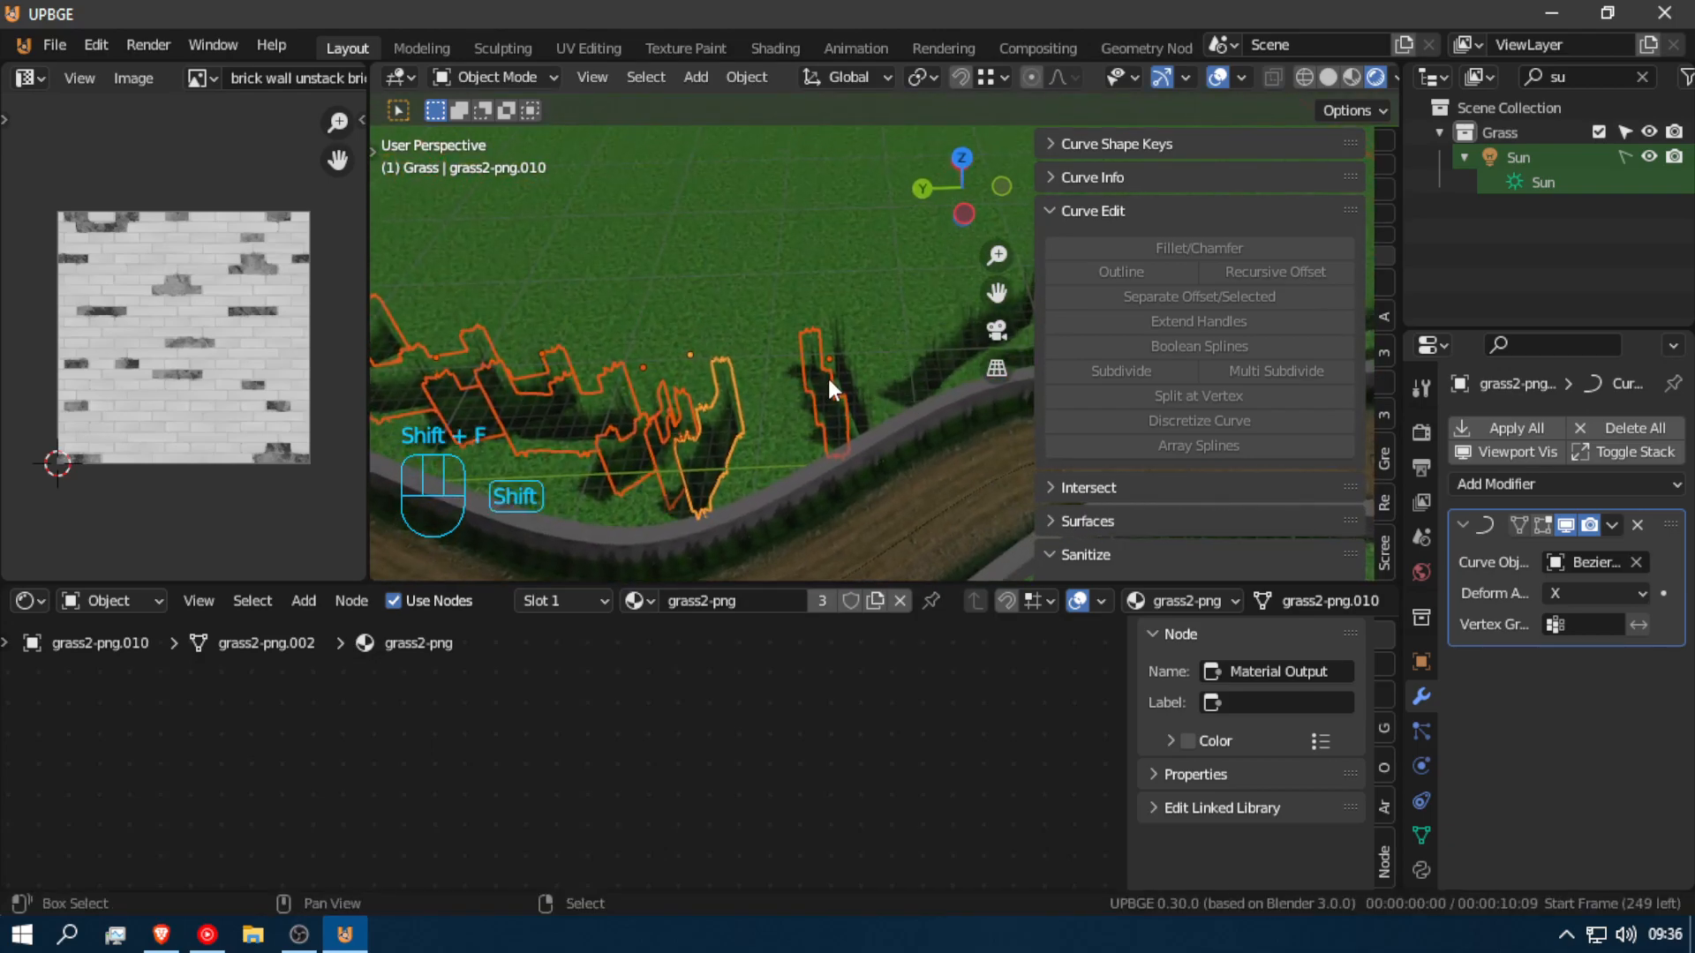
{"action": "left_click", "coordinate": [927, 364], "text": "shift"}
{"action": "key", "text": "shift+f"}
{"action": "left_click", "coordinate": [780, 411]}
Step: Extend the selection with the remaining grass clumps along the outer wall up to the road's start
{"action": "key", "text": "shift+f"}
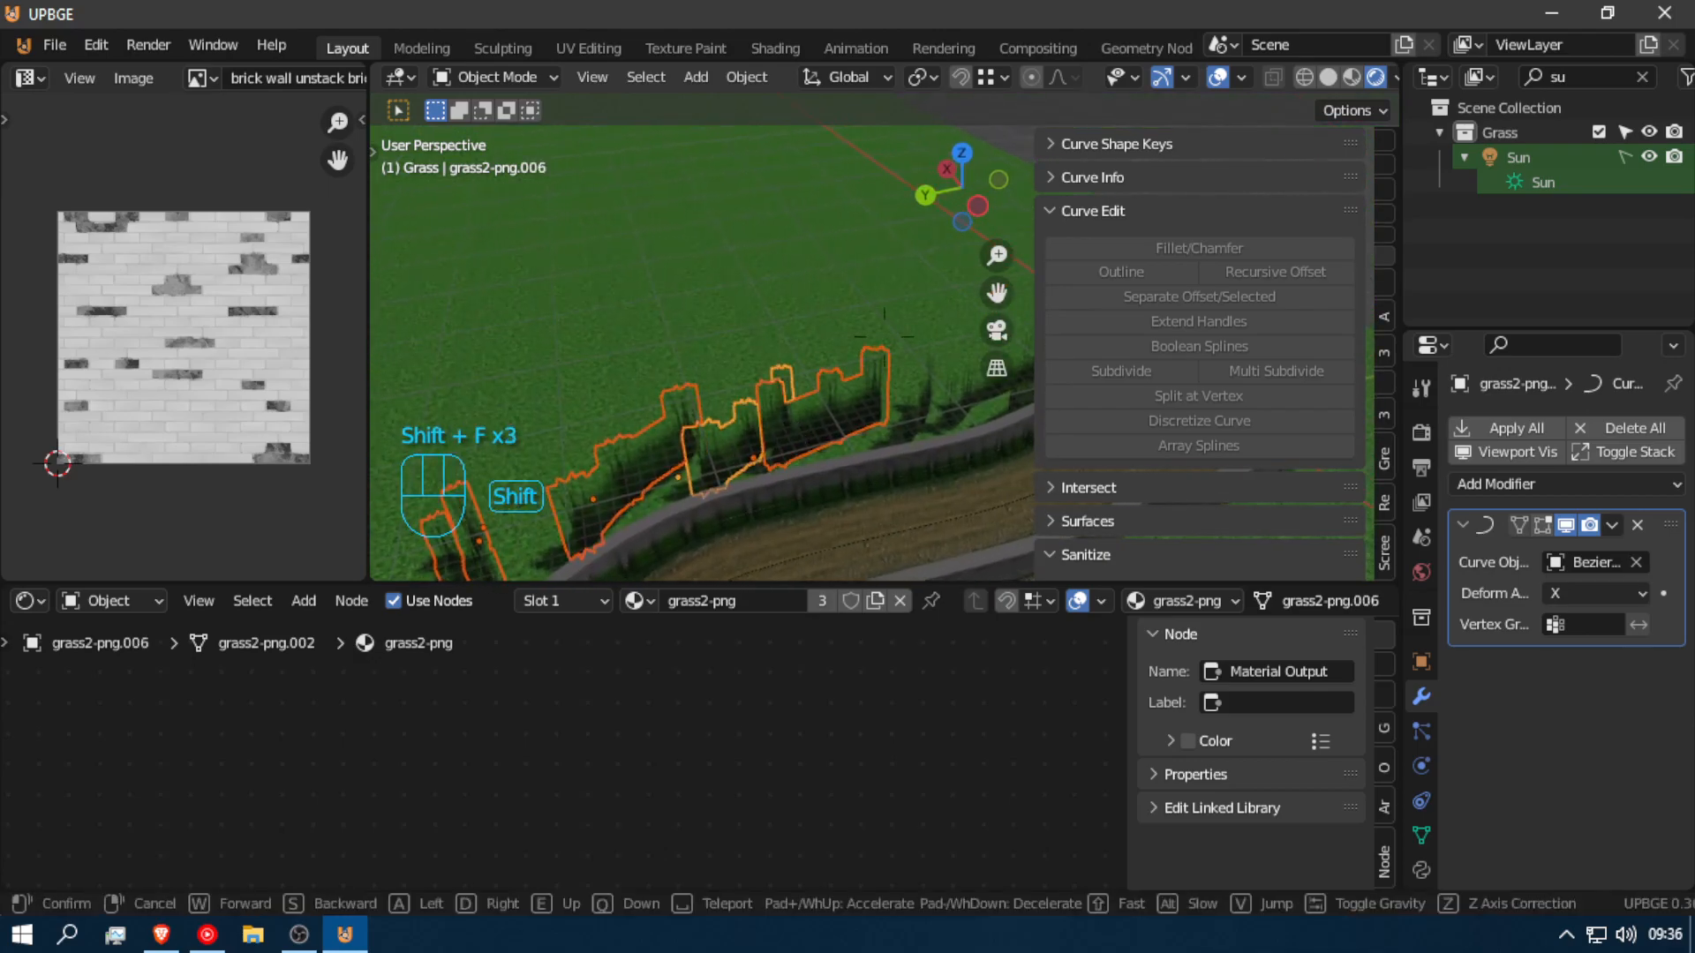
{"action": "left_click", "coordinate": [886, 337]}
{"action": "key", "text": "shift+f"}
{"action": "left_click", "coordinate": [879, 335]}
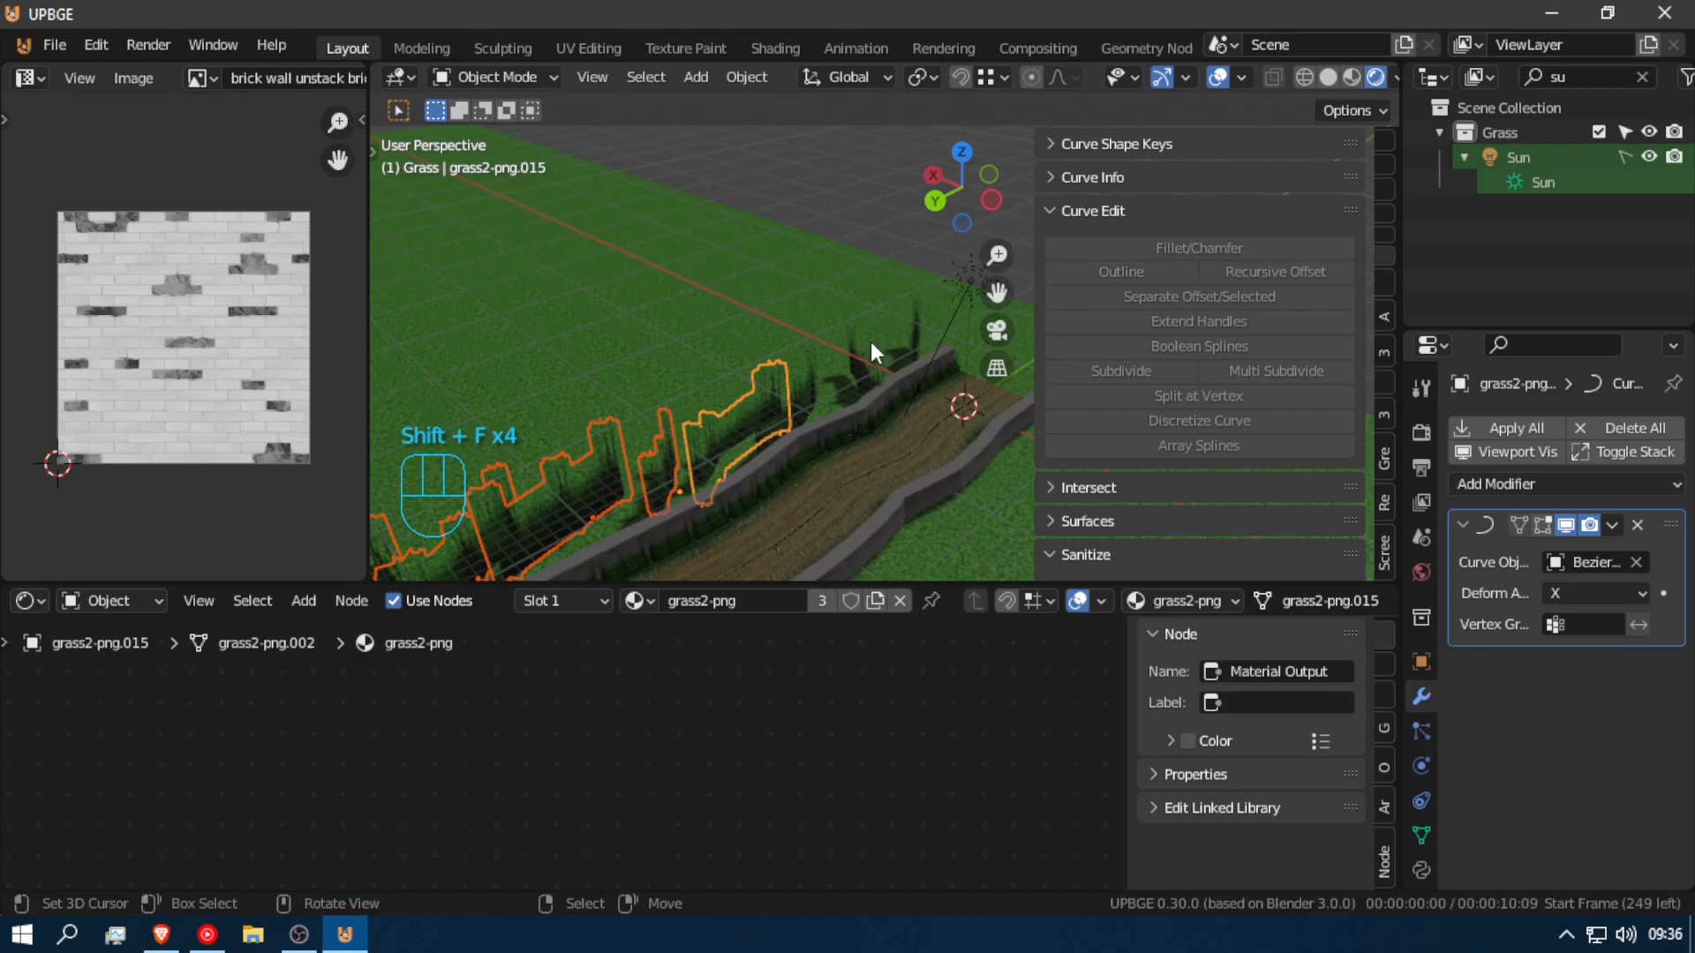
{"action": "left_click", "coordinate": [854, 363], "text": "shift"}
{"action": "left_click", "coordinate": [807, 383], "text": "shift"}
{"action": "left_click", "coordinate": [896, 335], "text": "shift"}
{"action": "left_click", "coordinate": [913, 327], "text": "shift"}
{"action": "key", "text": "shift+f"}
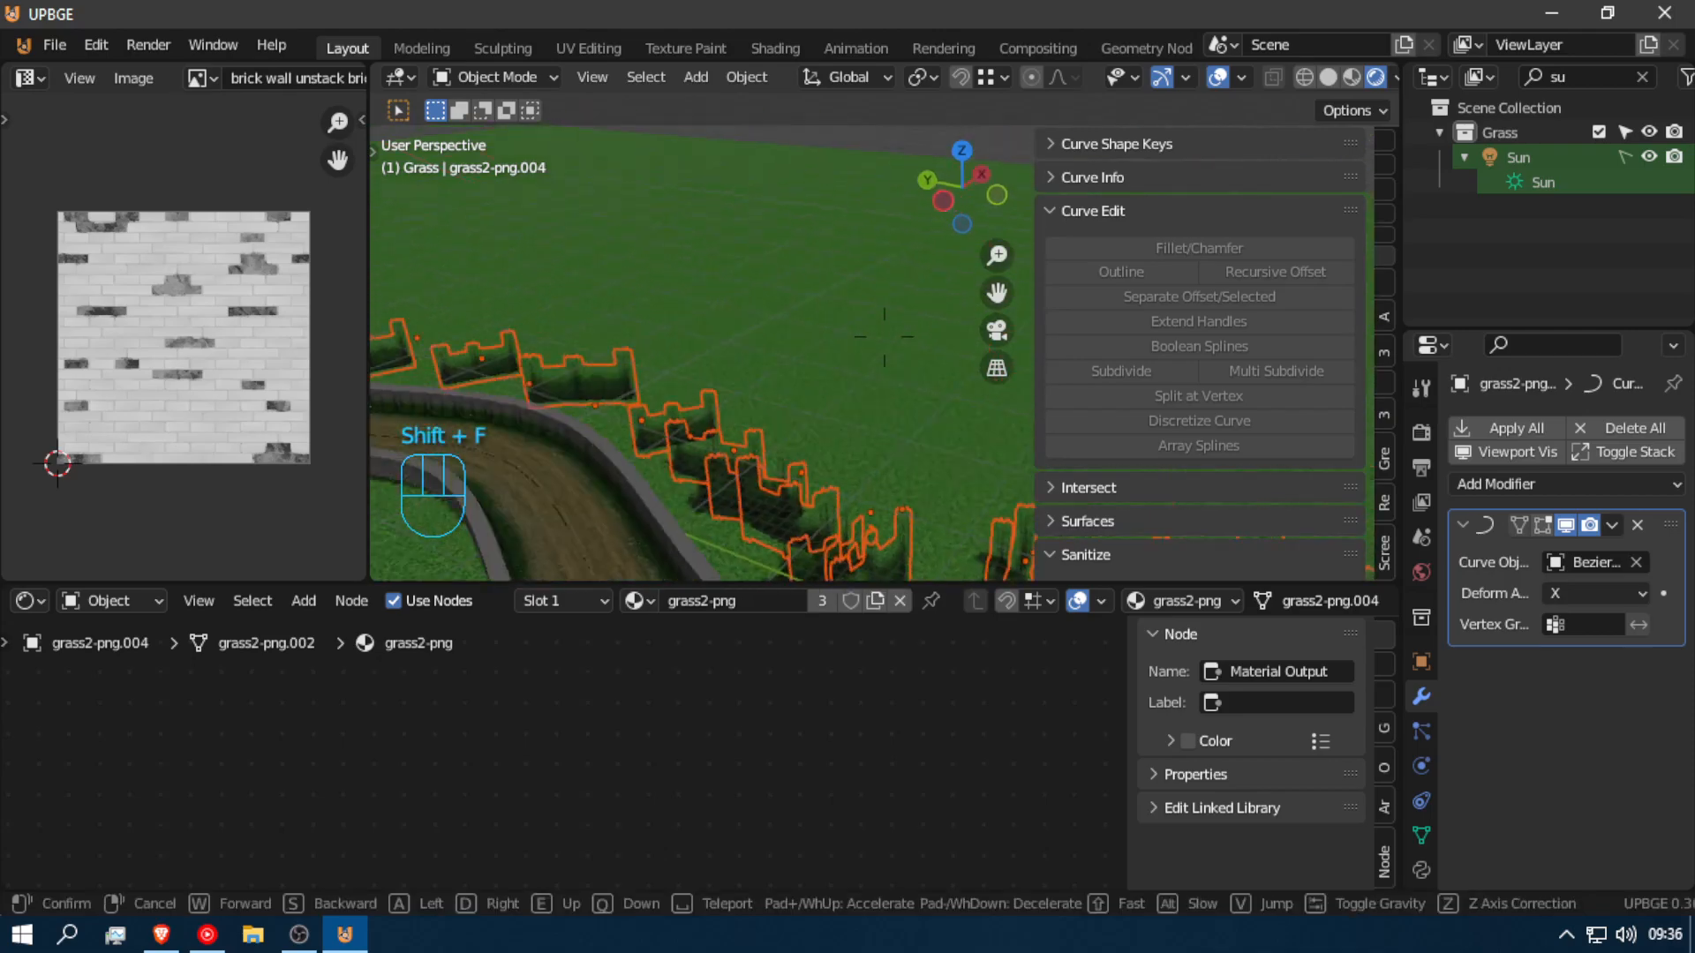
Step: Check the clumps at the bend with cancelled test moves and add the missed overlapping ones to the selection
{"action": "key", "text": "shift+f"}
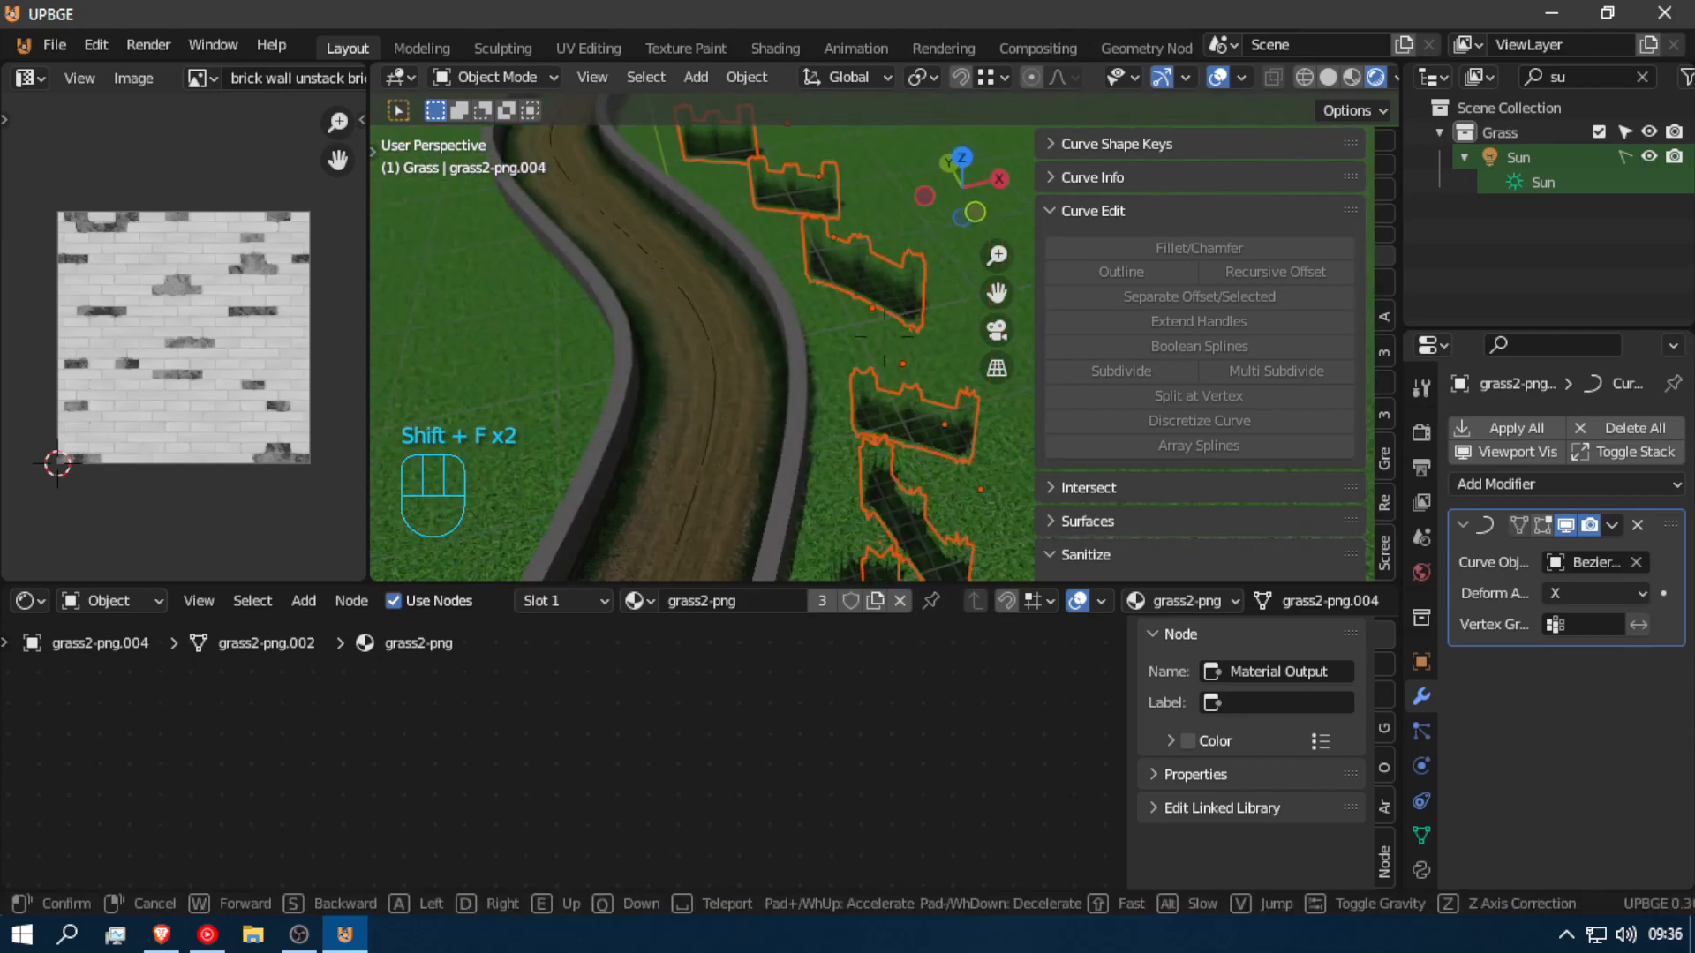
{"action": "left_click", "coordinate": [883, 332]}
{"action": "key", "text": "g"}
{"action": "right_click", "coordinate": [752, 417]}
{"action": "key", "text": "shift+f"}
{"action": "left_click", "coordinate": [882, 332]}
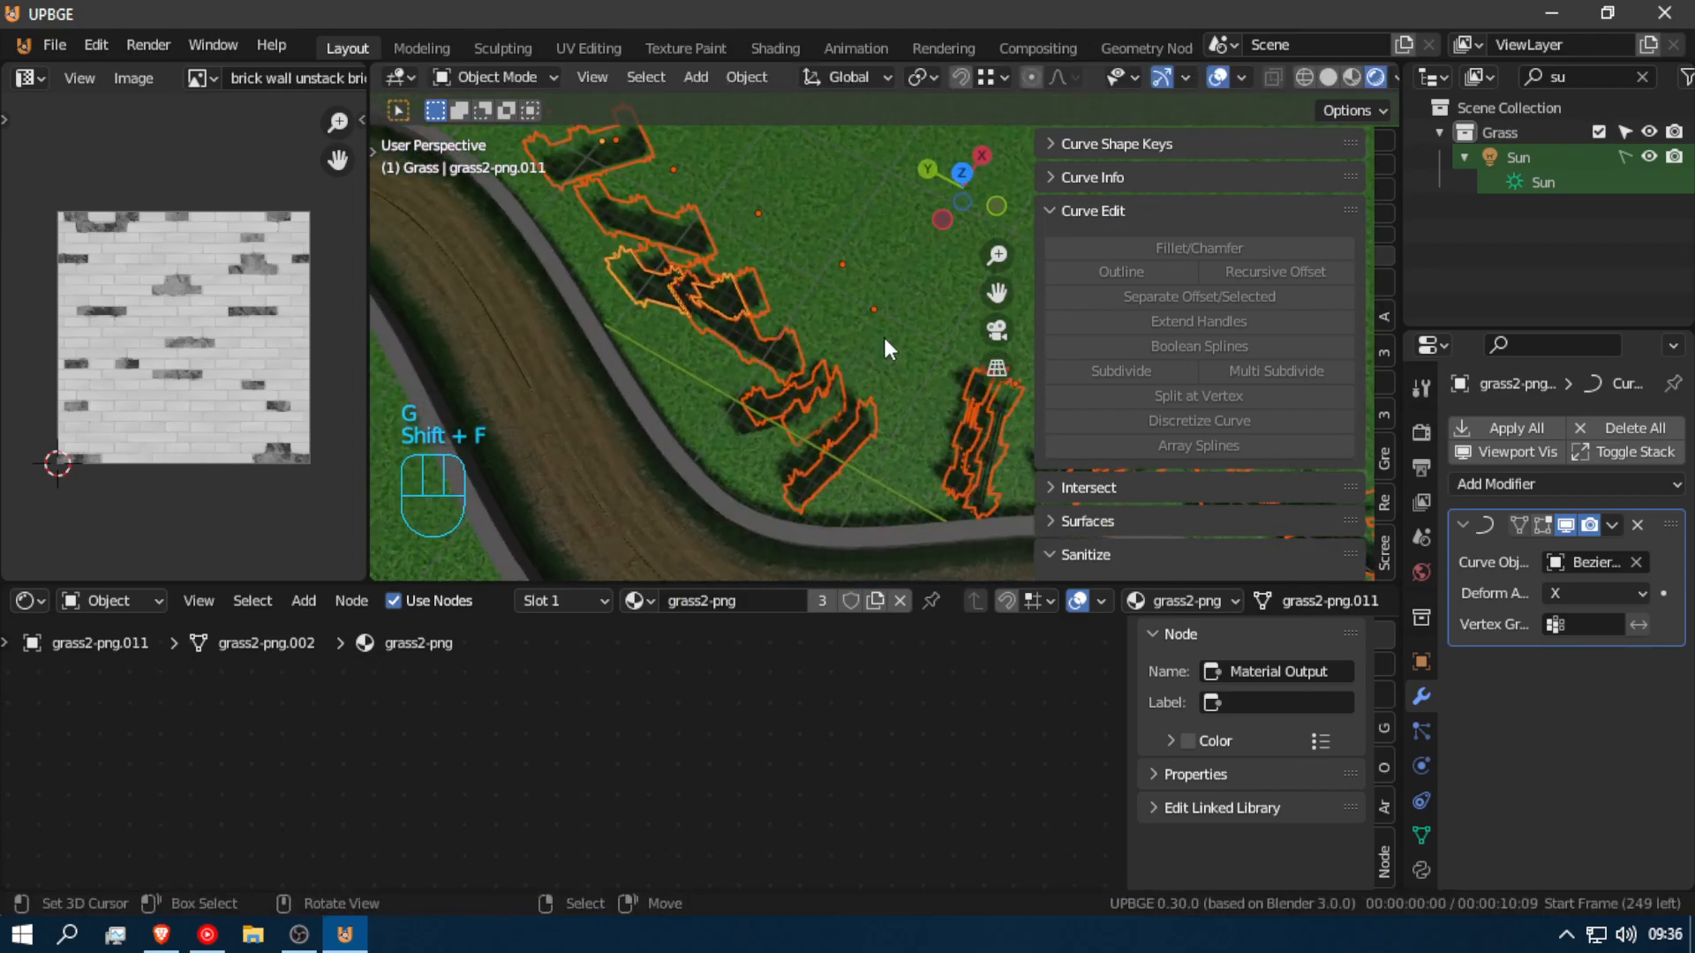
{"action": "key", "text": "g"}
{"action": "right_click", "coordinate": [700, 332]}
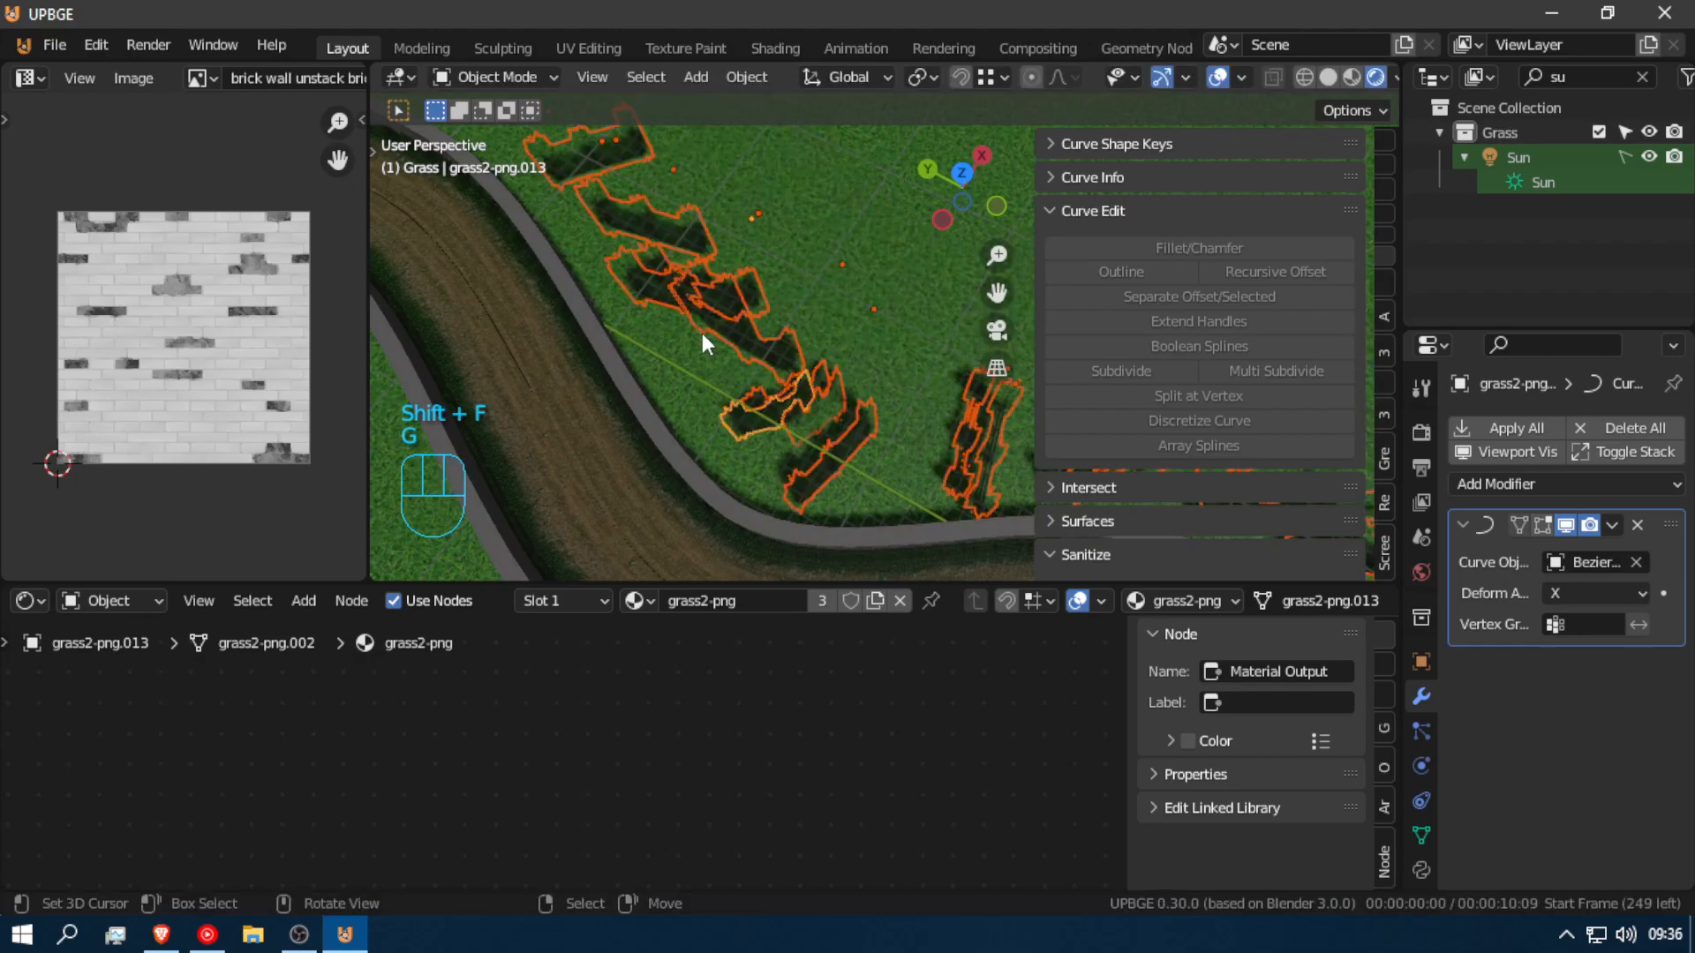
Step: Make linked duplicates of all selected grass clumps and place them 142.87 m further along the Y axis
{"action": "key", "text": "shift+f"}
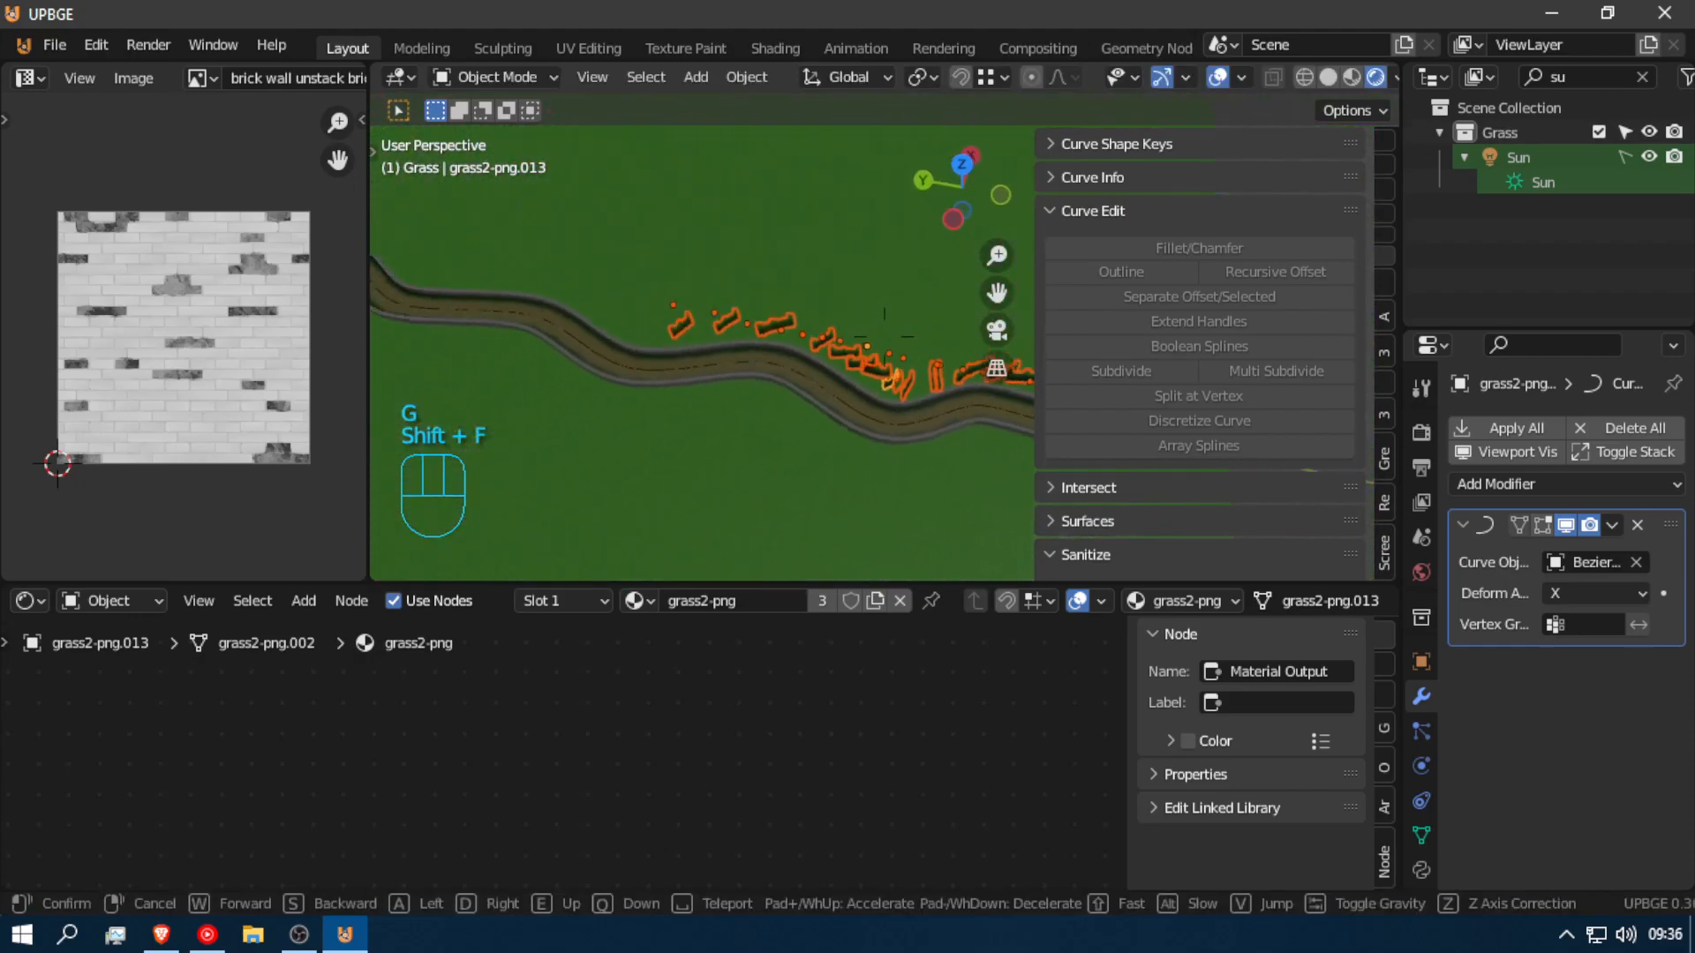
{"action": "left_click", "coordinate": [886, 335]}
{"action": "key", "text": "alt+d"}
{"action": "key", "text": "y"}
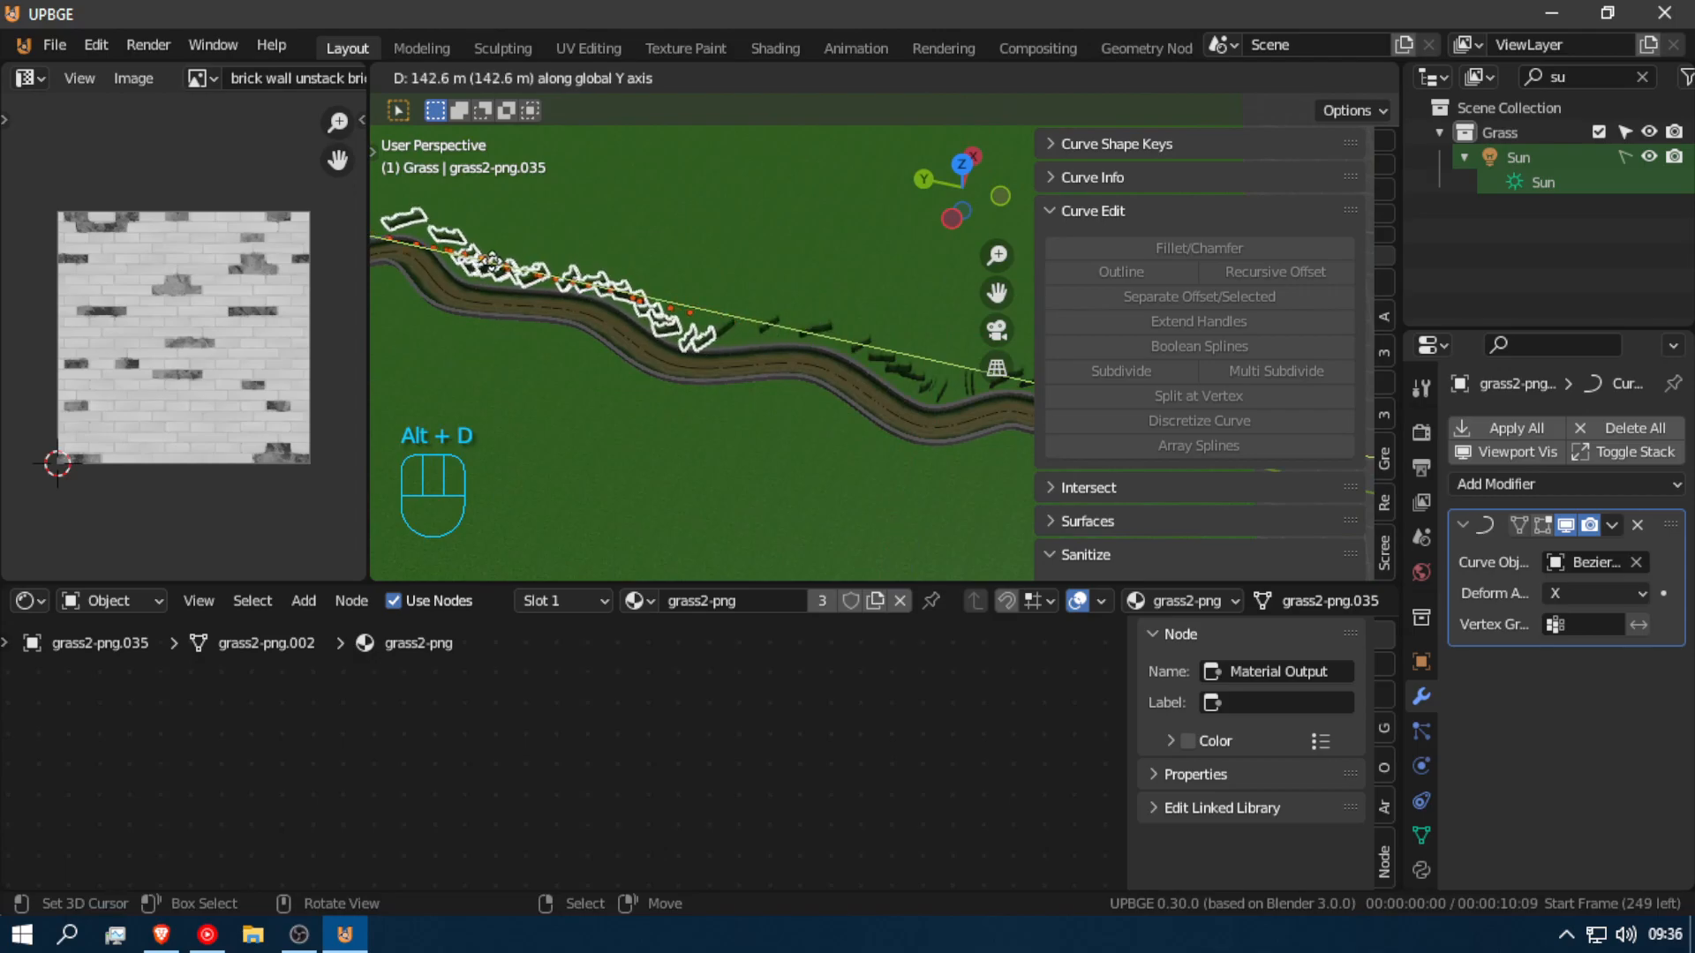
{"action": "left_click", "coordinate": [595, 288]}
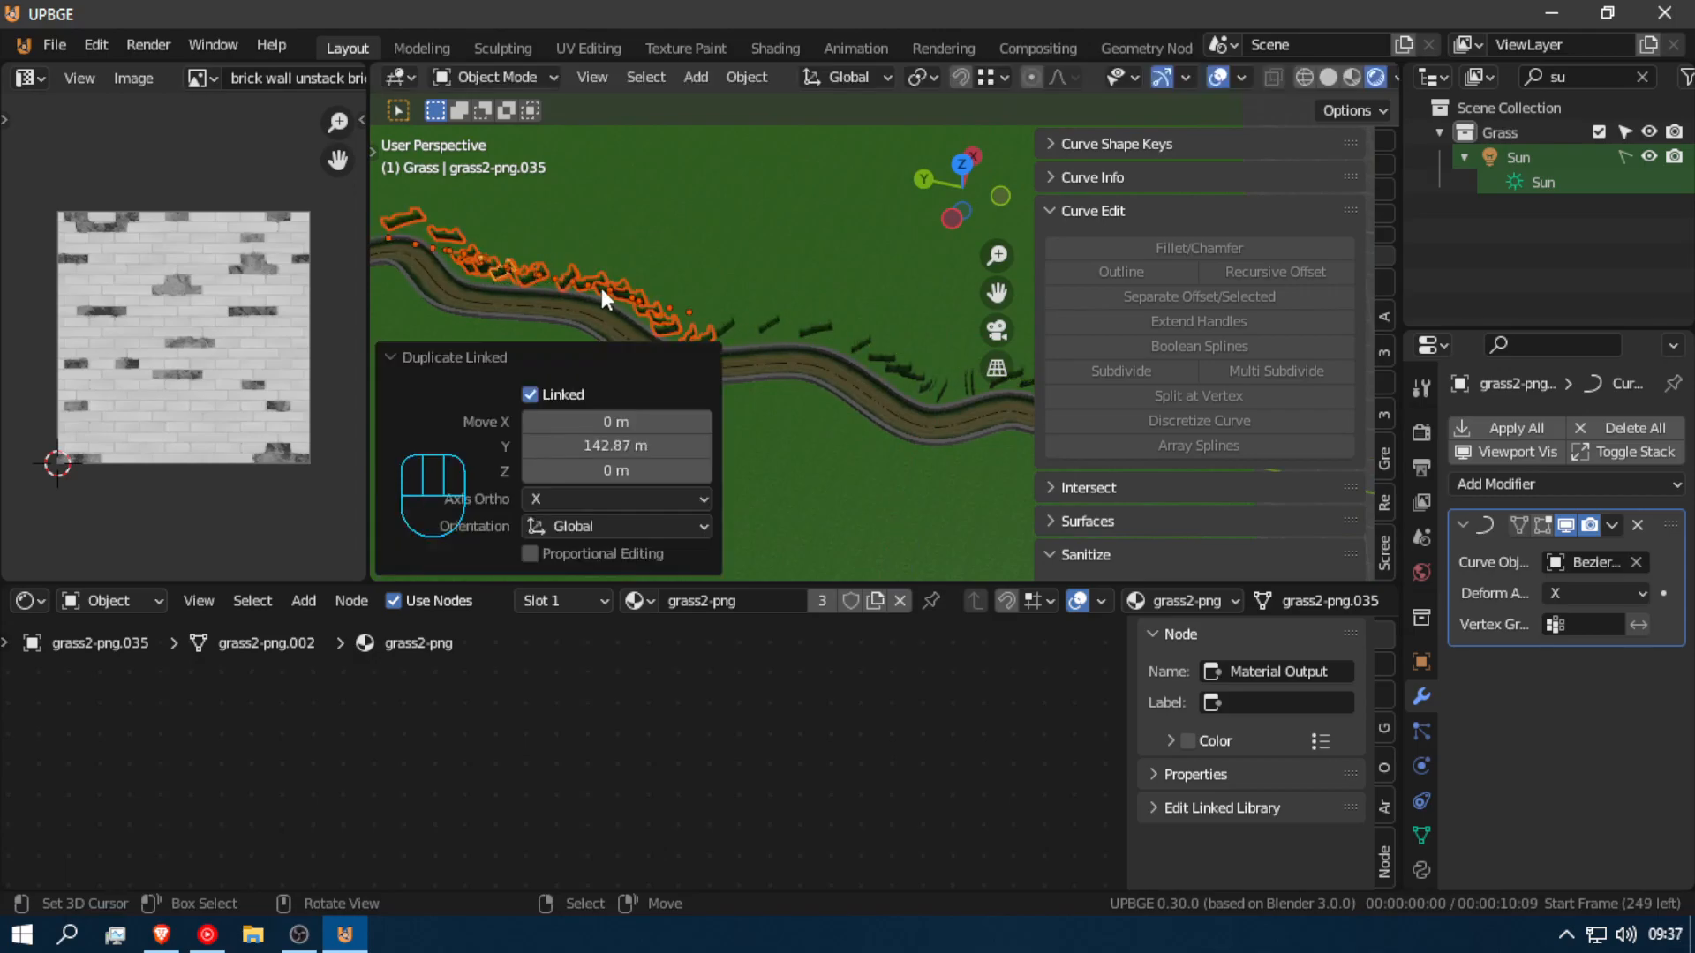
Step: Select only the cluster of grass clumps at the last bend before the road's far end
{"action": "key", "text": "shift+f"}
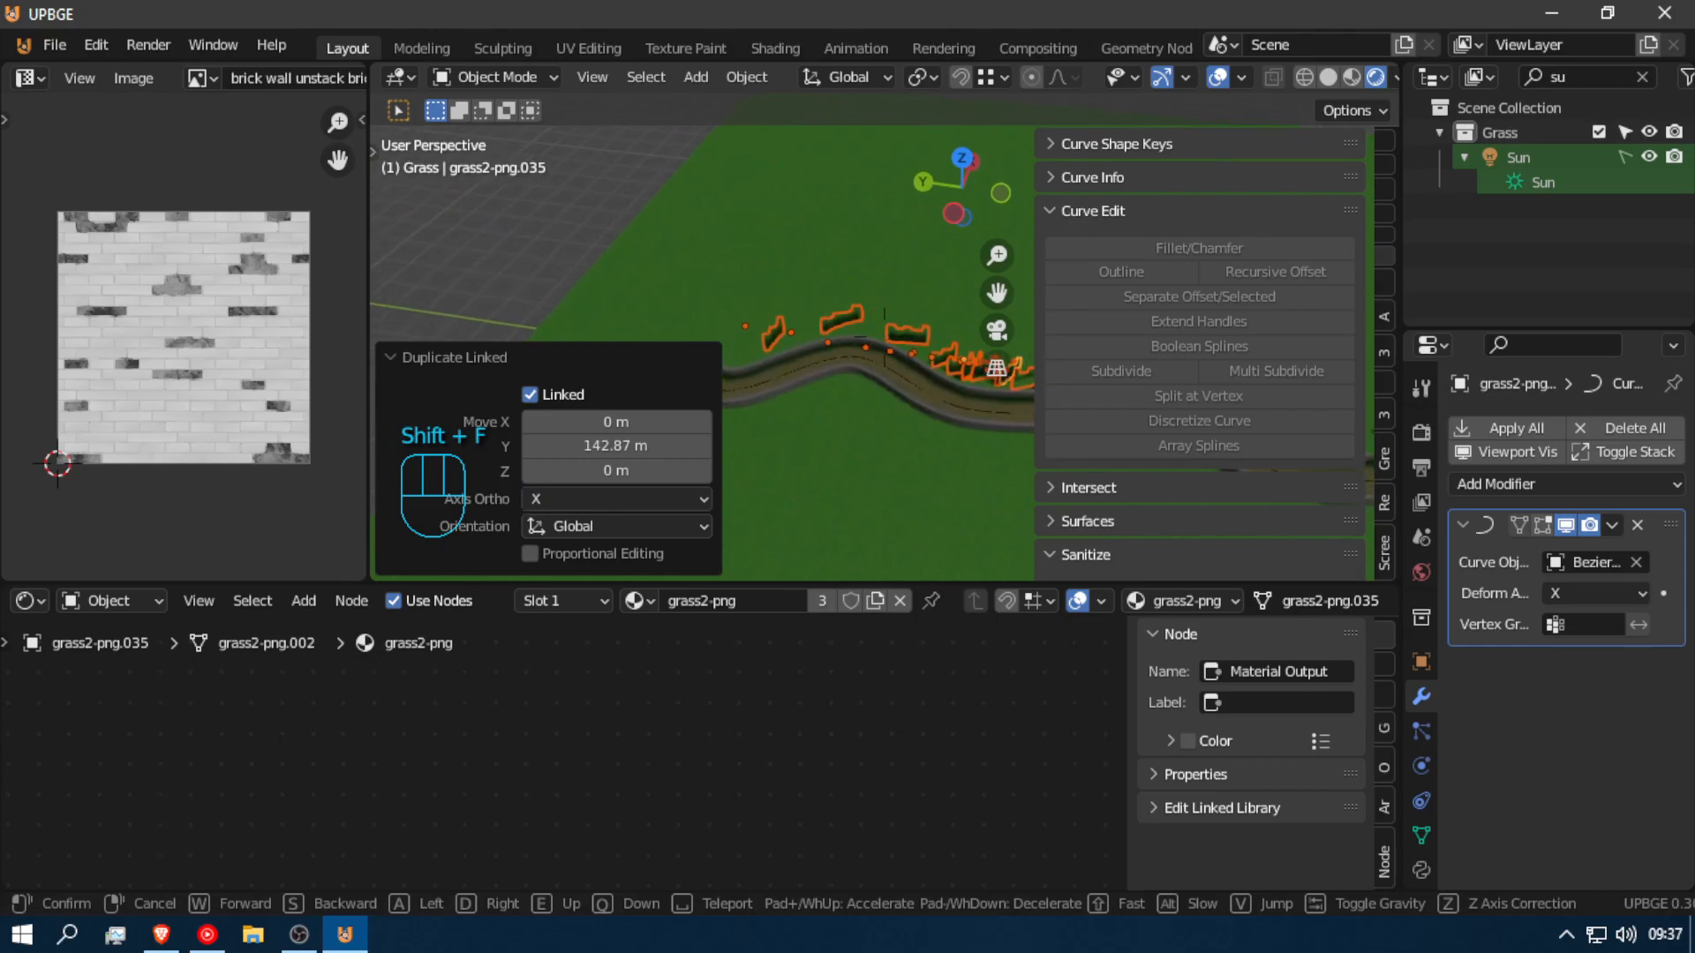
{"action": "left_click", "coordinate": [925, 367]}
{"action": "left_click", "coordinate": [960, 351]}
{"action": "key", "text": "shift+f"}
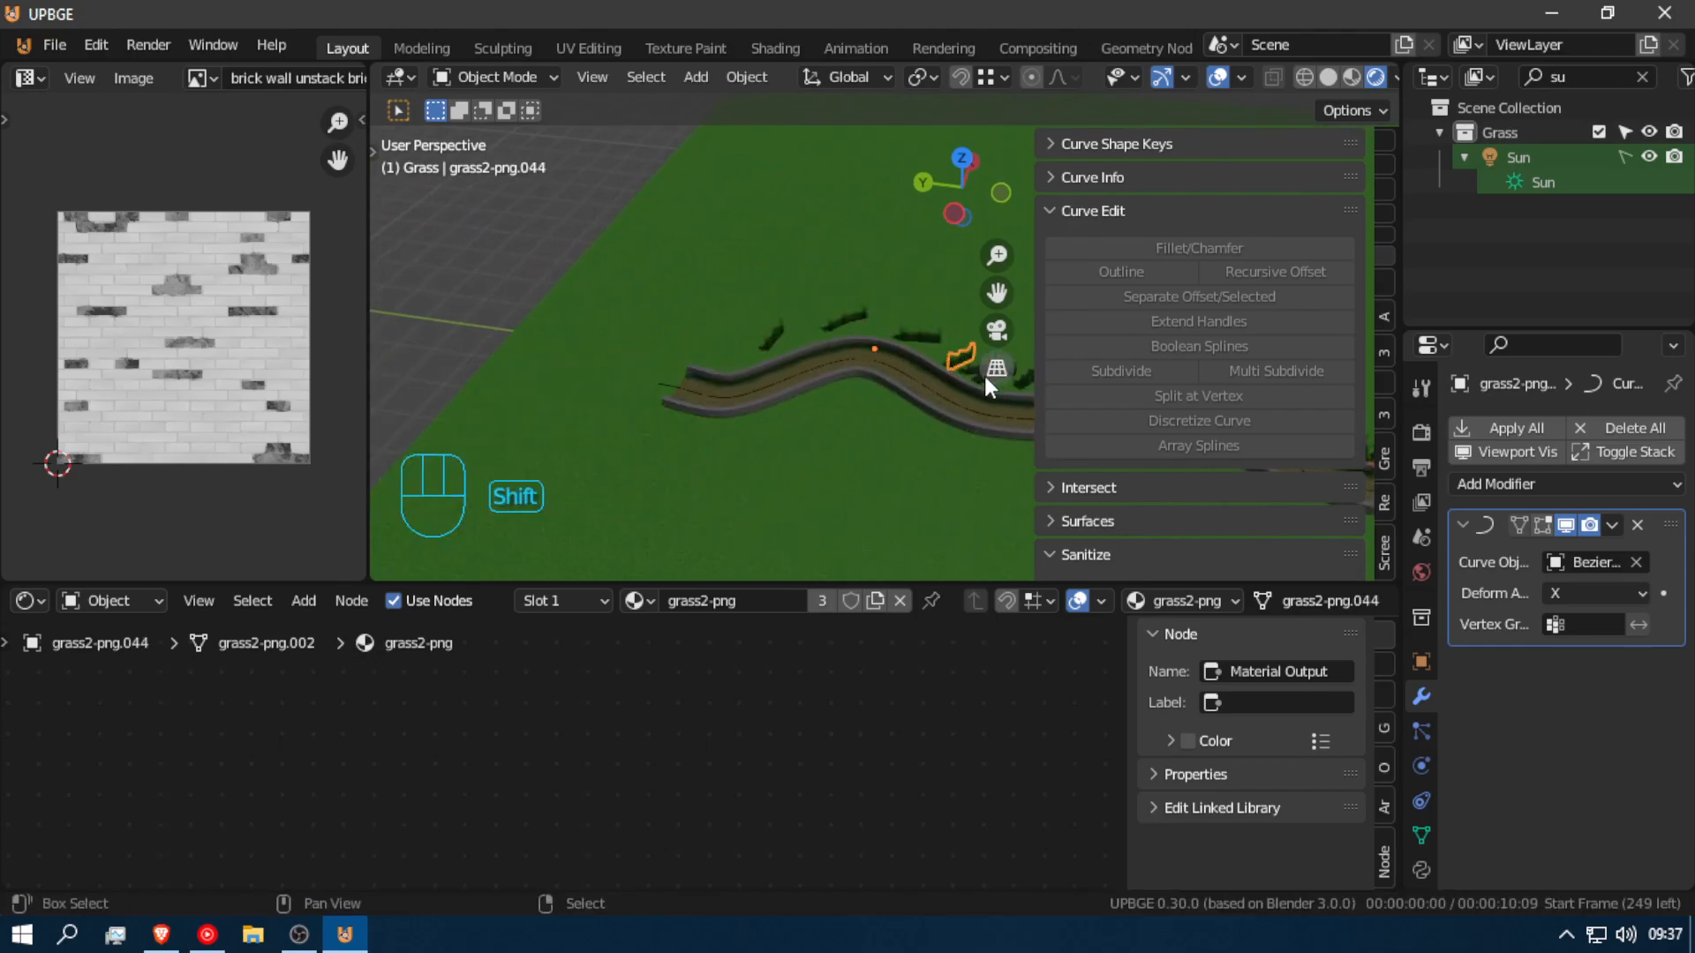
{"action": "left_click", "coordinate": [883, 332]}
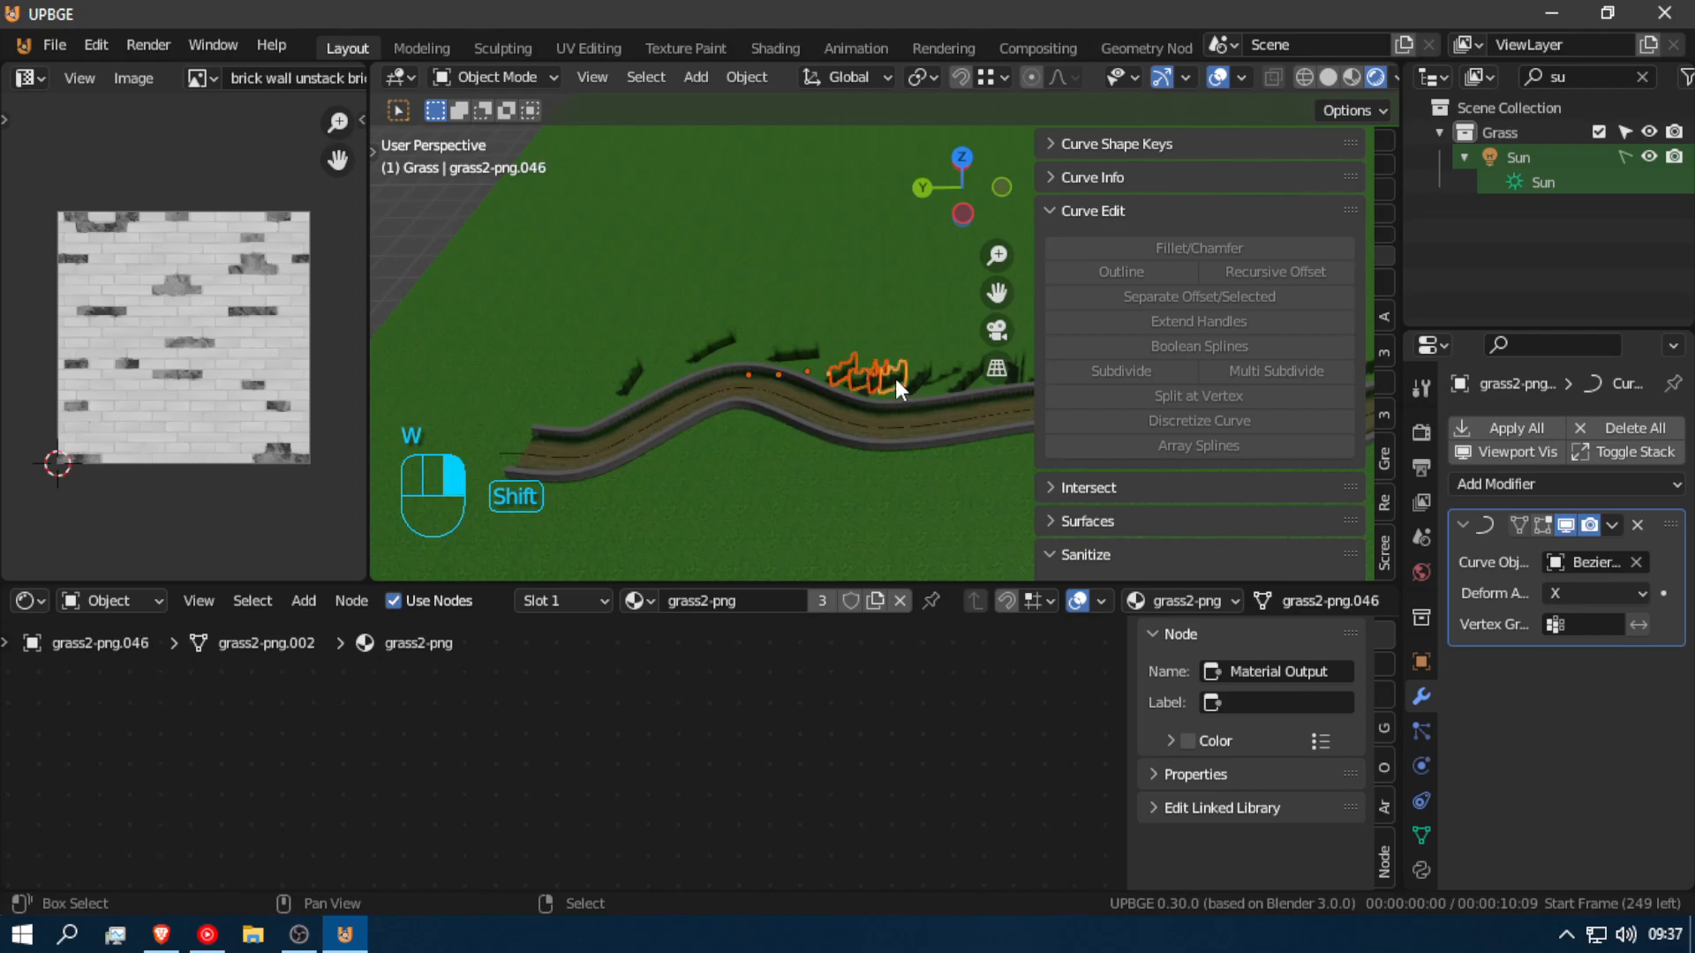
Step: Make linked duplicates of the selected cluster and move them 44.211 m along the Y axis
{"action": "key", "text": "alt+d"}
{"action": "key", "text": "Escape"}
{"action": "key", "text": "g"}
{"action": "key", "text": "y"}
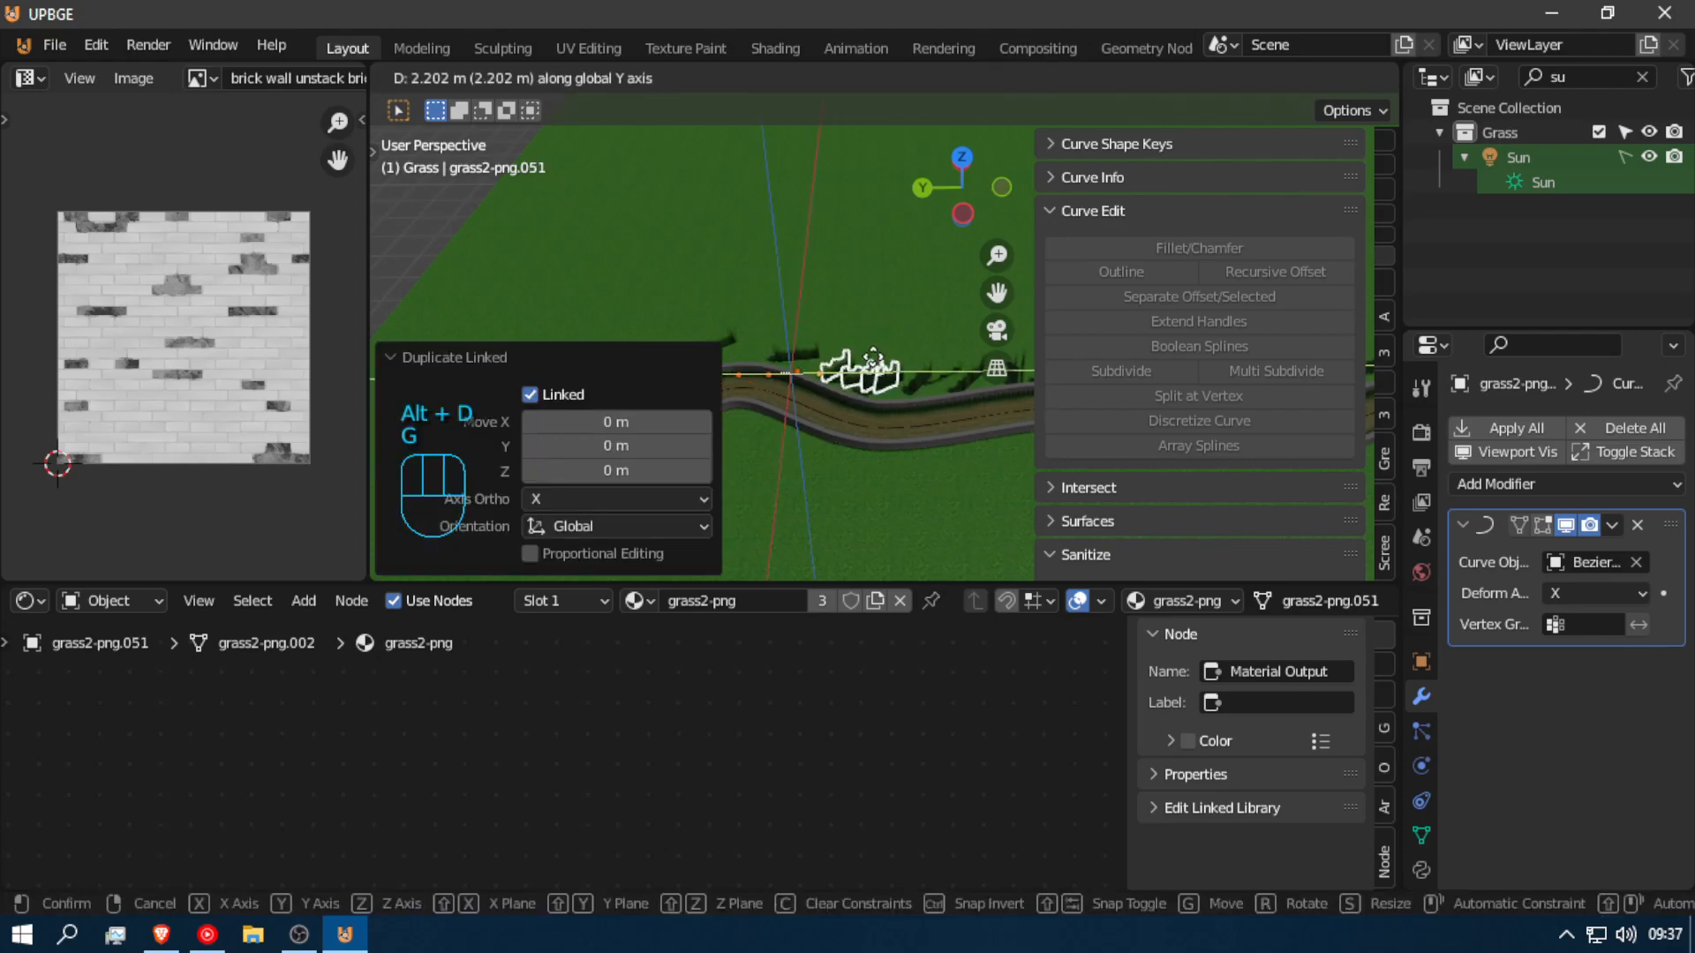
{"action": "left_click", "coordinate": [806, 333]}
Step: Shift the duplicated clumps another 19.755 m along Y to the road's far end
{"action": "key", "text": "shift+f"}
{"action": "key", "text": "a"}
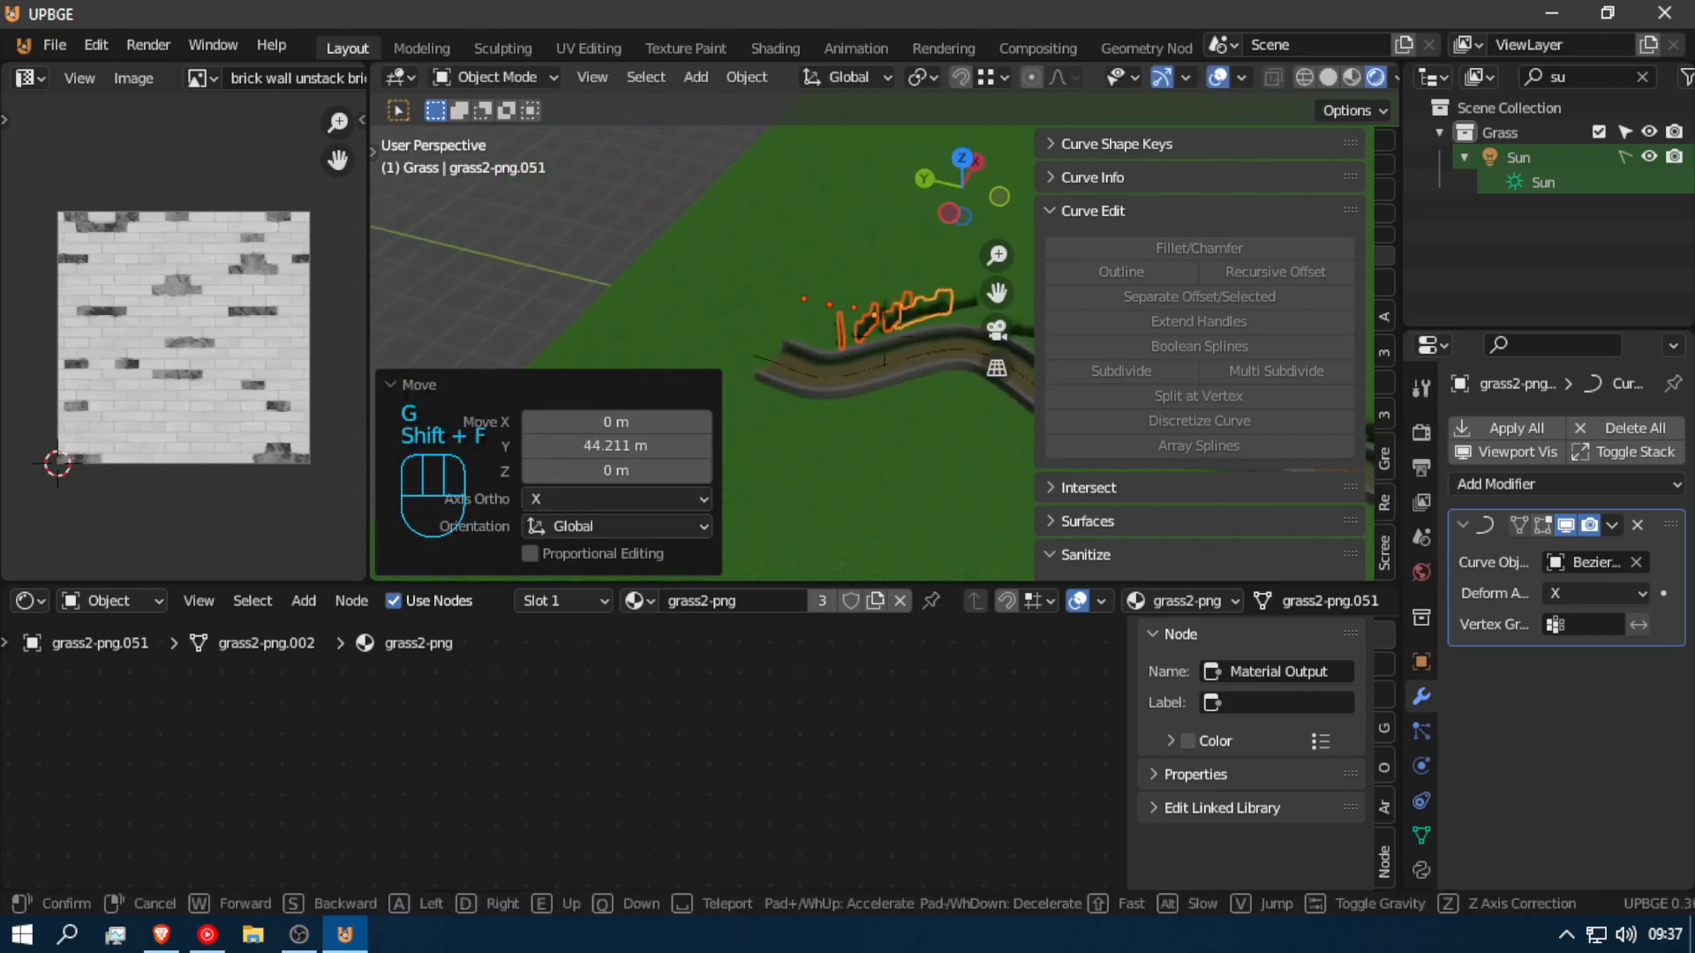
{"action": "left_click", "coordinate": [859, 337]}
{"action": "key", "text": "g"}
{"action": "key", "text": "y"}
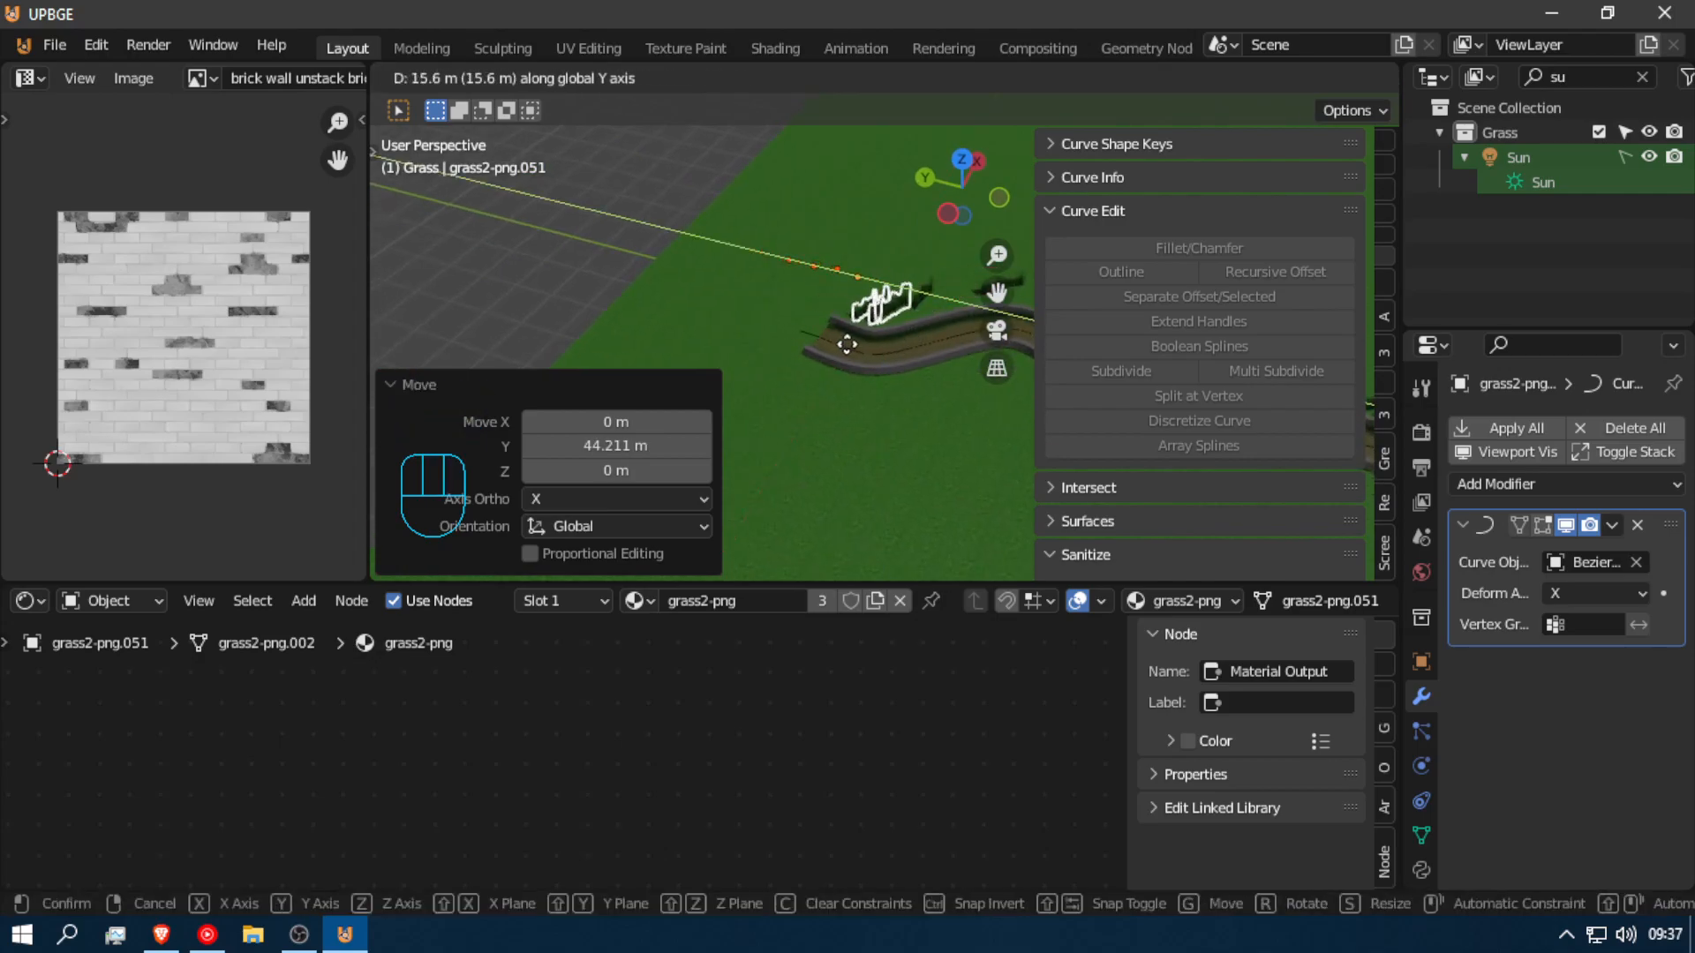
{"action": "left_click", "coordinate": [830, 348]}
Step: Add the clumps following the duplicated group, around the last bend, to the selection
{"action": "key", "text": "shift+f"}
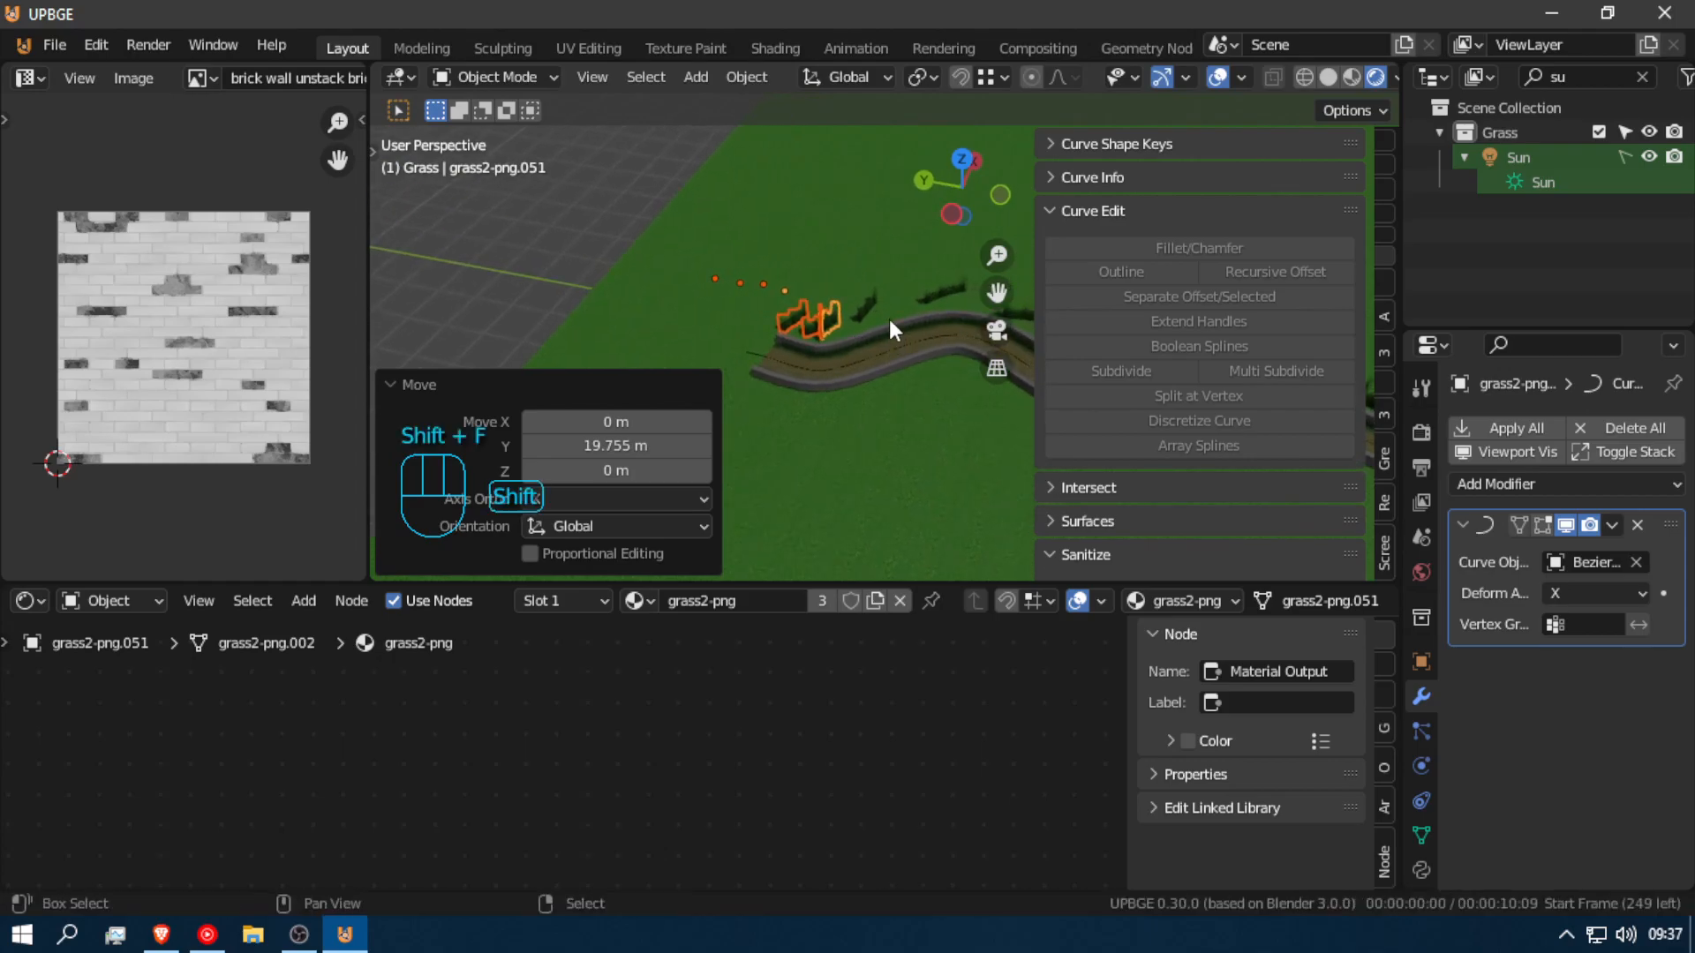
{"action": "left_click", "coordinate": [867, 312], "text": "shift"}
{"action": "right_click", "coordinate": [938, 295], "text": "shift"}
{"action": "key", "text": "shift+f"}
{"action": "left_click", "coordinate": [940, 290]}
{"action": "right_click", "coordinate": [932, 277], "text": "shift"}
{"action": "key", "text": "shift+f"}
{"action": "left_click", "coordinate": [892, 283]}
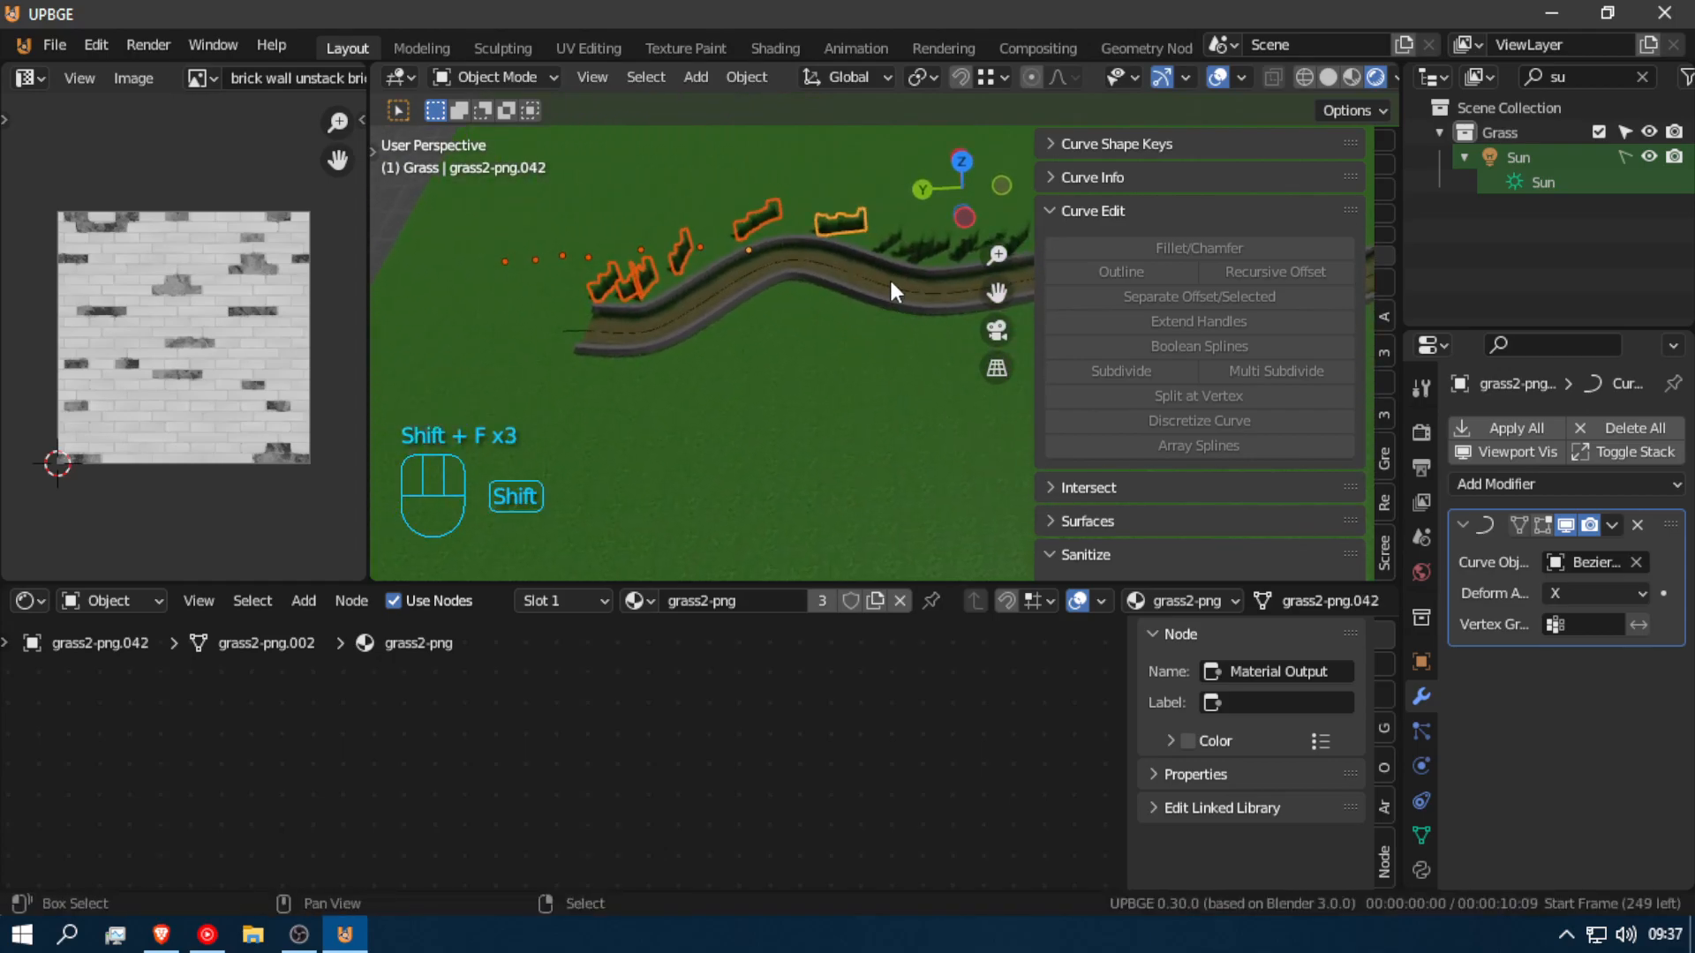
{"action": "right_click", "coordinate": [889, 245], "text": "shift"}
Step: Add the next grass clumps around the bend to the selection, leaving the ground plane out
{"action": "key", "text": "Tab"}
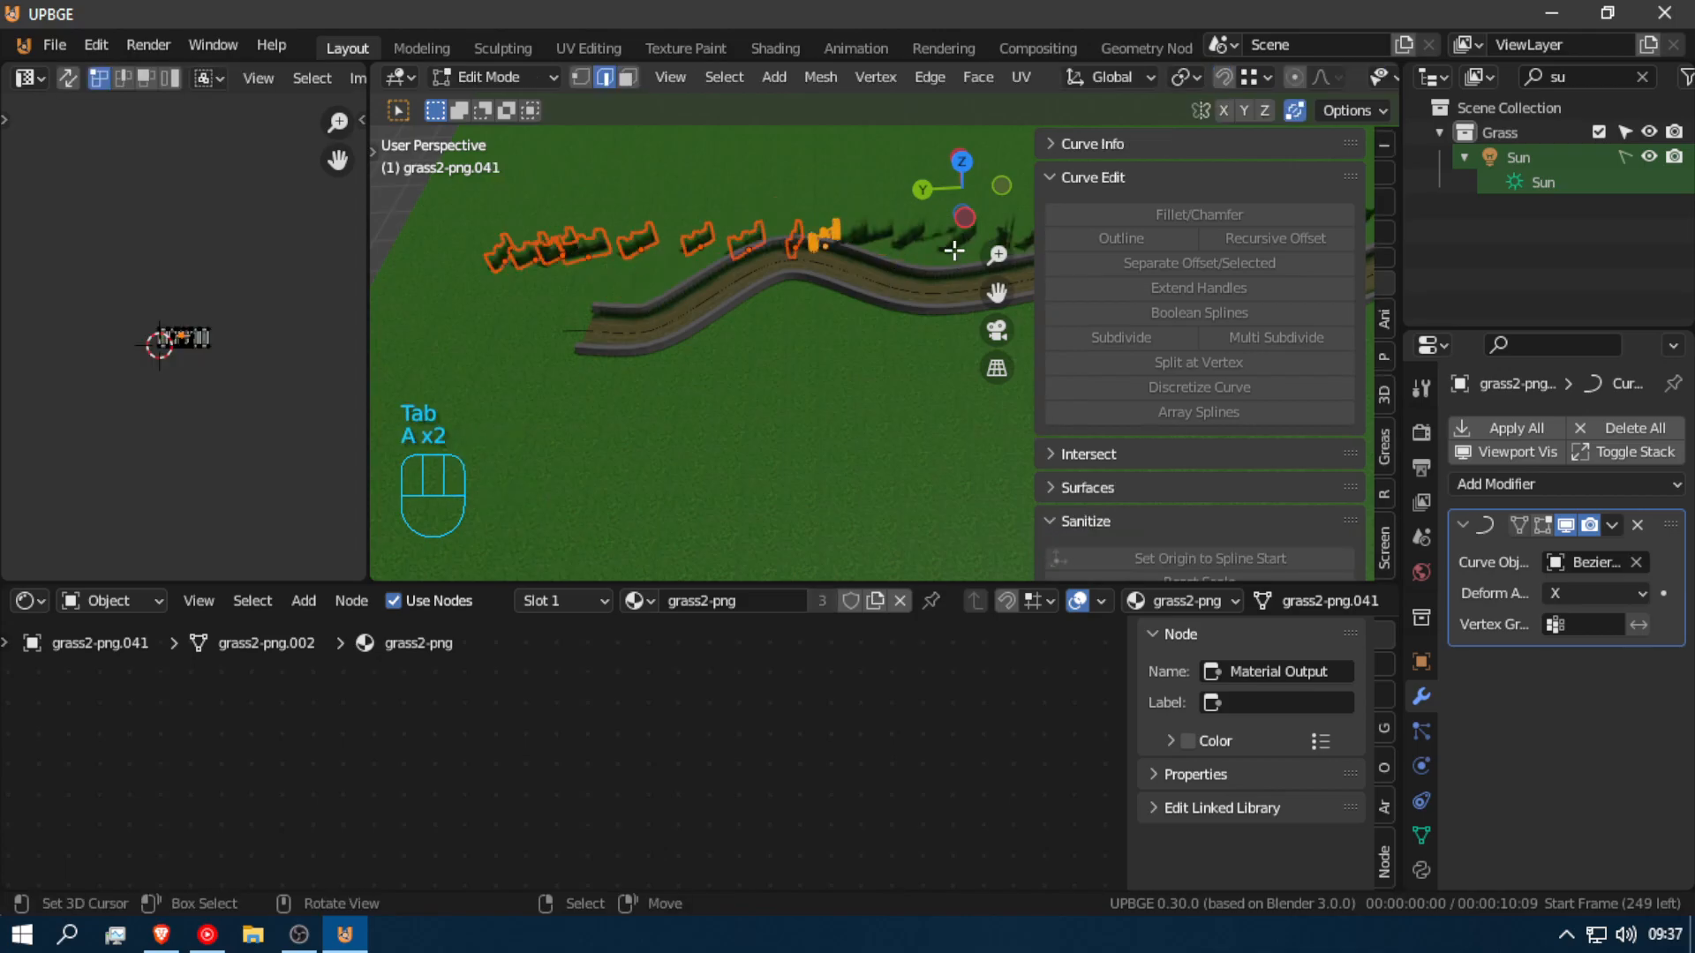
{"action": "key", "text": "shift+f"}
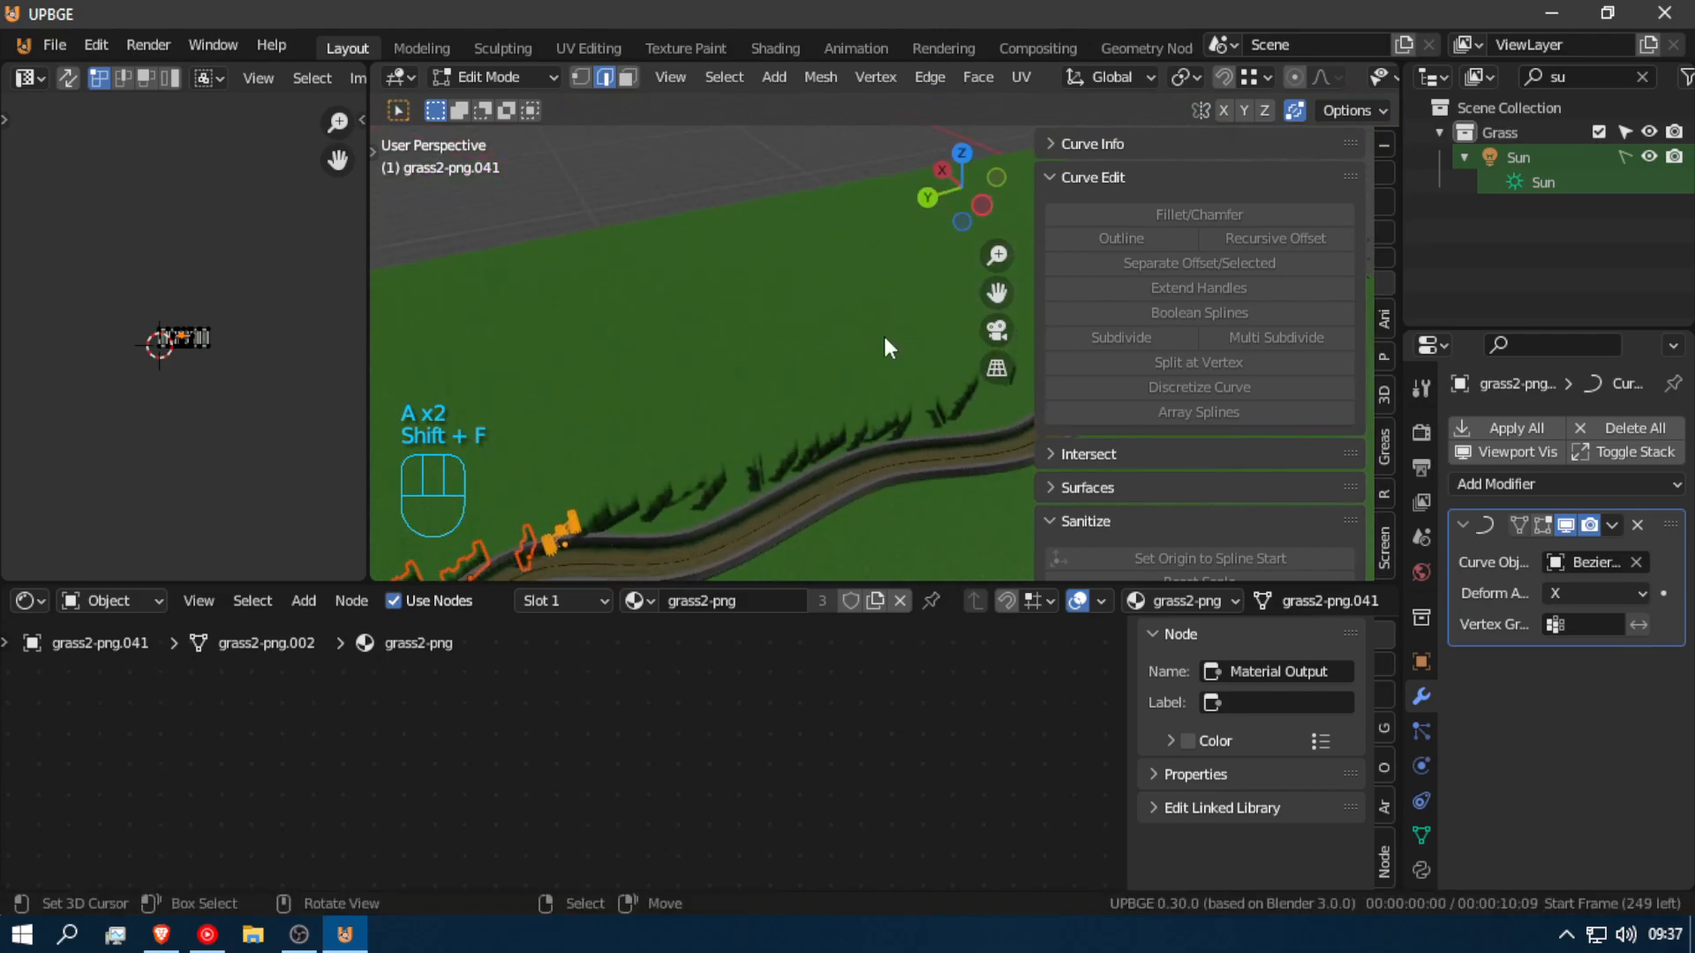
{"action": "key", "text": "Tab"}
{"action": "left_click", "coordinate": [686, 508]}
{"action": "key", "text": "Tab"}
{"action": "key", "text": "Tab"}
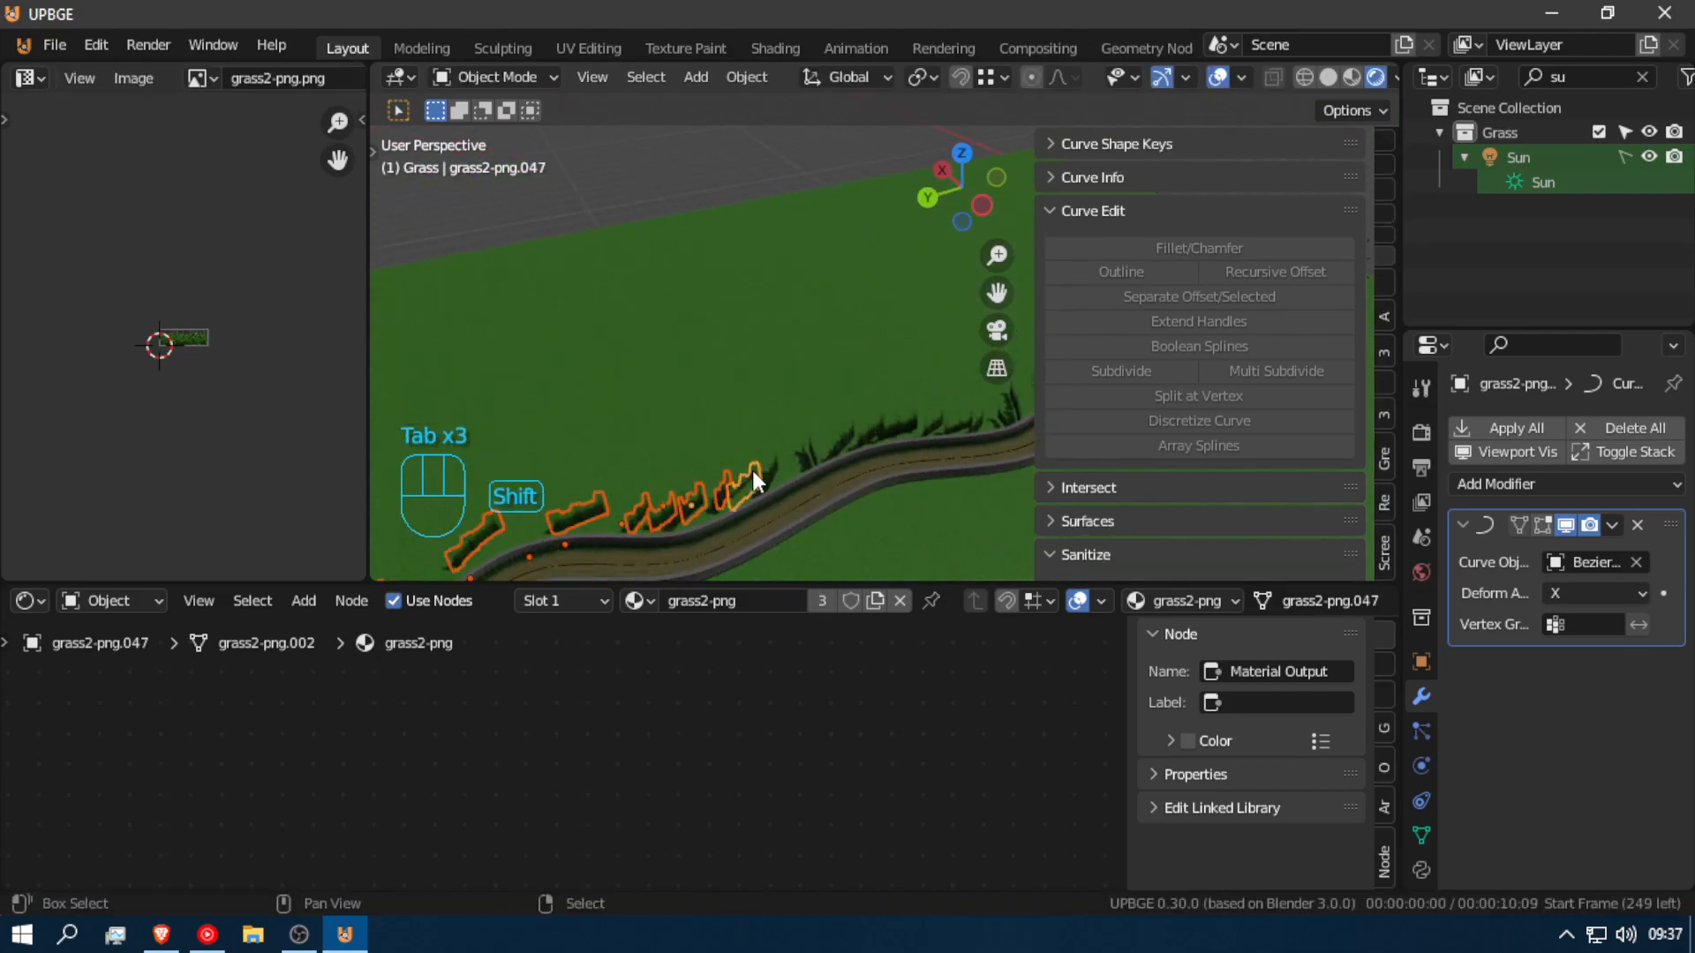
{"action": "left_click", "coordinate": [822, 447], "text": "shift"}
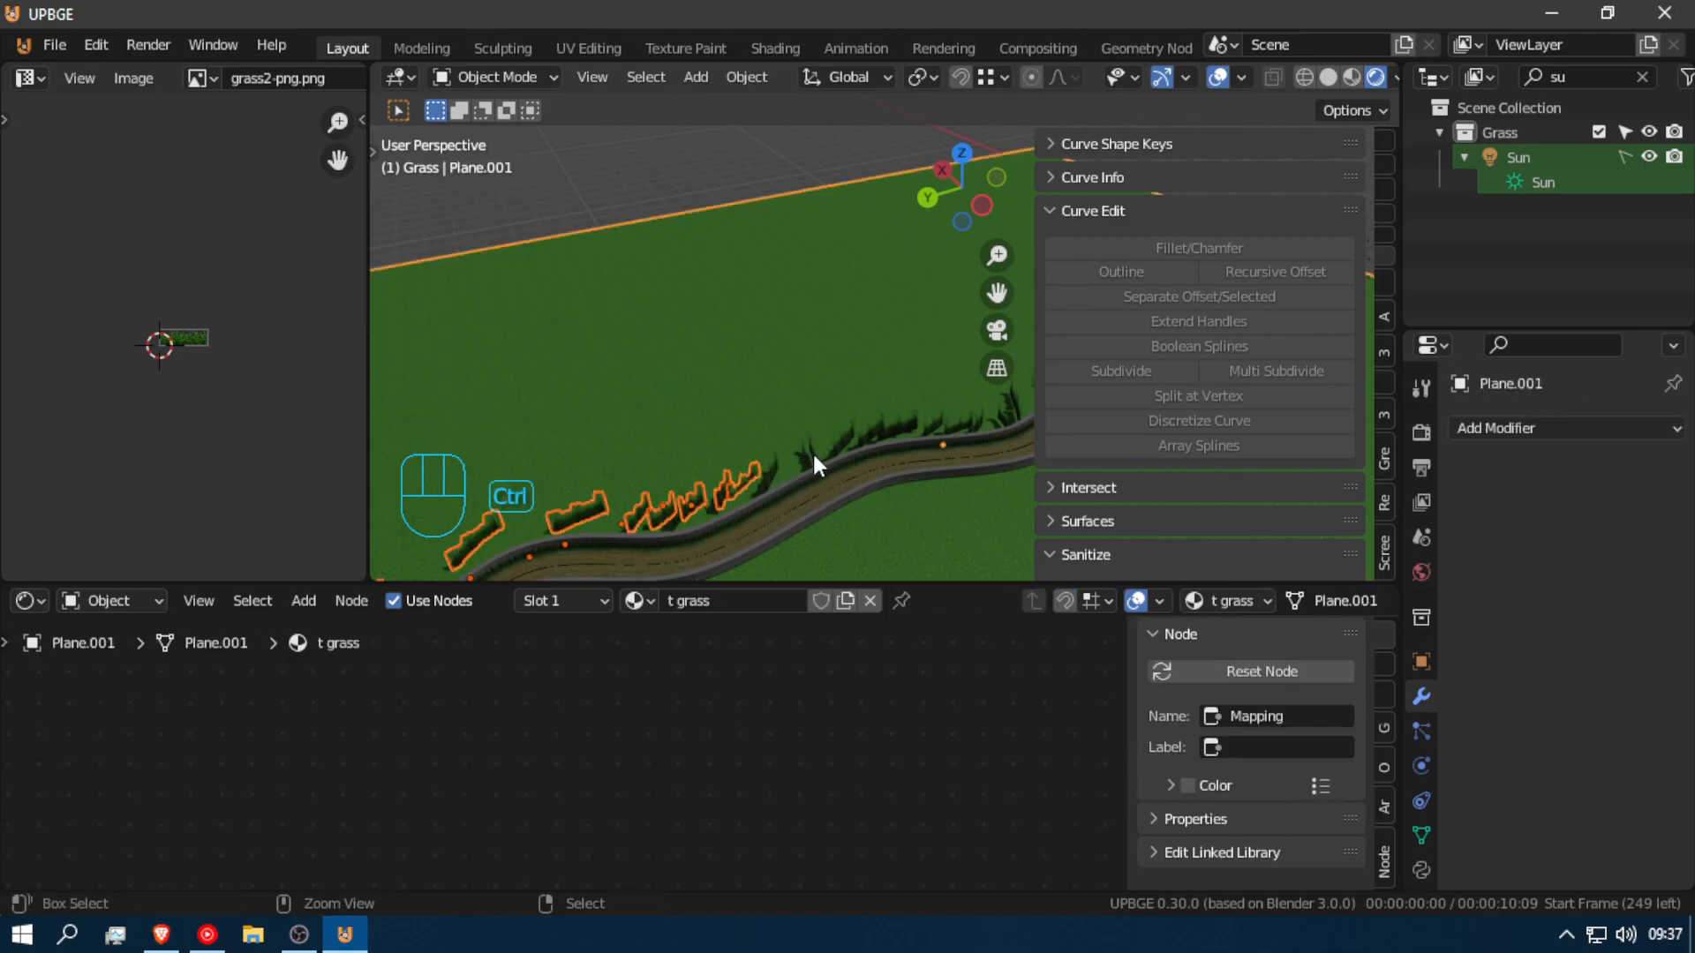
{"action": "key", "text": "ctrl+z"}
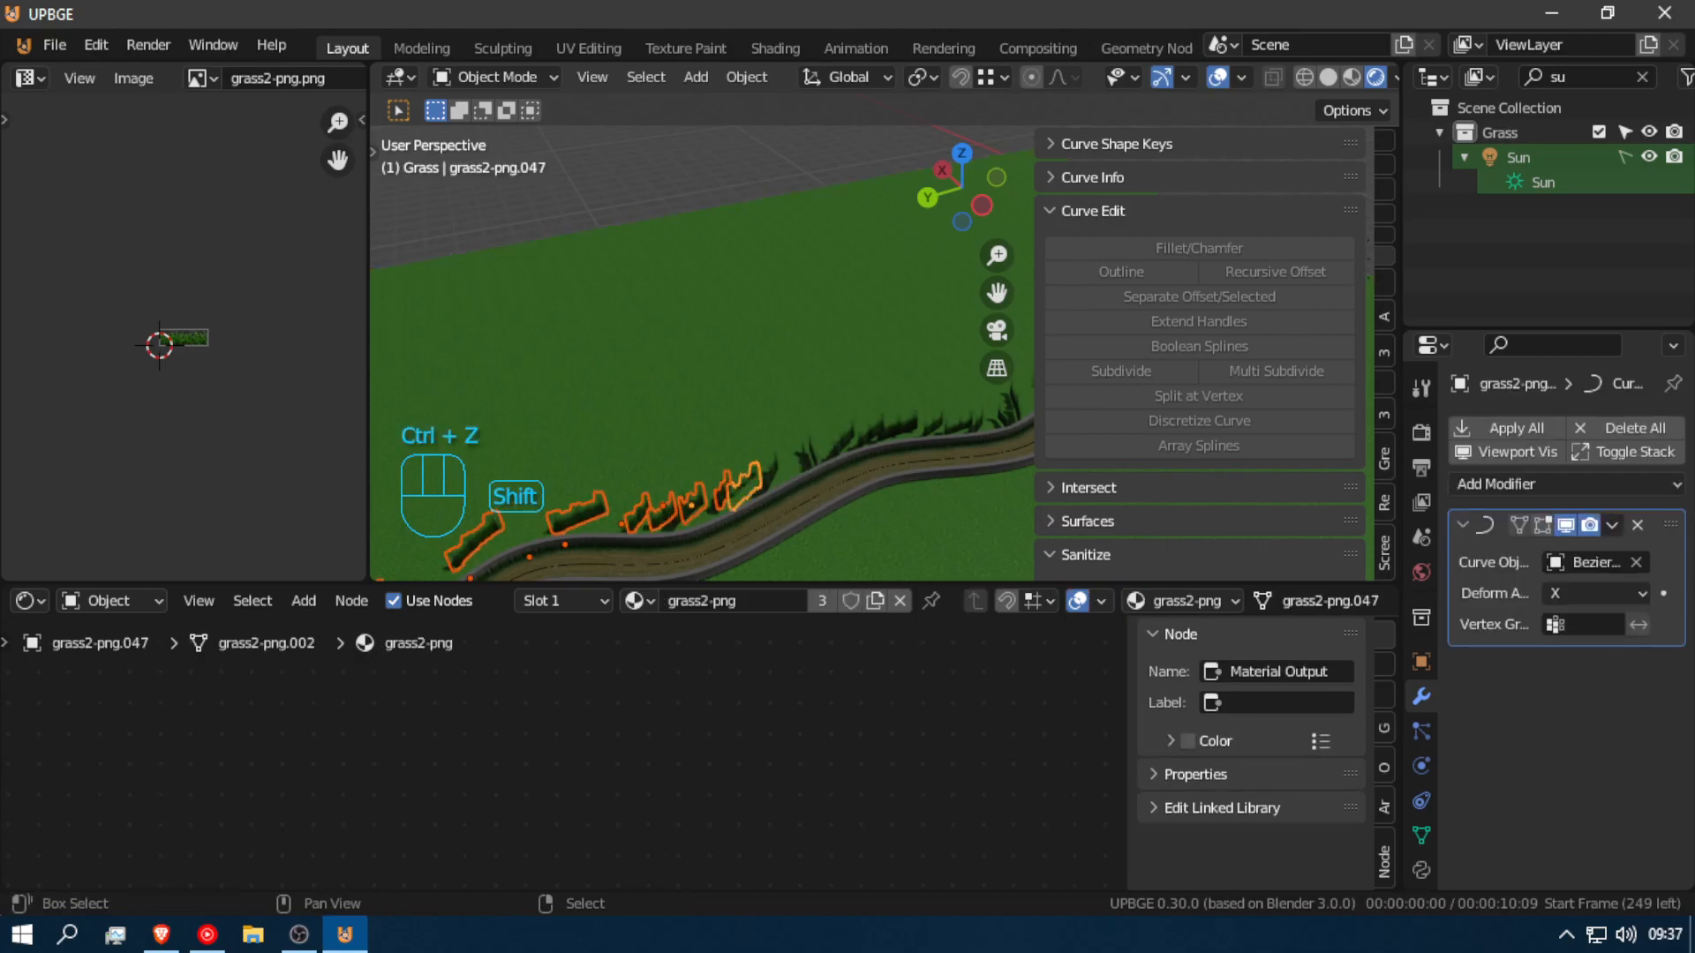
Step: Circle-select the clumps just beyond the selected group along the next stretch of the road
{"action": "key", "text": "shift+f"}
{"action": "left_click", "coordinate": [883, 336]}
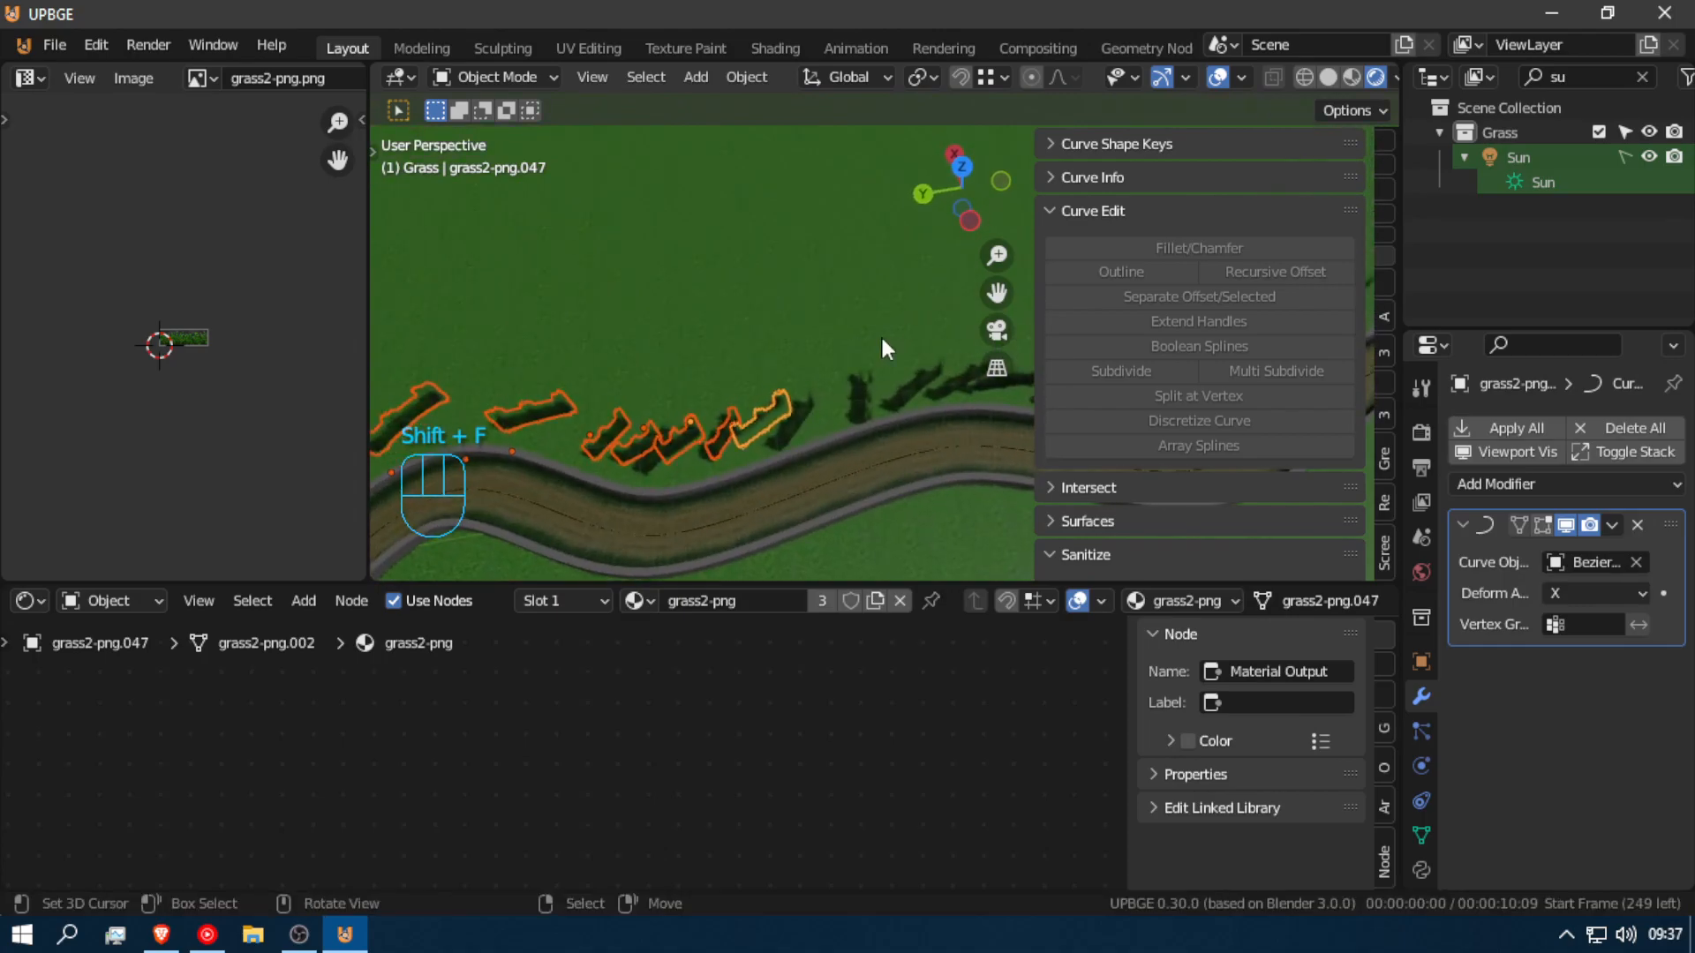
{"action": "key", "text": "c"}
{"action": "left_click_drag", "start_coordinate": [900, 320], "coordinate": [795, 406]}
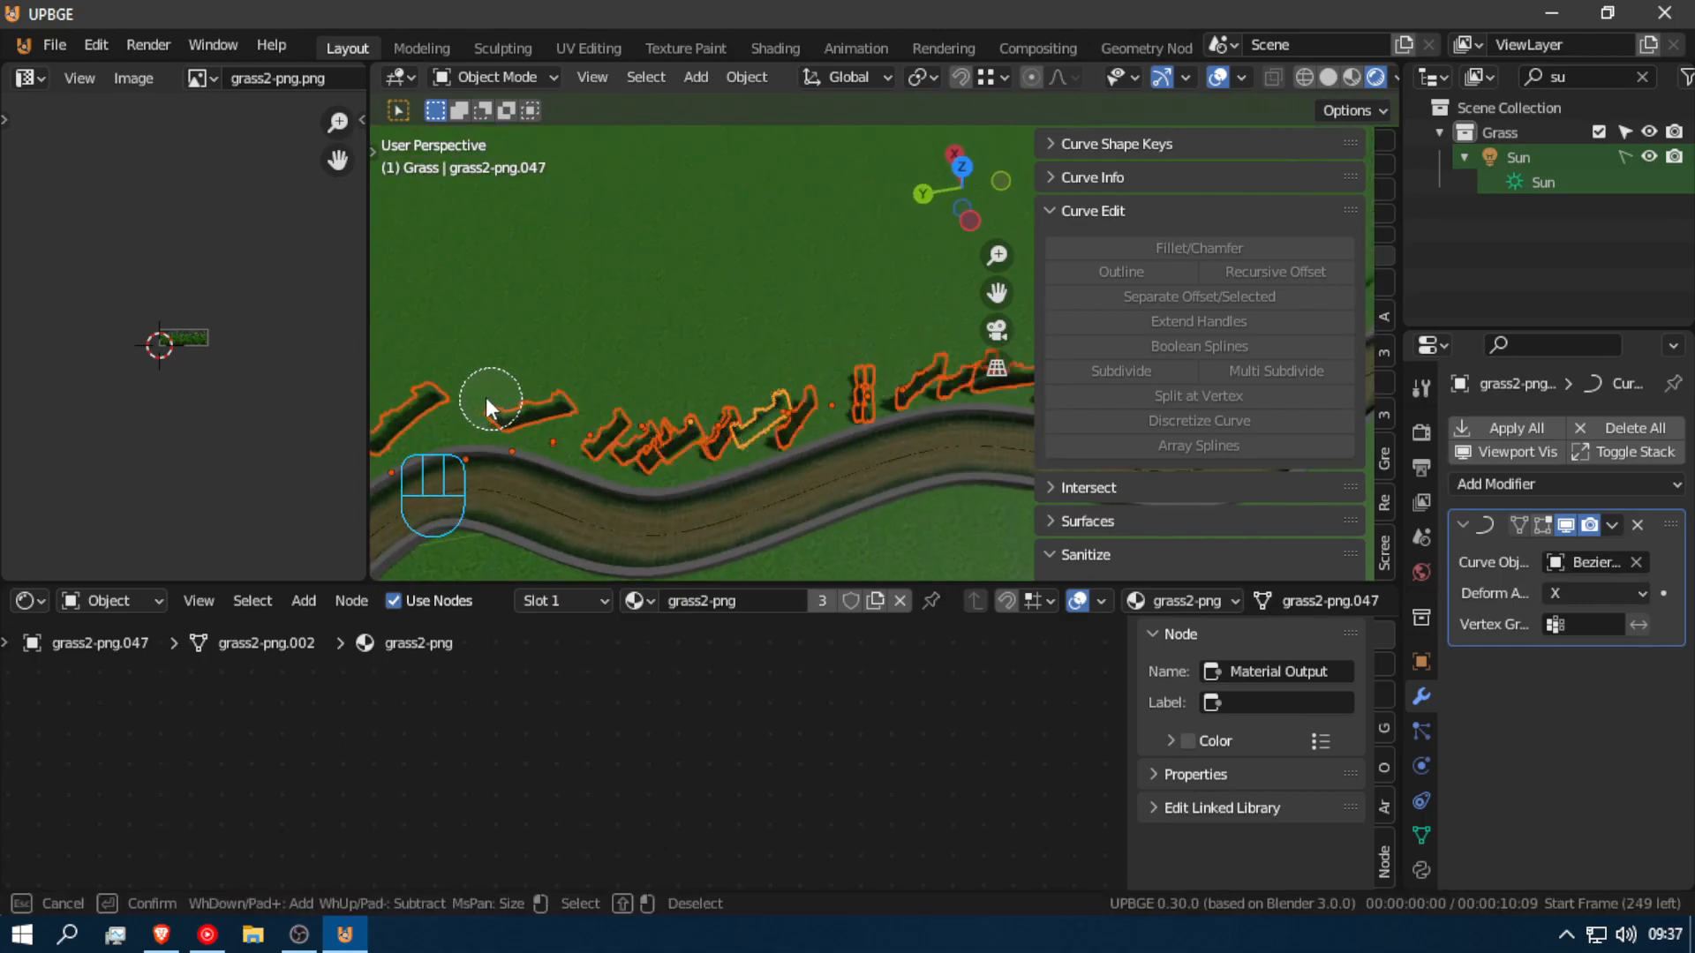
{"action": "right_click", "coordinate": [945, 368]}
Step: Extend the selection with the clumps around the following inner bend of the road
{"action": "key", "text": "shift+f"}
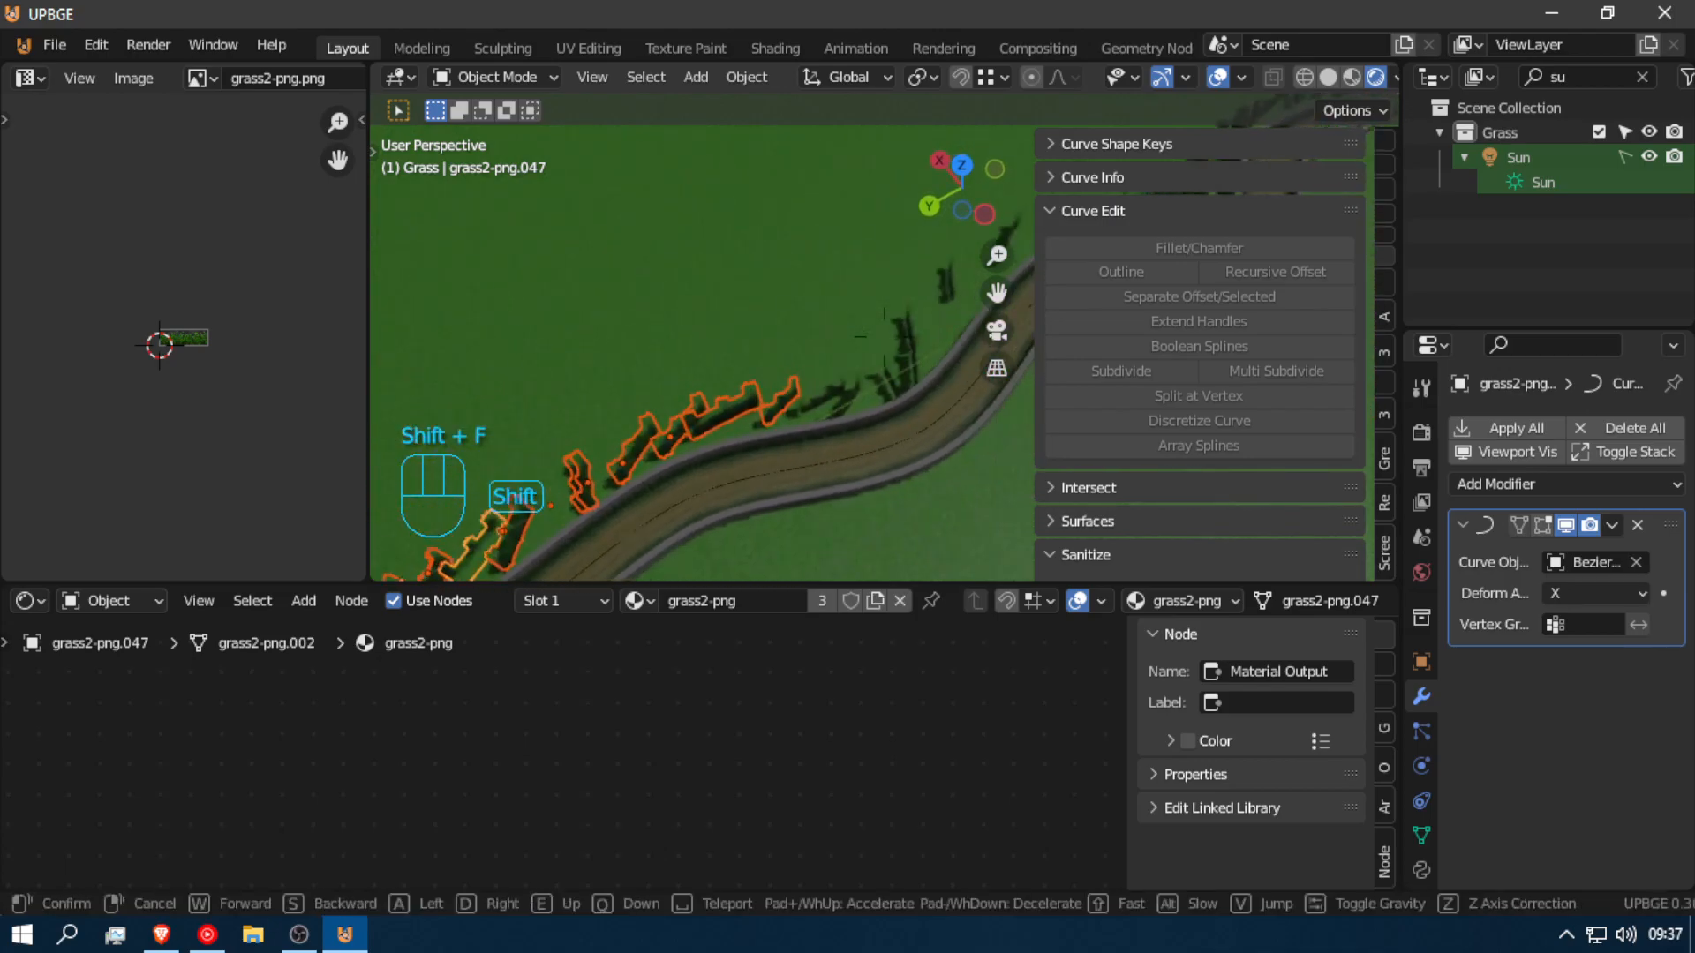
{"action": "left_click", "coordinate": [883, 332]}
{"action": "key", "text": "c"}
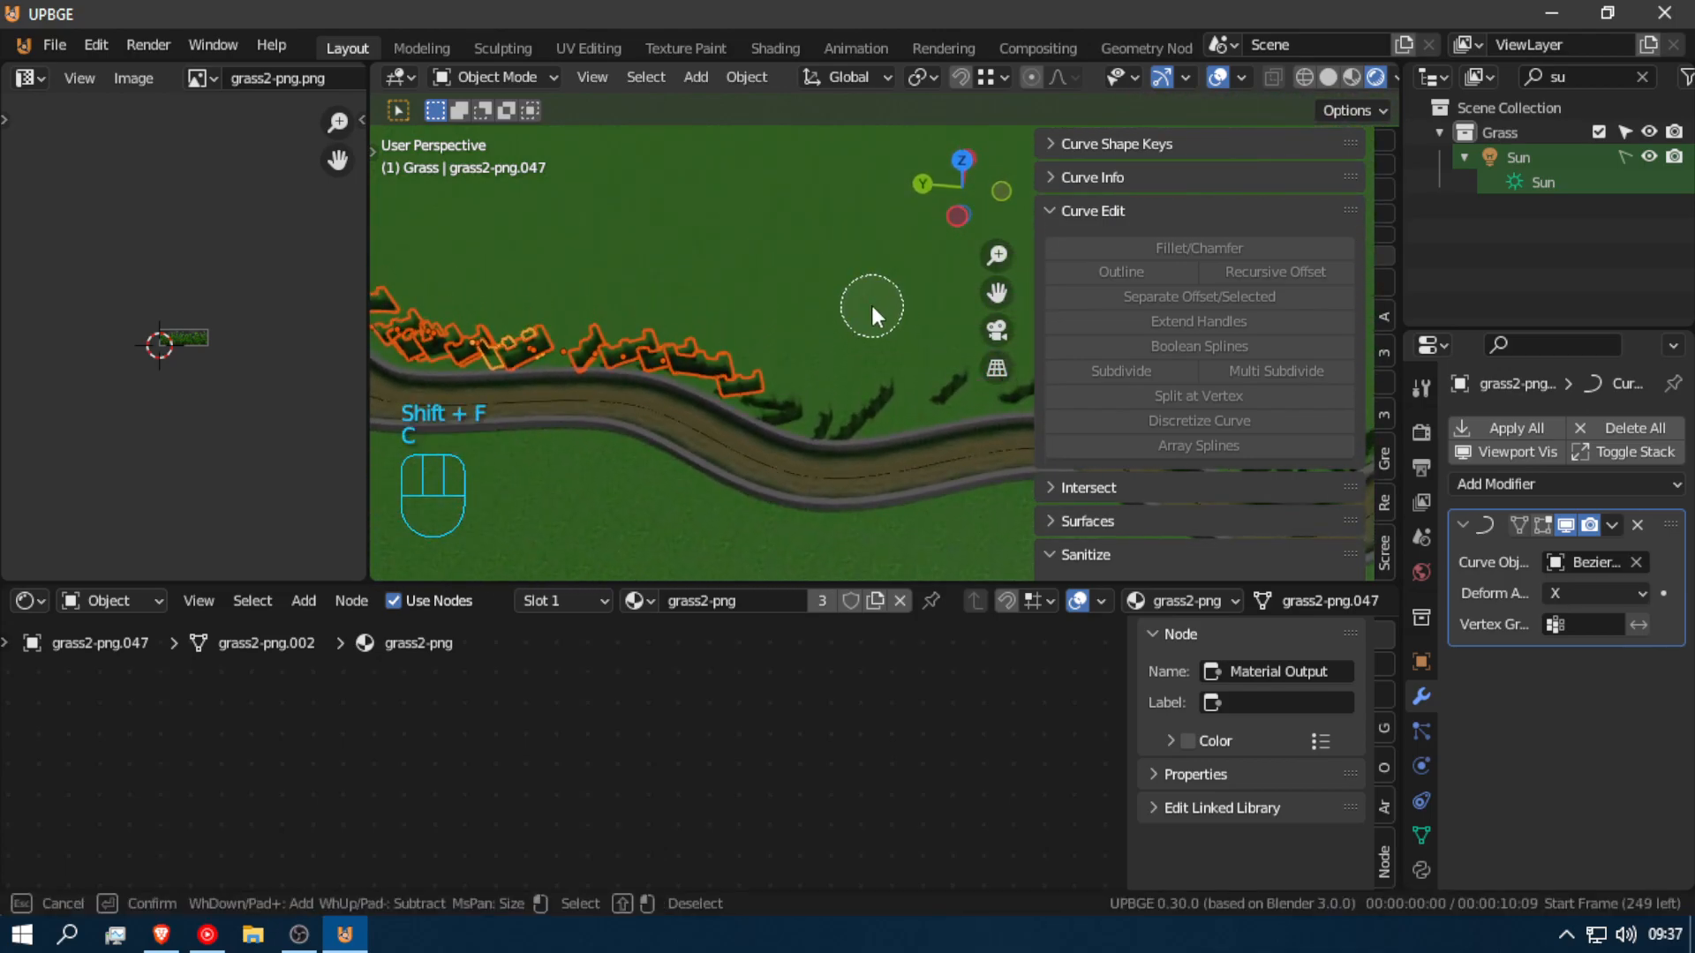
{"action": "left_click_drag", "start_coordinate": [781, 392], "coordinate": [769, 422]}
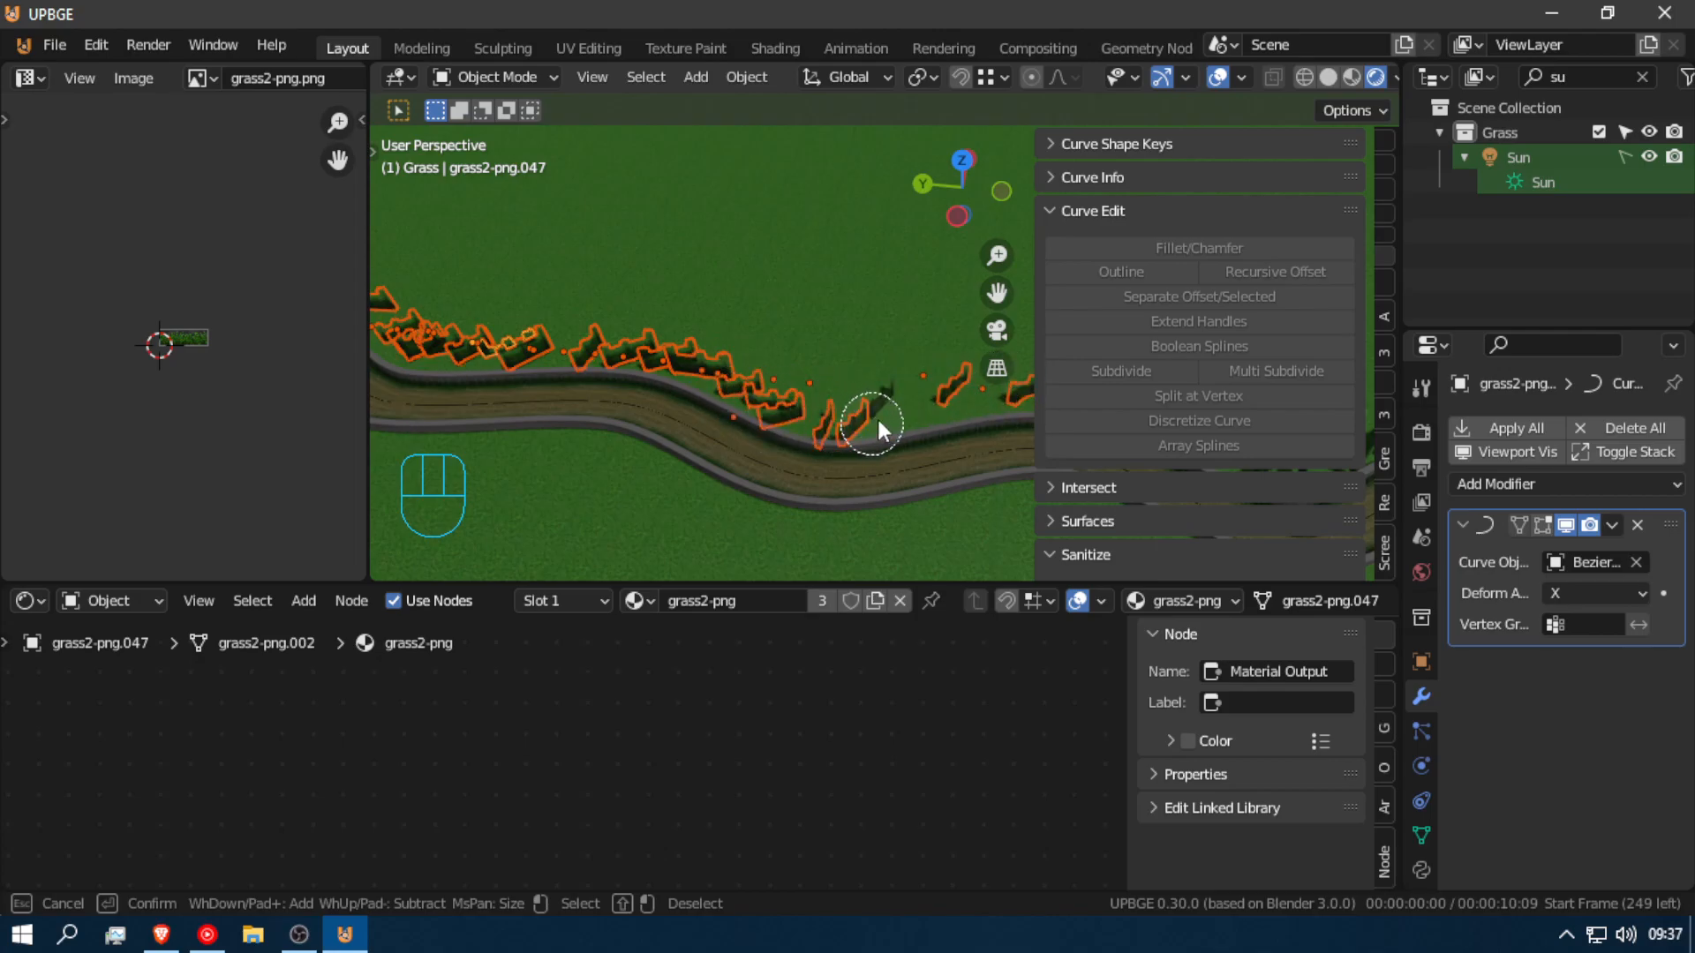
{"action": "right_click", "coordinate": [995, 391]}
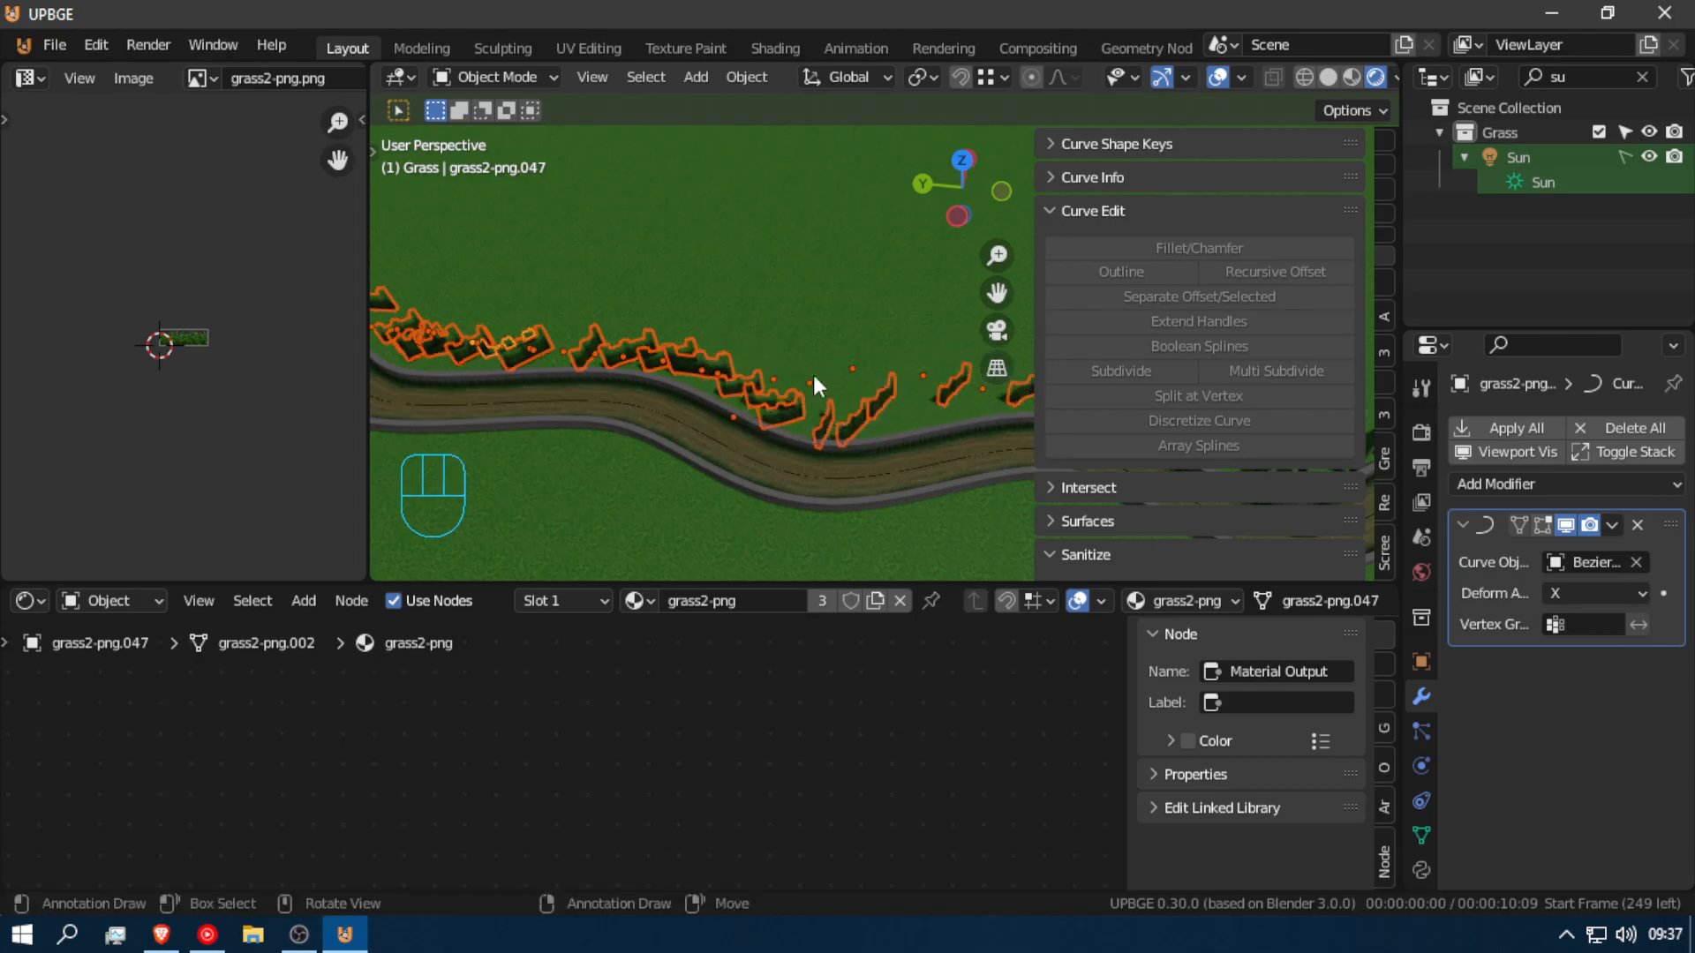
Step: Add the remaining run of clumps toward the road's start to the selection
{"action": "key", "text": "shift+f"}
{"action": "left_click", "coordinate": [883, 332]}
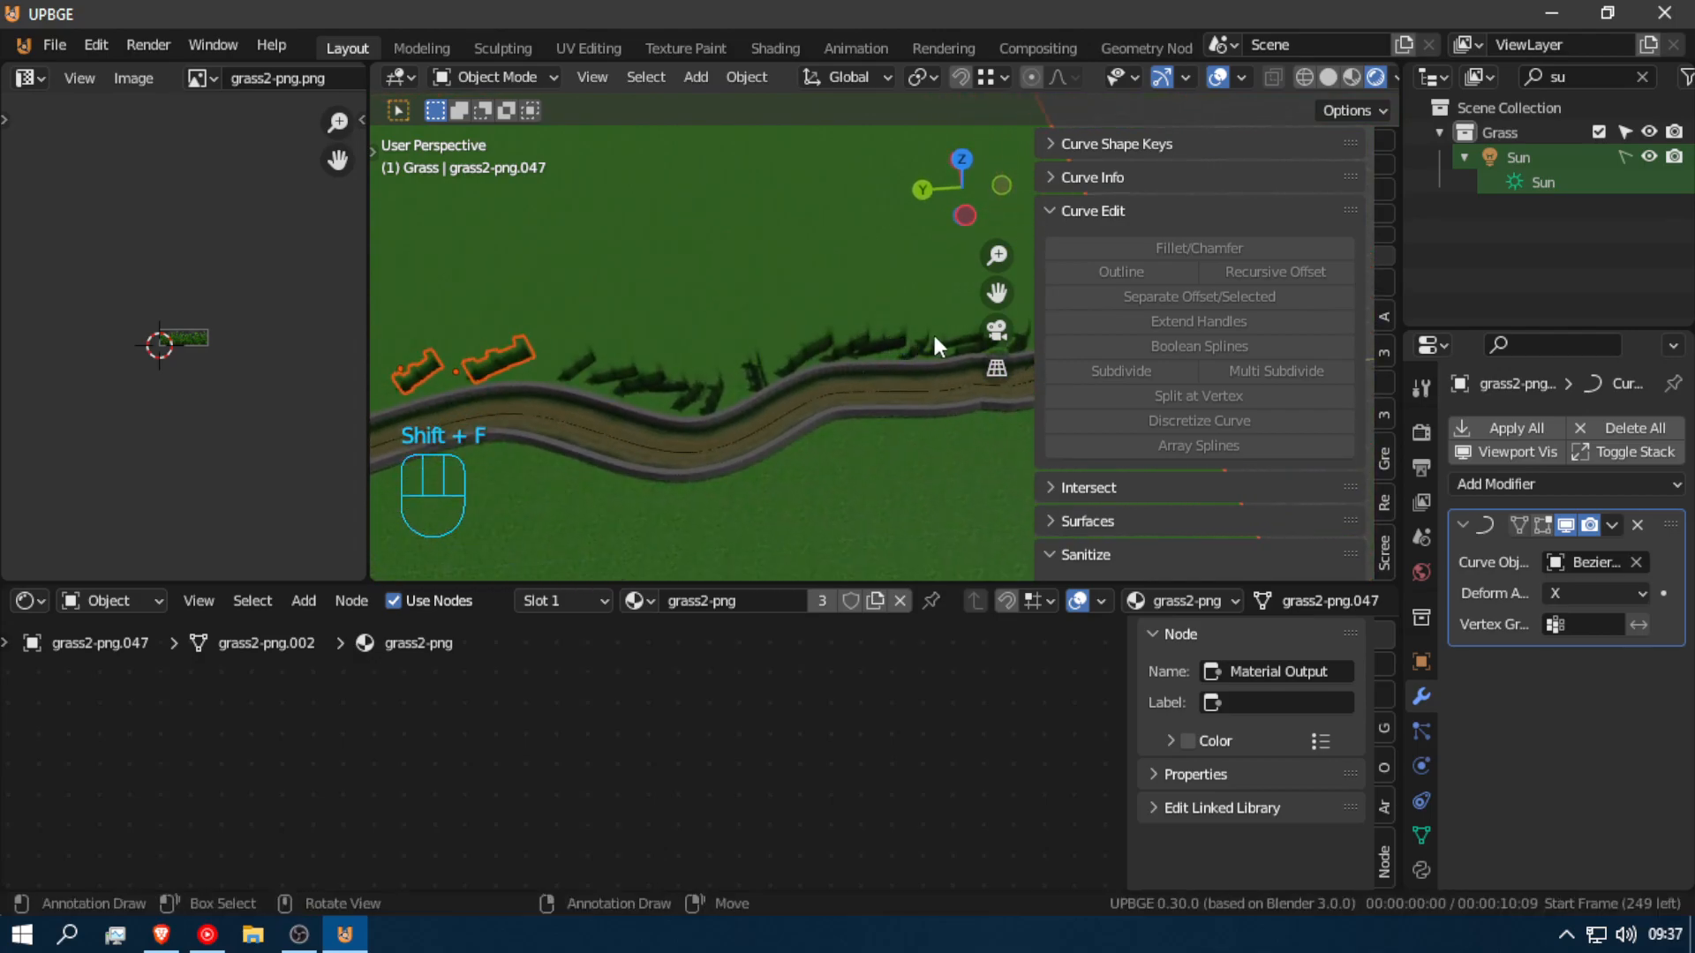
{"action": "scroll", "coordinate": [953, 335], "scroll_direction": "down", "scroll_amount": 5}
{"action": "key", "text": "c"}
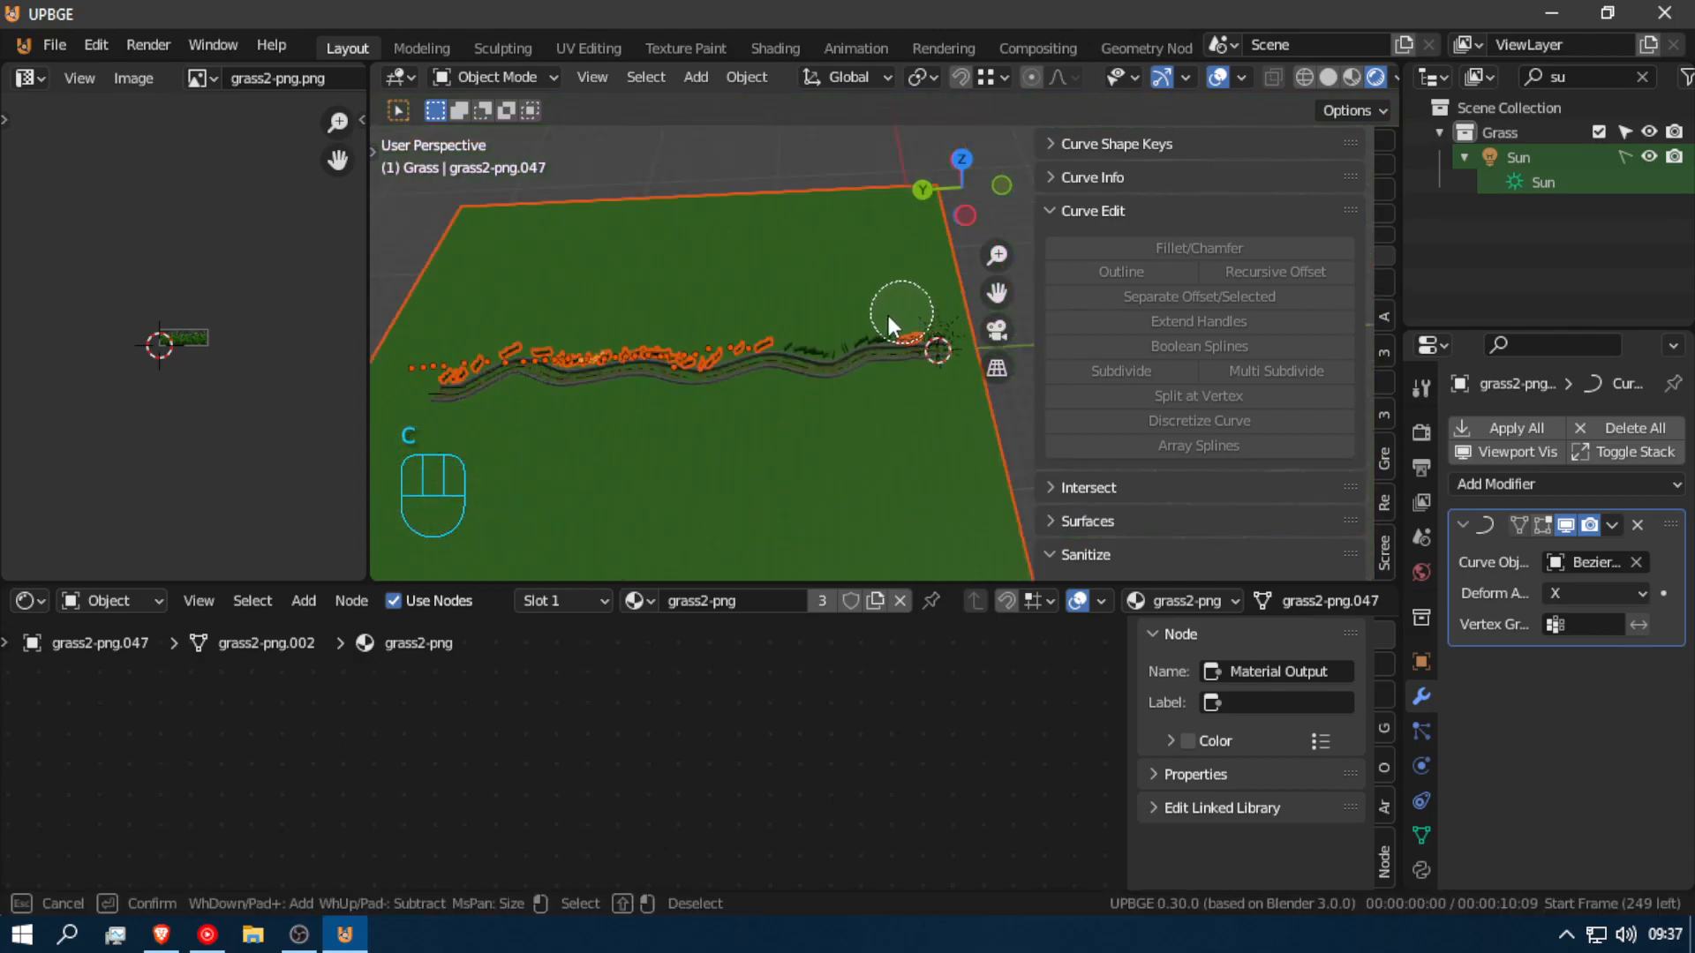
{"action": "right_click", "coordinate": [650, 326]}
Step: Add the last grass clumps at the road's start to the selection
{"action": "key", "text": "shift+f"}
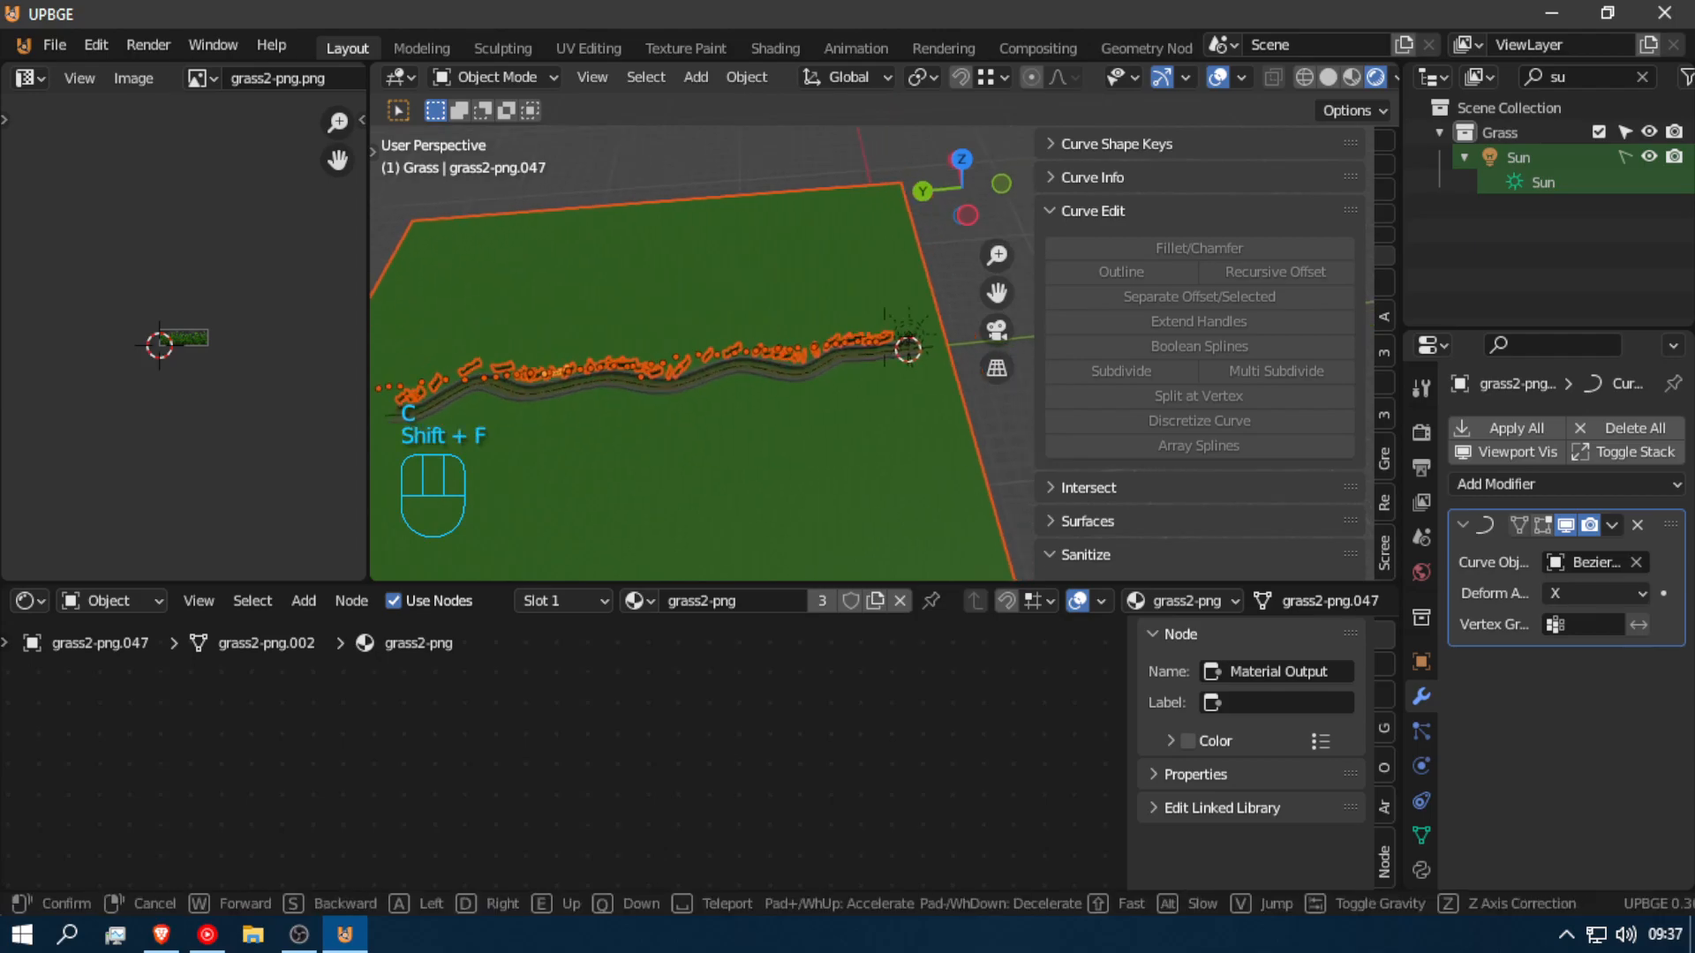
{"action": "left_click", "coordinate": [782, 300]}
{"action": "key", "text": "g"}
{"action": "left_click", "coordinate": [824, 259]}
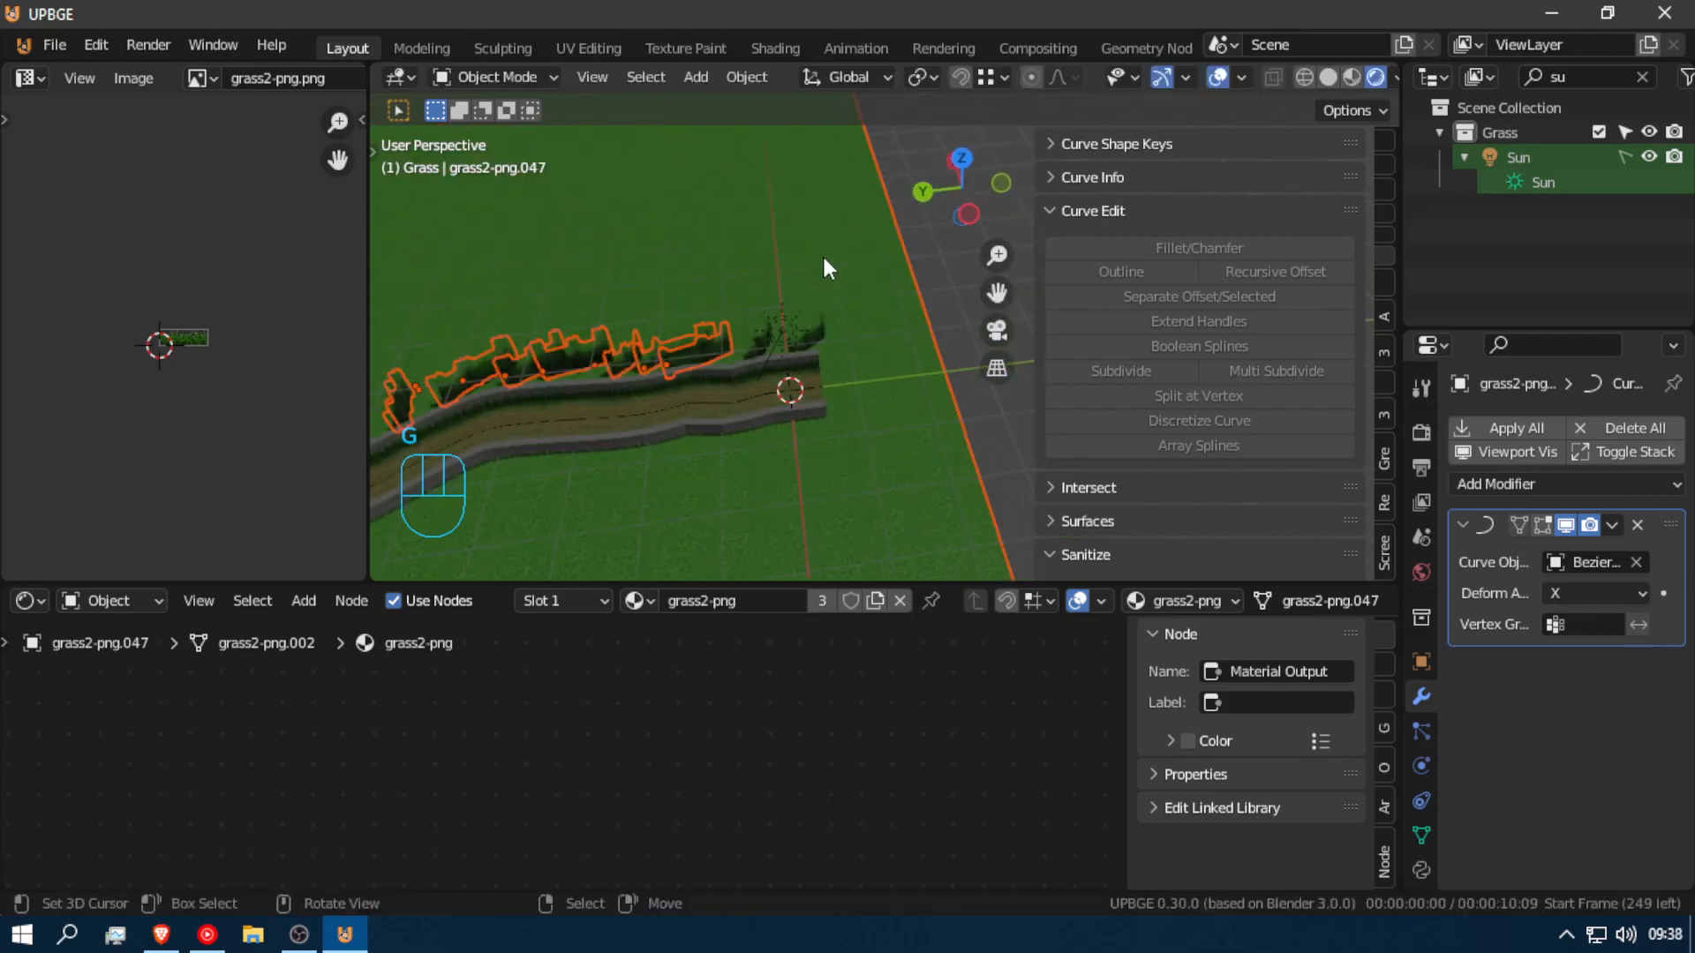
{"action": "key", "text": "c"}
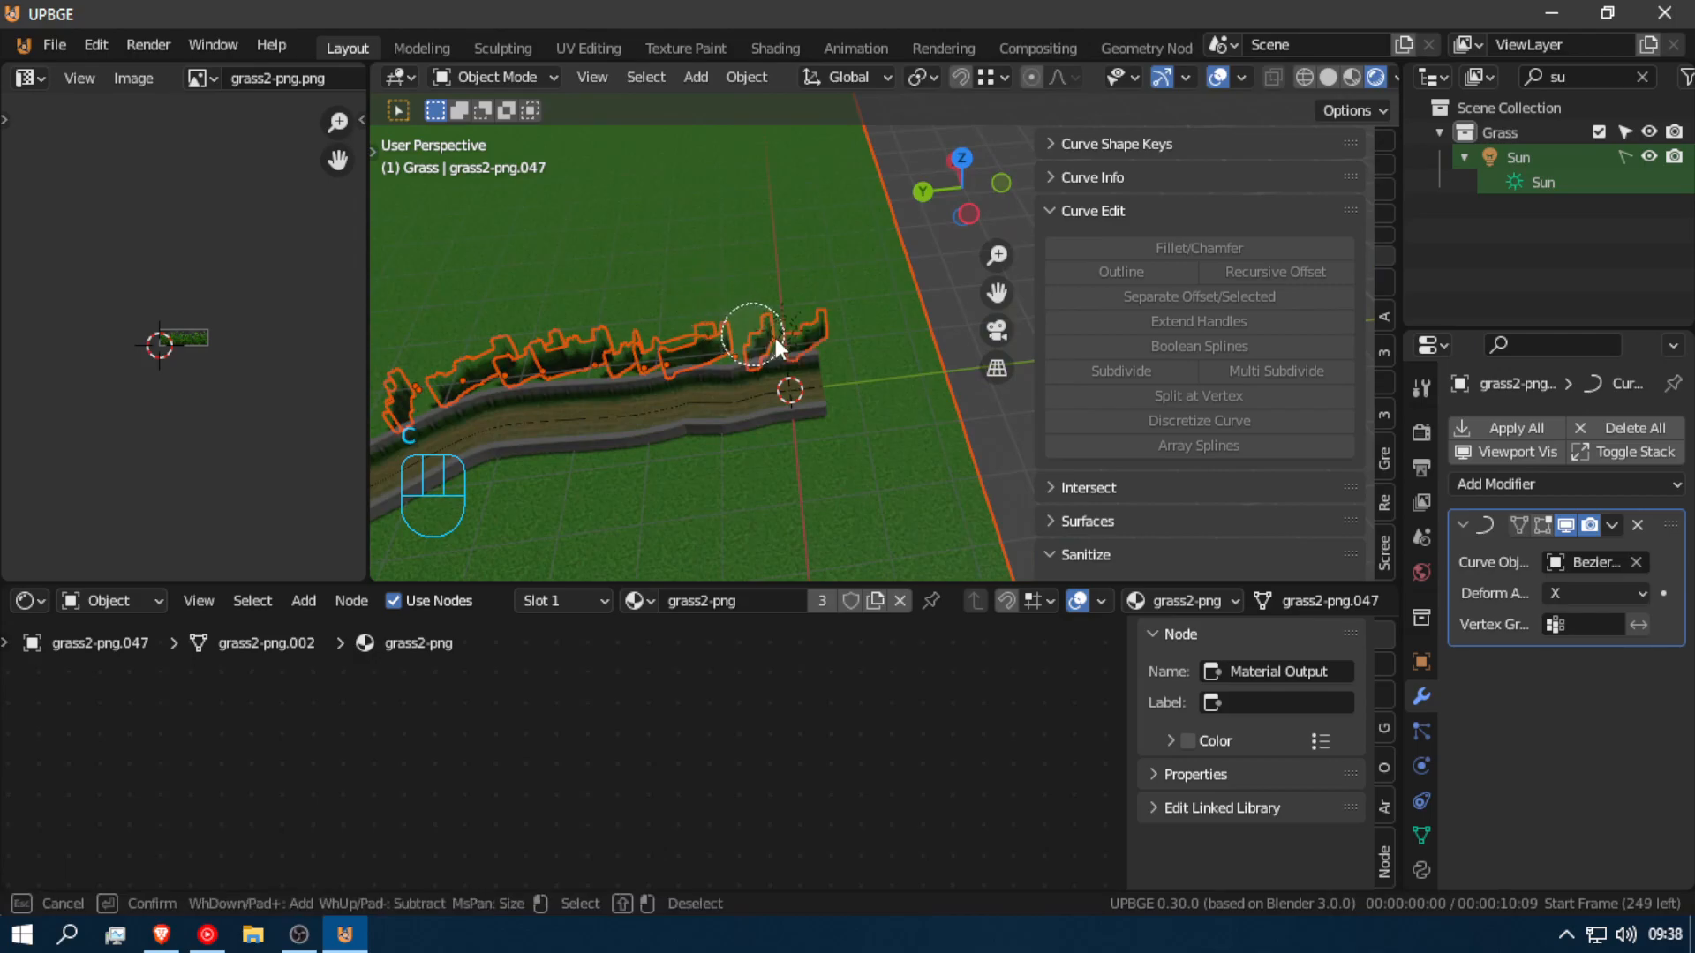
{"action": "right_click", "coordinate": [744, 394]}
Step: Box-deselect the ground plane and the wall so only the grass clumps stay selected
{"action": "key", "text": "shift+f"}
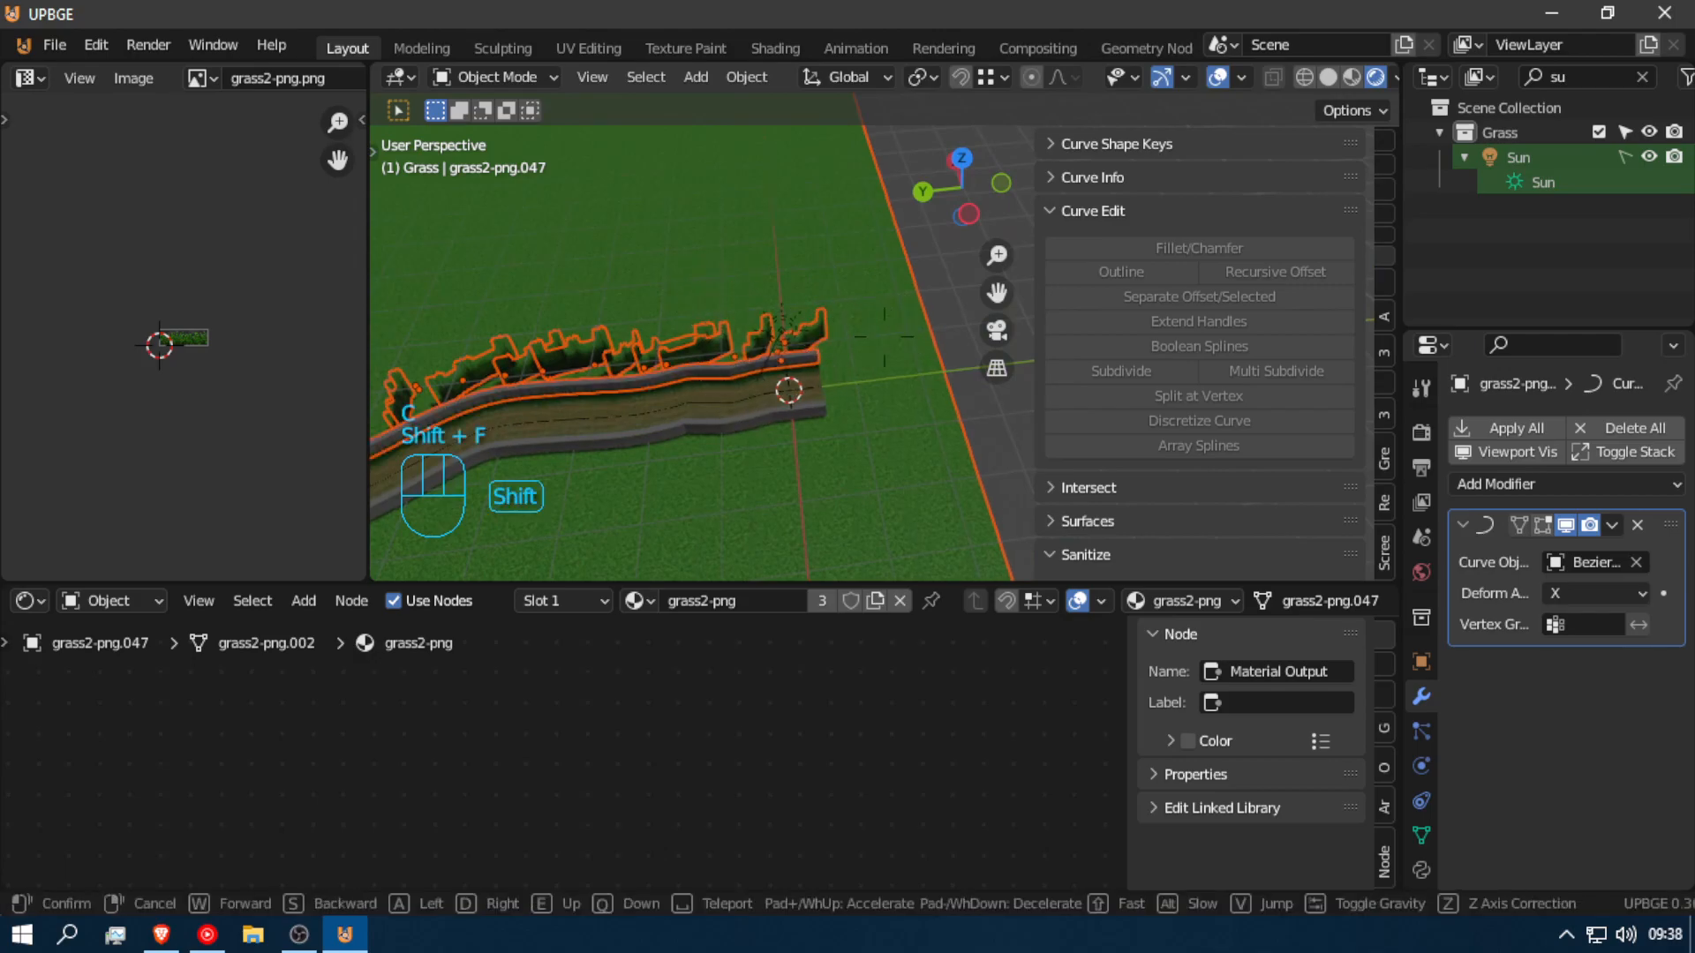
{"action": "left_click", "coordinate": [881, 339]}
{"action": "key", "text": "c"}
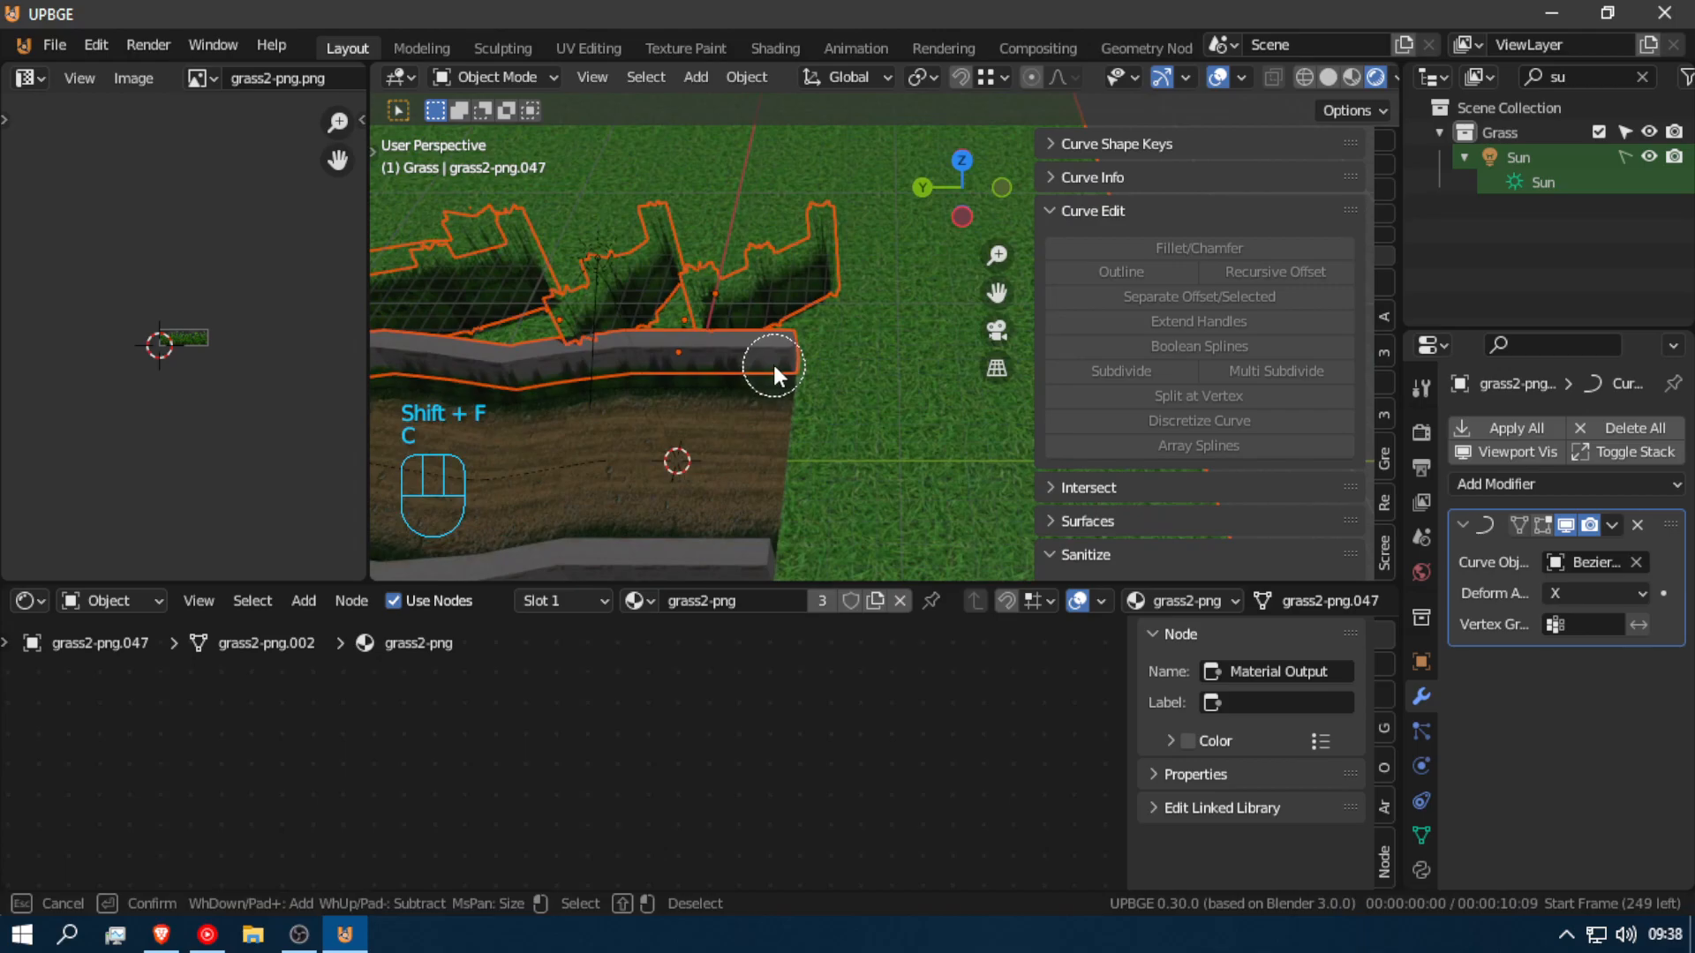
{"action": "key", "text": "b"}
{"action": "left_click_drag", "start_coordinate": [782, 365], "coordinate": [970, 486]}
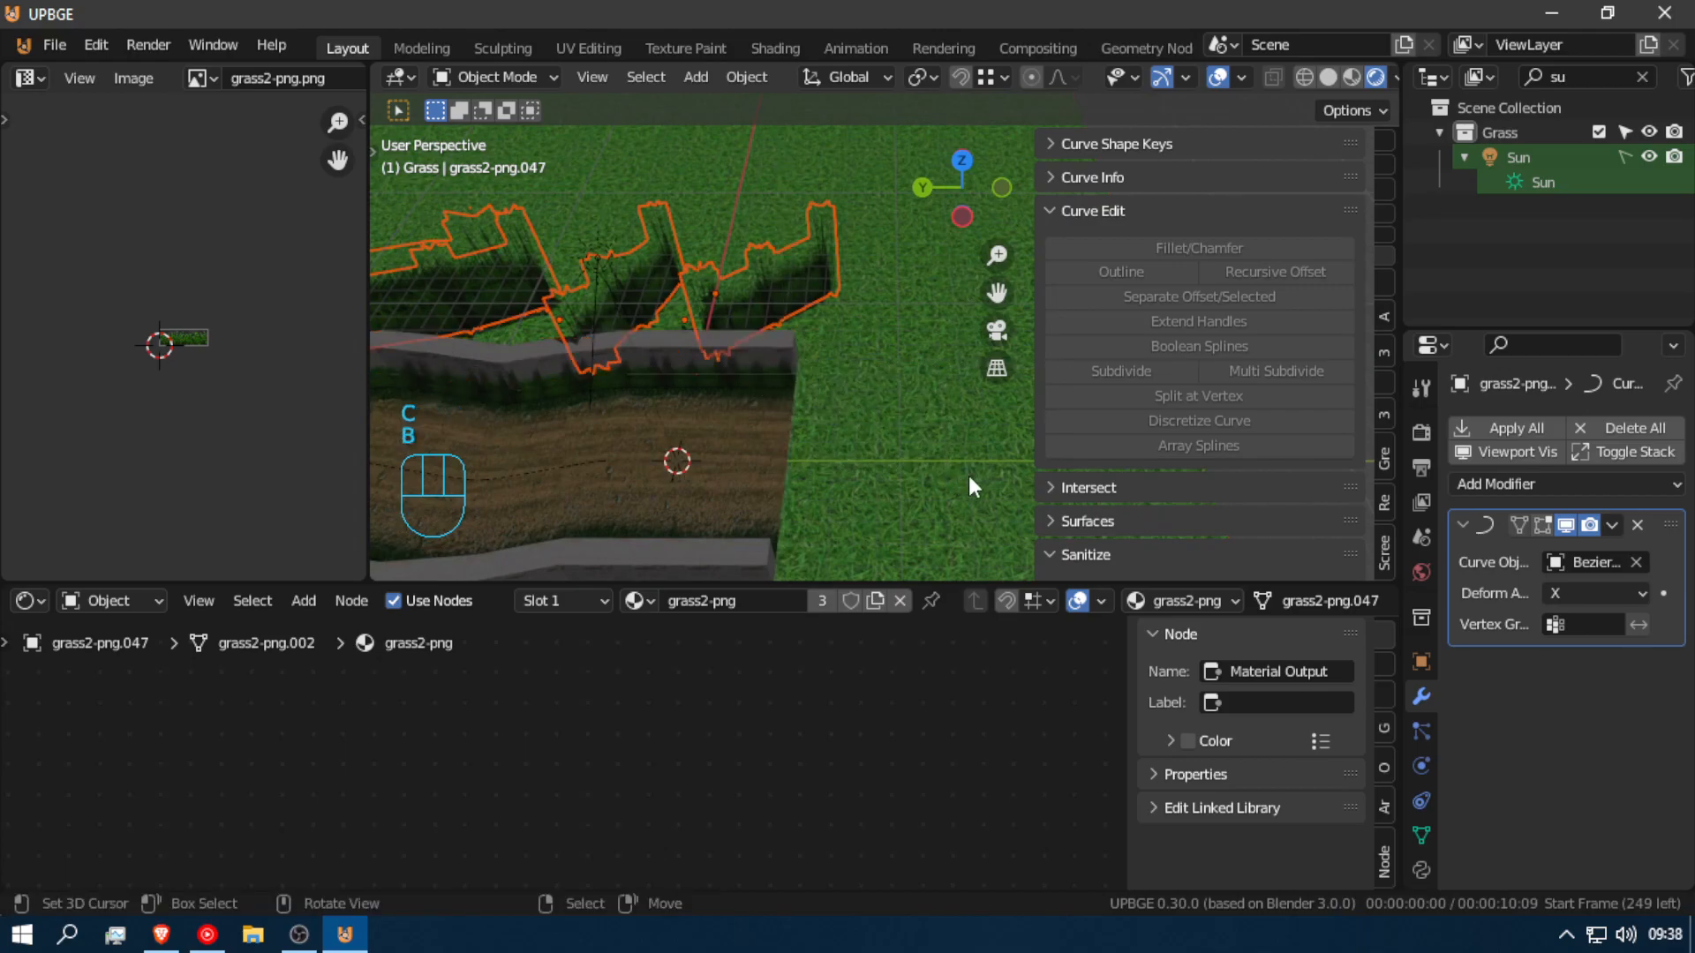
Step: Check the selection along the whole road and join all selected grass clumps into one object
{"action": "key", "text": "shift+f"}
{"action": "left_click", "coordinate": [882, 332]}
{"action": "key", "text": "g"}
{"action": "right_click", "coordinate": [840, 302]}
{"action": "key", "text": "shift+f"}
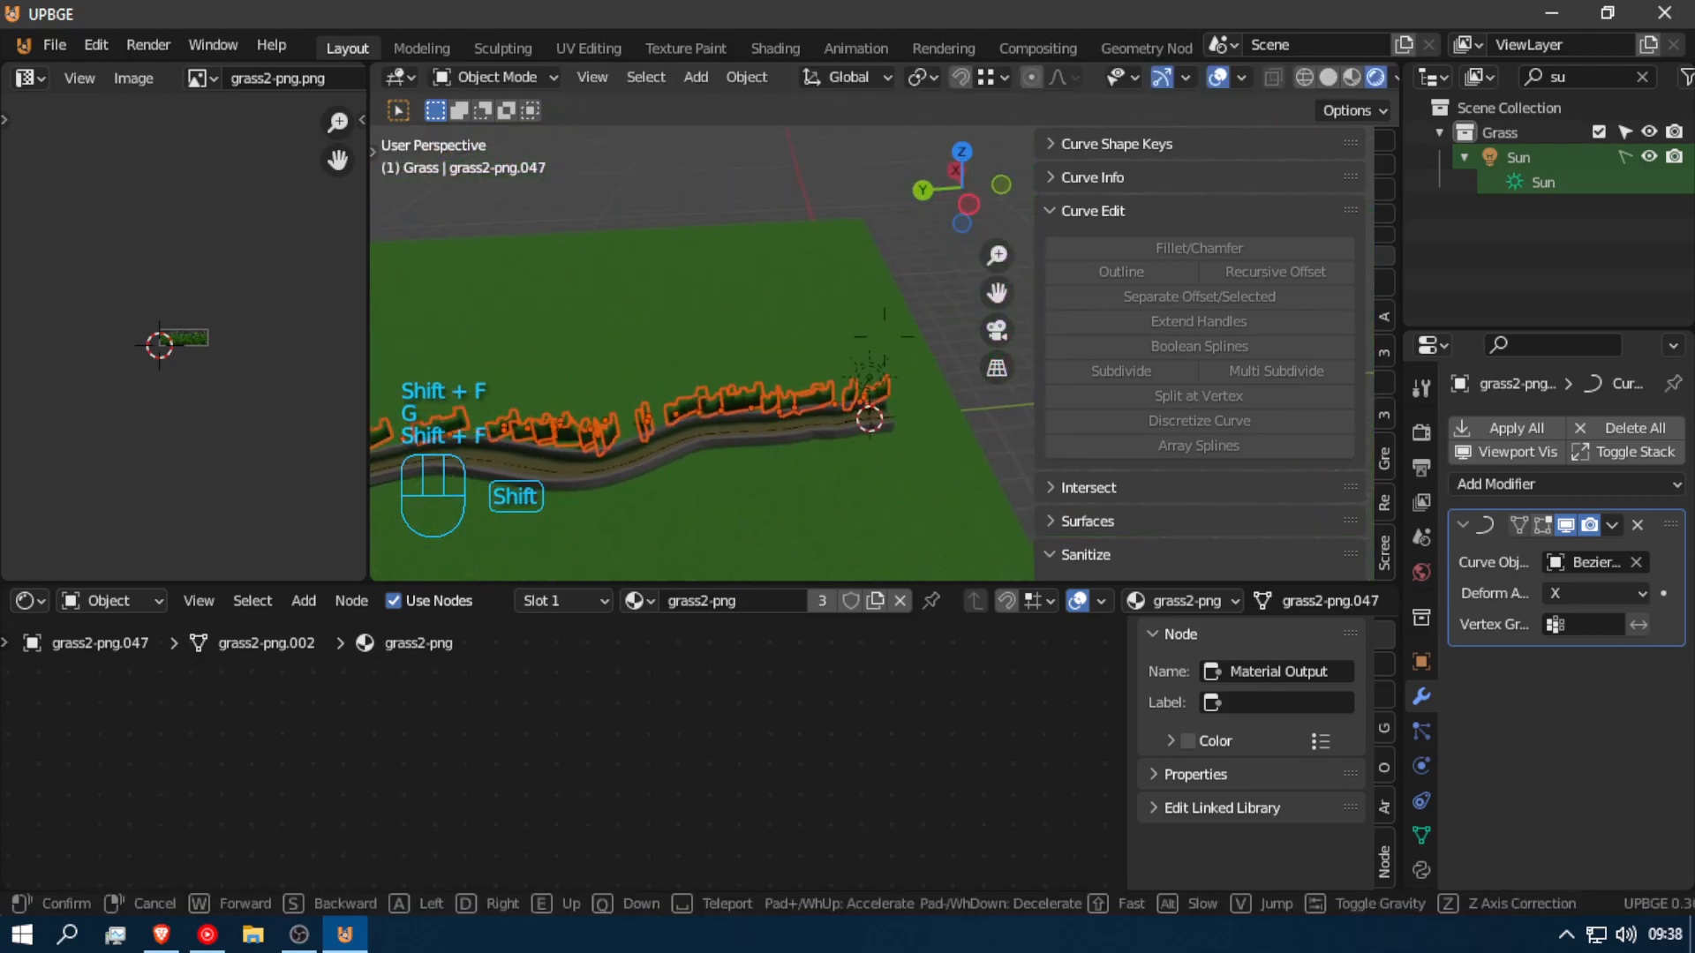
{"action": "left_click", "coordinate": [881, 330]}
{"action": "key", "text": "g"}
{"action": "right_click", "coordinate": [865, 306]}
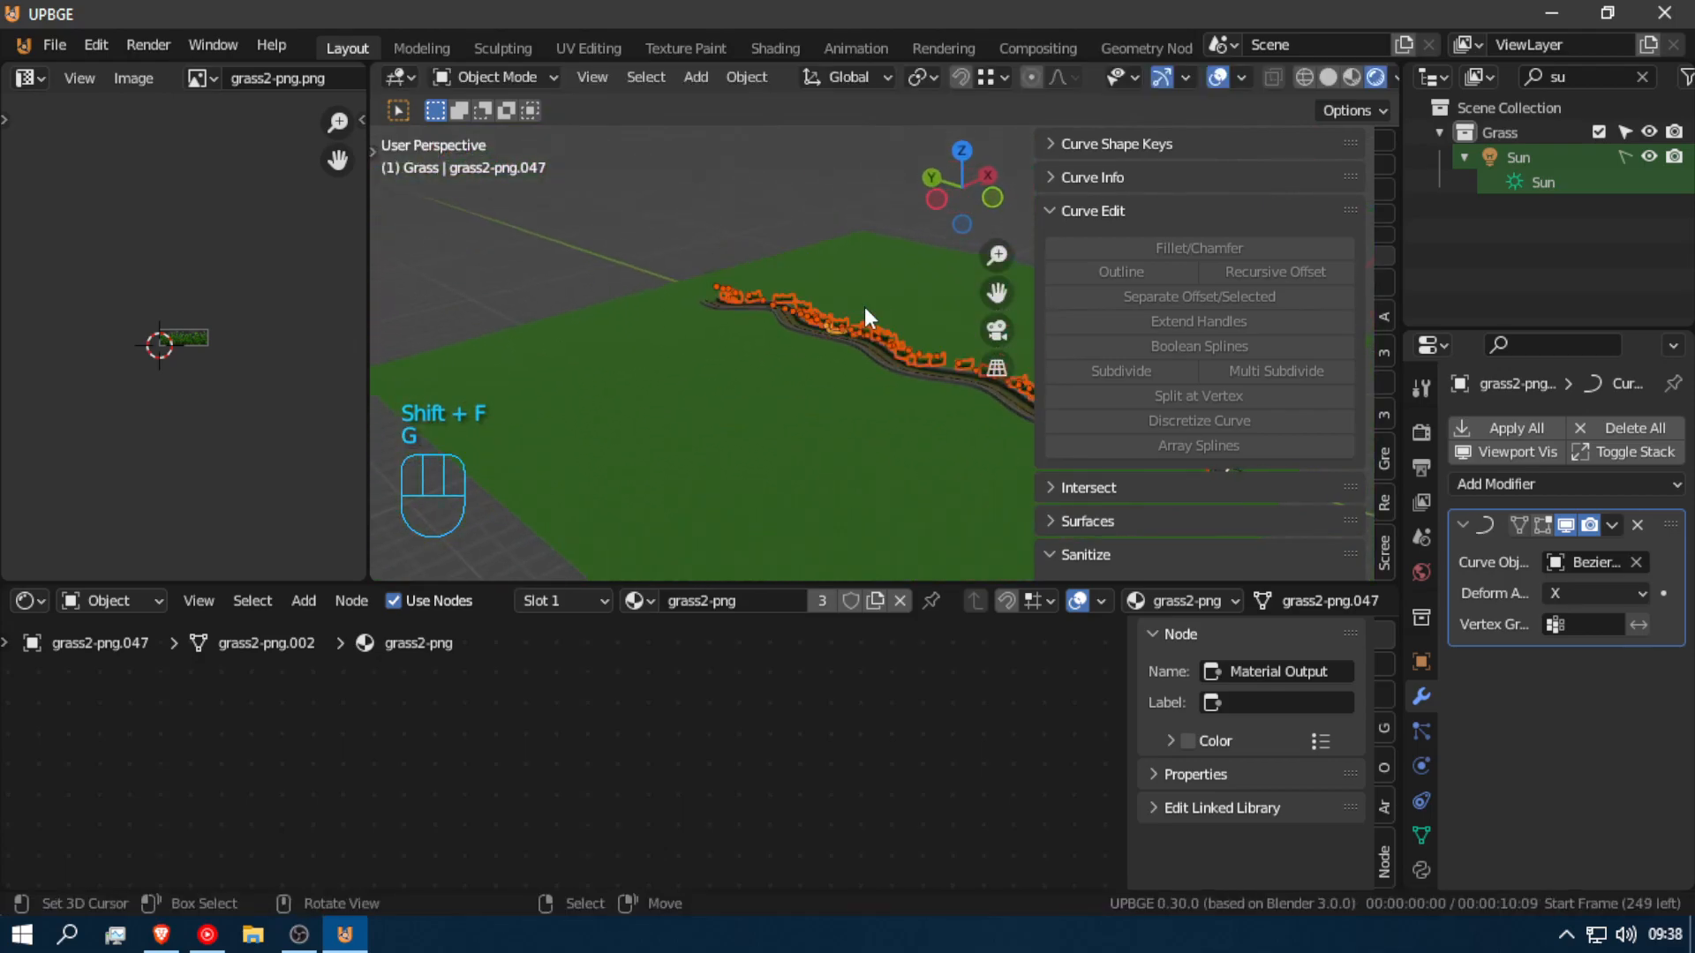
{"action": "key", "text": "ctrl+j"}
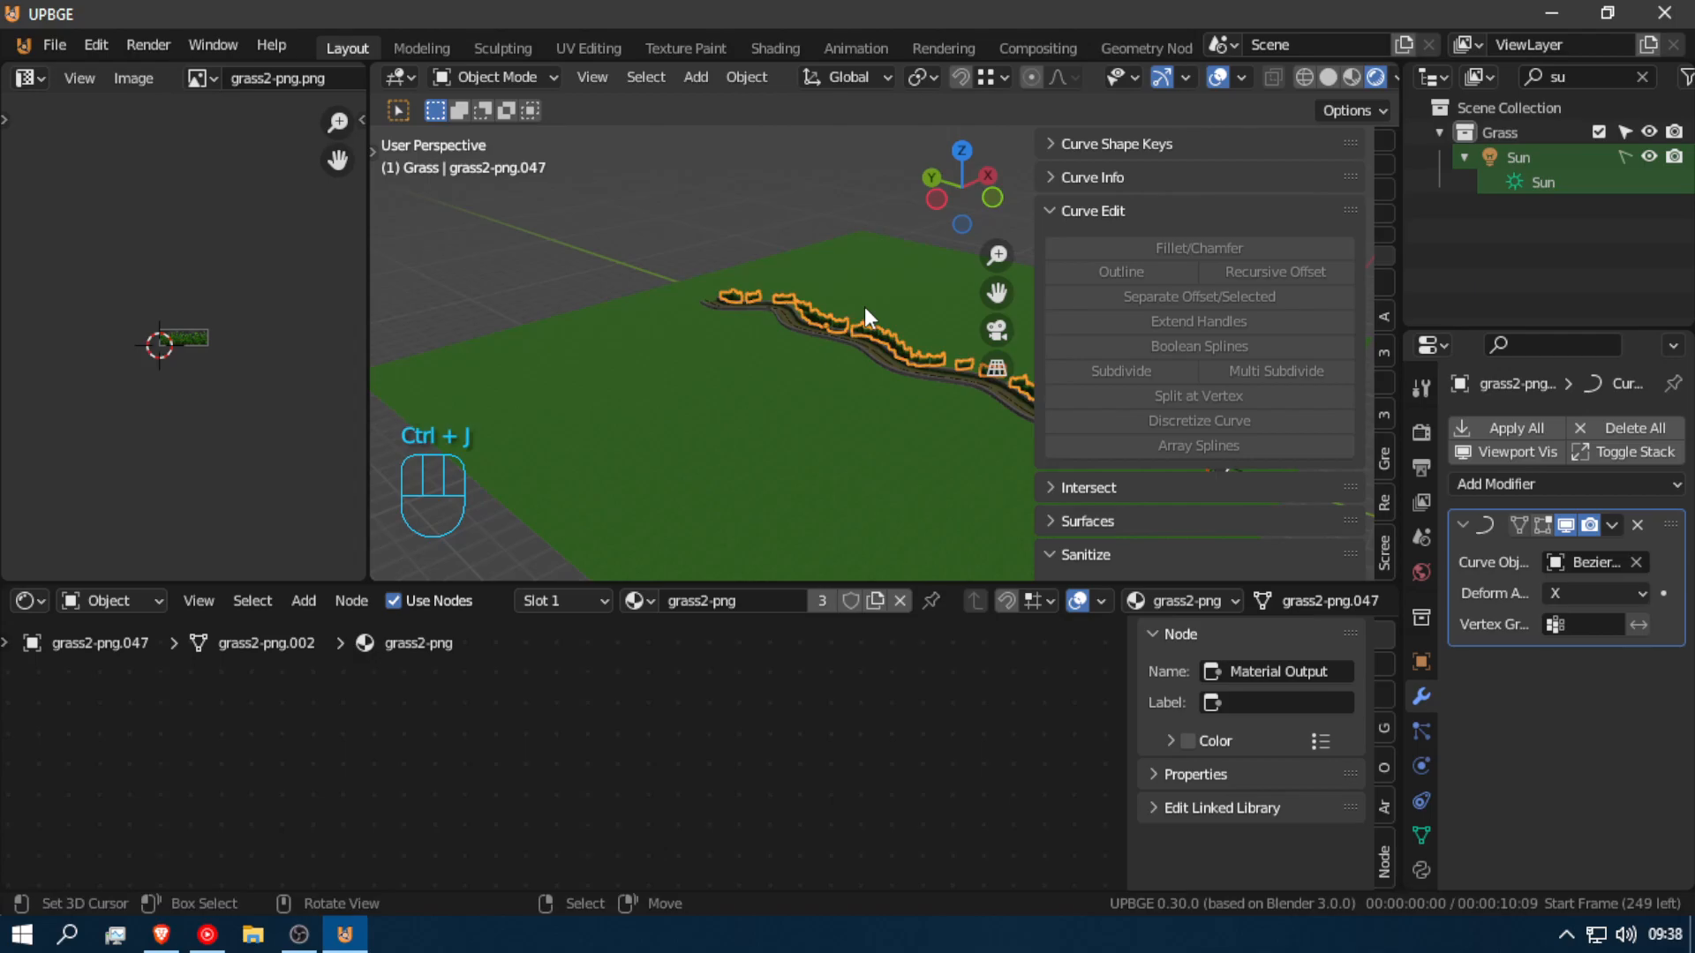
Step: Duplicate the joined grass row and move the copy -18.715 m along the X axis to the road's other side
{"action": "key", "text": "shift+f"}
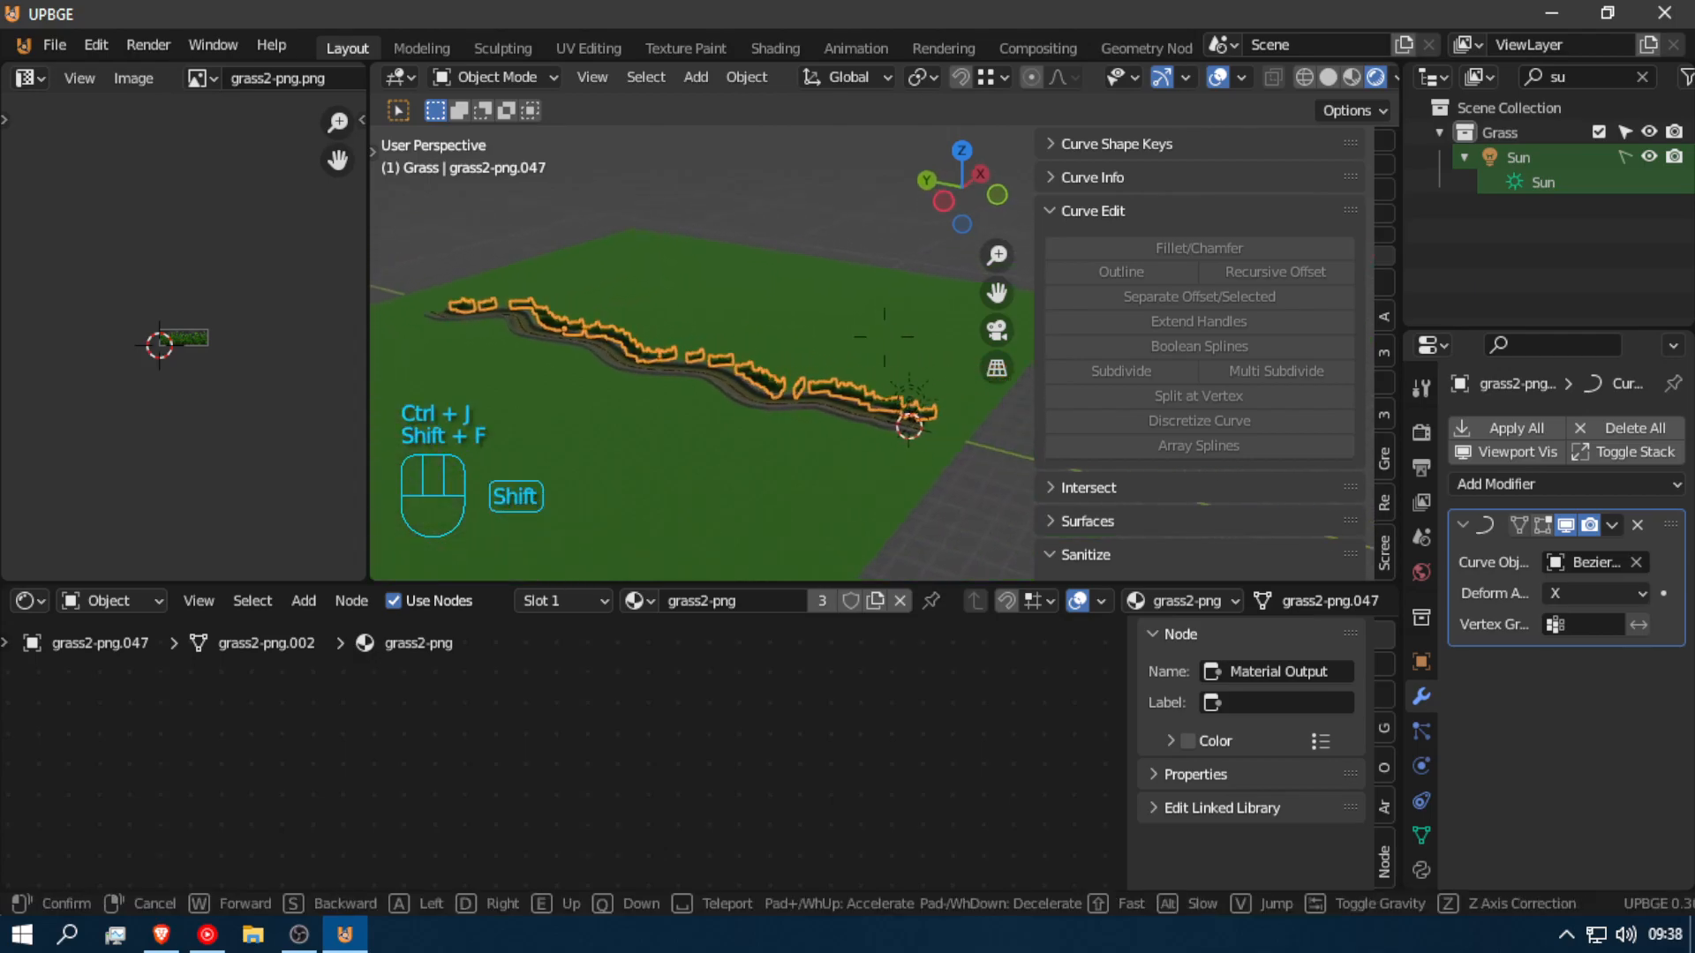
{"action": "left_click", "coordinate": [882, 332]}
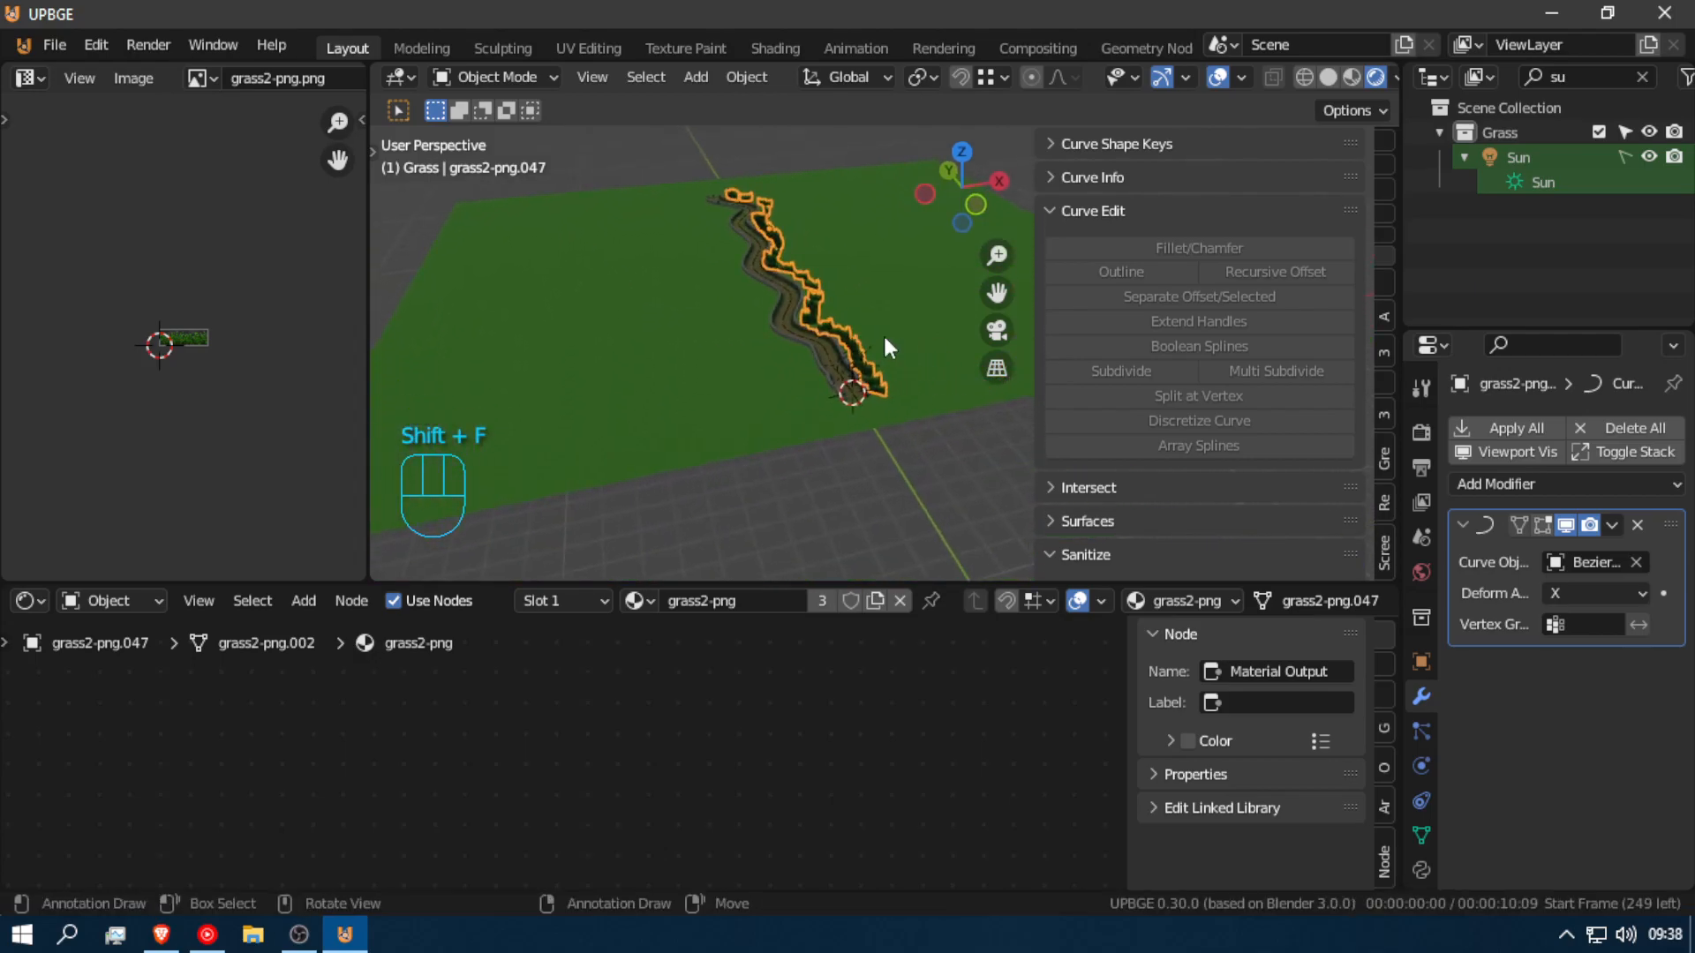
{"action": "key", "text": "shift+c"}
{"action": "middle_click_drag", "start_coordinate": [849, 344], "coordinate": [869, 344]}
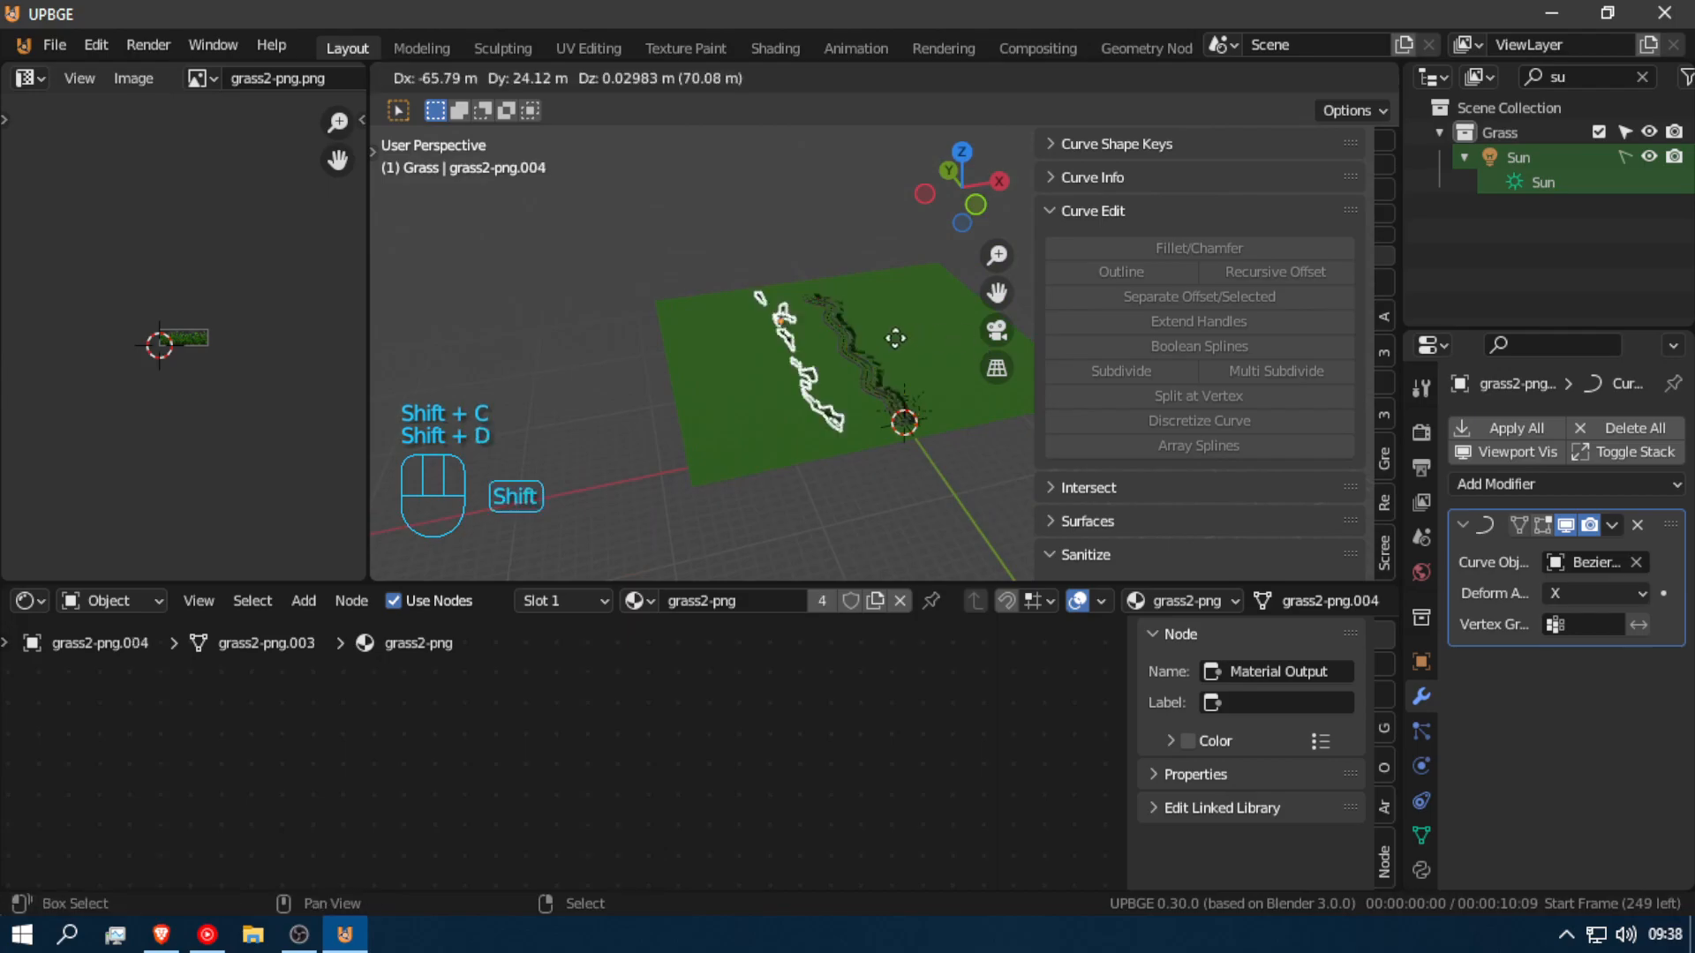
{"action": "key", "text": "shift+d"}
{"action": "key", "text": "g"}
{"action": "key", "text": "x"}
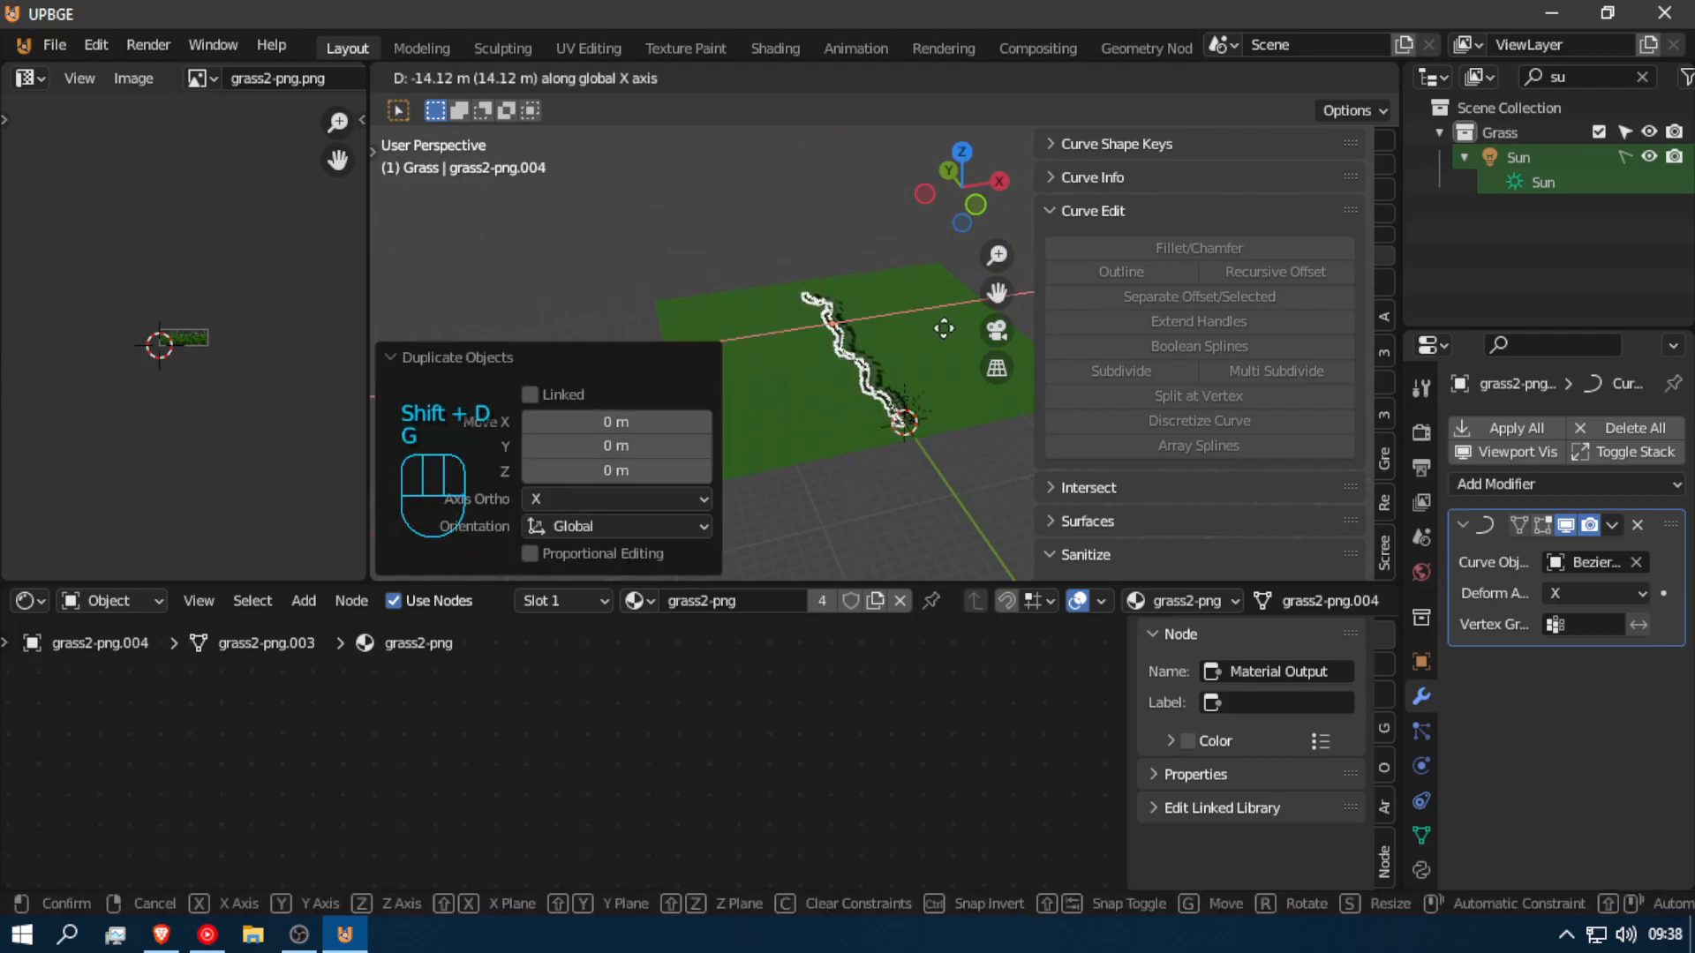
{"action": "left_click", "coordinate": [940, 329]}
Step: Examine the duplicated grass row against the wall from road level, in wireframe and rendered shading
{"action": "key", "text": "shift+f"}
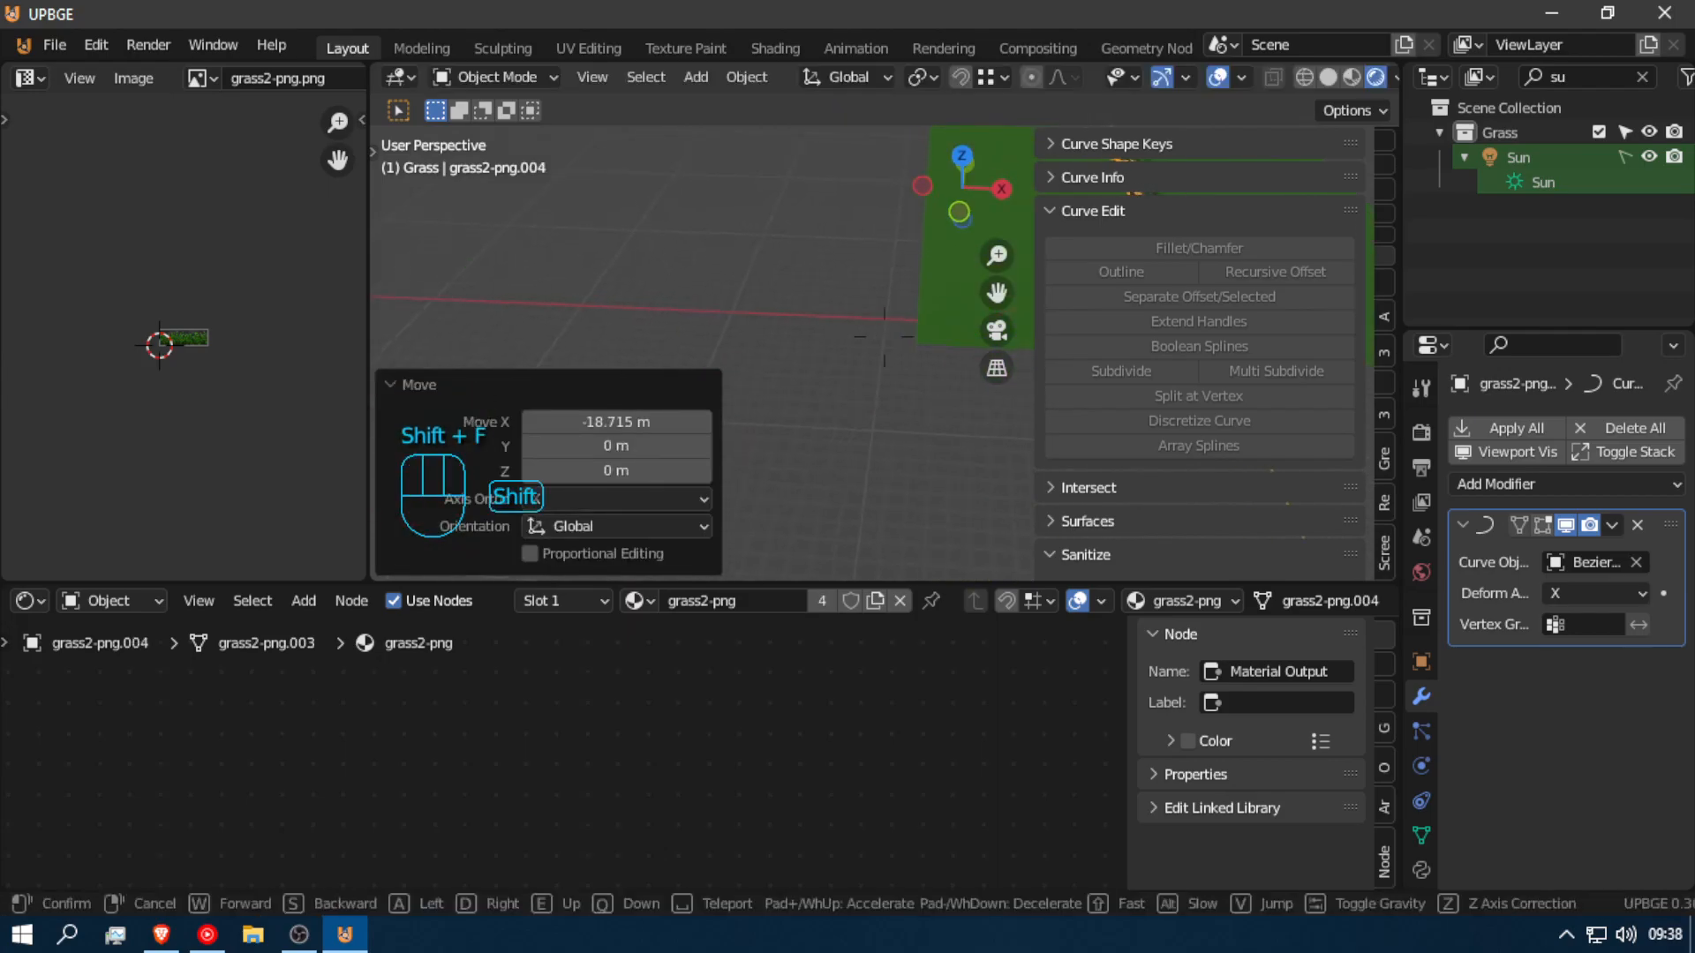
{"action": "key", "text": "shift+w"}
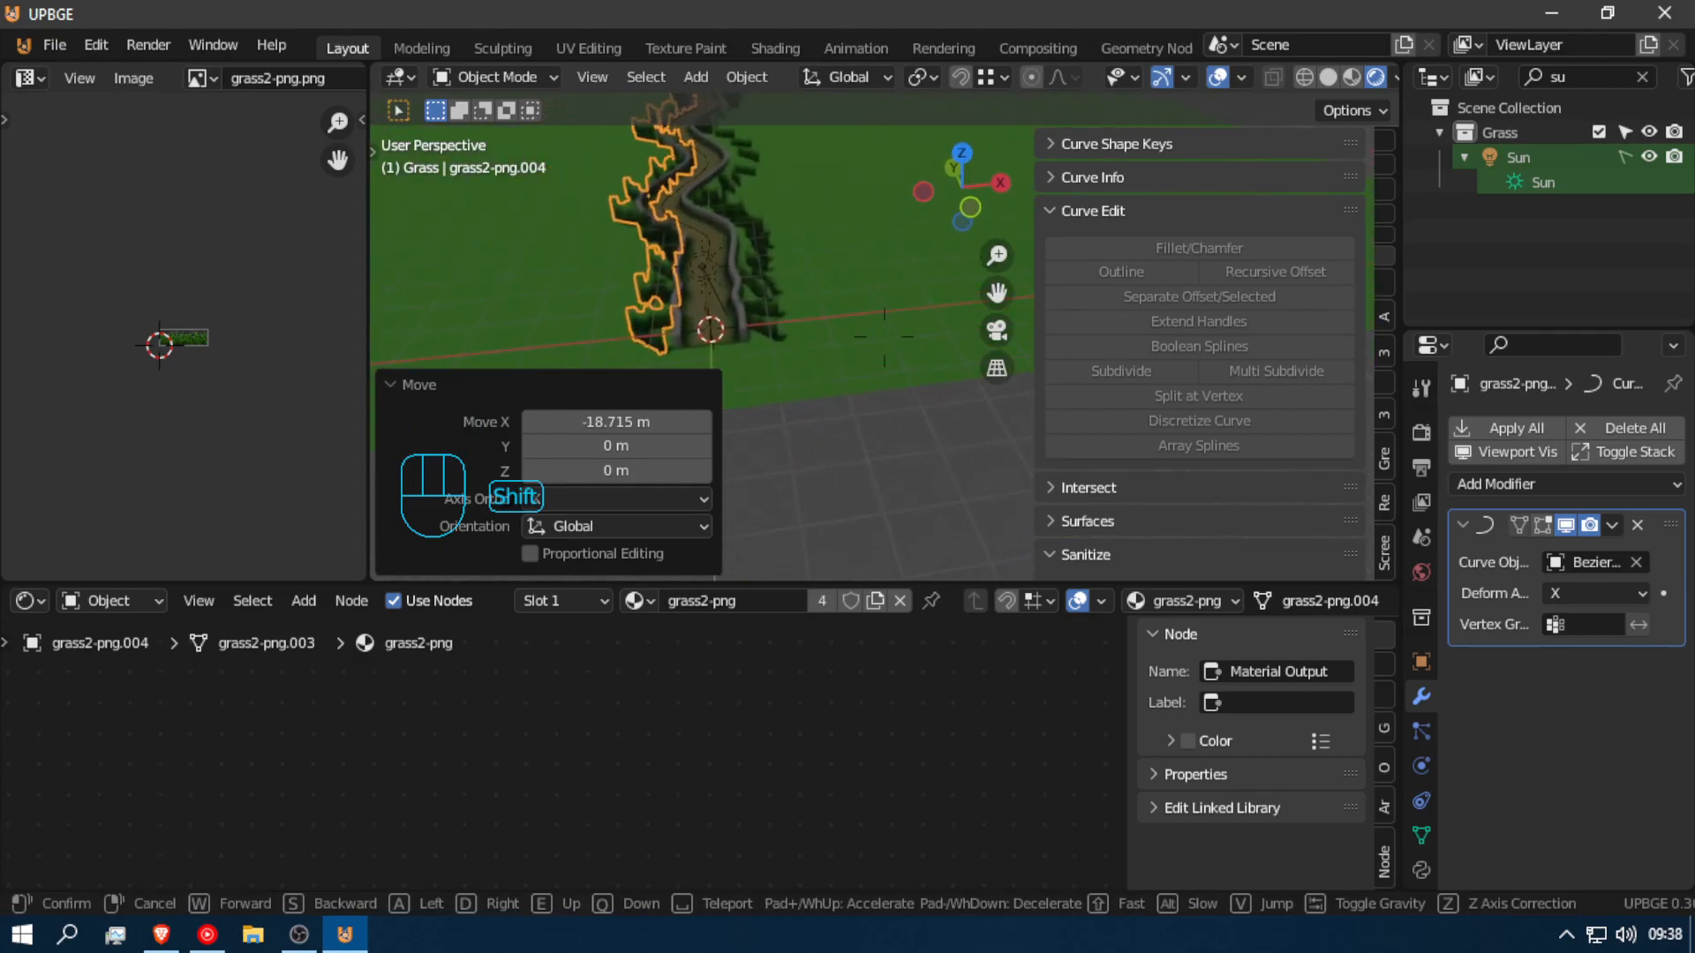
{"action": "key", "text": "w"}
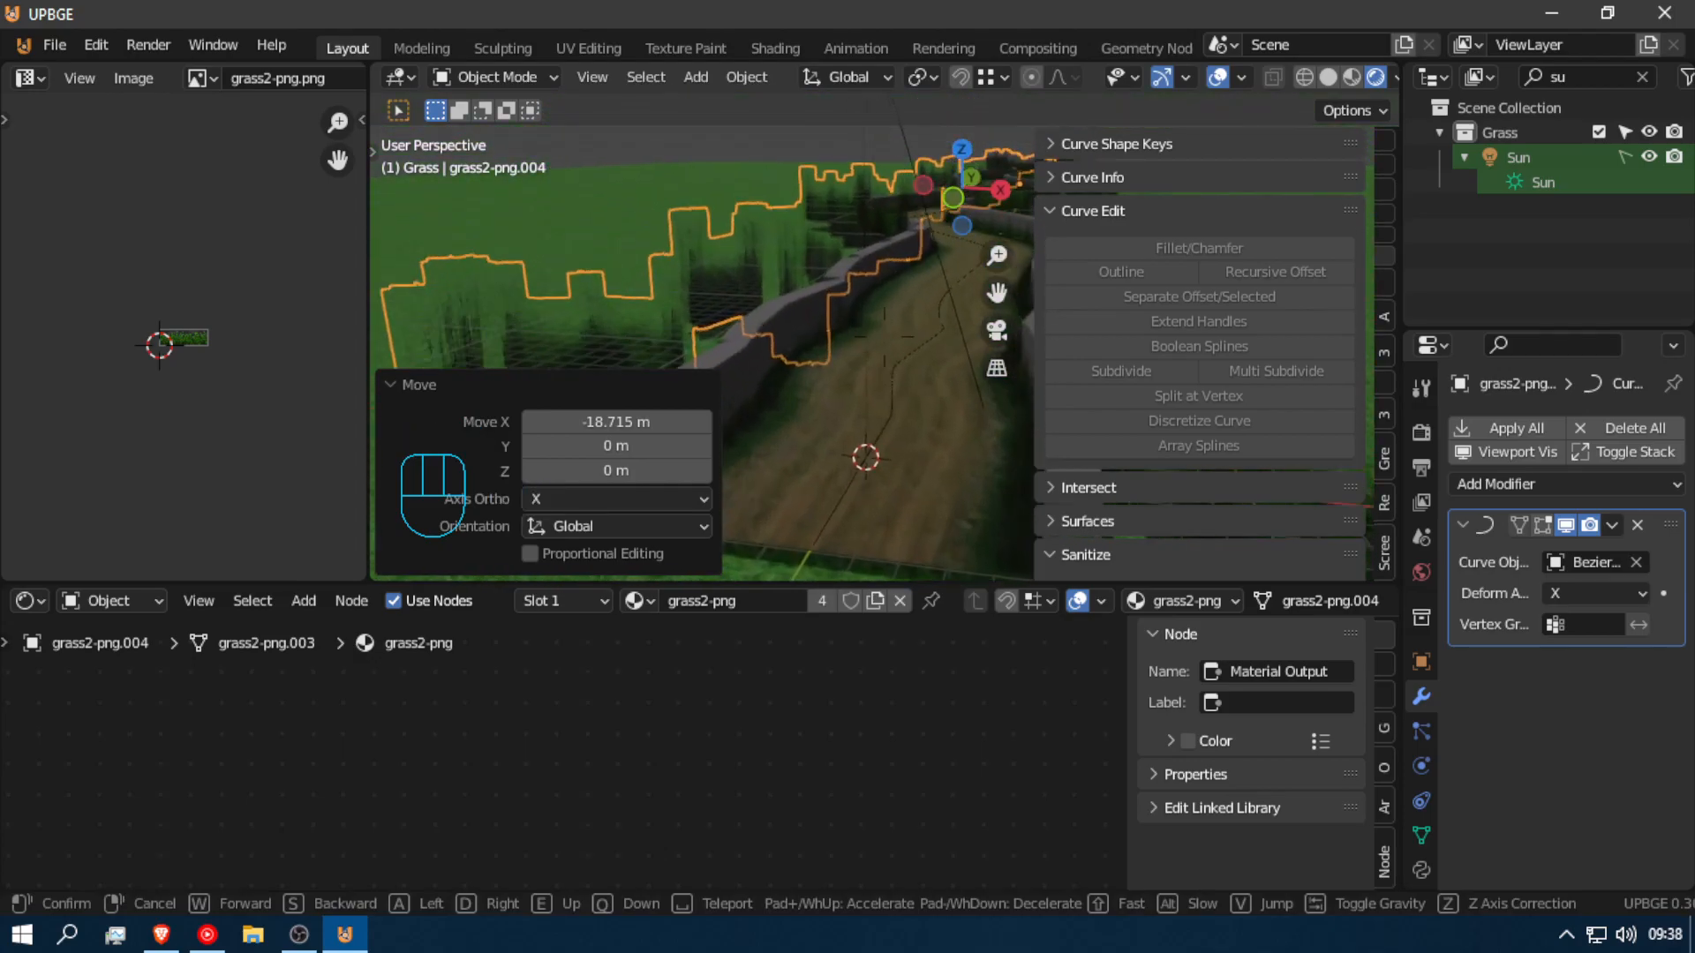
{"action": "left_click", "coordinate": [882, 332]}
{"action": "key", "text": "z"}
{"action": "key", "text": "z"}
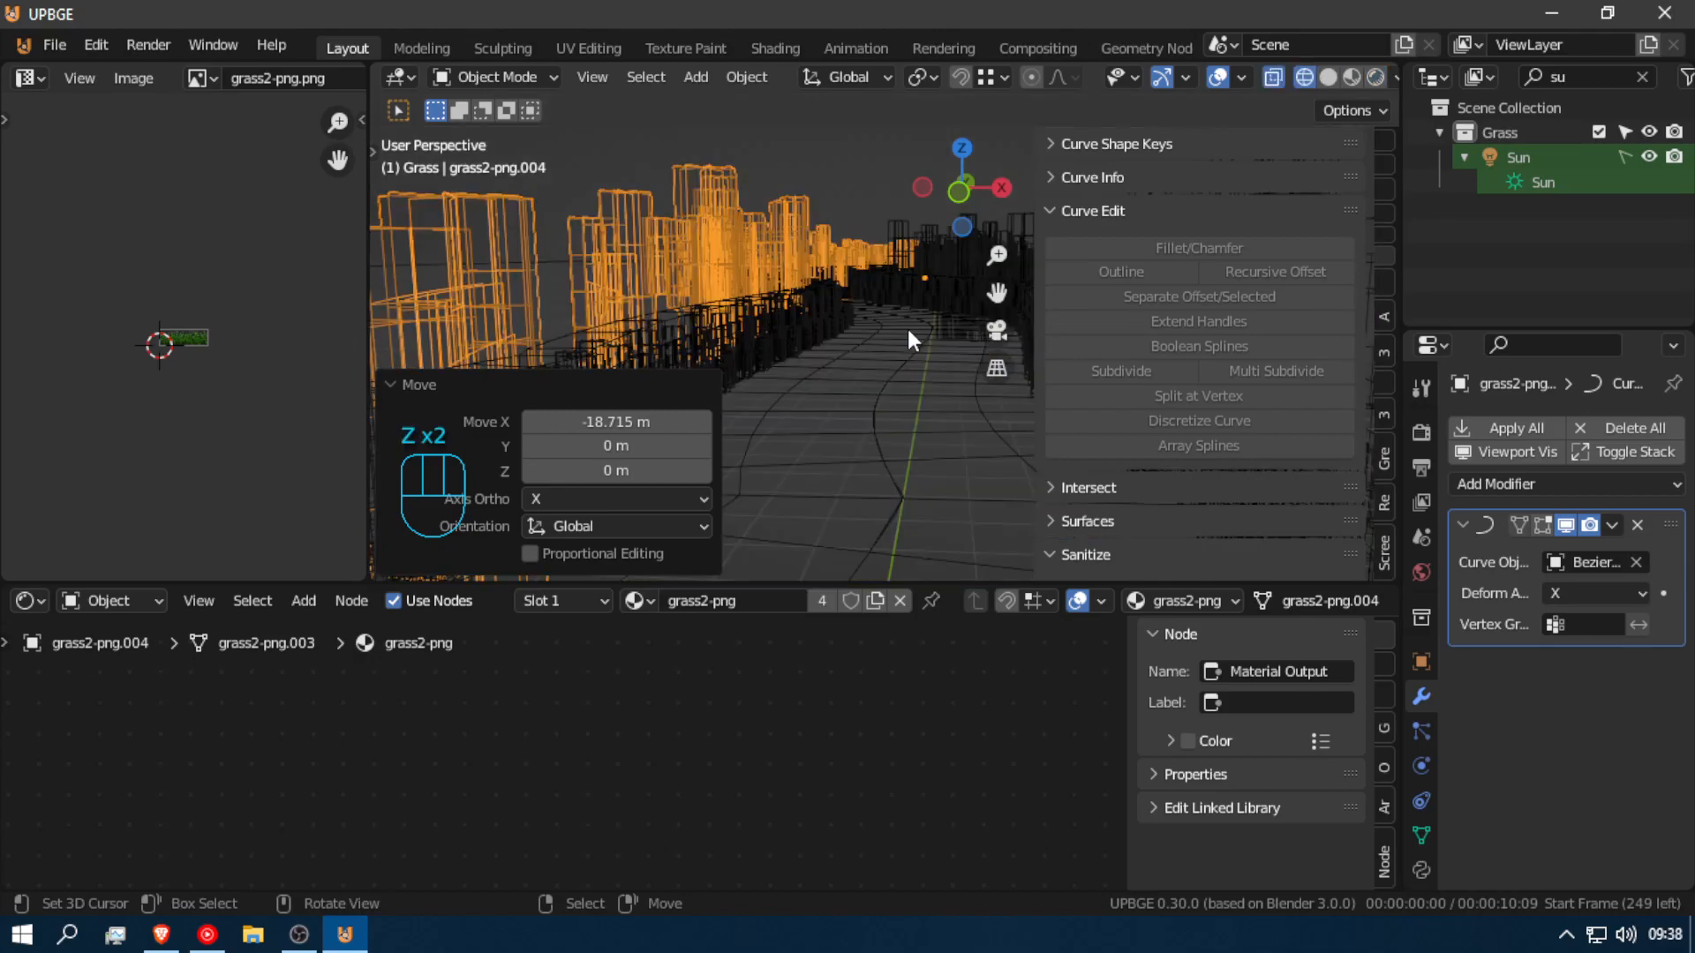
{"action": "left_click", "coordinate": [1377, 78]}
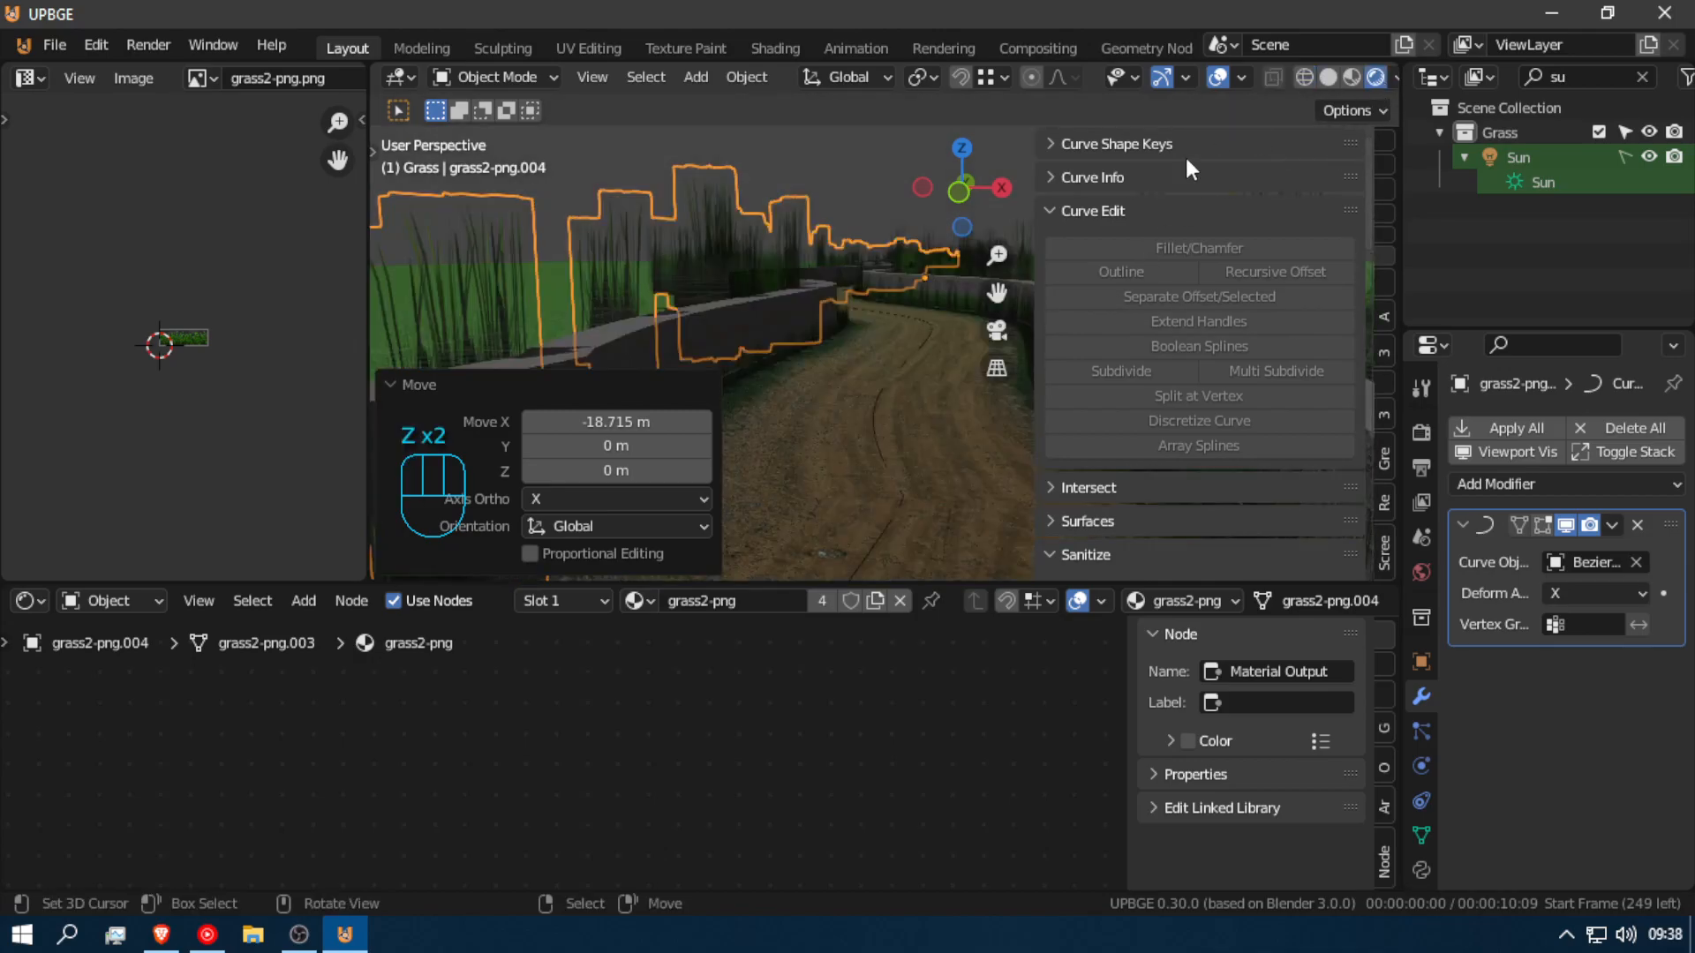
{"action": "key", "text": "a"}
{"action": "key", "text": "shift+f"}
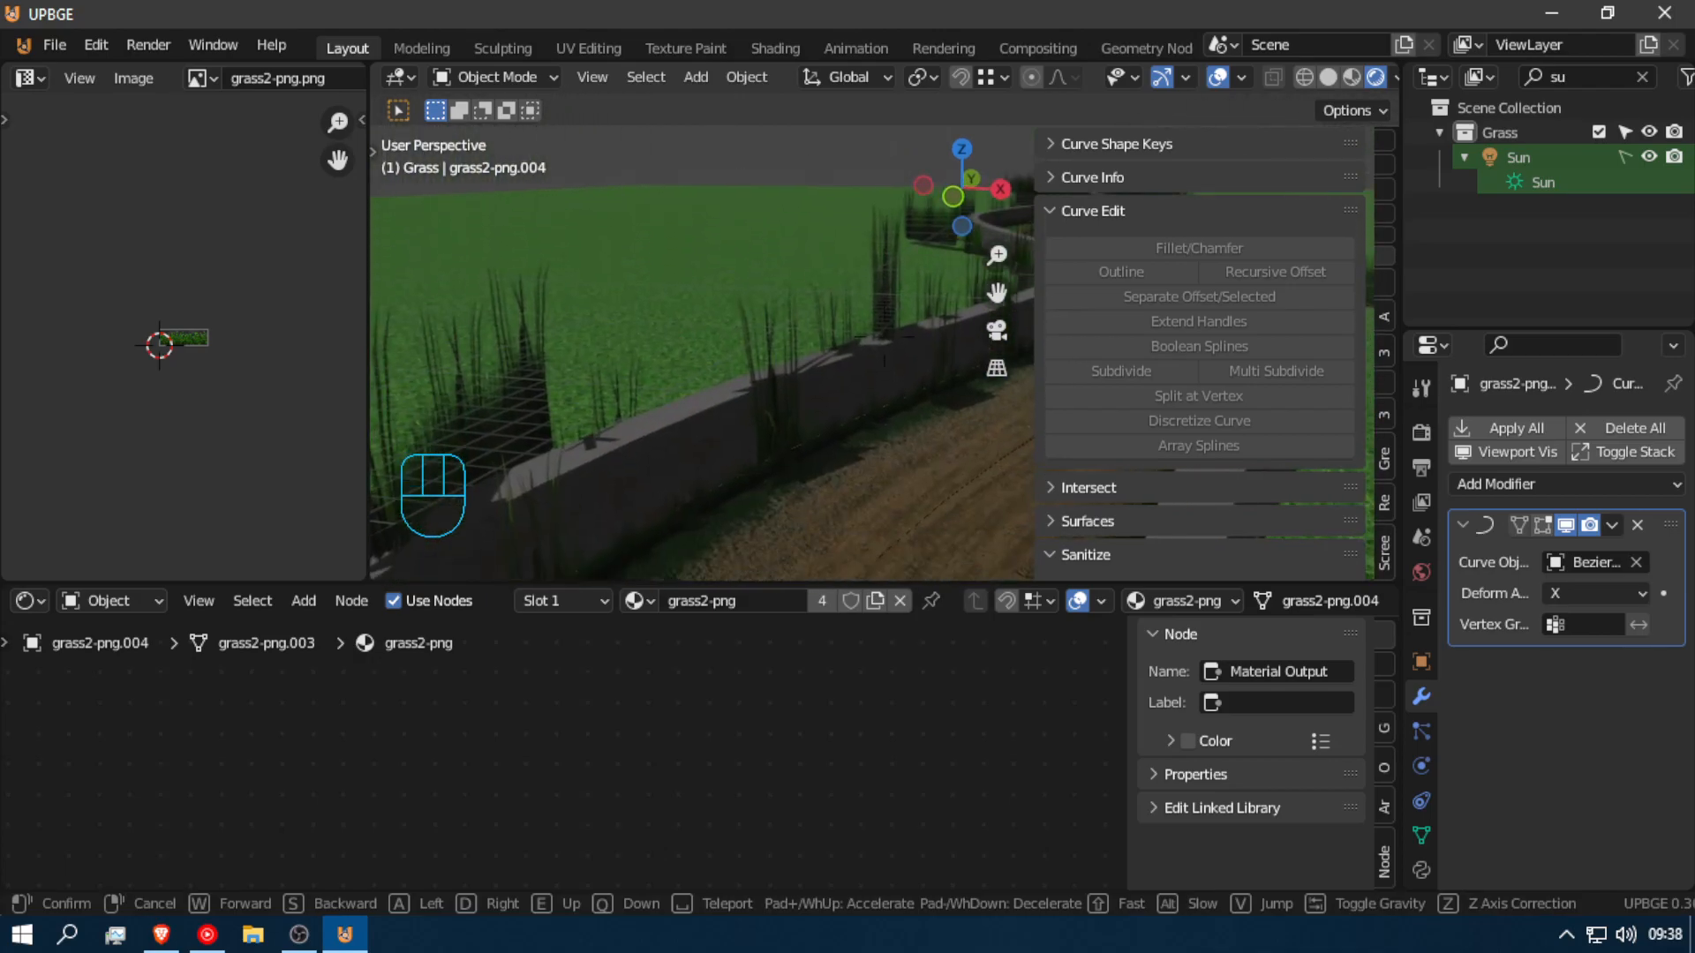
{"action": "left_click", "coordinate": [882, 333]}
Step: Select the duplicated grass row and move it another -6.7545 m along the X axis, away from the wall
{"action": "key", "text": "Tab"}
{"action": "key", "text": "Tab"}
{"action": "left_click", "coordinate": [886, 287]}
{"action": "key", "text": "shift+f"}
{"action": "left_click", "coordinate": [882, 331]}
{"action": "key", "text": "g"}
{"action": "key", "text": "x"}
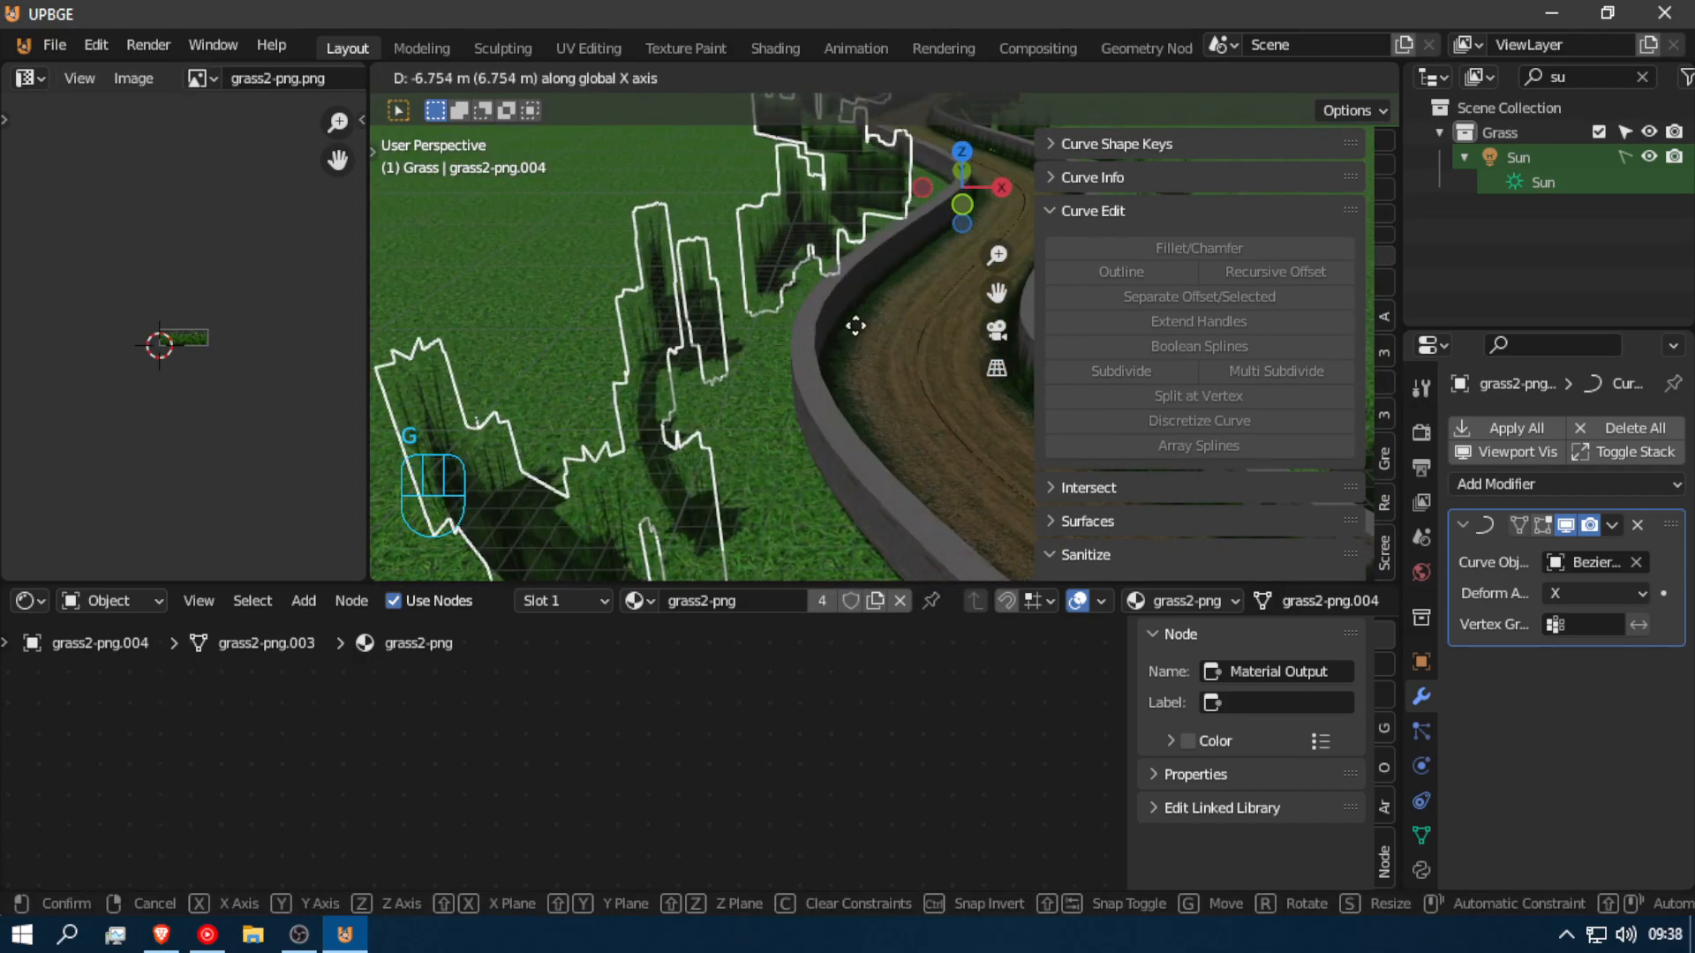
{"action": "left_click", "coordinate": [852, 330]}
{"action": "key", "text": "shift+f"}
{"action": "key", "text": "s"}
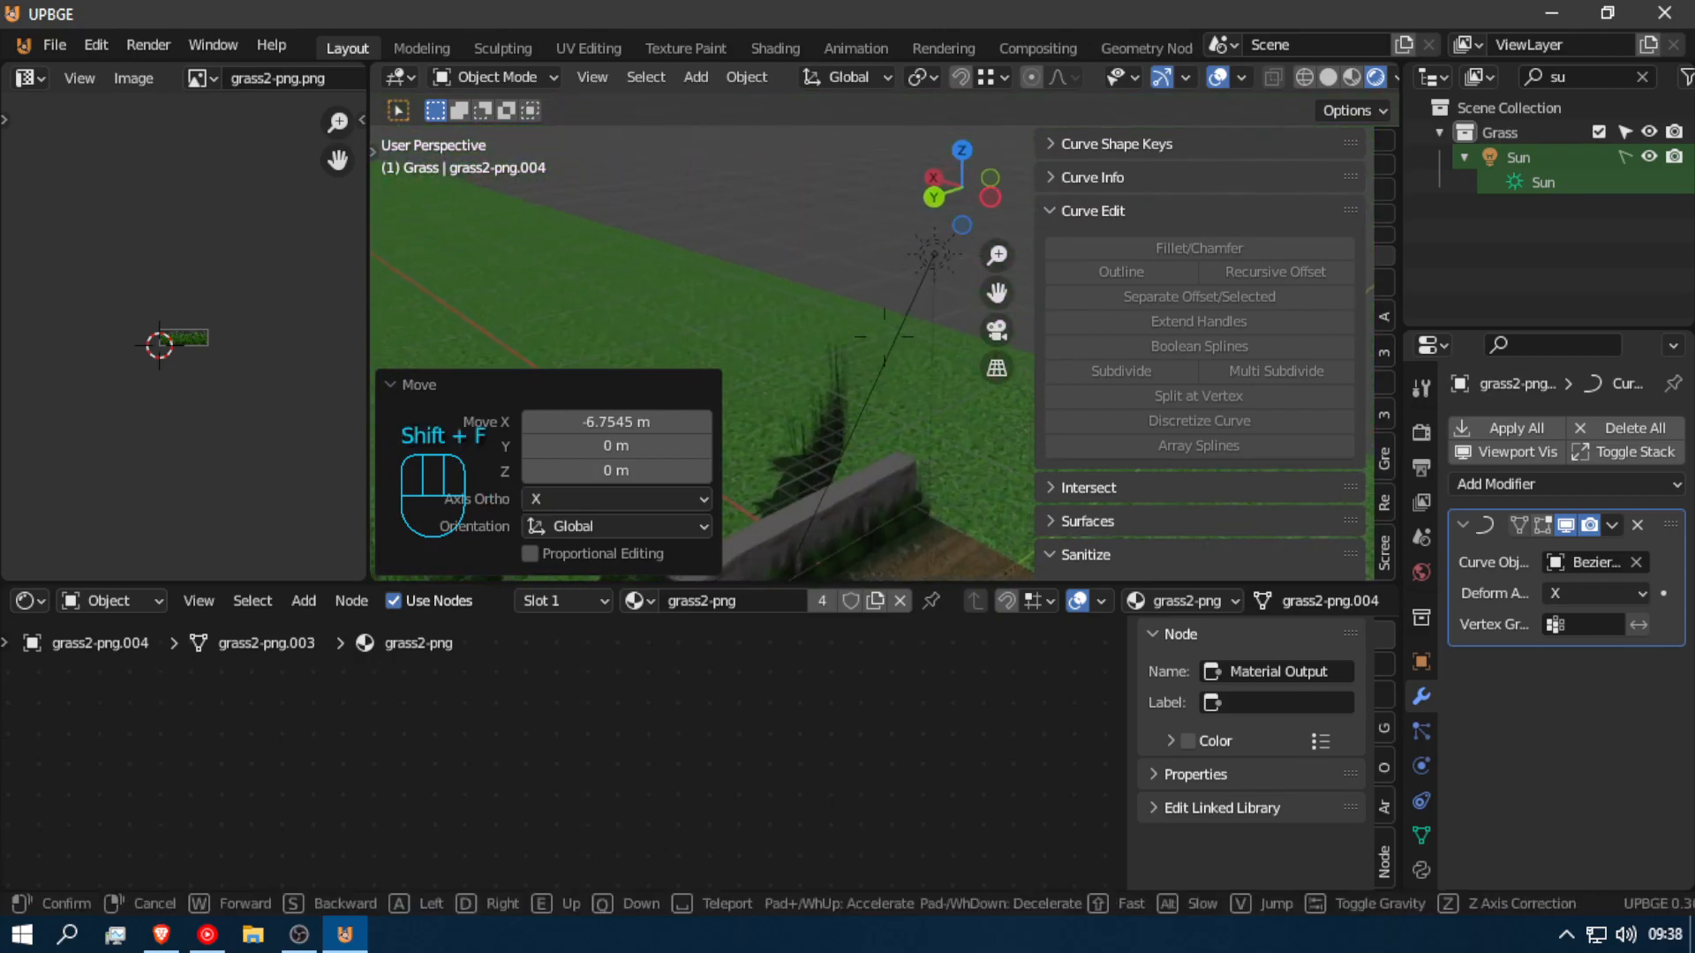
{"action": "left_click", "coordinate": [882, 332]}
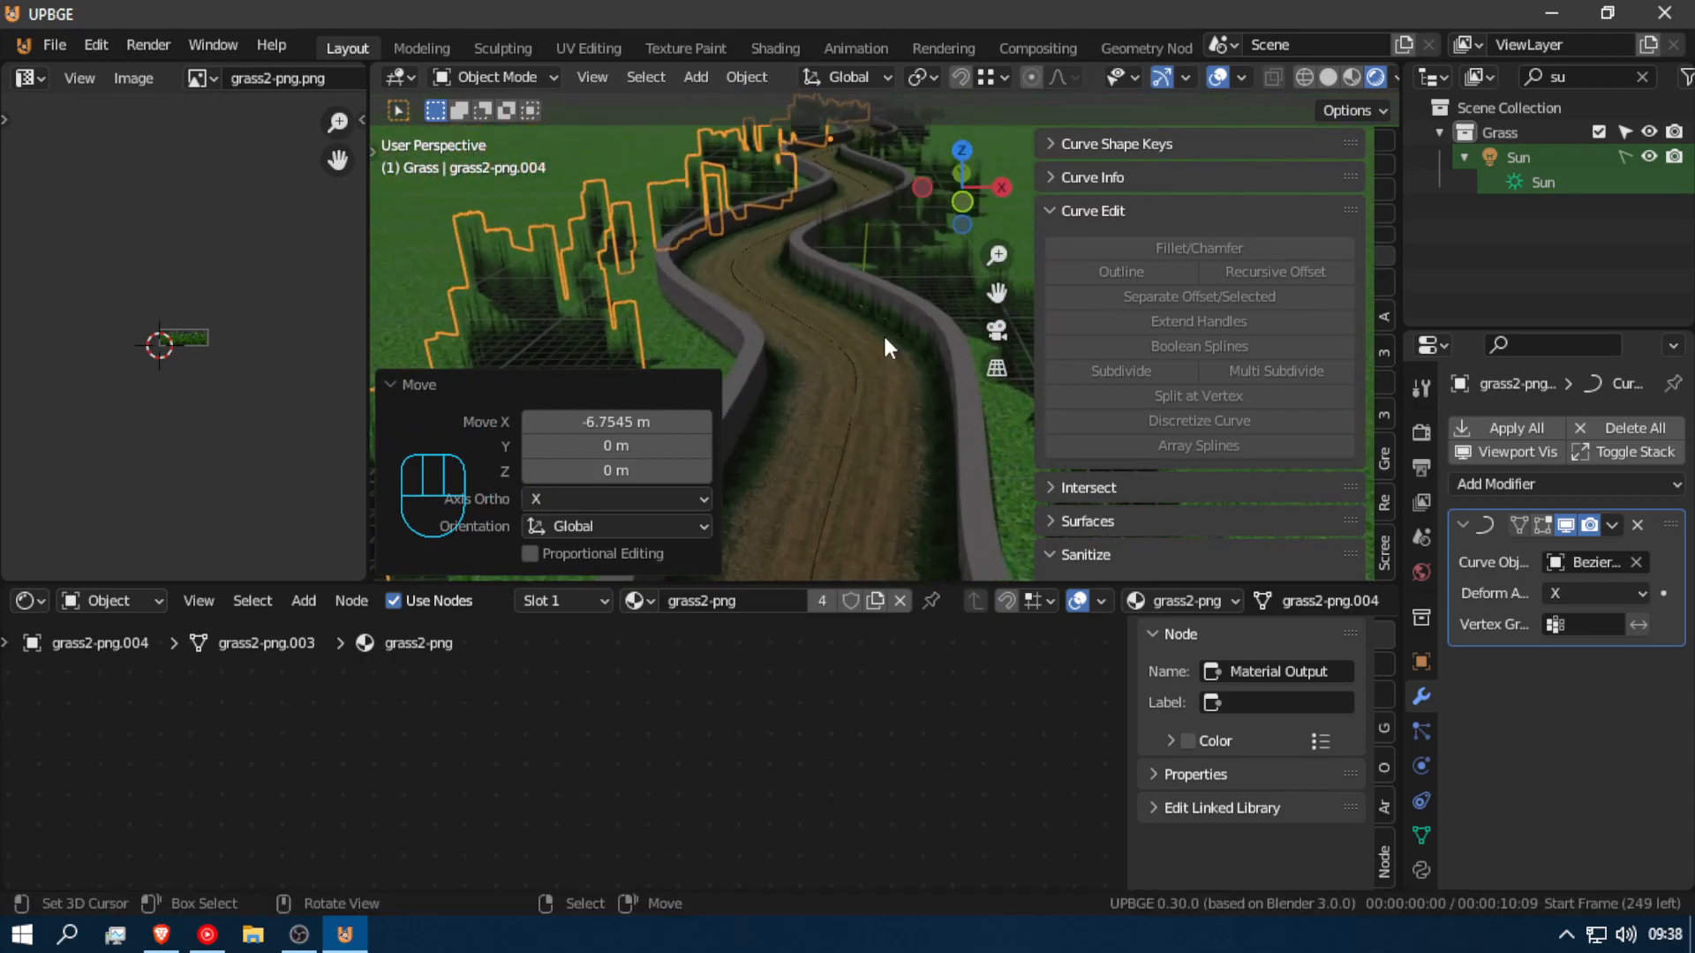
Step: In Edit Mode, move the duplicated grass row's mesh -8.788 m along the X axis, away from the wall
{"action": "key", "text": "Tab"}
{"action": "key", "text": "Tab"}
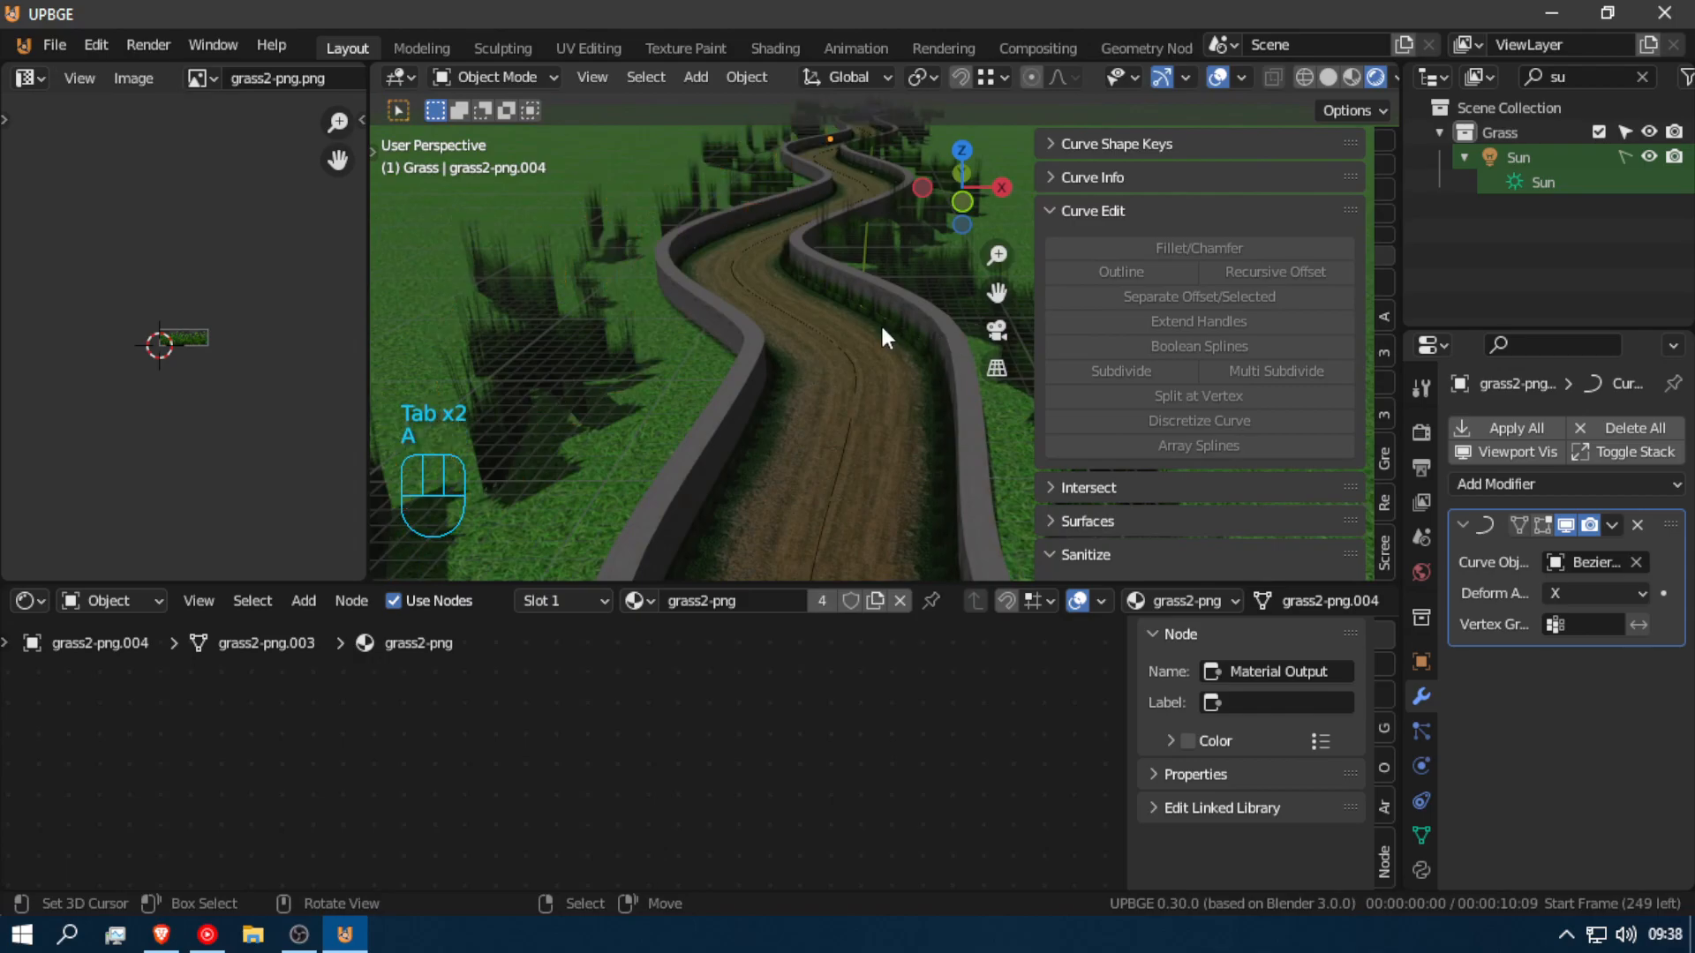
{"action": "key", "text": "a"}
{"action": "key", "text": "shift+f"}
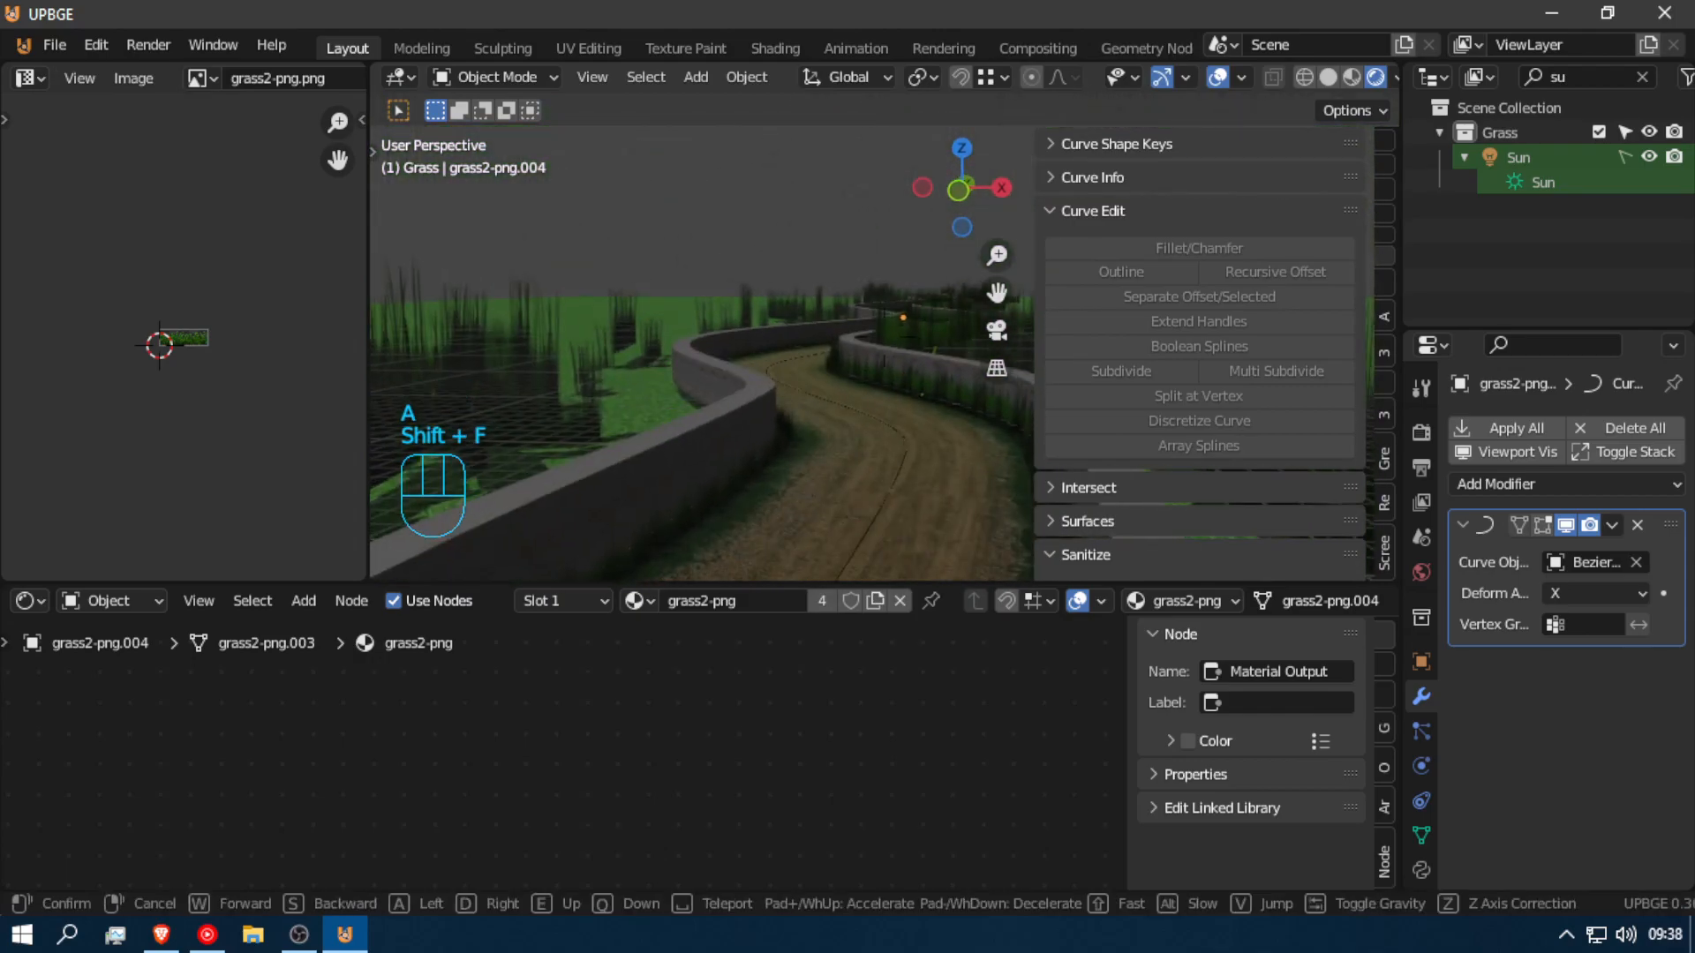
{"action": "left_click", "coordinate": [889, 347]}
{"action": "key", "text": "Tab"}
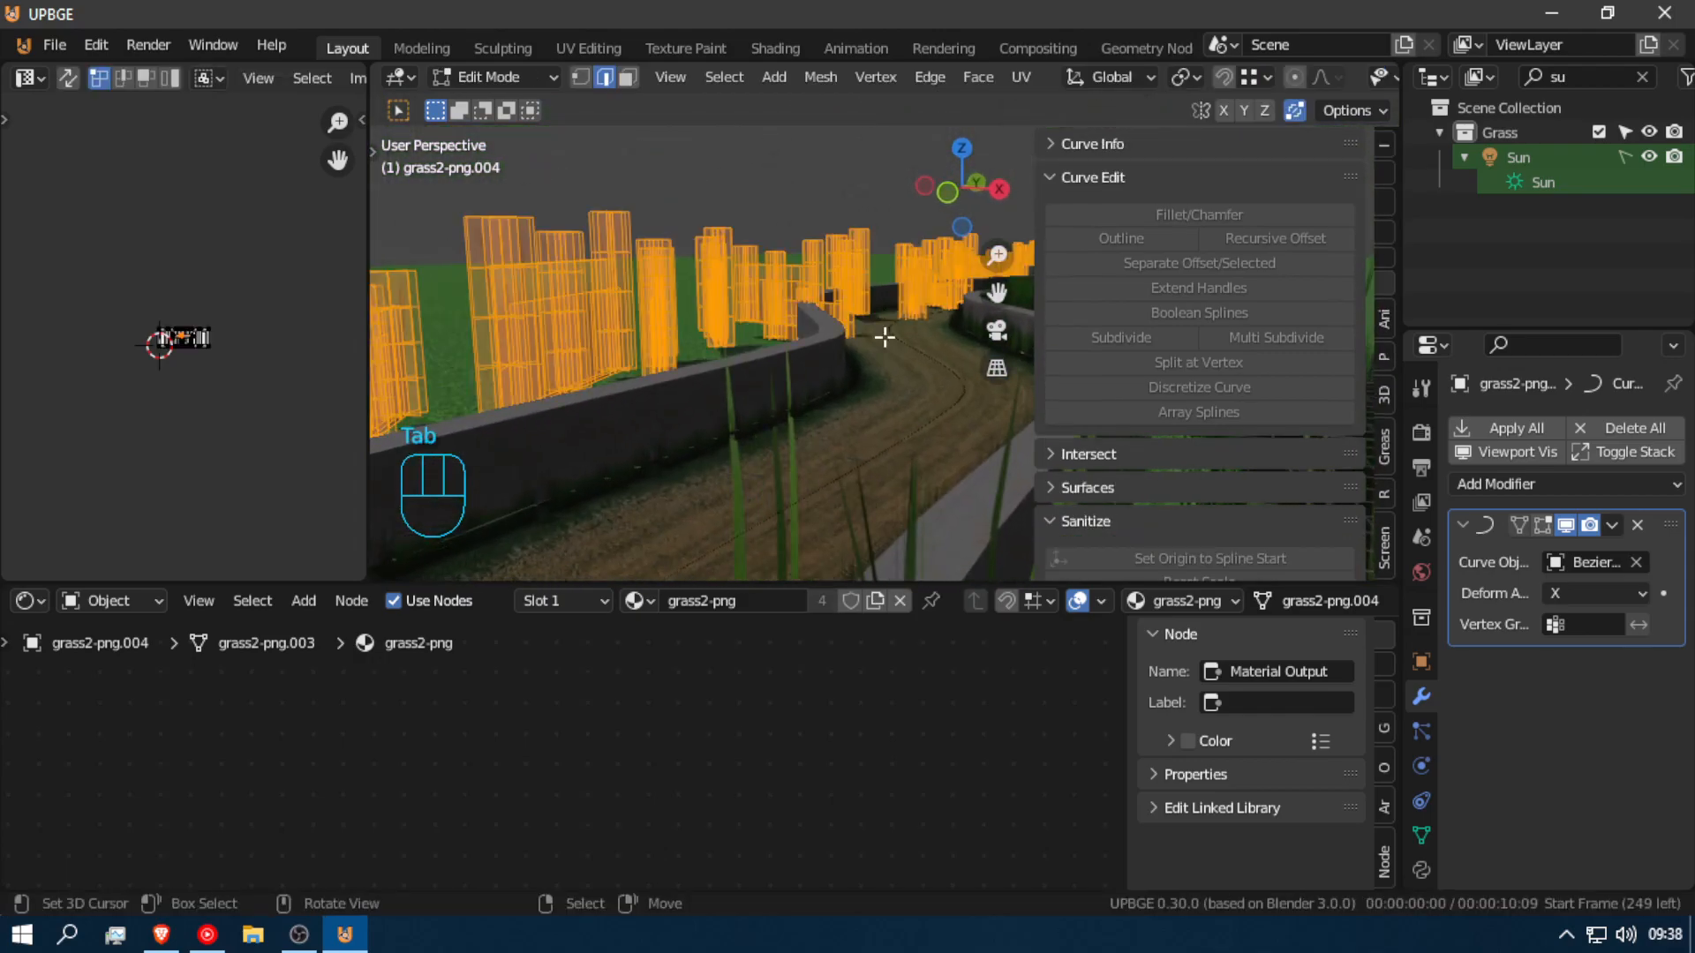
{"action": "key", "text": "shift+f"}
{"action": "key", "text": "e"}
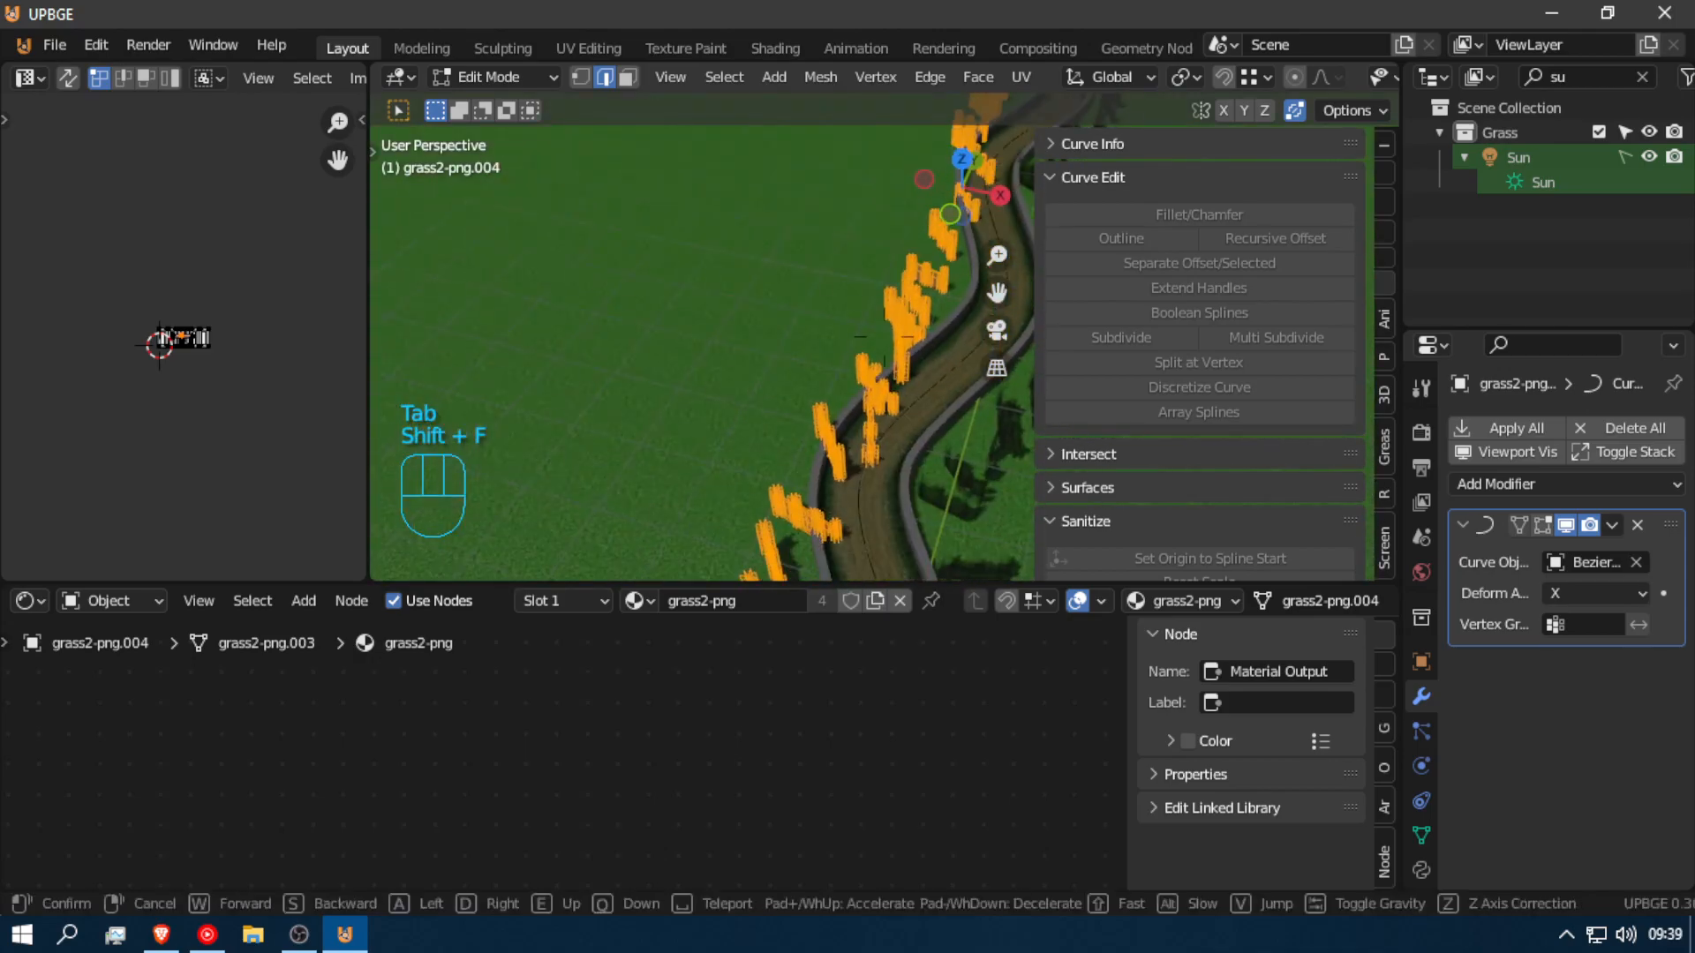
{"action": "left_click", "coordinate": [886, 338]}
{"action": "key", "text": "g"}
{"action": "middle_click_drag", "start_coordinate": [884, 337], "coordinate": [867, 349]}
{"action": "left_click", "coordinate": [867, 351]}
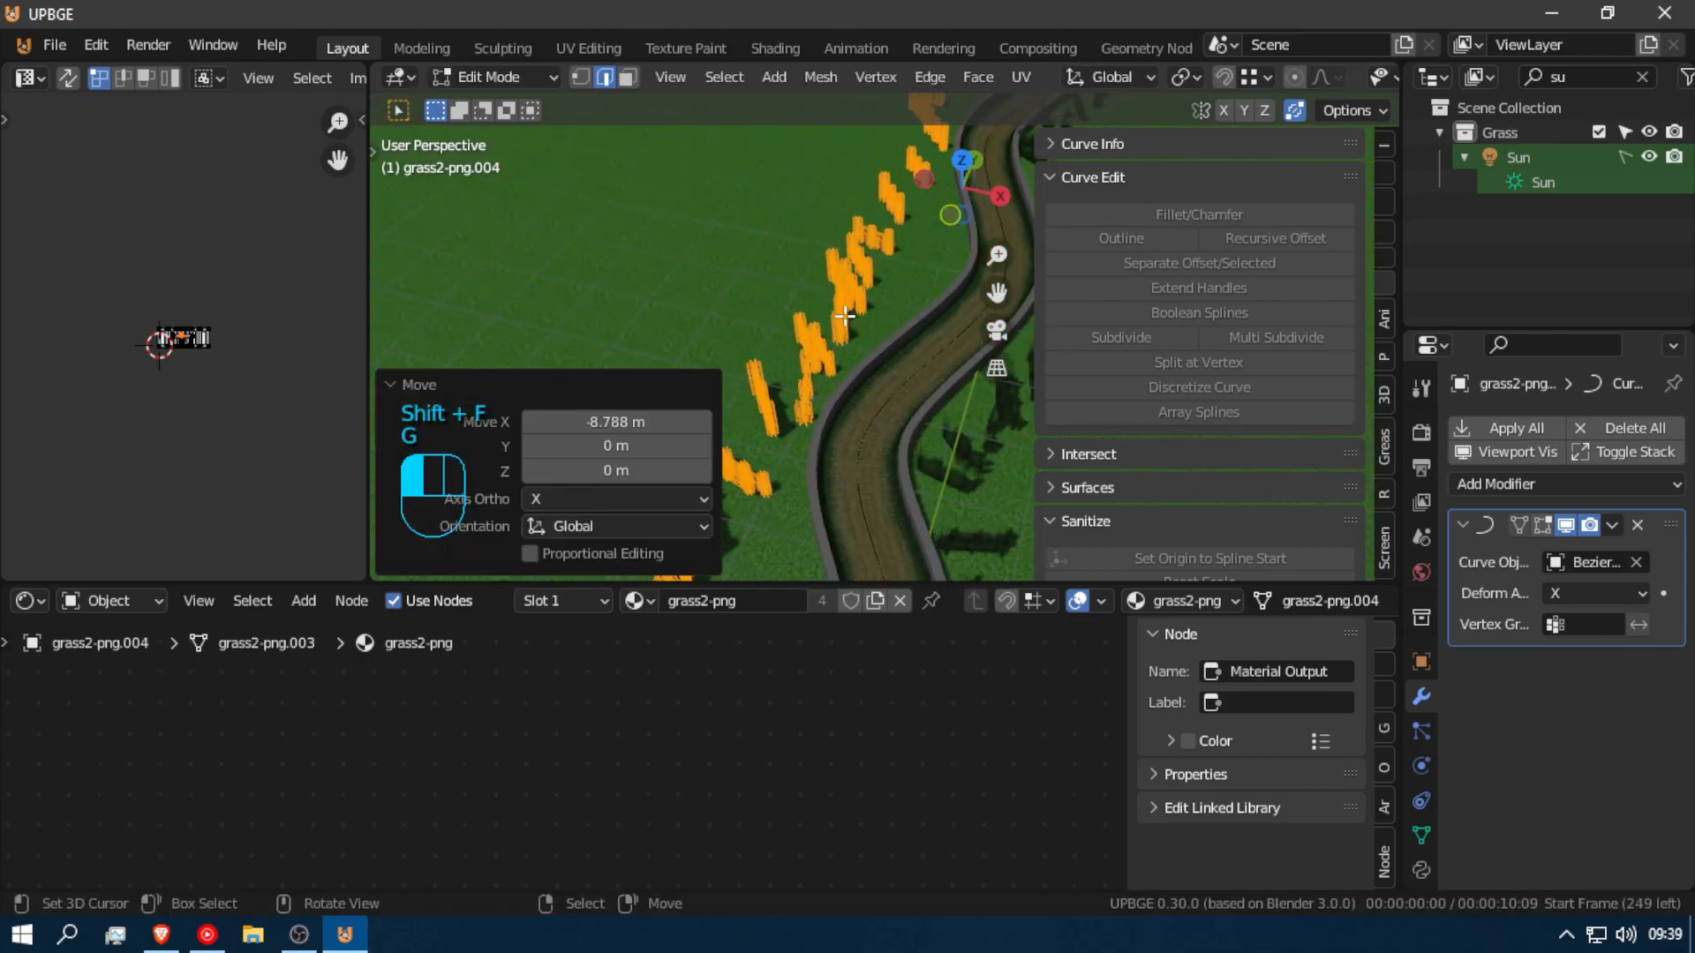
Step: In Object Mode, move the duplicated grass row 9.2683 m along the X axis toward the wall
{"action": "key", "text": "Tab"}
{"action": "left_click", "coordinate": [829, 299]}
{"action": "key", "text": "g"}
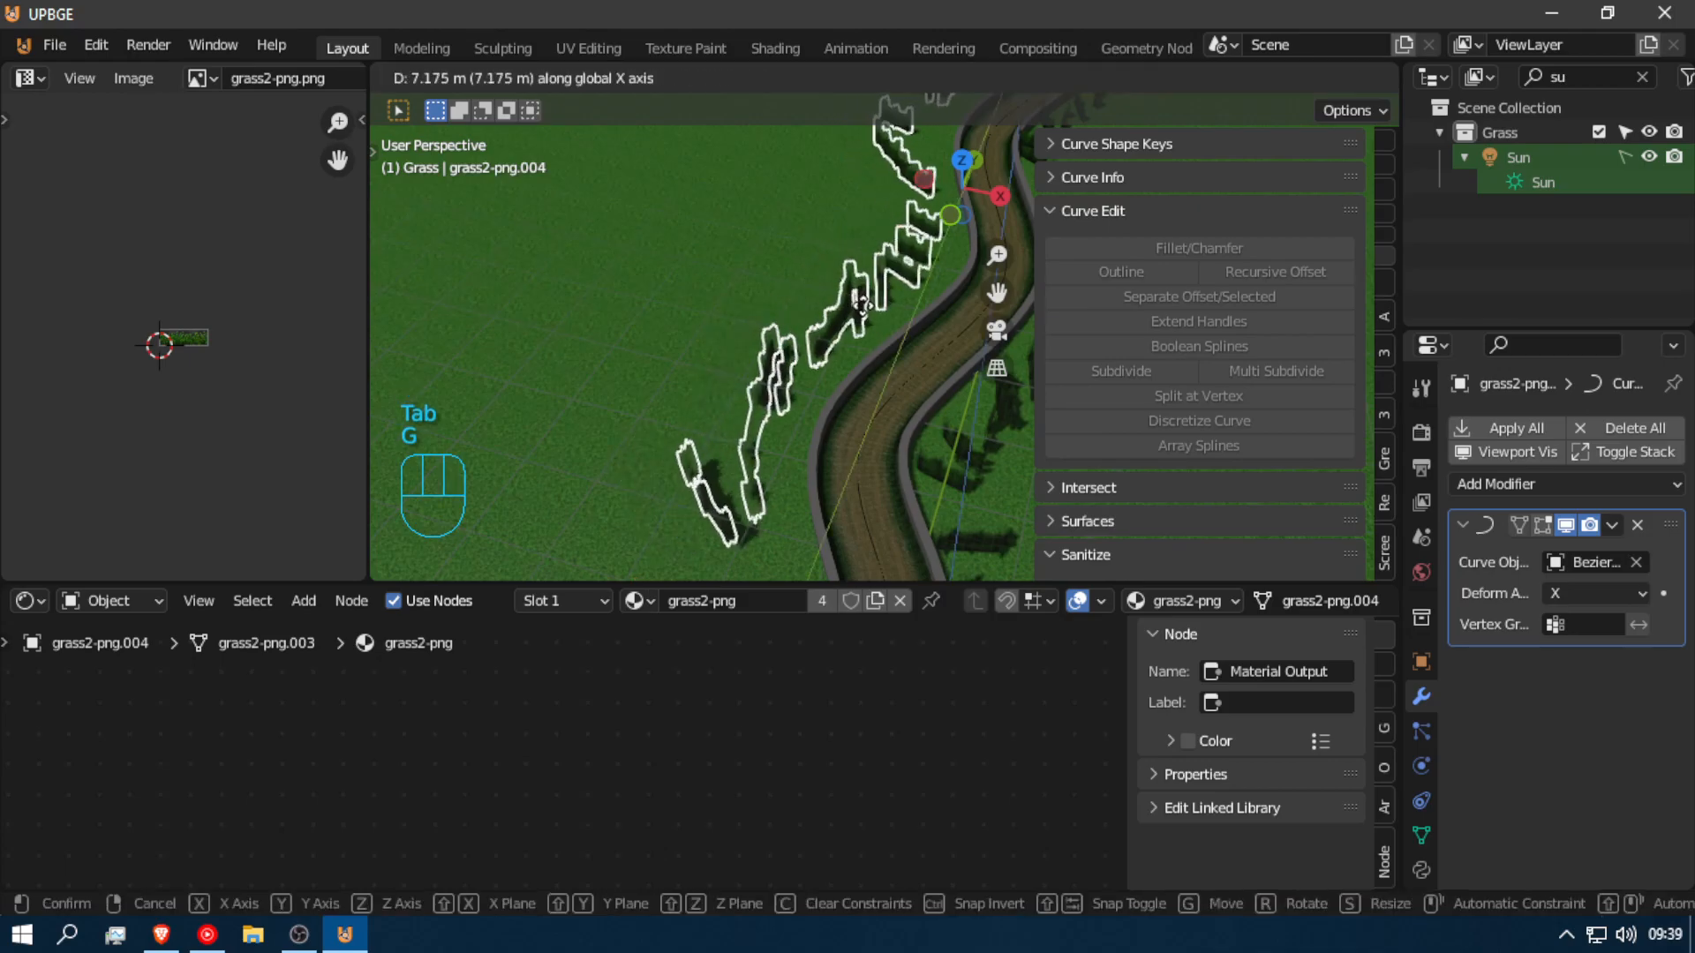
{"action": "left_click", "coordinate": [865, 304]}
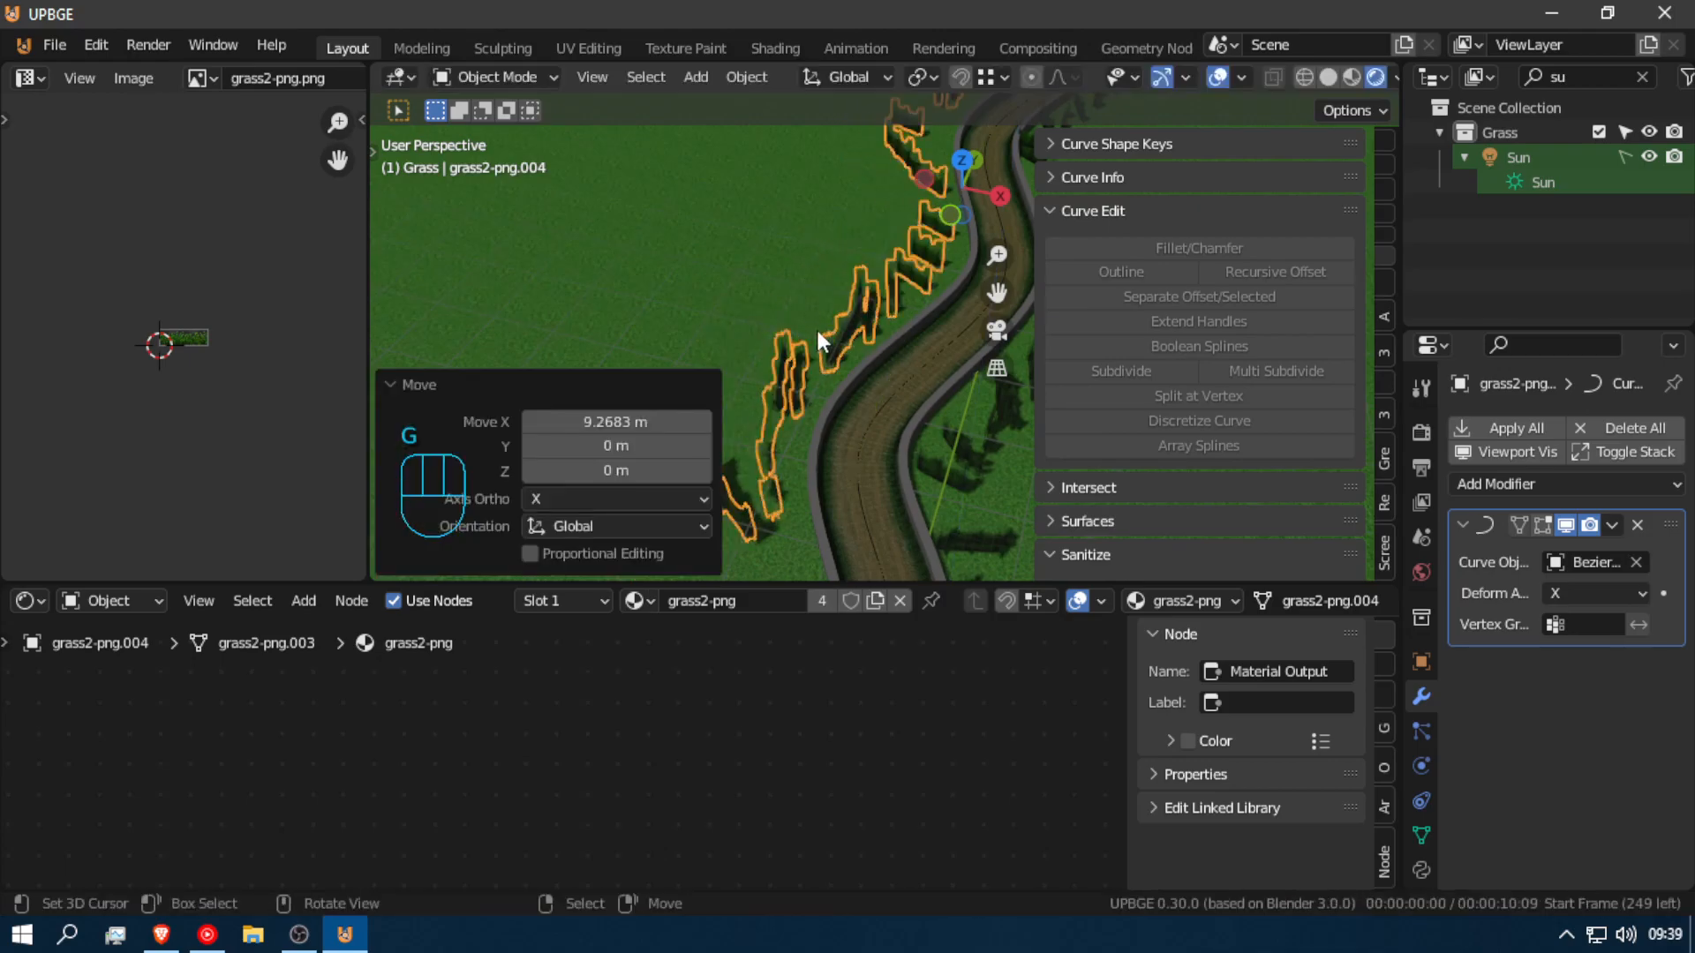
Step: Scale the duplicated grass row by 1.377 along the Z axis
{"action": "key", "text": "shift+f"}
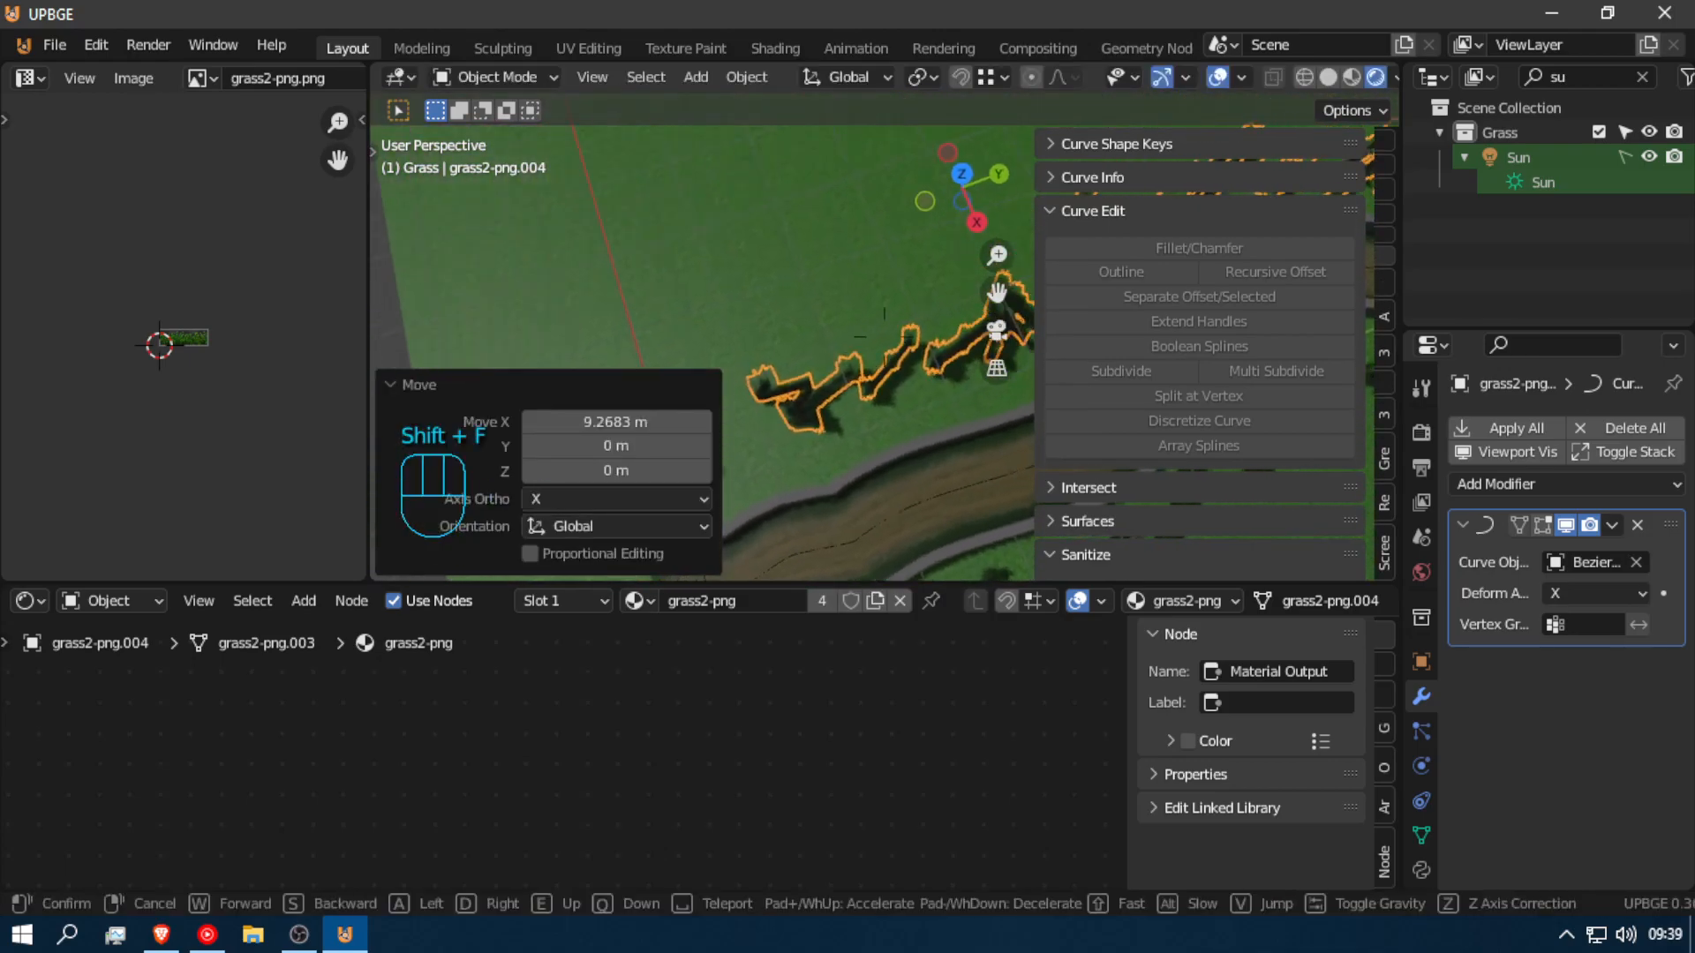
{"action": "left_click", "coordinate": [883, 331]}
{"action": "key", "text": "s"}
{"action": "key", "text": "z"}
{"action": "left_click", "coordinate": [836, 436]}
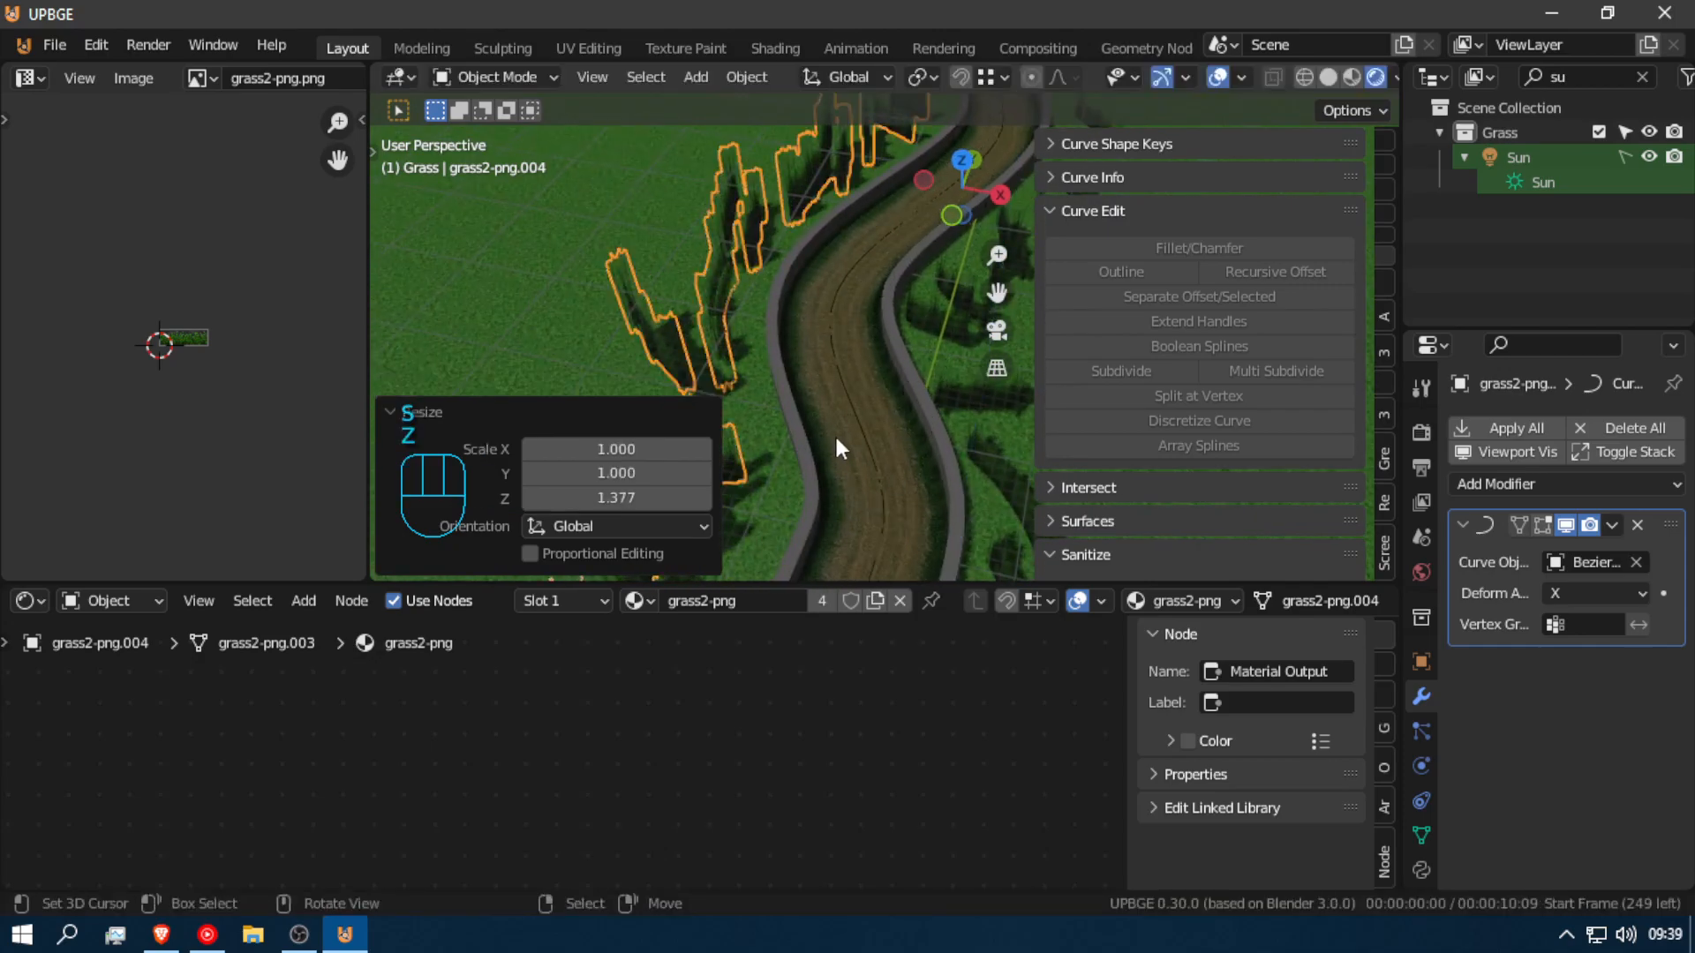
Step: Select the original grass row across the road, scale it by 1.498 along the Z axis, and deselect everything
{"action": "left_click", "coordinate": [949, 389]}
{"action": "key", "text": "s"}
{"action": "key", "text": "z"}
{"action": "left_click", "coordinate": [929, 189]}
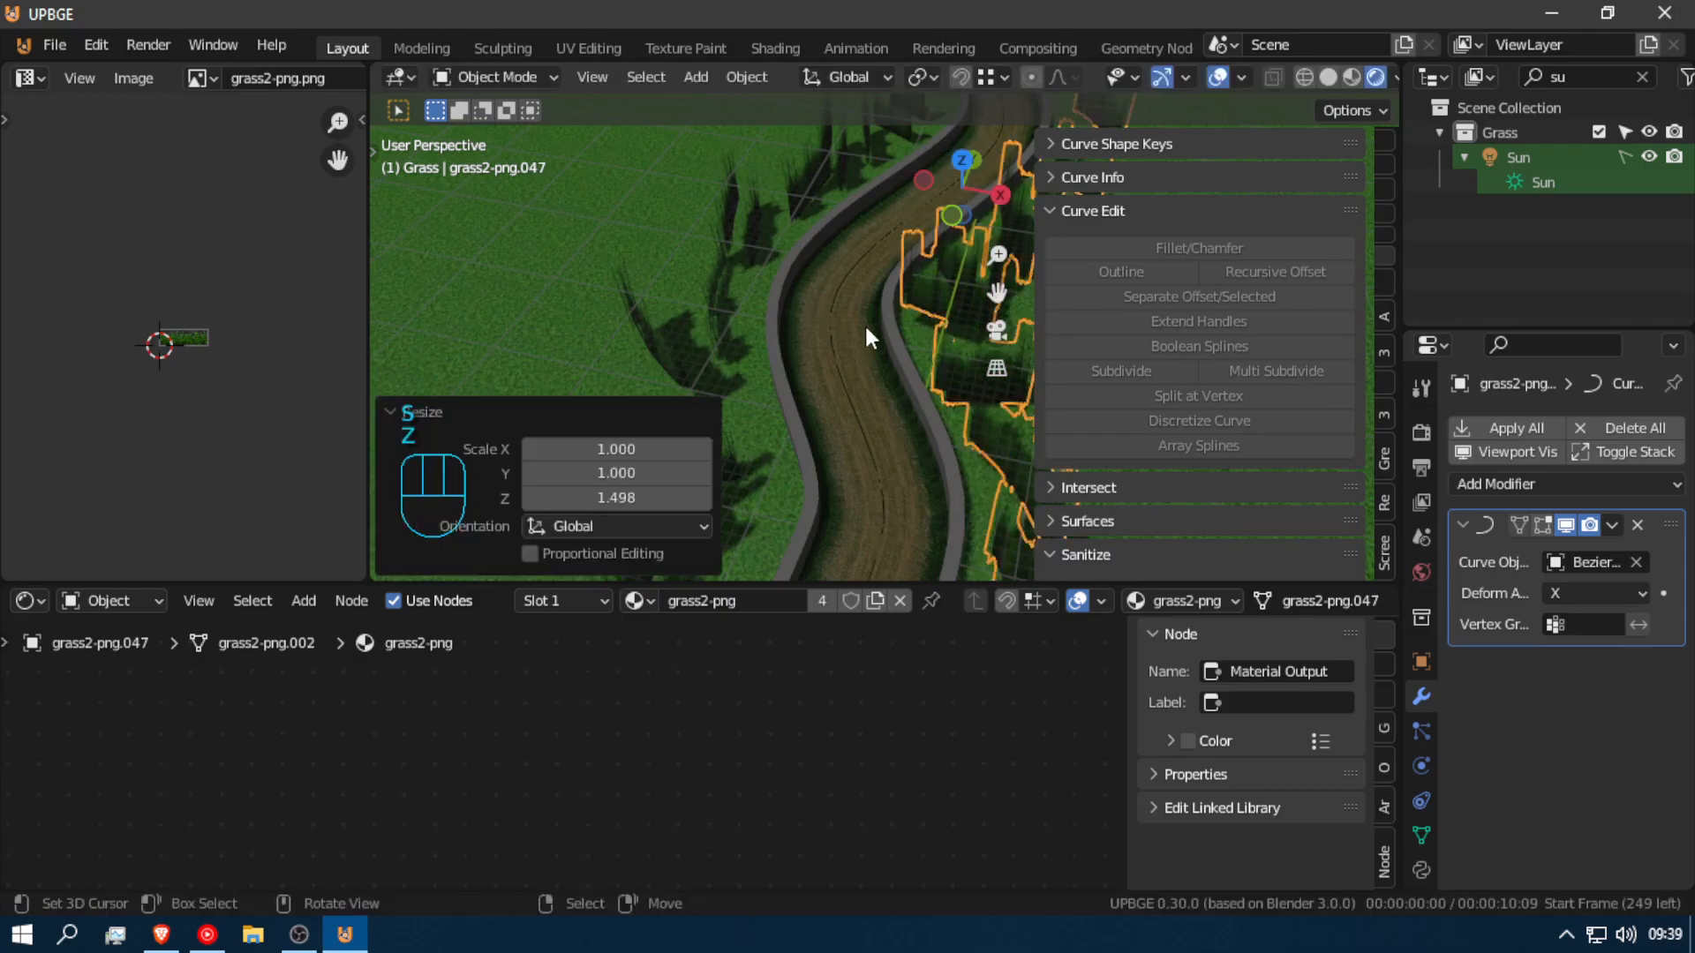
{"action": "key", "text": "Tab"}
{"action": "key", "text": "Tab"}
{"action": "key", "text": "a"}
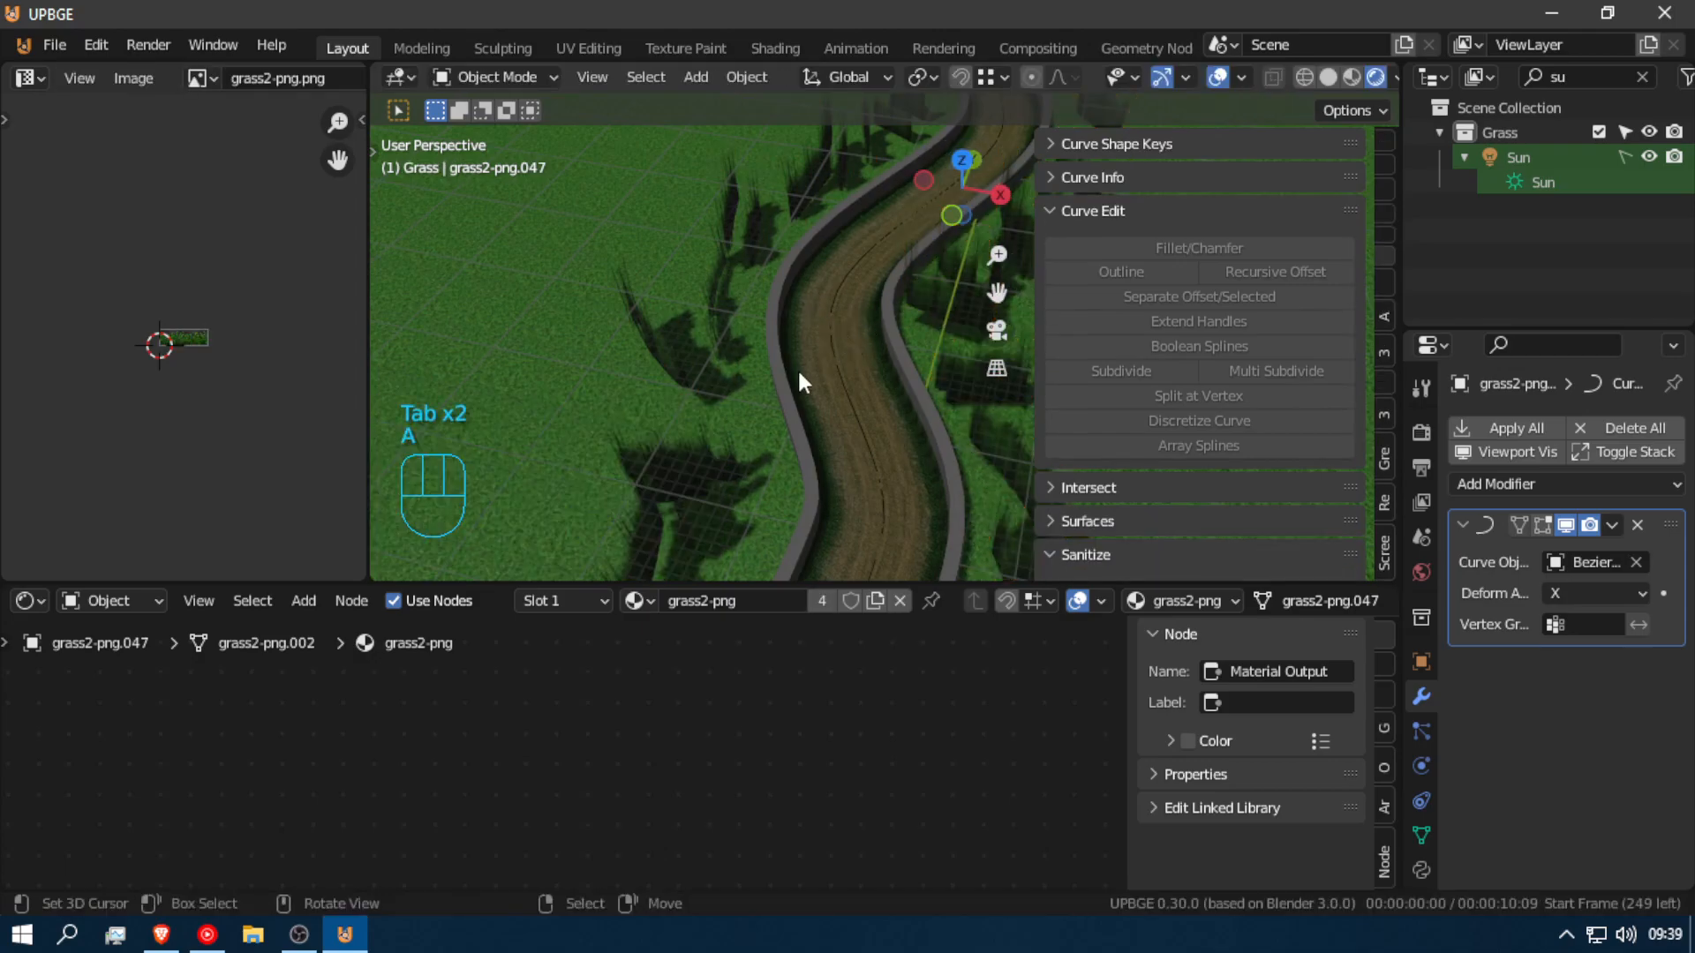
Step: From road level, lower the original grass row about 2.9 m along the Z axis and deselect it
{"action": "key", "text": "shift+f"}
{"action": "key", "text": "w"}
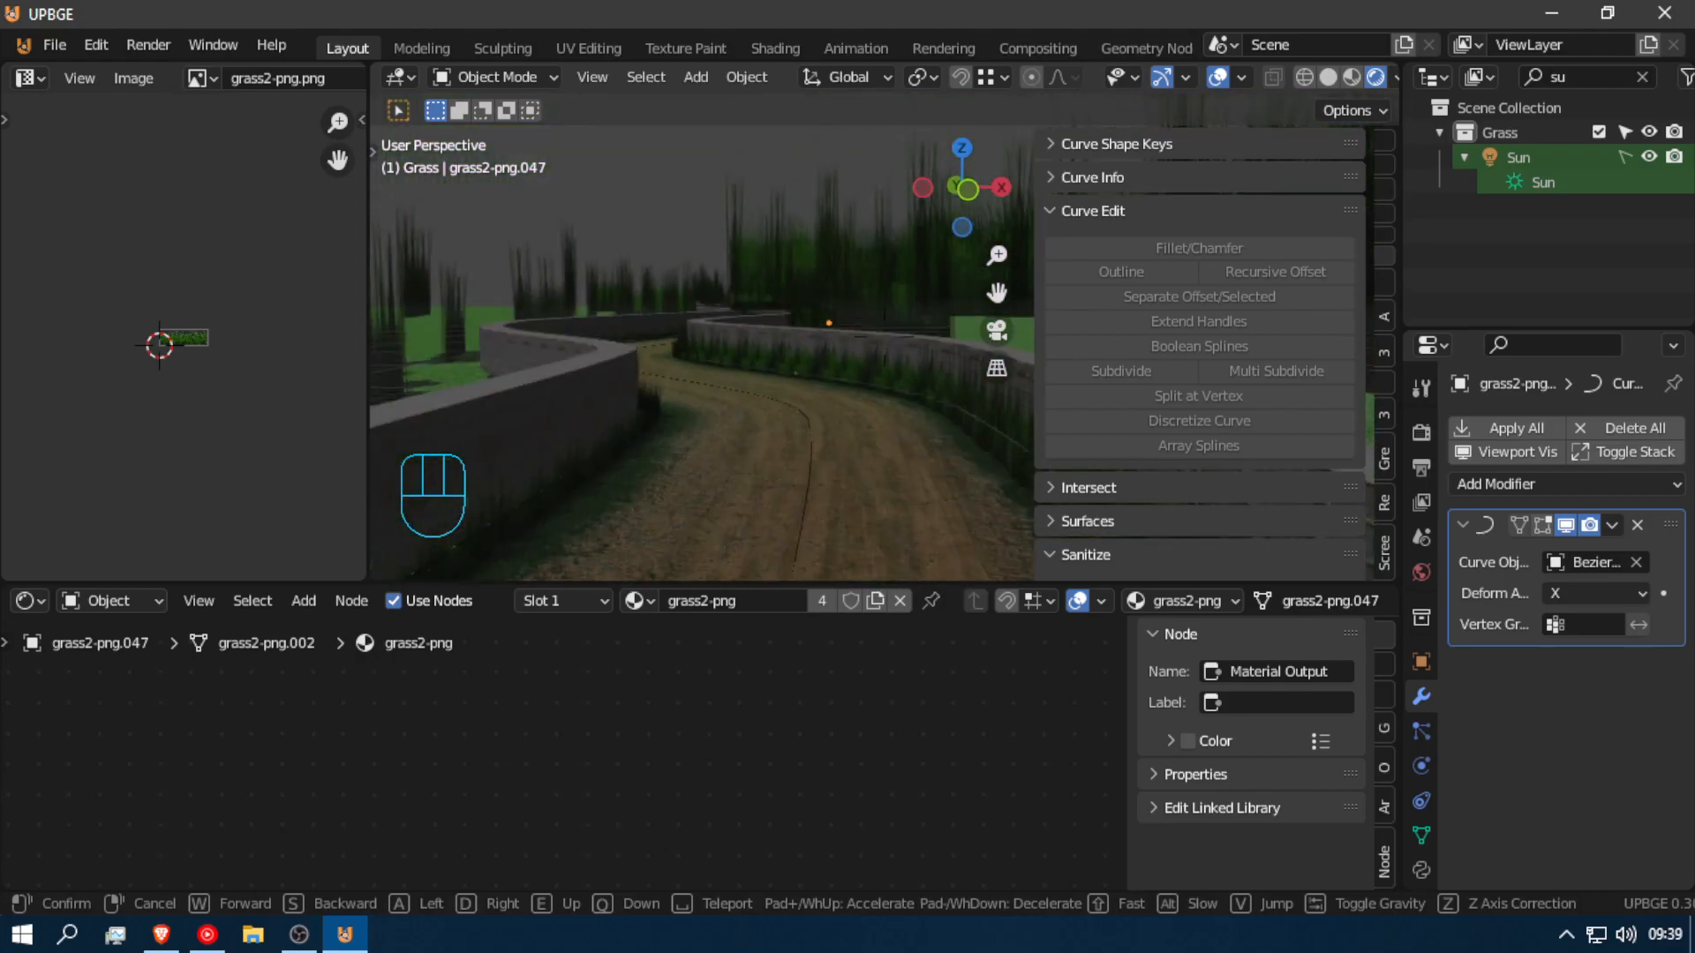
{"action": "left_click", "coordinate": [849, 305]}
{"action": "key", "text": "g"}
{"action": "key", "text": "z"}
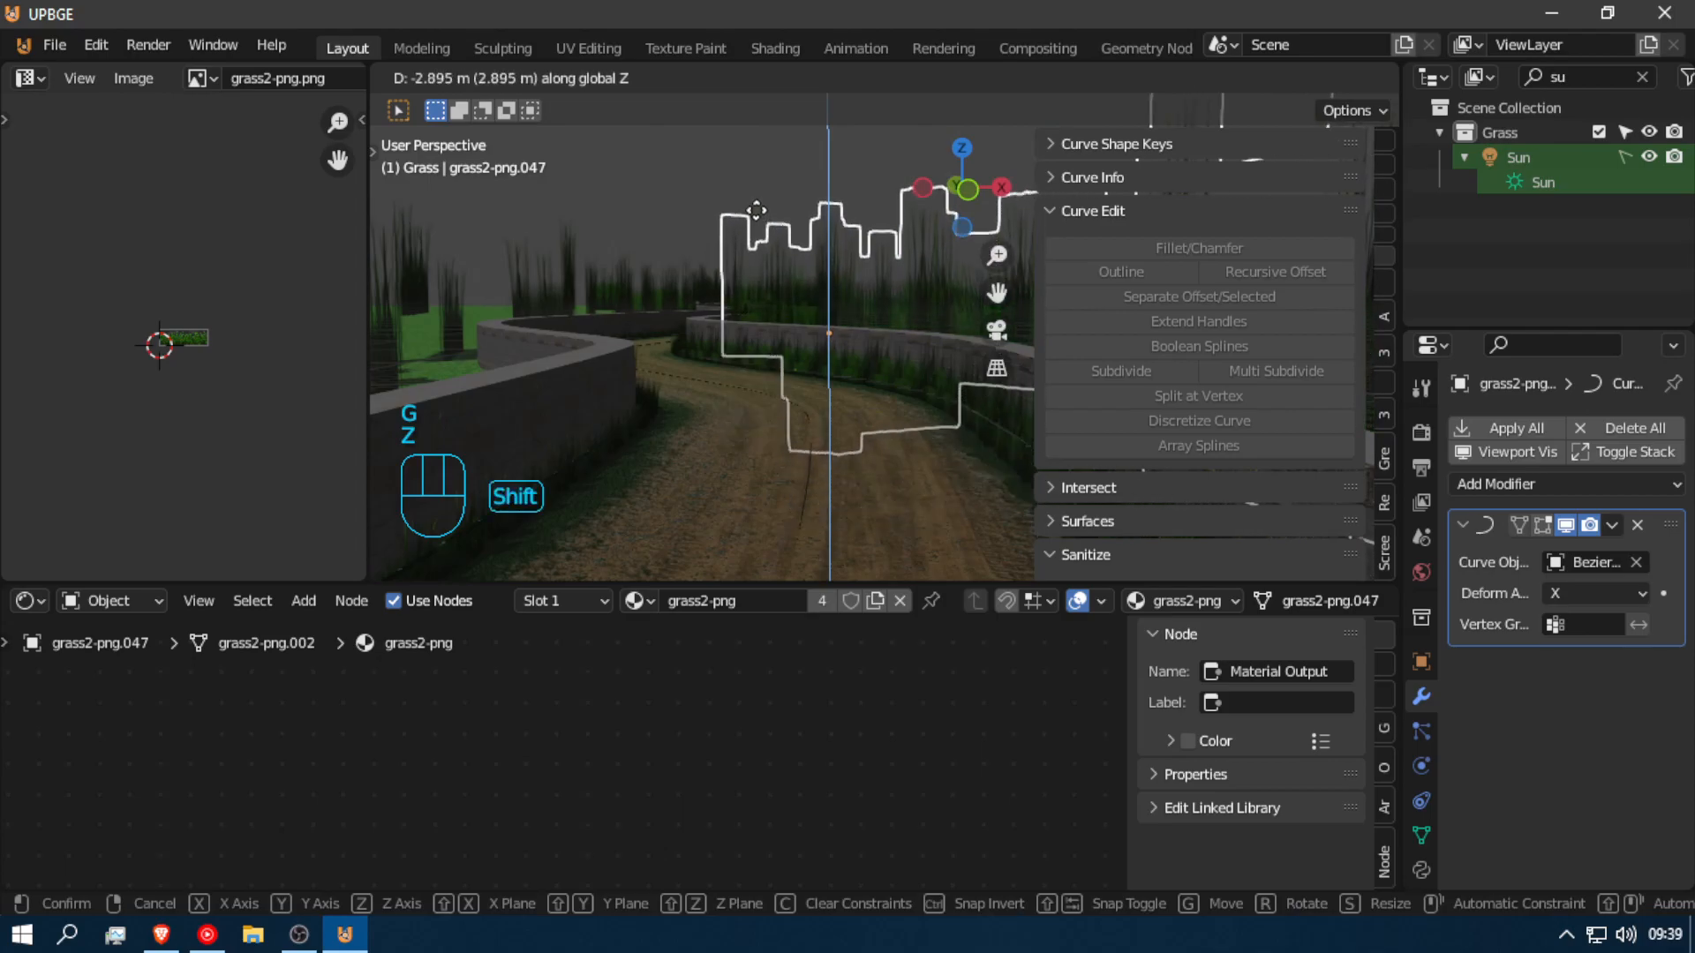
{"action": "left_click", "coordinate": [756, 212]}
{"action": "key", "text": "a"}
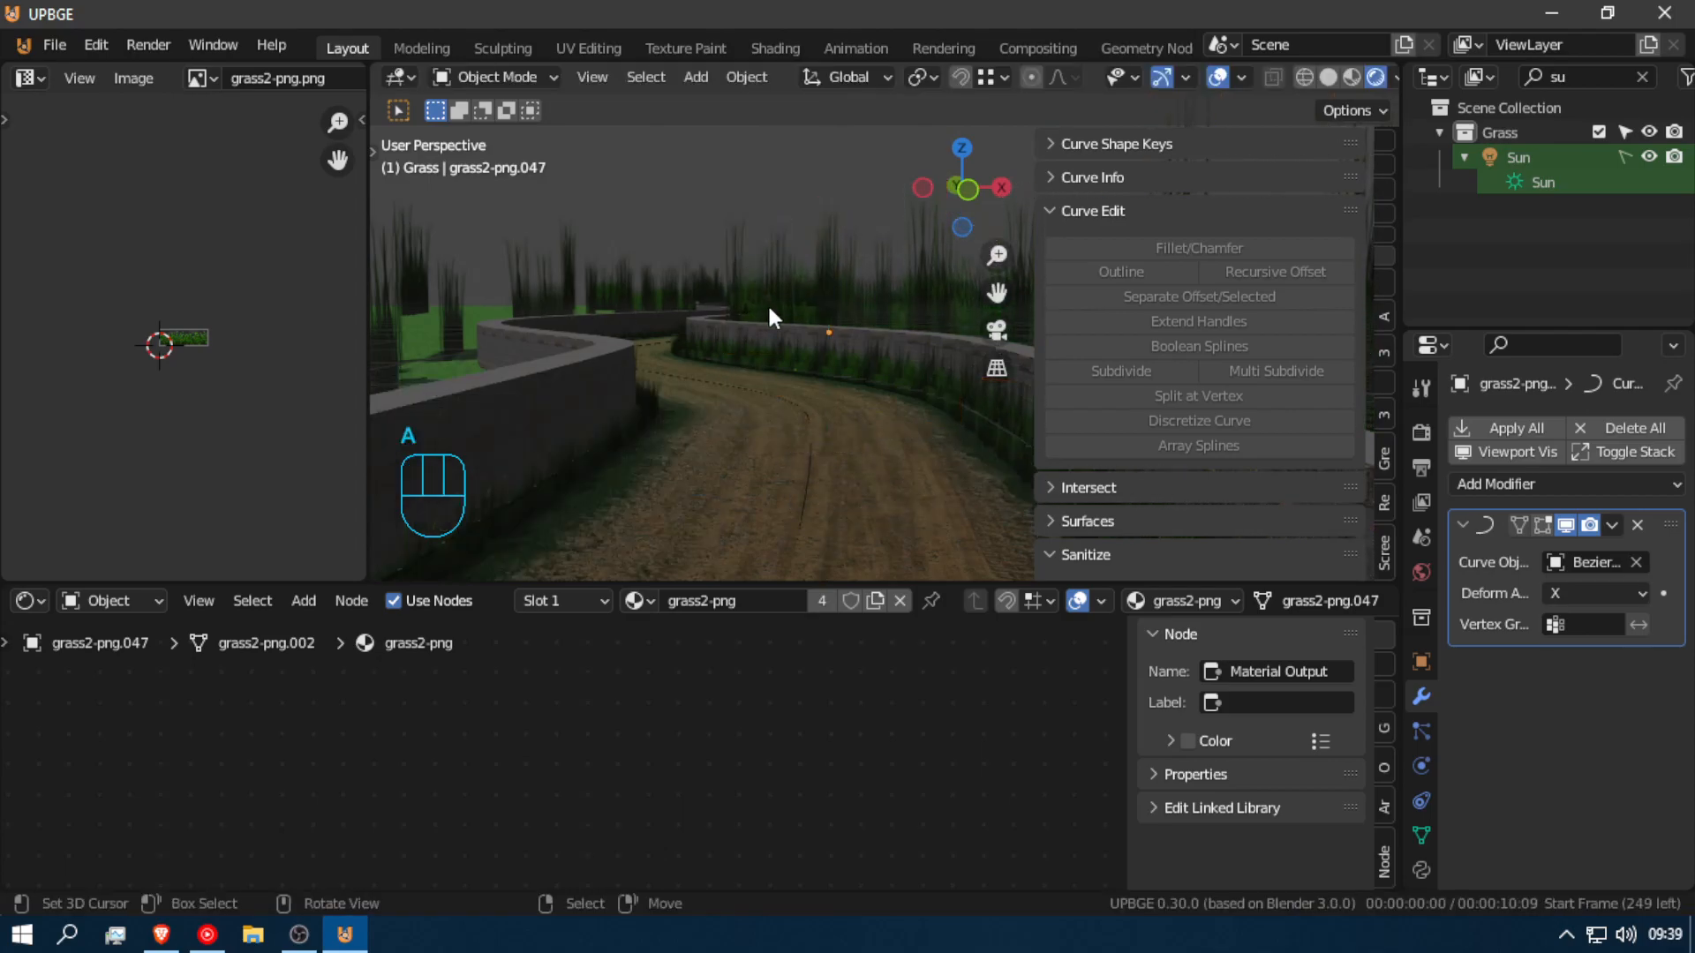
Step: Lower the duplicated grass row on the other side about 2.7 m along the Z axis and deselect it
{"action": "key", "text": "shift+f"}
{"action": "left_click", "coordinate": [648, 295]}
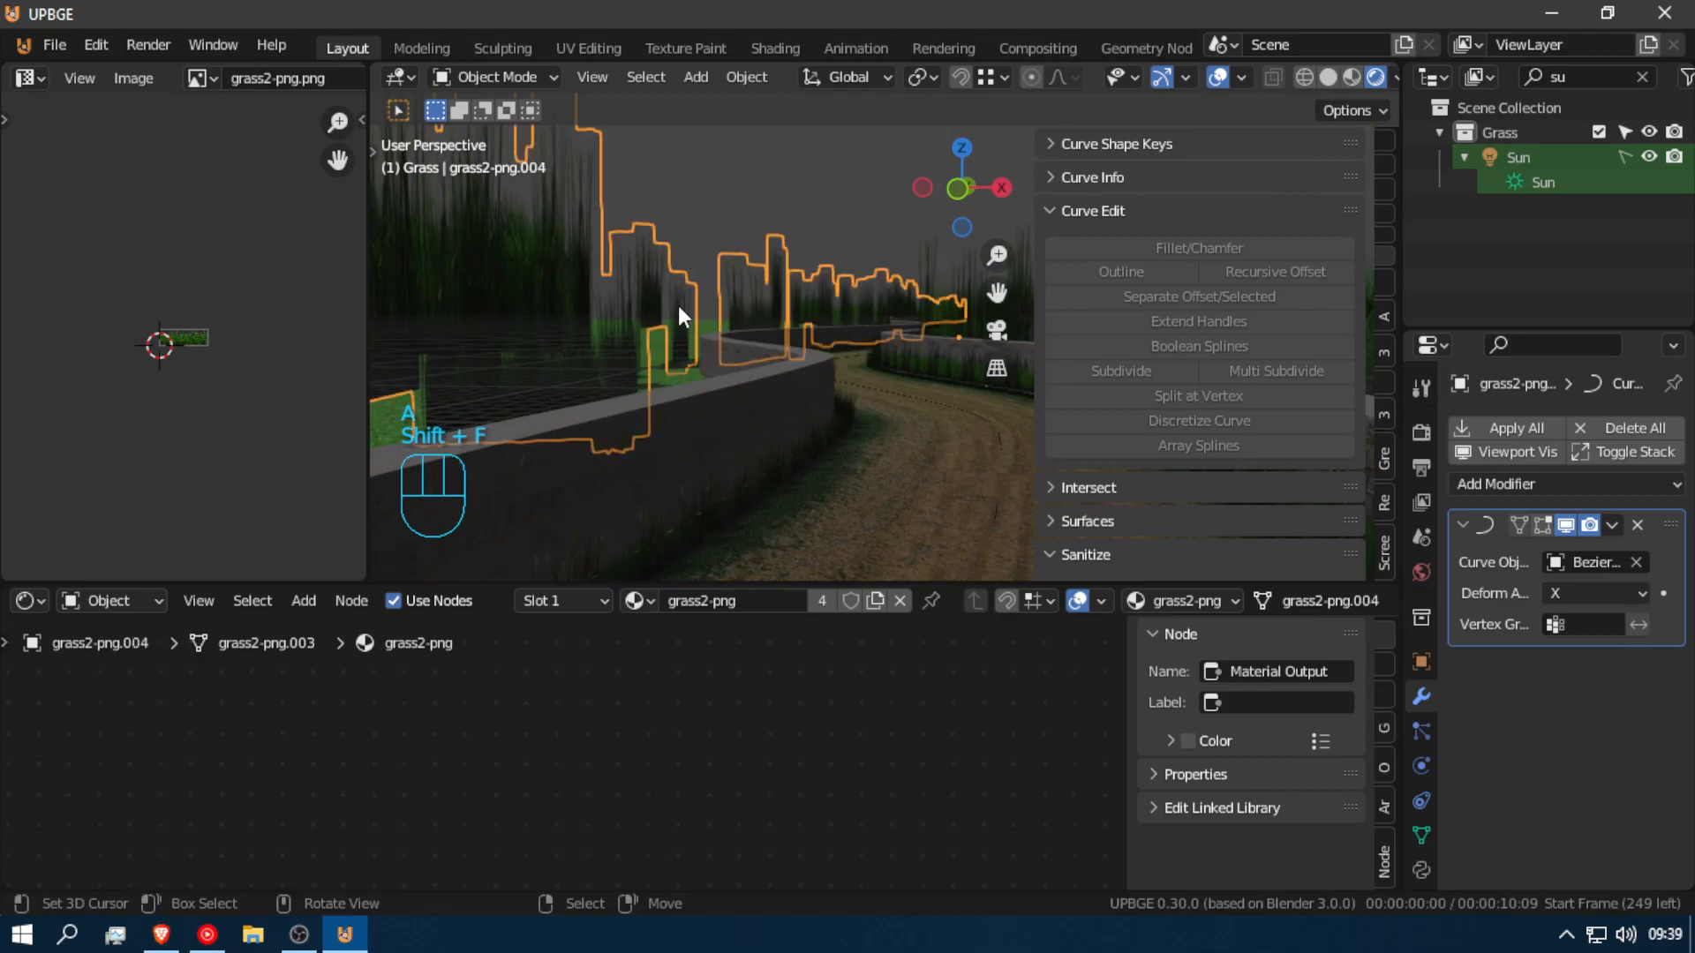
{"action": "key", "text": "g"}
{"action": "key", "text": "z"}
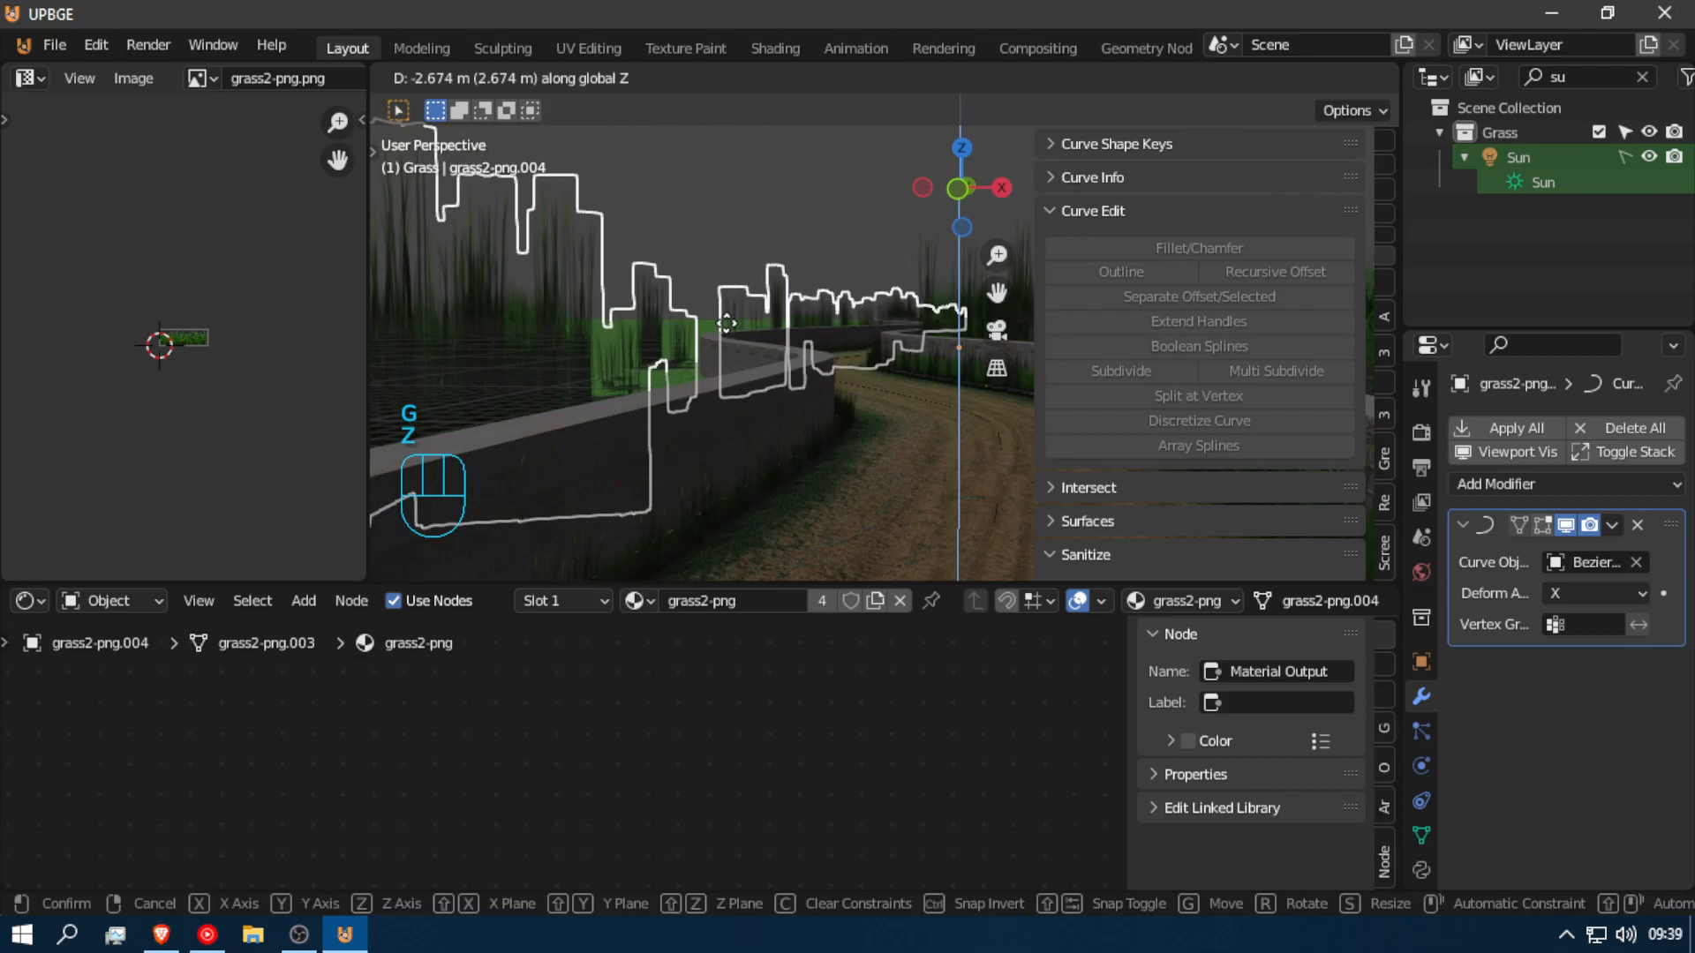
{"action": "left_click", "coordinate": [732, 331]}
{"action": "key", "text": "a"}
Step: Add a Simple Curve circle with 4 sides and a 1 m radius on the open lawn
{"action": "key", "text": "shift+f"}
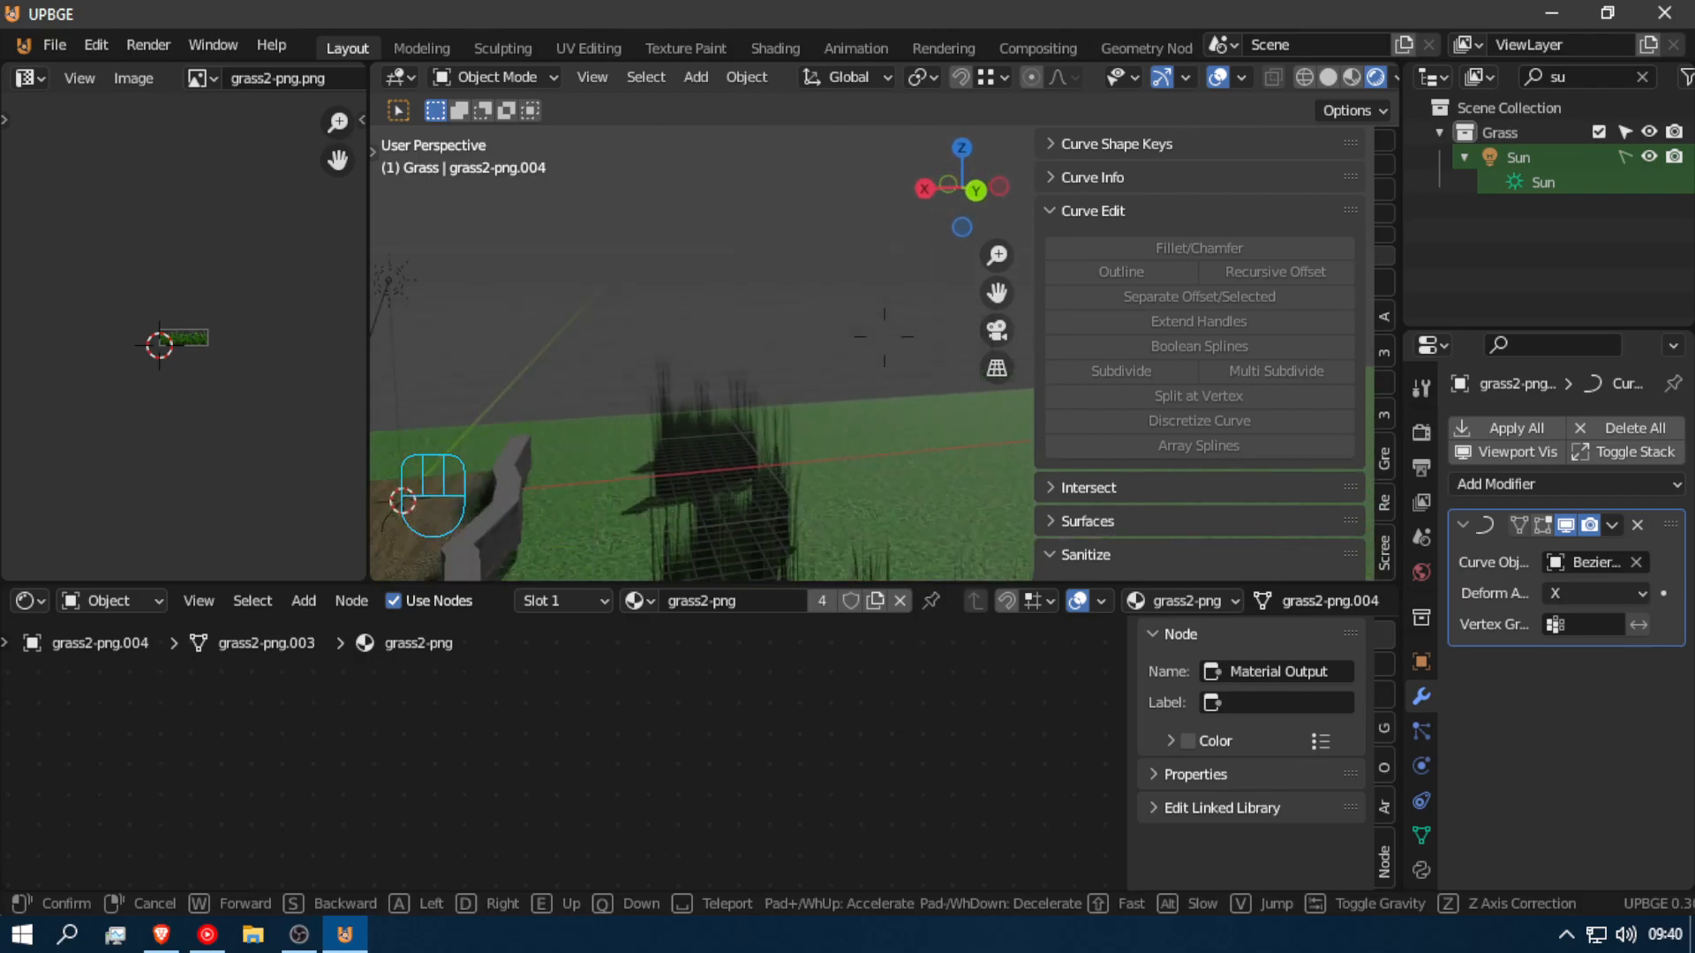
{"action": "left_click", "coordinate": [812, 404]}
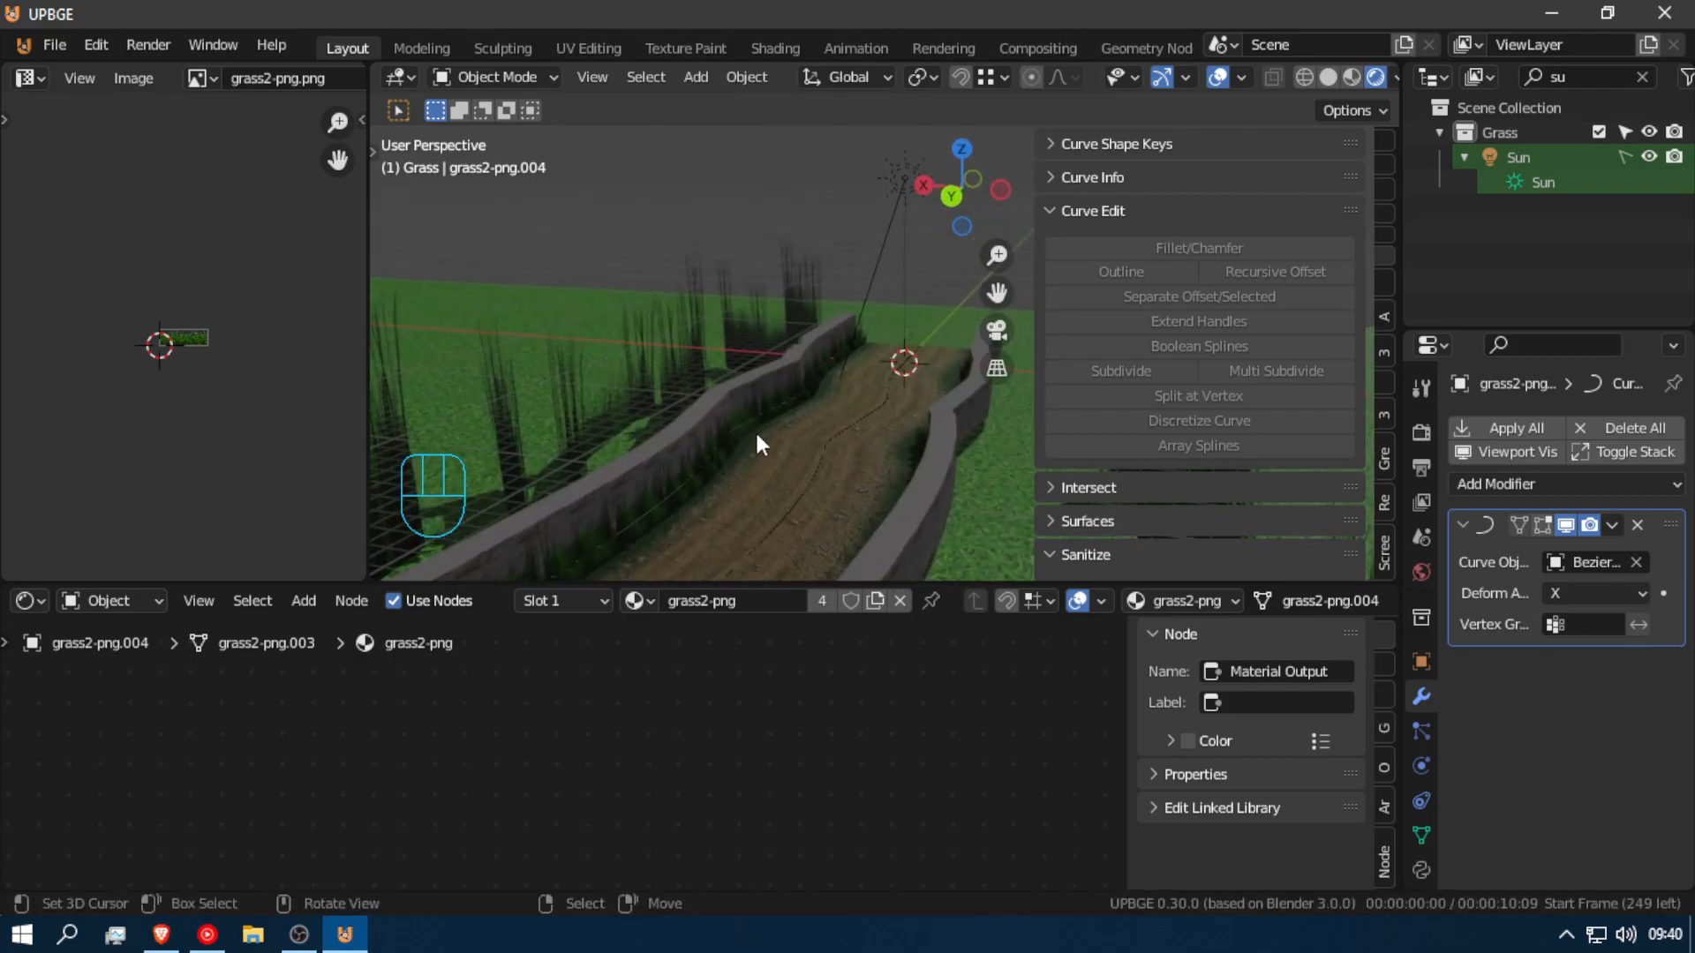
{"action": "key", "text": "shift+f"}
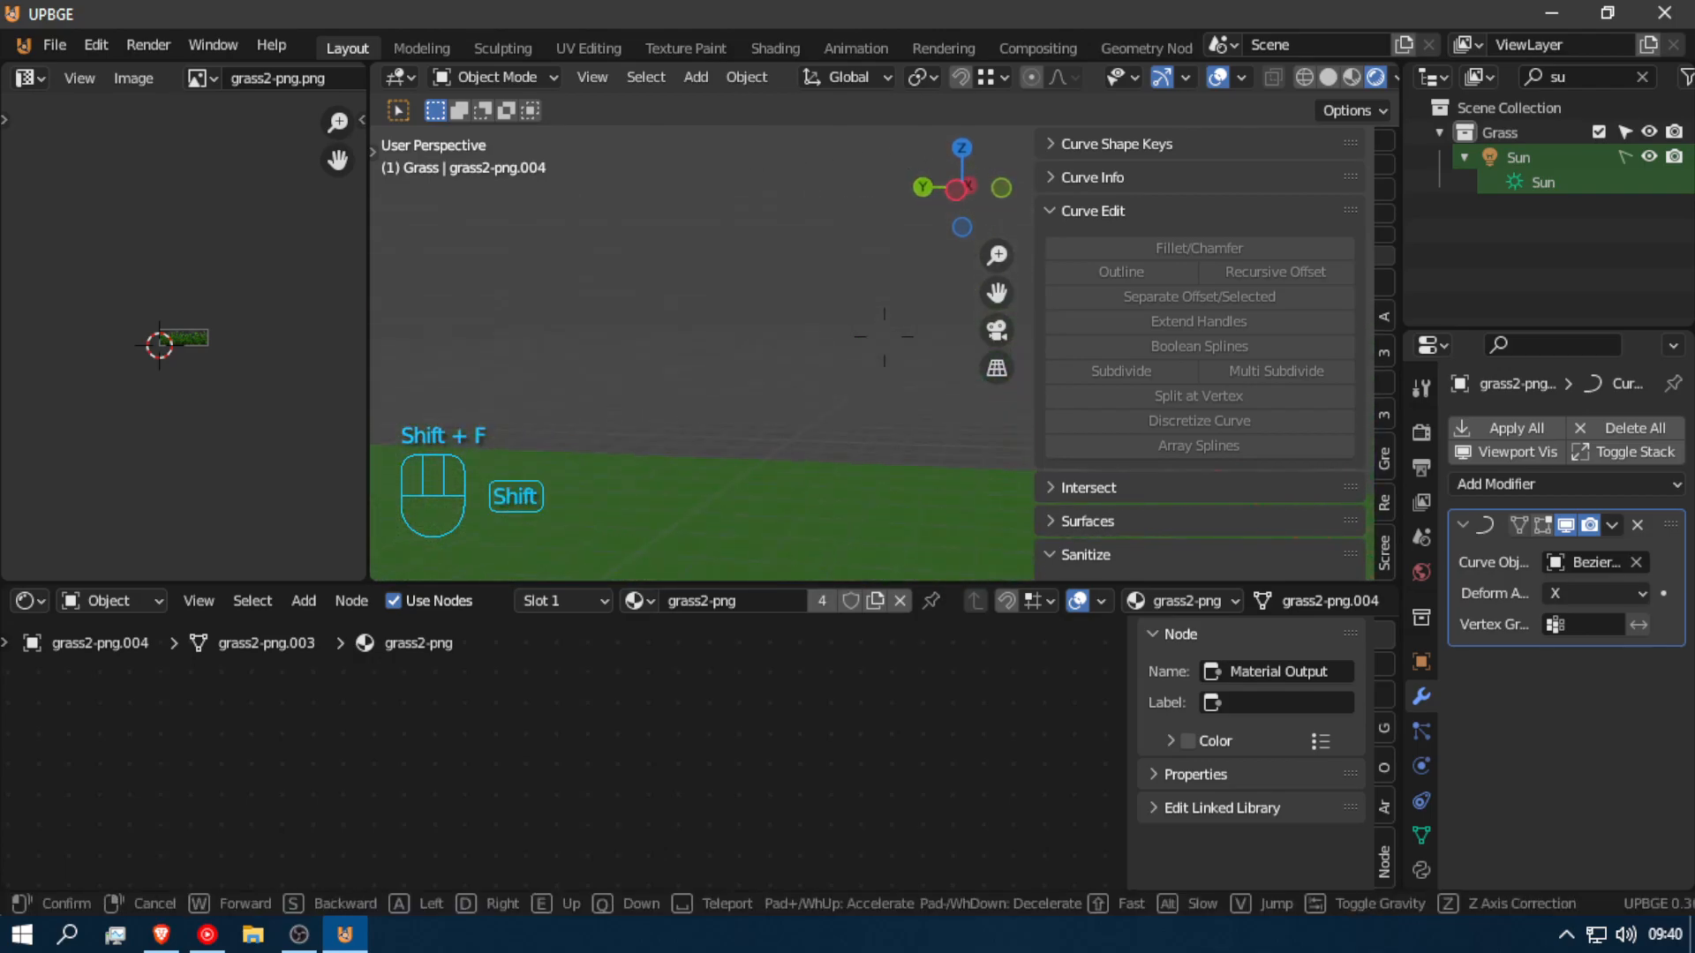
{"action": "left_click", "coordinate": [727, 401]}
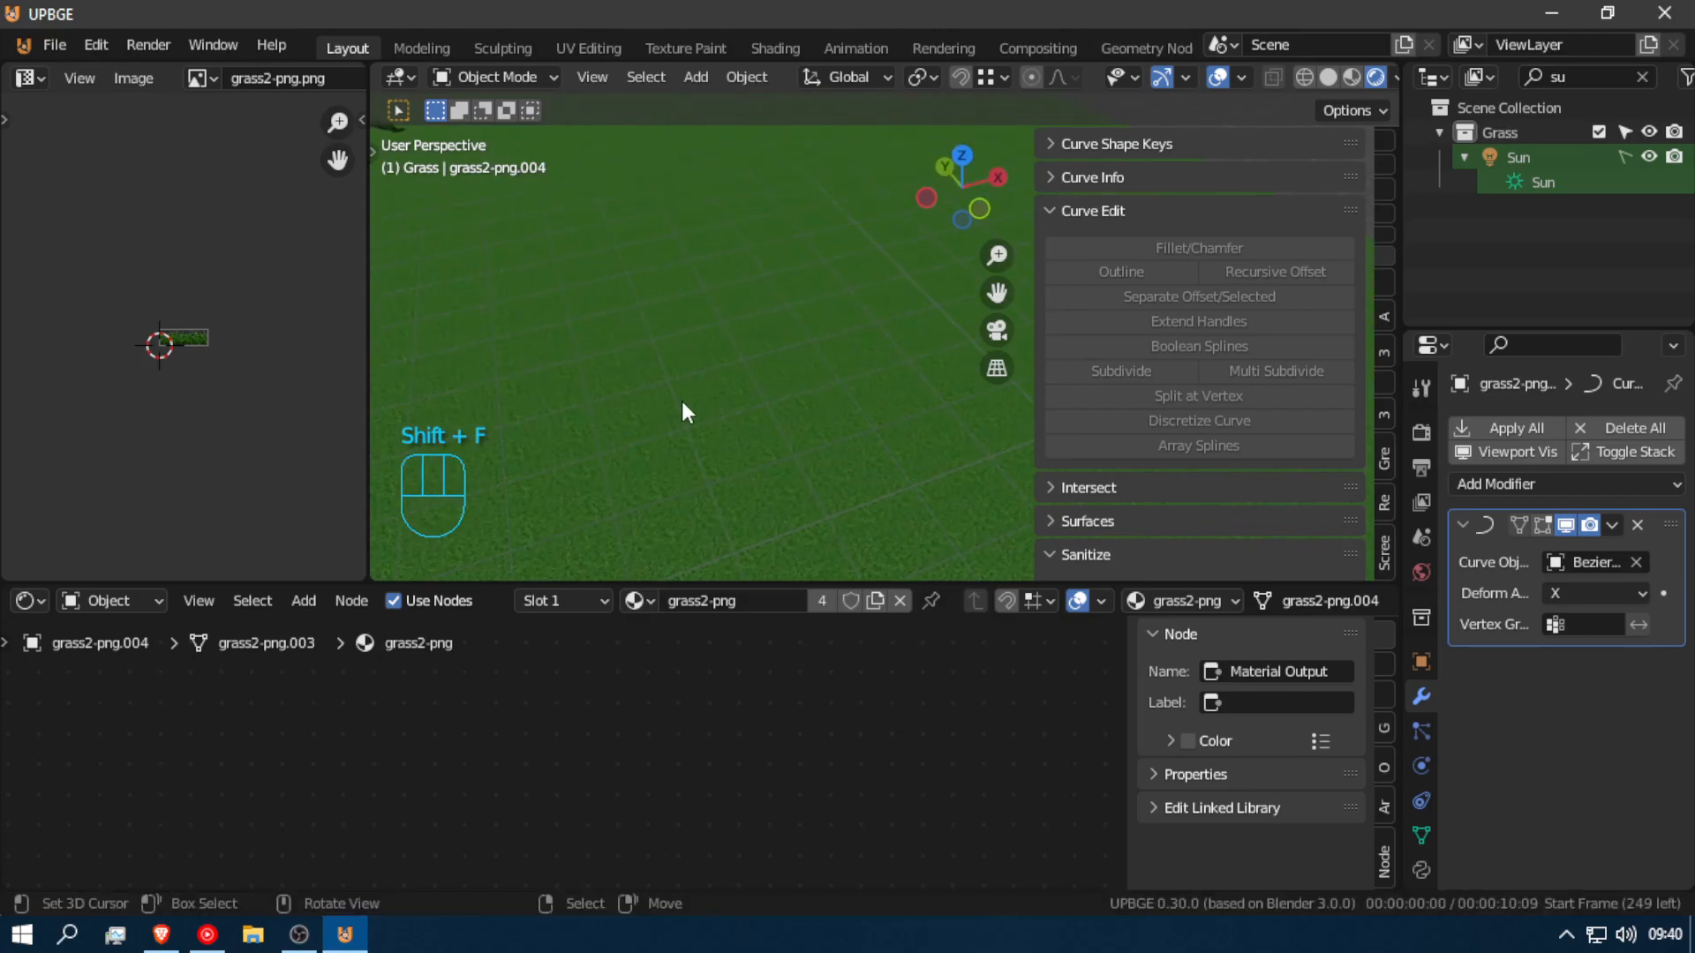
{"action": "key", "text": "shift+a"}
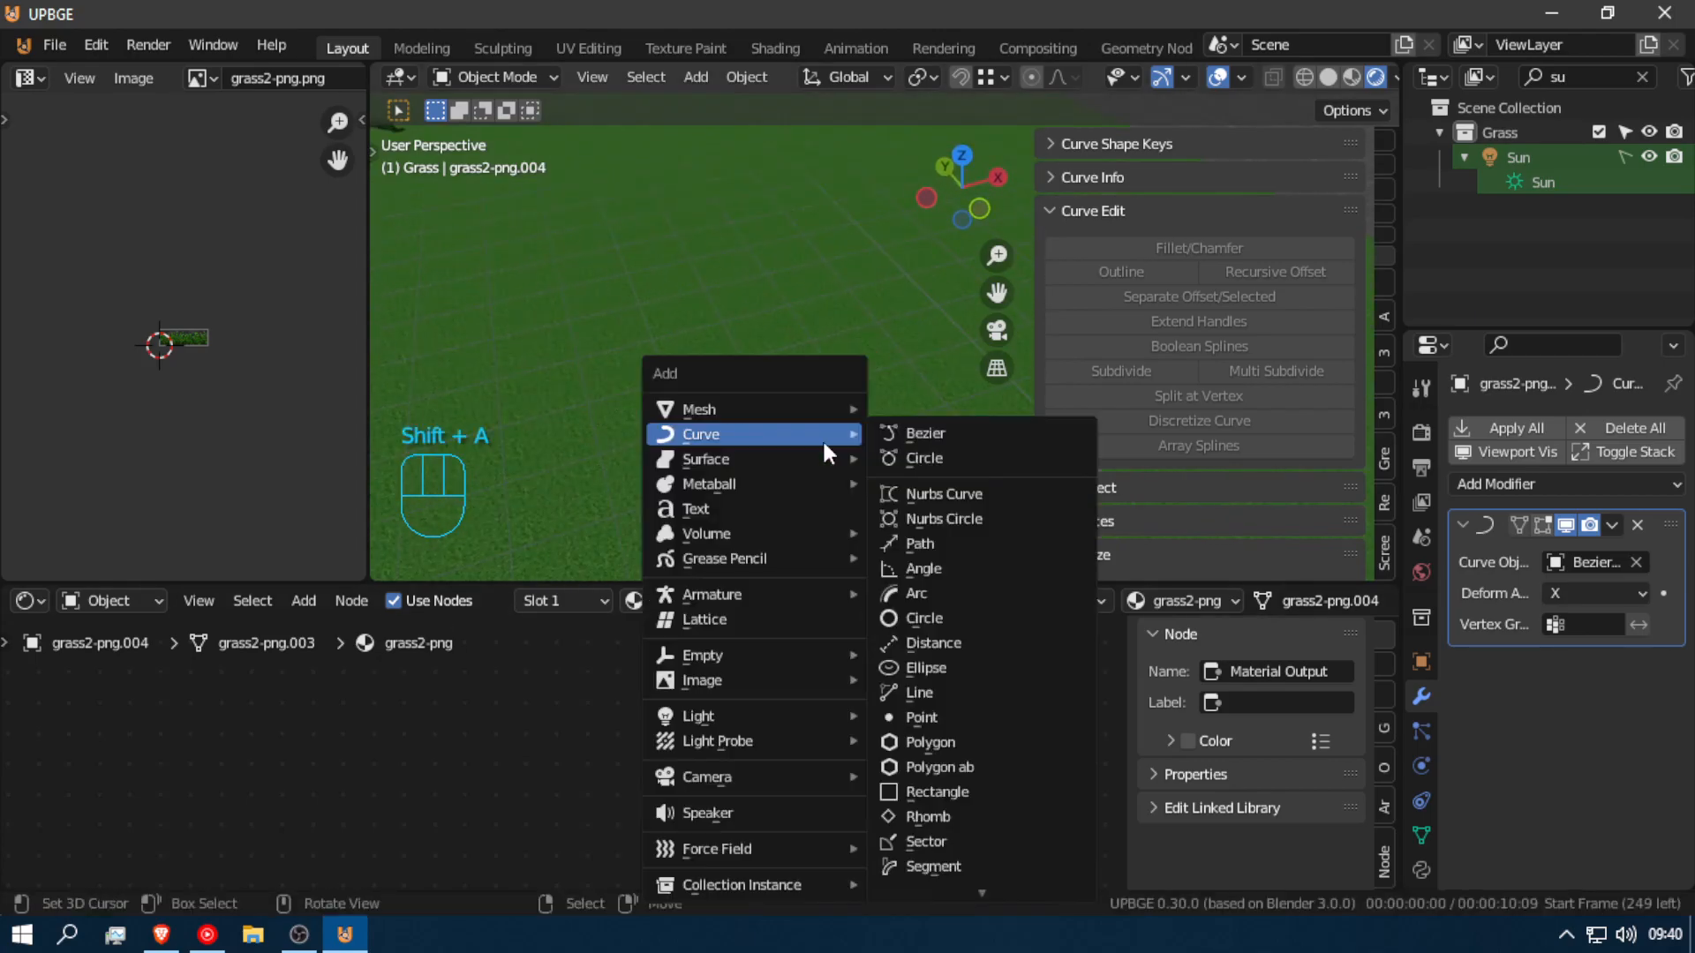
{"action": "mouse_move", "coordinate": [798, 409]}
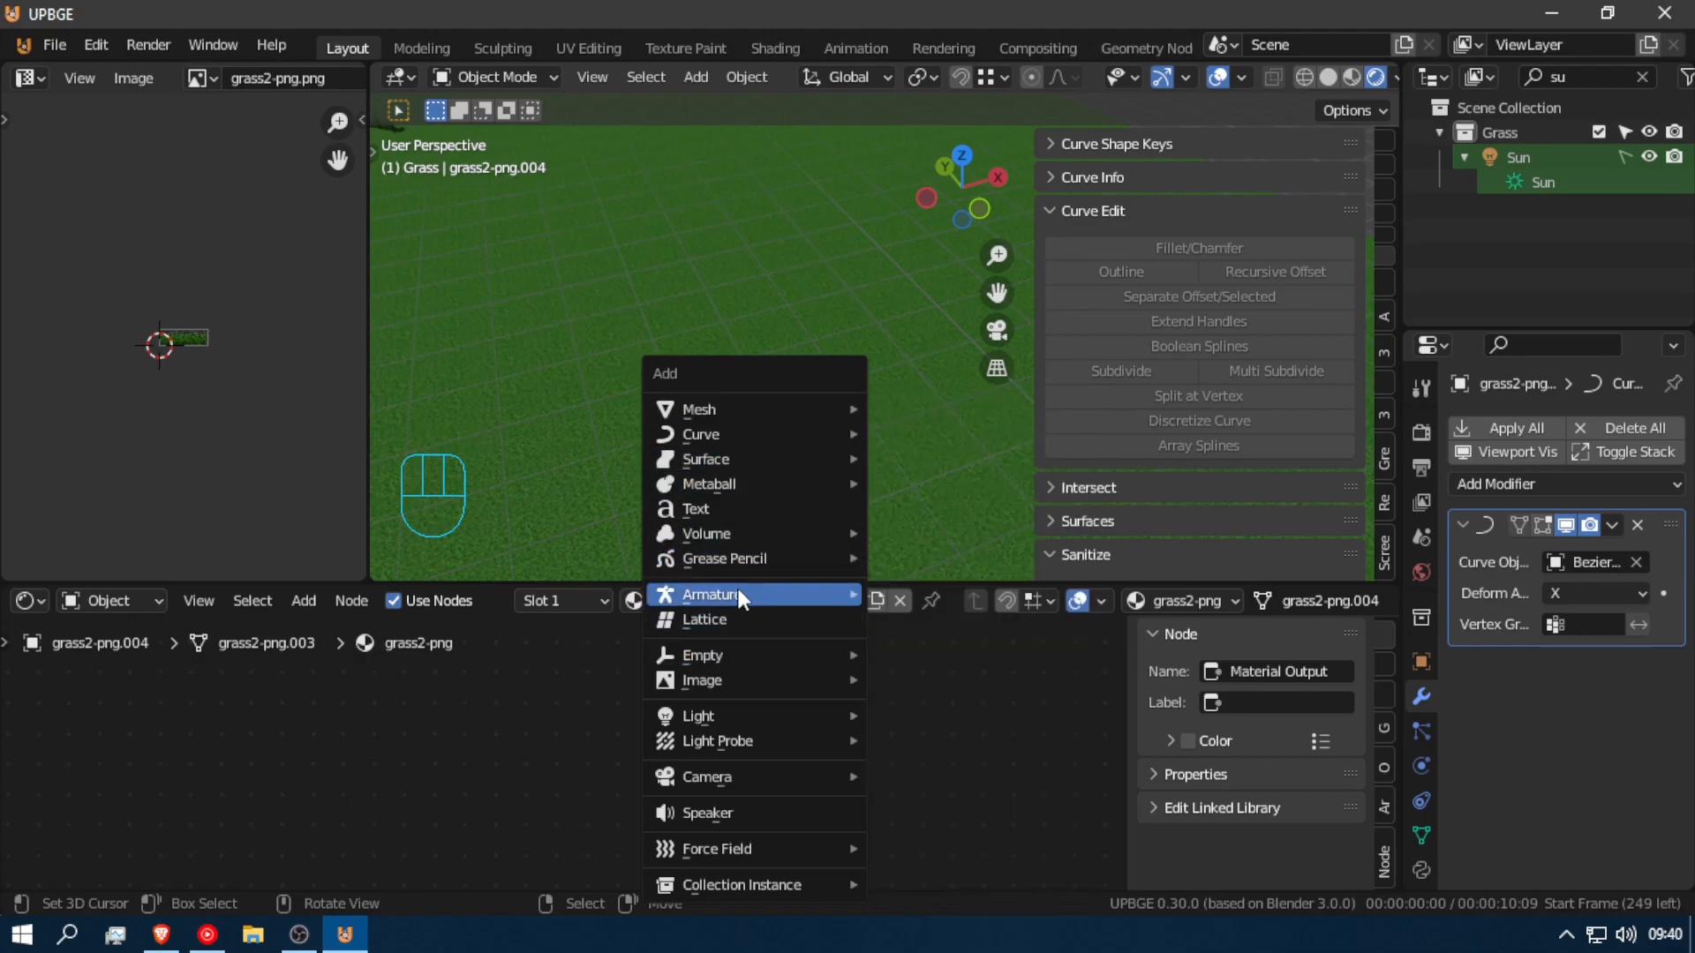
{"action": "key", "text": "c"}
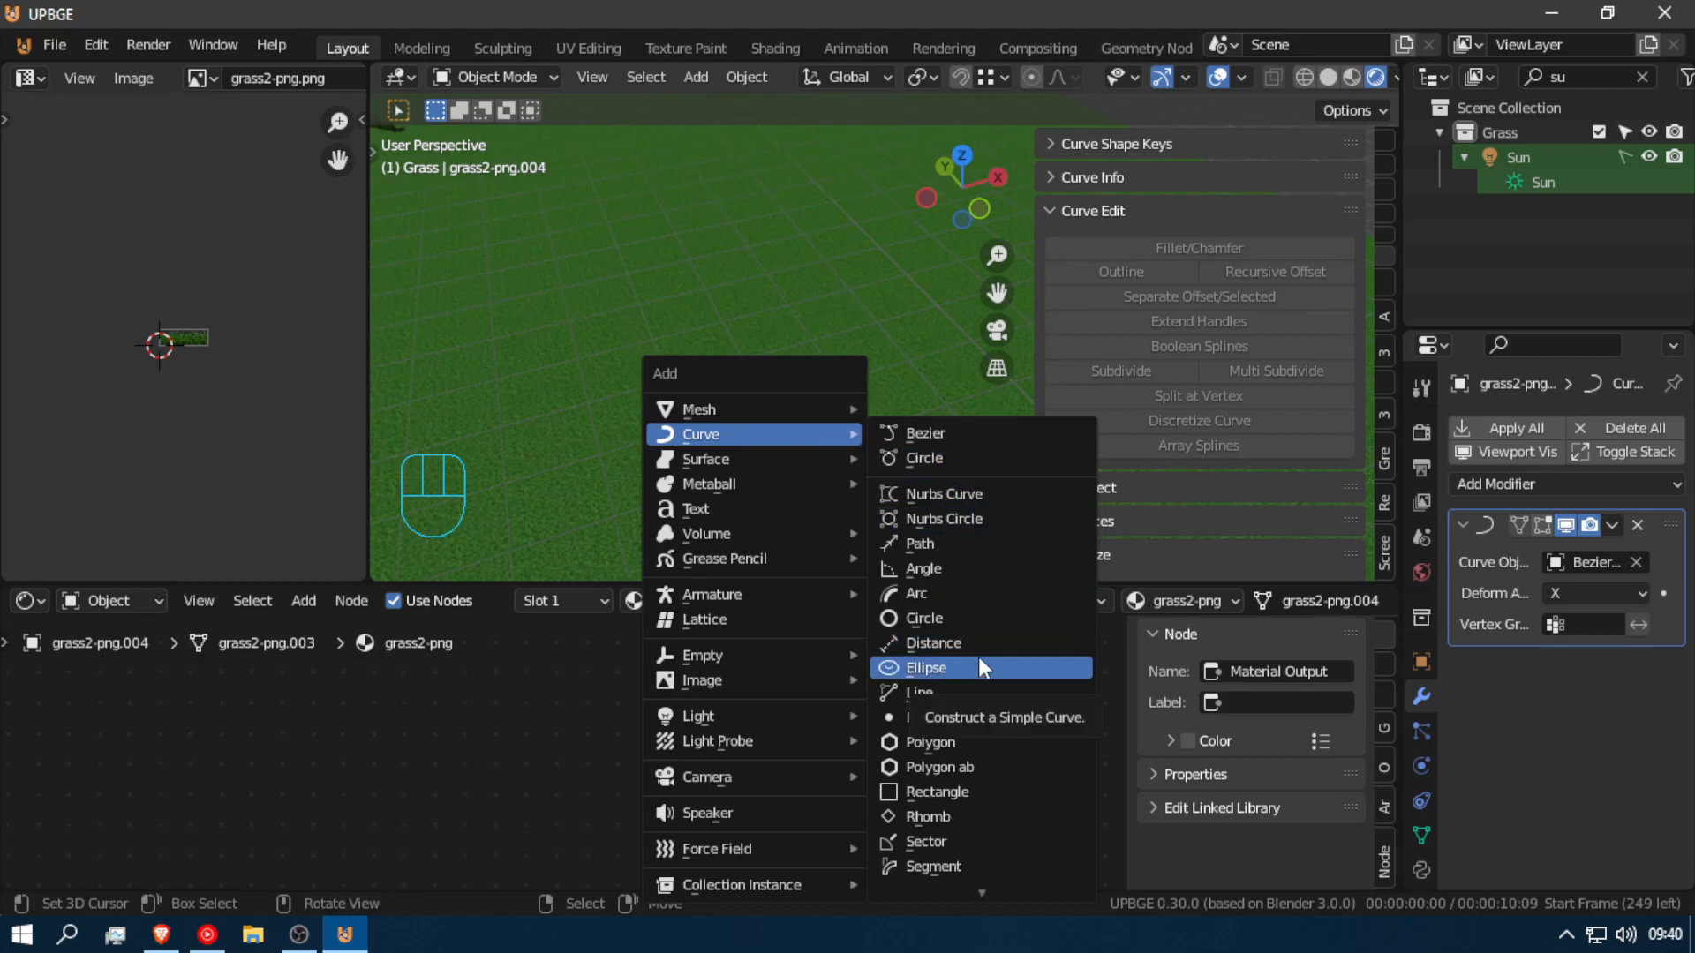
{"action": "left_click", "coordinate": [984, 618]}
Step: Move the circle's control points one by one to turn it into an irregular rounded outline
{"action": "key", "text": "shift+f"}
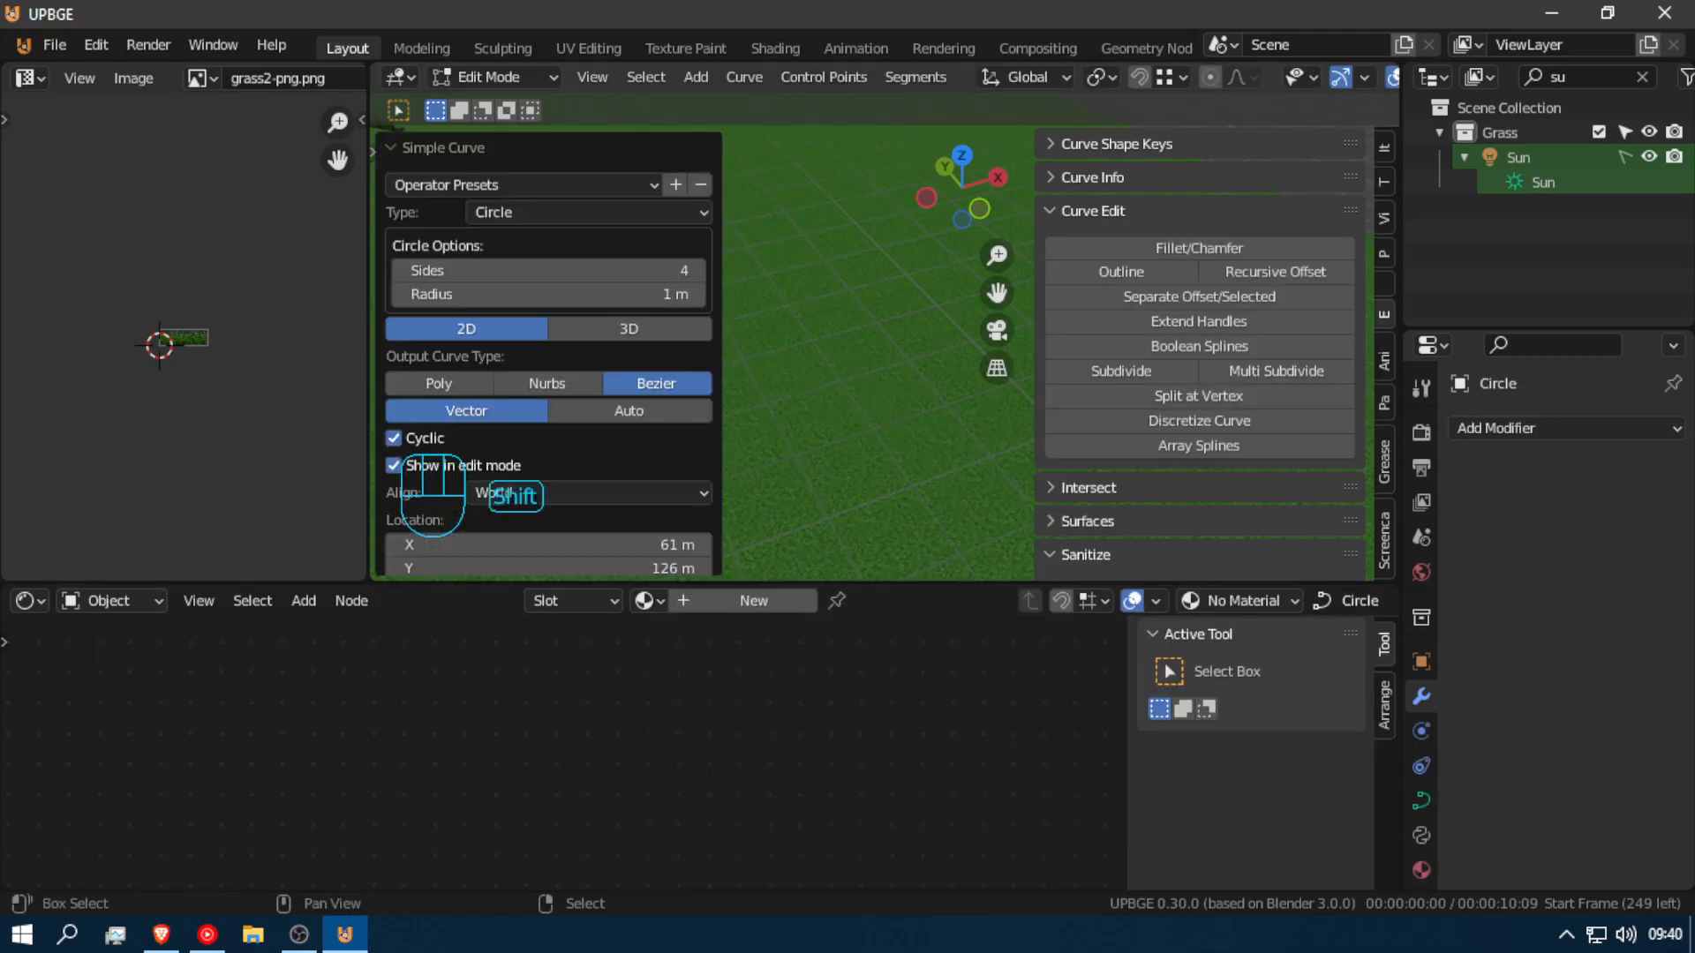
{"action": "key", "text": "w"}
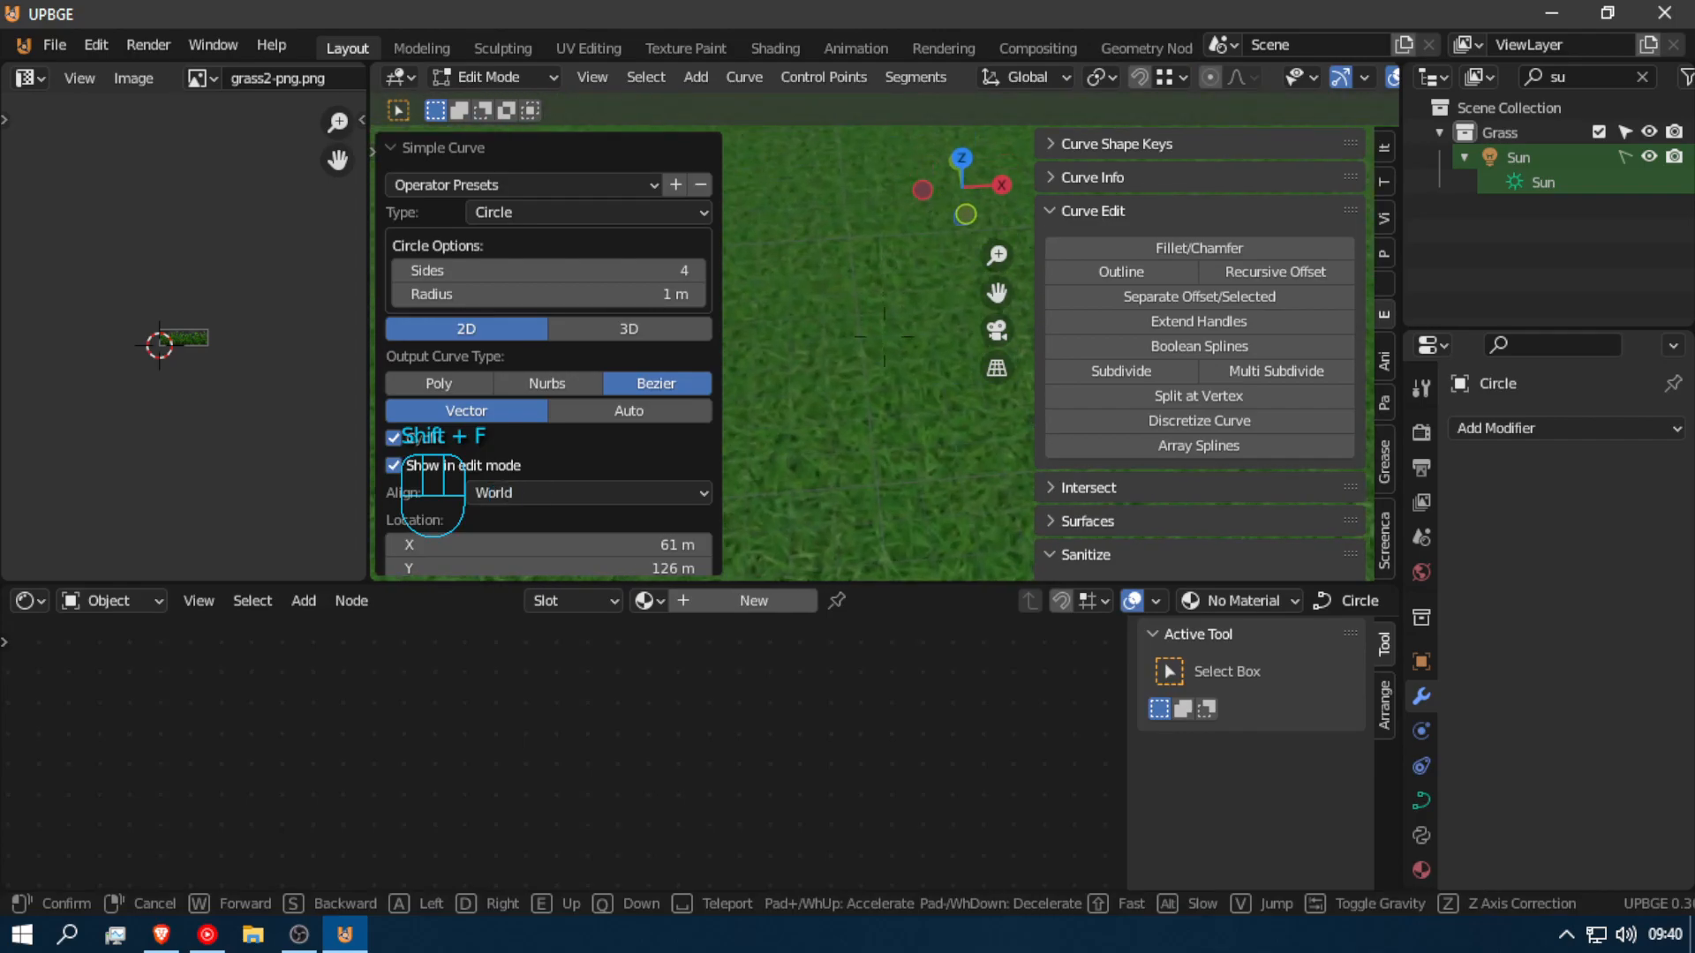
{"action": "key", "text": "s"}
{"action": "left_click", "coordinate": [882, 335]}
{"action": "left_click", "coordinate": [912, 317]}
{"action": "key", "text": "g"}
{"action": "right_click", "coordinate": [911, 356]}
{"action": "key", "text": "g"}
{"action": "left_click", "coordinate": [903, 329]}
{"action": "left_click", "coordinate": [900, 300]}
{"action": "key", "text": "g"}
{"action": "left_click", "coordinate": [935, 291]}
{"action": "left_click", "coordinate": [888, 212]}
{"action": "key", "text": "g"}
{"action": "left_click", "coordinate": [912, 176]}
{"action": "left_click", "coordinate": [794, 231]}
{"action": "key", "text": "g"}
{"action": "left_click", "coordinate": [790, 246]}
{"action": "right_click", "coordinate": [803, 308]}
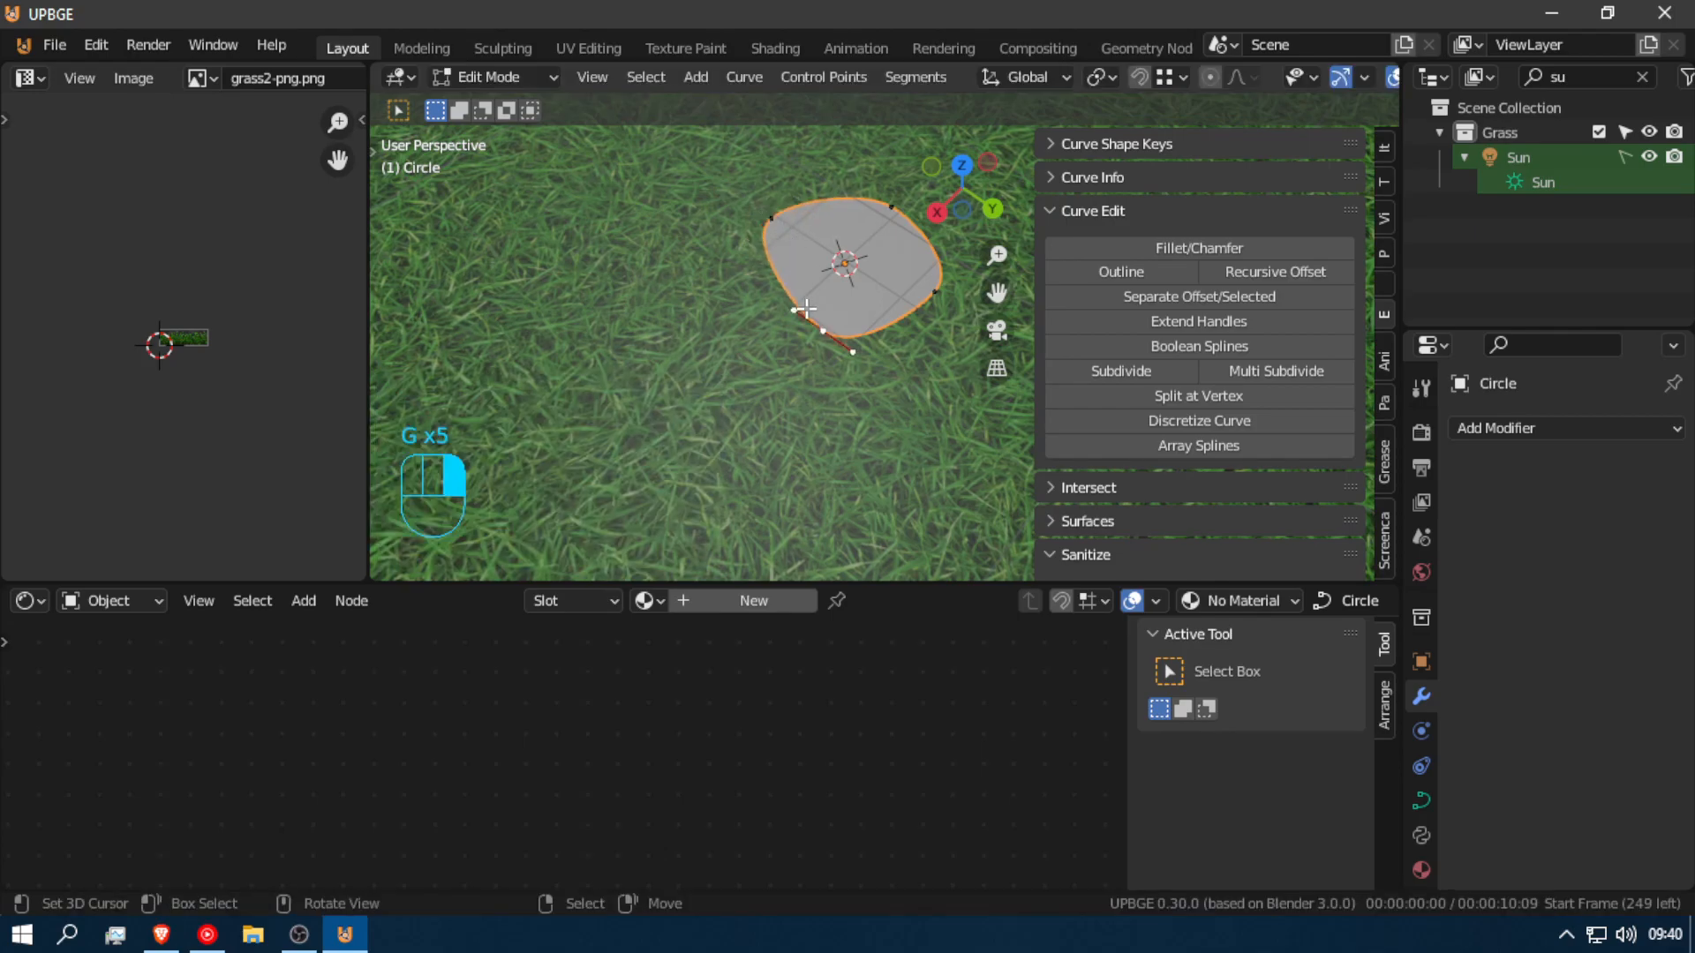
{"action": "key", "text": "e"}
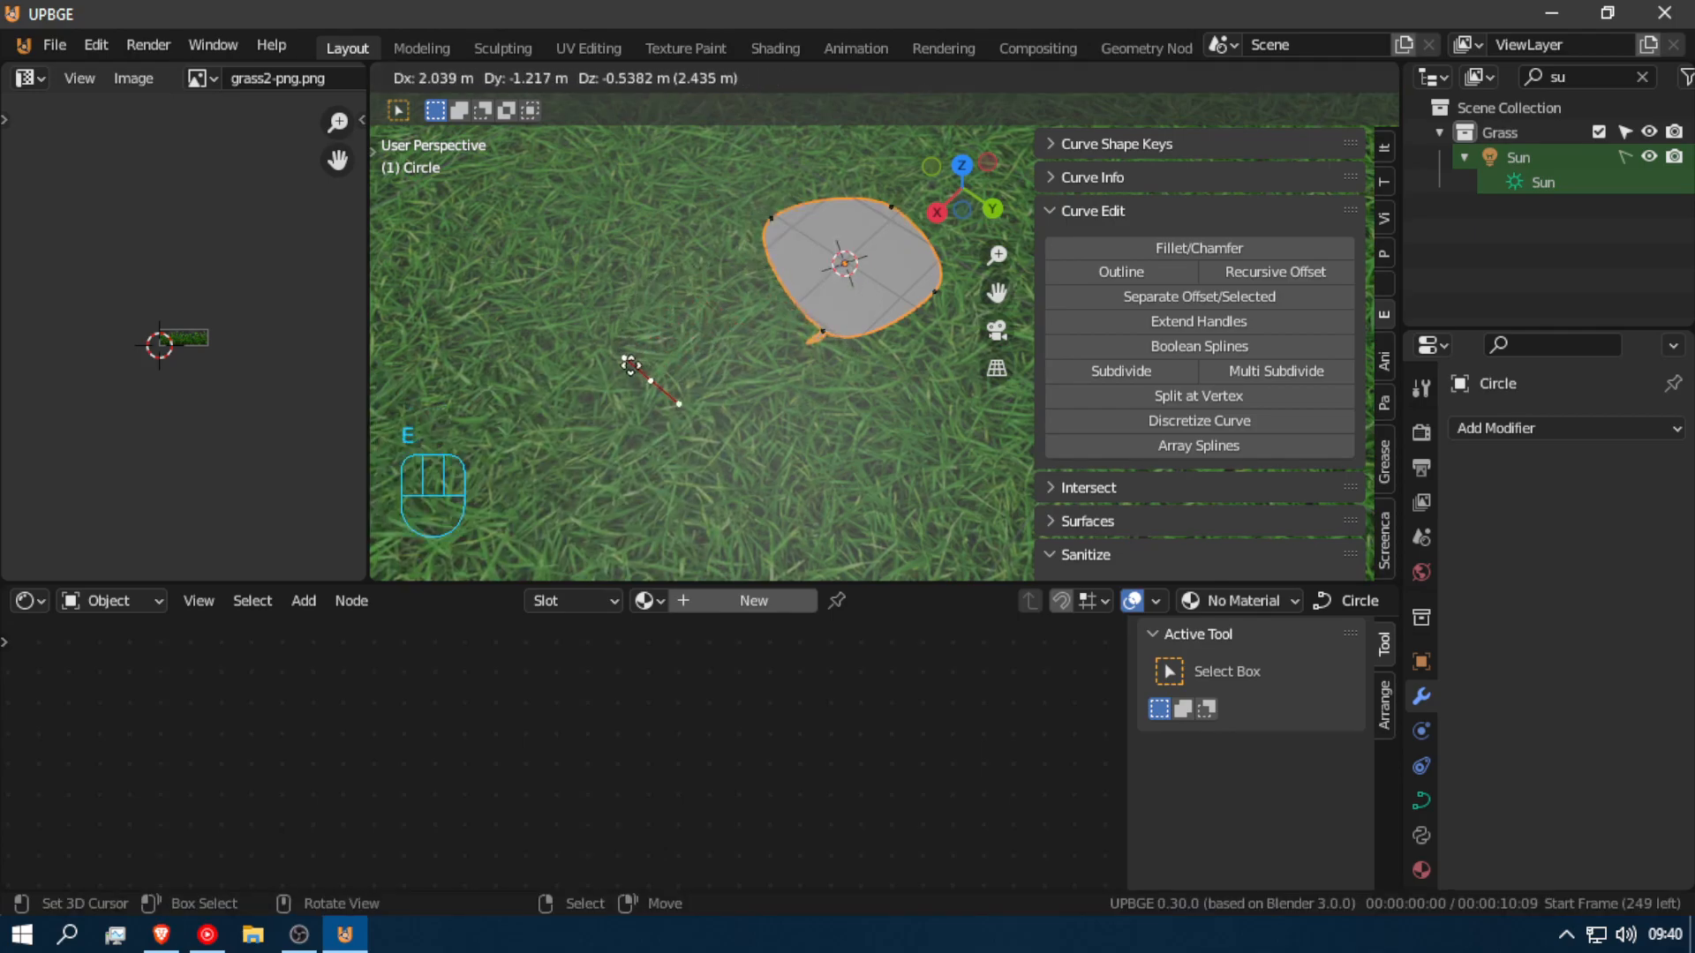
{"action": "left_click", "coordinate": [644, 367]}
{"action": "key", "text": "ctrl+z"}
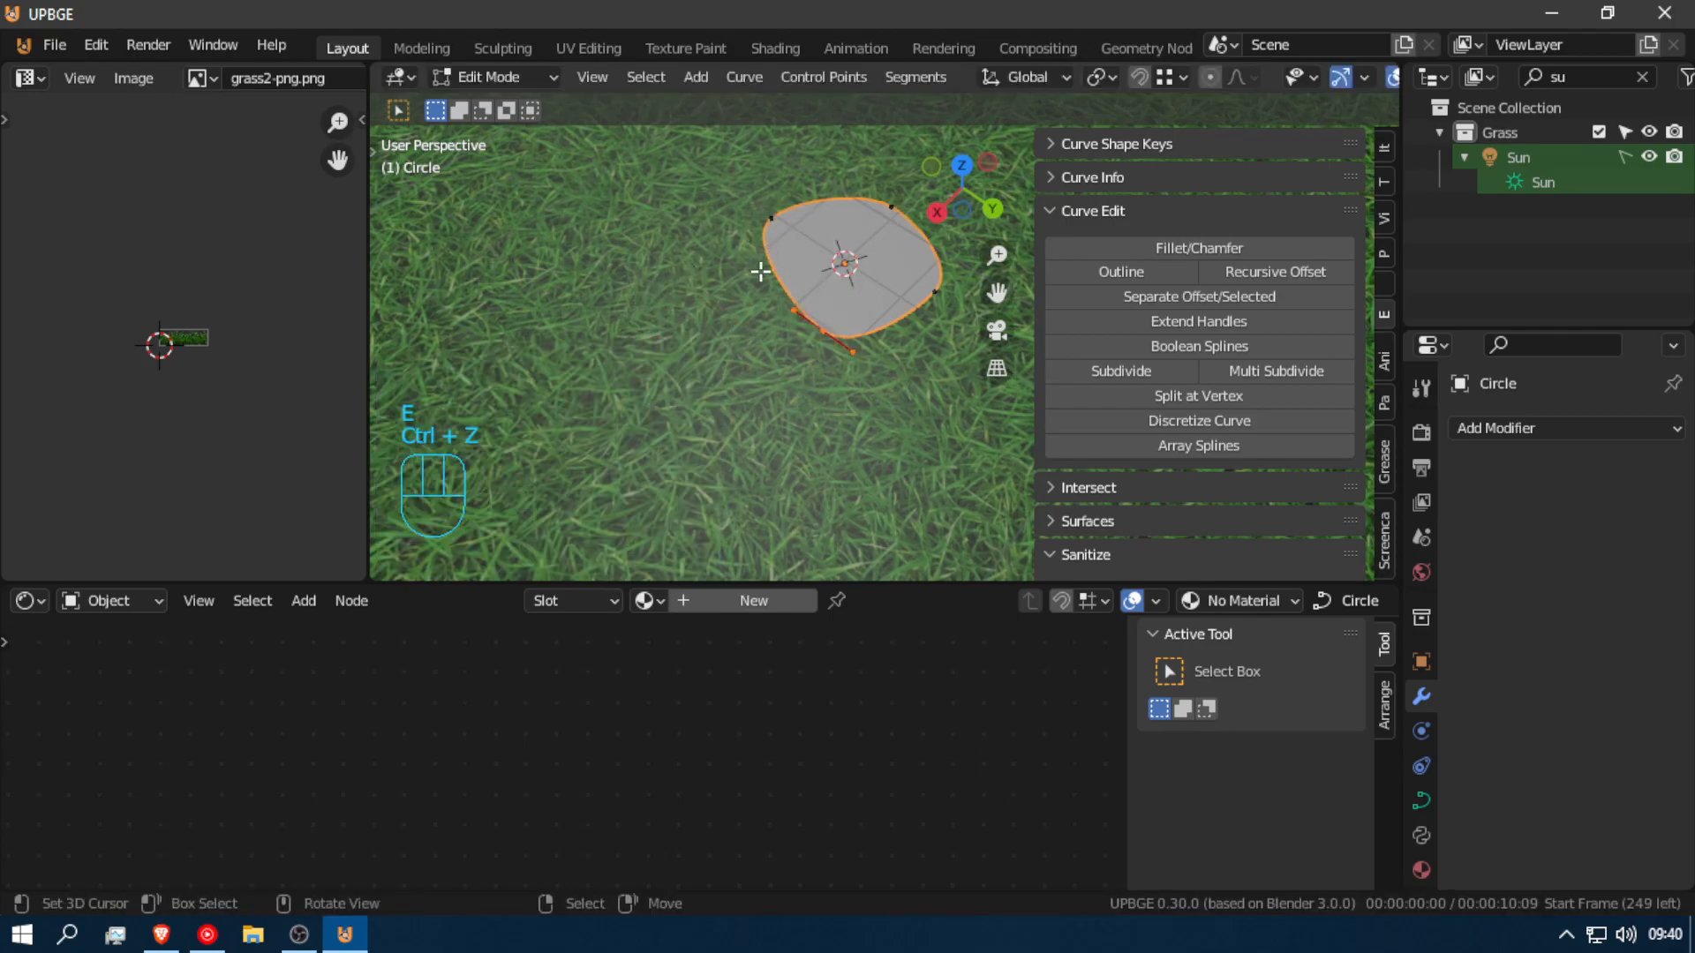
{"action": "key", "text": "g"}
{"action": "right_click", "coordinate": [782, 220]}
{"action": "key", "text": "w"}
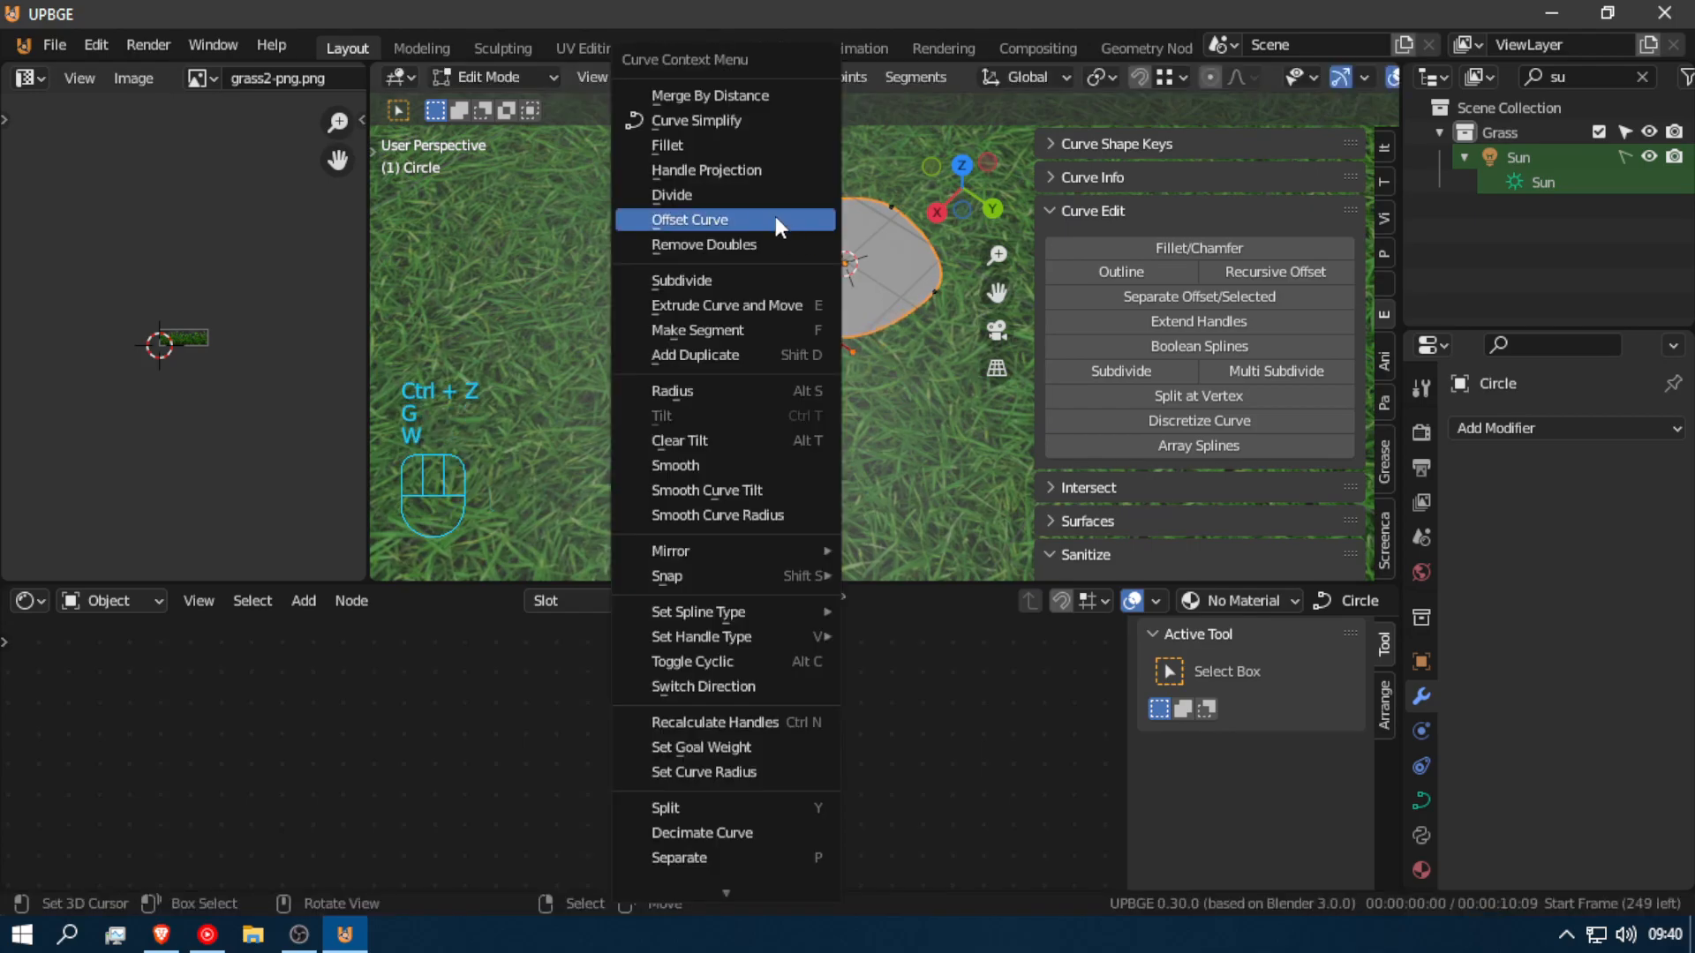
Step: Extrude neighbouring control points outward on three sides of the curve to form three lobes
{"action": "key", "text": "e"}
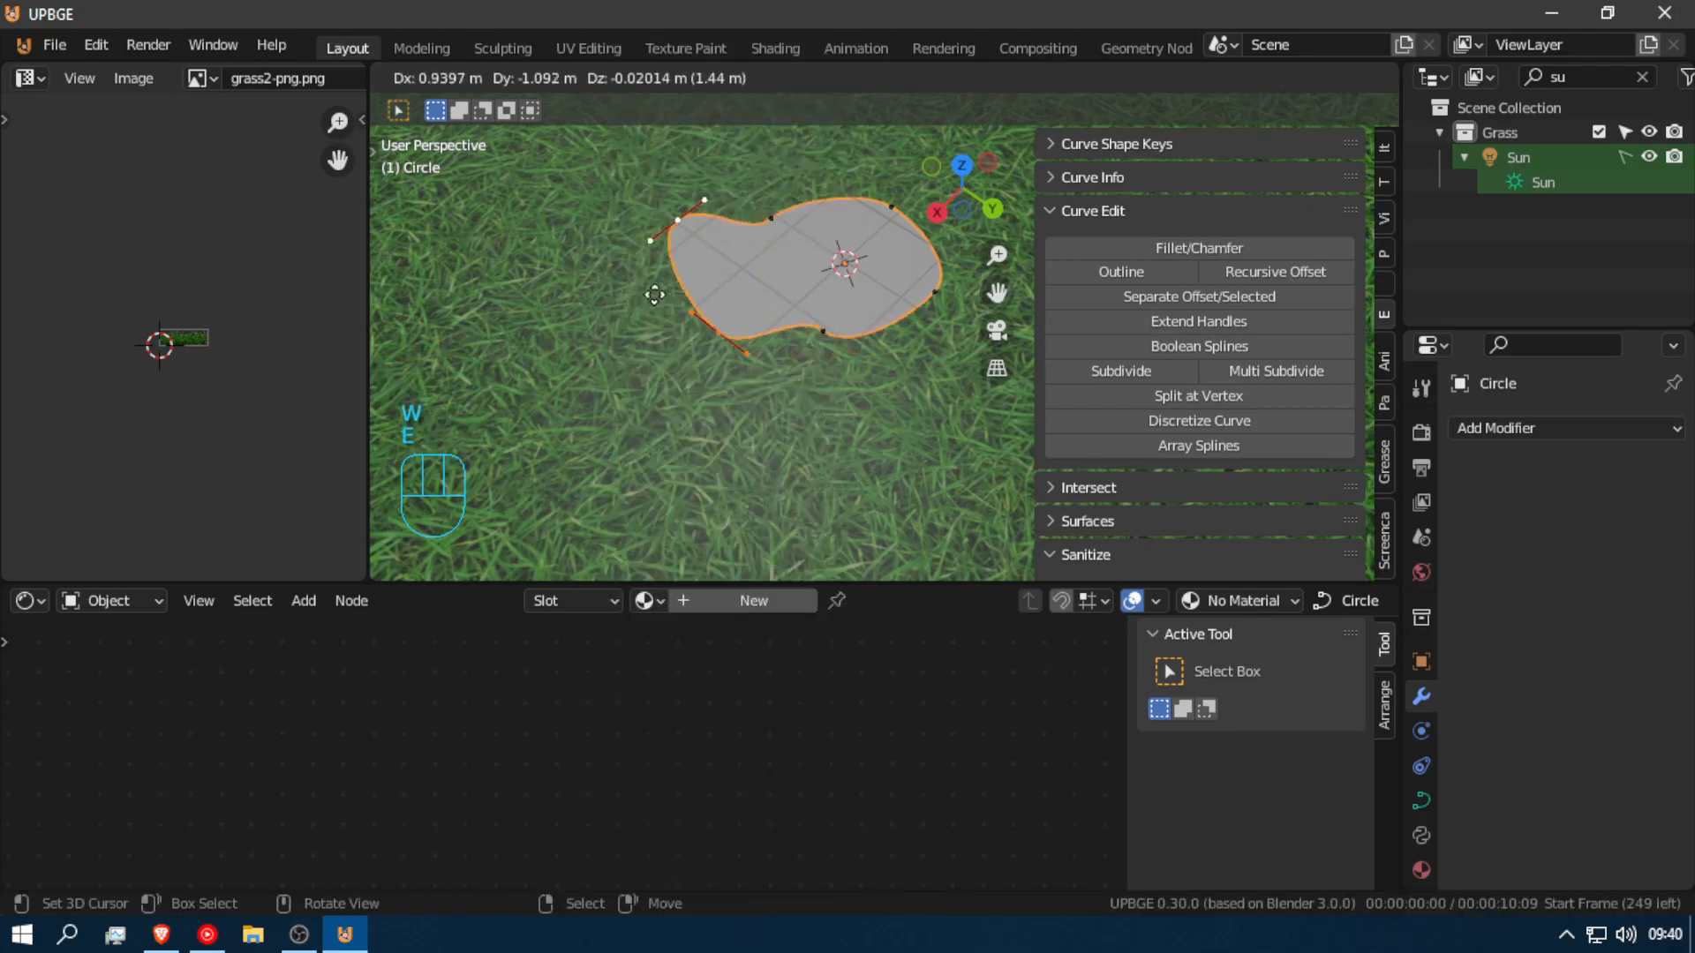
{"action": "left_click", "coordinate": [599, 307]}
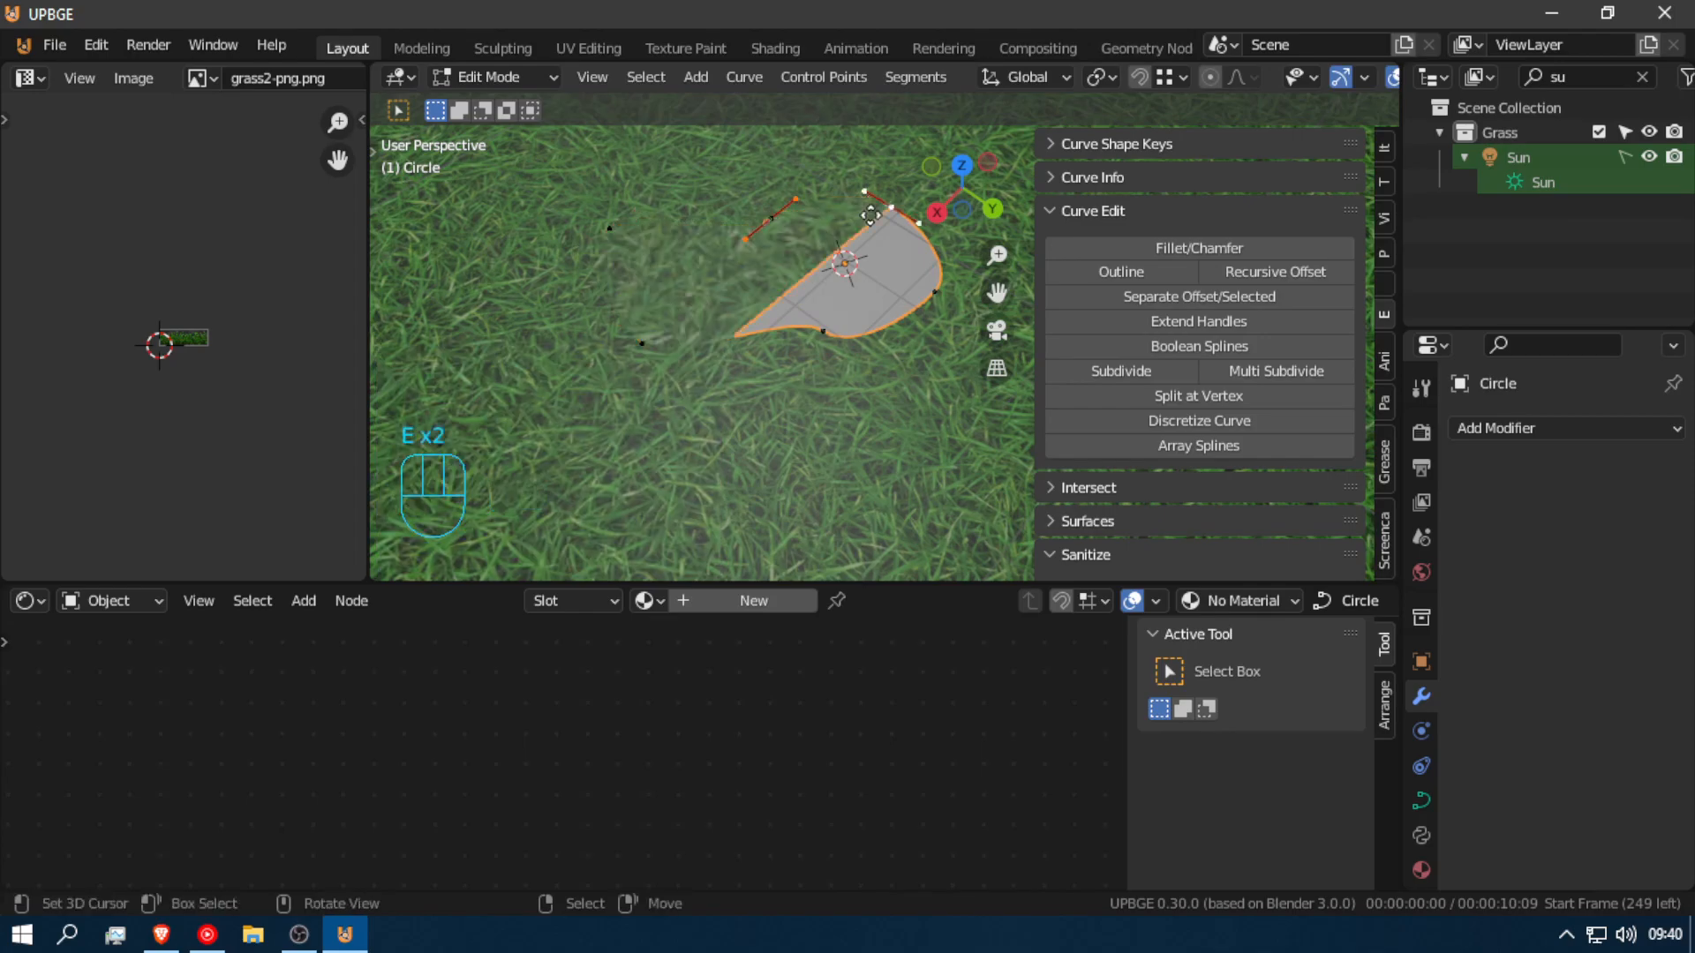
{"action": "key", "text": "e"}
{"action": "left_click", "coordinate": [891, 121]}
{"action": "left_click", "coordinate": [840, 318]}
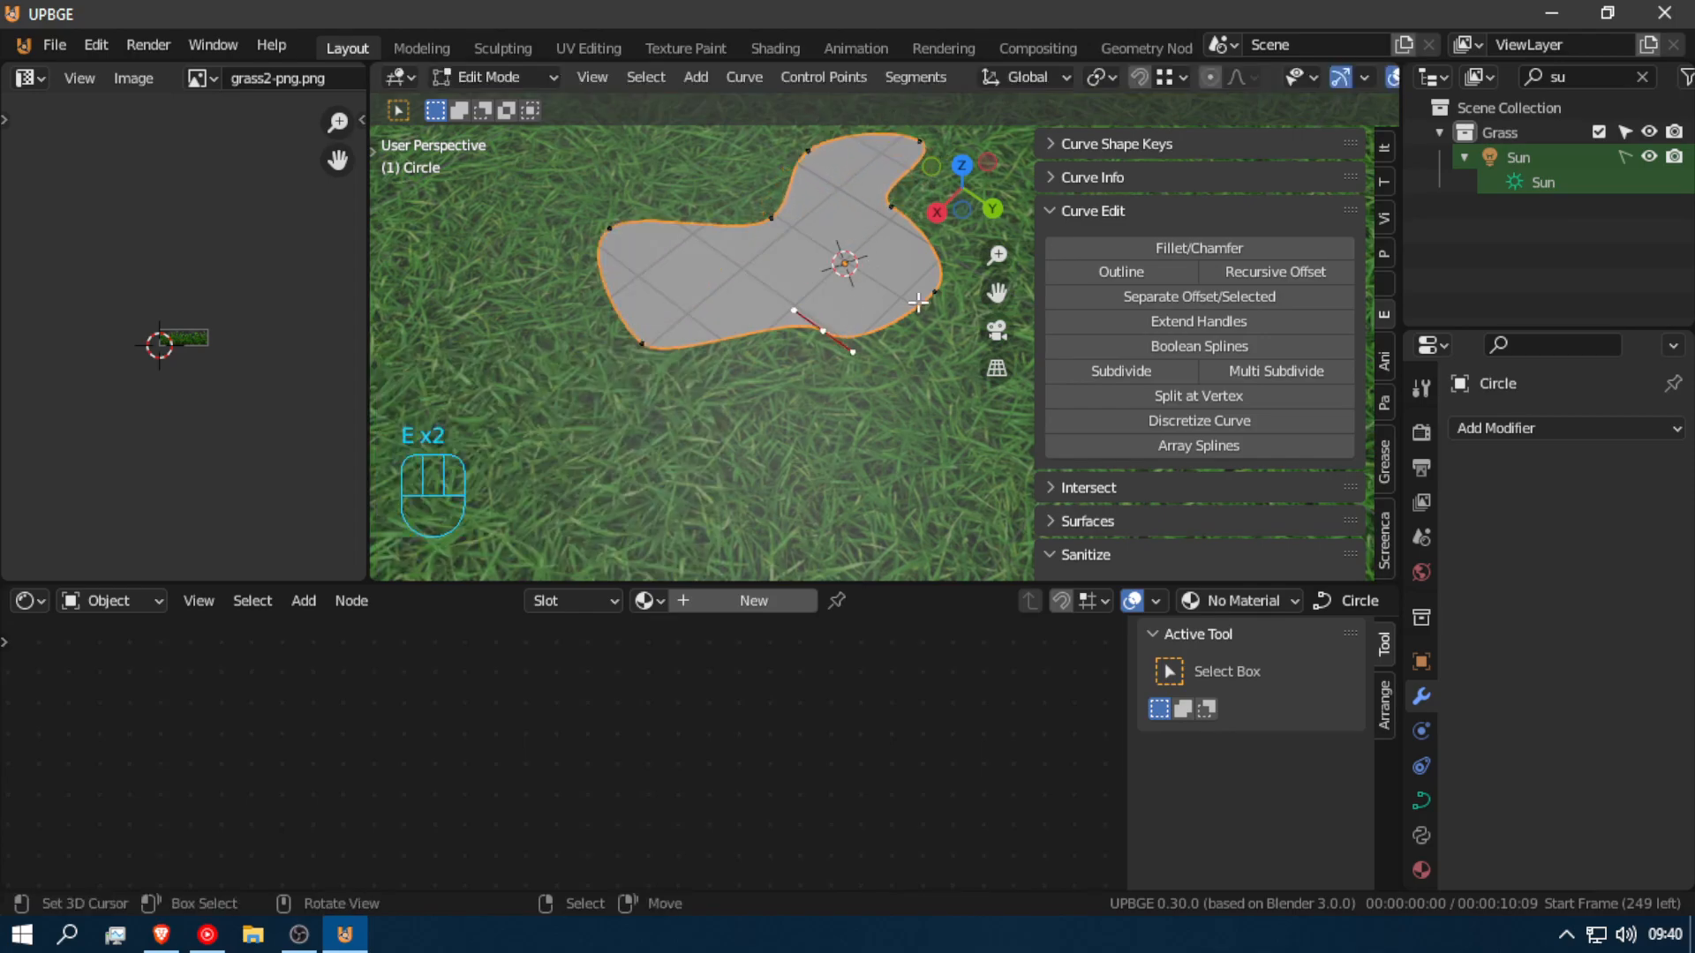
{"action": "key", "text": "e"}
{"action": "left_click", "coordinate": [881, 275]}
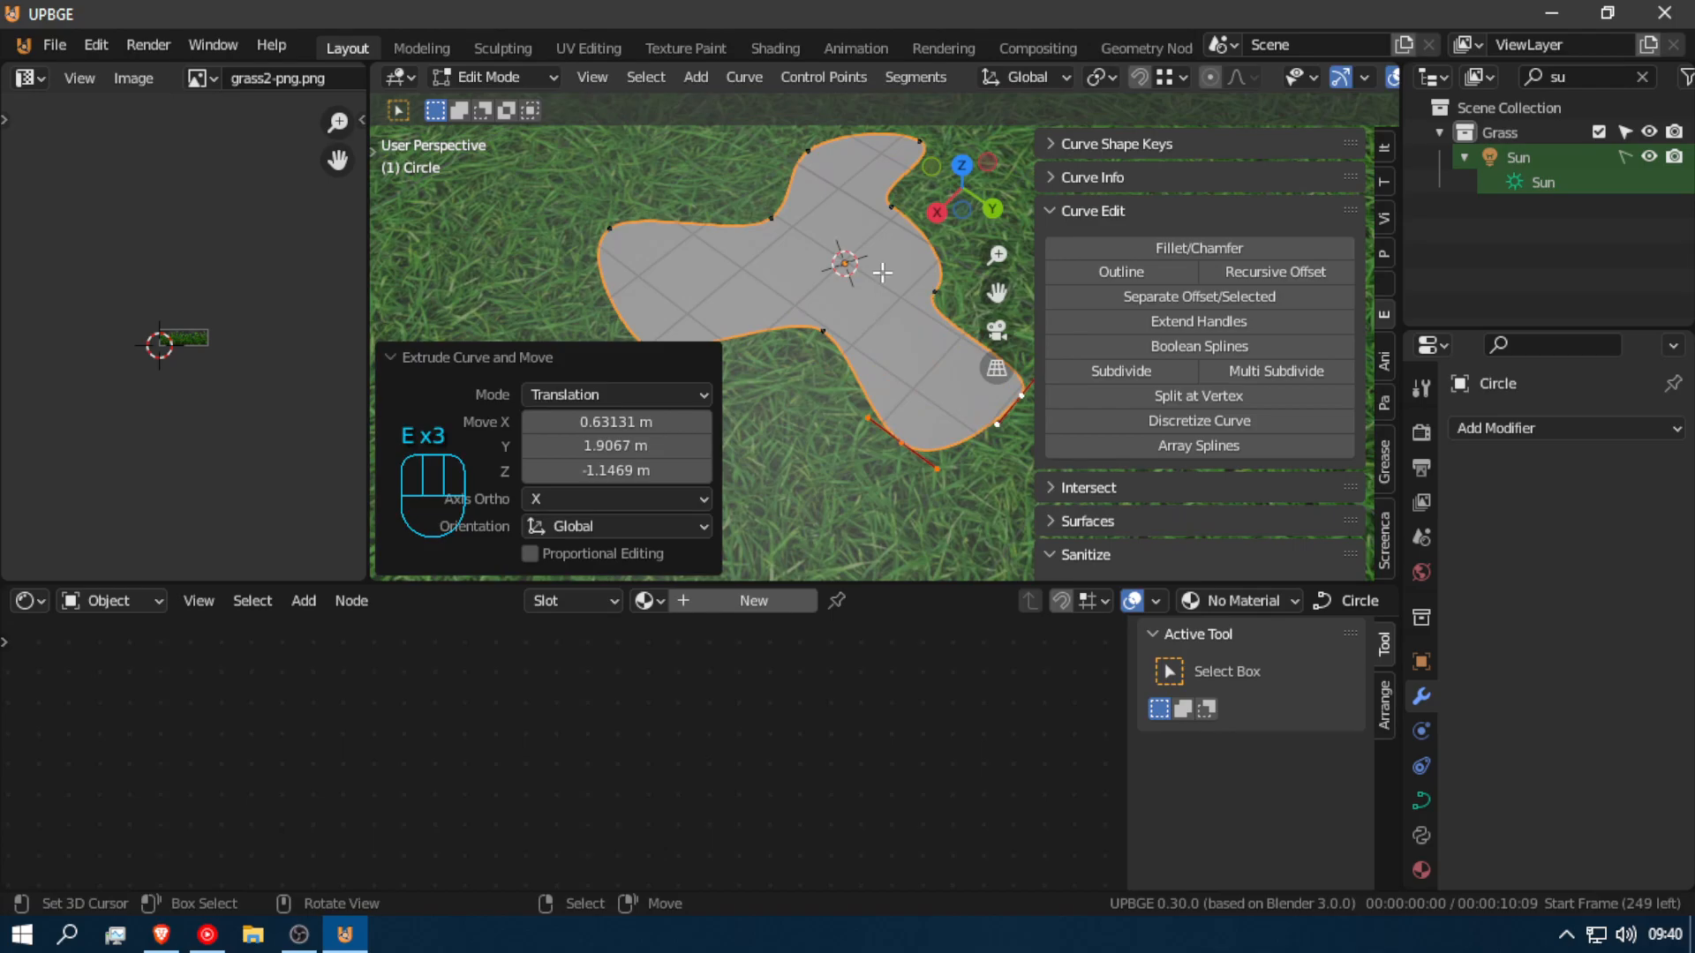
Step: Move the control points at the last extruded lobe's tip about -0.43 m in X and -0.36 m in Y
{"action": "key", "text": "shift+f"}
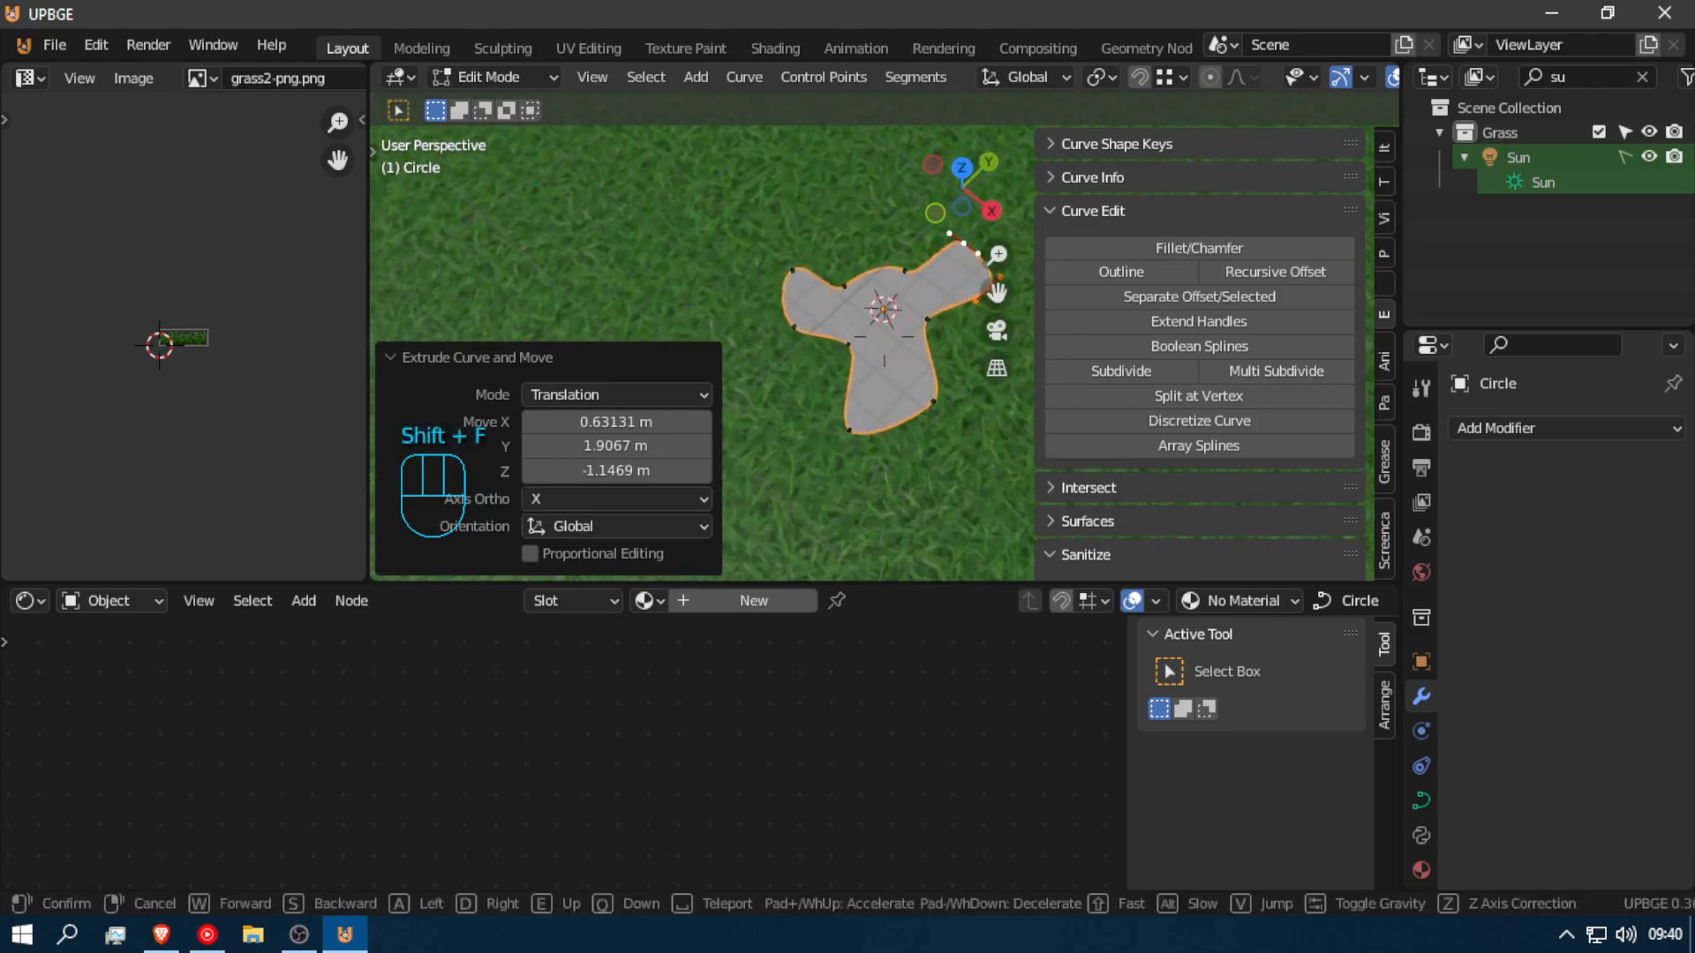
{"action": "left_click", "coordinate": [890, 331]}
{"action": "key", "text": "g"}
{"action": "left_click", "coordinate": [865, 330]}
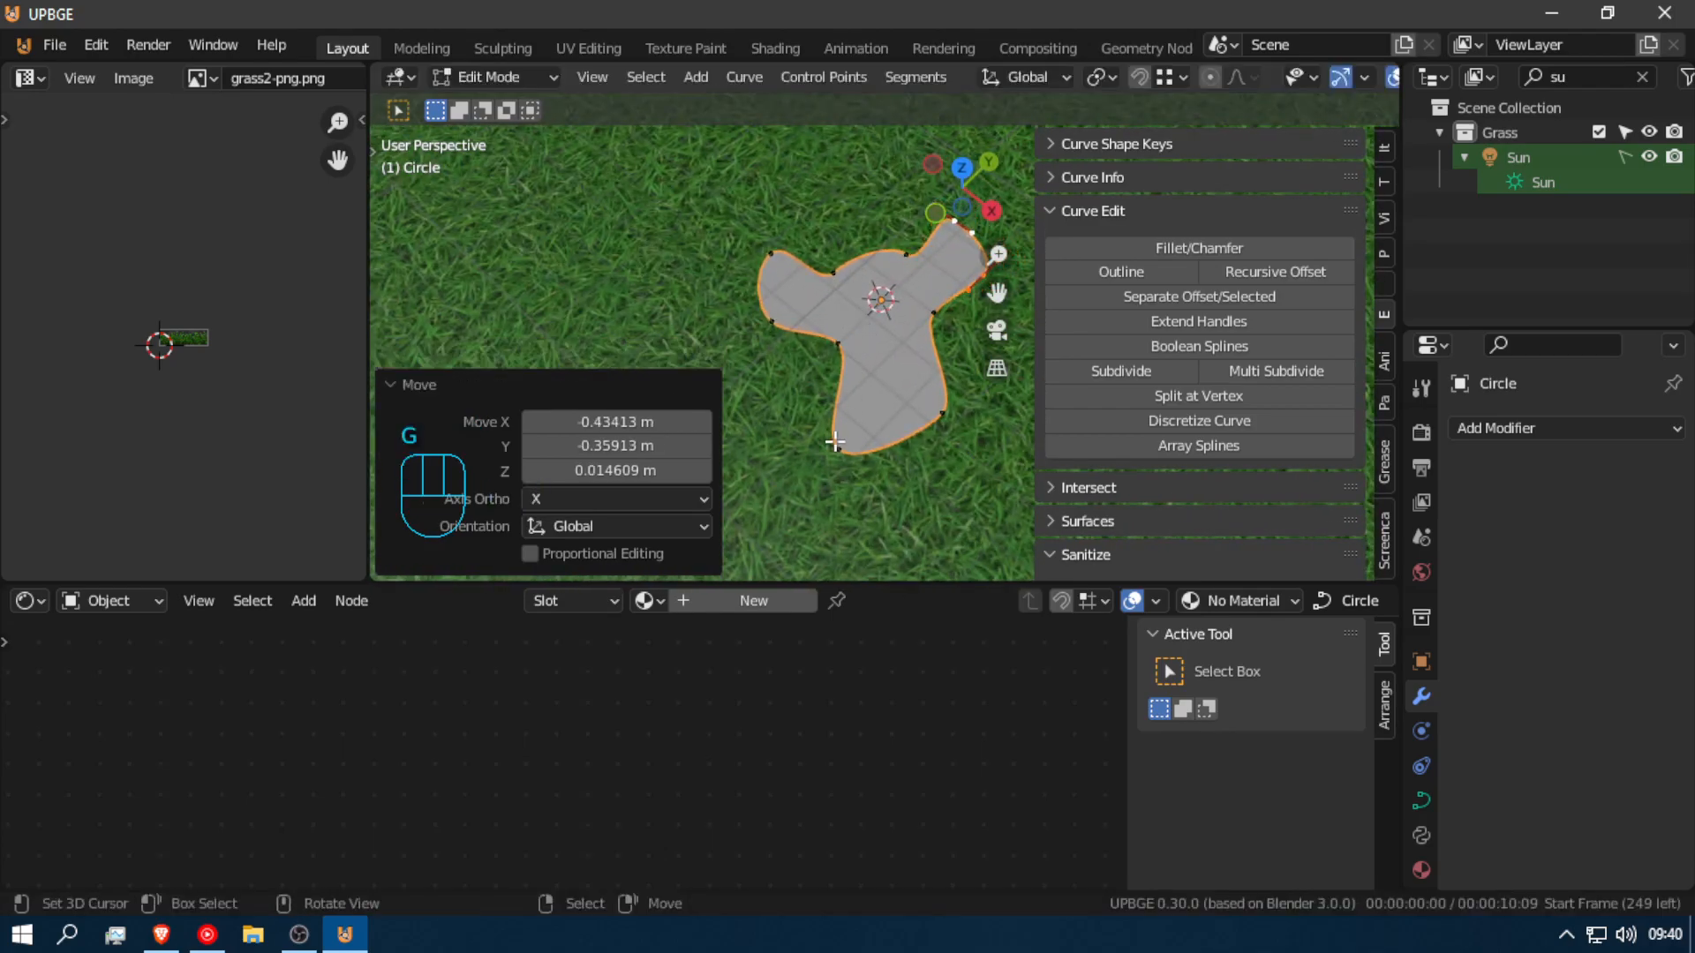
Step: Move the lobed curve's outer and inner control points inward one at a time to narrow its three lobes
{"action": "left_click", "coordinate": [836, 444]}
{"action": "key", "text": "g"}
{"action": "left_click", "coordinate": [888, 418]}
{"action": "left_click", "coordinate": [918, 322]}
{"action": "key", "text": "g"}
{"action": "left_click", "coordinate": [878, 325]}
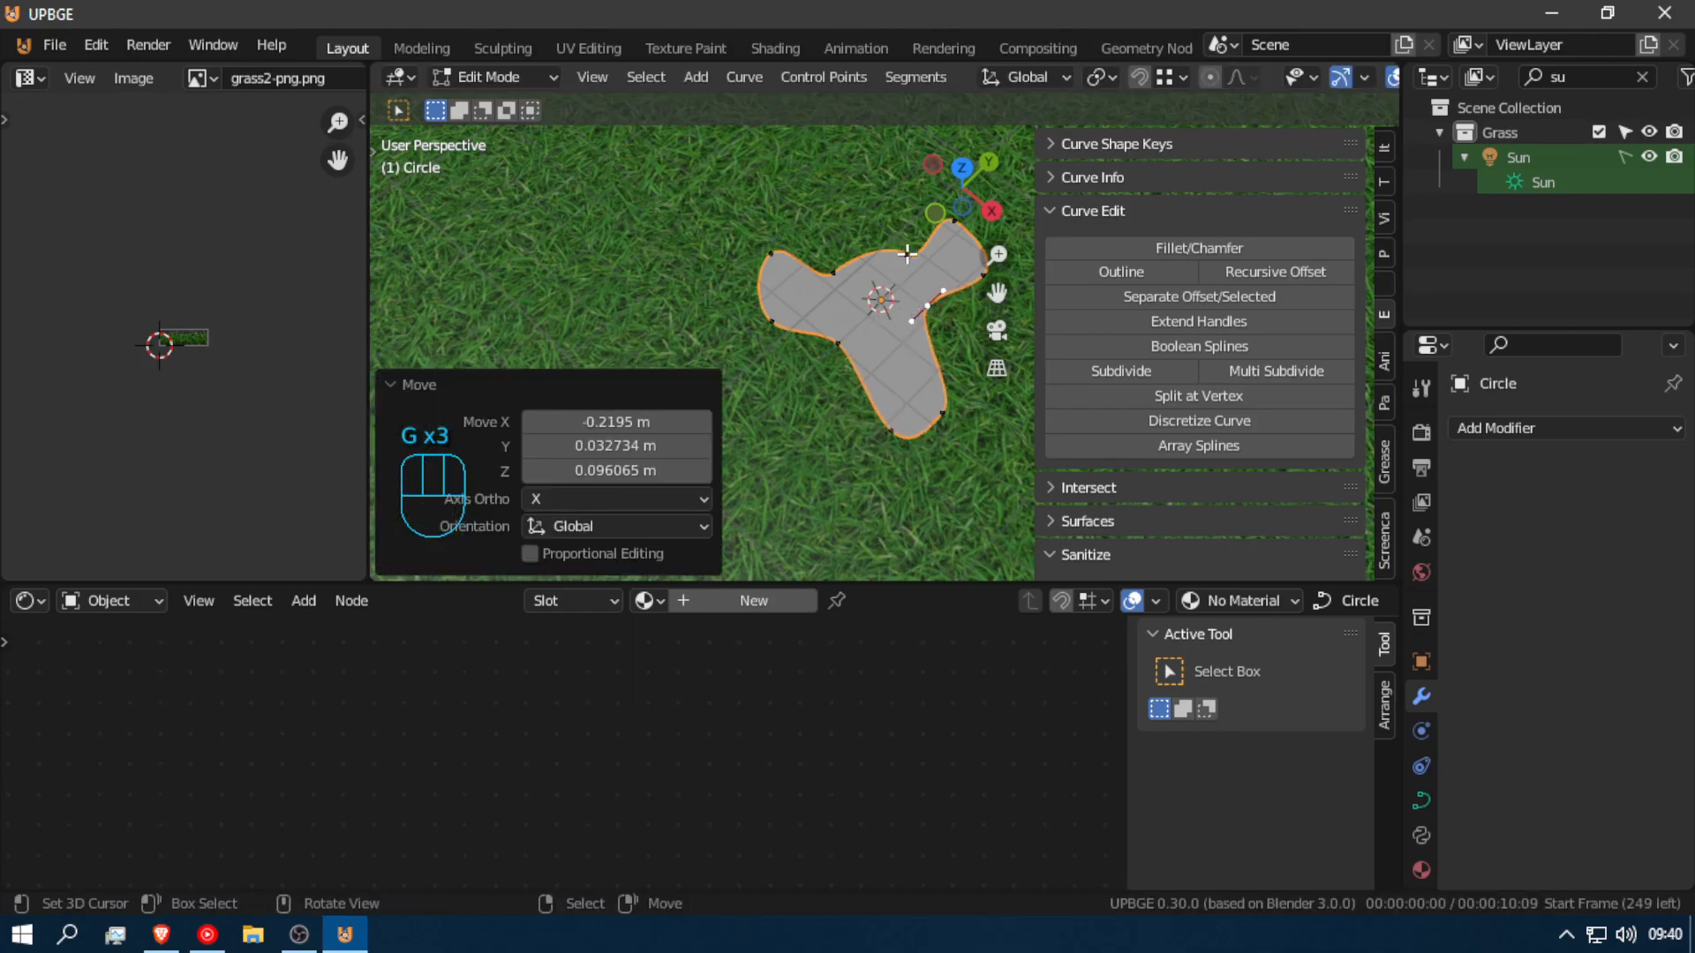
{"action": "left_click", "coordinate": [955, 223]}
{"action": "key", "text": "g"}
{"action": "left_click", "coordinate": [849, 268]}
{"action": "left_click", "coordinate": [772, 254]}
{"action": "key", "text": "g"}
{"action": "left_click", "coordinate": [842, 318]}
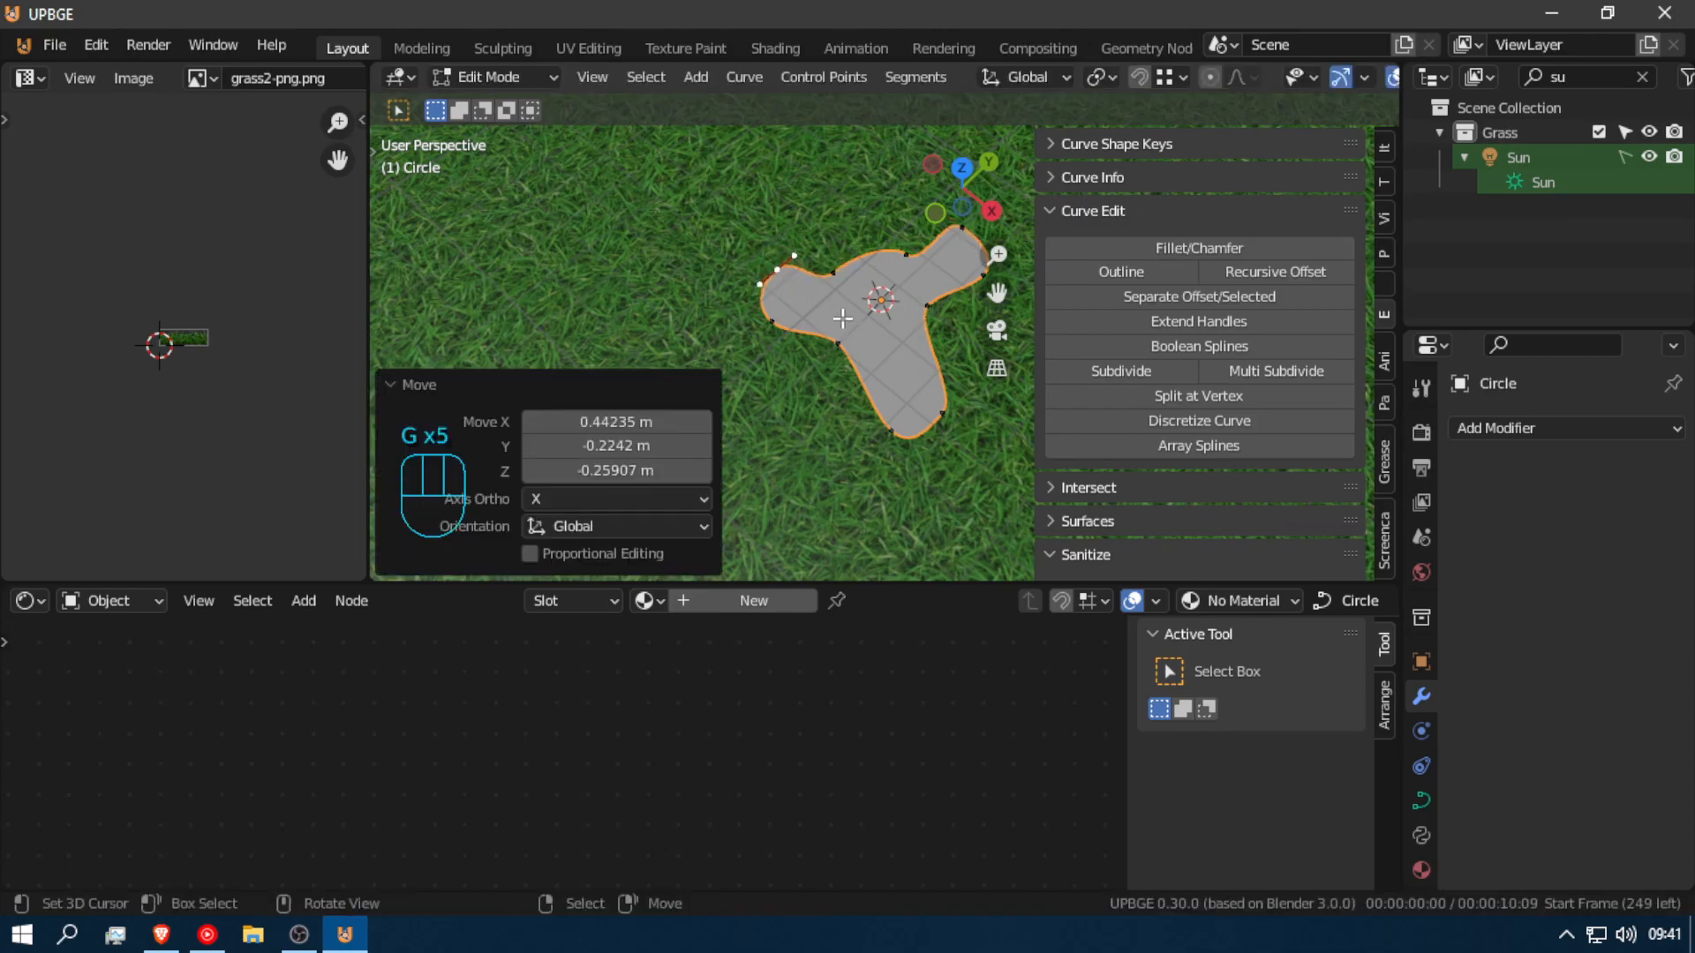
Step: Pull in the upper lobe's tip and side control points, the last by about -0.30 m in X and -0.62 m in Y
{"action": "left_click", "coordinate": [930, 309]}
{"action": "key", "text": "g"}
{"action": "left_click", "coordinate": [922, 320]}
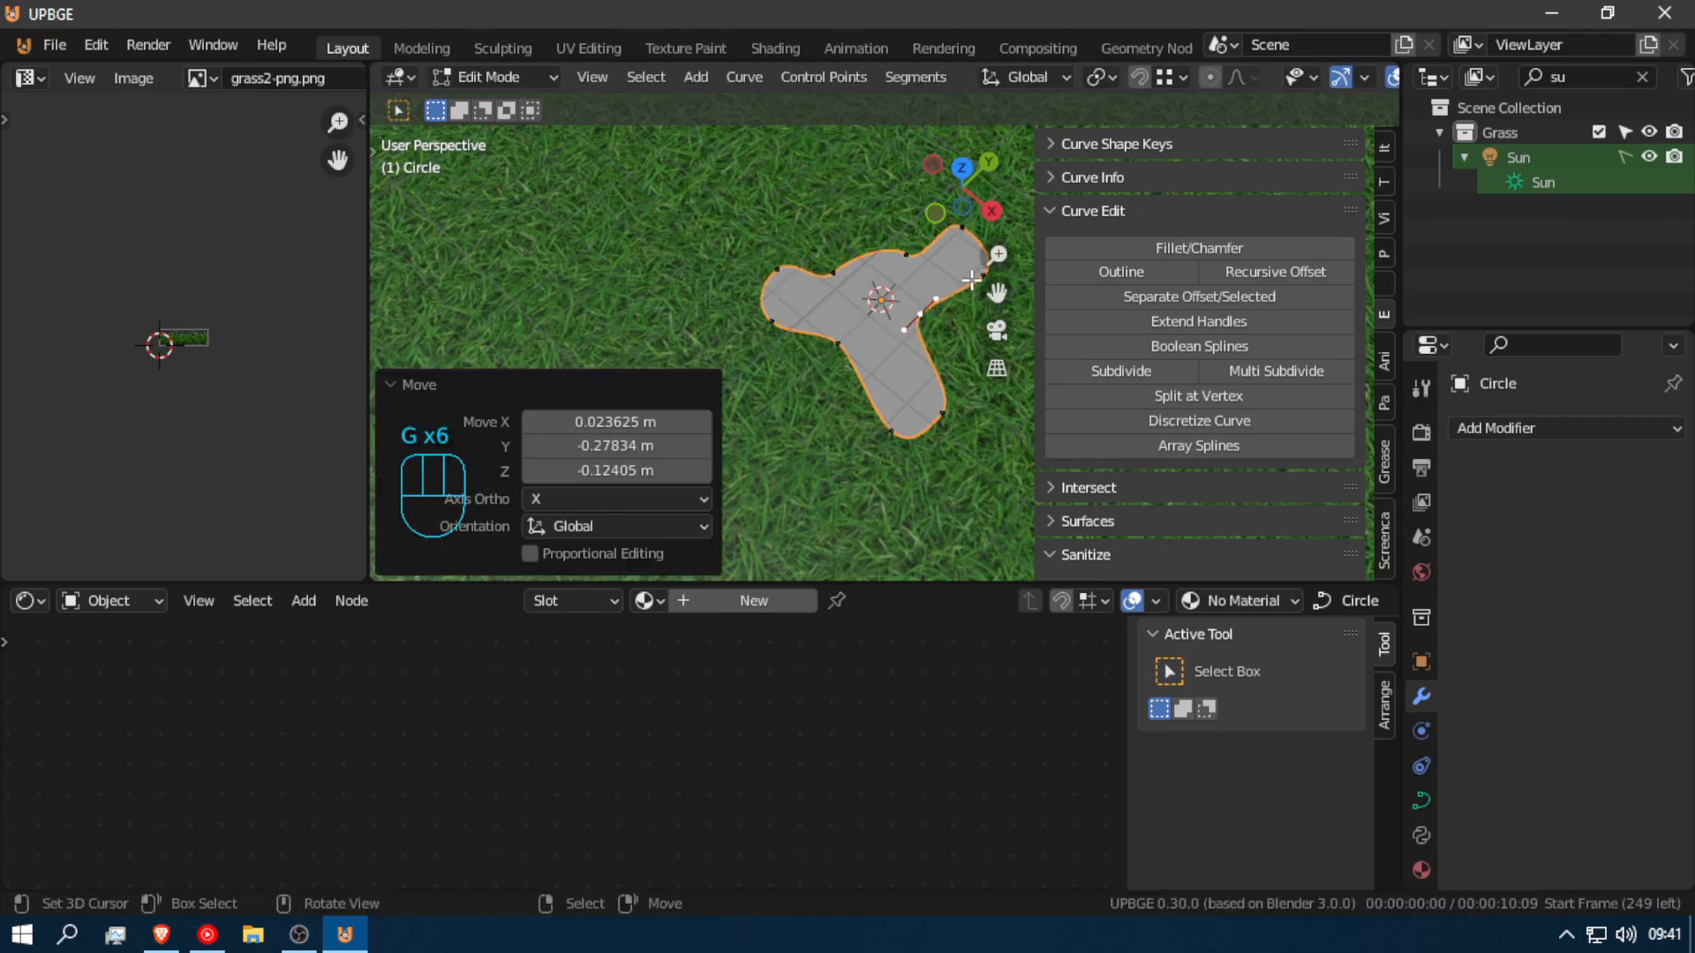
{"action": "left_click", "coordinate": [963, 227]}
{"action": "key", "text": "g"}
{"action": "left_click", "coordinate": [985, 275]}
{"action": "key", "text": "g"}
{"action": "left_click", "coordinate": [949, 287]}
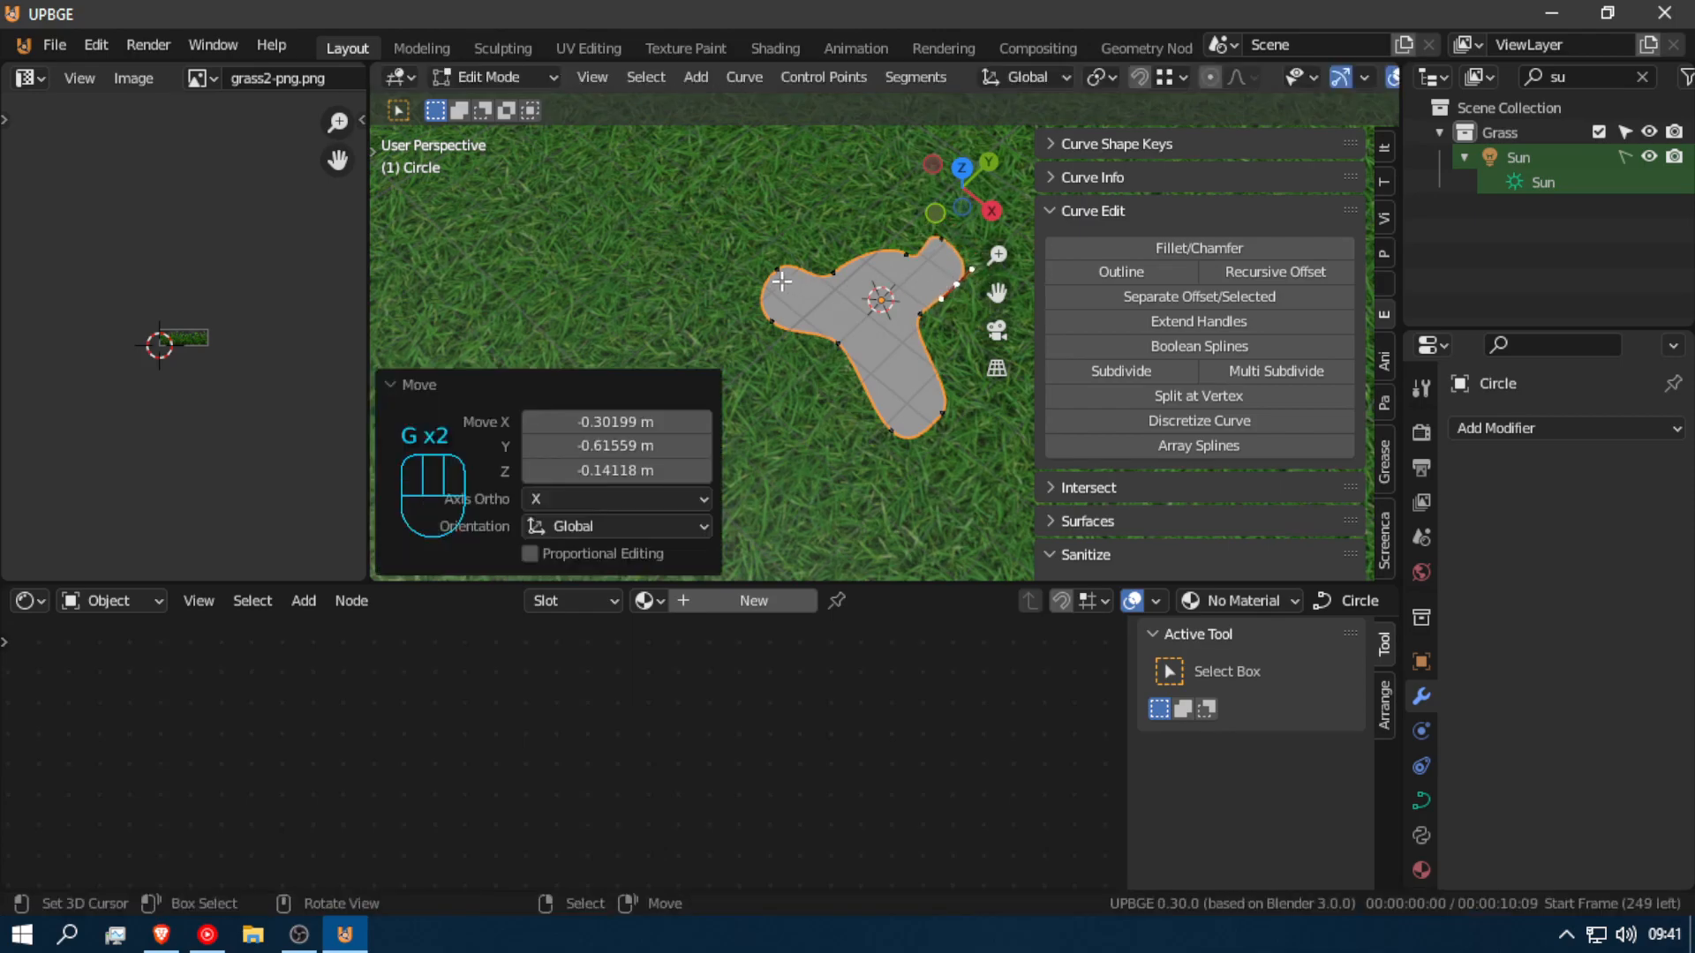
Step: Leave curve editing, add a 2 m Monkey mesh on the lawn, and move it beside the lobed curve
{"action": "key", "text": "Tab"}
{"action": "key", "text": "shift+a"}
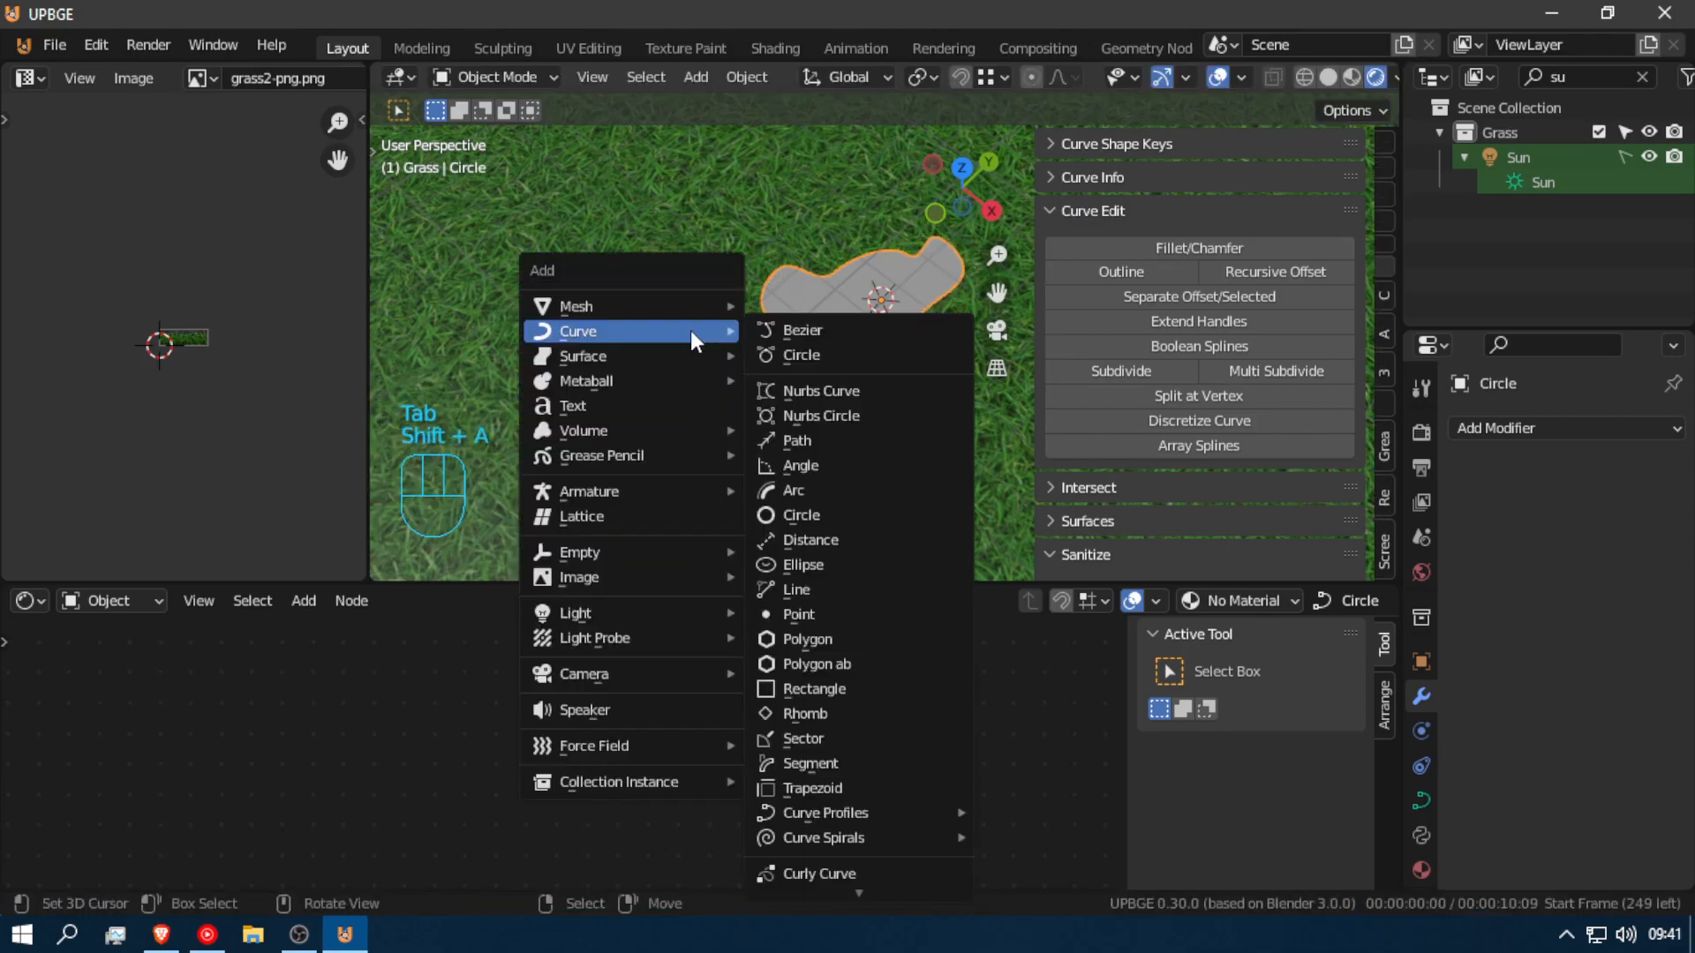
{"action": "mouse_move", "coordinate": [565, 309]}
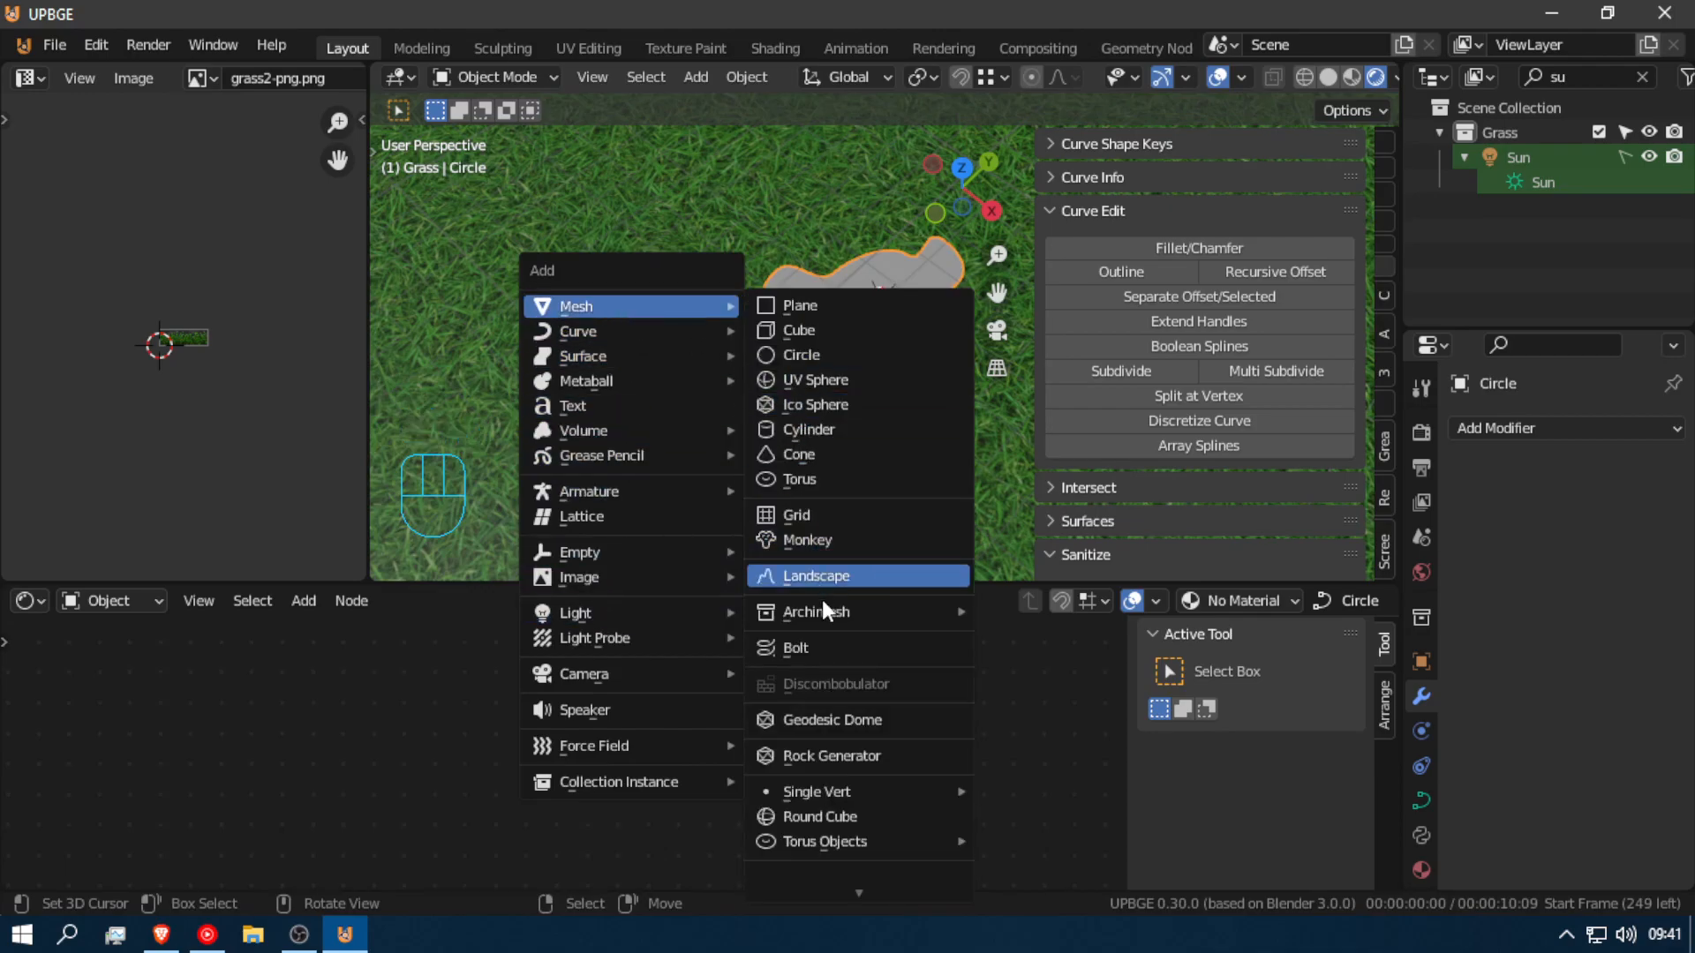
{"action": "left_click", "coordinate": [834, 540]}
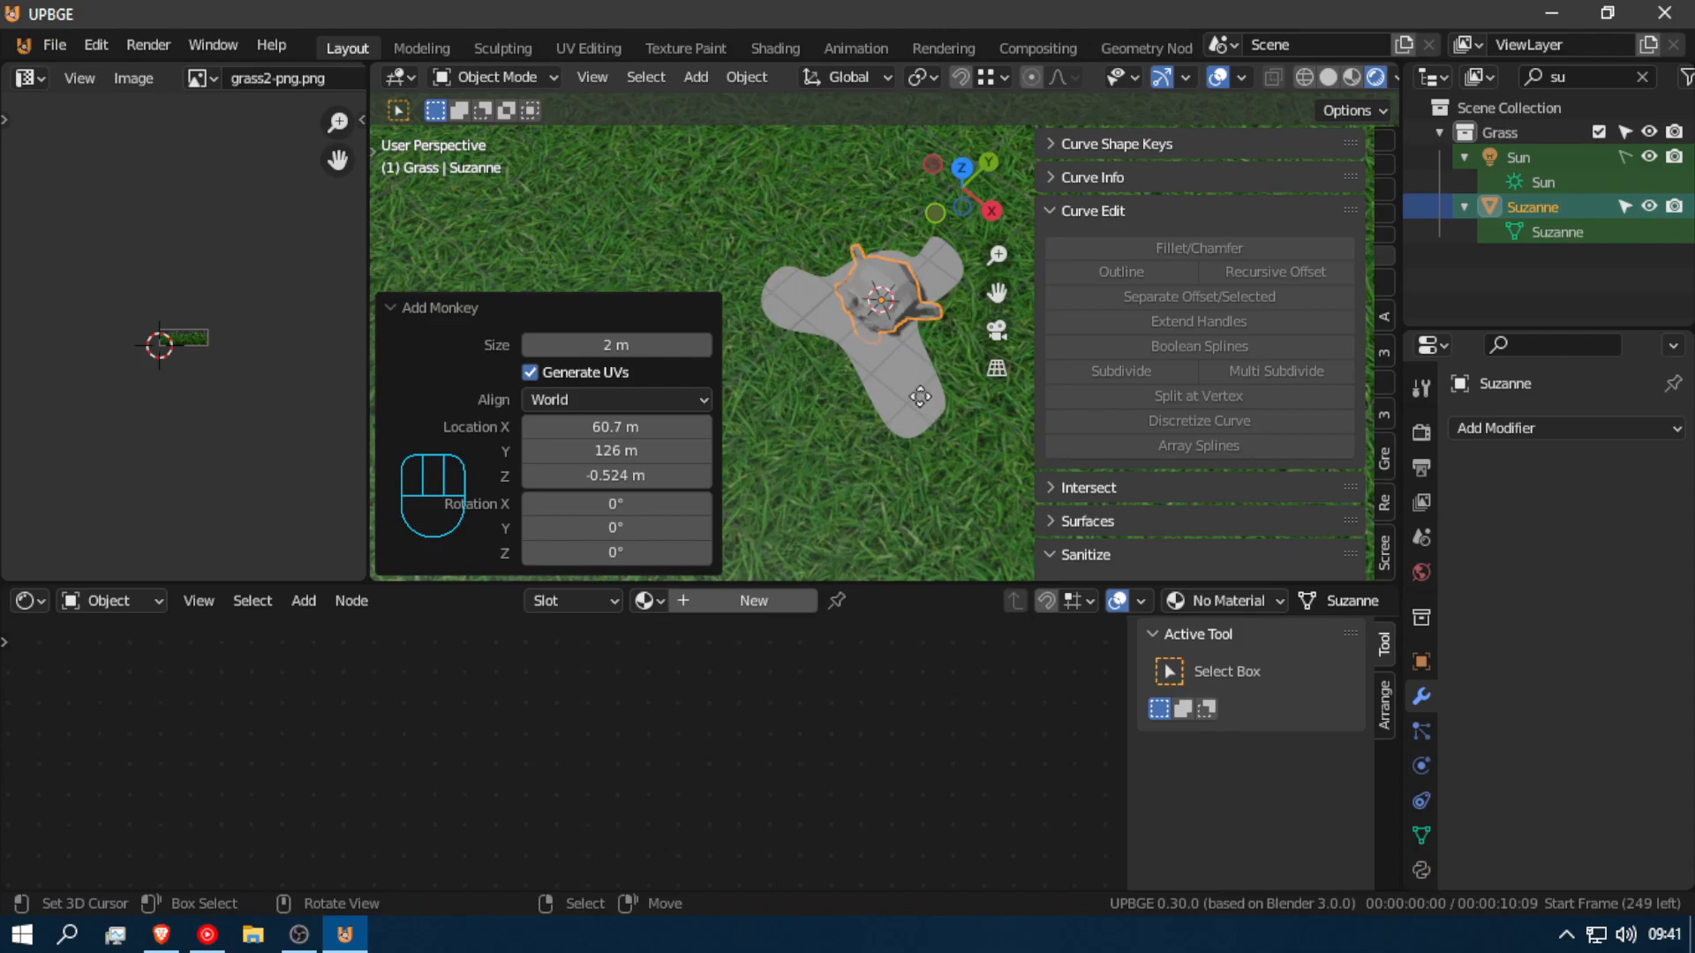
{"action": "key", "text": "g"}
{"action": "left_click", "coordinate": [828, 406]}
Step: Rotate the monkey about 57.3° around global Z, about -56° around Y, and slightly around its local Z
{"action": "key", "text": "r"}
{"action": "key", "text": "z"}
{"action": "left_click", "coordinate": [874, 346]}
{"action": "key", "text": "r"}
{"action": "key", "text": "x"}
{"action": "key", "text": "z"}
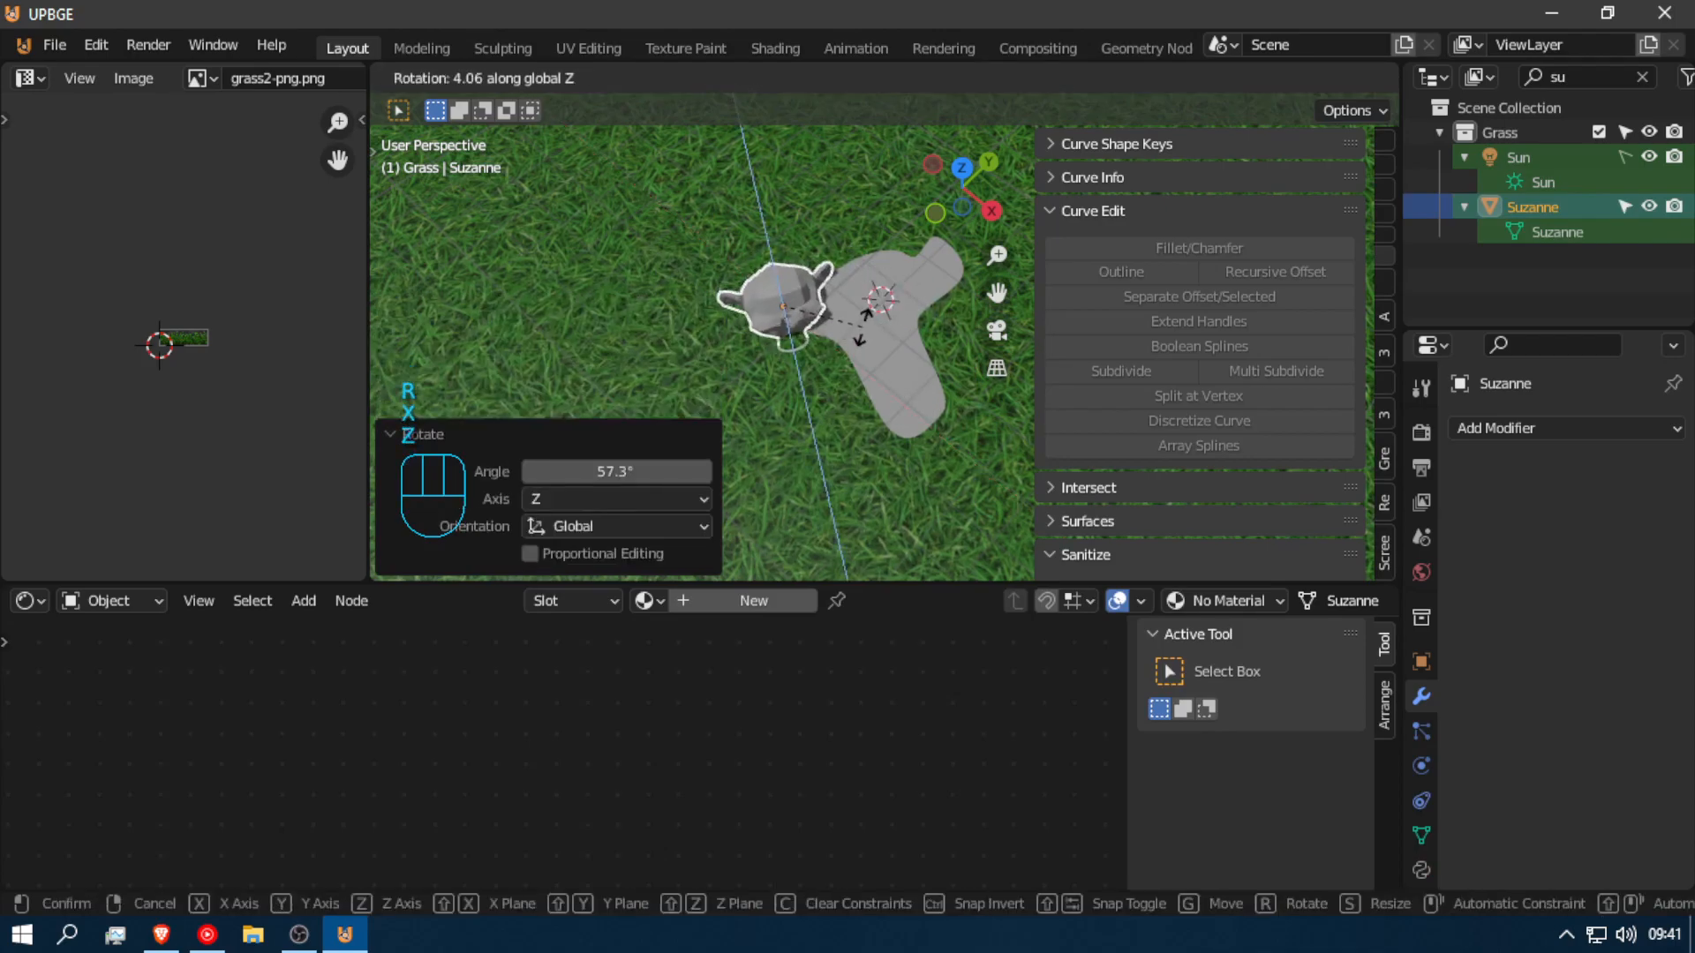
{"action": "key", "text": "y"}
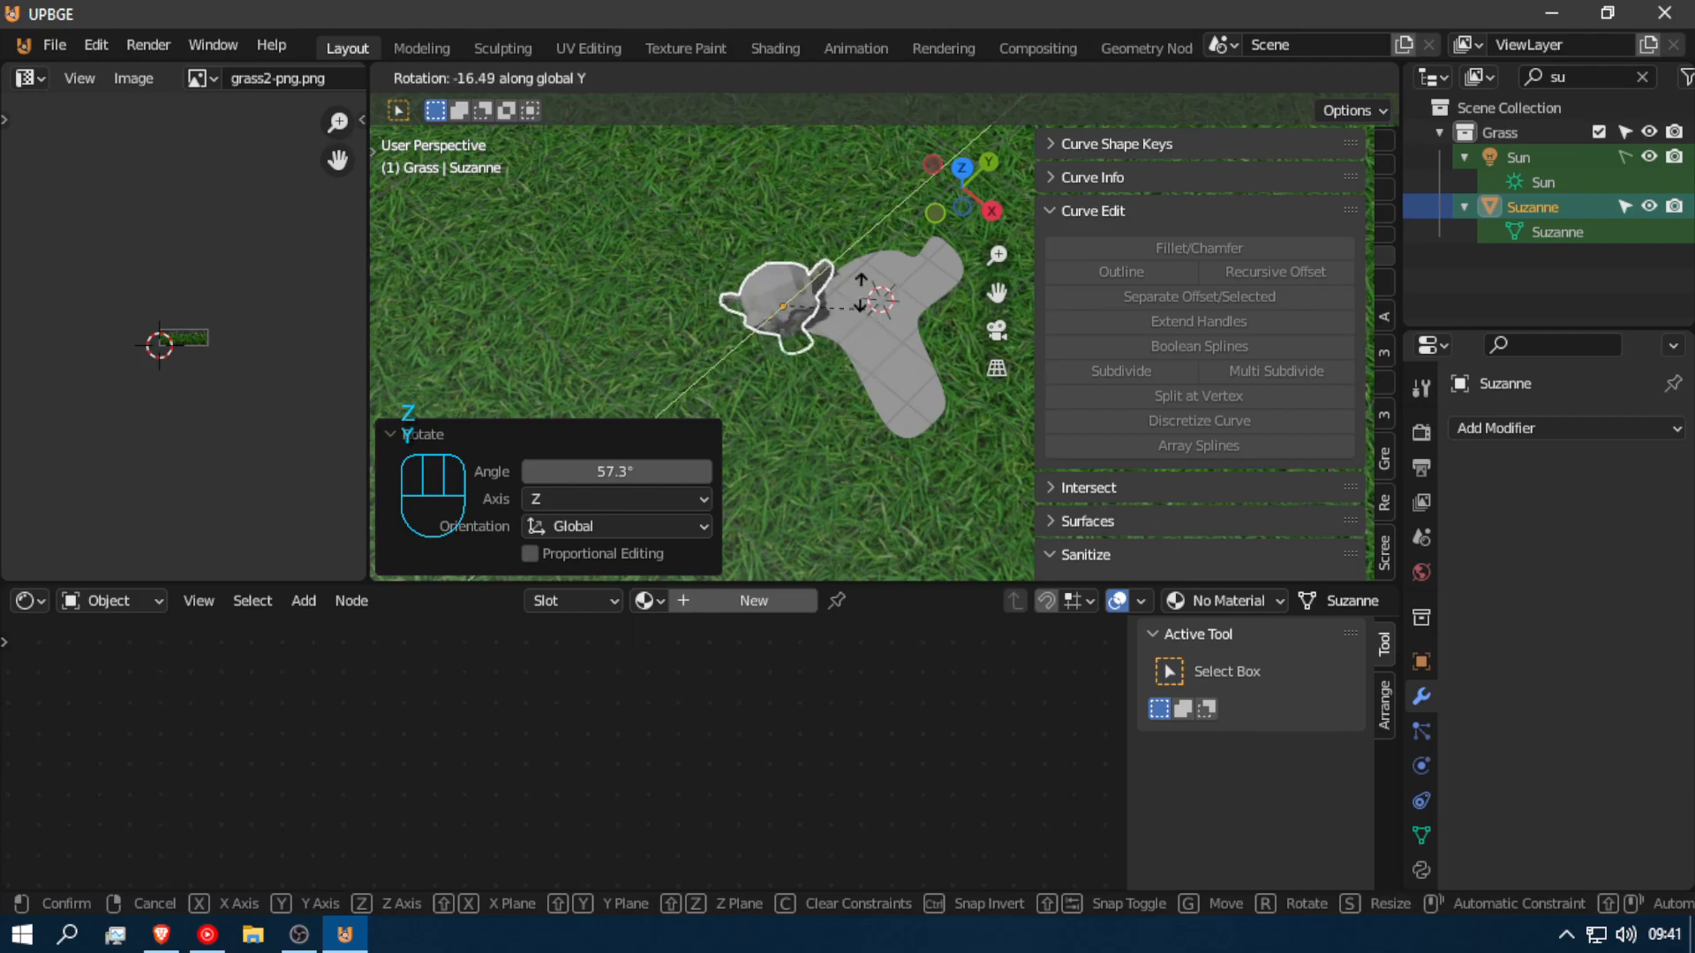
{"action": "left_click", "coordinate": [878, 283]}
{"action": "key", "text": "r"}
{"action": "key", "text": "z"}
{"action": "key", "text": "z"}
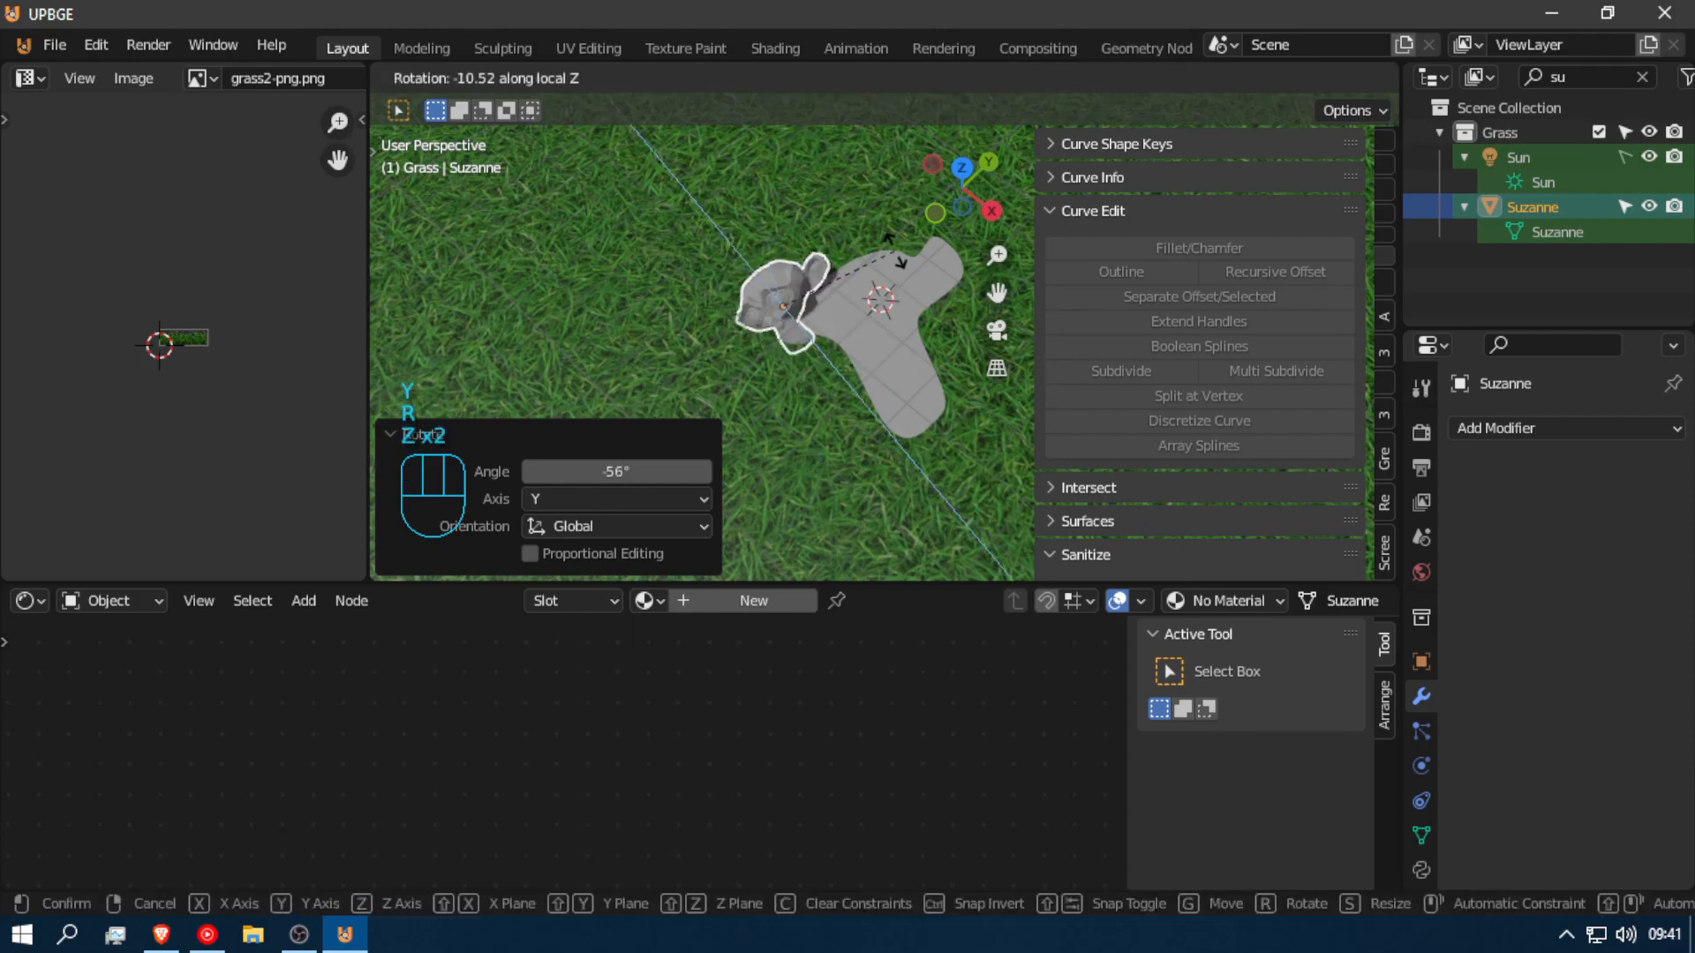
{"action": "left_click", "coordinate": [799, 300]}
Step: Move the monkey about -1.74 m in X and -1.42 m in Y, and raise it about 0.61 m in Z
{"action": "key", "text": "g"}
{"action": "left_click", "coordinate": [723, 361]}
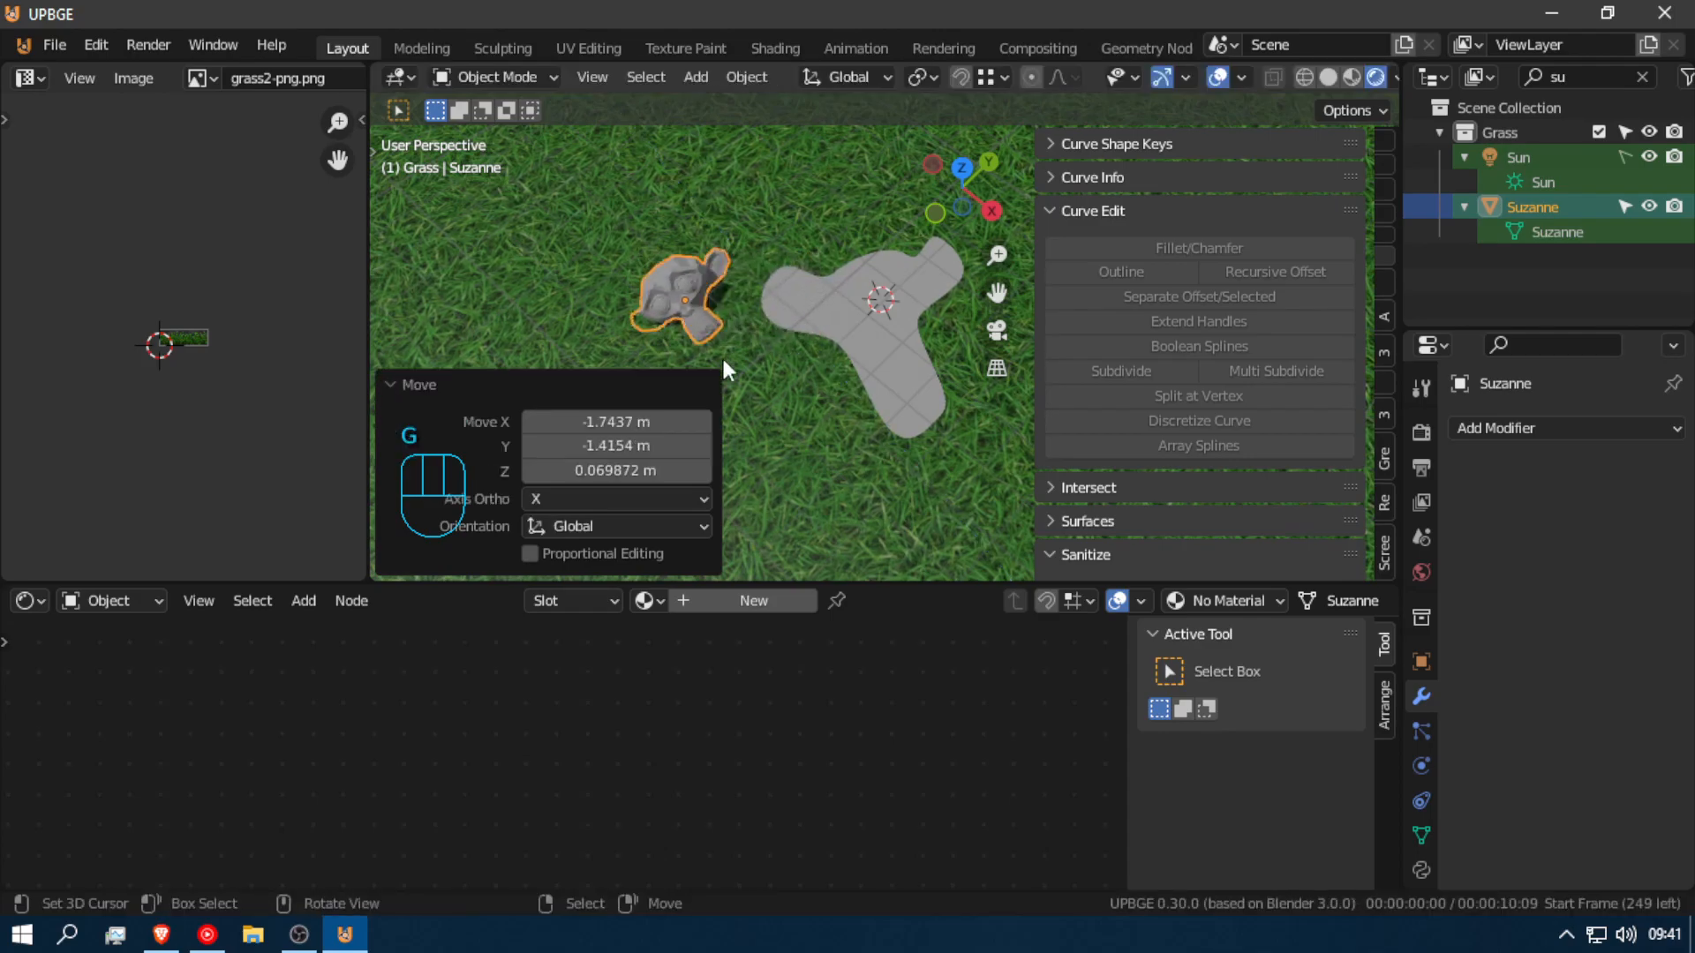
{"action": "key", "text": "g"}
{"action": "key", "text": "z"}
{"action": "left_click", "coordinate": [812, 314]}
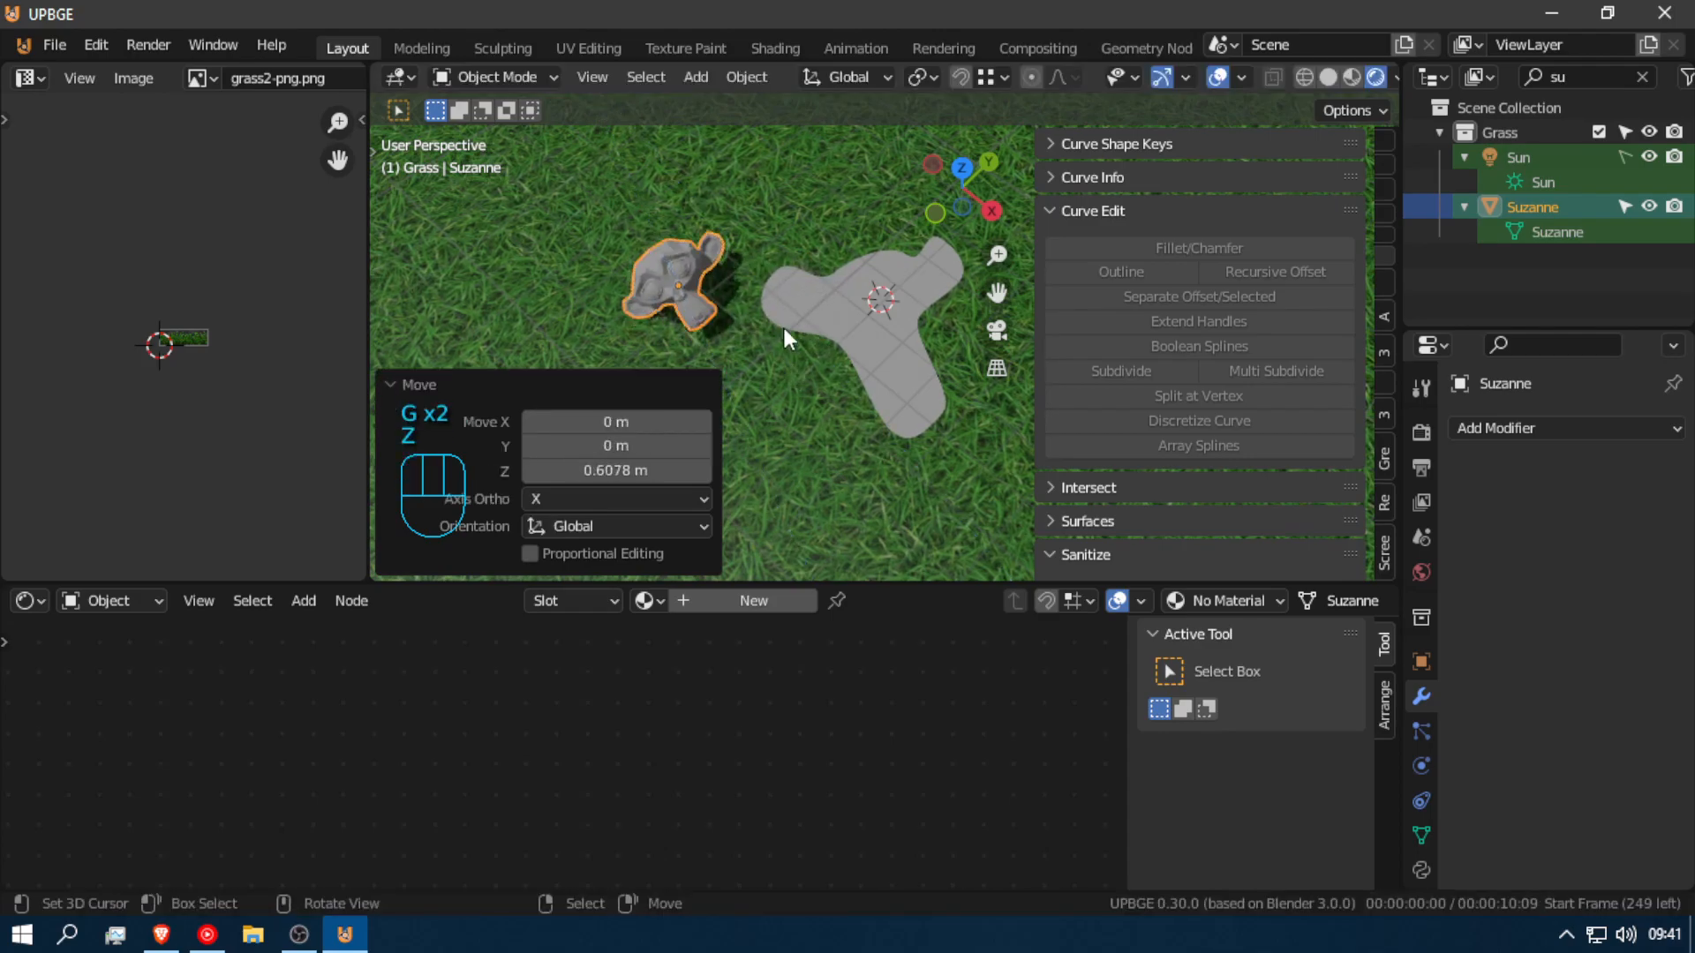
Step: Delete both the monkey and the lobed curve from the lawn
{"action": "key", "text": "x"}
{"action": "left_click", "coordinate": [797, 317]}
{"action": "left_click", "coordinate": [899, 336]}
{"action": "key", "text": "x"}
{"action": "left_click", "coordinate": [899, 336]}
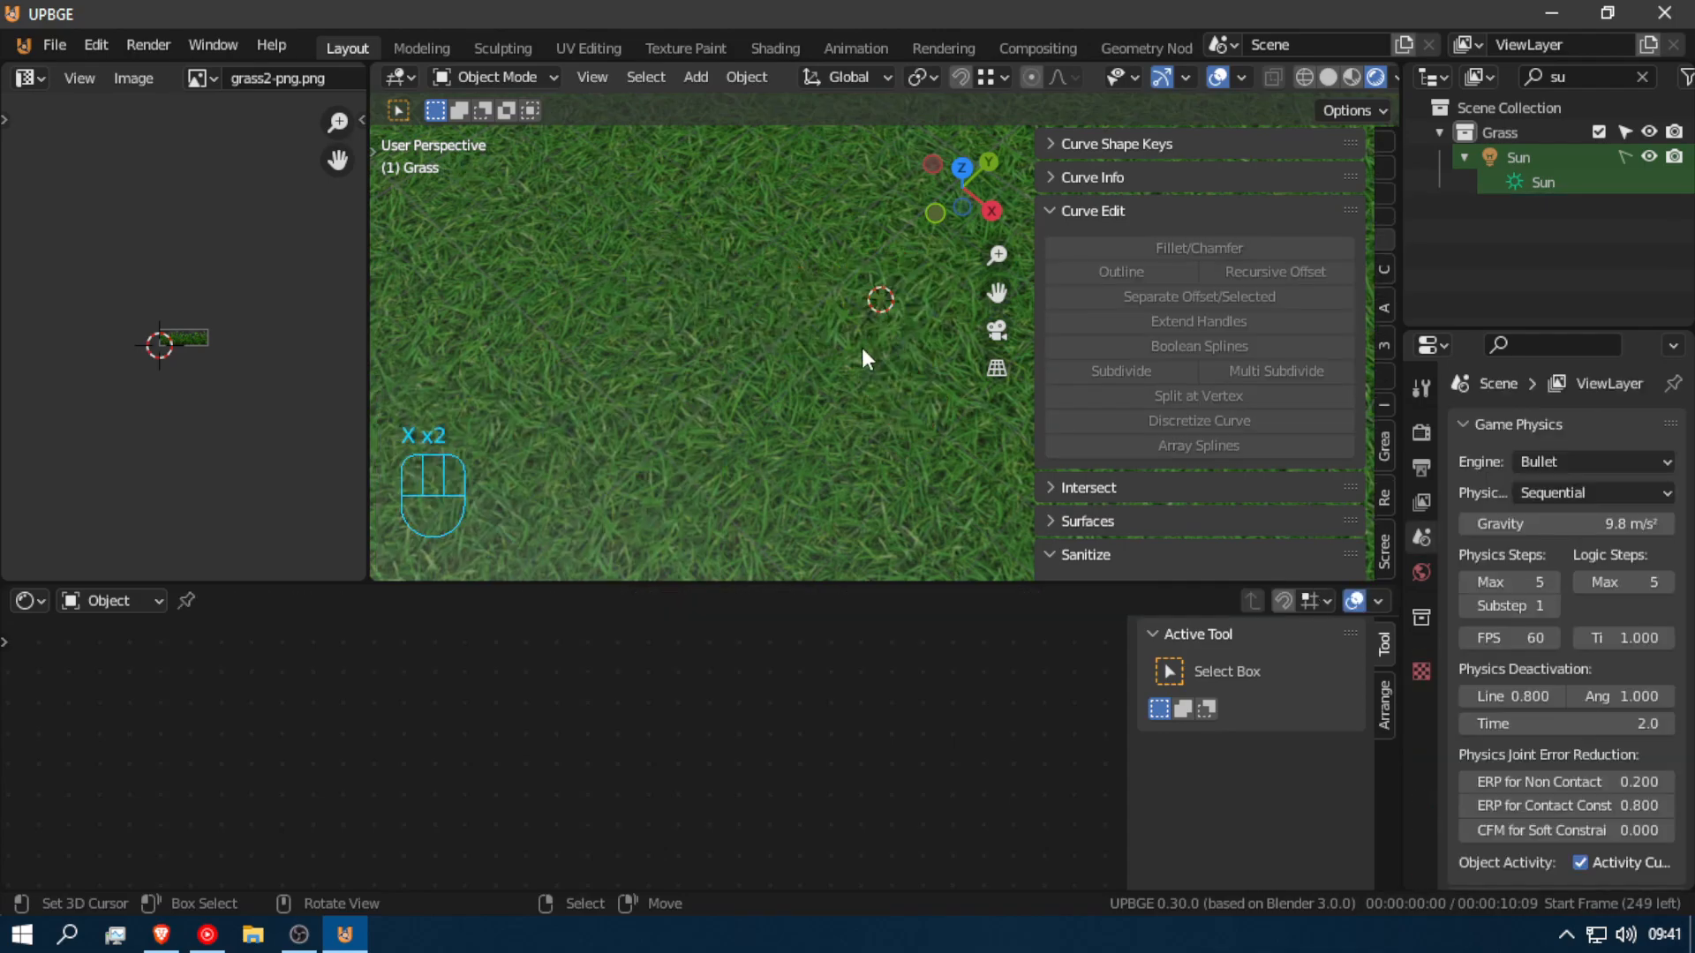
{"action": "key", "text": "shift+a"}
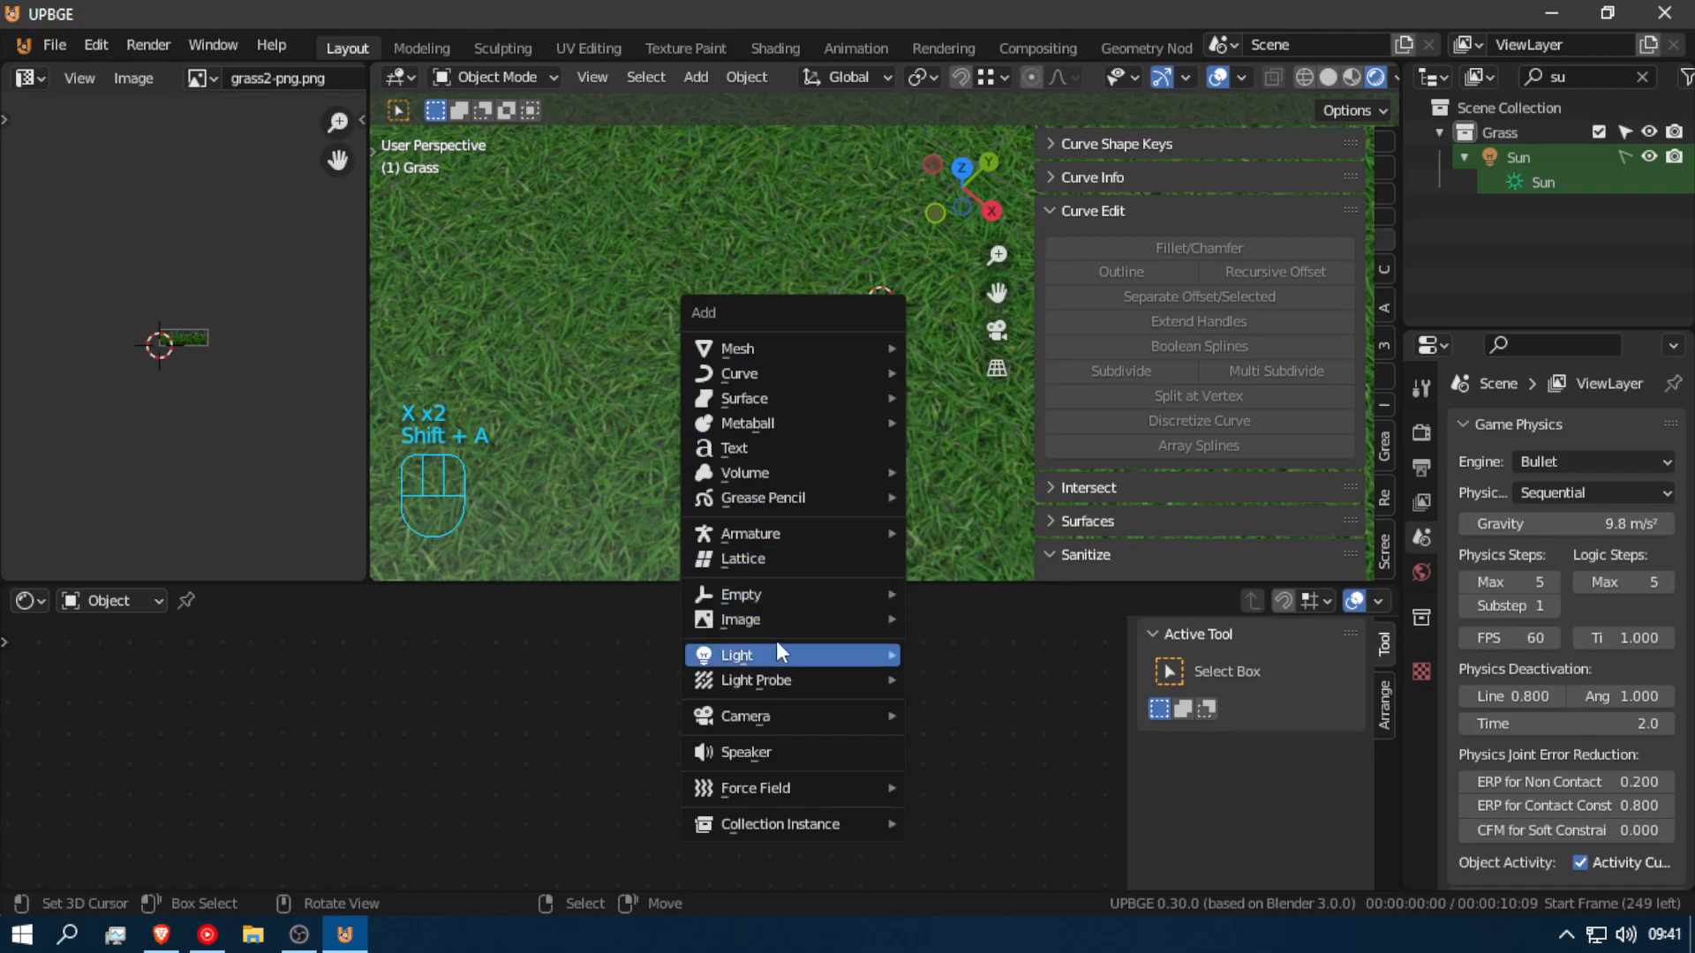
{"action": "mouse_move", "coordinate": [785, 679]}
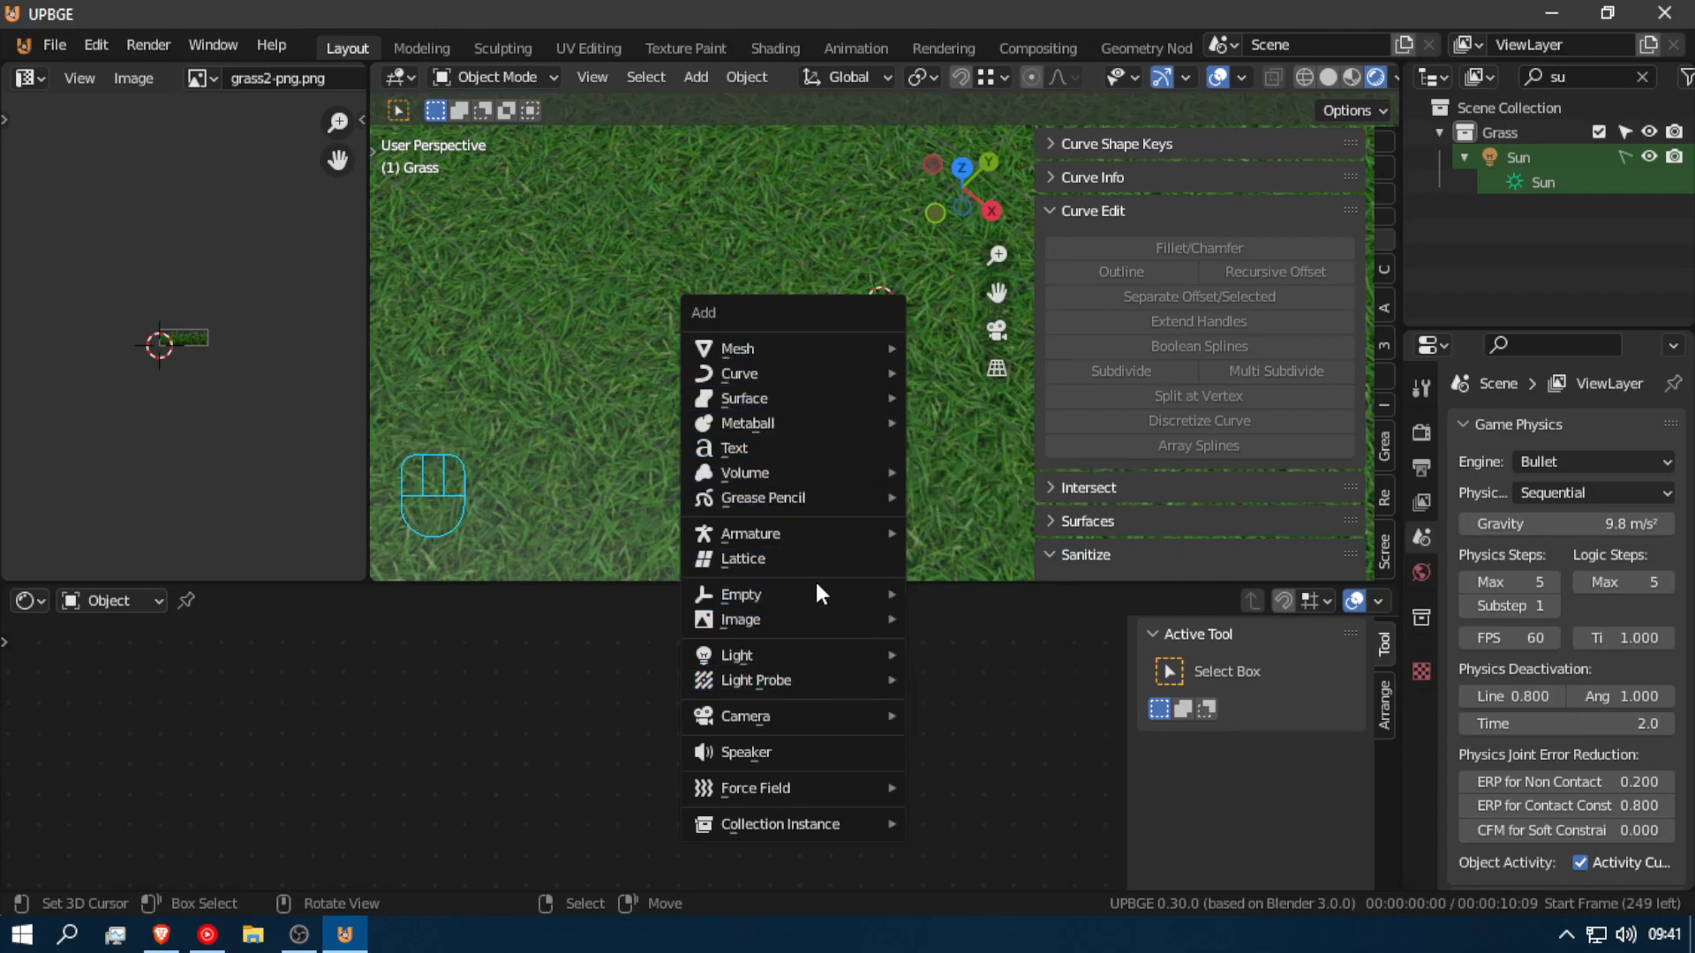
{"action": "mouse_move", "coordinate": [808, 586]}
{"action": "mouse_move", "coordinate": [752, 623]}
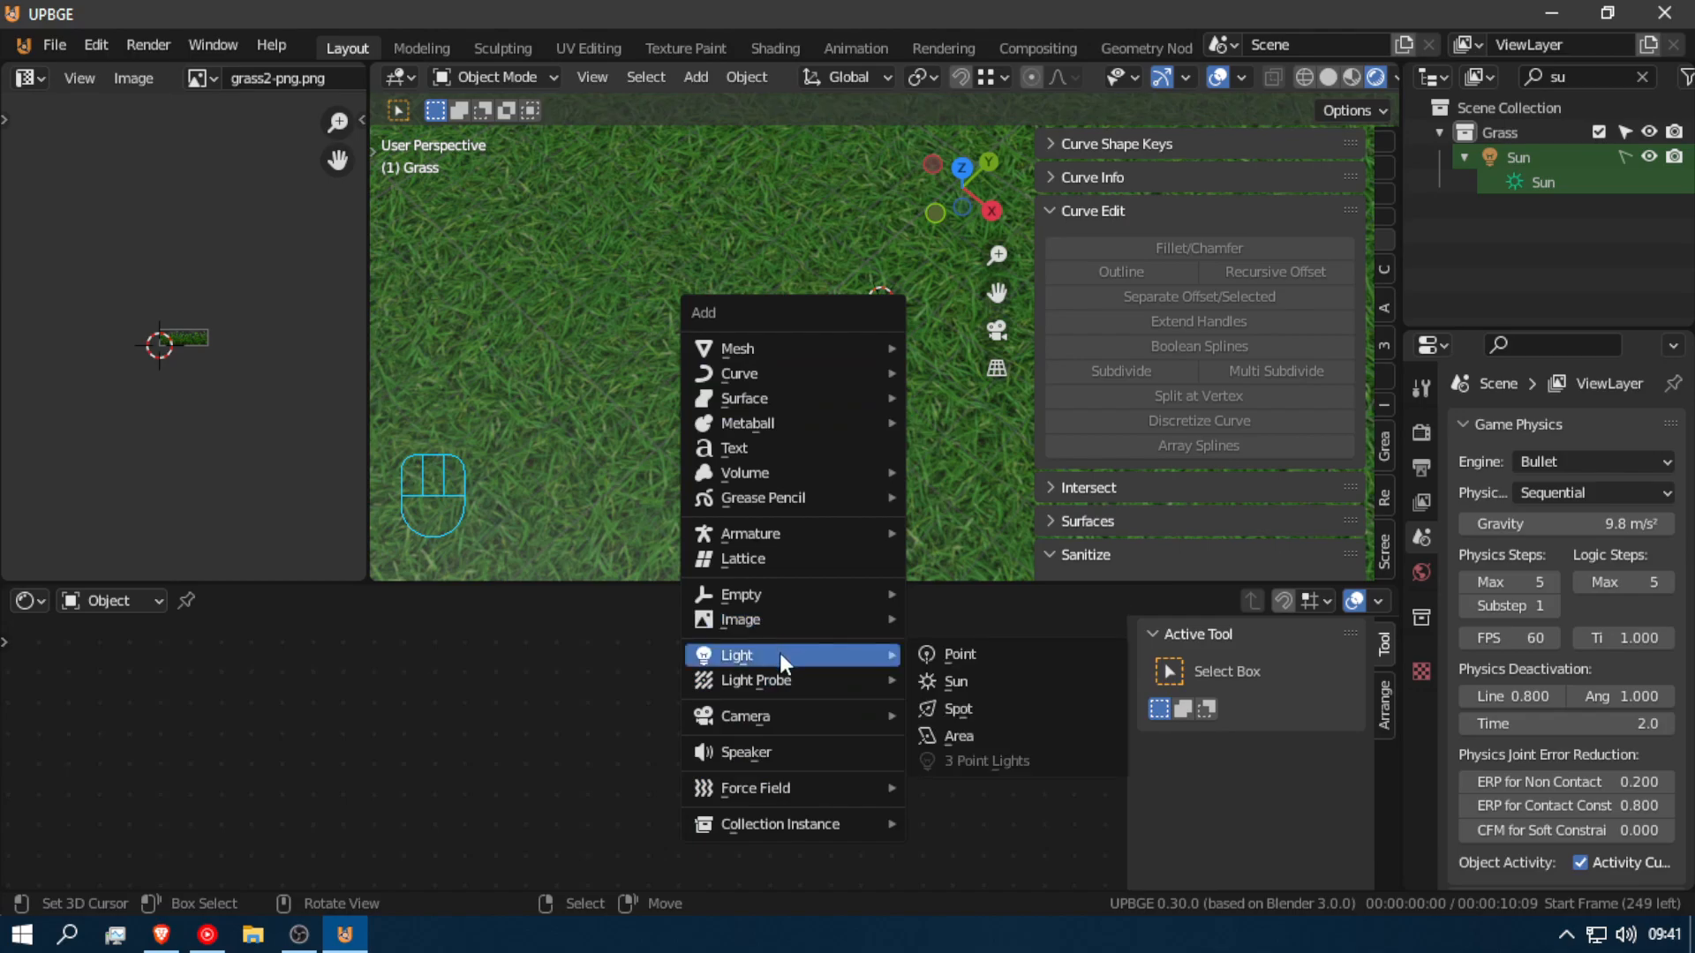
{"action": "mouse_move", "coordinate": [752, 706]}
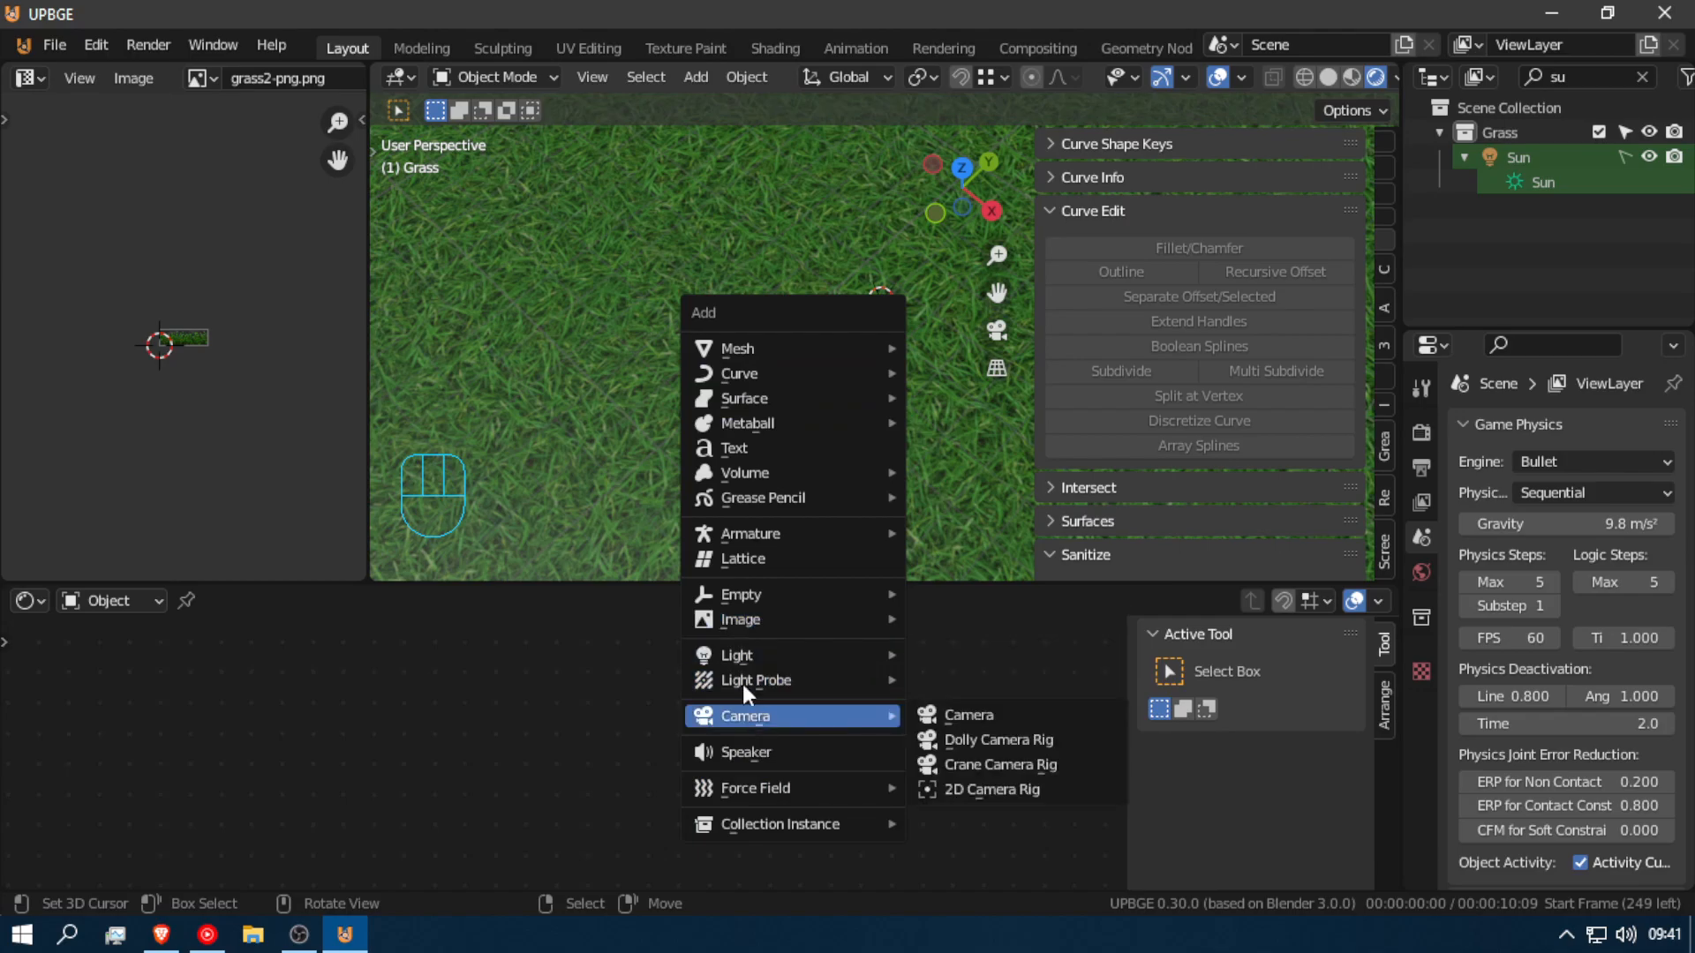
{"action": "scroll", "coordinate": [686, 256], "scroll_direction": "down", "scroll_amount": 5}
{"action": "scroll", "coordinate": [690, 259], "scroll_direction": "up", "scroll_amount": 2}
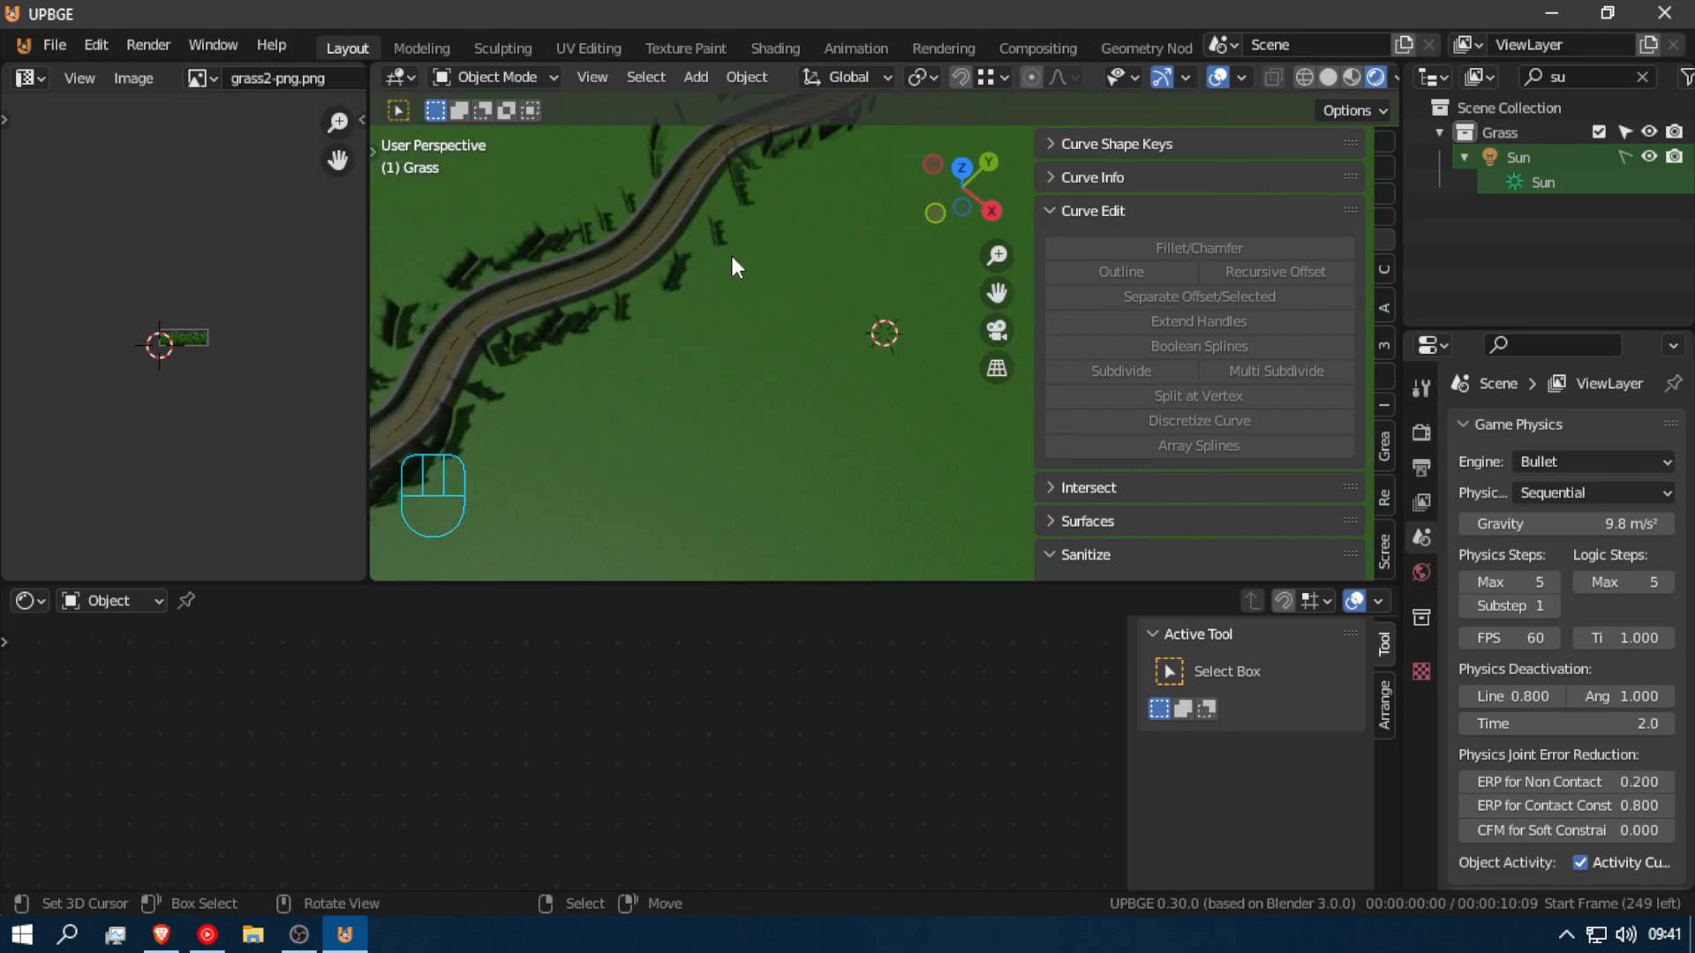
Step: Add a Bezier Circle curve with a 1 m radius on the open lawn and collapse its creation settings
{"action": "key", "text": "shift+f"}
{"action": "key", "text": "shift+w"}
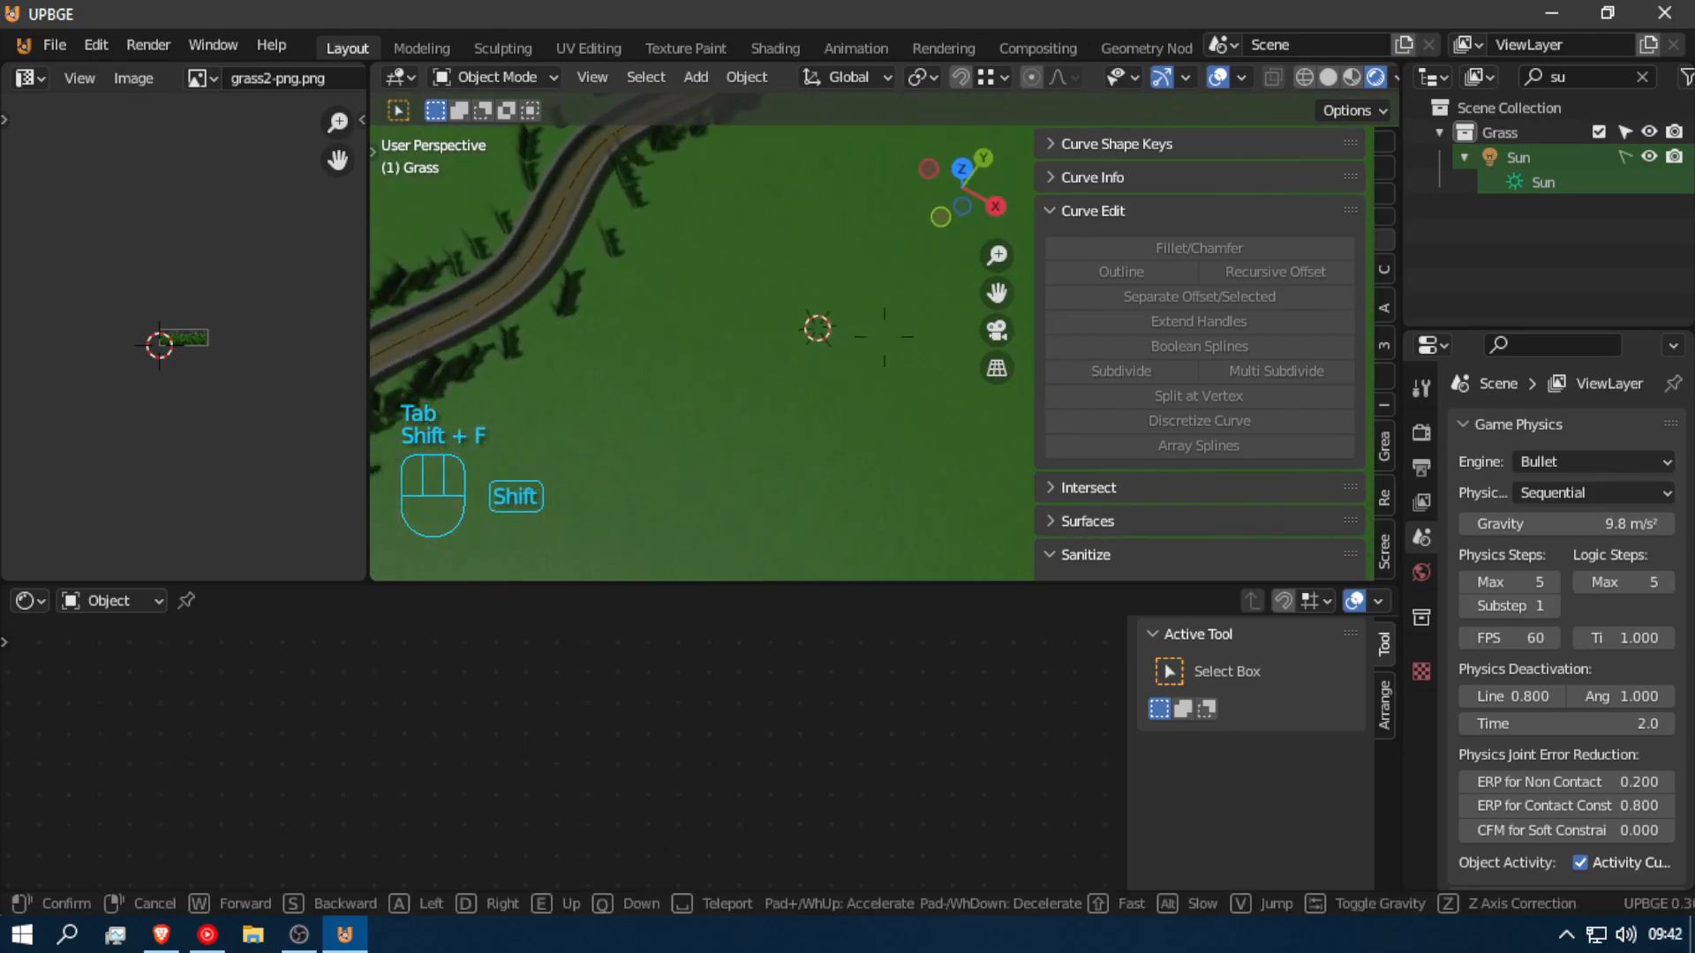
{"action": "left_click", "coordinate": [884, 338]}
{"action": "key", "text": "a"}
{"action": "key", "text": "shift+a"}
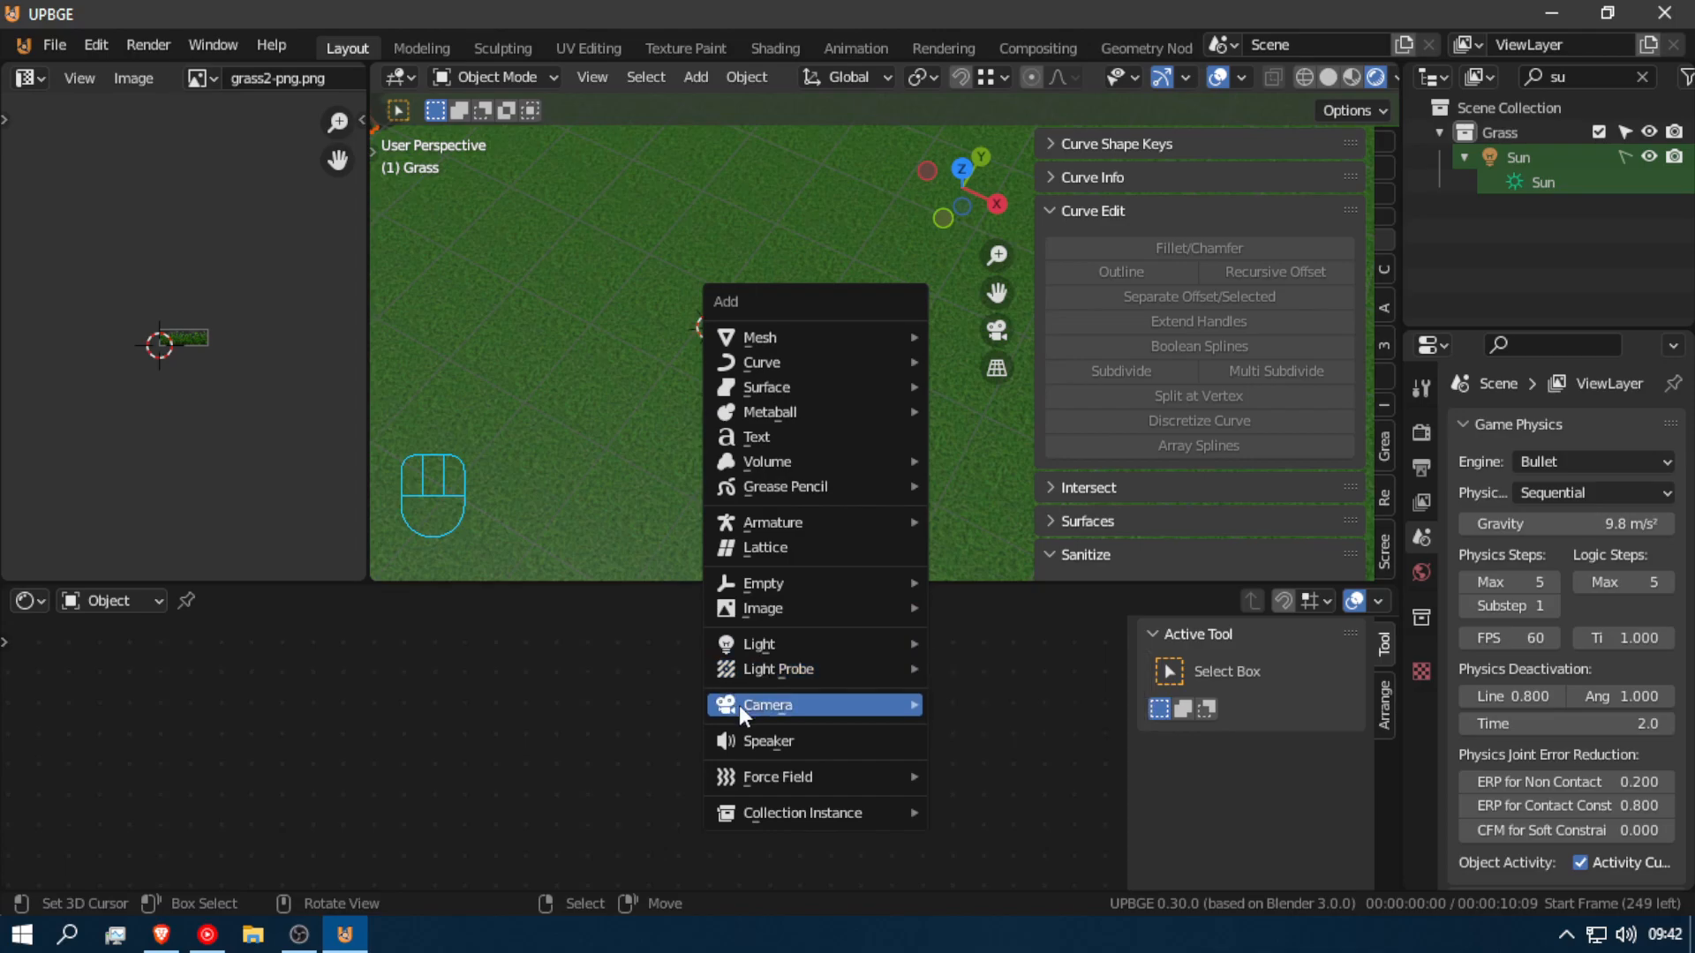
{"action": "scroll", "coordinate": [754, 823], "scroll_direction": "down", "scroll_amount": 1}
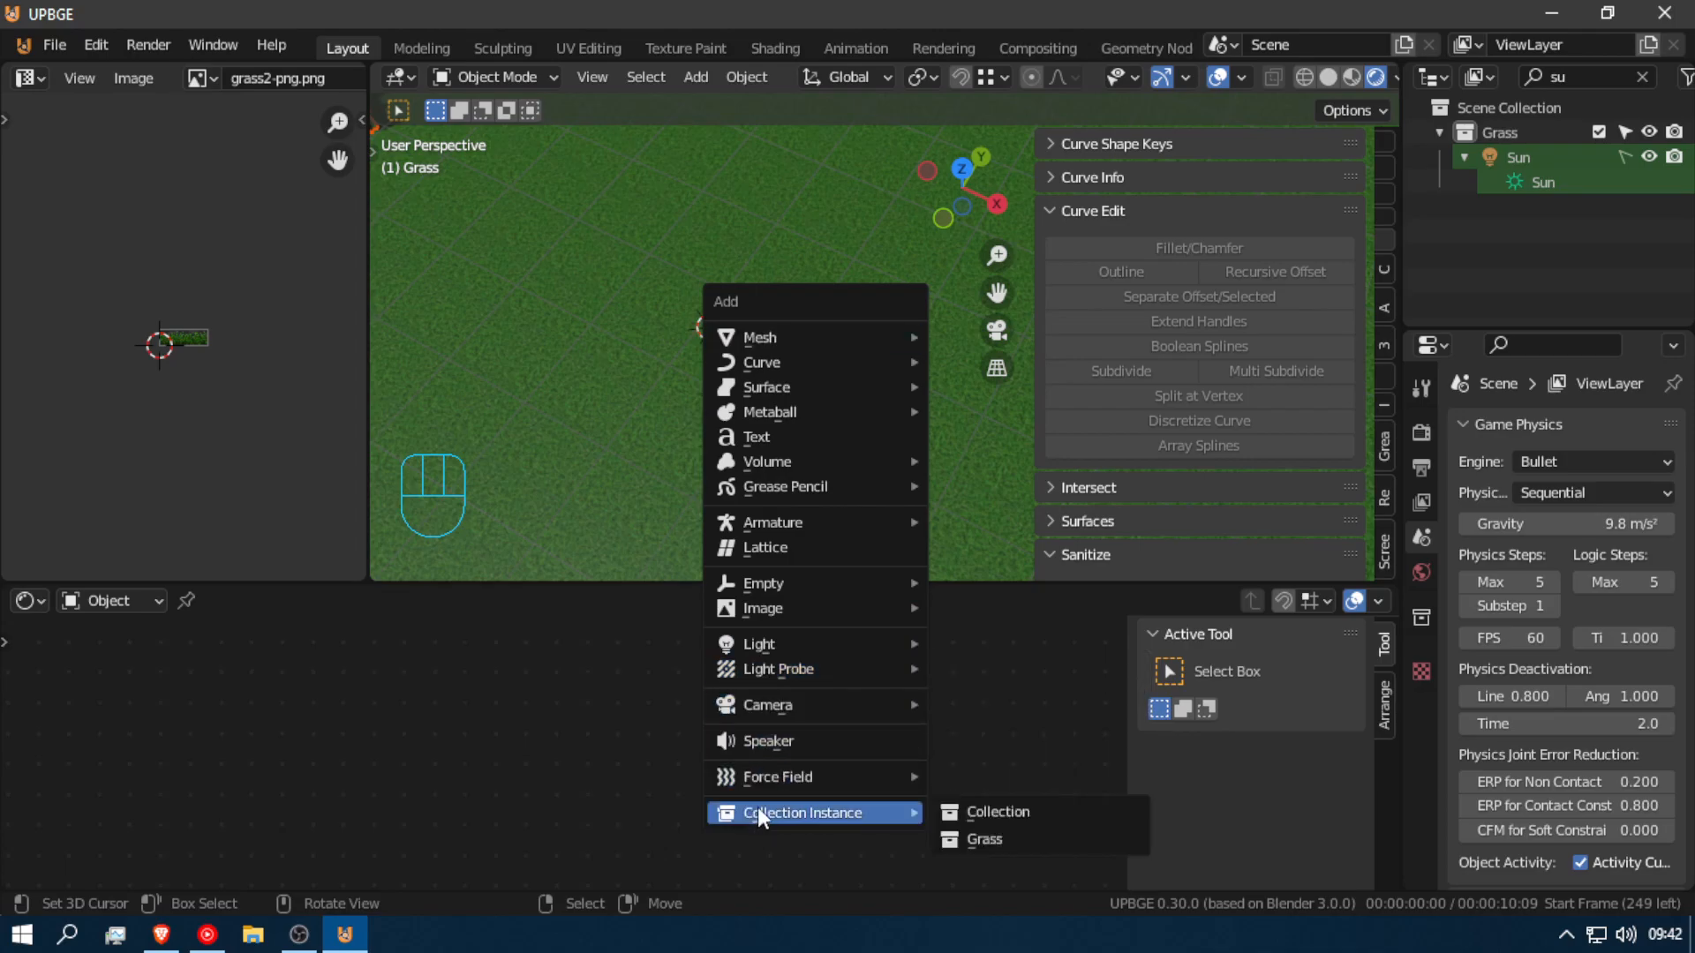
{"action": "key", "text": "shift+a"}
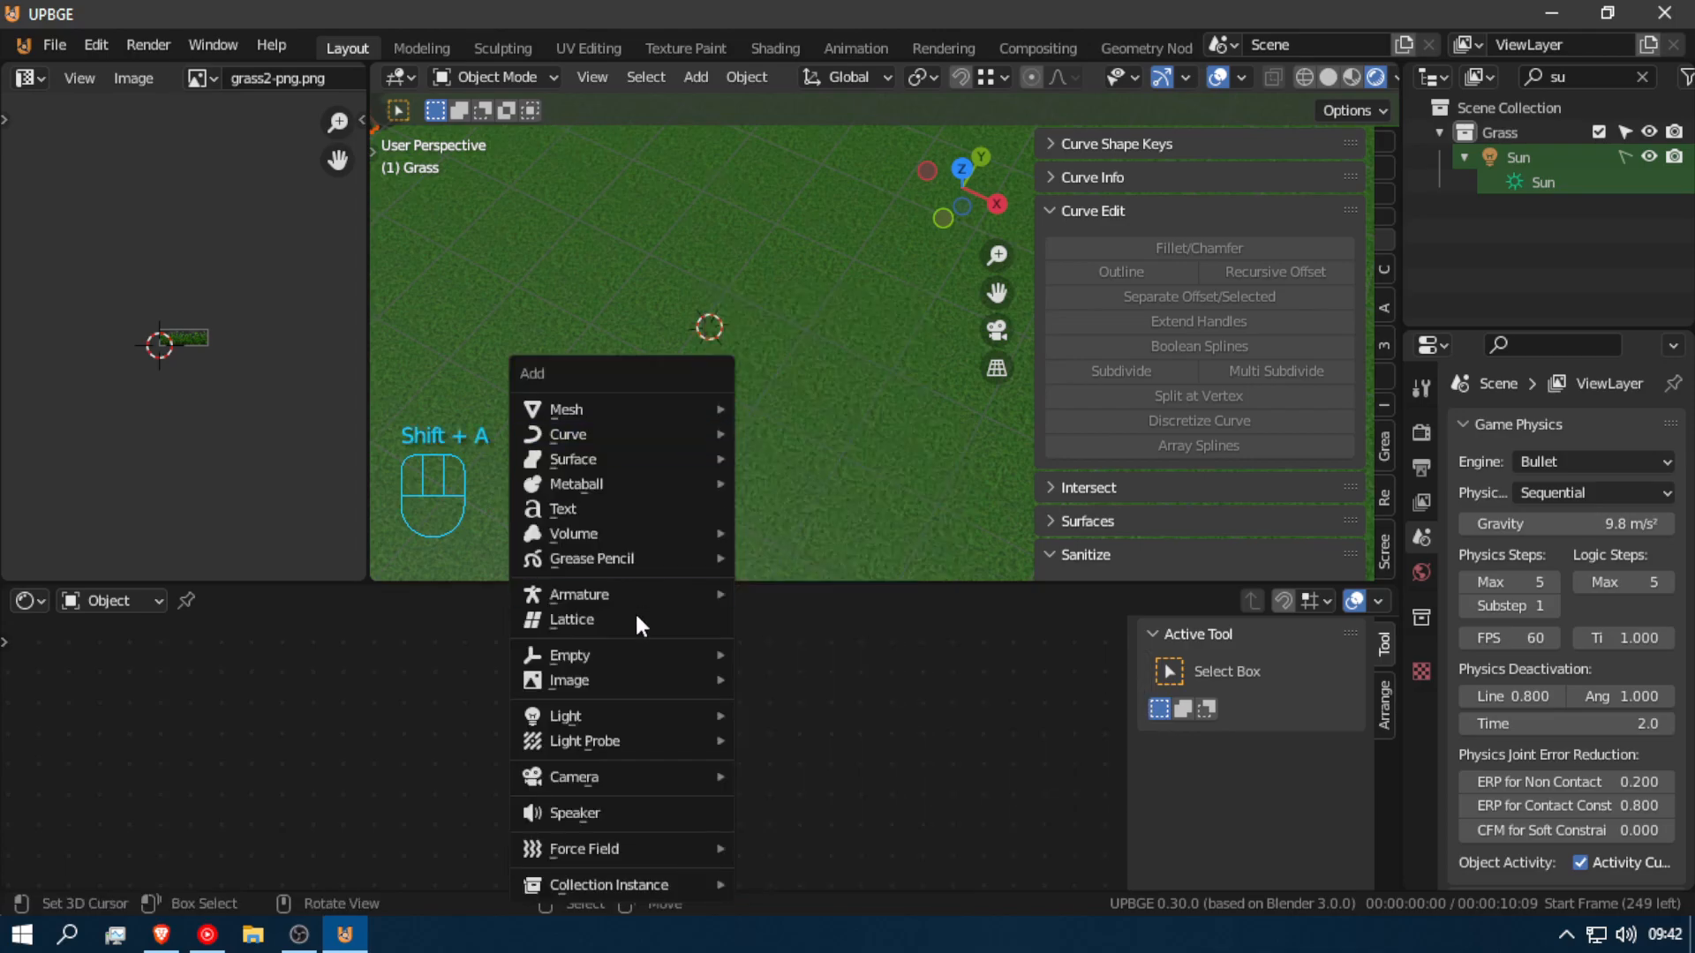
{"action": "mouse_move", "coordinate": [629, 437]}
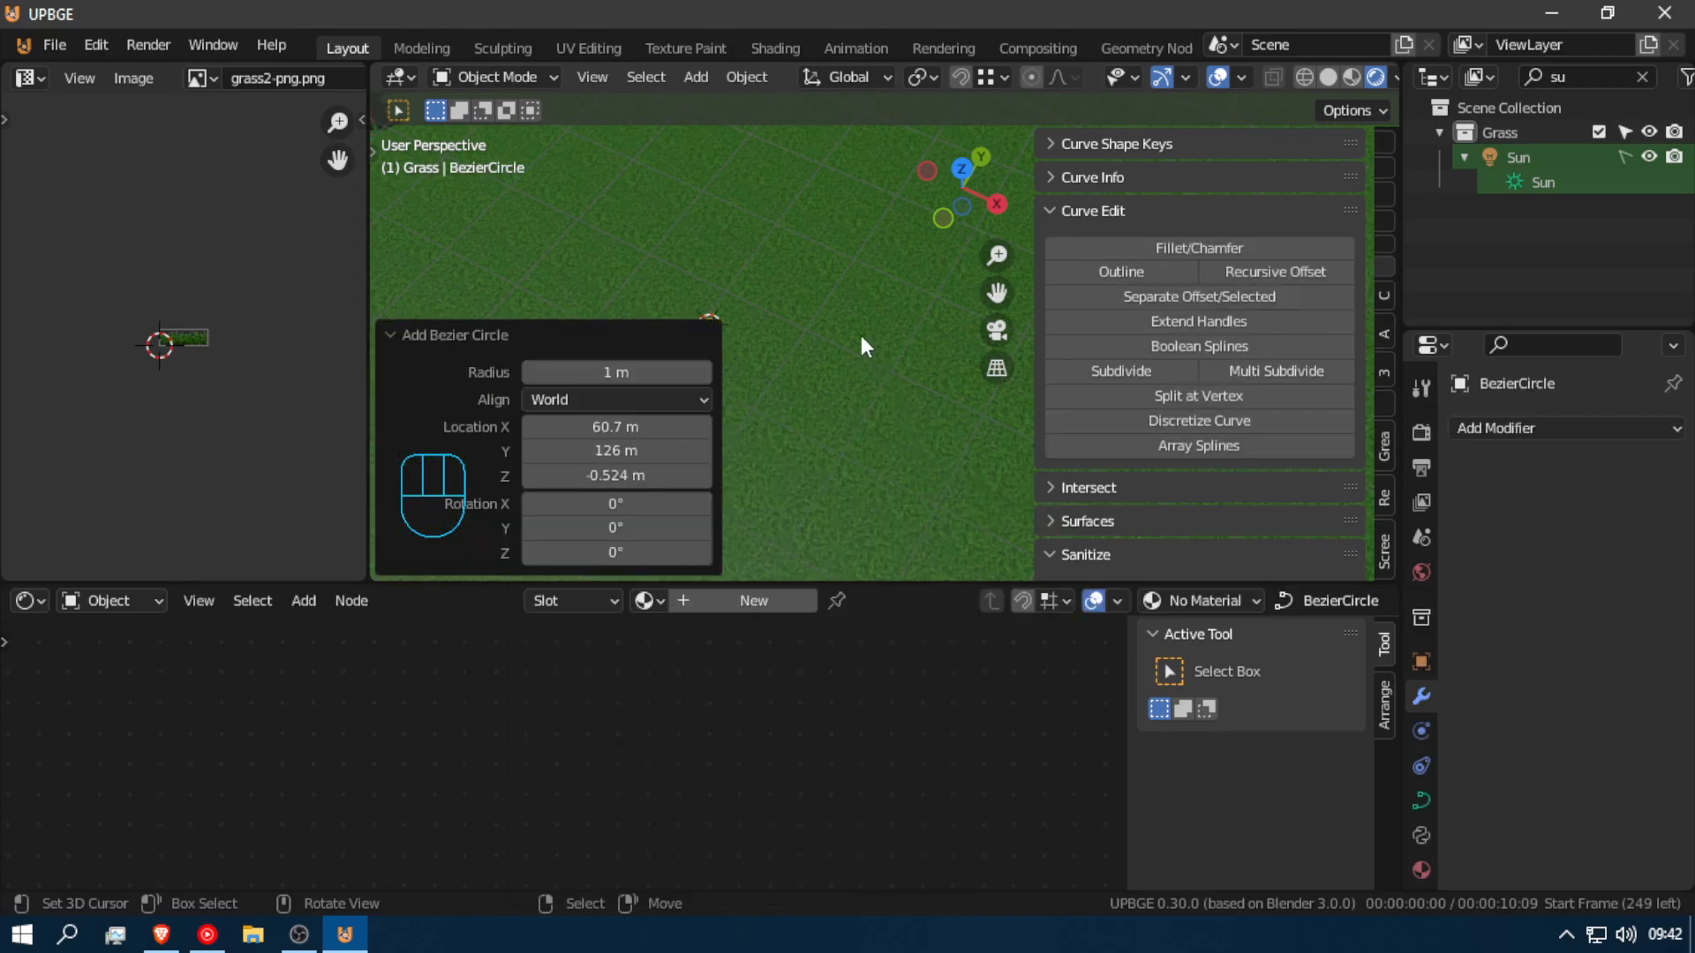
{"action": "left_click", "coordinate": [388, 330]}
Step: Scale the Bezier circle up uniformly to several times its size on the lawn
{"action": "key", "text": "shift+f"}
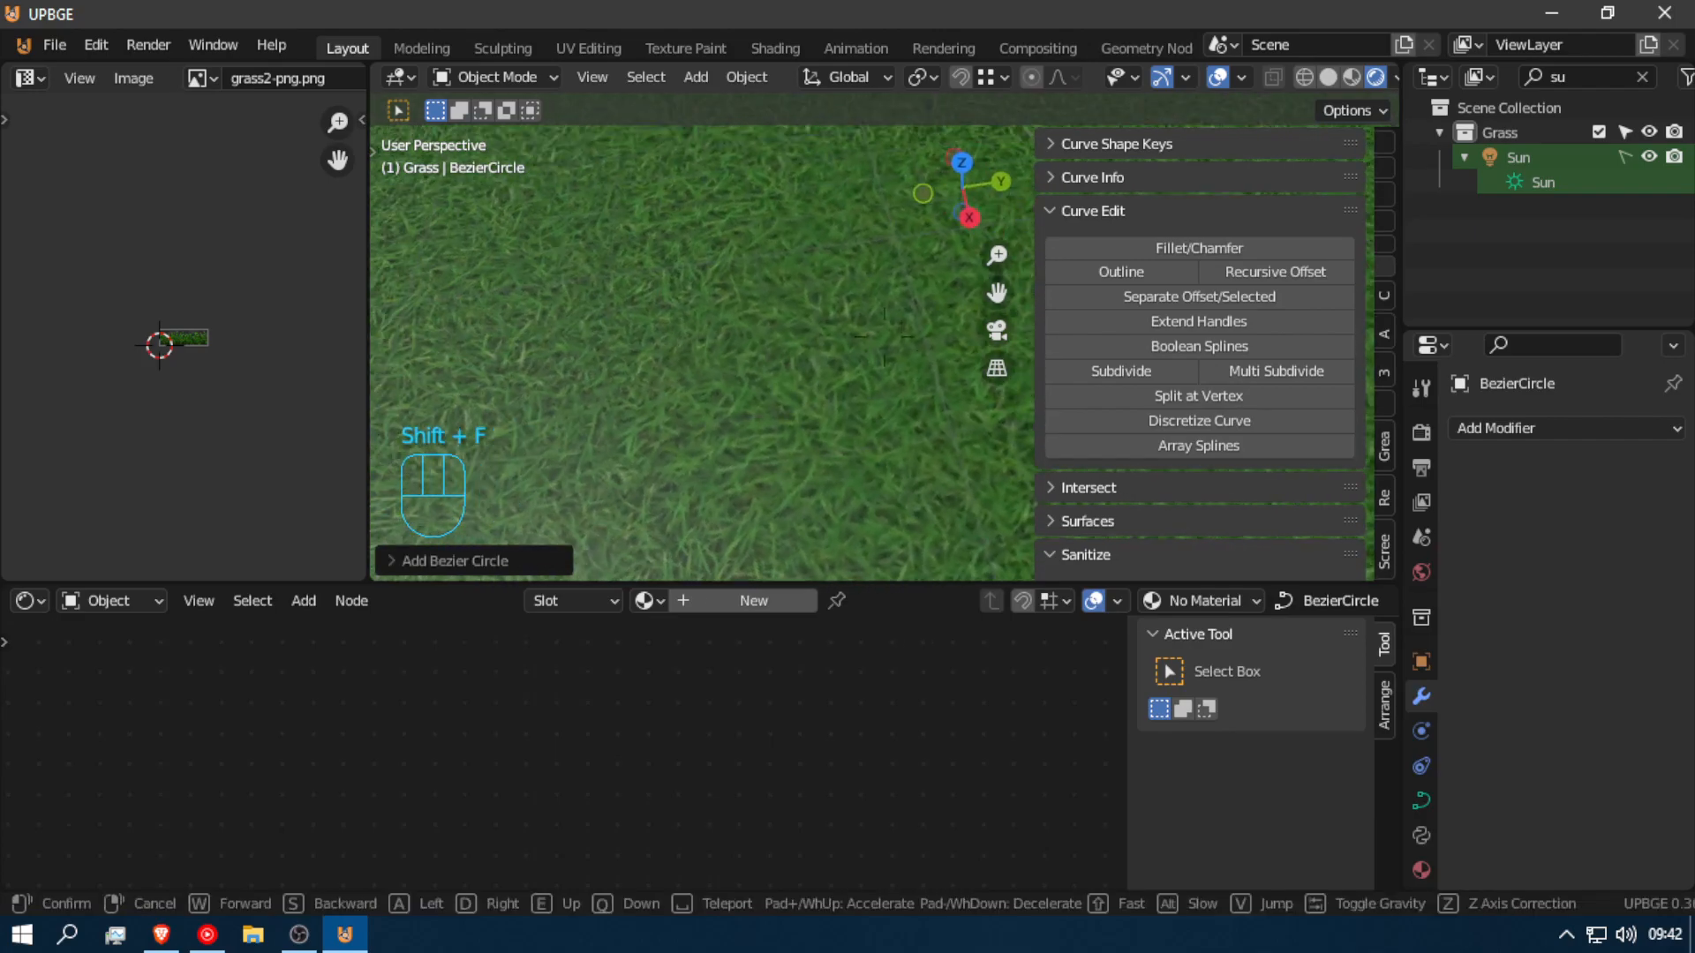
{"action": "left_click", "coordinate": [884, 335]}
{"action": "key", "text": "s"}
{"action": "left_click", "coordinate": [778, 374]}
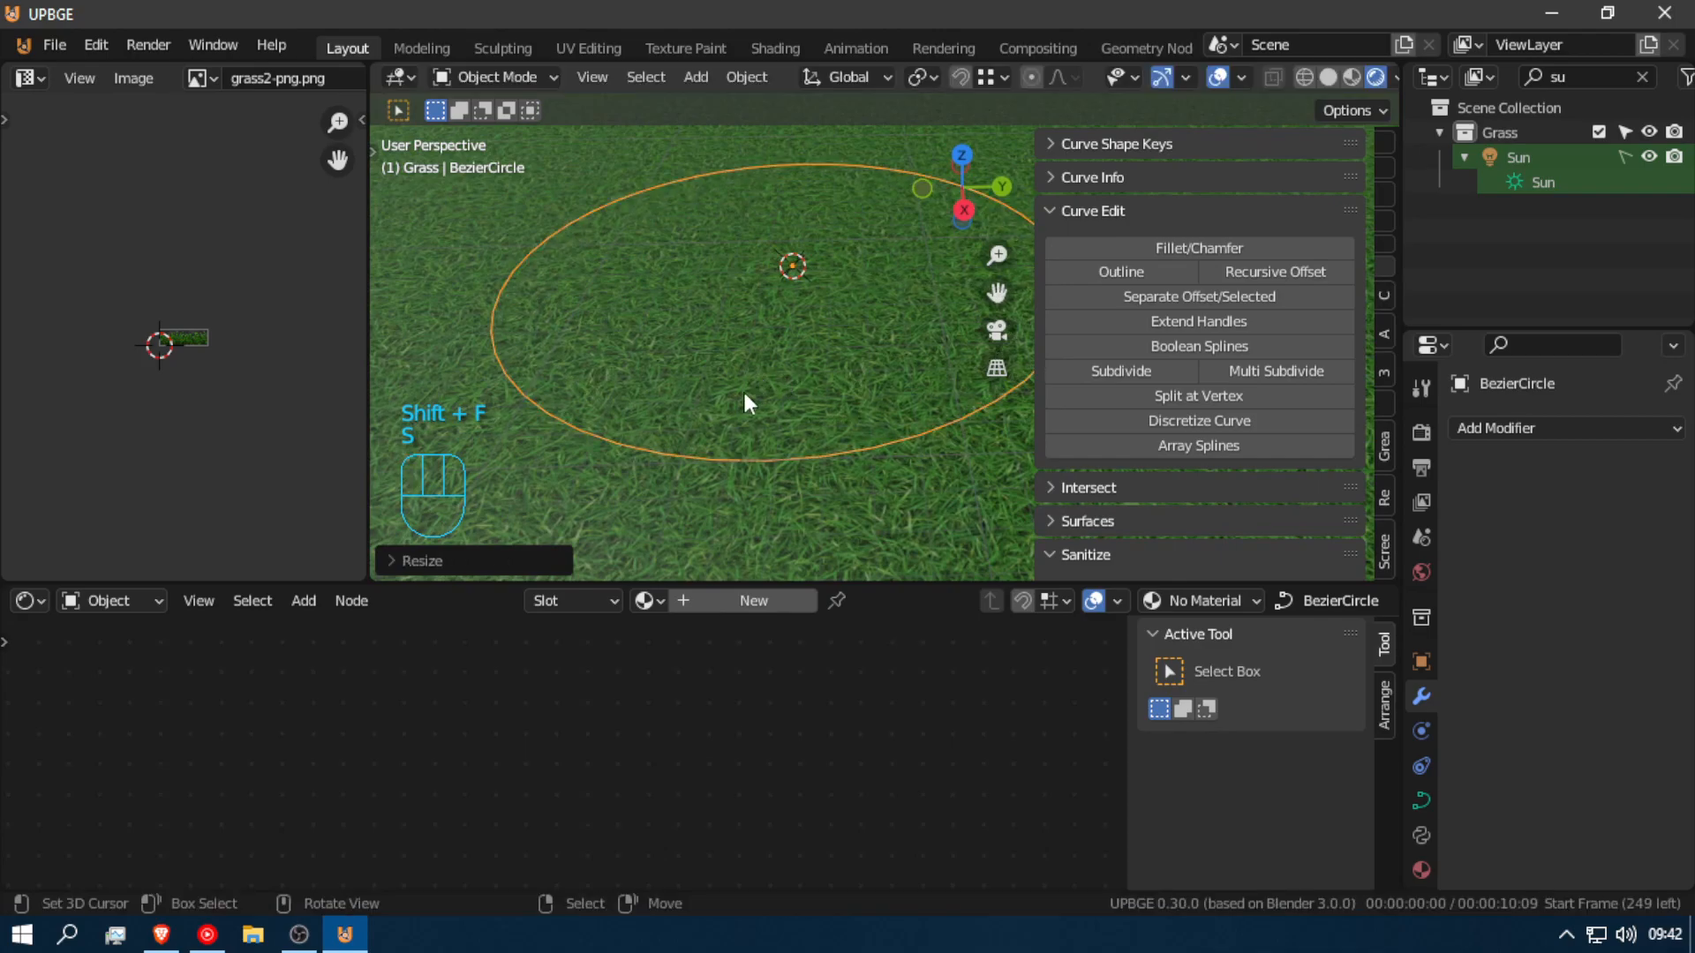
{"action": "key", "text": "Tab"}
{"action": "key", "text": "Tab"}
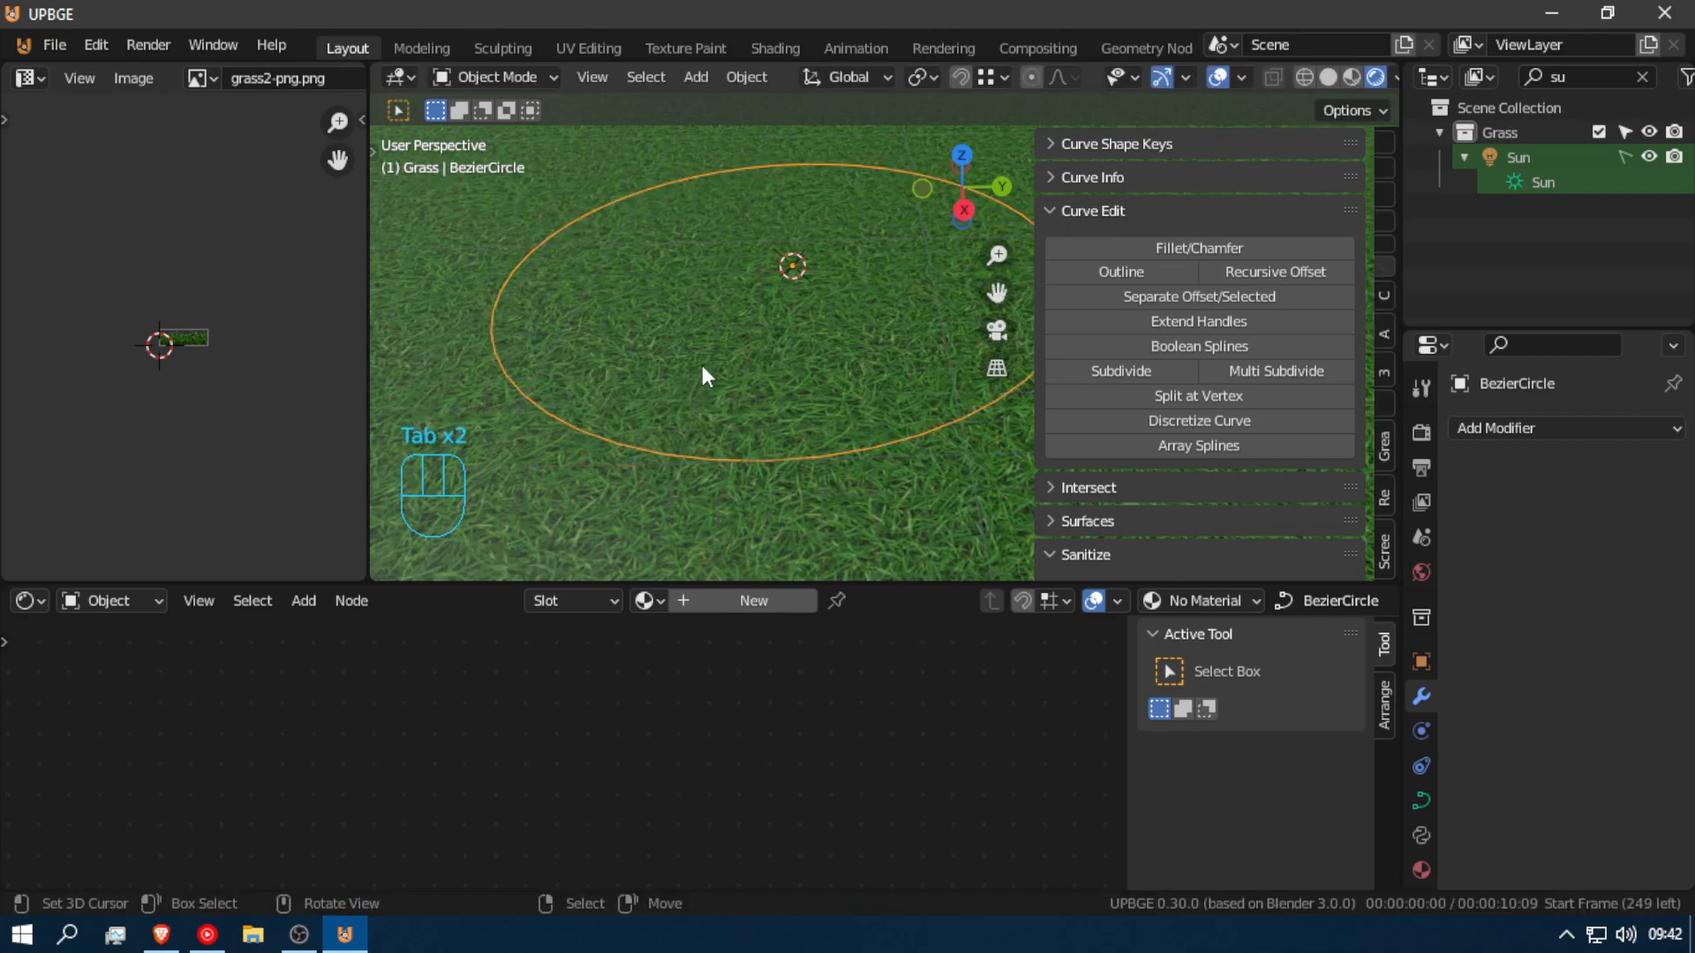
Step: Stretch the Bezier circle along the global X axis, and enlarge it further into a wide oval
{"action": "key", "text": "shift+f"}
{"action": "left_click", "coordinate": [801, 422]}
{"action": "key", "text": "shift+f"}
{"action": "left_click", "coordinate": [885, 347]}
{"action": "key", "text": "s"}
{"action": "key", "text": "x"}
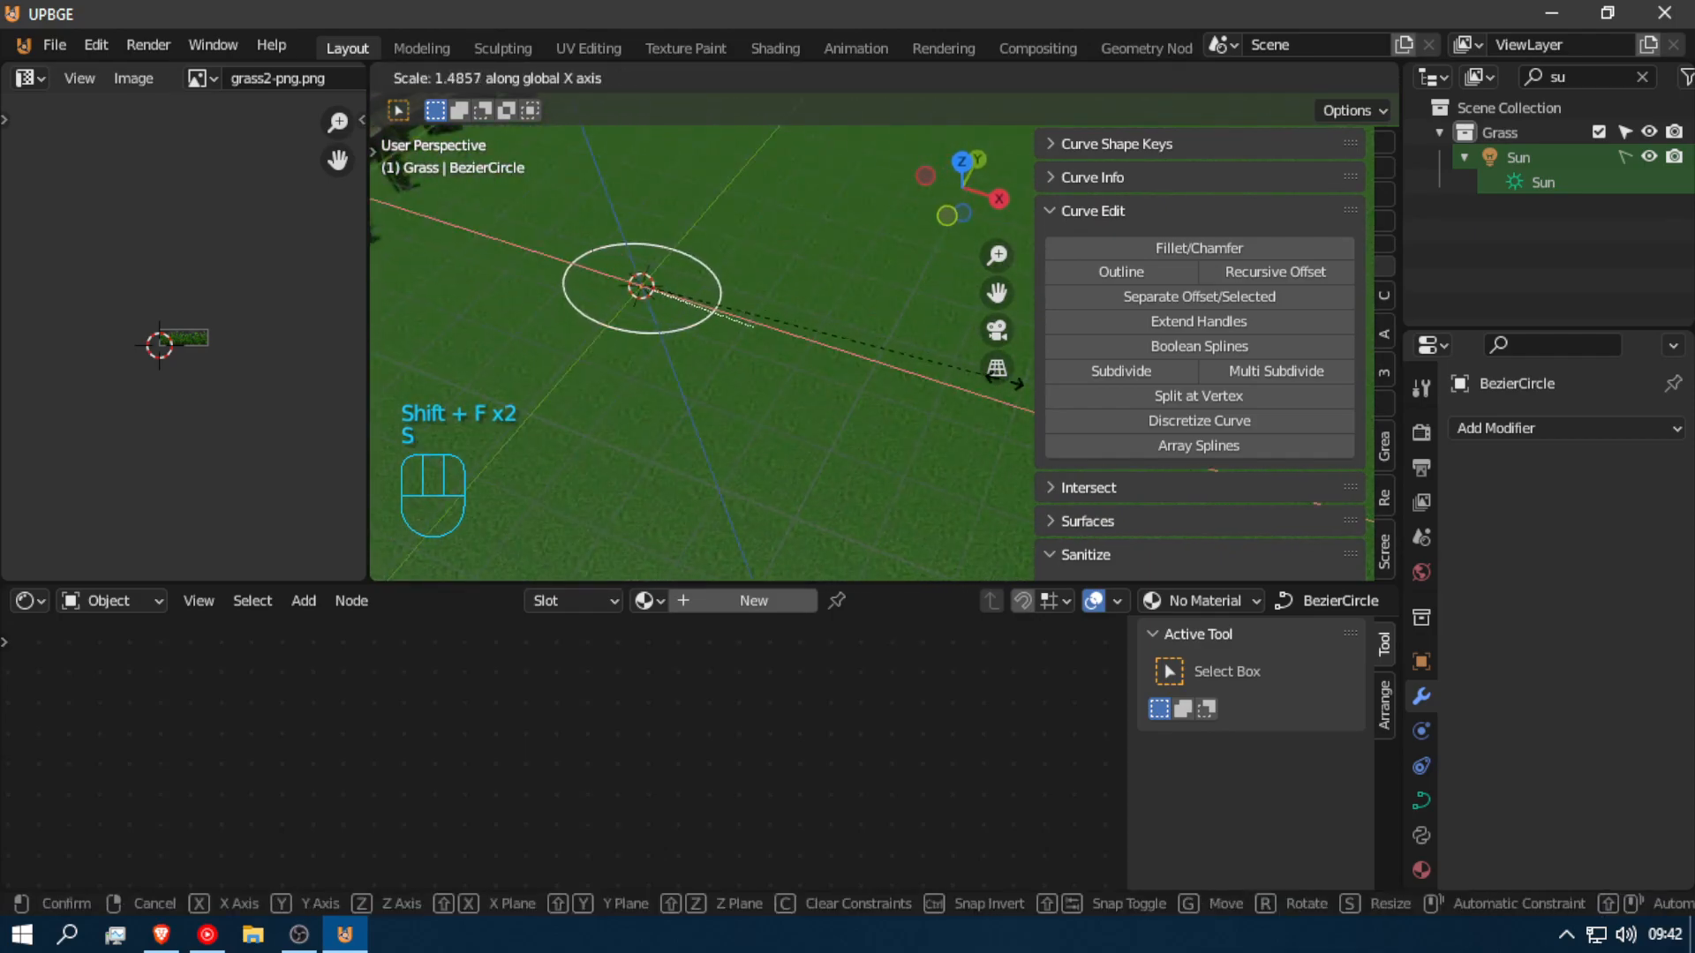
{"action": "left_click", "coordinate": [1271, 441]}
{"action": "key", "text": "s"}
{"action": "middle_click_drag", "start_coordinate": [647, 333], "coordinate": [642, 356]}
{"action": "left_click", "coordinate": [635, 363]}
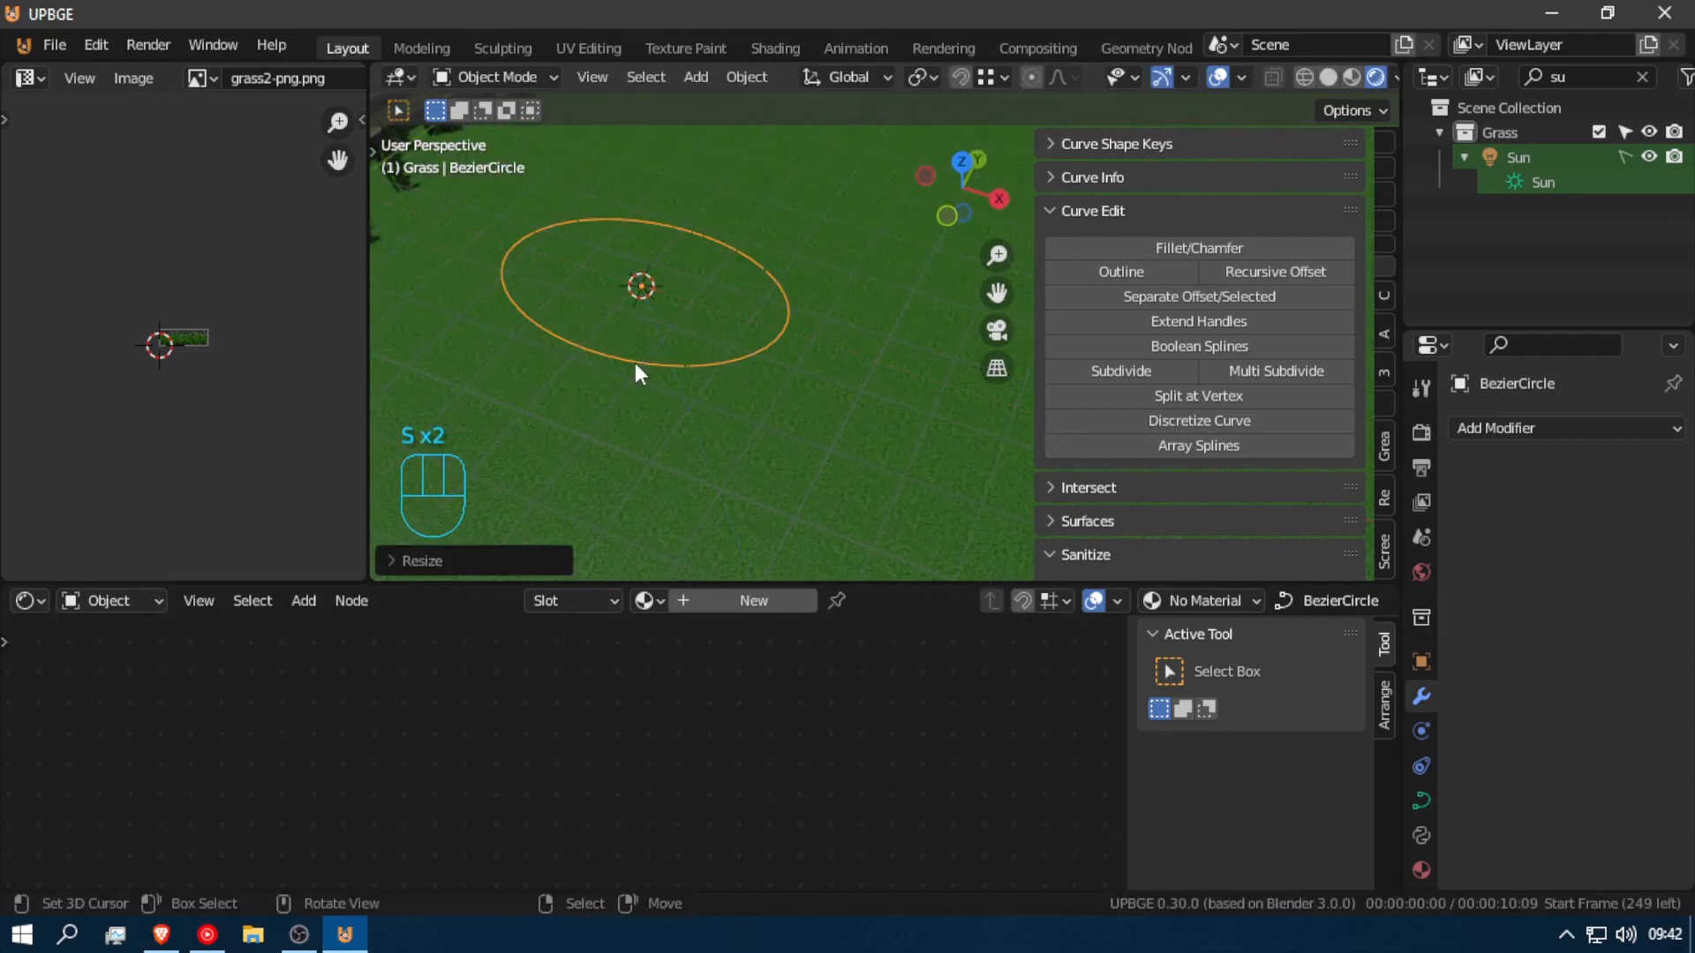
Step: Edit the oval curve and move its two near control points inward to make the outline irregular
{"action": "key", "text": "Tab"}
{"action": "right_click", "coordinate": [664, 379]}
{"action": "key", "text": "g"}
{"action": "left_click", "coordinate": [657, 342]}
{"action": "right_click", "coordinate": [777, 338]}
{"action": "key", "text": "g"}
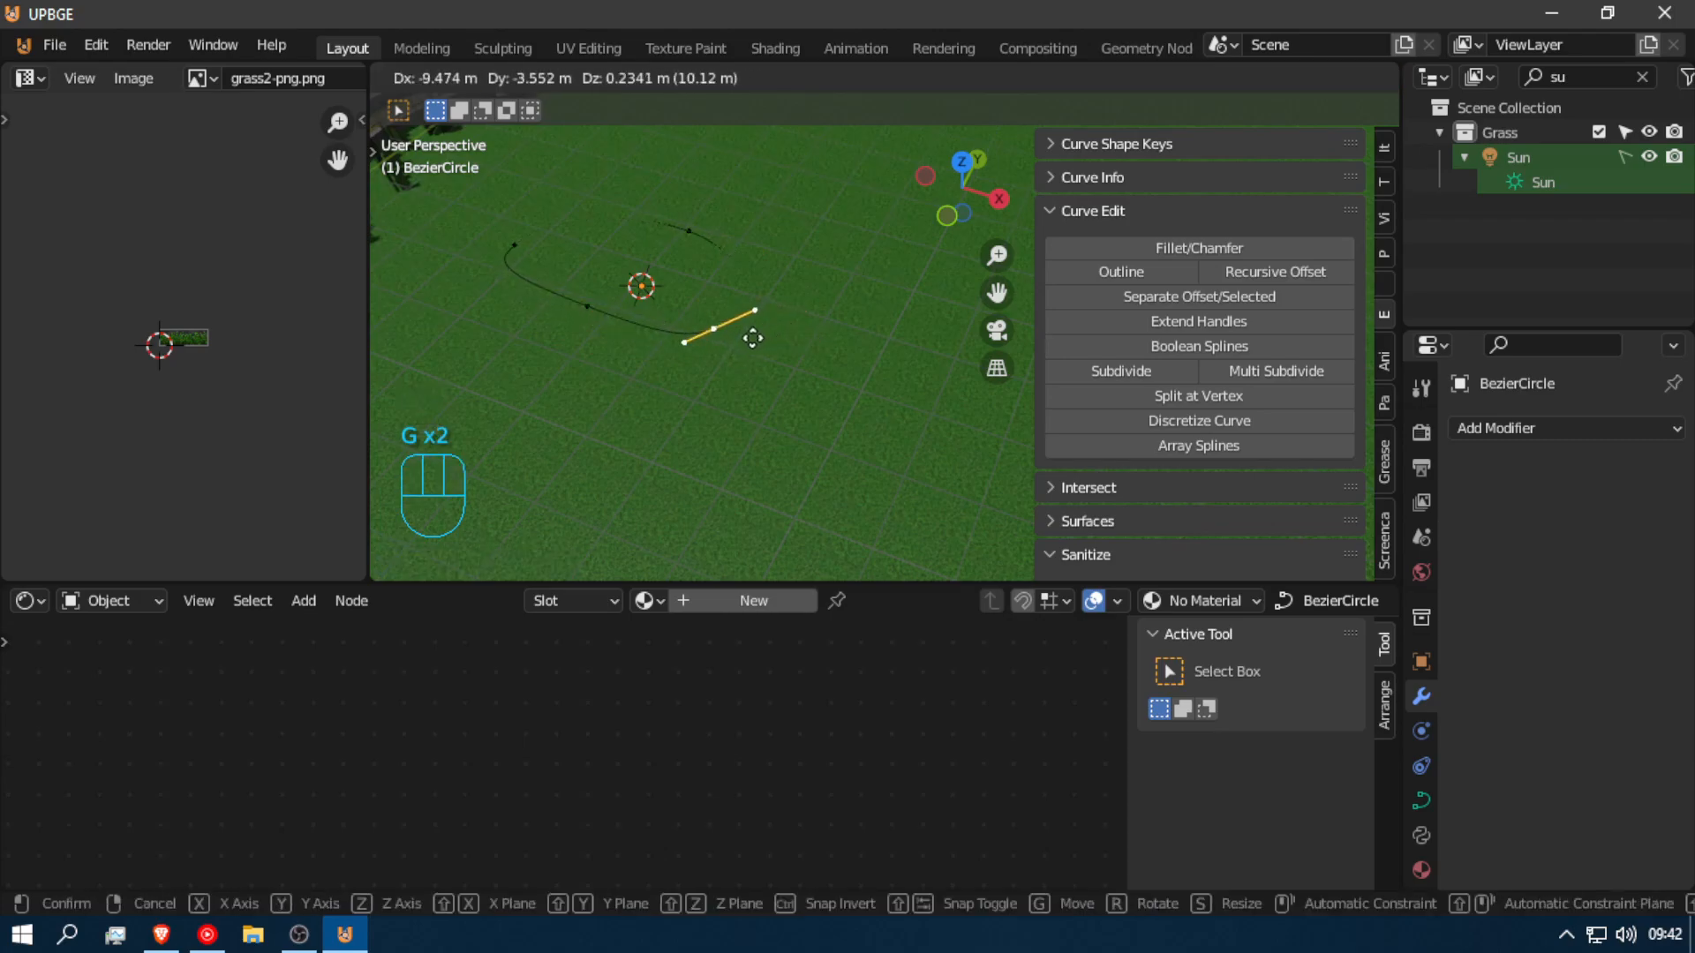
{"action": "left_click", "coordinate": [749, 336]}
{"action": "key", "text": "g"}
{"action": "key", "text": "z"}
{"action": "left_click", "coordinate": [688, 265]}
Step: Move the oval's road-side control point outward toward the road, and raise the near control point along Z
{"action": "key", "text": "g"}
{"action": "left_click", "coordinate": [564, 235]}
{"action": "right_click", "coordinate": [513, 243]}
{"action": "key", "text": "g"}
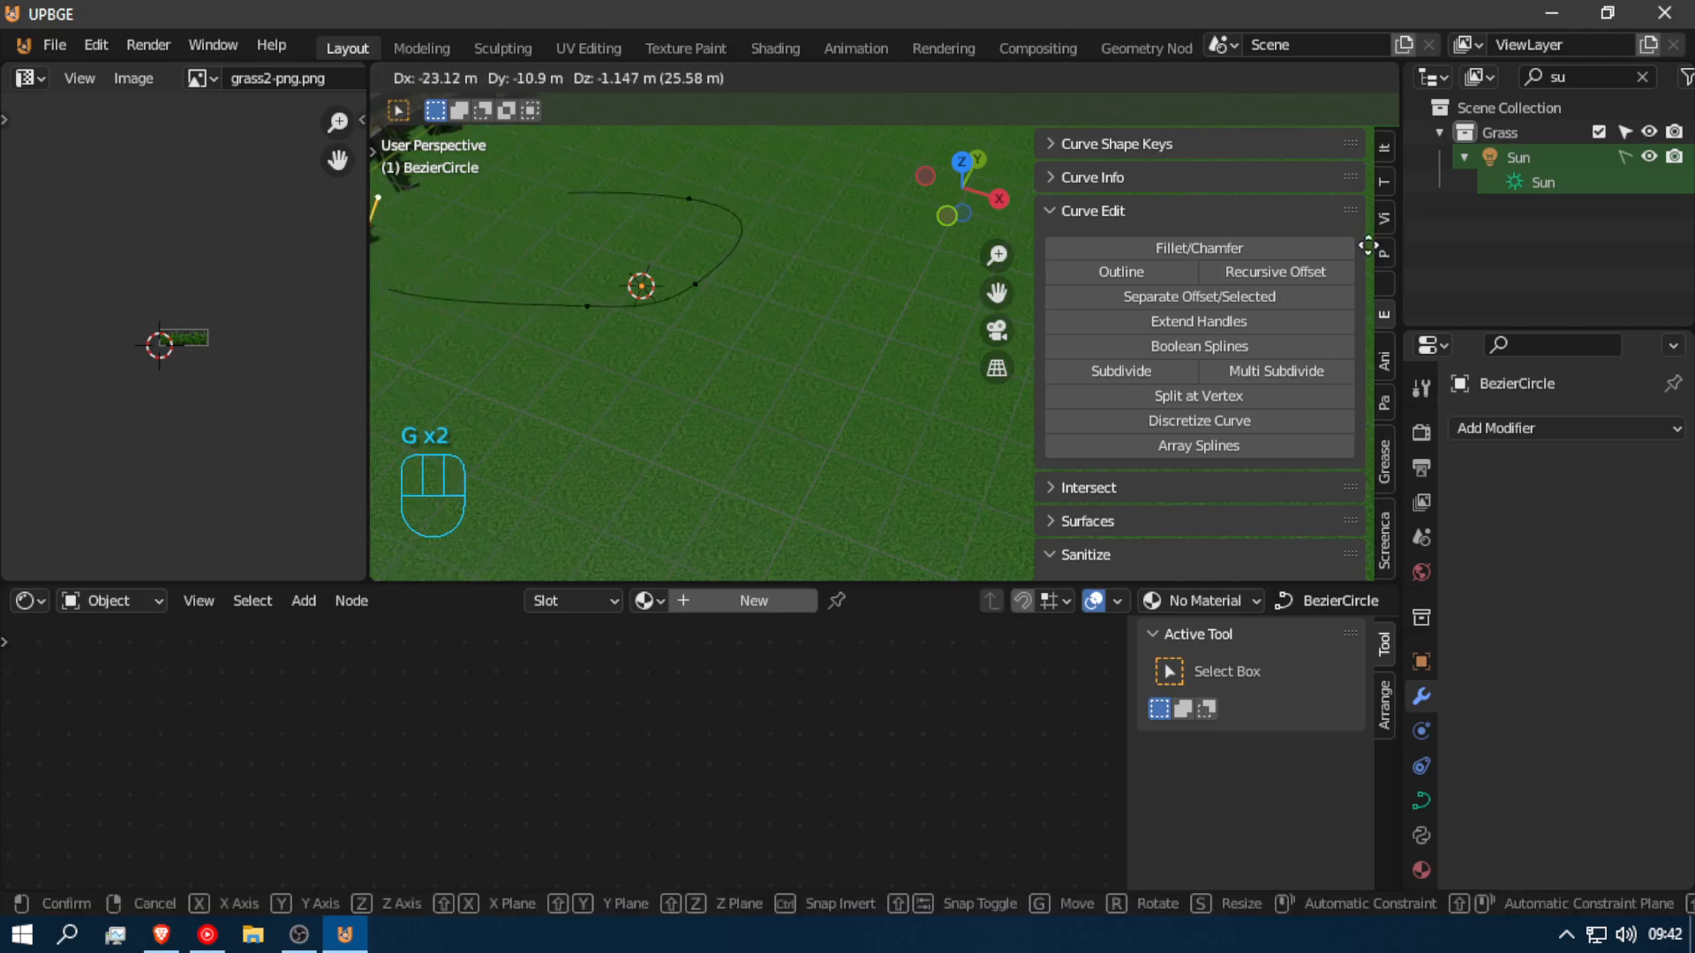
{"action": "left_click", "coordinate": [389, 225]}
{"action": "right_click", "coordinate": [590, 306]}
{"action": "key", "text": "g"}
{"action": "key", "text": "z"}
{"action": "left_click", "coordinate": [590, 287]}
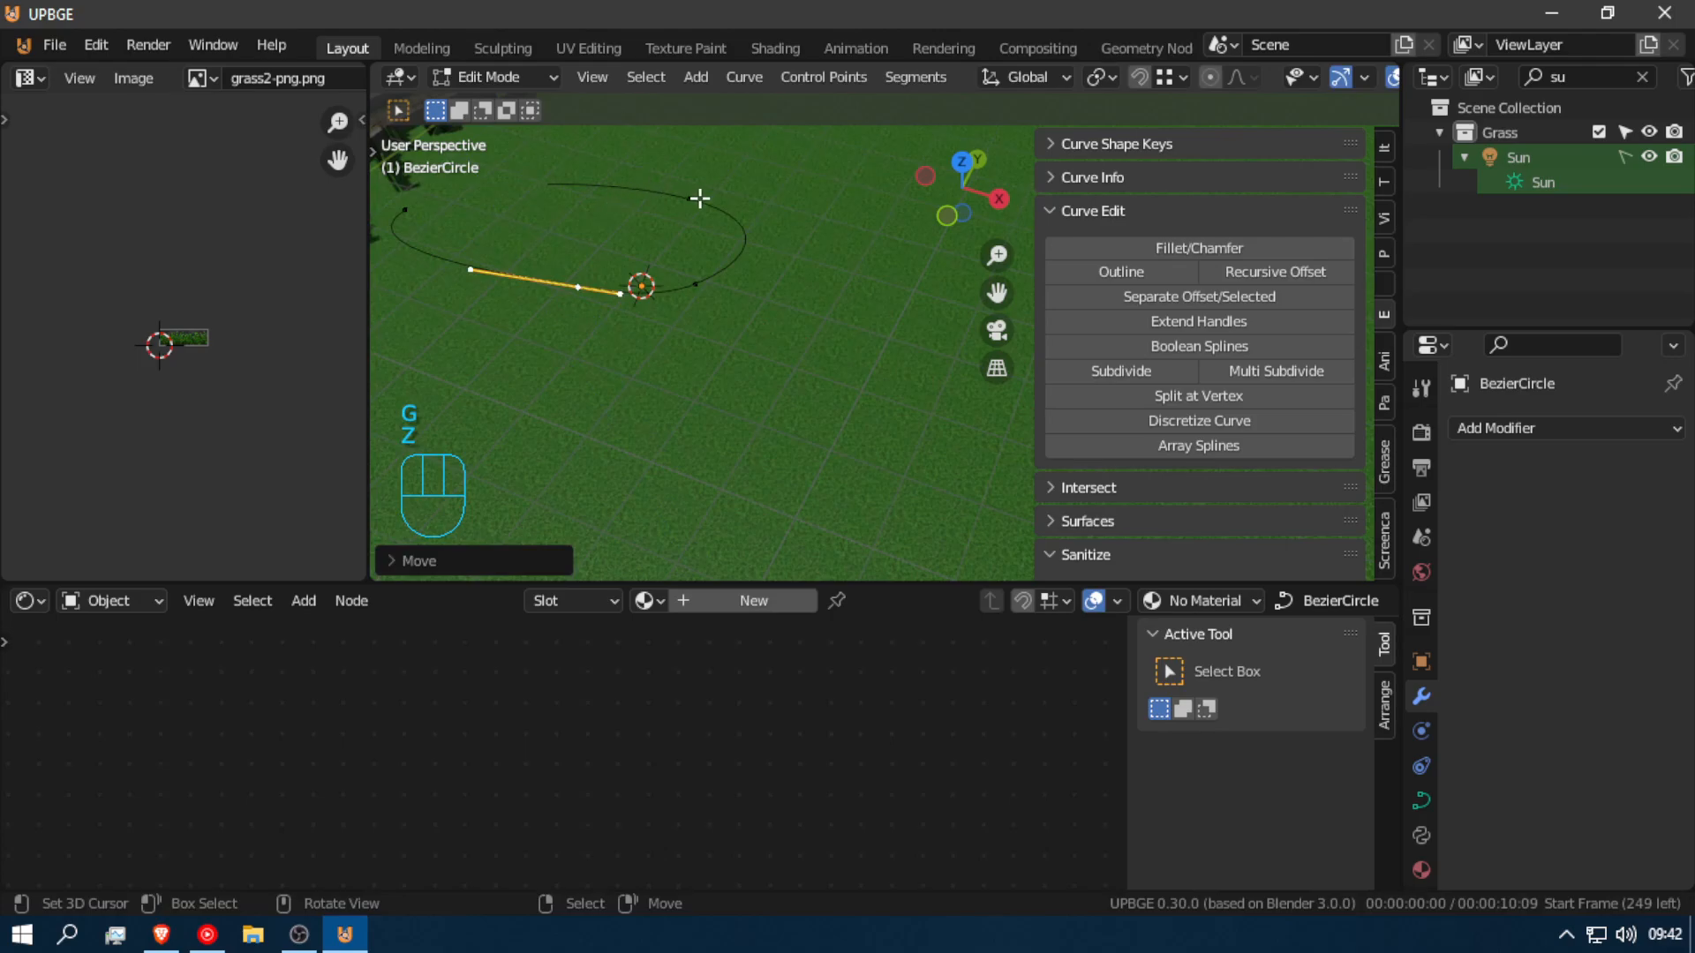
Step: Subdivide the segment between the far and road-side control points, and raise the new point along Z
{"action": "right_click", "coordinate": [697, 199]}
{"action": "right_click", "coordinate": [411, 217], "text": "shift"}
{"action": "key", "text": "space"}
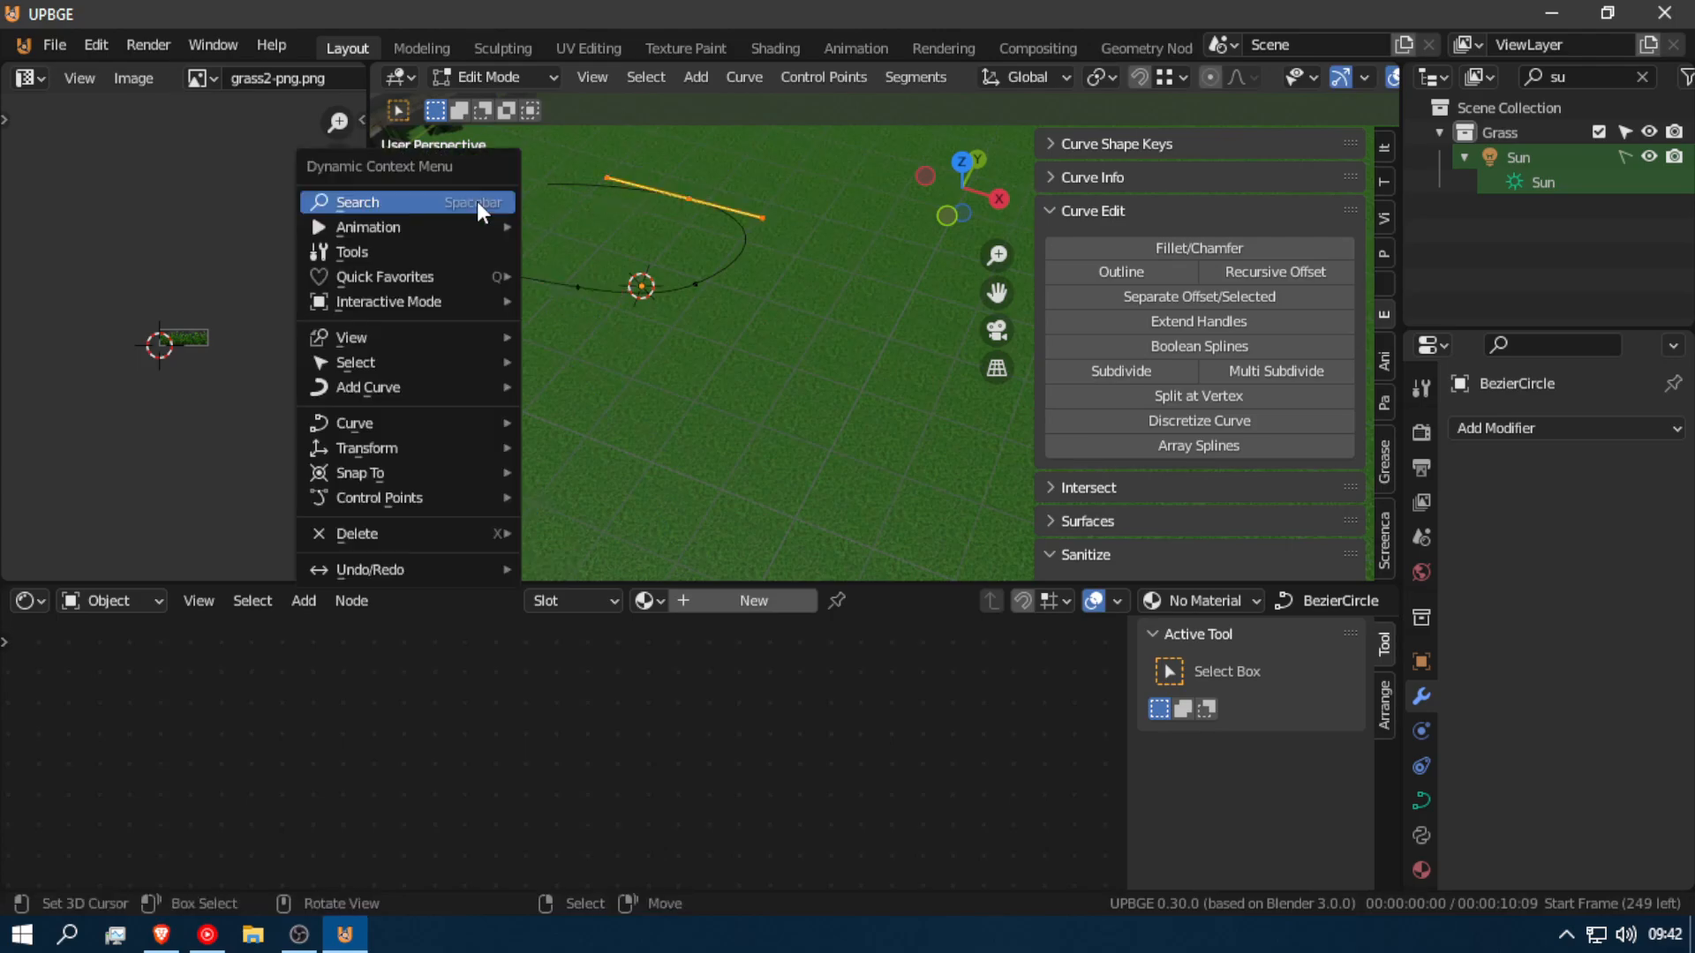
{"action": "left_click", "coordinate": [477, 202]}
{"action": "left_click", "coordinate": [631, 246]}
{"action": "key", "text": "g"}
{"action": "key", "text": "z"}
{"action": "left_click", "coordinate": [542, 147]}
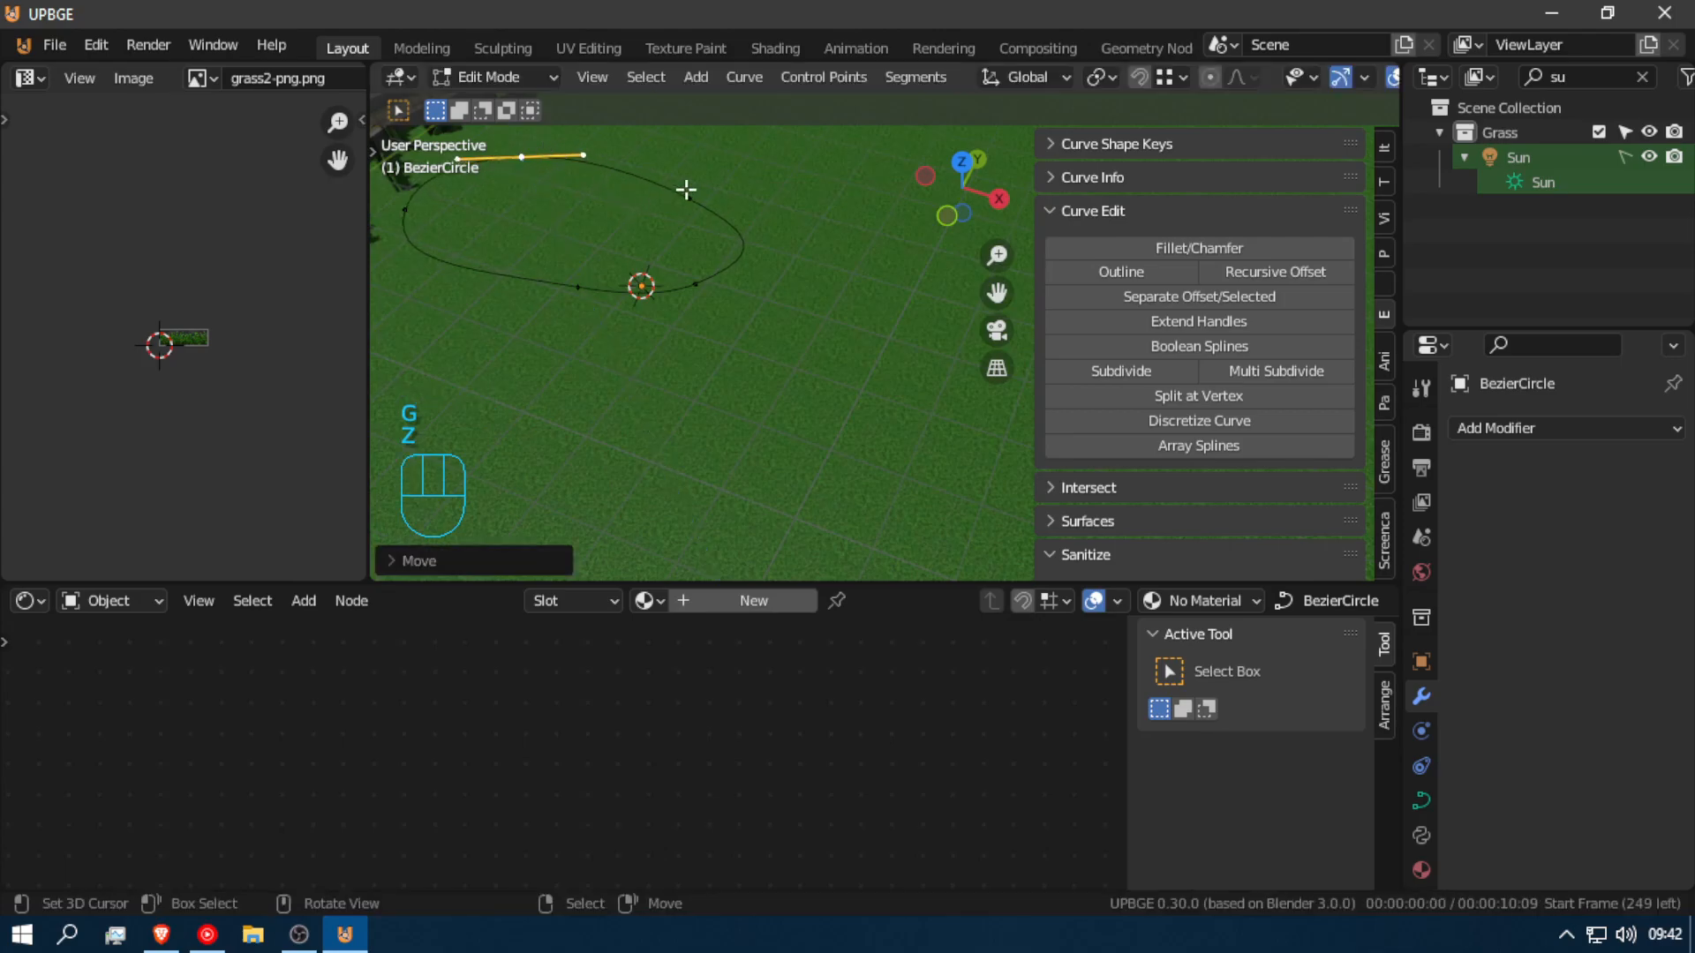
Step: Select all control points of the curve and subdivide every segment
{"action": "key", "text": "a"}
{"action": "key", "text": "a"}
{"action": "key", "text": "space"}
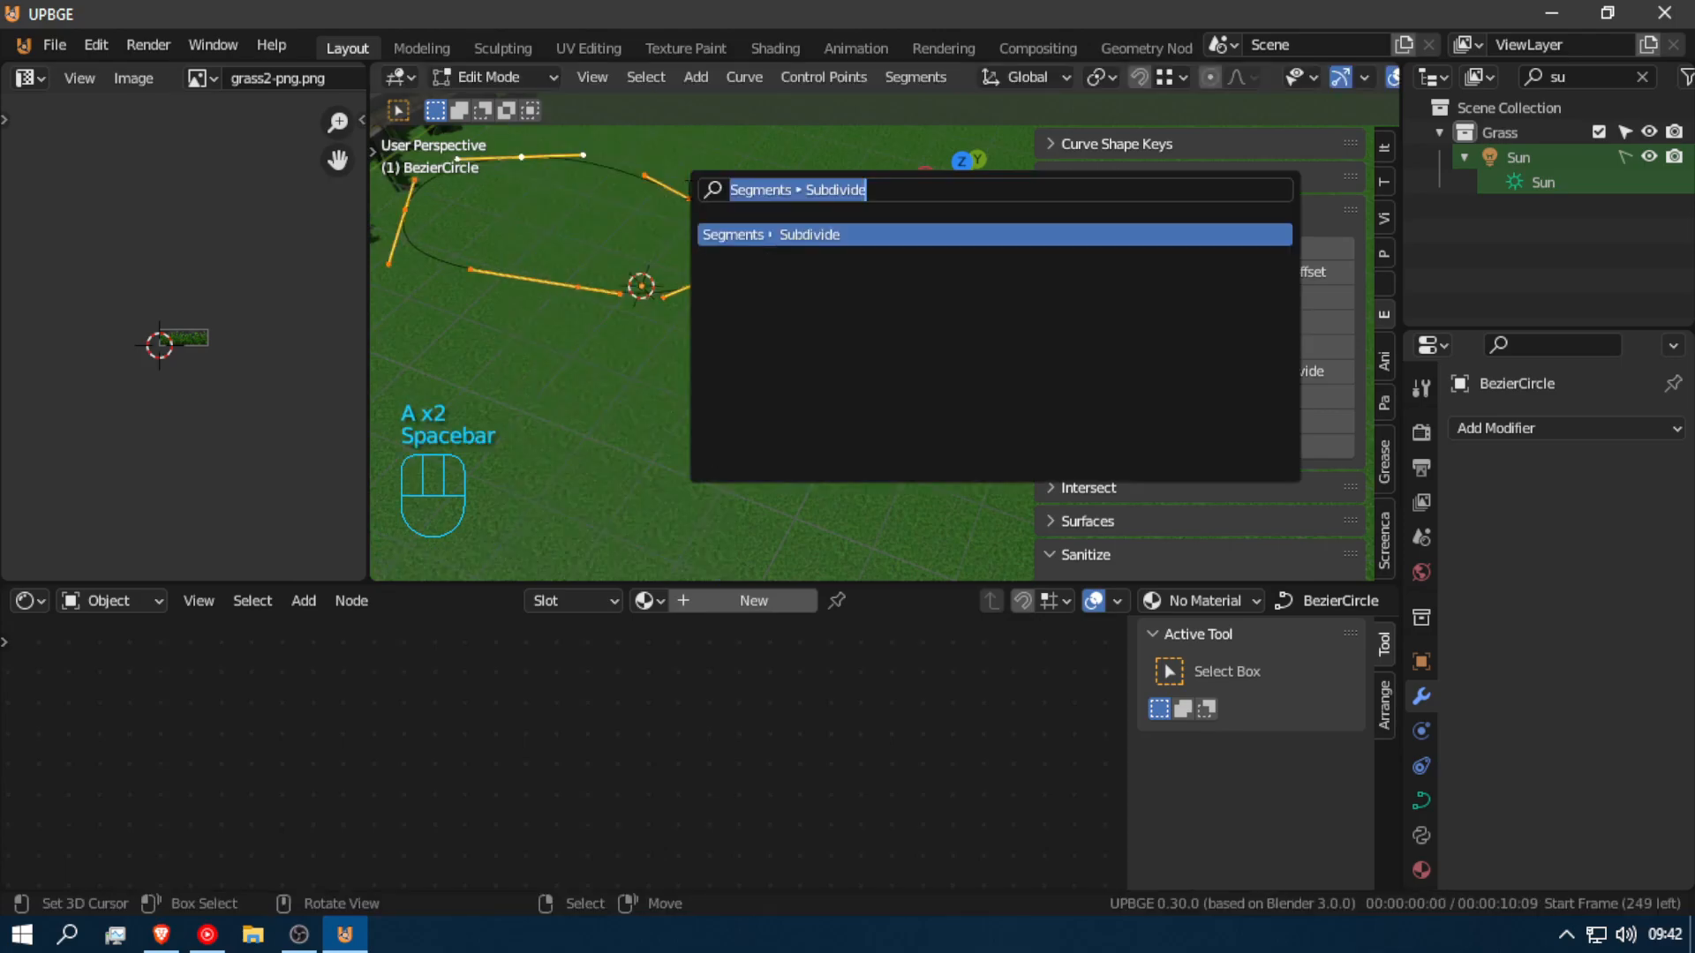
{"action": "left_click", "coordinate": [837, 191]}
{"action": "key", "text": "Return"}
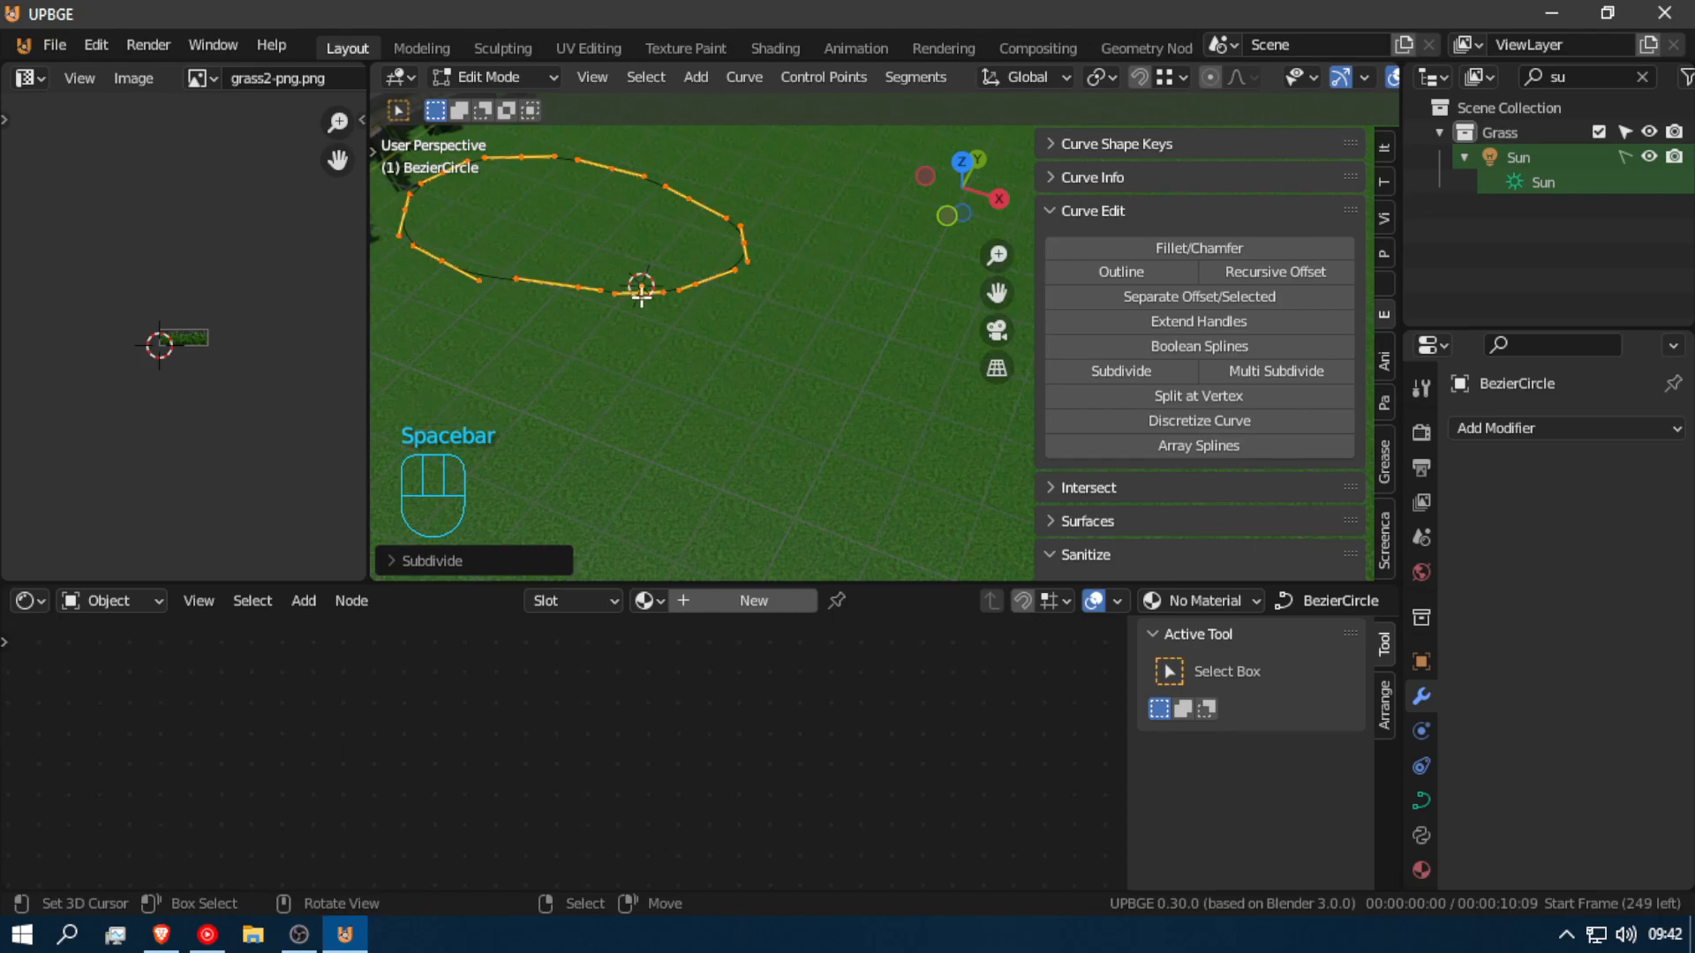
Step: Move the curve's near-edge control point and its far-end control point along Z, and finish editing the curve
{"action": "right_click", "coordinate": [575, 292]}
{"action": "key", "text": "g"}
{"action": "key", "text": "z"}
{"action": "left_click", "coordinate": [569, 268]}
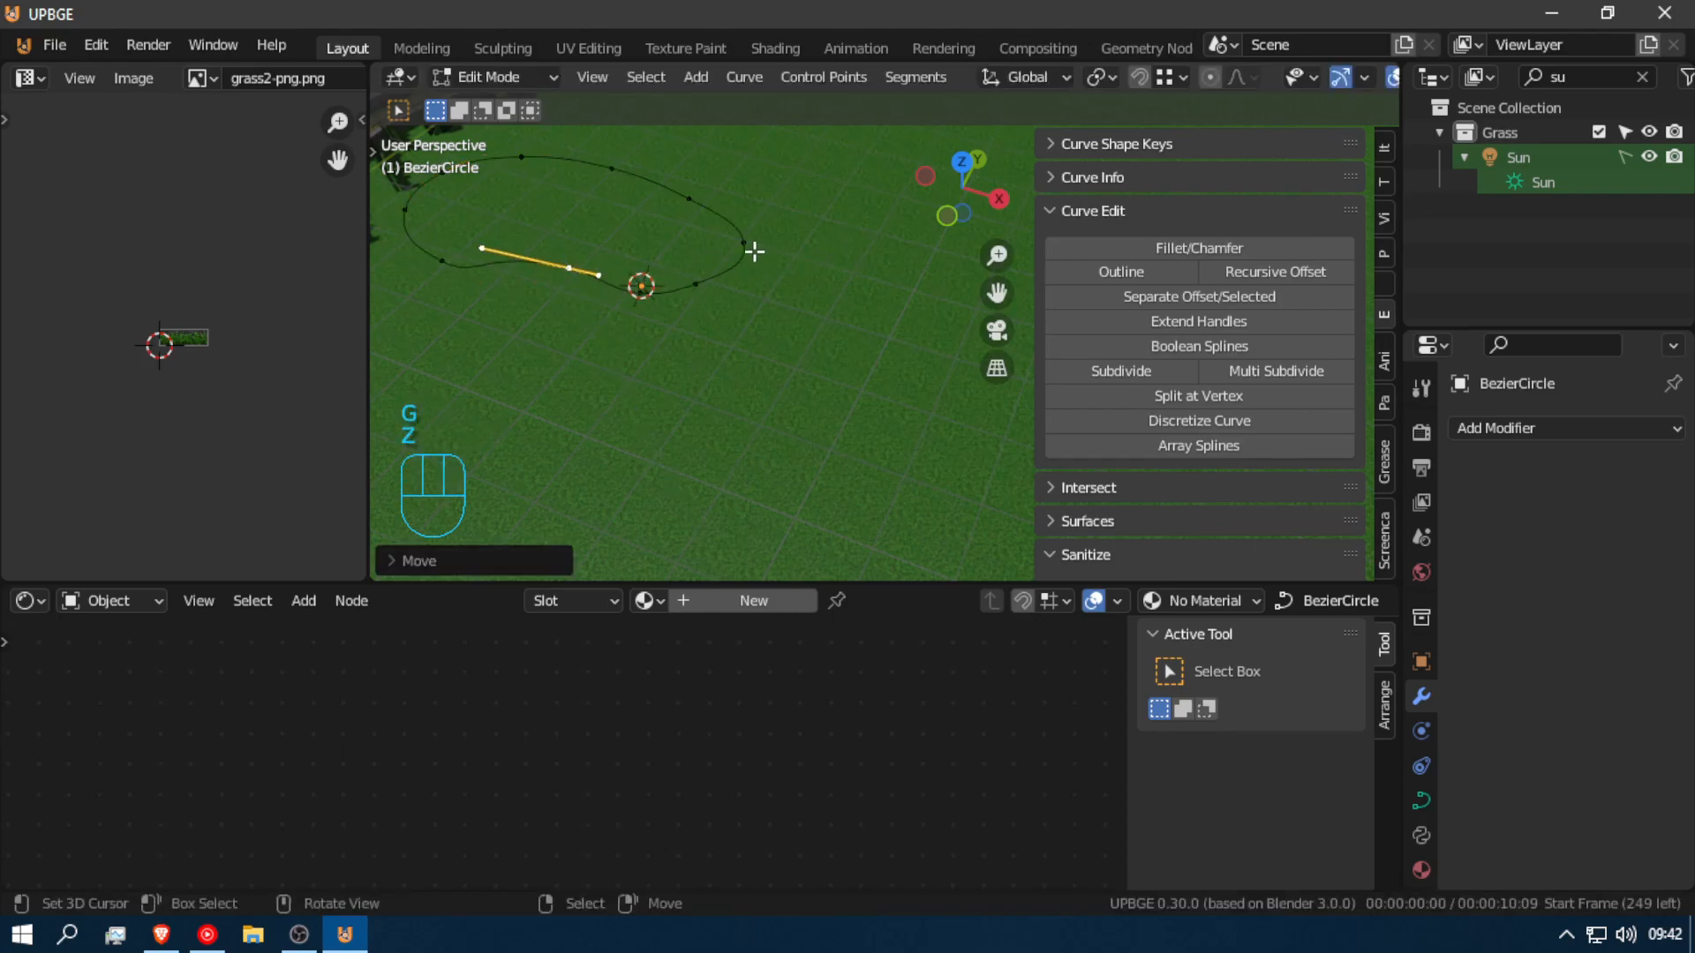
{"action": "right_click", "coordinate": [743, 245]}
{"action": "key", "text": "g"}
{"action": "key", "text": "z"}
{"action": "left_click", "coordinate": [729, 217]}
{"action": "key", "text": "Tab"}
Step: Add a cube at the 3D cursor and give it a Curve modifier that uses the Bezier outline as its curve object
{"action": "key", "text": "shift+a"}
{"action": "mouse_move", "coordinate": [698, 281]}
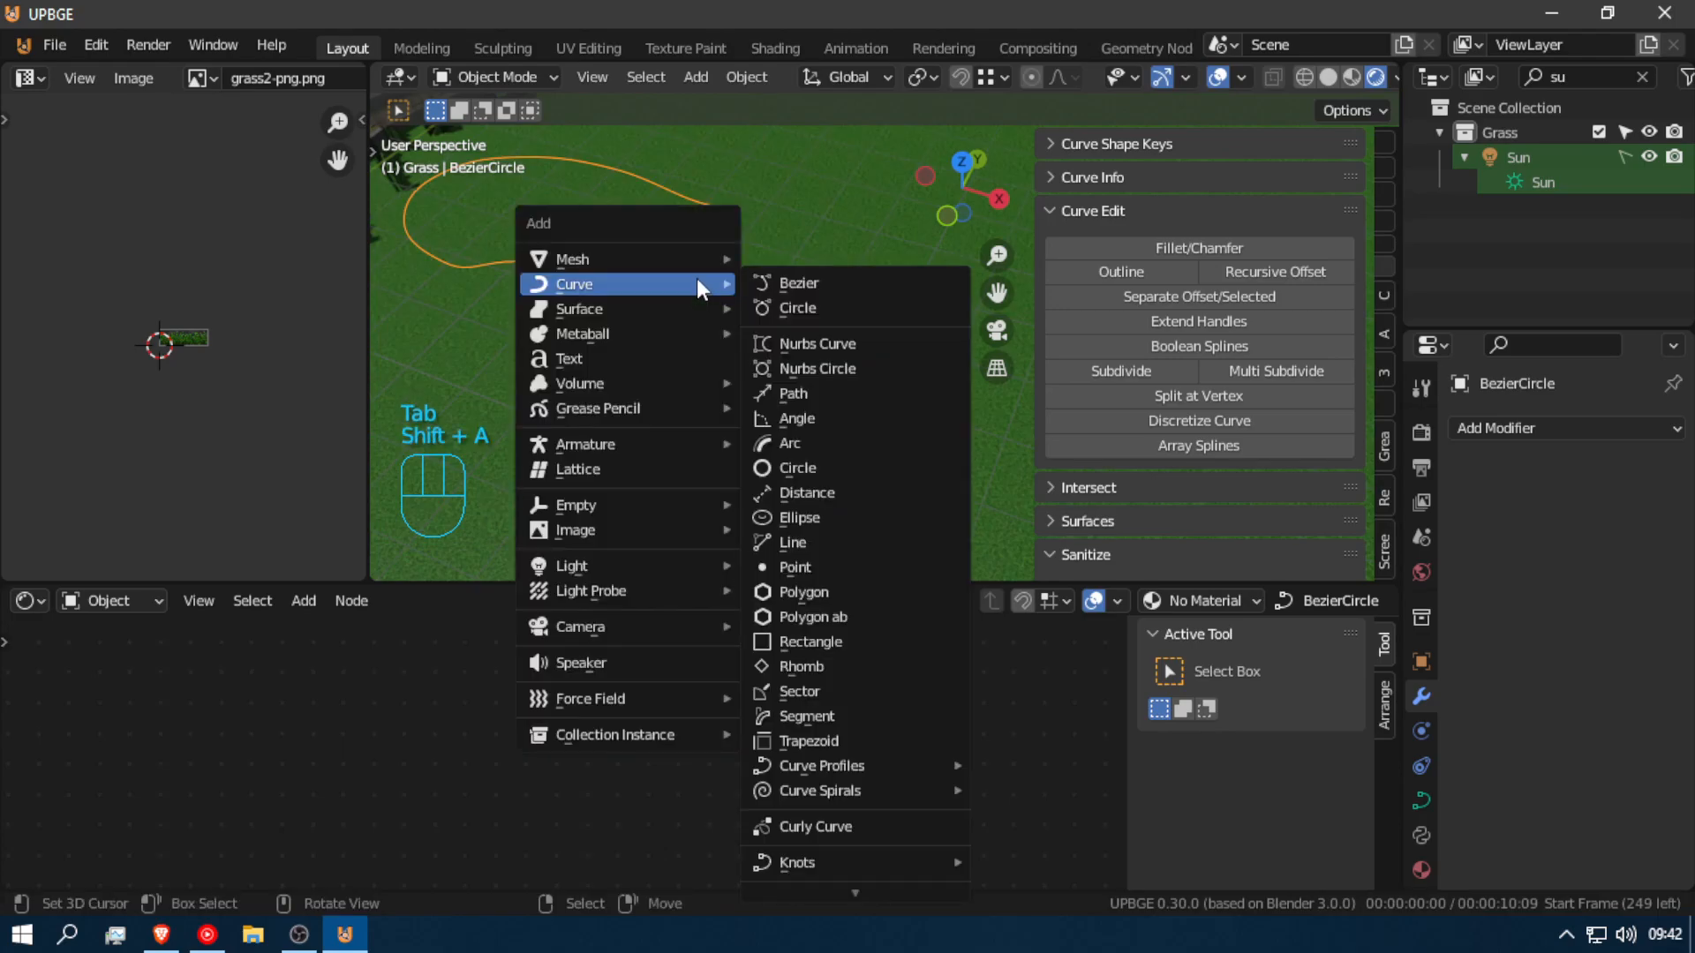
{"action": "left_click", "coordinate": [805, 283]}
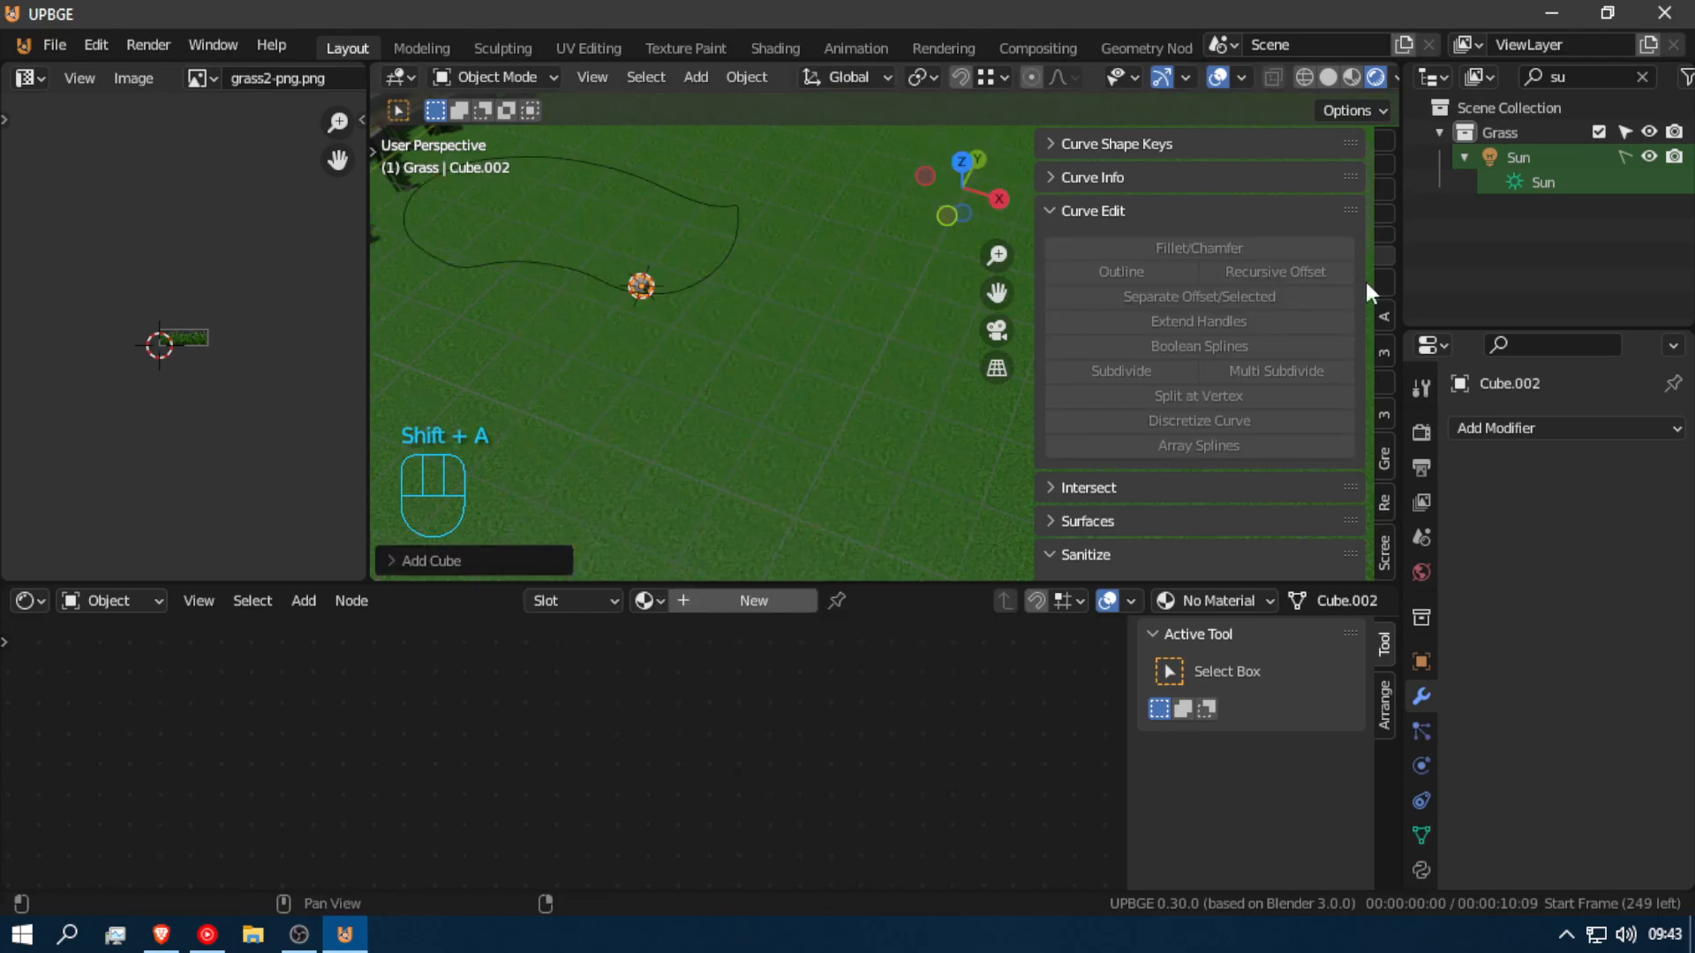
{"action": "left_click", "coordinate": [1516, 429]}
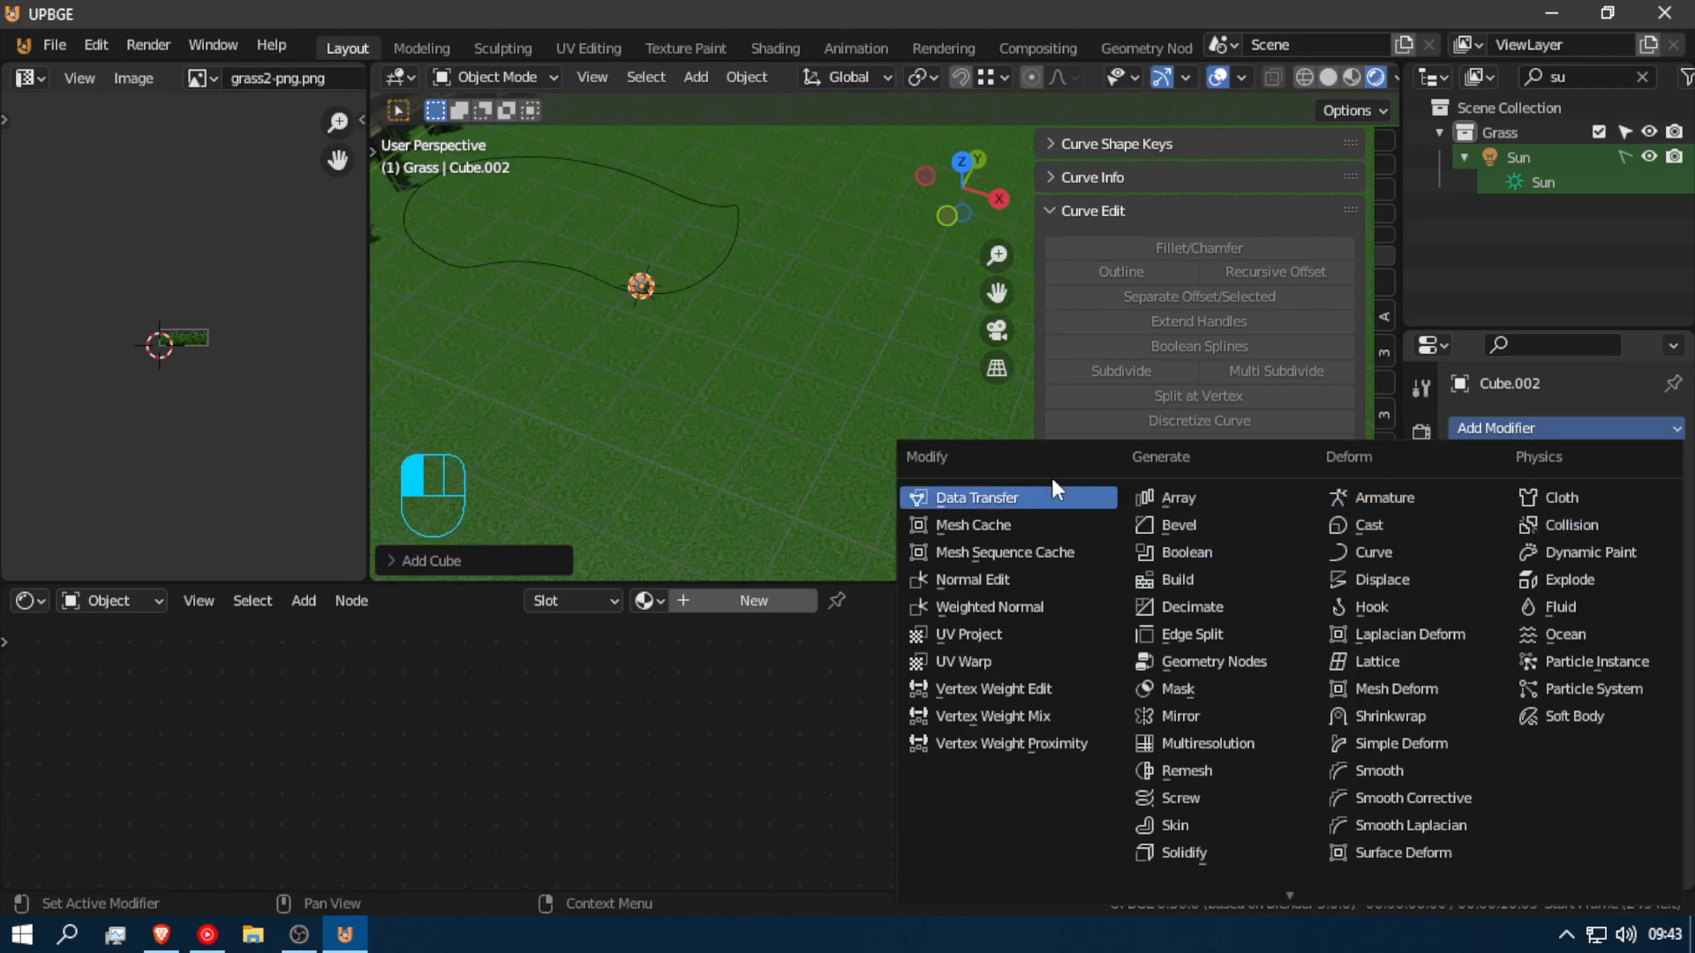
{"action": "left_click", "coordinate": [1372, 551]}
{"action": "left_click", "coordinate": [1636, 562]}
{"action": "left_click", "coordinate": [729, 253]}
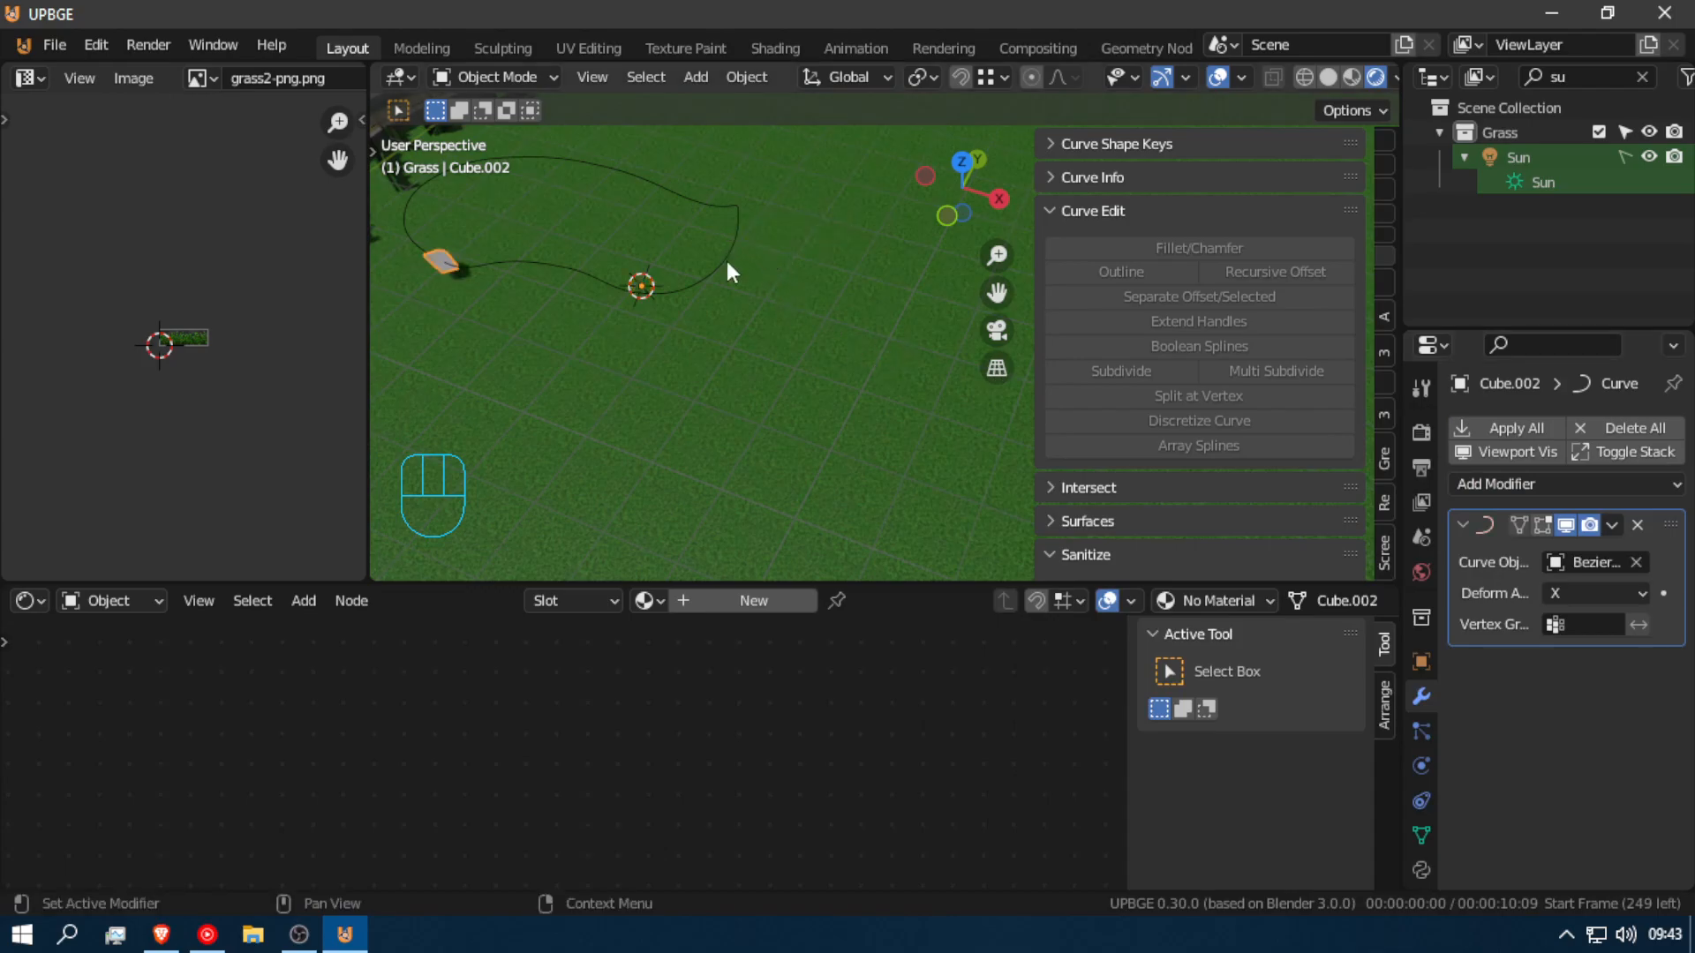
{"action": "key", "text": "shift+f"}
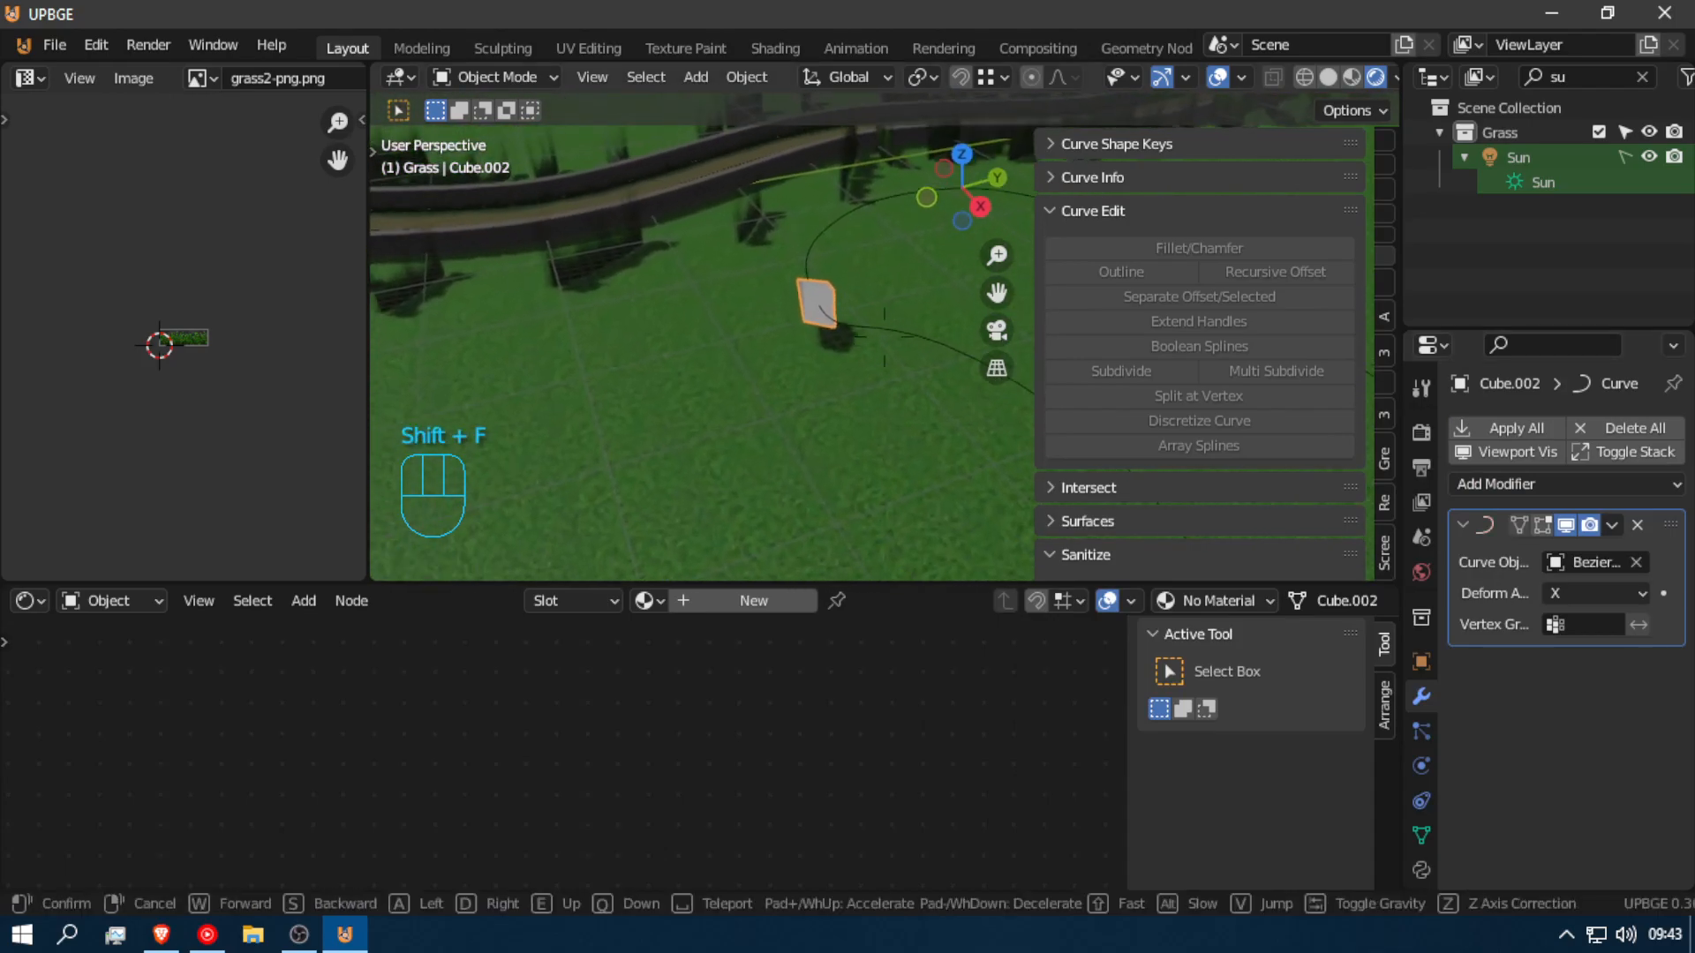
{"action": "left_click", "coordinate": [882, 332]}
{"action": "key", "text": "g"}
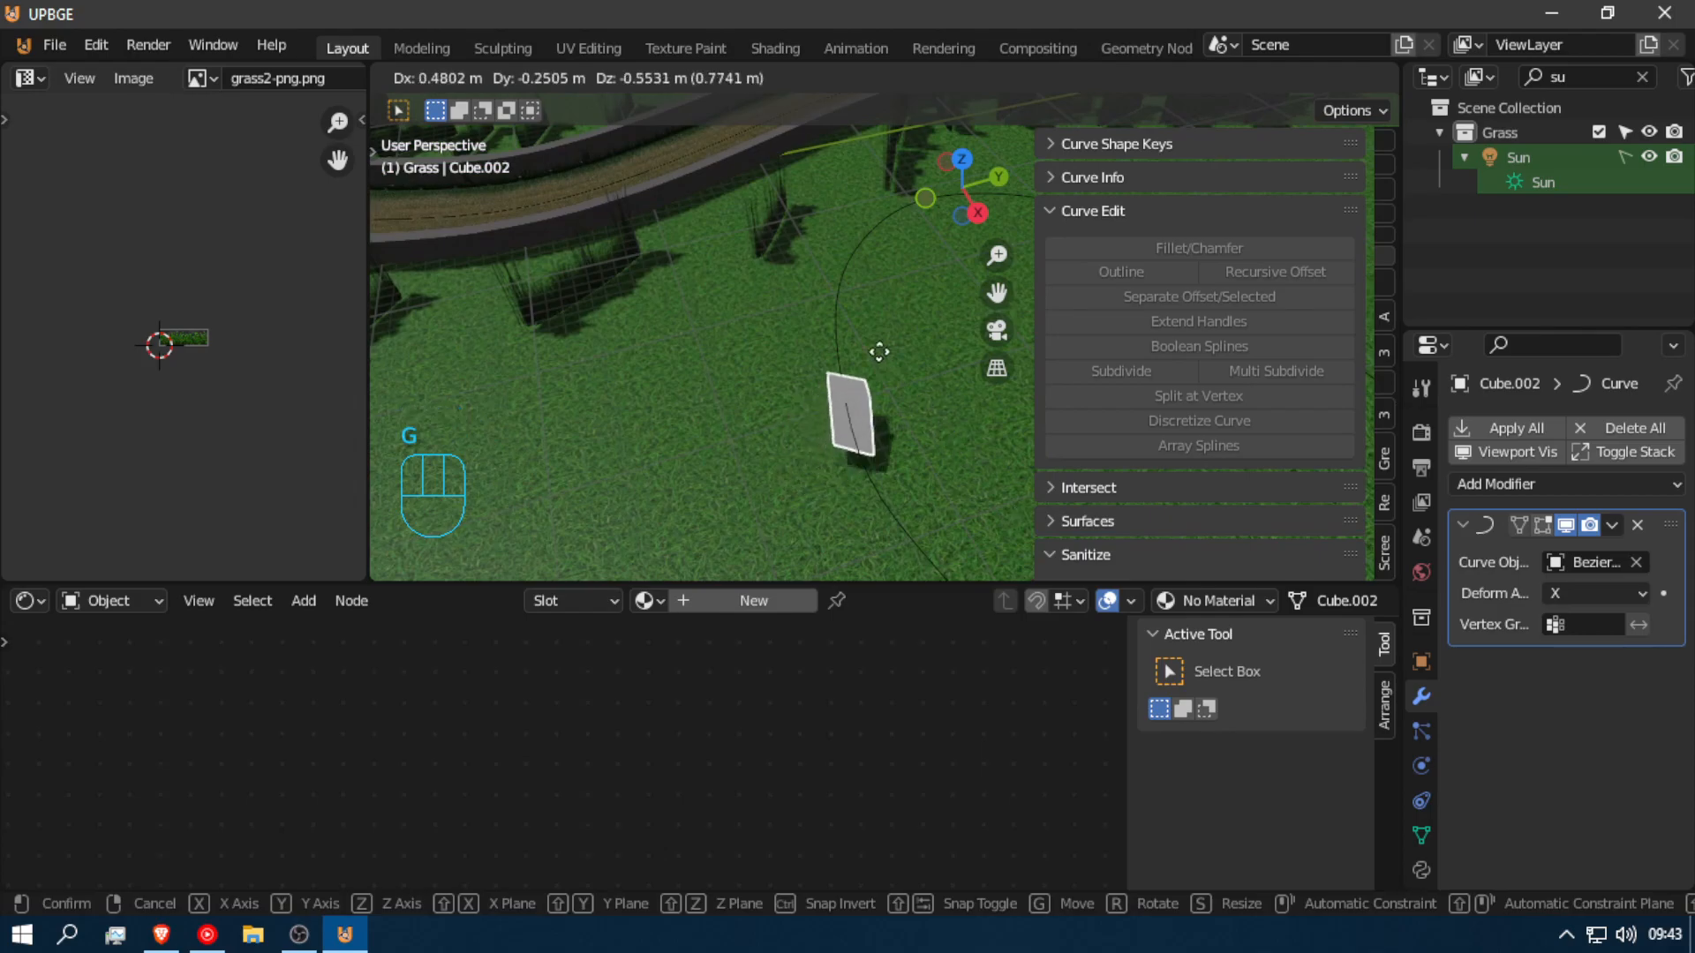
{"action": "key", "text": "y"}
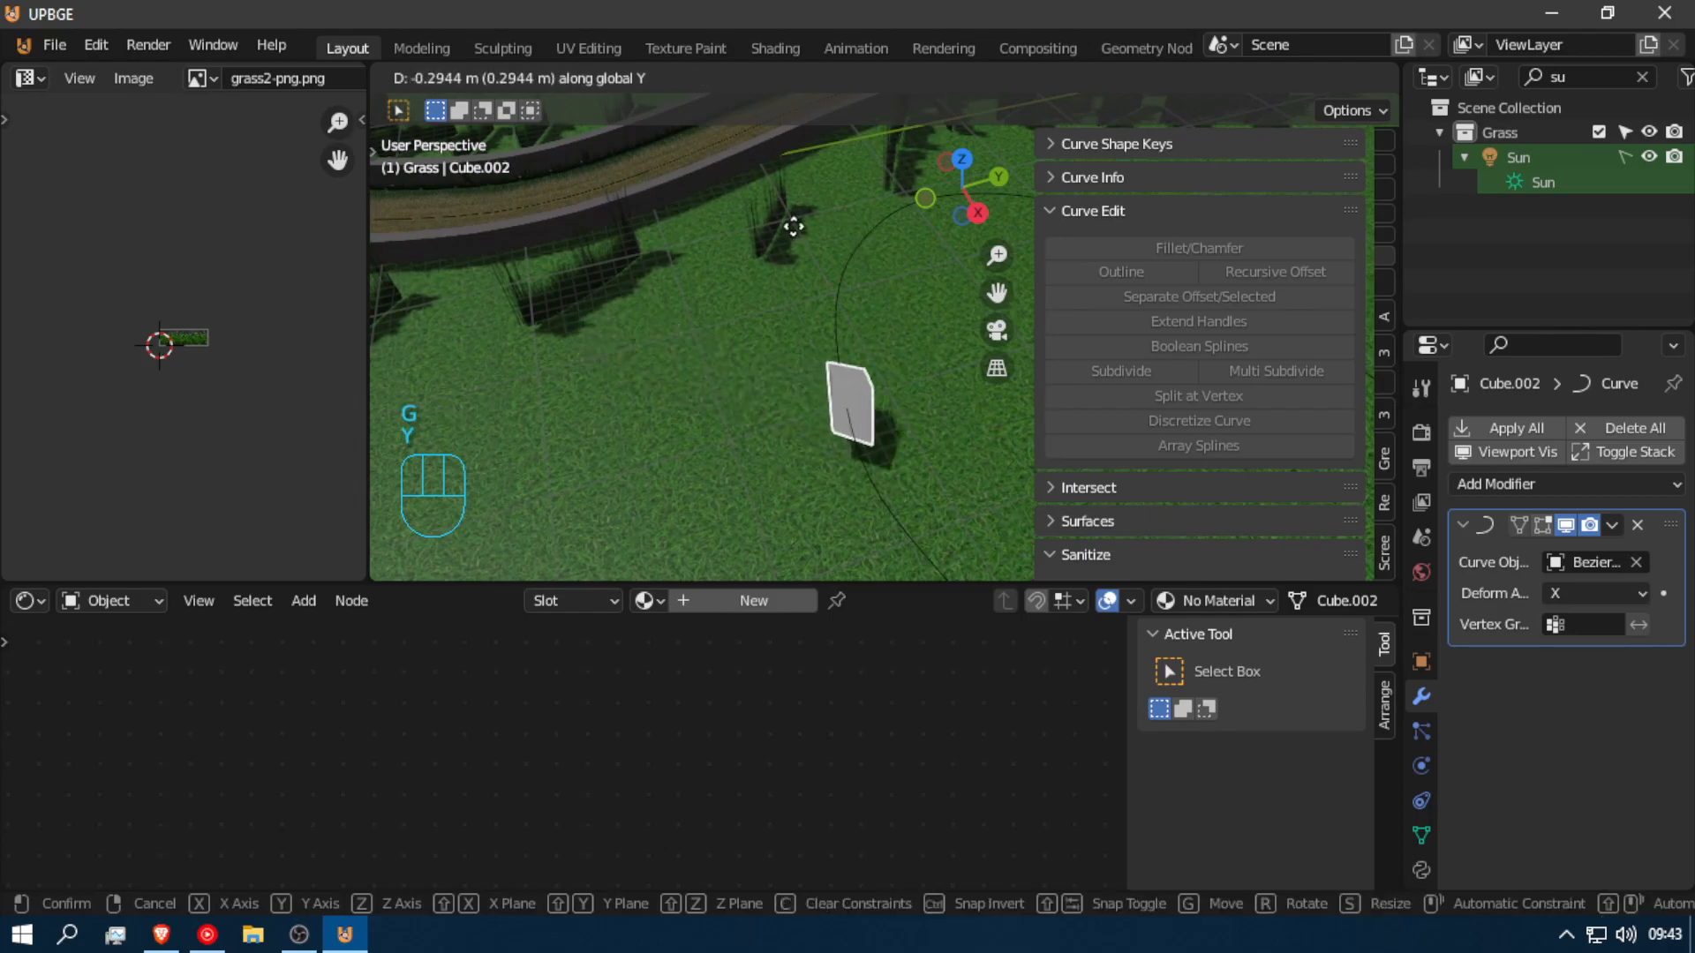
{"action": "key", "text": "x"}
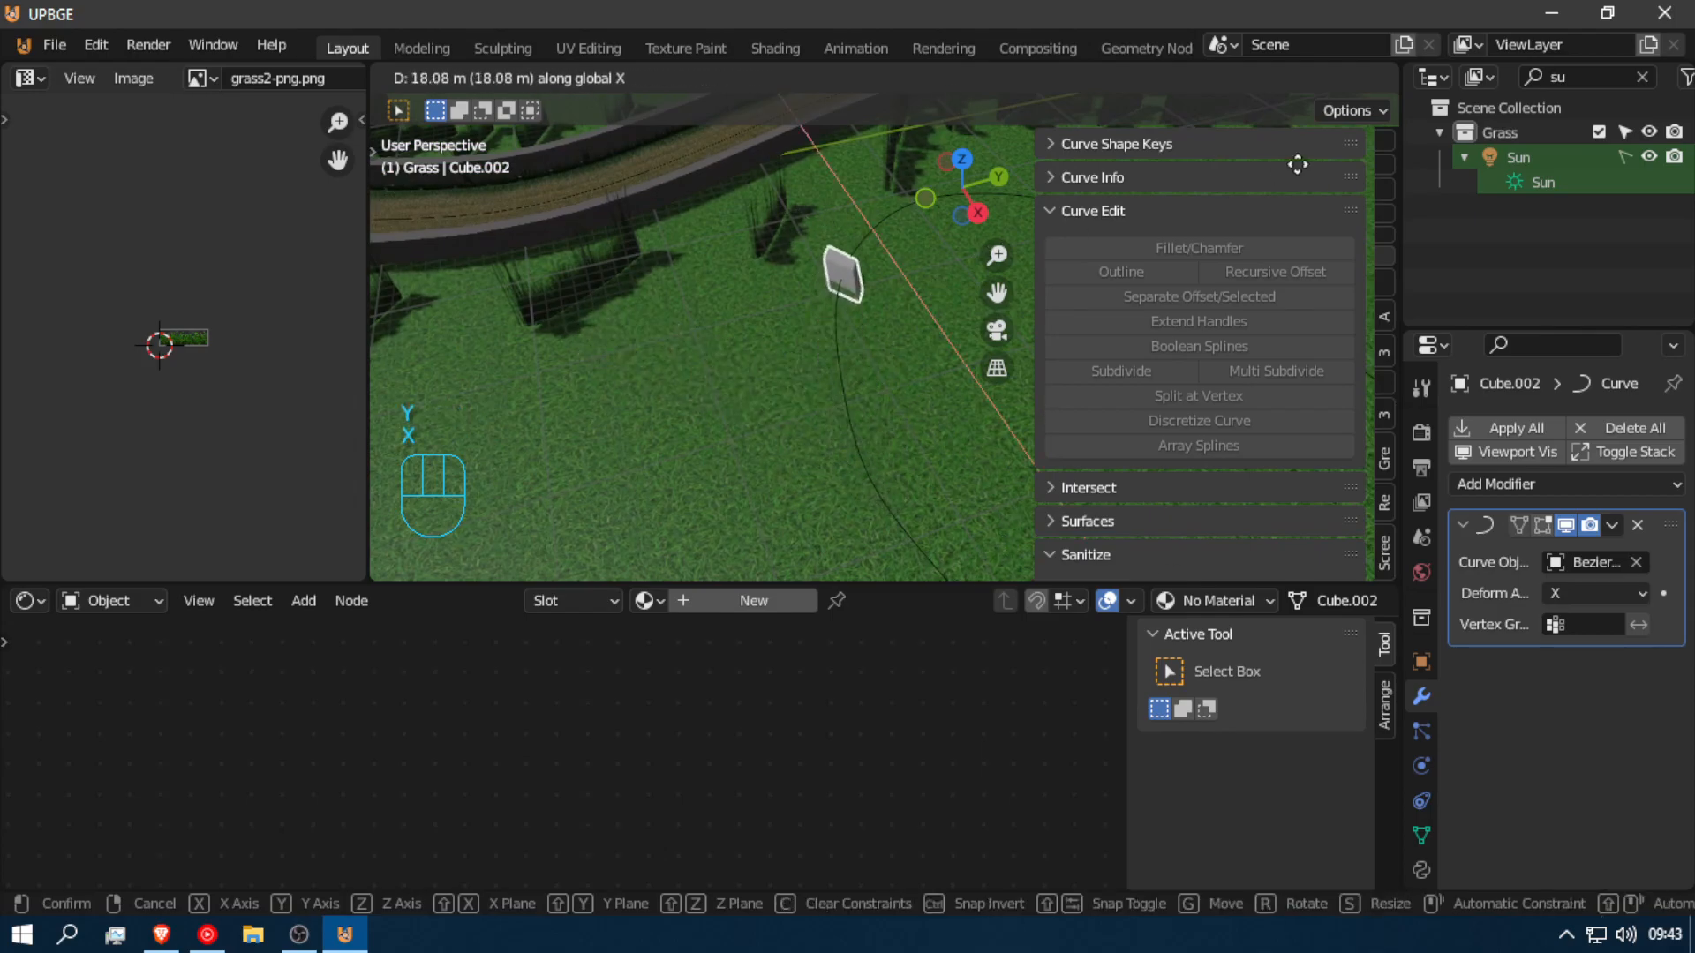
{"action": "key", "text": "Escape"}
Step: Move the cube along the X axis so that it travels around the Bezier outline
{"action": "key", "text": "shift+f"}
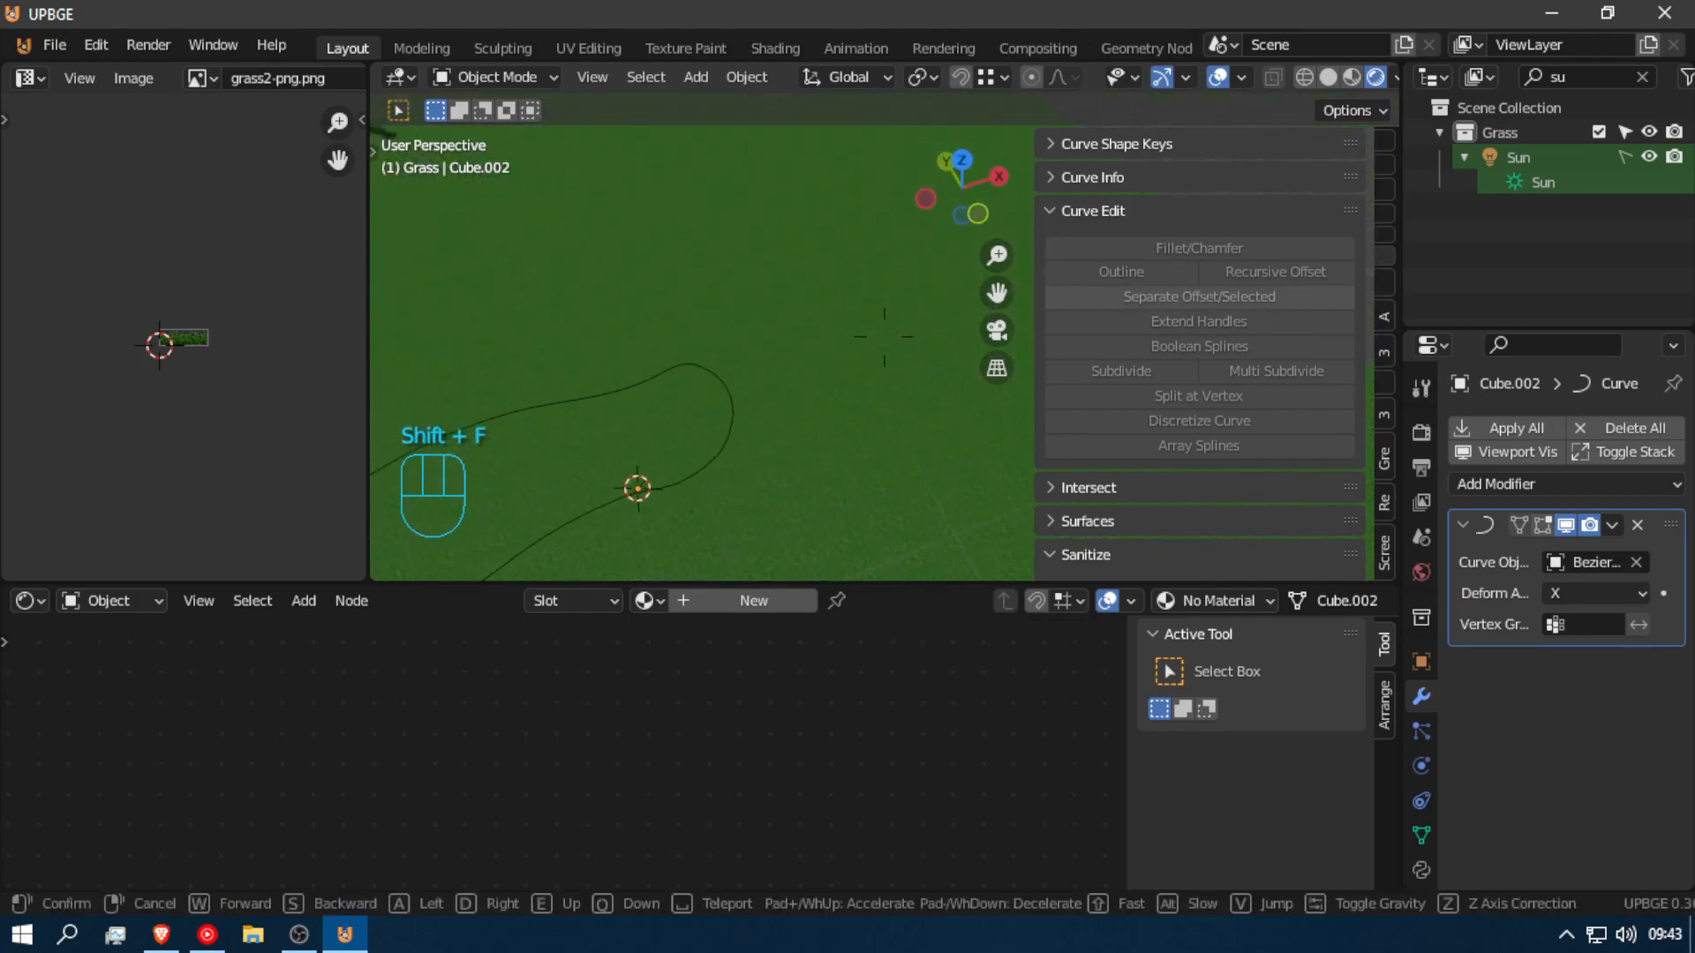
{"action": "left_click", "coordinate": [885, 339]}
{"action": "key", "text": "g"}
{"action": "key", "text": "x"}
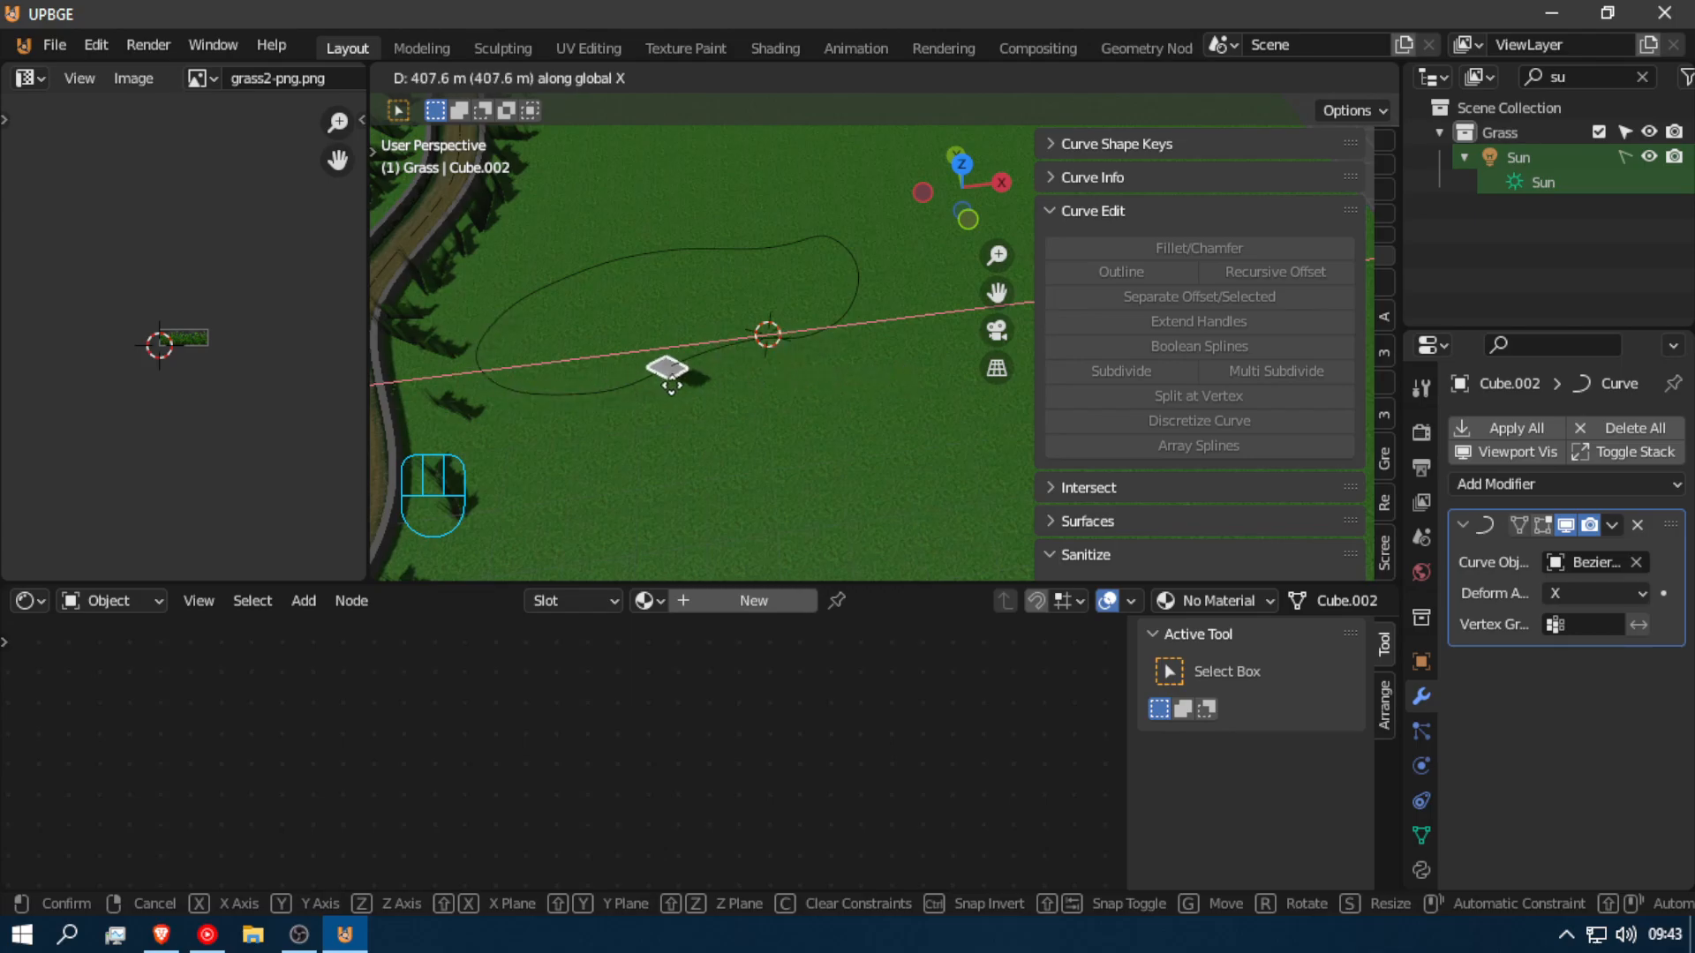
{"action": "left_click", "coordinate": [652, 398]}
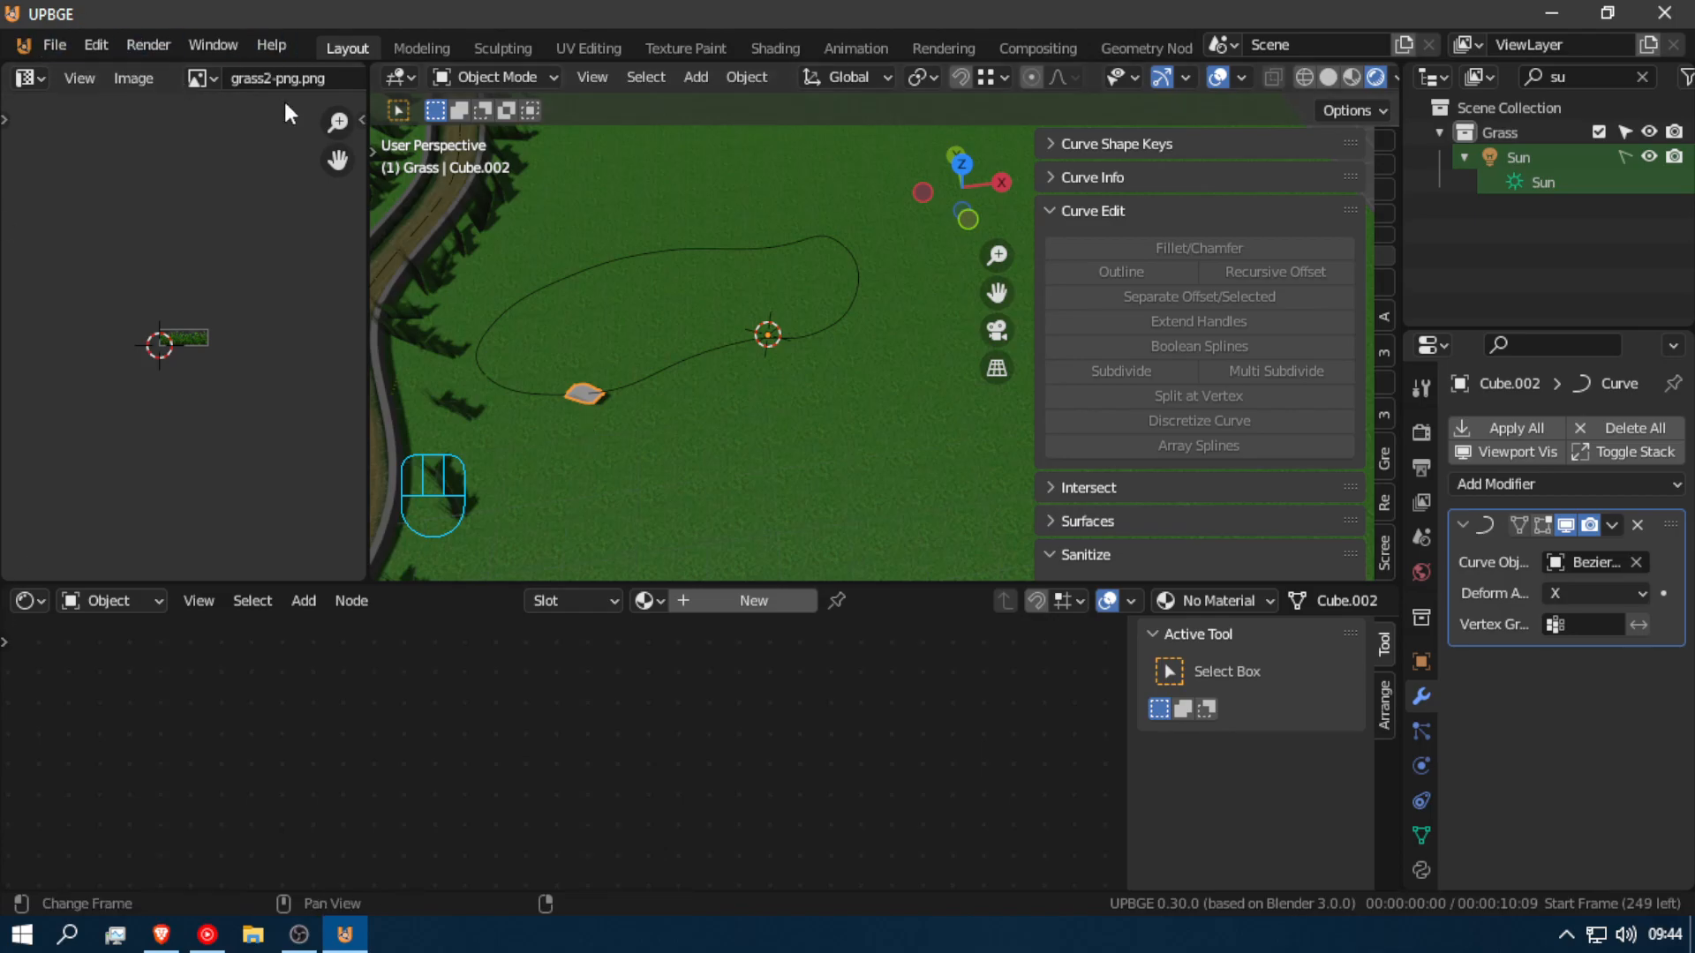
Step: Delete the cube and the Bezier curve outline from the lawn
{"action": "key", "text": "x"}
{"action": "key", "text": "x"}
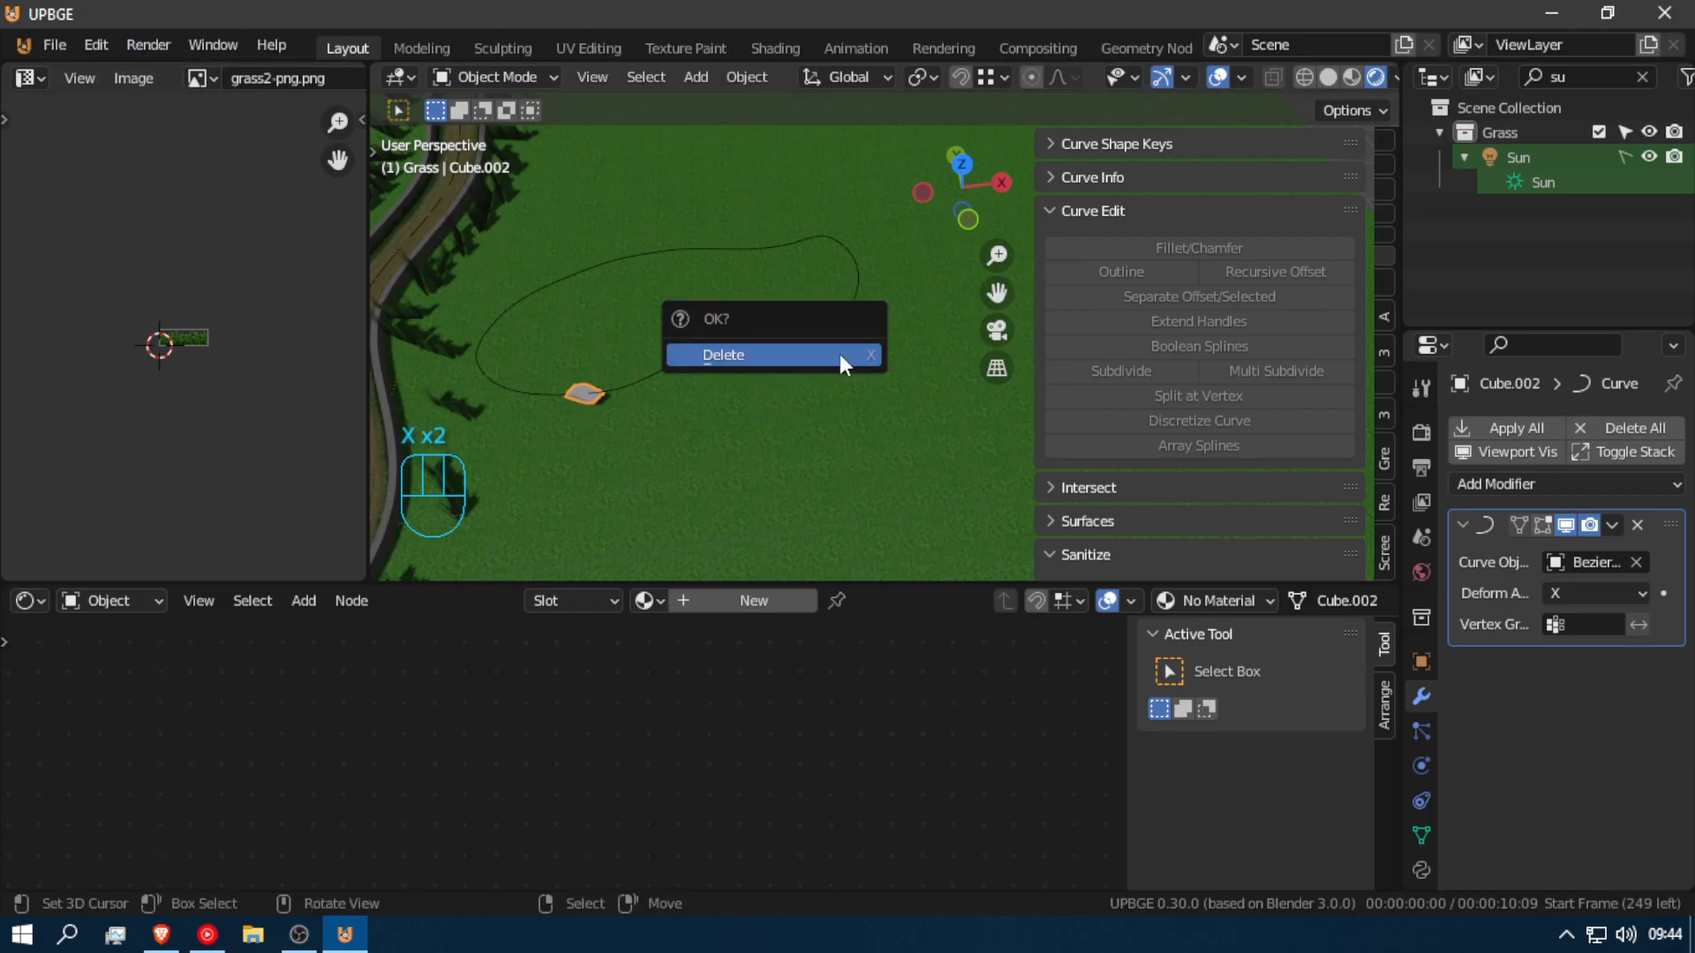
{"action": "left_click", "coordinate": [830, 369]}
{"action": "left_click", "coordinate": [649, 376]}
{"action": "key", "text": "x"}
{"action": "left_click", "coordinate": [818, 359]}
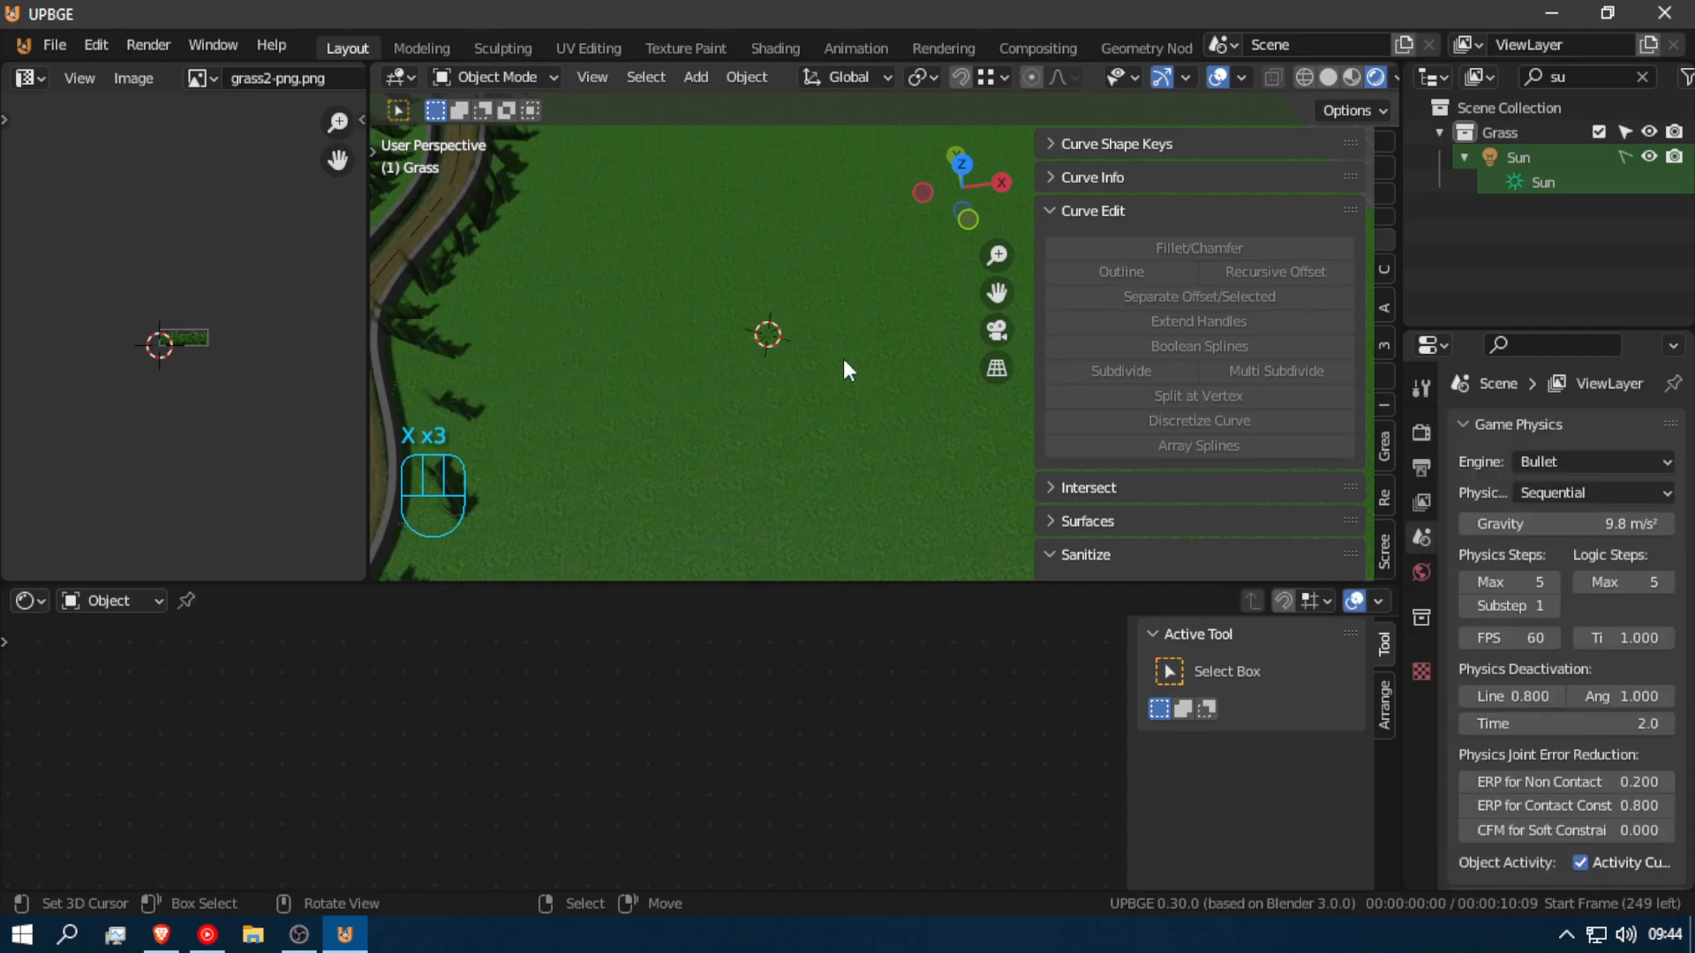
Step: Duplicate the lawn-side road wall in place, and undo the duplication
{"action": "key", "text": "shift+f"}
{"action": "key", "text": "f"}
{"action": "key", "text": "s"}
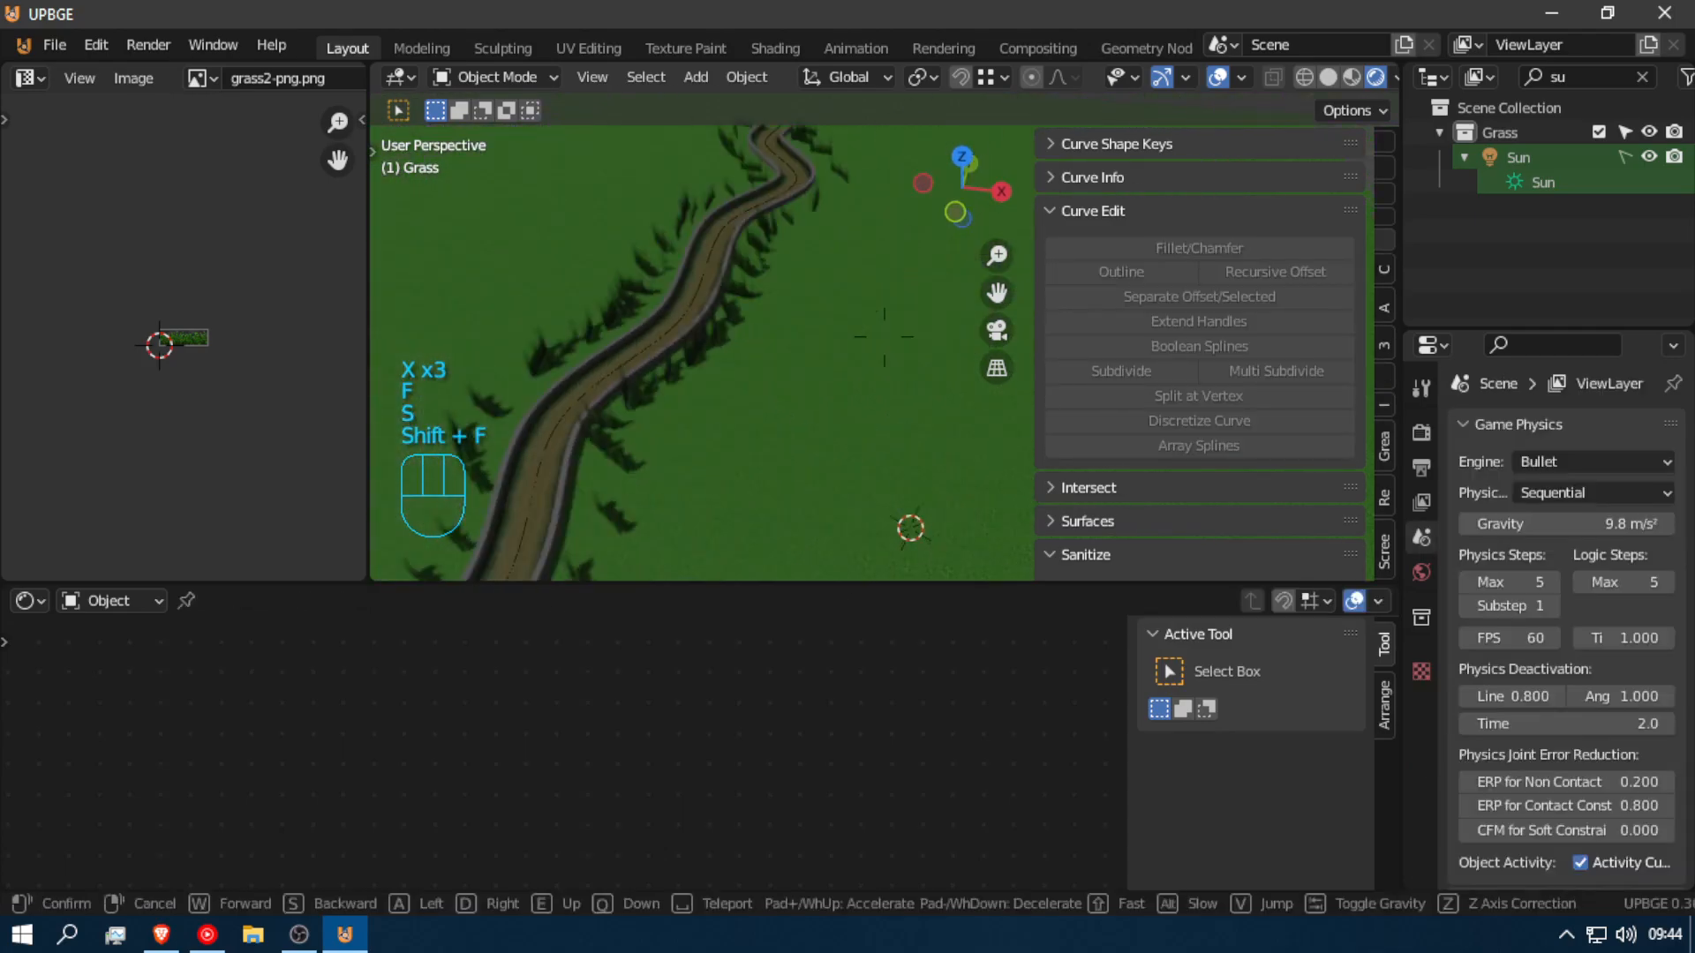
{"action": "left_click", "coordinate": [883, 336]}
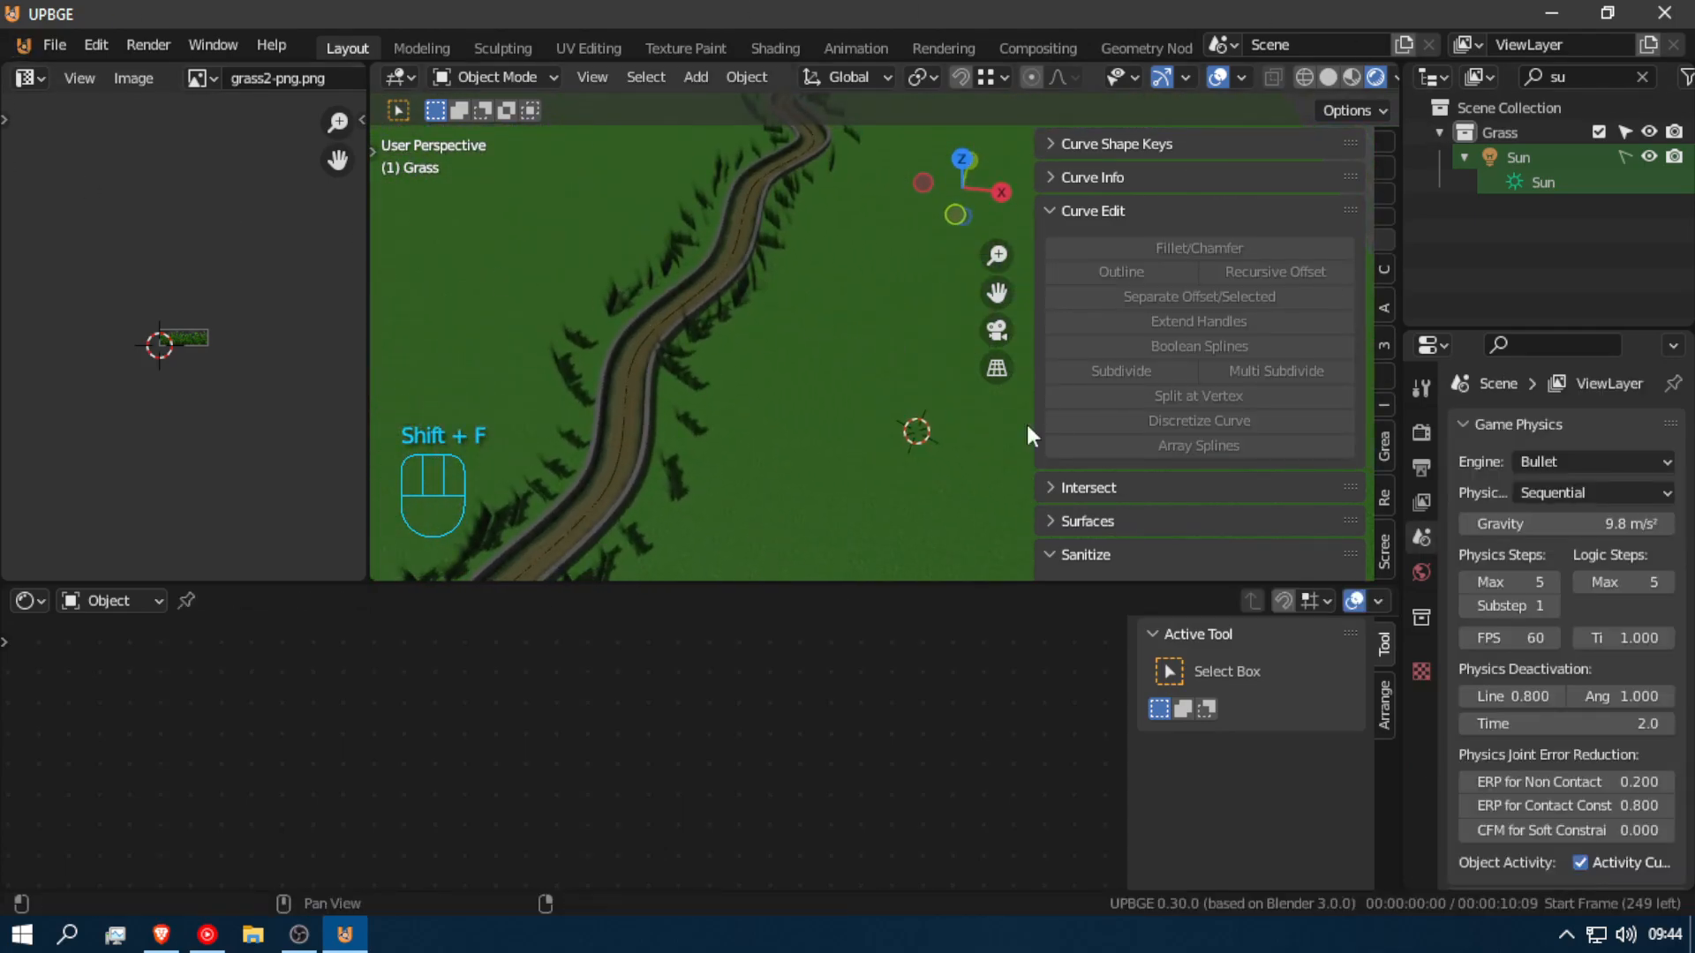
{"action": "key", "text": "shift+f"}
{"action": "left_click", "coordinate": [888, 339]}
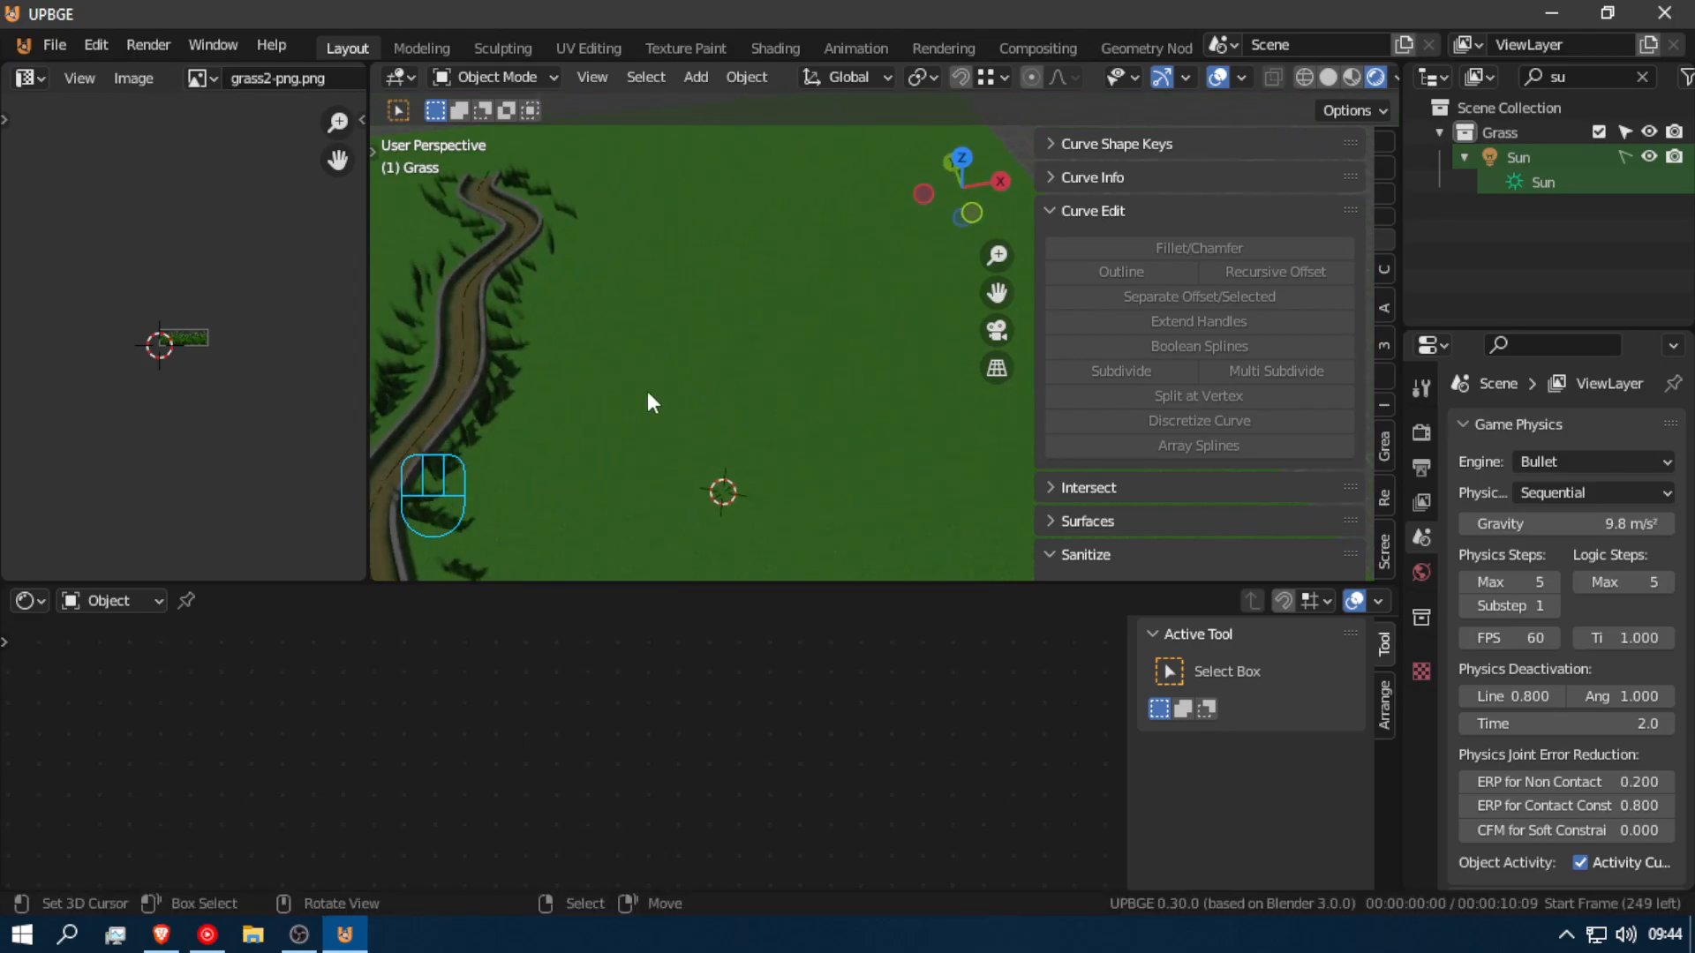
{"action": "left_click", "coordinate": [491, 367]}
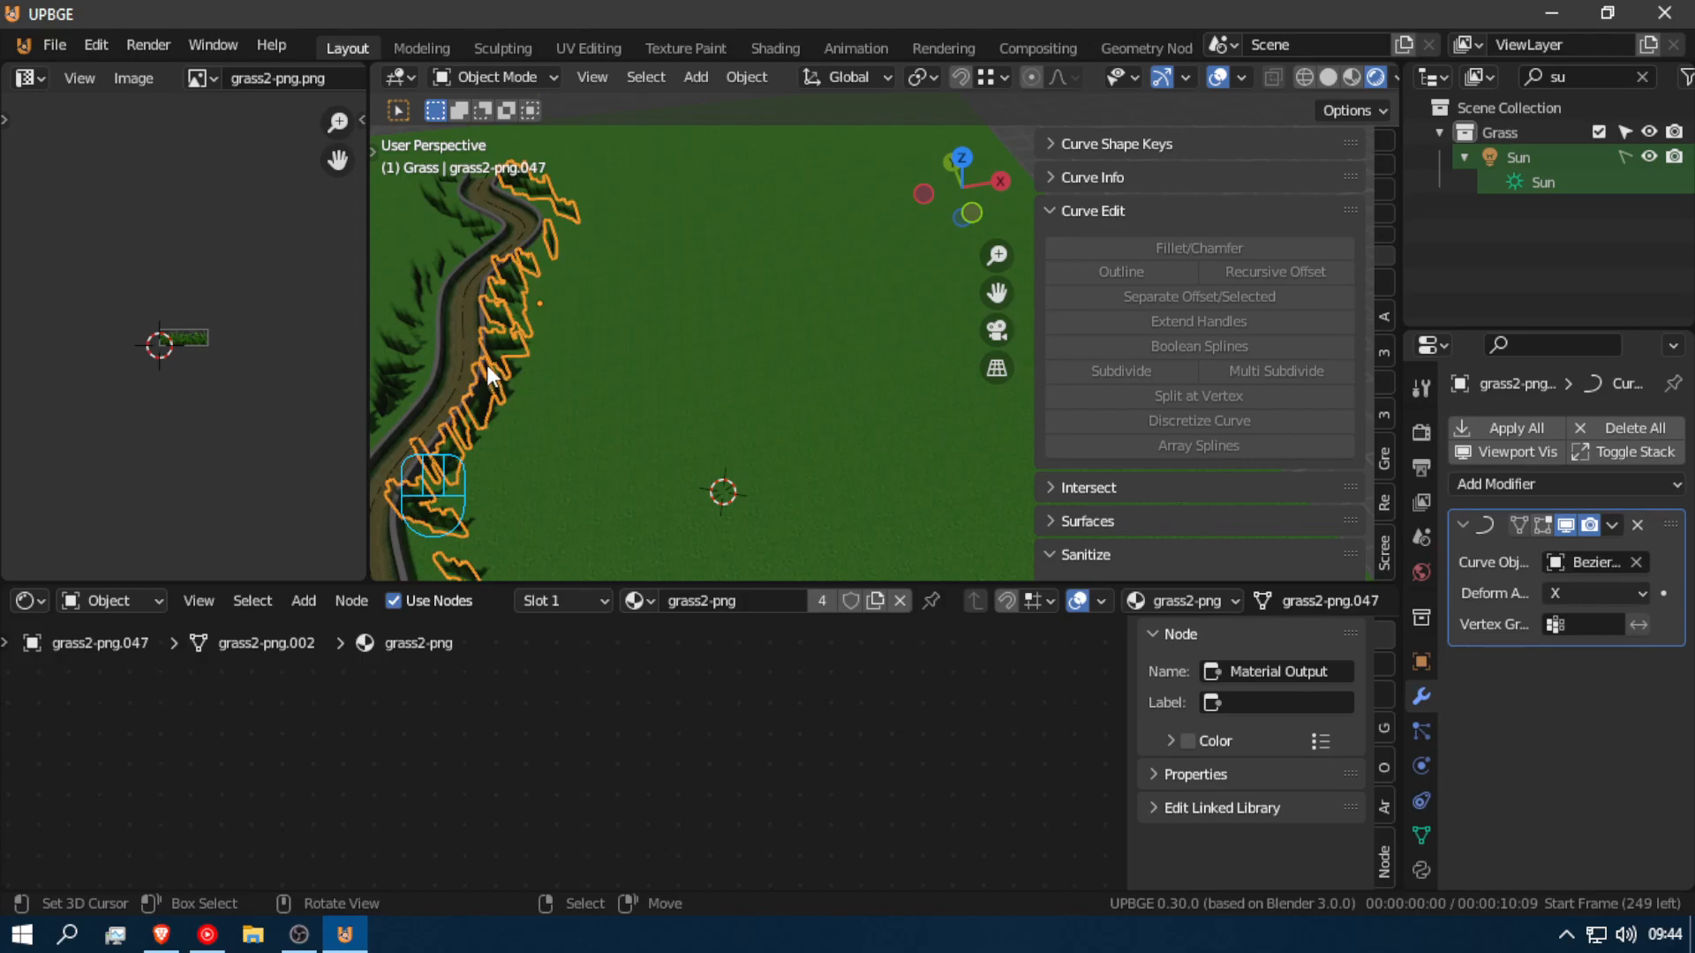
{"action": "left_click", "coordinate": [483, 365]}
{"action": "key", "text": "shift+d"}
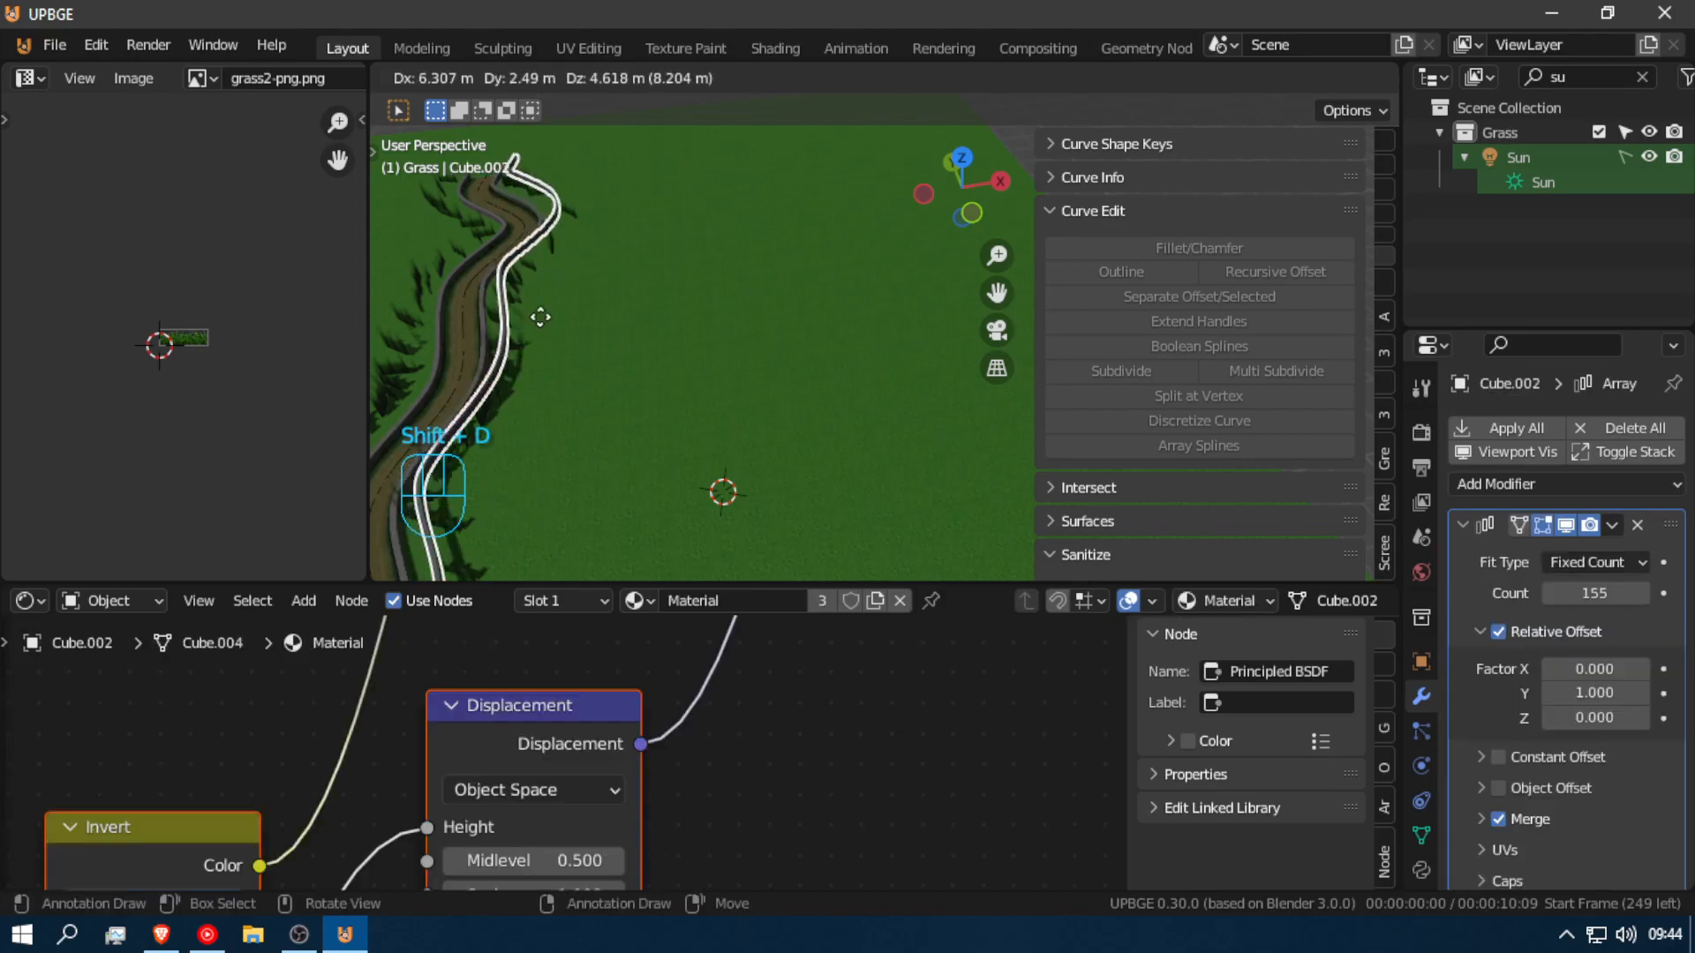
{"action": "right_click", "coordinate": [468, 374]}
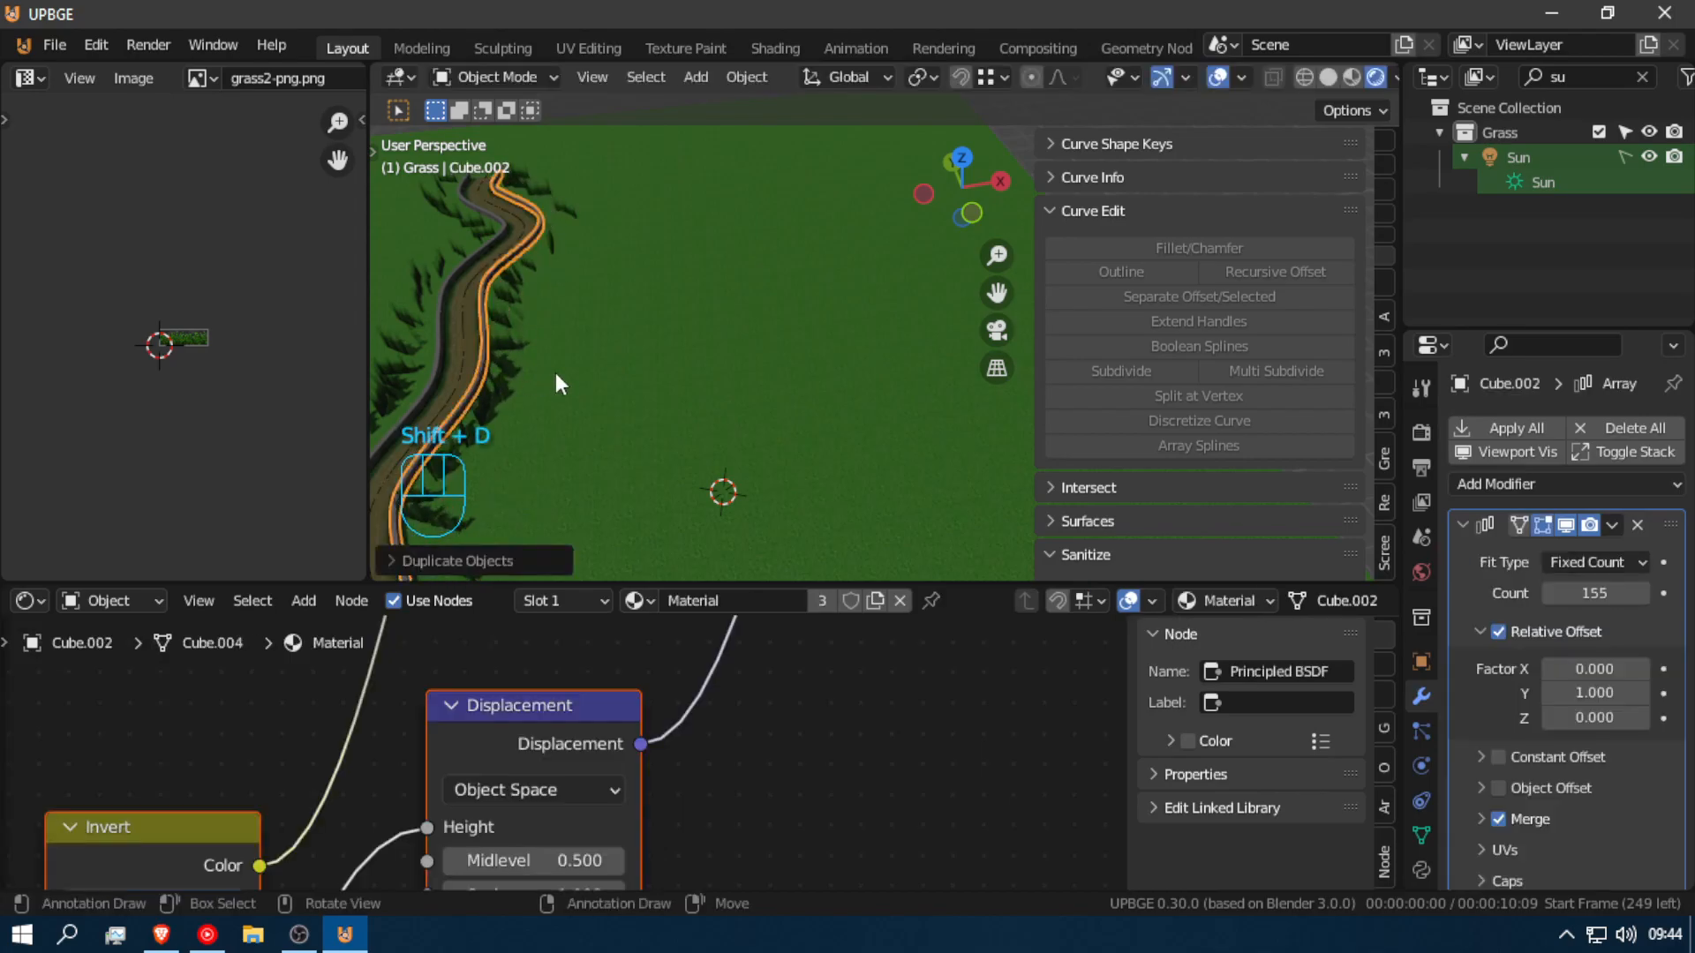
{"action": "key", "text": "ctrl"}
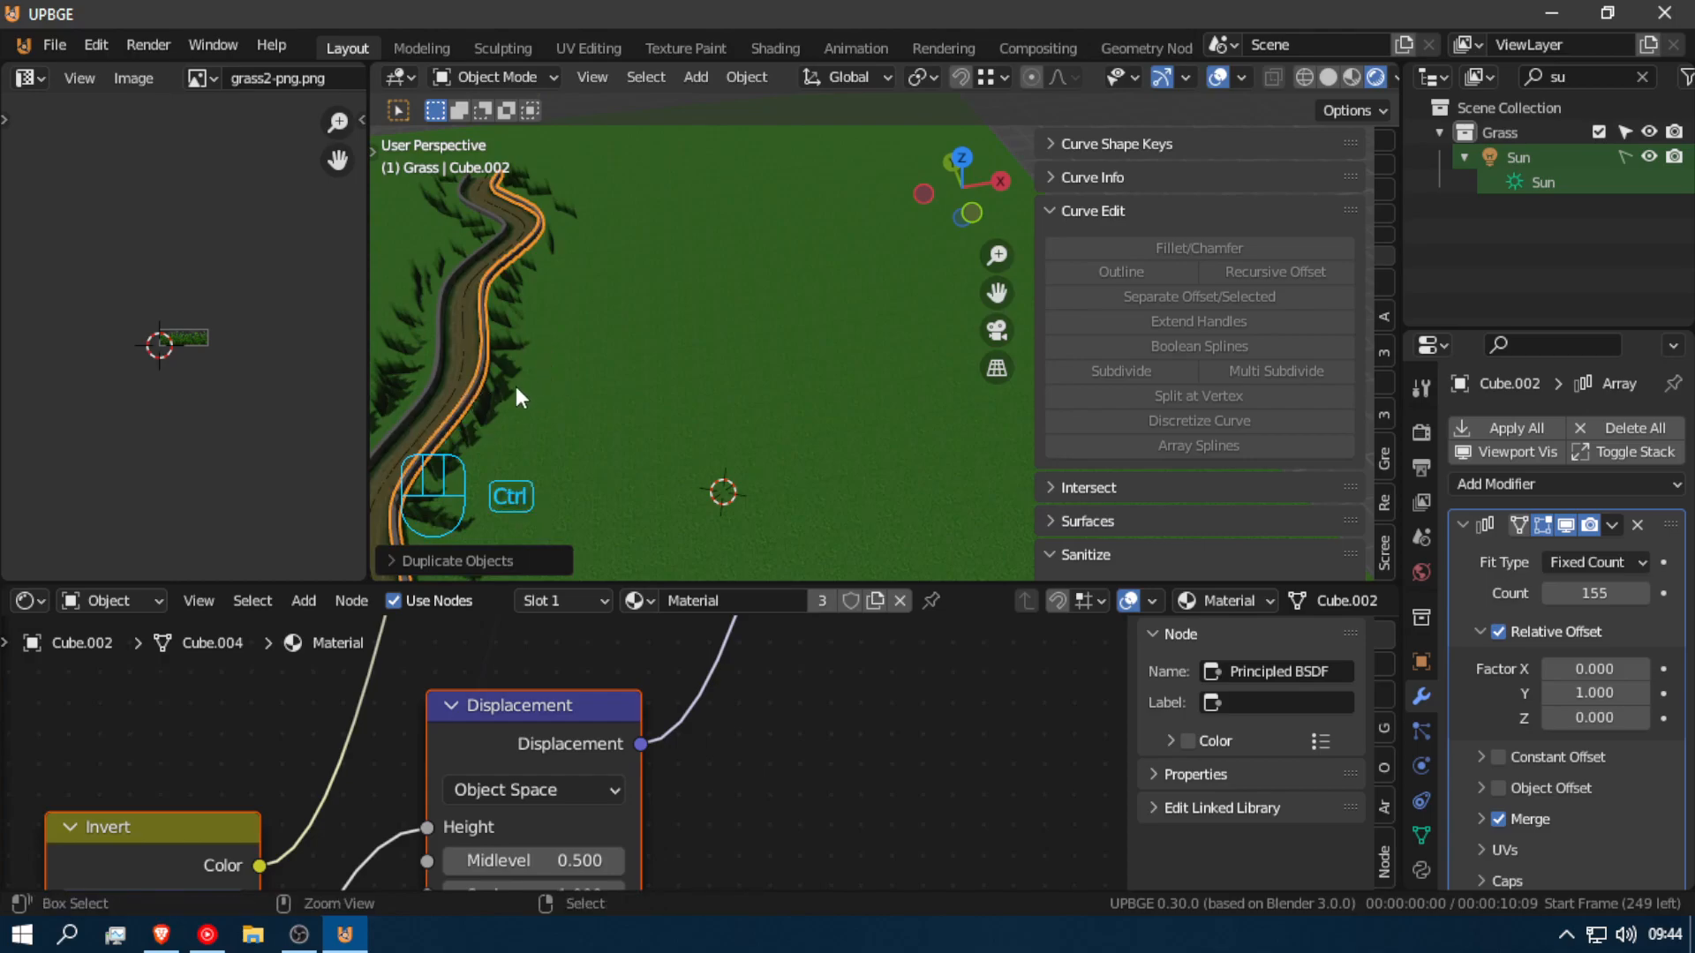
{"action": "key", "text": "ctrl+z"}
Step: Try to move the lawn-side road wall out onto the grass and repeat the last action
{"action": "key", "text": "g"}
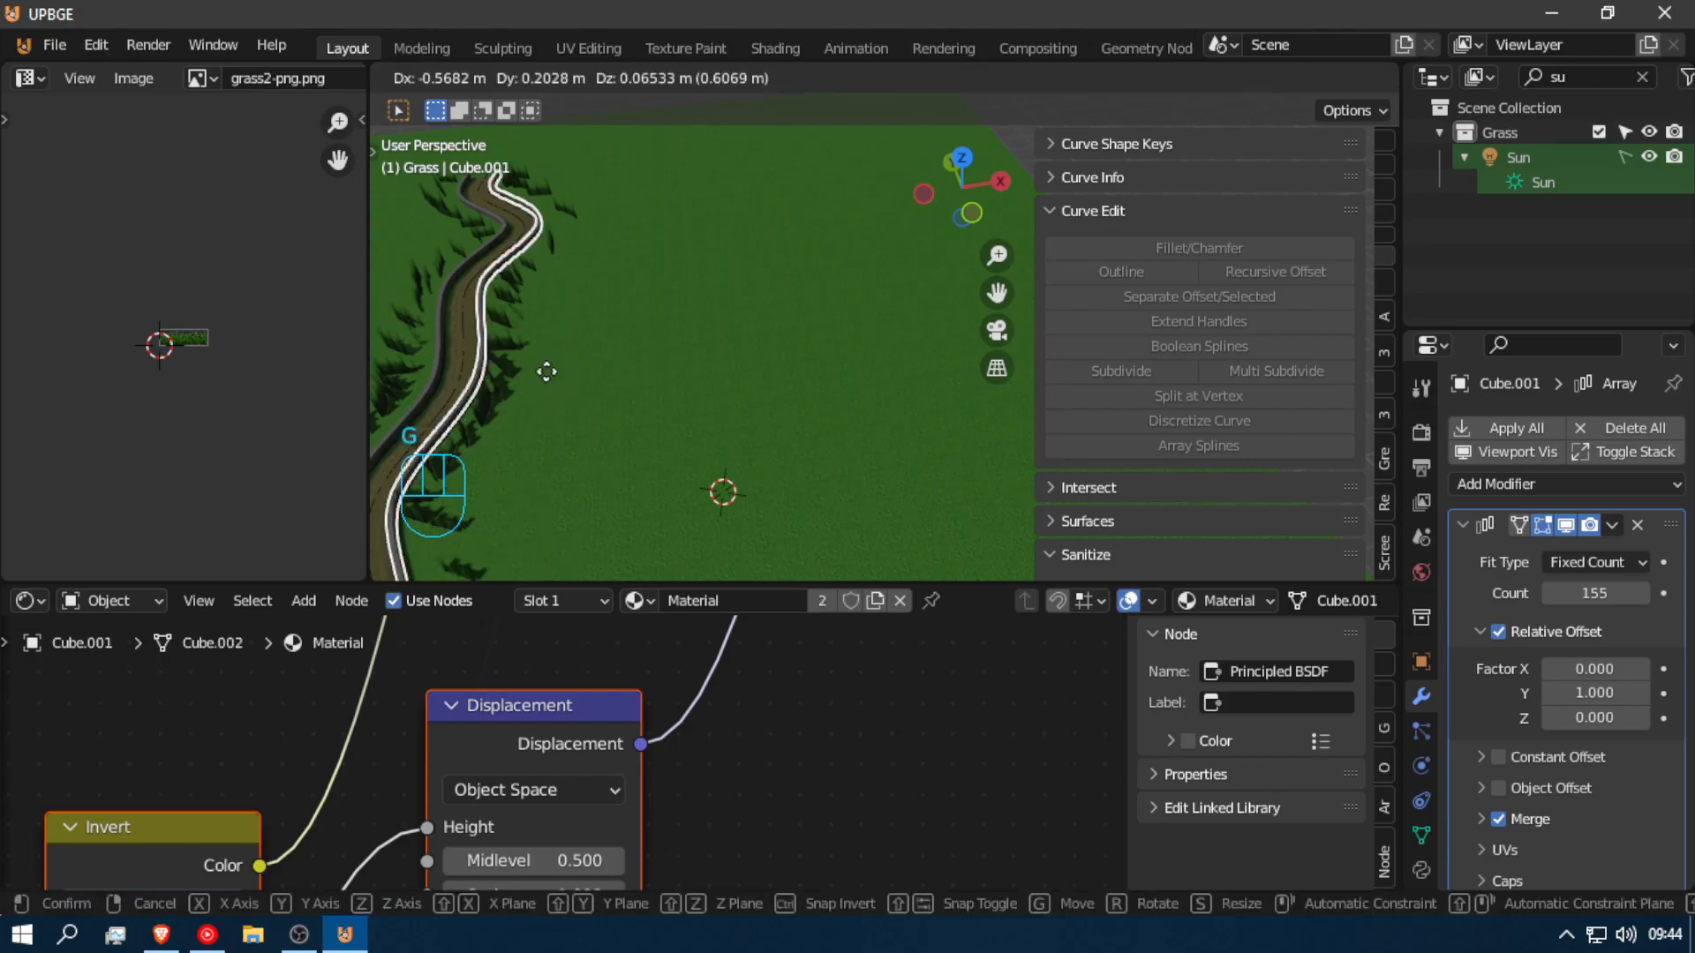
{"action": "key", "text": "shift+d"}
{"action": "right_click", "coordinate": [697, 396]}
{"action": "key", "text": "g"}
{"action": "left_click", "coordinate": [862, 398]}
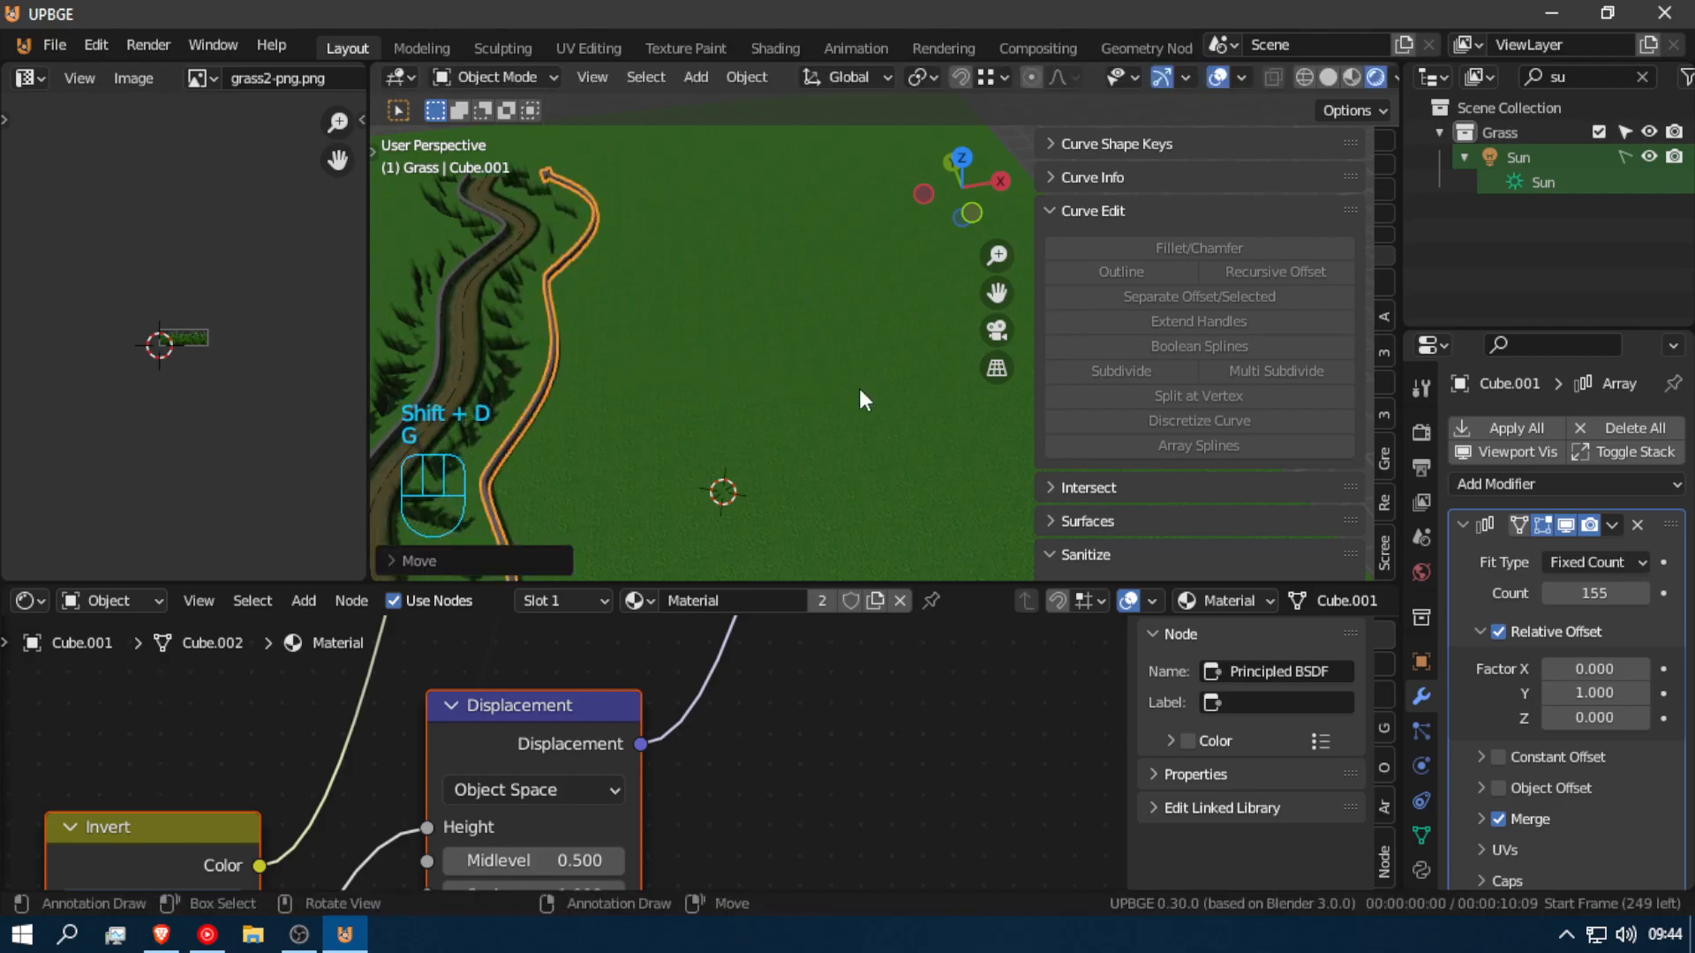
{"action": "key", "text": "ctrl"}
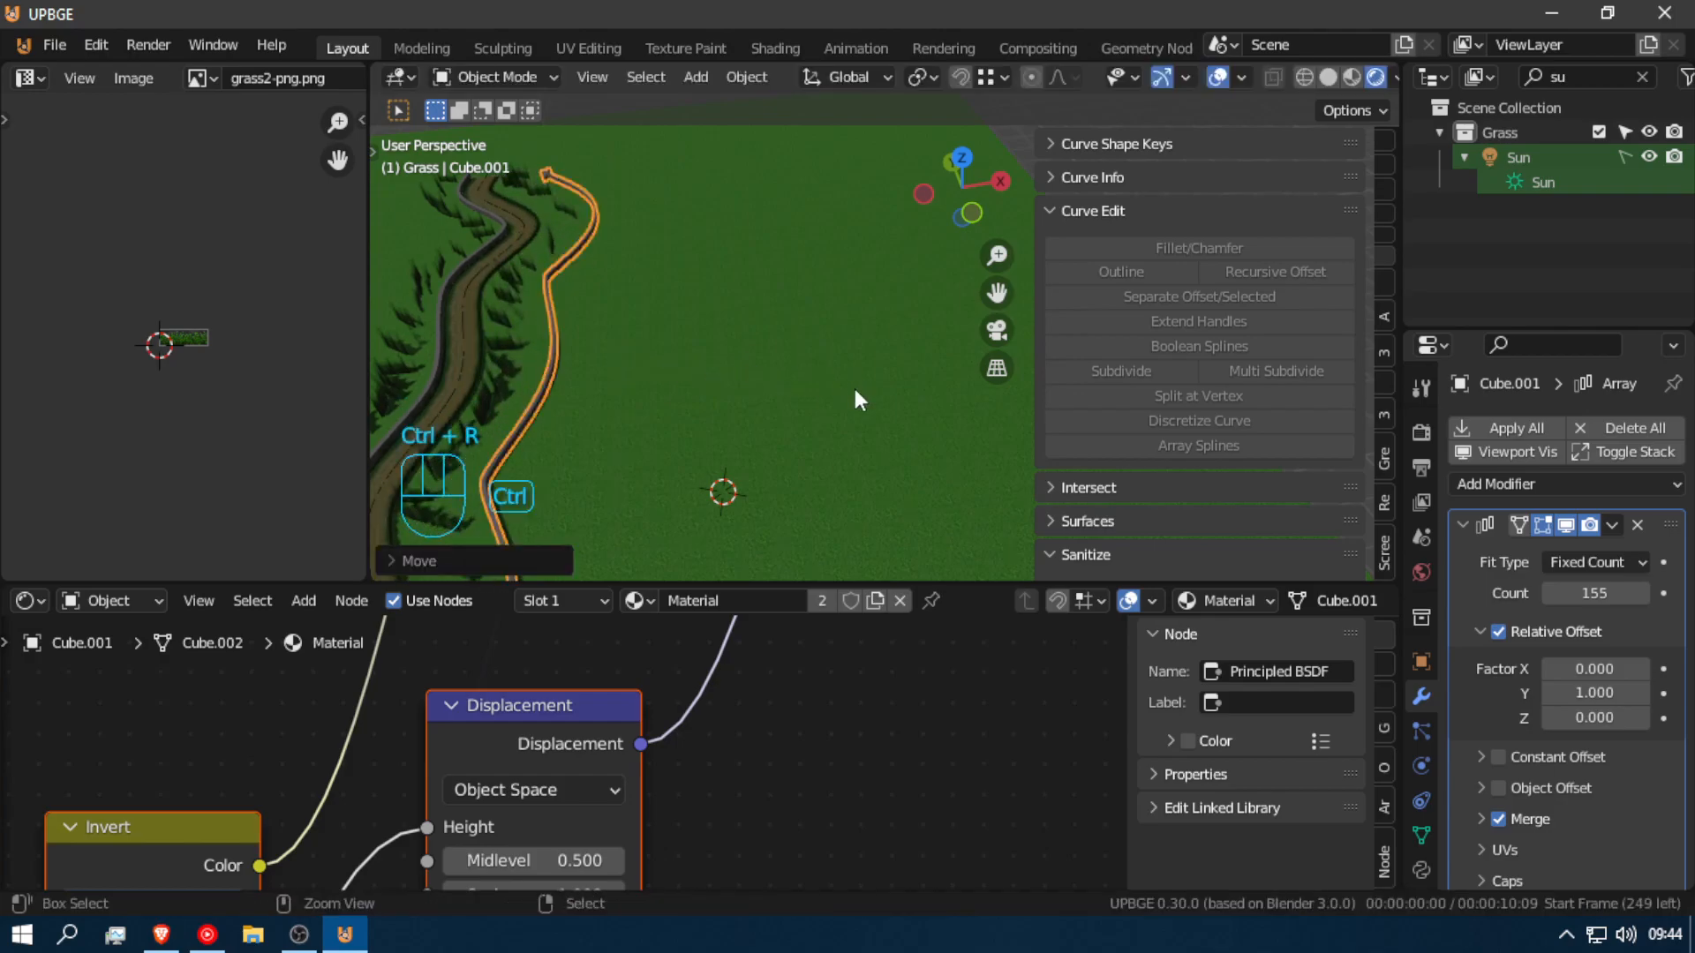
{"action": "key", "text": "ctrl+r"}
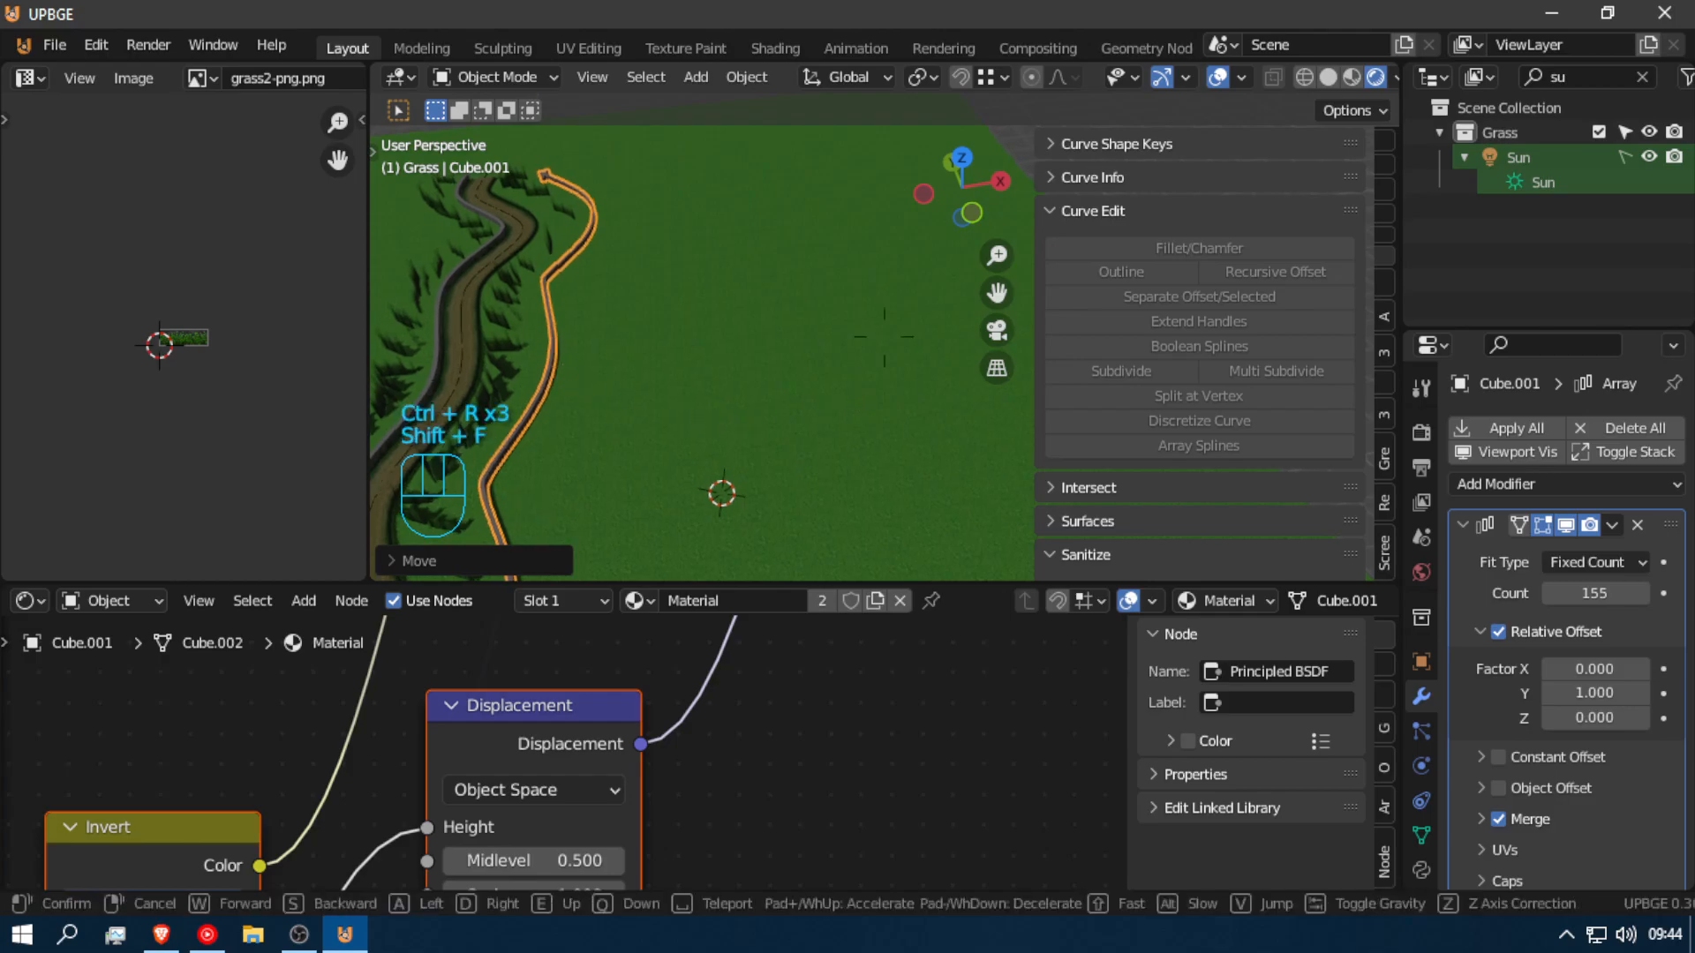
Step: Undo the wall's move away from the road and the wall selection
{"action": "key", "text": "shift+f"}
{"action": "key", "text": "ctrl"}
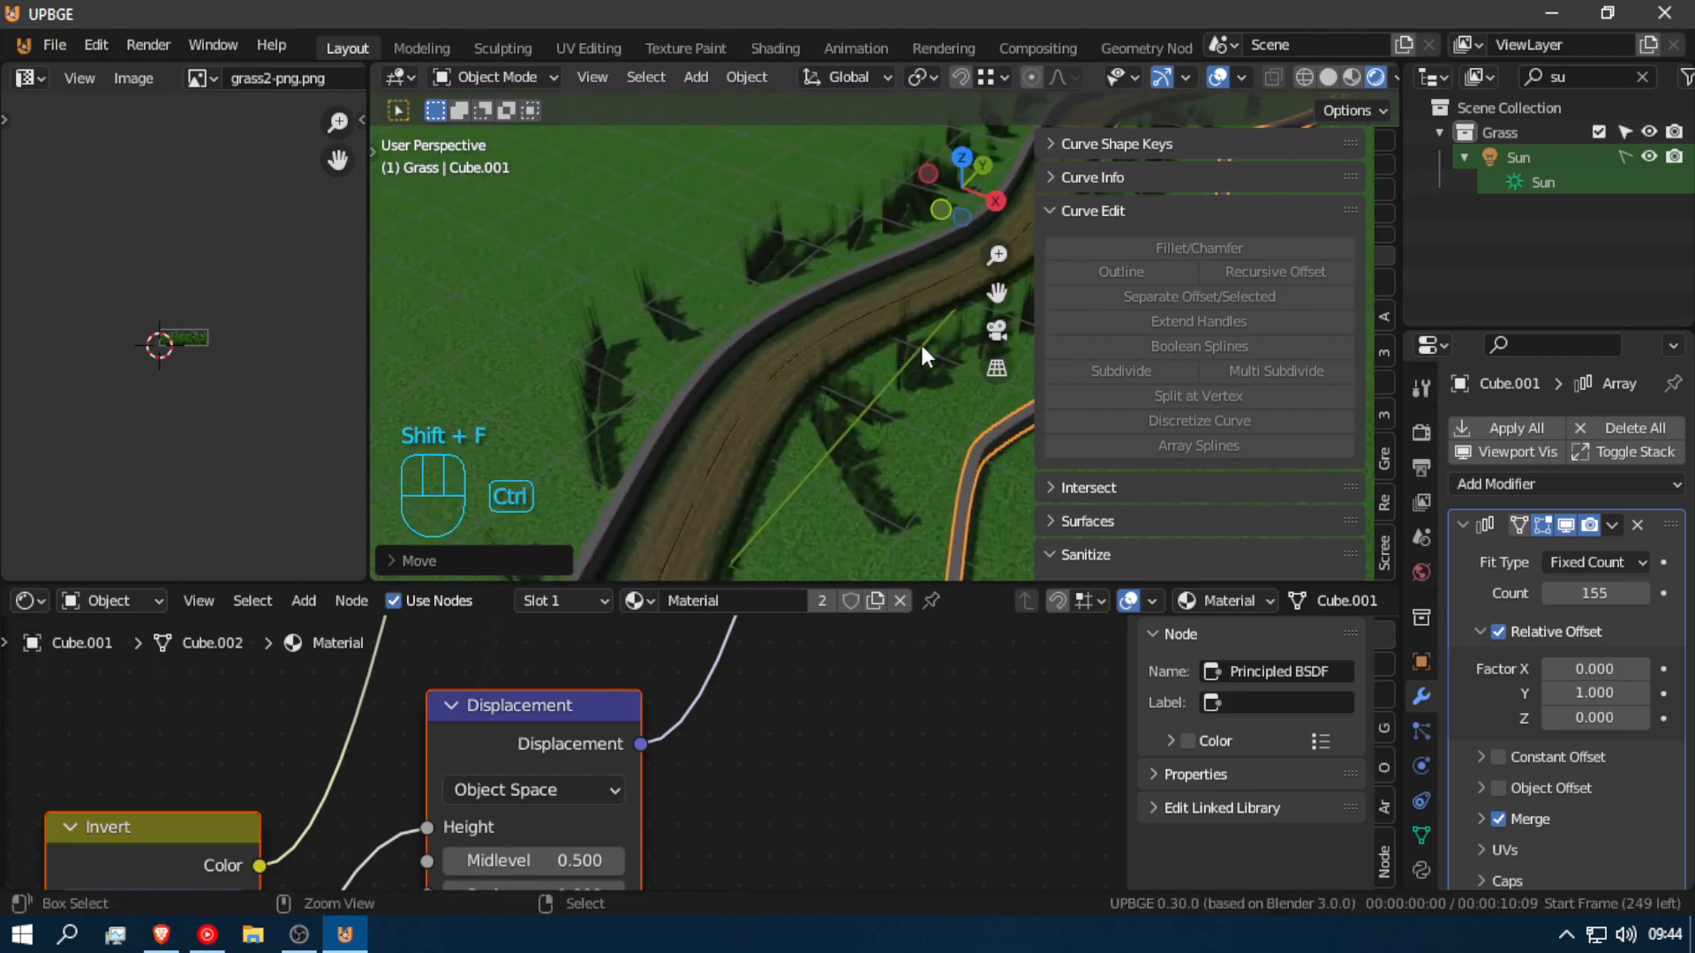
{"action": "key", "text": "ctrl+z"}
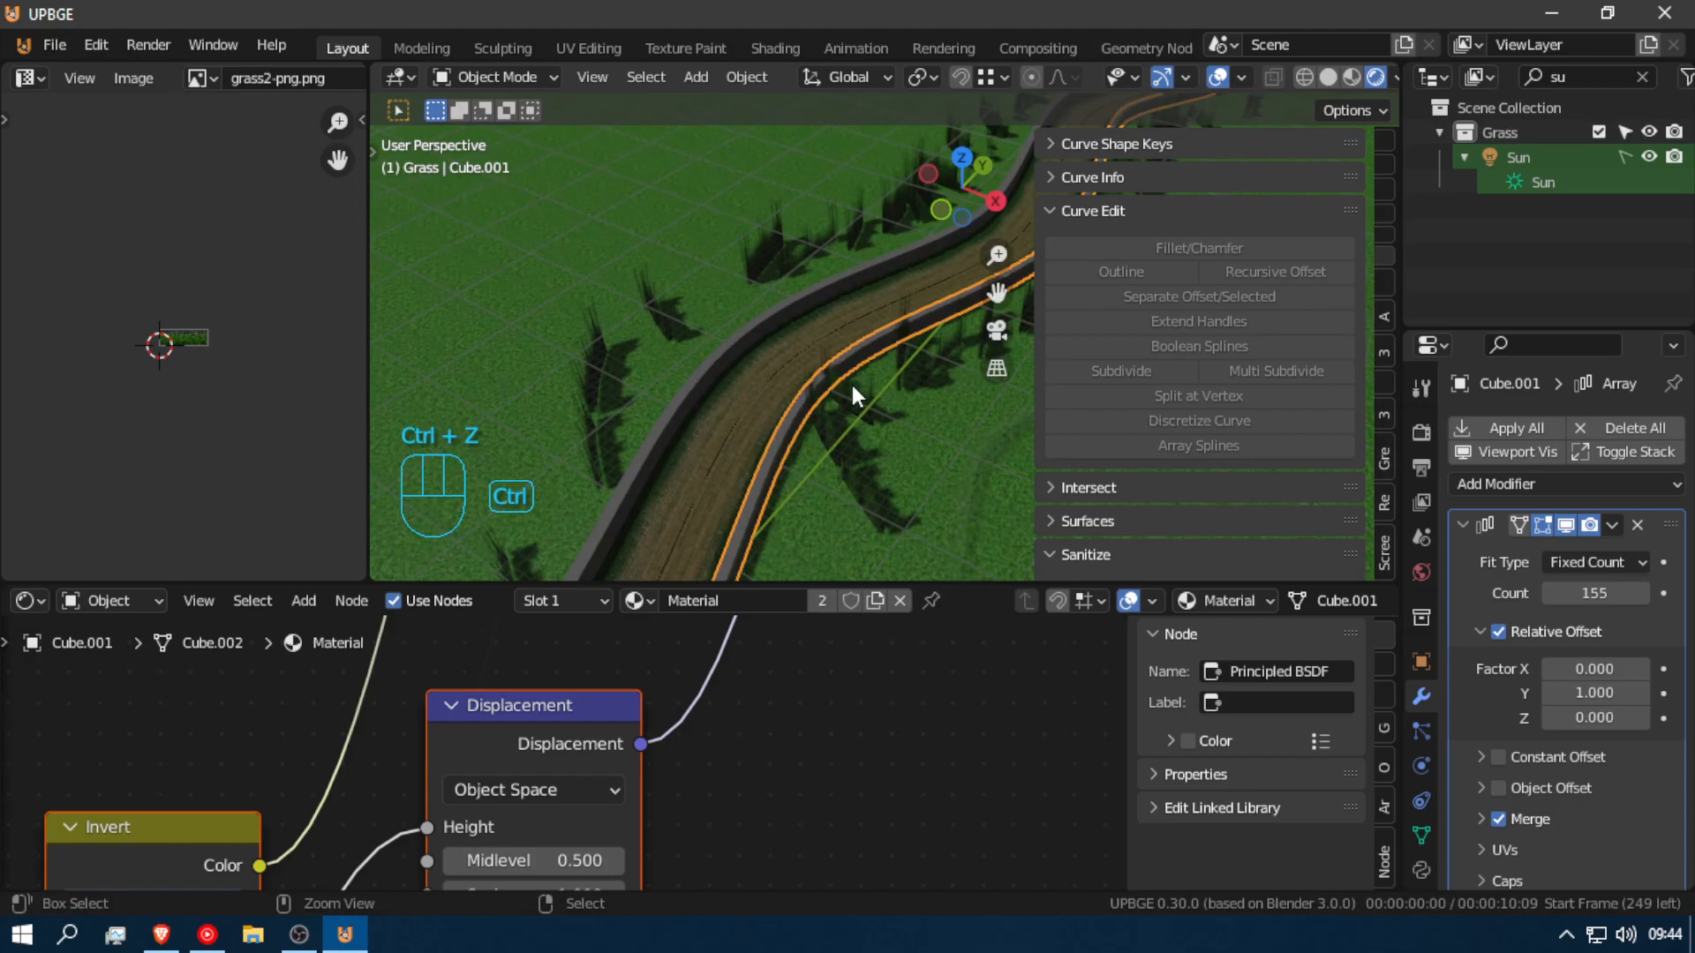
{"action": "key", "text": "ctrl+z"}
{"action": "key", "text": "ctrl+z"}
Step: Duplicate the lawn-side road wall and place the copy on the grass, offset along the X axis
{"action": "key", "text": "shift+f"}
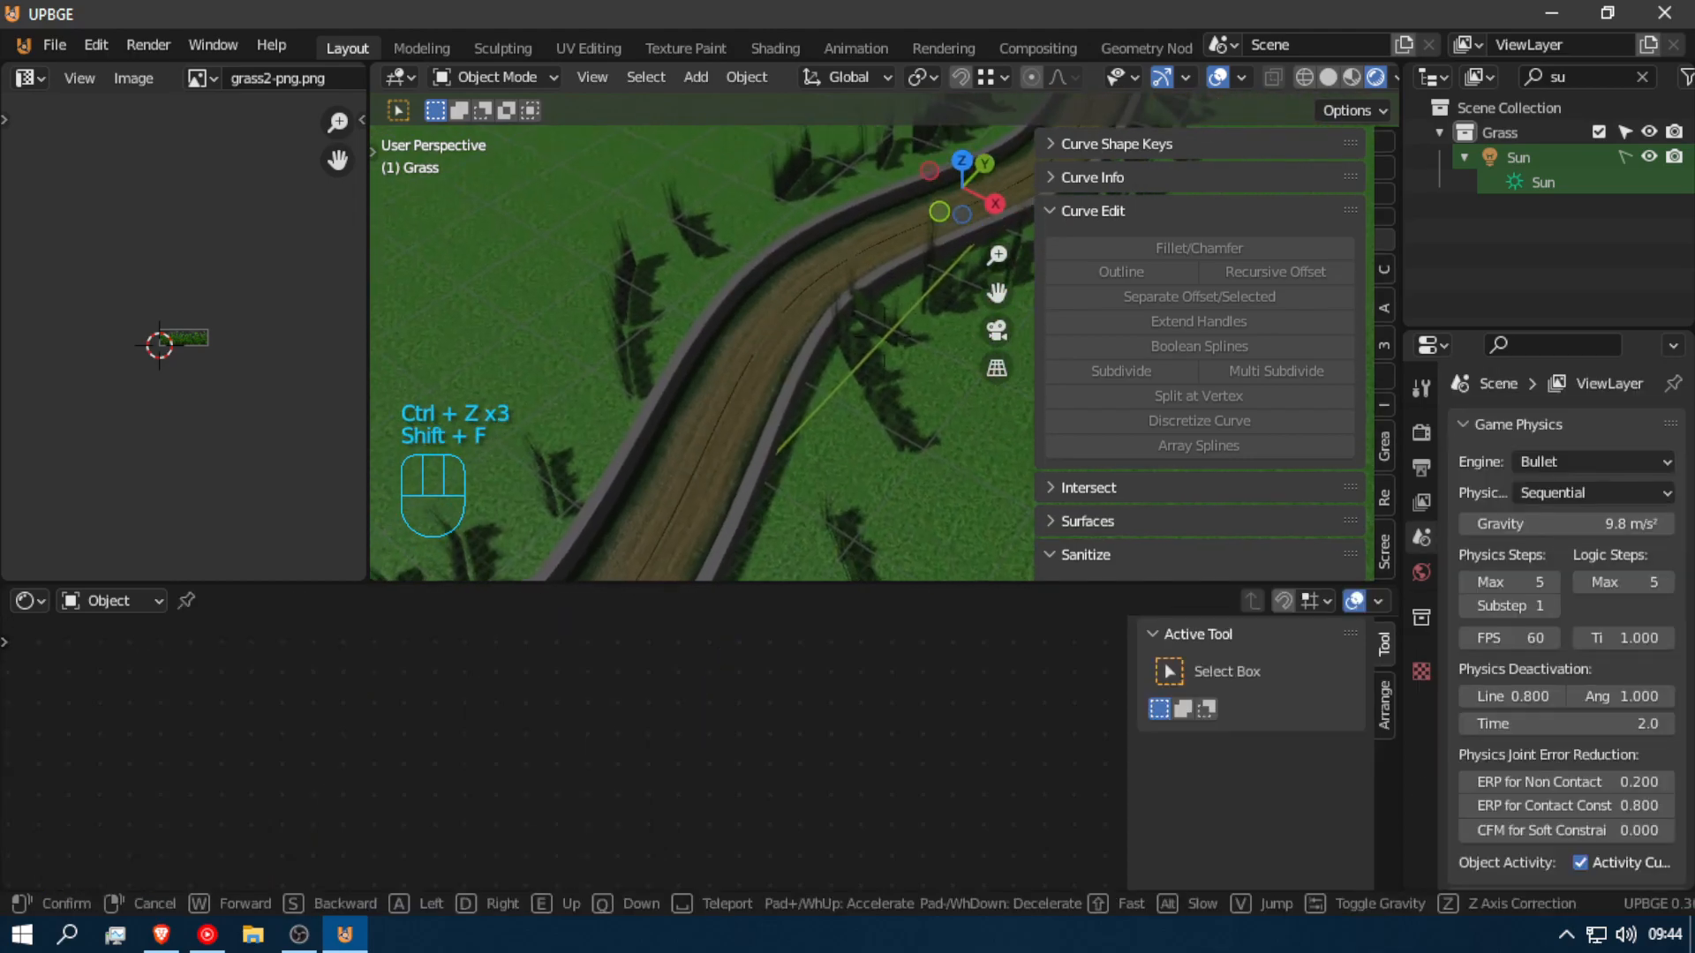
{"action": "left_click", "coordinate": [794, 395]}
{"action": "key", "text": "shift+f"}
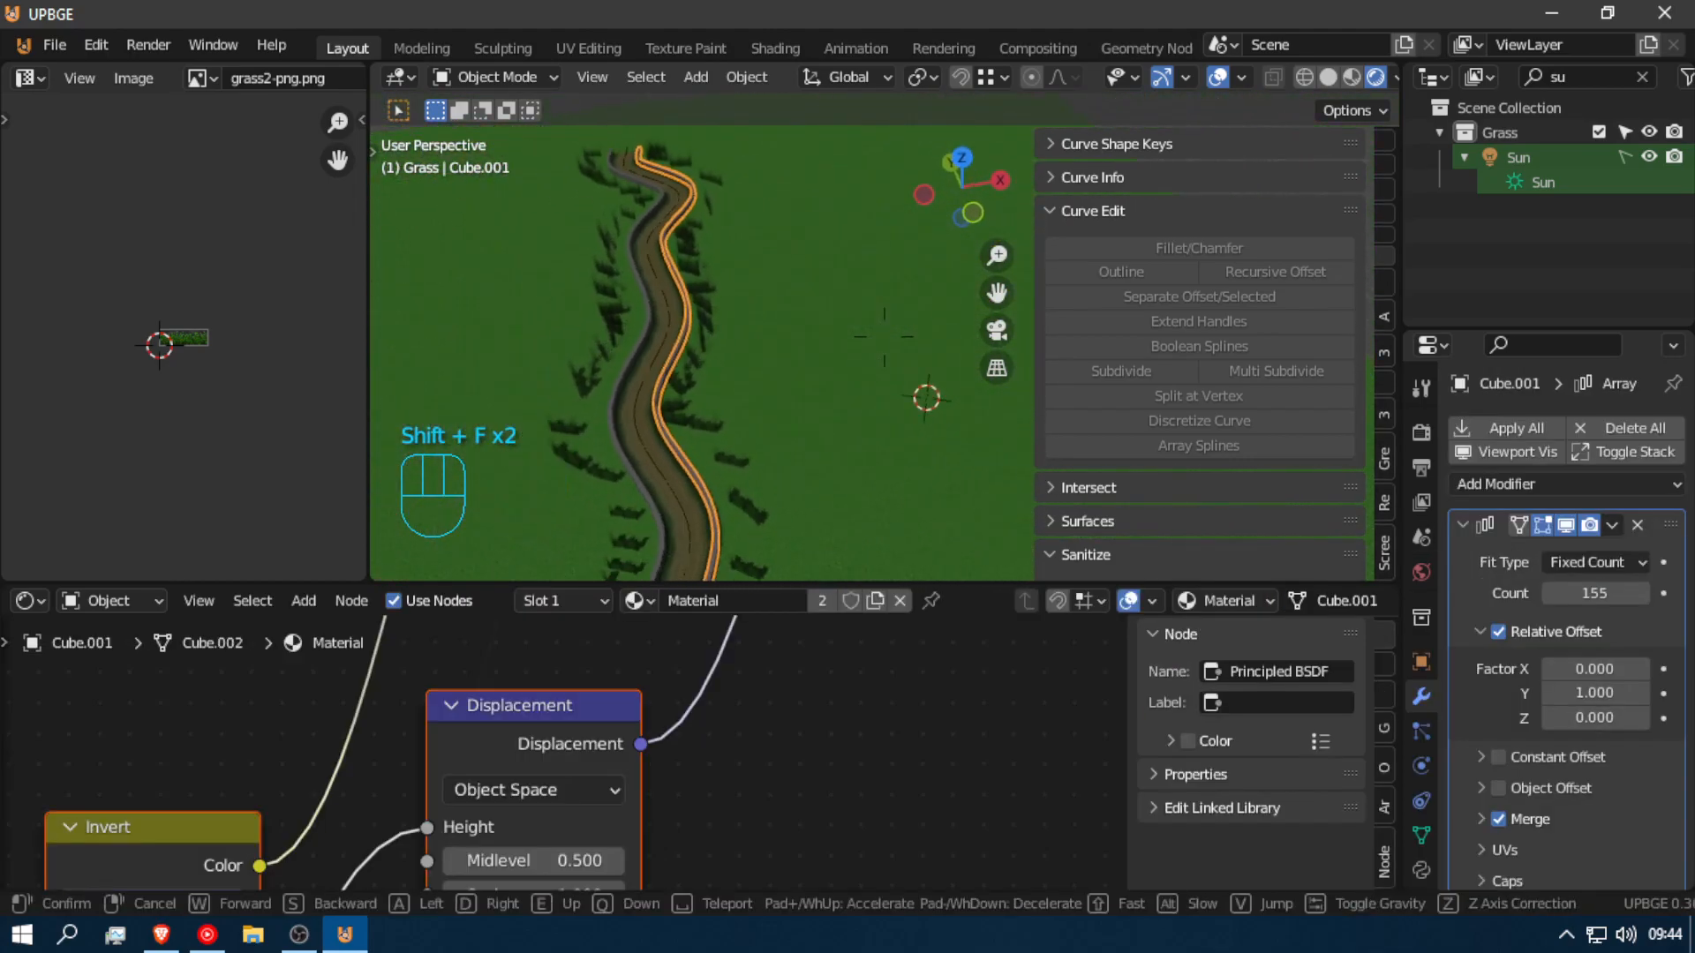
{"action": "left_click", "coordinate": [882, 332]}
{"action": "key", "text": "shift+d"}
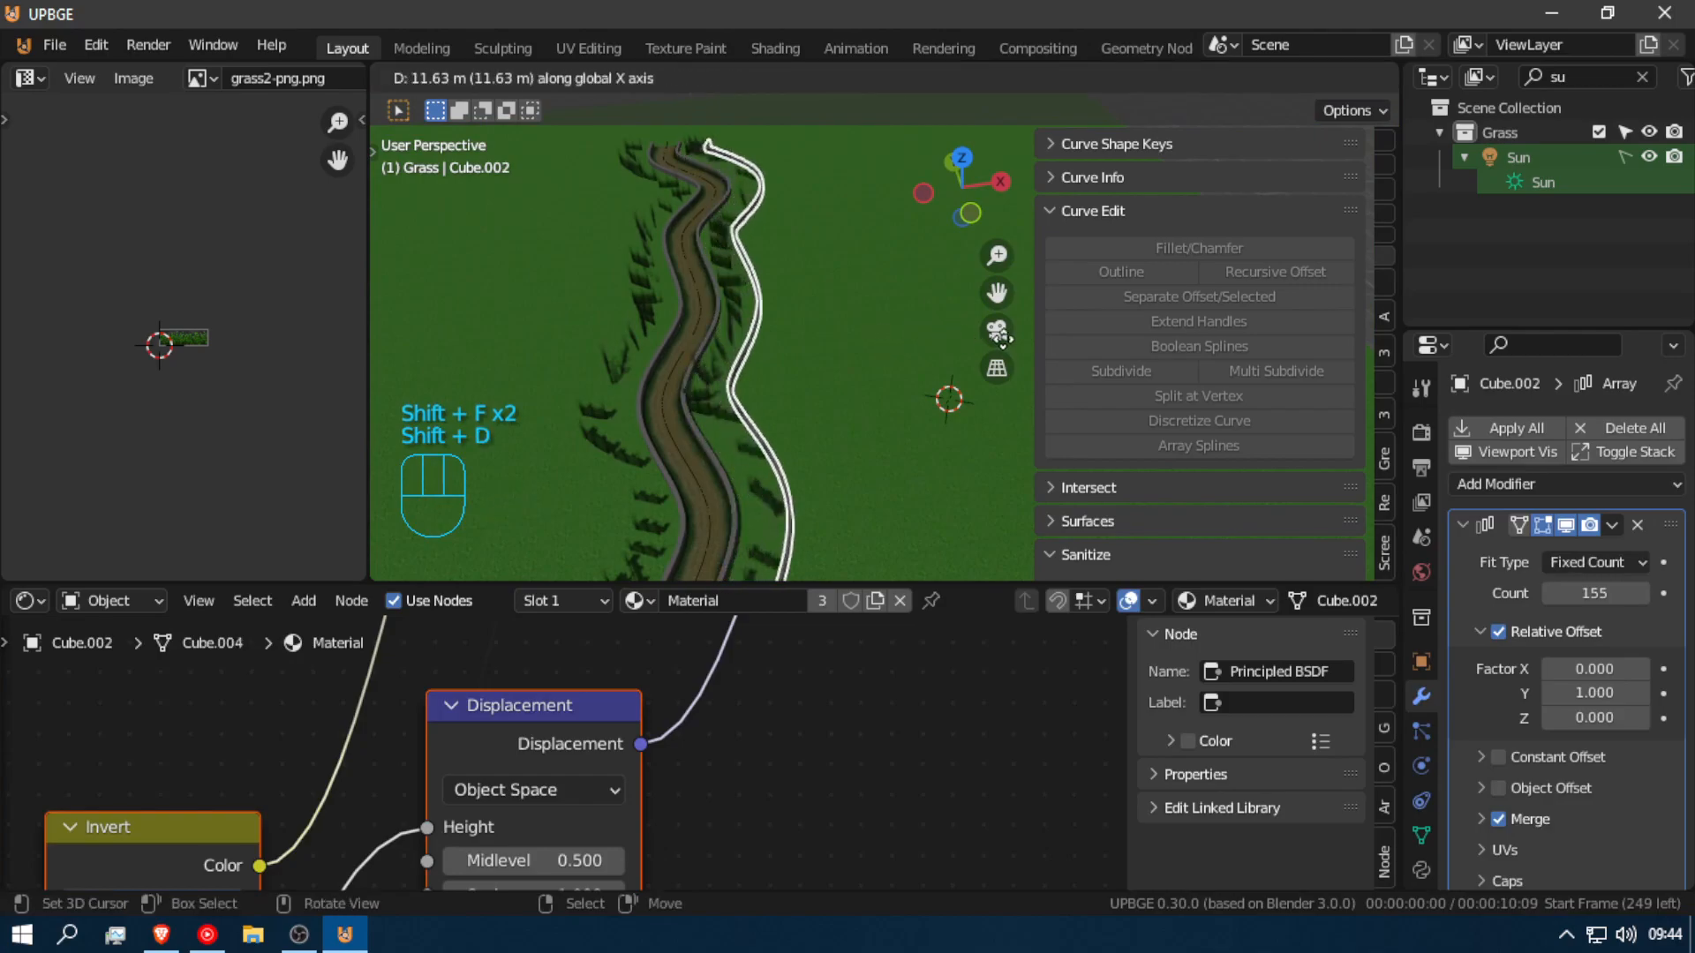
{"action": "left_click", "coordinate": [1026, 337]}
Step: Repeat the wall duplication to spread six more copies across the lawn at the same X offset
{"action": "key", "text": "ctrl+r"}
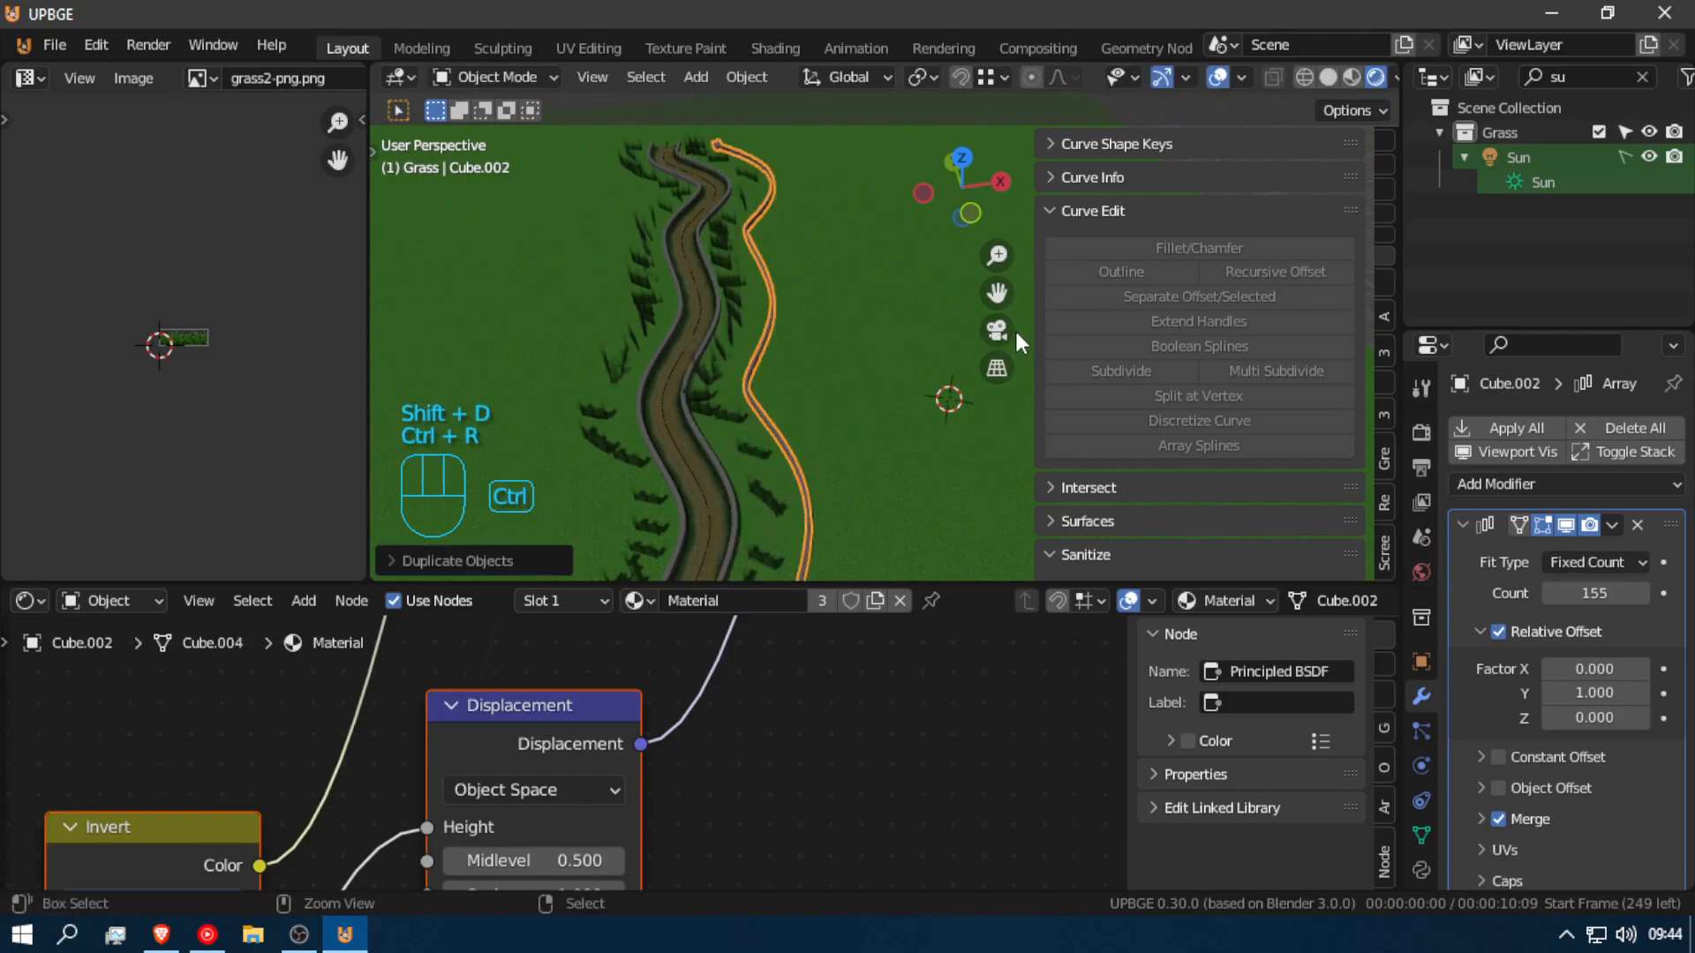
{"action": "key", "text": "shift+r"}
{"action": "key", "text": "shift+r"}
{"action": "key", "text": "shift+r"}
{"action": "key", "text": "shift+r"}
{"action": "key", "text": "shift+r"}
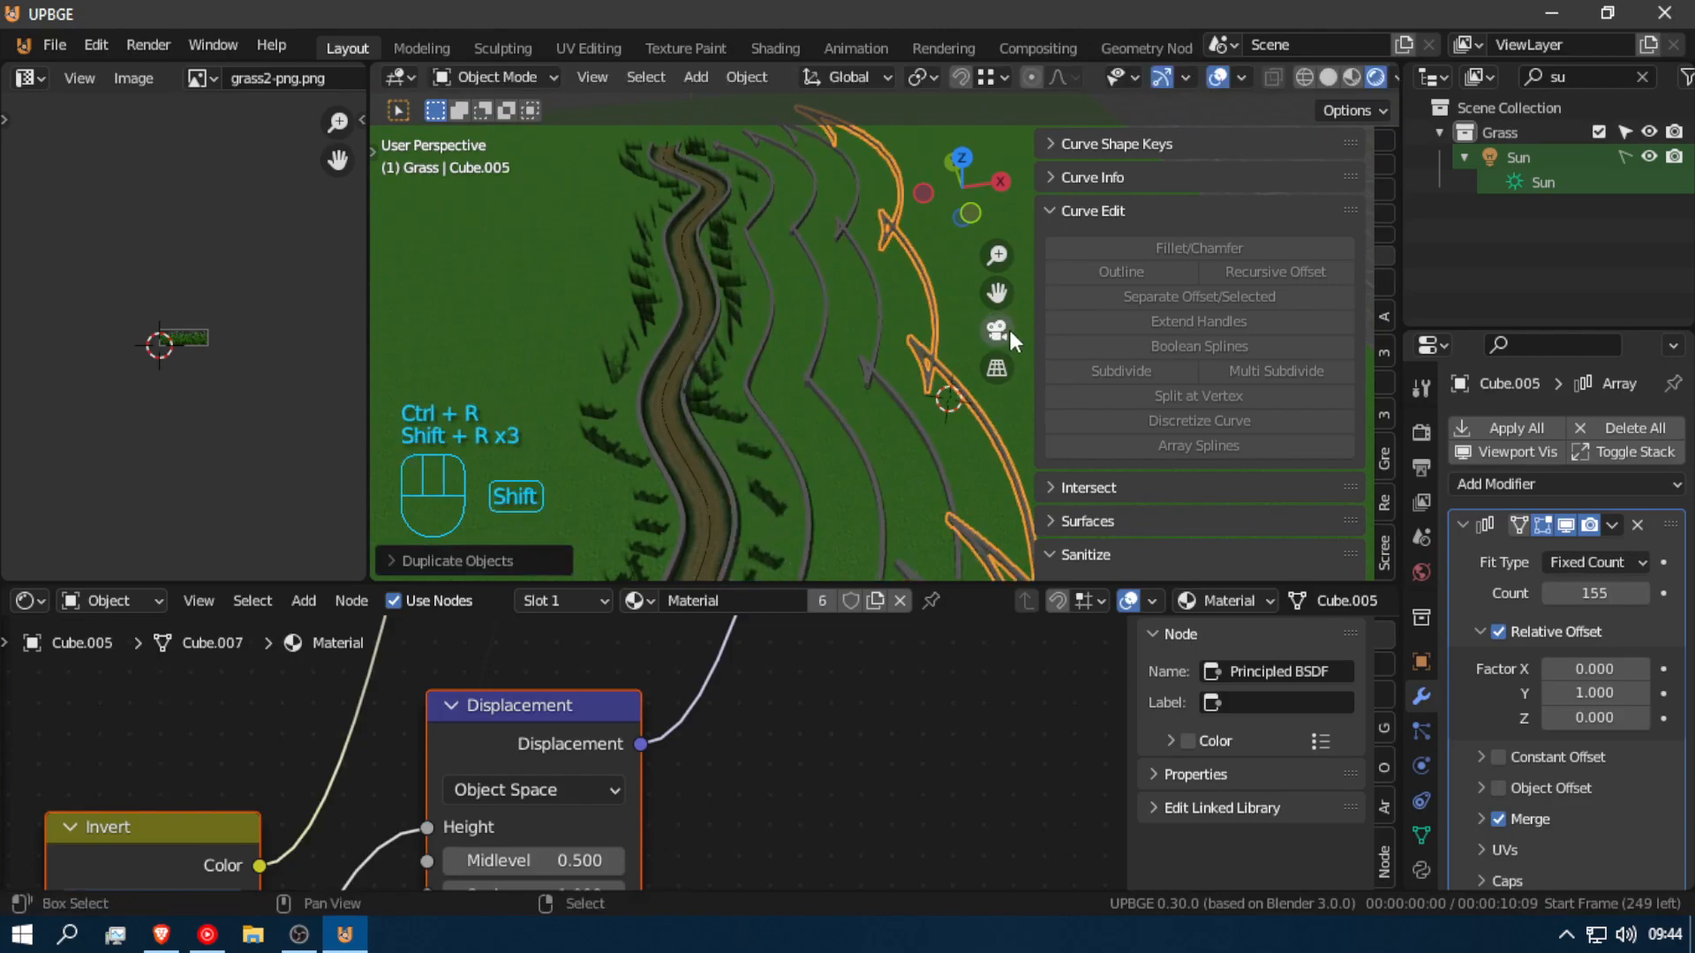
{"action": "key", "text": "shift+r"}
{"action": "key", "text": "shift+f"}
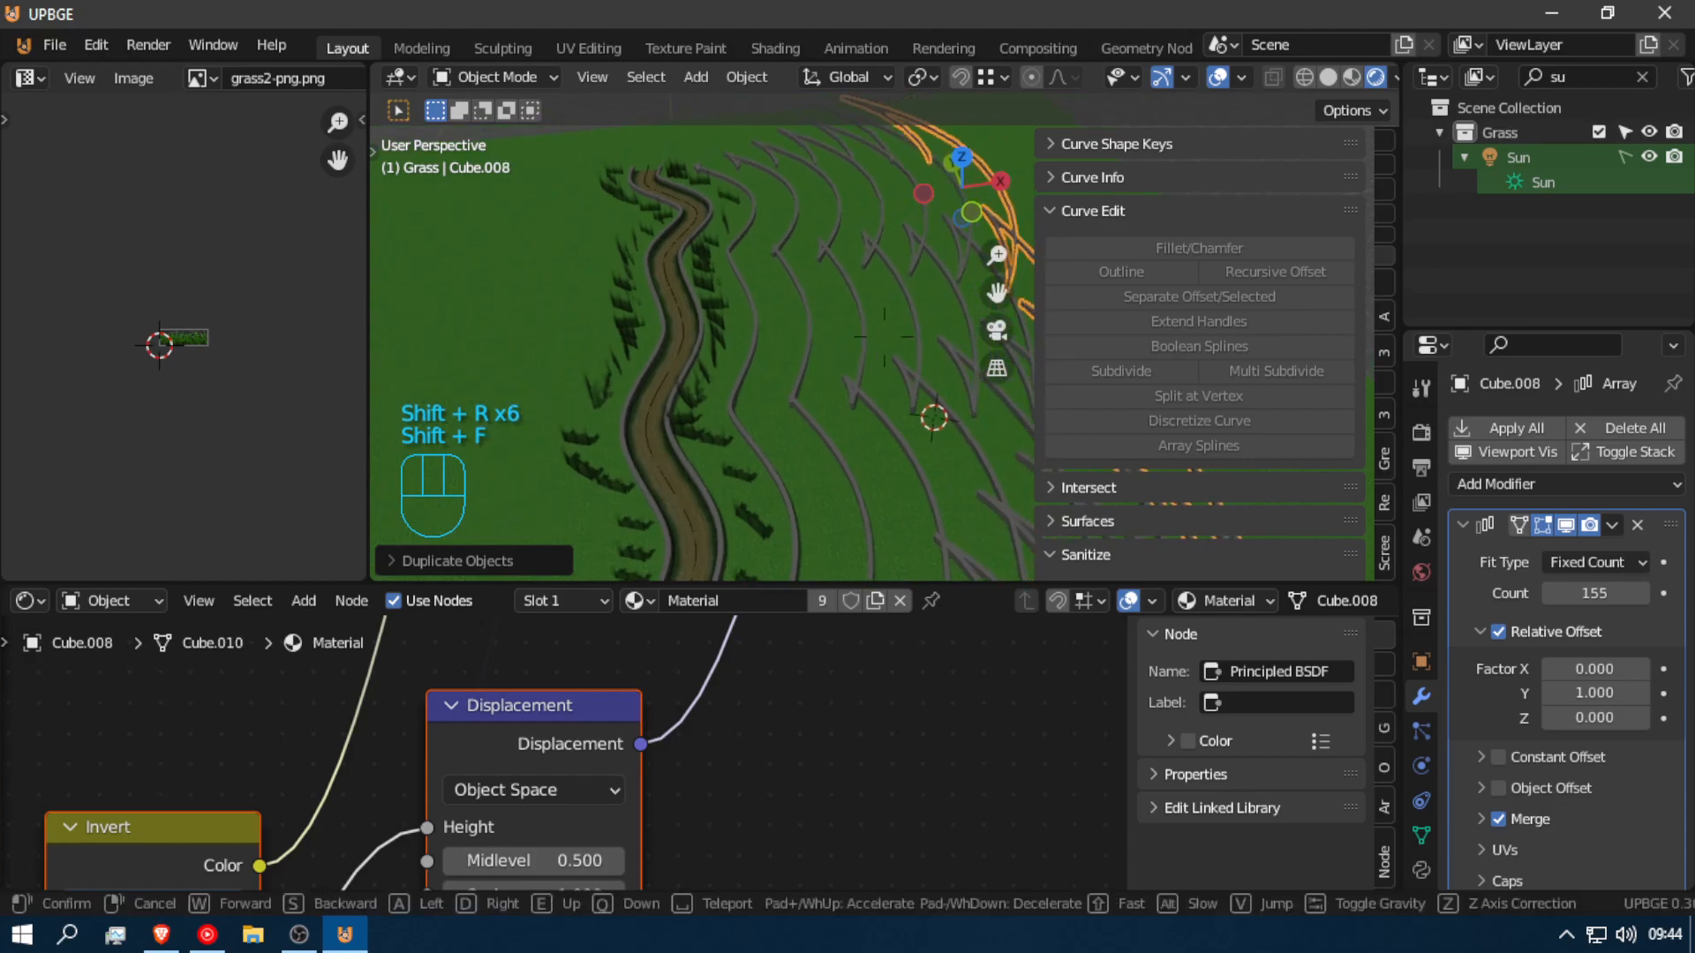
{"action": "left_click", "coordinate": [883, 336]}
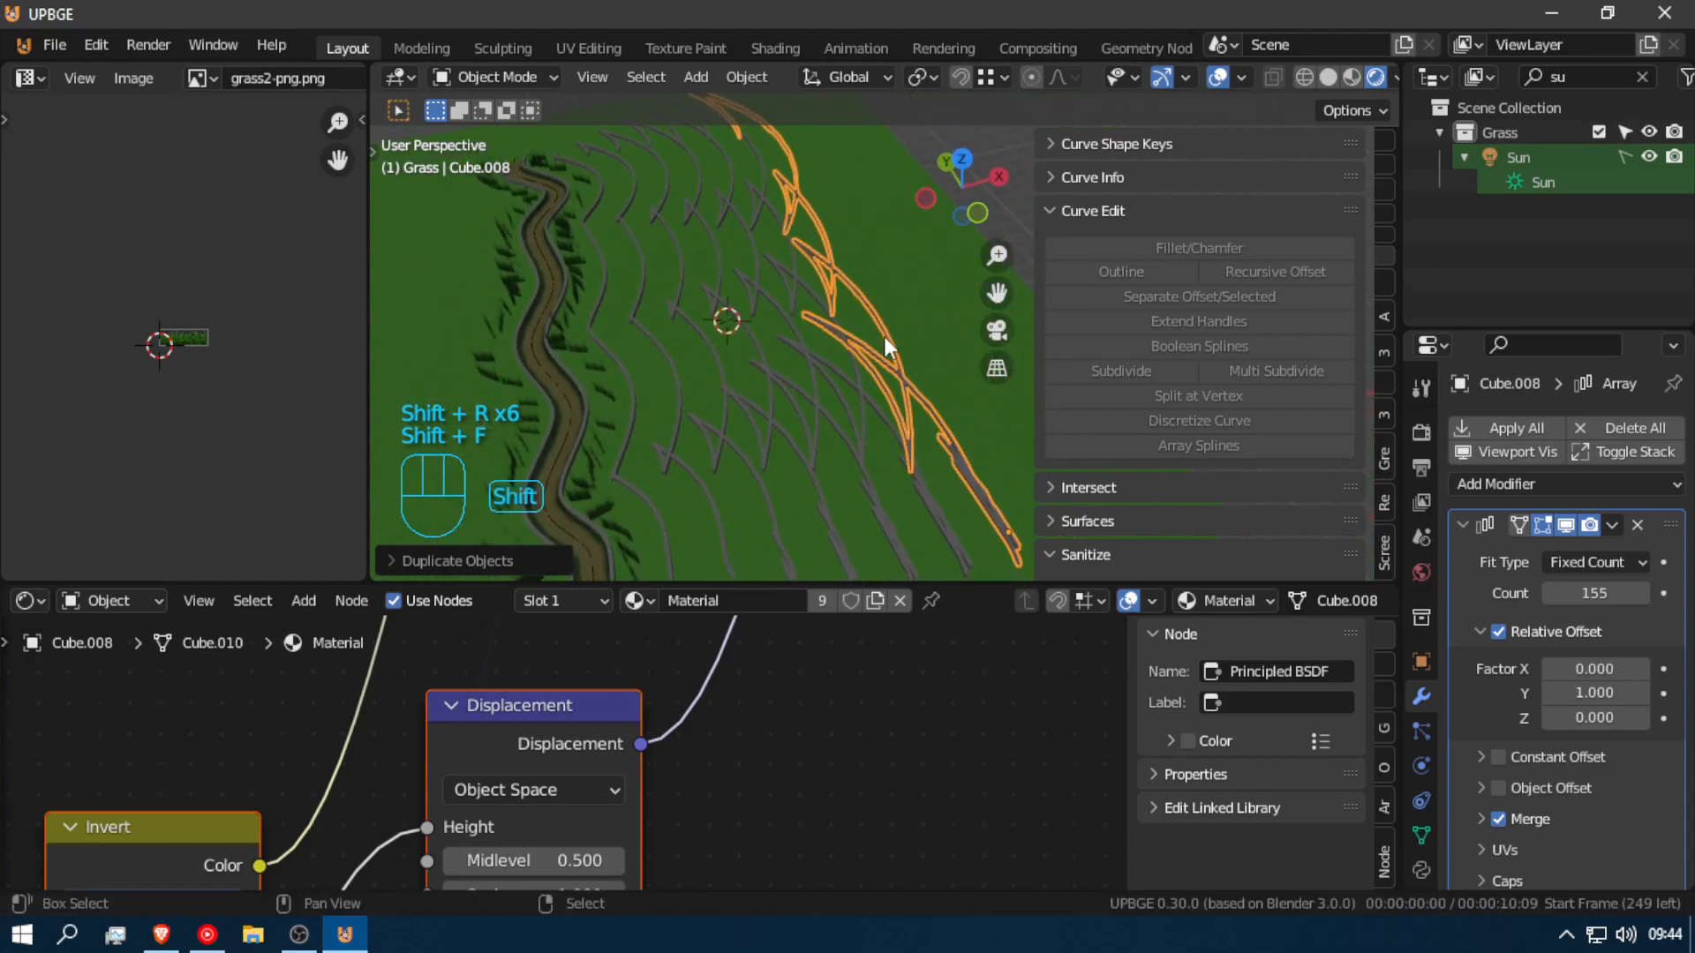
{"action": "key", "text": "ctrl"}
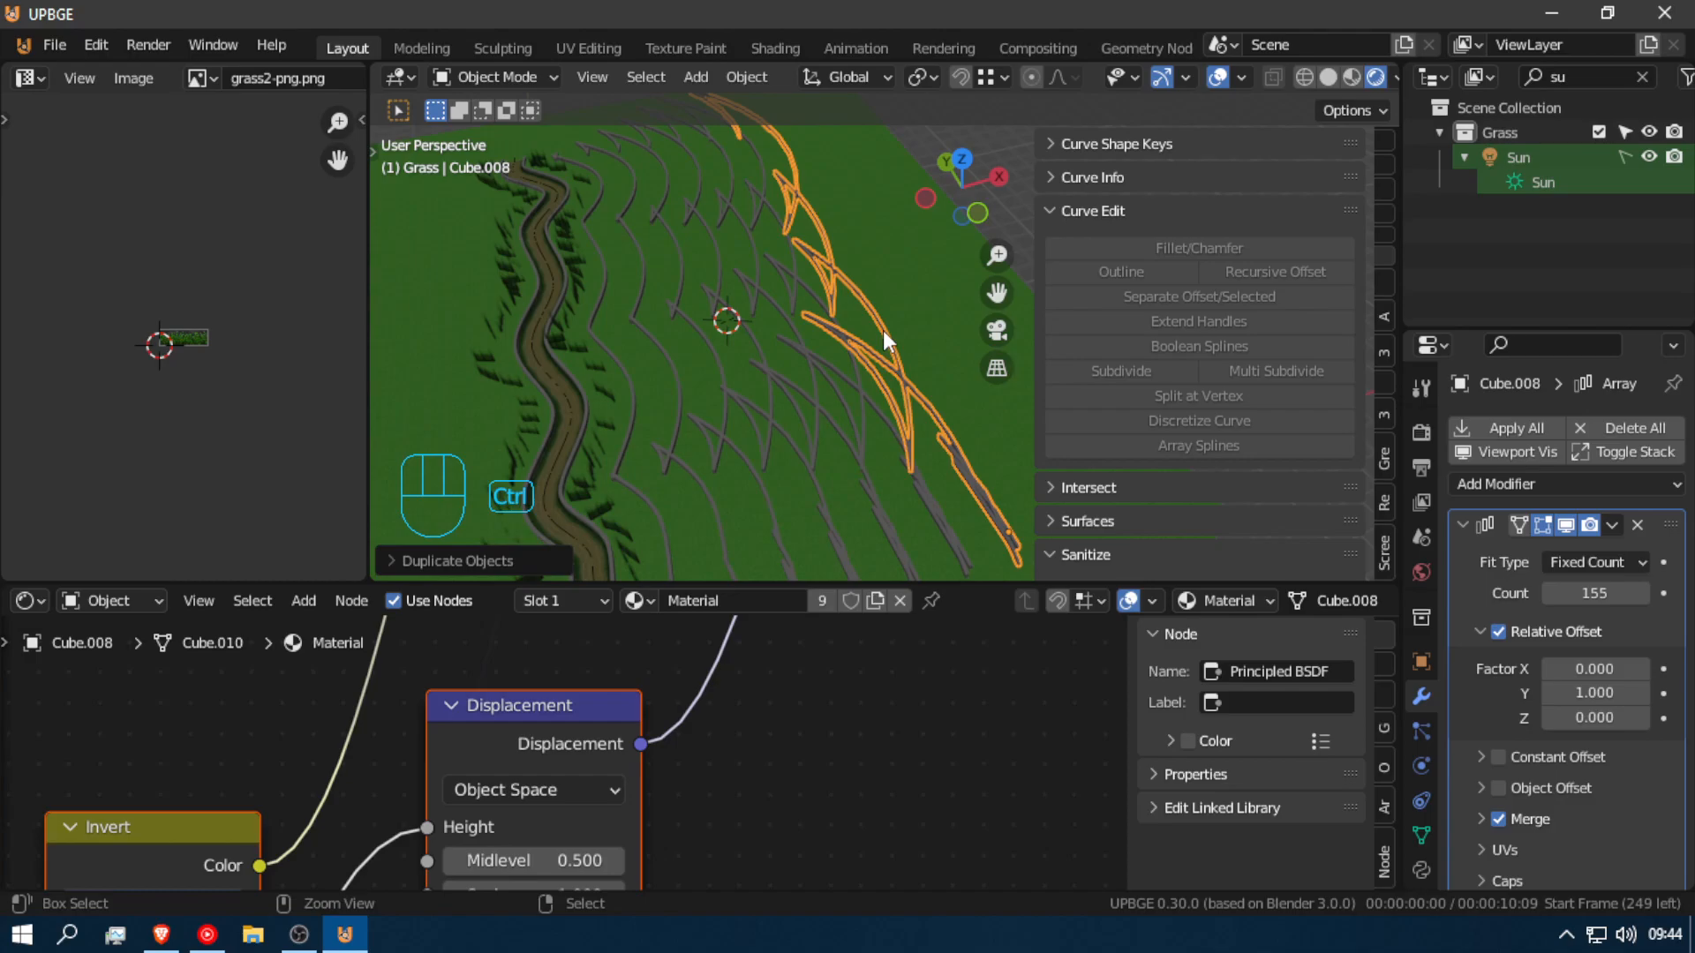
Step: Undo the wall duplicates spread across the lawn, leaving only the original road walls
{"action": "key", "text": "ctrl+z"}
{"action": "key", "text": "ctrl+z"}
{"action": "key", "text": "ctrl+z"}
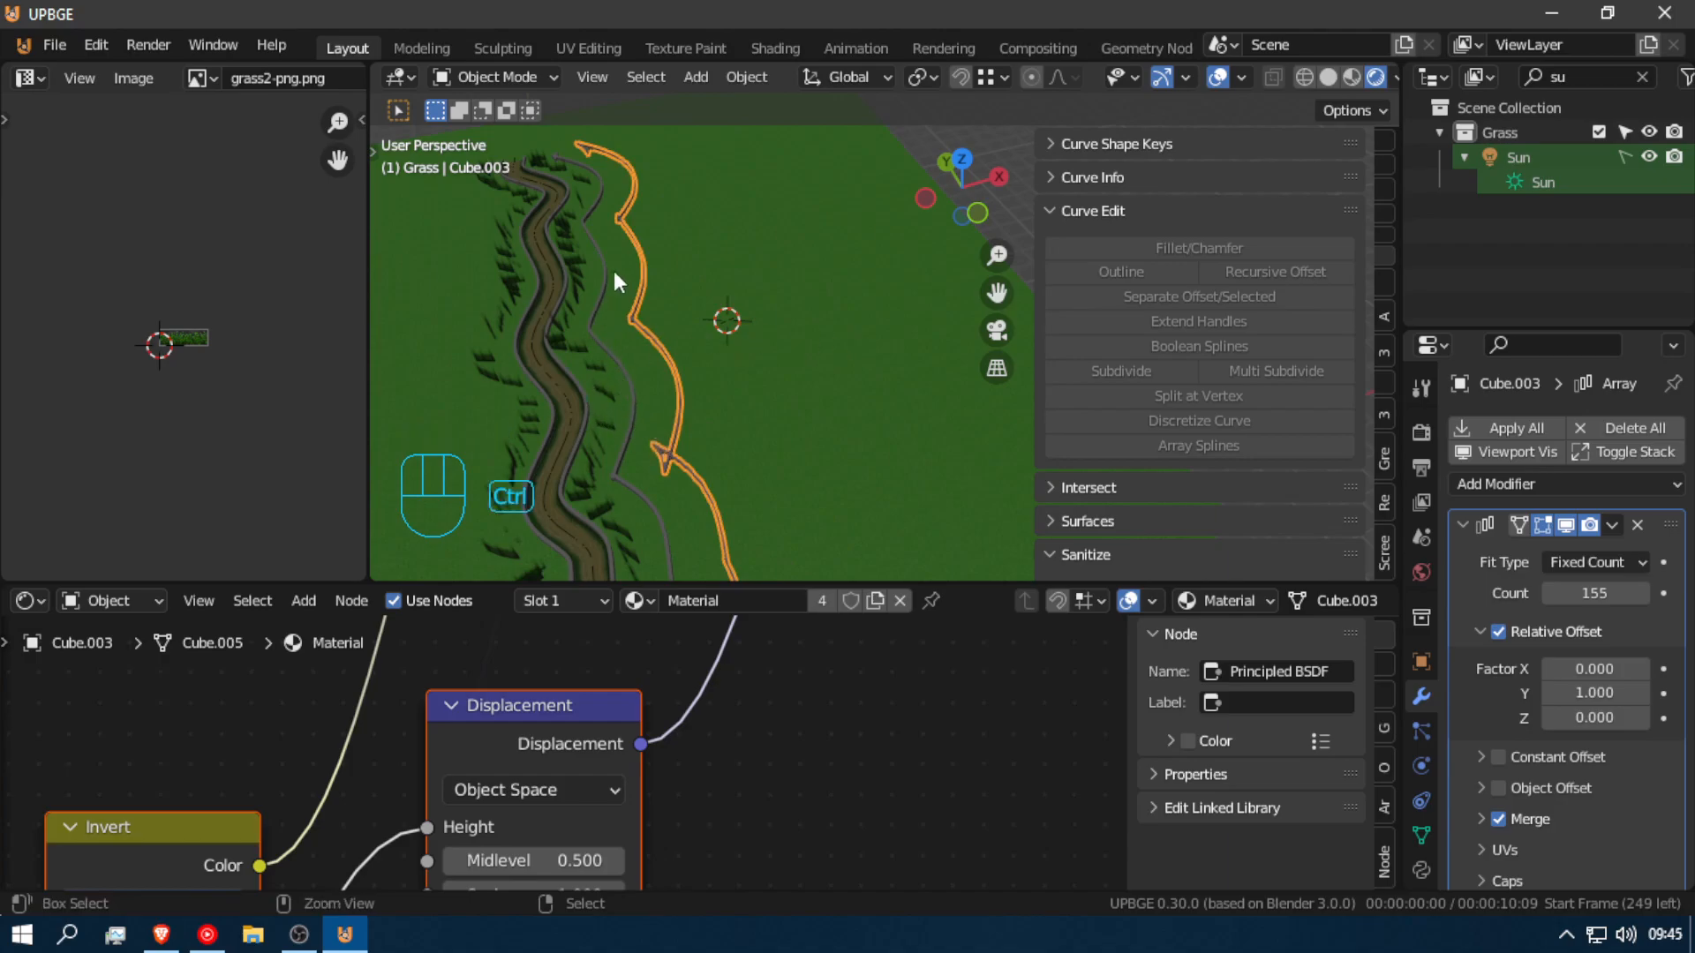
{"action": "key", "text": "ctrl+z"}
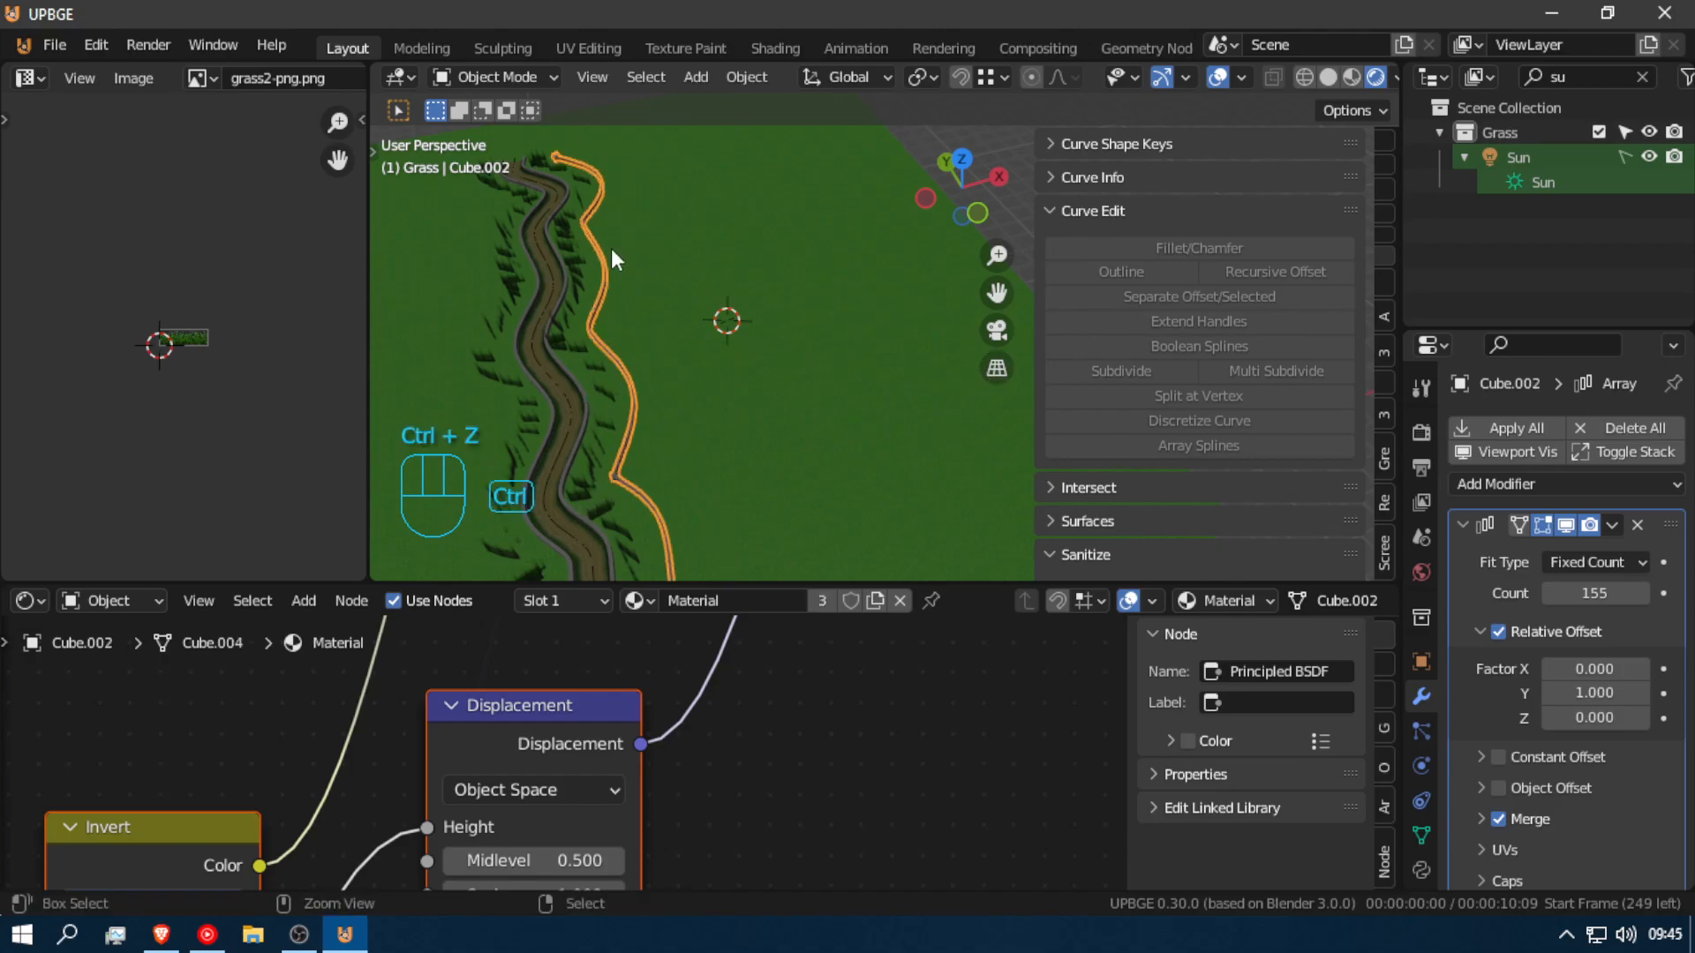
{"action": "key", "text": "ctrl+z"}
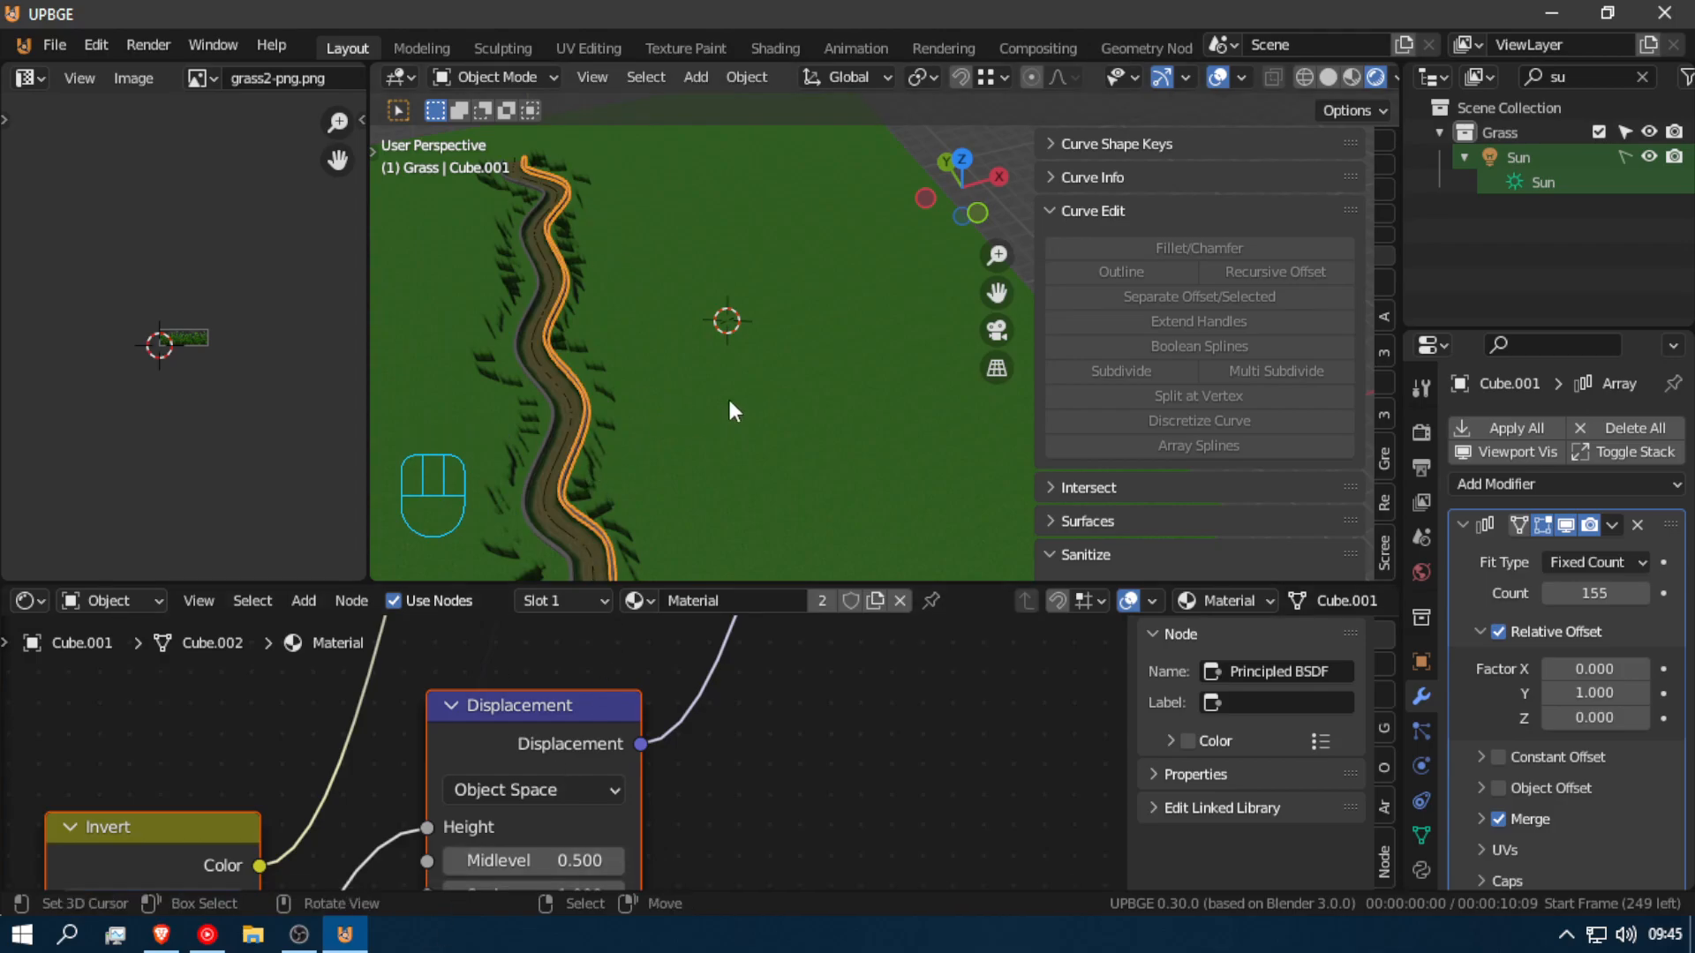
Step: Add a UV sphere at the 3D cursor on the lawn
{"action": "key", "text": "shift+a"}
{"action": "mouse_move", "coordinate": [734, 394]}
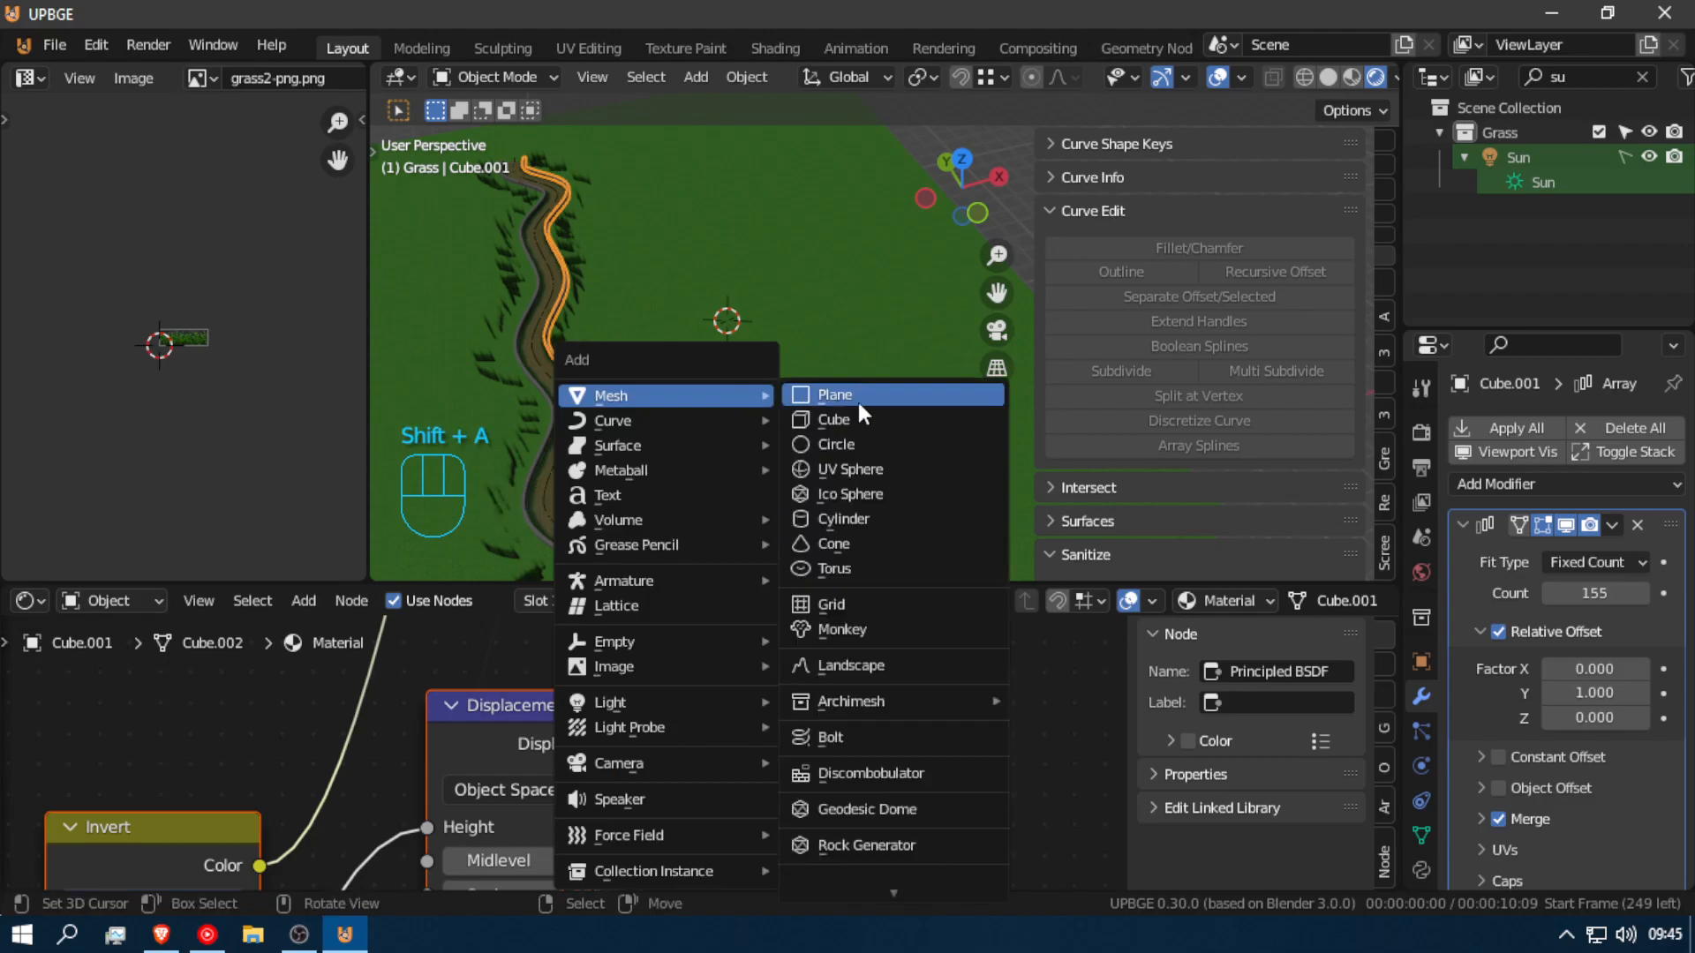
{"action": "left_click", "coordinate": [877, 466]}
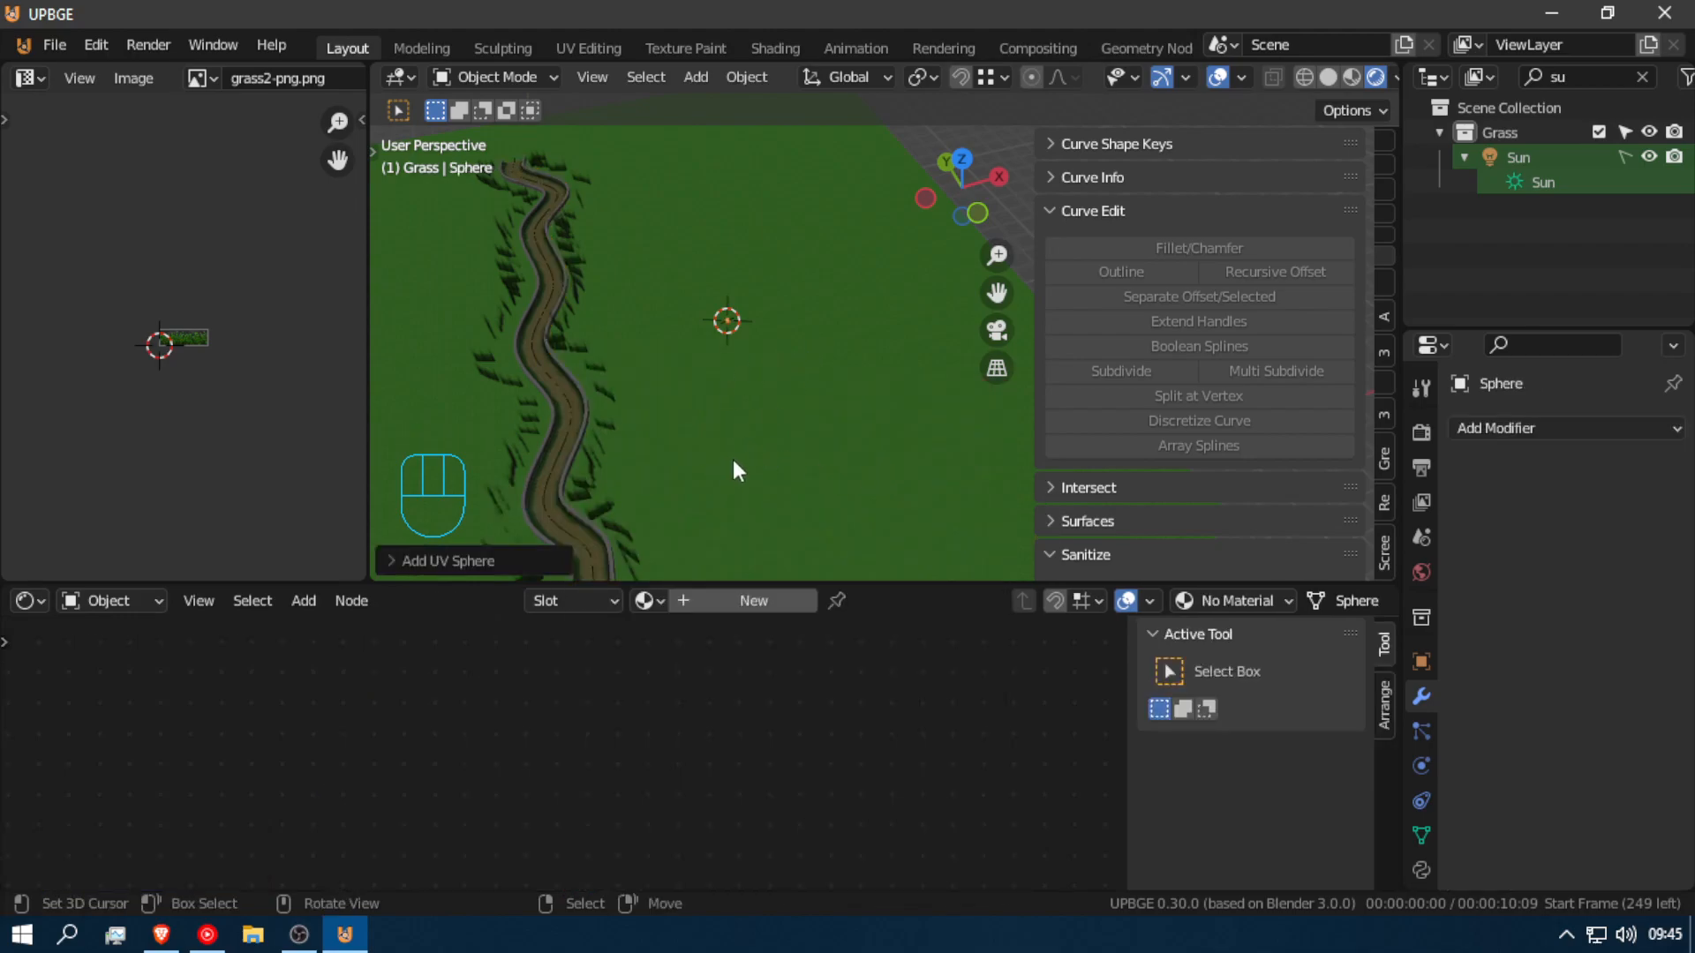
Step: Raise the sphere above the lawn along the Z axis and scale it up
{"action": "key", "text": "g"}
{"action": "key", "text": "z"}
{"action": "left_click", "coordinate": [739, 384]}
{"action": "key", "text": "s"}
{"action": "left_click", "coordinate": [997, 466]}
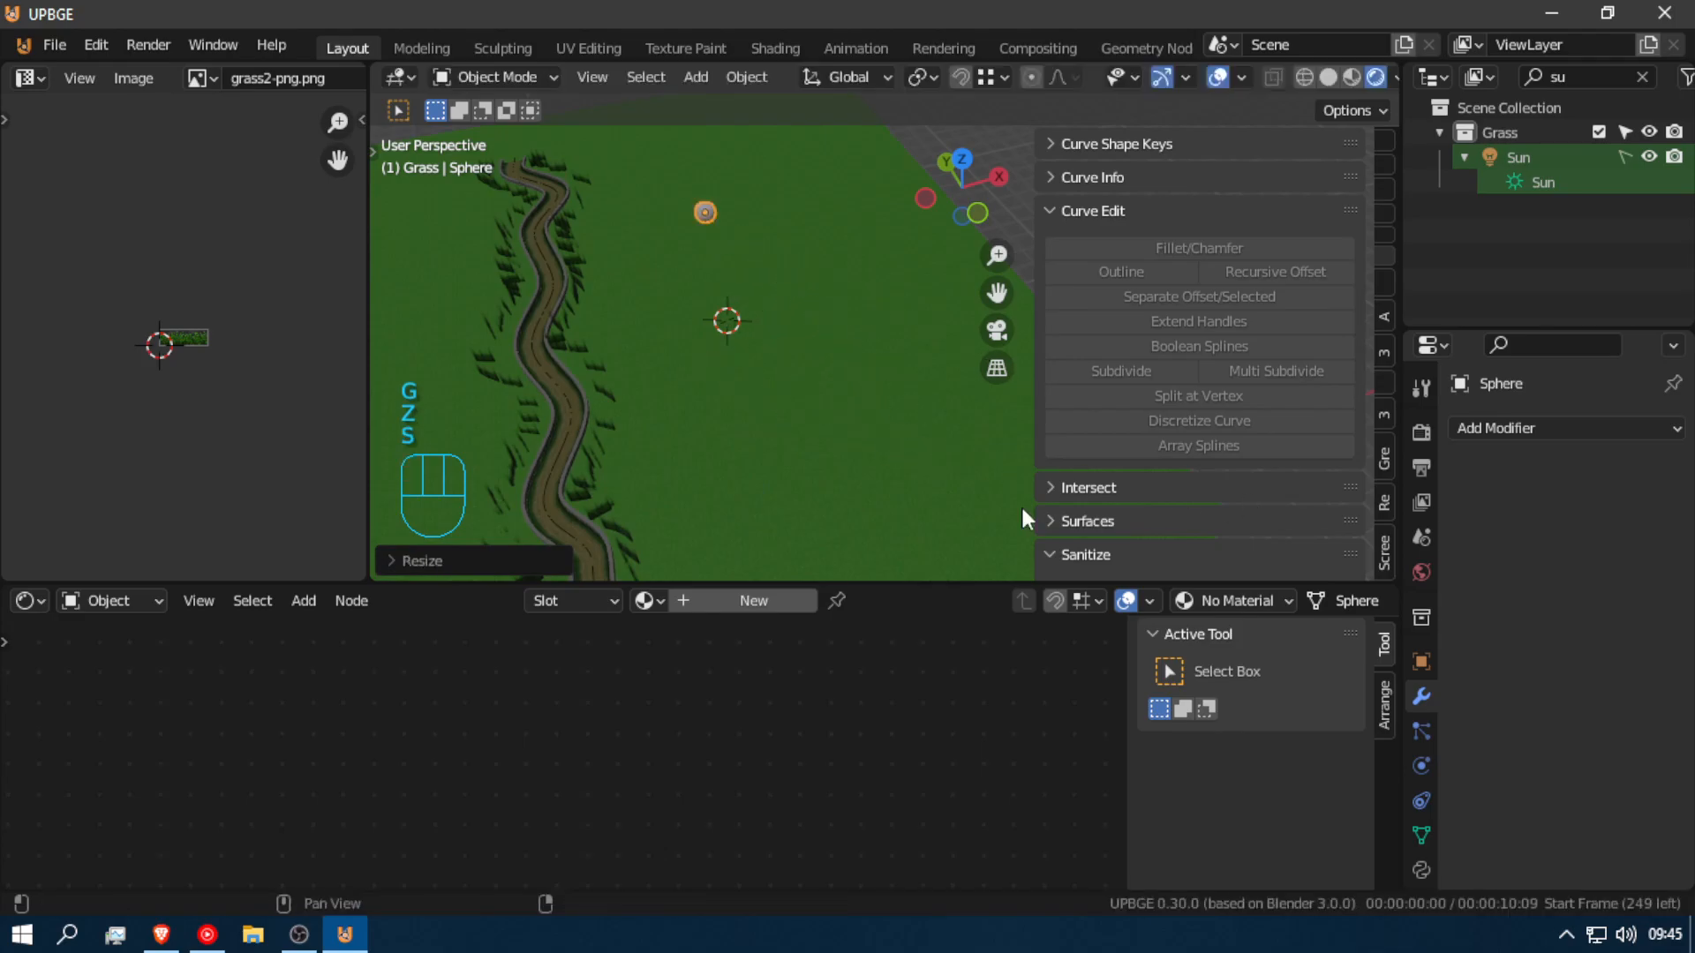
Step: Create a new material for the sphere and widen the 3D view by narrowing its sidebar
{"action": "scroll", "coordinate": [1421, 794], "scroll_direction": "down", "scroll_amount": 2}
{"action": "left_click", "coordinate": [1421, 819]}
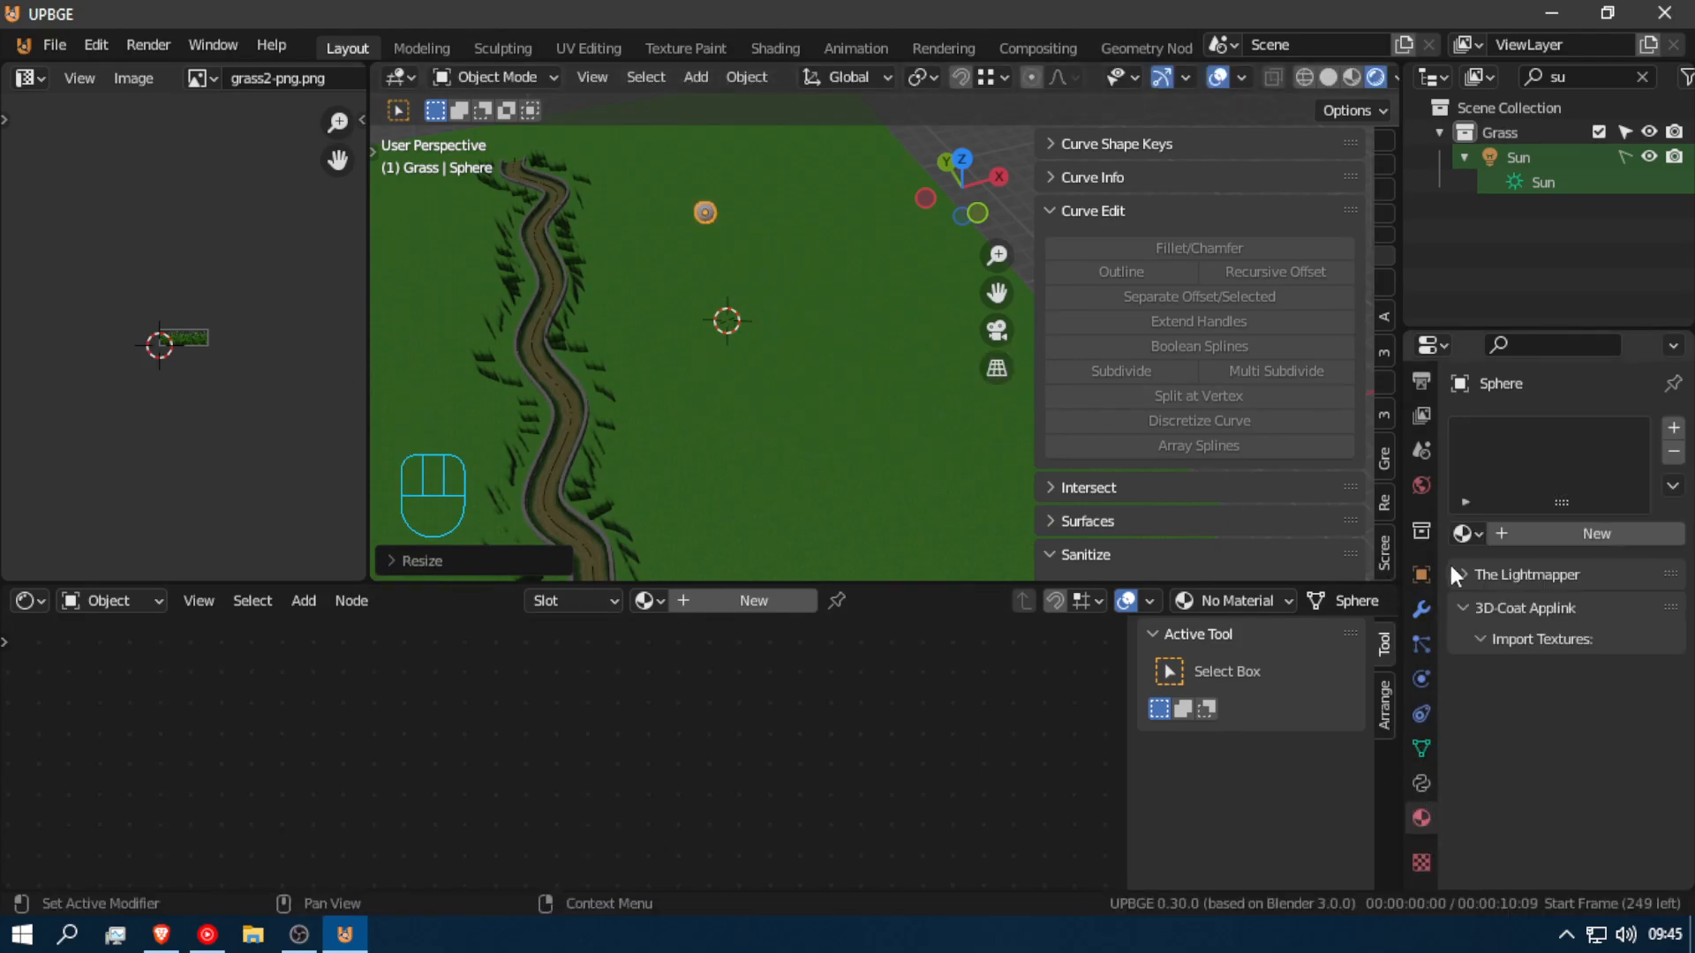
{"action": "left_click", "coordinate": [1628, 528]}
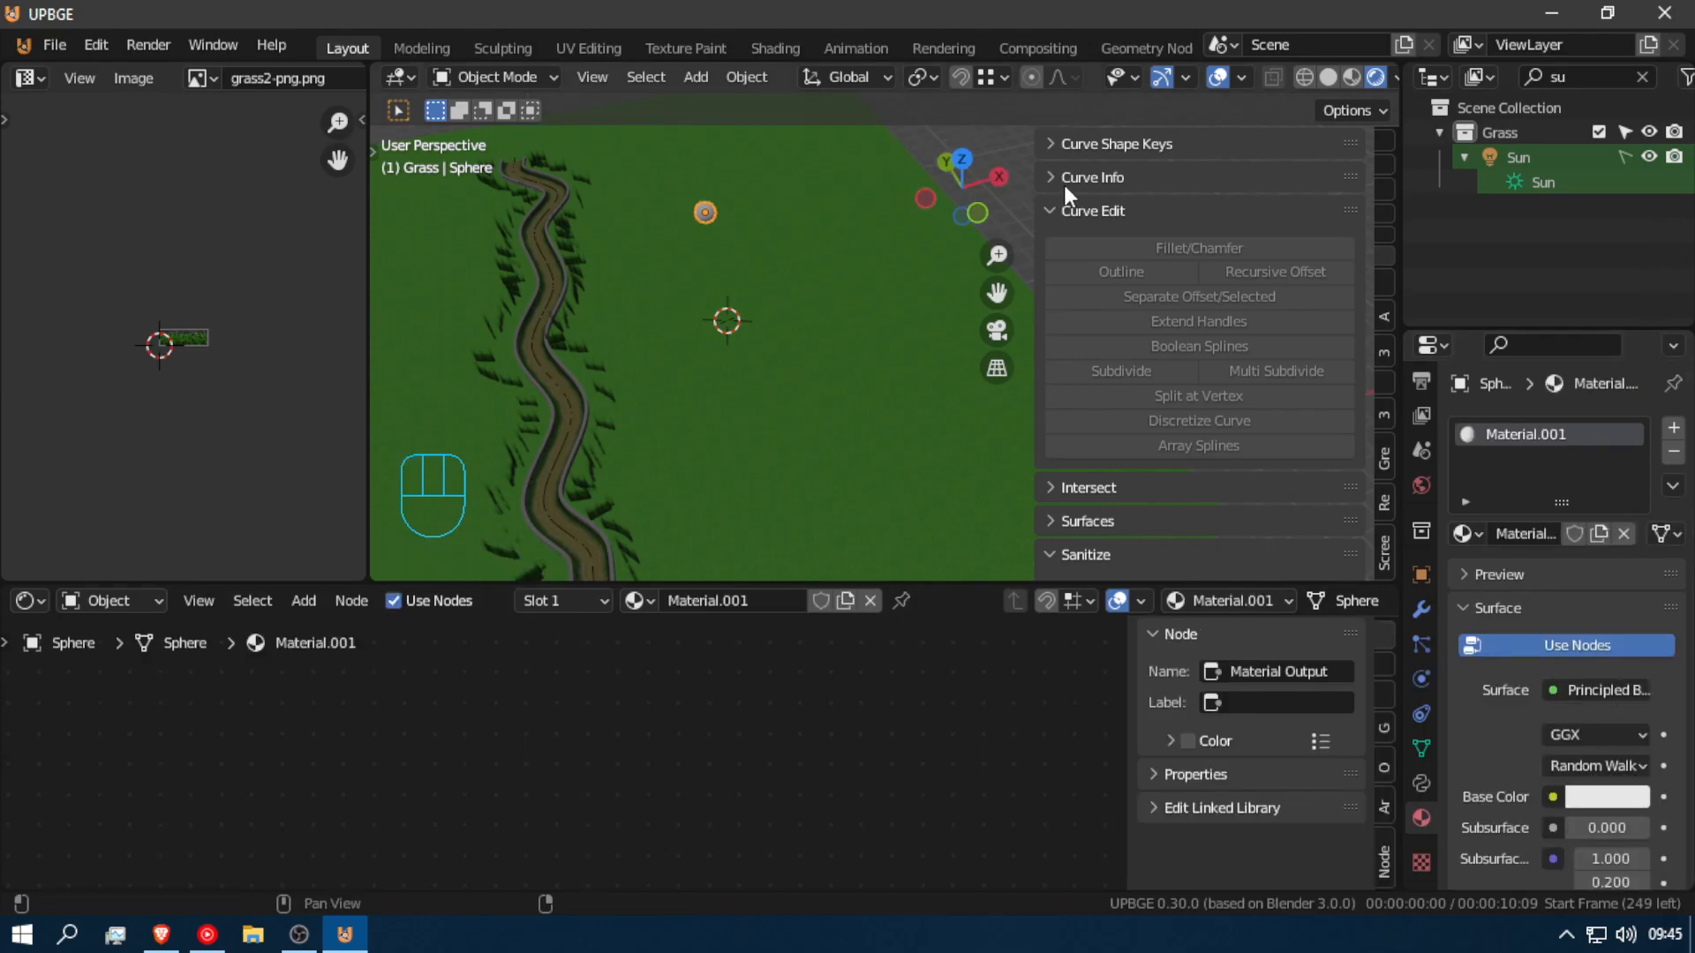
{"action": "left_click_drag", "start_coordinate": [1034, 232], "coordinate": [1224, 232]}
Step: Set the sphere material's emission colour to white and its emission strength to 38.9
{"action": "scroll", "coordinate": [1510, 860], "scroll_direction": "down", "scroll_amount": 15}
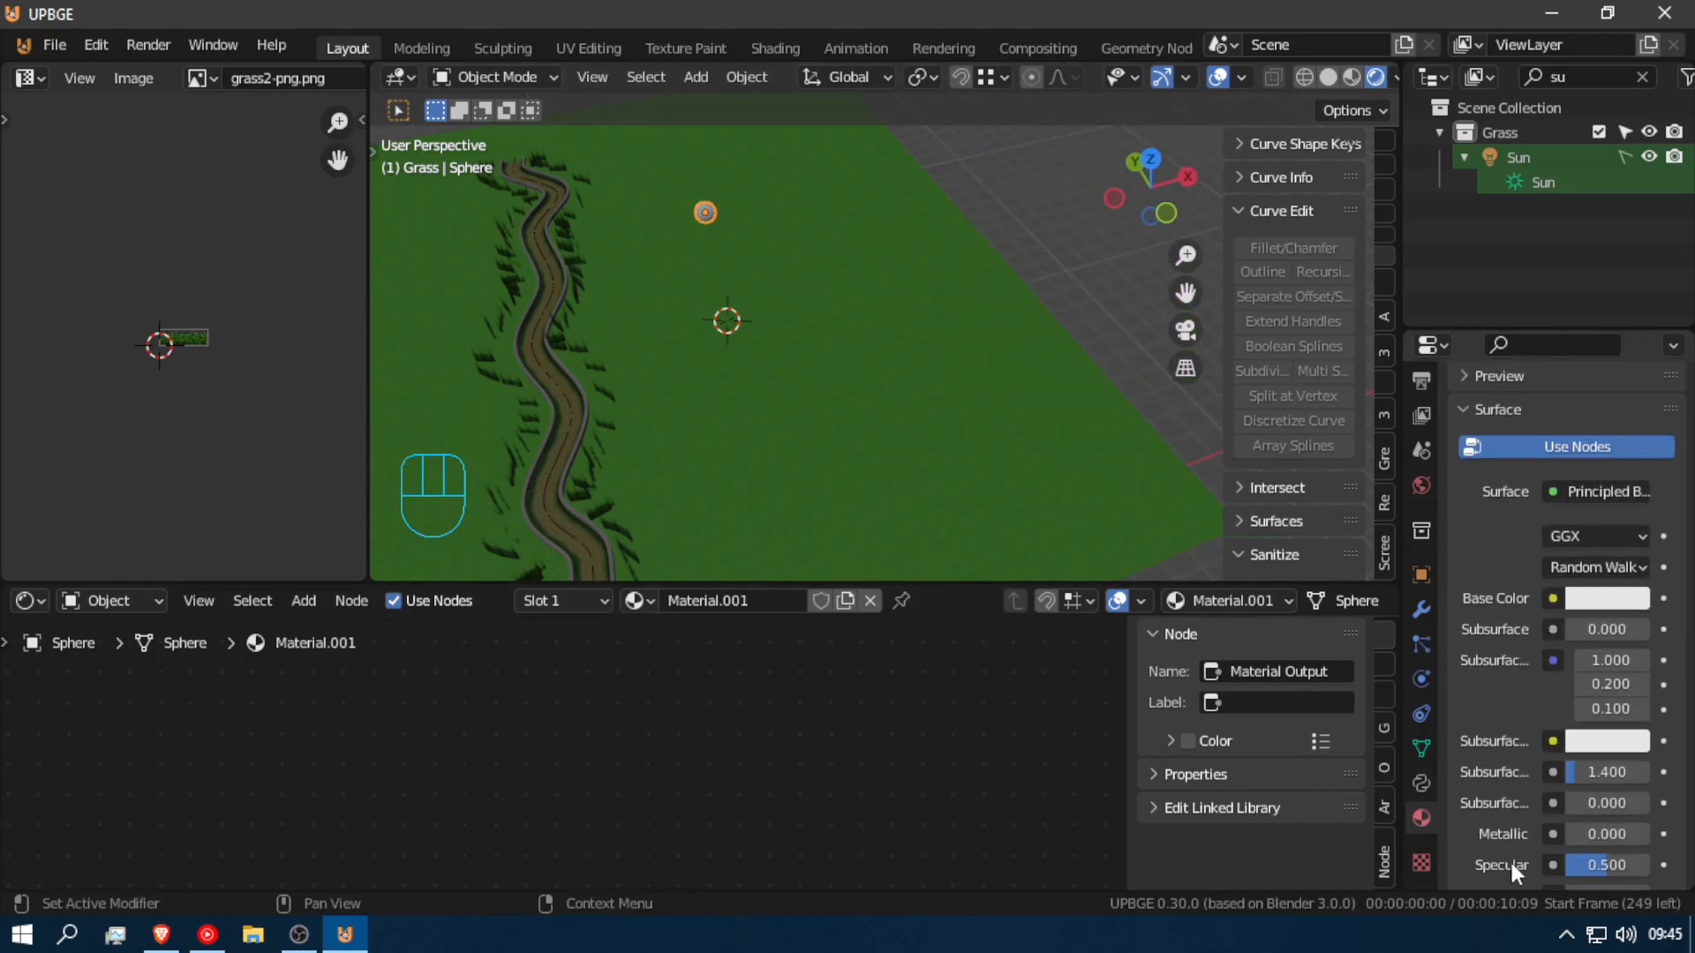
{"action": "mouse_move", "coordinate": [1607, 772]}
{"action": "left_mouse_down"}
{"action": "mouse_move", "coordinate": [1677, 772]}
{"action": "mouse_move", "coordinate": [1607, 771]}
{"action": "left_mouse_up"}
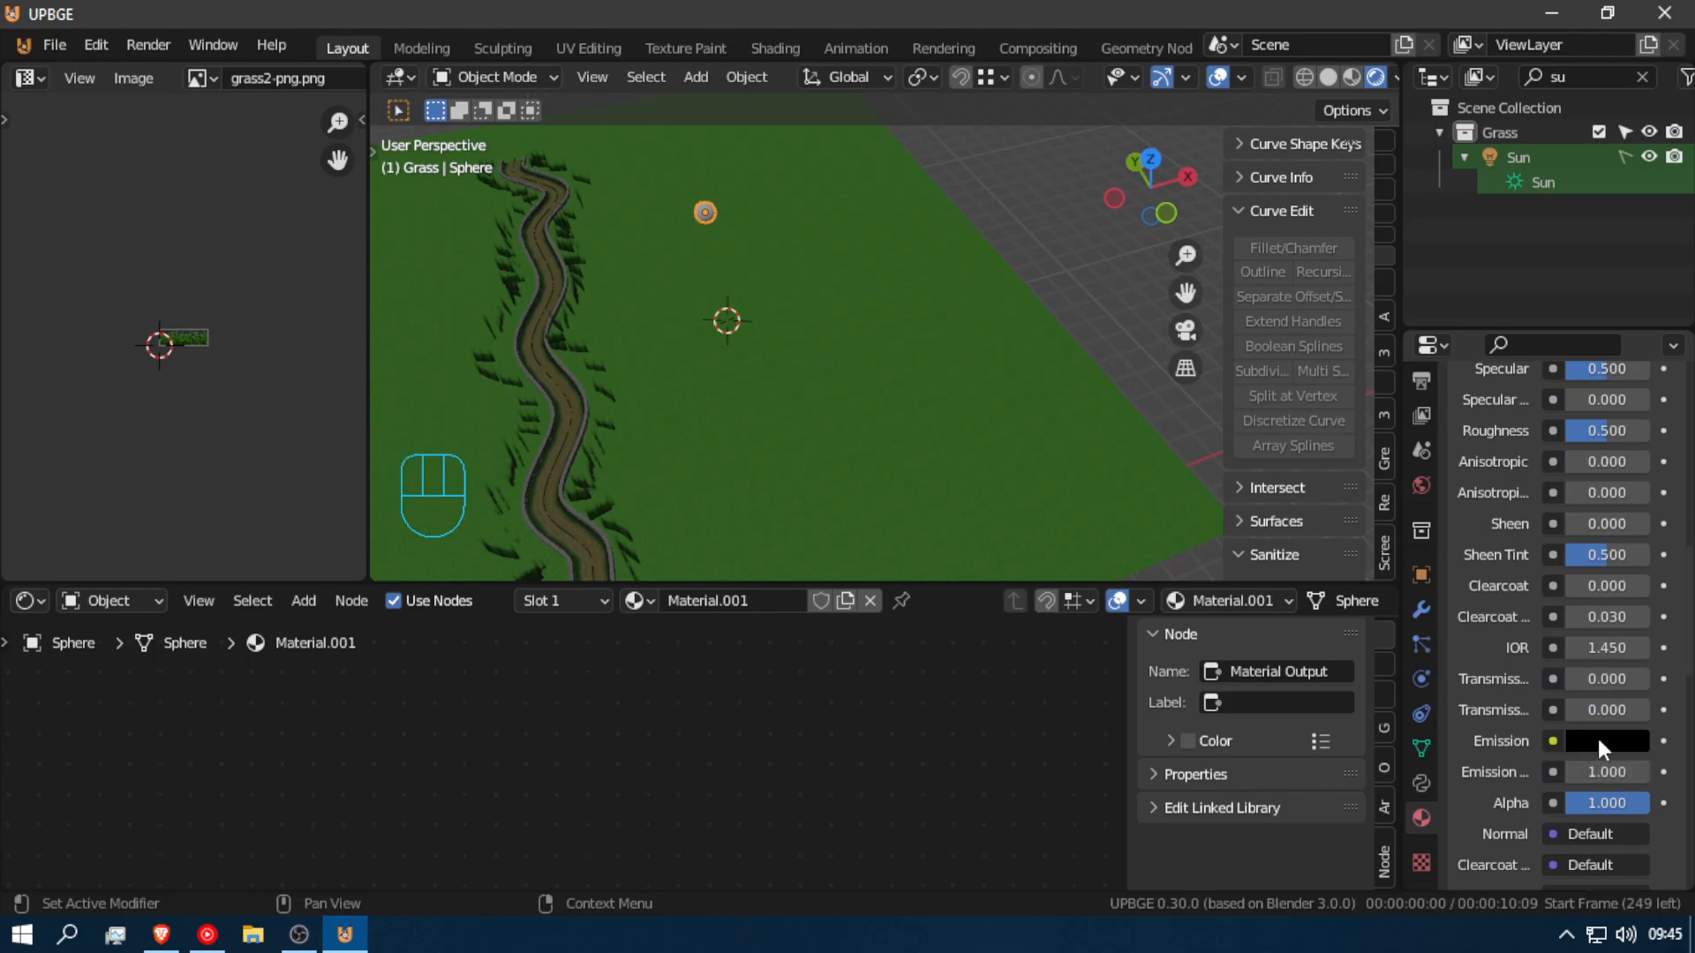
{"action": "left_click", "coordinate": [1598, 739]}
{"action": "left_click_drag", "start_coordinate": [1635, 495], "coordinate": [1631, 385]}
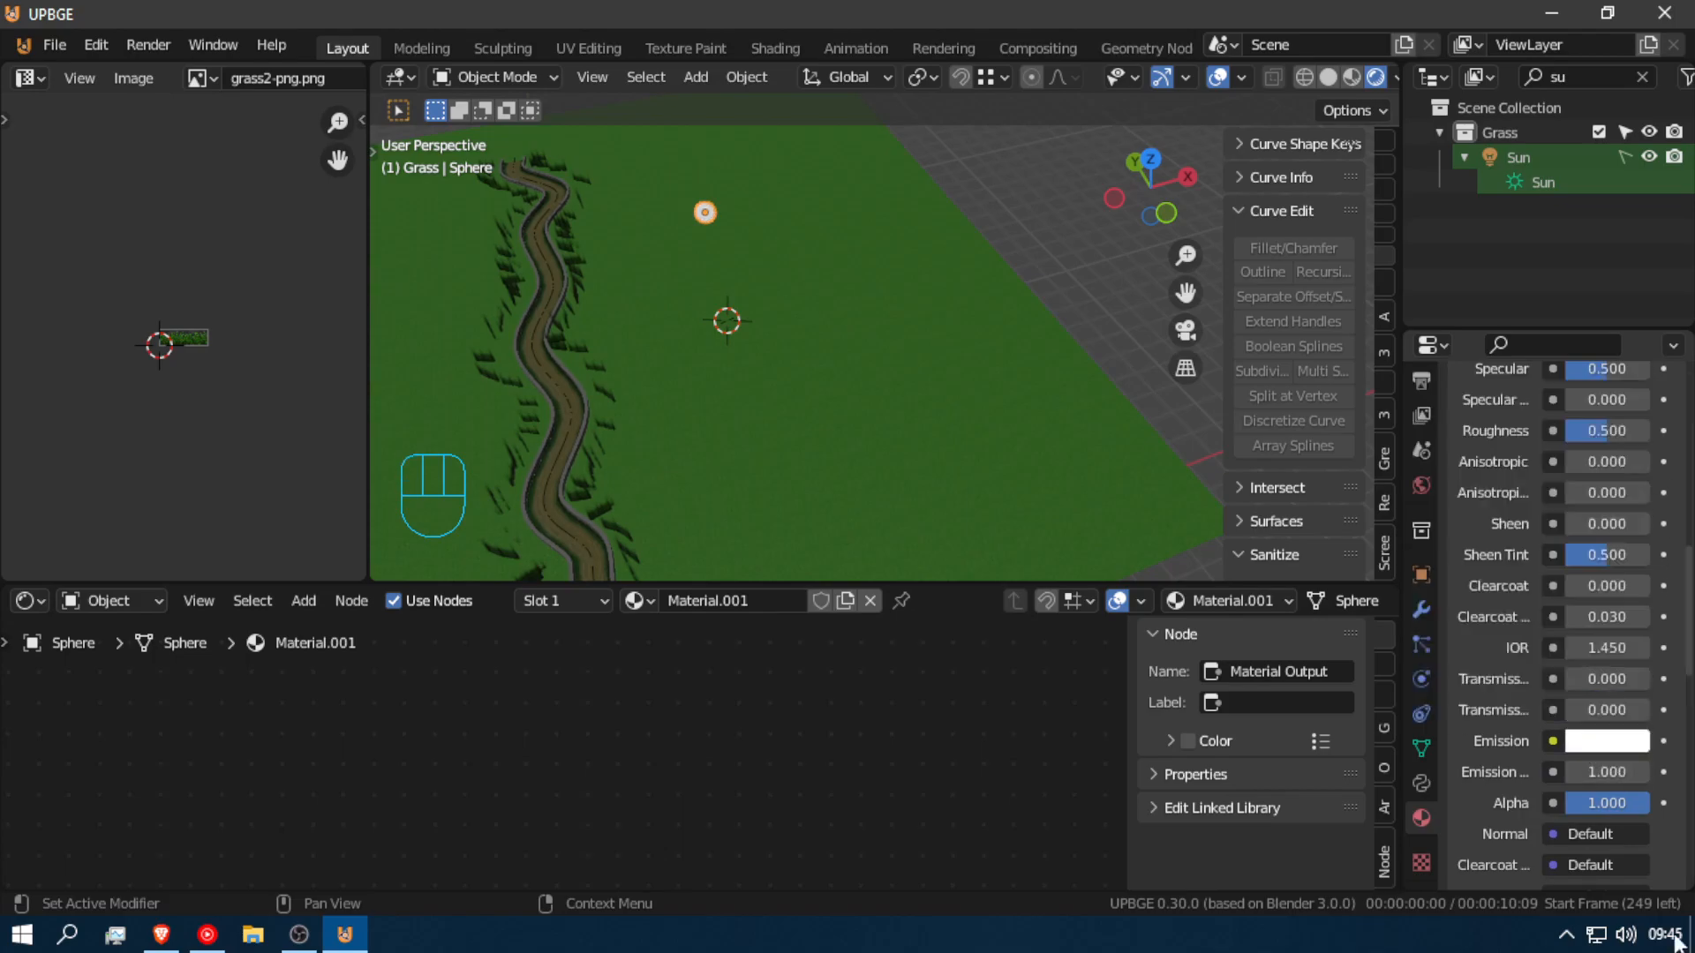
{"action": "left_click_drag", "start_coordinate": [1606, 771], "coordinate": [1619, 772]}
Step: Set the sphere material's shadow mode to None and check the grass beneath it for a shadow
{"action": "key", "text": "shift+f"}
{"action": "right_click", "coordinate": [427, 241]}
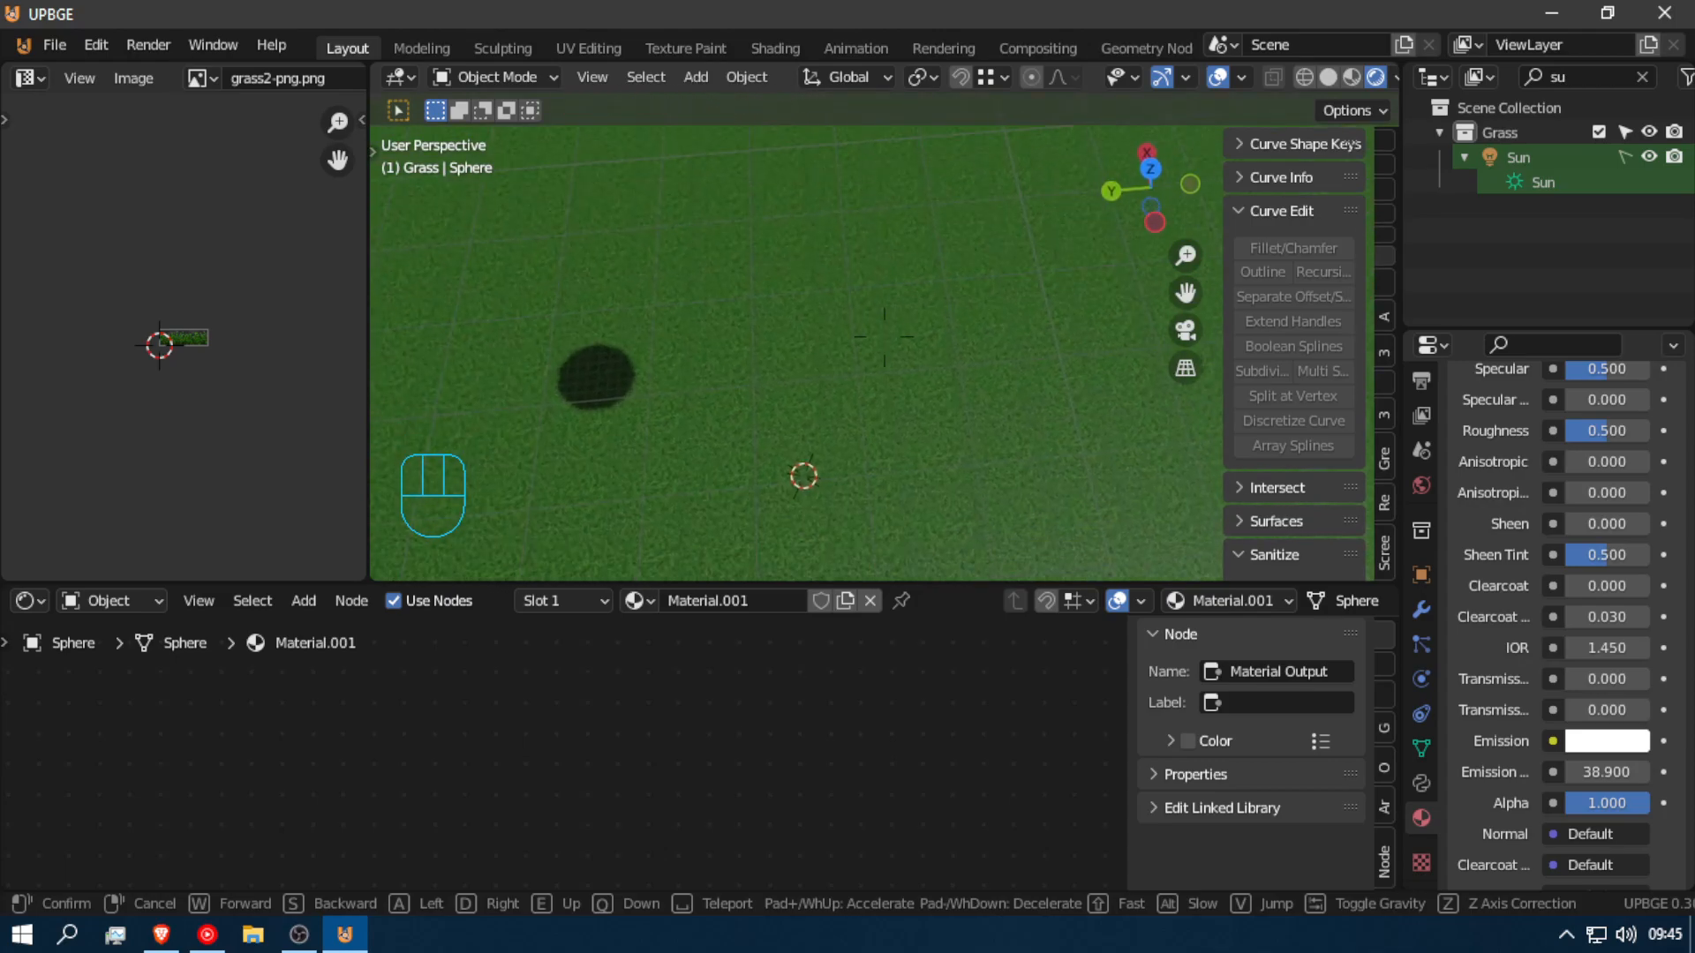
{"action": "left_click", "coordinate": [1576, 683]}
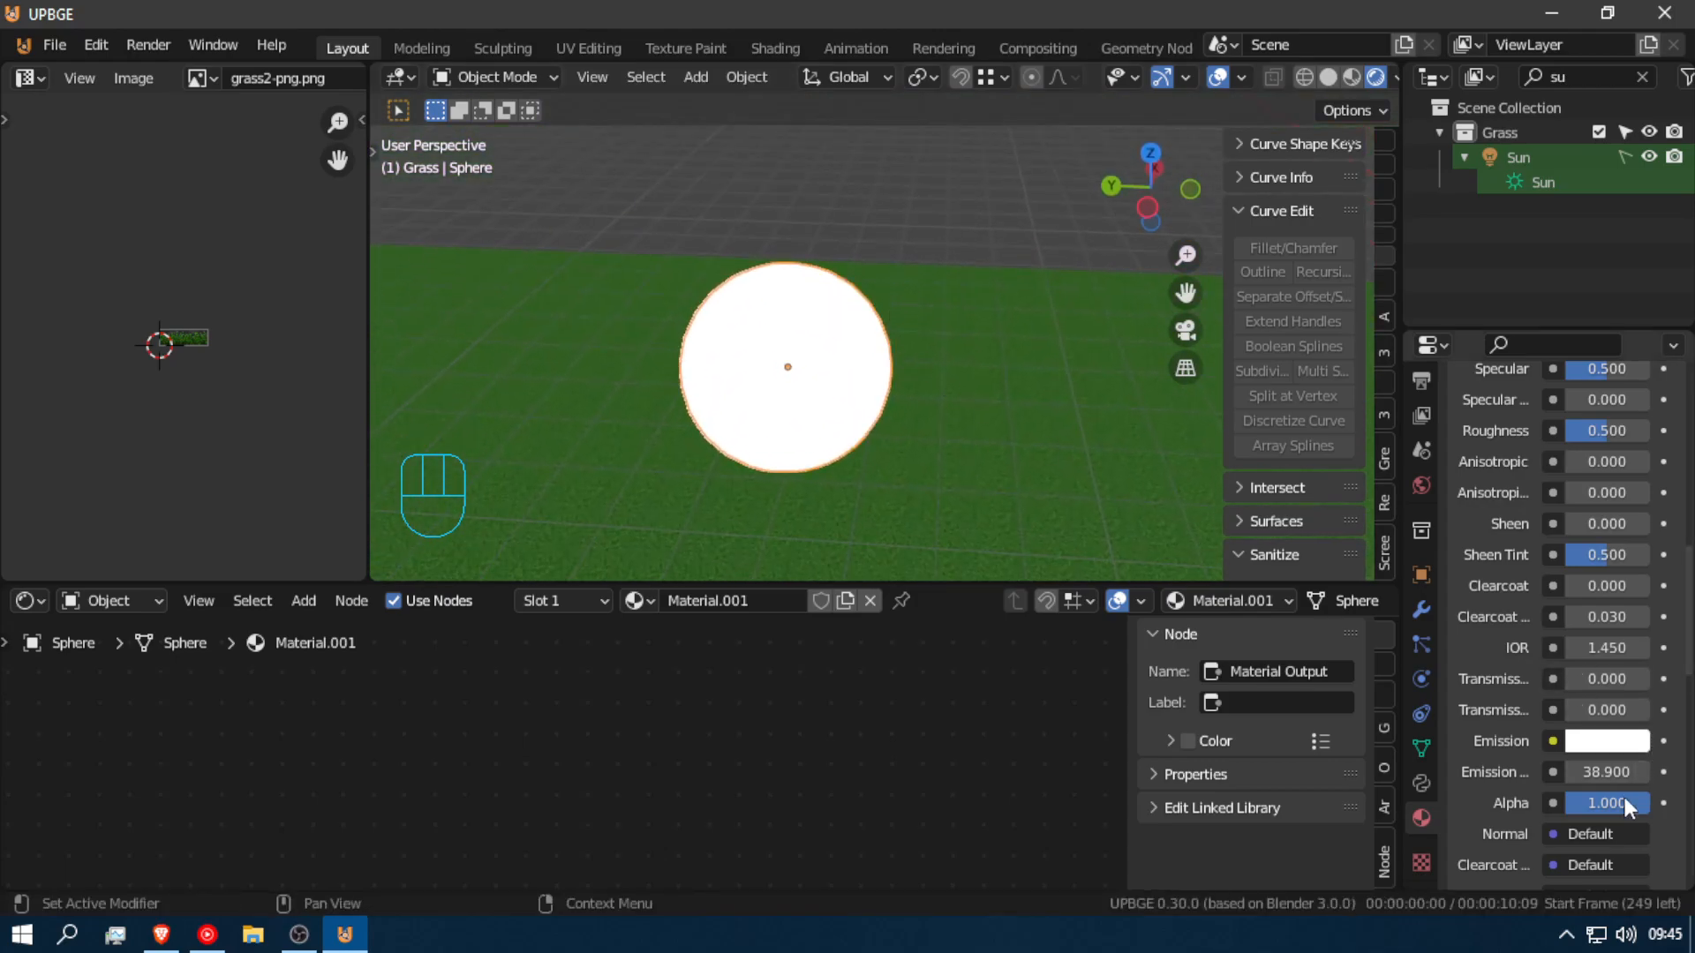
{"action": "scroll", "coordinate": [1604, 847], "scroll_direction": "down", "scroll_amount": 8}
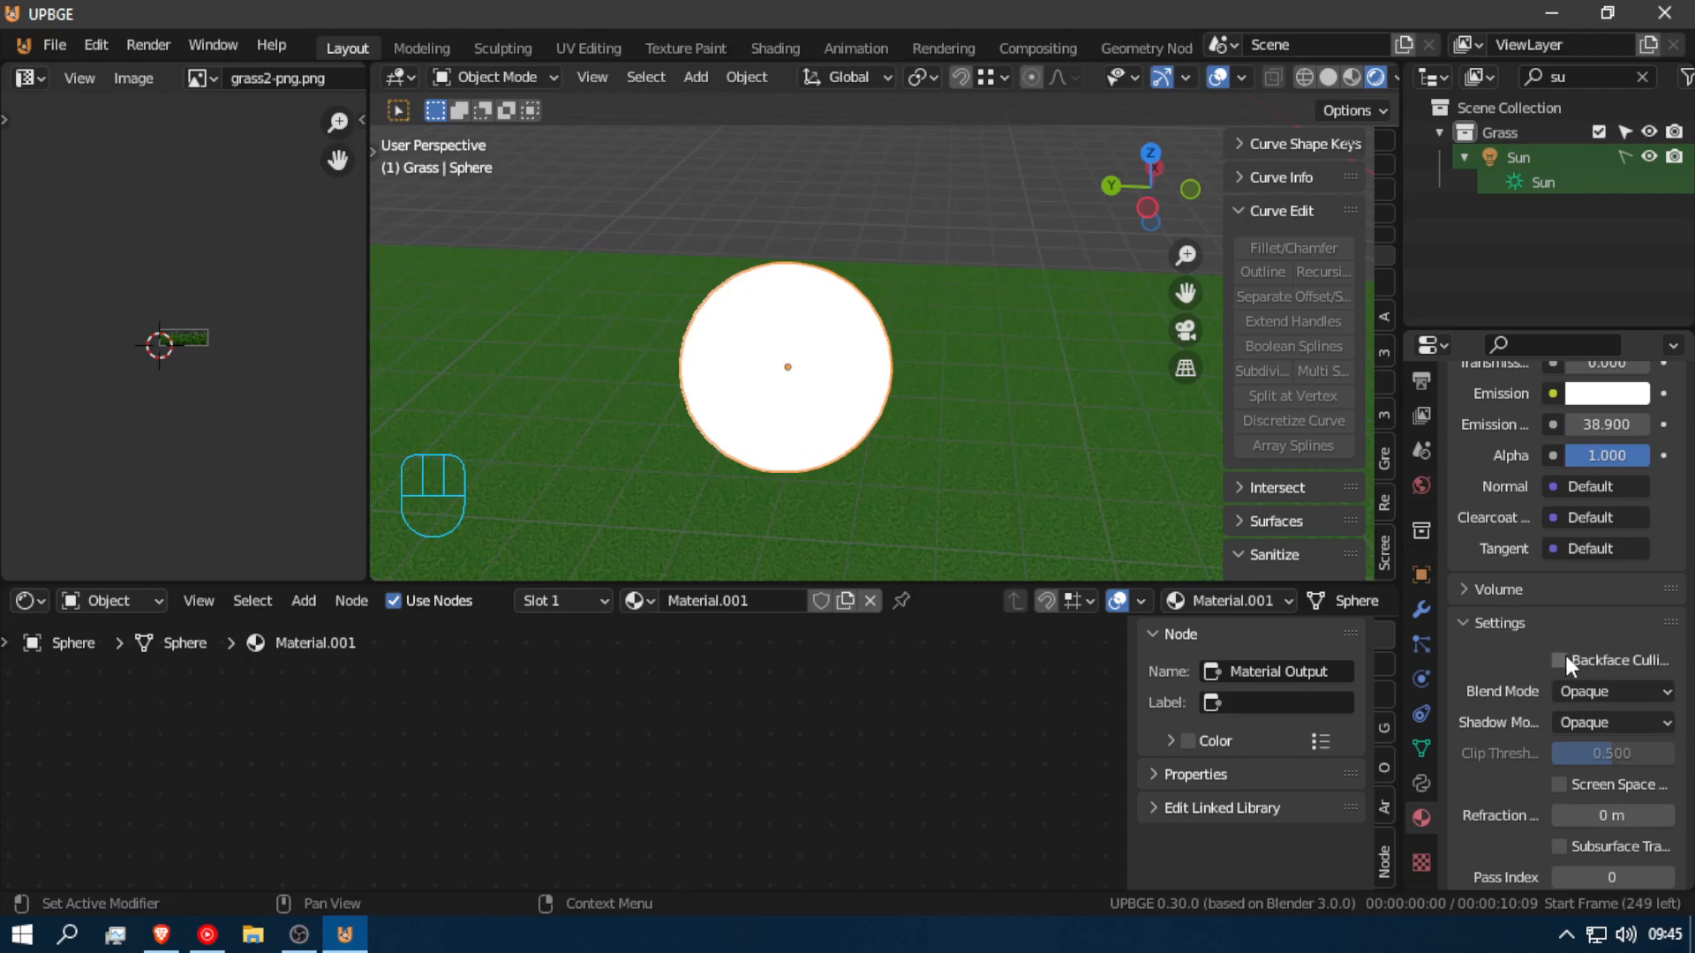
{"action": "left_click", "coordinate": [1606, 723]}
{"action": "left_click", "coordinate": [1612, 747]}
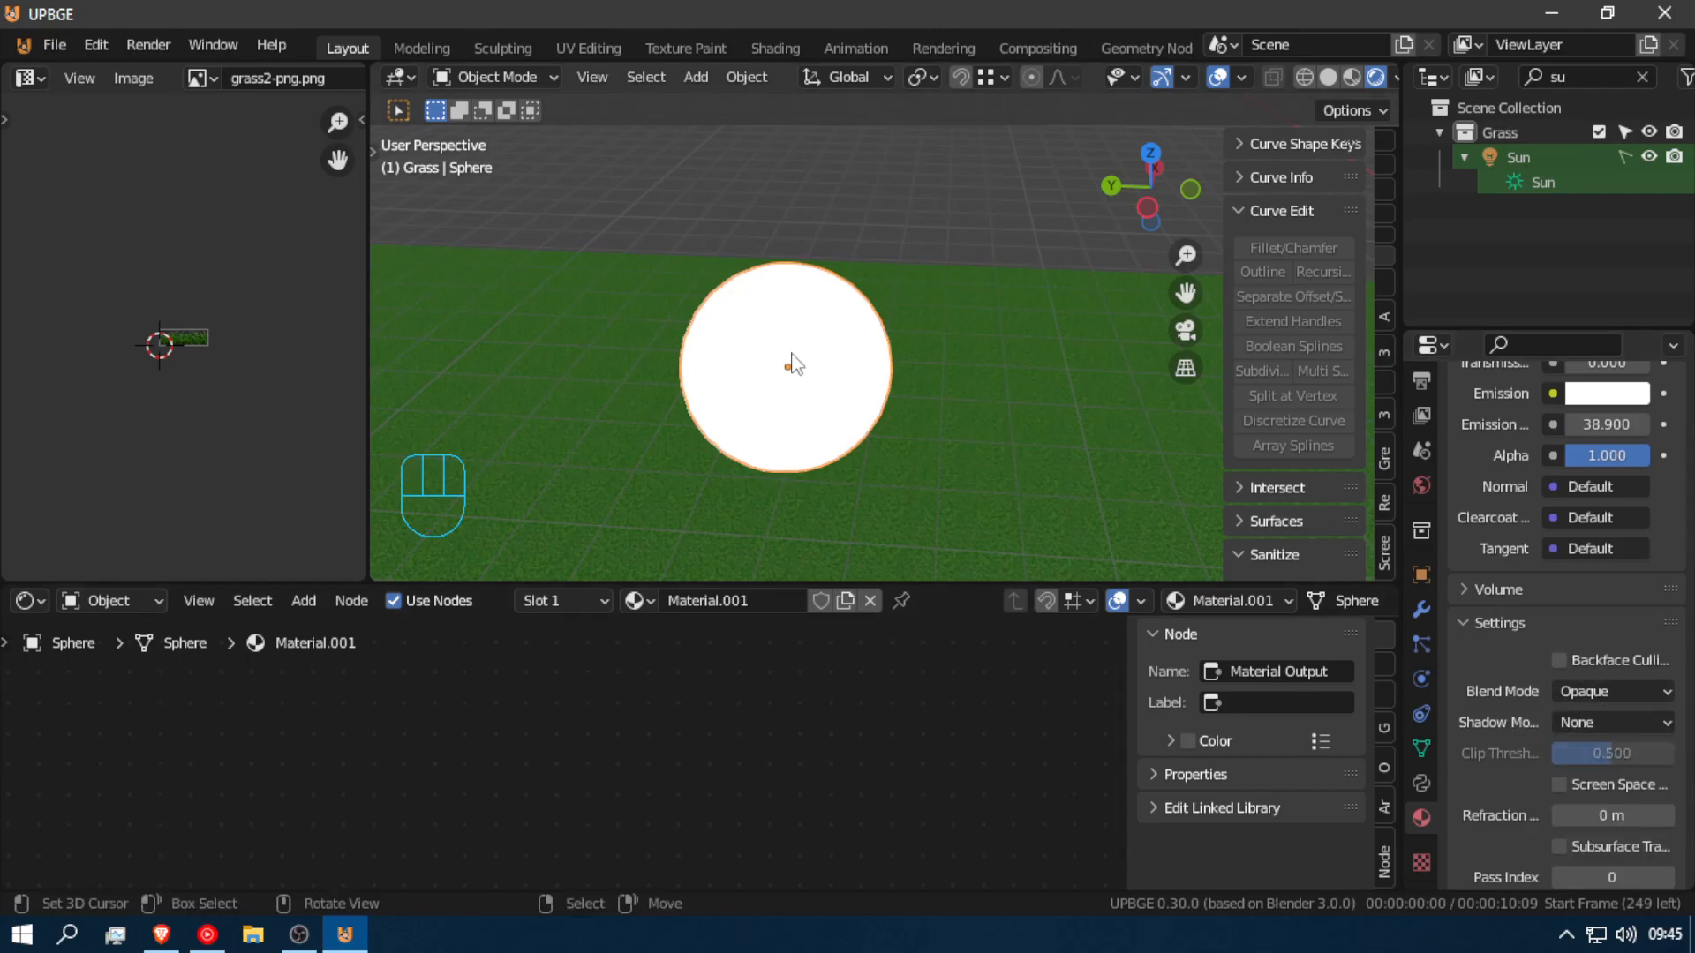
{"action": "key", "text": "shift+f"}
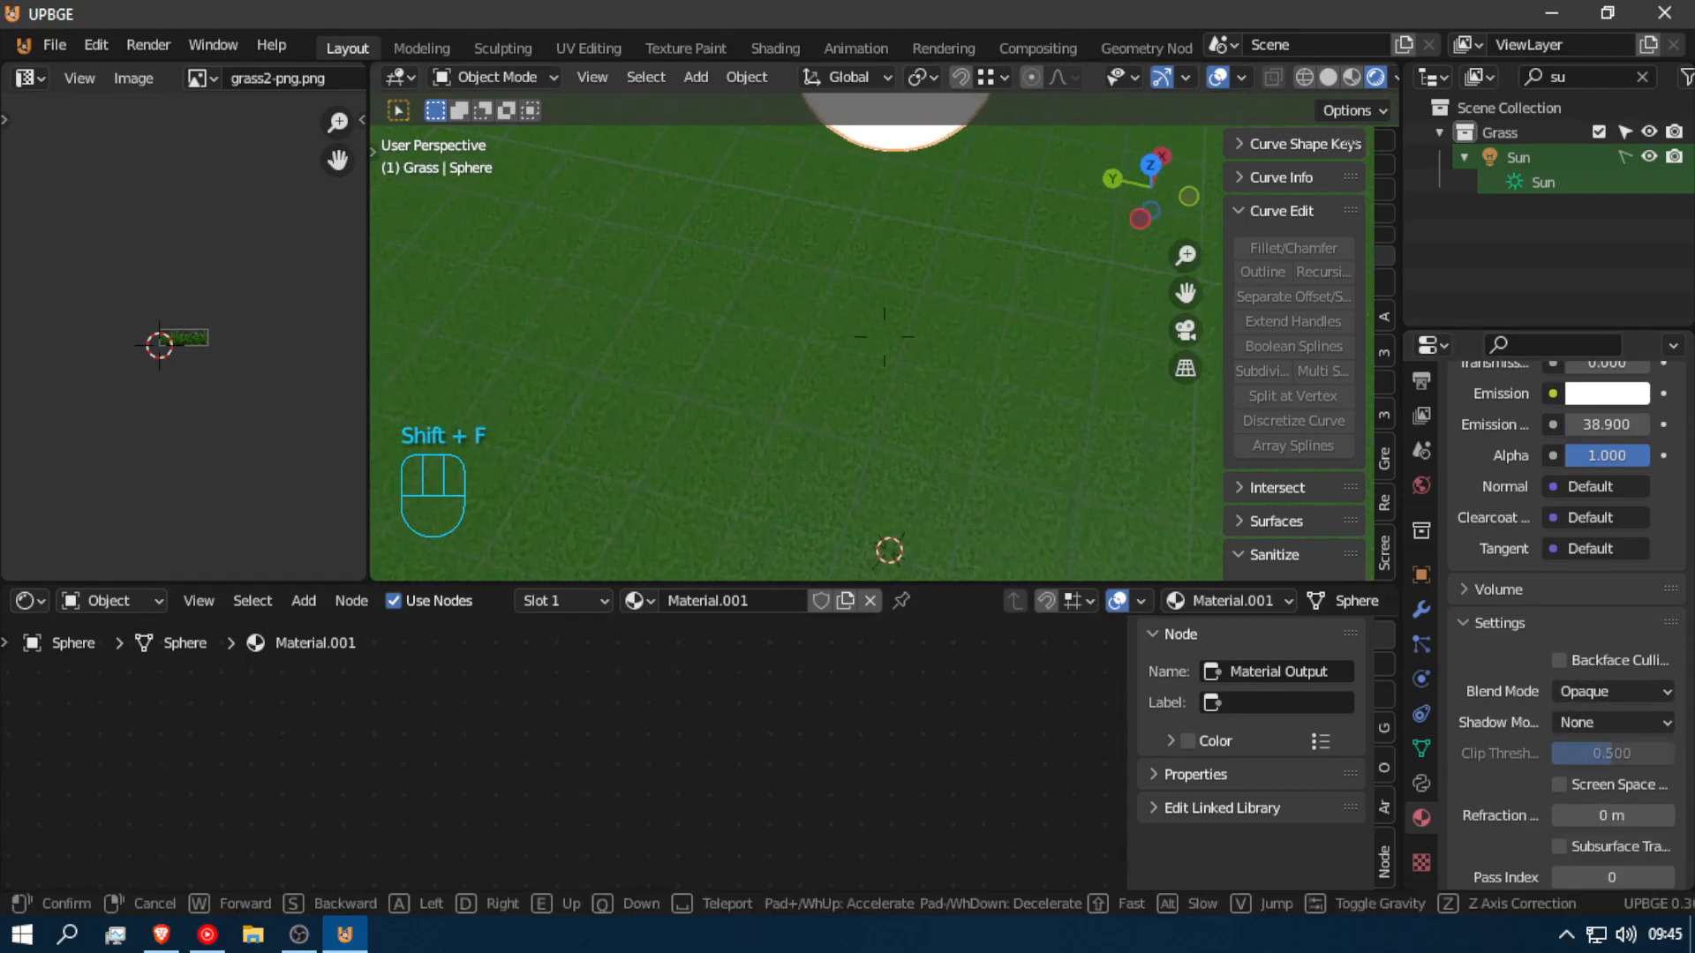
{"action": "left_click", "coordinate": [934, 372]}
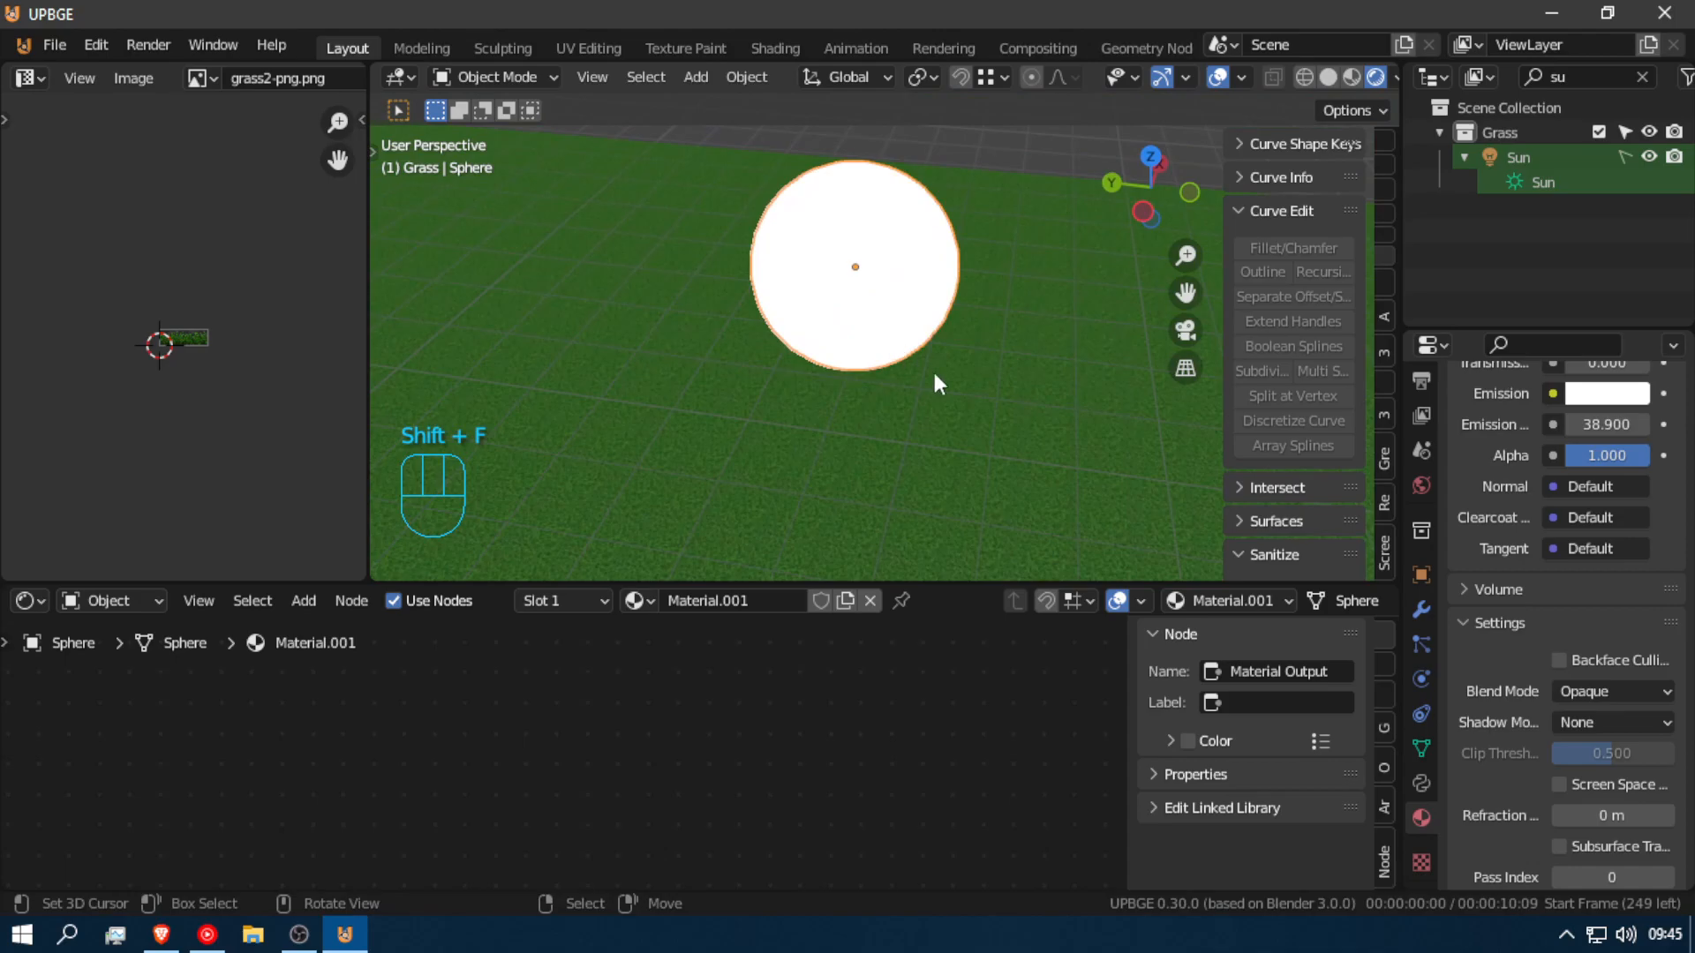
Step: Enable Bloom in the render settings and inspect the sphere's glow from several viewpoints over the lawn and road
{"action": "scroll", "coordinate": [1427, 376], "scroll_direction": "up", "scroll_amount": 2}
{"action": "left_click", "coordinate": [1422, 431]}
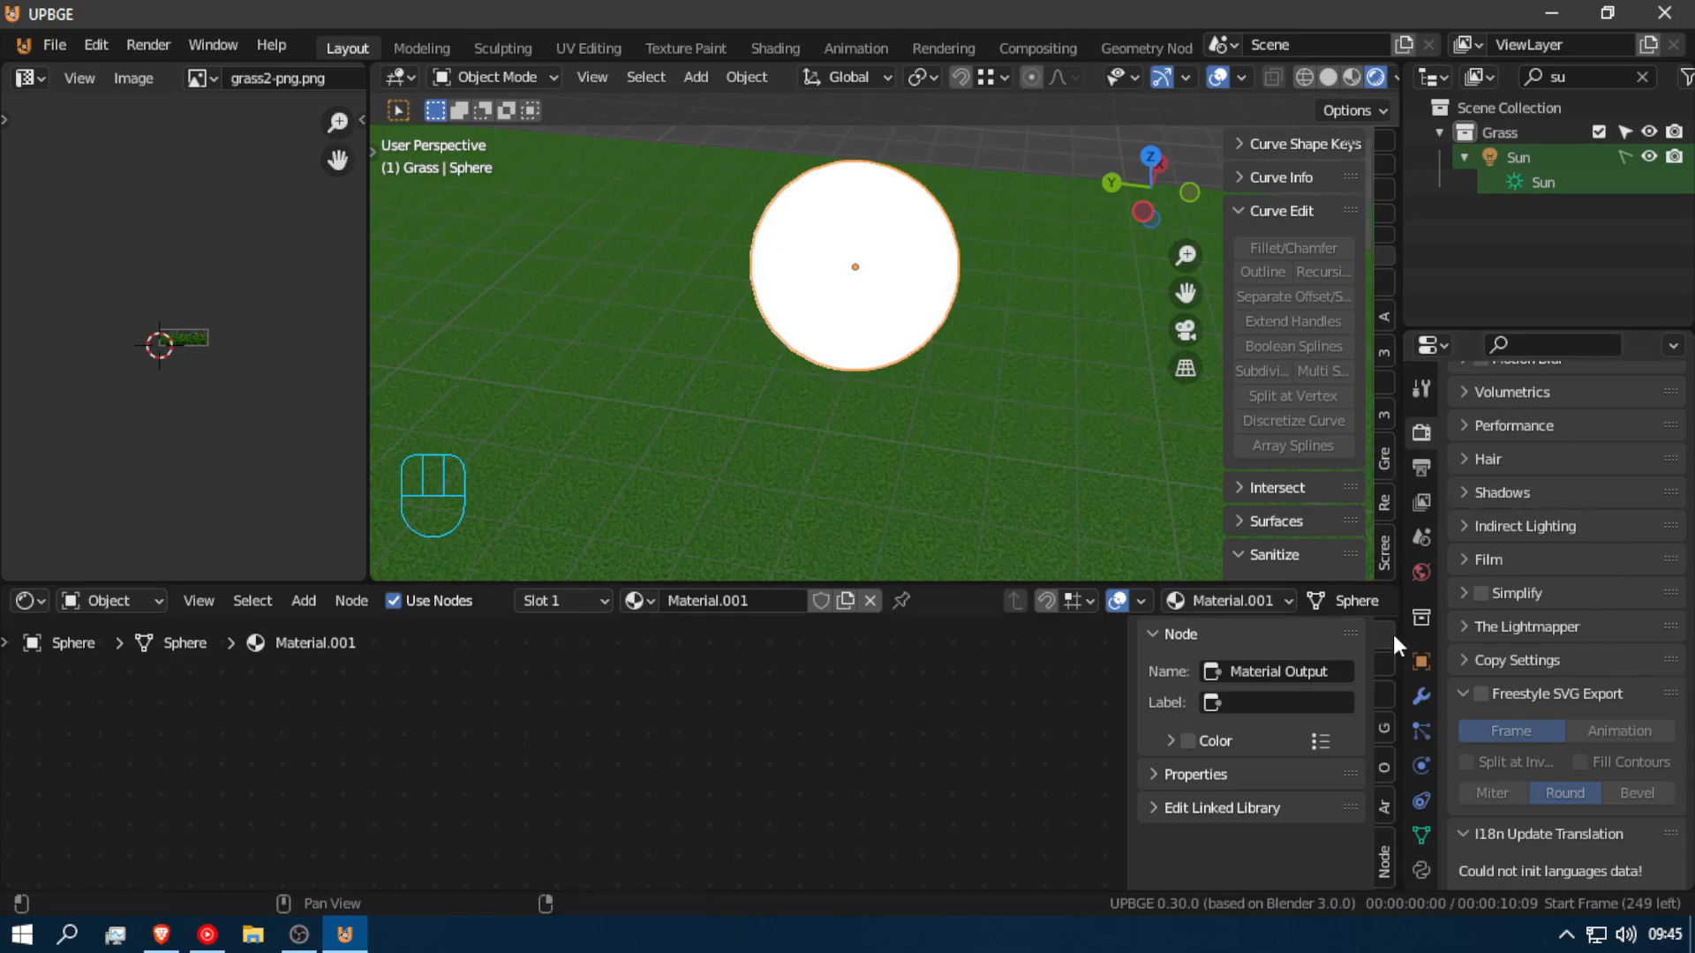
{"action": "scroll", "coordinate": [1536, 702], "scroll_direction": "down", "scroll_amount": 5}
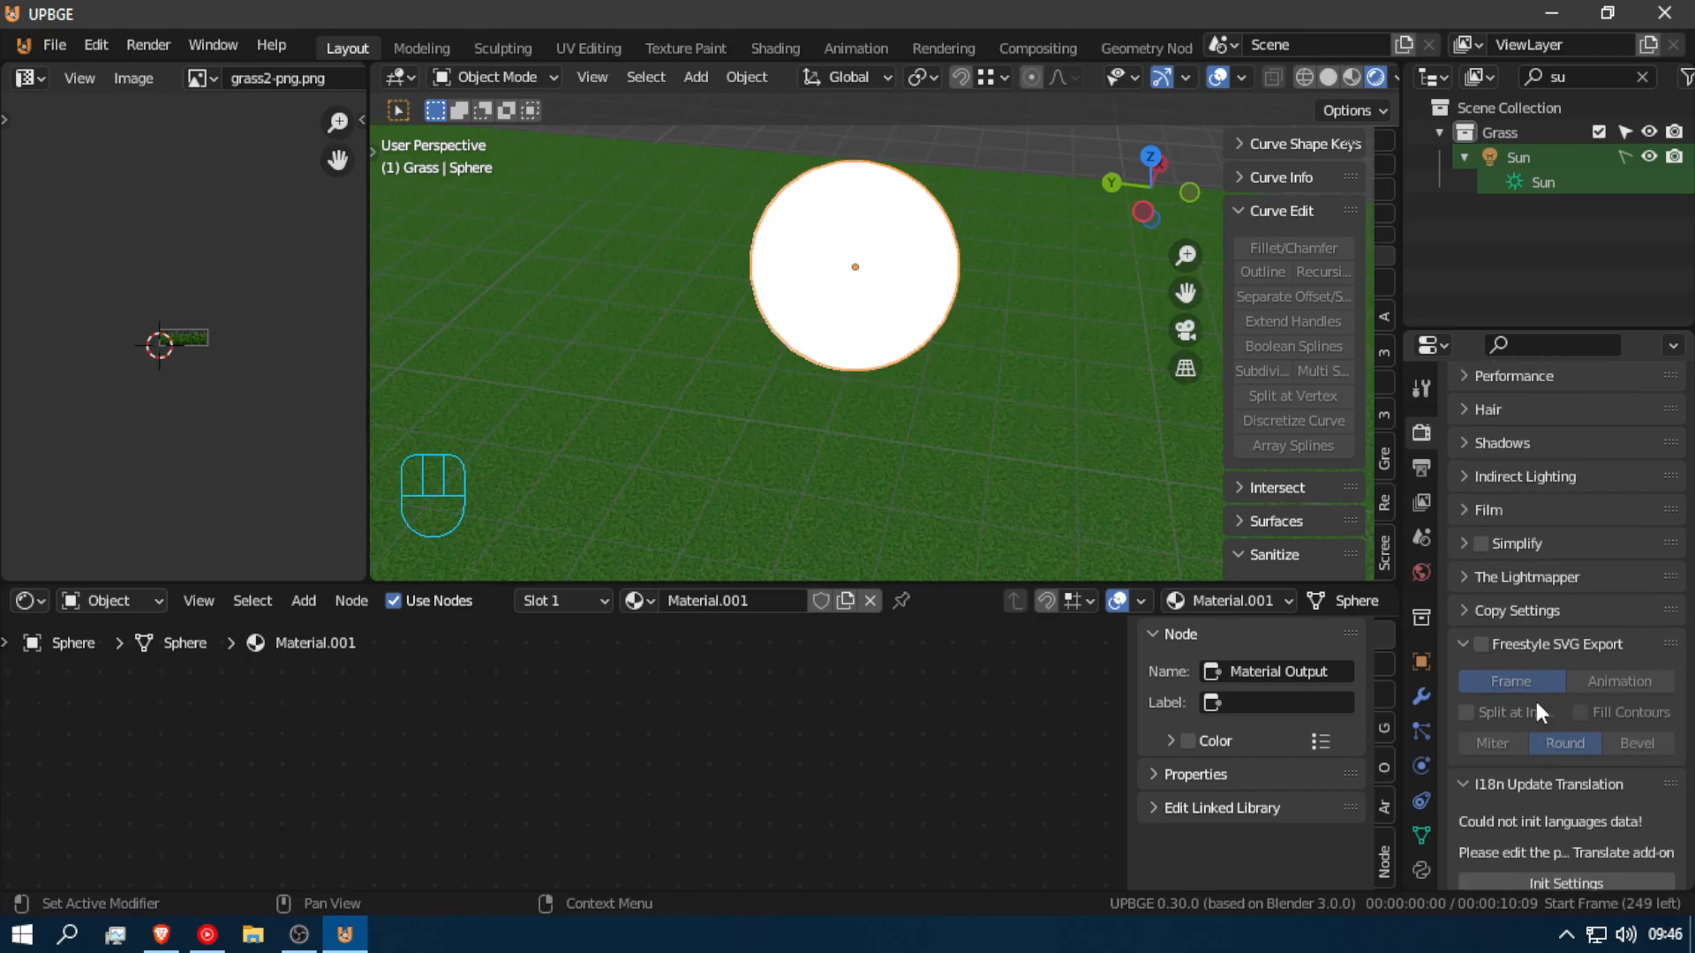
{"action": "scroll", "coordinate": [1536, 701], "scroll_direction": "up", "scroll_amount": 13}
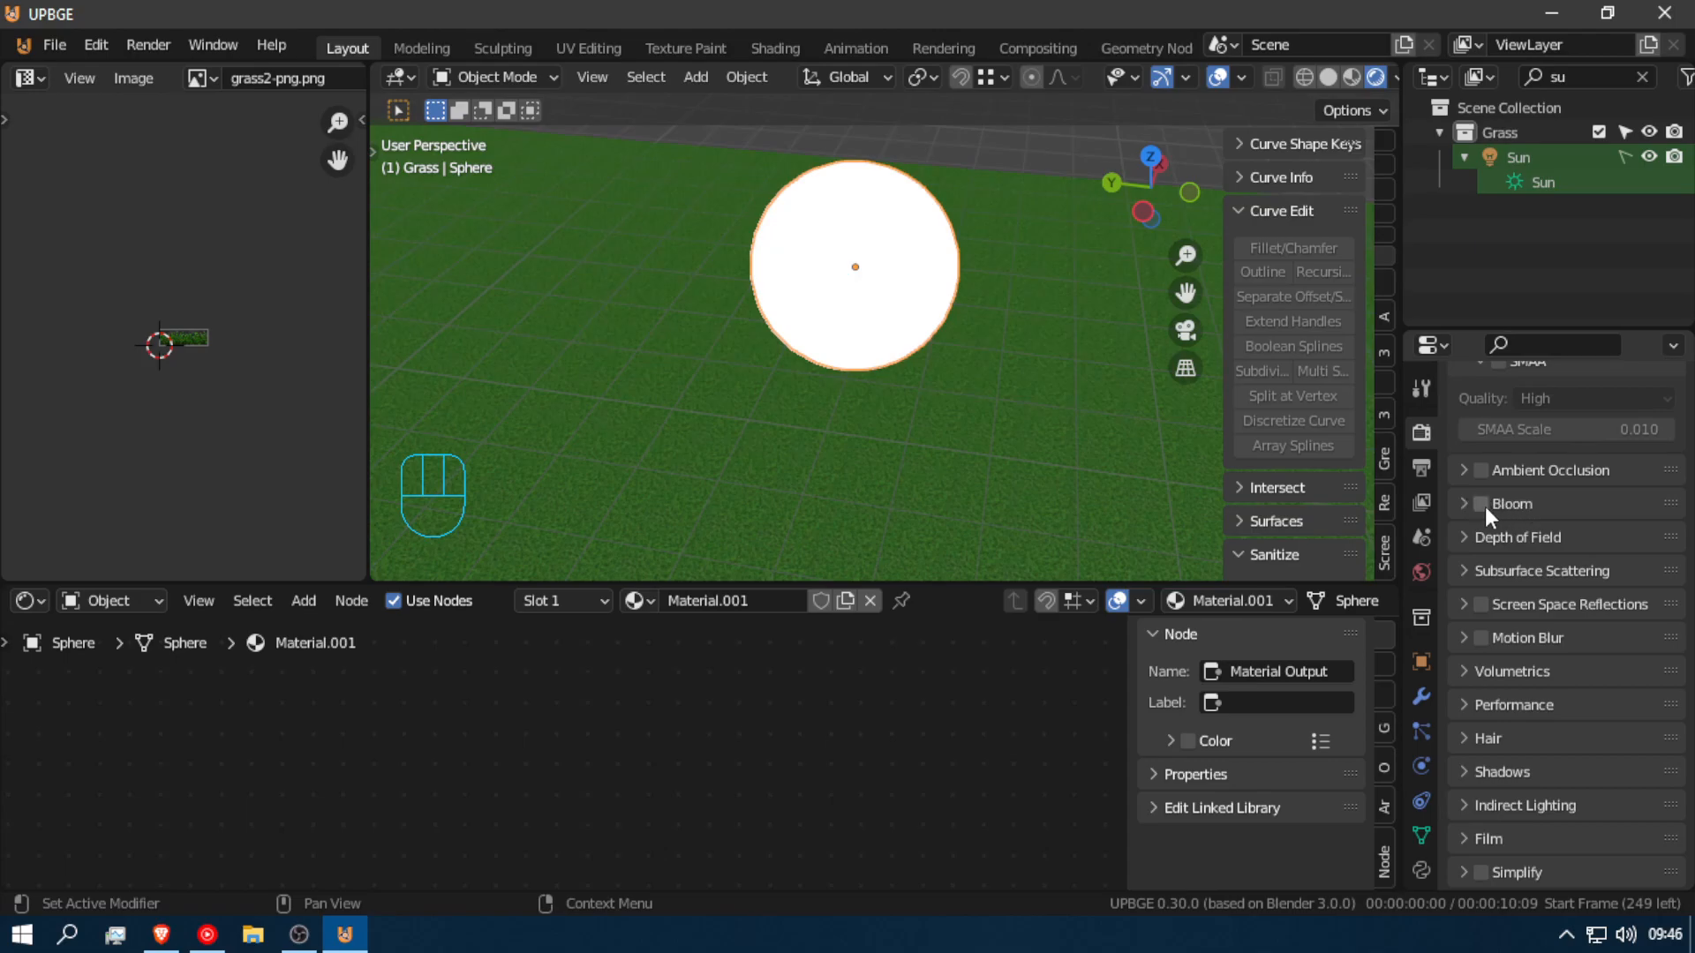
{"action": "left_click", "coordinate": [1481, 504]}
{"action": "key", "text": "shift+f"}
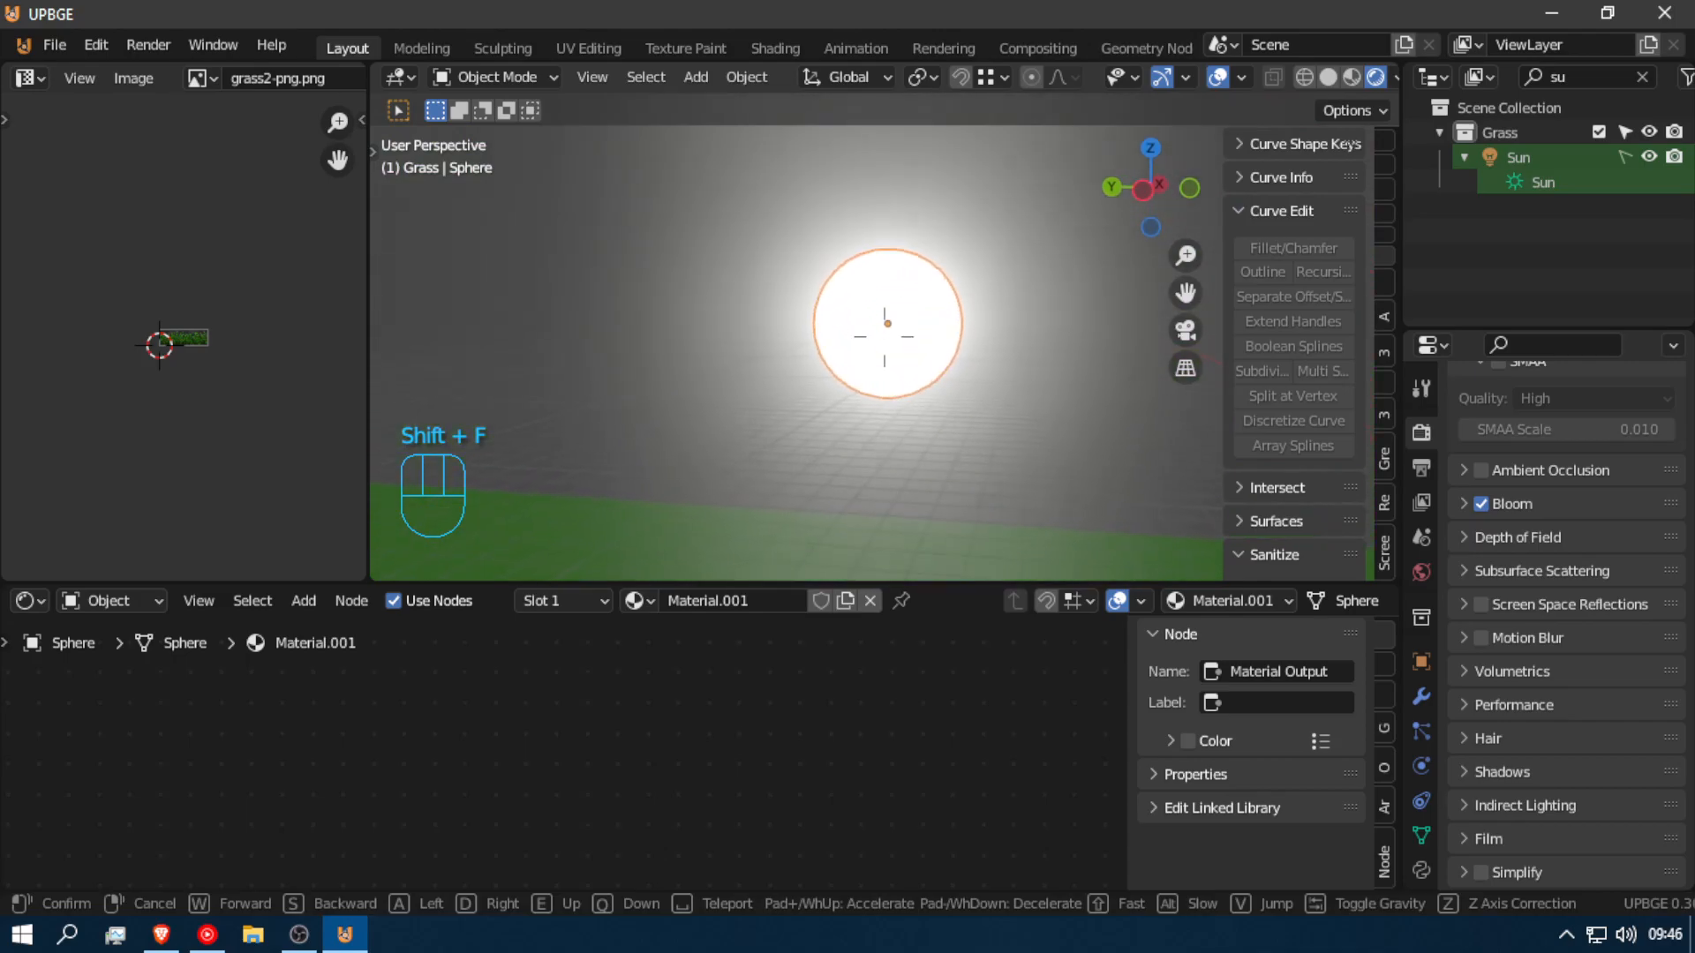
{"action": "left_click", "coordinate": [887, 347]}
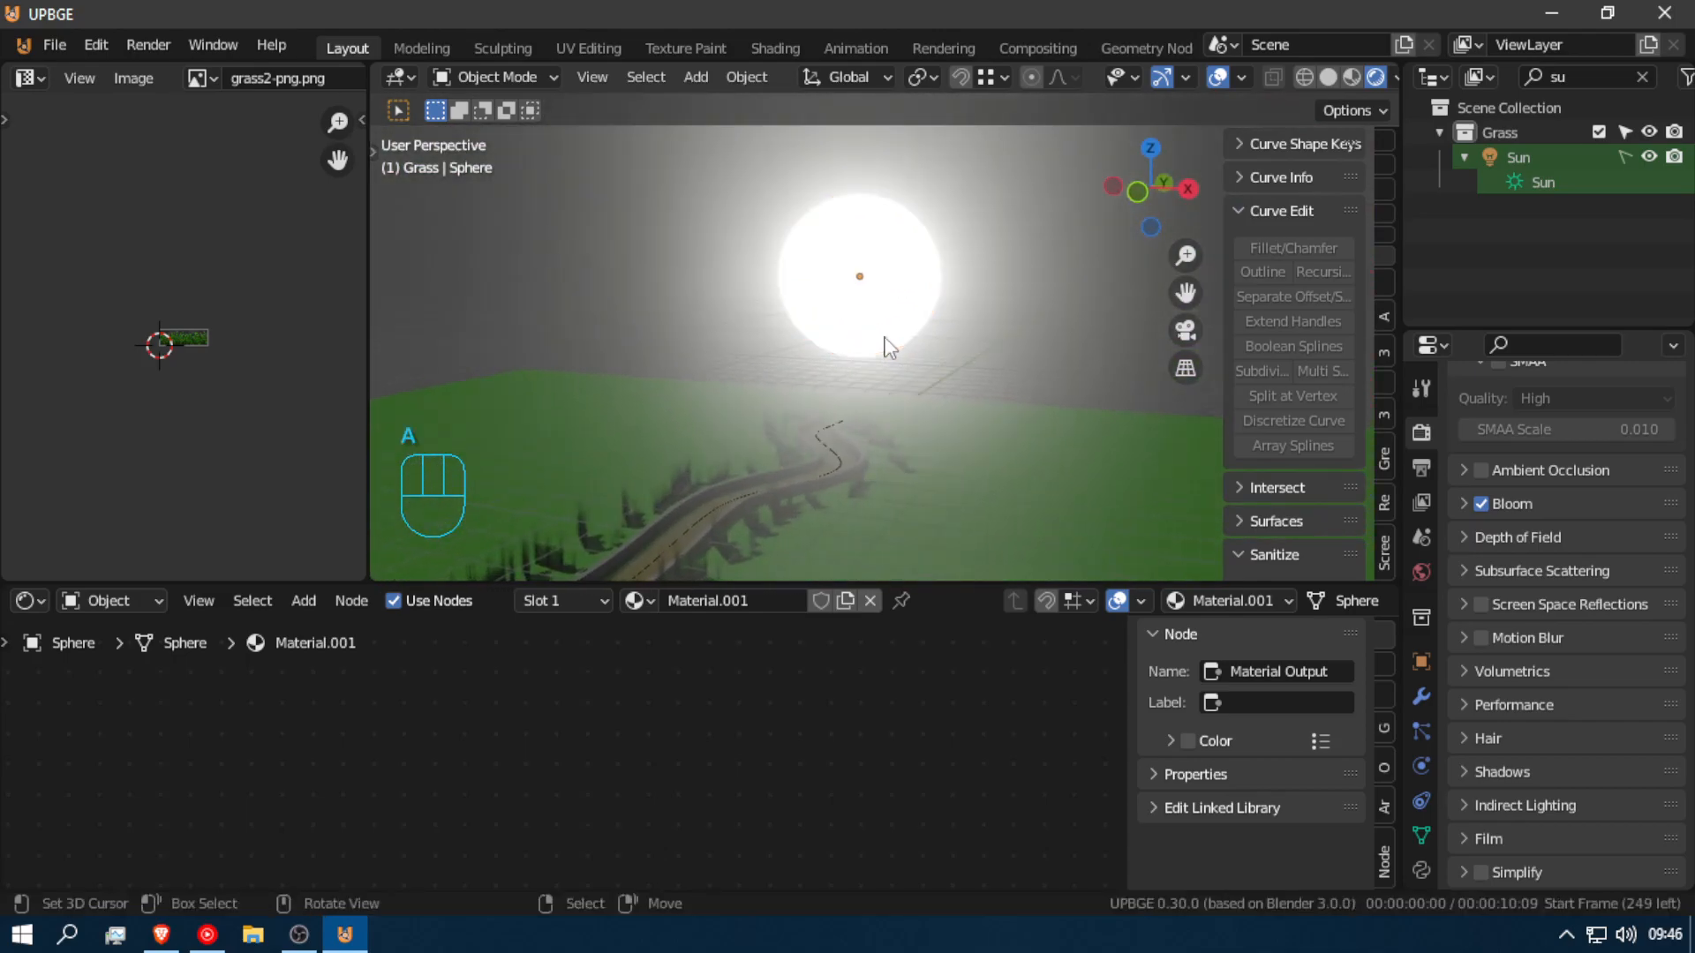
{"action": "key", "text": "shift+f"}
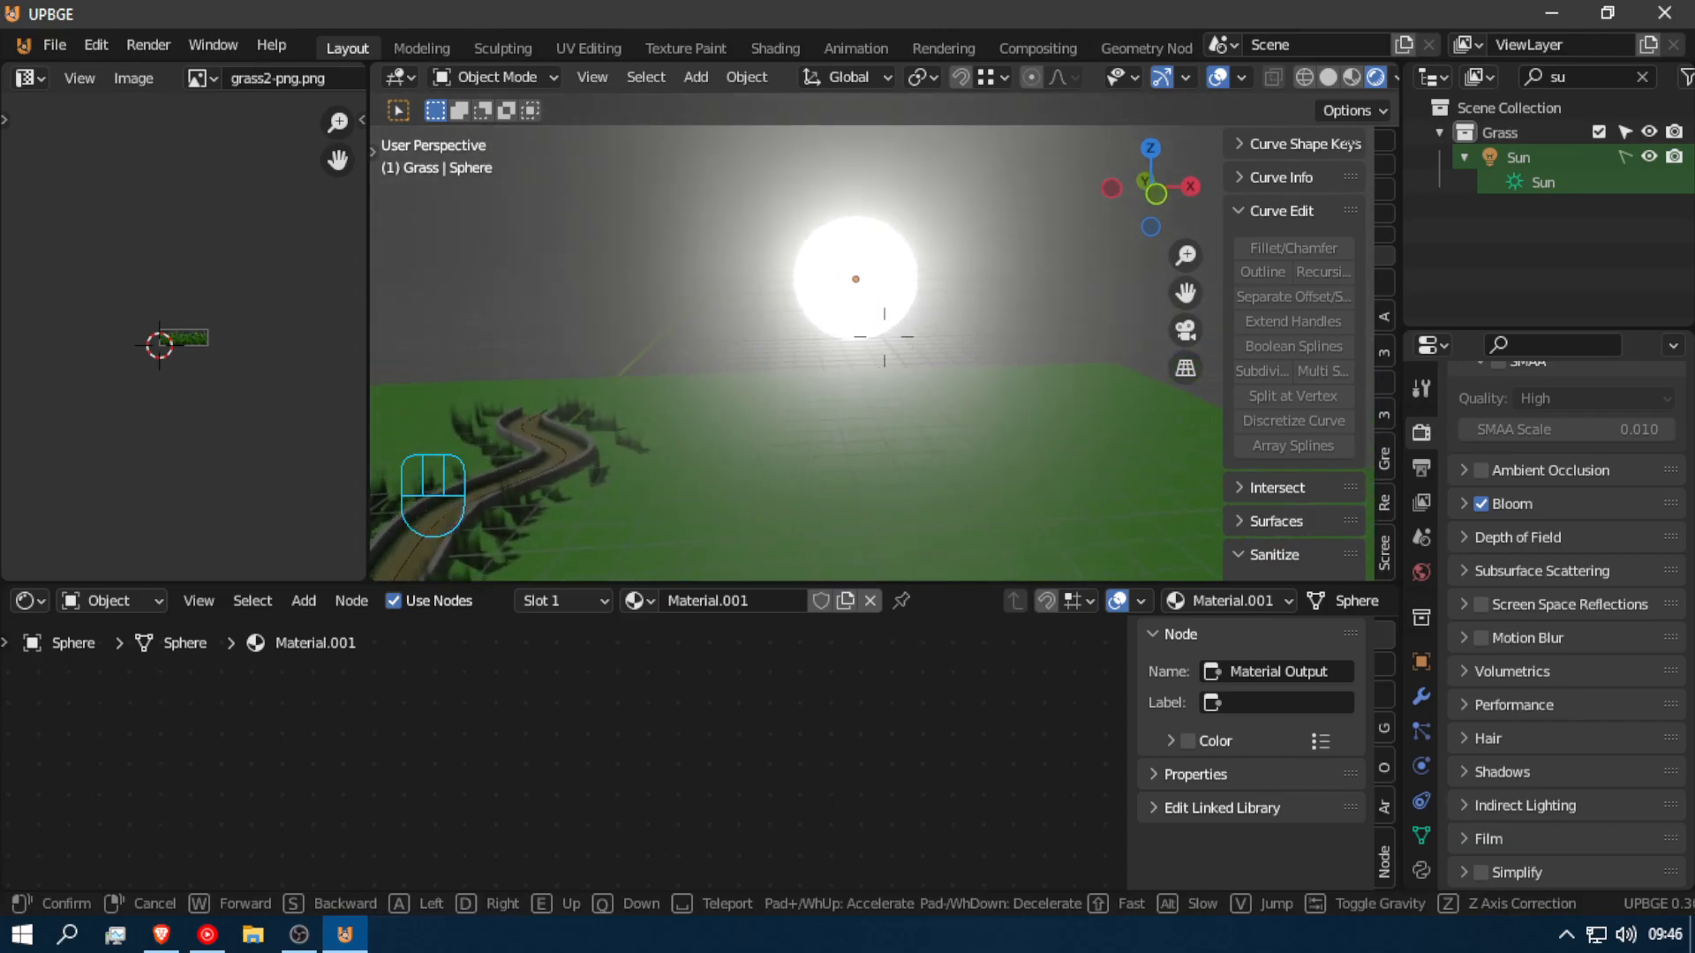
{"action": "left_click", "coordinate": [883, 337]}
{"action": "key", "text": "shift+f"}
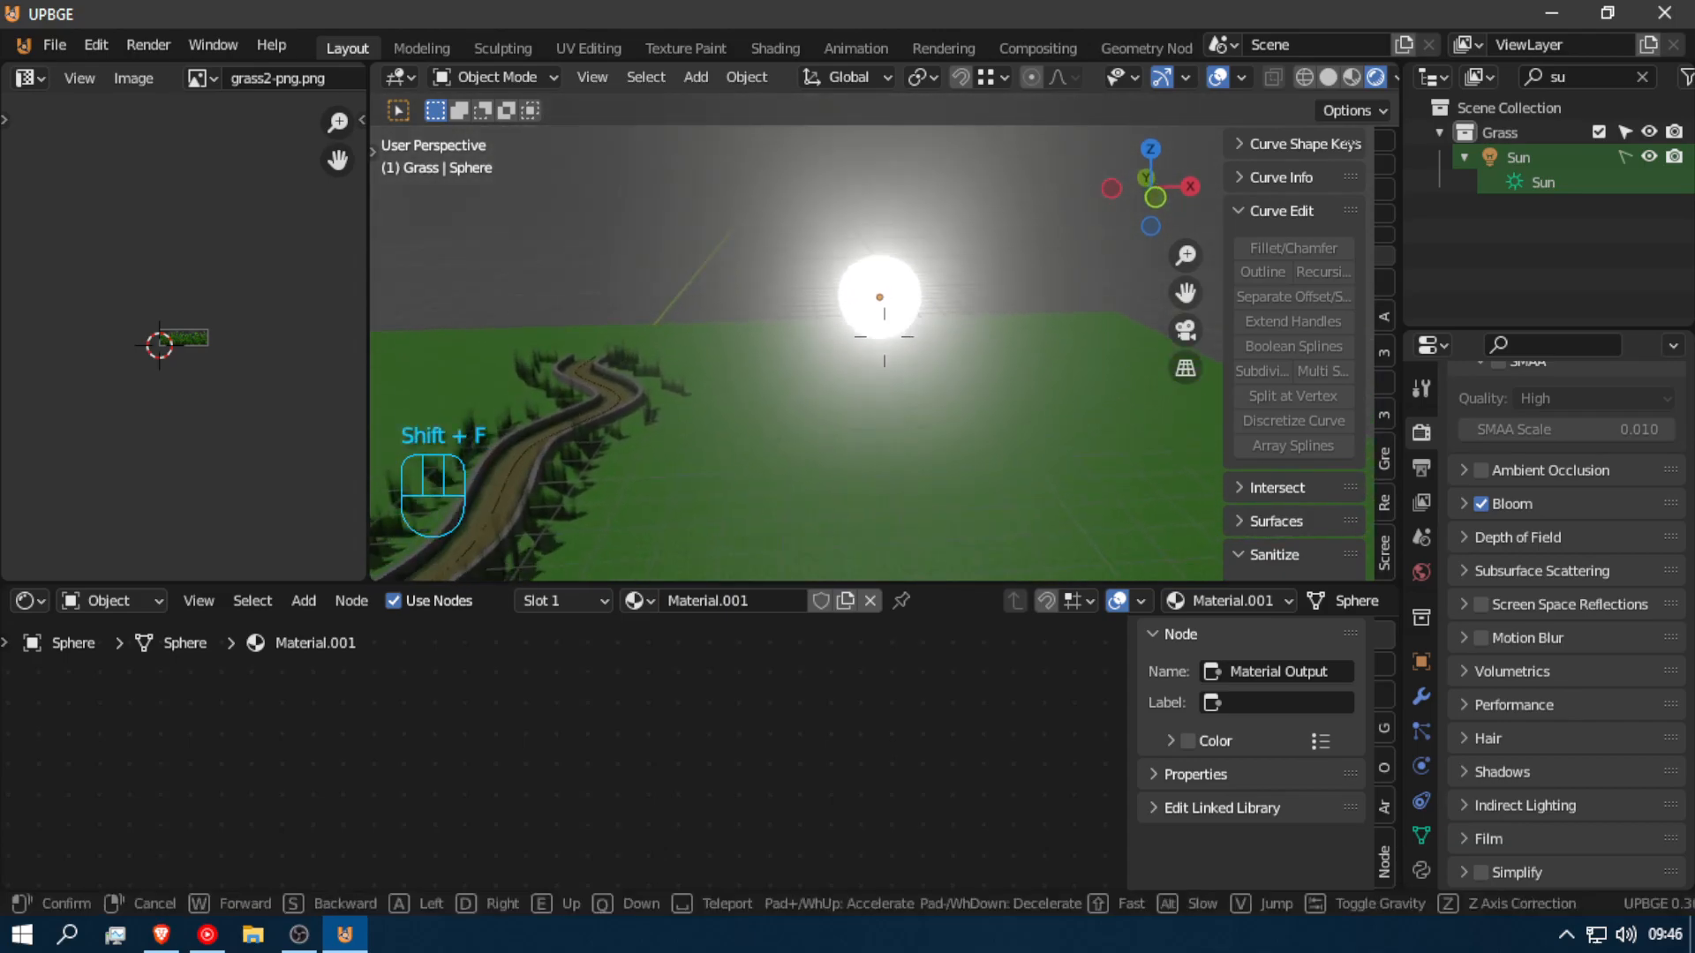
{"action": "left_click", "coordinate": [1016, 518]}
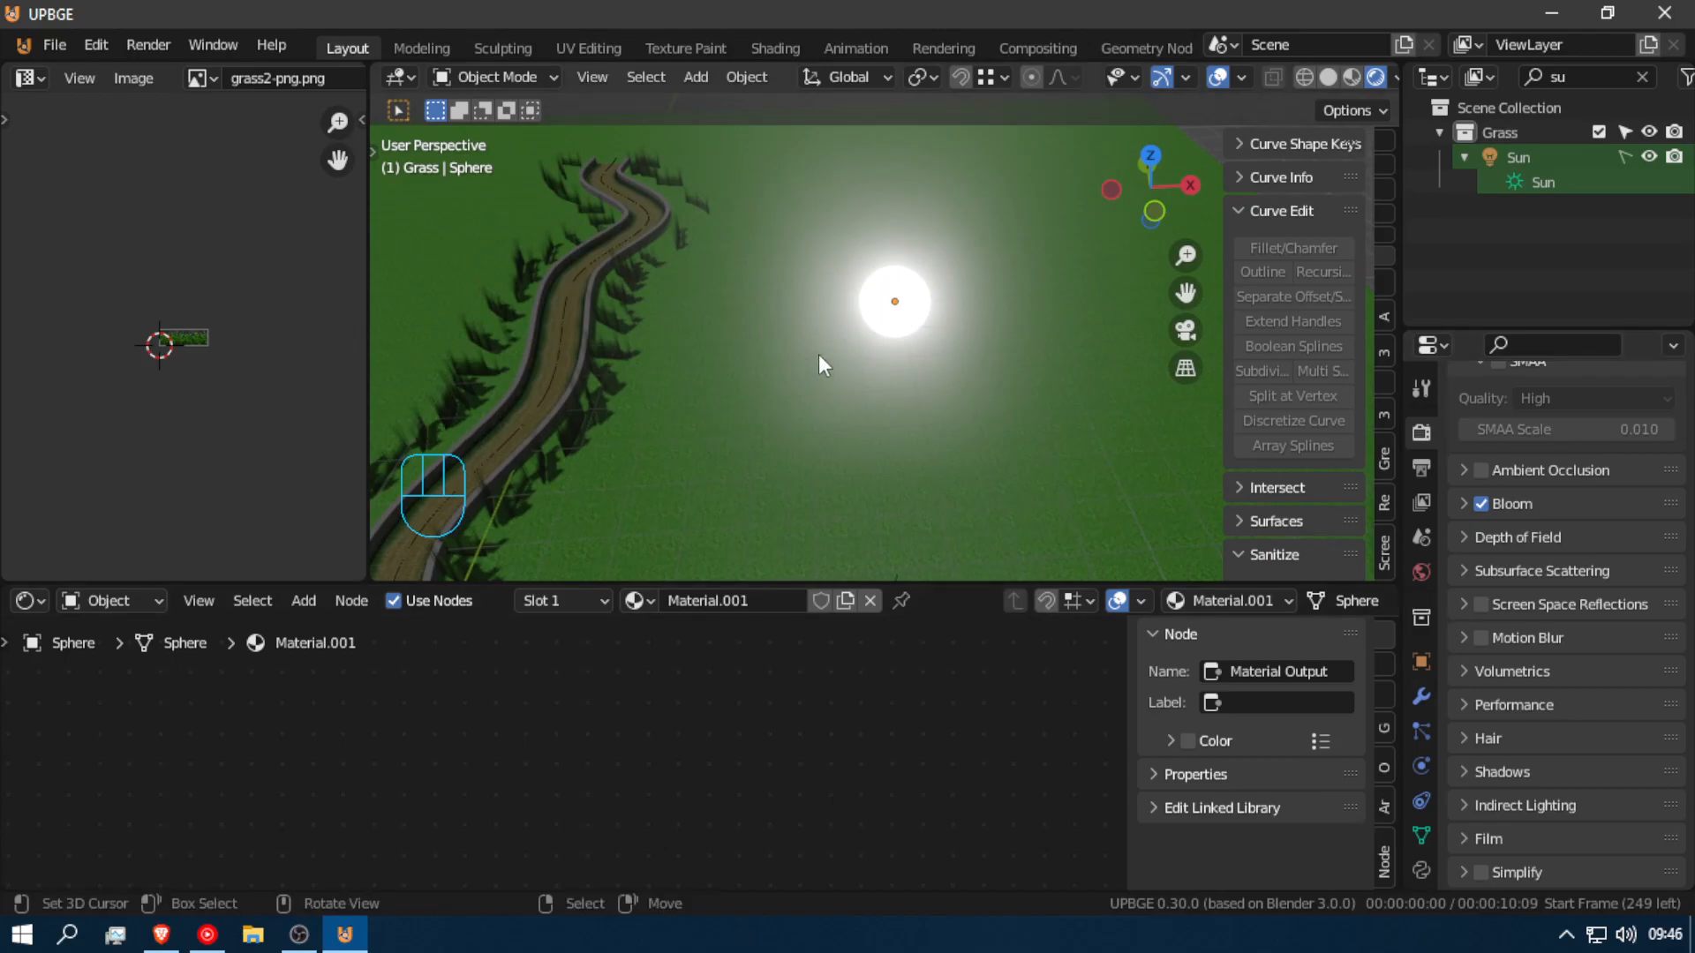
Step: Add a cube and raise it along the Z axis to float between the lawn and the glowing sphere
{"action": "key", "text": "shift+a"}
{"action": "mouse_move", "coordinate": [685, 355]}
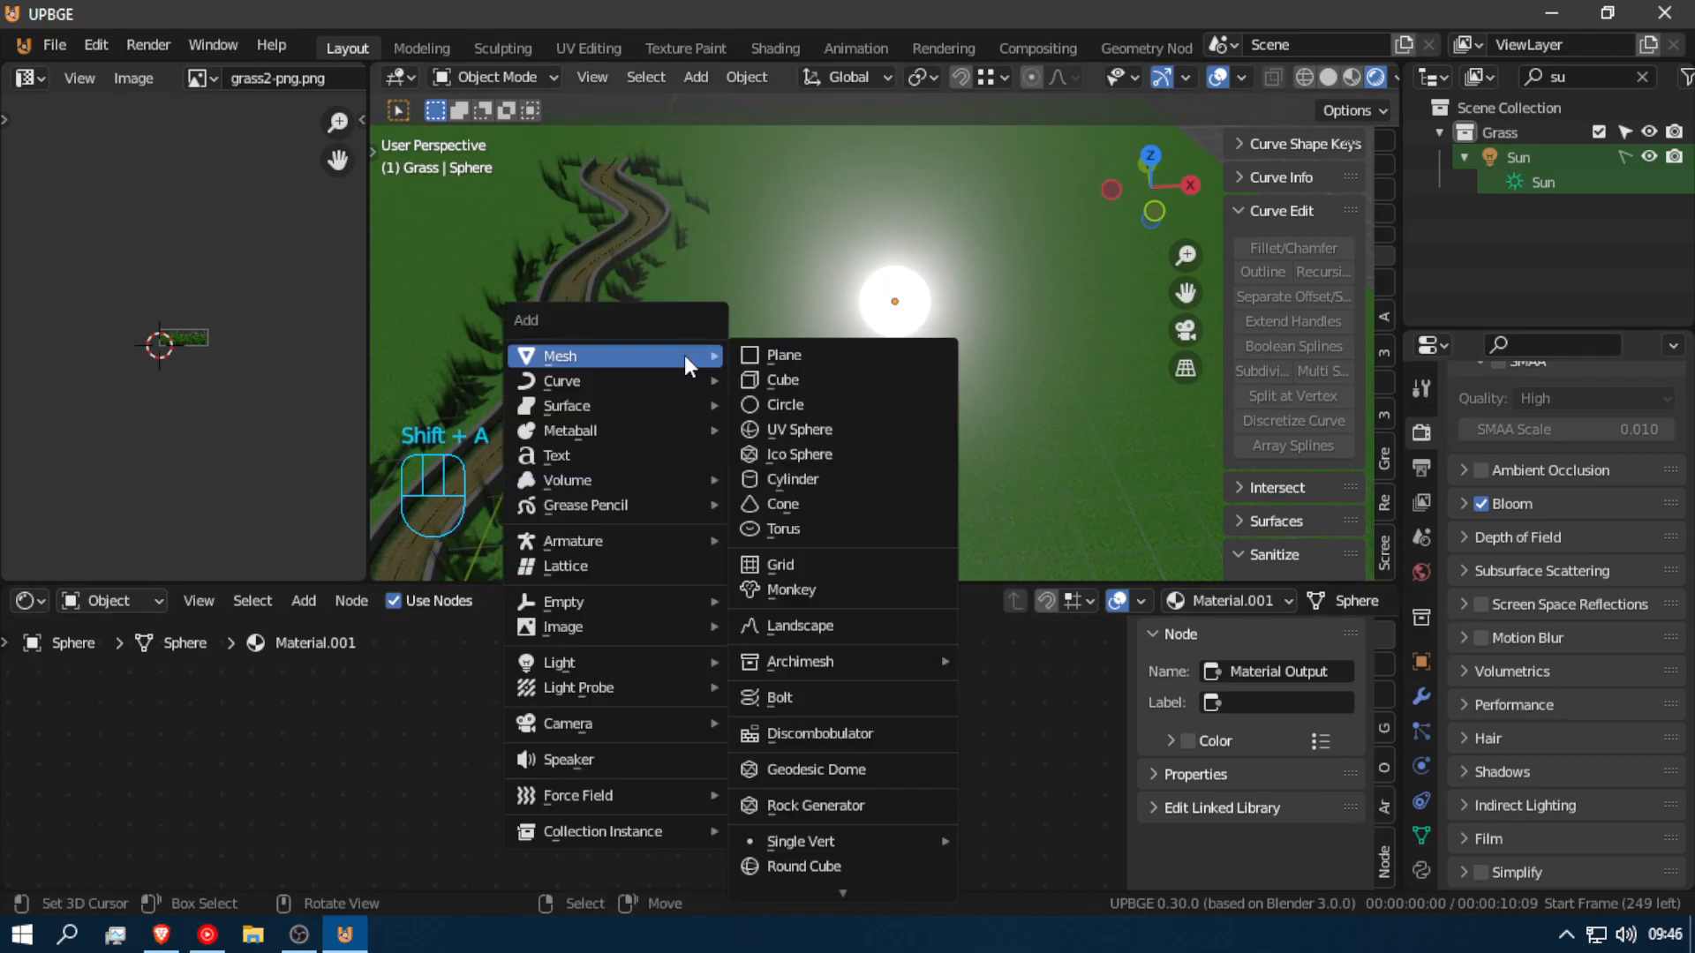
{"action": "left_click", "coordinate": [811, 381]}
{"action": "key", "text": "g"}
{"action": "key", "text": "z"}
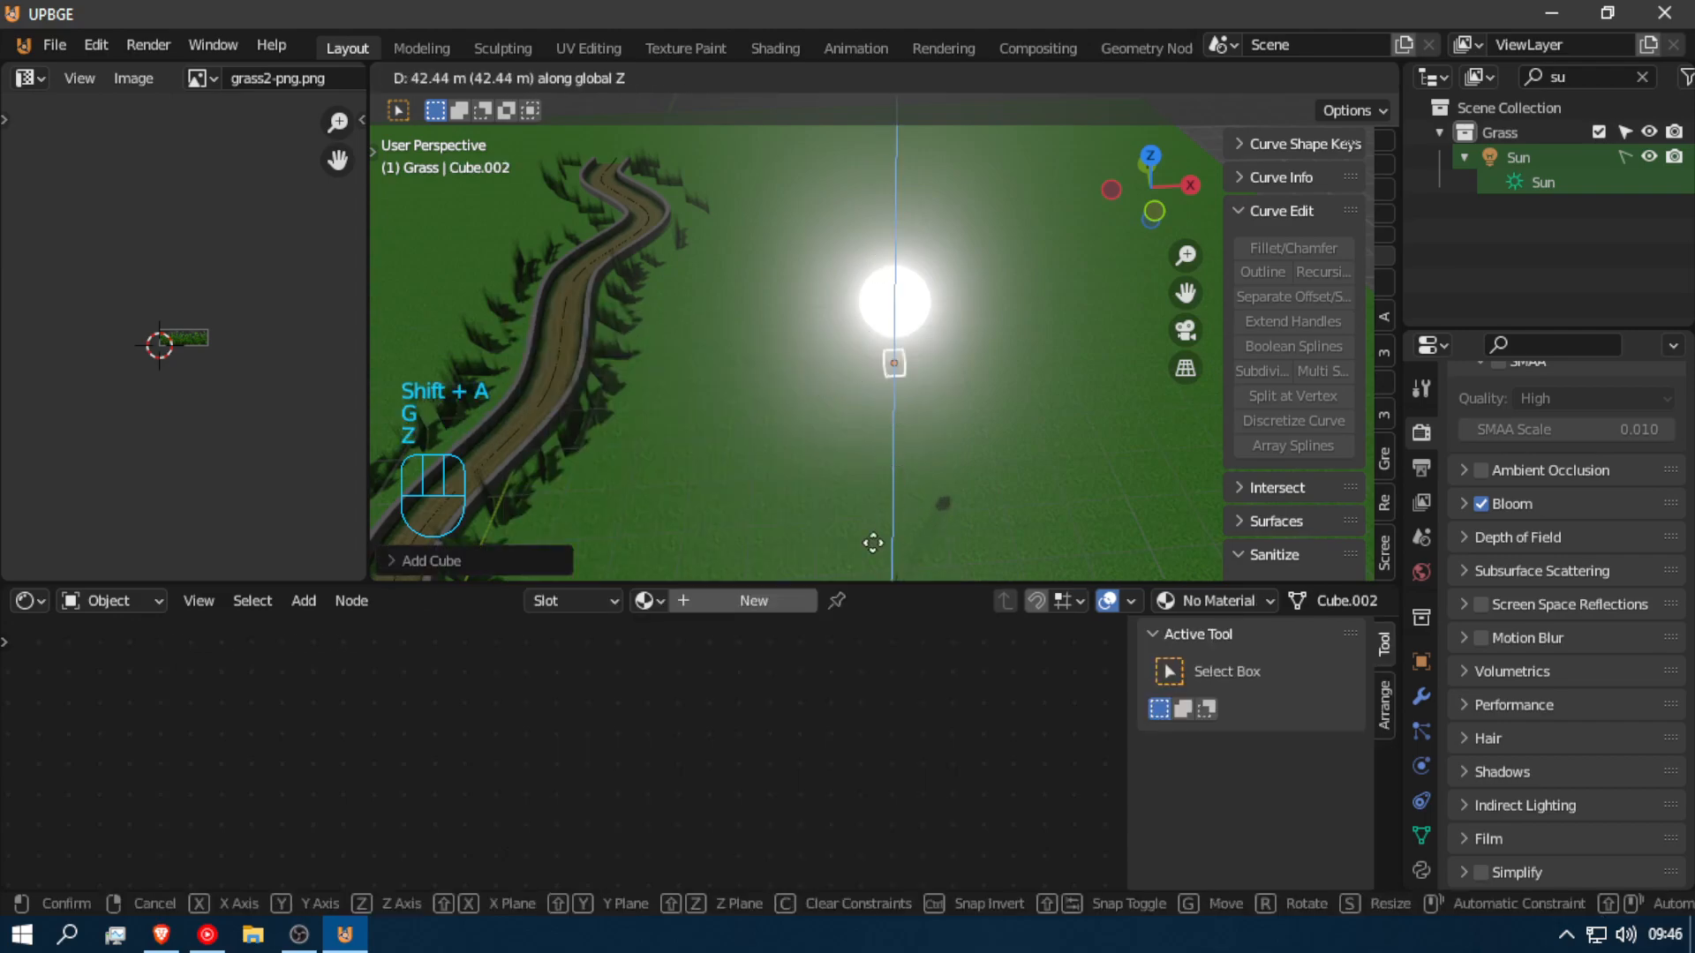
{"action": "left_click", "coordinate": [869, 554]}
{"action": "key", "text": "g"}
{"action": "key", "text": "z"}
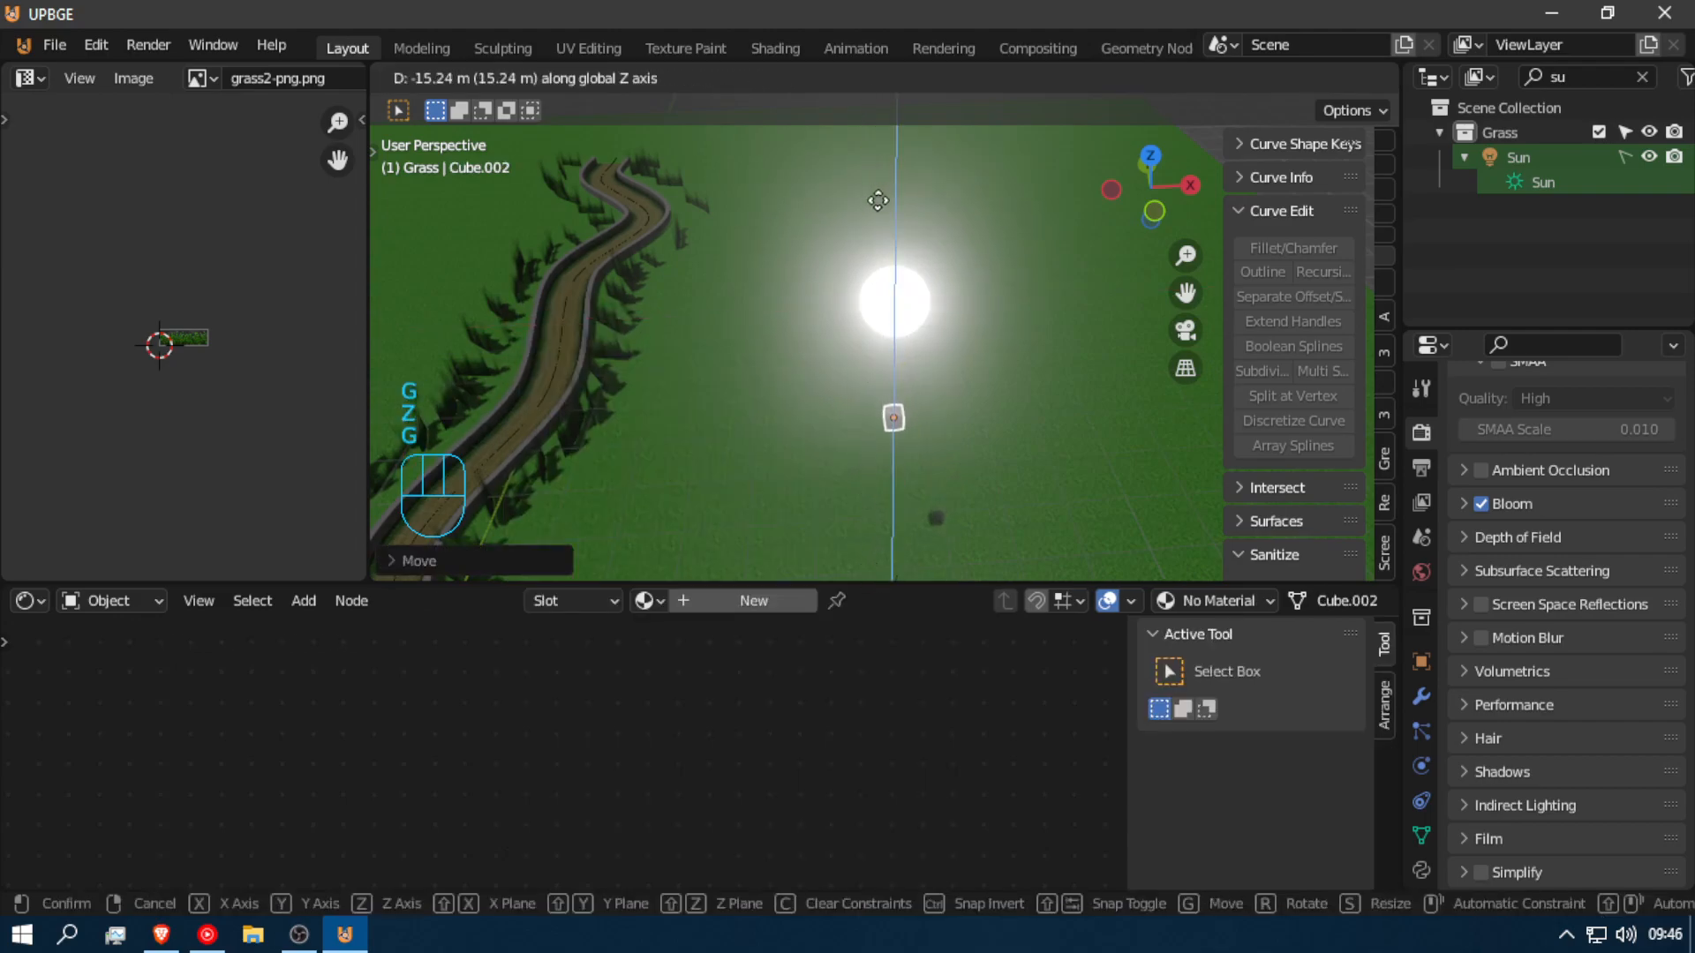
{"action": "left_click", "coordinate": [886, 252]}
Step: Examine up close how the cube's faces are lit with the glowing sphere behind it
{"action": "key", "text": "shift+f"}
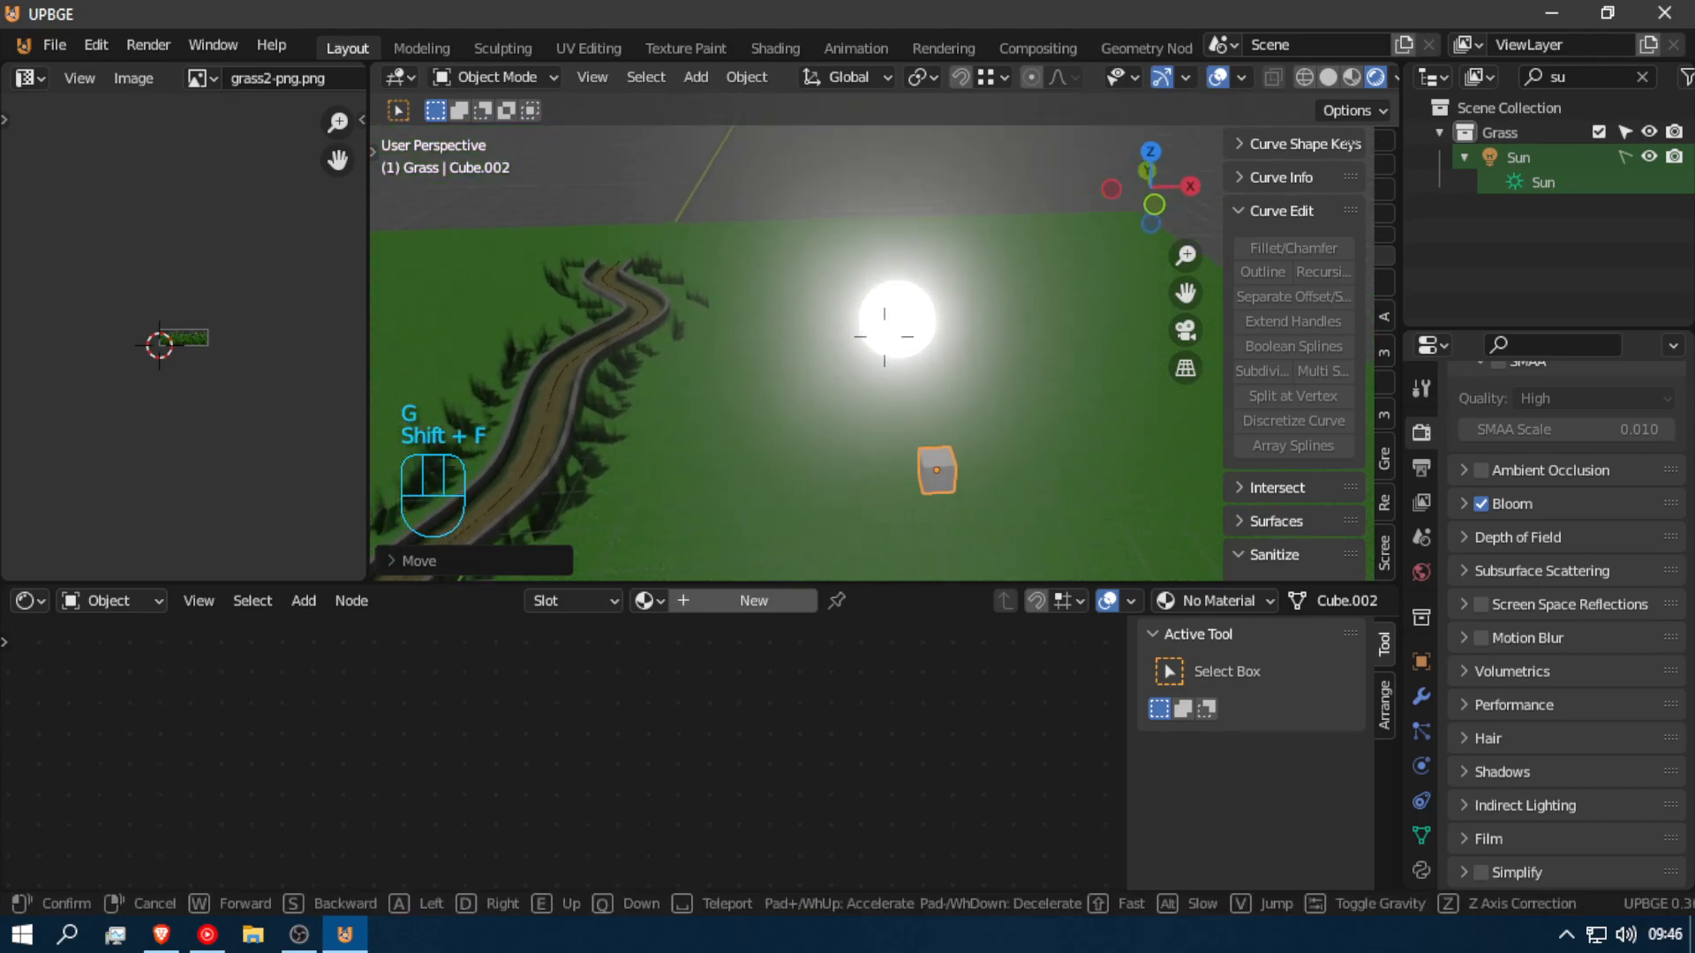
{"action": "key", "text": "w"}
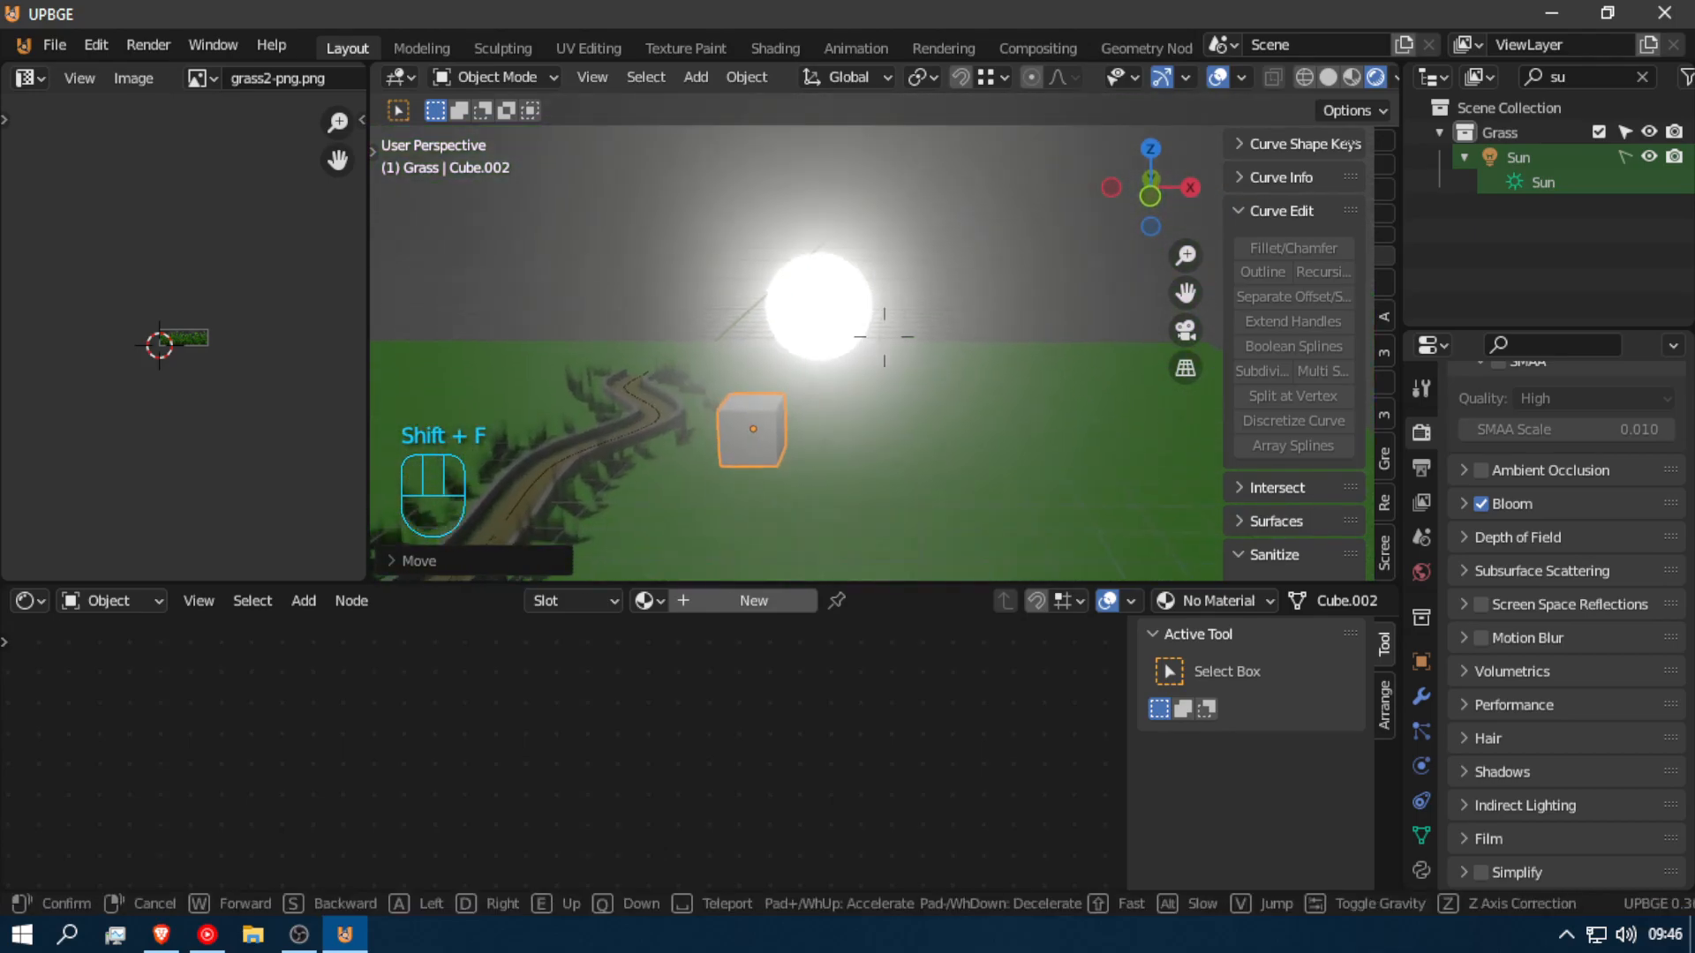
{"action": "key", "text": "w"}
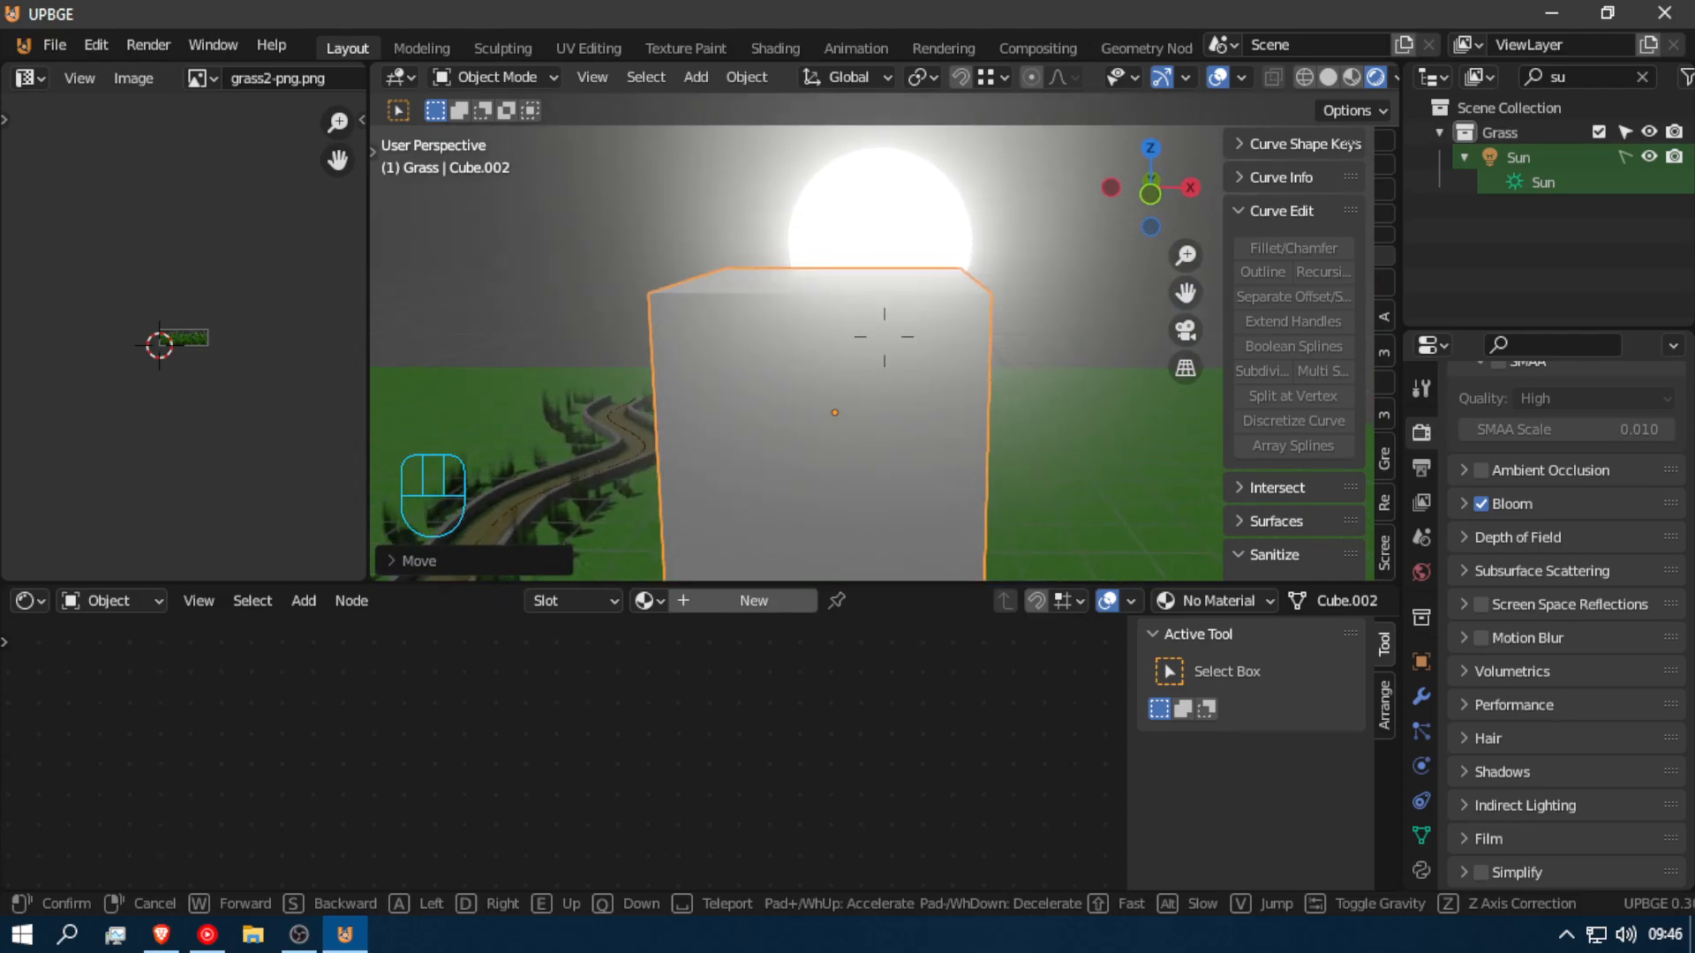
{"action": "left_click", "coordinate": [853, 306]}
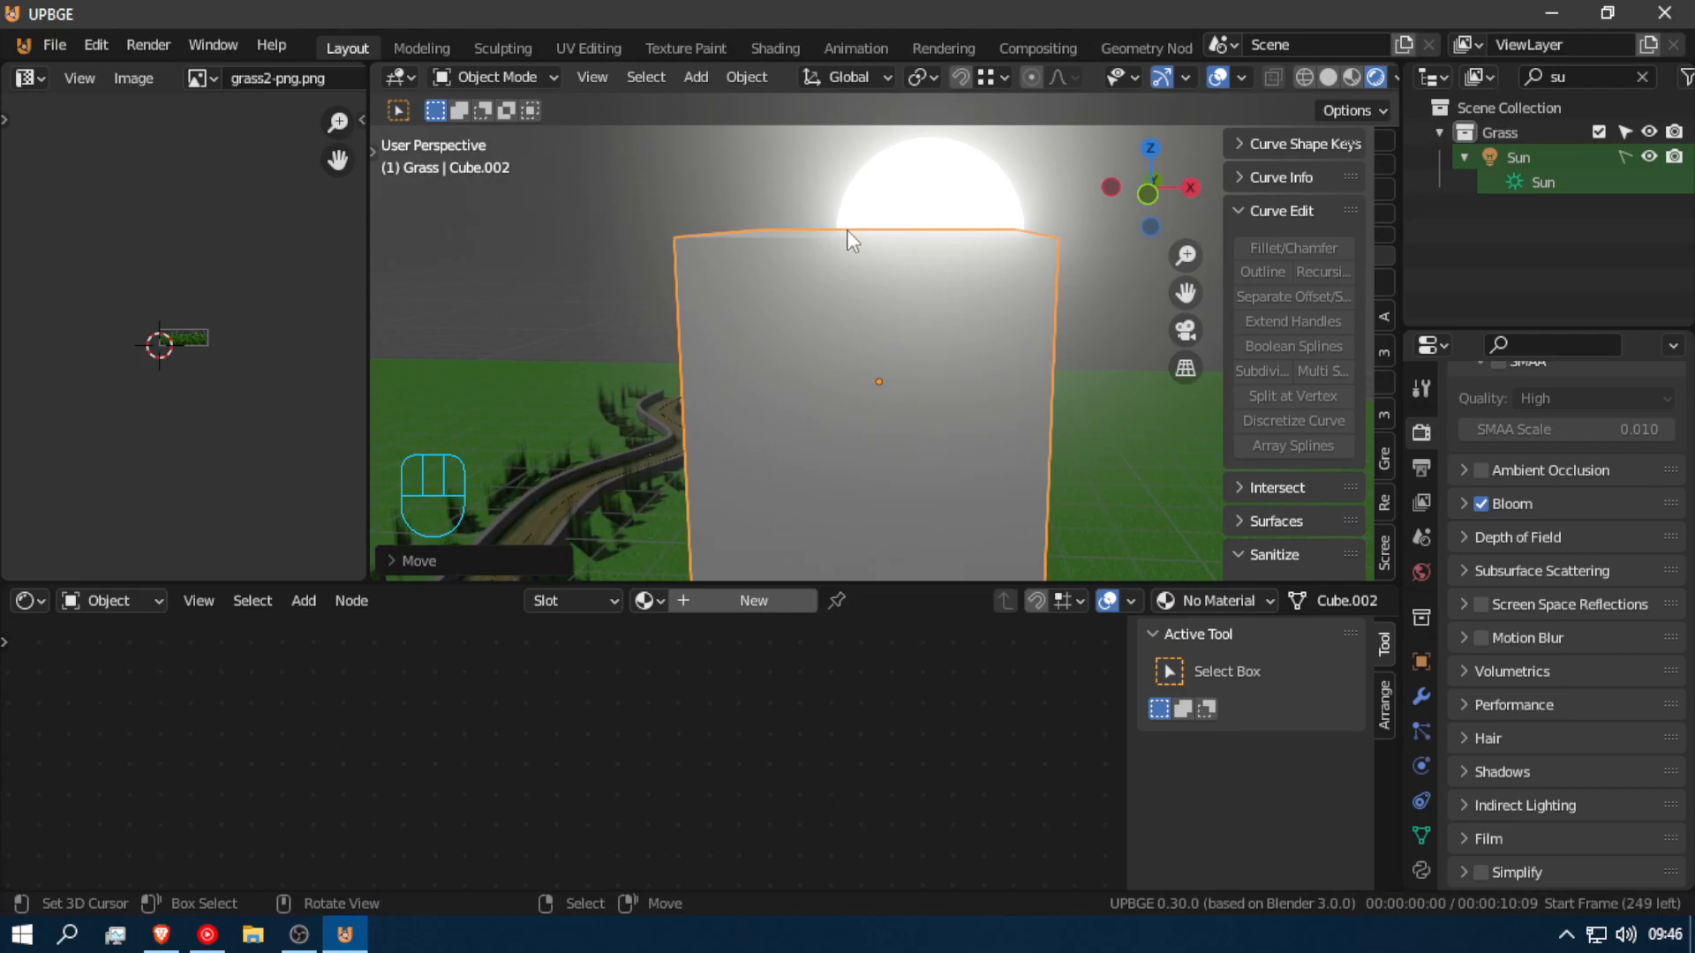
{"action": "key", "text": "shift+f"}
{"action": "right_click", "coordinate": [888, 337]}
{"action": "key", "text": "shift+f"}
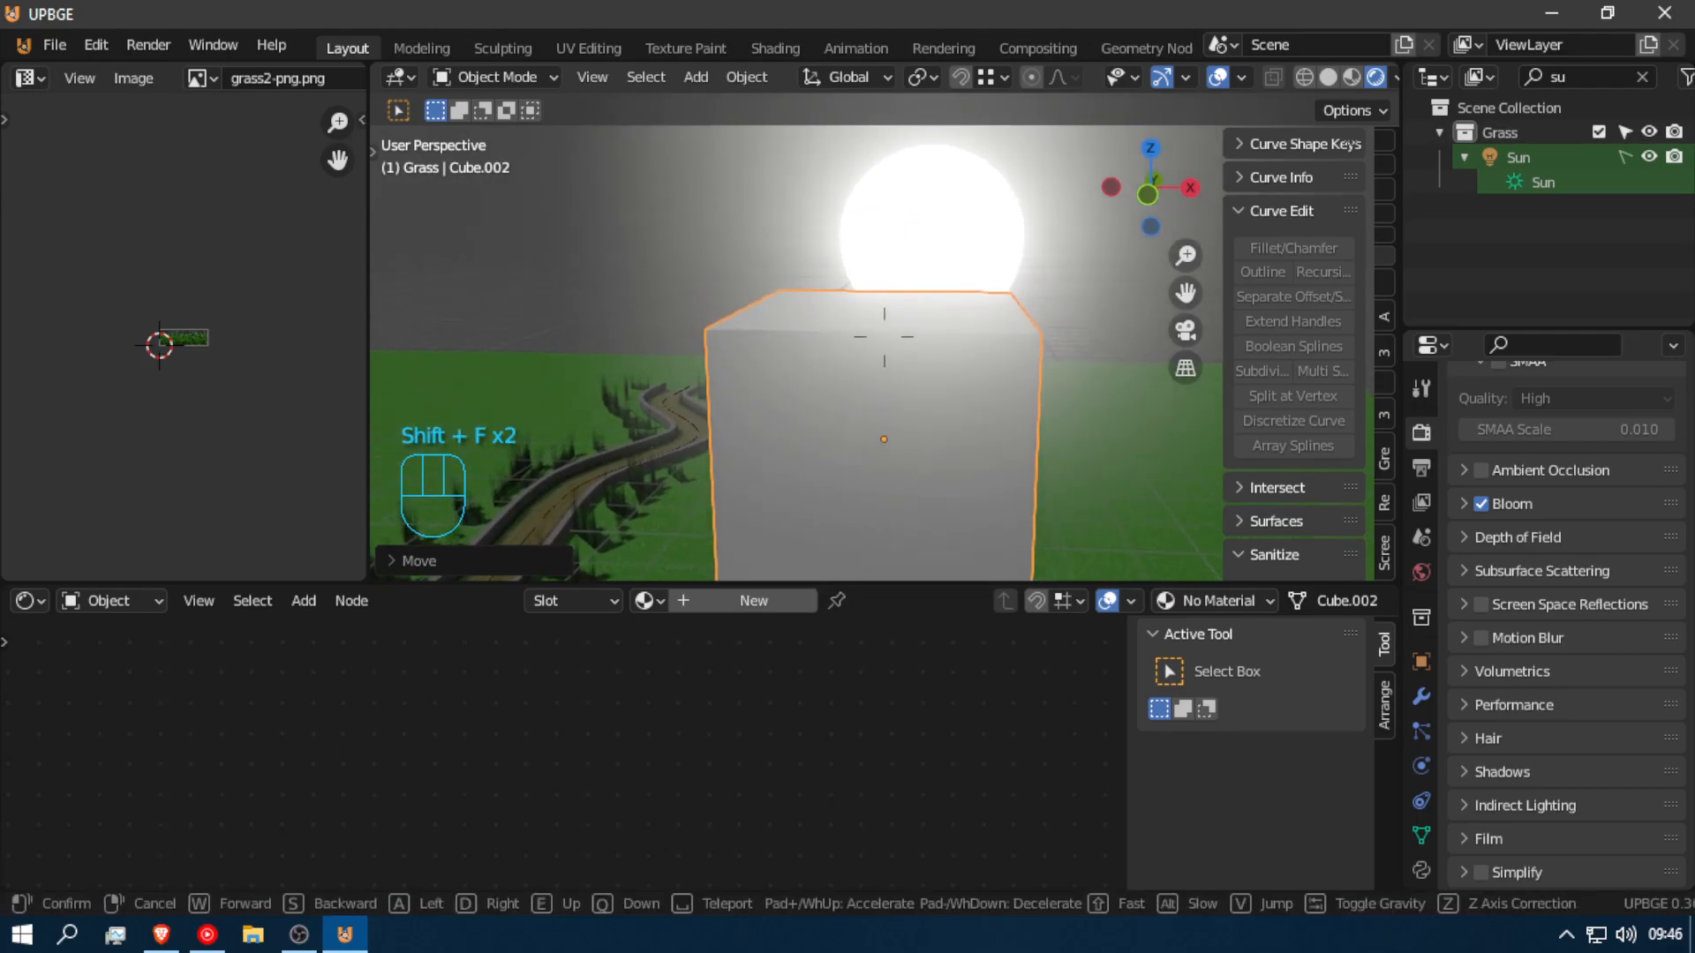
{"action": "left_click", "coordinate": [870, 324]}
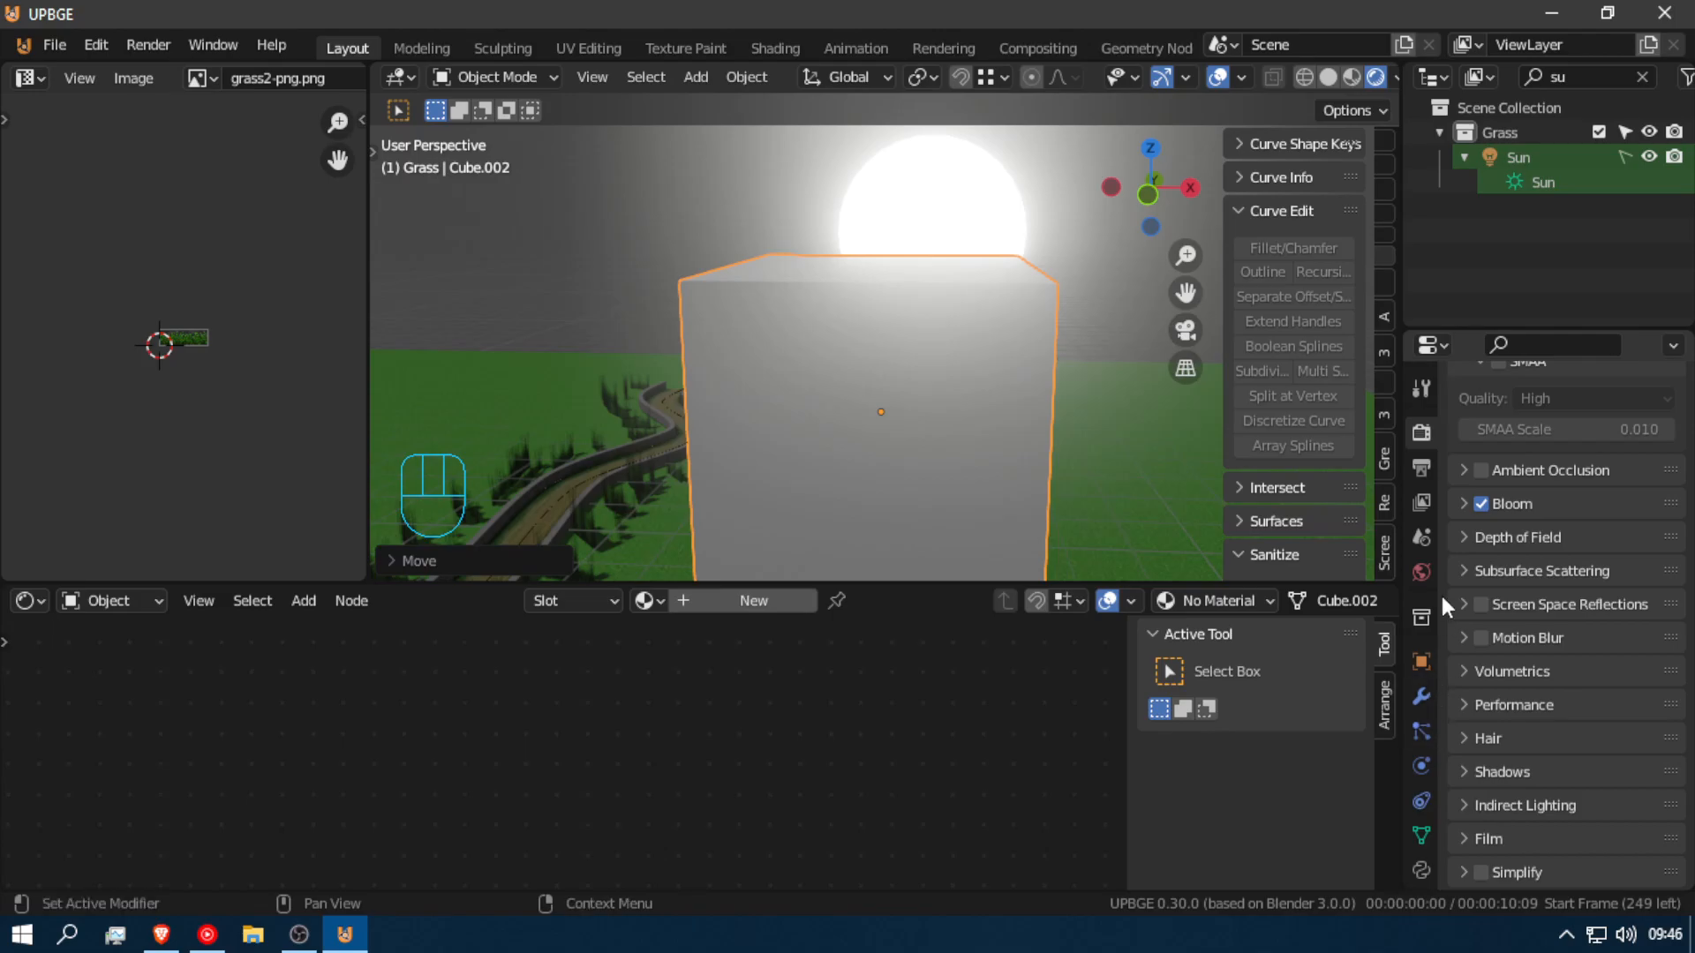
Step: Give the floating cube a new material and set its Metallic value to 1.000
{"action": "left_click", "coordinate": [1421, 818]}
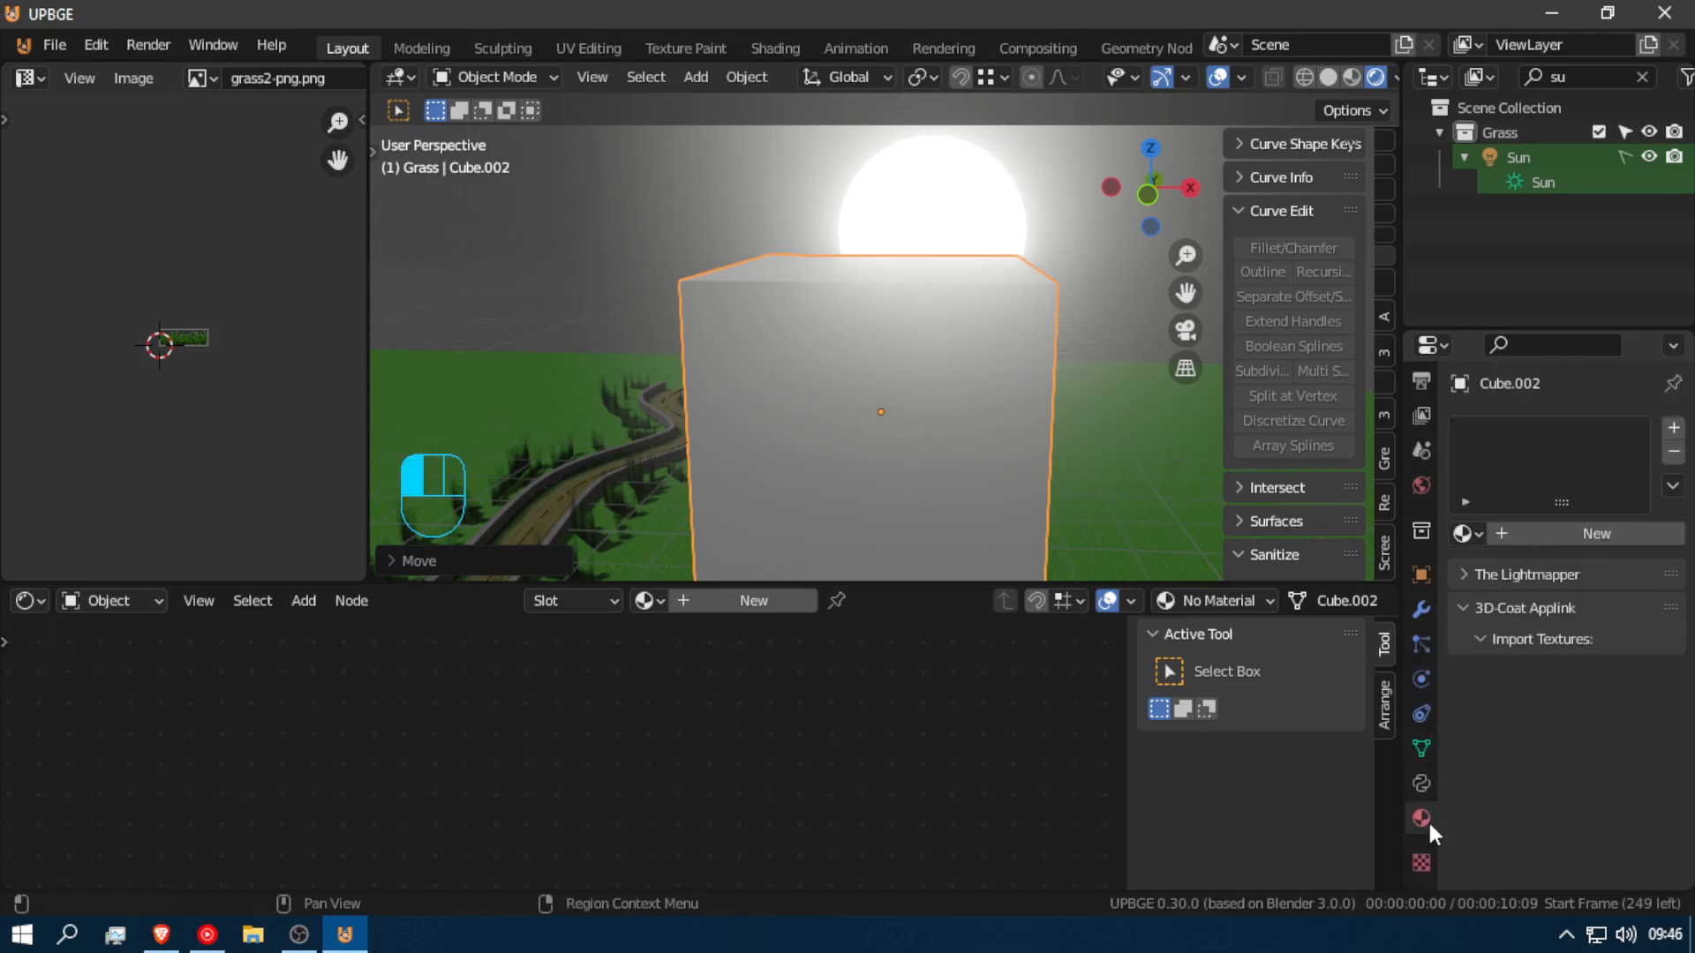
{"action": "left_click", "coordinate": [1594, 531]}
{"action": "scroll", "coordinate": [1633, 860], "scroll_direction": "down", "scroll_amount": 5}
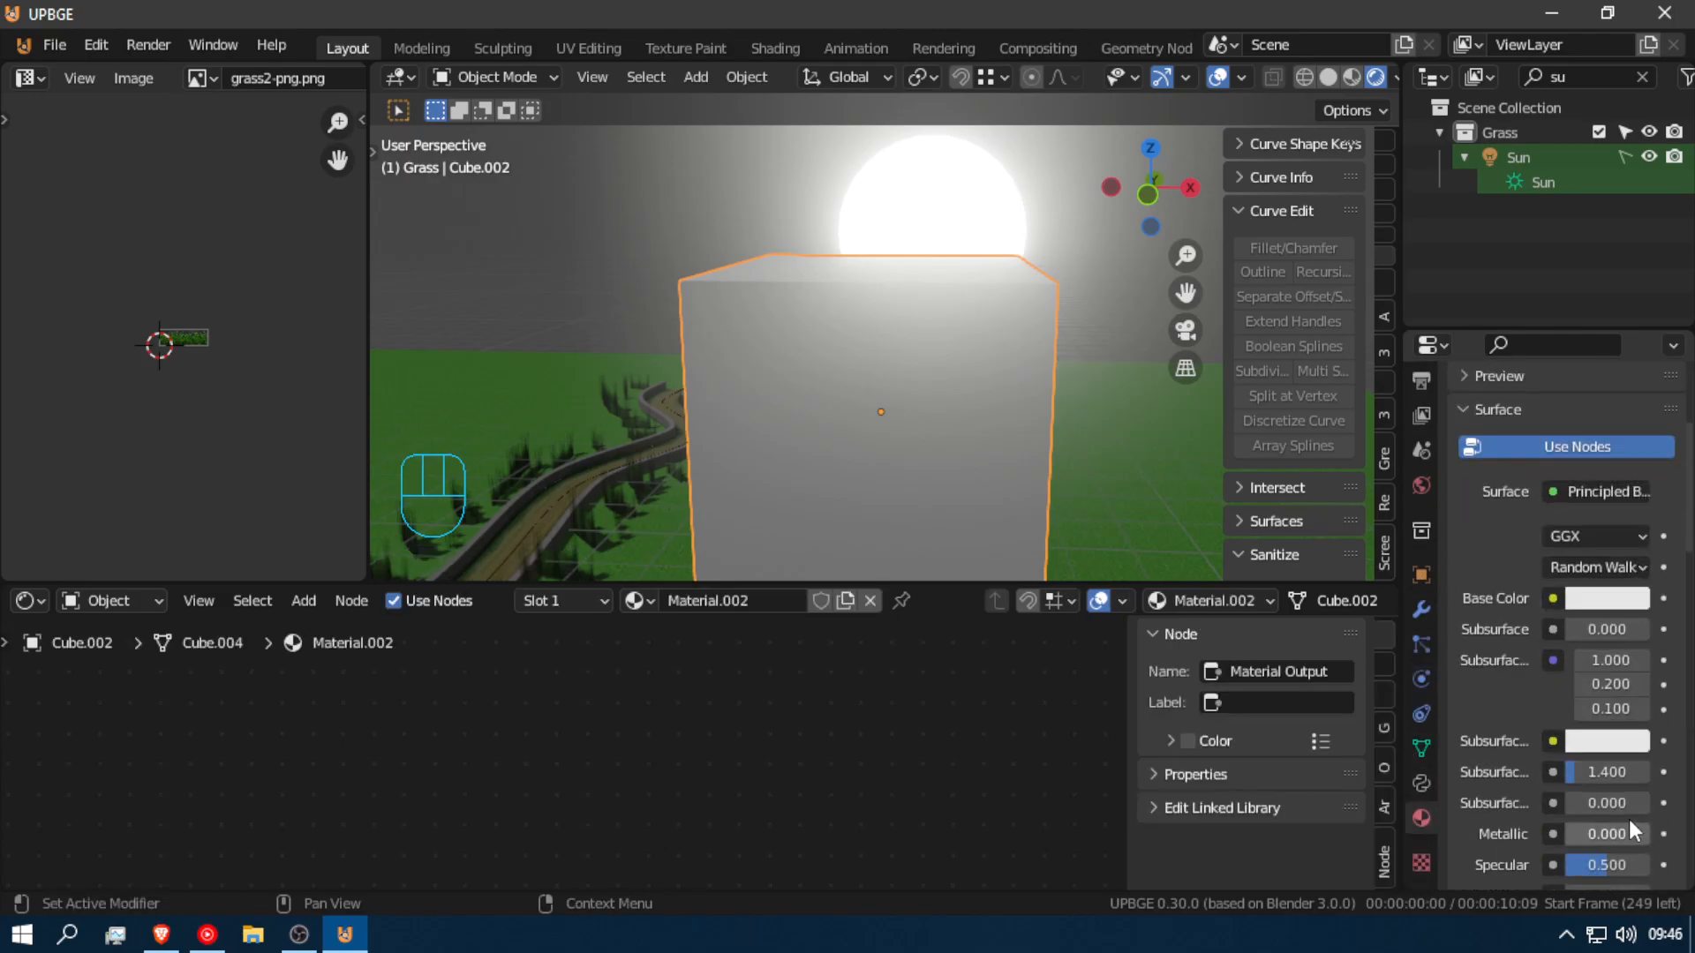
{"action": "left_click_drag", "start_coordinate": [1606, 839], "coordinate": [1664, 839]}
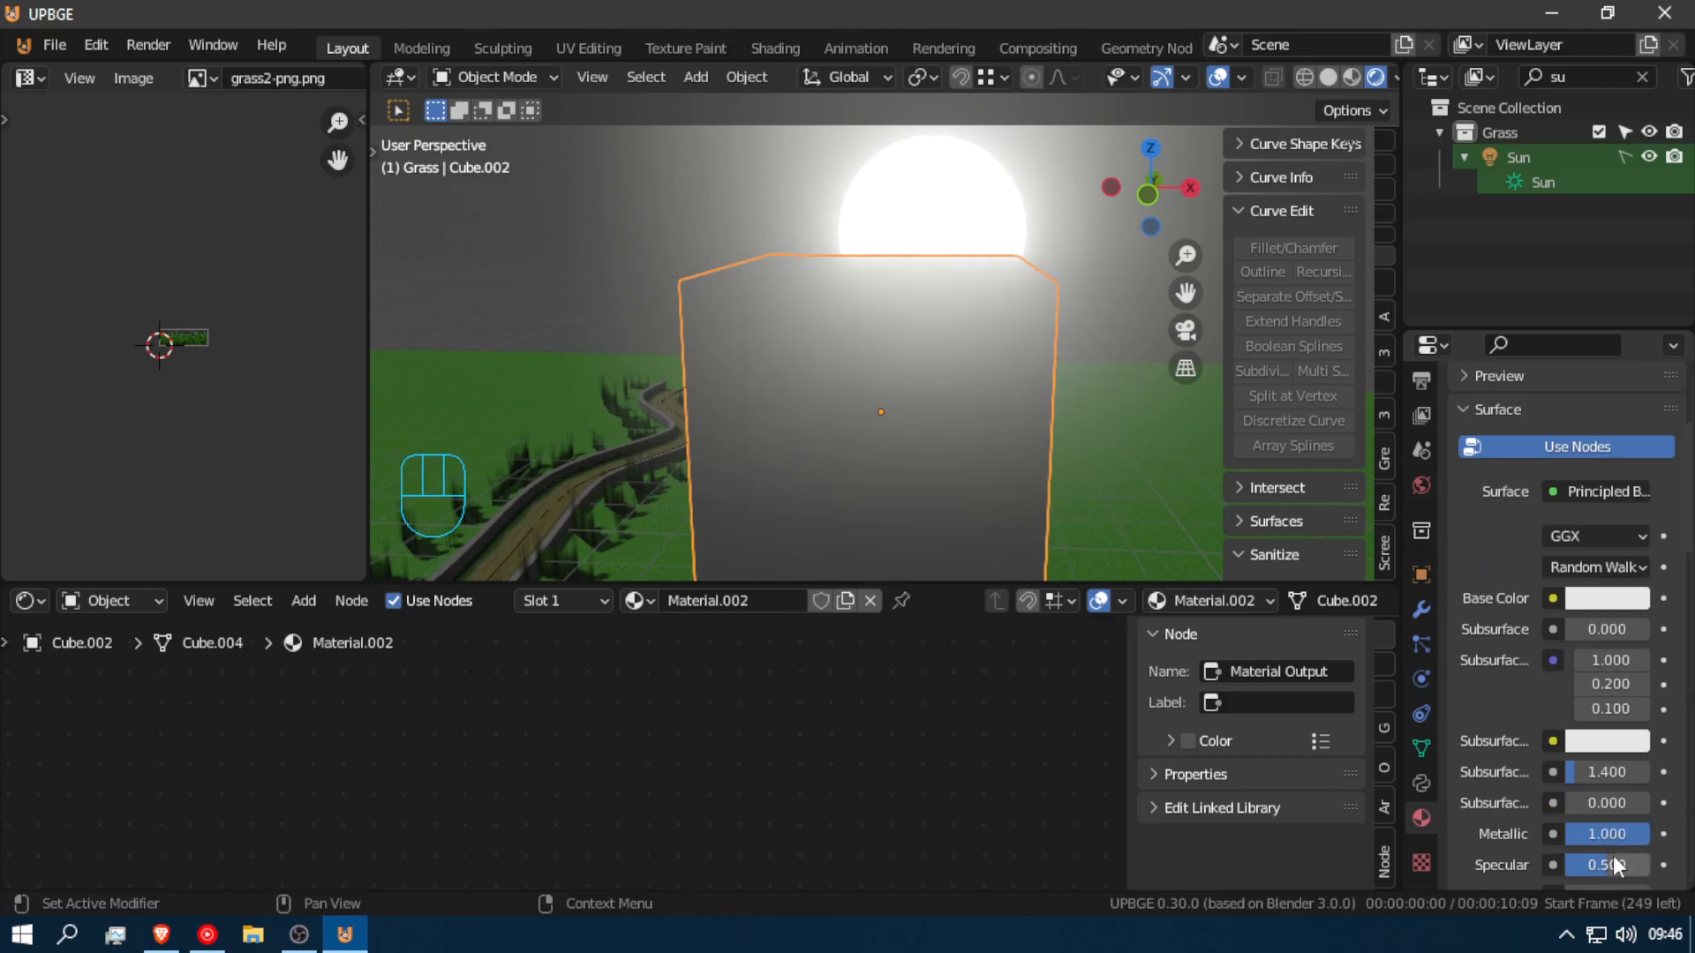
Step: Darken the cube material's base color to near black and view the cube in front of the glowing sphere
{"action": "left_click", "coordinate": [1606, 606]}
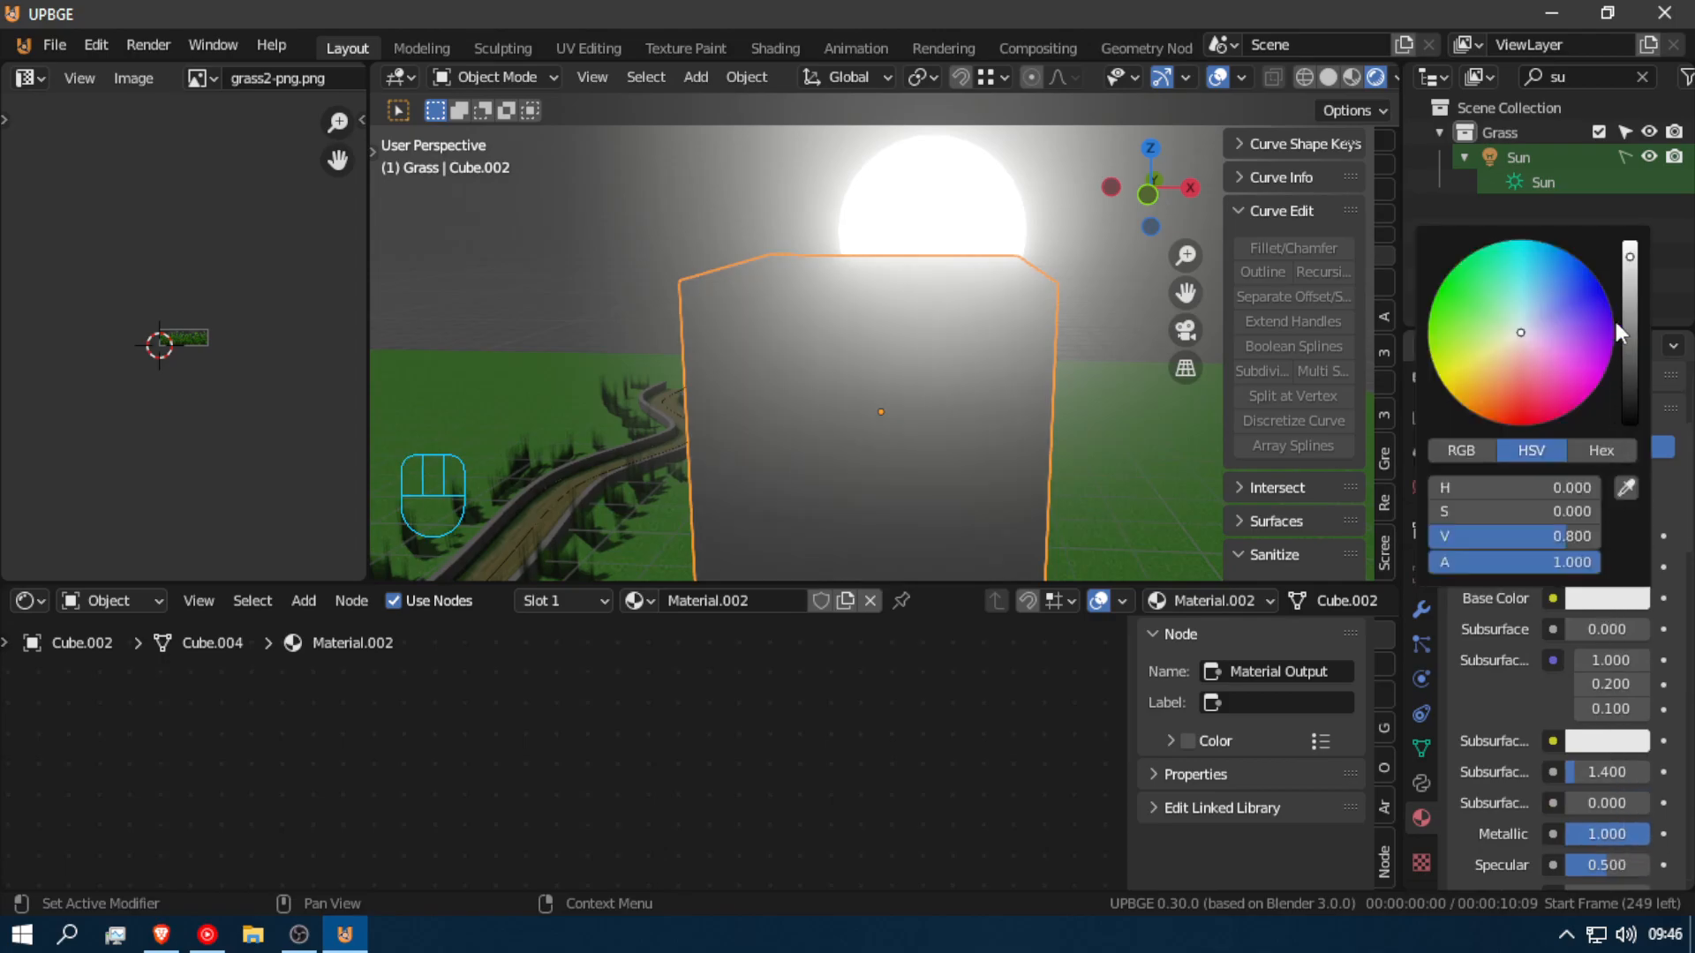
{"action": "left_click_drag", "start_coordinate": [1629, 256], "coordinate": [1465, 581]}
{"action": "key", "text": "shift+f"}
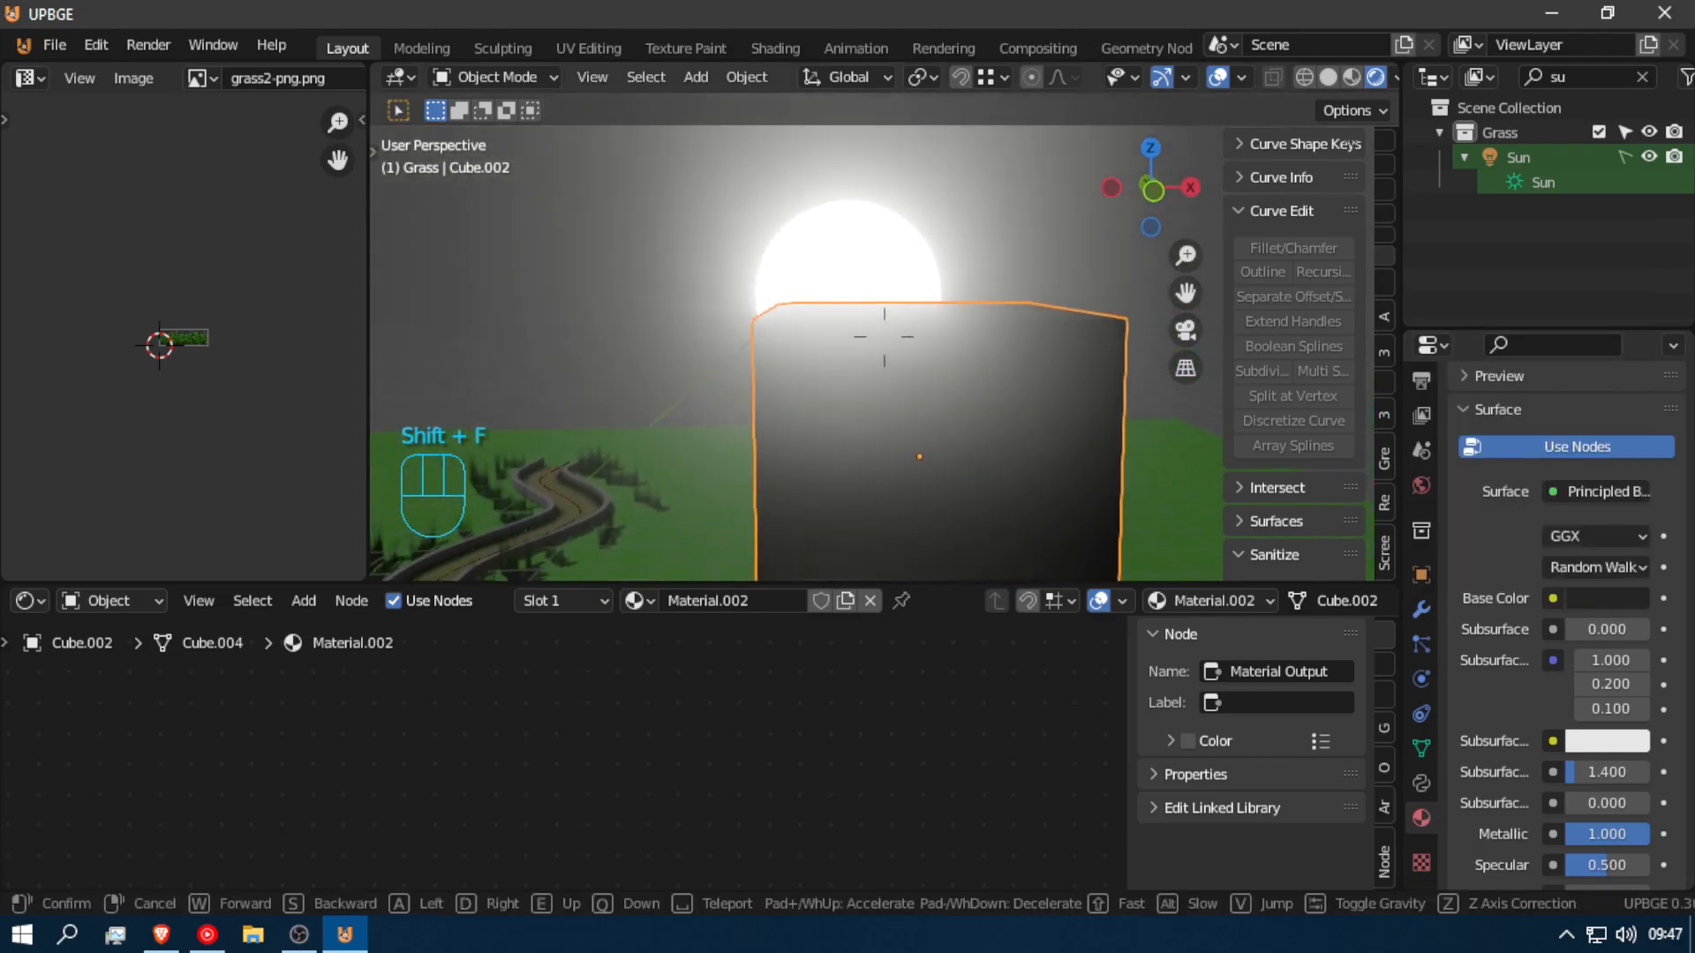
{"action": "left_click", "coordinate": [909, 355]}
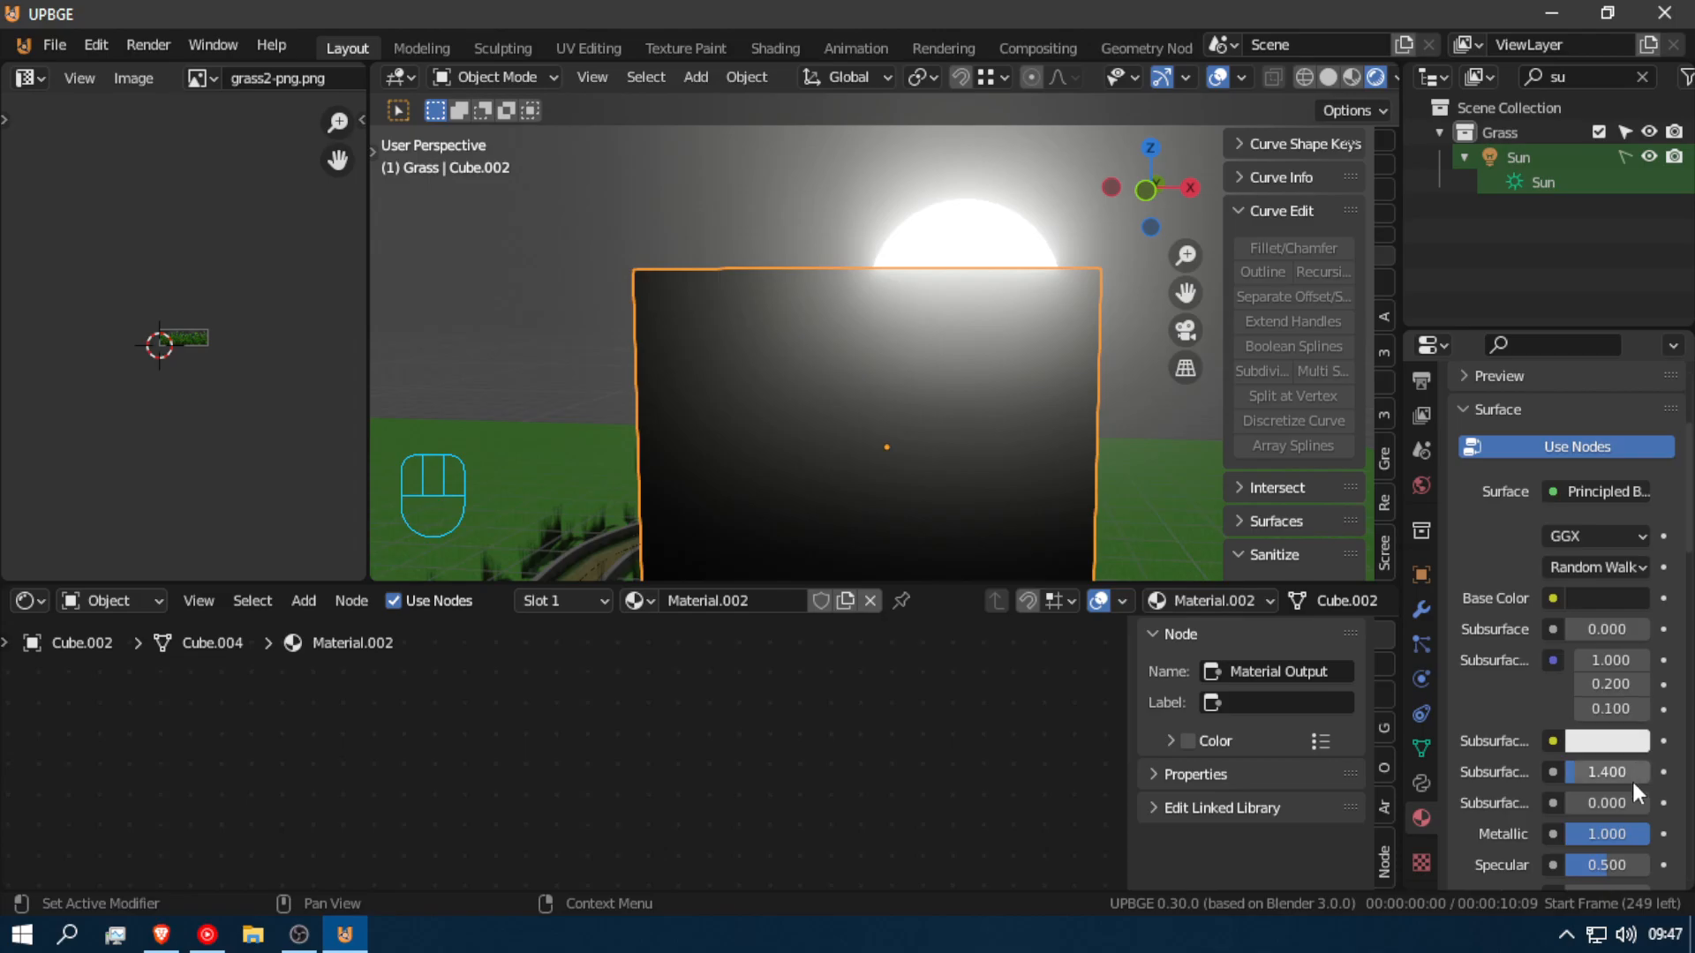
Step: Lower the cube material's Roughness to 0.109 and check how its faces reflect the sphere's light
{"action": "scroll", "coordinate": [1593, 861], "scroll_direction": "down", "scroll_amount": 3}
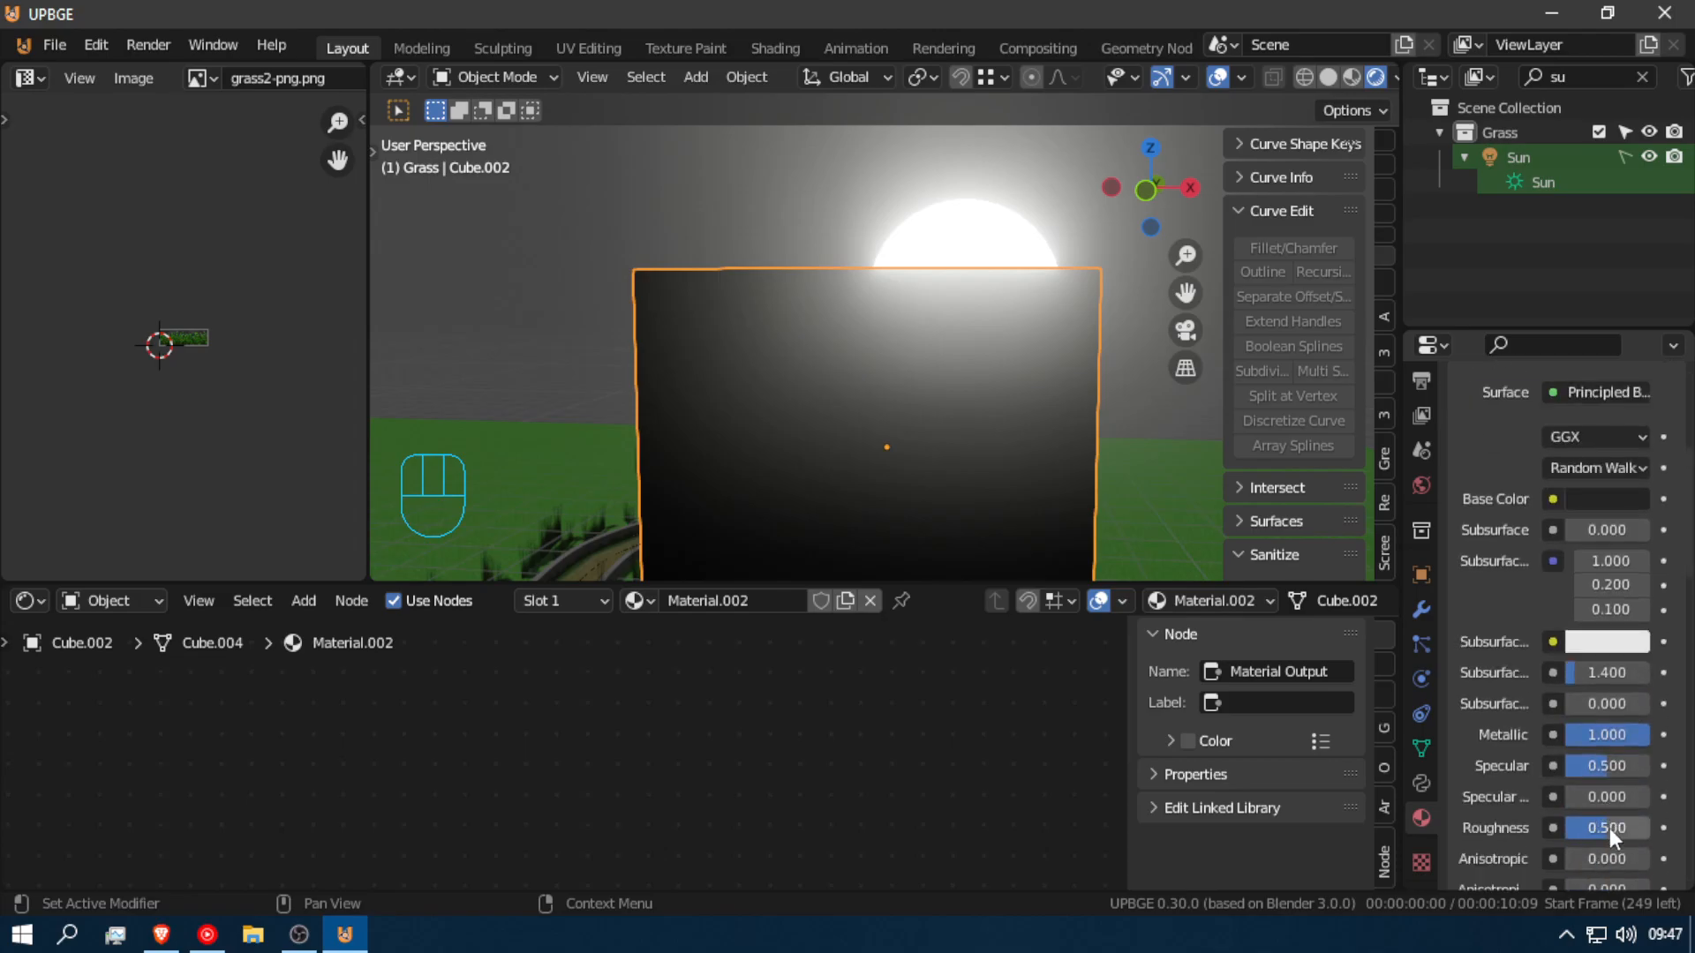
{"action": "key", "text": "shift+f"}
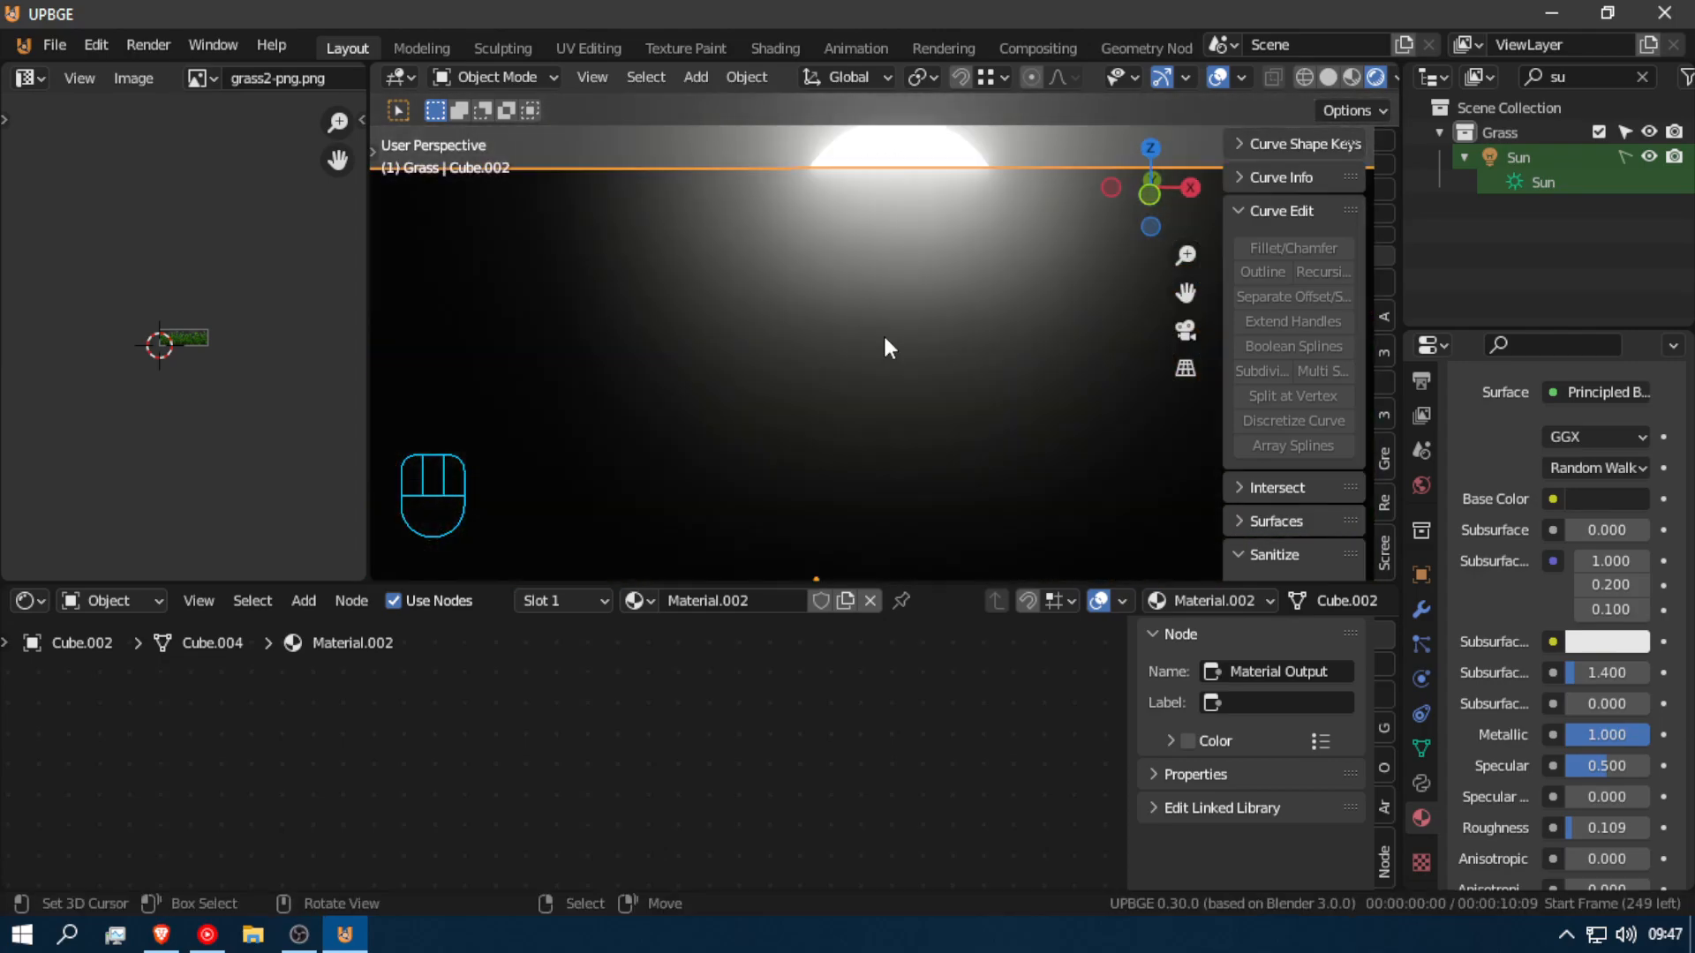
{"action": "key", "text": "shift+f"}
{"action": "key", "text": "s"}
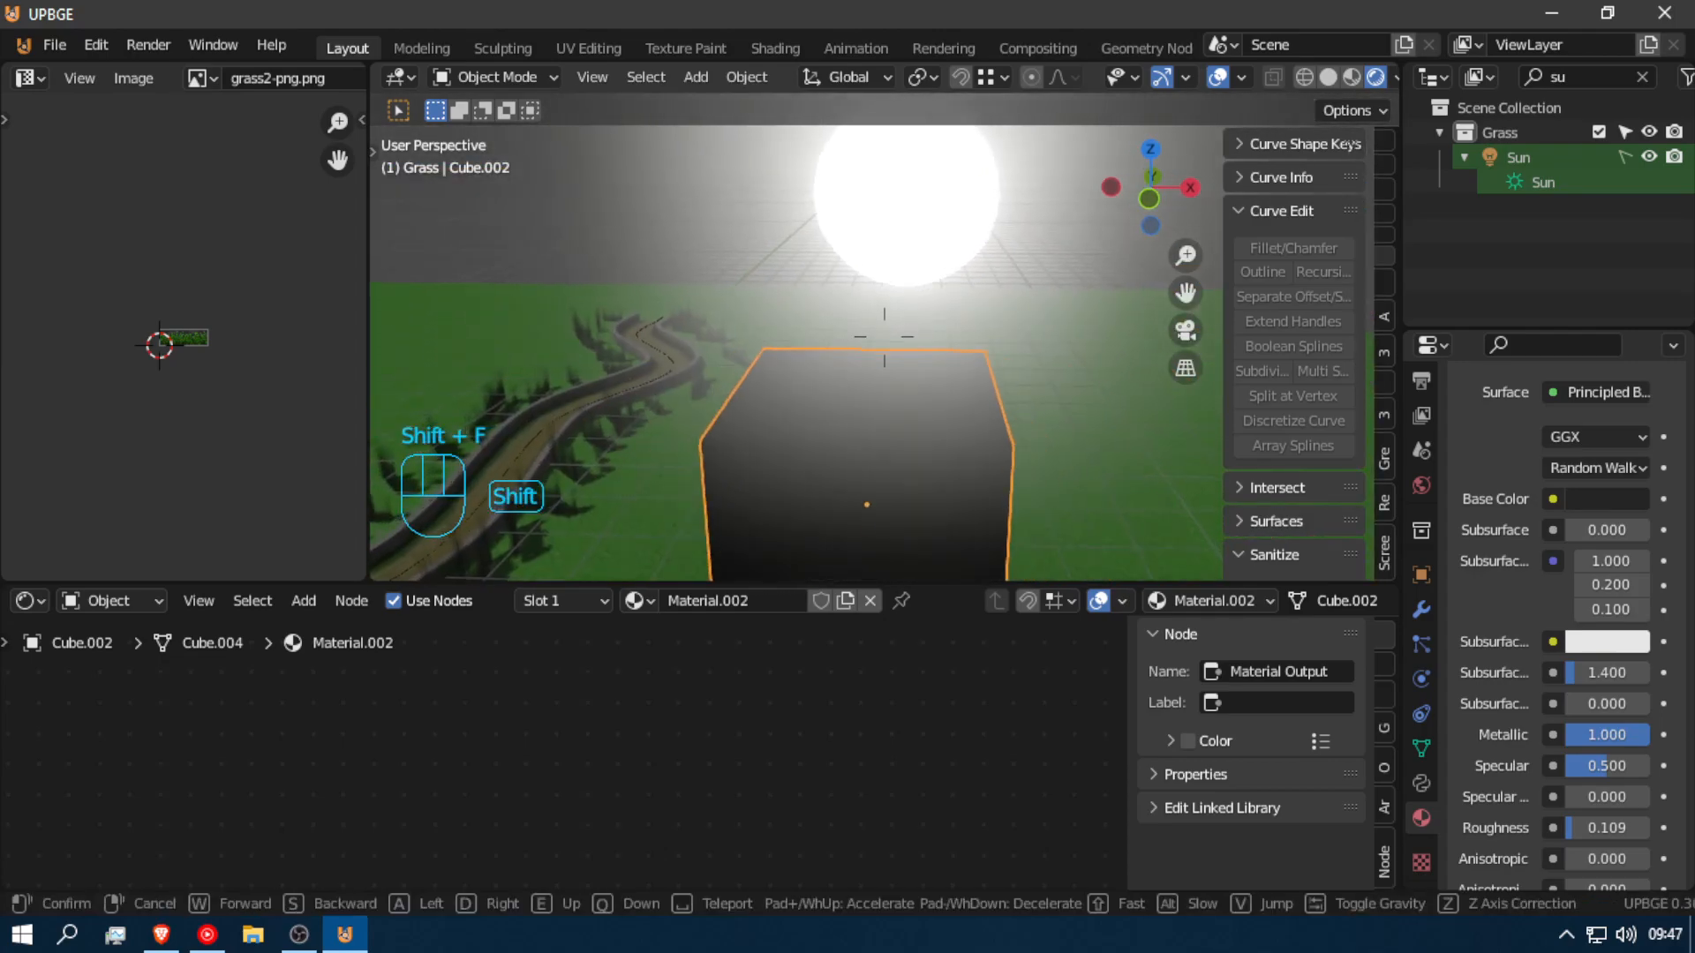
{"action": "left_click", "coordinate": [883, 336]}
Step: Snap the 3D cursor to the glowing sphere and add a point light there with a power of 719.6 W
{"action": "left_click", "coordinate": [924, 256]}
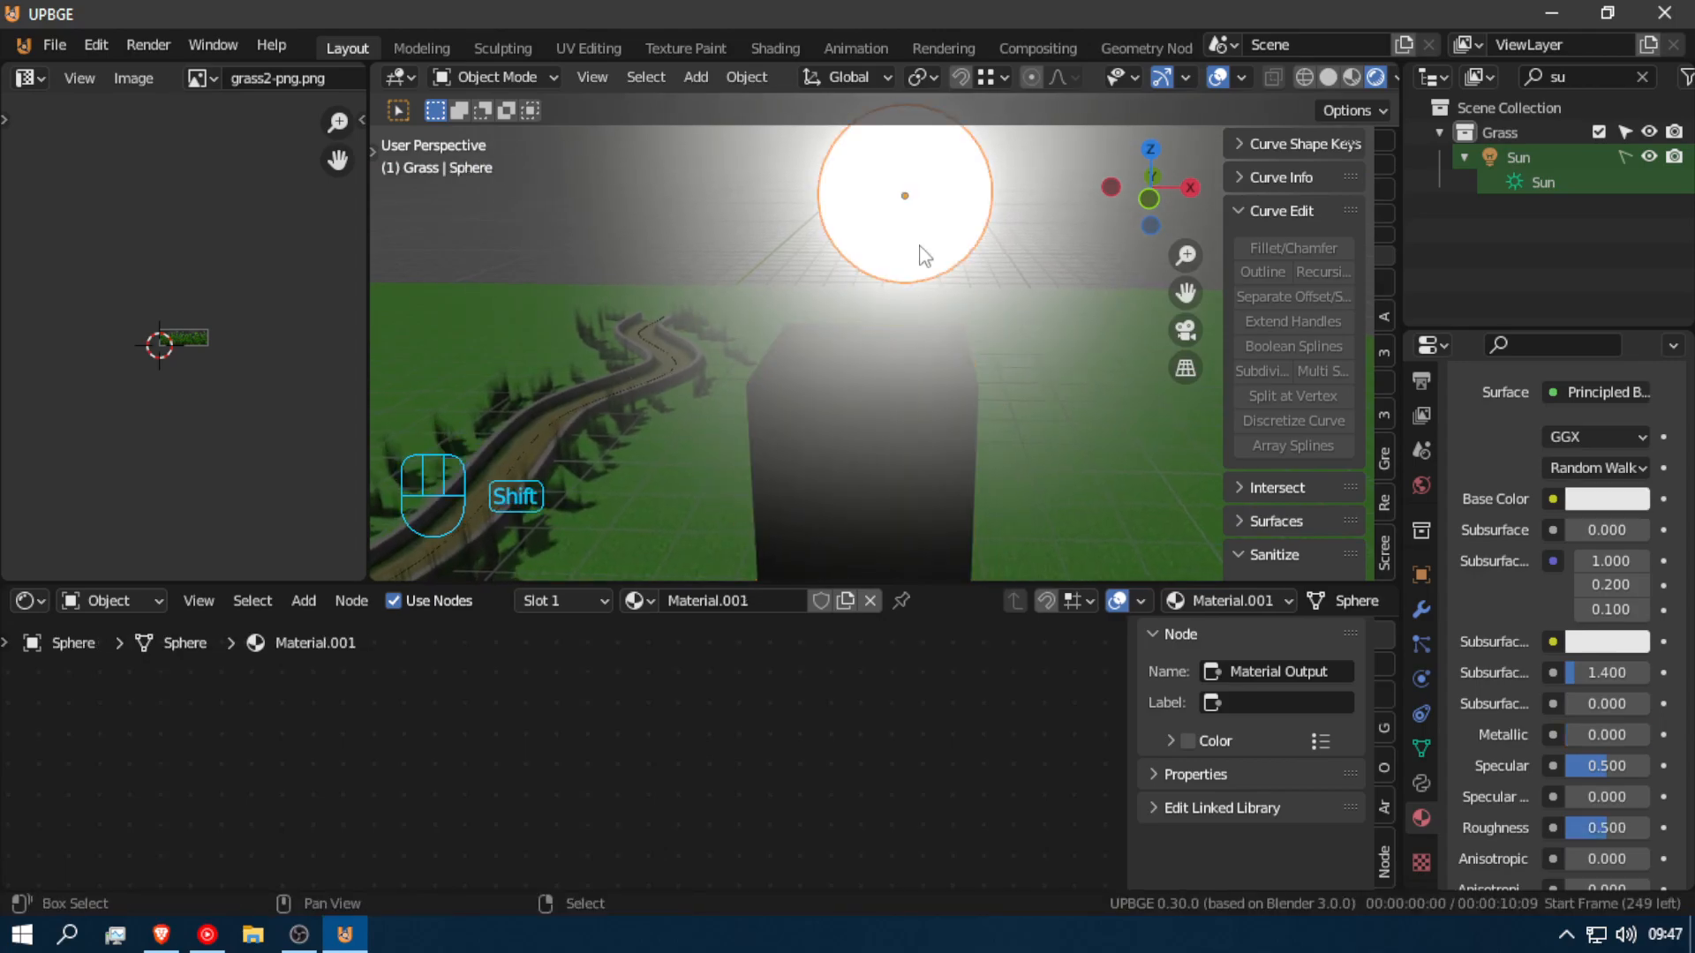
{"action": "key", "text": "shift+s"}
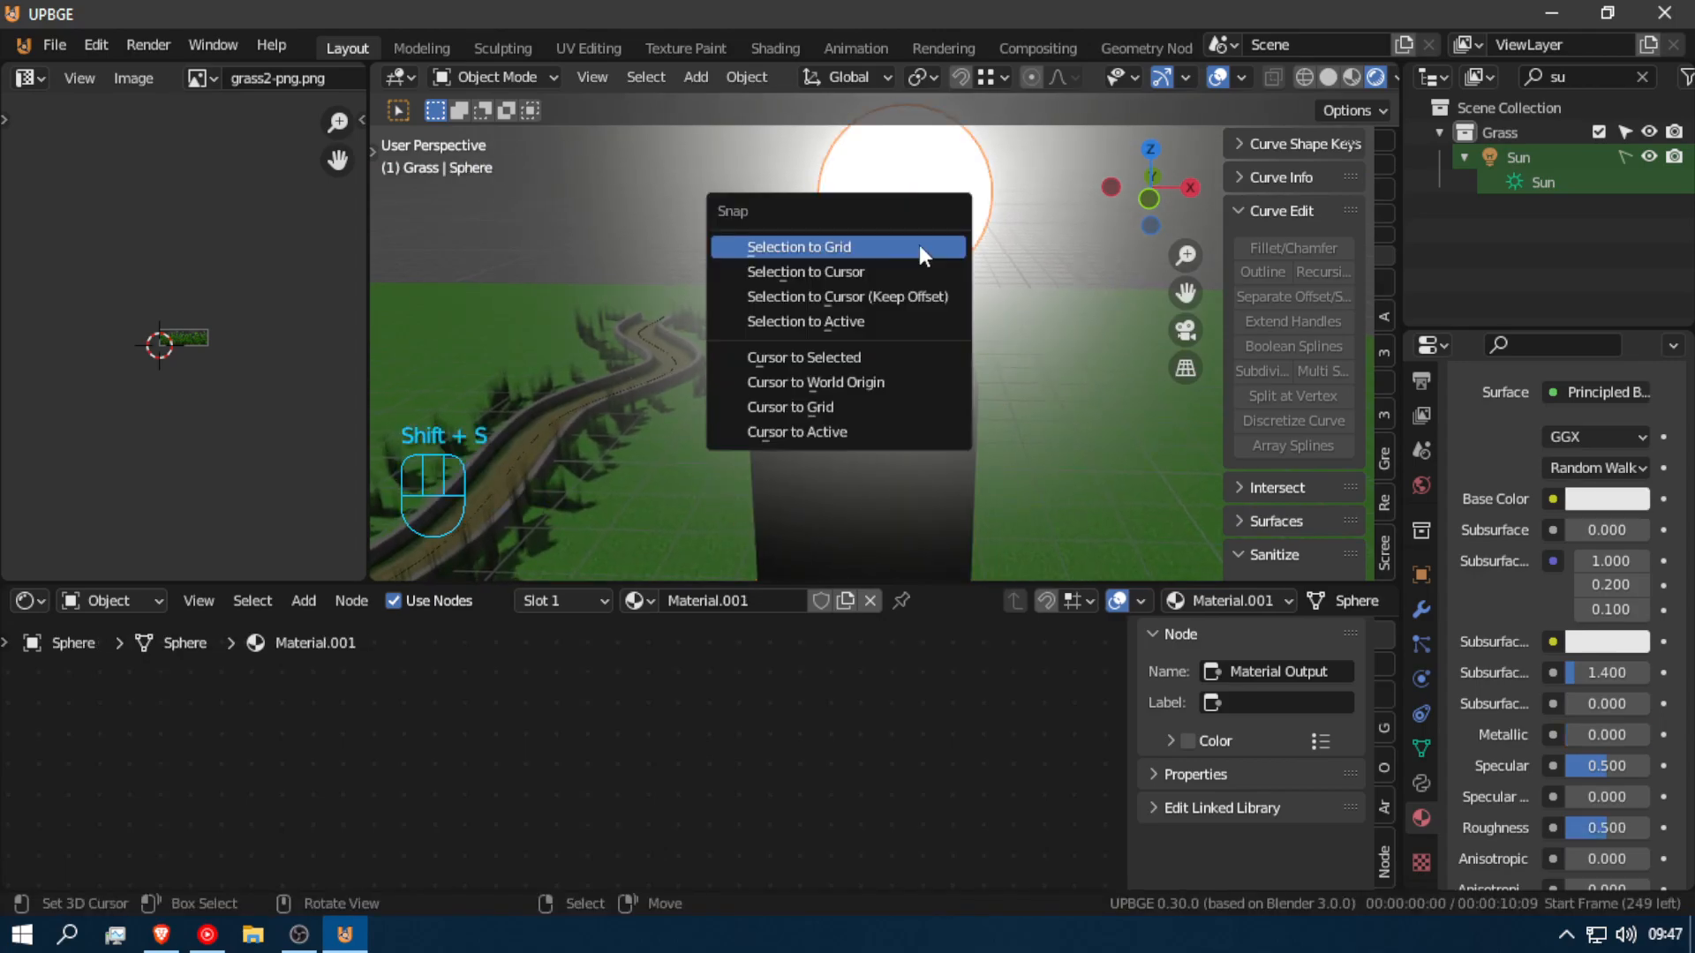
{"action": "left_click", "coordinate": [895, 353]}
{"action": "key", "text": "shift+a"}
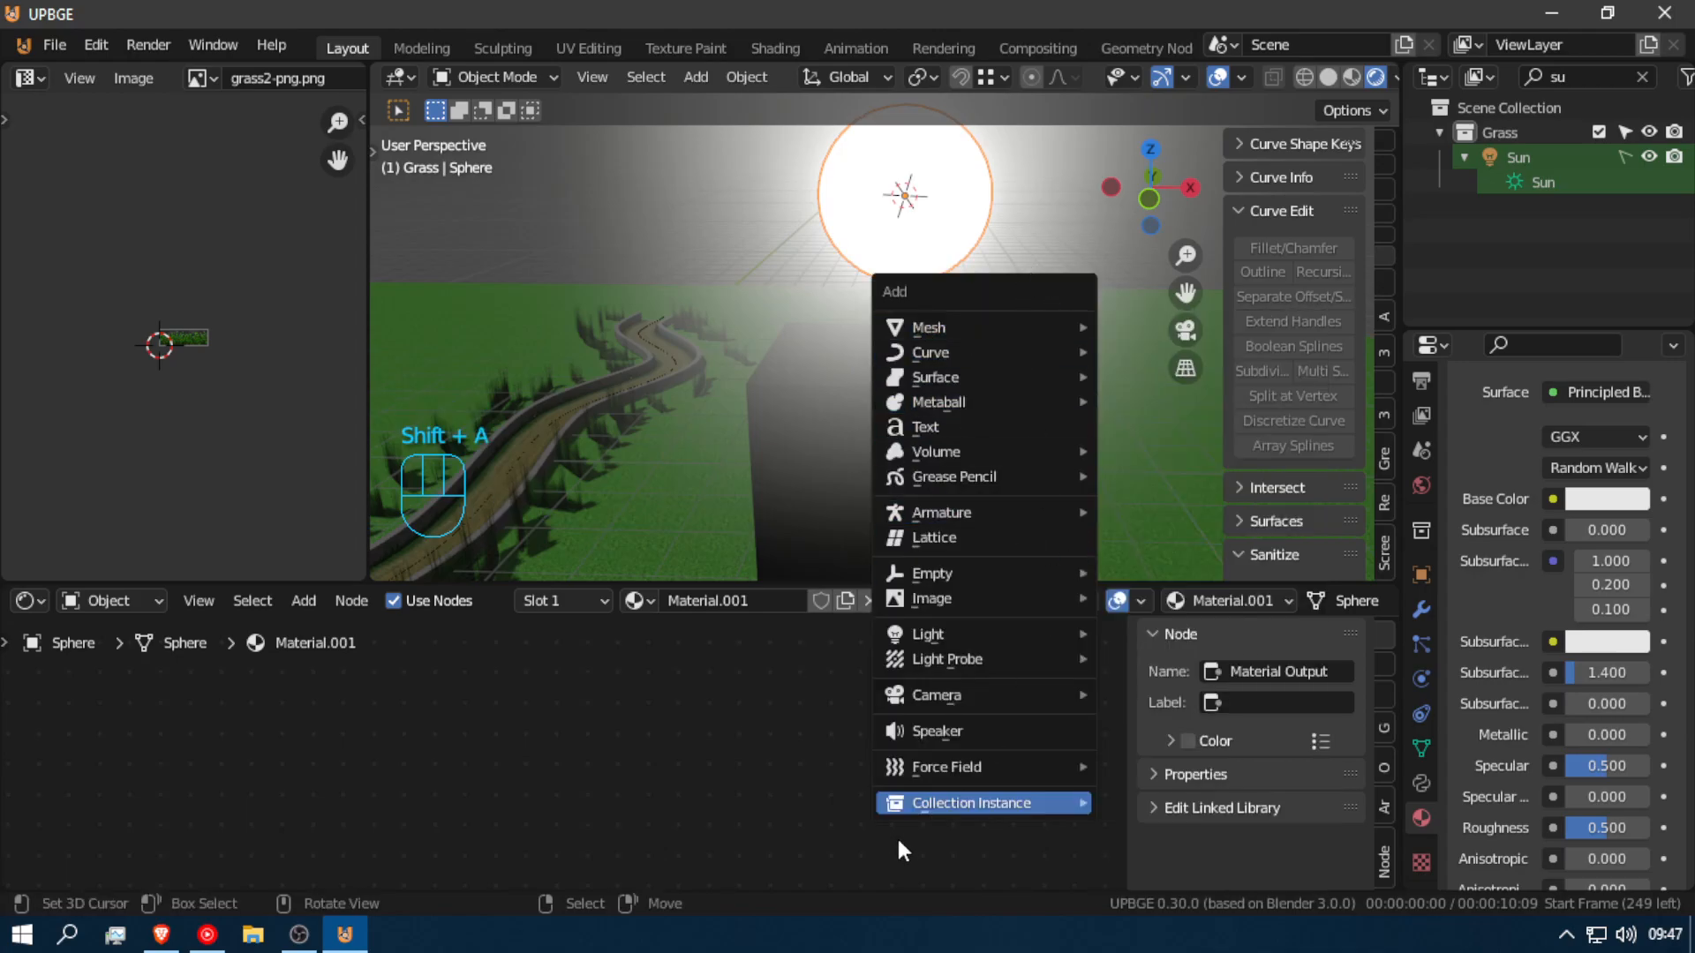
{"action": "mouse_move", "coordinate": [1038, 636]}
{"action": "left_click", "coordinate": [1167, 635]}
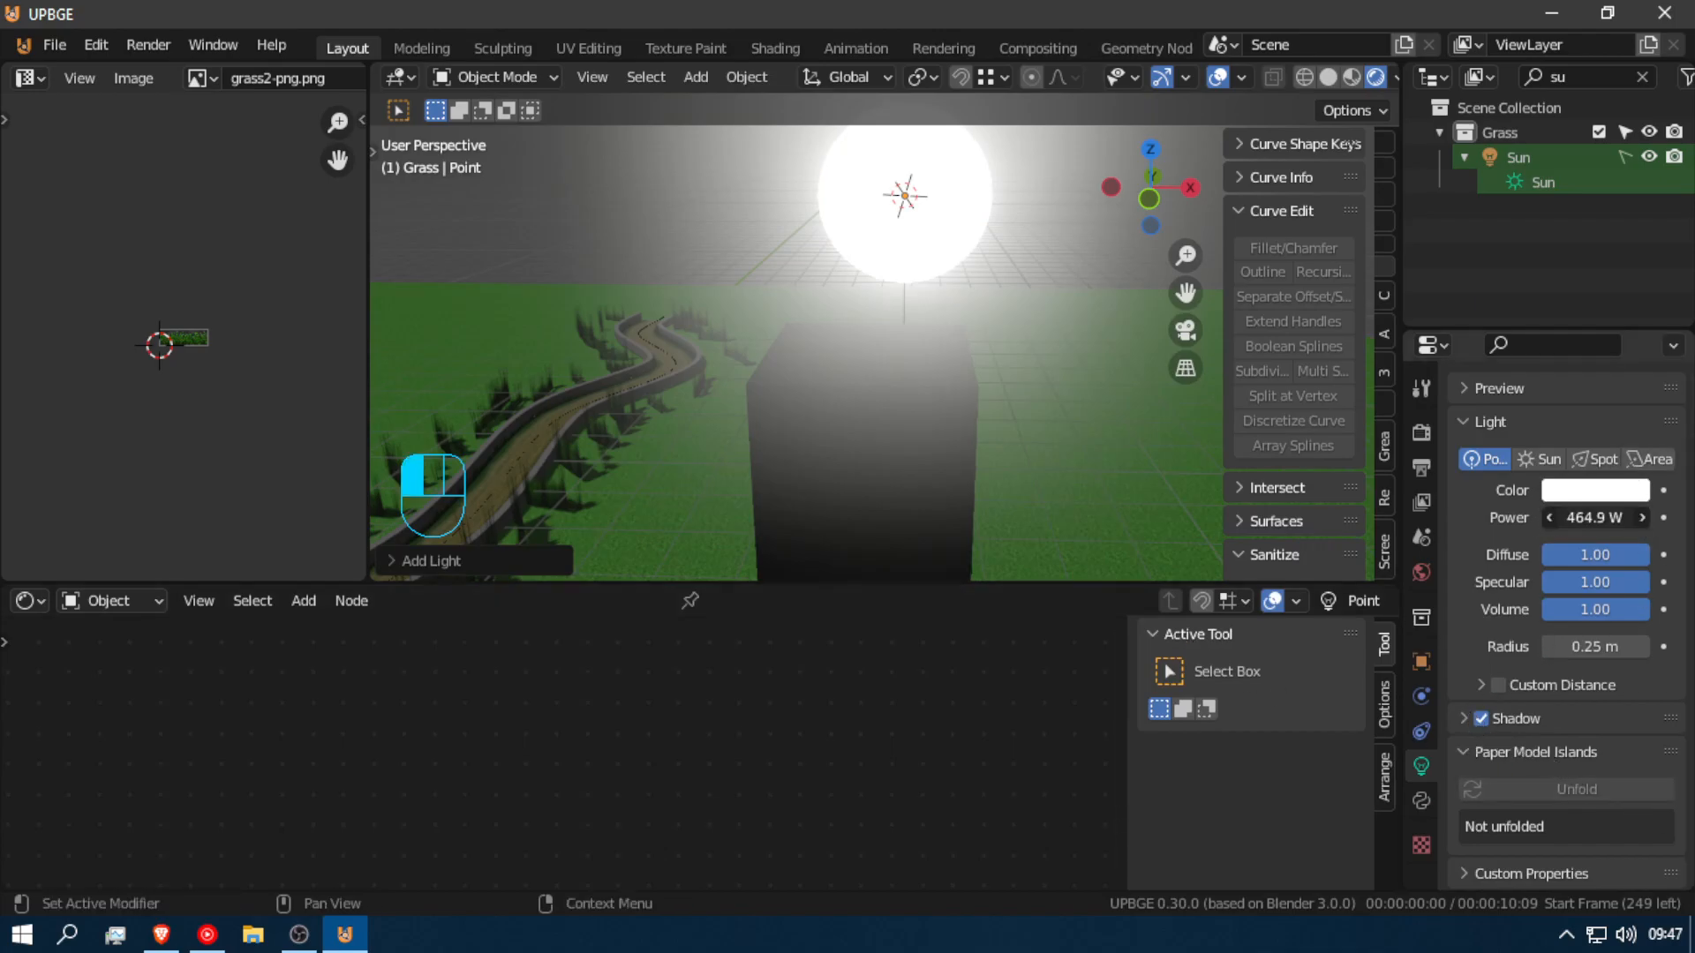
Step: Inspect the dark cube's faces from several viewpoints with the point light inside the sphere behind it
{"action": "key", "text": "shift+f"}
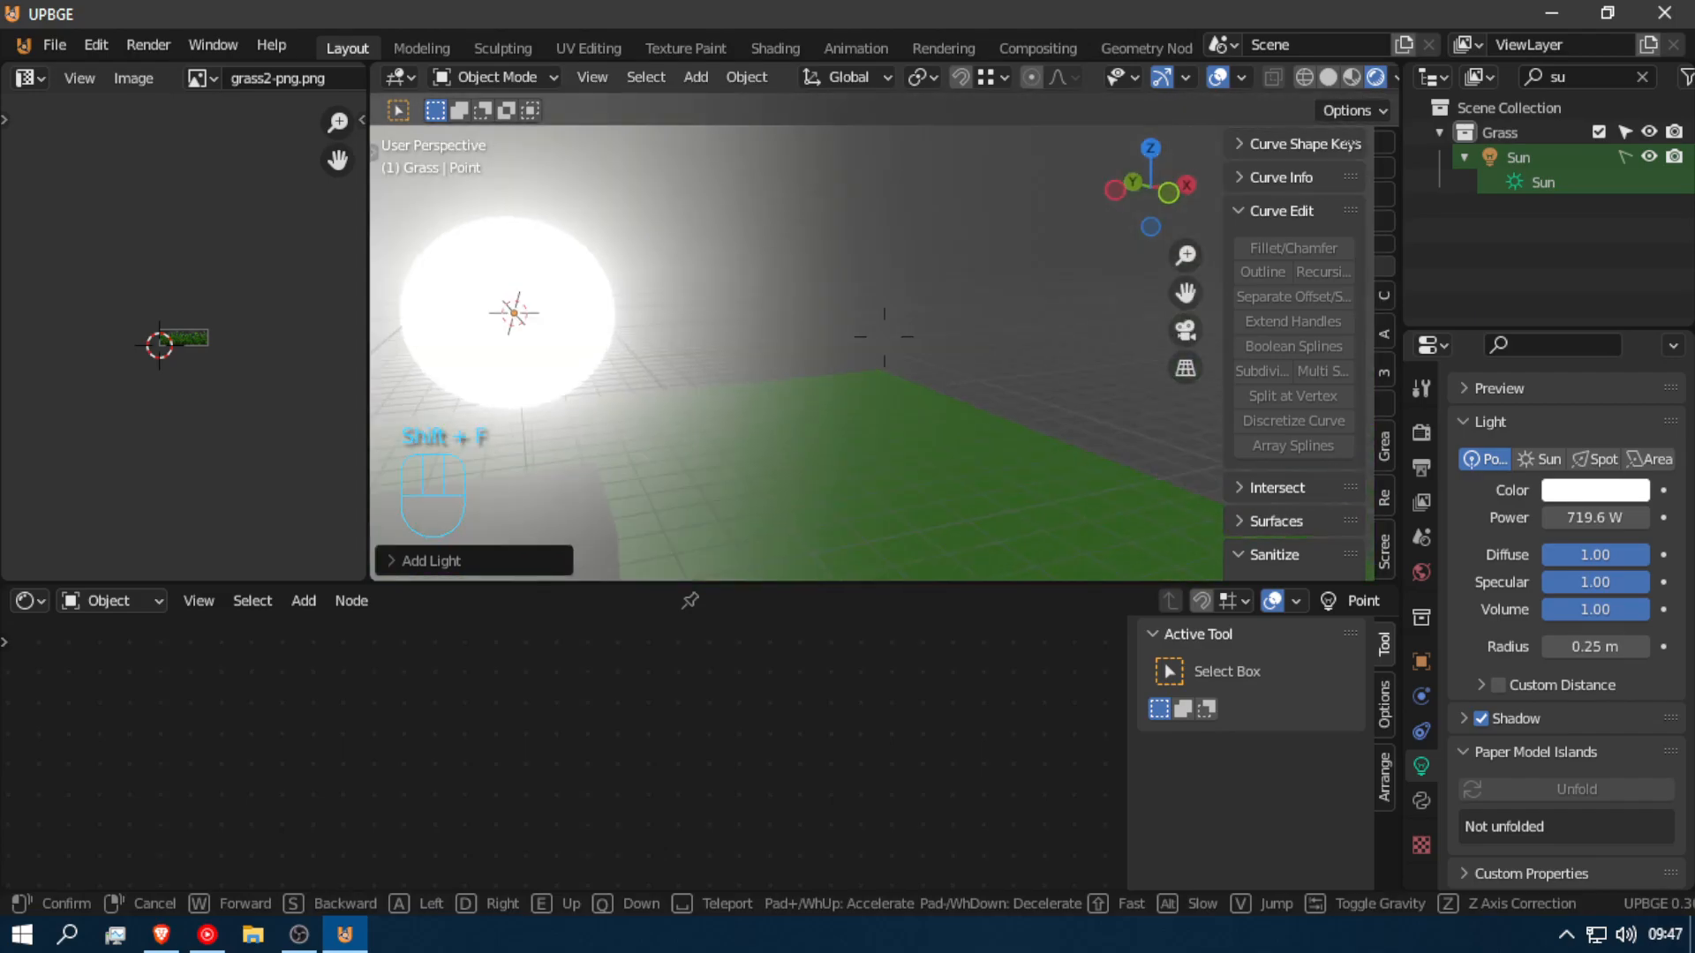
{"action": "key", "text": "q"}
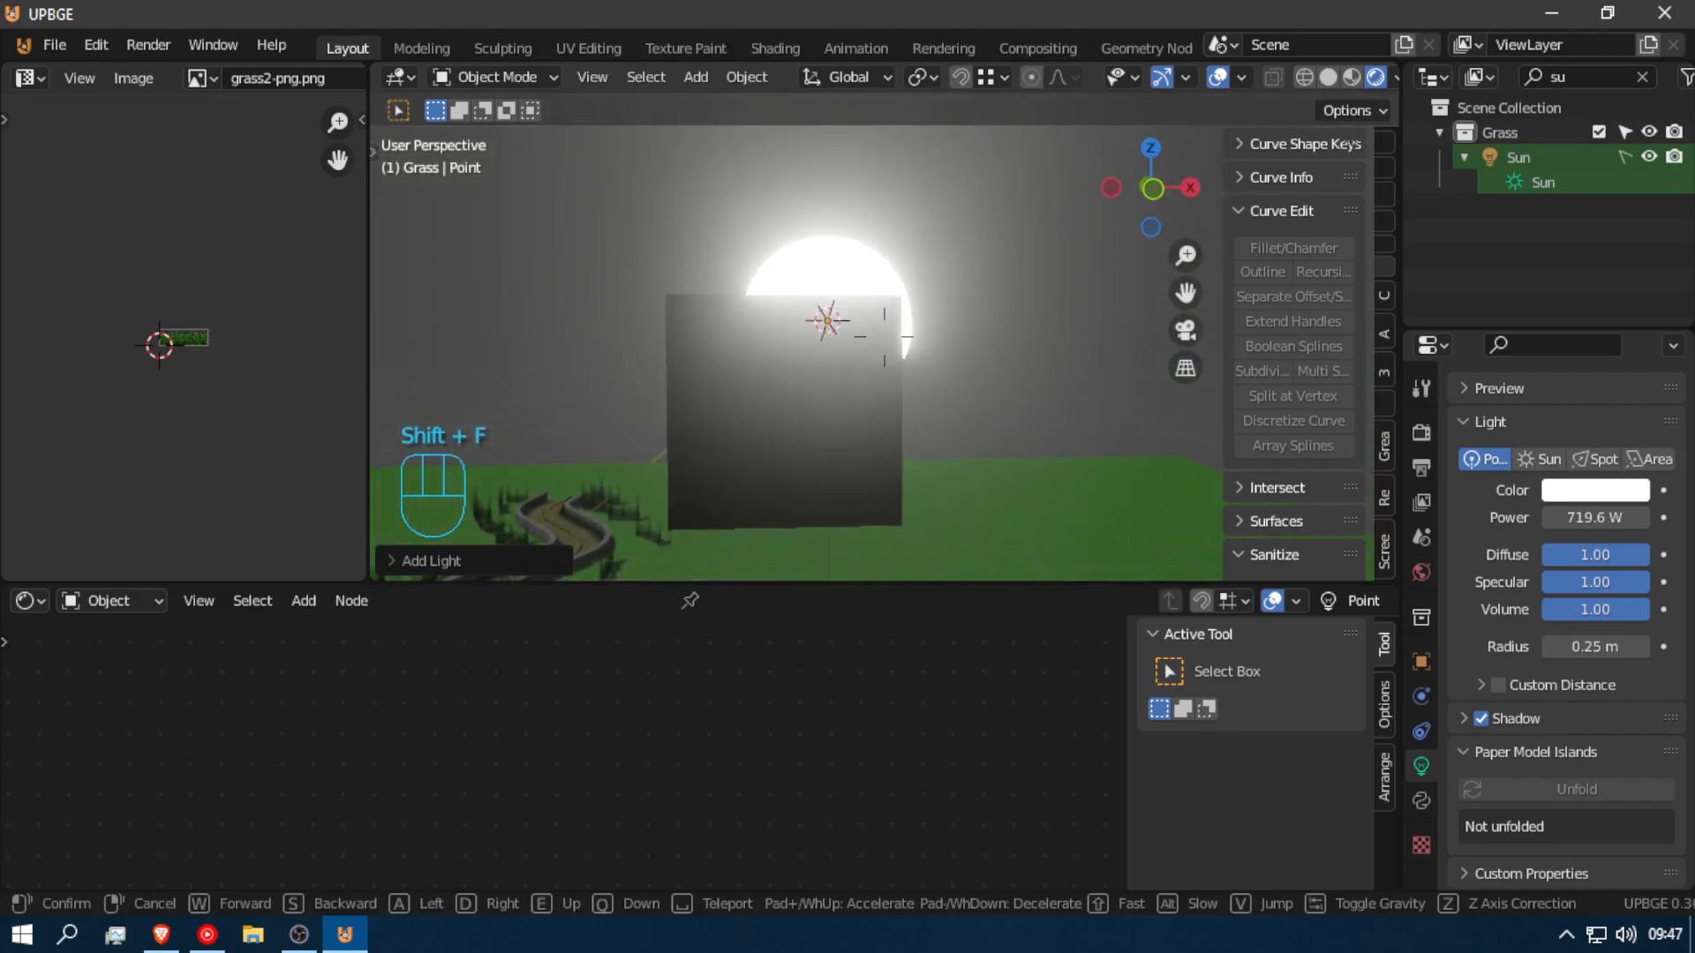
{"action": "key", "text": "w"}
{"action": "key", "text": "e"}
{"action": "key", "text": "w"}
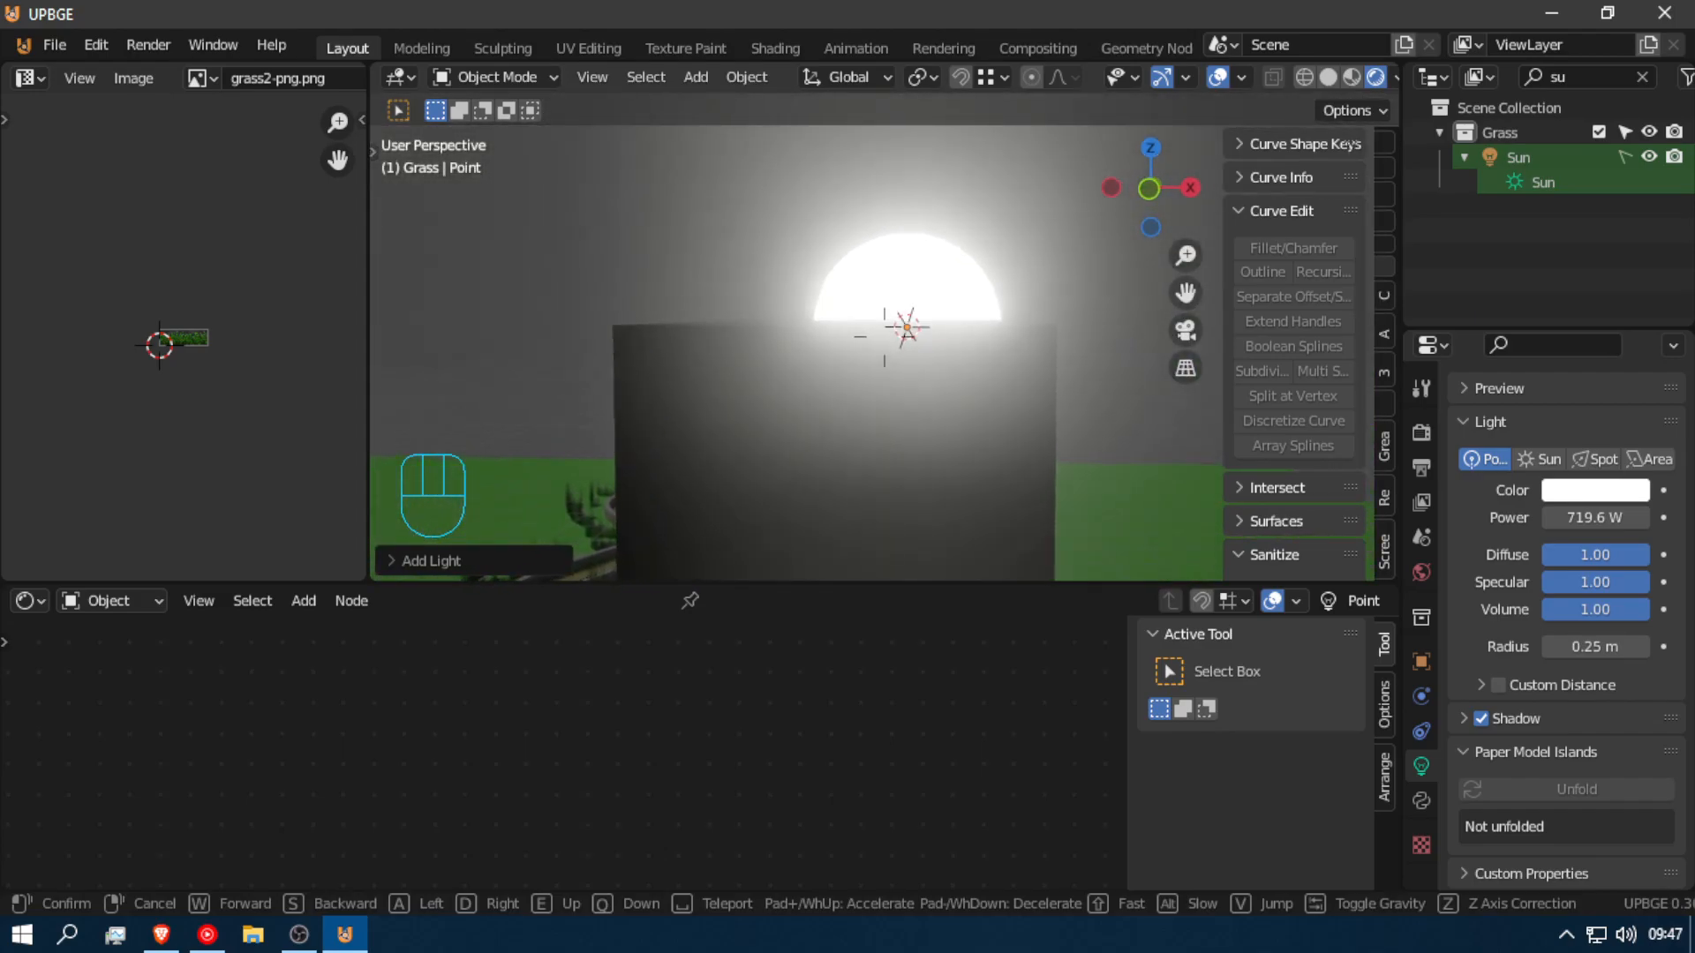
{"action": "key", "text": "e"}
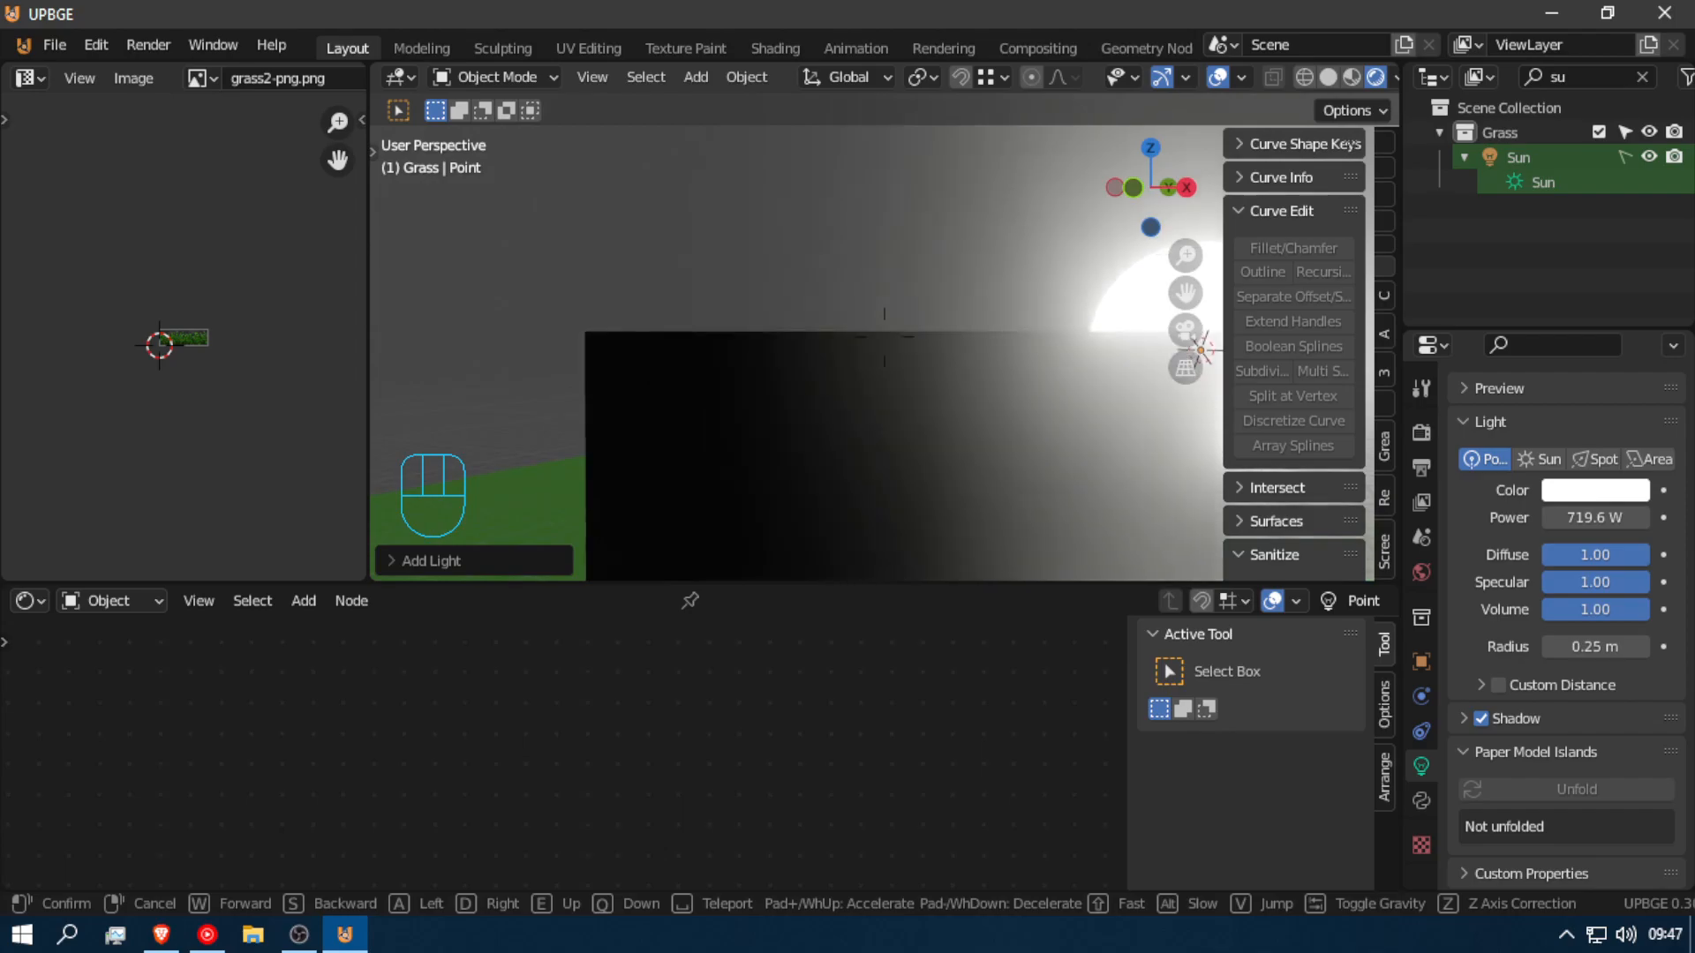
{"action": "left_click", "coordinate": [887, 346]}
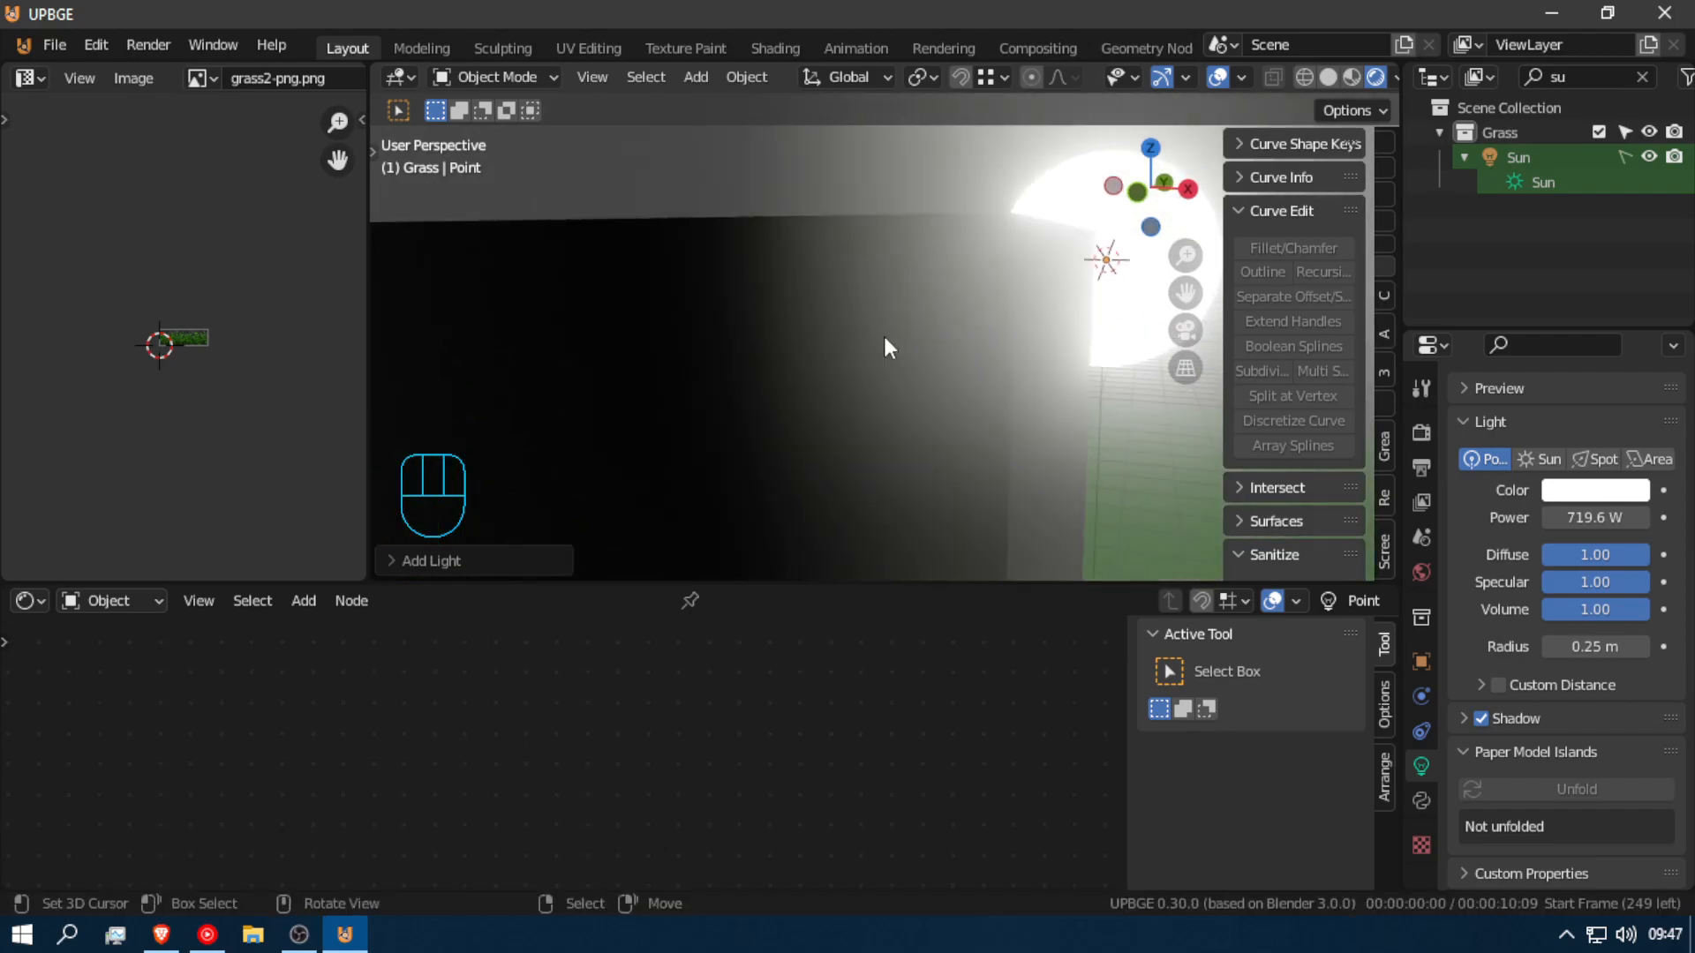
Step: Bevel all edges of the dark cube slightly with a single segment
{"action": "key", "text": "Tab"}
{"action": "left_click", "coordinate": [883, 276]}
{"action": "key", "text": "Tab"}
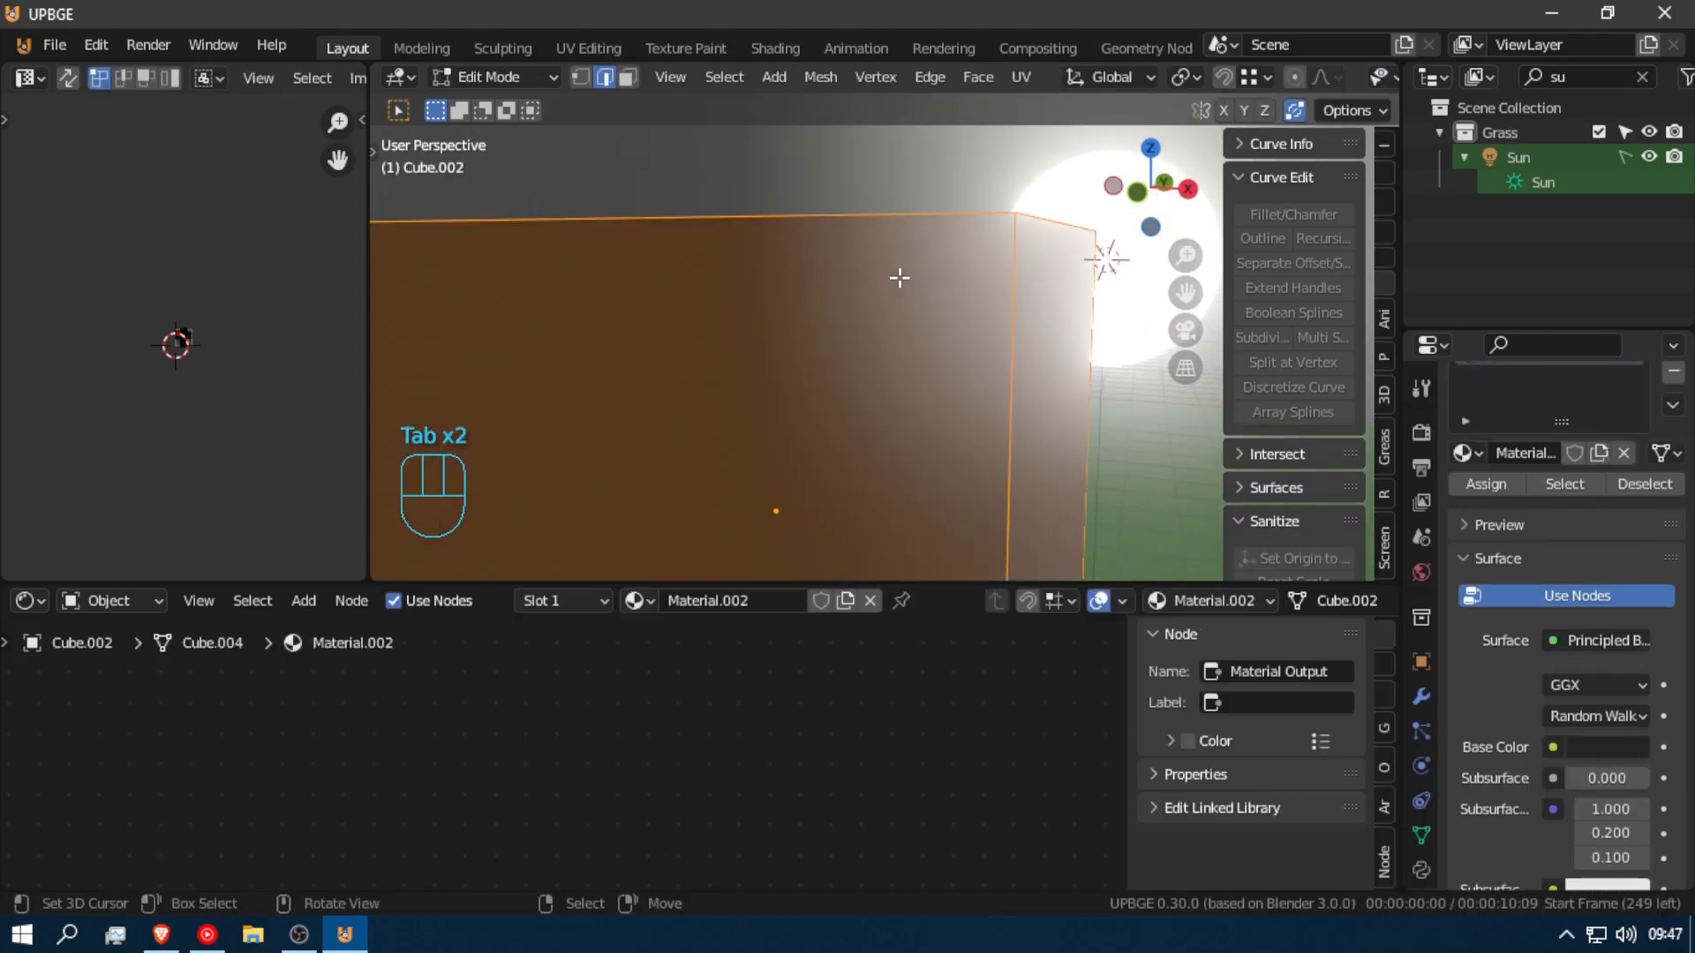
{"action": "key", "text": "ctrl"}
{"action": "key", "text": "ctrl+b"}
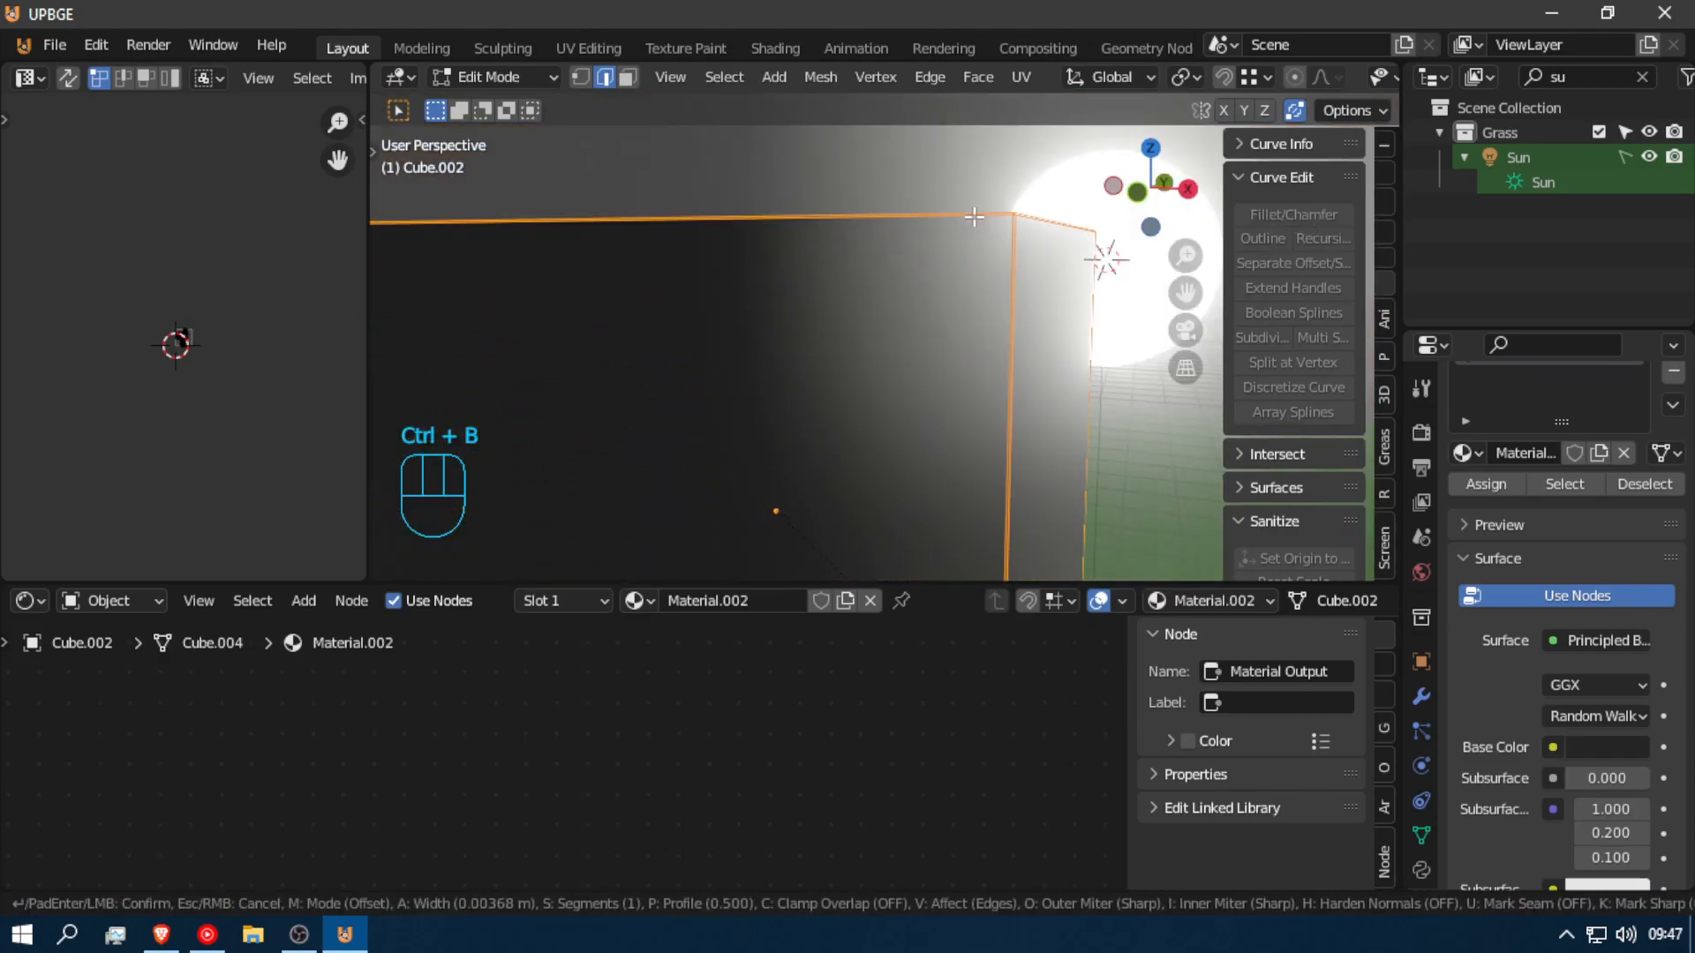
{"action": "left_click", "coordinate": [989, 216]}
{"action": "key", "text": "Tab"}
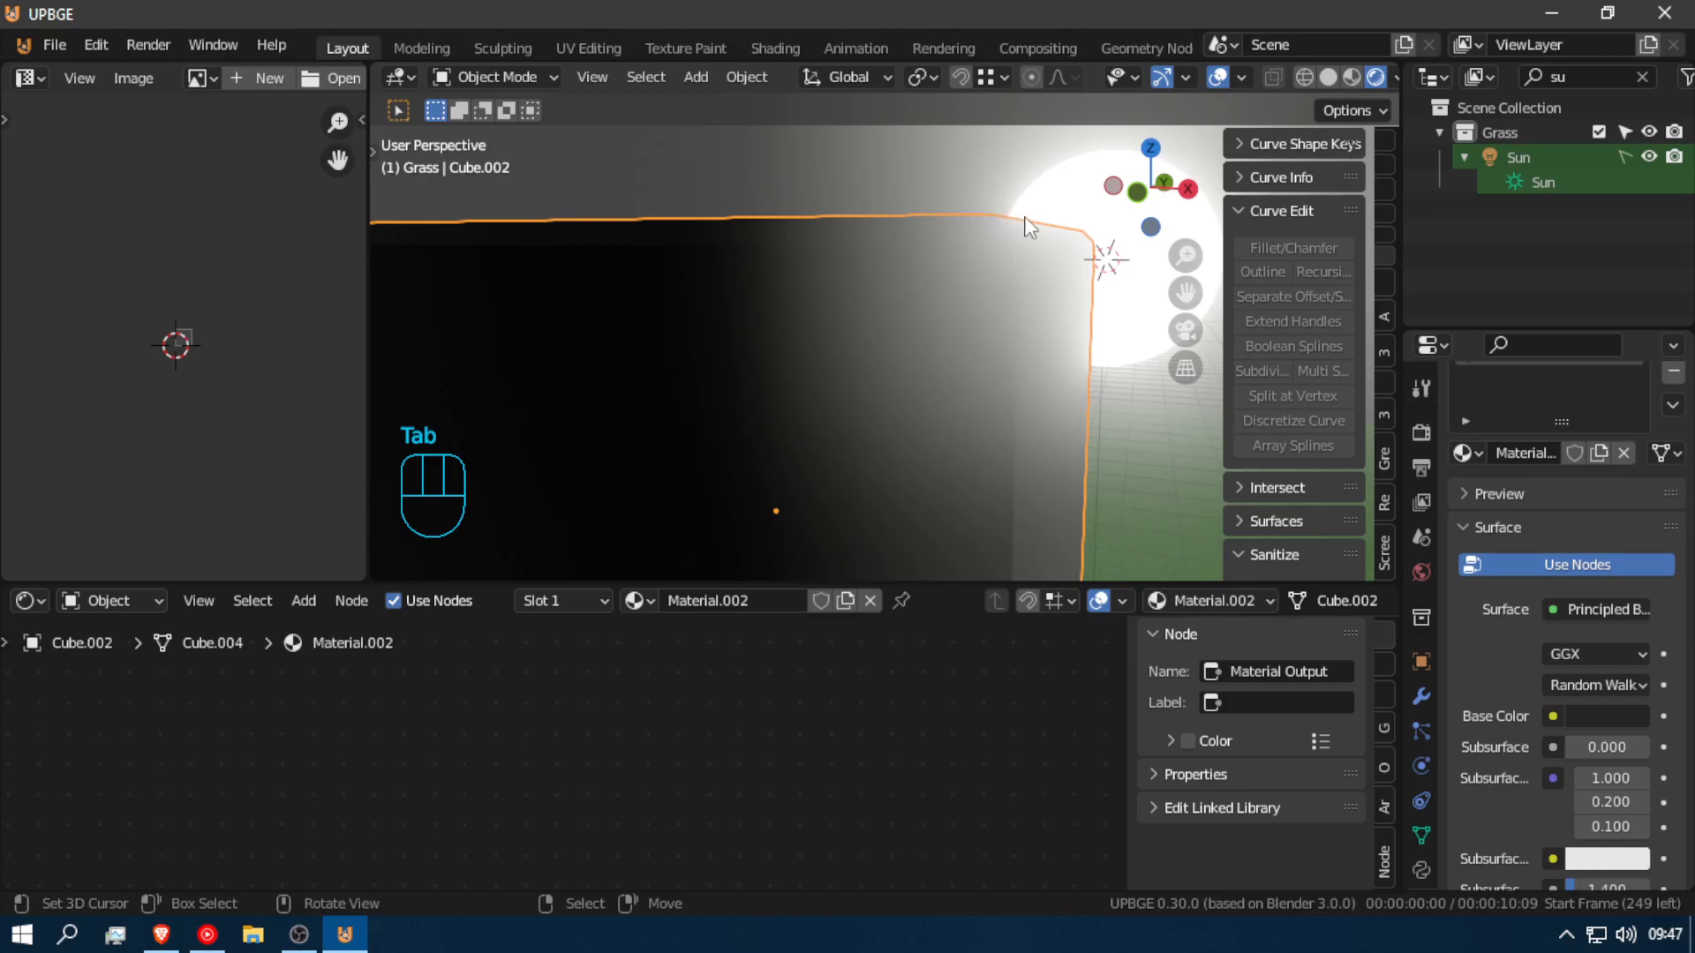
Step: Examine the beveled cube and the glow around the sphere from several viewpoints above the lawn
{"action": "key", "text": "shift+f"}
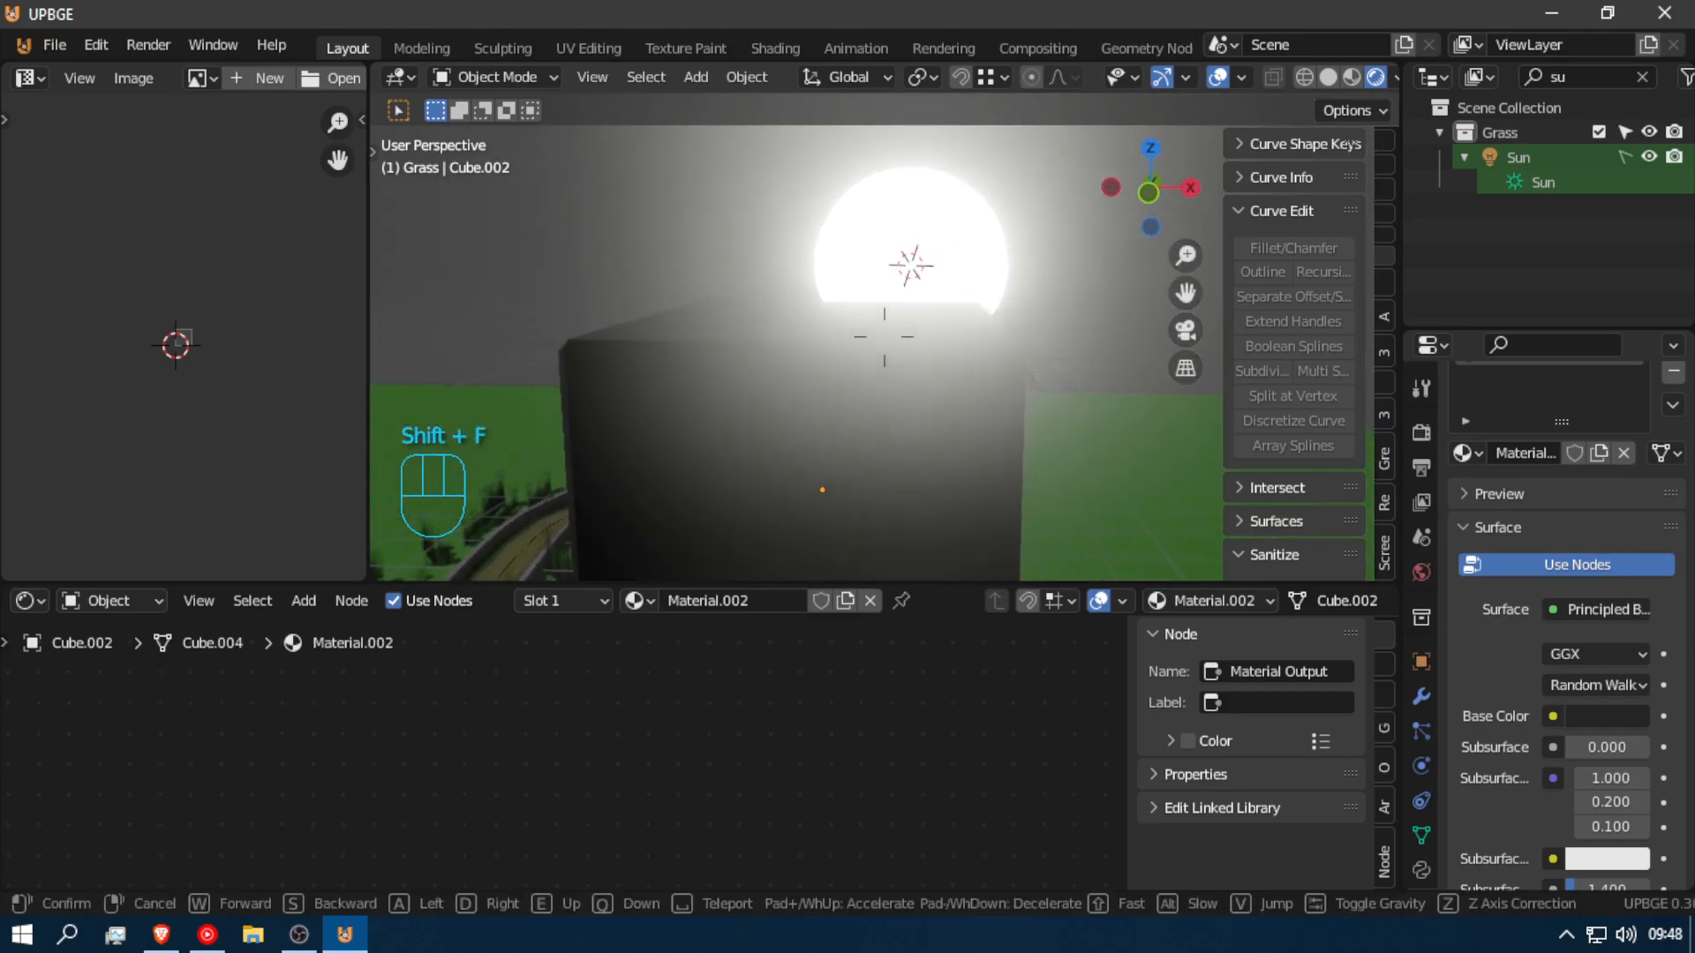
{"action": "key", "text": "s"}
{"action": "key", "text": "a"}
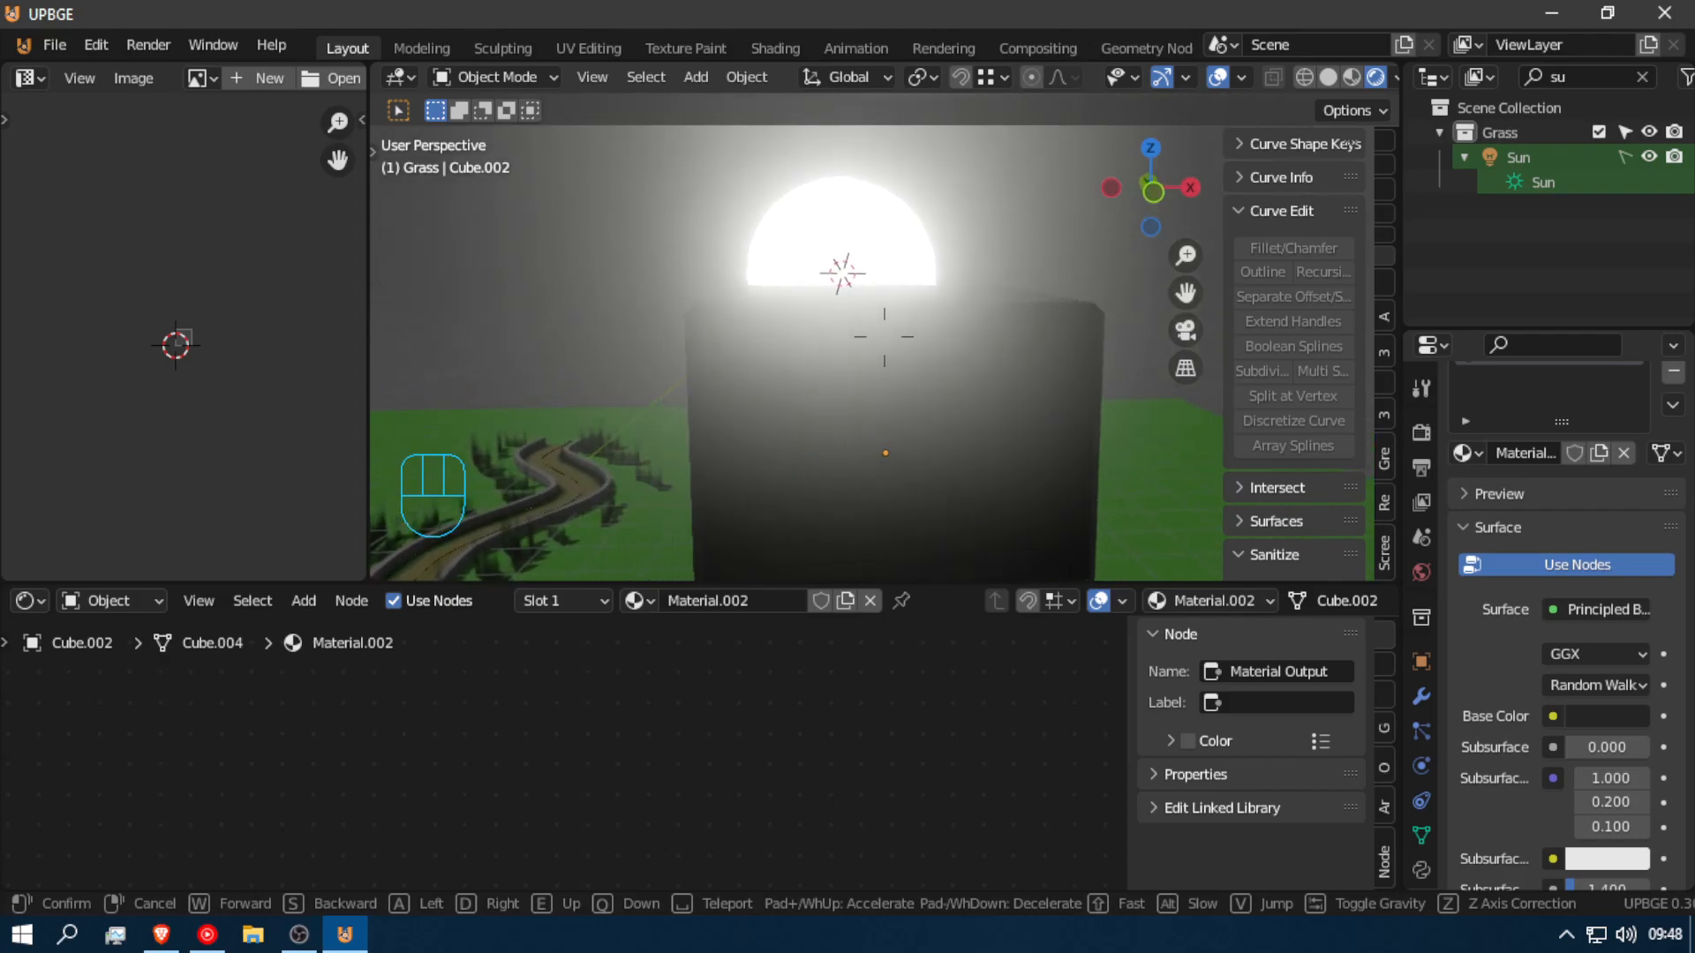
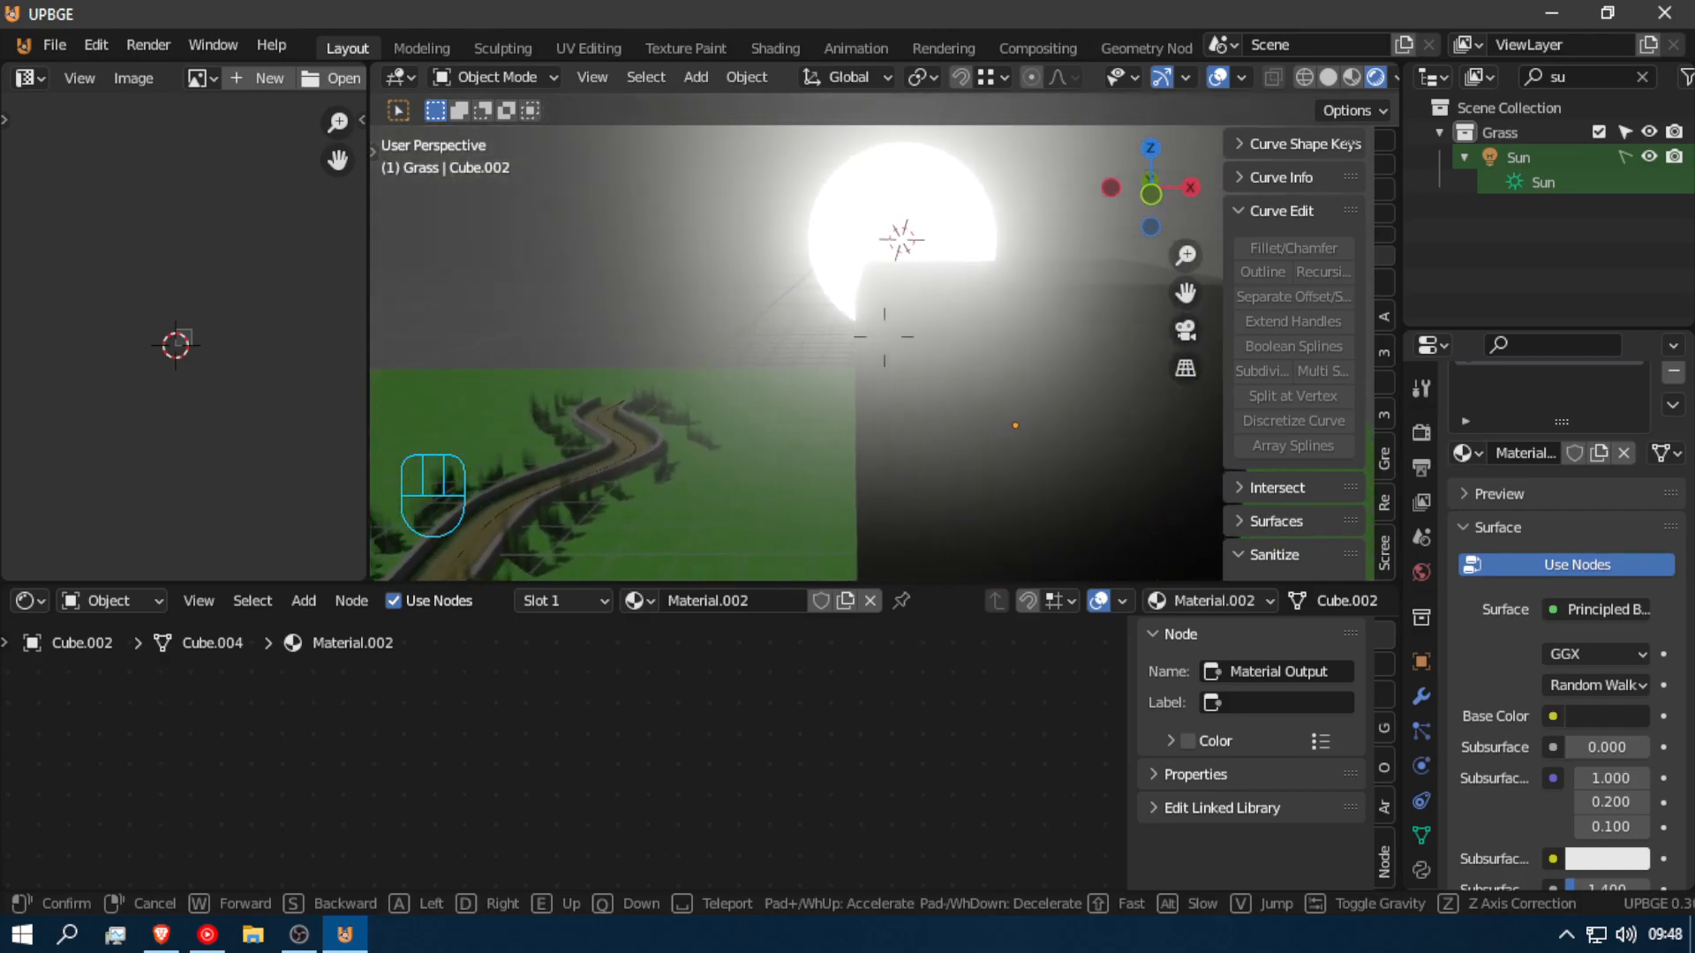
{"action": "key", "text": "shift"}
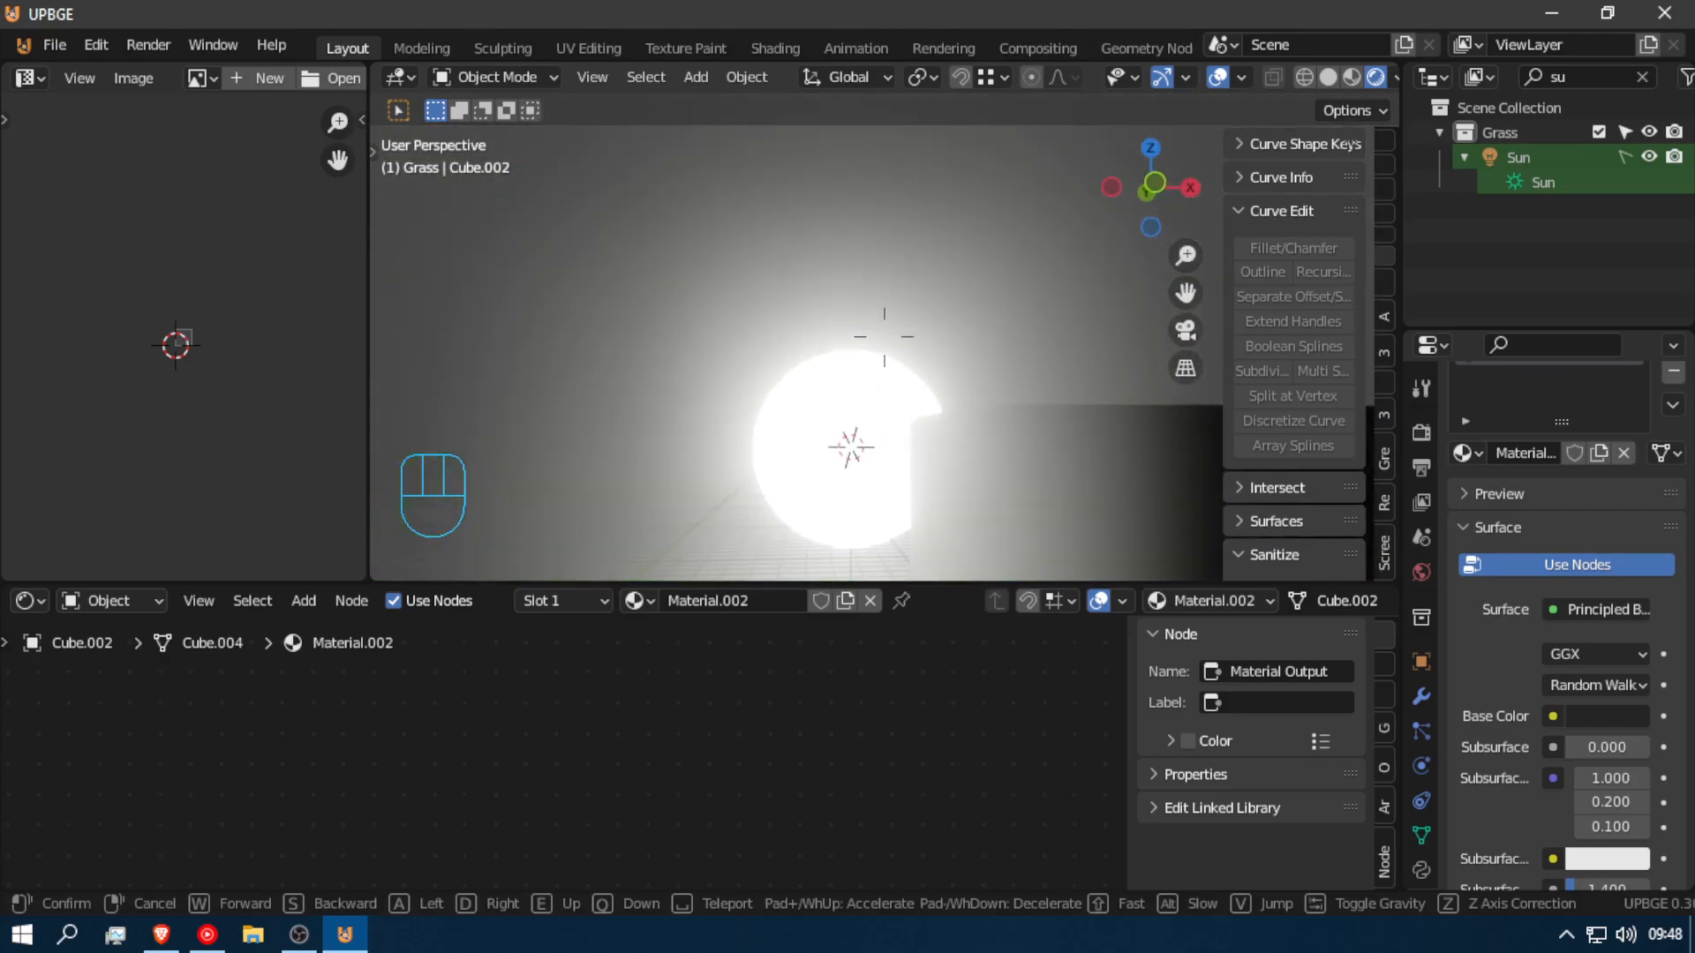
{"action": "key", "text": "shift"}
{"action": "left_click", "coordinate": [899, 281]}
{"action": "key", "text": "shift+f"}
{"action": "left_click", "coordinate": [889, 346]}
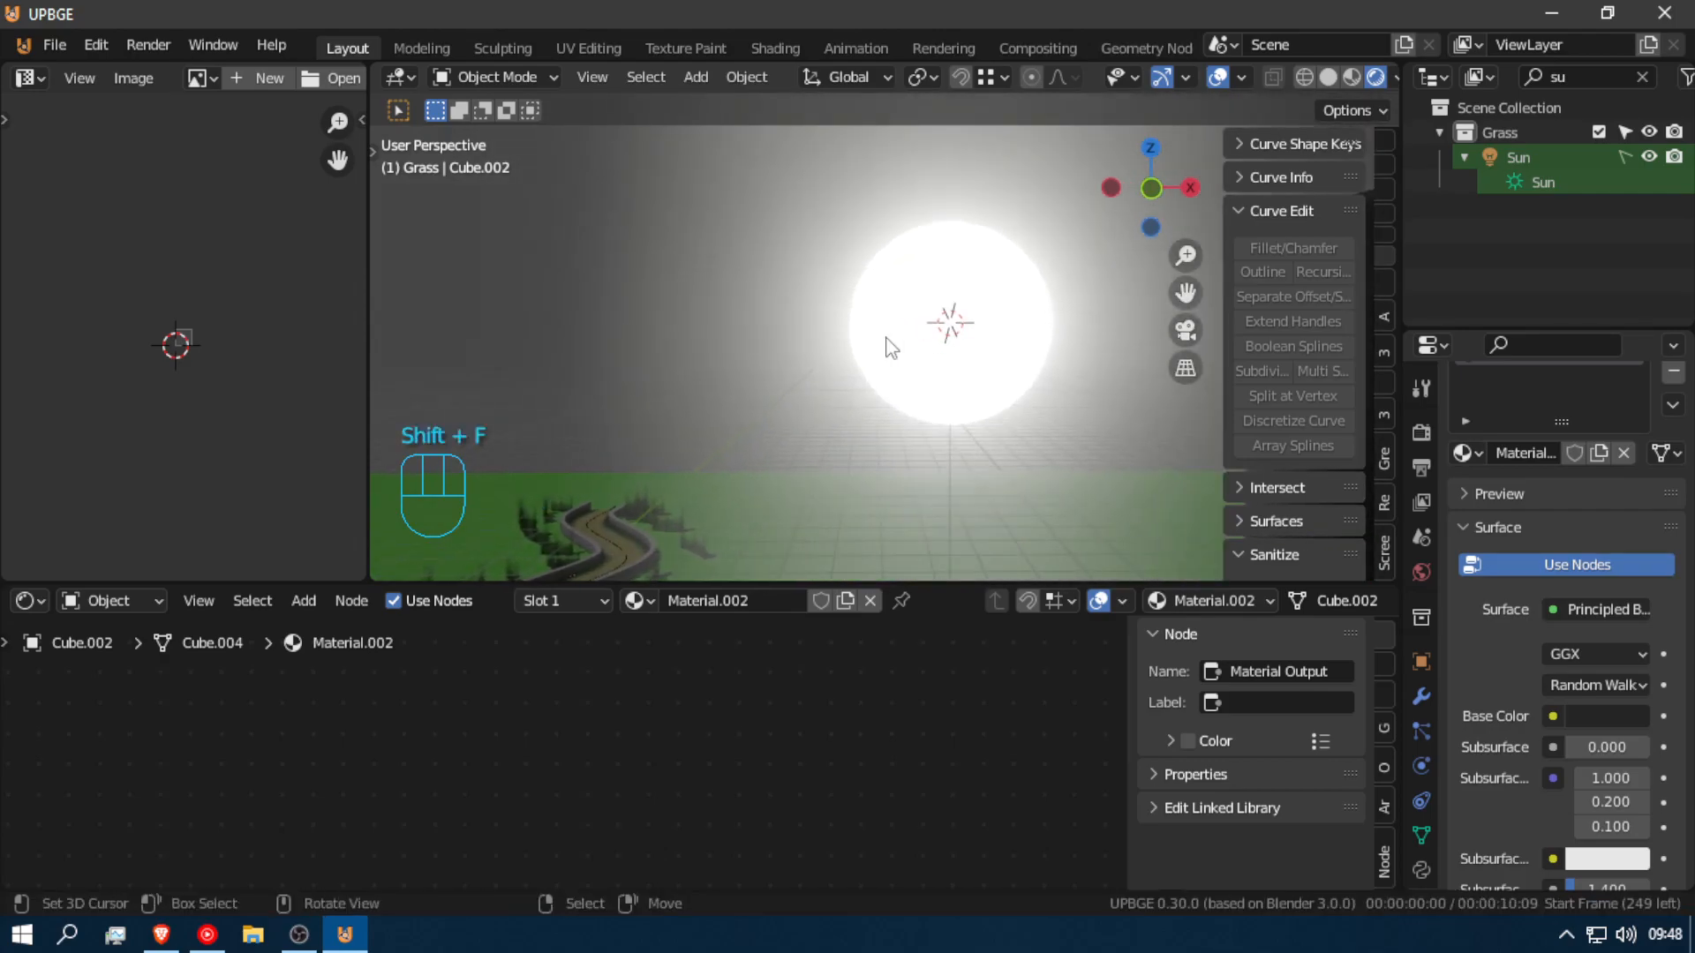
Step: Change the glowing sphere material's emission color to deep blue
{"action": "left_click", "coordinate": [923, 346]}
{"action": "left_click", "coordinate": [1603, 717]}
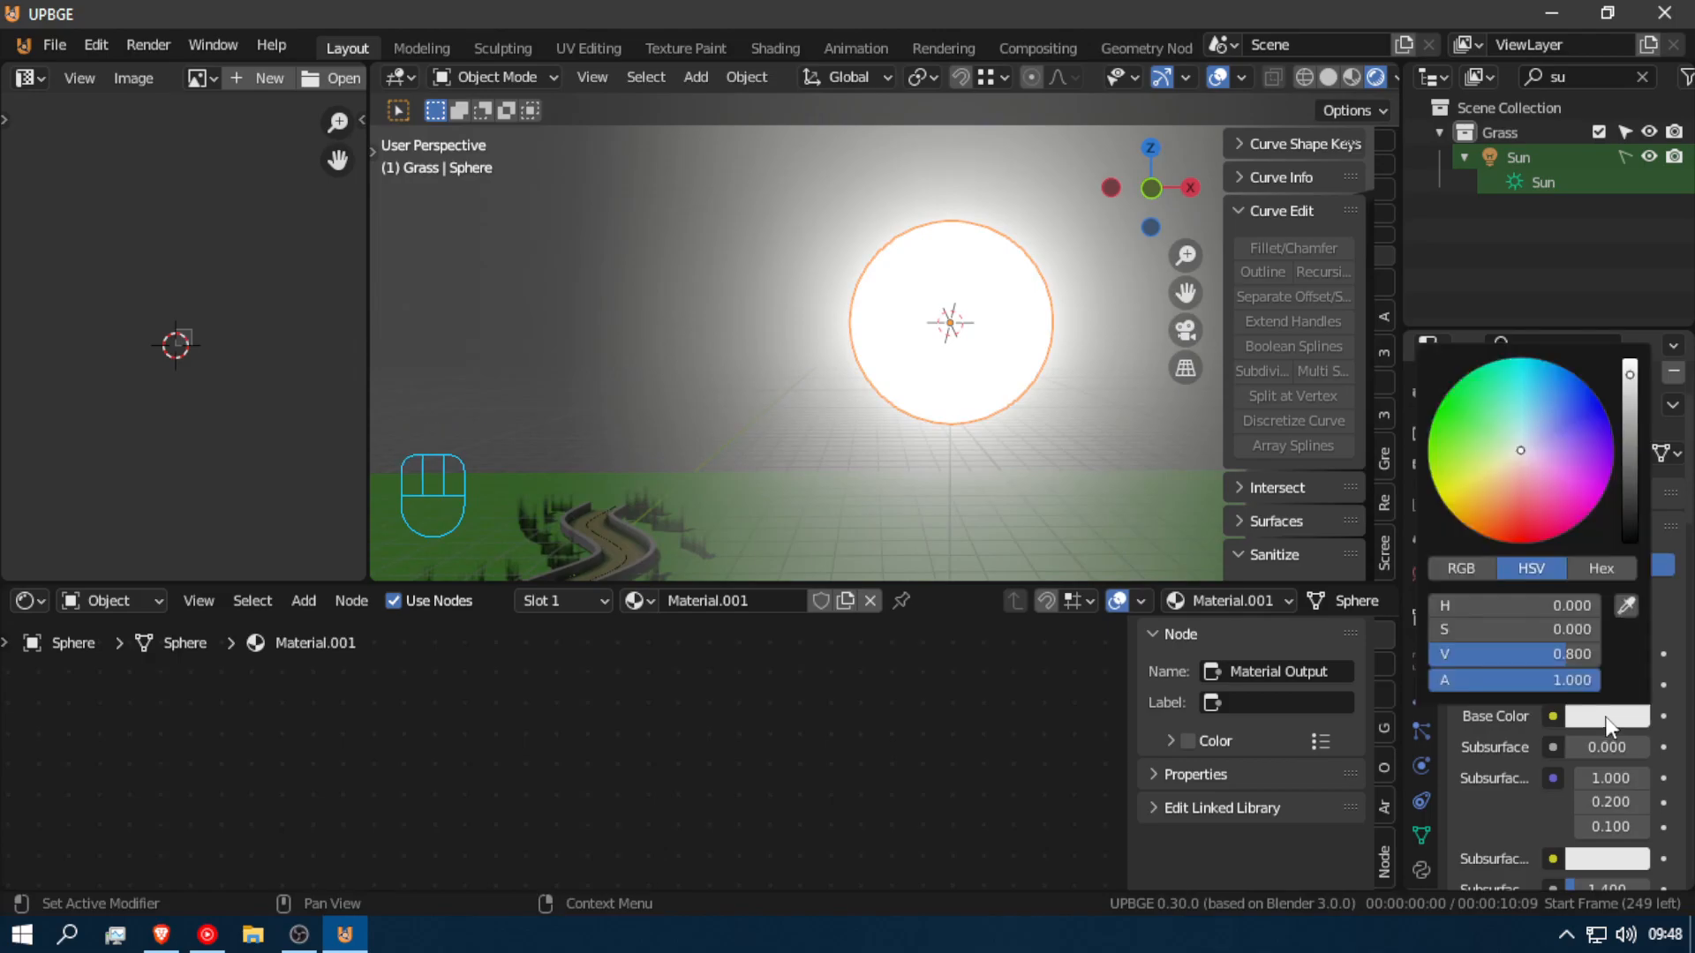
{"action": "left_click_drag", "start_coordinate": [1553, 463], "coordinate": [1584, 382]}
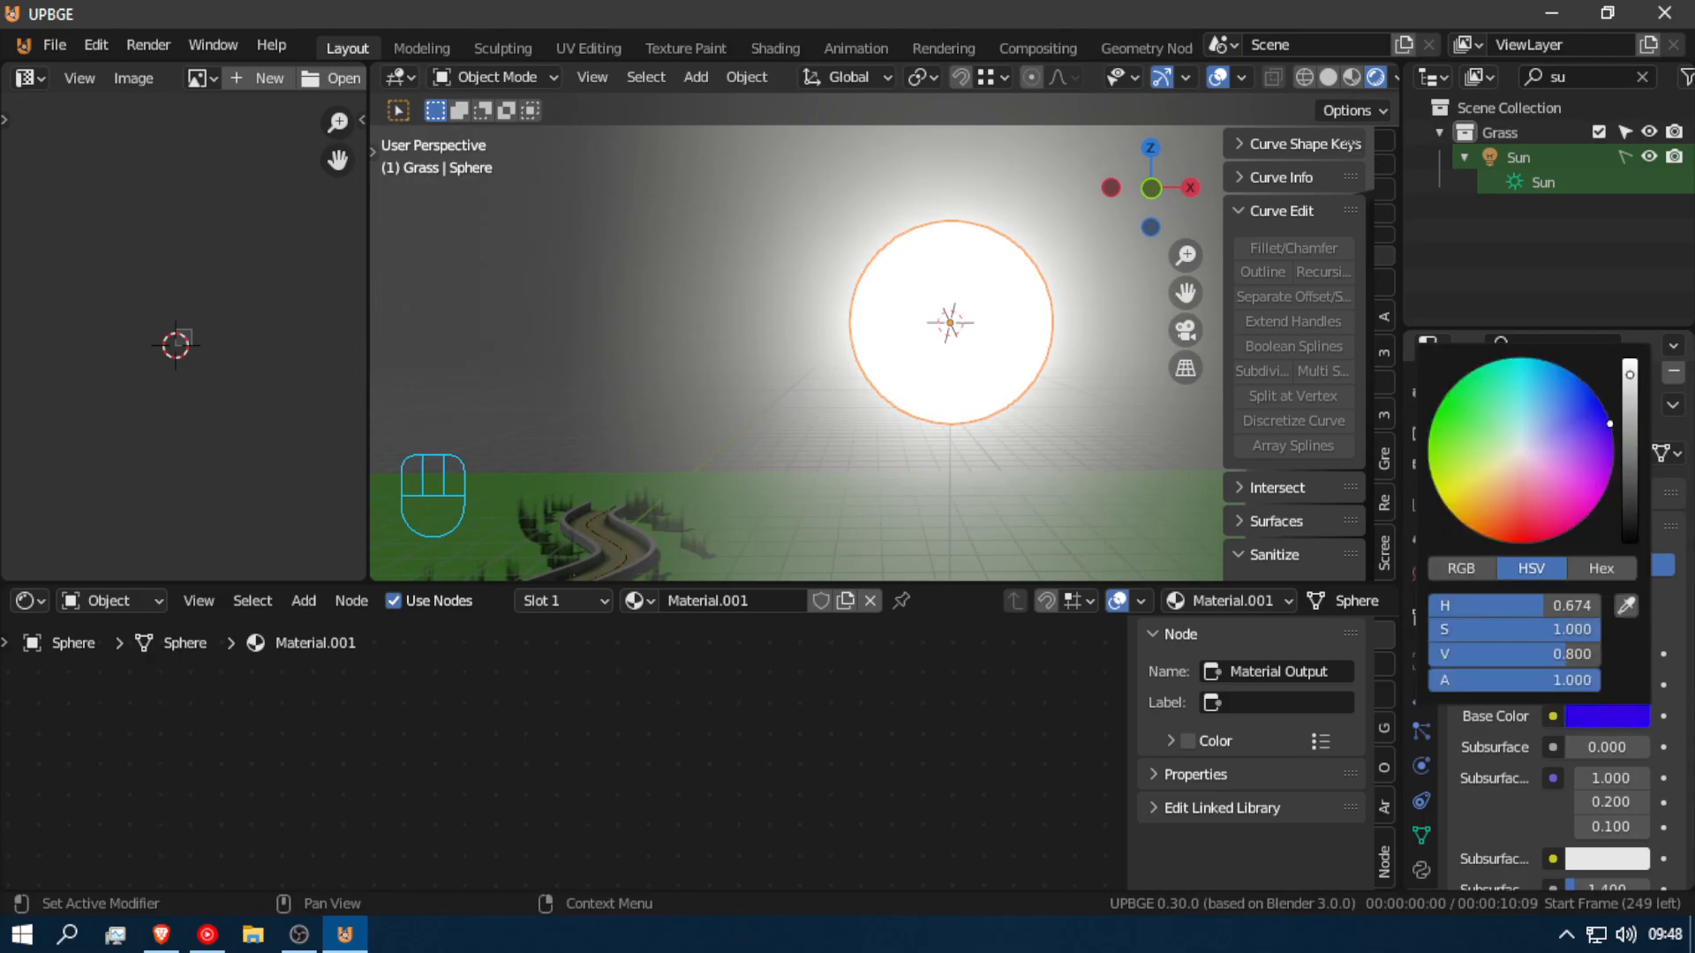
{"action": "scroll", "coordinate": [1591, 824], "scroll_direction": "down", "scroll_amount": 12}
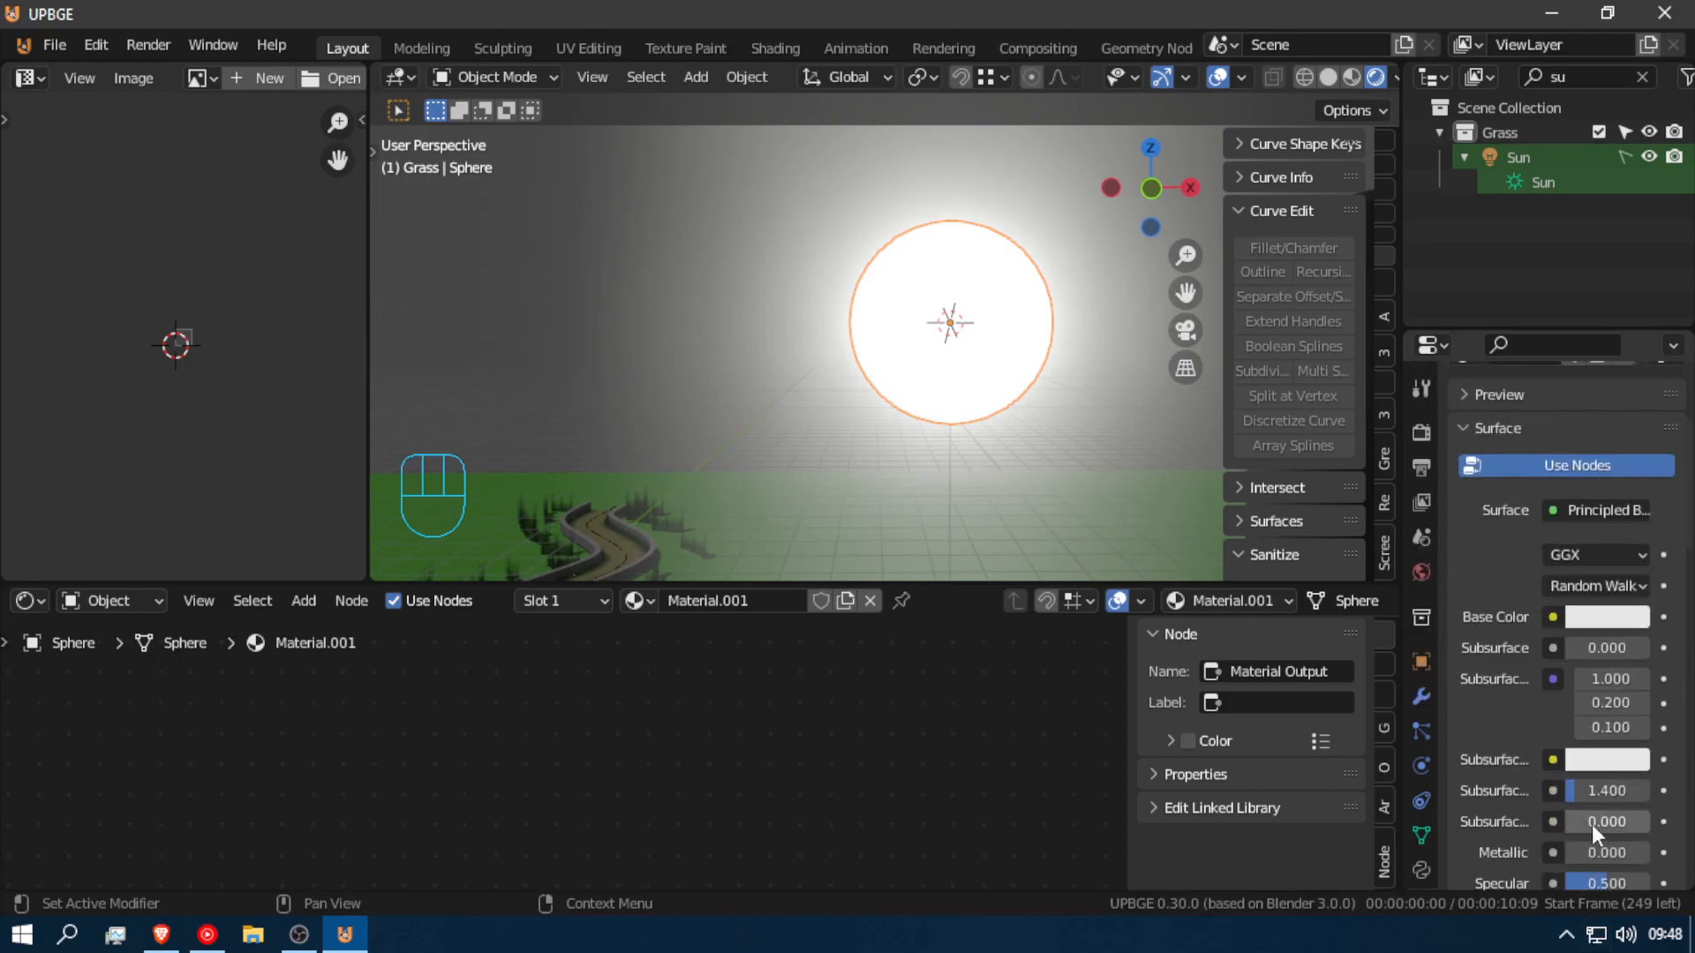
{"action": "left_click", "coordinate": [1598, 711]}
{"action": "mouse_move", "coordinate": [1573, 421]}
{"action": "left_mouse_down"}
{"action": "mouse_move", "coordinate": [1590, 383]}
{"action": "mouse_move", "coordinate": [1551, 356]}
{"action": "mouse_move", "coordinate": [1630, 406]}
{"action": "mouse_move", "coordinate": [1629, 456]}
{"action": "mouse_move", "coordinate": [1630, 371]}
{"action": "mouse_move", "coordinate": [1629, 388]}
{"action": "left_mouse_up"}
Step: Find the Shade Smooth command by searching for "shade" and apply it to the blue sphere
{"action": "key", "text": "space"}
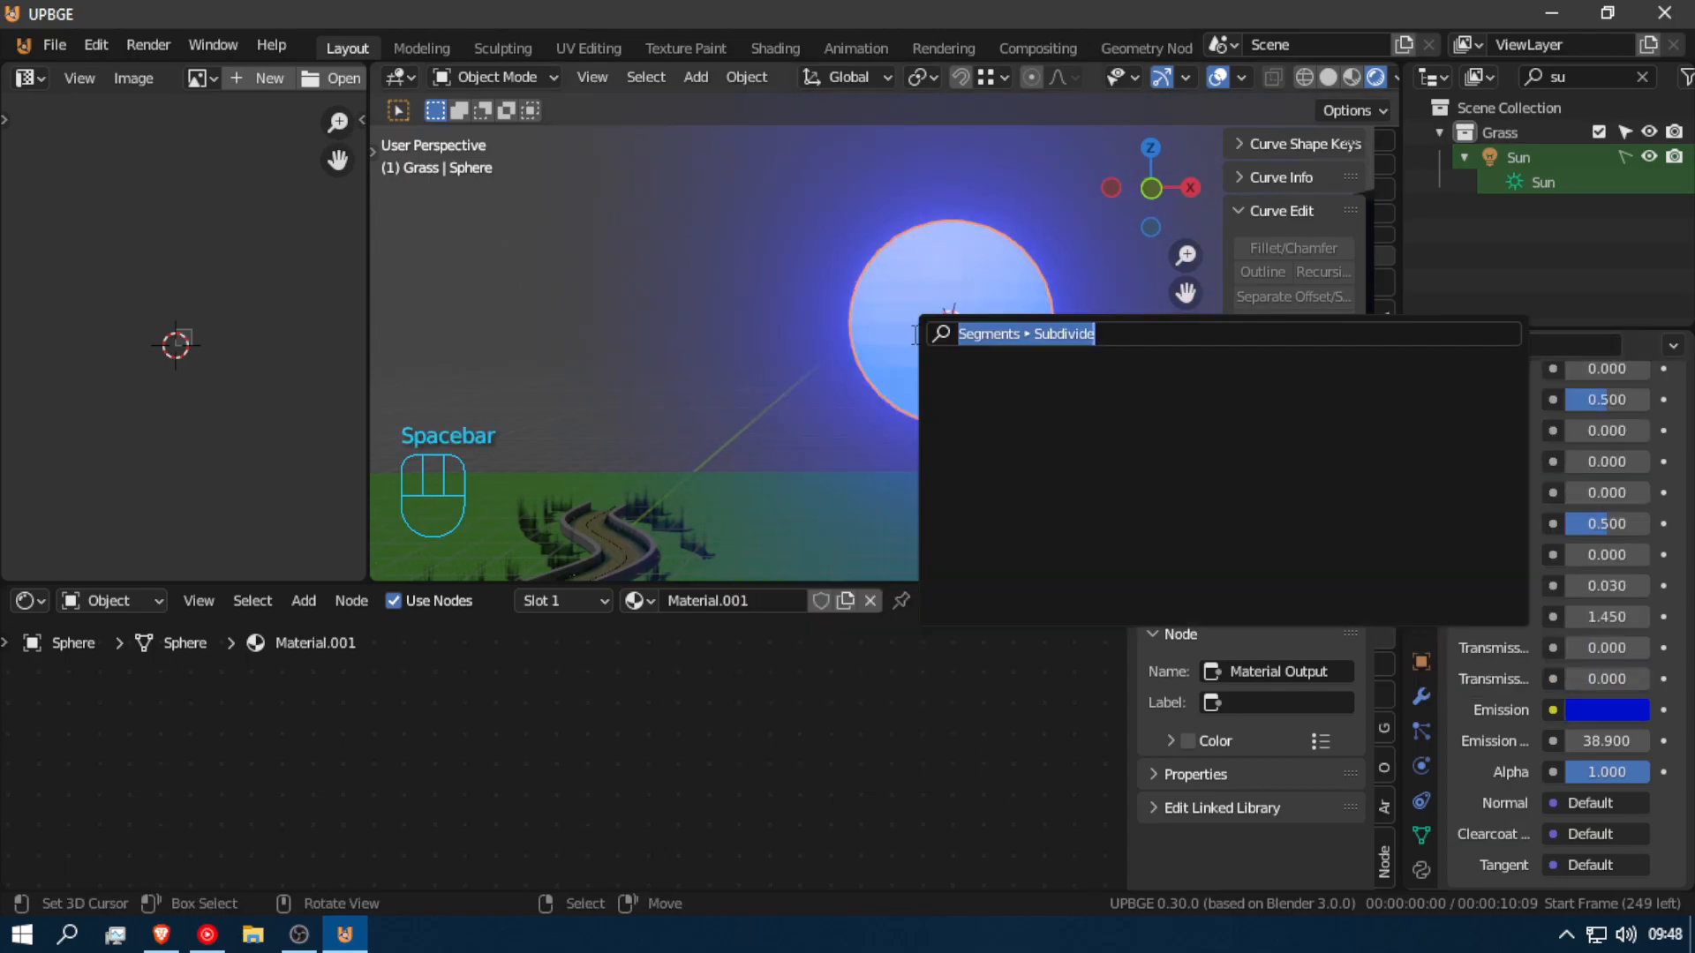
{"action": "type", "text": "shade"}
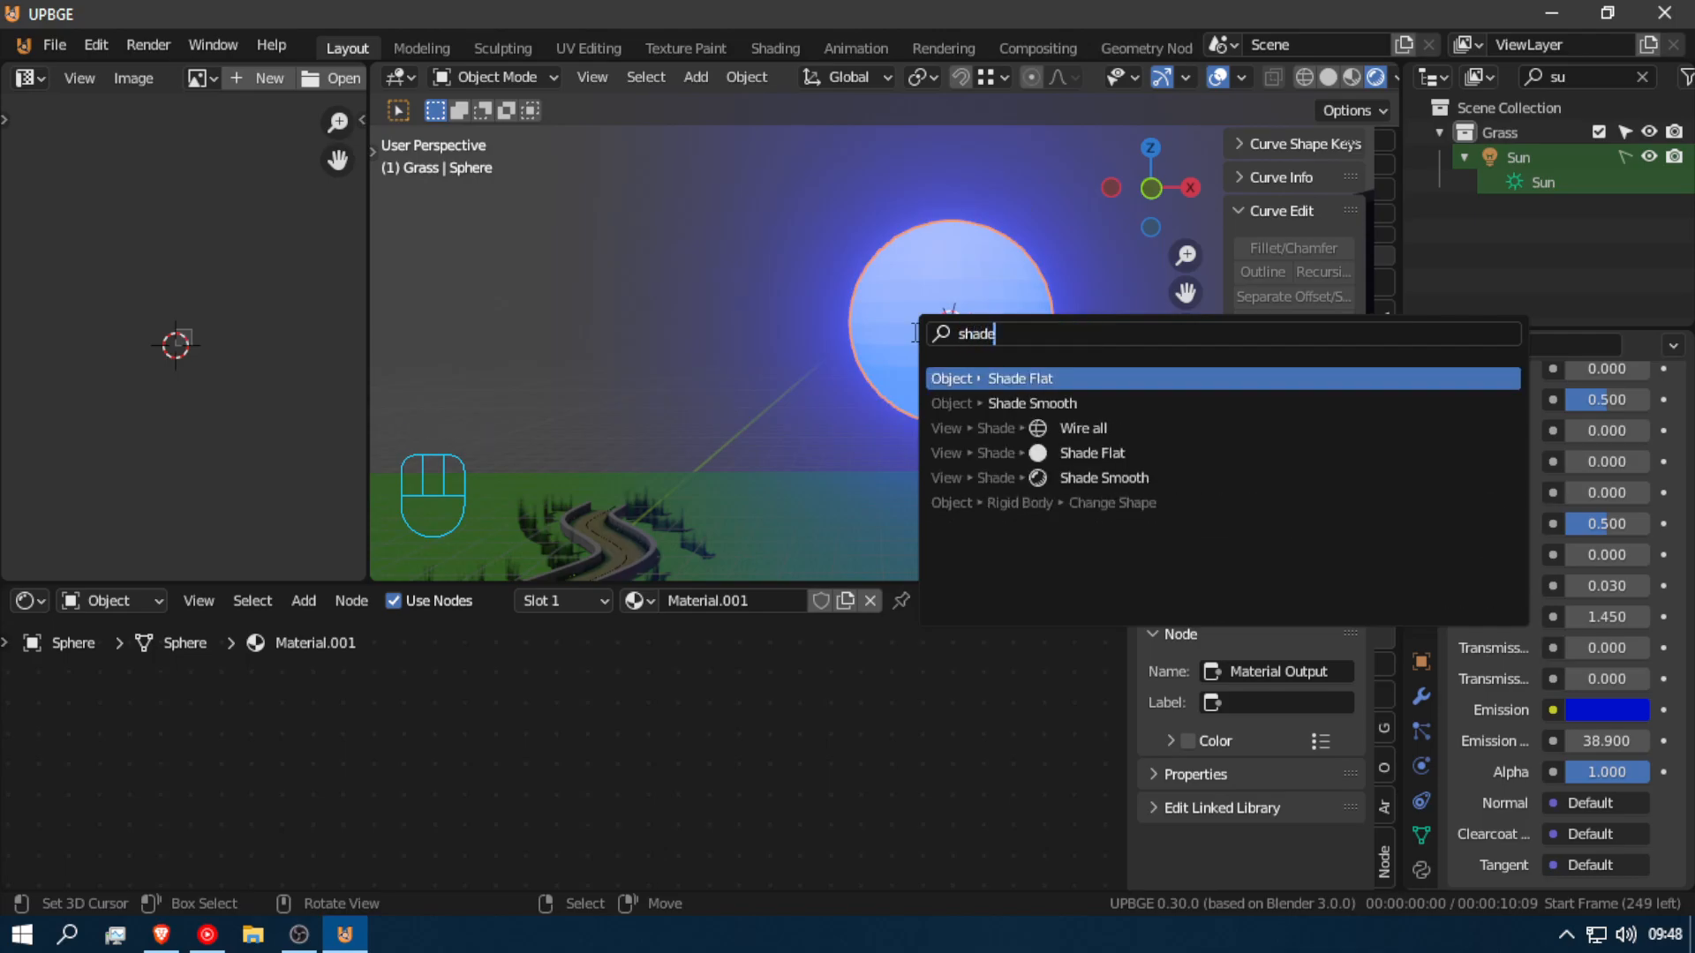
{"action": "type", "text": "."}
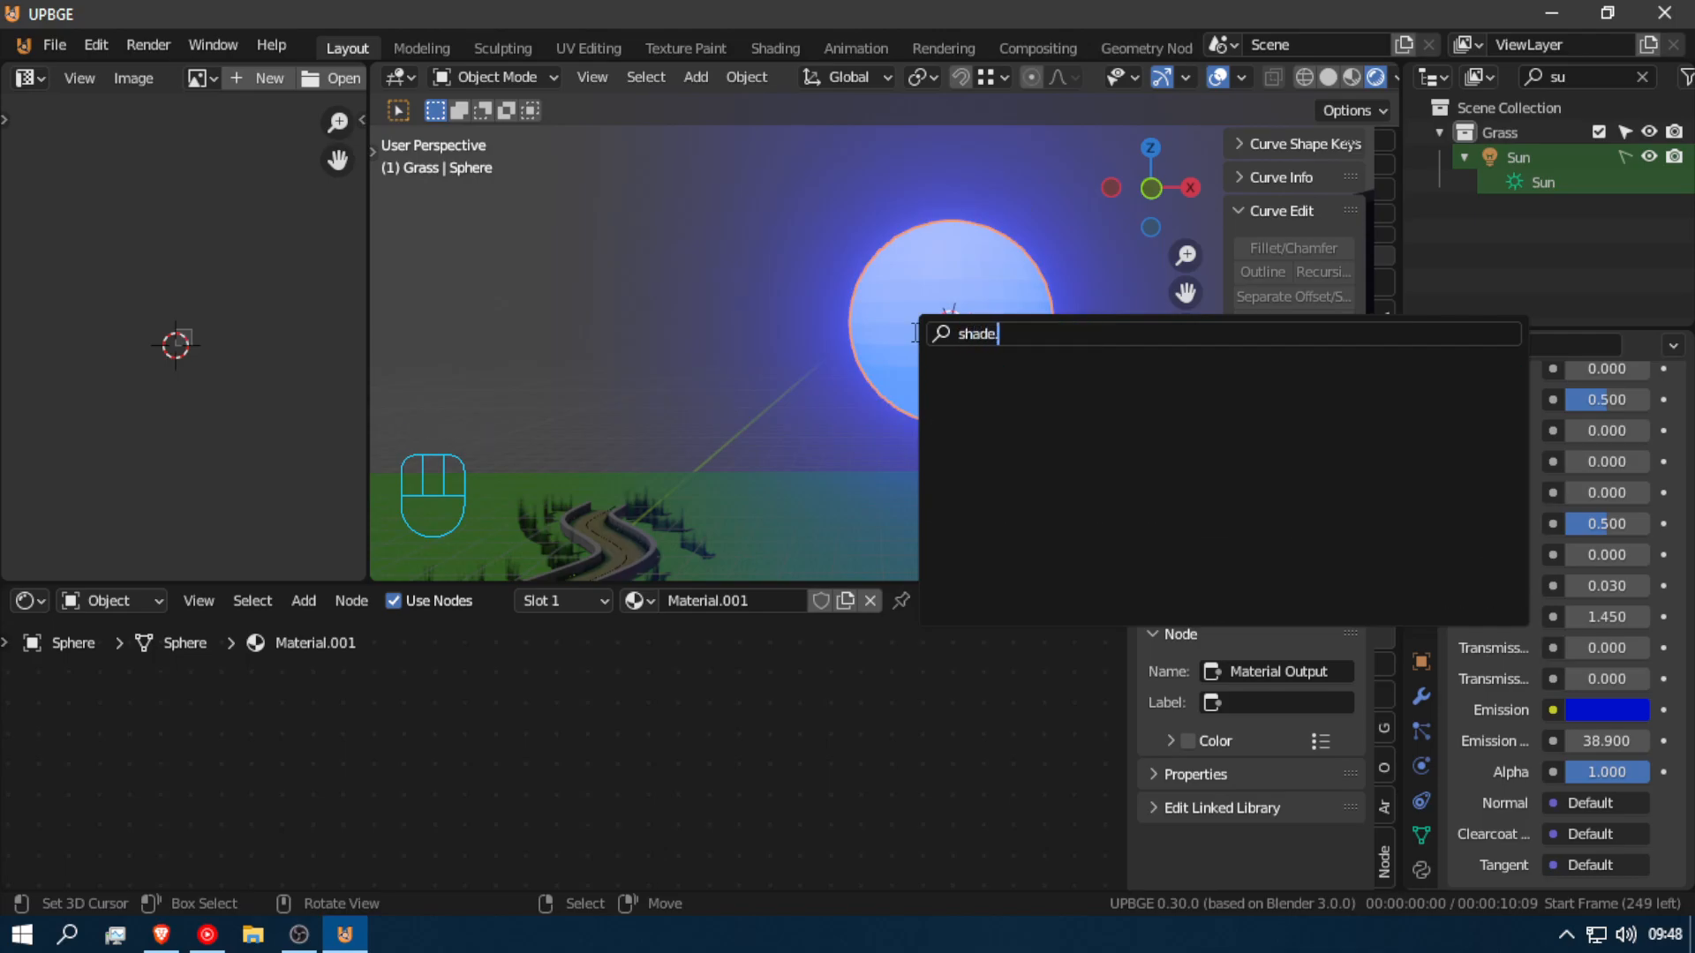
{"action": "key", "text": "BackSpace"}
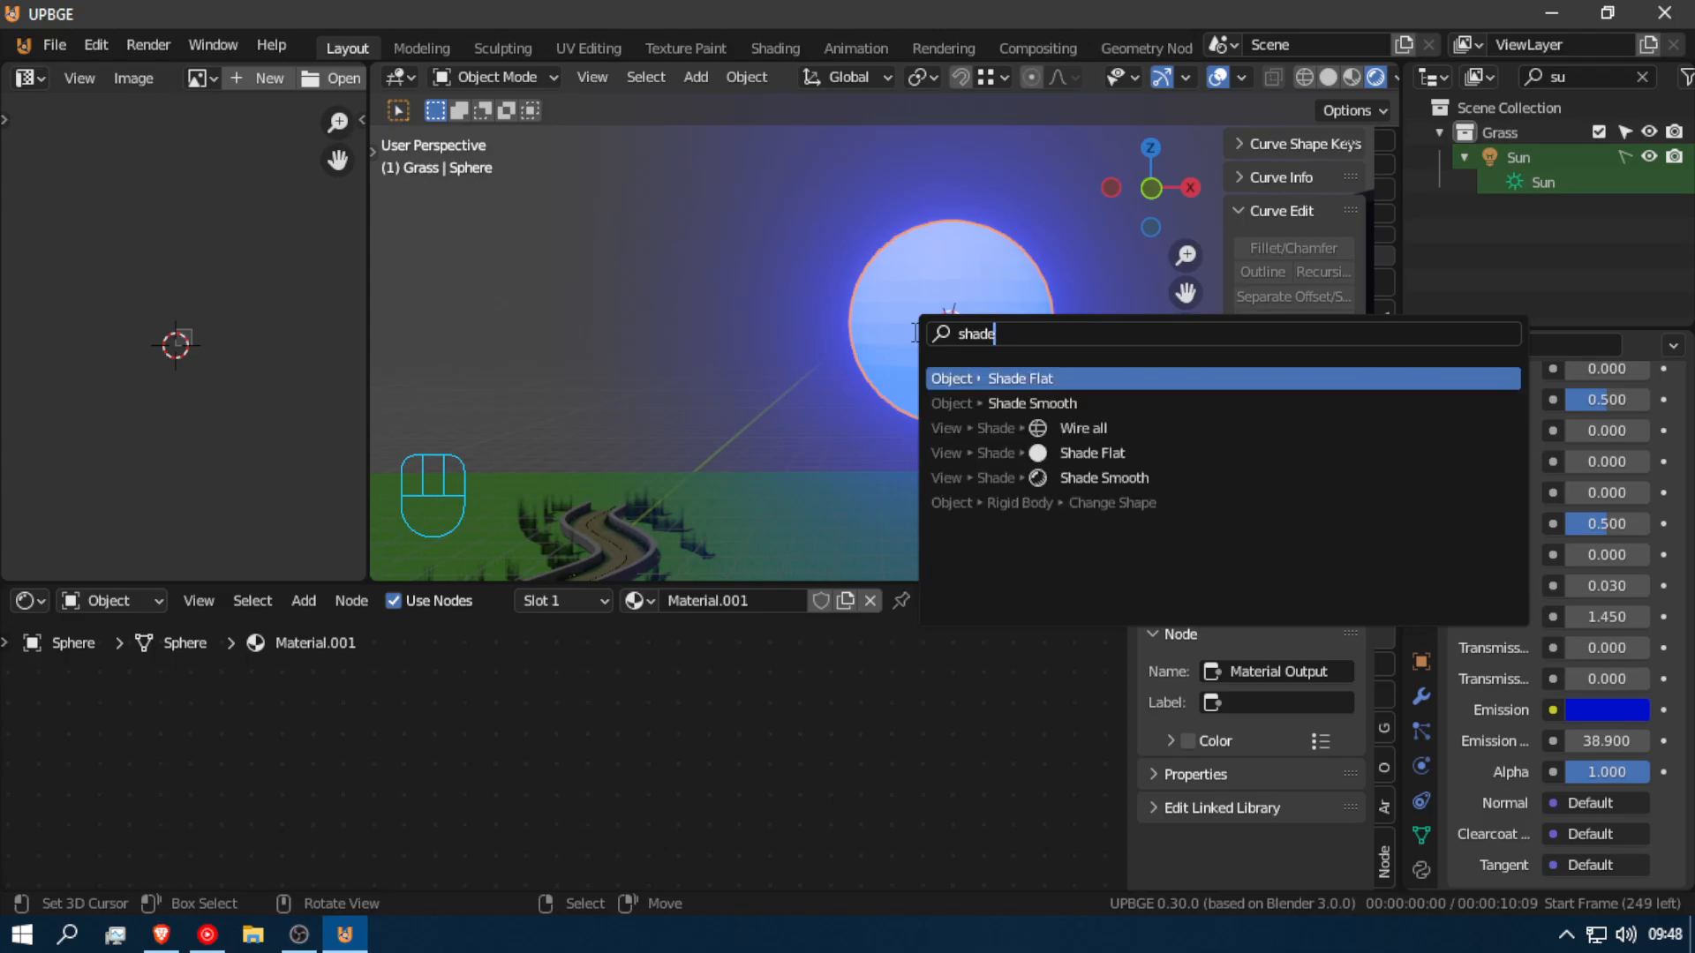
{"action": "key", "text": "Down"}
{"action": "key", "text": "Return"}
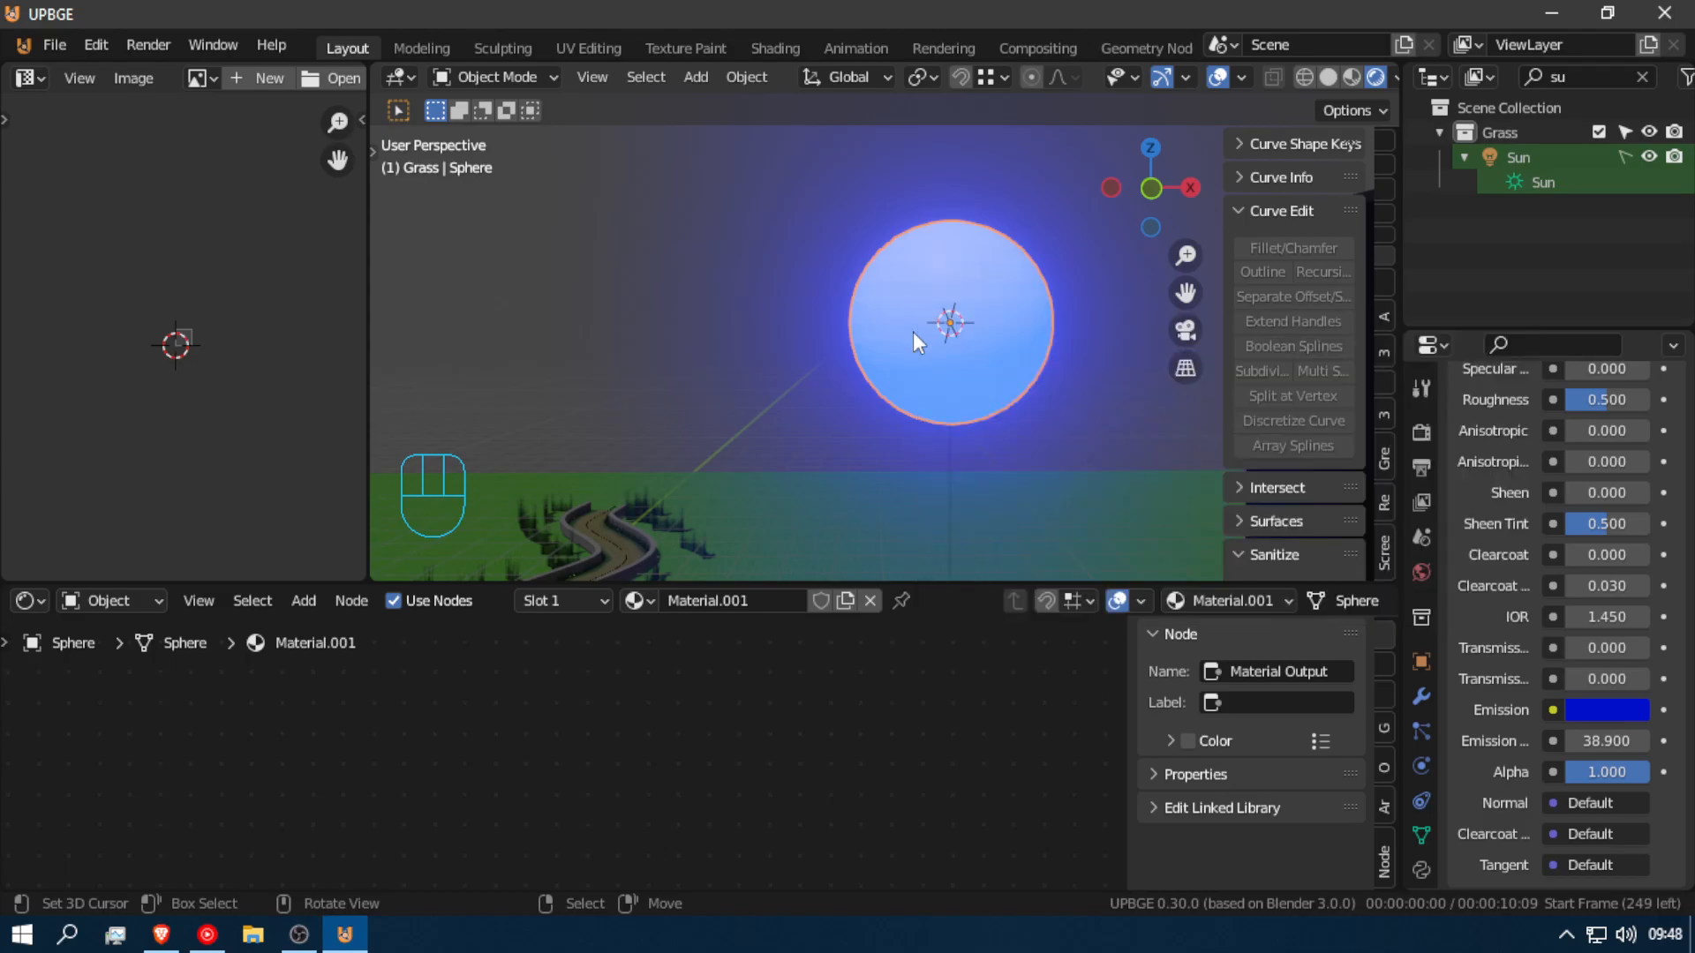
Step: Raise the emission strength of the blue sphere's material to 220.4
{"action": "key", "text": "shift+f"}
{"action": "key", "text": "a"}
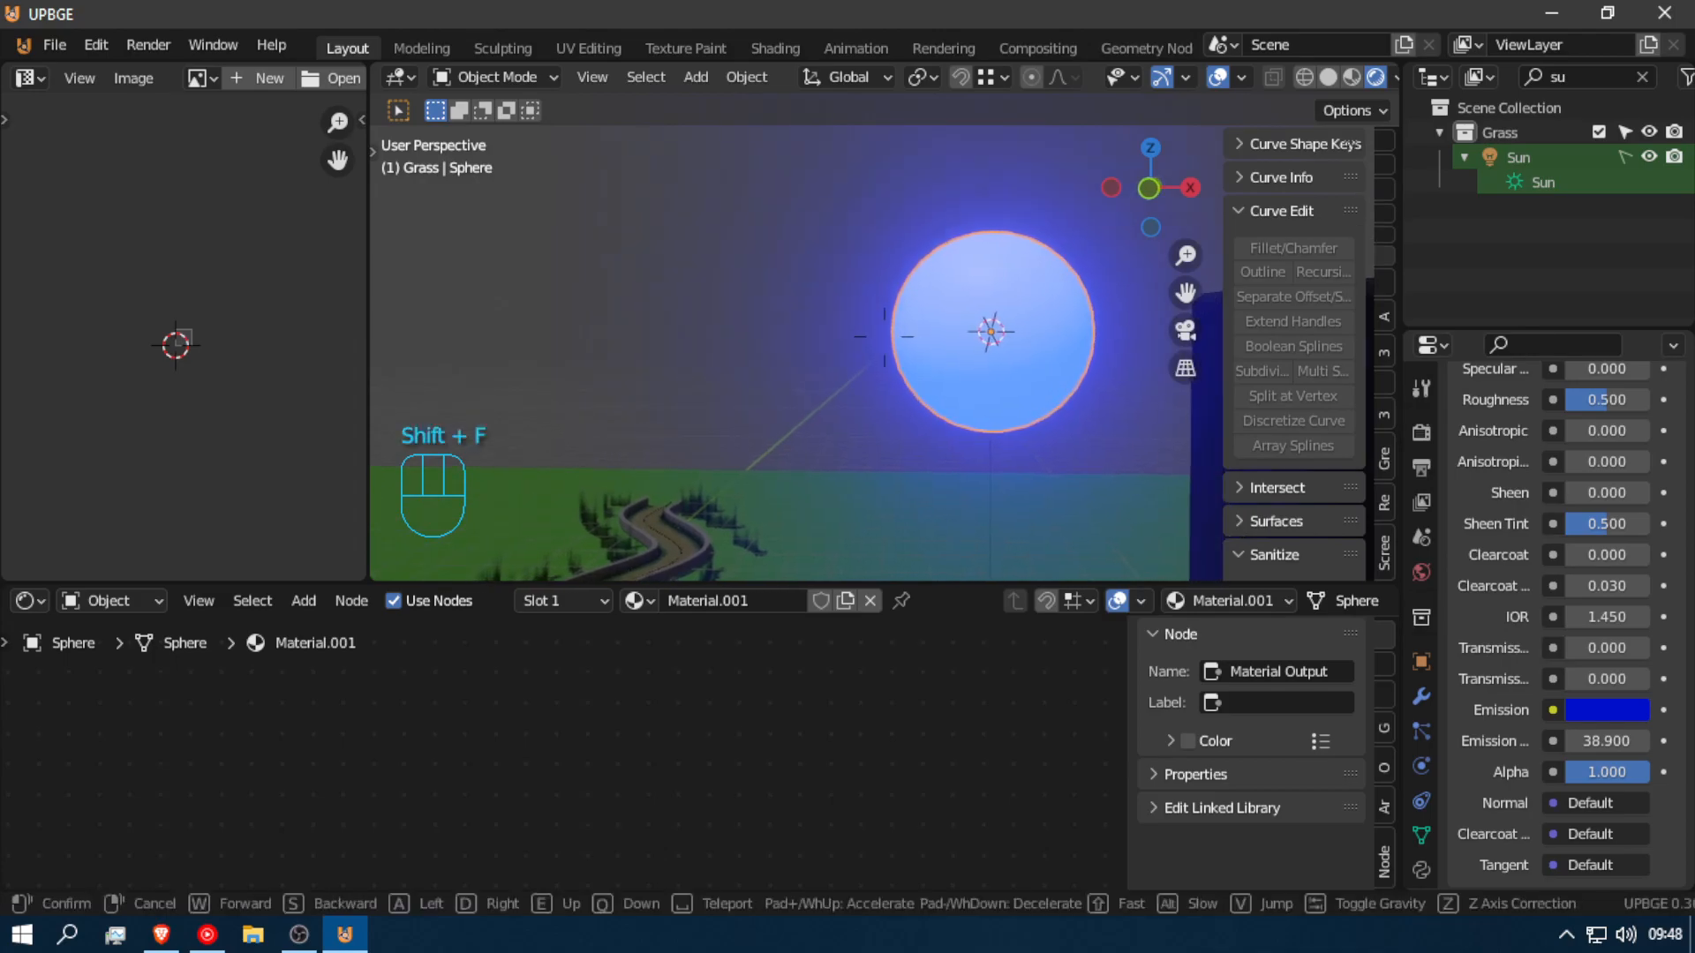
{"action": "left_click", "coordinate": [885, 344]}
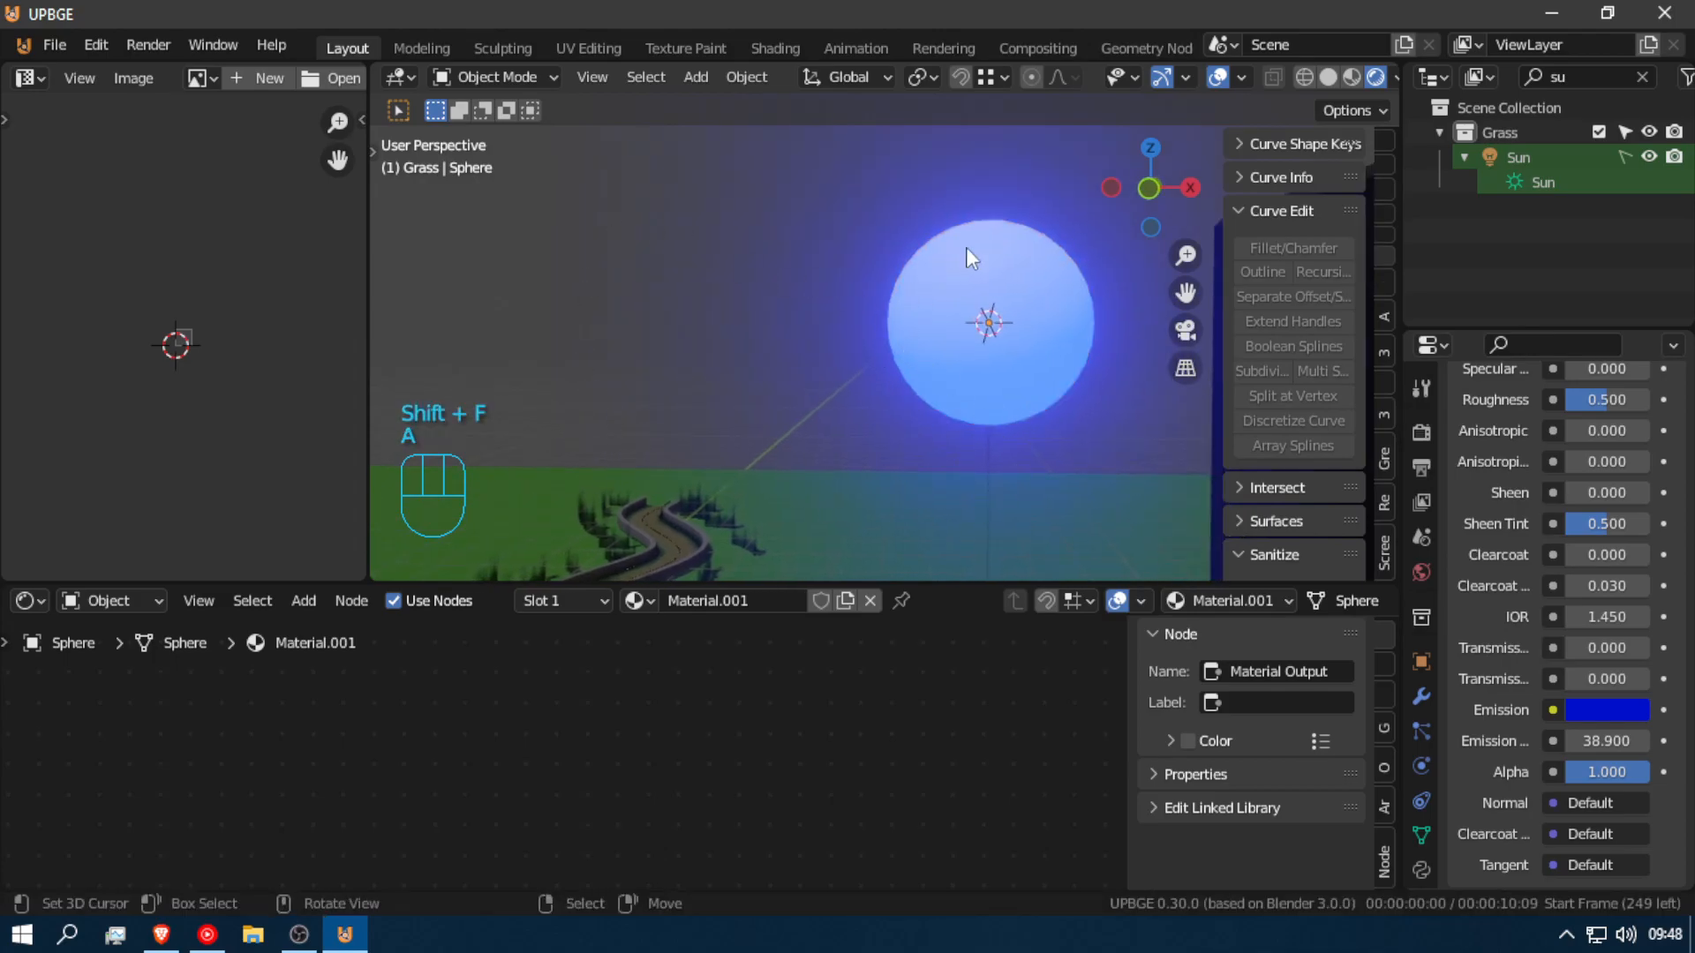
{"action": "left_click_drag", "start_coordinate": [1602, 746], "coordinate": [1659, 746]}
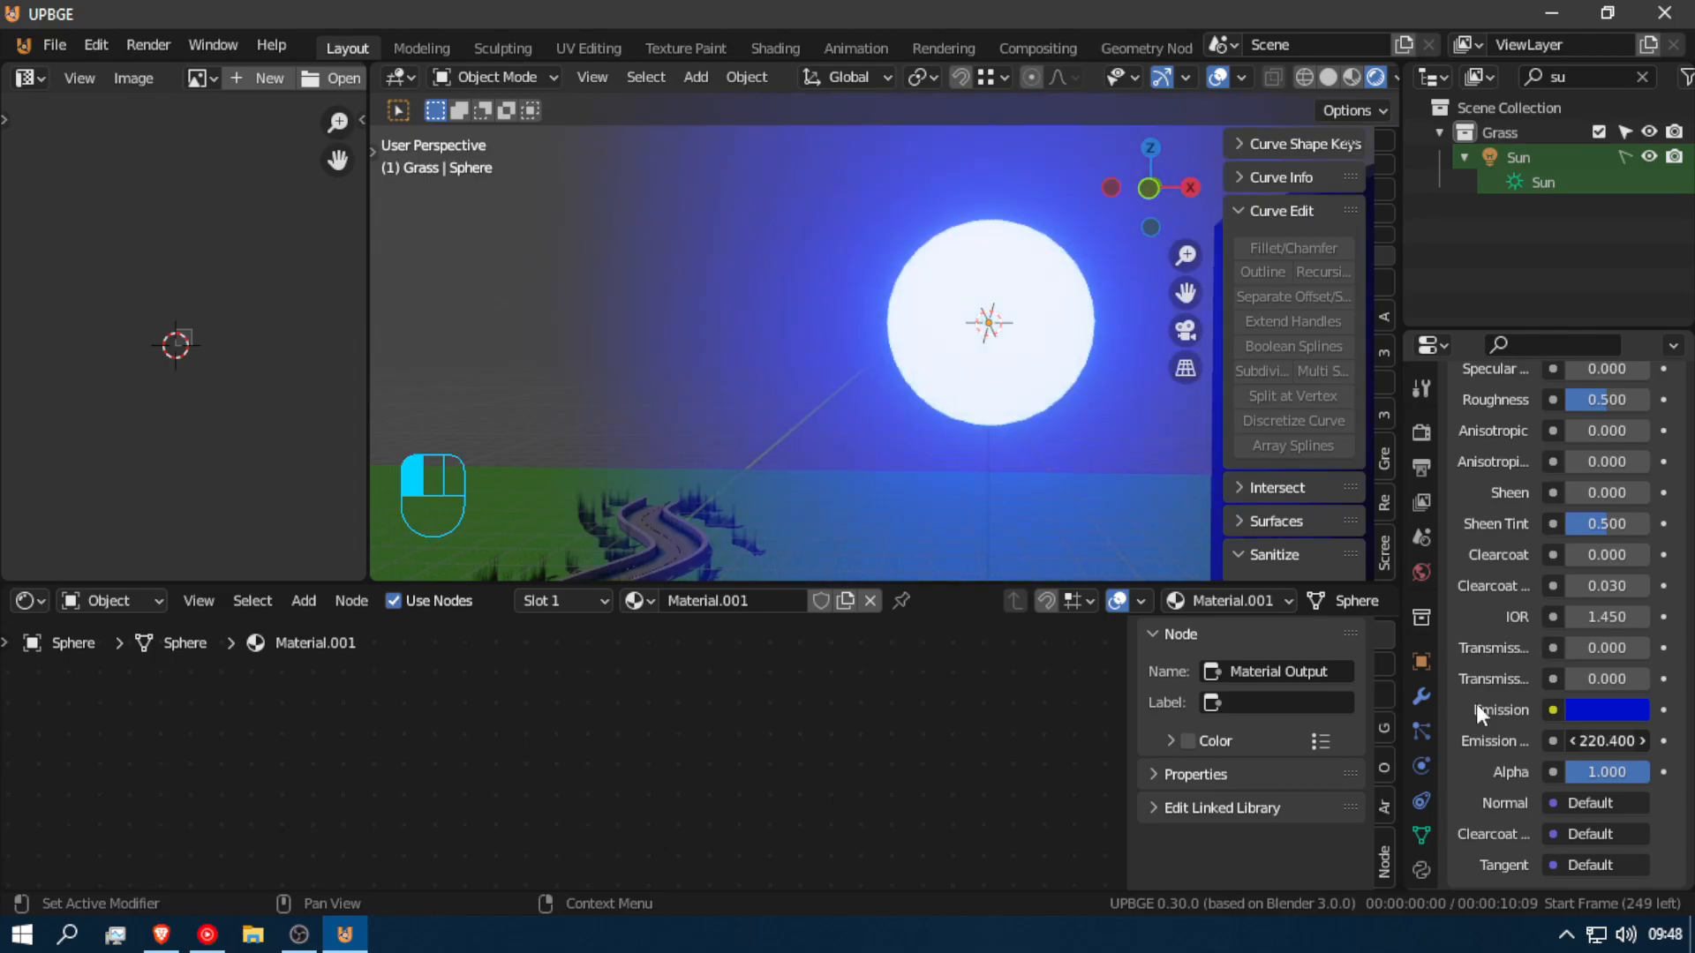
Step: Lower the glowing sphere along the Z axis from behind the cube toward the lawn
{"action": "key", "text": "shift+f"}
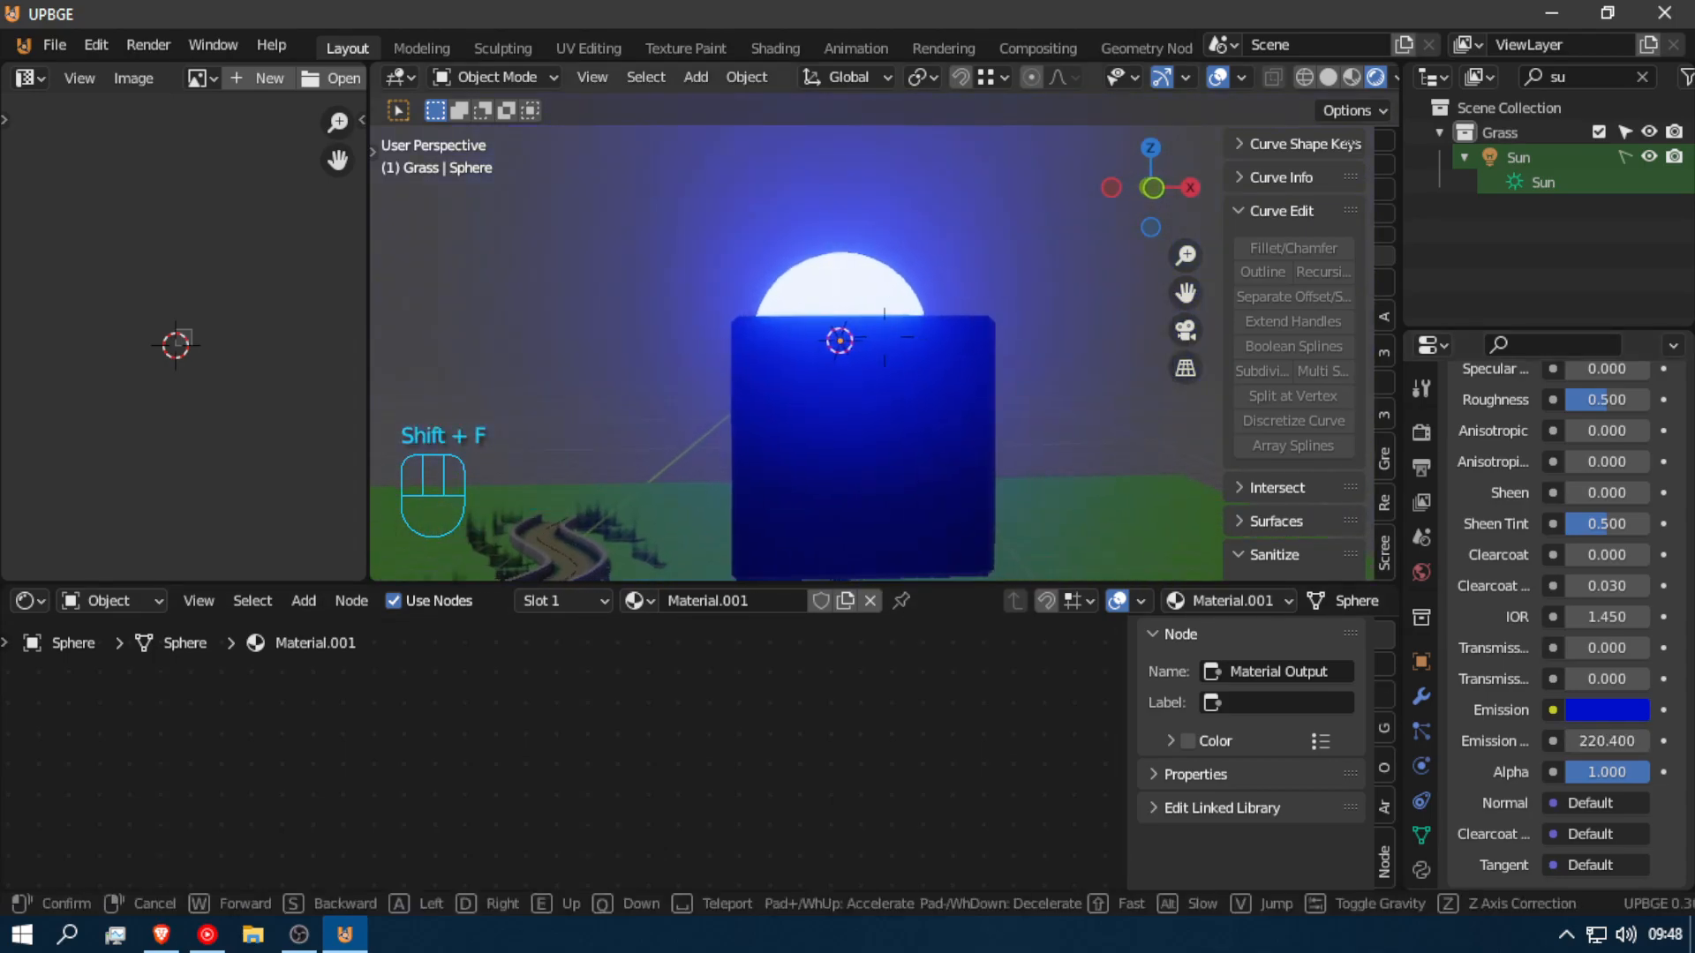
{"action": "key", "text": "shift+s"}
{"action": "key", "text": "s"}
{"action": "key", "text": "shift+s"}
{"action": "key", "text": "w"}
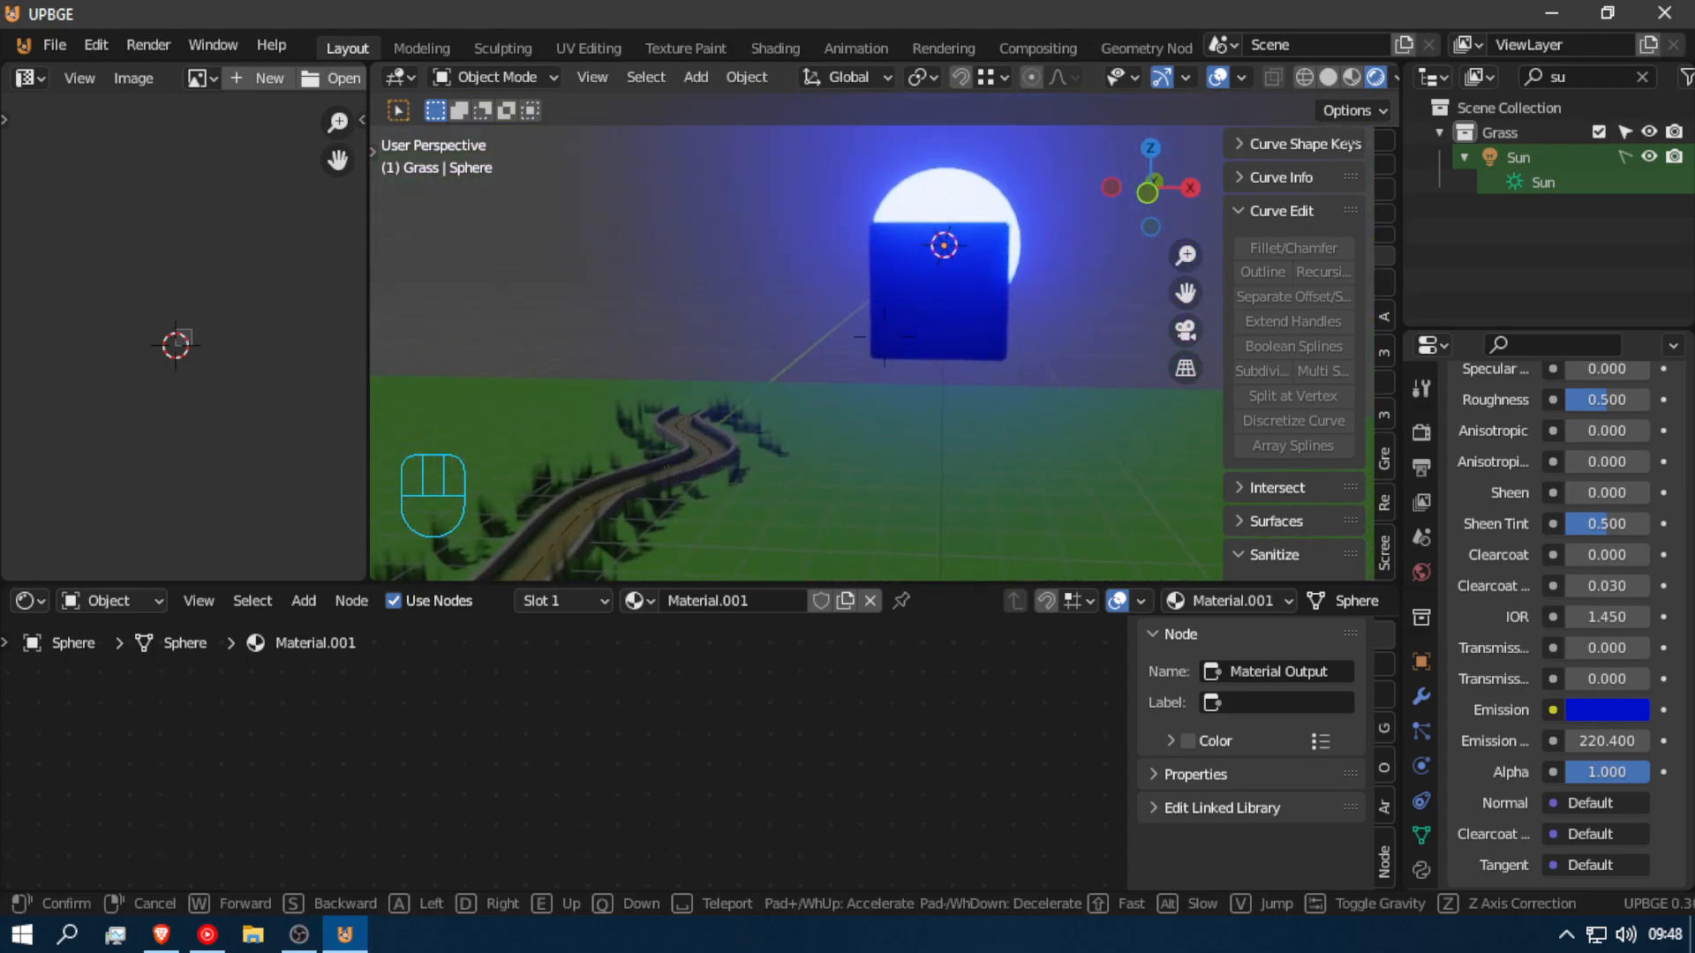
{"action": "key", "text": "shift+w"}
{"action": "left_click", "coordinate": [901, 272]}
{"action": "key", "text": "g"}
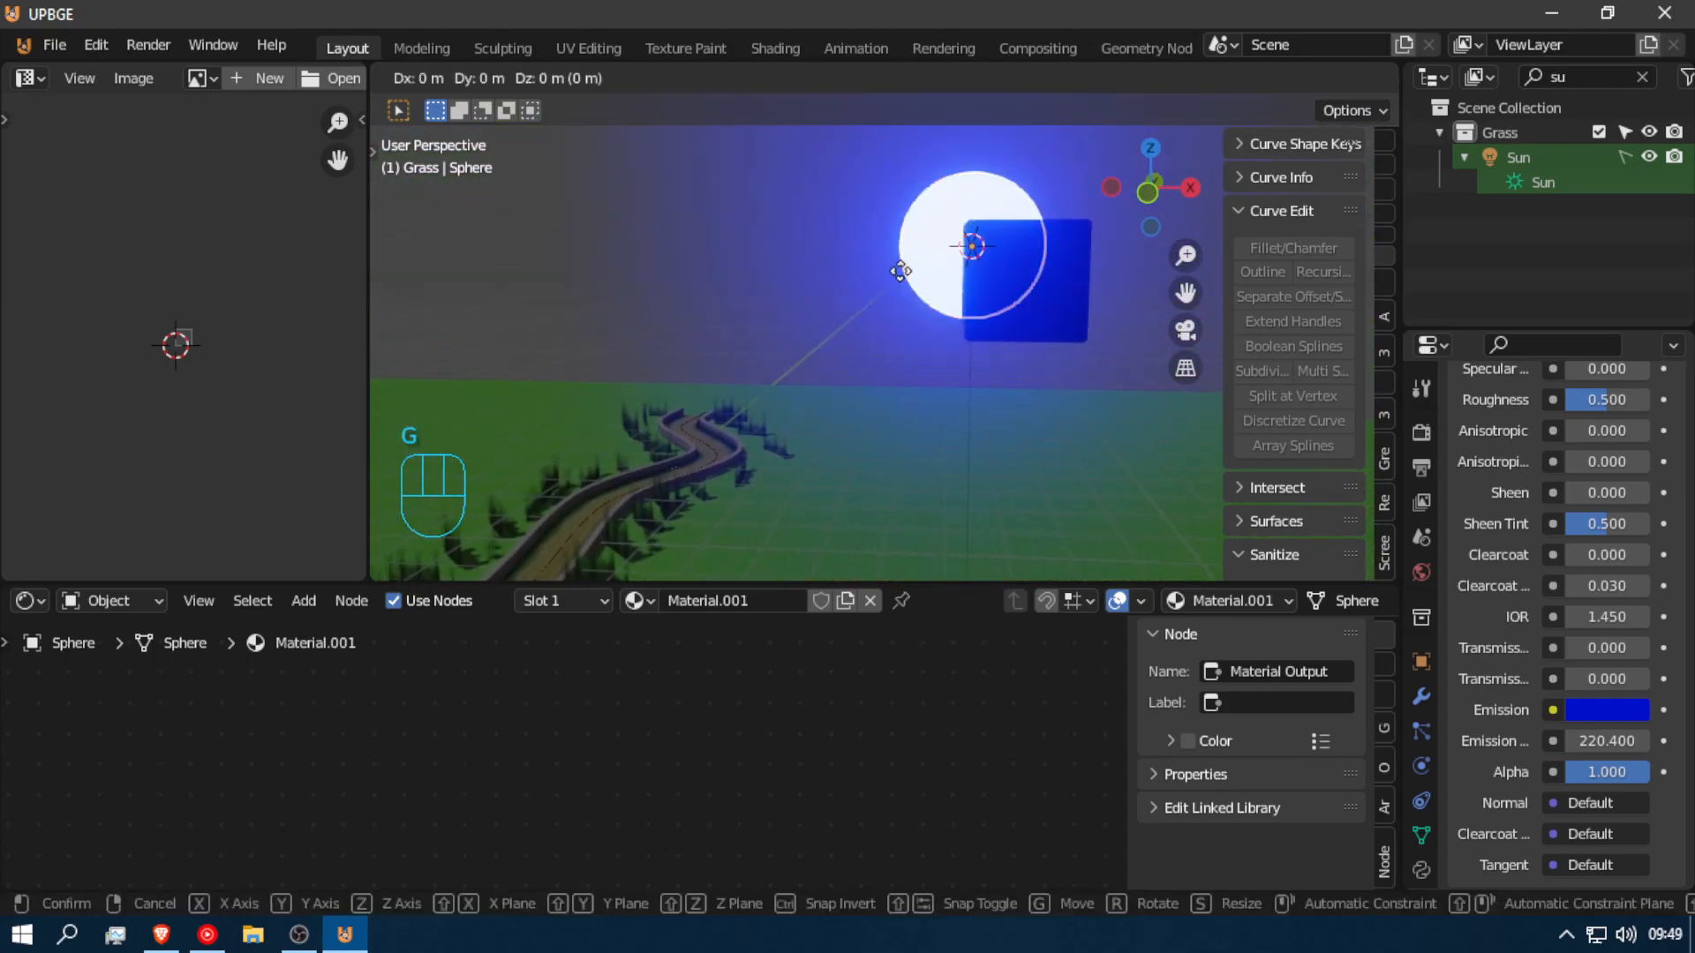
{"action": "key", "text": "z"}
Step: Move the glowing sphere further down along Z, keeping it just above the grass surface
{"action": "key", "text": "shift+f"}
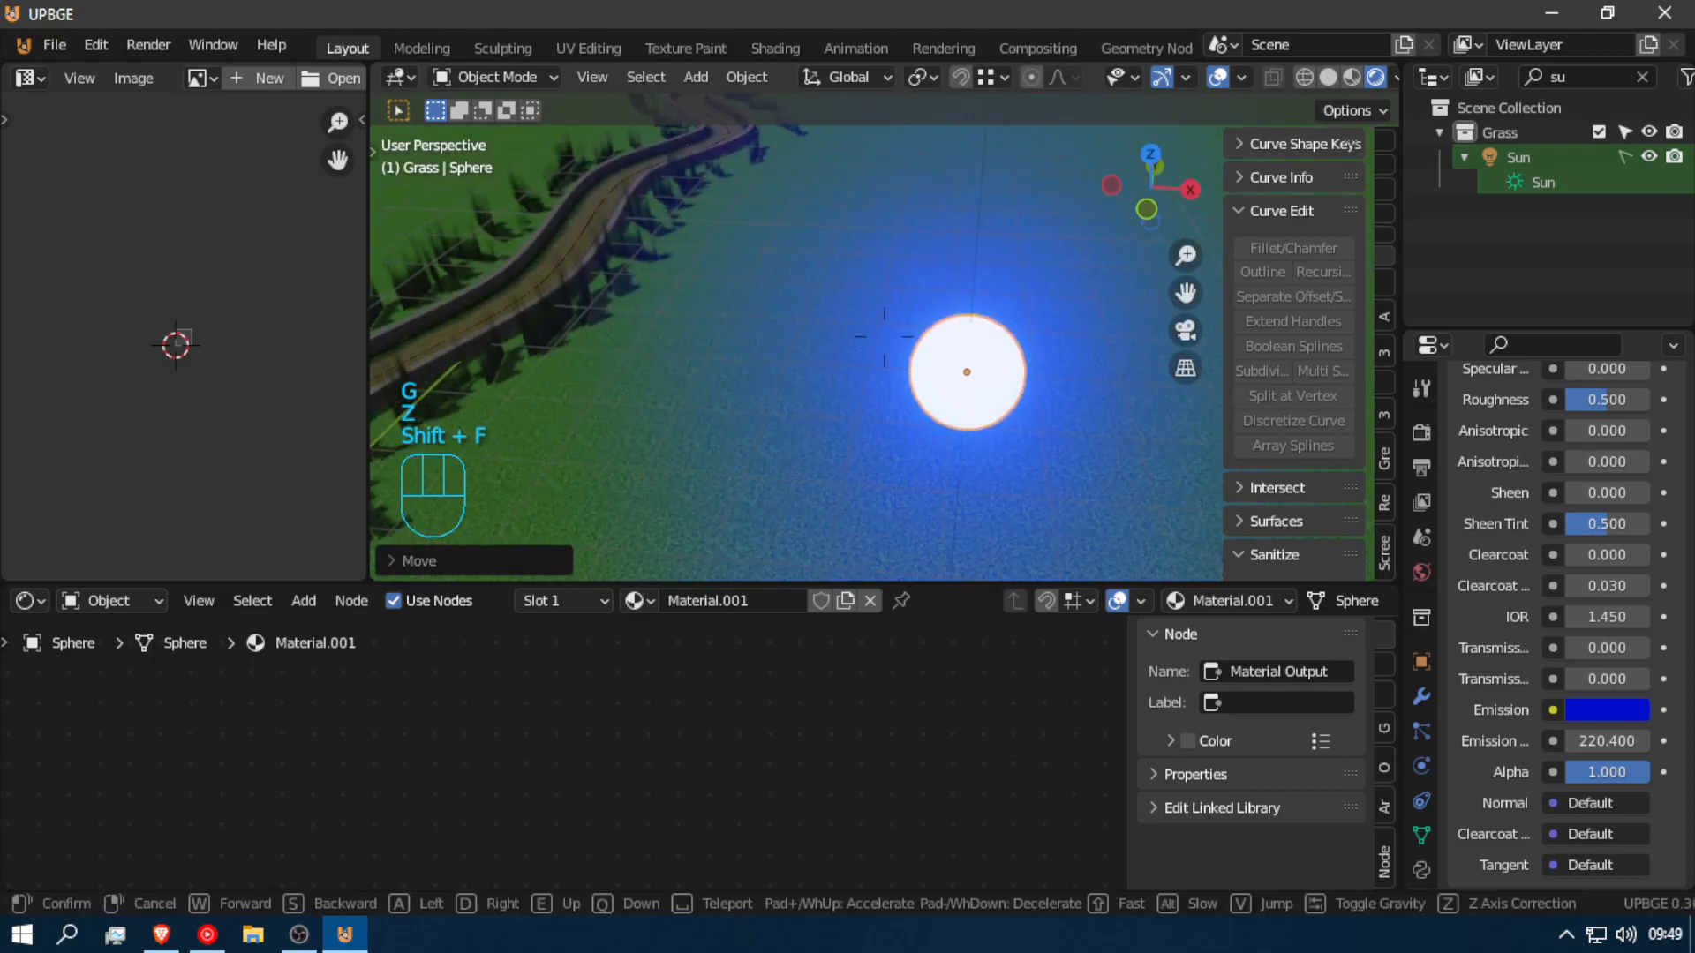
{"action": "left_click", "coordinate": [883, 336]}
{"action": "key", "text": "g"}
{"action": "key", "text": "z"}
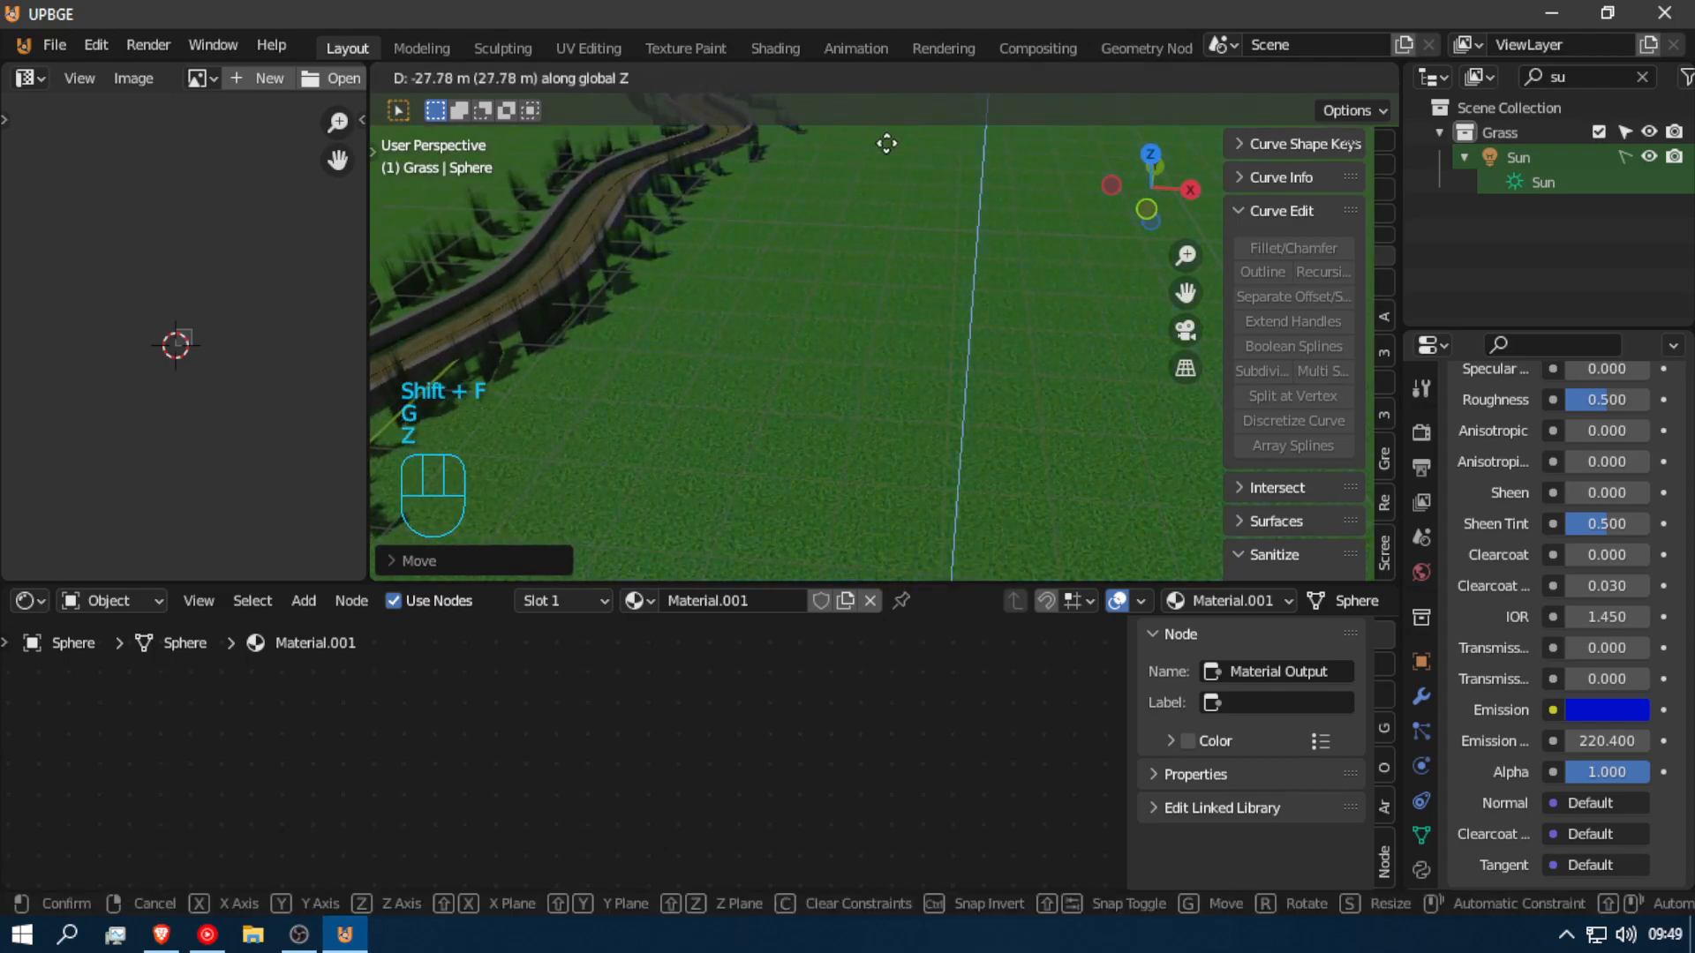
{"action": "left_click", "coordinate": [908, 465]}
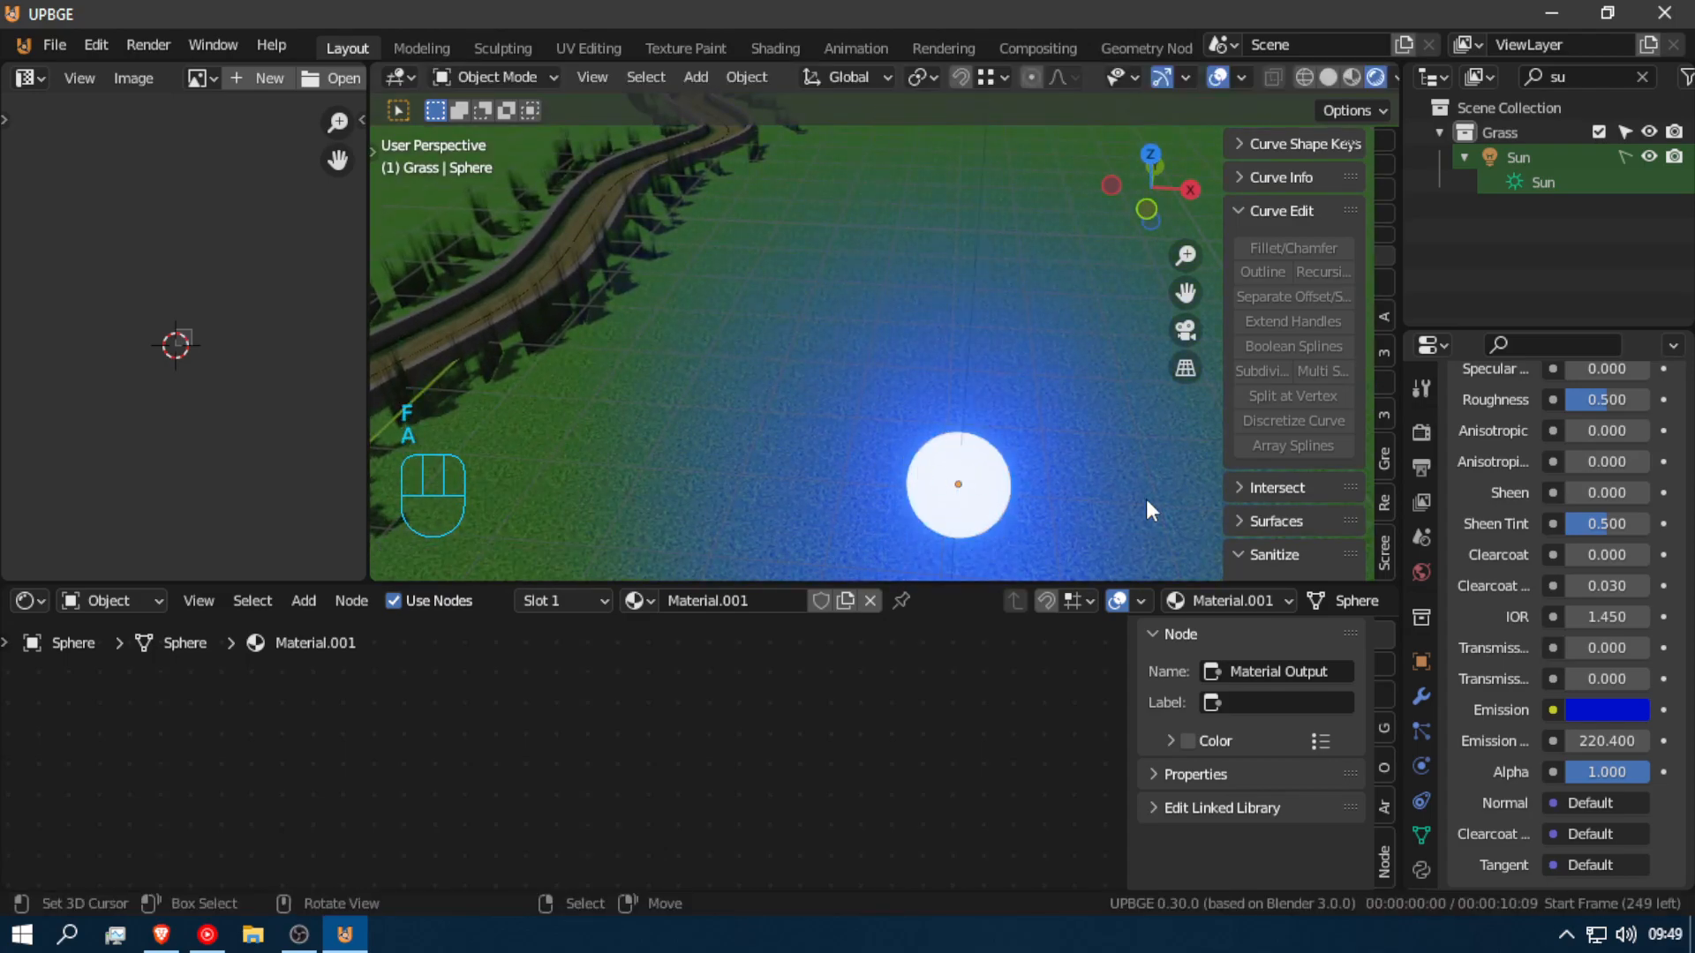
Step: Lower the sphere about 13.5 m more along Z and reduce its material's emission strength to 8.4
{"action": "key", "text": "shift+f"}
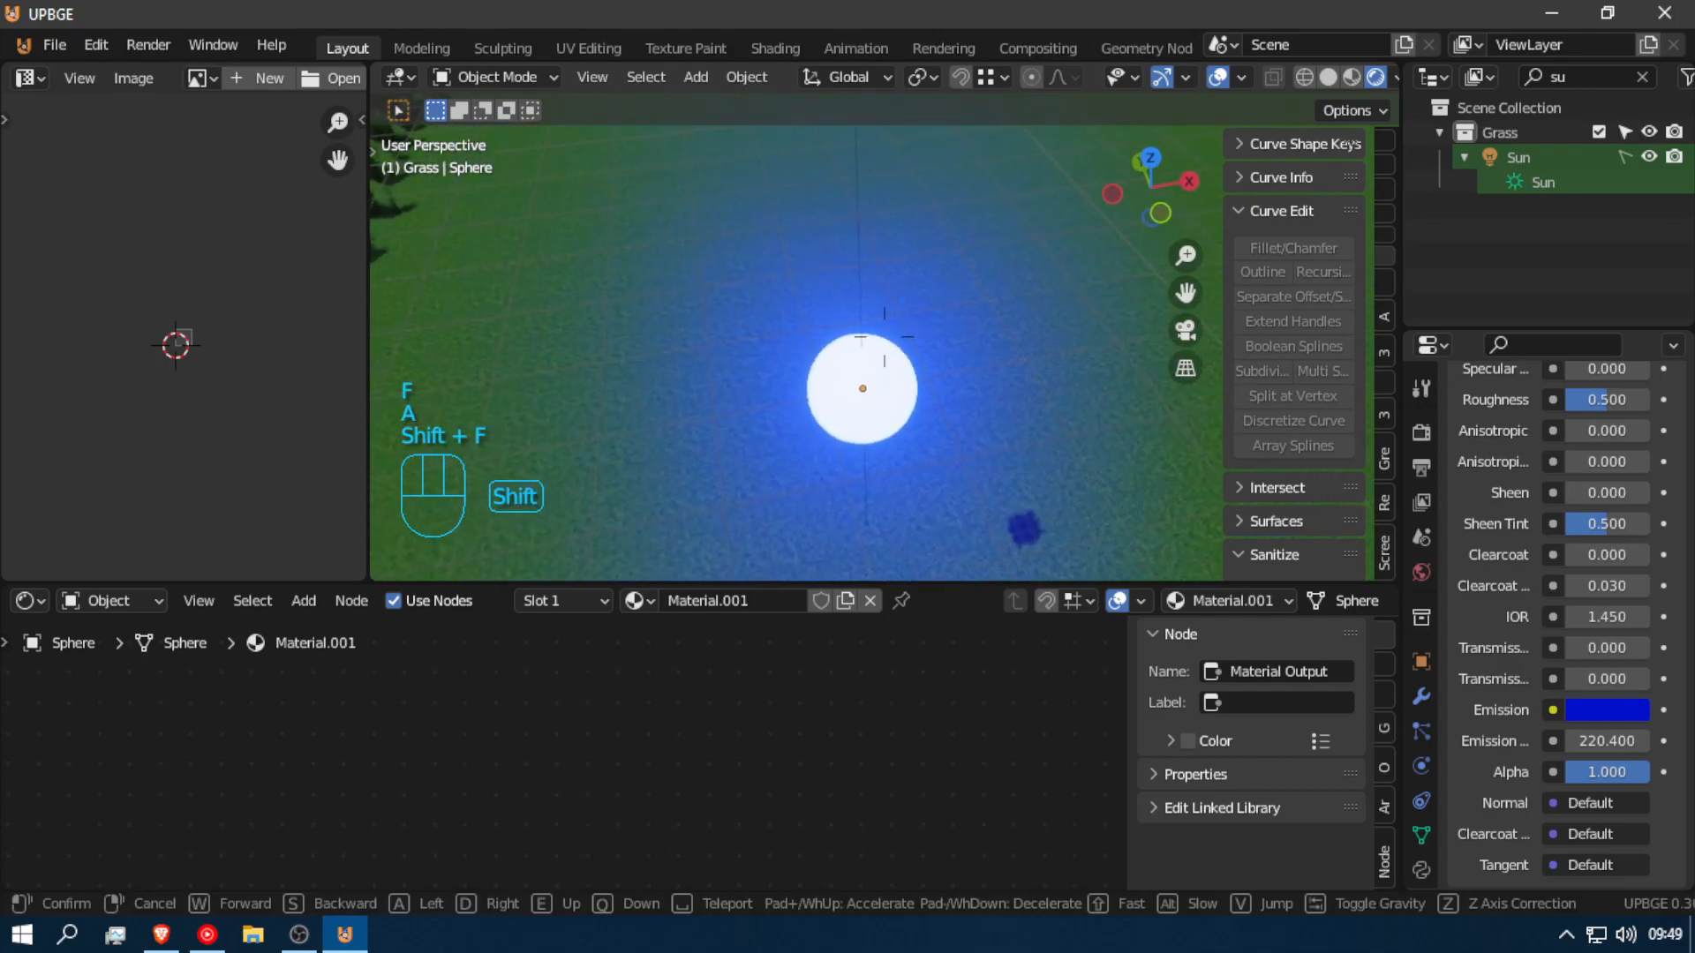
{"action": "left_click", "coordinate": [883, 336]}
{"action": "key", "text": "z"}
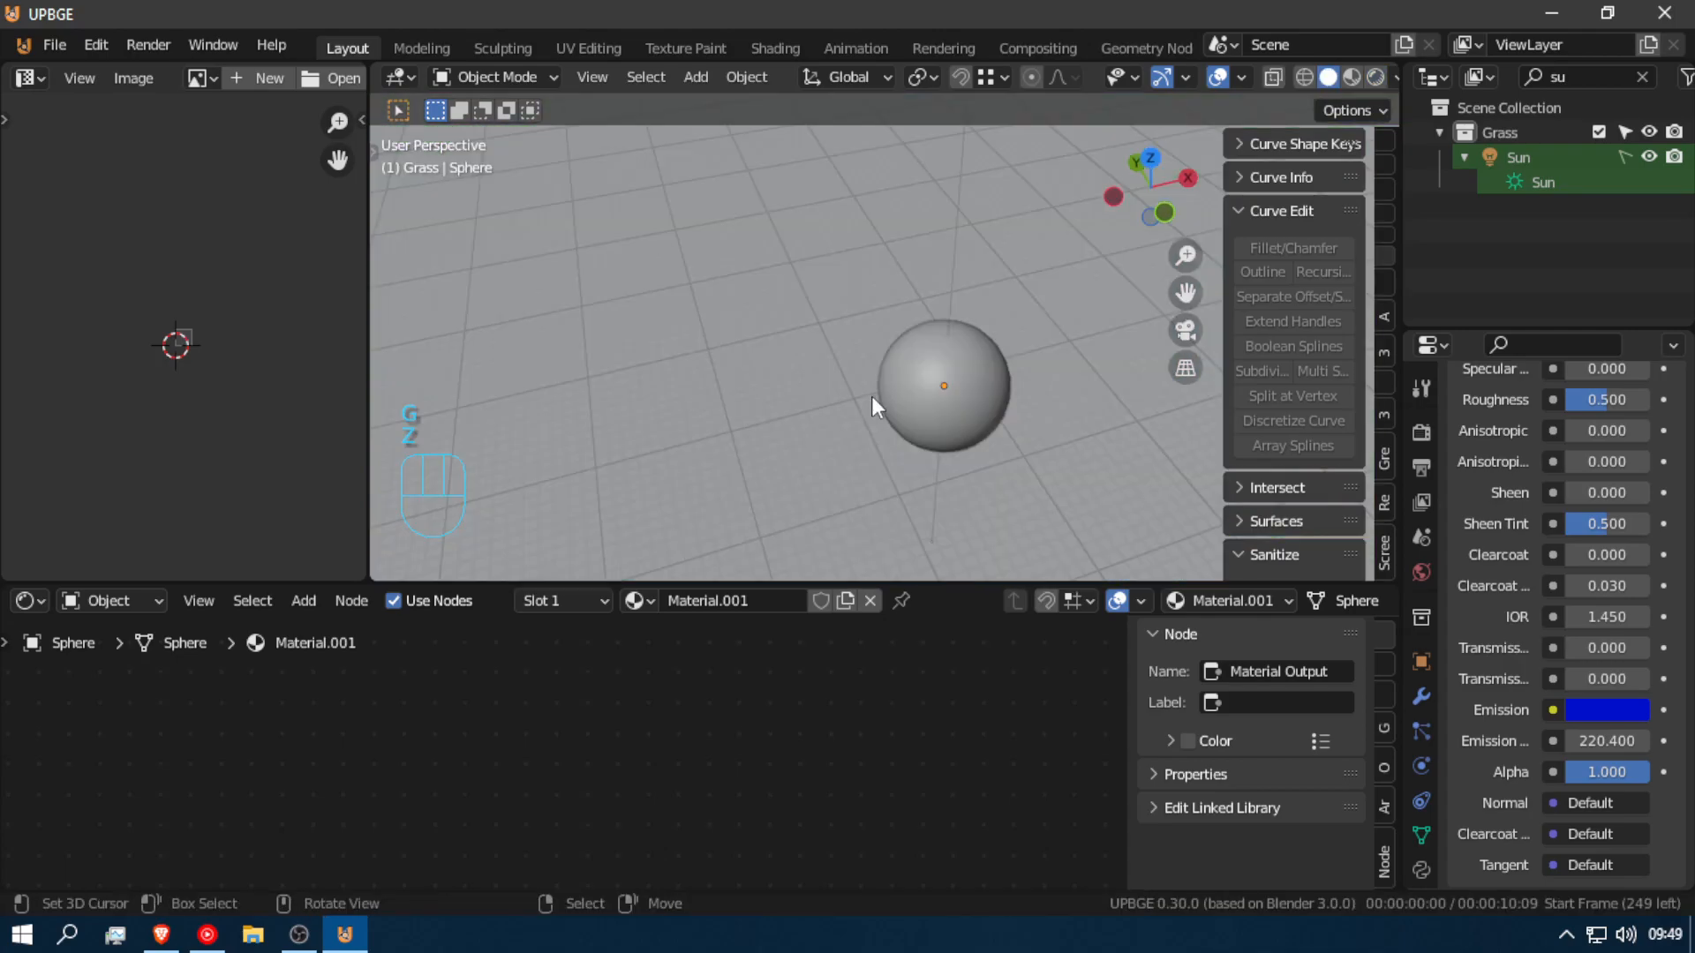
{"action": "left_click", "coordinate": [1374, 78]}
{"action": "key", "text": "shift+f"}
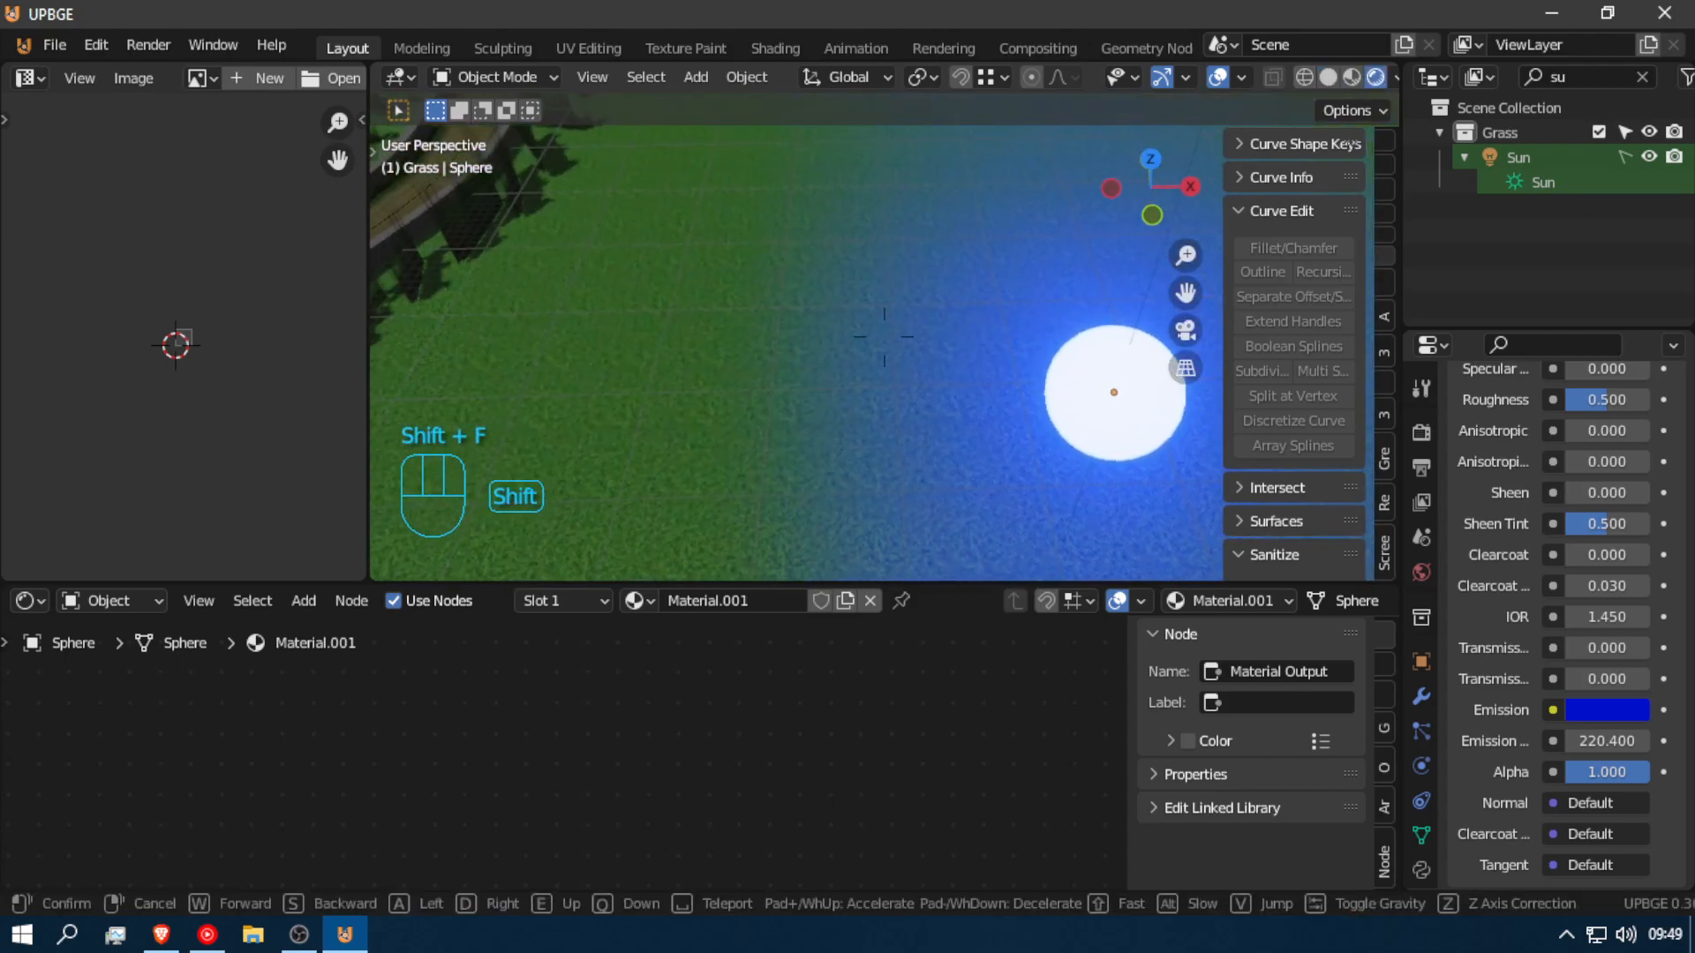
{"action": "left_click", "coordinate": [1080, 330]}
{"action": "key", "text": "g"}
{"action": "key", "text": "z"}
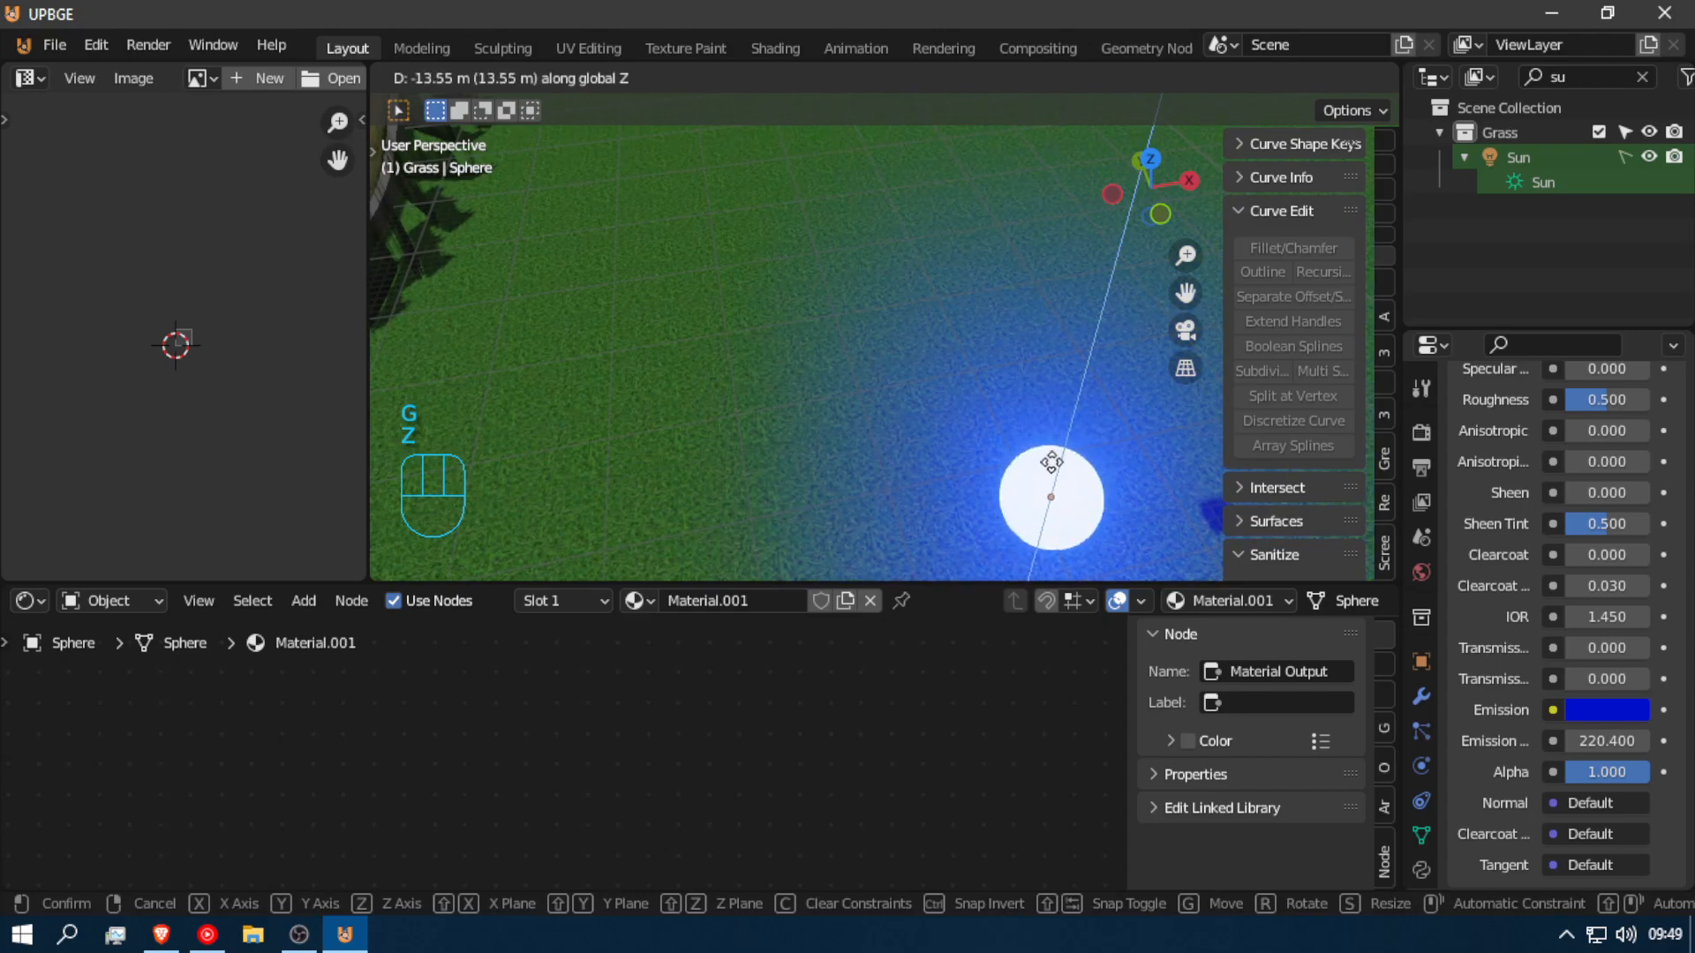
{"action": "left_click", "coordinate": [1055, 476]}
{"action": "left_click_drag", "start_coordinate": [1583, 737], "coordinate": [1491, 738]}
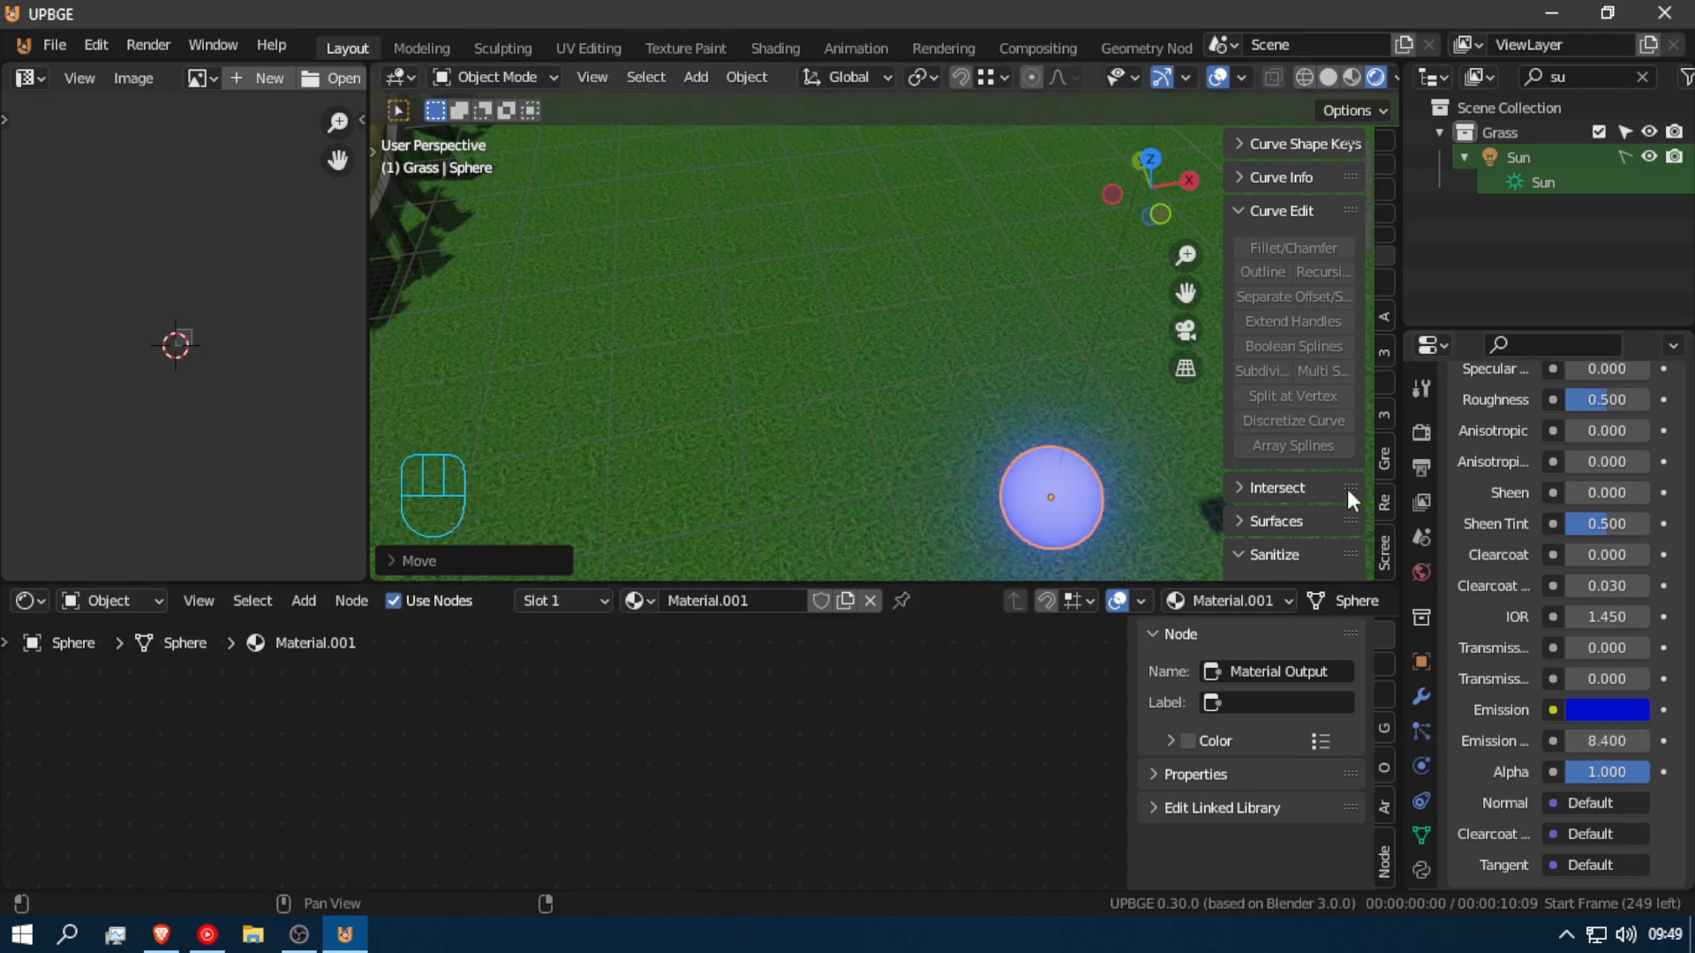
Step: Select the point light hanging above the lawn and change its color to bright blue
{"action": "key", "text": "shift+f"}
{"action": "left_click", "coordinate": [949, 397]}
{"action": "left_click", "coordinate": [930, 425]}
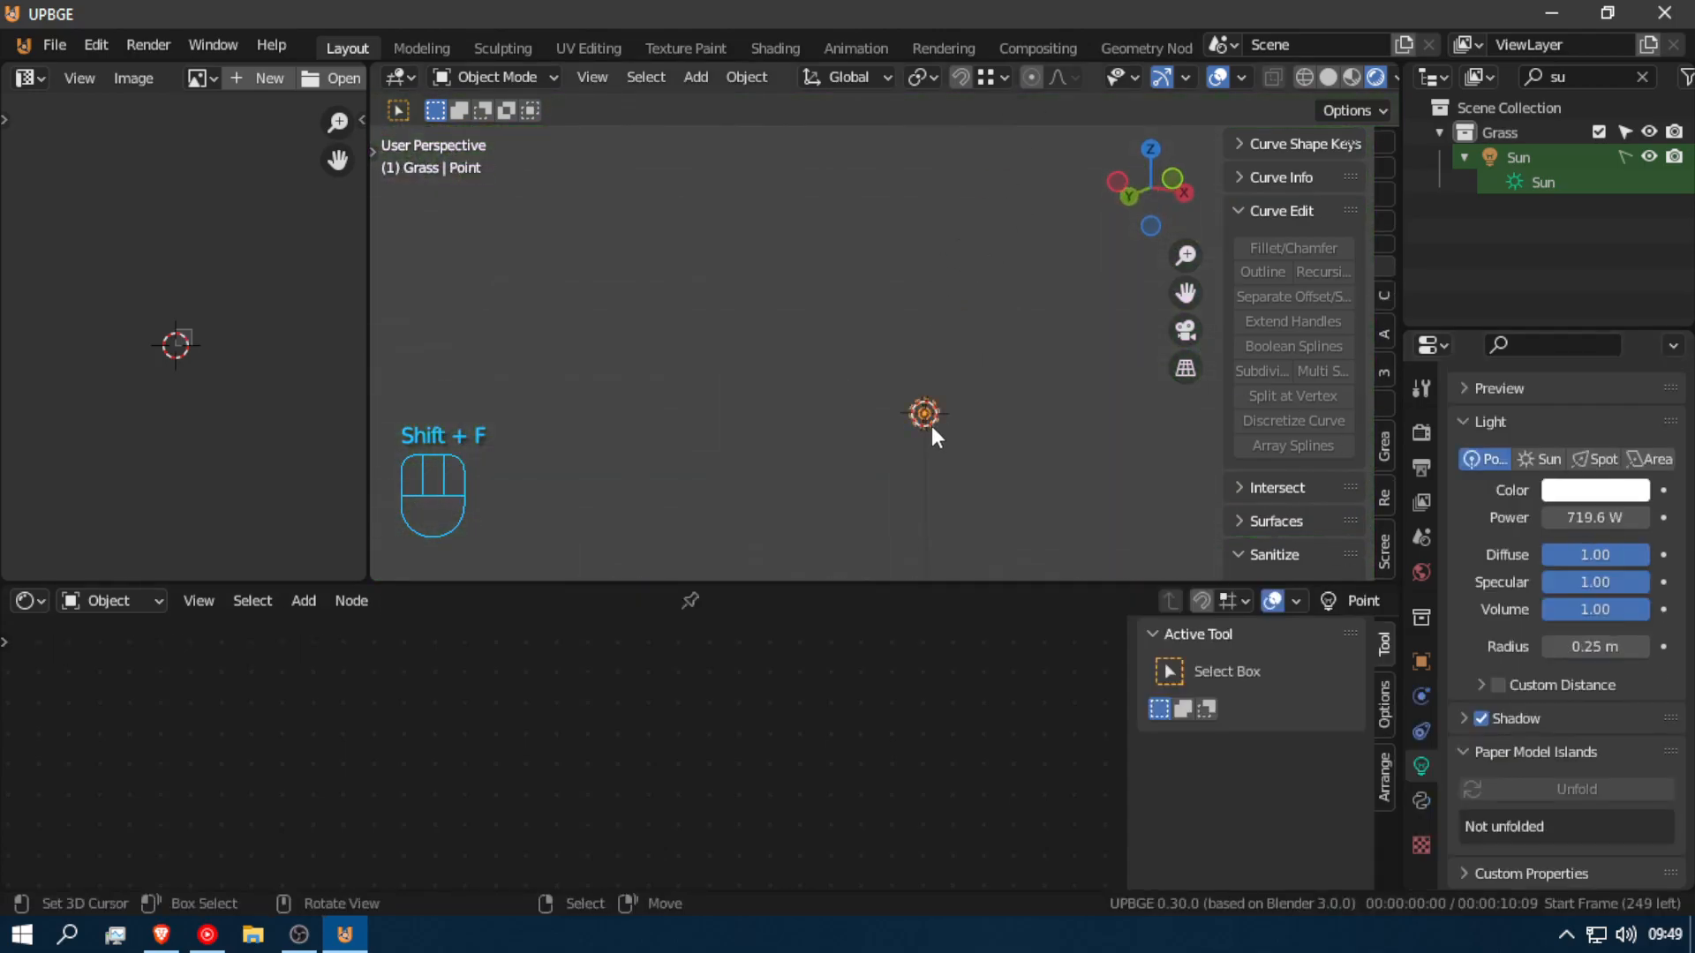
{"action": "left_click", "coordinate": [1633, 491]}
{"action": "left_click_drag", "start_coordinate": [1515, 249], "coordinate": [1578, 172]}
Step: Lower the blue point light along Z until it sits inside the glowing sphere
{"action": "key", "text": "shift+f"}
{"action": "left_click", "coordinate": [885, 344]}
{"action": "key", "text": "g"}
{"action": "key", "text": "z"}
{"action": "left_click", "coordinate": [834, 574]}
{"action": "key", "text": "shift+f"}
{"action": "left_click", "coordinate": [883, 335]}
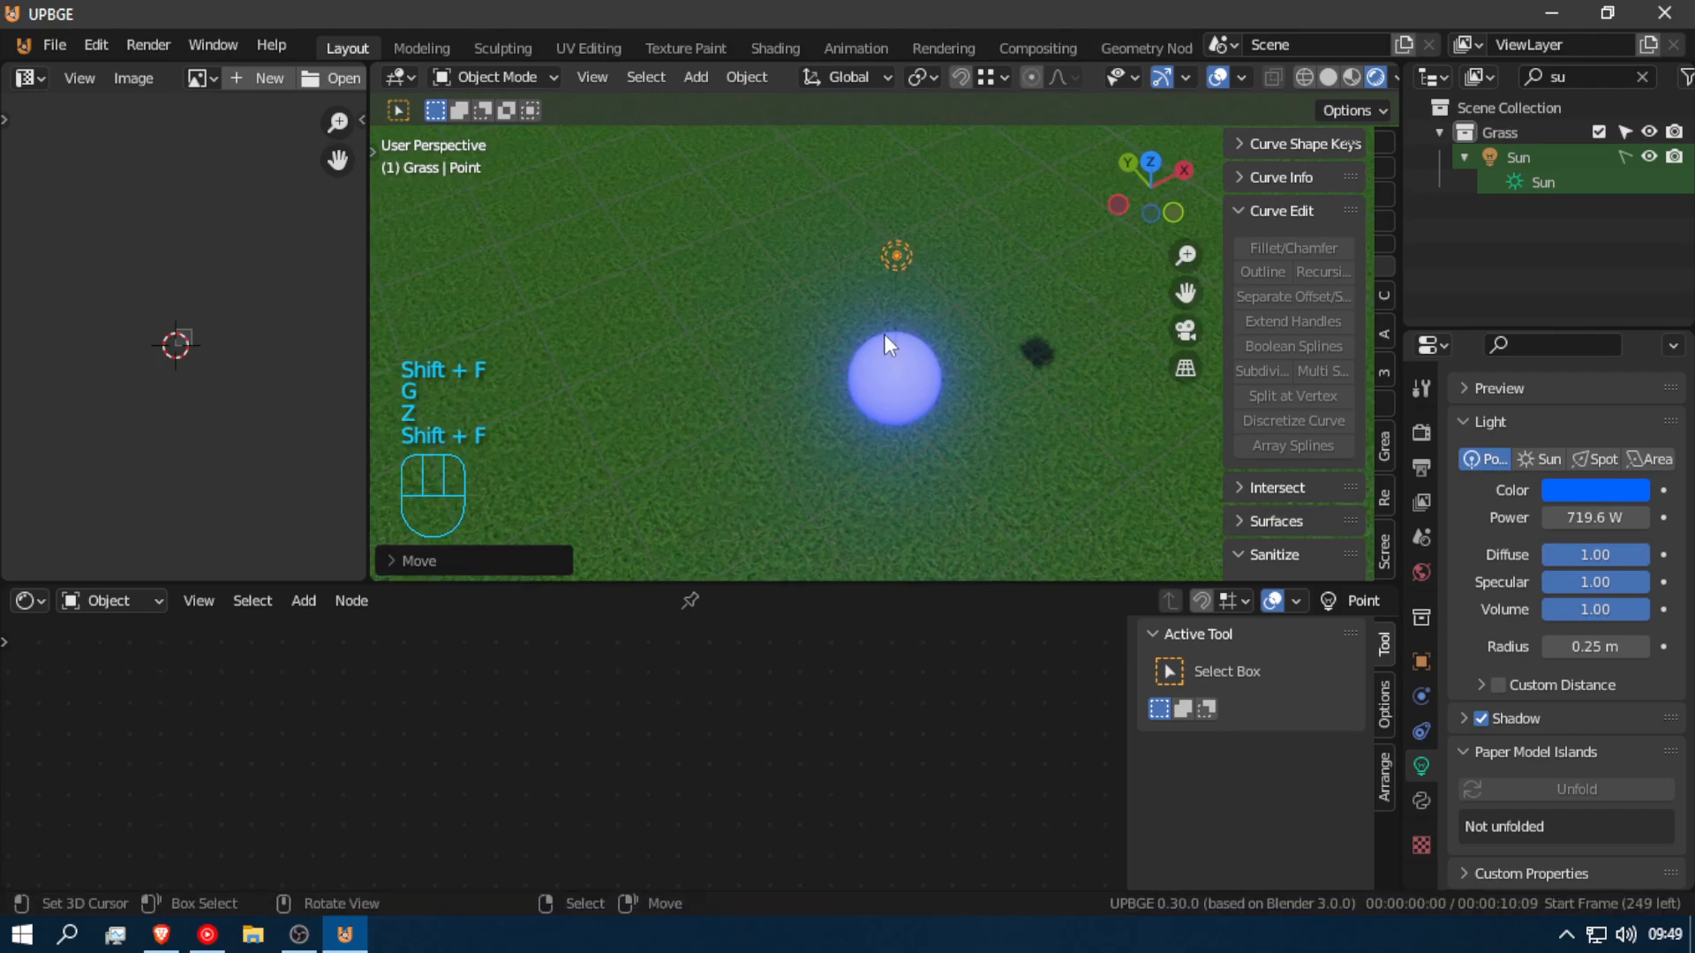
{"action": "key", "text": "g"}
{"action": "key", "text": "z"}
{"action": "left_click", "coordinate": [894, 450]}
{"action": "key", "text": "shift+f"}
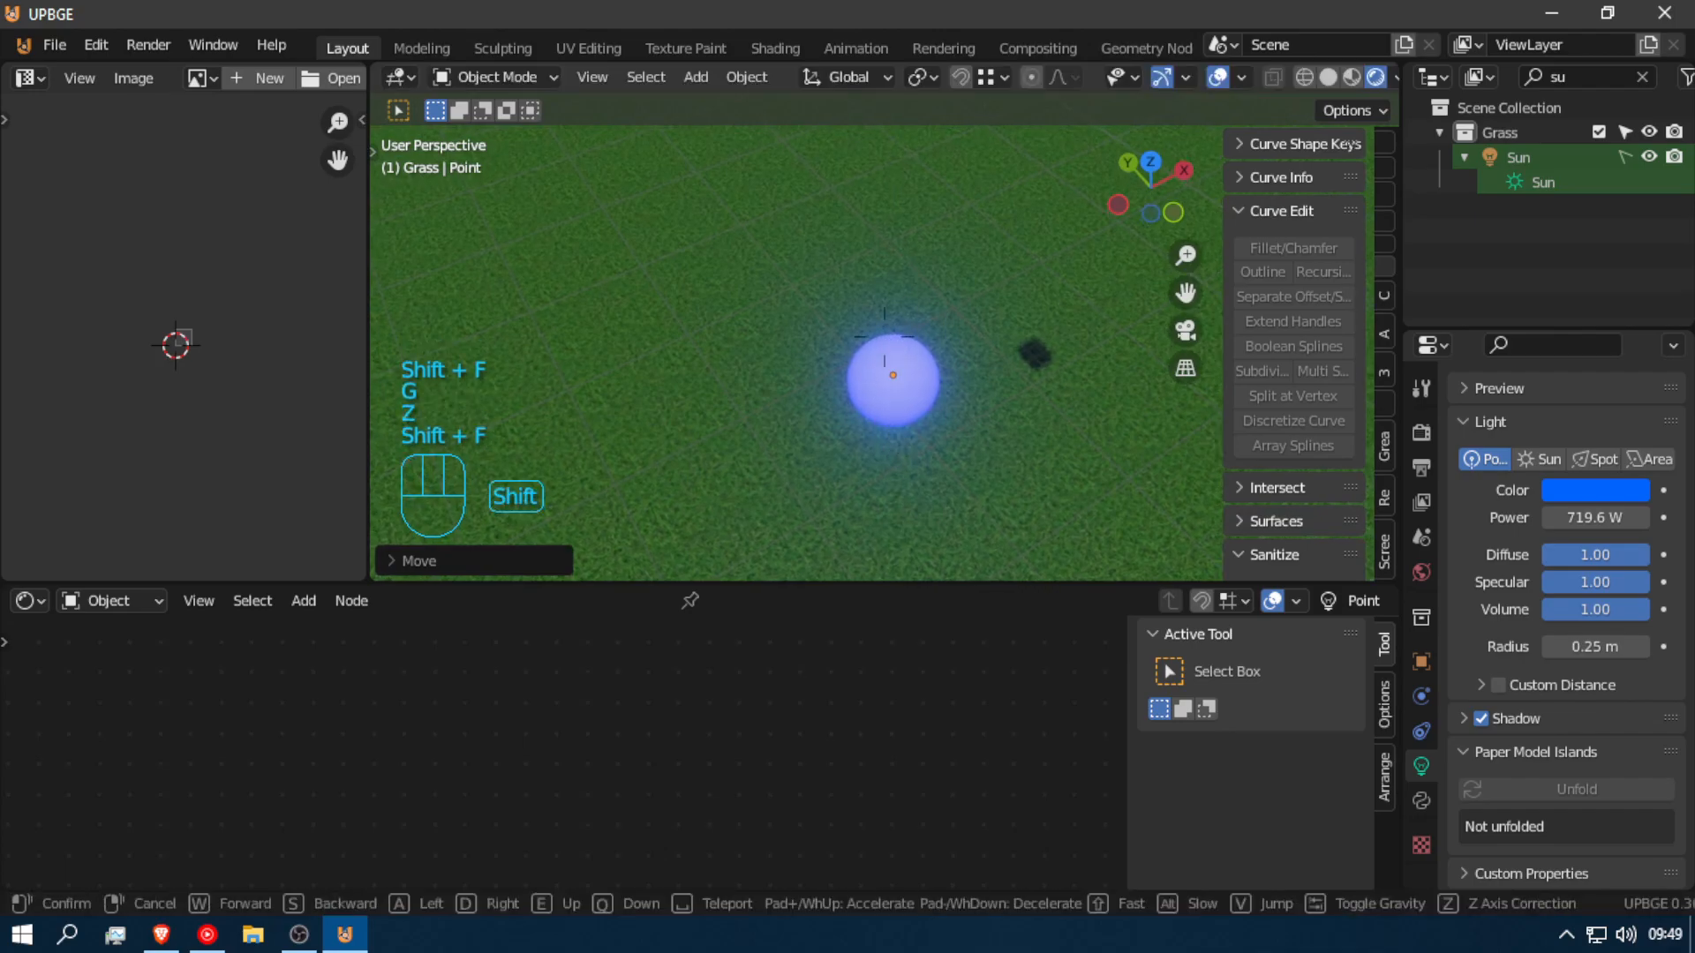
{"action": "left_click", "coordinate": [893, 452]}
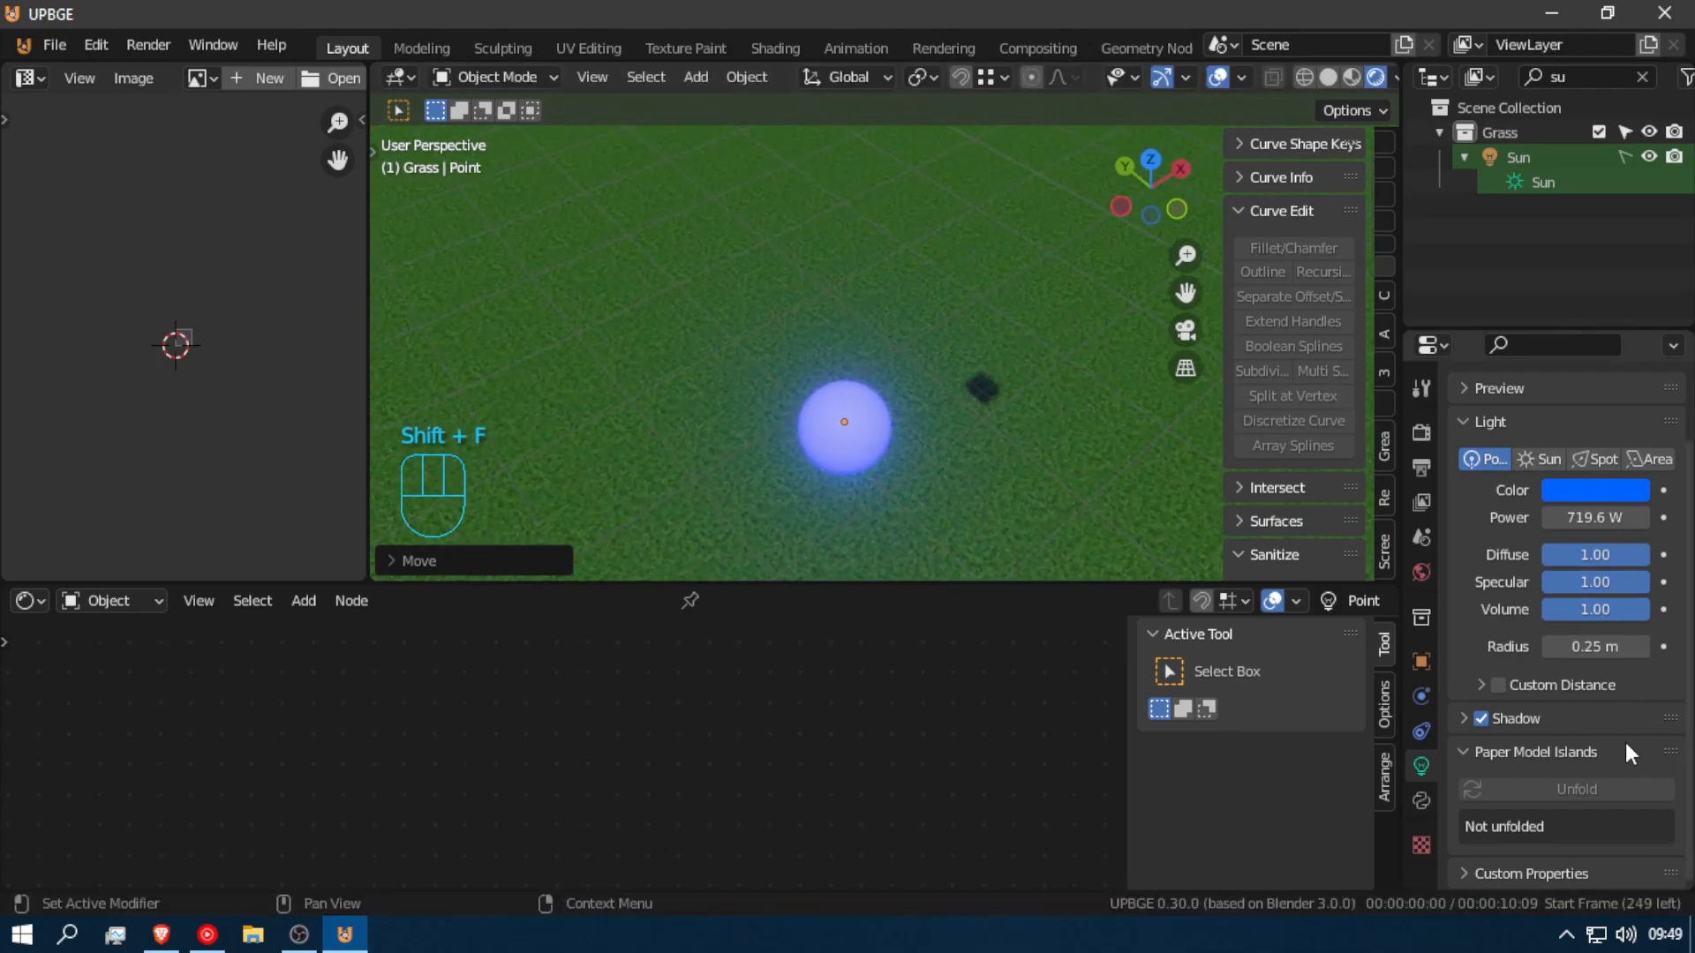
{"action": "scroll", "coordinate": [1624, 746], "scroll_direction": "up", "scroll_amount": 2}
{"action": "left_click_drag", "start_coordinate": [1617, 609], "coordinate": [1643, 609]}
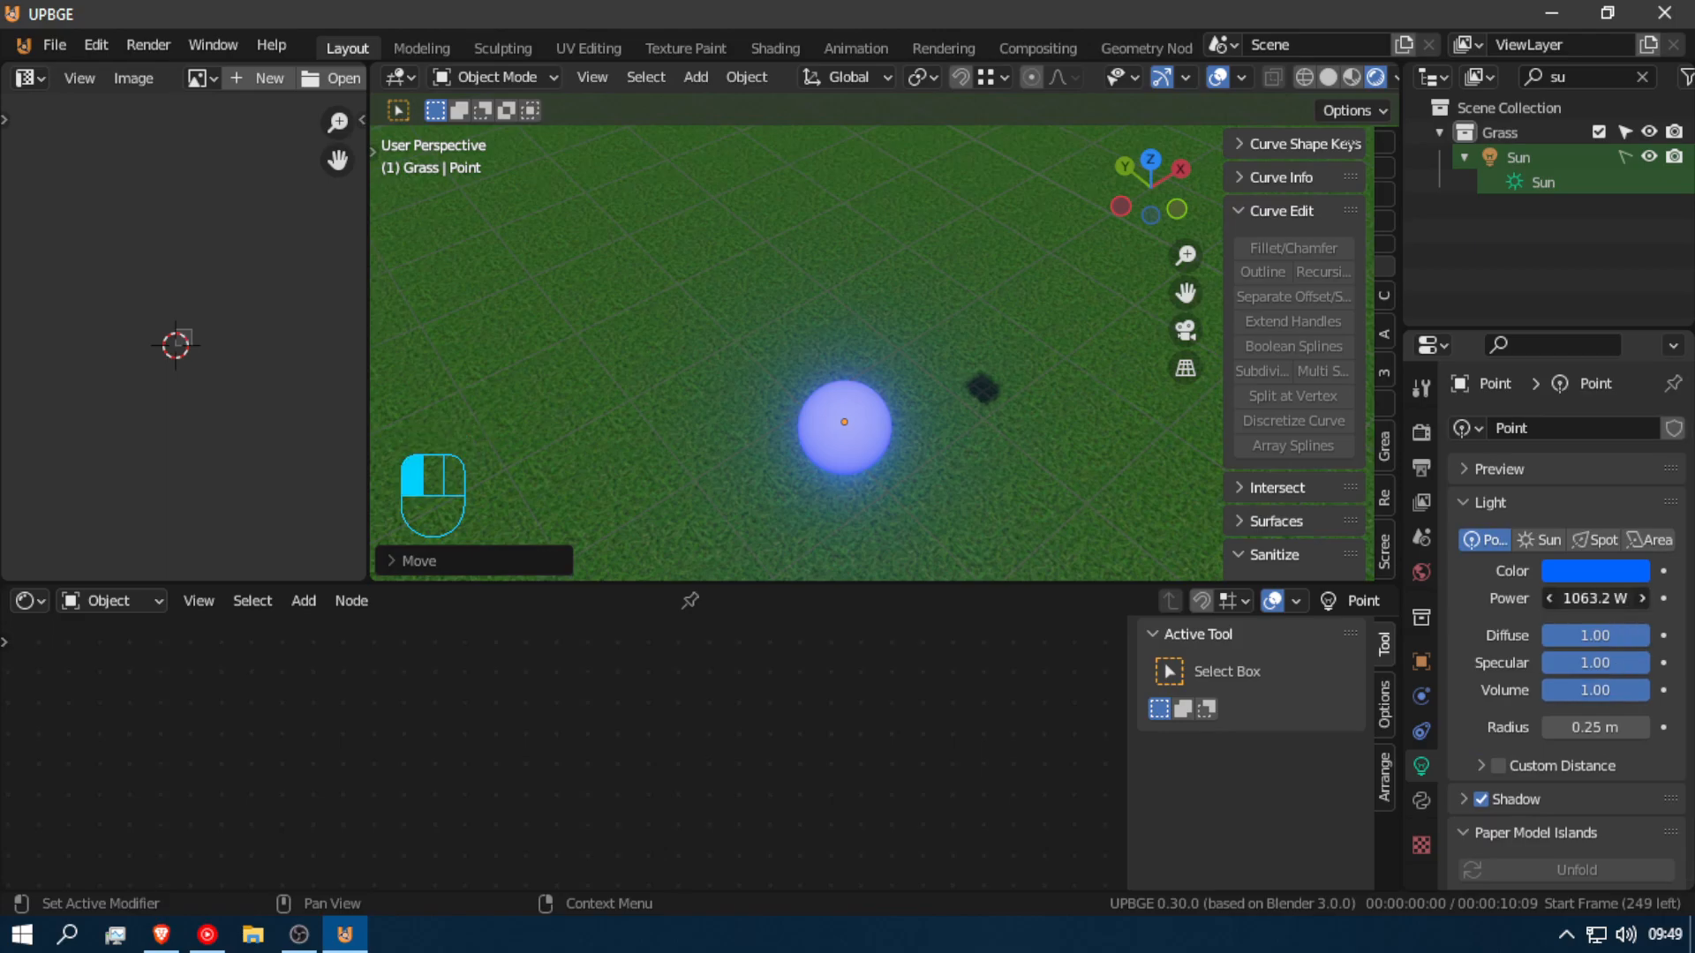
{"action": "key", "text": "Escape"}
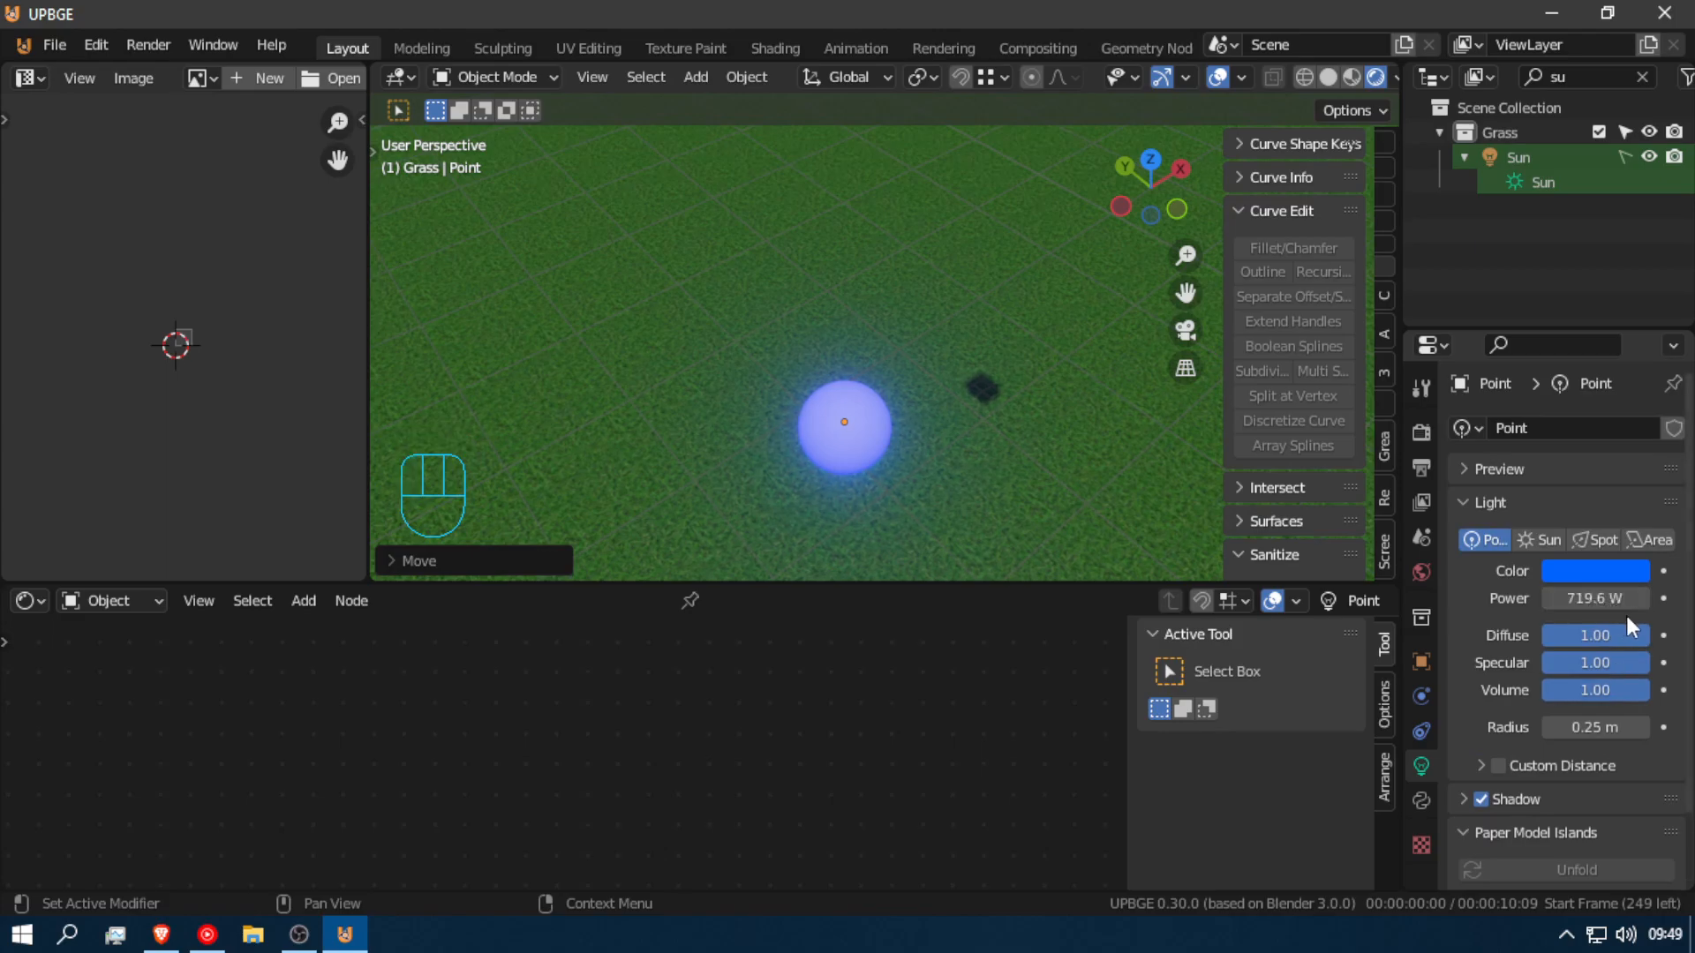
Step: Set the point light's power to 719.6 mW
{"action": "left_click", "coordinate": [1605, 593]}
{"action": "left_click", "coordinate": [1615, 594]}
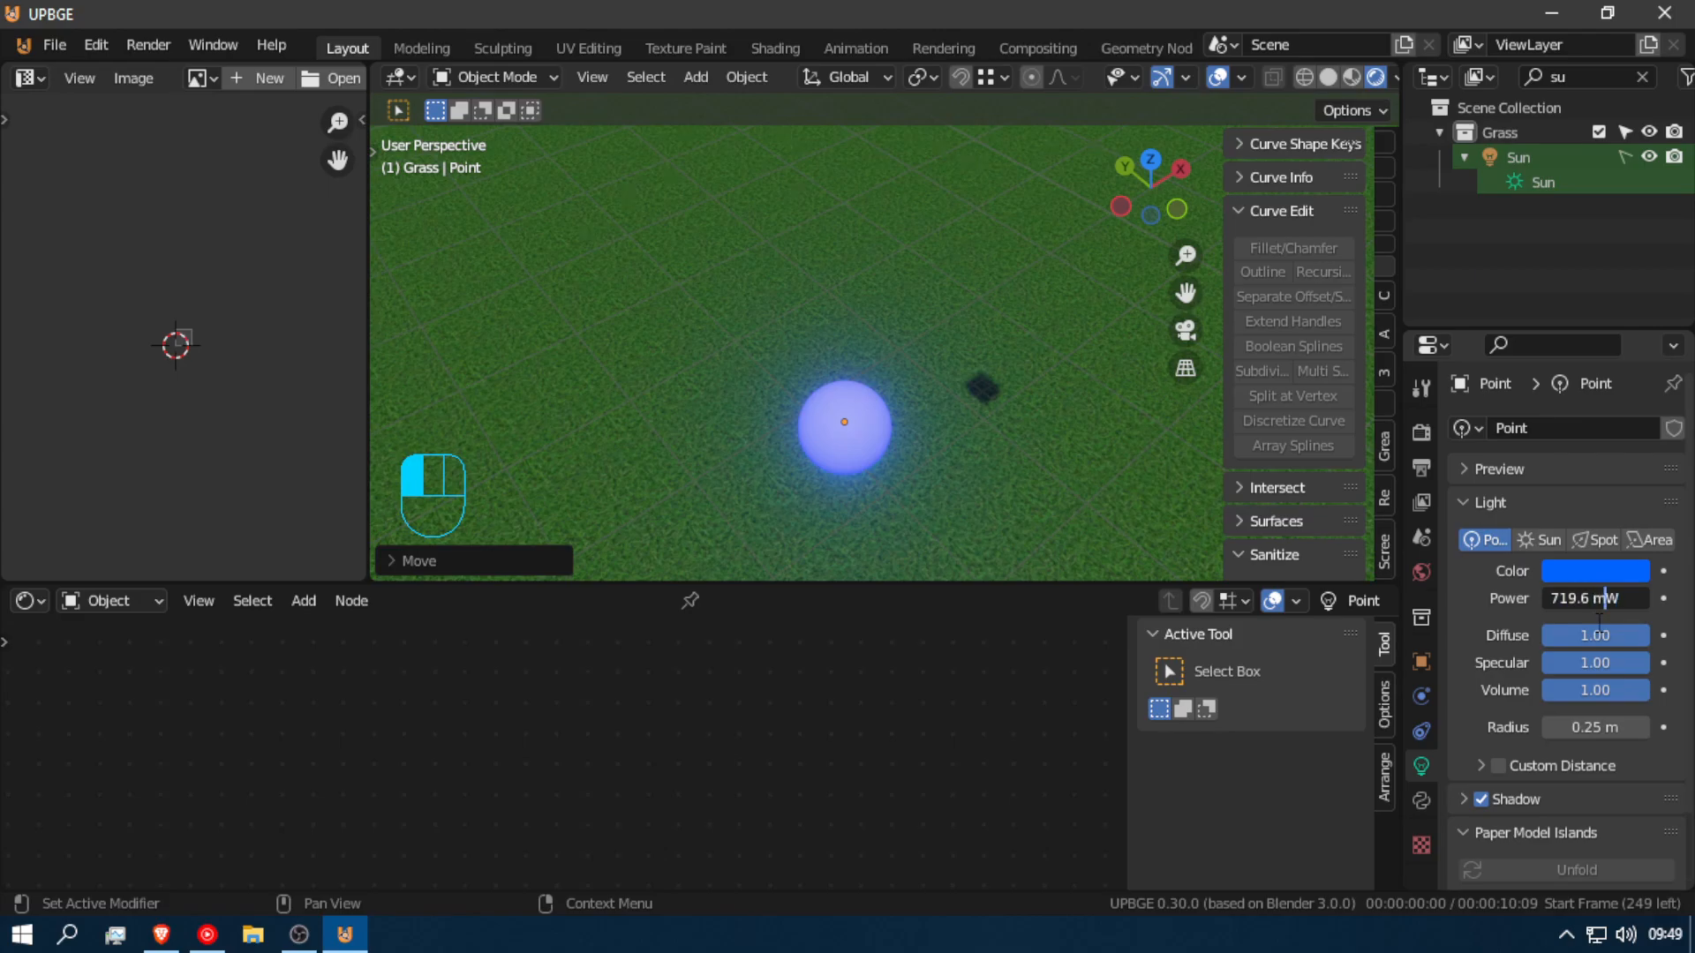
{"action": "type", "text": "m"}
{"action": "left_click", "coordinate": [950, 432]}
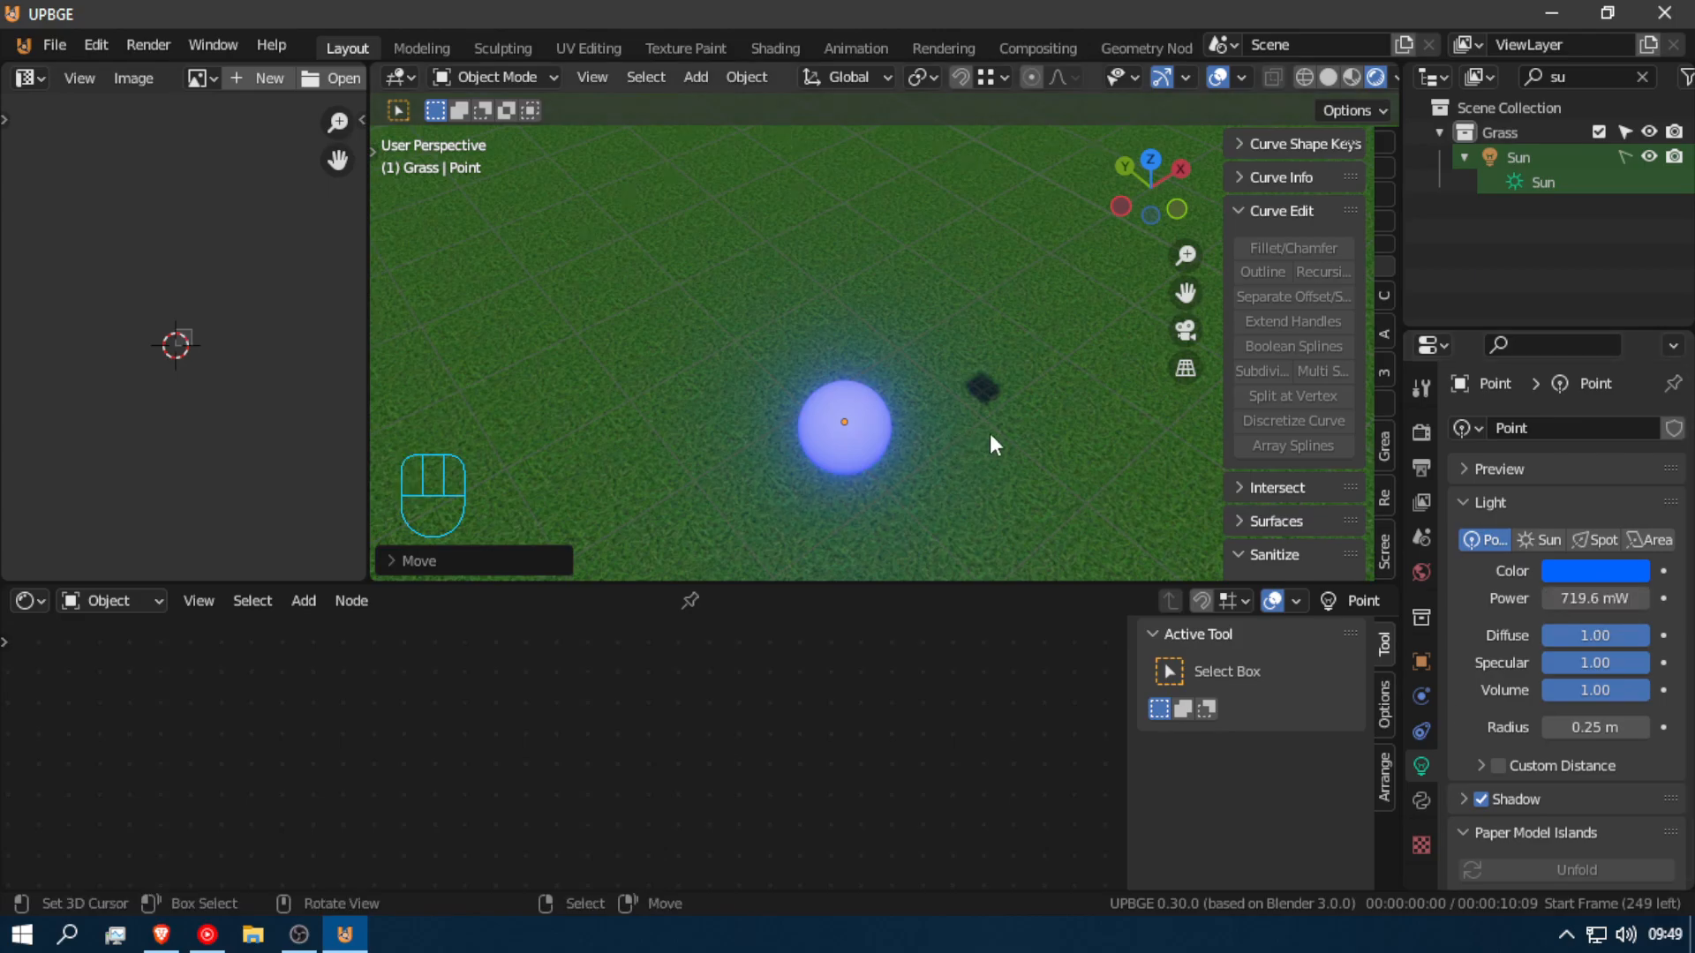
Step: Set the point light's power to 10 MW and inspect its effect on the road and the lawn
{"action": "left_click", "coordinate": [1606, 599]}
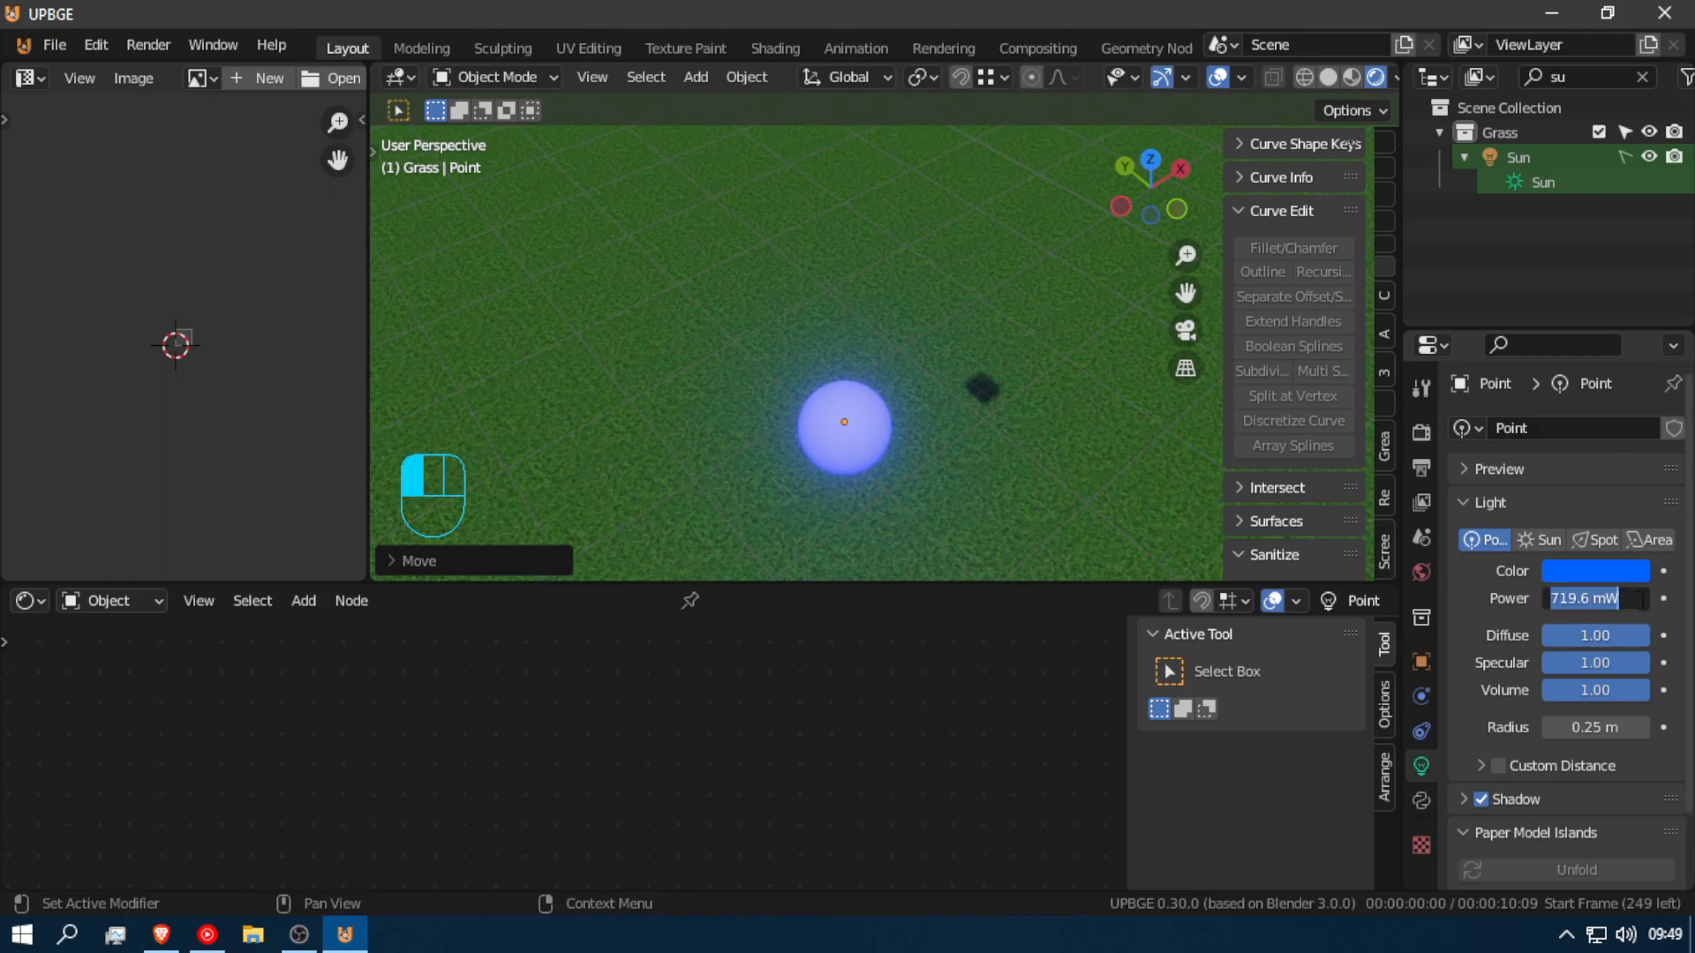
{"action": "type", "text": "10"}
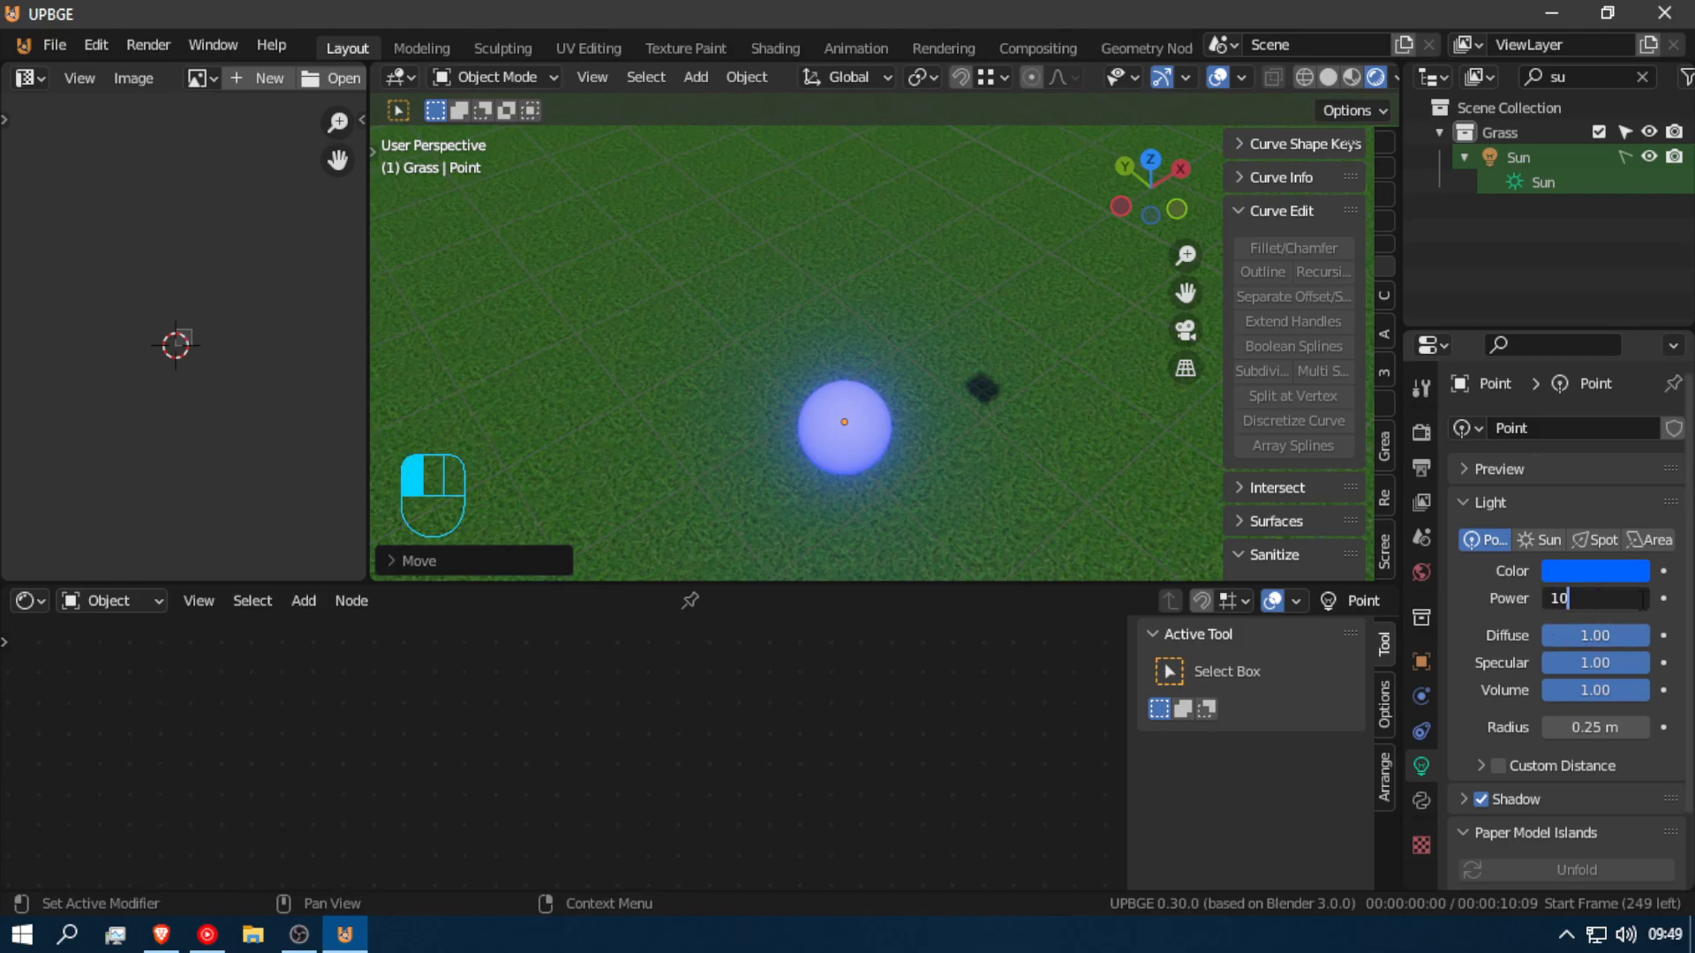
{"action": "key", "text": "shift"}
{"action": "type", "text": "0MW"}
{"action": "key", "text": "Return"}
{"action": "key", "text": "shift+f"}
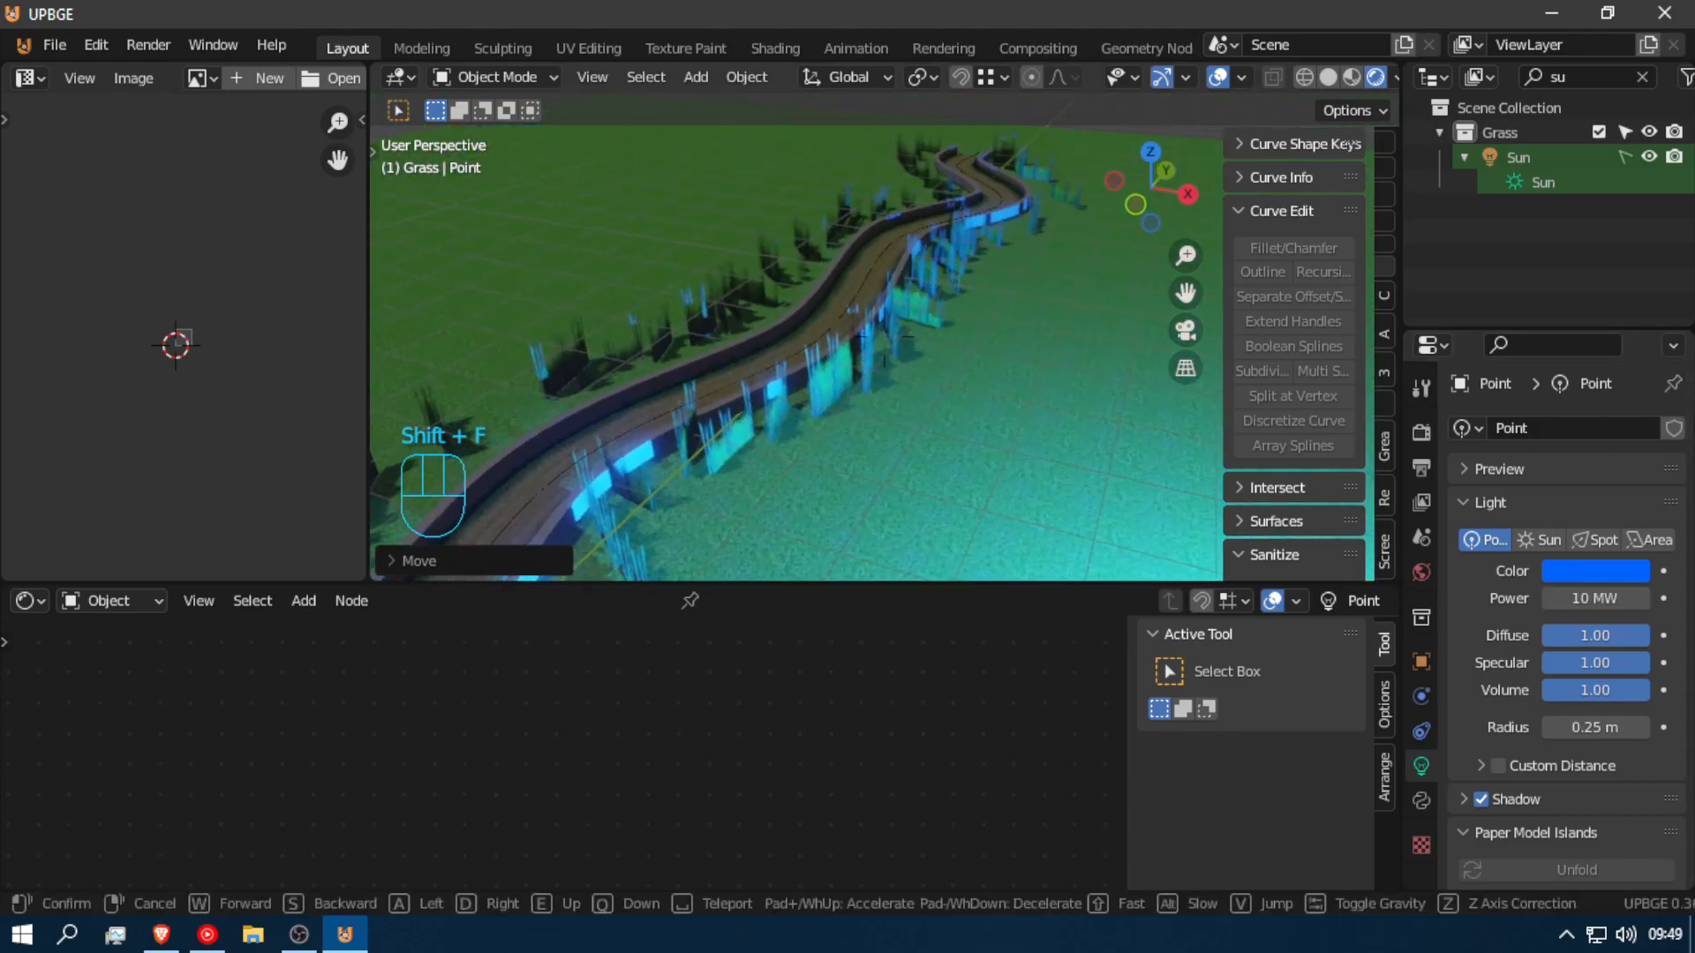
{"action": "key", "text": "shift"}
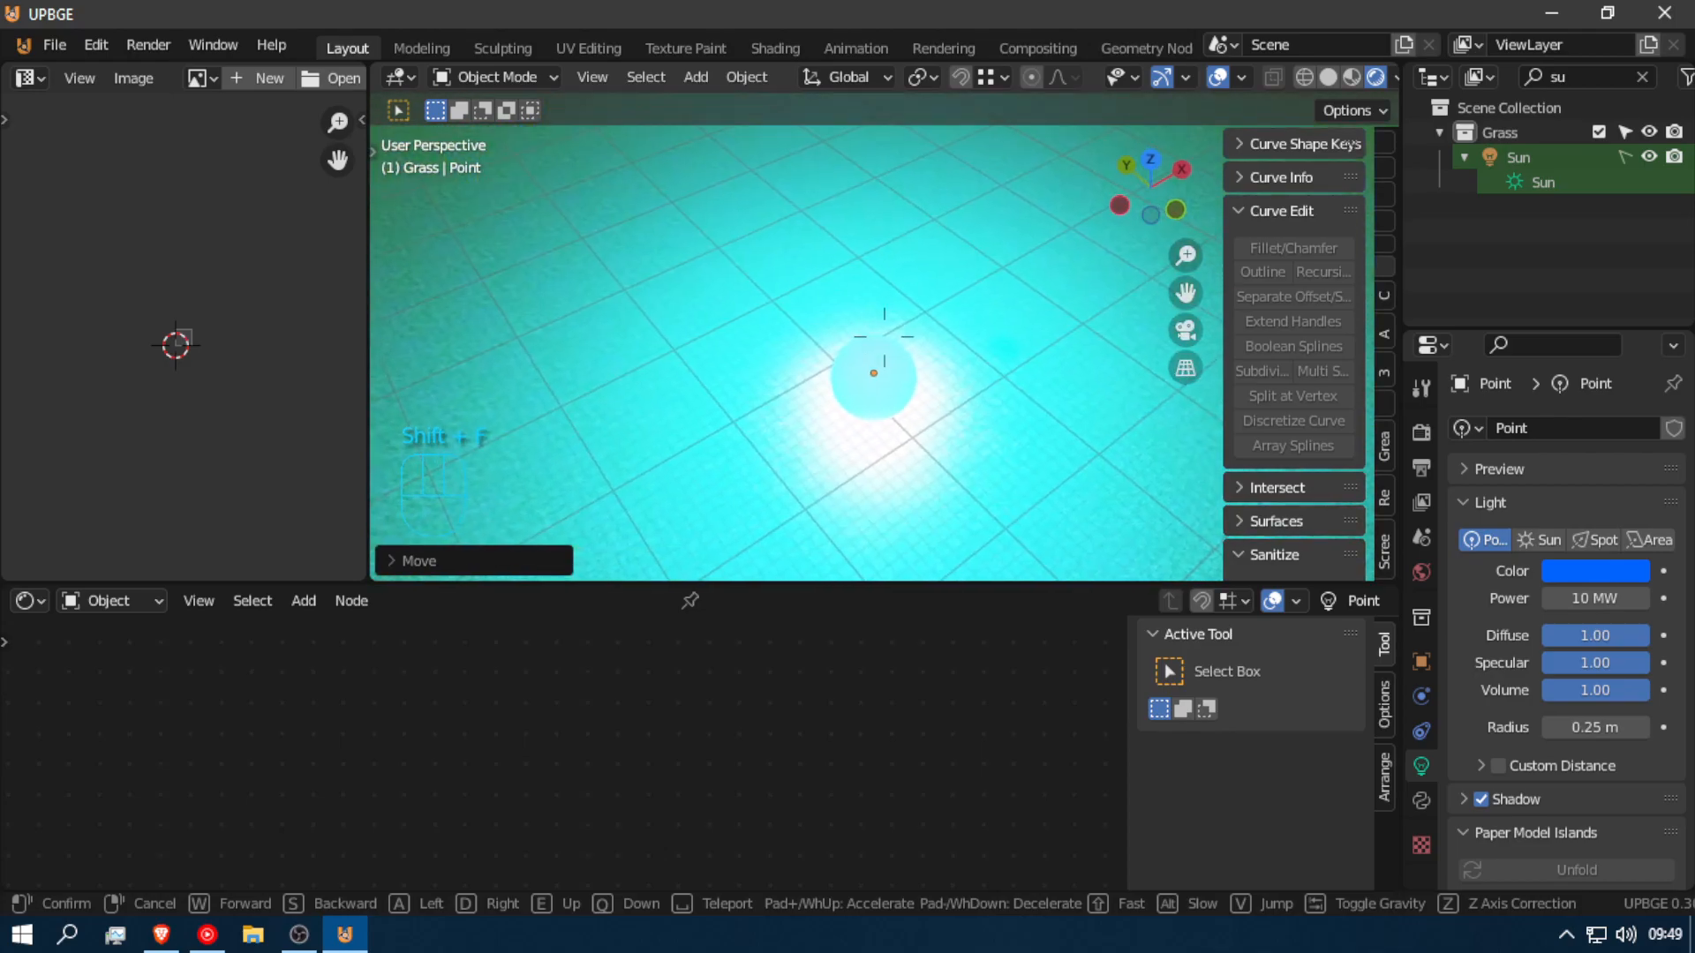
{"action": "left_click", "coordinate": [885, 340]}
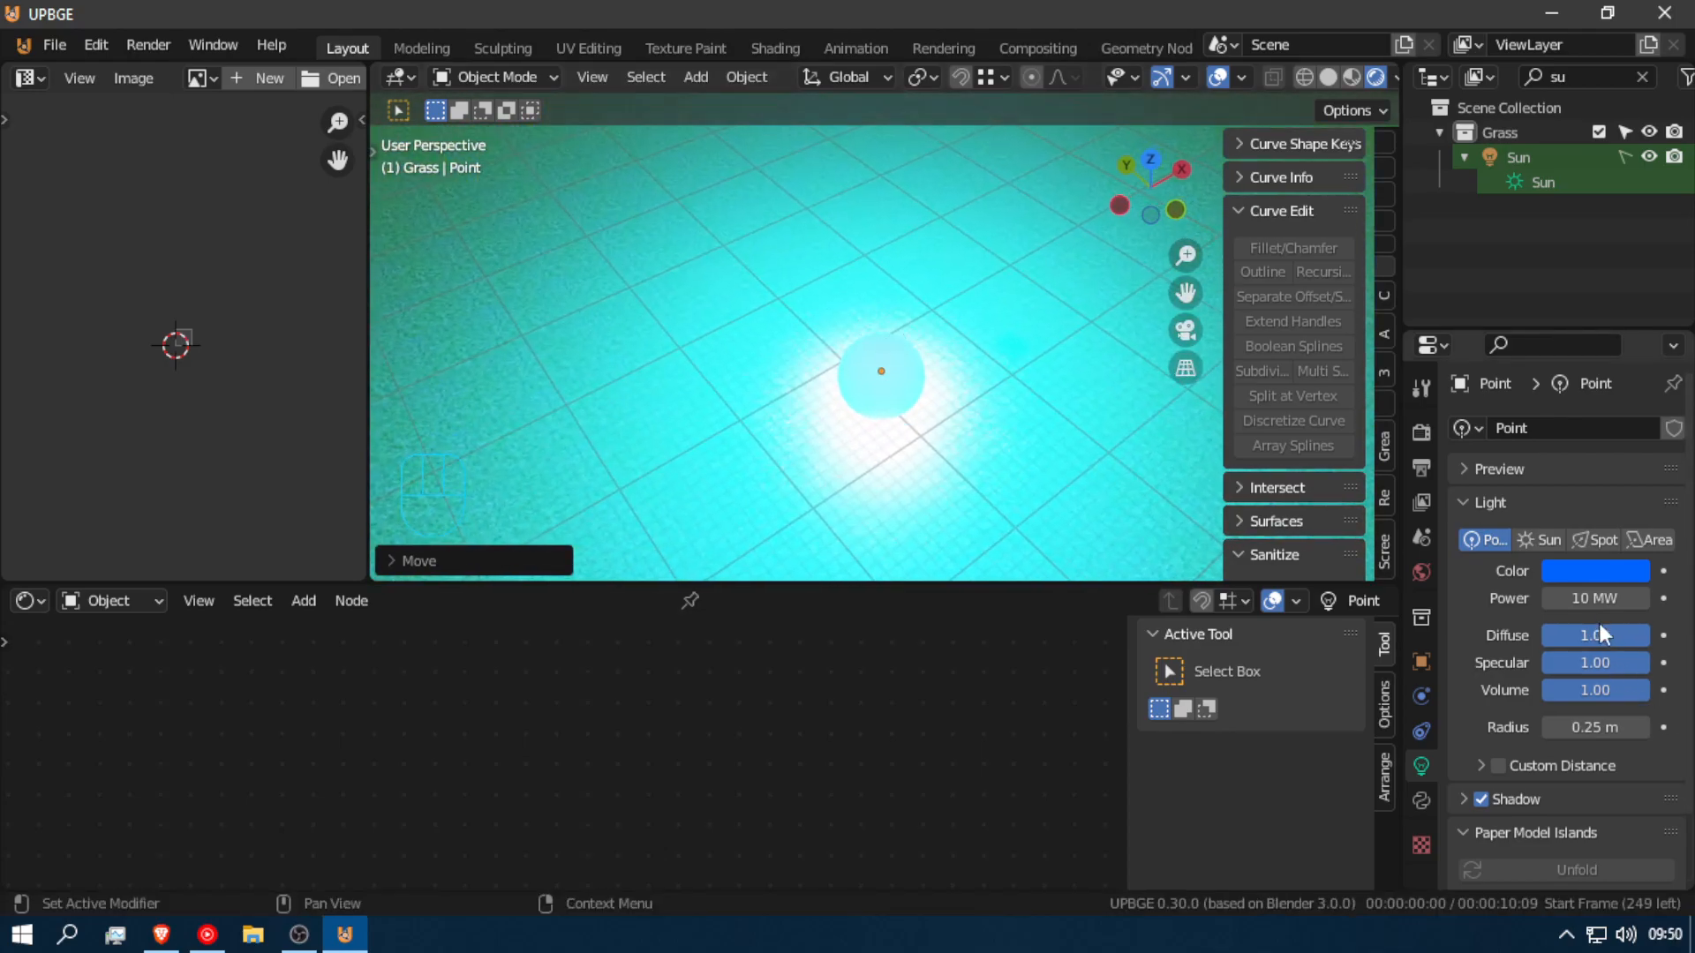
Step: Set the point light's power to 1 MW and check the lighting along the road walls and around the sphere
{"action": "left_click", "coordinate": [1575, 598]}
{"action": "left_click", "coordinate": [1559, 598]}
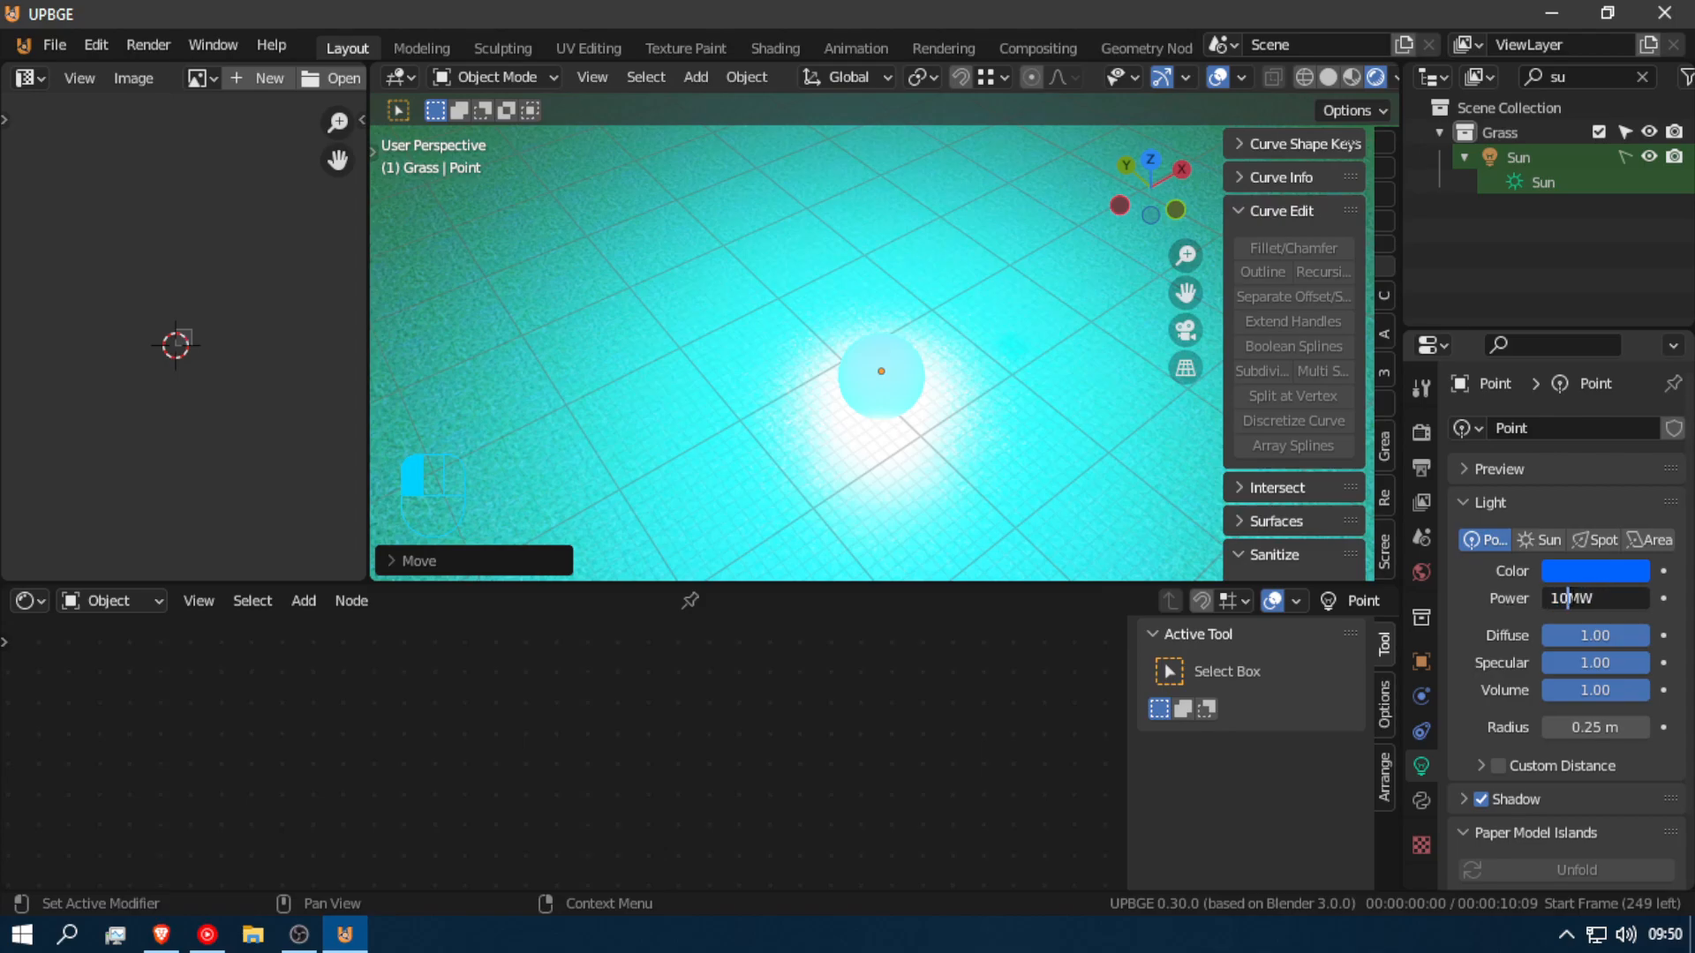
{"action": "key", "text": "Return"}
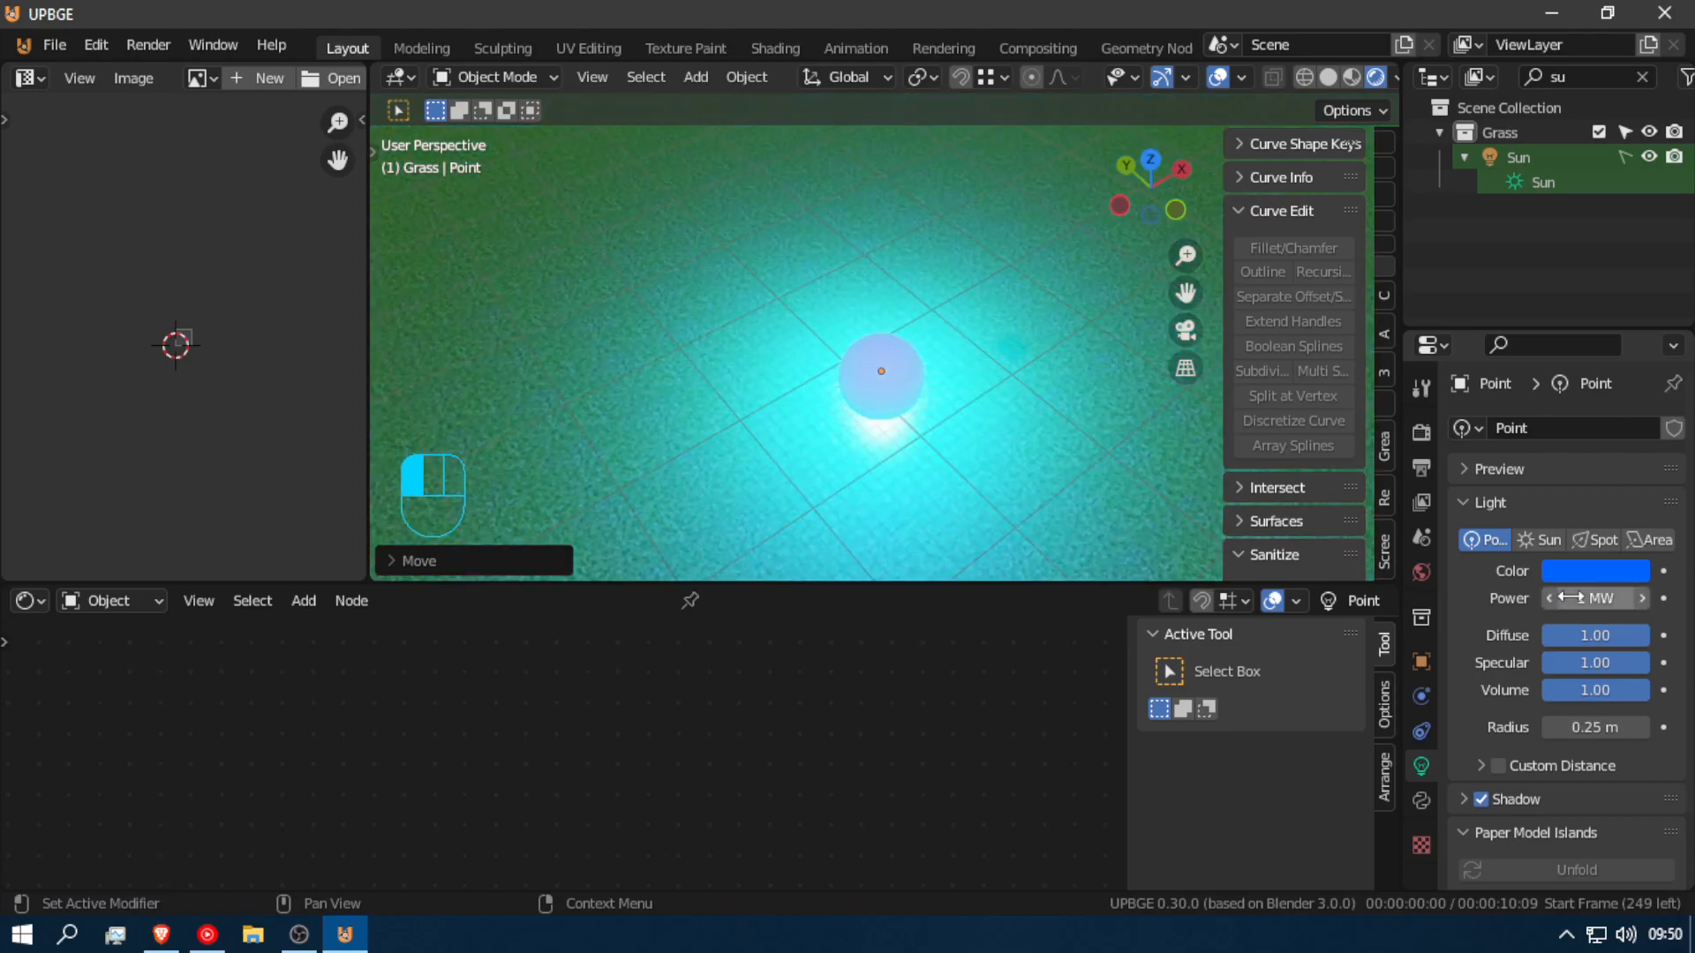
{"action": "key", "text": "shift+f"}
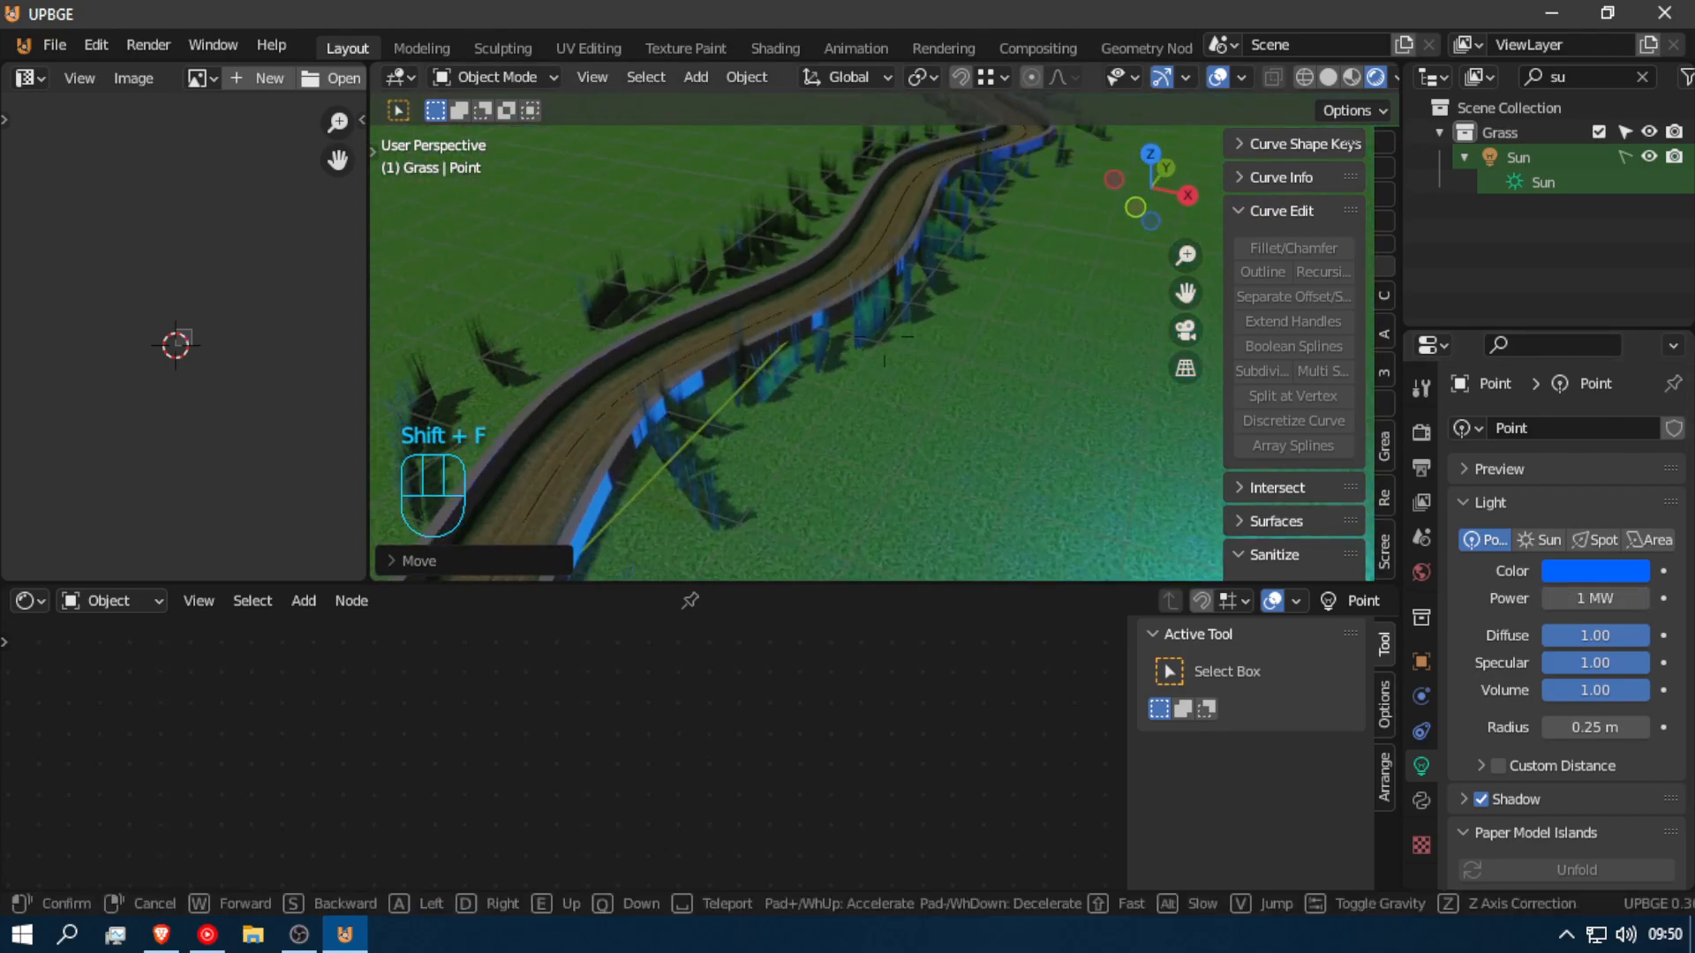
{"action": "left_click", "coordinate": [890, 344]}
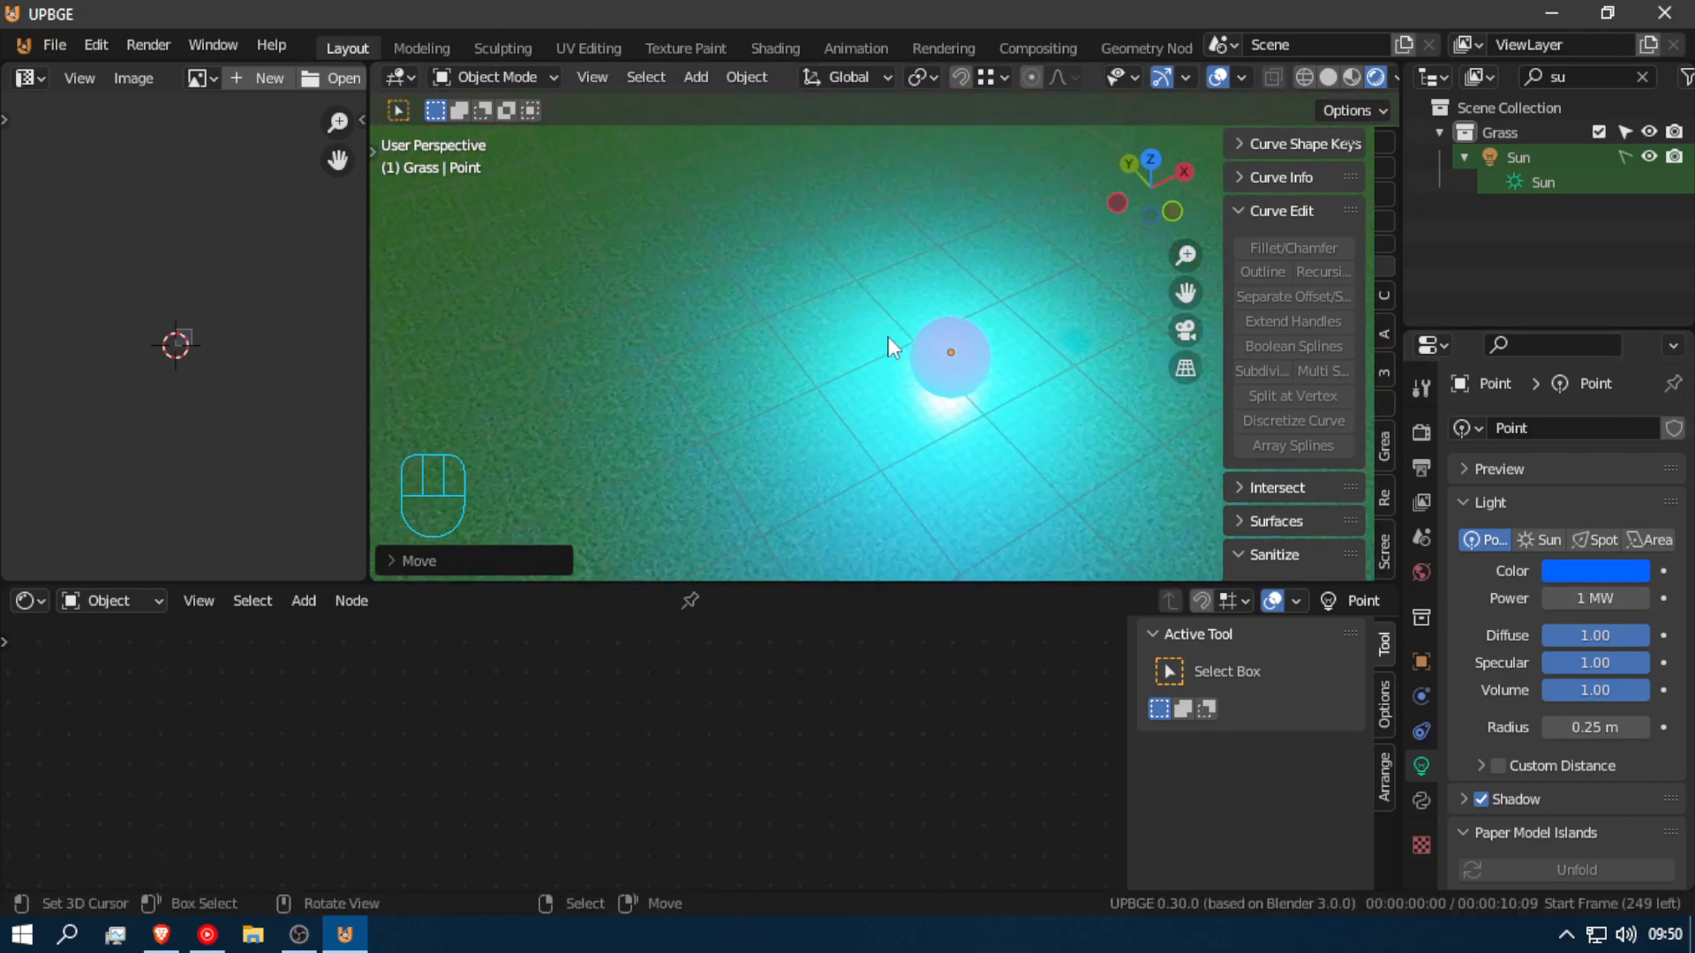
Step: Select the sphere together with the point light inside it and raise both along Z above the lawn
{"action": "key", "text": "g"}
{"action": "right_click", "coordinate": [968, 346]}
{"action": "left_click", "coordinate": [967, 346]}
{"action": "key", "text": "shift+f"}
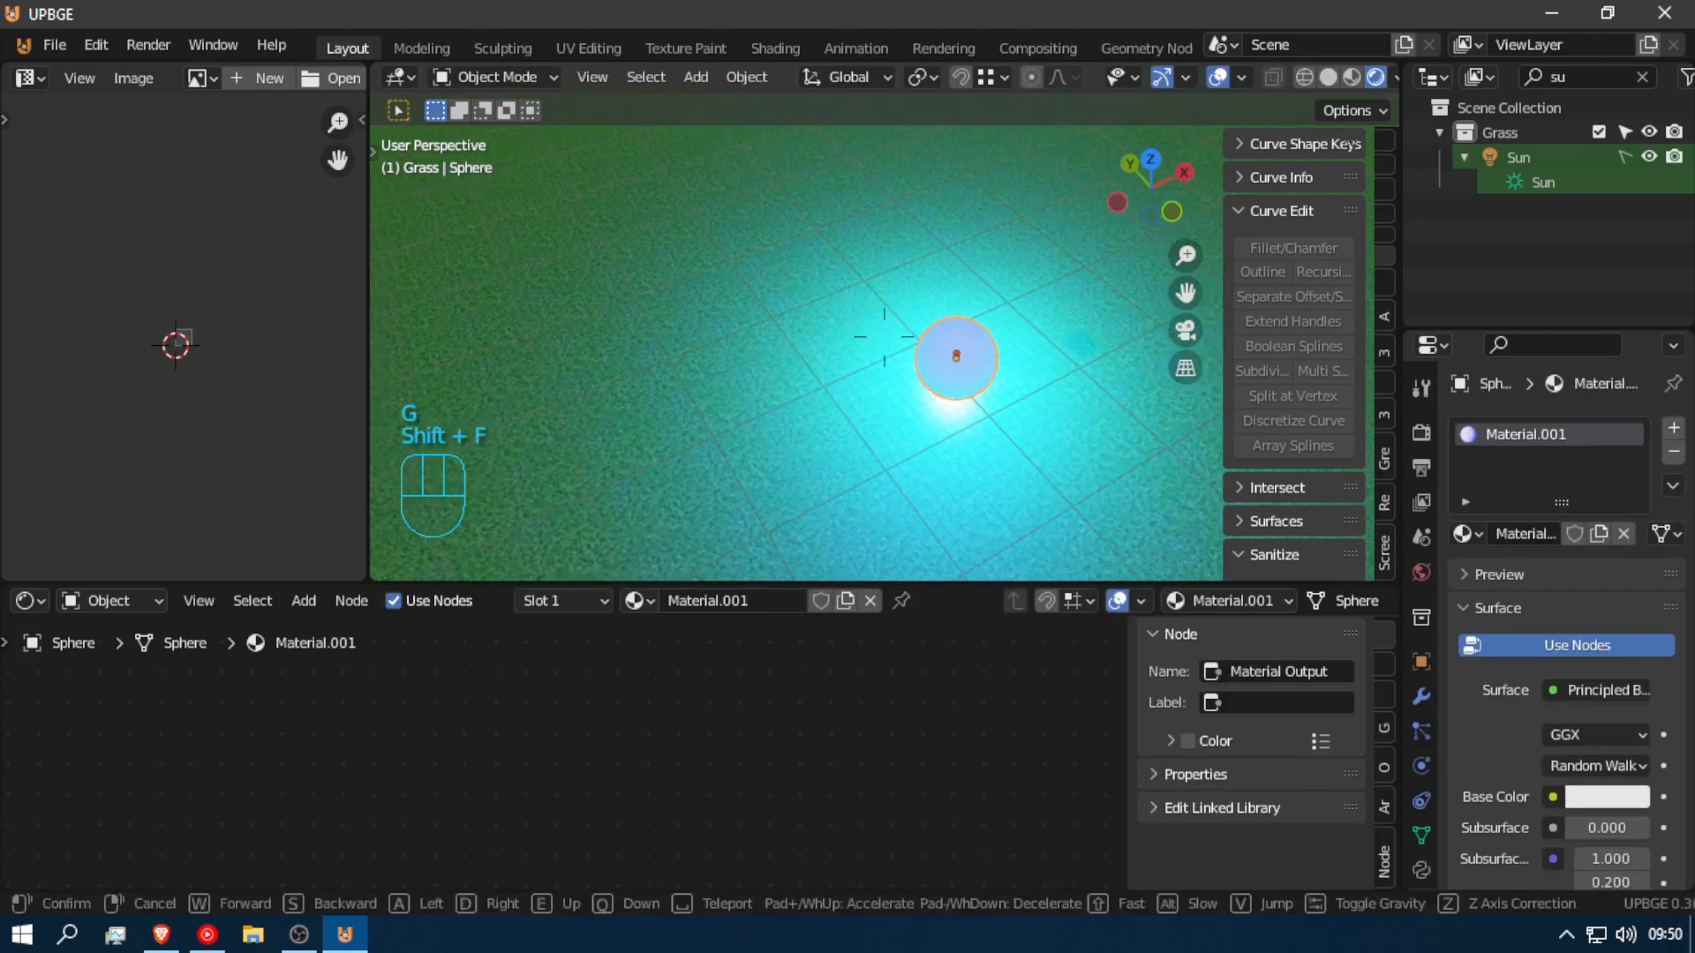
{"action": "key", "text": "shift"}
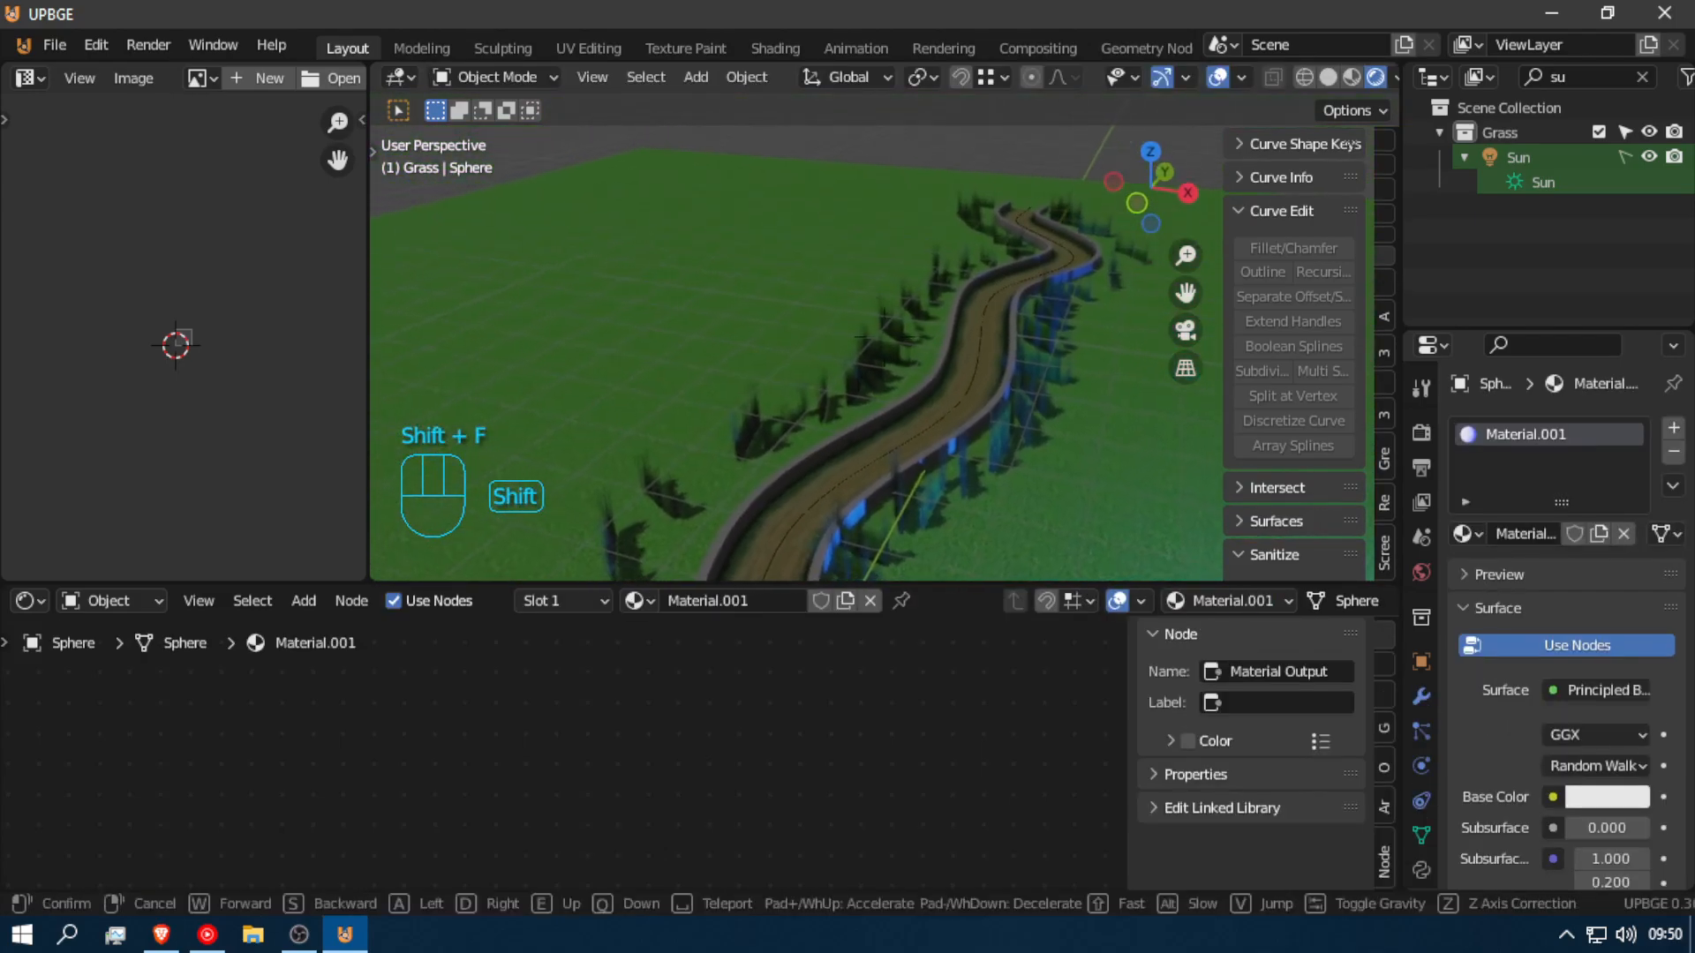
{"action": "left_click", "coordinate": [882, 337]}
{"action": "key", "text": "g"}
{"action": "key", "text": "z"}
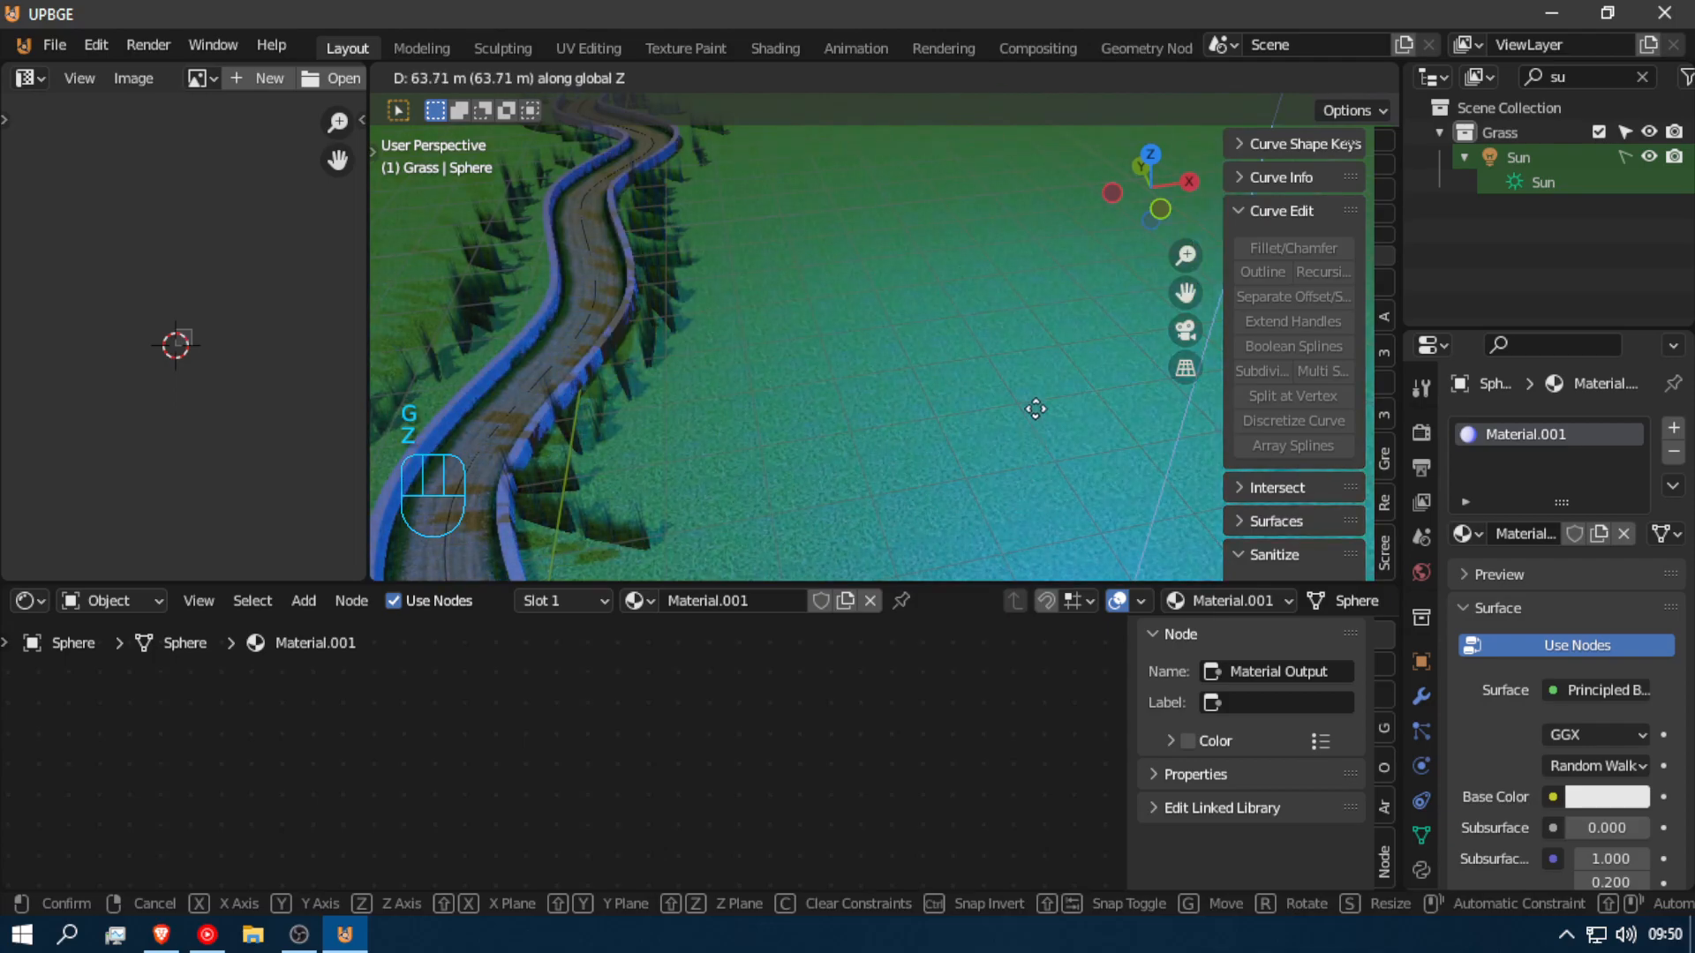
{"action": "left_click", "coordinate": [1014, 488]}
{"action": "key", "text": "shift+f"}
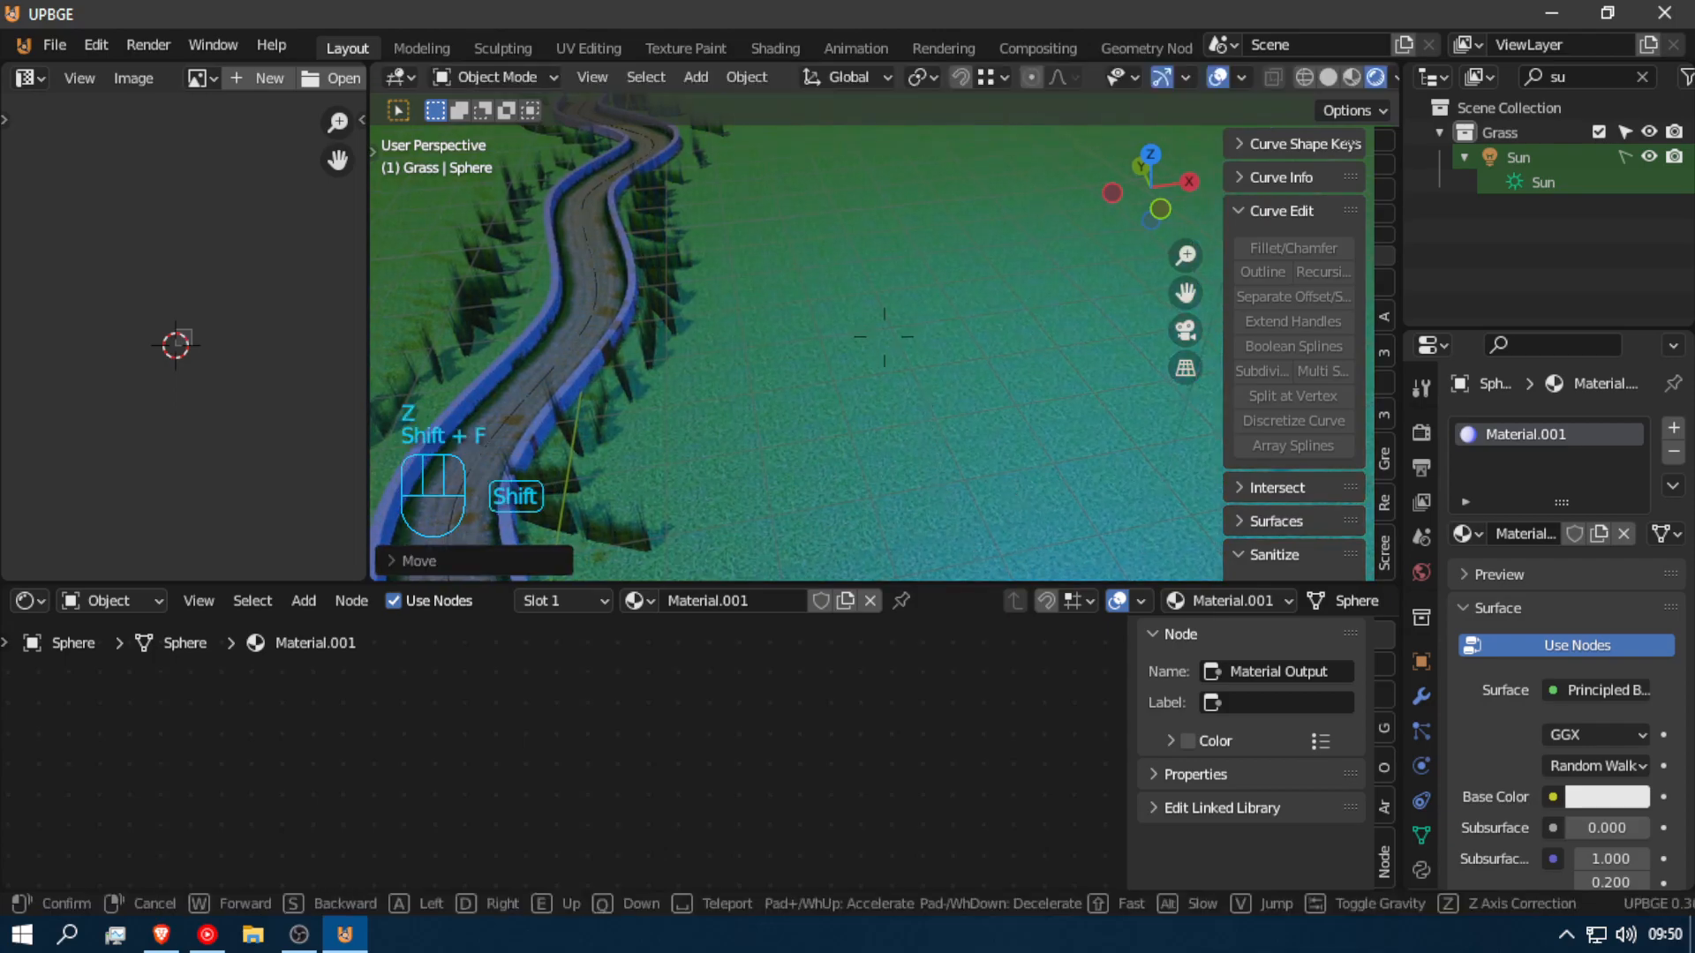
Step: Set the world background strength to 0.300 and darken its color to nearly black
{"action": "key", "text": "s"}
{"action": "left_click", "coordinate": [883, 336]}
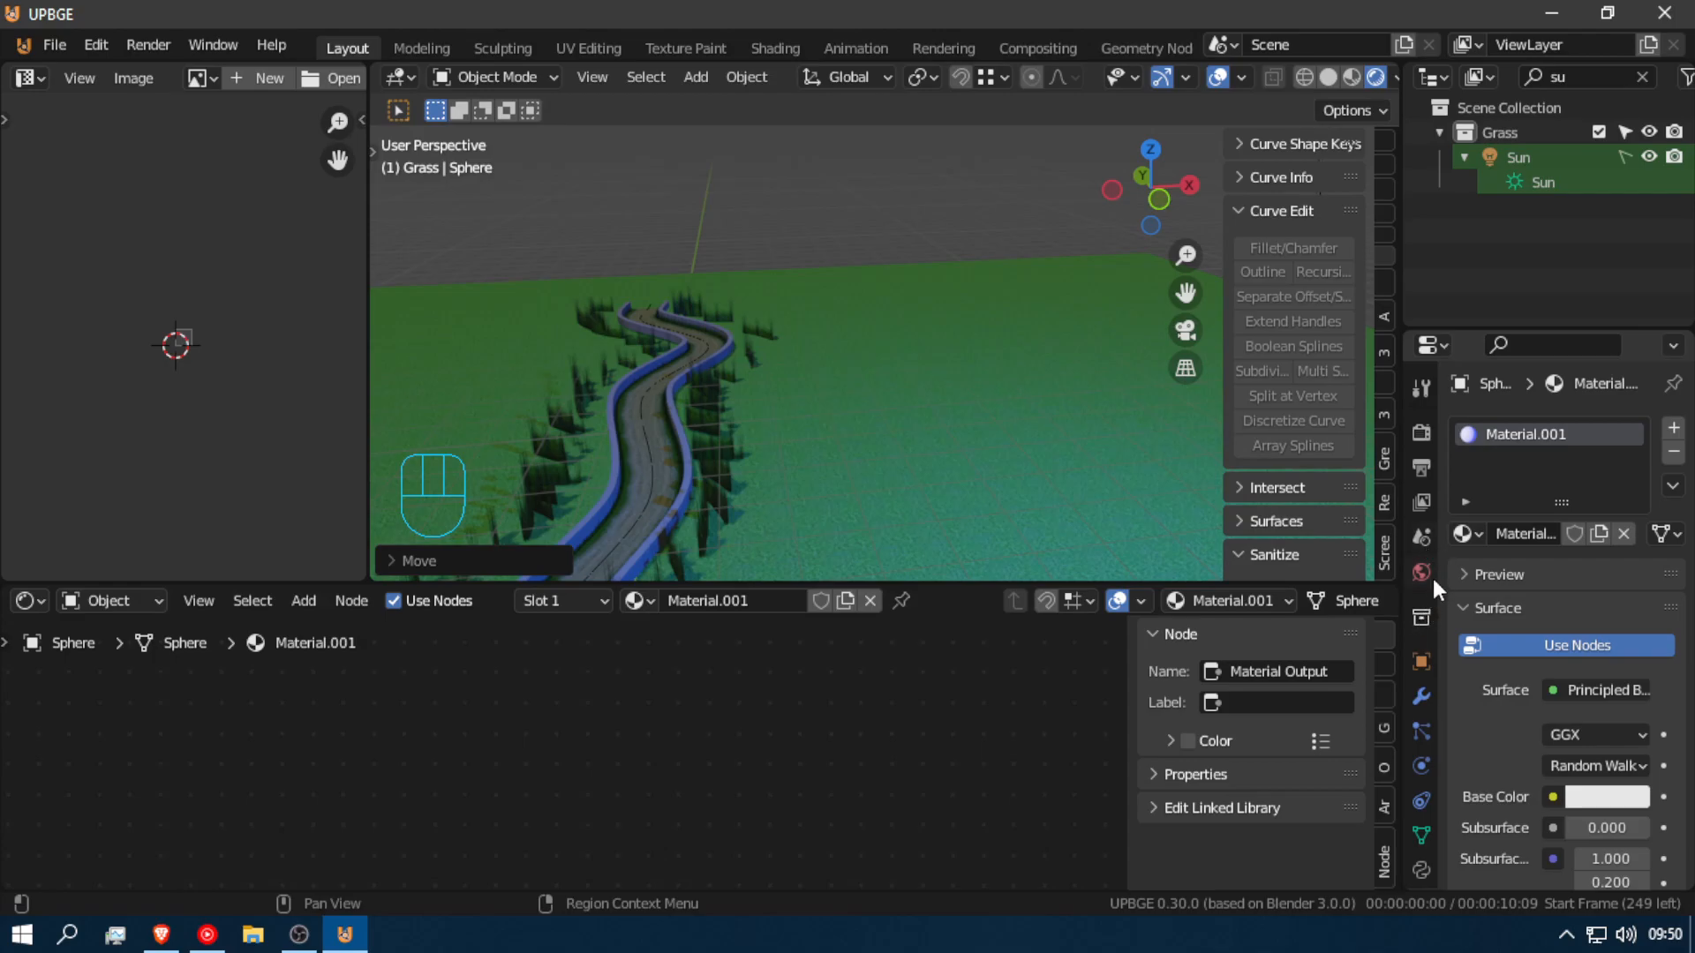
{"action": "scroll", "coordinate": [1421, 854], "scroll_direction": "down", "scroll_amount": 3}
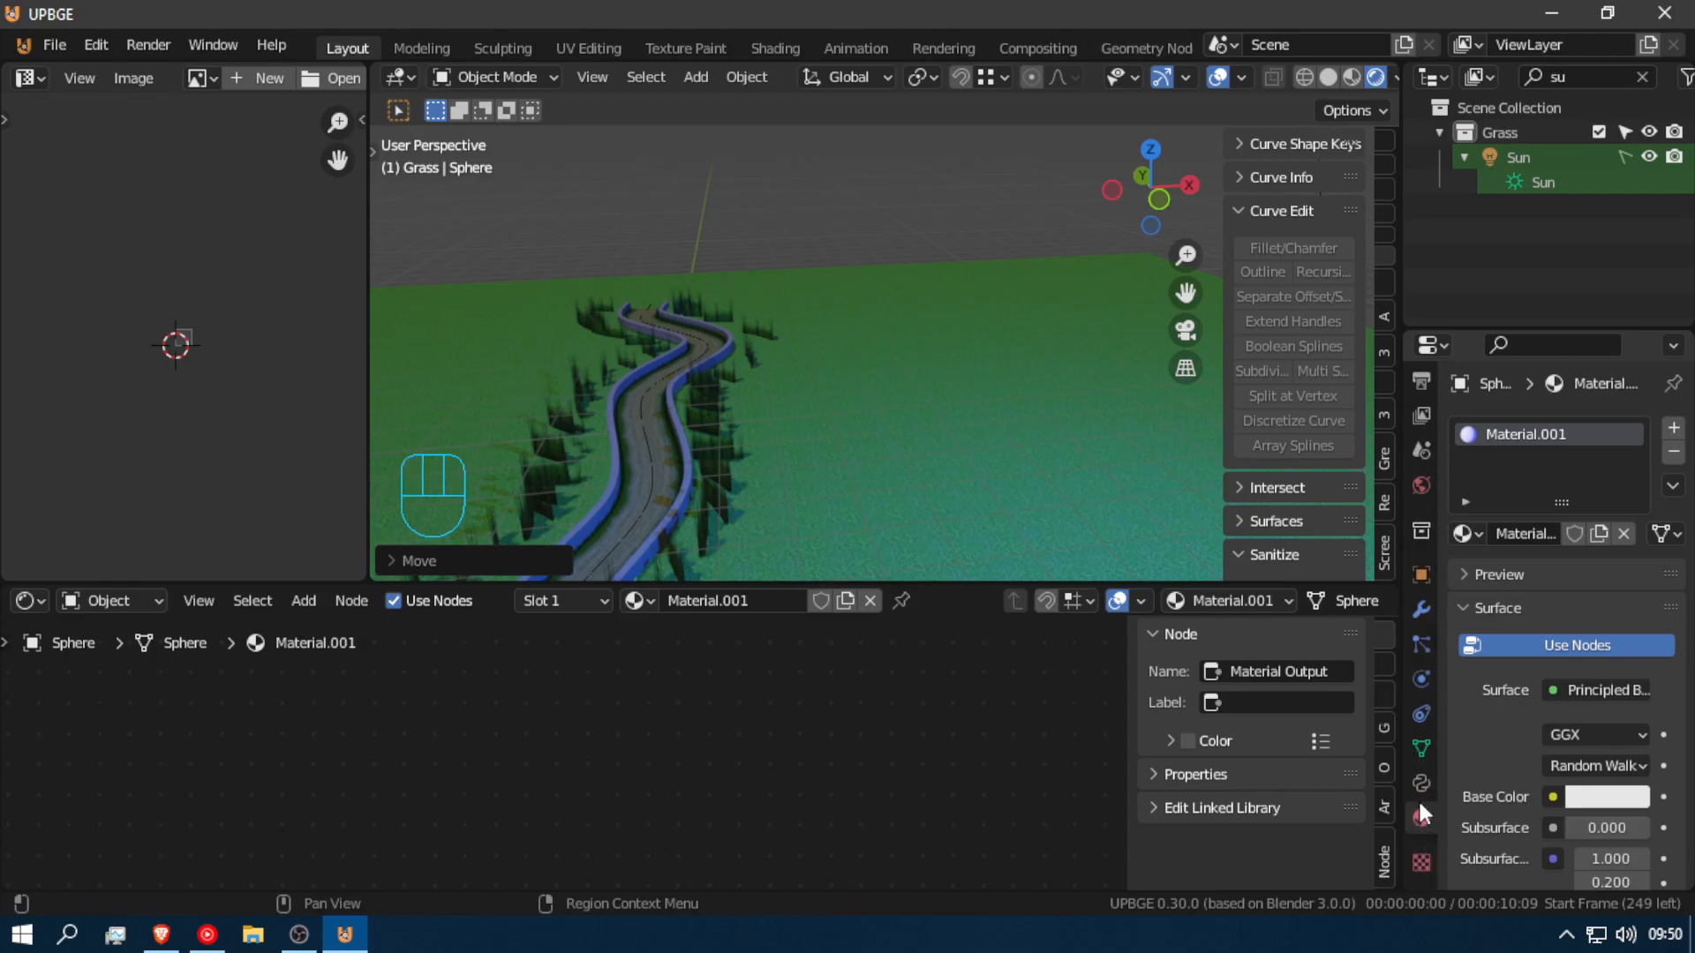
{"action": "left_click", "coordinate": [1421, 487]}
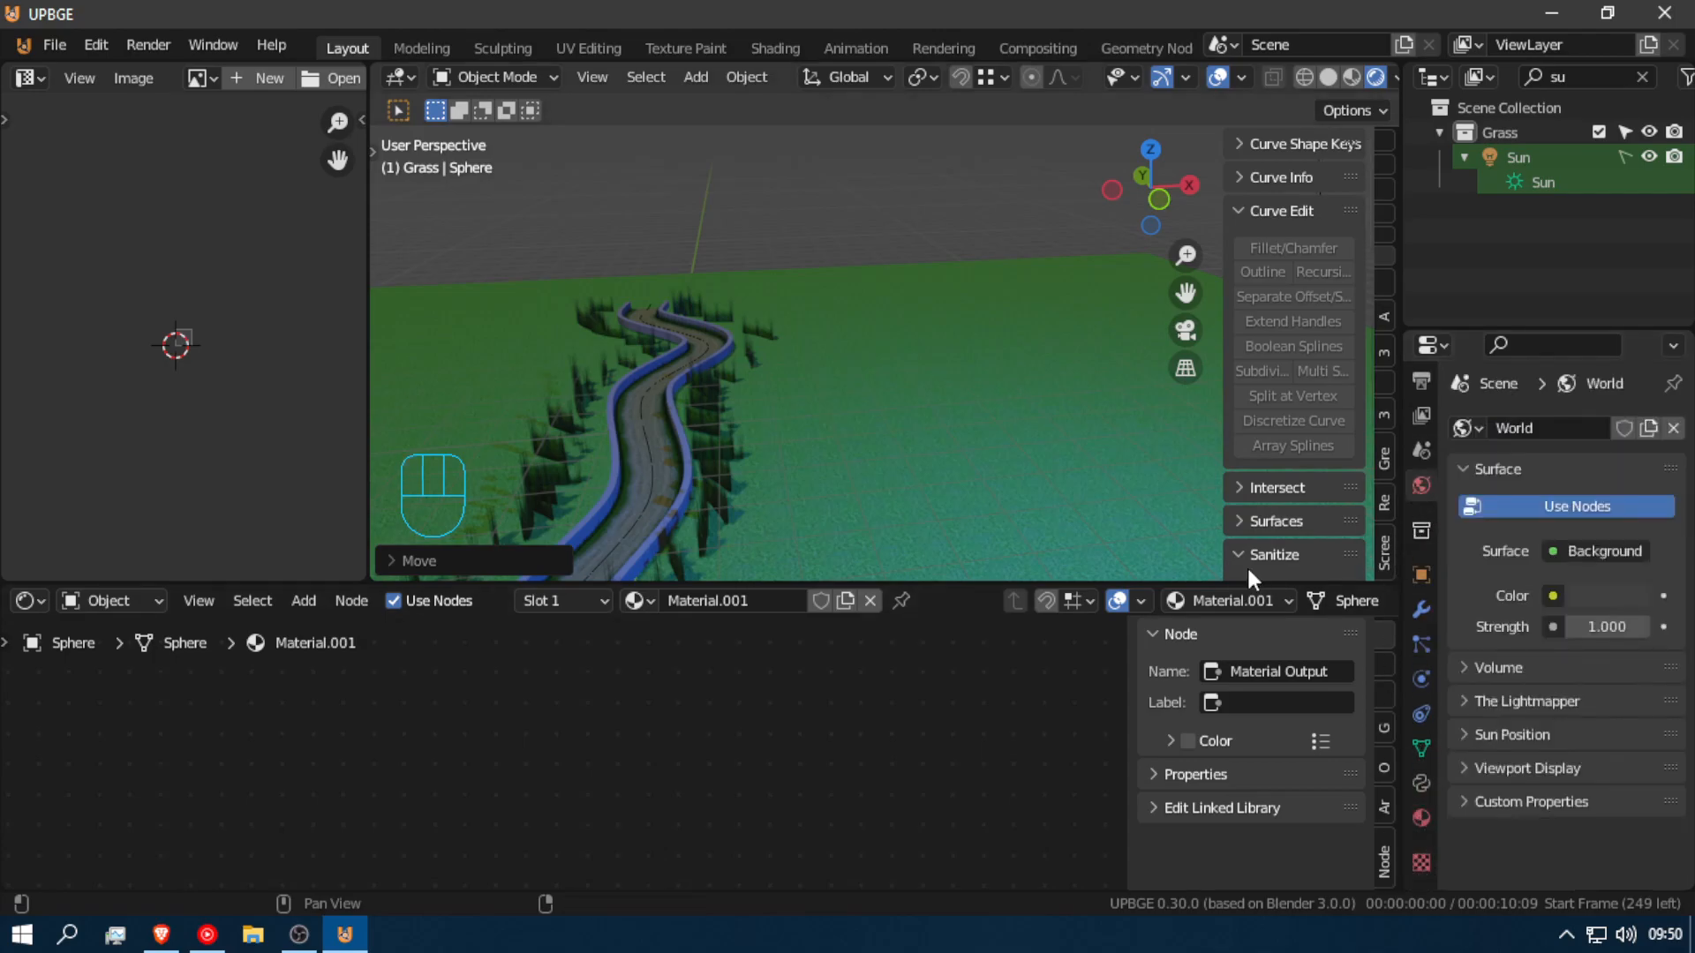
{"action": "mouse_move", "coordinate": [1607, 626]}
{"action": "left_mouse_down"}
{"action": "mouse_move", "coordinate": [1575, 627]}
{"action": "mouse_move", "coordinate": [1606, 626]}
{"action": "left_mouse_up"}
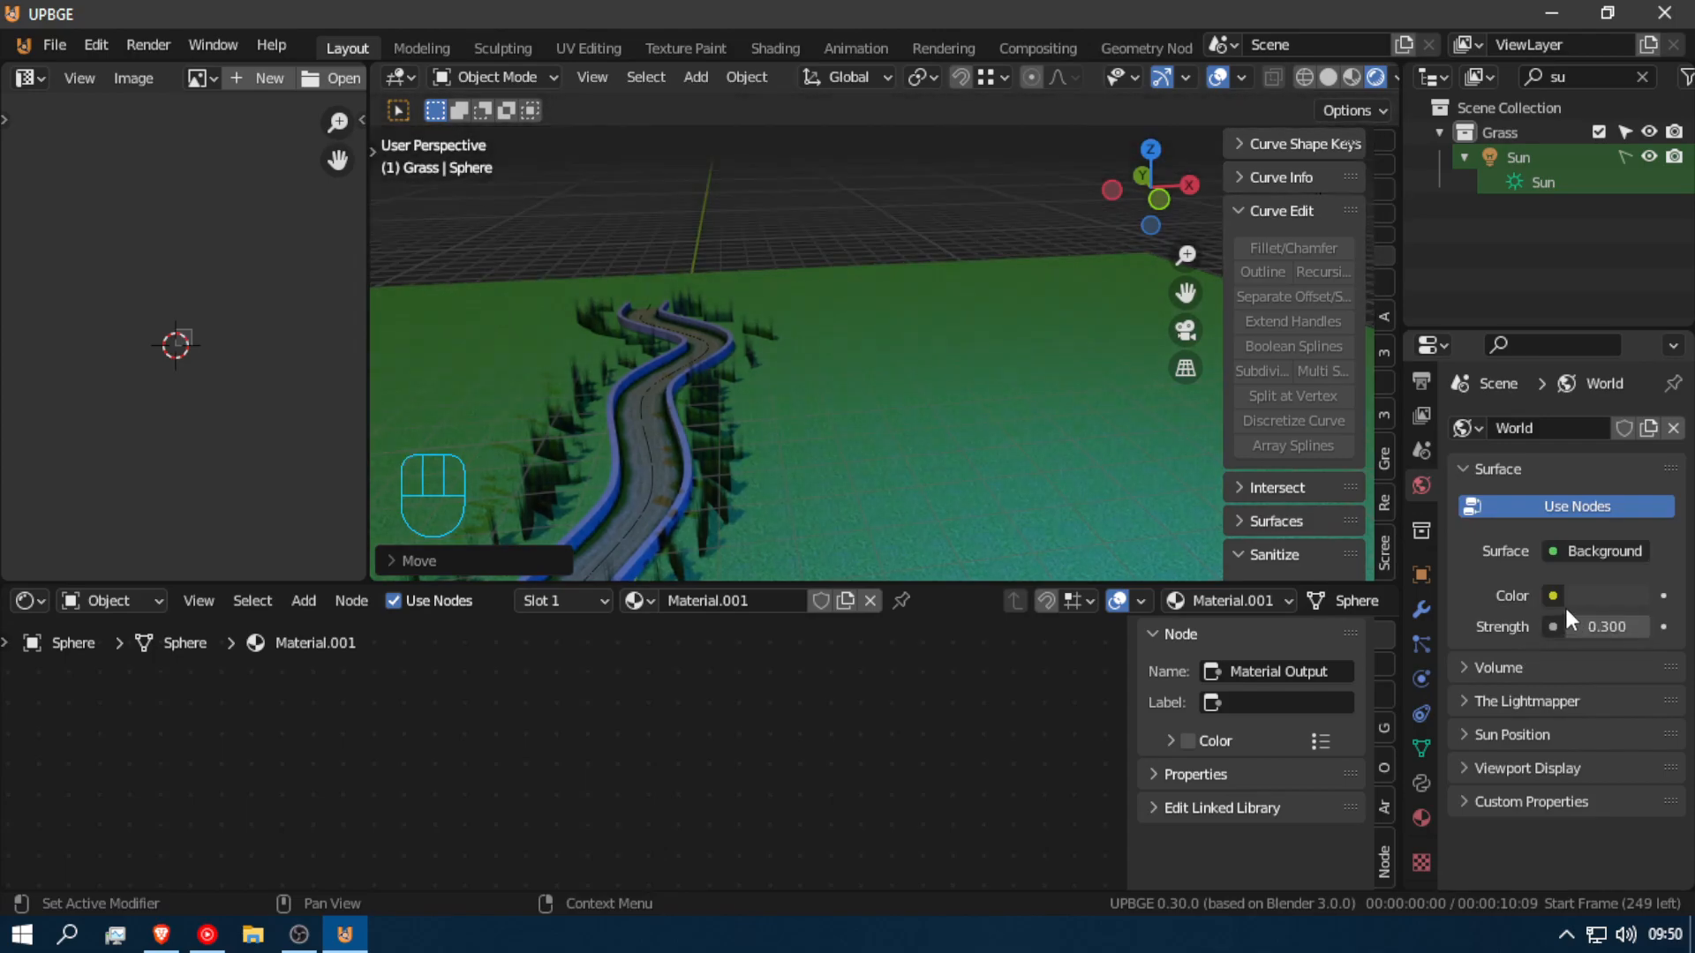
{"action": "left_click", "coordinate": [1598, 596]}
{"action": "left_click_drag", "start_coordinate": [1633, 395], "coordinate": [1630, 411]}
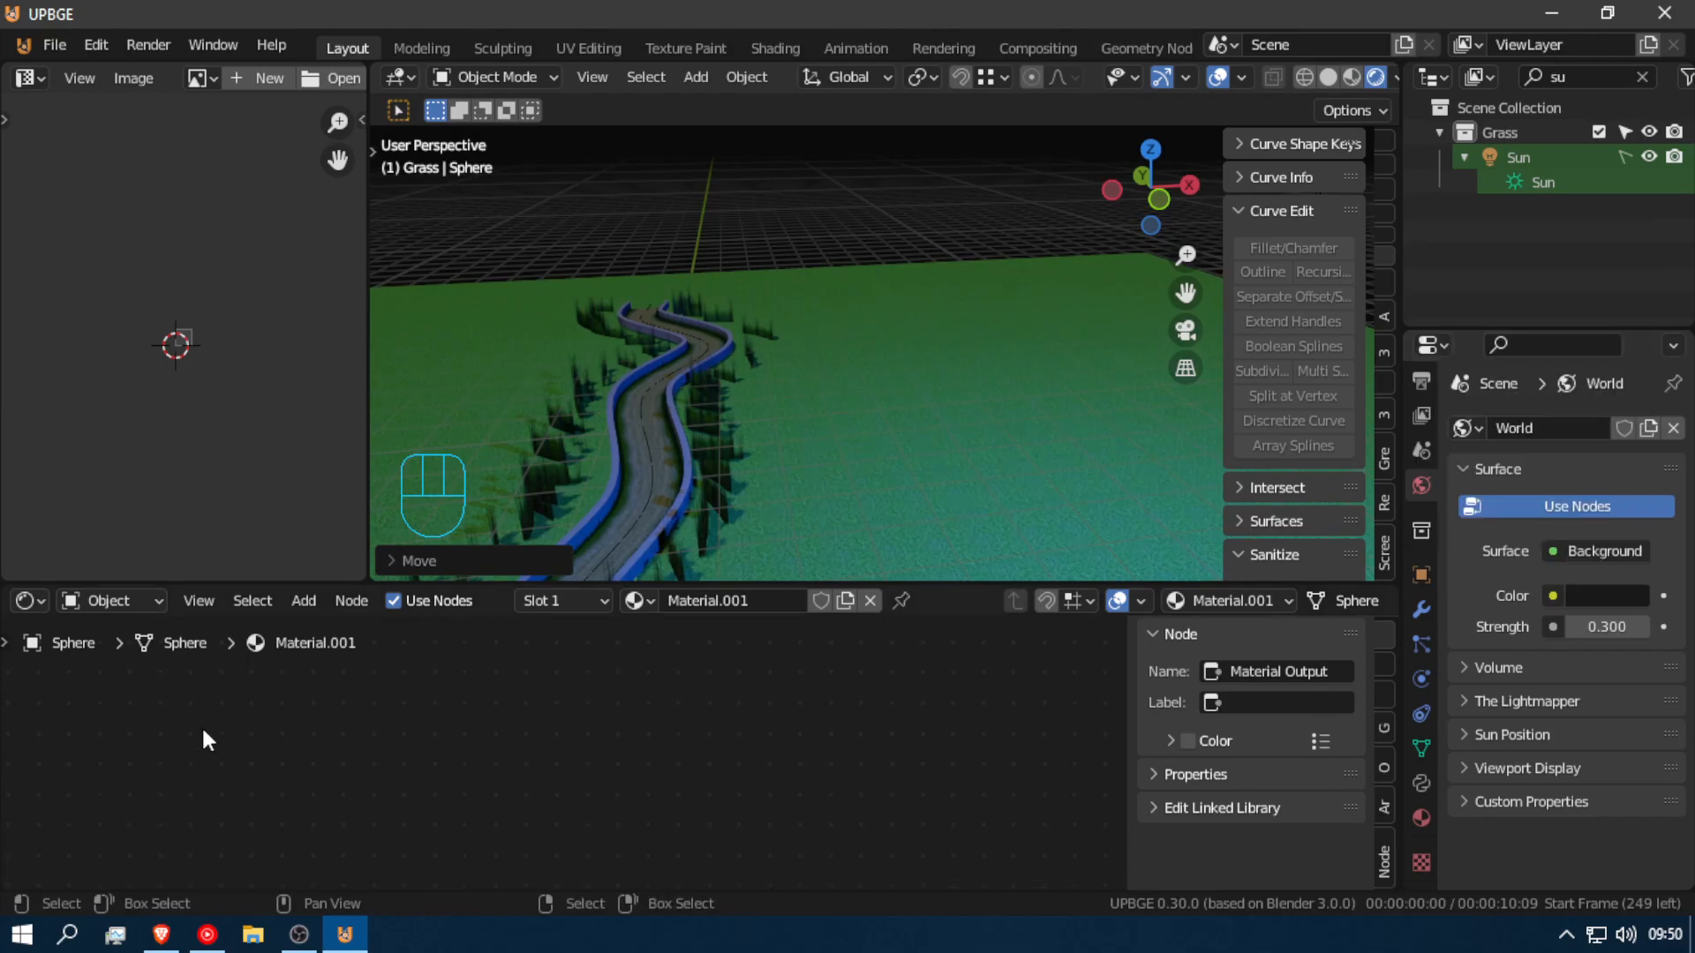
Step: Delete the Sun light from the Grass collection
{"action": "scroll", "coordinate": [845, 431], "scroll_direction": "down", "scroll_amount": 6}
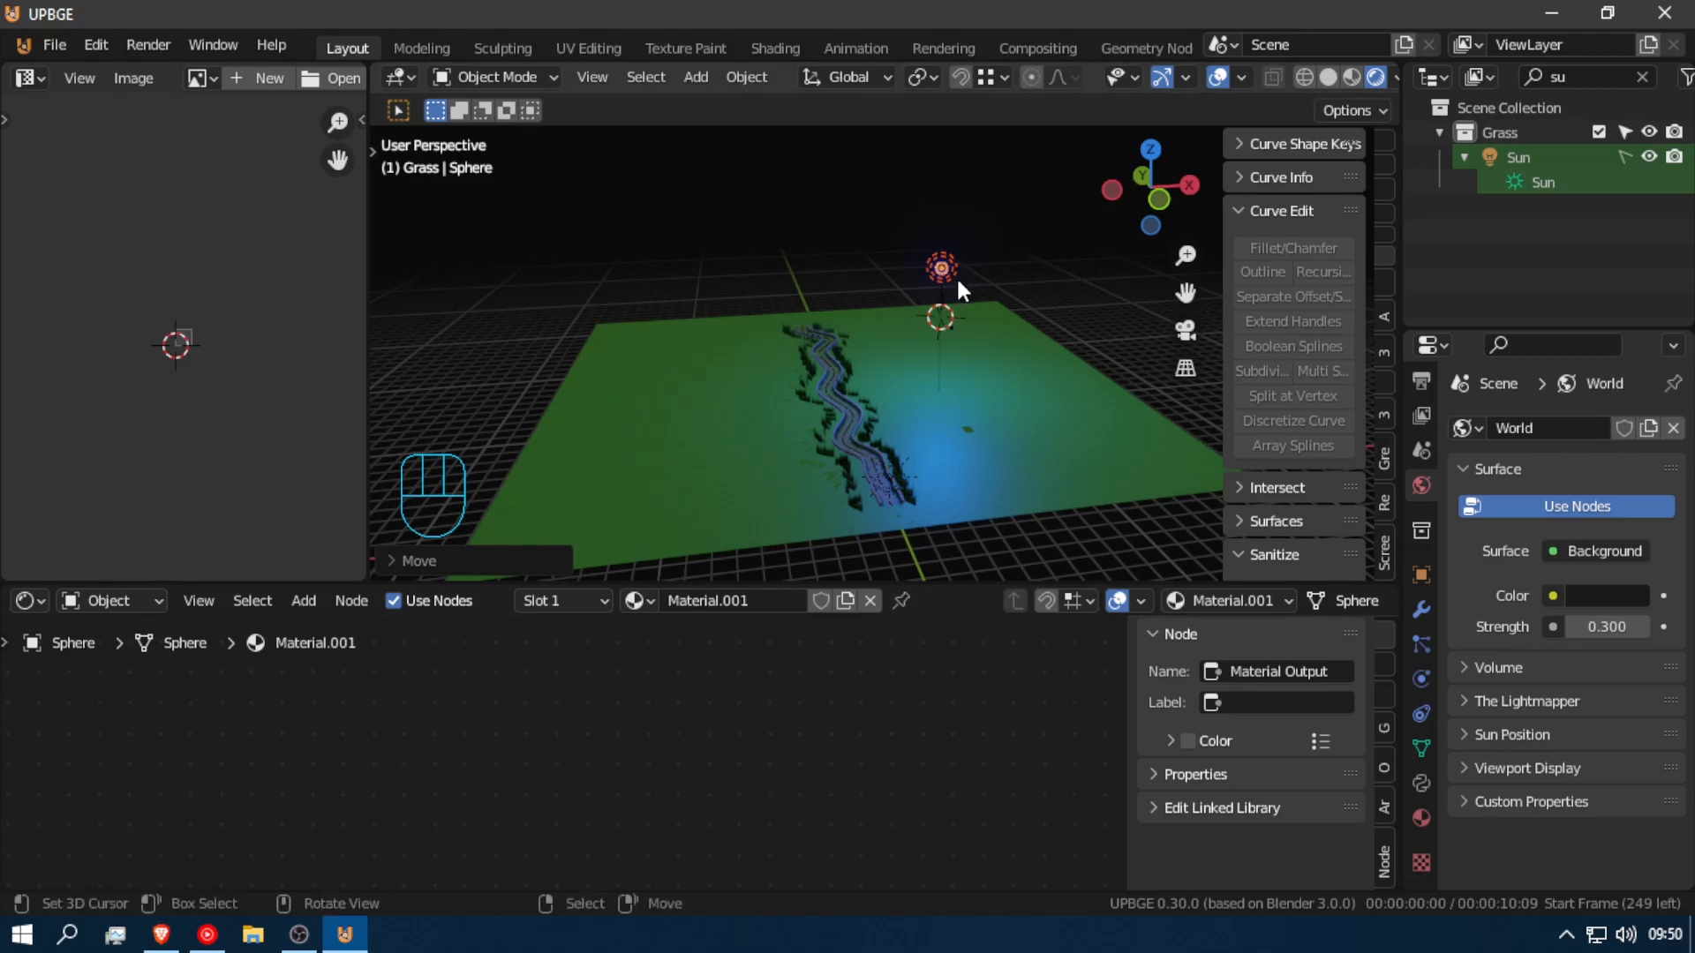
{"action": "key", "text": "shift+f"}
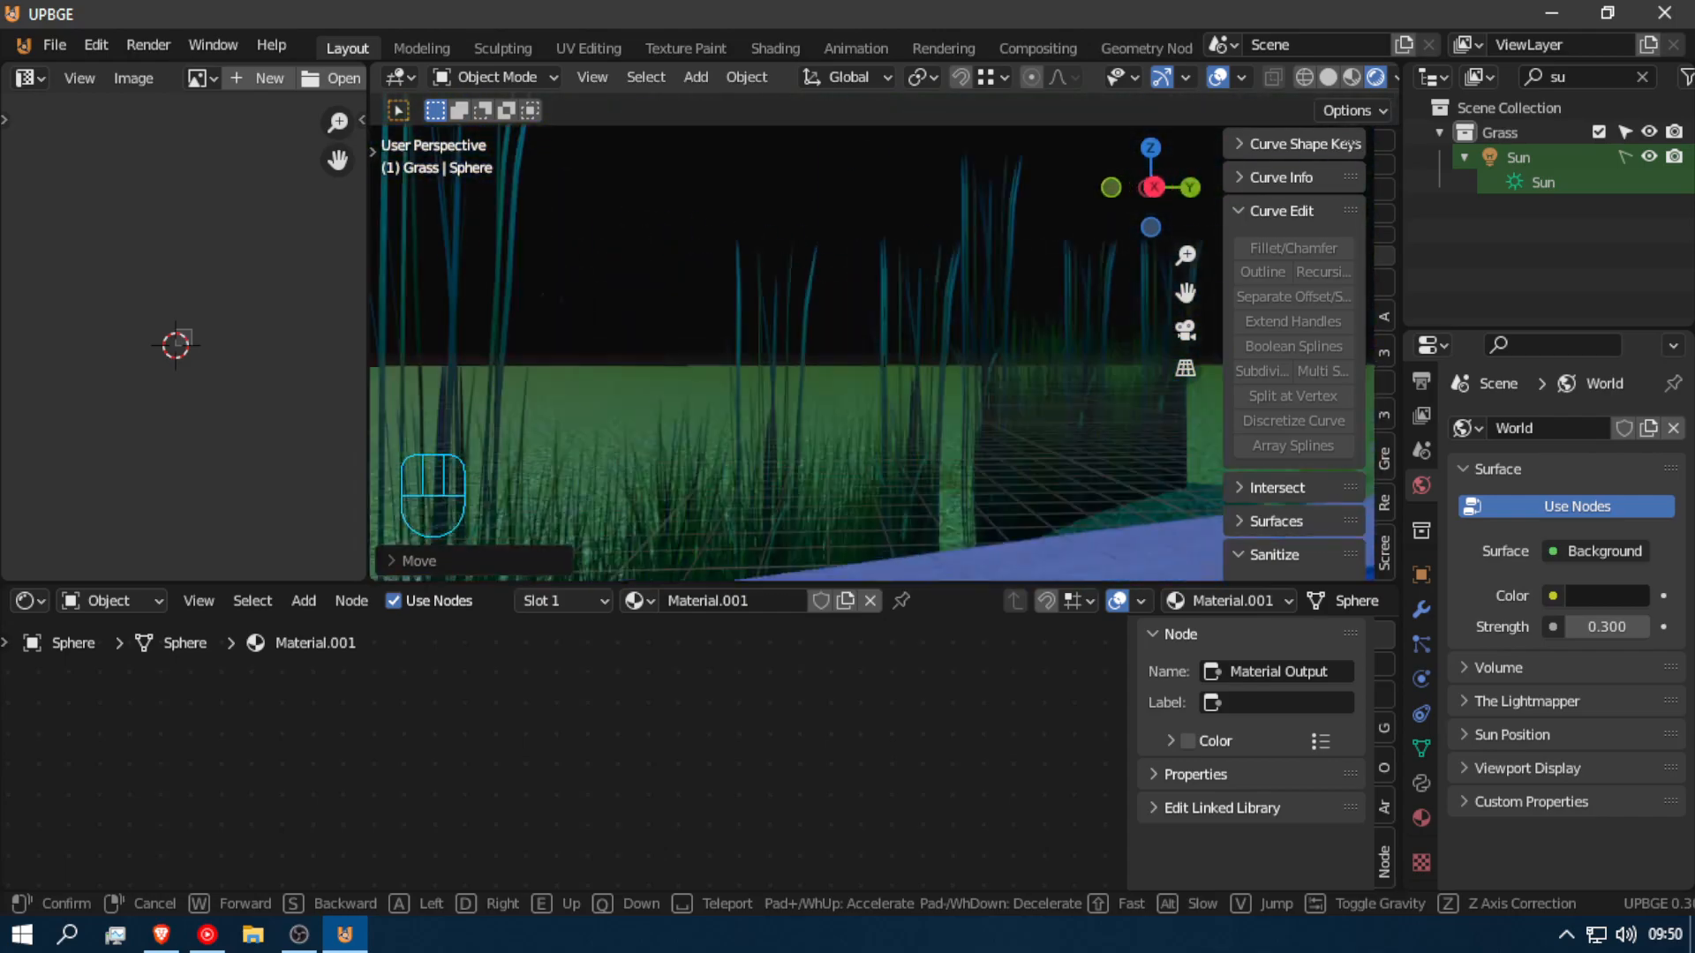
{"action": "left_click", "coordinate": [852, 262]}
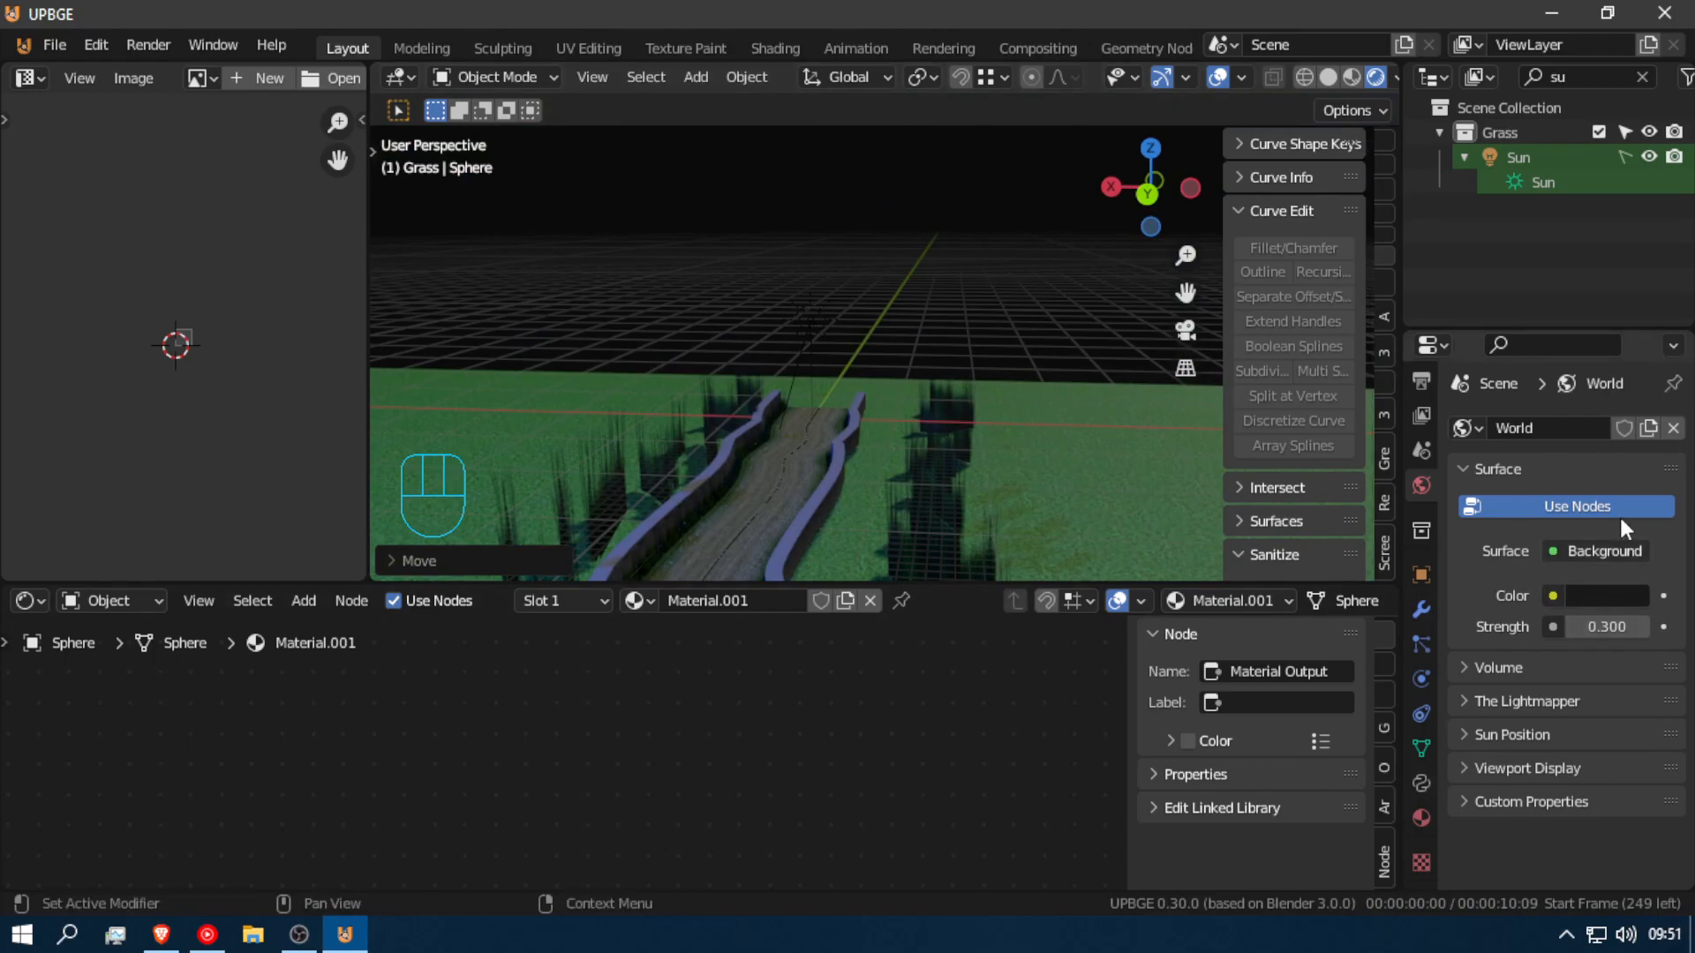
{"action": "left_click", "coordinate": [1570, 160]}
{"action": "key", "text": "Delete"}
Step: Select the point light inside the glowing blue sphere and lower its power in the light settings
{"action": "key", "text": "f"}
{"action": "key", "text": "d"}
{"action": "key", "text": "w"}
{"action": "key", "text": "w"}
{"action": "key", "text": "shift+f"}
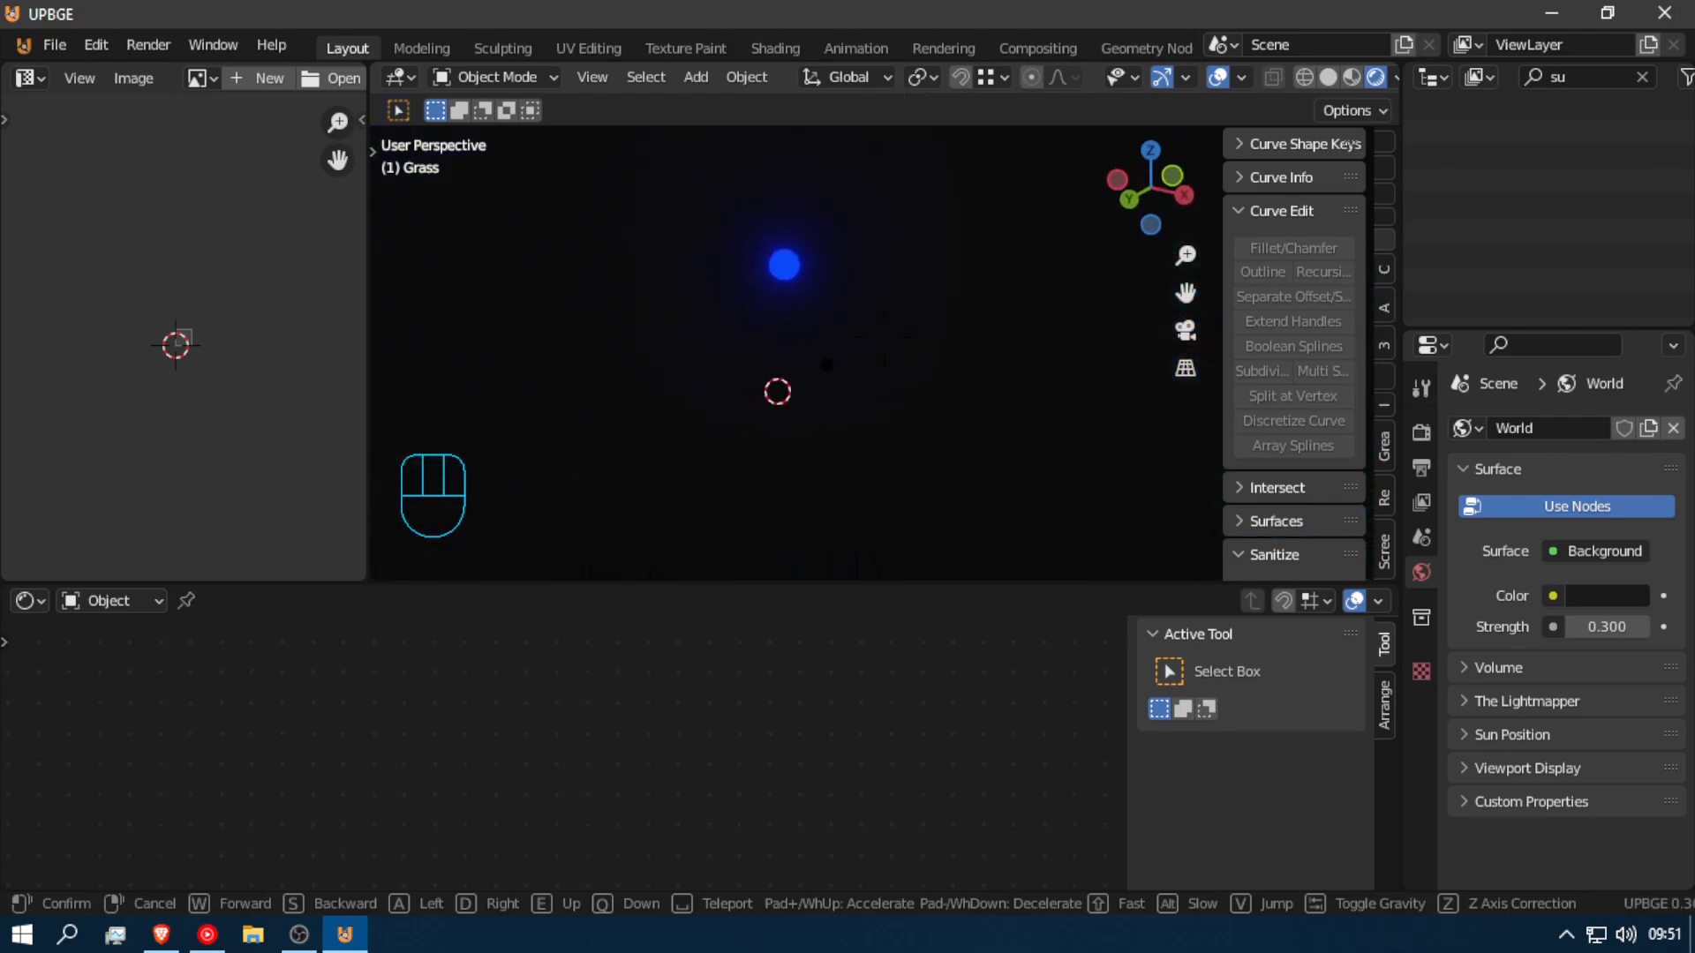
{"action": "left_click", "coordinate": [785, 269]}
{"action": "left_click", "coordinate": [782, 263]}
{"action": "left_click", "coordinate": [782, 263]}
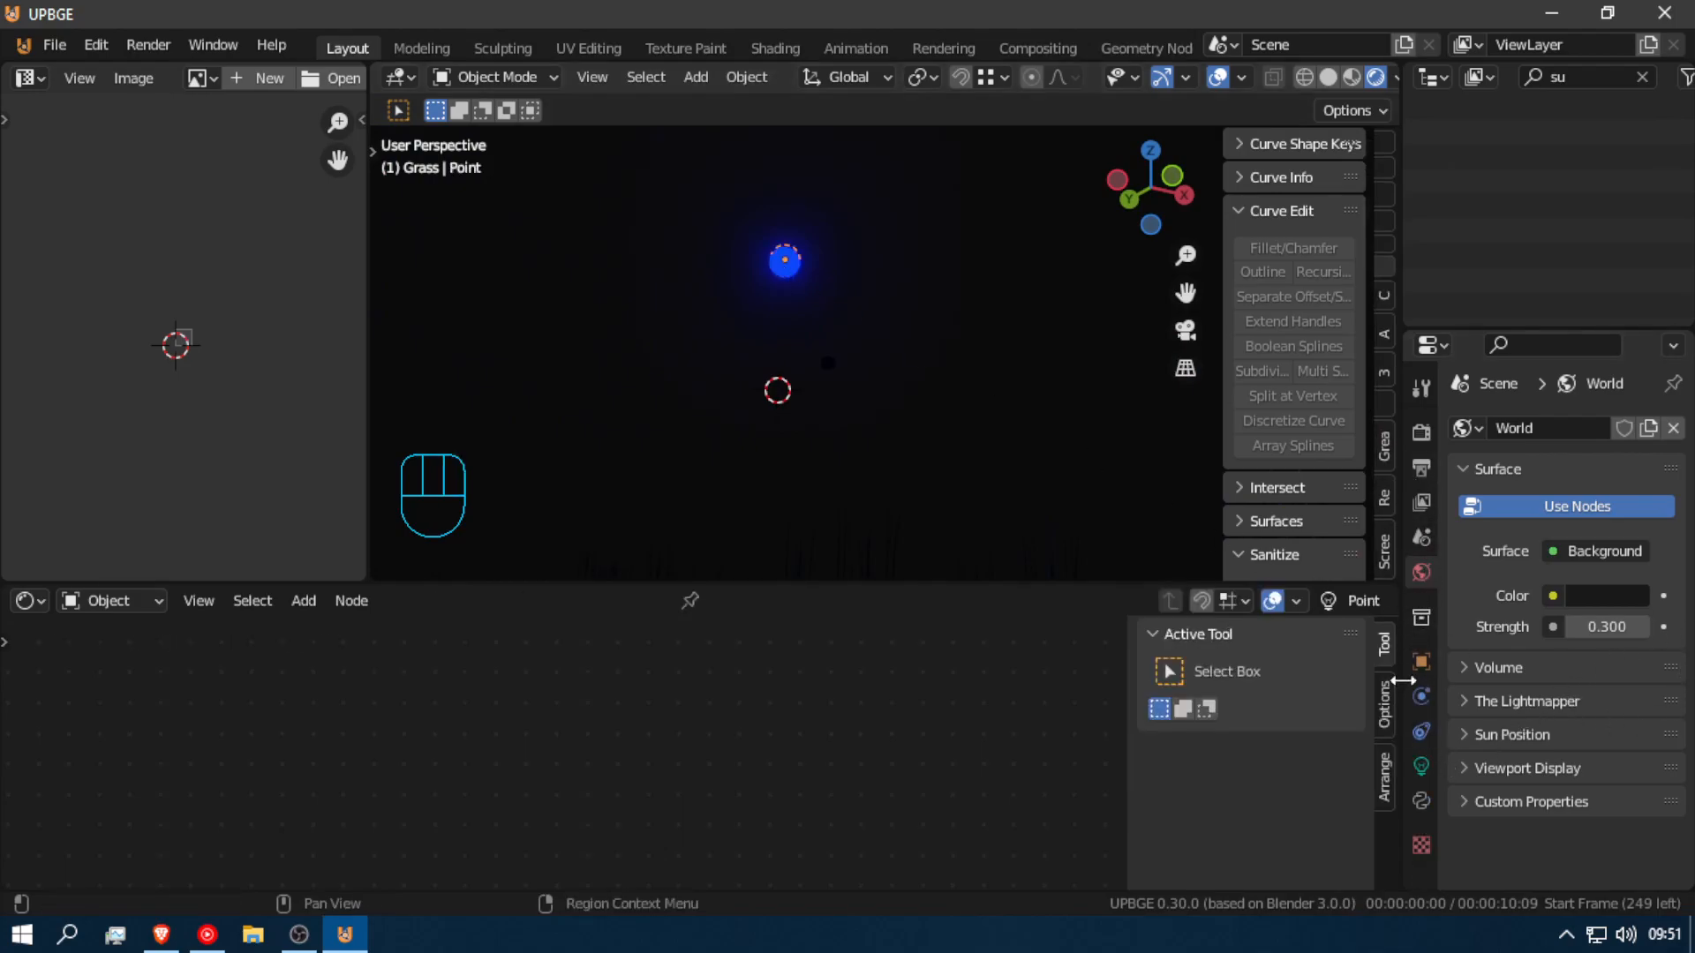
{"action": "left_click", "coordinate": [1421, 801]}
{"action": "left_click", "coordinate": [1421, 766]}
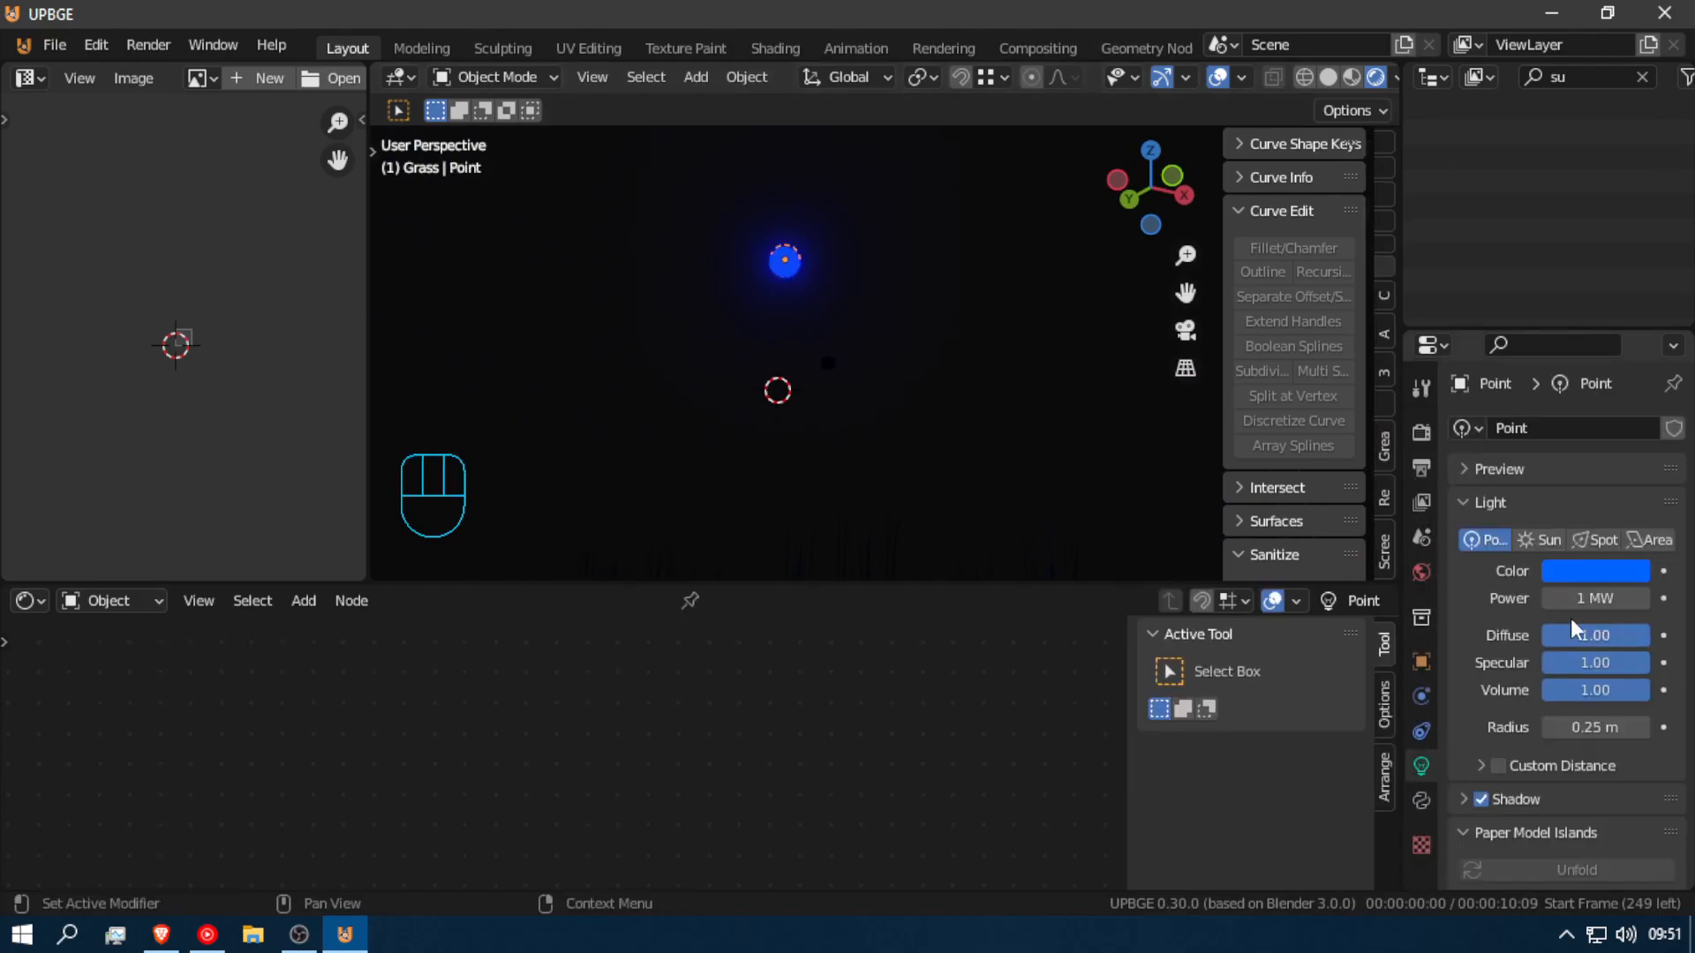
{"action": "left_click", "coordinate": [1591, 575]}
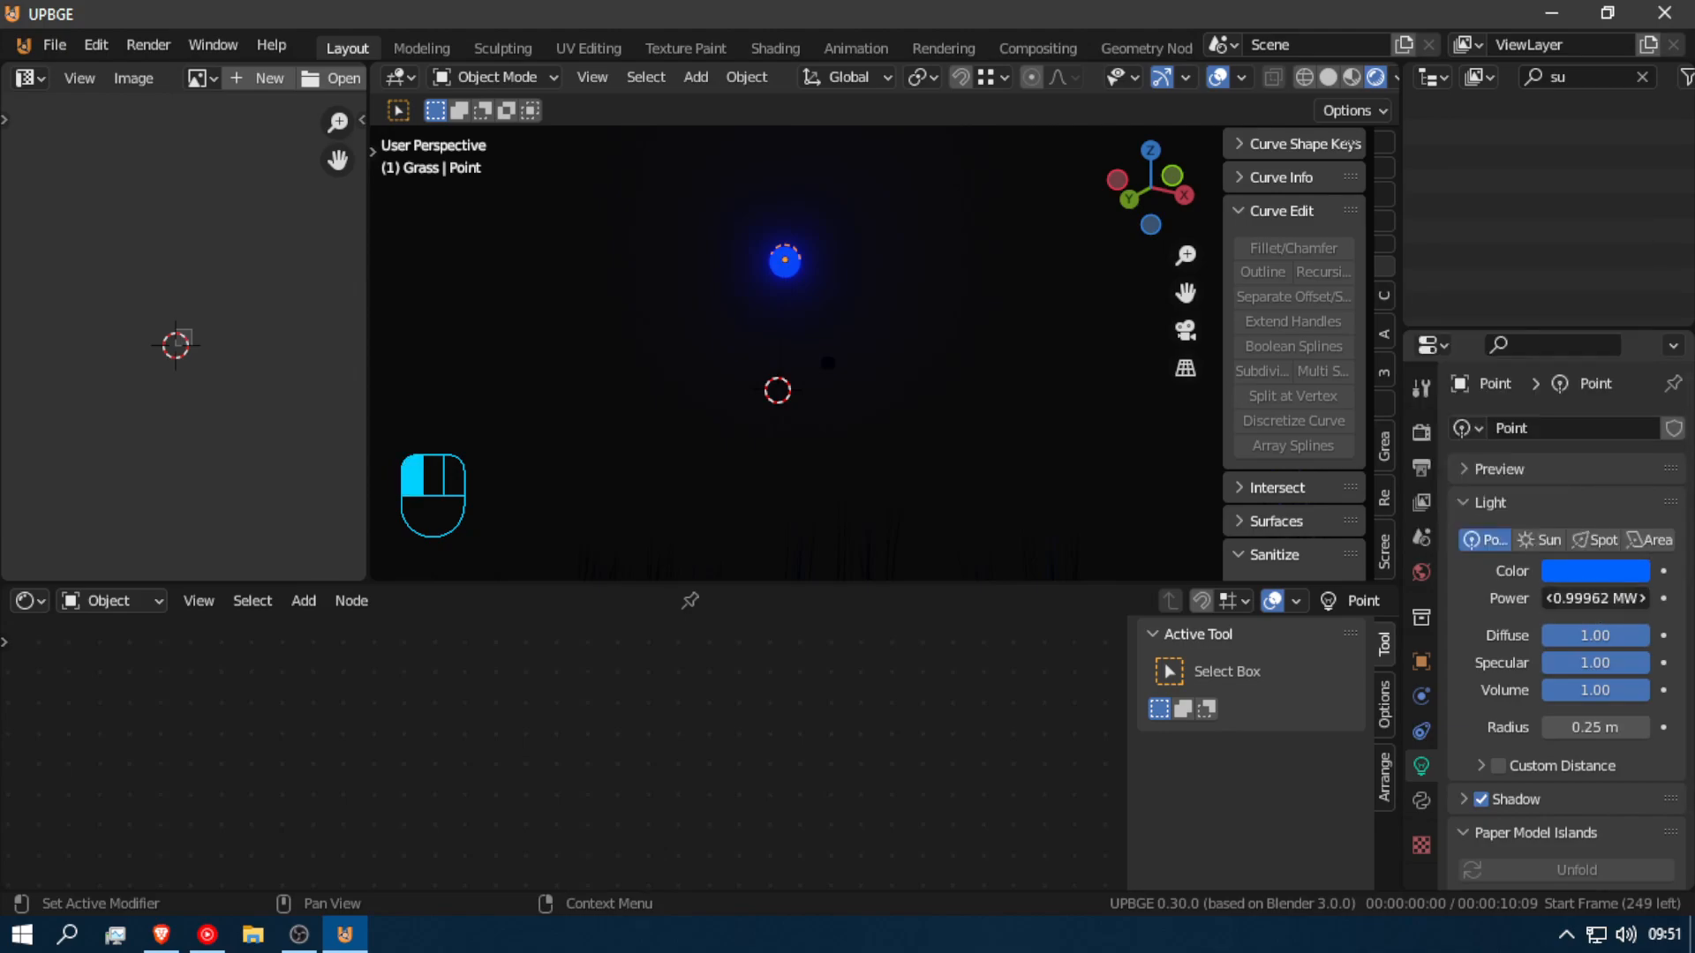
Step: Lower the point light's power to 998300 W and check its effect on the road
{"action": "left_click_drag", "start_coordinate": [1596, 599], "coordinate": [1596, 599]}
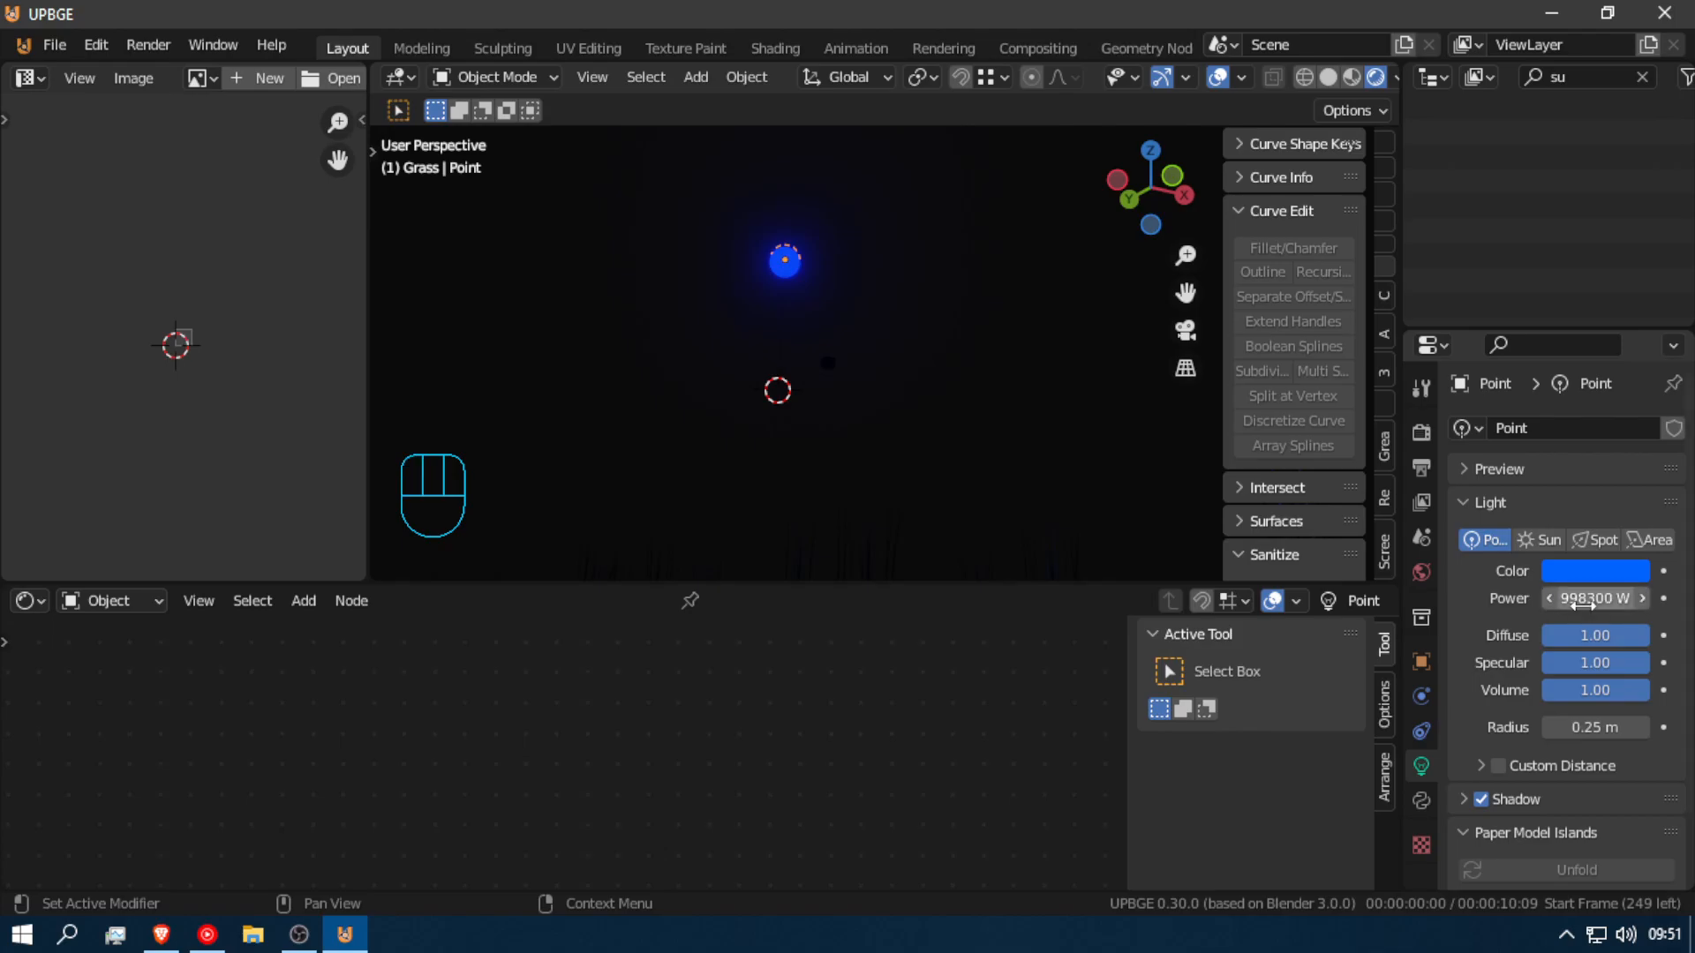
{"action": "key", "text": "f"}
{"action": "key", "text": "s"}
{"action": "key", "text": "f"}
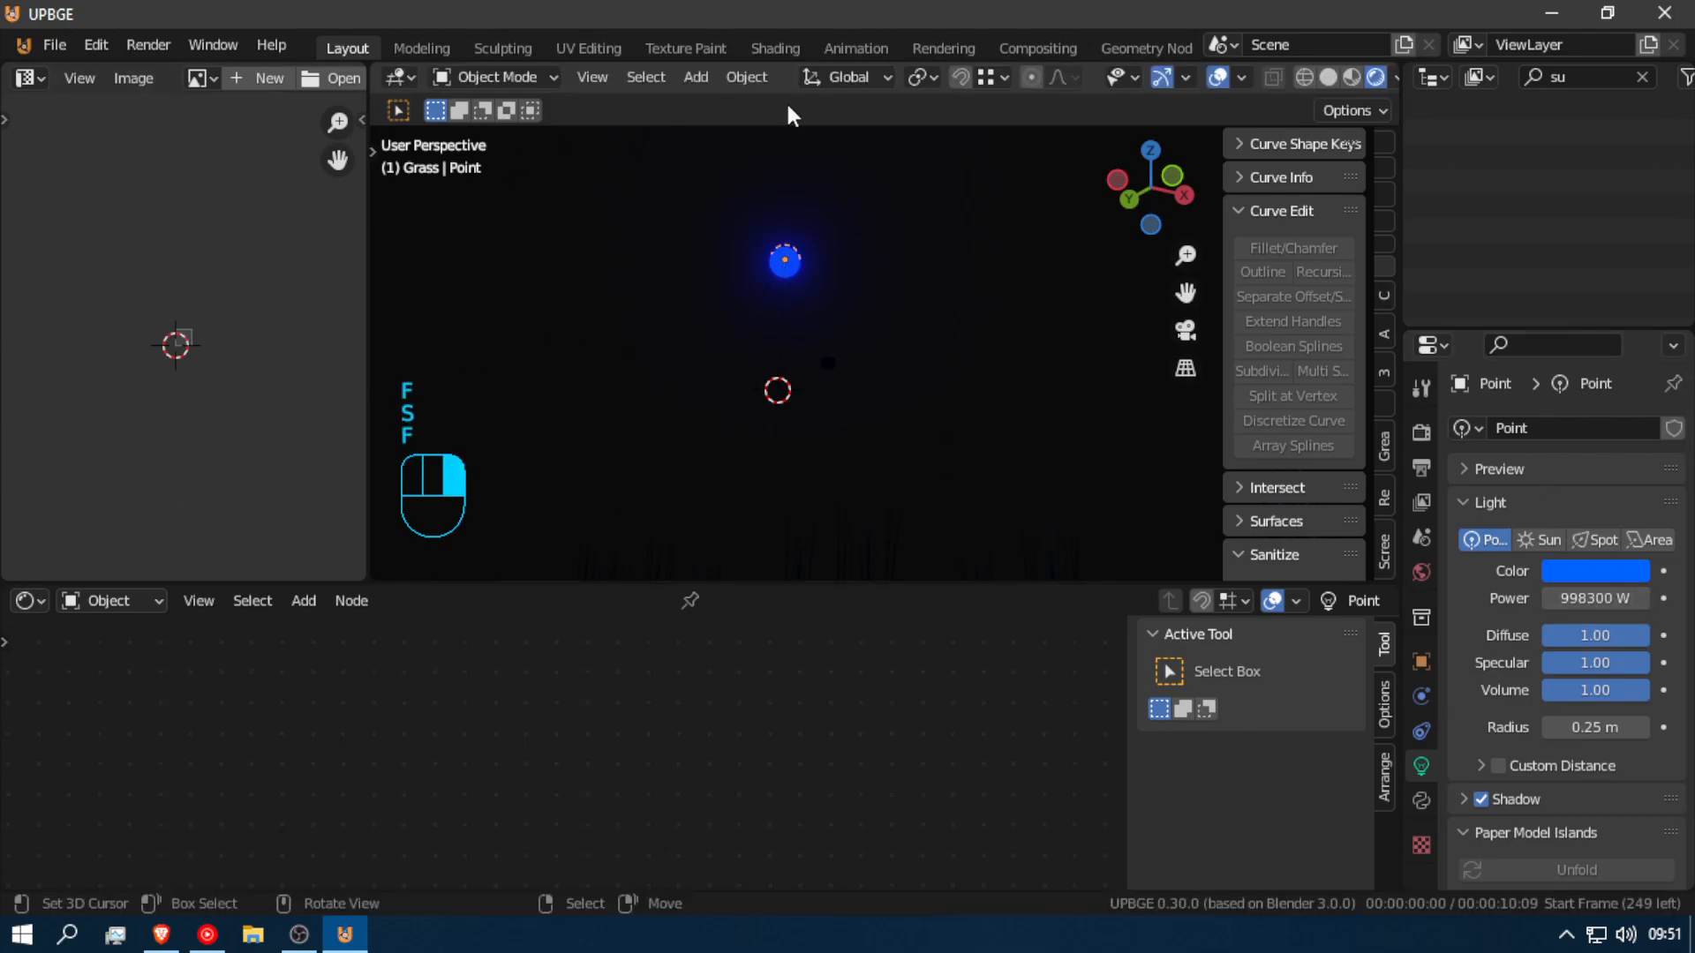
{"action": "key", "text": "shift+f"}
{"action": "left_click", "coordinate": [1194, 348]}
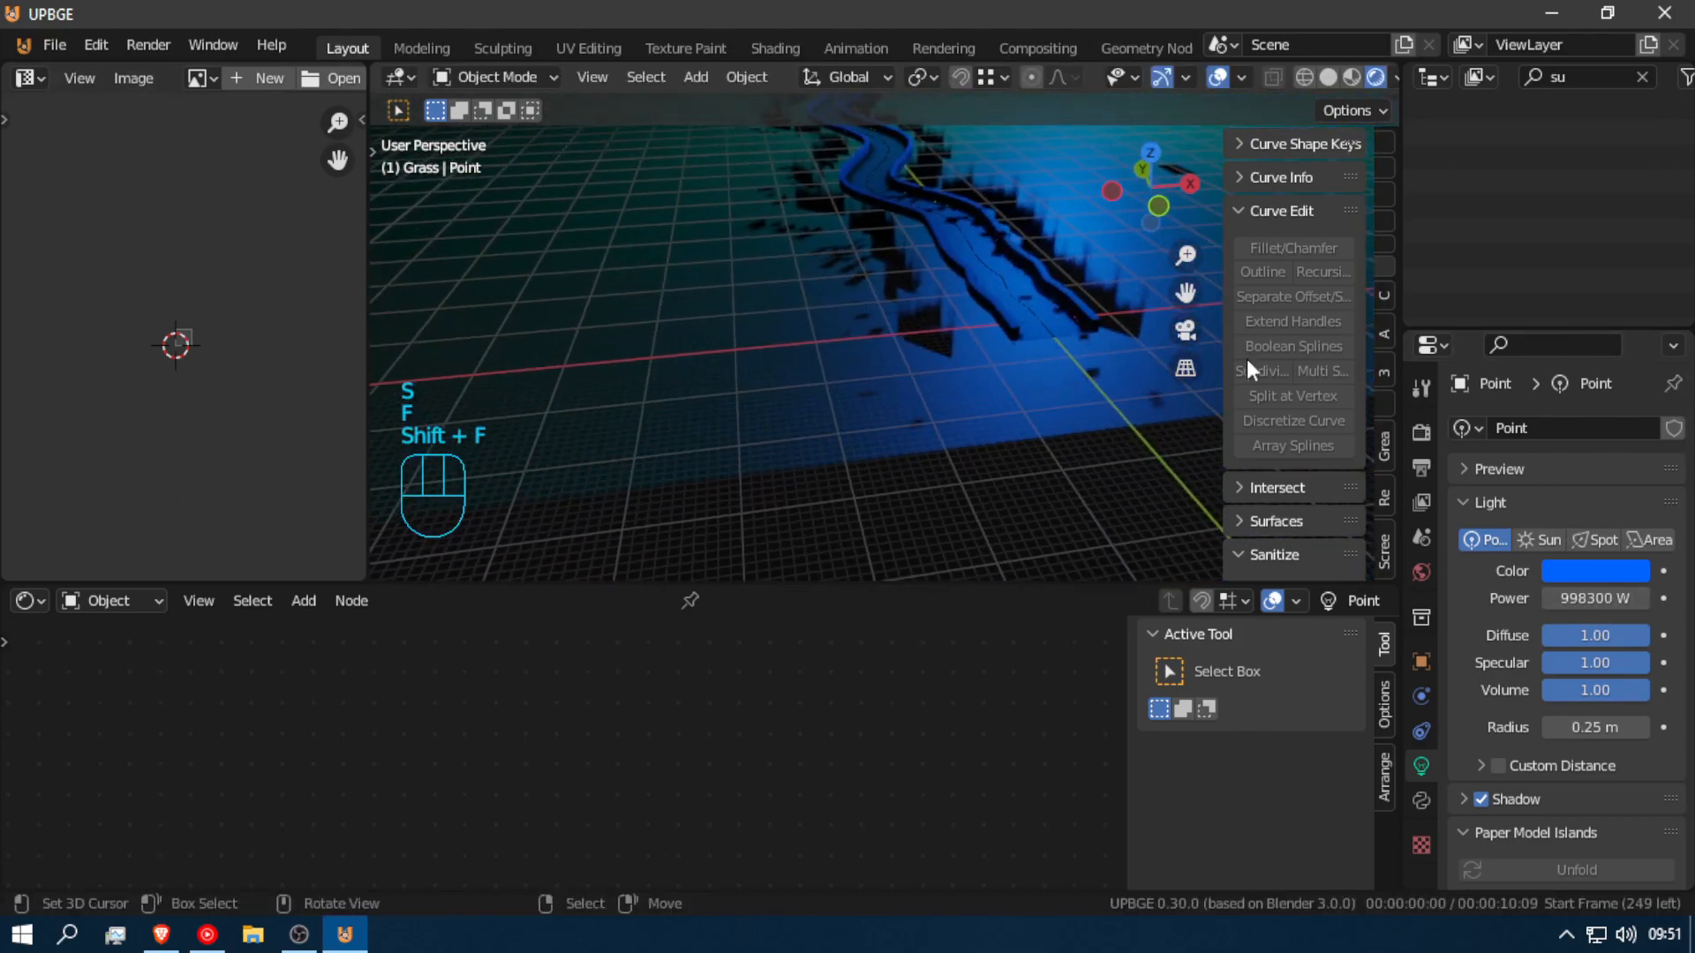
Step: Lower the point light's power further to 990747 W
{"action": "left_click_drag", "start_coordinate": [1595, 598], "coordinate": [1585, 598]}
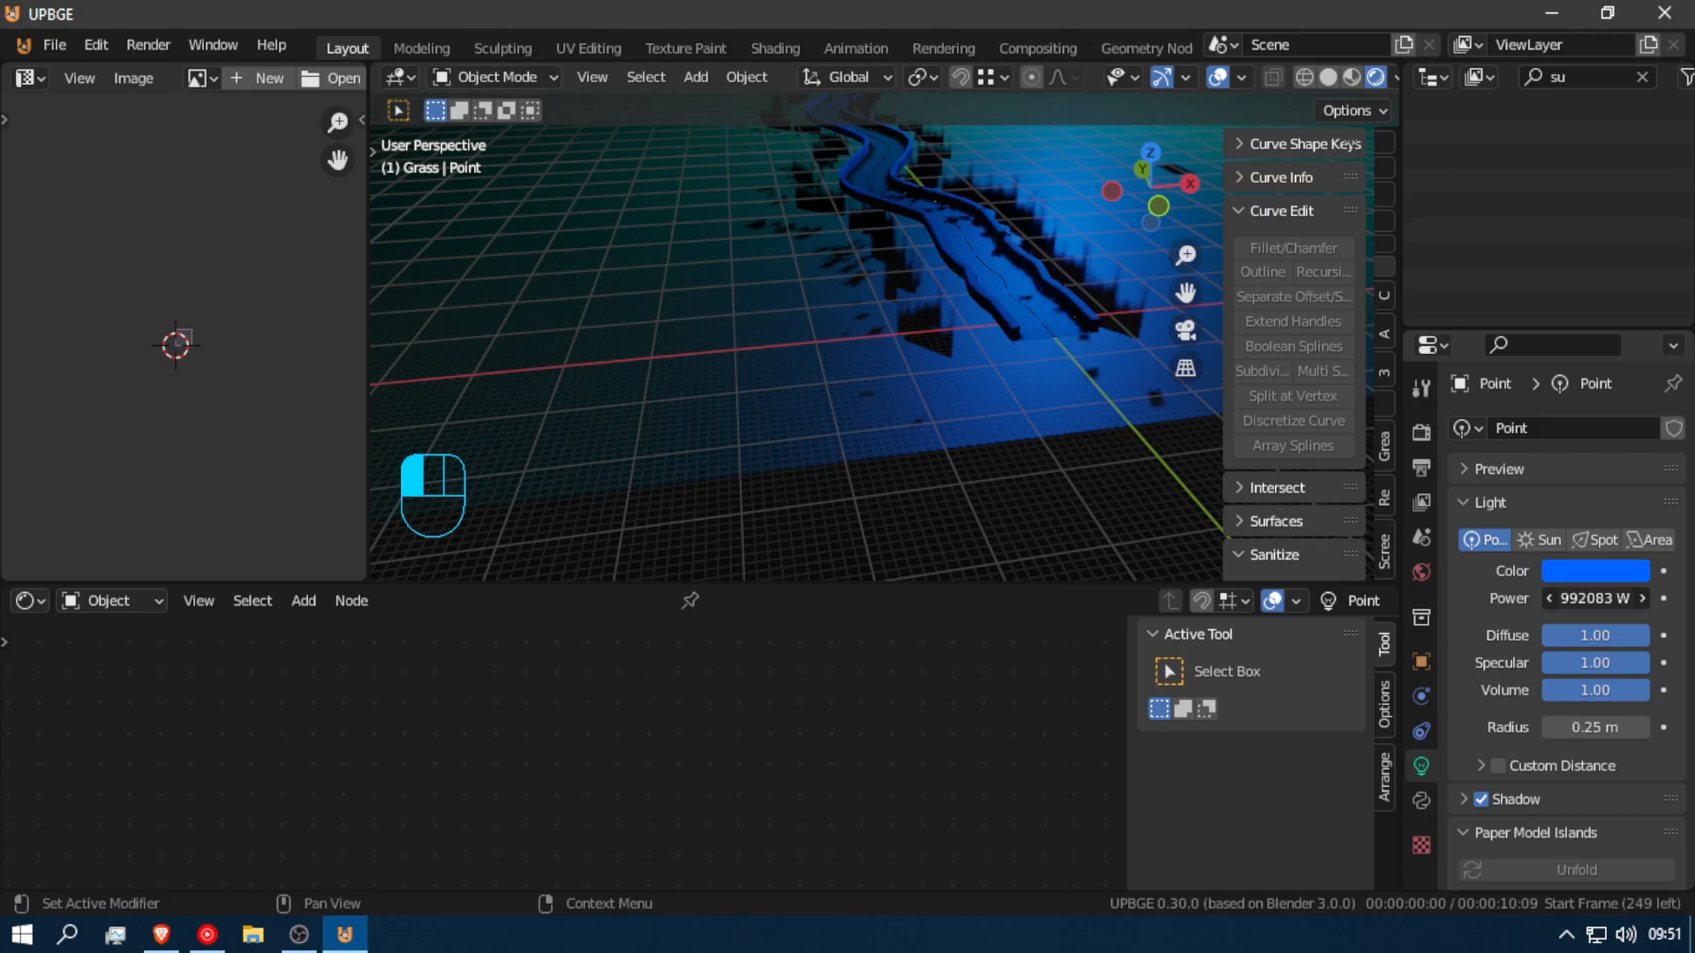
{"action": "left_click_drag", "start_coordinate": [1585, 599], "coordinate": [1490, 609]}
{"action": "left_click", "coordinate": [1574, 597]}
{"action": "left_click", "coordinate": [896, 303]}
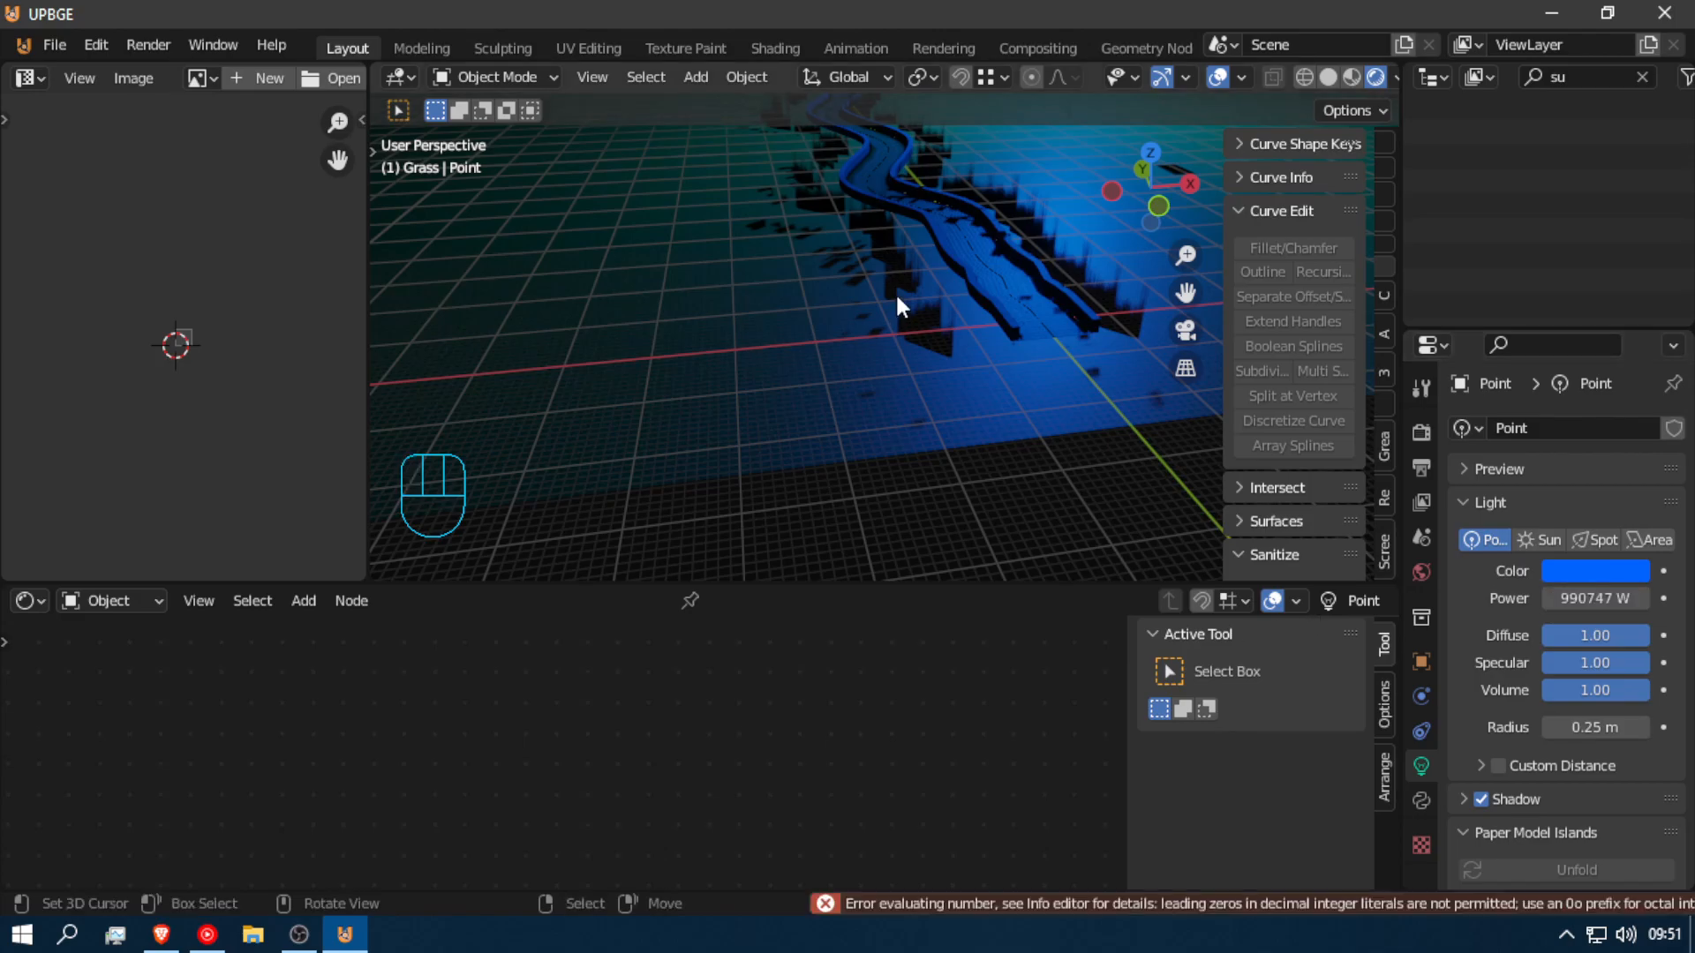
{"action": "left_click", "coordinate": [1578, 600]}
{"action": "left_click", "coordinate": [1567, 598]}
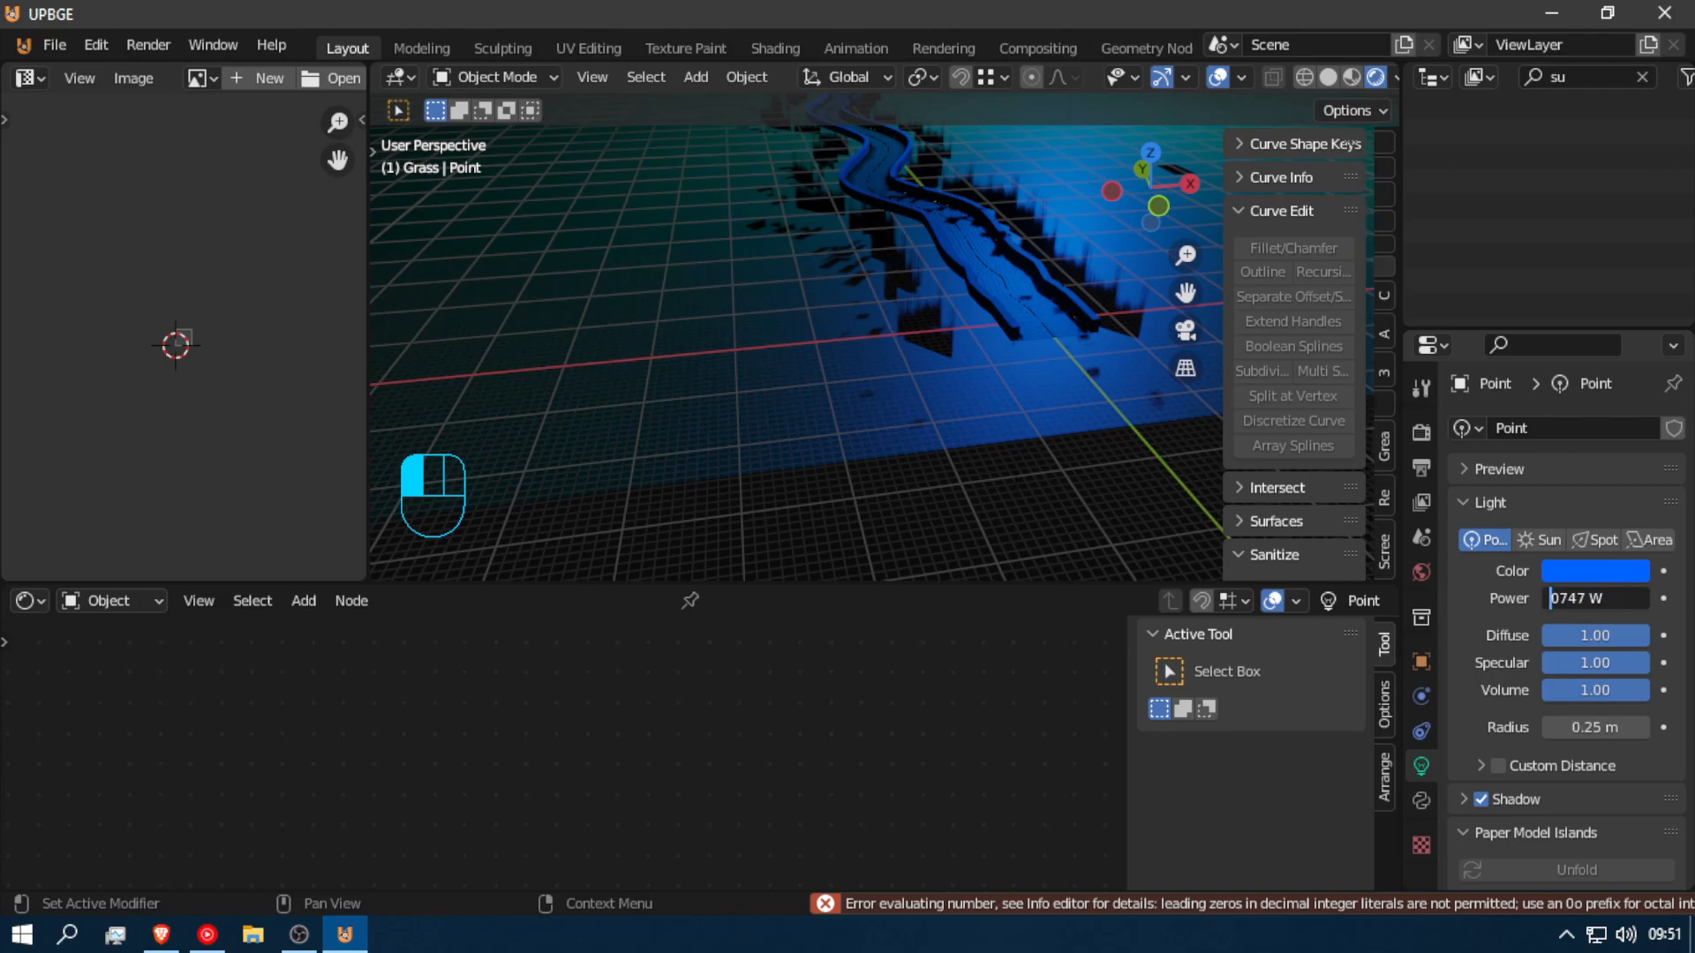
{"action": "left_click", "coordinate": [1017, 447]}
{"action": "left_click", "coordinate": [1588, 600]}
{"action": "left_click_drag", "start_coordinate": [1573, 600], "coordinate": [685, 473]}
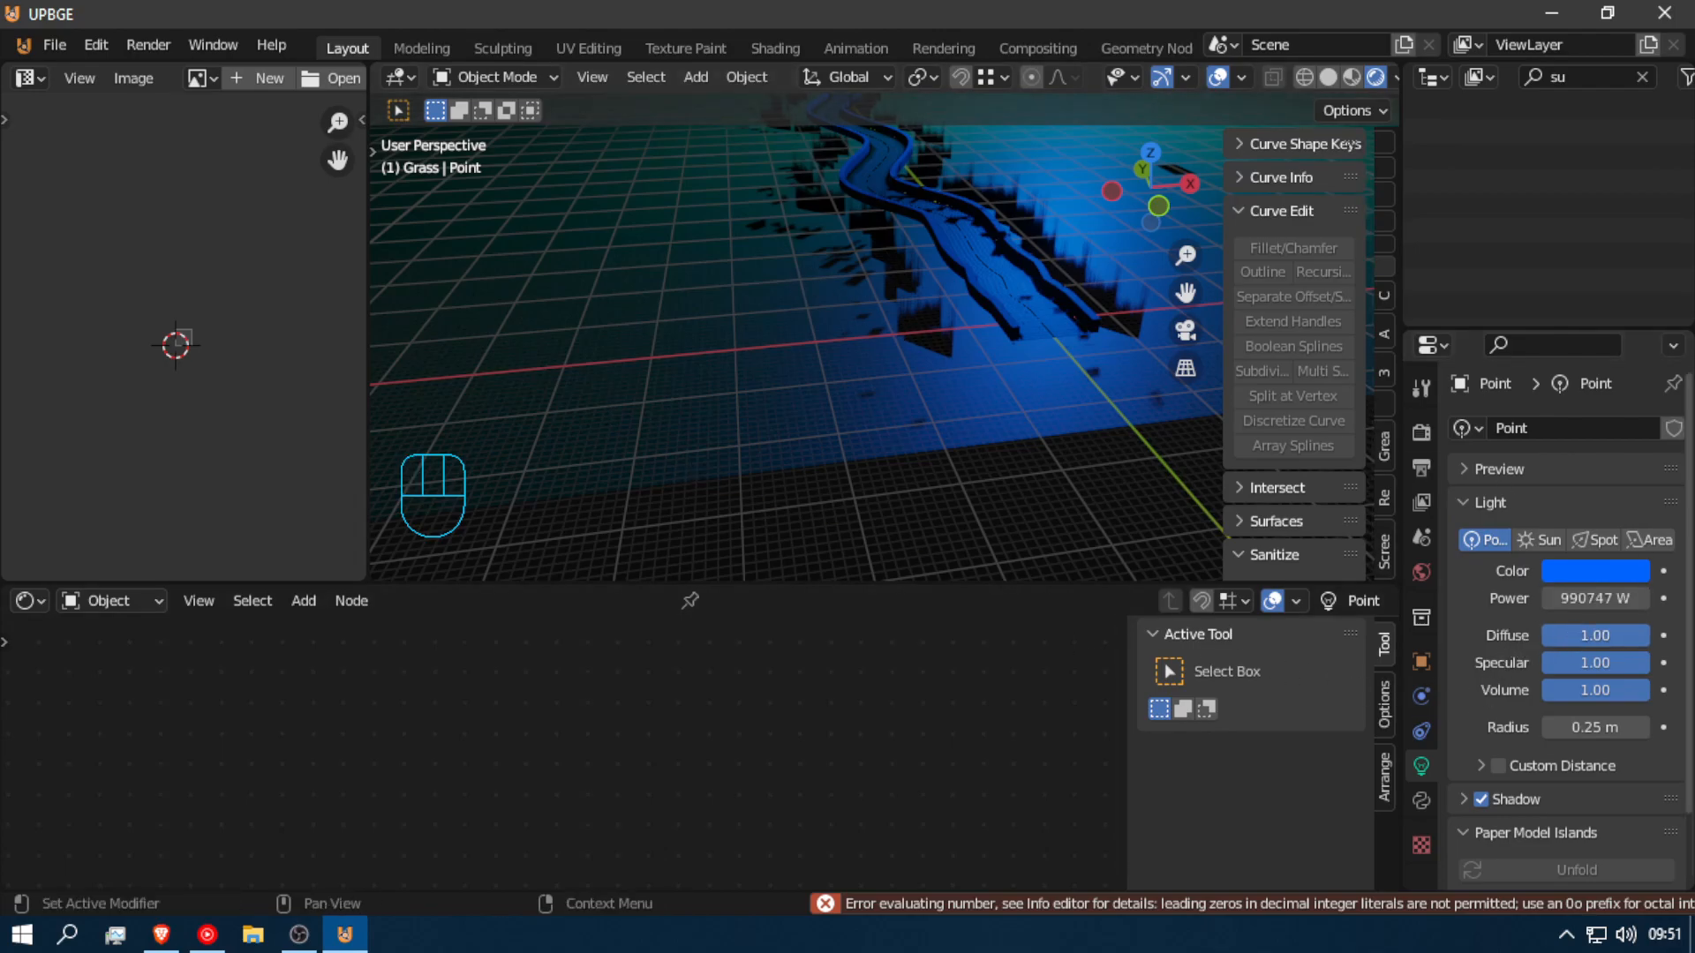
Step: Set the point light's power to 500 W
{"action": "left_click_drag", "start_coordinate": [1594, 599], "coordinate": [1583, 599]}
{"action": "left_click", "coordinate": [1570, 598]}
{"action": "left_click", "coordinate": [1602, 598]}
{"action": "key", "text": "shift+Home"}
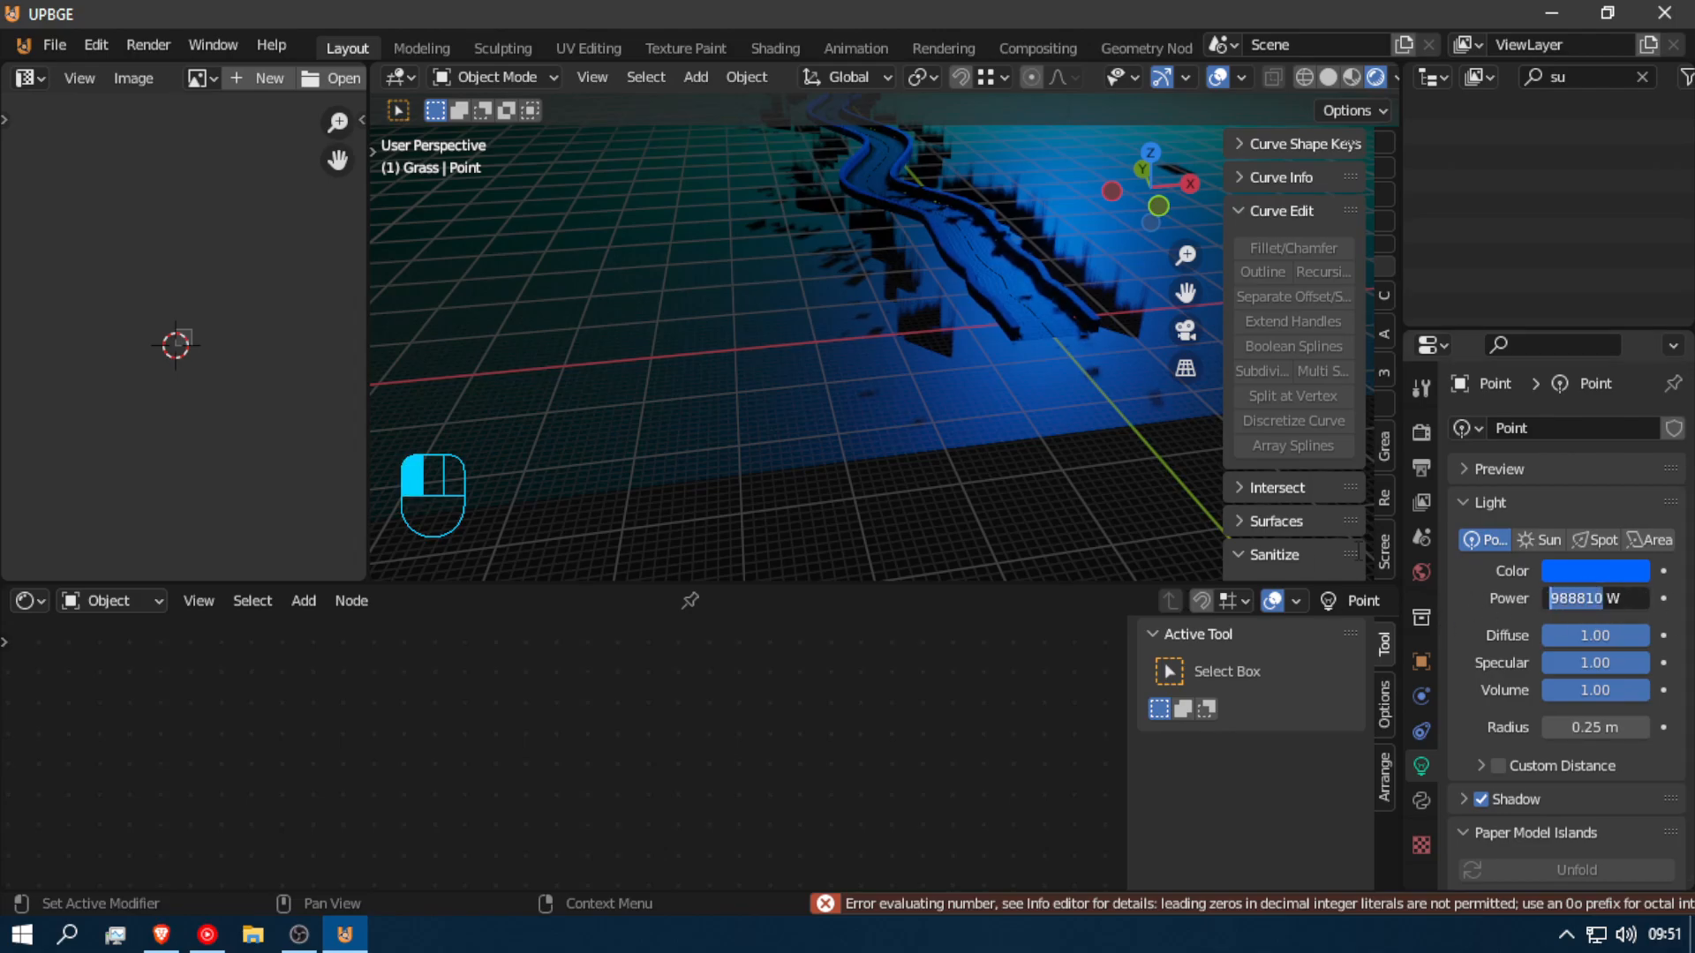
{"action": "type", "text": "500"}
{"action": "key", "text": "Return"}
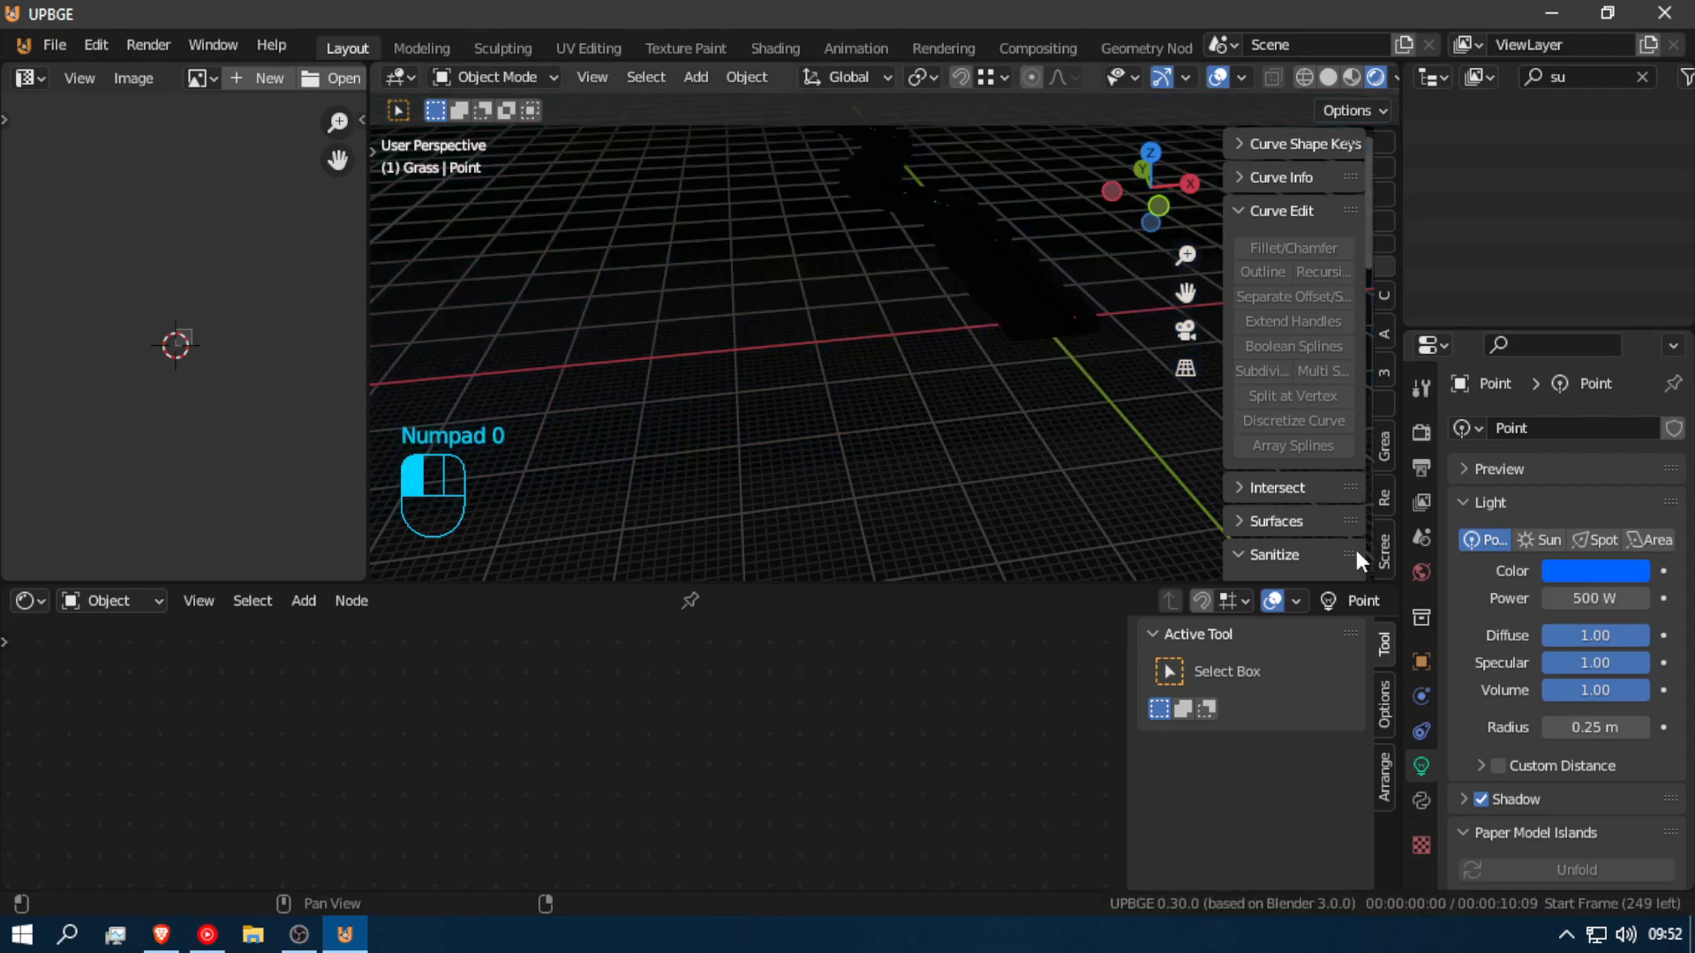
Step: Set the point light's power to 1000 W, then raise it to about 7129 W
{"action": "left_click", "coordinate": [1580, 598]}
{"action": "left_click", "coordinate": [1580, 598]}
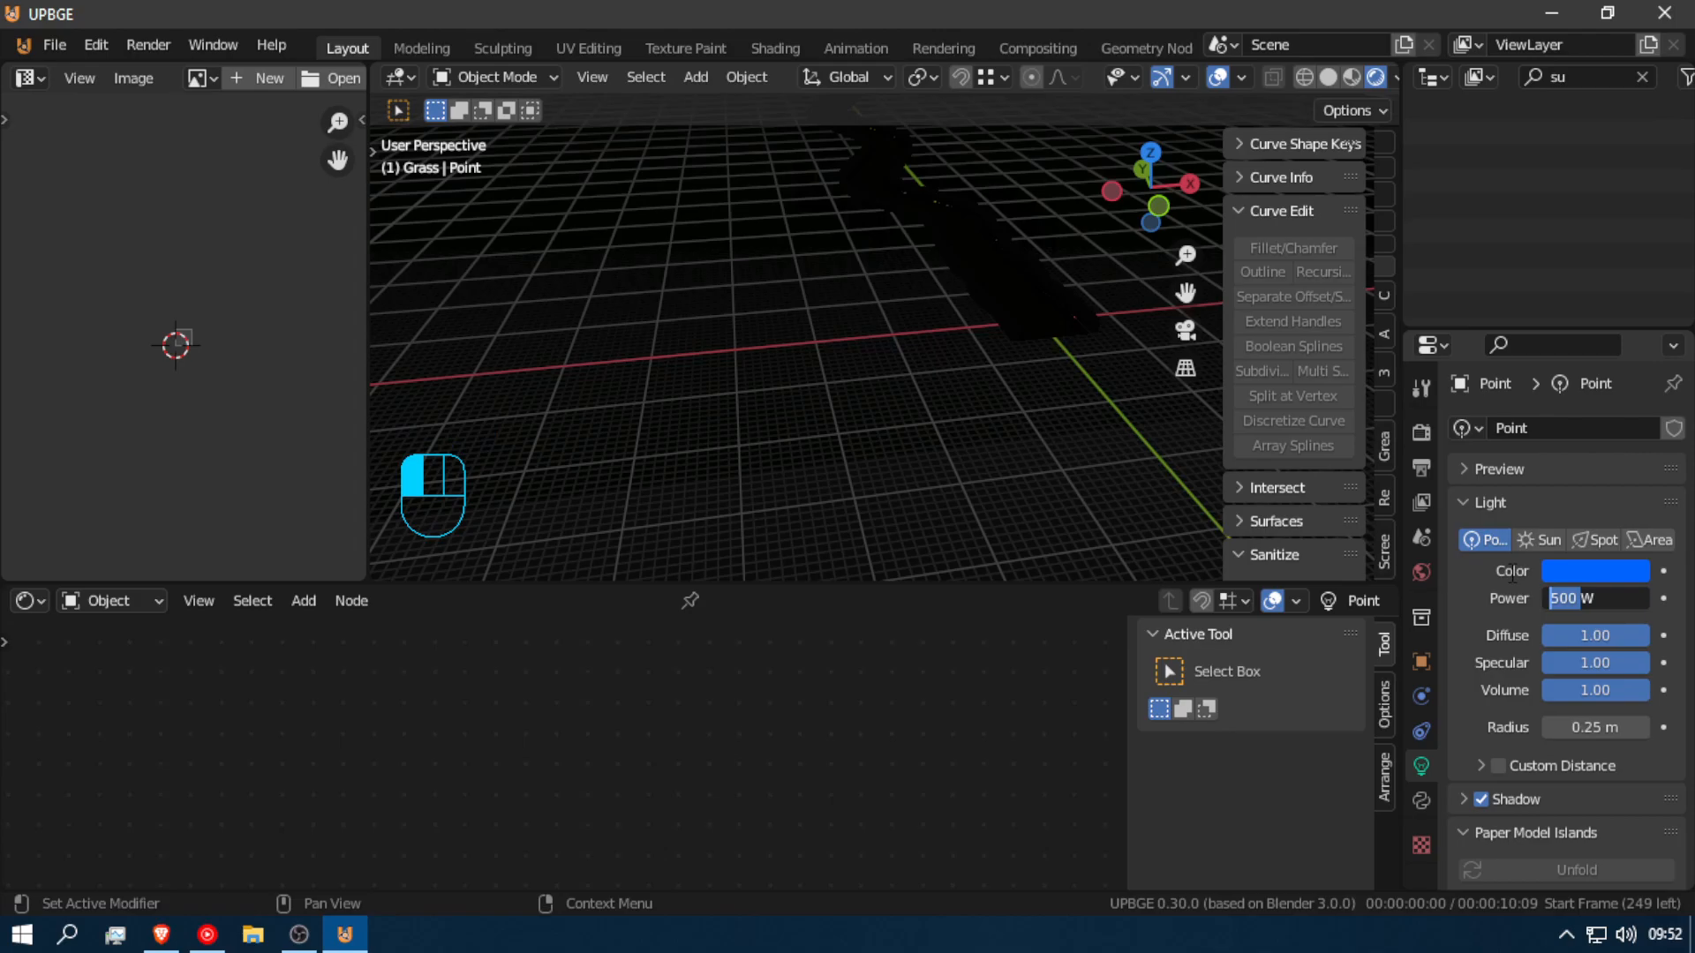
{"action": "type", "text": "000"}
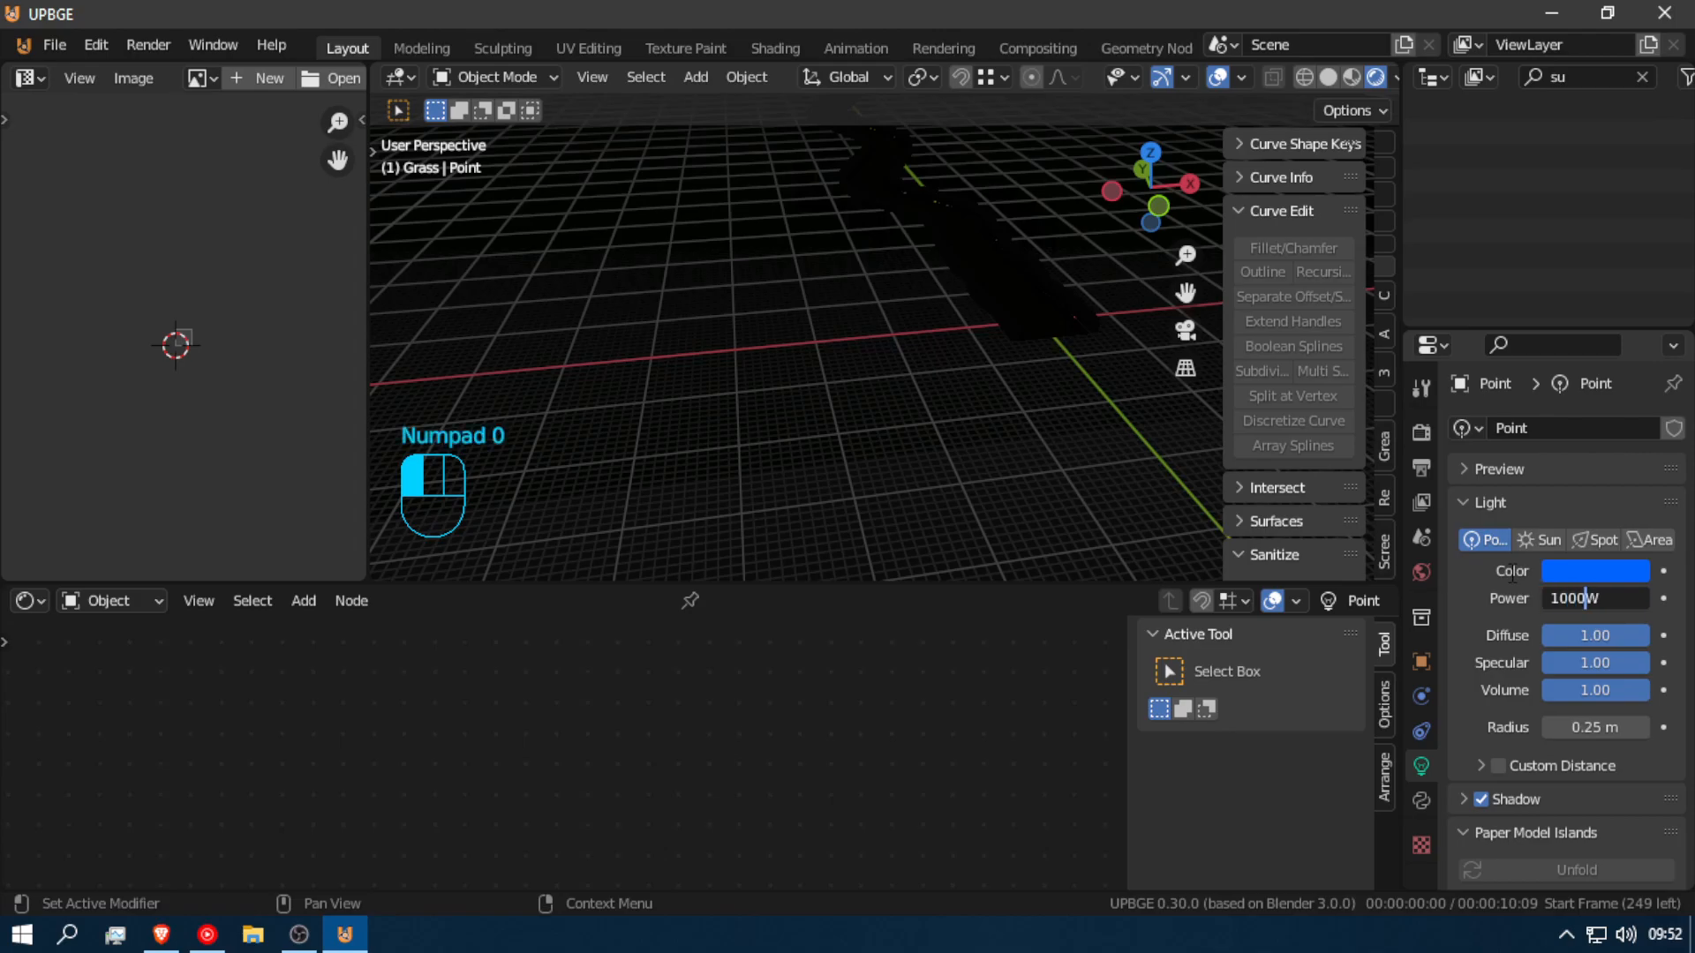
{"action": "left_click", "coordinate": [1511, 578]}
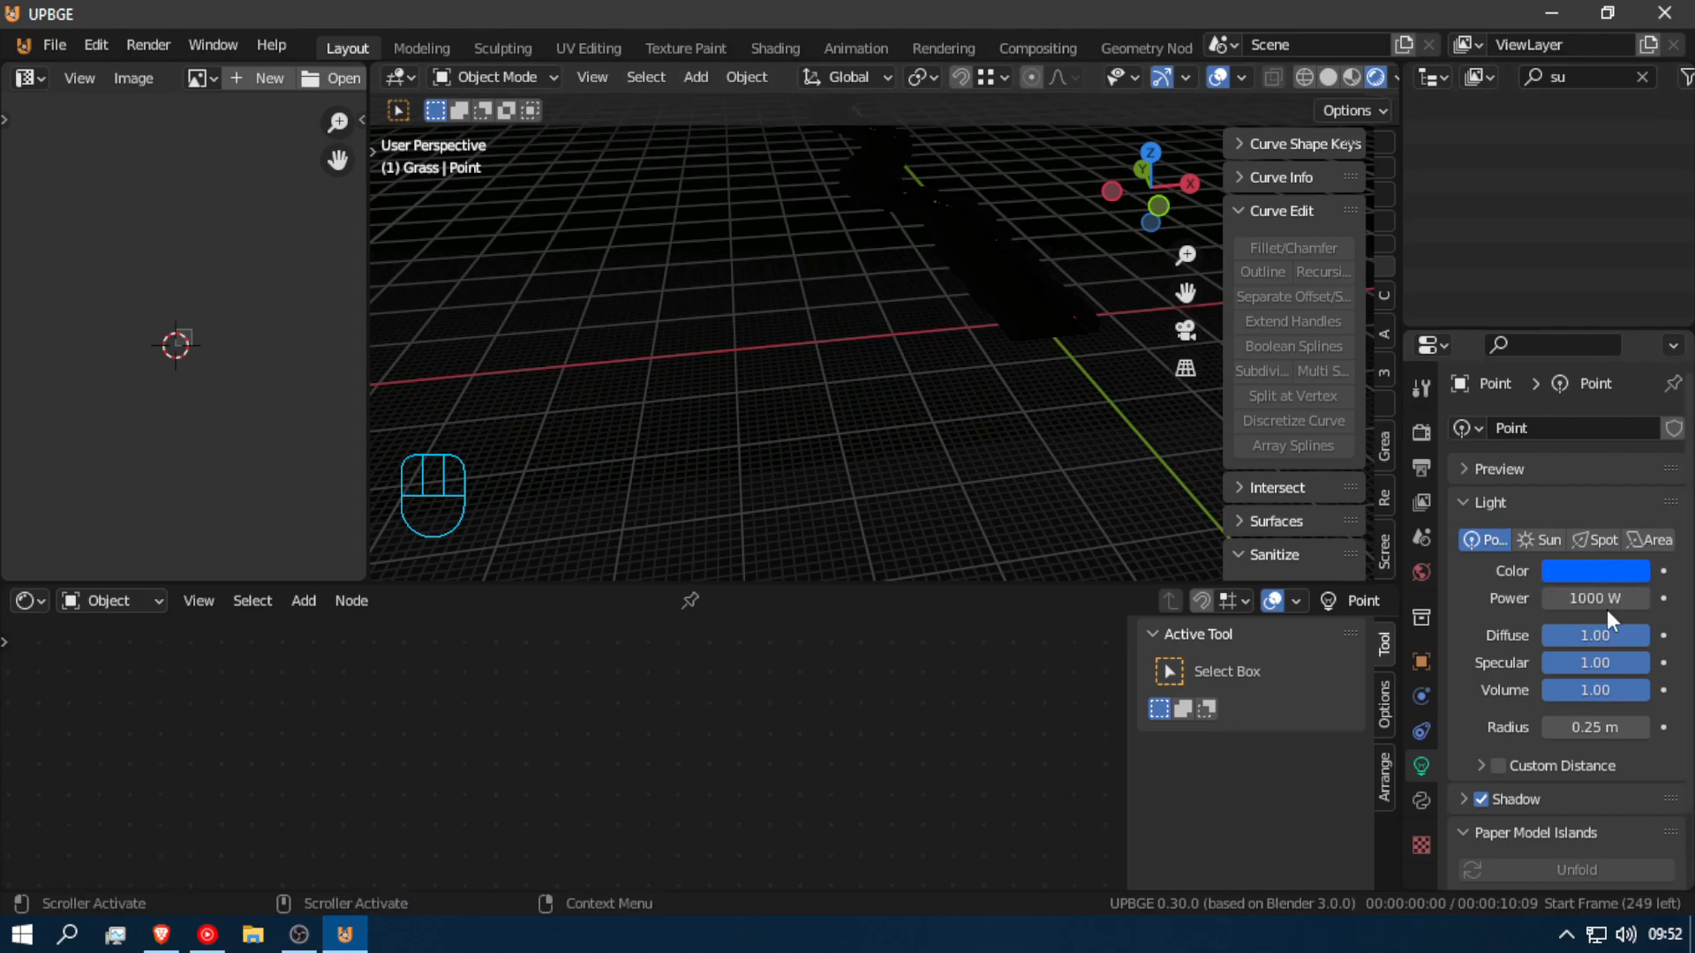
{"action": "left_click_drag", "start_coordinate": [1588, 598], "coordinate": [1633, 598]}
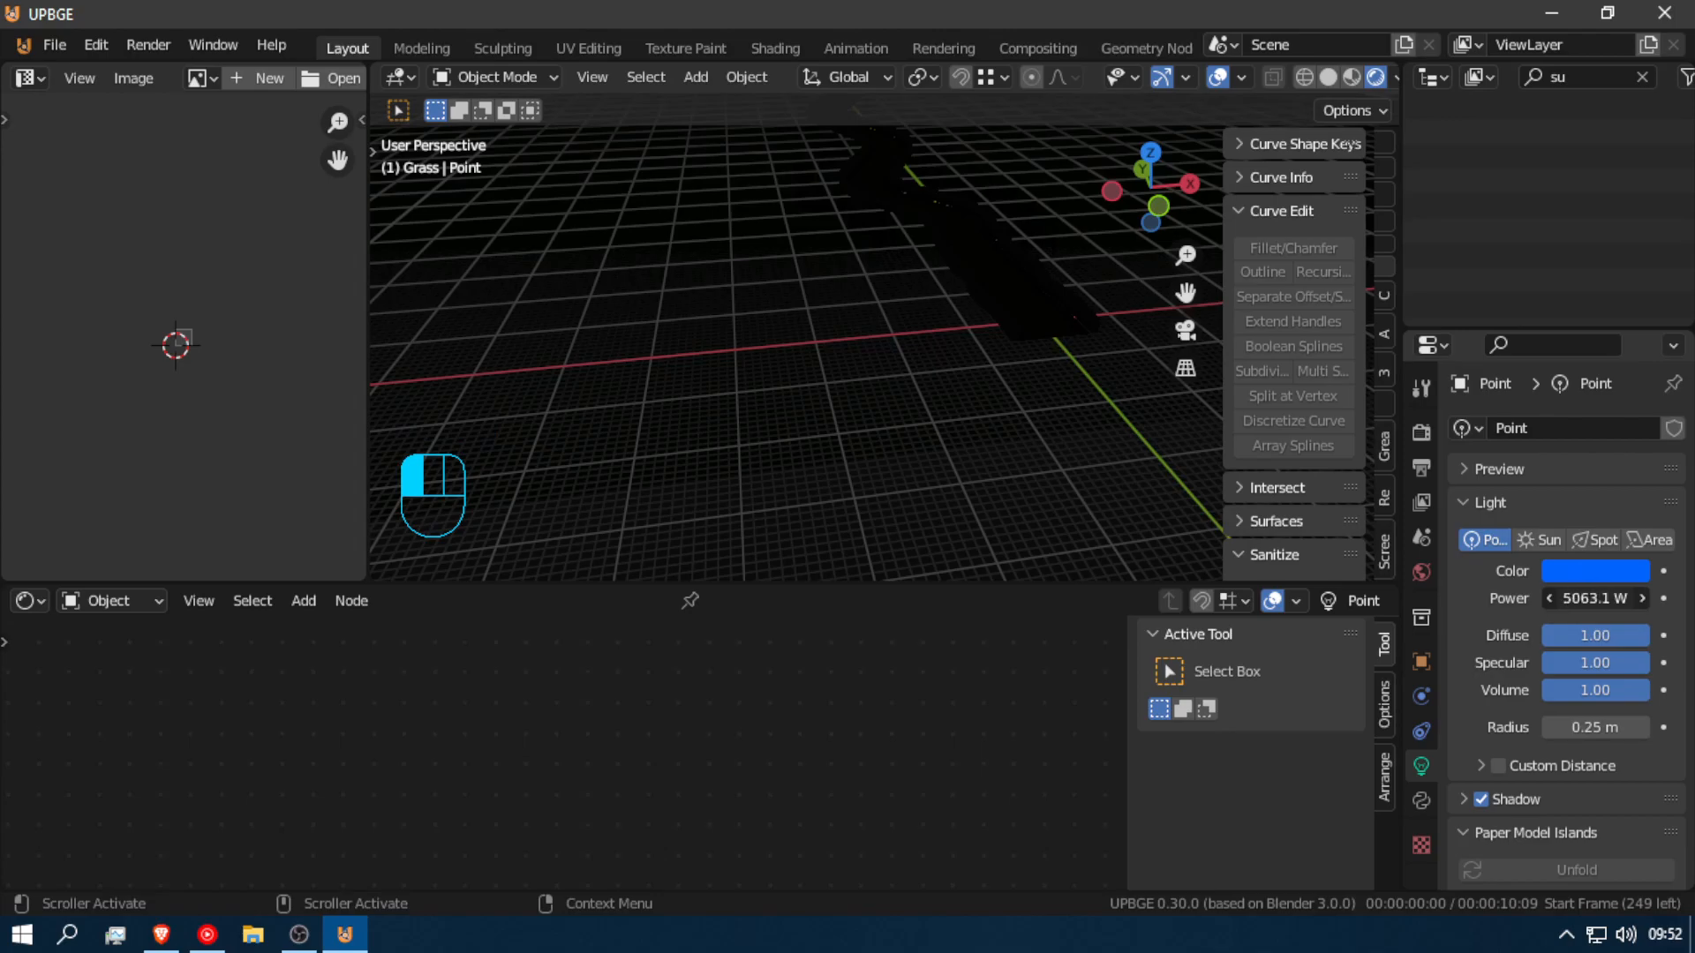
{"action": "left_click_drag", "start_coordinate": [1633, 599], "coordinate": [1641, 598]}
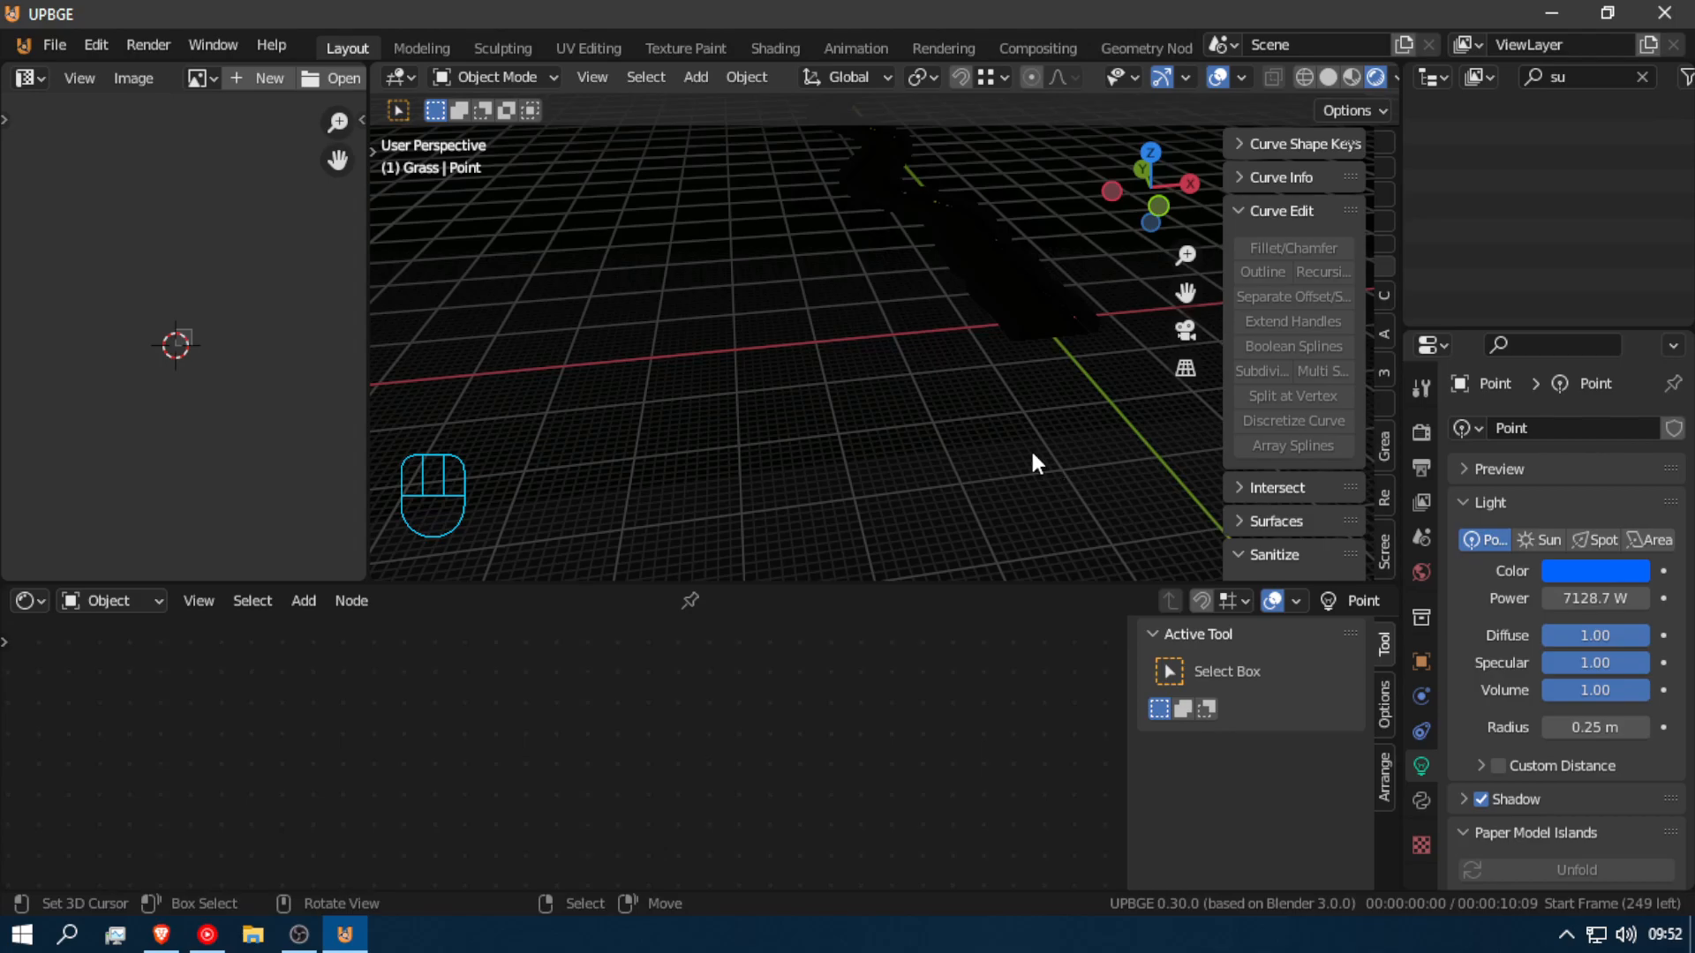
Step: Select the sphere together with the point light and move them along the Z and X axes to above the road
{"action": "key", "text": "shift+f"}
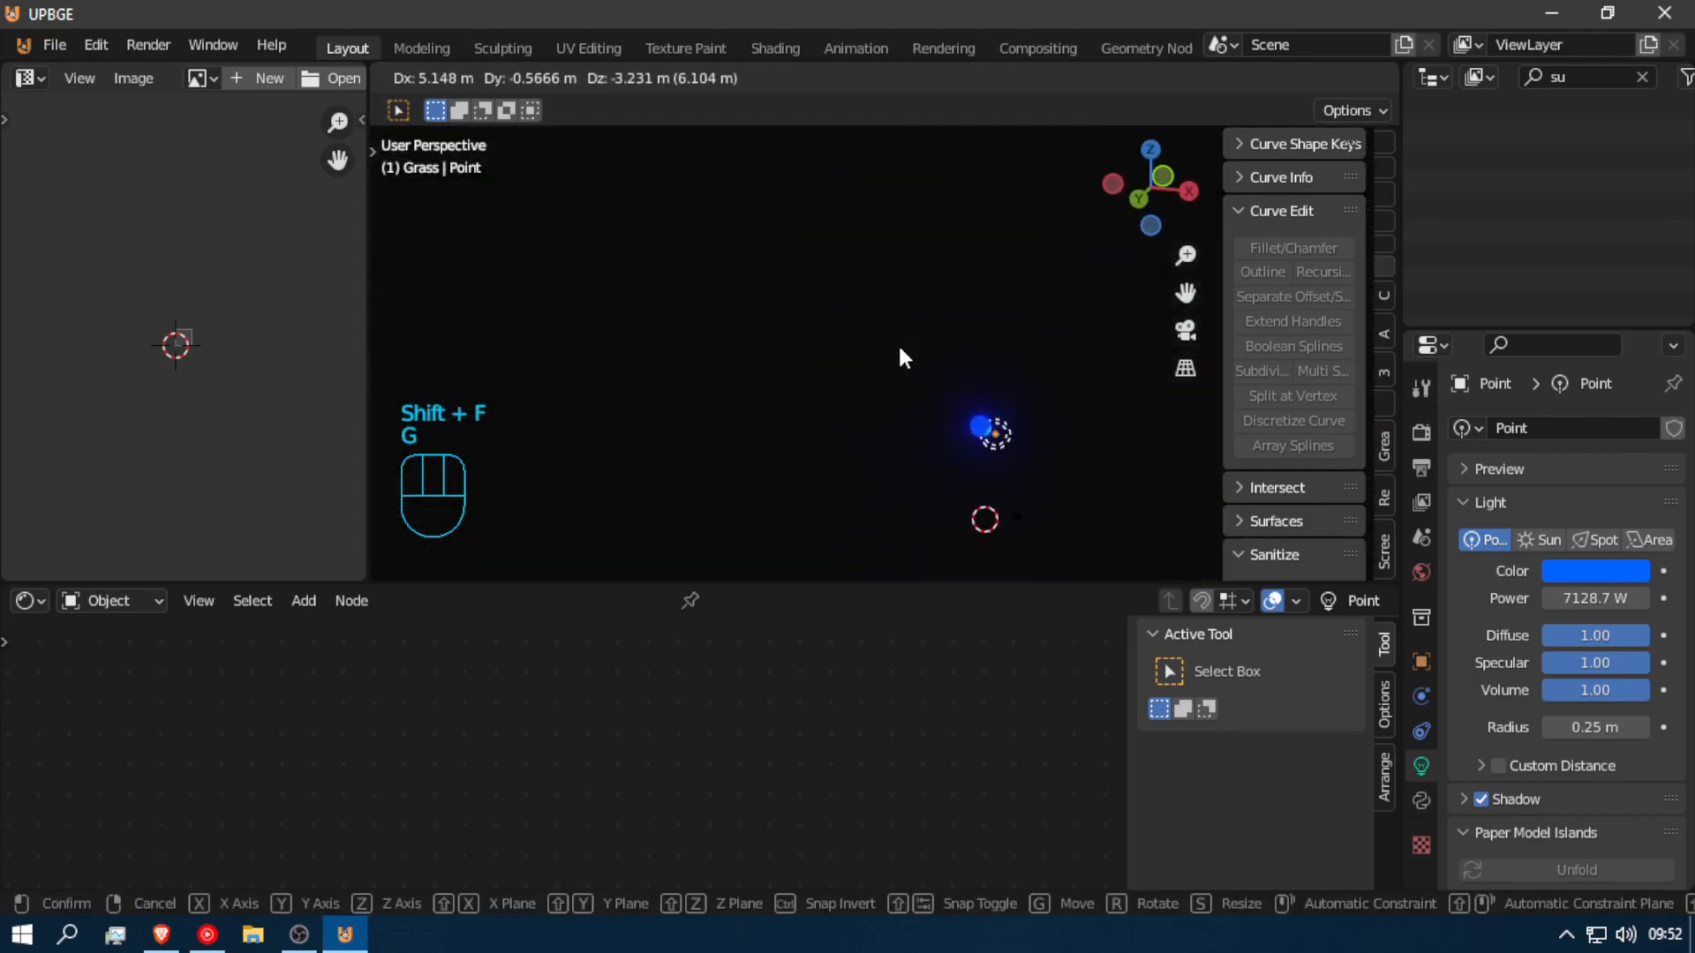
{"action": "right_click", "coordinate": [949, 391]}
{"action": "left_click", "coordinate": [987, 427], "text": "shift"}
{"action": "key", "text": "g"}
{"action": "key", "text": "g"}
{"action": "key", "text": "z"}
{"action": "key", "text": "shift+f"}
{"action": "key", "text": "g"}
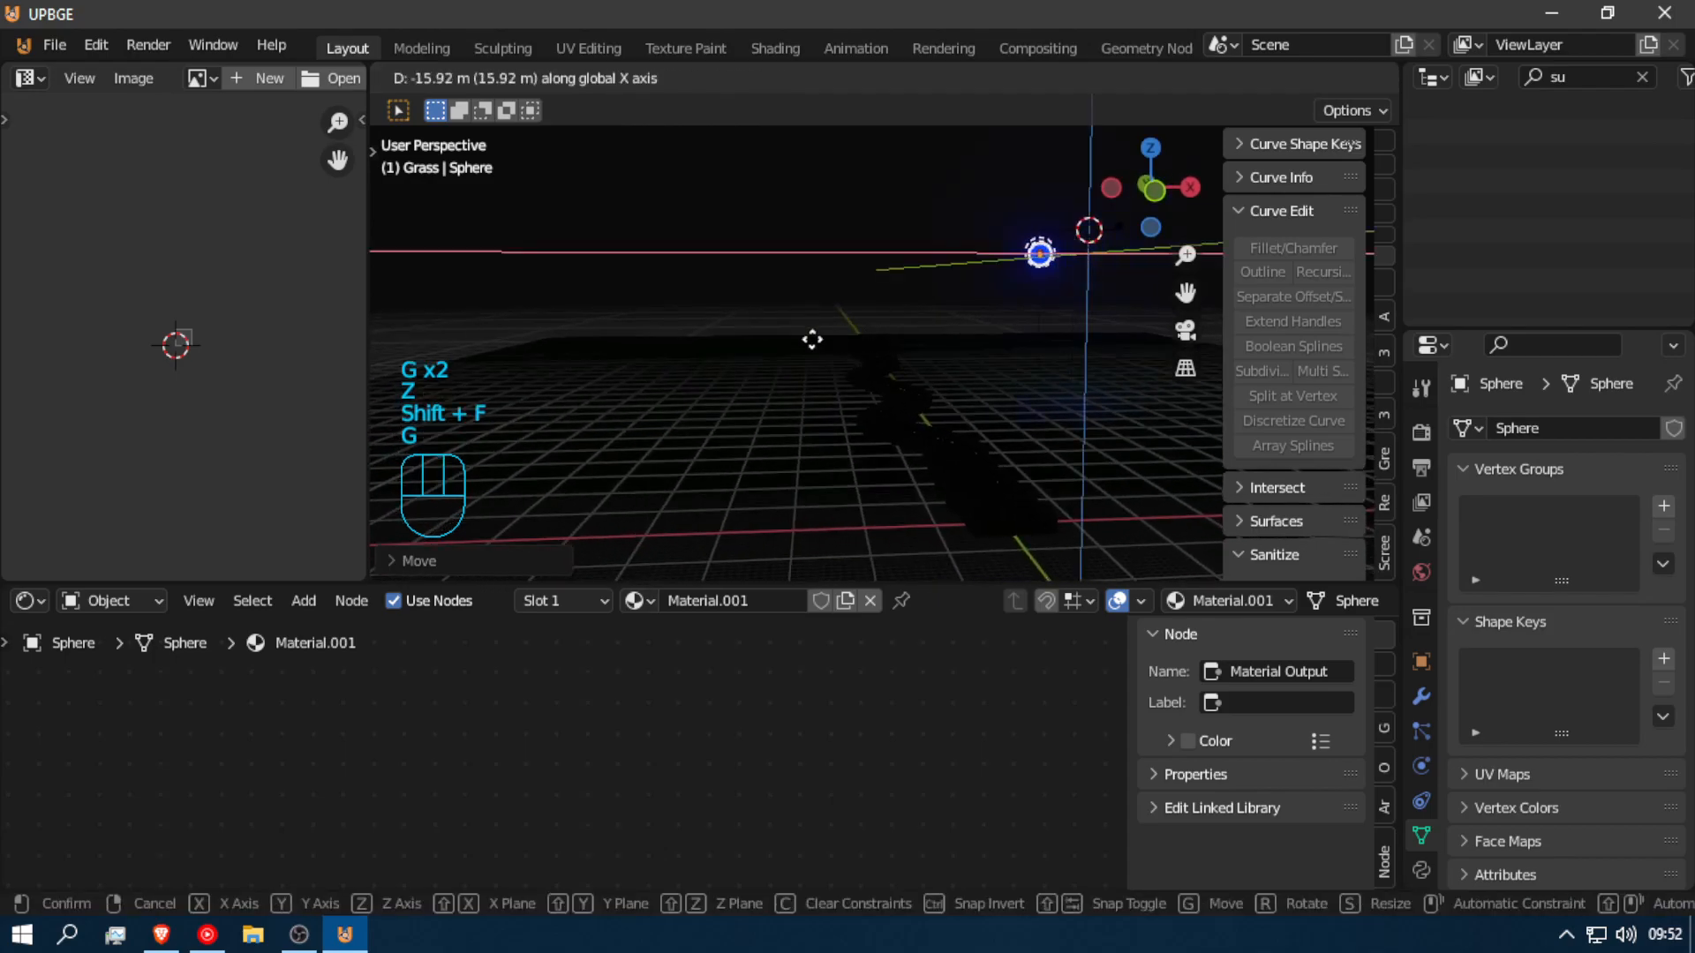
Step: Fly along the winding road to examine how the blue light illuminates it
{"action": "key", "text": "shift+f"}
{"action": "key", "text": "shift"}
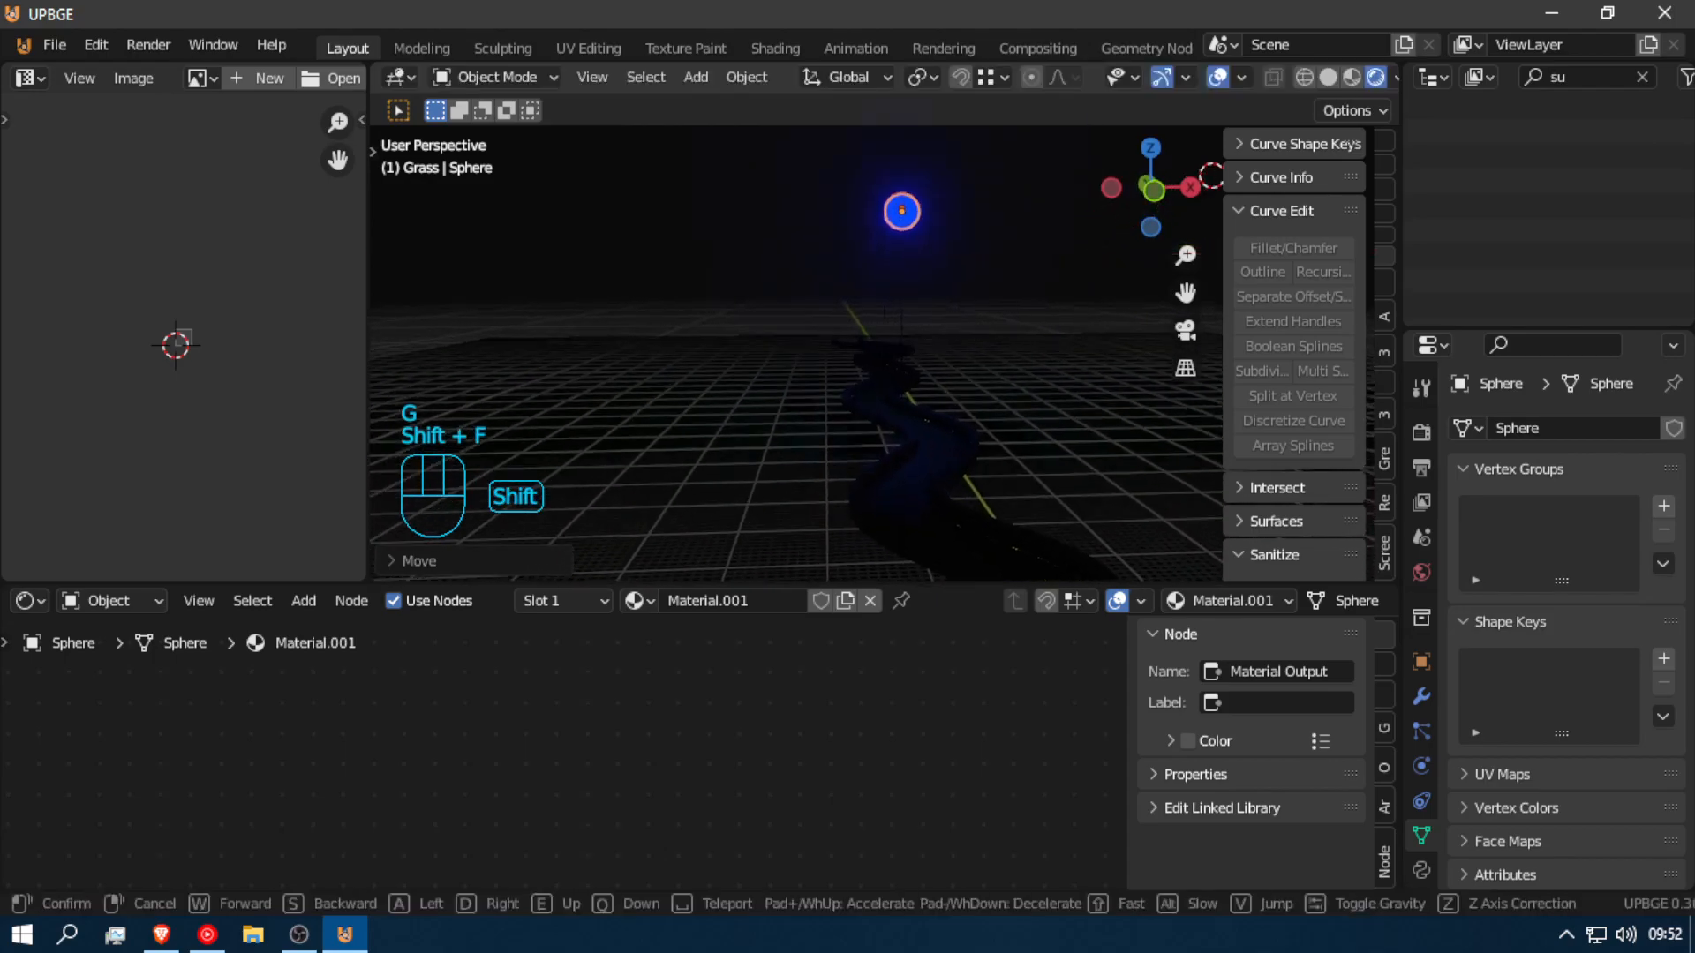
{"action": "key", "text": "w"}
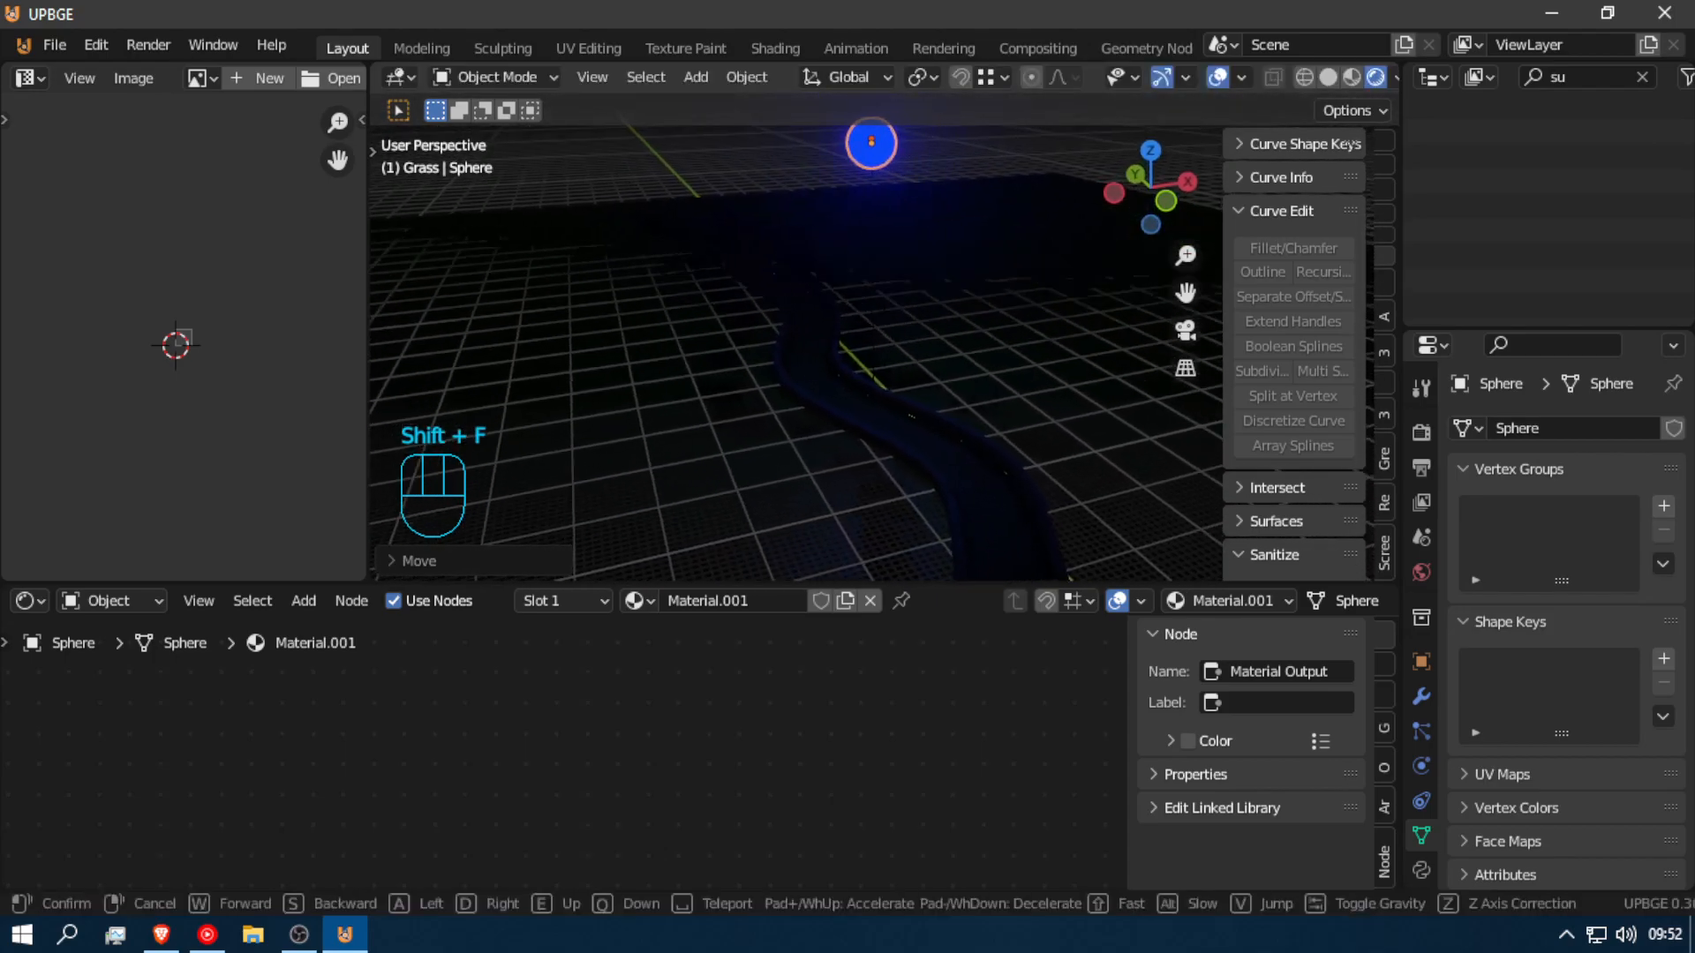
{"action": "key", "text": "w"}
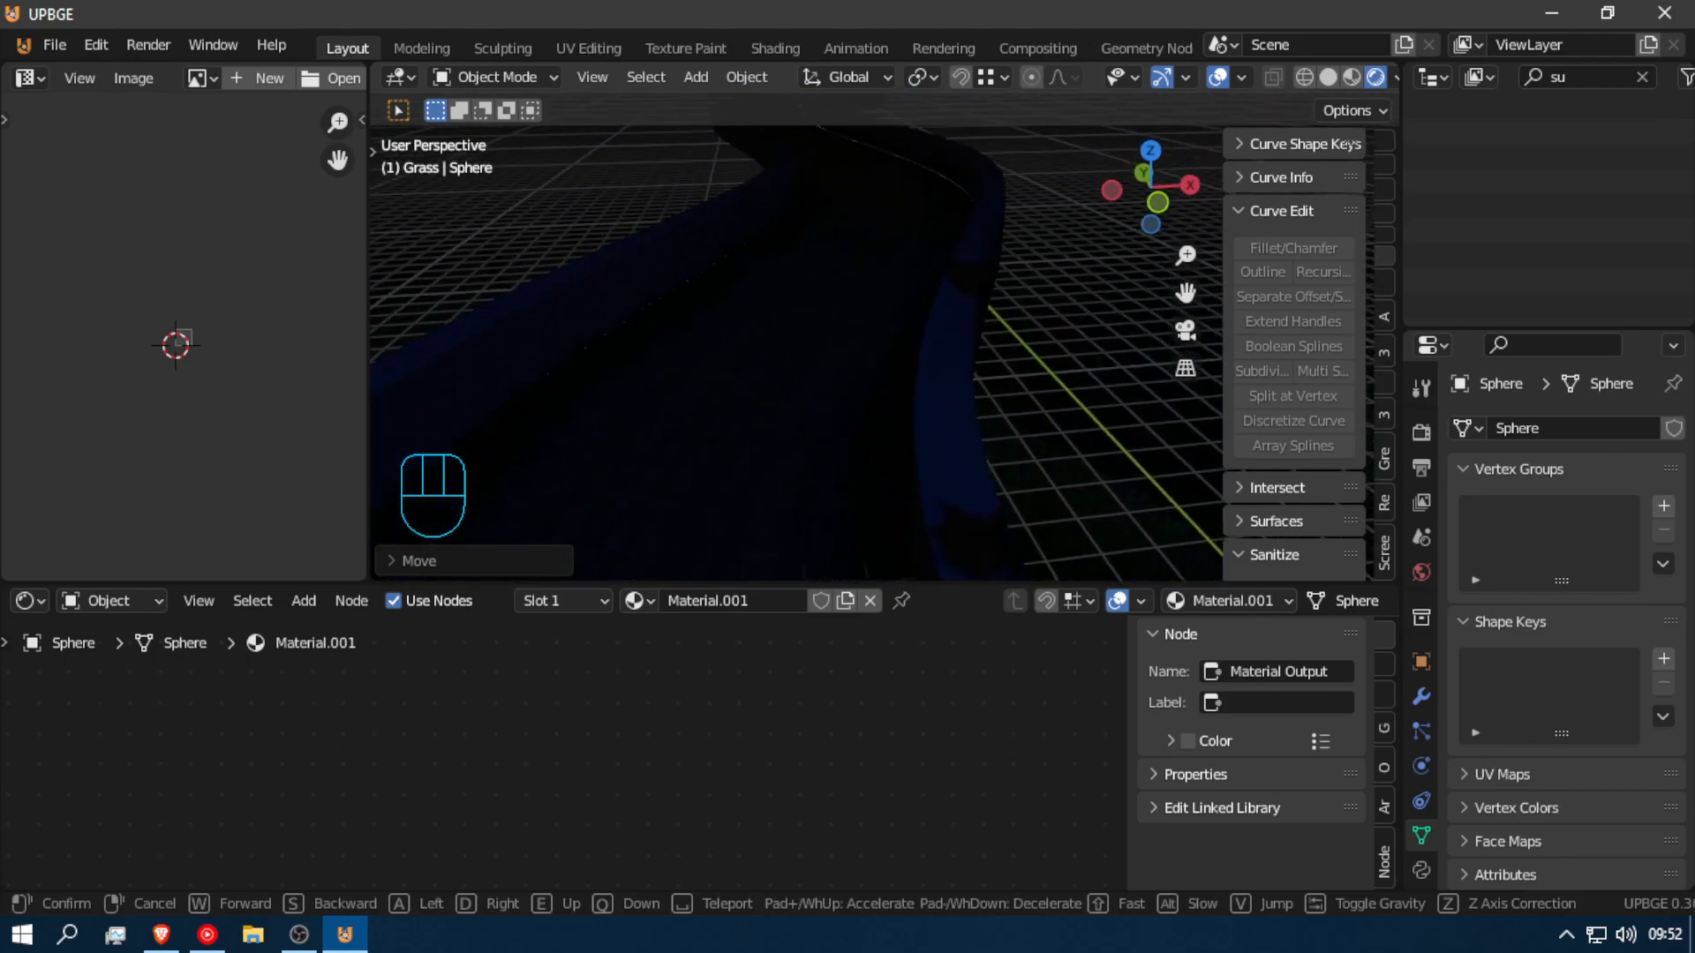
{"action": "key", "text": "w"}
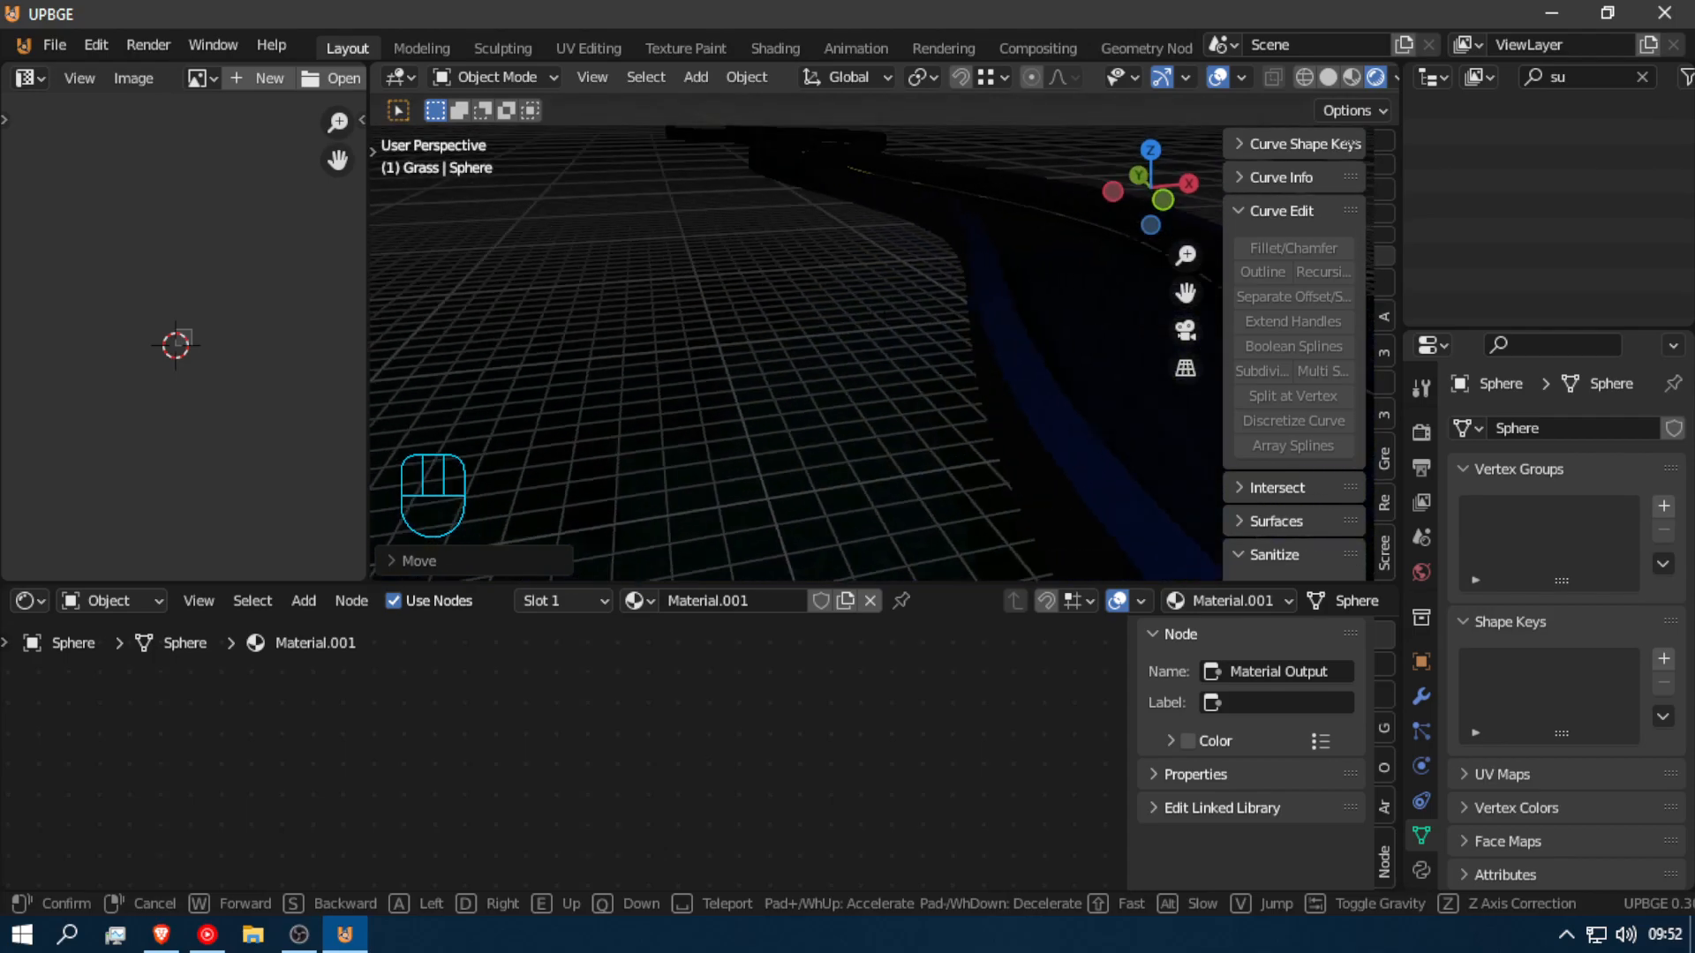
{"action": "key", "text": "w"}
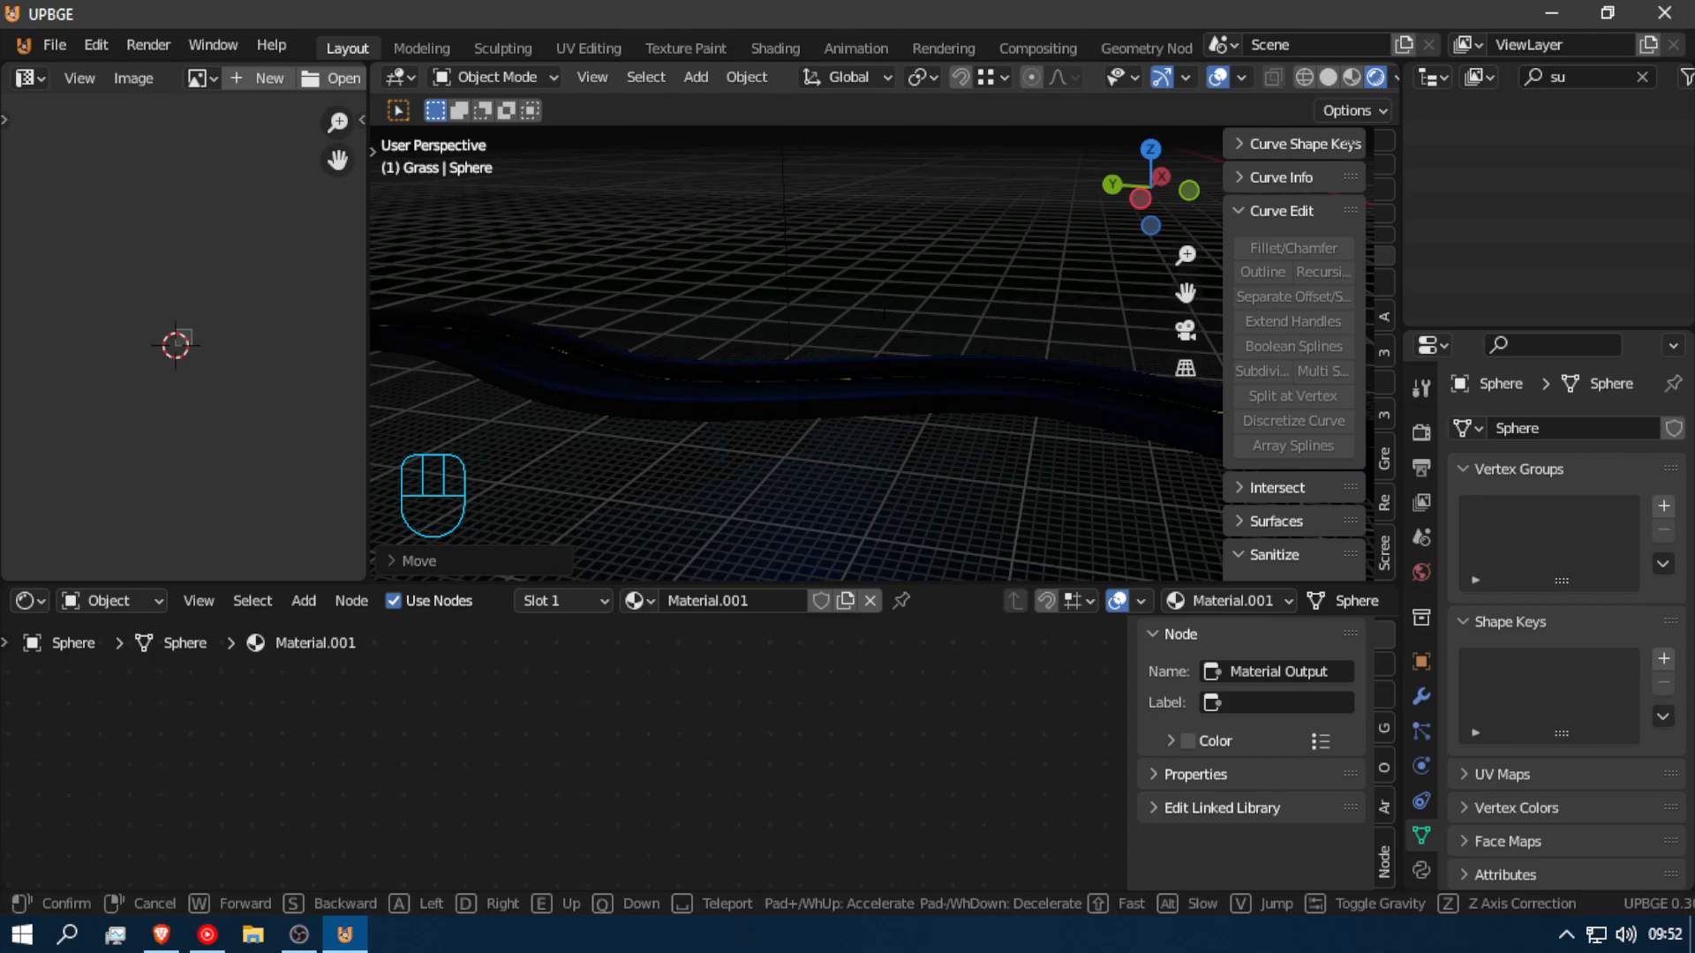
{"action": "left_click", "coordinate": [883, 332]}
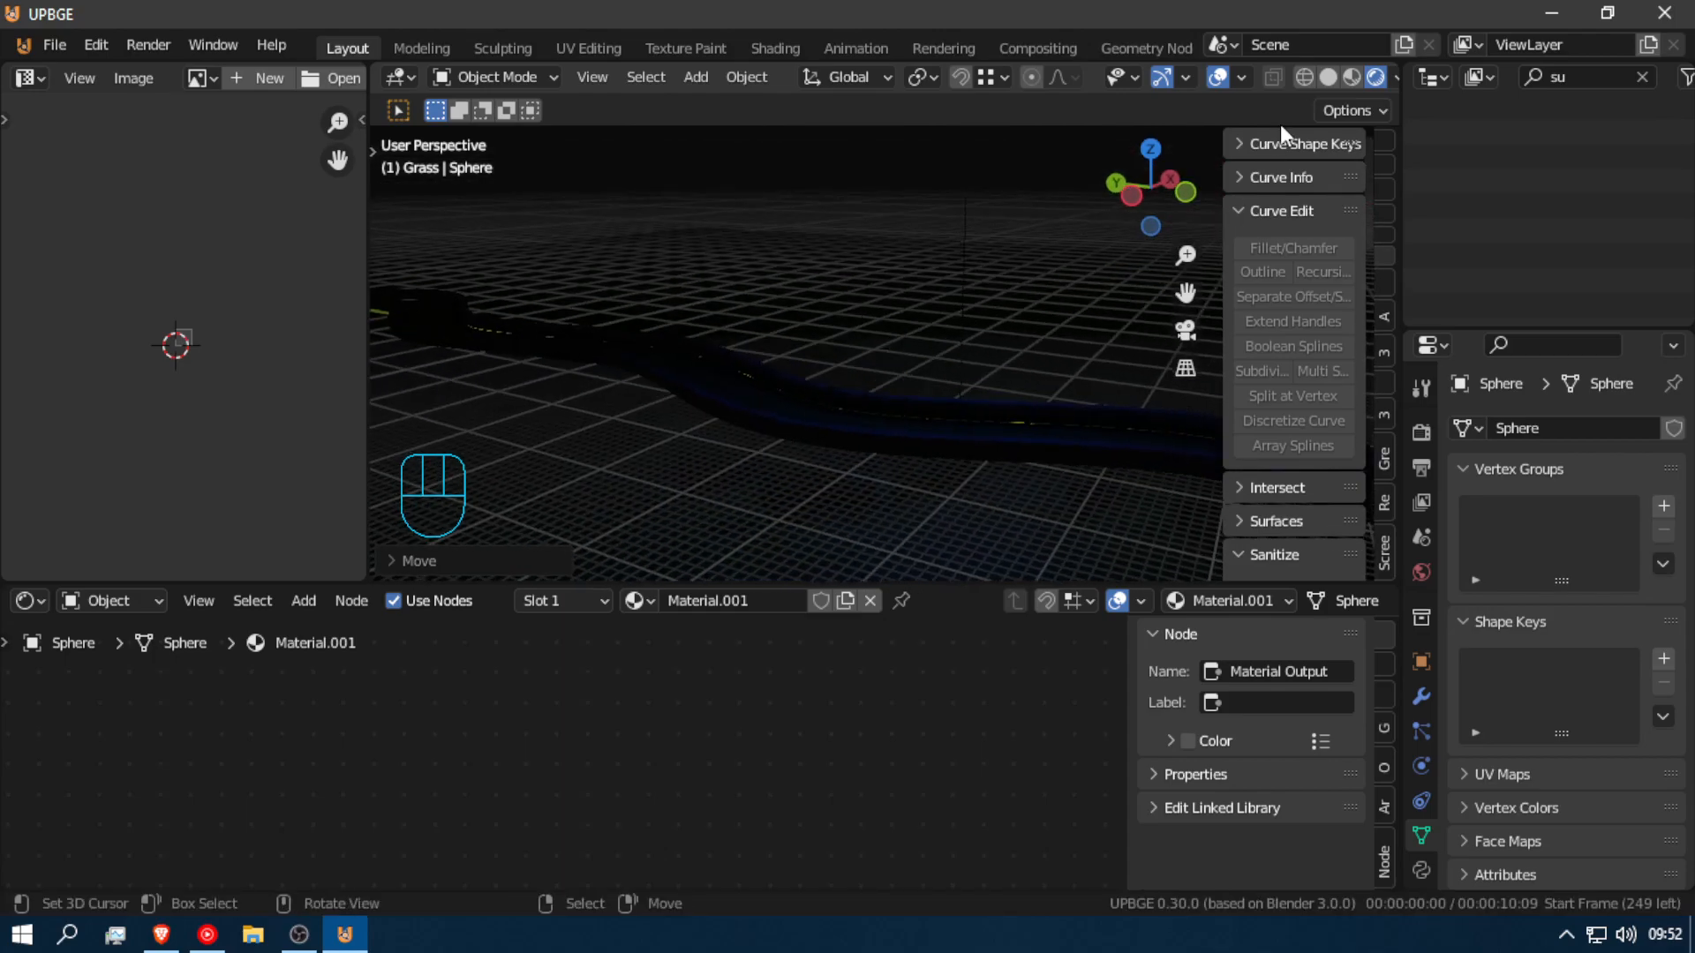
Step: Turn off Scene World in the rendered viewport shading, keep Scene Lights on, and choose the fifth environment lighting preset
{"action": "scroll", "coordinate": [1252, 76], "scroll_direction": "right", "scroll_amount": 5}
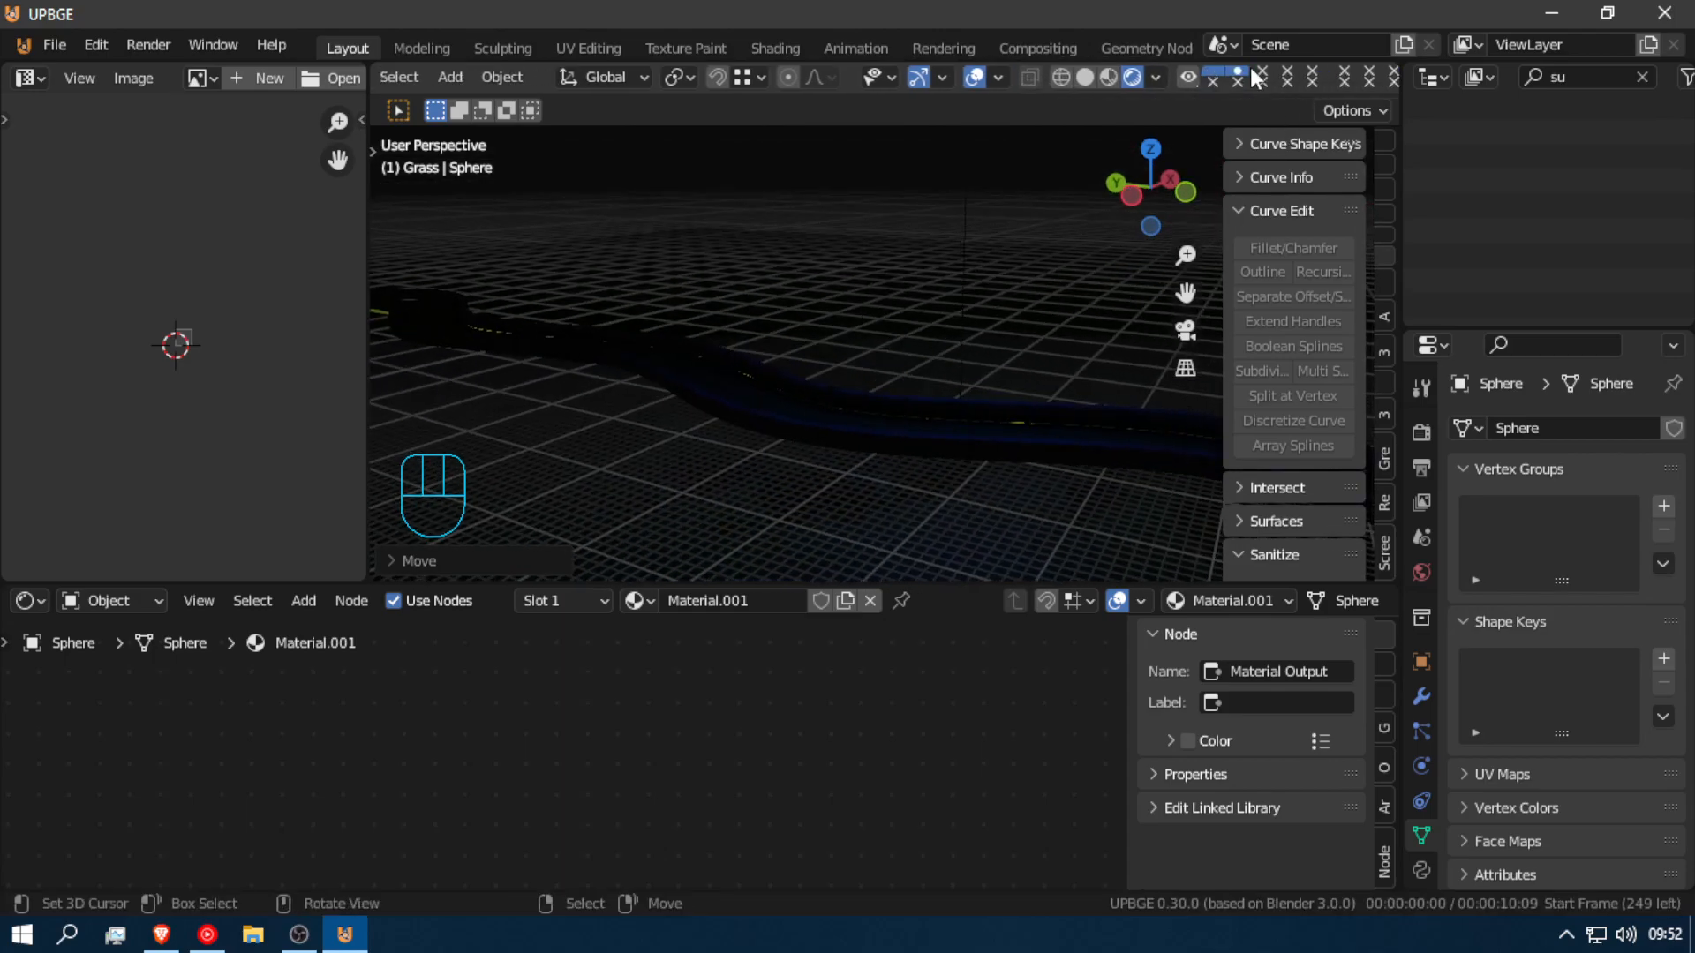
{"action": "left_click", "coordinate": [1156, 76]}
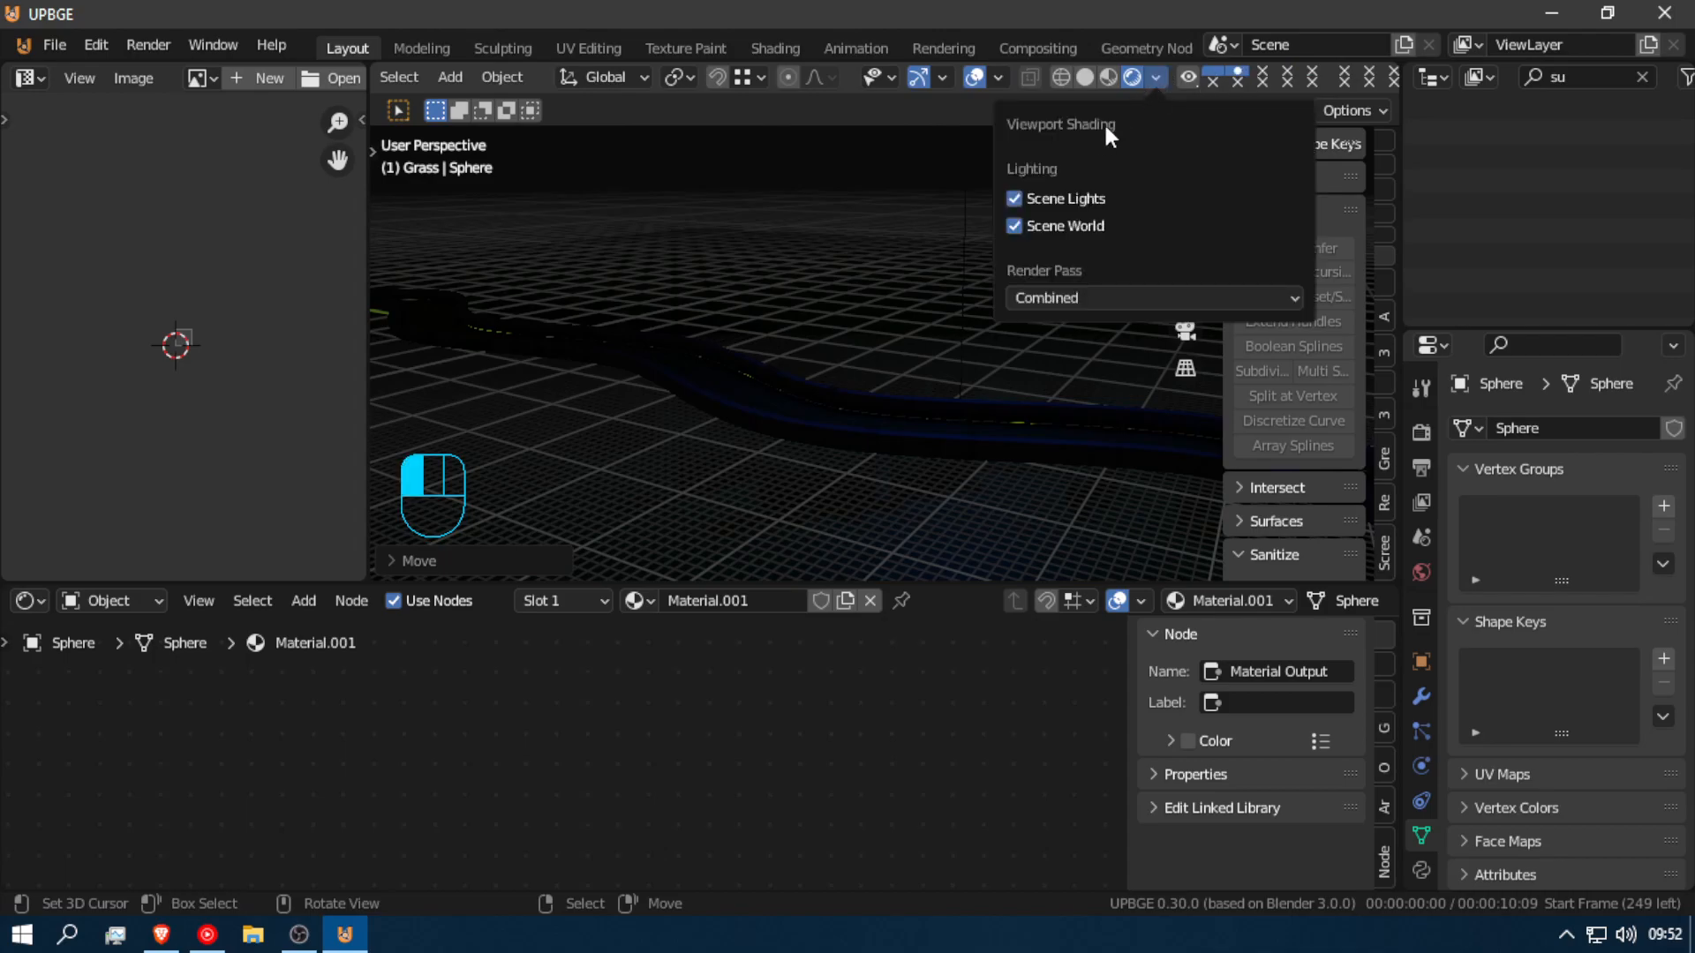
{"action": "left_click", "coordinate": [1077, 199]}
{"action": "left_click", "coordinate": [1076, 199]}
{"action": "left_click", "coordinate": [1069, 225]}
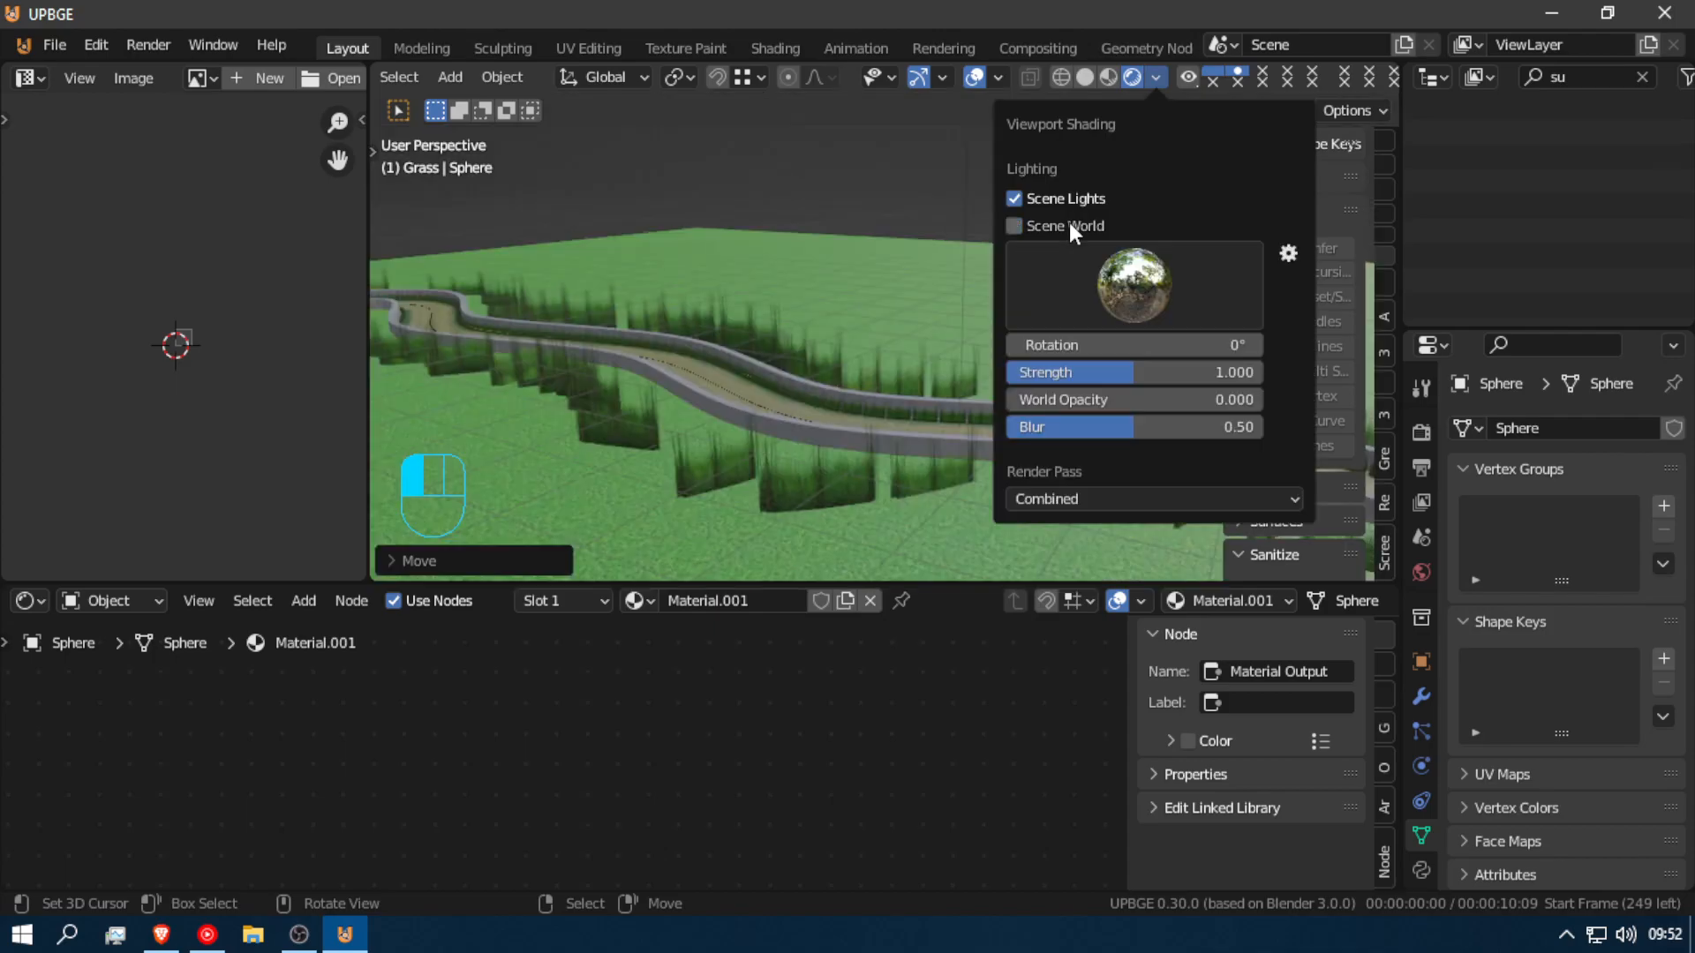
{"action": "left_click", "coordinate": [1112, 278]}
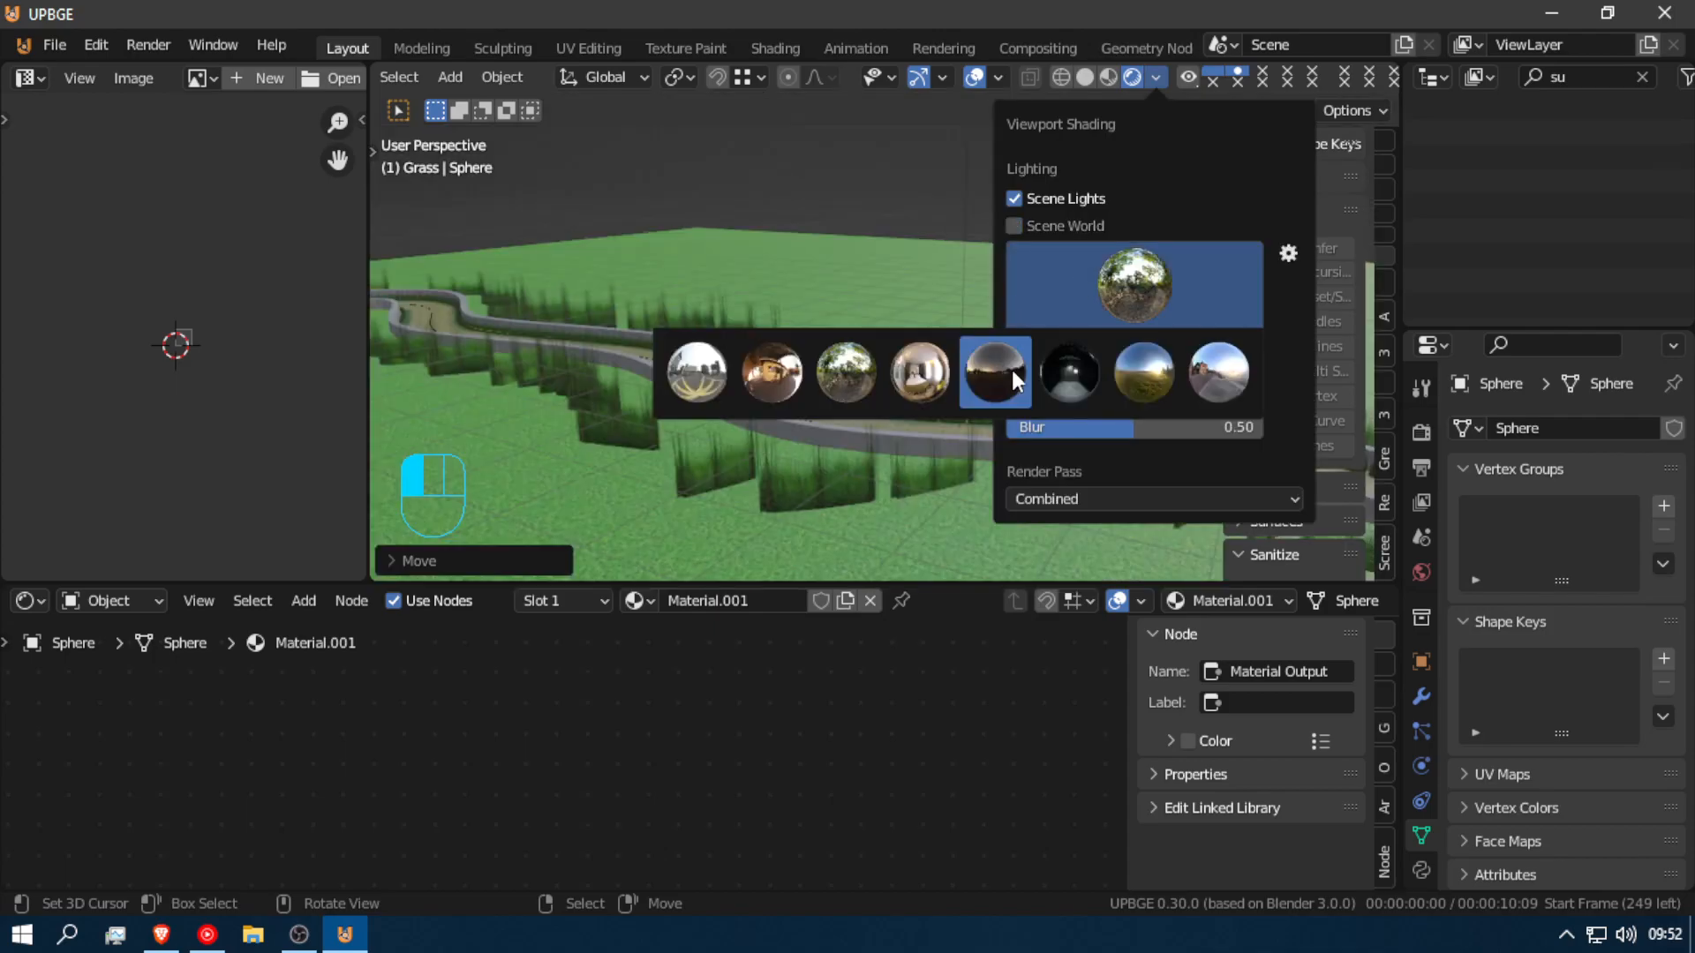
{"action": "left_click", "coordinate": [1006, 371]}
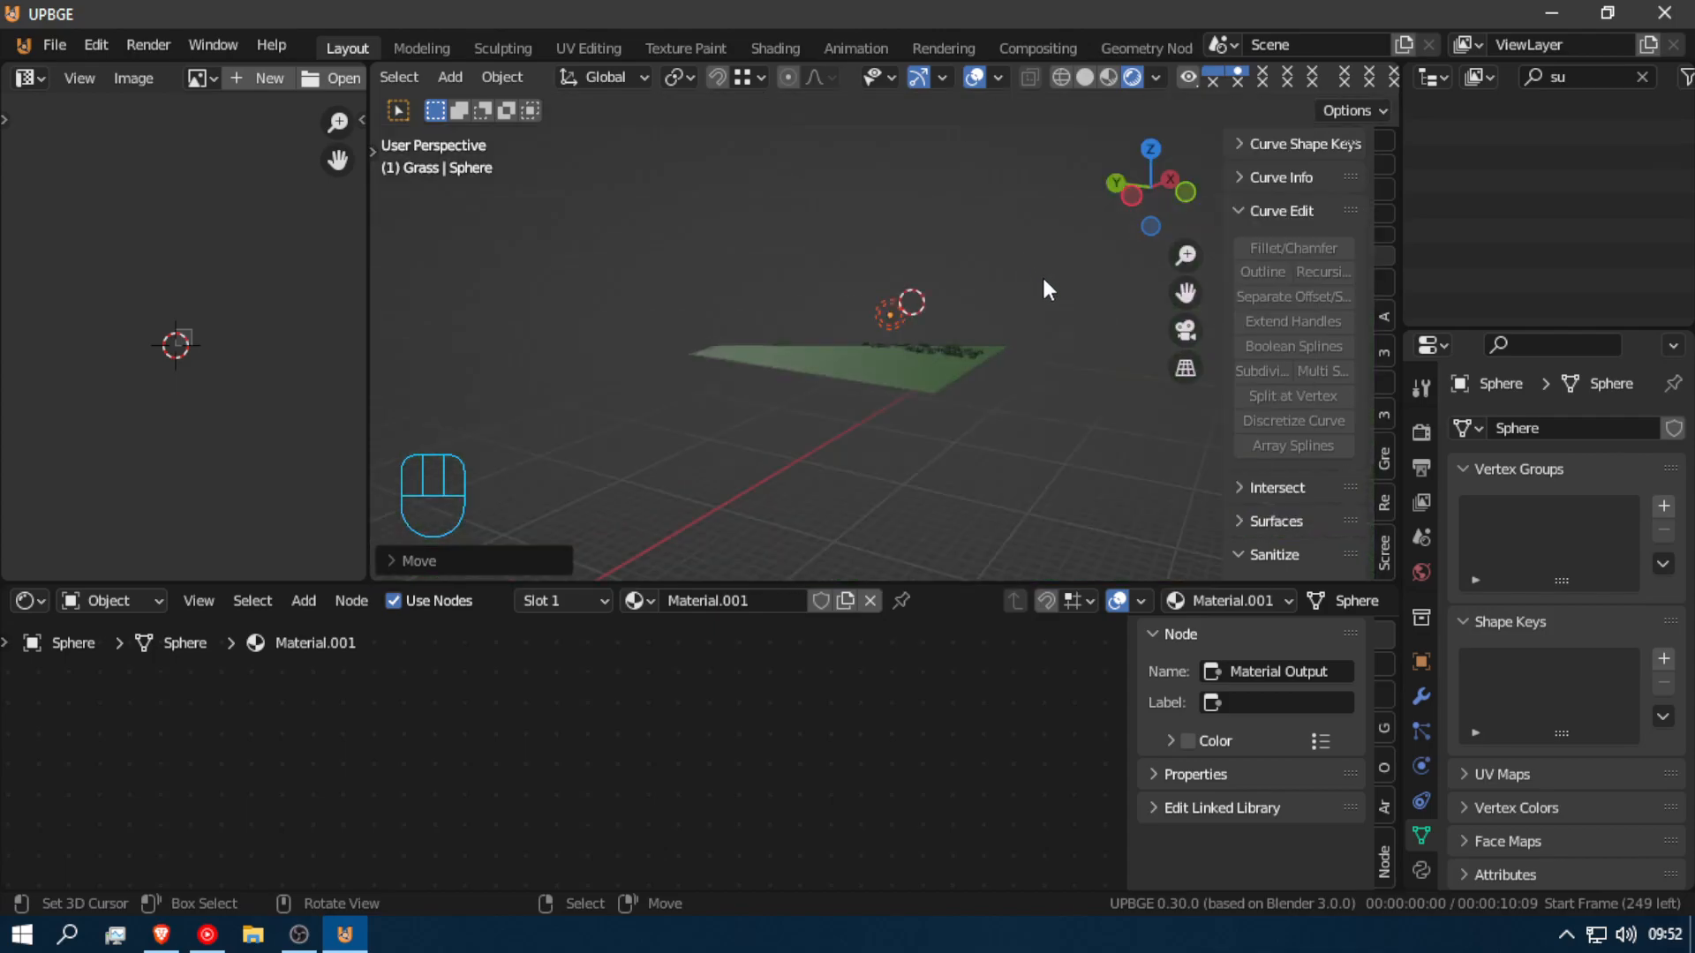
Step: Use the black studio environment preset for viewport lighting with strength 0.067 and blur 1.00, and adjust its rotation
{"action": "mouse_move", "coordinate": [991, 409]}
{"action": "middle_mouse_down"}
{"action": "mouse_move", "coordinate": [972, 409]}
{"action": "mouse_move", "coordinate": [995, 412]}
{"action": "mouse_move", "coordinate": [983, 397]}
{"action": "middle_mouse_up"}
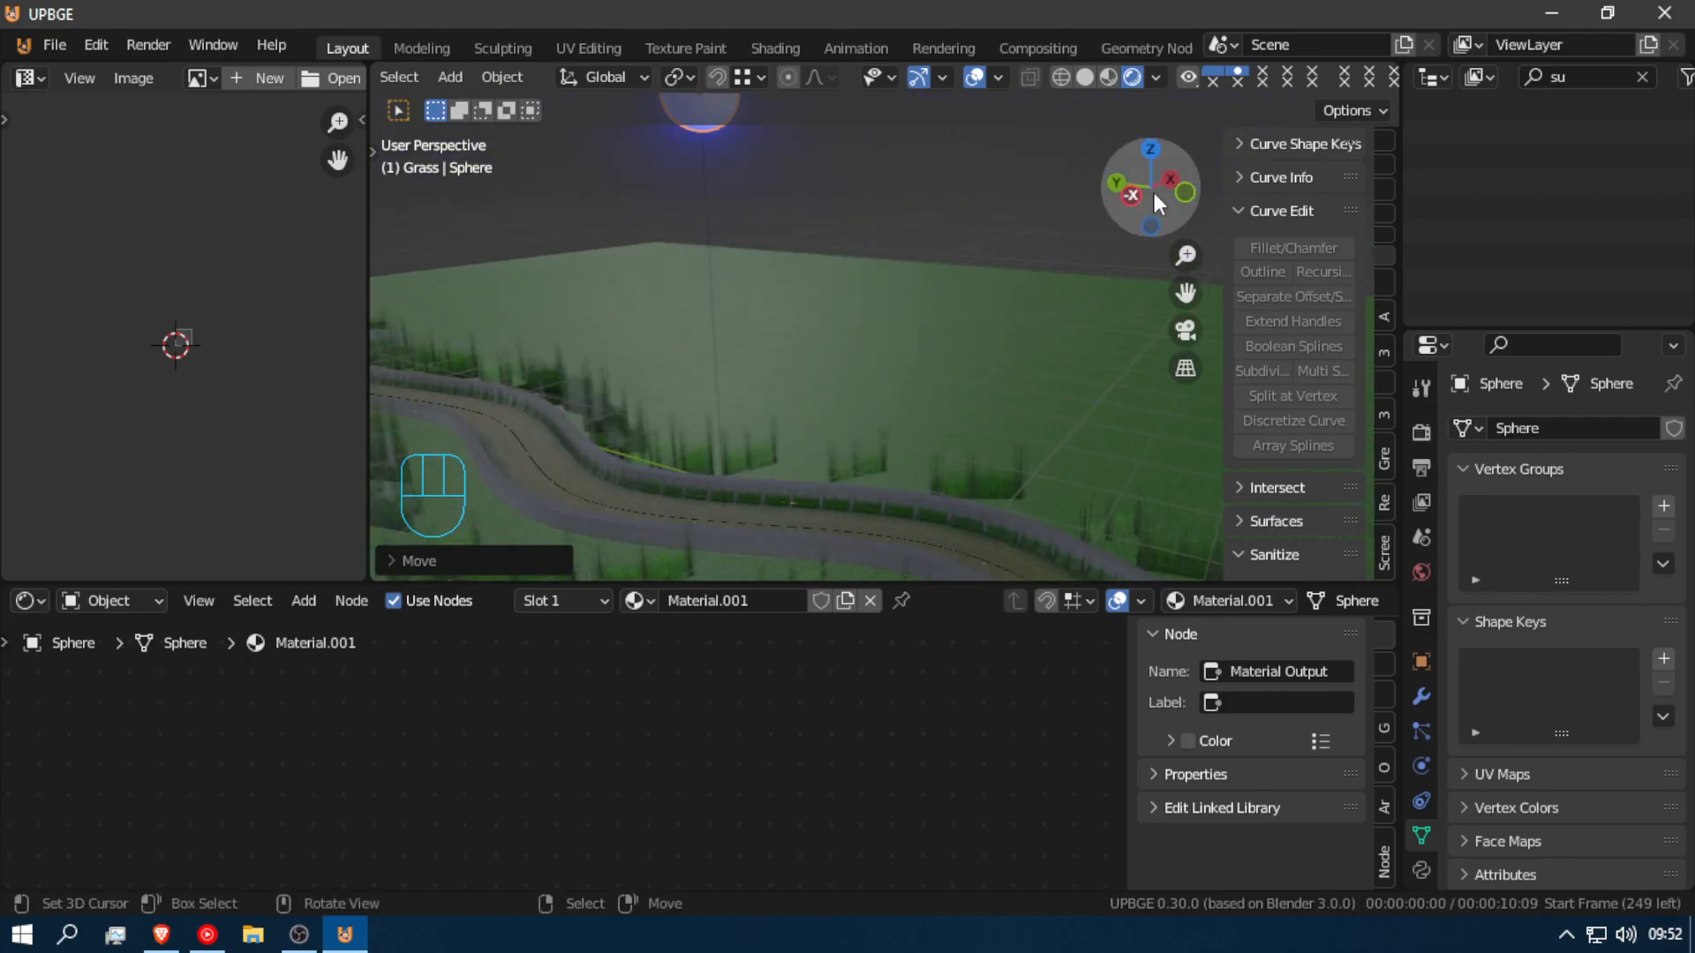
{"action": "left_click", "coordinate": [1155, 77]}
{"action": "left_click_drag", "start_coordinate": [1114, 369], "coordinate": [1014, 373]}
{"action": "left_click_drag", "start_coordinate": [1054, 426], "coordinate": [1183, 426]}
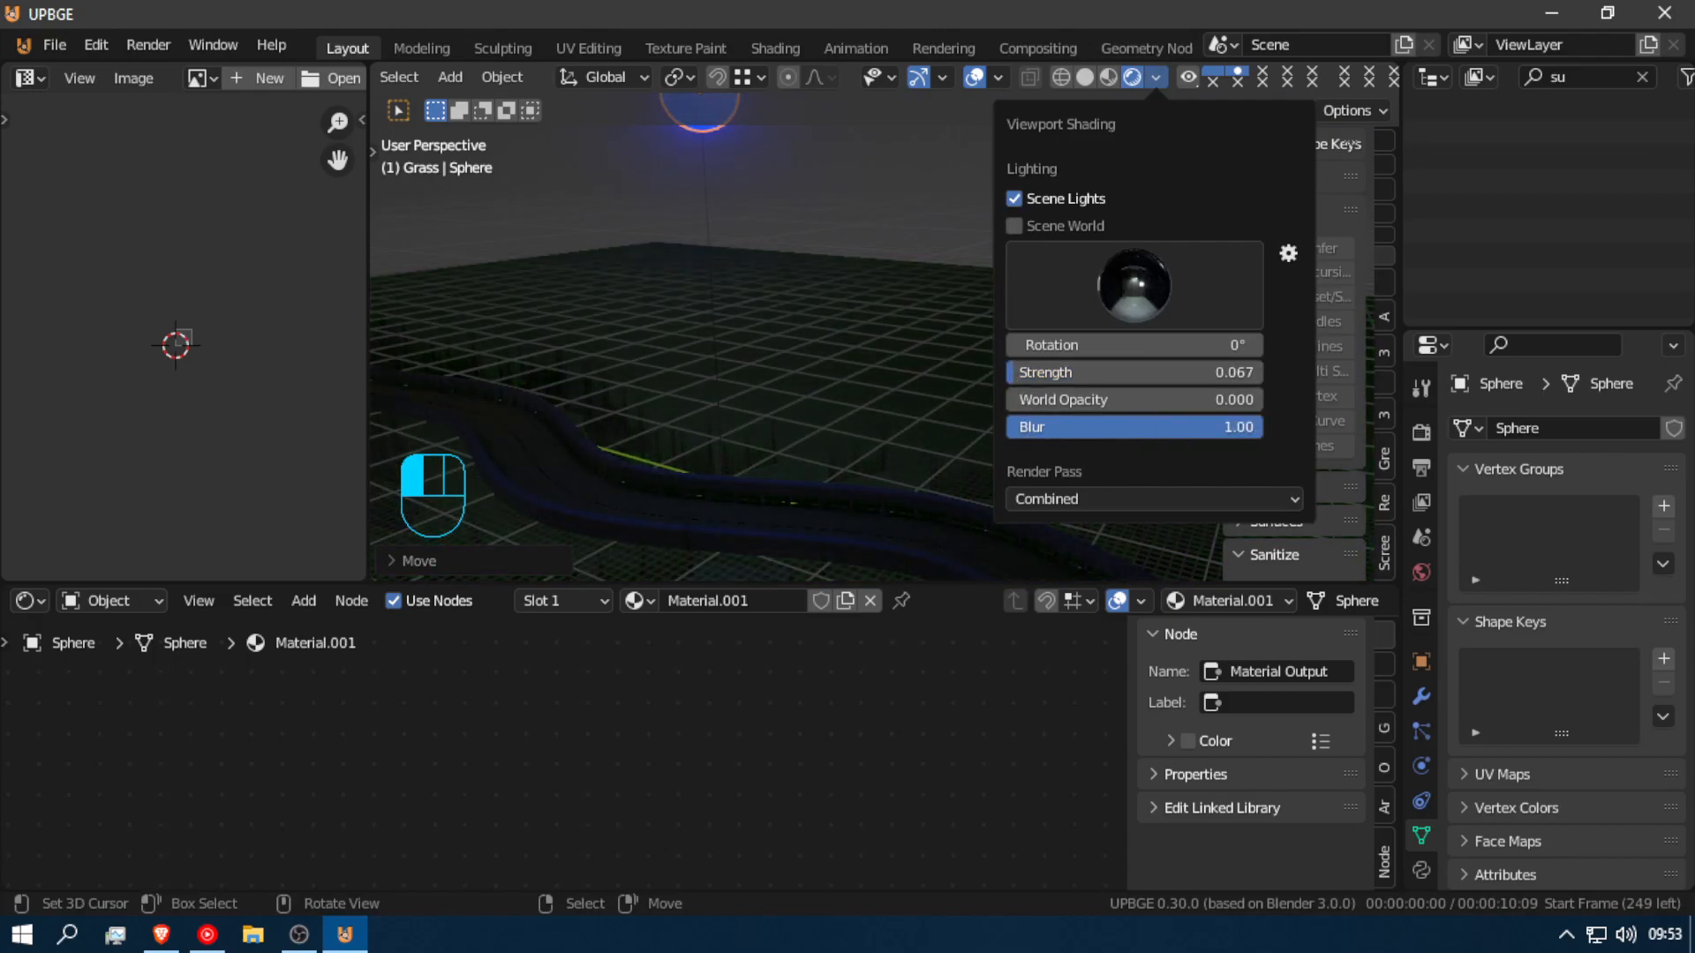
{"action": "mouse_move", "coordinate": [1167, 344]}
{"action": "left_mouse_down"}
{"action": "mouse_move", "coordinate": [1192, 344]}
{"action": "mouse_move", "coordinate": [1141, 344]}
{"action": "mouse_move", "coordinate": [1167, 323]}
{"action": "mouse_move", "coordinate": [1183, 344]}
{"action": "mouse_move", "coordinate": [1253, 344]}
{"action": "mouse_move", "coordinate": [1227, 344]}
{"action": "left_mouse_up"}
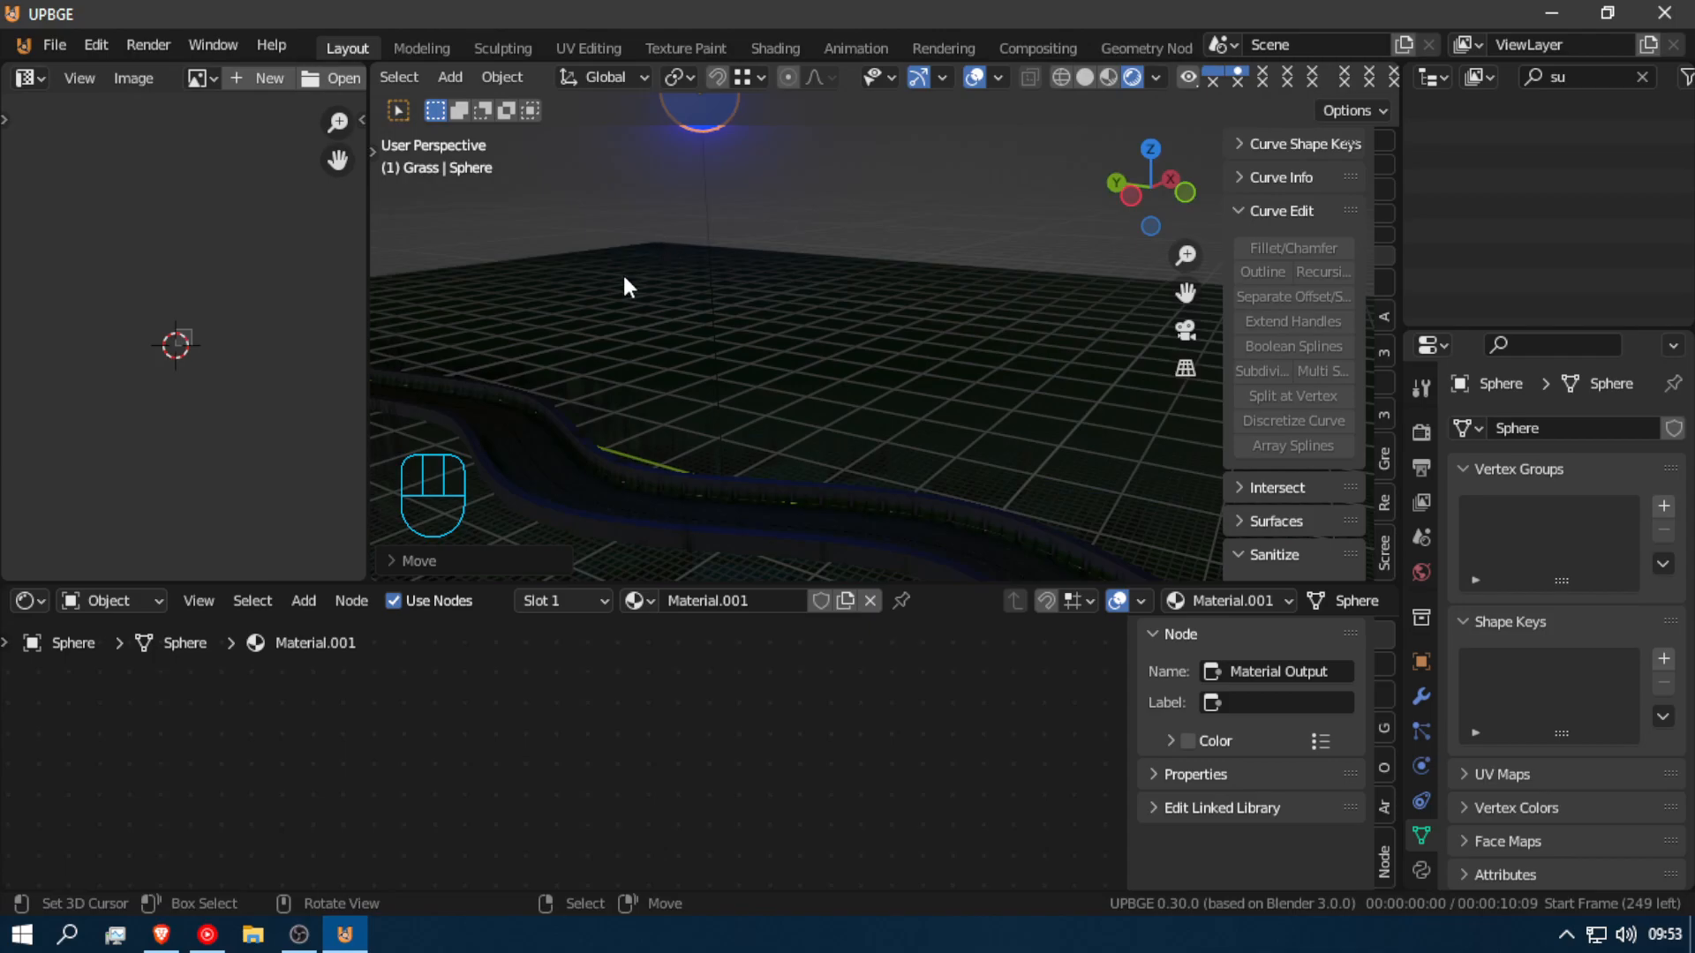
Step: Inspect the road and its side walls under the dimmed environment lighting
{"action": "key", "text": "shift+f"}
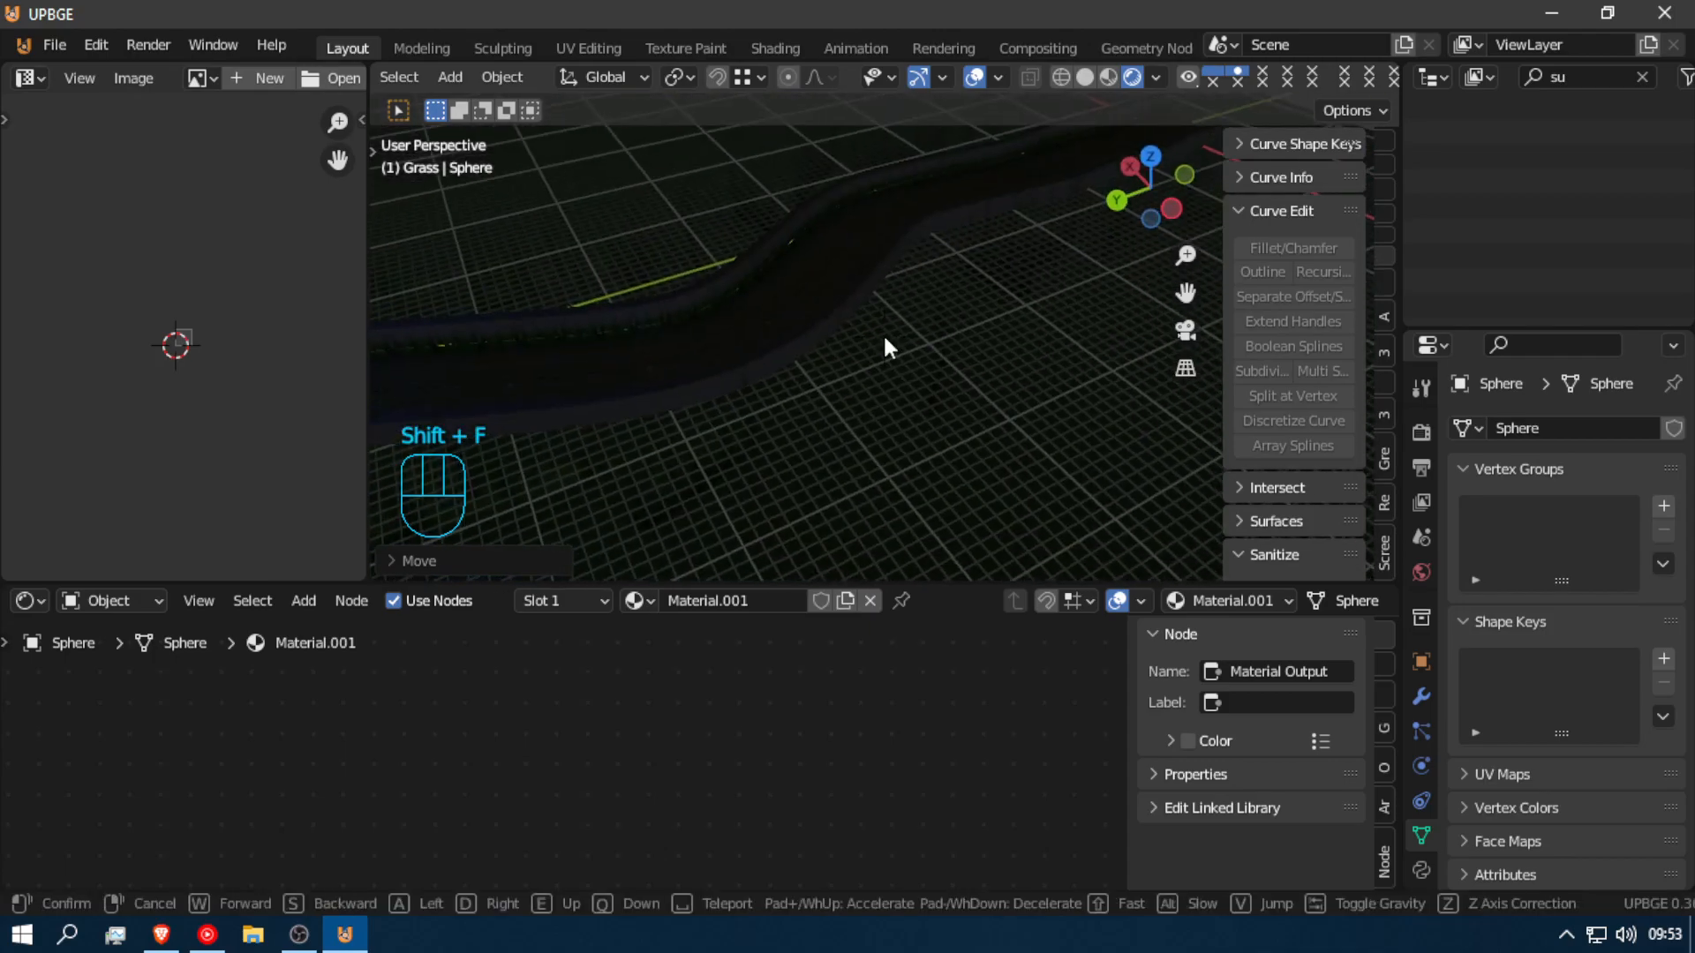
{"action": "left_click", "coordinate": [904, 321]}
{"action": "key", "text": "a"}
{"action": "key", "text": "shift+f"}
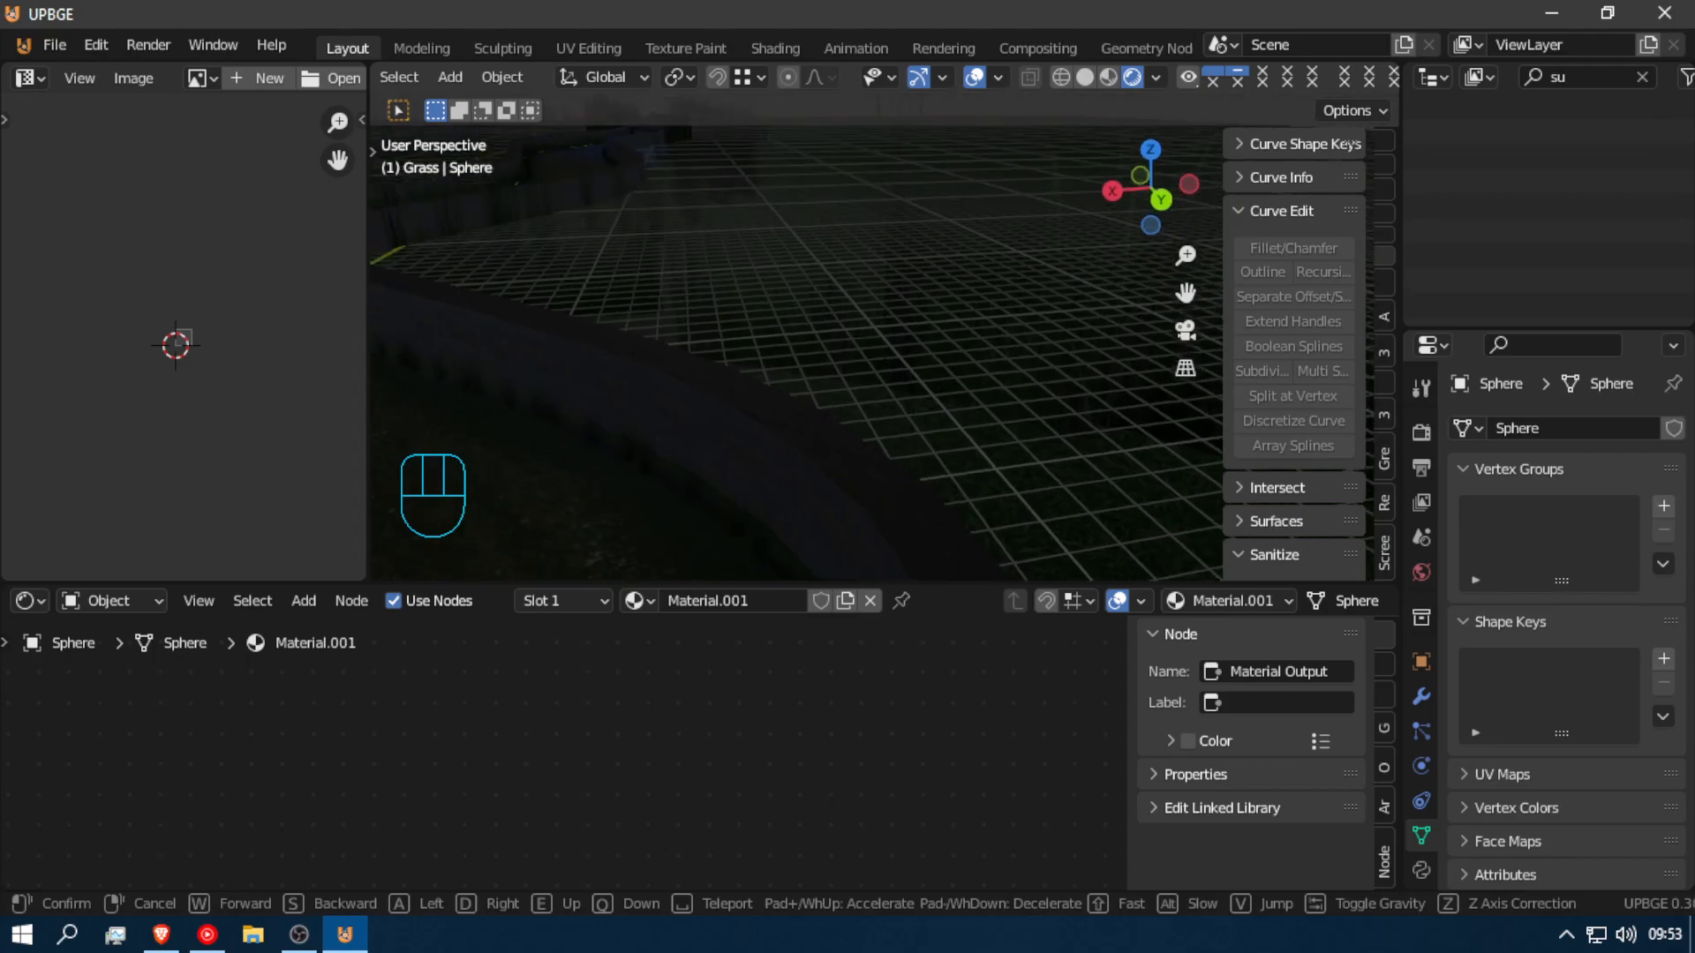
{"action": "key", "text": "shift"}
{"action": "left_click", "coordinate": [887, 347]}
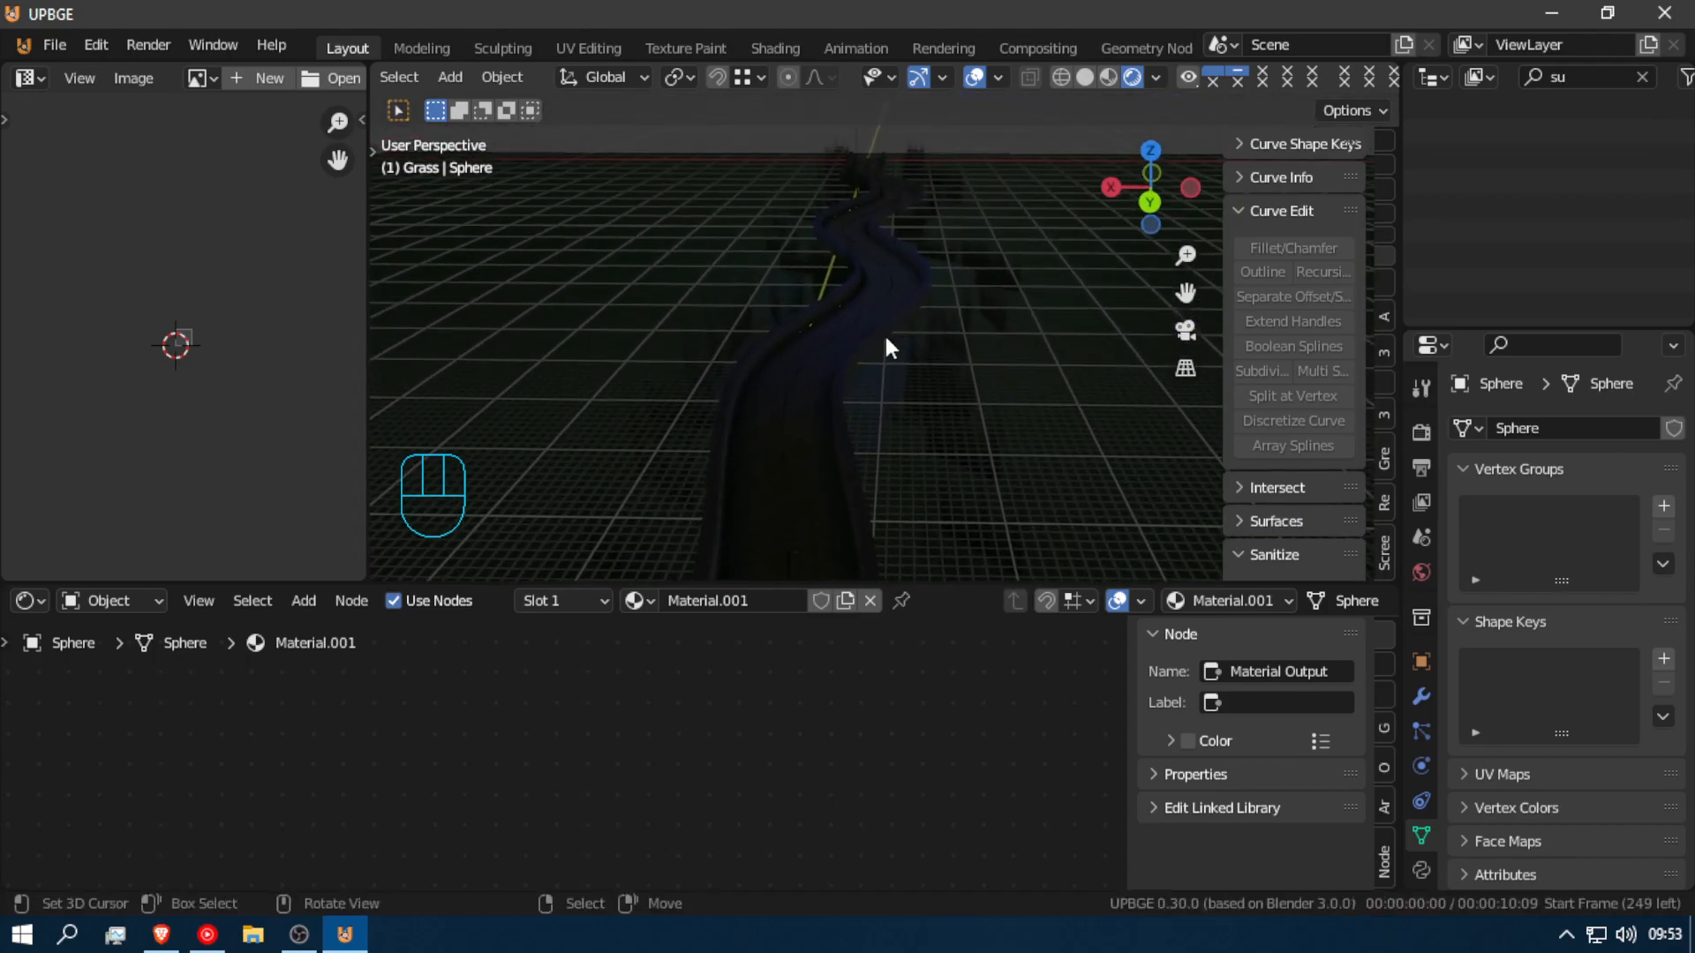
Step: Add a cube at the 3D cursor on the road and raise it along the Z axis
{"action": "key", "text": "shift+a"}
{"action": "mouse_move", "coordinate": [773, 153]}
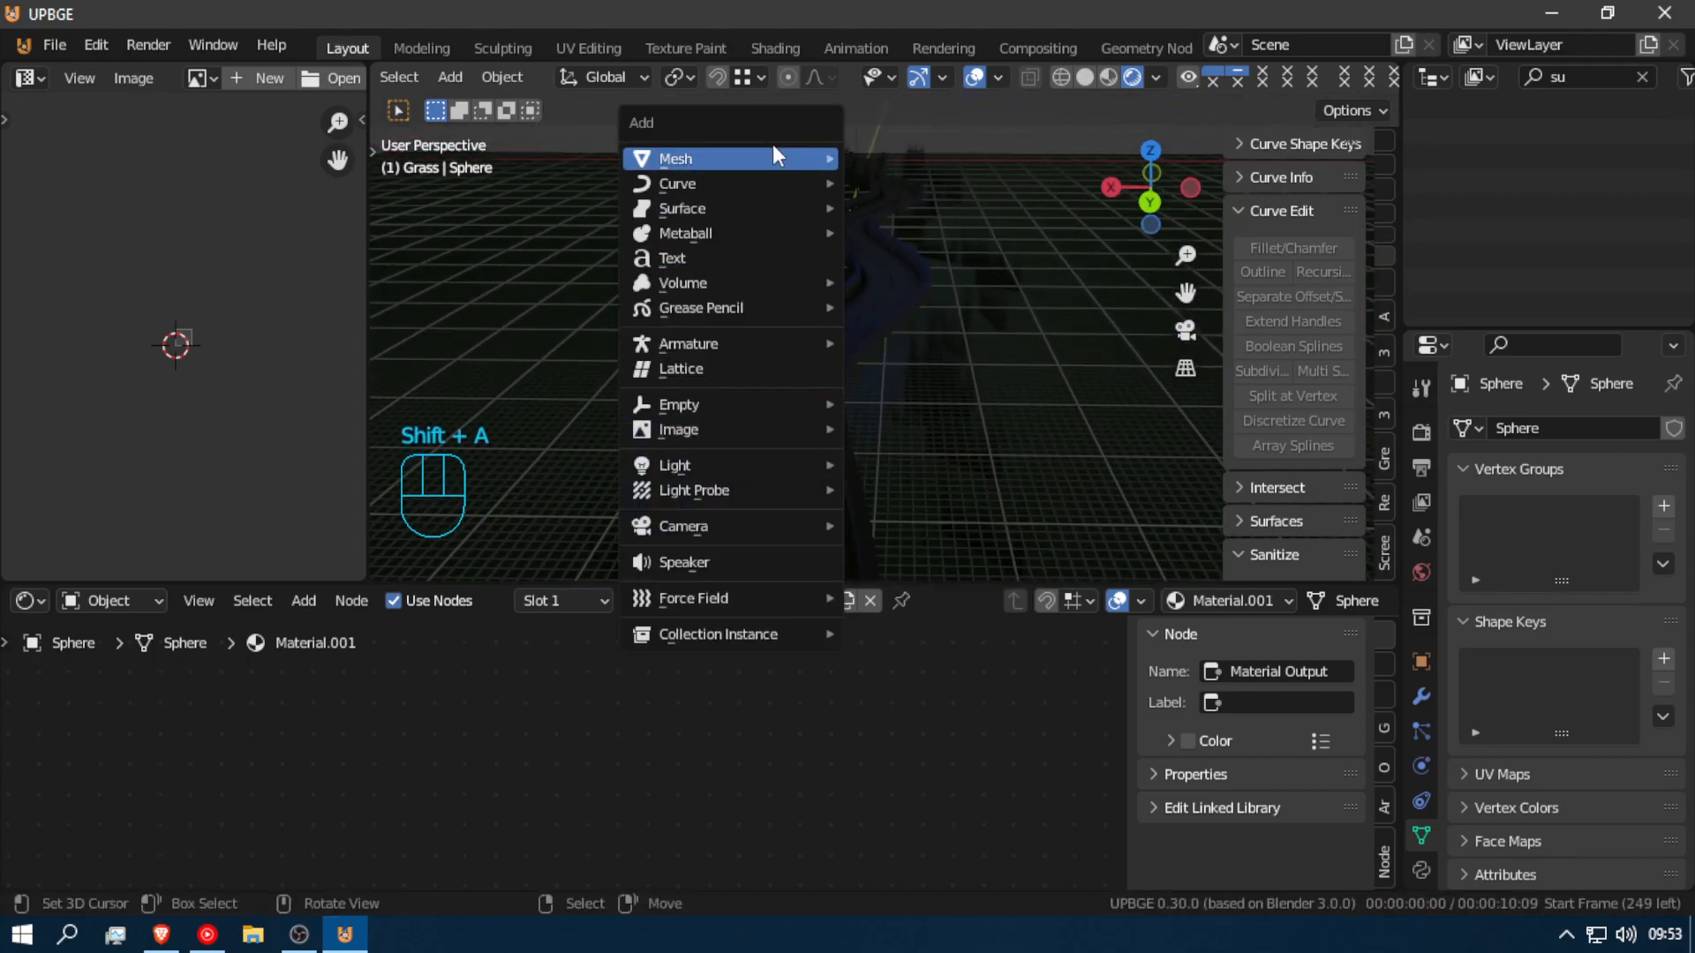
{"action": "left_click", "coordinate": [937, 172]}
{"action": "key", "text": "g"}
{"action": "key", "text": "z"}
{"action": "left_click", "coordinate": [892, 391]}
{"action": "key", "text": "shift+f"}
{"action": "key", "text": "w"}
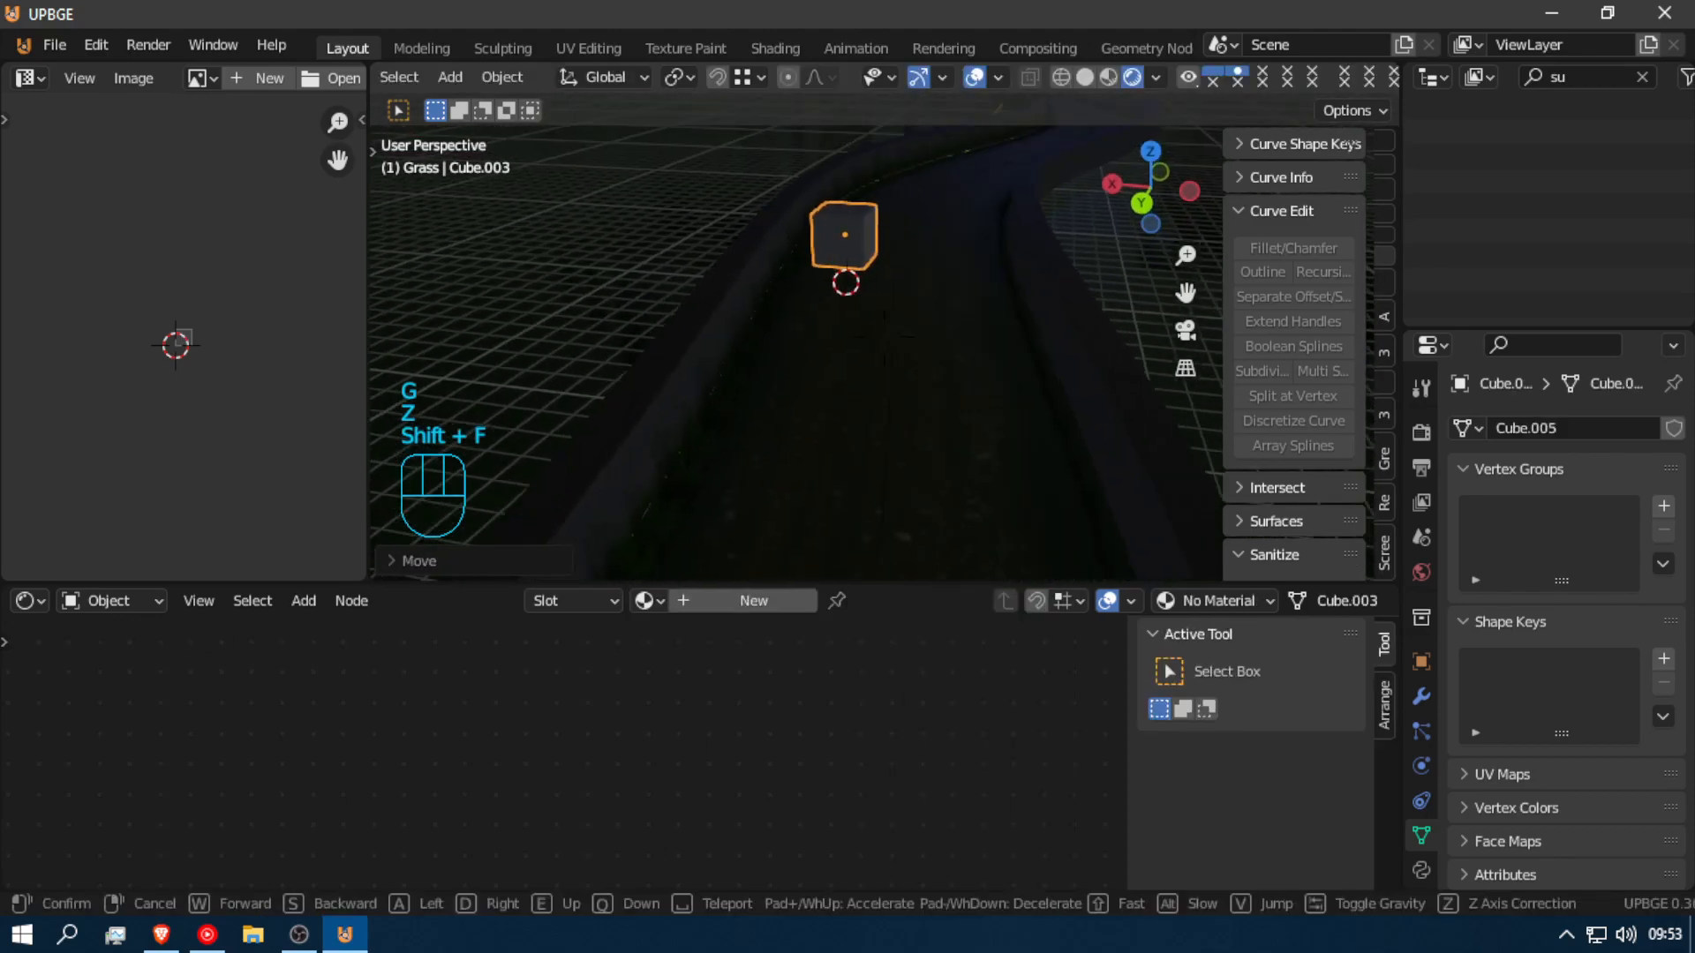
Step: Move the new cube along the road beside the side wall
{"action": "key", "text": "s"}
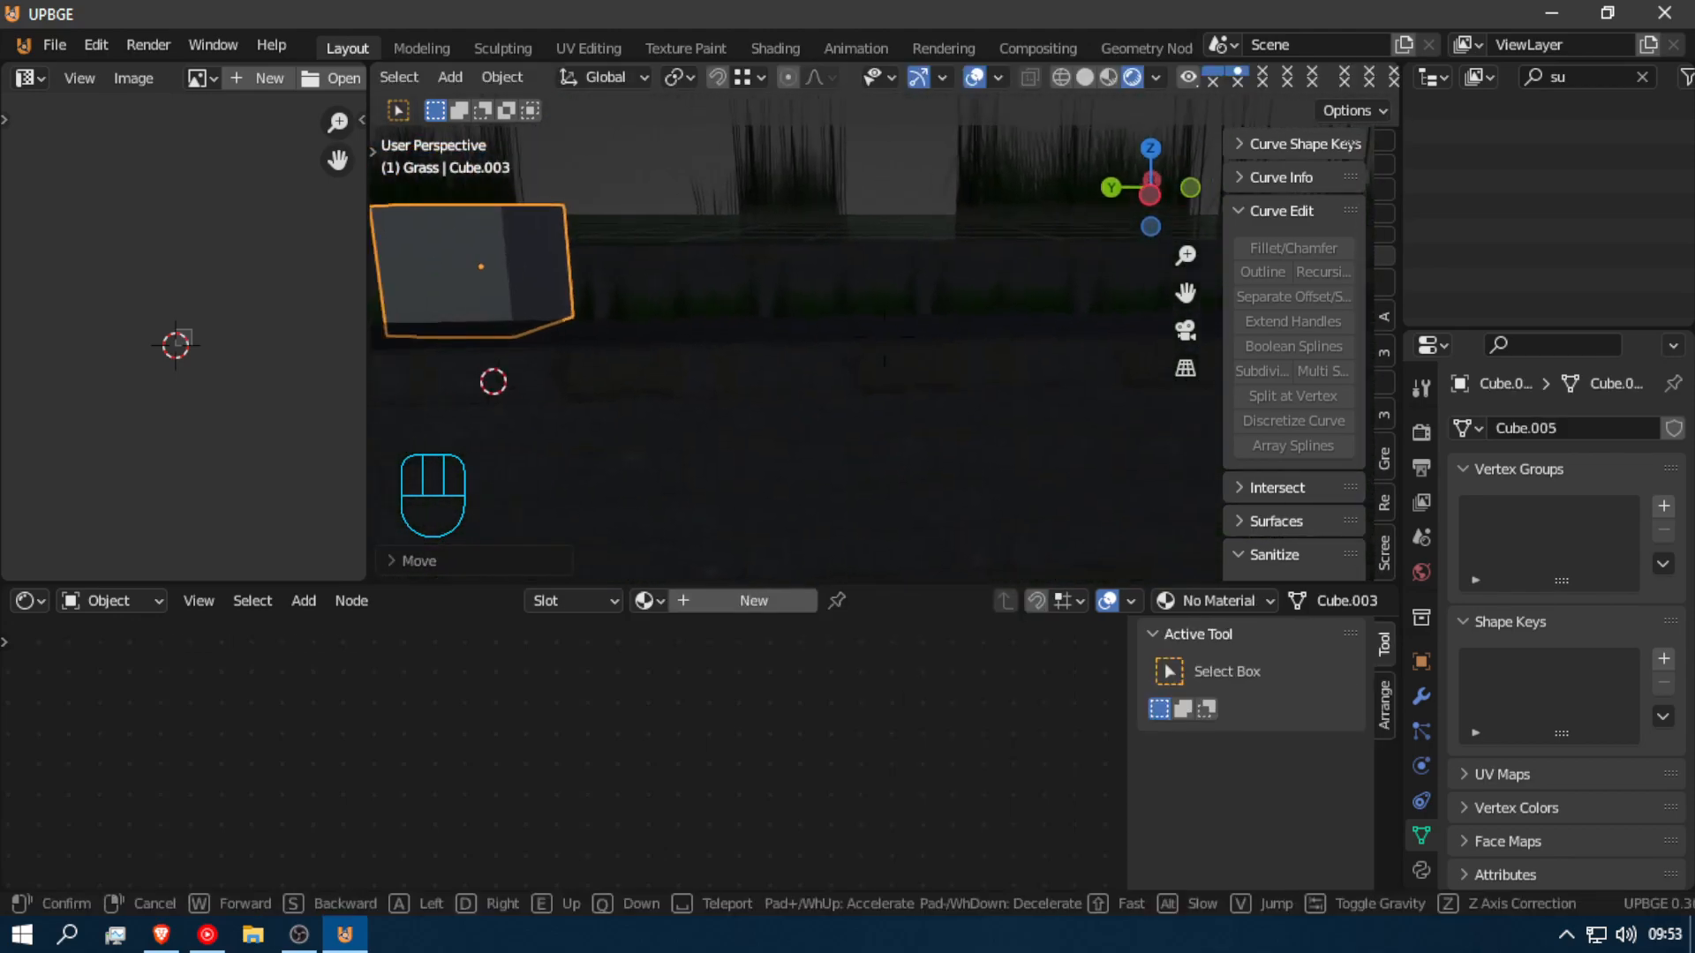
{"action": "left_click", "coordinate": [885, 342]}
{"action": "key", "text": "g"}
{"action": "middle_click_drag", "start_coordinate": [881, 343], "coordinate": [851, 345]}
{"action": "left_click", "coordinate": [829, 347]}
Step: Move the cube far along the winding road toward the blue light
{"action": "key", "text": "shift+f"}
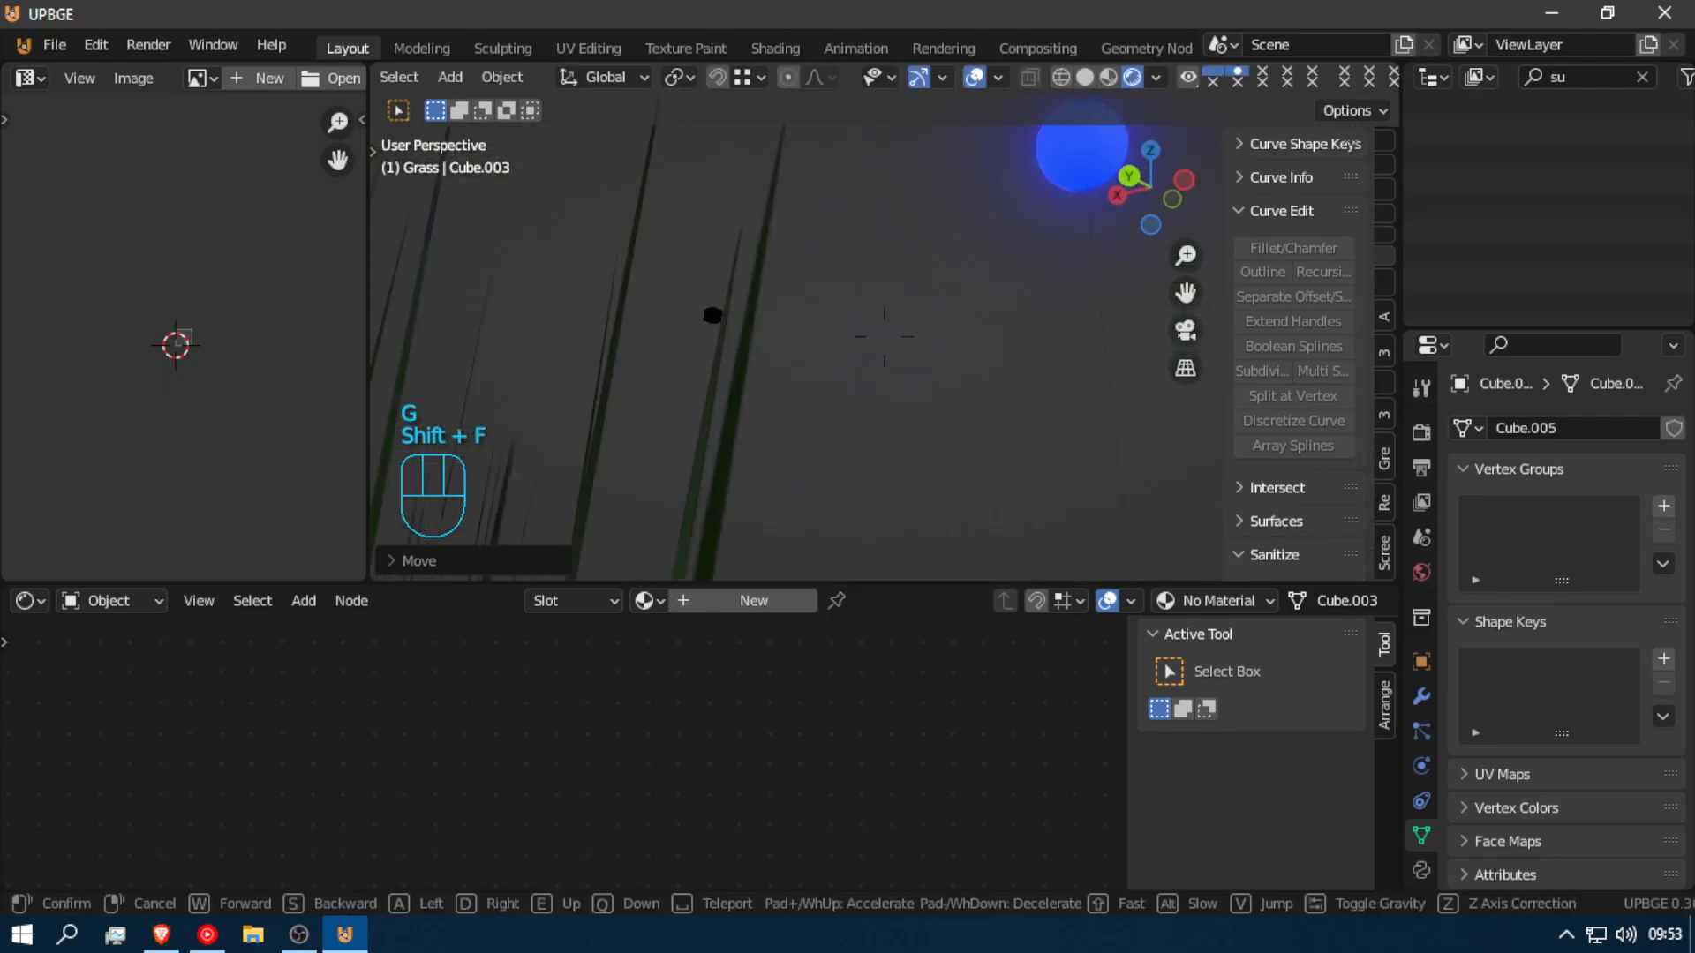
{"action": "key", "text": "shift+f"}
{"action": "left_click", "coordinate": [886, 347]}
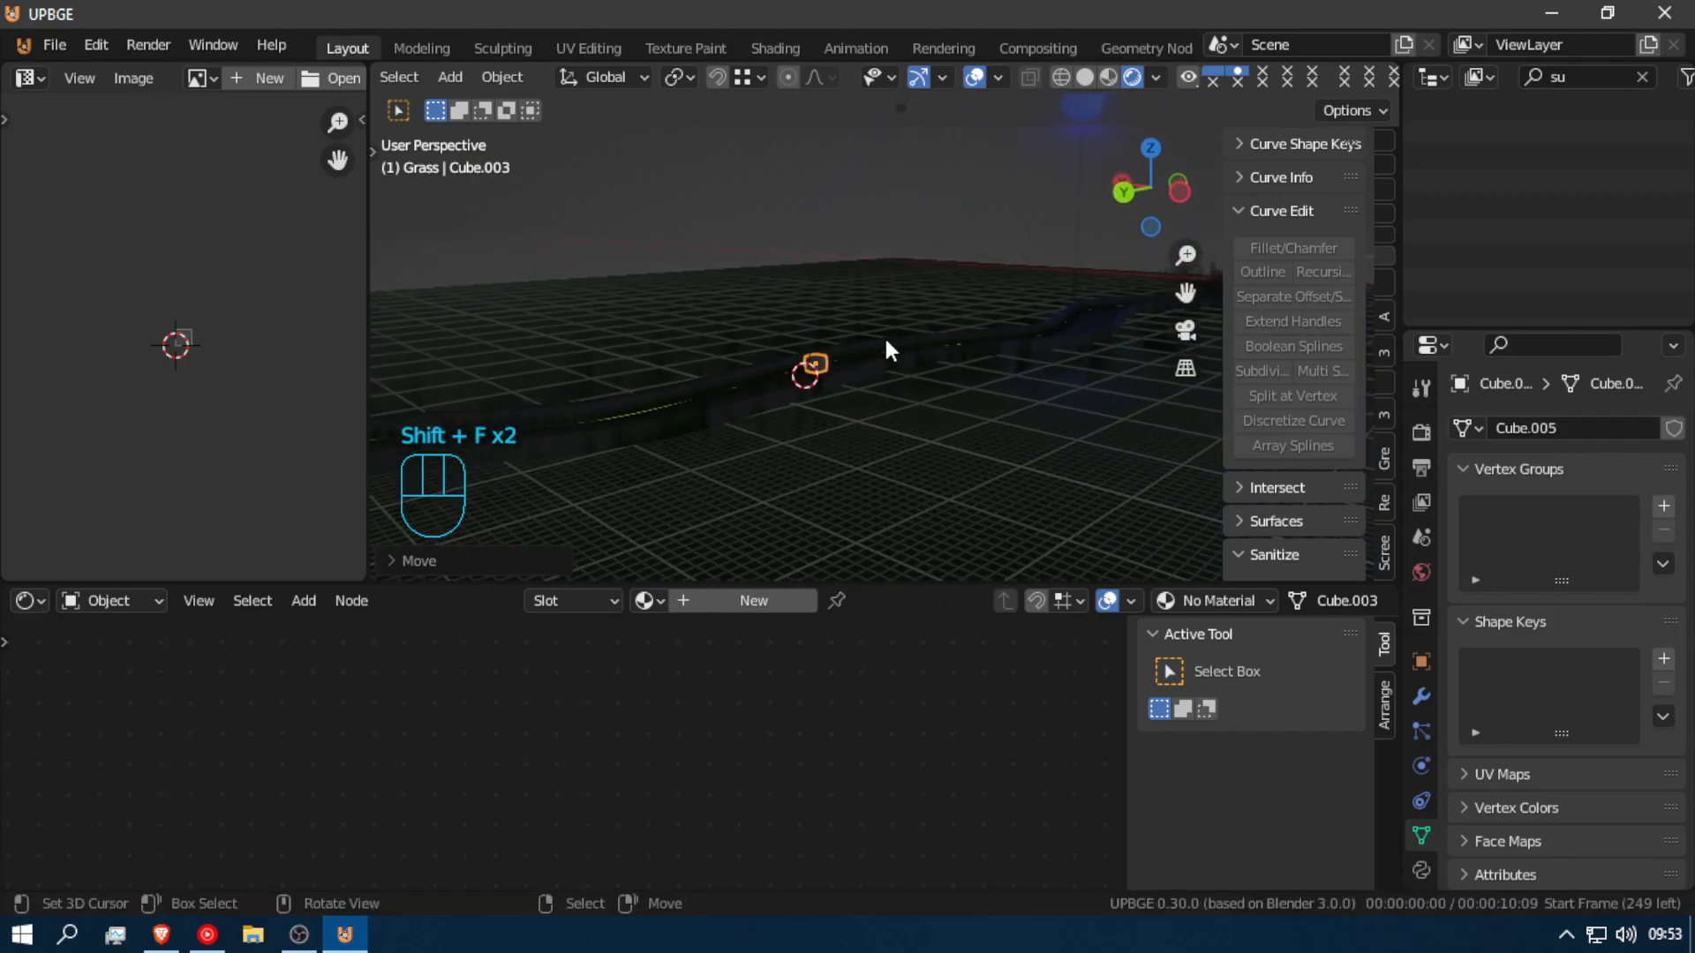
{"action": "key", "text": "g"}
{"action": "middle_click_drag", "start_coordinate": [885, 347], "coordinate": [1044, 329]}
{"action": "left_click", "coordinate": [1148, 331]}
Step: Reposition the cube over the road between the side walls and bring it into close view
{"action": "key", "text": "shift+f"}
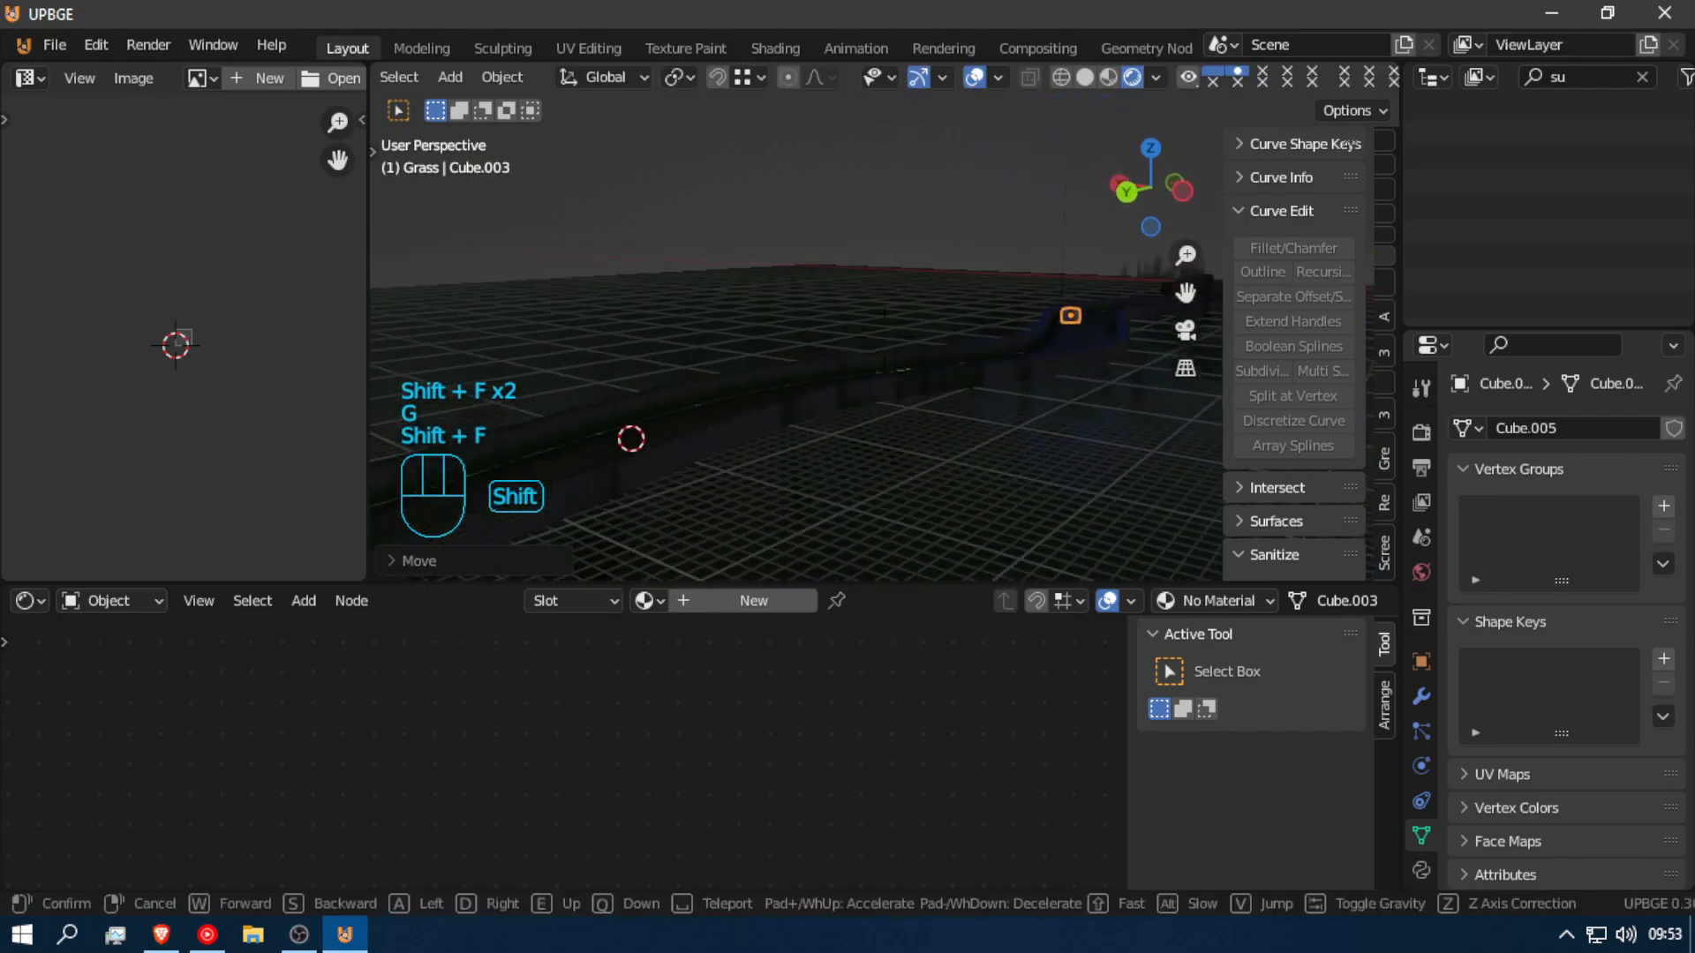
{"action": "left_click", "coordinate": [885, 335]}
{"action": "key", "text": "g"}
{"action": "left_click", "coordinate": [935, 353]}
{"action": "key", "text": "shift+f"}
{"action": "key", "text": "w"}
{"action": "left_click", "coordinate": [887, 352]}
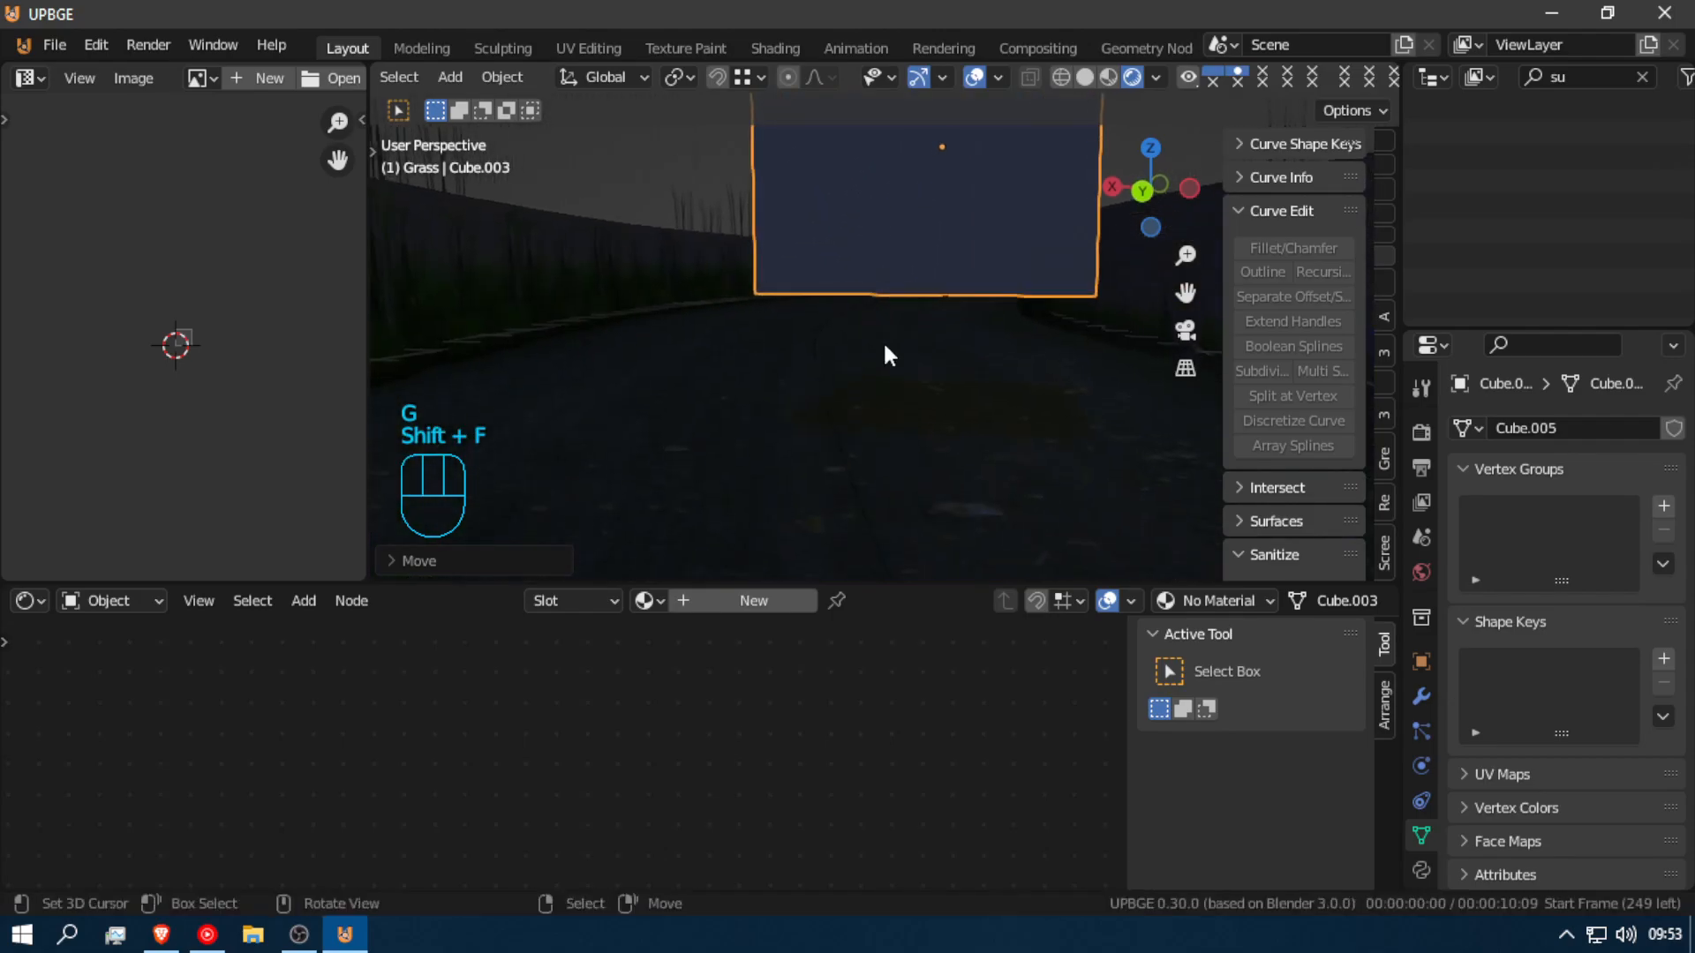
Step: Move the cube higher above the road surface, after trying a shift along the Z axis
{"action": "key", "text": "g"}
{"action": "key", "text": "z"}
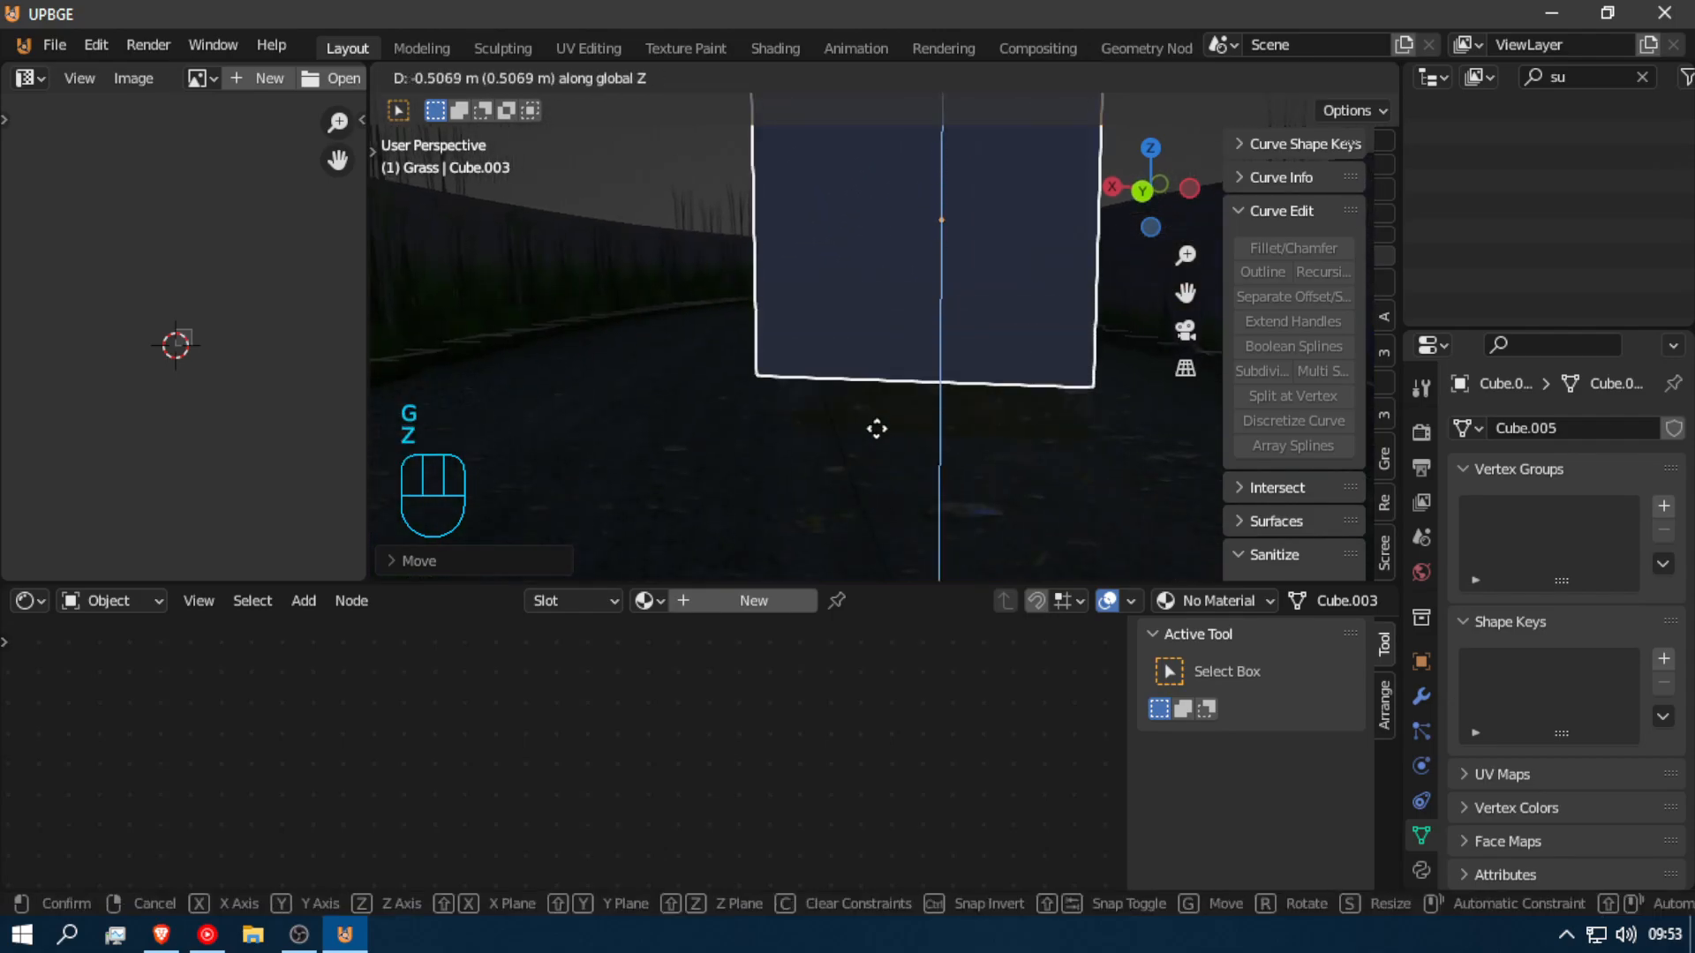
{"action": "right_click", "coordinate": [892, 253]}
{"action": "key", "text": "g"}
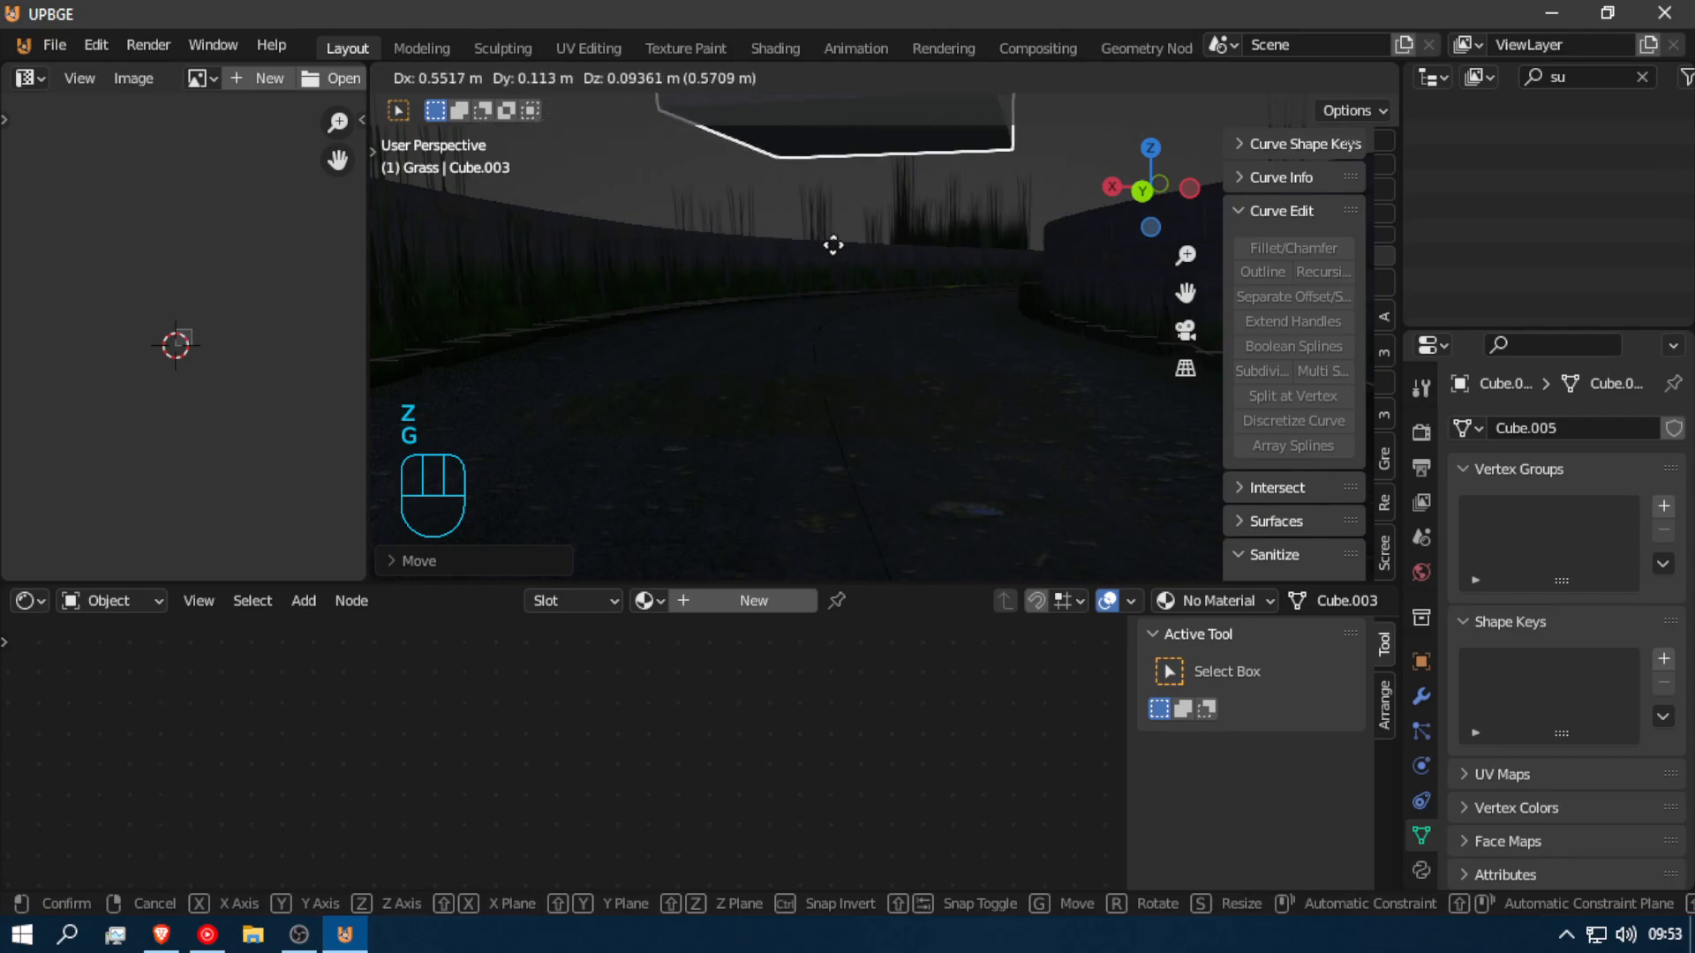
{"action": "left_click", "coordinate": [853, 259]}
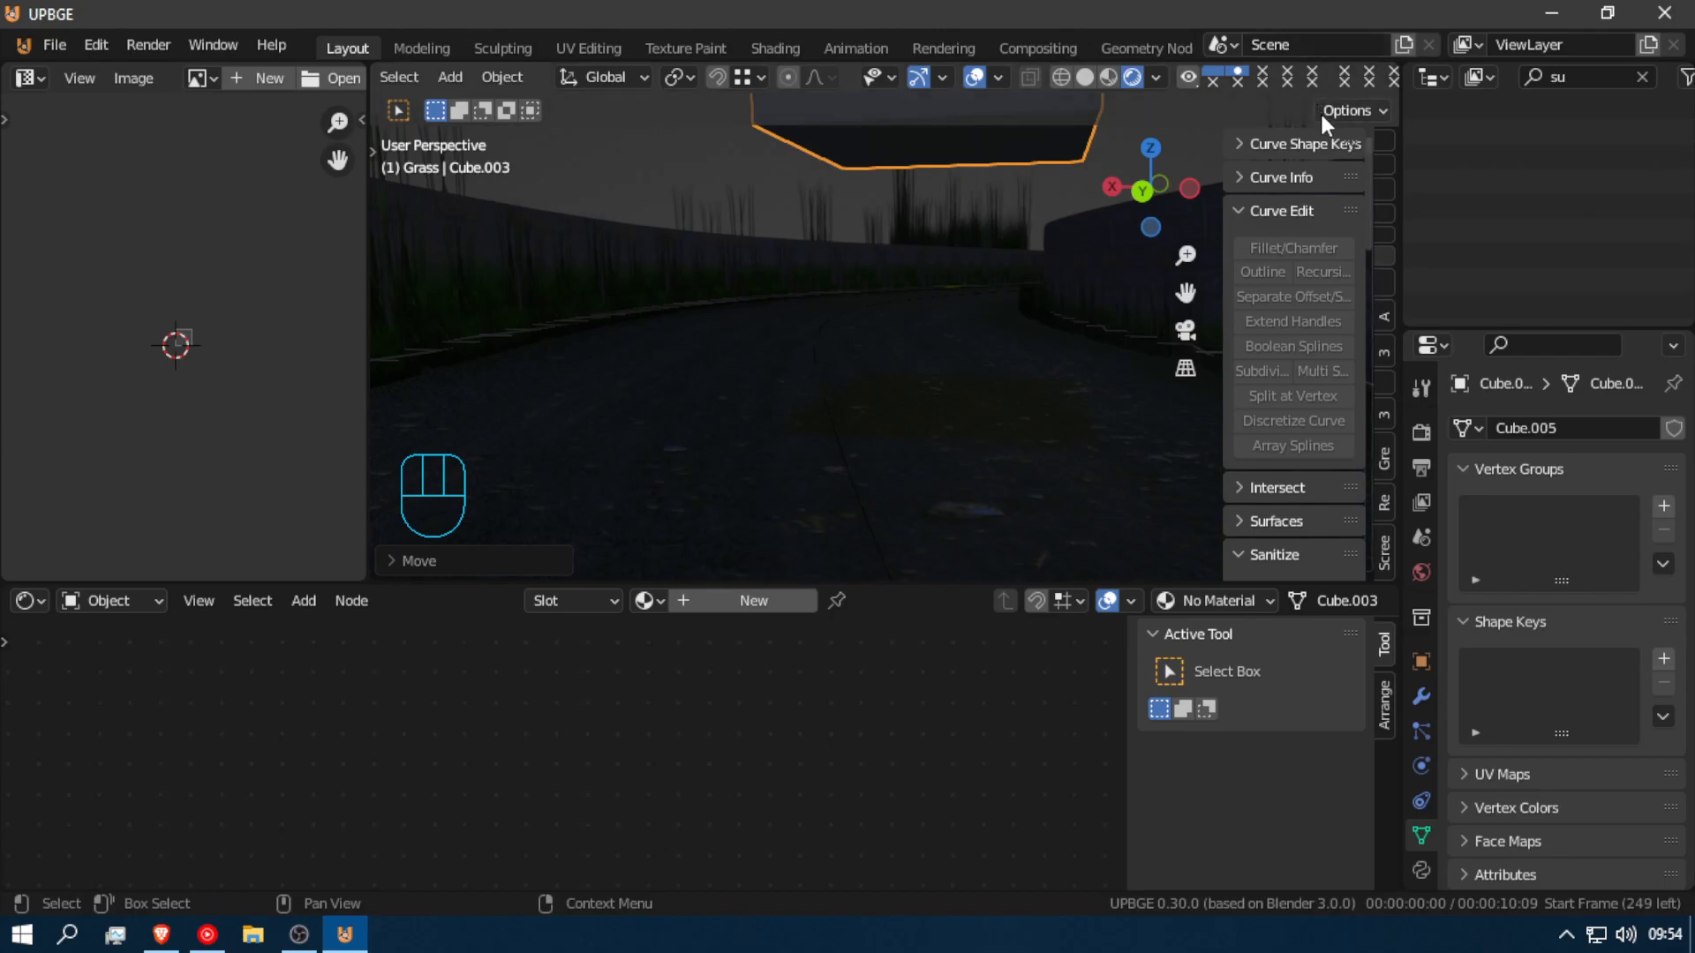
Step: Set the viewport environment lighting strength to 0.135 and keep the render pass on Combined
{"action": "left_click", "coordinate": [1152, 77]}
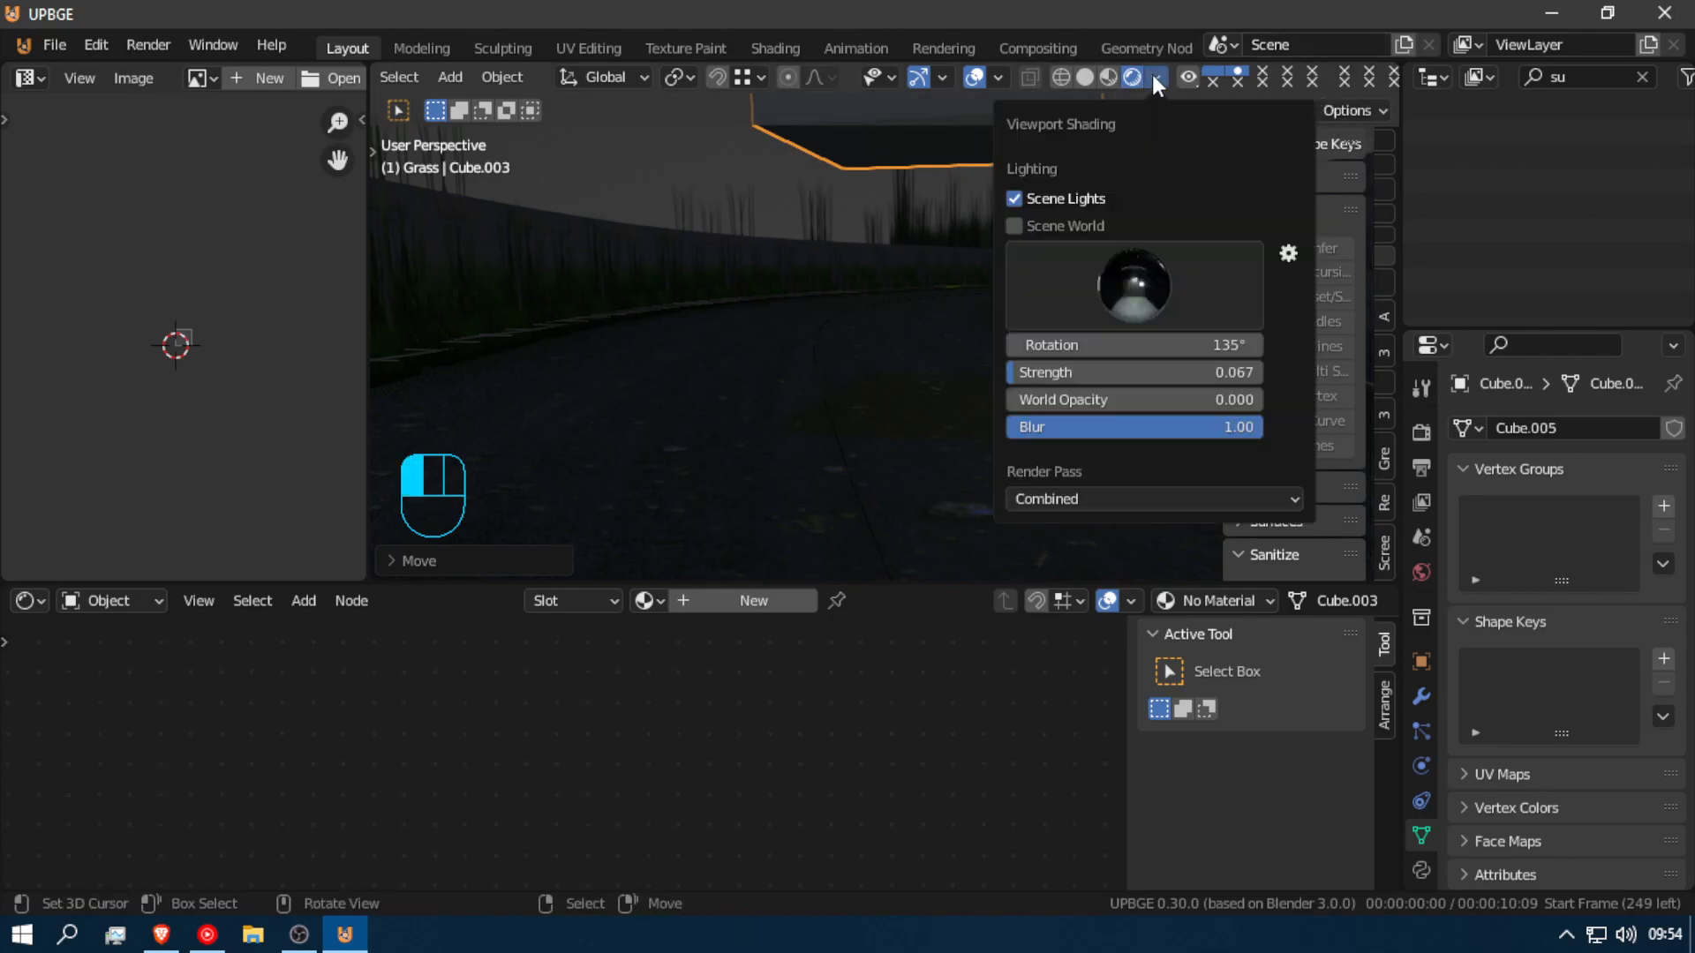
{"action": "mouse_move", "coordinate": [1135, 373]}
{"action": "left_mouse_down"}
{"action": "mouse_move", "coordinate": [1085, 373]}
{"action": "mouse_move", "coordinate": [1262, 373]}
{"action": "mouse_move", "coordinate": [1006, 373]}
{"action": "mouse_move", "coordinate": [1024, 373]}
{"action": "left_mouse_up"}
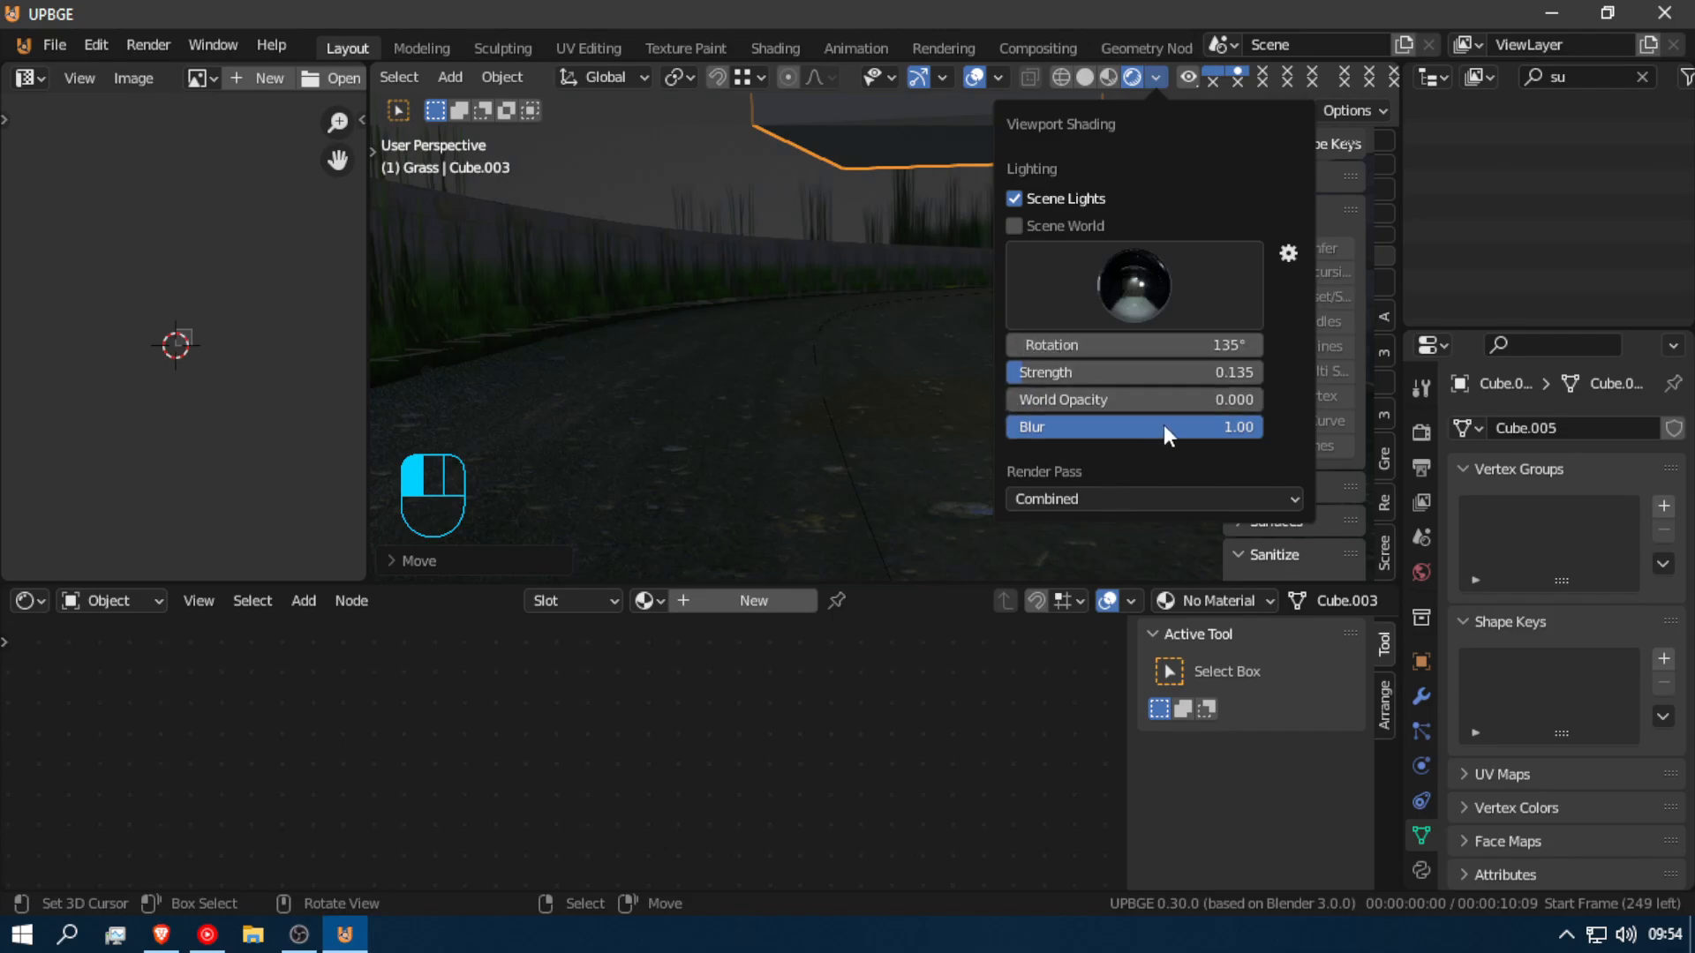
{"action": "left_click", "coordinate": [1120, 496]}
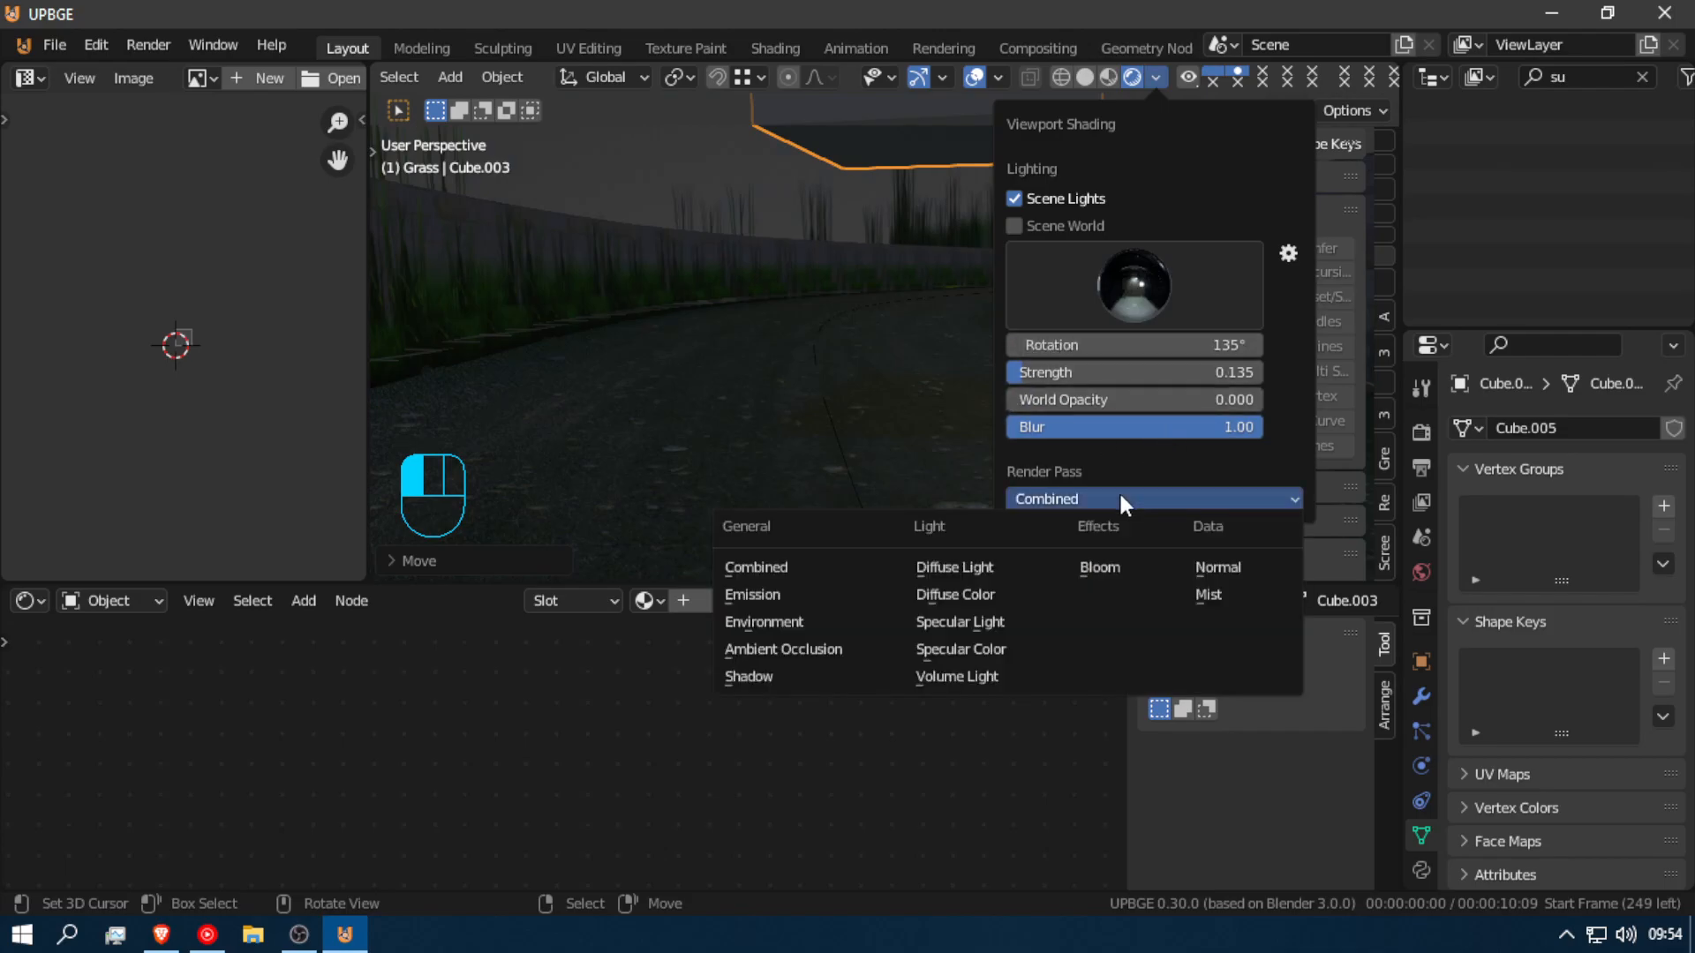
{"action": "left_click", "coordinate": [1119, 496]}
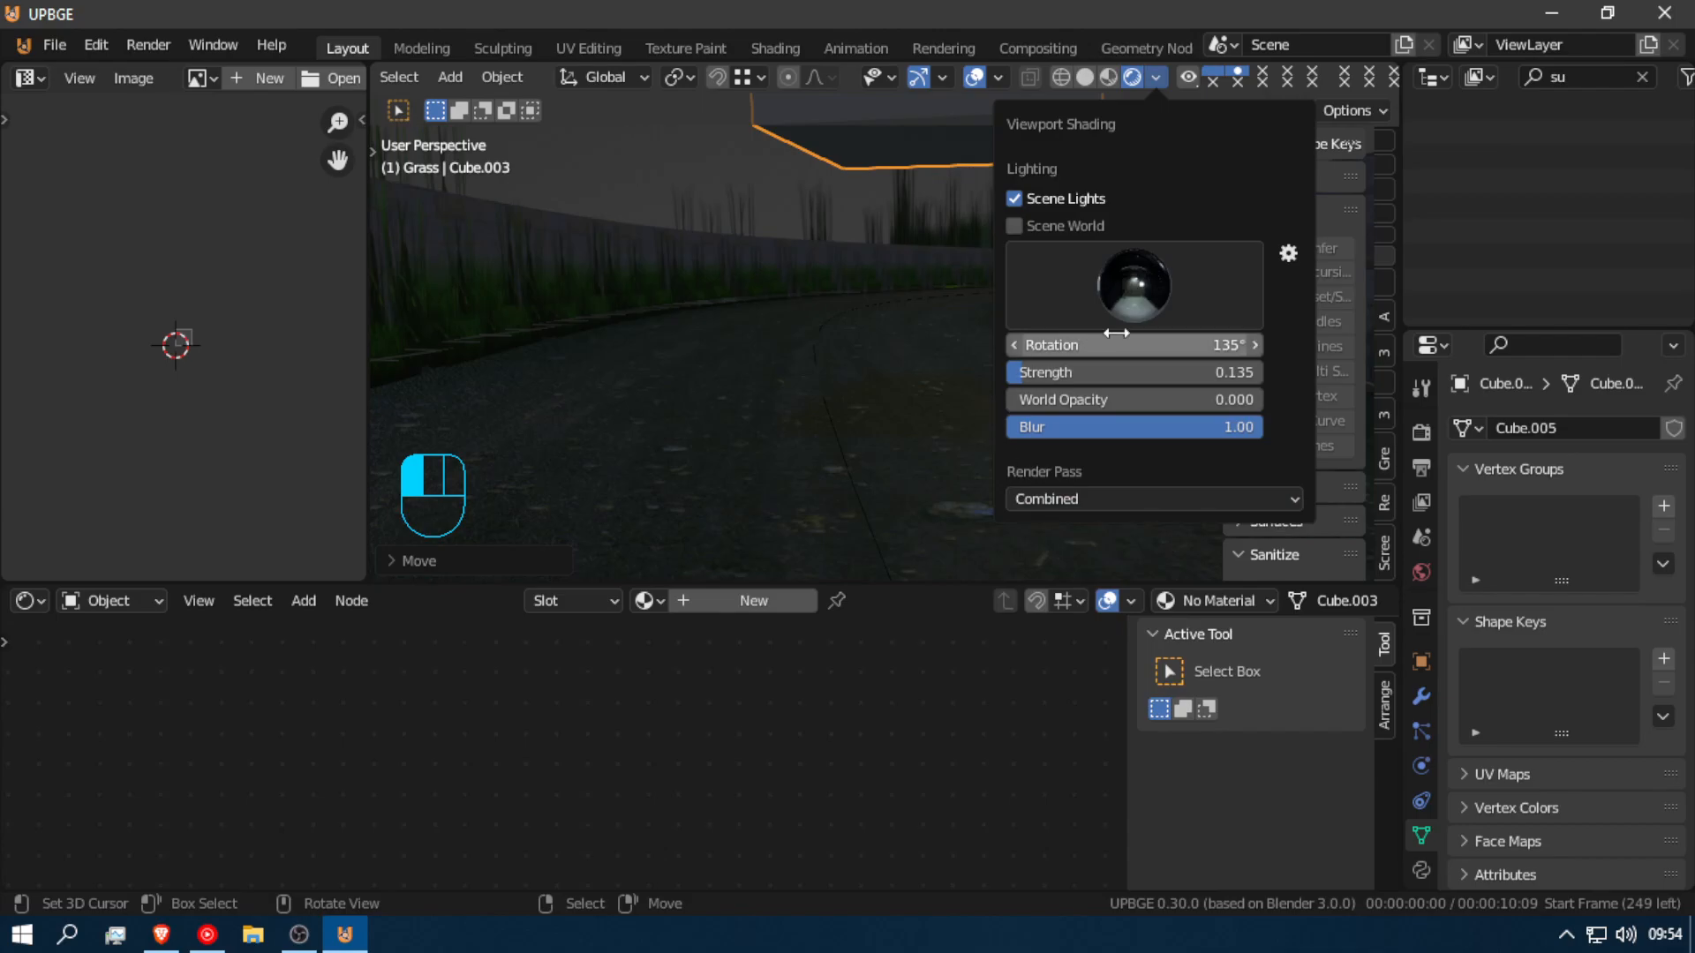
Step: Try the seventh environment lighting preset, the grassy field, with strength 0.029
{"action": "left_click", "coordinate": [1154, 292]}
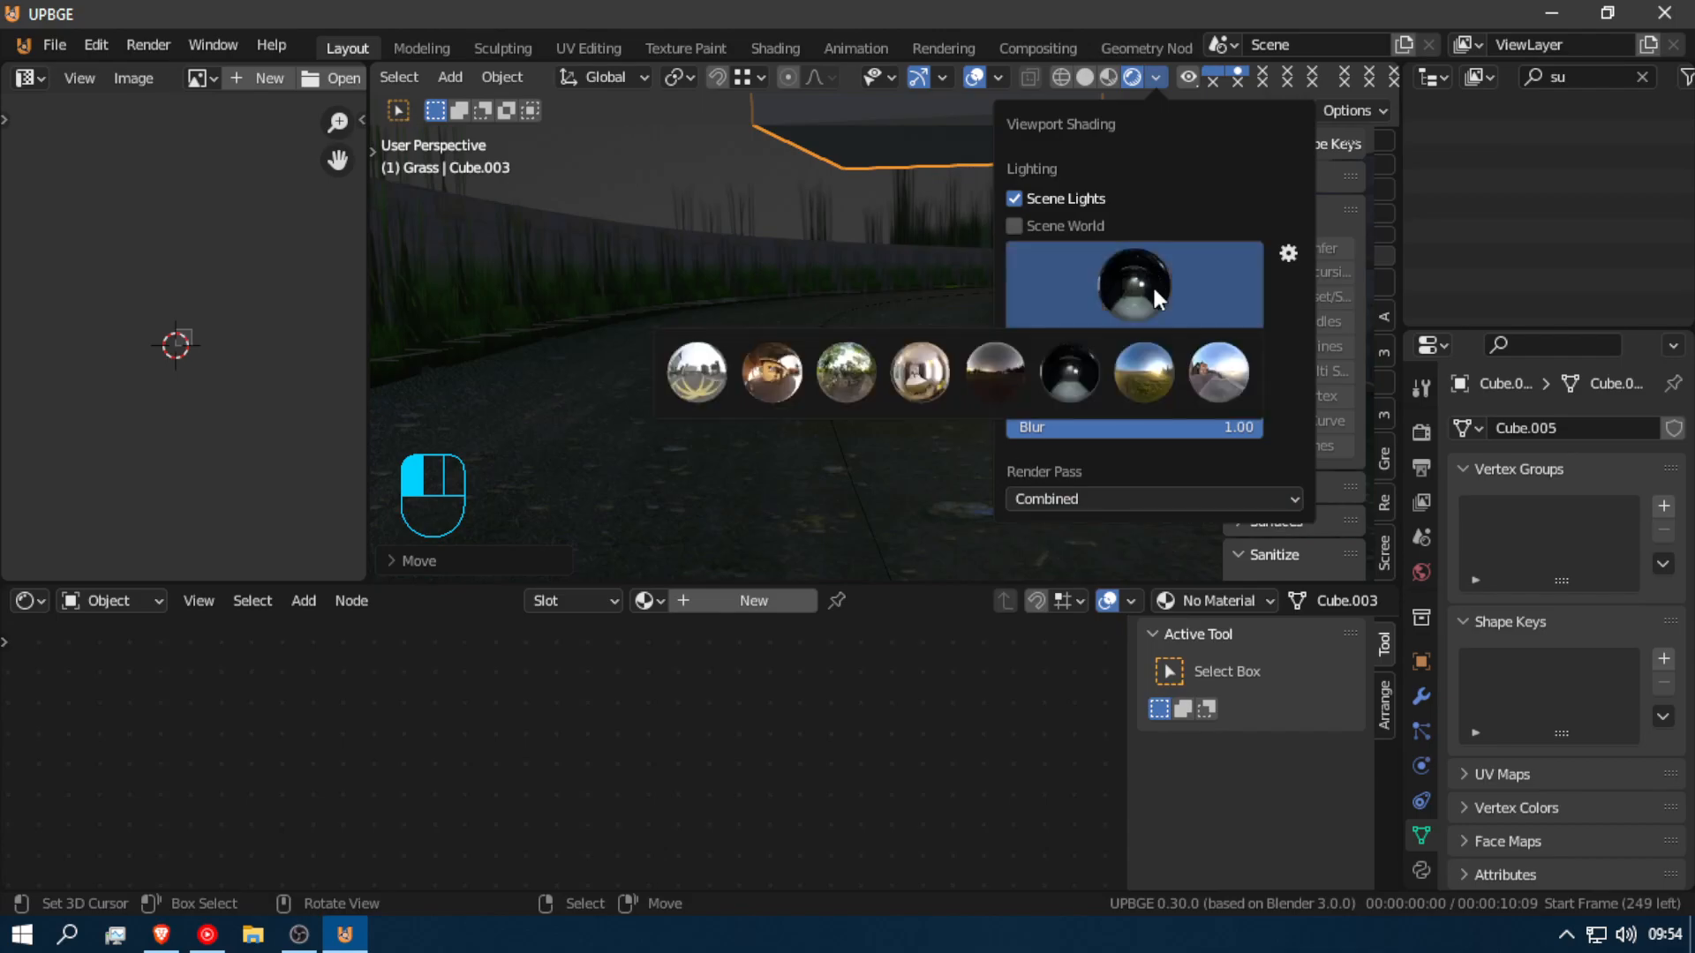
{"action": "left_click", "coordinate": [1146, 369]}
{"action": "left_click_drag", "start_coordinate": [1158, 369], "coordinate": [1100, 370]}
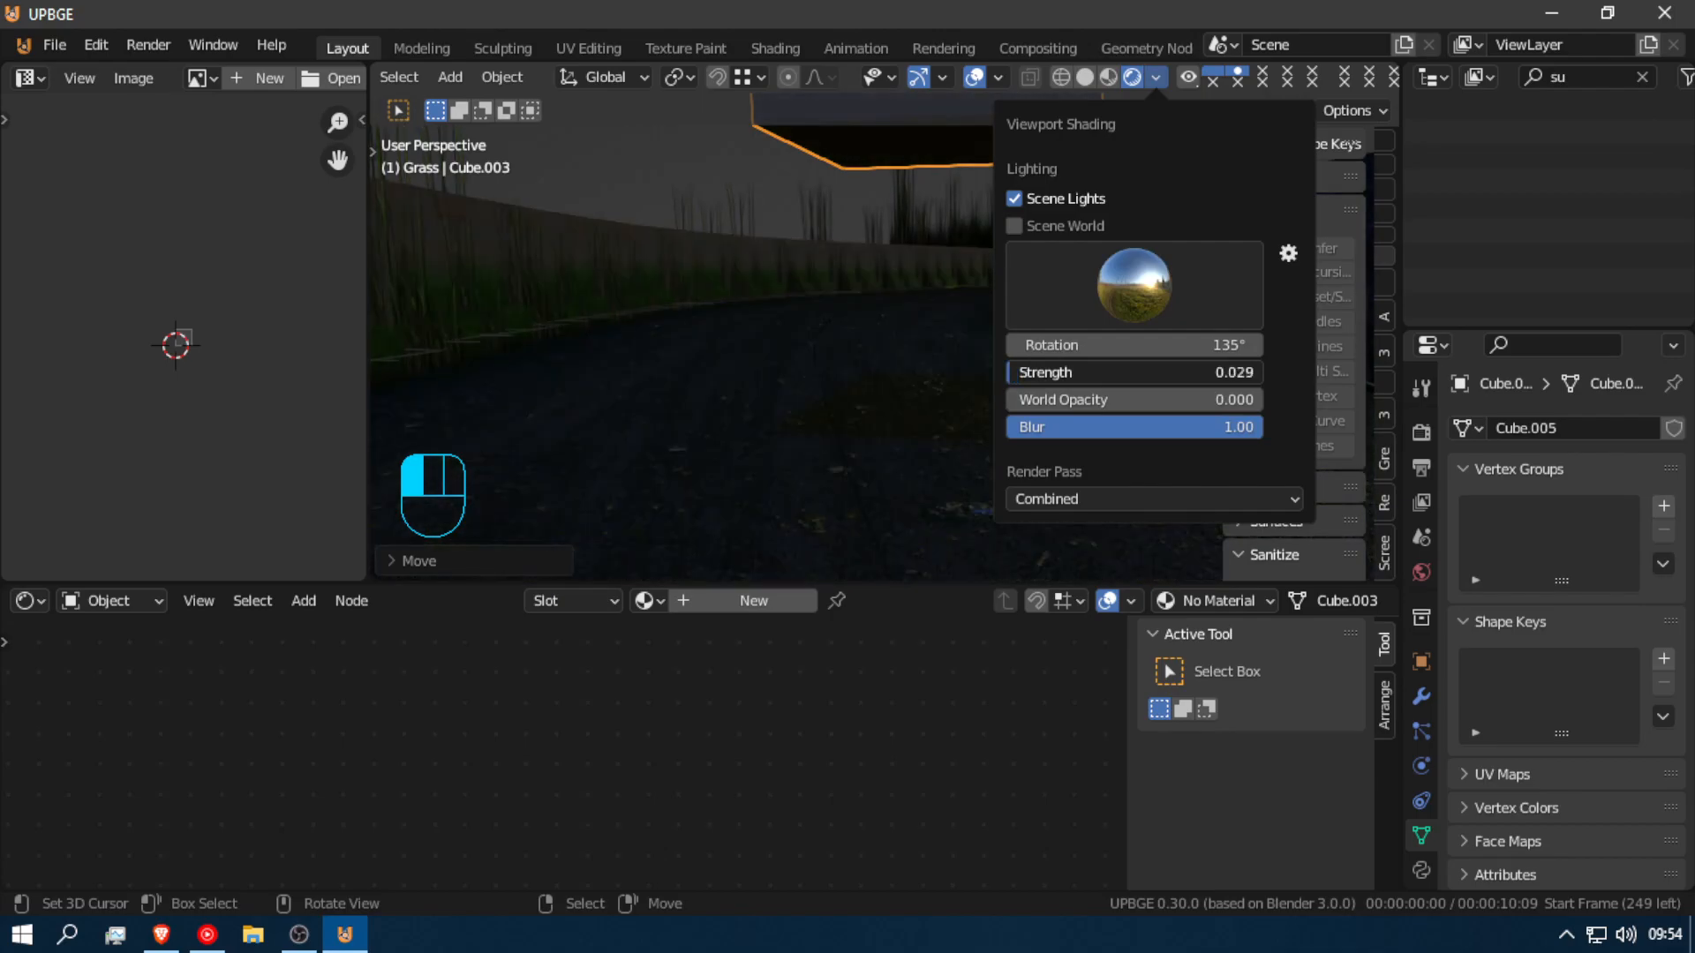
Step: Choose the first environment lighting preset, the city skyline, and fine-tune its strength to just above zero
{"action": "left_click", "coordinate": [1051, 284]}
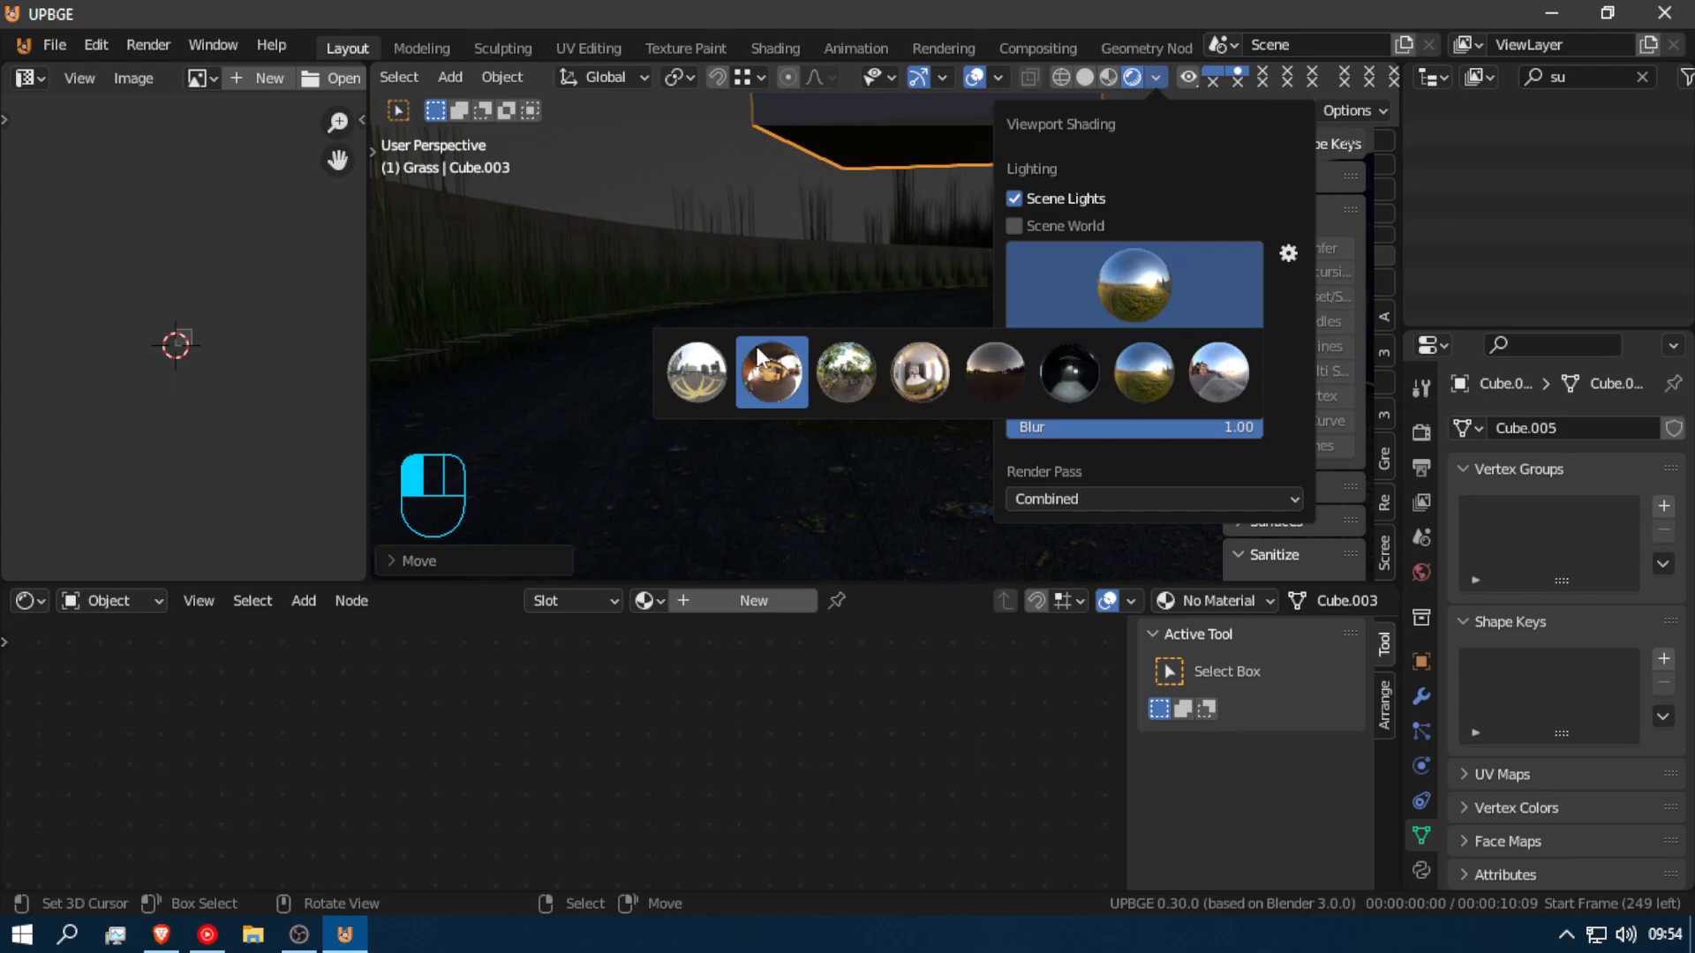
{"action": "left_click", "coordinate": [697, 371]}
{"action": "left_click_drag", "start_coordinate": [1200, 373], "coordinate": [1156, 372]}
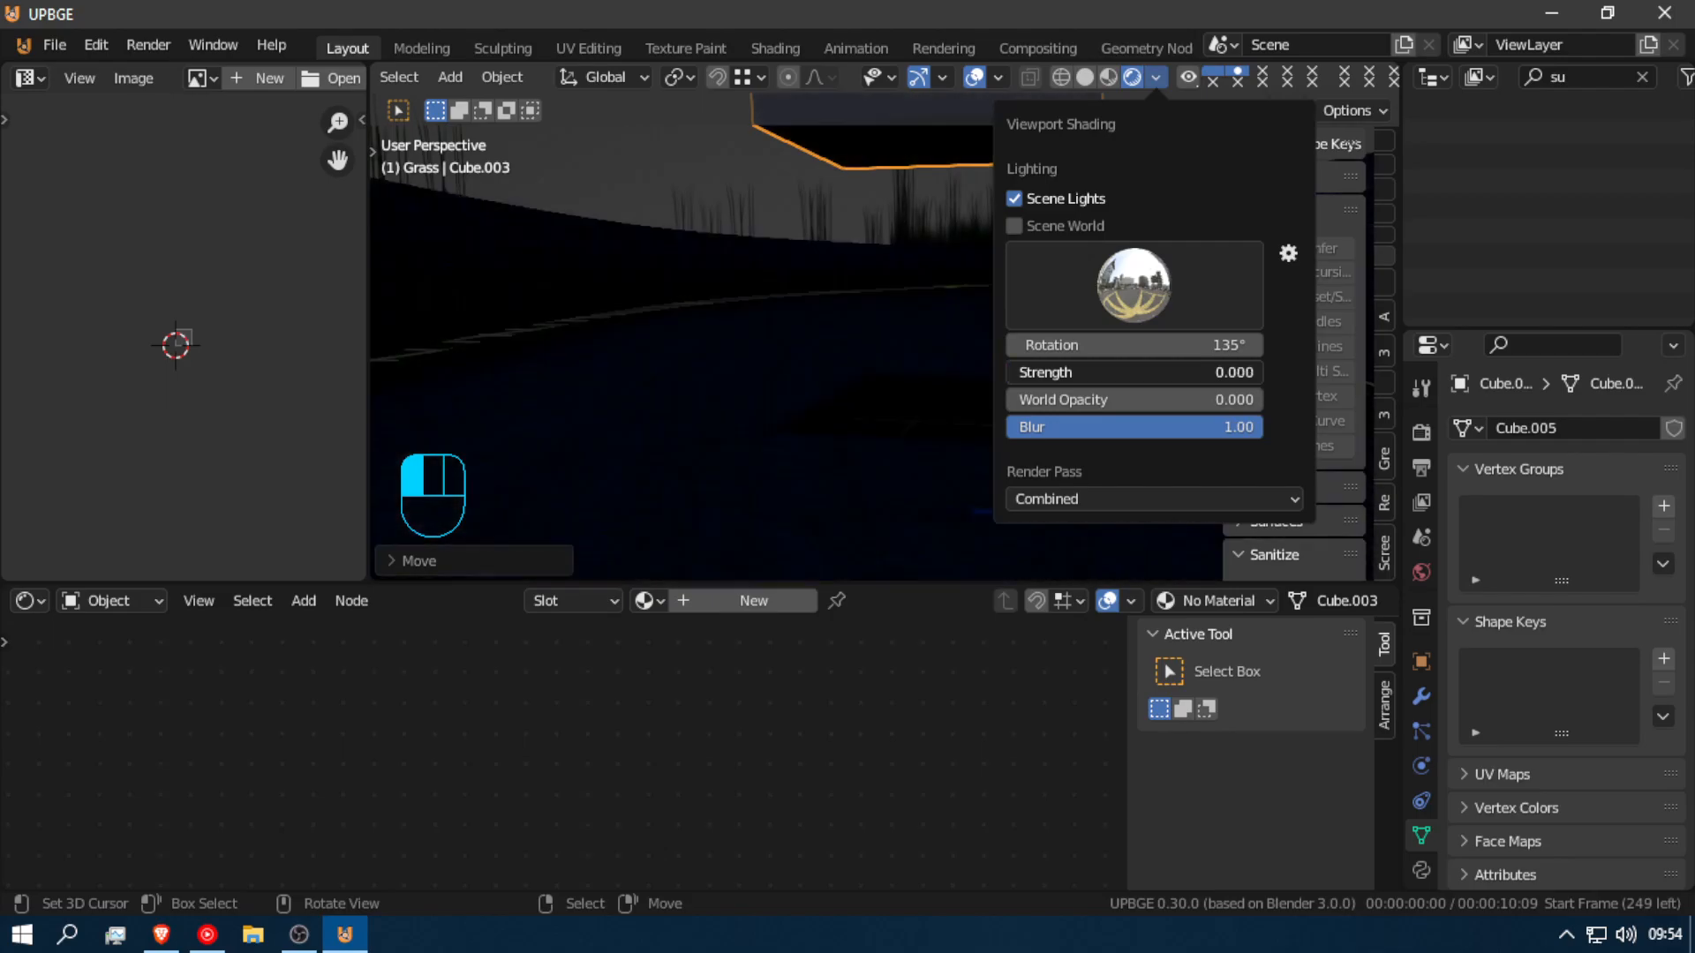
{"action": "mouse_move", "coordinate": [1156, 372]}
{"action": "left_mouse_down", "text": "shift"}
{"action": "mouse_move", "coordinate": [1173, 372]}
{"action": "mouse_move", "coordinate": [1152, 372]}
{"action": "left_mouse_up", "text": "shift"}
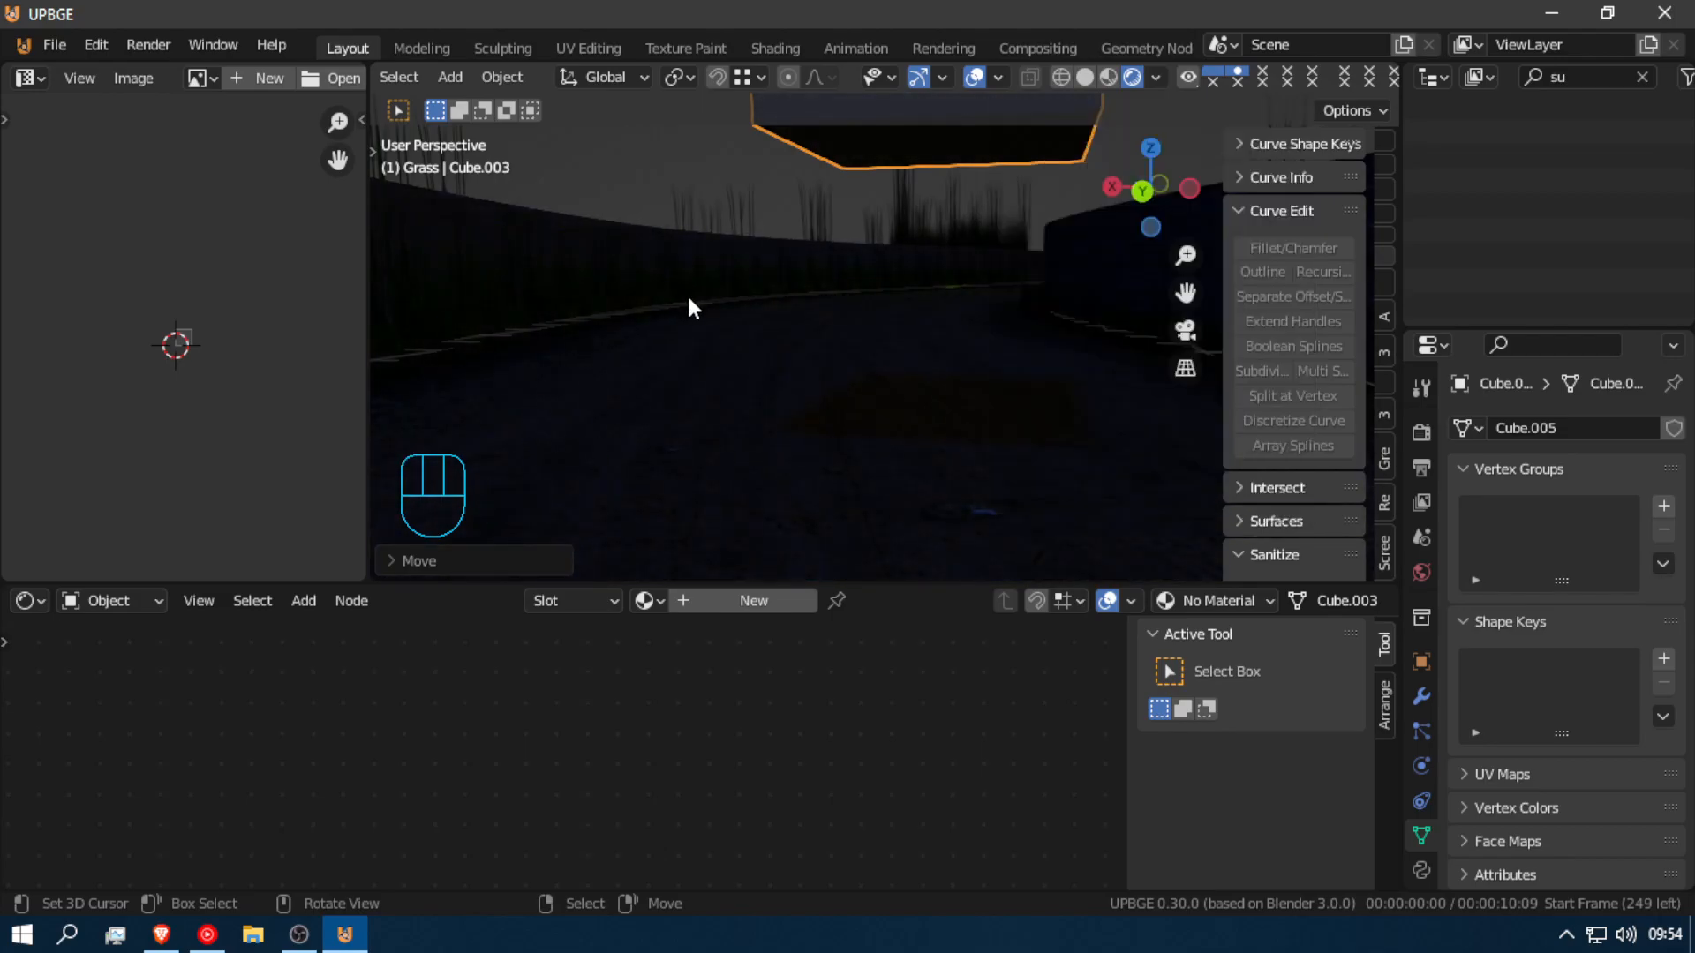
Step: Deselect the cube and look over the blue light and the winding road from above
{"action": "key", "text": "shift+f"}
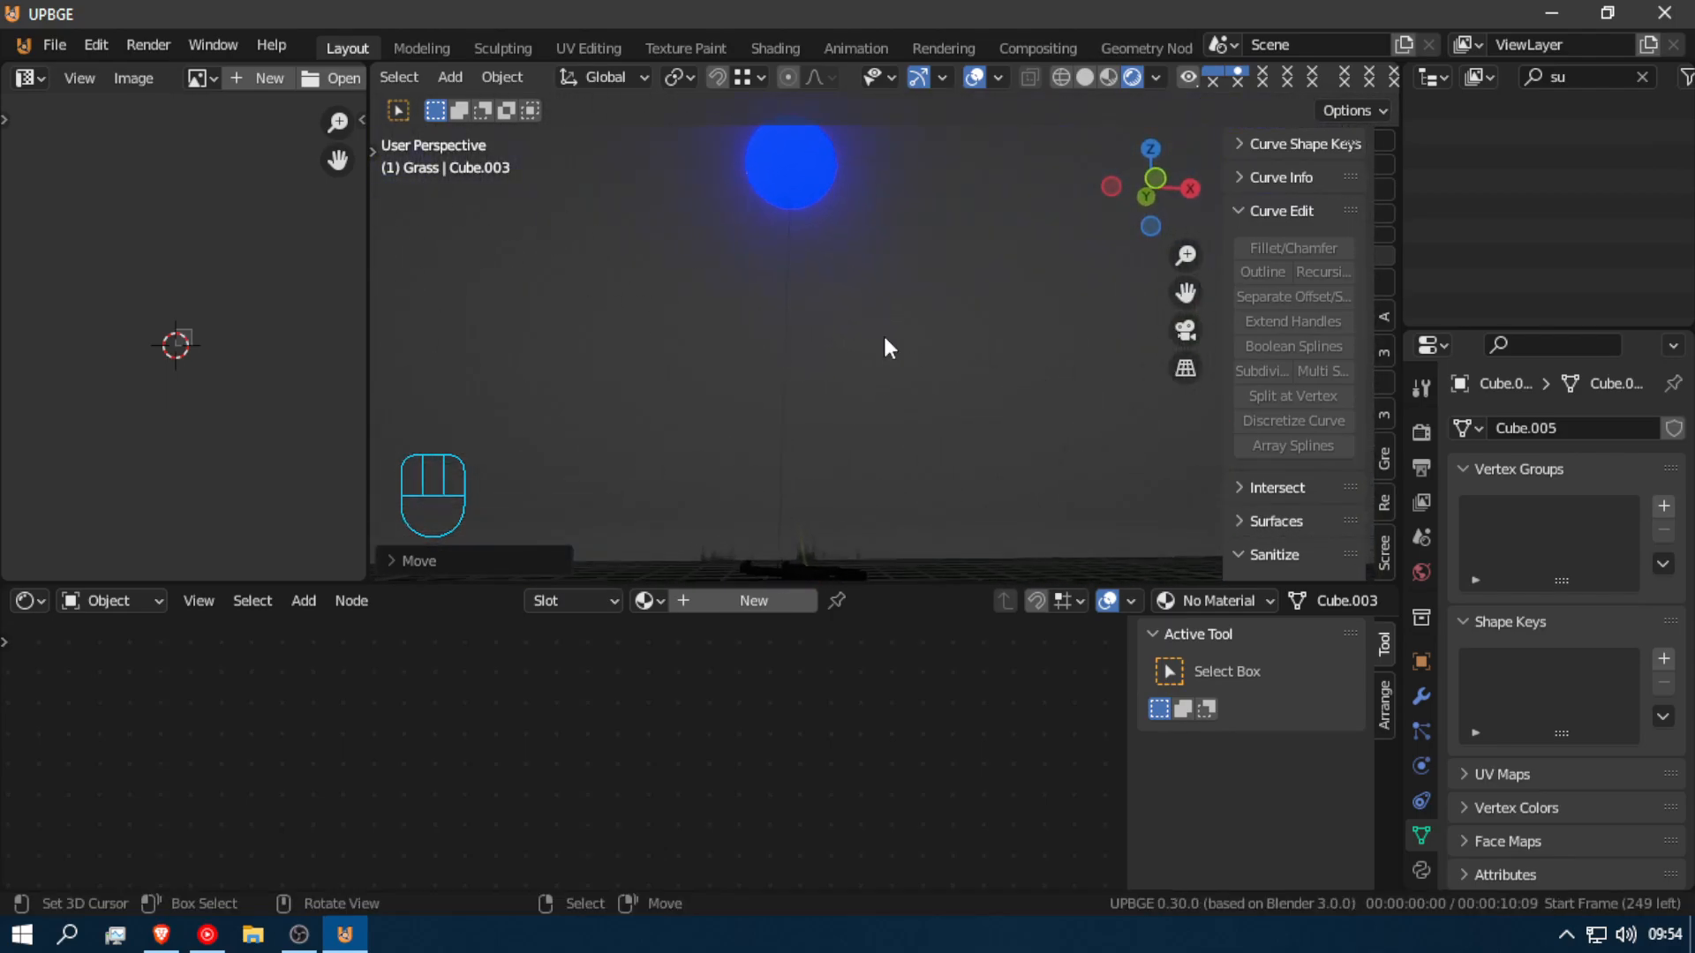
{"action": "key", "text": "a"}
{"action": "key", "text": "shift+f"}
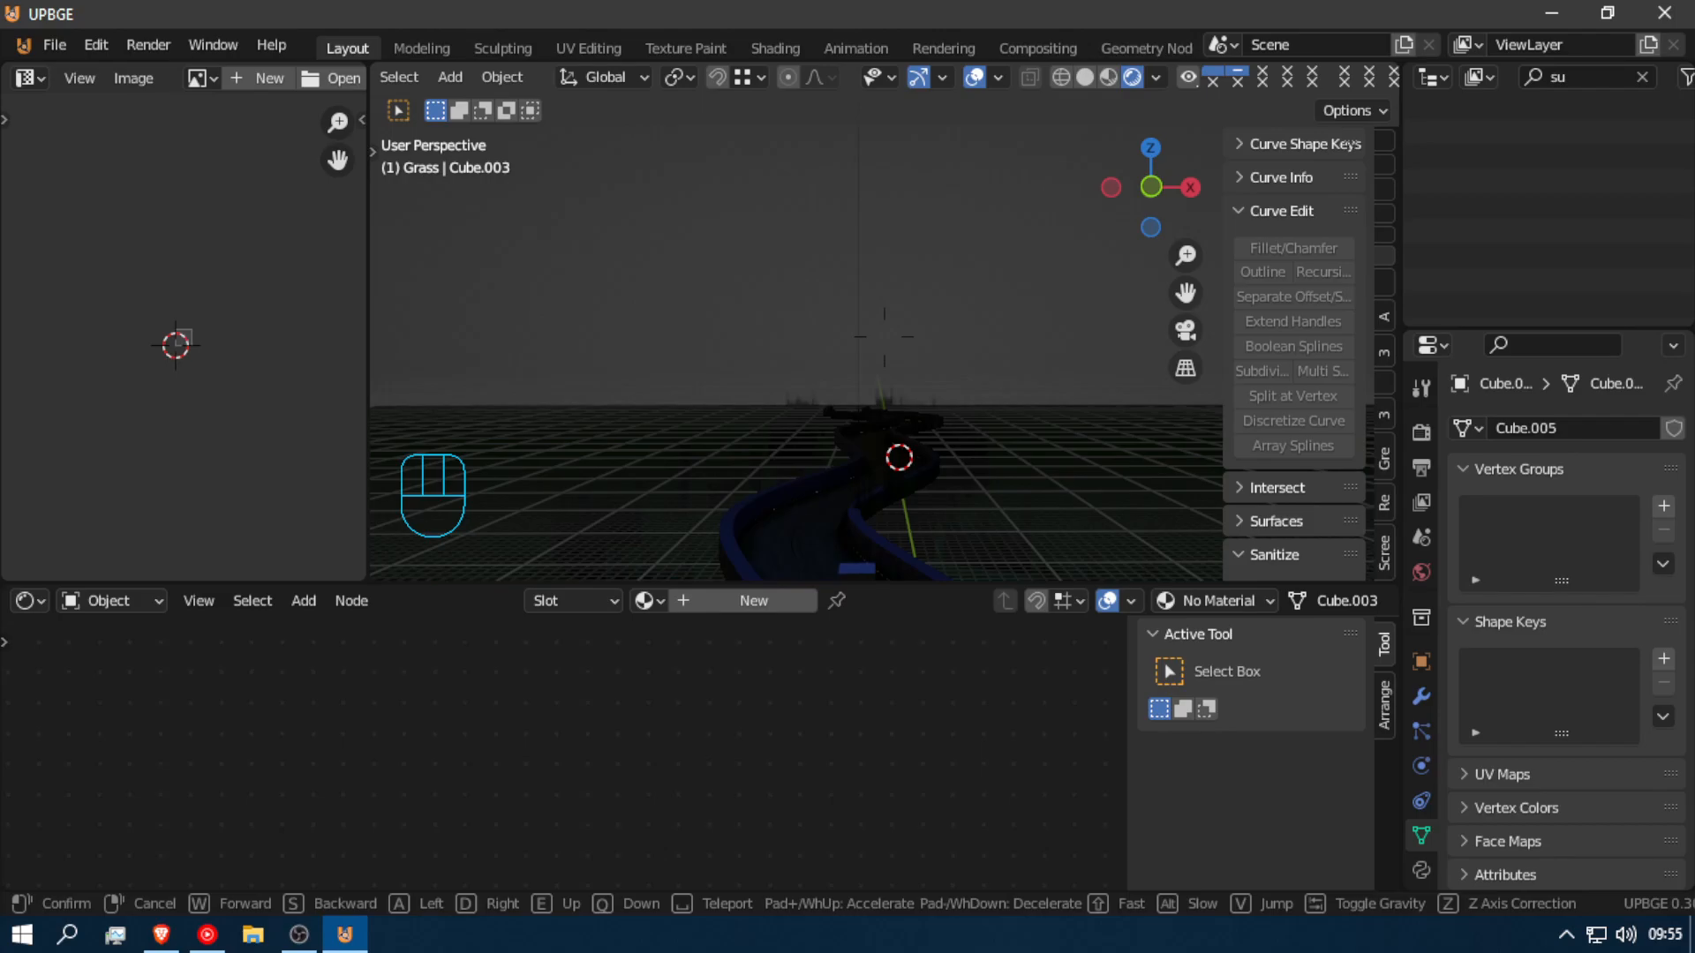
{"action": "left_click", "coordinate": [887, 348]}
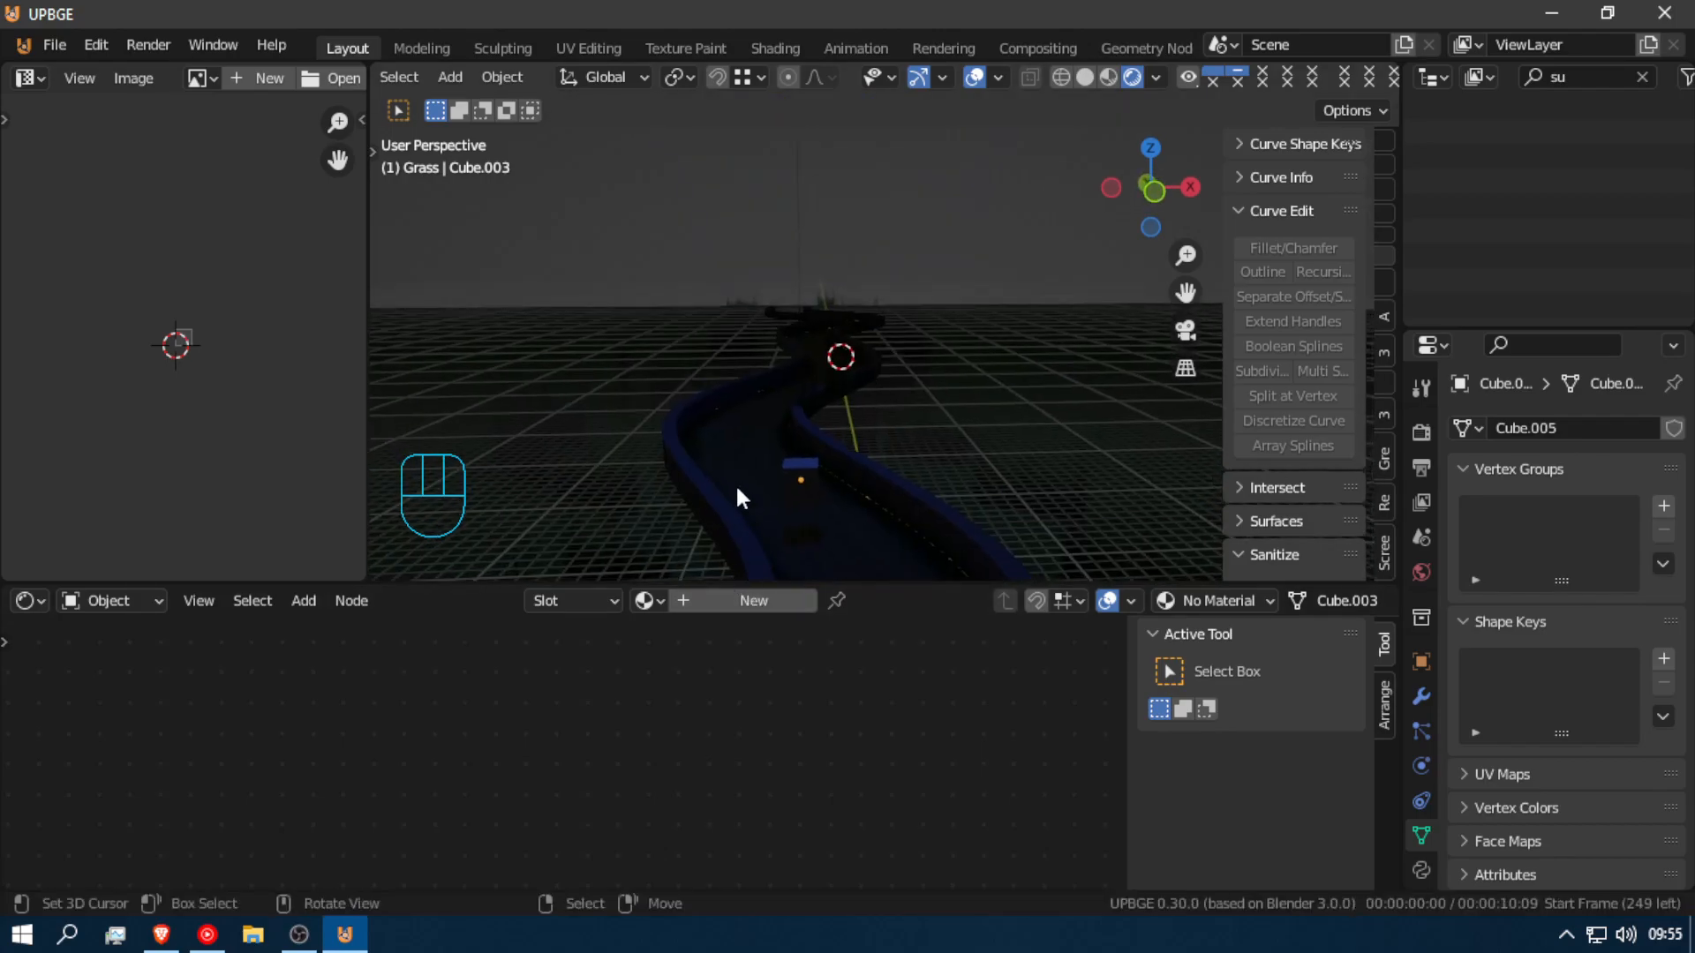
Step: Select the grass strips beside the road and place the 3D cursor on the distant ground near the horizon
{"action": "left_click", "coordinate": [797, 480]}
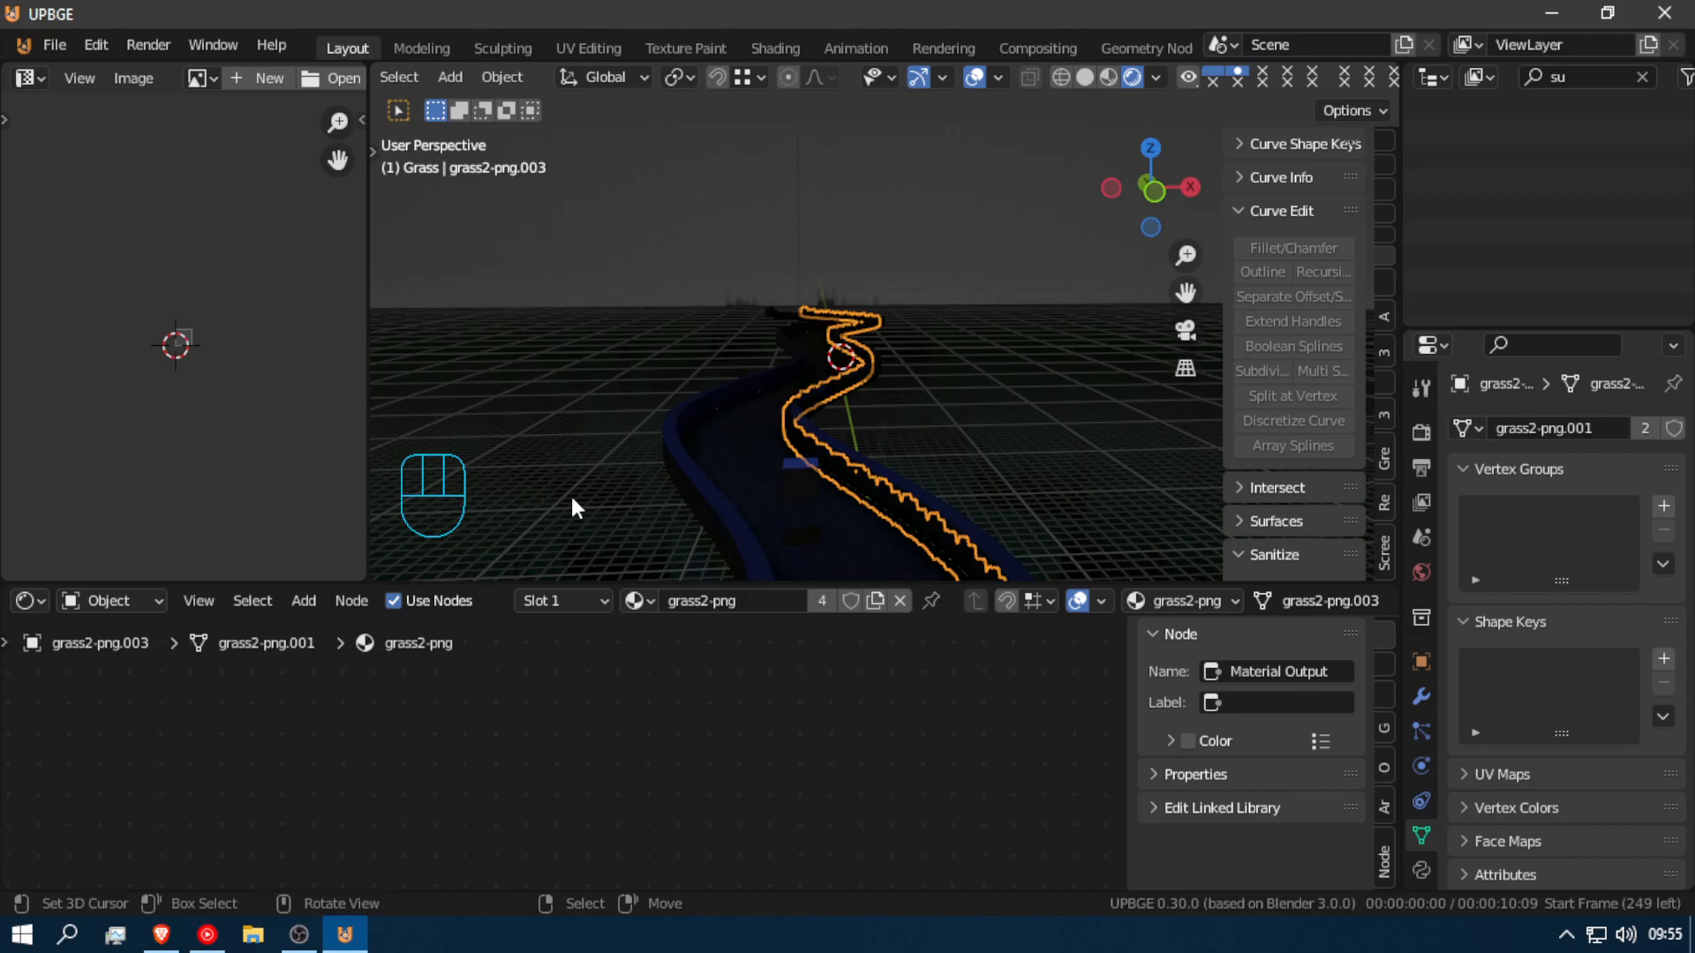
{"action": "left_click", "coordinate": [662, 491]}
{"action": "left_click", "coordinate": [743, 474]}
{"action": "left_click", "coordinate": [902, 461]}
{"action": "left_click", "coordinate": [912, 438]}
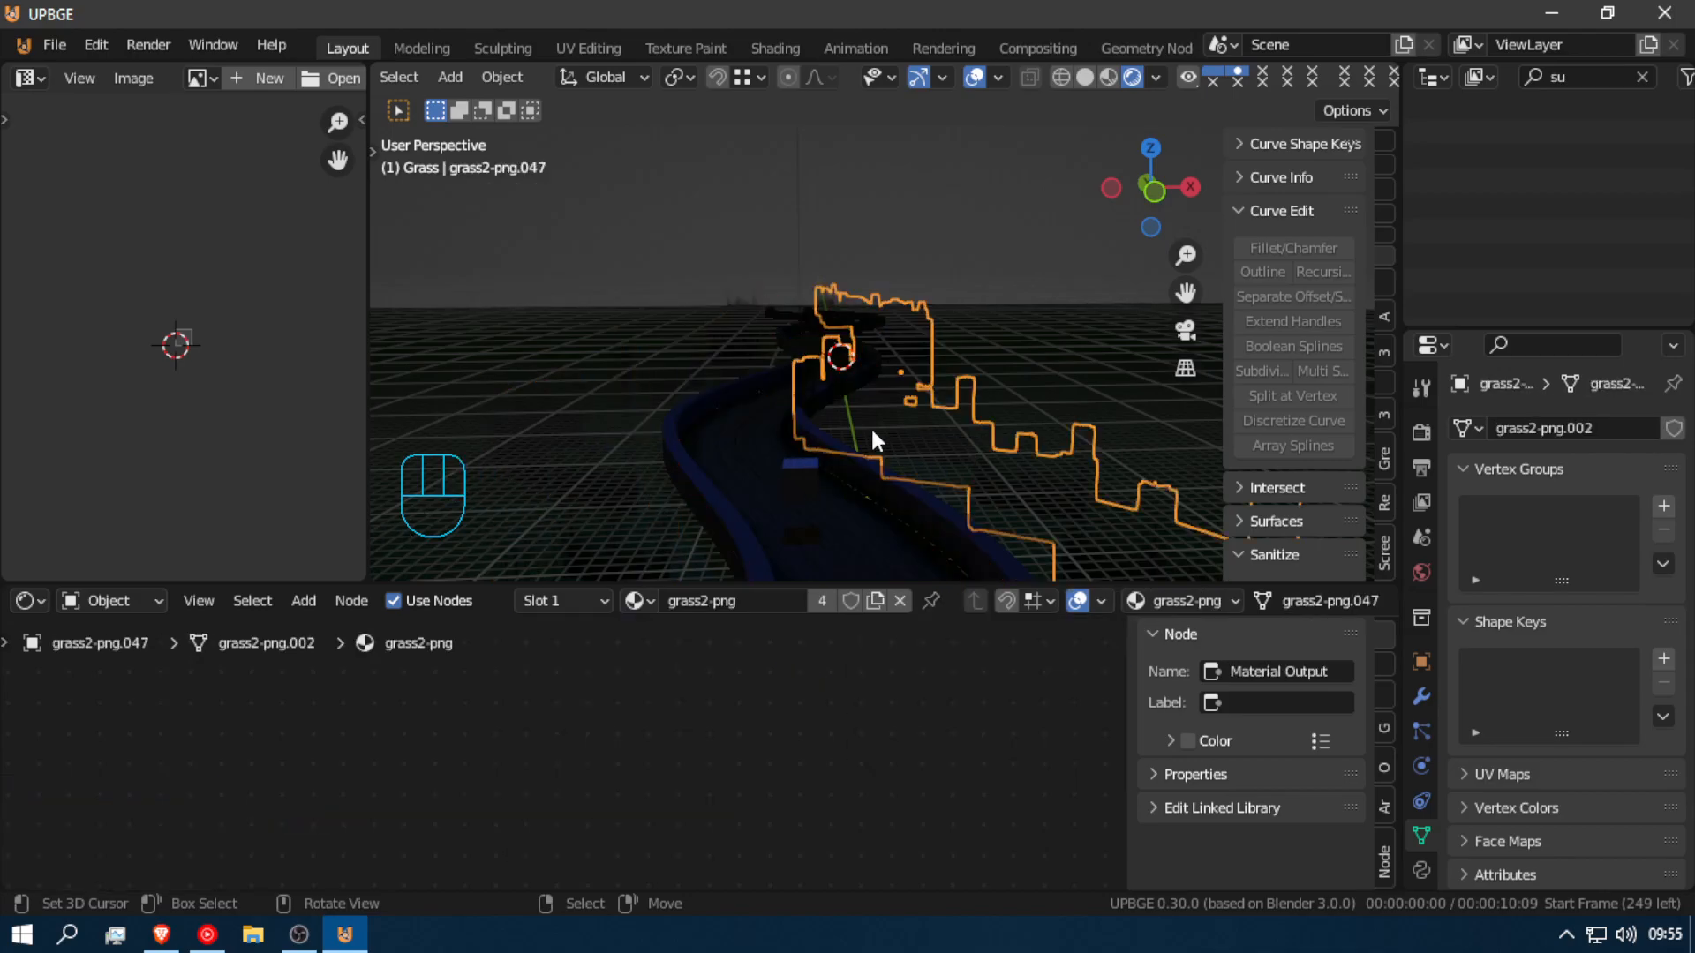
{"action": "left_click", "coordinate": [690, 353]}
{"action": "left_click", "coordinate": [547, 306]}
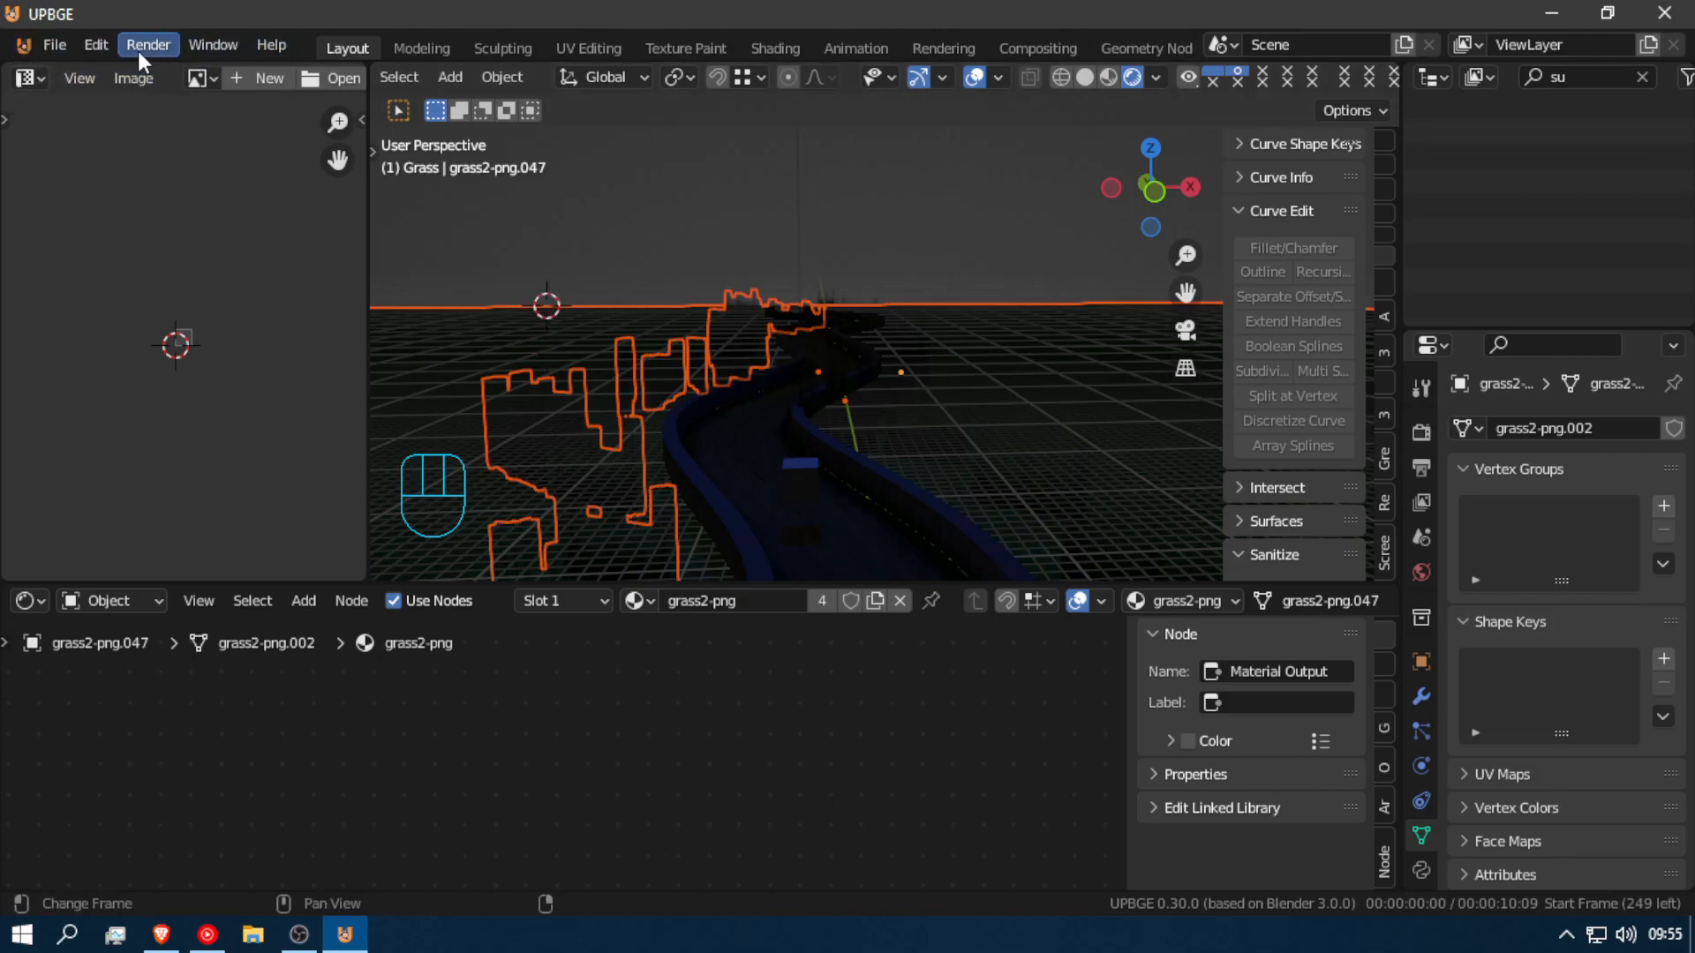
Step: Open the preferences and look through the Interface settings
{"action": "left_click", "coordinate": [100, 50]}
{"action": "left_click", "coordinate": [165, 394]}
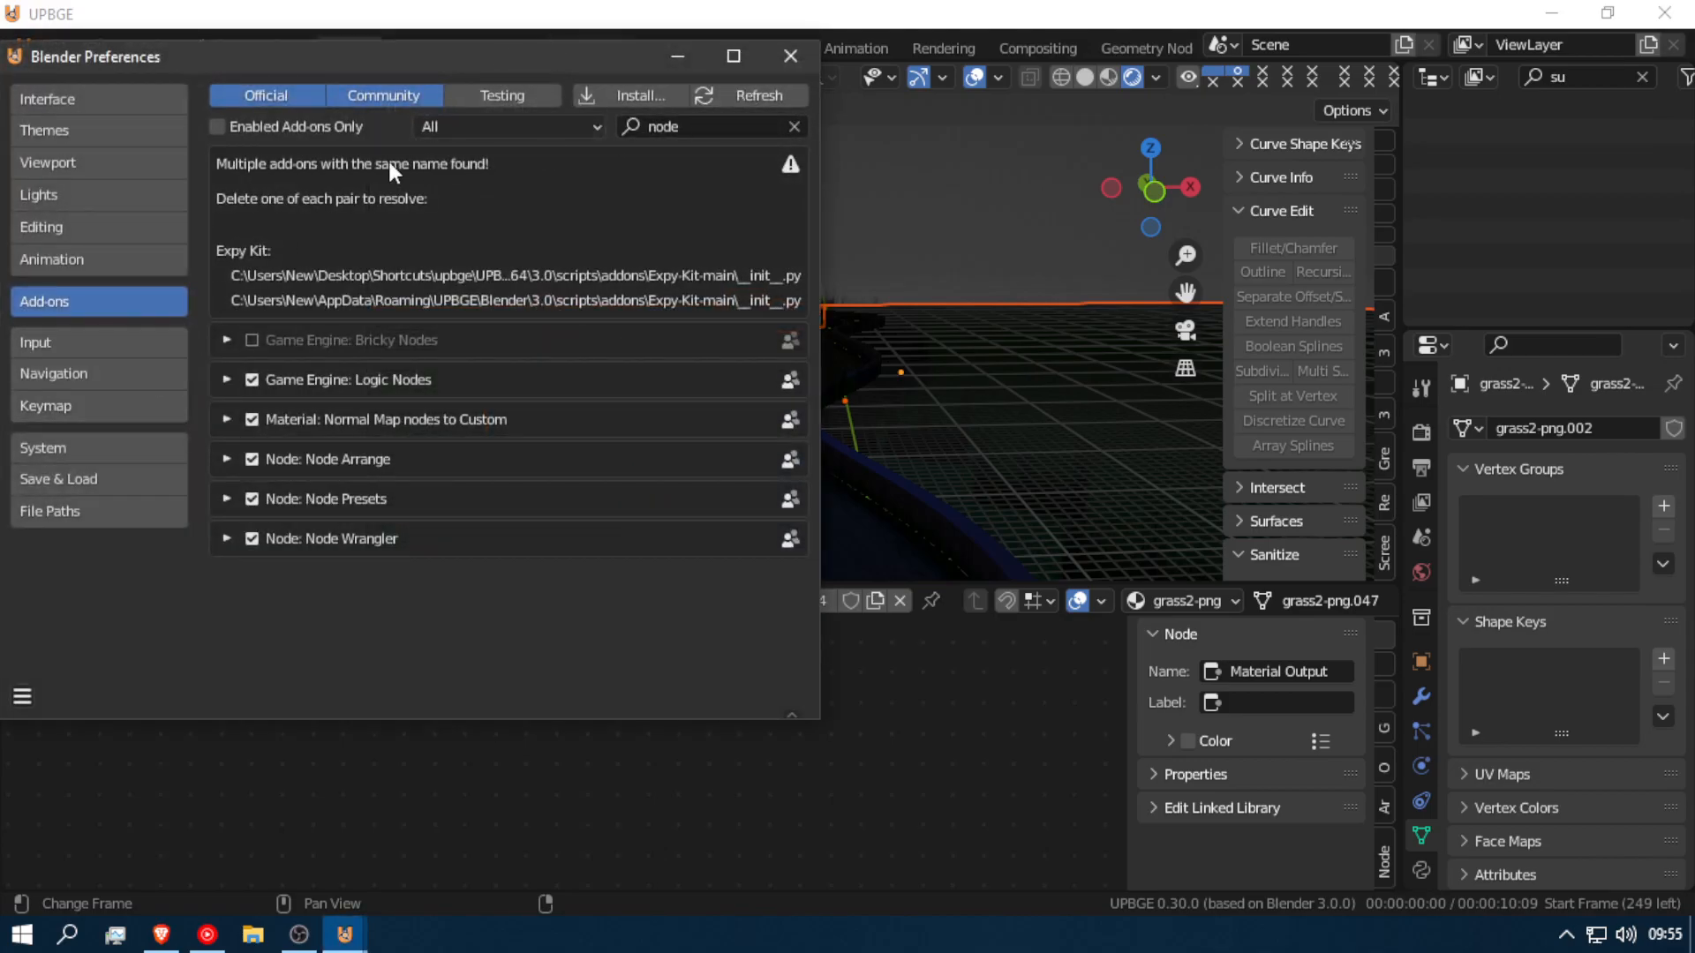
{"action": "left_click", "coordinate": [58, 99]}
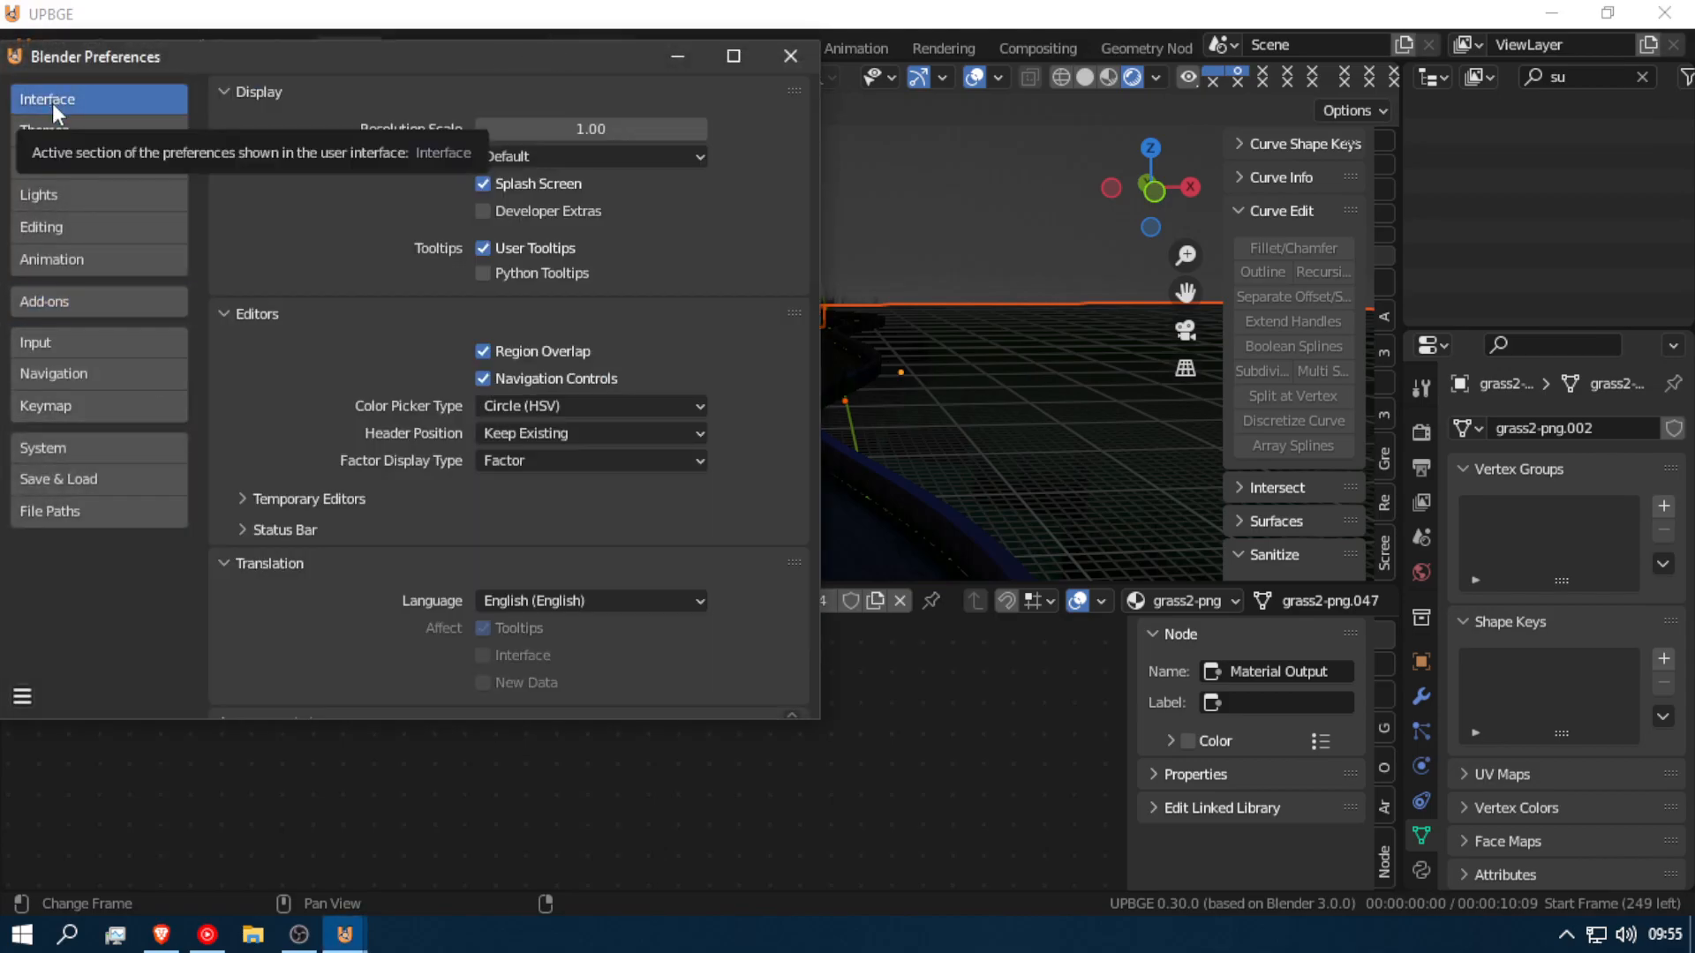
{"action": "scroll", "coordinate": [456, 440], "scroll_direction": "down", "scroll_amount": 2}
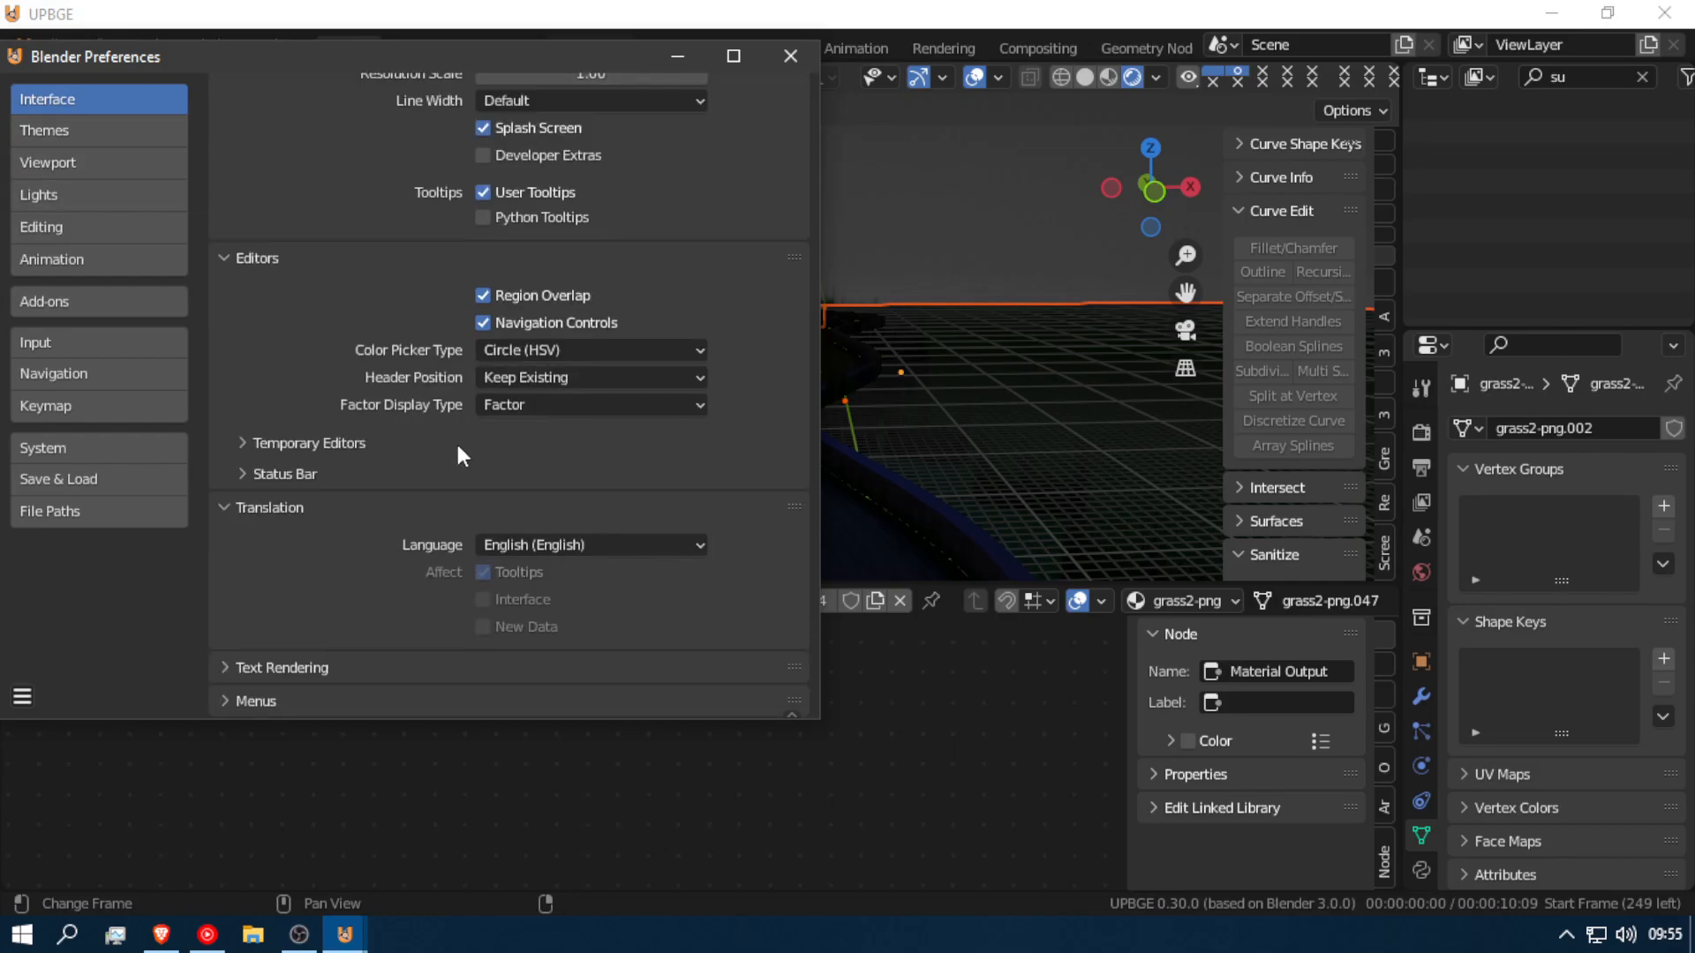
{"action": "scroll", "coordinate": [394, 712], "scroll_direction": "up", "scroll_amount": 2}
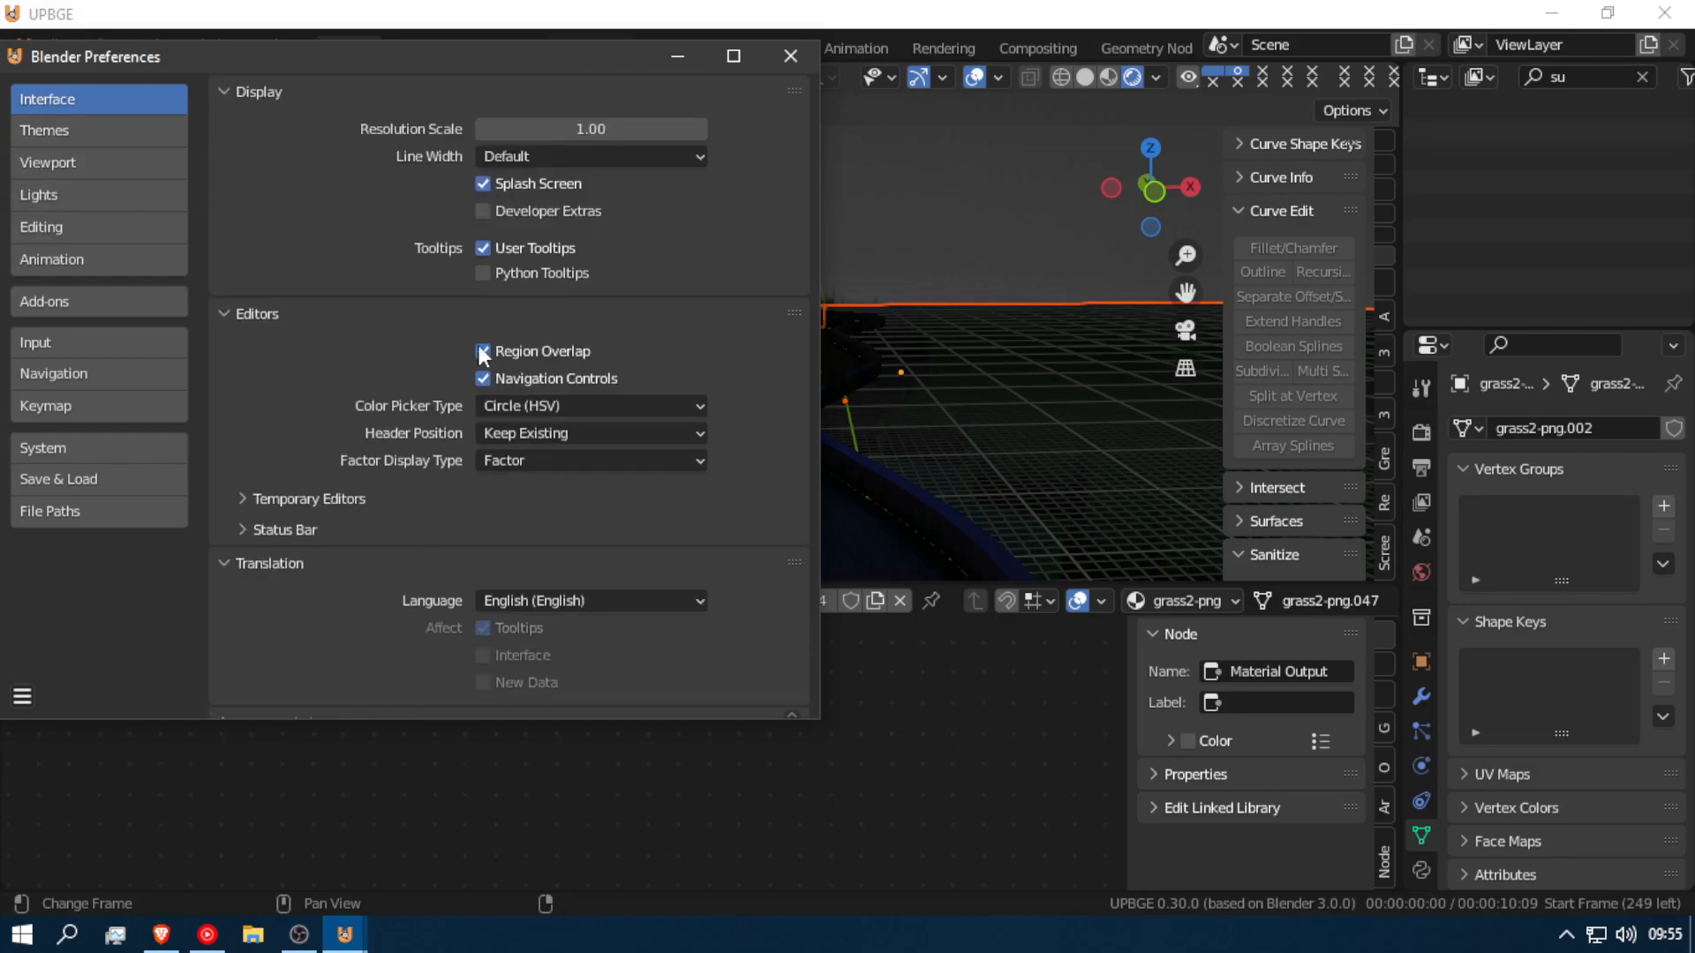
Step: Look through the Themes, Viewport, Lights, Editing, Animation, Input and System preferences for the mouse selection setting
{"action": "left_click", "coordinate": [141, 136]}
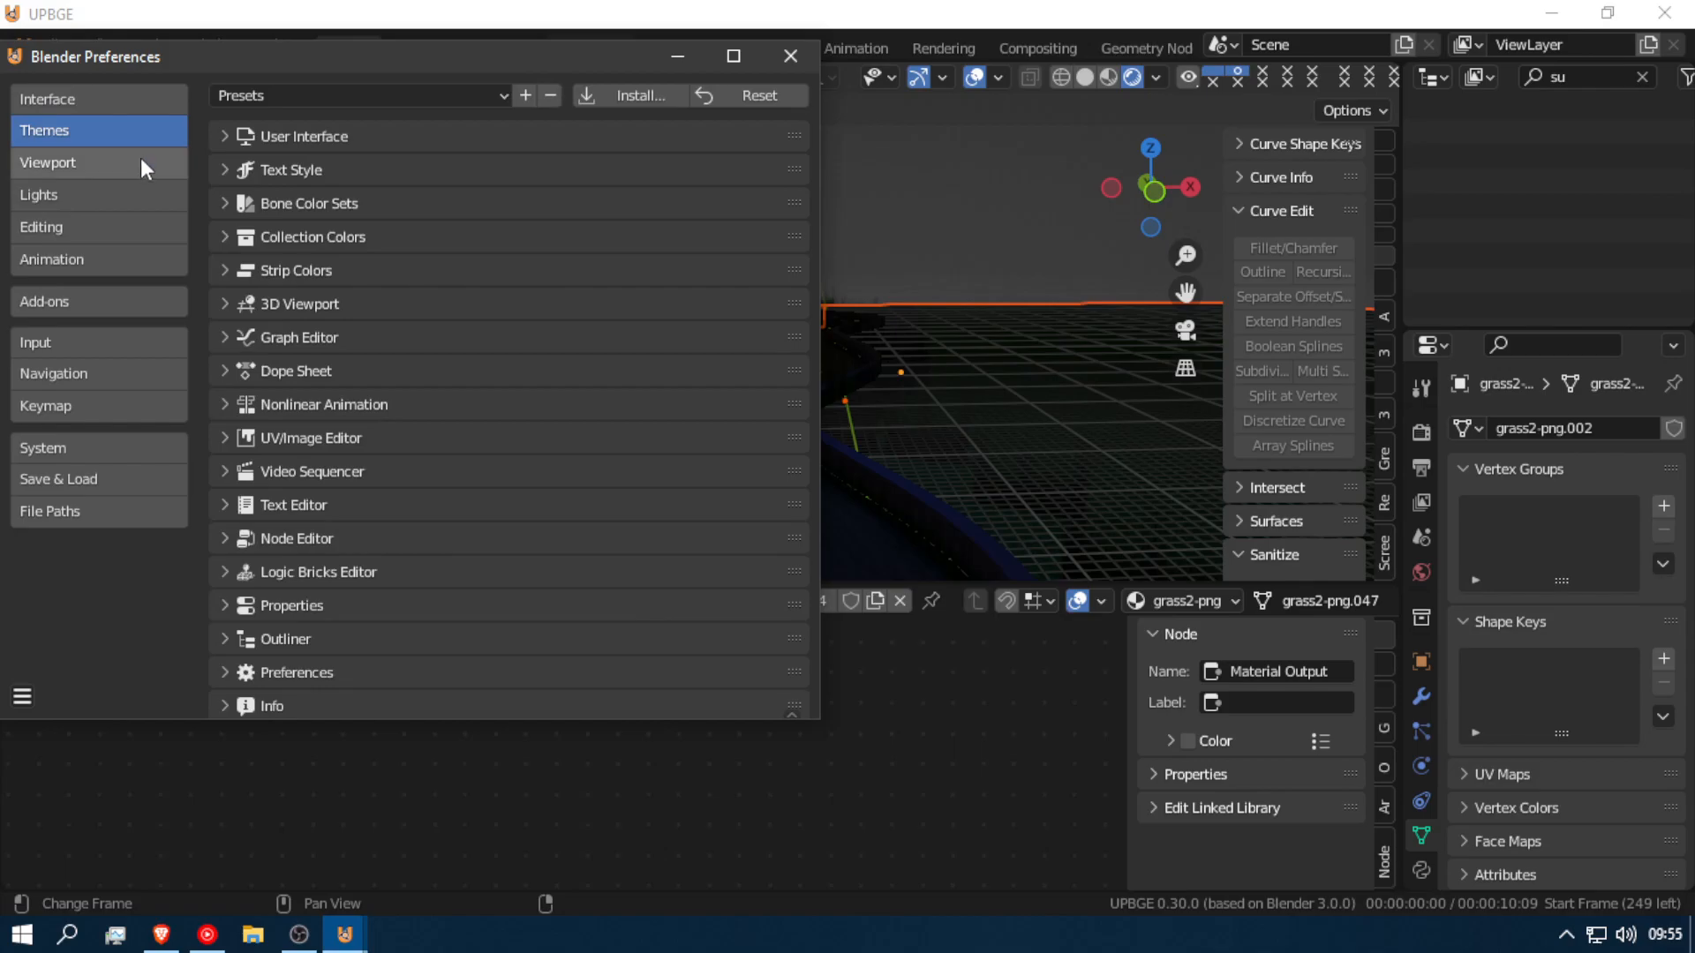
{"action": "left_click", "coordinate": [141, 160]}
{"action": "left_click", "coordinate": [160, 206]}
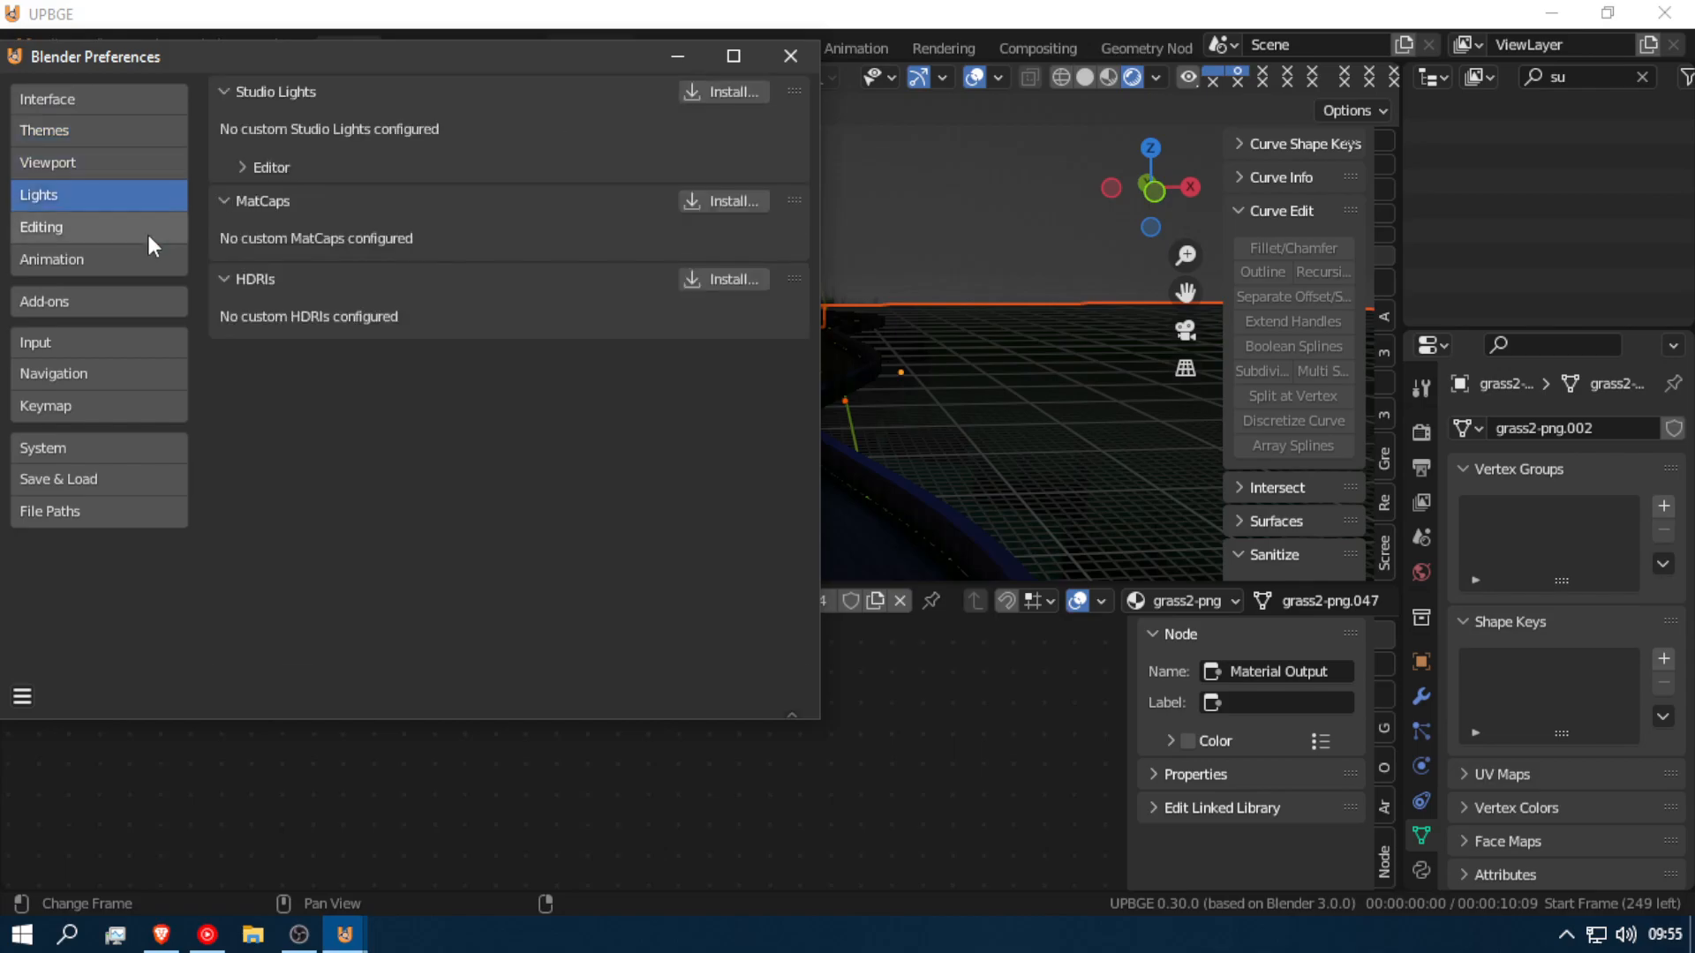
{"action": "left_click", "coordinate": [146, 230]}
{"action": "left_click", "coordinate": [133, 259]}
{"action": "left_click", "coordinate": [139, 231]}
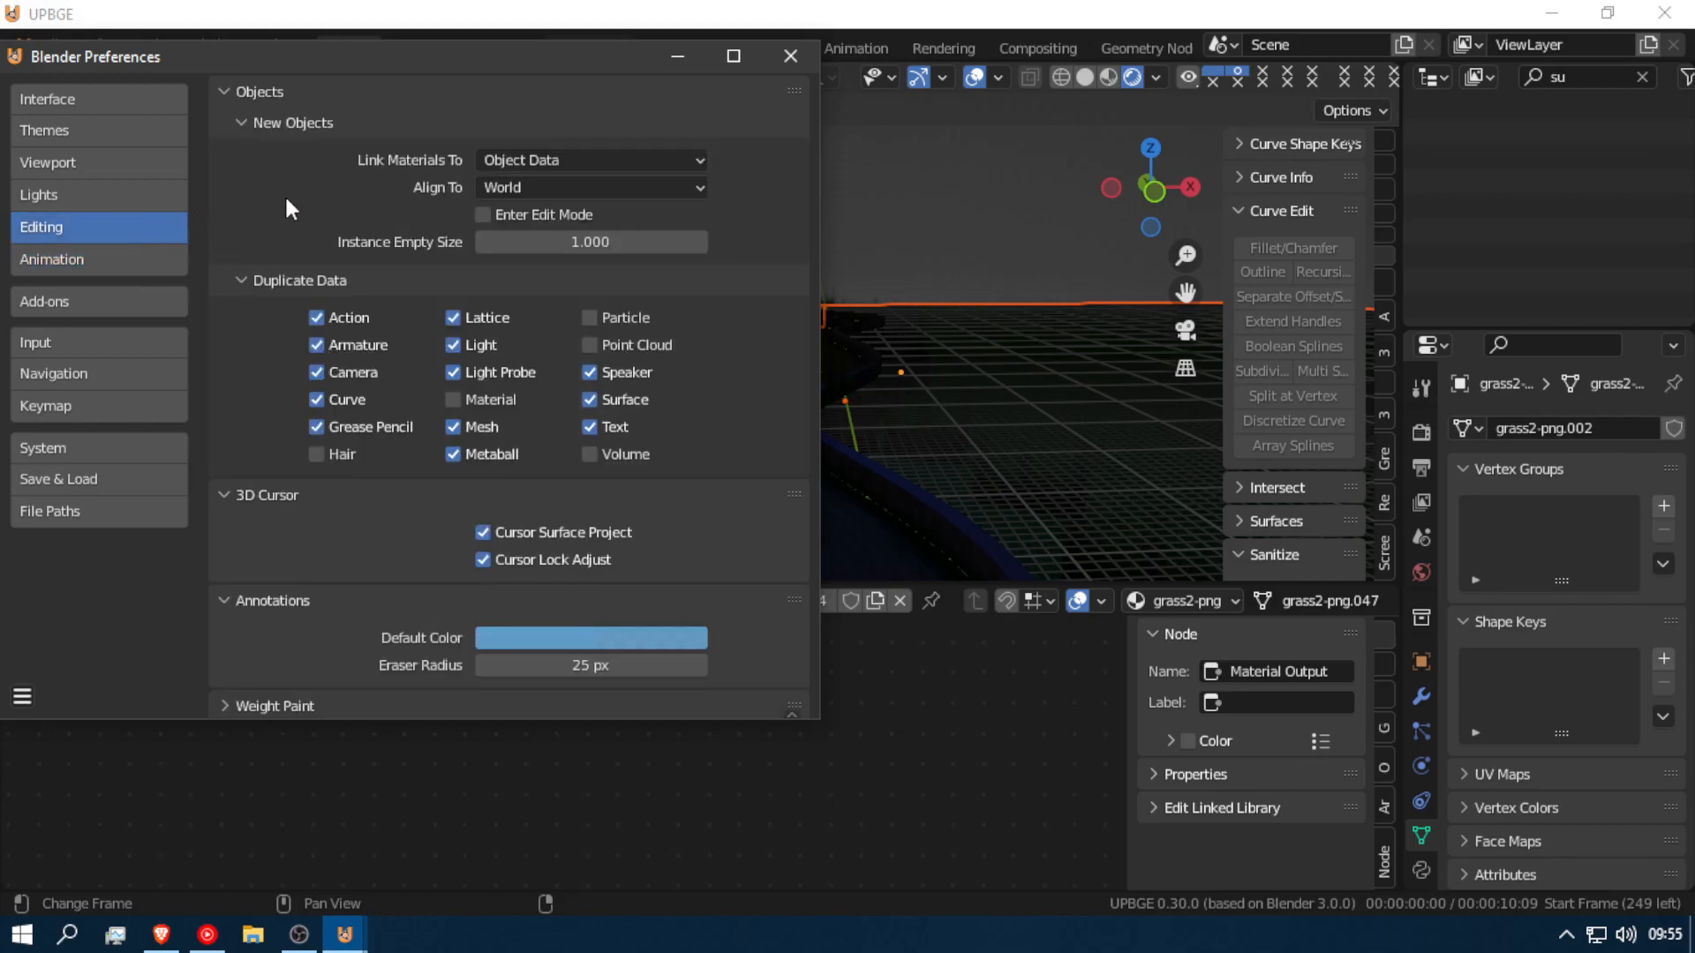
{"action": "scroll", "coordinate": [566, 663], "scroll_direction": "down", "scroll_amount": 2}
{"action": "scroll", "coordinate": [565, 662], "scroll_direction": "up", "scroll_amount": 2}
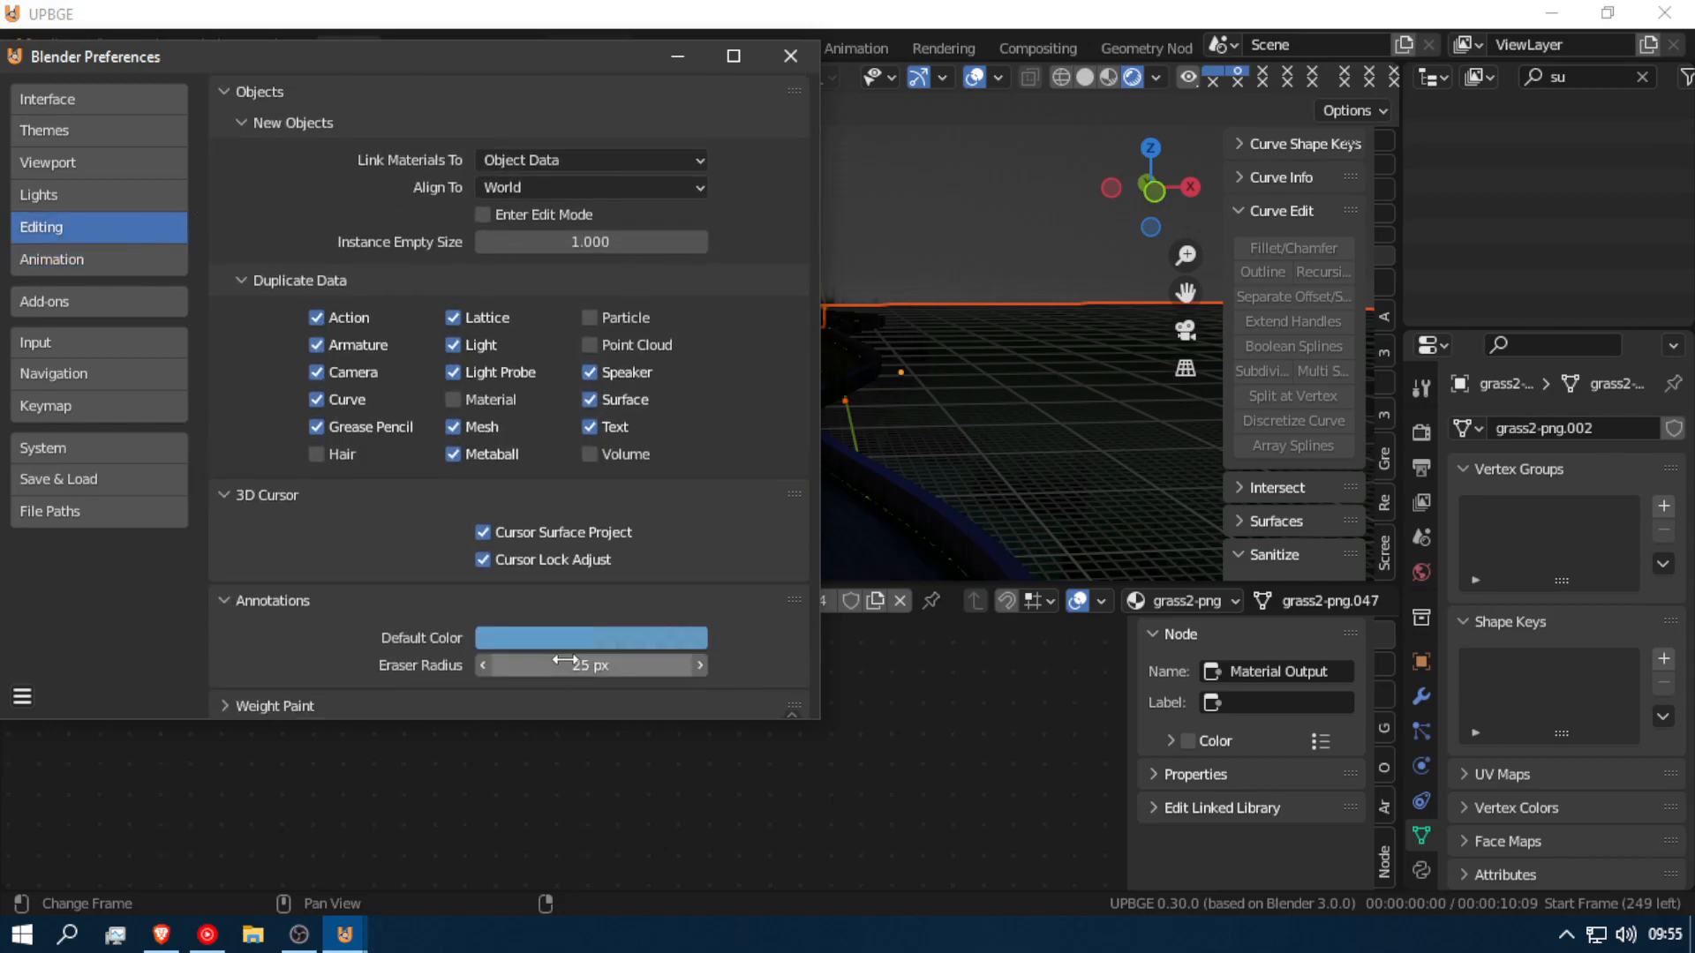
{"action": "left_click", "coordinate": [98, 340]}
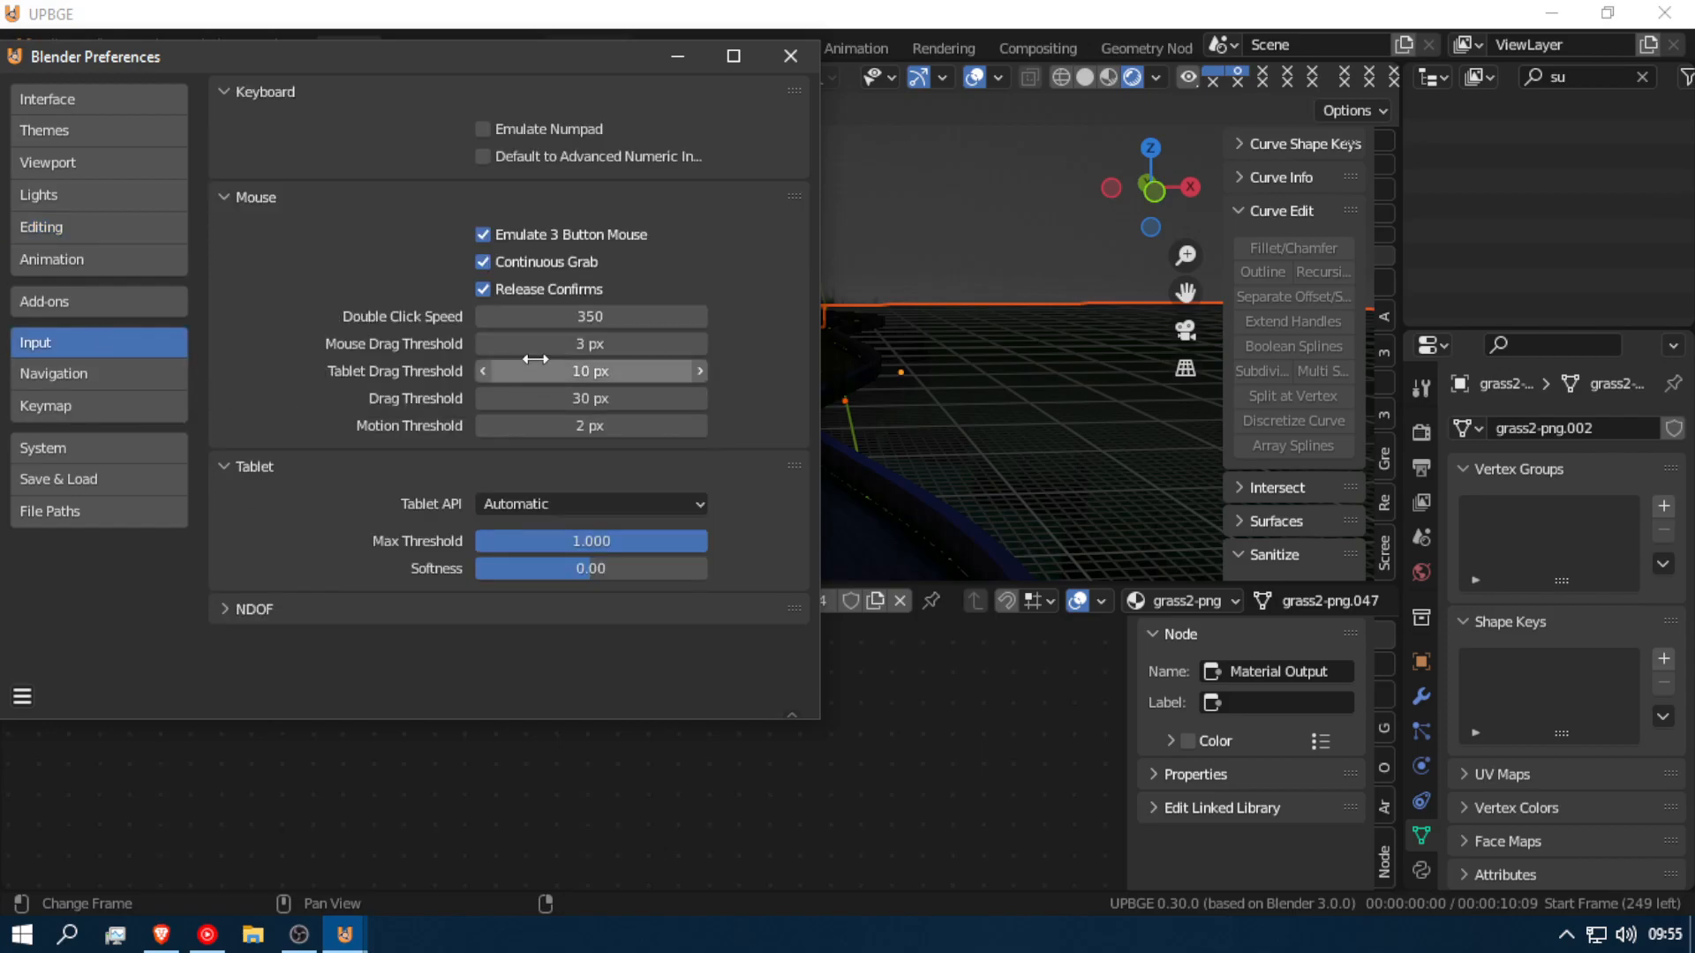
{"action": "left_click", "coordinate": [63, 447]}
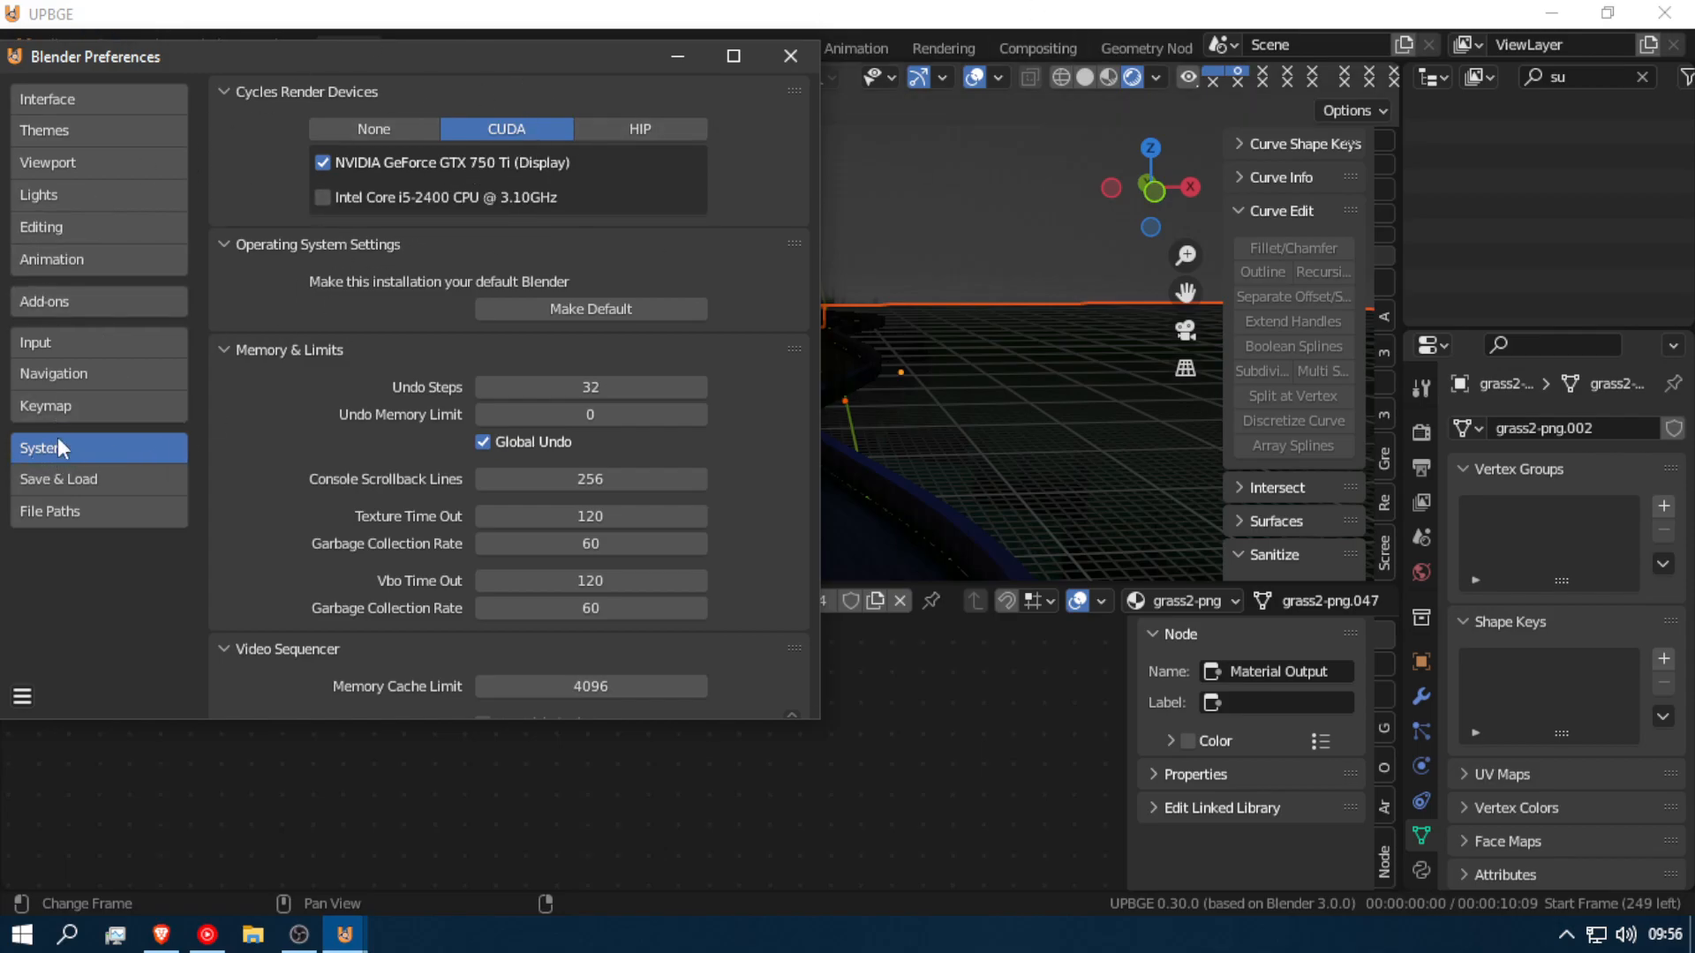
Step: Set Select with Mouse Button to Left in the keymap preferences and test it by selecting the ground plane
{"action": "left_click", "coordinate": [85, 410]}
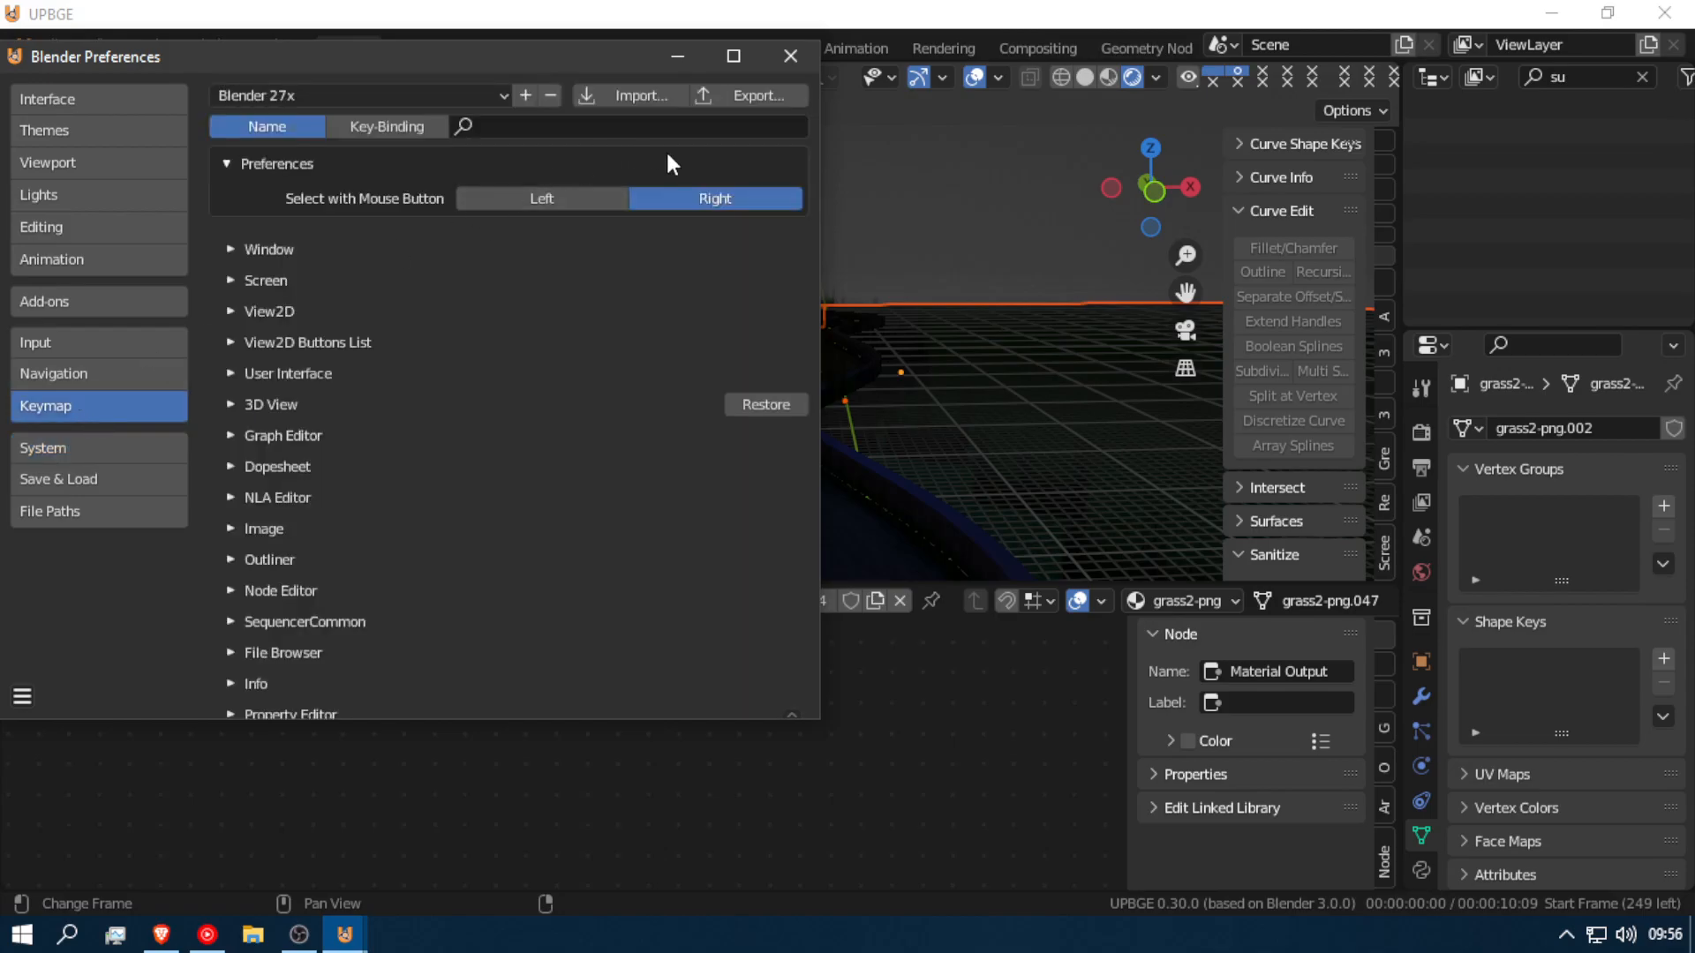
{"action": "left_click", "coordinate": [561, 196]}
{"action": "left_click", "coordinate": [956, 384]}
{"action": "left_click", "coordinate": [911, 350]}
{"action": "left_click", "coordinate": [1047, 352]}
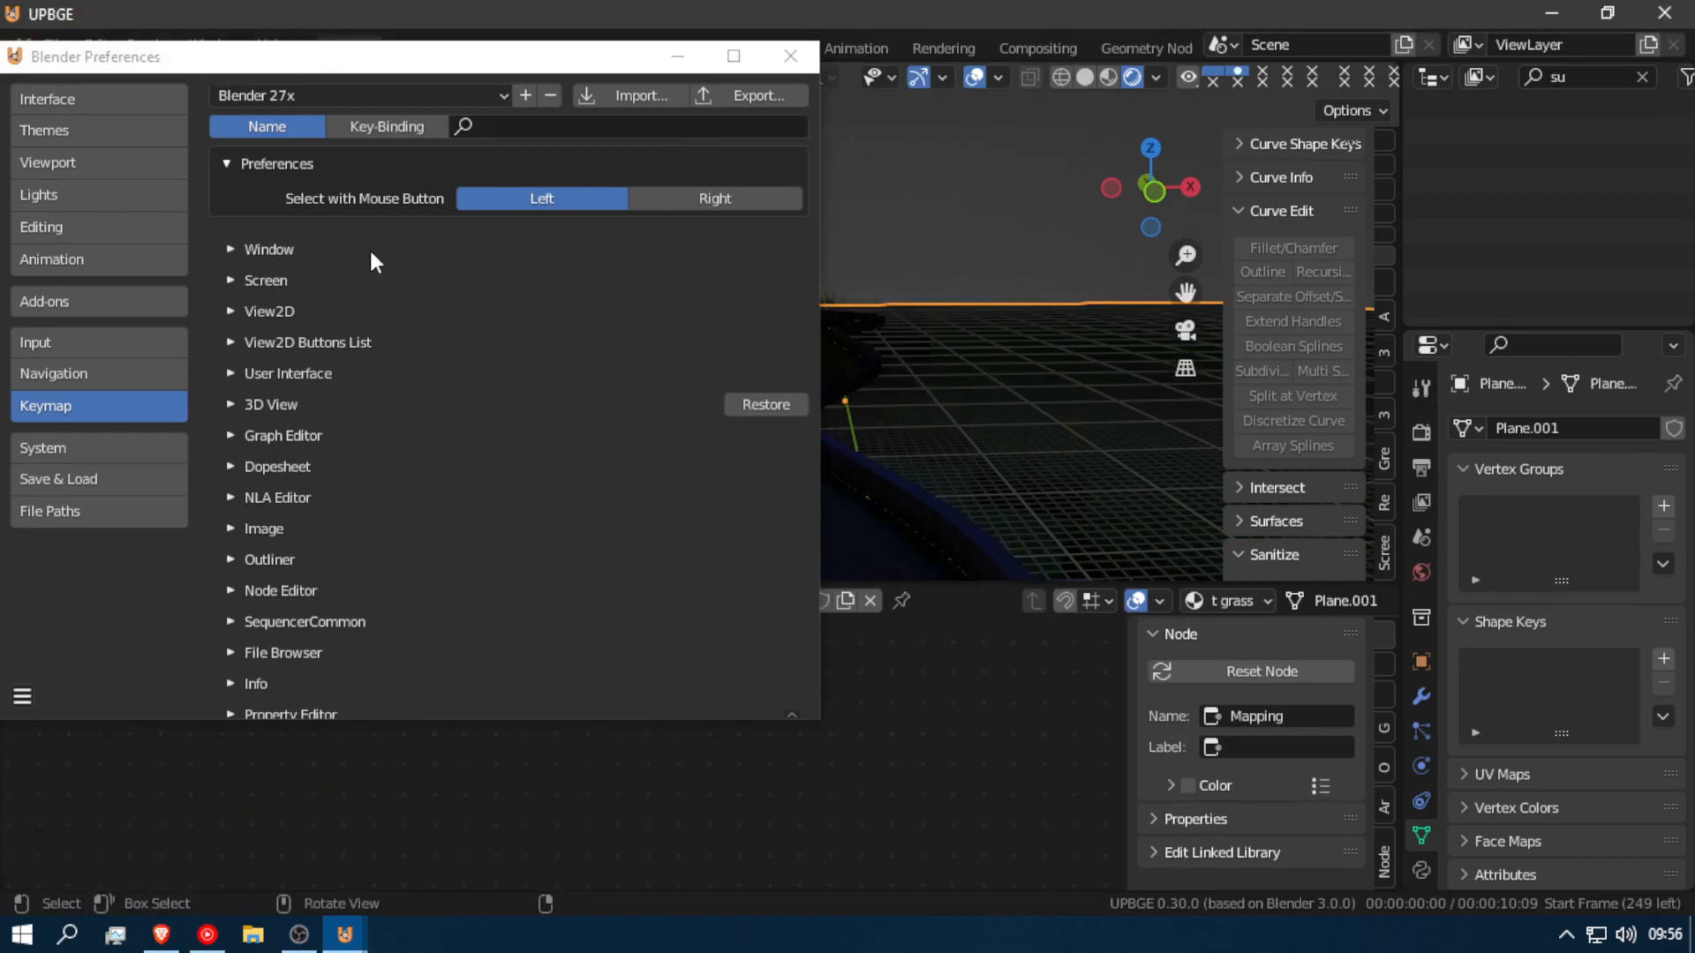
Step: Set Select with Mouse Button to Right in the keymap preferences and test it by selecting objects in the viewport
{"action": "left_click", "coordinate": [736, 196]}
{"action": "right_click", "coordinate": [1019, 342]}
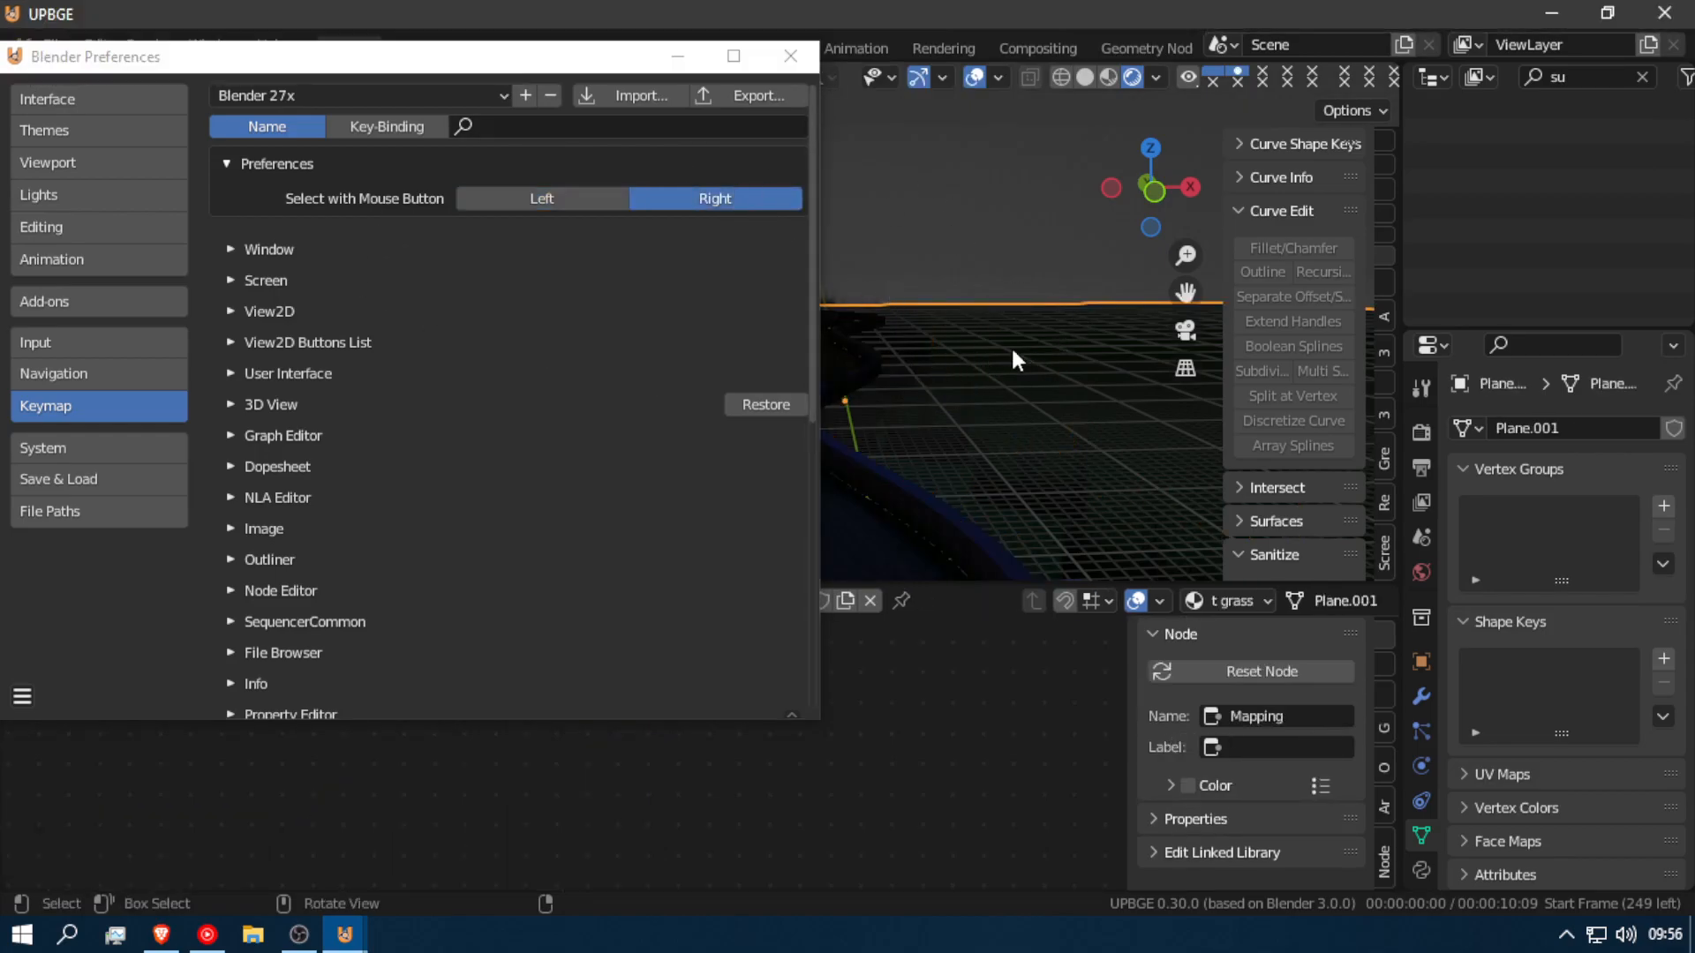
{"action": "right_click", "coordinate": [893, 352]}
{"action": "right_click", "coordinate": [881, 353]}
{"action": "left_click", "coordinate": [526, 193]}
{"action": "left_click", "coordinate": [642, 198]}
{"action": "left_click", "coordinate": [577, 203]}
{"action": "left_click", "coordinate": [669, 203]}
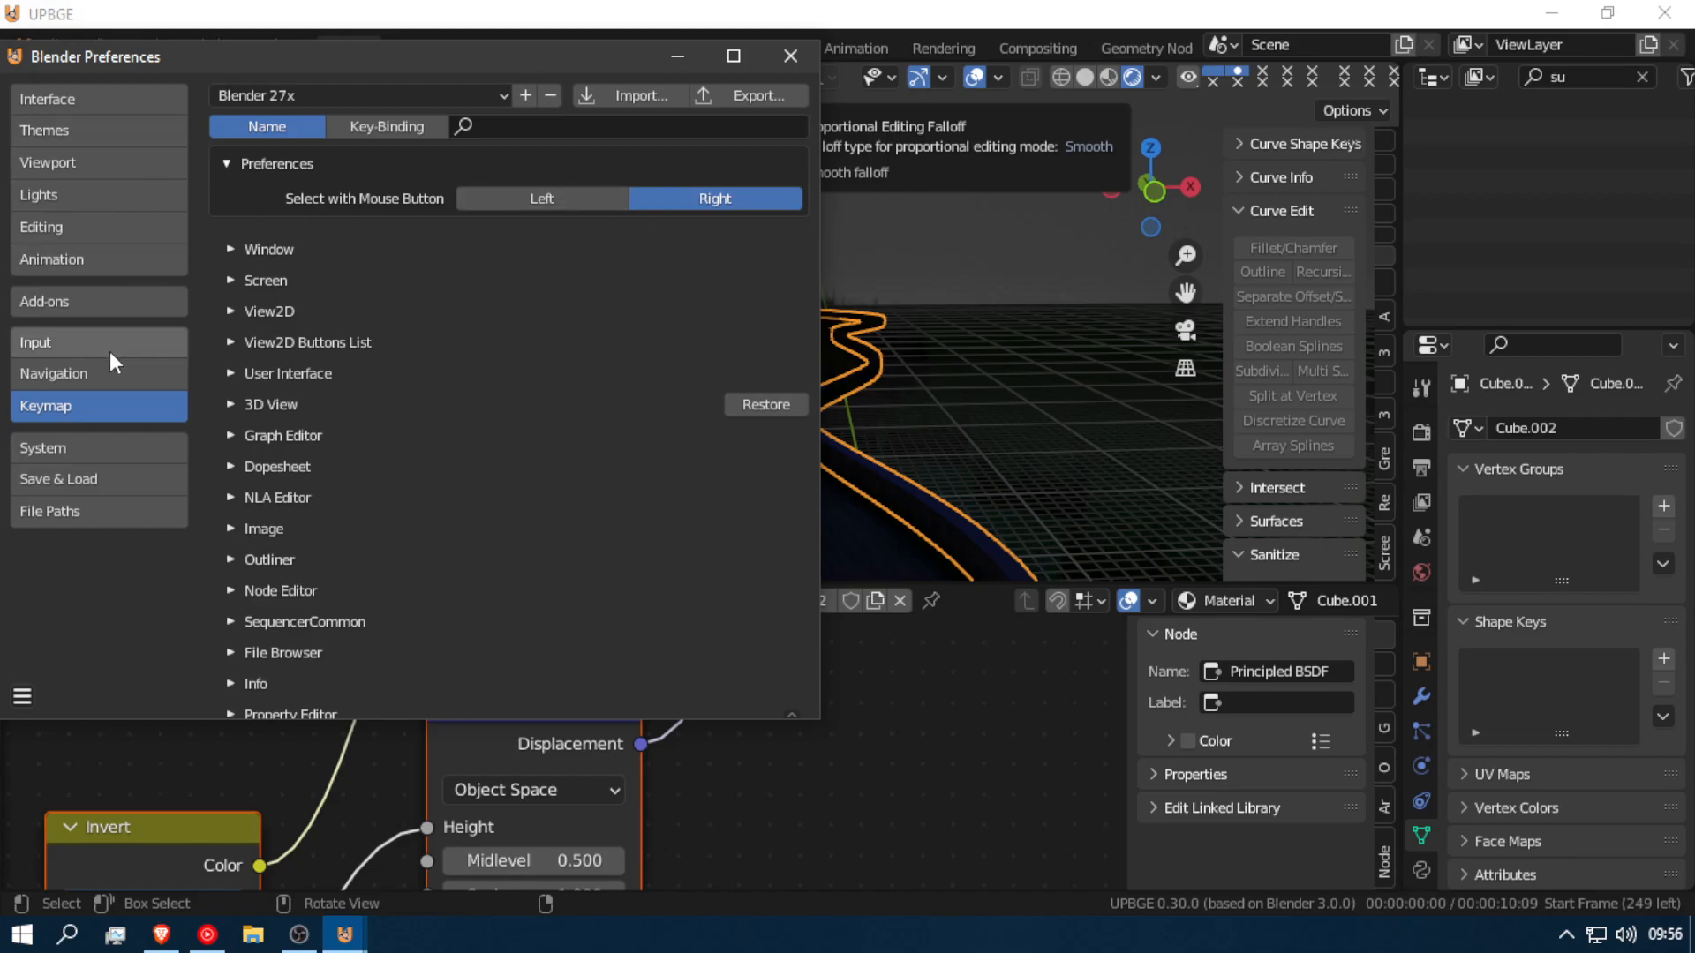
Step: Look through the System, Input and Interface preferences
{"action": "left_click", "coordinate": [98, 447]}
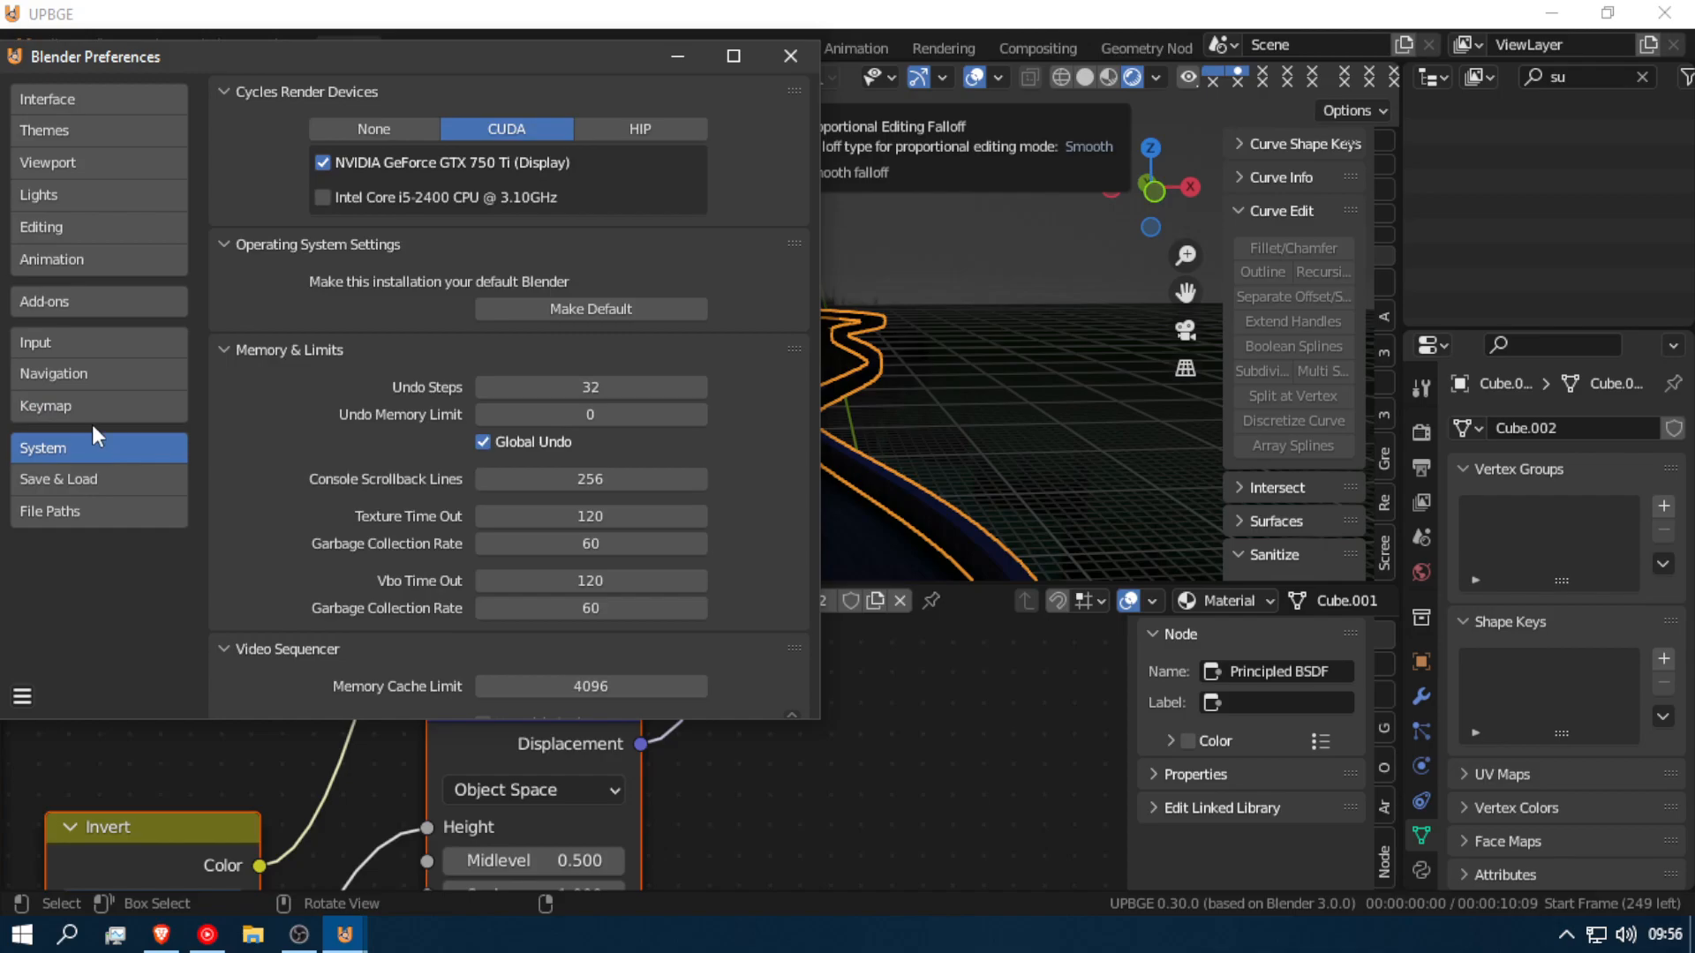
{"action": "left_click", "coordinate": [88, 346]}
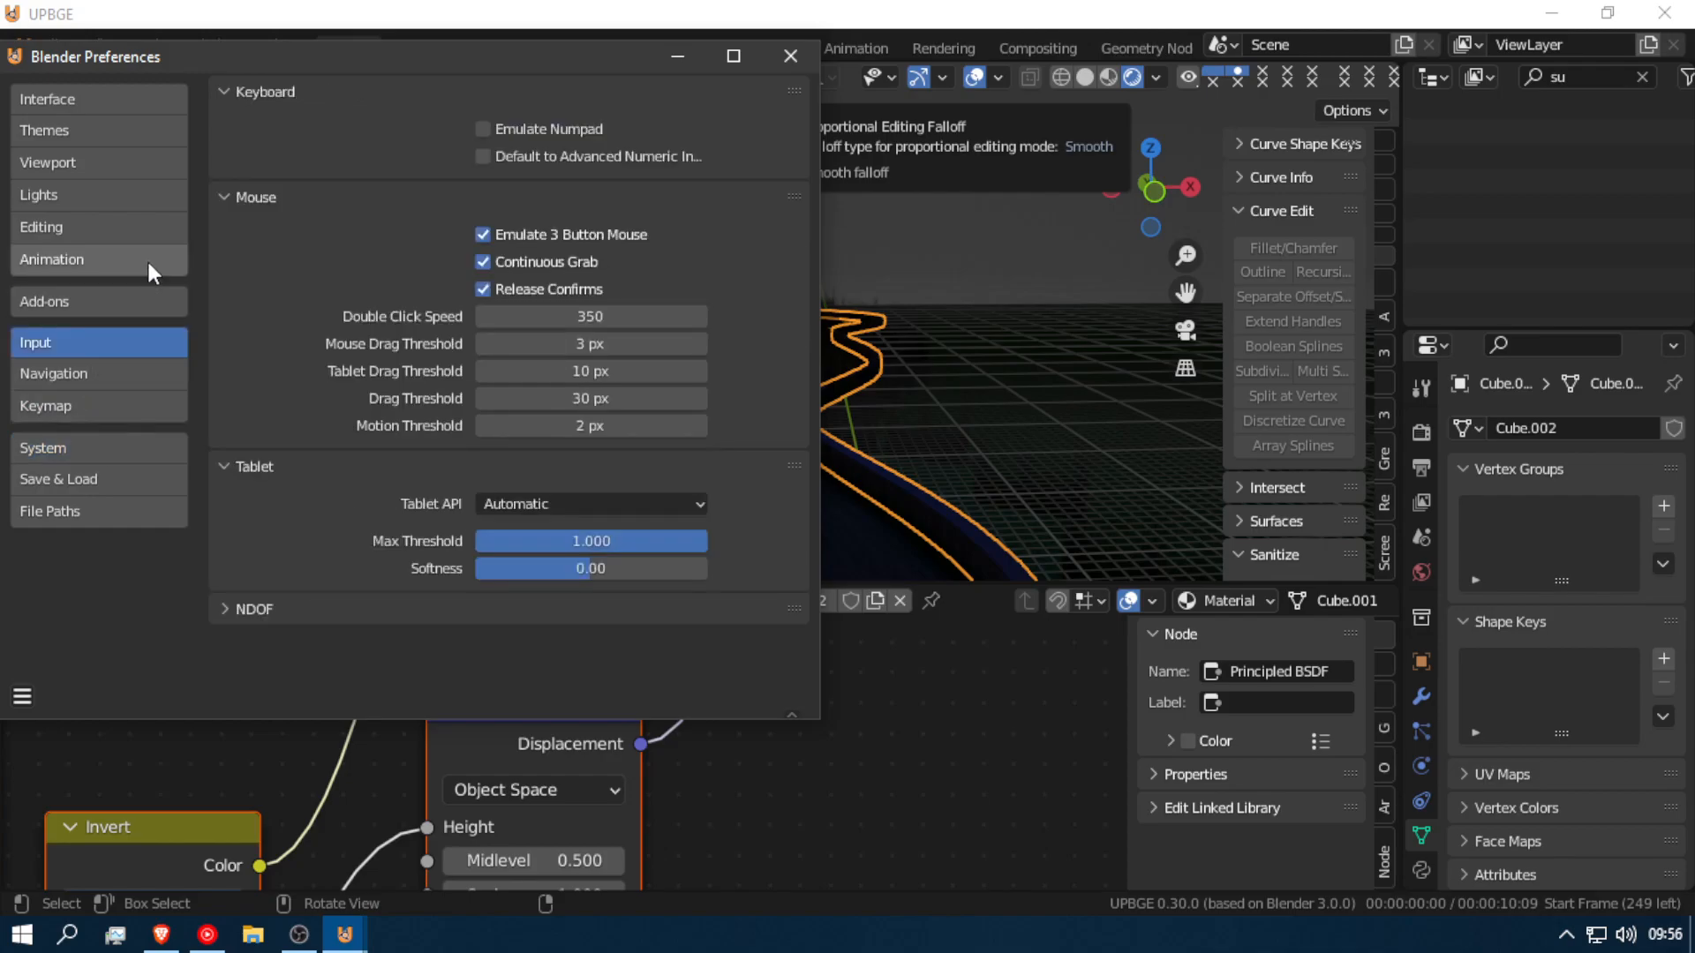
{"action": "left_click", "coordinate": [132, 100]}
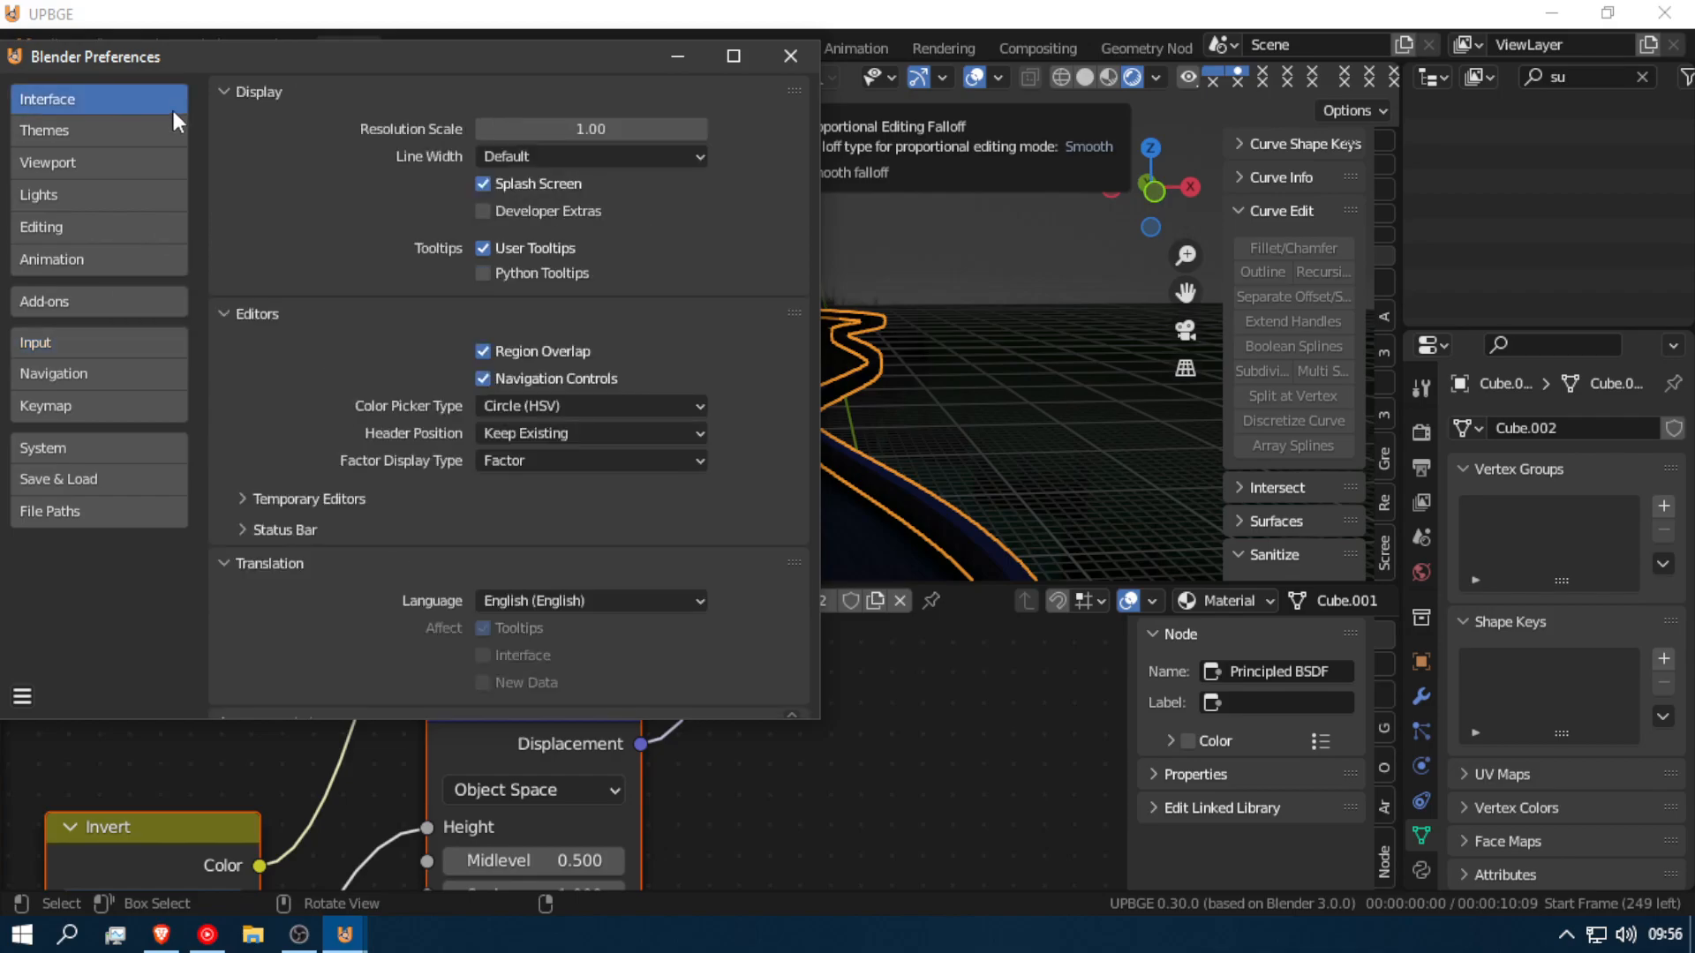
Step: Try the Maya and Blender Light theme presets and check how the viewport looks with them
{"action": "left_click", "coordinate": [171, 136]}
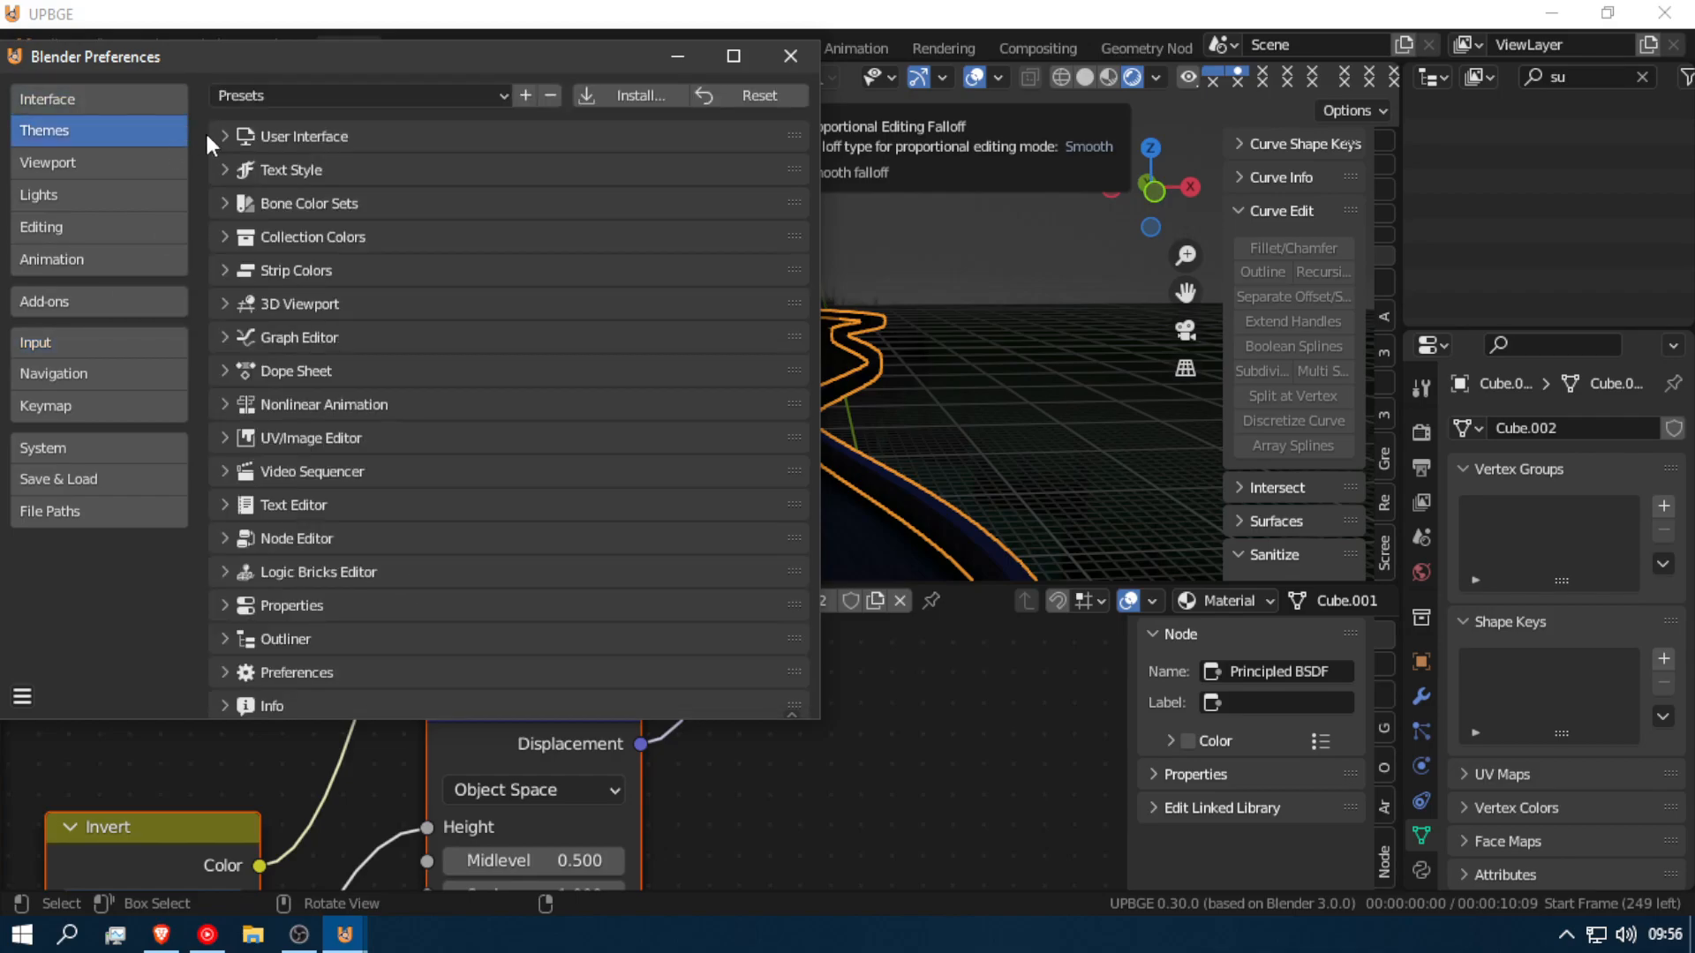
{"action": "left_click", "coordinate": [433, 95]}
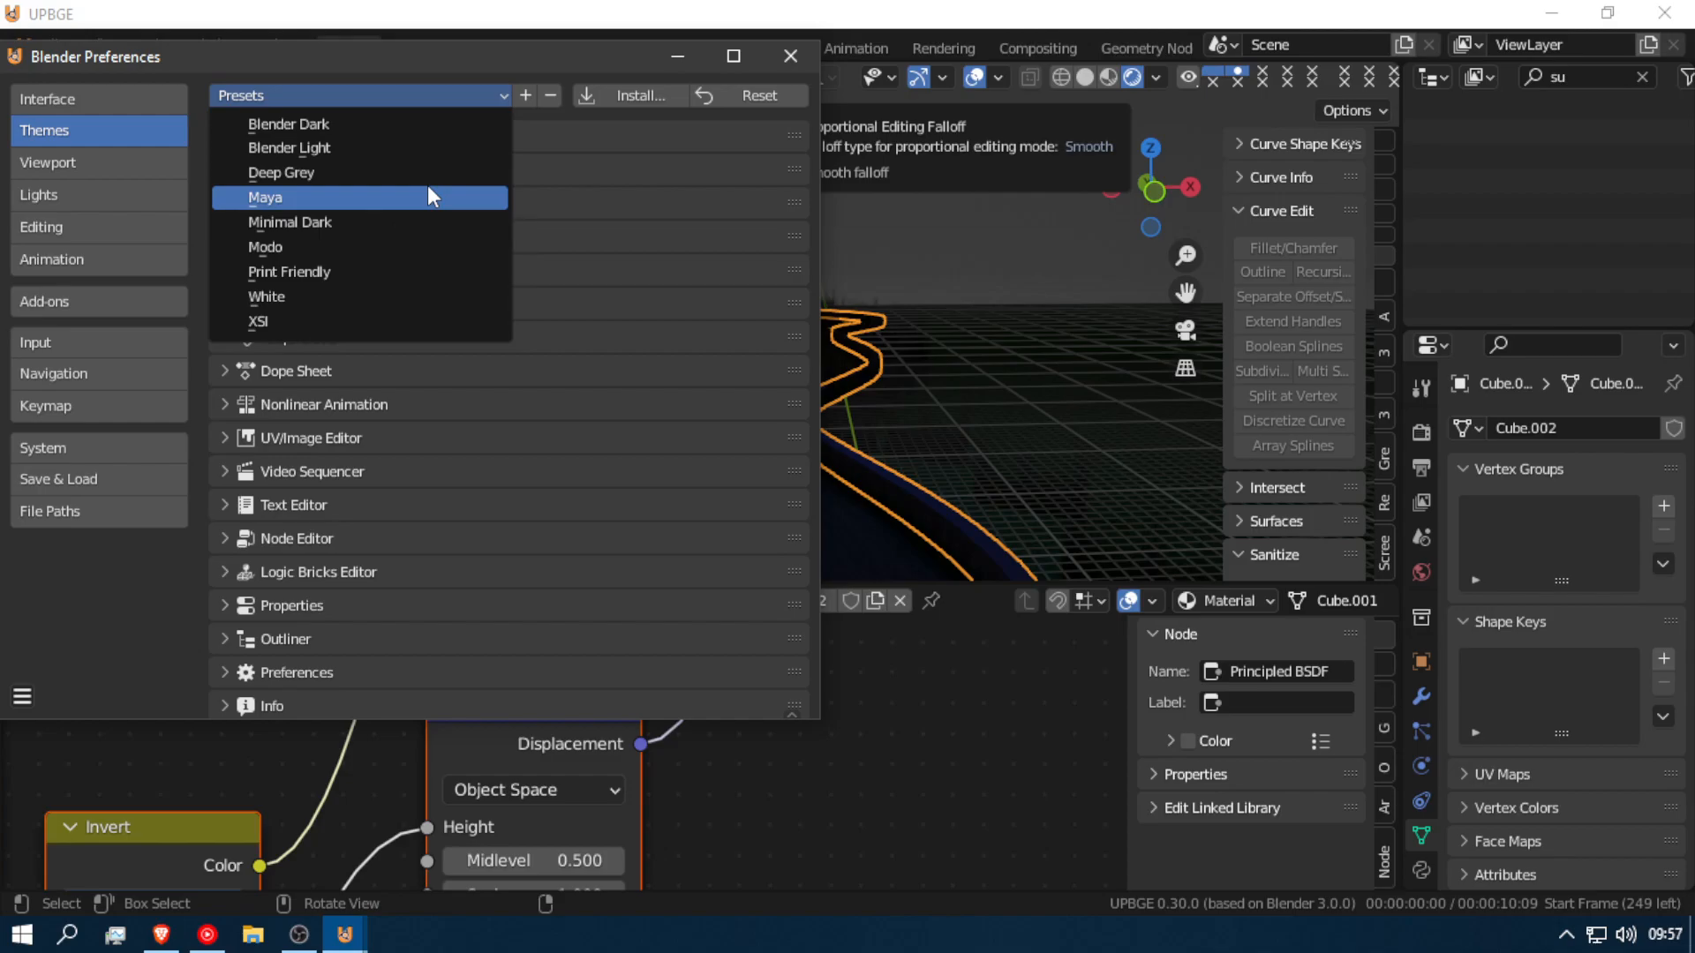
{"action": "left_click", "coordinate": [446, 203]}
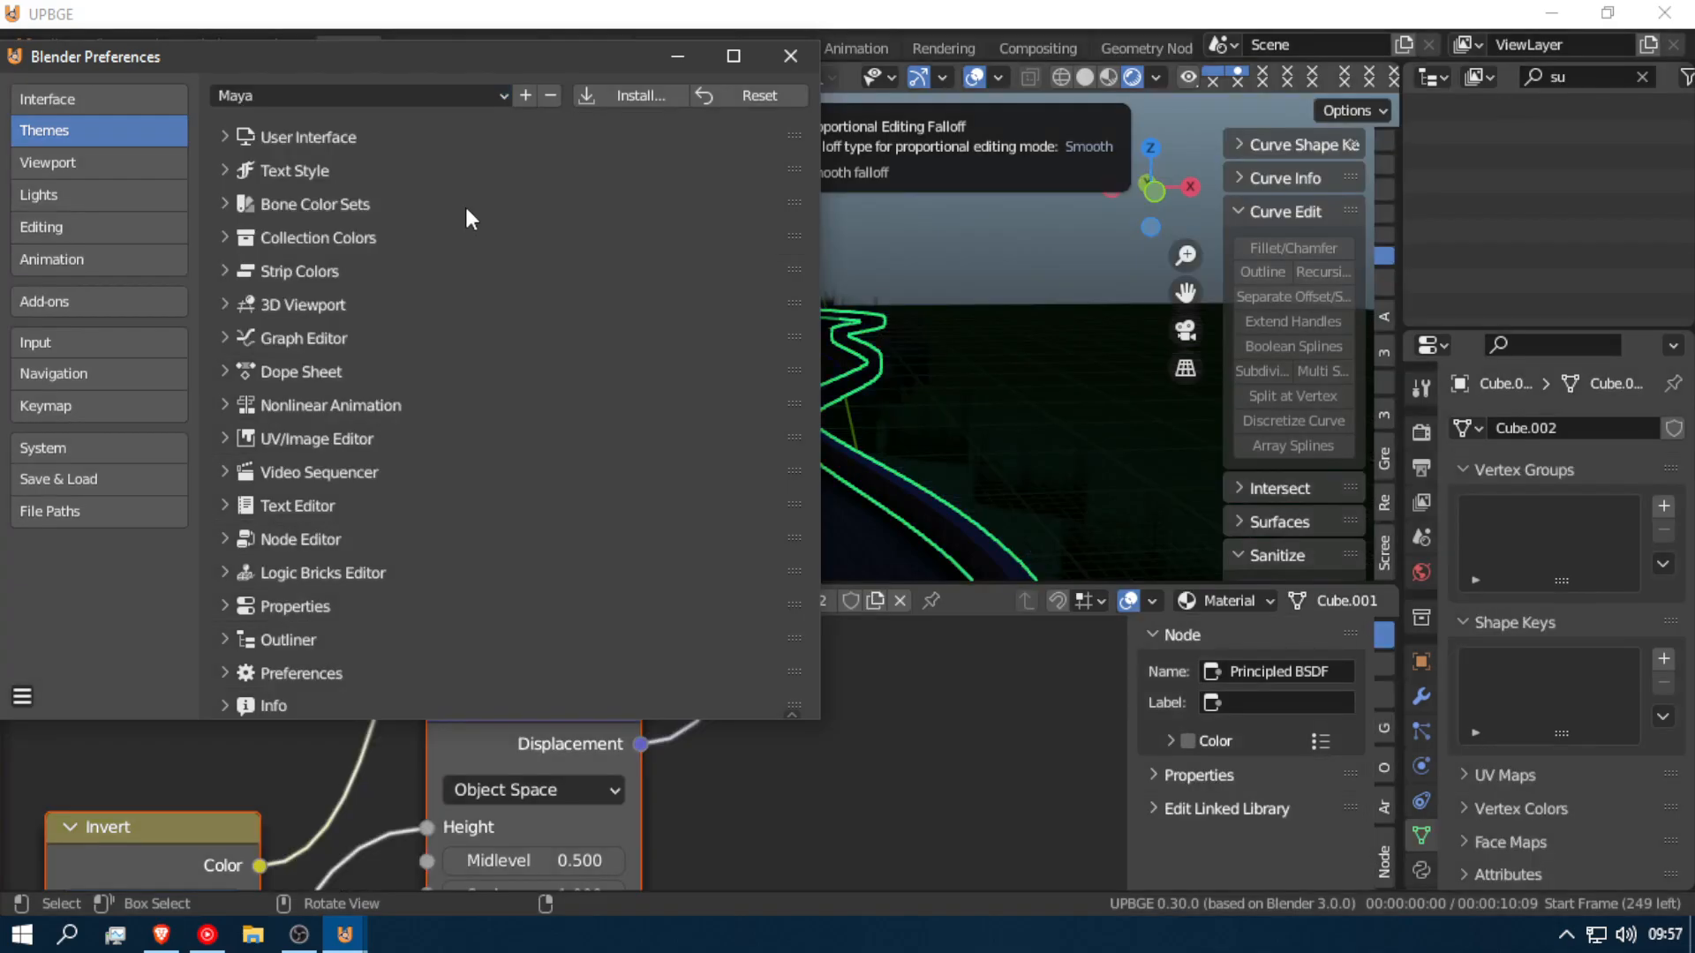
{"action": "middle_click_drag", "start_coordinate": [962, 332], "coordinate": [981, 329]}
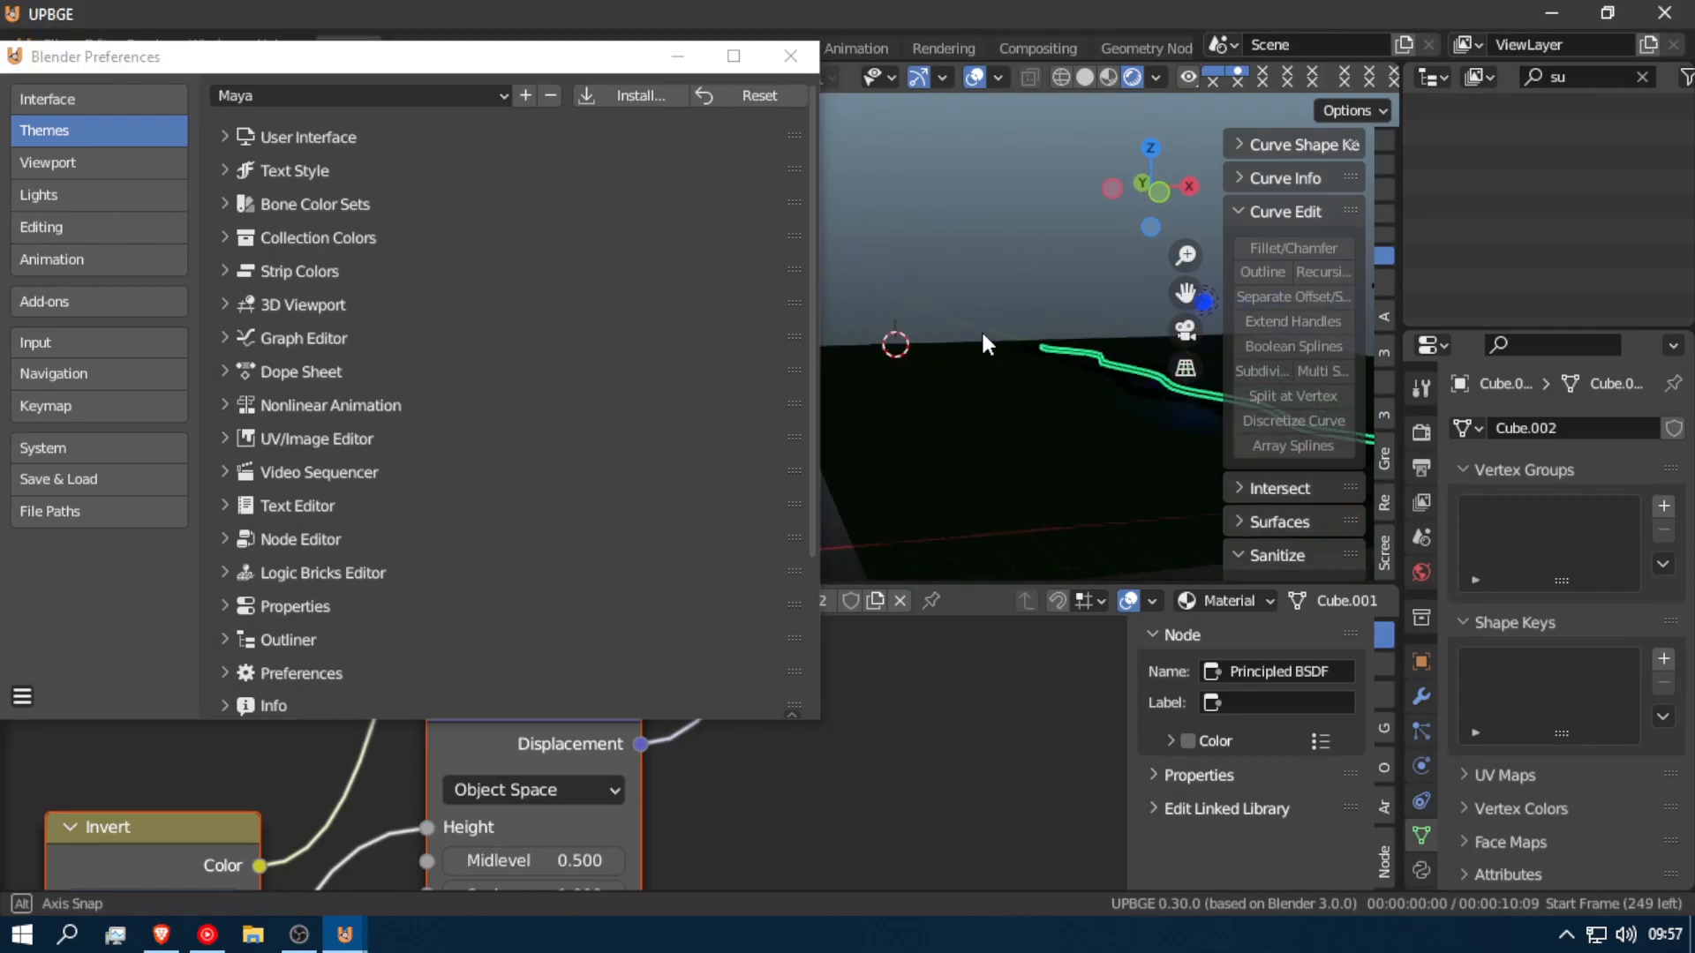
{"action": "left_click", "coordinate": [325, 95]}
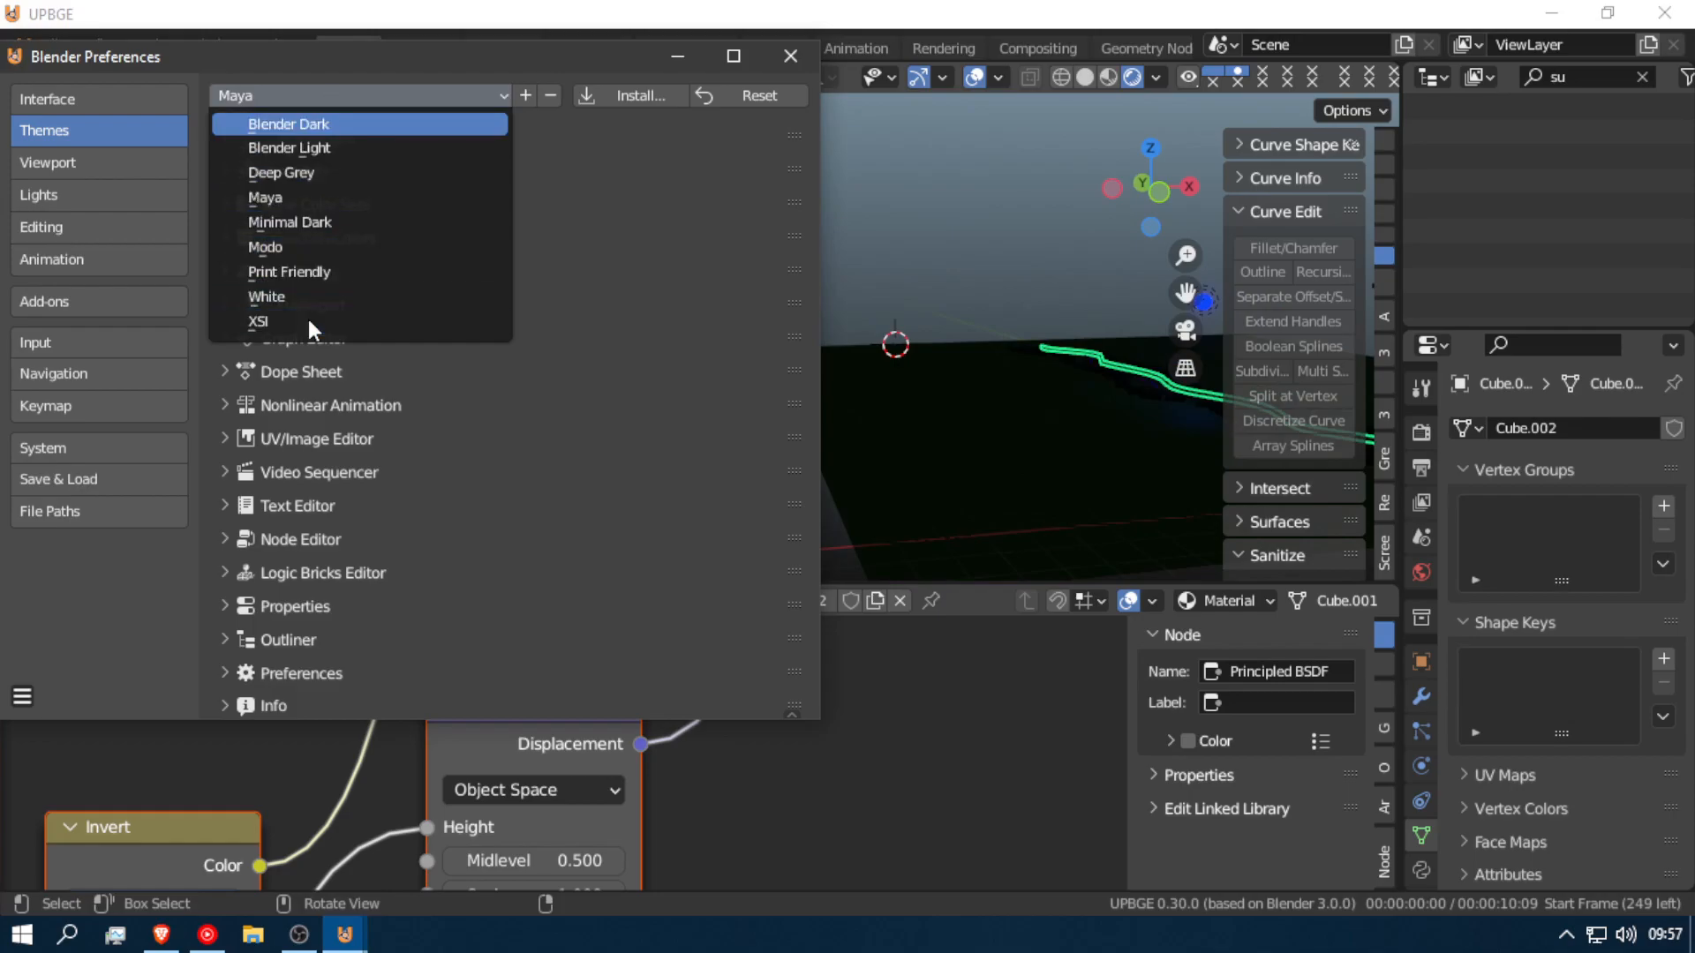
{"action": "left_click", "coordinate": [368, 150]}
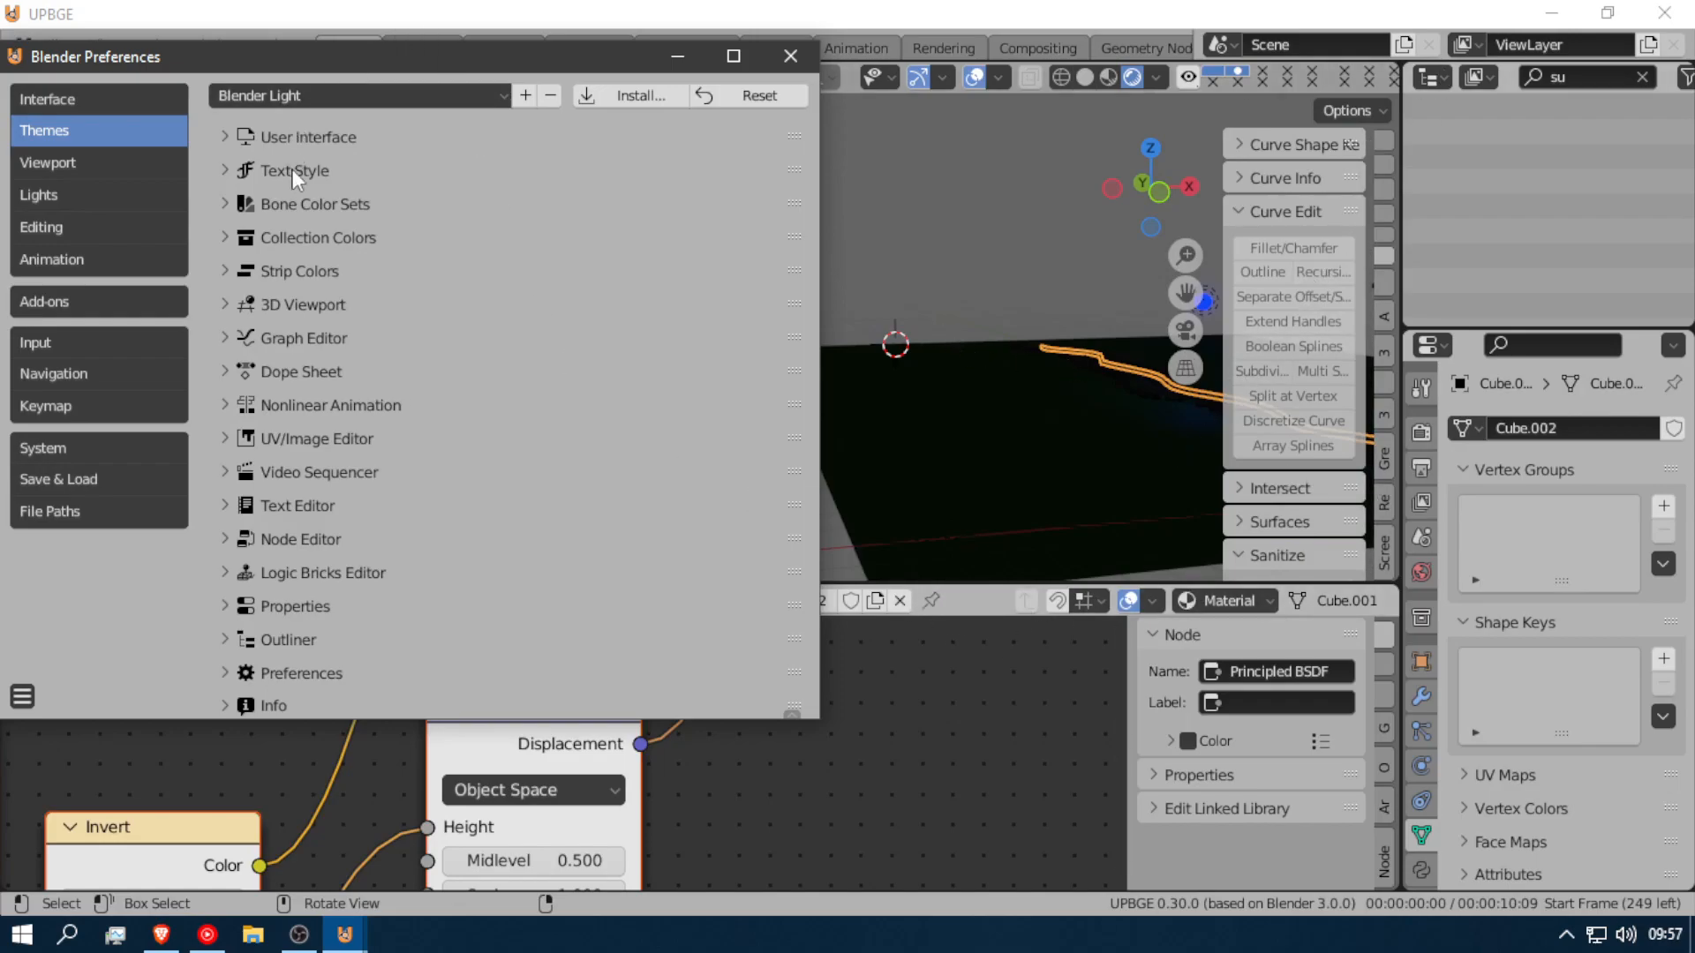
Step: Try the Minimal Dark and White theme presets
{"action": "left_click", "coordinate": [286, 93]}
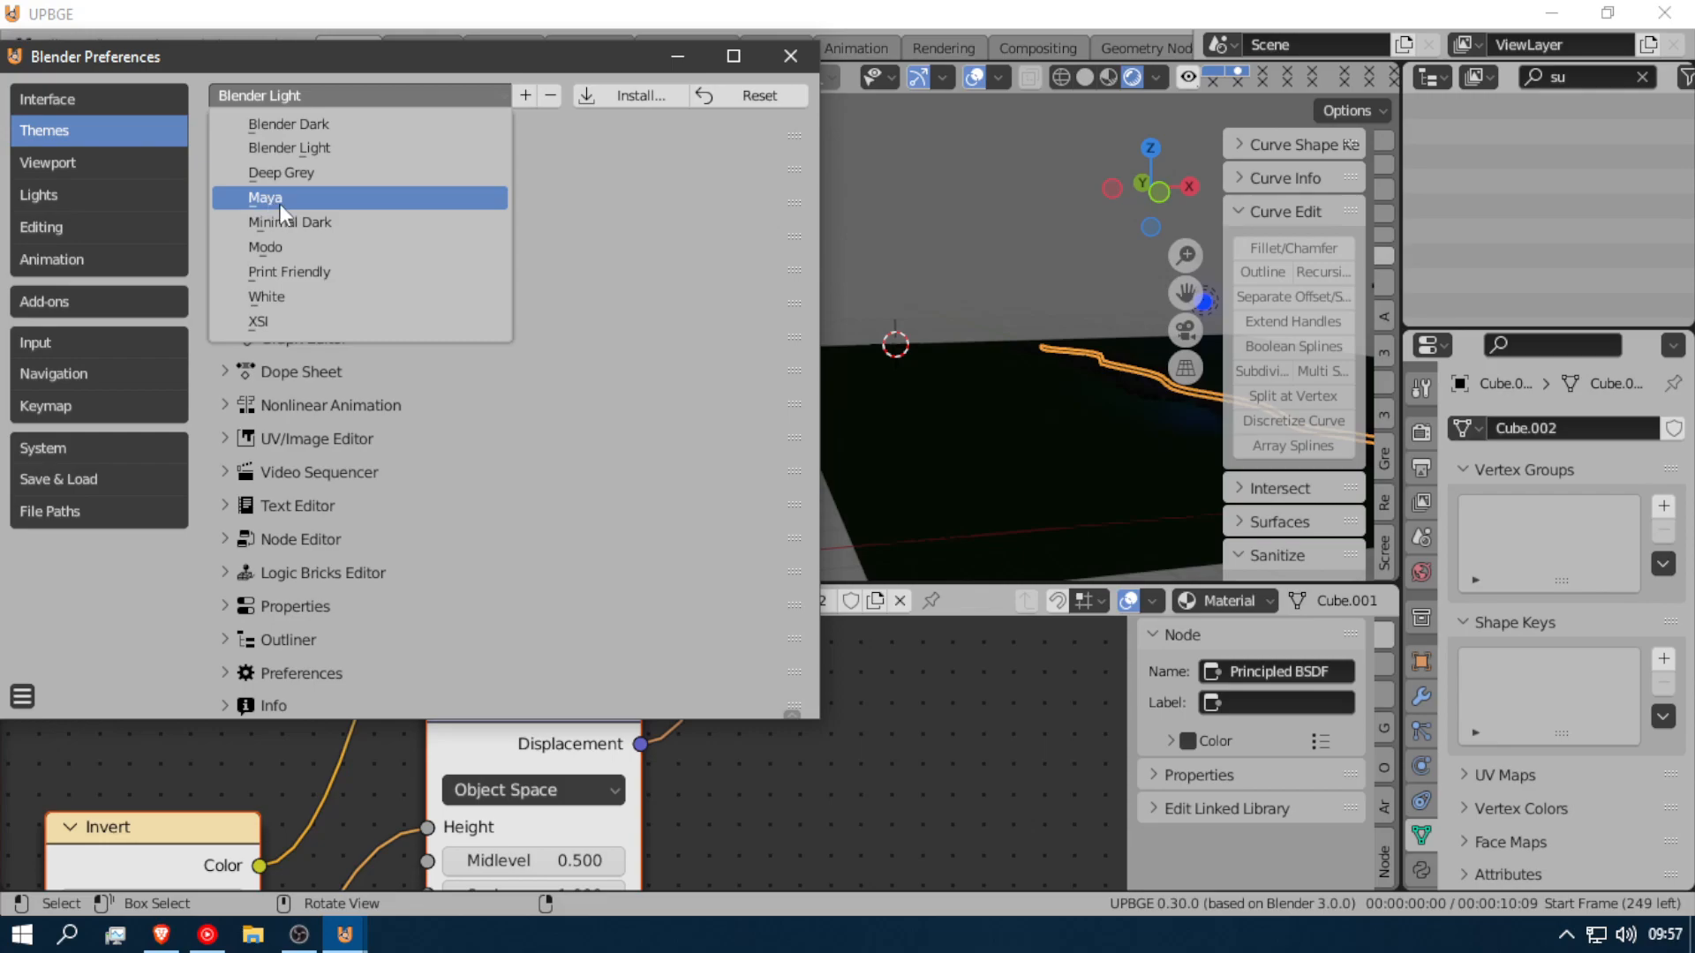
{"action": "left_click", "coordinate": [373, 226]}
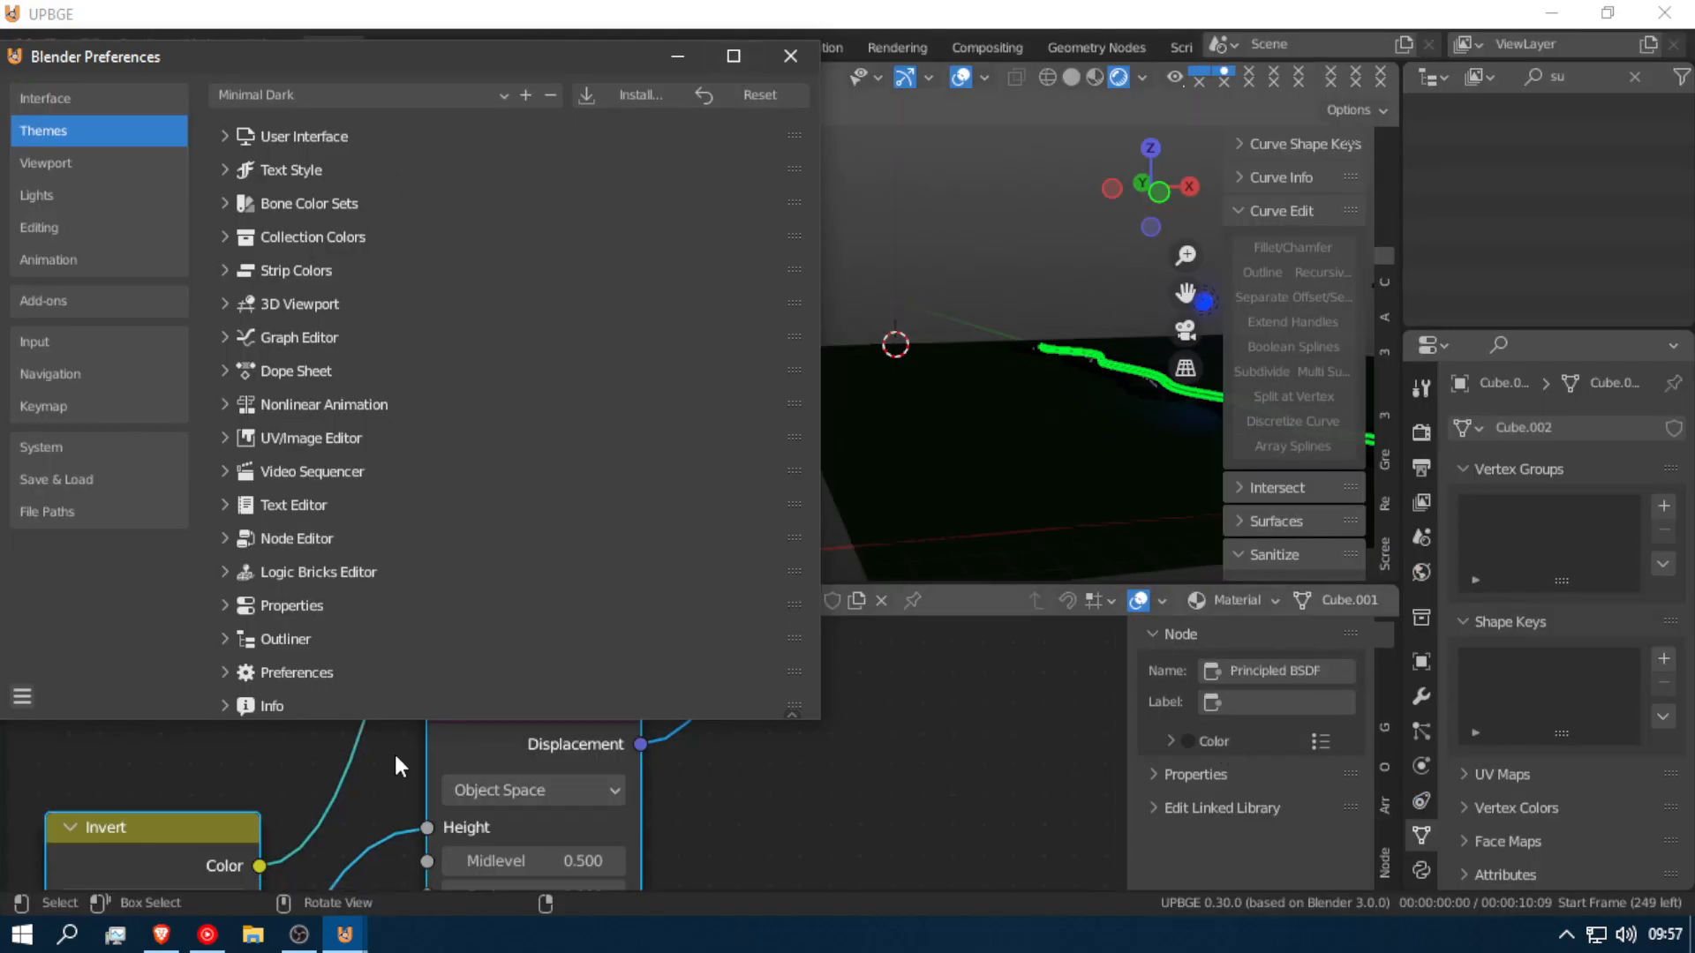
{"action": "left_click", "coordinate": [297, 92]}
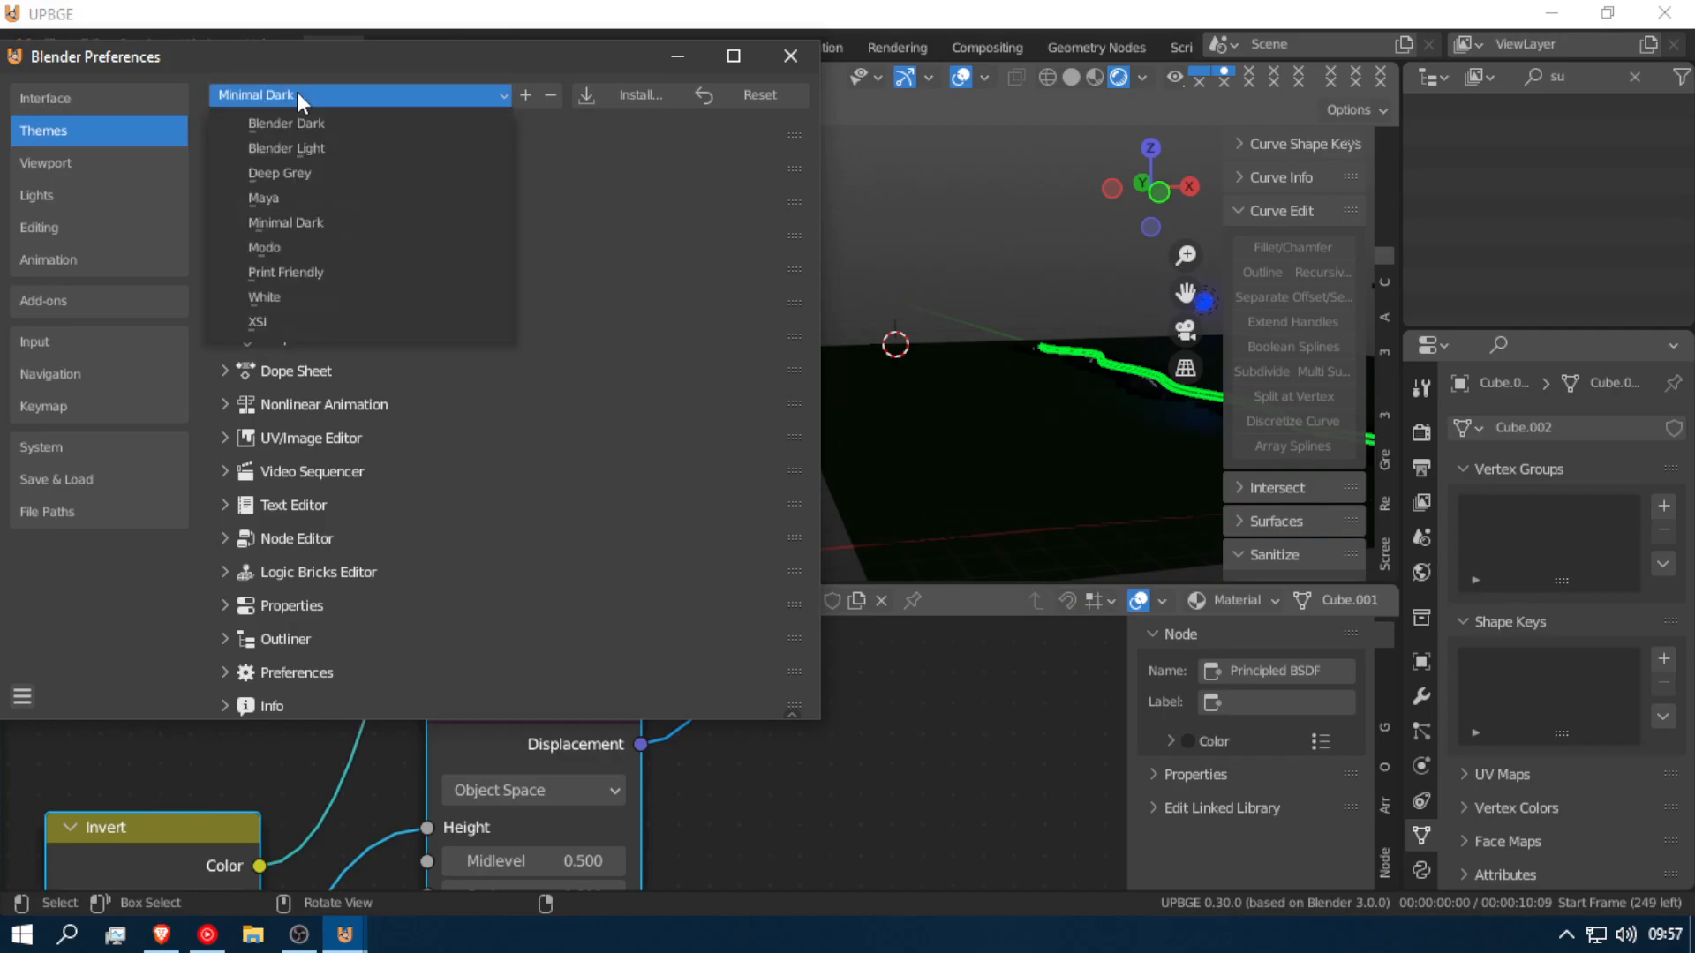
{"action": "left_click", "coordinate": [307, 294]}
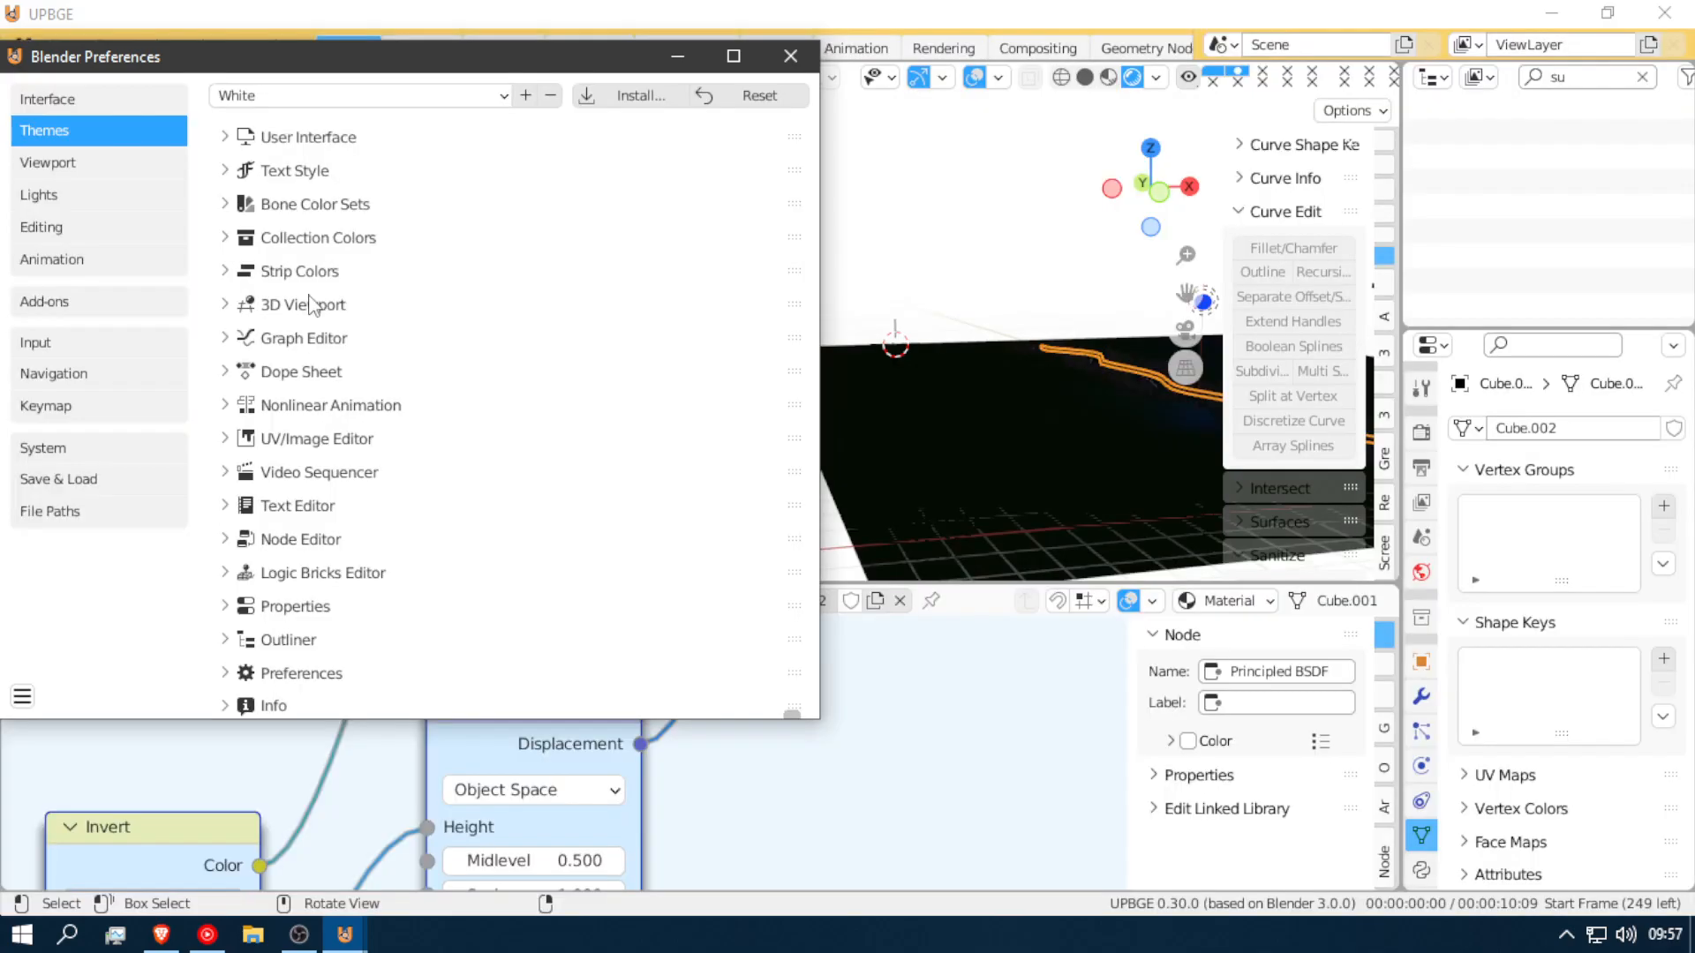
Step: Try the XSI theme preset and switch back to Minimal Dark
{"action": "left_click", "coordinate": [311, 106]}
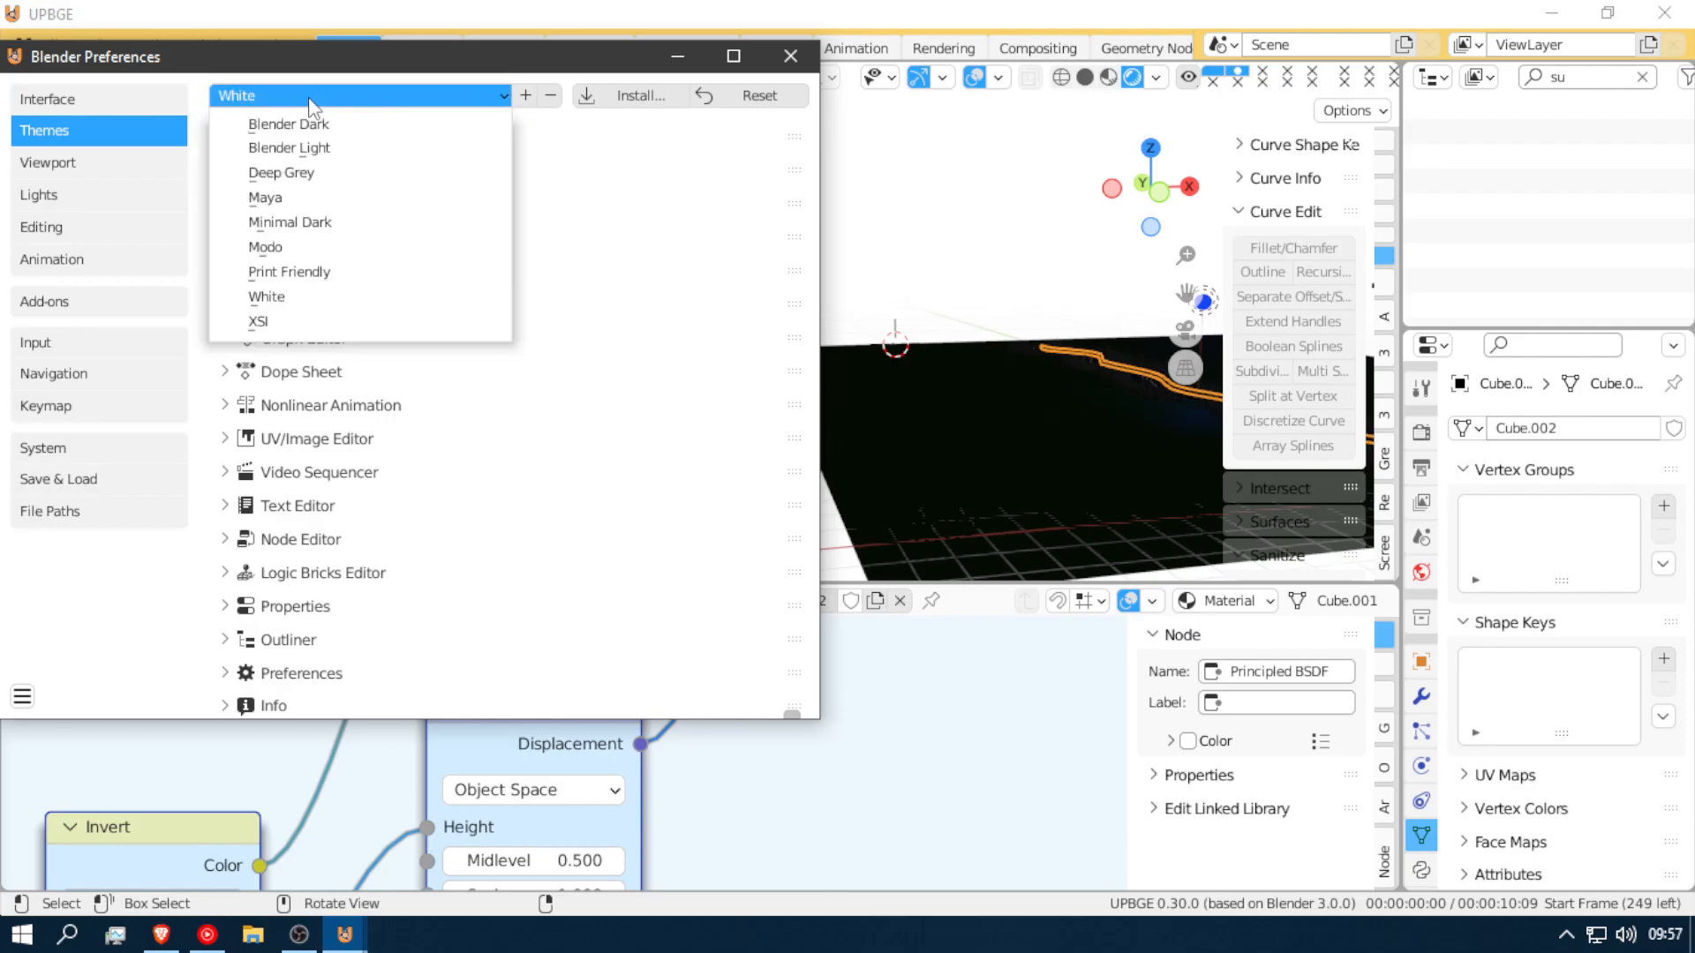
{"action": "left_click", "coordinate": [310, 319]}
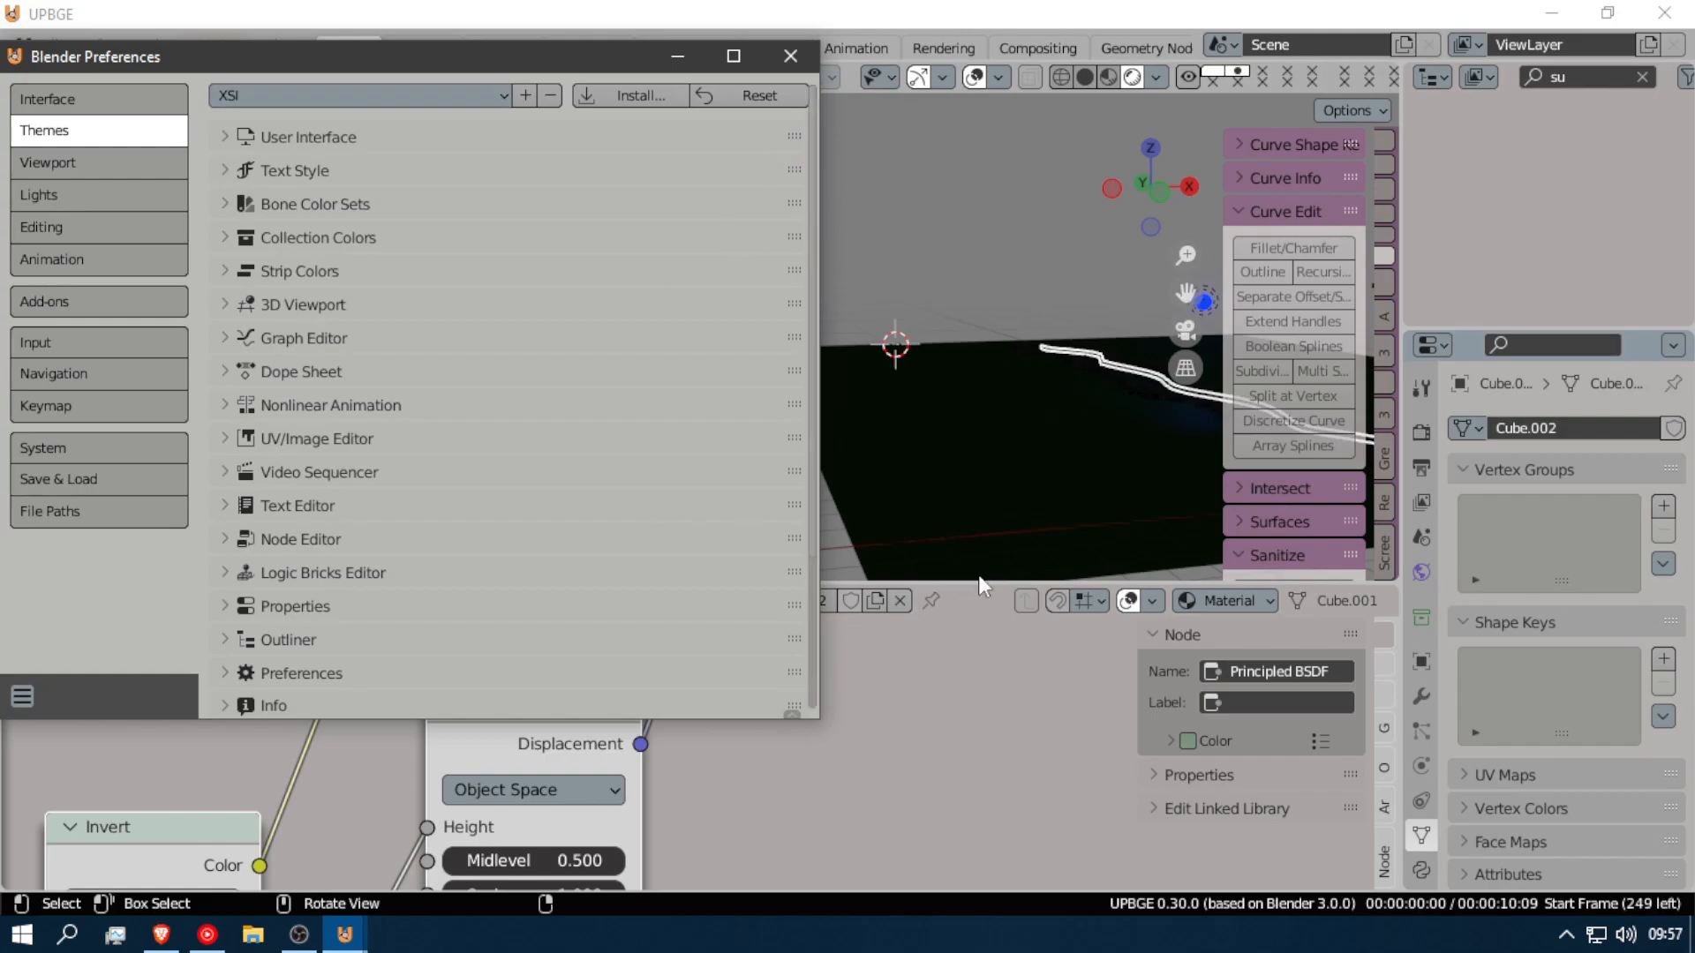
{"action": "left_click", "coordinate": [254, 93]}
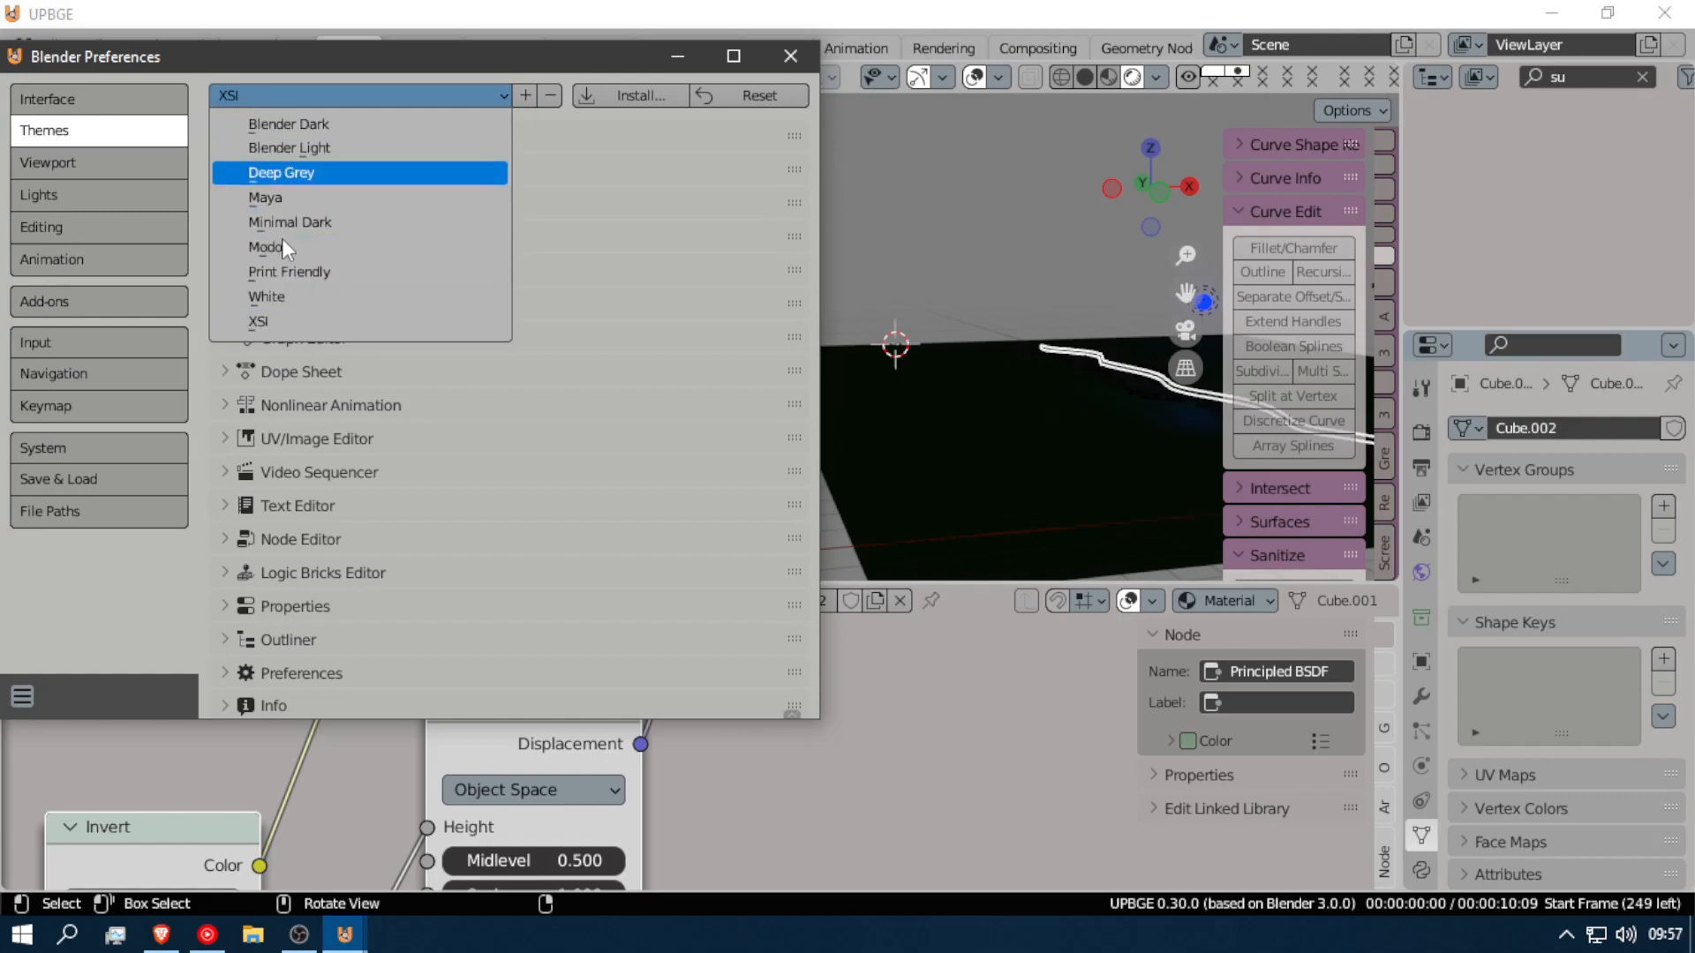
{"action": "left_click", "coordinate": [369, 220]}
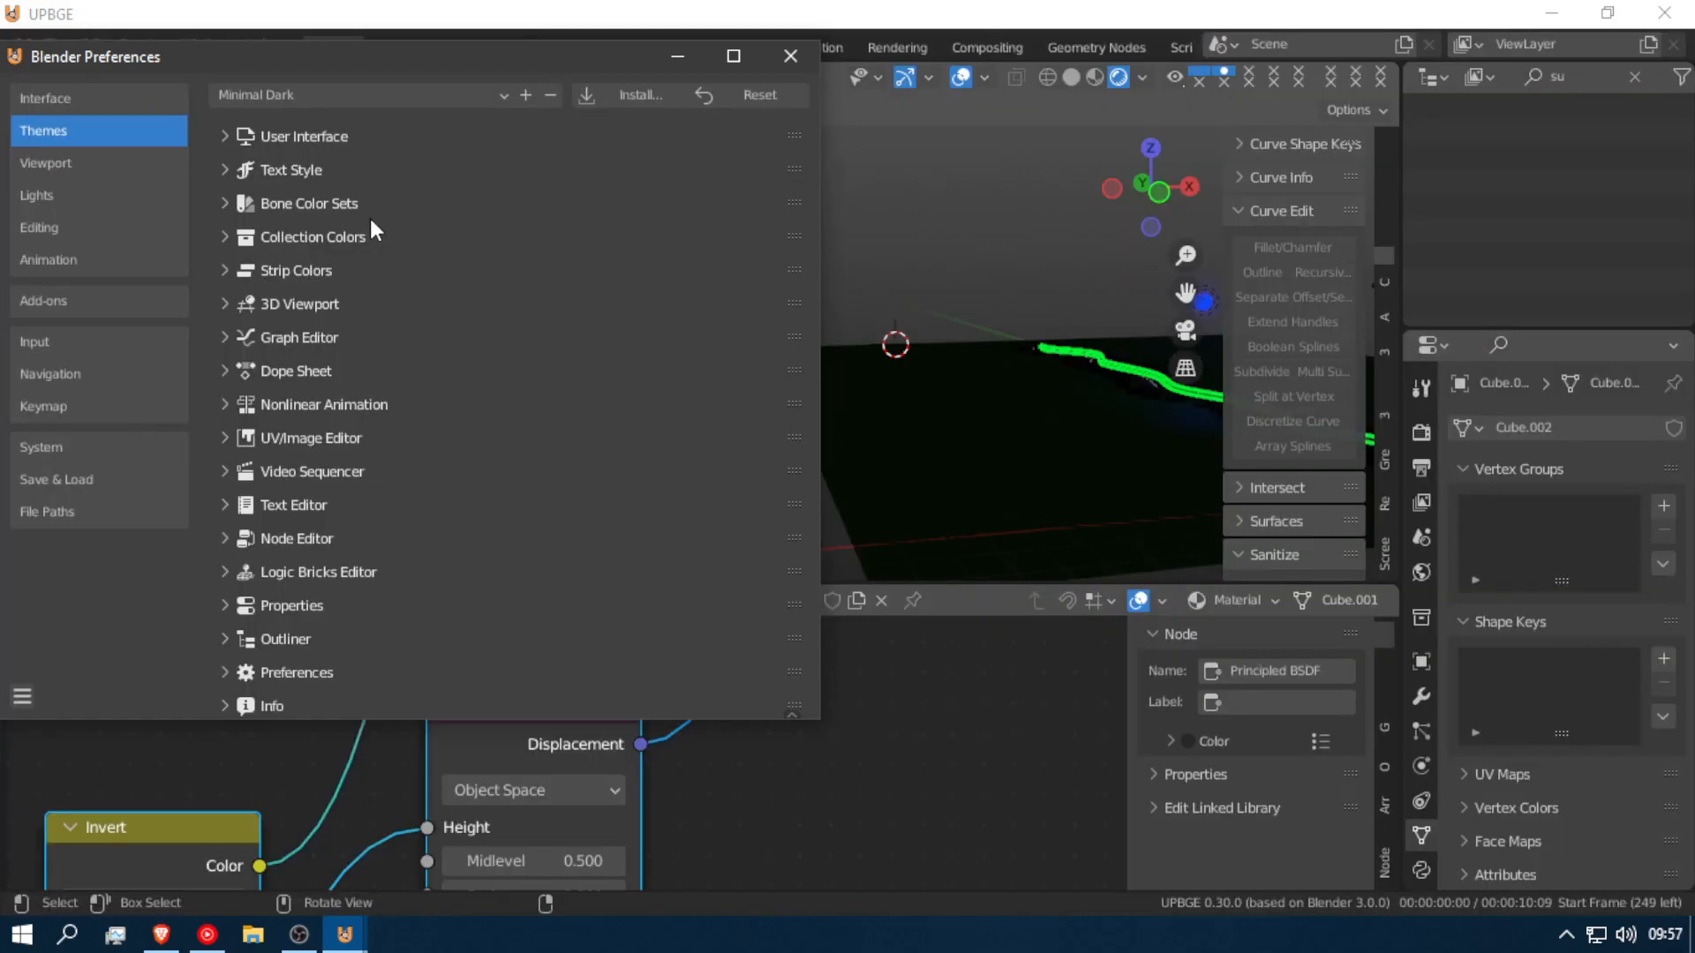
Step: Apply the Blender Dark theme preset
{"action": "left_click", "coordinate": [325, 96]}
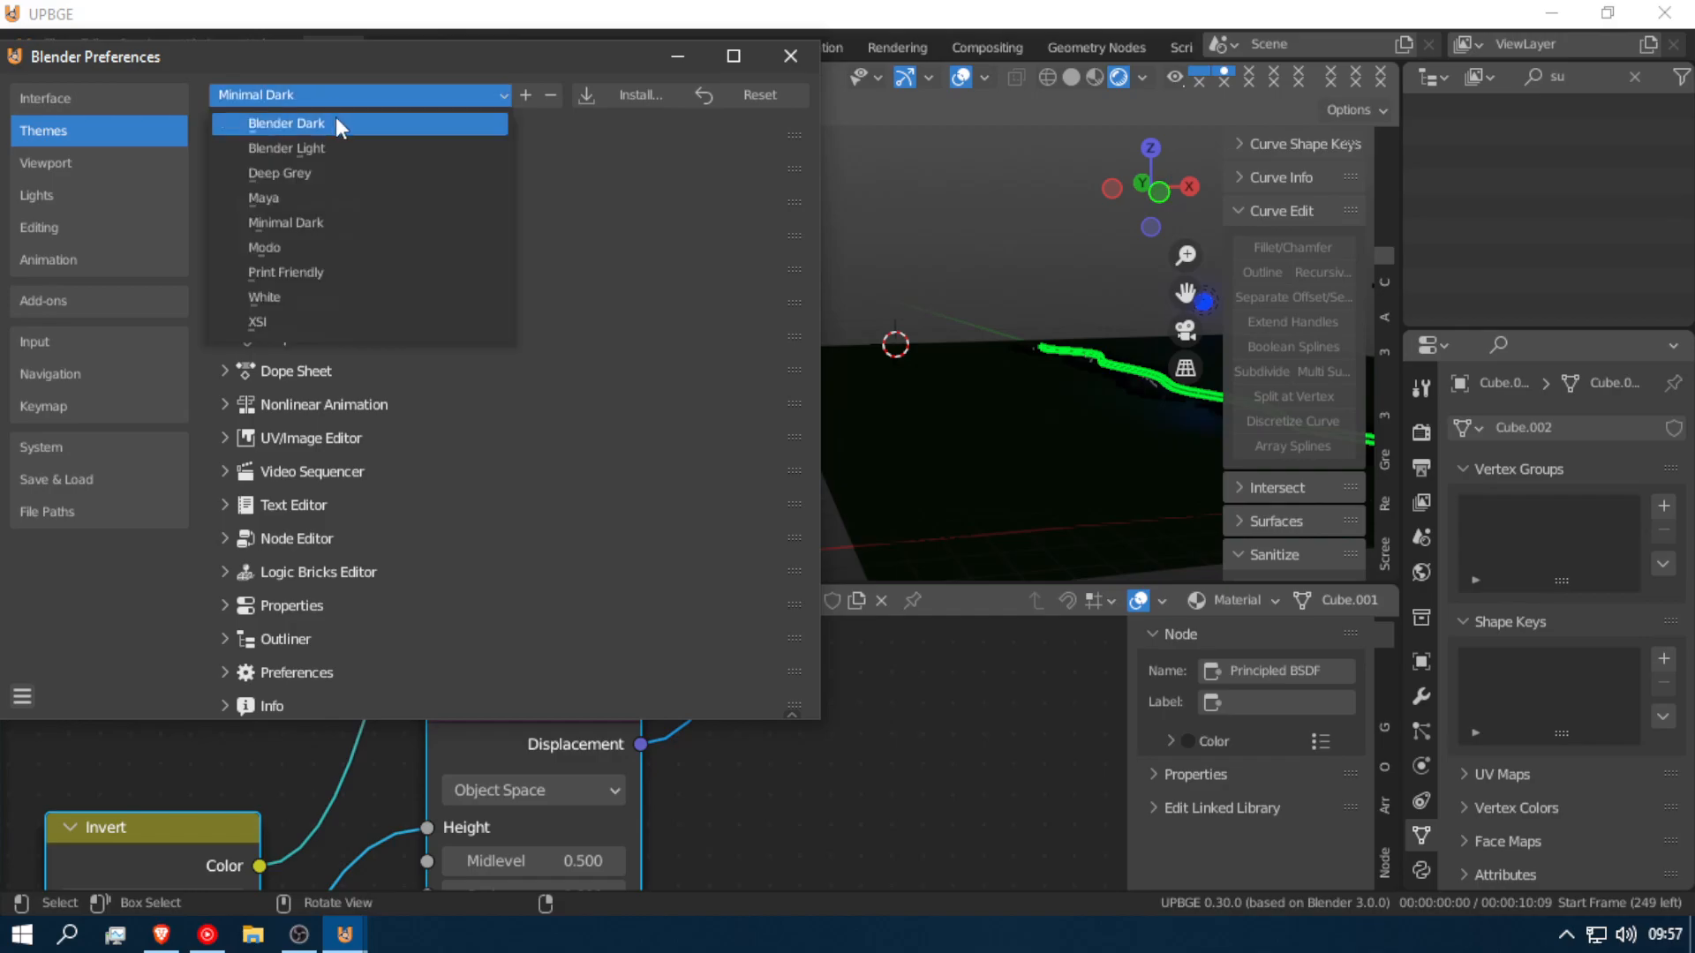
{"action": "left_click", "coordinate": [335, 123]}
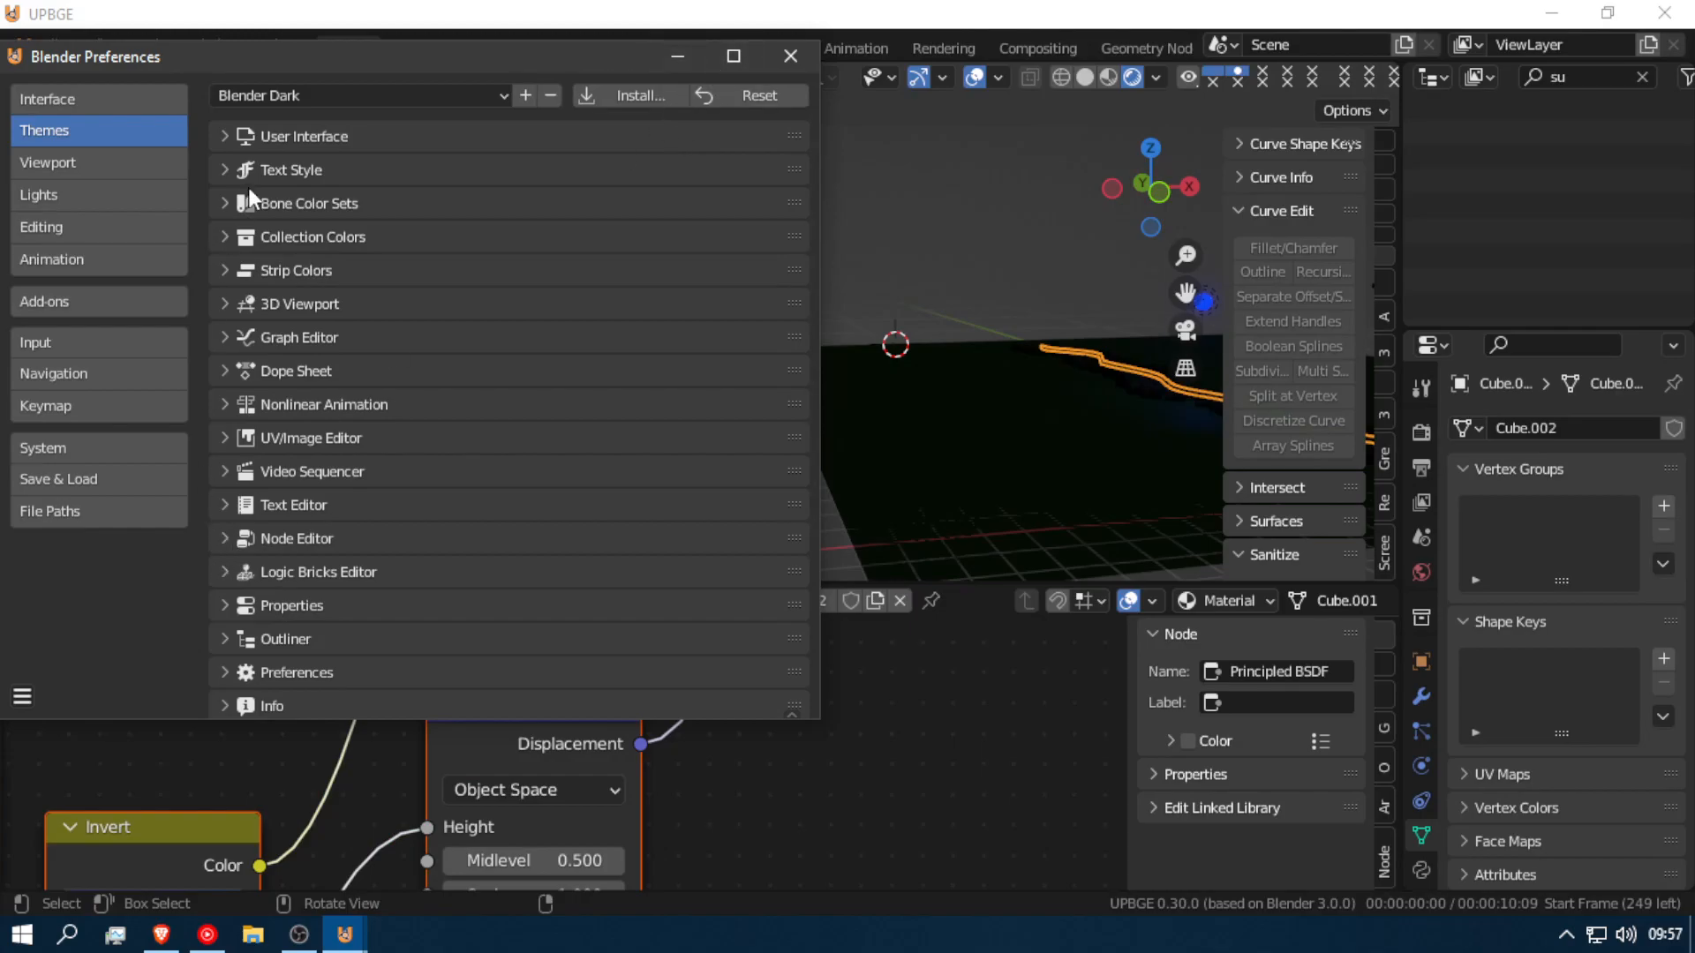
{"action": "left_click", "coordinate": [475, 103]}
Step: Expand the User Interface theme settings and examine the Tool colors
{"action": "left_click", "coordinate": [388, 138]}
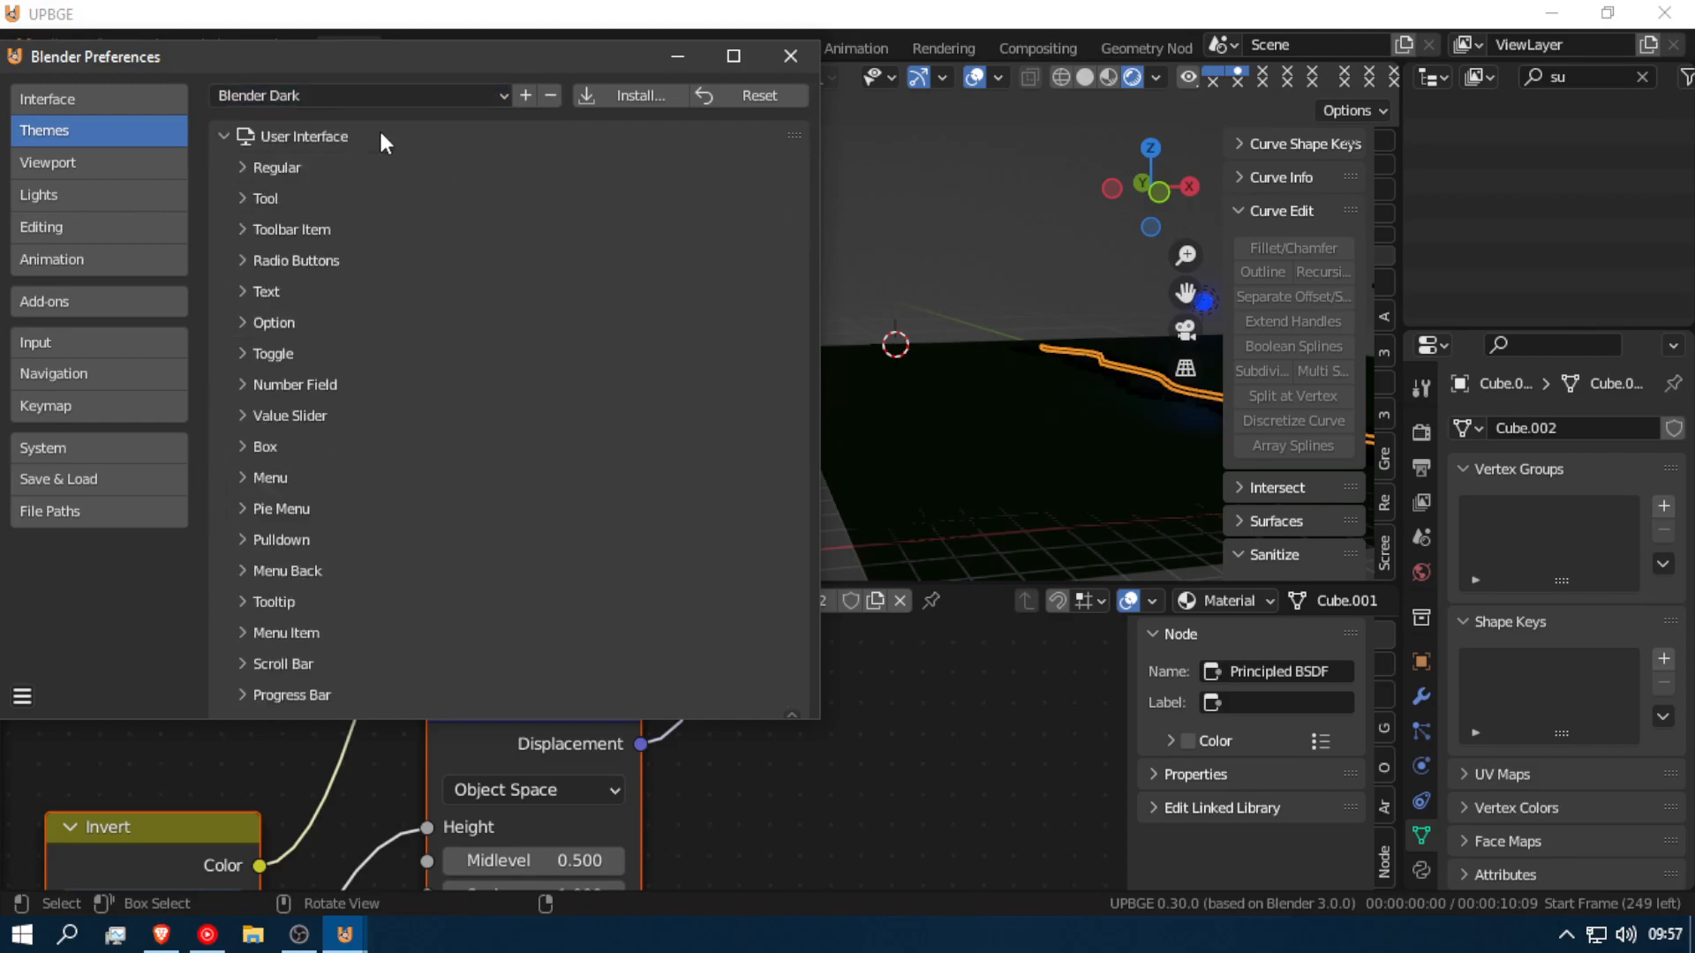
{"action": "left_click", "coordinate": [288, 196]}
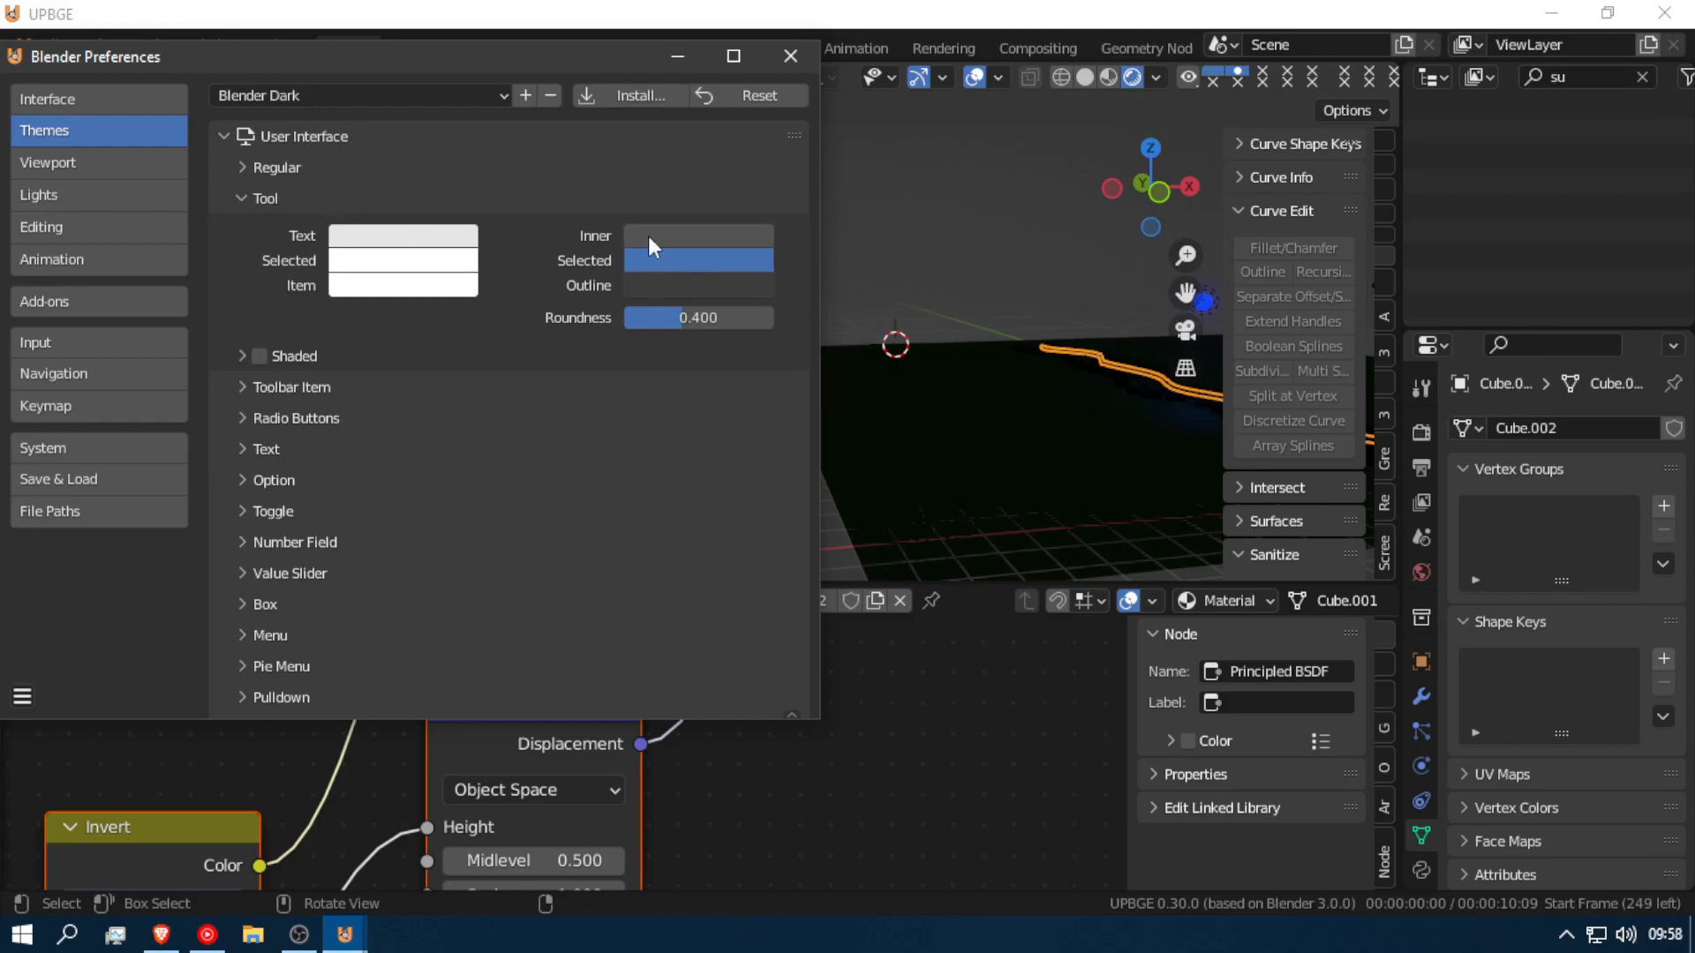
{"action": "left_click", "coordinate": [263, 200]}
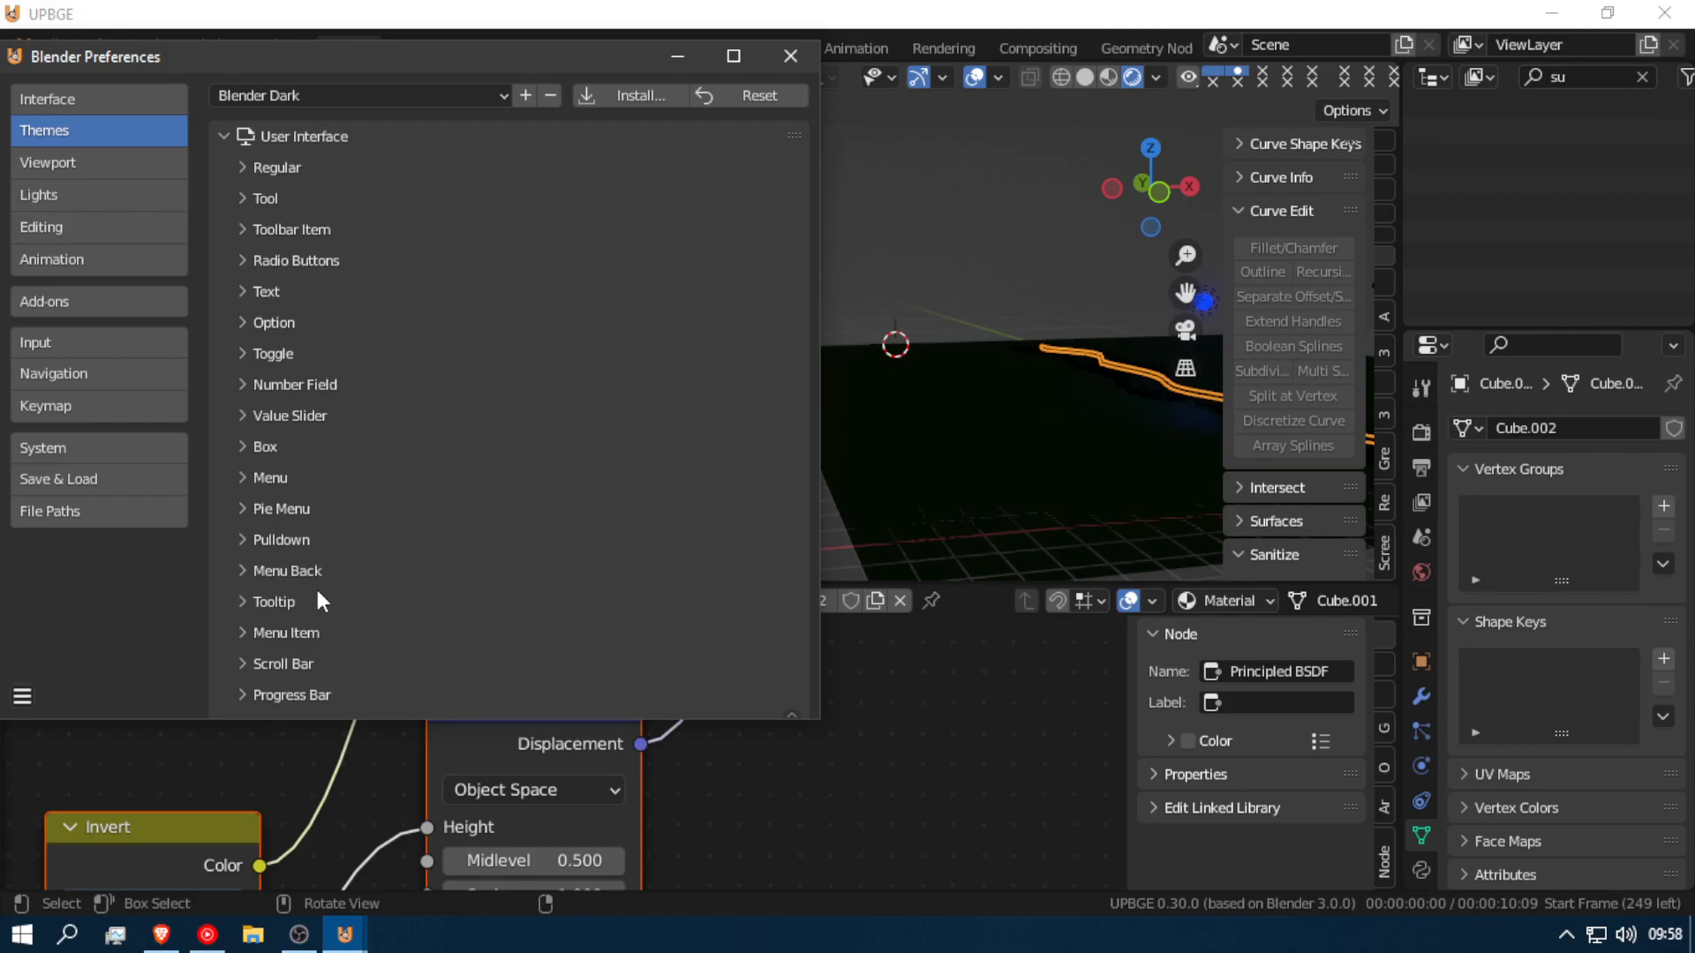
Step: Expand the Box settings of the User Interface theme and try adjusting their roundness
{"action": "left_click", "coordinate": [269, 450]}
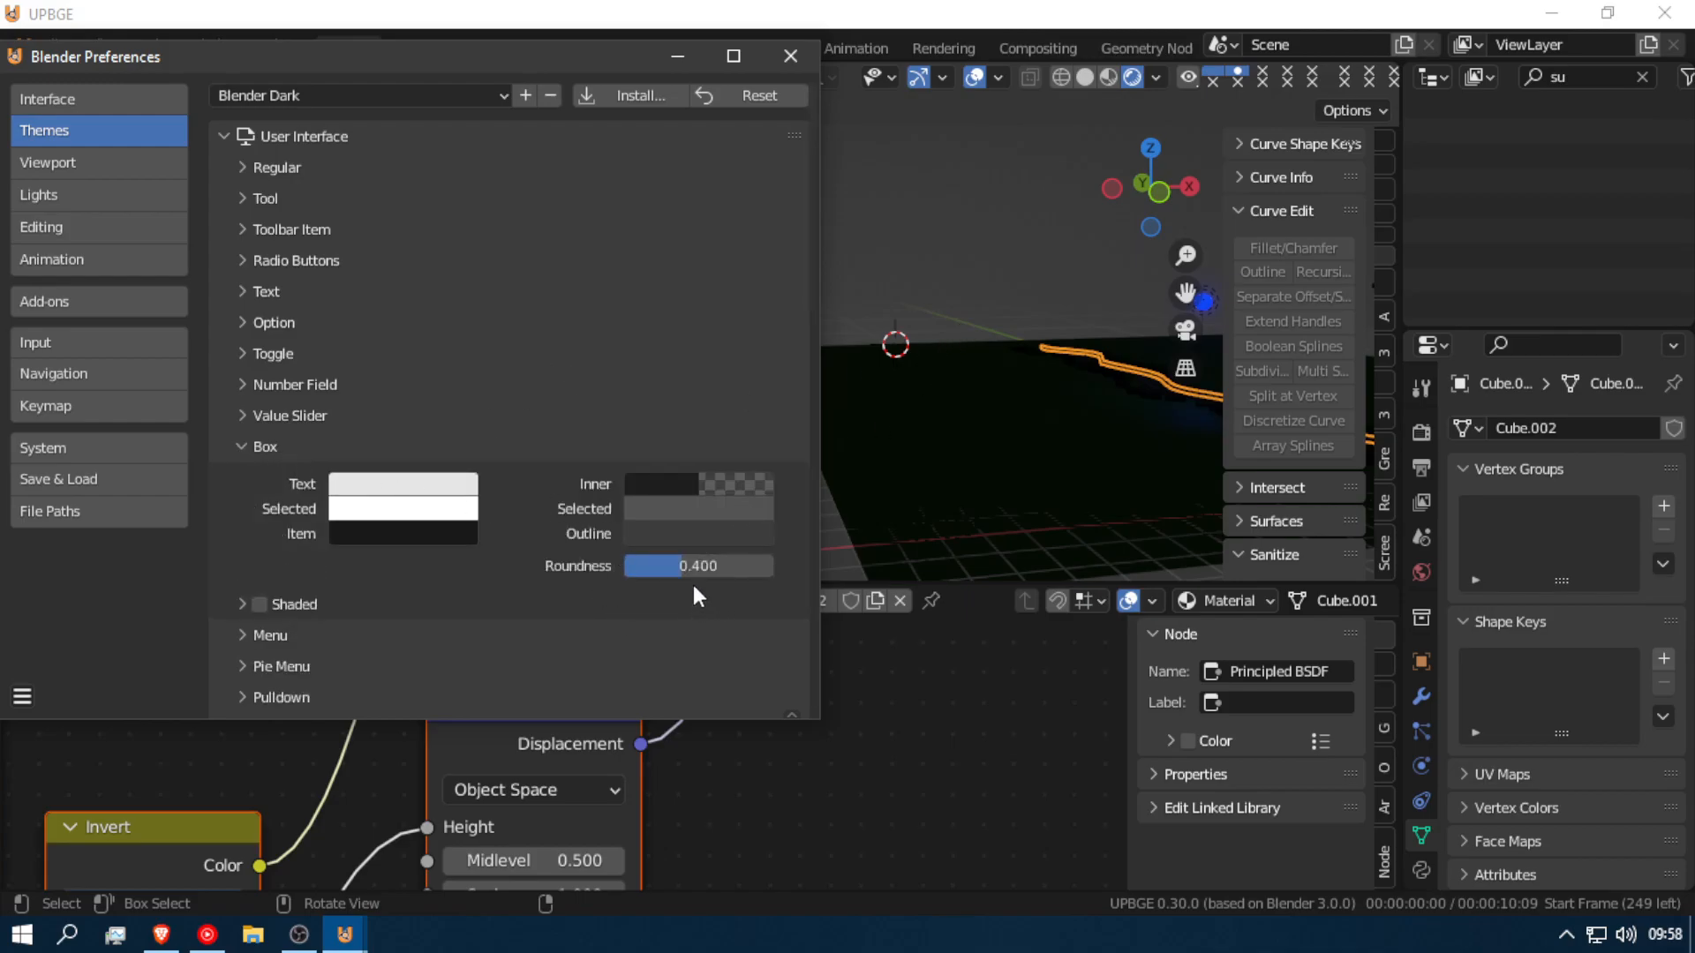
{"action": "left_click_drag", "start_coordinate": [692, 565], "coordinate": [773, 566]}
{"action": "mouse_move", "coordinate": [697, 565]}
{"action": "left_mouse_down"}
{"action": "mouse_move", "coordinate": [628, 565]}
{"action": "mouse_move", "coordinate": [684, 565]}
{"action": "left_mouse_up"}
{"action": "left_click_drag", "start_coordinate": [812, 290], "coordinate": [775, 536]}
{"action": "left_click_drag", "start_coordinate": [816, 409], "coordinate": [840, 120]}
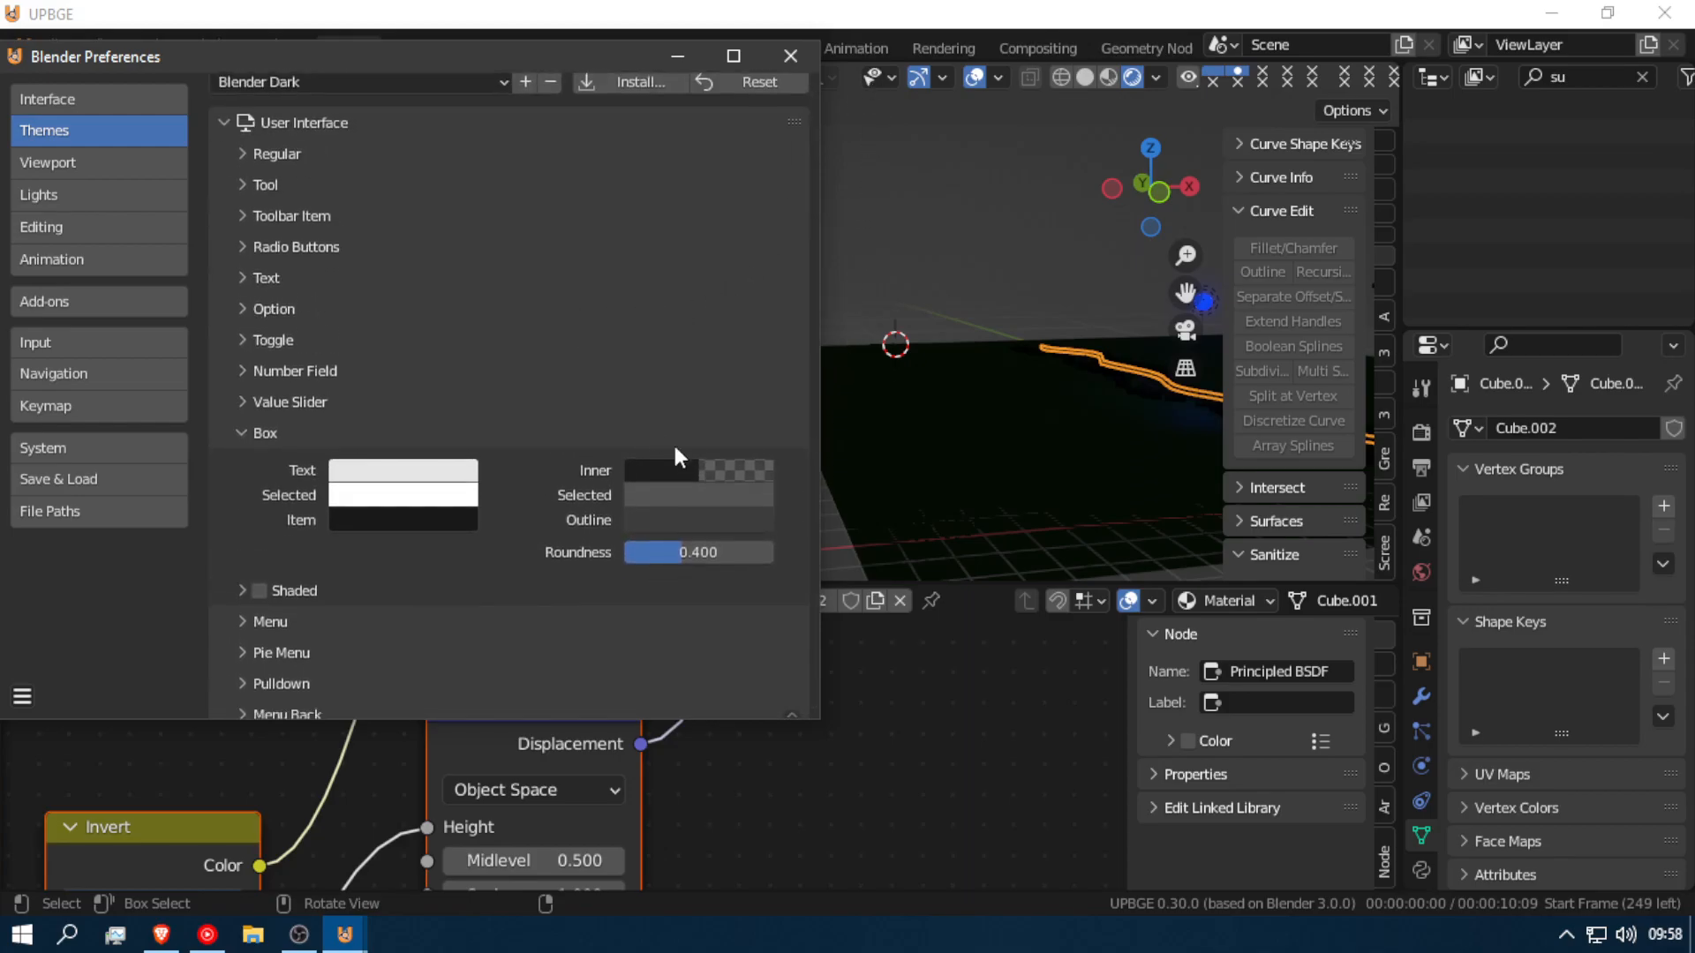
Step: Try white and finally black as the inner color of the Box theme settings
{"action": "left_click", "coordinate": [703, 472]}
{"action": "left_click_drag", "start_coordinate": [754, 265], "coordinate": [755, 119]}
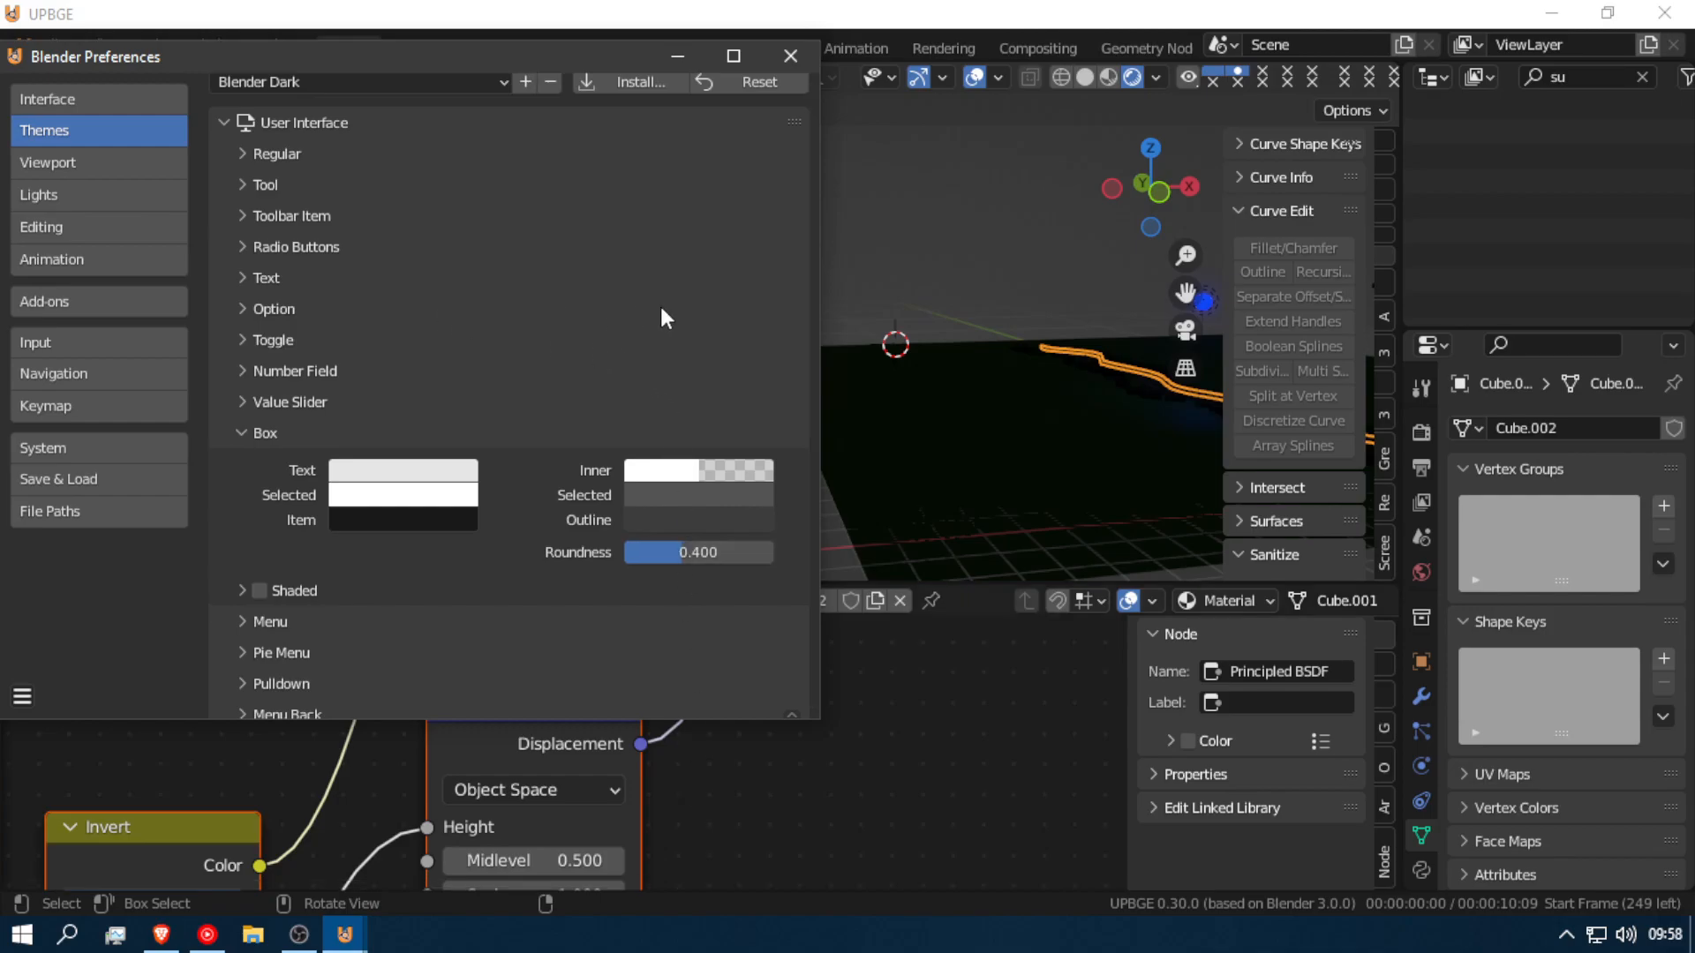
{"action": "left_click", "coordinate": [730, 473]}
{"action": "left_click_drag", "start_coordinate": [757, 225], "coordinate": [756, 295]}
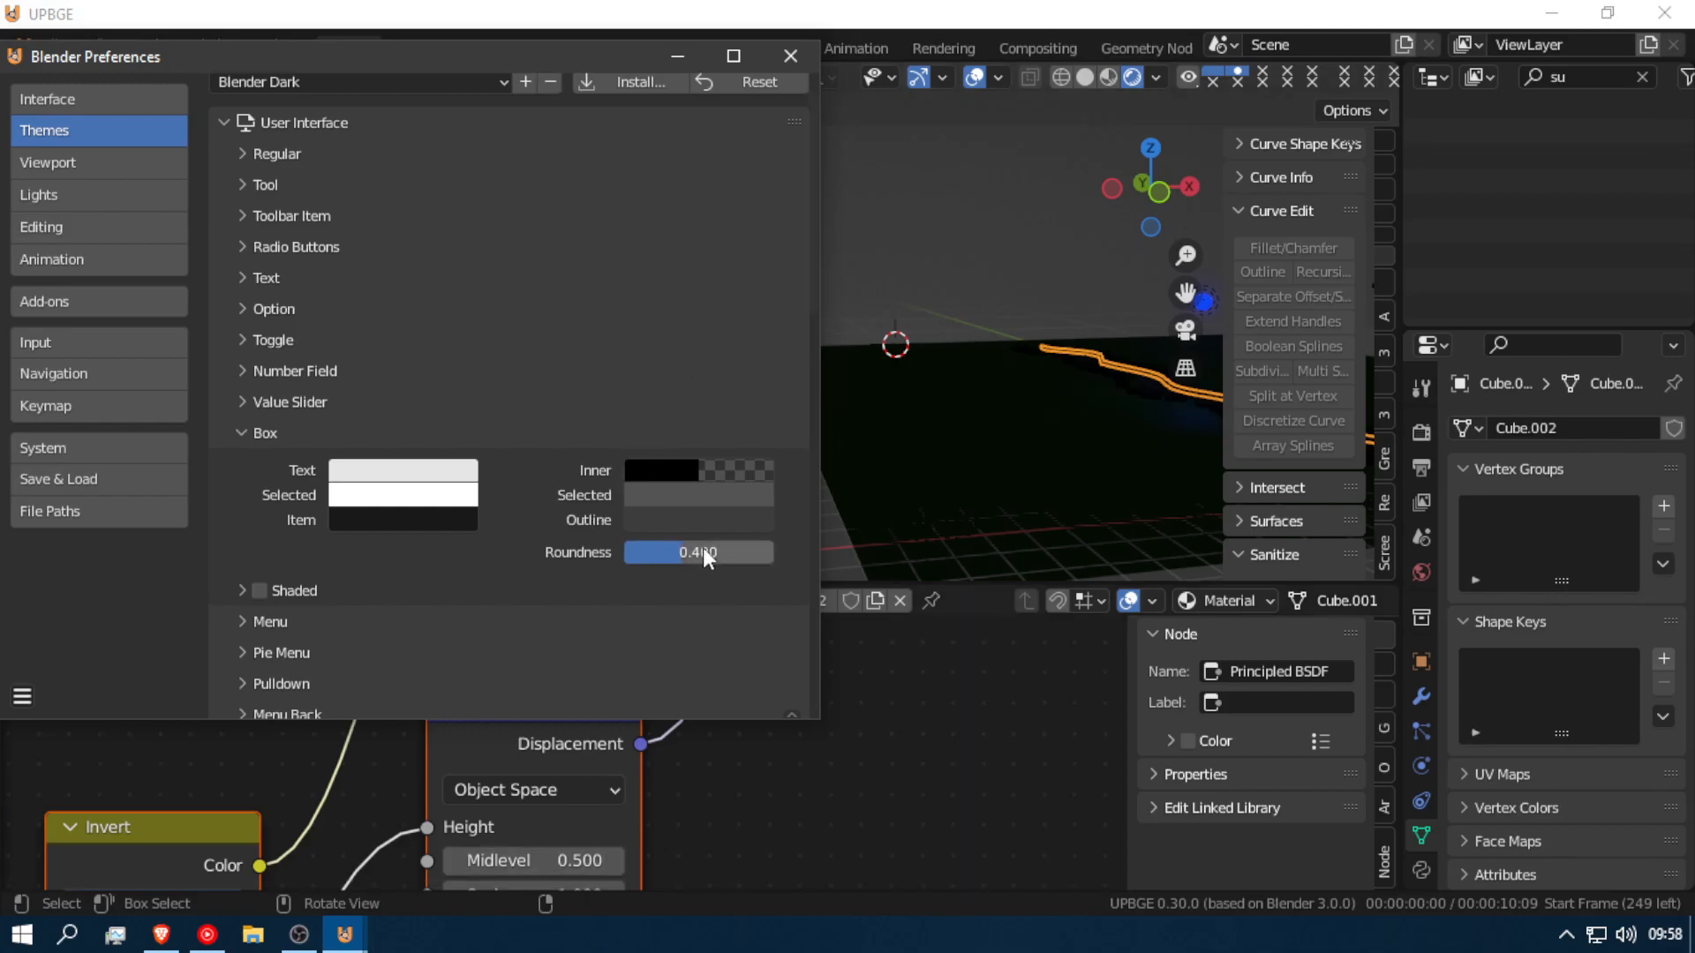
Step: Set the Box outline color to black and its text color to red (H 0.994, S 1.000, V 0.902)
{"action": "left_click", "coordinate": [696, 517]}
{"action": "left_click_drag", "start_coordinate": [765, 331], "coordinate": [761, 370]}
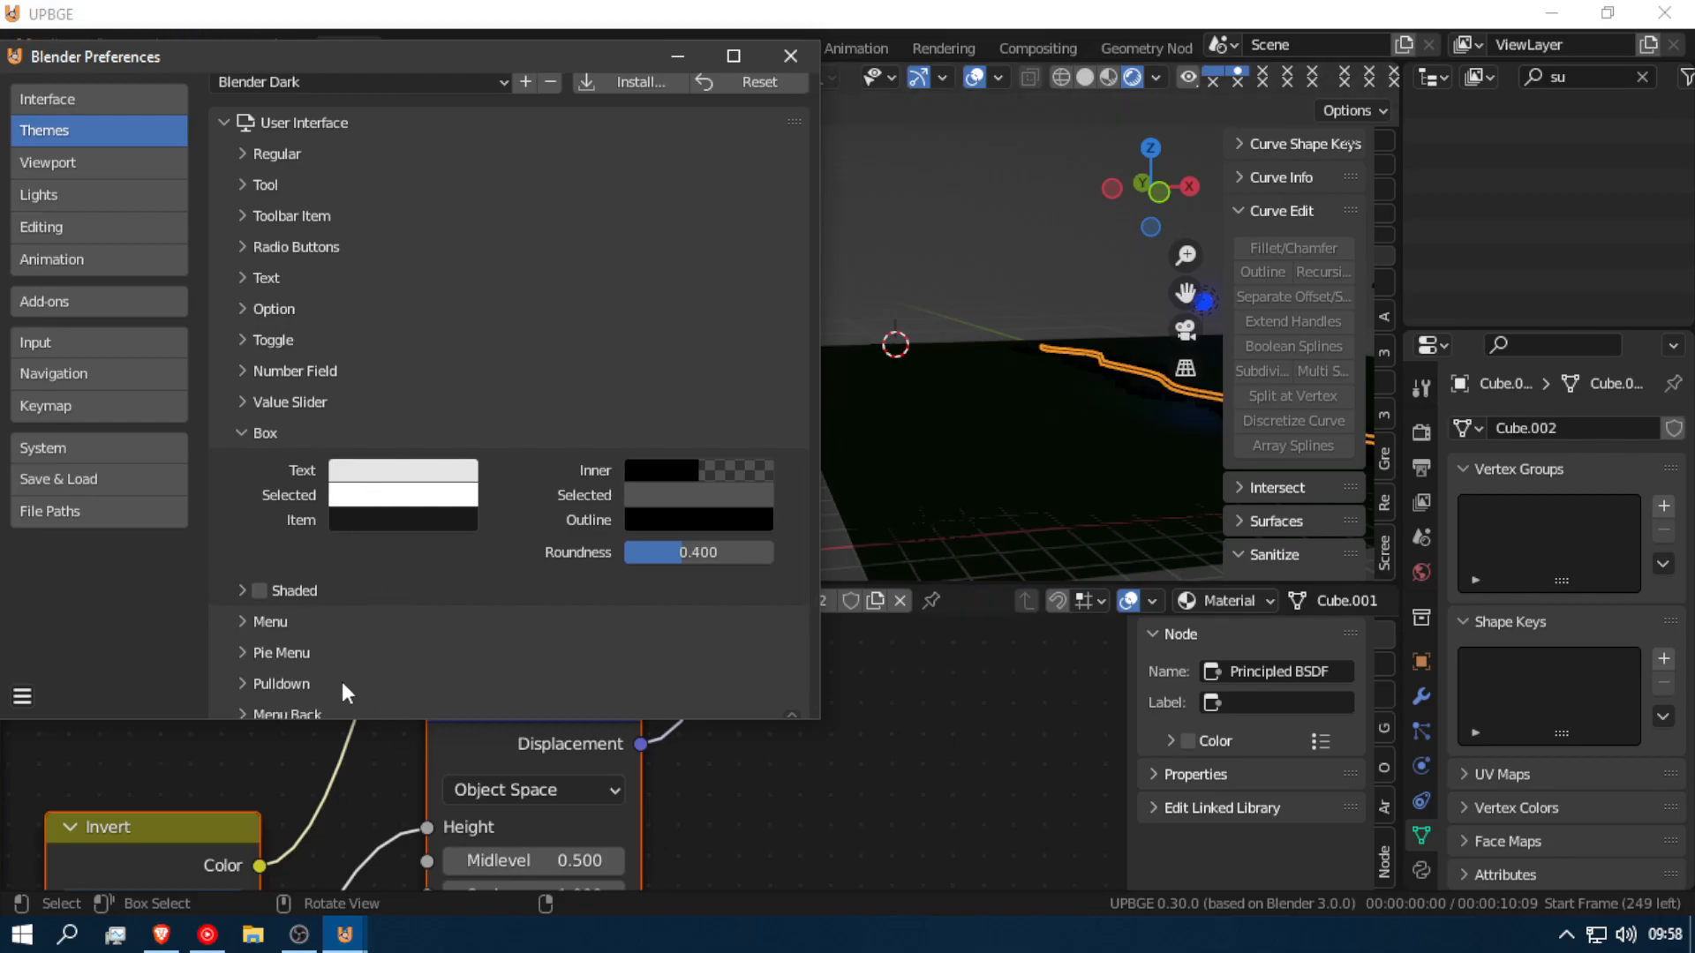
{"action": "left_click", "coordinate": [409, 477]}
{"action": "left_click_drag", "start_coordinate": [433, 237], "coordinate": [434, 323]}
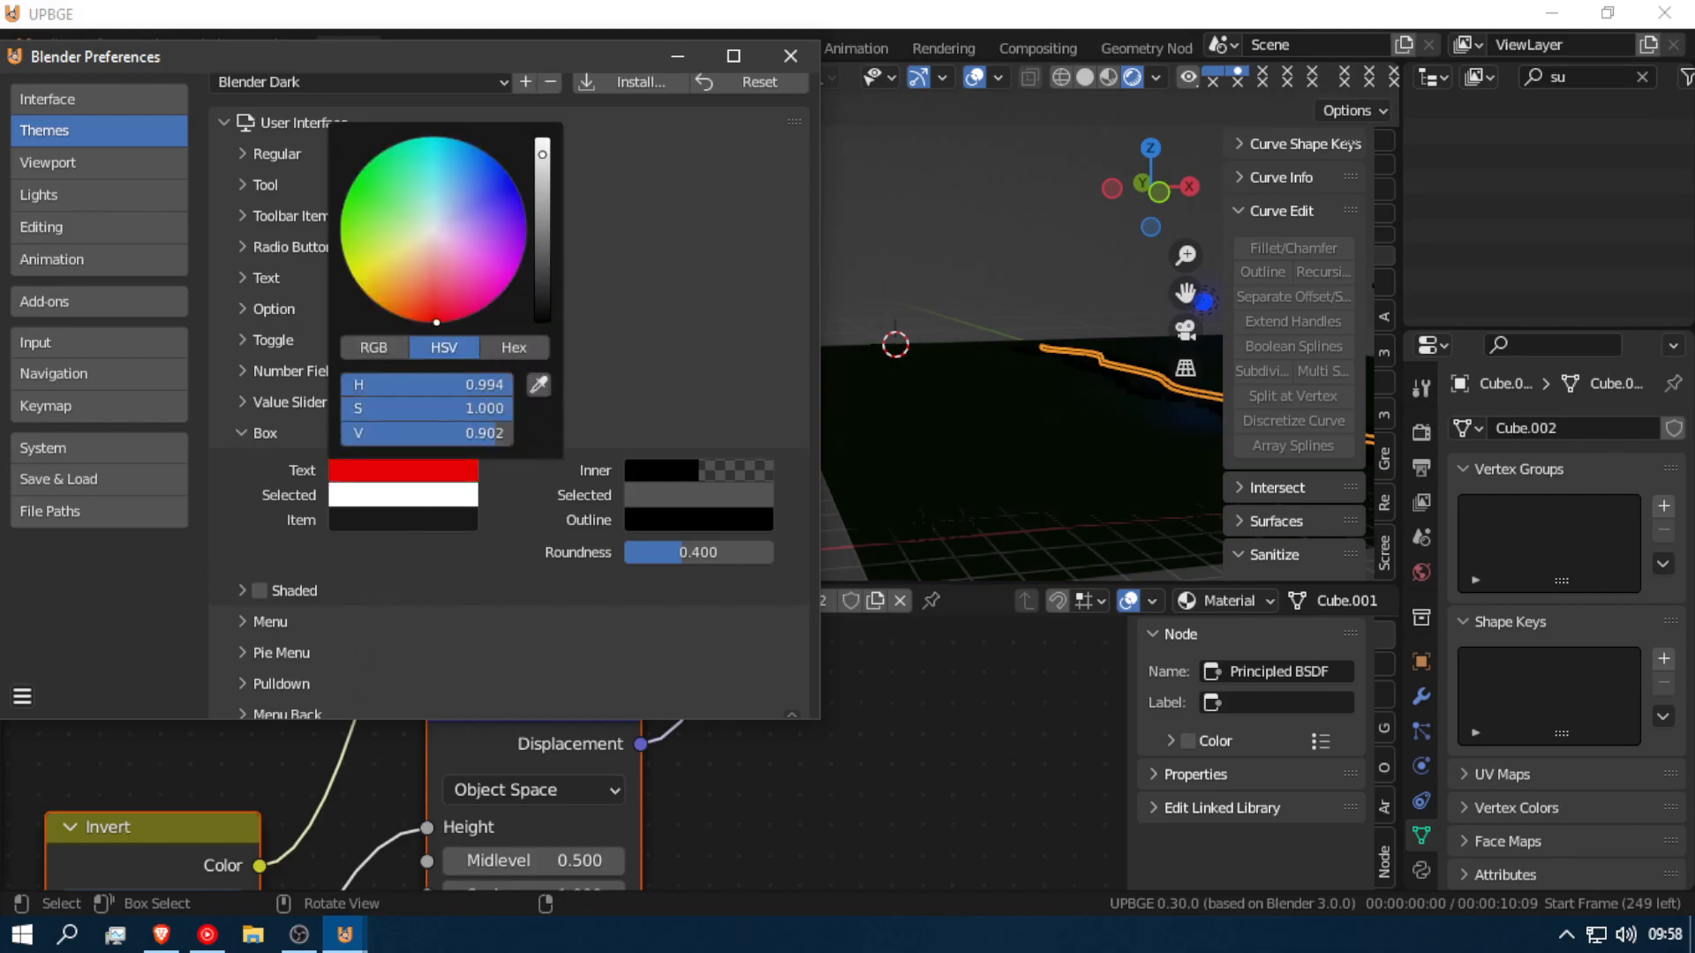
{"action": "left_click", "coordinate": [442, 517]}
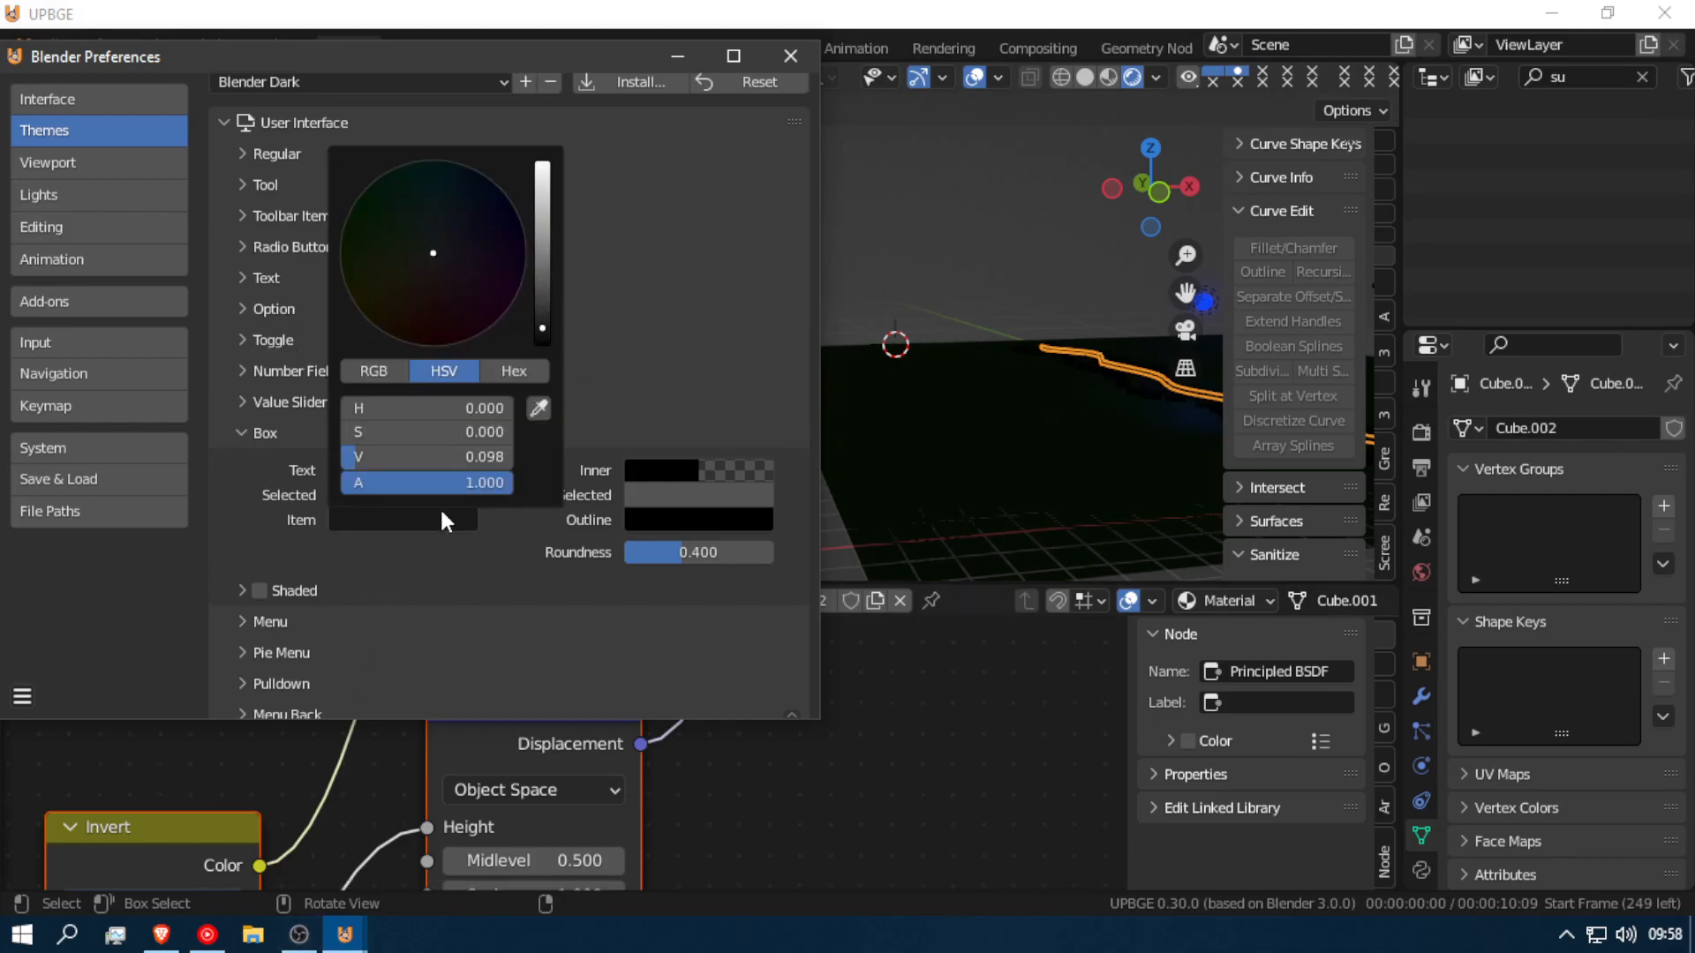
Step: Expand the Toolbar Item theme settings and set their text color to red
{"action": "left_click", "coordinate": [258, 216]}
{"action": "left_click", "coordinate": [423, 254]}
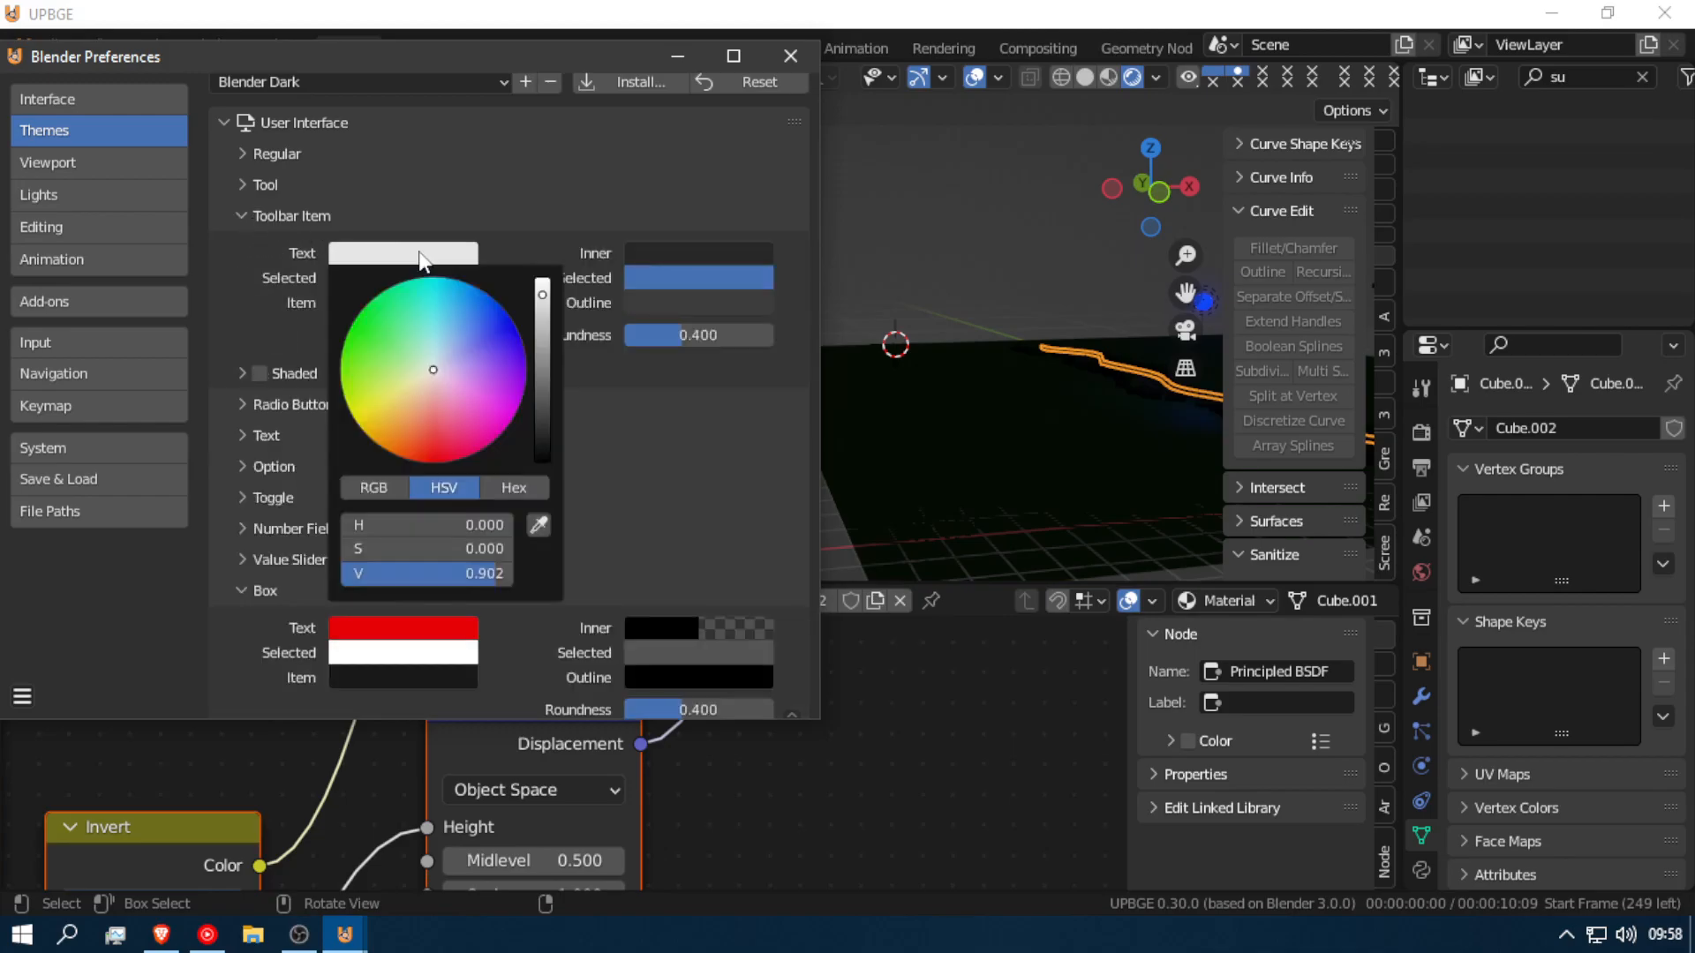
{"action": "left_click_drag", "start_coordinate": [426, 390], "coordinate": [443, 461]}
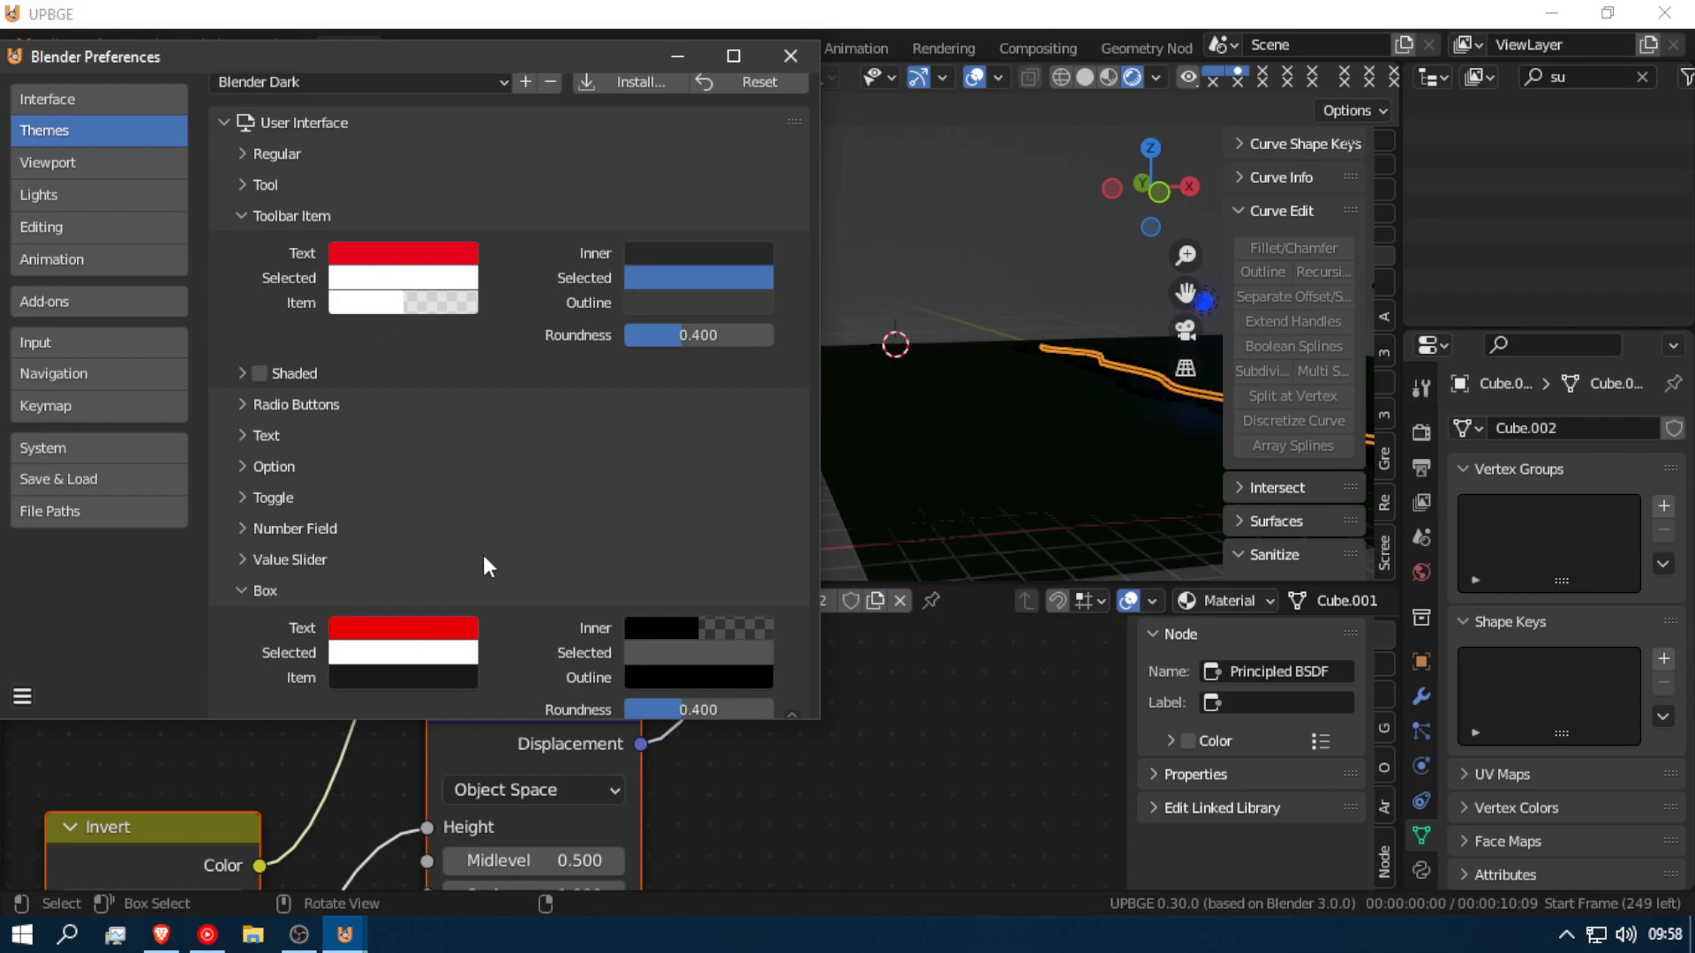
Step: Revert to the saved preferences to discard the theme color changes
{"action": "left_click", "coordinate": [22, 697]}
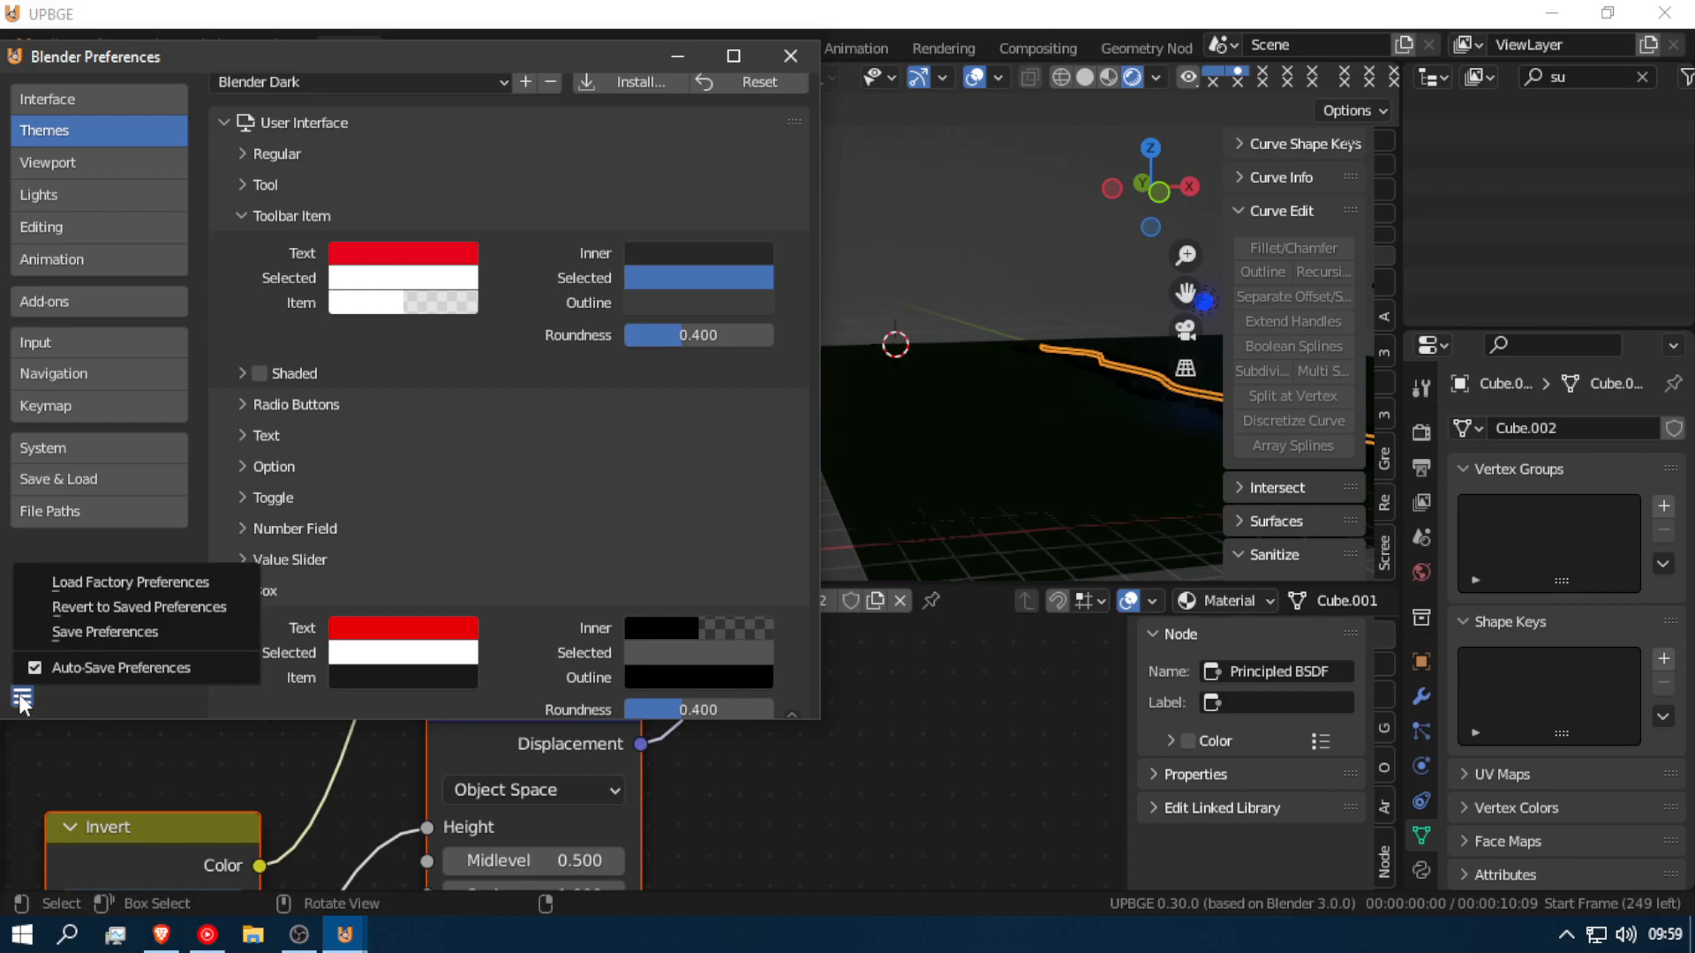
{"action": "left_click", "coordinate": [188, 605]}
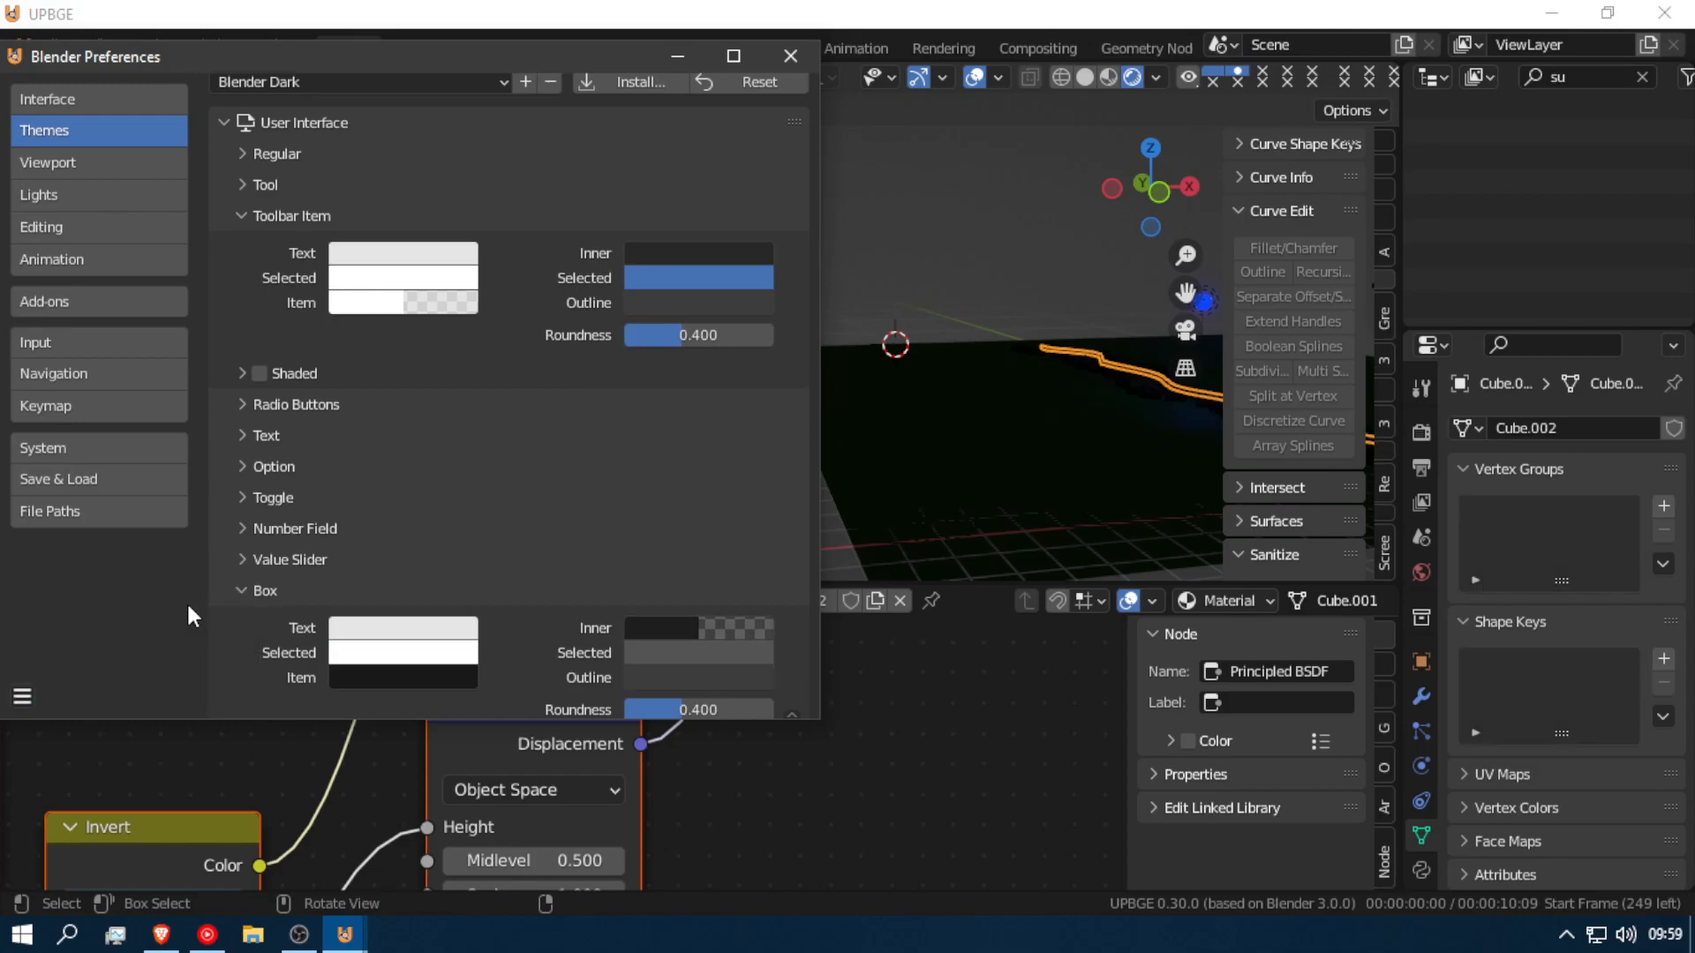
Step: Return the preferences to the Interface section and close the preferences window
{"action": "scroll", "coordinate": [654, 415], "scroll_direction": "up", "scroll_amount": 1}
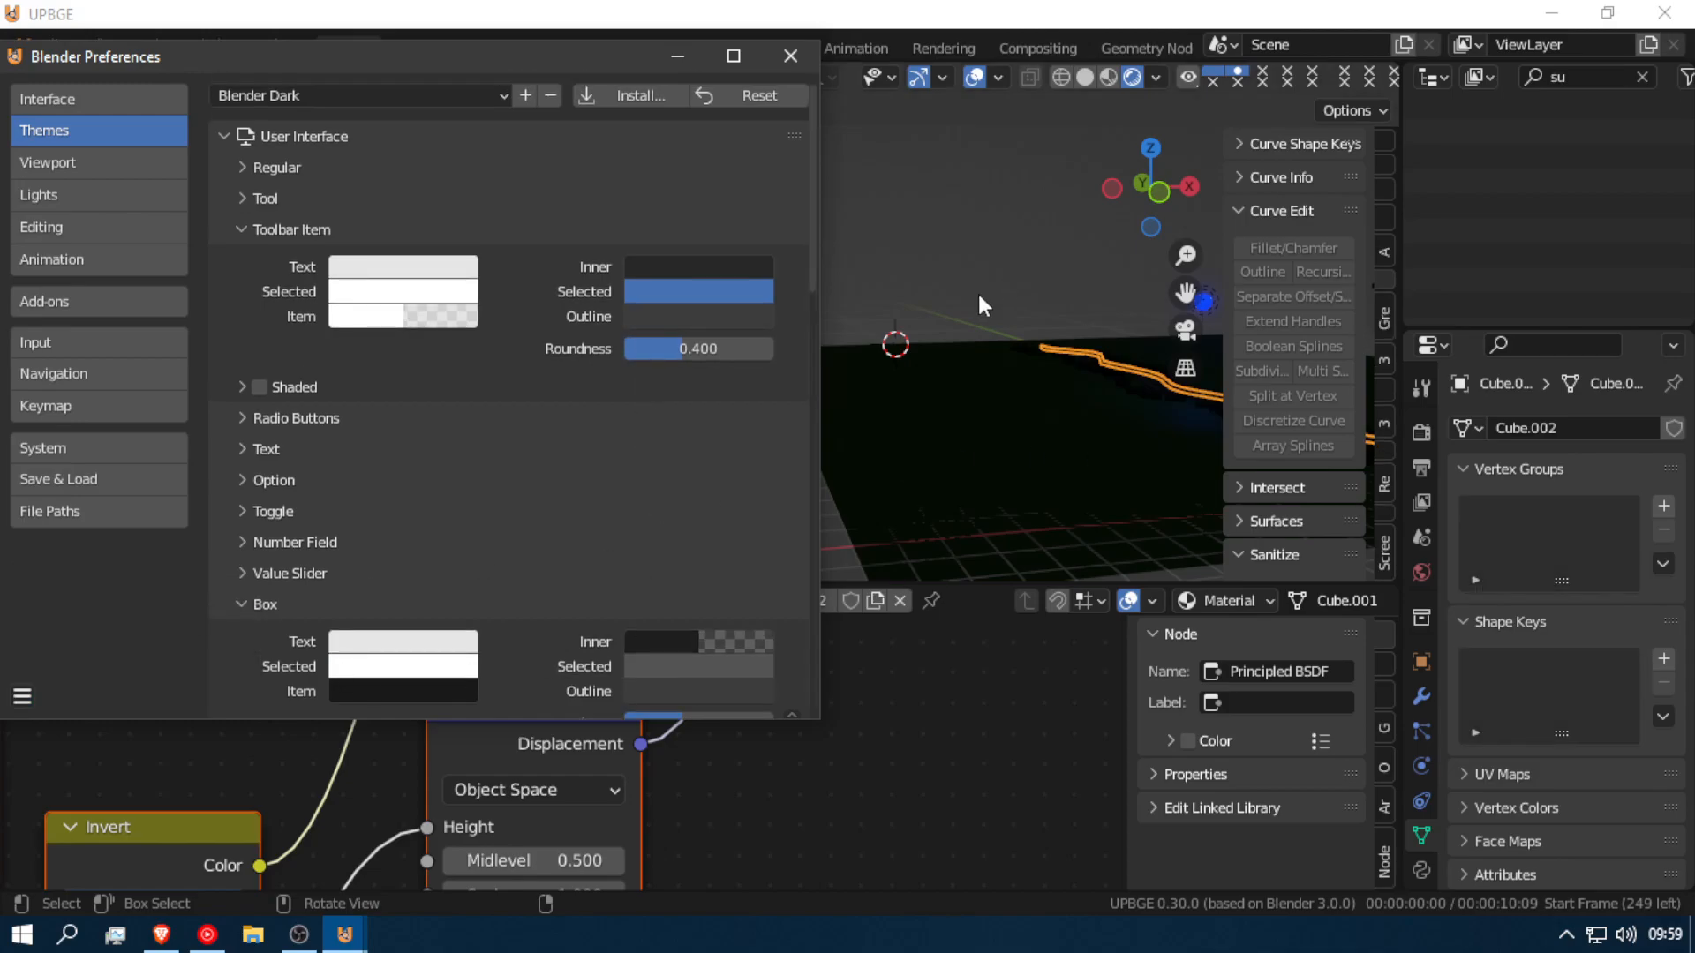
{"action": "left_click", "coordinate": [63, 104]}
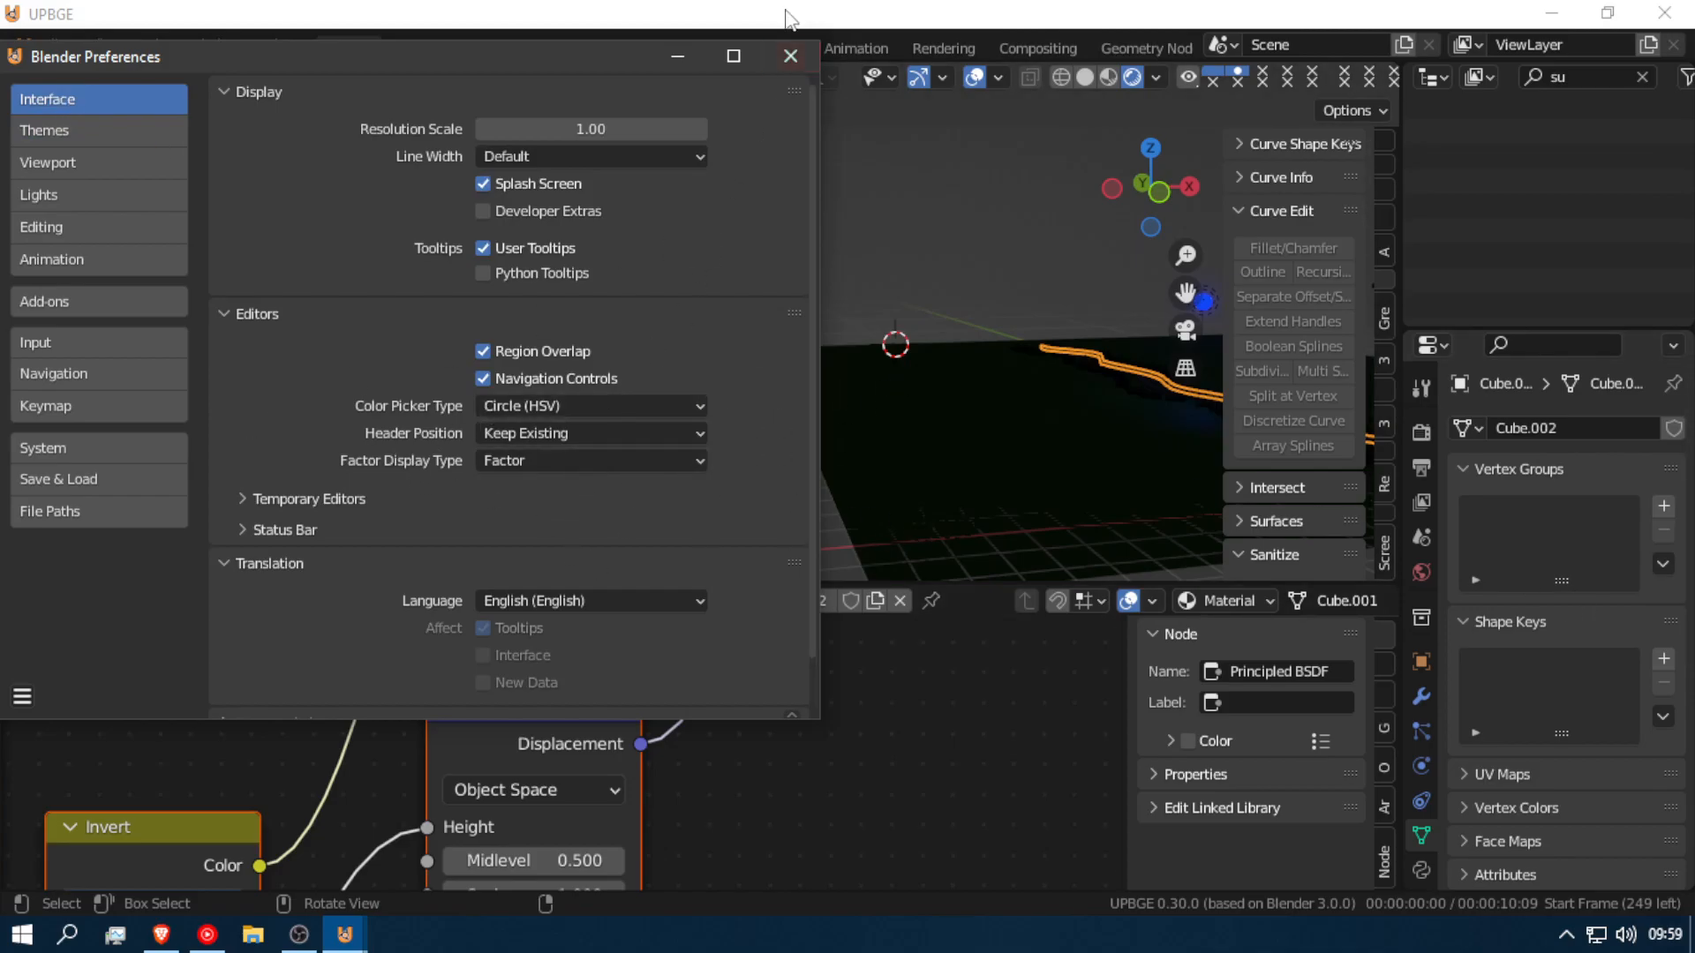
{"action": "left_click", "coordinate": [791, 57]}
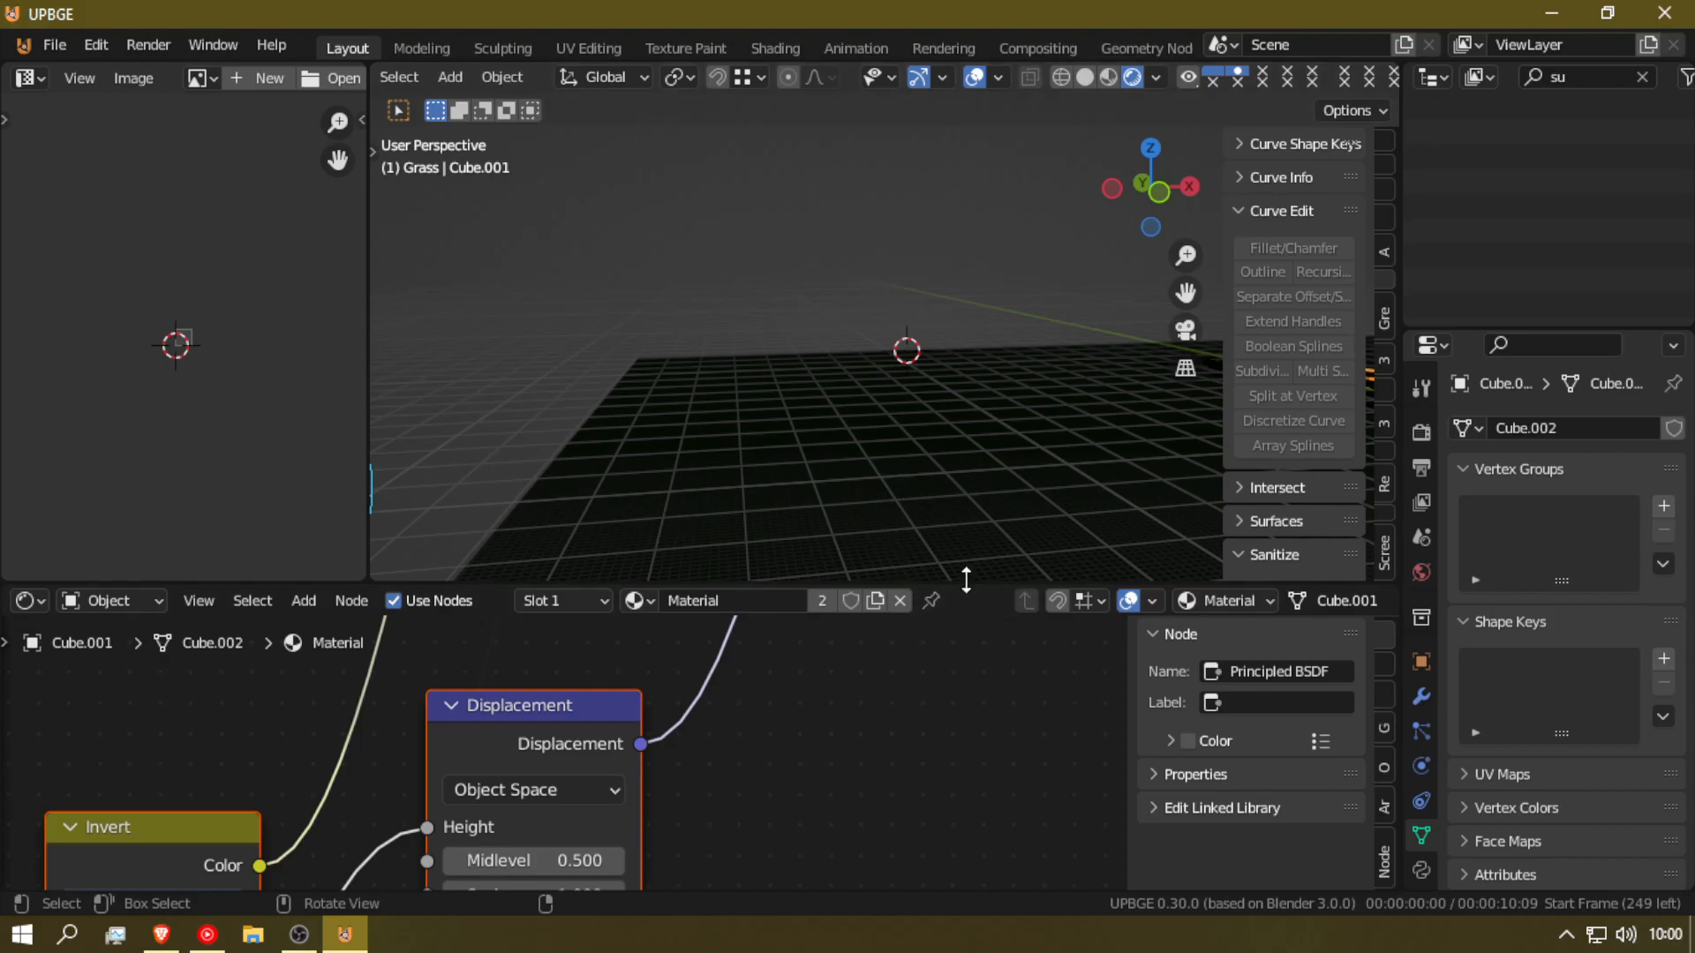
Step: Enlarge the 3D viewport vertically at the expense of the node editor
{"action": "left_click_drag", "start_coordinate": [966, 580], "coordinate": [952, 723]}
{"action": "key", "text": "shift+grave"}
{"action": "key", "text": "w"}
{"action": "left_click", "coordinate": [886, 415]}
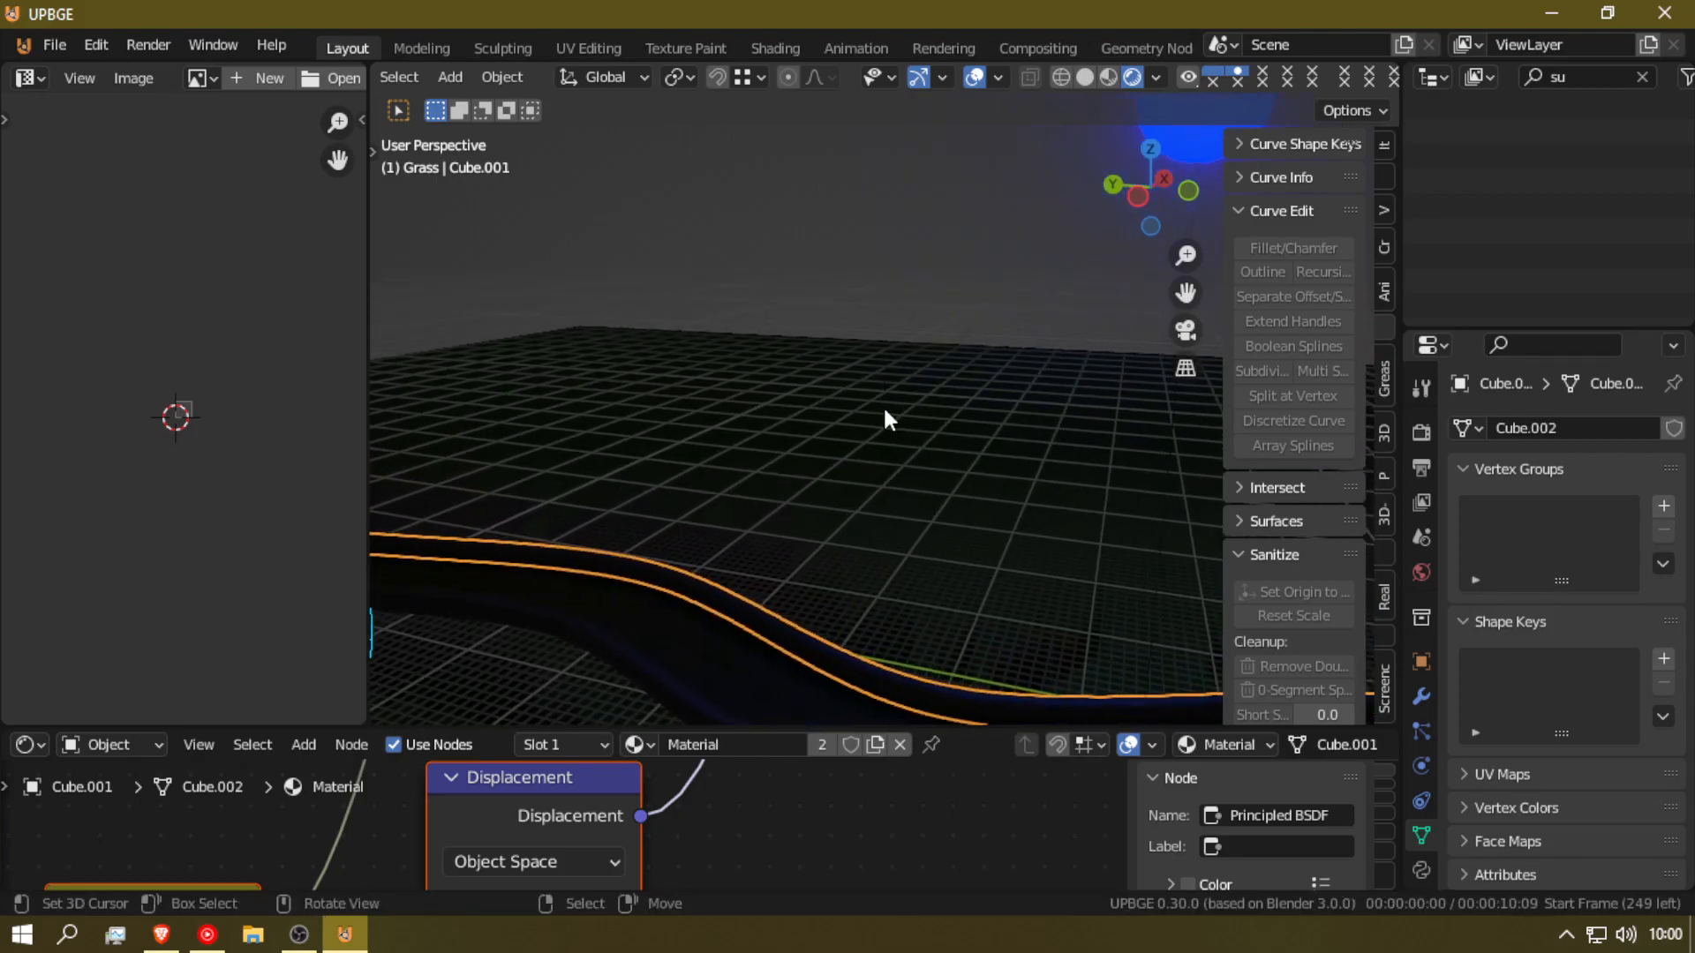
{"action": "key", "text": "shift+grave"}
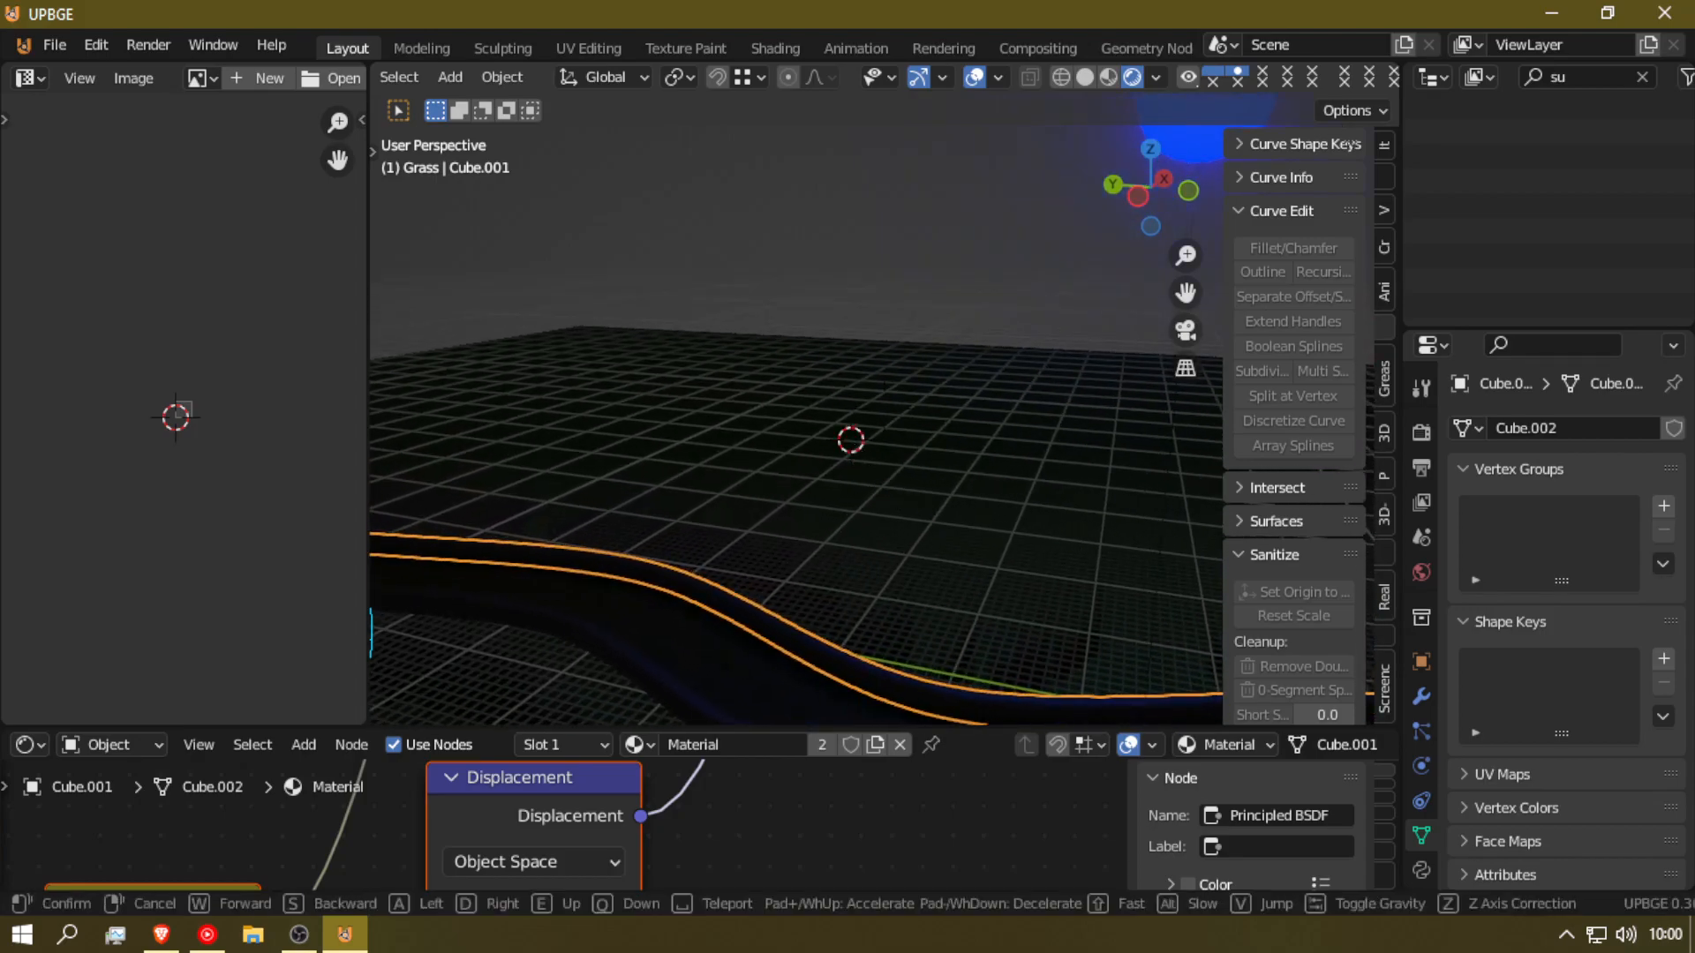
{"action": "key", "text": "w"}
{"action": "left_click", "coordinate": [883, 413]}
{"action": "left_click", "coordinate": [885, 408]}
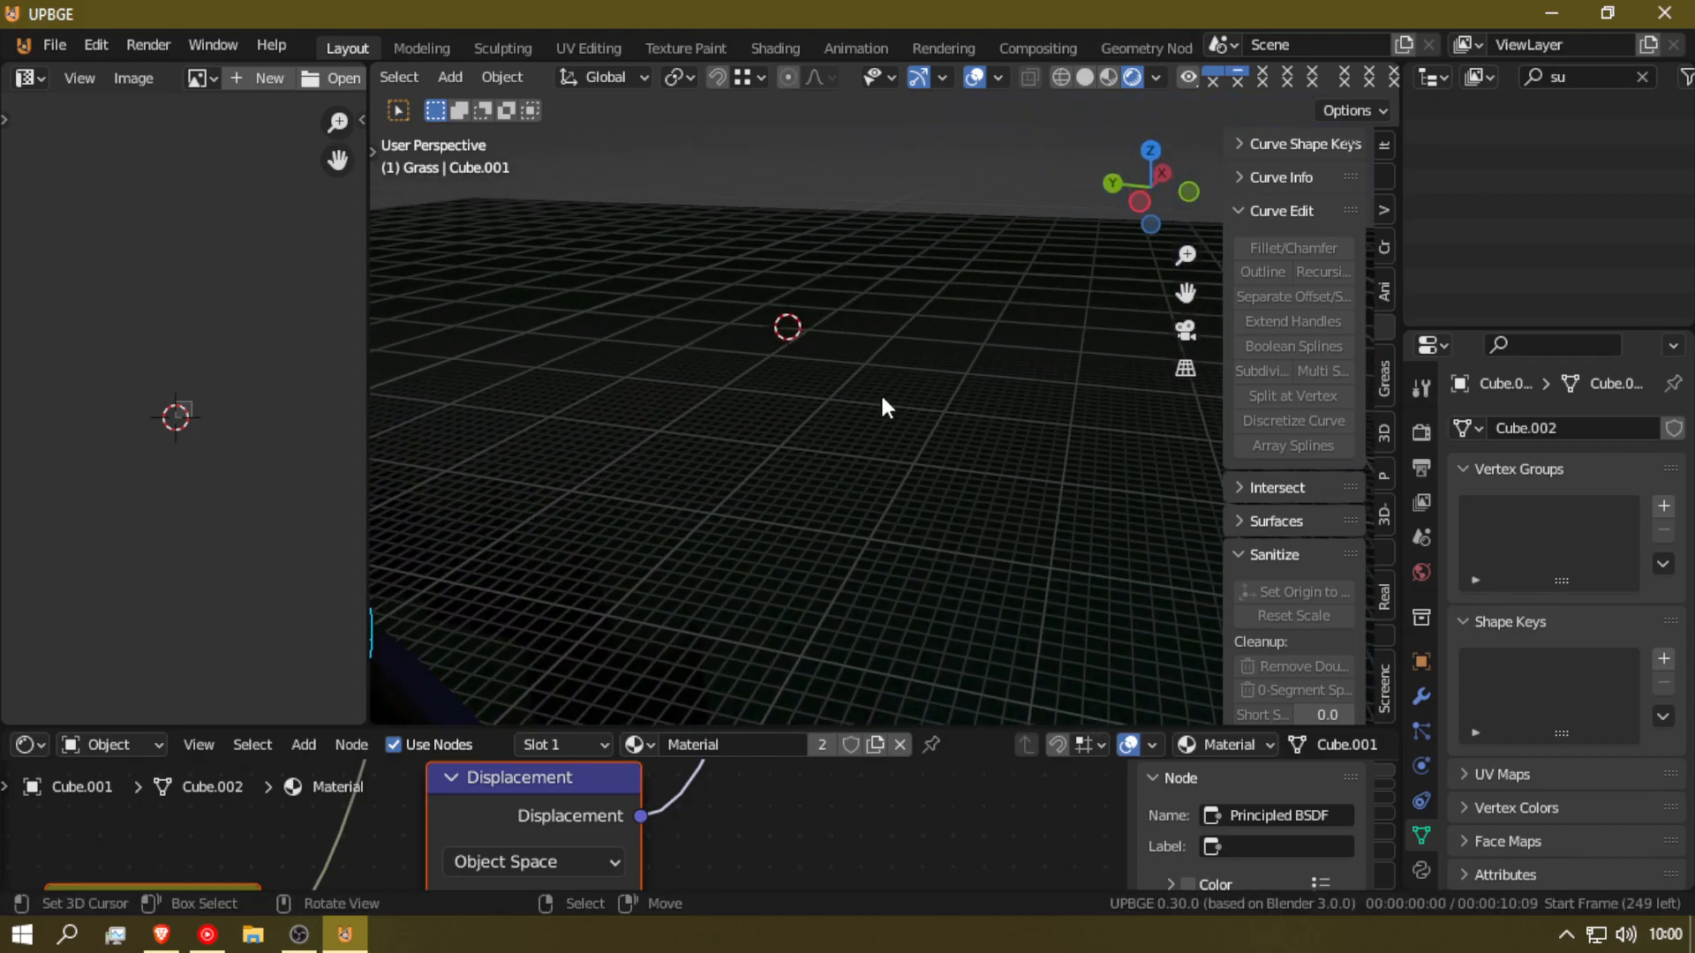
{"action": "left_click", "coordinate": [627, 395]}
{"action": "key", "text": "g"}
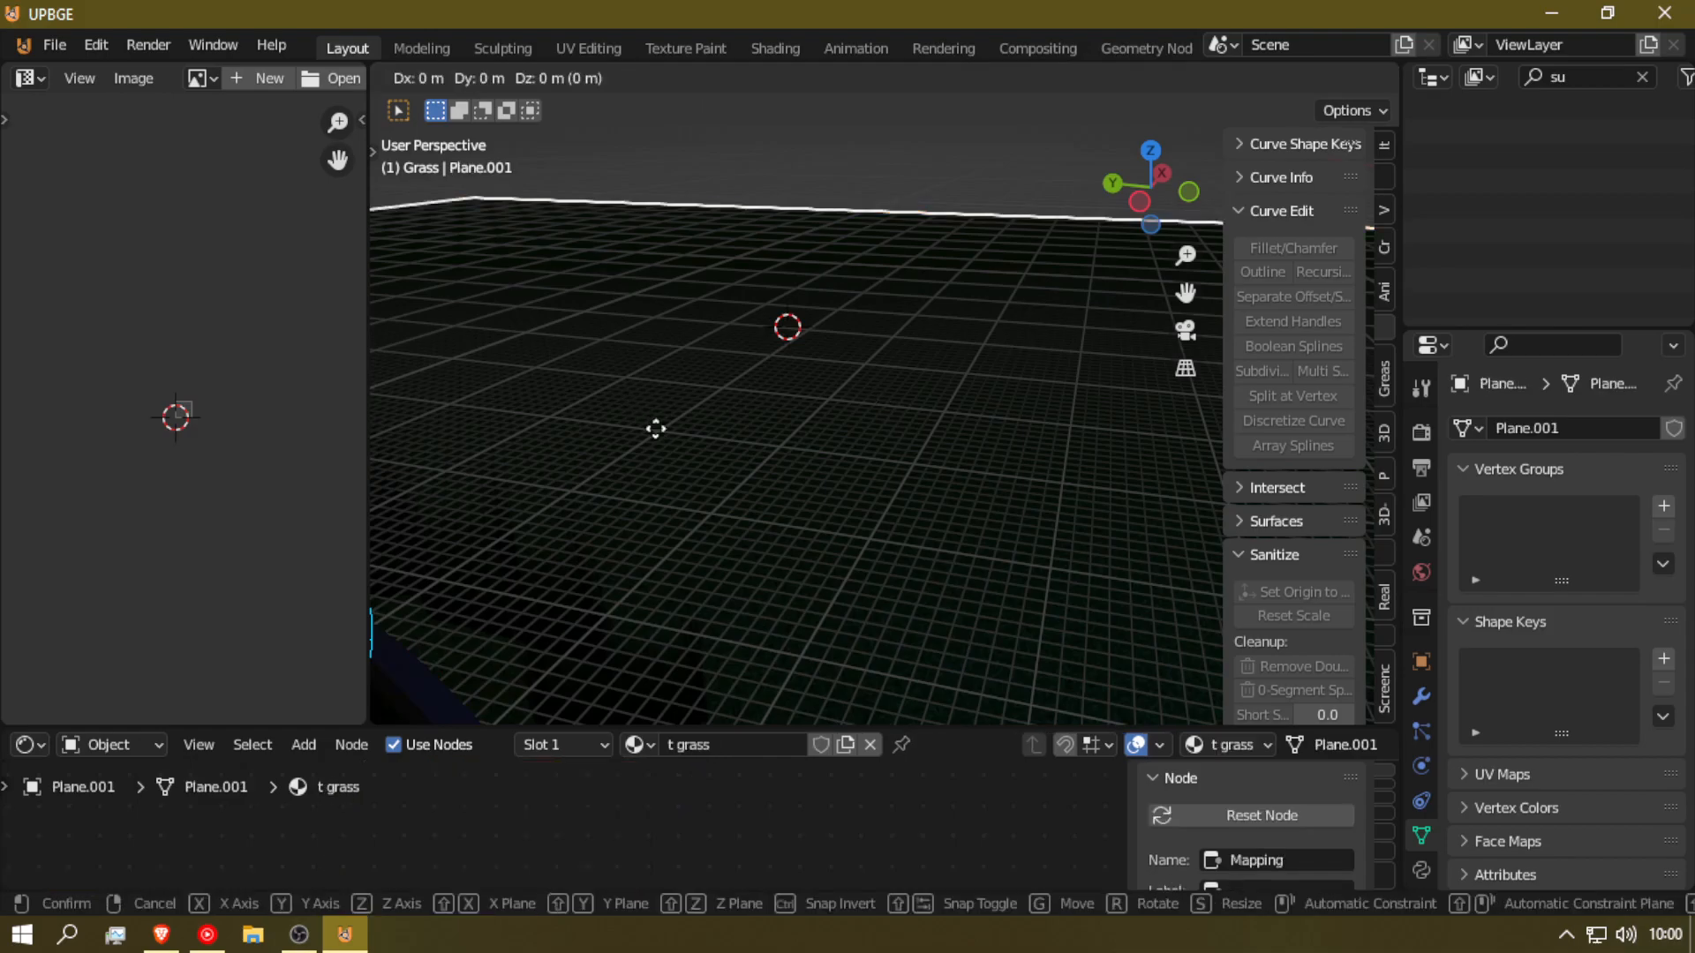
{"action": "key", "text": "z"}
{"action": "left_click", "coordinate": [687, 432]}
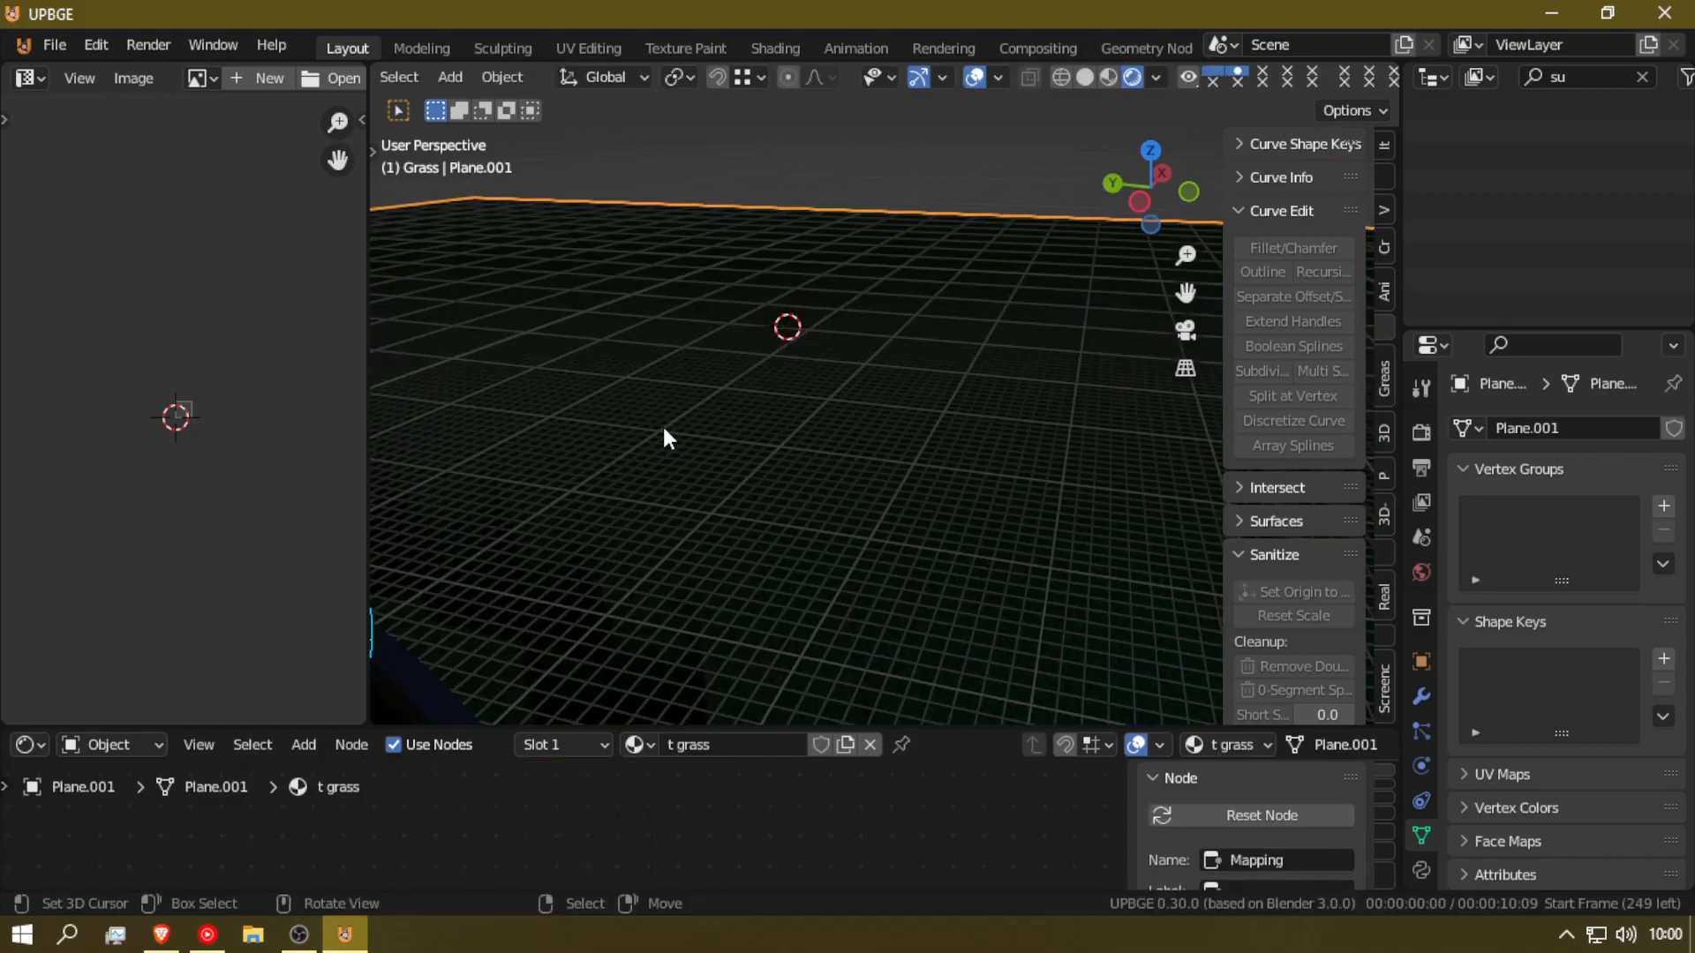
Step: Add a cube on the grass beside the road and raise it along the Z axis to sit on the ground
{"action": "key", "text": "shift+grave"}
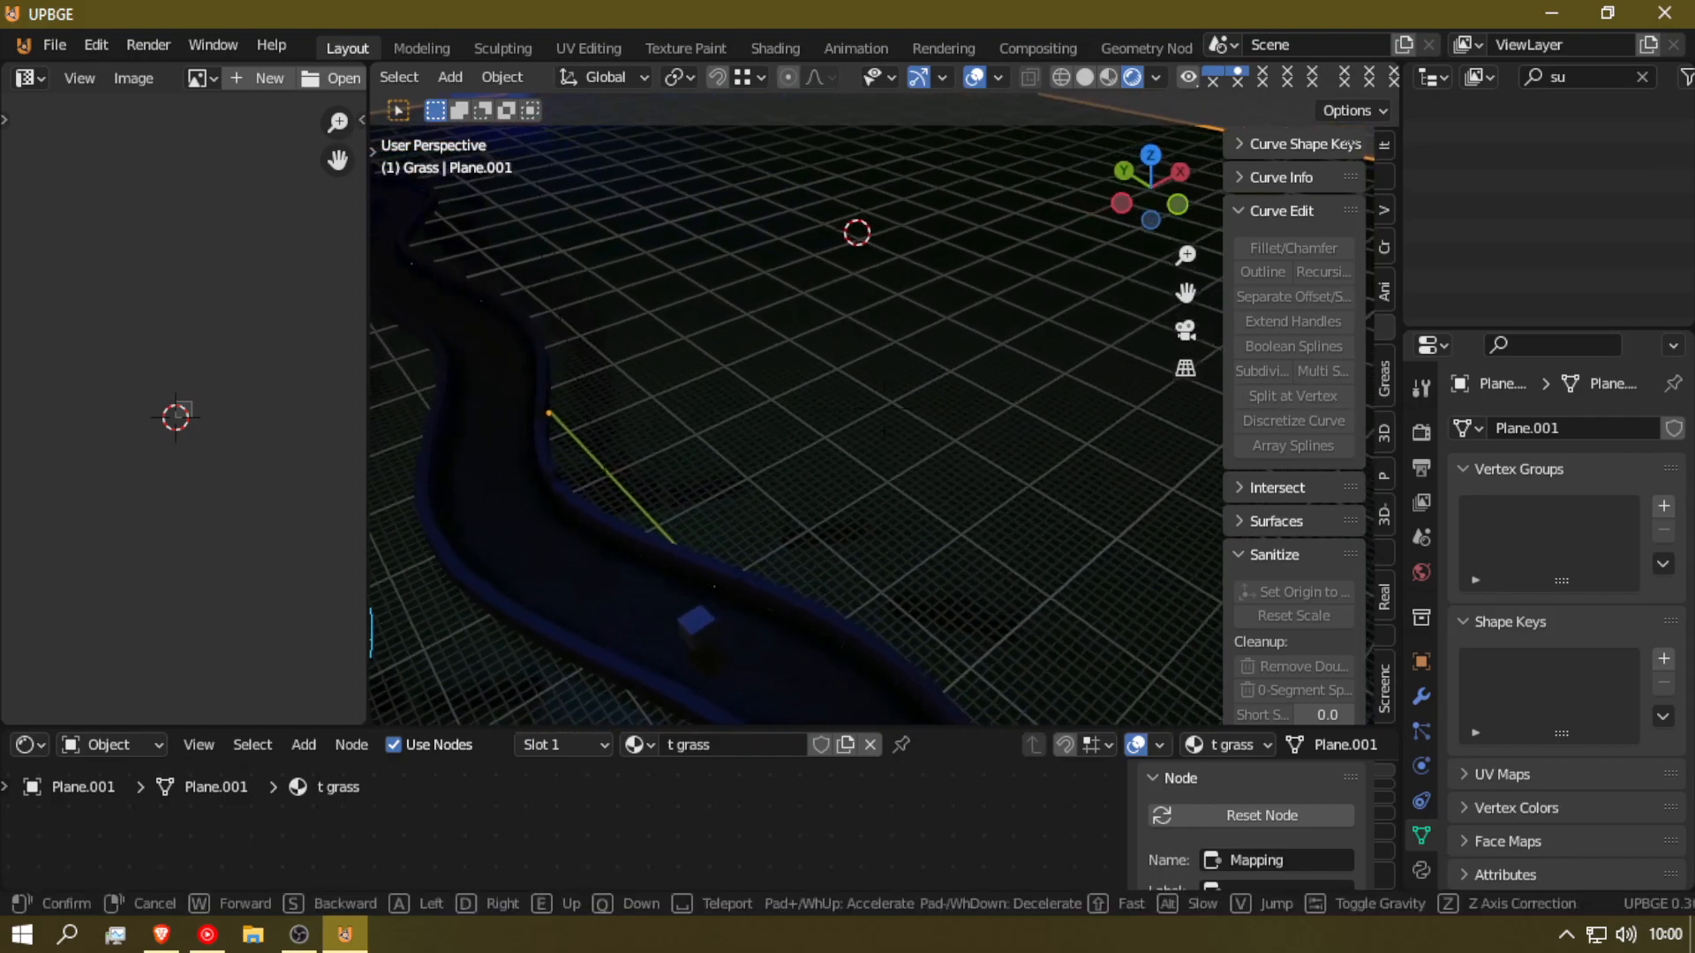
{"action": "left_click", "coordinate": [883, 405]}
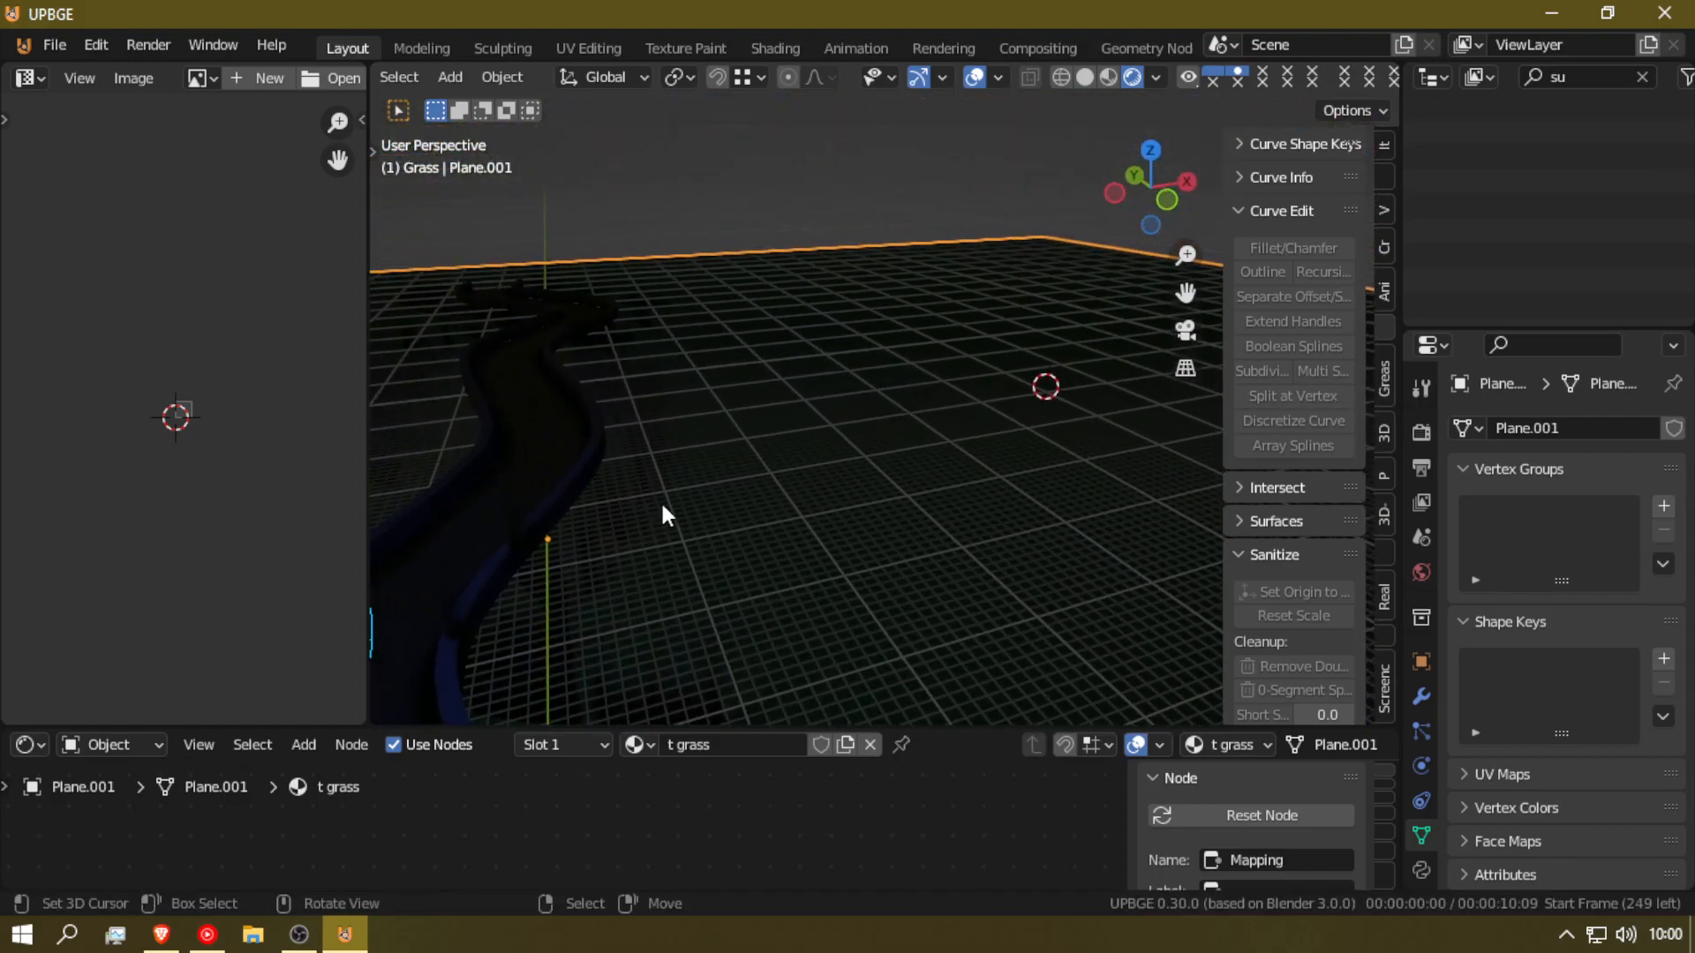
{"action": "key", "text": "shift+a"}
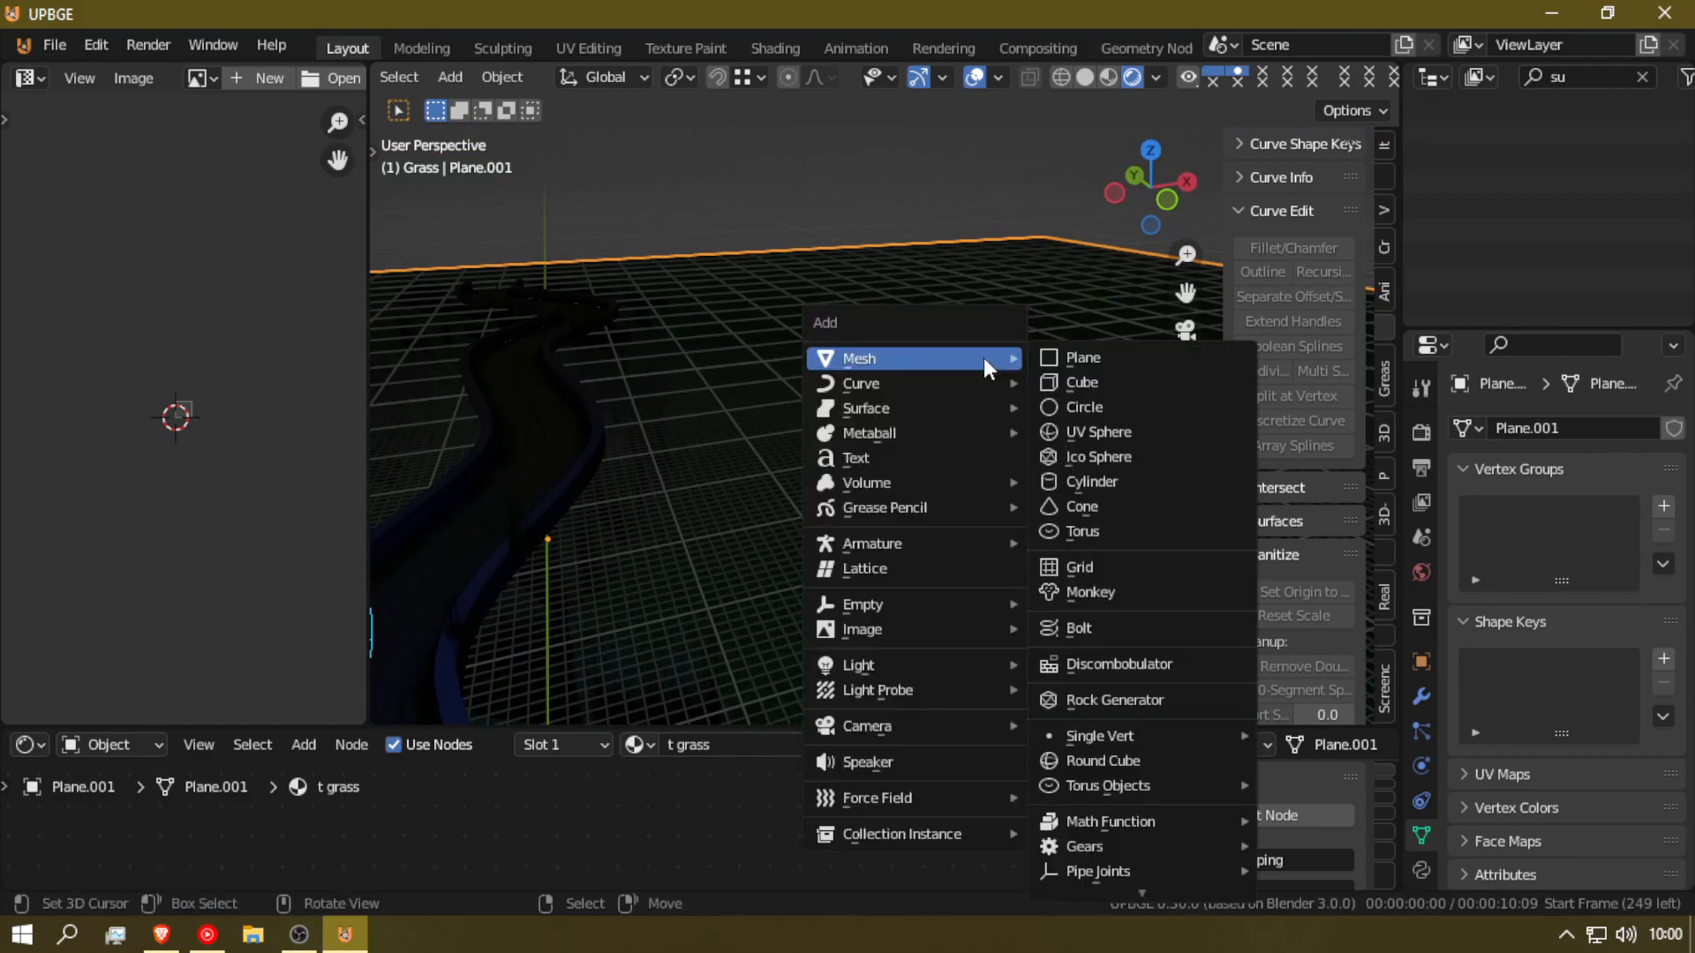
{"action": "left_click", "coordinate": [1169, 387]}
{"action": "key", "text": "shift+grave"}
{"action": "key", "text": "w"}
{"action": "left_click", "coordinate": [883, 407]}
{"action": "key", "text": "g"}
{"action": "key", "text": "z"}
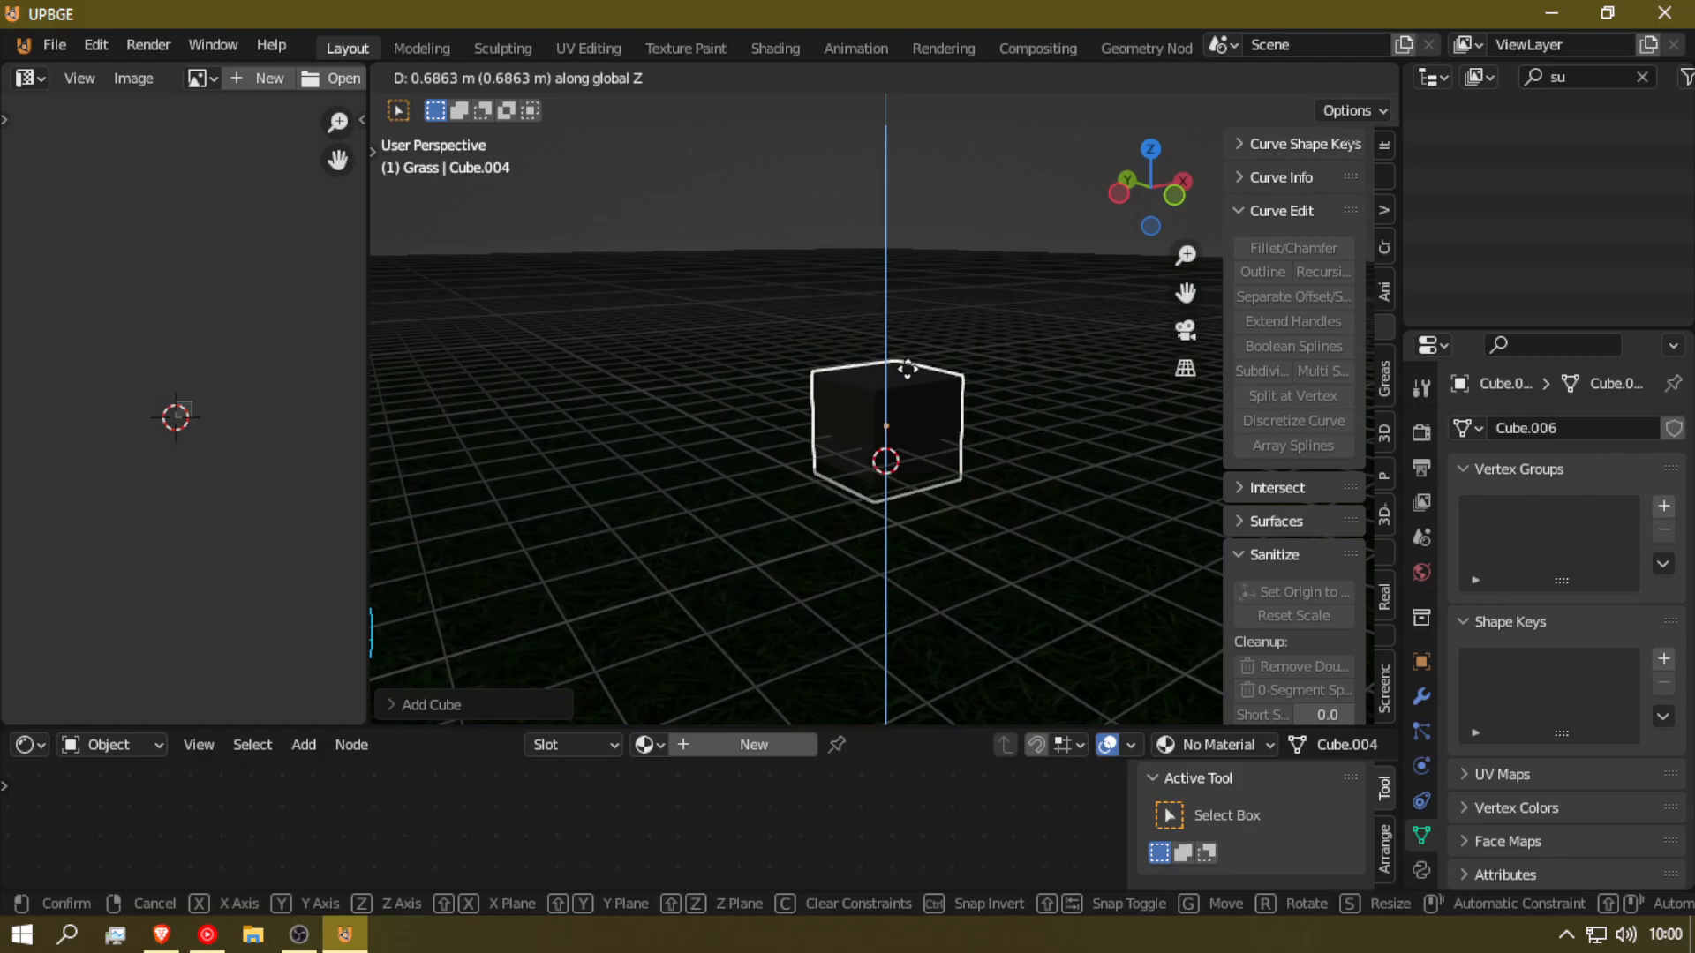
{"action": "left_click", "coordinate": [904, 361]}
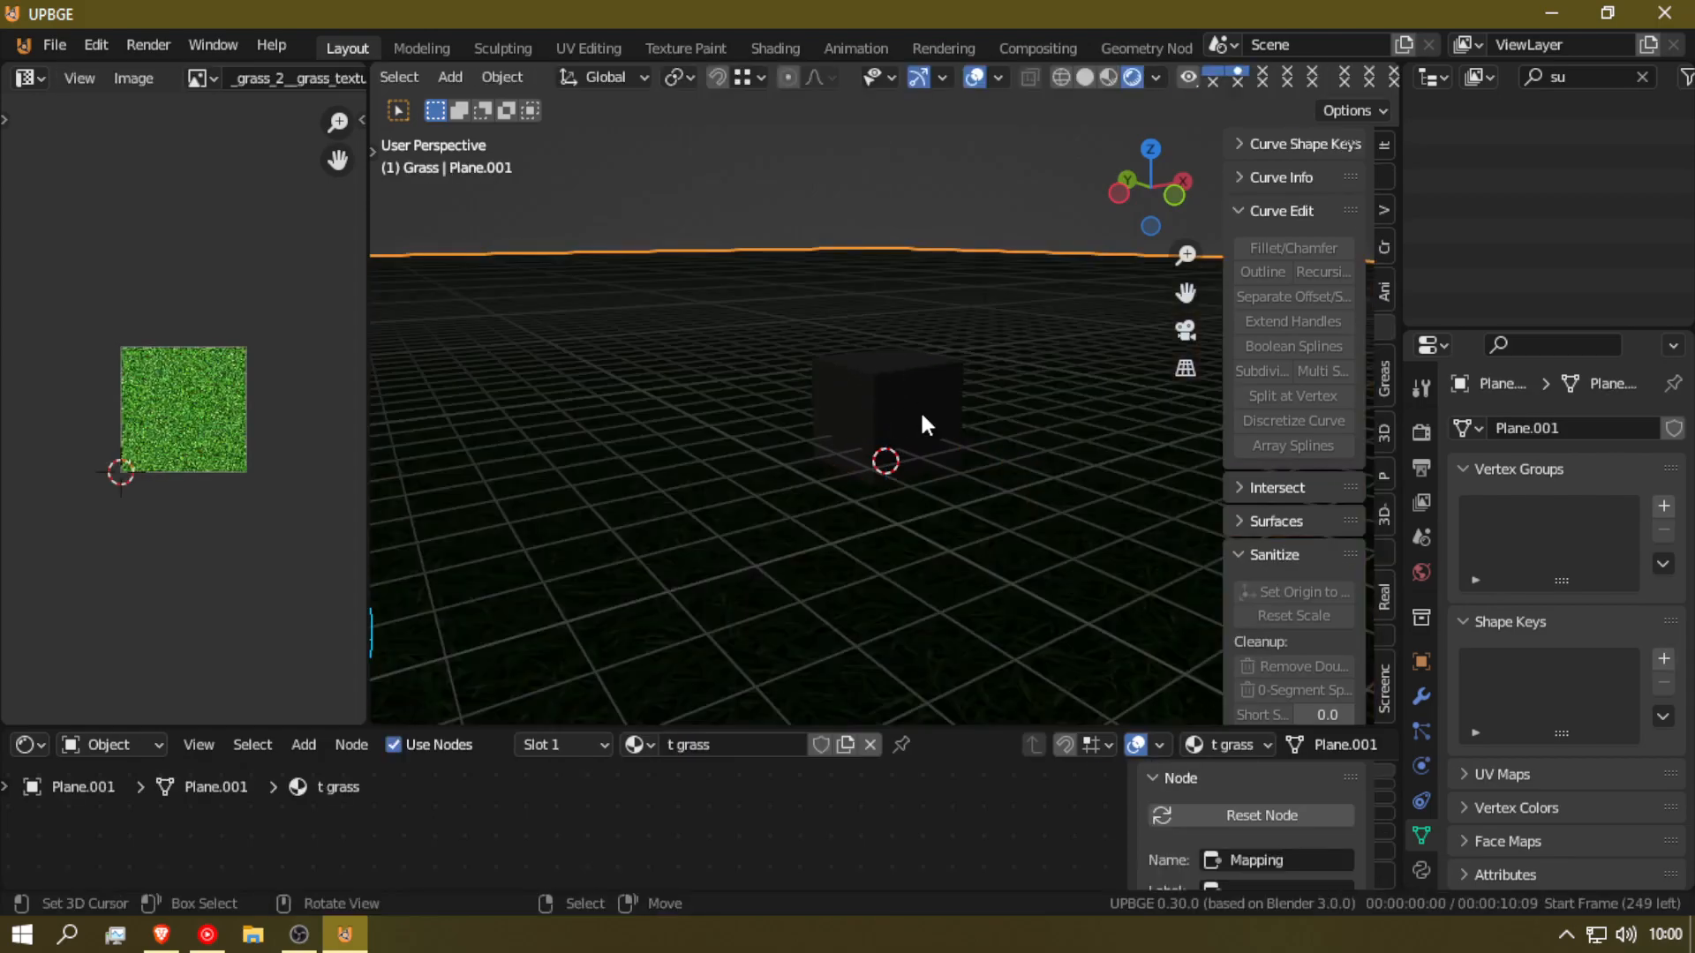
Step: Duplicate the new cube's mesh in place in Edit Mode and separate the copy into its own object by selection
{"action": "key", "text": "Tab"}
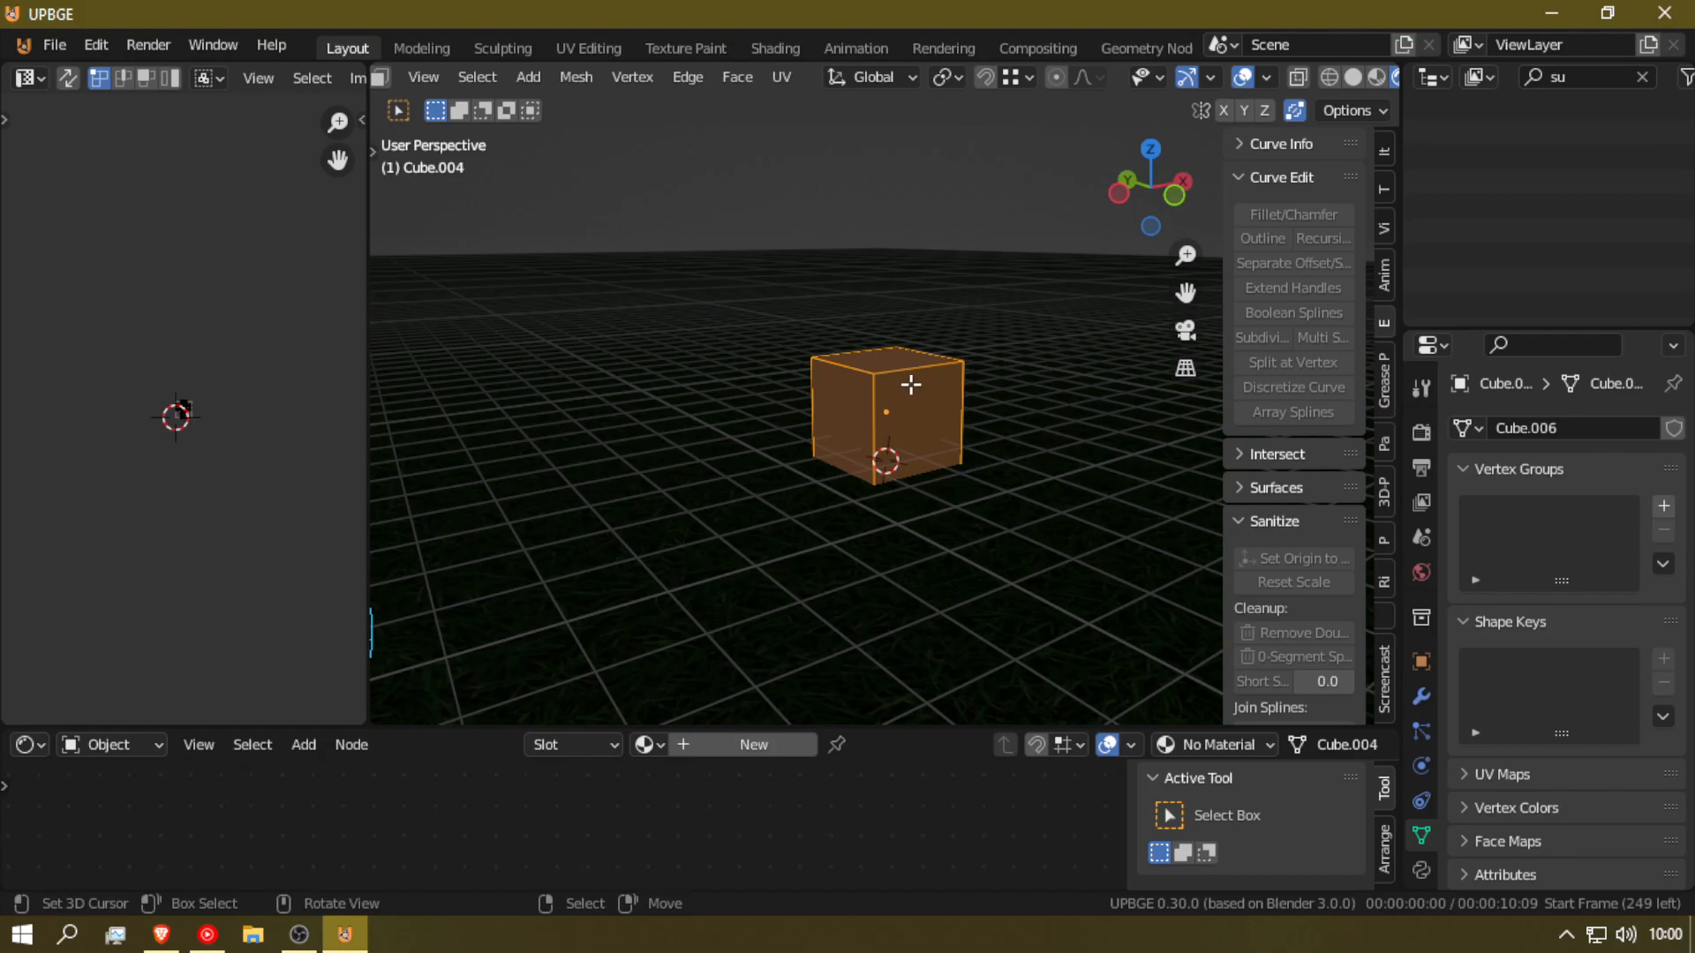
{"action": "key", "text": "shift+d"}
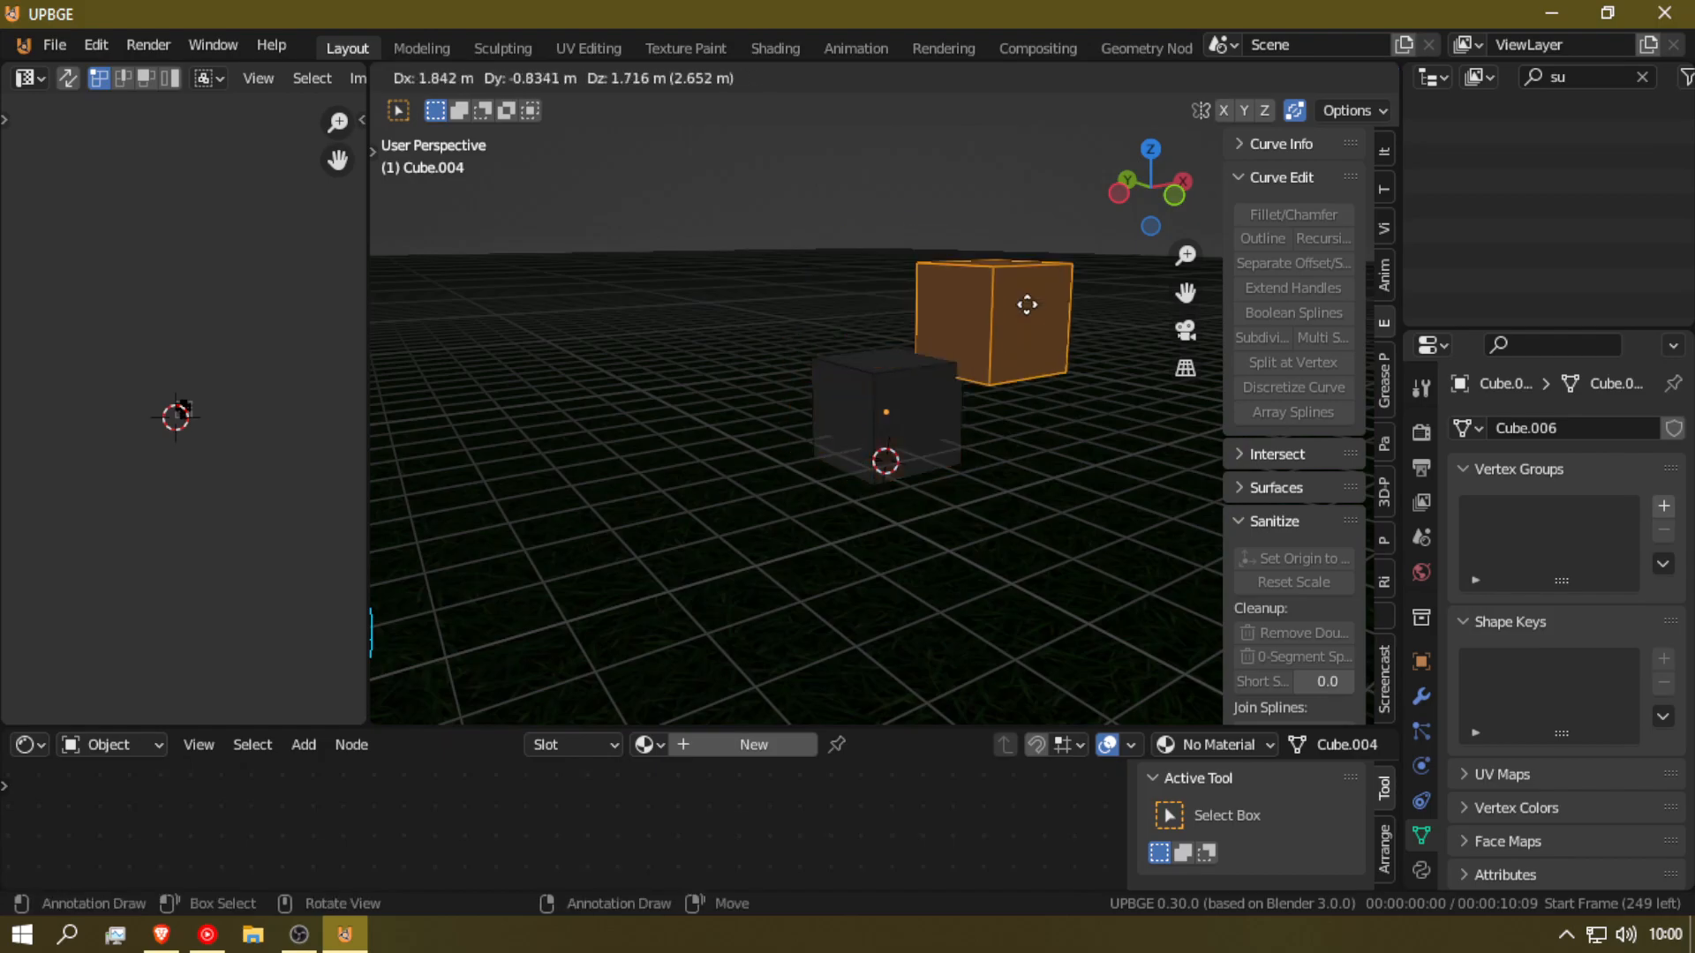
{"action": "key", "text": "Escape"}
{"action": "key", "text": "p"}
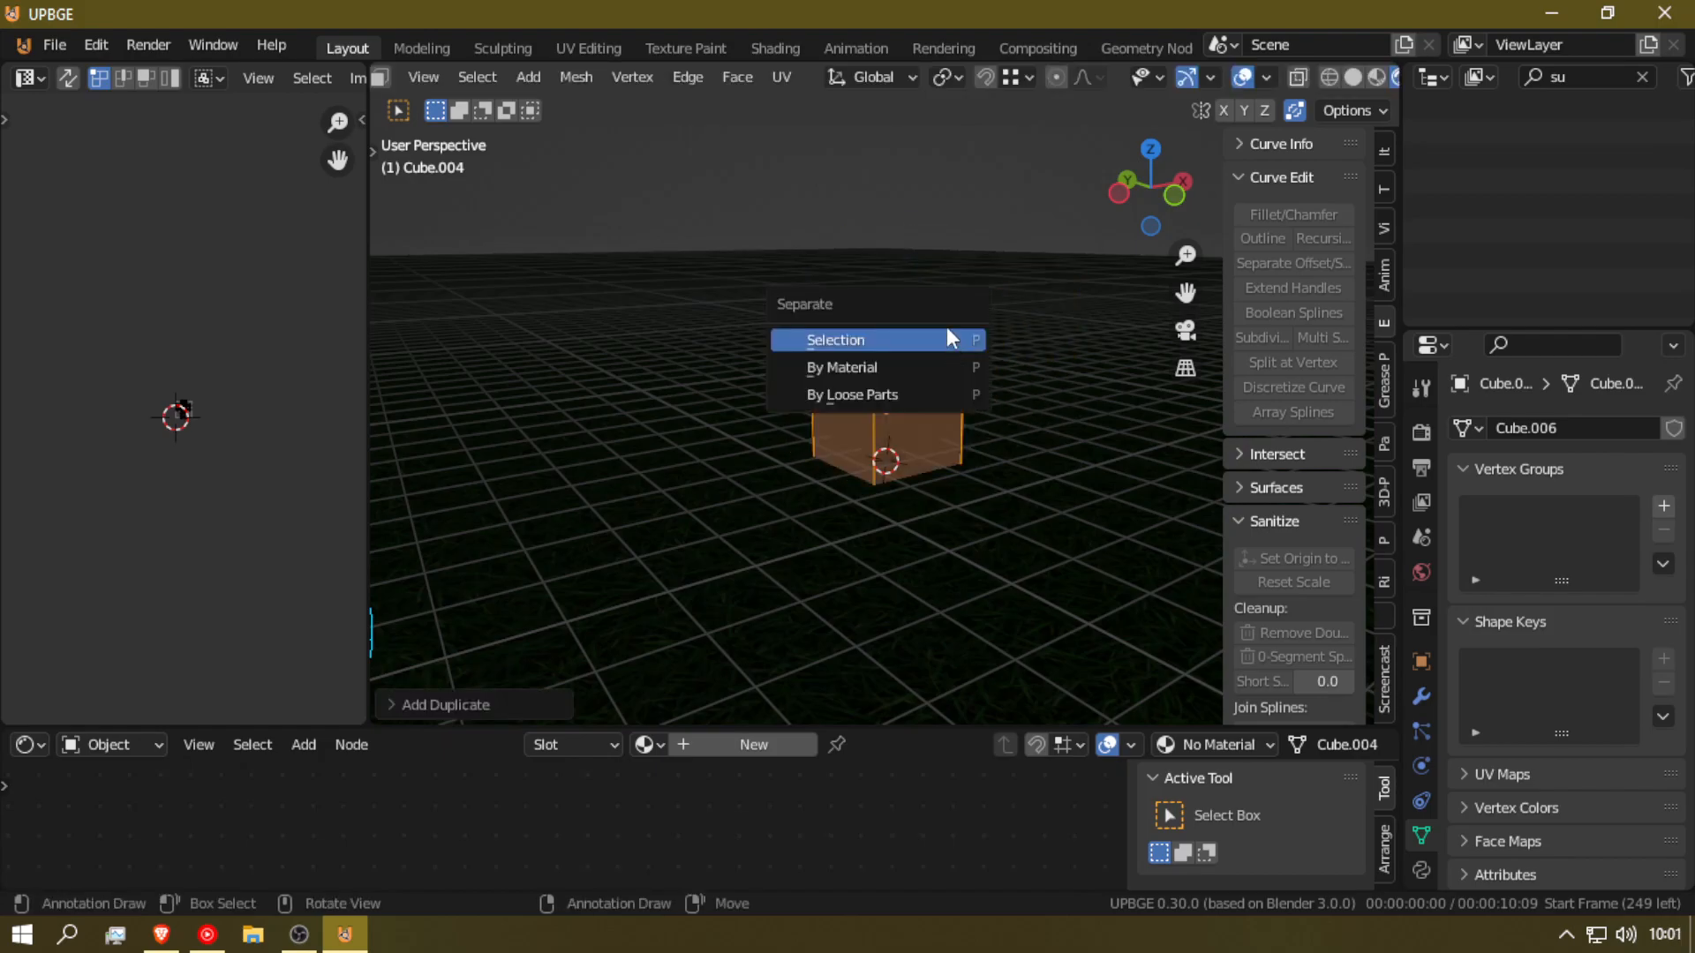
{"action": "left_click", "coordinate": [947, 338]}
{"action": "key", "text": "Tab"}
Step: Select one side face of the duplicated cube in Edit Mode and separate it into its own object
{"action": "left_click", "coordinate": [929, 376]}
{"action": "key", "text": "Tab"}
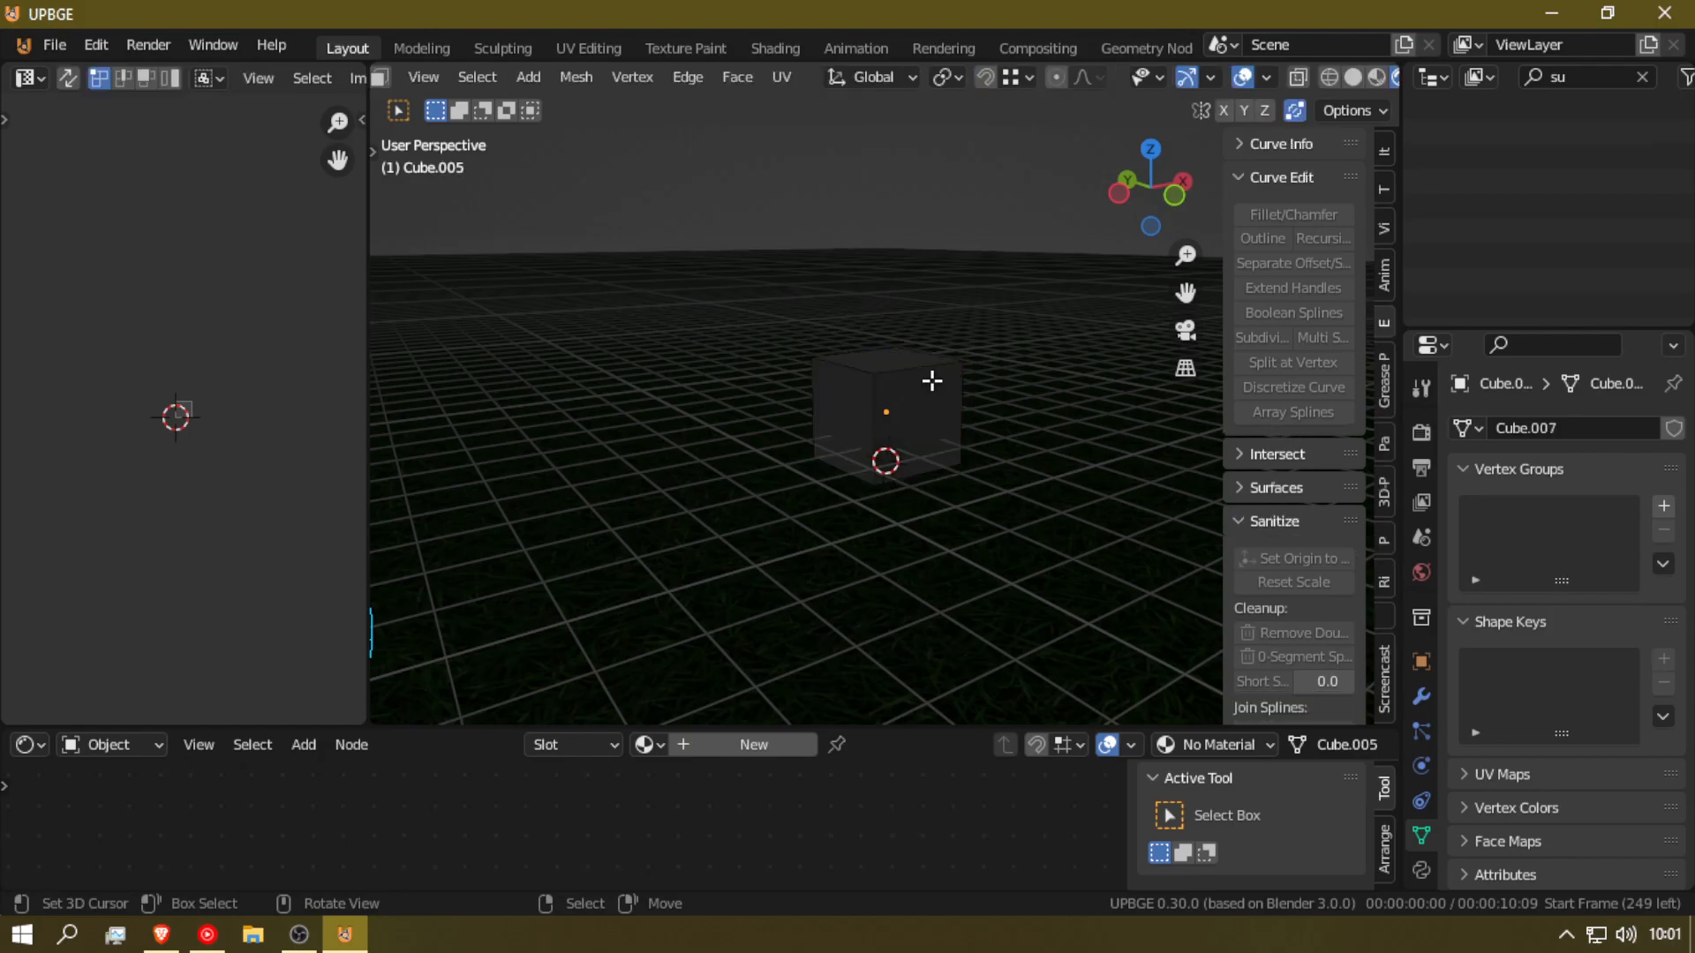
{"action": "left_click", "coordinate": [918, 389]}
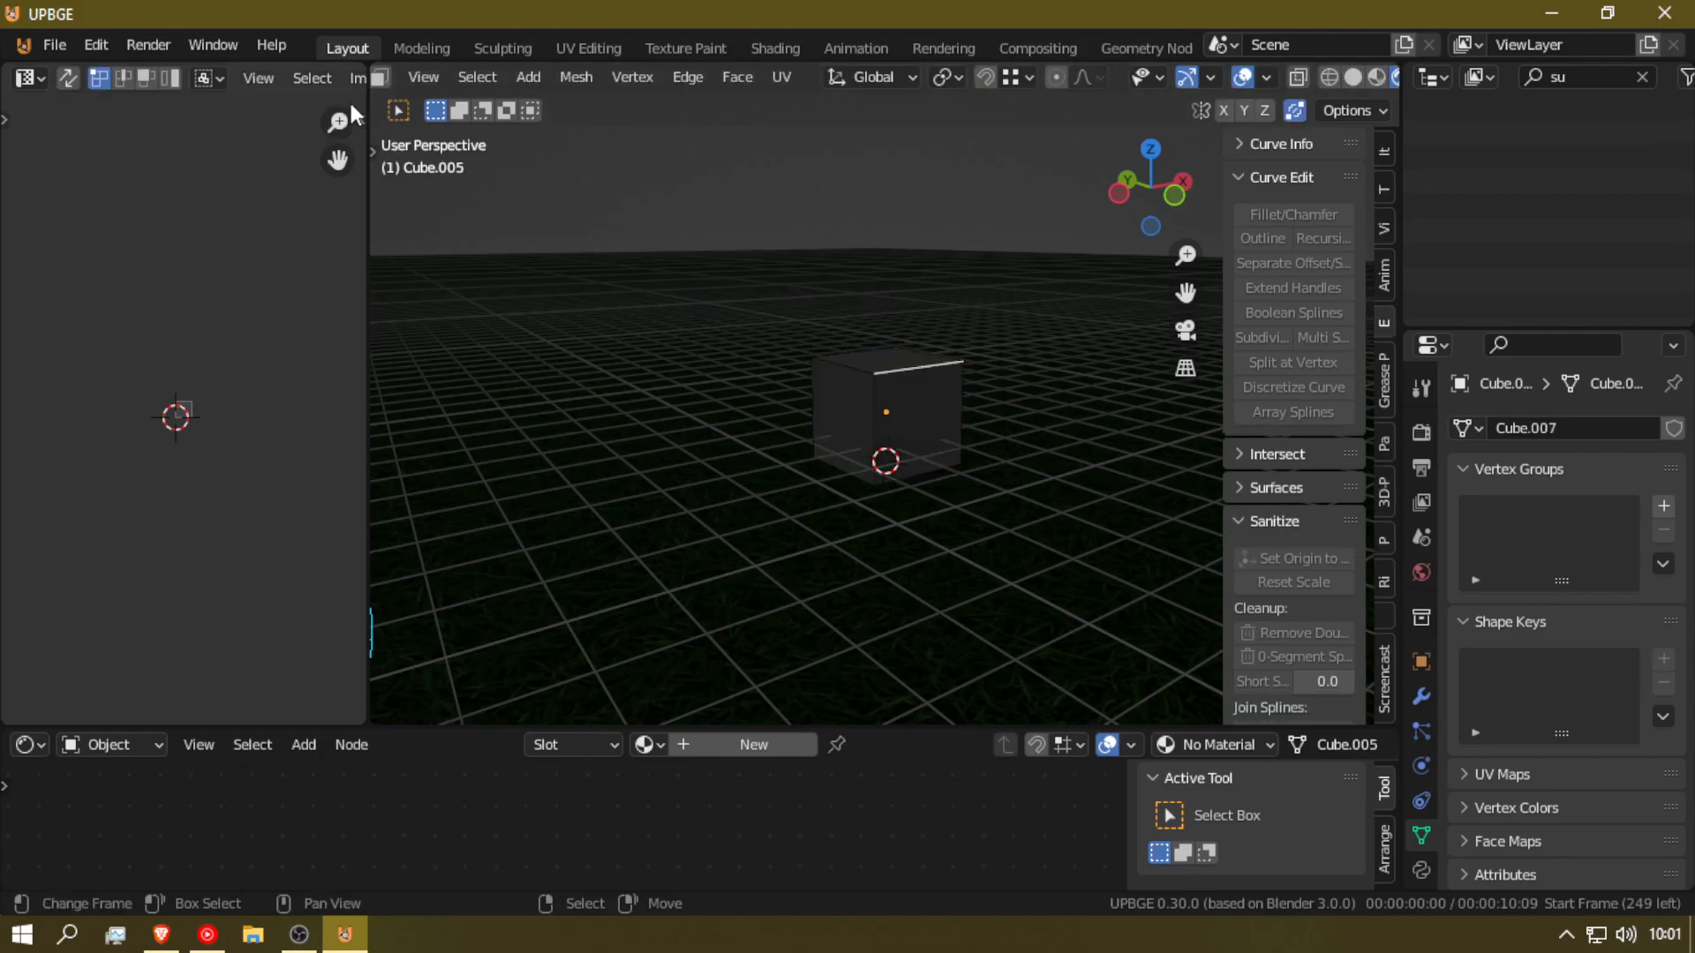
{"action": "left_click", "coordinate": [925, 422]}
{"action": "key", "text": "alt+a"}
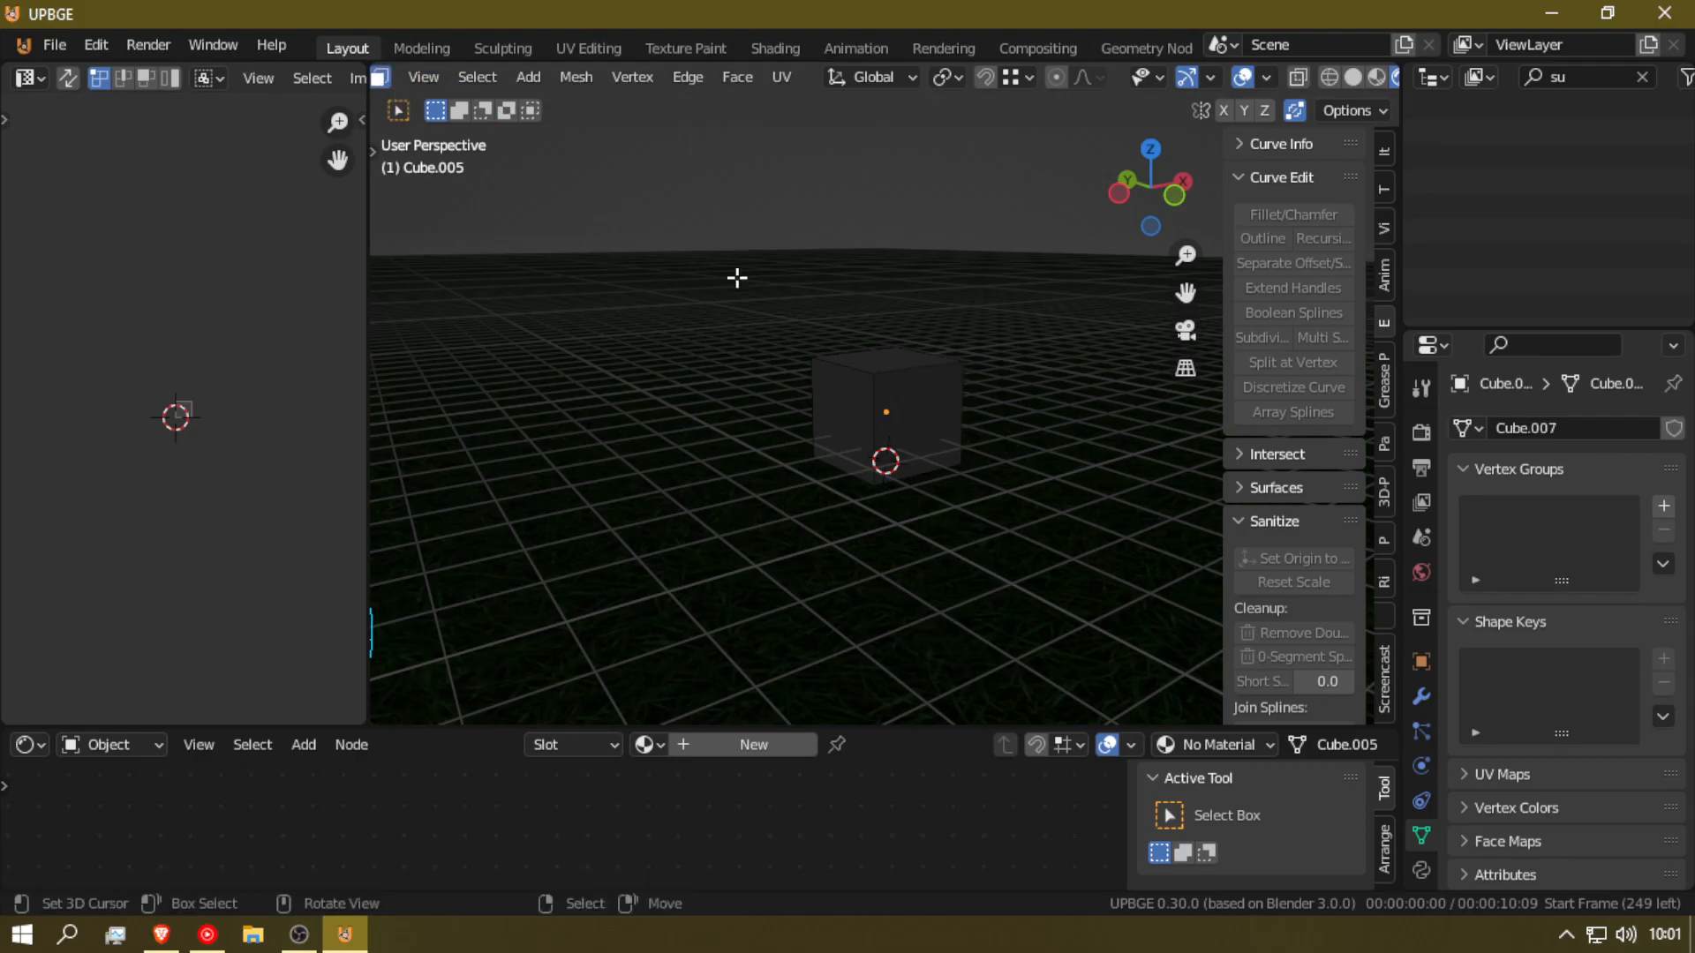
{"action": "left_click", "coordinate": [950, 412]}
{"action": "key", "text": "g"}
{"action": "right_click", "coordinate": [927, 473]}
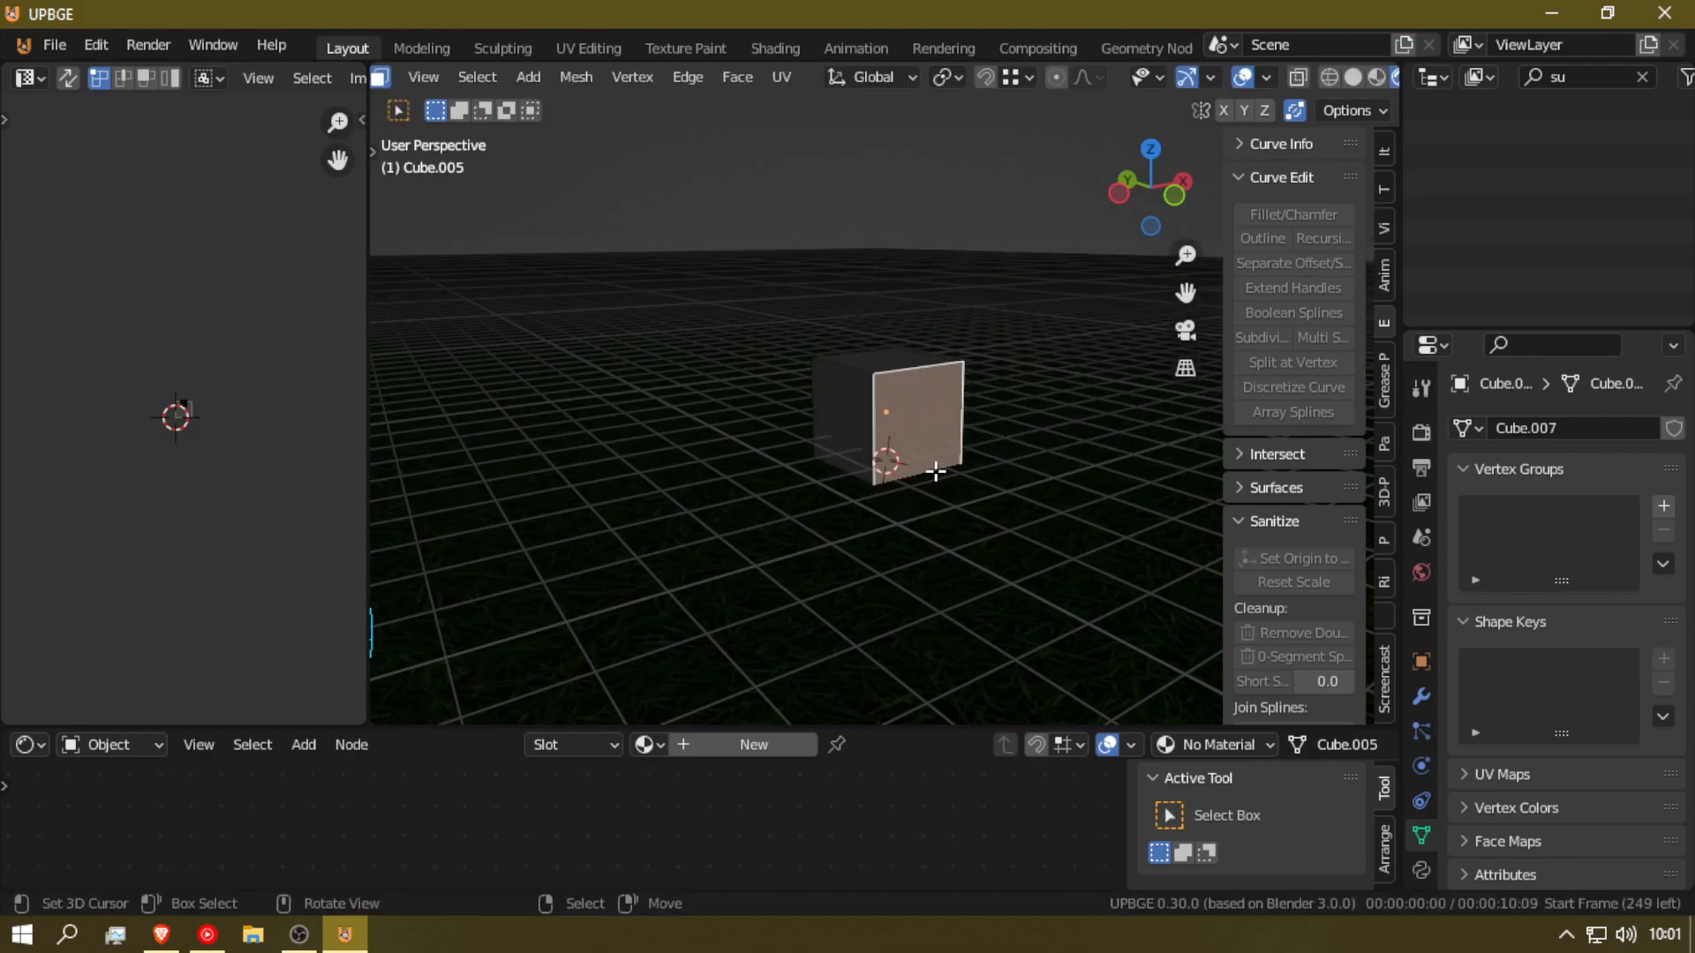
{"action": "key", "text": "p"}
{"action": "left_click", "coordinate": [928, 470]}
Step: Separate the adjoining side face of the duplicated cube into its own object
{"action": "left_click", "coordinate": [862, 412]}
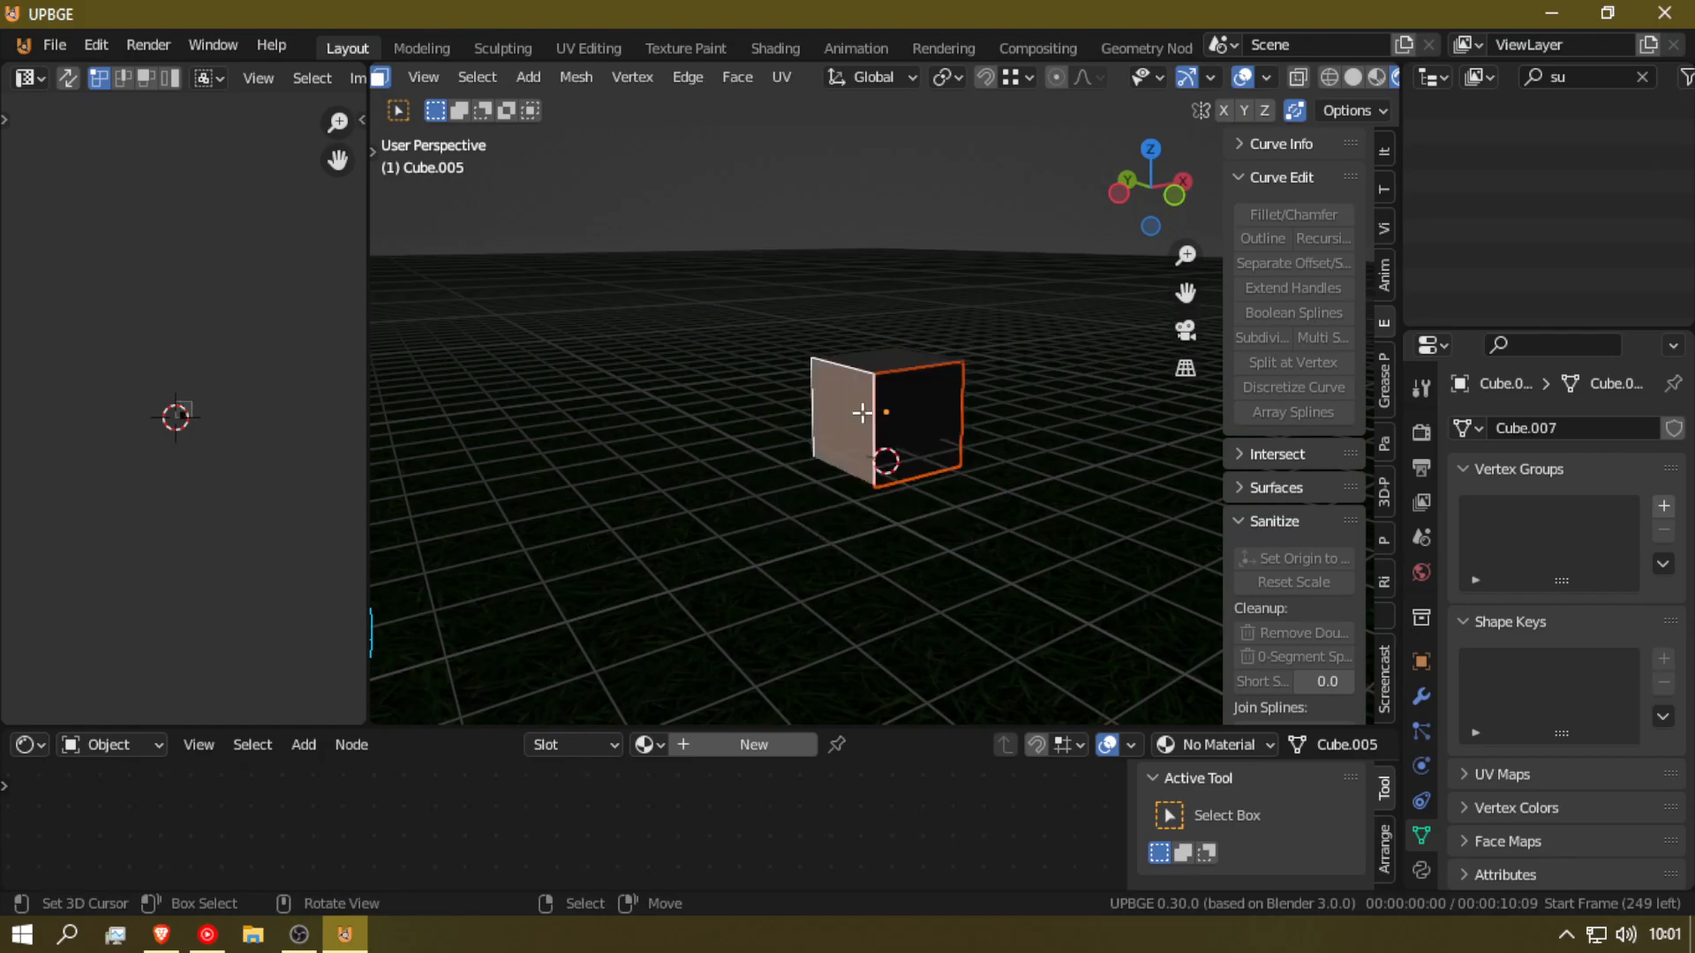
{"action": "key", "text": "p"}
{"action": "left_click", "coordinate": [863, 413]}
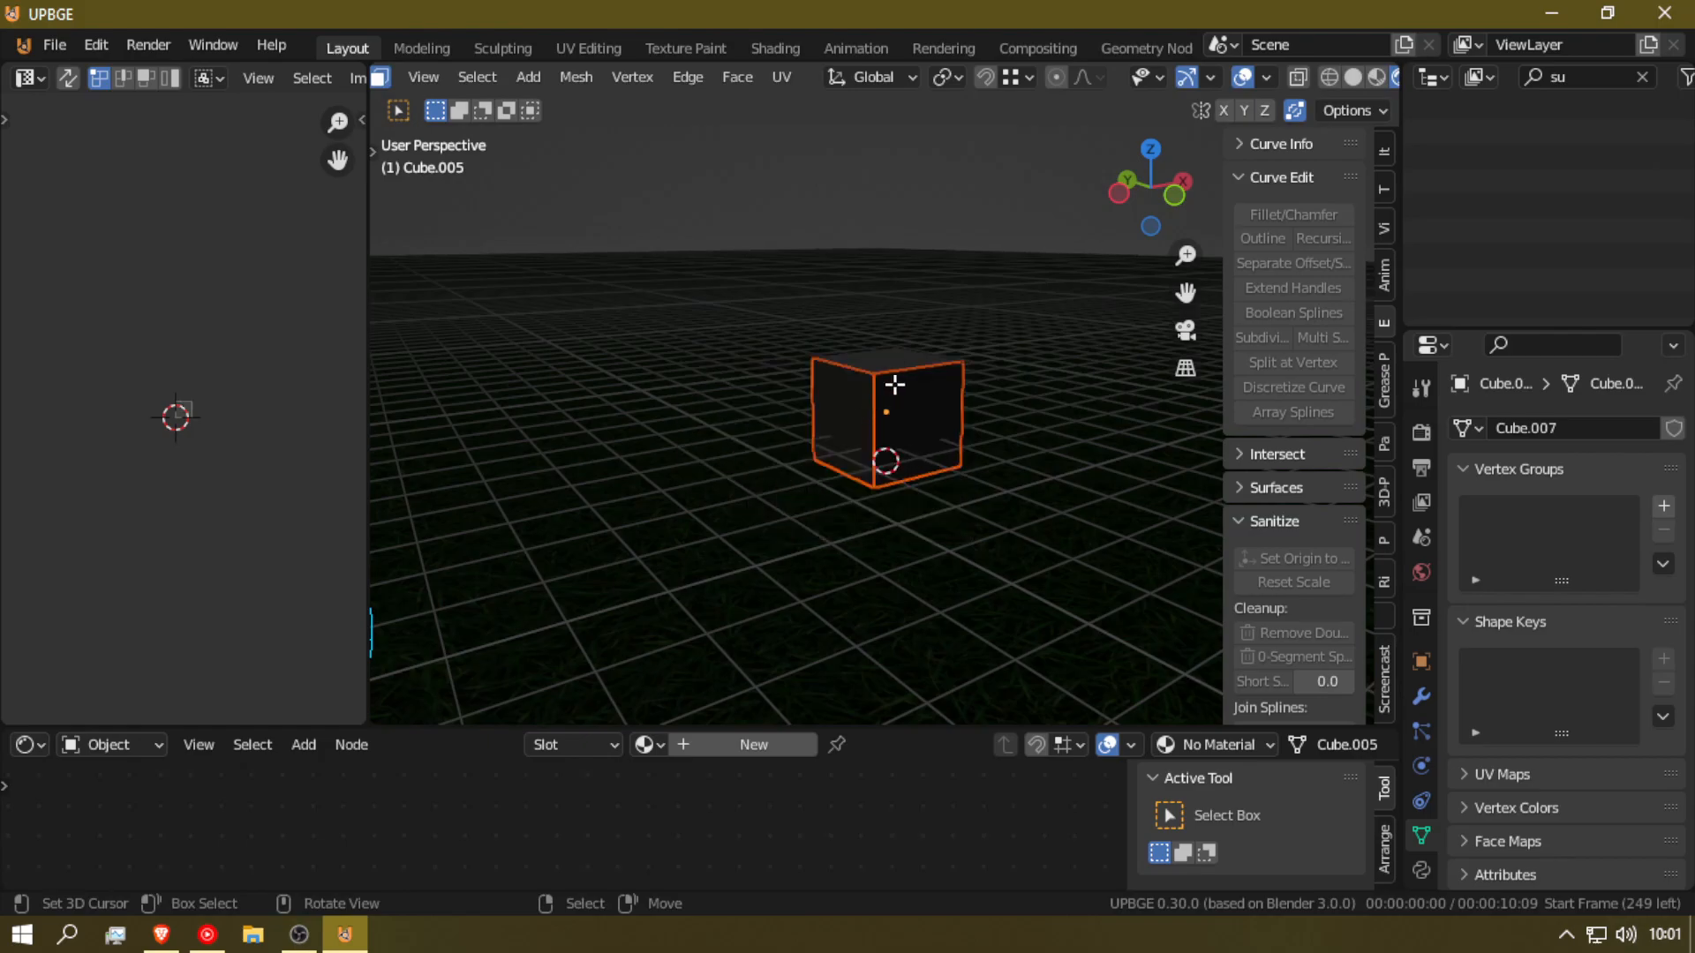
Step: Try to separate the duplicated cube's top face, using By Loose Parts
{"action": "left_click", "coordinate": [908, 376]}
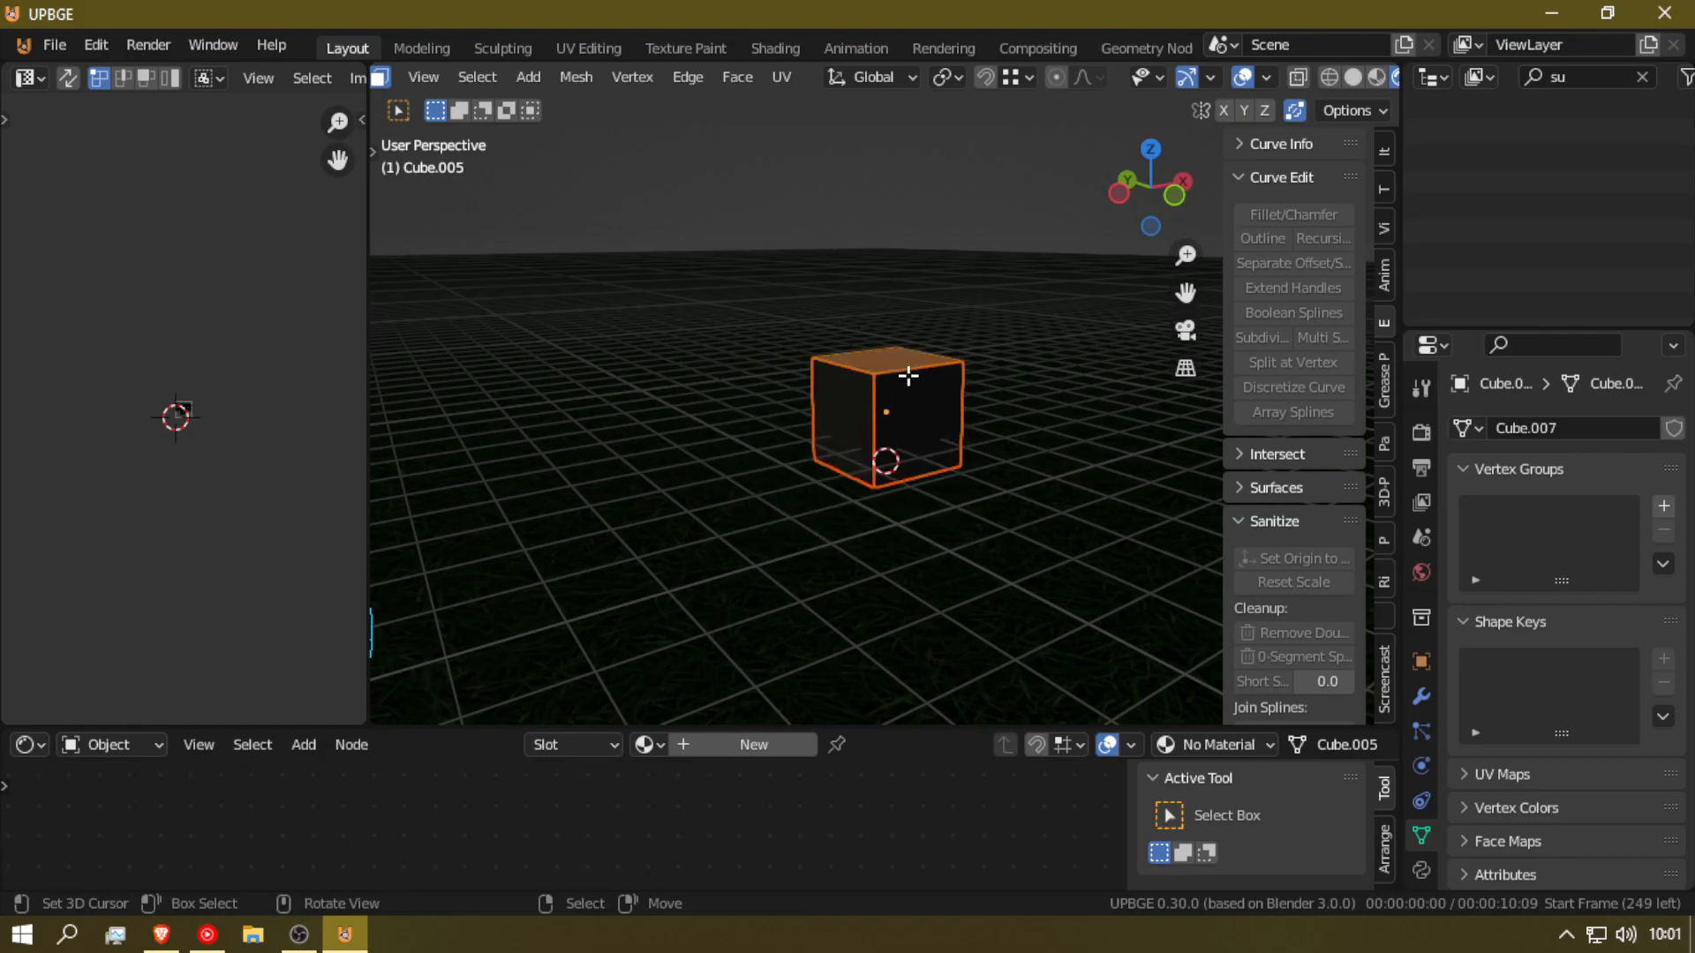
{"action": "key", "text": "p"}
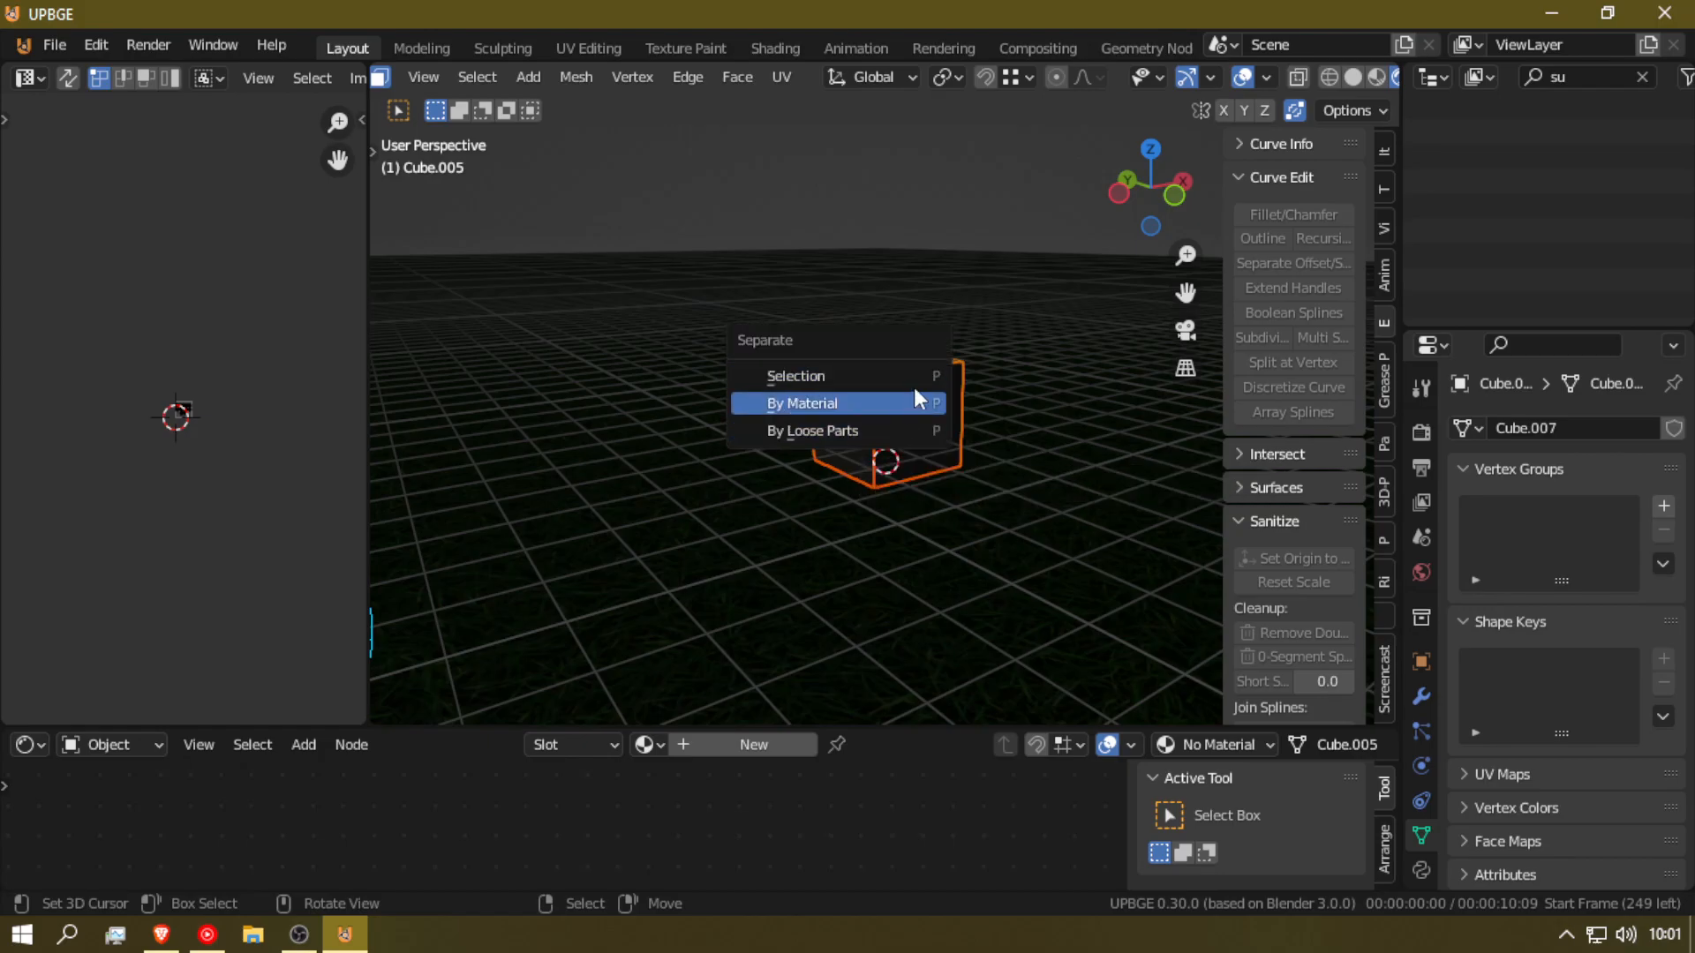
{"action": "left_click", "coordinate": [897, 430]}
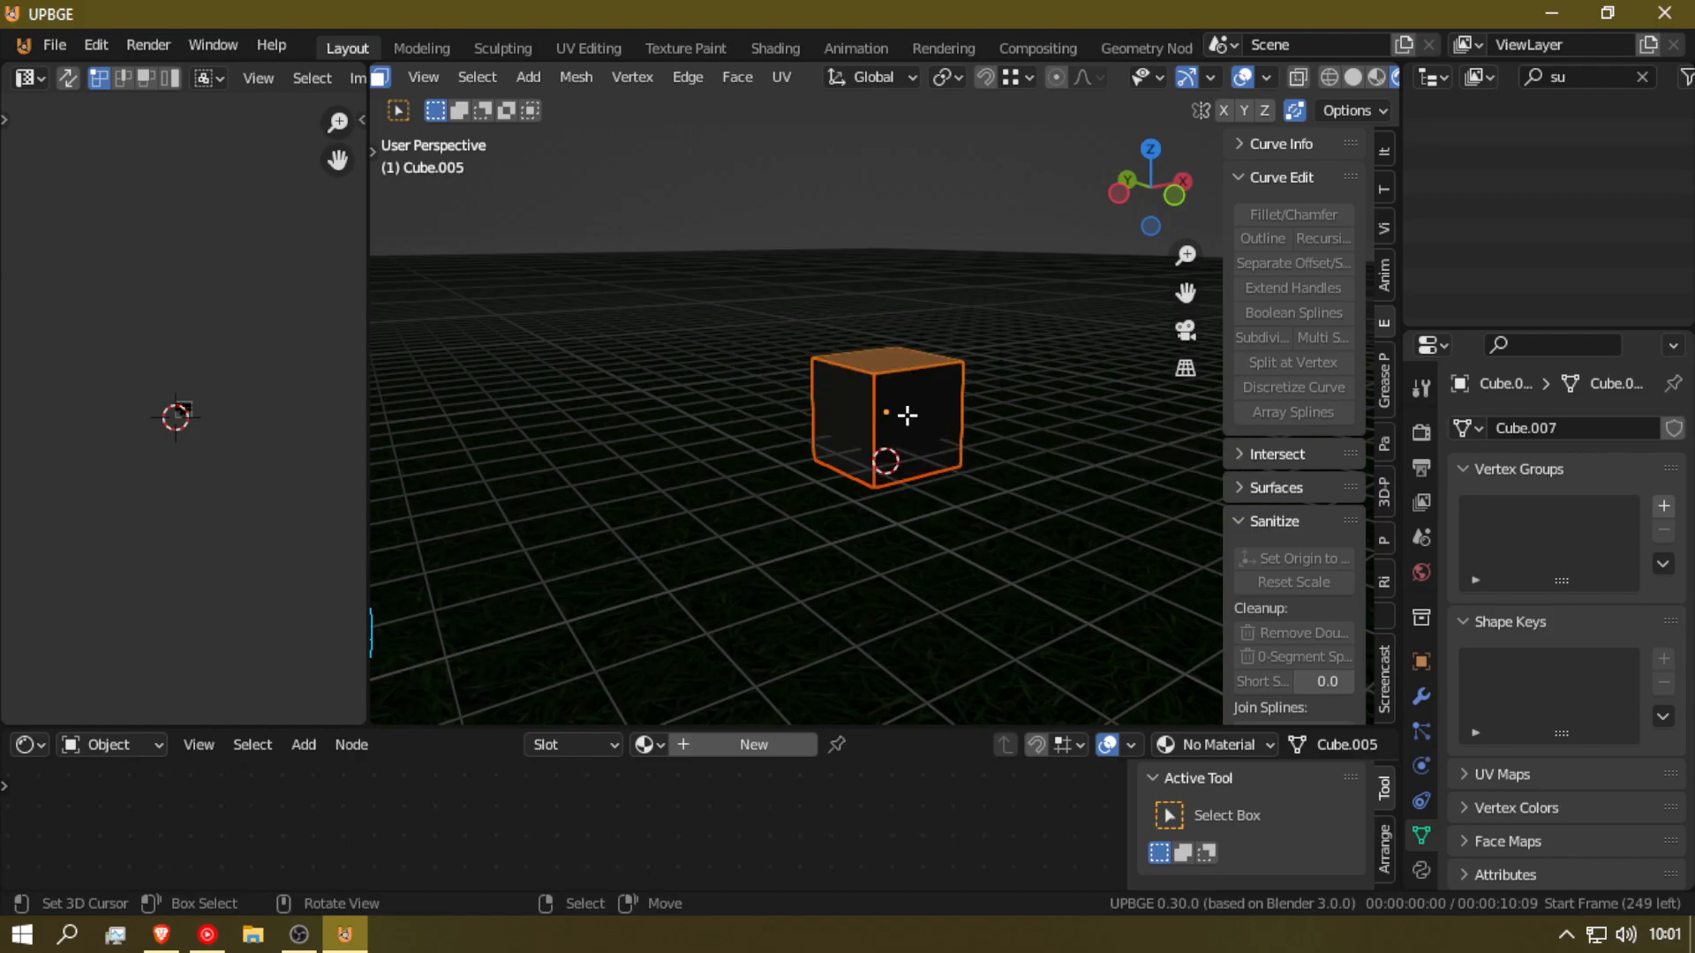
{"action": "key", "text": "g"}
{"action": "right_click", "coordinate": [909, 318]}
{"action": "key", "text": "shift+grave"}
{"action": "key", "text": "s"}
{"action": "key", "text": "w"}
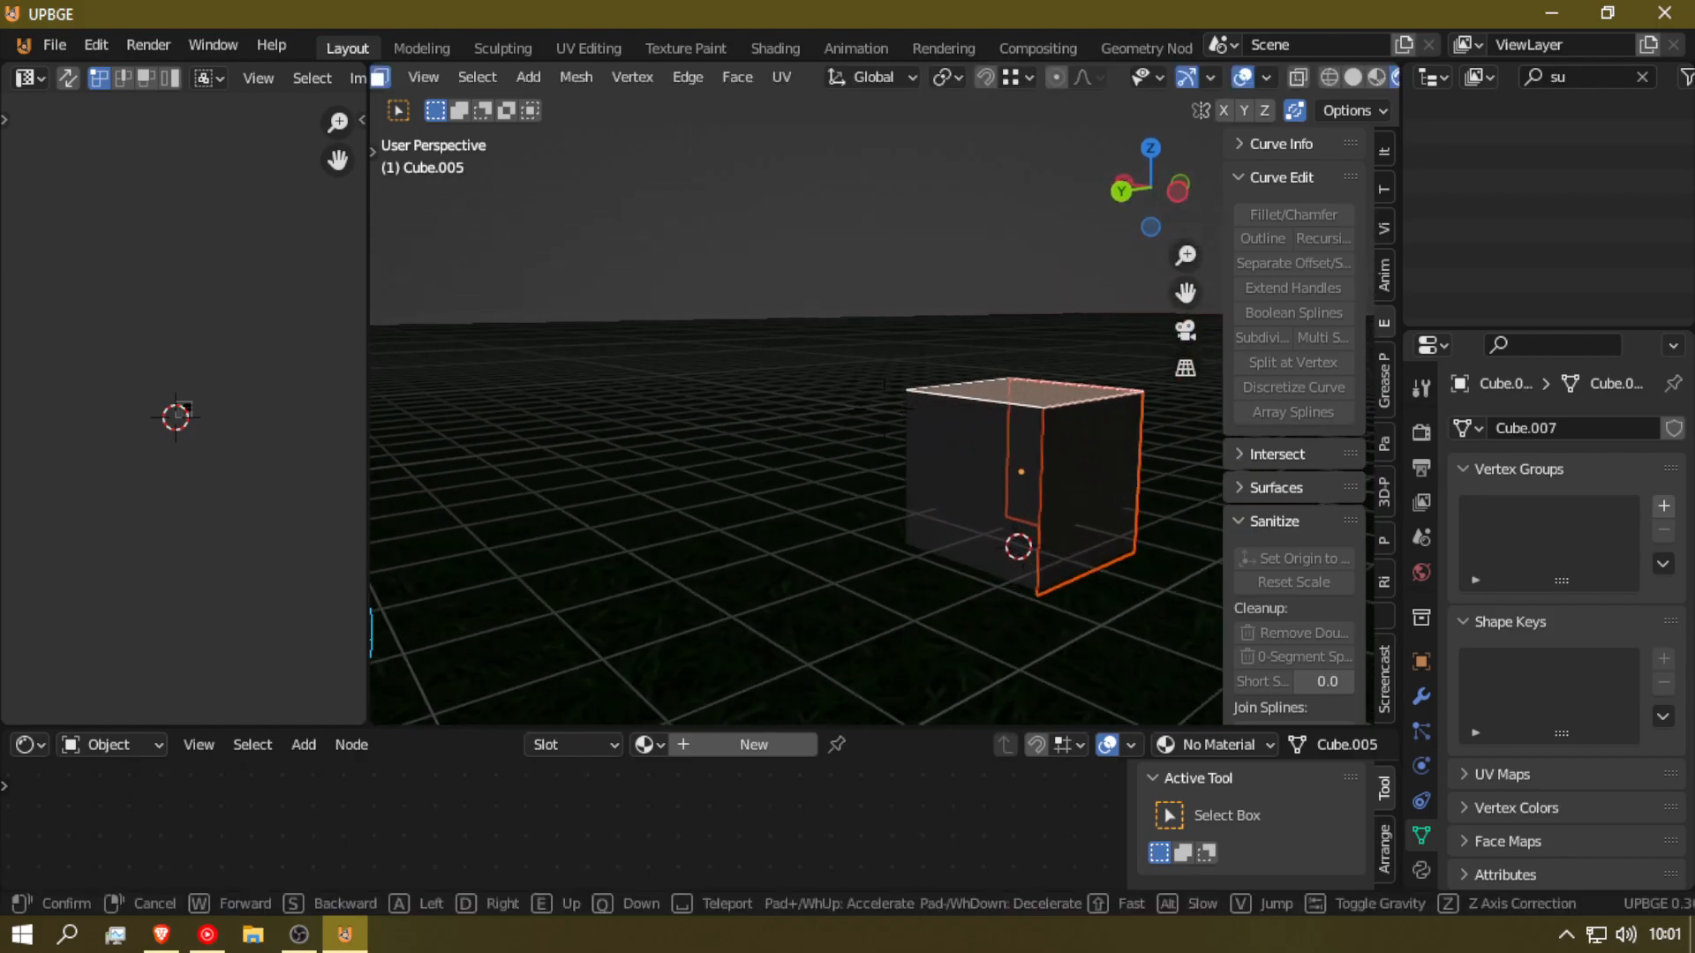
{"action": "left_click", "coordinate": [915, 409]}
{"action": "key", "text": "p"}
{"action": "left_click", "coordinate": [919, 416]}
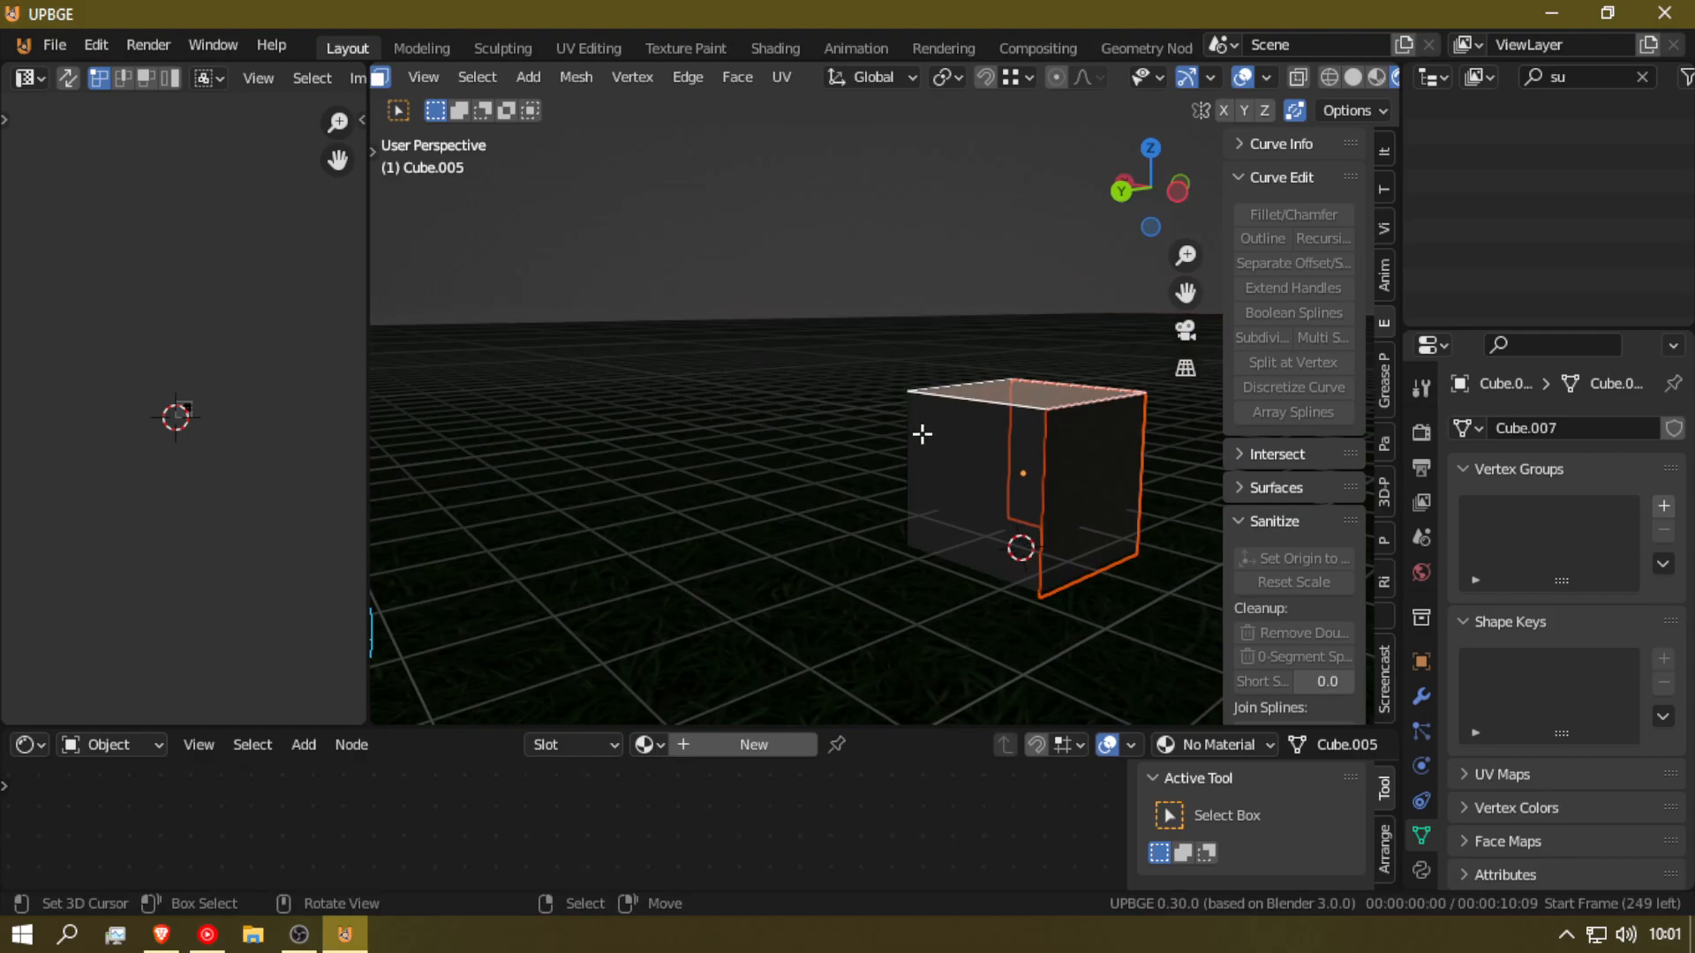
Step: Try to separate one of the remaining side faces of the duplicated cube, and select the neighbouring side and bottom faces
{"action": "left_click", "coordinate": [940, 456]}
{"action": "key", "text": "p"}
{"action": "left_click", "coordinate": [942, 461]}
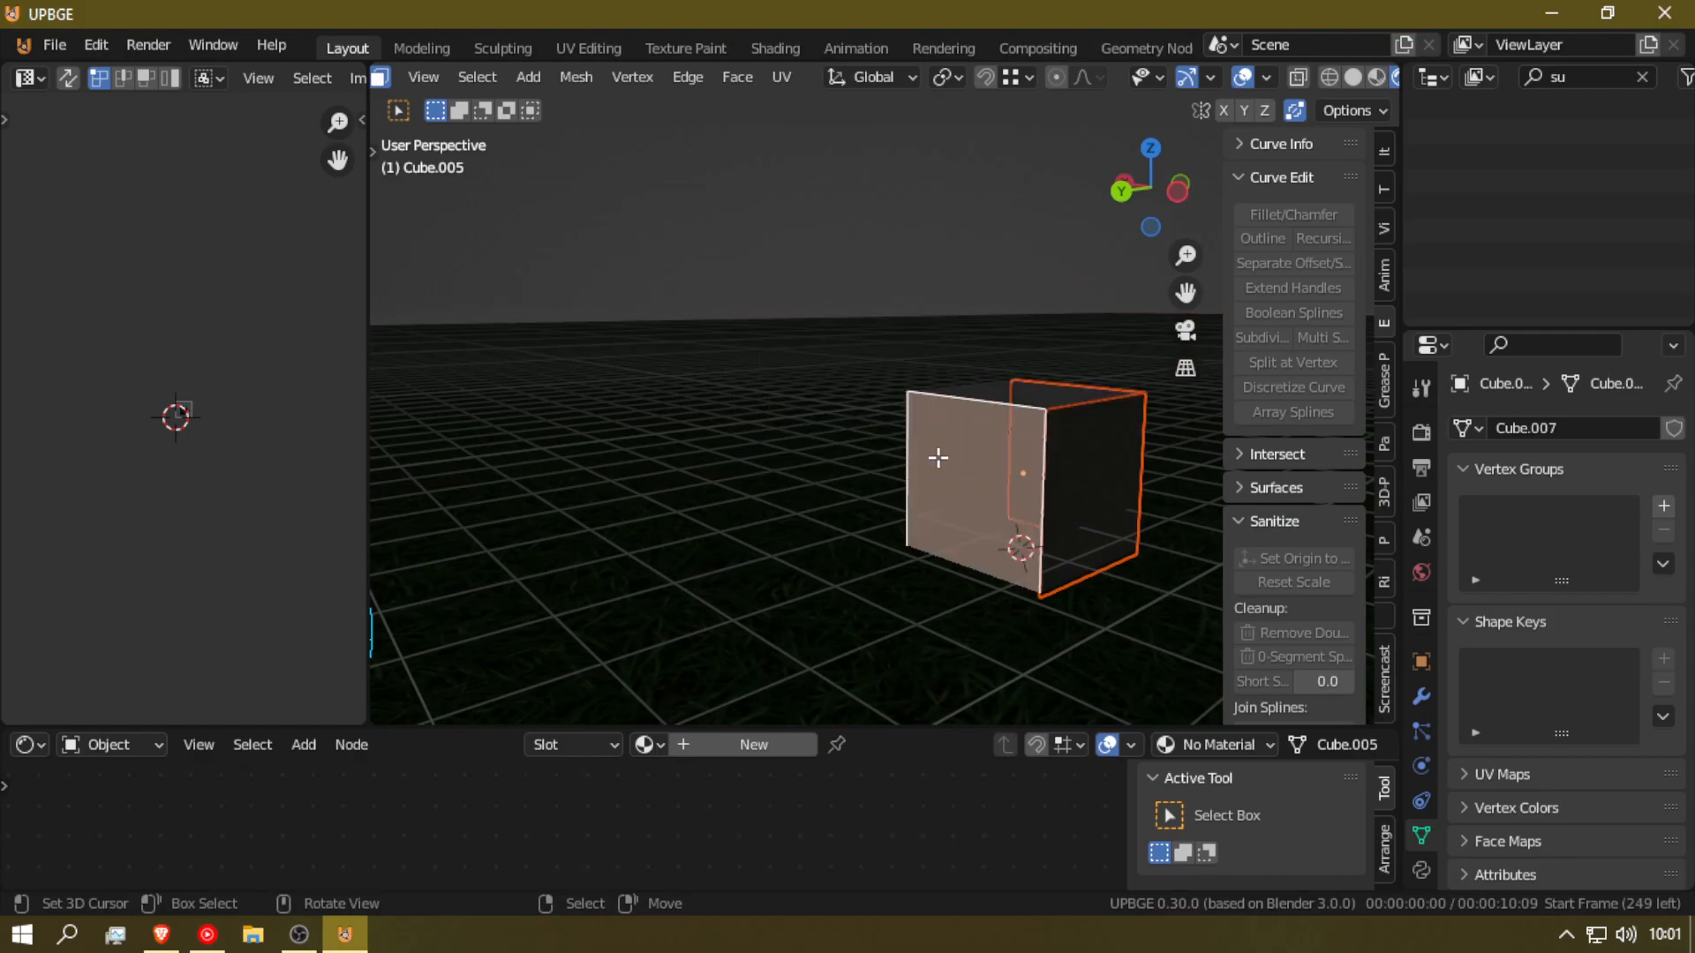
{"action": "key", "text": "shift+grave"}
{"action": "key", "text": "s"}
{"action": "left_click", "coordinate": [885, 393]}
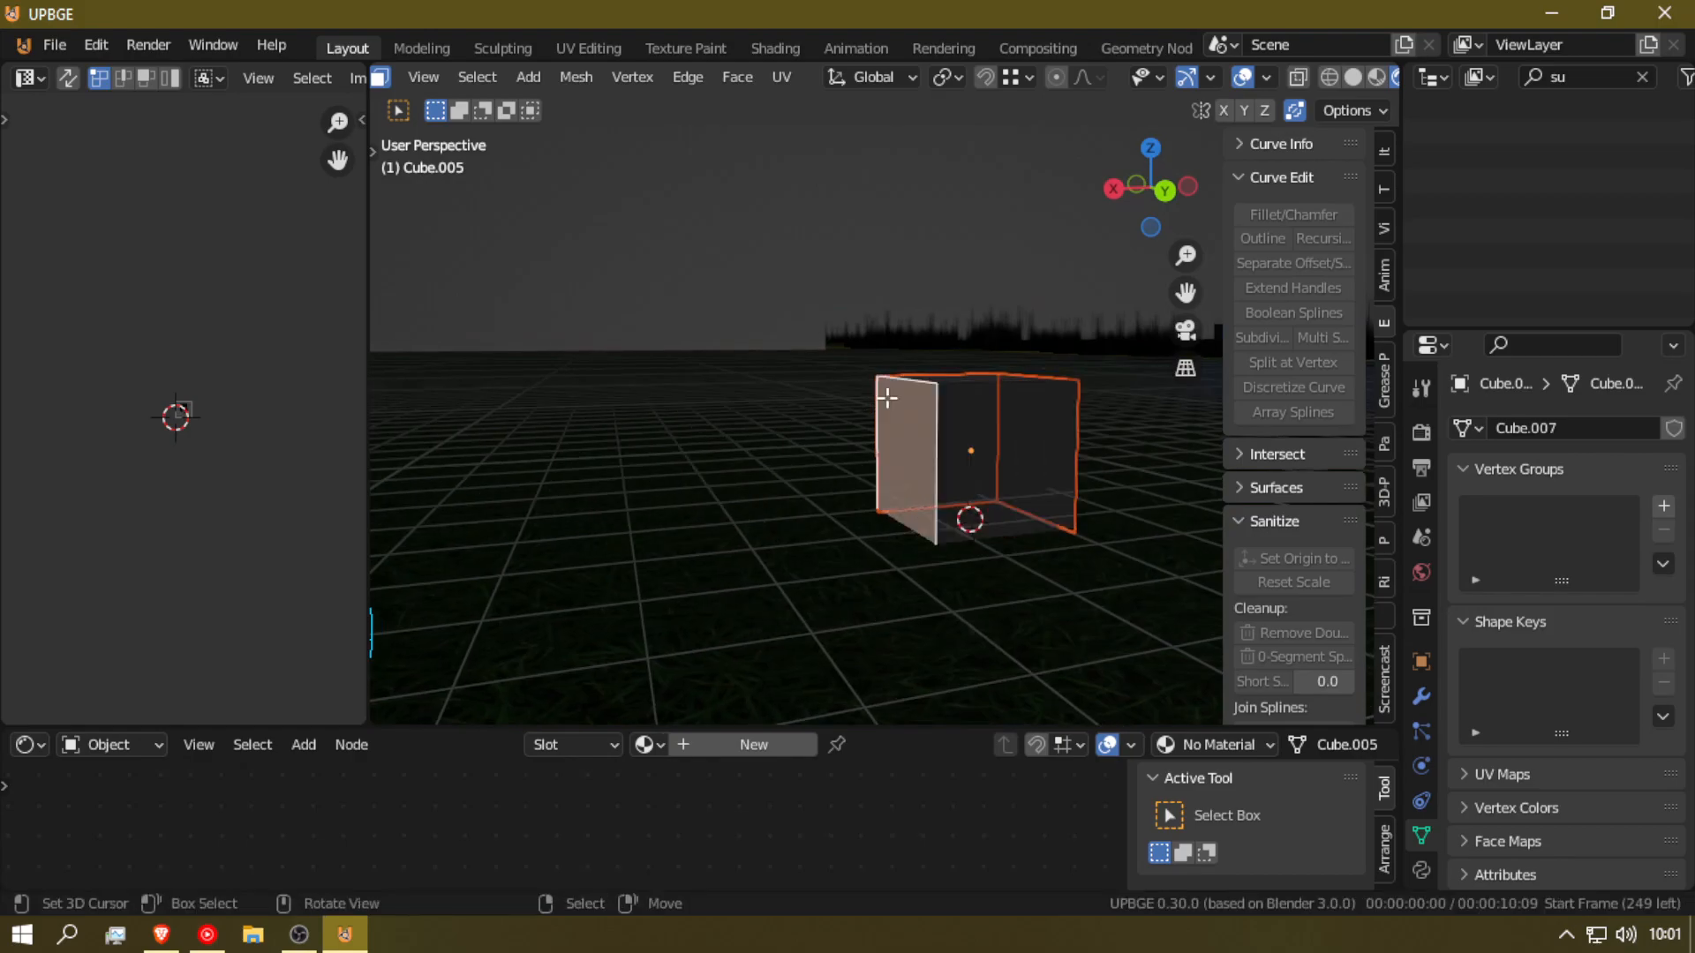
{"action": "left_click", "coordinate": [954, 513]}
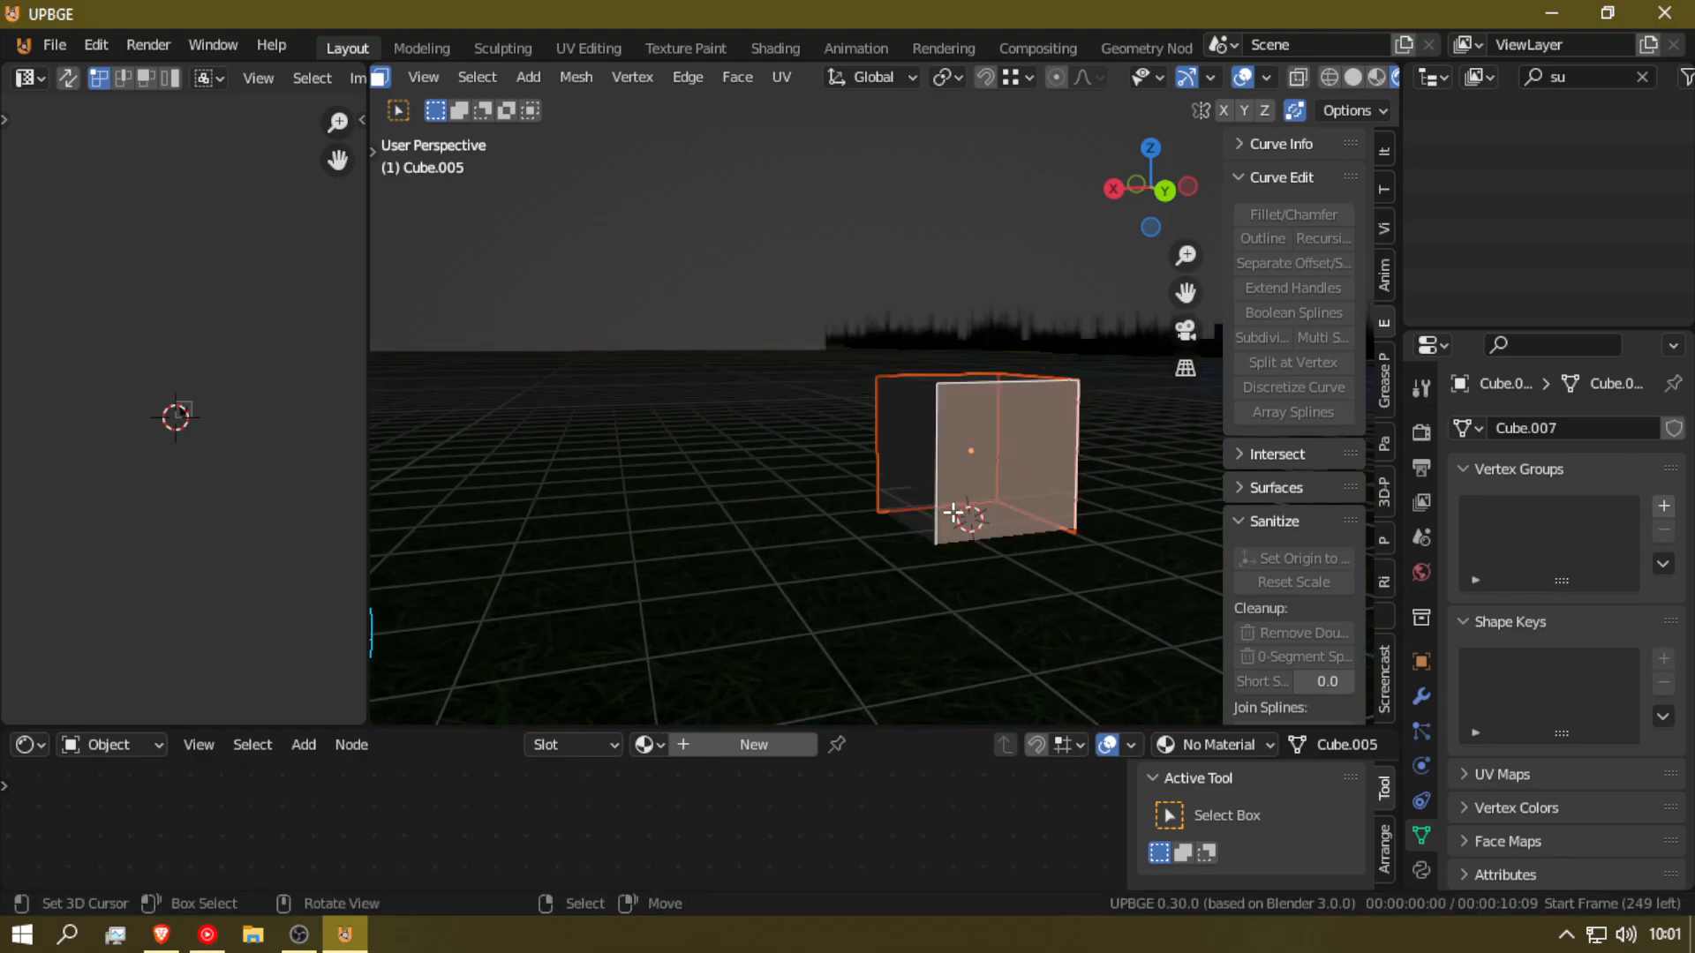
{"action": "middle_click_drag", "start_coordinate": [966, 549], "coordinate": [966, 477]}
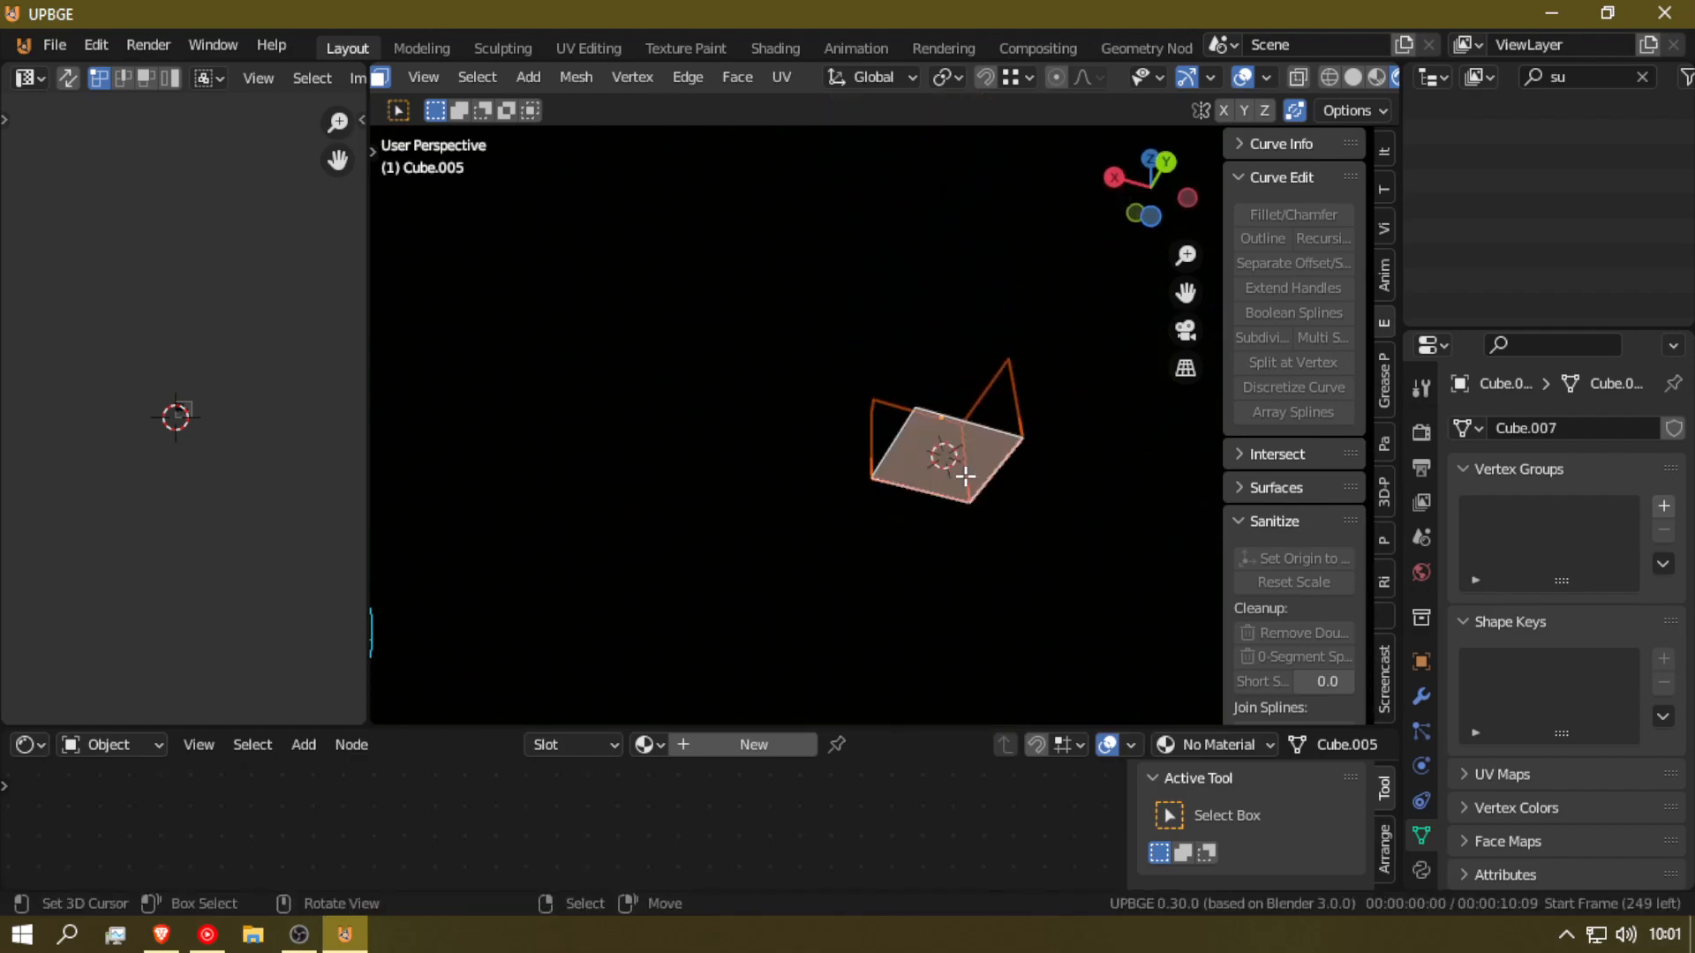
Step: Return to Object Mode and select the duplicated cube among the overlapping pieces
{"action": "key", "text": "Tab"}
{"action": "left_click", "coordinate": [963, 472]}
{"action": "left_click", "coordinate": [977, 473]}
{"action": "left_click", "coordinate": [999, 458]}
{"action": "middle_click_drag", "start_coordinate": [998, 458], "coordinate": [924, 367]}
{"action": "left_click", "coordinate": [941, 401]}
{"action": "left_click", "coordinate": [941, 401]}
{"action": "left_click", "coordinate": [947, 399]}
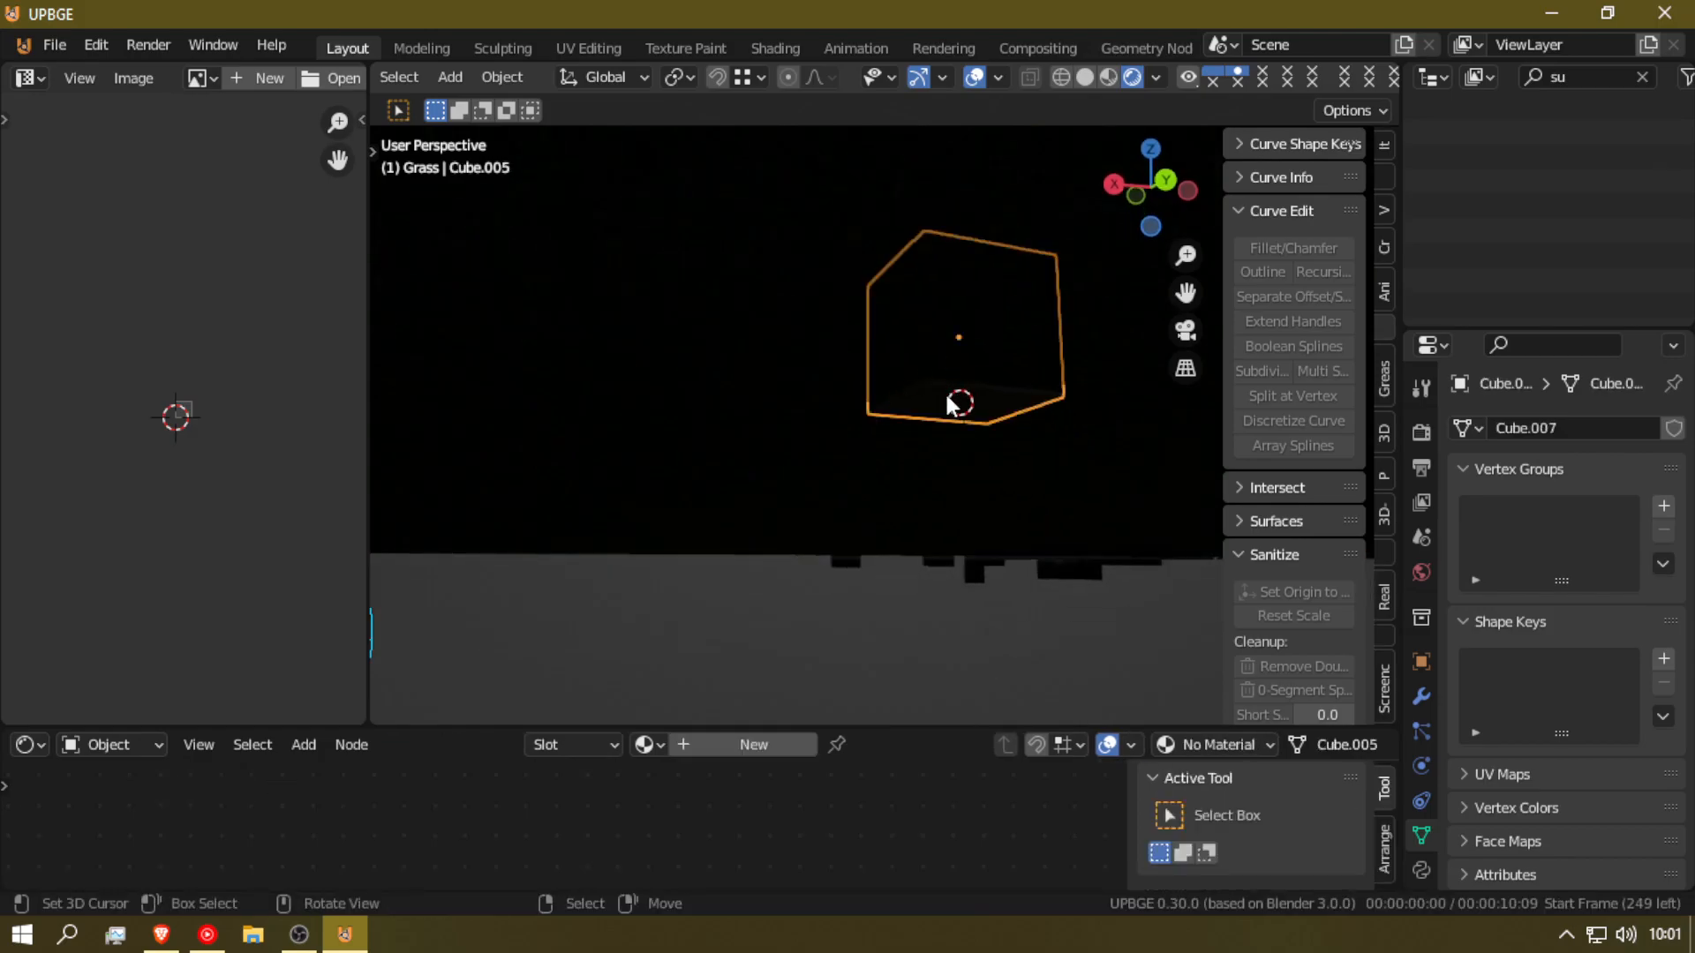
{"action": "left_click", "coordinate": [960, 397]}
{"action": "left_click", "coordinate": [978, 405]}
{"action": "key", "text": "g"}
{"action": "key", "text": "Escape"}
Step: Check which pieces of the duplicated cube are separate by temporarily moving them in solid shading
{"action": "middle_click_drag", "start_coordinate": [961, 399], "coordinate": [909, 481]}
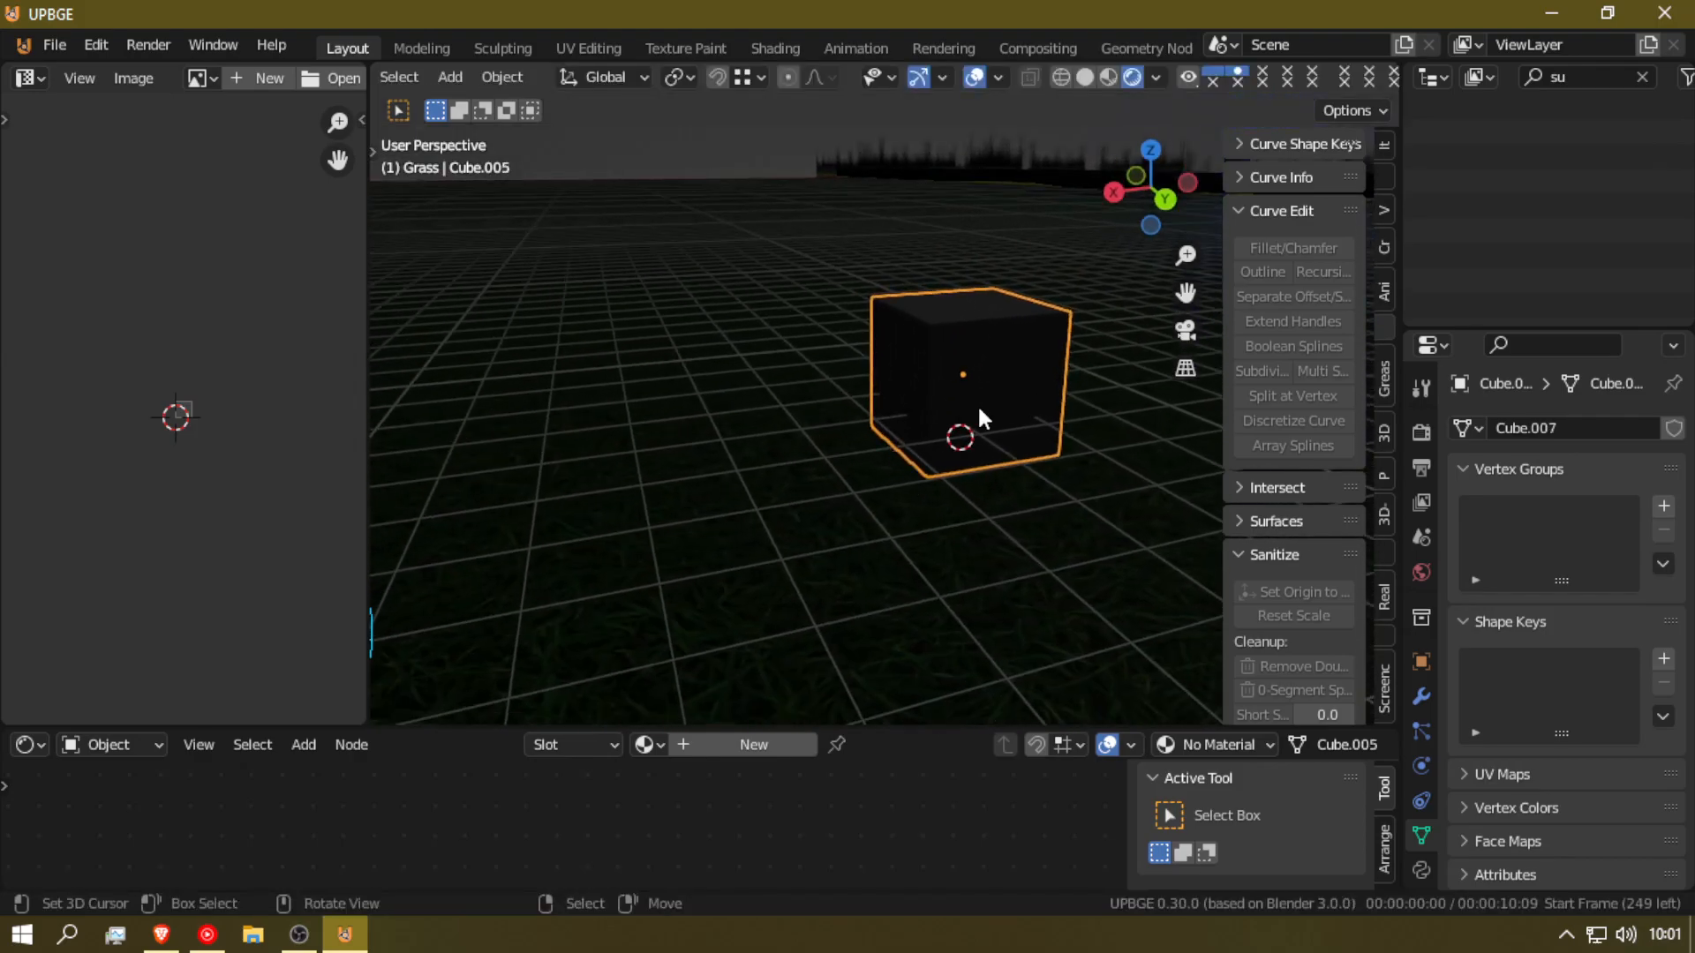
{"action": "middle_click_drag", "start_coordinate": [1006, 353], "coordinate": [889, 419]}
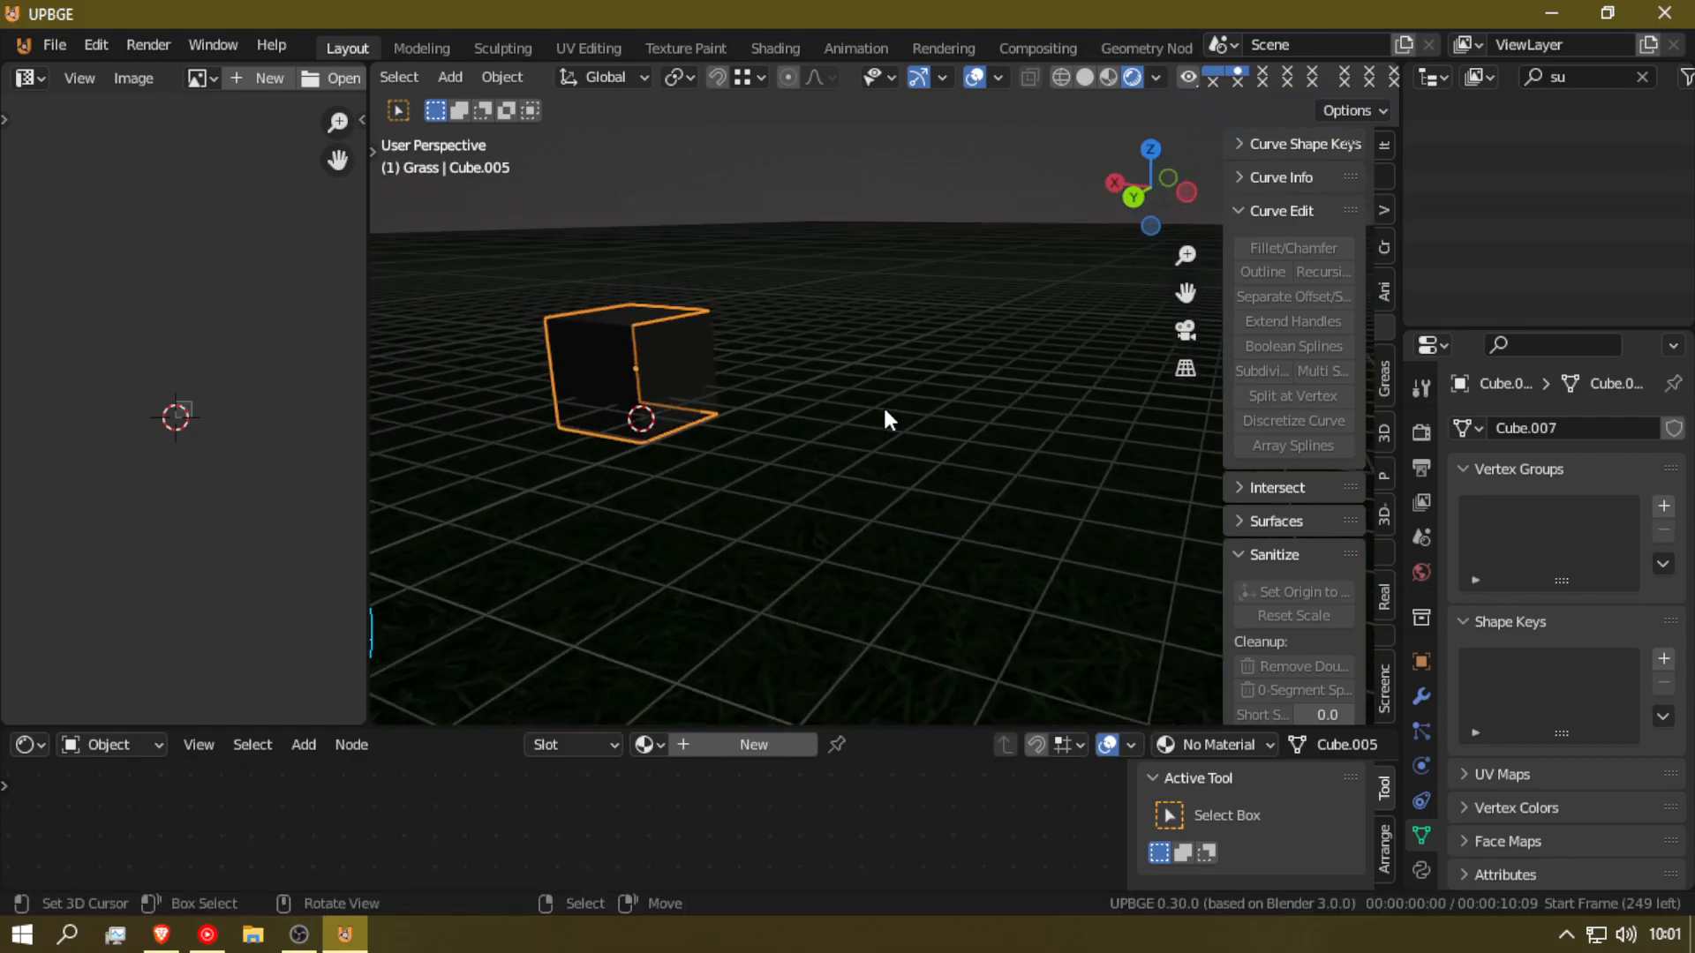
{"action": "left_click", "coordinate": [674, 368]}
{"action": "key", "text": "g"}
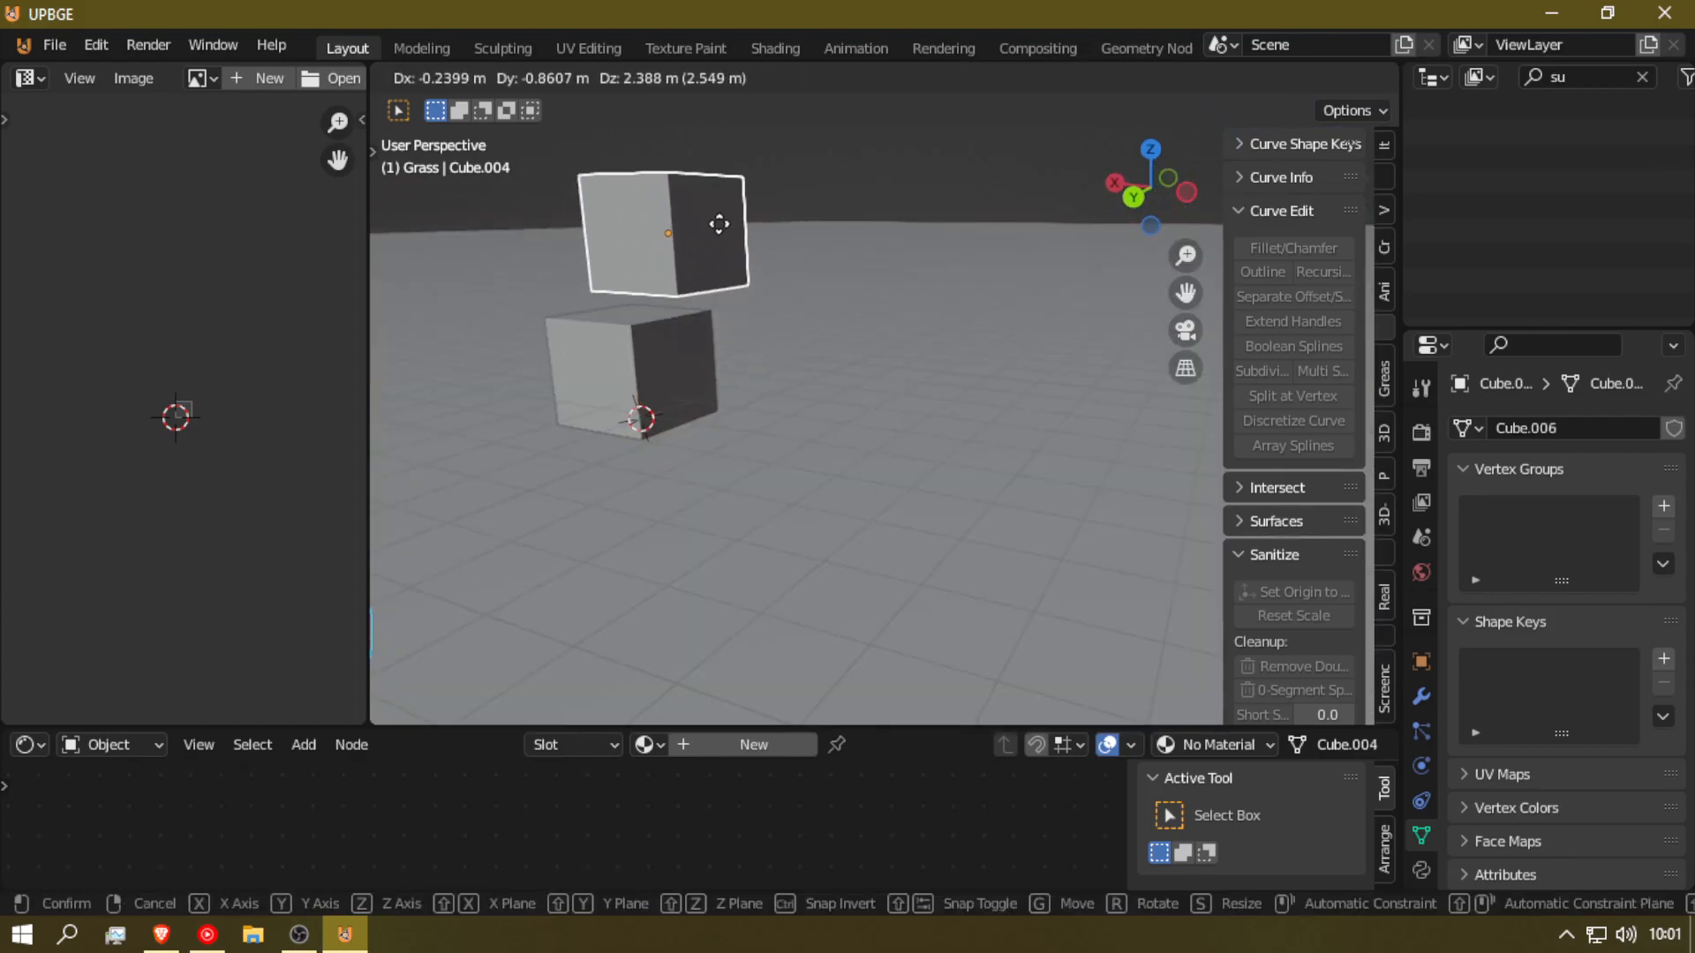
{"action": "key", "text": "Escape"}
{"action": "key", "text": "g"}
{"action": "key", "text": "Escape"}
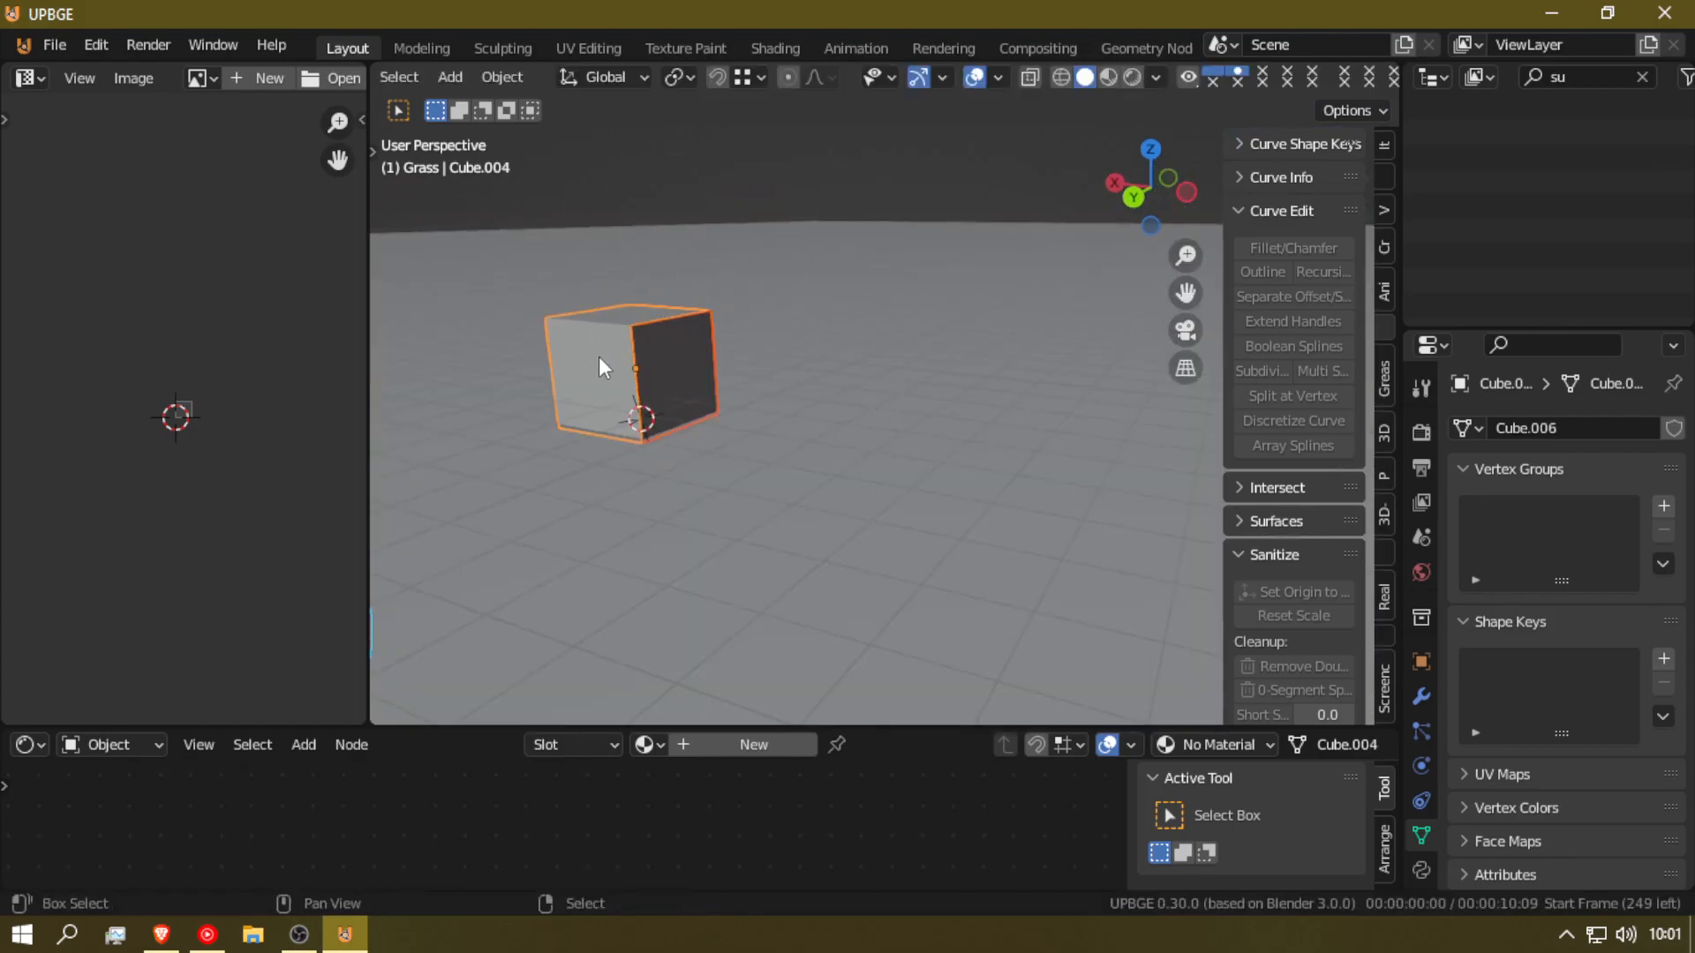
{"action": "key", "text": "shift+d"}
{"action": "key", "text": "Escape"}
{"action": "key", "text": "g"}
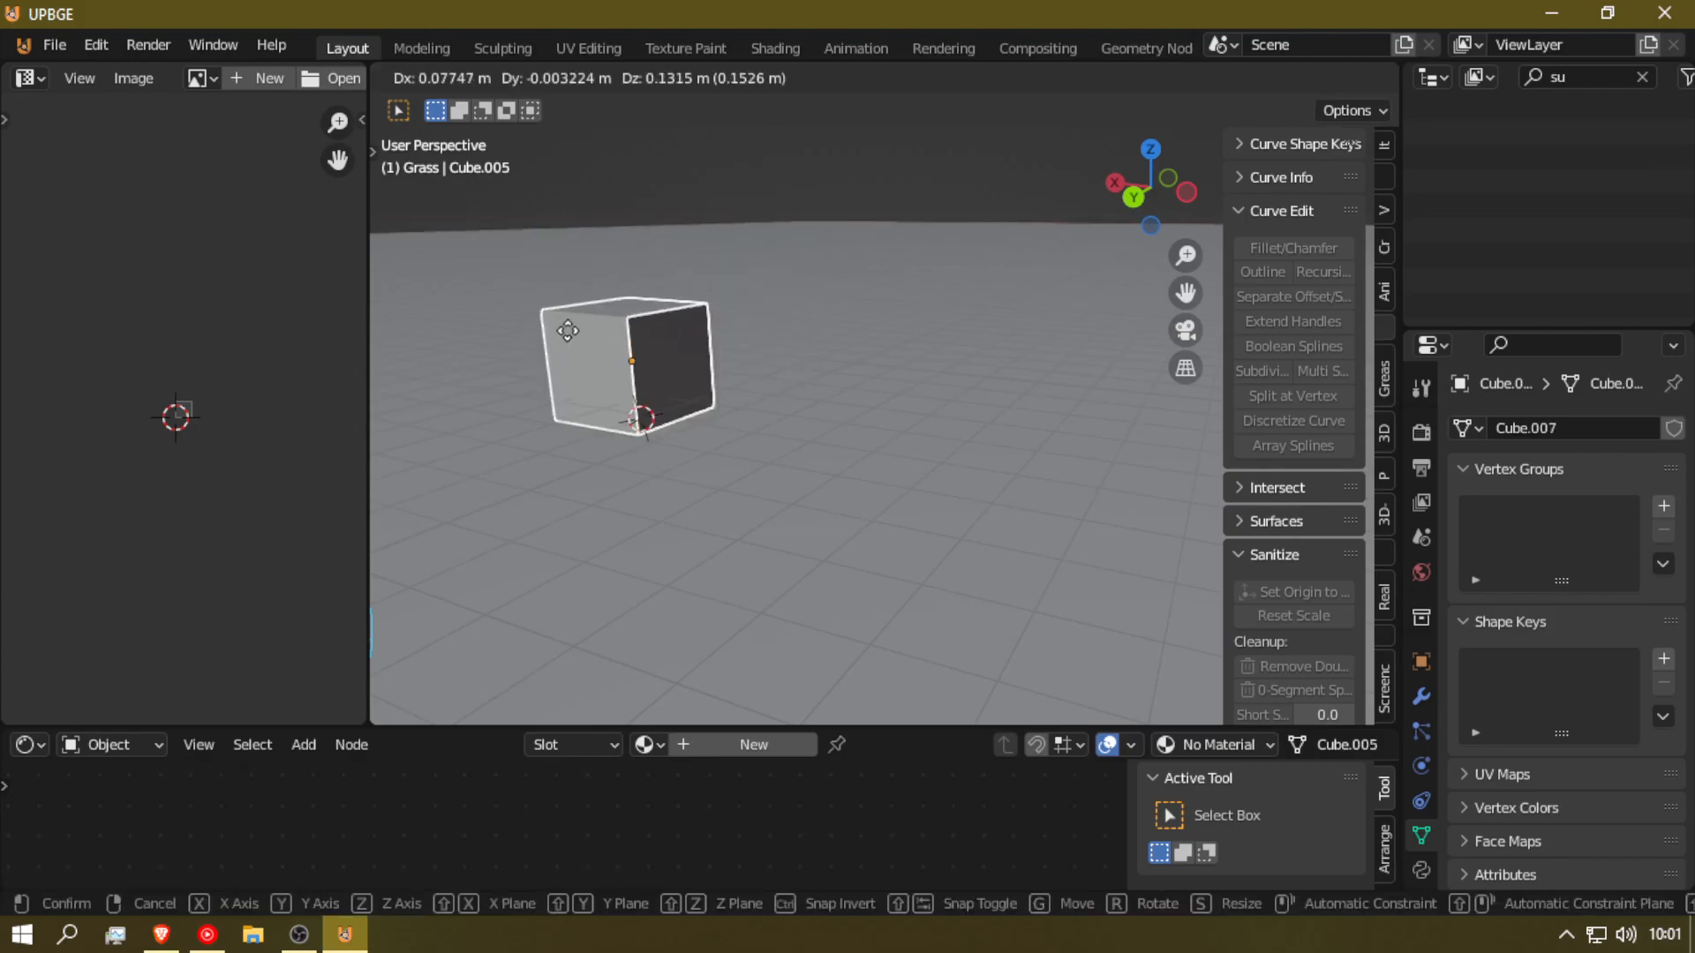
{"action": "key", "text": "Escape"}
Step: Move the duplicated cube's pieces straight up along Z, well above the ground
{"action": "key", "text": "shift+grave"}
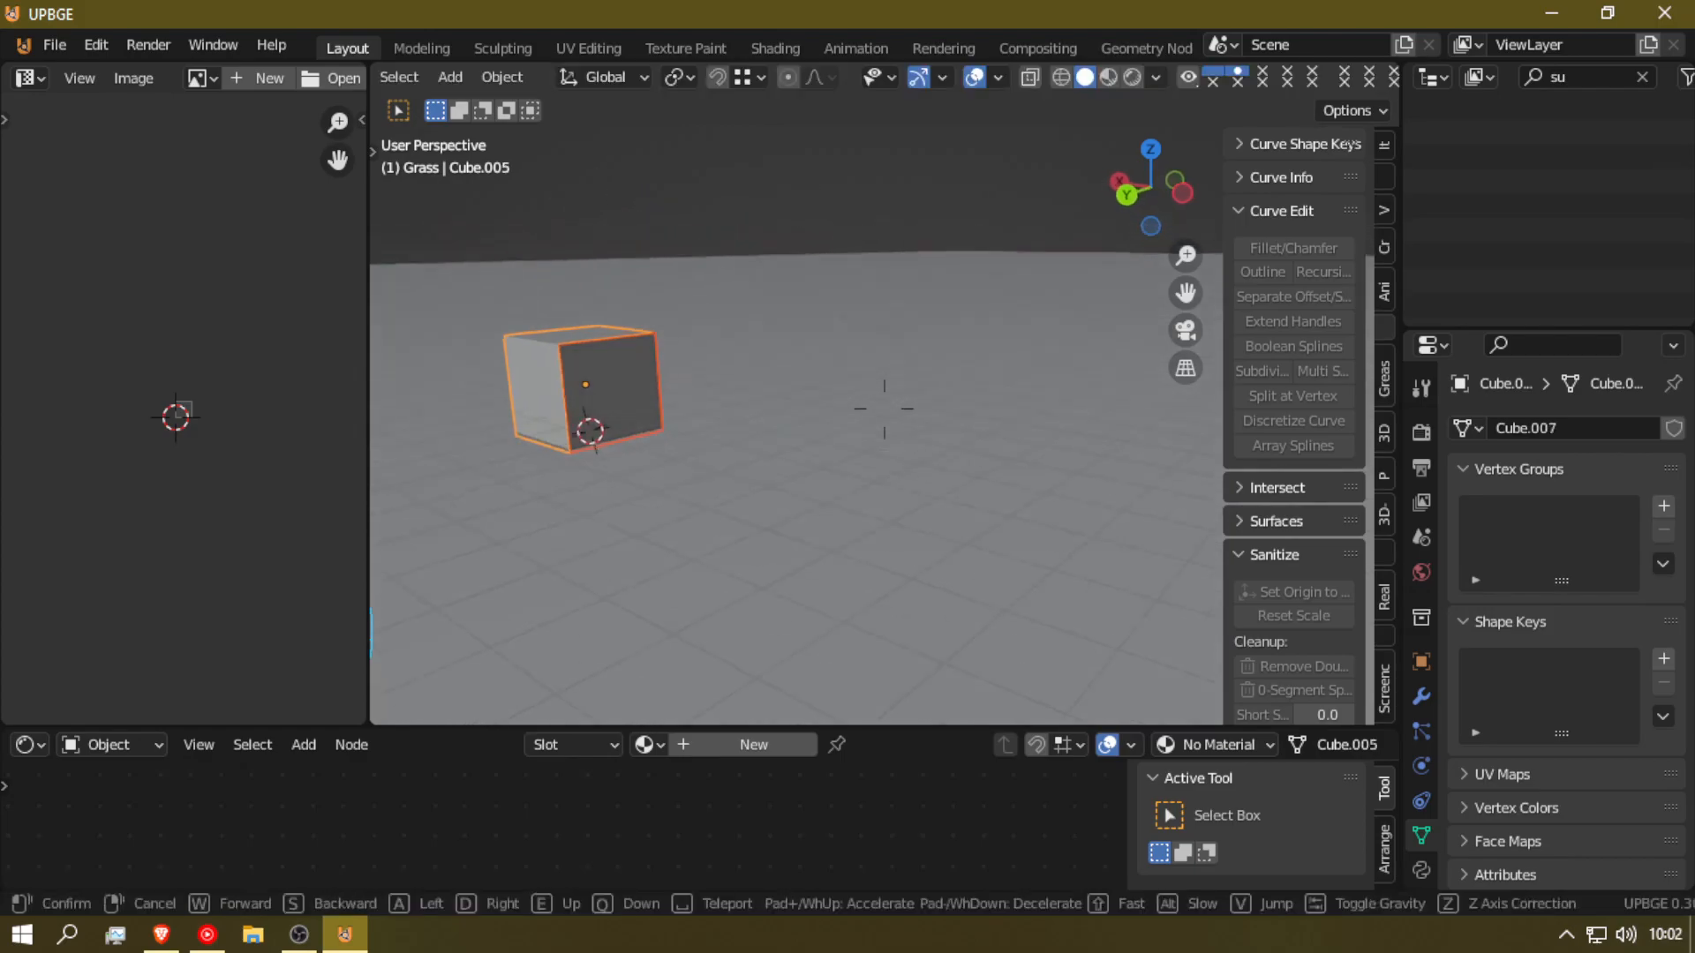
{"action": "left_click", "coordinate": [845, 406]}
{"action": "left_click", "coordinate": [755, 419]}
{"action": "key", "text": "g"}
{"action": "key", "text": "Escape"}
{"action": "key", "text": "shift+d"}
{"action": "key", "text": "Escape"}
{"action": "key", "text": "g"}
{"action": "key", "text": "z"}
{"action": "left_click", "coordinate": [770, 206]}
Step: Check which faces belong to each piece of the raised cube in Edit Mode, and test-move the separated side face
{"action": "key", "text": "Tab"}
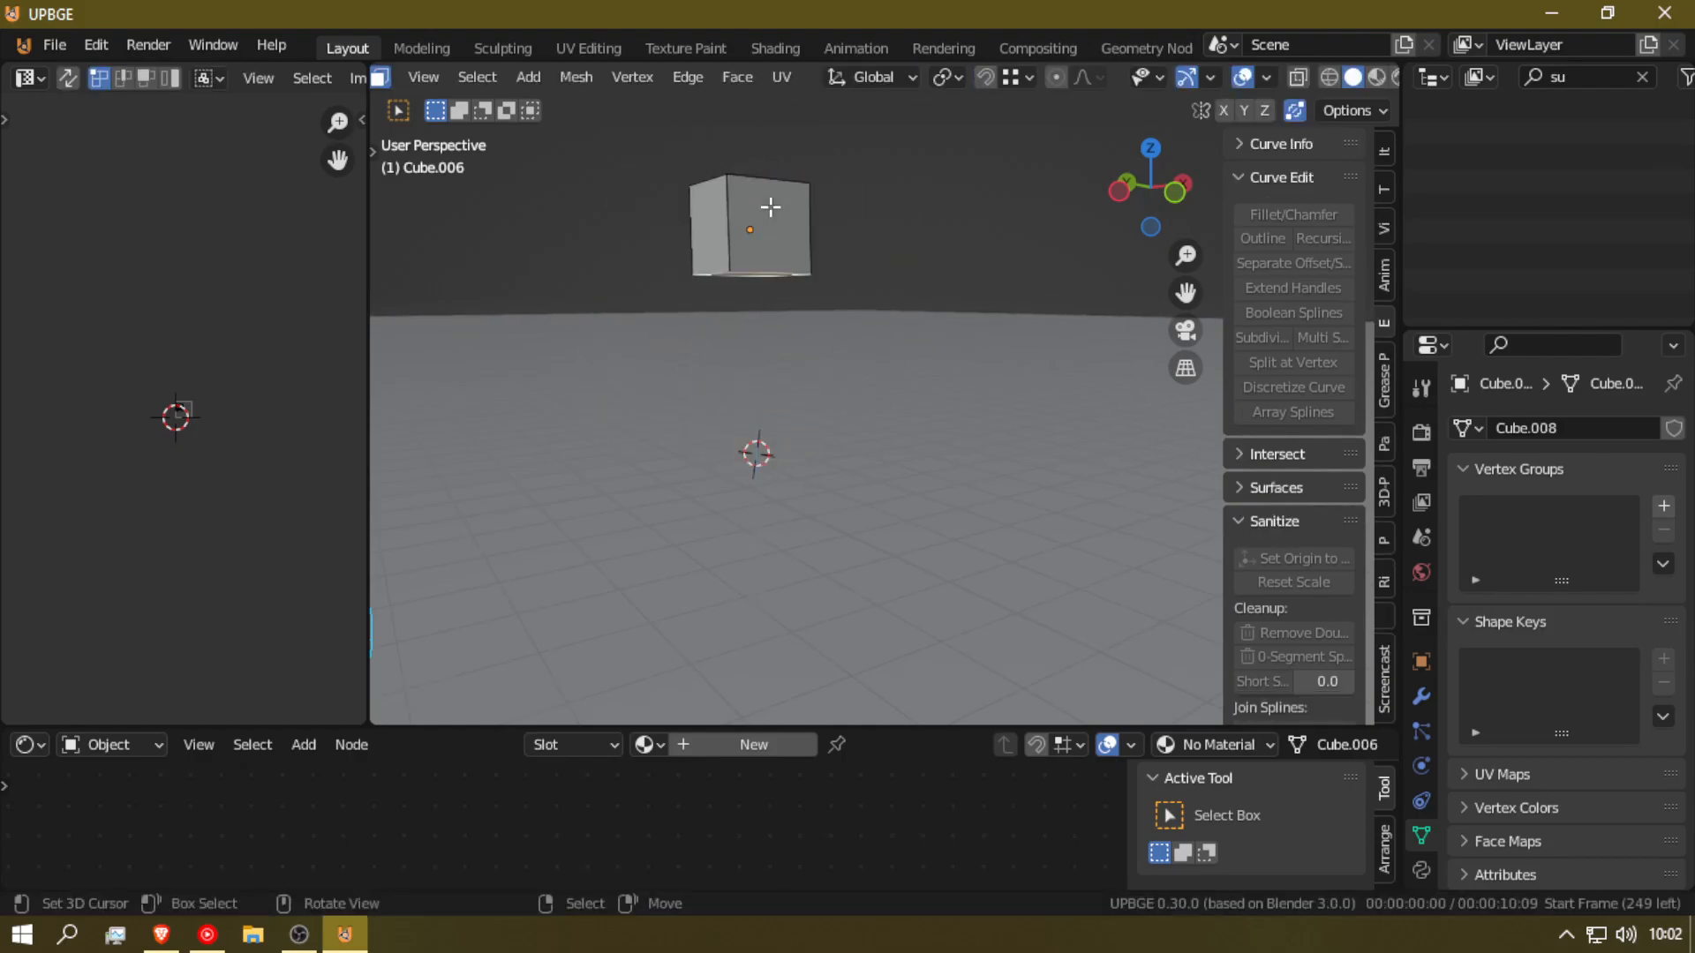
{"action": "key", "text": "Tab"}
{"action": "left_click", "coordinate": [750, 239]}
{"action": "key", "text": "Tab"}
{"action": "key", "text": "Tab"}
{"action": "left_click", "coordinate": [750, 240]}
{"action": "key", "text": "Tab"}
{"action": "key", "text": "Tab"}
{"action": "left_click", "coordinate": [754, 271]}
{"action": "key", "text": "Tab"}
{"action": "key", "text": "shift+grave"}
{"action": "key", "text": "w"}
{"action": "left_click", "coordinate": [755, 304]}
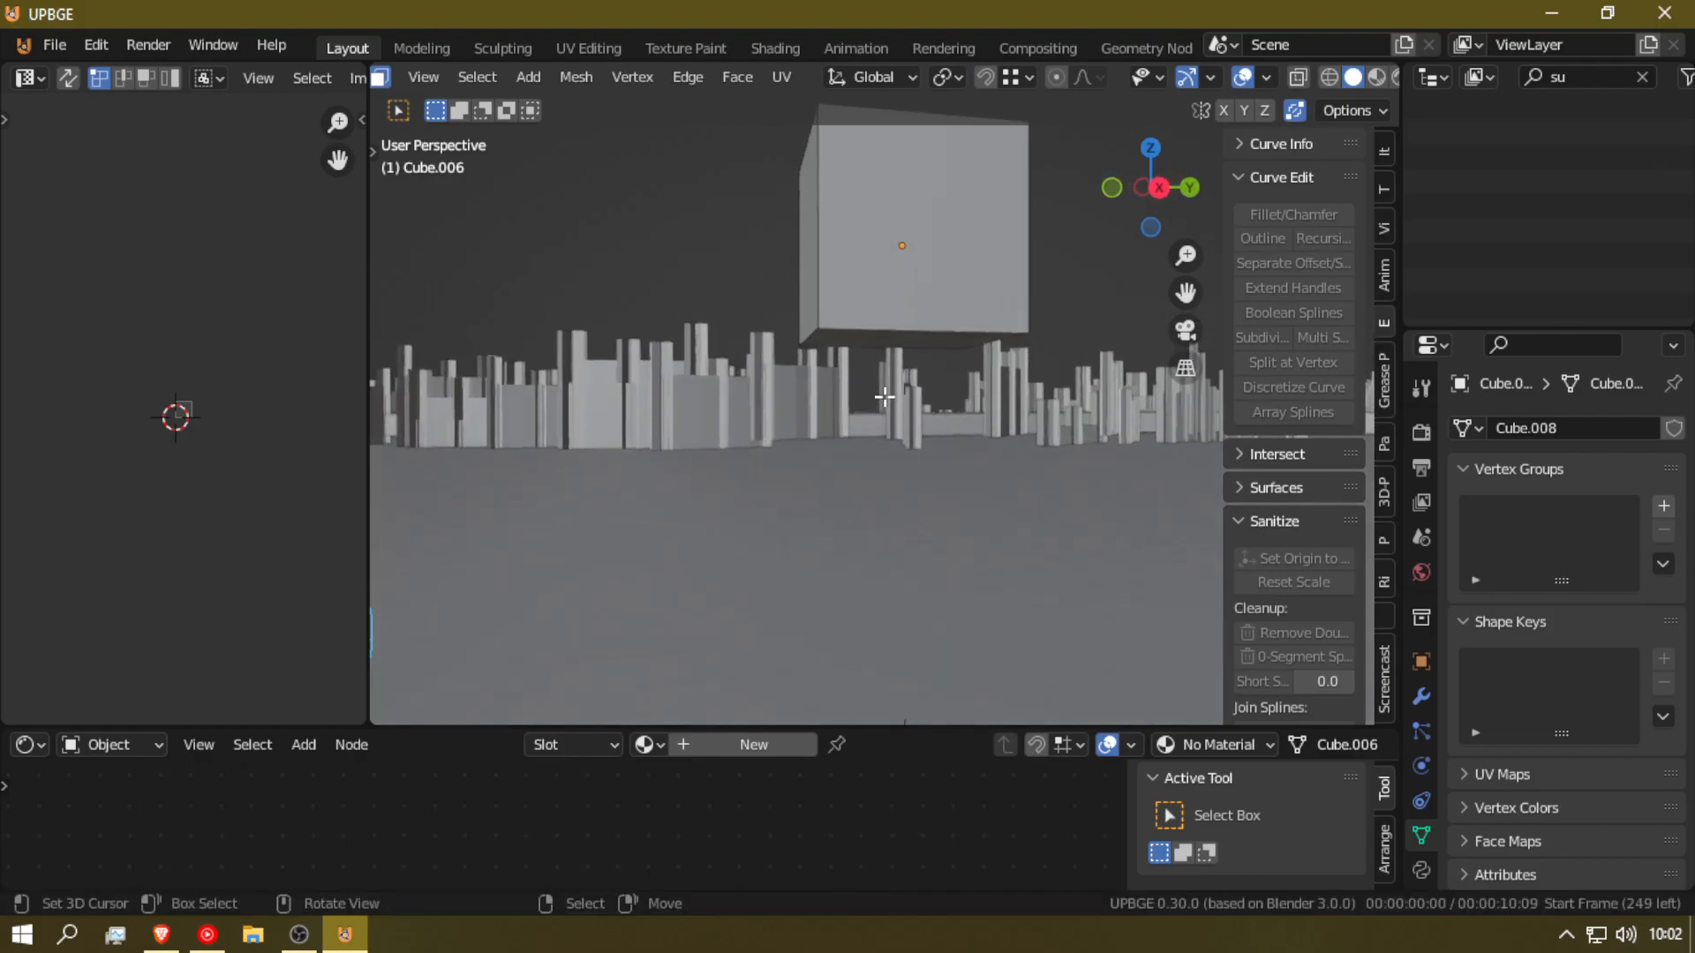
{"action": "left_click", "coordinate": [810, 320]}
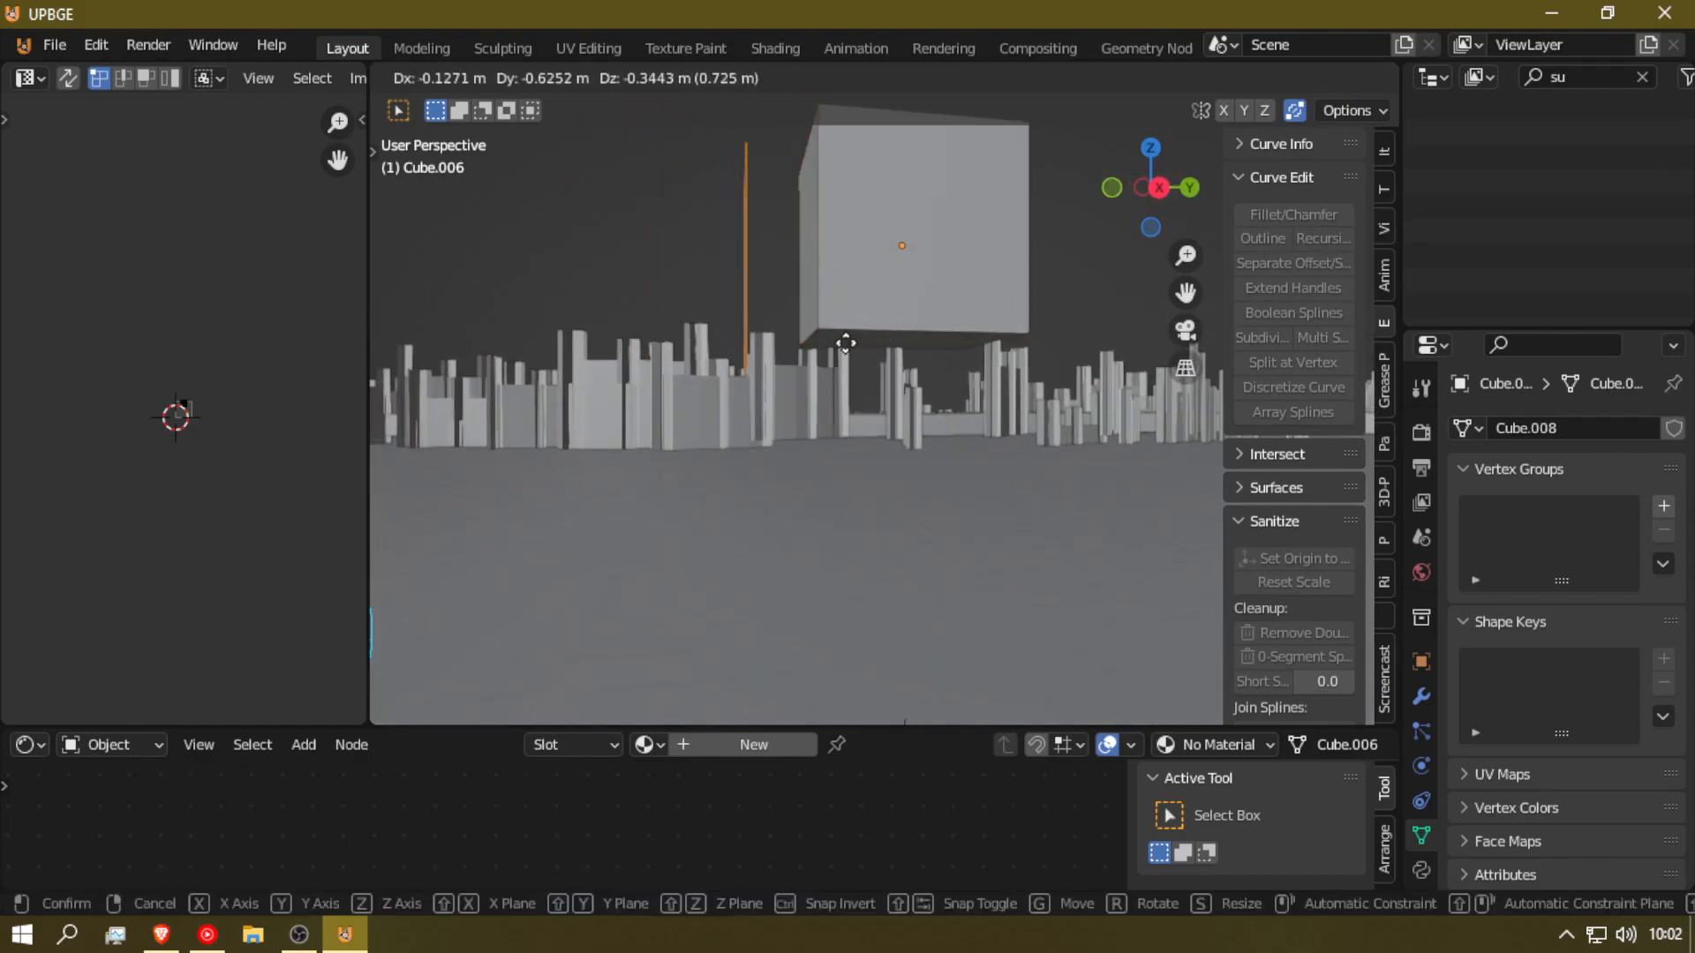
{"action": "left_click", "coordinate": [823, 346]}
Step: Try to separate a side face of the raised cube piece Cube.005
{"action": "left_click", "coordinate": [894, 261]}
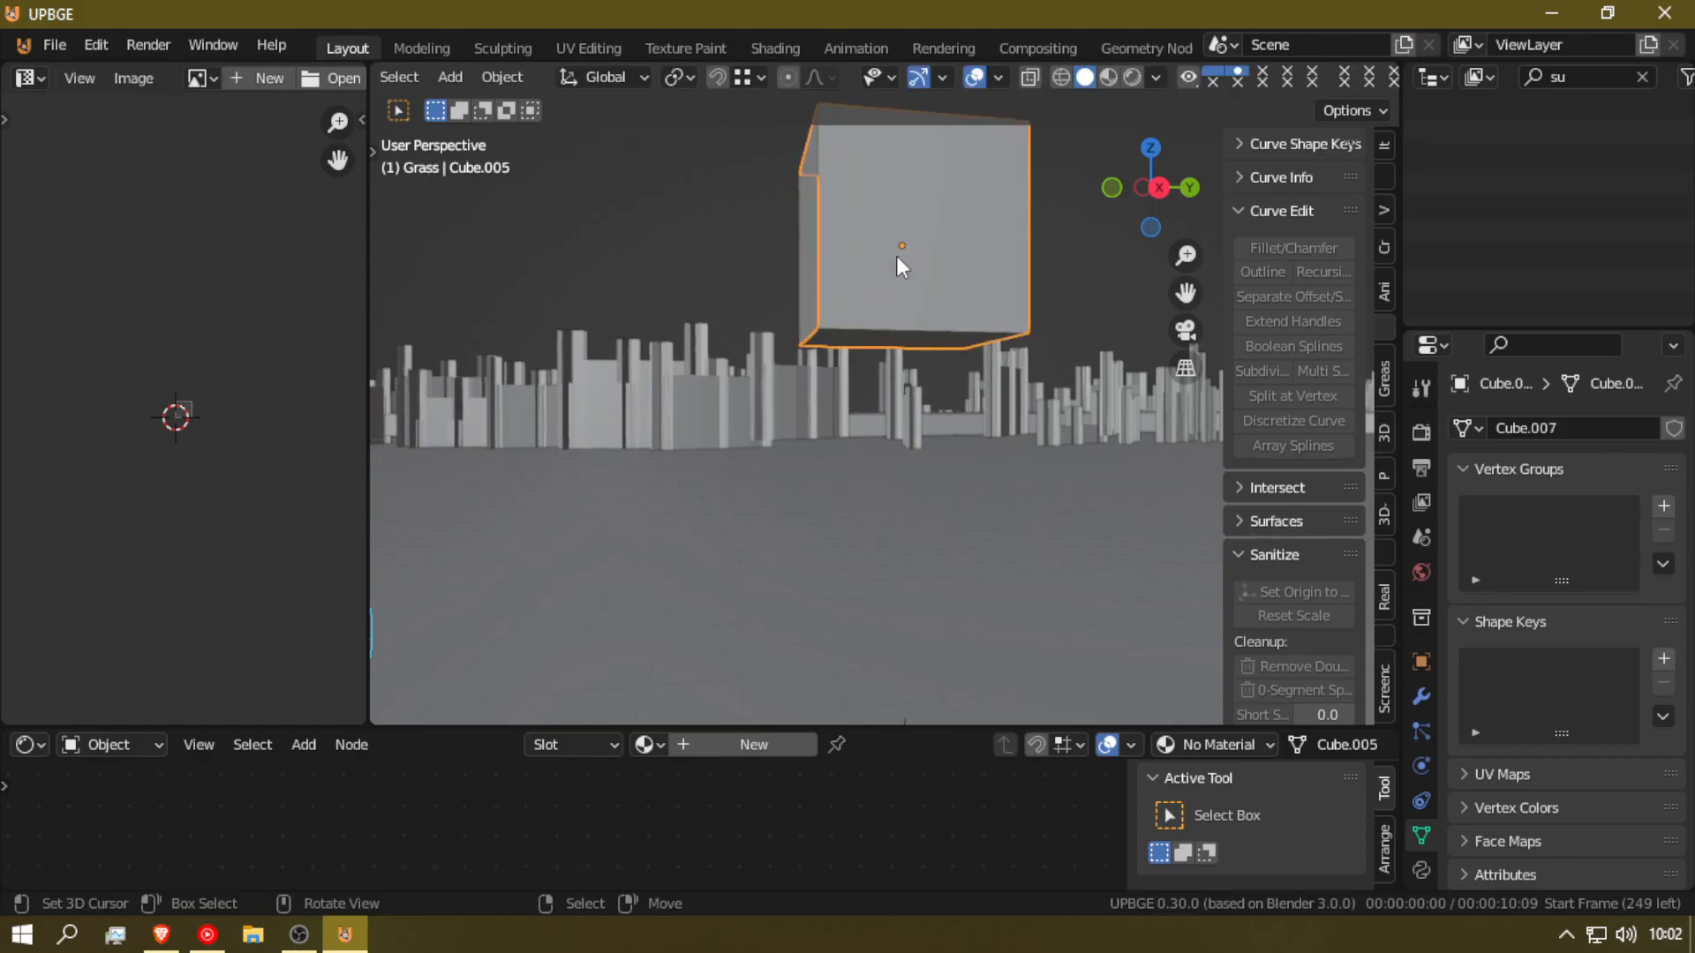
{"action": "key", "text": "Tab"}
{"action": "left_click", "coordinate": [927, 270]}
{"action": "key", "text": "p"}
{"action": "left_click", "coordinate": [946, 270]}
{"action": "key", "text": "shift+grave"}
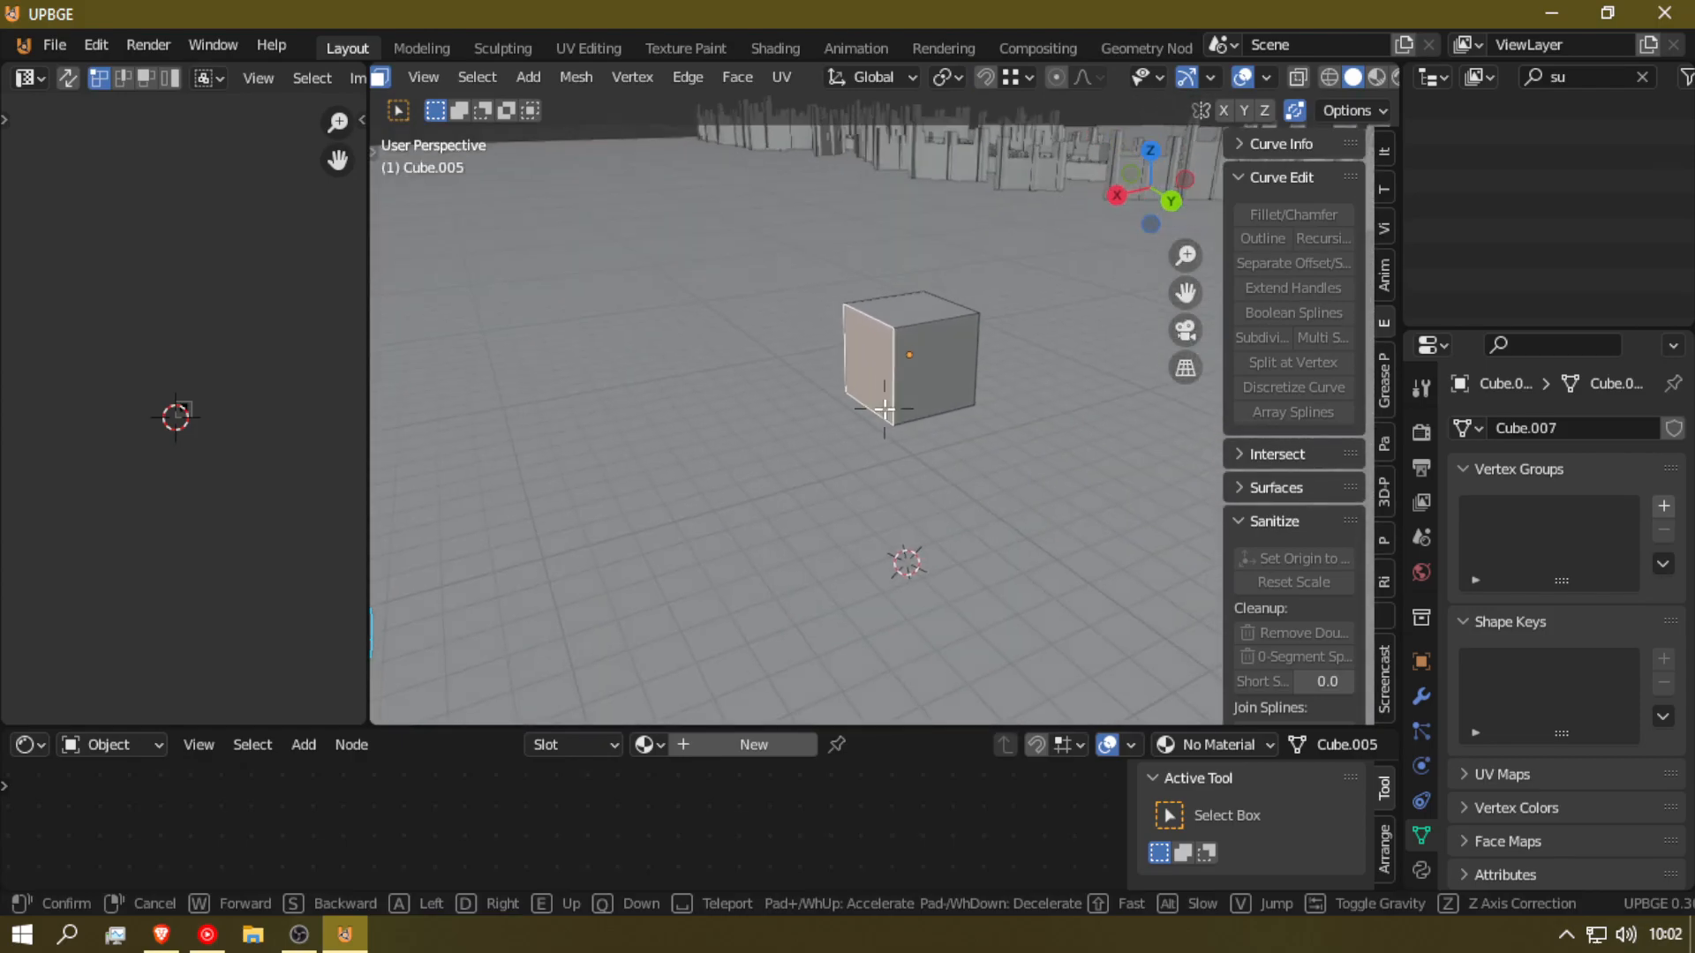
{"action": "left_click", "coordinate": [935, 398]}
{"action": "left_click", "coordinate": [936, 397]}
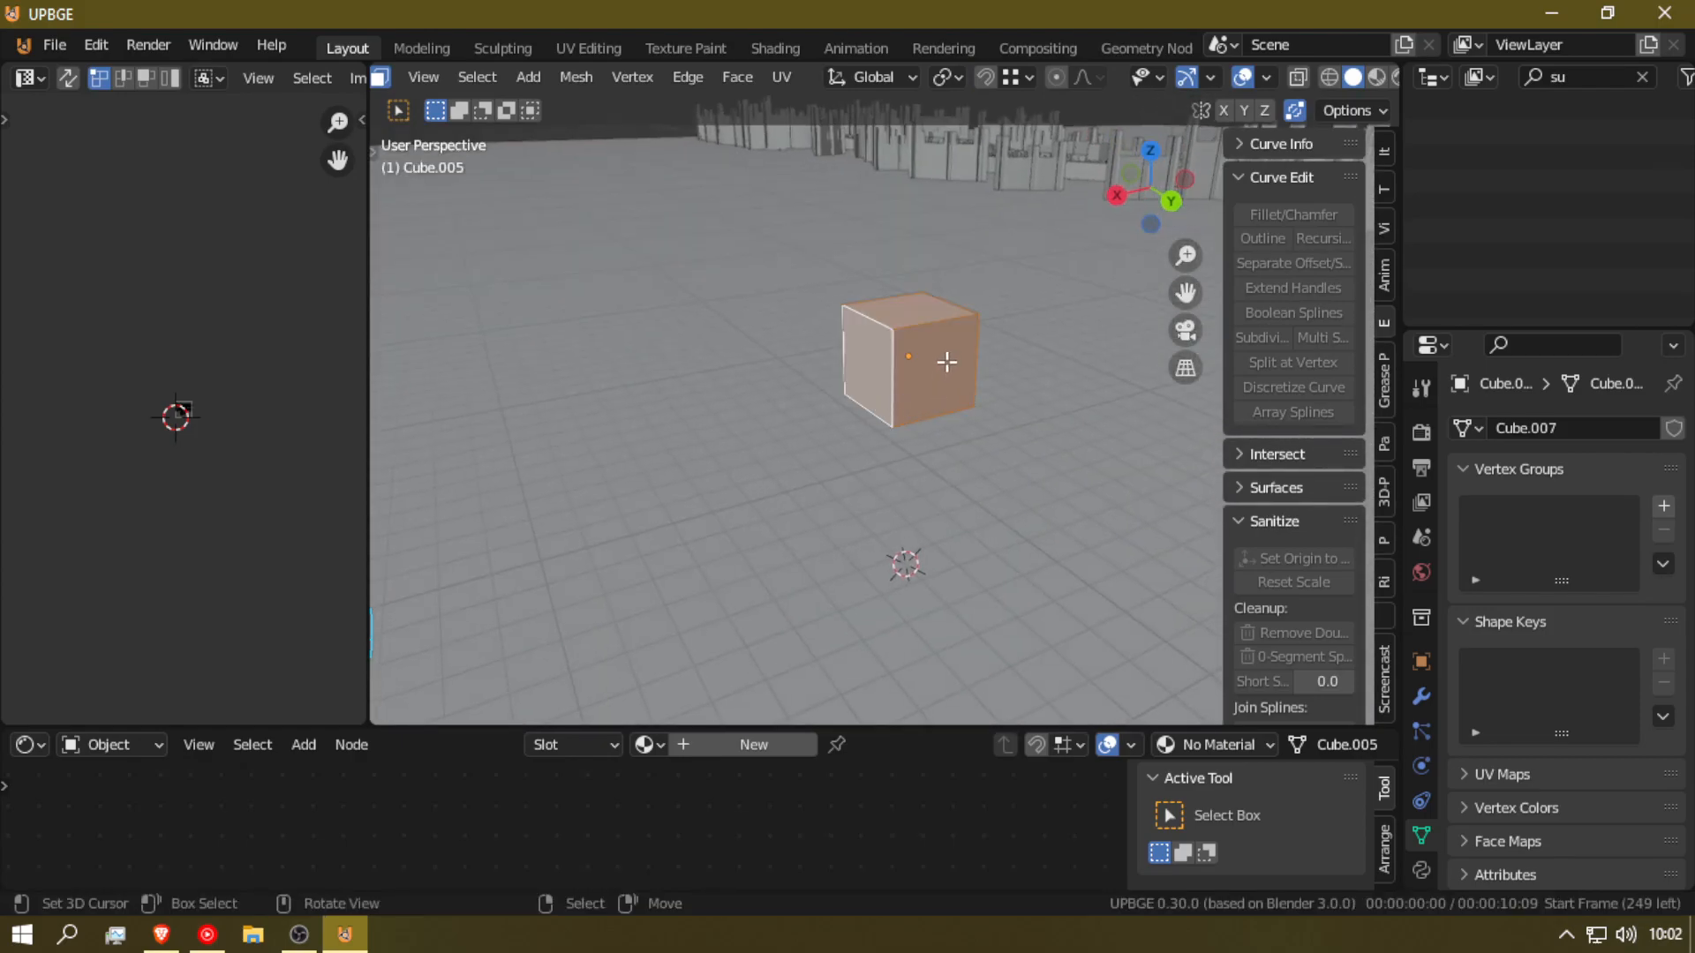
Step: Select the adjoining side face of Cube.005 and separate it into its own object
{"action": "key", "text": "shift+grave"}
{"action": "left_click", "coordinate": [885, 409]}
{"action": "right_click", "coordinate": [924, 401]}
{"action": "key", "text": "g"}
{"action": "right_click", "coordinate": [706, 388]}
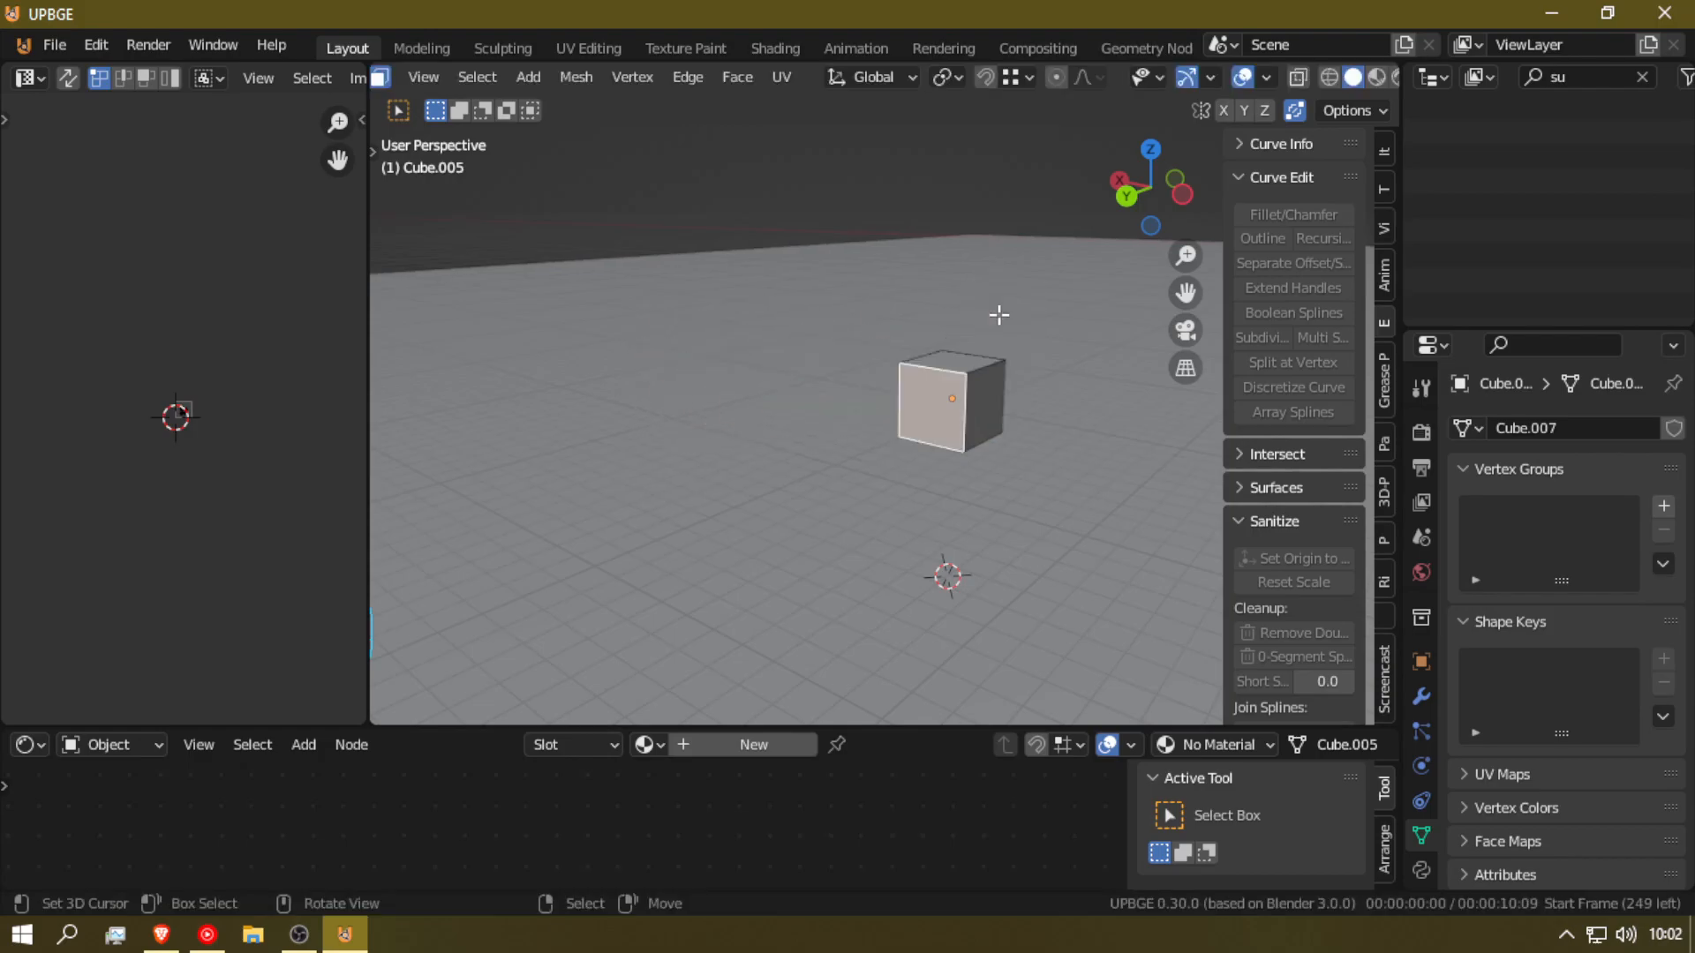
{"action": "key", "text": "p"}
{"action": "left_click", "coordinate": [1012, 316]}
{"action": "key", "text": "p"}
{"action": "left_click", "coordinate": [1003, 258]}
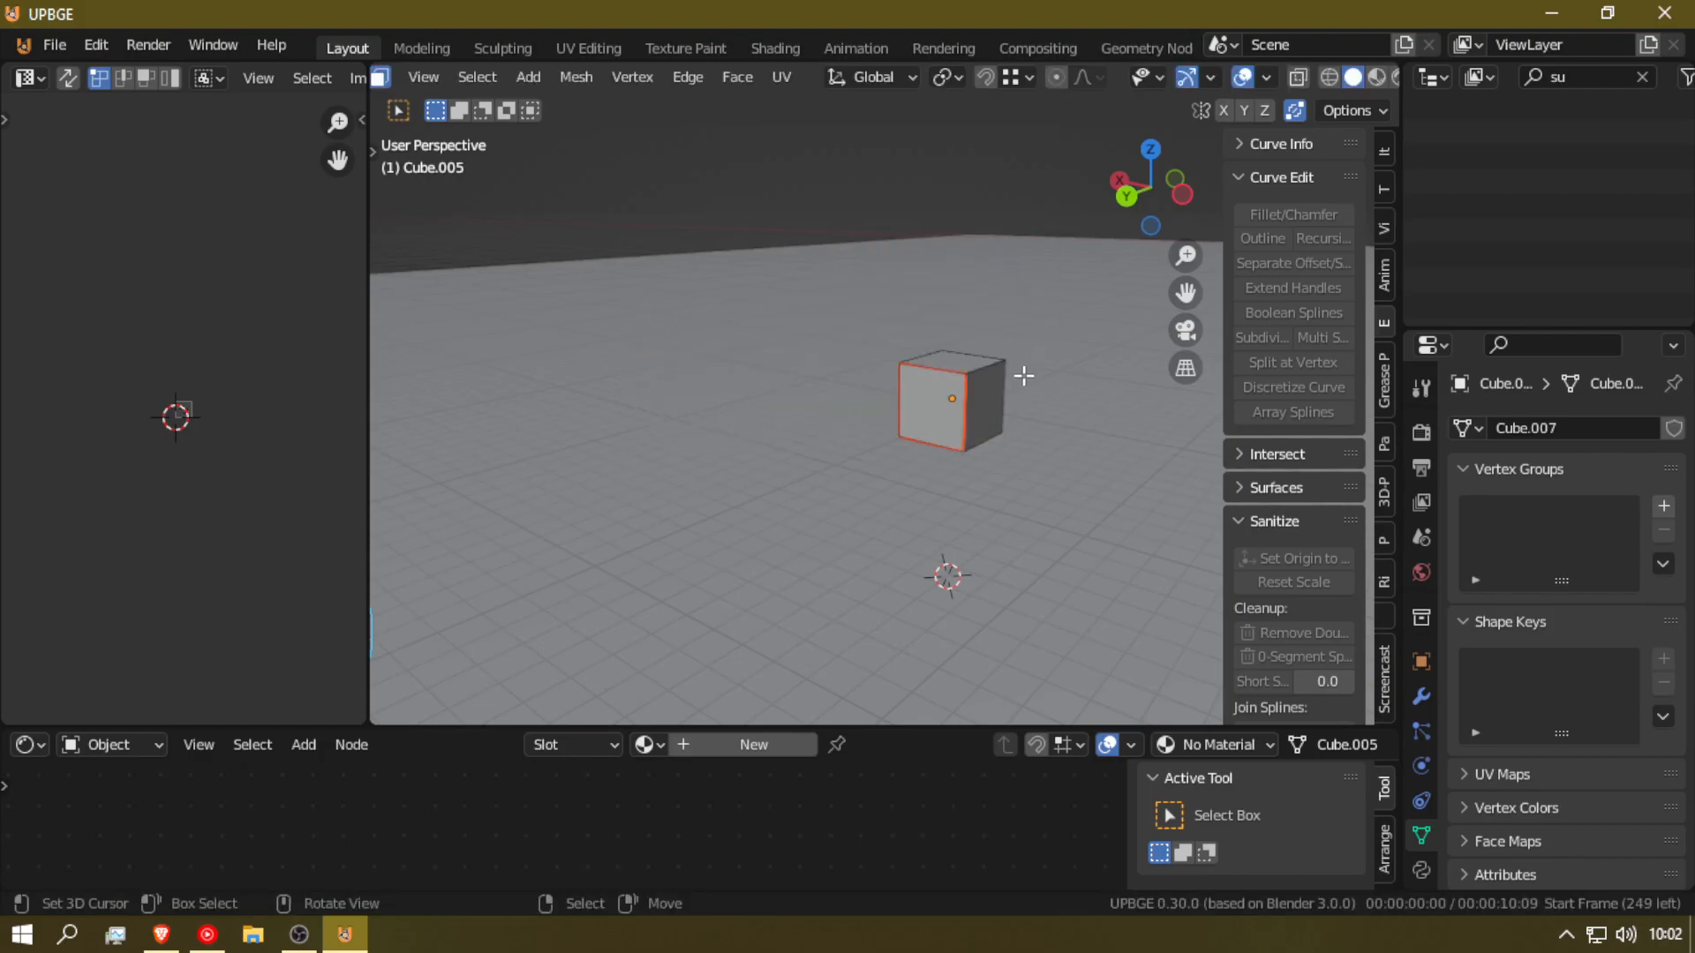
Step: Separate another face of Cube.005 and its neighbouring side face as individual objects
{"action": "key", "text": "p"}
{"action": "left_click", "coordinate": [976, 363]}
{"action": "key", "text": "shift+grave"}
{"action": "key", "text": "a"}
{"action": "left_click", "coordinate": [885, 409]}
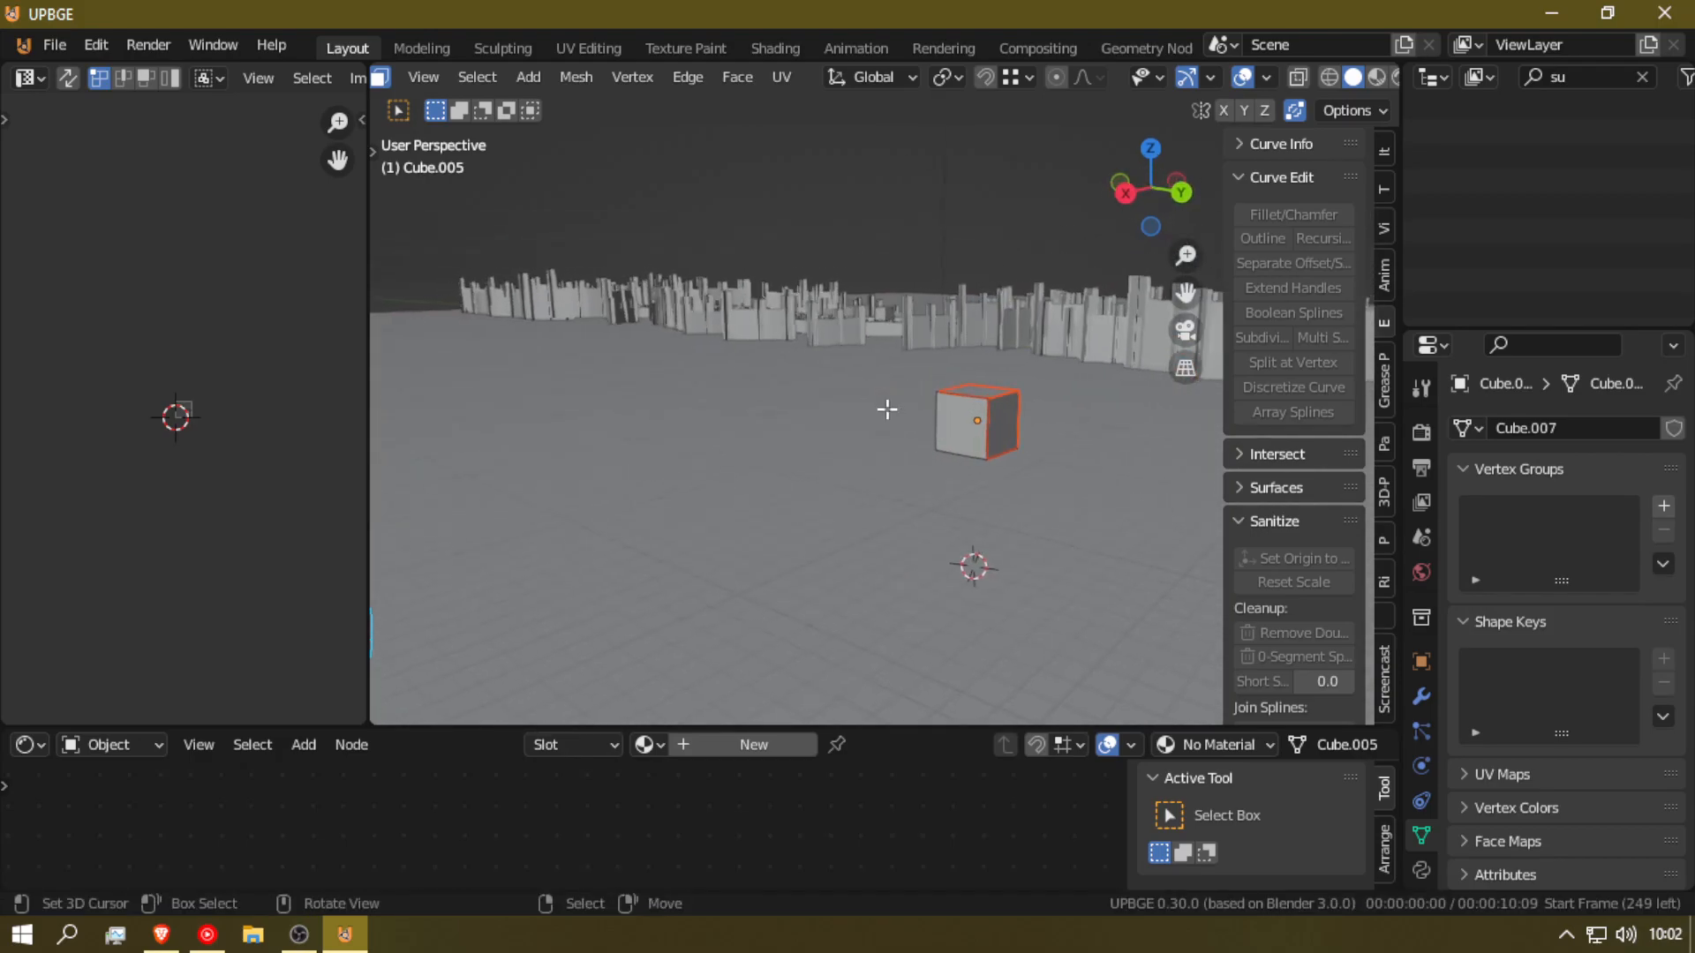
{"action": "right_click", "coordinate": [972, 428]}
{"action": "key", "text": "g"}
{"action": "right_click", "coordinate": [856, 418]}
{"action": "key", "text": "p"}
{"action": "left_click", "coordinate": [856, 416]}
Step: Return to Object Mode and select the separated side face Cube.006, test-moving it without keeping the move
{"action": "key", "text": "shift+grave"}
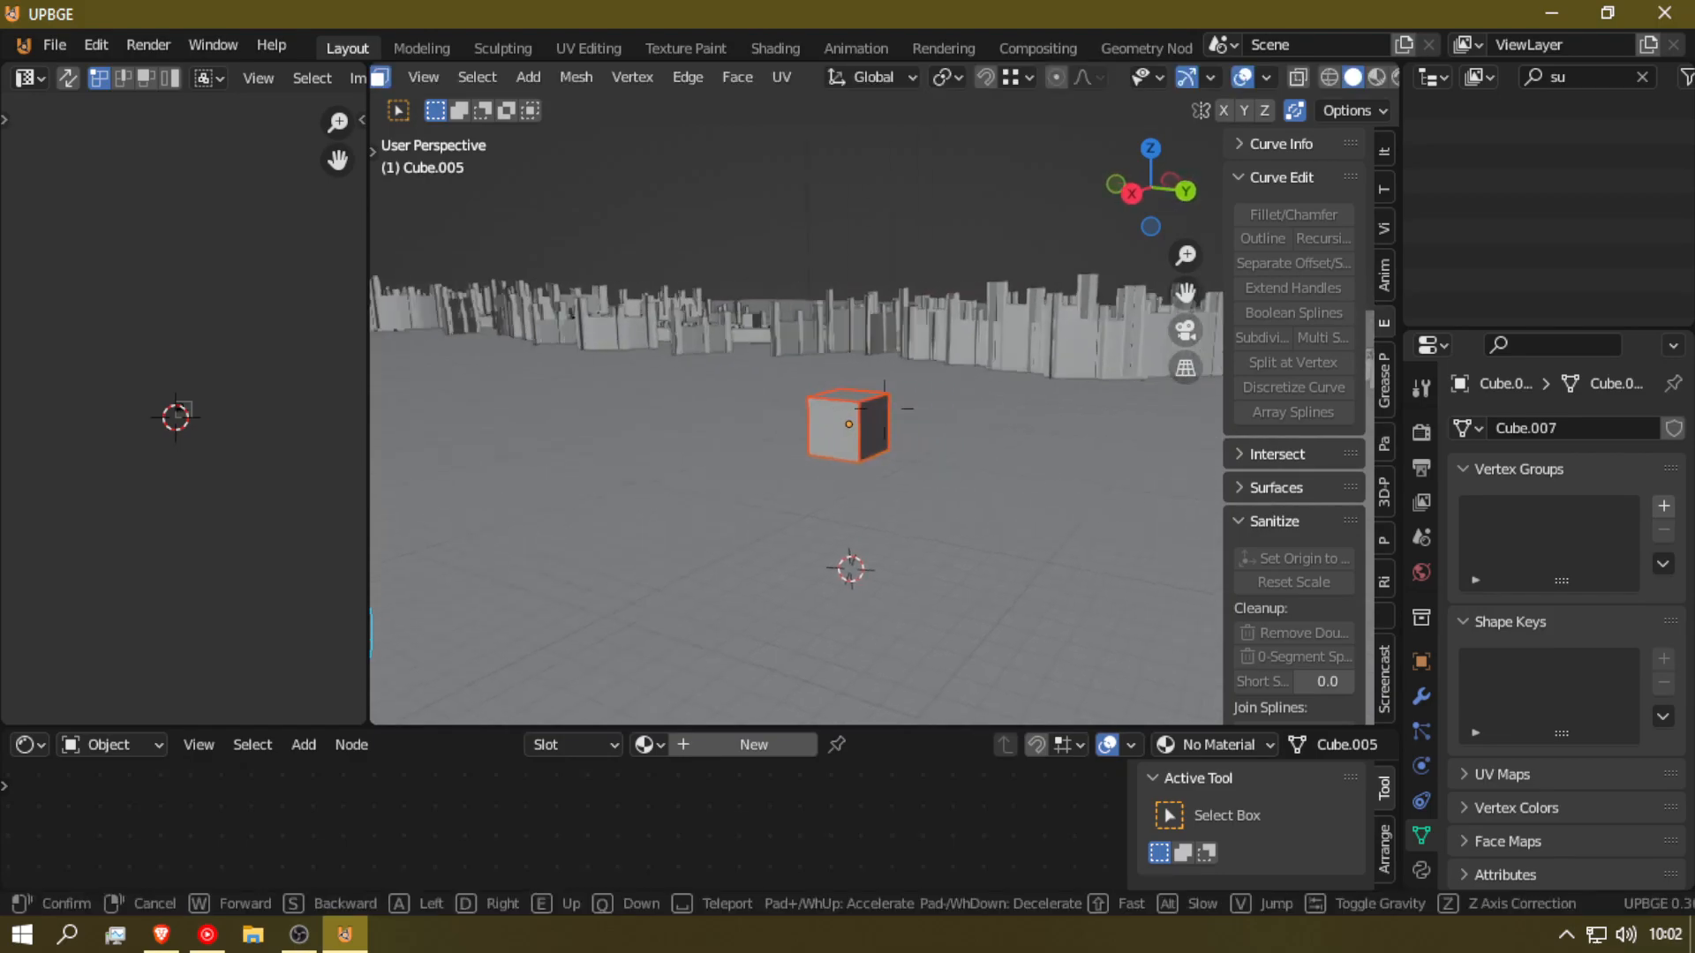
{"action": "left_click", "coordinate": [976, 492]}
{"action": "key", "text": "g"}
{"action": "right_click", "coordinate": [915, 550]}
{"action": "key", "text": "Tab"}
{"action": "left_click", "coordinate": [982, 479]}
{"action": "key", "text": "g"}
{"action": "right_click", "coordinate": [990, 471]}
{"action": "key", "text": "shift+d"}
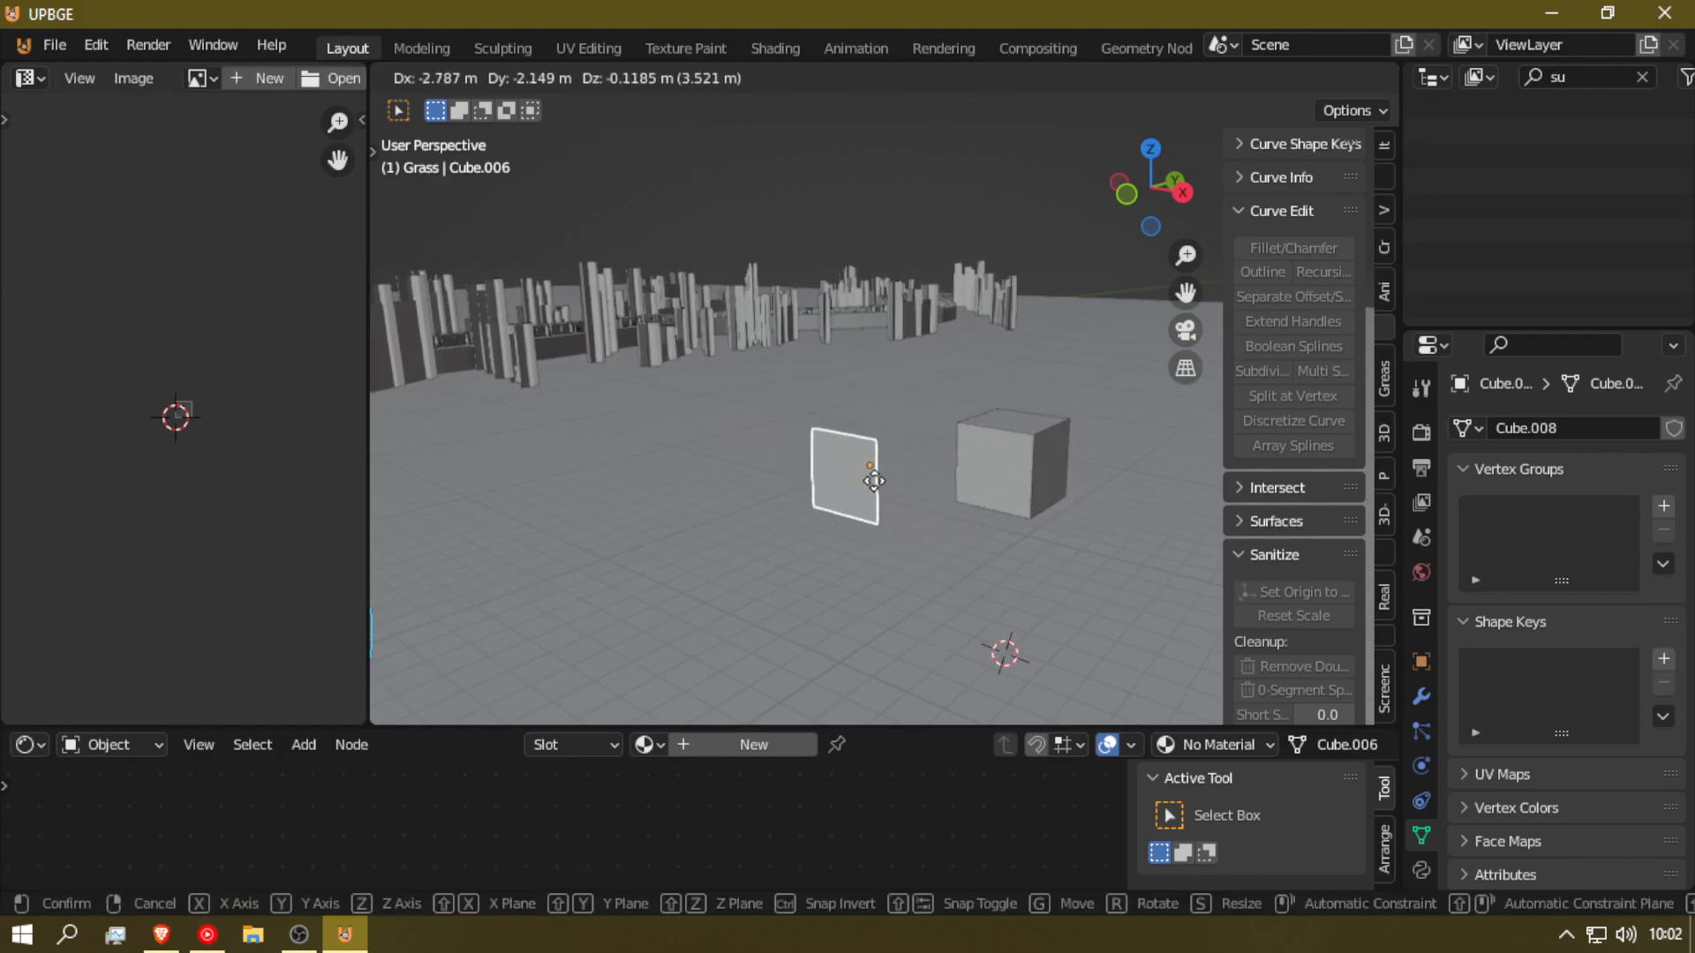
{"action": "right_click", "coordinate": [971, 444]}
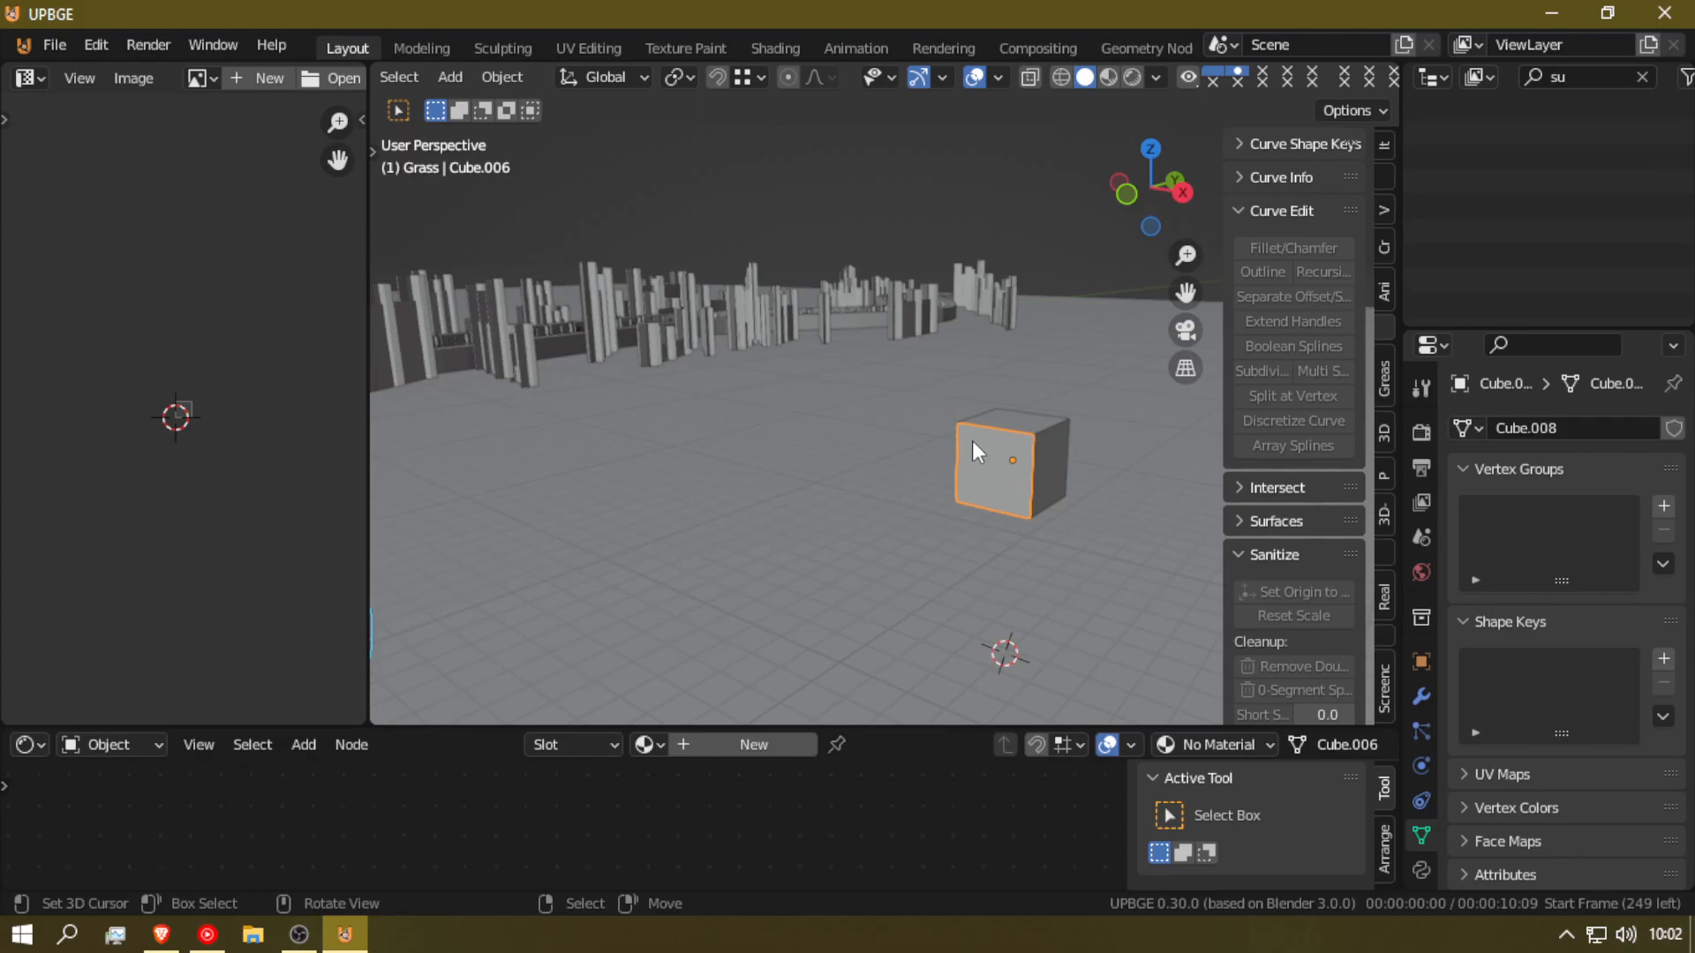
Step: Check the overlapping piece Cube.004 with a temporary move, and reselect the side face Cube.006
{"action": "left_click", "coordinate": [1055, 446]}
{"action": "key", "text": "g"}
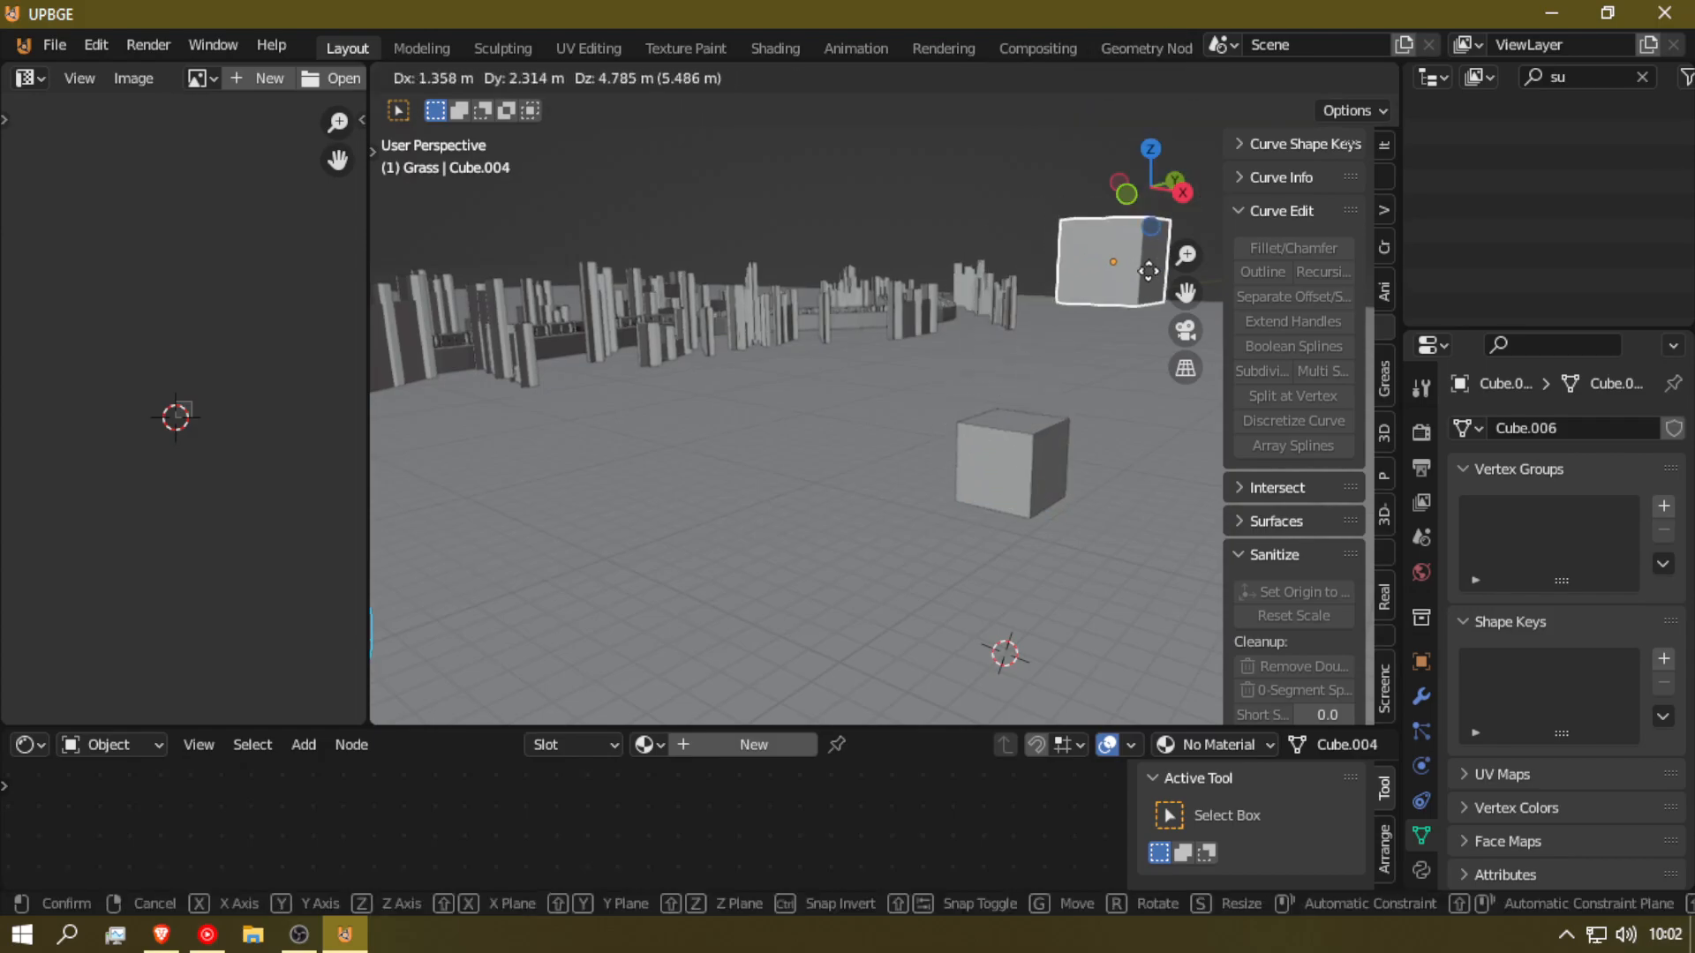
{"action": "key", "text": "Escape"}
{"action": "left_click", "coordinate": [1001, 503]}
{"action": "key", "text": "g"}
{"action": "key", "text": "Escape"}
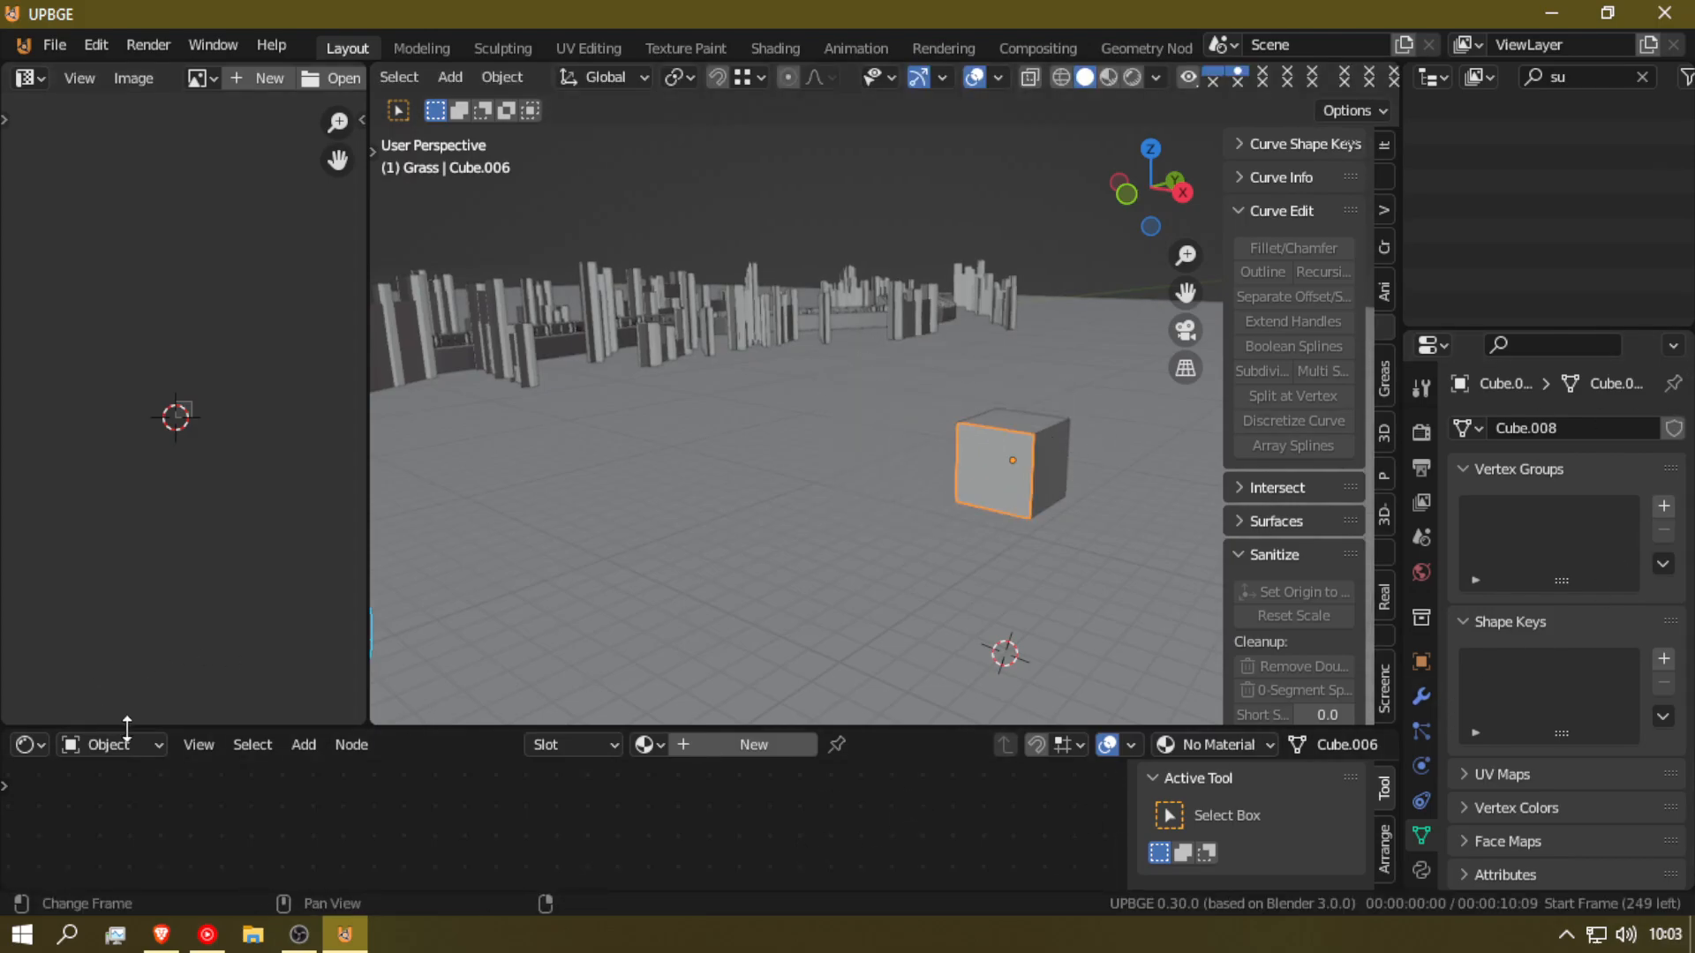
Step: Change the Shader Editor area to the Logic Bricks Editor and enlarge it
{"action": "left_click", "coordinate": [30, 743]}
{"action": "left_click", "coordinate": [23, 748]}
{"action": "left_click", "coordinate": [25, 744]}
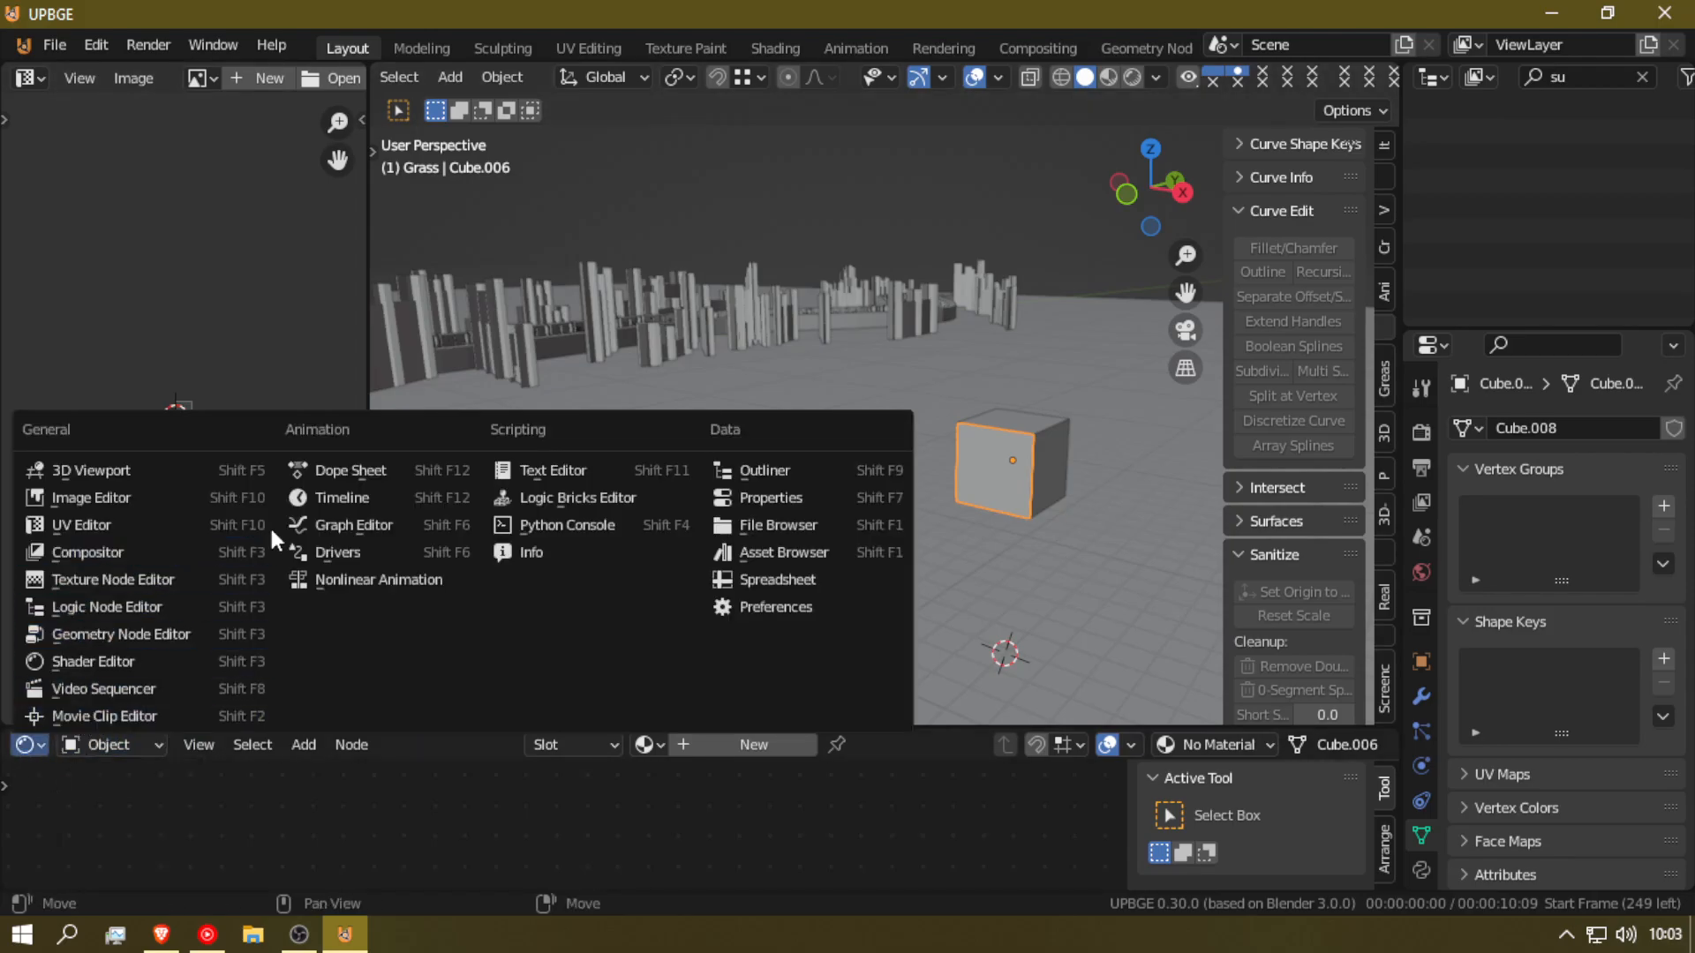
{"action": "left_click", "coordinate": [637, 497]}
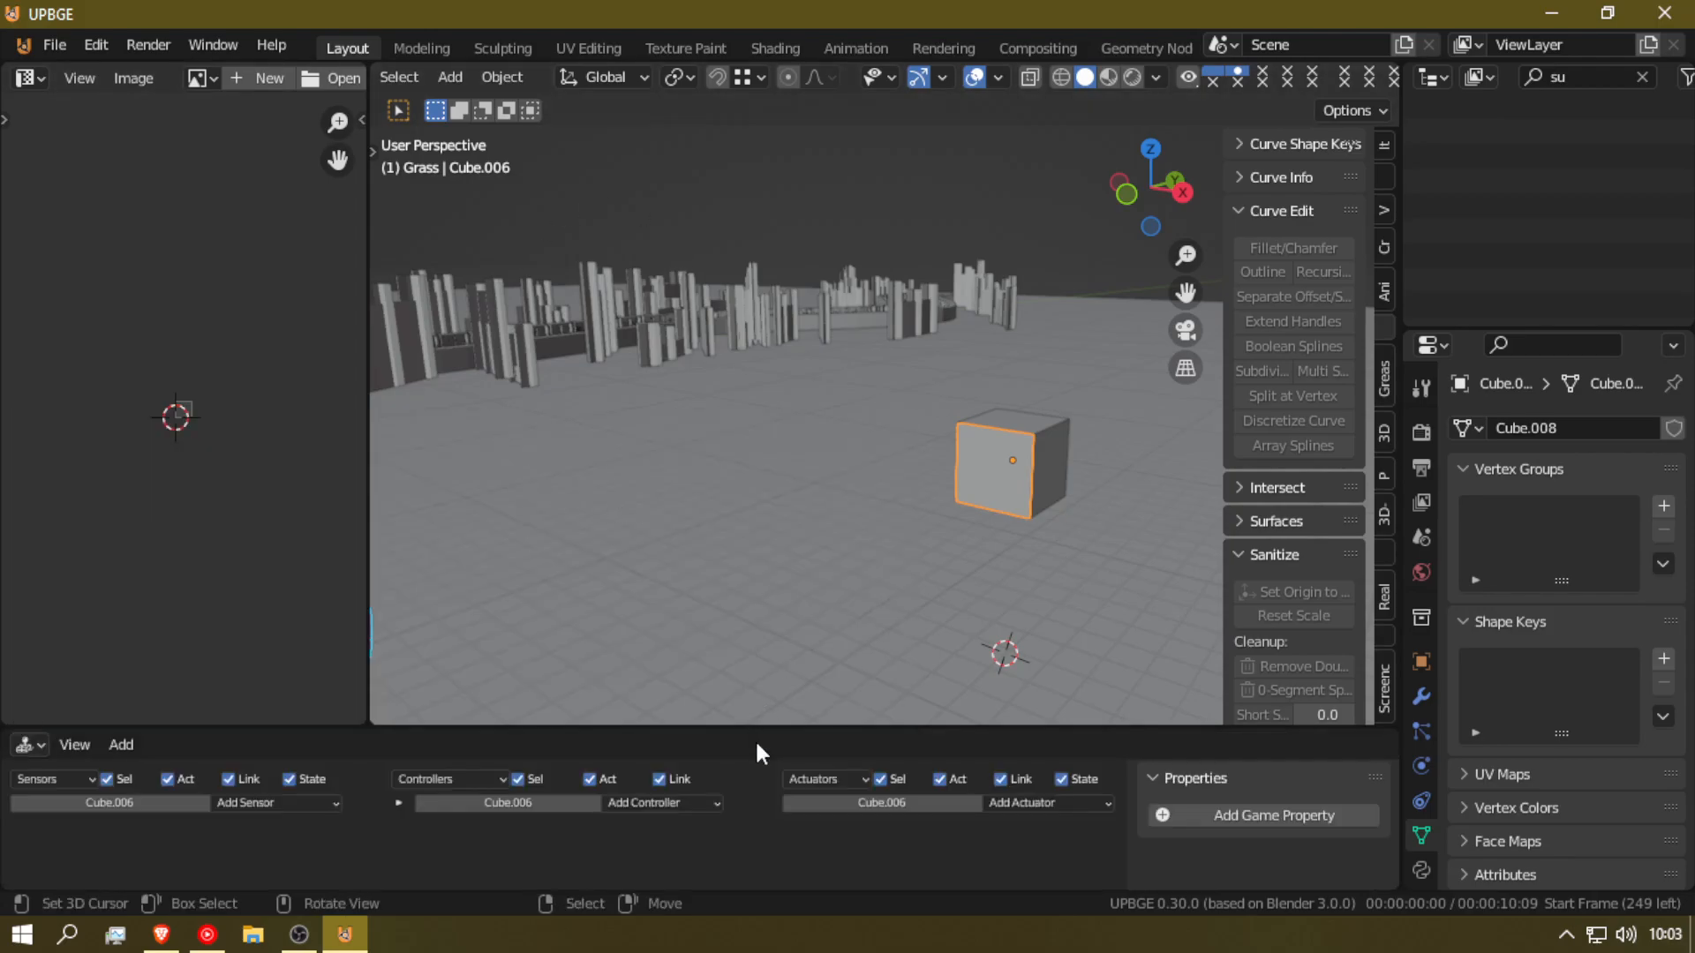
{"action": "left_click_drag", "start_coordinate": [739, 731], "coordinate": [530, 565]}
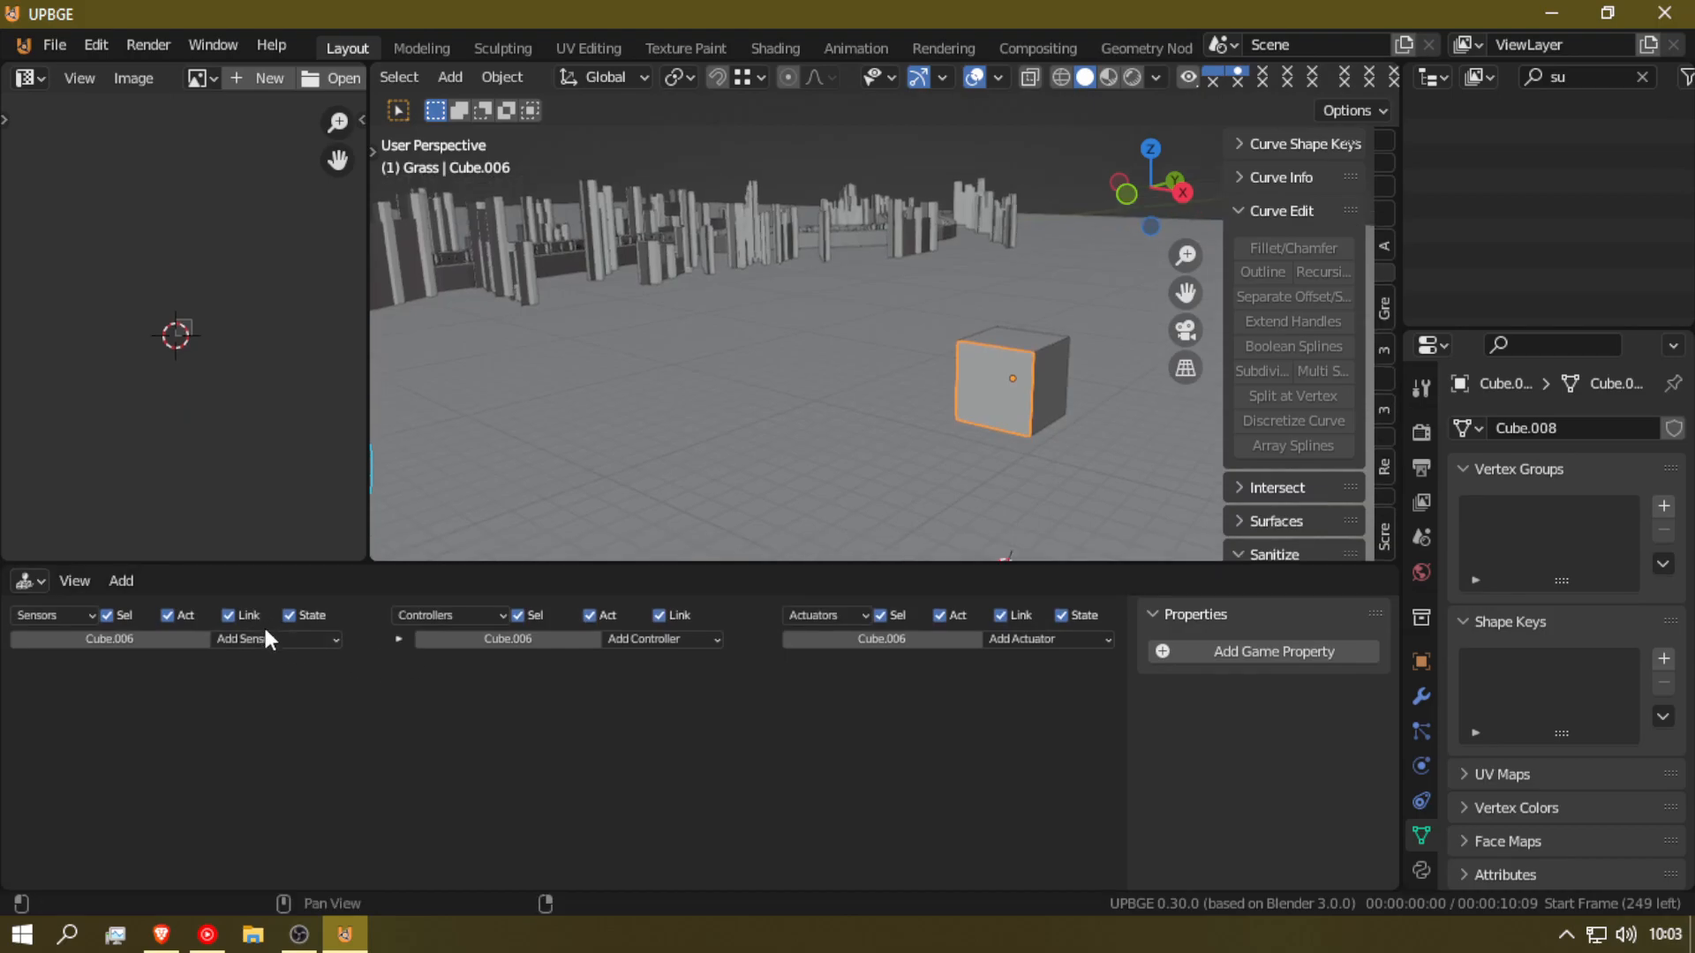
{"action": "left_click", "coordinate": [267, 629]}
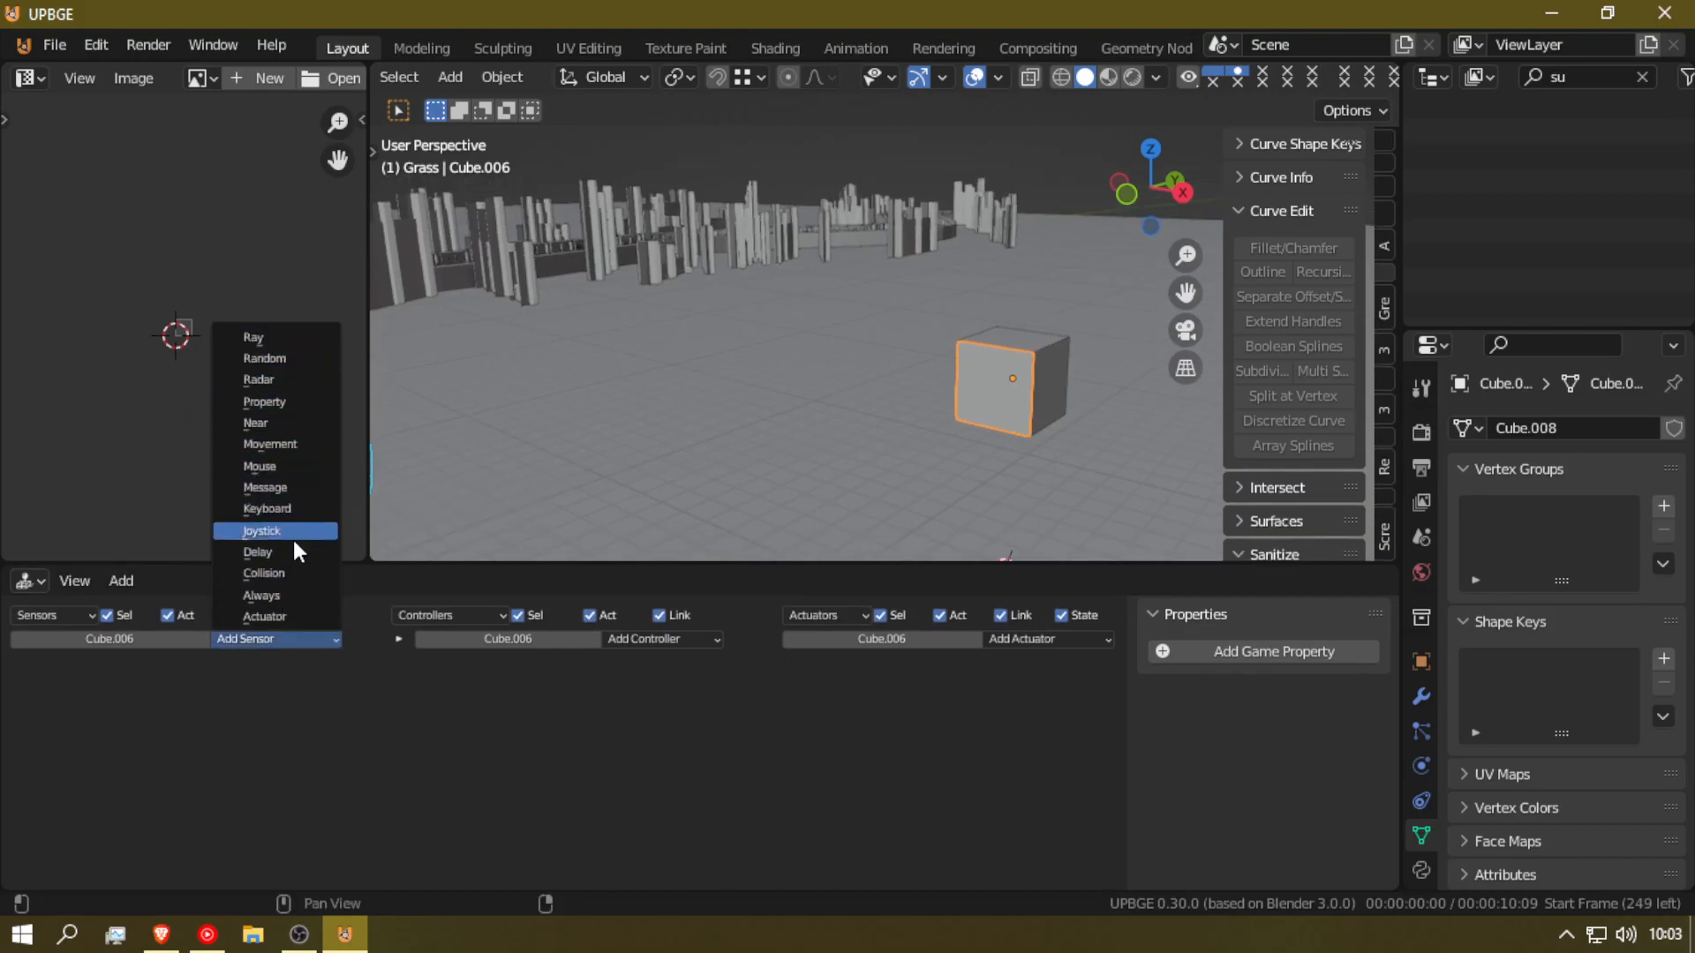
{"action": "left_click", "coordinate": [275, 426]}
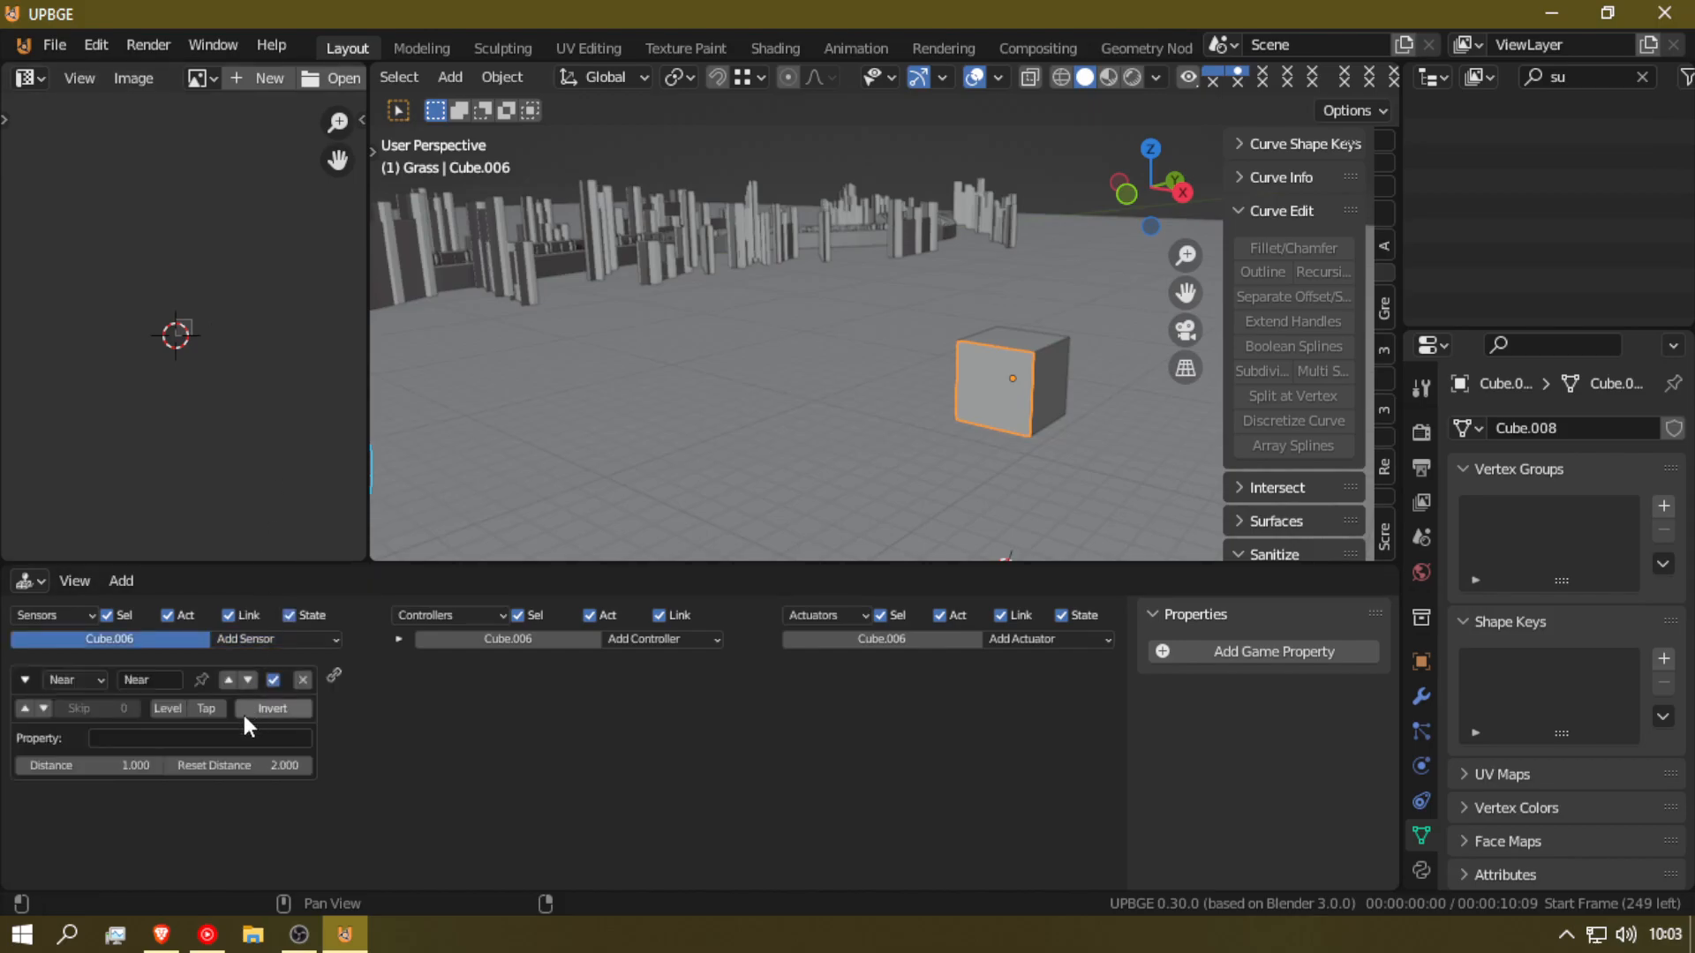
{"action": "left_click", "coordinate": [300, 679]}
Step: Add a Ray sensor to the side face Cube.006
{"action": "left_click", "coordinate": [278, 638]}
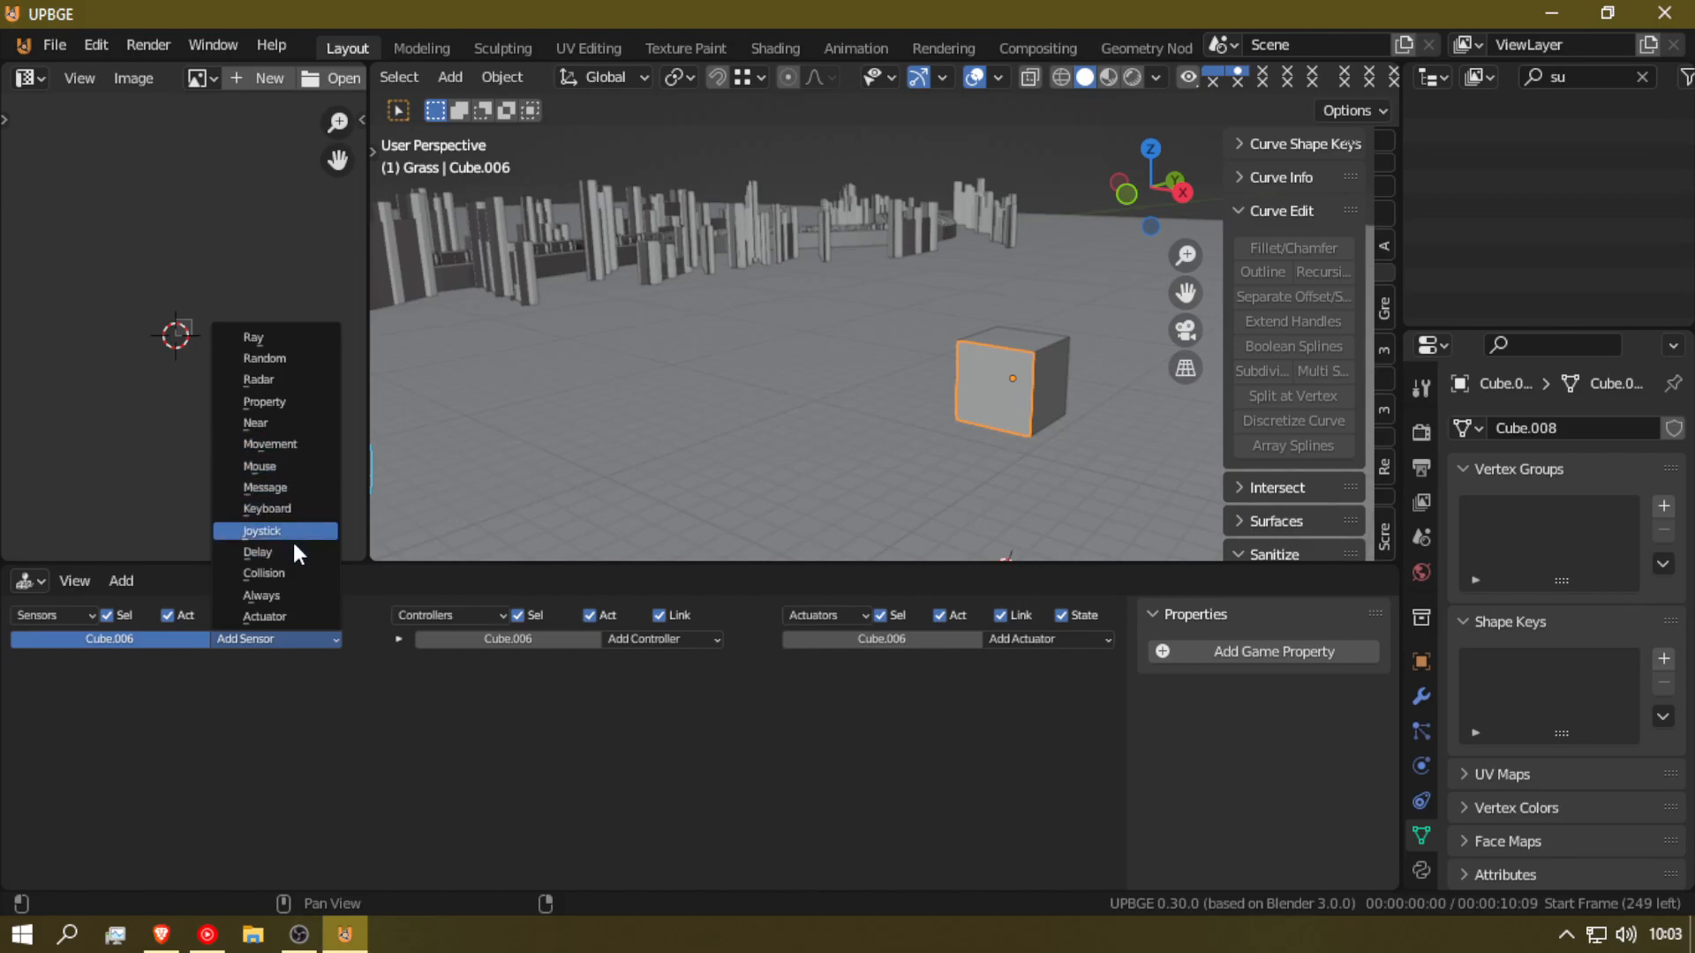
{"action": "left_click", "coordinate": [263, 339]}
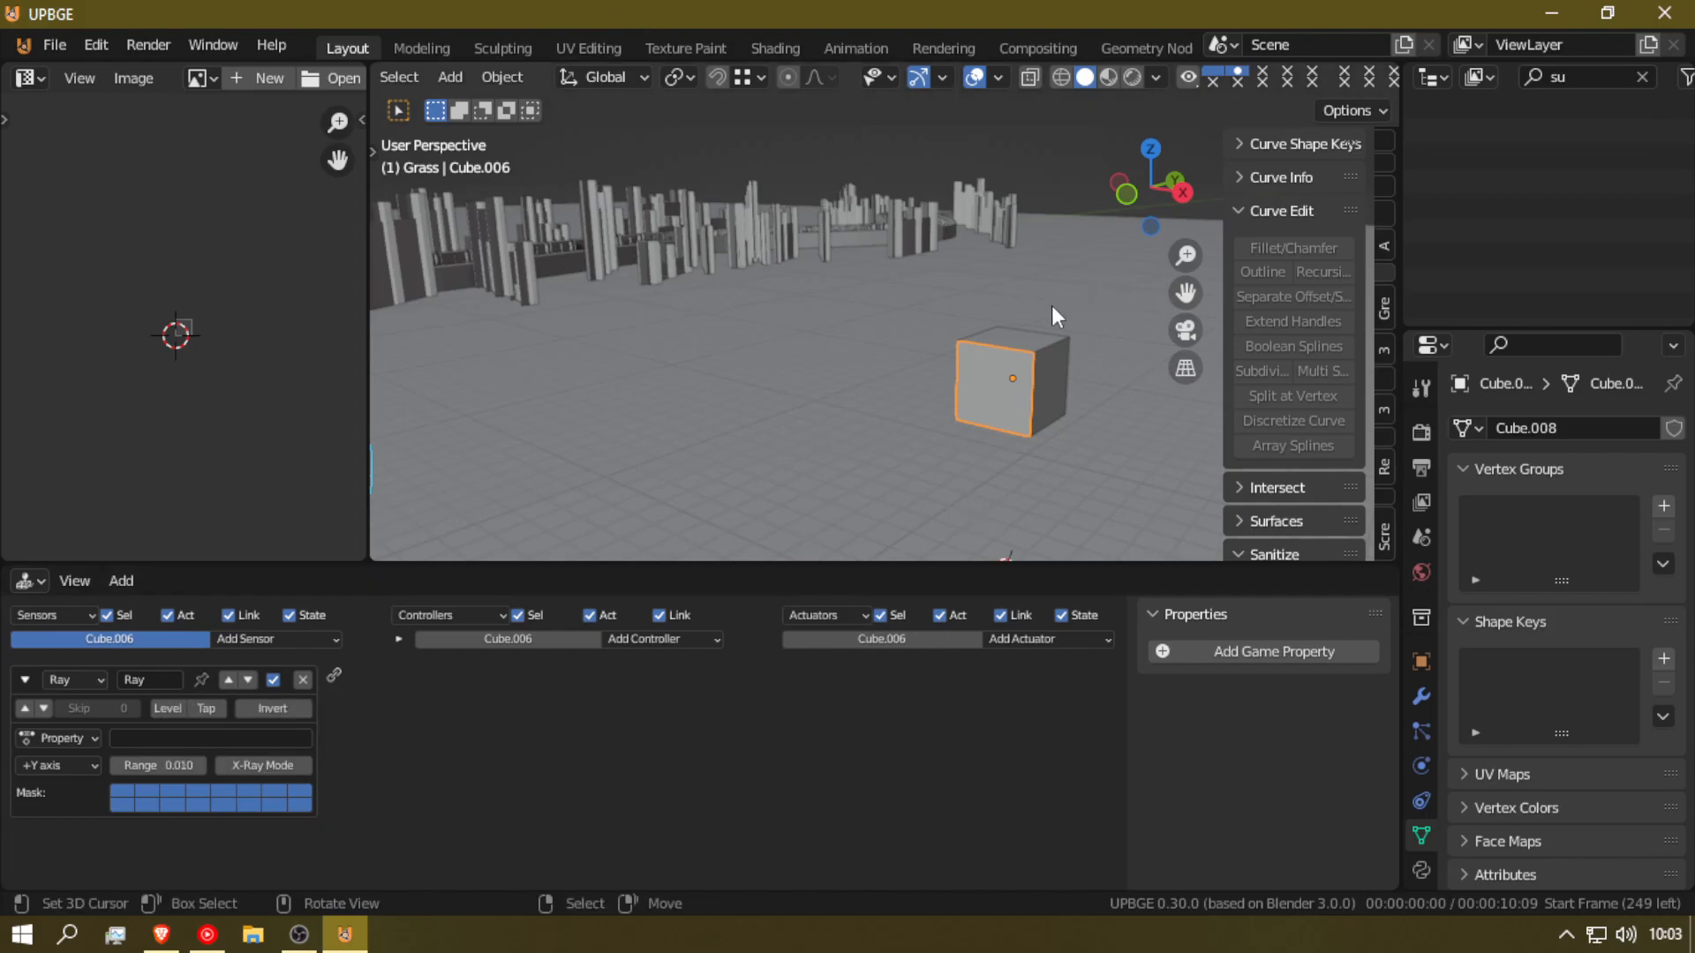
Step: Select all the cube's pieces and set their origins to their geometry
{"action": "key", "text": "b"}
{"action": "left_click_drag", "start_coordinate": [946, 273], "coordinate": [1133, 540]}
{"action": "key", "text": "b"}
{"action": "middle_click_drag", "start_coordinate": [752, 358], "coordinate": [778, 510]}
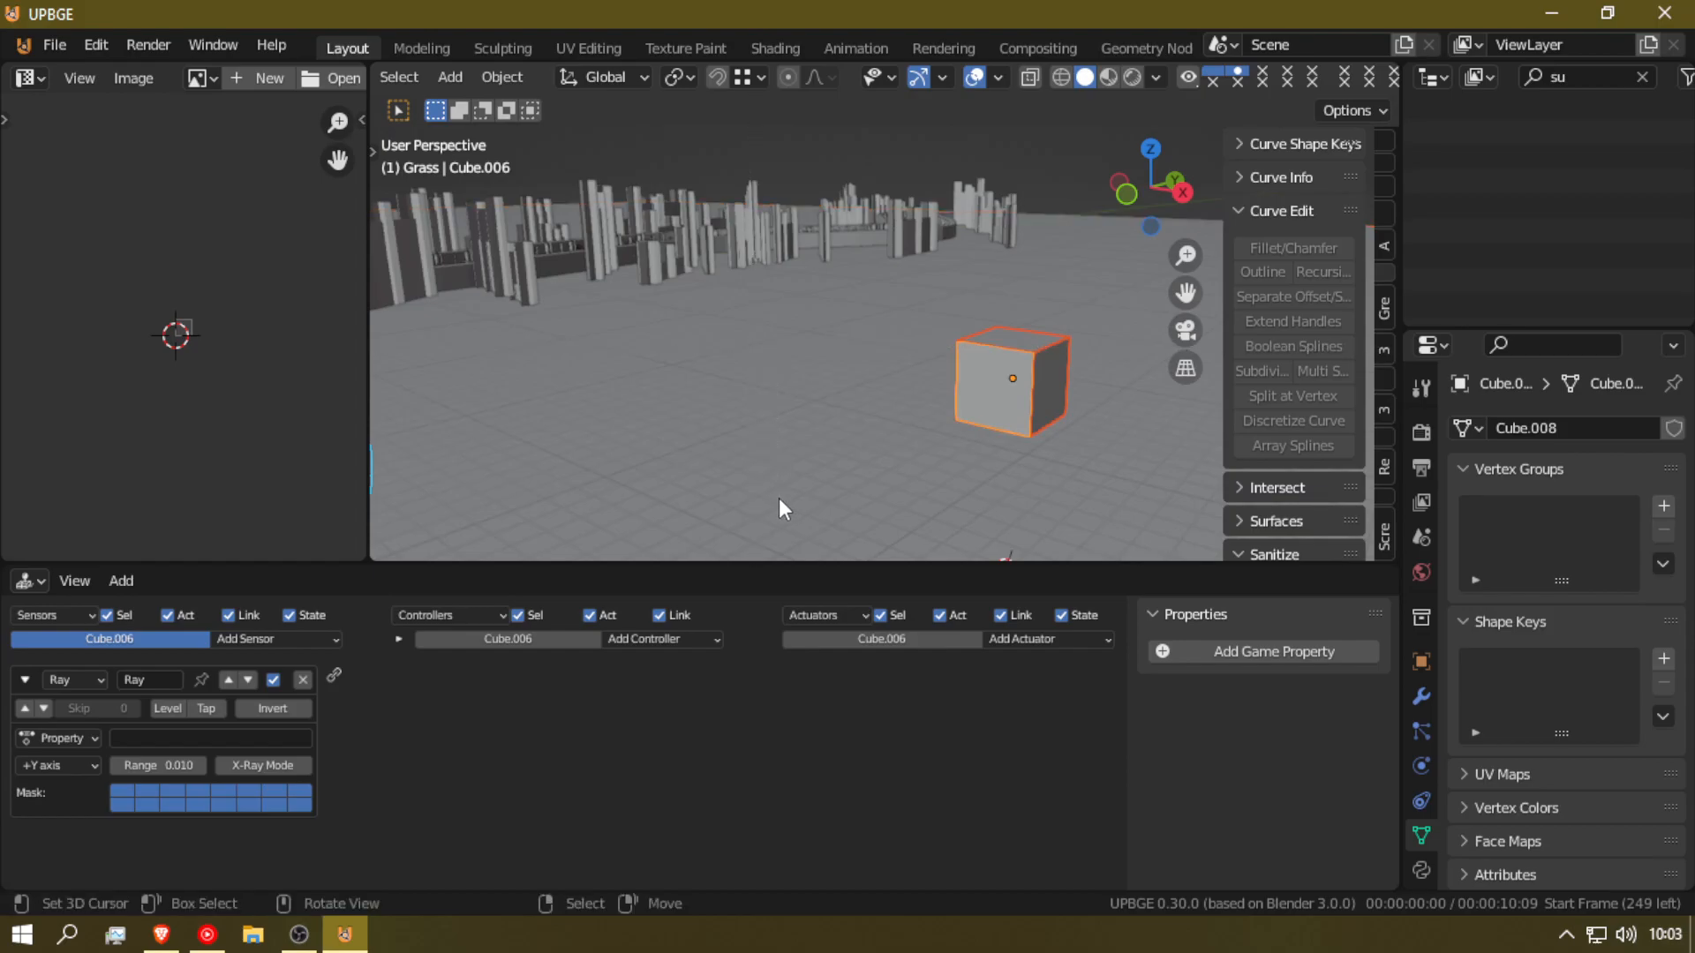
{"action": "right_click", "coordinate": [1005, 369]}
{"action": "mouse_move", "coordinate": [951, 373]}
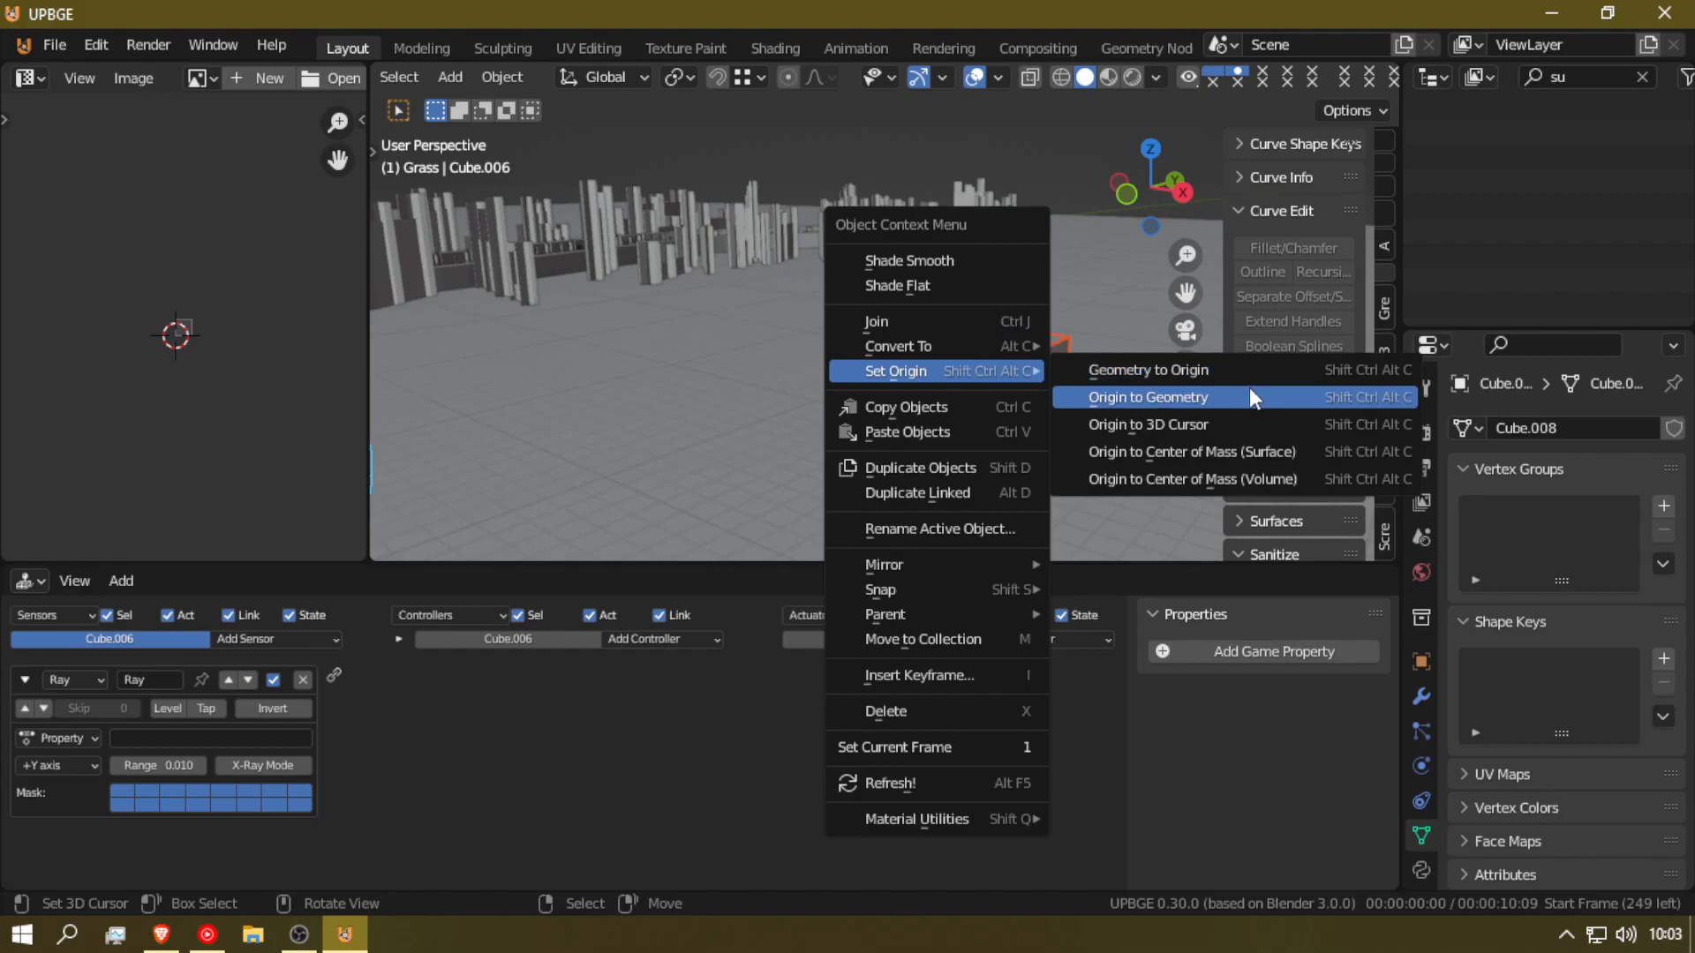
{"action": "left_click", "coordinate": [1244, 395]}
Step: Select the side face Cube.006 alone and set its Ray sensor's property to Player
{"action": "left_click", "coordinate": [978, 390]}
{"action": "key", "text": "g"}
{"action": "key", "text": "Escape"}
{"action": "key", "text": "shift+d"}
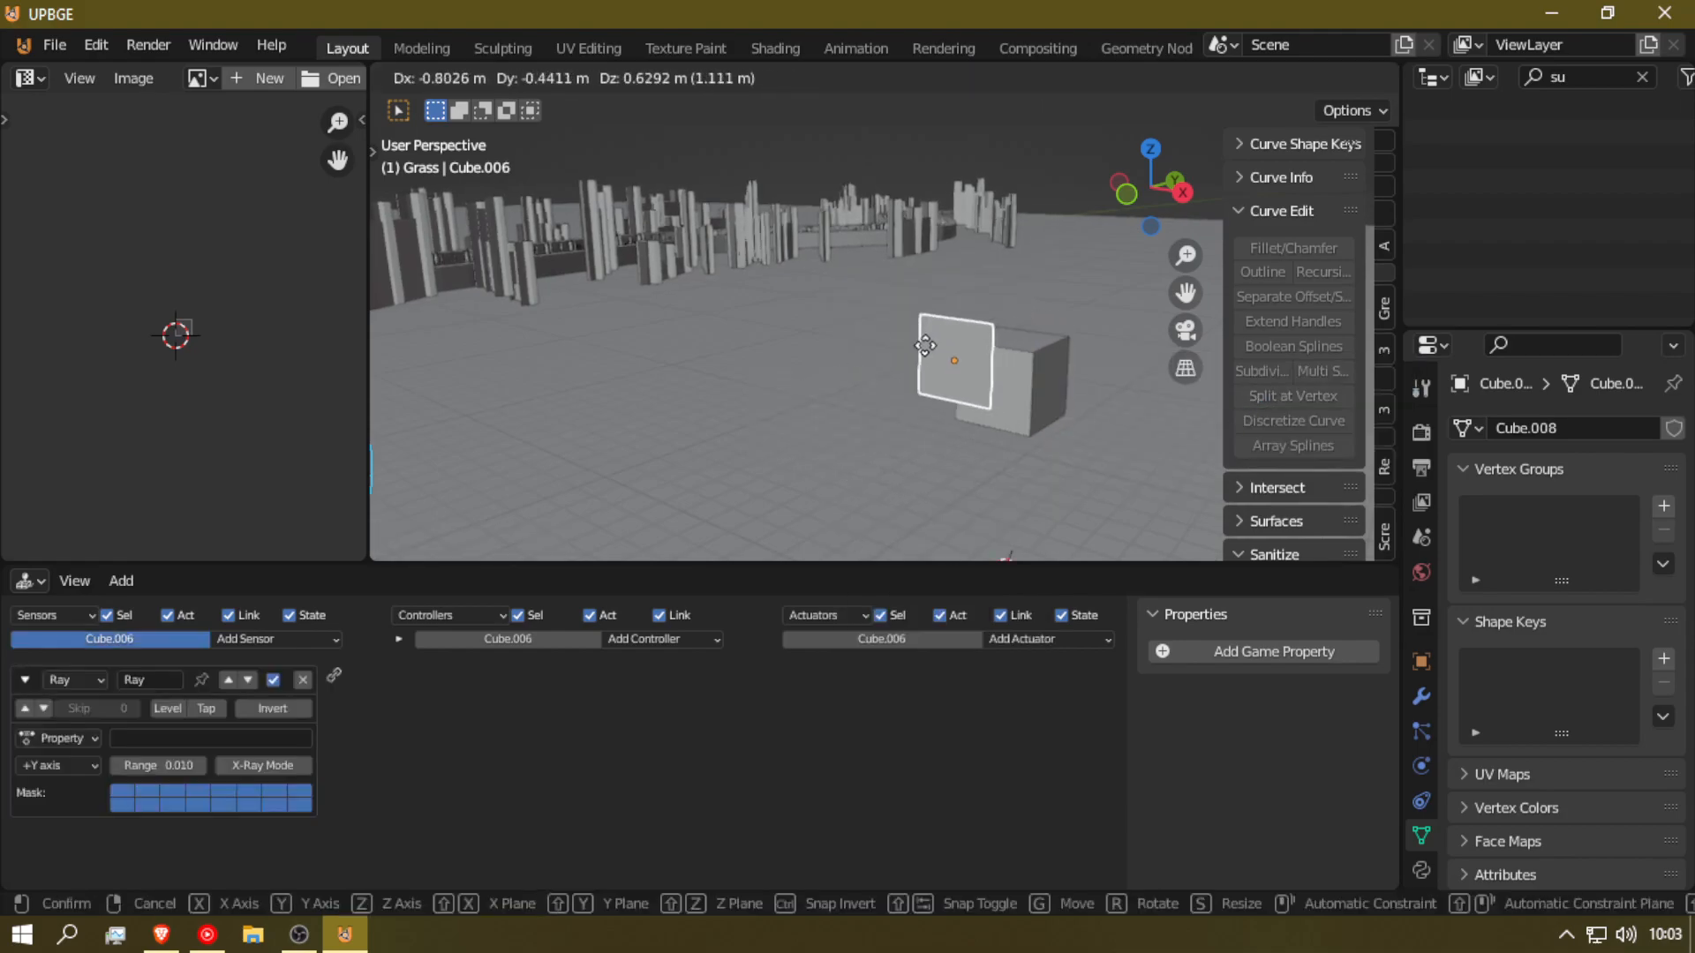
{"action": "key", "text": "Escape"}
{"action": "key", "text": "shift+grave"}
{"action": "left_click", "coordinate": [783, 412]}
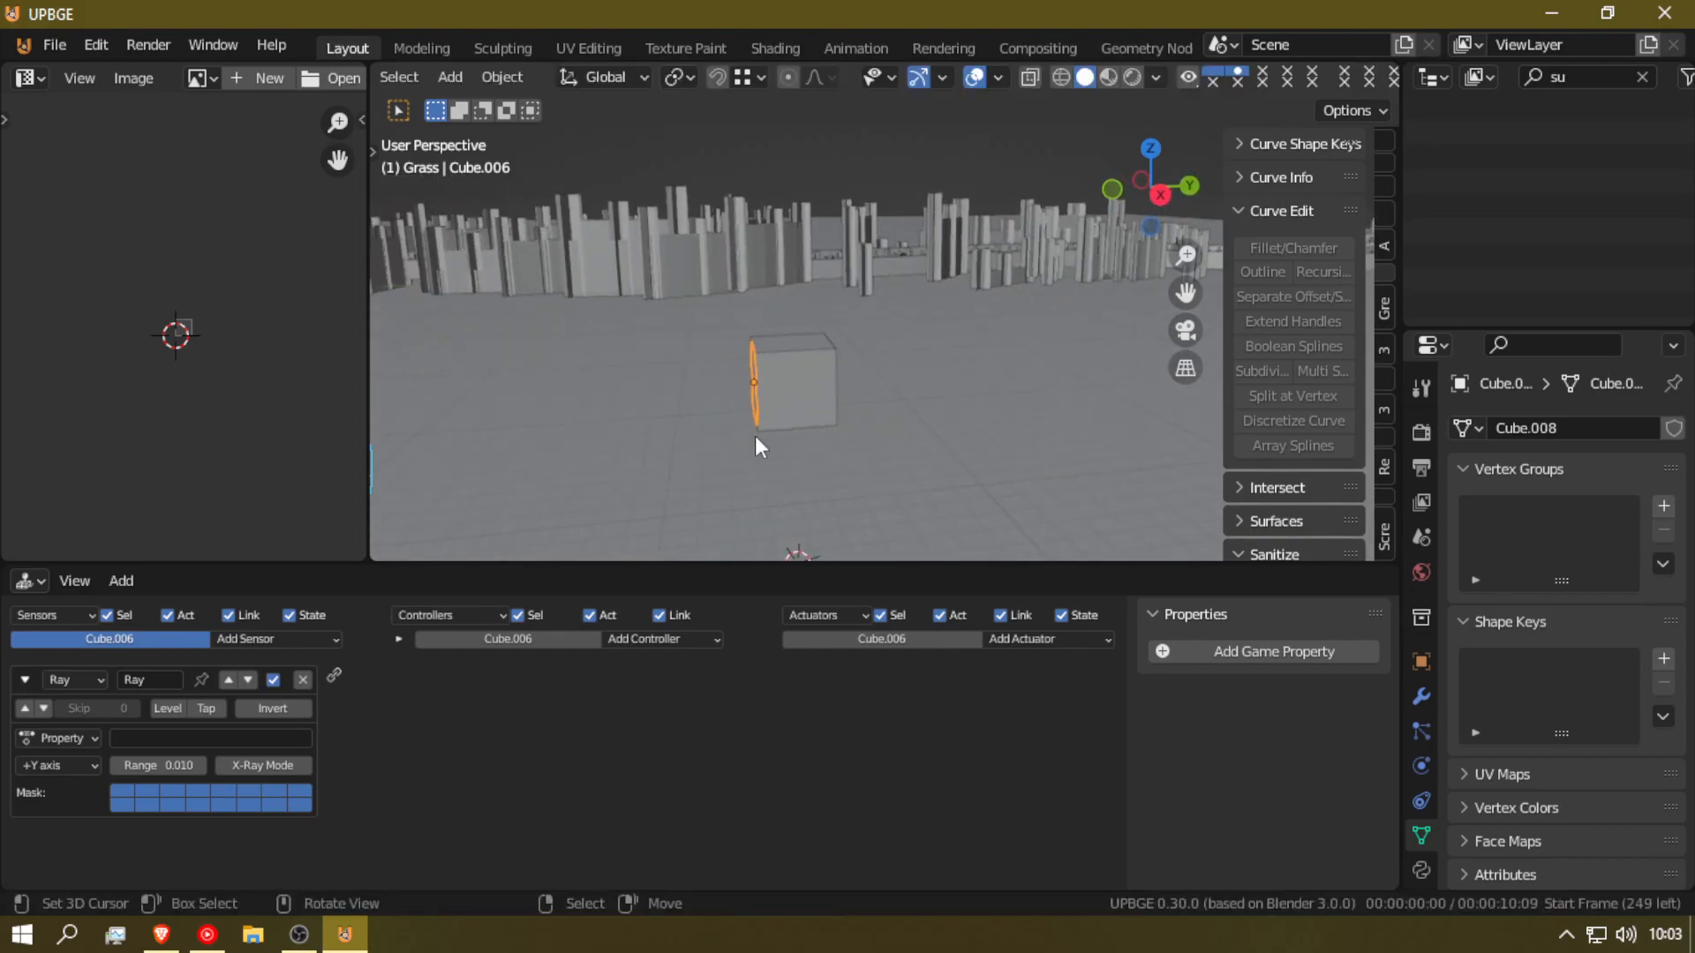
{"action": "left_click", "coordinate": [183, 736]}
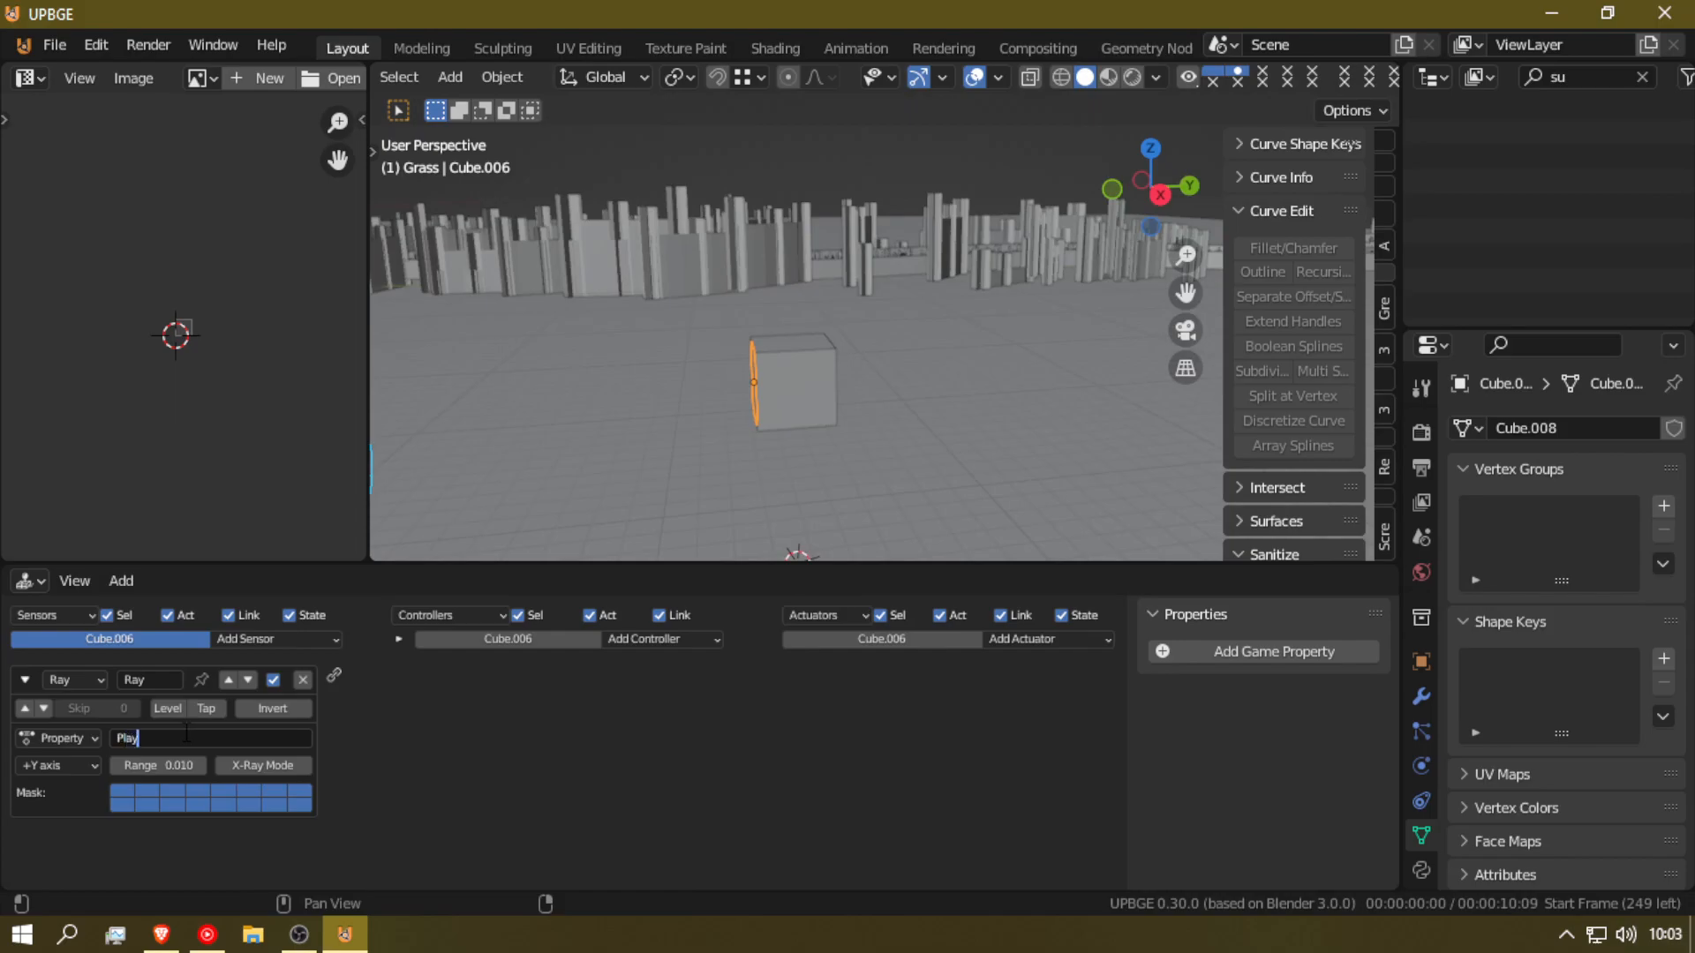
{"action": "key", "text": "Return"}
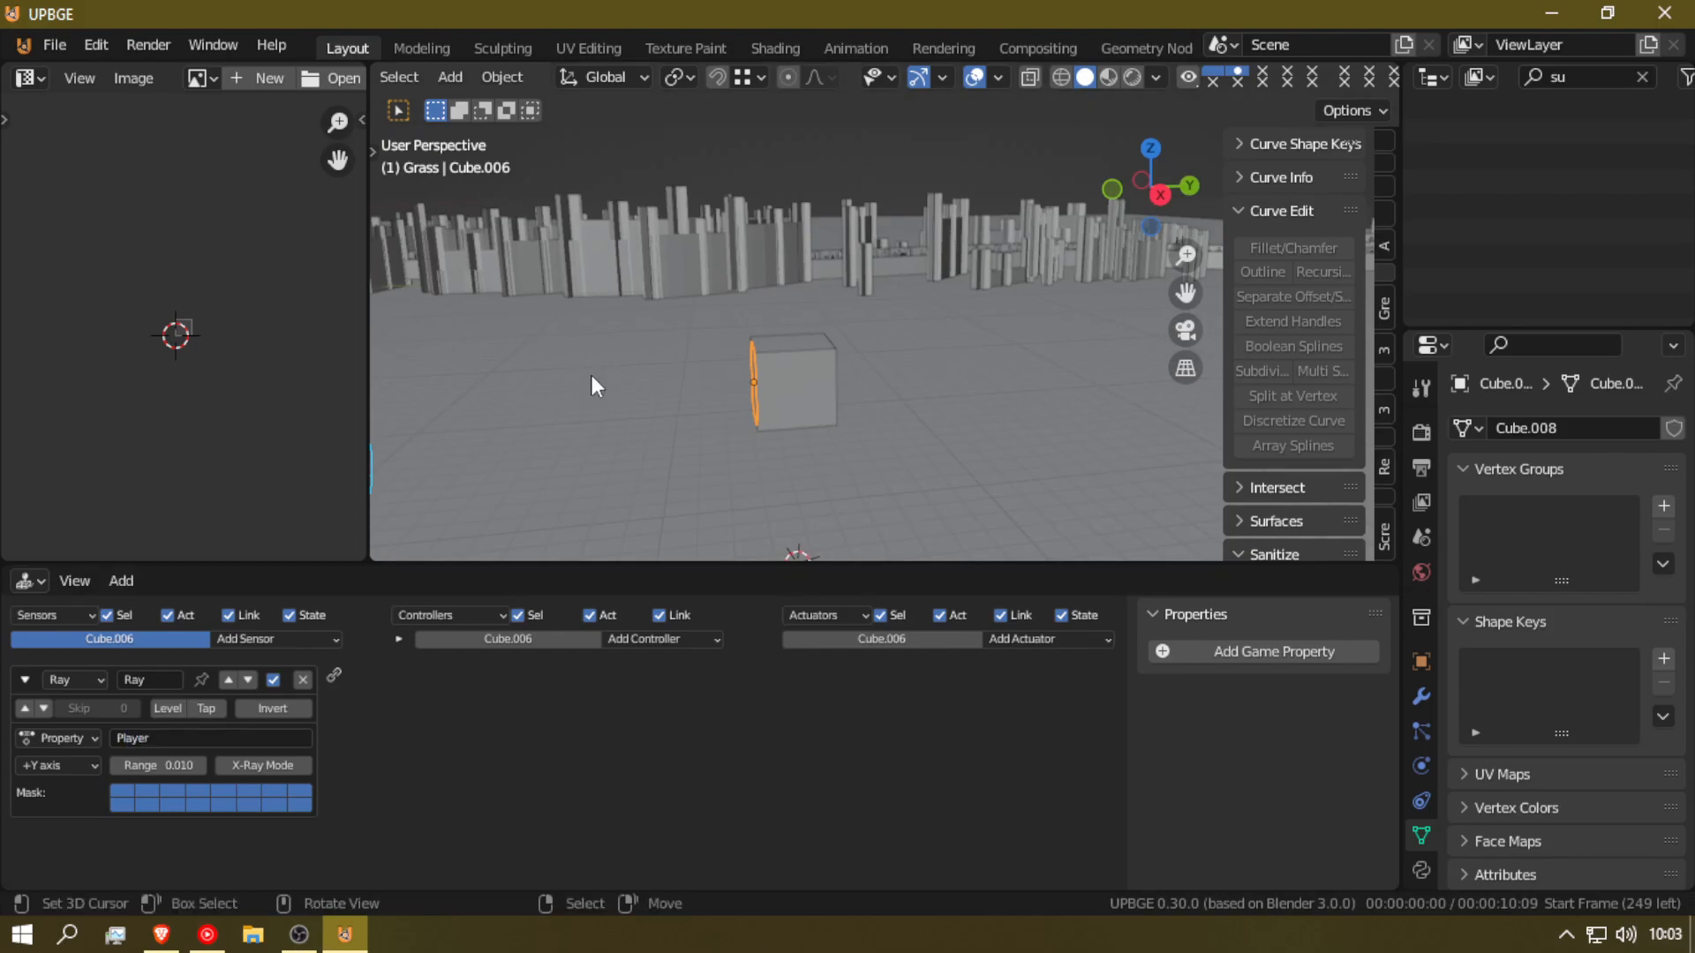
Step: Widen the 3D Viewport and show its toolbar
{"action": "left_click_drag", "start_coordinate": [368, 256], "coordinate": [93, 254]}
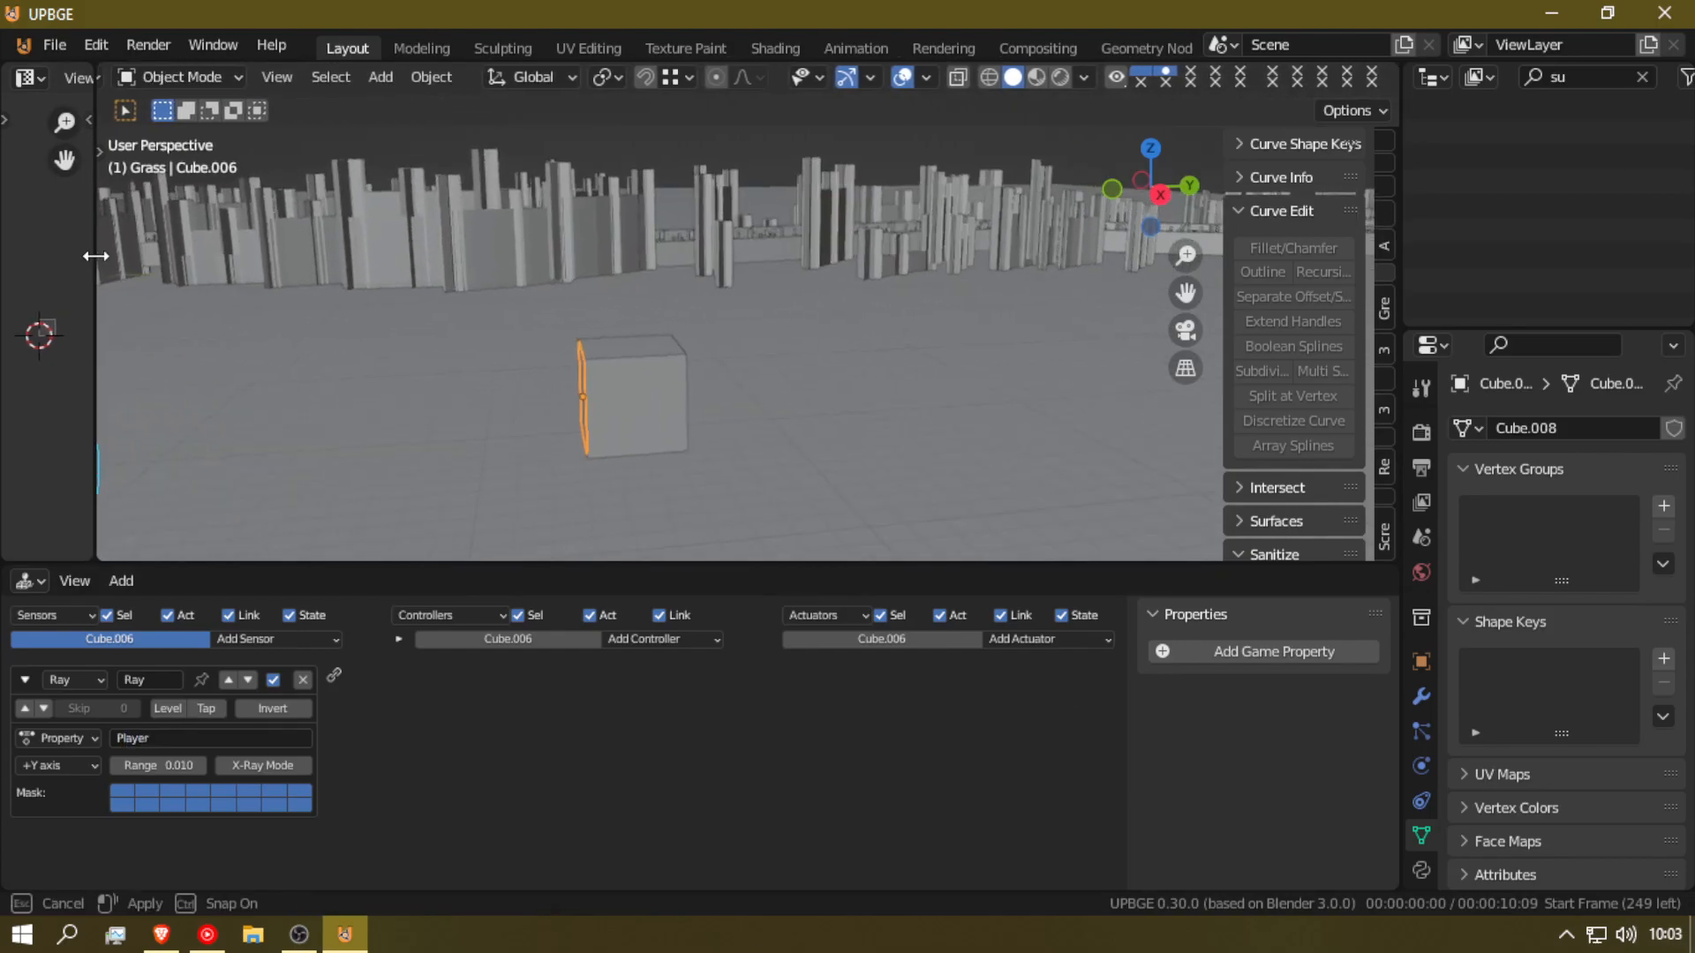
{"action": "left_click_drag", "start_coordinate": [94, 137], "coordinate": [153, 176]}
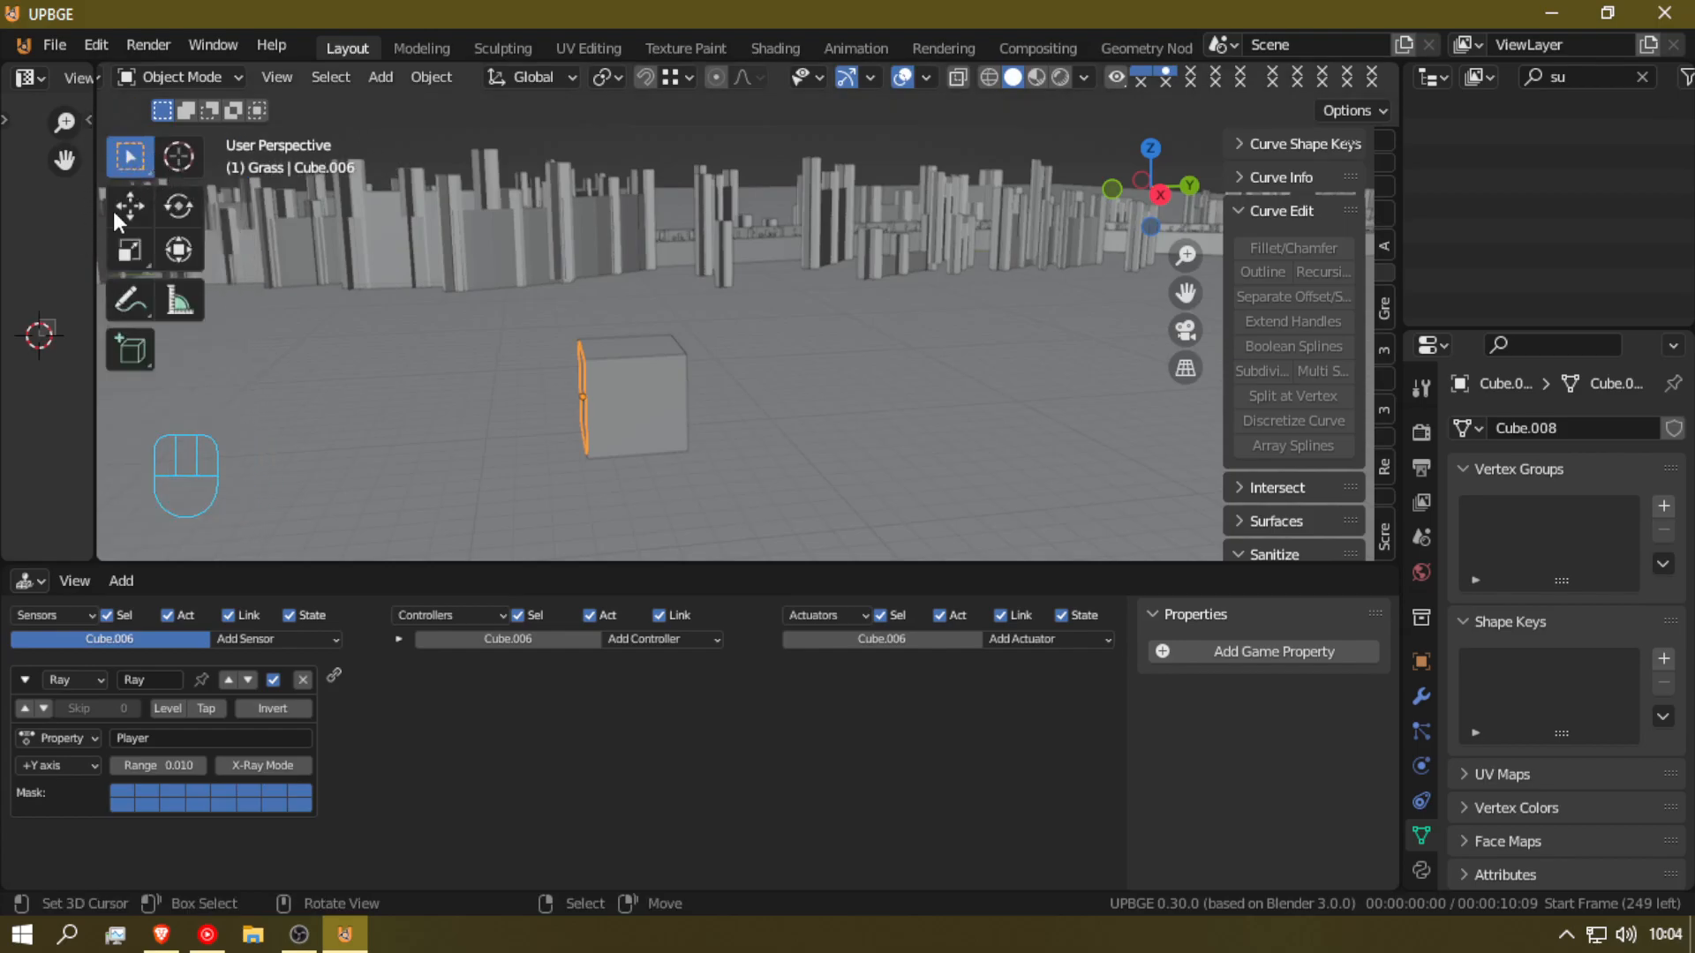
Step: Activate the Move tool for the selected side face
{"action": "left_click", "coordinate": [128, 206]}
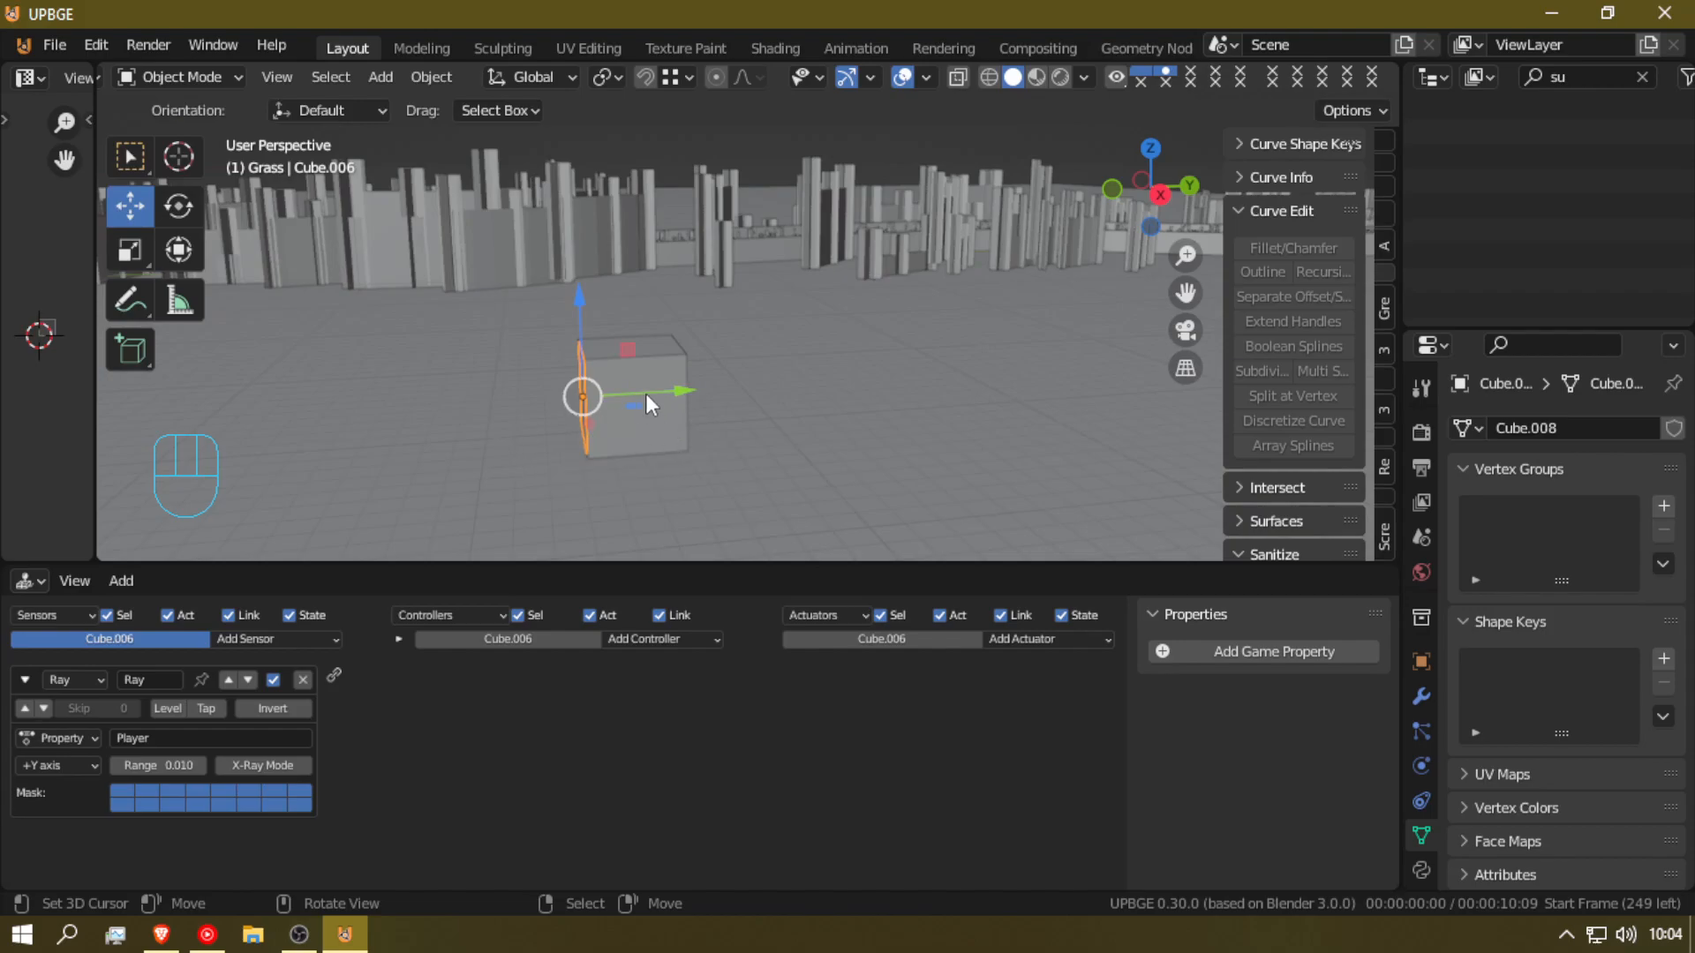
{"action": "key", "text": "b"}
{"action": "left_click_drag", "start_coordinate": [515, 311], "coordinate": [741, 538]}
{"action": "key", "text": "g"}
{"action": "key", "text": "z"}
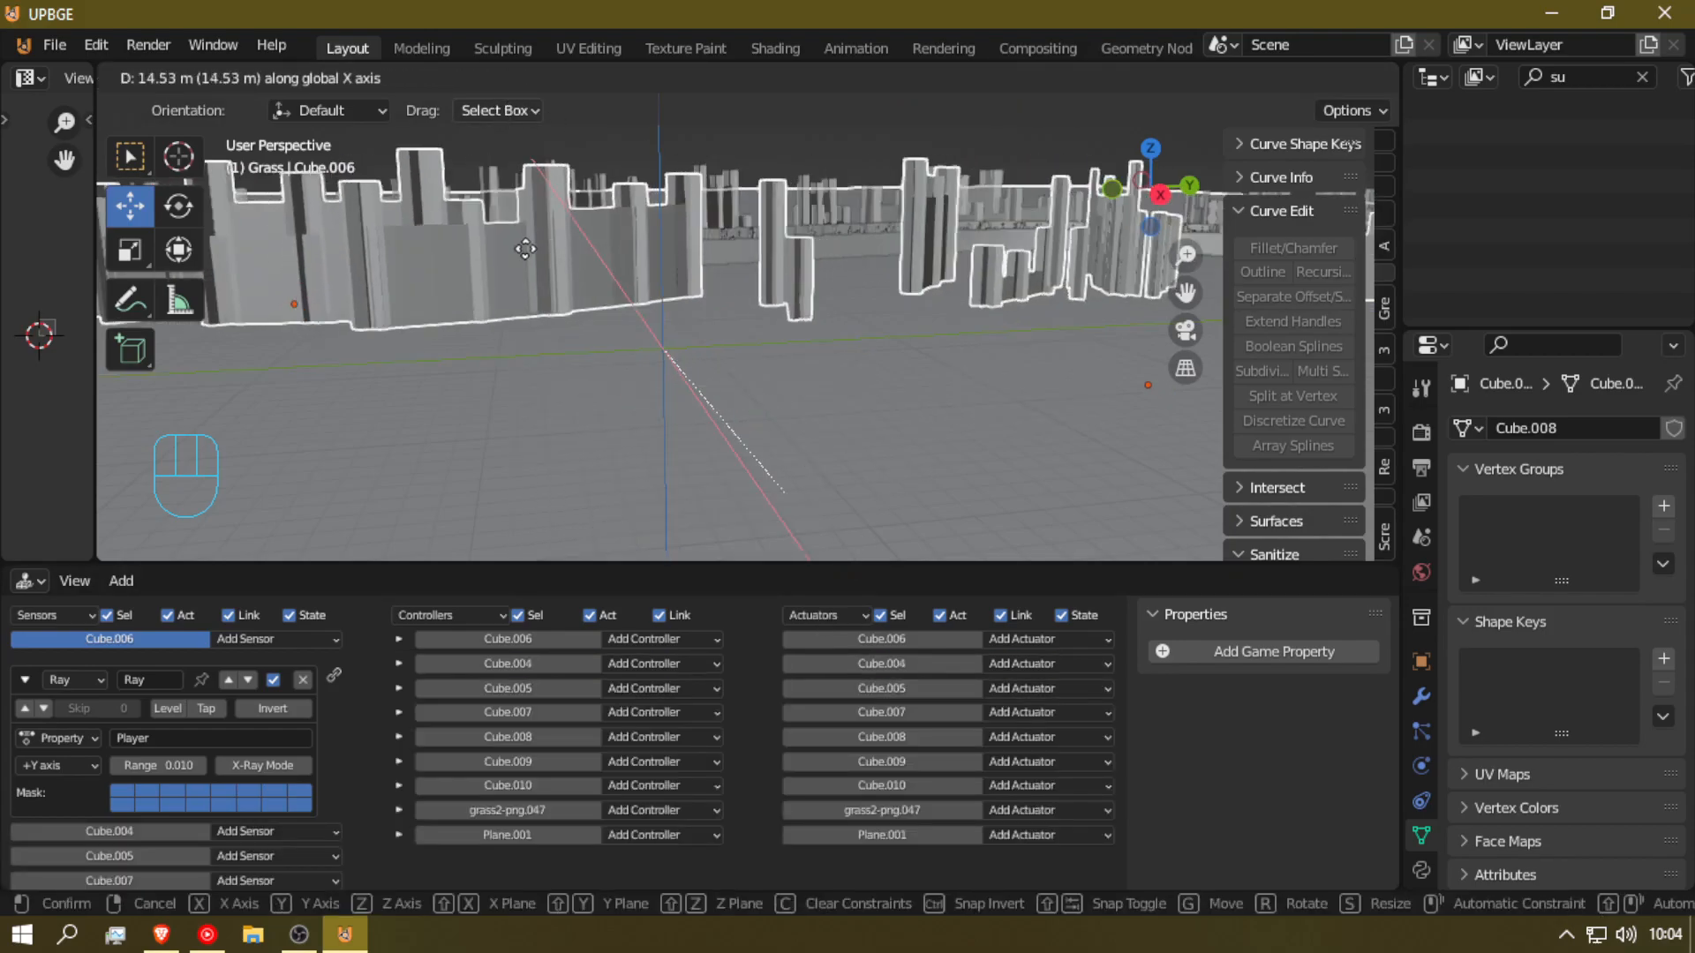
{"action": "key", "text": "Escape"}
{"action": "key", "text": "b"}
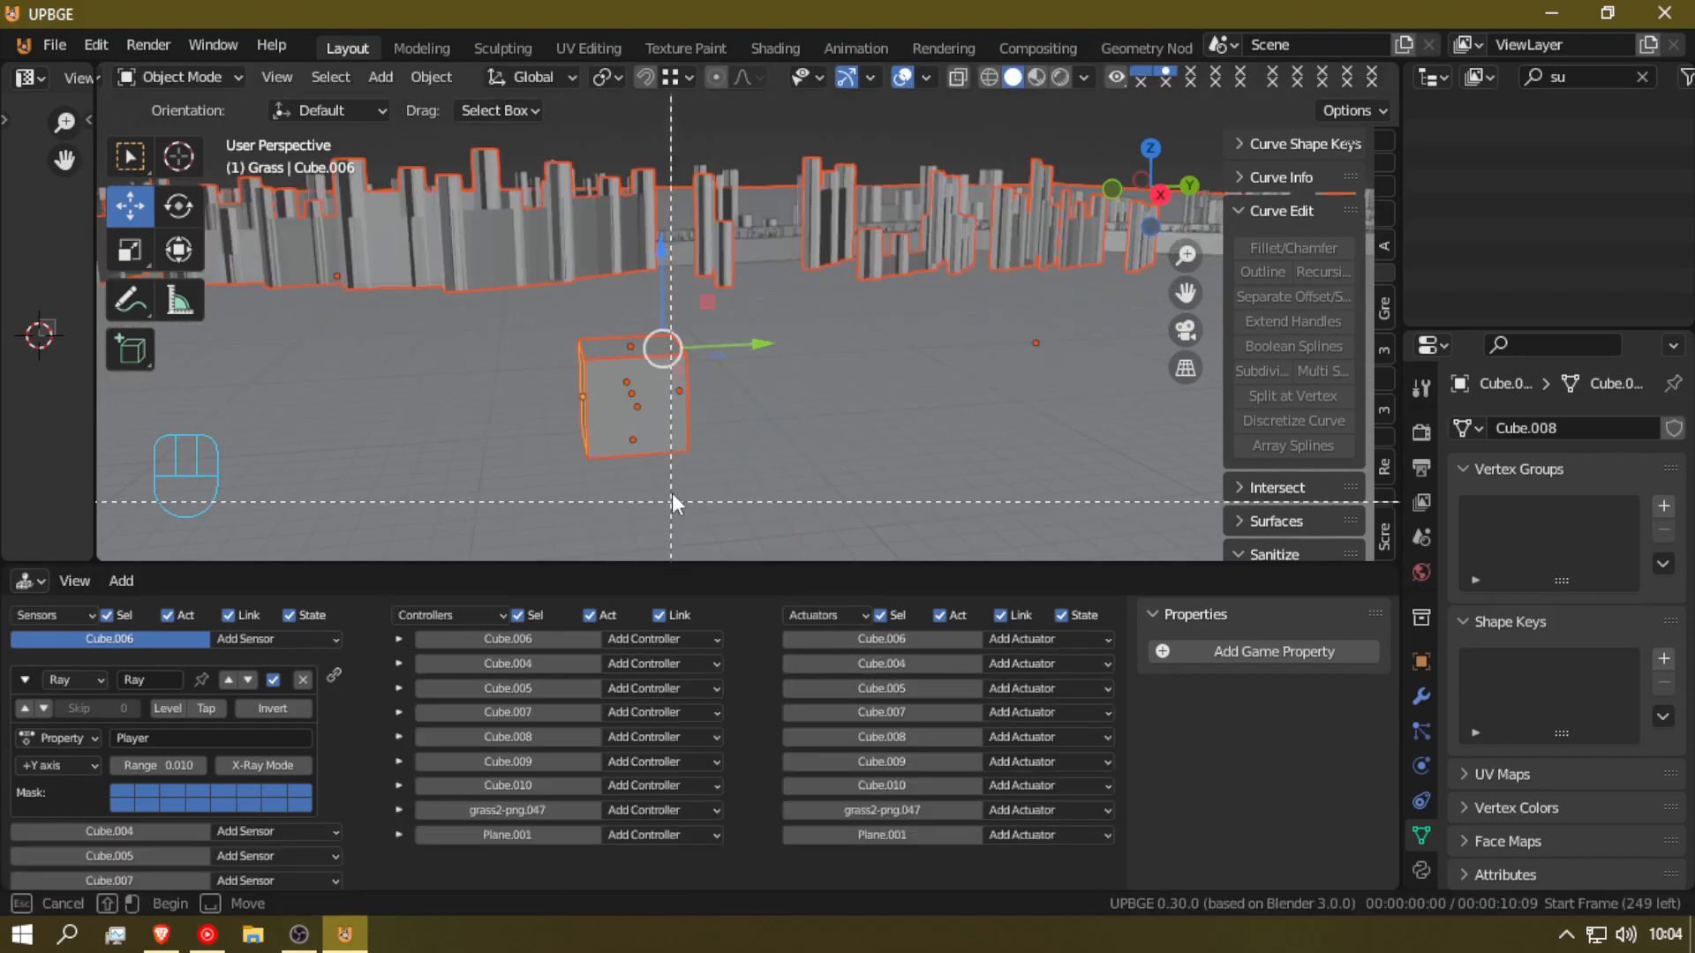
{"action": "middle_click_drag", "start_coordinate": [787, 141], "coordinate": [1210, 374]}
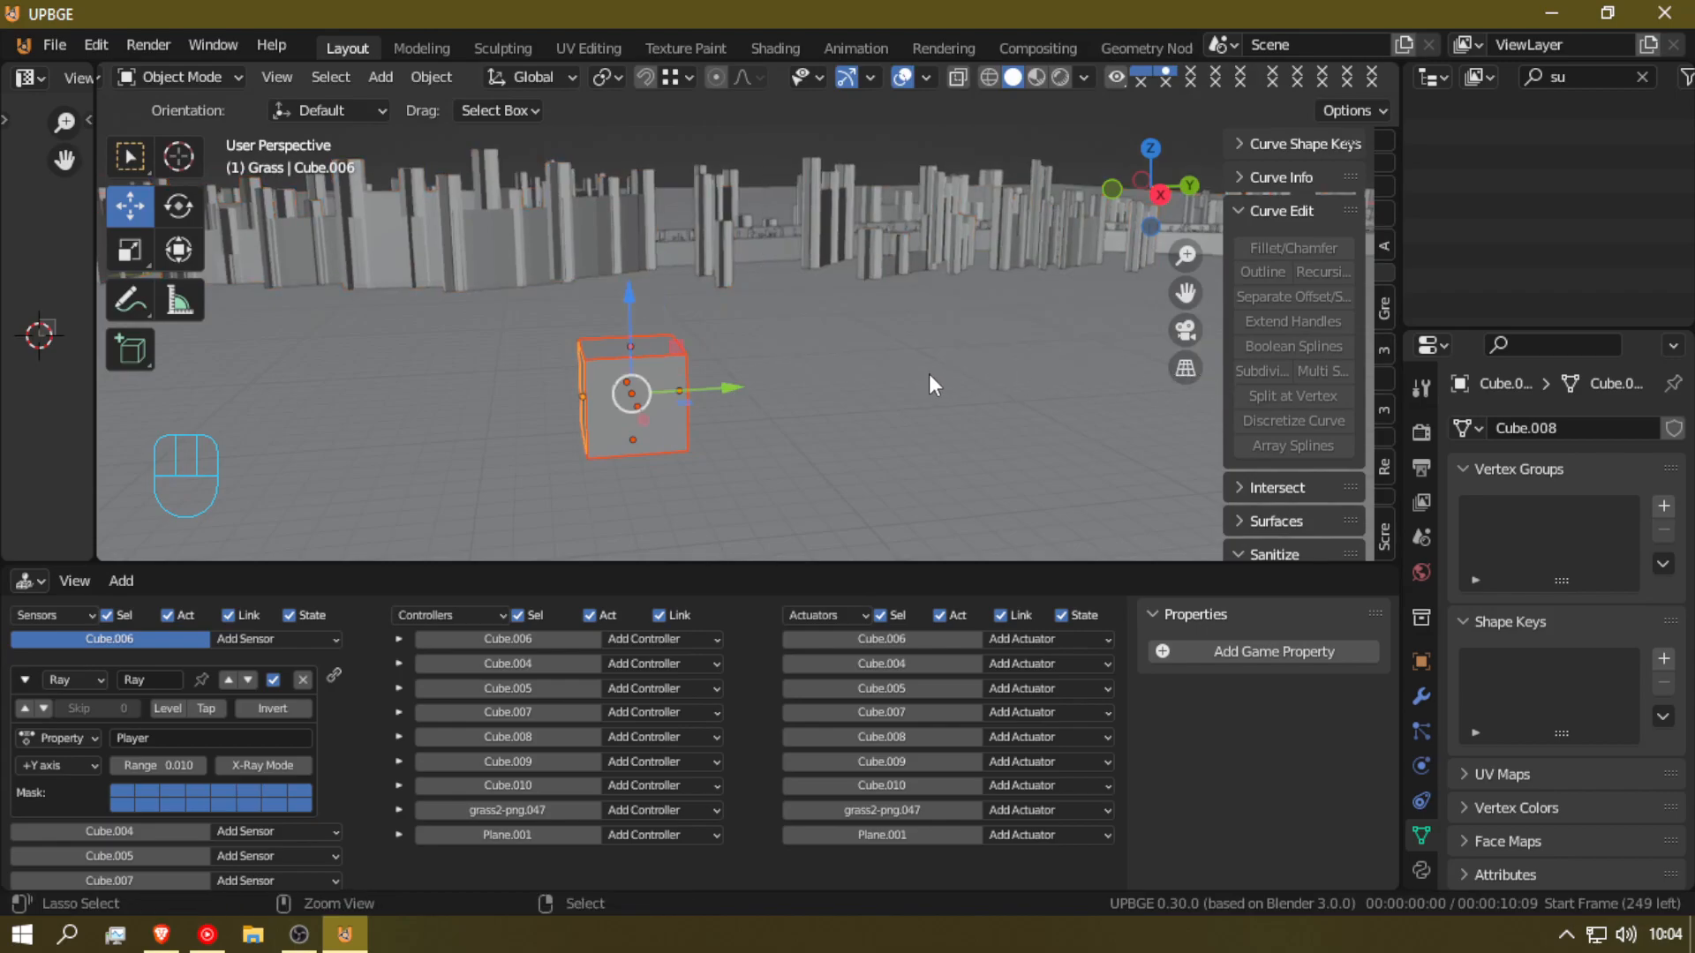
{"action": "key", "text": "ctrl+s"}
{"action": "left_click", "coordinate": [1494, 97]}
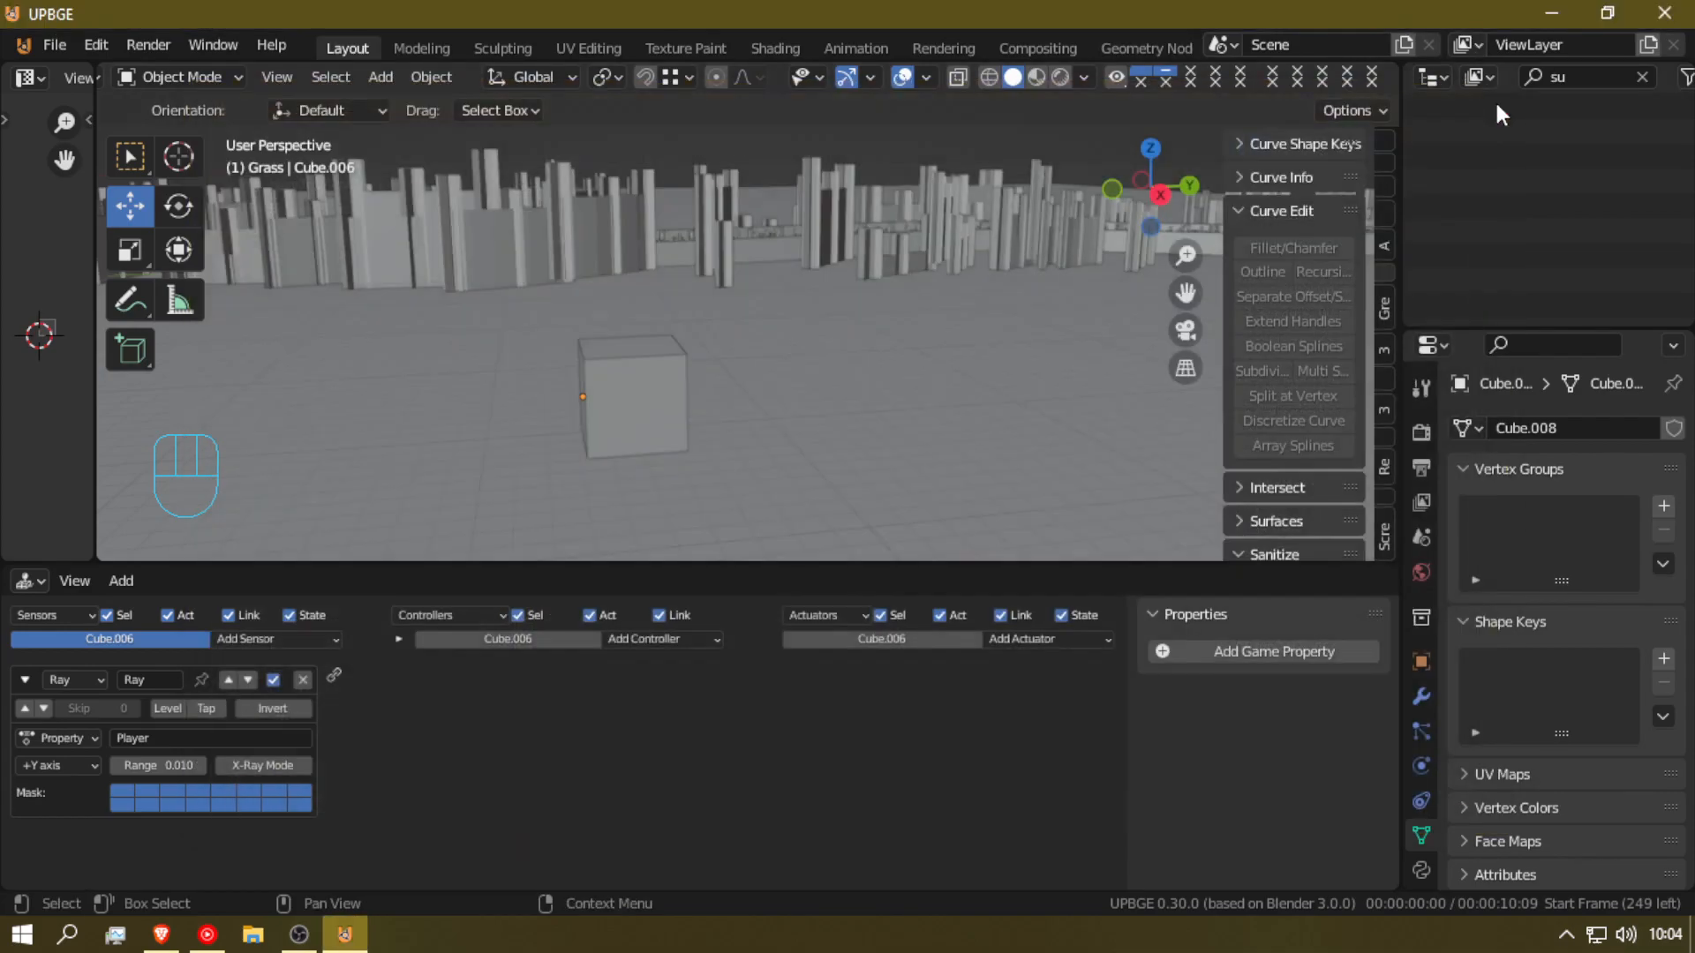
{"action": "key", "text": "ctrl+a"}
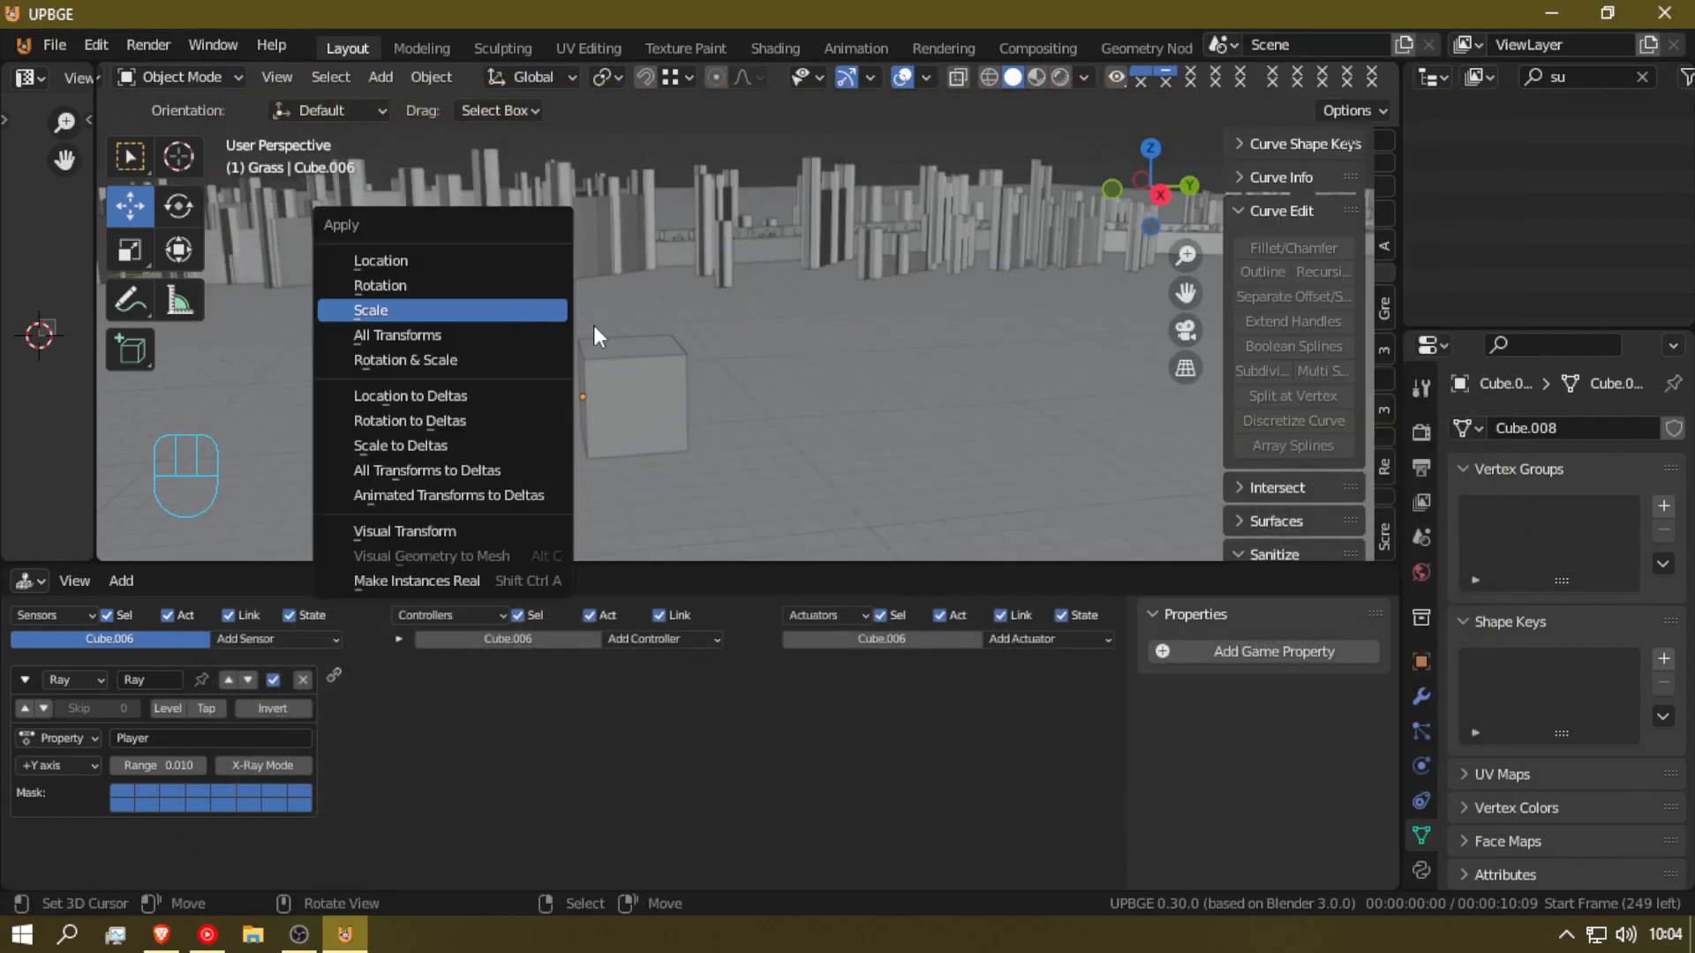
Step: Select all the cube's pieces without the skyline behind them and apply their rotation
{"action": "key", "text": "b"}
{"action": "left_click_drag", "start_coordinate": [362, 322], "coordinate": [830, 501]}
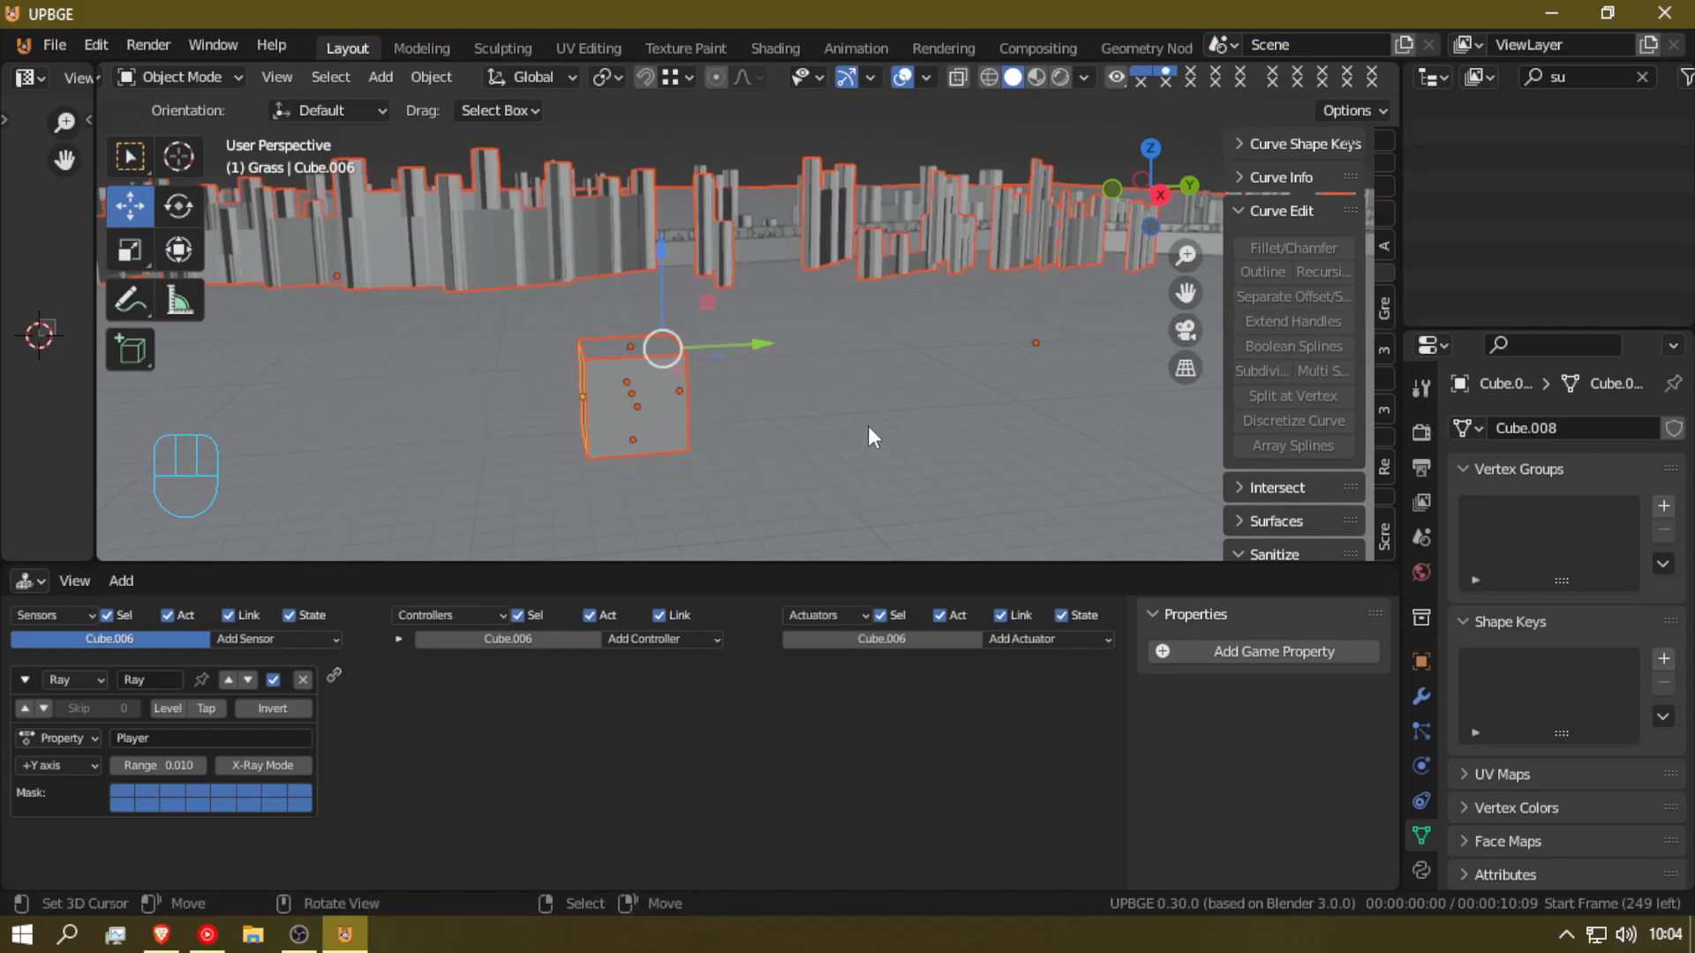
{"action": "key", "text": "b"}
{"action": "middle_click_drag", "start_coordinate": [764, 182], "coordinate": [1342, 320]}
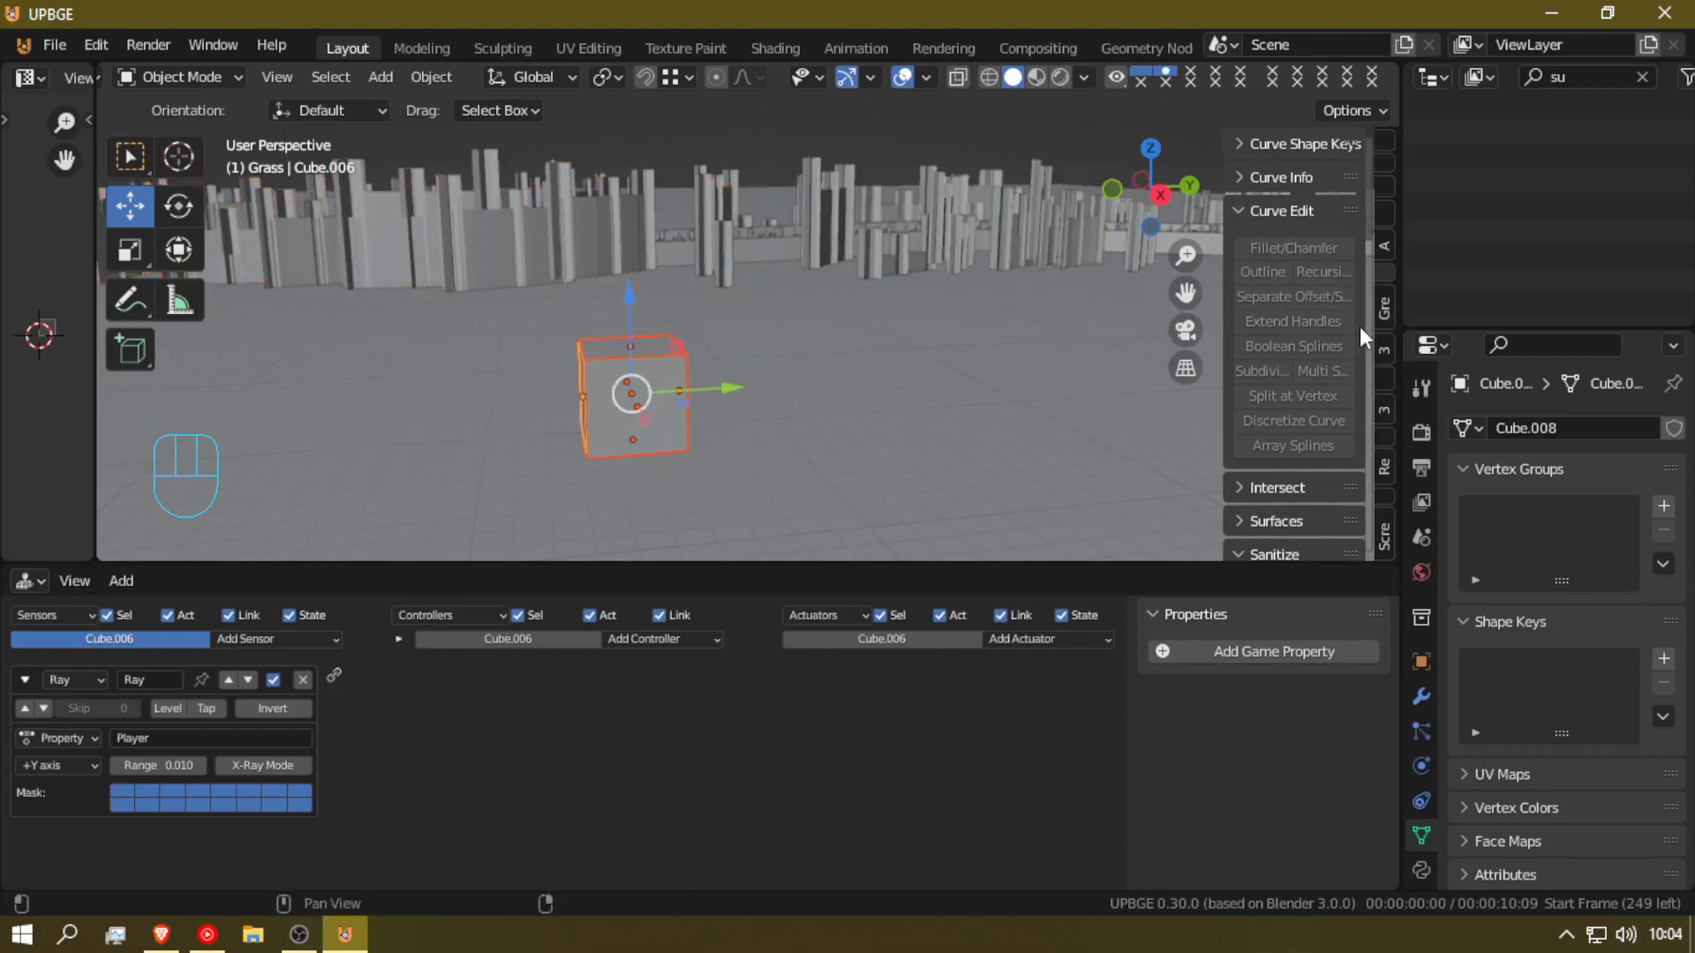
{"action": "key", "text": "ctrl+a"}
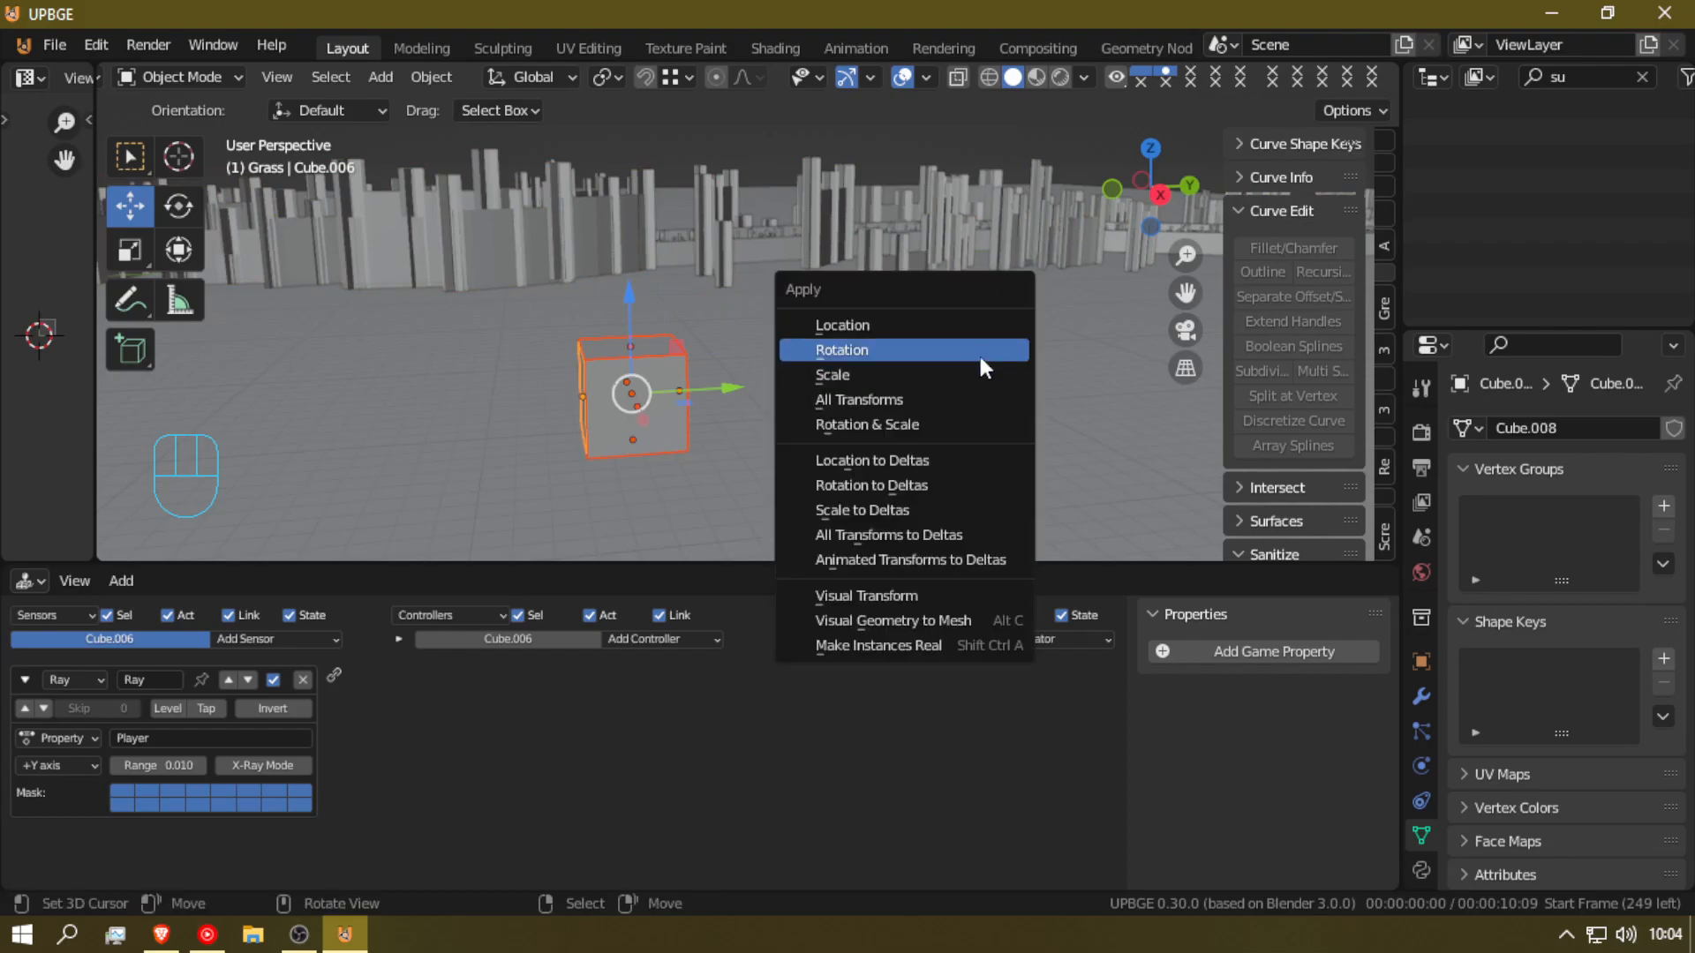
{"action": "left_click", "coordinate": [980, 354]}
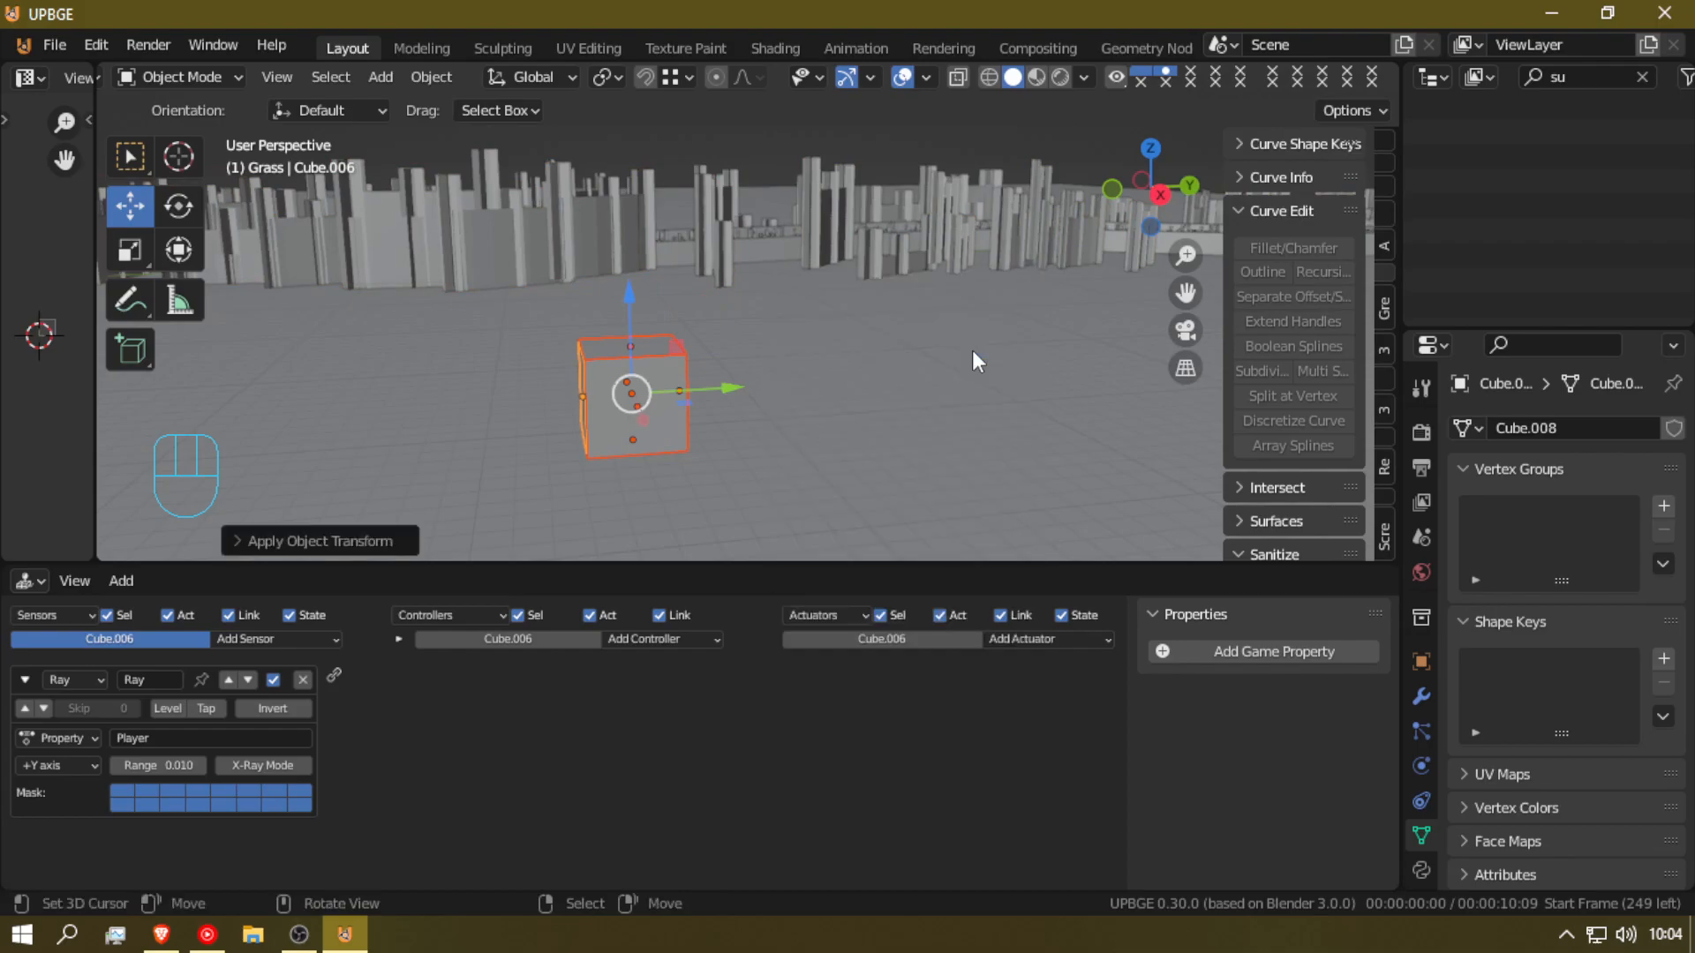
Step: Select only the side face Cube.006 and give its Ray sensor X-Ray Mode, the -Y axis and true level triggering
{"action": "left_click", "coordinate": [575, 408]}
{"action": "left_click", "coordinate": [578, 407]}
{"action": "left_click", "coordinate": [579, 407]}
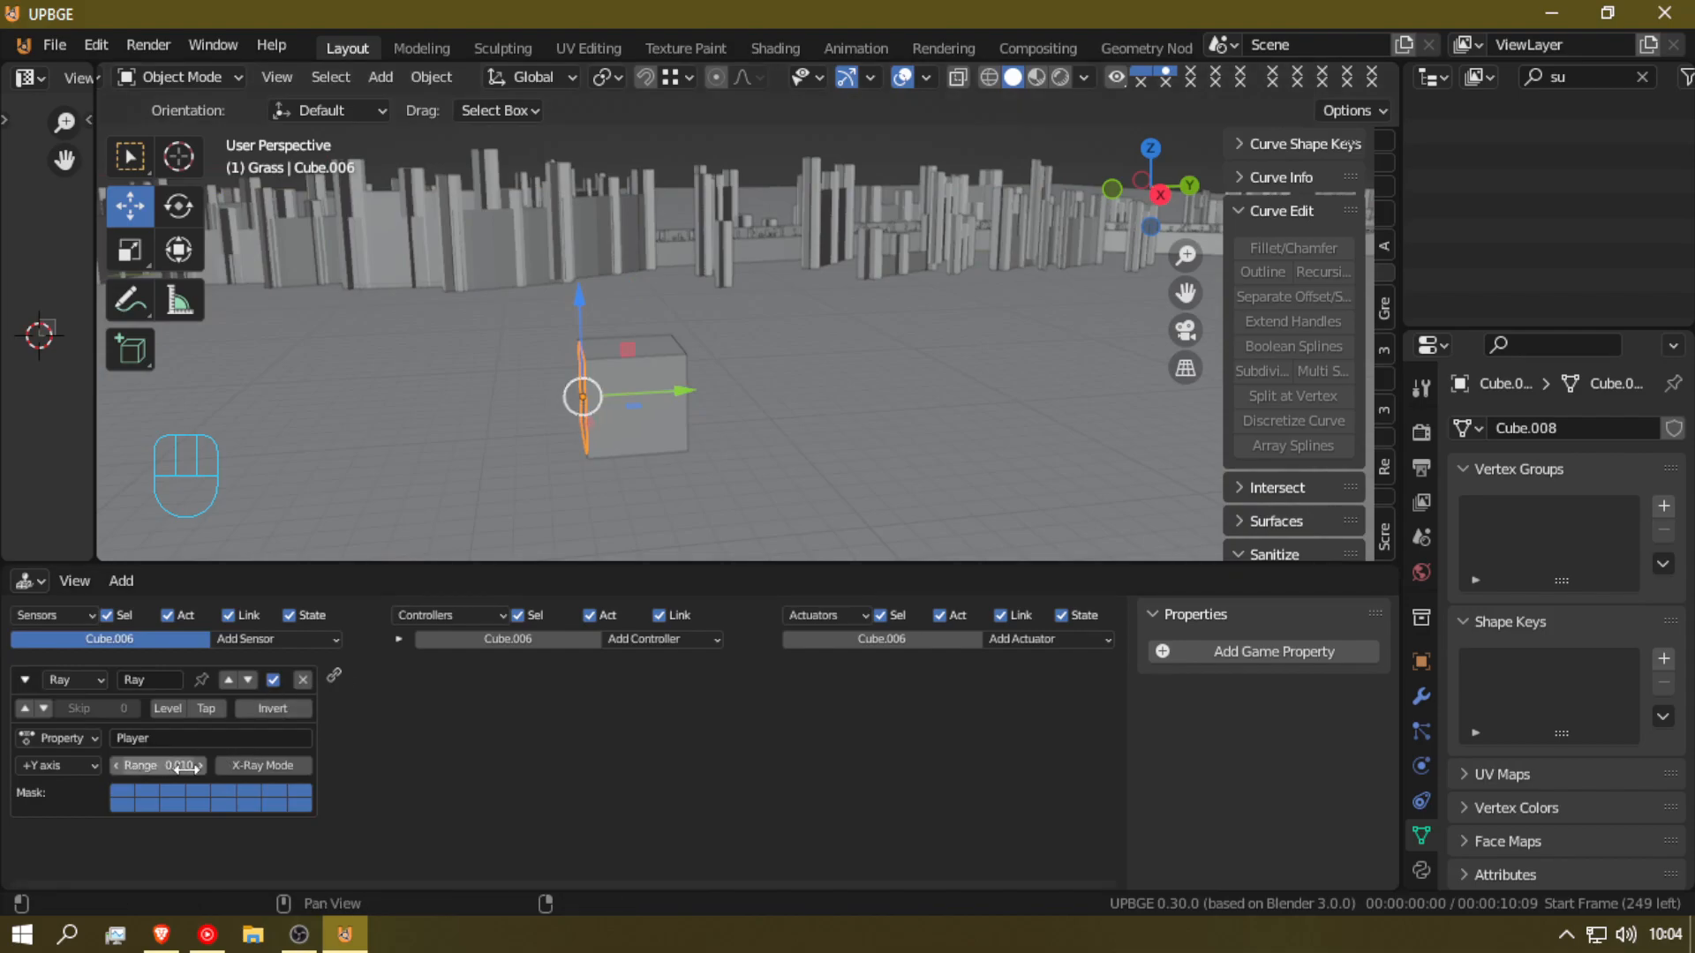
{"action": "left_click", "coordinate": [299, 767]}
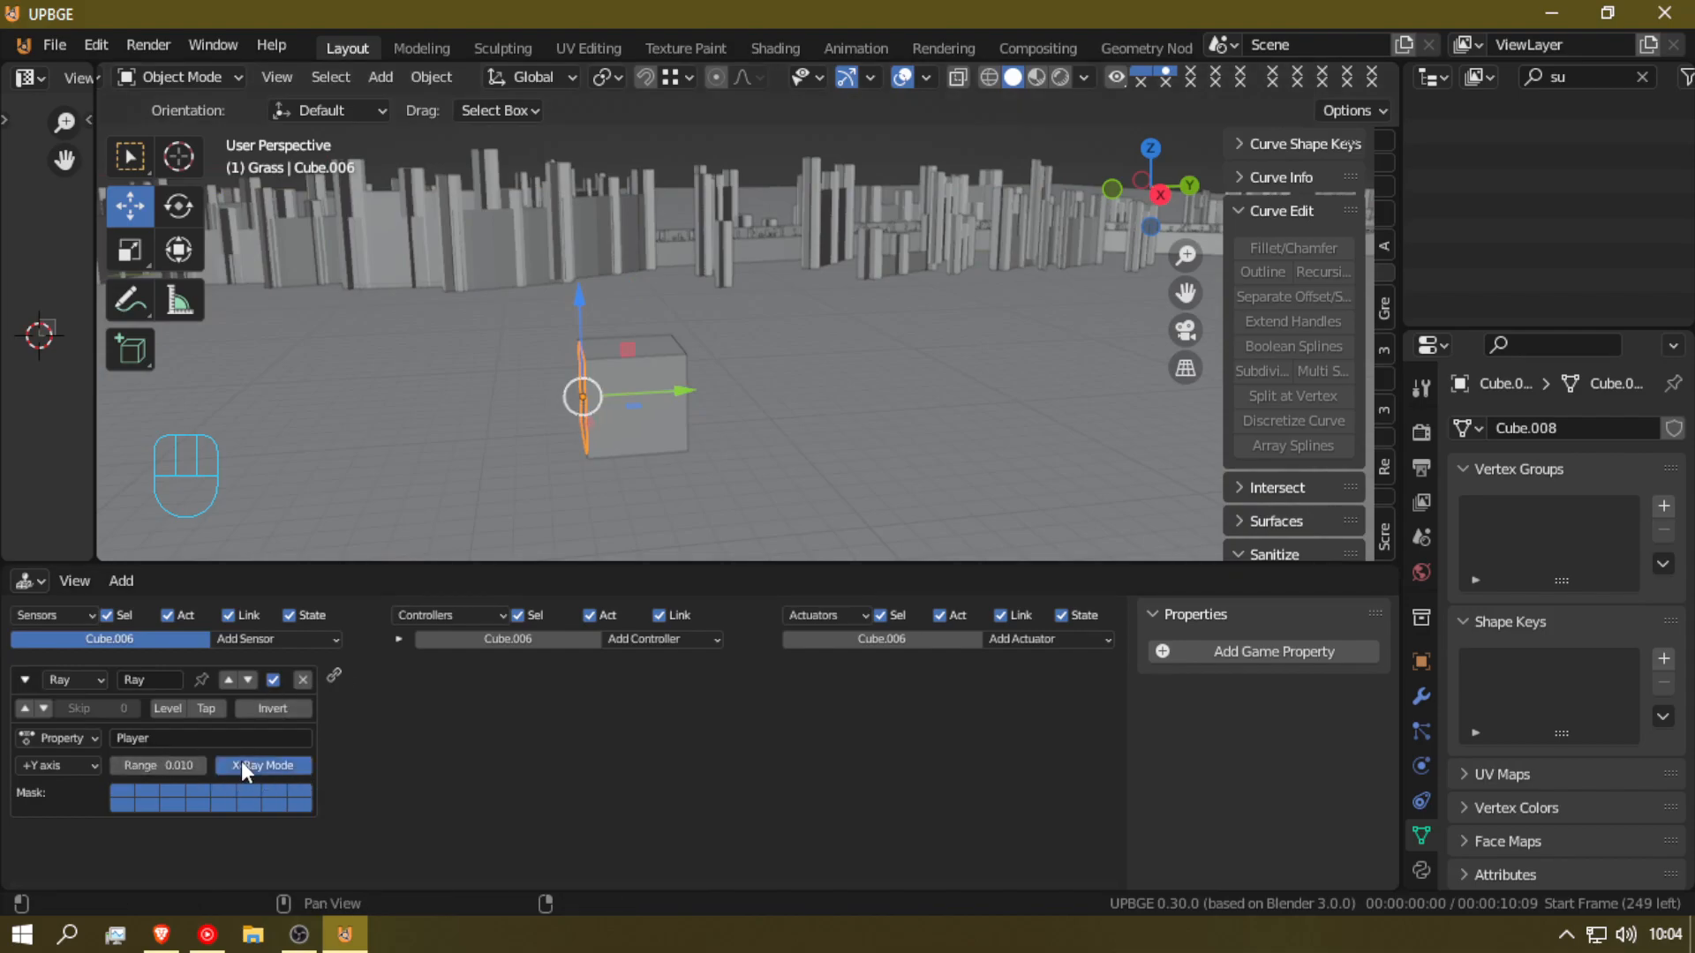
{"action": "left_click", "coordinate": [220, 761]}
{"action": "left_click", "coordinate": [44, 768]}
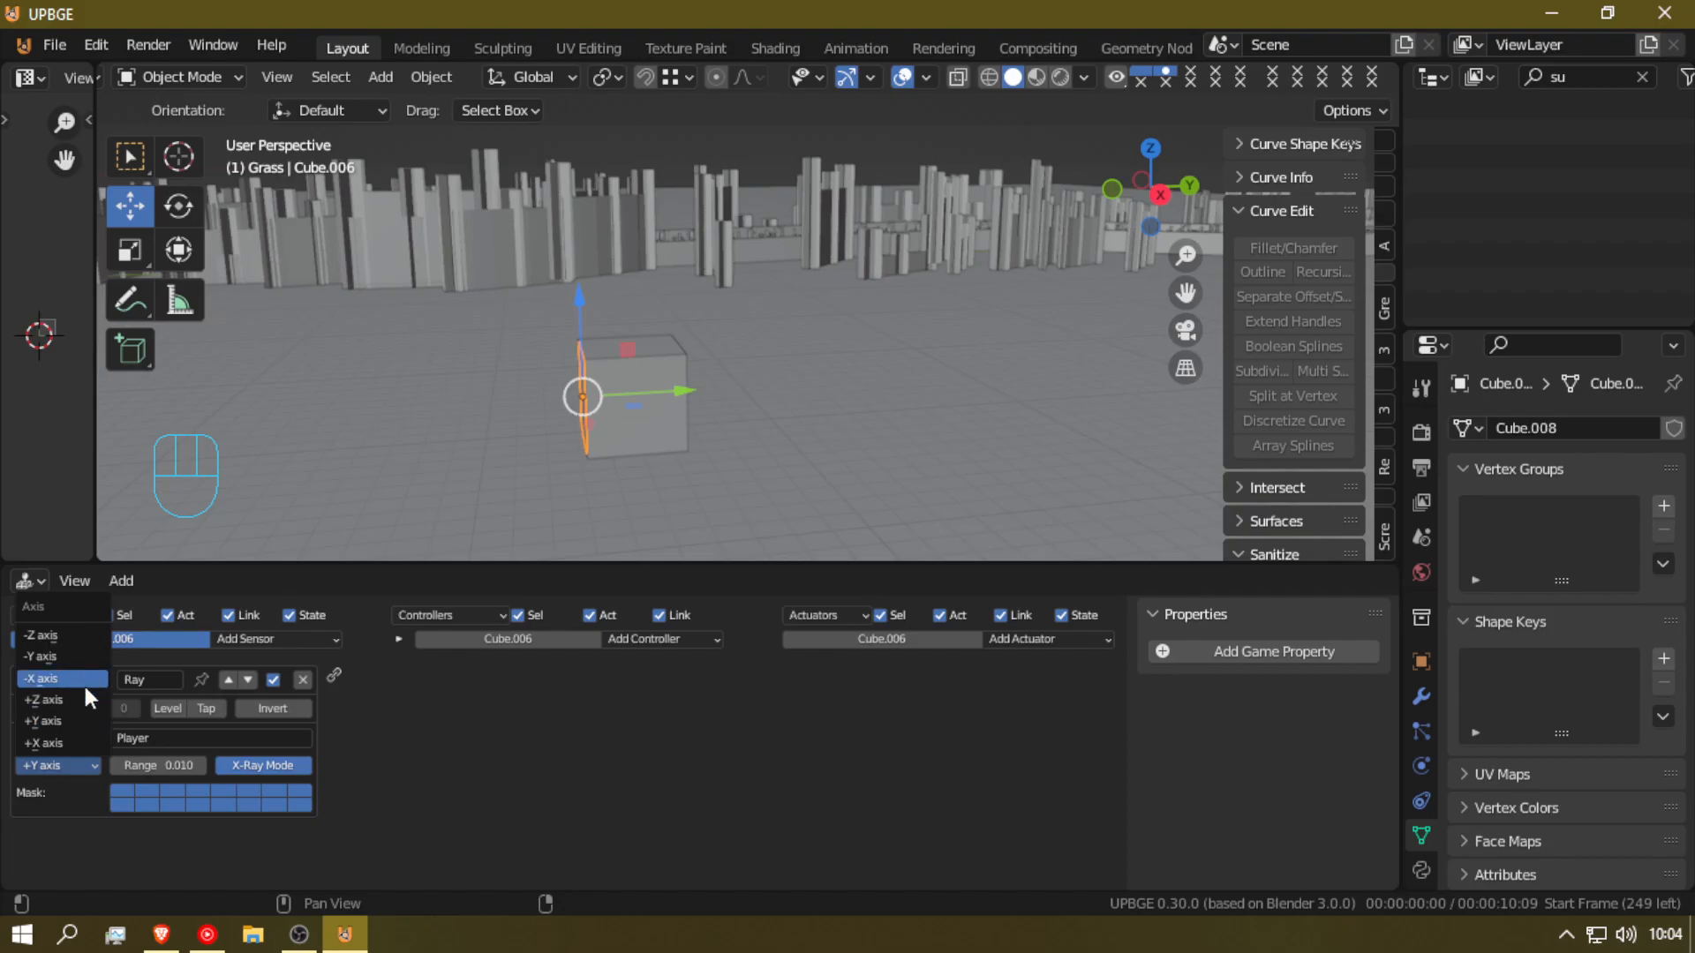
{"action": "left_click", "coordinate": [79, 658]}
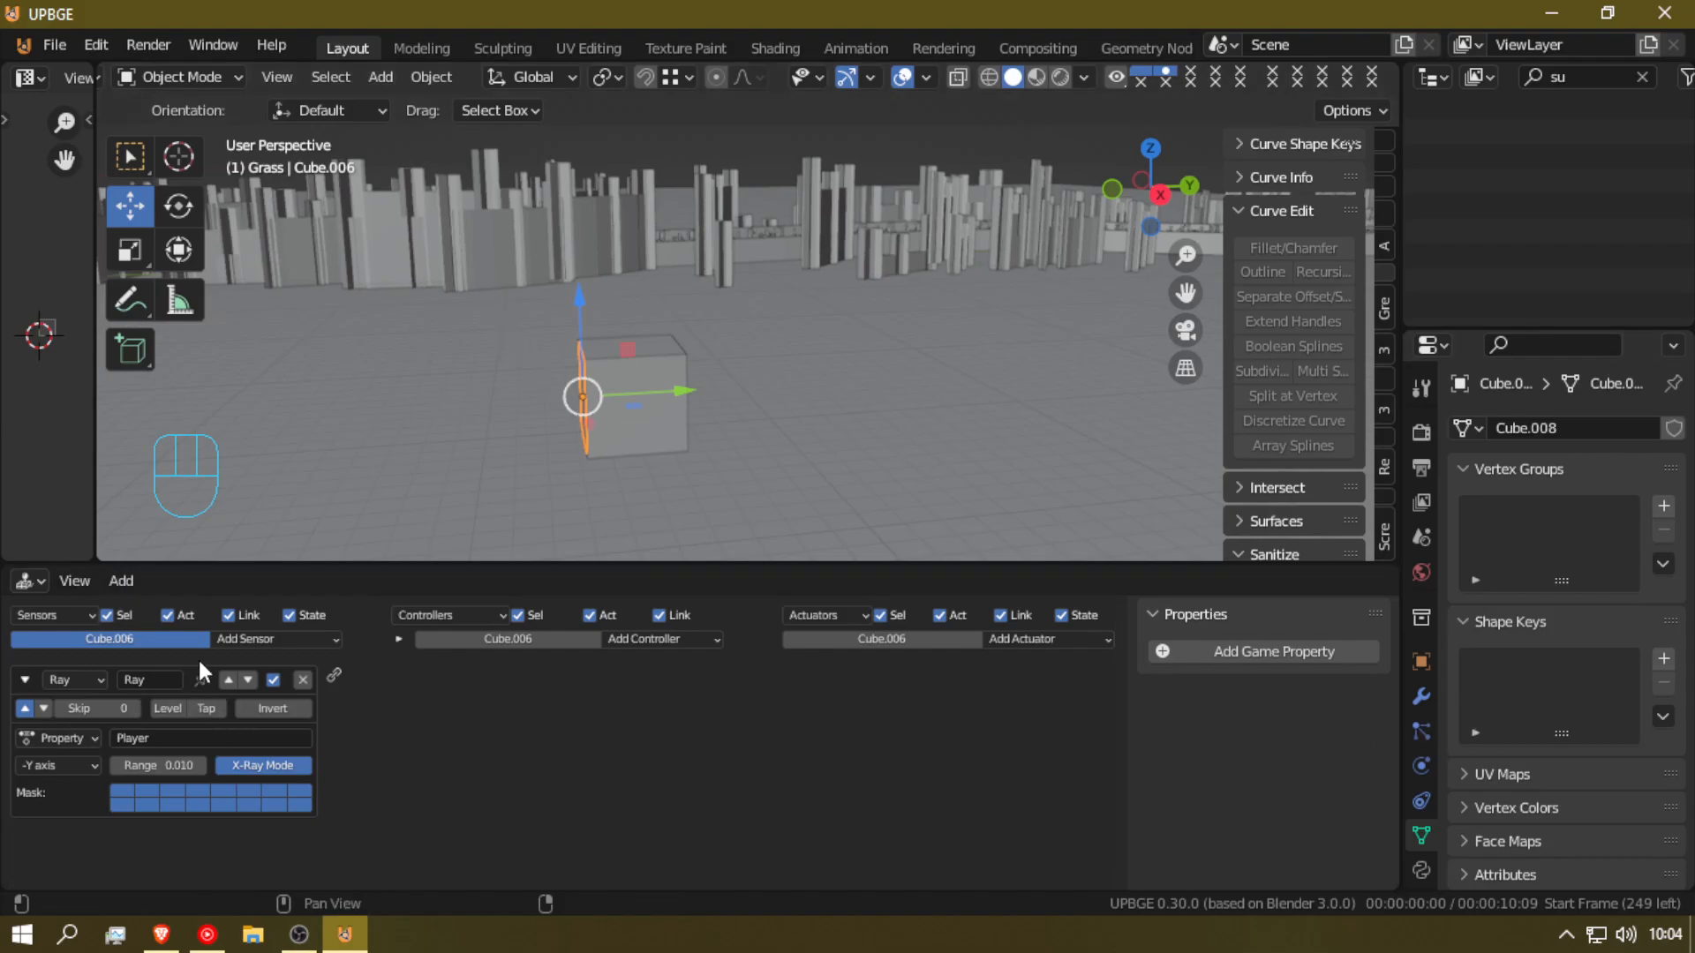
Step: Add a Mouse sensor for the left button to Cube.006 and enable its true level triggering
{"action": "left_click", "coordinate": [250, 641]}
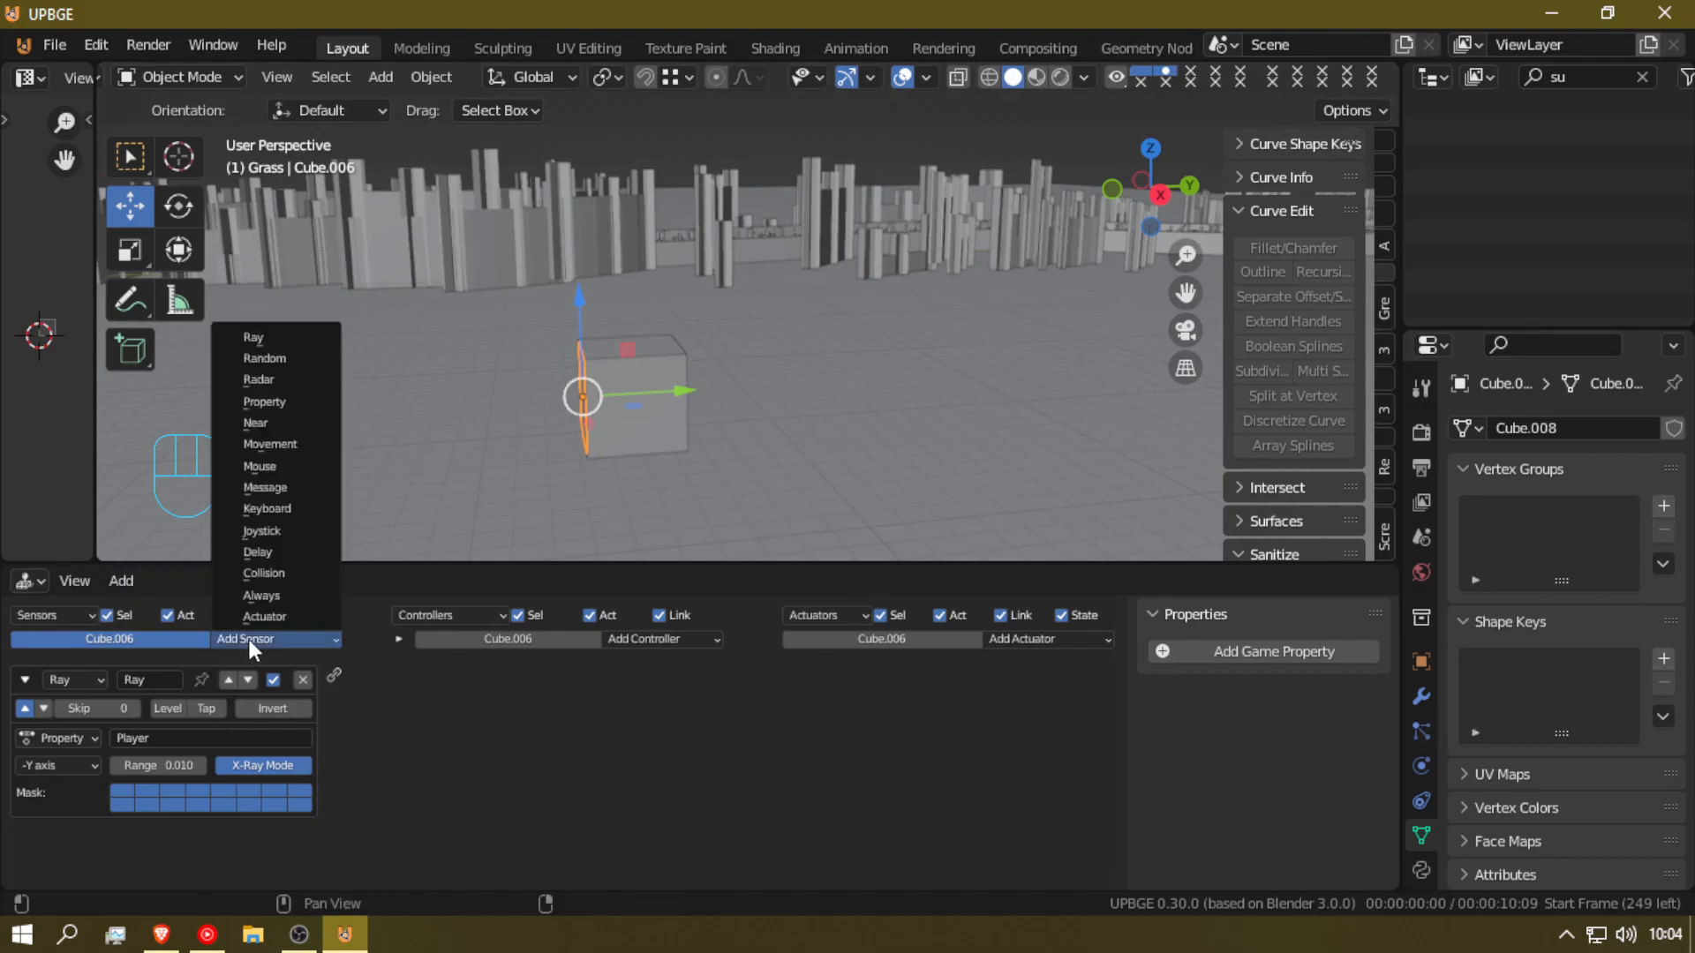
{"action": "left_click", "coordinate": [278, 468]}
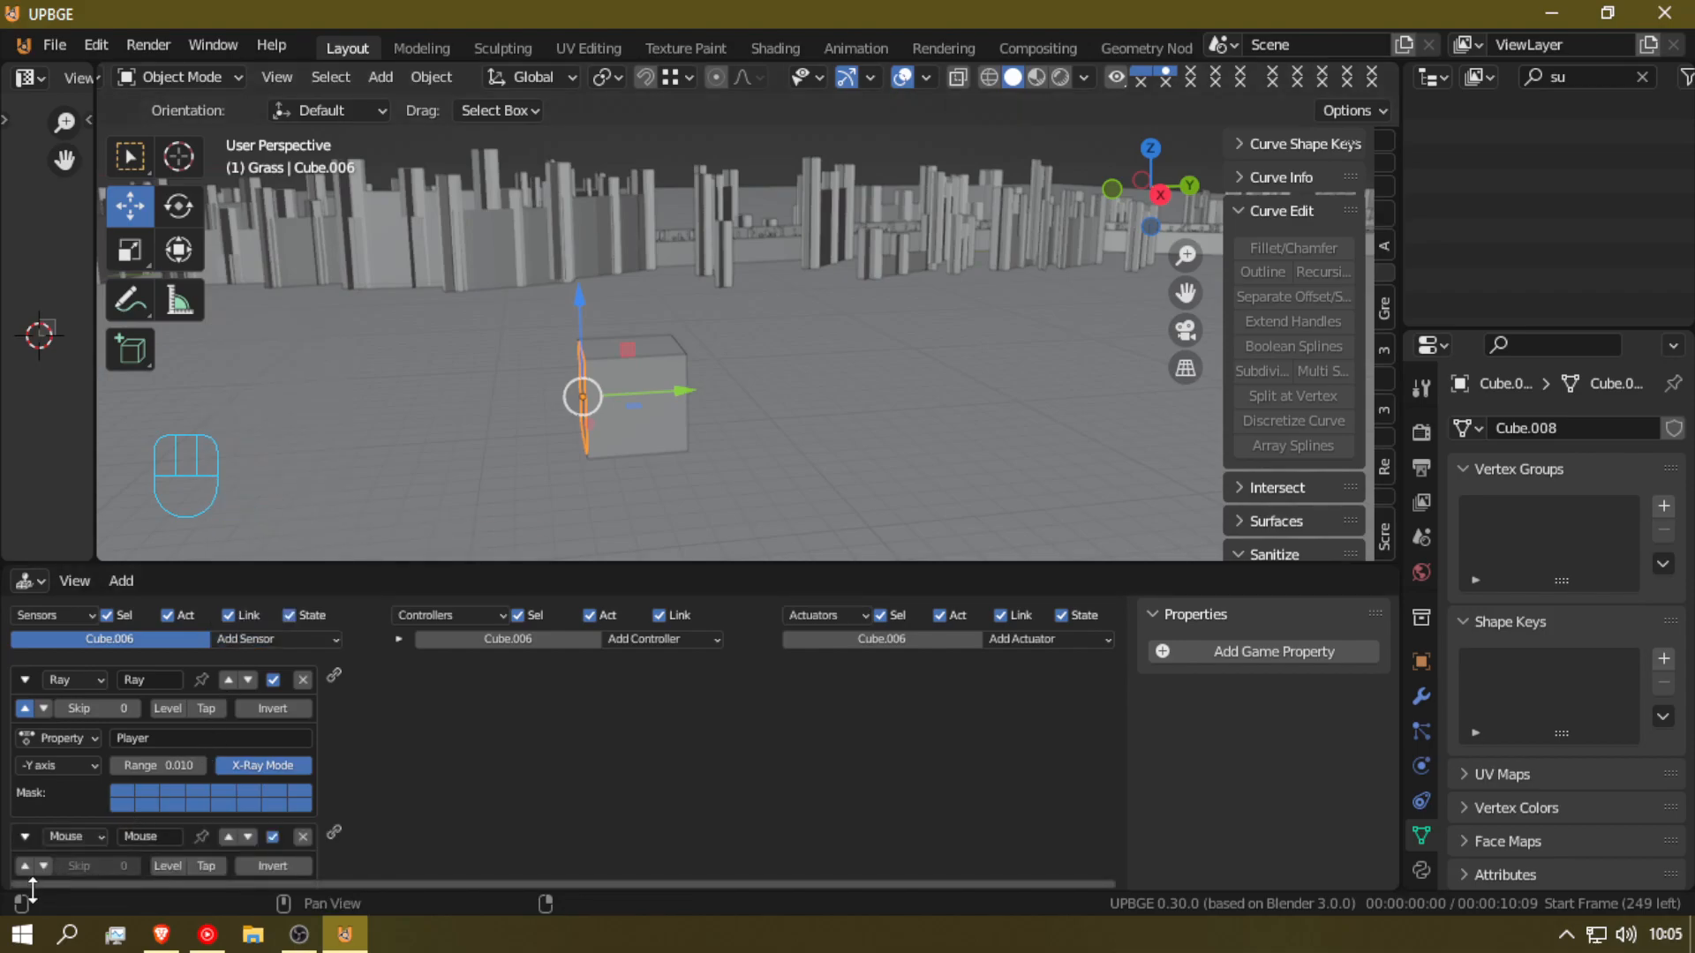
{"action": "scroll", "coordinate": [145, 840], "scroll_direction": "down", "scroll_amount": 1}
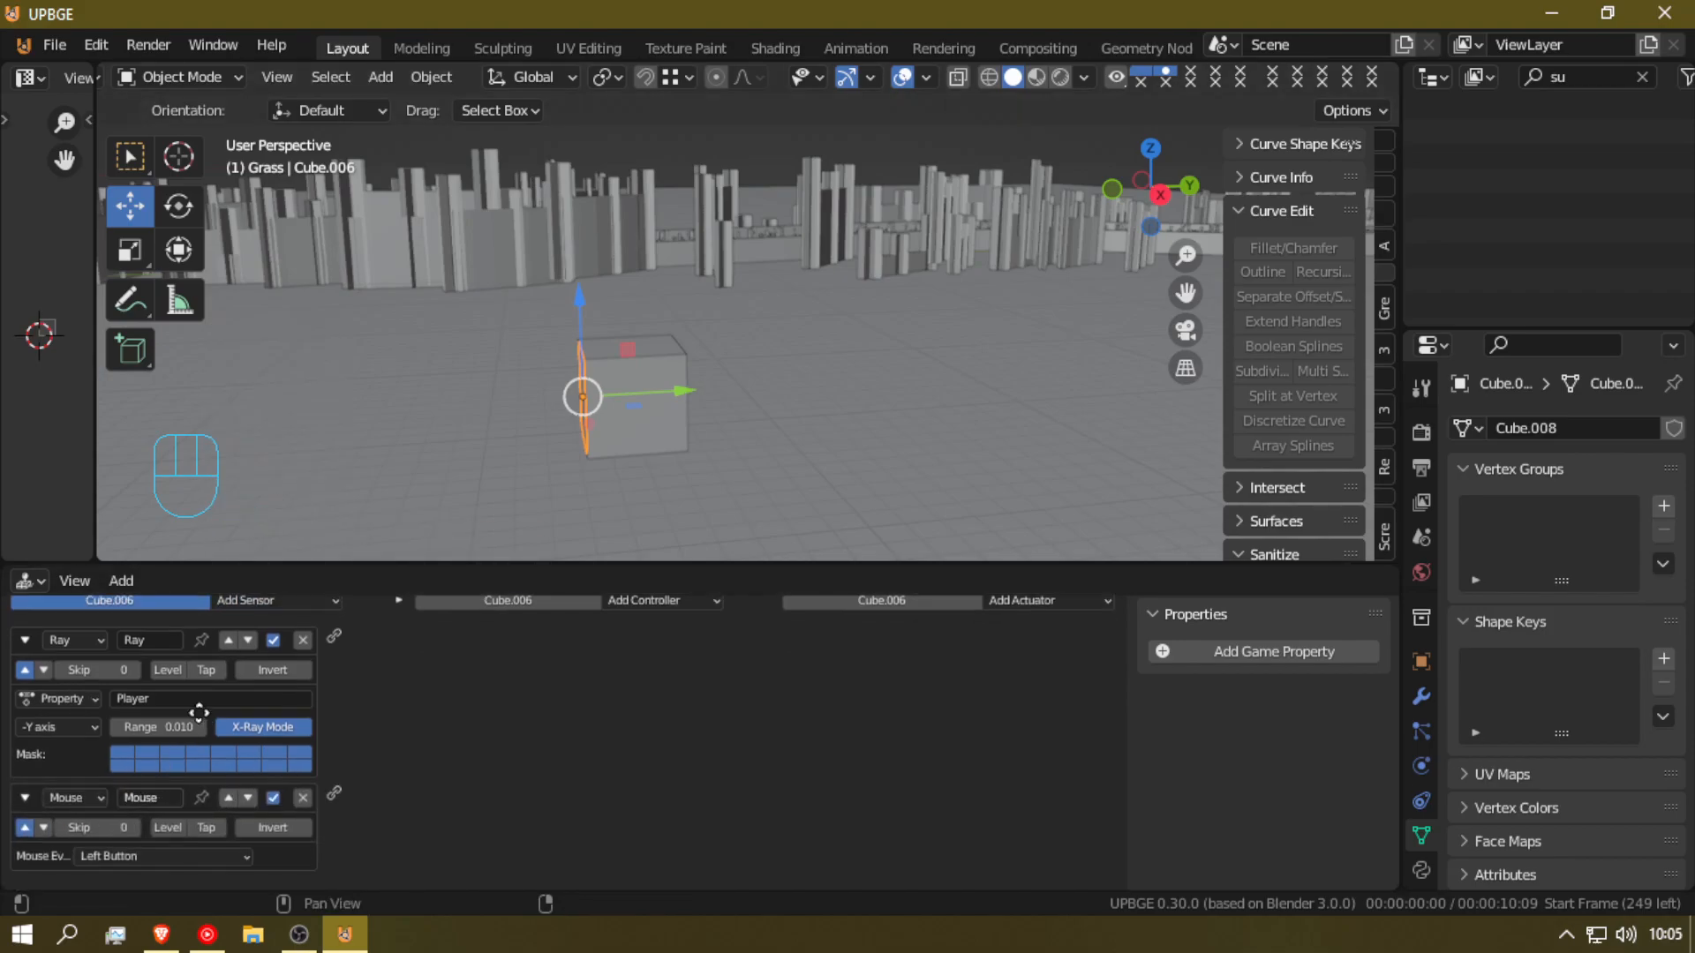
{"action": "scroll", "coordinate": [425, 660], "scroll_direction": "up", "scroll_amount": 1}
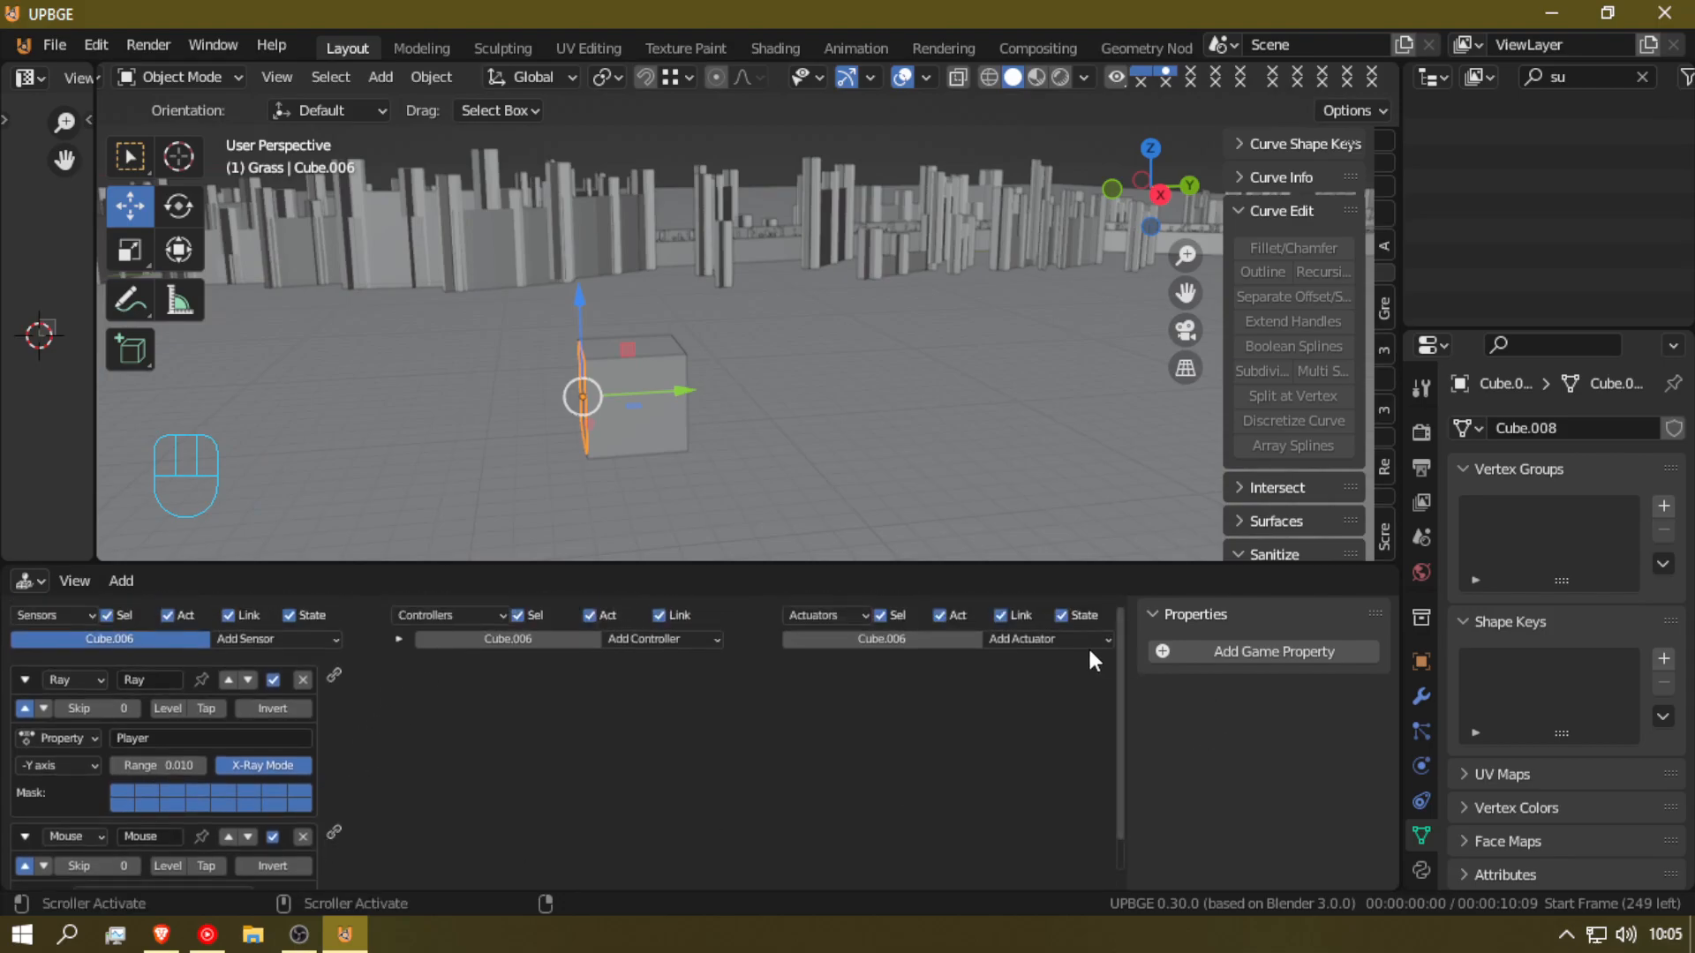
Step: Add an Edit Object actuator to Cube.006 and link both the Ray and Mouse sensors to it through one And controller
{"action": "left_click", "coordinate": [1056, 638]}
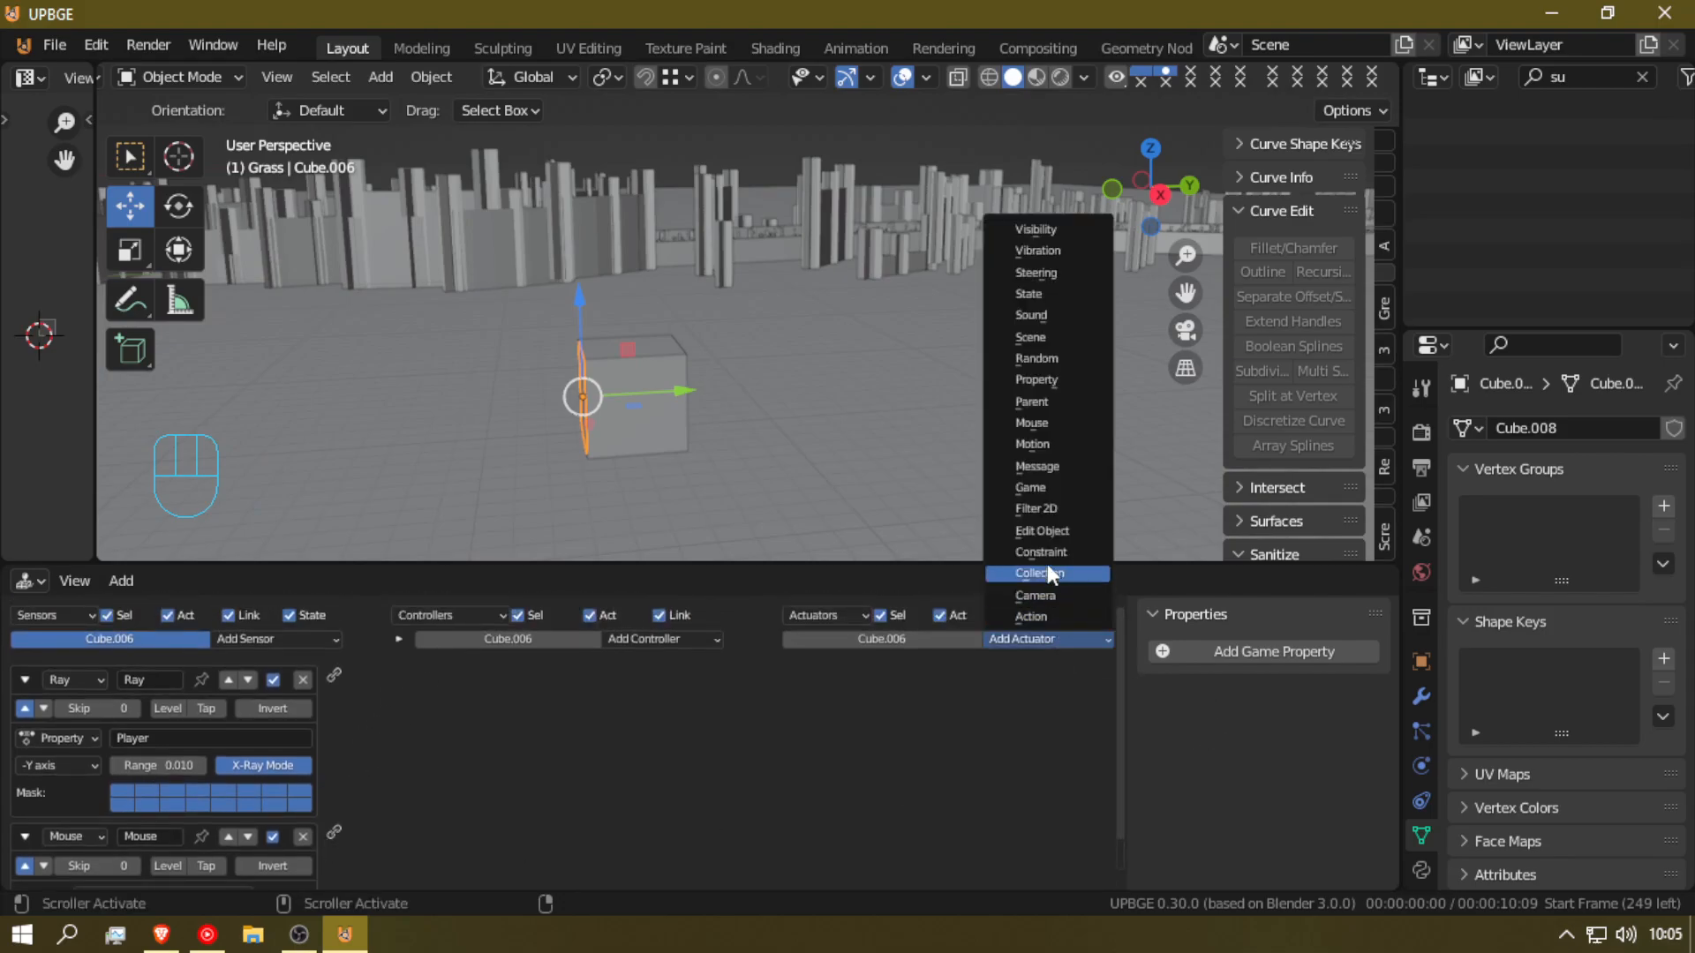
{"action": "left_click", "coordinate": [1047, 464]}
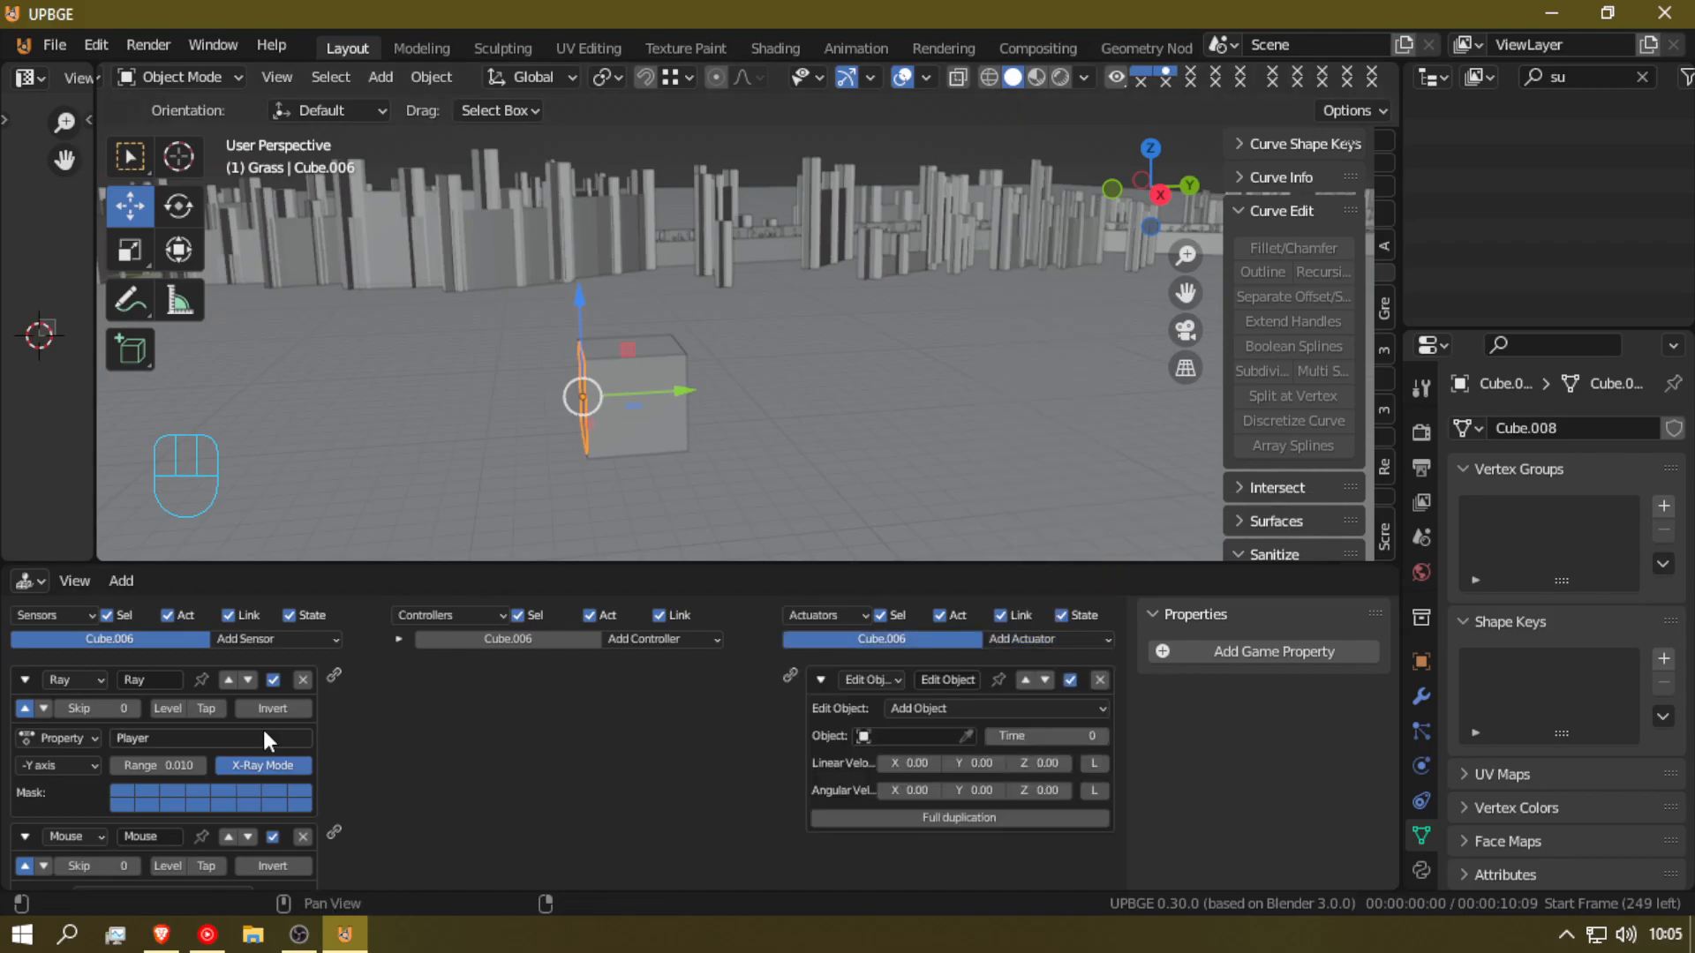
{"action": "left_click_drag", "start_coordinate": [339, 672], "coordinate": [789, 675]}
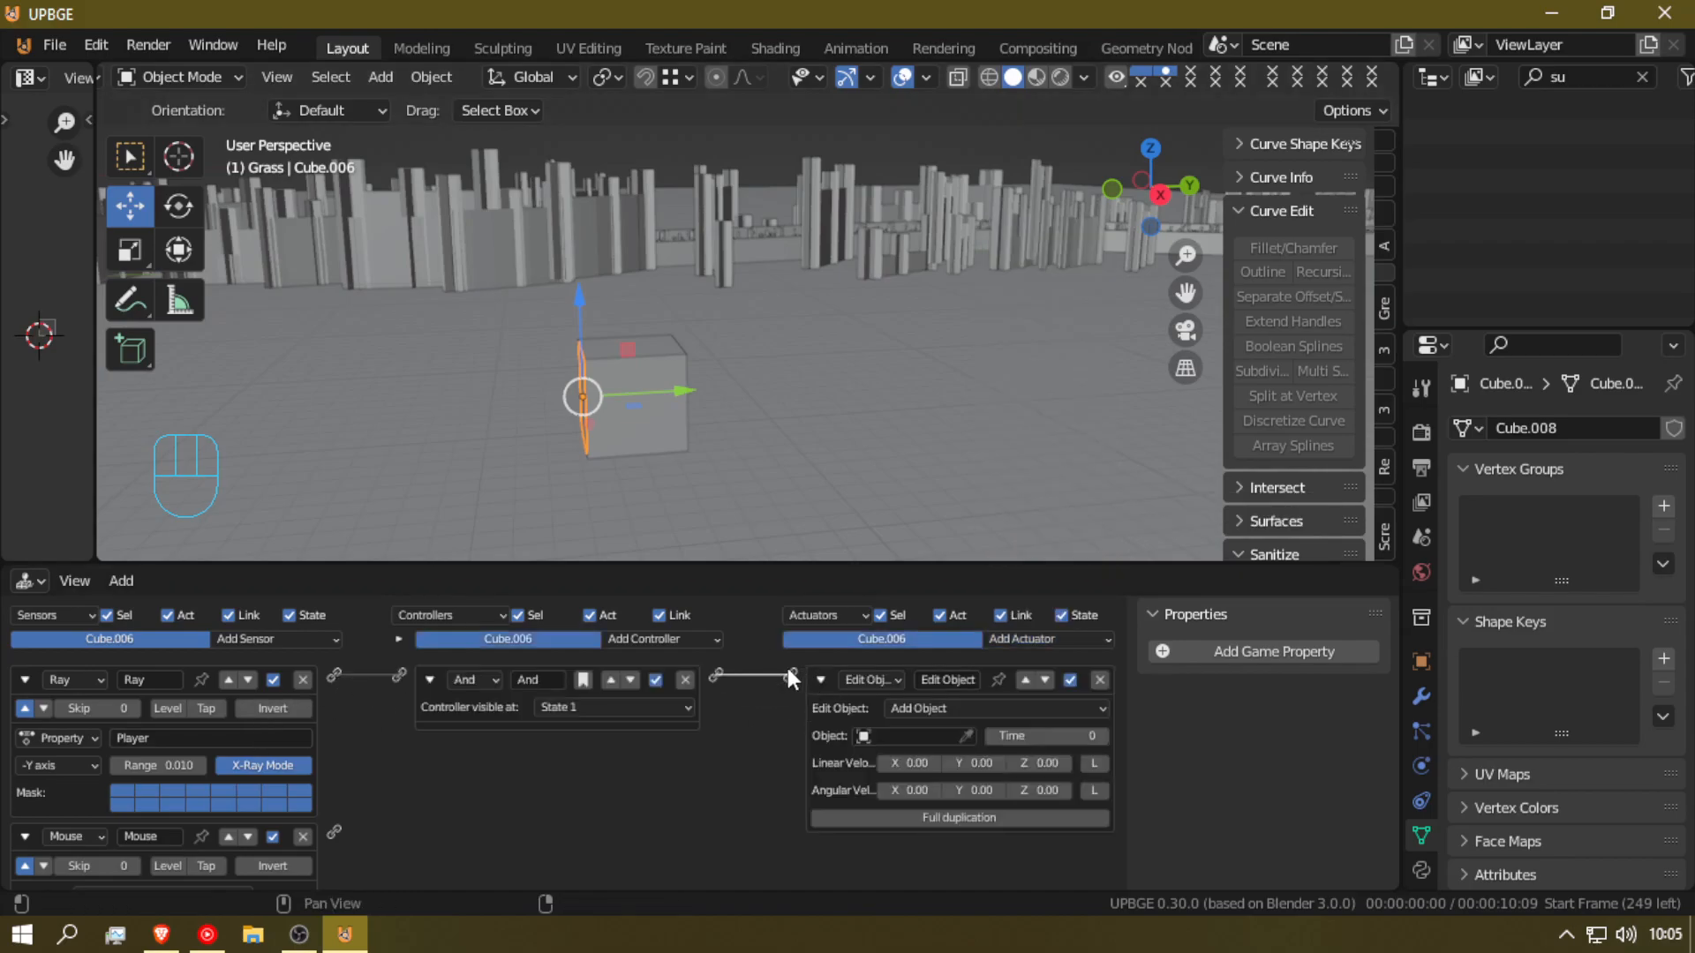
{"action": "left_click_drag", "start_coordinate": [333, 832], "coordinate": [404, 678]}
Step: Pick the cube standing on the road, Cube.003, as the object the Edit Object actuator adds, and hide that cube
{"action": "key", "text": "shift+grave"}
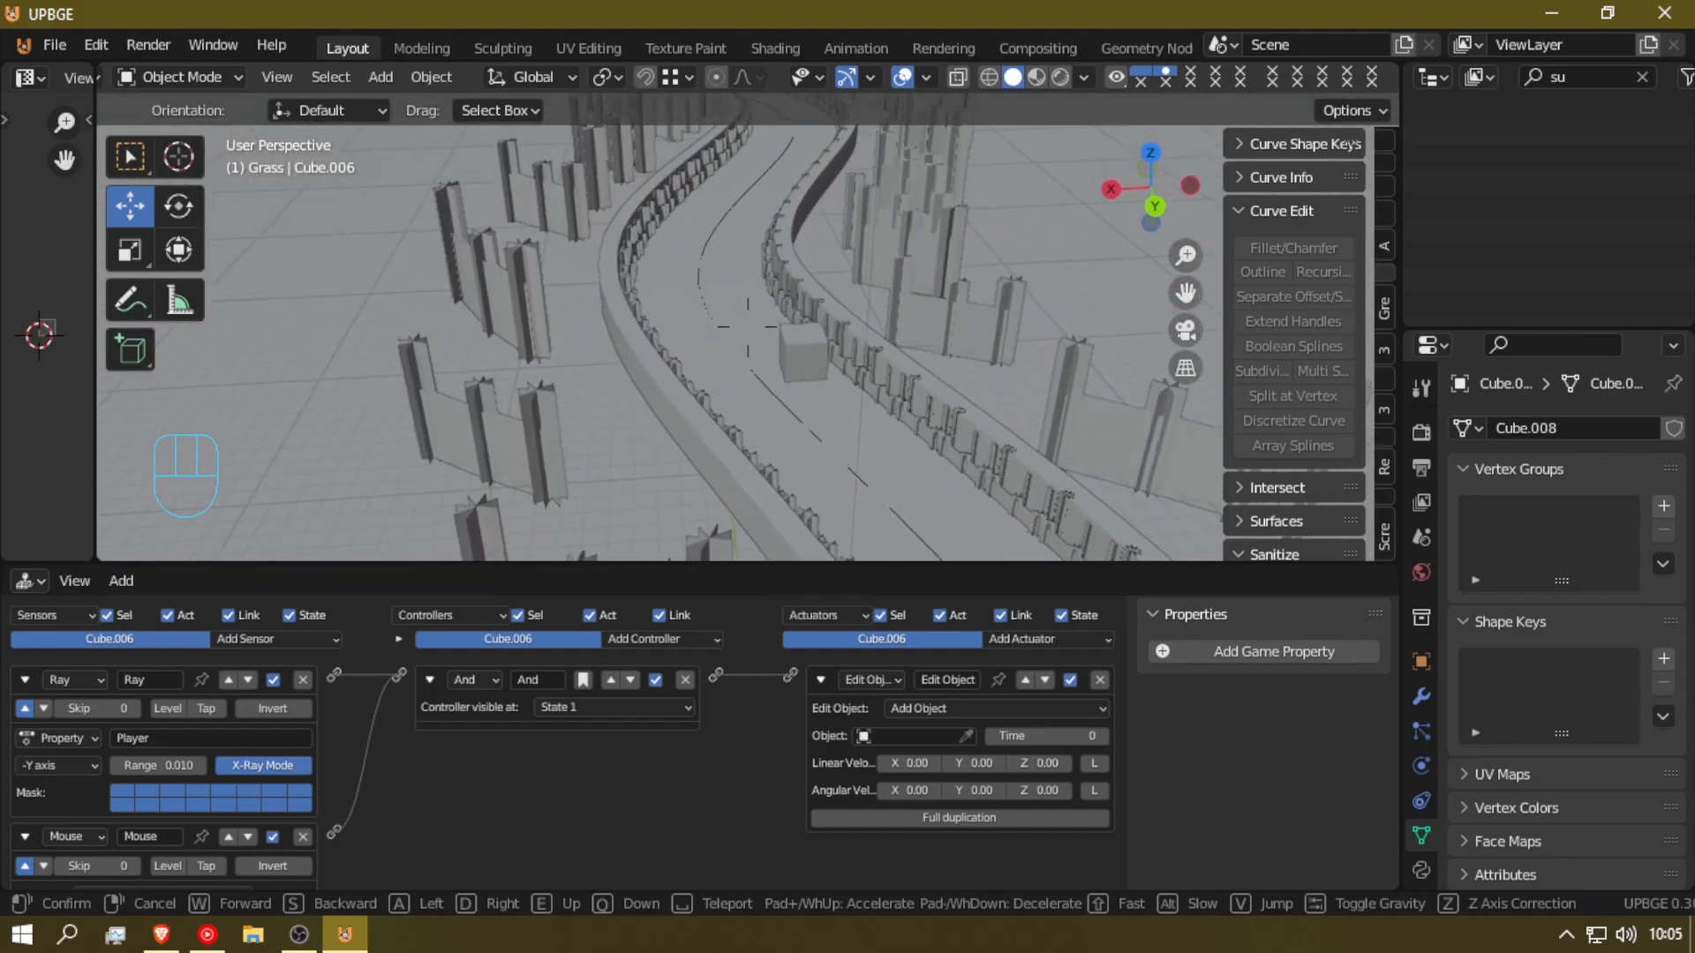
{"action": "left_click", "coordinate": [867, 395]}
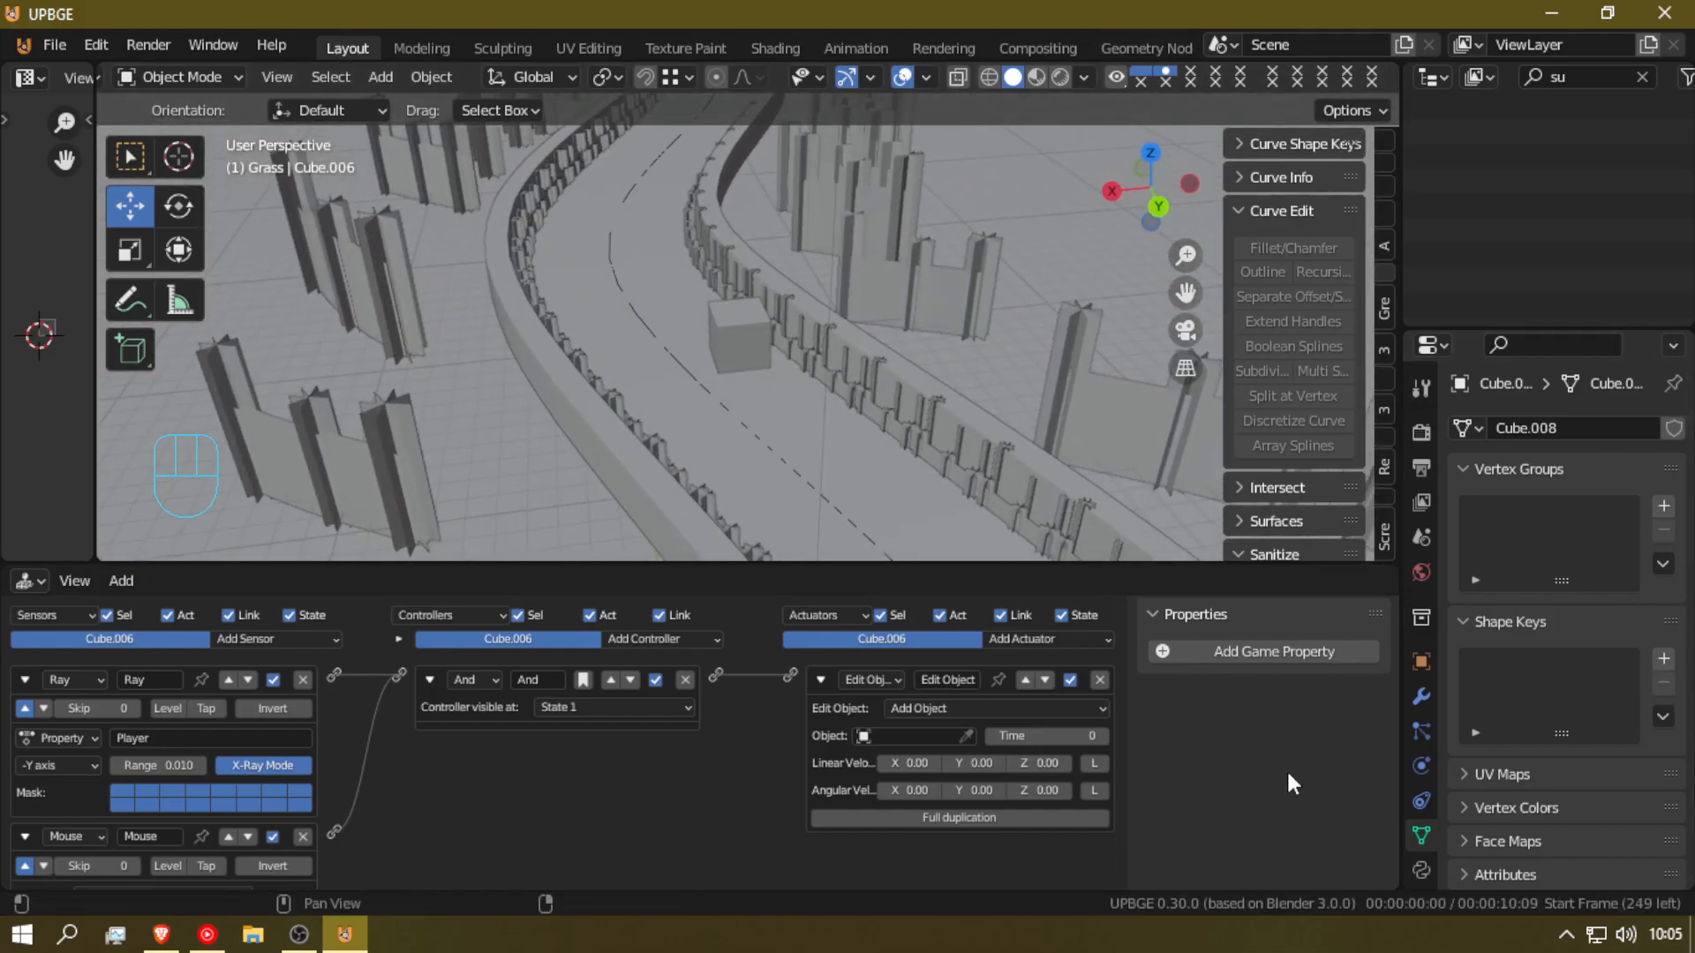
{"action": "left_click", "coordinate": [967, 735]}
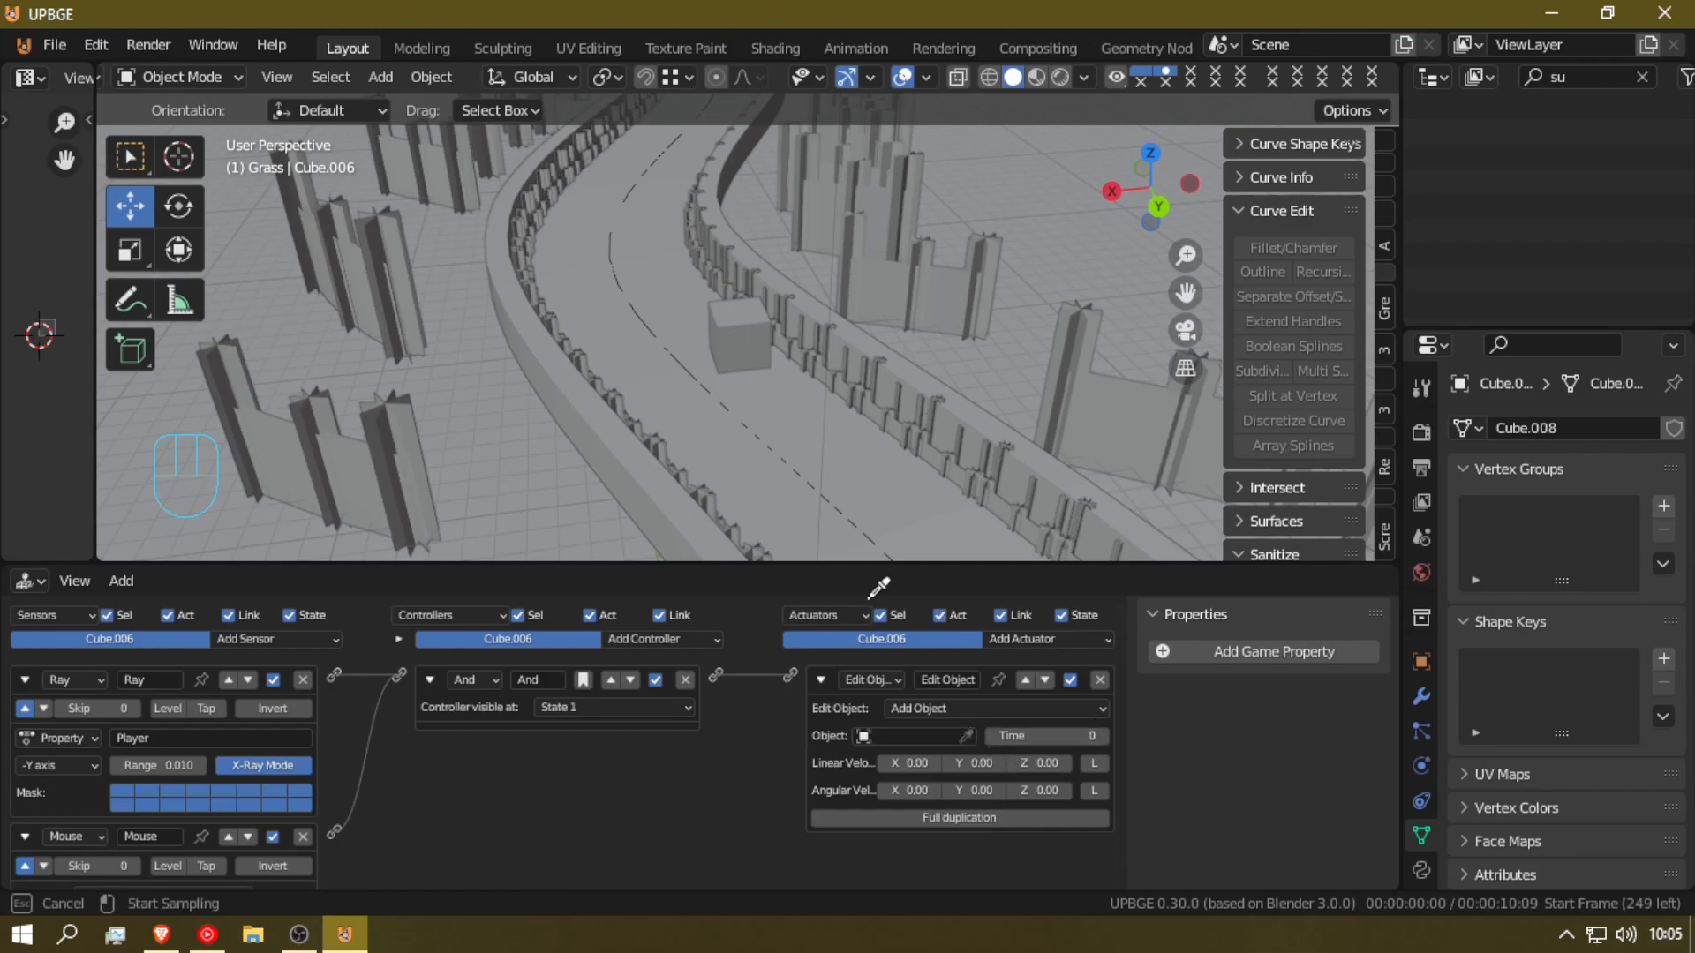
{"action": "left_click", "coordinate": [733, 316]}
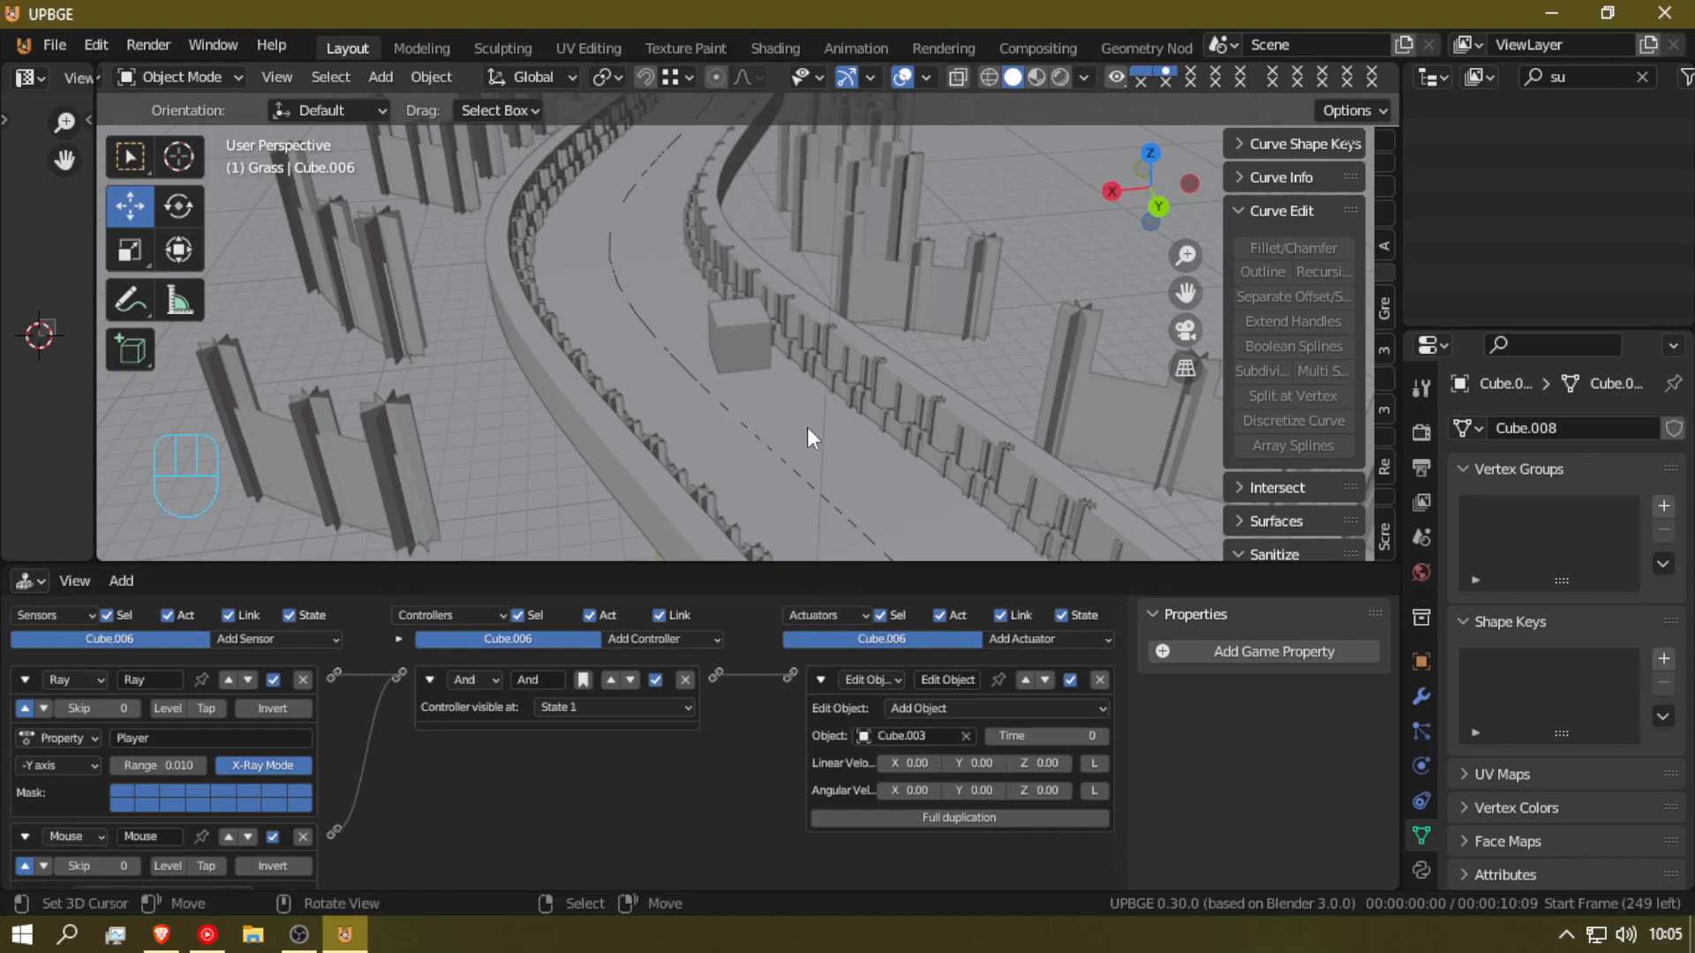
{"action": "left_click", "coordinate": [764, 348]}
{"action": "key", "text": "h"}
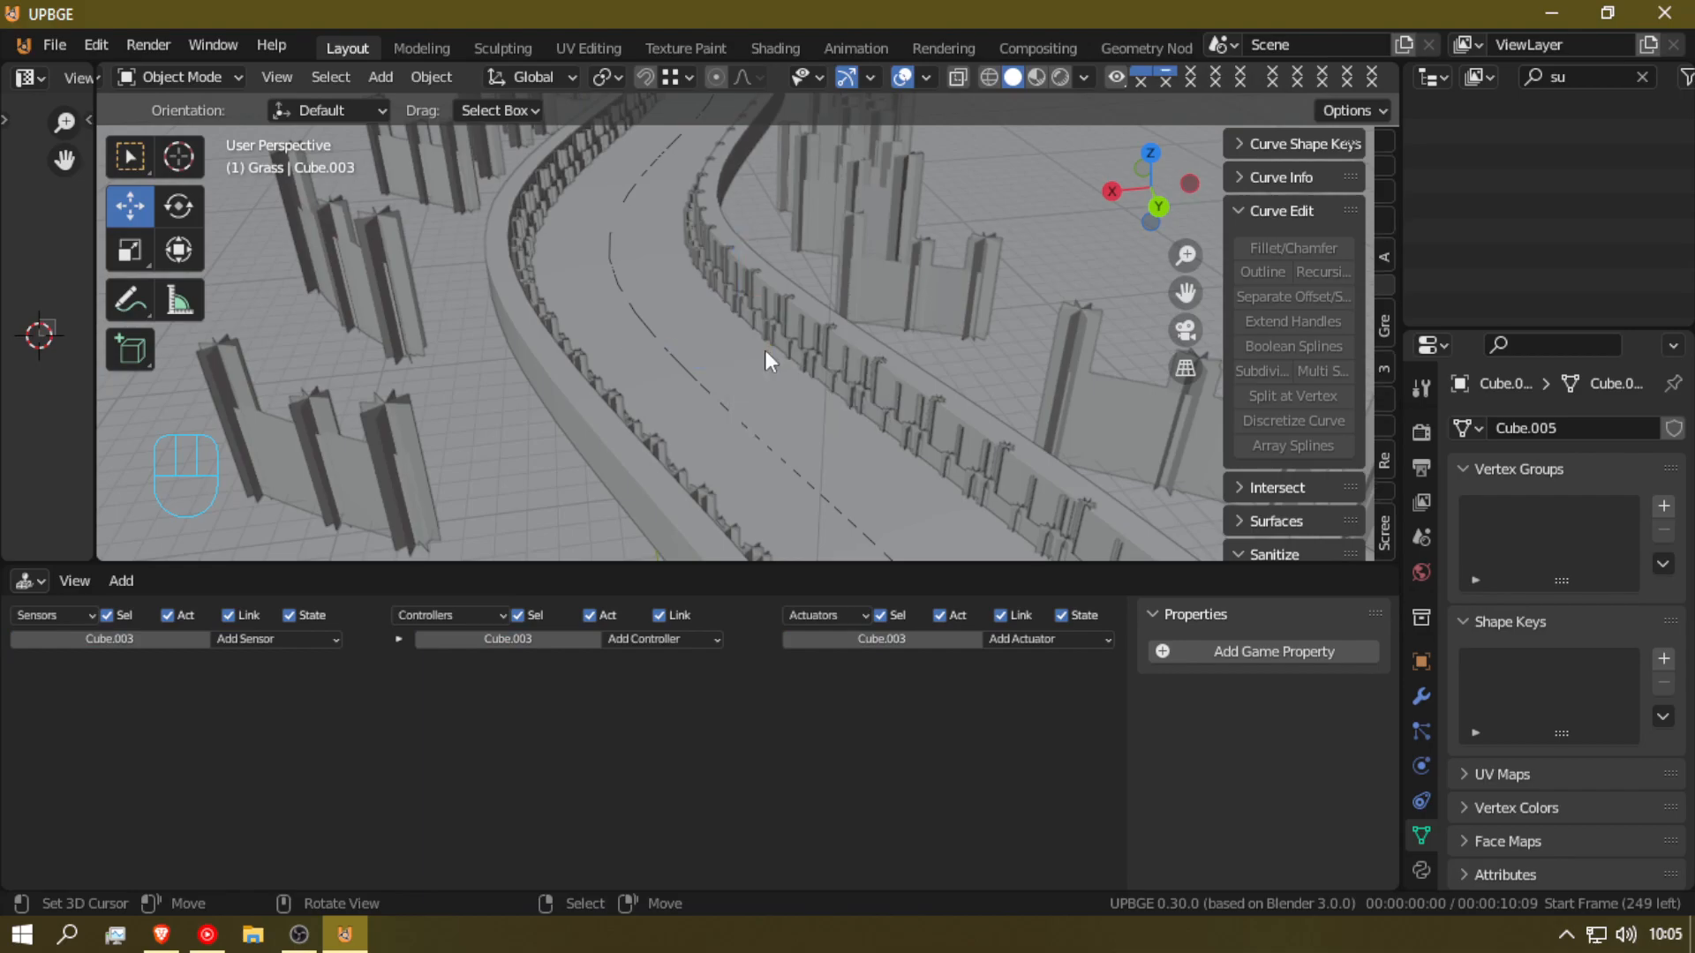
Step: Add a new mesh cube at the 3D cursor on the open ground
{"action": "middle_click_drag", "start_coordinate": [792, 388], "coordinate": [754, 318]}
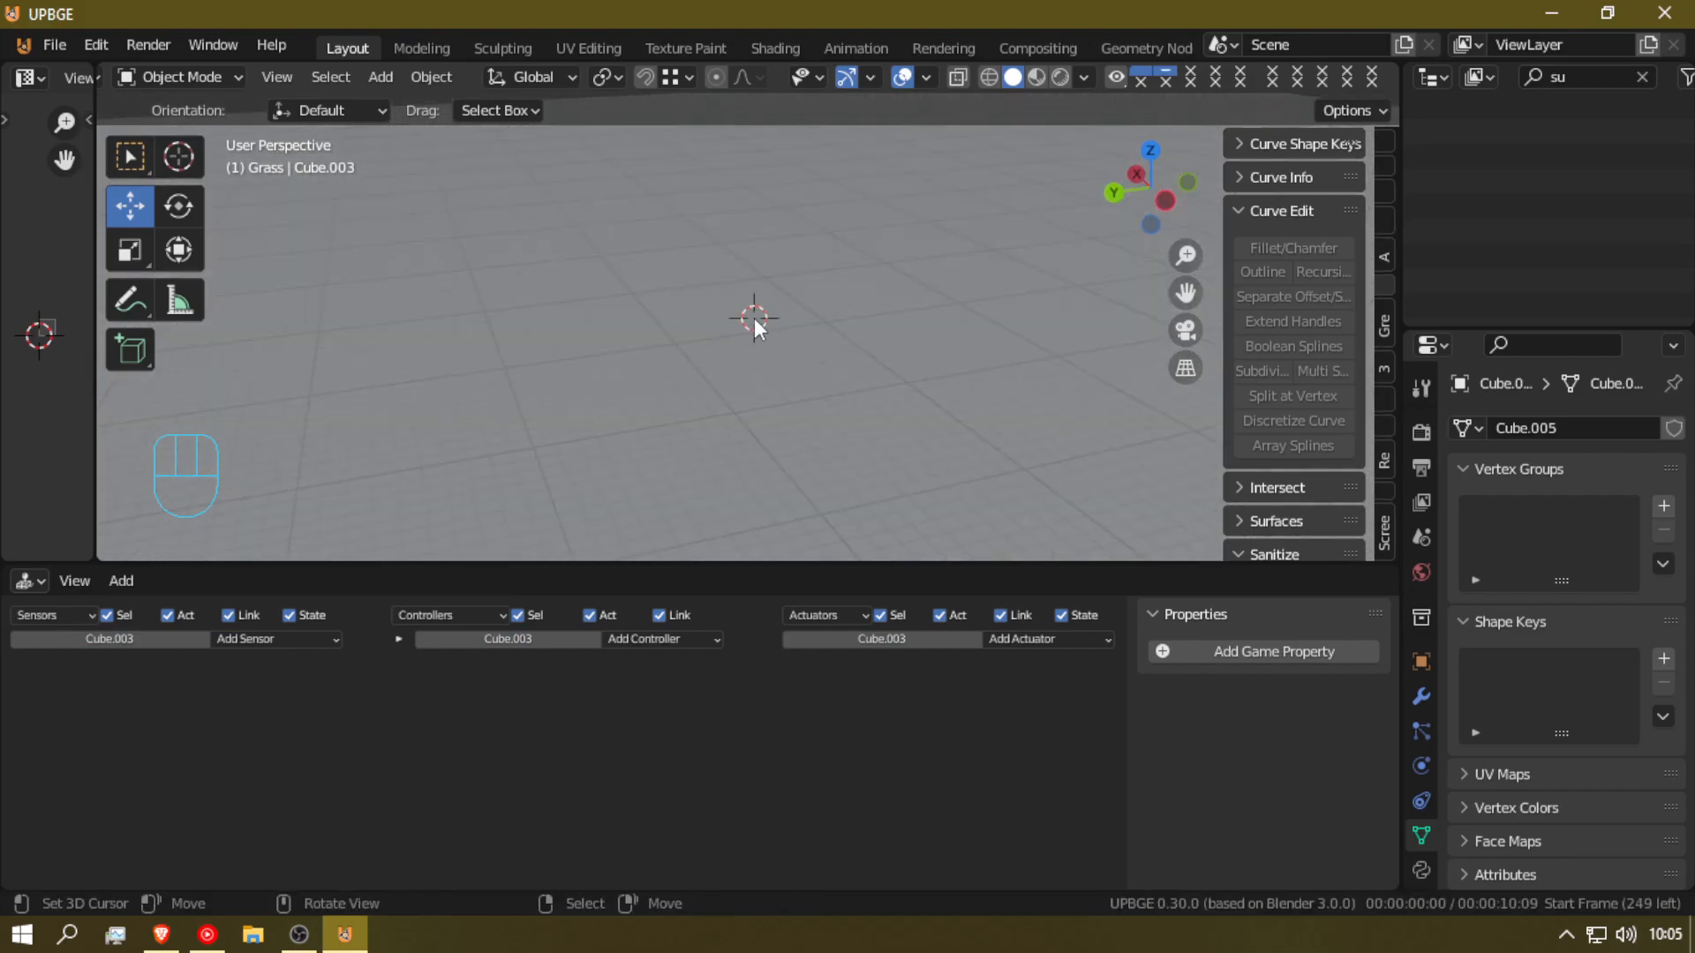
{"action": "key", "text": "shift+a"}
{"action": "mouse_move", "coordinate": [764, 317]}
{"action": "left_click", "coordinate": [905, 341]}
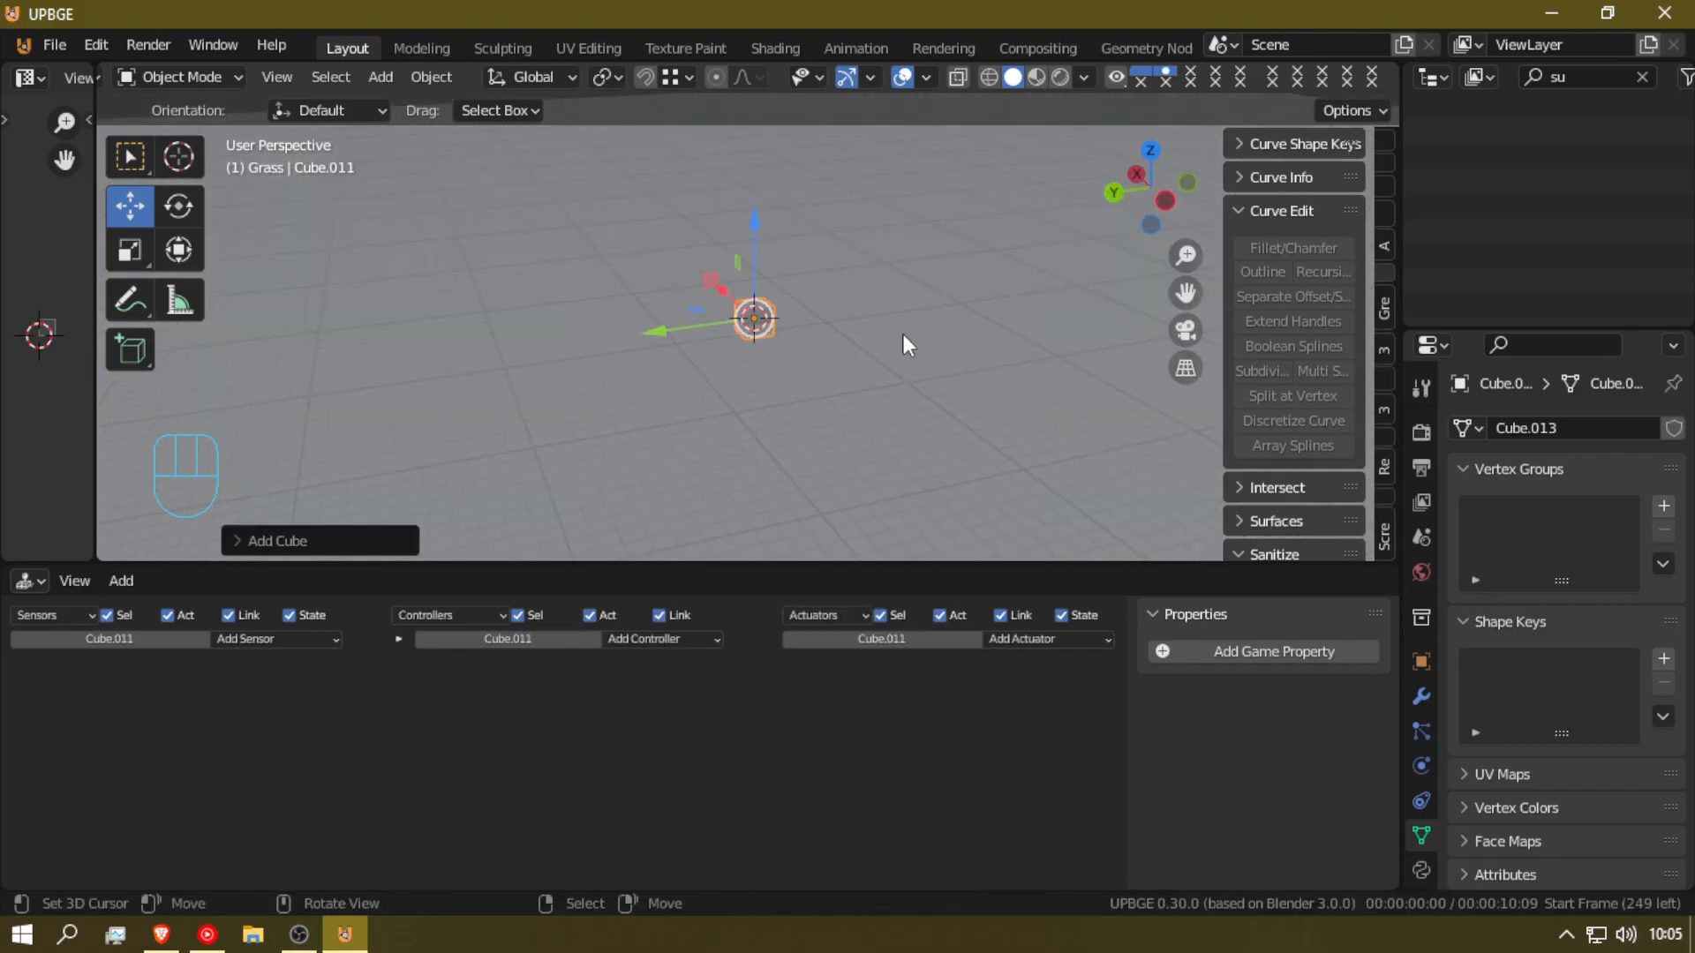
Step: Add a Keyboard sensor to the new cube, assign it the W key and enable true level triggering
{"action": "middle_click_drag", "start_coordinate": [899, 336], "coordinate": [189, 719]}
{"action": "left_click", "coordinate": [270, 641]}
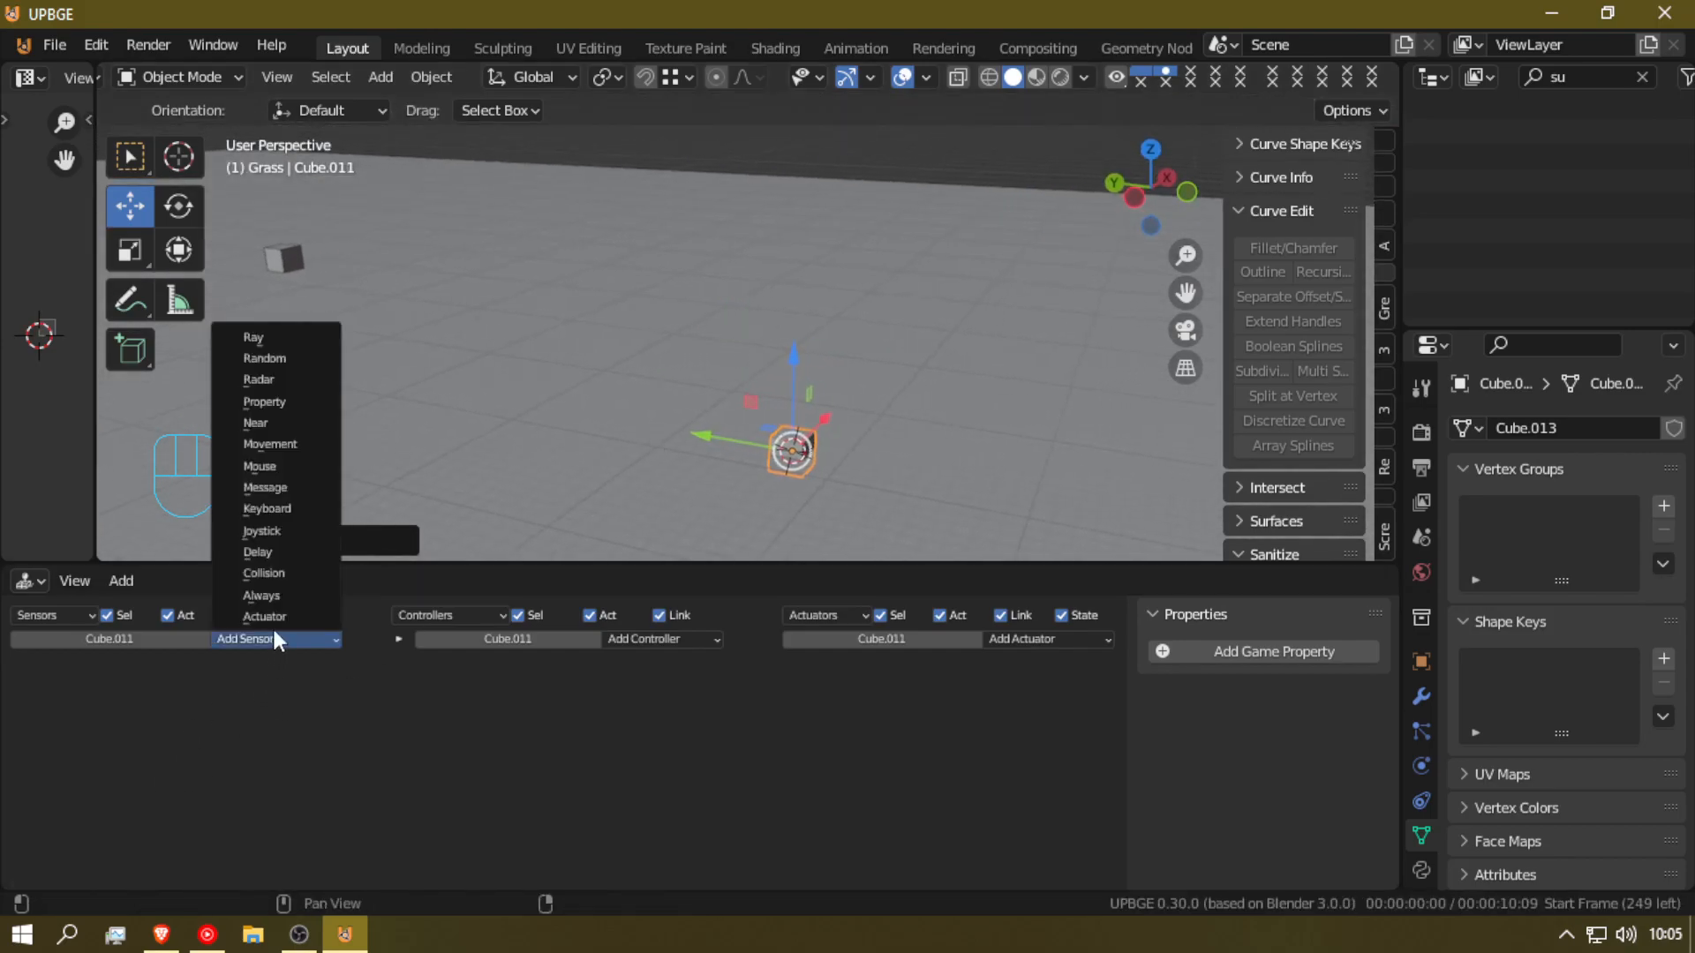
{"action": "left_click", "coordinate": [283, 511]}
{"action": "left_click", "coordinate": [168, 736]}
{"action": "key", "text": "w"}
{"action": "left_click", "coordinate": [25, 707]}
Step: Add a Motion actuator linked to the Keyboard sensor and set its Y location to 0.5
{"action": "left_click", "coordinate": [1021, 639]}
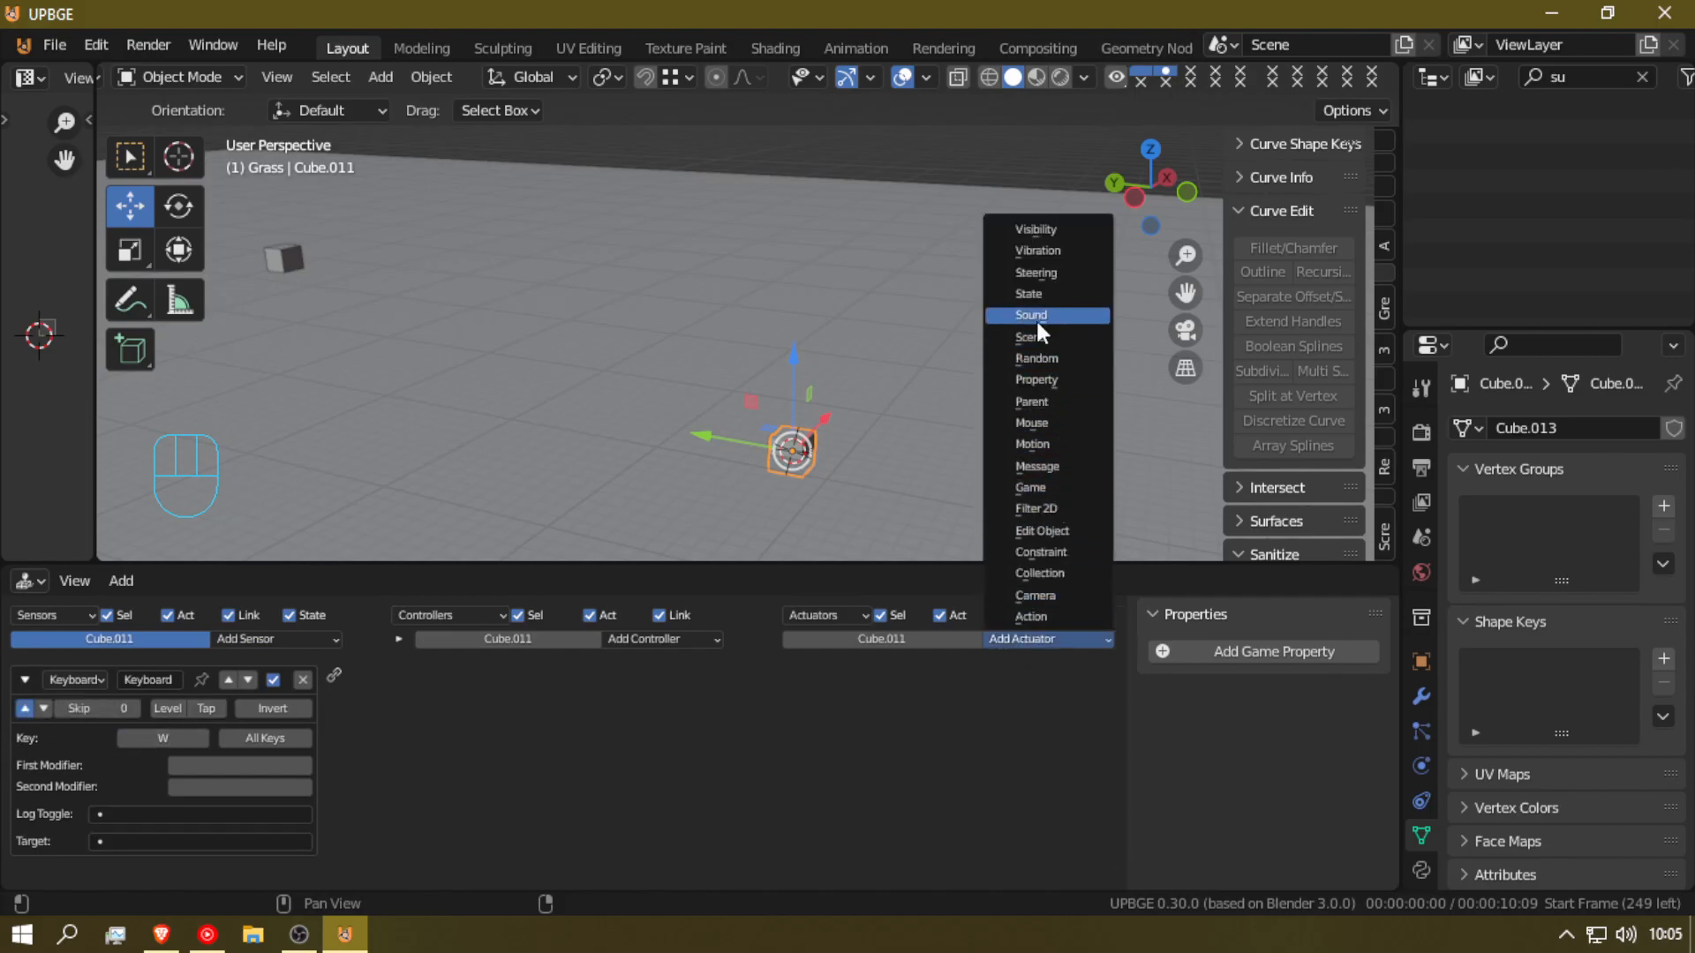
{"action": "left_click", "coordinate": [1032, 444]}
{"action": "left_click_drag", "start_coordinate": [332, 676], "coordinate": [790, 675]}
{"action": "left_click", "coordinate": [975, 735]}
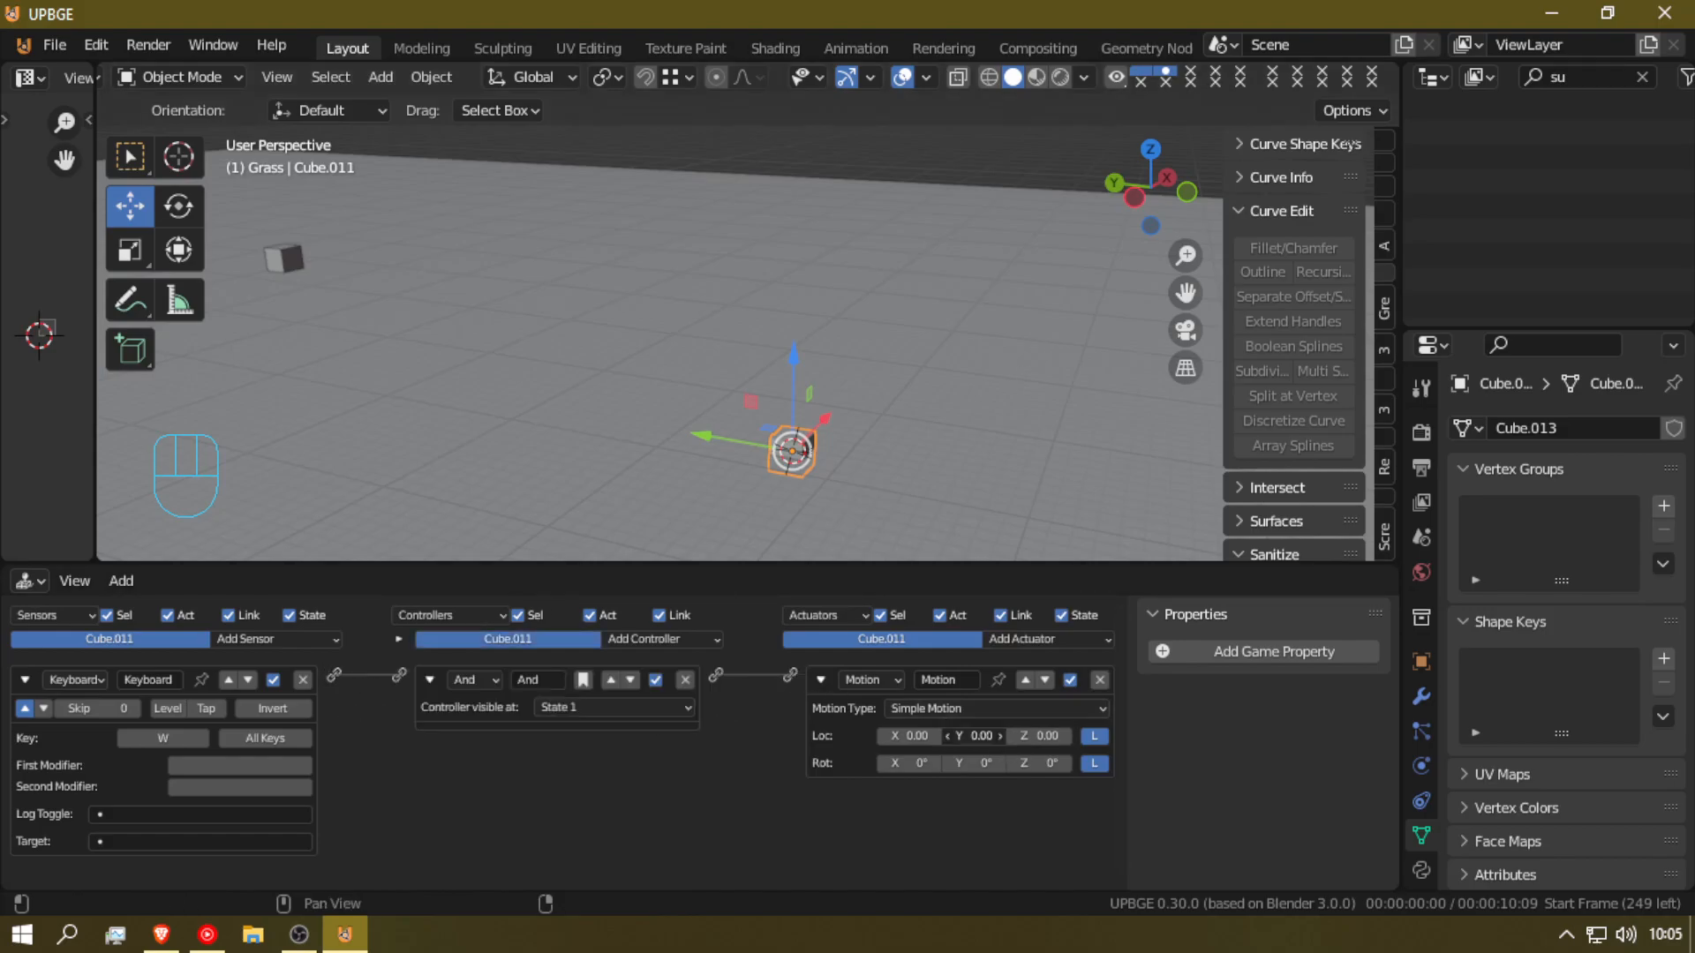
{"action": "type", "text": ".5"}
{"action": "key", "text": "Return"}
Step: Add a Mouse actuator and a Mouse sensor to the new cube and link them through their own And controller
{"action": "left_click", "coordinate": [1063, 644]}
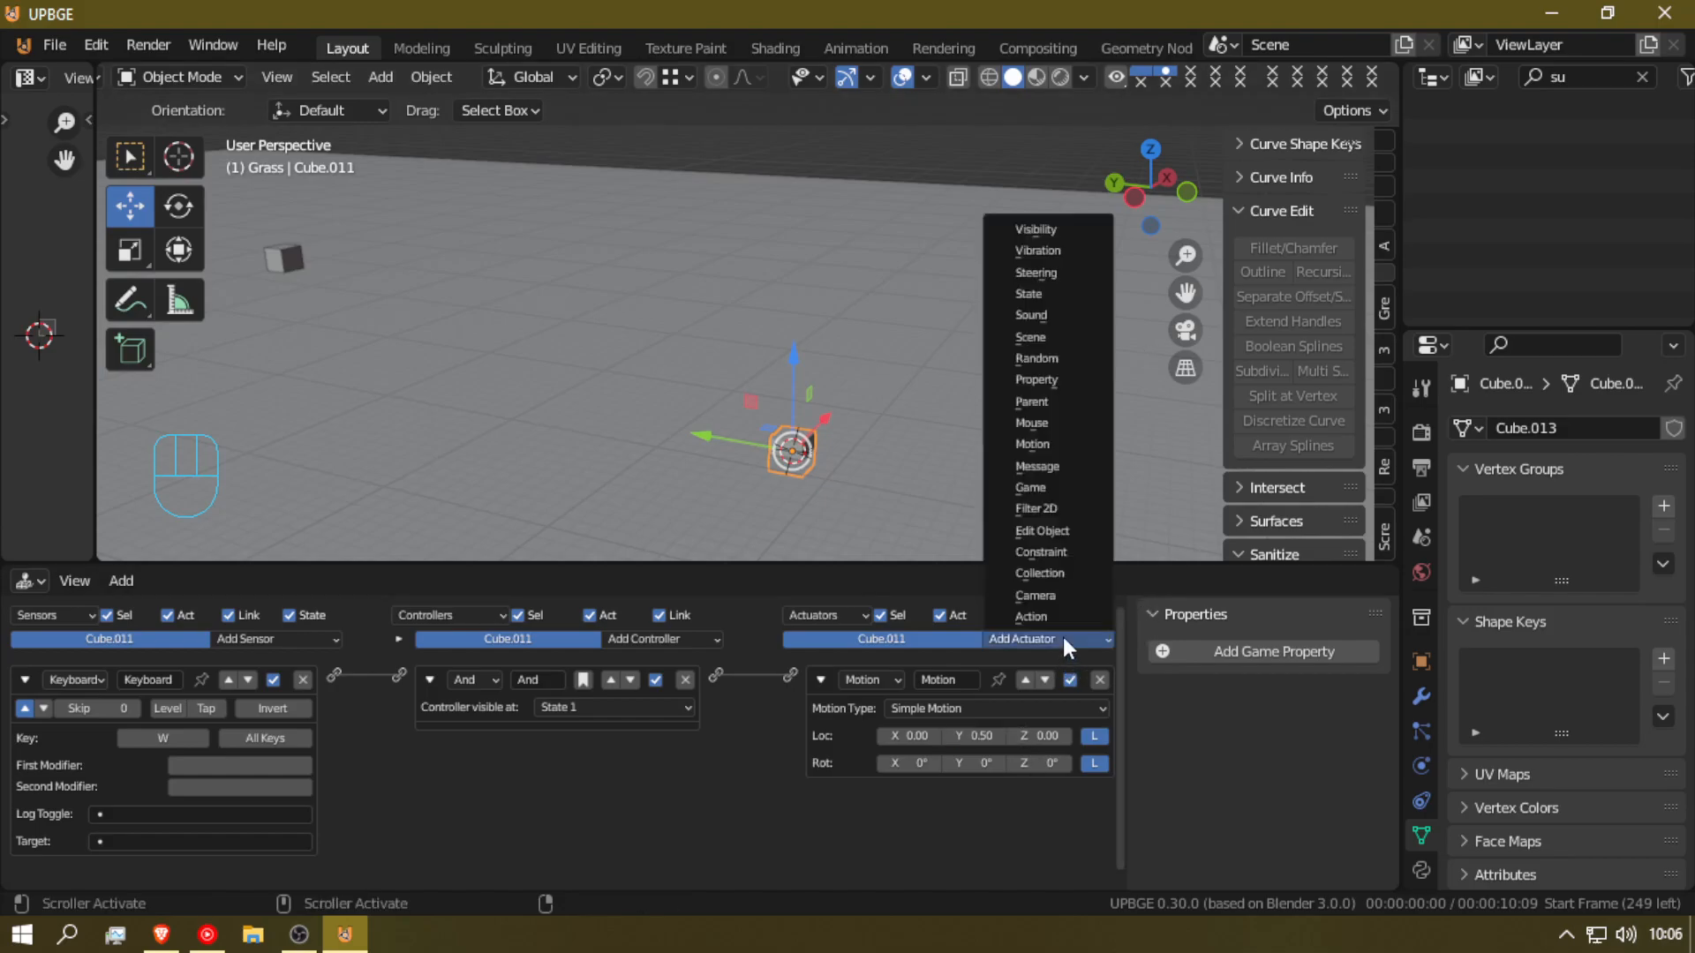
{"action": "left_click", "coordinate": [1068, 421]}
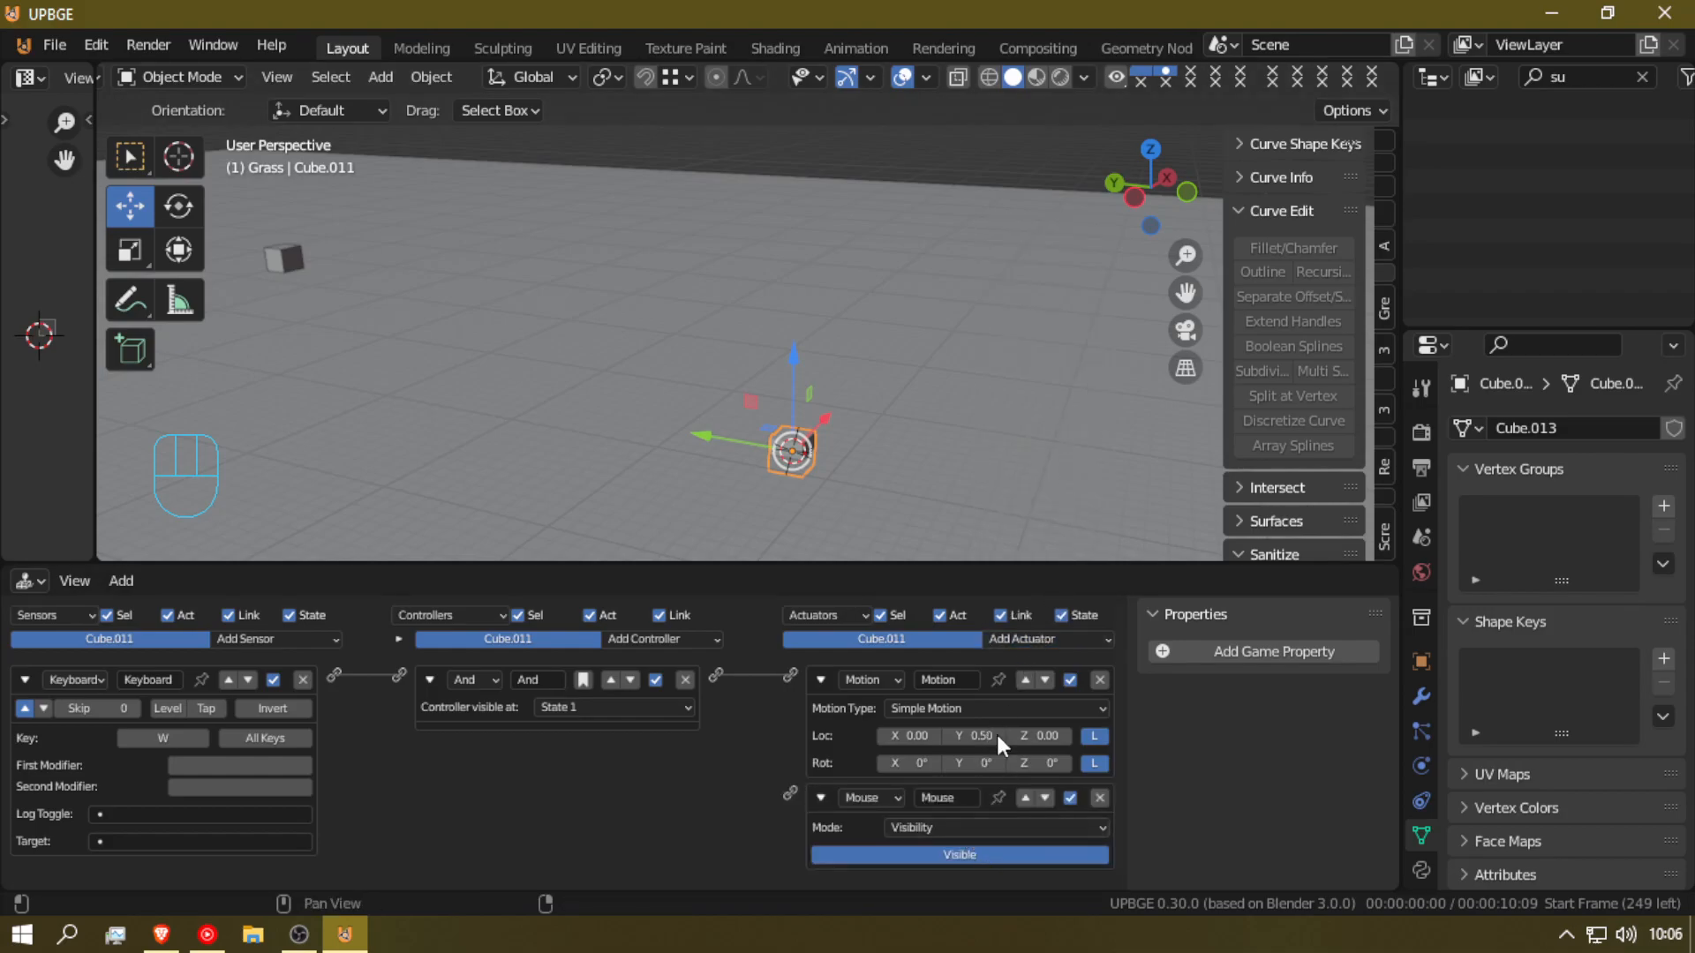
{"action": "left_click", "coordinate": [24, 679]}
{"action": "left_click", "coordinate": [231, 636]}
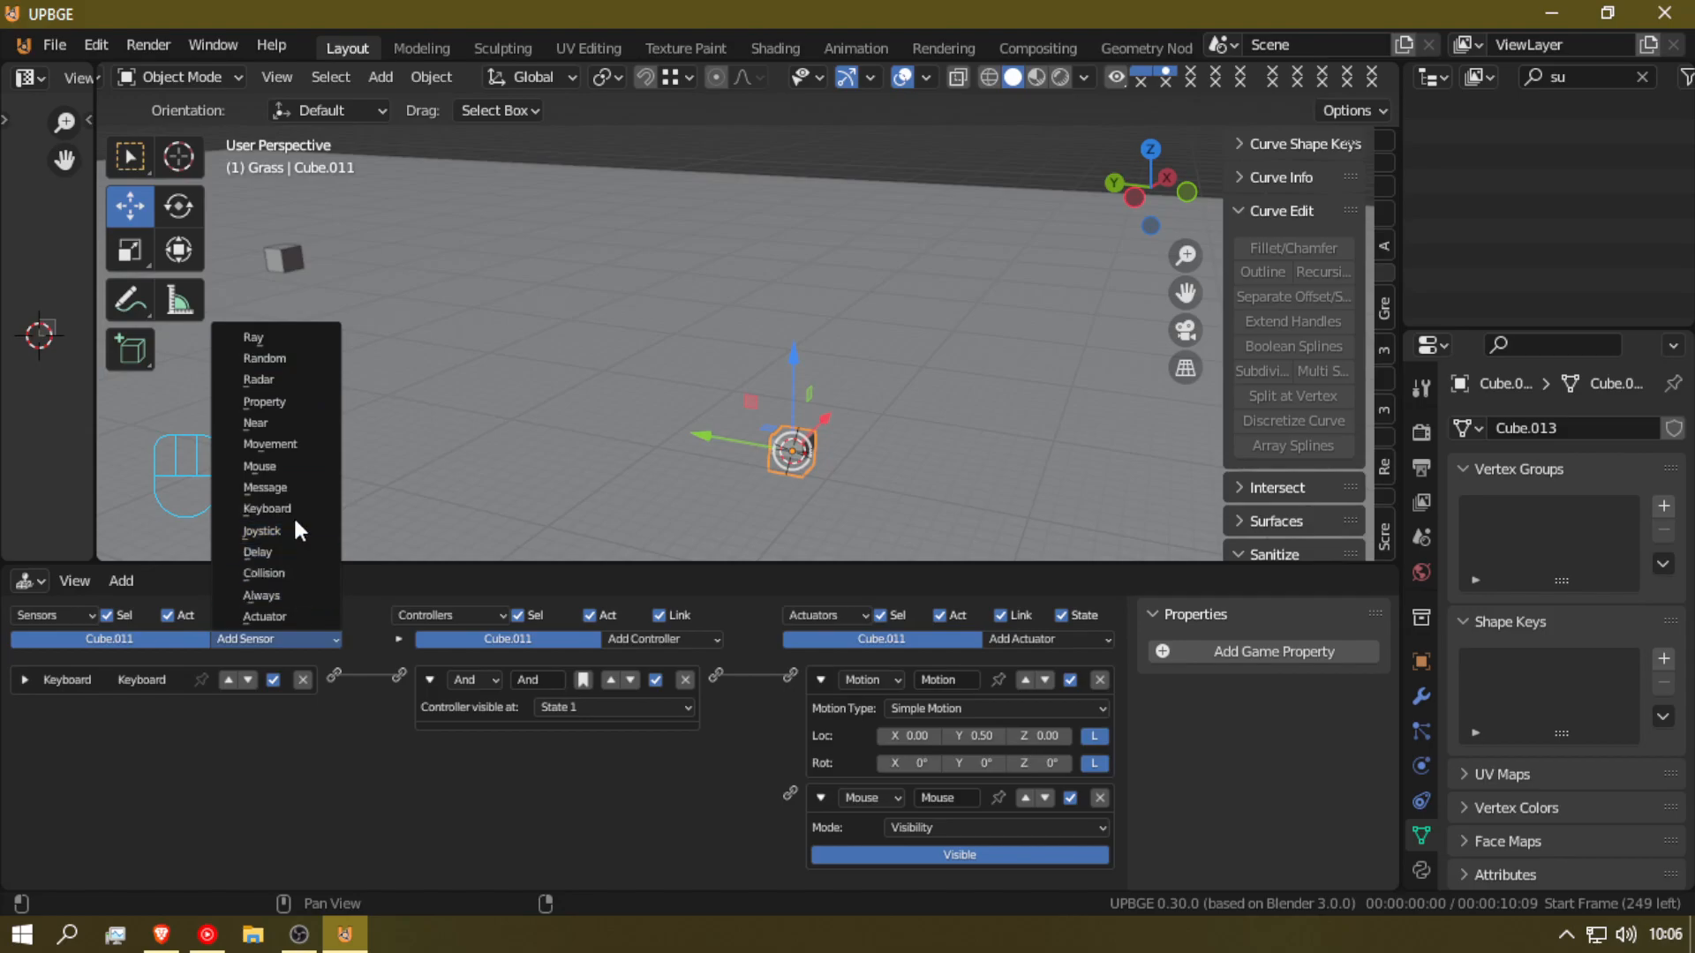
{"action": "left_click", "coordinate": [293, 465]}
{"action": "left_click_drag", "start_coordinate": [337, 706], "coordinate": [790, 793]}
Step: Set the new cube's Mouse actuator to Look mode and add a game property named Player
{"action": "left_click", "coordinate": [981, 827]}
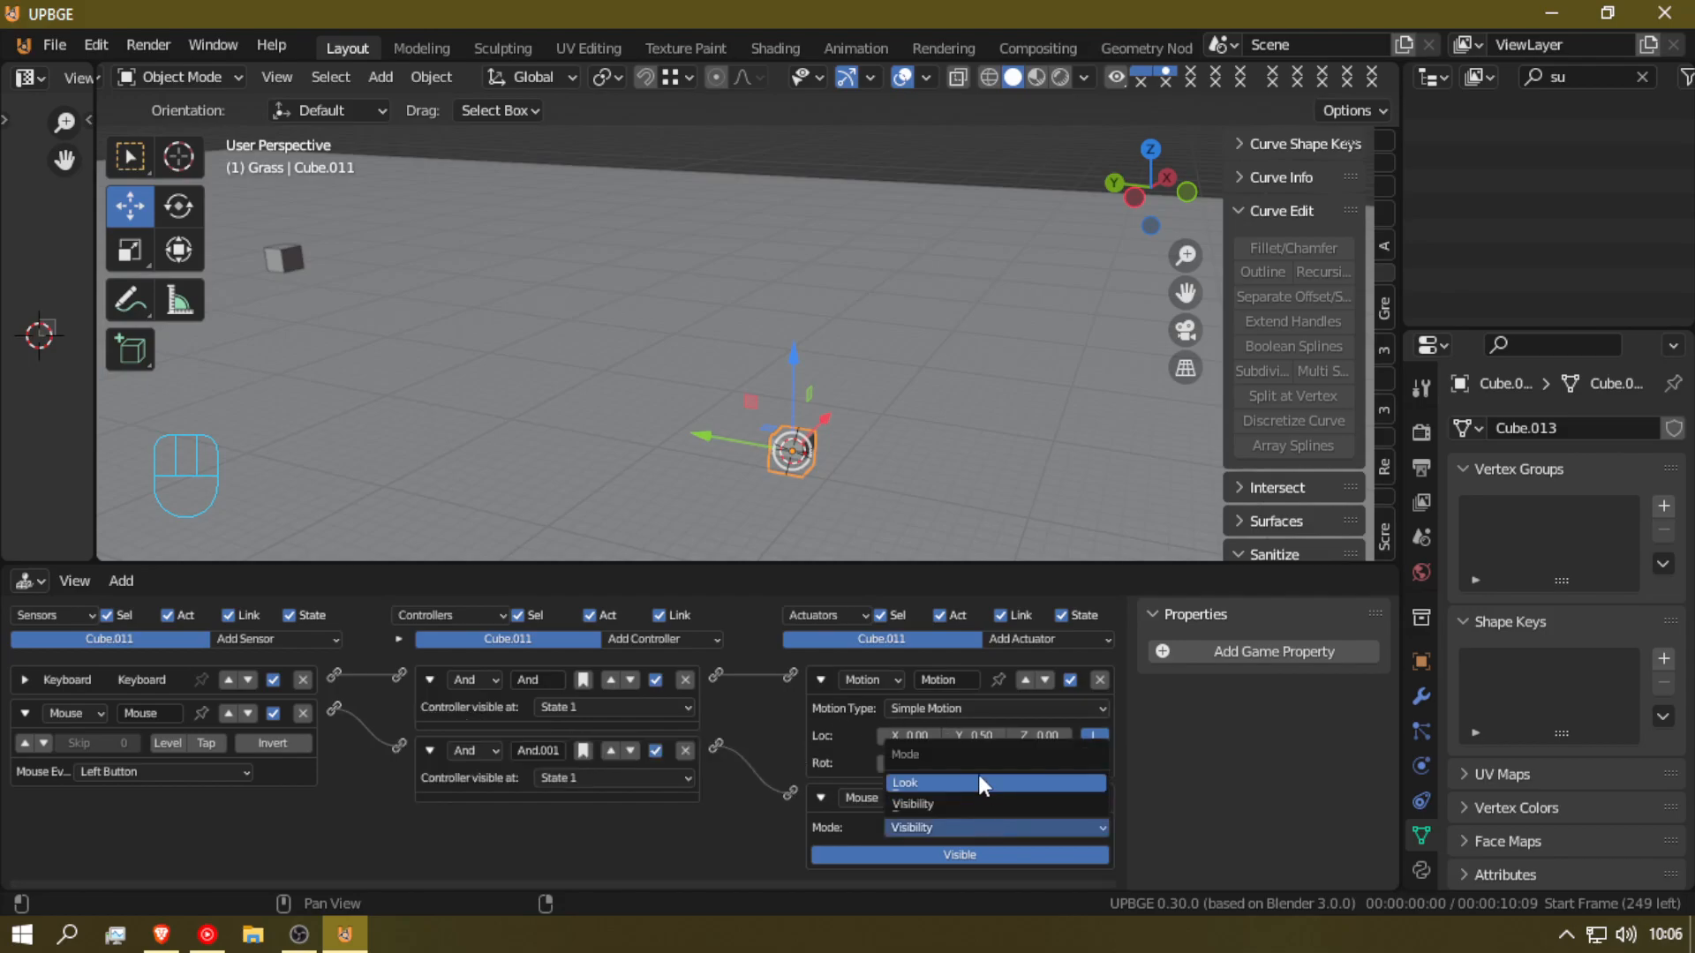
{"action": "left_click", "coordinate": [978, 781]}
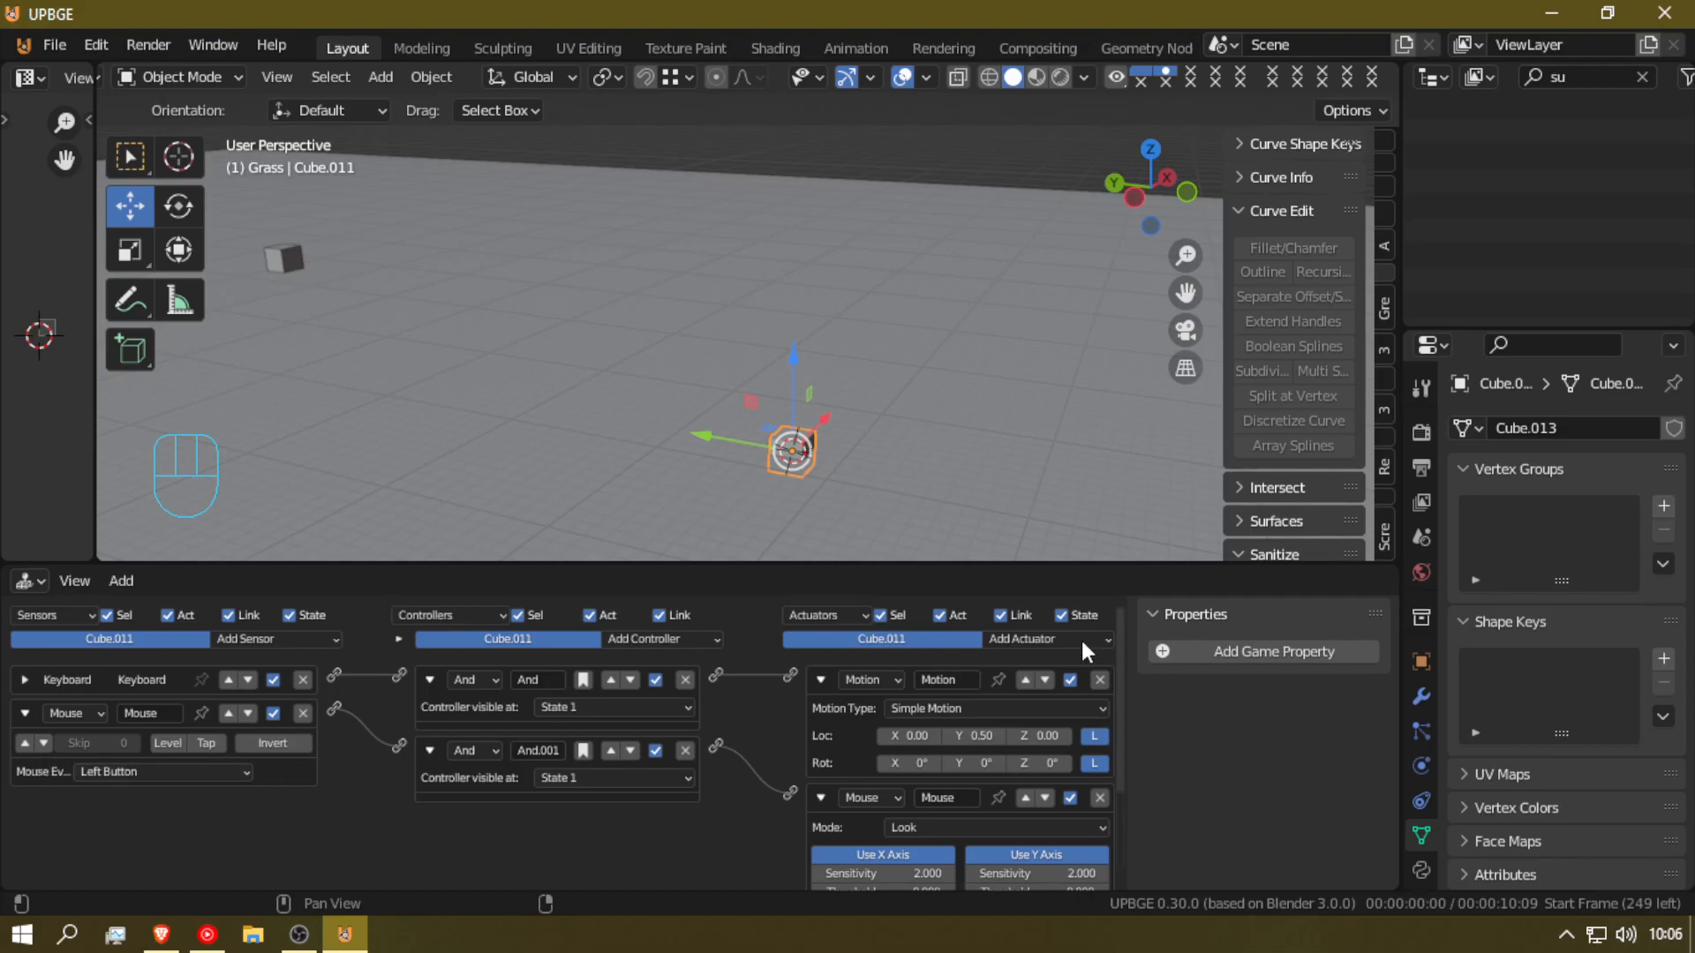
{"action": "left_click", "coordinate": [1269, 653]}
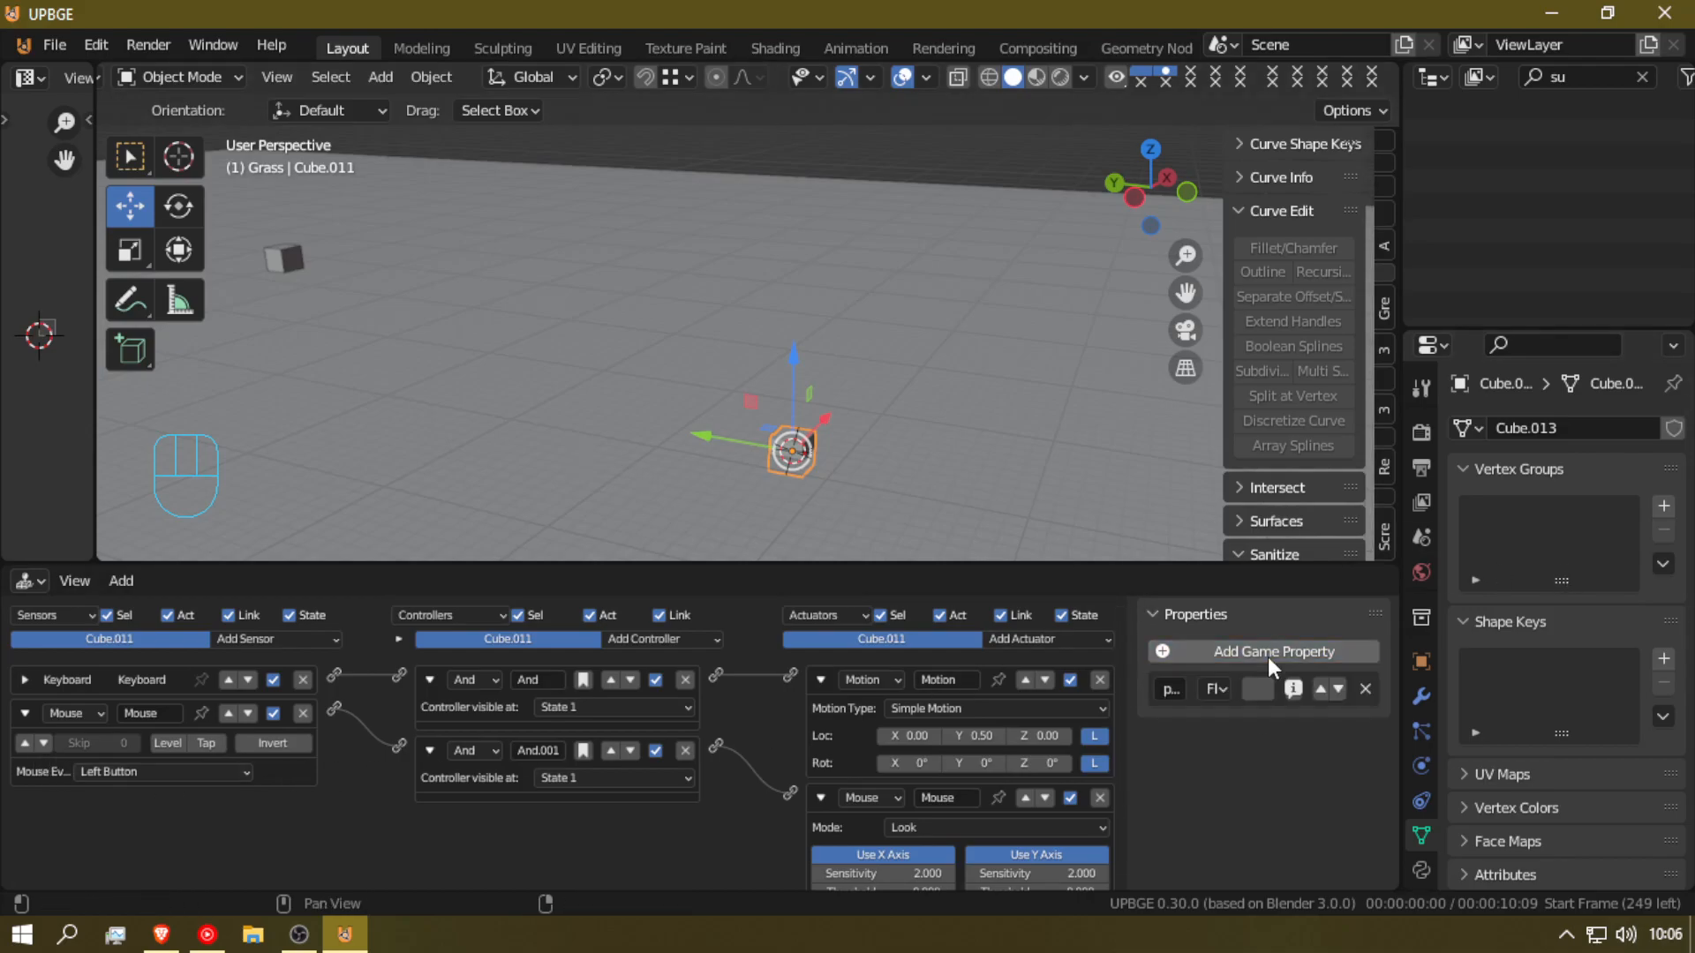
{"action": "type", "text": "layer"}
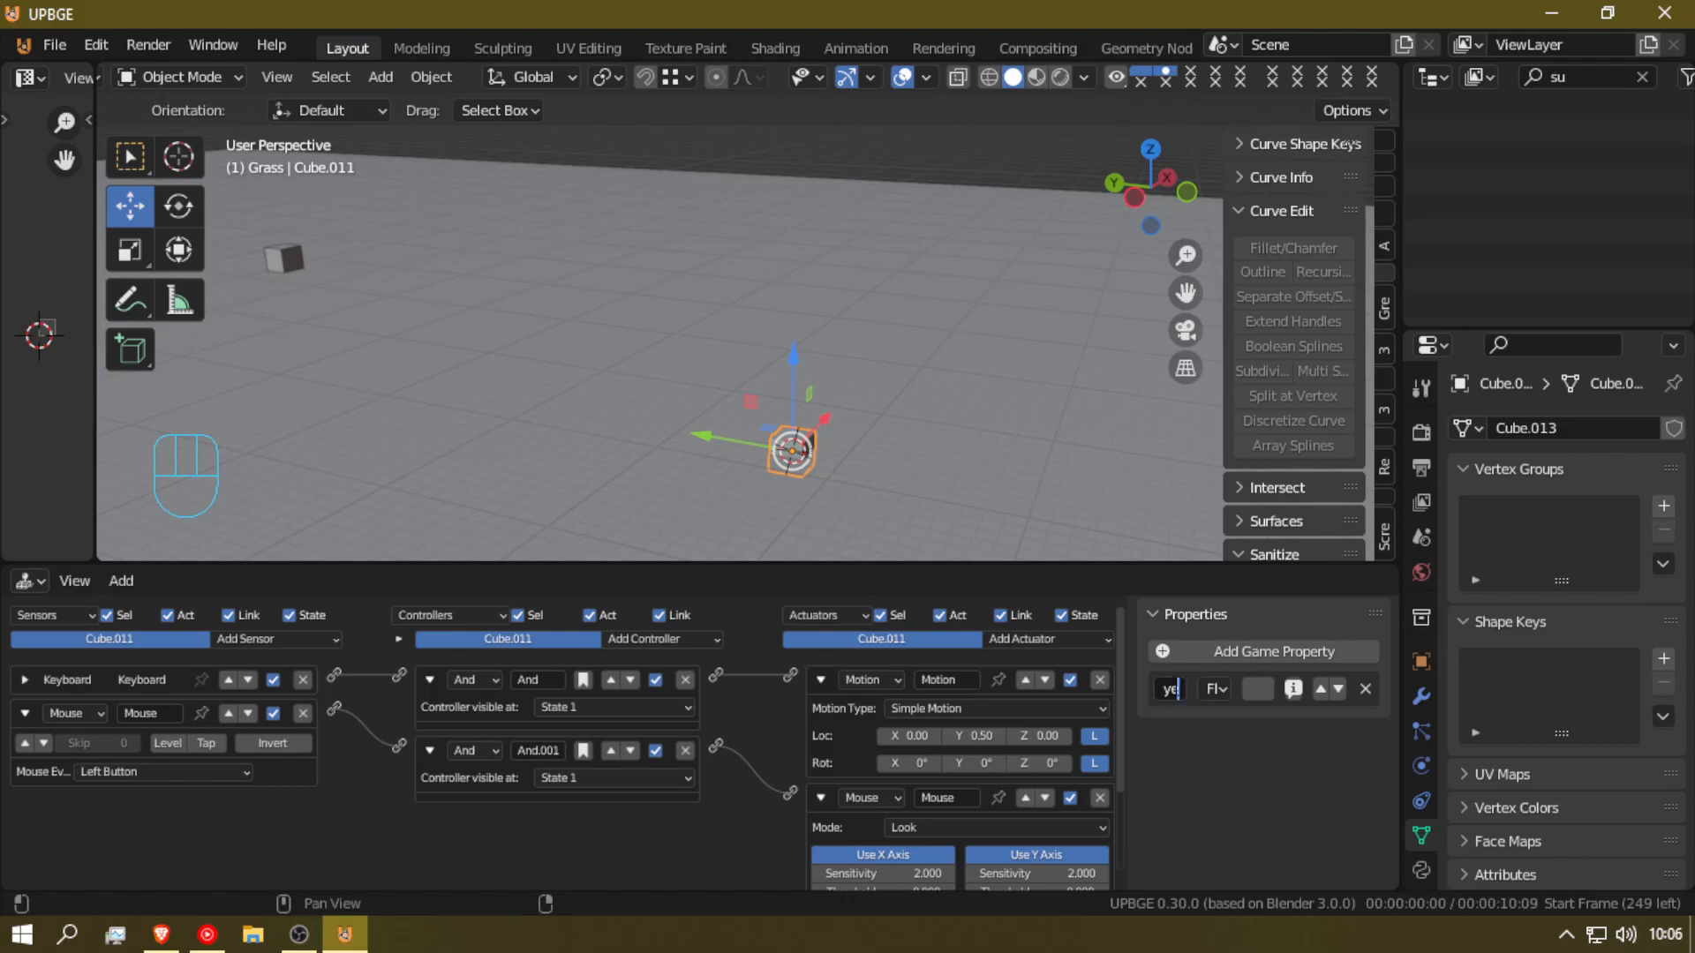
{"action": "key", "text": "Return"}
{"action": "left_click", "coordinate": [1170, 690]}
{"action": "key", "text": "Escape"}
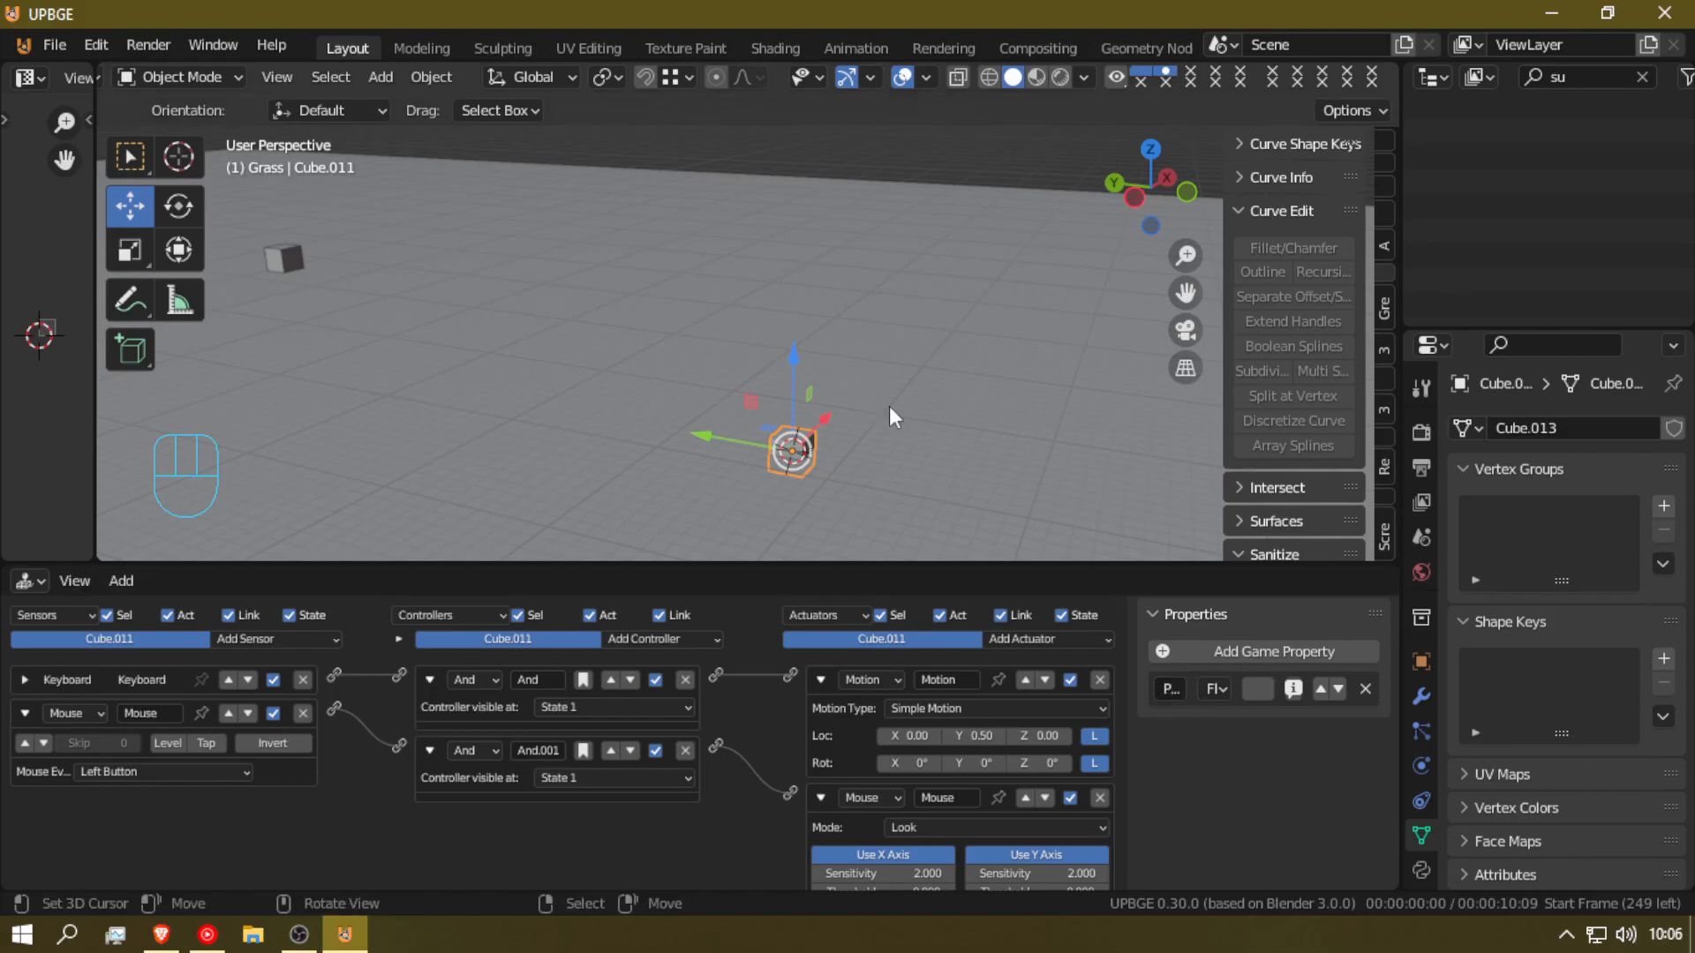
Step: Select the separated cube face that carries the Player Ray sensor and the Add Object actuator
{"action": "middle_click_drag", "start_coordinate": [989, 410], "coordinate": [739, 360]}
{"action": "left_click", "coordinate": [739, 362]}
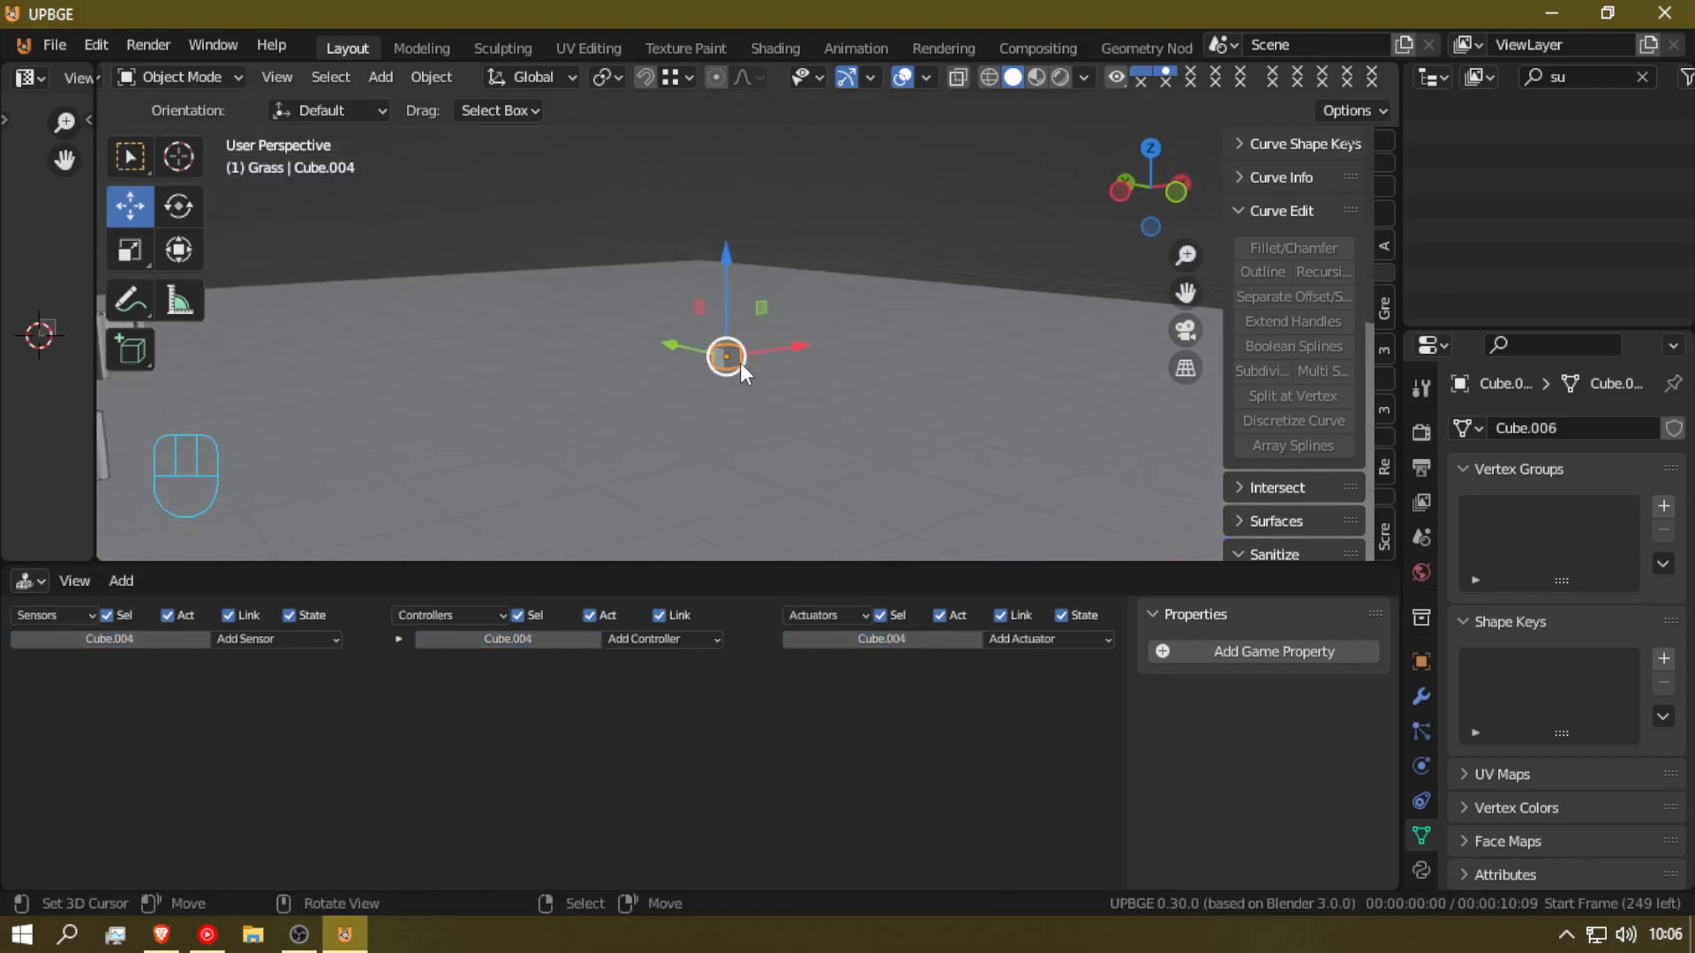
{"action": "right_click", "coordinate": [745, 372]}
{"action": "key", "text": "shift+grave"}
{"action": "key", "text": "w"}
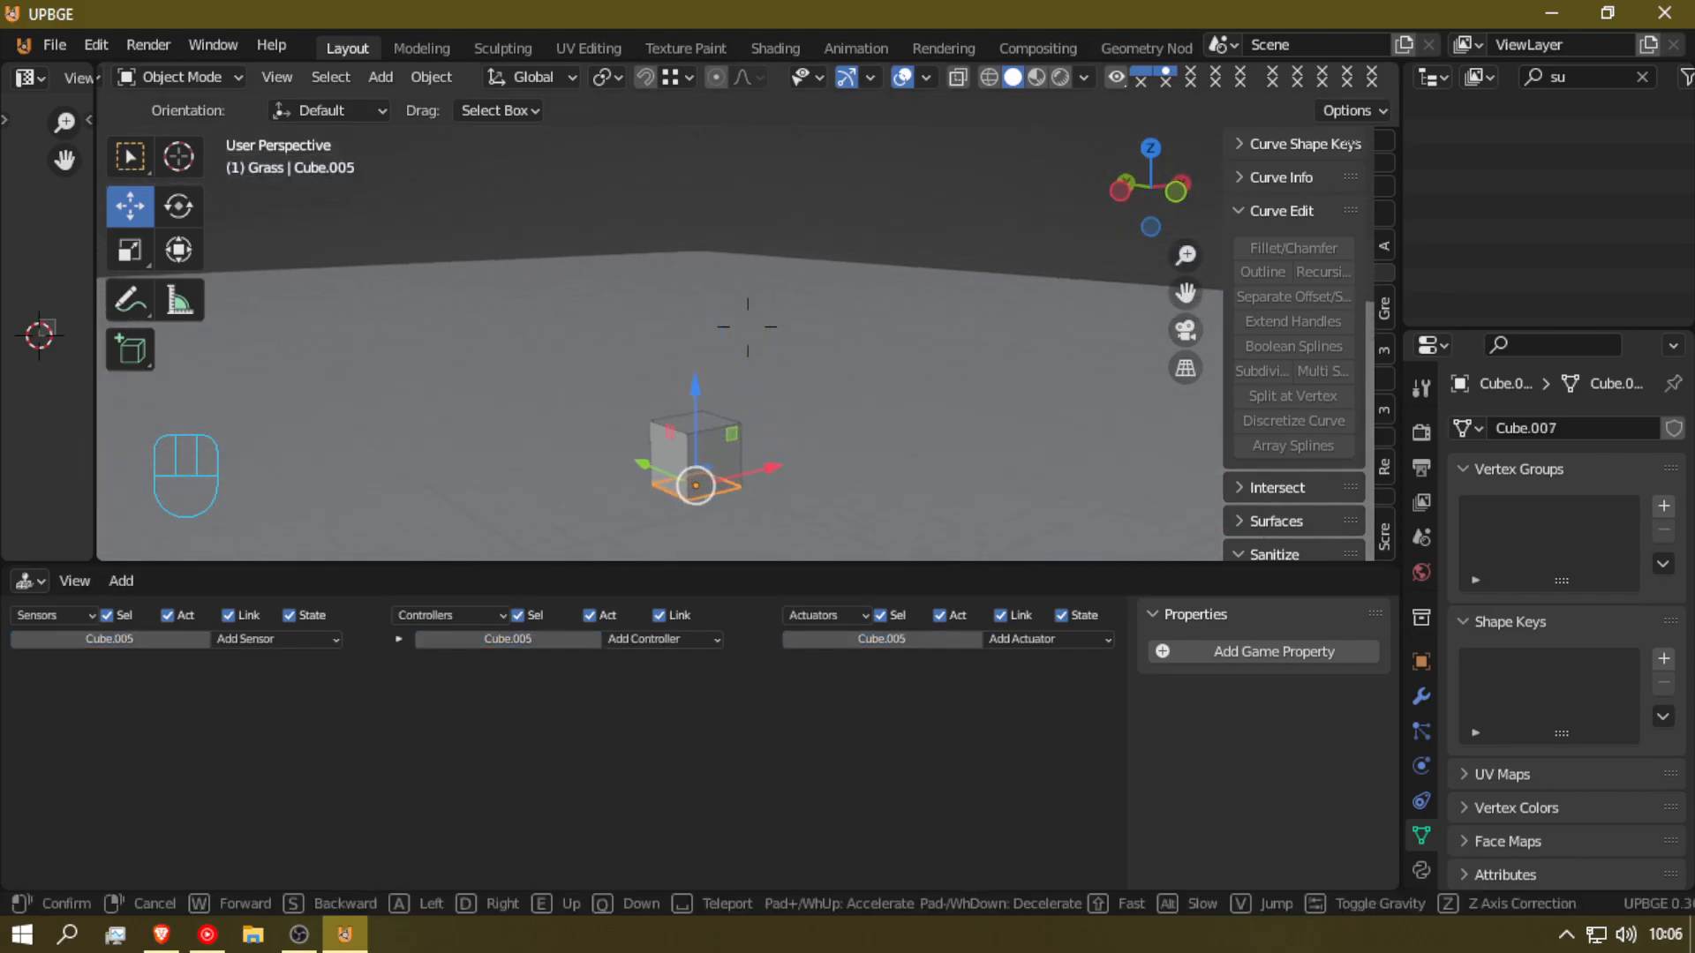
{"action": "left_click", "coordinate": [751, 336]}
{"action": "left_click", "coordinate": [754, 336]}
{"action": "left_click", "coordinate": [758, 337]}
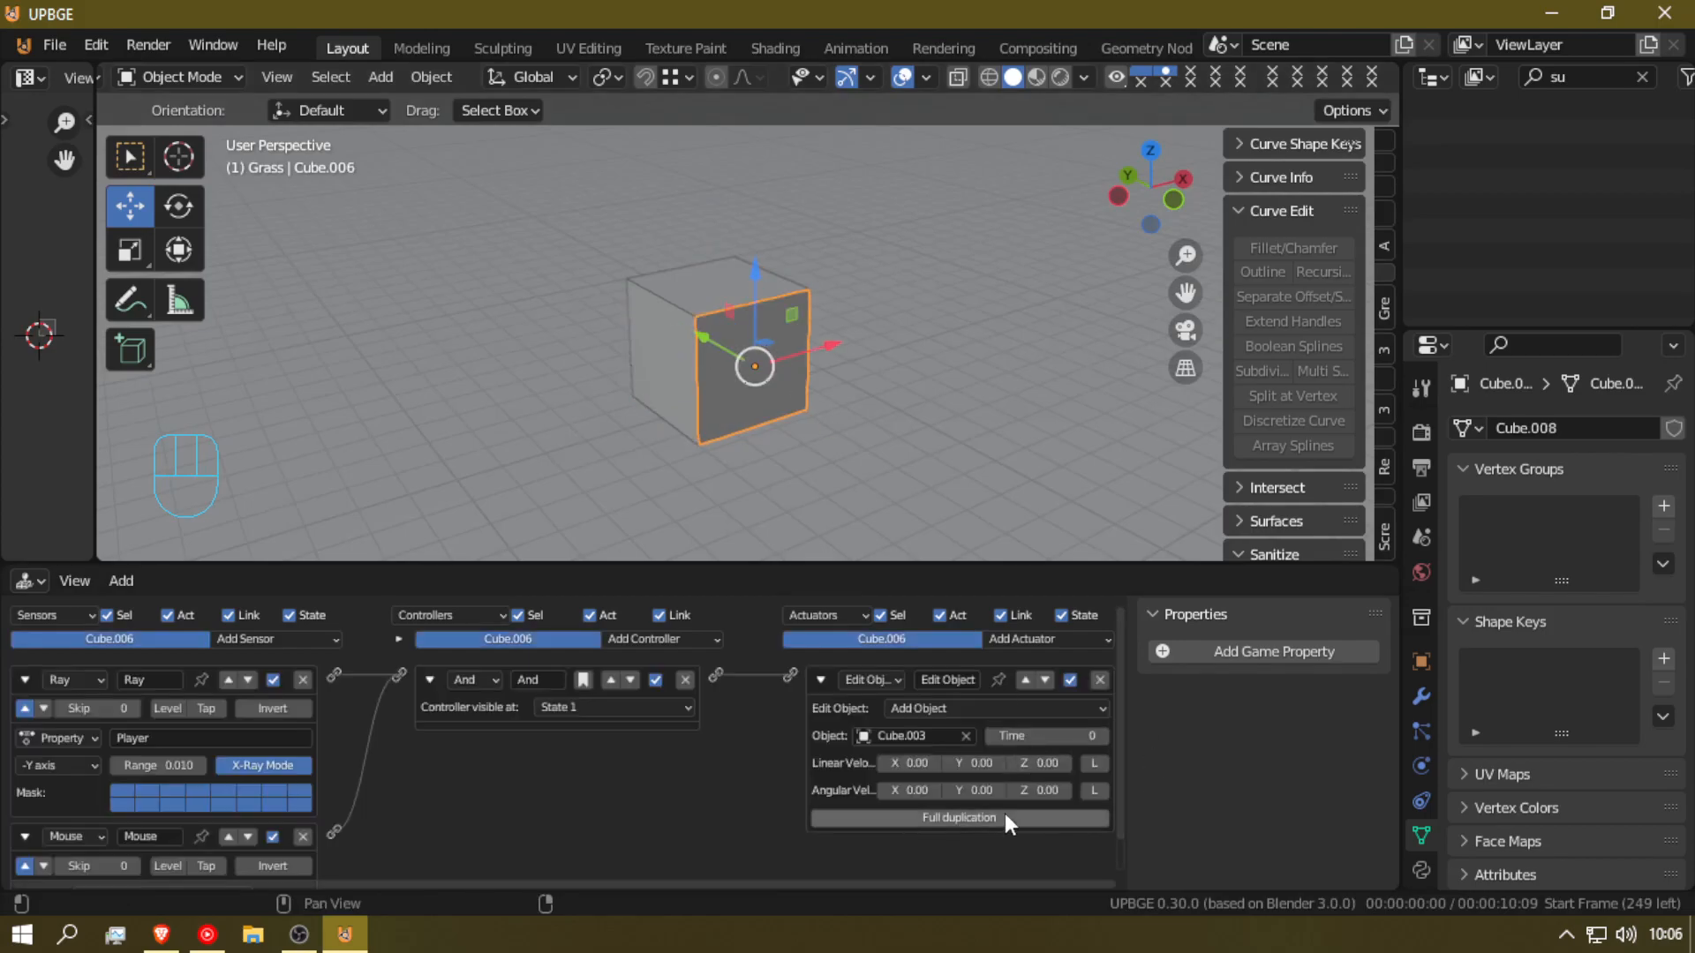
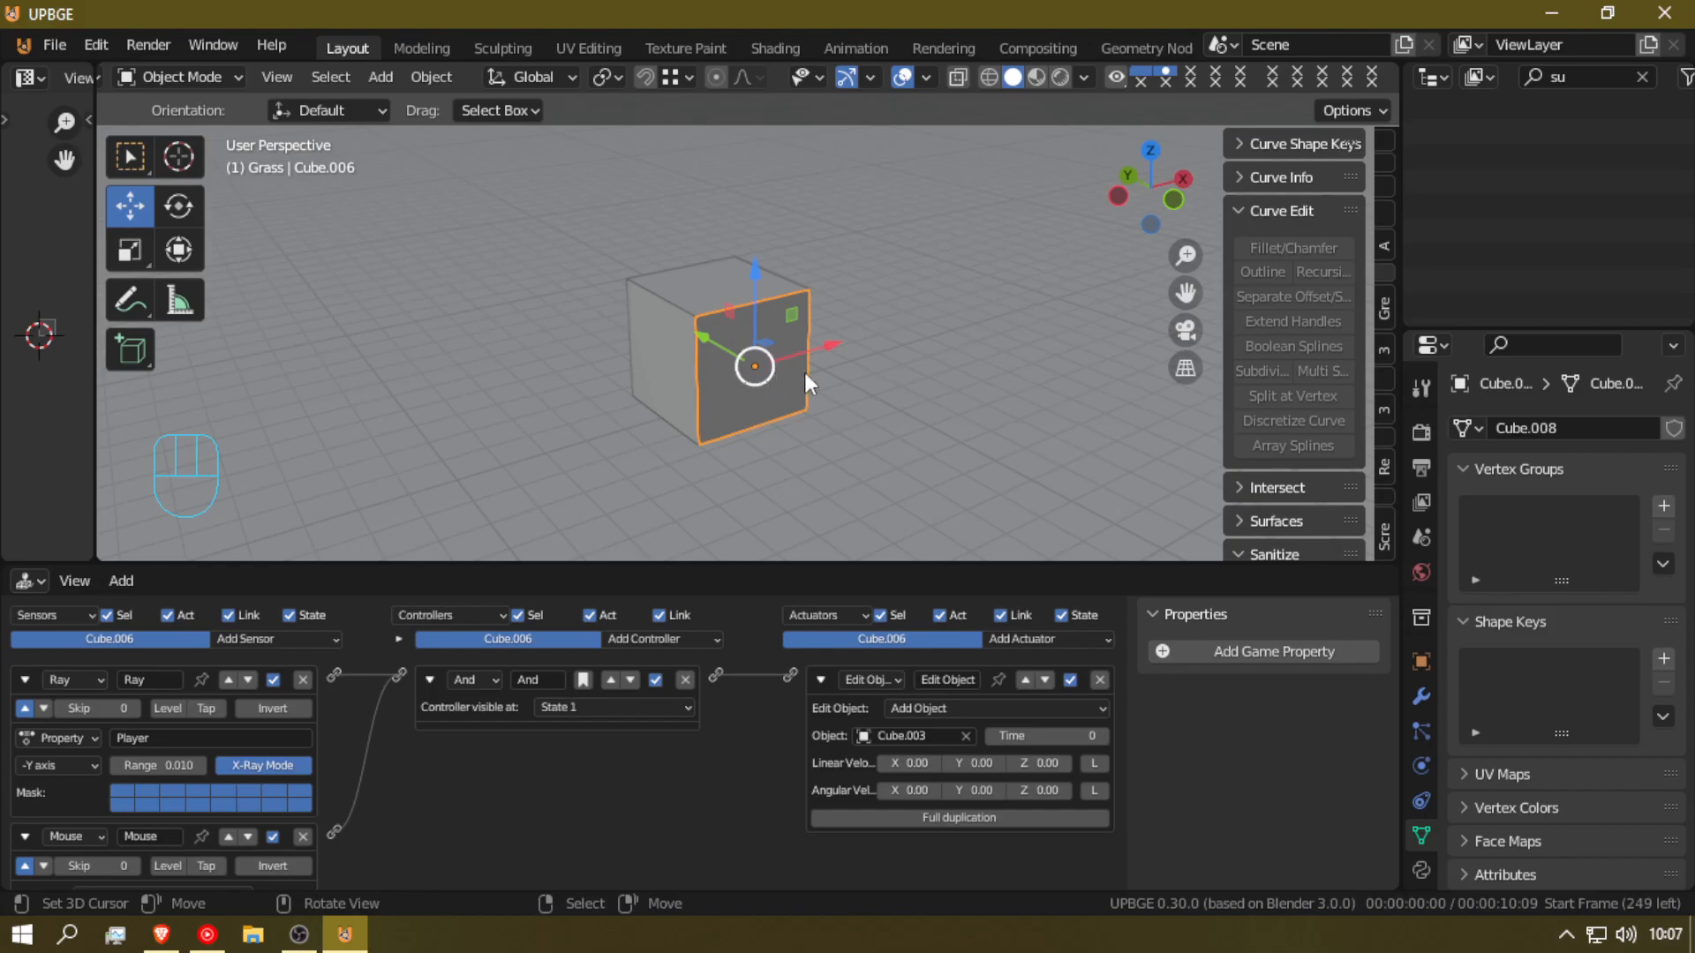
{"action": "key", "text": "shift+grave"}
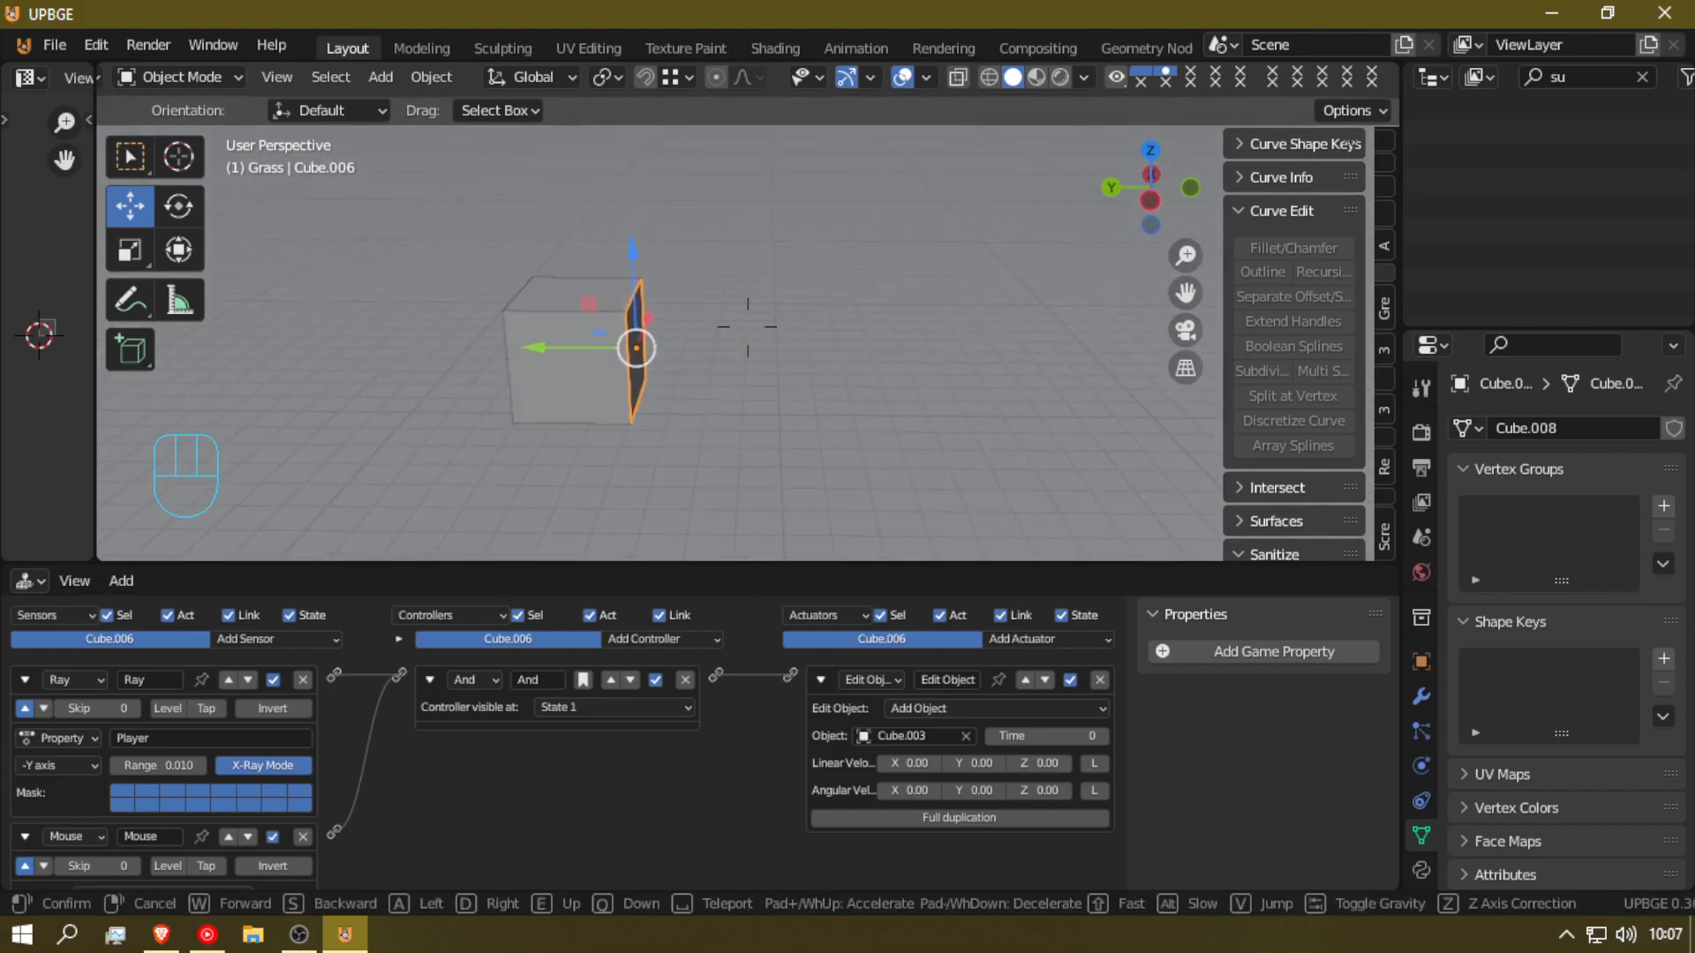
{"action": "key", "text": "Return"}
{"action": "key", "text": "Tab"}
{"action": "key", "text": "e"}
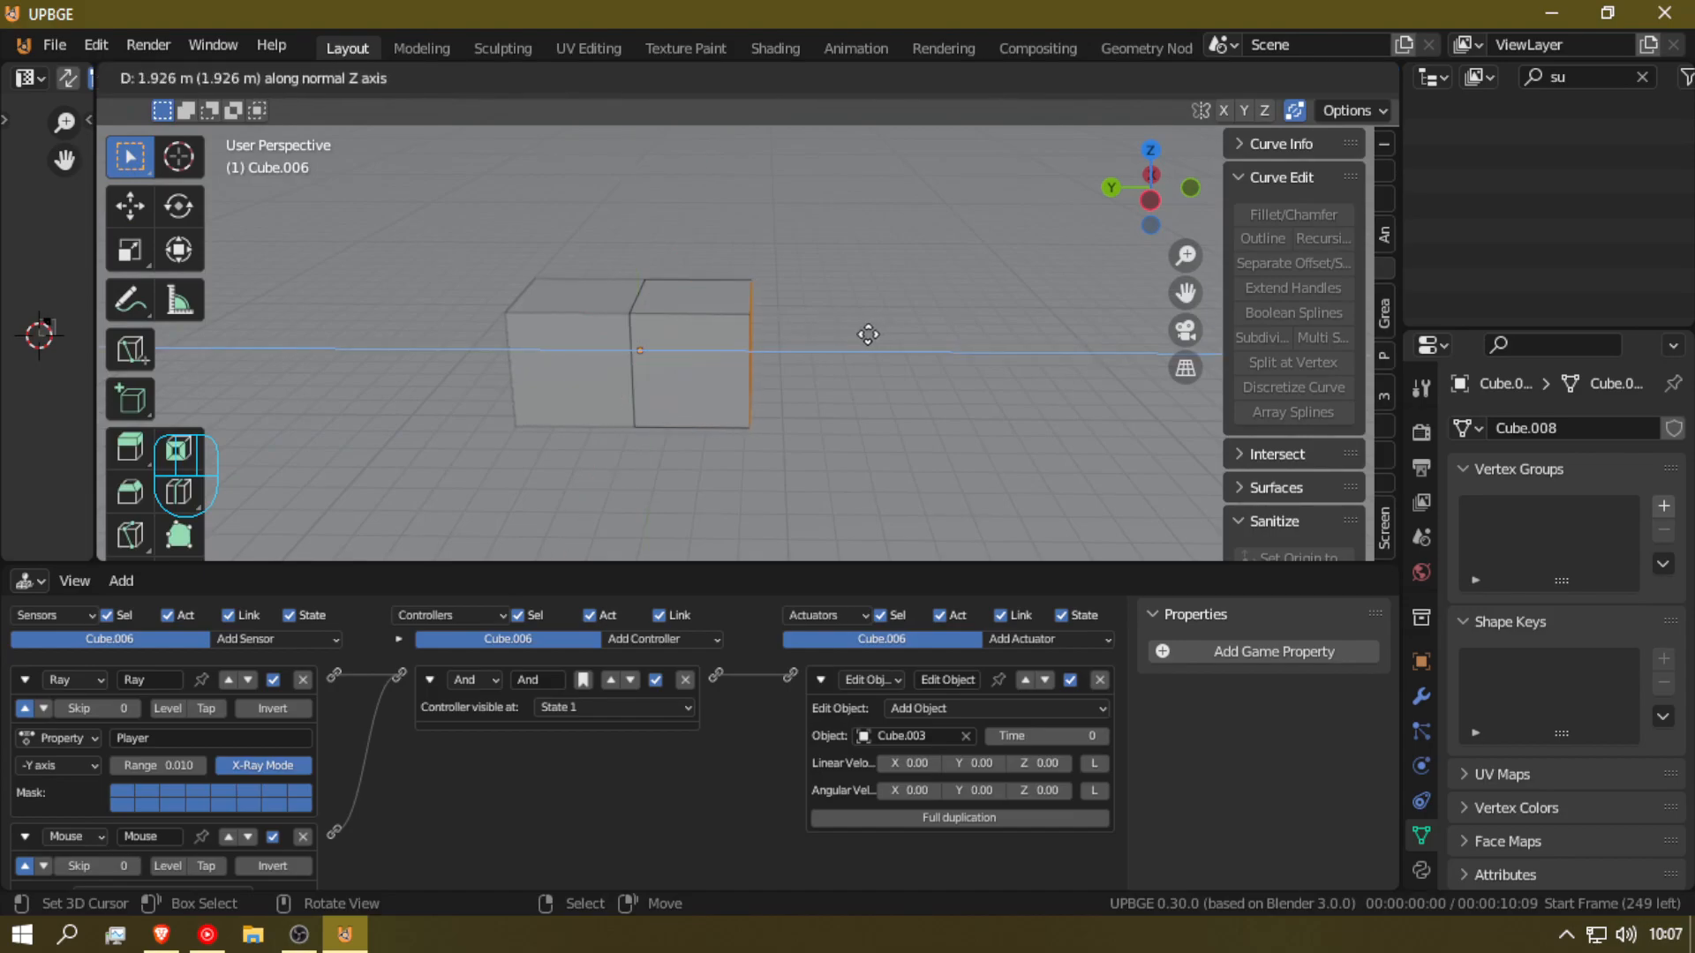
{"action": "right_click", "coordinate": [847, 346]}
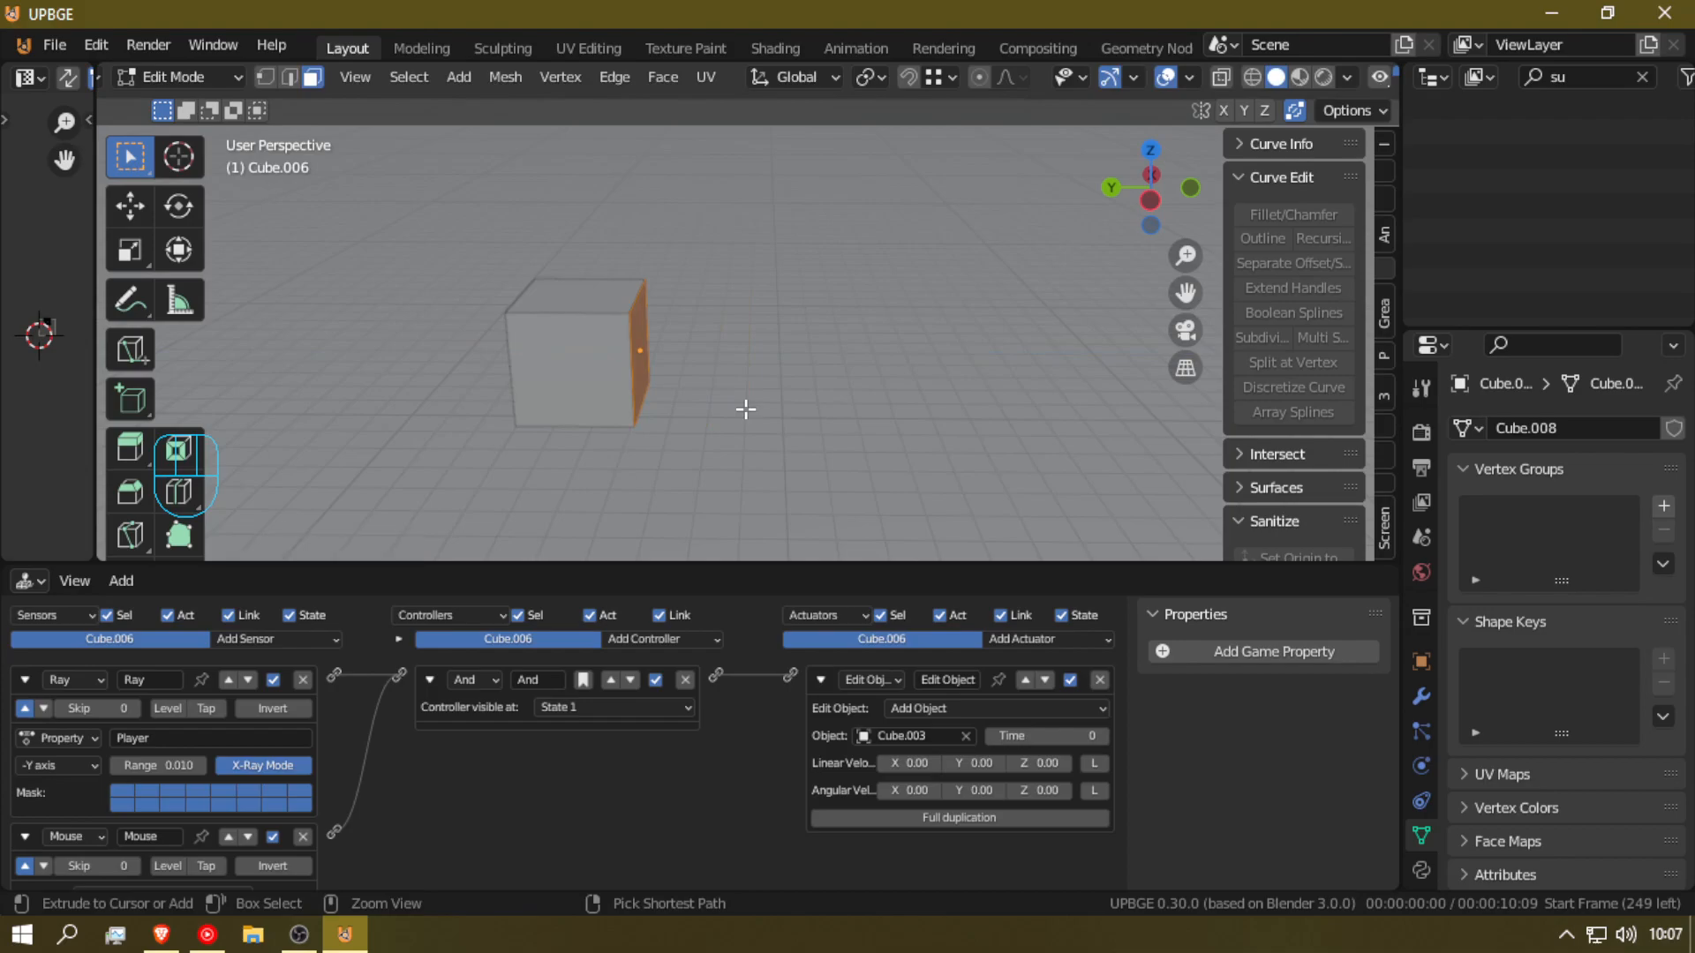
{"action": "key", "text": "g"}
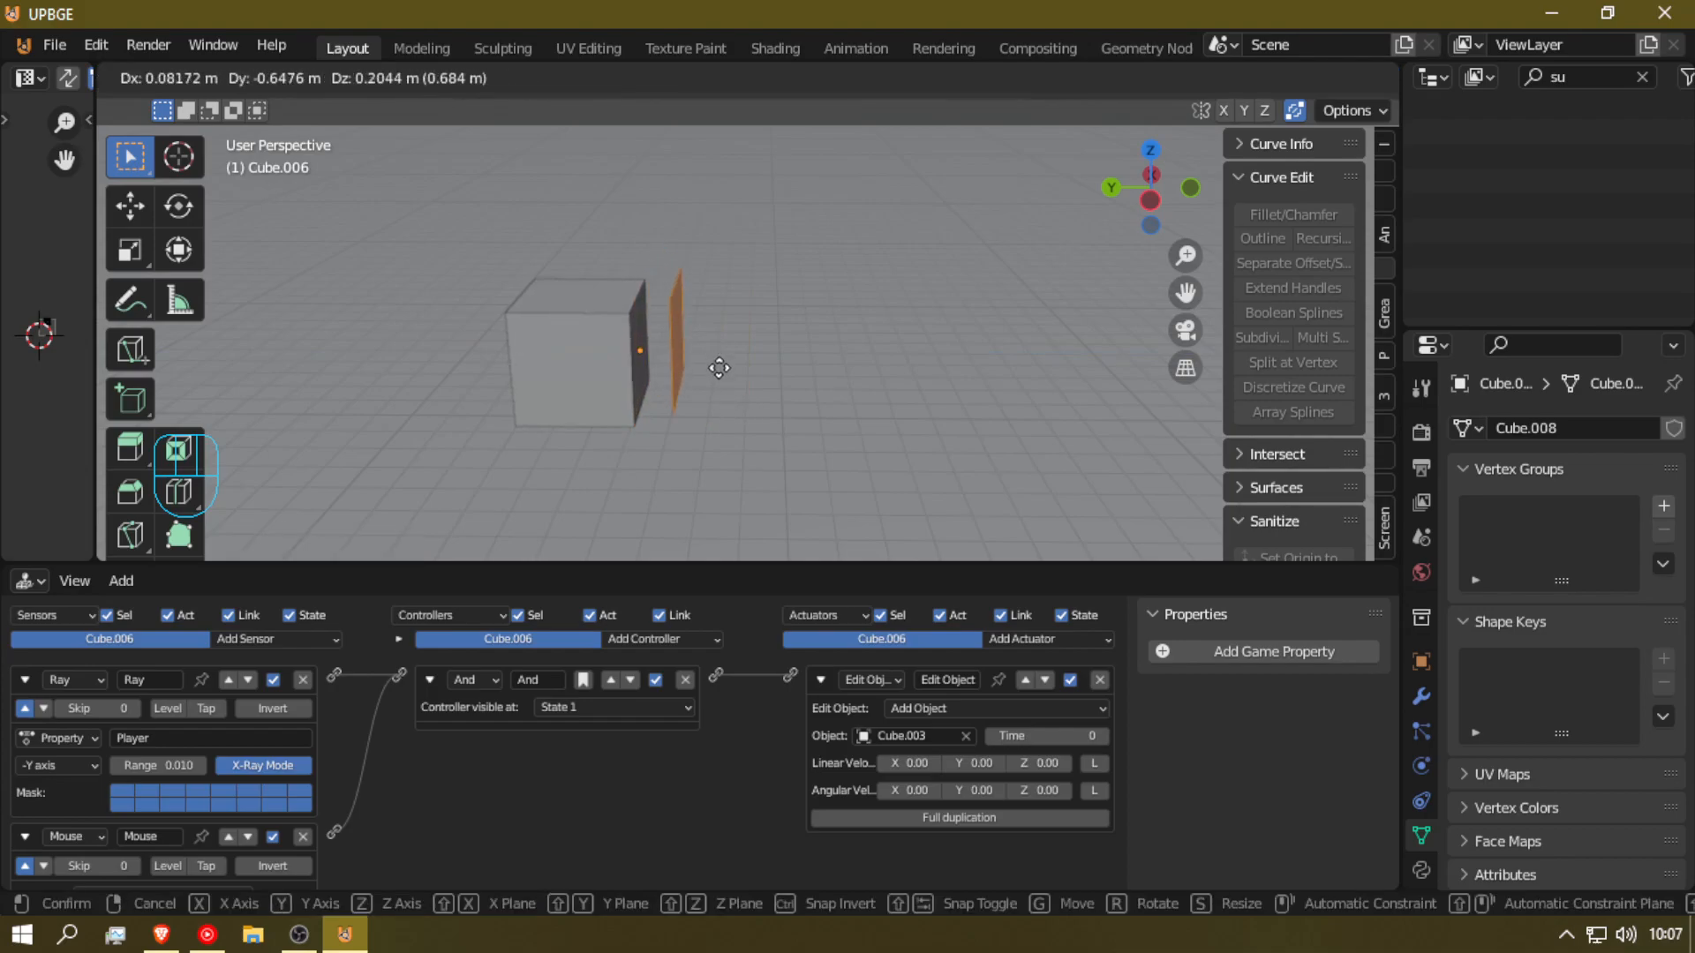
{"action": "right_click", "coordinate": [717, 363]}
{"action": "key", "text": "Tab"}
{"action": "key", "text": "y"}
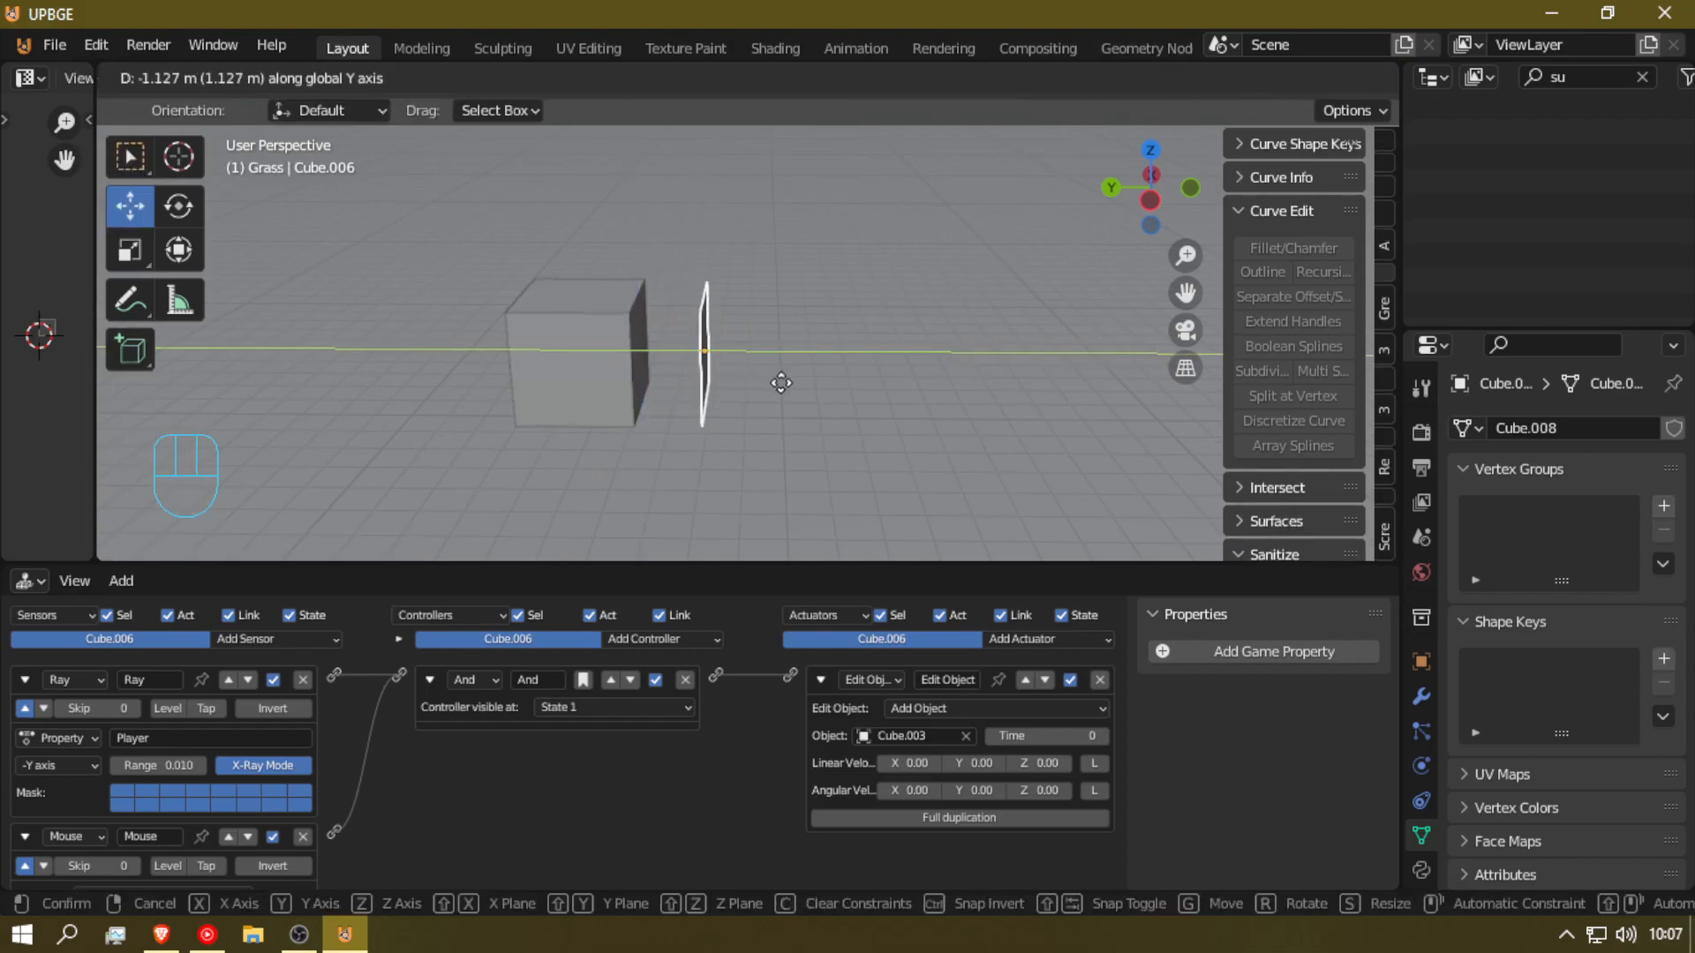
{"action": "right_click", "coordinate": [830, 401]}
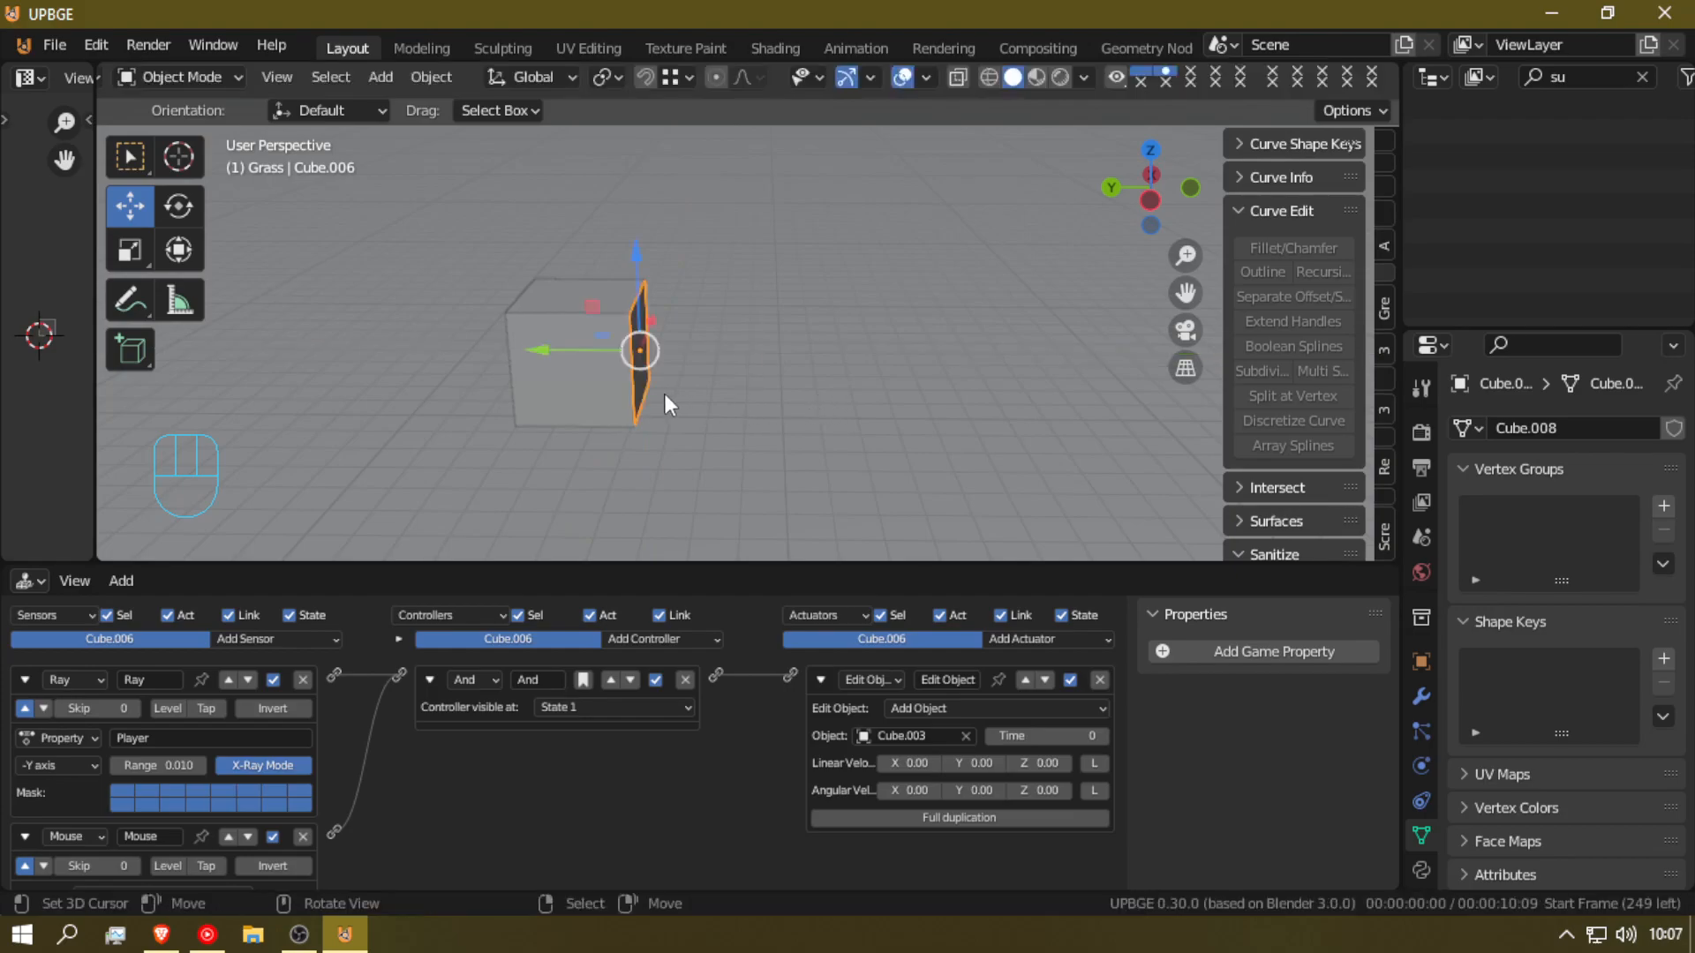
{"action": "key", "text": "g"}
{"action": "key", "text": "y"}
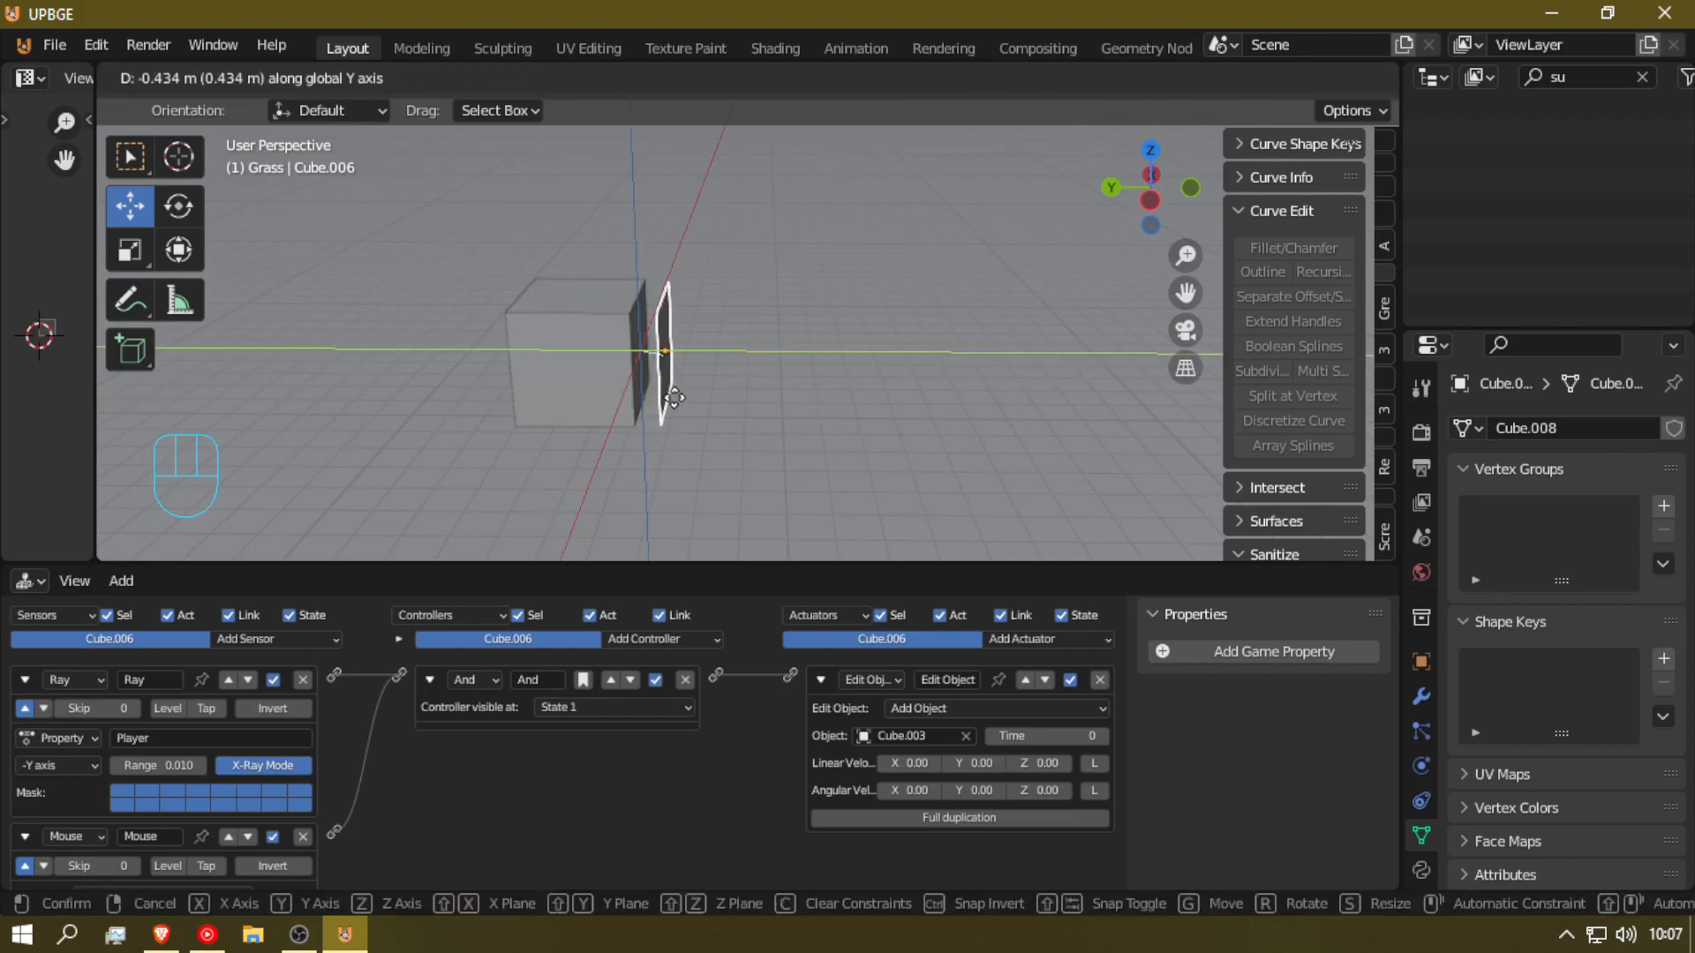
{"action": "right_click", "coordinate": [713, 152]}
Step: Set snapping to Increment and move the selected face along the Y axis, away from the rest of the cube
{"action": "left_click", "coordinate": [675, 74]}
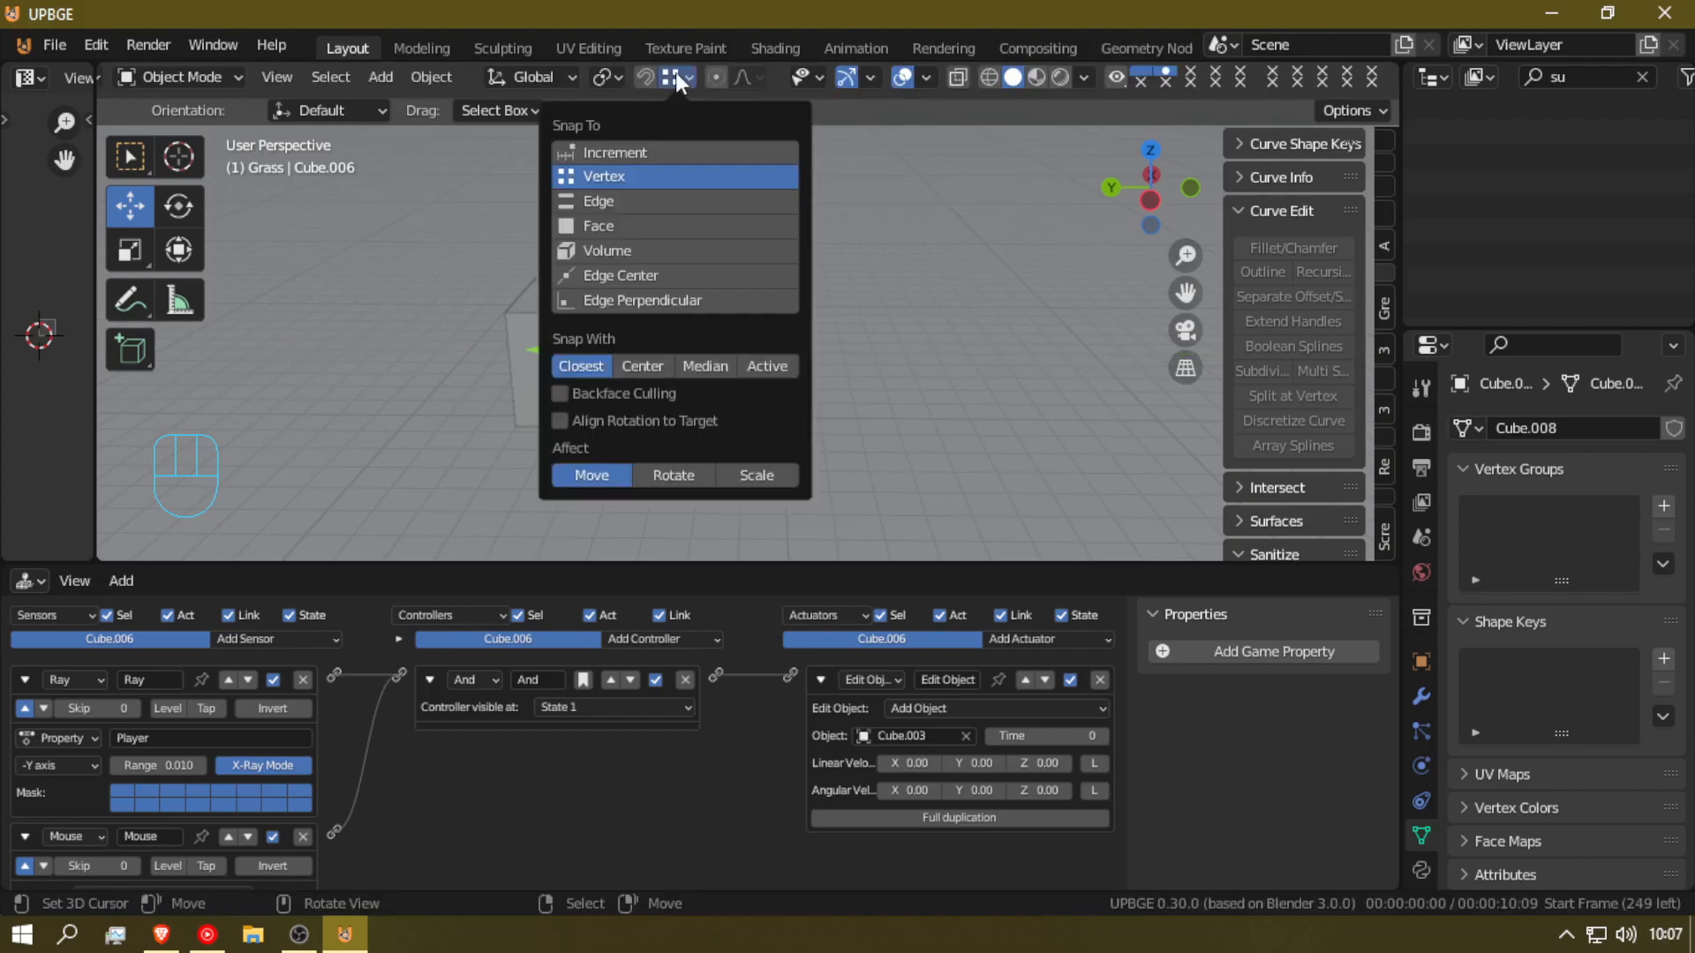
{"action": "left_click", "coordinate": [676, 146]}
{"action": "key", "text": "g"}
{"action": "key", "text": "y"}
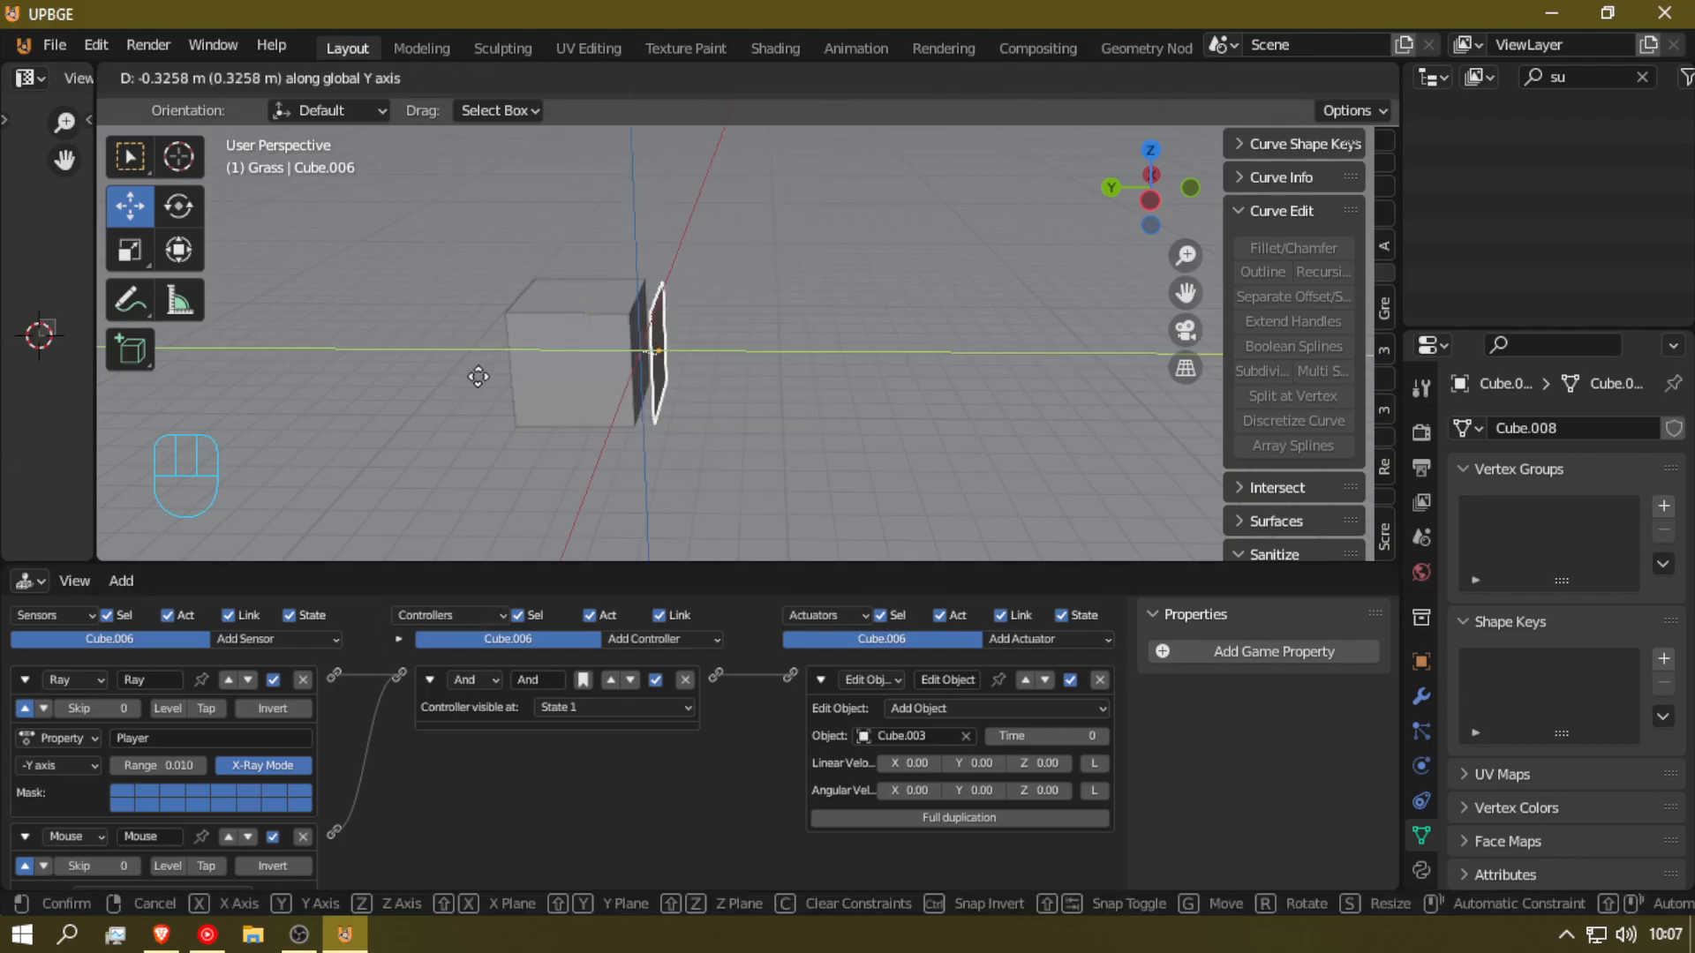
{"action": "left_click", "coordinate": [537, 395]}
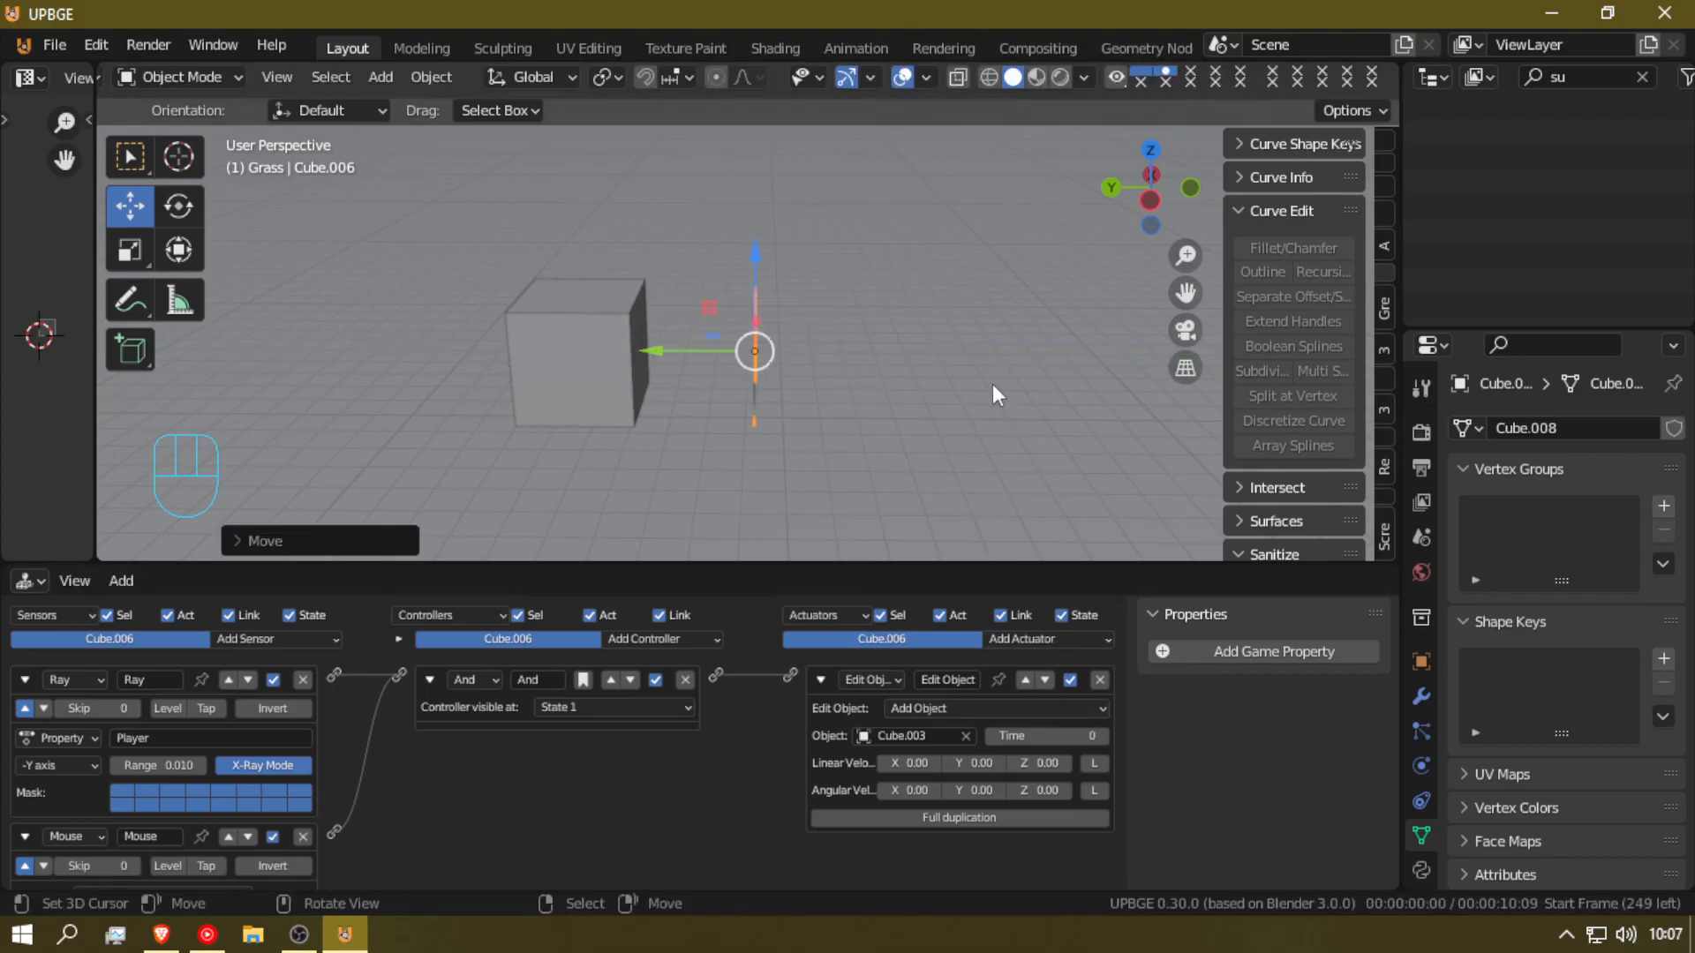
{"action": "key", "text": "shift+grave"}
{"action": "left_click", "coordinate": [747, 326]}
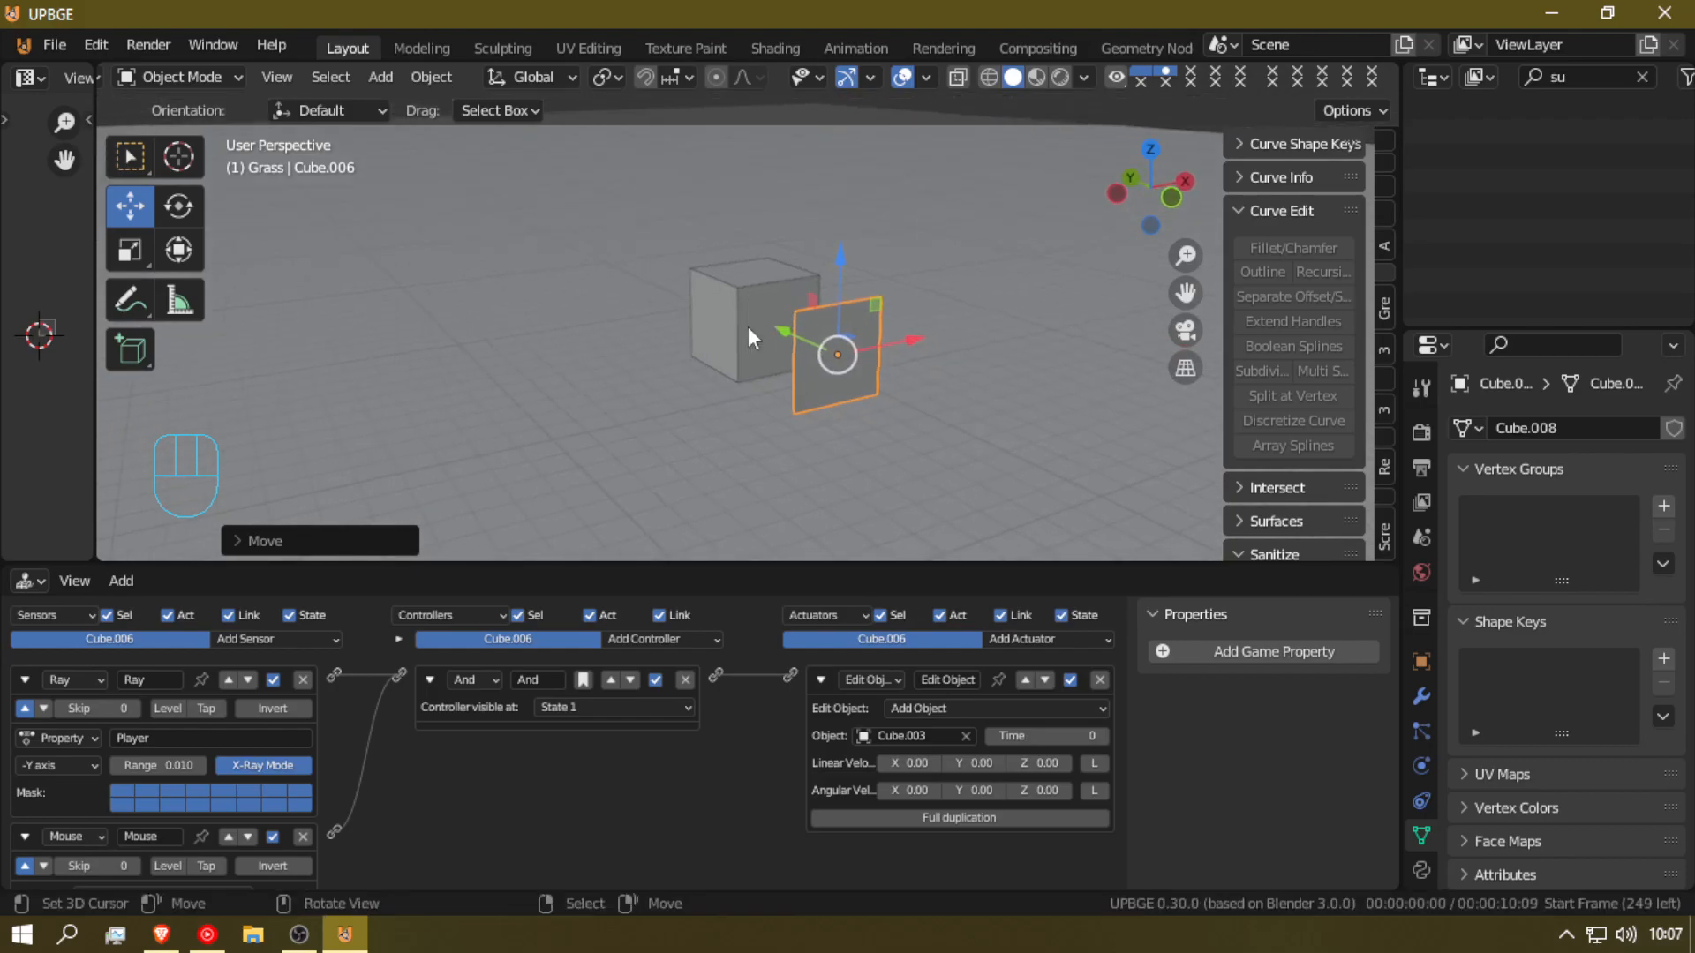
{"action": "key", "text": "Tab"}
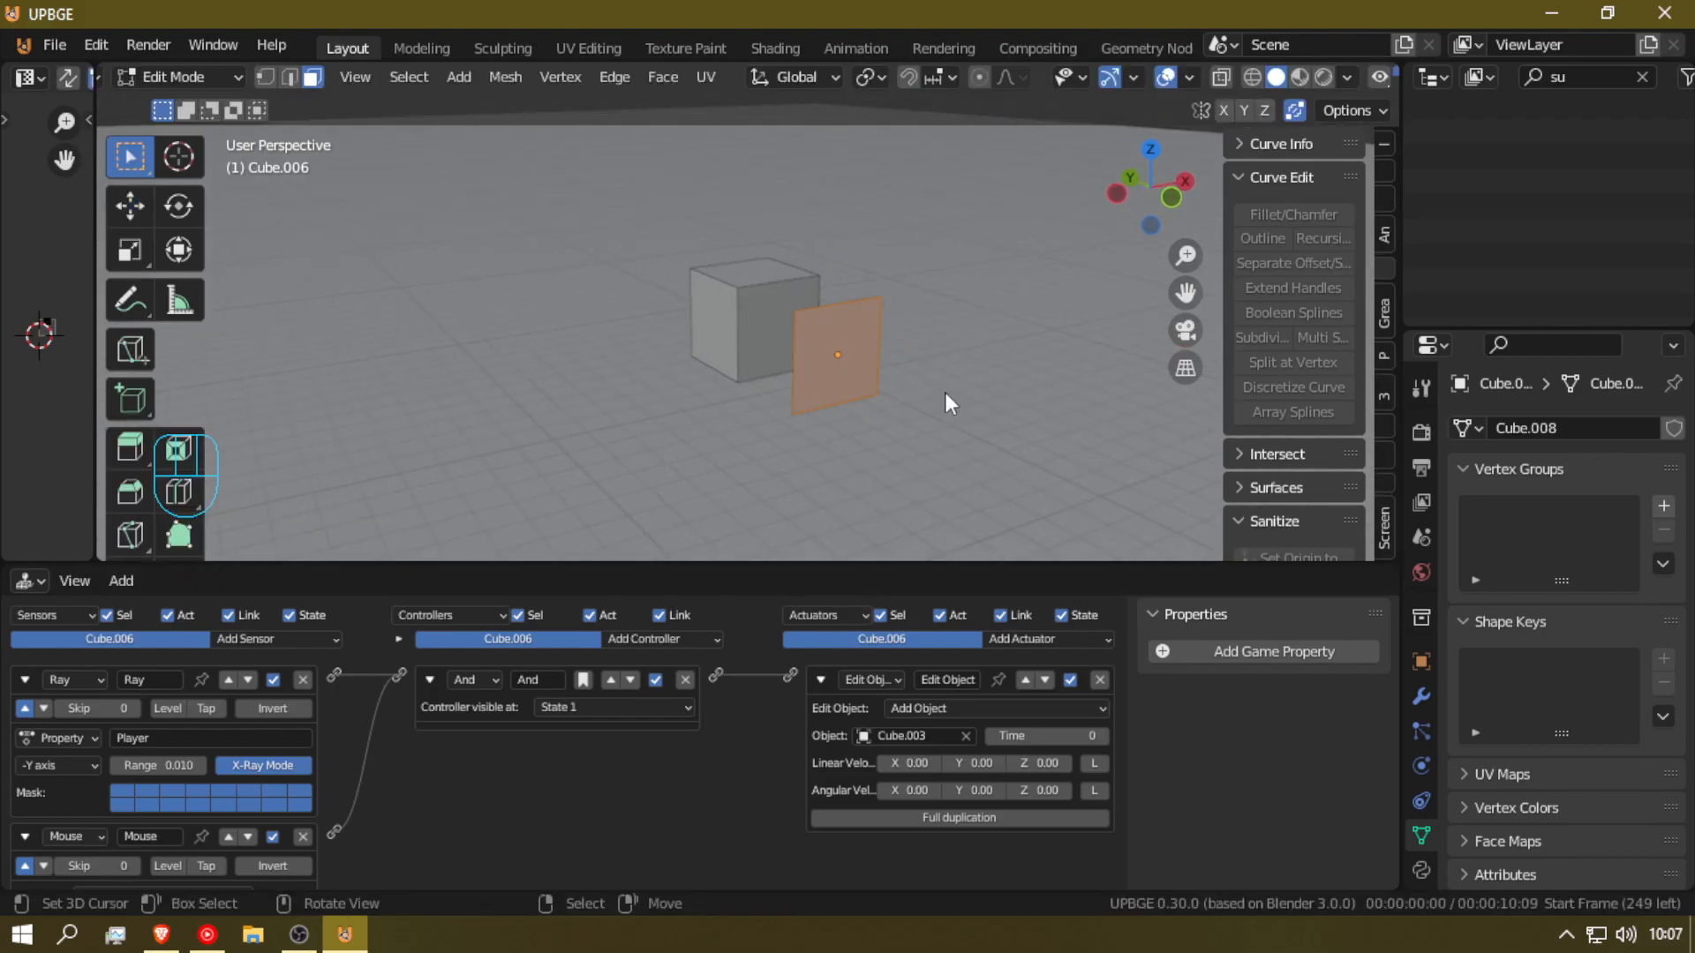
{"action": "key", "text": "Tab"}
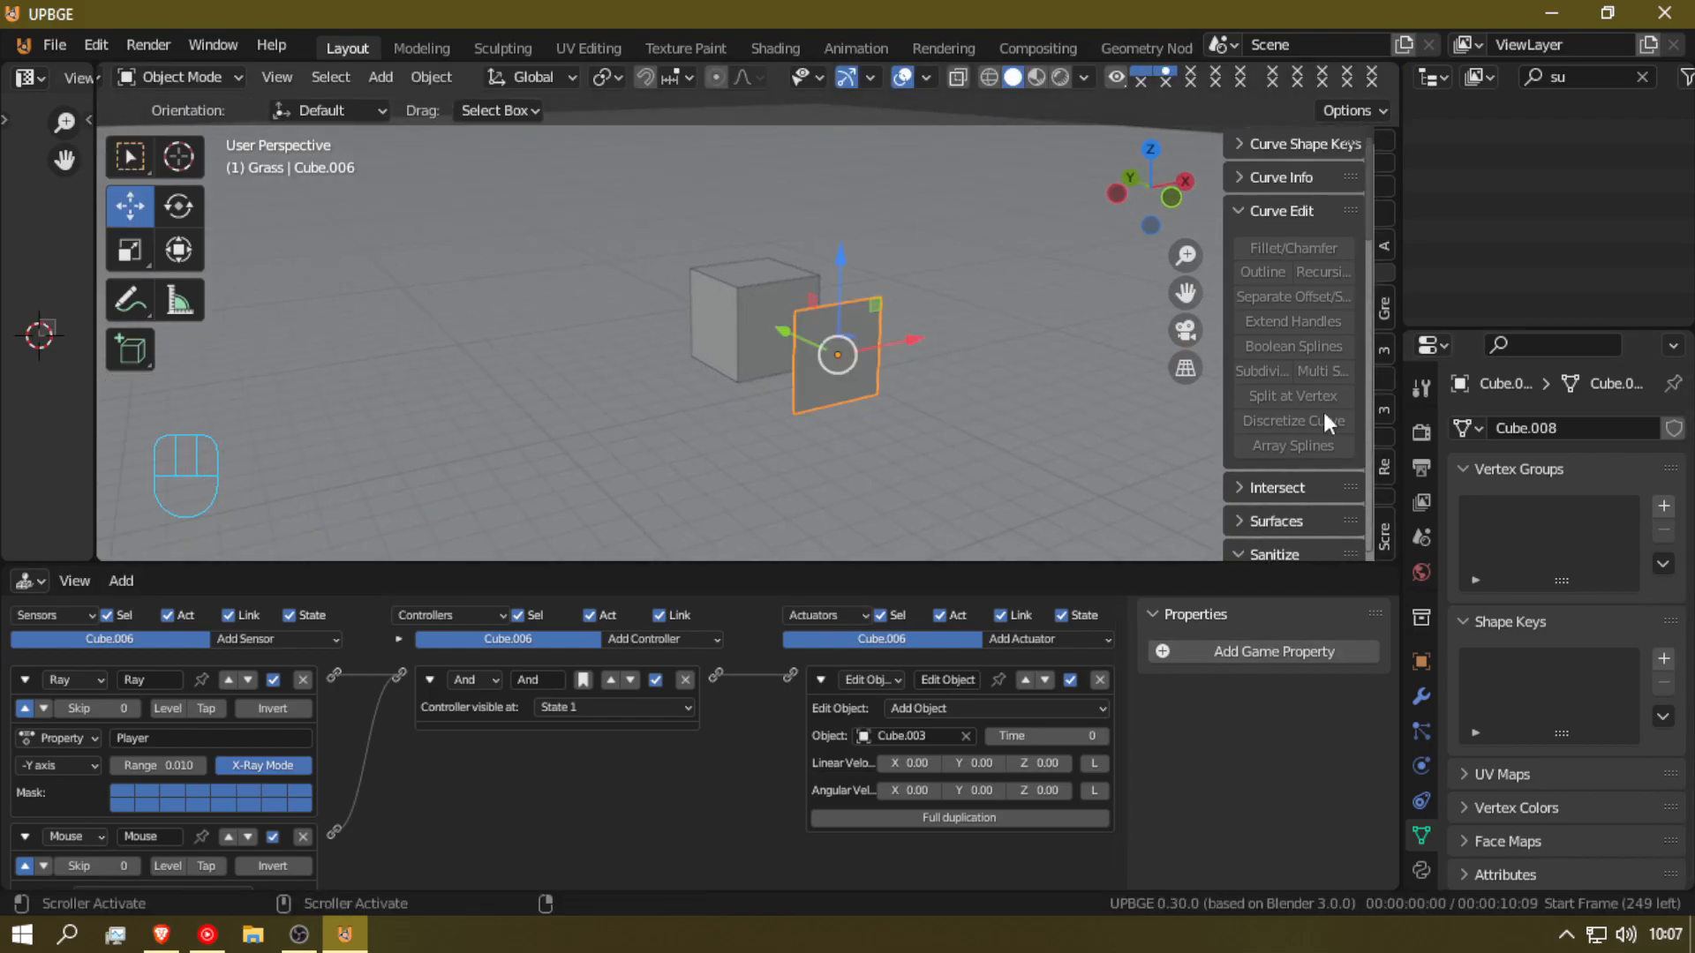
Step: Move the player cube along the Y axis to a spot near the detached cube face
{"action": "key", "text": "KP_Divide"}
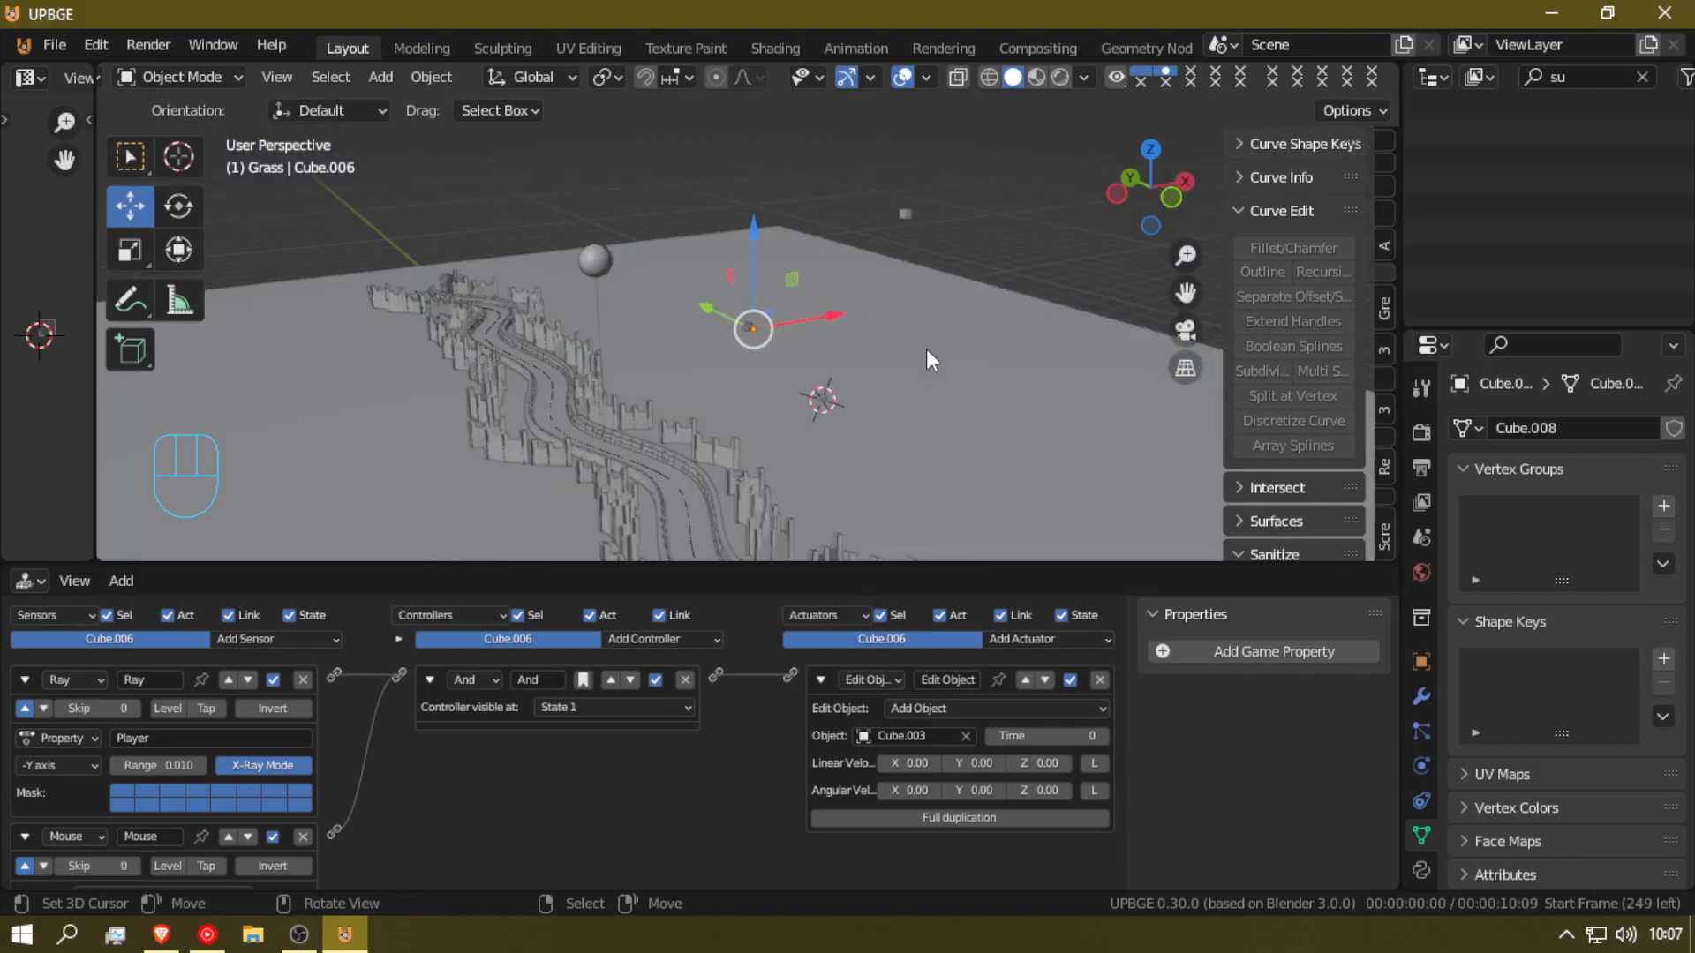
{"action": "key", "text": "shift+grave"}
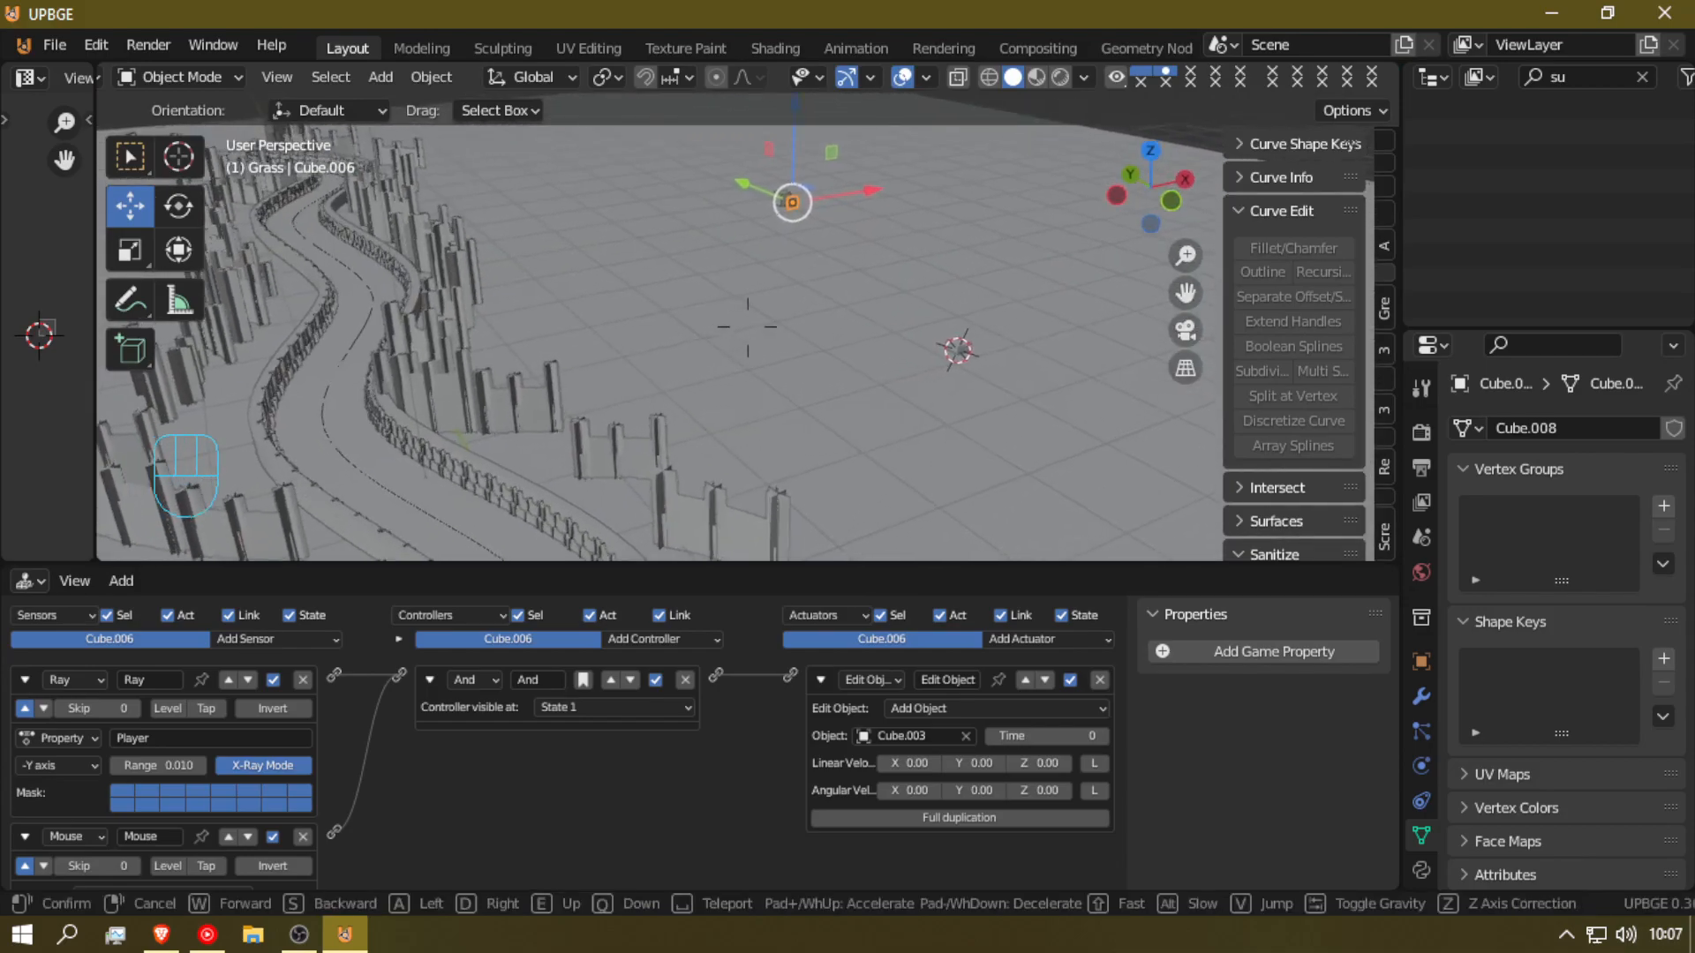
{"action": "left_click", "coordinate": [876, 498]}
{"action": "left_click", "coordinate": [888, 544]}
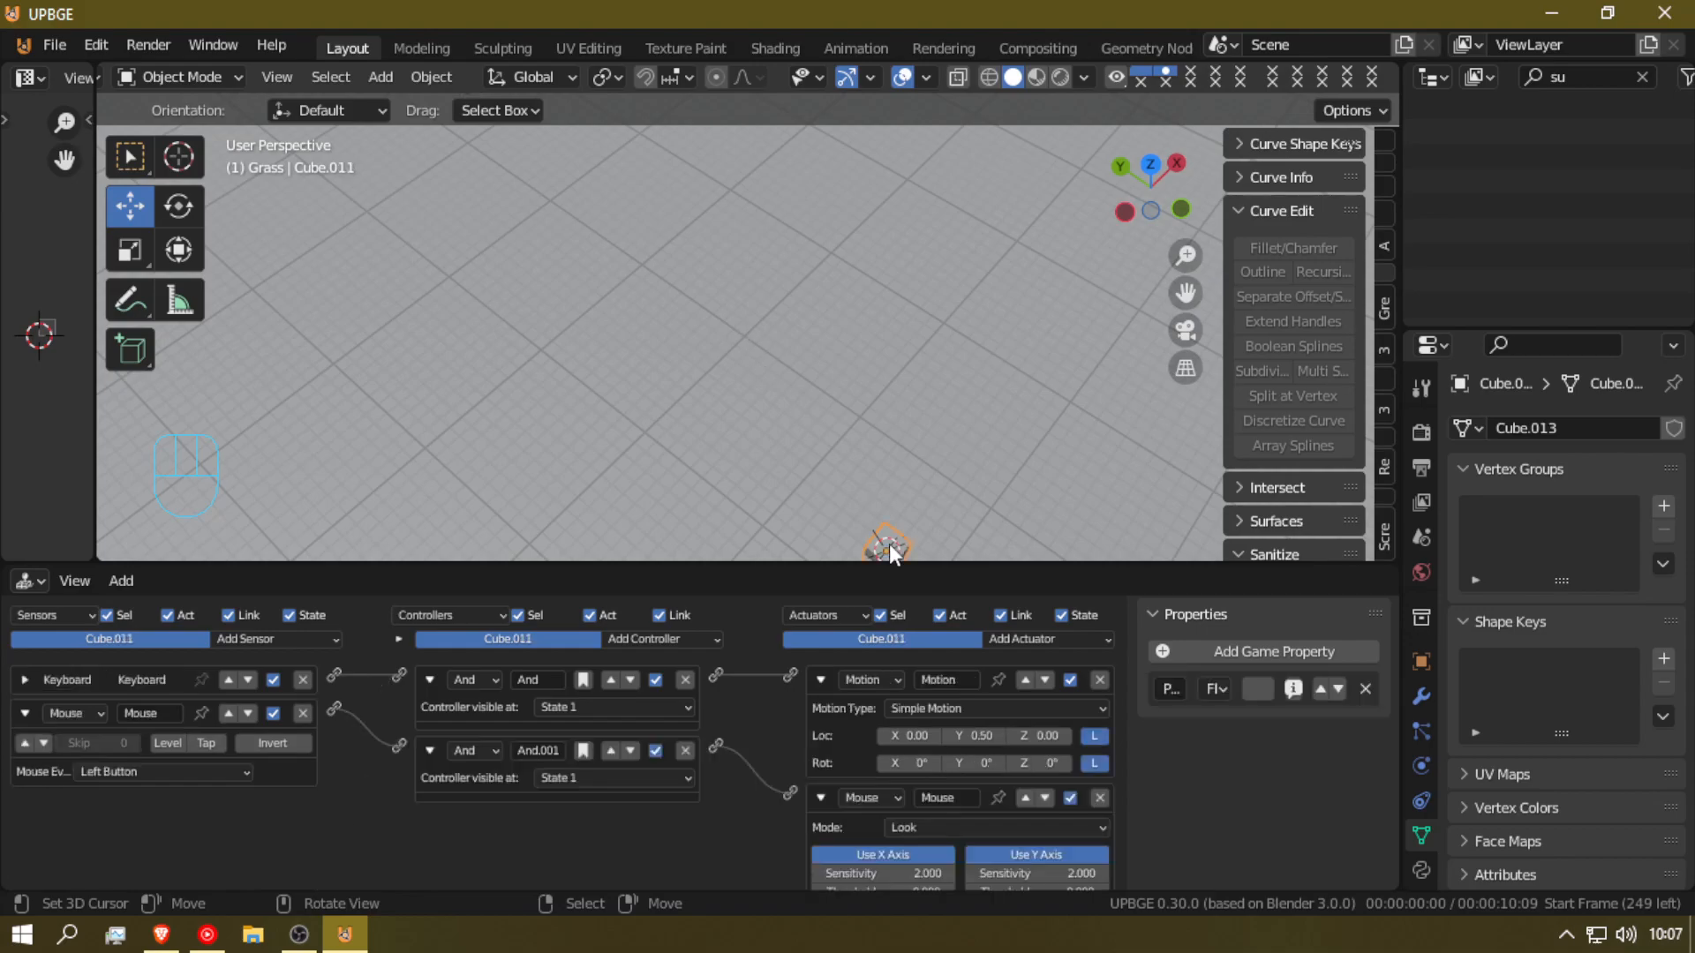
{"action": "key", "text": "g"}
{"action": "key", "text": "y"}
{"action": "left_click", "coordinate": [468, 221]}
{"action": "middle_click_drag", "start_coordinate": [468, 221], "coordinate": [748, 338]}
{"action": "key", "text": "g"}
{"action": "key", "text": "y"}
{"action": "left_click", "coordinate": [862, 320]}
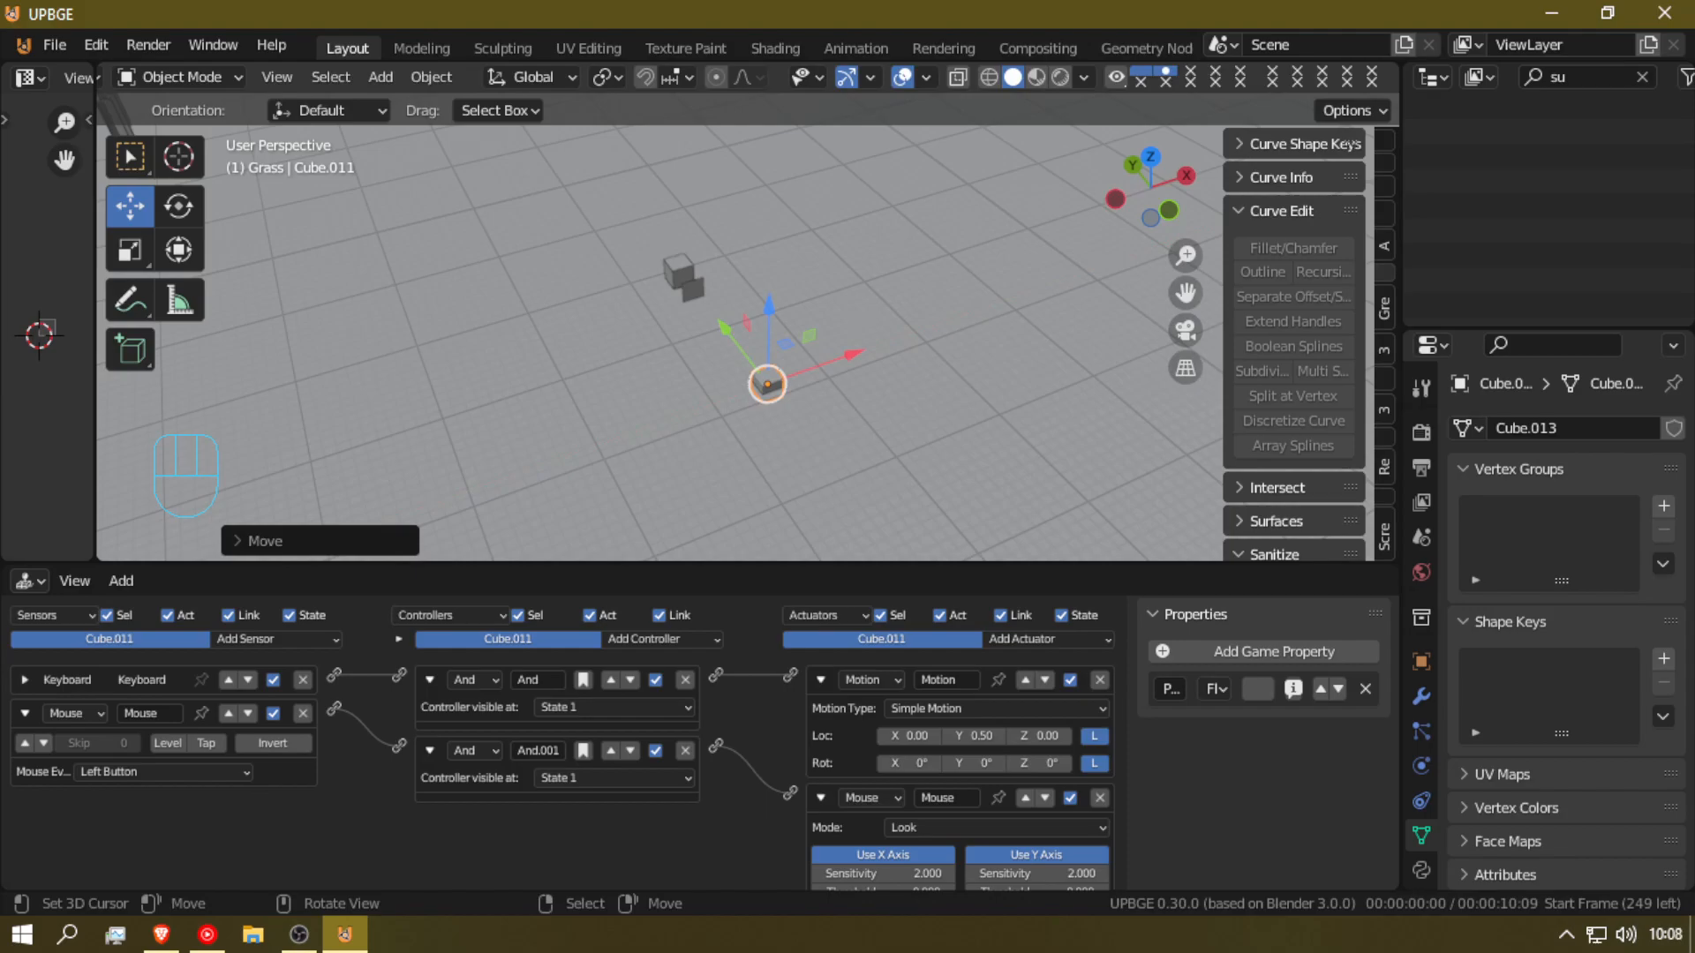
Step: Run the game briefly, stop it, and raise the player cube slightly along the Z axis
{"action": "key", "text": "p"}
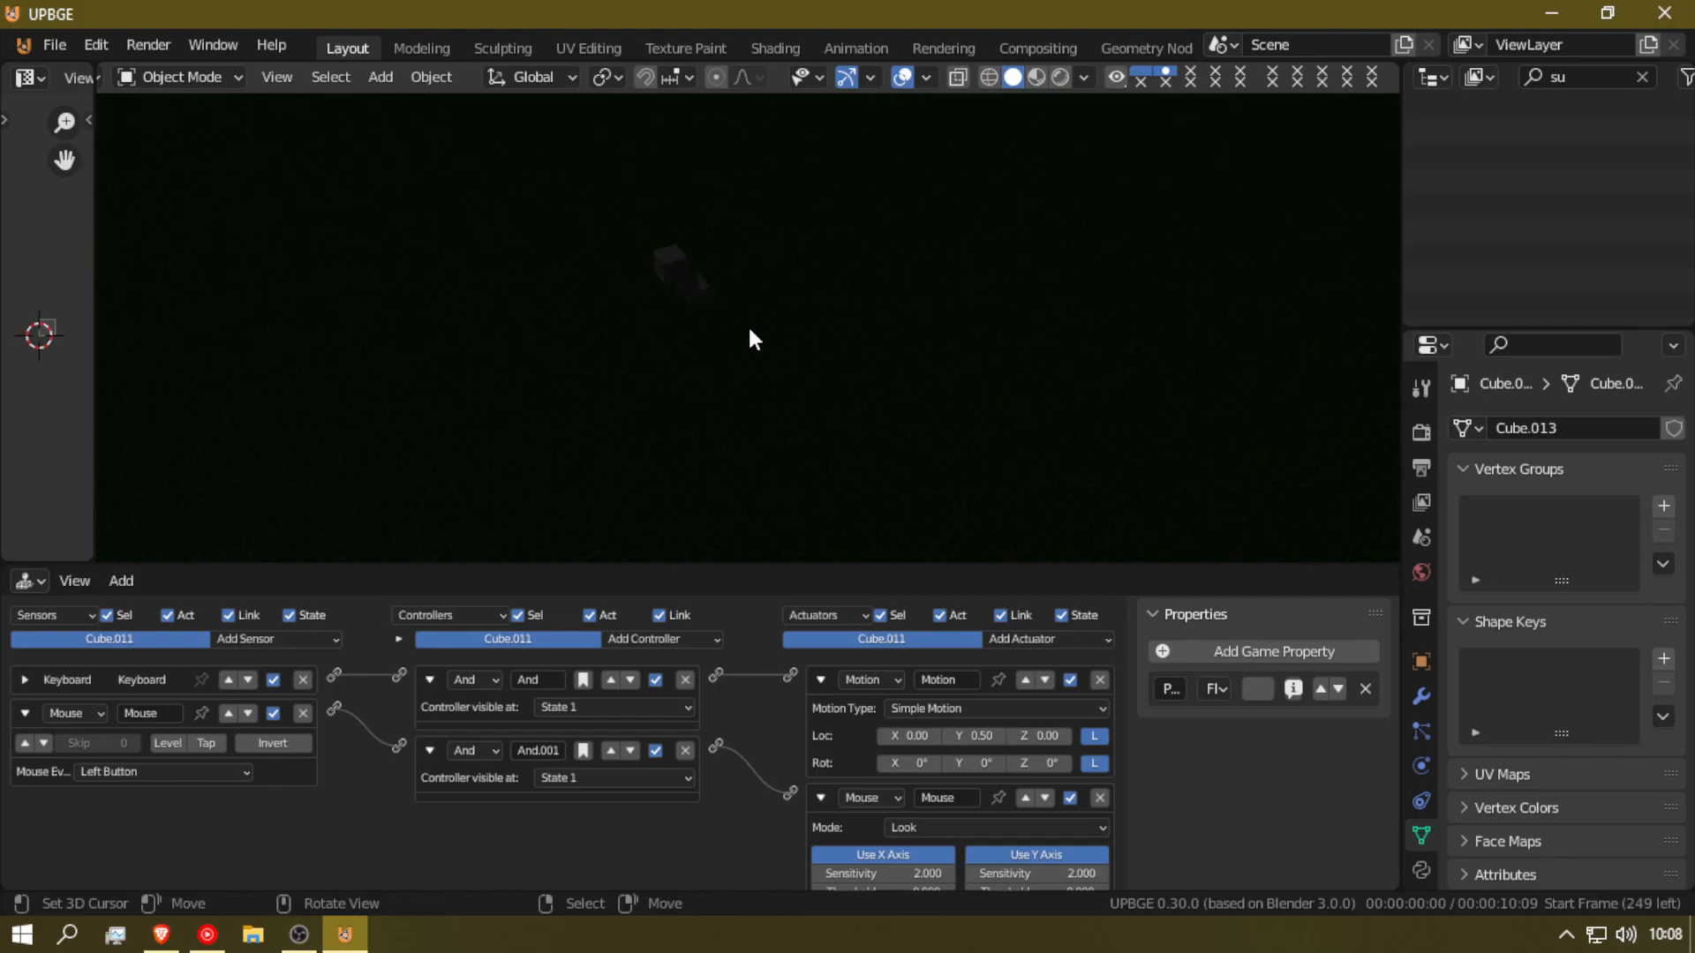
{"action": "key", "text": "Escape"}
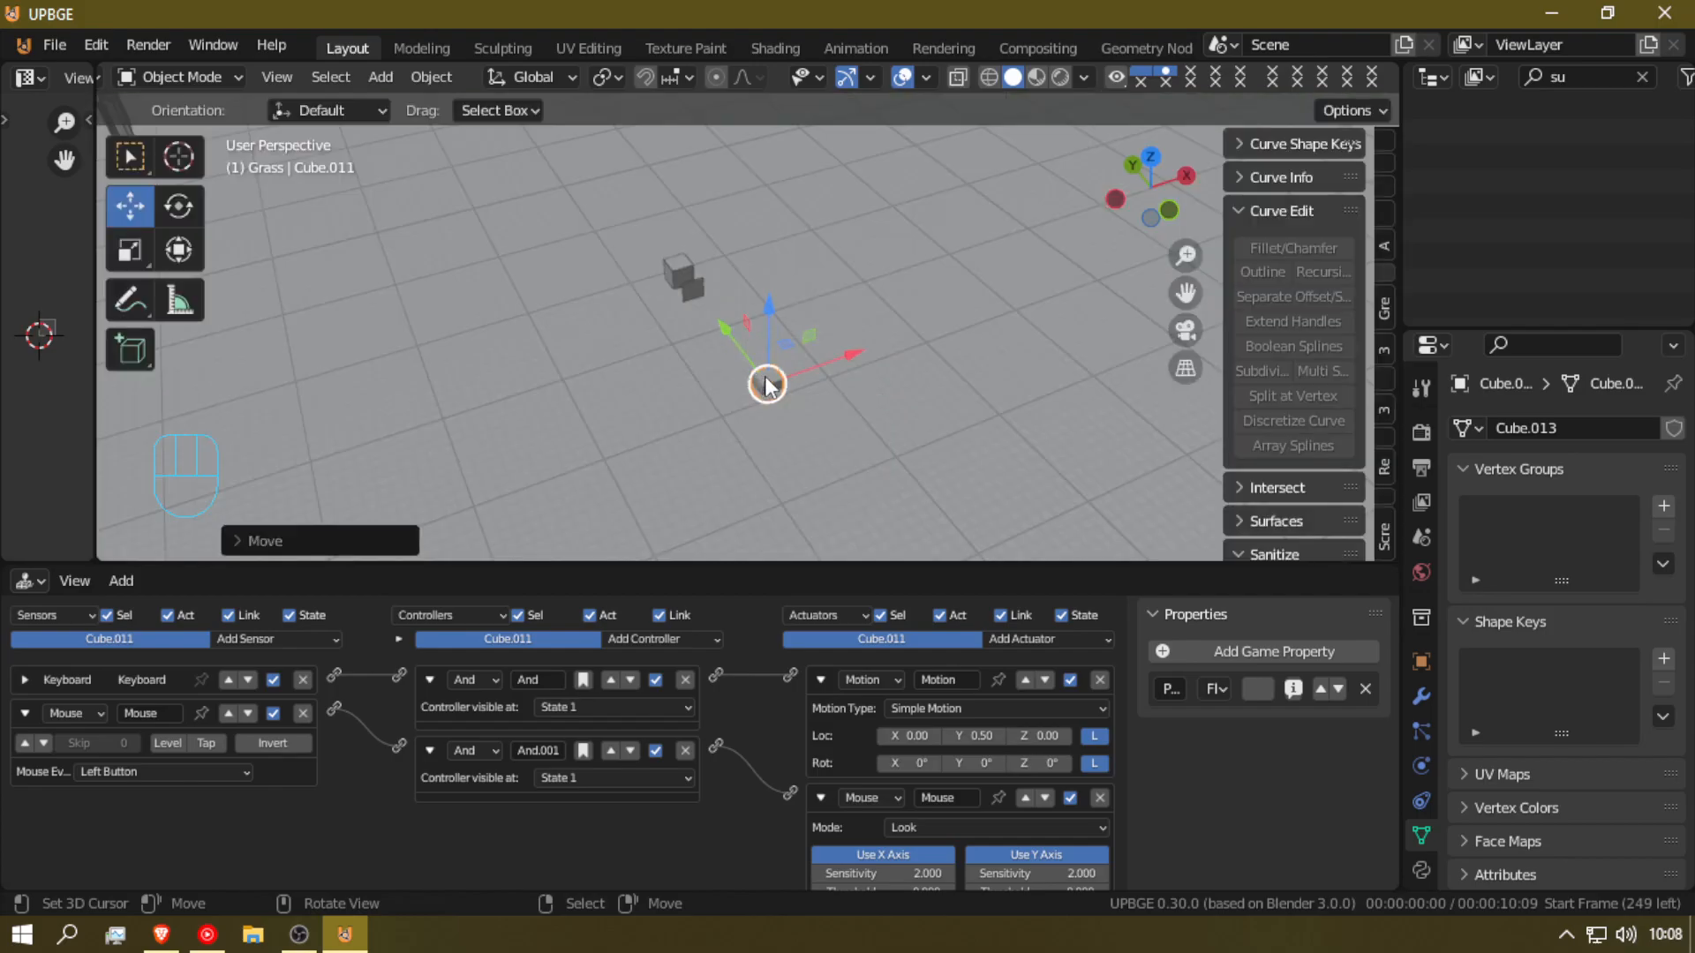
{"action": "key", "text": "g"}
{"action": "key", "text": "z"}
{"action": "left_click", "coordinate": [771, 366]}
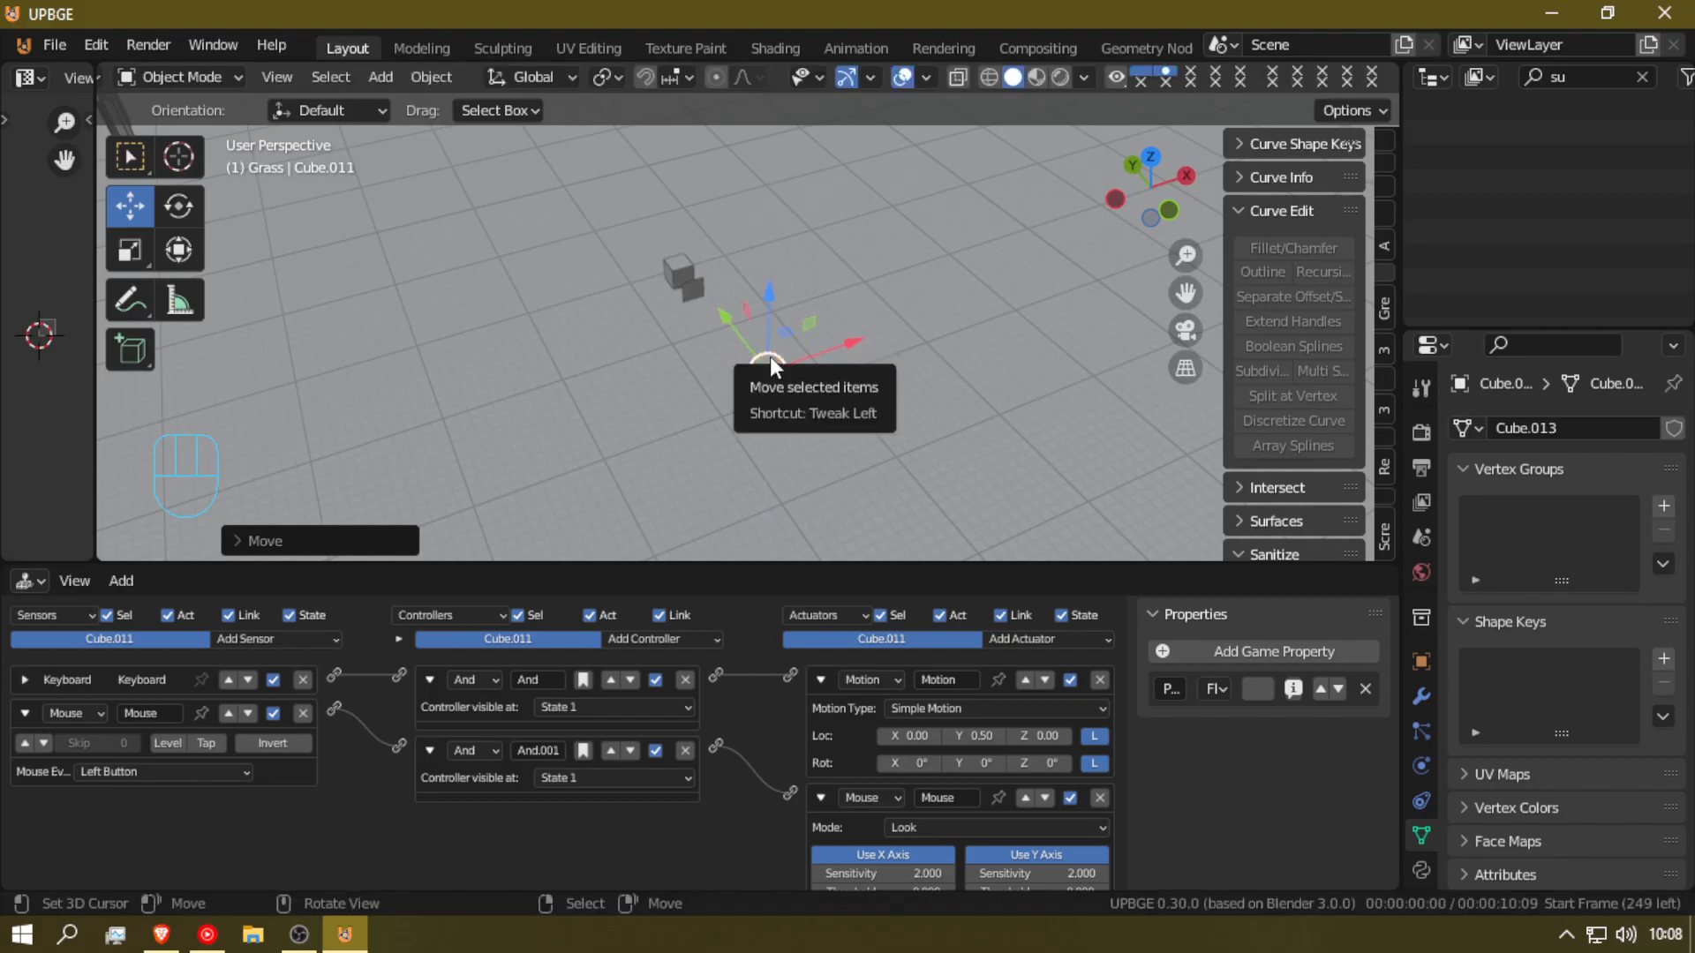
Step: Test the player cube's forward movement in the running game and stop the game
{"action": "key", "text": "p"}
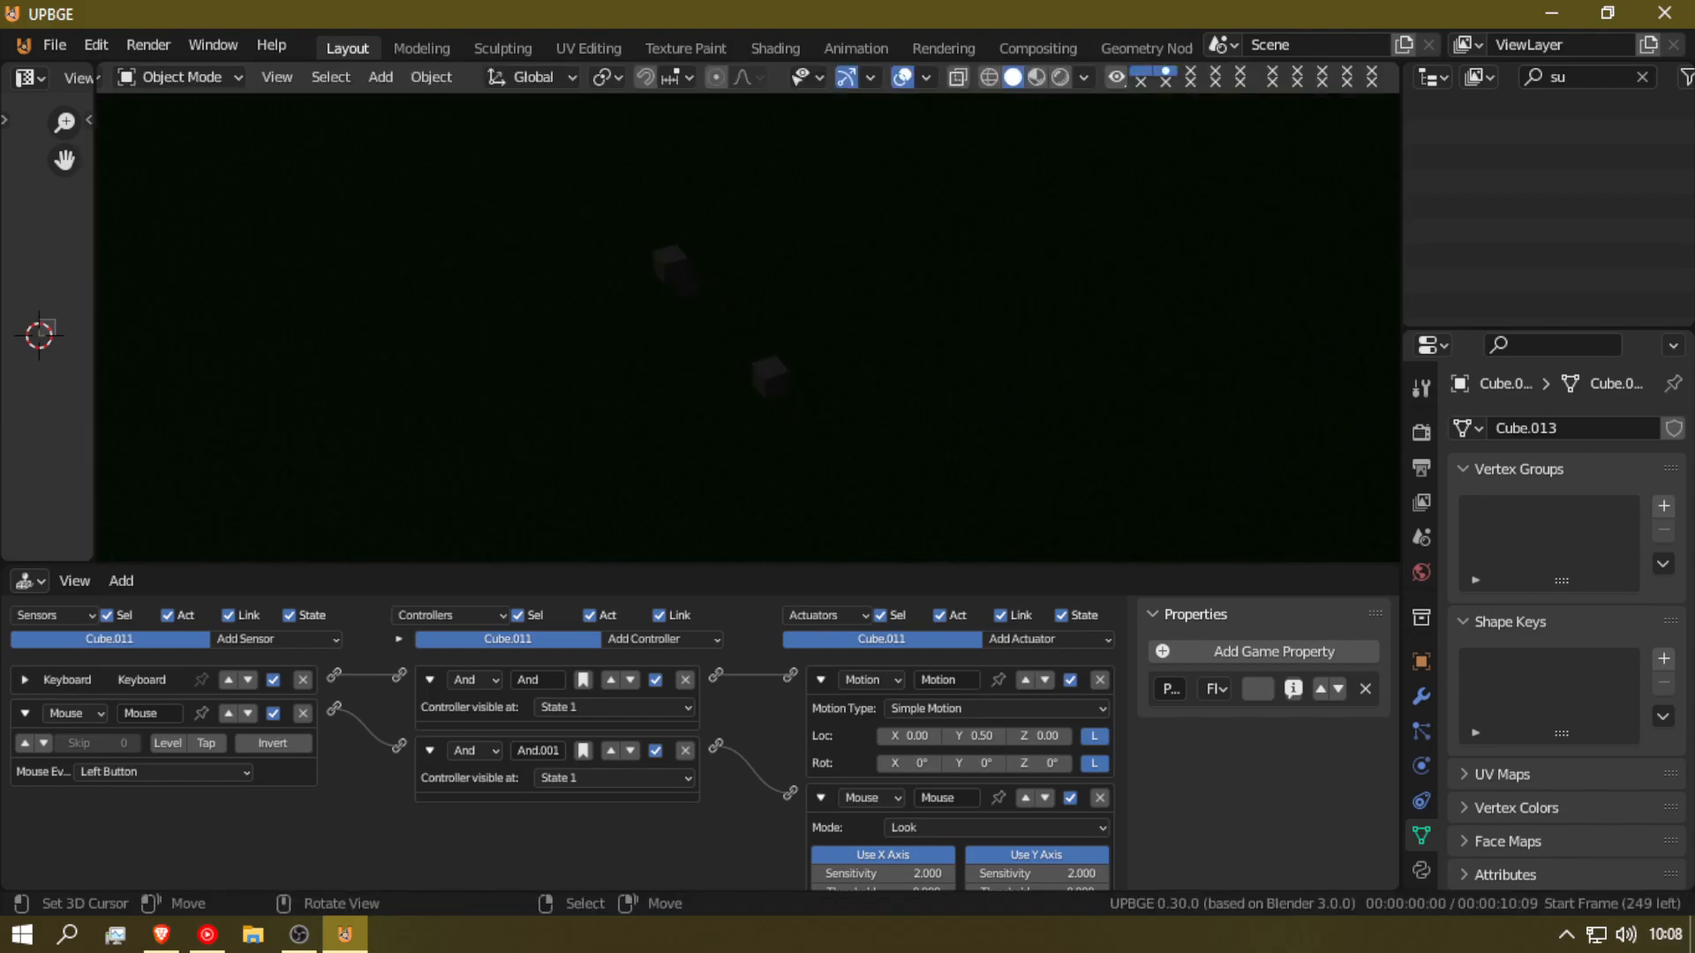
{"action": "key", "text": "w"}
{"action": "key", "text": "Escape"}
Step: Select all parts of the separated cube, including the detached face, and lower them about 4 m along the Z axis
{"action": "key", "text": "shift+grave"}
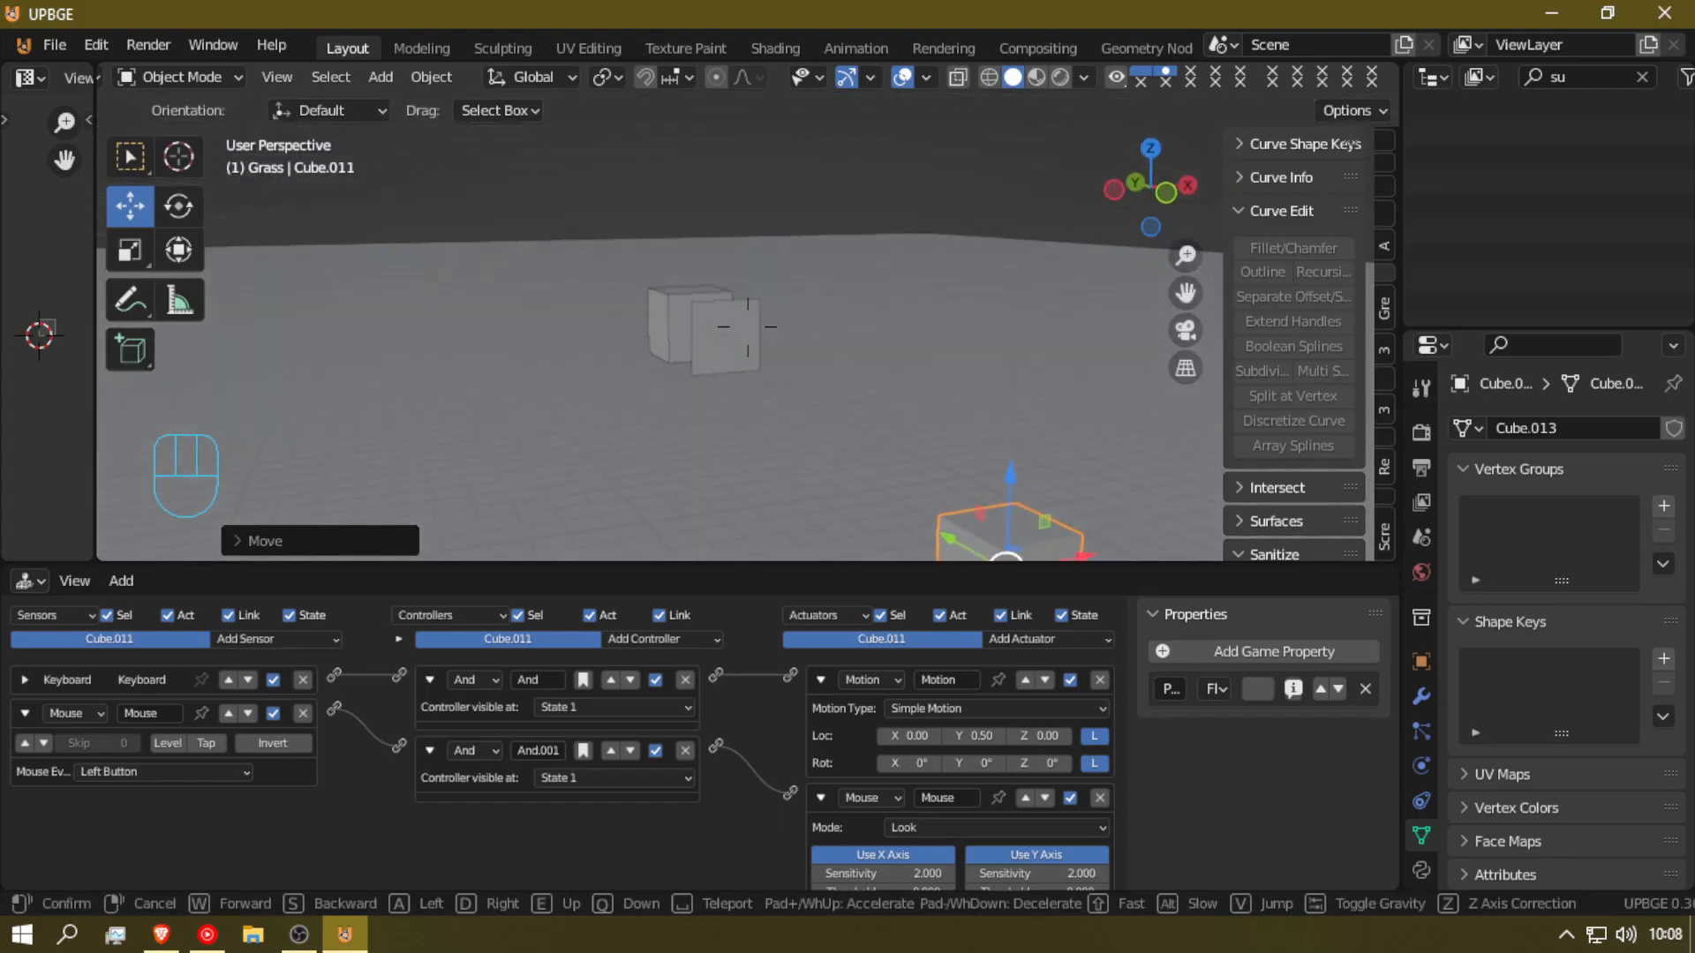
{"action": "left_click", "coordinate": [747, 327]}
{"action": "left_click", "coordinate": [734, 348]}
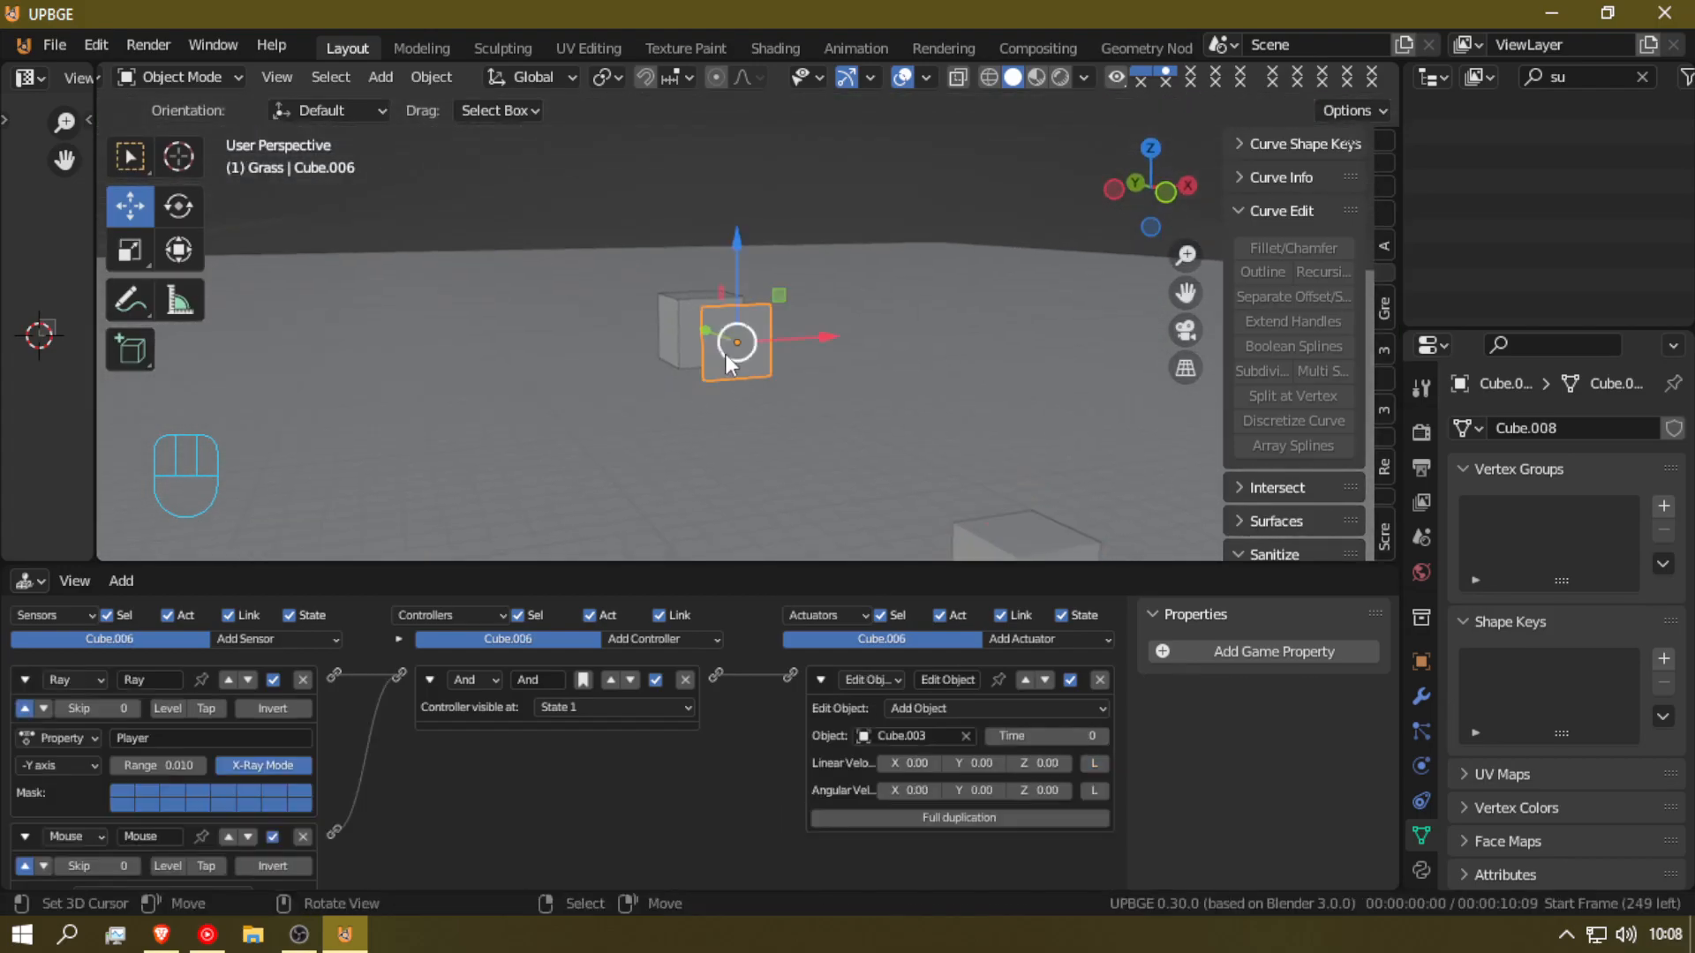
{"action": "left_click", "coordinate": [685, 334], "text": "shift"}
{"action": "key", "text": "shift+grave"}
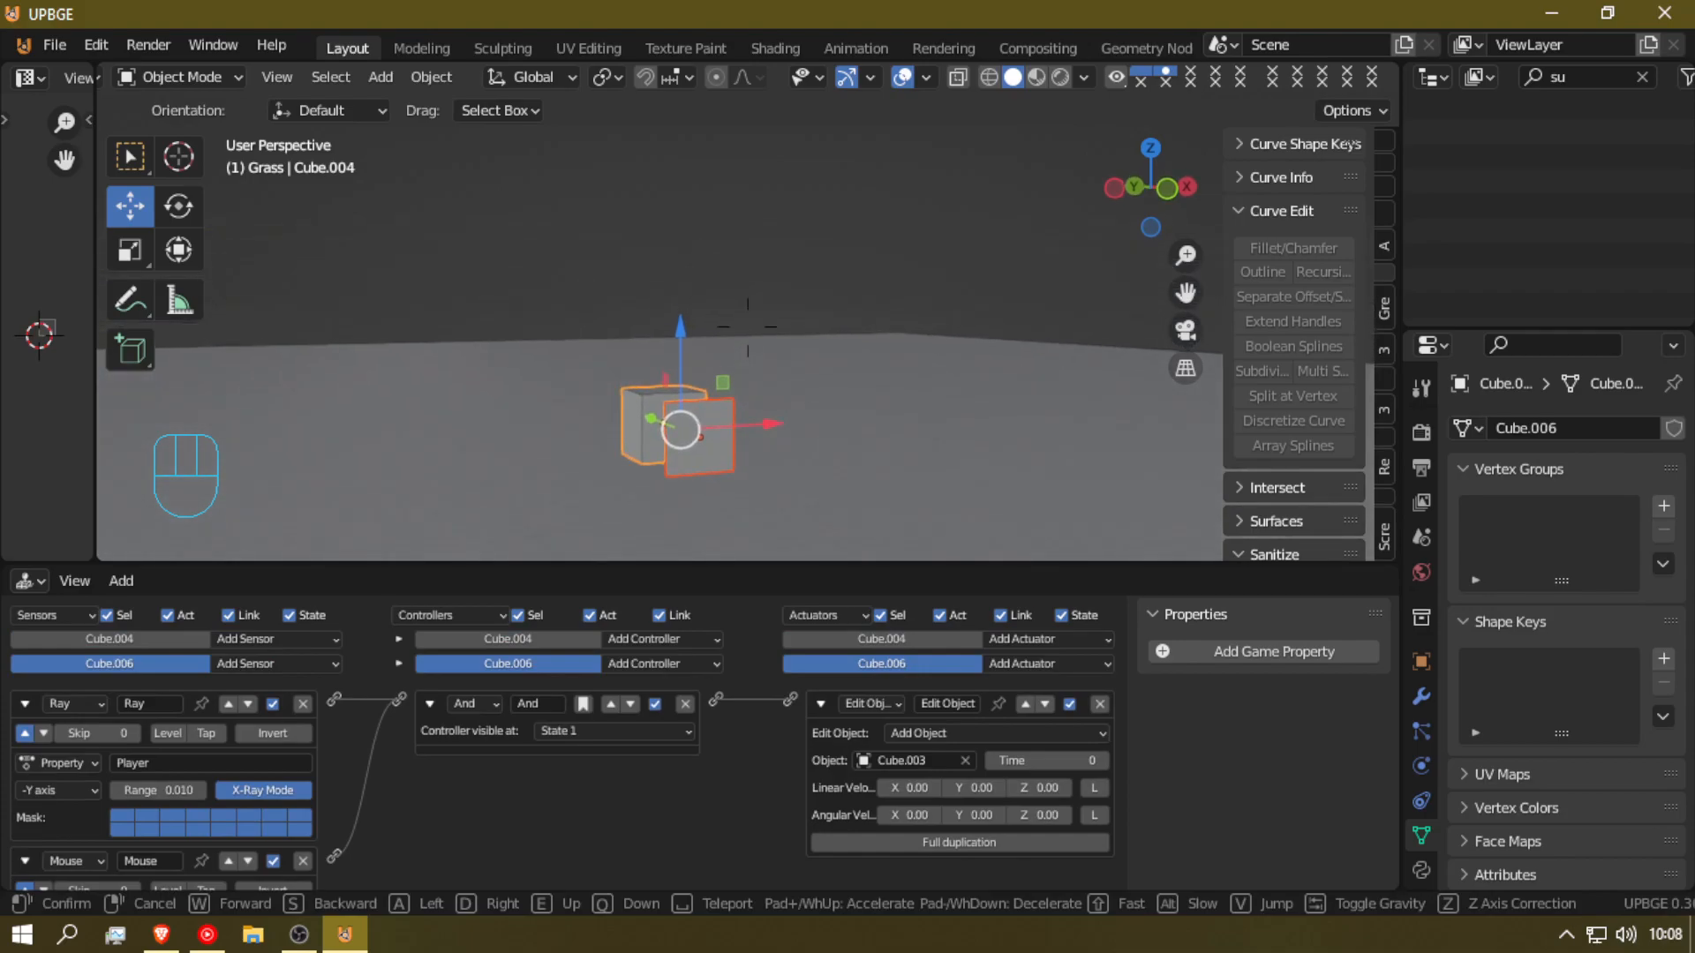
{"action": "left_click", "coordinate": [749, 326]}
{"action": "key", "text": "b"}
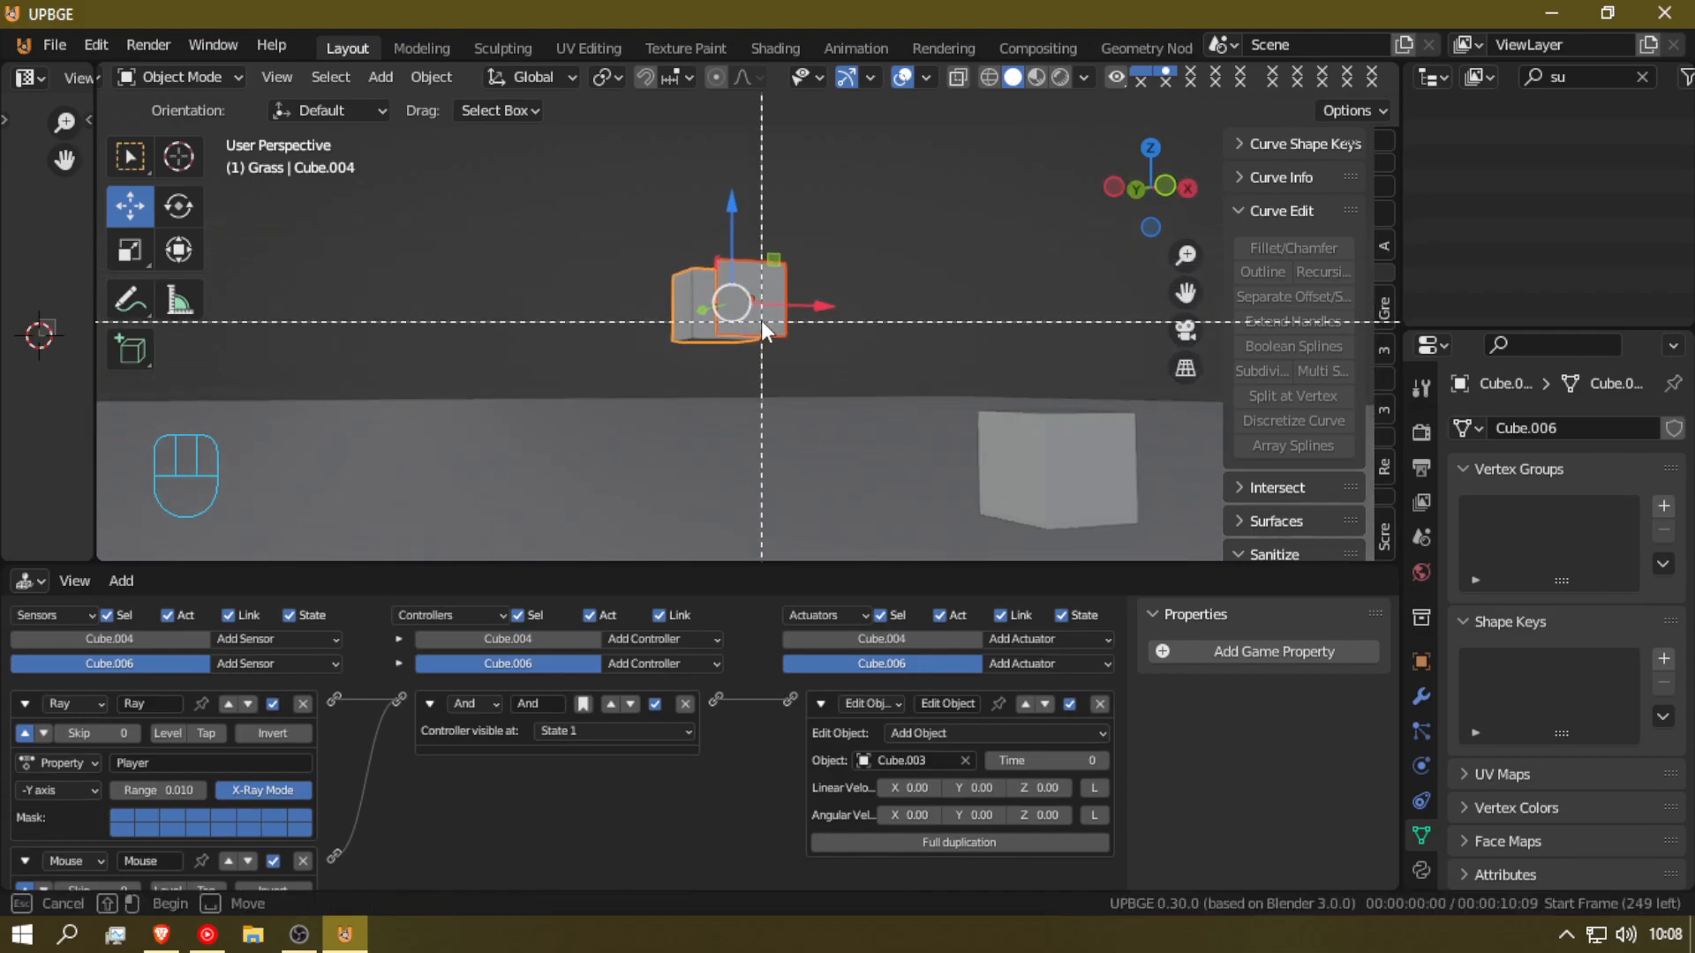
{"action": "left_click_drag", "start_coordinate": [632, 226], "coordinate": [846, 342]}
{"action": "key", "text": "g"}
{"action": "key", "text": "z"}
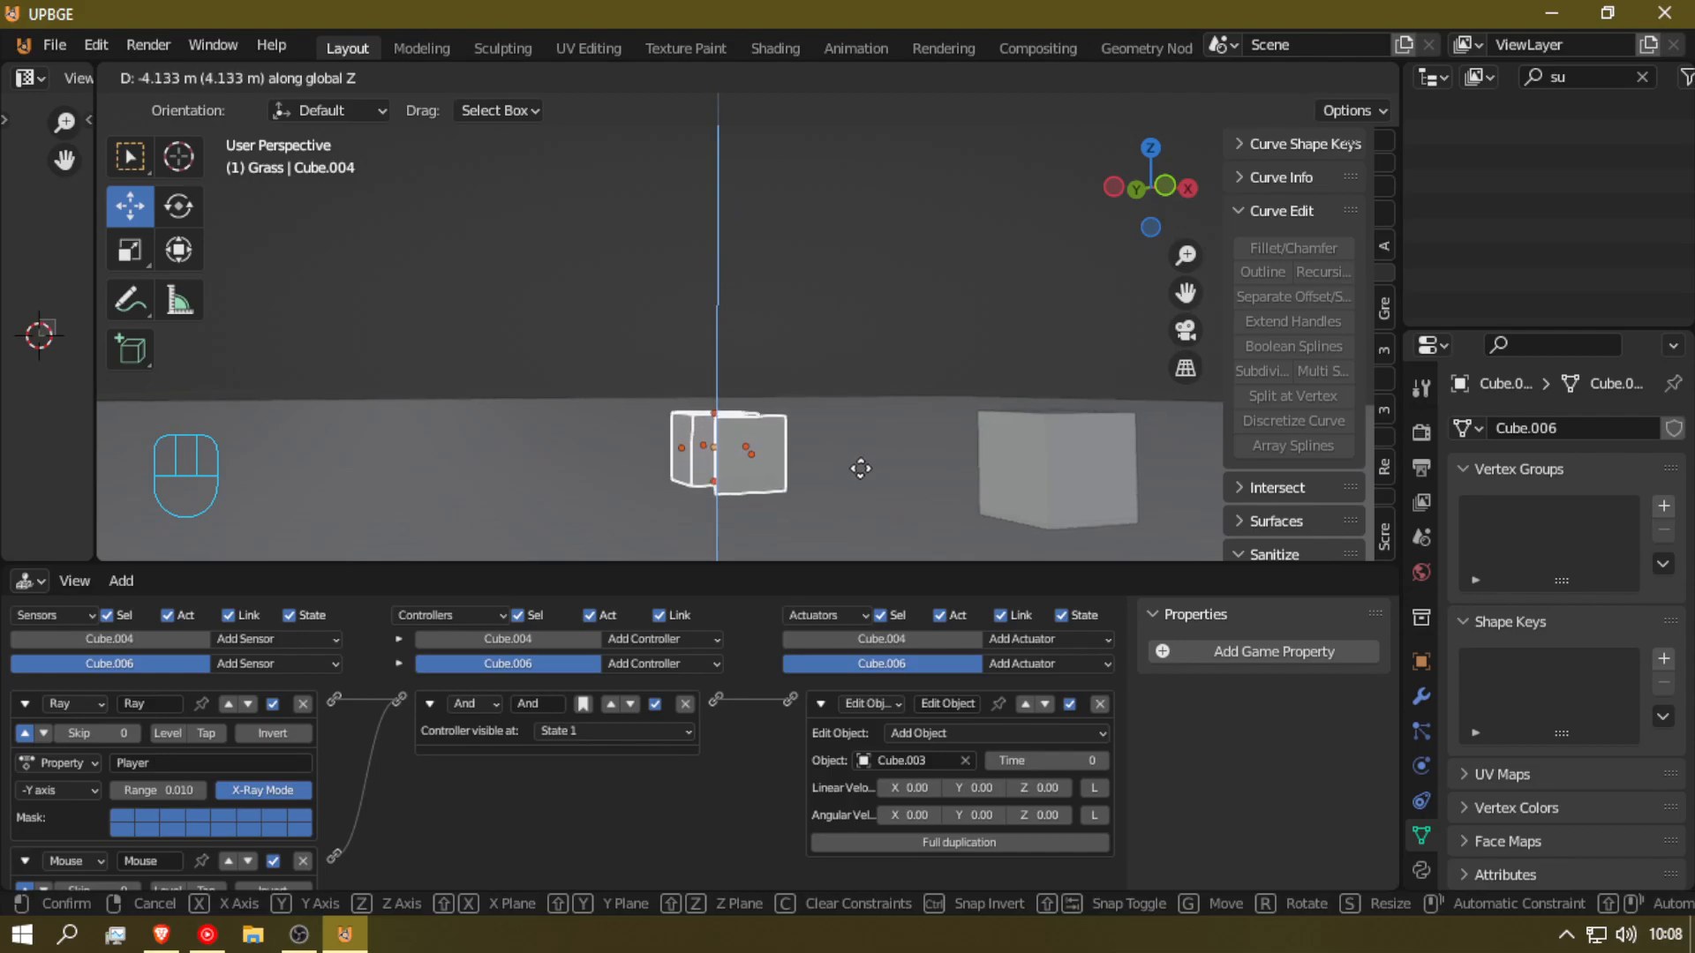
{"action": "left_click", "coordinate": [867, 477]}
Step: Move the player cube along the X axis toward the detached face's position, and briefly test-run the game
{"action": "middle_click_drag", "start_coordinate": [867, 481], "coordinate": [888, 351]}
{"action": "left_click", "coordinate": [943, 353]}
{"action": "key", "text": "g"}
{"action": "key", "text": "x"}
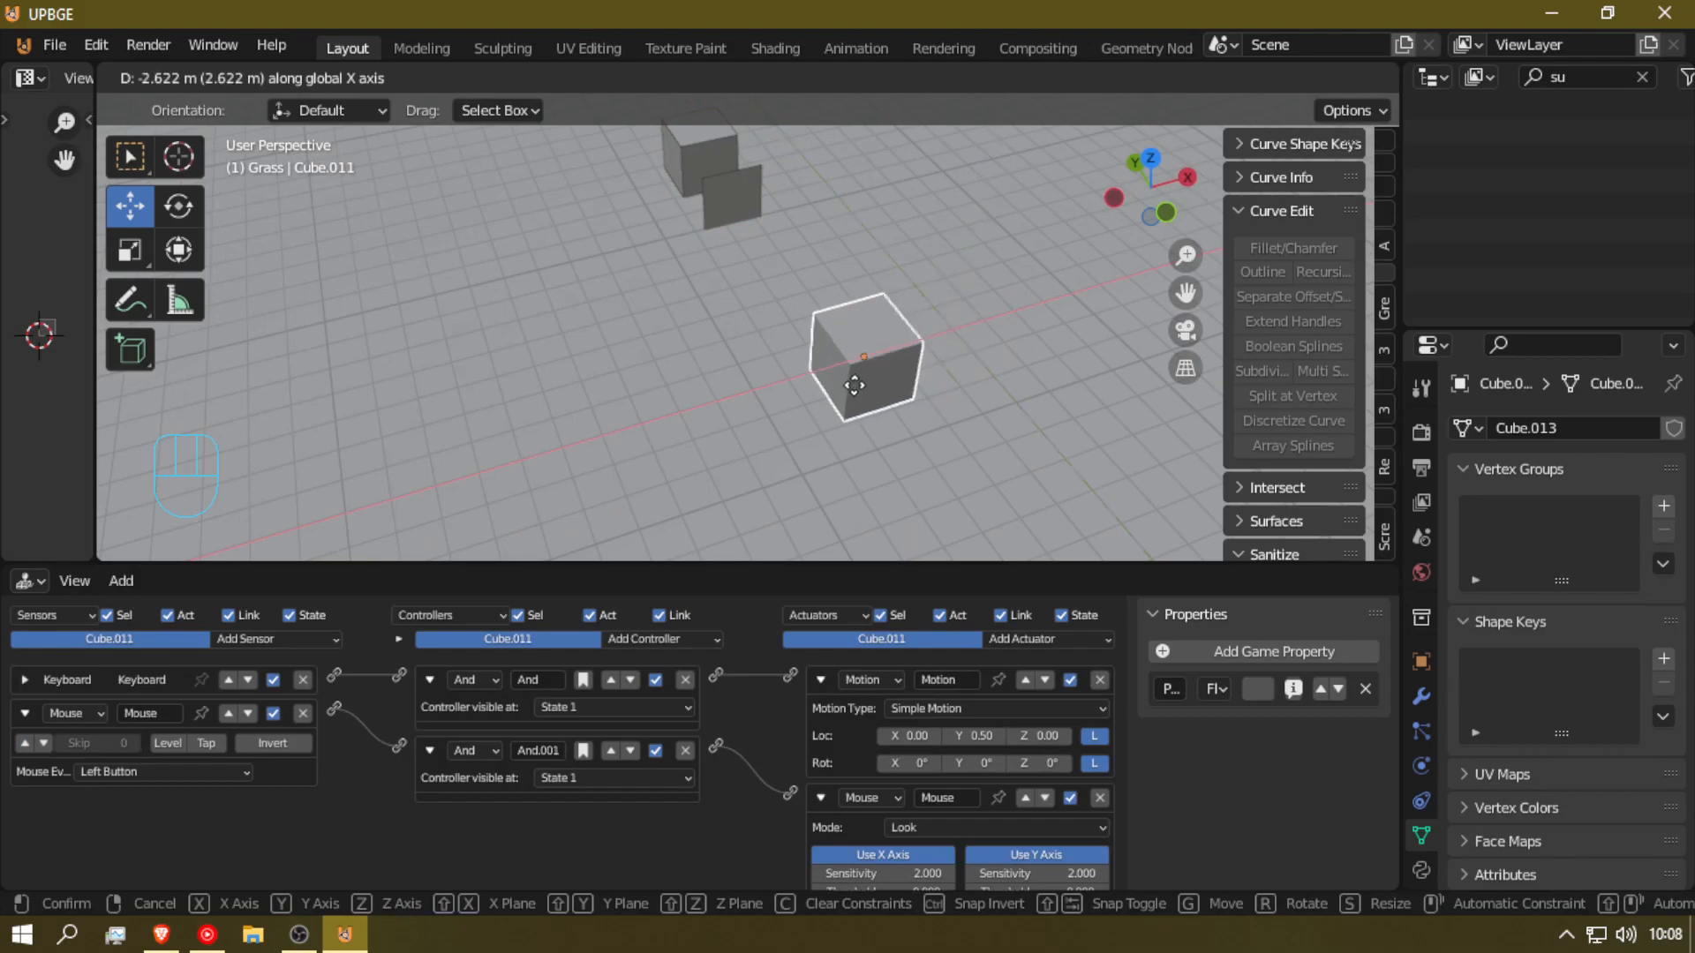
{"action": "left_click", "coordinate": [834, 390]}
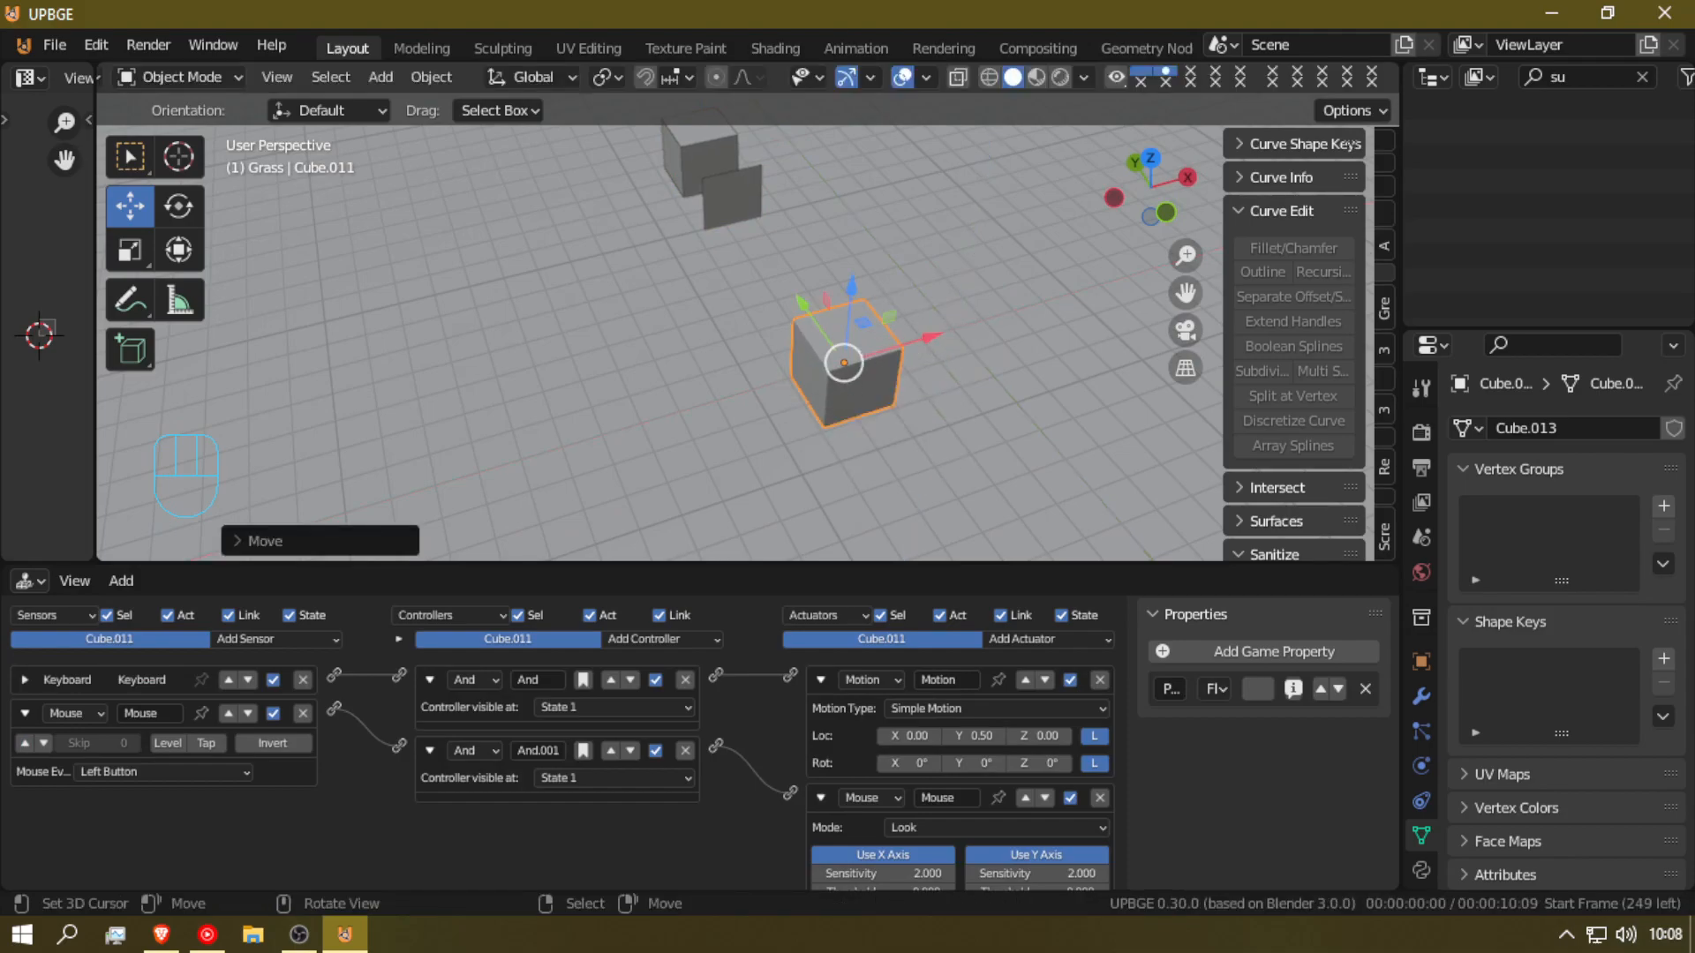
{"action": "key", "text": "p"}
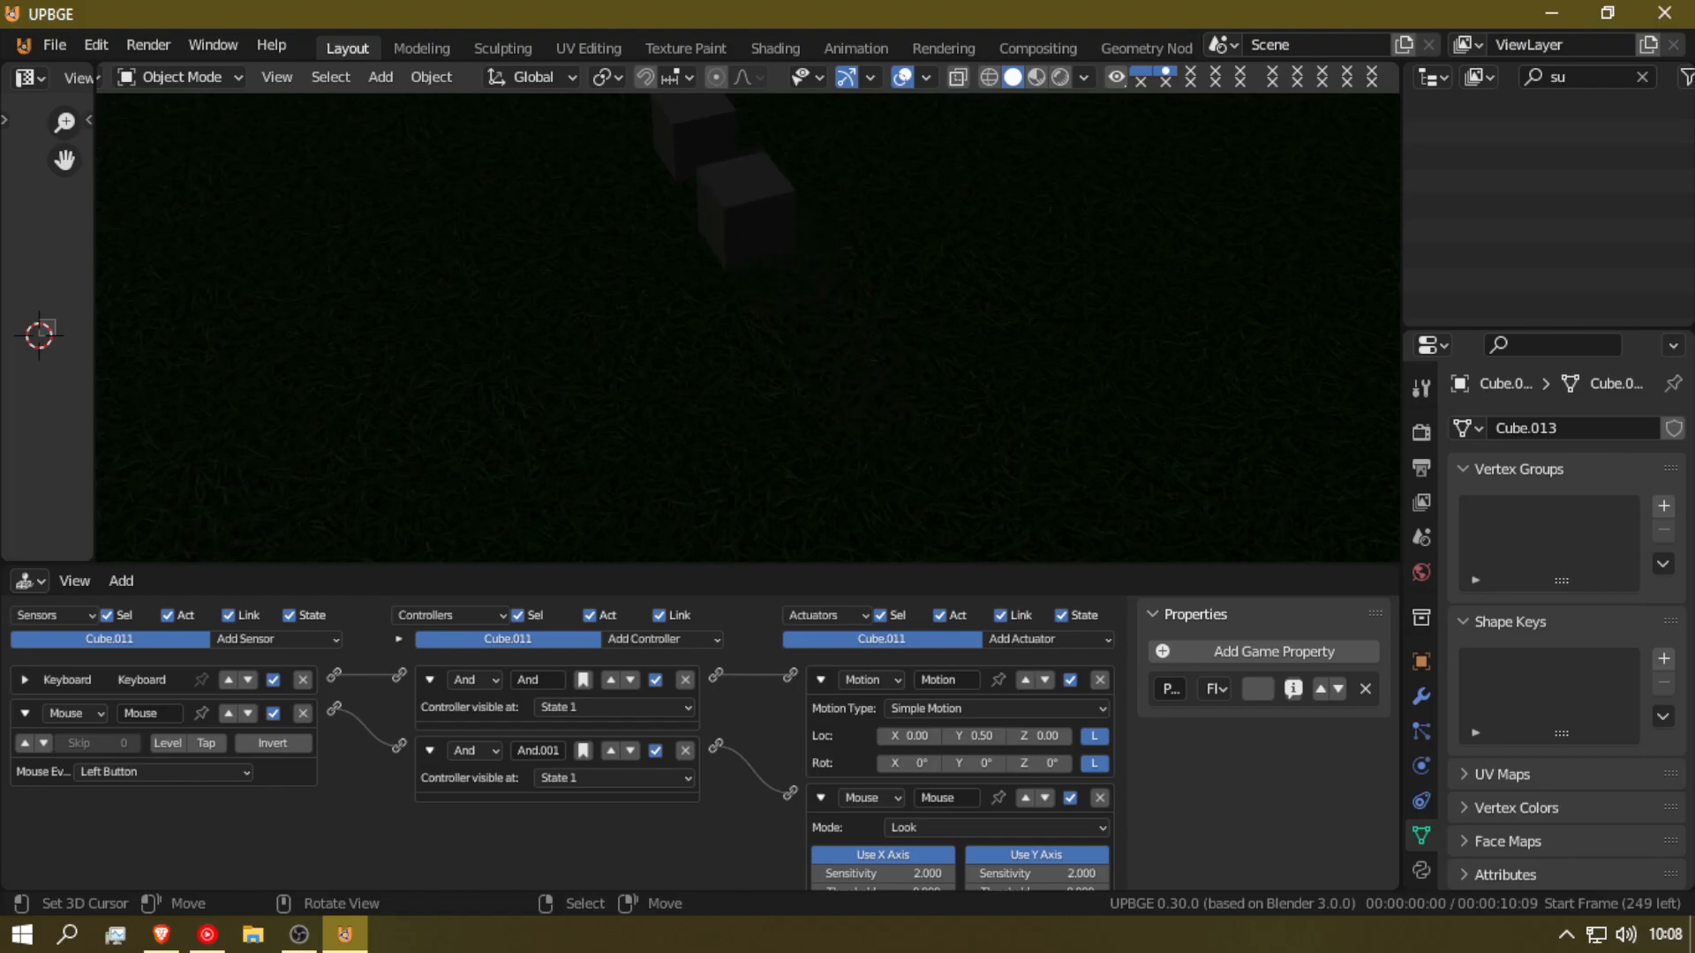
{"action": "key", "text": "Escape"}
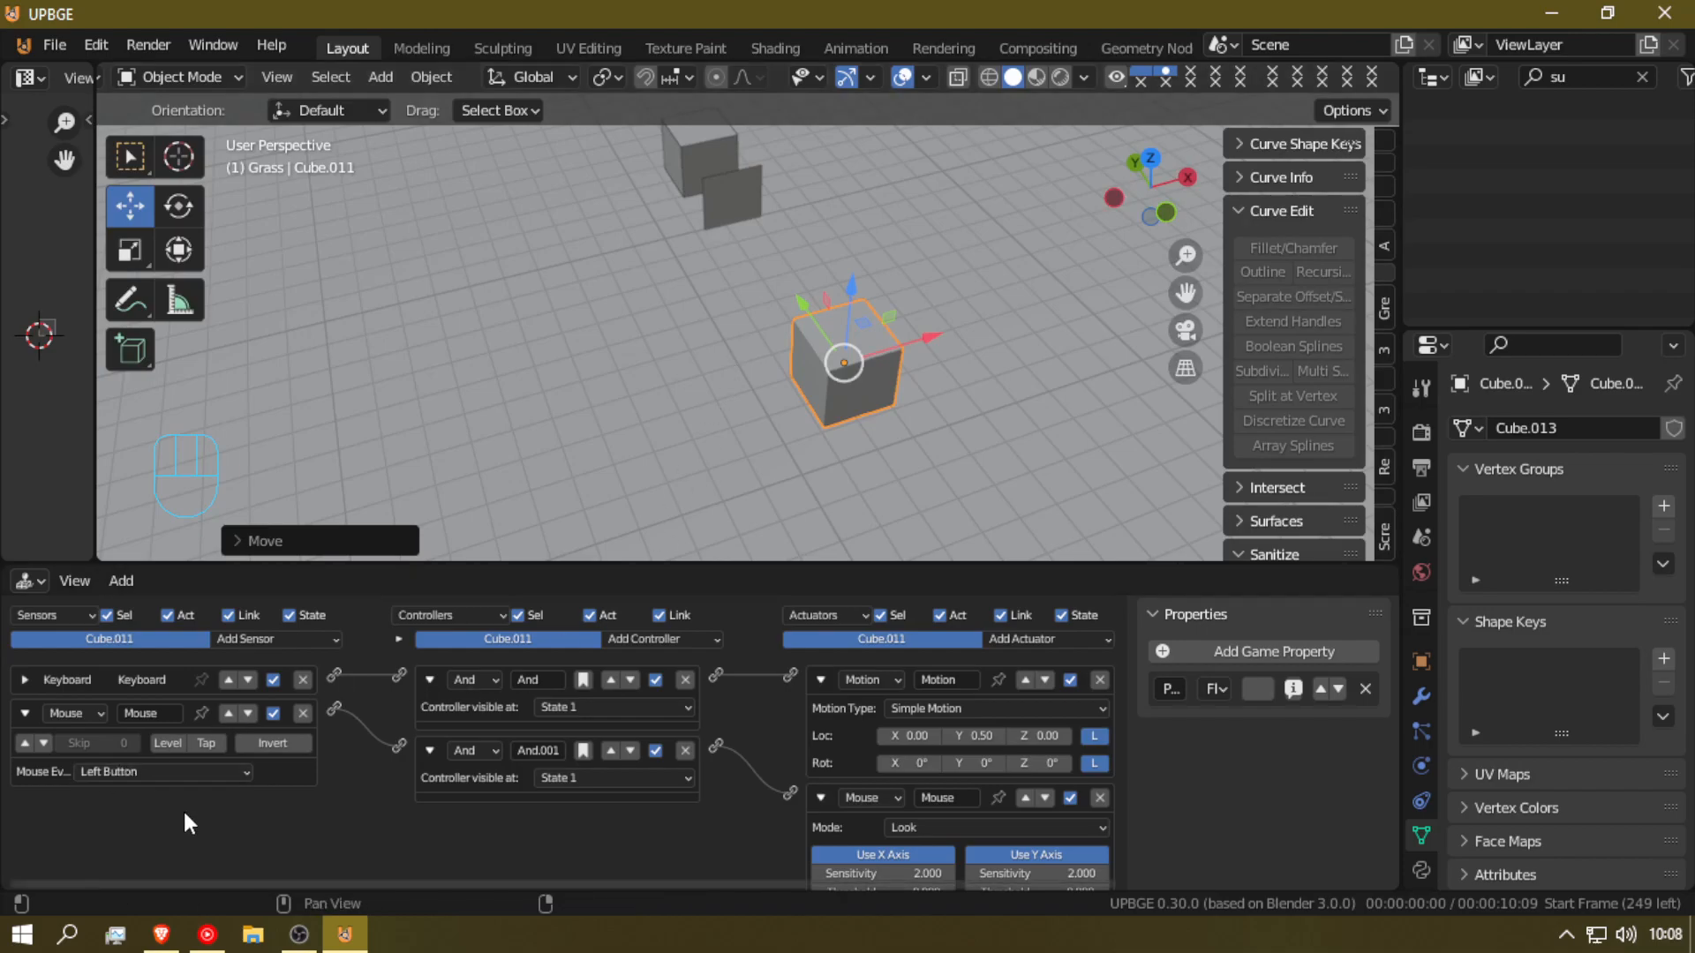
Step: Copy the player cube's game property name and paste it as the property of the detached face's Ray sensor
{"action": "left_click", "coordinate": [750, 205]}
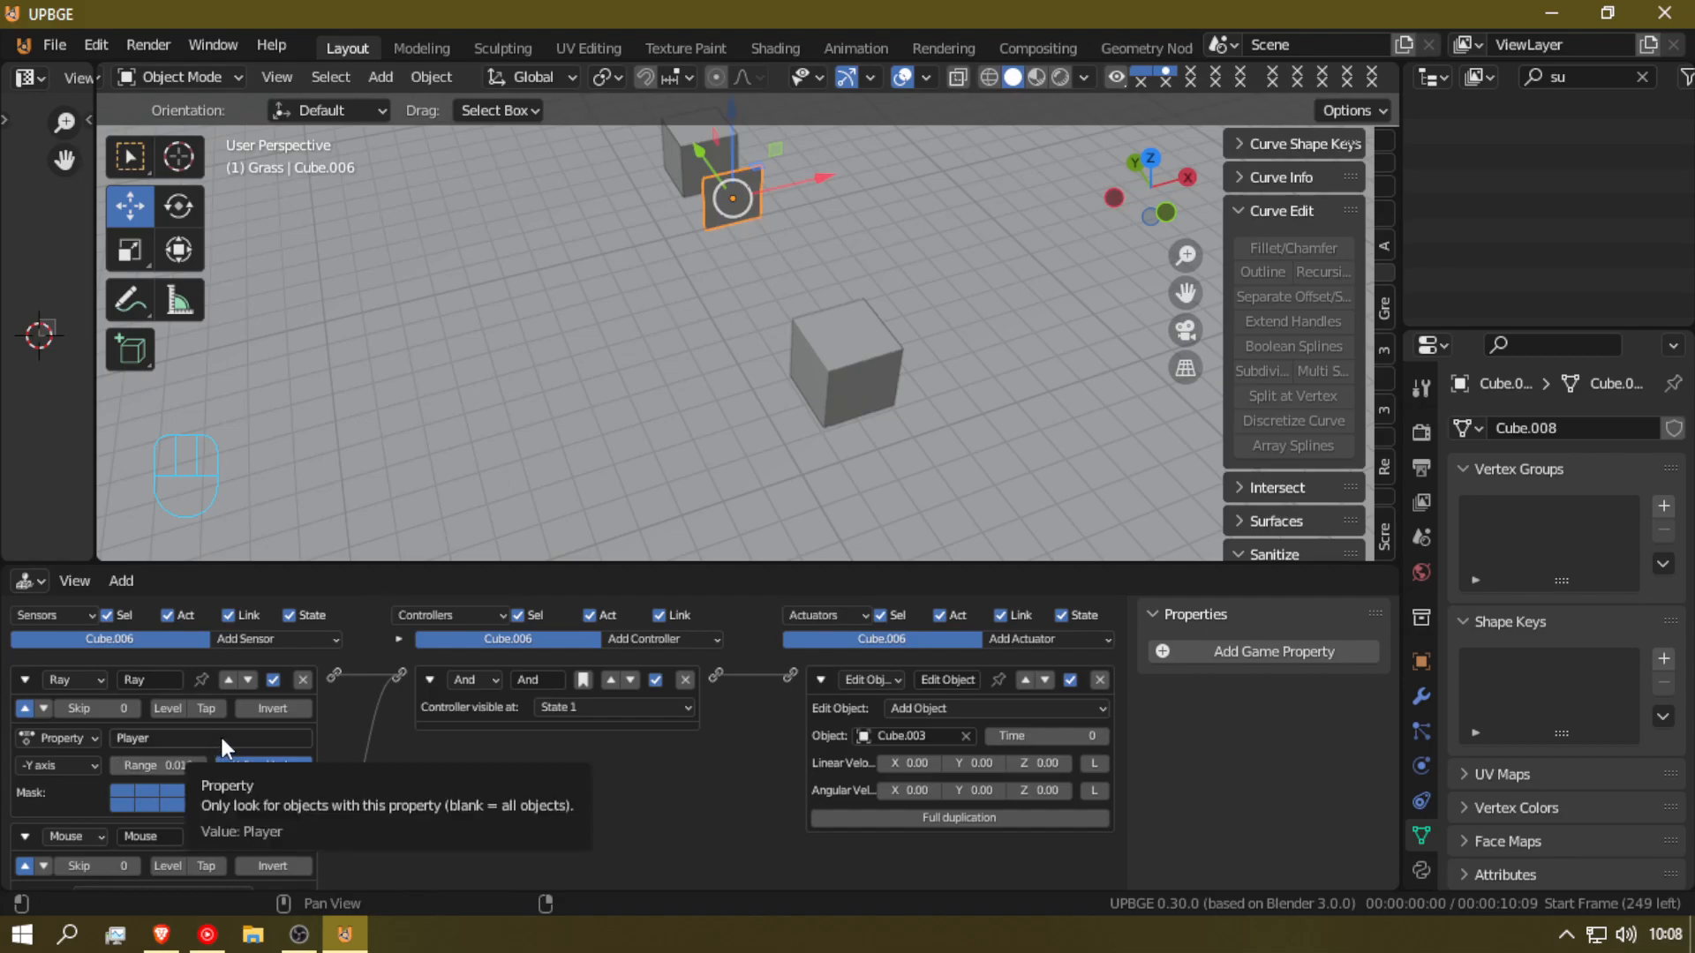
{"action": "left_click", "coordinate": [867, 369]}
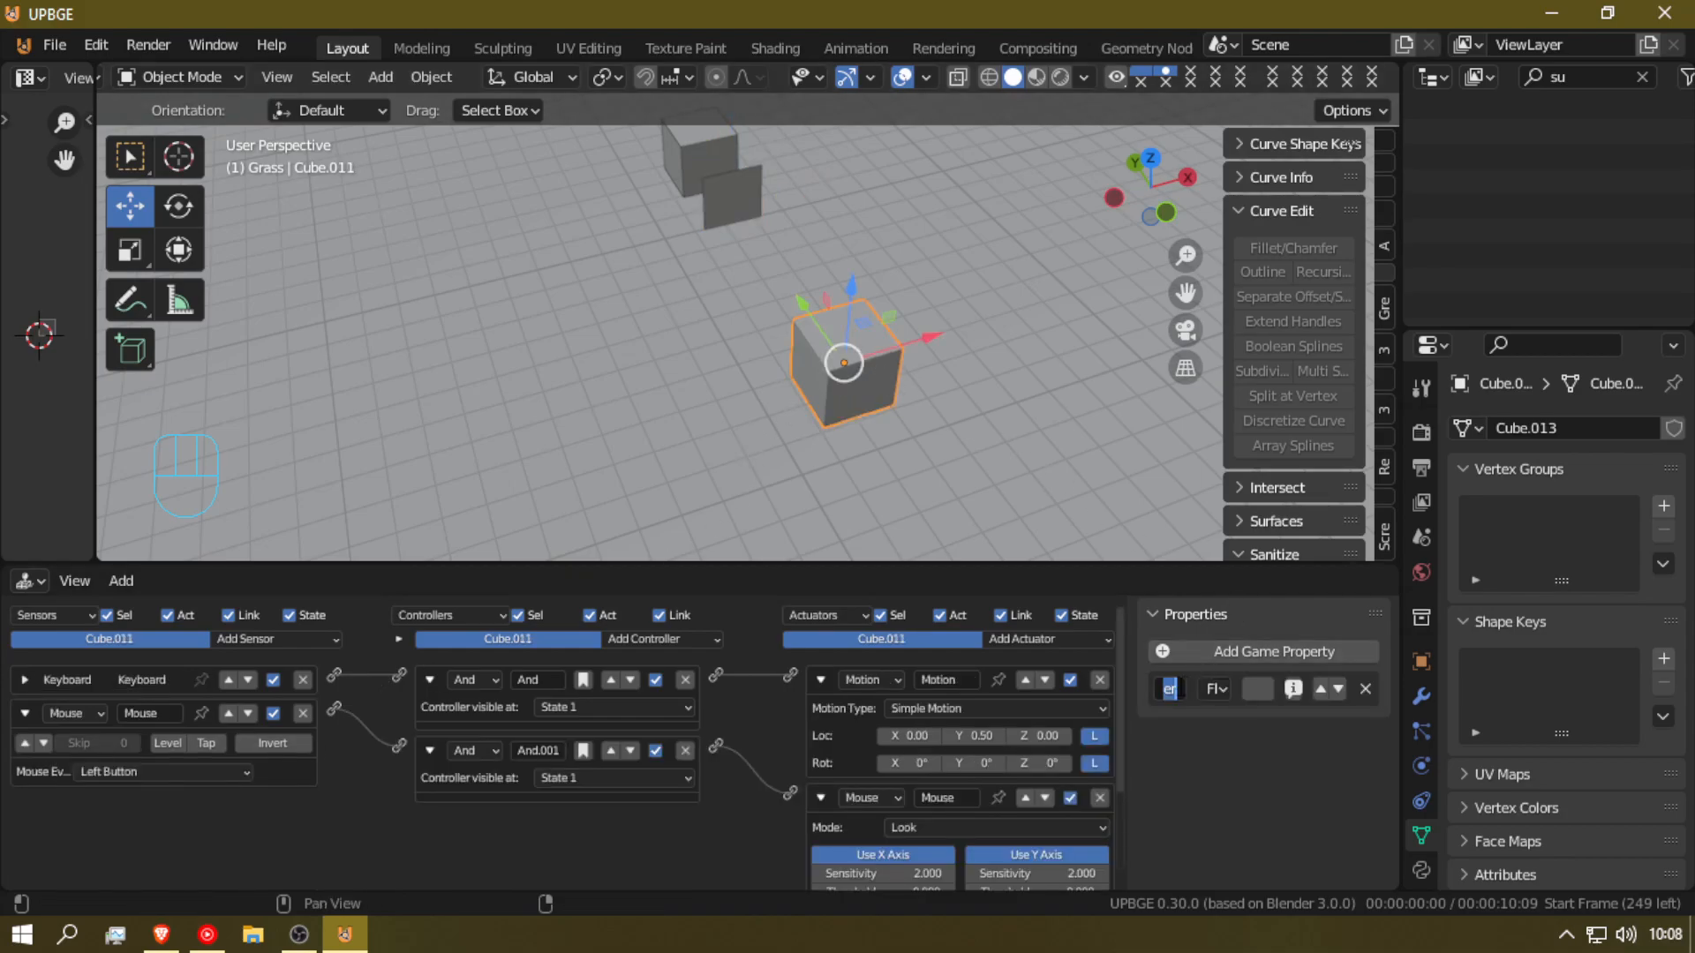
{"action": "key", "text": "ctrl+c"}
{"action": "left_click", "coordinate": [247, 789]}
{"action": "left_click", "coordinate": [750, 201]}
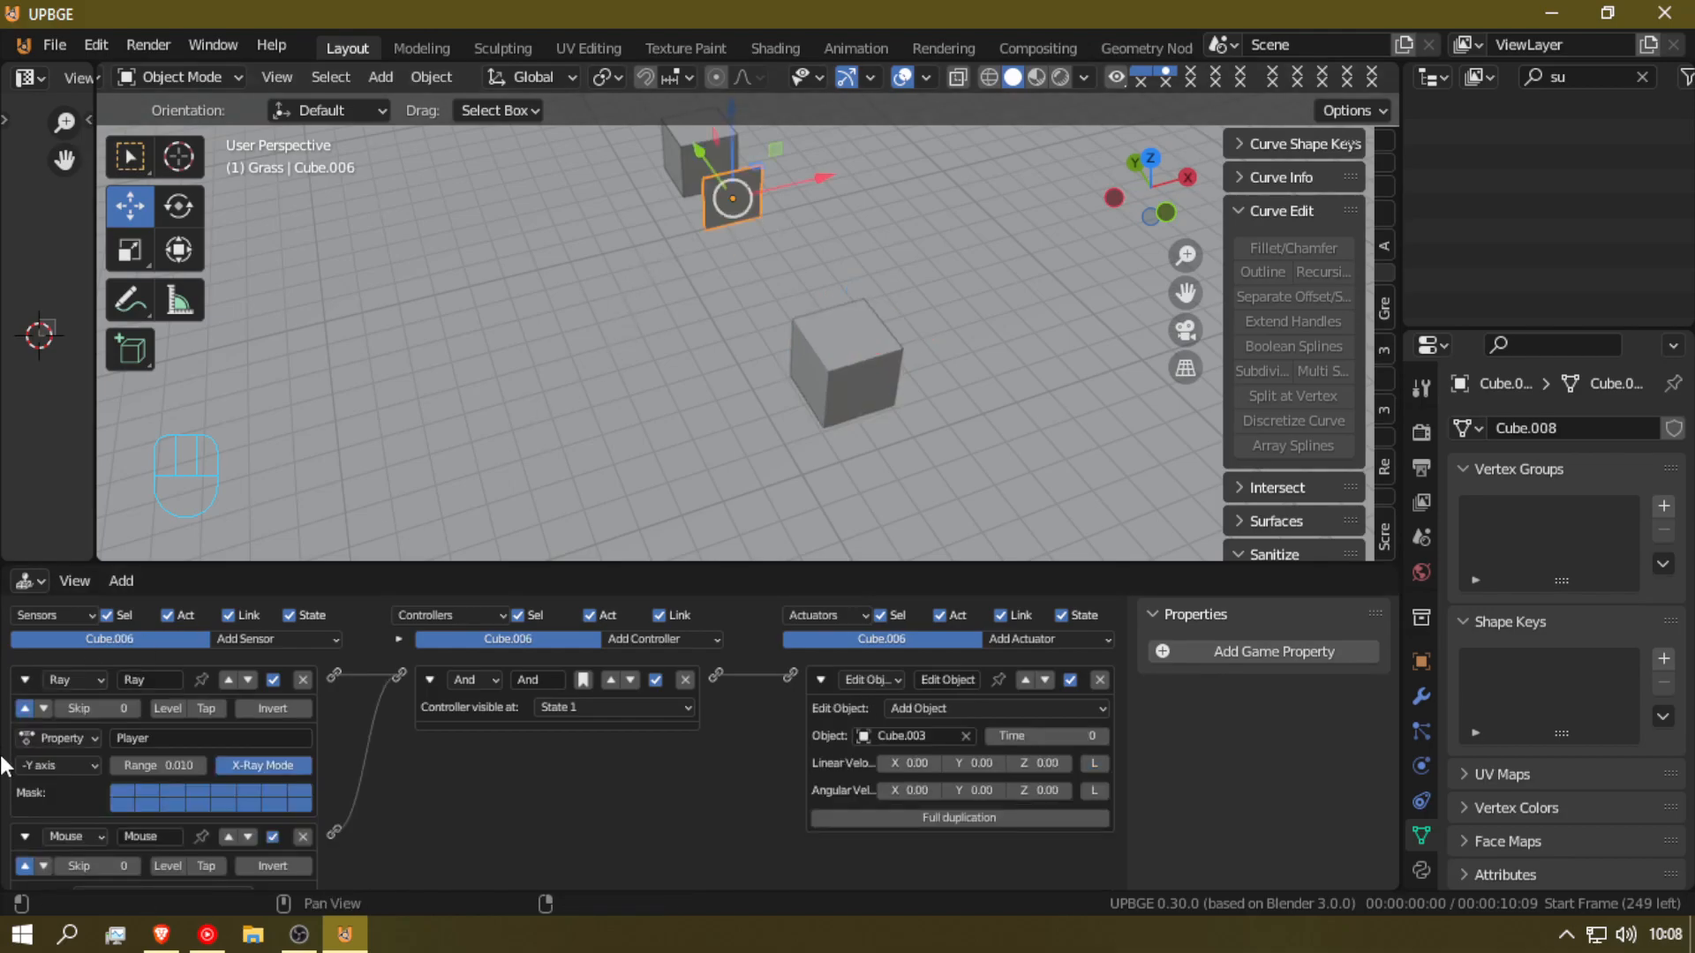
{"action": "key", "text": "ctrl"}
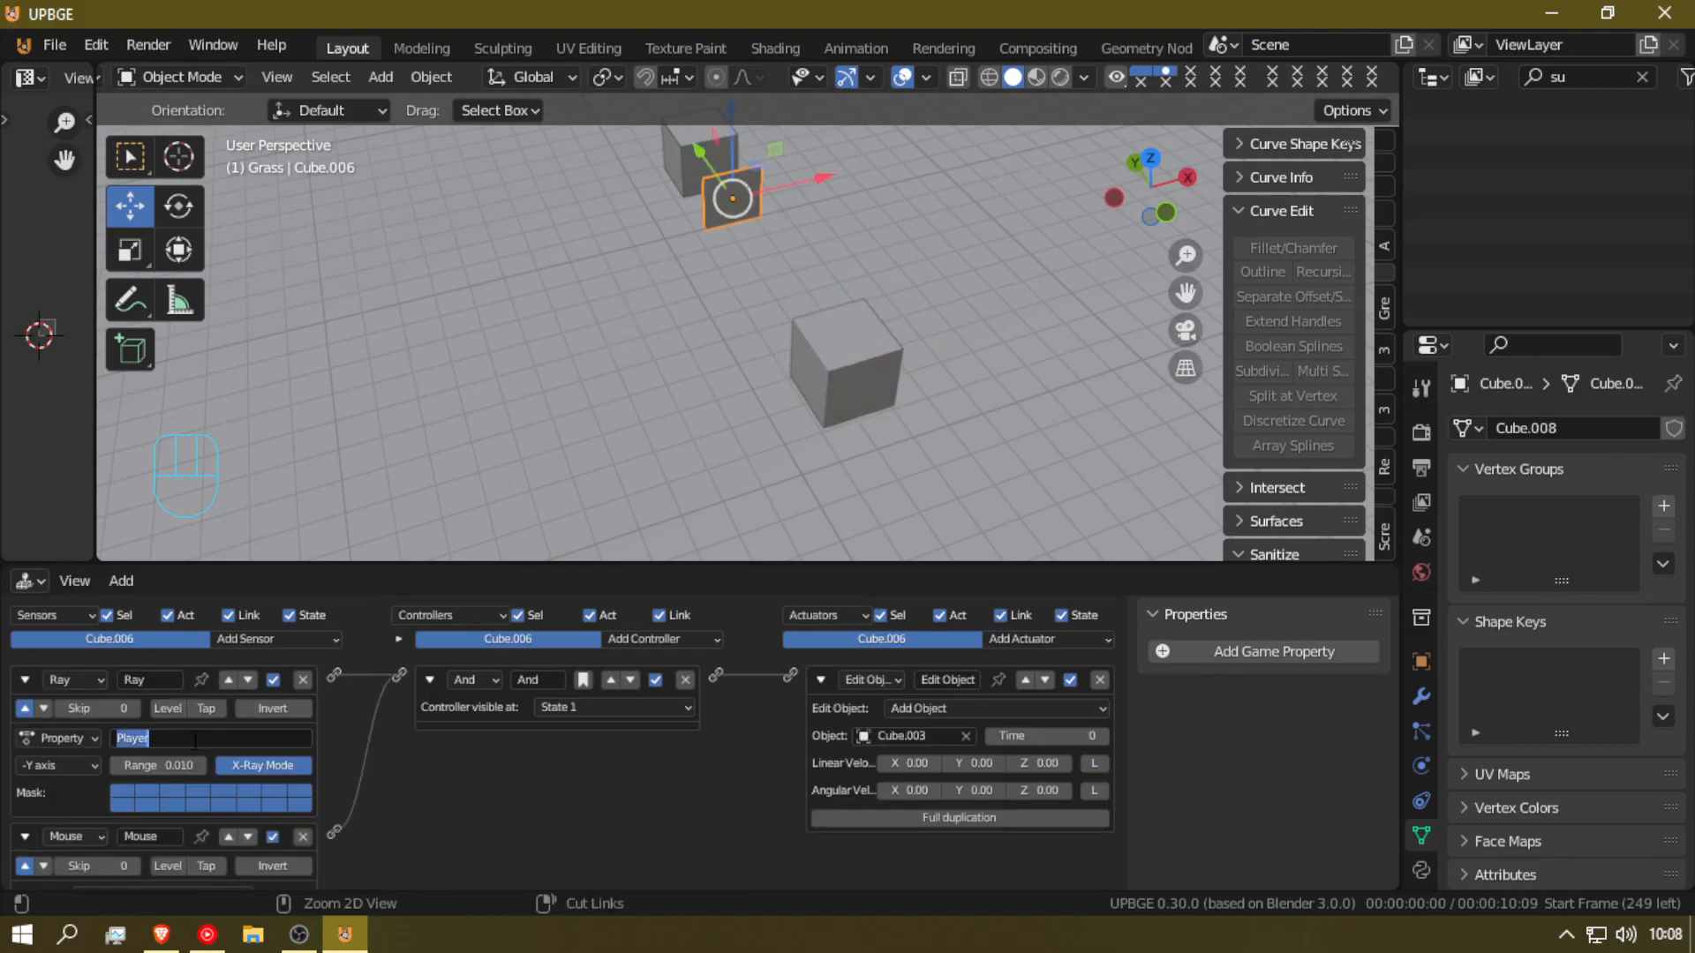
{"action": "key", "text": "Return"}
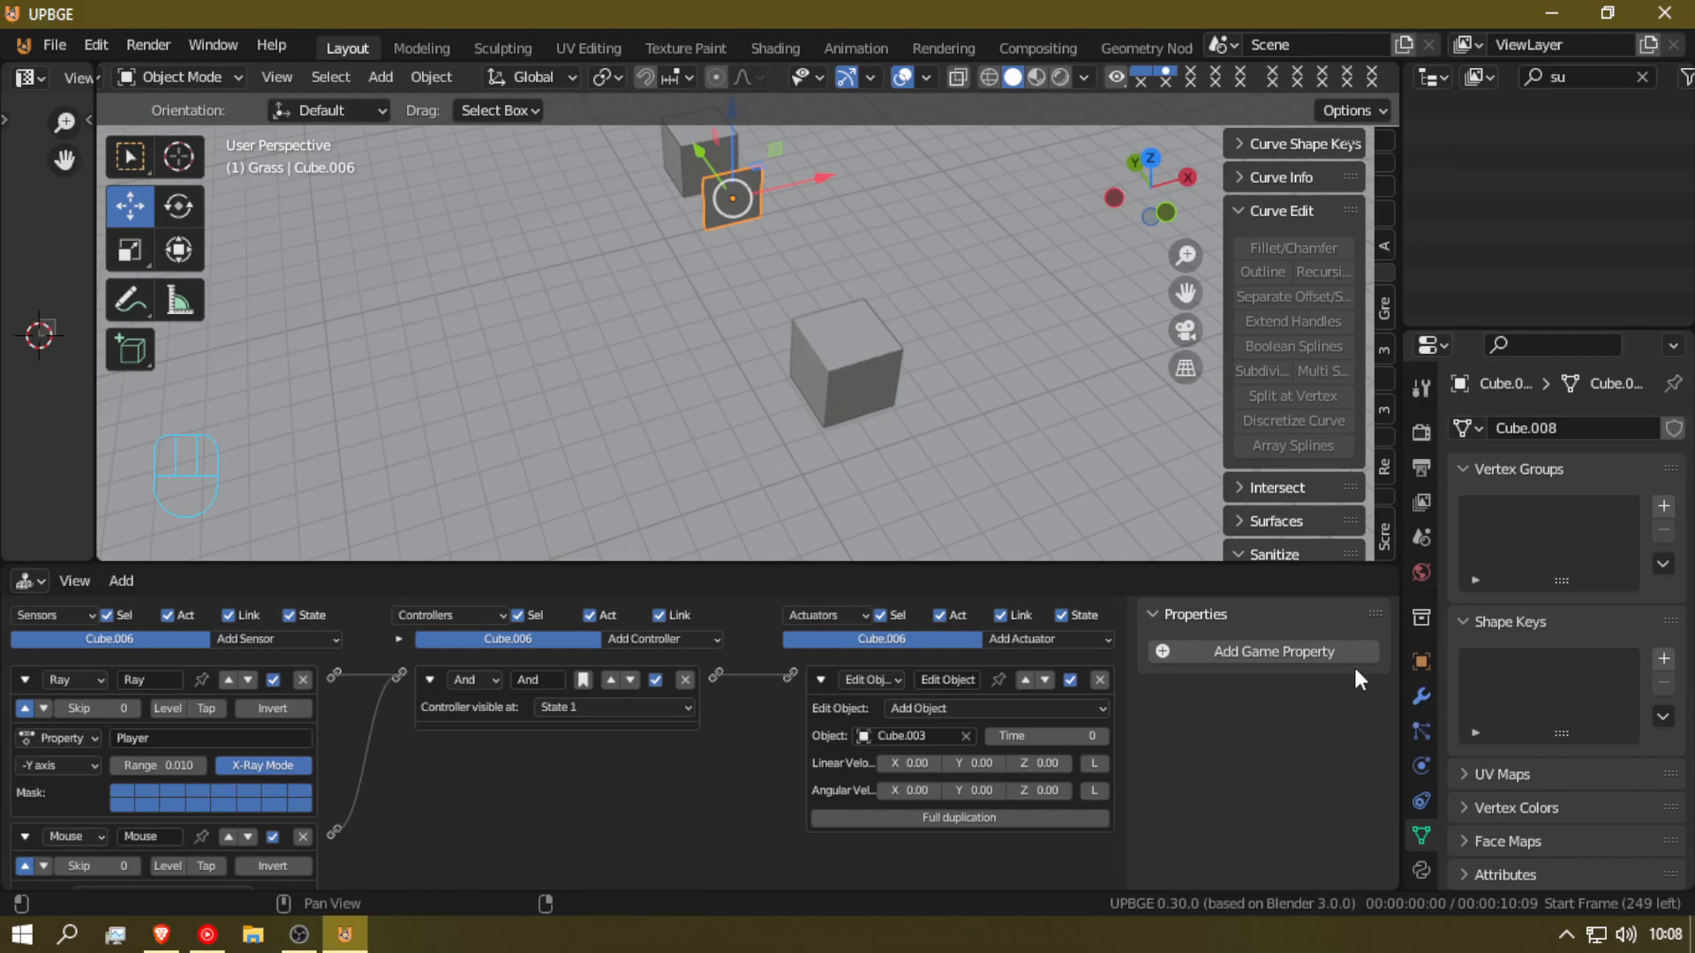
Step: Add a game property named "detect" to the detached face
{"action": "left_click", "coordinate": [1296, 651]}
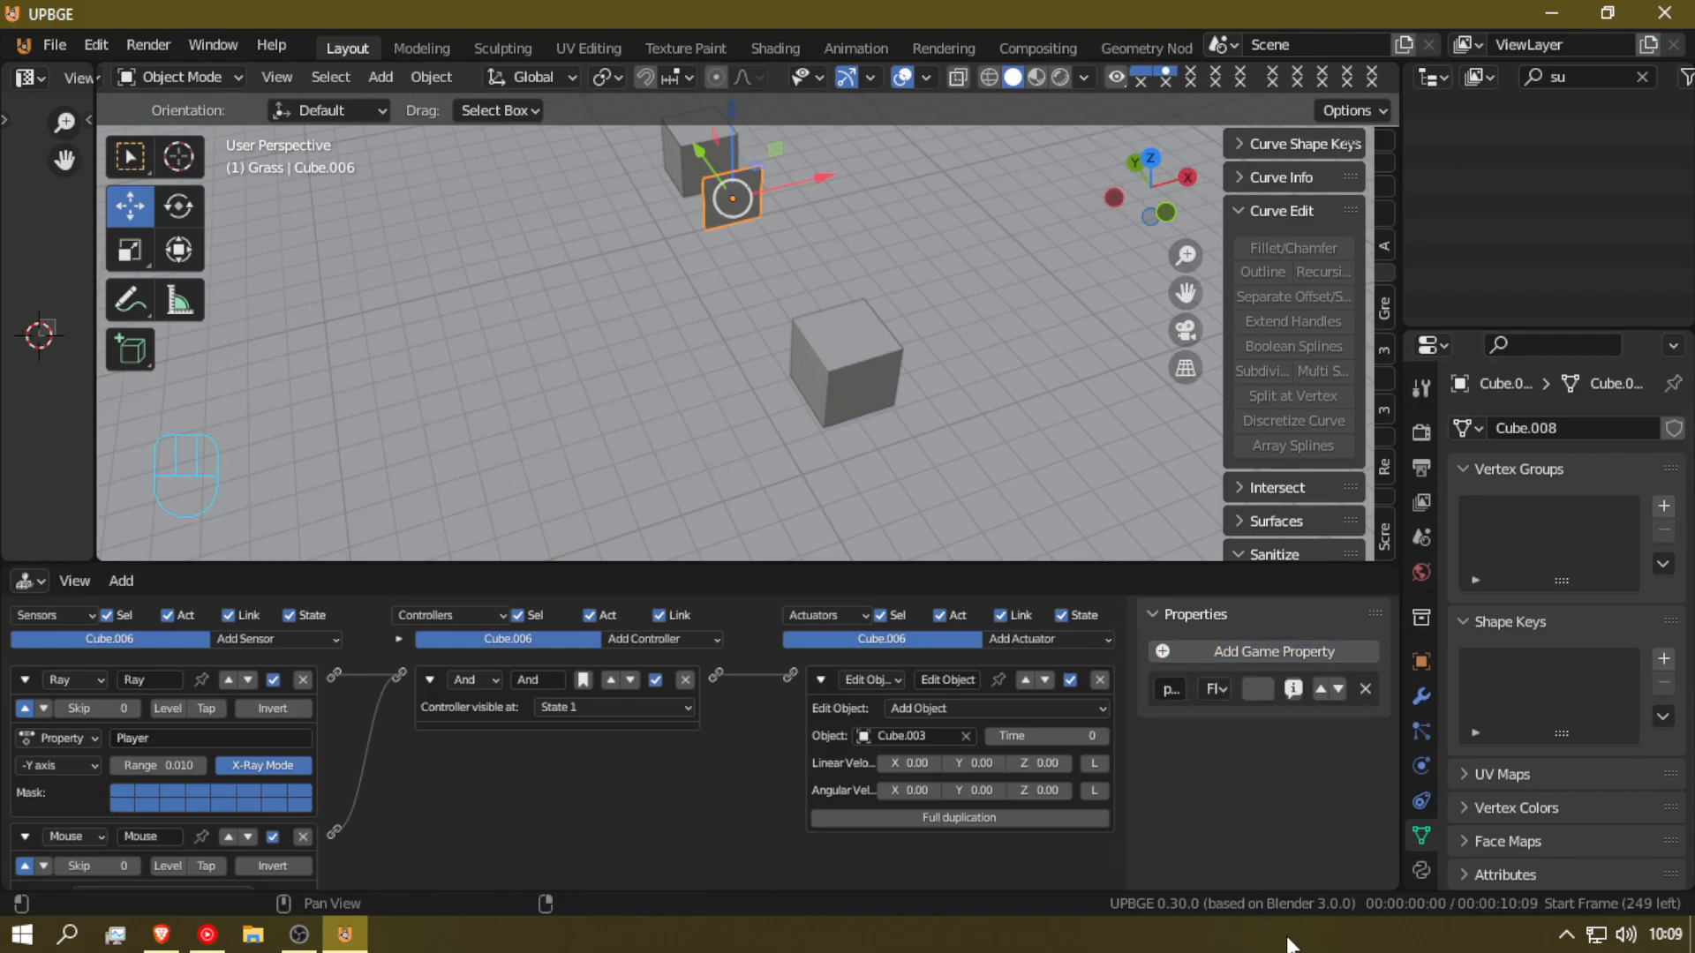
{"action": "type", "text": "te"}
{"action": "type", "text": "ct"}
{"action": "key", "text": "Return"}
Step: Enable Actor and Ghost in the detached face's game physics, and change its physics type to Sensor
{"action": "left_click", "coordinate": [1423, 800]}
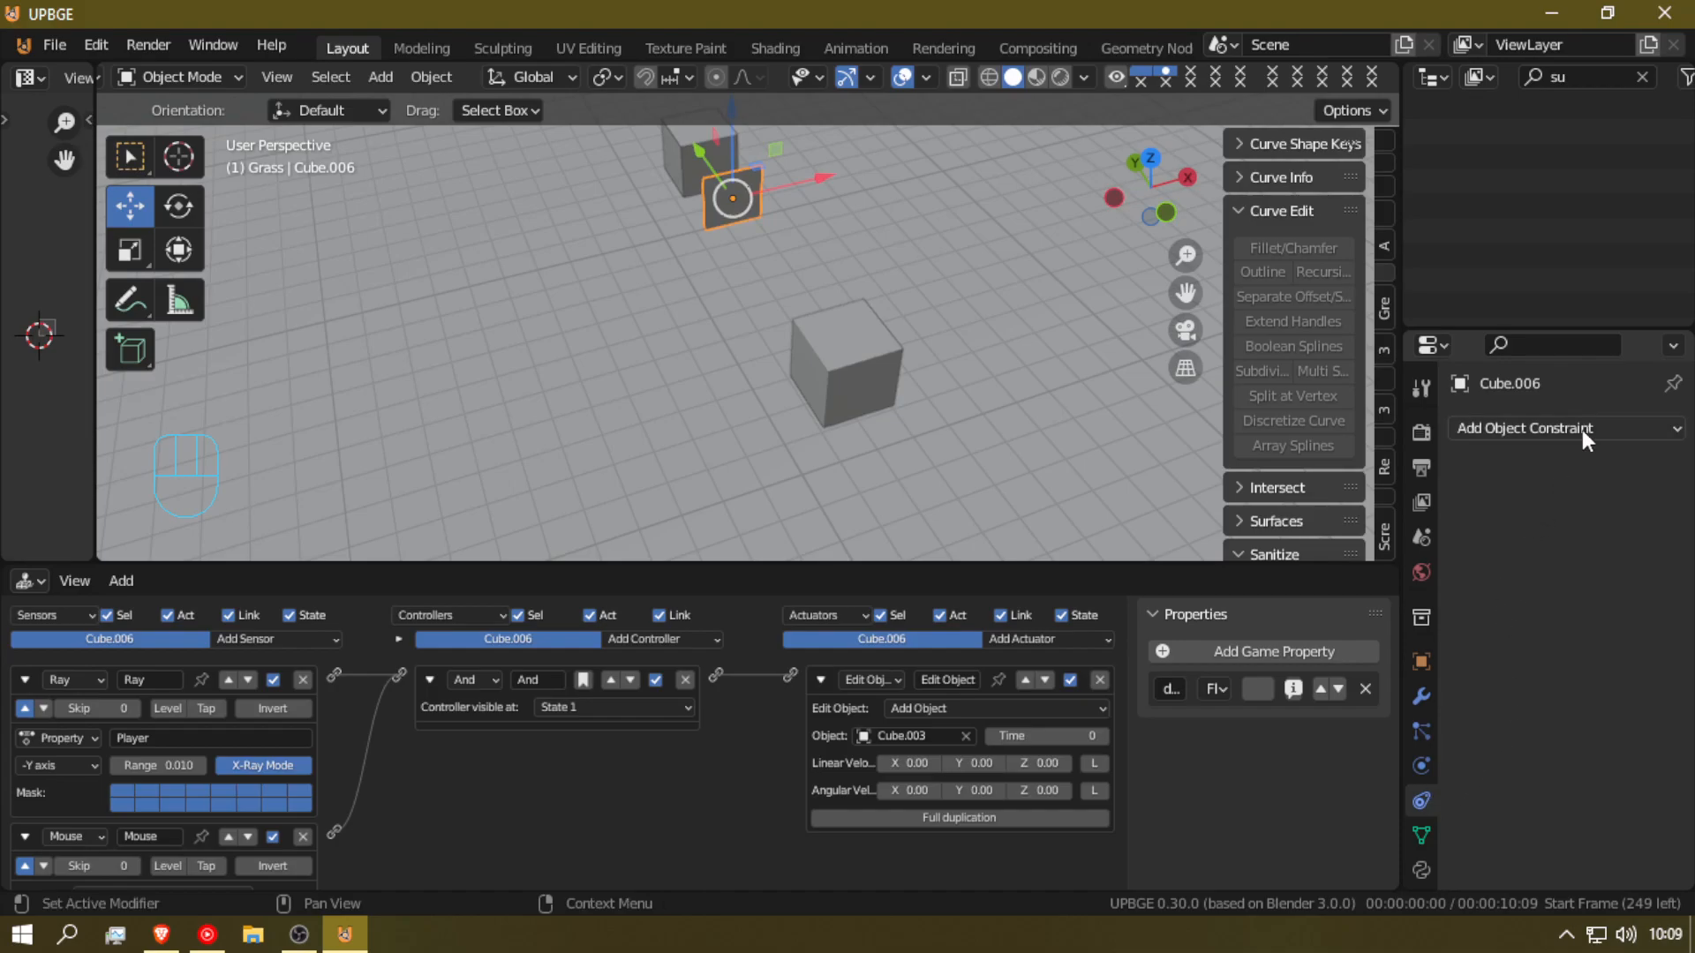
{"action": "left_click", "coordinate": [1422, 768]}
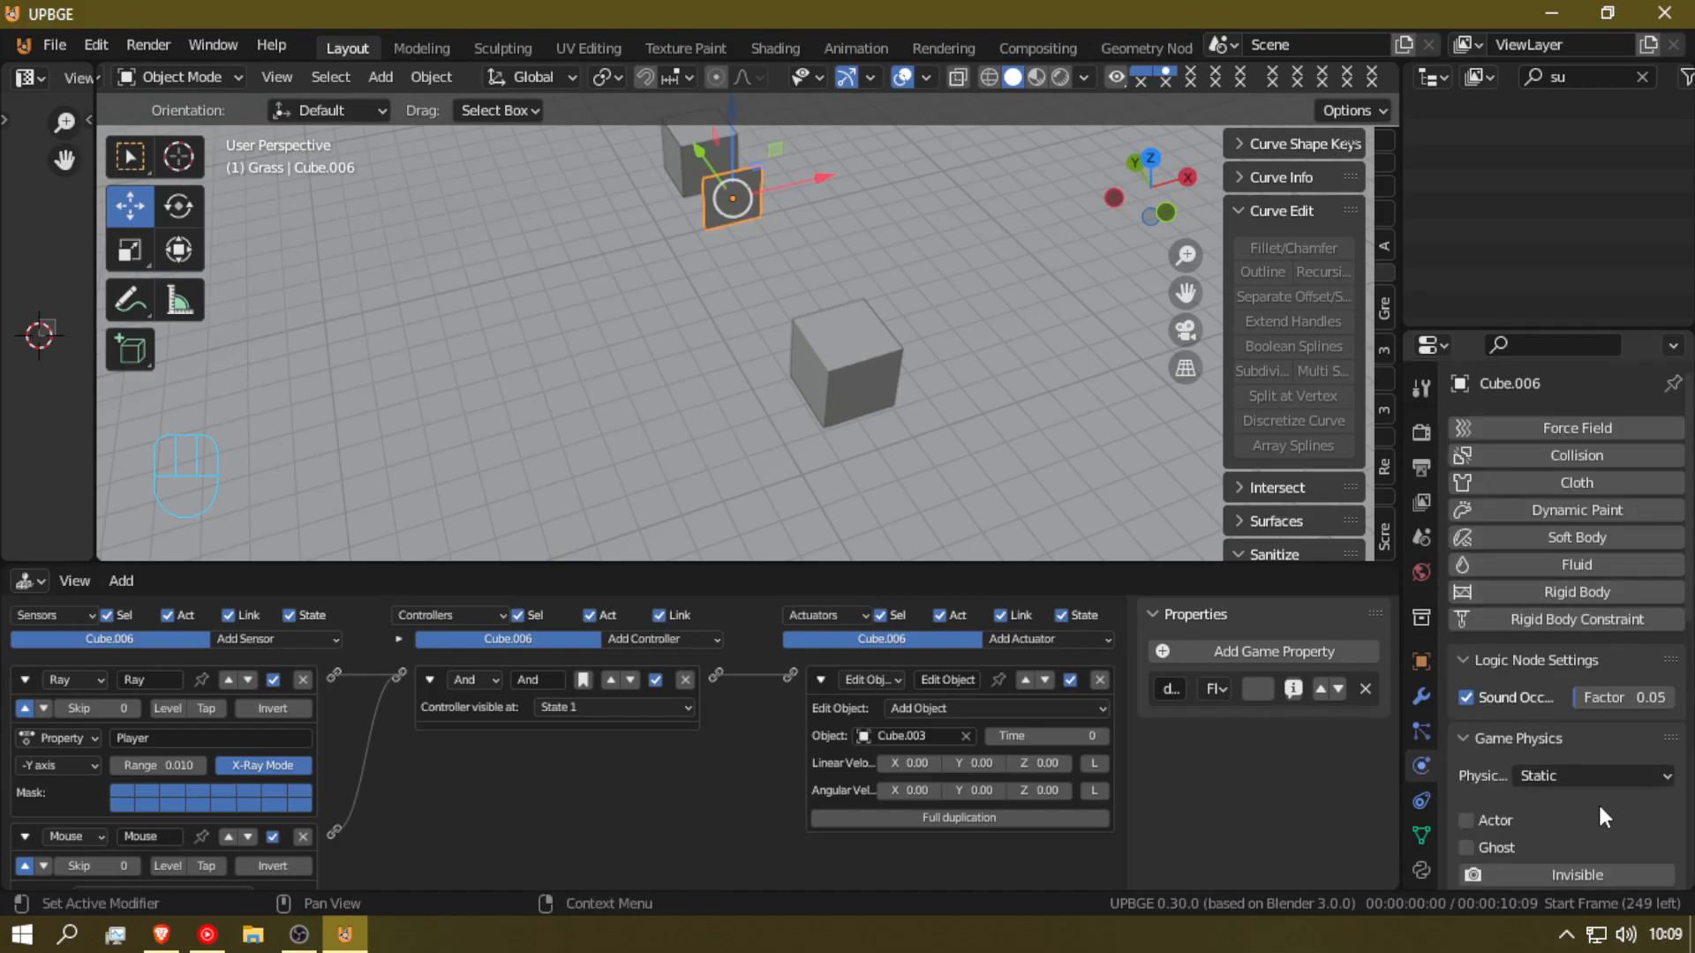
{"action": "left_click", "coordinate": [1467, 848]}
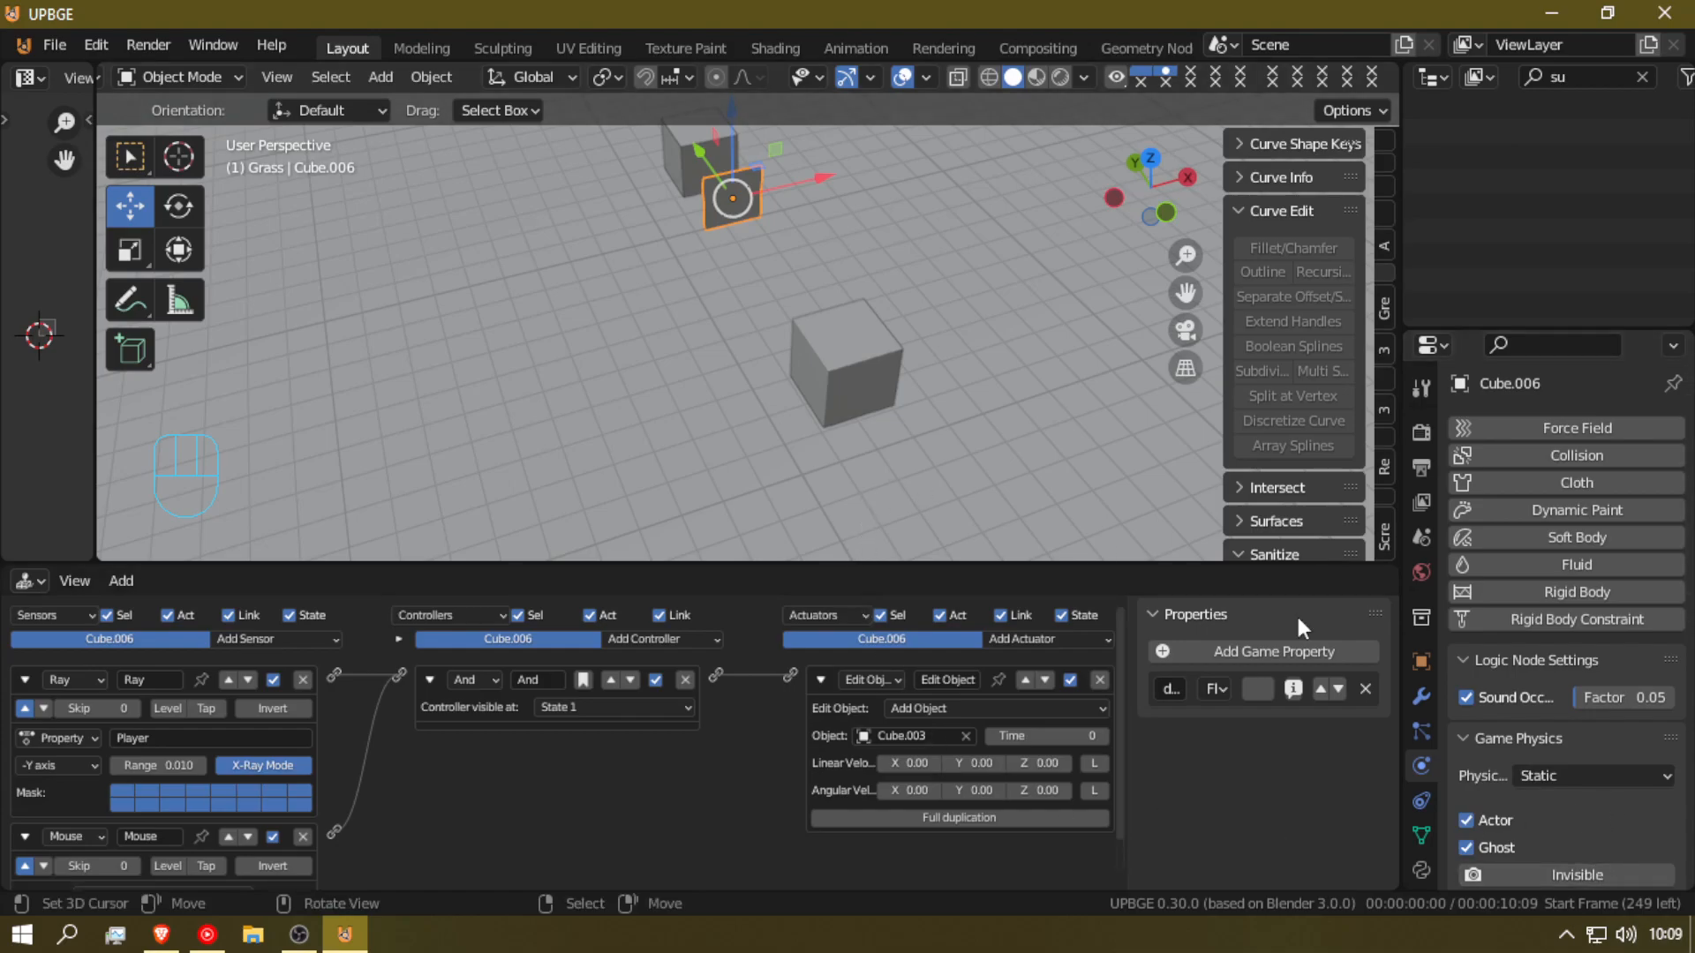
{"action": "left_click", "coordinate": [1554, 777]}
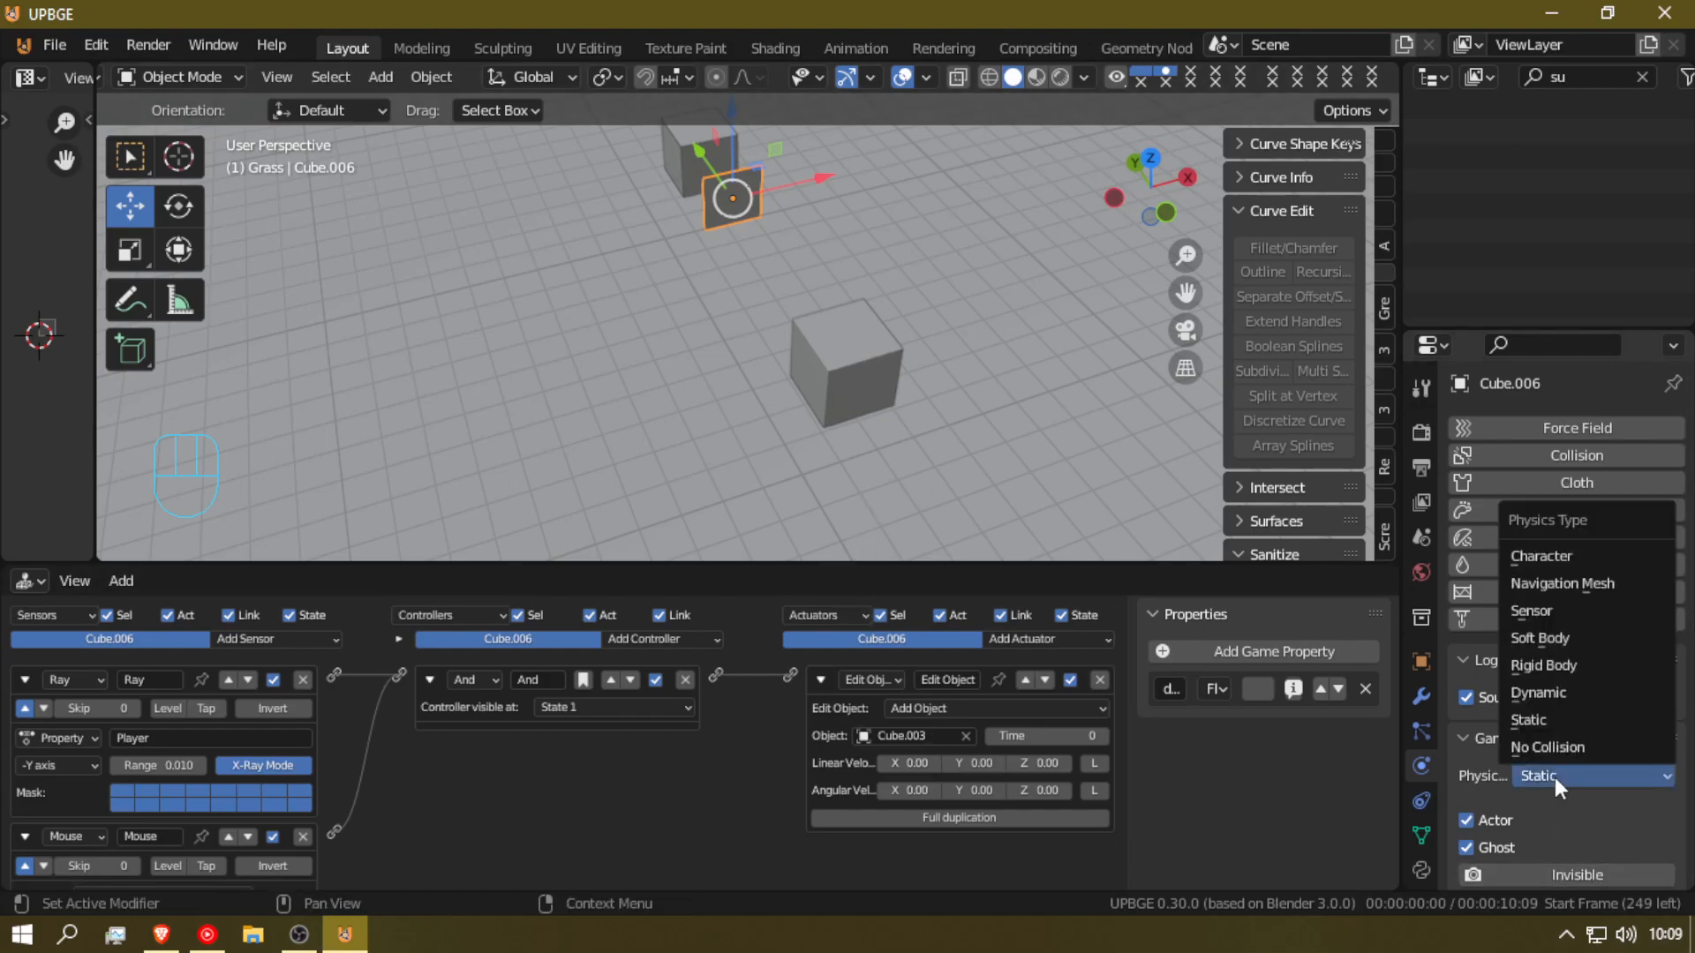
{"action": "left_click", "coordinate": [1585, 609]}
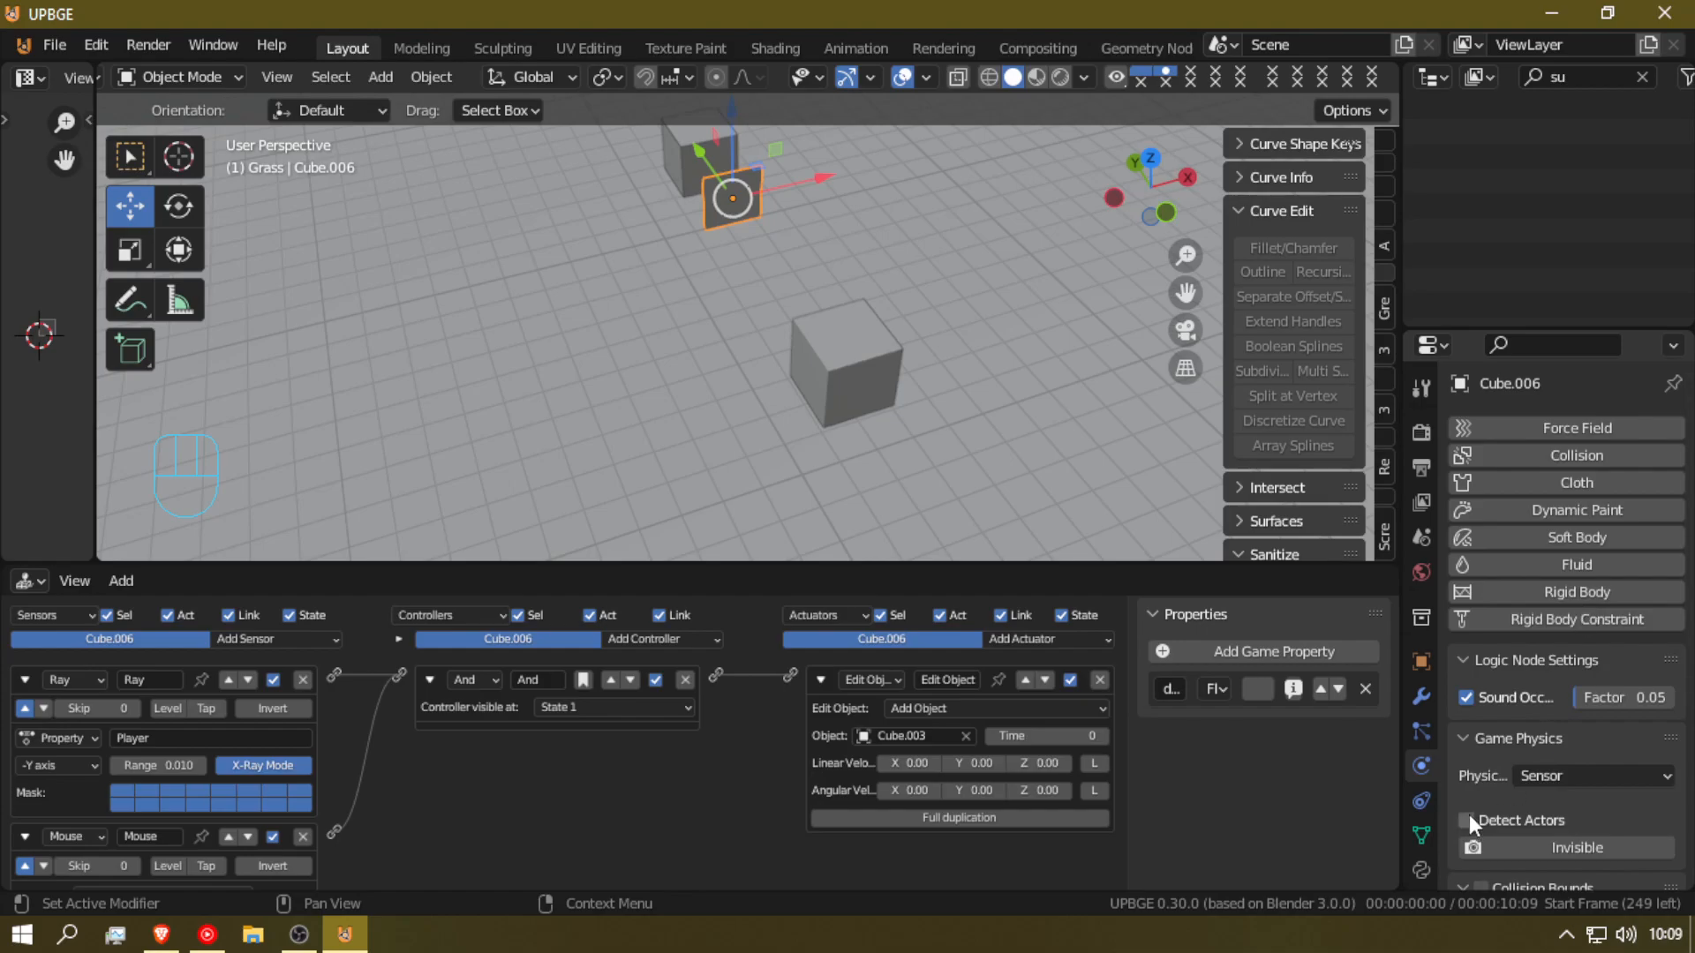
Step: Enable physics visualization in the game debug settings and test-run the game
{"action": "left_click", "coordinate": [1423, 430]}
{"action": "scroll", "coordinate": [1601, 833], "scroll_direction": "down", "scroll_amount": 1}
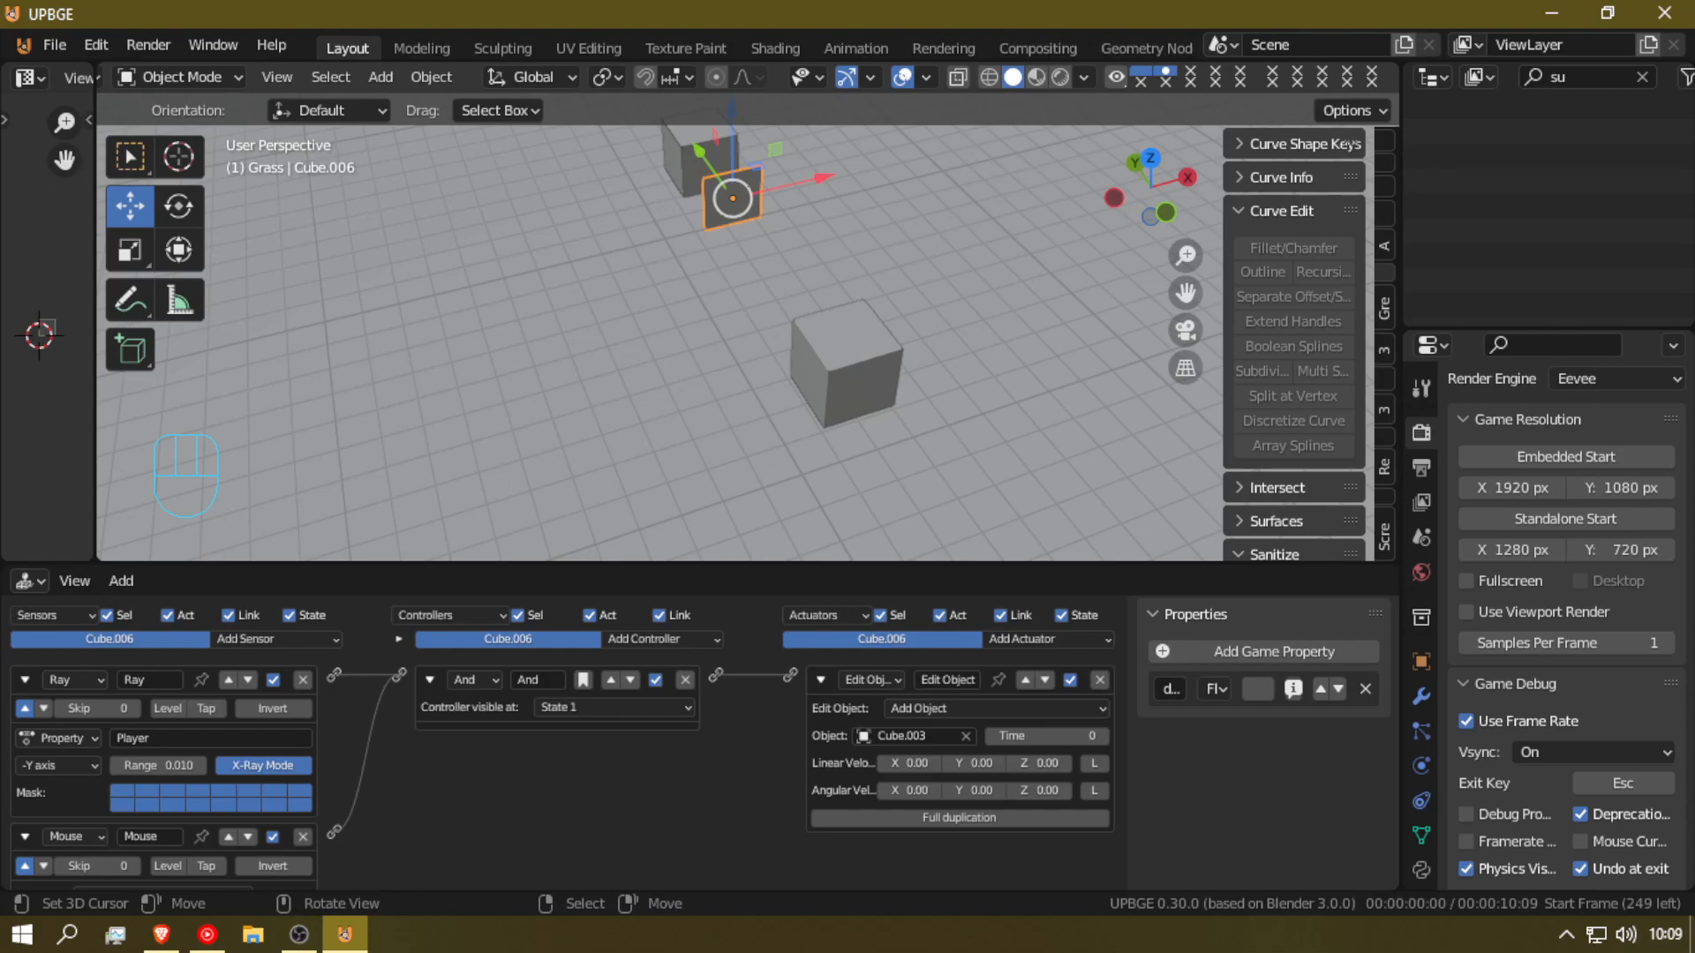
{"action": "key", "text": "p"}
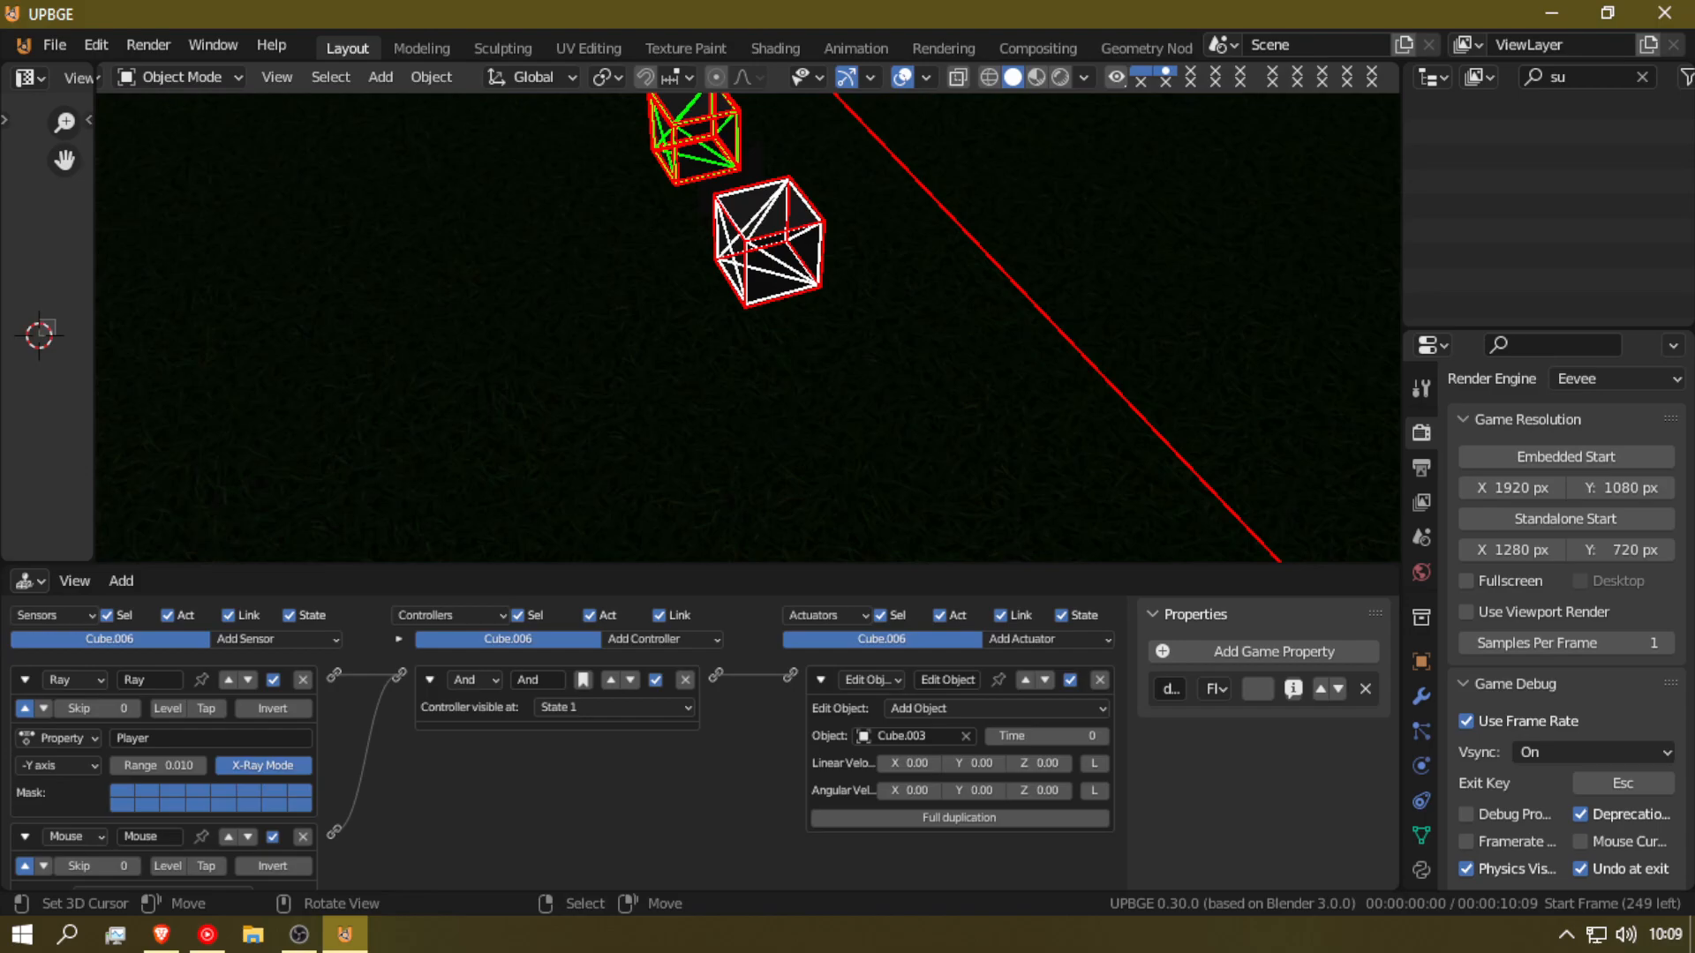
{"action": "key", "text": "Escape"}
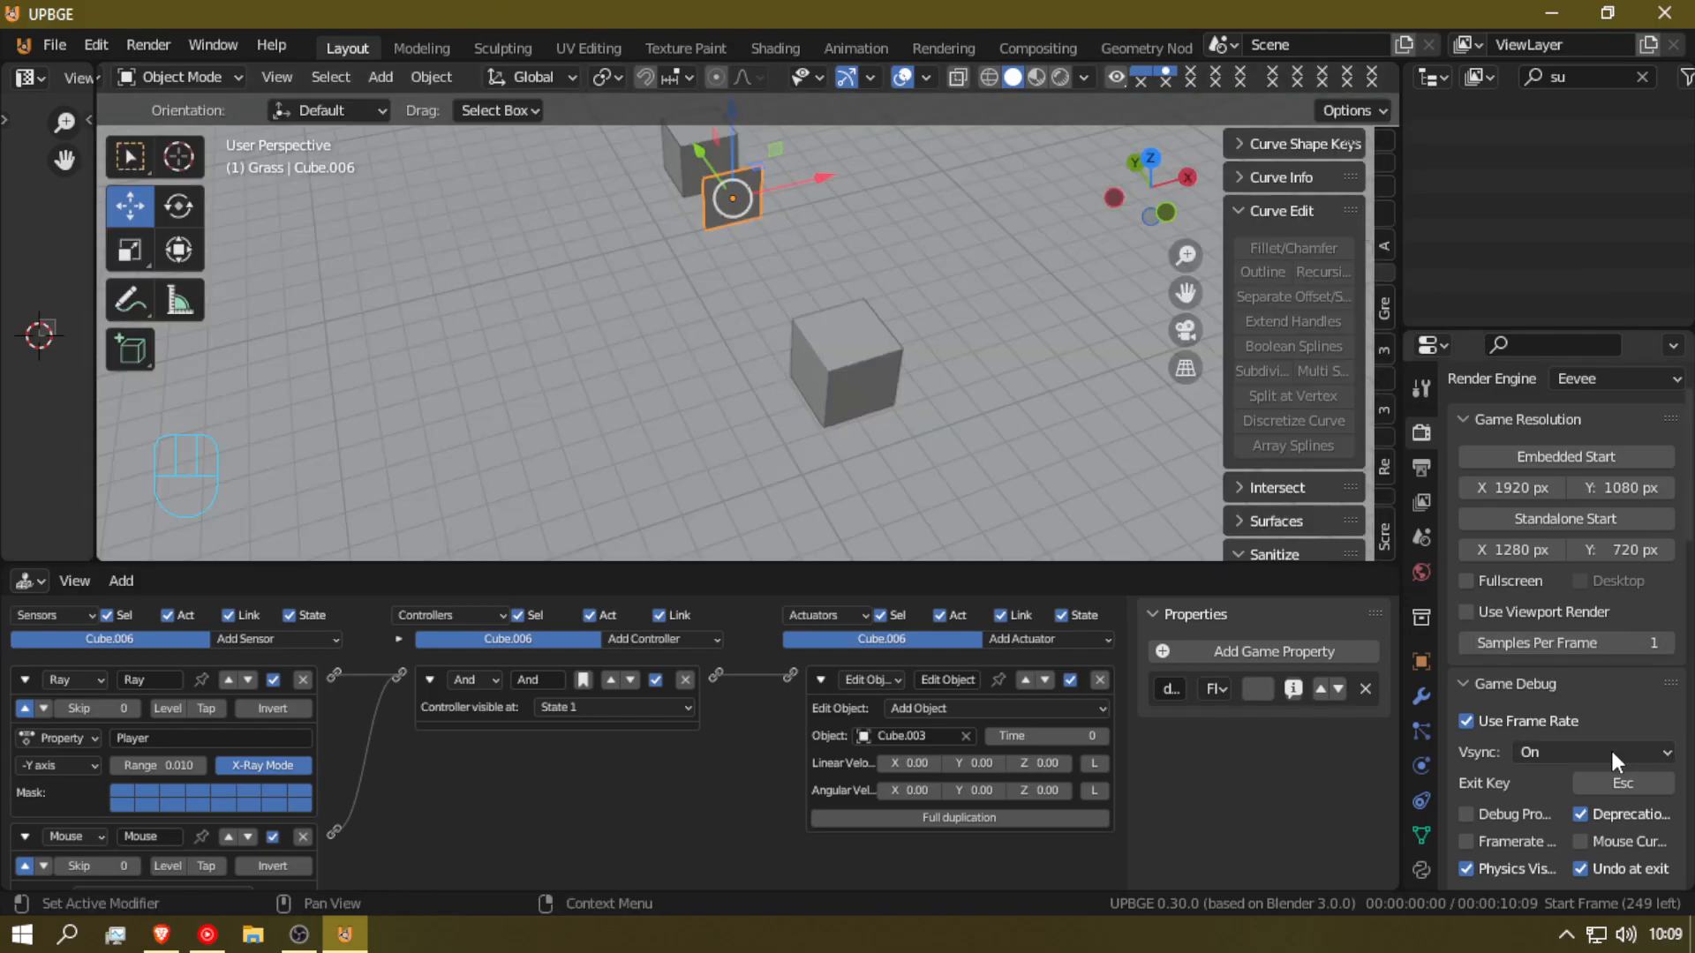
Step: Add a Keyboard sensor to the player cube and assign the S key to it
{"action": "left_click", "coordinate": [812, 351]}
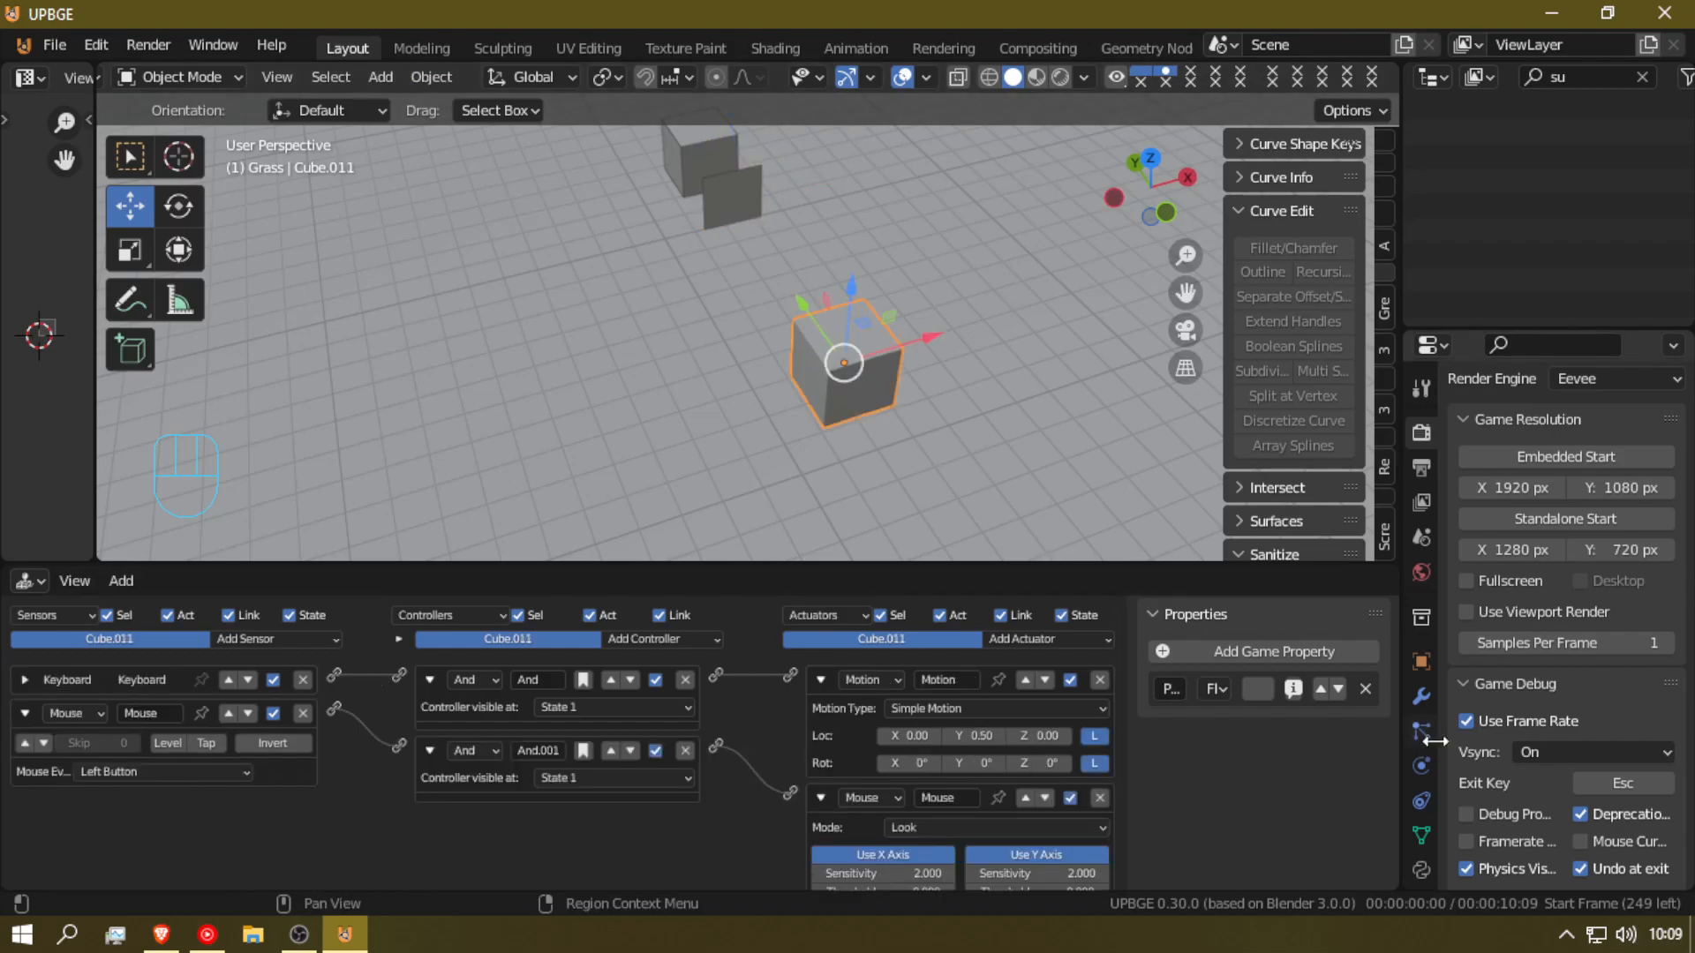
{"action": "scroll", "coordinate": [1587, 762], "scroll_direction": "up", "scroll_amount": 2}
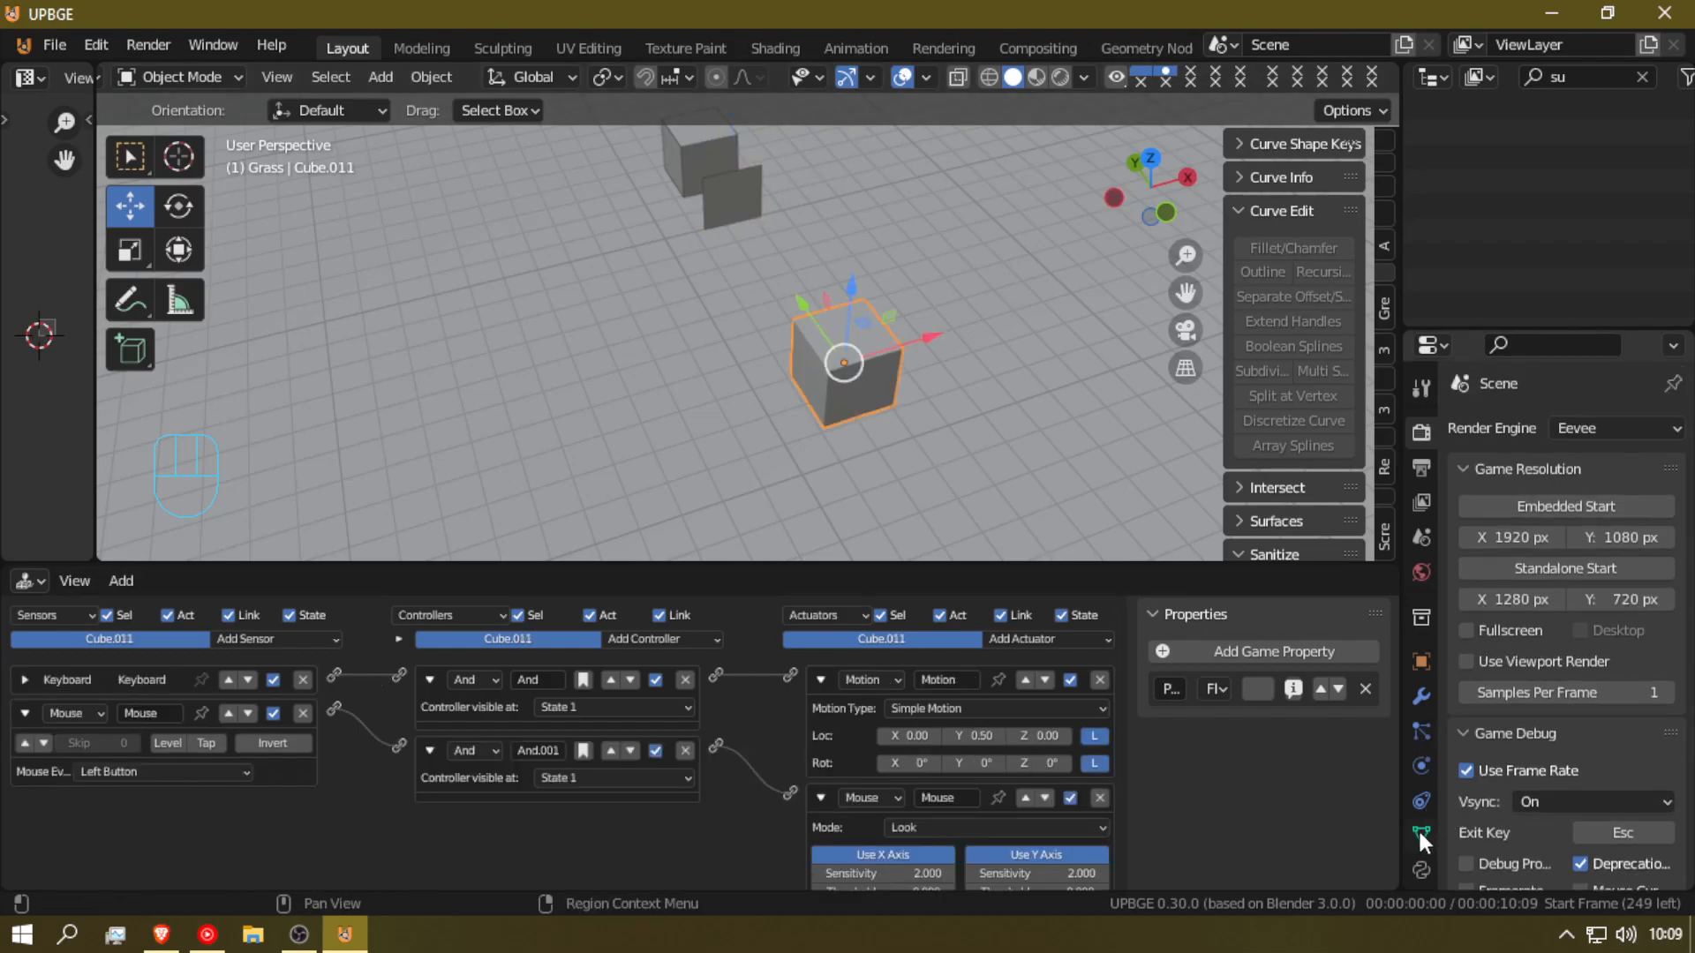
{"action": "left_click", "coordinate": [254, 644]}
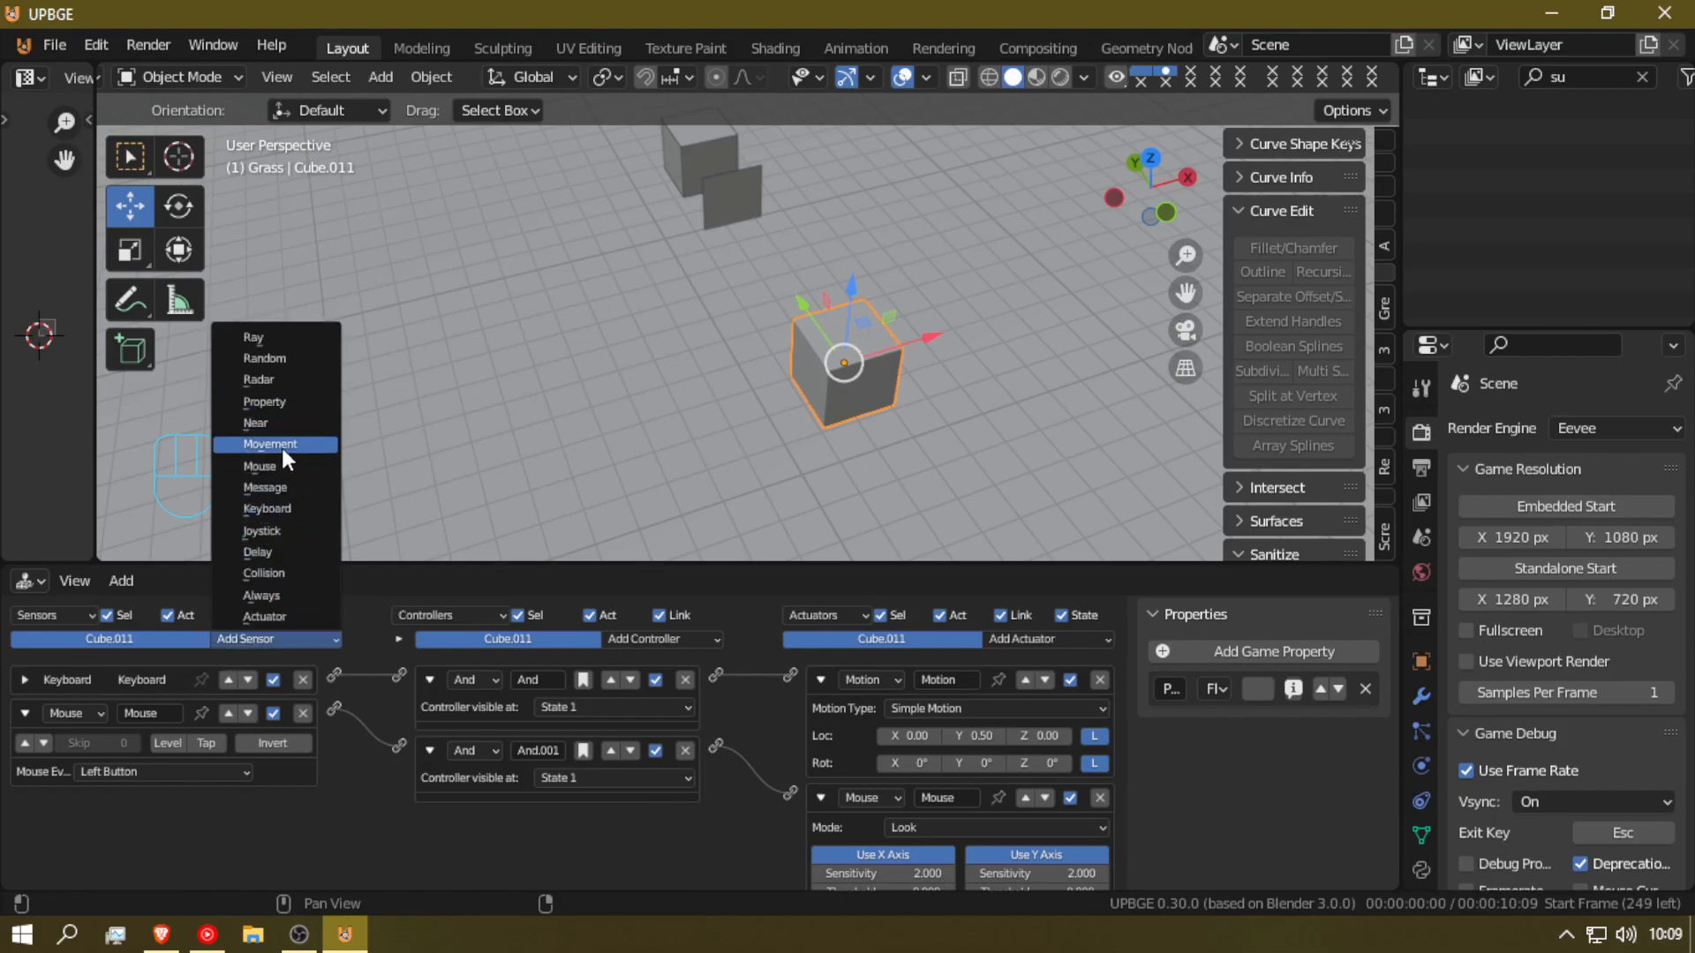
{"action": "left_click", "coordinate": [267, 509]}
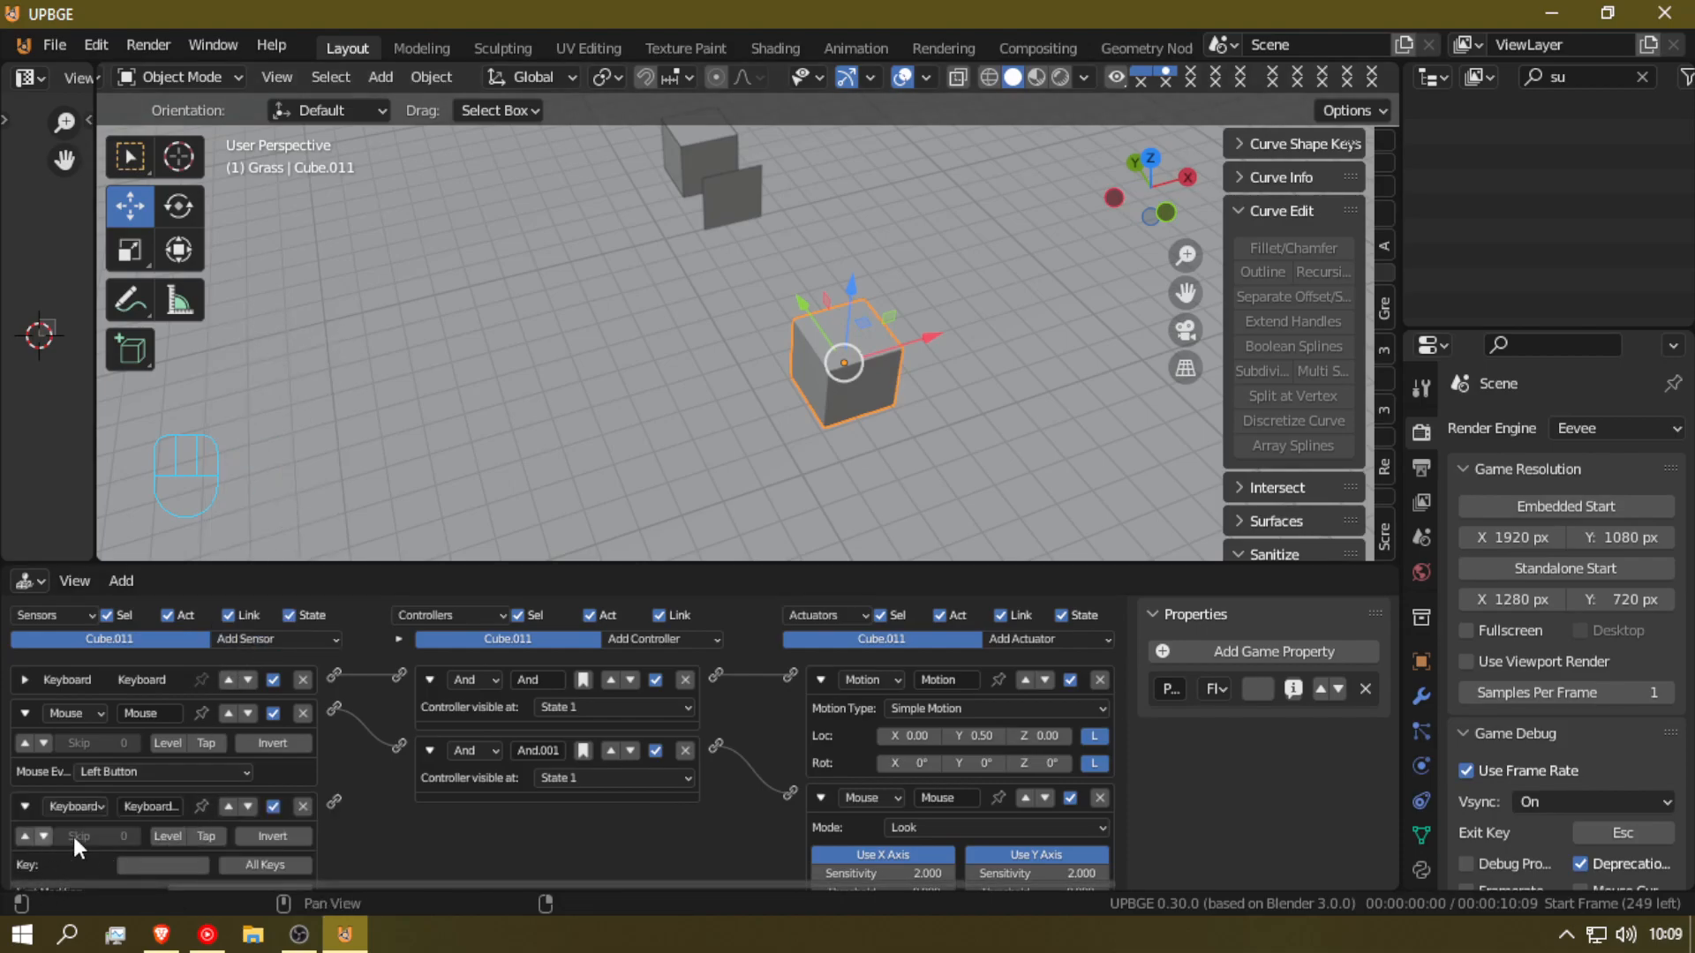
{"action": "key", "text": "s"}
Step: Add a Simple Motion actuator to the player cube, link it to the S-key sensor, and set its Y location to -0.05
{"action": "left_click", "coordinate": [1034, 639]}
{"action": "left_click", "coordinate": [1032, 444]}
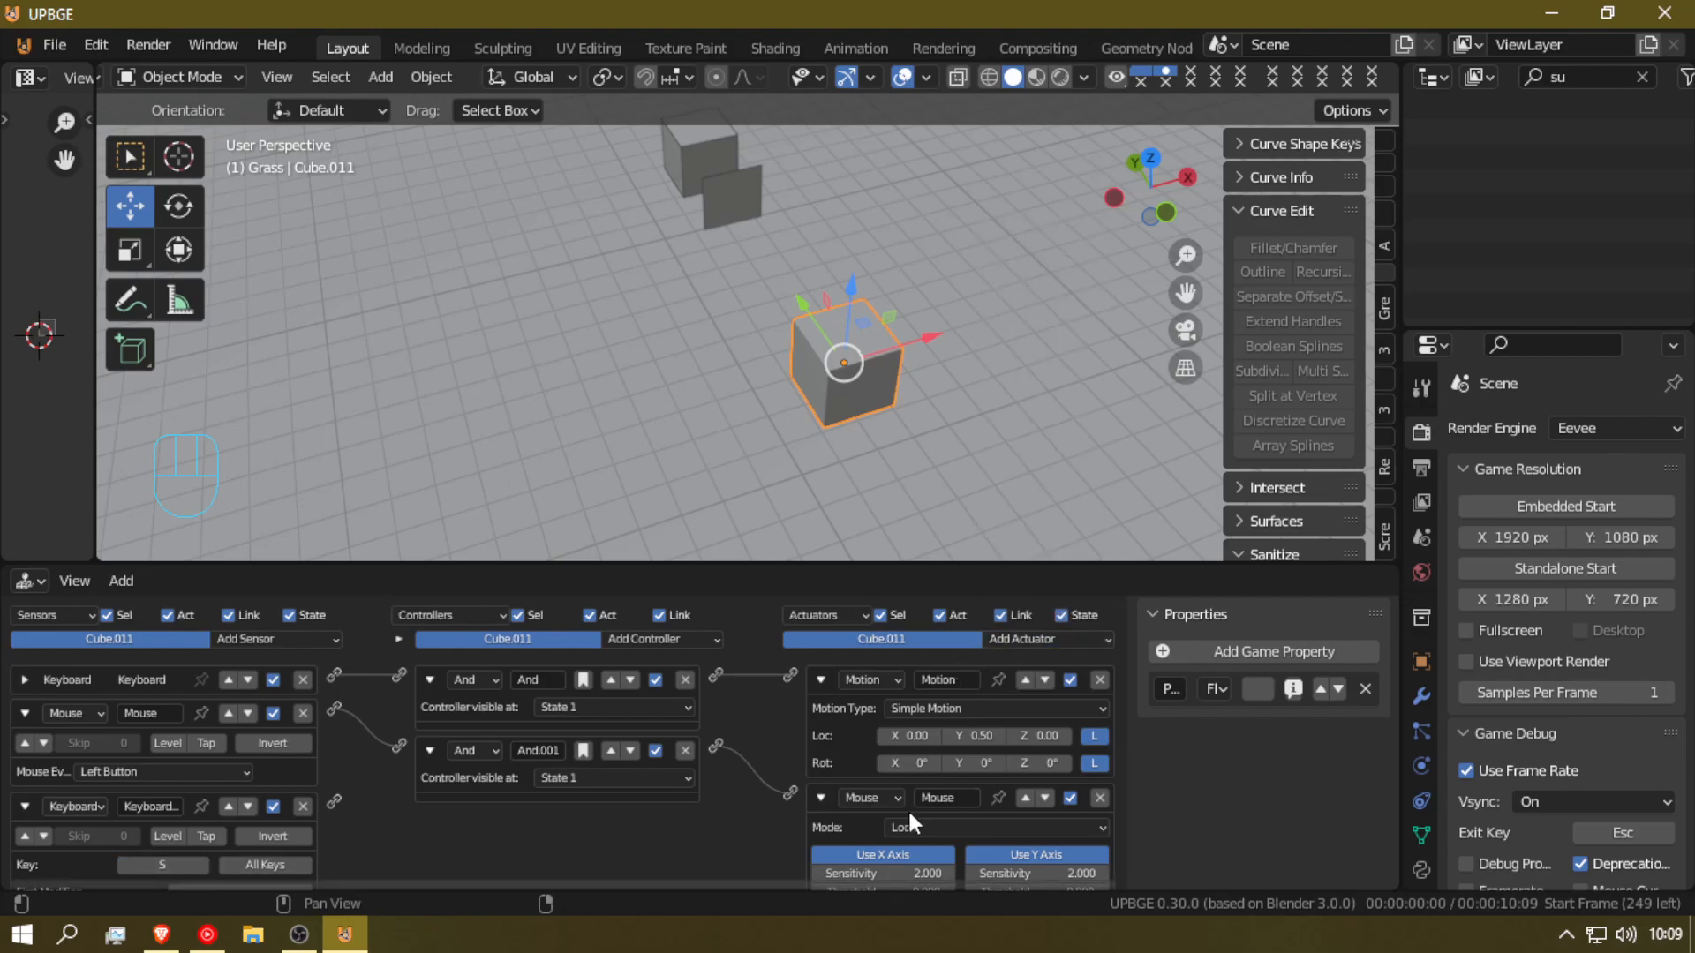
{"action": "scroll", "coordinate": [848, 860], "scroll_direction": "down", "scroll_amount": 5}
{"action": "middle_click_drag", "start_coordinate": [276, 710], "coordinate": [321, 745]}
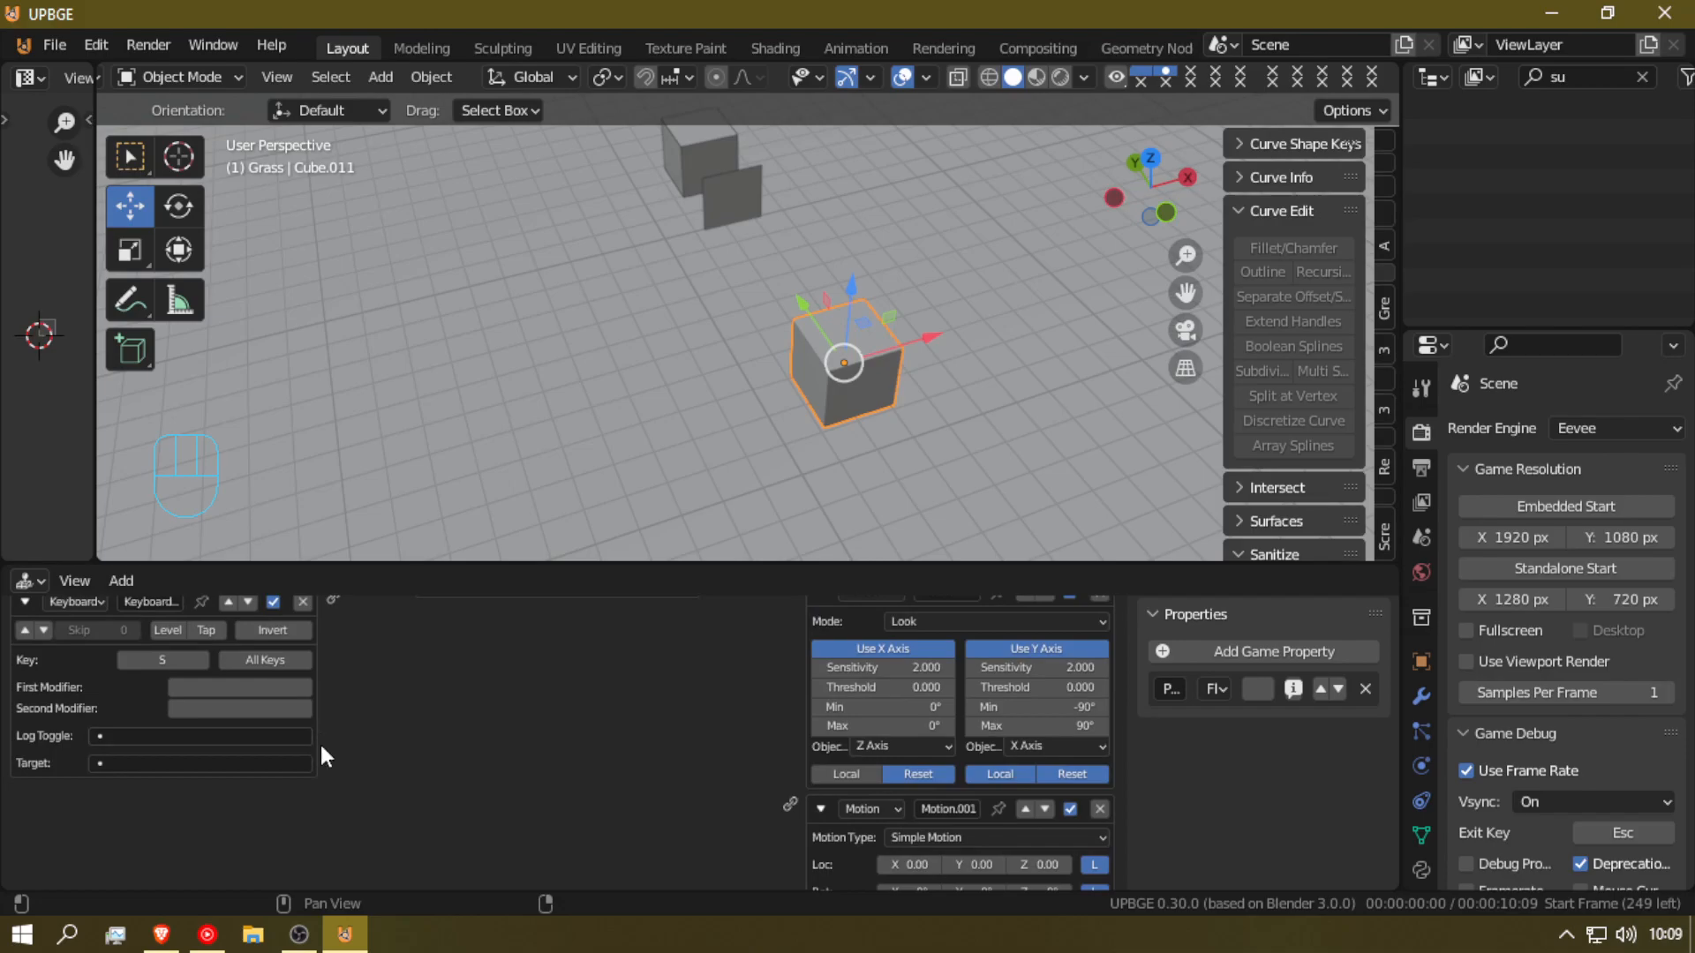
{"action": "scroll", "coordinate": [314, 742], "scroll_direction": "down", "scroll_amount": 3}
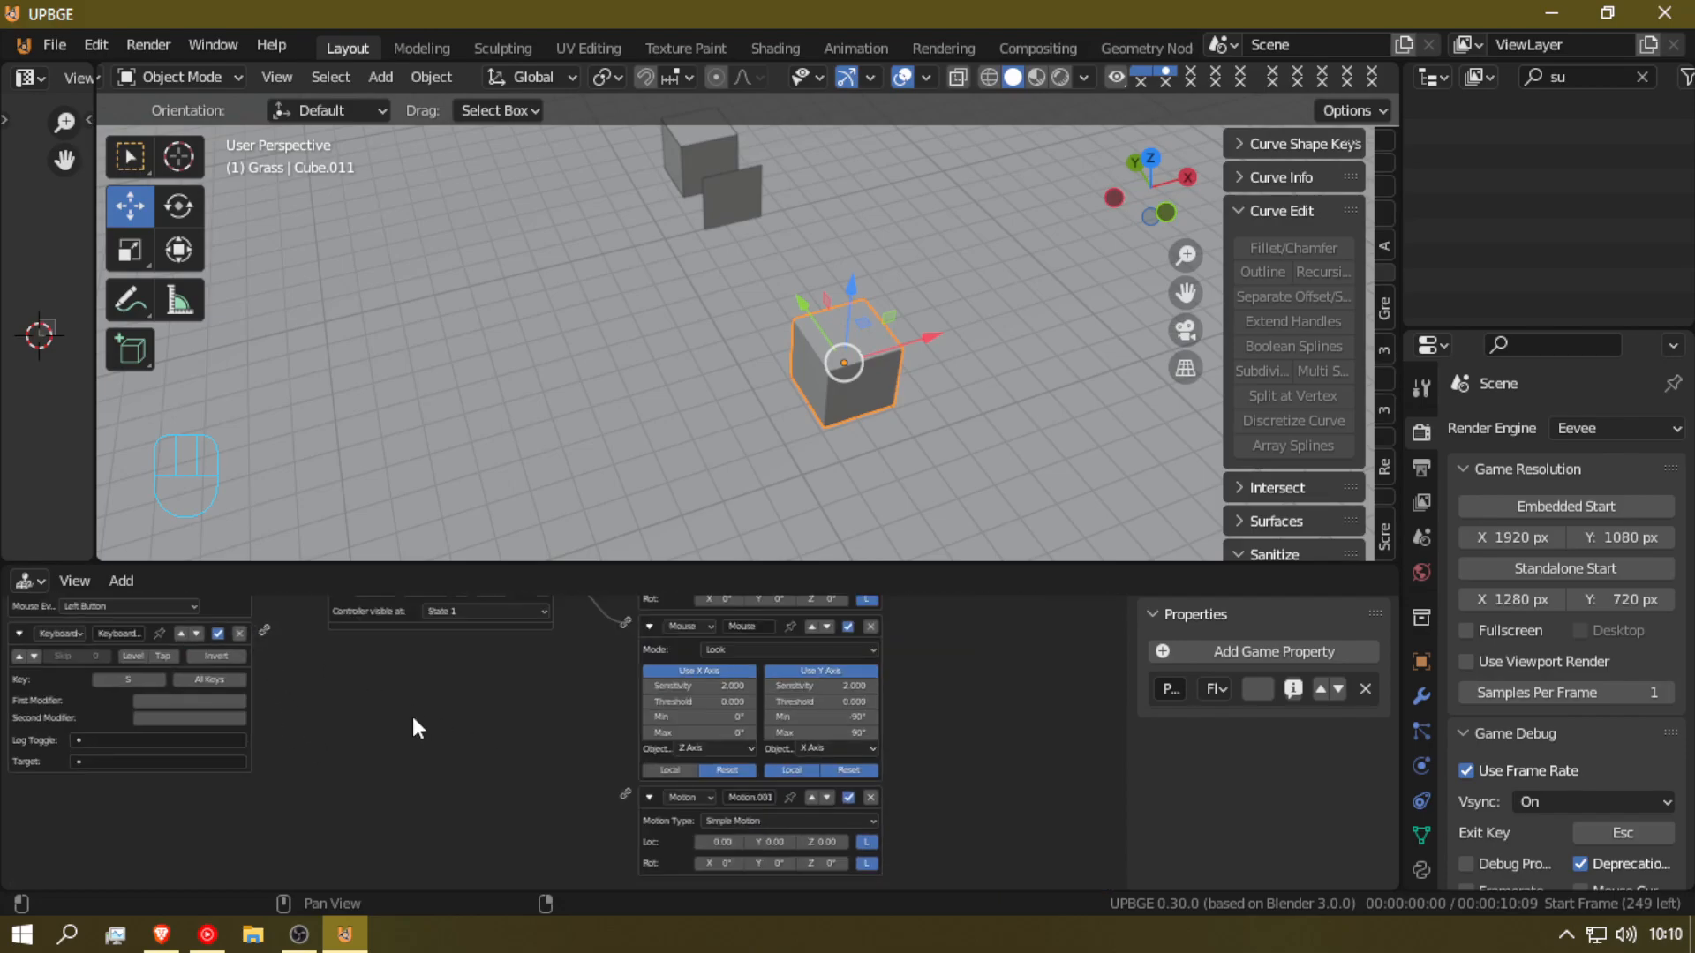
{"action": "left_click_drag", "start_coordinate": [264, 630], "coordinate": [625, 793]}
{"action": "left_click", "coordinate": [770, 842]}
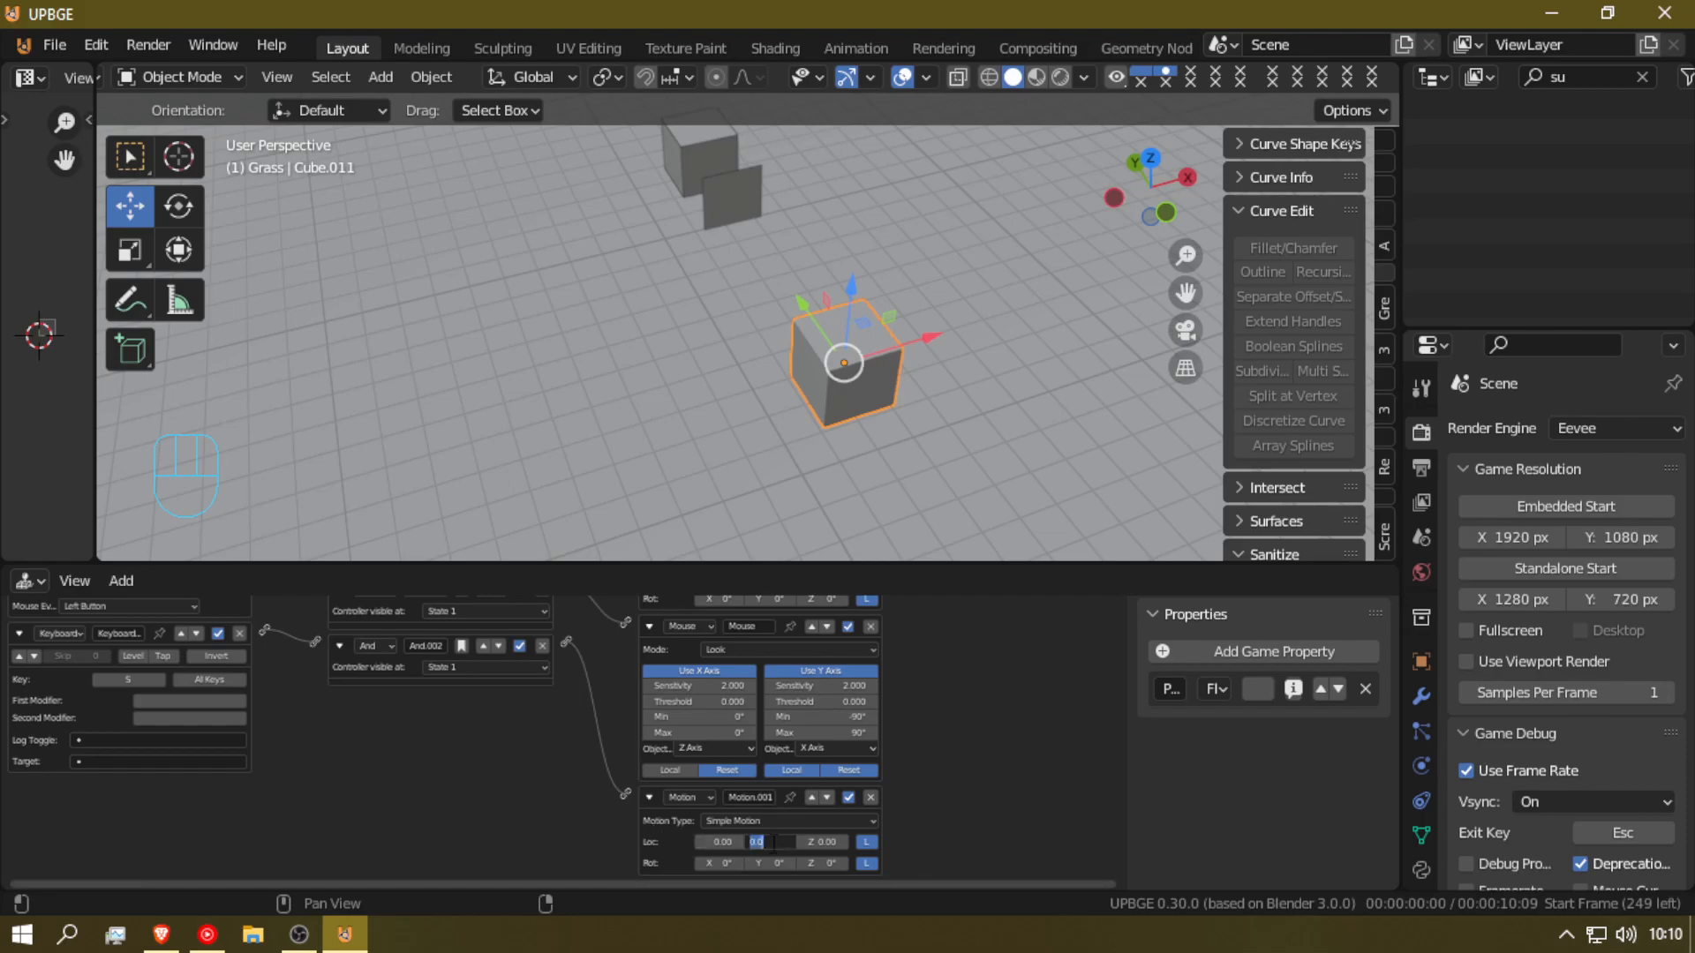
{"action": "type", "text": "-.05"}
{"action": "key", "text": "Return"}
Step: Set the first Motion actuator's Y location to 0.05 and test the player cube's movement in the running game
{"action": "scroll", "coordinate": [794, 761], "scroll_direction": "up", "scroll_amount": 3}
{"action": "scroll", "coordinate": [777, 853], "scroll_direction": "up", "scroll_amount": 2}
{"action": "left_click", "coordinate": [888, 725]}
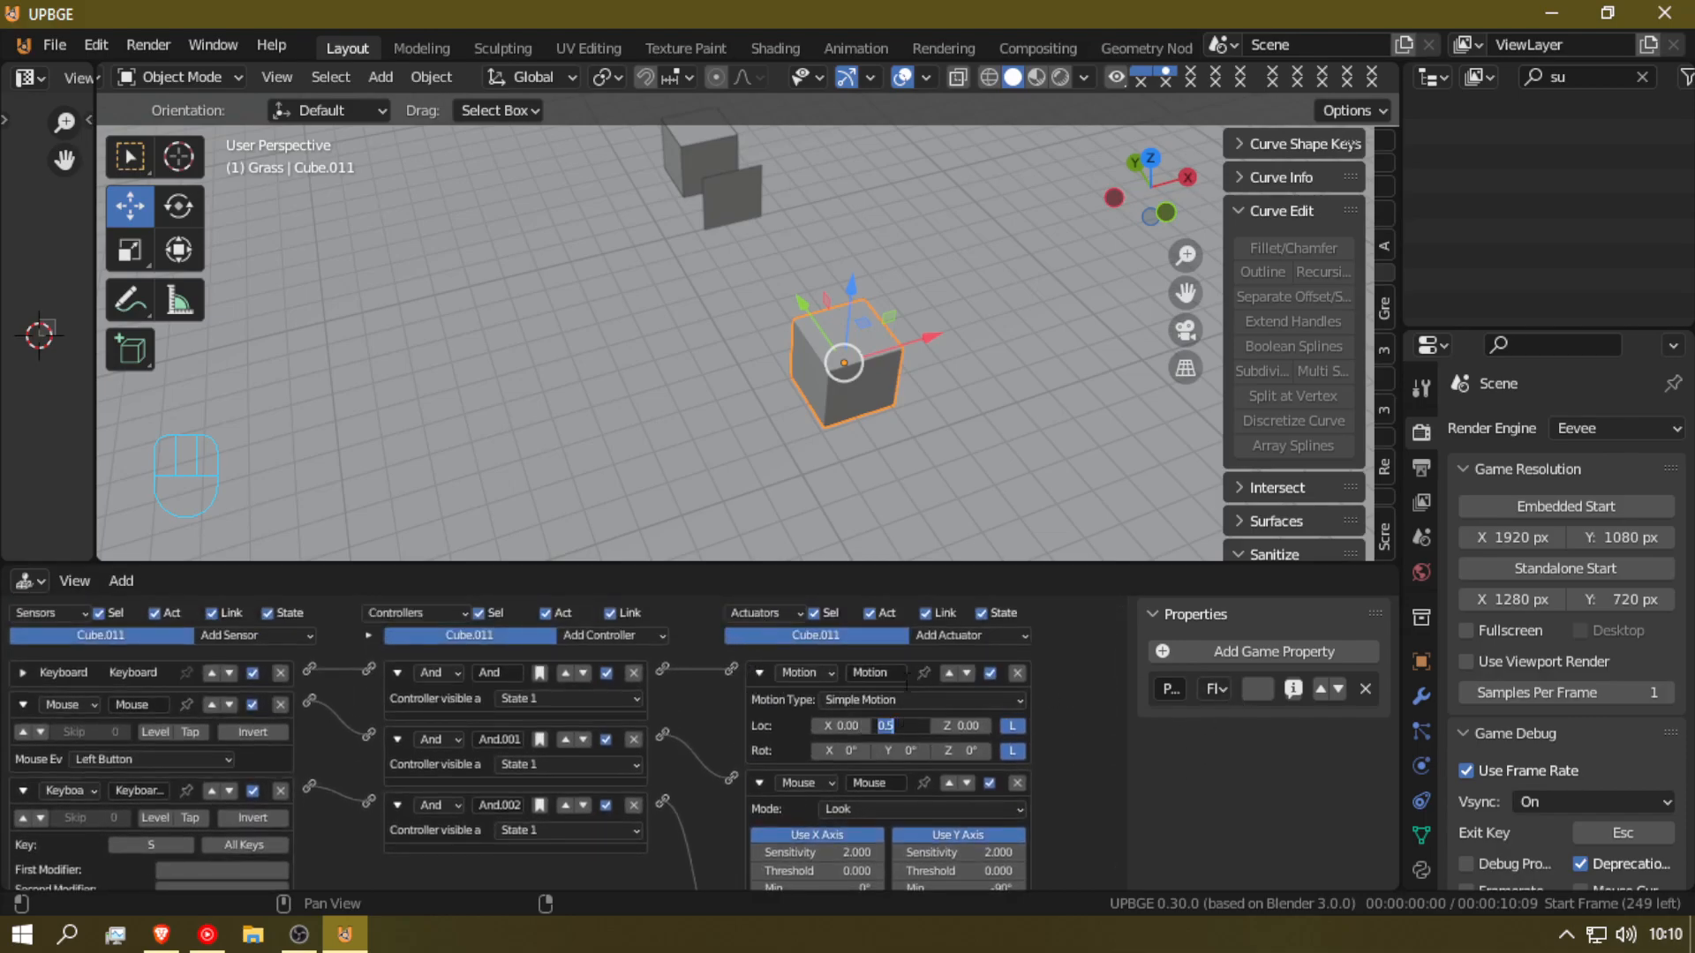
{"action": "type", "text": ".05"}
{"action": "key", "text": "Return"}
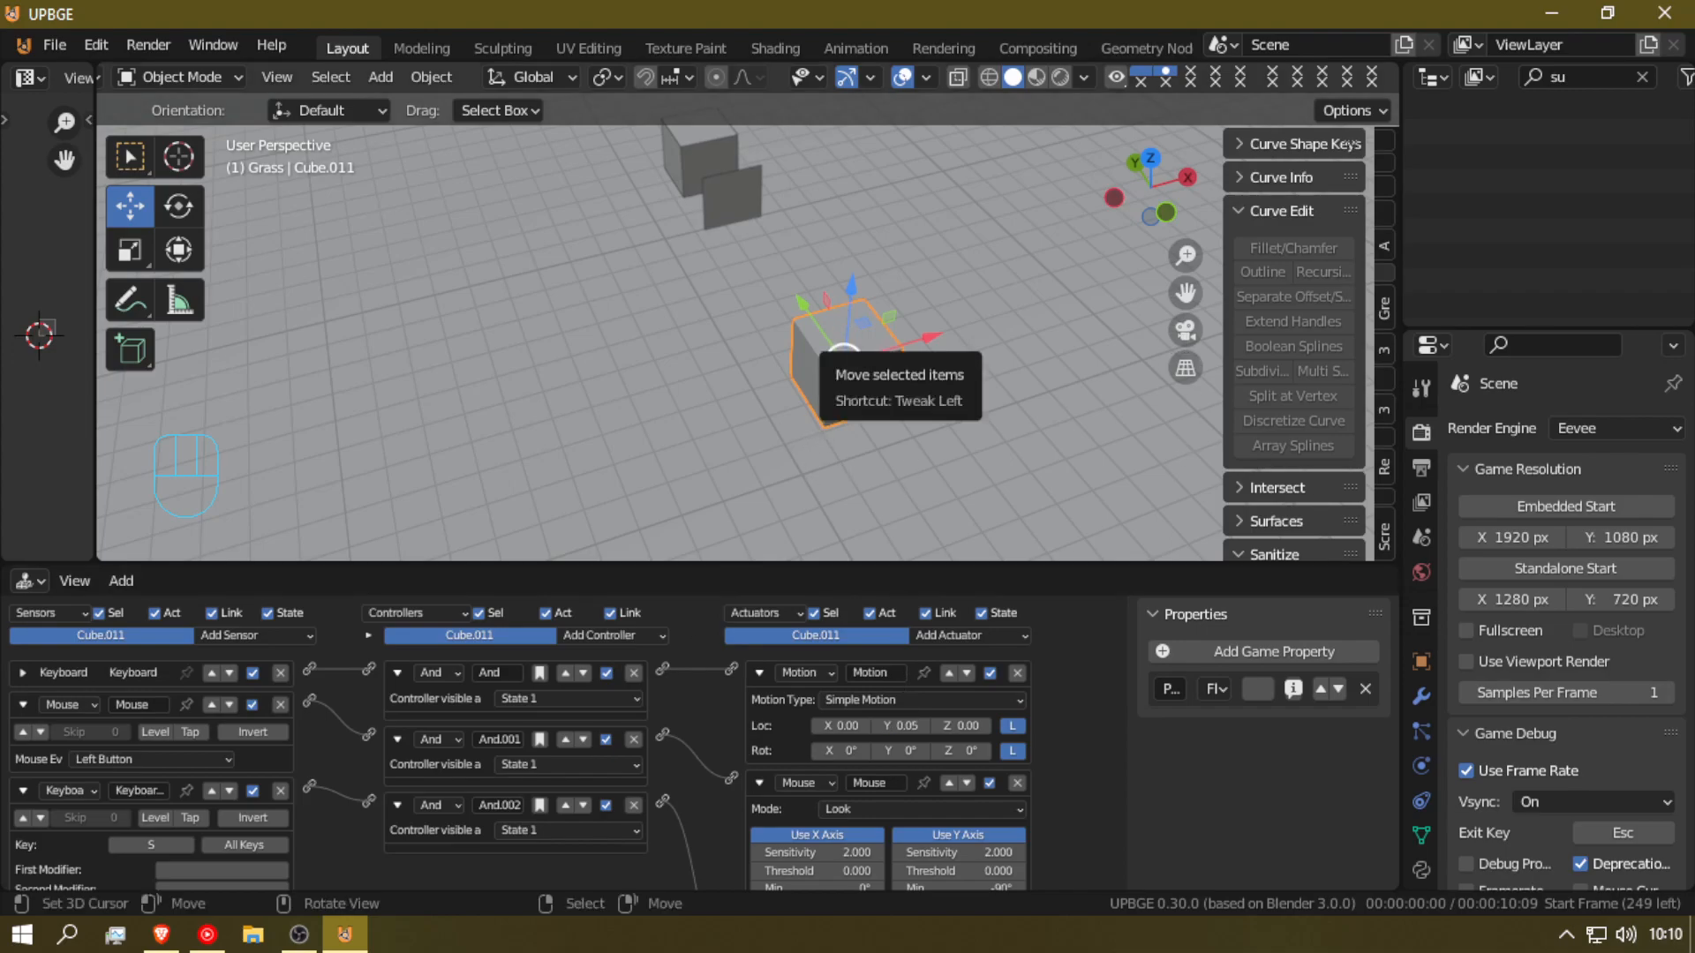
{"action": "key", "text": "p"}
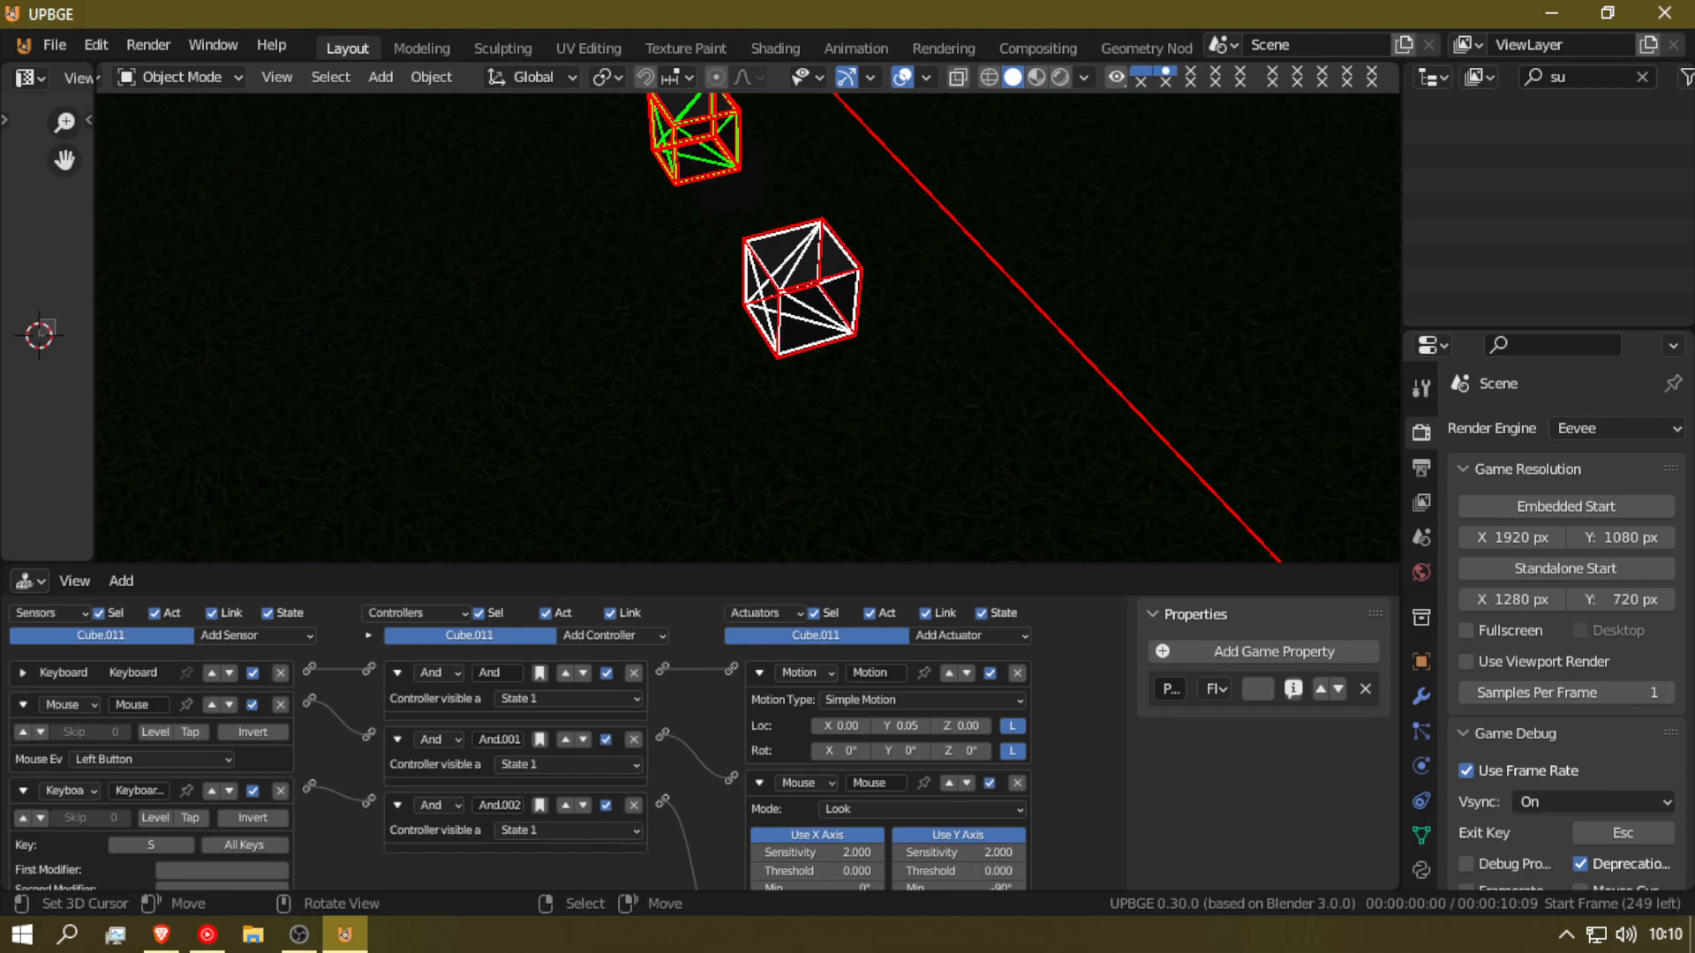
{"action": "key", "text": "Escape"}
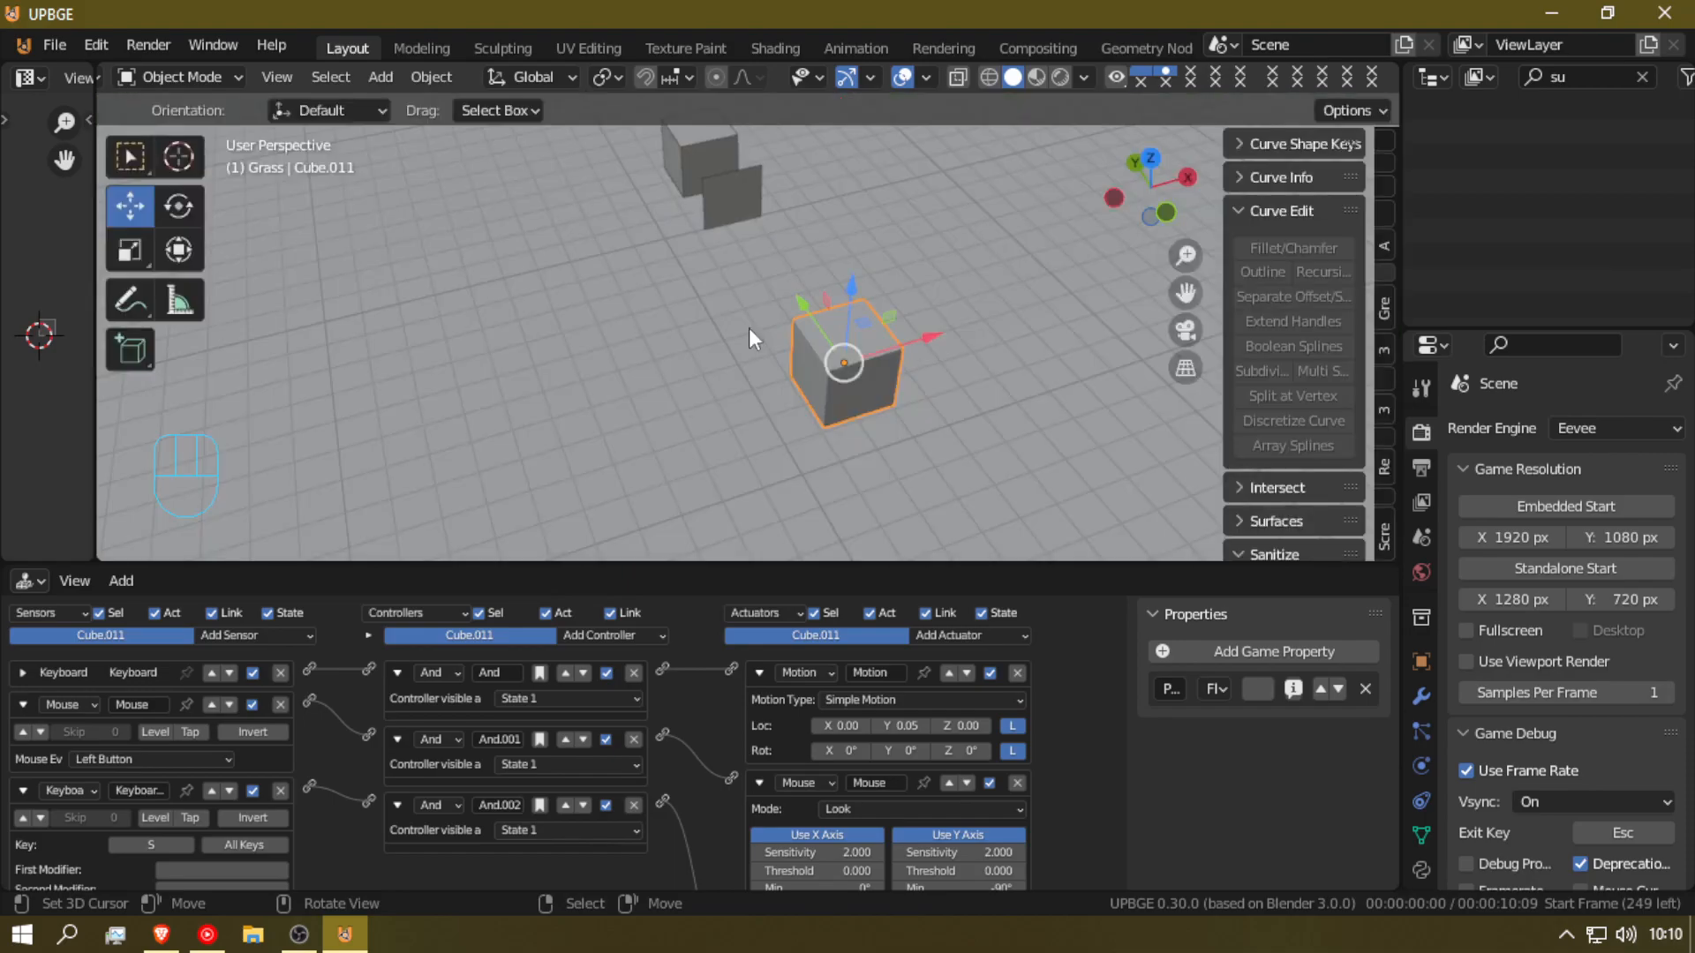
Step: Set the Ray sensor's range to 21.51 on the separated face beside the stationary cube and test-run the game
{"action": "left_click", "coordinate": [730, 205]}
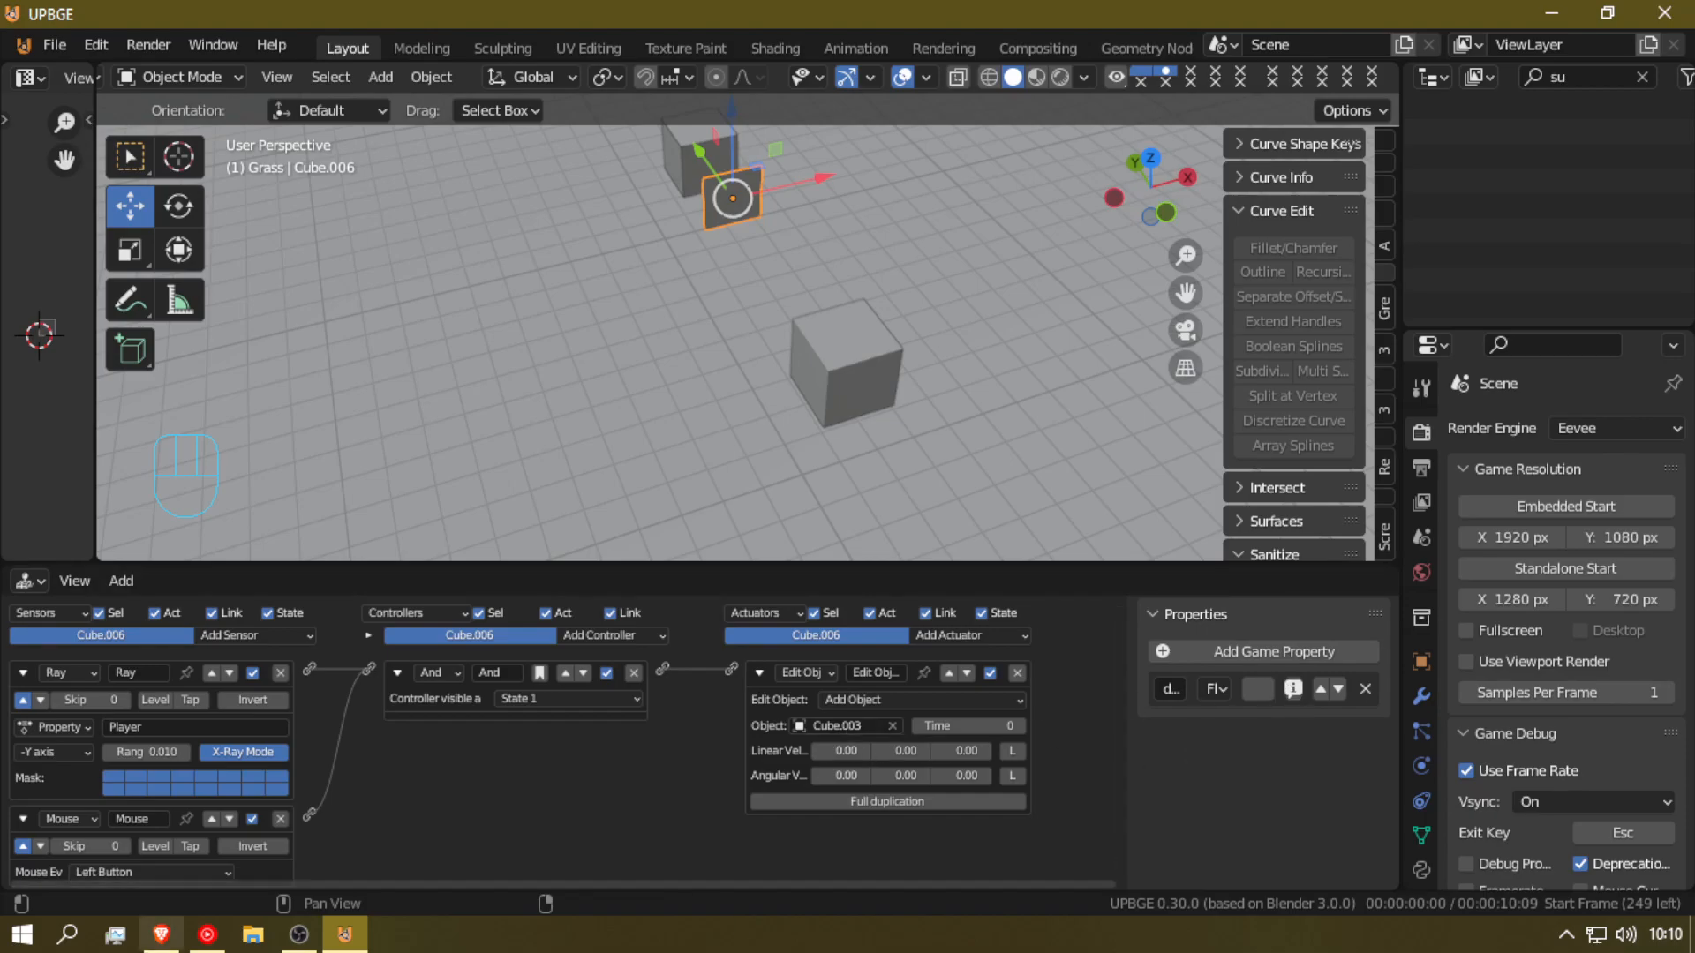
{"action": "left_click_drag", "start_coordinate": [167, 752], "coordinate": [327, 752]}
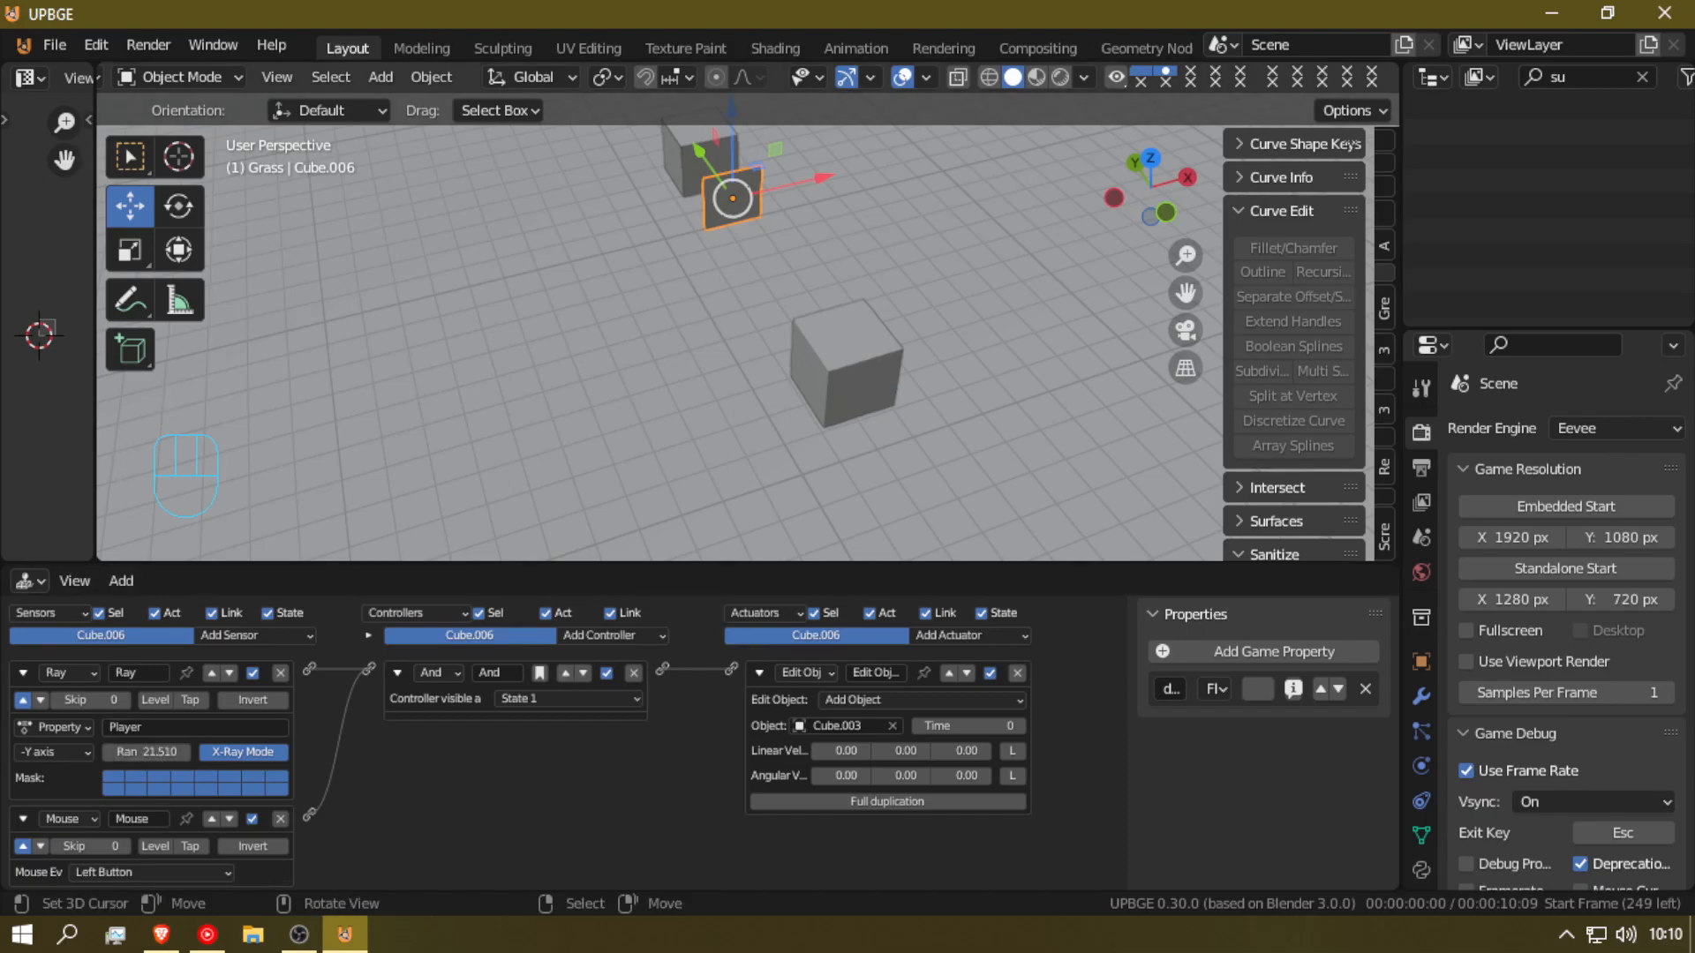
{"action": "key", "text": "p"}
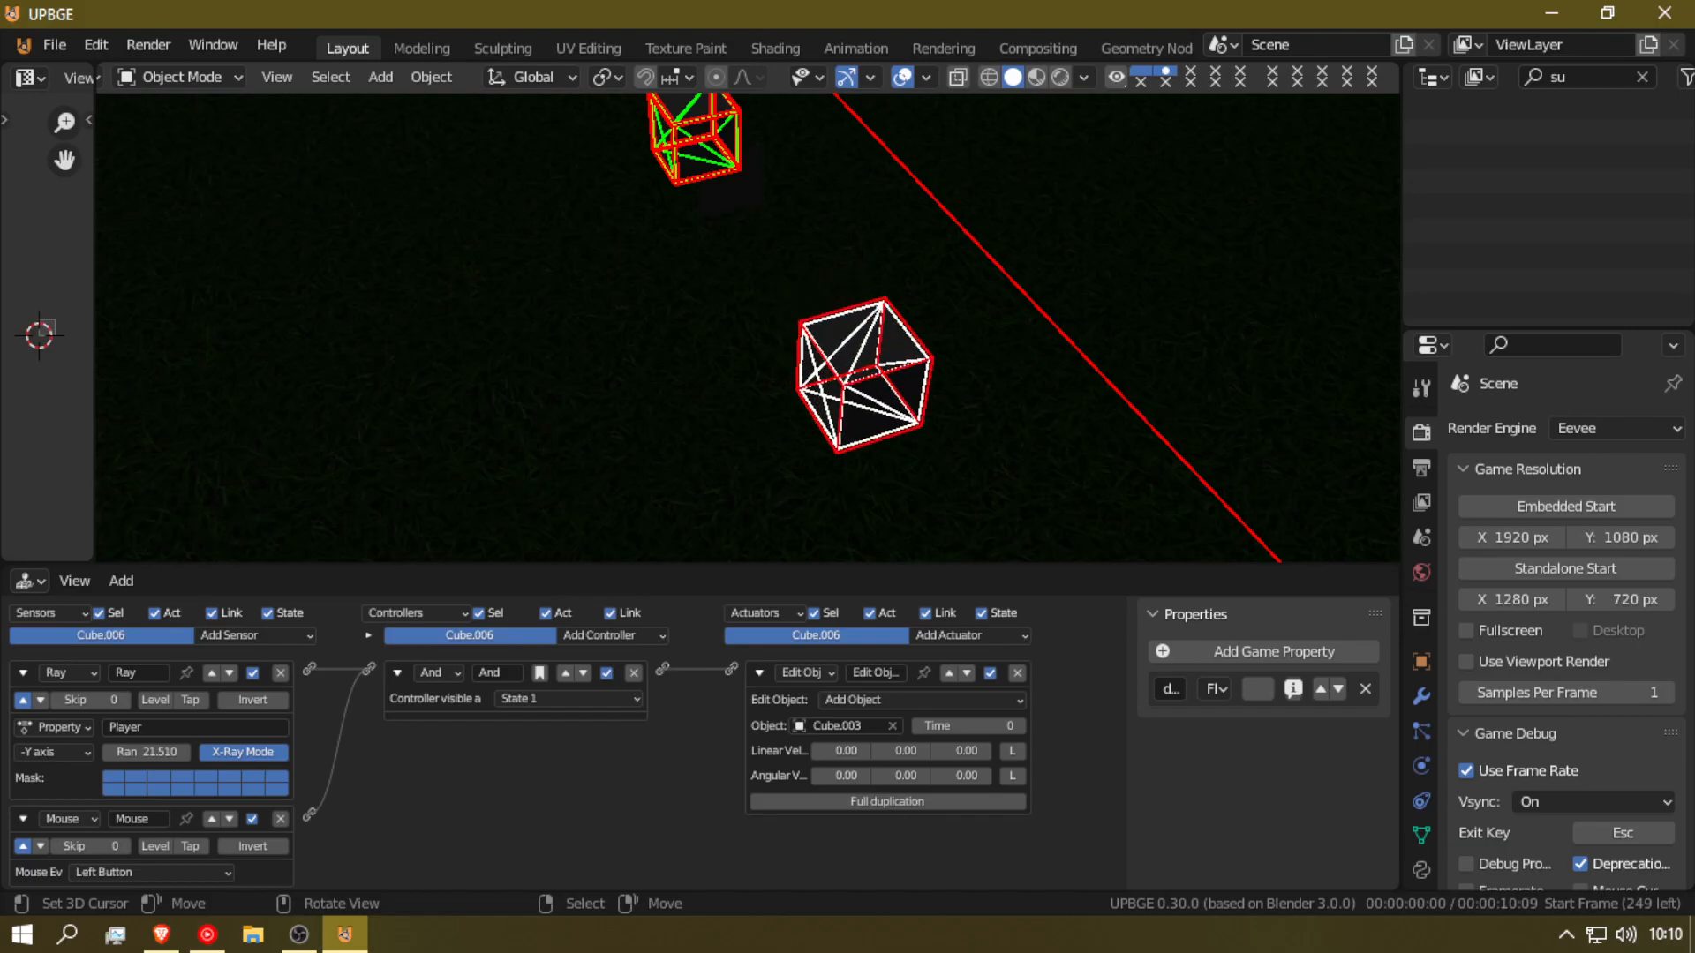
{"action": "key", "text": "Escape"}
{"action": "scroll", "coordinate": [723, 247], "scroll_direction": "down", "scroll_amount": 5}
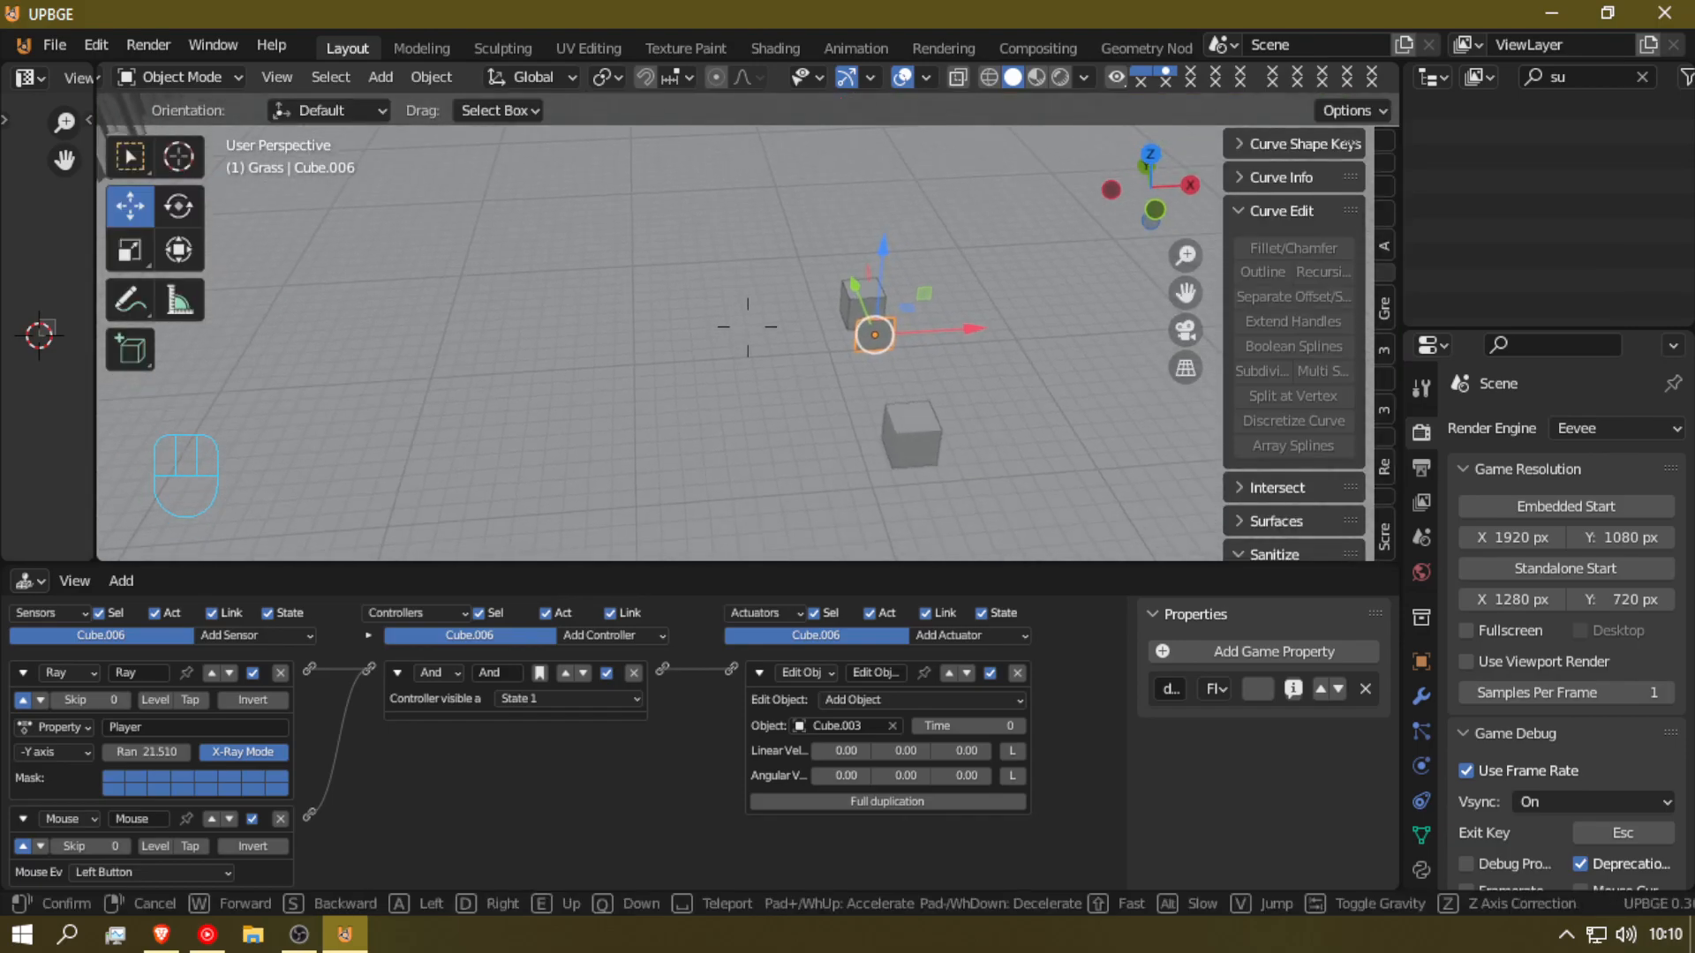
Step: Test-run the game from wider views to check whether the face's Ray sensor detects the player cube
{"action": "middle_click_drag", "start_coordinate": [723, 247], "coordinate": [748, 326]}
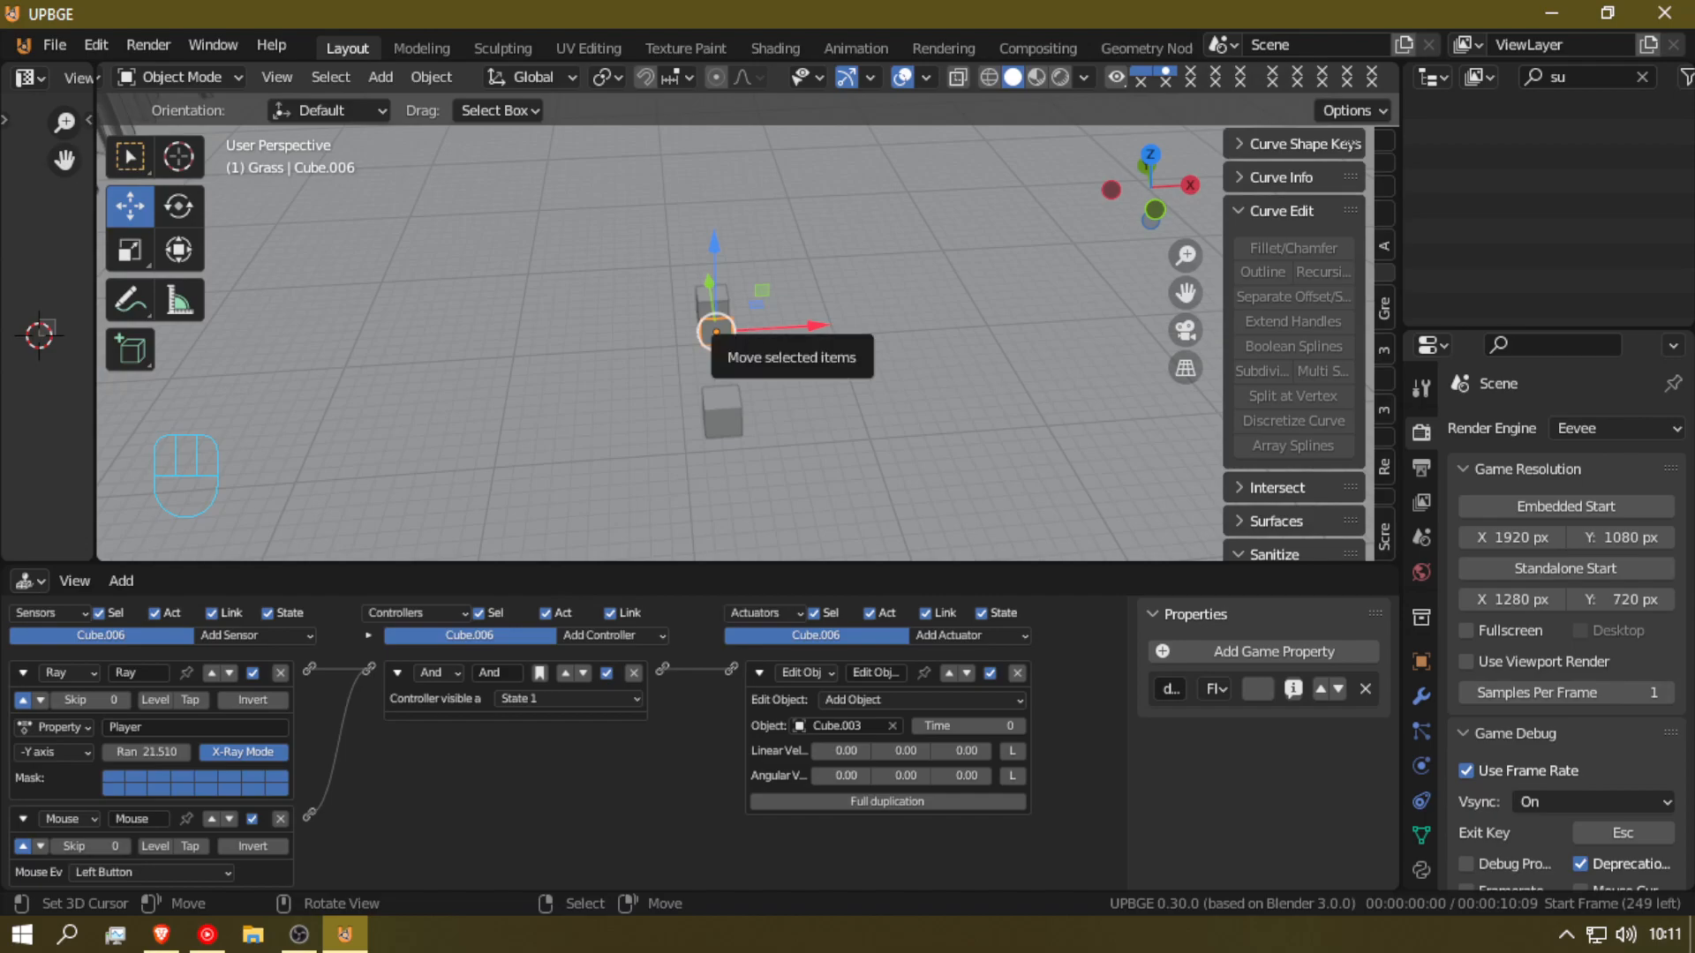
{"action": "key", "text": "p"}
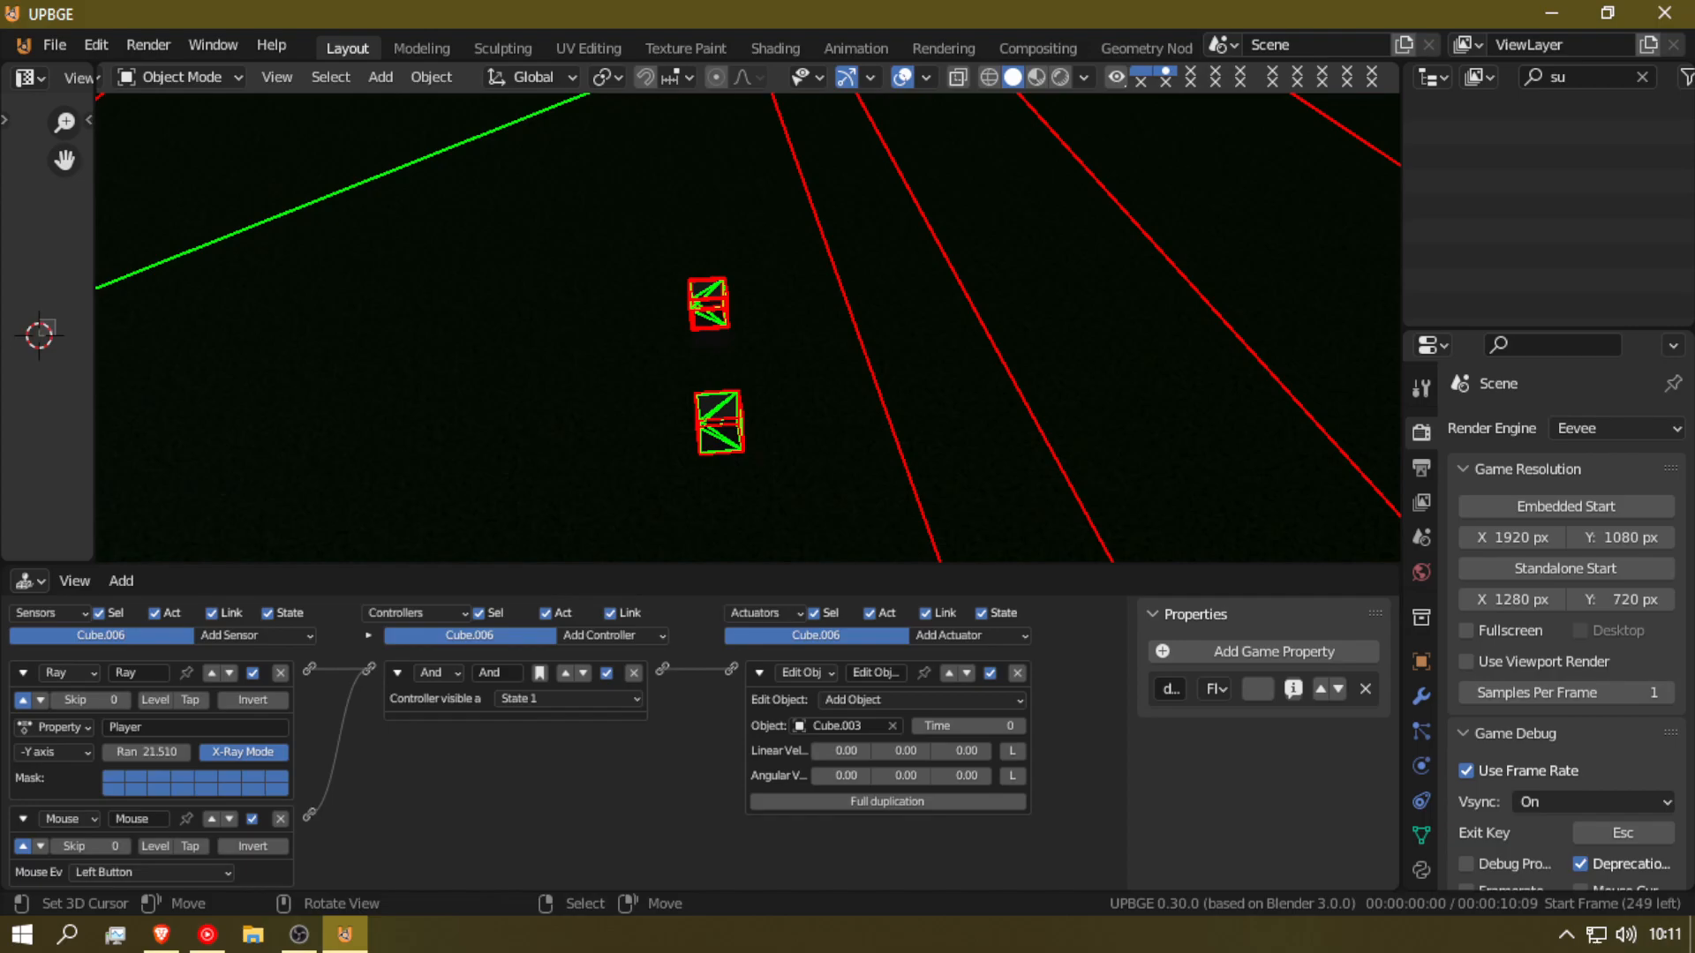
{"action": "key", "text": "Escape"}
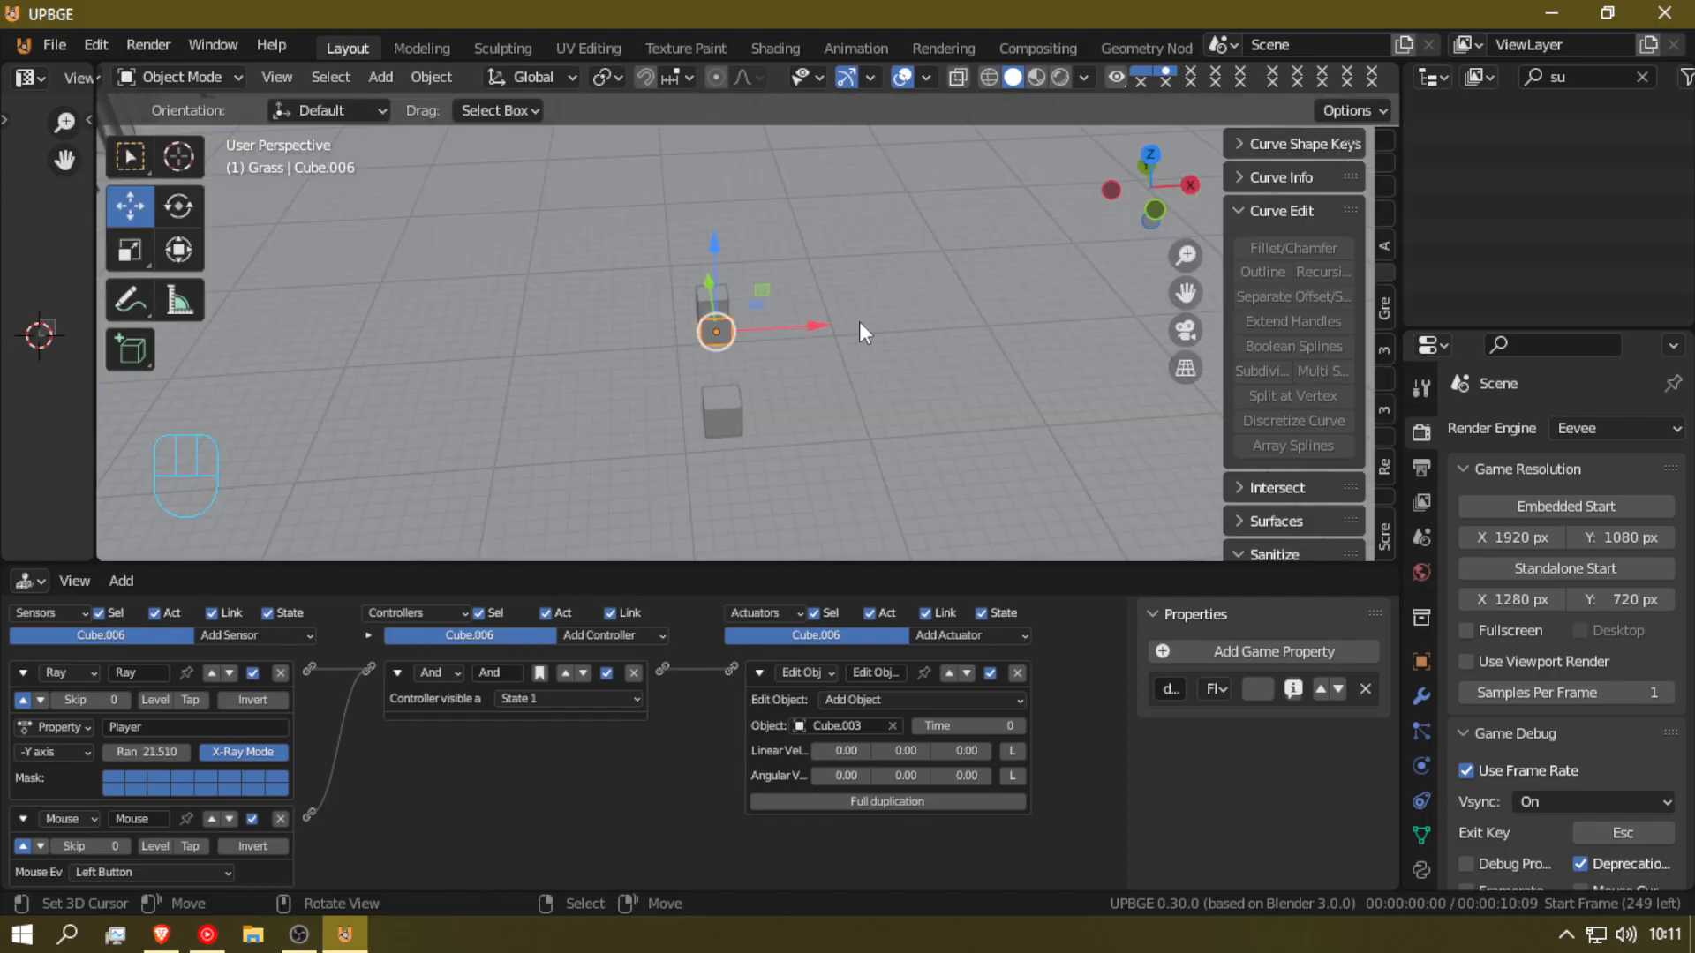
{"action": "left_click", "coordinate": [860, 322]}
{"action": "key", "text": "shift+grave"}
{"action": "left_click", "coordinate": [749, 327]}
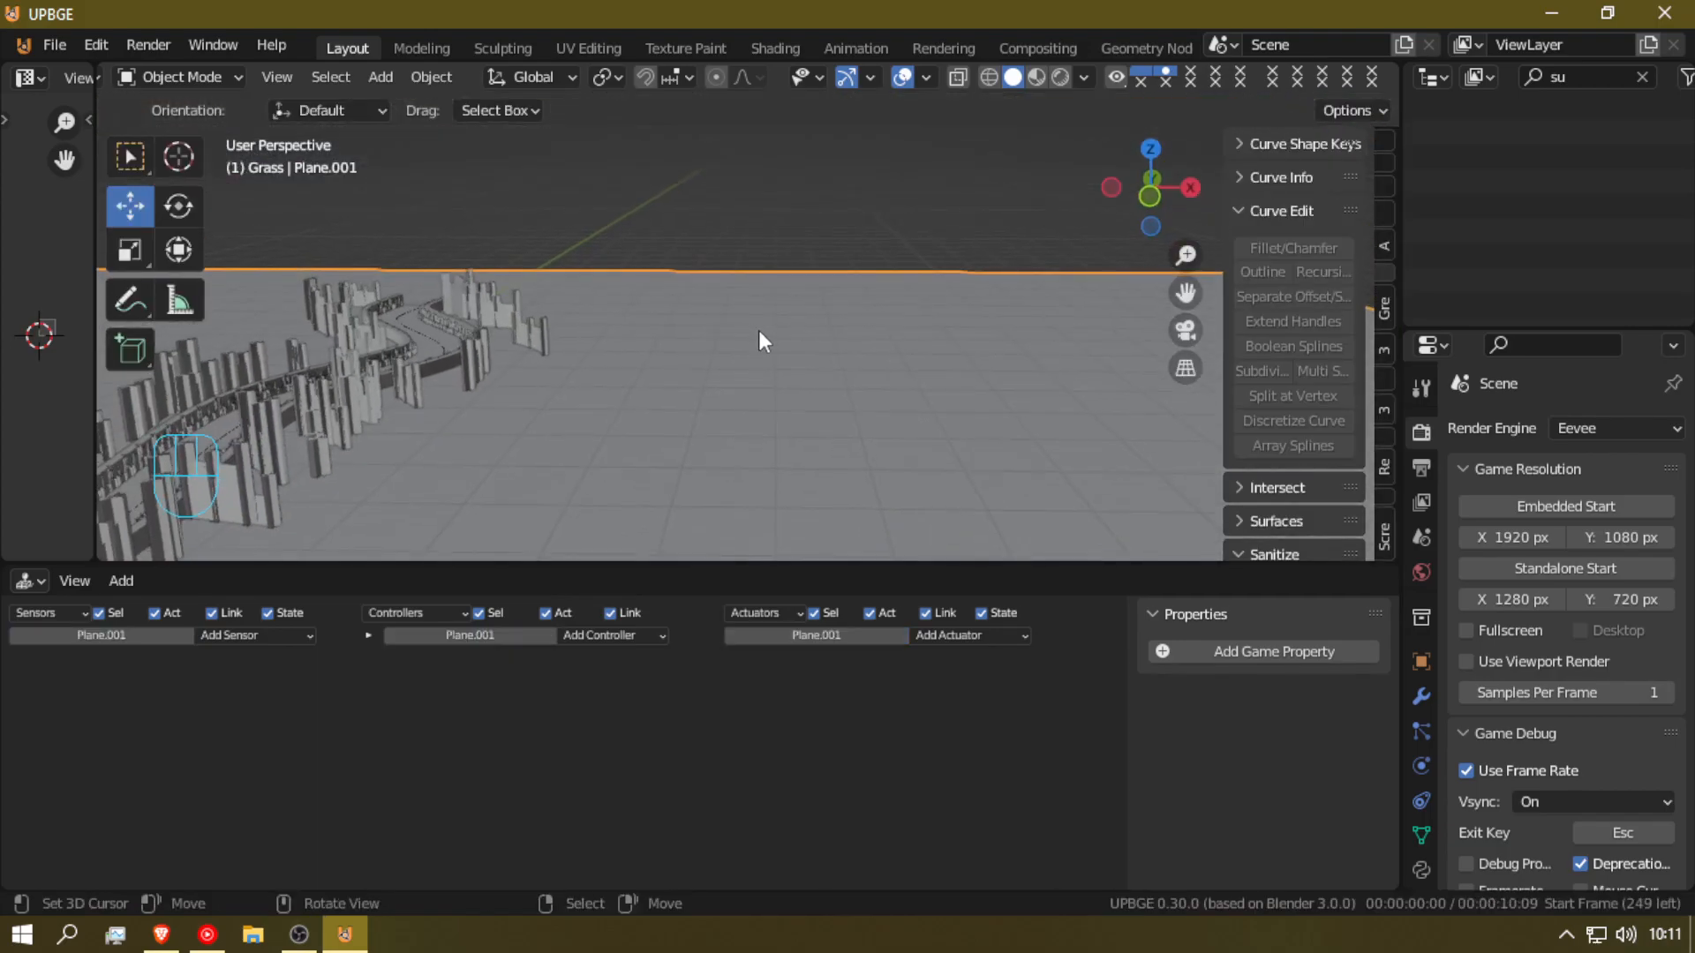
{"action": "key", "text": "shift+grave"}
{"action": "left_click", "coordinate": [748, 328]}
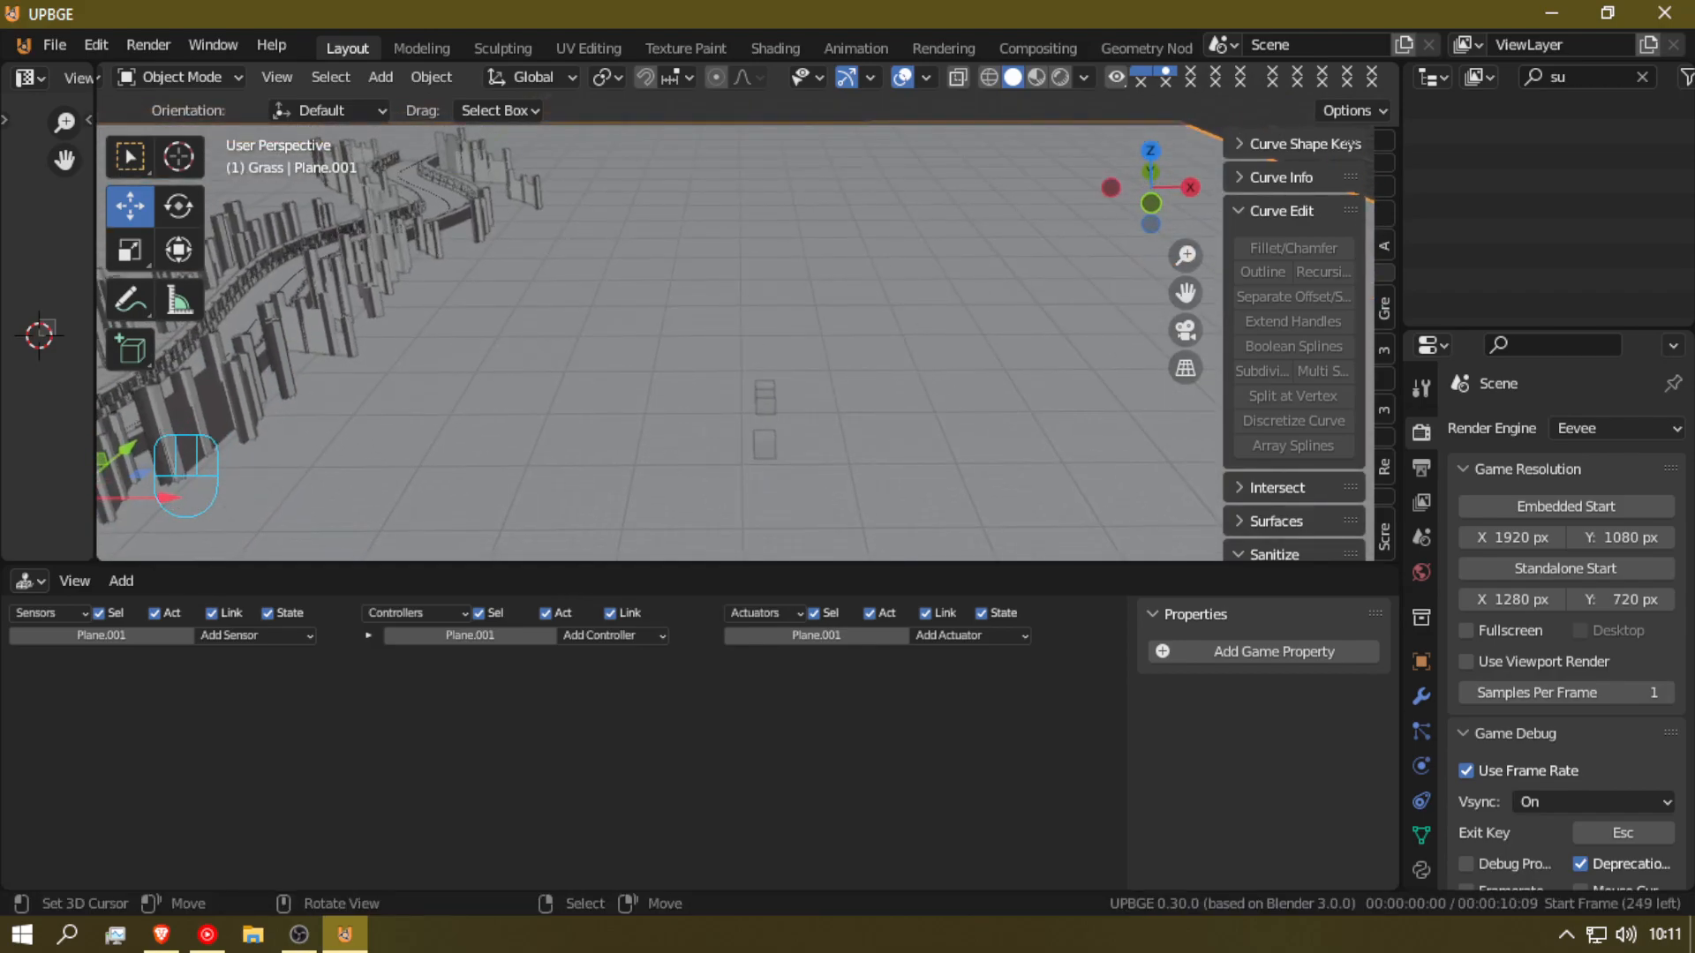
{"action": "key", "text": "p"}
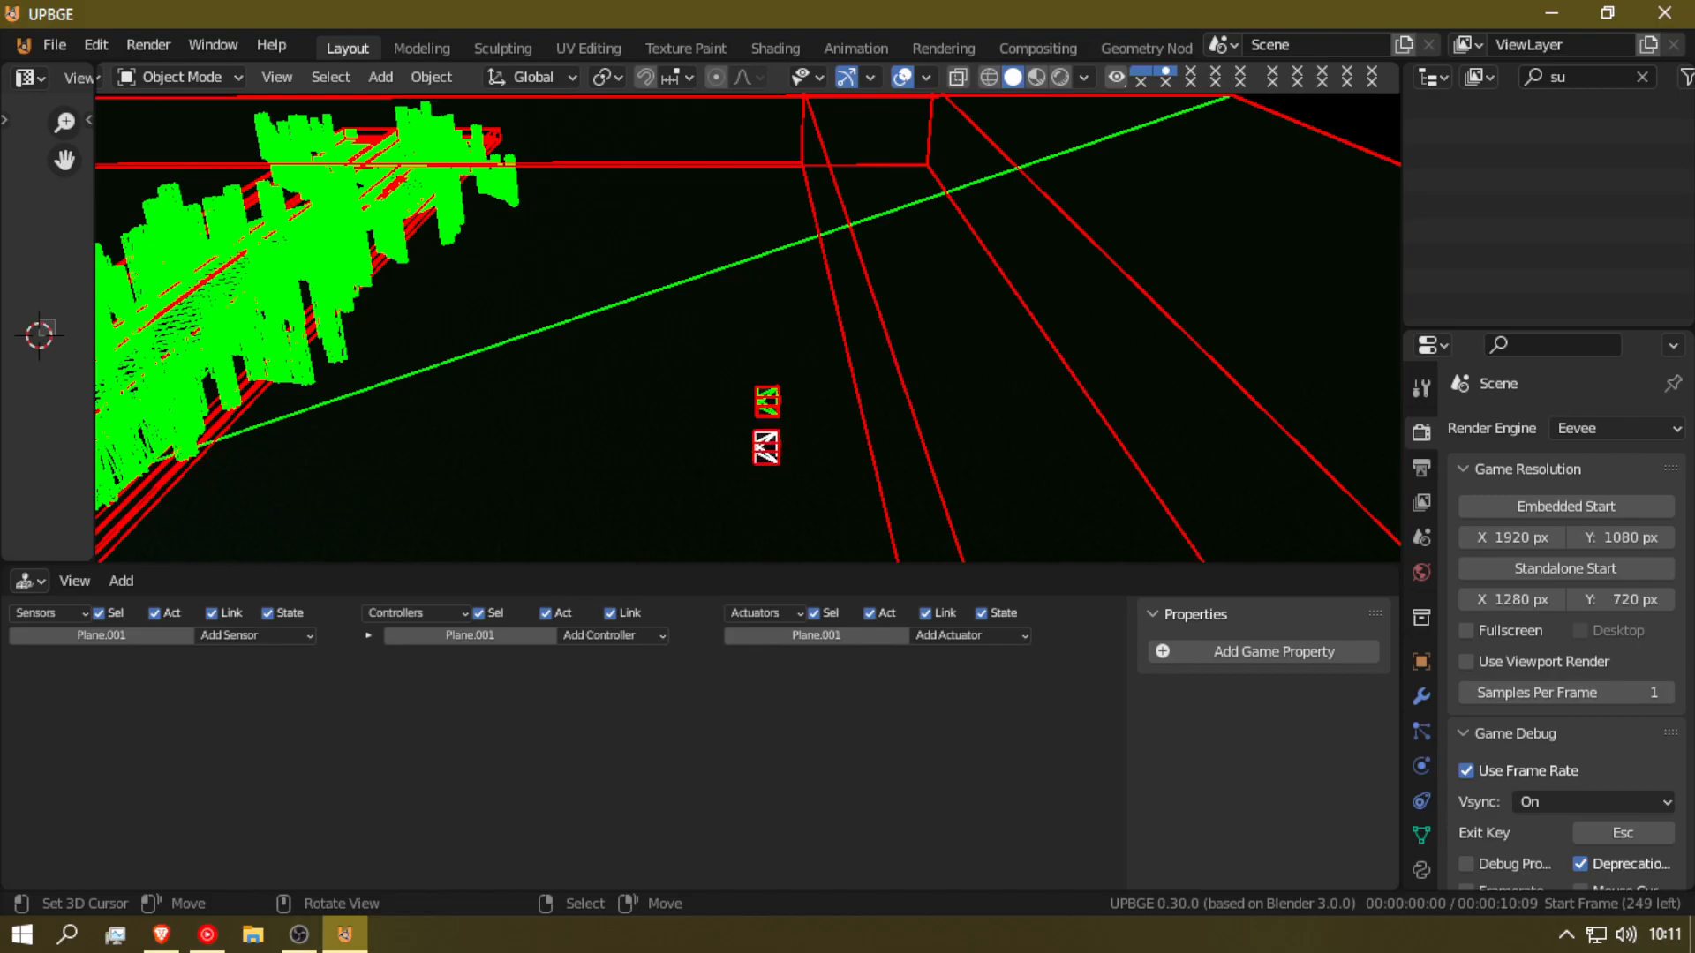
{"action": "key", "text": "Escape"}
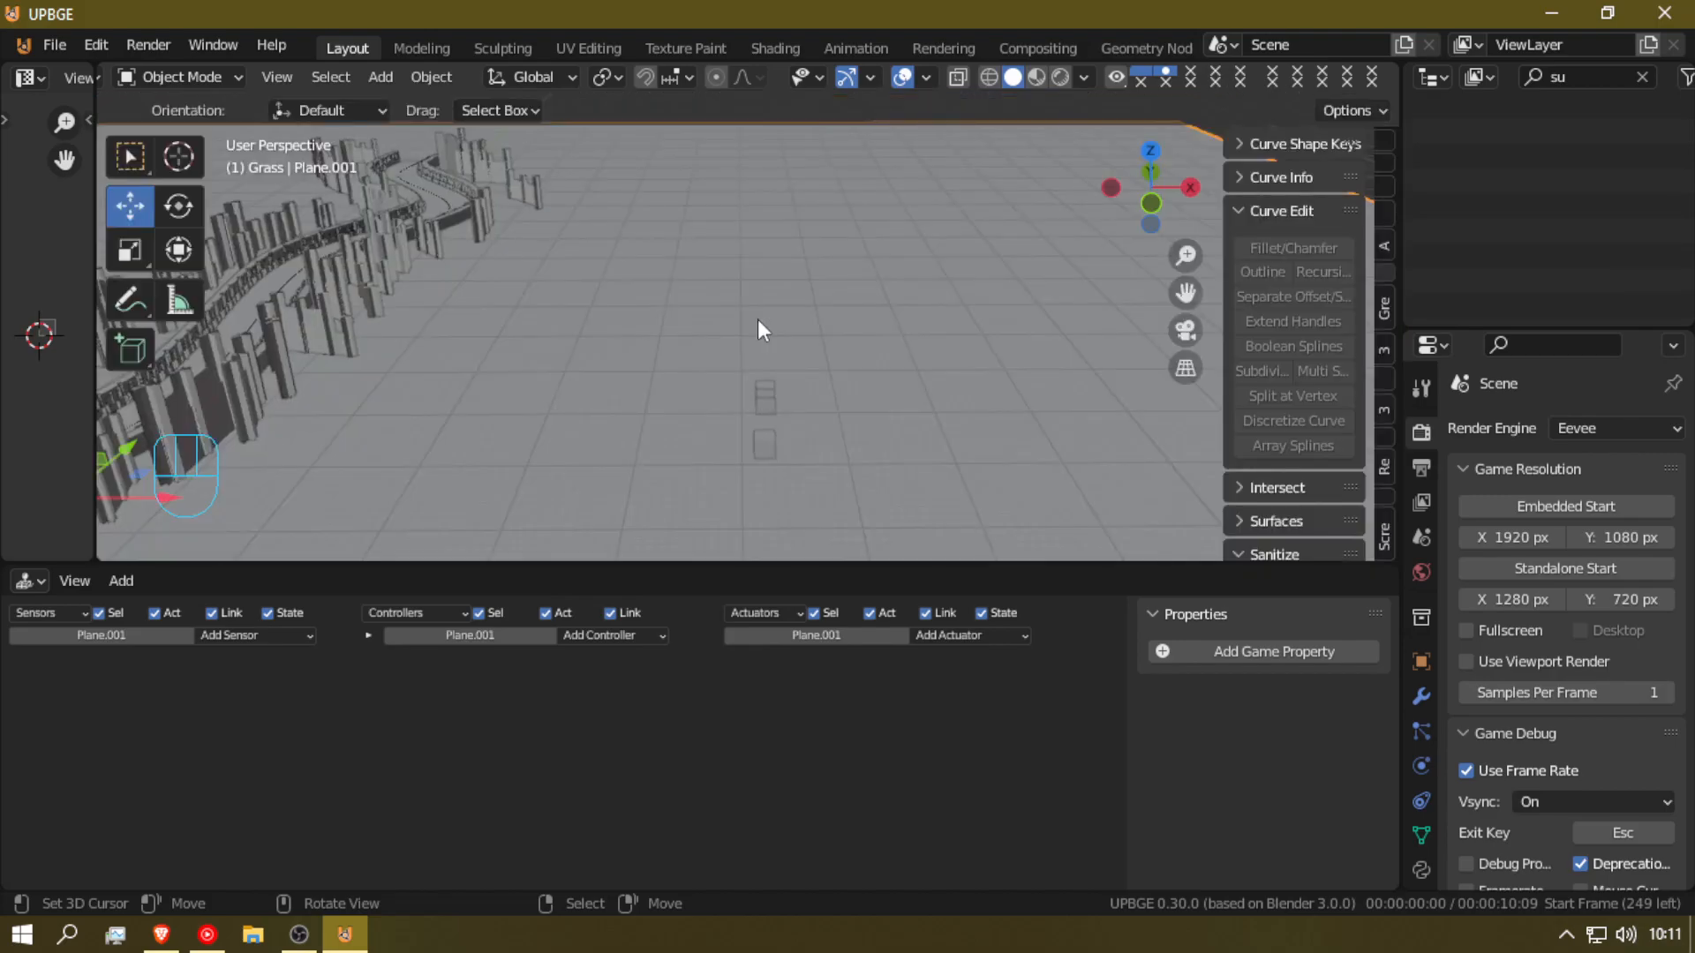
Step: Change the separated face's Ray sensor to a Radar sensor that detects the Player property along the -Y axis
{"action": "left_click", "coordinate": [762, 419]}
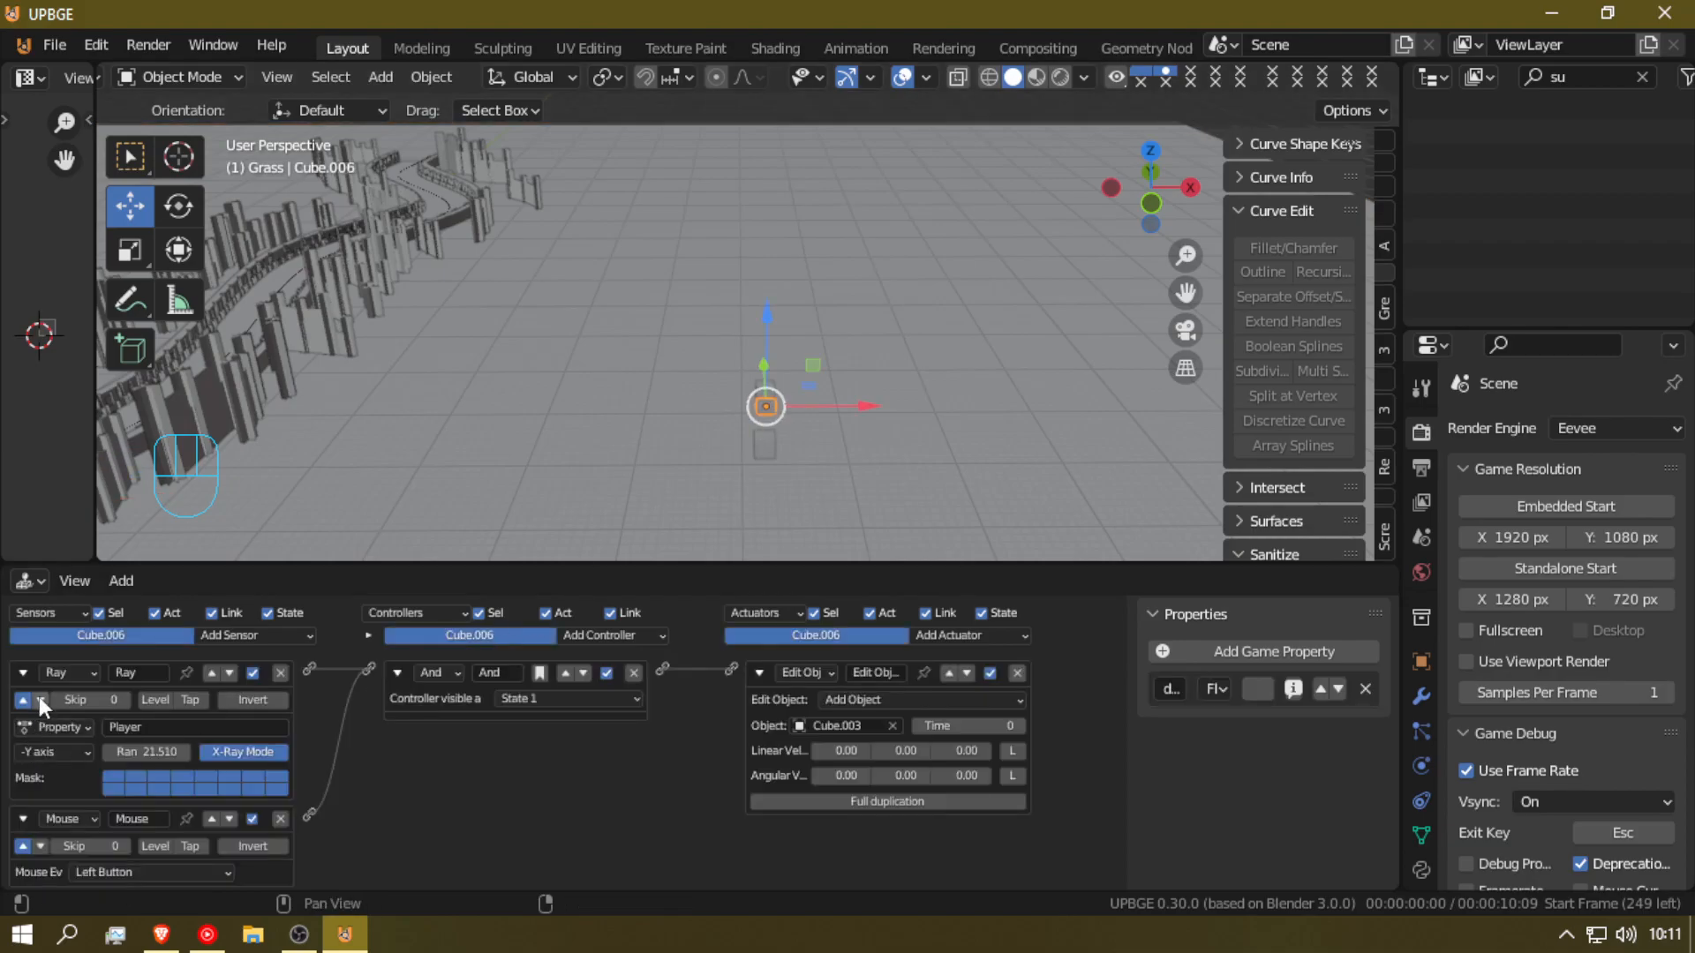
{"action": "left_click", "coordinate": [53, 672]}
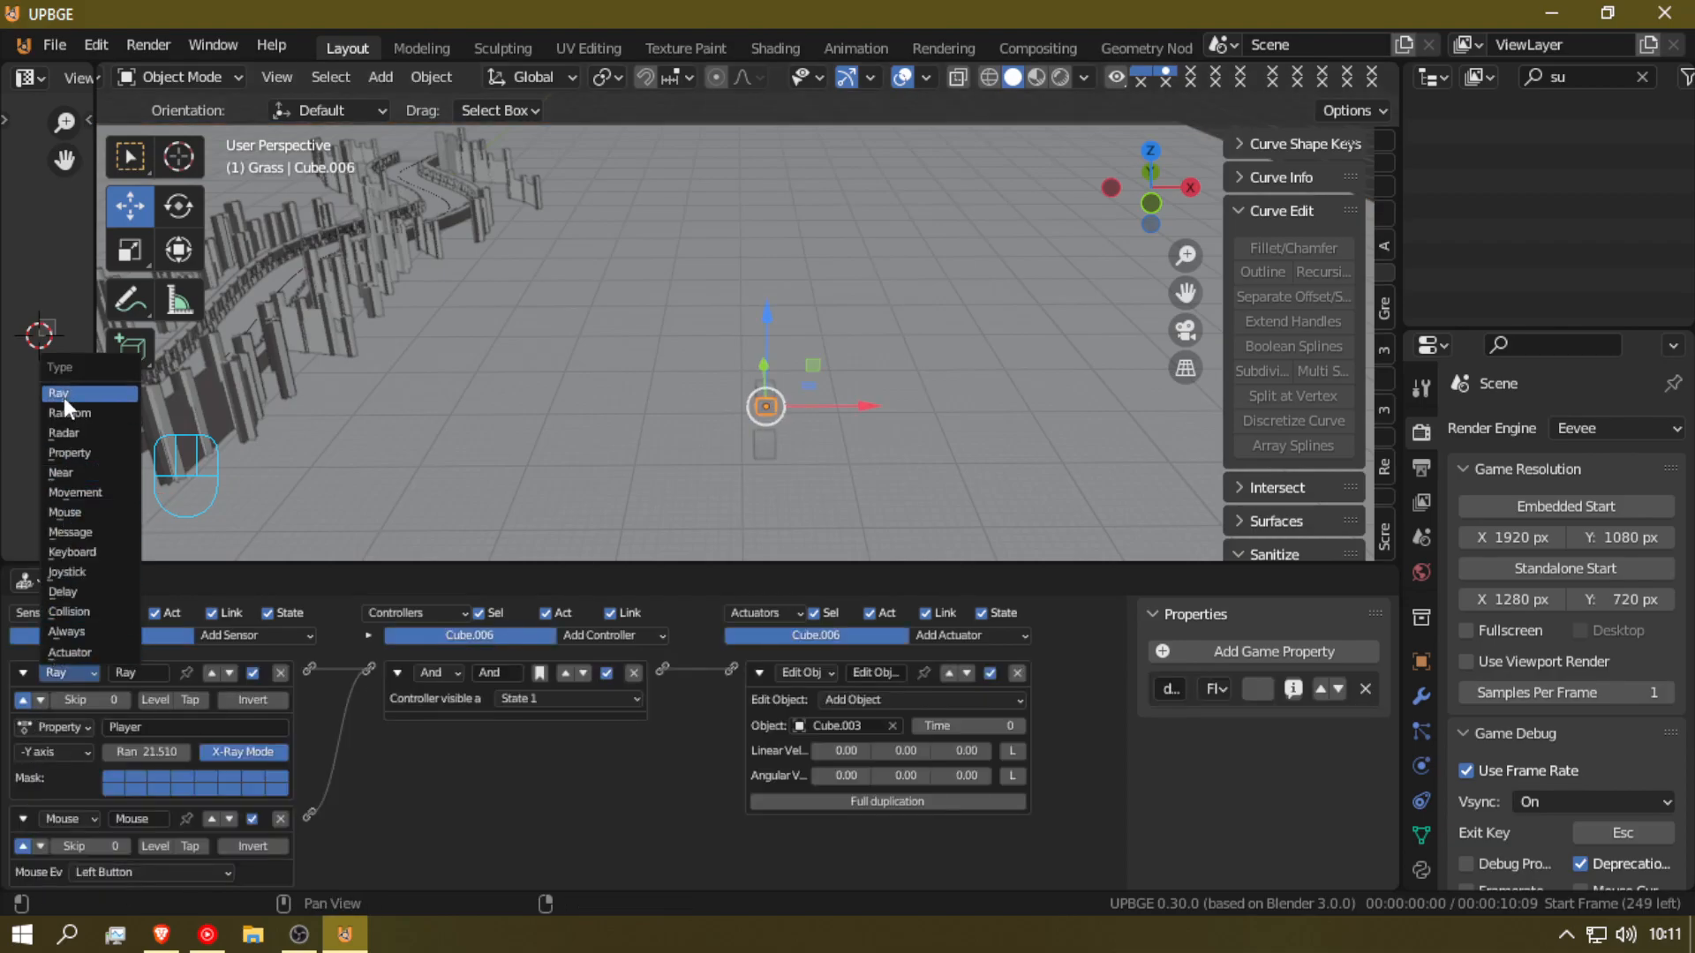
{"action": "left_click", "coordinate": [99, 432]}
{"action": "left_click", "coordinate": [120, 725]}
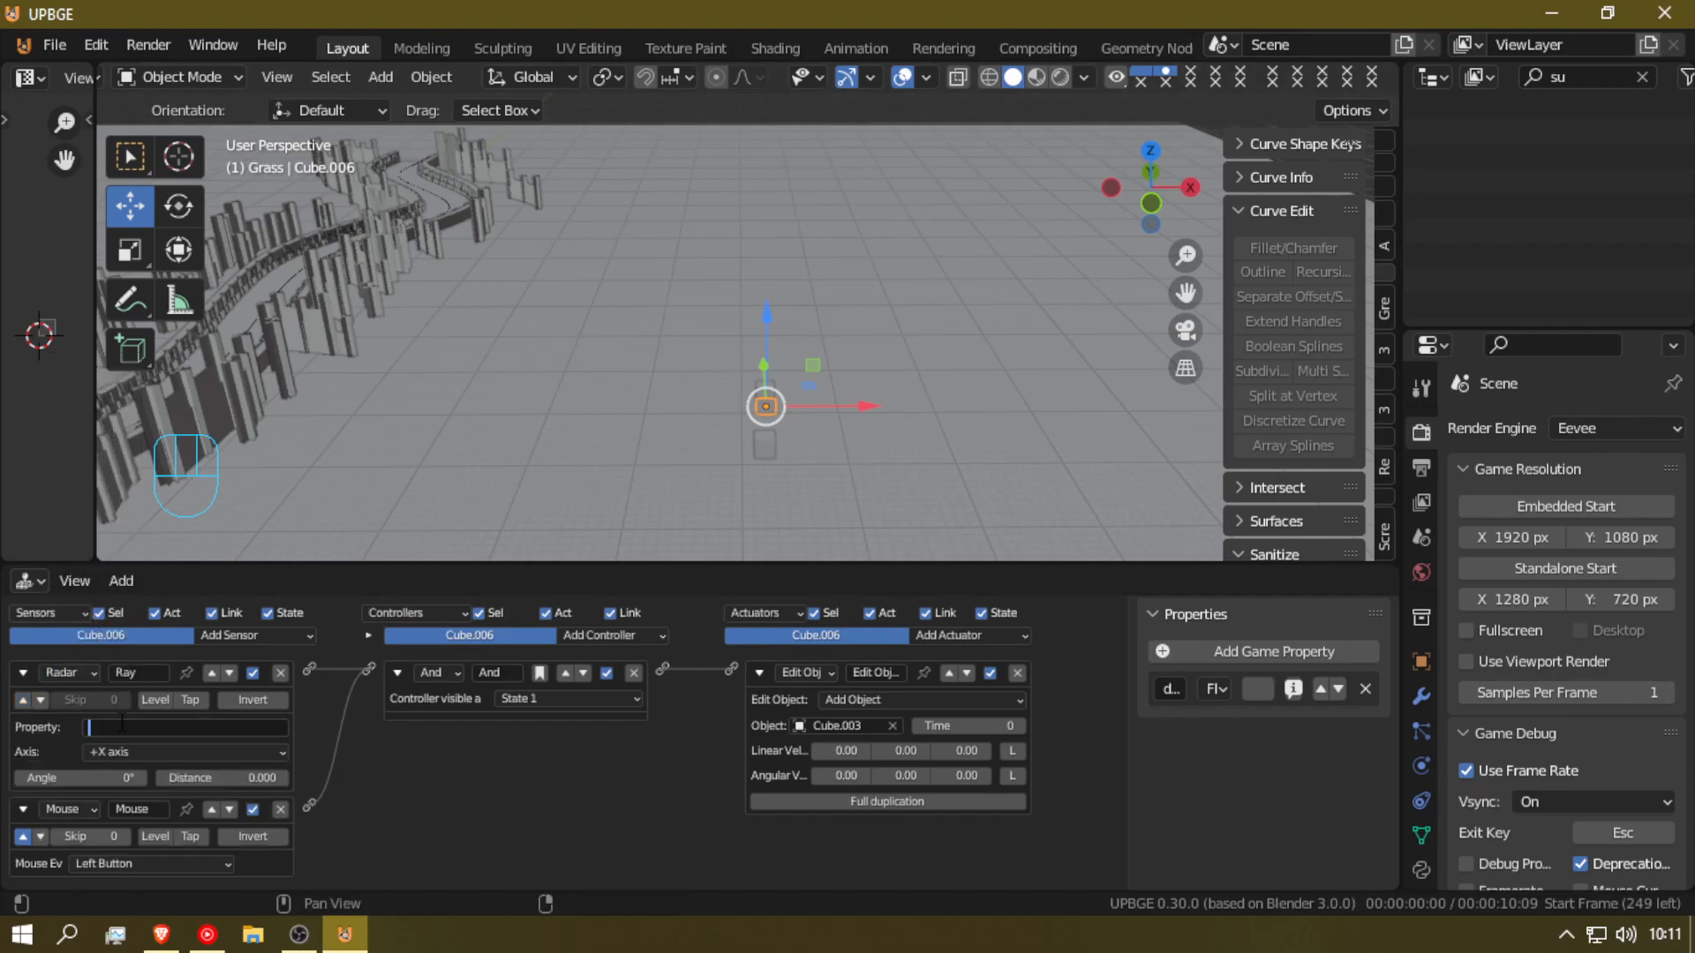
{"action": "type", "text": "Player"}
{"action": "key", "text": "Return"}
{"action": "left_click", "coordinate": [167, 728]}
{"action": "key", "text": "Return"}
{"action": "left_click", "coordinate": [147, 754]}
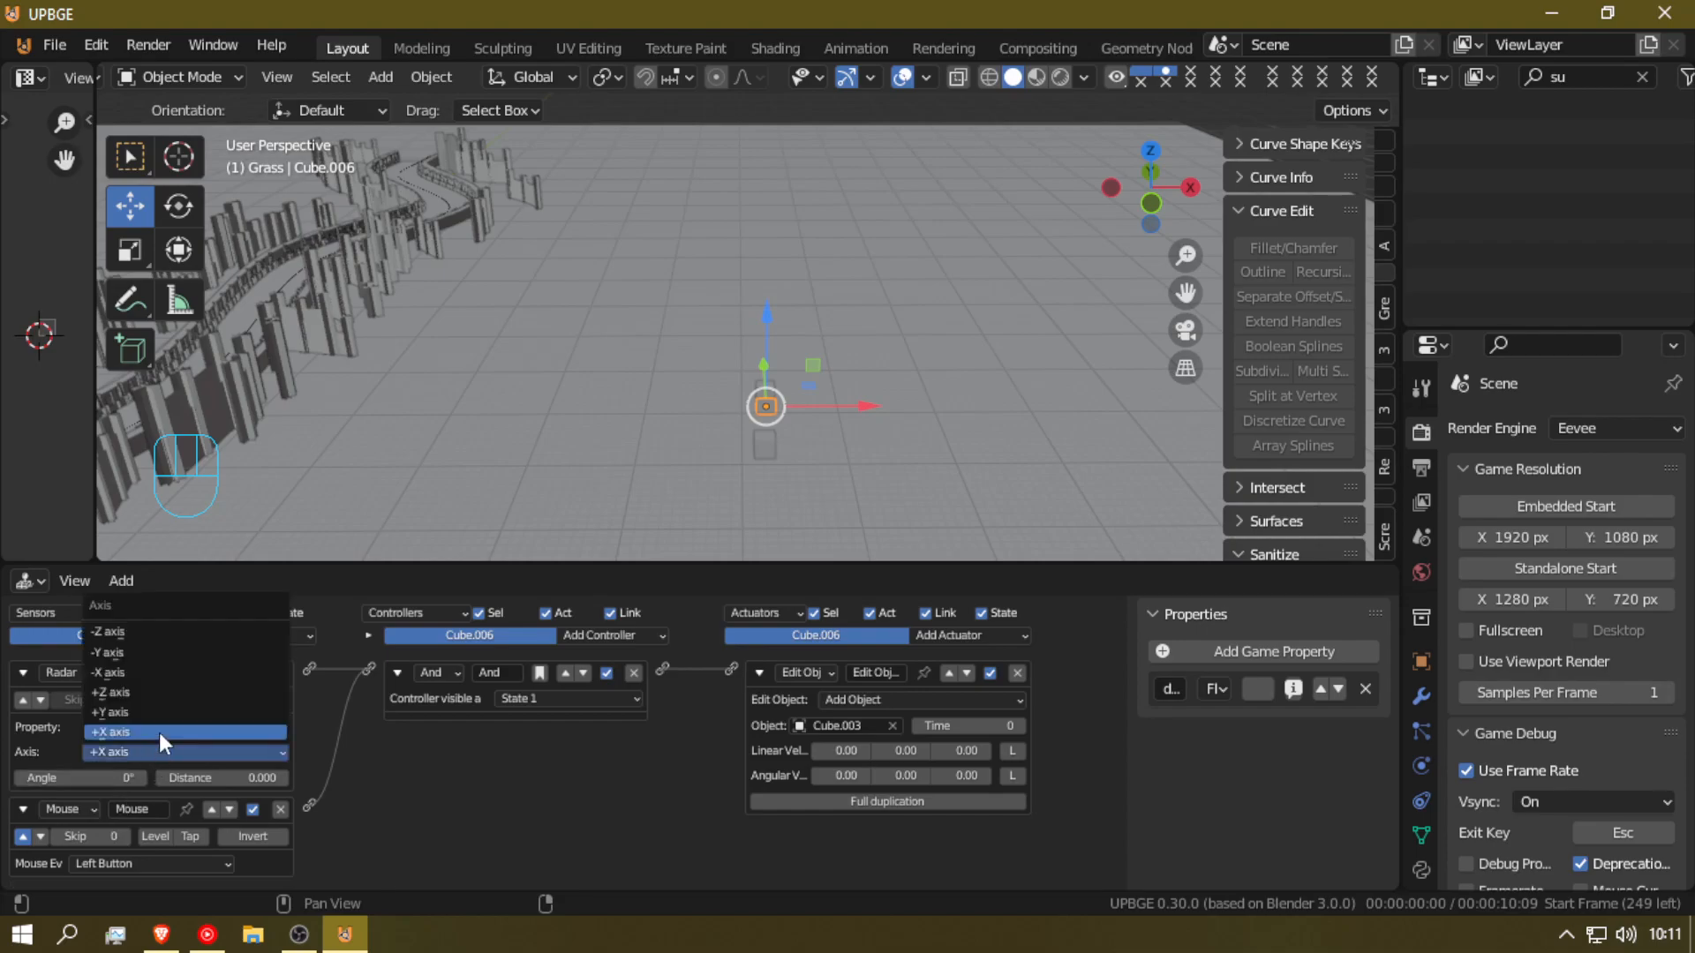
{"action": "left_click", "coordinate": [178, 653]}
Step: Set the Radar sensor's angle to 3.3° and its distance to 257.3, and test-run the game
{"action": "left_click_drag", "start_coordinate": [88, 777], "coordinate": [335, 785]}
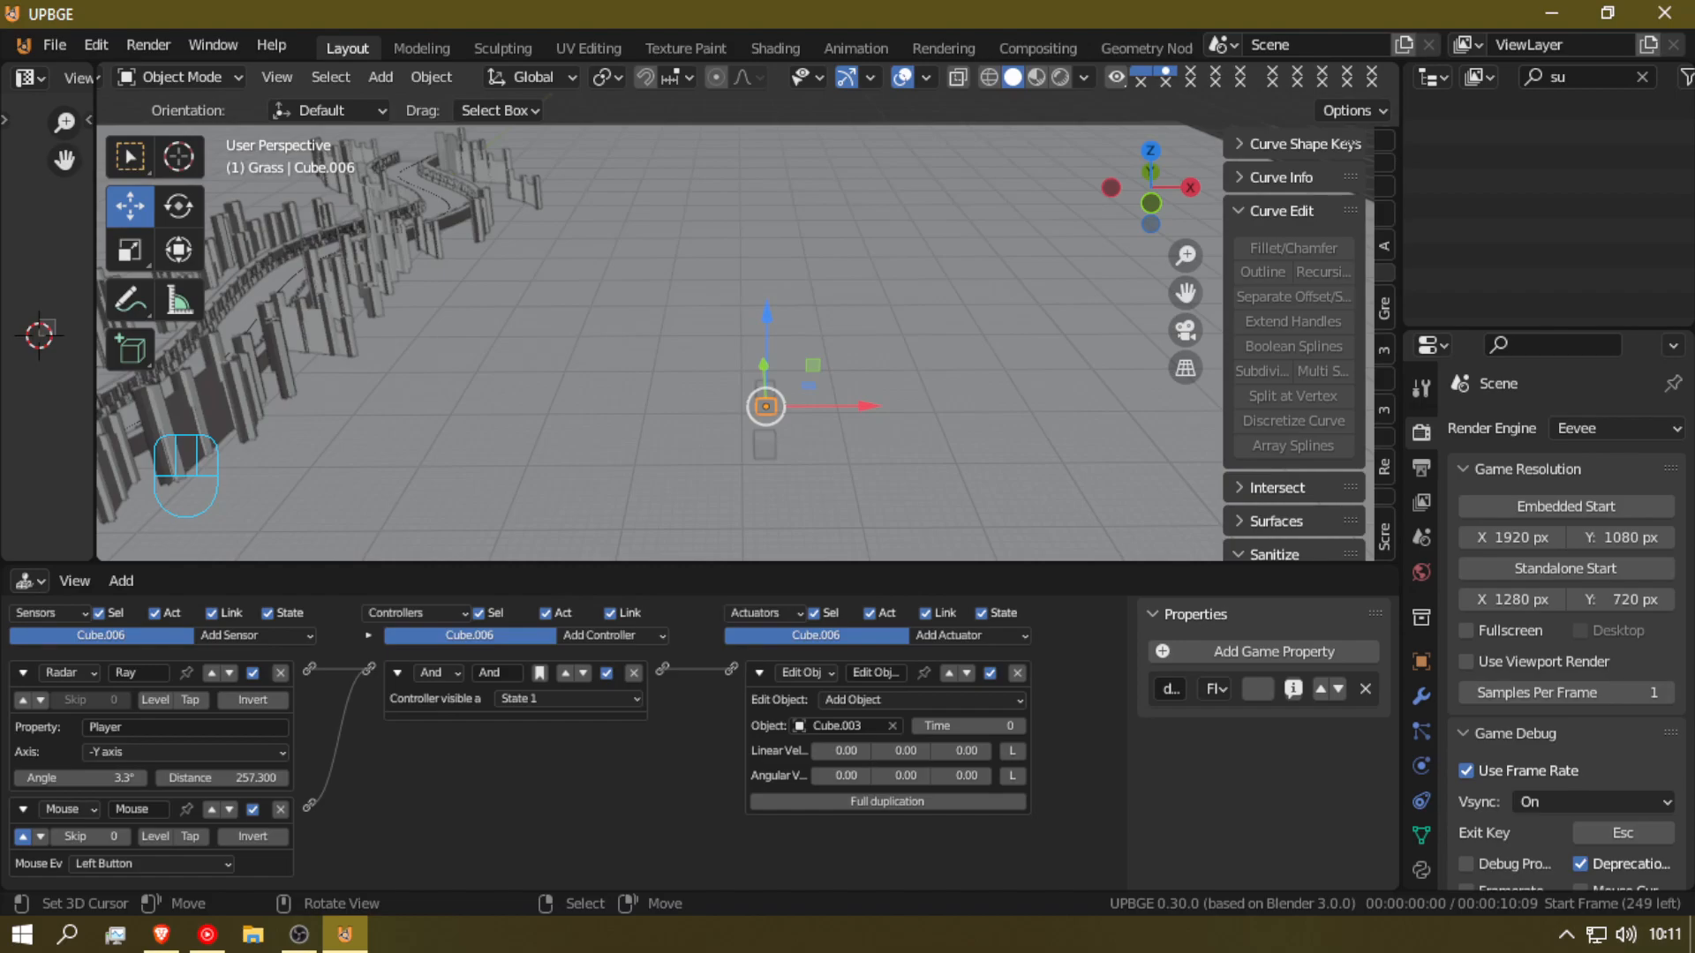
{"action": "key", "text": "p"}
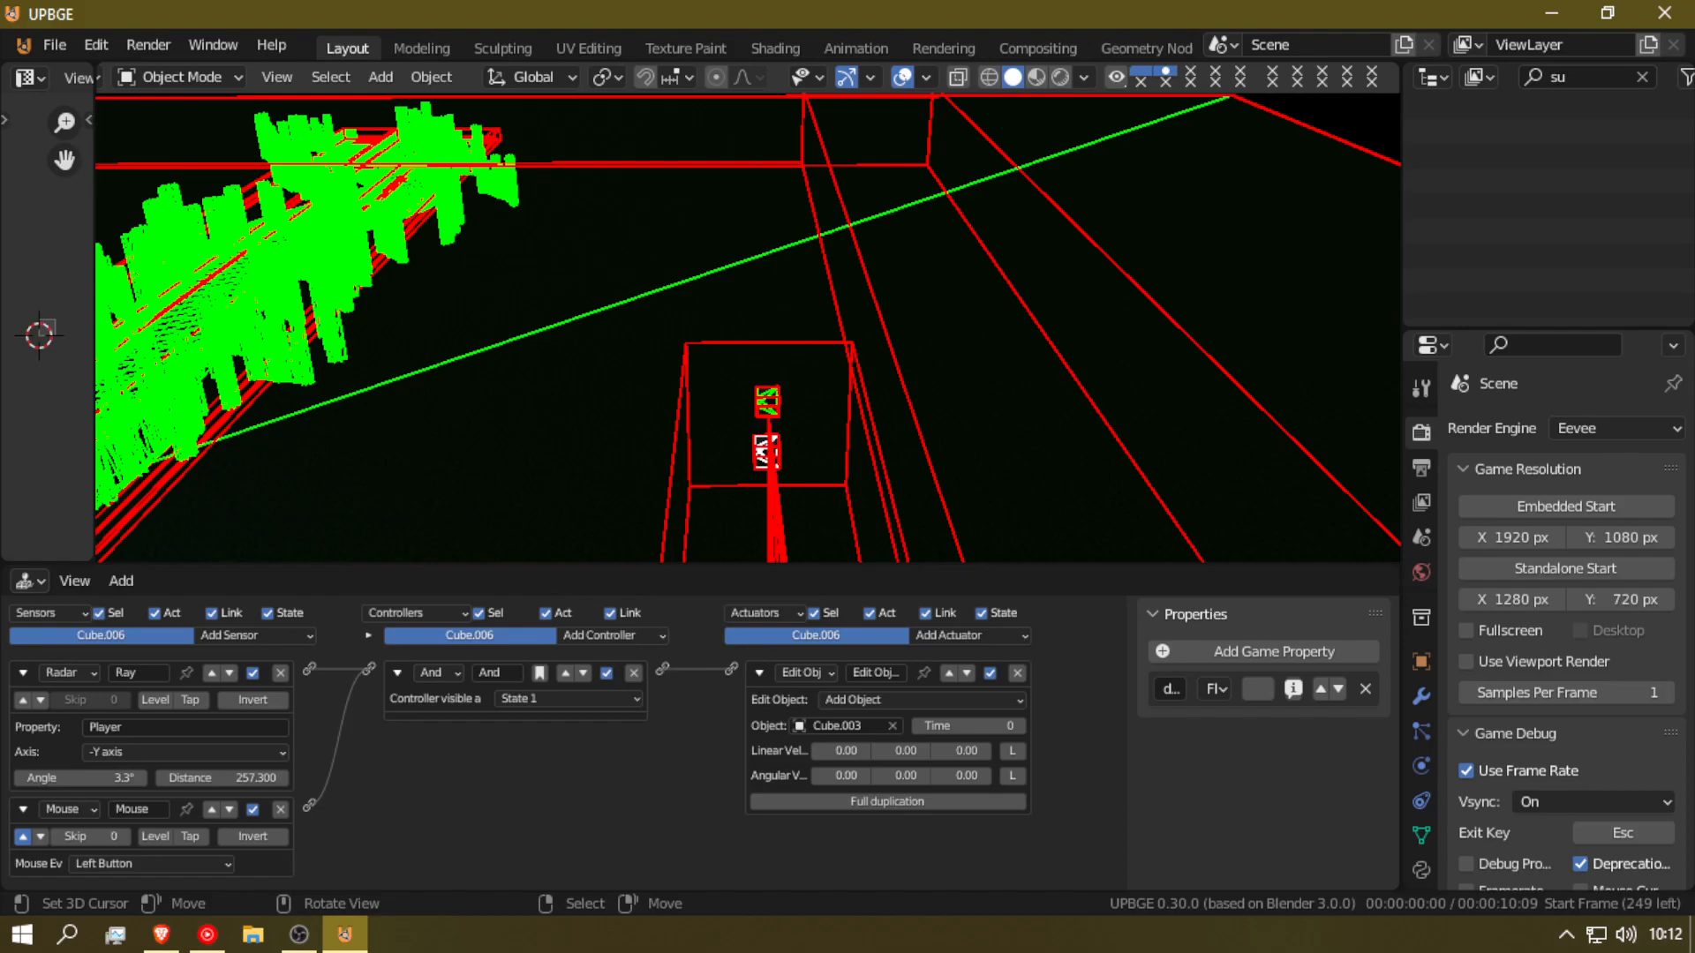
{"action": "key", "text": "Escape"}
Step: Enable false level triggering on the Radar sensor and disable true level triggering on the face's Mouse sensor
{"action": "left_click_drag", "start_coordinate": [23, 698], "coordinate": [34, 702]}
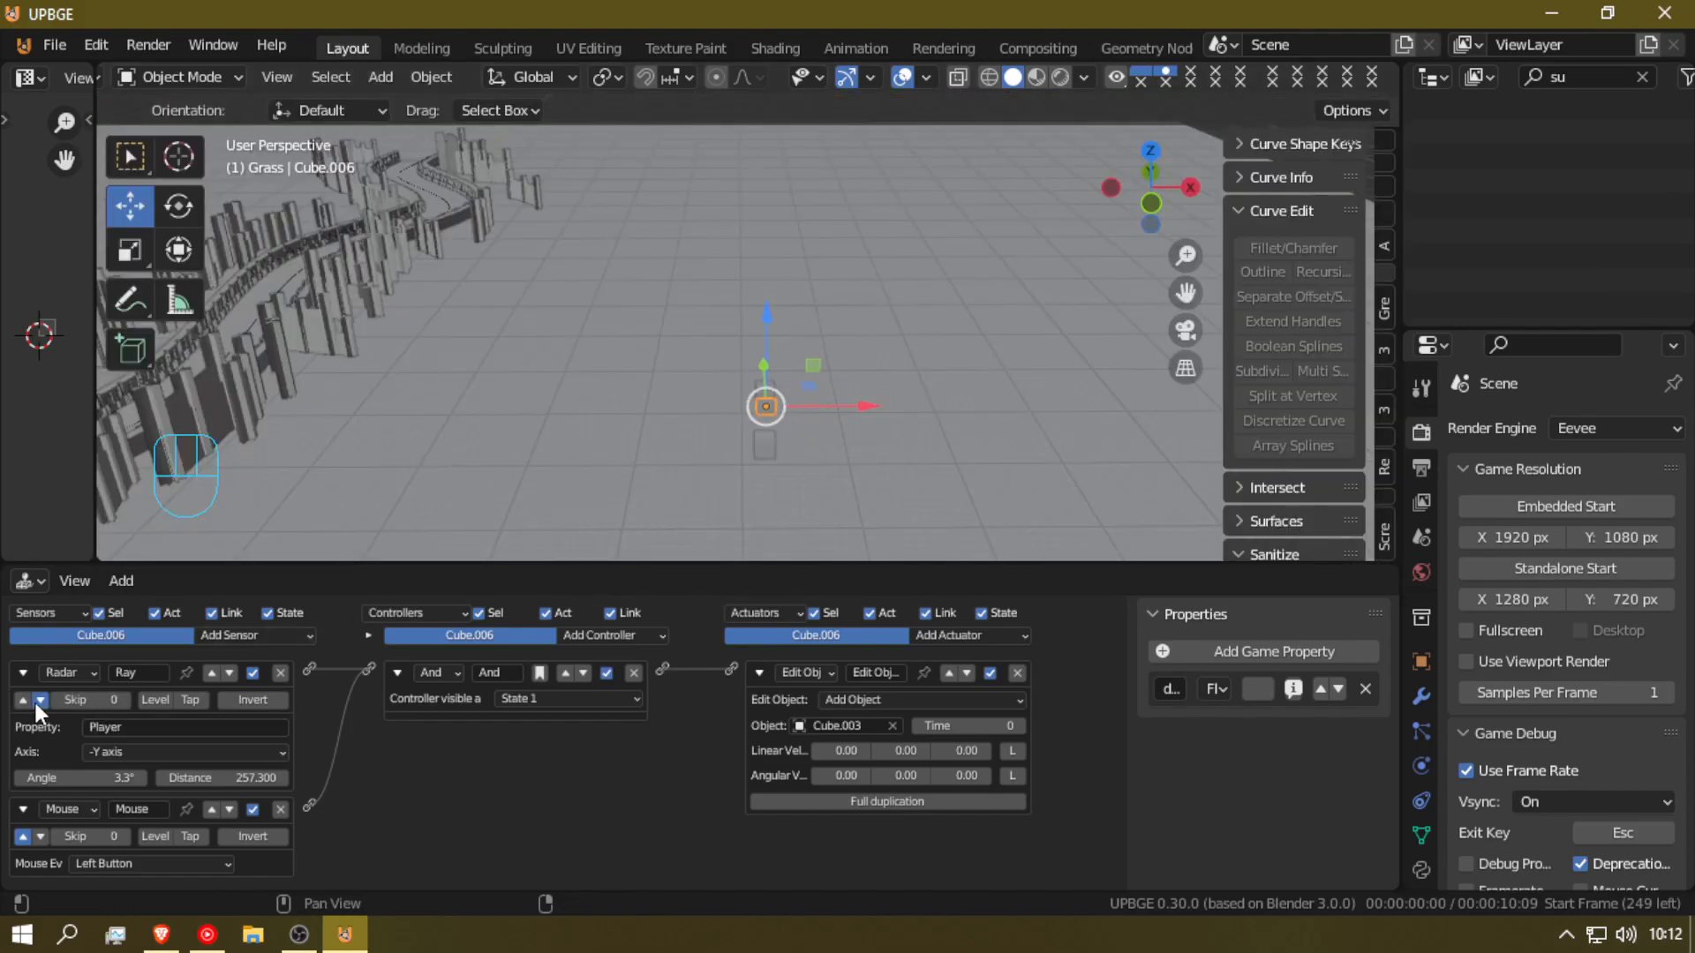
{"action": "left_click", "coordinate": [21, 835]}
Step: Select the player cube
{"action": "middle_click_drag", "start_coordinate": [713, 336], "coordinate": [764, 363]}
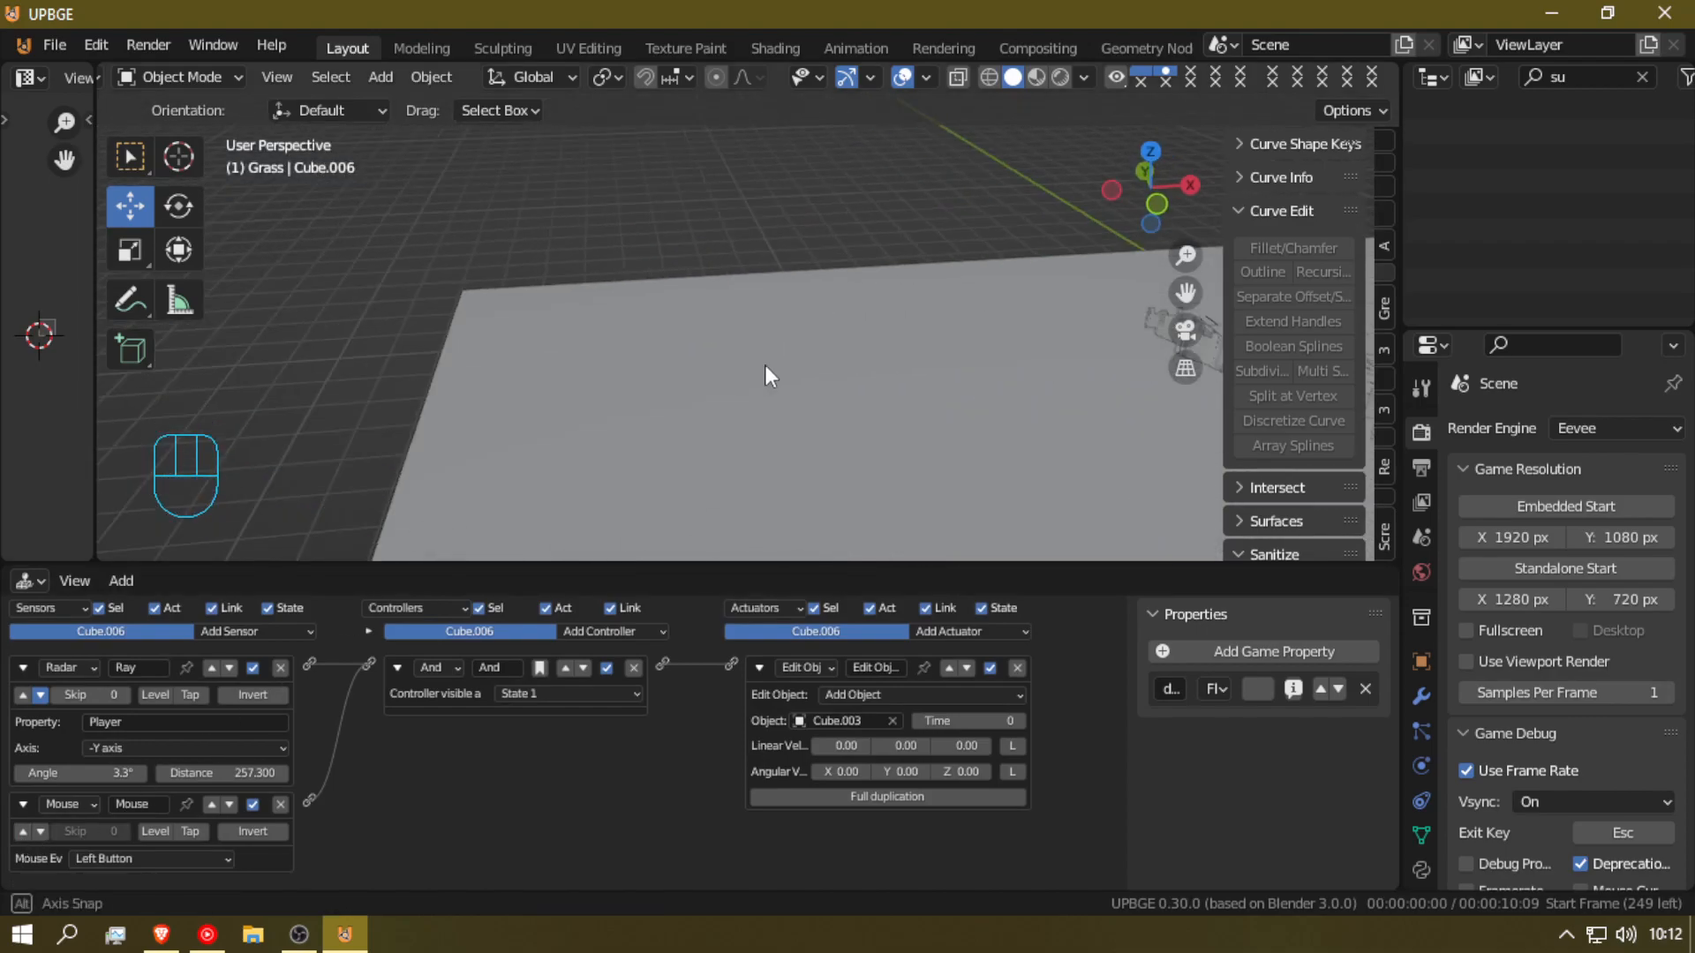
{"action": "key", "text": "shift+grave"}
{"action": "key", "text": "w"}
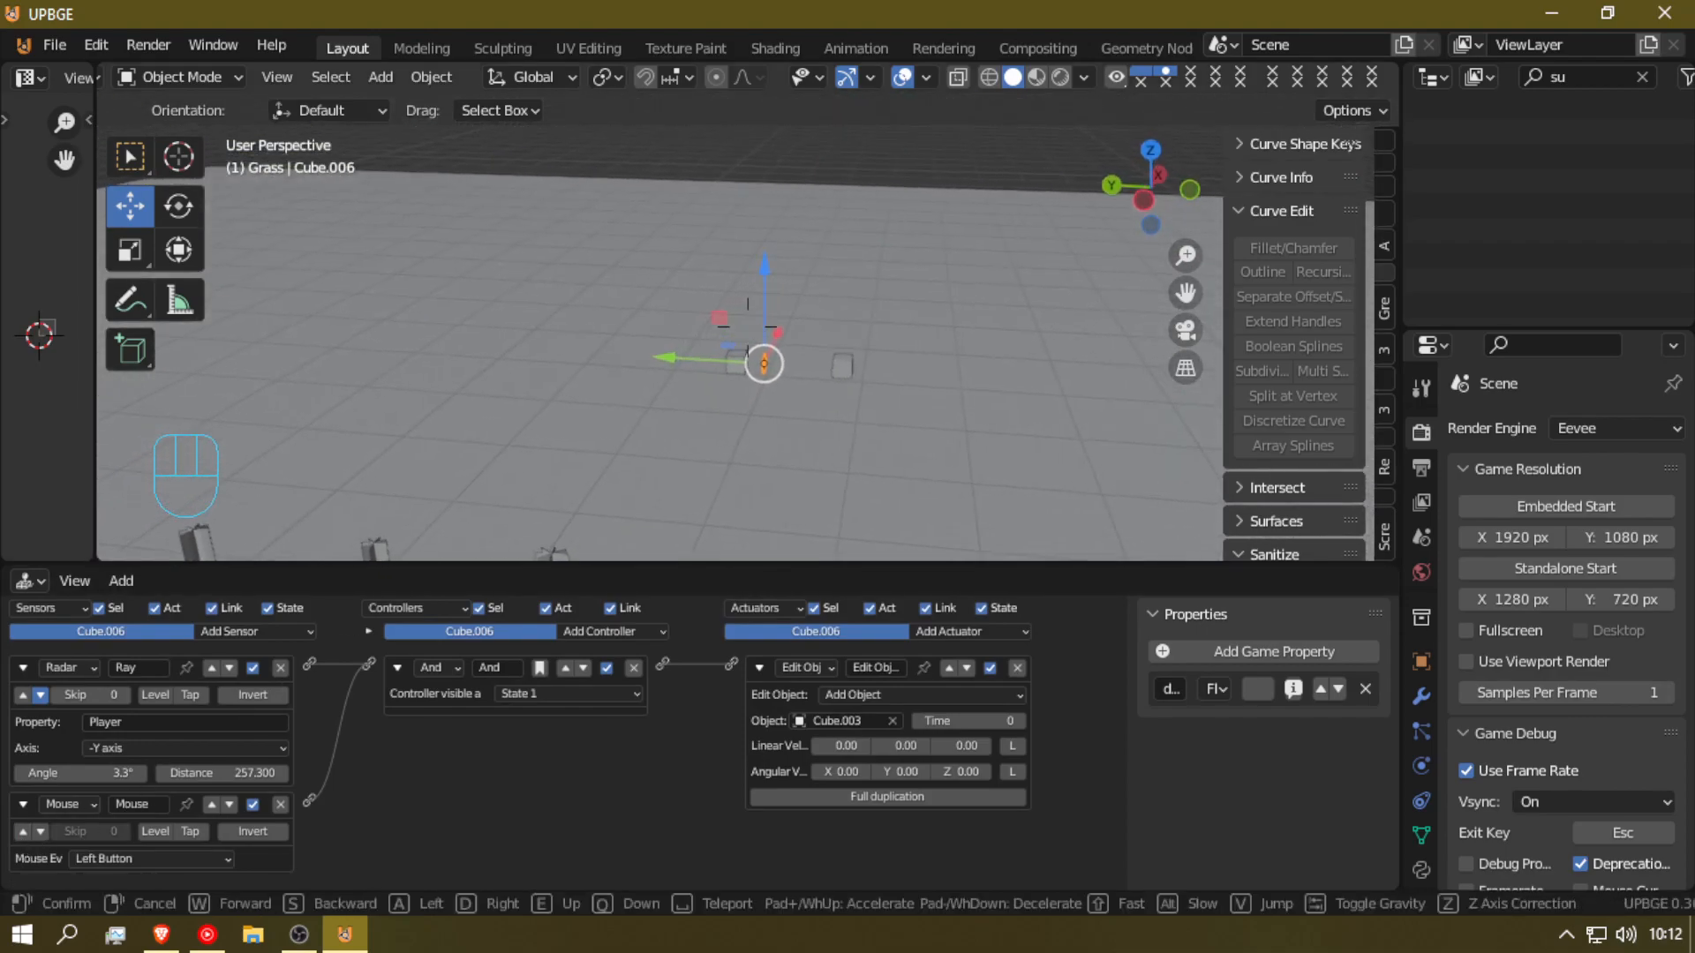
{"action": "left_click", "coordinate": [748, 328]}
{"action": "left_click", "coordinate": [806, 306]}
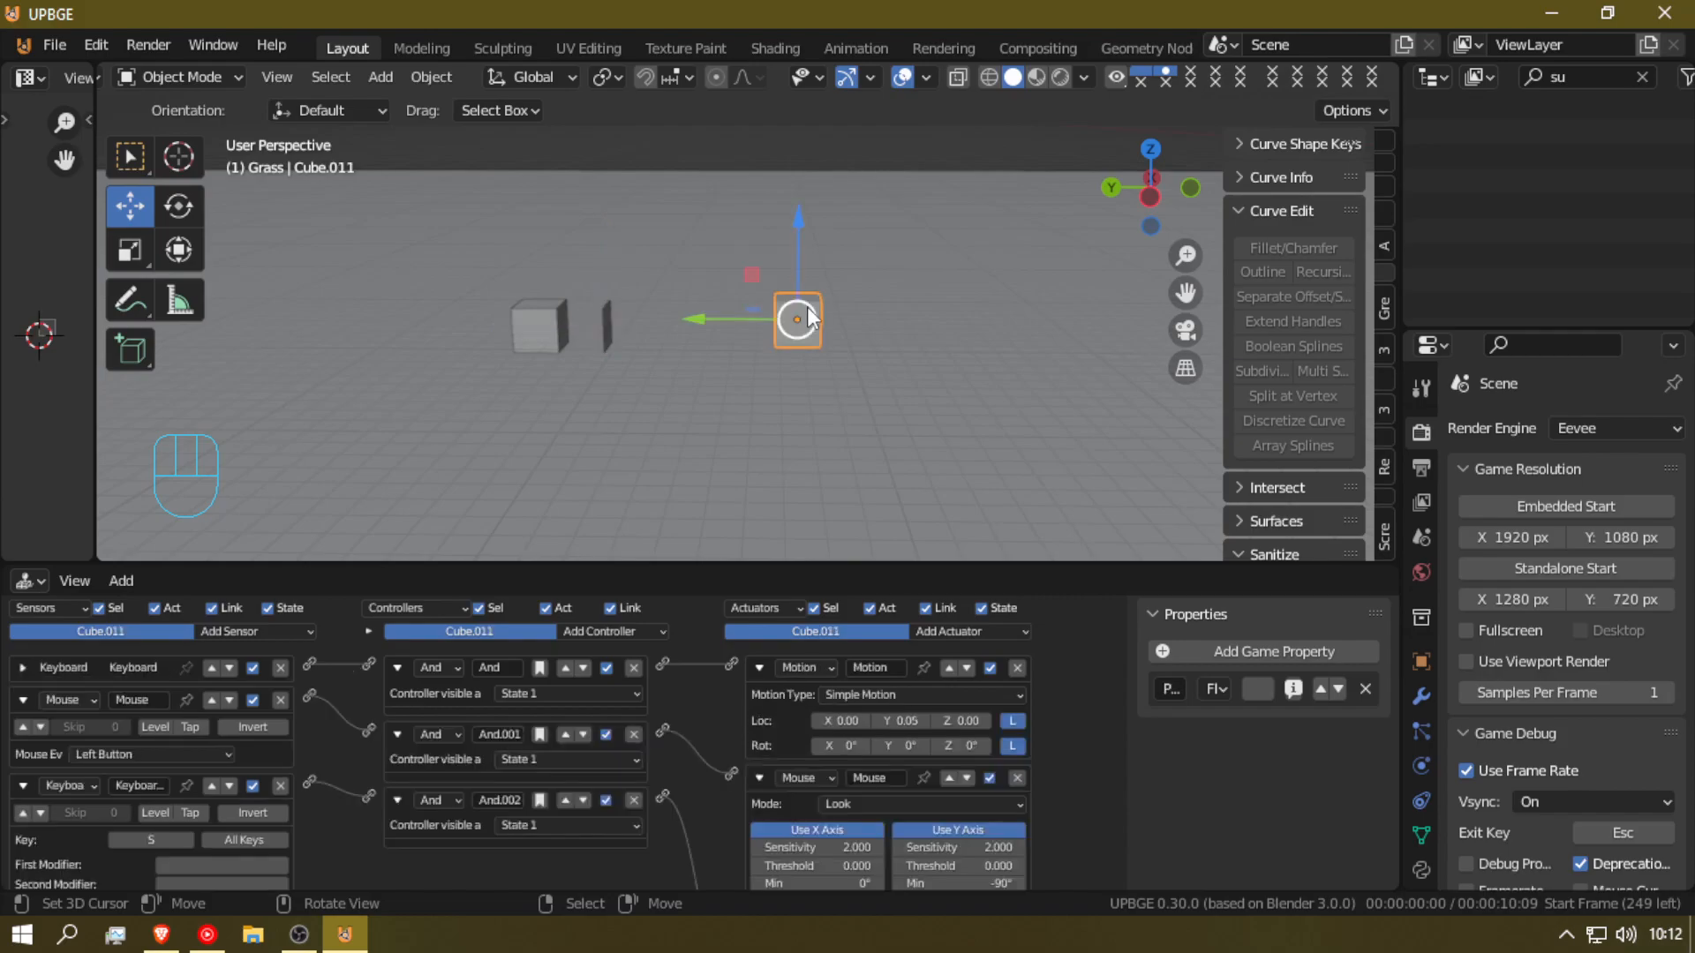
{"action": "left_click", "coordinate": [1419, 798]}
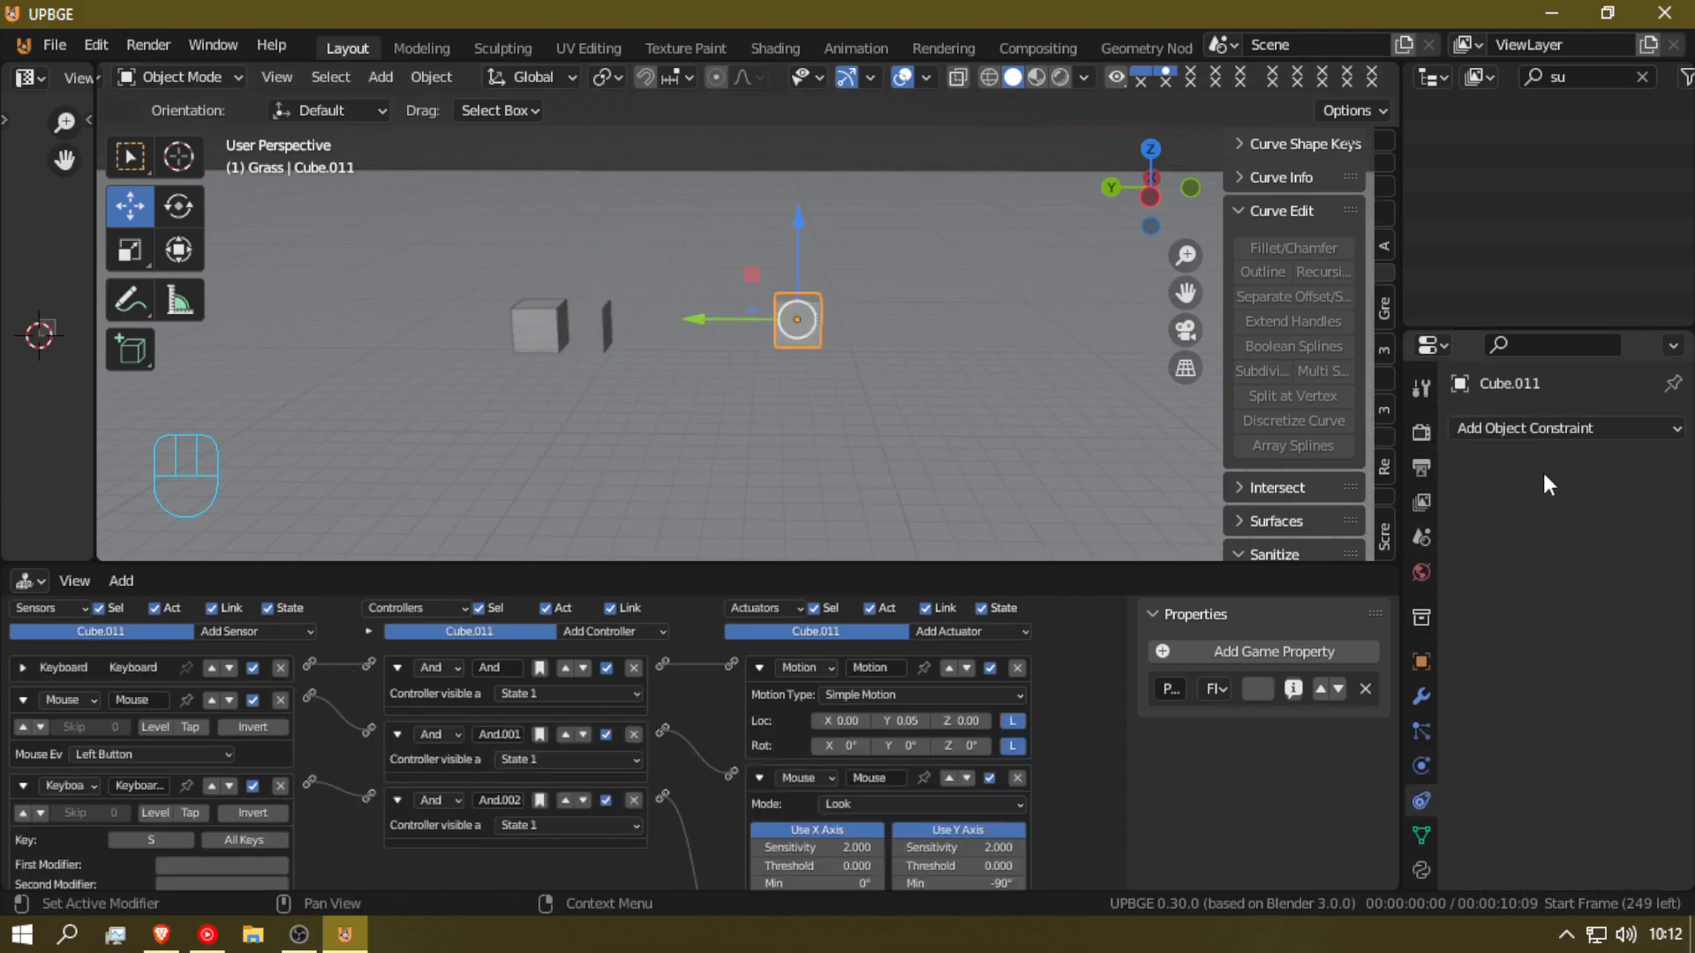
{"action": "left_click", "coordinate": [1558, 431]}
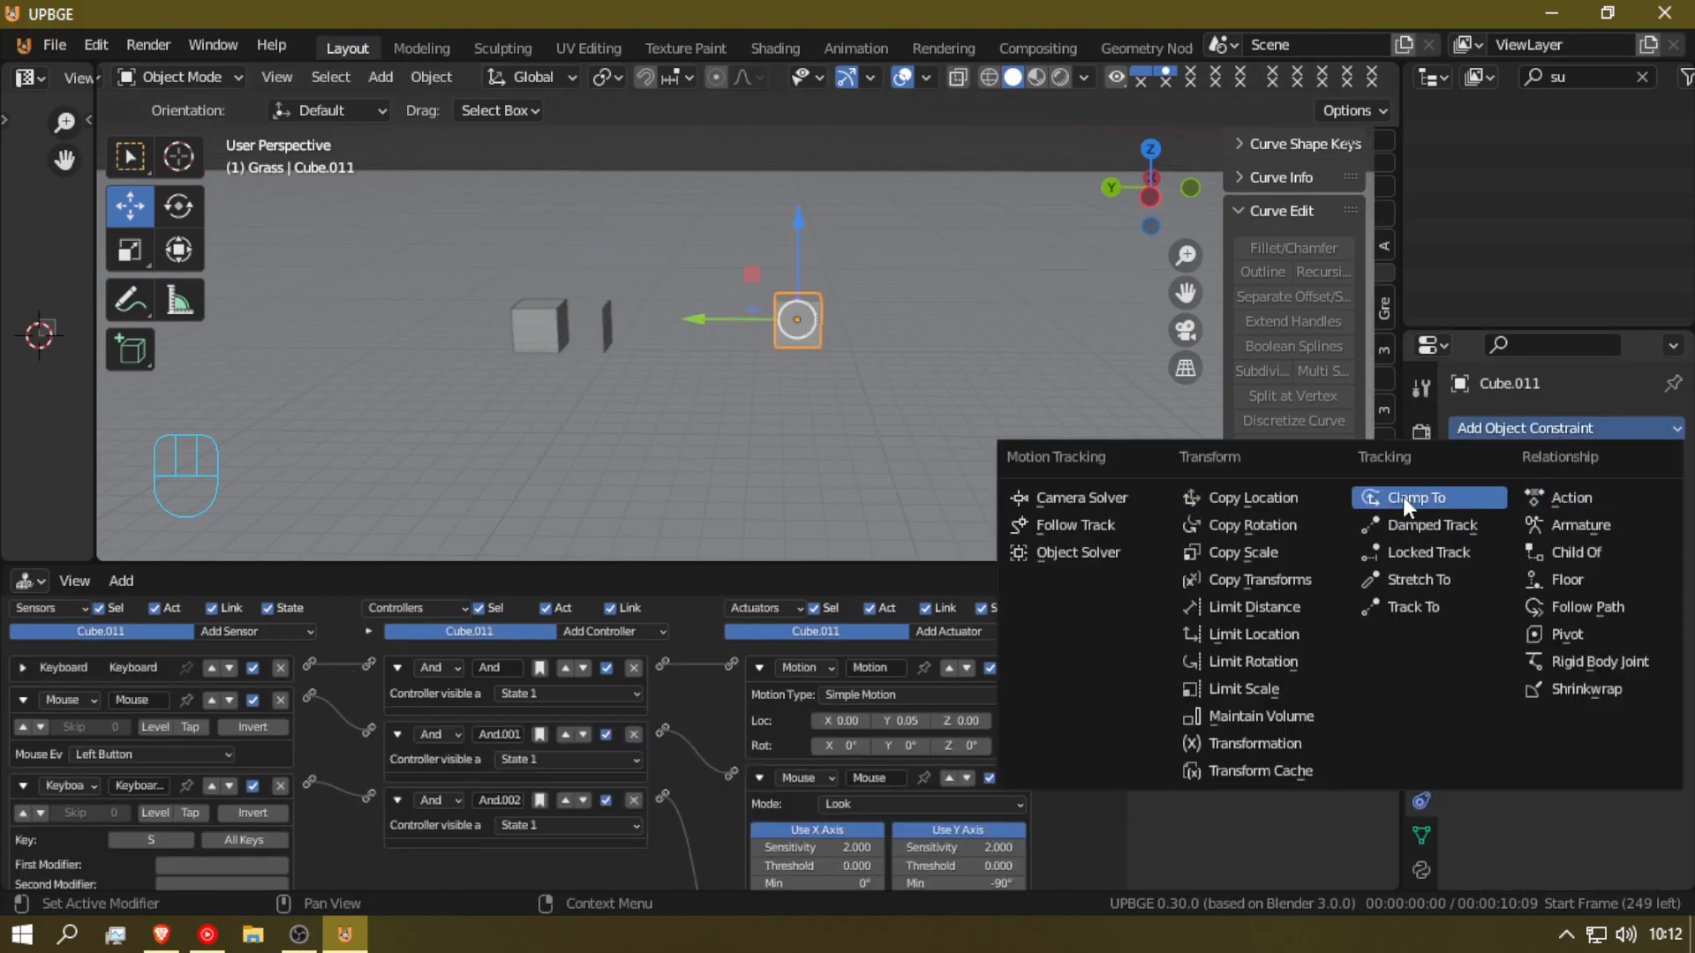
{"action": "key", "text": "Escape"}
Step: Set the player cube's game physics type to Character, enable Actor, and test-run the game
{"action": "left_click", "coordinate": [1421, 765]}
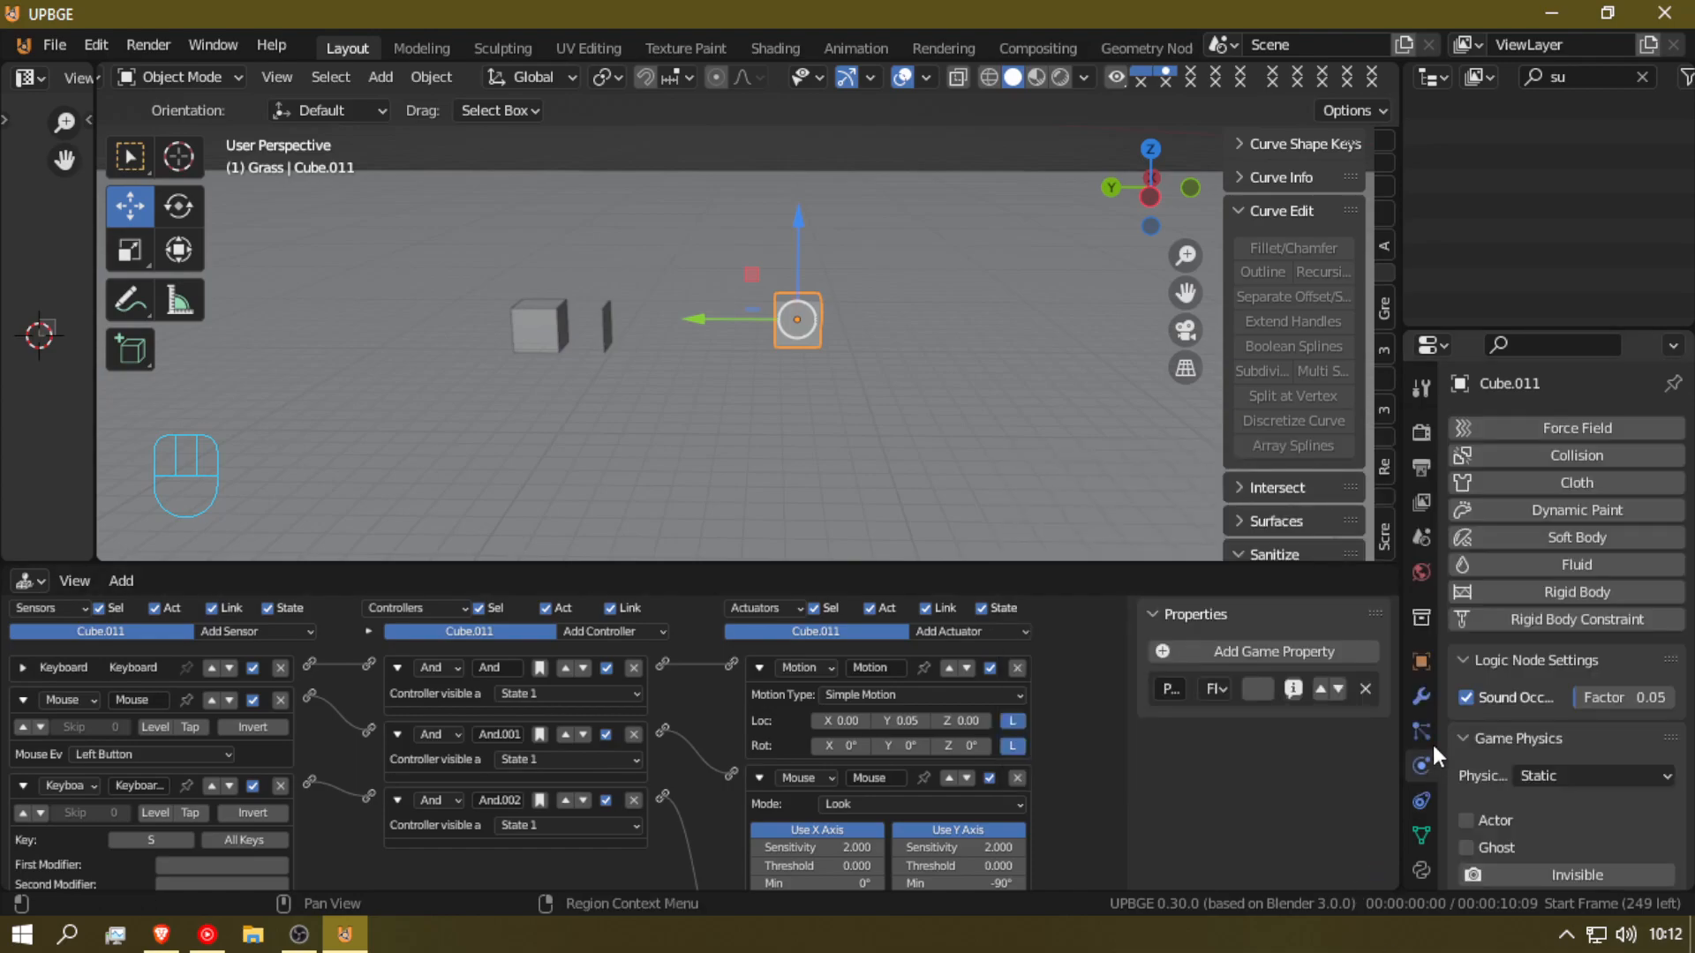
{"action": "left_click", "coordinate": [1579, 776]}
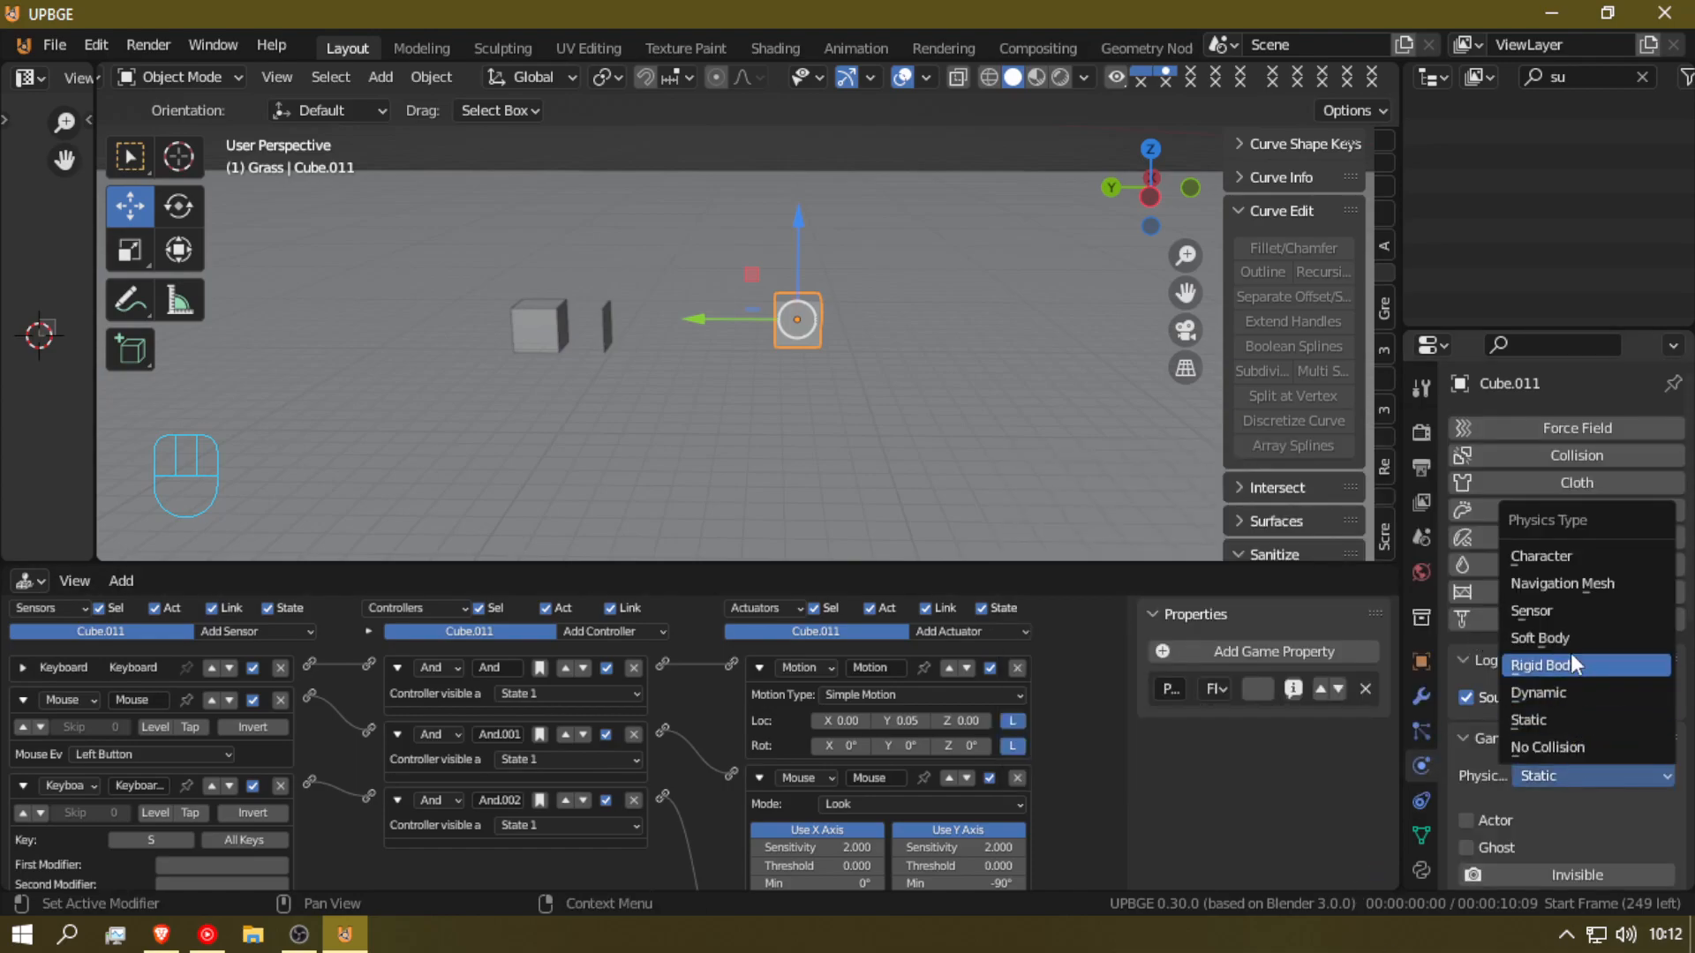
{"action": "left_click", "coordinate": [1564, 557]}
{"action": "left_click", "coordinate": [1467, 818]}
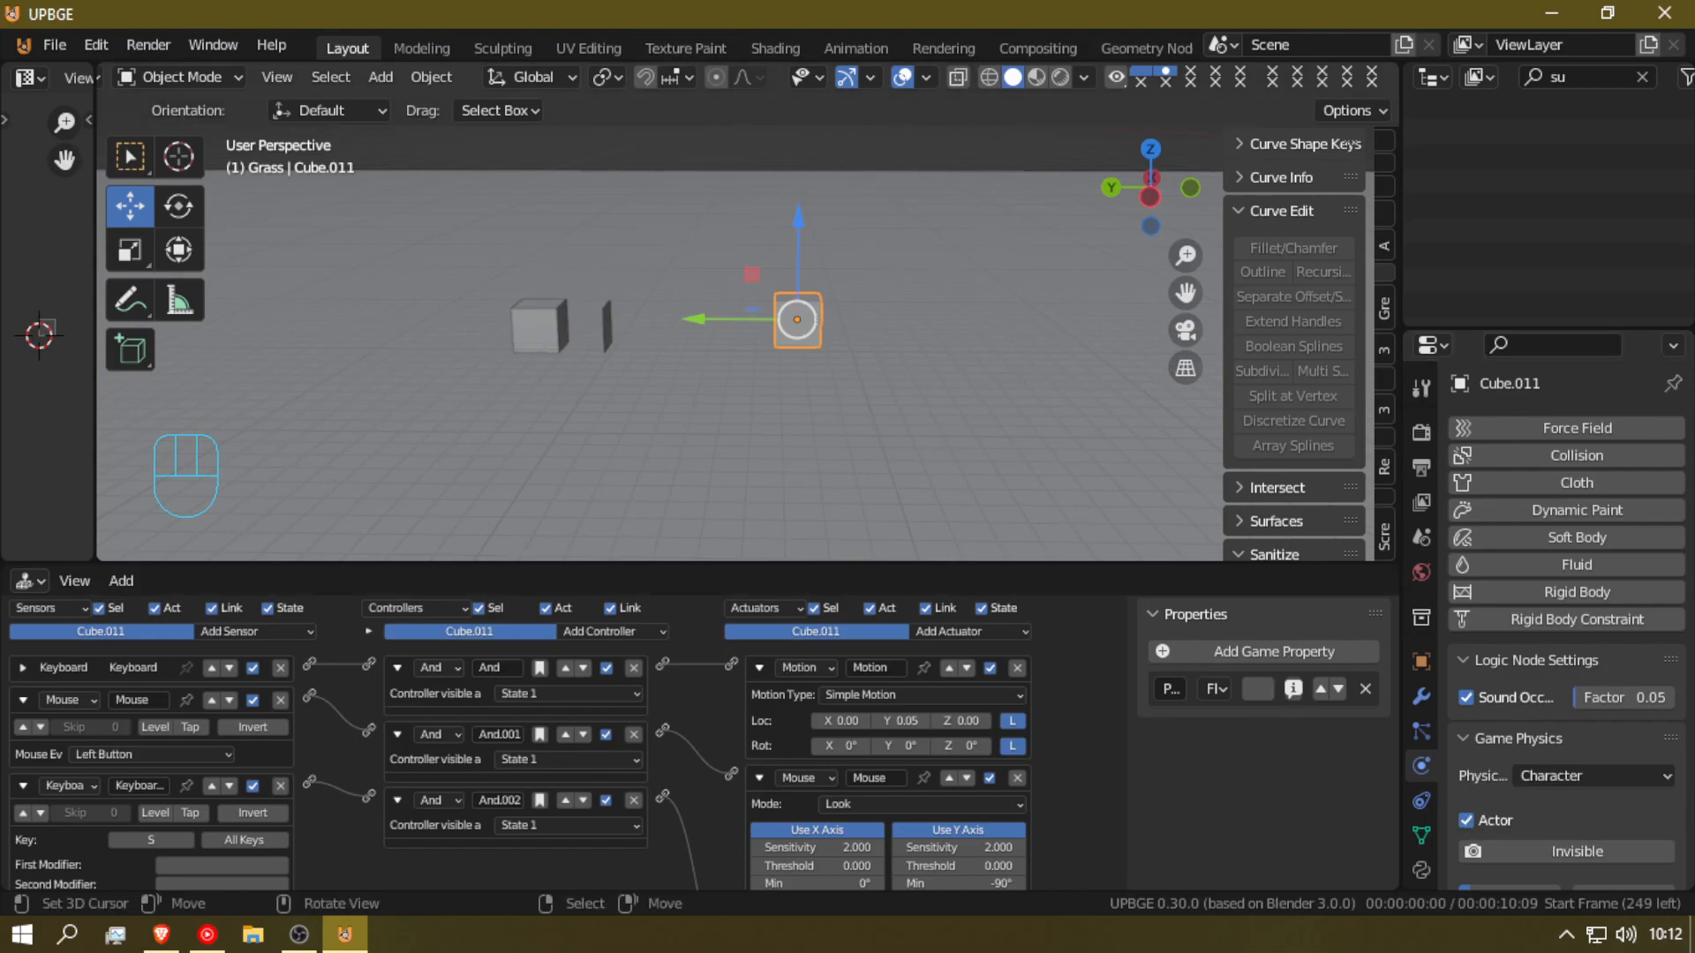
{"action": "key", "text": "p"}
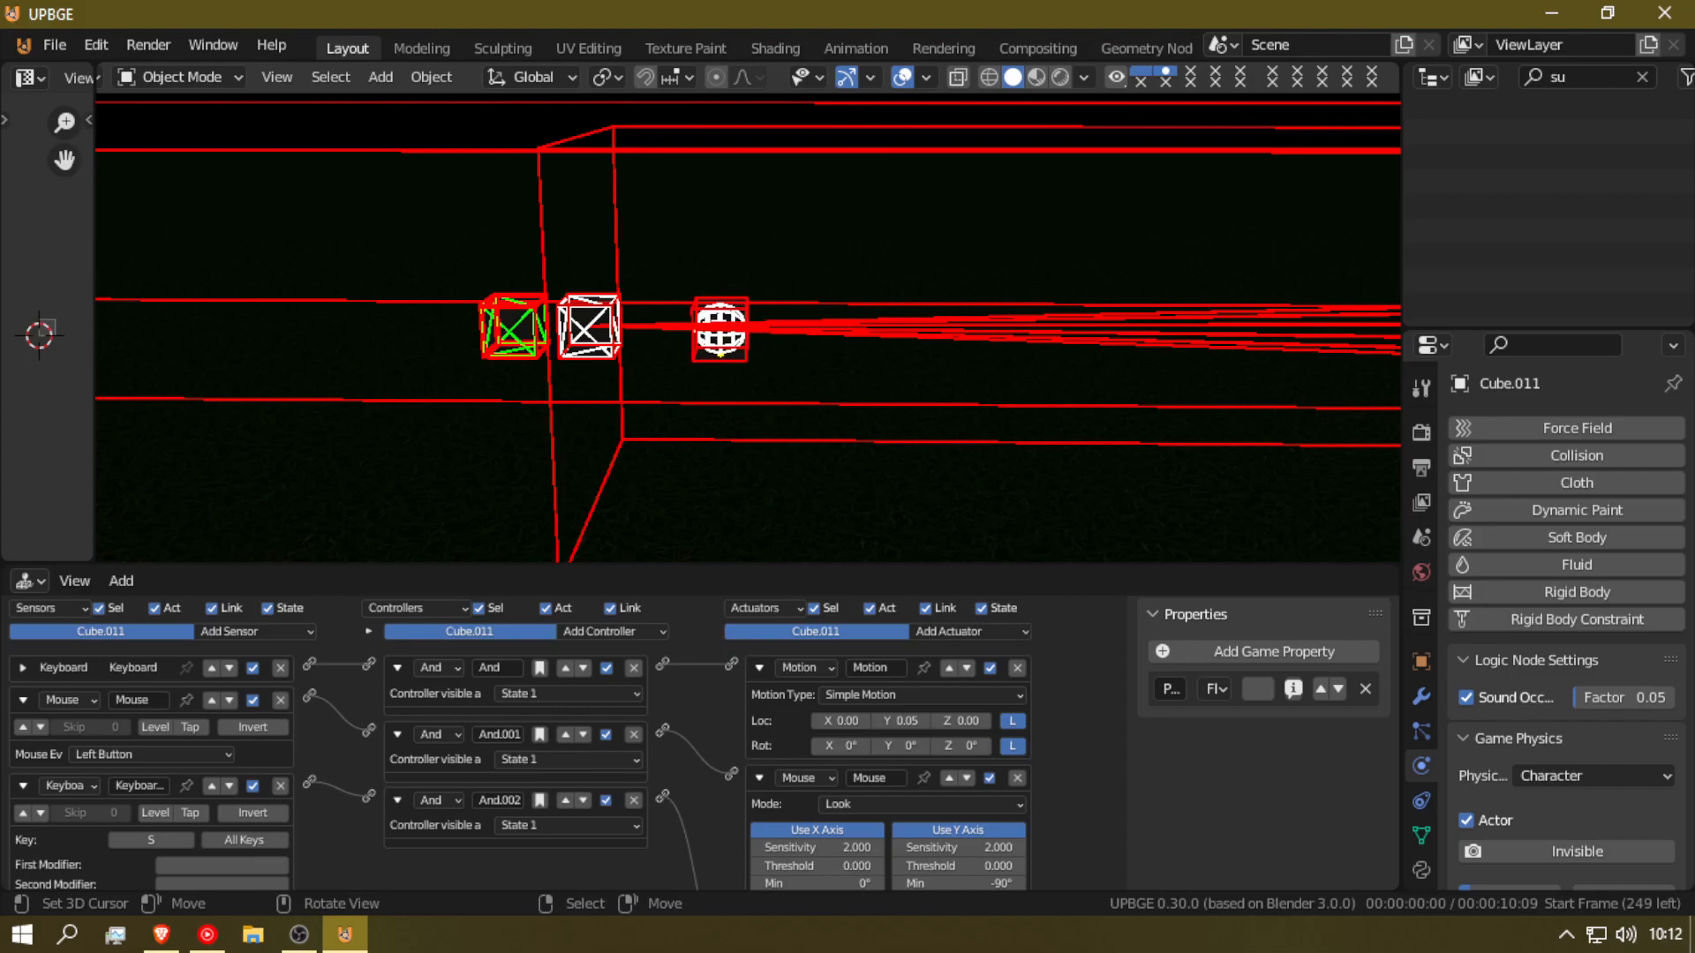
{"action": "key", "text": "Escape"}
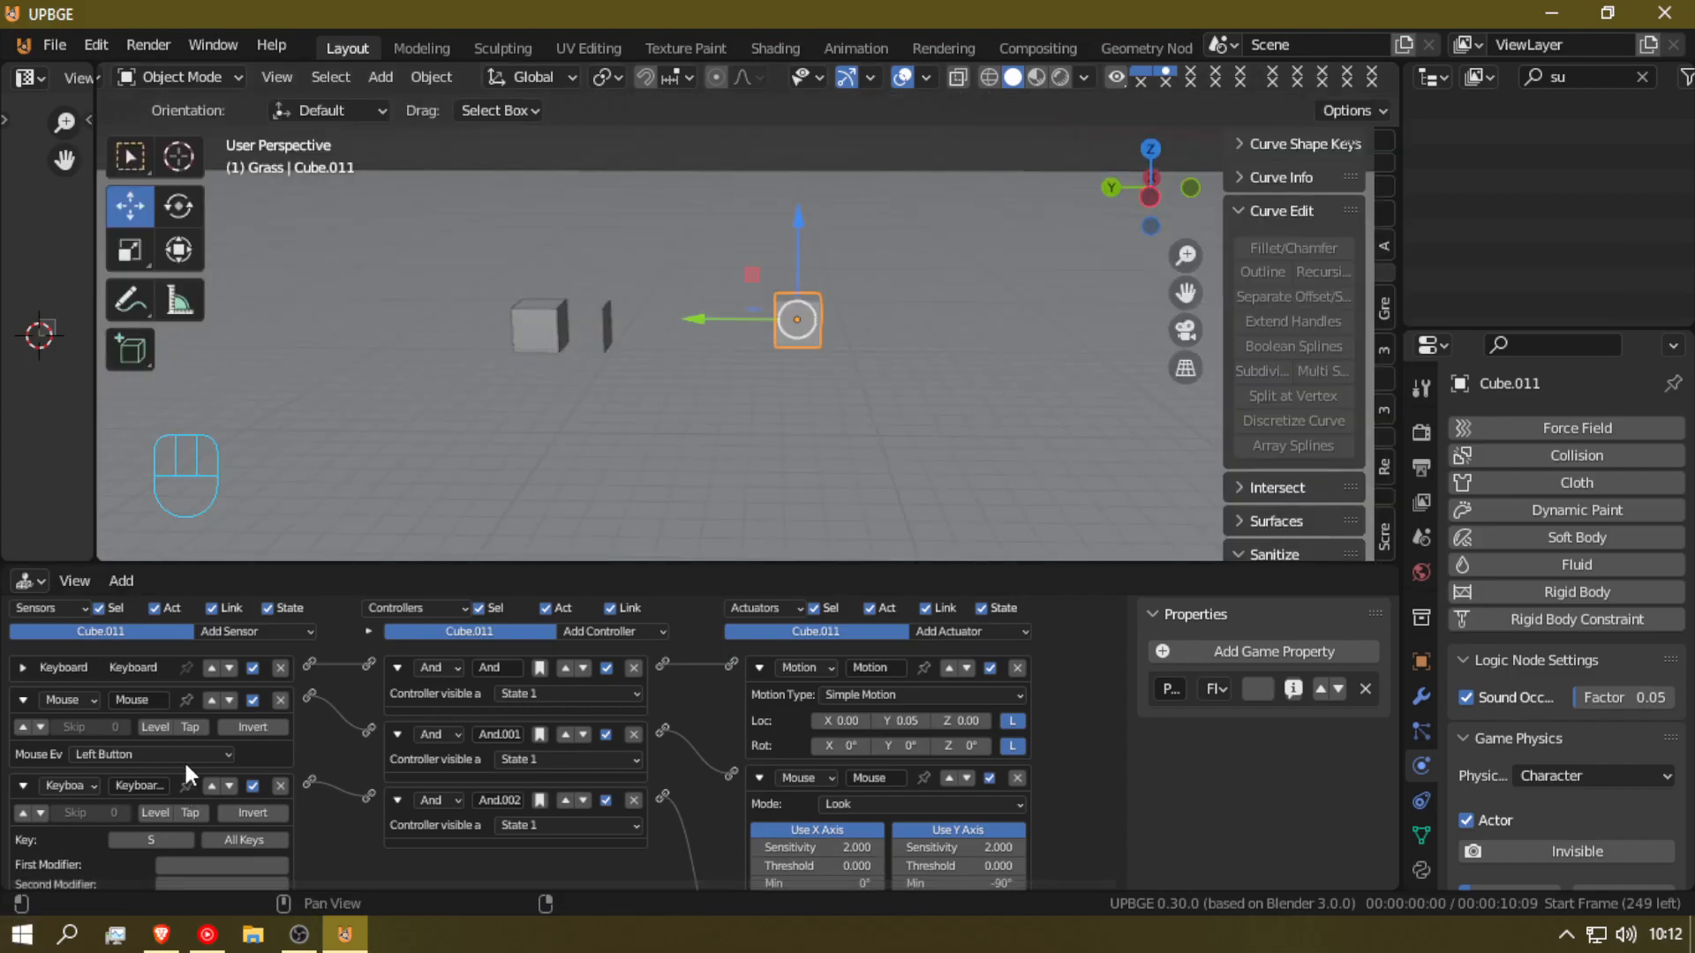
Step: Set the separated face's Radar sensor distance to 6.8 and test-run the game
{"action": "middle_click_drag", "start_coordinate": [176, 793], "coordinate": [247, 869]}
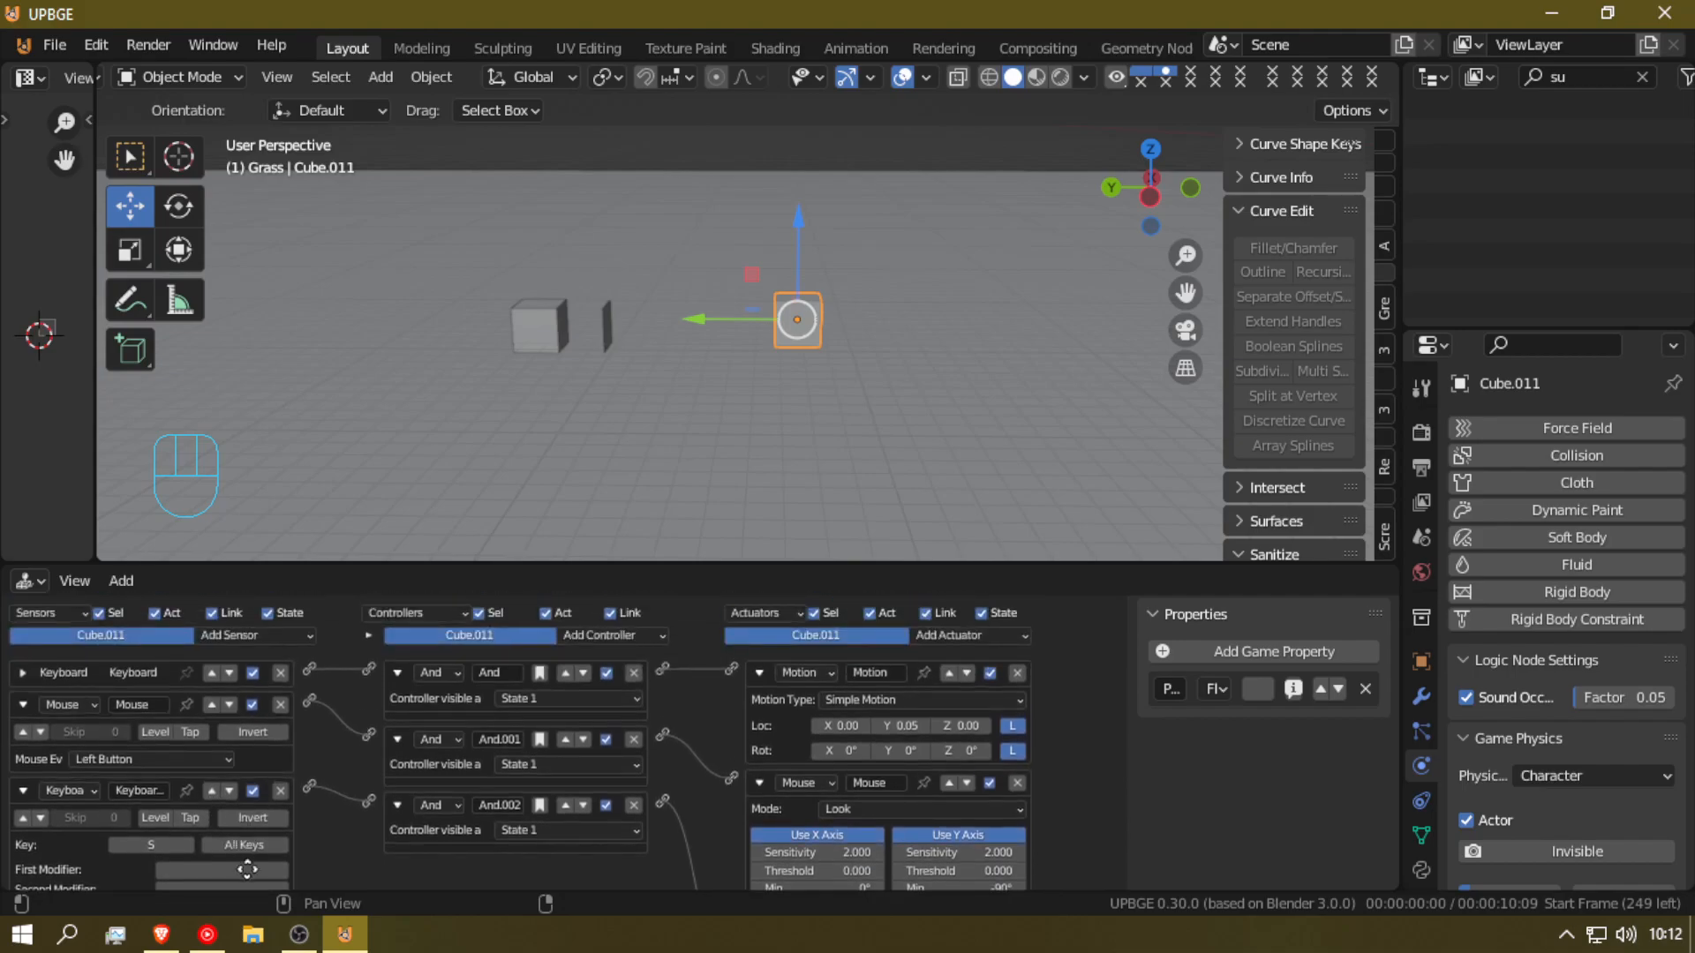
{"action": "left_click", "coordinate": [605, 322]}
{"action": "mouse_move", "coordinate": [220, 773]}
{"action": "left_mouse_down"}
{"action": "mouse_move", "coordinate": [142, 773]}
{"action": "mouse_move", "coordinate": [239, 775]}
{"action": "left_mouse_up"}
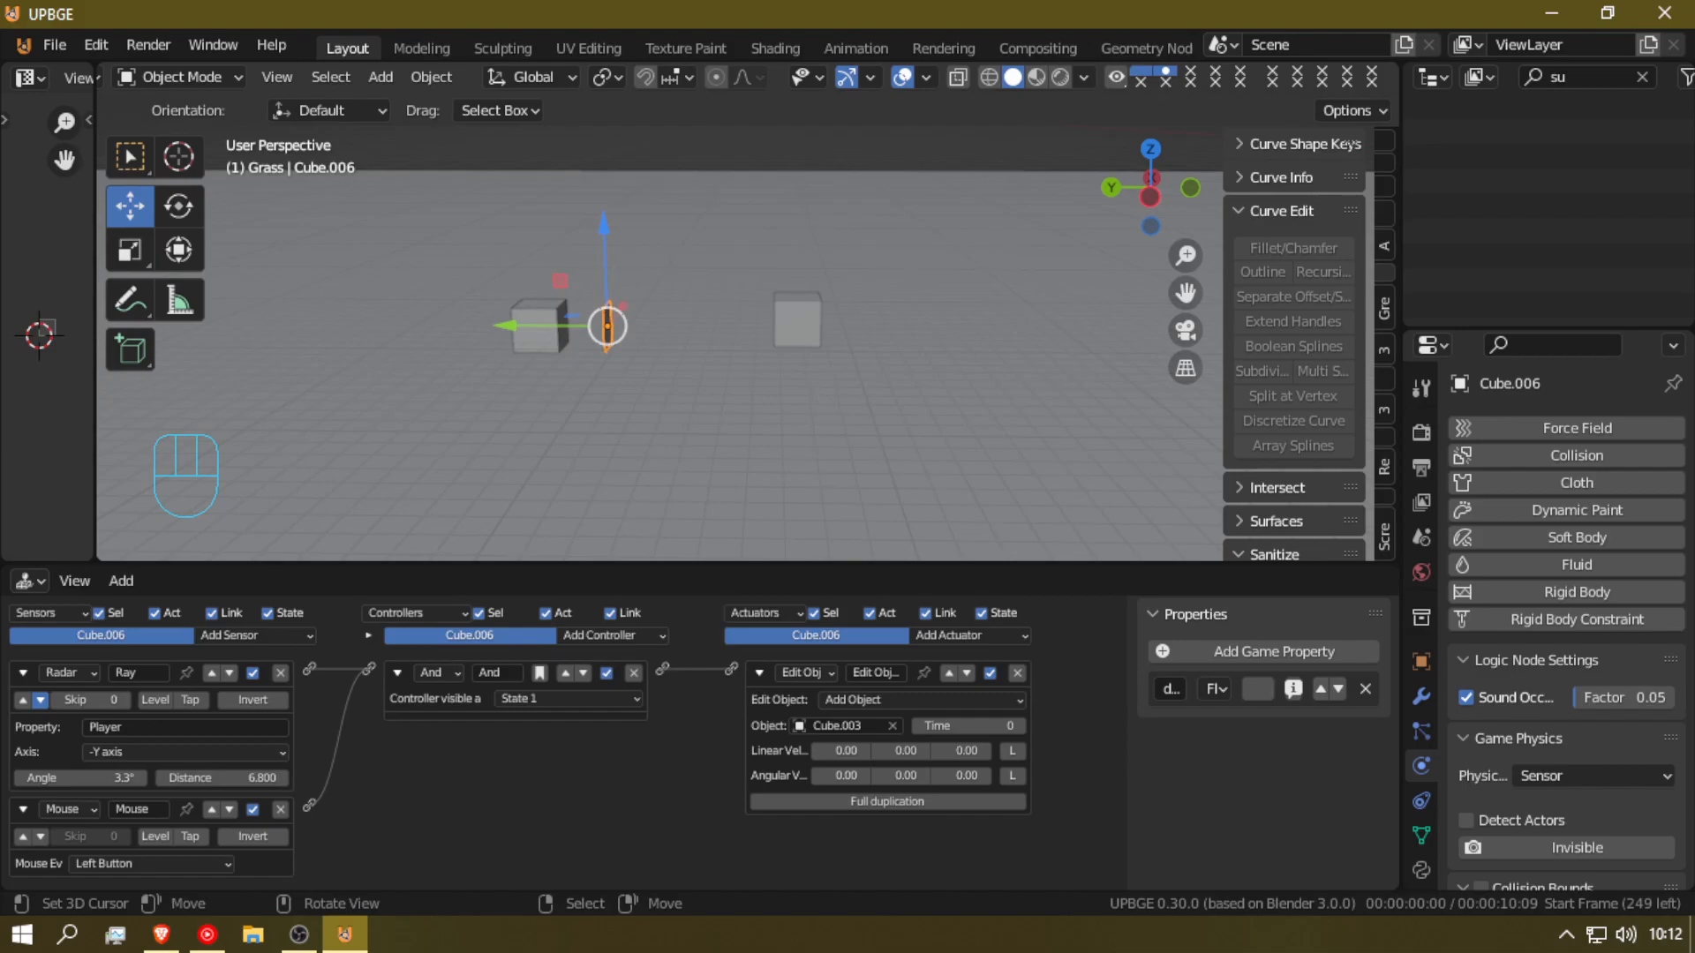
{"action": "key", "text": "p"}
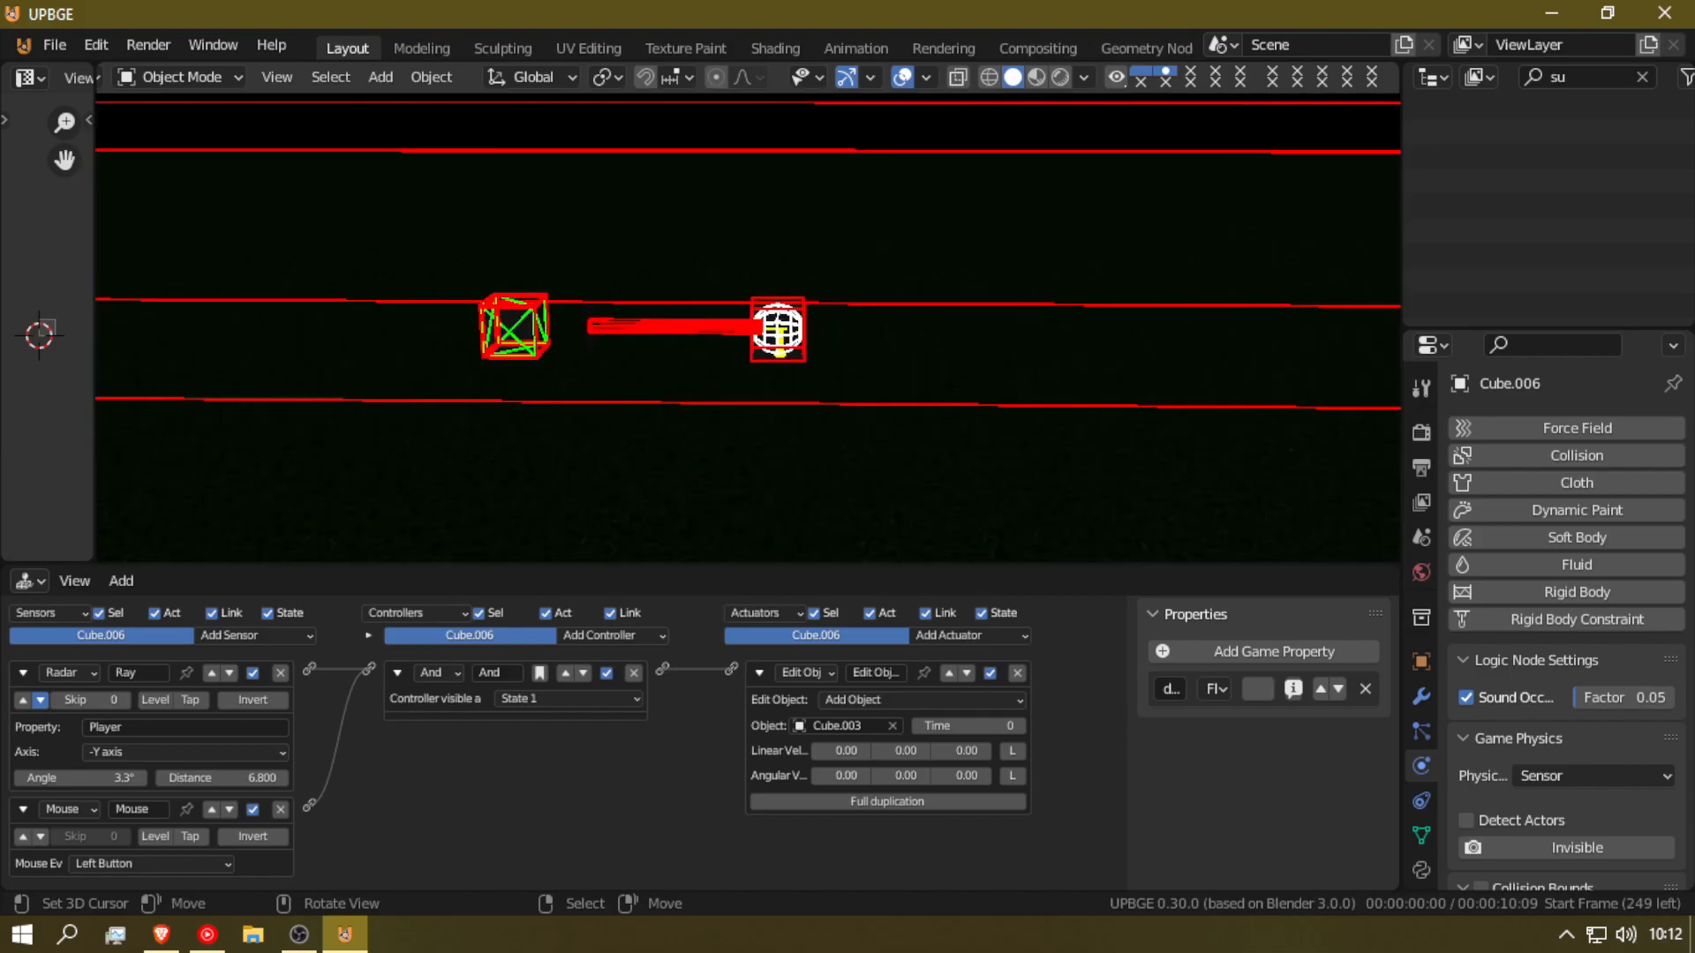
{"action": "key", "text": "Escape"}
Step: Shorten the separated face's Radar sensor distance to 0.7 and test-run the game
{"action": "left_click_drag", "start_coordinate": [251, 777], "coordinate": [132, 777]}
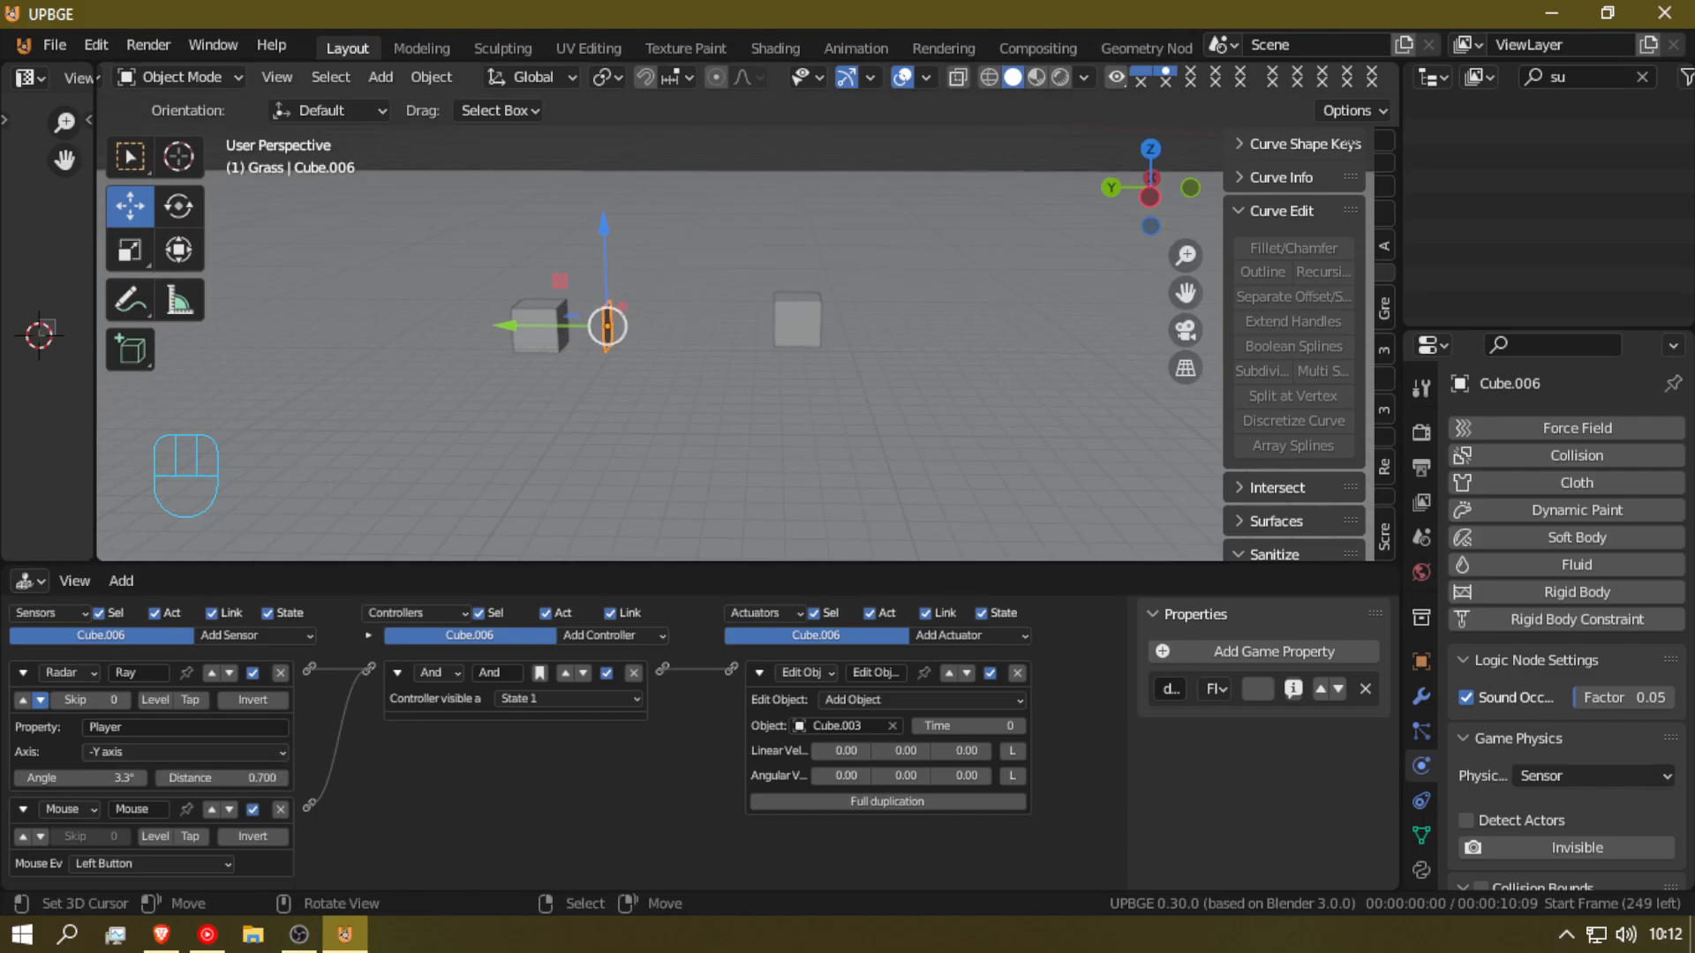
{"action": "key", "text": "p"}
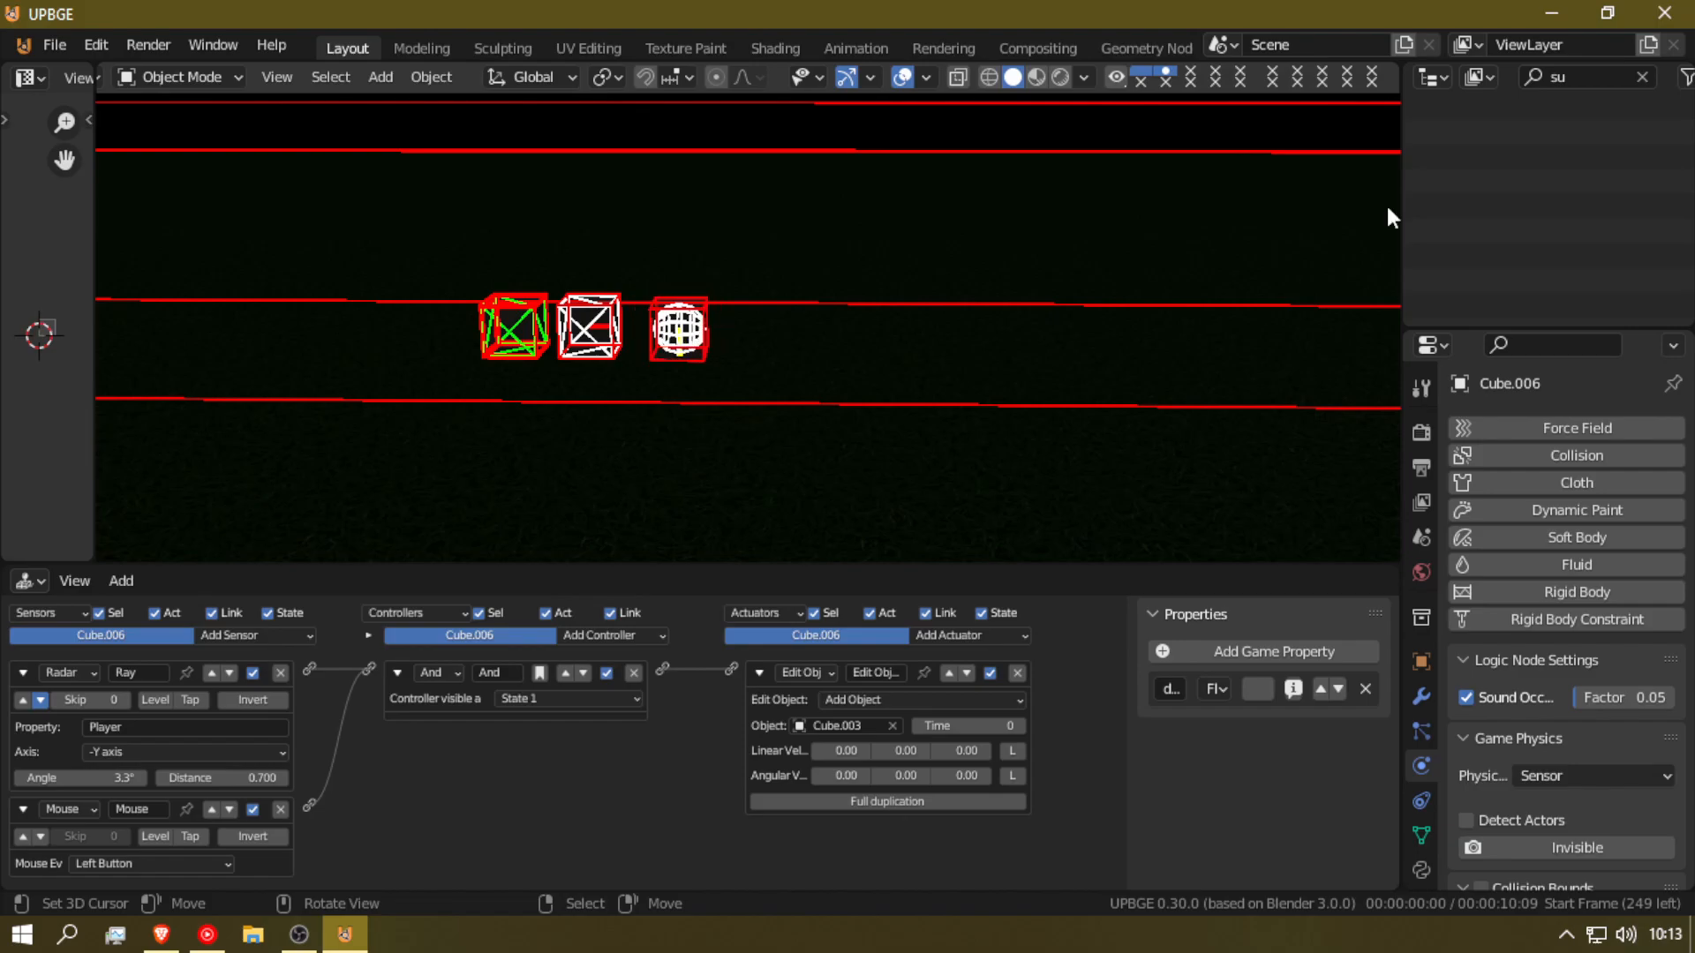
{"action": "key", "text": "Escape"}
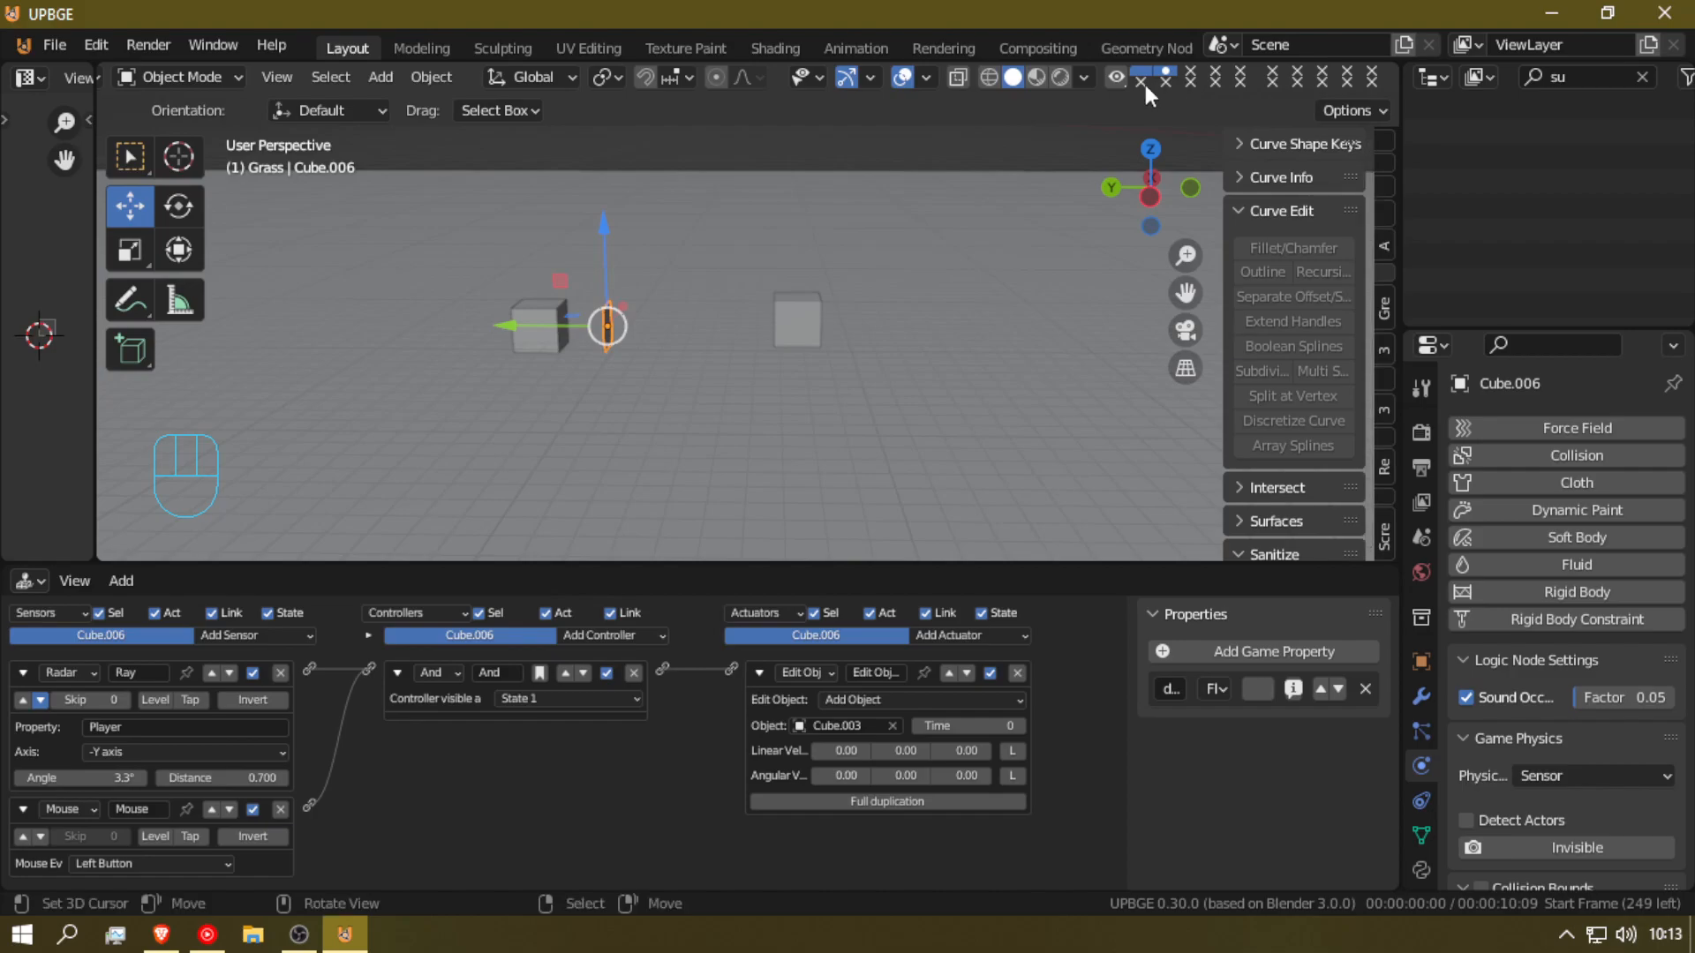
Step: Duplicate the separated face along the Y axis, placing the copy between its cube and the player cube
{"action": "key", "text": "shift+d"}
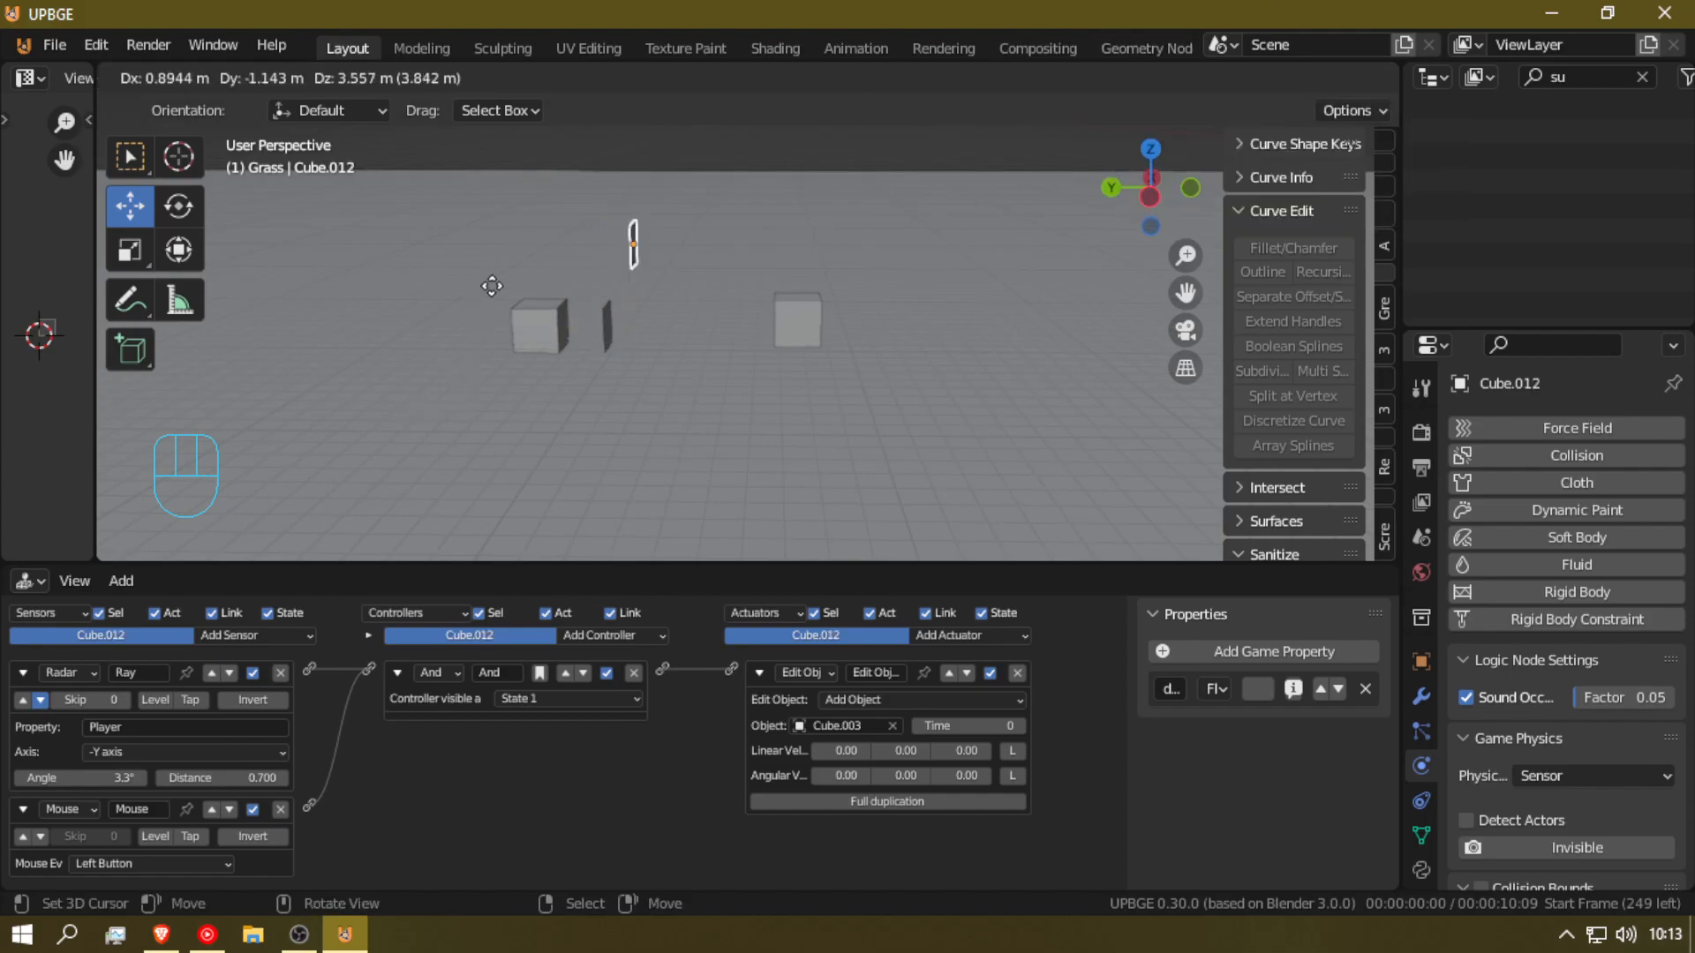
{"action": "key", "text": "y"}
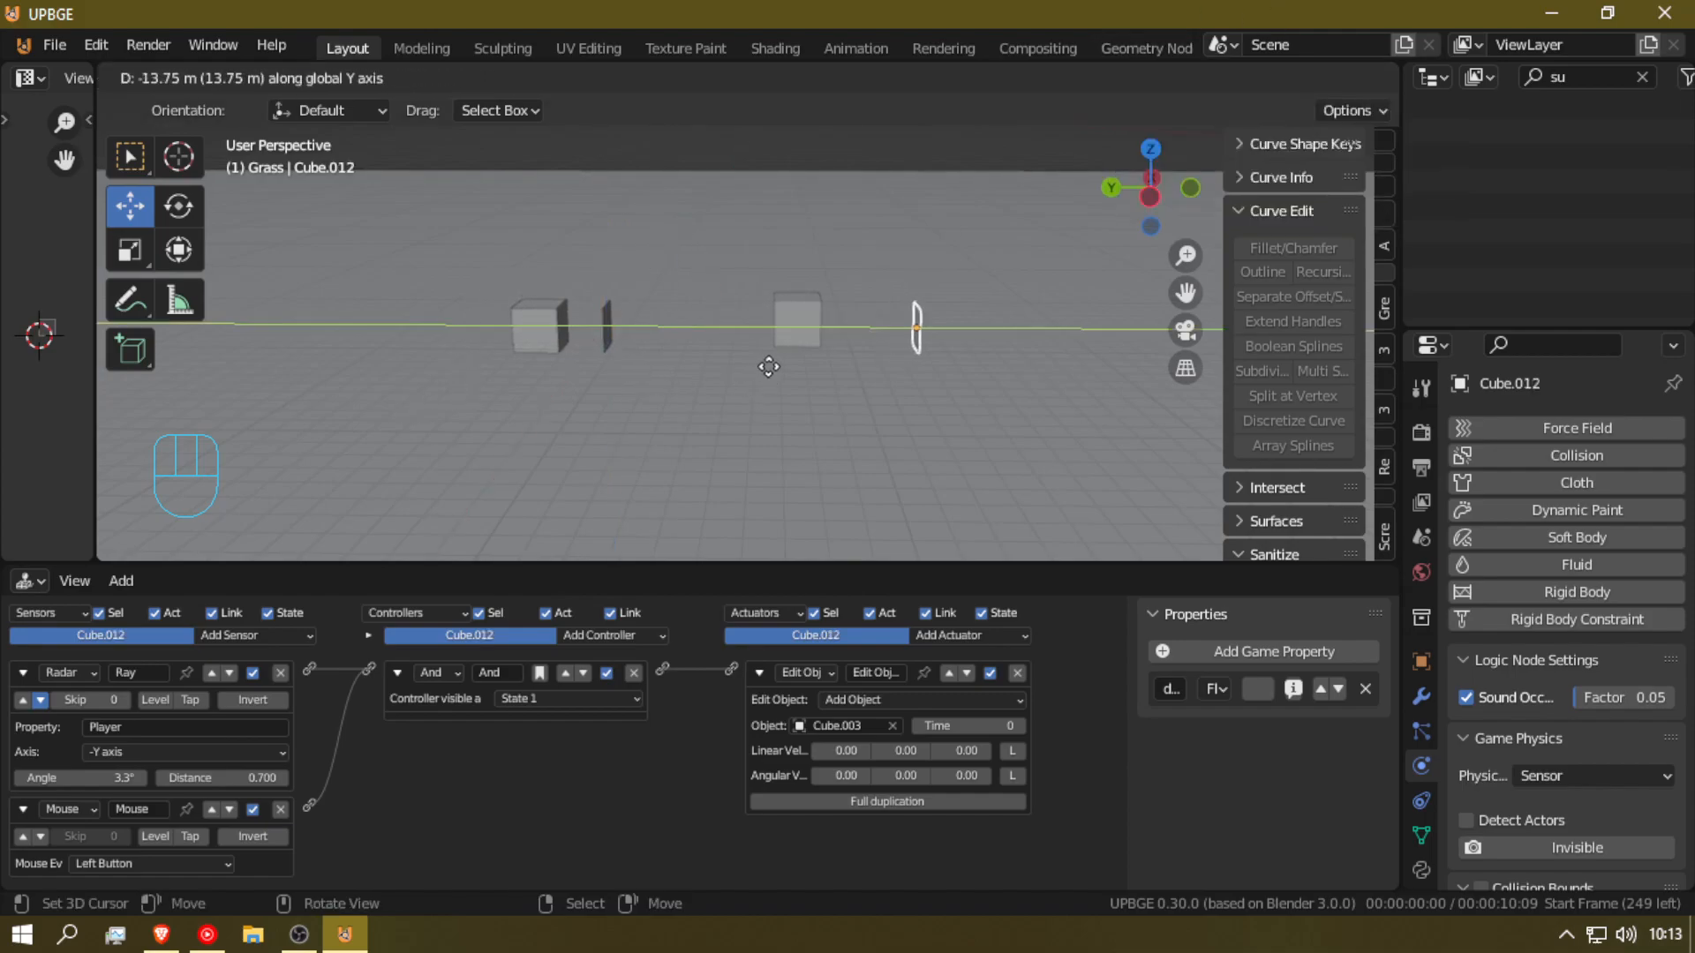
{"action": "left_click", "coordinate": [574, 335]}
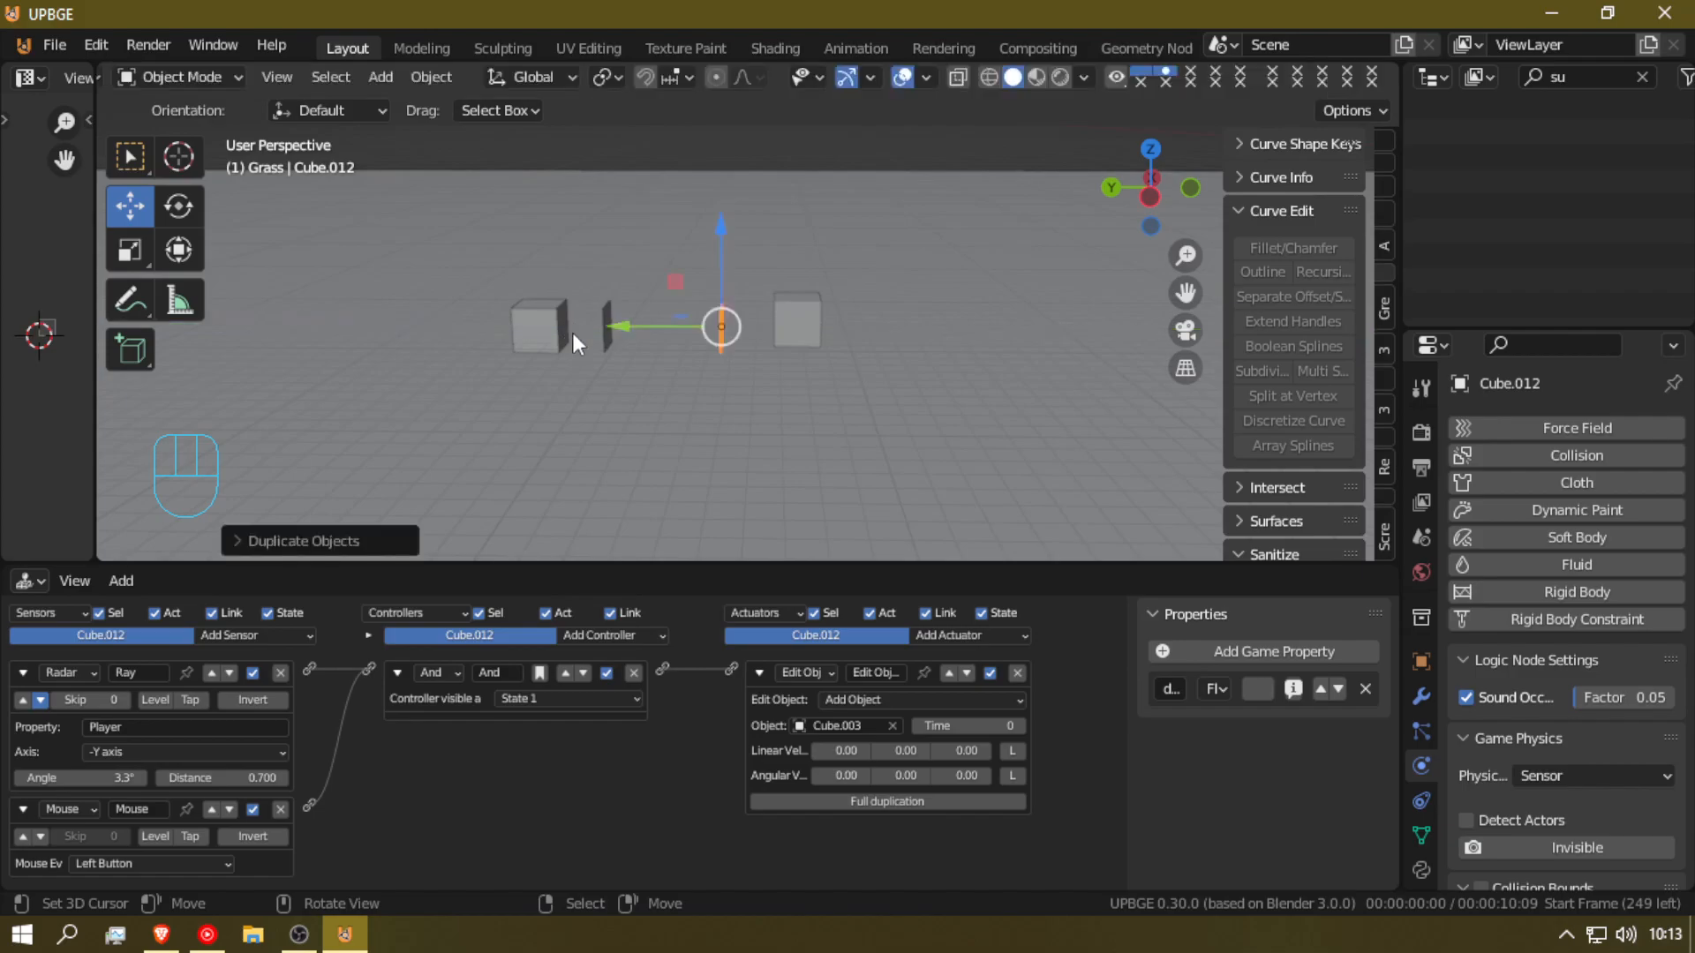
Step: Move the original separated face together with its cube along positive Y, away from the other cubes
{"action": "middle_click_drag", "start_coordinate": [692, 284], "coordinate": [781, 311]}
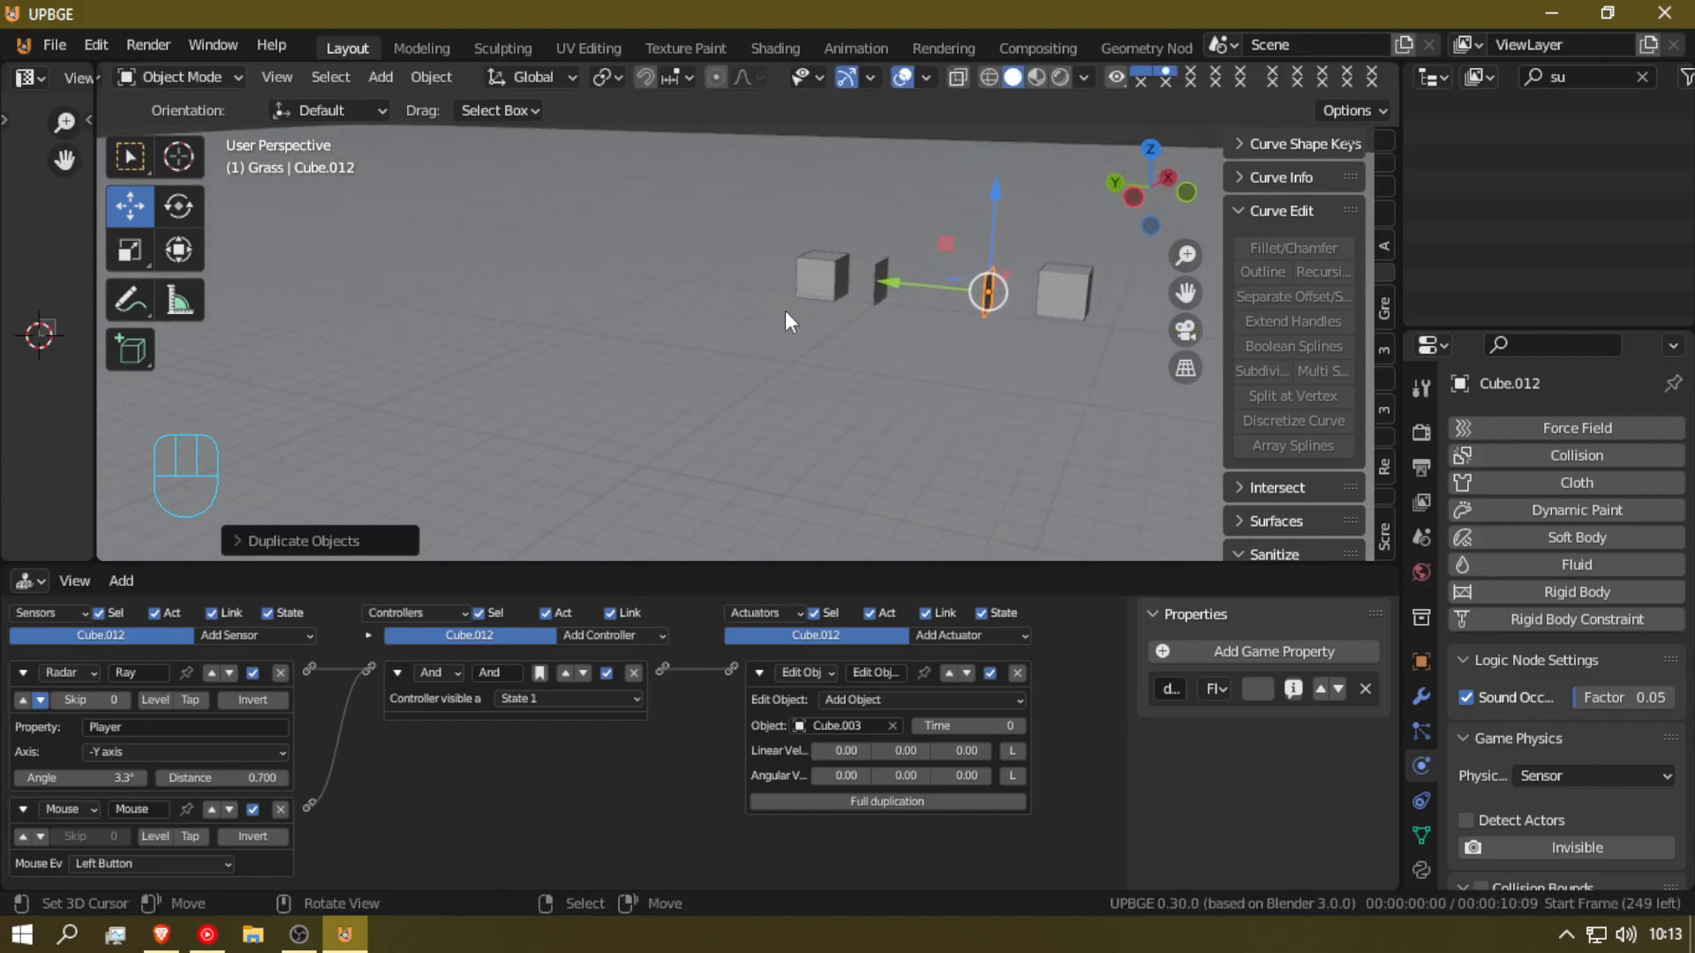
{"action": "left_click", "coordinate": [881, 281]}
{"action": "left_click", "coordinate": [835, 273], "text": "shift"}
{"action": "key", "text": "g"}
{"action": "key", "text": "y"}
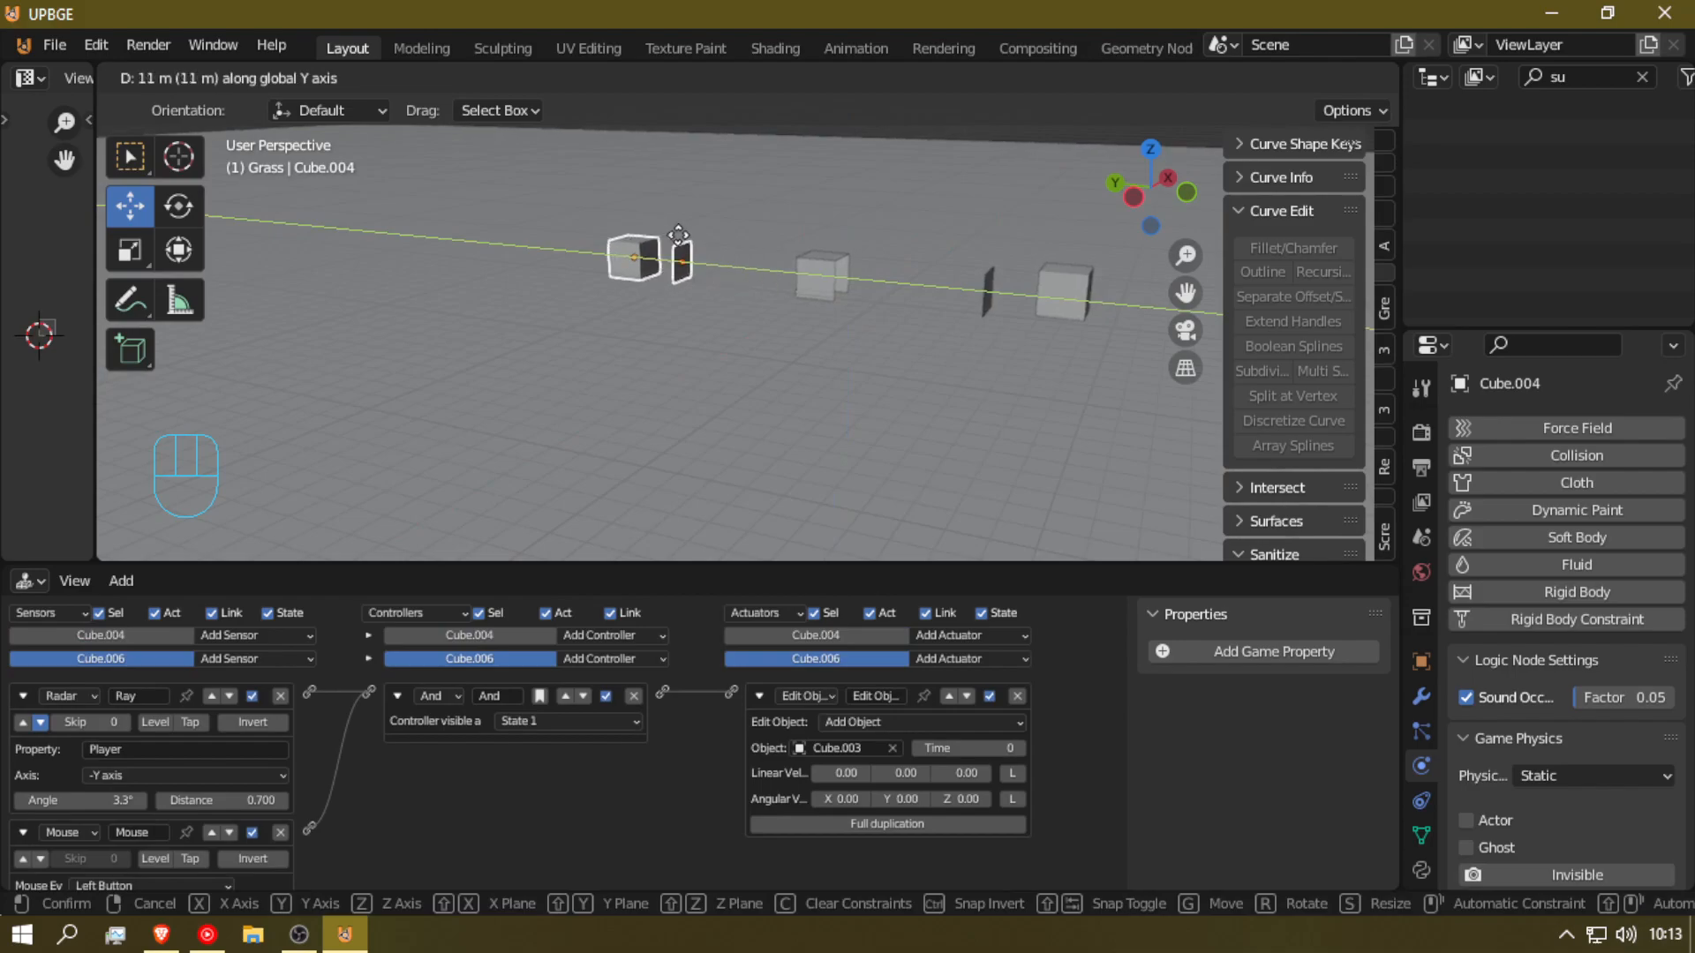
{"action": "left_click", "coordinate": [648, 235]}
Step: Move the duplicated face along Y onto the side of the middle cube and test-run the game
{"action": "left_click", "coordinate": [992, 298]}
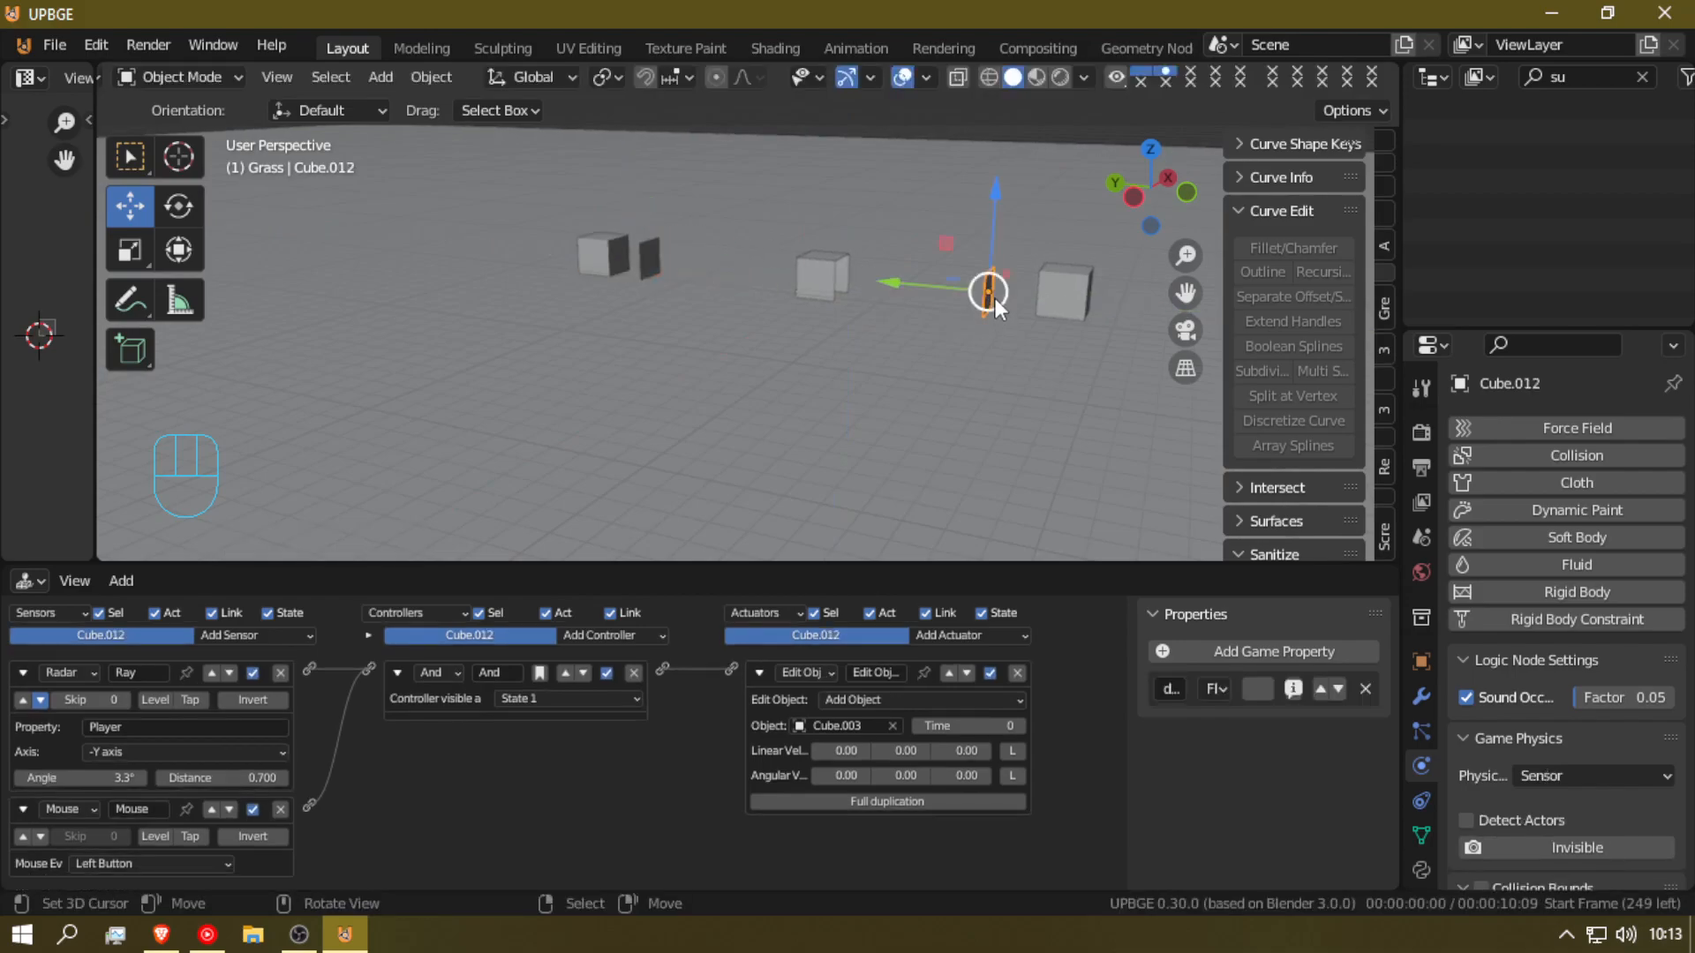
{"action": "key", "text": "g"}
{"action": "key", "text": "y"}
{"action": "left_click", "coordinate": [848, 272]}
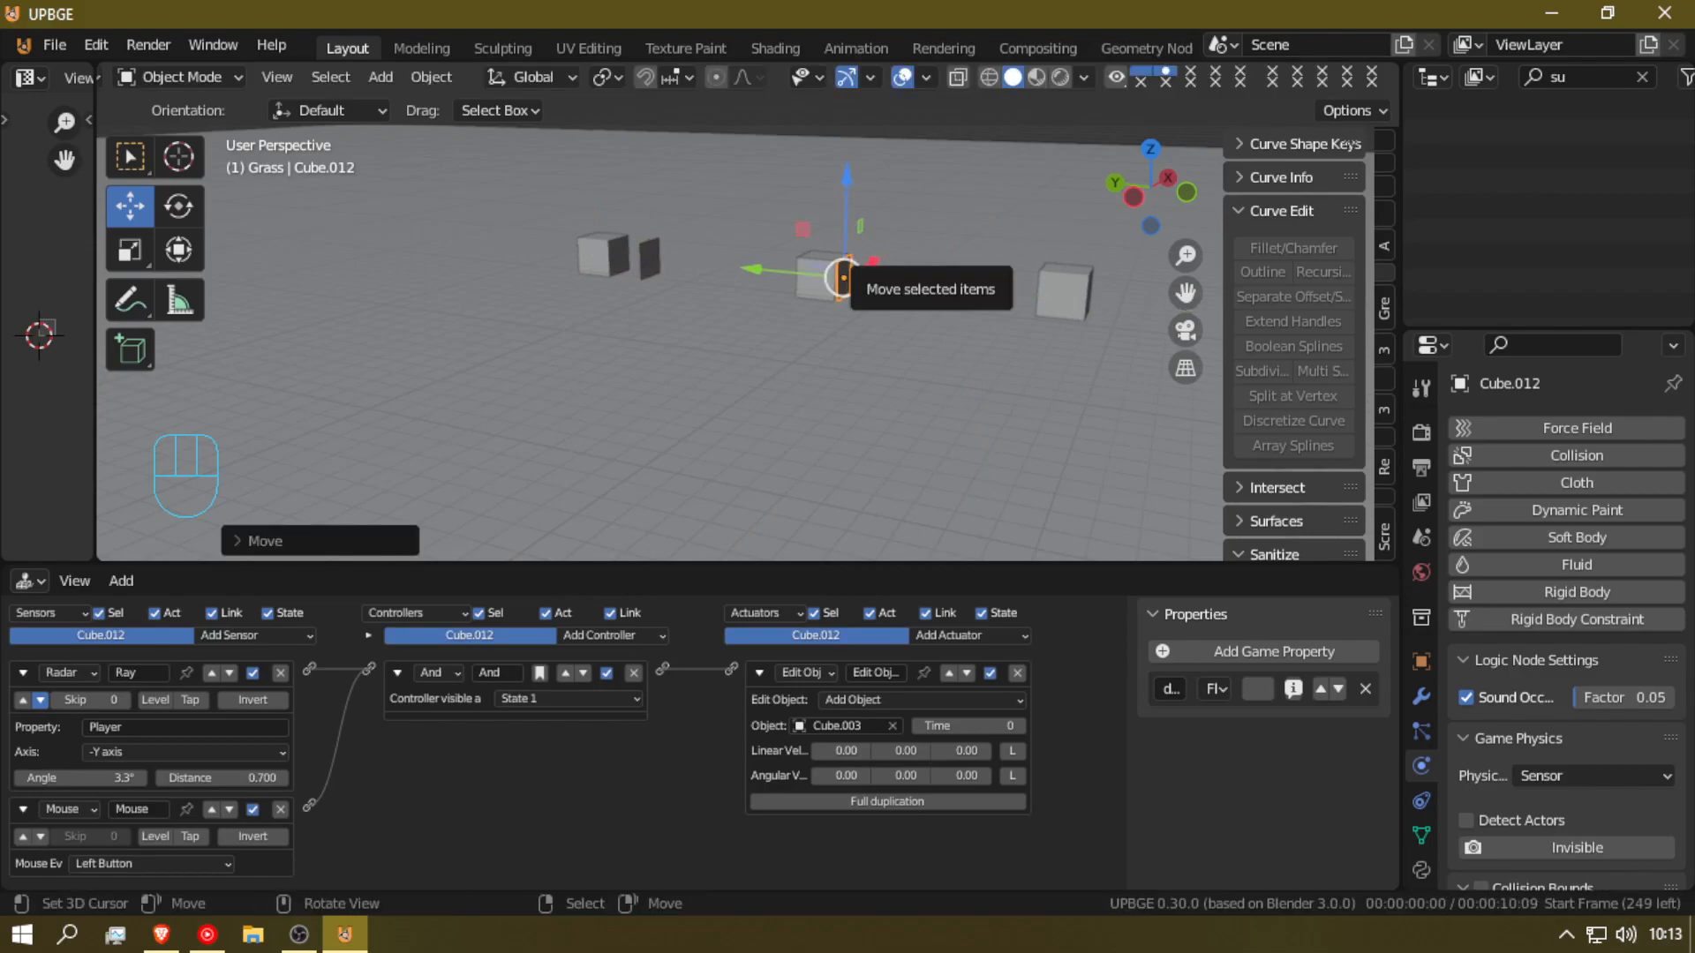
{"action": "key", "text": "p"}
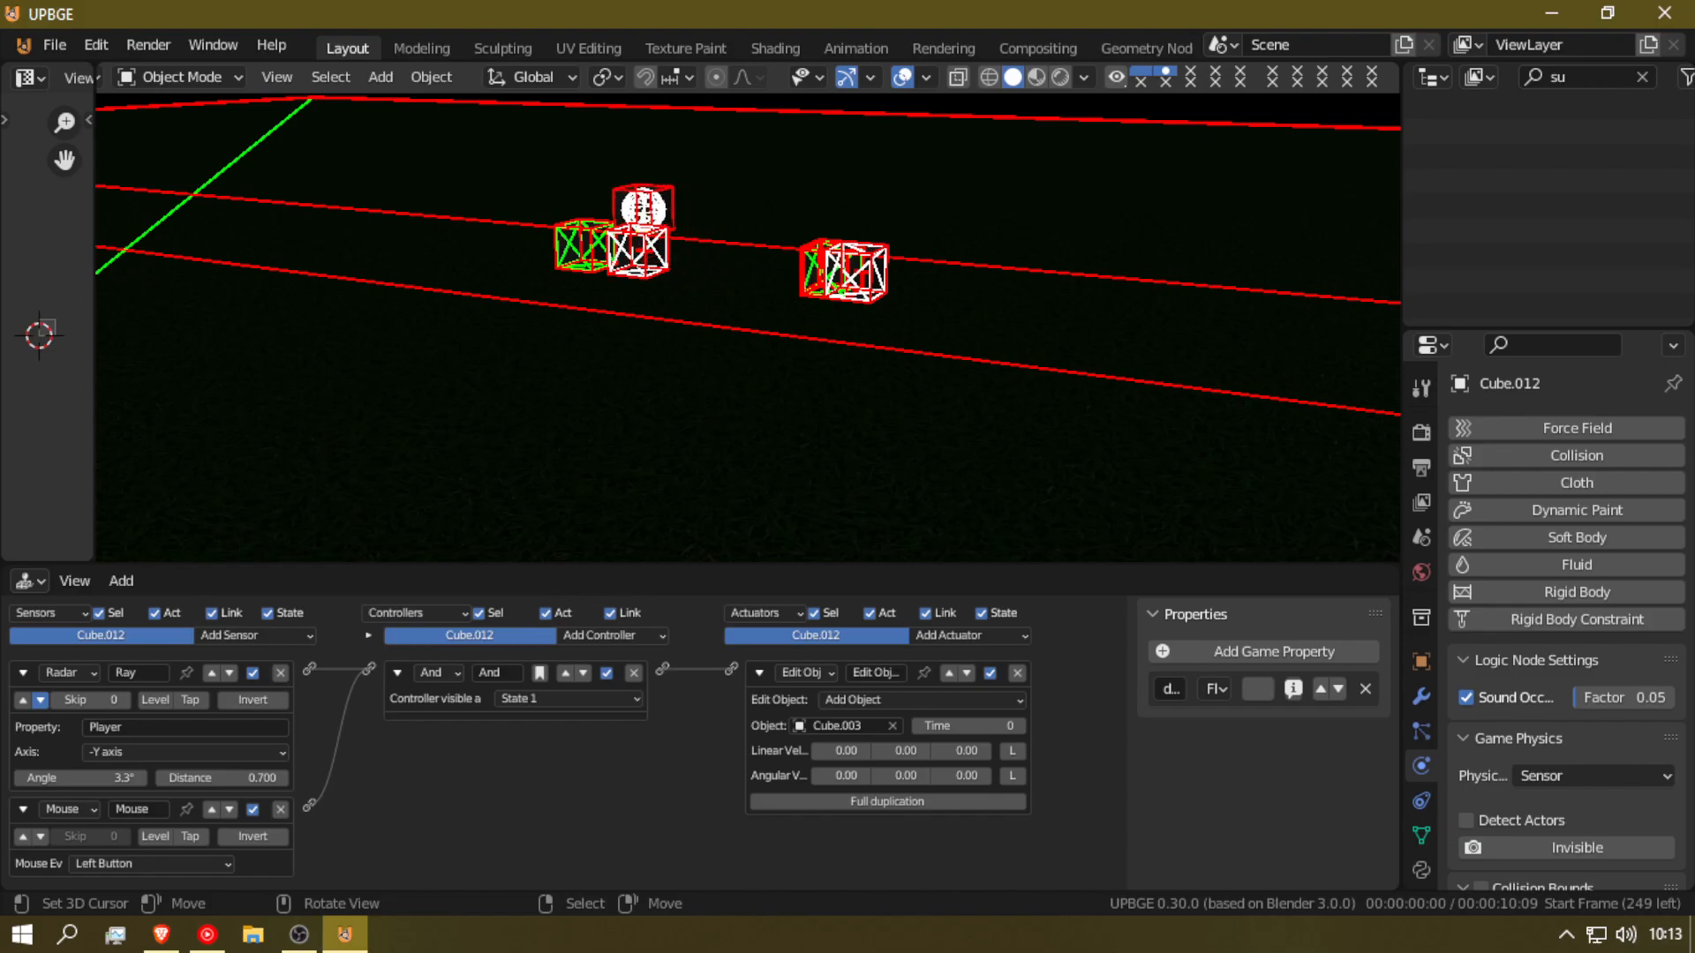
{"action": "key", "text": "Escape"}
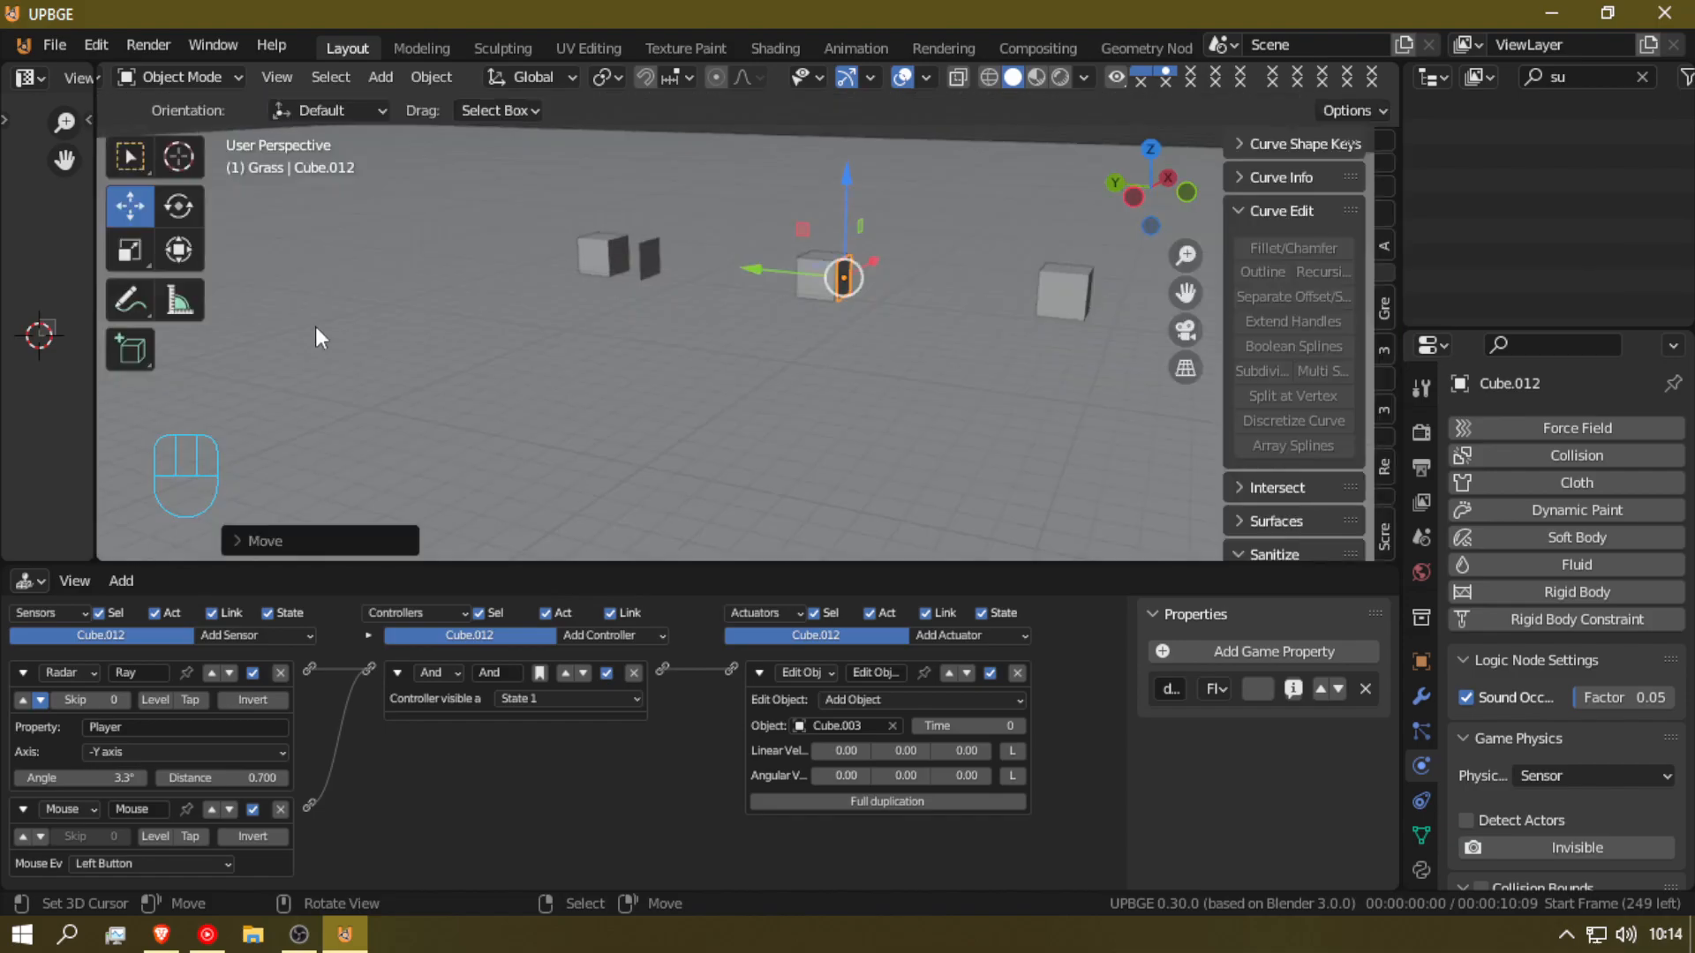
Step: Set the player cube's Mouse sensor event to Movement and test-run the game
{"action": "left_click", "coordinate": [1035, 272]}
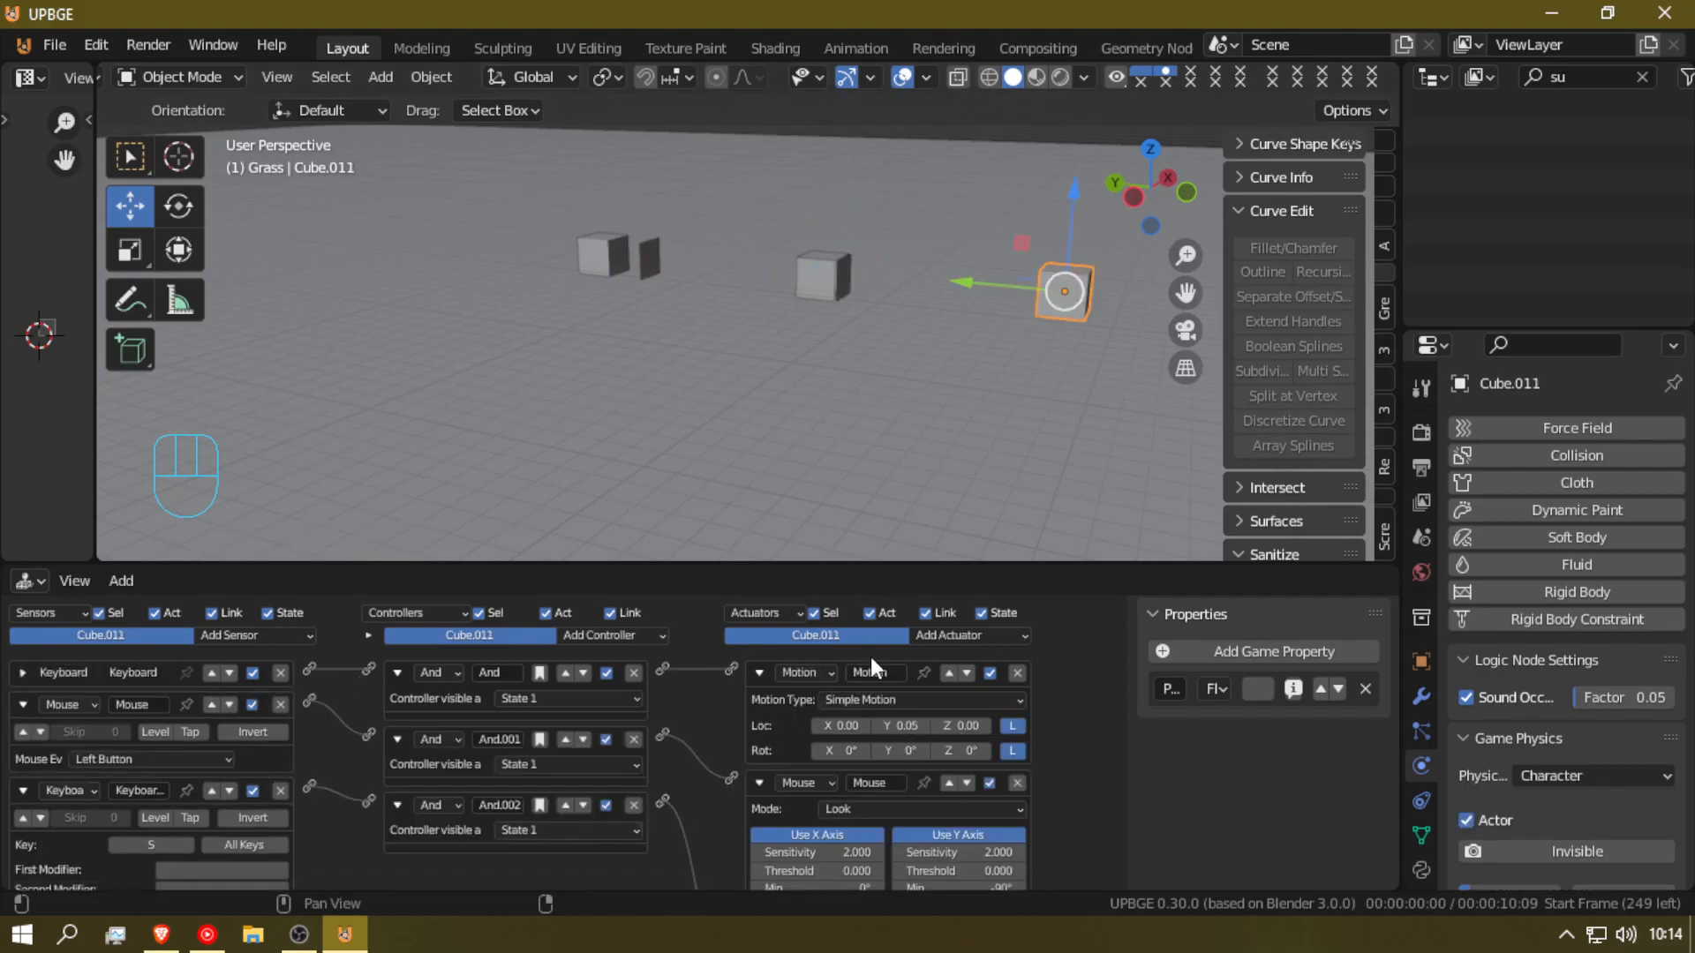
{"action": "scroll", "coordinate": [900, 680], "scroll_direction": "down", "scroll_amount": 3}
{"action": "scroll", "coordinate": [618, 786], "scroll_direction": "up", "scroll_amount": 2}
{"action": "scroll", "coordinate": [364, 787], "scroll_direction": "up", "scroll_amount": 3}
{"action": "left_click", "coordinate": [70, 703]}
{"action": "left_click", "coordinate": [119, 757]}
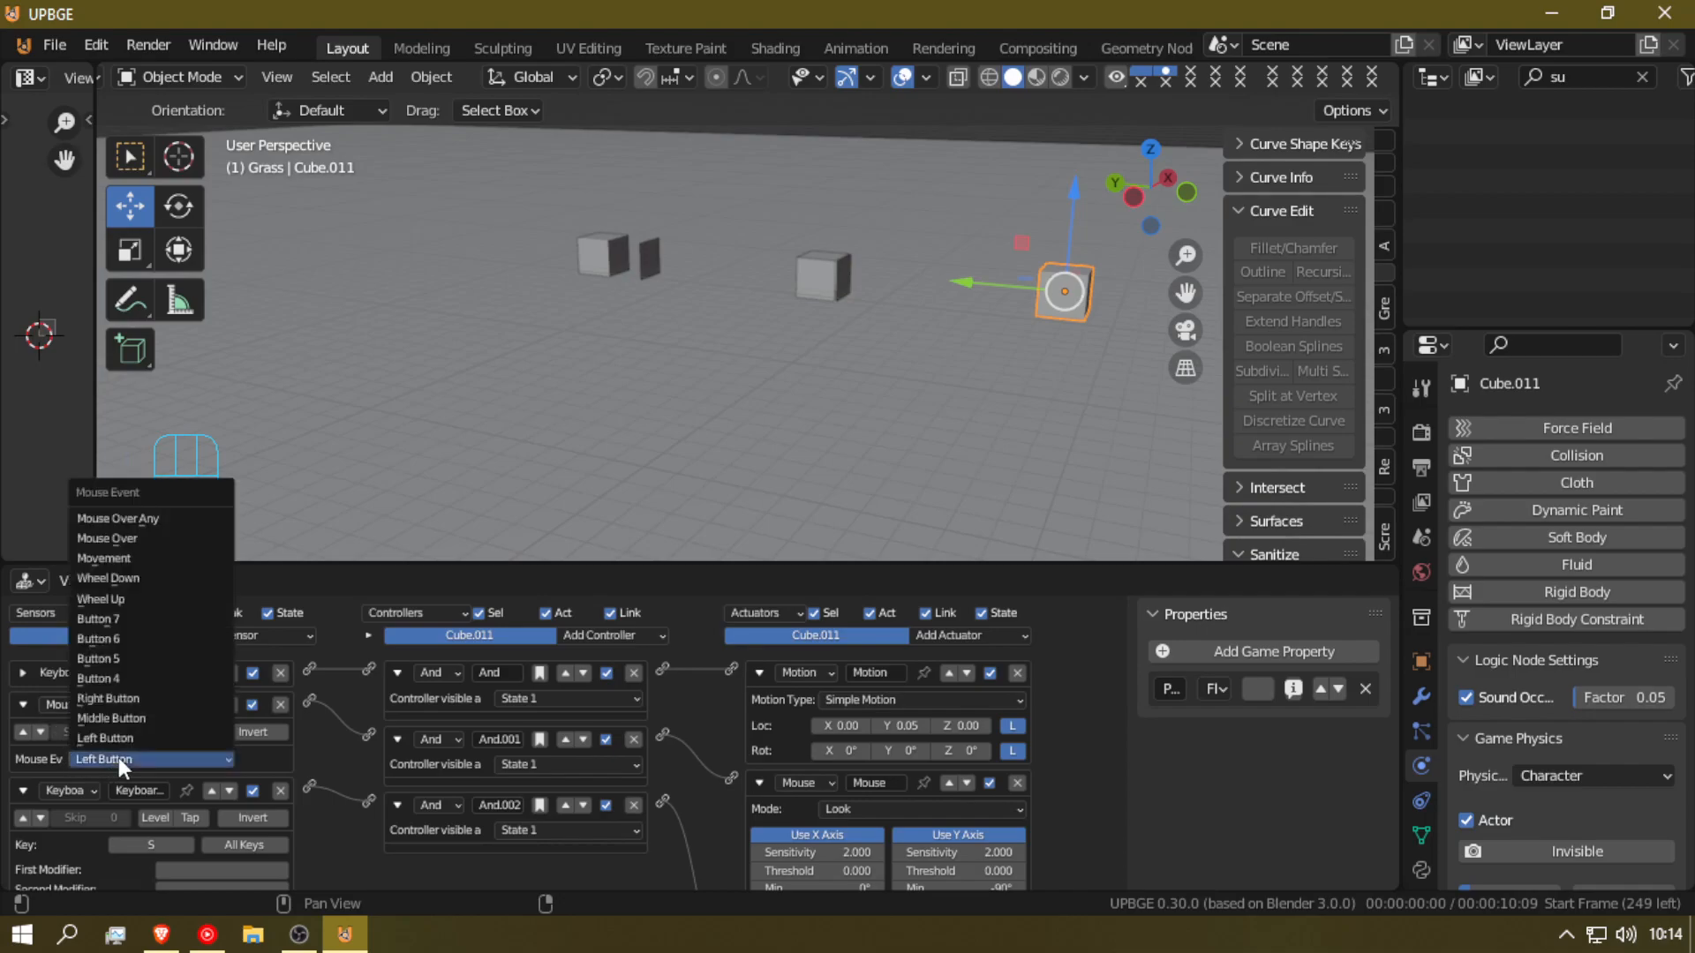
{"action": "left_click", "coordinate": [134, 557]}
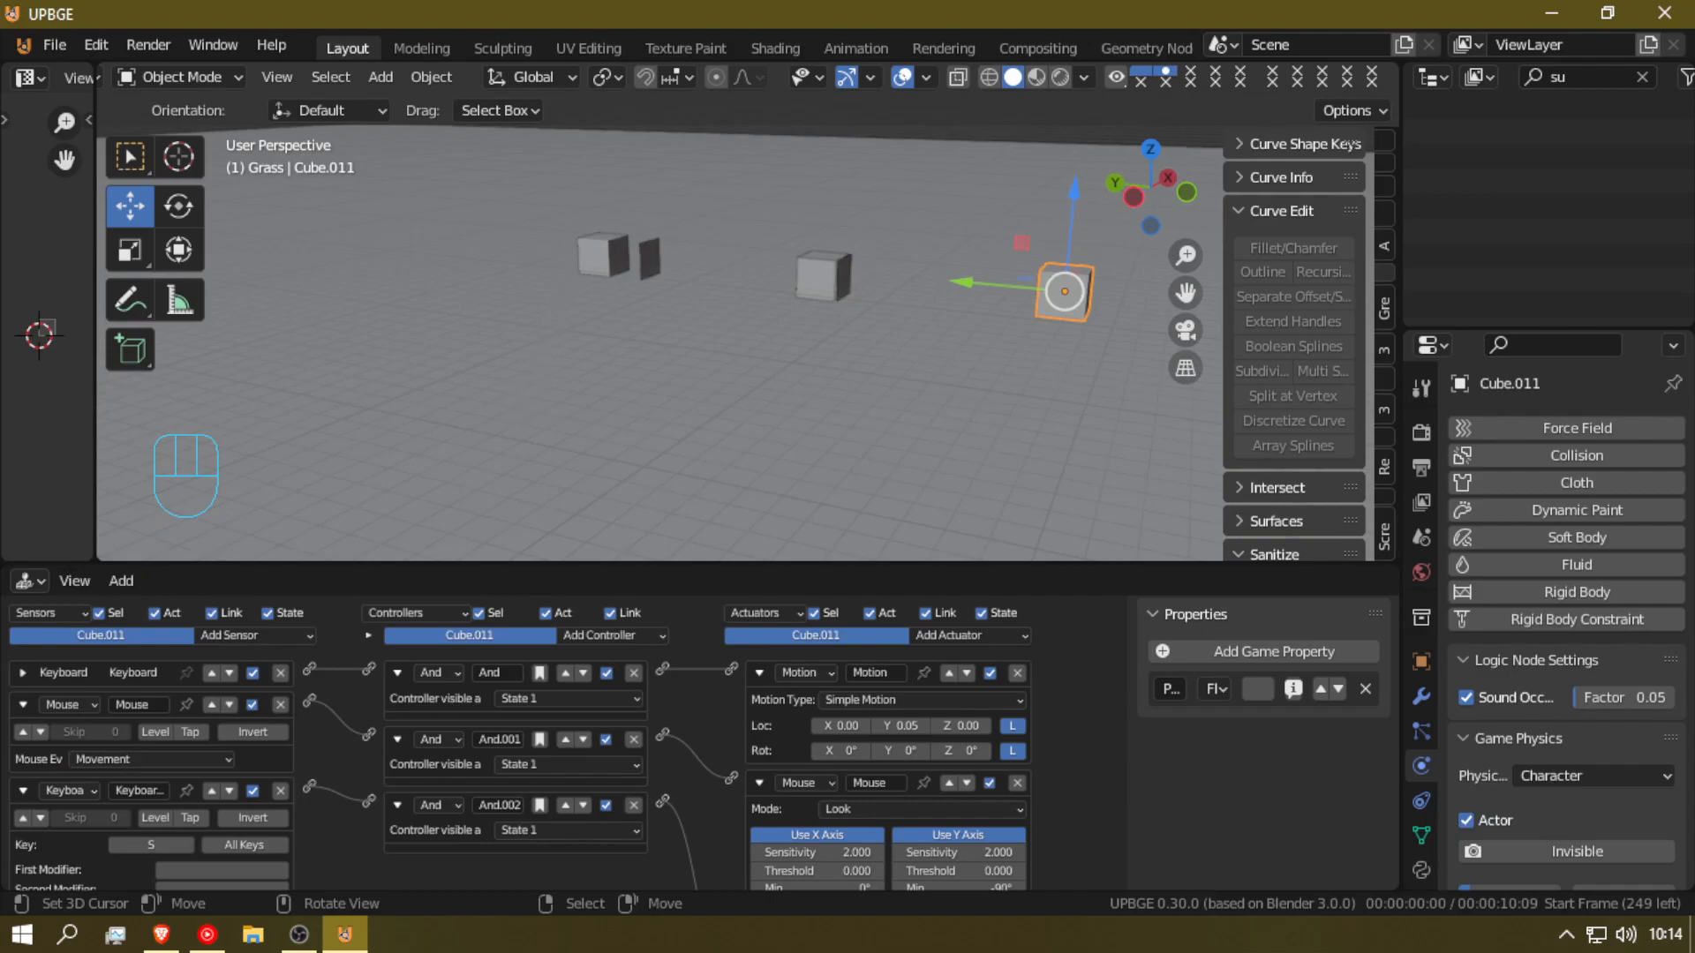
{"action": "key", "text": "p"}
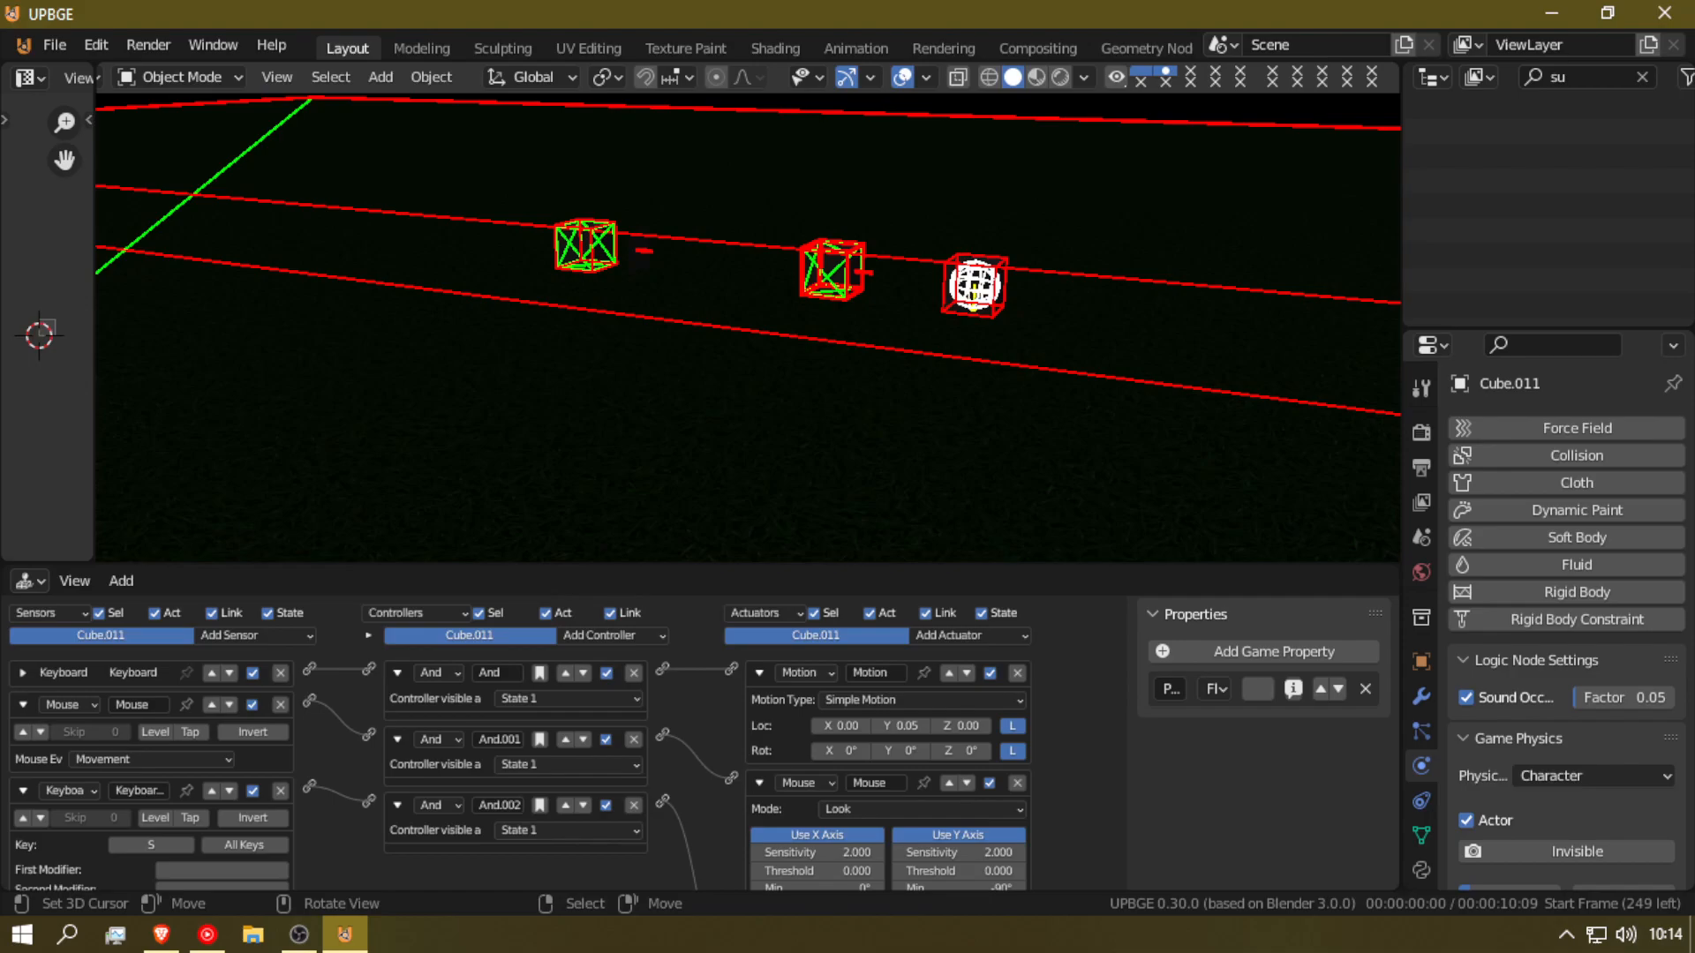
{"action": "key", "text": "Escape"}
Step: Activate true level triggering on the player cube's Mouse sensor and test-run the game
{"action": "left_click", "coordinate": [23, 732]}
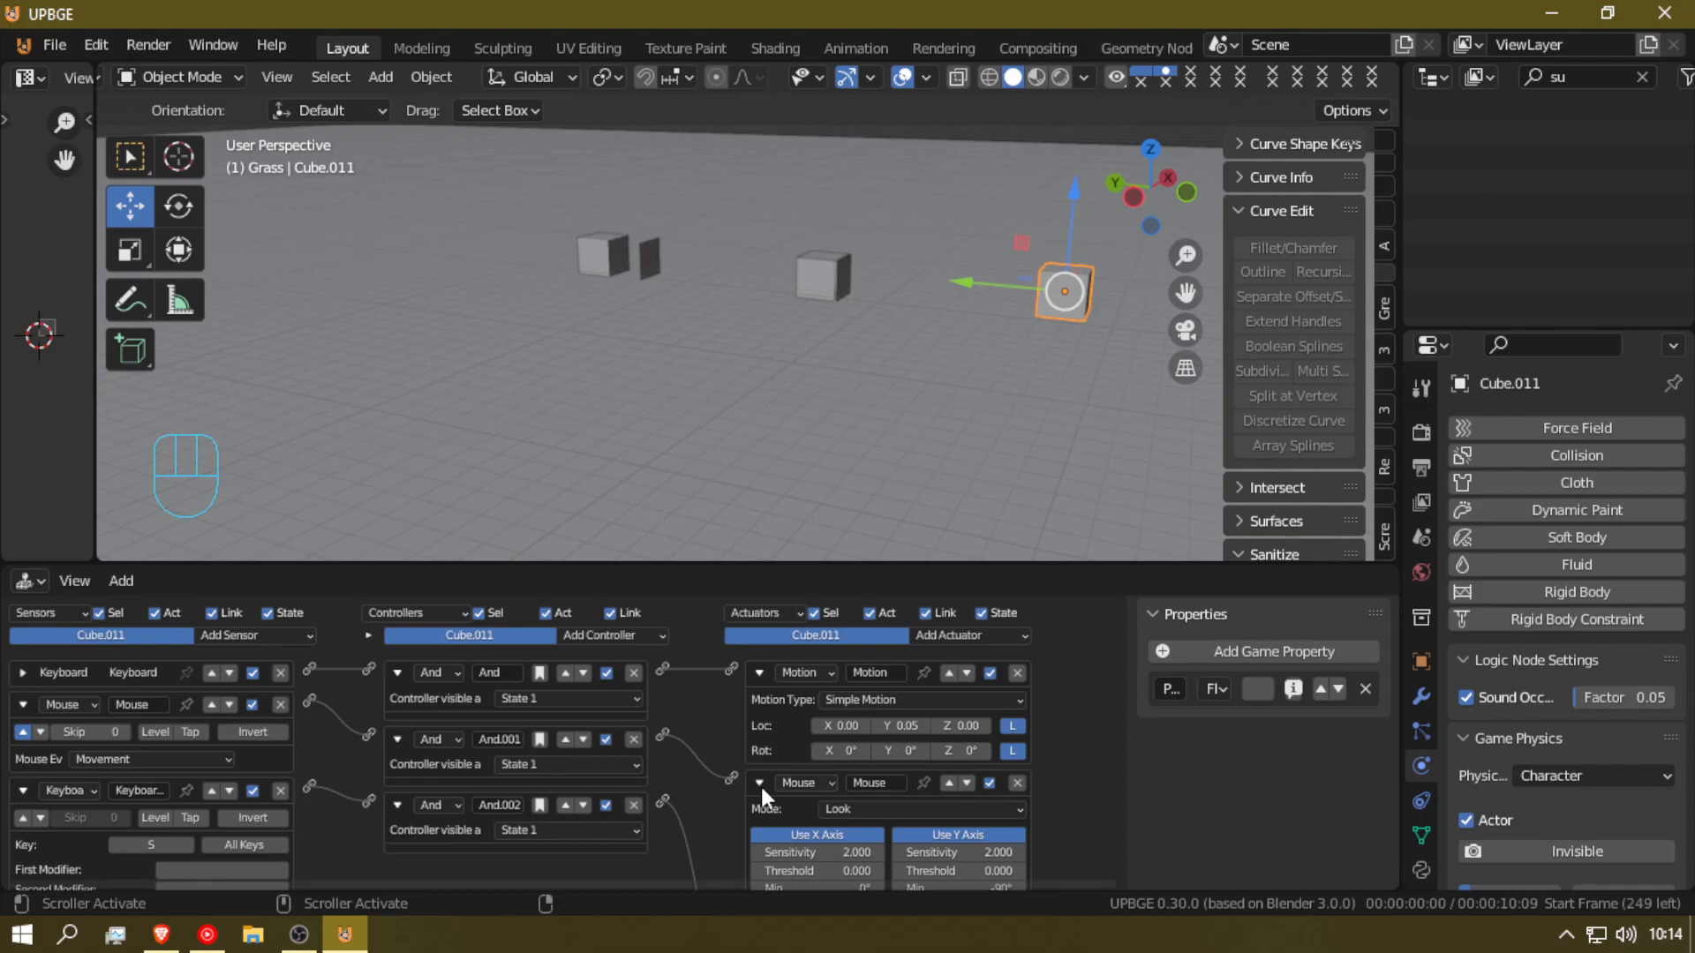
{"action": "scroll", "coordinate": [761, 786], "scroll_direction": "down", "scroll_amount": 2}
{"action": "scroll", "coordinate": [803, 720], "scroll_direction": "down", "scroll_amount": 2}
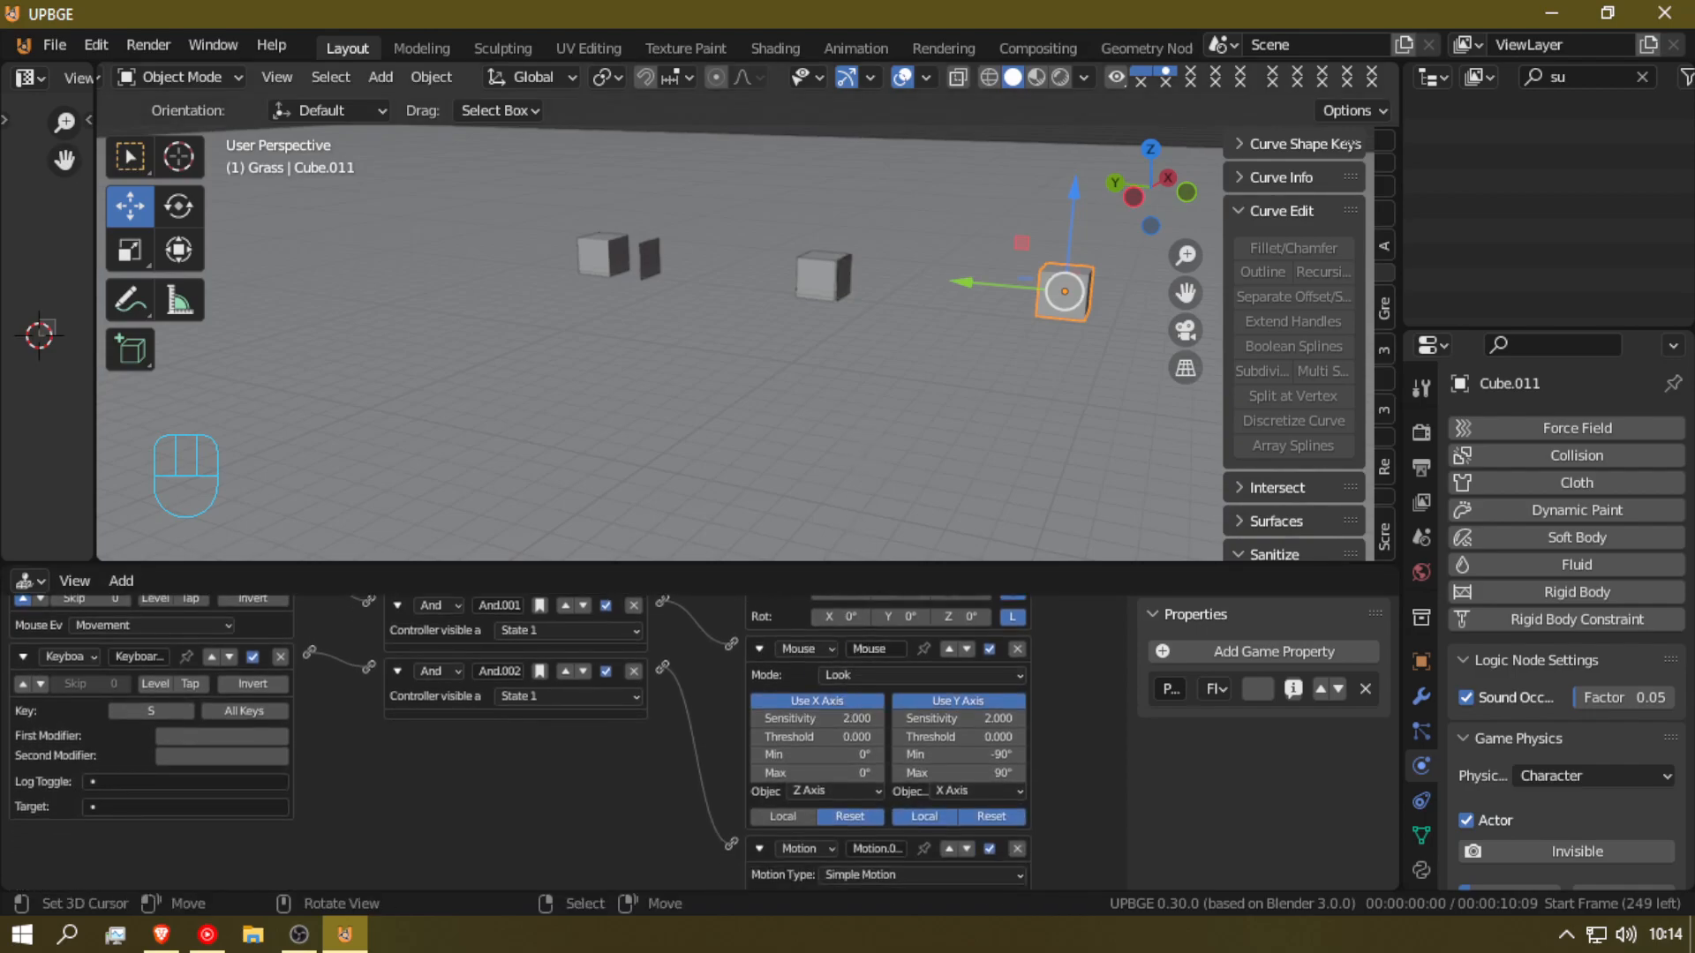
{"action": "key", "text": "p"}
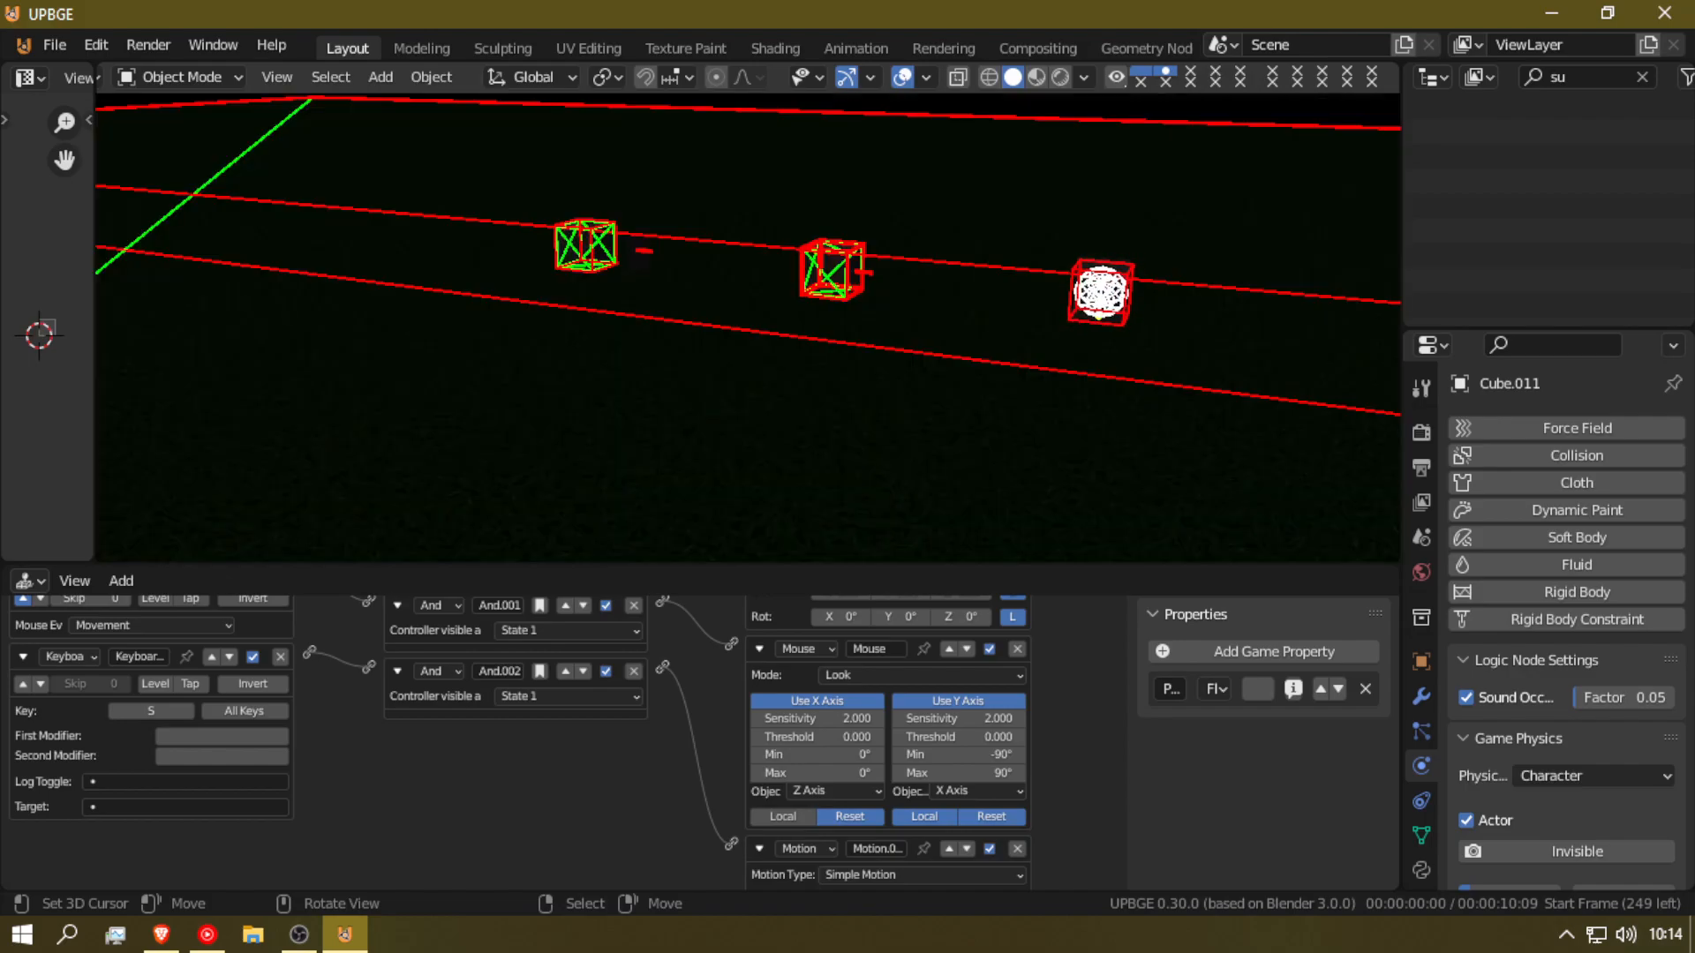
{"action": "key", "text": "Escape"}
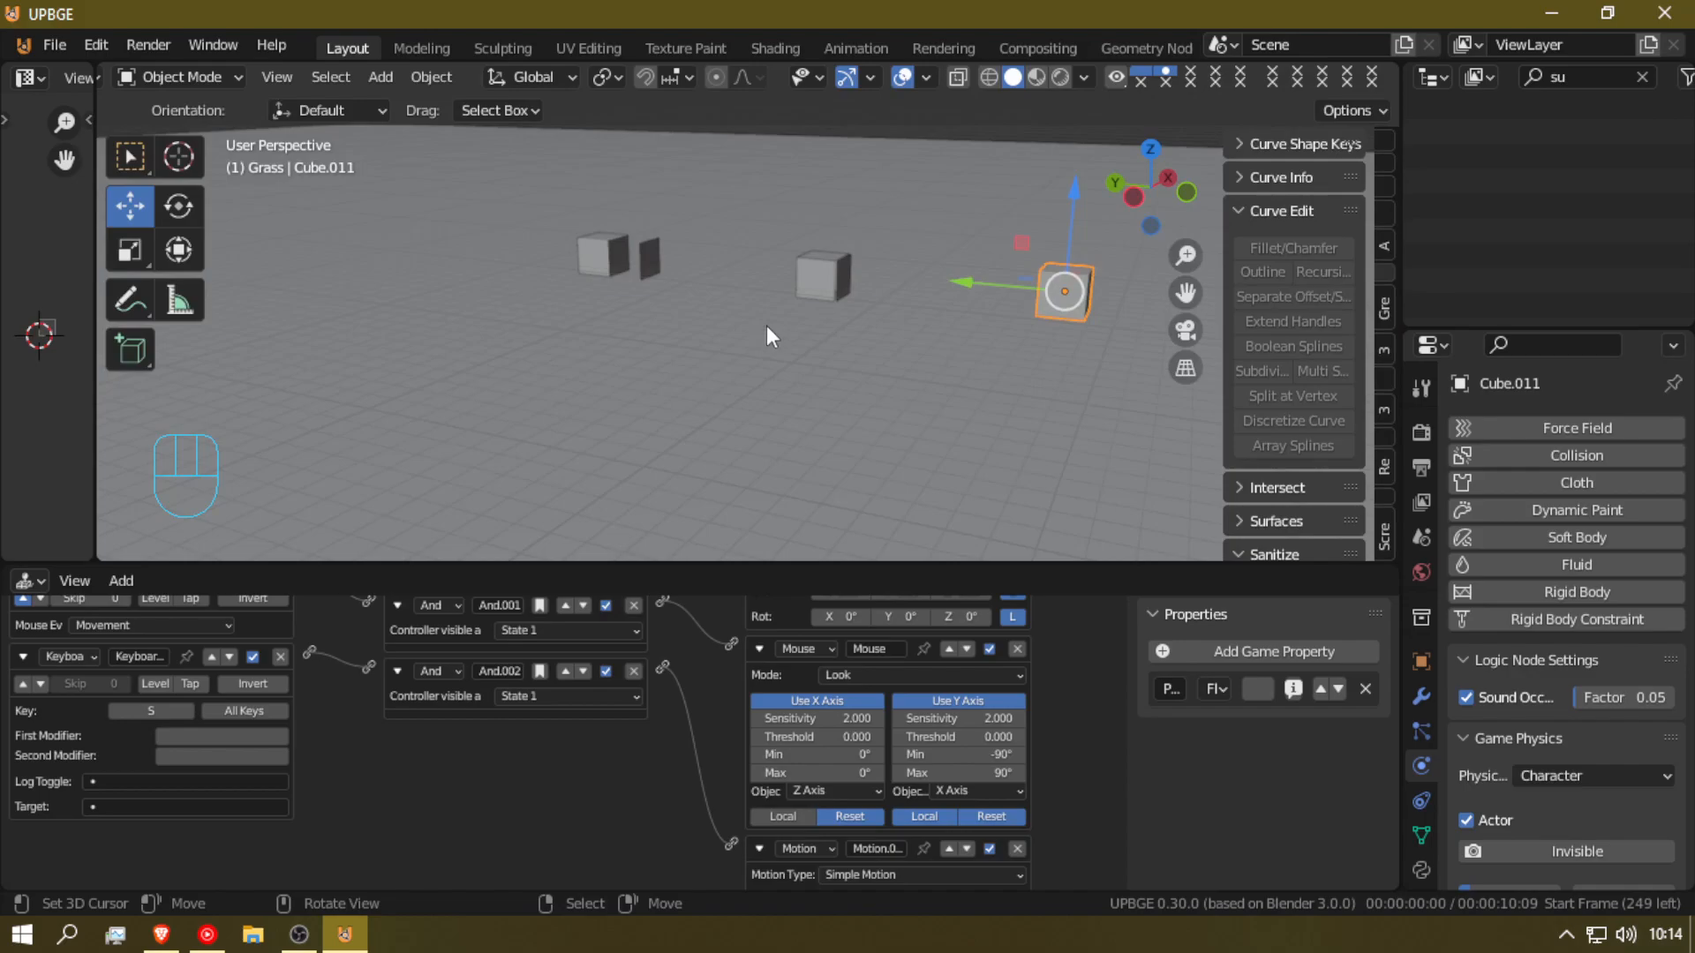
Step: Enable Actor and Box collision bounds in the ground plane's game physics
{"action": "left_click", "coordinate": [892, 412]}
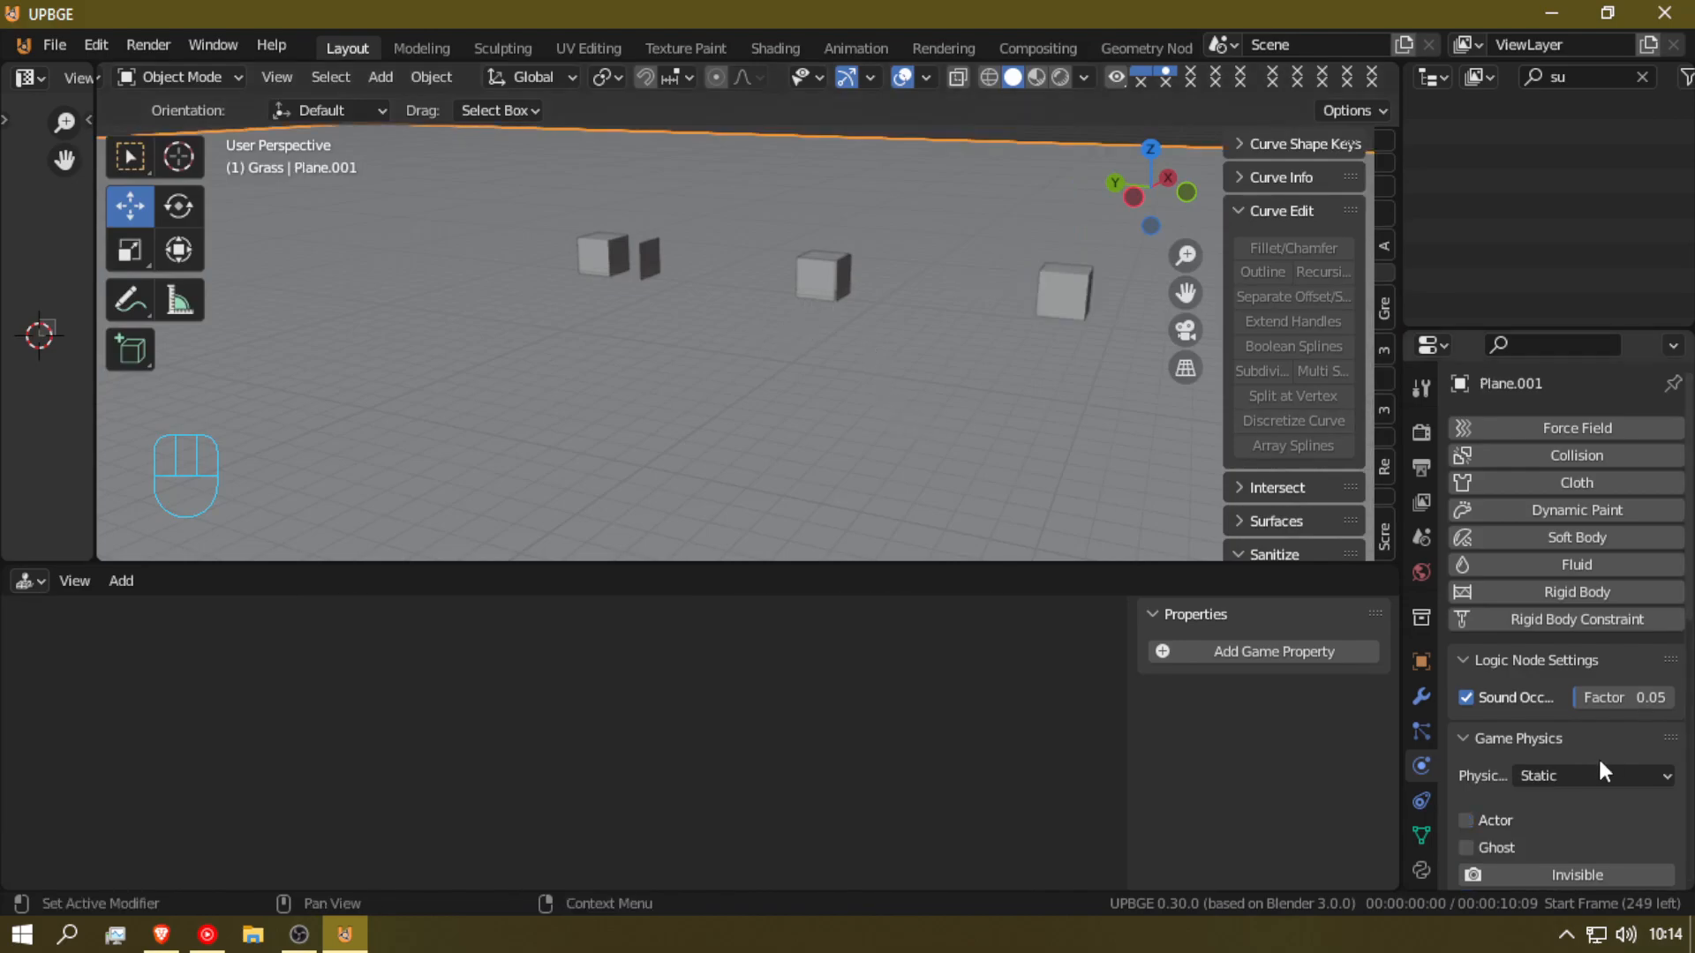
{"action": "left_click", "coordinate": [1465, 820]}
{"action": "scroll", "coordinate": [1496, 847], "scroll_direction": "down", "scroll_amount": 10}
{"action": "scroll", "coordinate": [1480, 751], "scroll_direction": "up", "scroll_amount": 3}
{"action": "left_click", "coordinate": [1479, 795]}
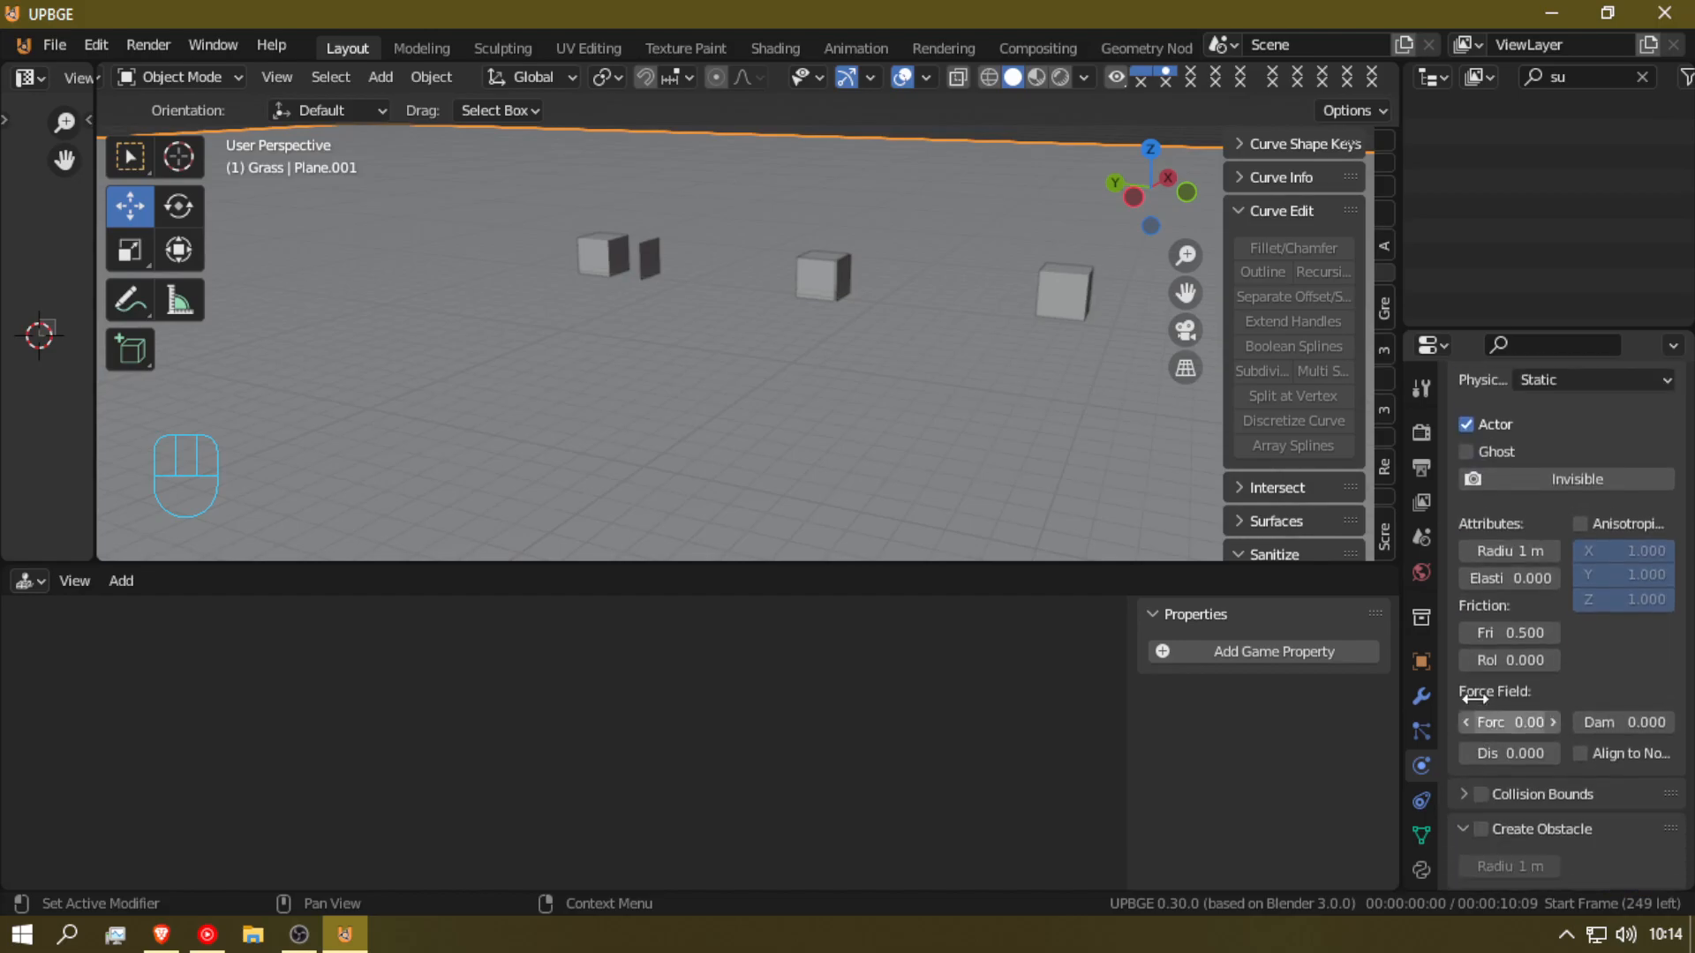
{"action": "left_click", "coordinate": [1464, 796]}
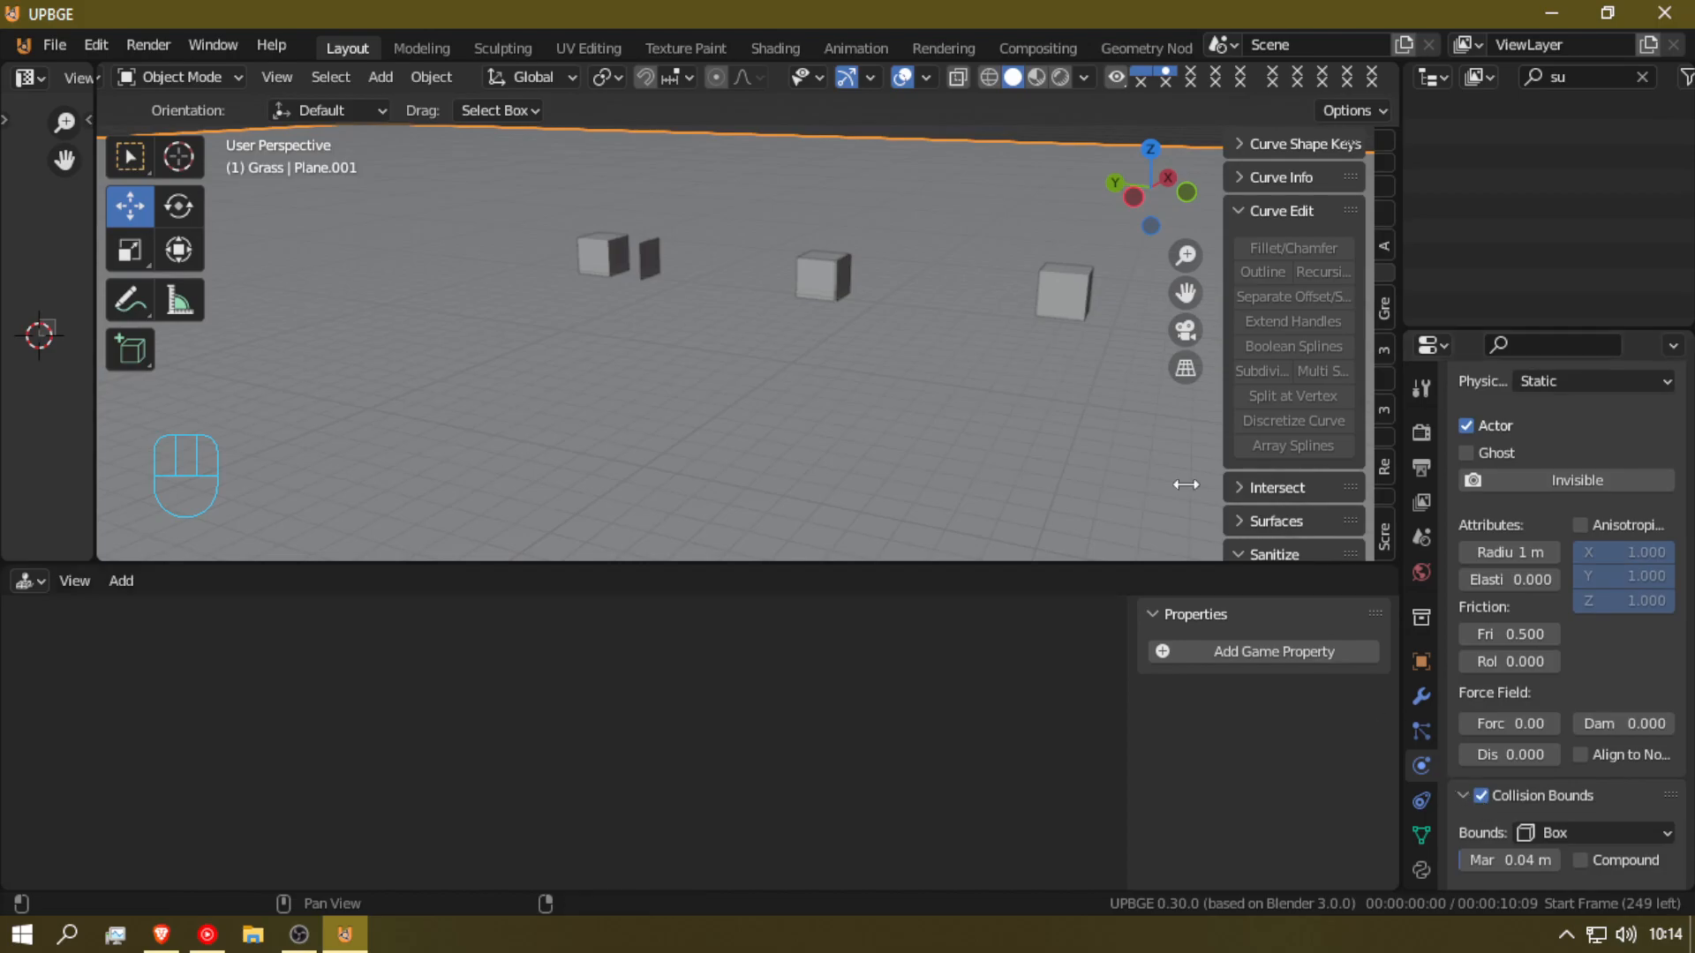
Step: Enable Box collision bounds for the player cube and test-run the game
{"action": "left_click", "coordinate": [816, 270]}
{"action": "left_click", "coordinate": [1059, 290]}
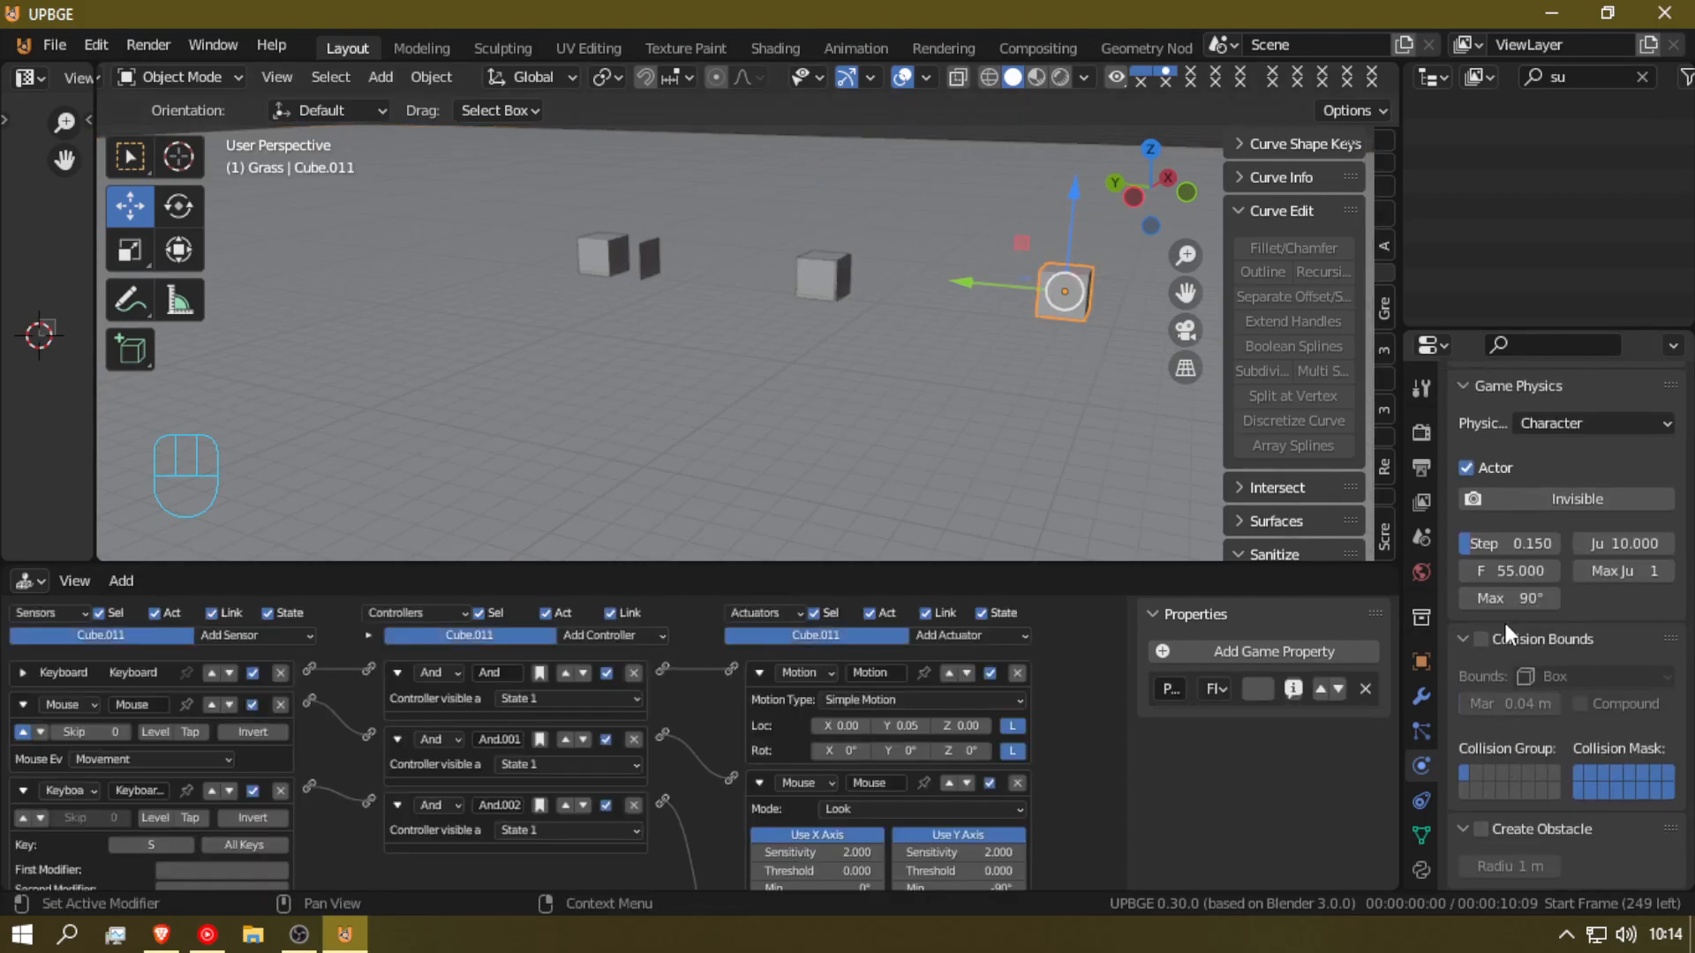
{"action": "left_click", "coordinate": [1480, 639]}
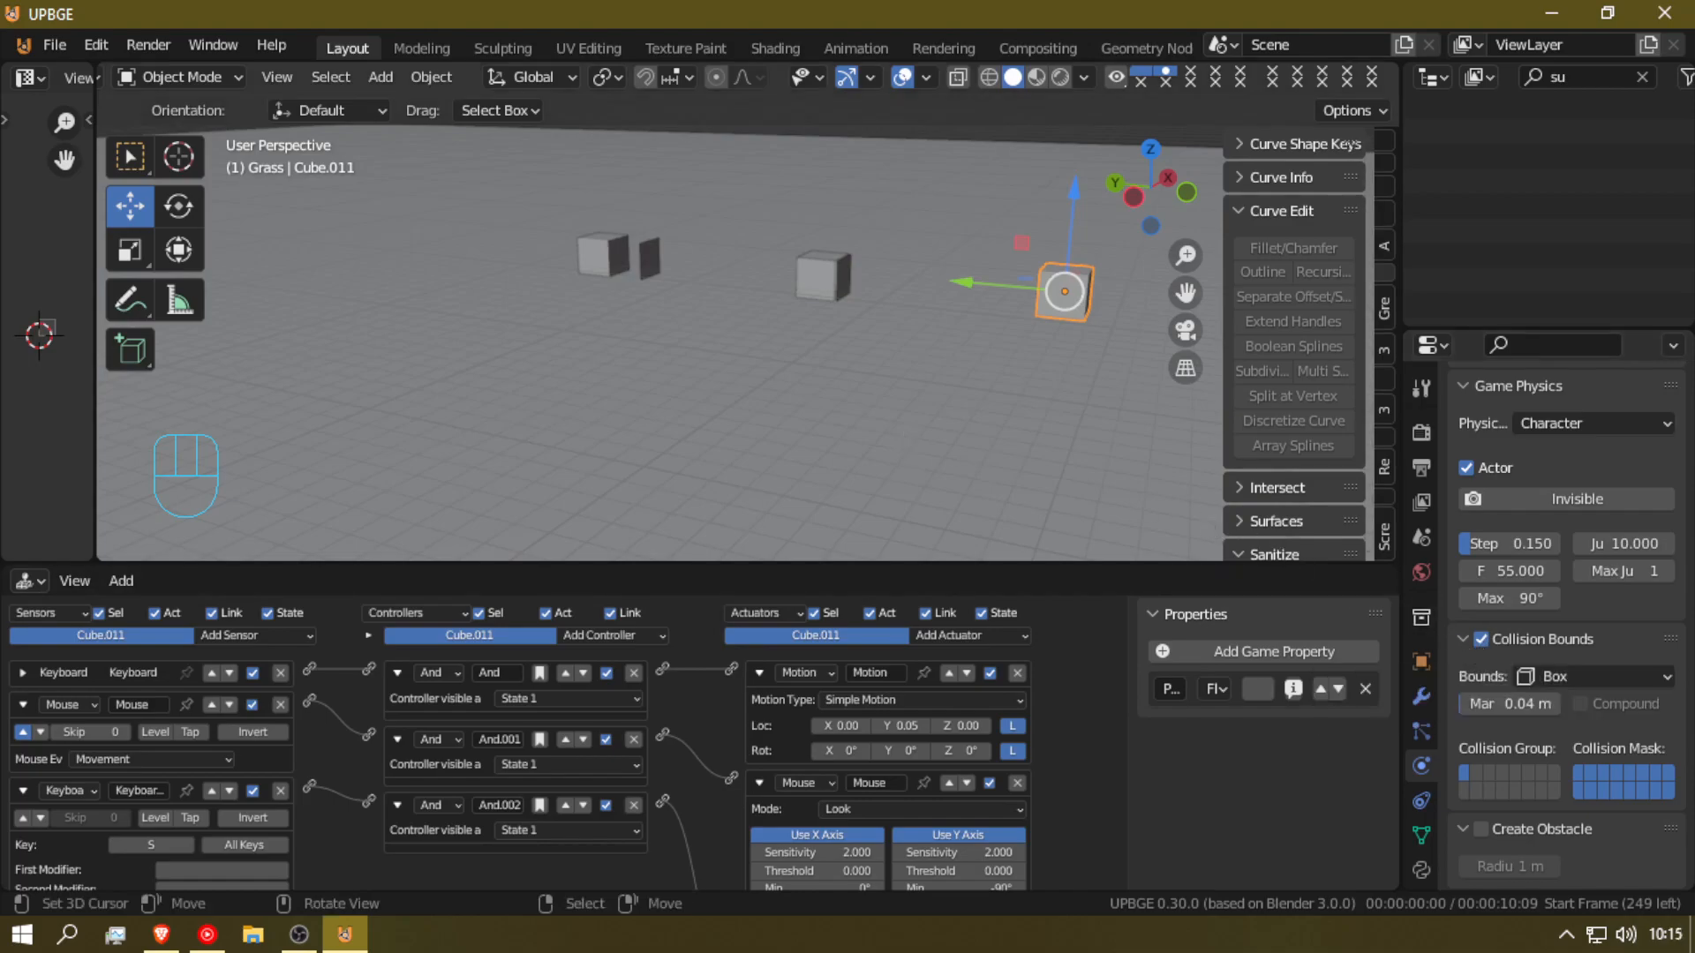
{"action": "key", "text": "p"}
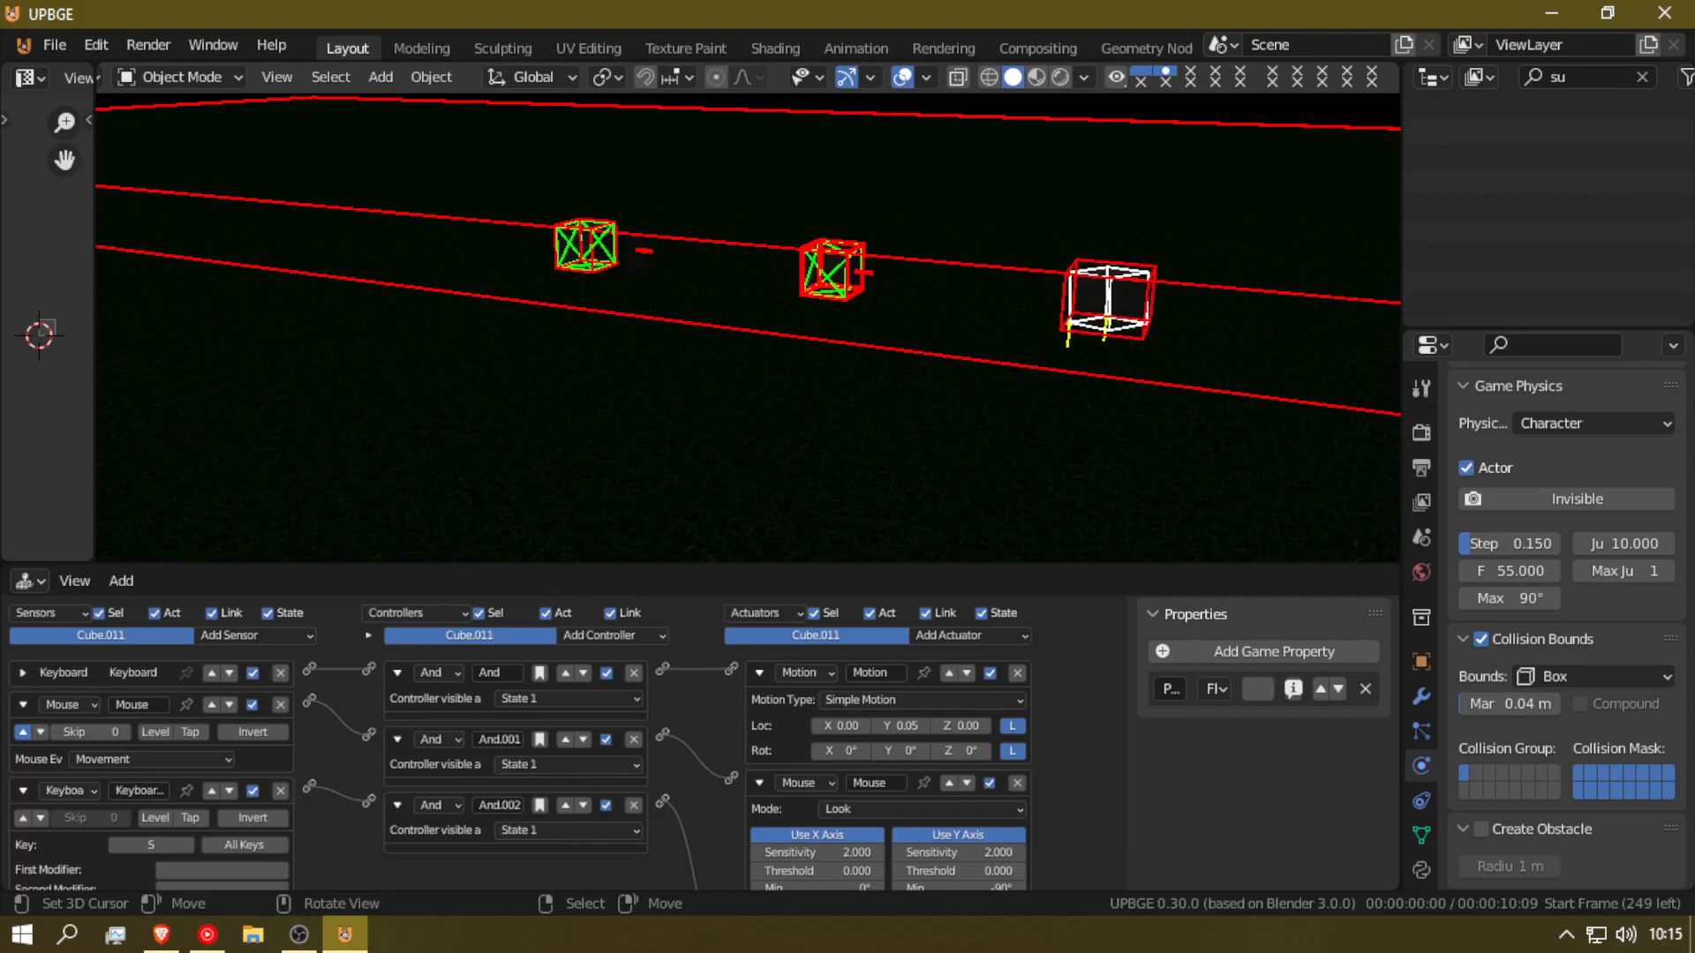
{"action": "key", "text": "Escape"}
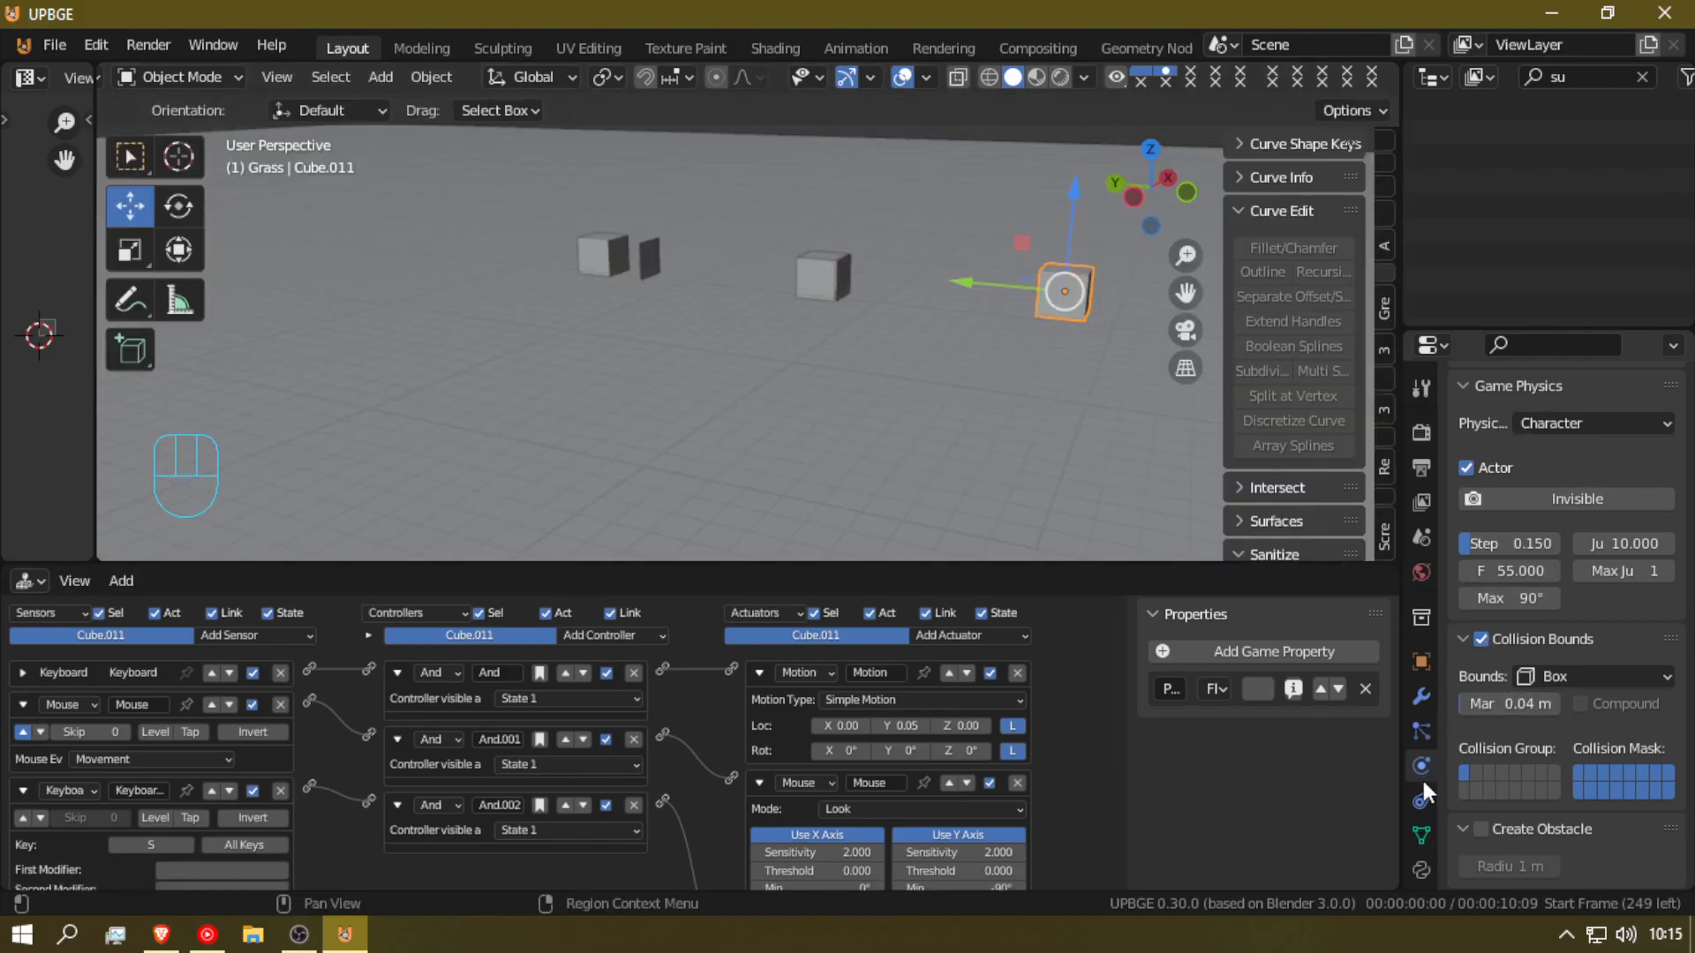
Step: Turn off the physics visualization in the game debug settings and test-run the game twice, adding cubes
{"action": "left_click", "coordinate": [1418, 432]}
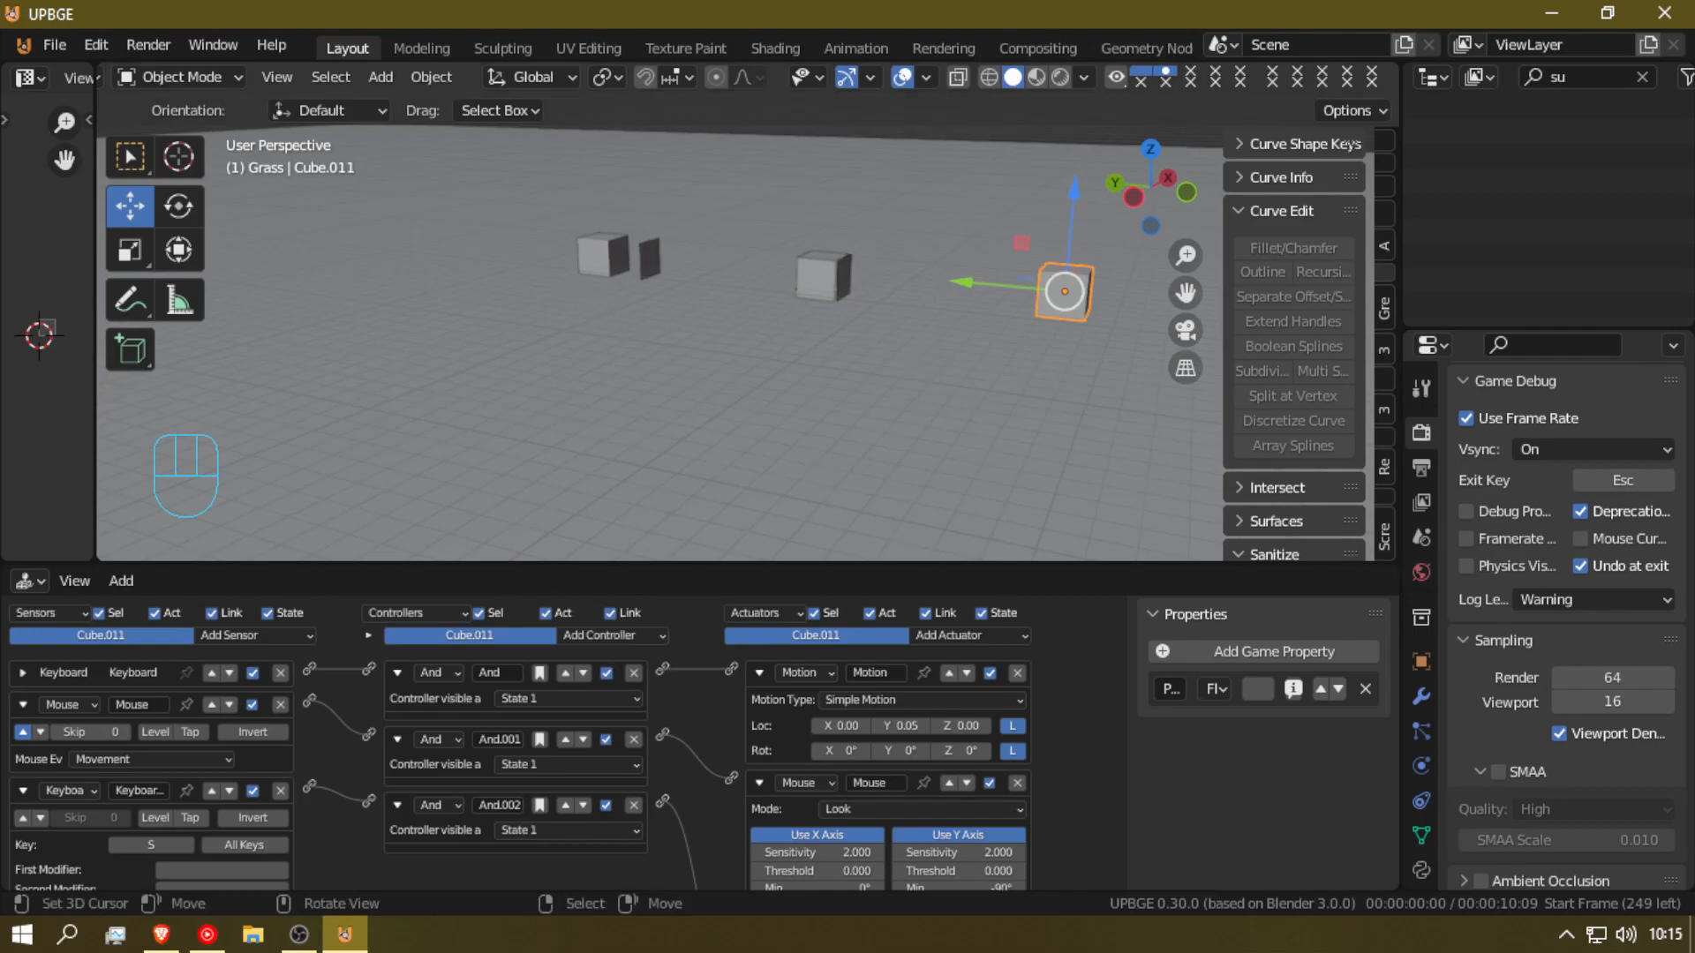
{"action": "key", "text": "p"}
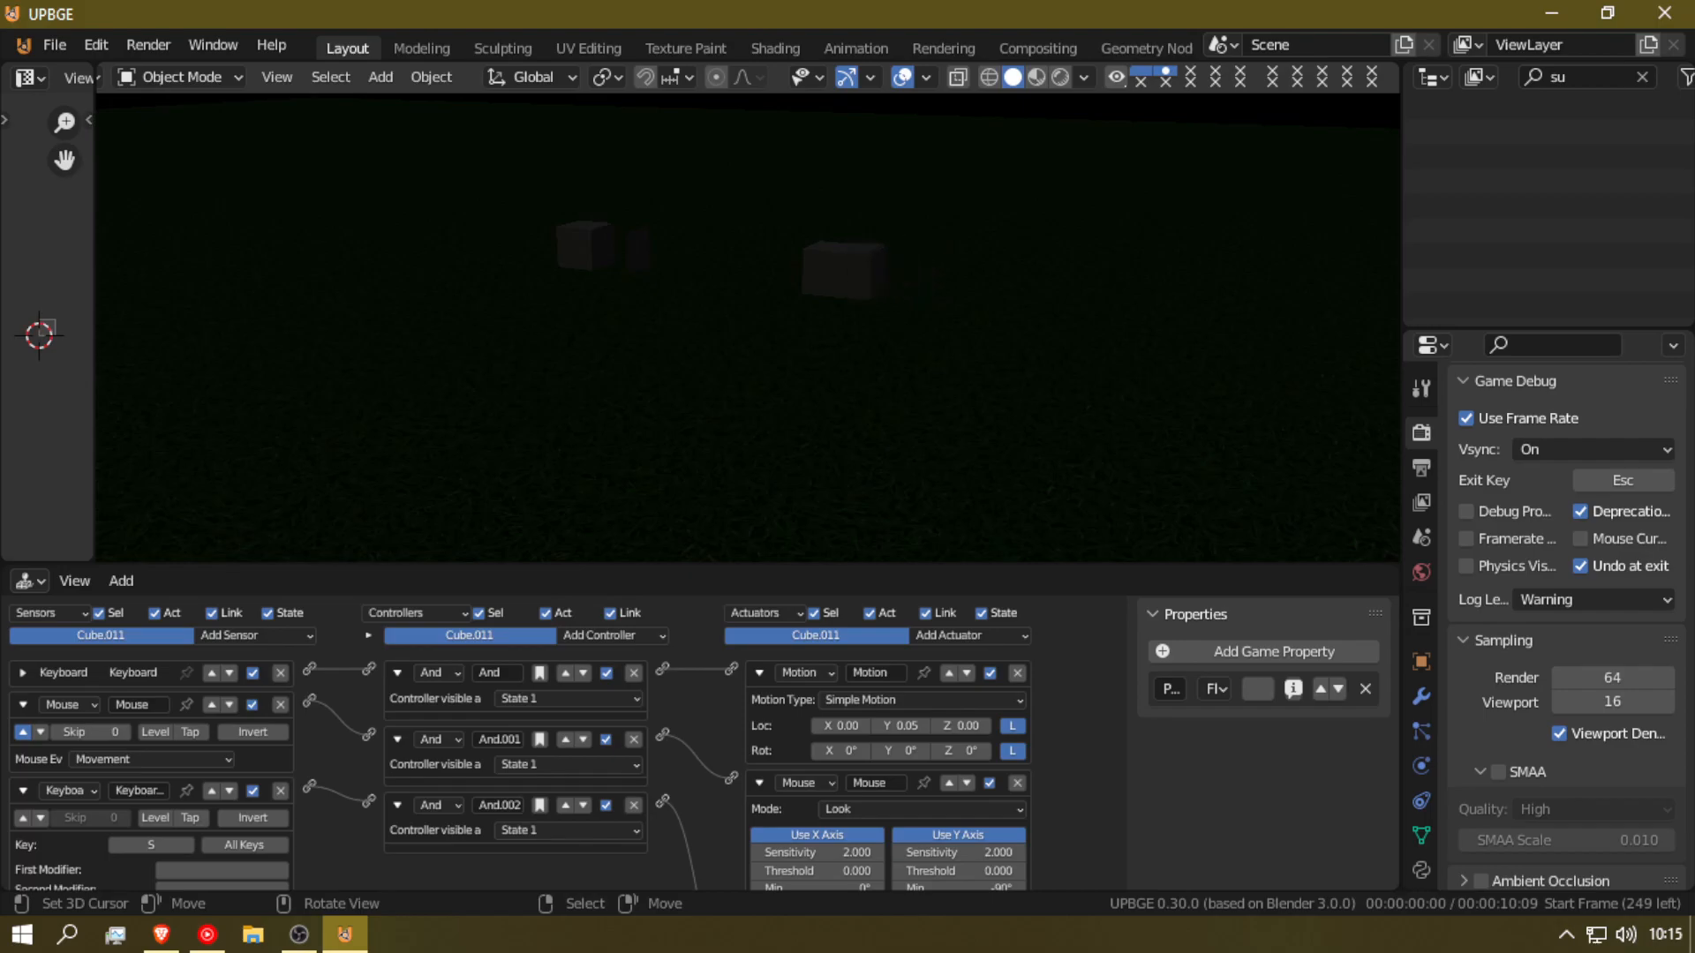
{"action": "key", "text": "Escape"}
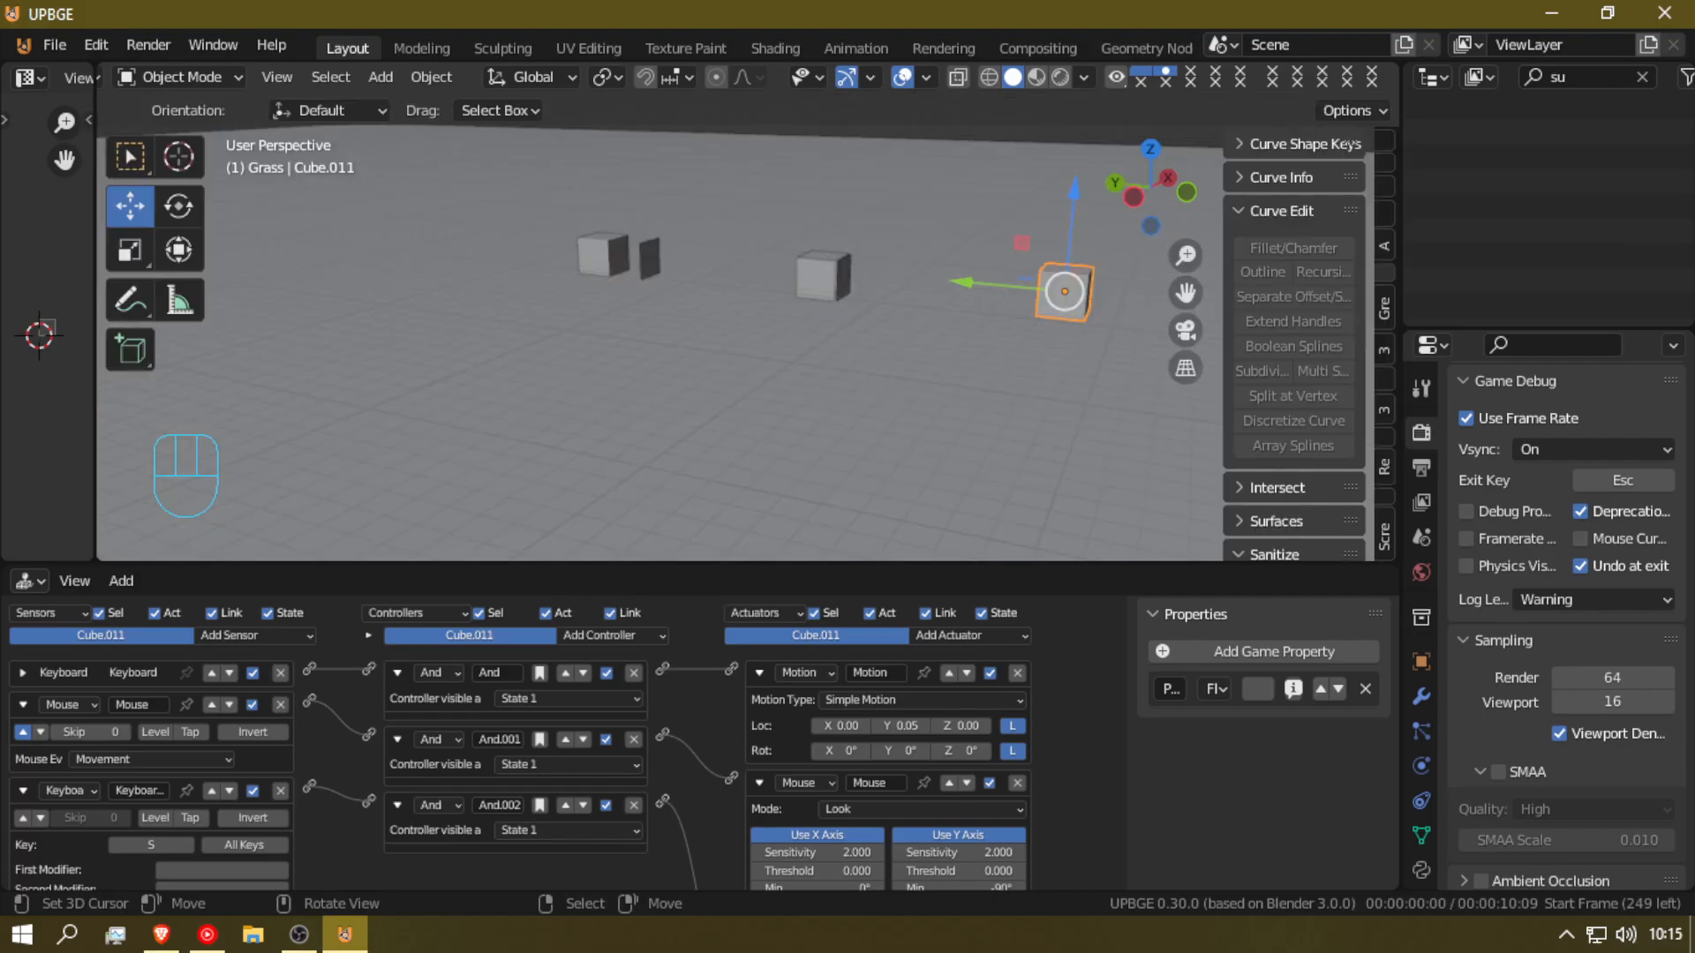
{"action": "key", "text": "p"}
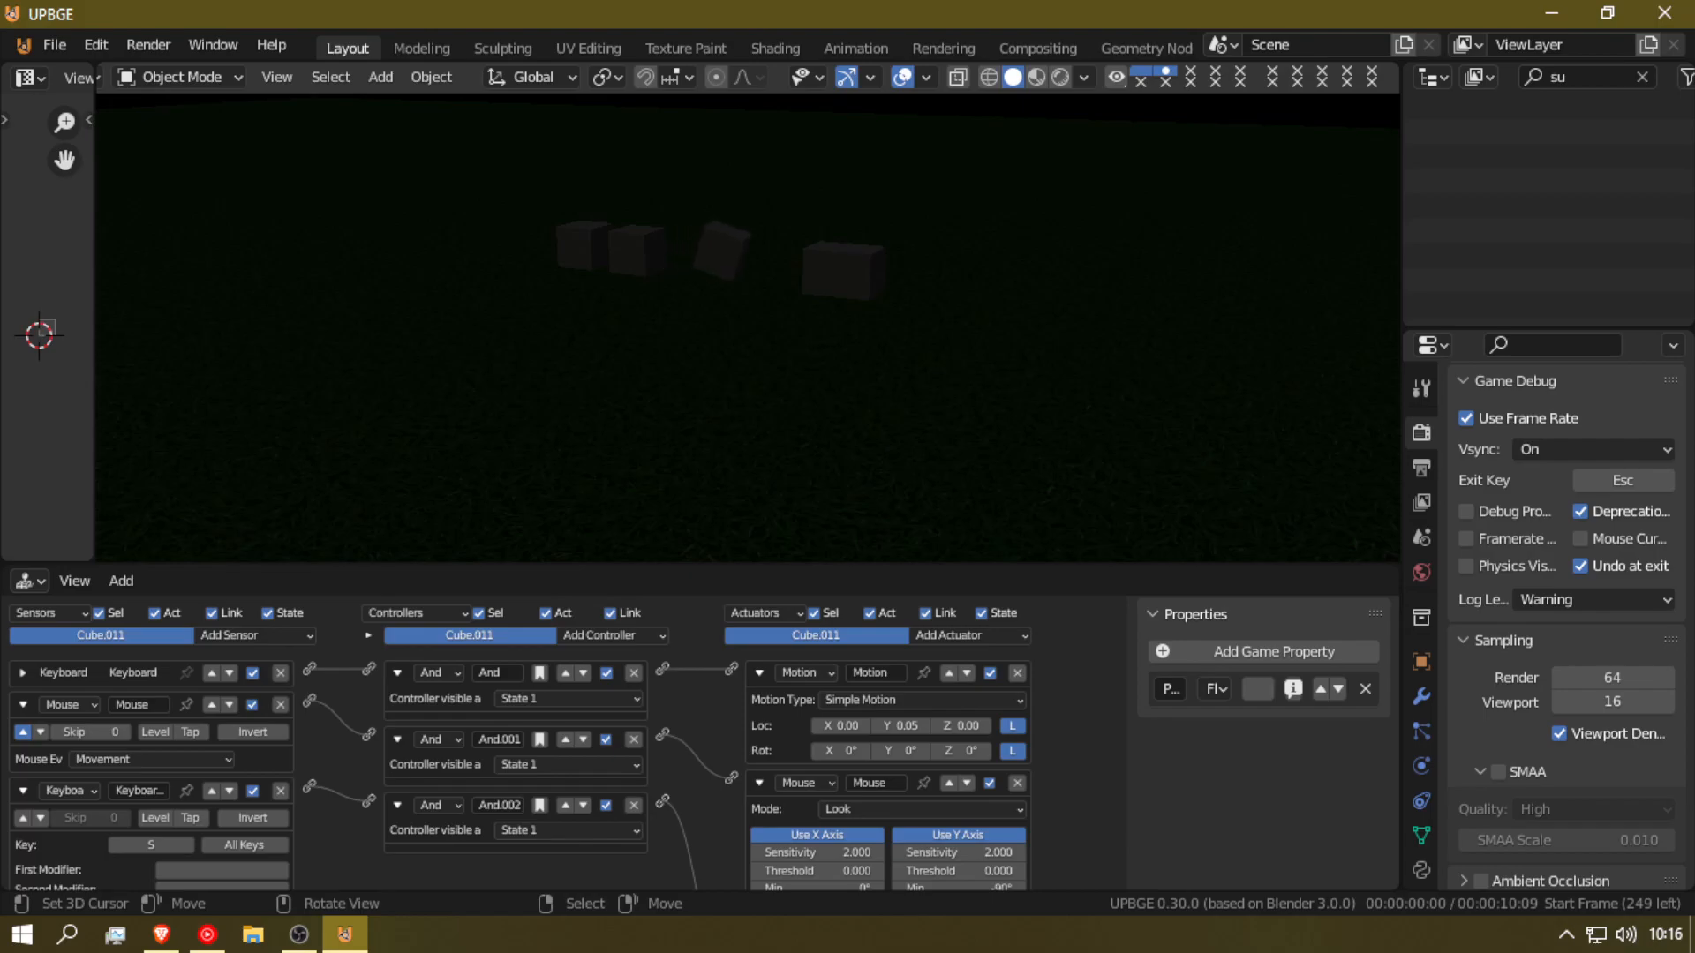
{"action": "key", "text": "Escape"}
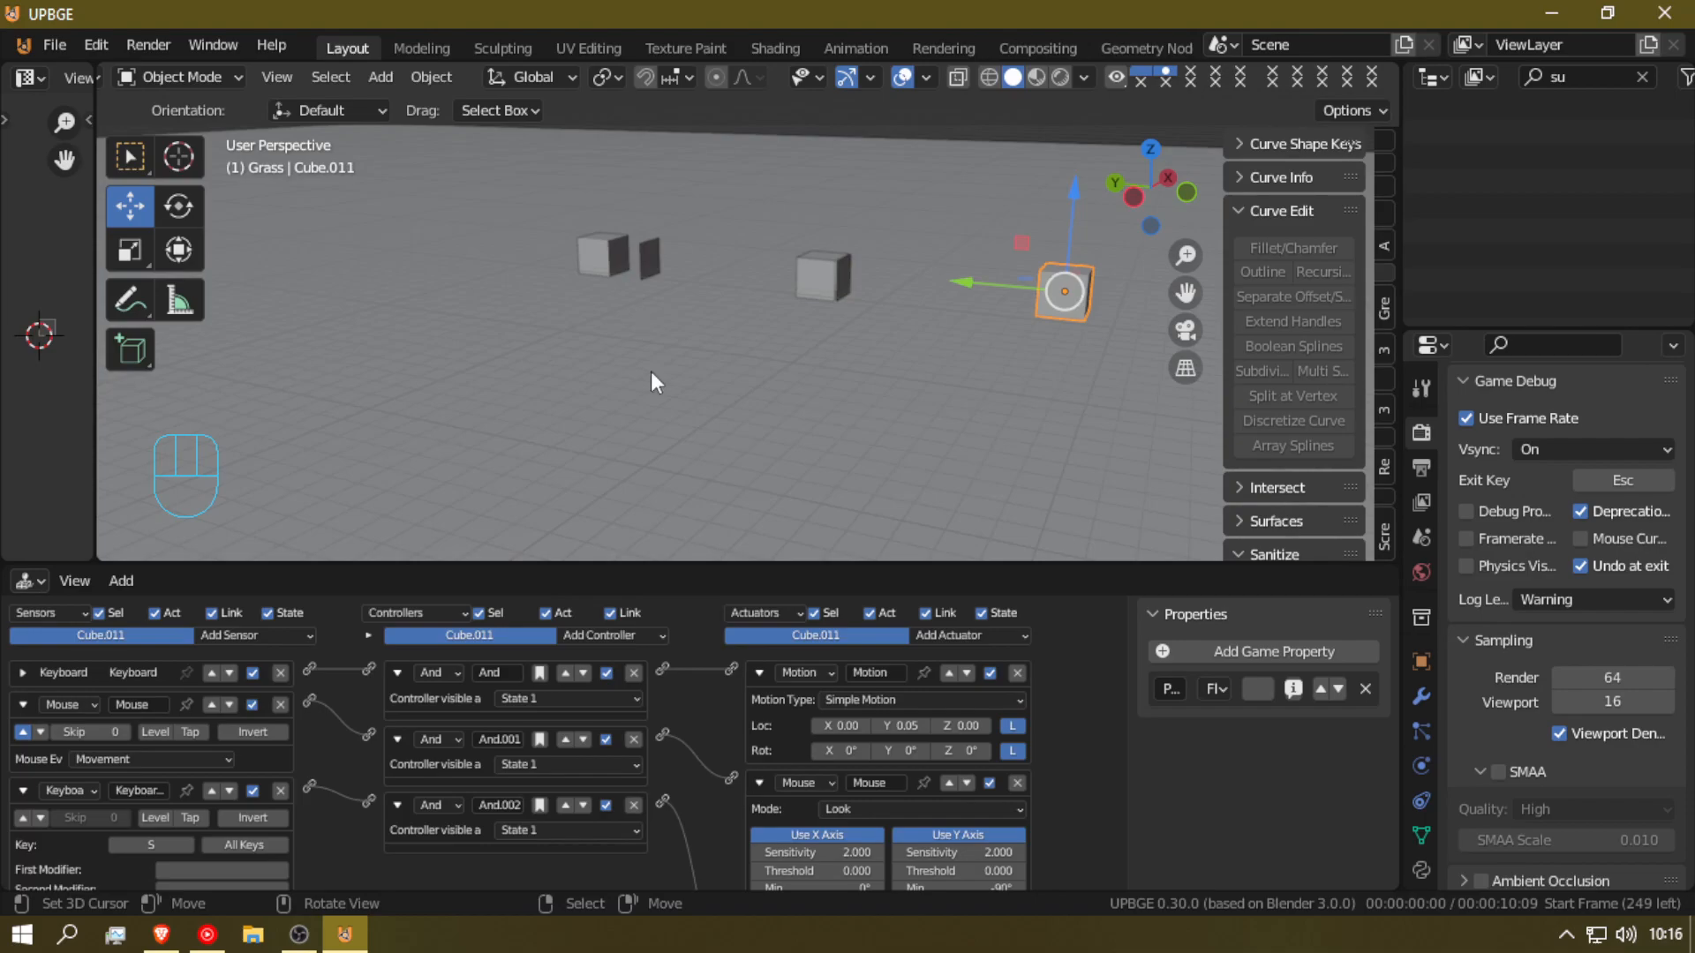
Step: Enlarge the logic brick editor and collapse all of the player cube's sensors, controllers and actuators
{"action": "left_click_drag", "start_coordinate": [921, 565], "coordinate": [930, 261]}
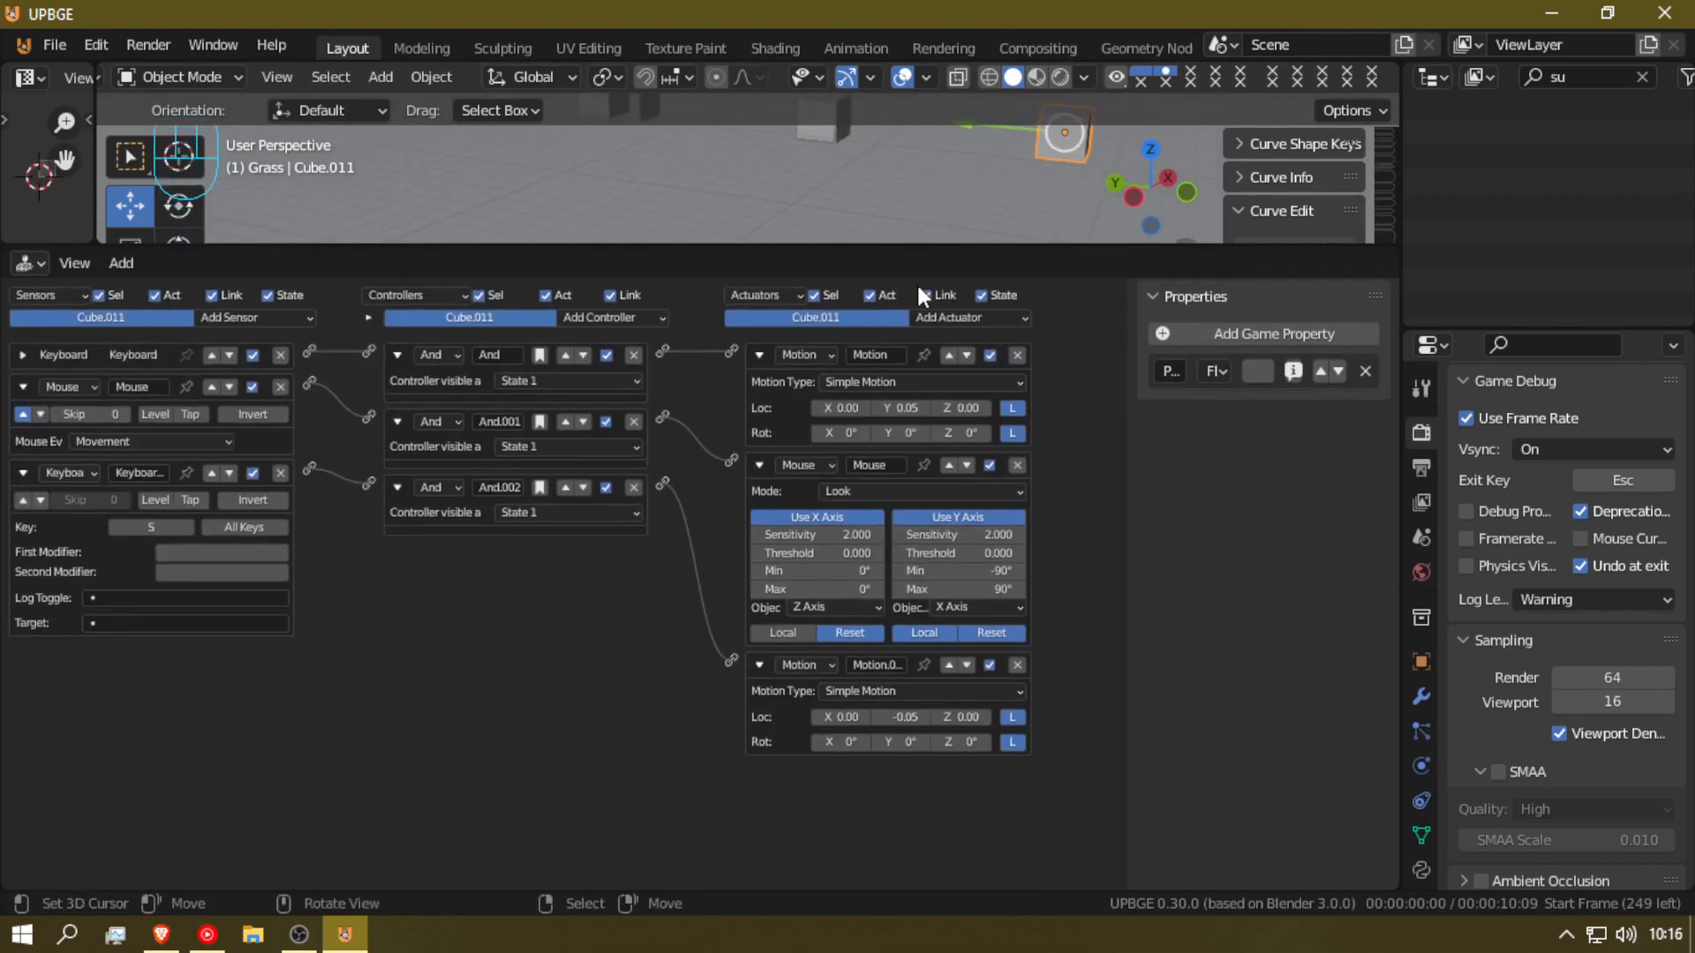
{"action": "left_click", "coordinate": [758, 355]}
{"action": "left_click", "coordinate": [759, 387]}
{"action": "left_click", "coordinate": [758, 418]}
{"action": "left_click", "coordinate": [396, 355]}
{"action": "left_click", "coordinate": [396, 387]}
{"action": "left_click", "coordinate": [397, 418]}
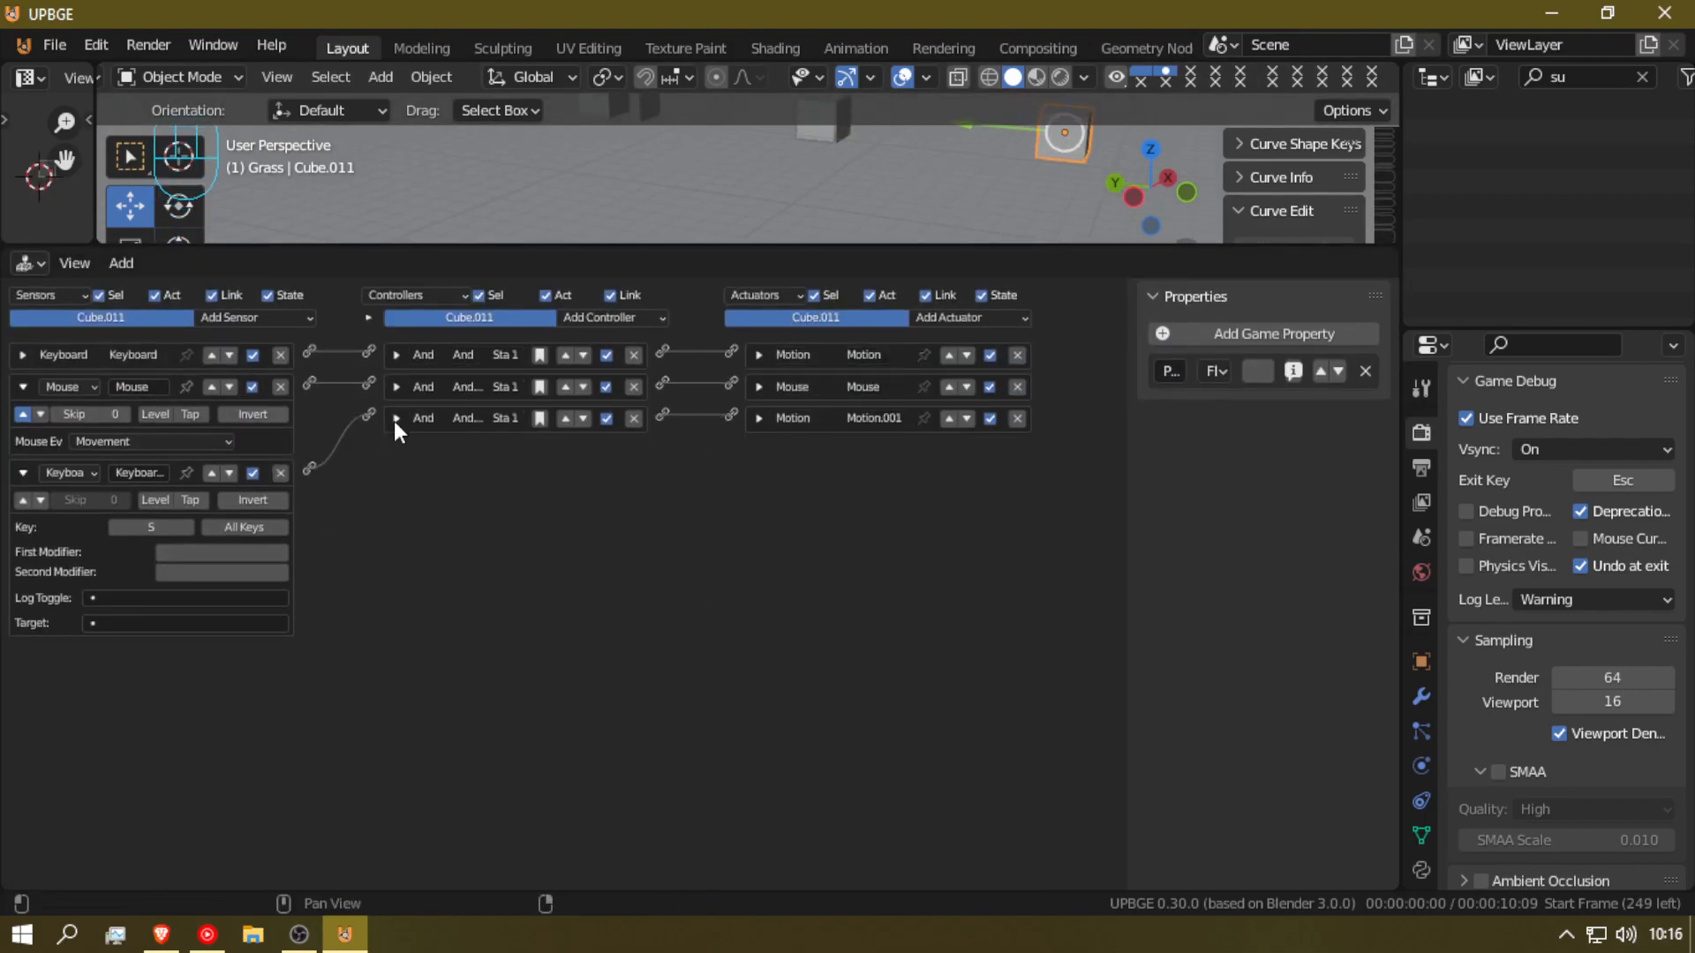
{"action": "left_click", "coordinate": [22, 387]}
{"action": "left_click", "coordinate": [22, 418]}
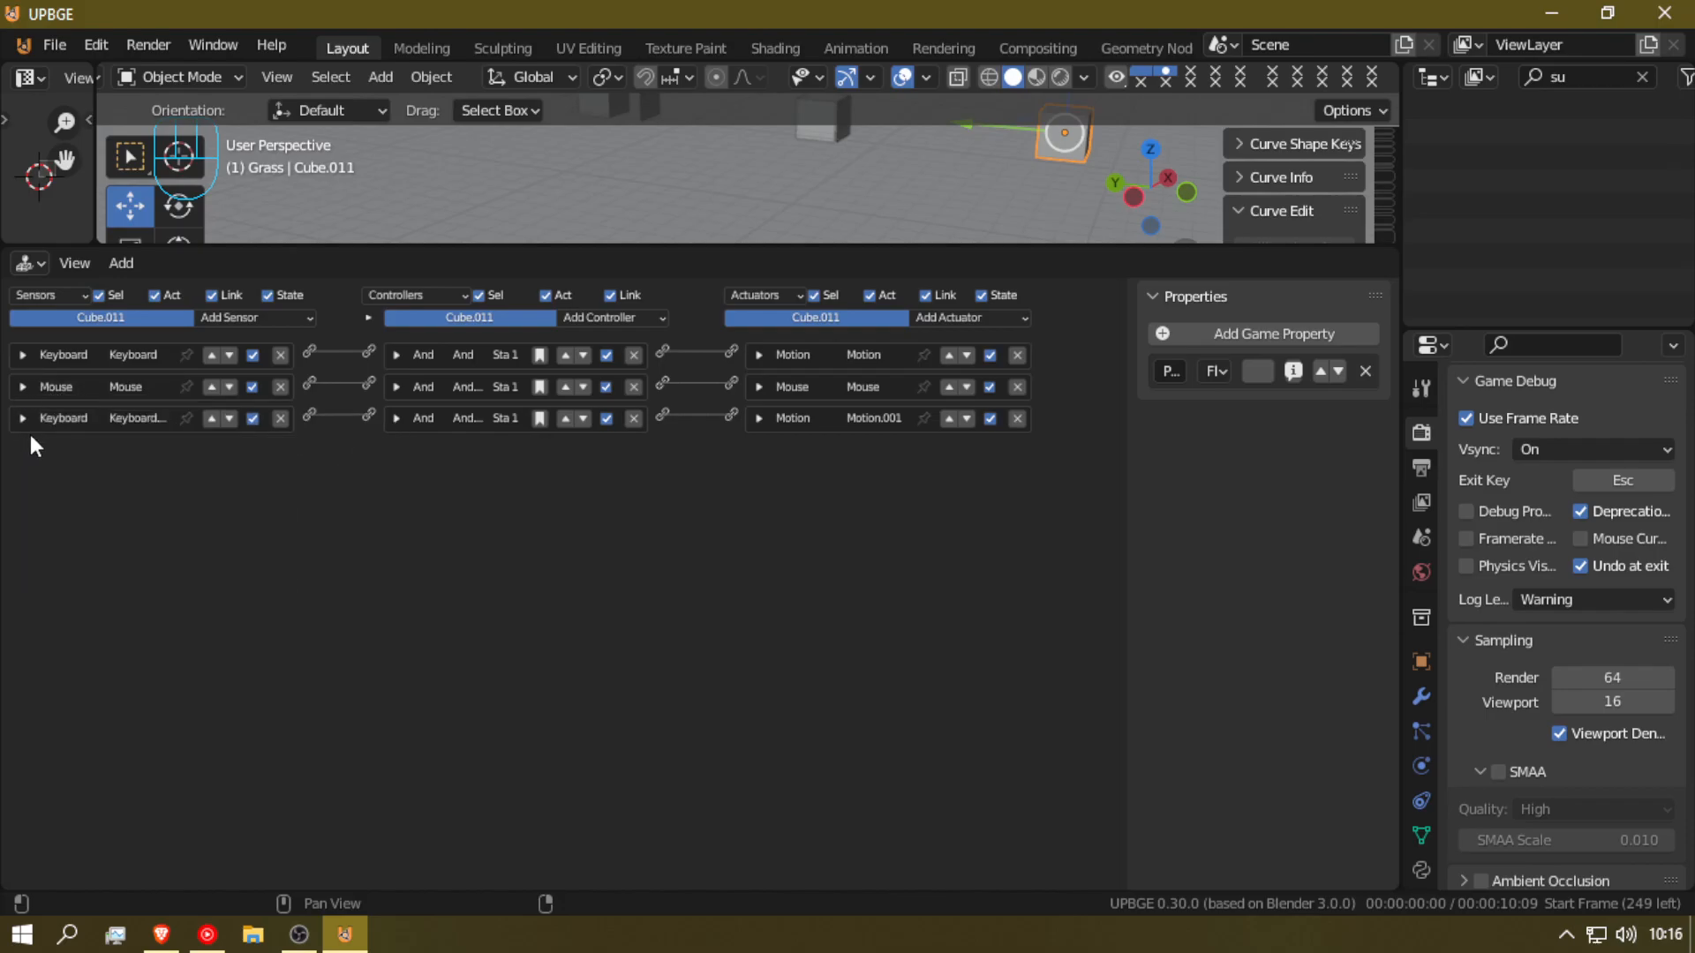
Step: Add a float game property named health to the player cube, enter its starting value, and restore more 3D view space
{"action": "left_click", "coordinate": [1253, 334]}
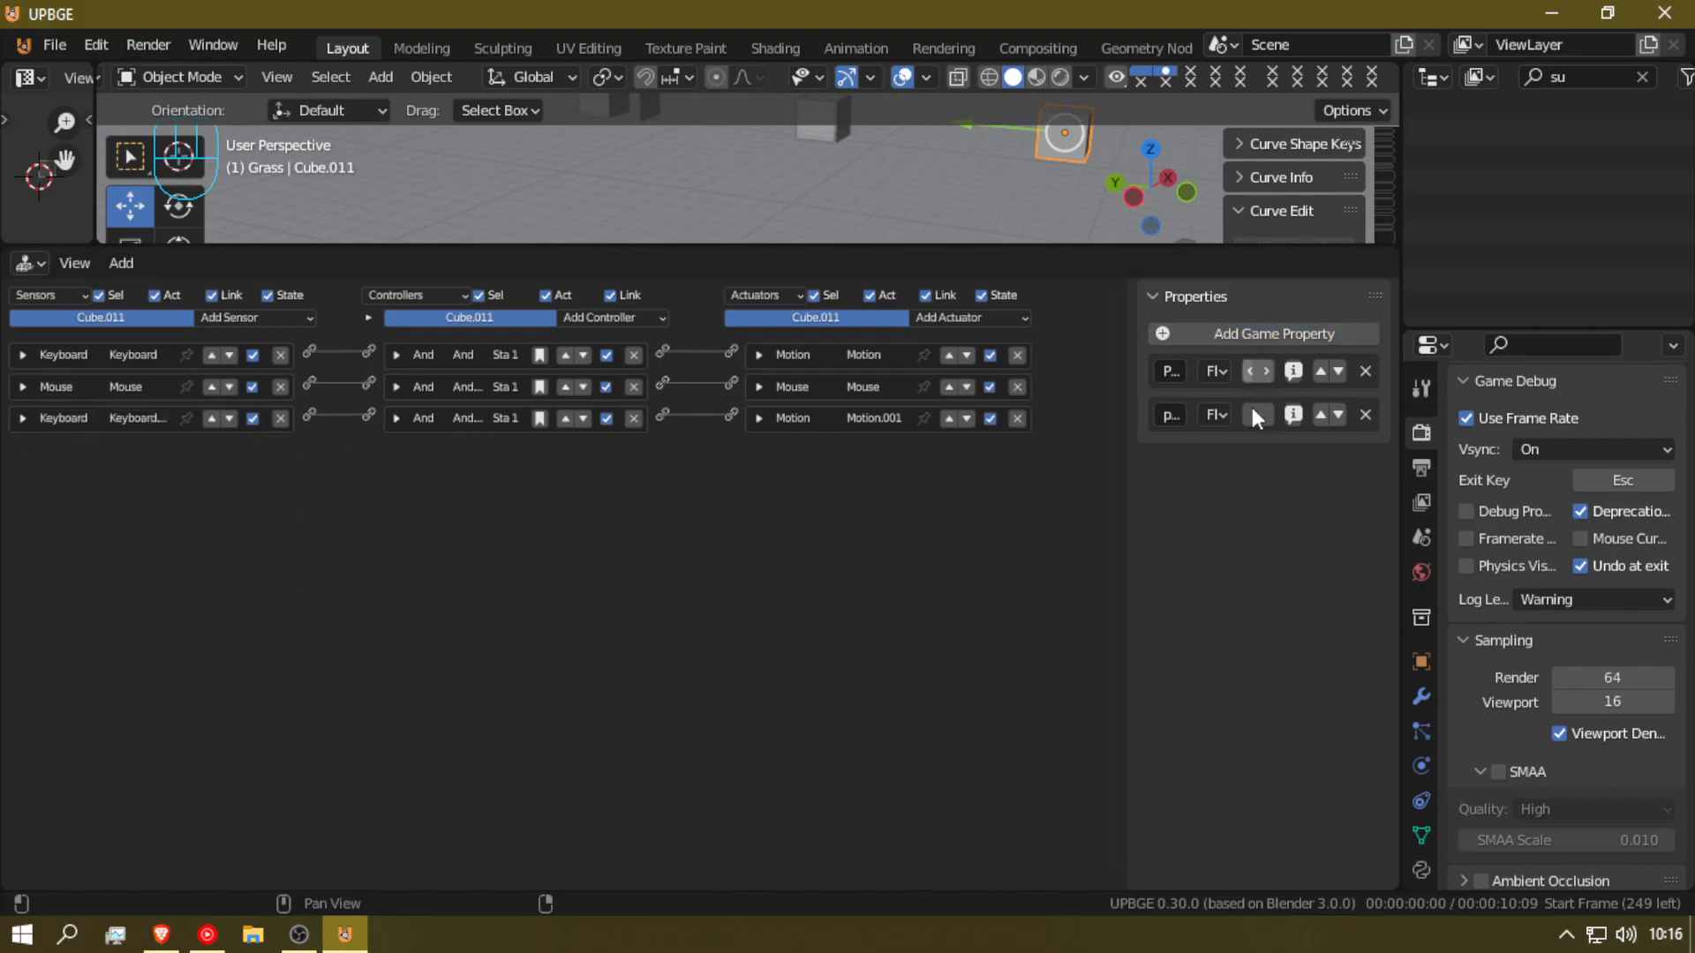
{"action": "left_click", "coordinate": [1170, 414]}
{"action": "type", "text": "alt"}
{"action": "type", "text": "h"}
{"action": "left_click", "coordinate": [1258, 415]}
{"action": "type", "text": "20"}
{"action": "key", "text": "BackSpace"}
{"action": "key", "text": "BackSpace"}
{"action": "type", "text": "00"}
{"action": "left_click", "coordinate": [129, 499]}
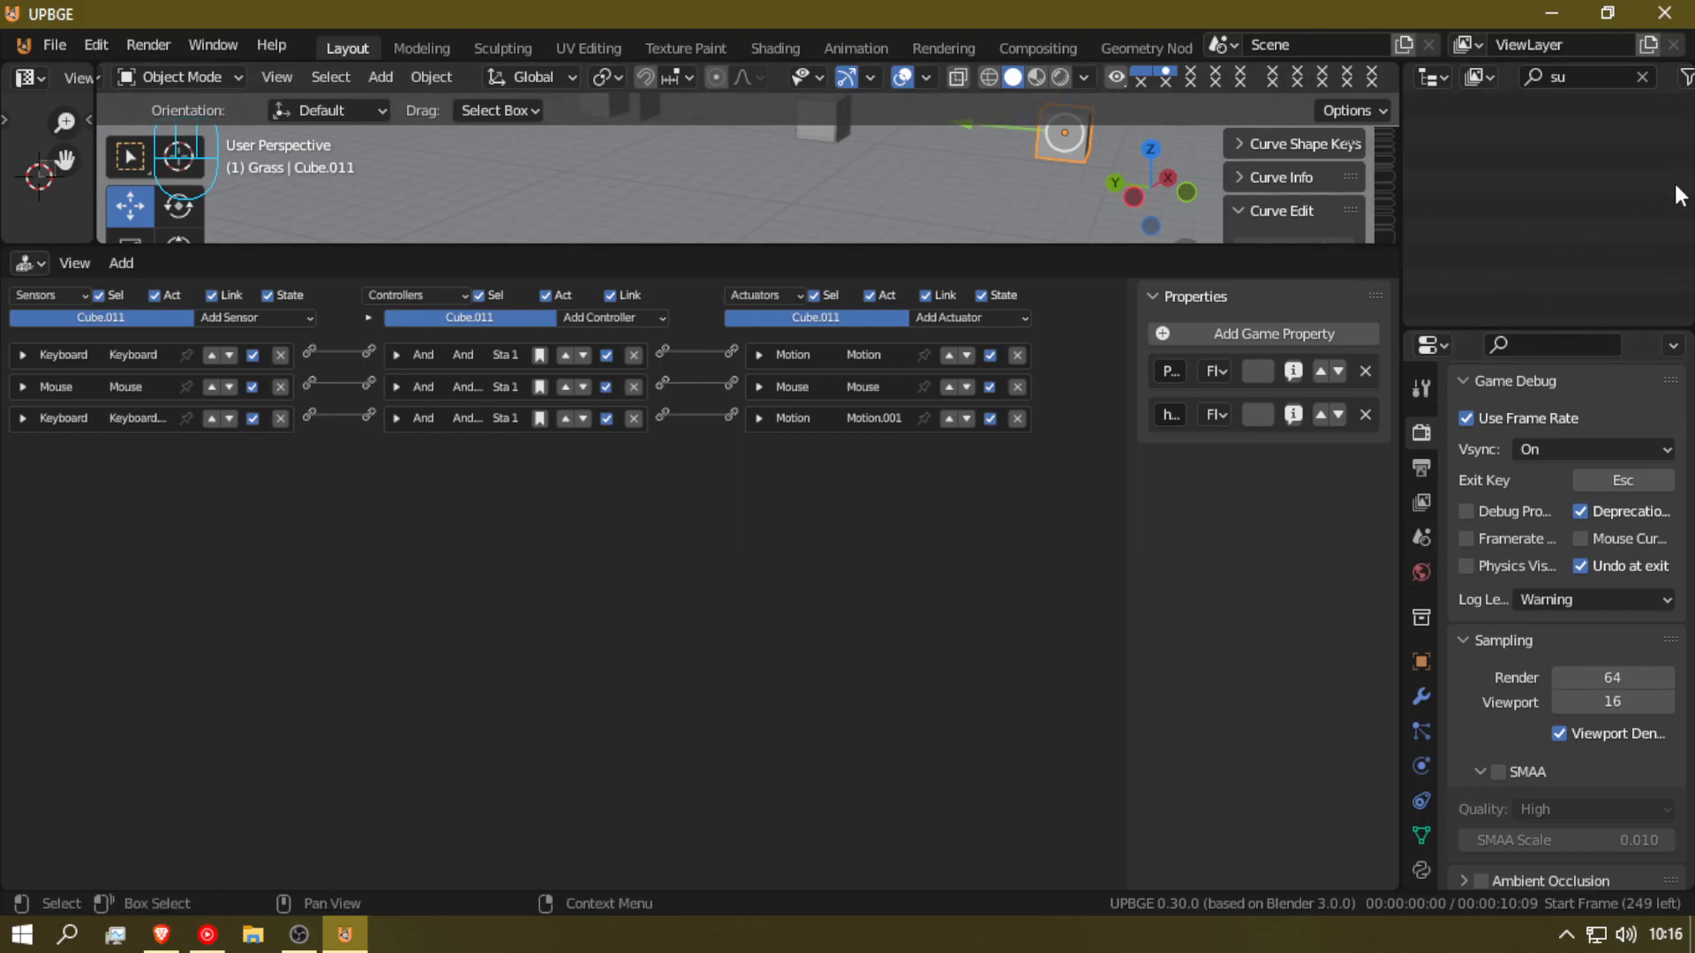
{"action": "left_click_drag", "start_coordinate": [1199, 248], "coordinate": [1202, 466]}
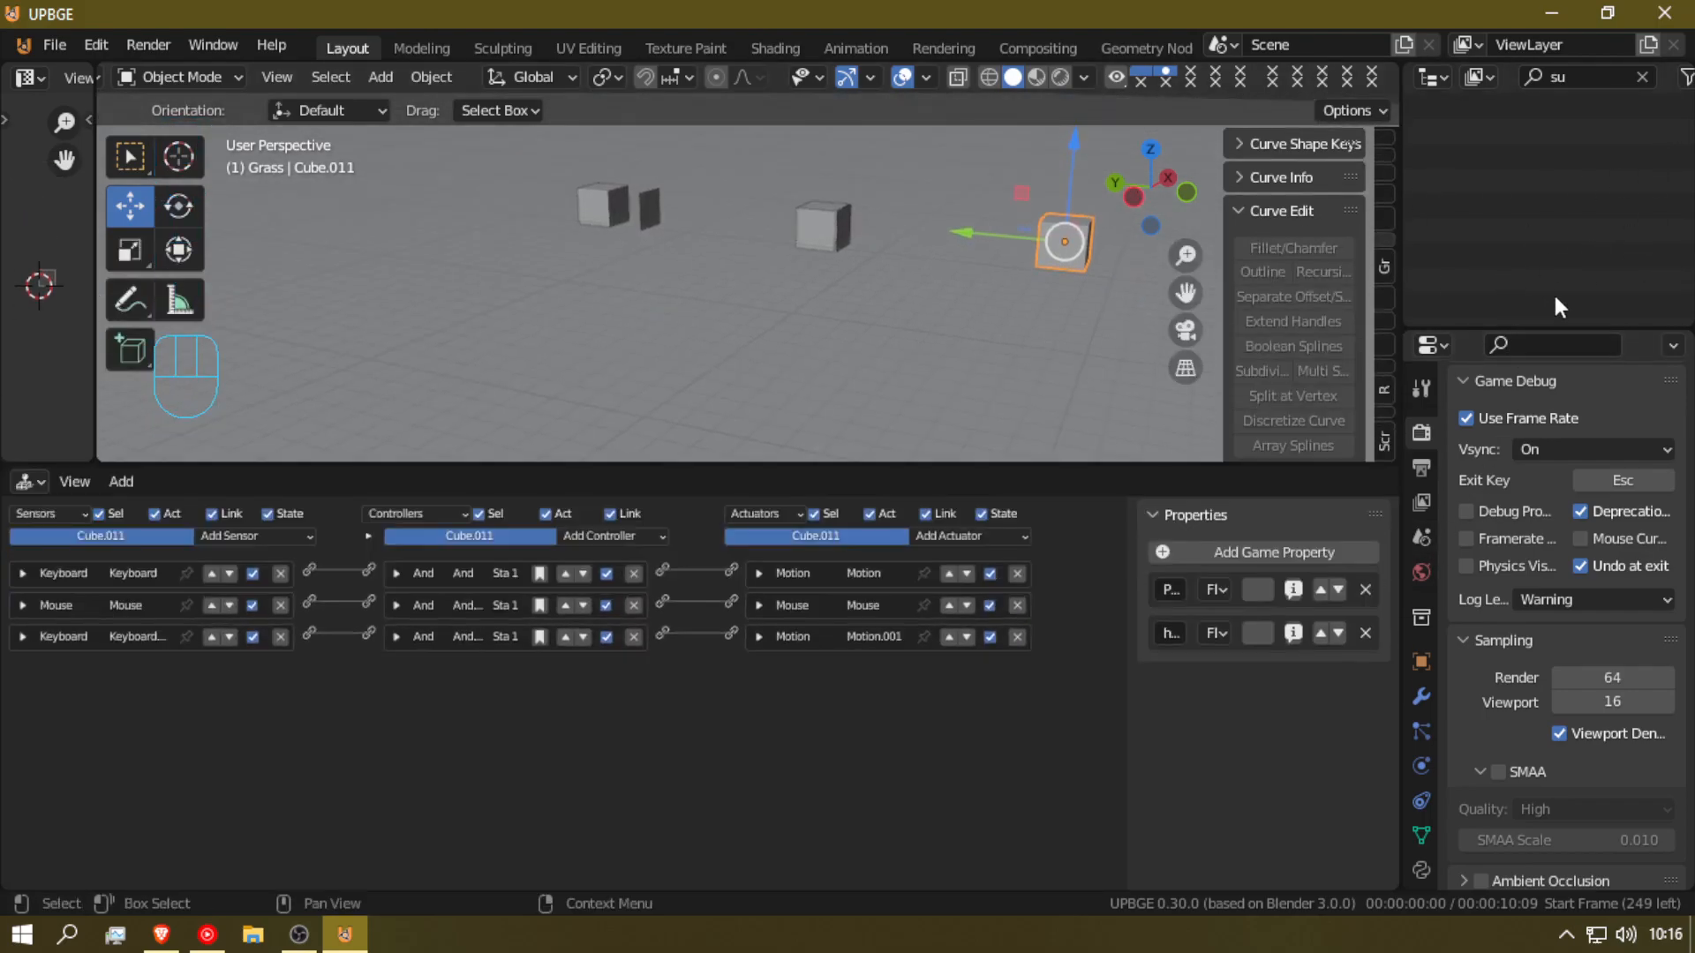
Step: Enlarge the outliner and clear its search filter to list the scene's objects
{"action": "left_click_drag", "start_coordinate": [1552, 327], "coordinate": [1528, 441]}
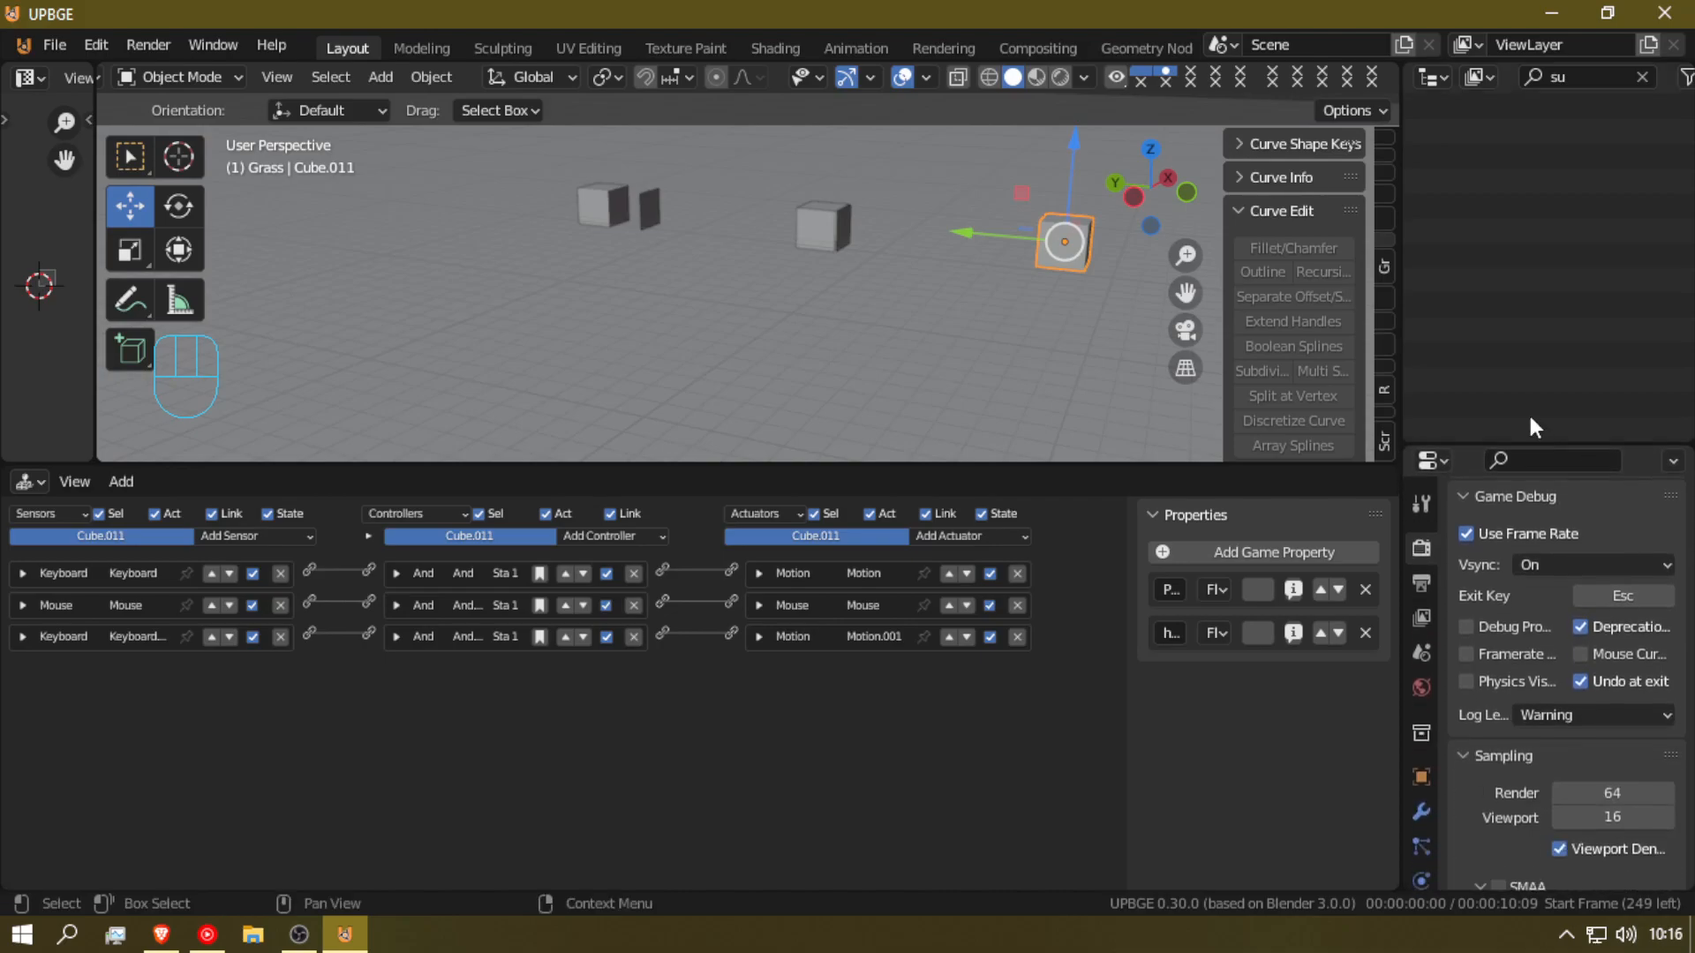
{"action": "scroll", "coordinate": [888, 255], "scroll_direction": "down", "scroll_amount": 20}
{"action": "scroll", "coordinate": [888, 254], "scroll_direction": "up", "scroll_amount": 20}
{"action": "scroll", "coordinate": [888, 254], "scroll_direction": "down", "scroll_amount": 16}
{"action": "key", "text": "a"}
{"action": "left_click", "coordinate": [1581, 77]}
{"action": "key", "text": "BackSpace"}
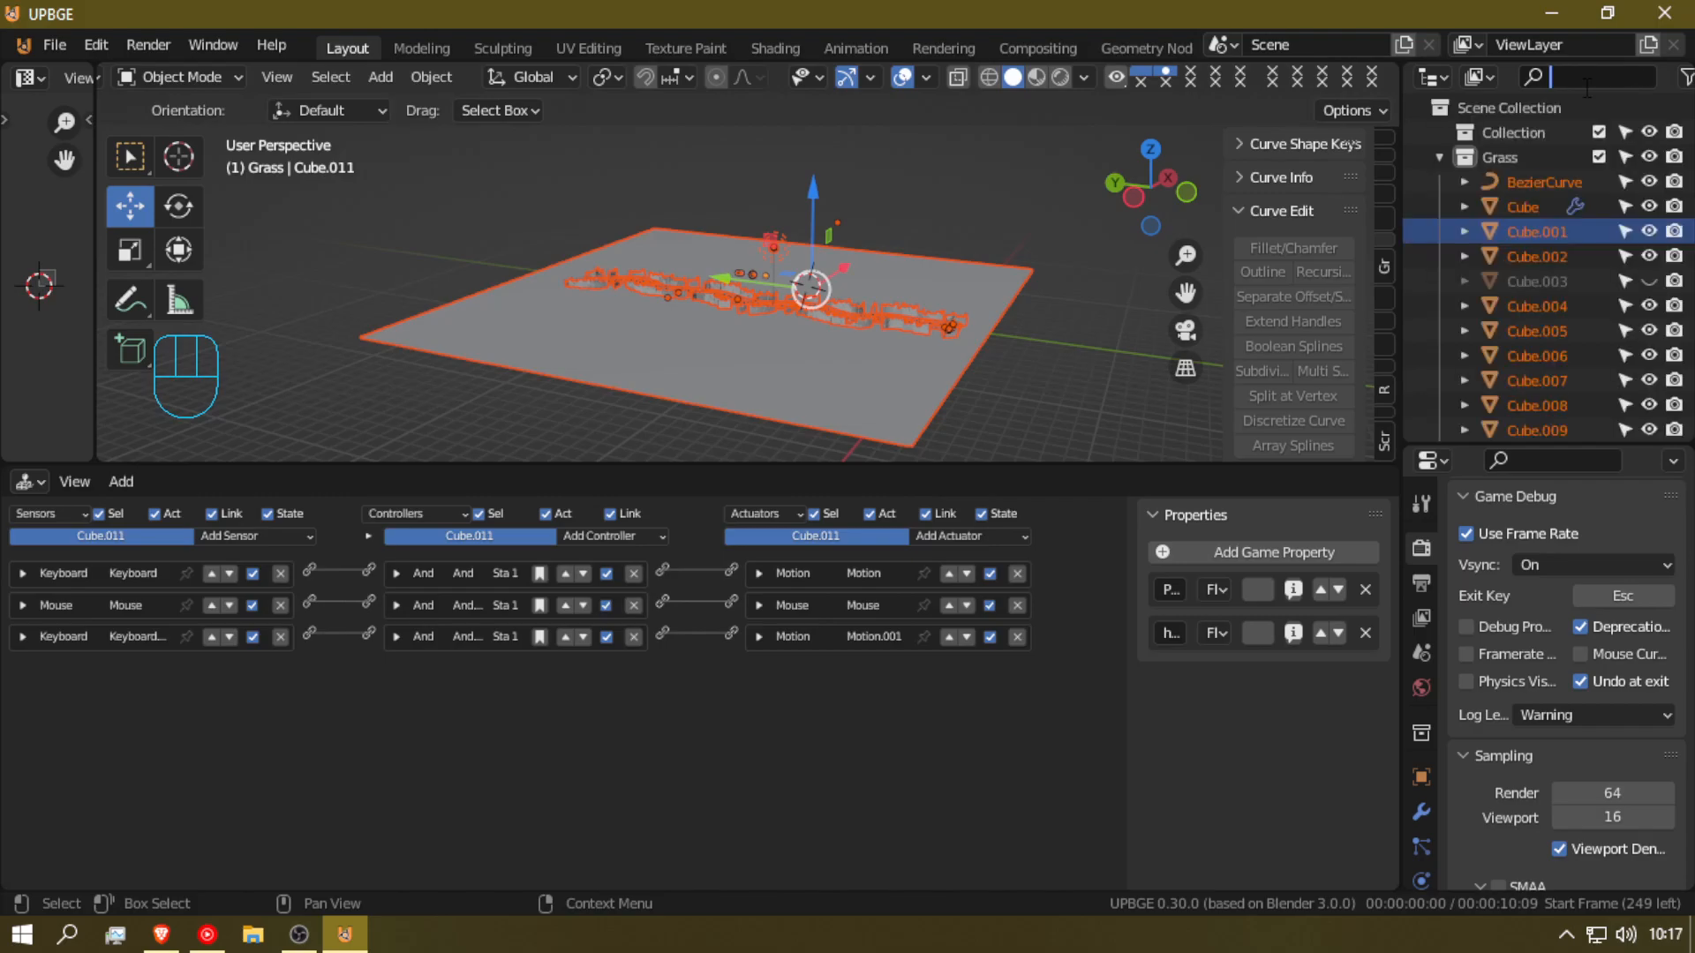
Step: Select the hidden Cube.003 object in the Grass collection
{"action": "left_click", "coordinate": [1441, 157]}
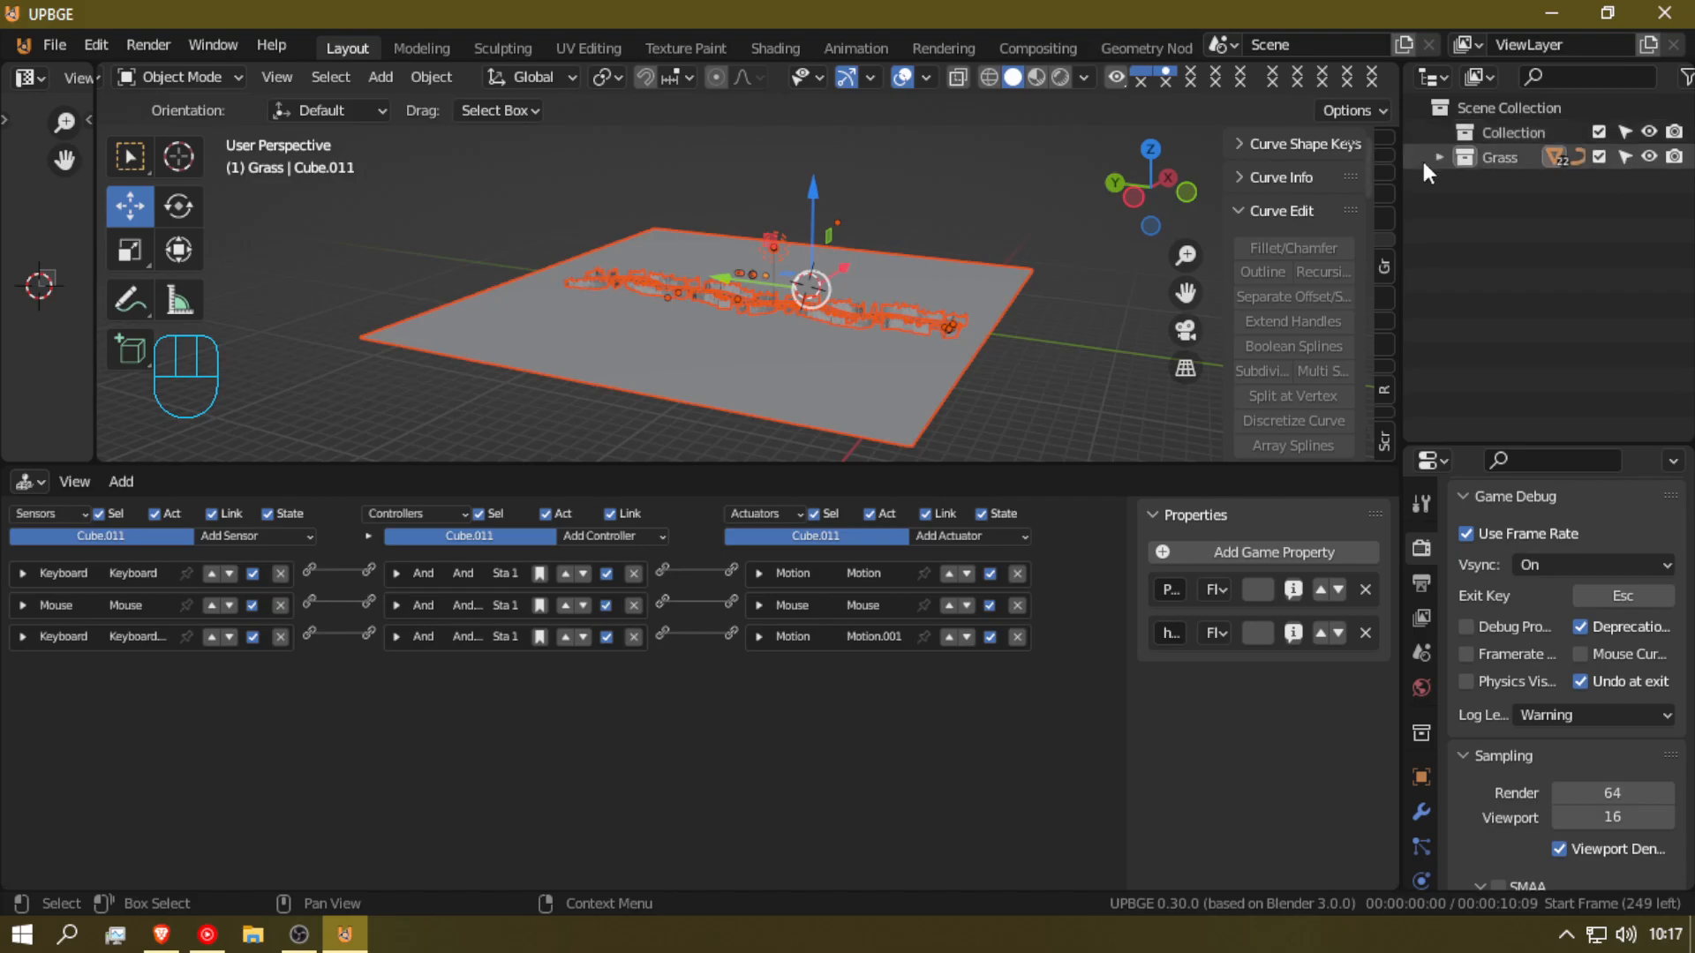
{"action": "left_click", "coordinate": [1455, 157]}
{"action": "left_click", "coordinate": [1436, 157]}
{"action": "scroll", "coordinate": [1488, 278], "scroll_direction": "down", "scroll_amount": 6}
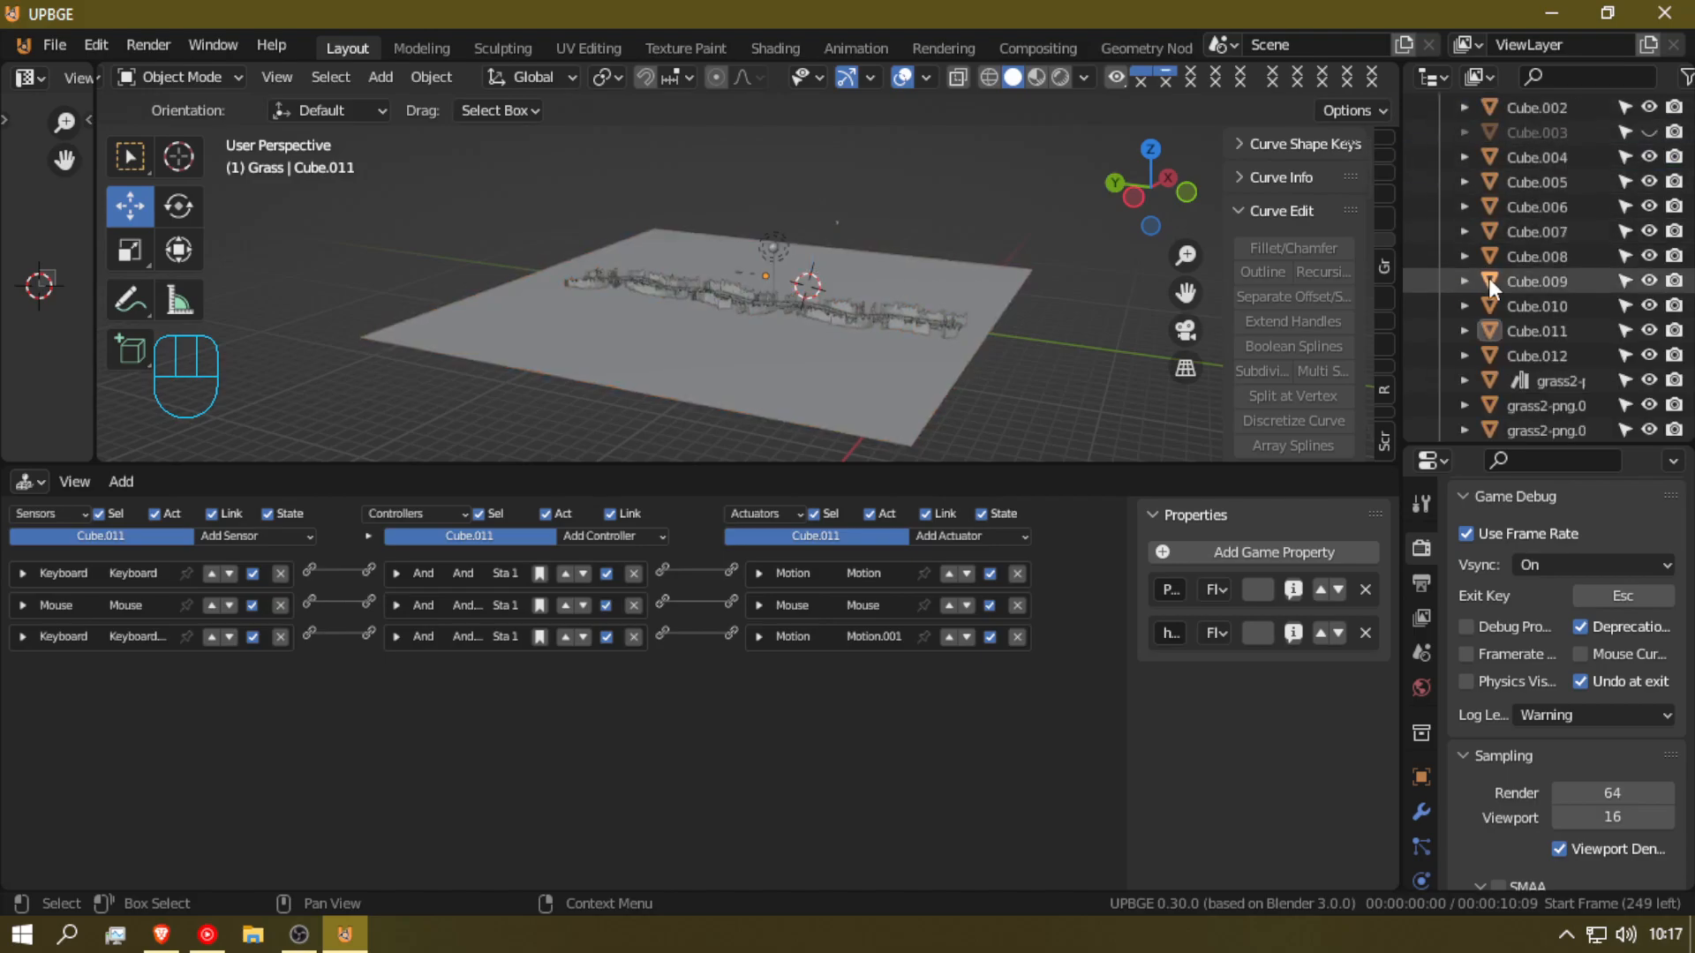
{"action": "scroll", "coordinate": [1488, 278], "scroll_direction": "up", "scroll_amount": 6}
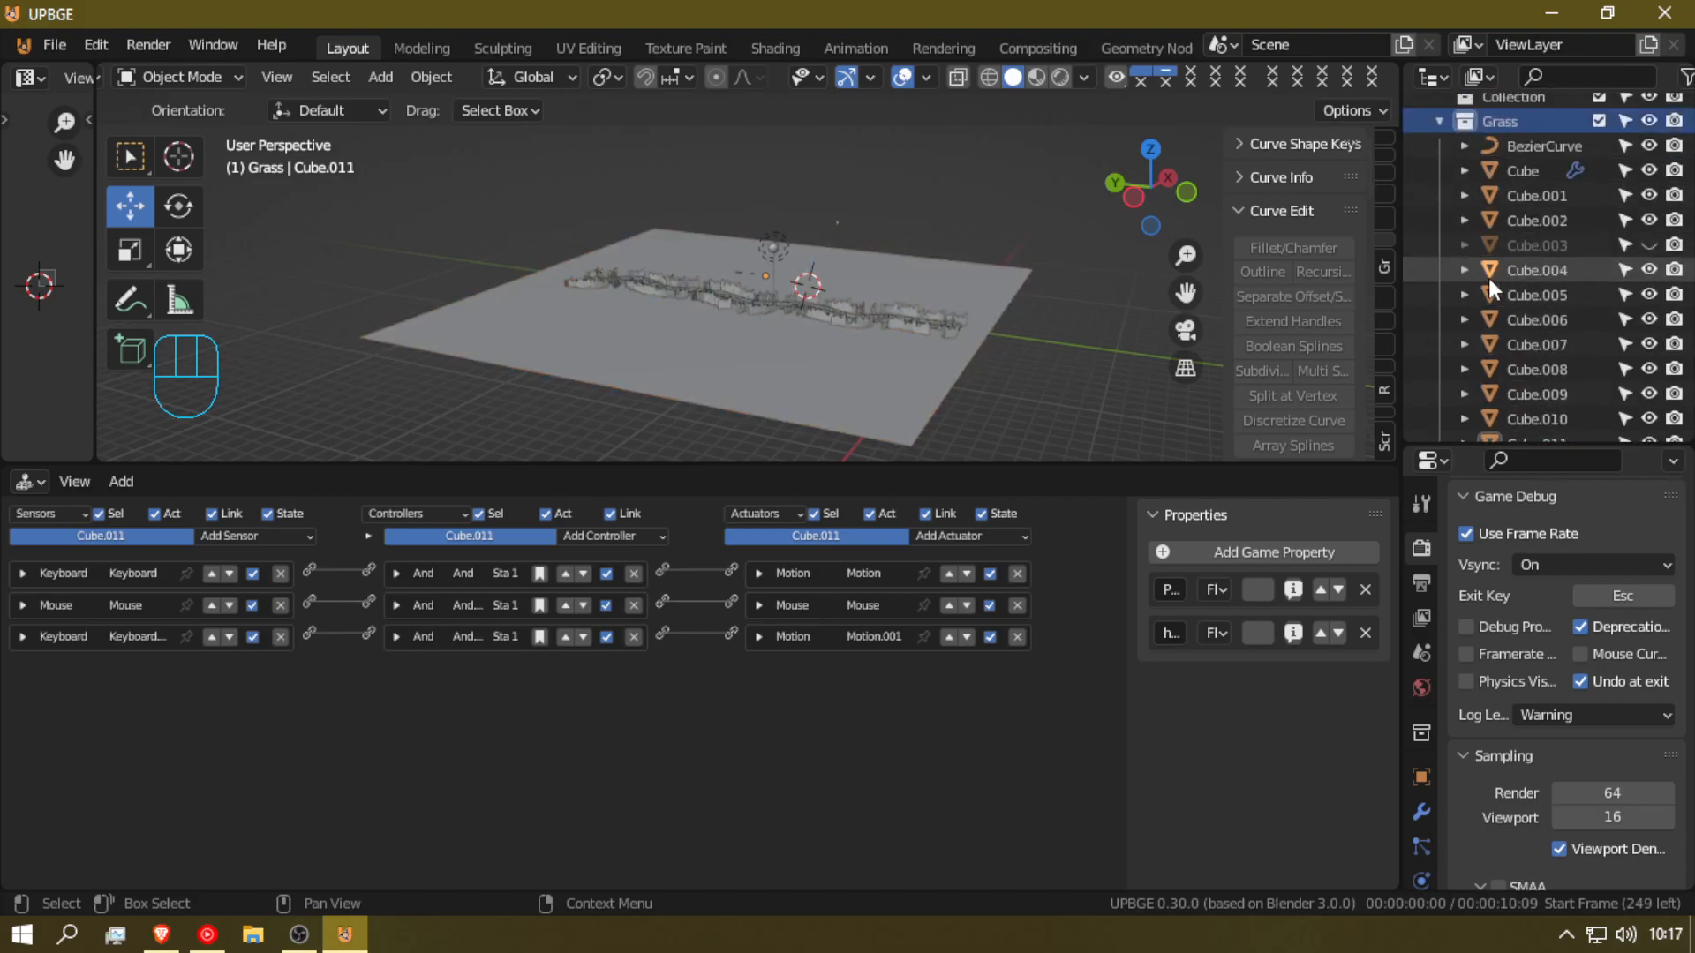
{"action": "scroll", "coordinate": [1493, 278], "scroll_direction": "down", "scroll_amount": 1}
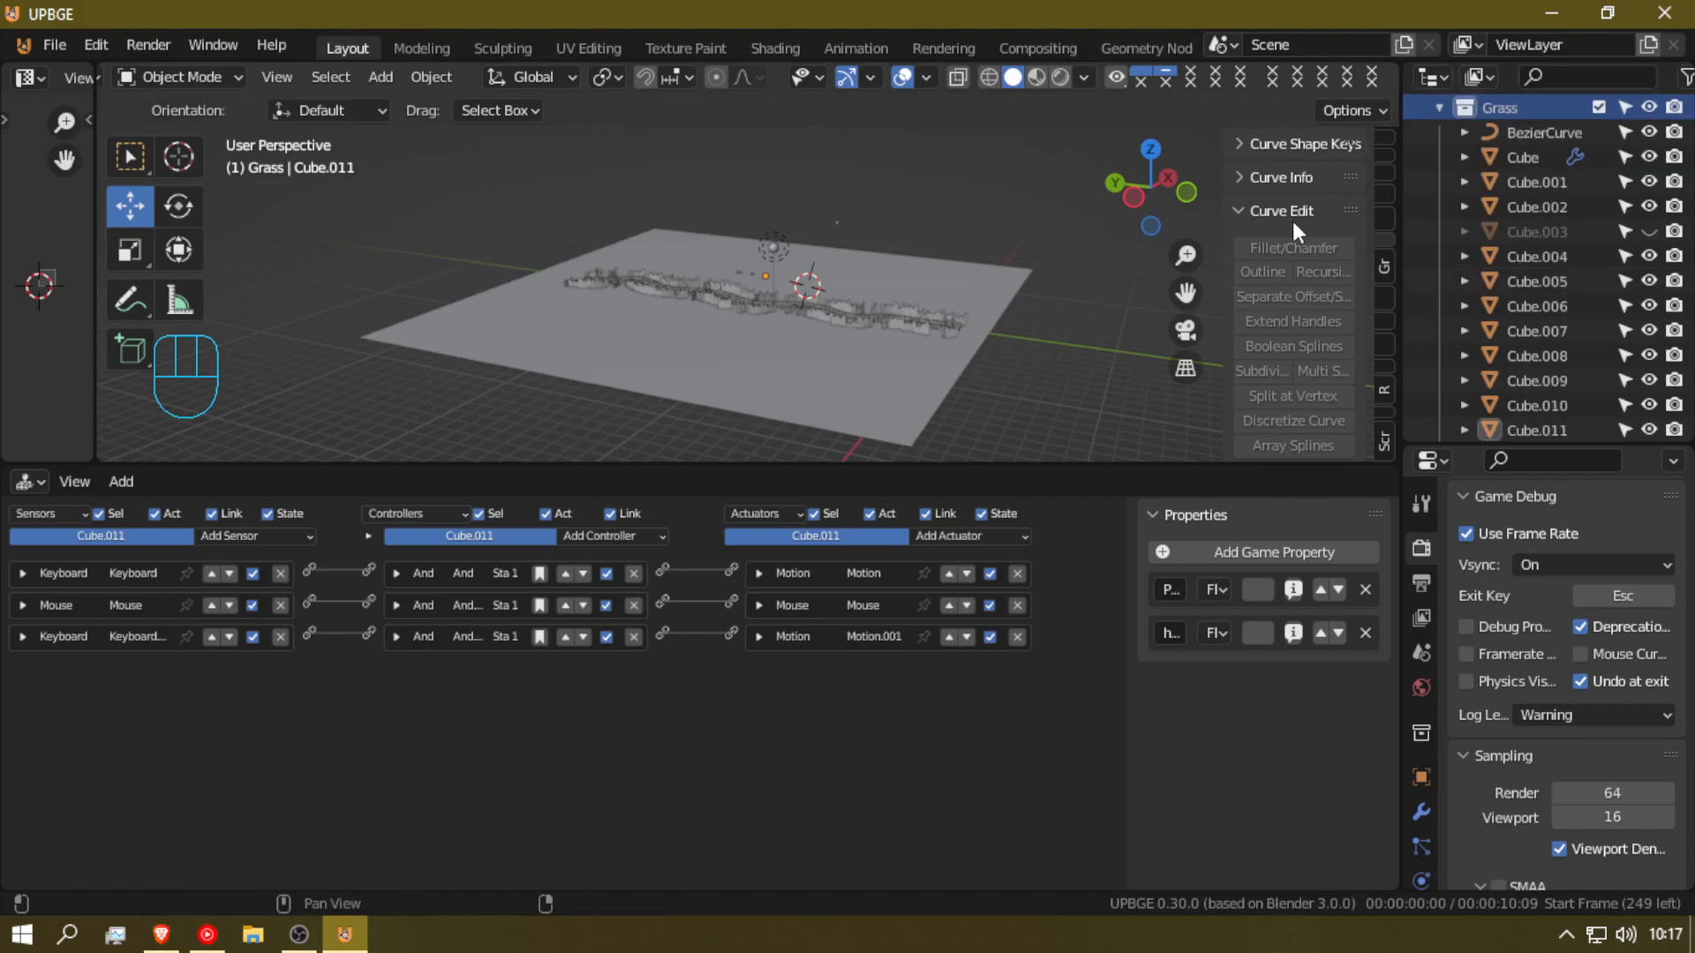
{"action": "left_click", "coordinate": [1559, 233]}
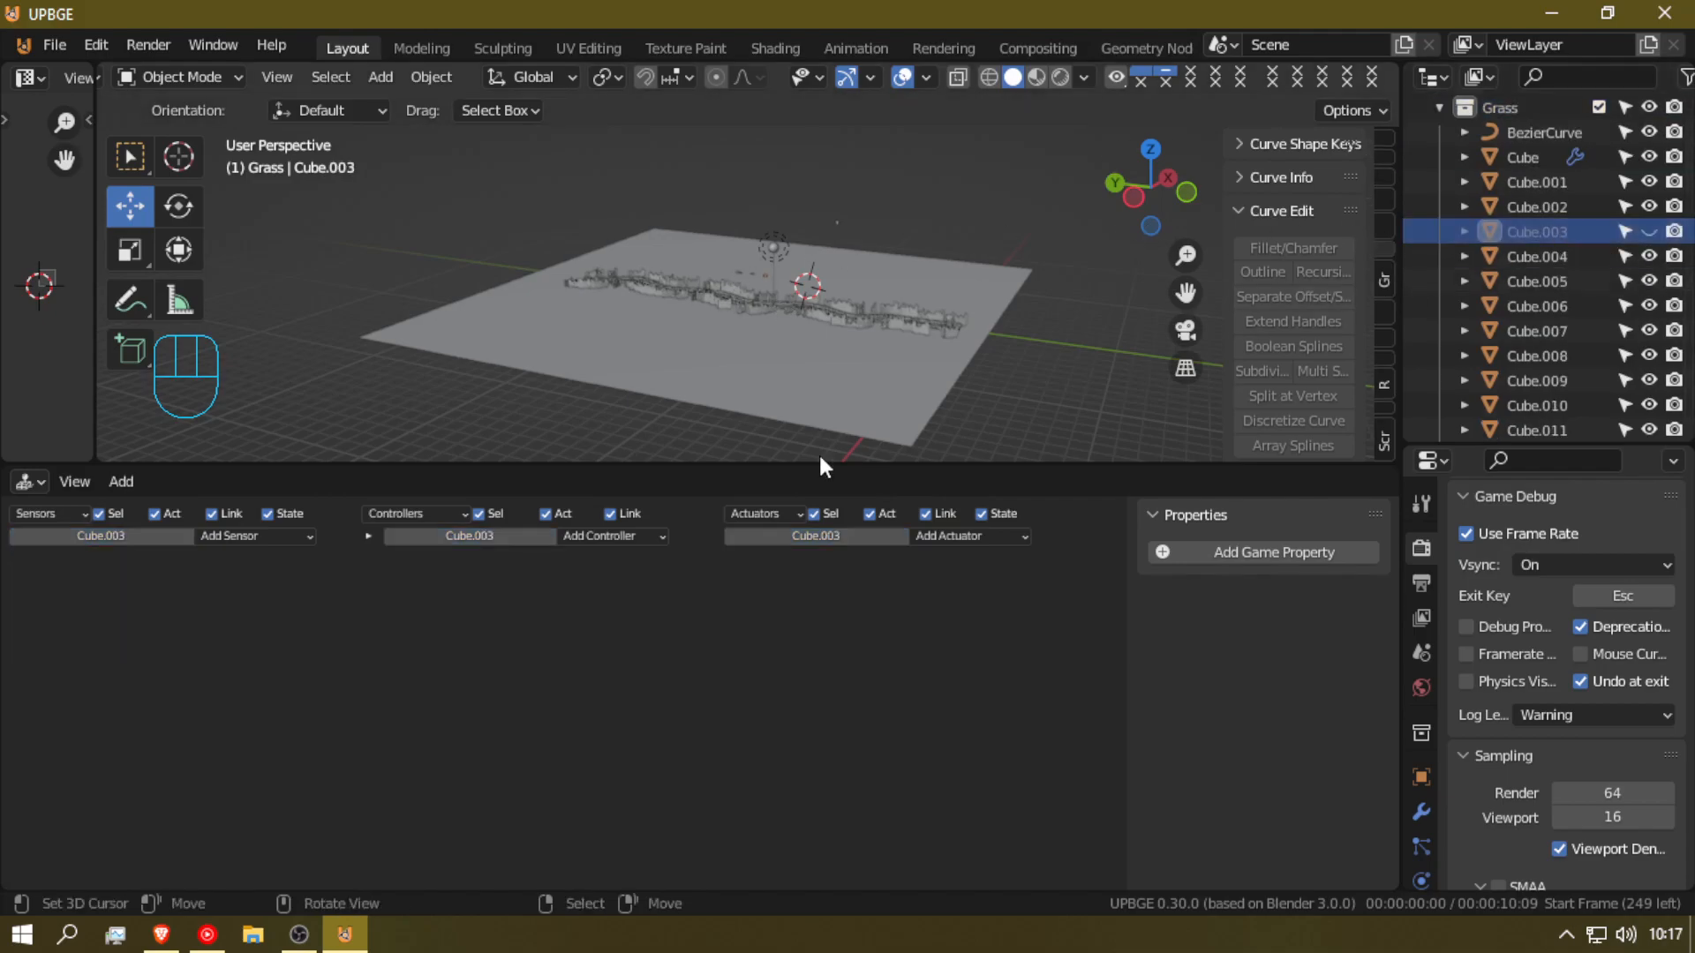
Step: Add a Keyboard sensor for the Spacebar to Cube.003, with true level triggering and a skip of 7
{"action": "left_click", "coordinate": [263, 536]}
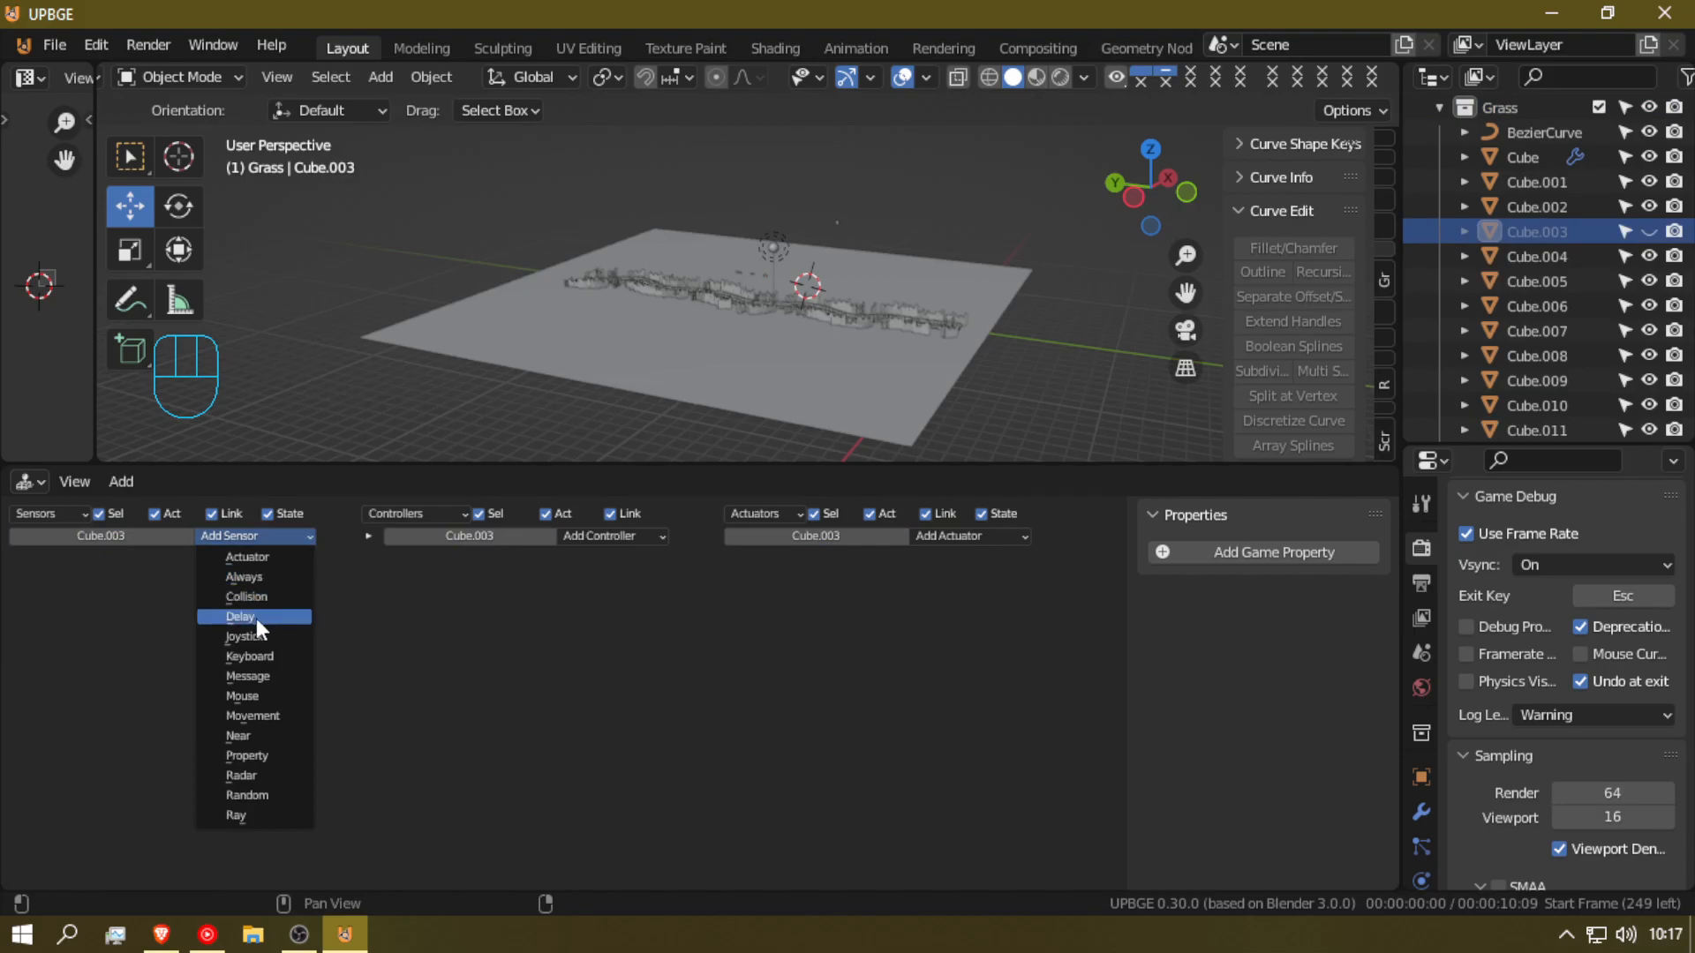
{"action": "left_click", "coordinate": [267, 657]}
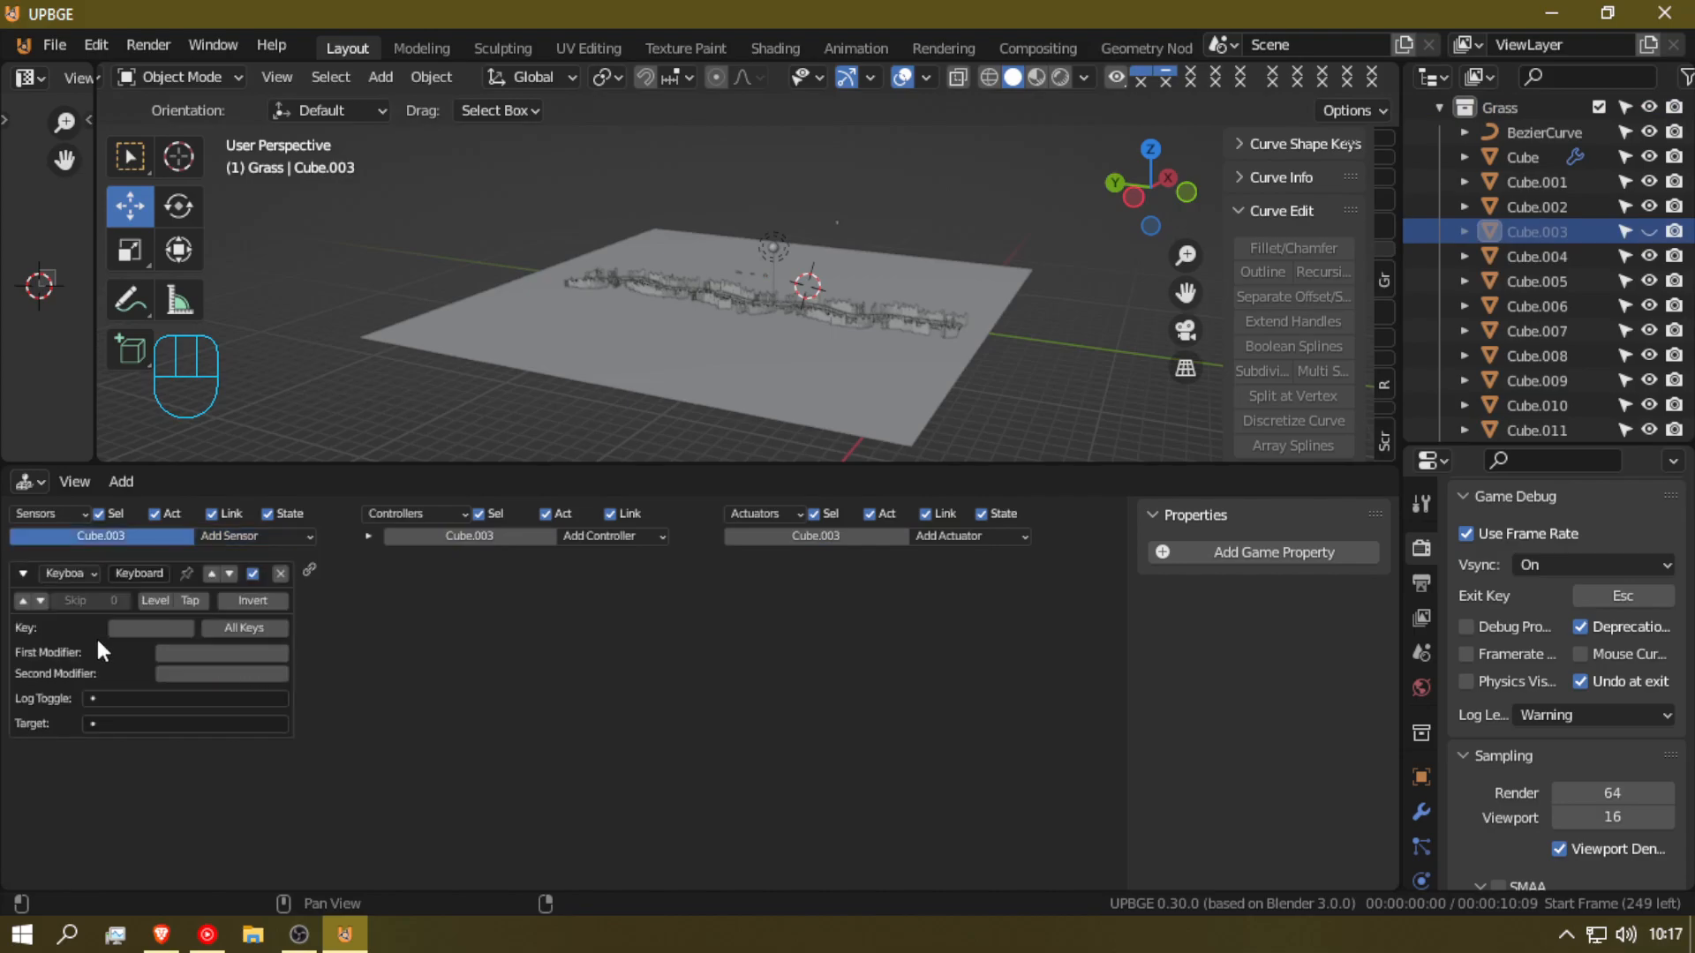
{"action": "key", "text": "space"}
{"action": "left_click", "coordinate": [24, 600]}
{"action": "left_click_drag", "start_coordinate": [89, 600], "coordinate": [115, 600]}
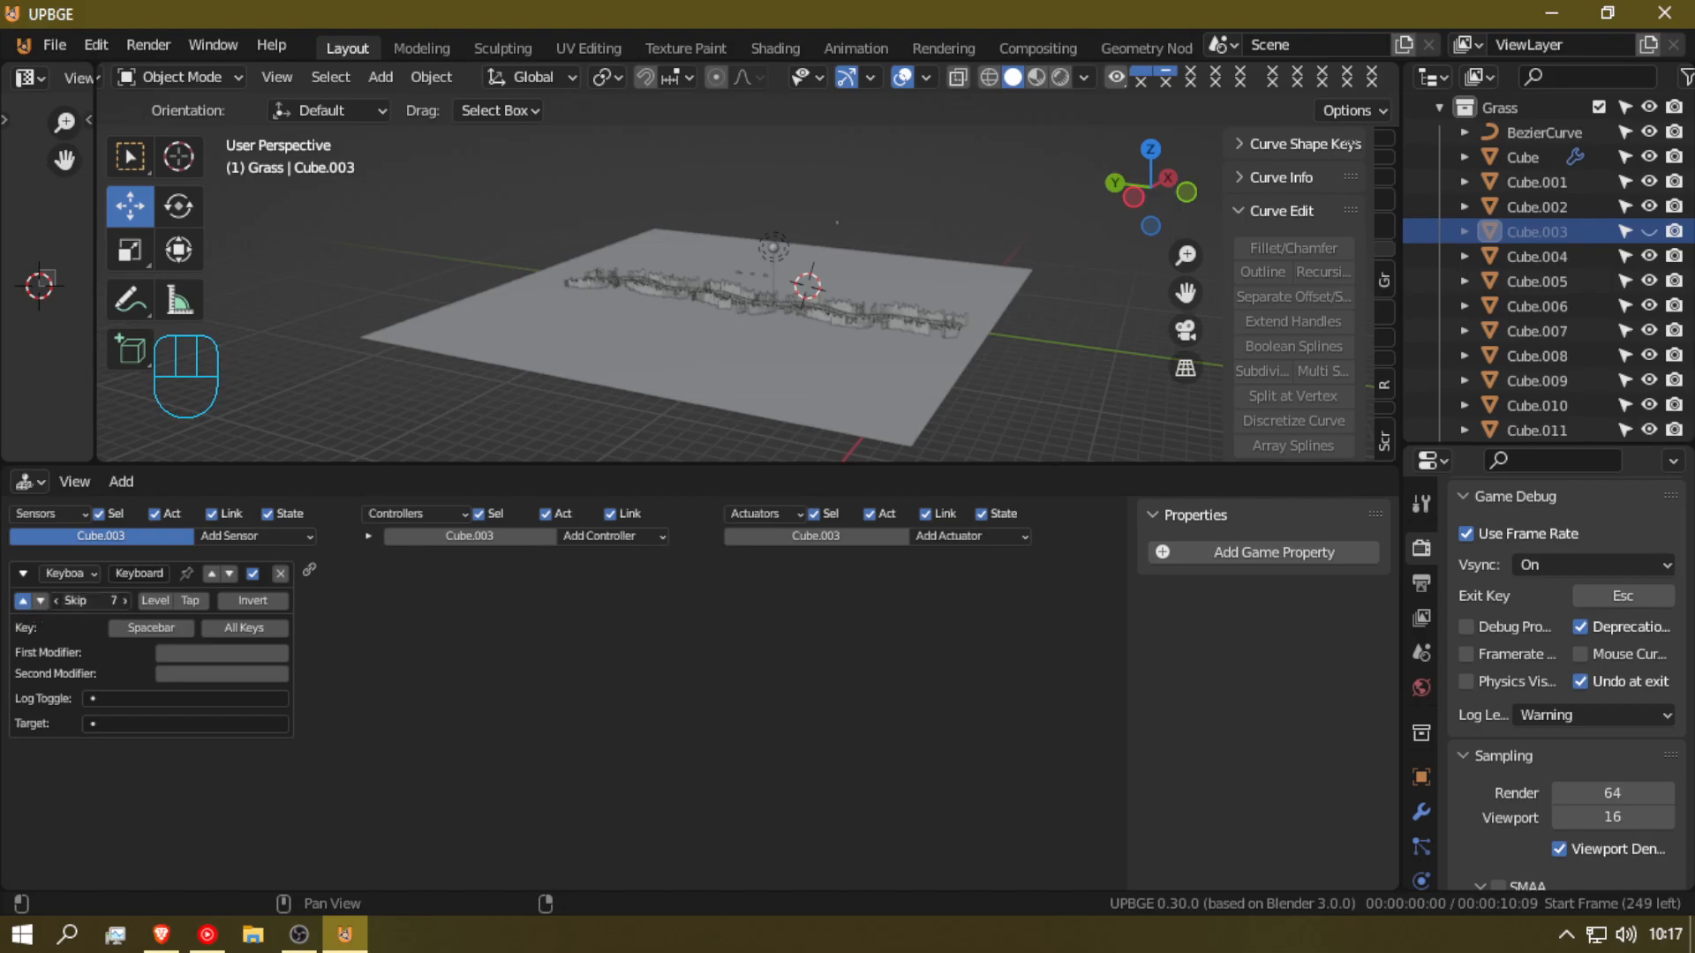
Step: Add a float game property named health to Cube.003 with a value of 100
{"action": "left_click", "coordinate": [977, 536]}
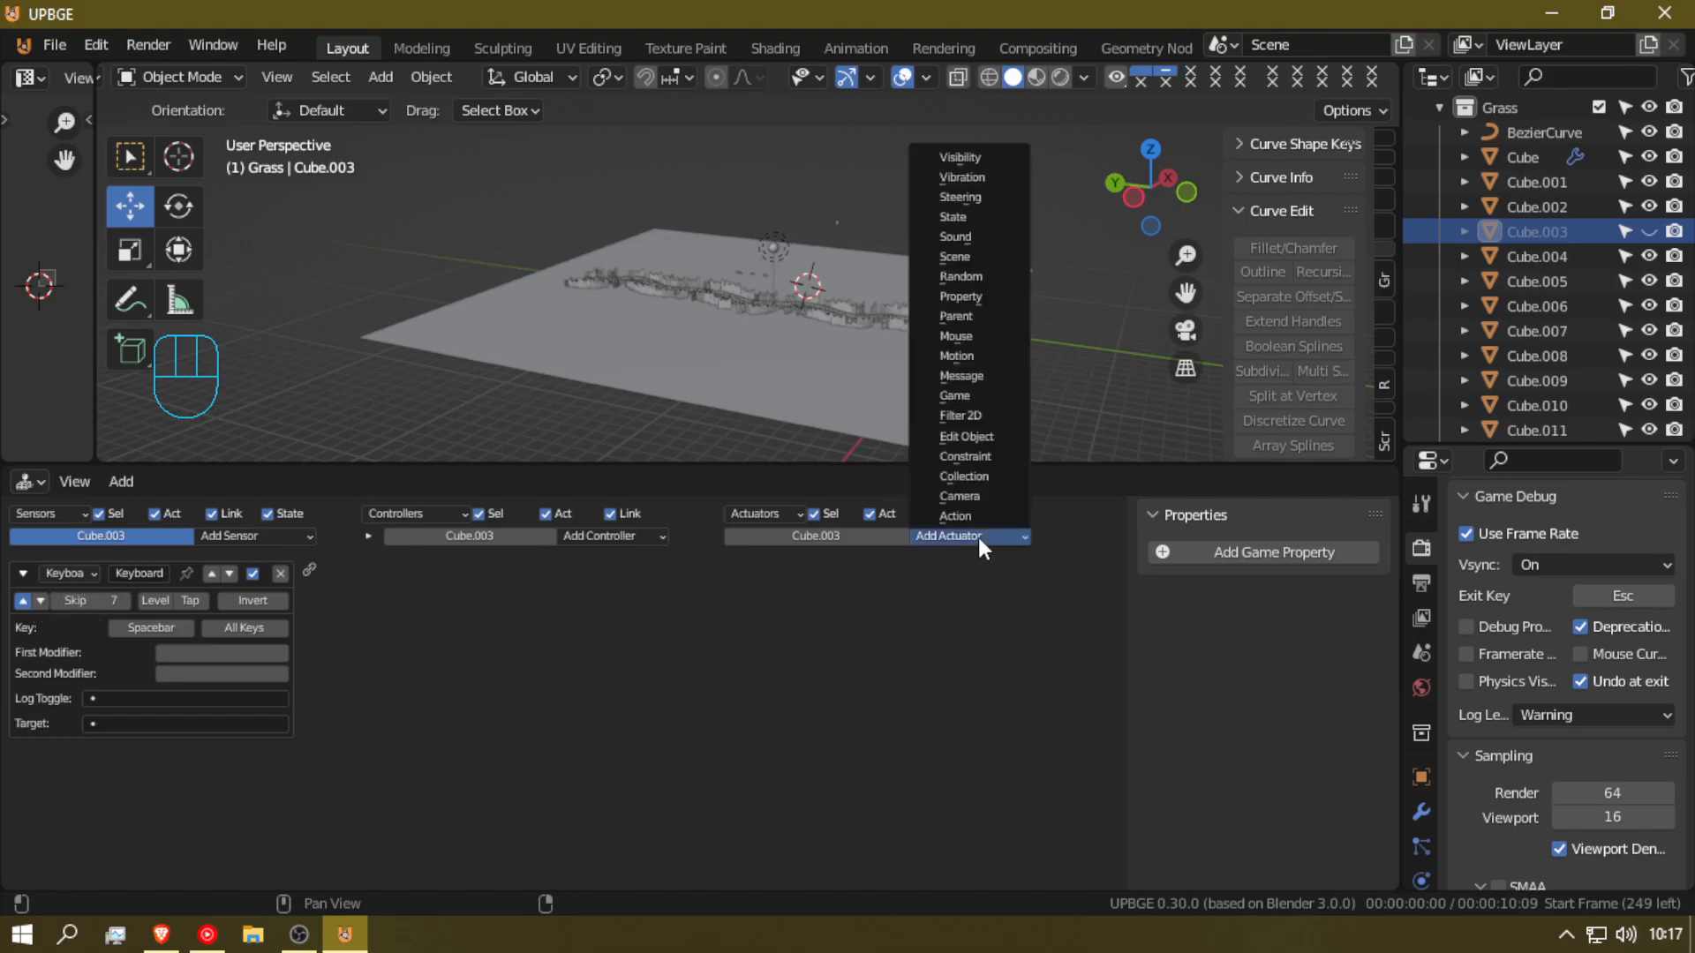
{"action": "left_click", "coordinate": [1300, 553]}
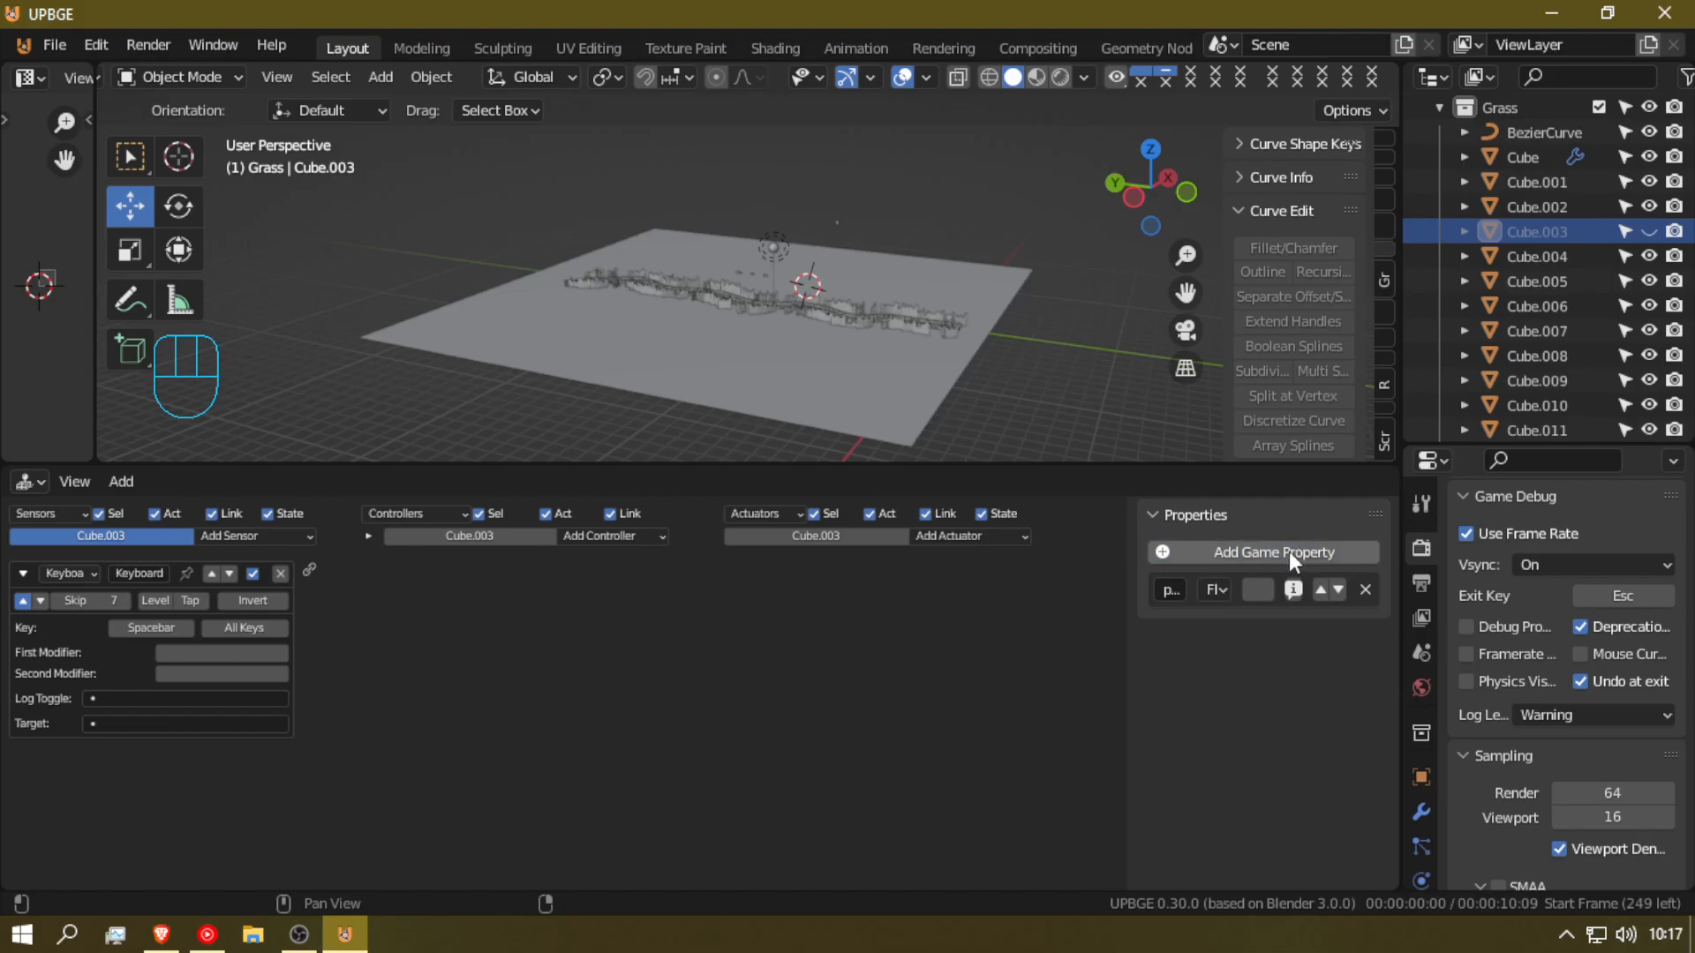
{"action": "type", "text": "a"}
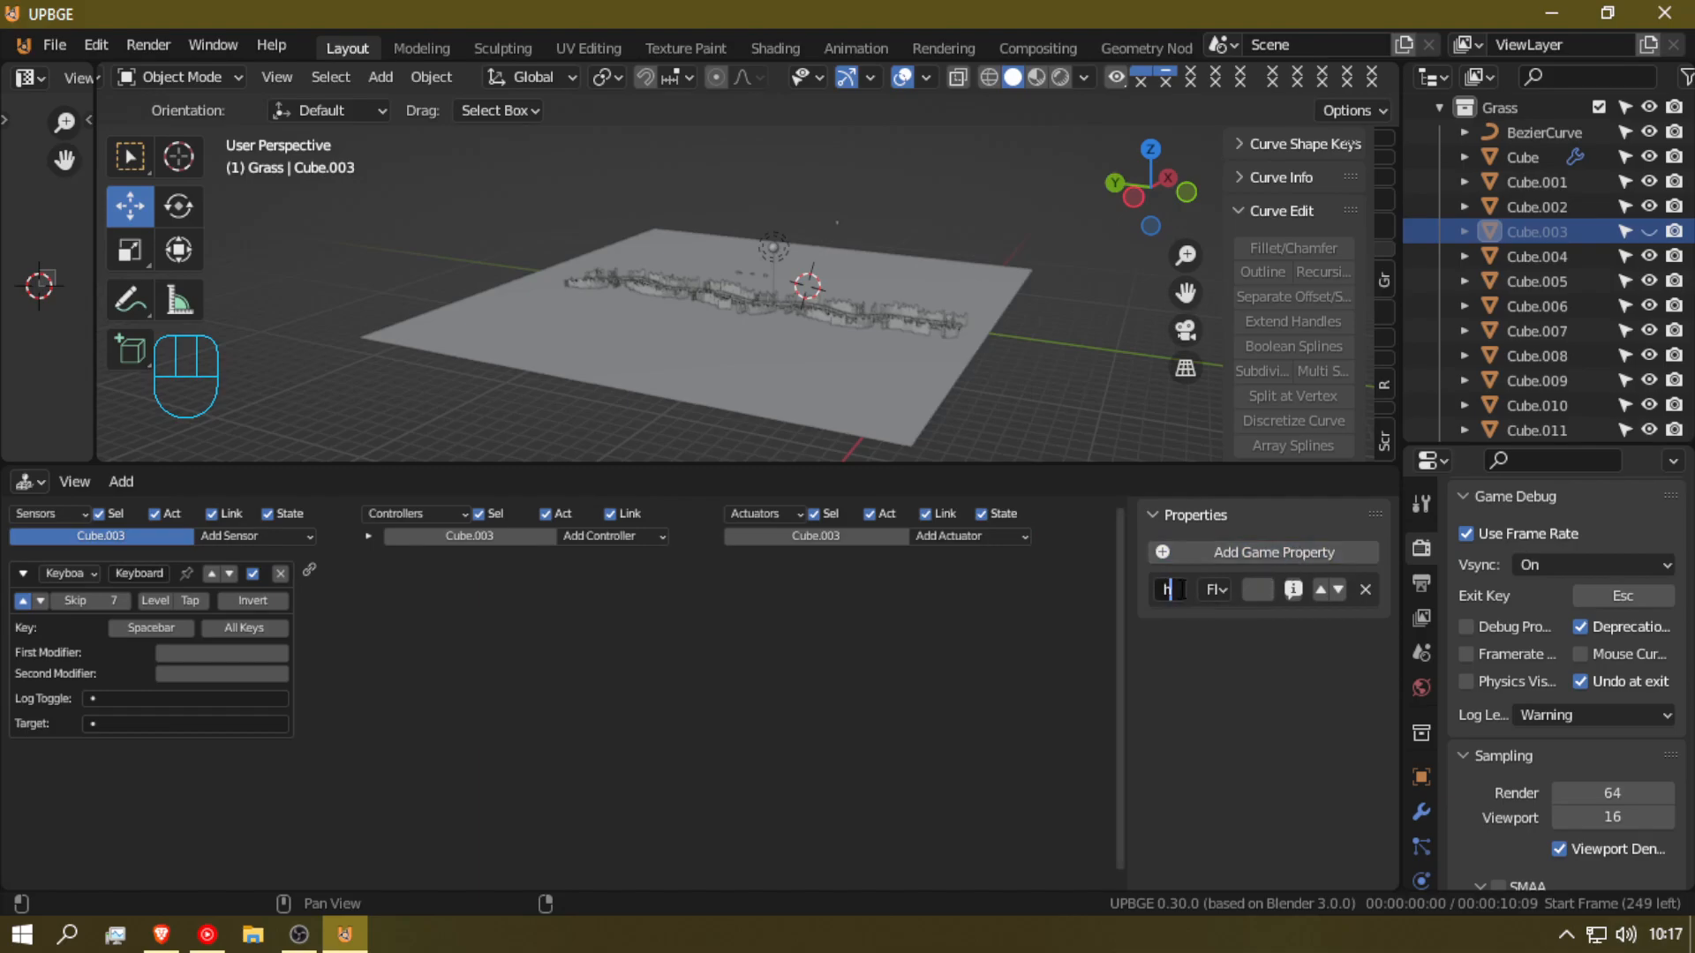
{"action": "type", "text": "lth"}
{"action": "left_click", "coordinate": [1329, 830]}
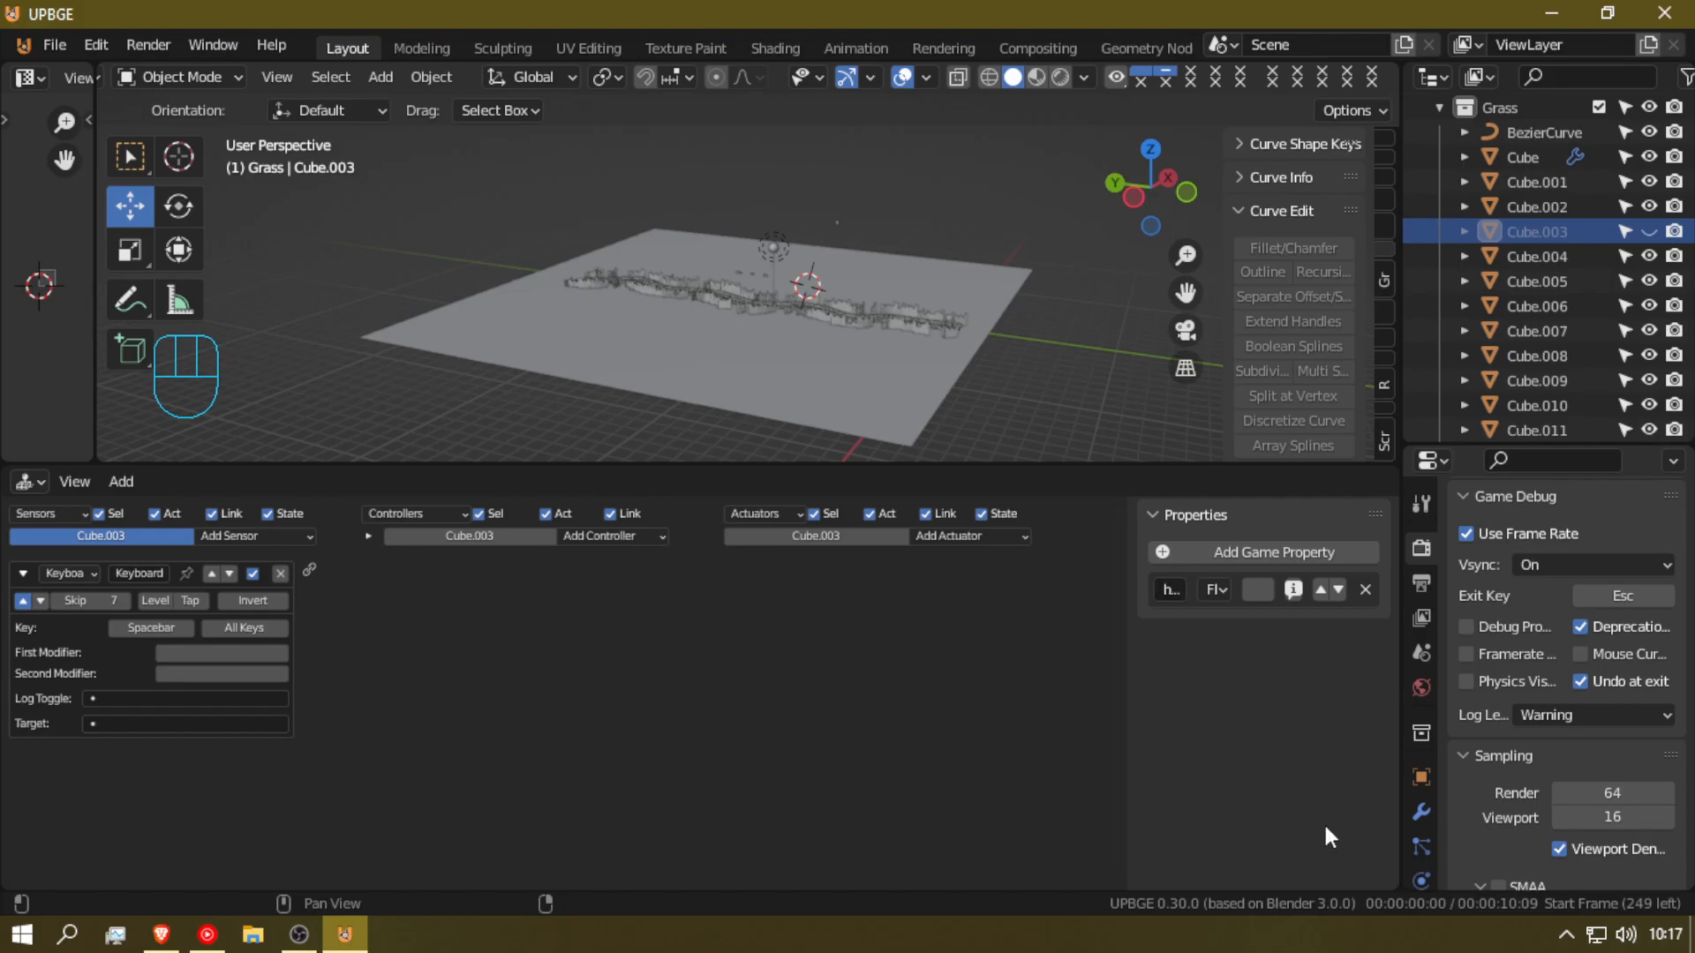
{"action": "left_click", "coordinate": [1258, 593]}
{"action": "type", "text": "100"}
{"action": "left_click", "coordinate": [498, 834]}
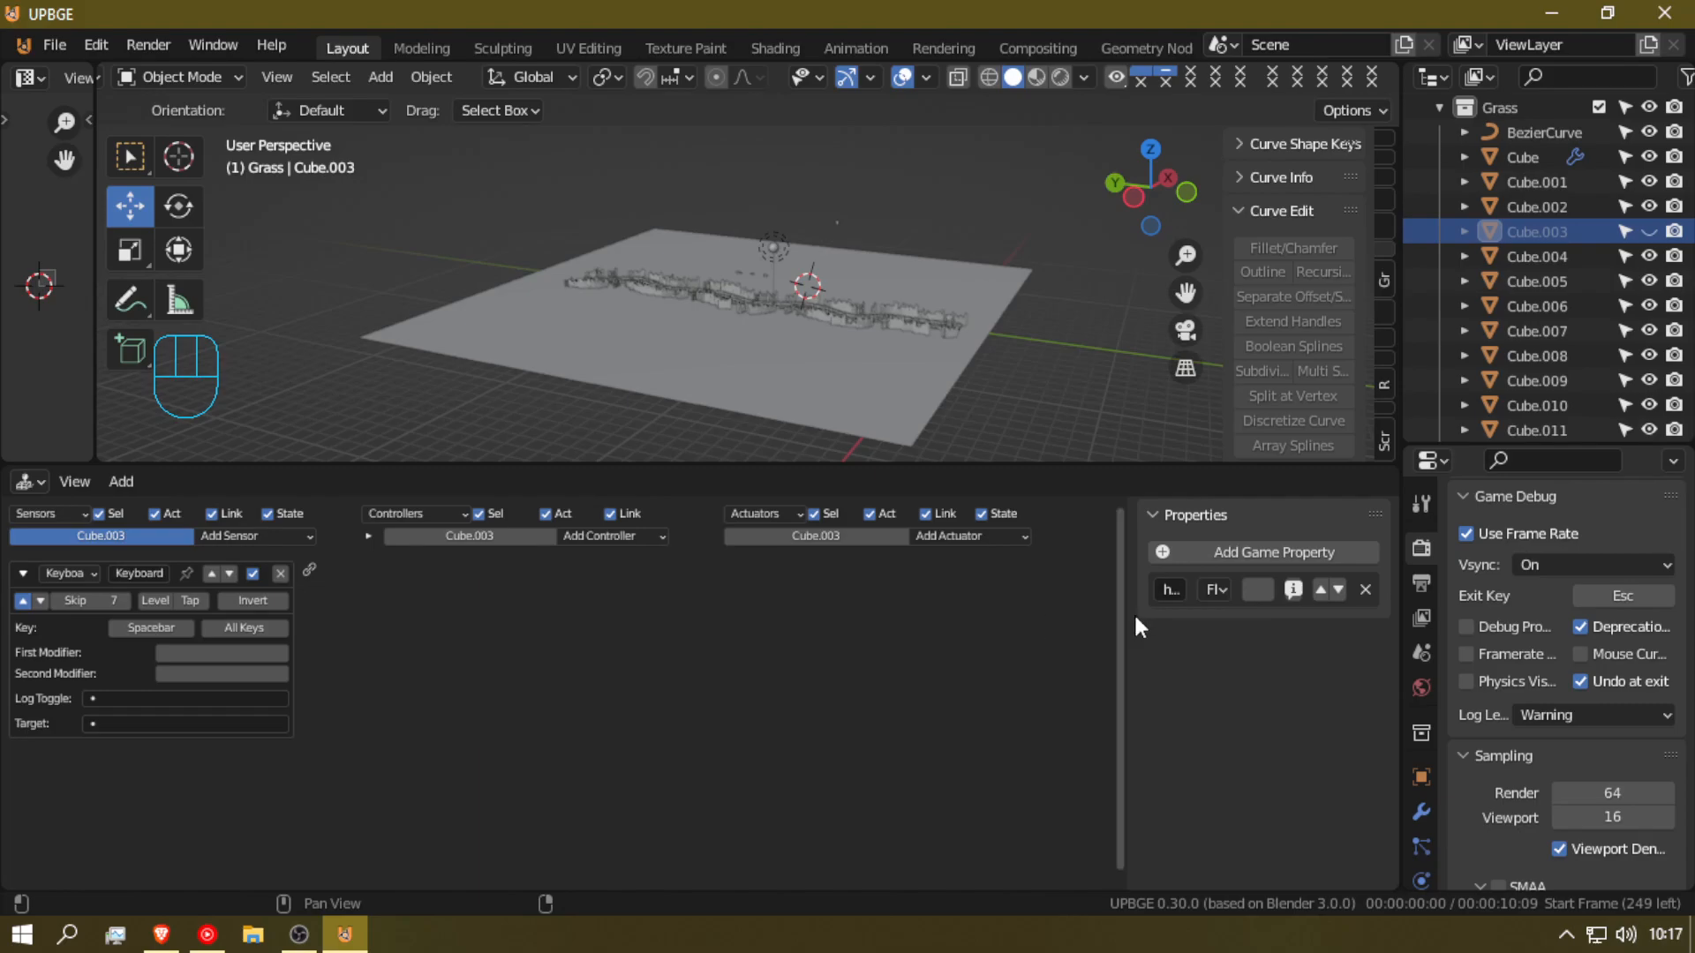
Step: Add a Property actuator to Cube.003 in Add mode, targeting health with a value of -1
{"action": "left_click", "coordinate": [986, 537]}
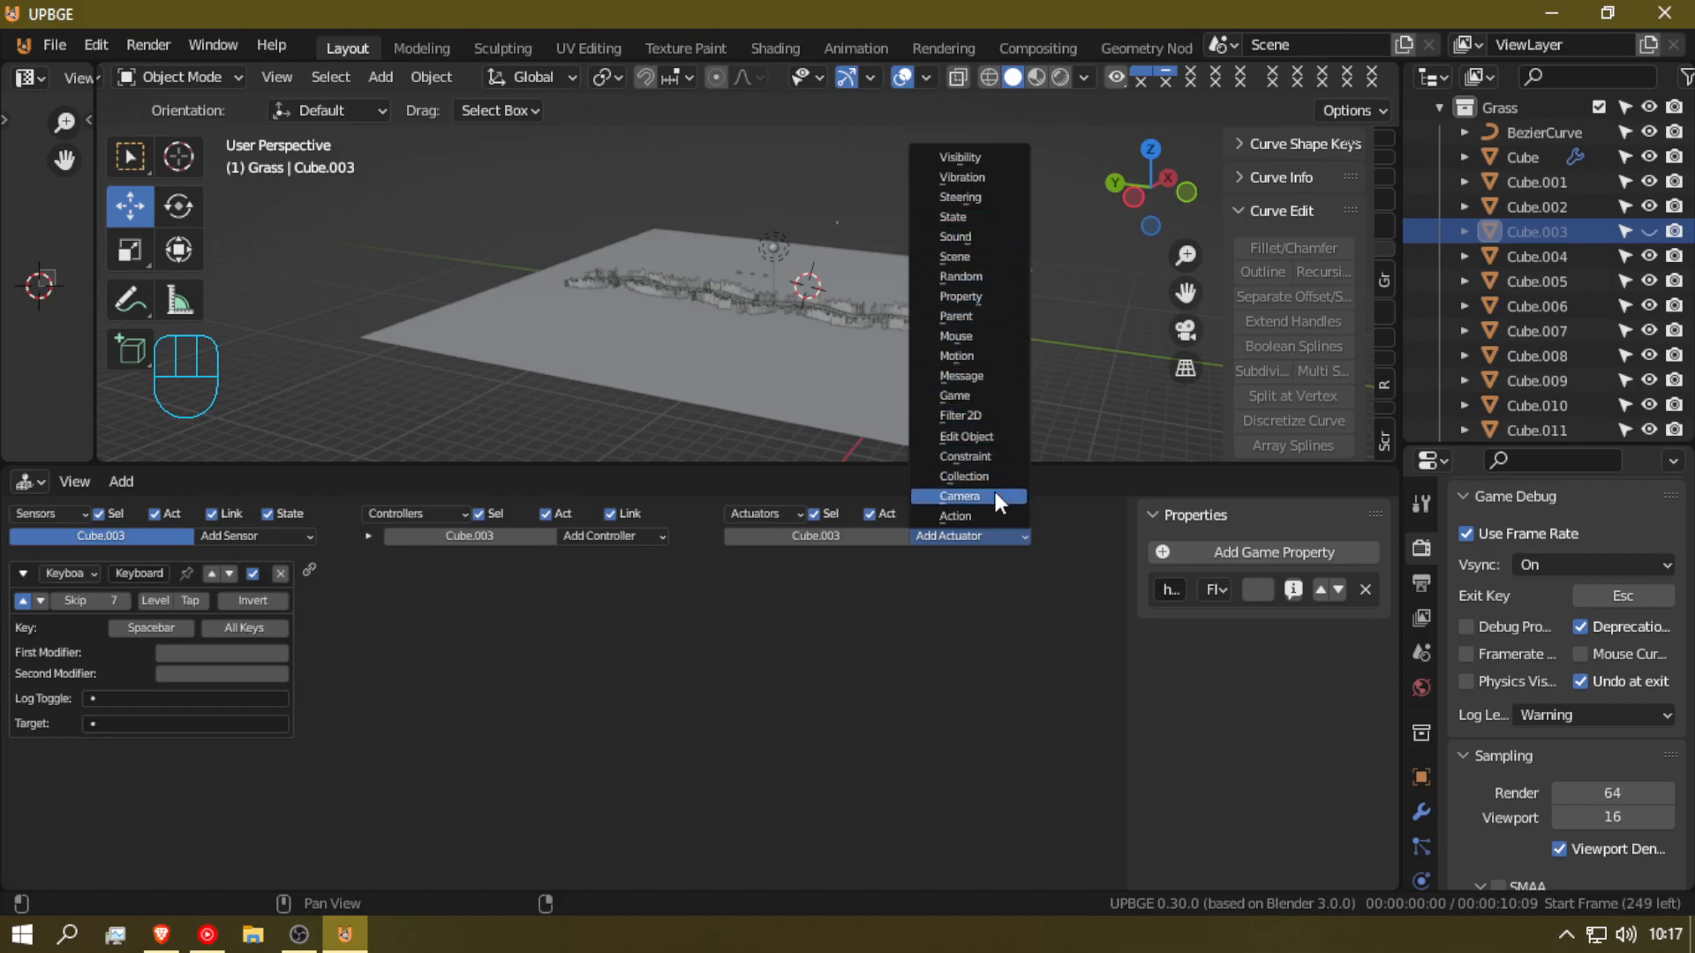
{"action": "left_click", "coordinate": [1011, 297]}
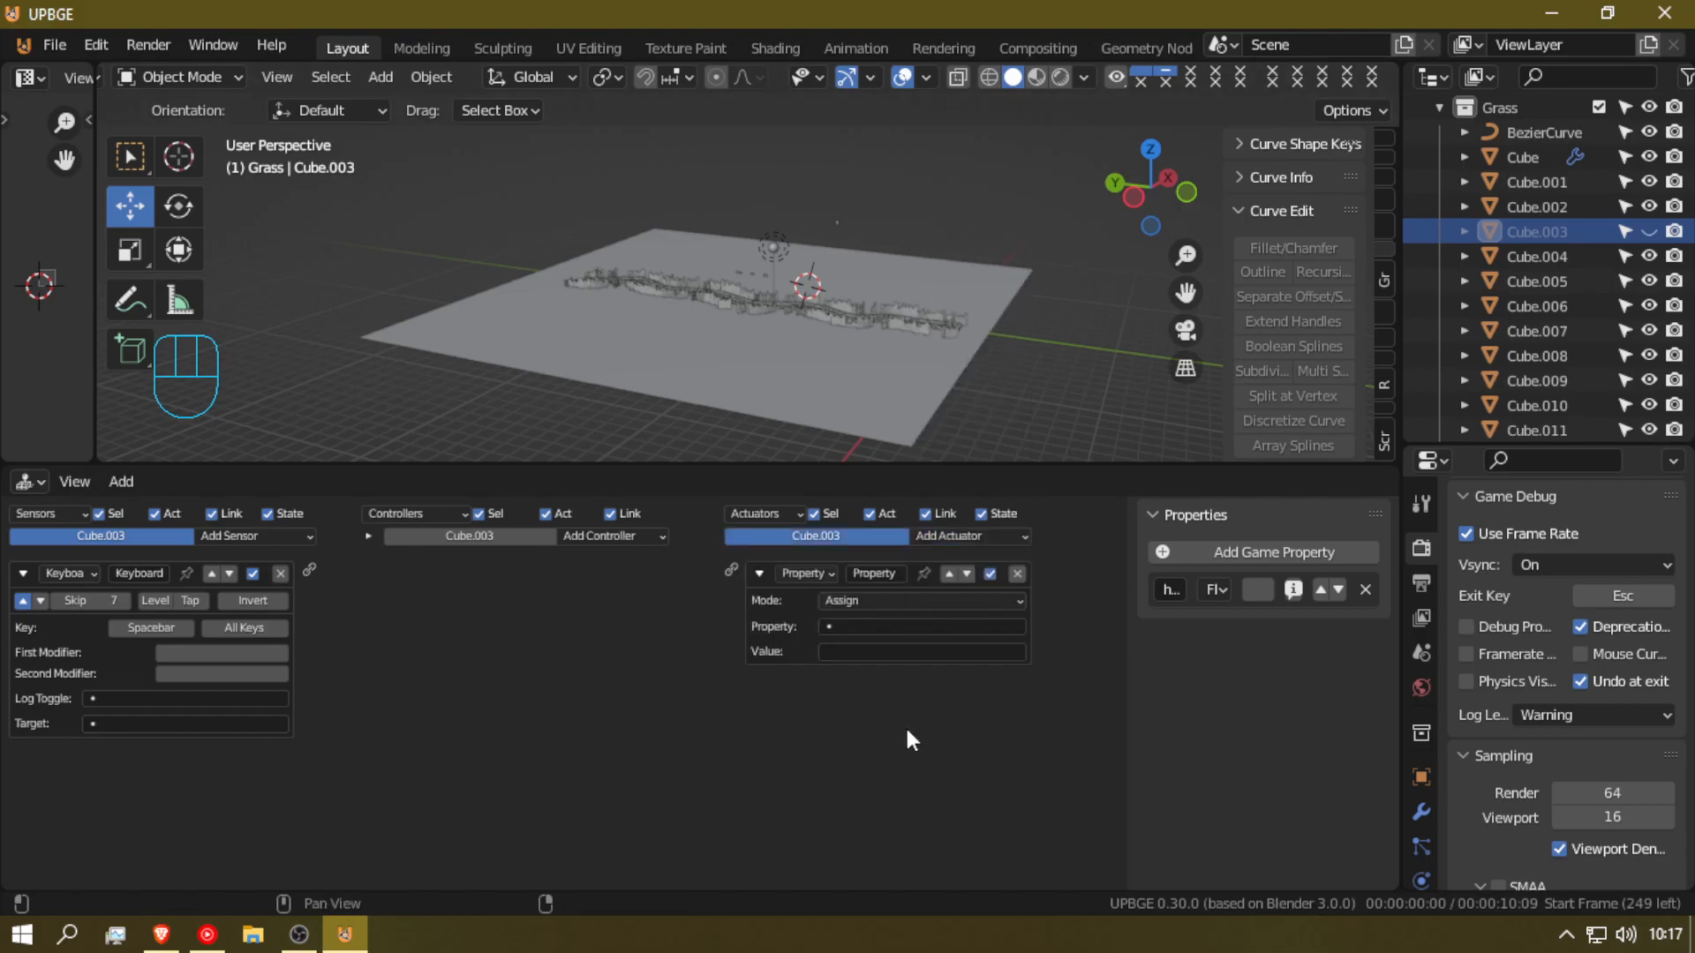
{"action": "left_click", "coordinate": [901, 599]}
{"action": "left_click", "coordinate": [906, 641]}
{"action": "left_click", "coordinate": [865, 627]}
{"action": "left_click", "coordinate": [872, 659]}
{"action": "left_click", "coordinate": [873, 653]}
{"action": "type", "text": "1"}
{"action": "key", "text": "BackSpace"}
{"action": "type", "text": "-1"}
Step: Switch the Keyboard sensor from level triggering to Tap and link it through a new And controller to the Property actuator
{"action": "left_click_drag", "start_coordinate": [311, 570], "coordinate": [729, 572]}
{"action": "left_click", "coordinate": [23, 600]}
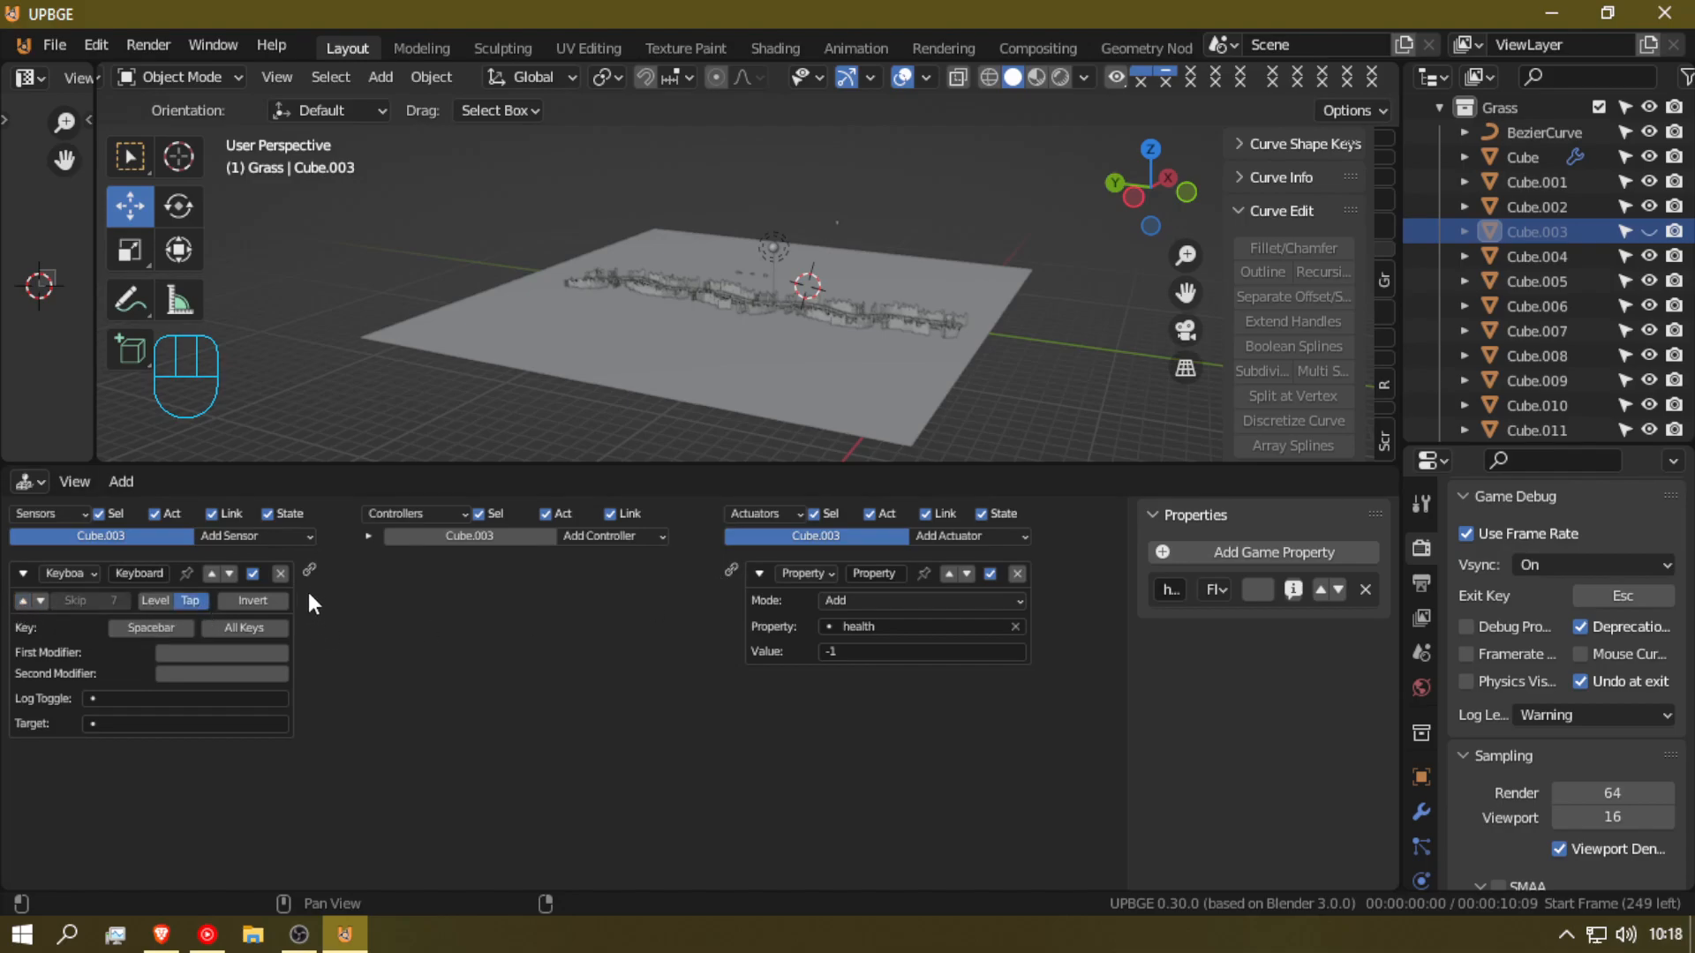
{"action": "left_click_drag", "start_coordinate": [314, 574], "coordinate": [731, 568]}
{"action": "left_click", "coordinate": [632, 537]}
{"action": "left_click", "coordinate": [619, 558]}
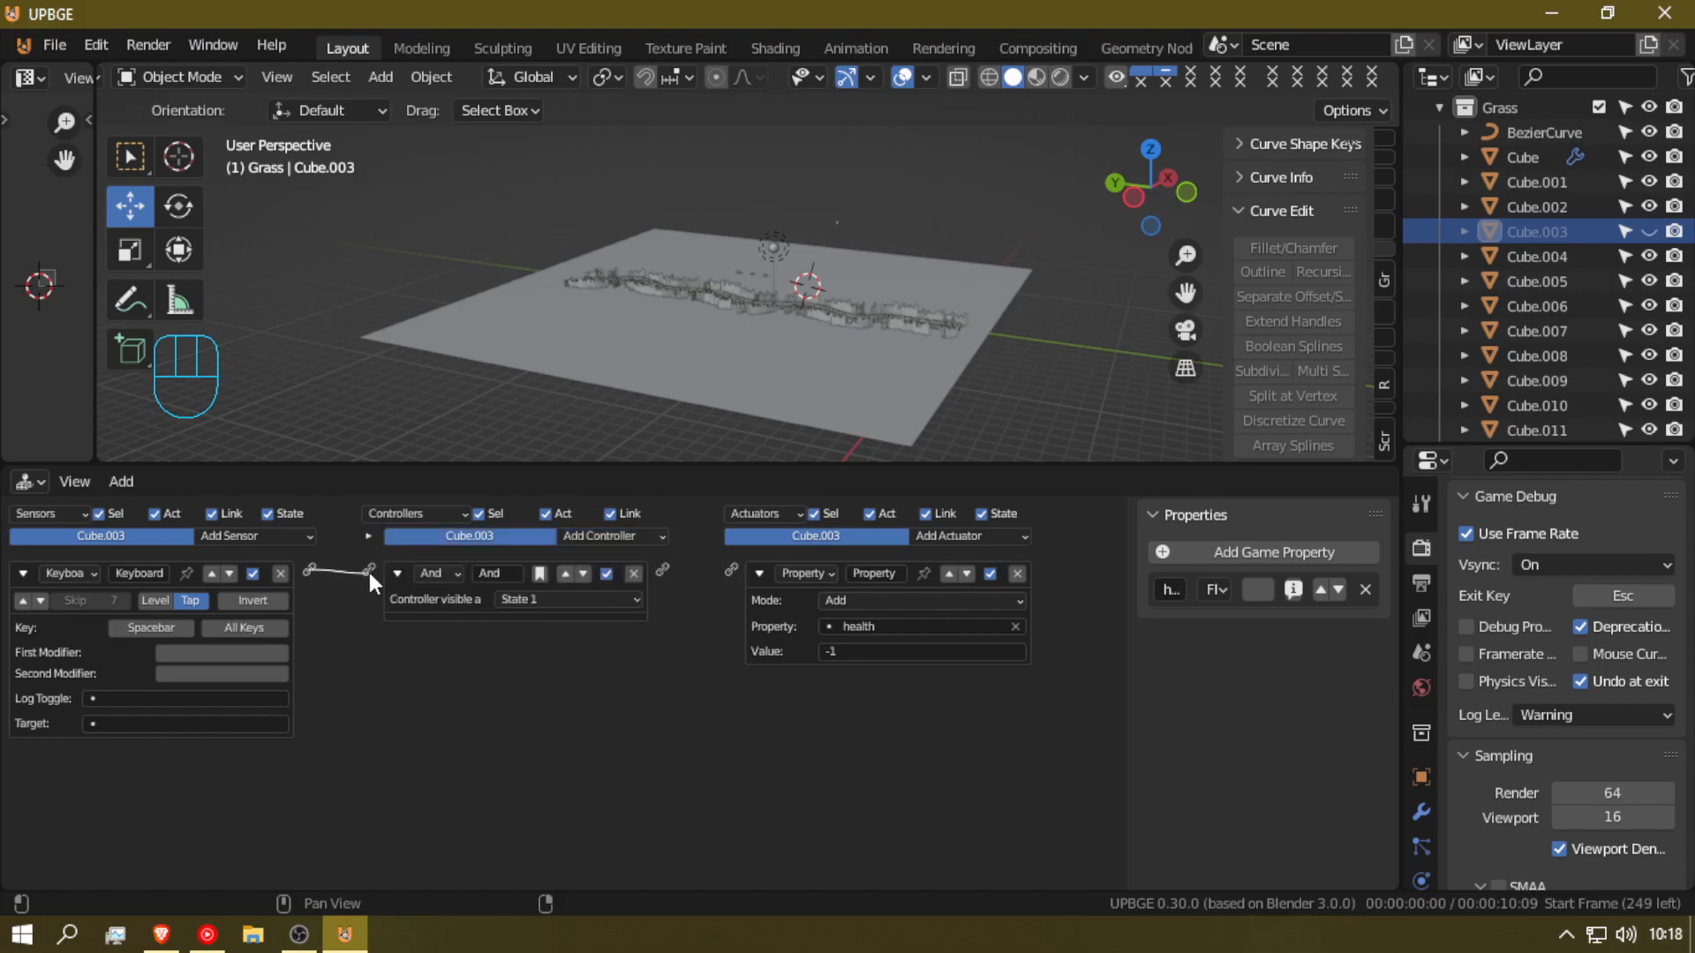
{"action": "left_click_drag", "start_coordinate": [727, 570], "coordinate": [731, 571]}
Step: Add a Property sensor to Cube.003 that checks health Equal to 0, with true level triggering enabled
{"action": "left_click", "coordinate": [235, 538]}
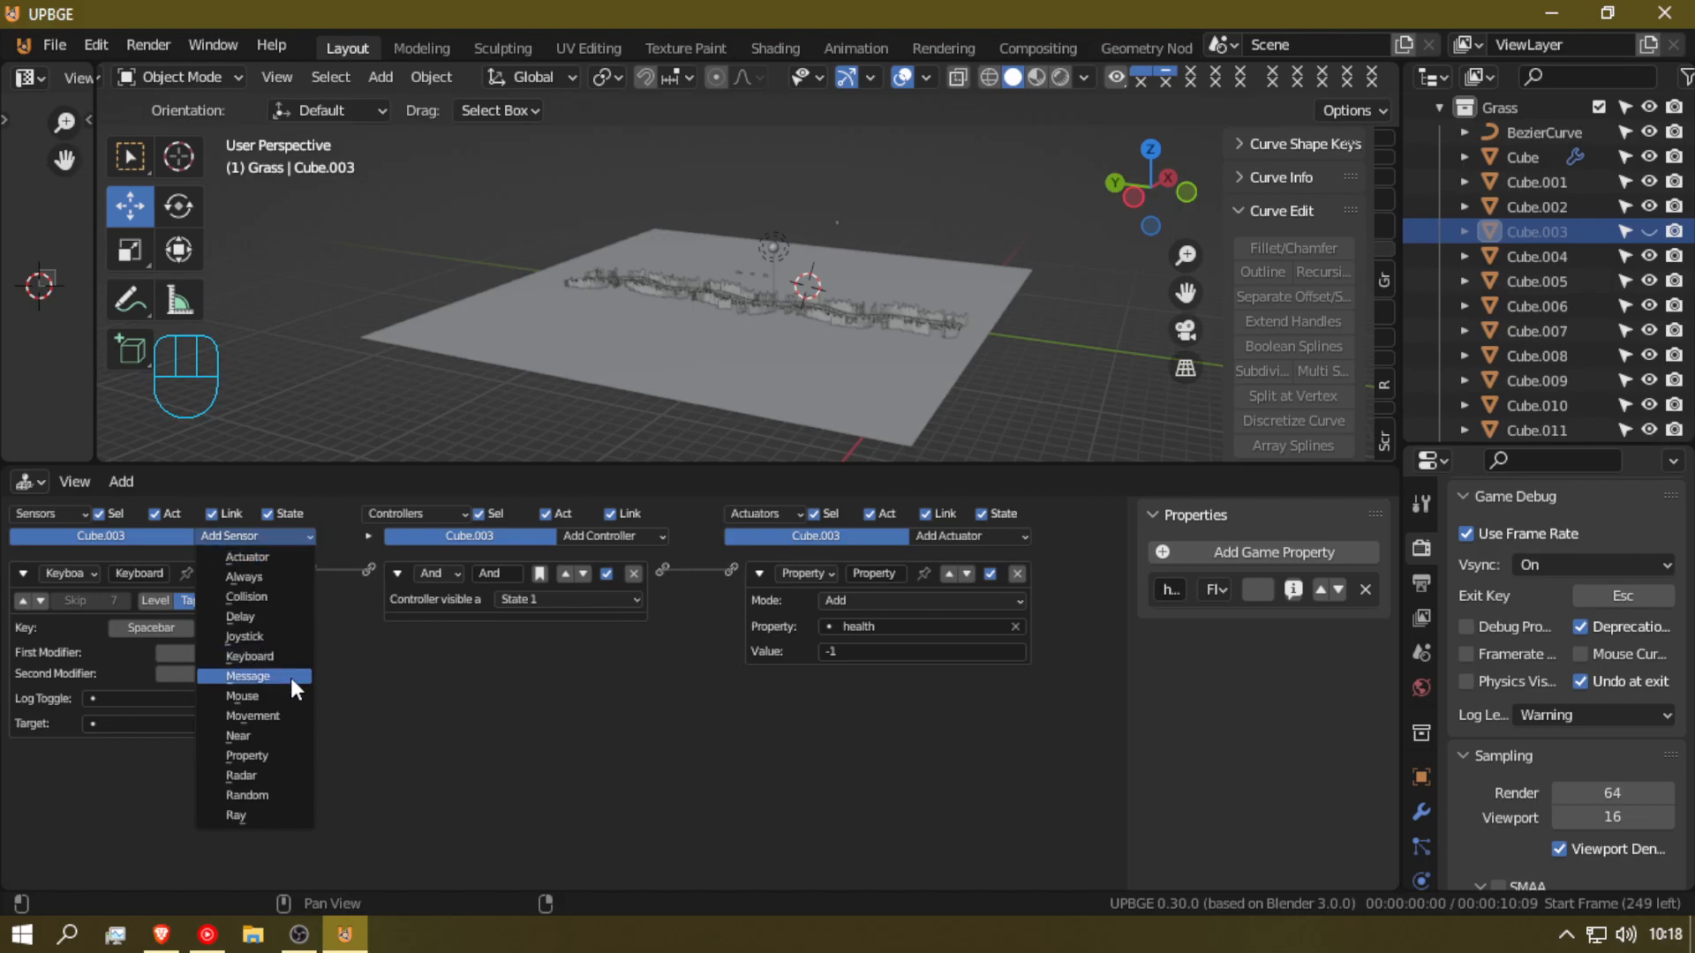
{"action": "left_click", "coordinate": [259, 756]}
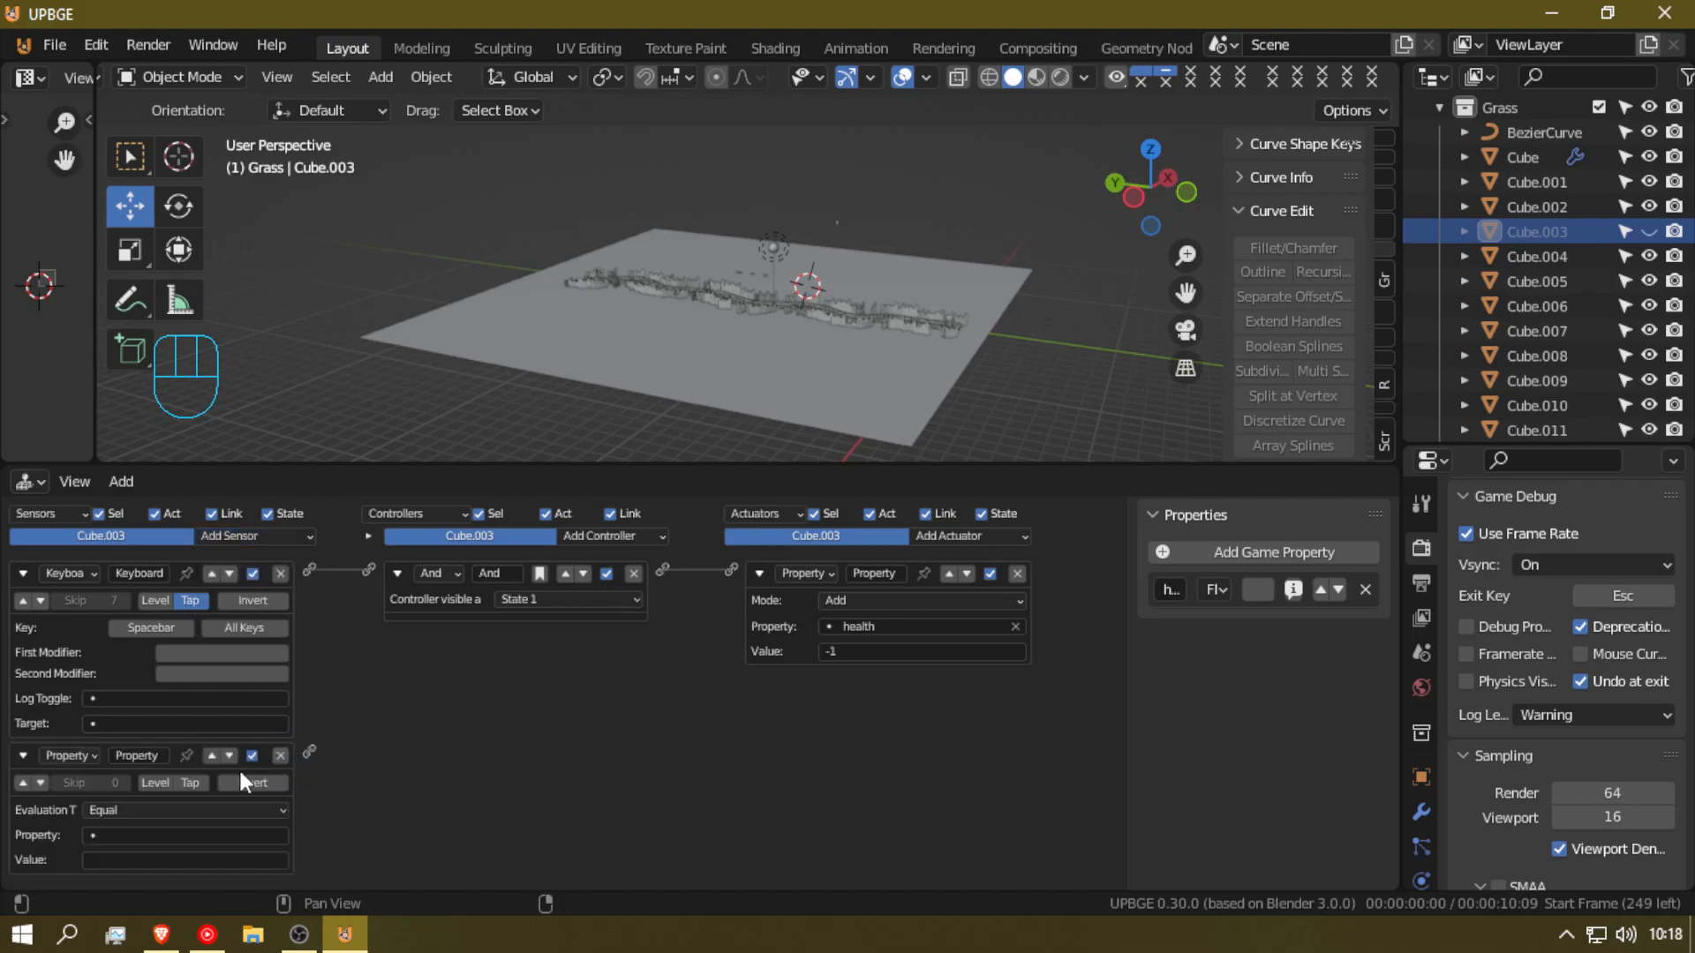
{"action": "left_click", "coordinate": [159, 834]}
{"action": "left_click", "coordinate": [133, 650]}
{"action": "left_click", "coordinate": [155, 861]}
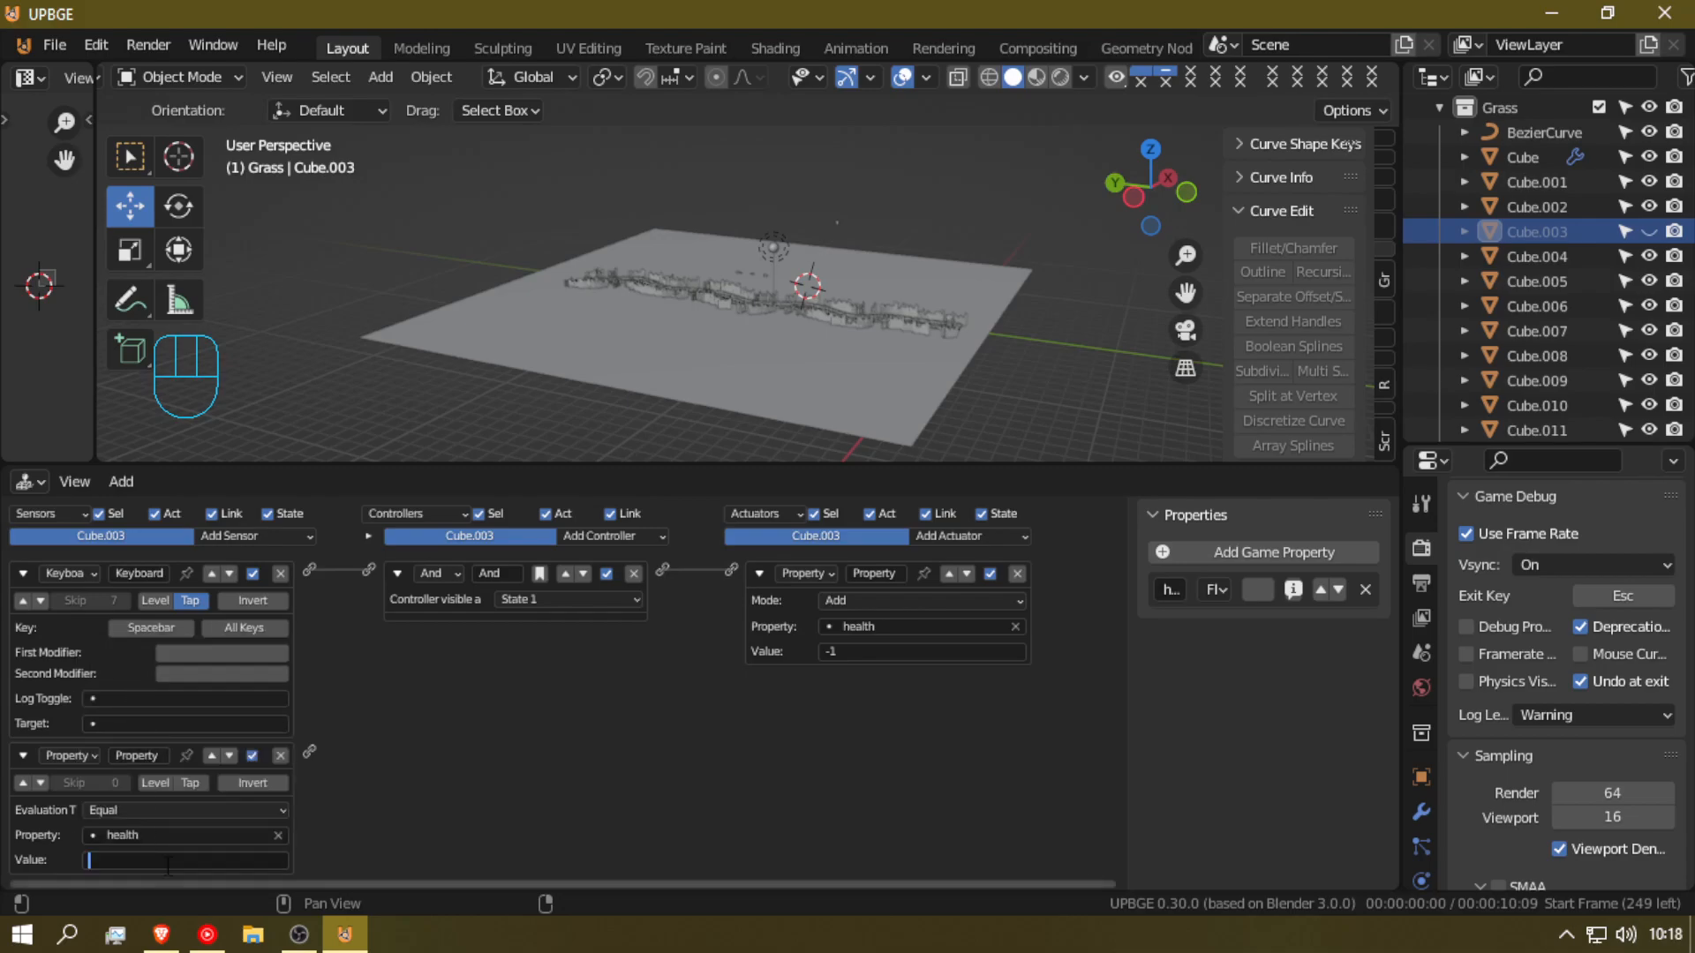
{"action": "type", "text": "0"}
{"action": "key", "text": "Return"}
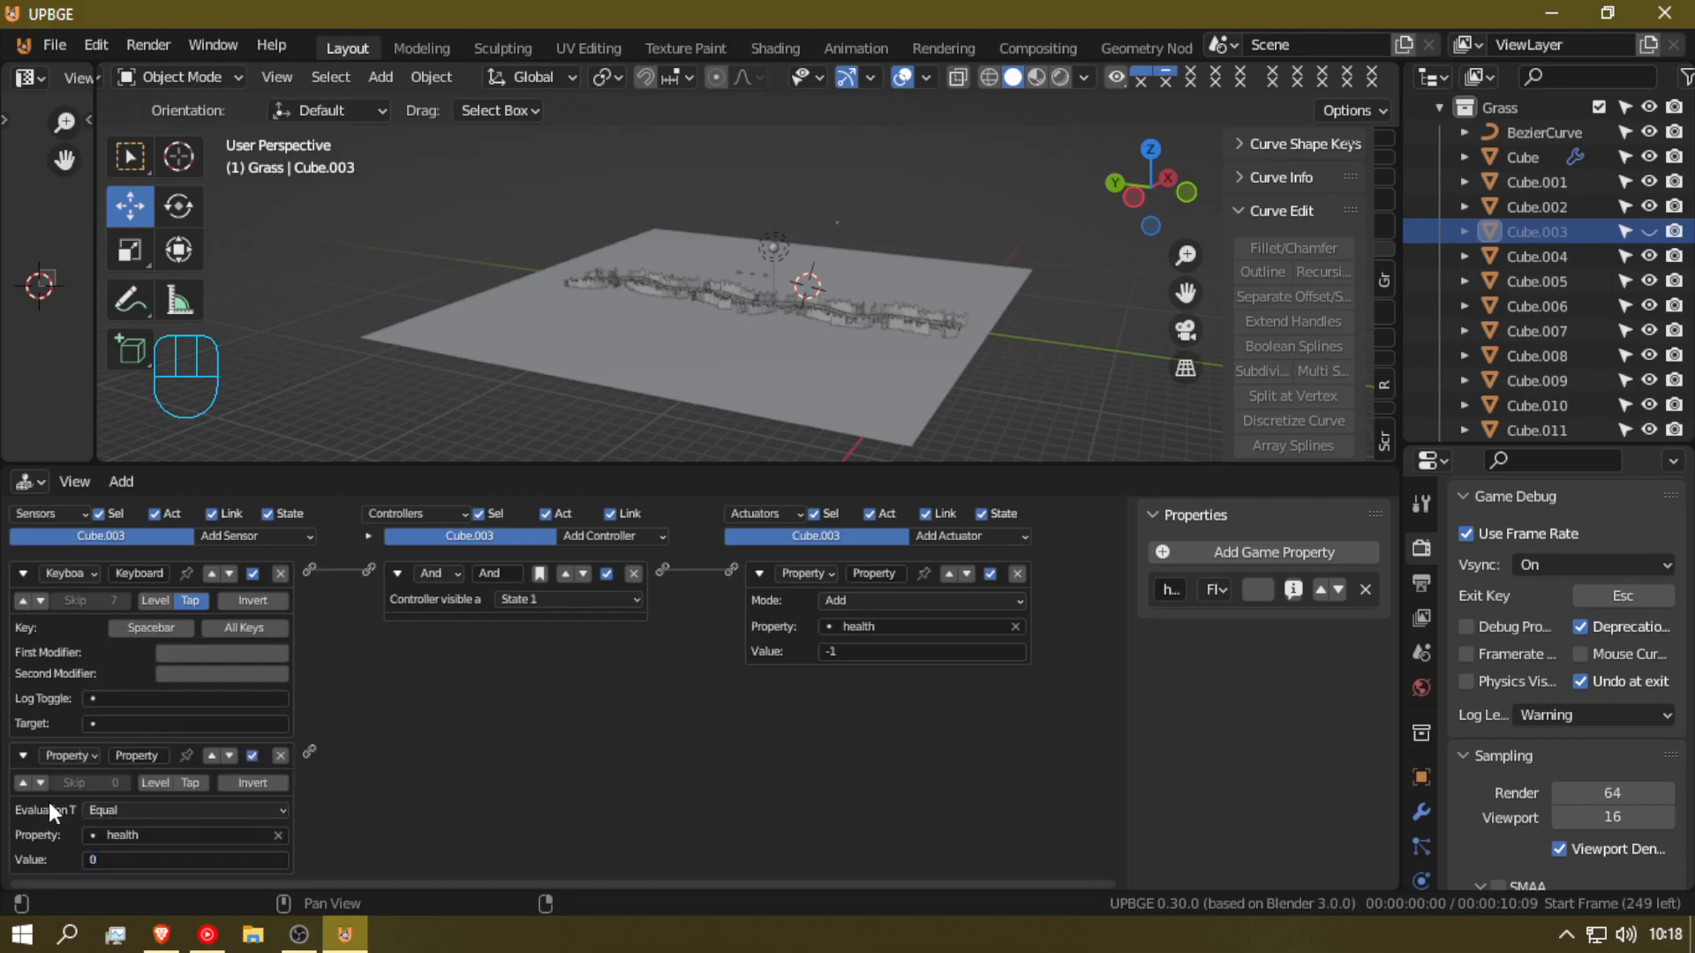
{"action": "left_click", "coordinate": [26, 782]}
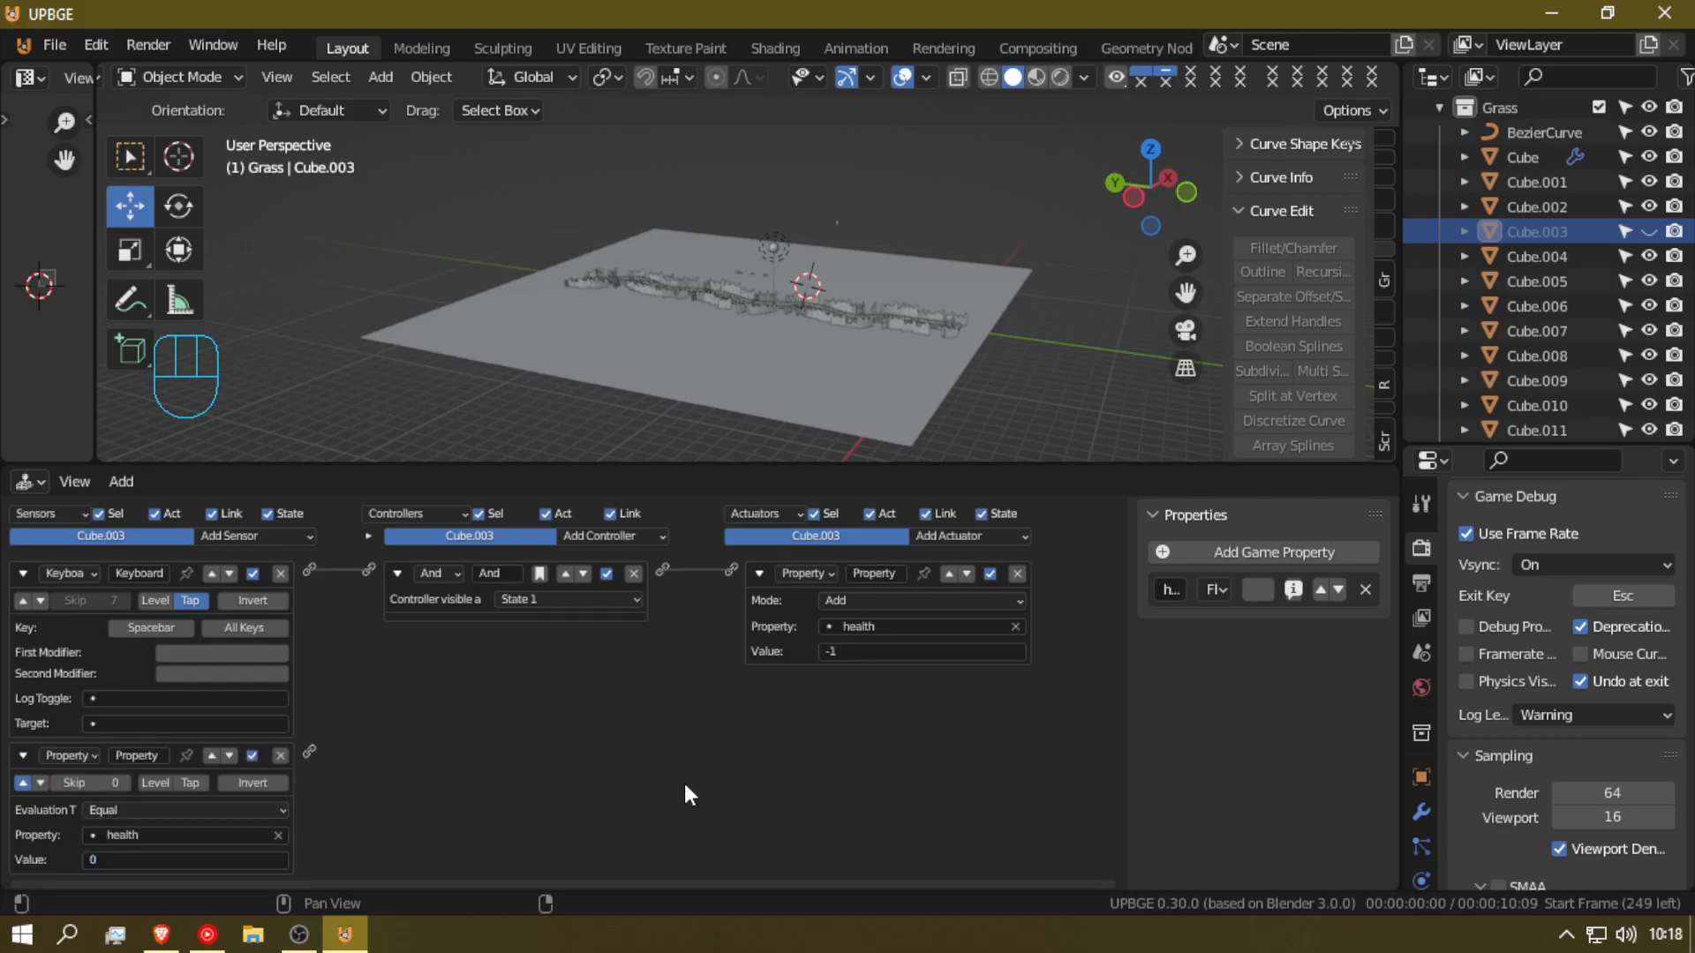
Step: Add an Edit Object actuator set to End Object and link it to the Property sensor through a second And controller
{"action": "left_click", "coordinate": [984, 533]}
{"action": "left_click", "coordinate": [969, 379]}
{"action": "left_click_drag", "start_coordinate": [311, 749], "coordinate": [725, 679]}
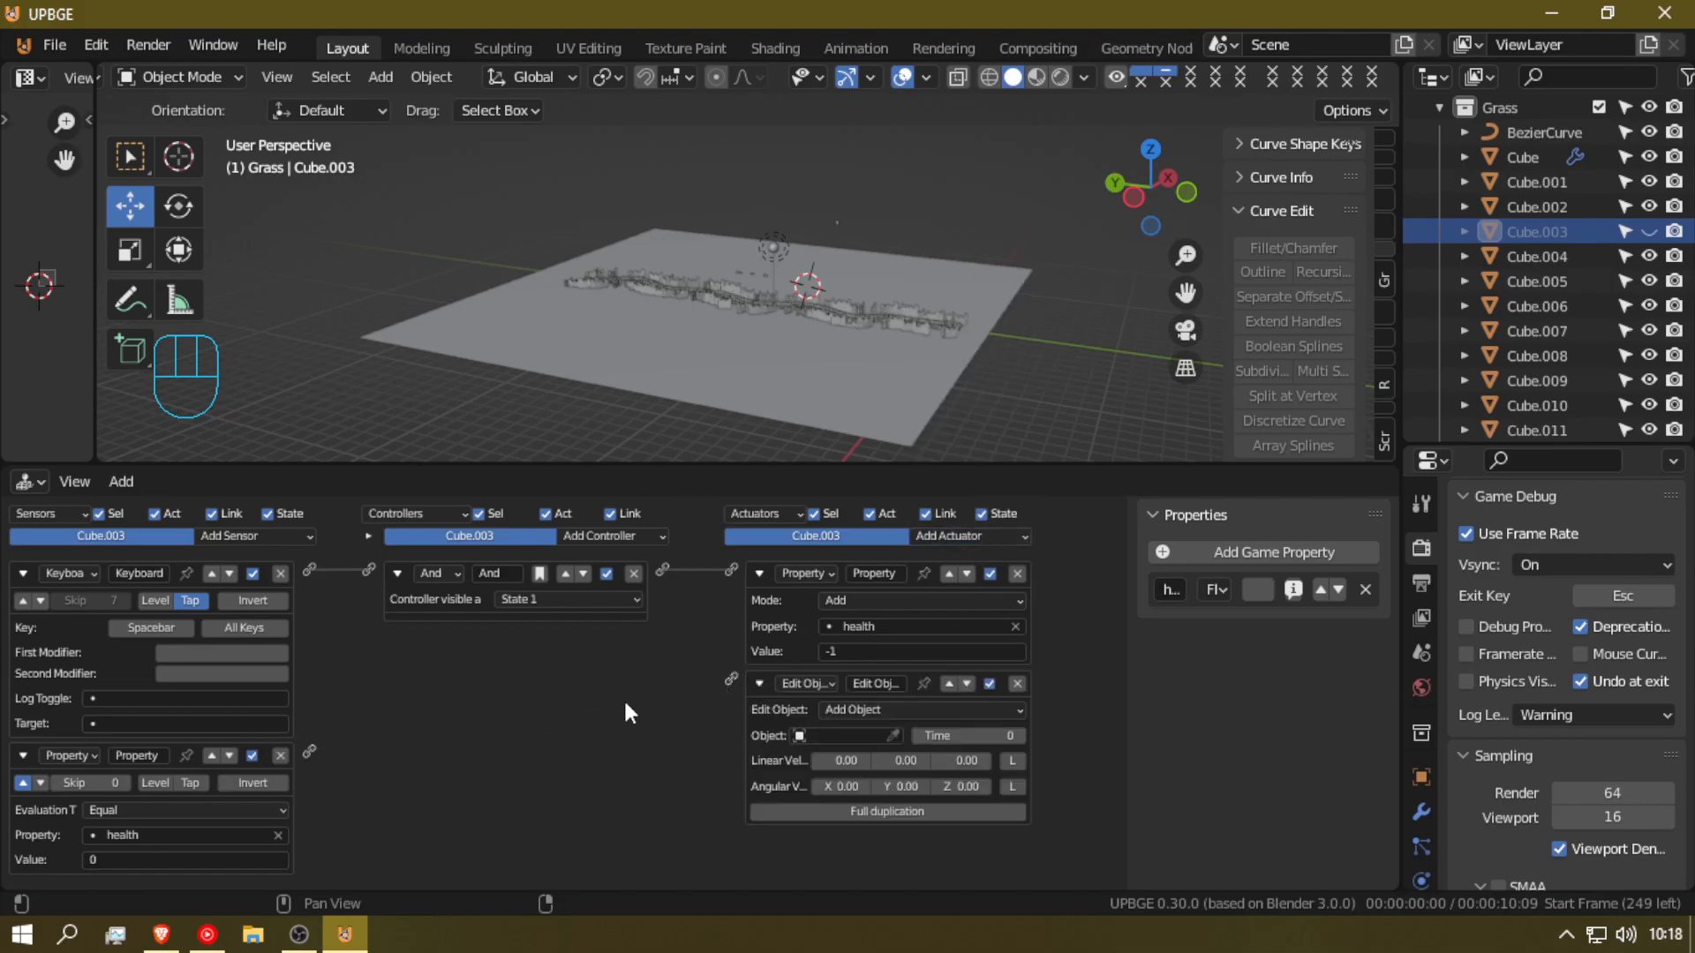
{"action": "left_click", "coordinate": [634, 535]}
{"action": "left_click", "coordinate": [634, 551]}
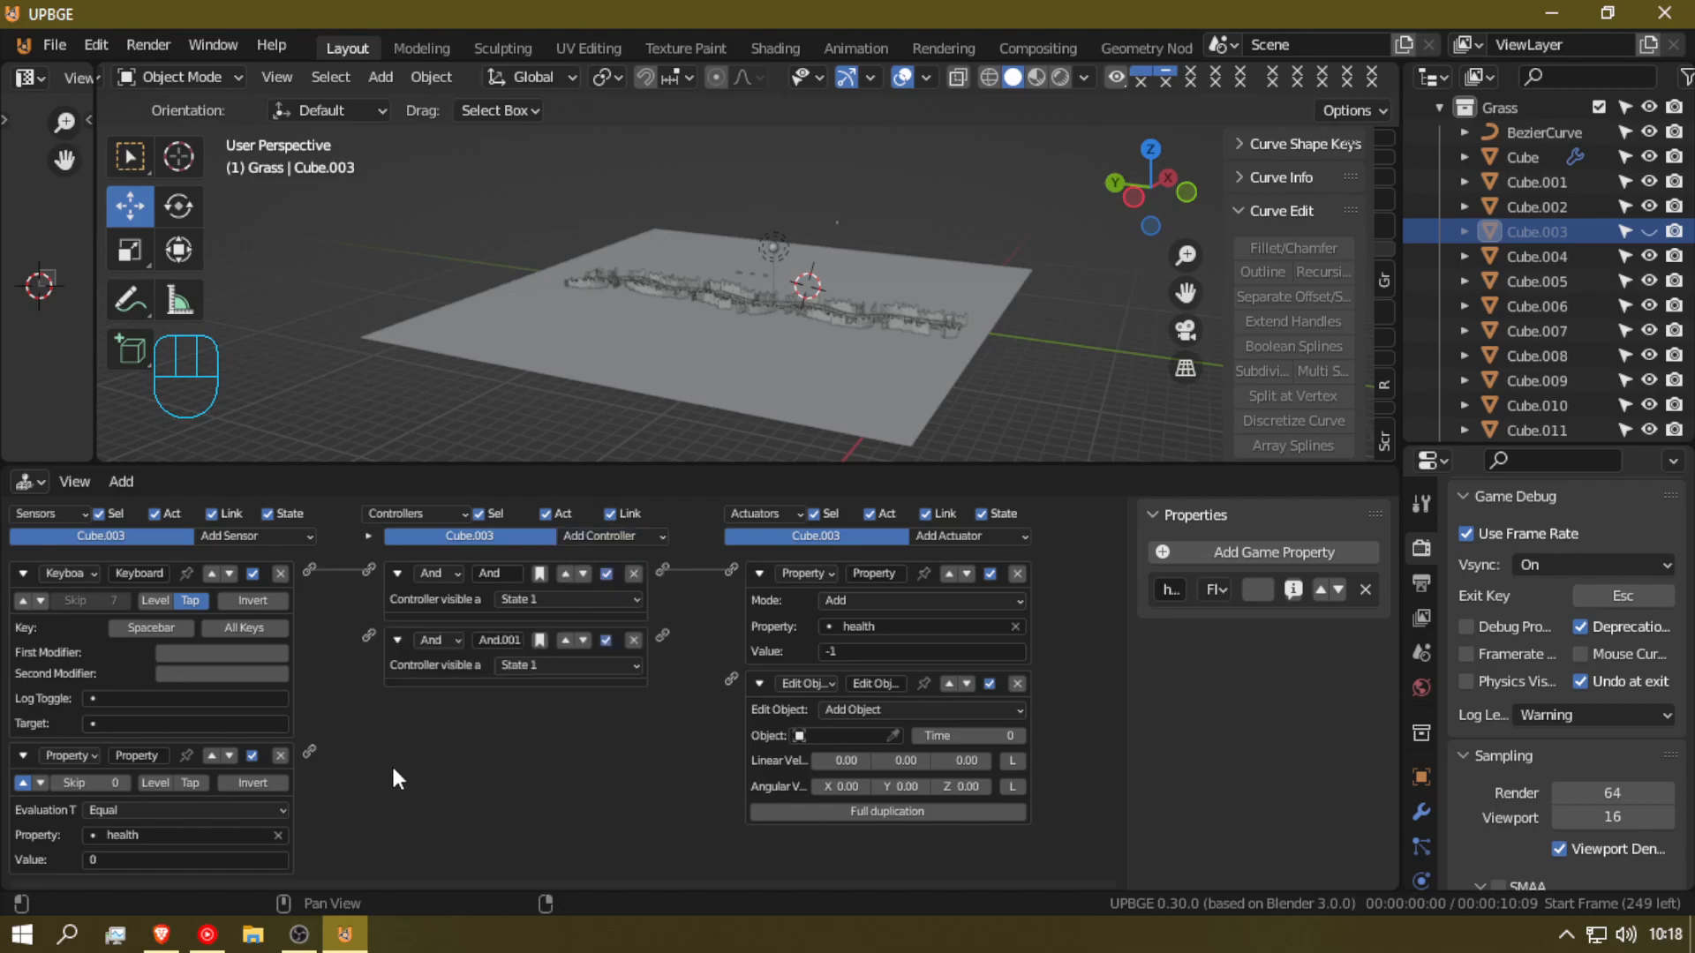
{"action": "left_click_drag", "start_coordinate": [308, 752], "coordinate": [370, 635]}
{"action": "left_click_drag", "start_coordinate": [728, 679], "coordinate": [729, 678]}
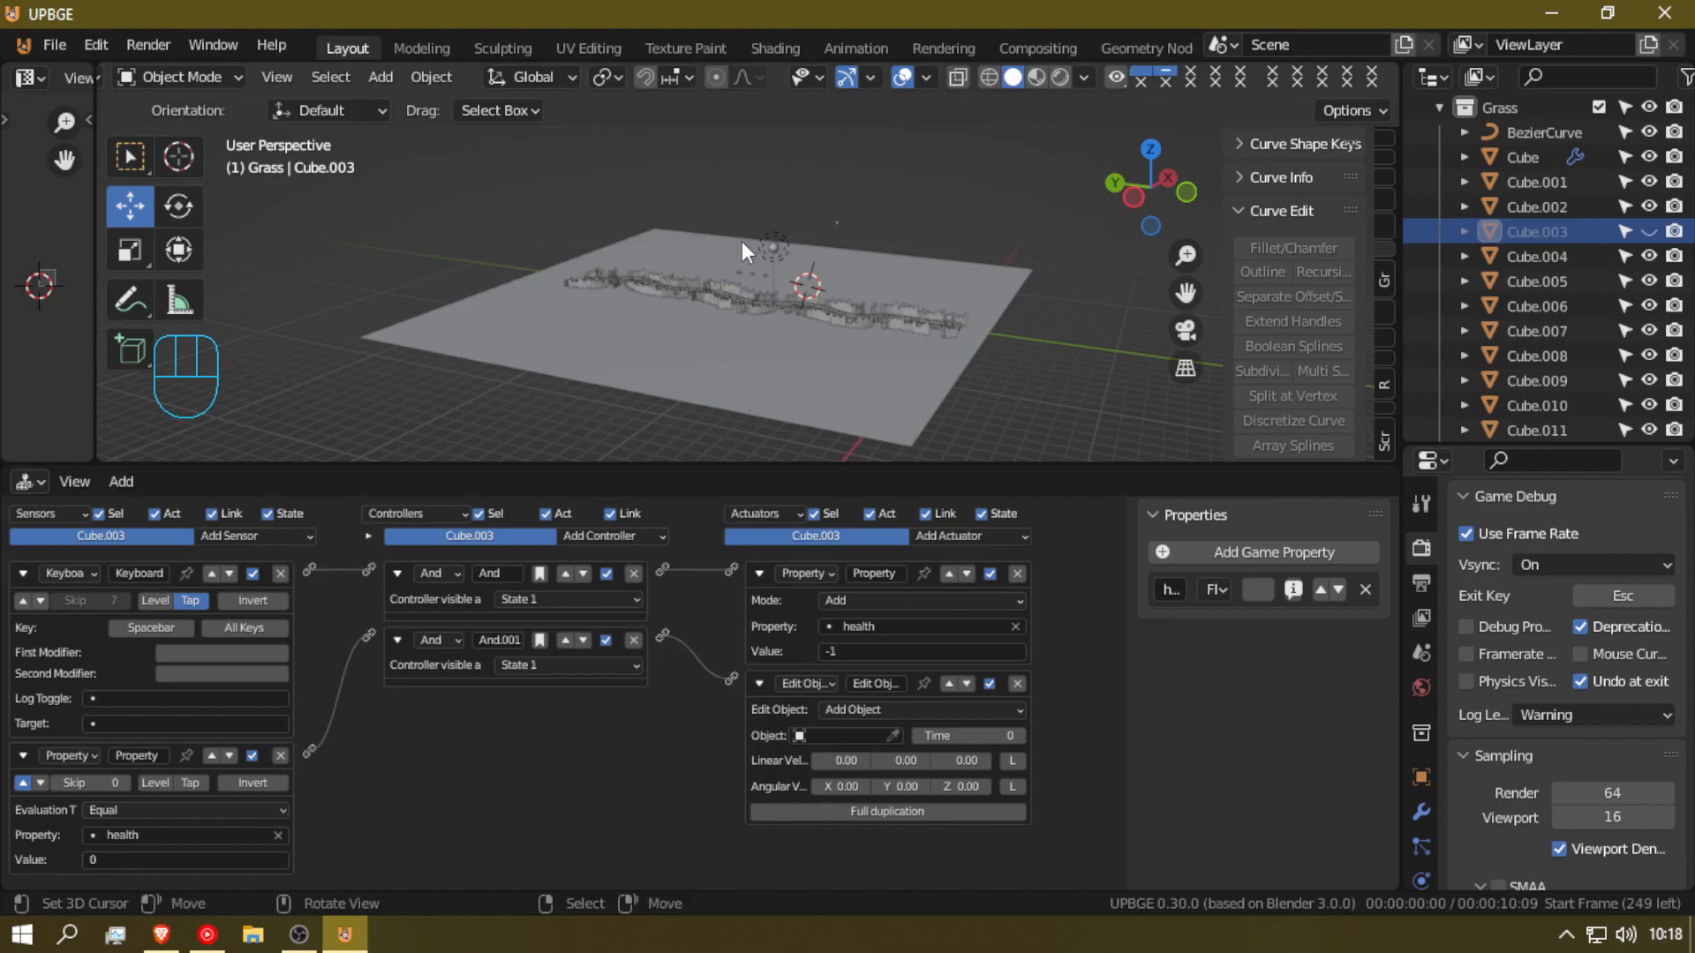
{"action": "left_click", "coordinate": [890, 712]}
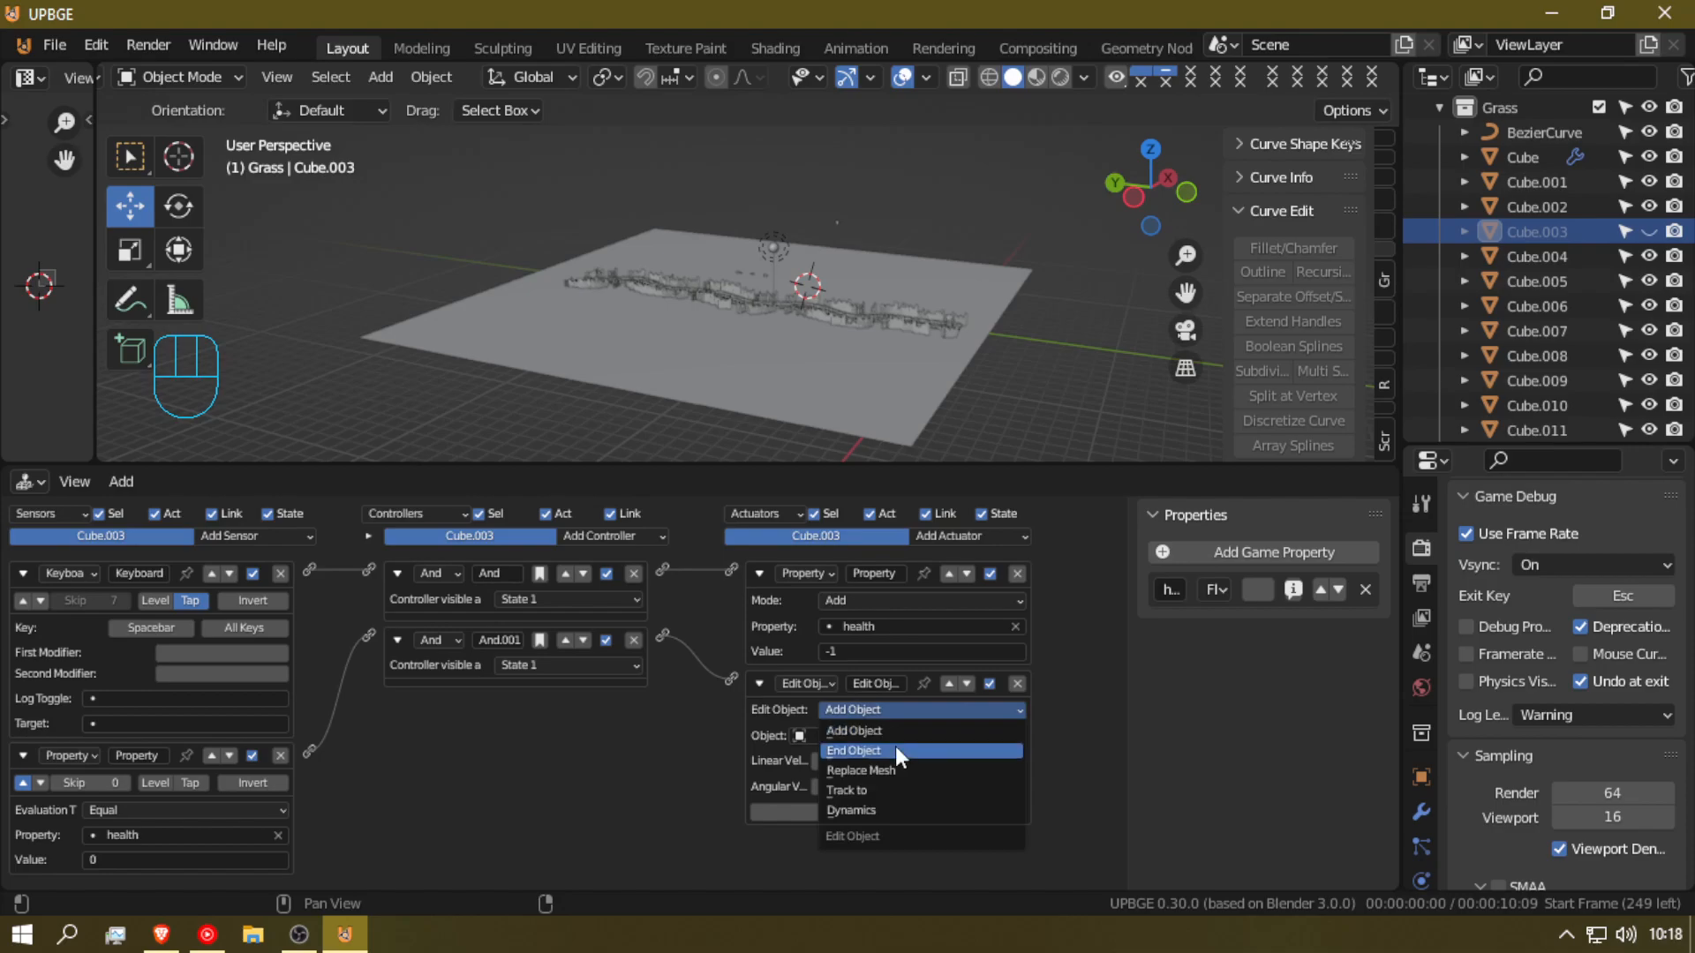
{"action": "left_click", "coordinate": [895, 748]}
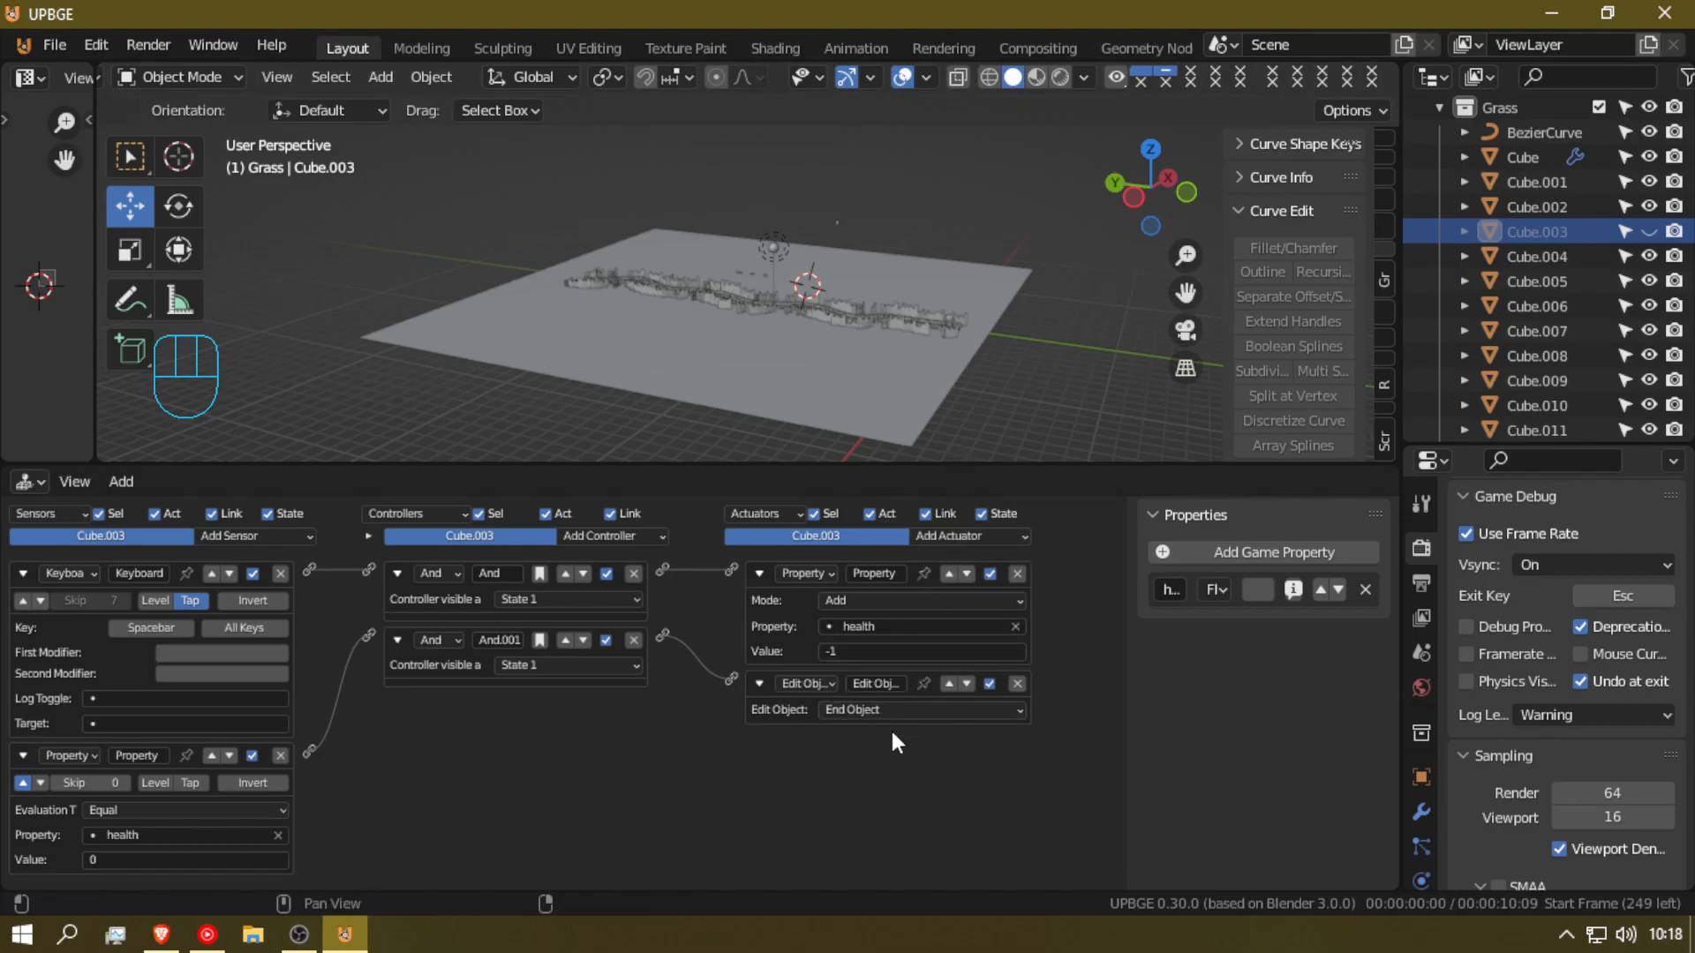
Step: Test-run the game twice to check the health logic on the added cubes
{"action": "key", "text": "p"}
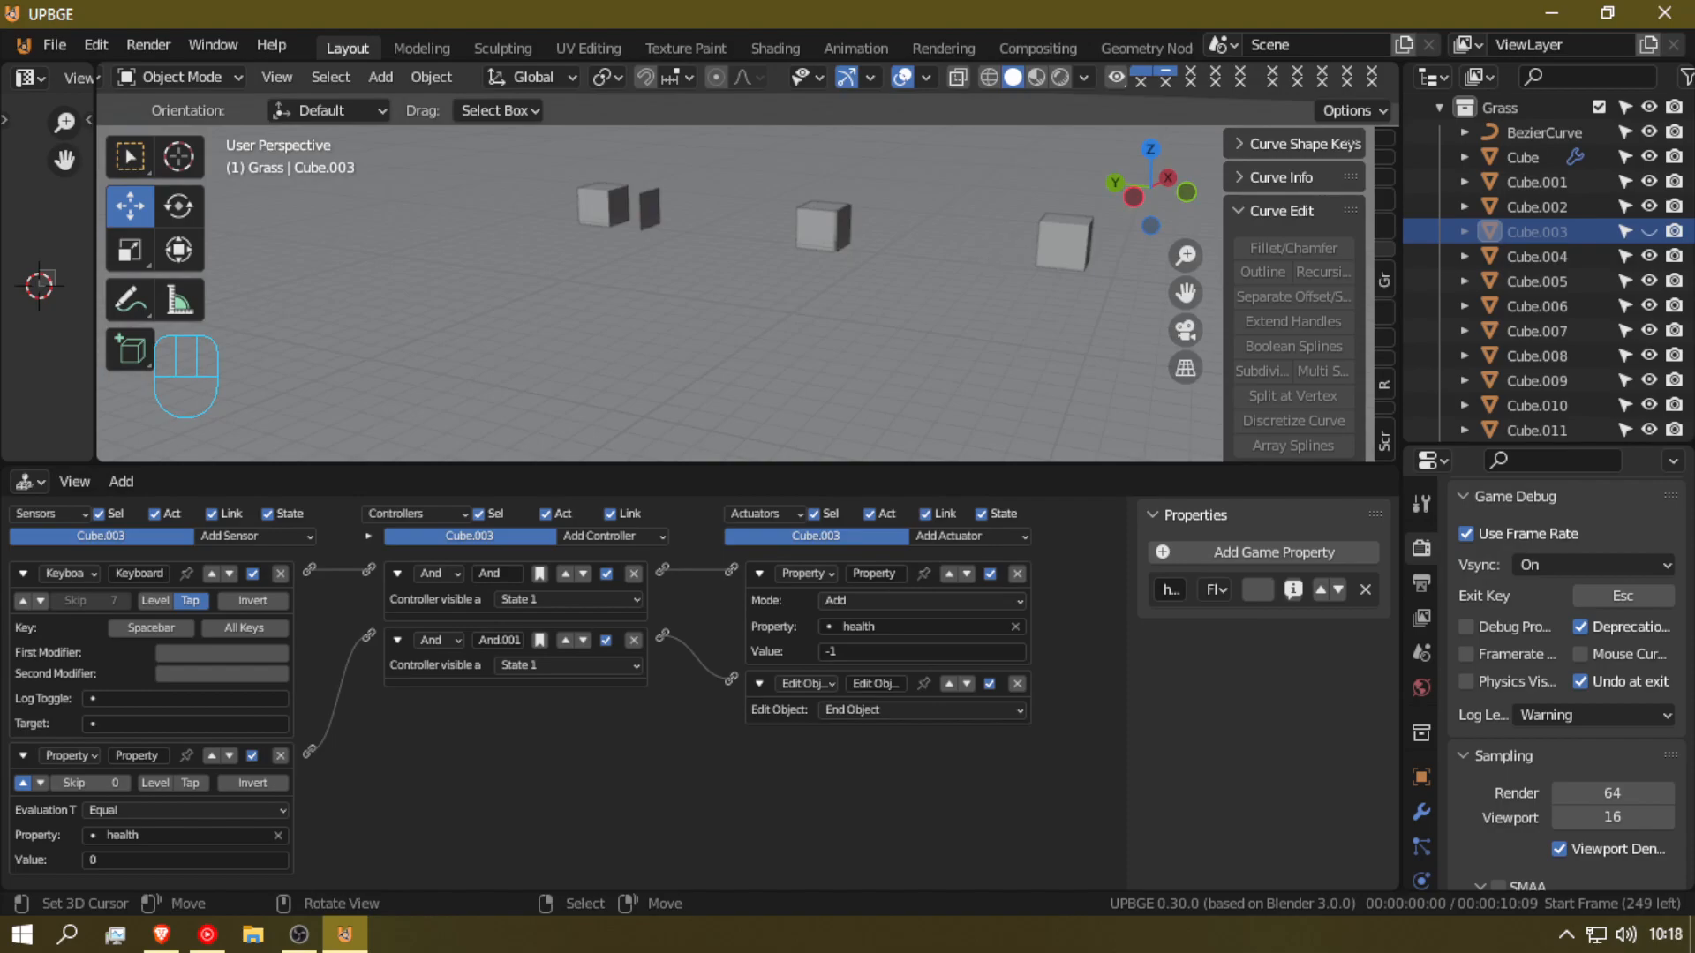
{"action": "key", "text": "p"}
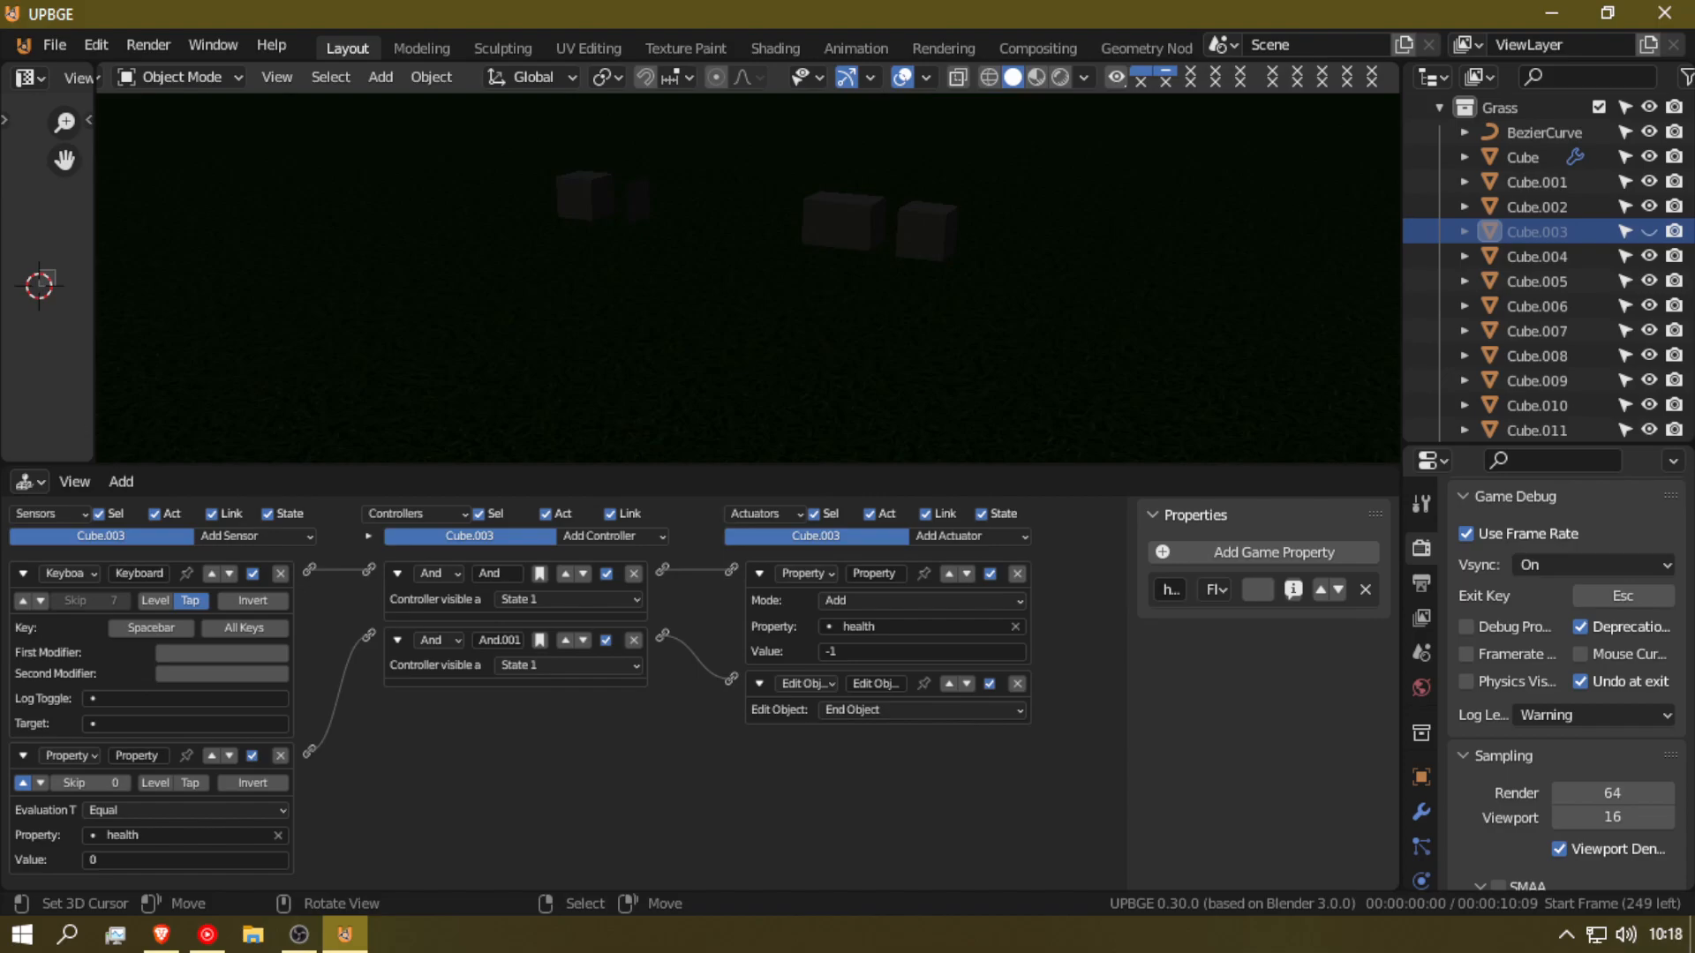
{"action": "key", "text": "Escape"}
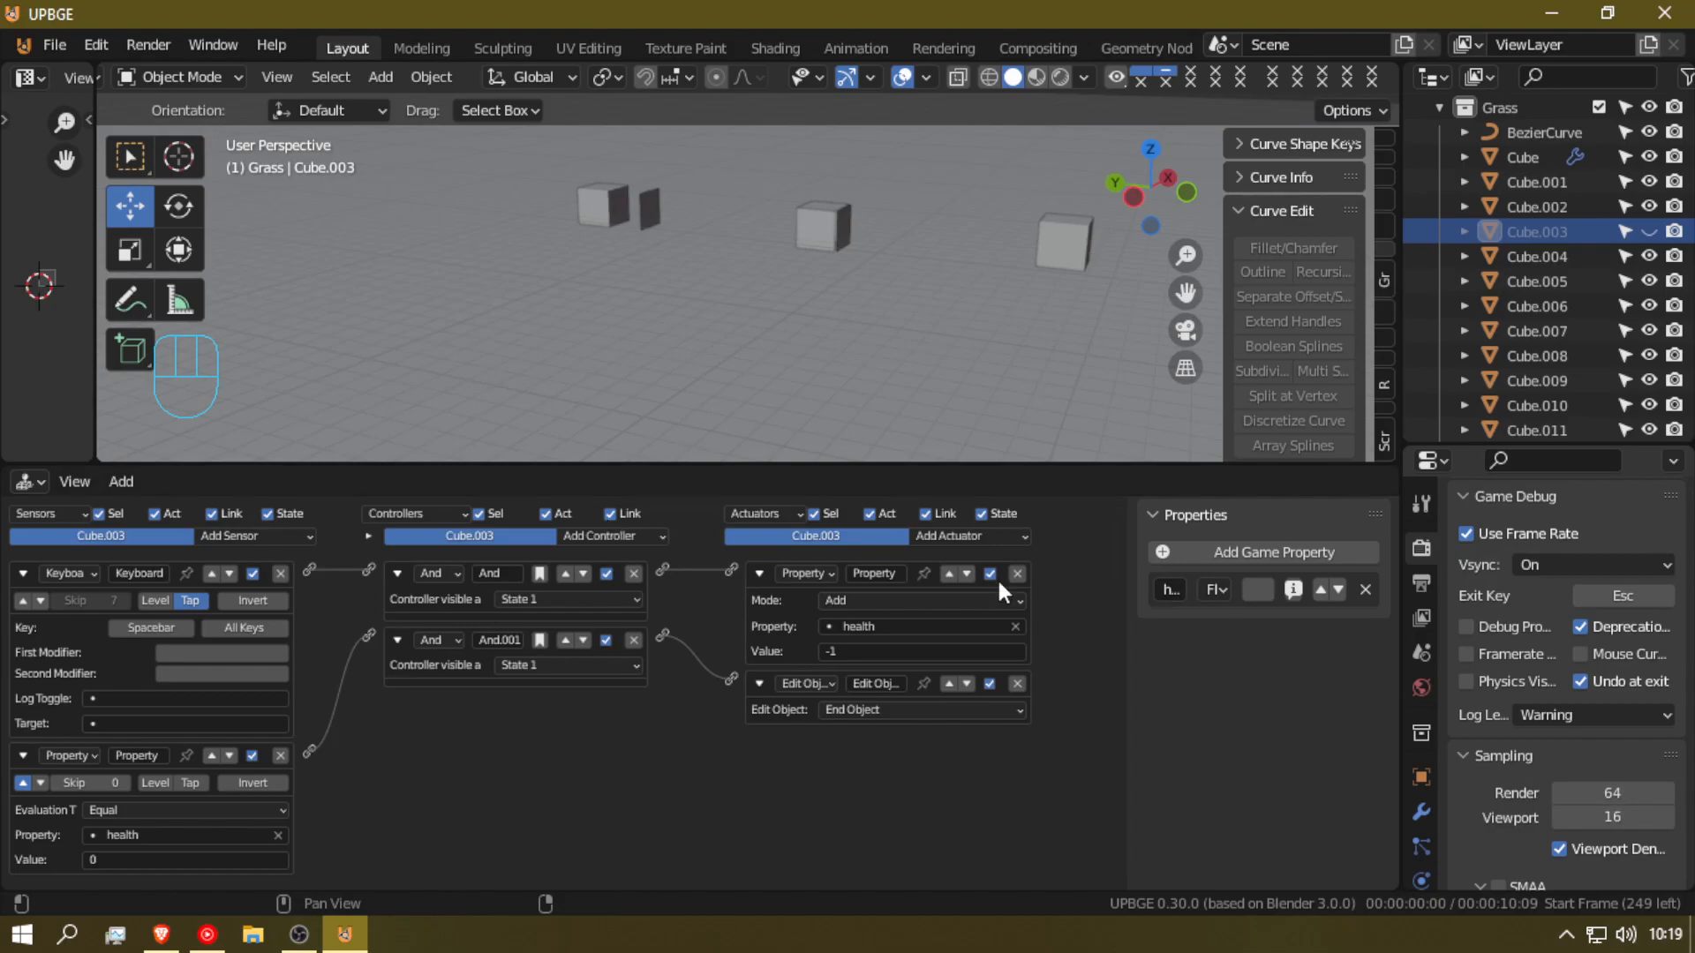
Step: Enable Debug Properties and debug display of Cube.003's health, expand its controller states, and test-run the game
{"action": "left_click", "coordinate": [1466, 627]}
{"action": "left_click", "coordinate": [369, 536]}
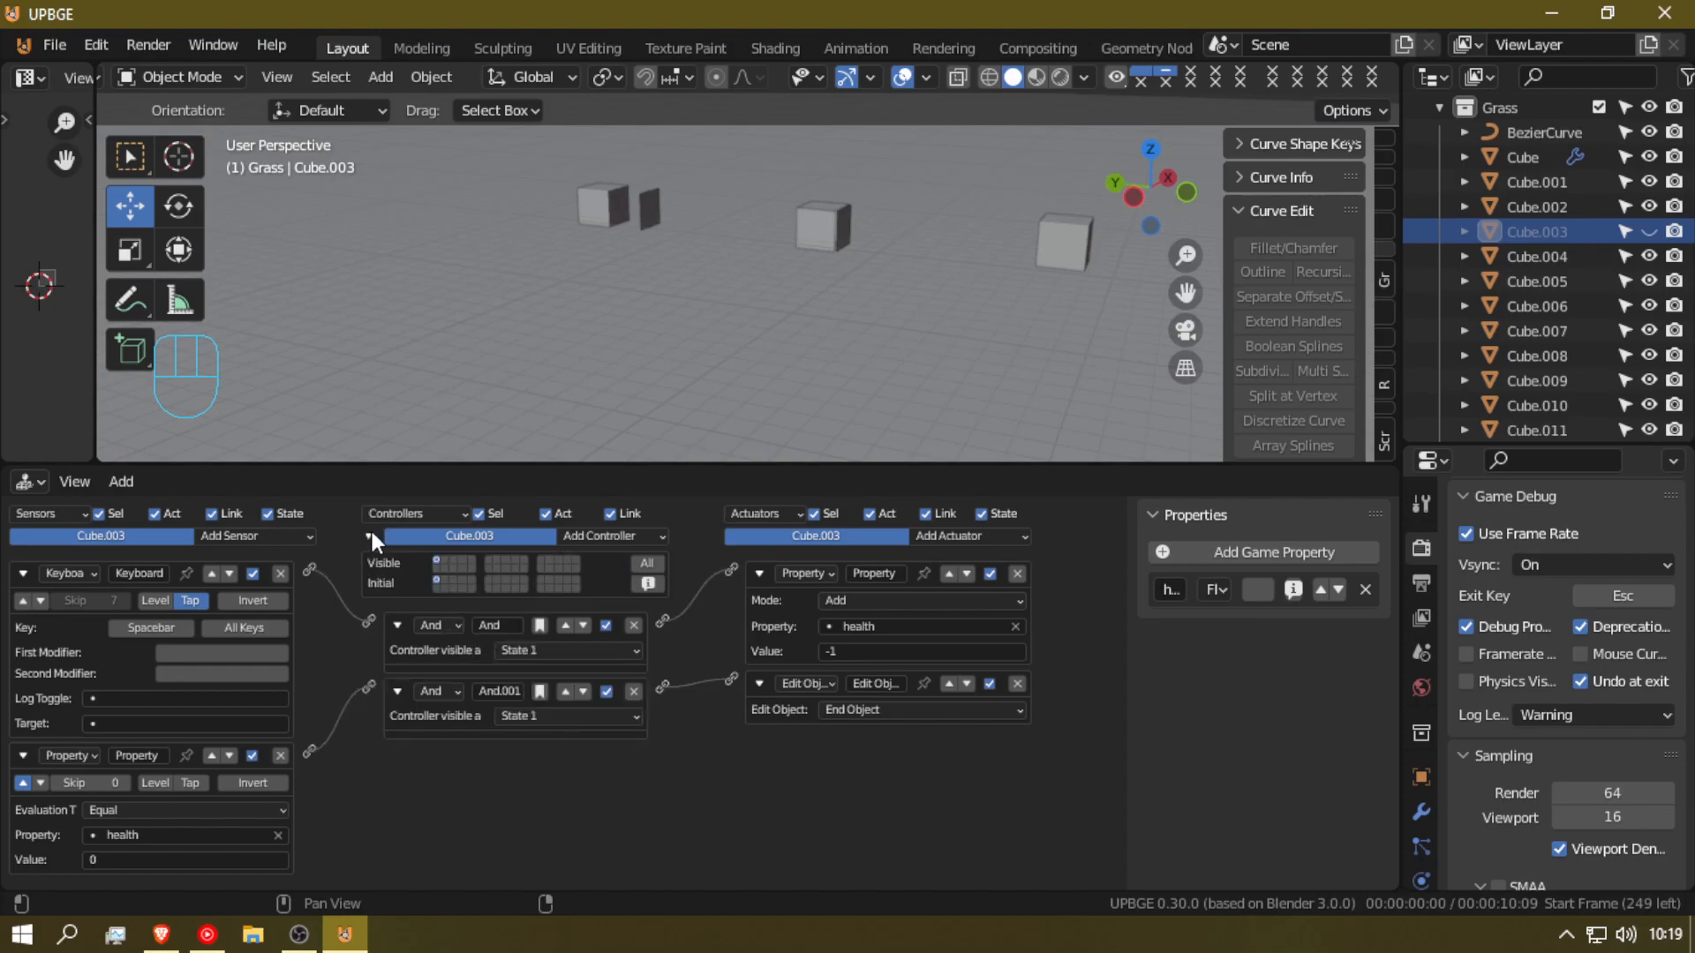
{"action": "left_click", "coordinate": [1293, 589]}
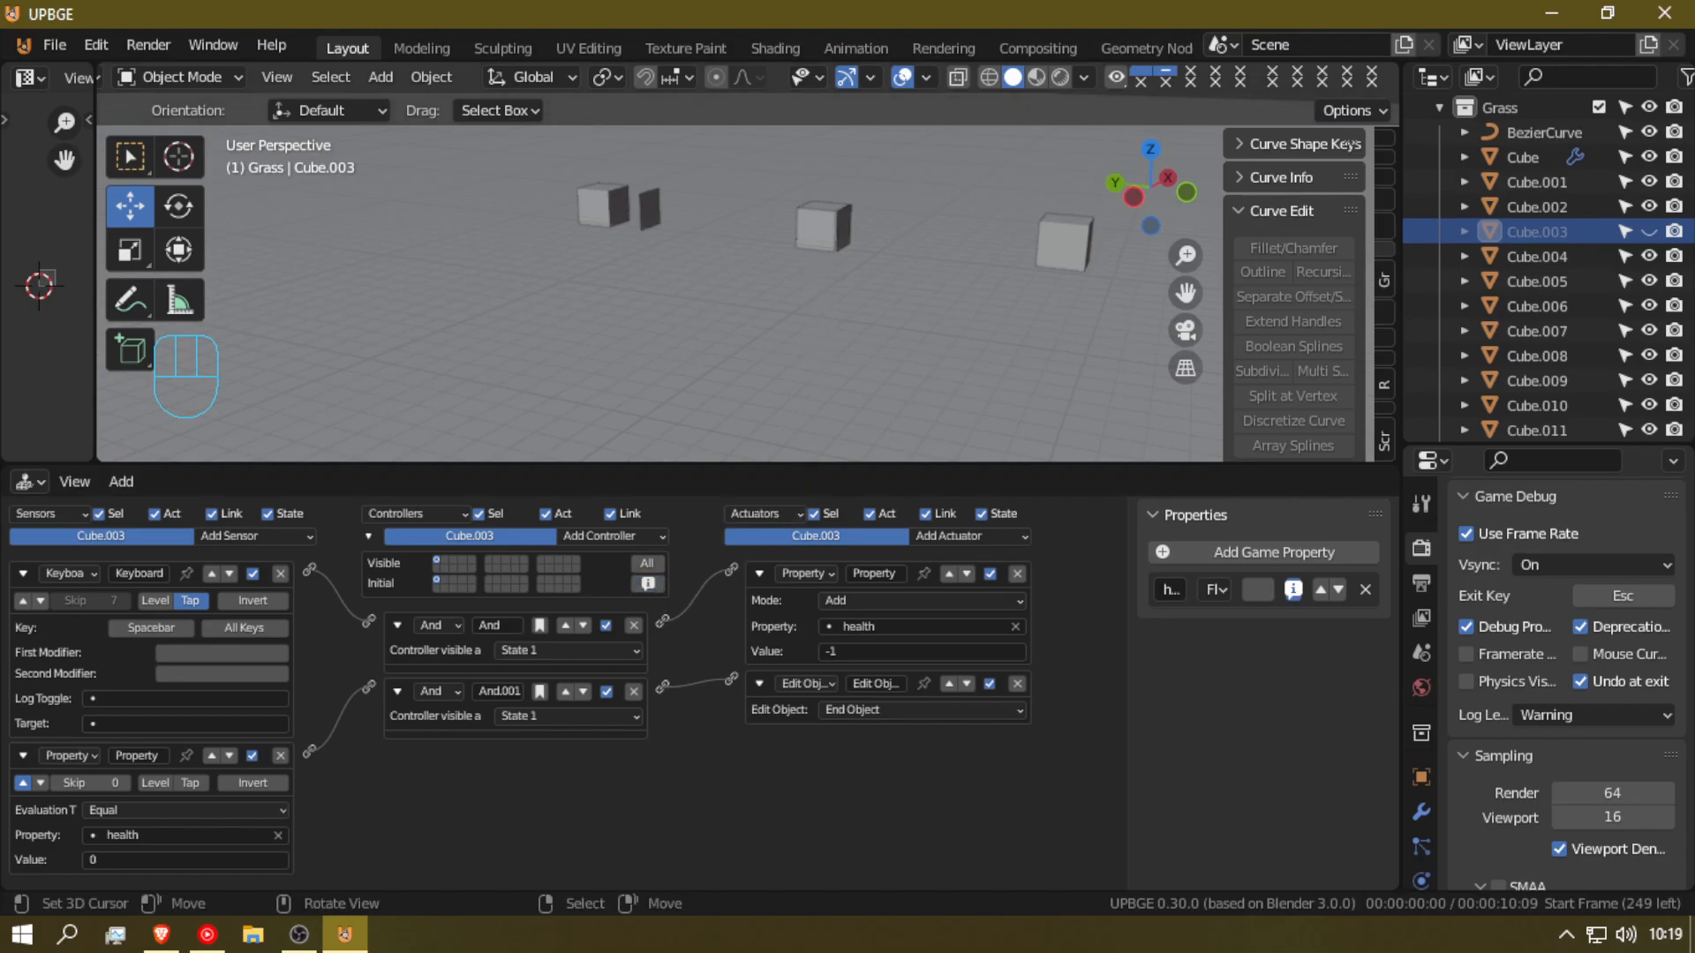
{"action": "key", "text": "p"}
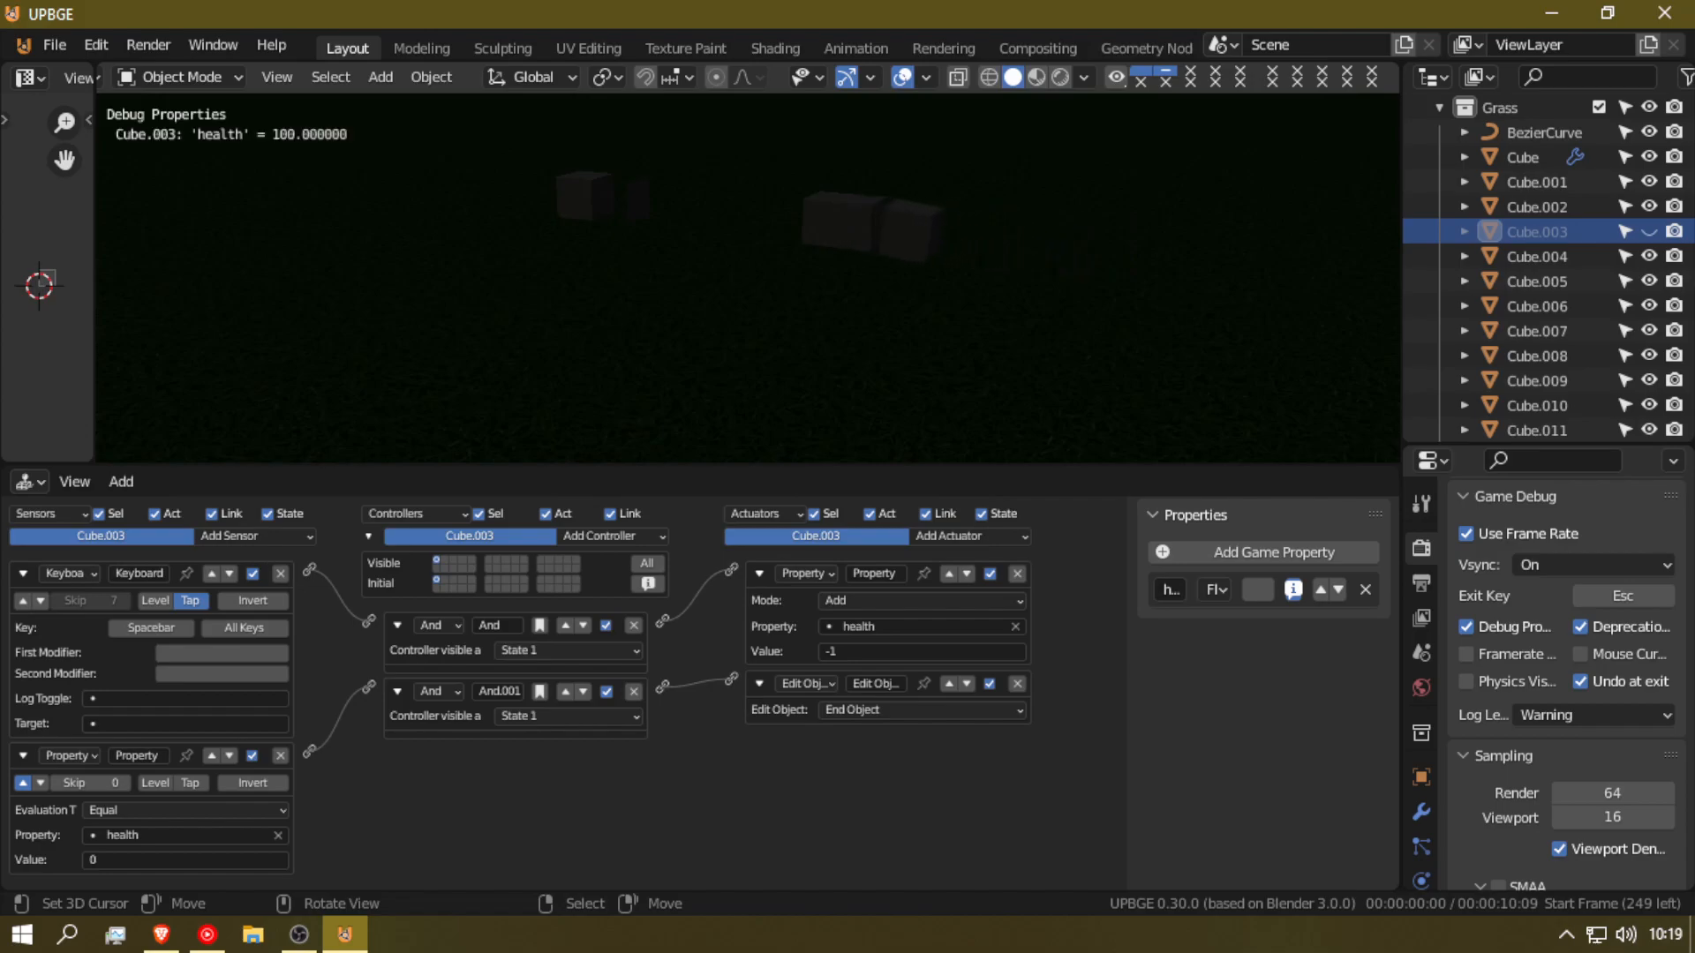
Step: Lower the added cubes' health repeatedly in the running game, then end the test run
{"action": "key", "text": "space"}
{"action": "key", "text": "space"}
{"action": "key", "text": "space"}
{"action": "key", "text": "Escape"}
Step: Change Cube.003's health game property to the Integer type and set its value to 100
{"action": "left_click", "coordinate": [1215, 586]}
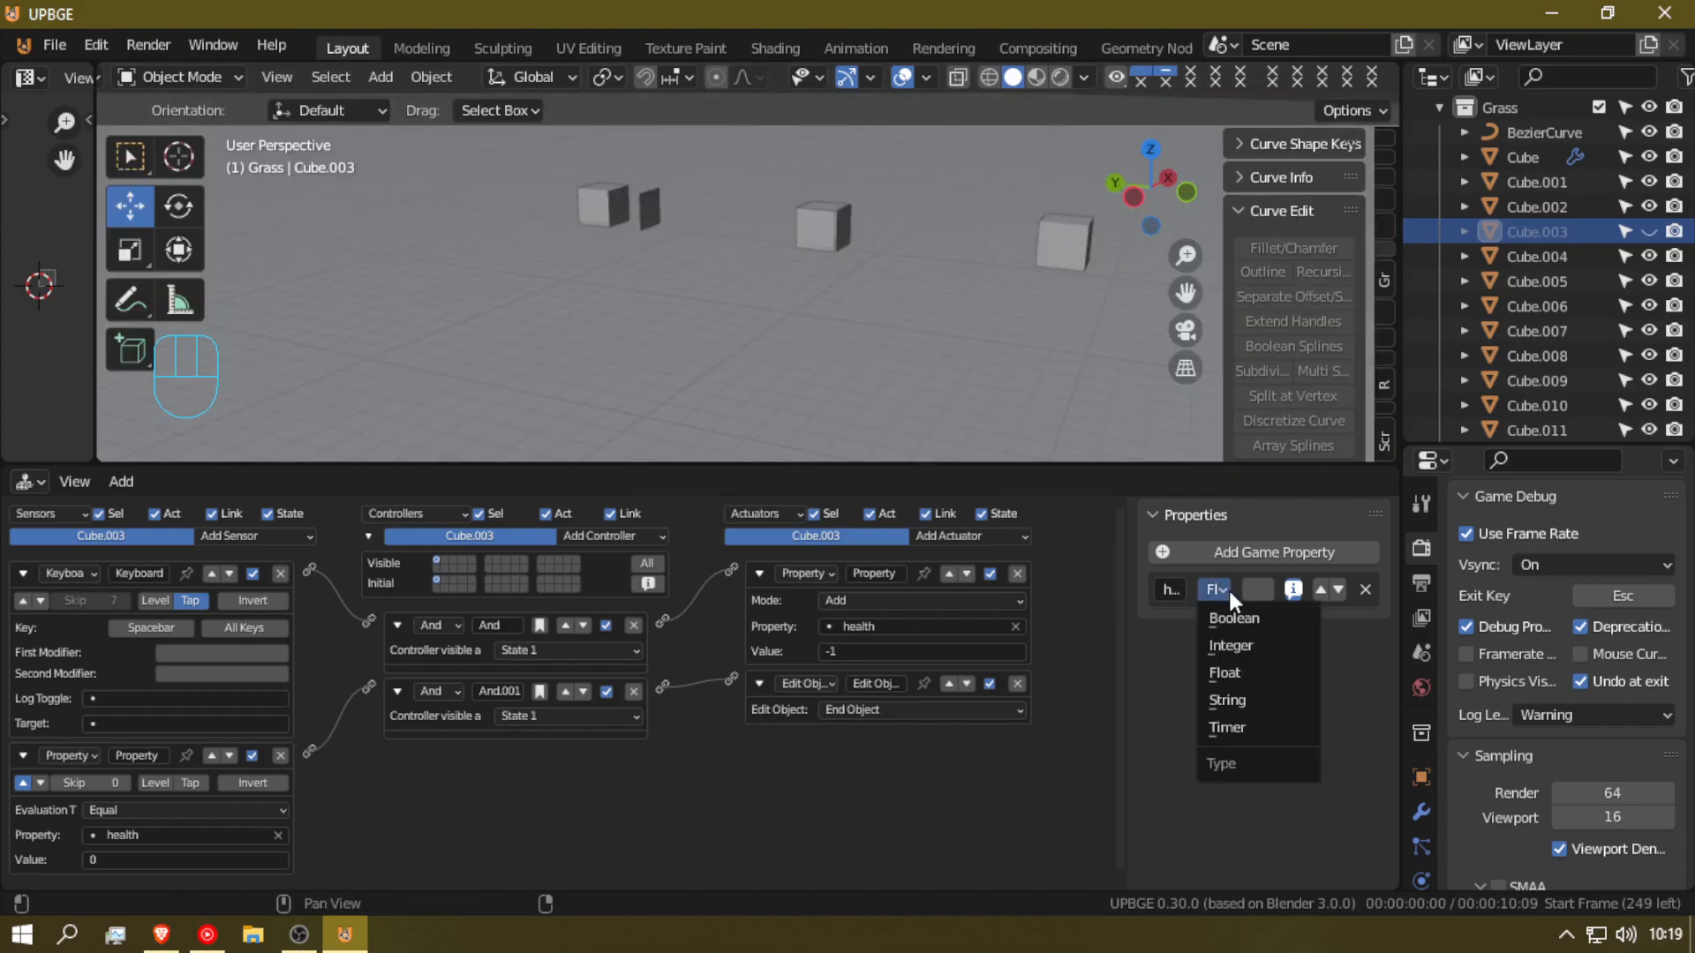
{"action": "left_click", "coordinate": [1262, 647]}
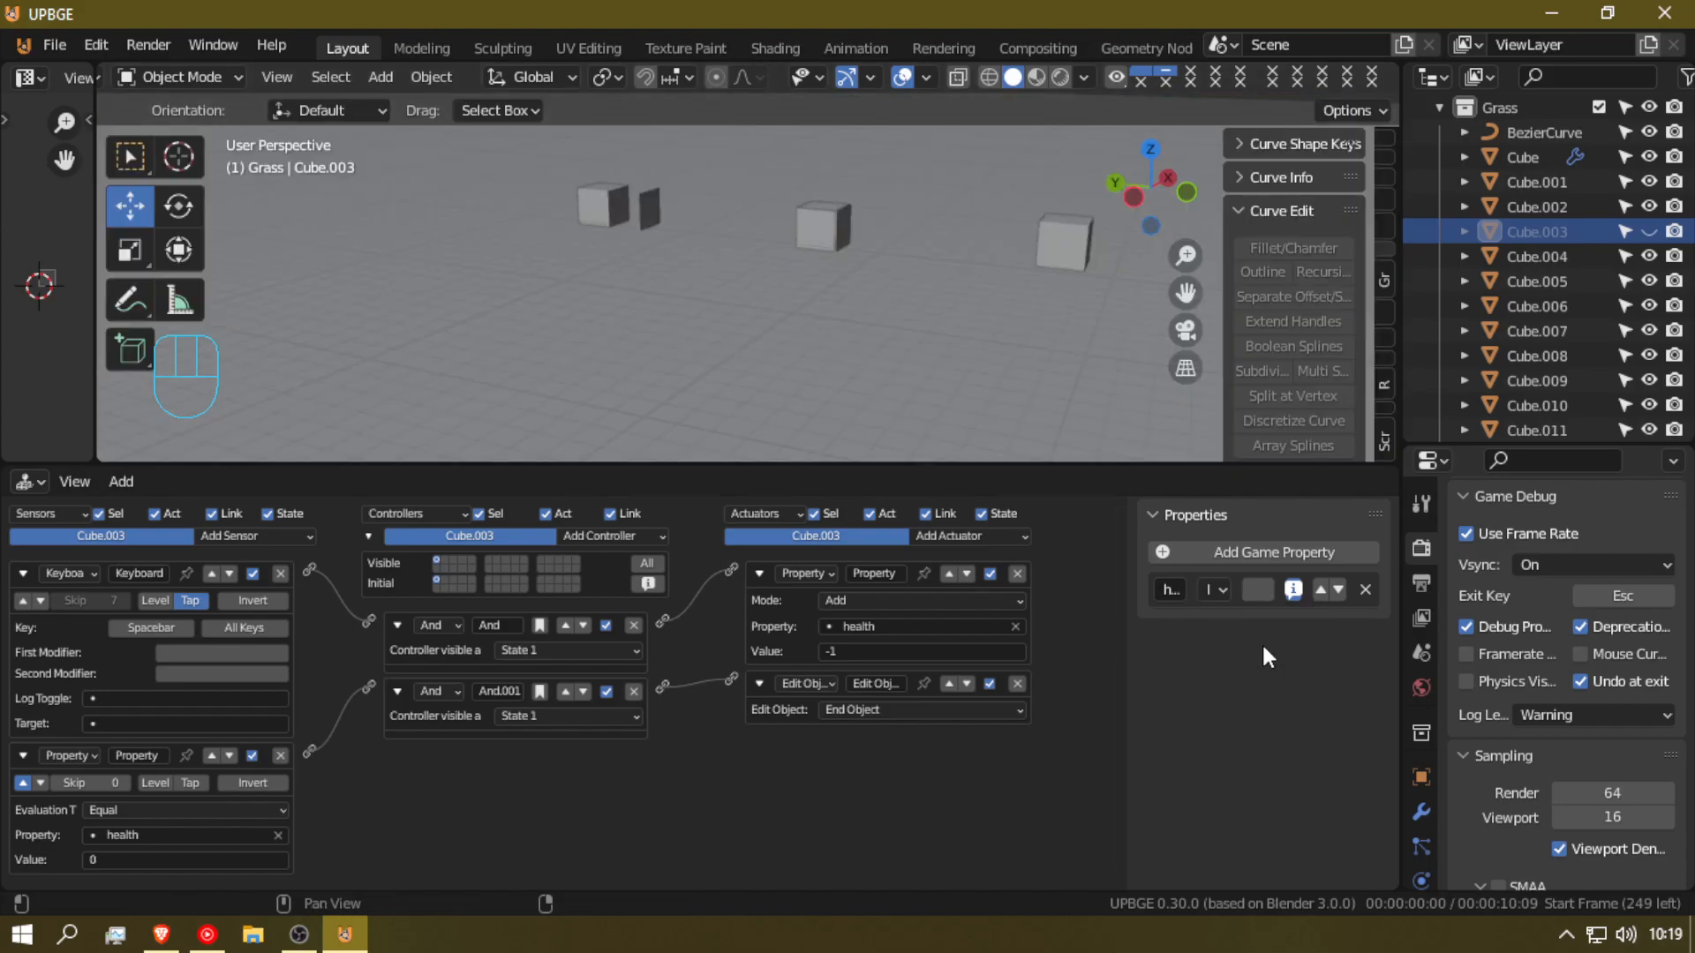
{"action": "mouse_move", "coordinate": [1124, 593]}
{"action": "left_mouse_down"}
{"action": "mouse_move", "coordinate": [873, 596]}
{"action": "mouse_move", "coordinate": [967, 606]}
{"action": "left_mouse_up"}
{"action": "left_click", "coordinate": [1228, 591]}
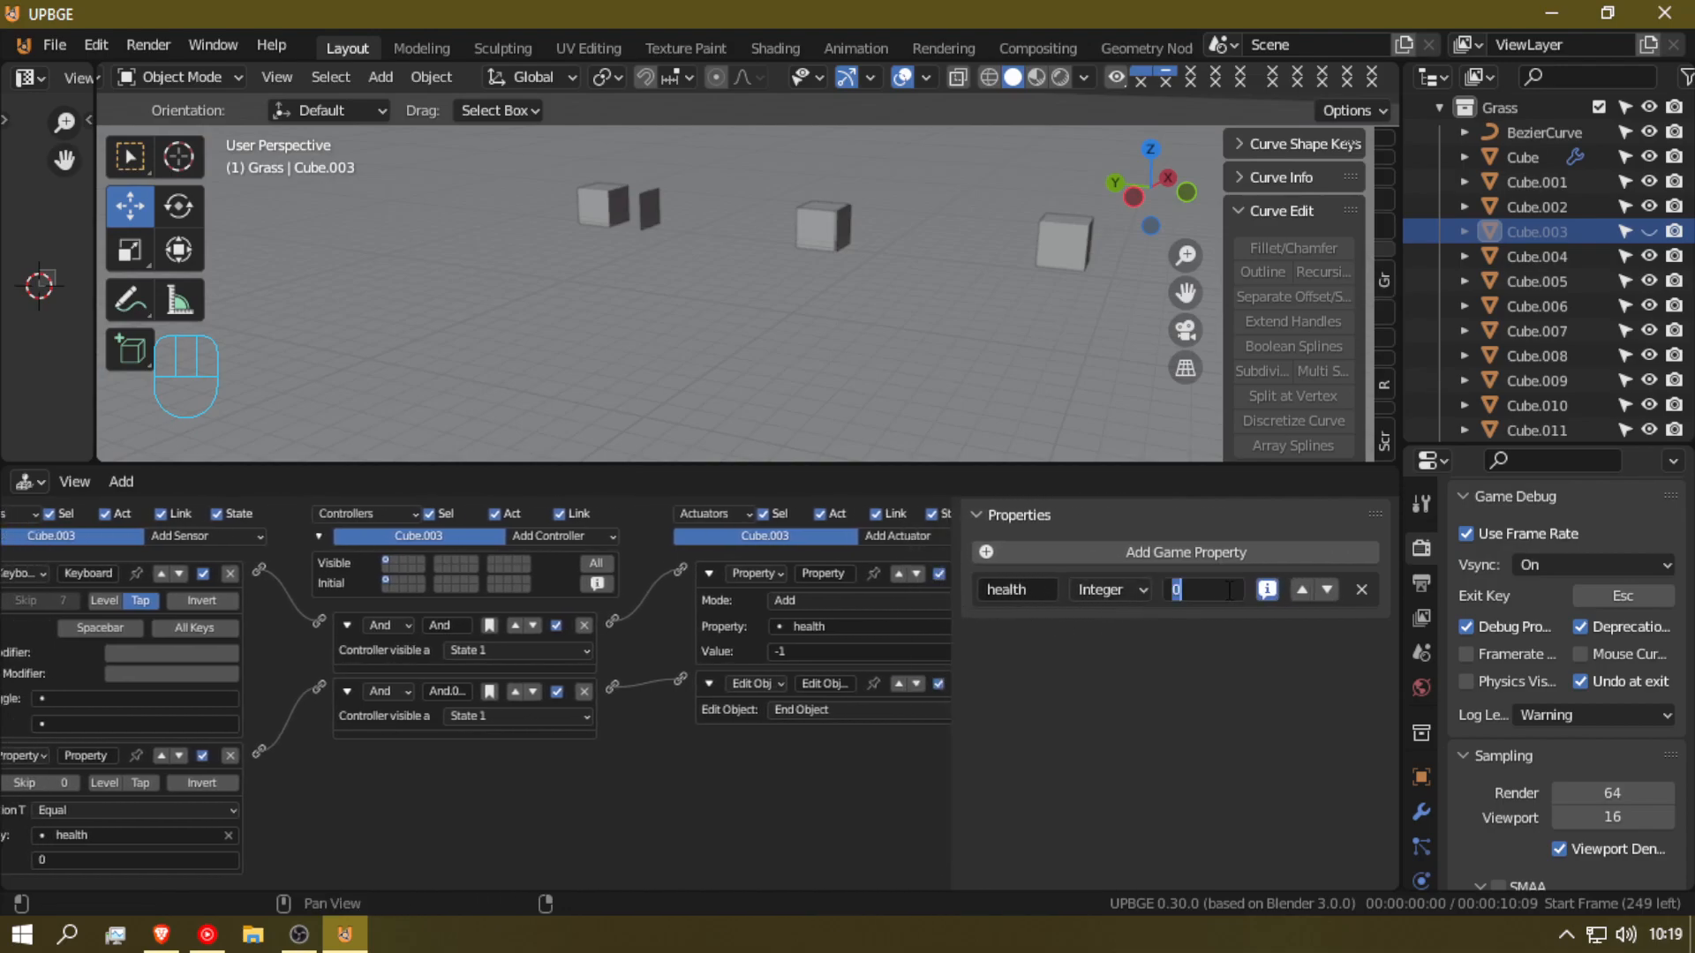
{"action": "type", "text": "100"}
Step: Set the value of Cube.003's health Property actuator to -10
{"action": "left_click", "coordinate": [810, 651]}
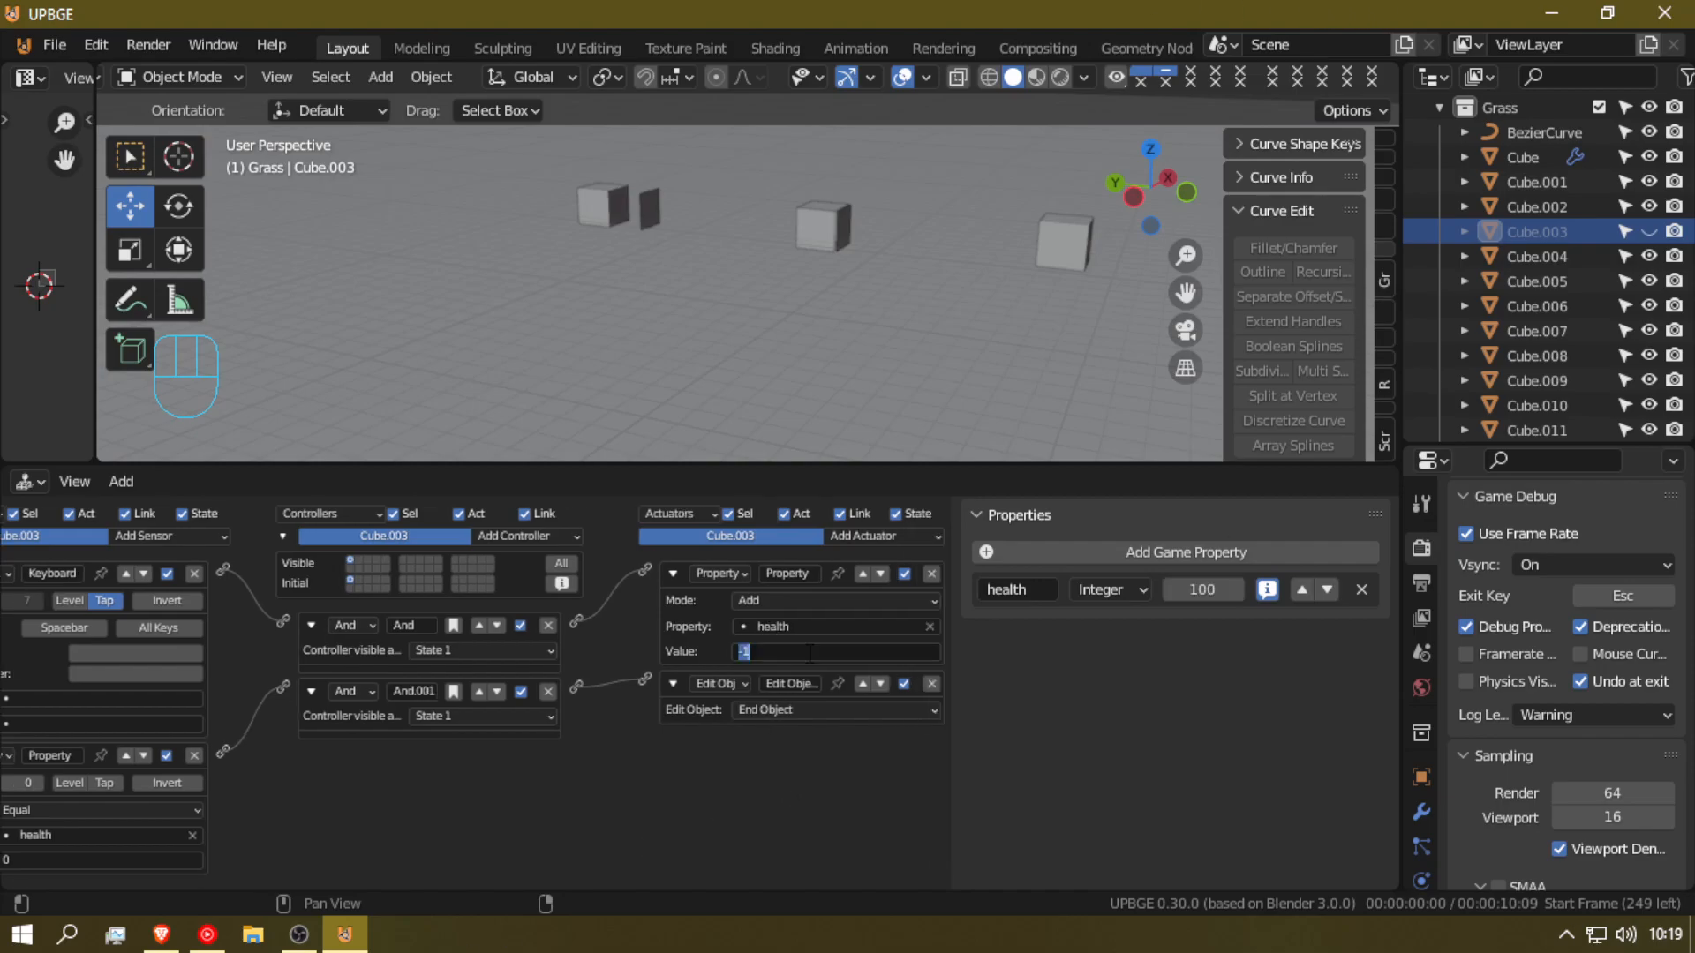
{"action": "left_click", "coordinate": [810, 654]}
{"action": "type", "text": "0"}
{"action": "key", "text": "Return"}
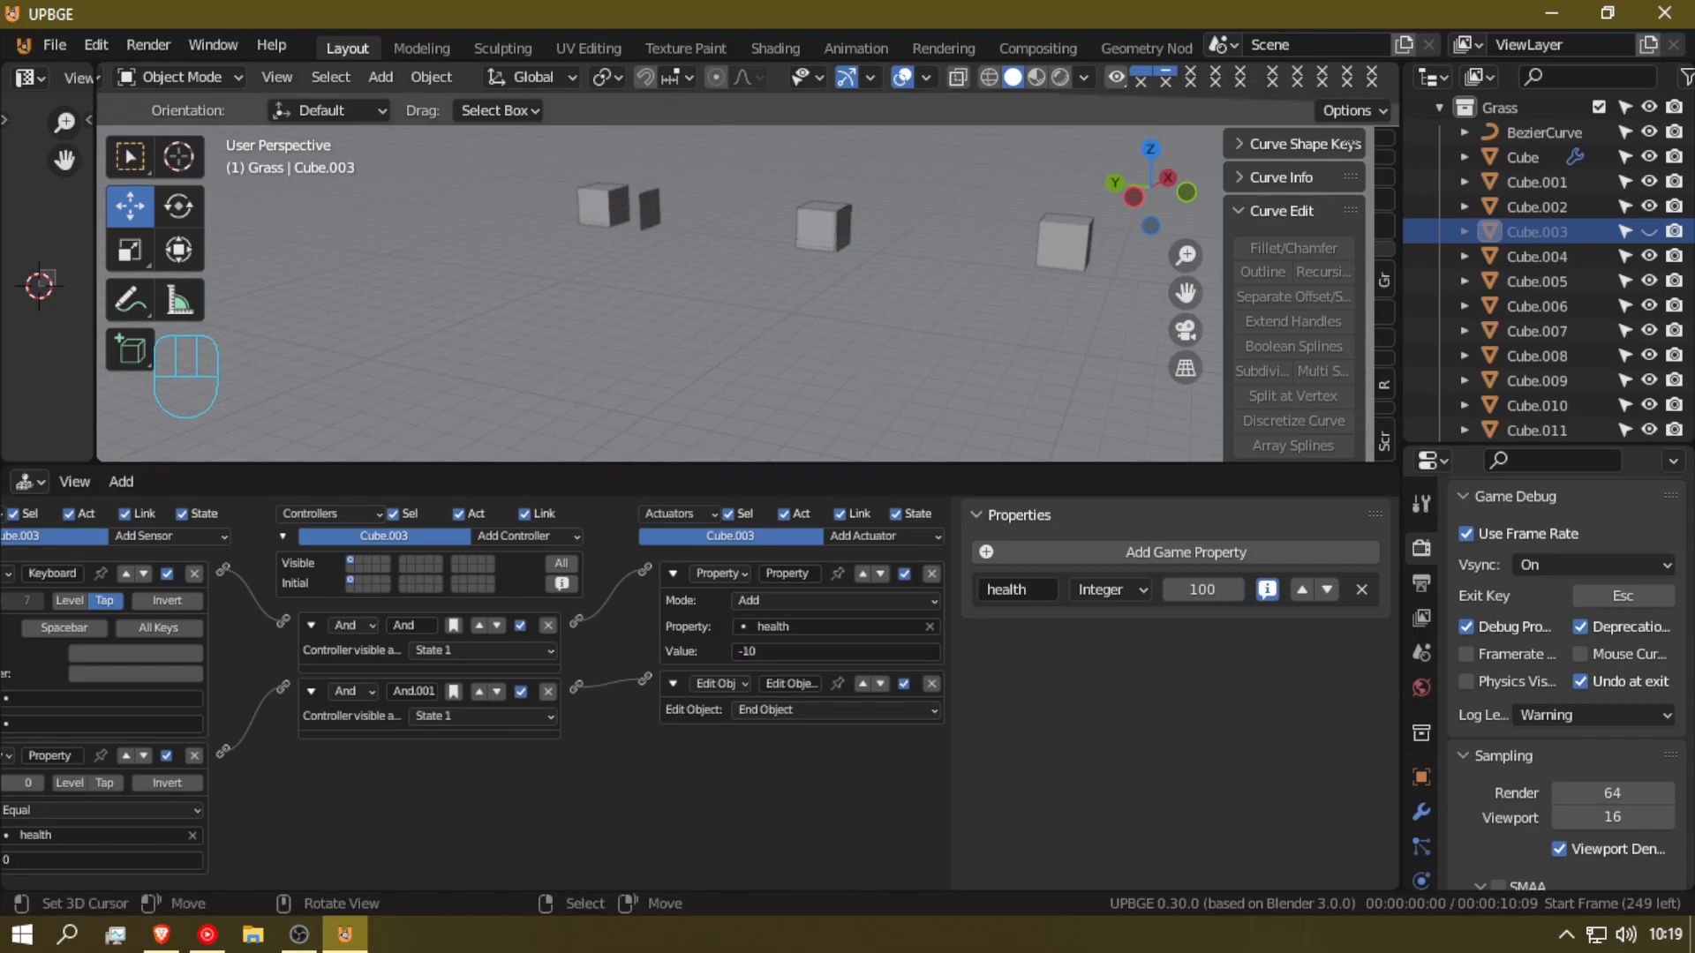
Step: Test-run the game, repeatedly lowering the added cubes' health to check that they end at zero, and stop it
{"action": "key", "text": "p"}
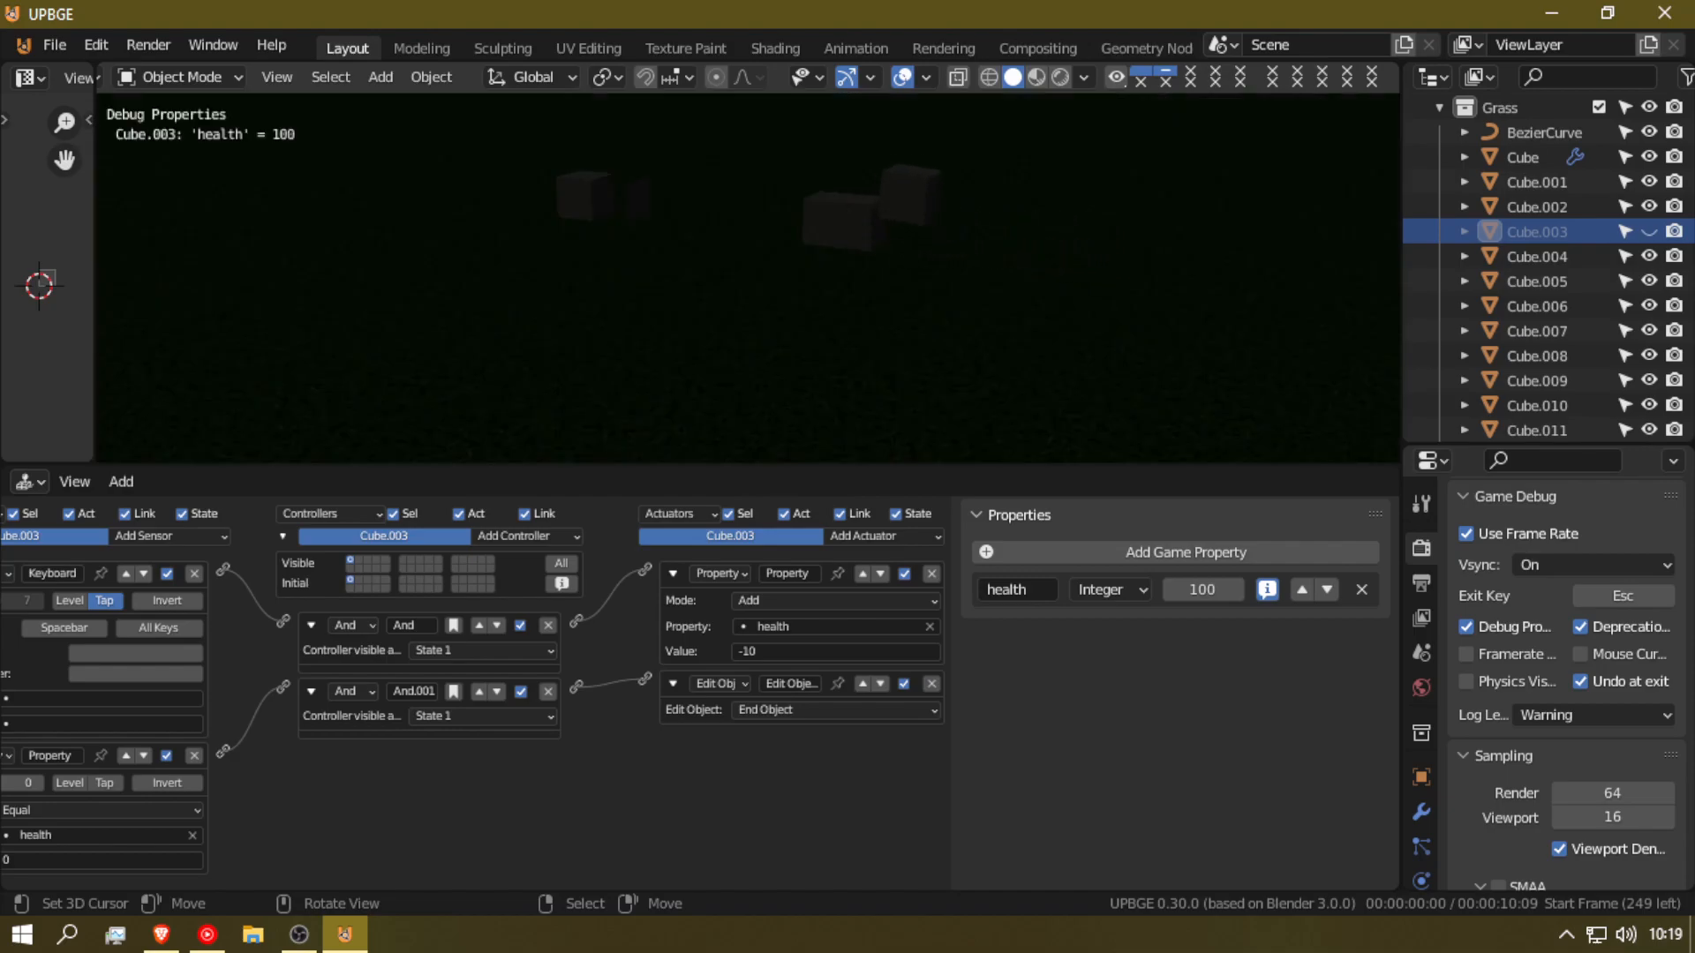
{"action": "key", "text": "space"}
{"action": "key", "text": "space"}
{"action": "key", "text": "space"}
{"action": "key", "text": "space"}
{"action": "key", "text": "space"}
{"action": "key", "text": "space"}
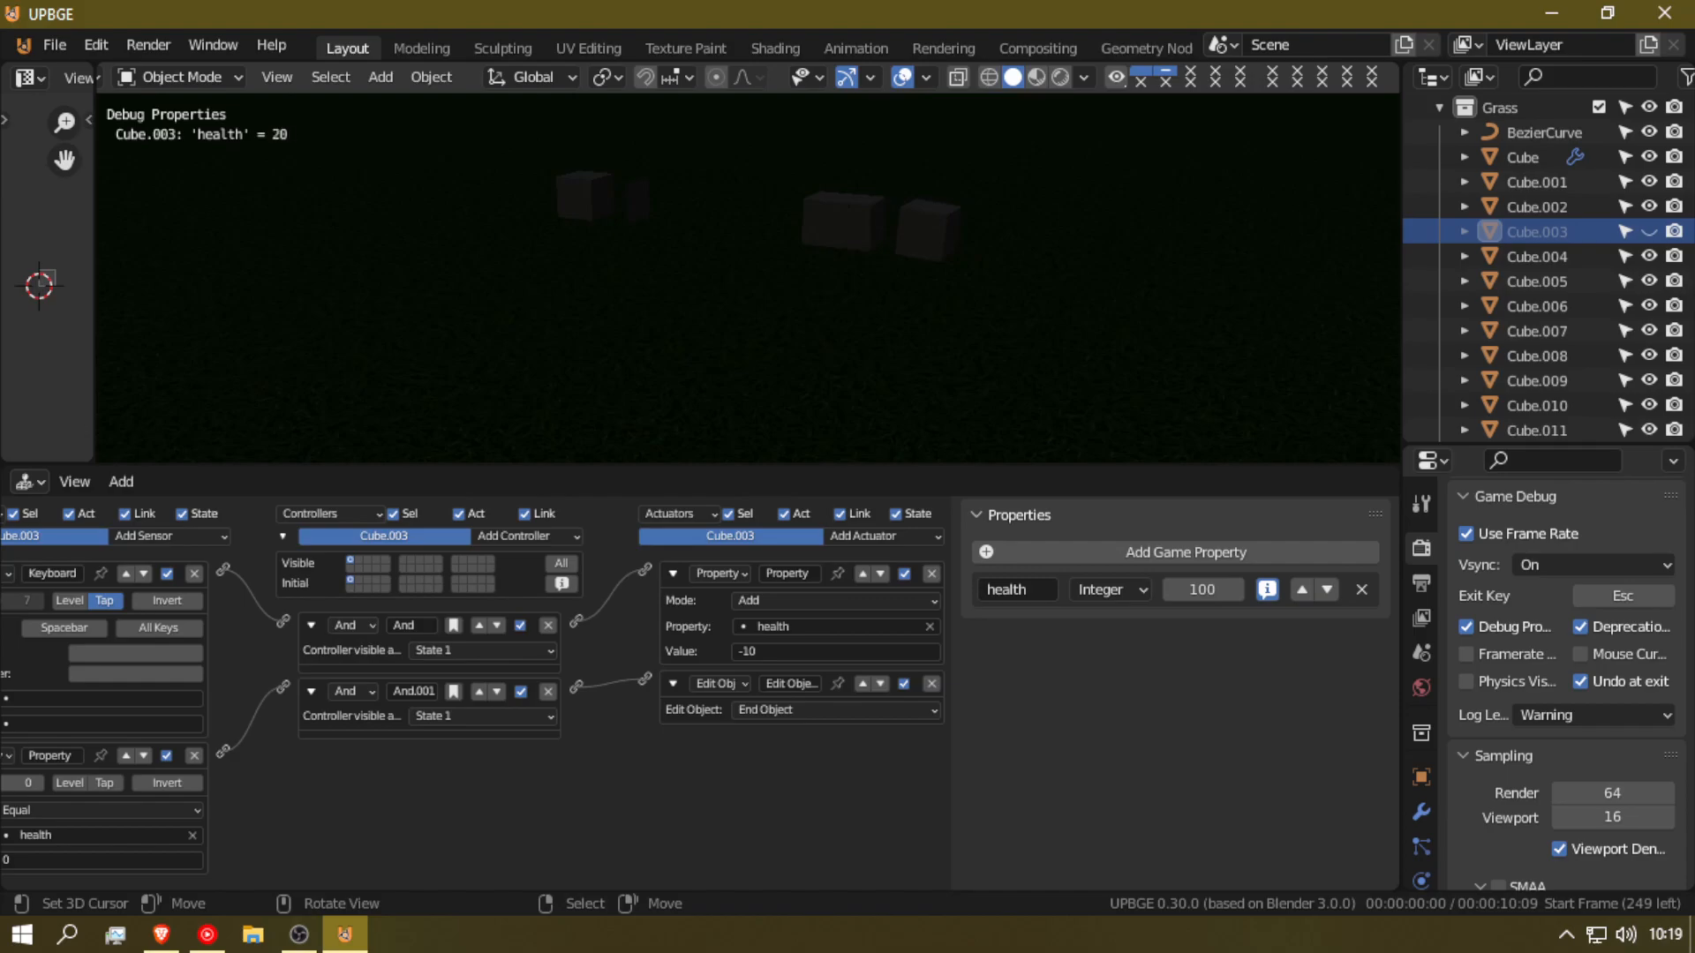
{"action": "key", "text": "space"}
{"action": "key", "text": "space"}
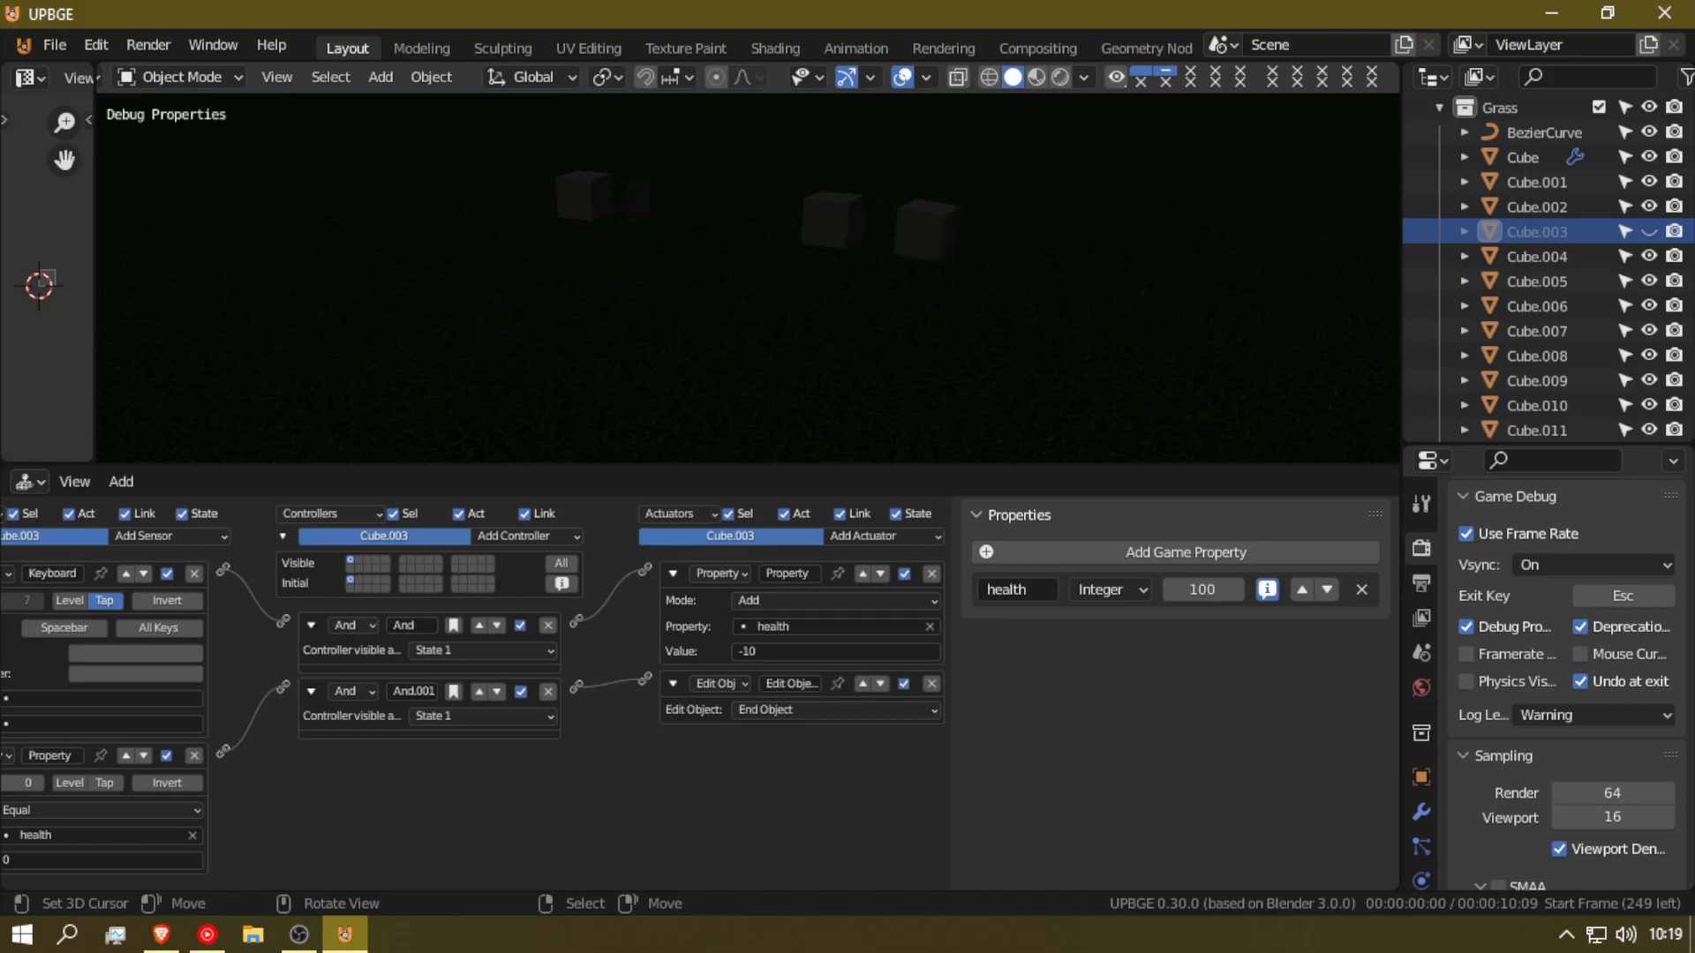
{"action": "key", "text": "space"}
{"action": "key", "text": "space"}
{"action": "key", "text": "space"}
{"action": "key", "text": "space"}
{"action": "key", "text": "space"}
{"action": "key", "text": "space"}
{"action": "key", "text": "space"}
{"action": "key", "text": "space"}
{"action": "key", "text": "space"}
{"action": "key", "text": "space"}
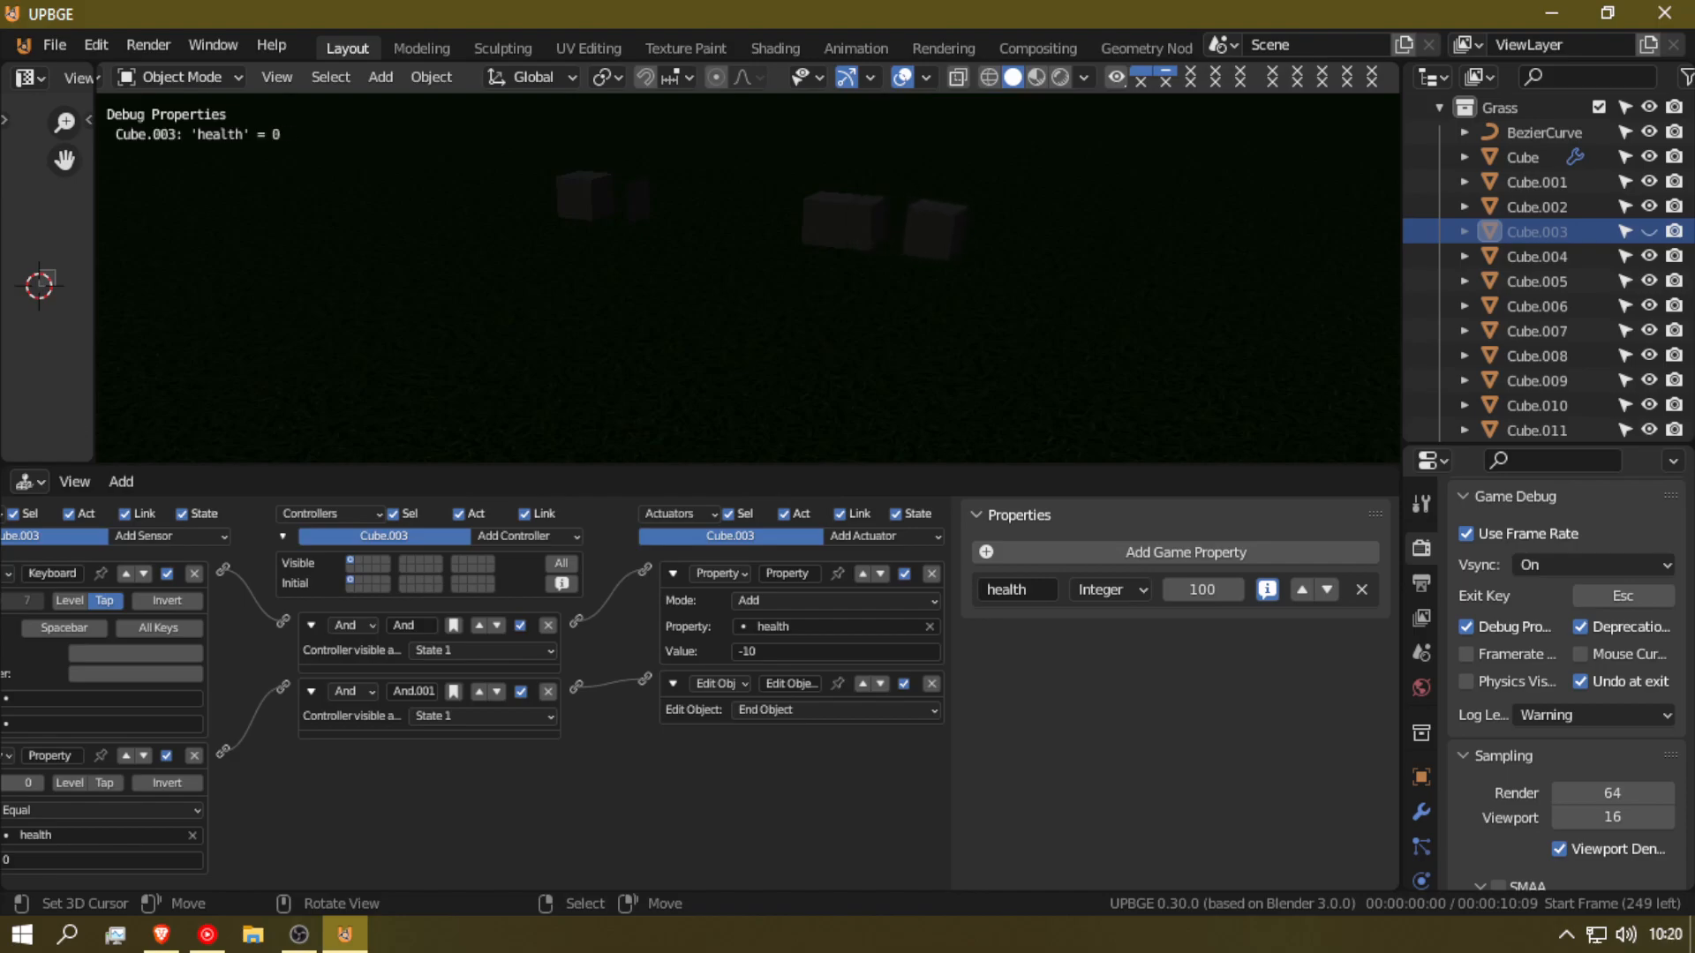
{"action": "key", "text": "space"}
{"action": "key", "text": "space"}
{"action": "key", "text": "space"}
{"action": "key", "text": "space"}
{"action": "key", "text": "space"}
{"action": "key", "text": "space"}
{"action": "key", "text": "space"}
{"action": "key", "text": "space"}
{"action": "key", "text": "space"}
{"action": "key", "text": "space"}
{"action": "key", "text": "space"}
{"action": "key", "text": "space"}
{"action": "key", "text": "space"}
{"action": "key", "text": "space"}
{"action": "key", "text": "space"}
{"action": "key", "text": "space"}
{"action": "key", "text": "space"}
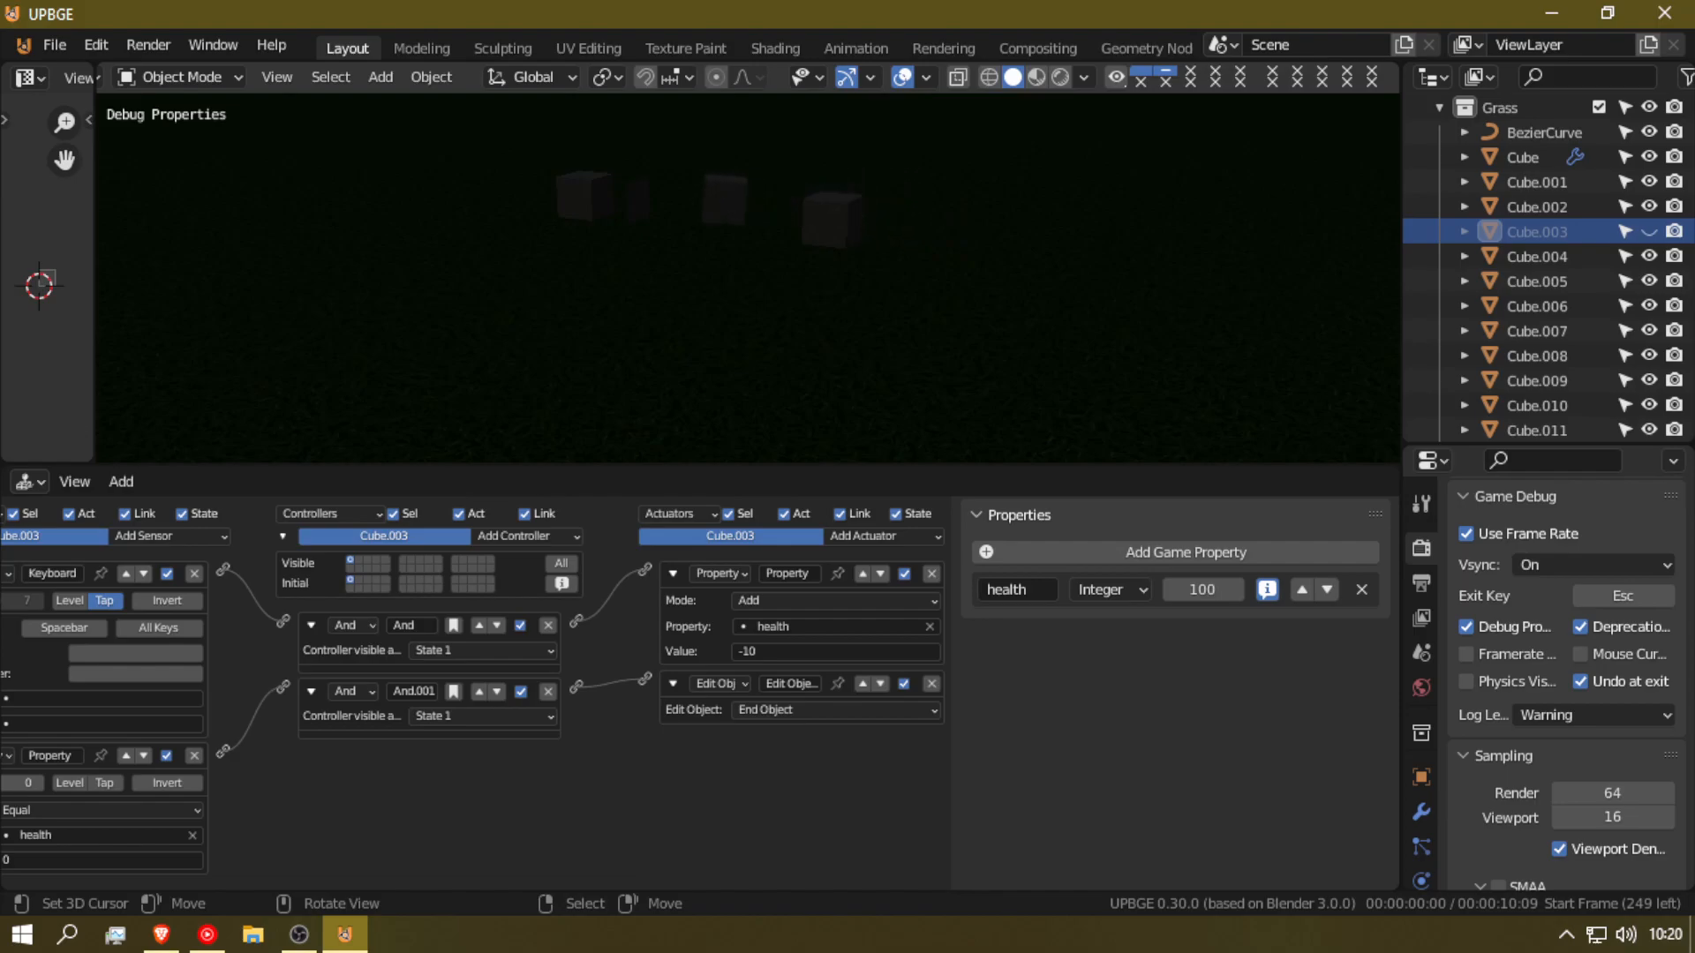
{"action": "key", "text": "space"}
{"action": "key", "text": "space"}
{"action": "key", "text": "space"}
{"action": "key", "text": "space"}
{"action": "key", "text": "space"}
{"action": "key", "text": "space"}
{"action": "key", "text": "space"}
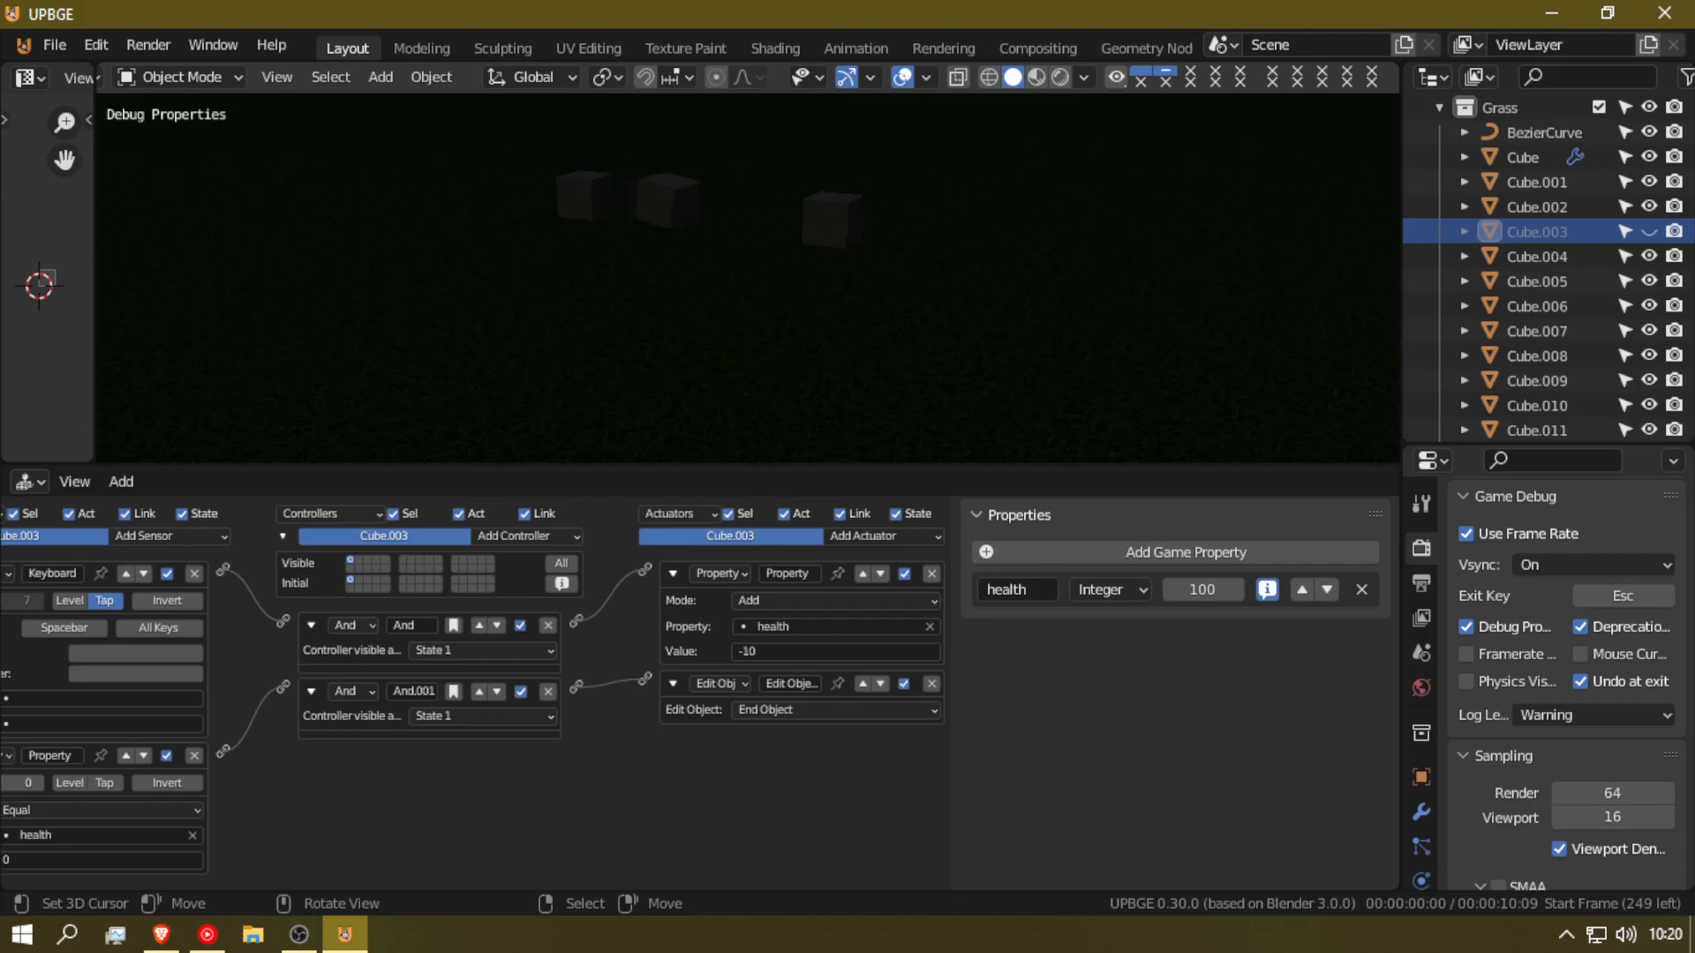
{"action": "key", "text": "space"}
{"action": "key", "text": "space"}
{"action": "key", "text": "space"}
{"action": "key", "text": "space"}
{"action": "key", "text": "space"}
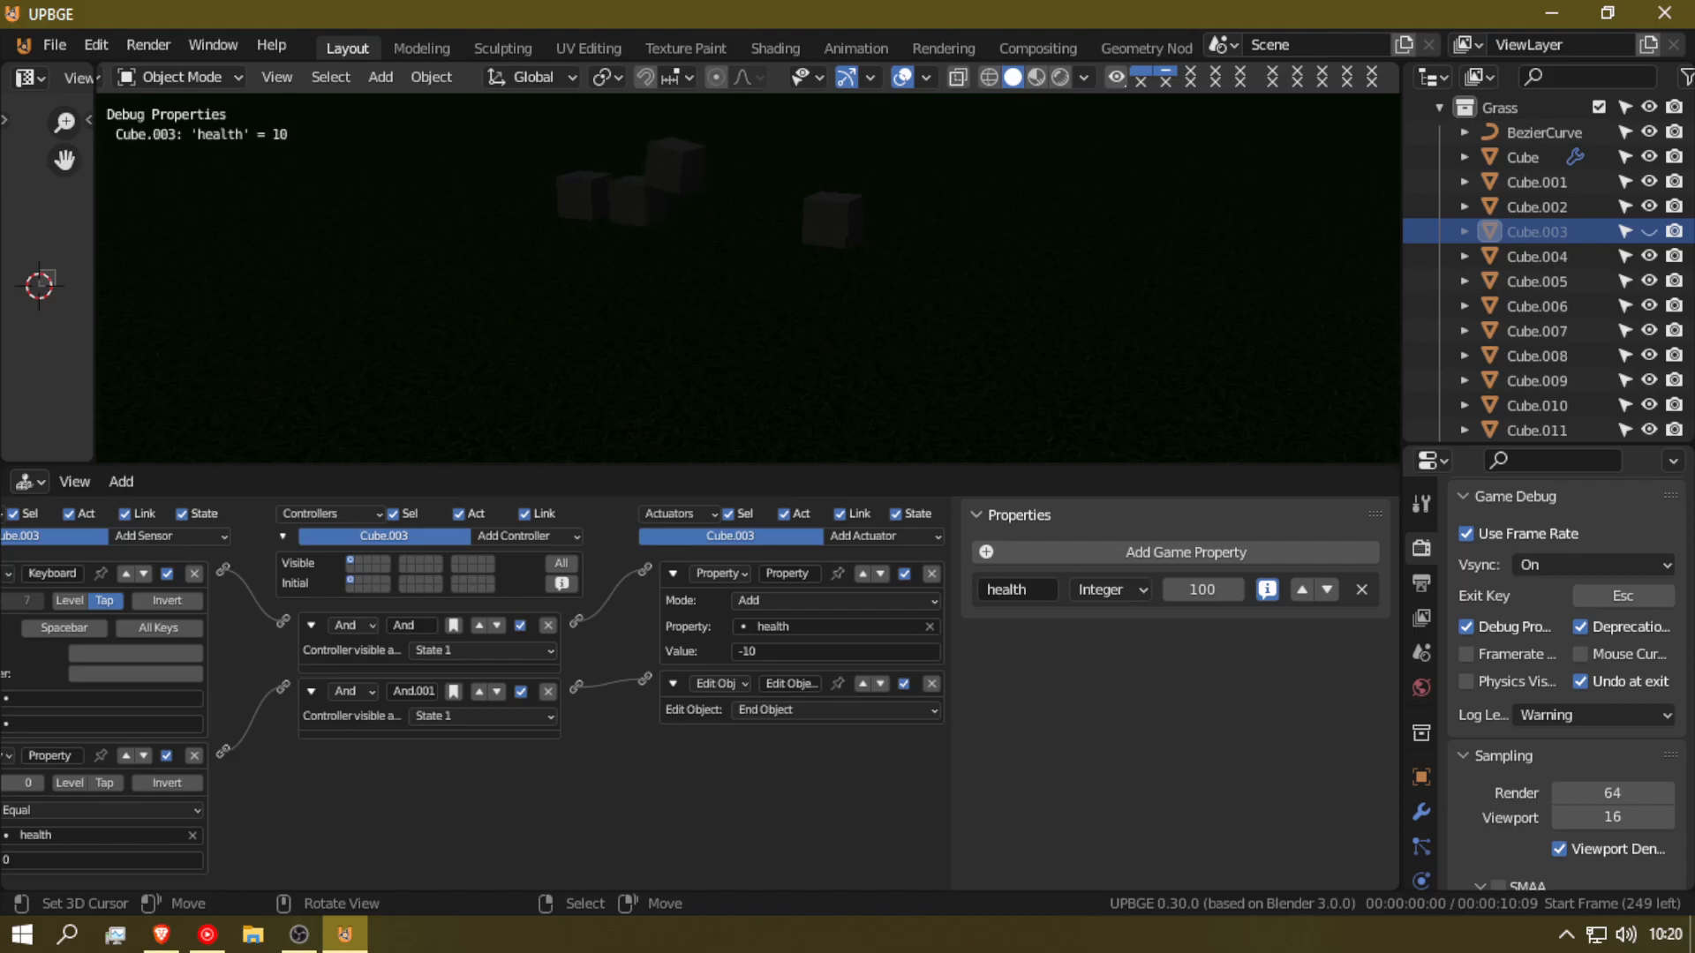
{"action": "key", "text": "space"}
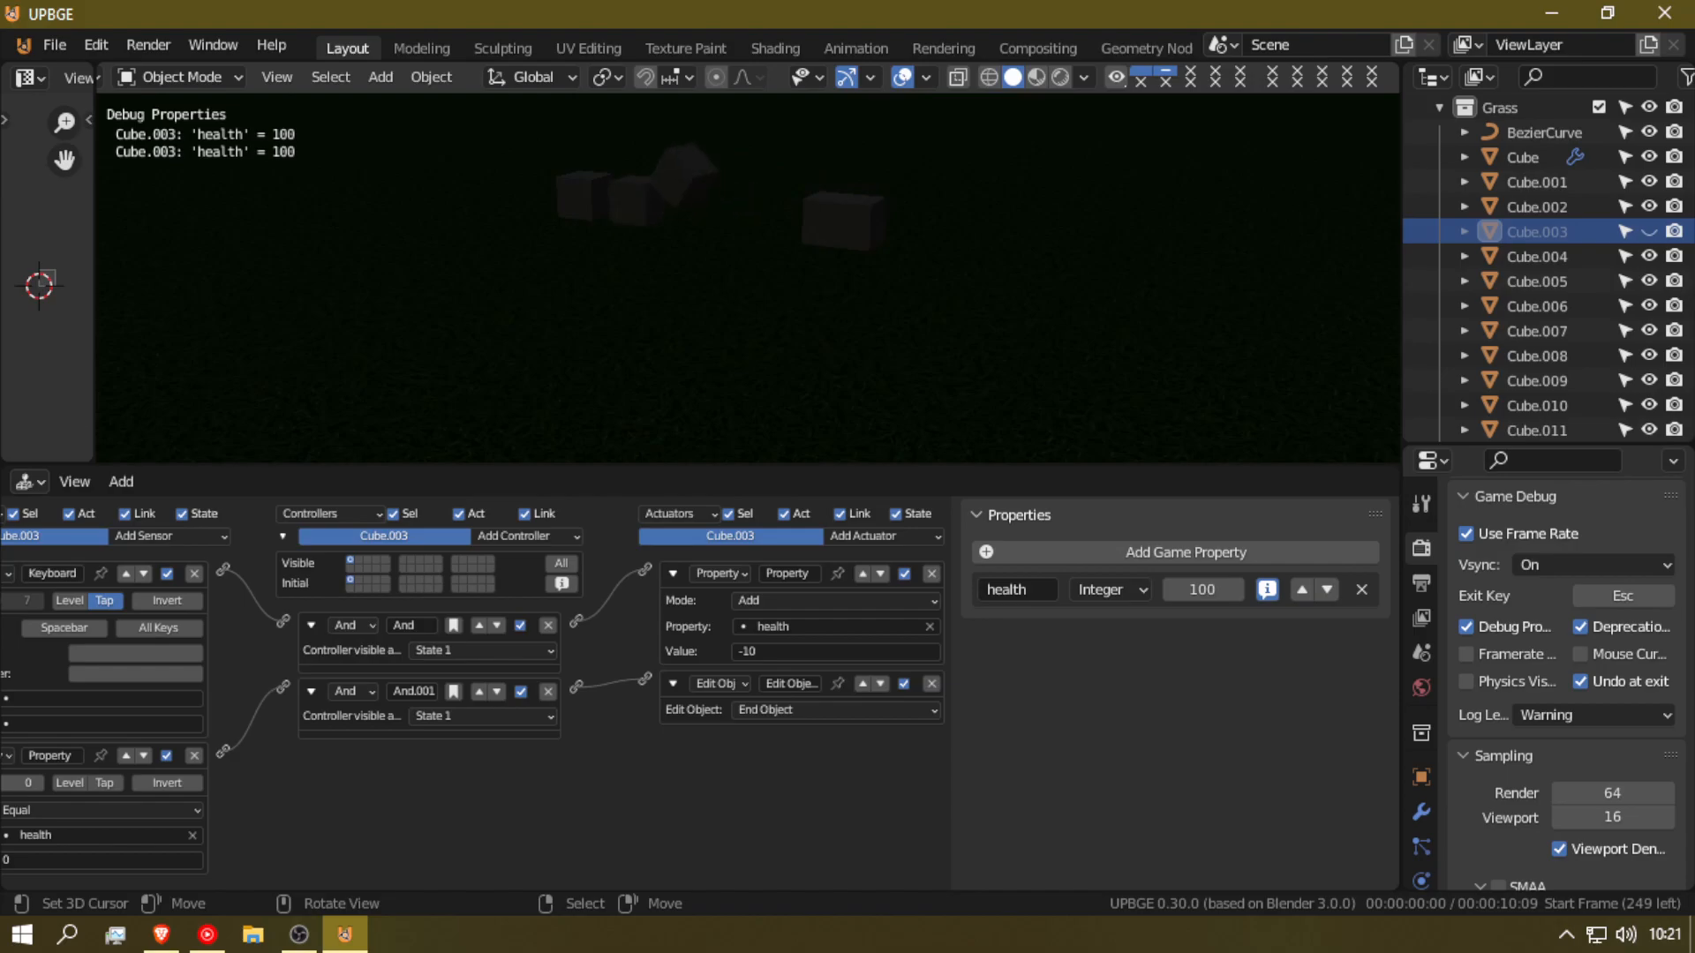
{"action": "key", "text": "space"}
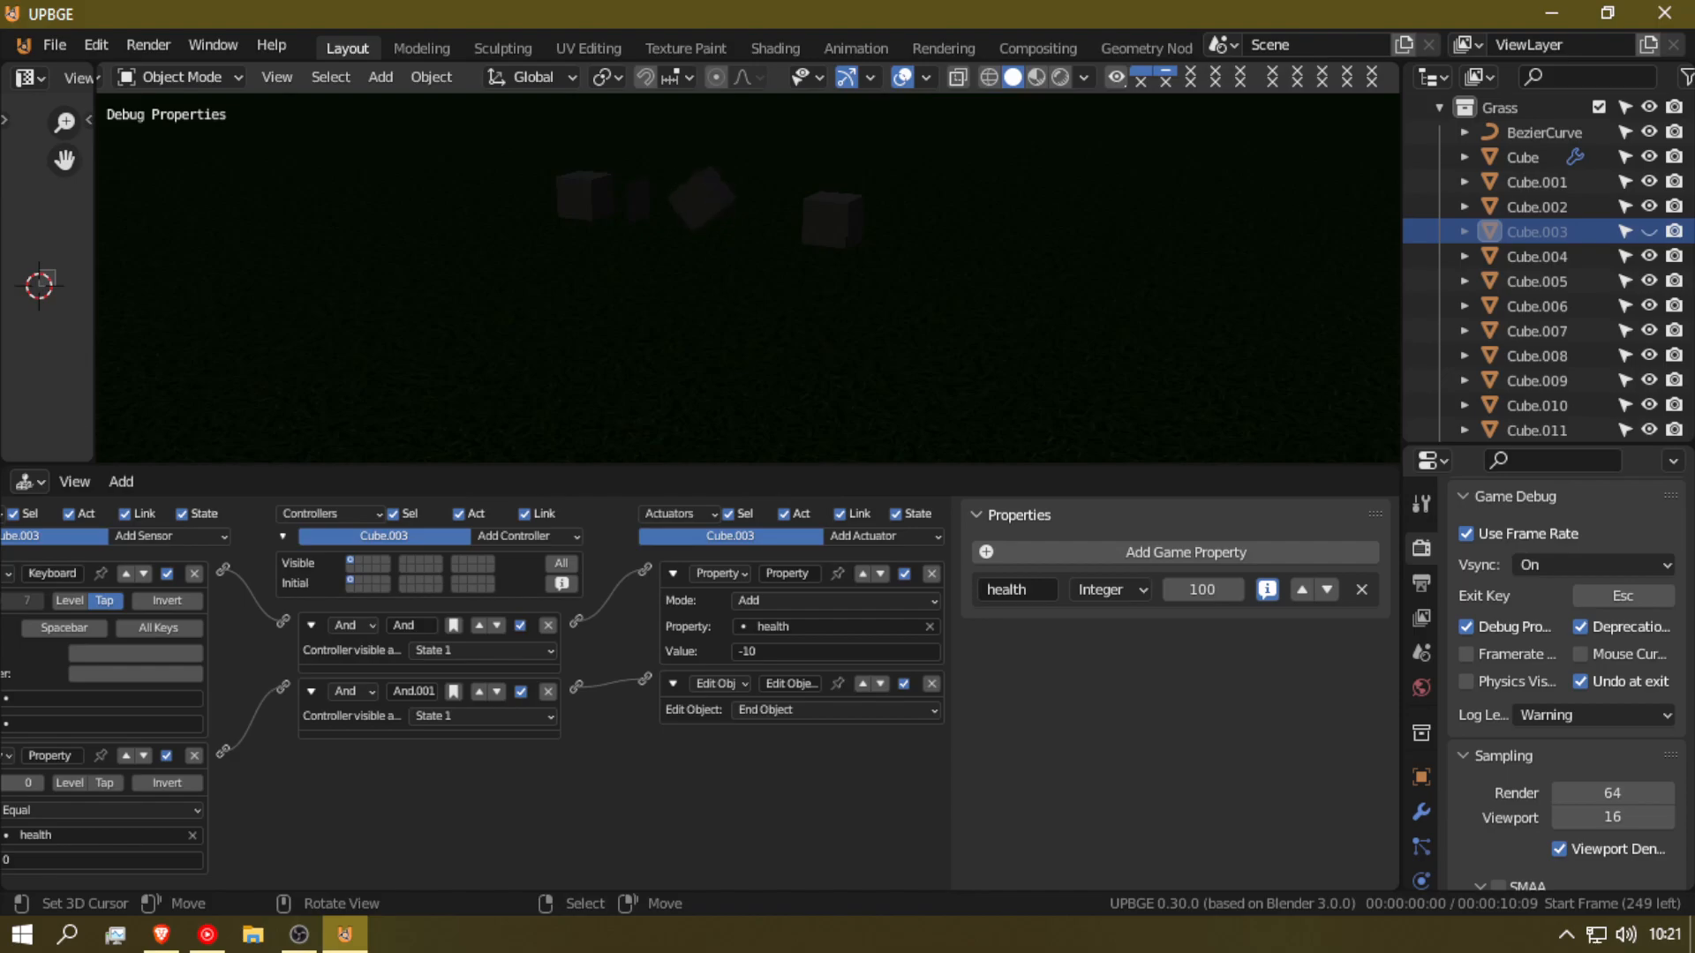
{"action": "key", "text": "Escape"}
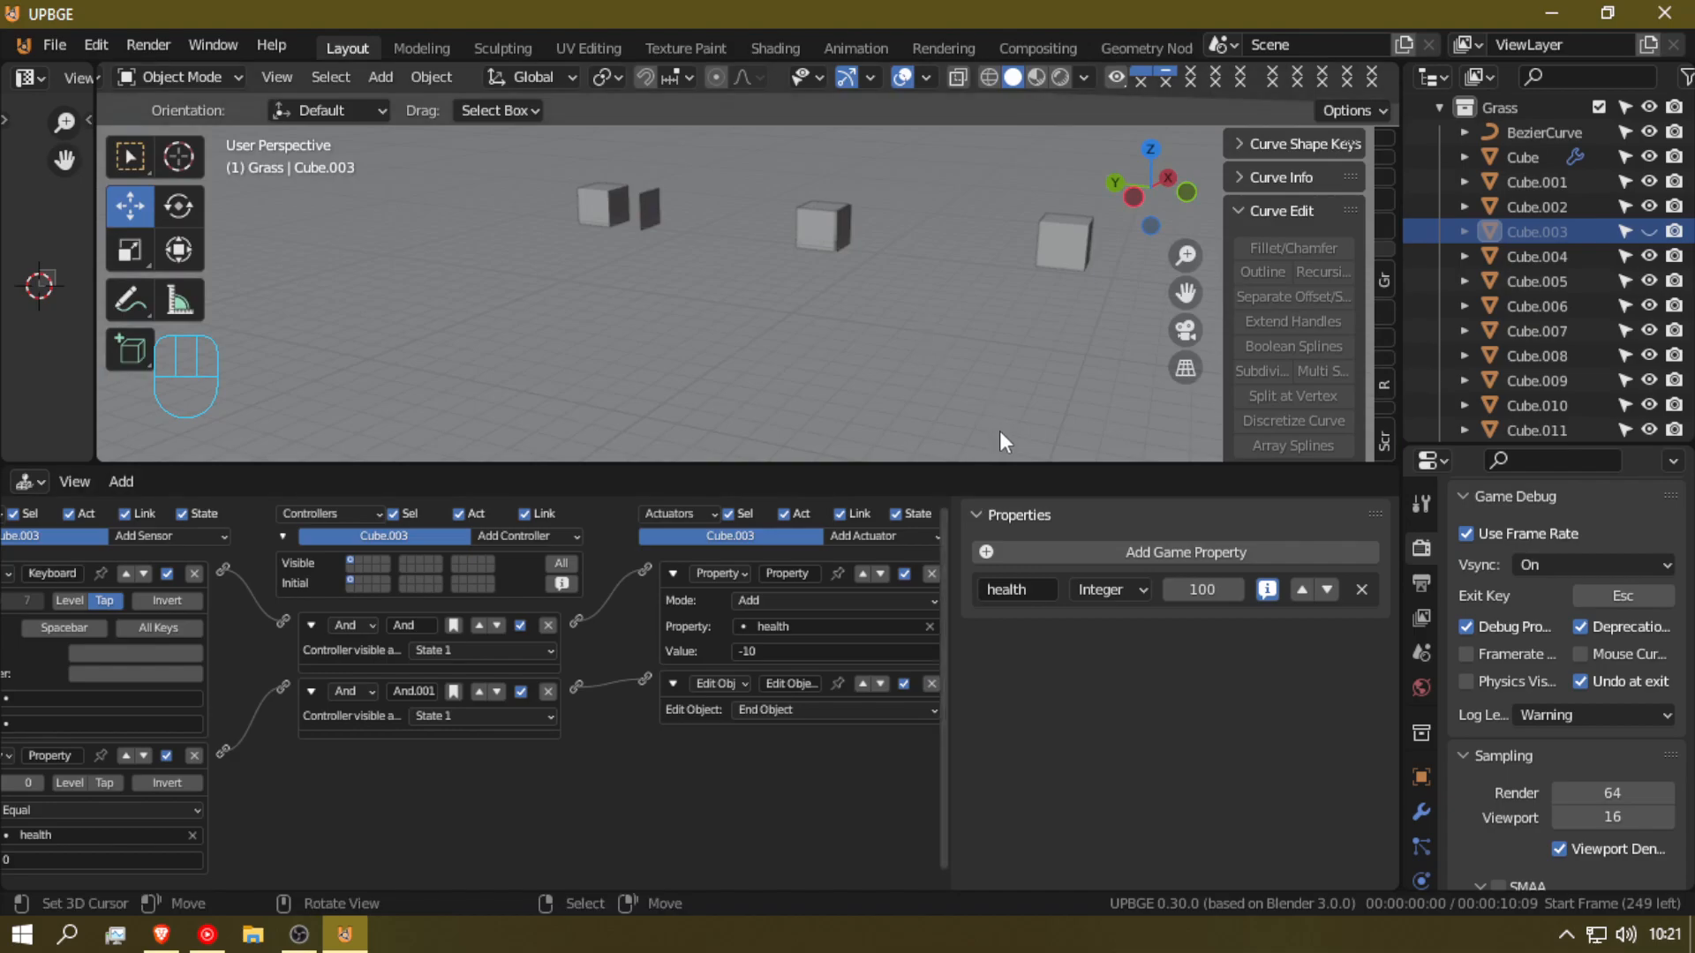
Step: Enlarge the 3D viewport by shrinking the logic editor, and switch to OBS
{"action": "left_click_drag", "start_coordinate": [1014, 463], "coordinate": [1013, 732]}
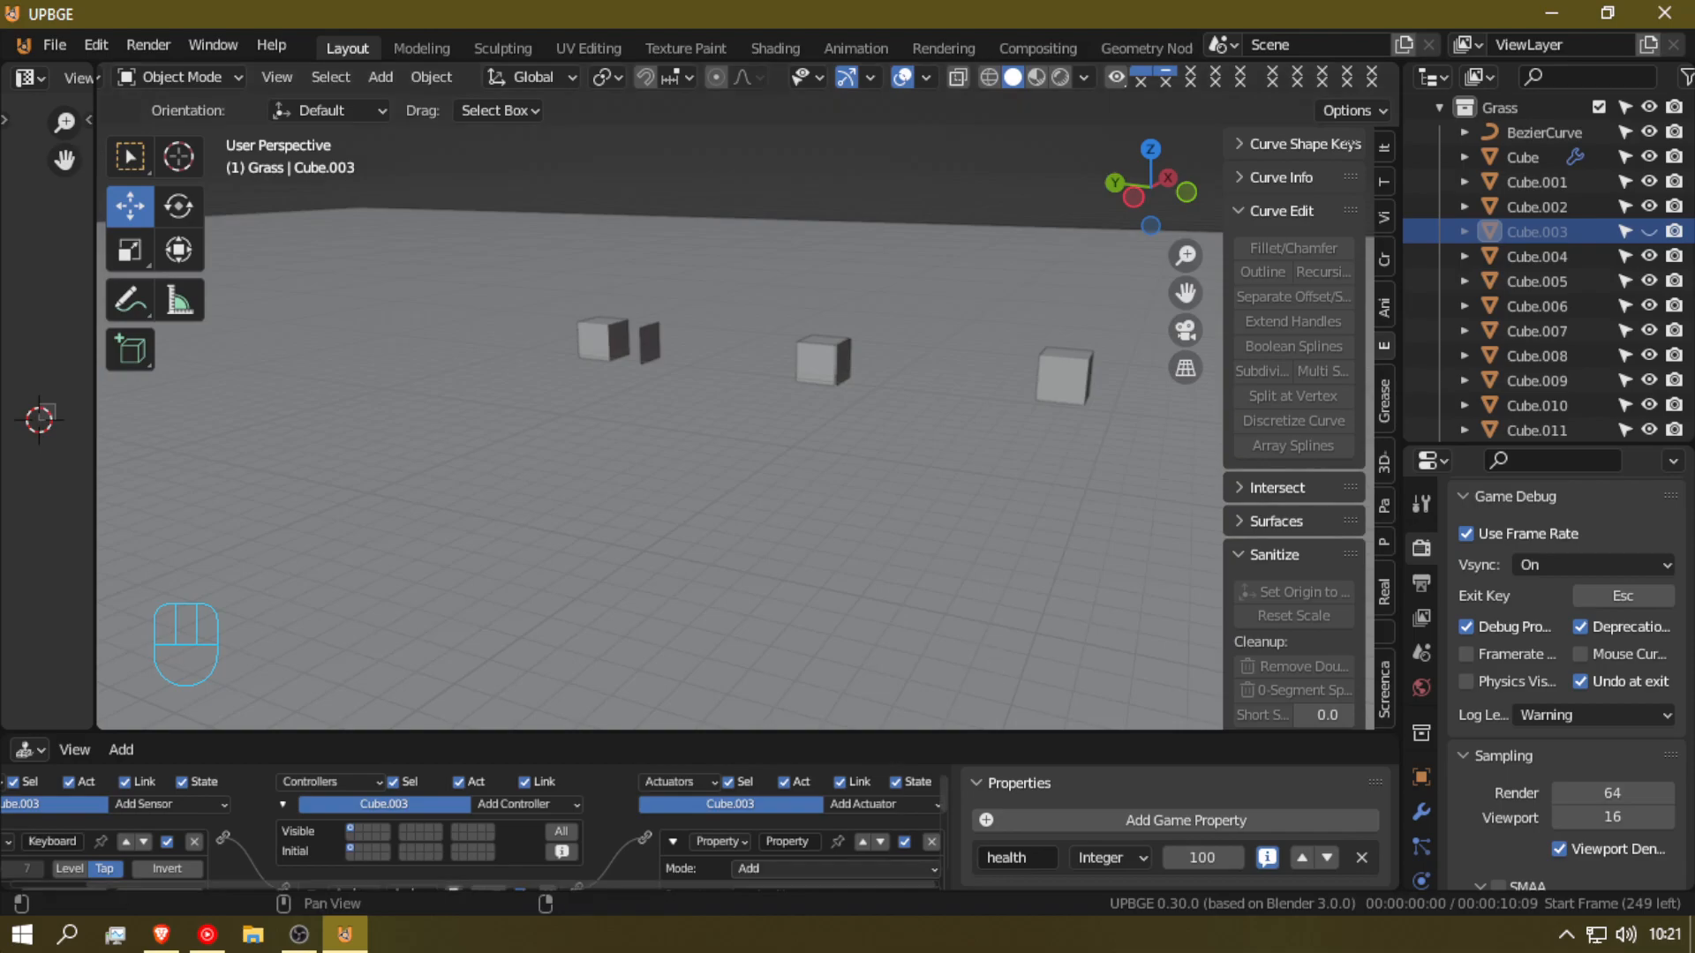
{"action": "left_click", "coordinate": [301, 936]}
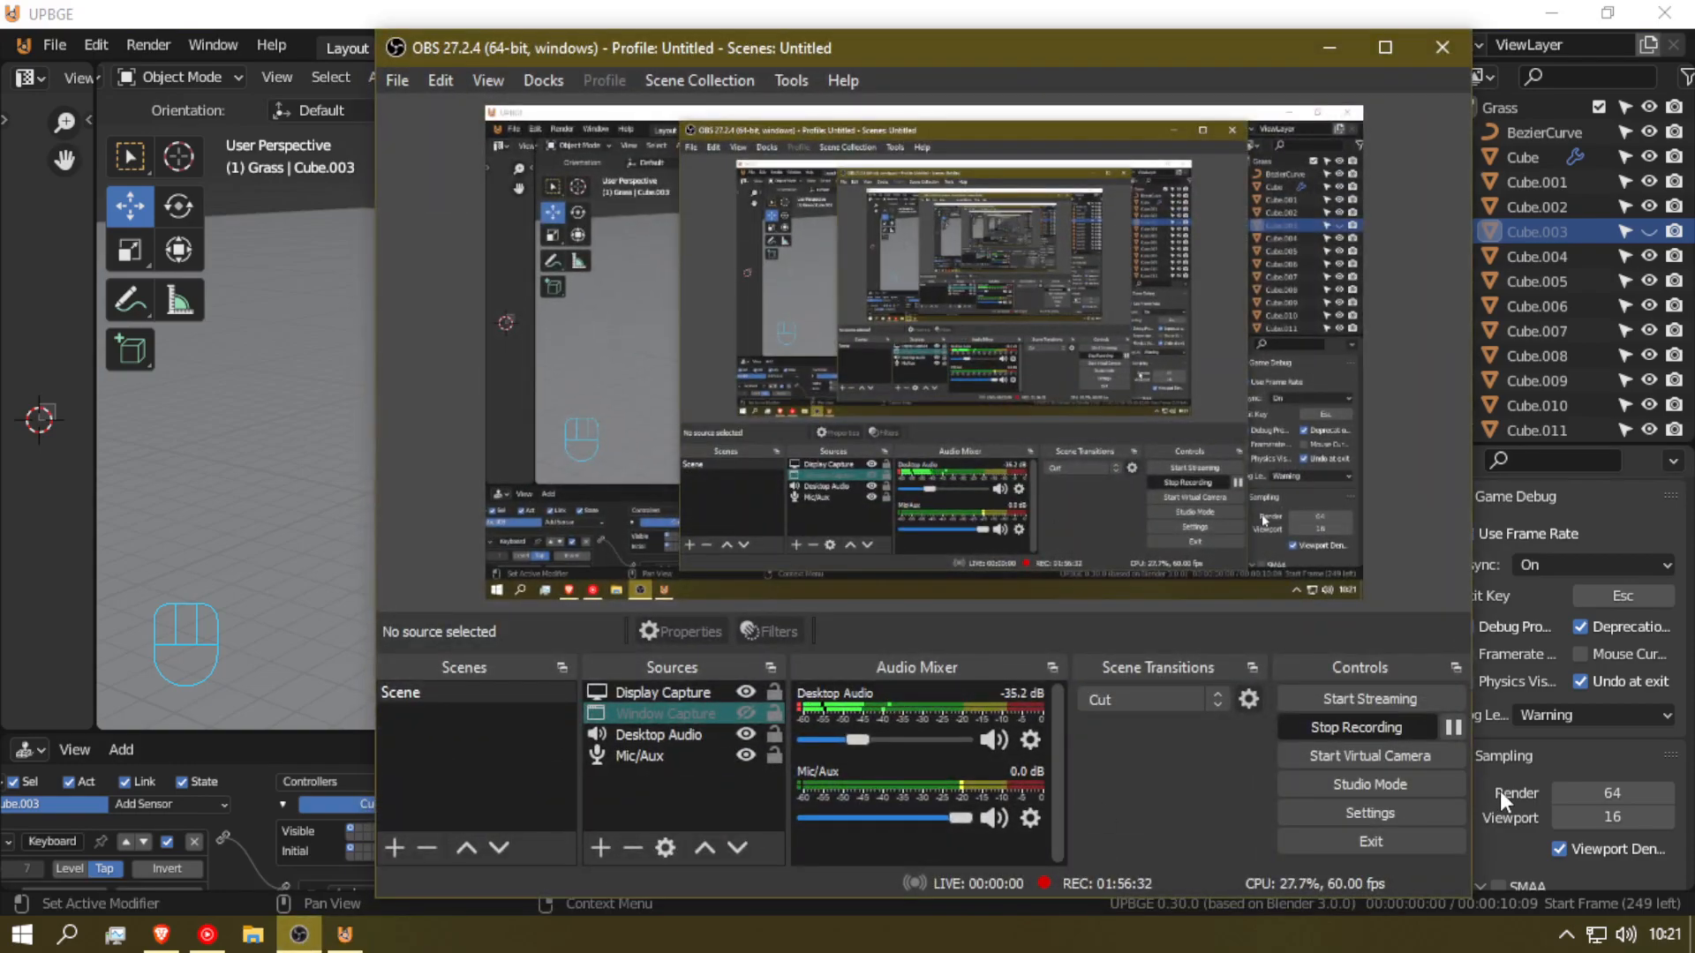